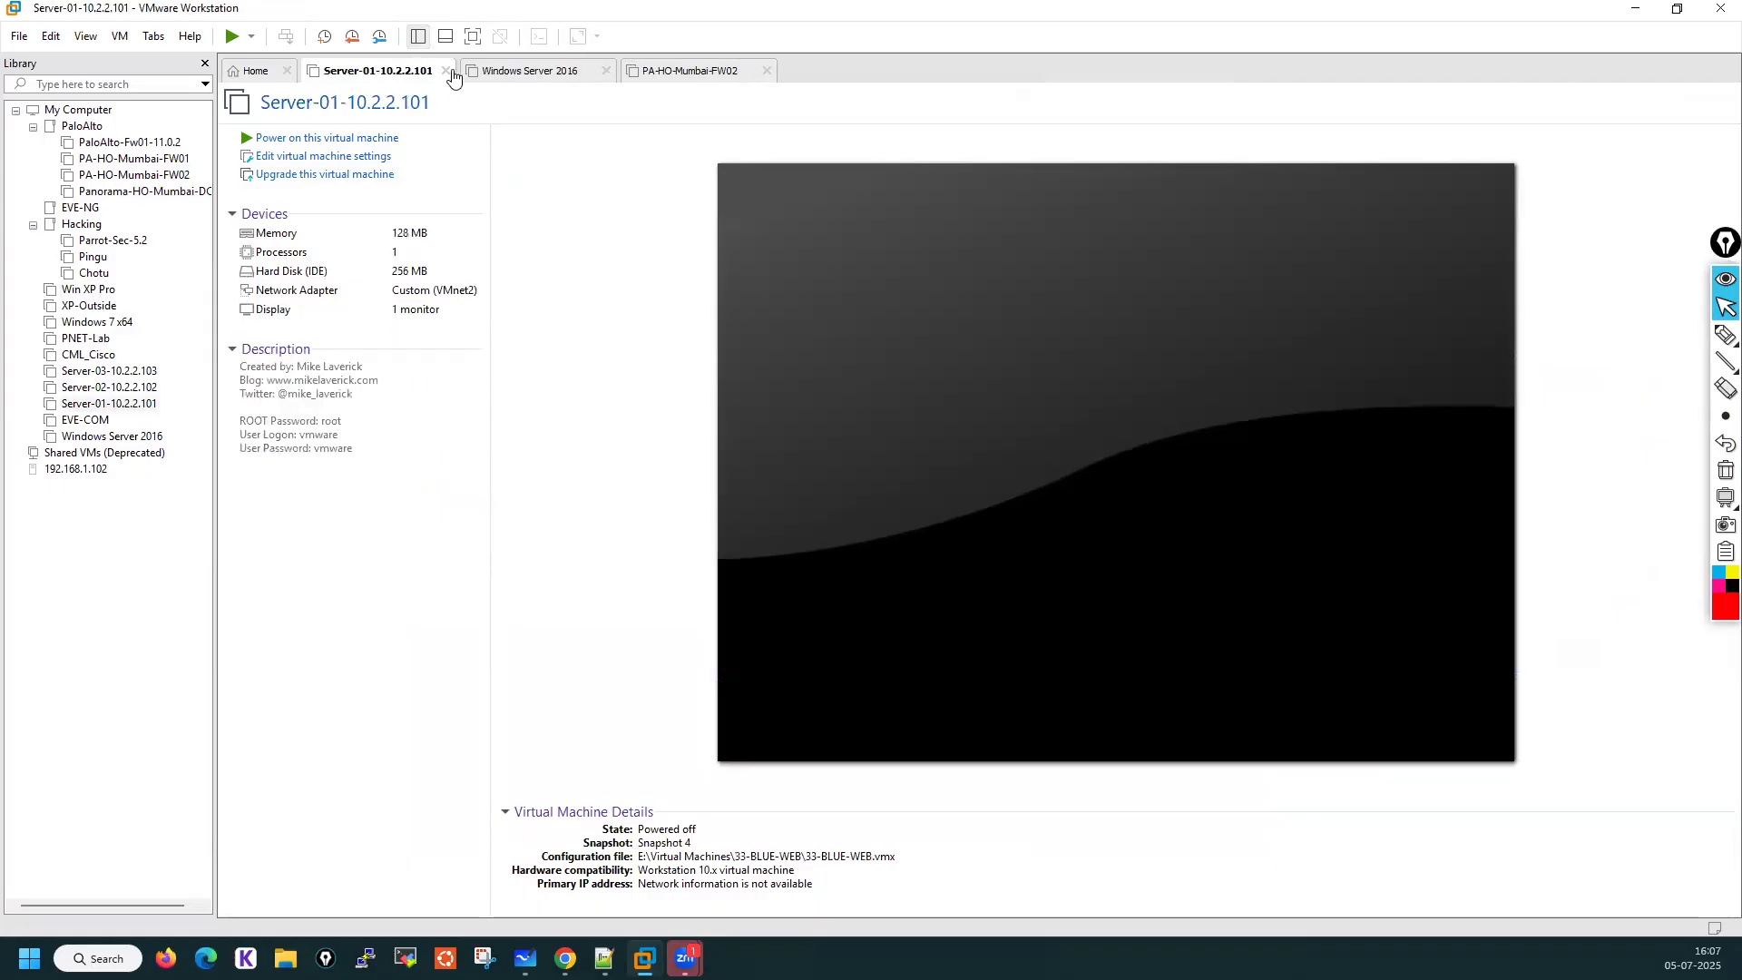
# Step: Close the Server-01, Windows Server 2016, PA-HO-Mumbai-FW02 and PaloAlto-Fw01-11.0.2 VM tabs
pyautogui.click(447, 72)
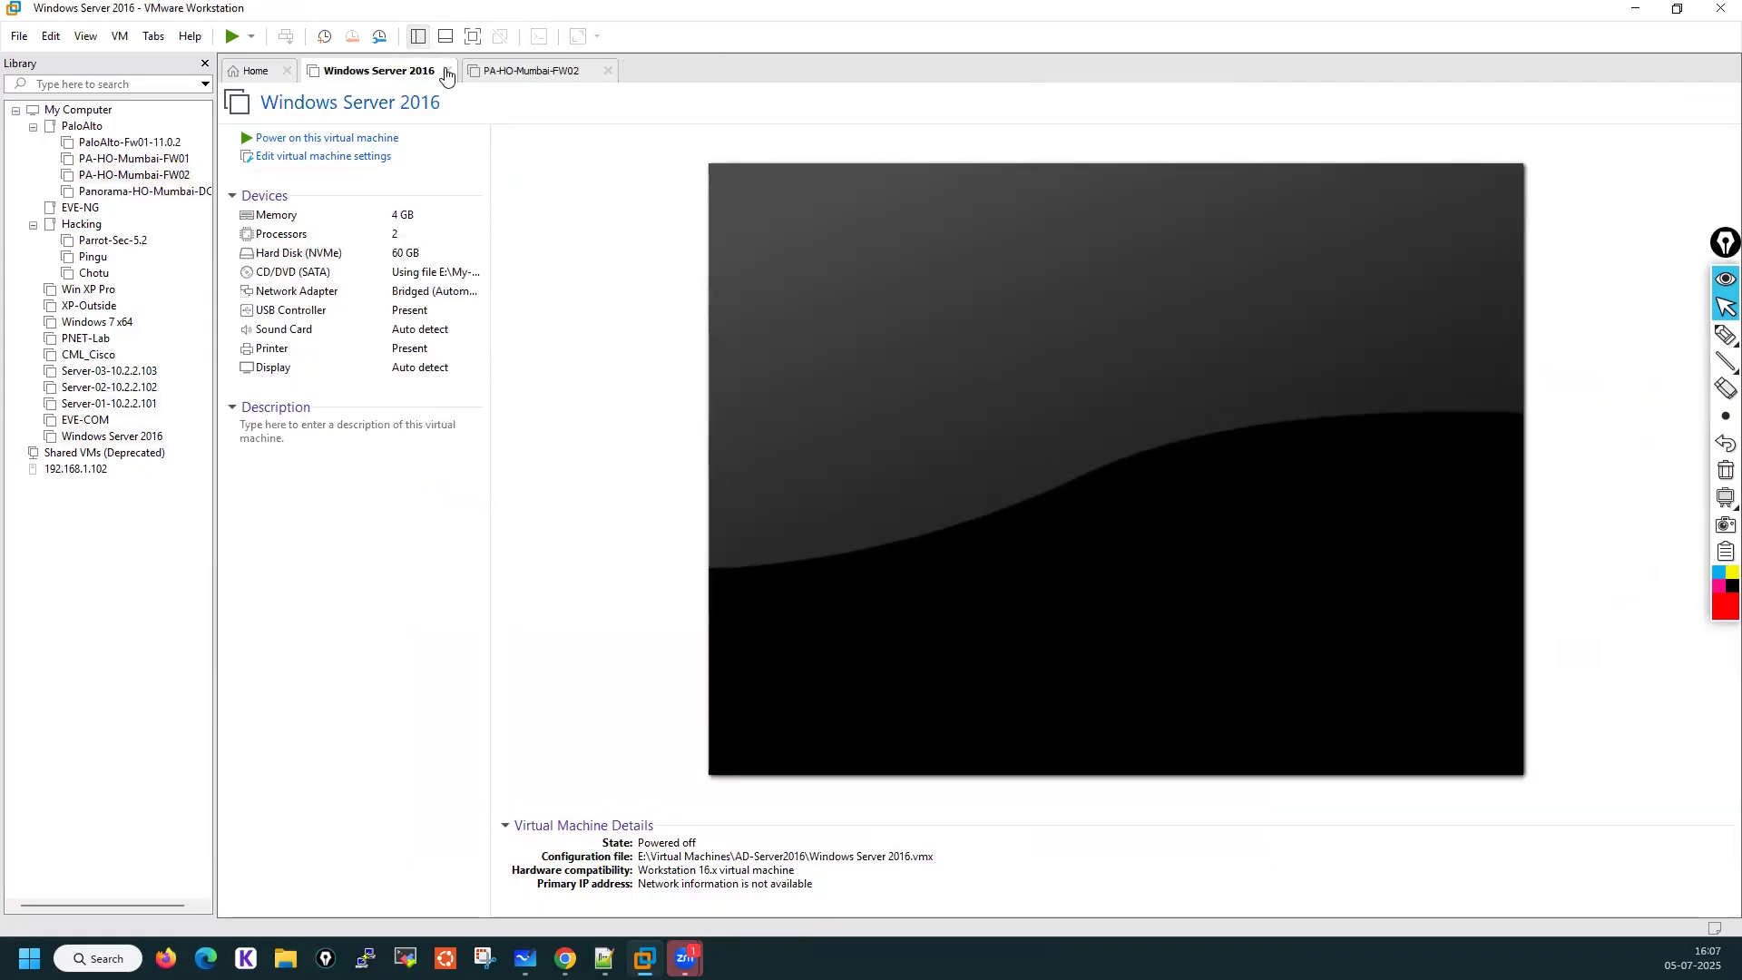
pyautogui.click(446, 72)
pyautogui.click(446, 72)
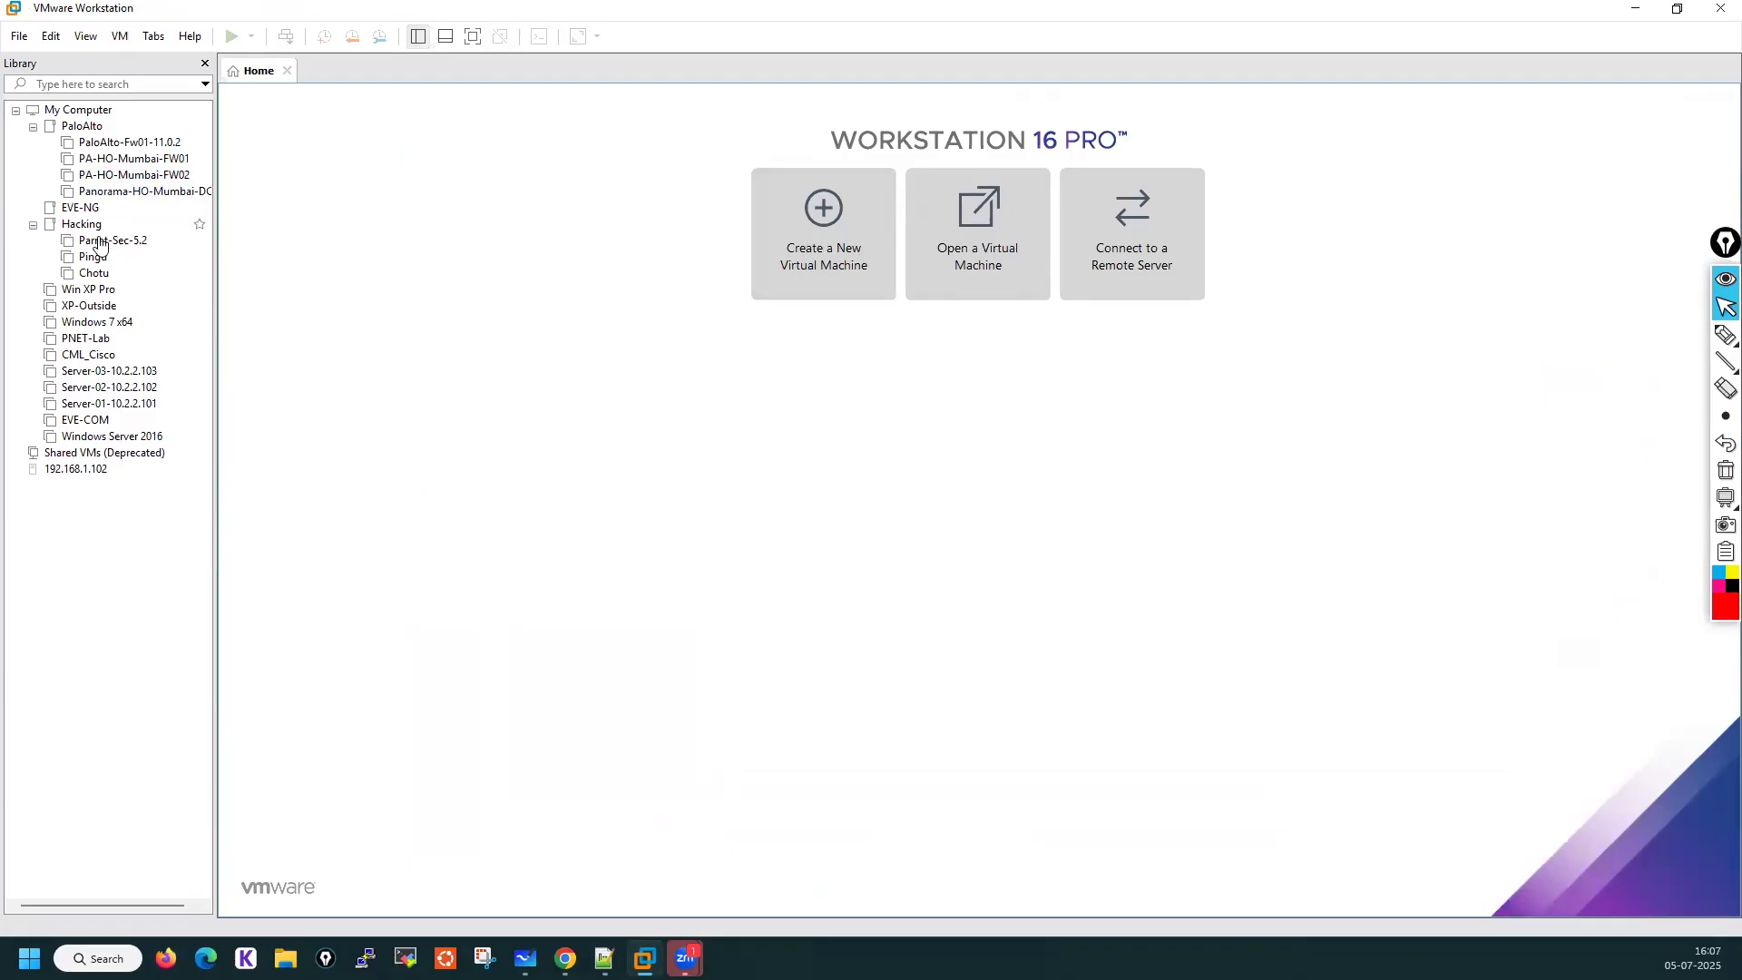
pyautogui.click(155, 143)
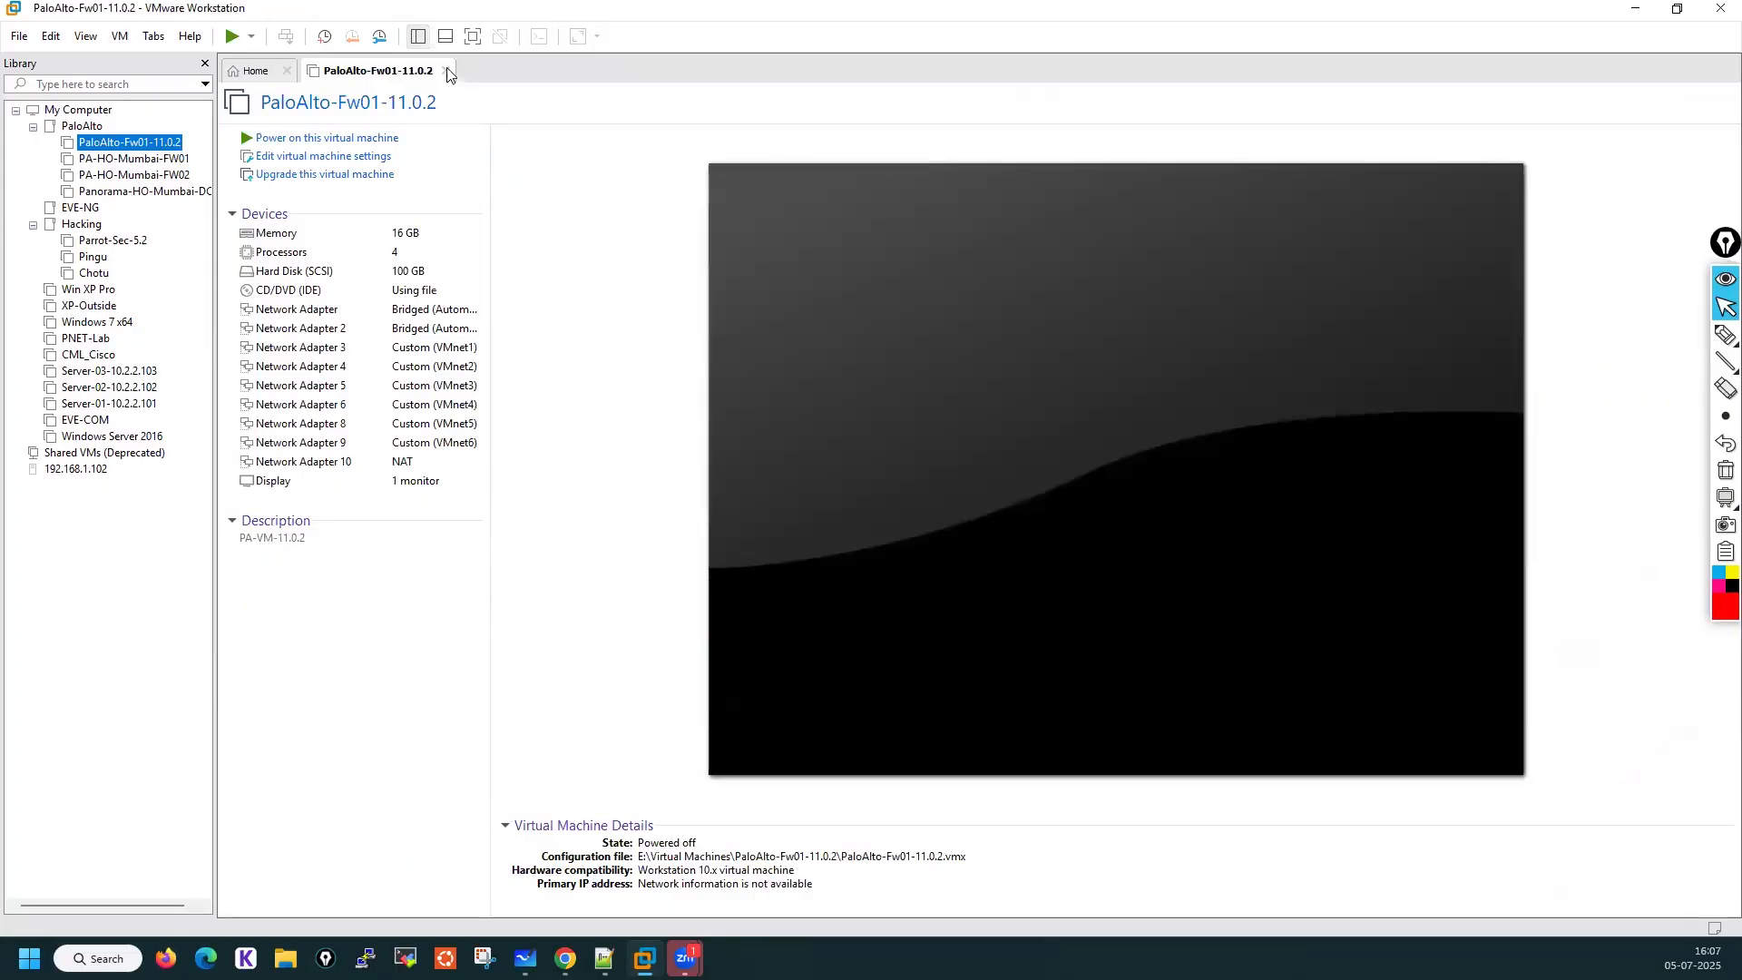
pyautogui.click(445, 70)
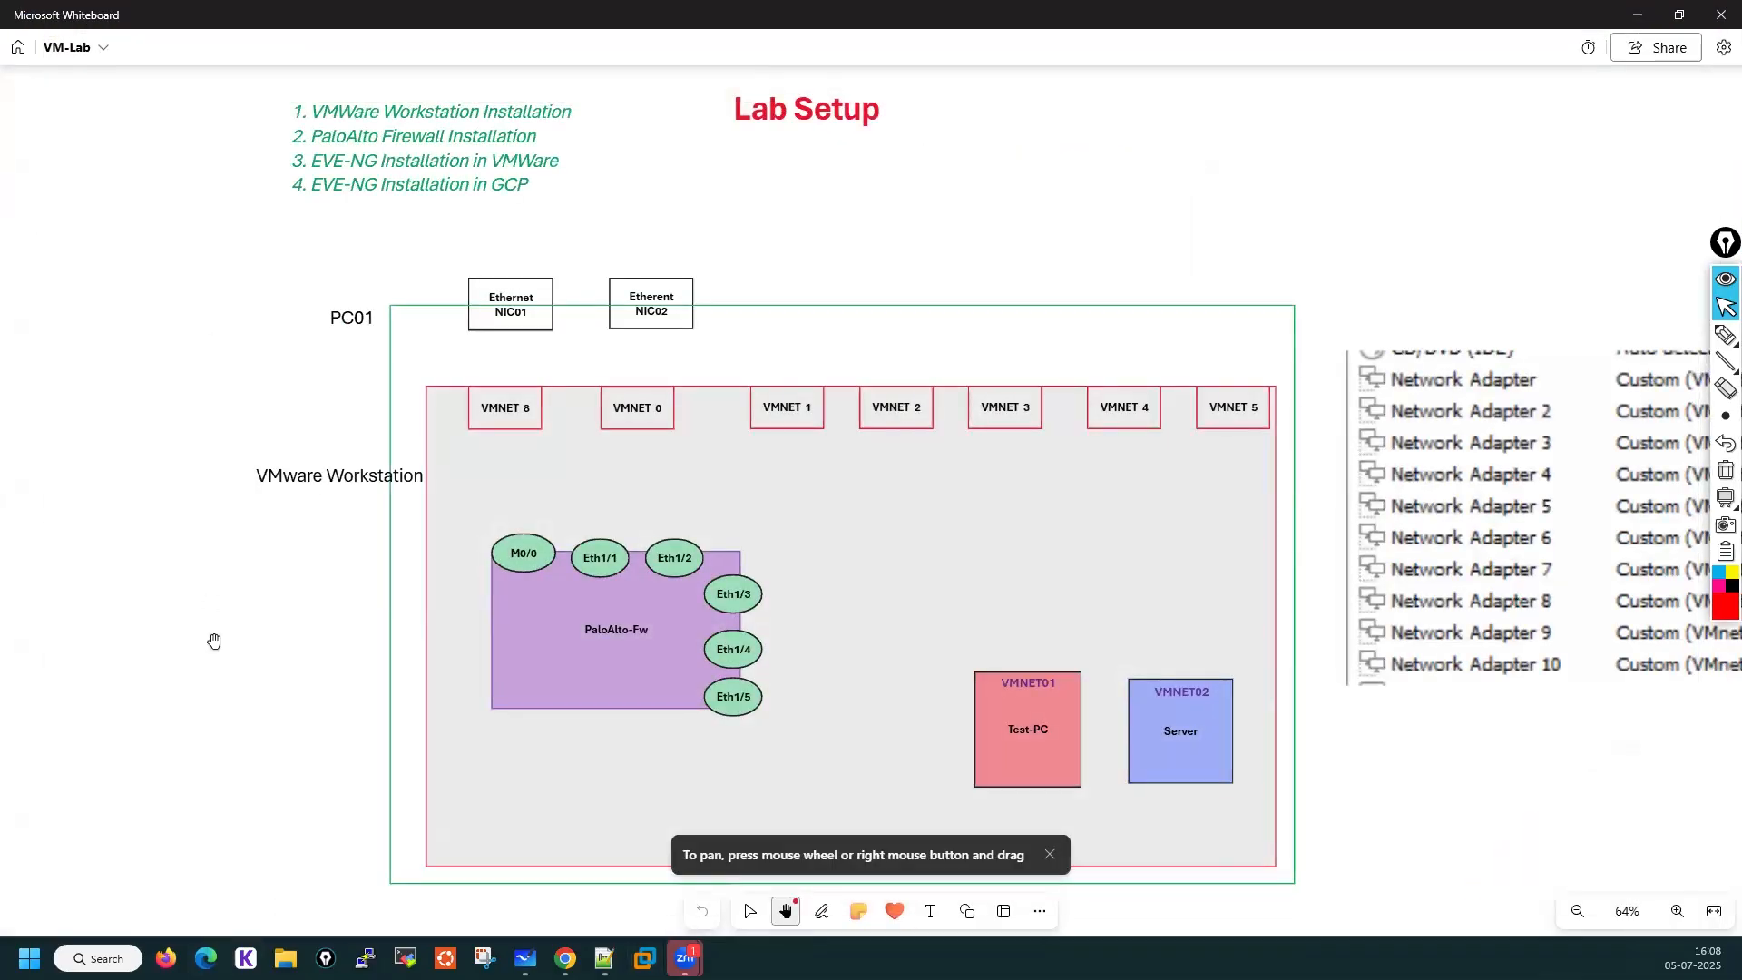
# Step: Search 'control' and open Control Panel
pyautogui.click(98, 958)
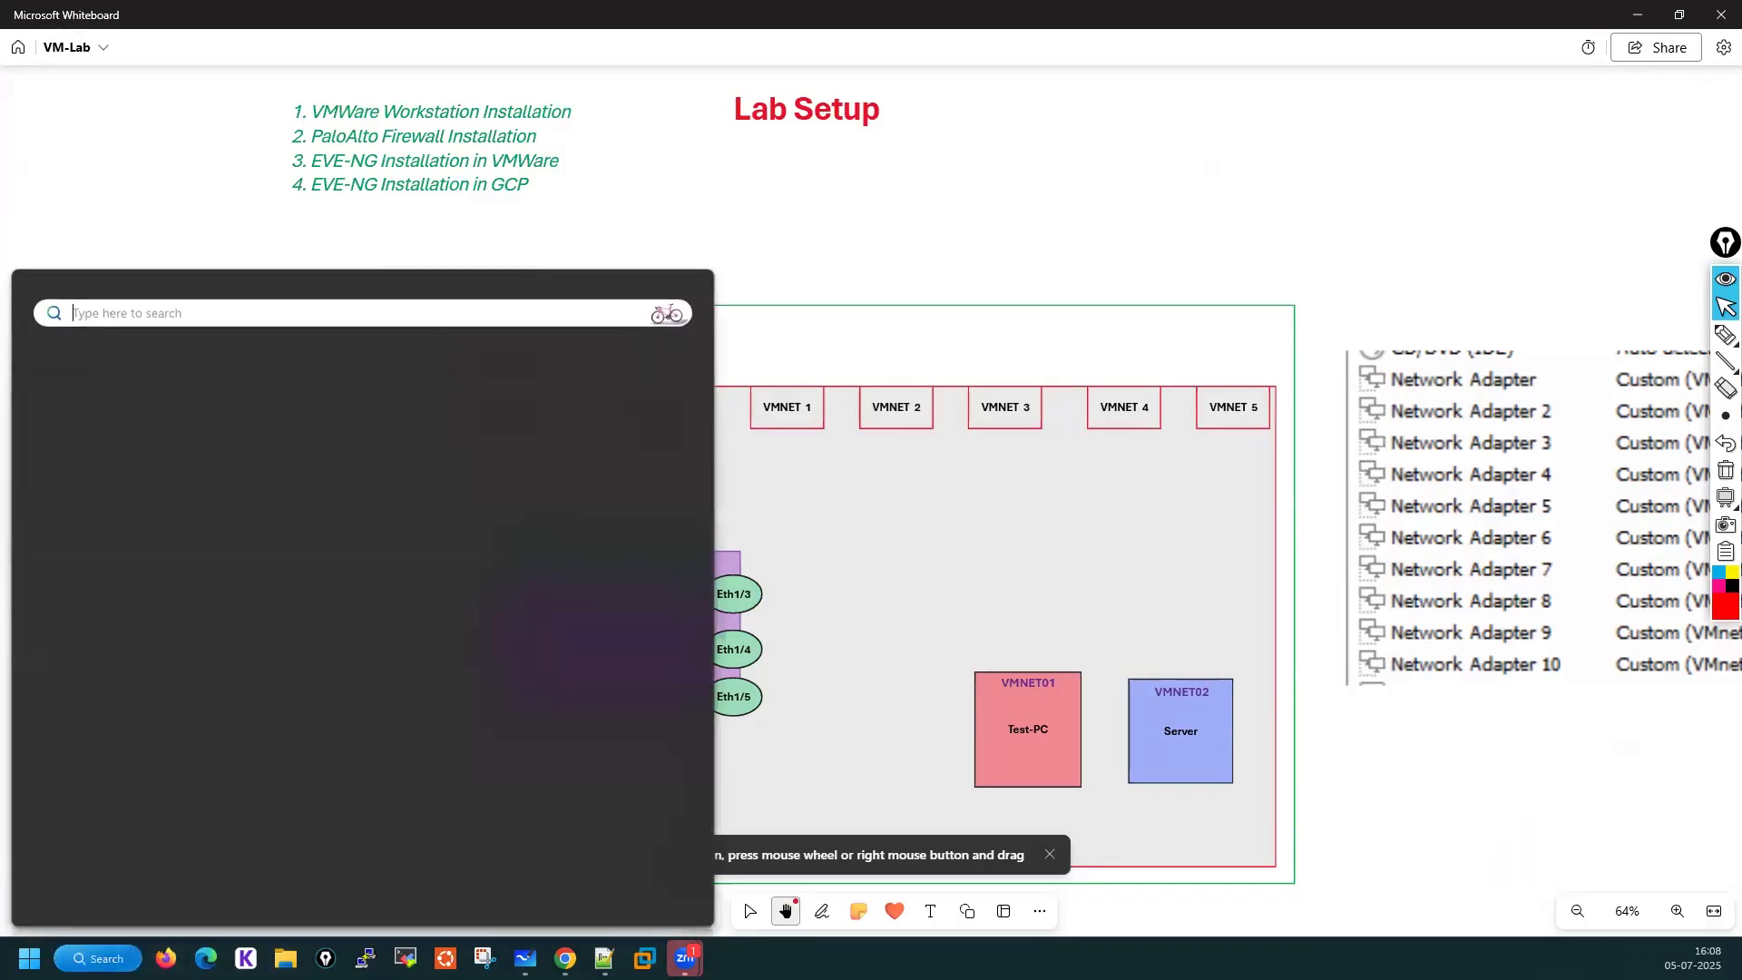
pyautogui.write('control')
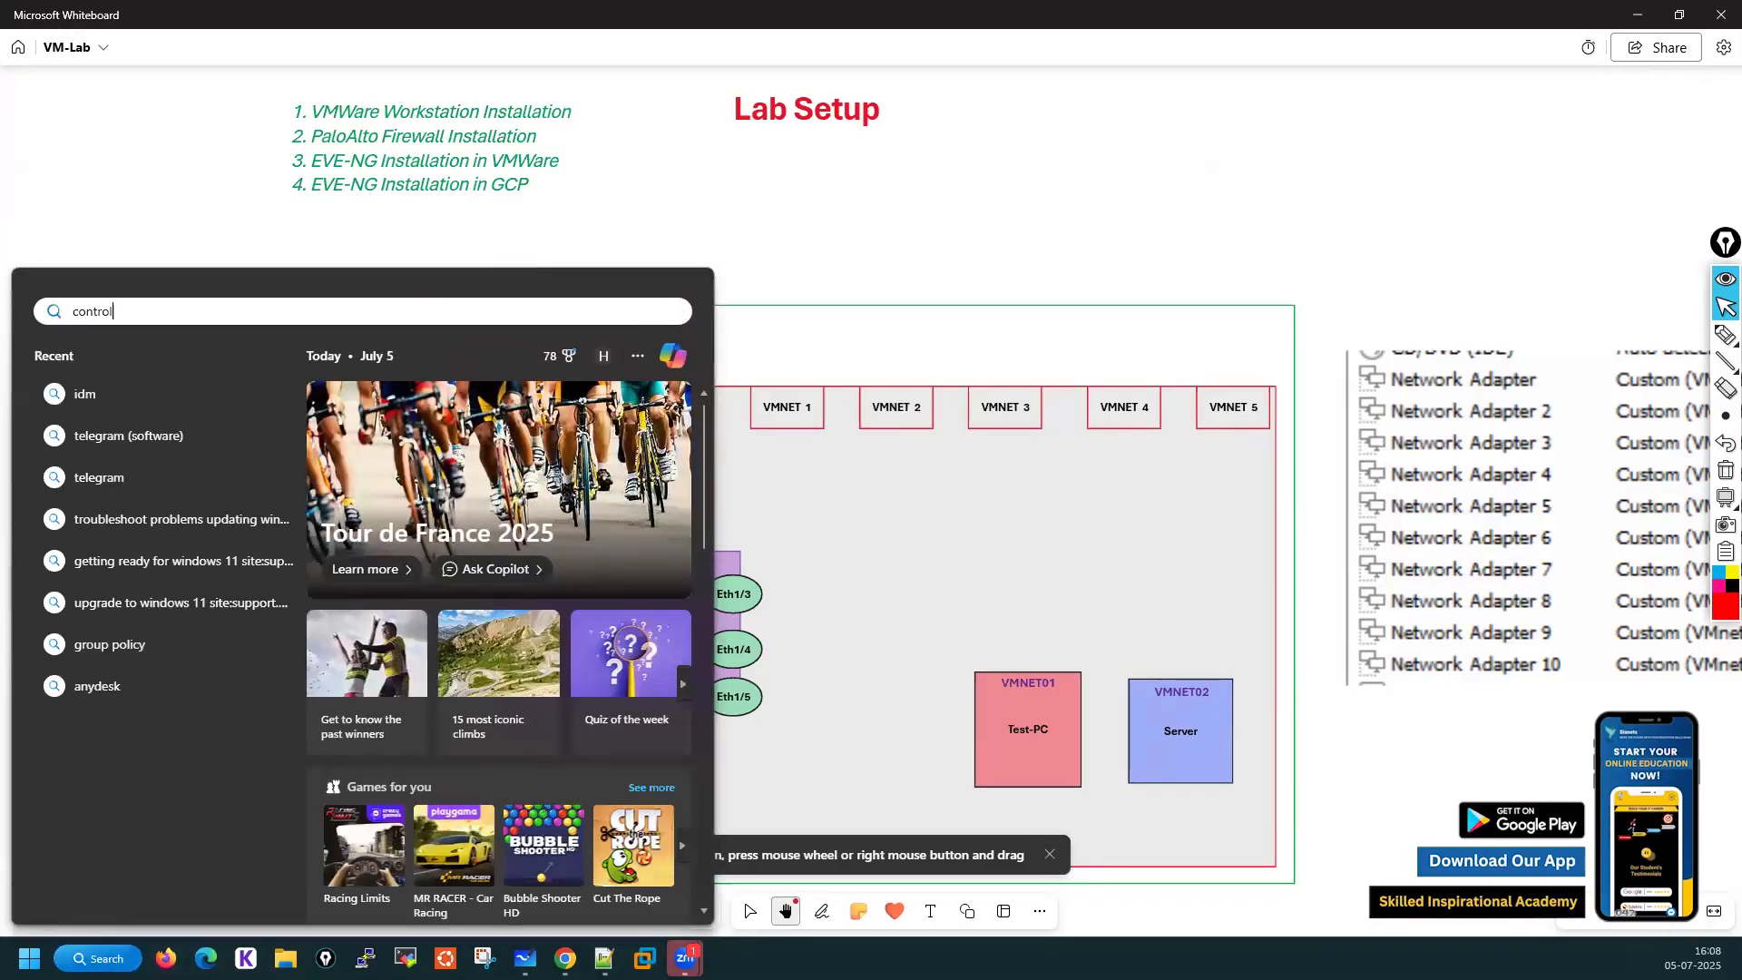
pyautogui.click(162, 461)
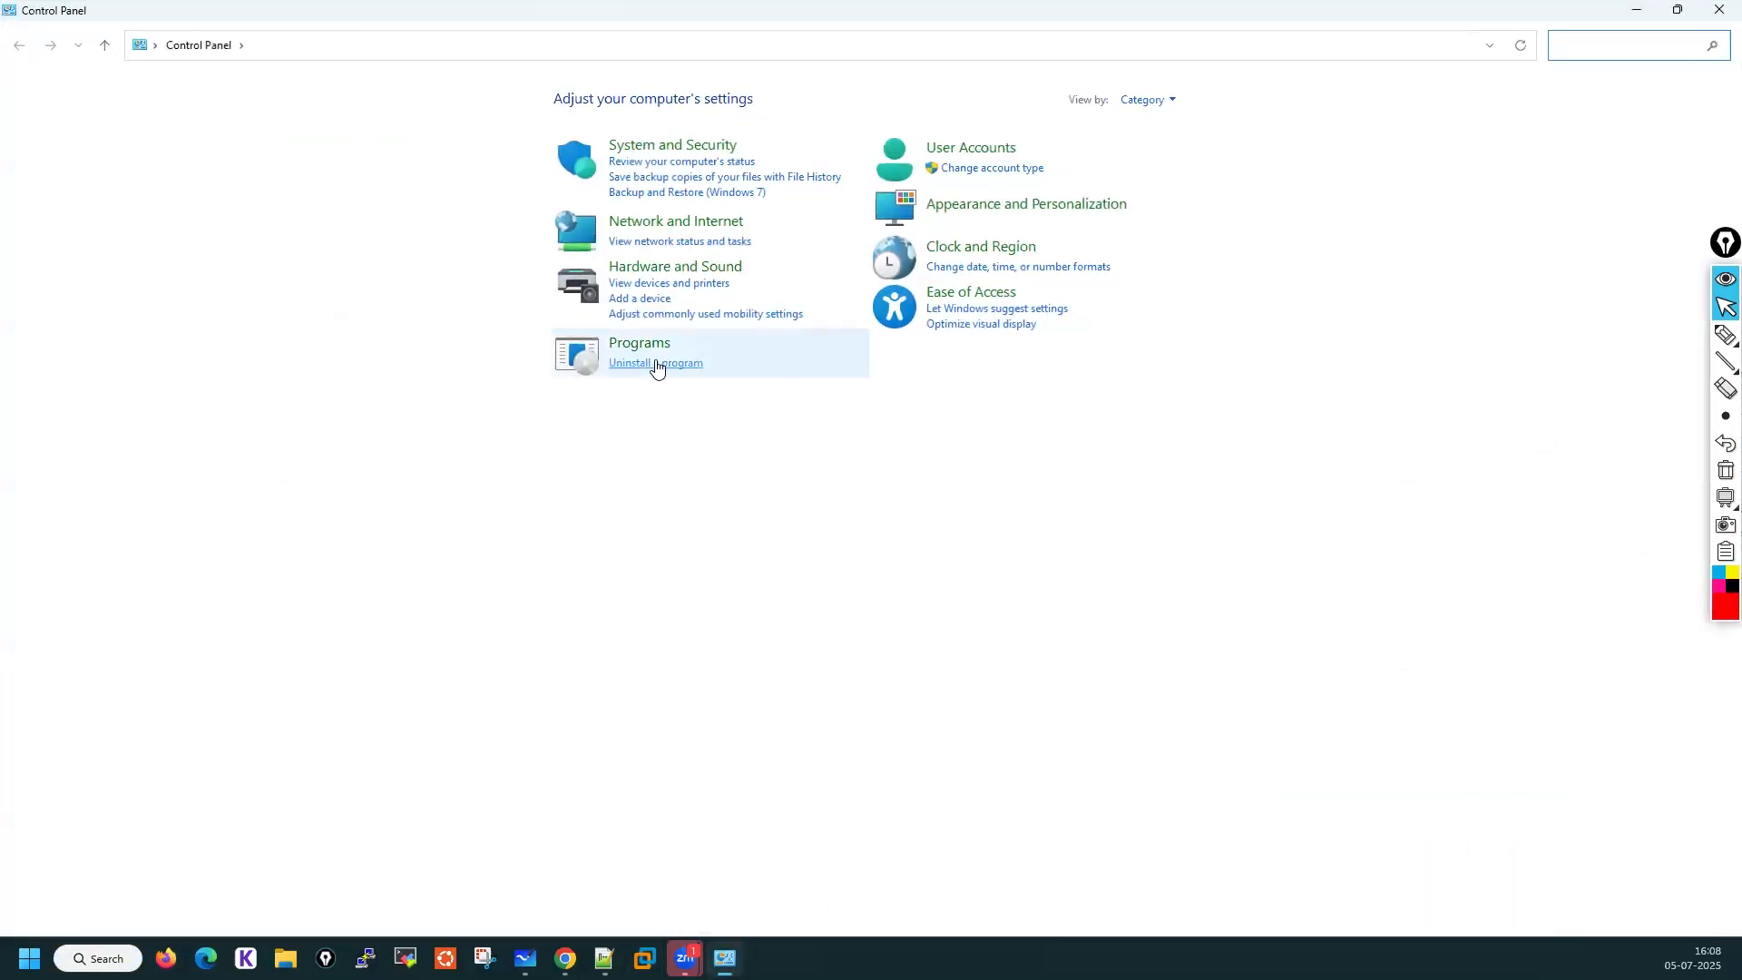
# Step: Go to Uninstall a program and select VMware Workstation in the list
pyautogui.click(657, 363)
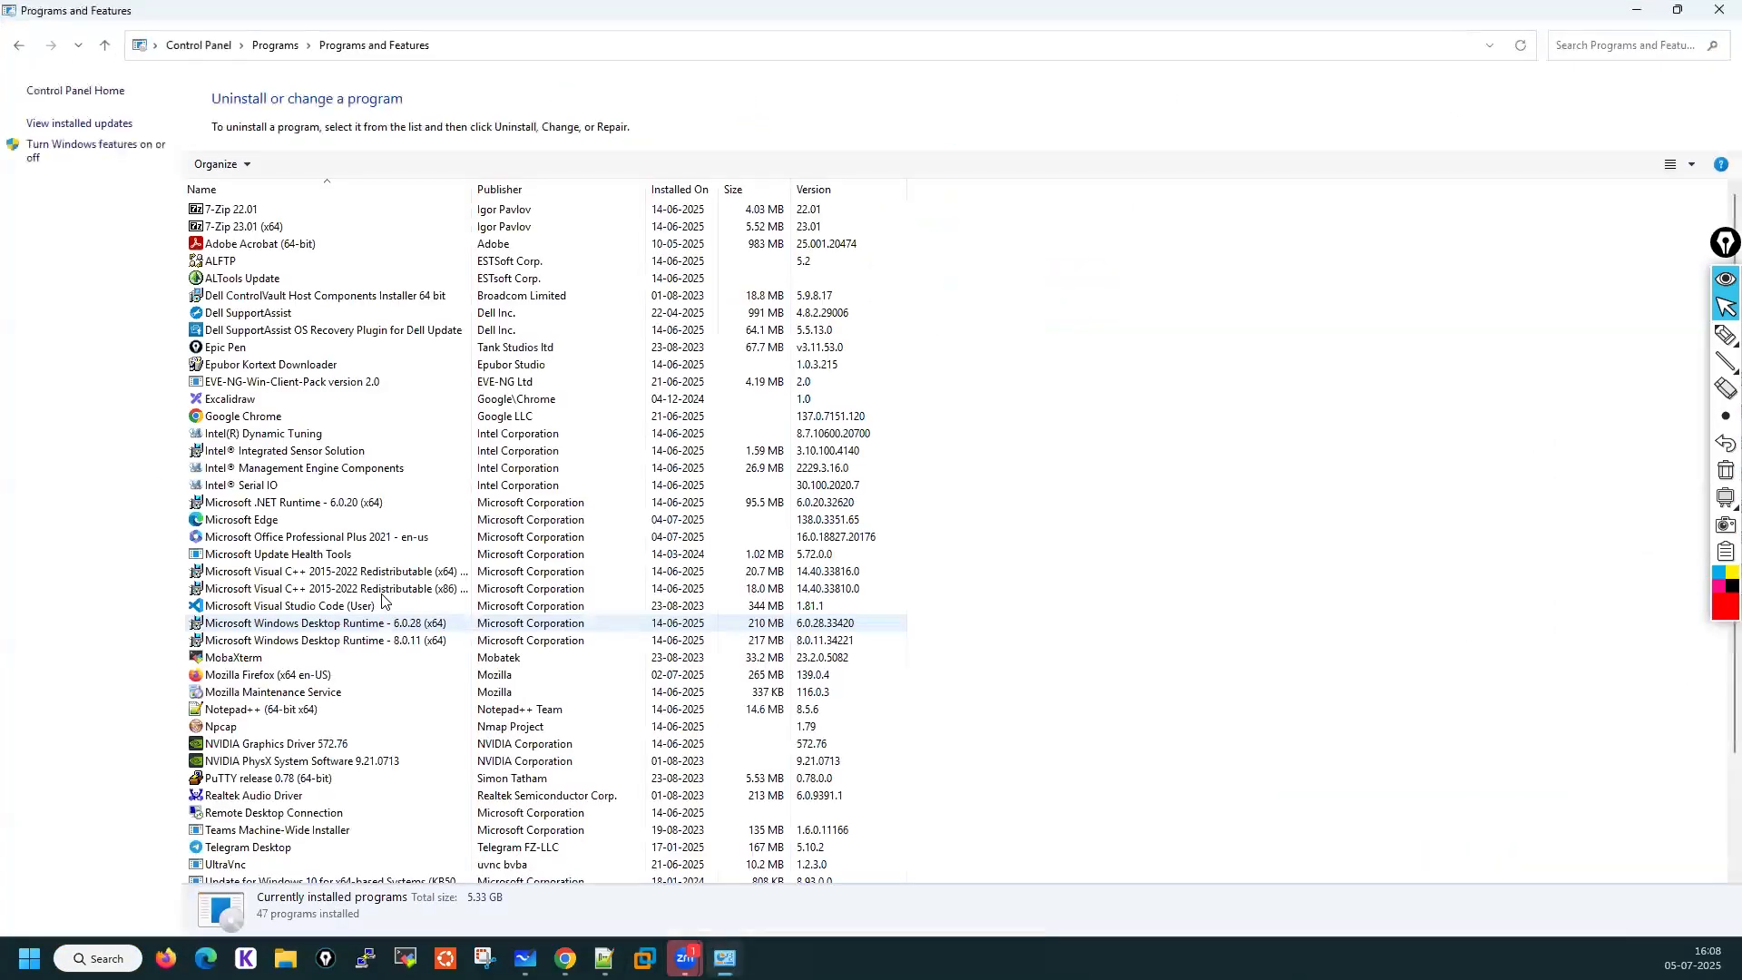
pyautogui.click(382, 592)
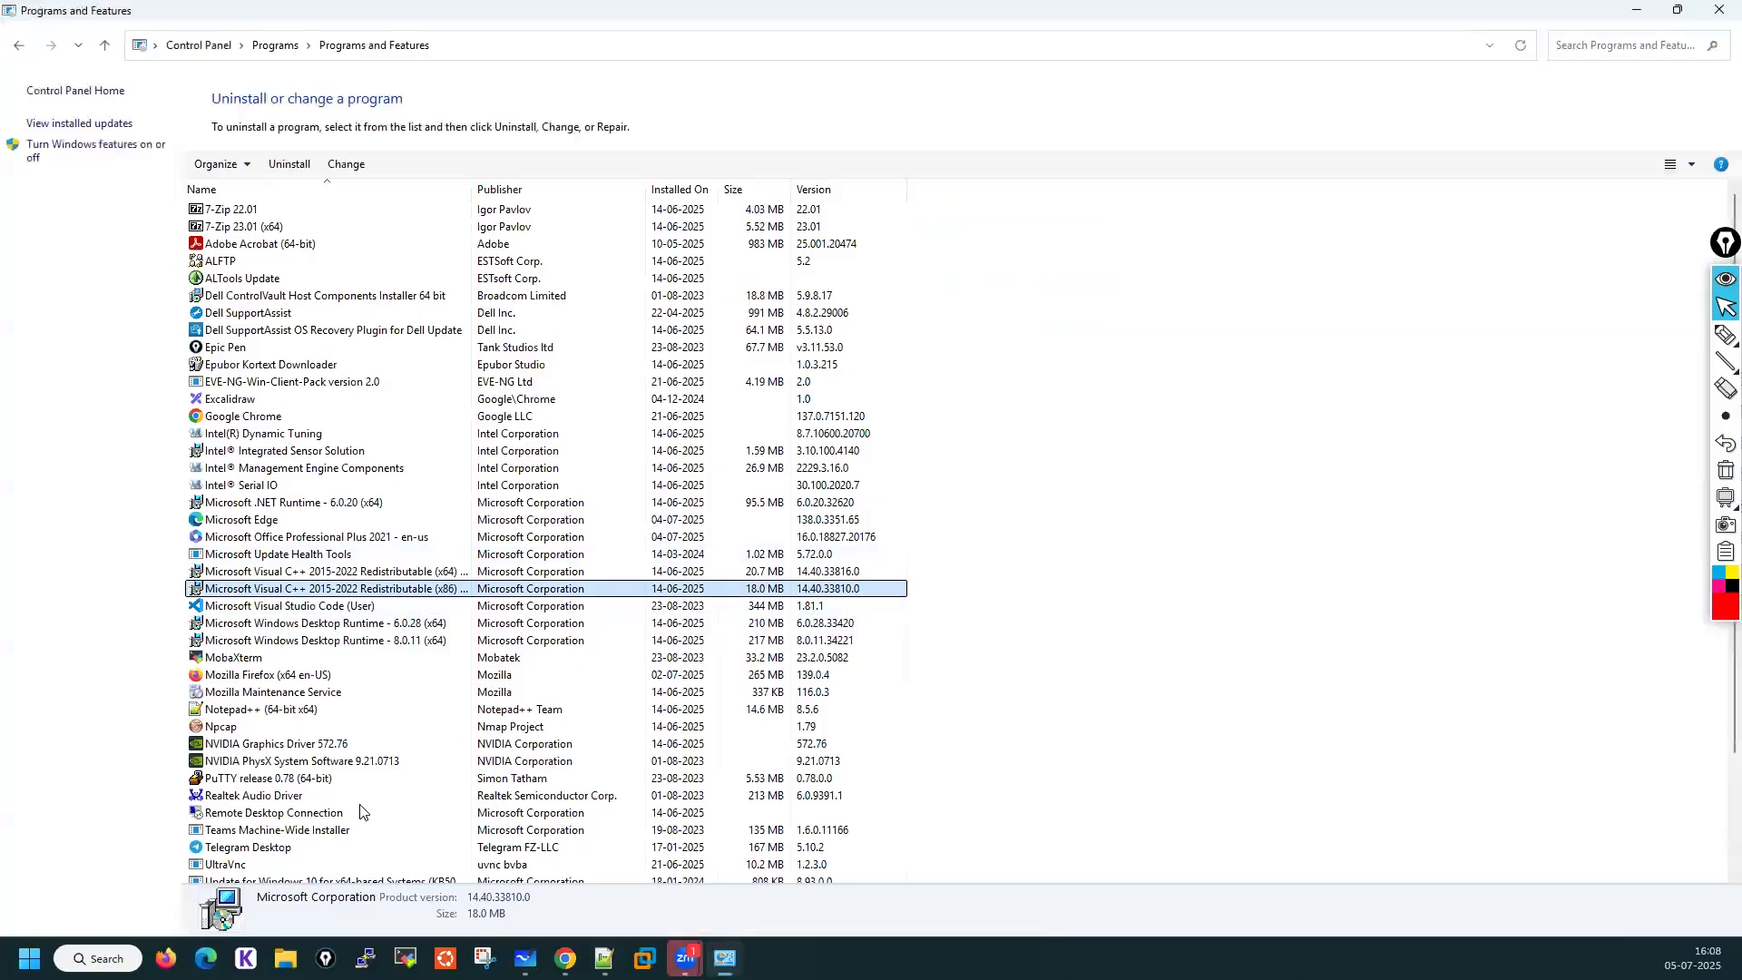
pyautogui.scroll(-3, 363, 802)
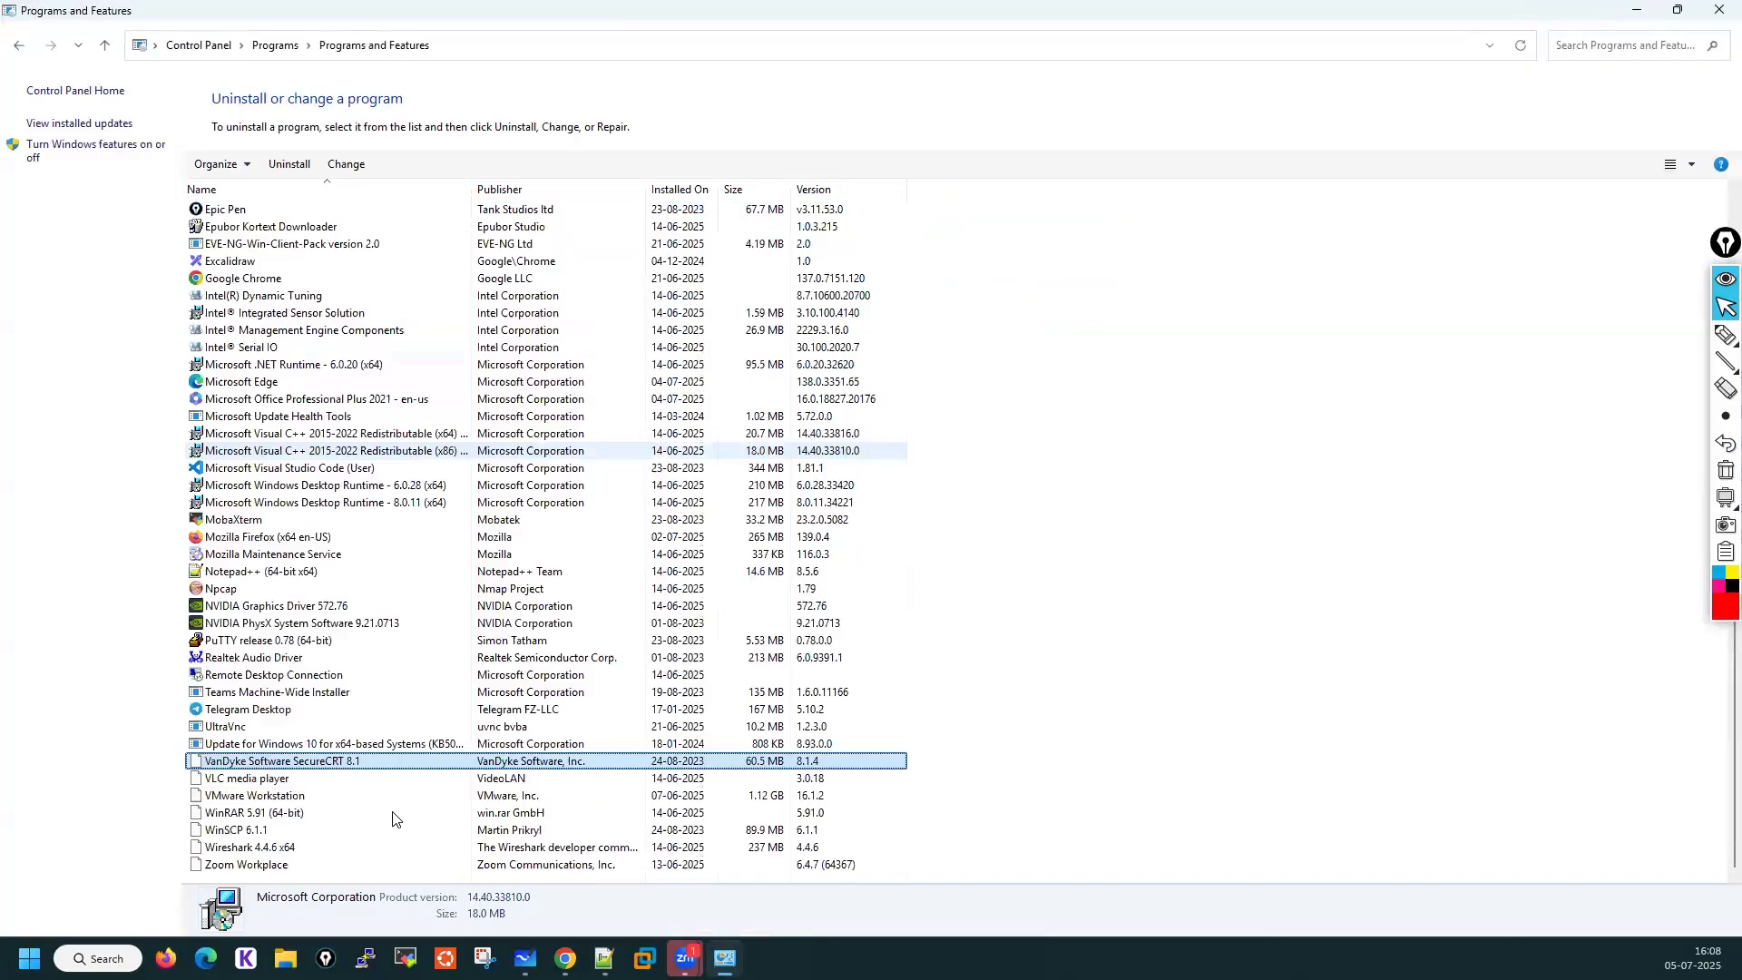
pyautogui.click(287, 796)
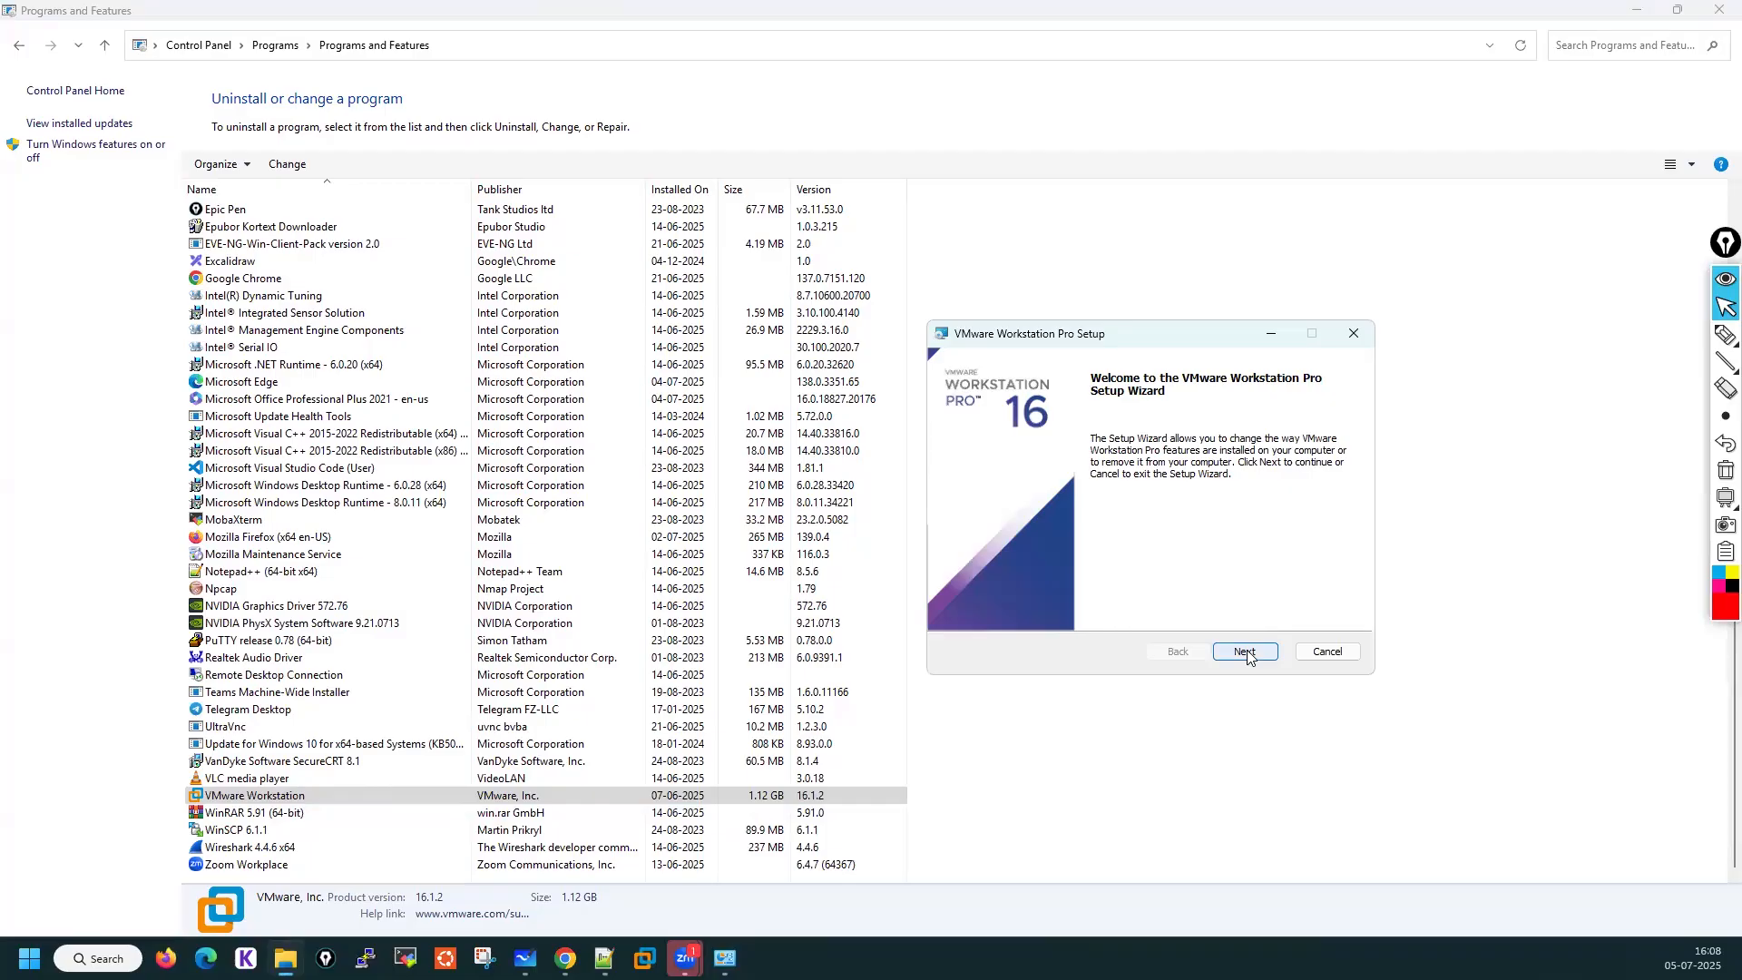
# Step: Choose Remove, keep both Preserve options ticked, and start uninstalling VMware Workstation Pro
pyautogui.click(1248, 657)
pyautogui.click(1024, 567)
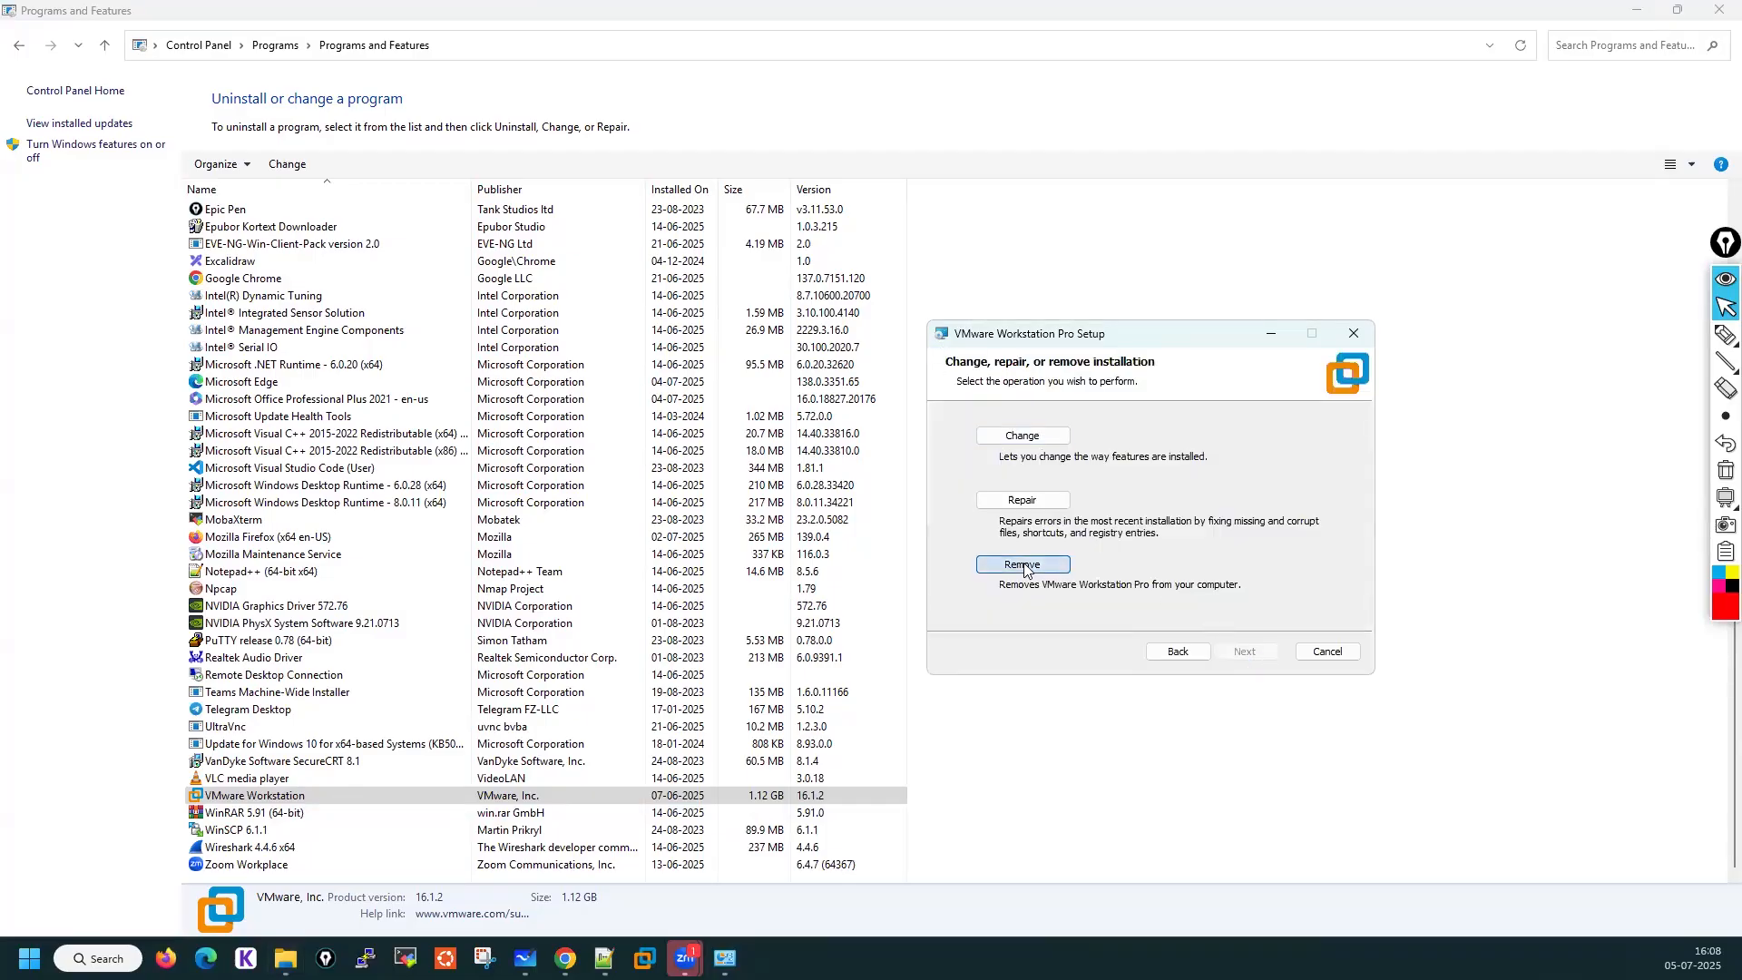
pyautogui.click(1242, 653)
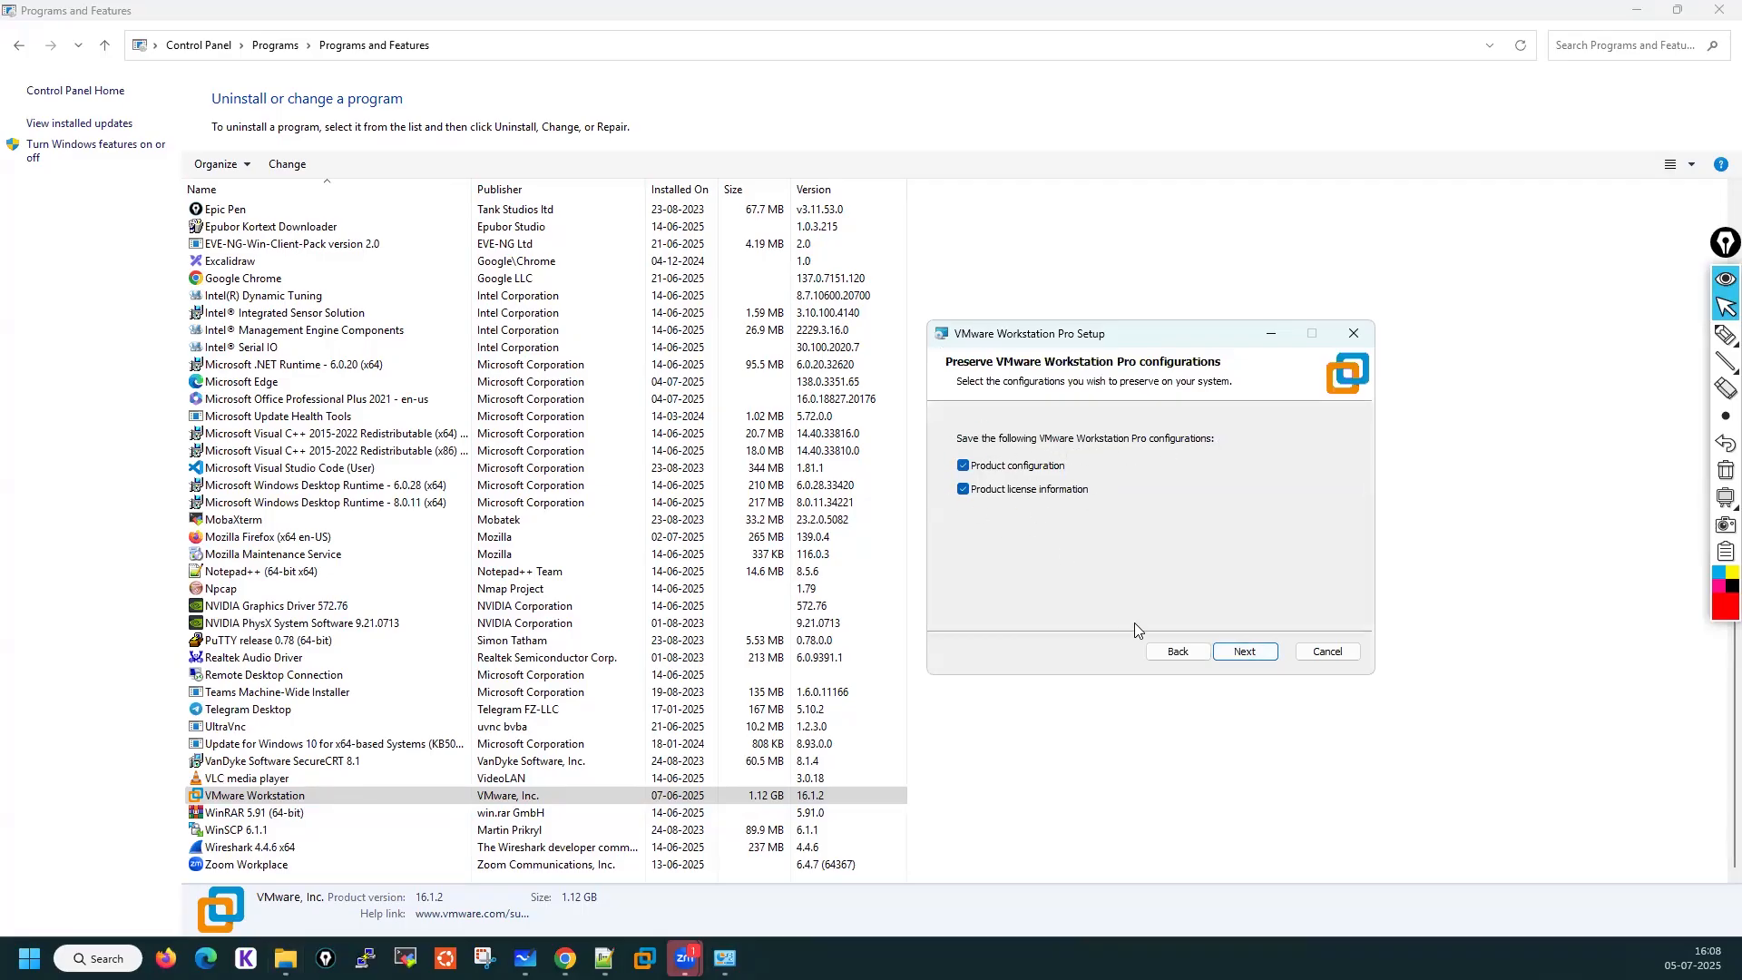
pyautogui.click(1249, 653)
pyautogui.click(1250, 652)
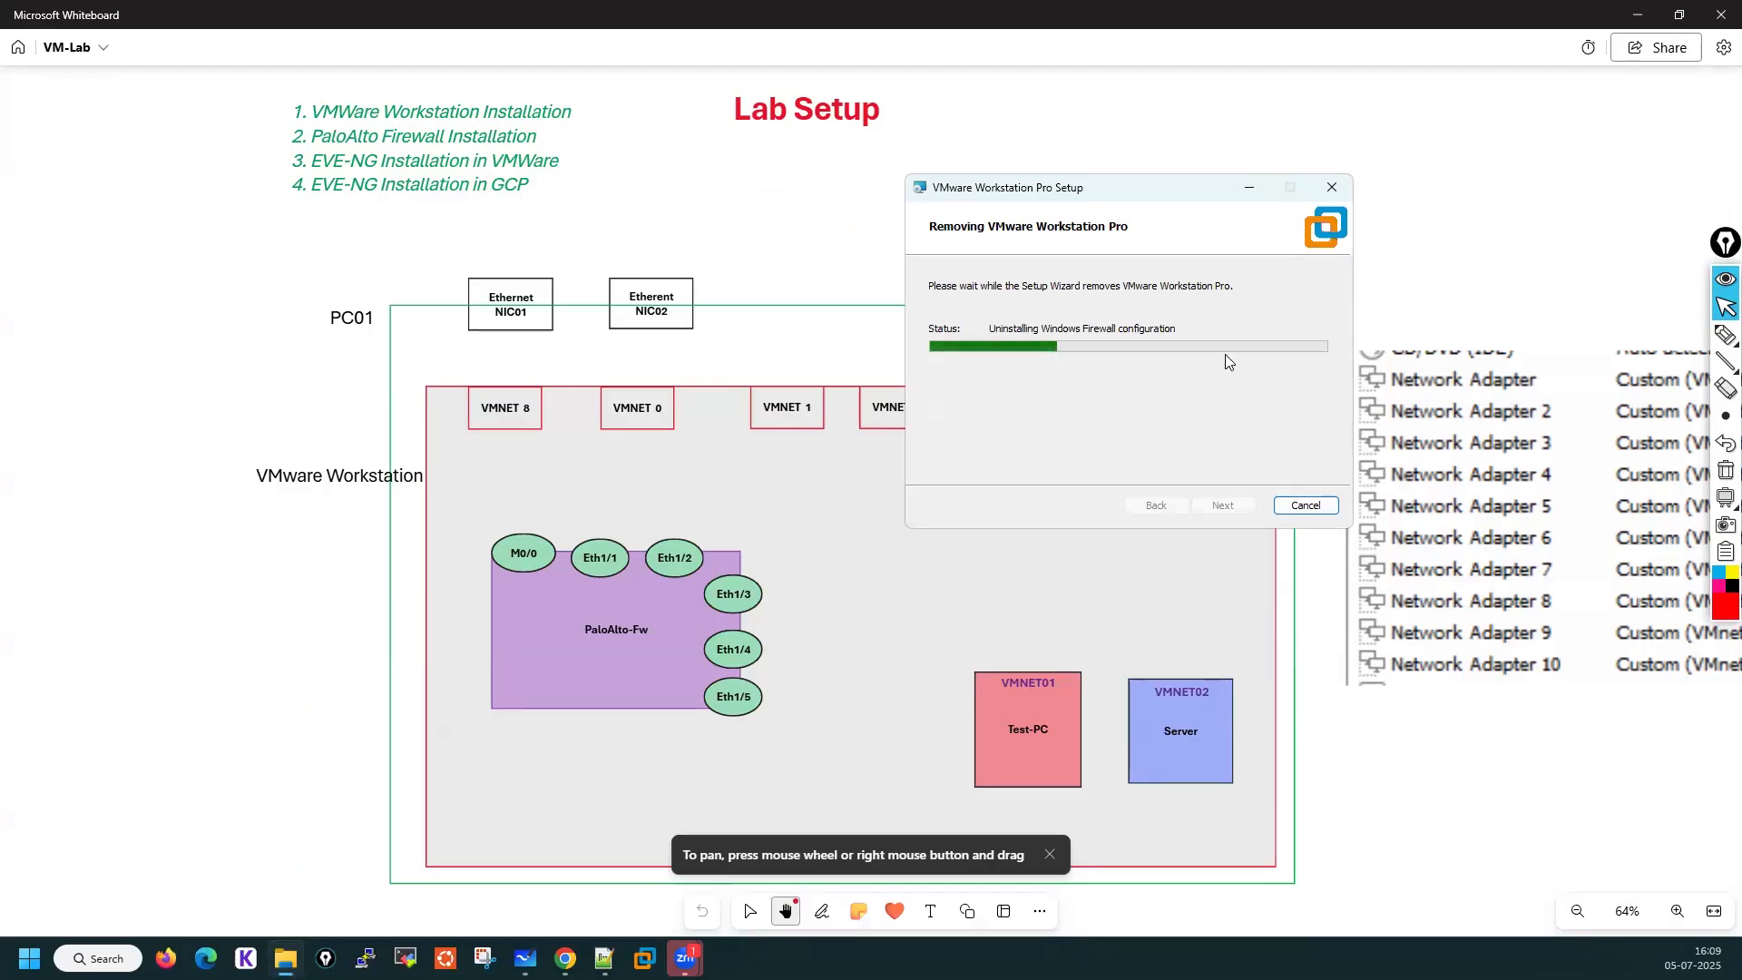
# Step: Mark the completion message with a red arrow and '16', clear the ink, then finish setup
pyautogui.moveTo(1721, 338)
pyautogui.click(1645, 343)
pyautogui.moveTo(1215, 237)
pyautogui.mouseDown()
pyautogui.moveTo(1165, 259)
pyautogui.moveTo(1205, 281)
pyautogui.mouseUp()
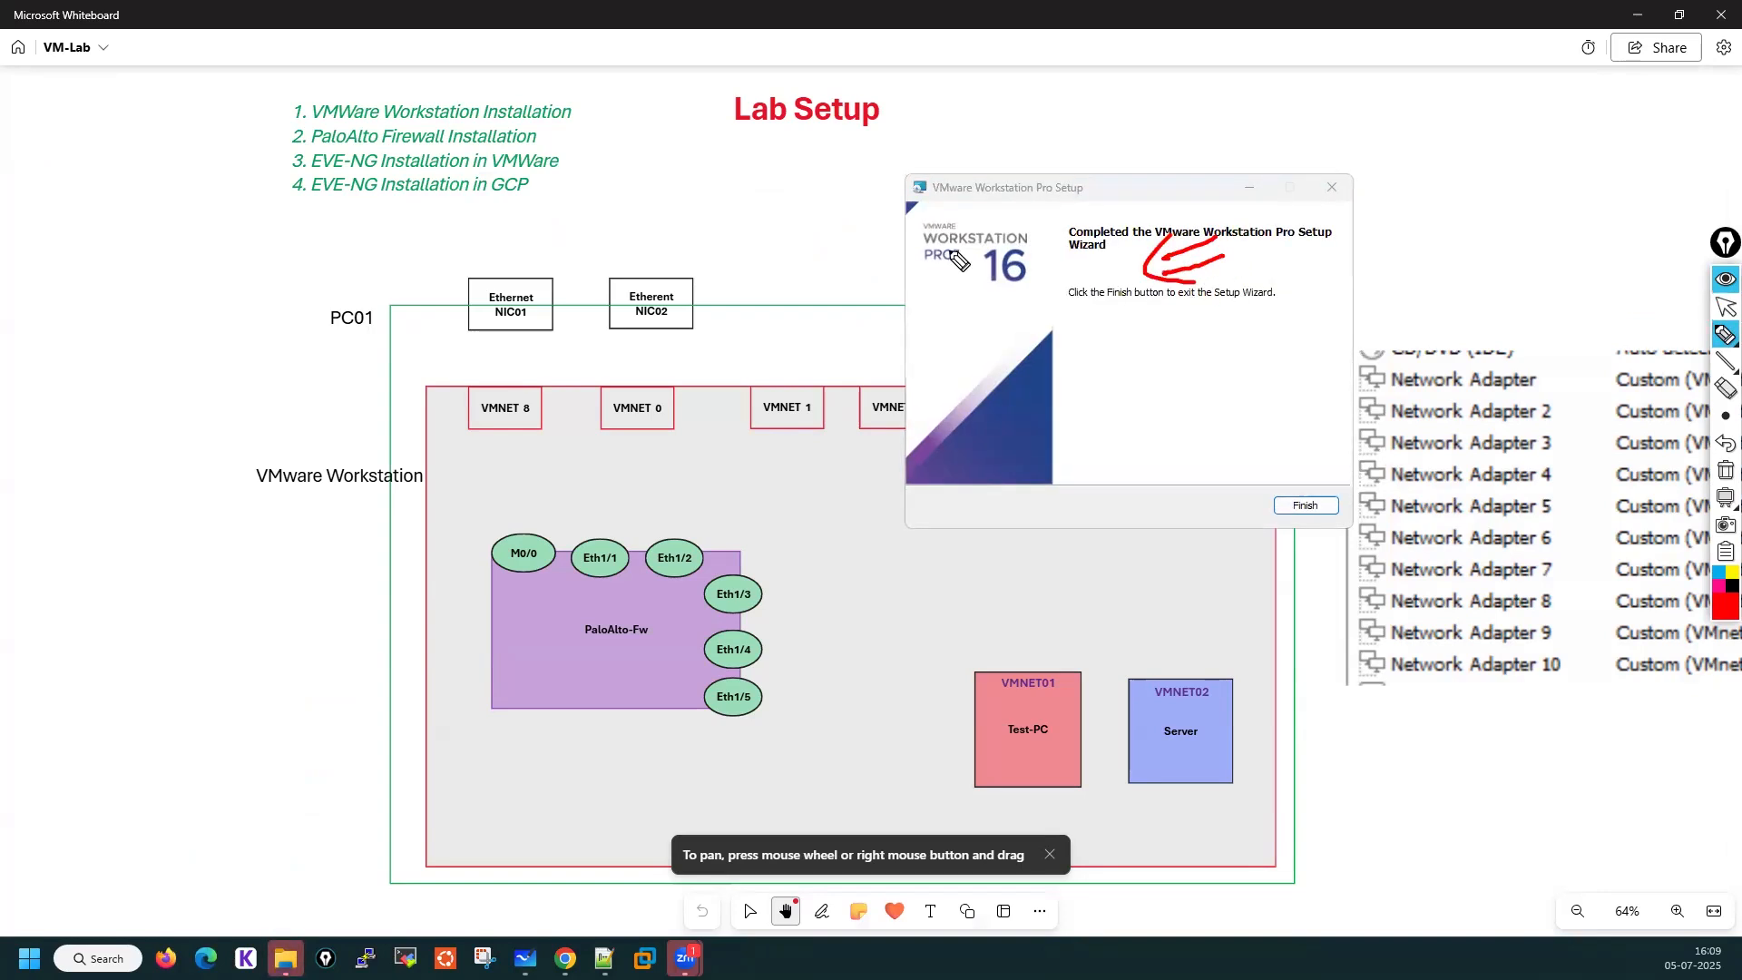
pyautogui.moveTo(653, 180)
pyautogui.mouseDown()
pyautogui.moveTo(650, 221)
pyautogui.moveTo(675, 199)
pyautogui.moveTo(797, 187)
pyautogui.moveTo(867, 202)
pyautogui.moveTo(573, 186)
pyautogui.moveTo(797, 137)
pyautogui.mouseUp()
pyautogui.click(721, 179)
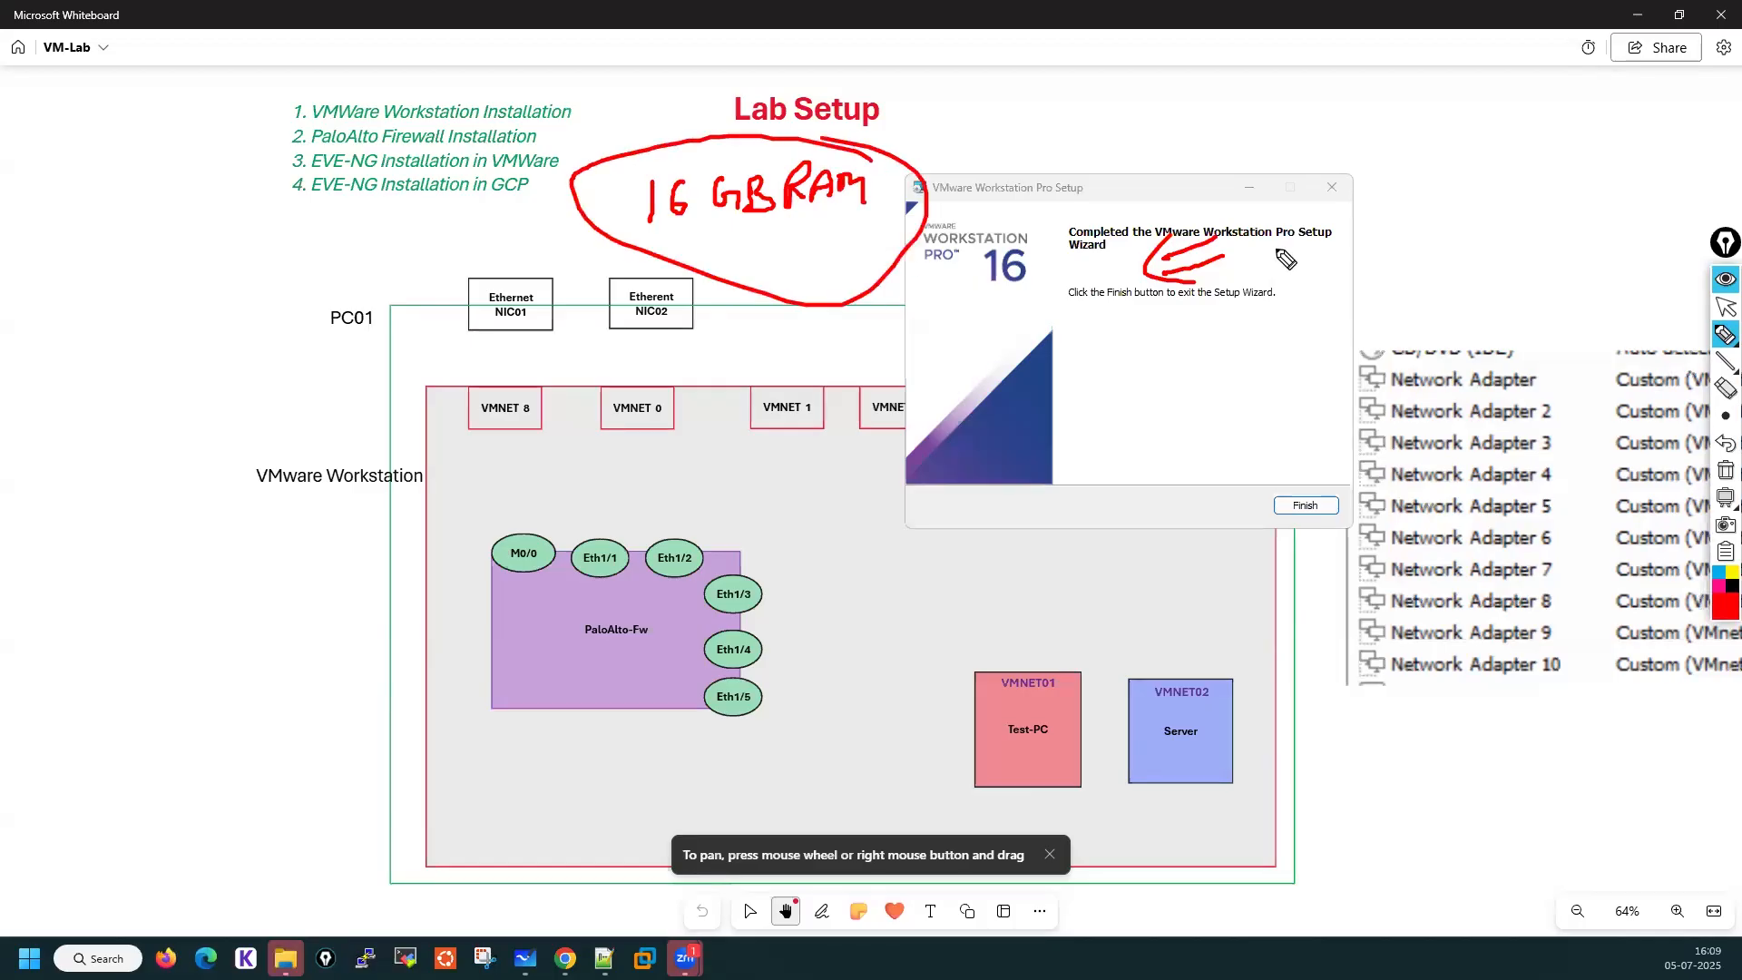
pyautogui.click(1724, 307)
pyautogui.click(1312, 510)
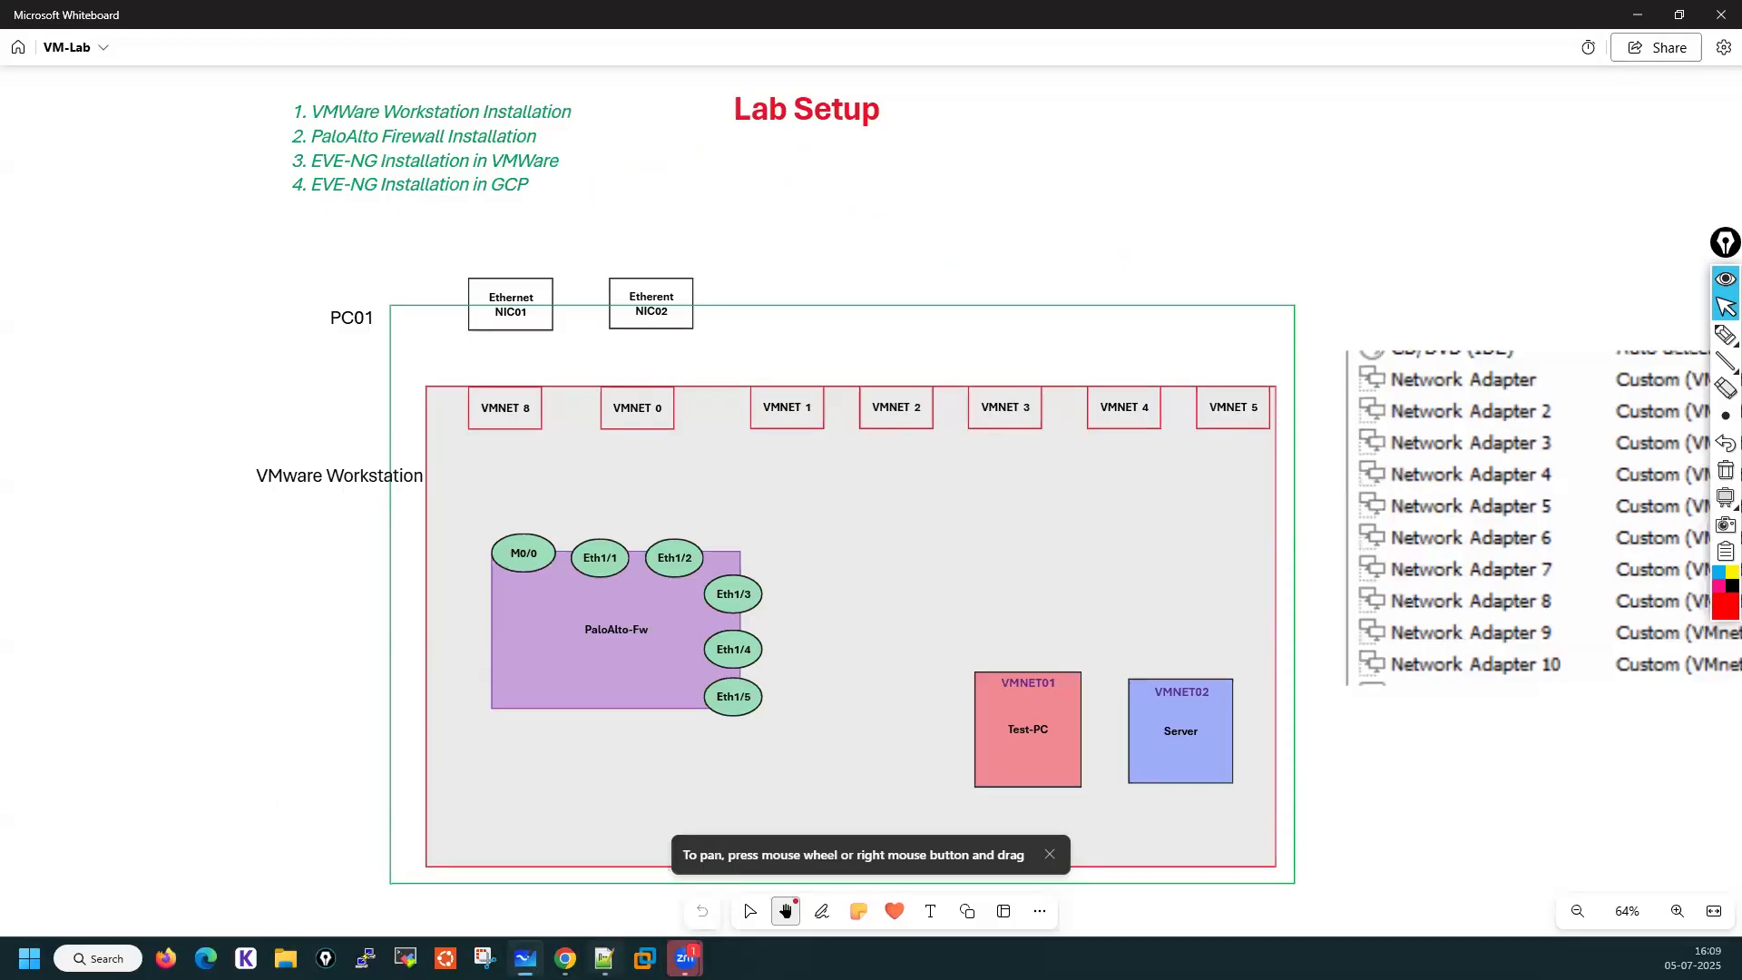
# Step: Unpin VMware Workstation from the taskbar and launch Task Manager from the taskbar menu
pyautogui.rightClick(645, 958)
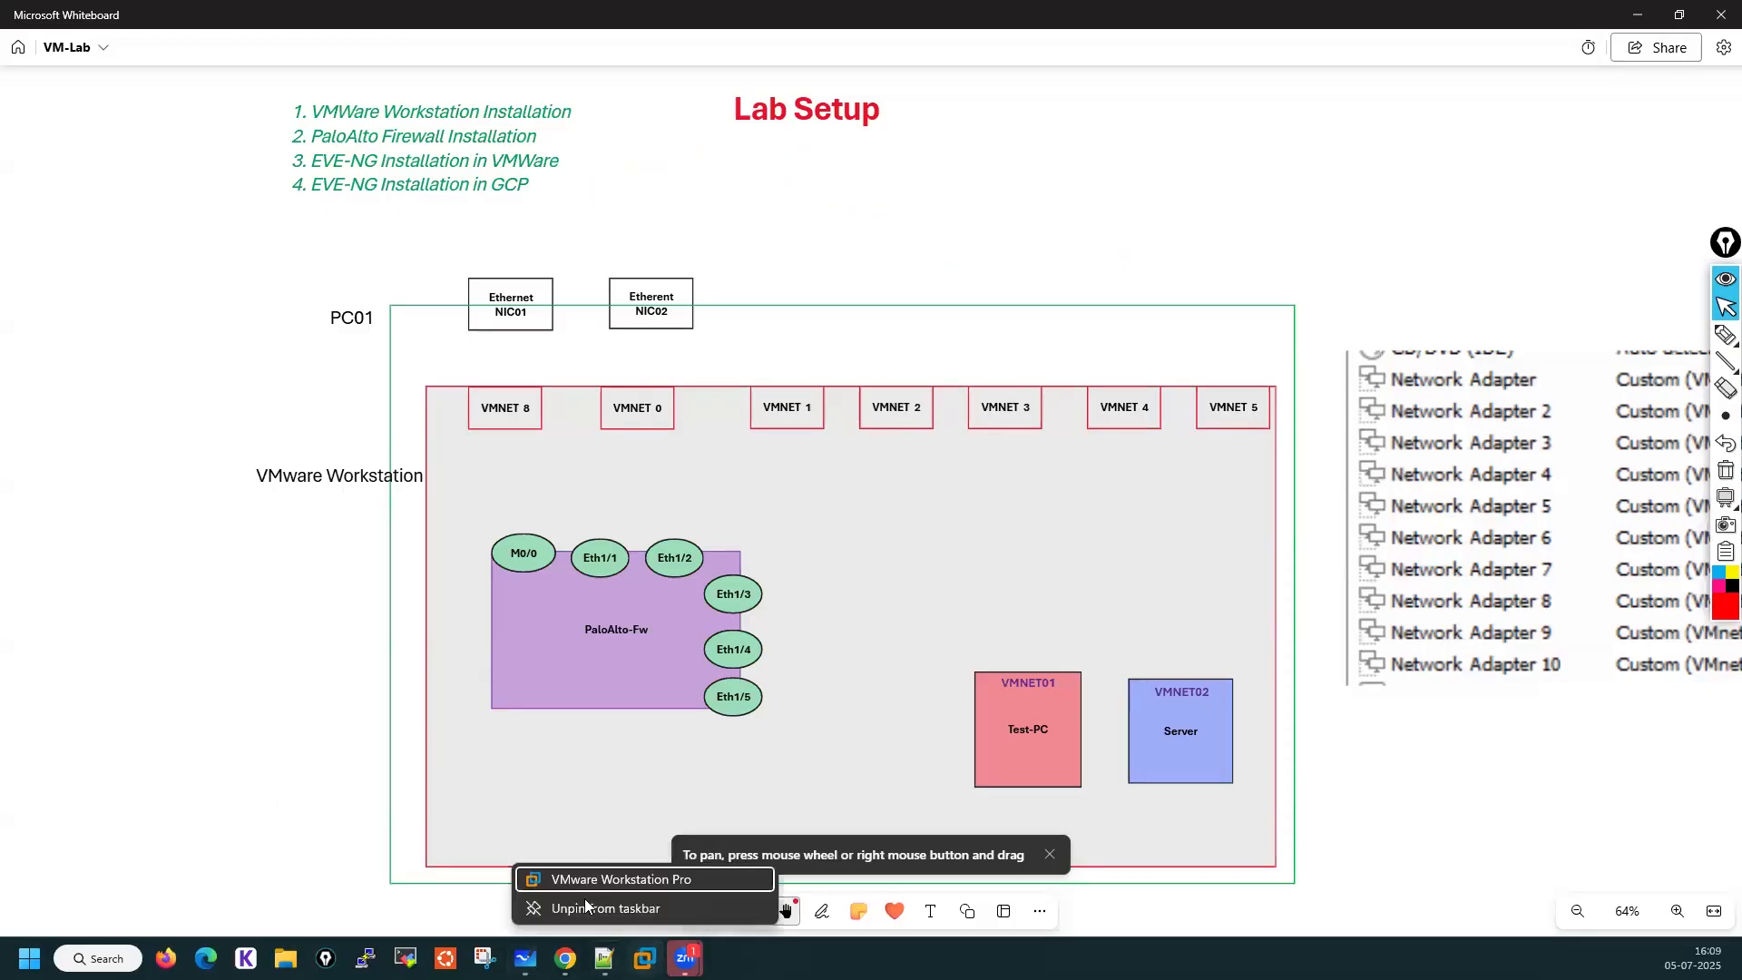
pyautogui.click(584, 908)
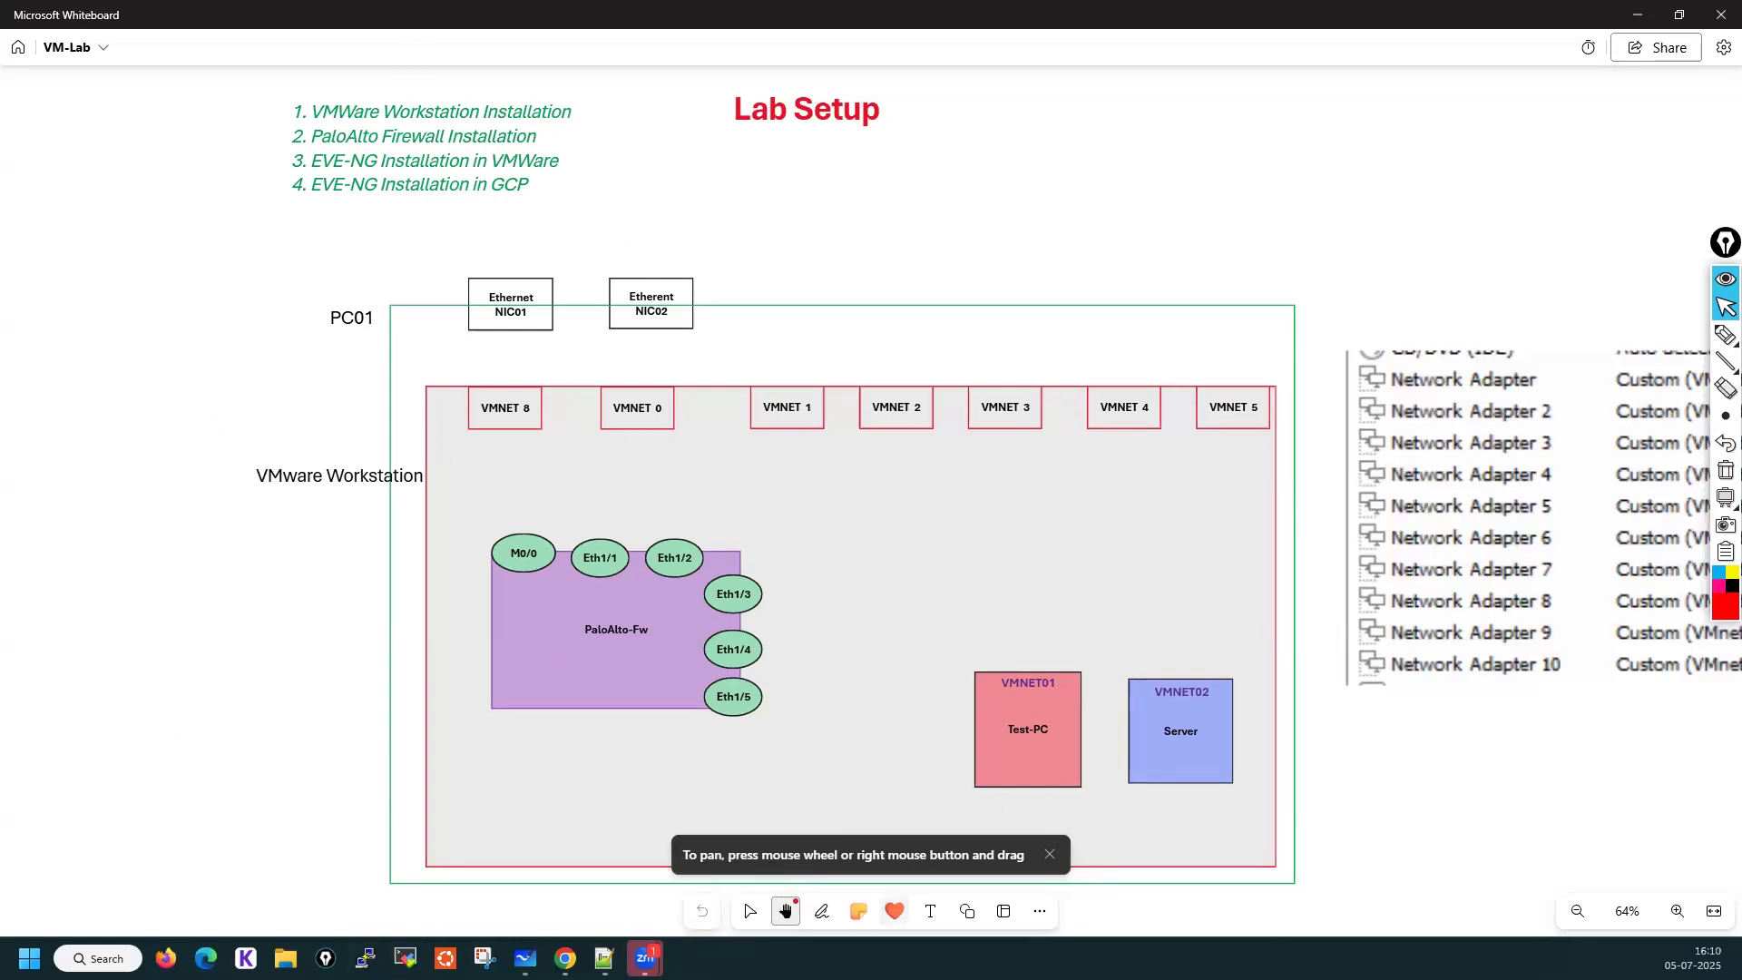
pyautogui.rightClick(822, 958)
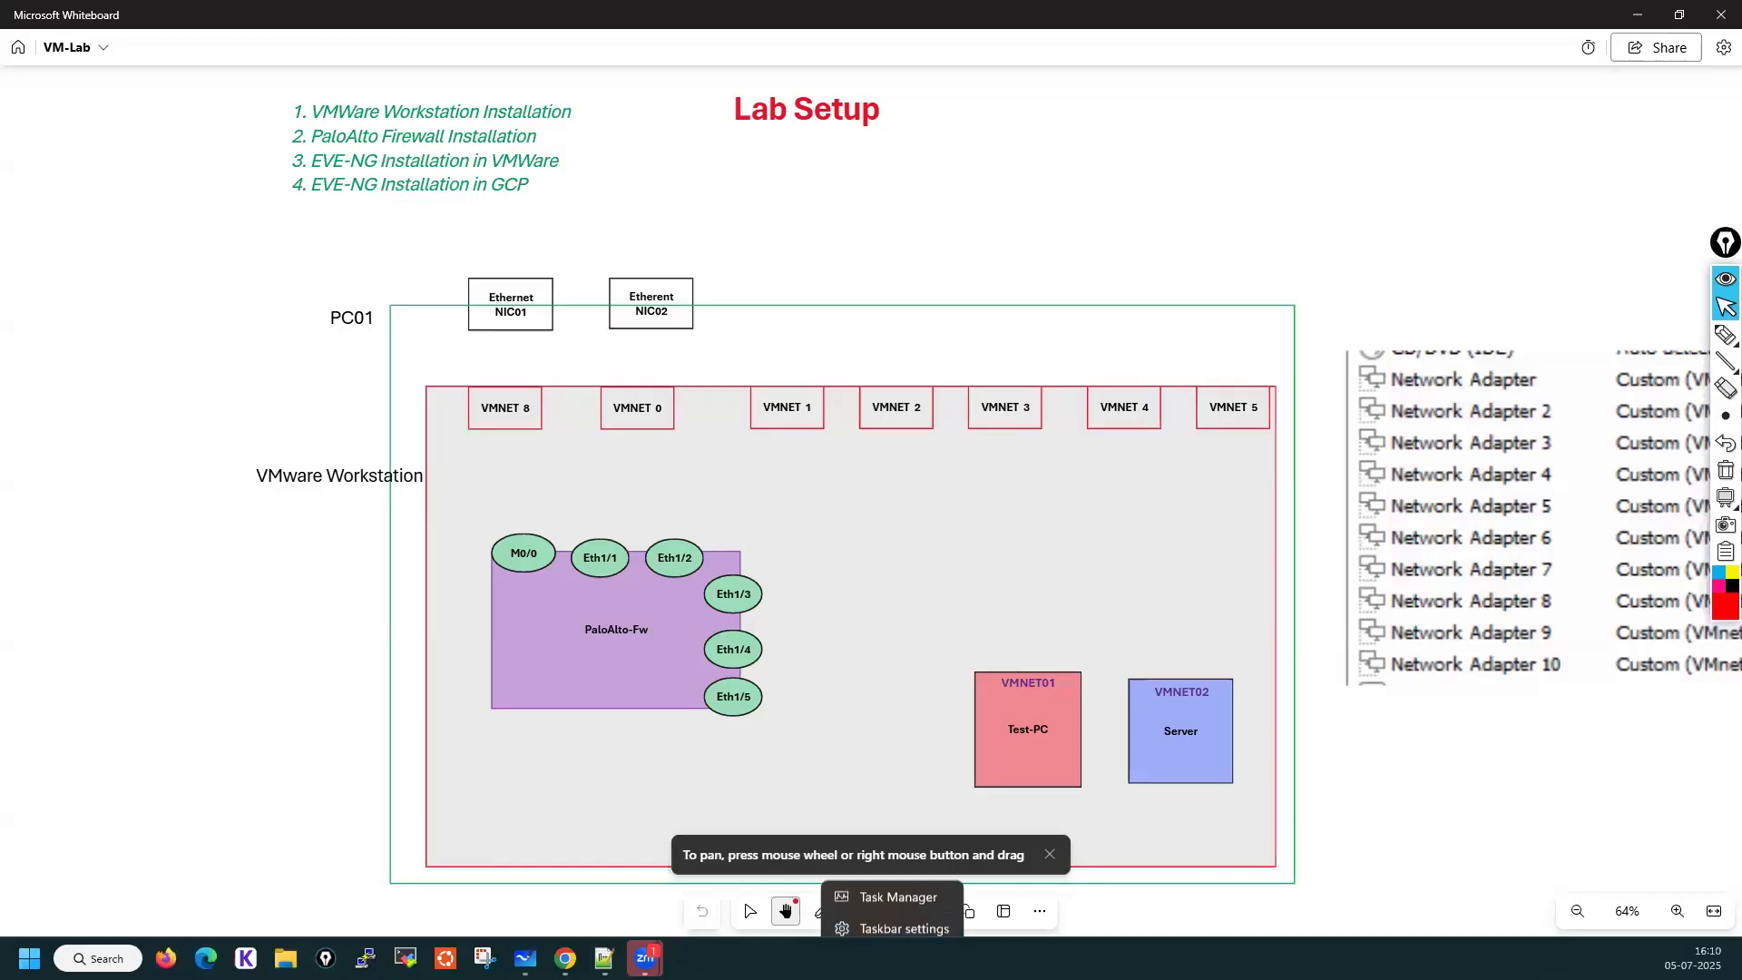
pyautogui.click(887, 891)
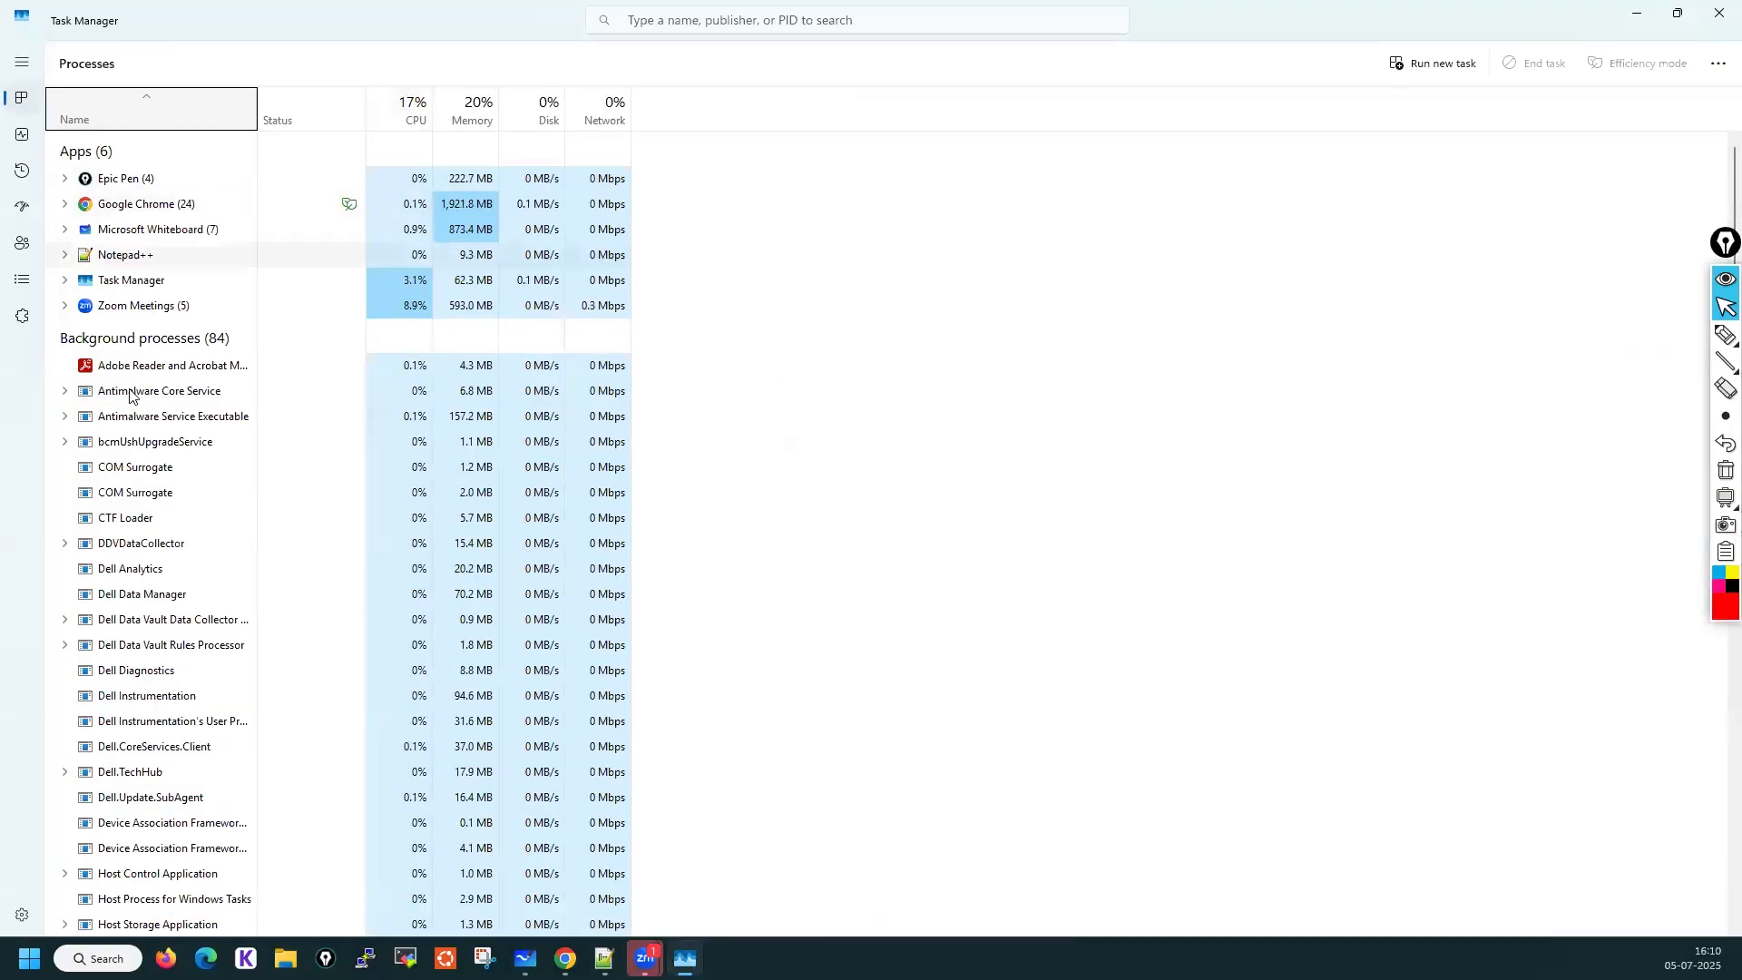
# Step: Show Task Manager's Performance CPU view and circle 'Virtualization: Enabled' in red
pyautogui.click(25, 68)
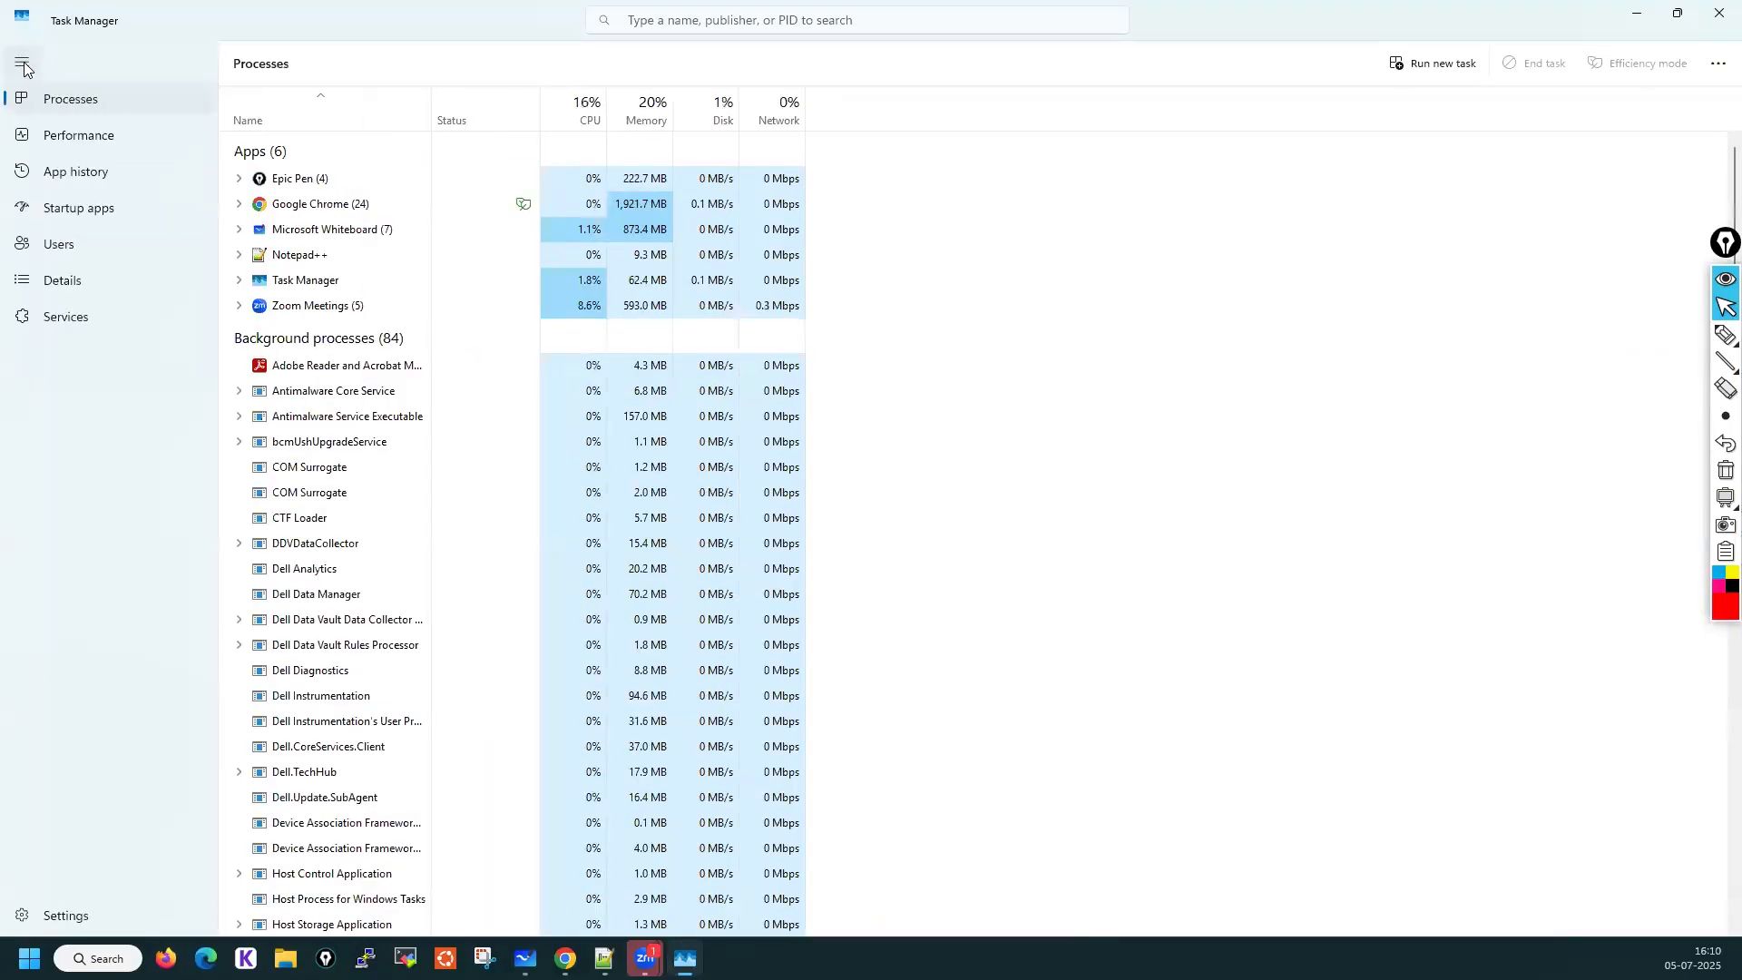
pyautogui.click(56, 137)
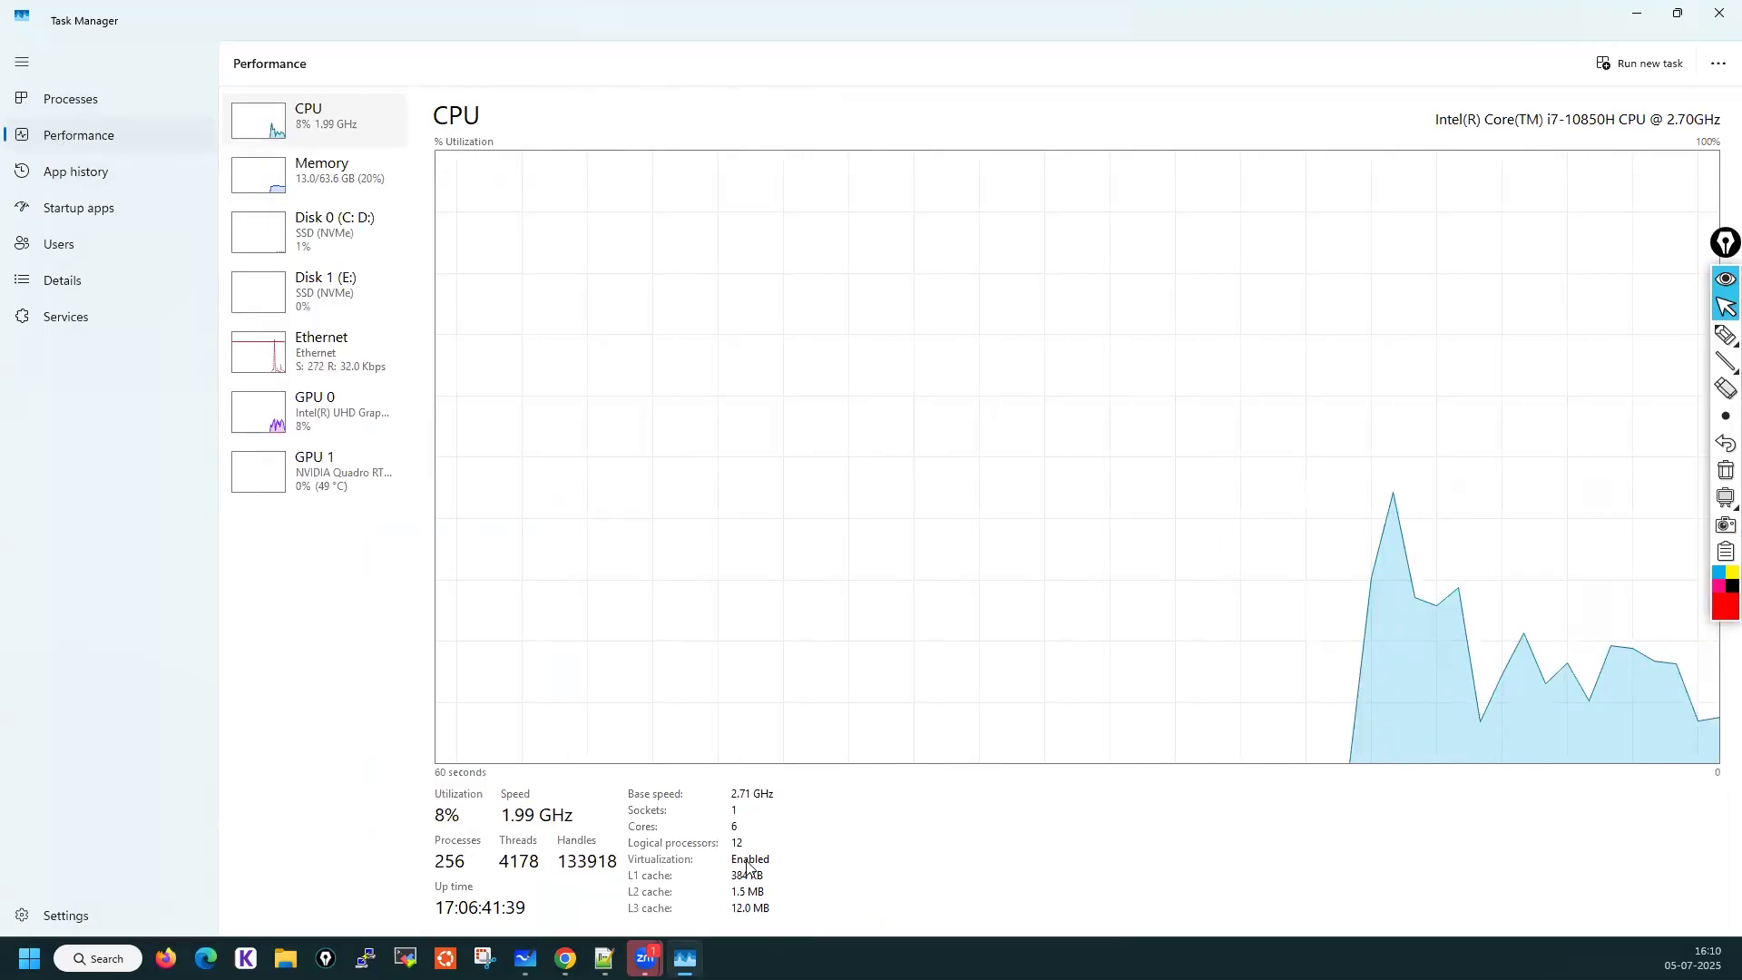
pyautogui.moveTo(1724, 336)
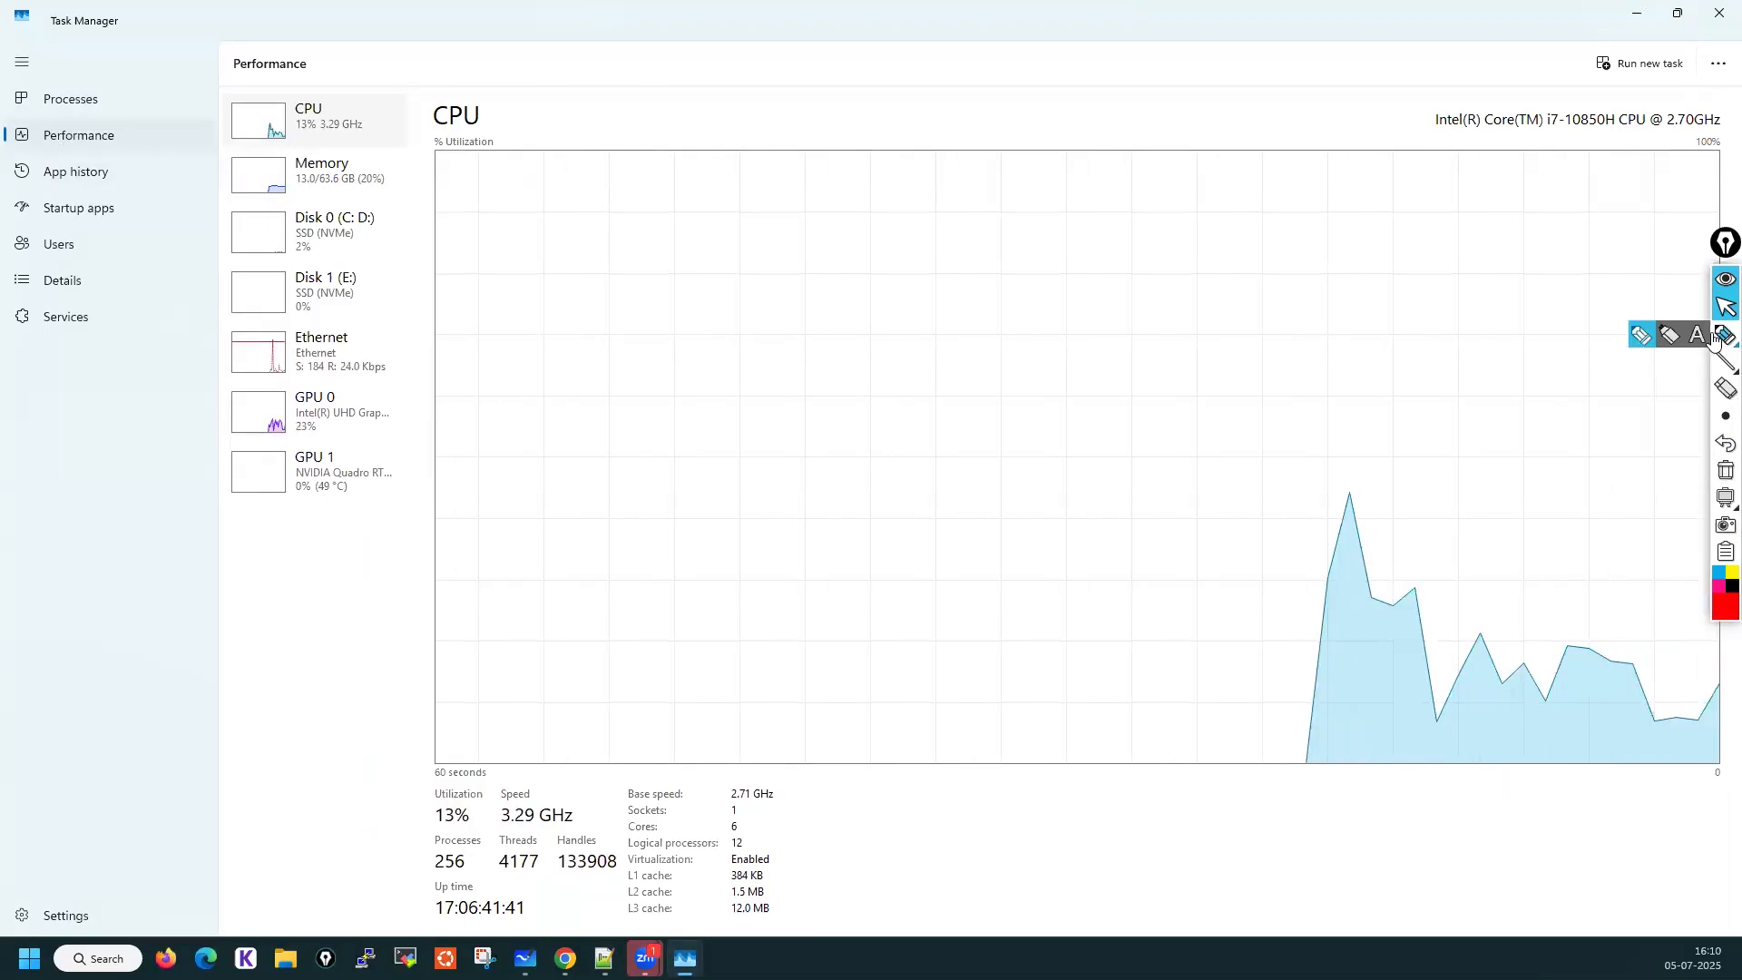
pyautogui.click(1642, 337)
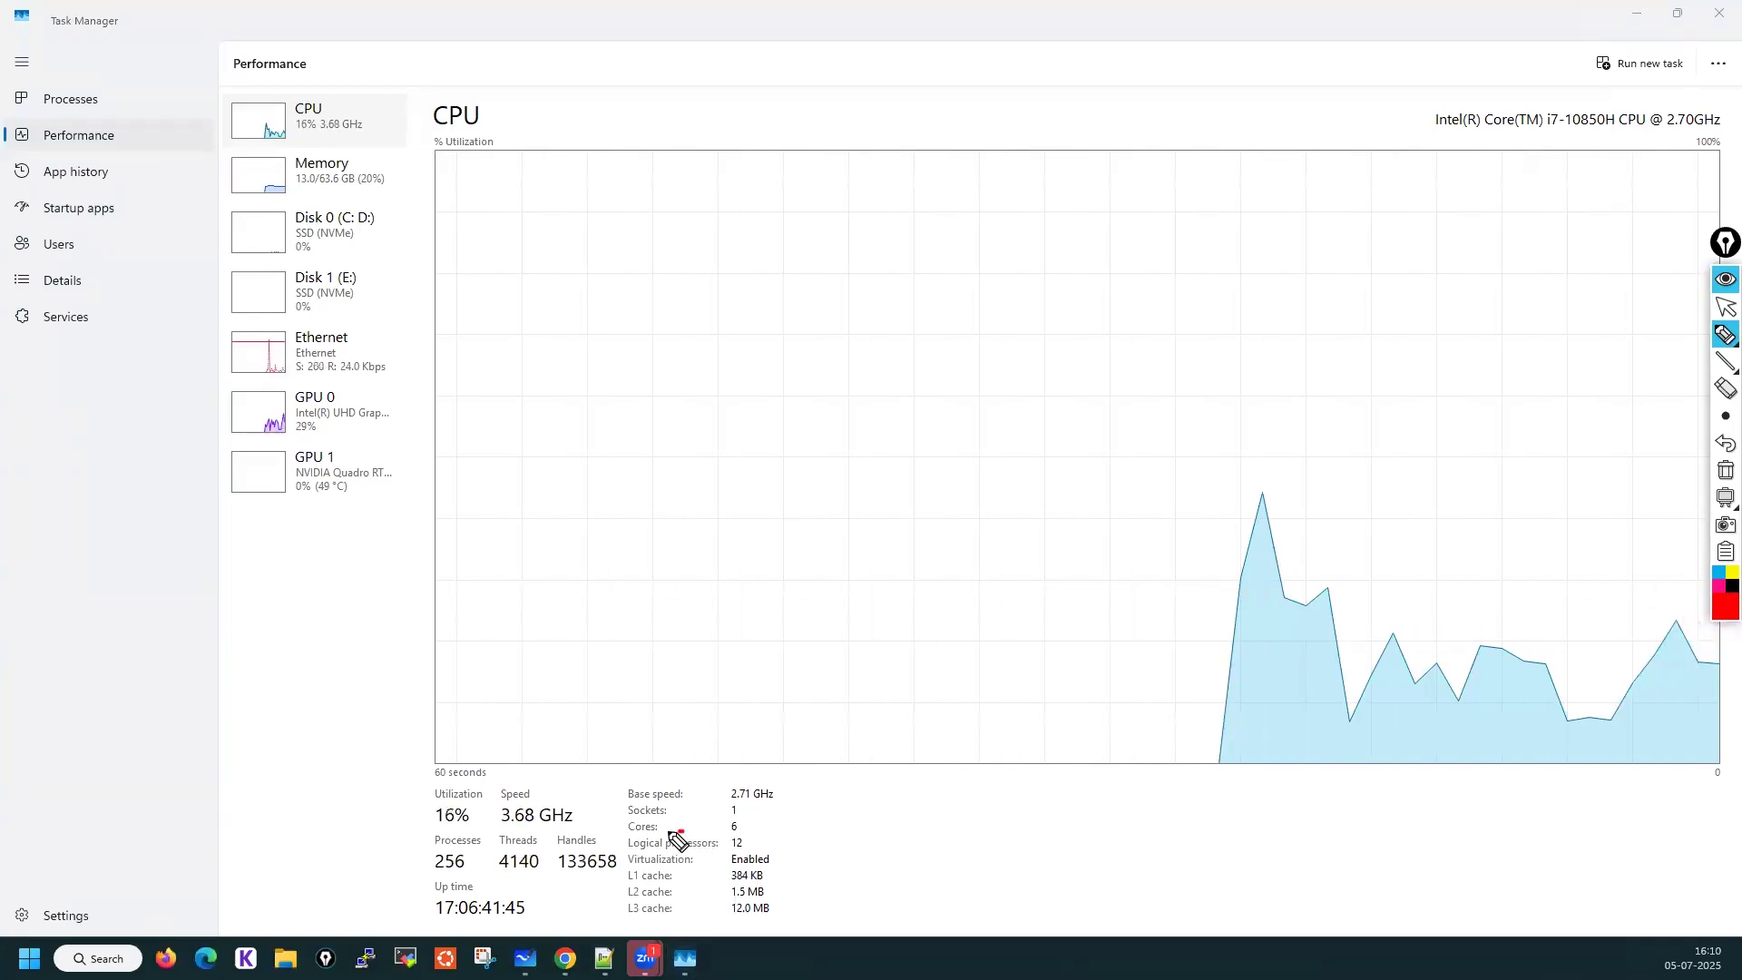
pyautogui.moveTo(668, 846)
pyautogui.mouseDown()
pyautogui.moveTo(626, 857)
pyautogui.moveTo(646, 877)
pyautogui.moveTo(726, 880)
pyautogui.moveTo(693, 849)
pyautogui.moveTo(647, 851)
pyautogui.mouseUp()
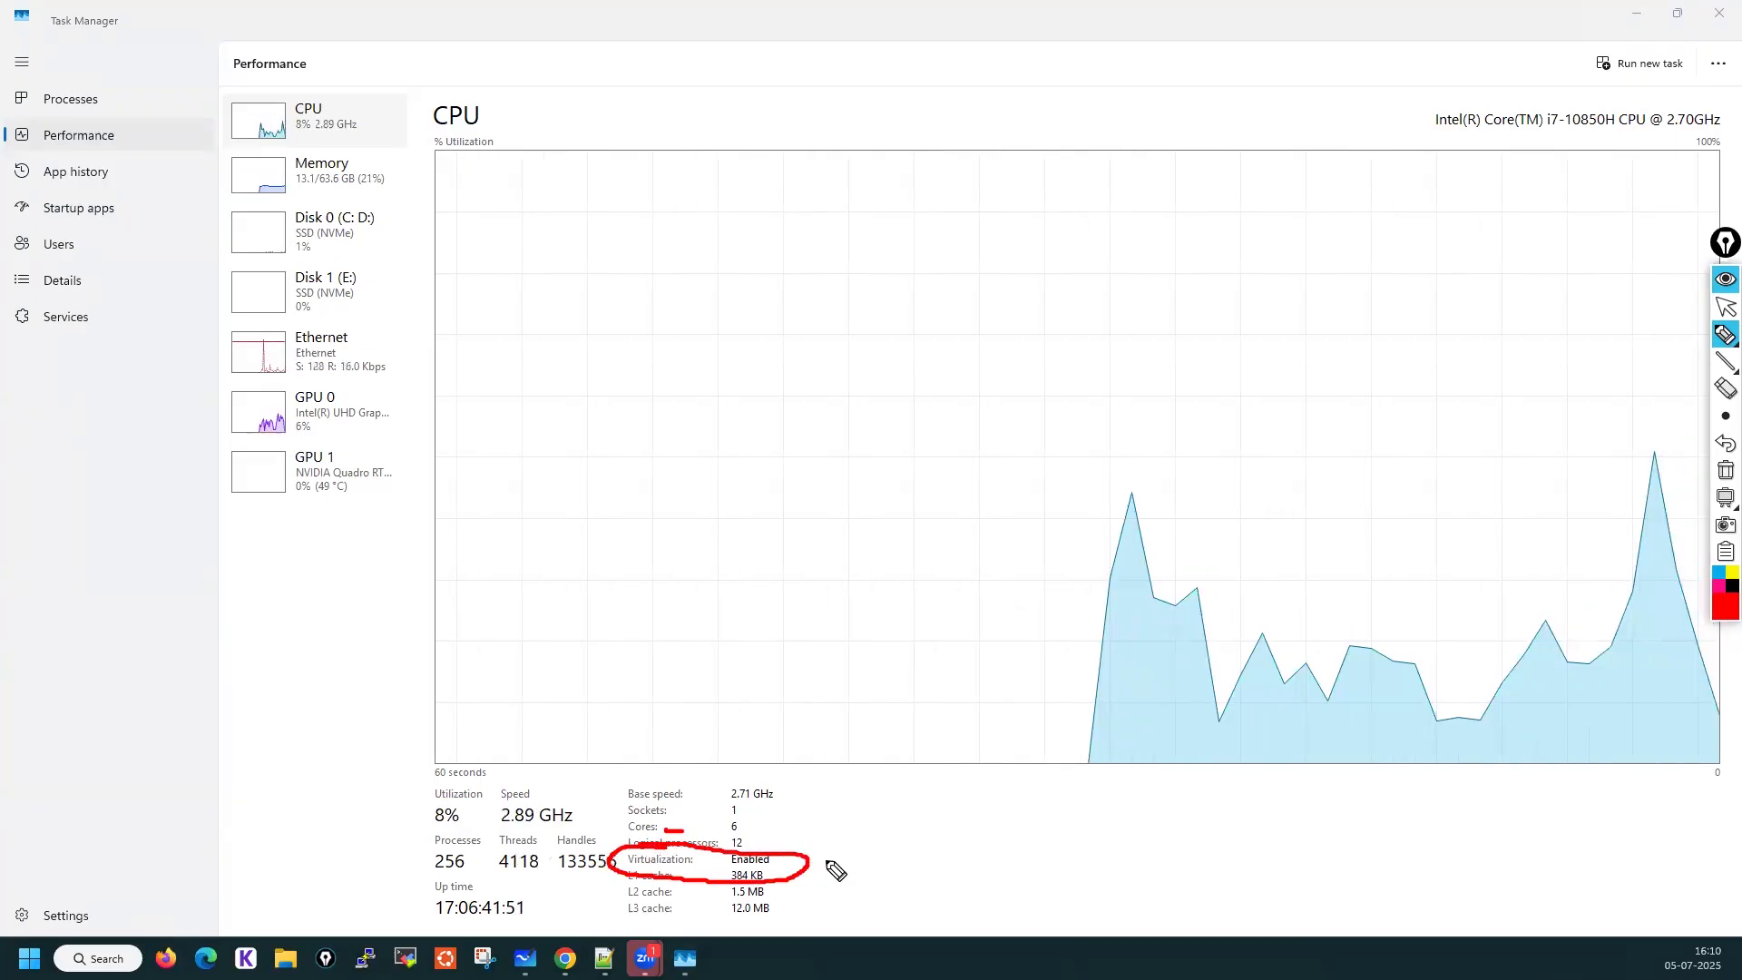
pyautogui.moveTo(816, 854)
pyautogui.mouseDown()
pyautogui.moveTo(849, 850)
pyautogui.moveTo(820, 880)
pyautogui.moveTo(869, 864)
pyautogui.mouseUp()
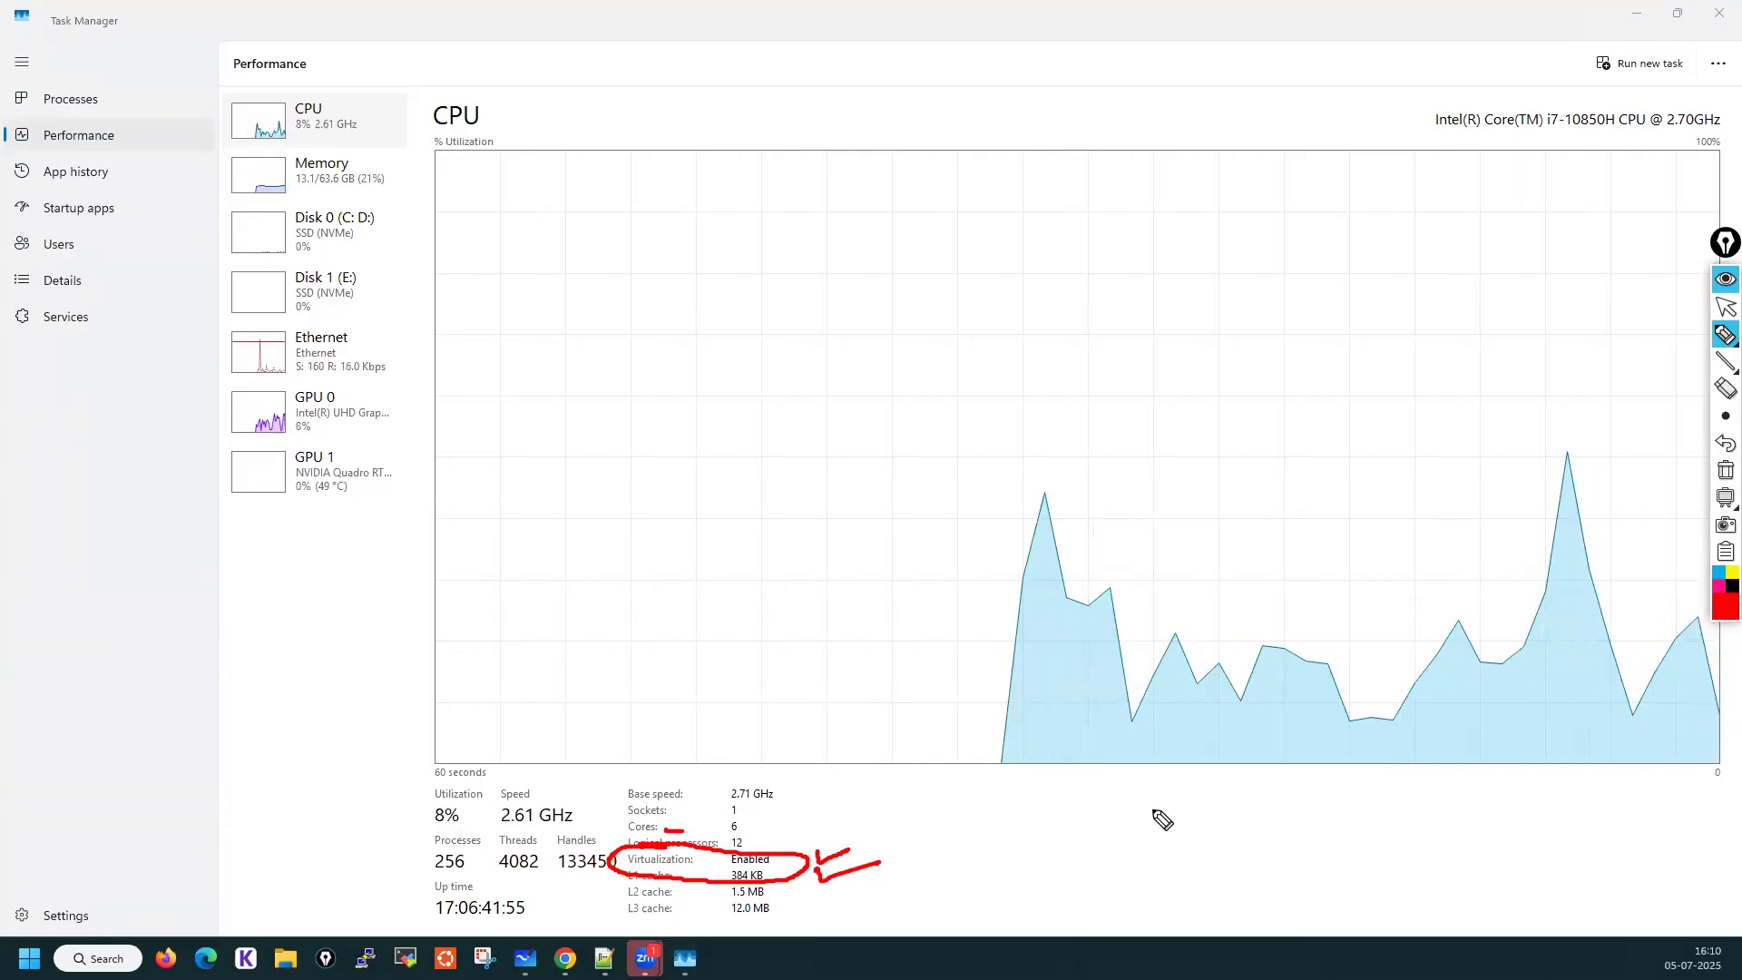
# Step: Clear the red ink and switch to the BlueStacks virtualization article in Chrome
pyautogui.click(1724, 470)
pyautogui.click(1726, 307)
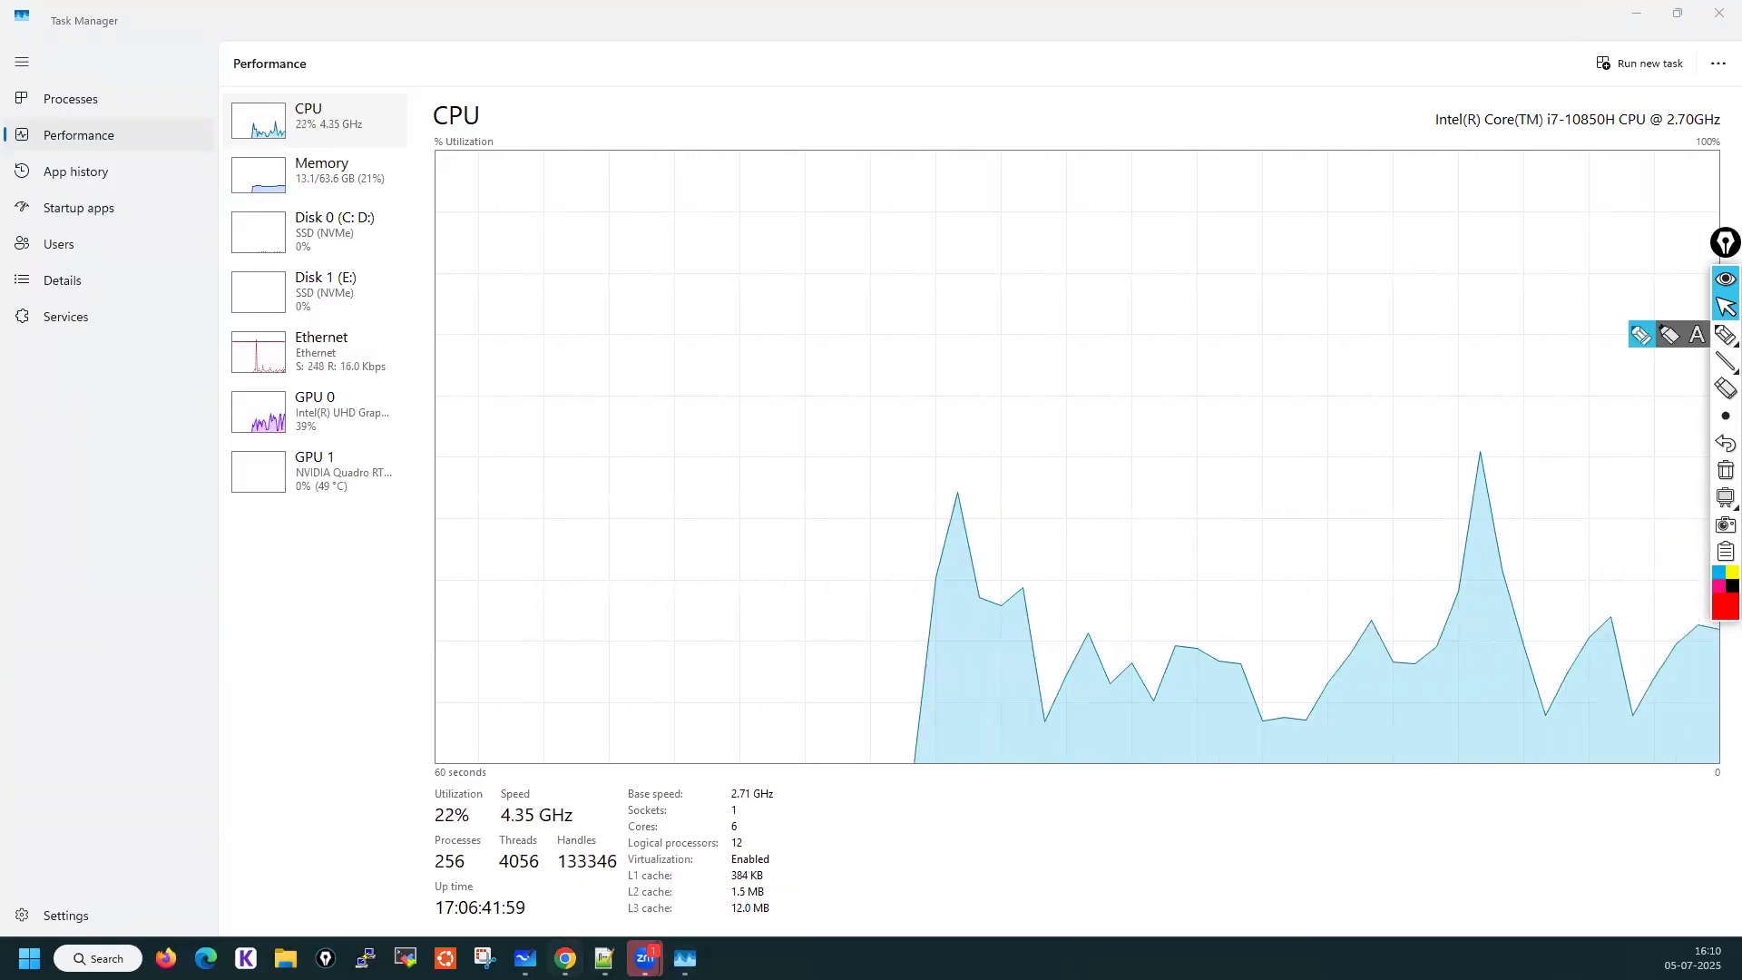
pyautogui.click(565, 958)
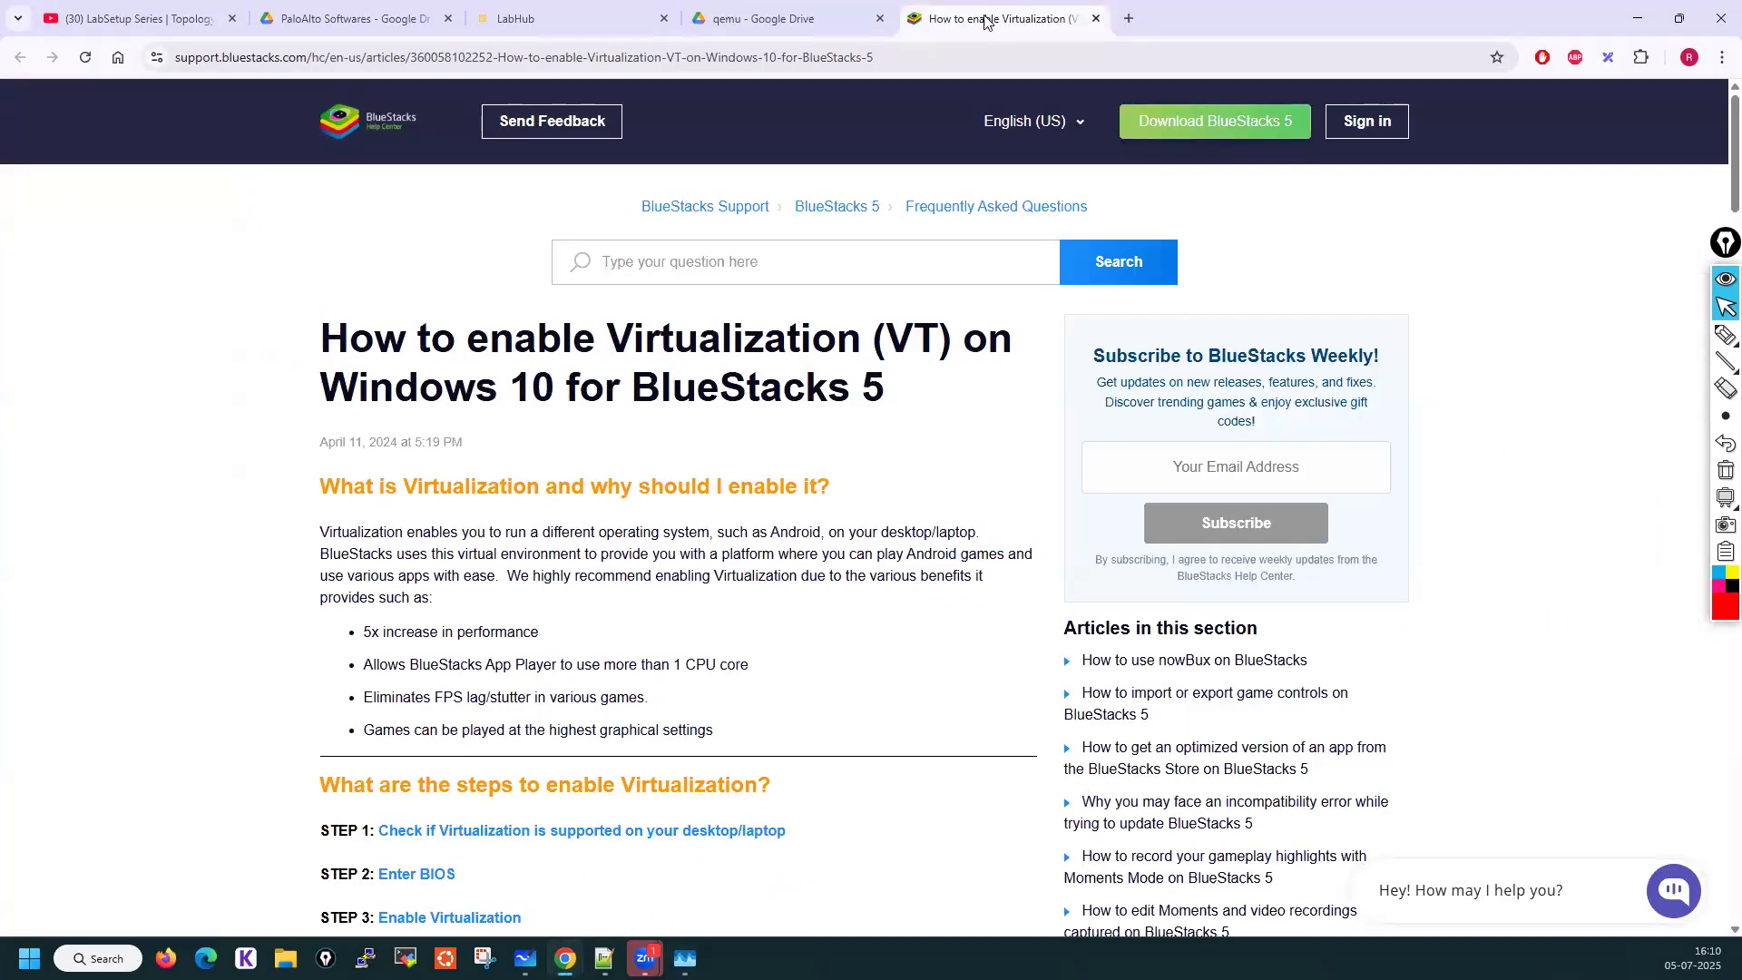
# Step: Paste the BlueStacks article URL onto line 60 of PaloAlto CLass Topics.txt, then minimize Notepad++
pyautogui.click(949, 46)
pyautogui.hotkey('ctrl', 'c')
pyautogui.click(605, 958)
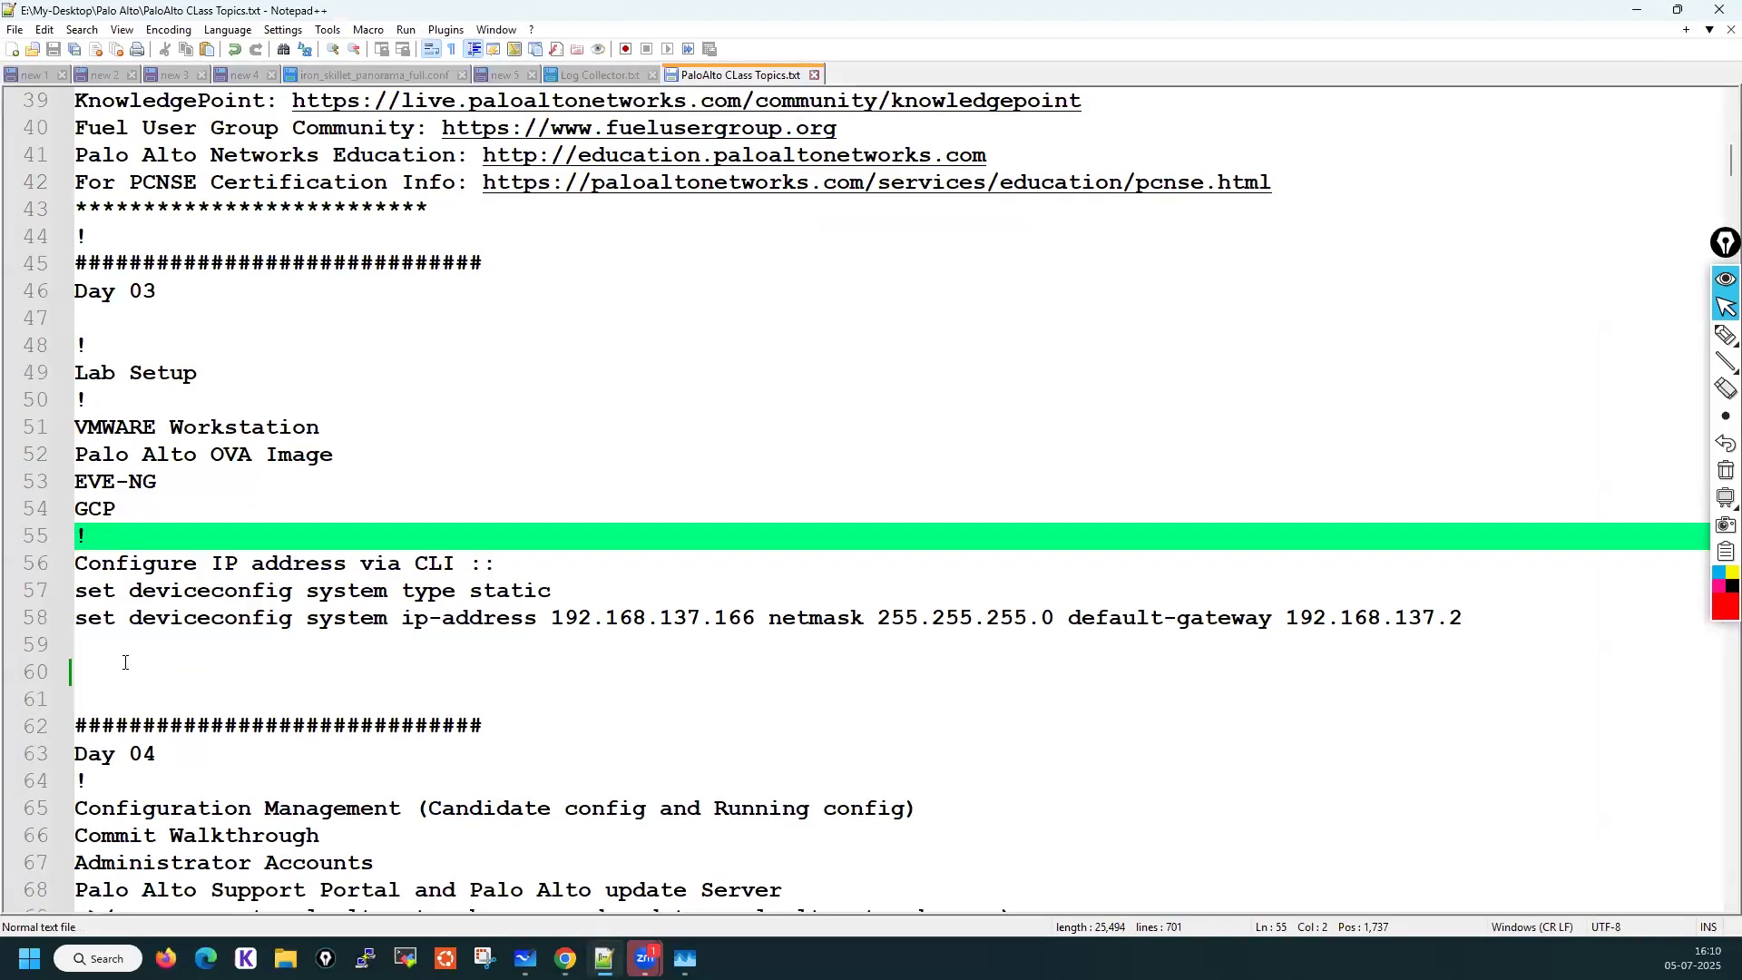
pyautogui.click(125, 663)
pyautogui.hotkey('ctrl', 'v')
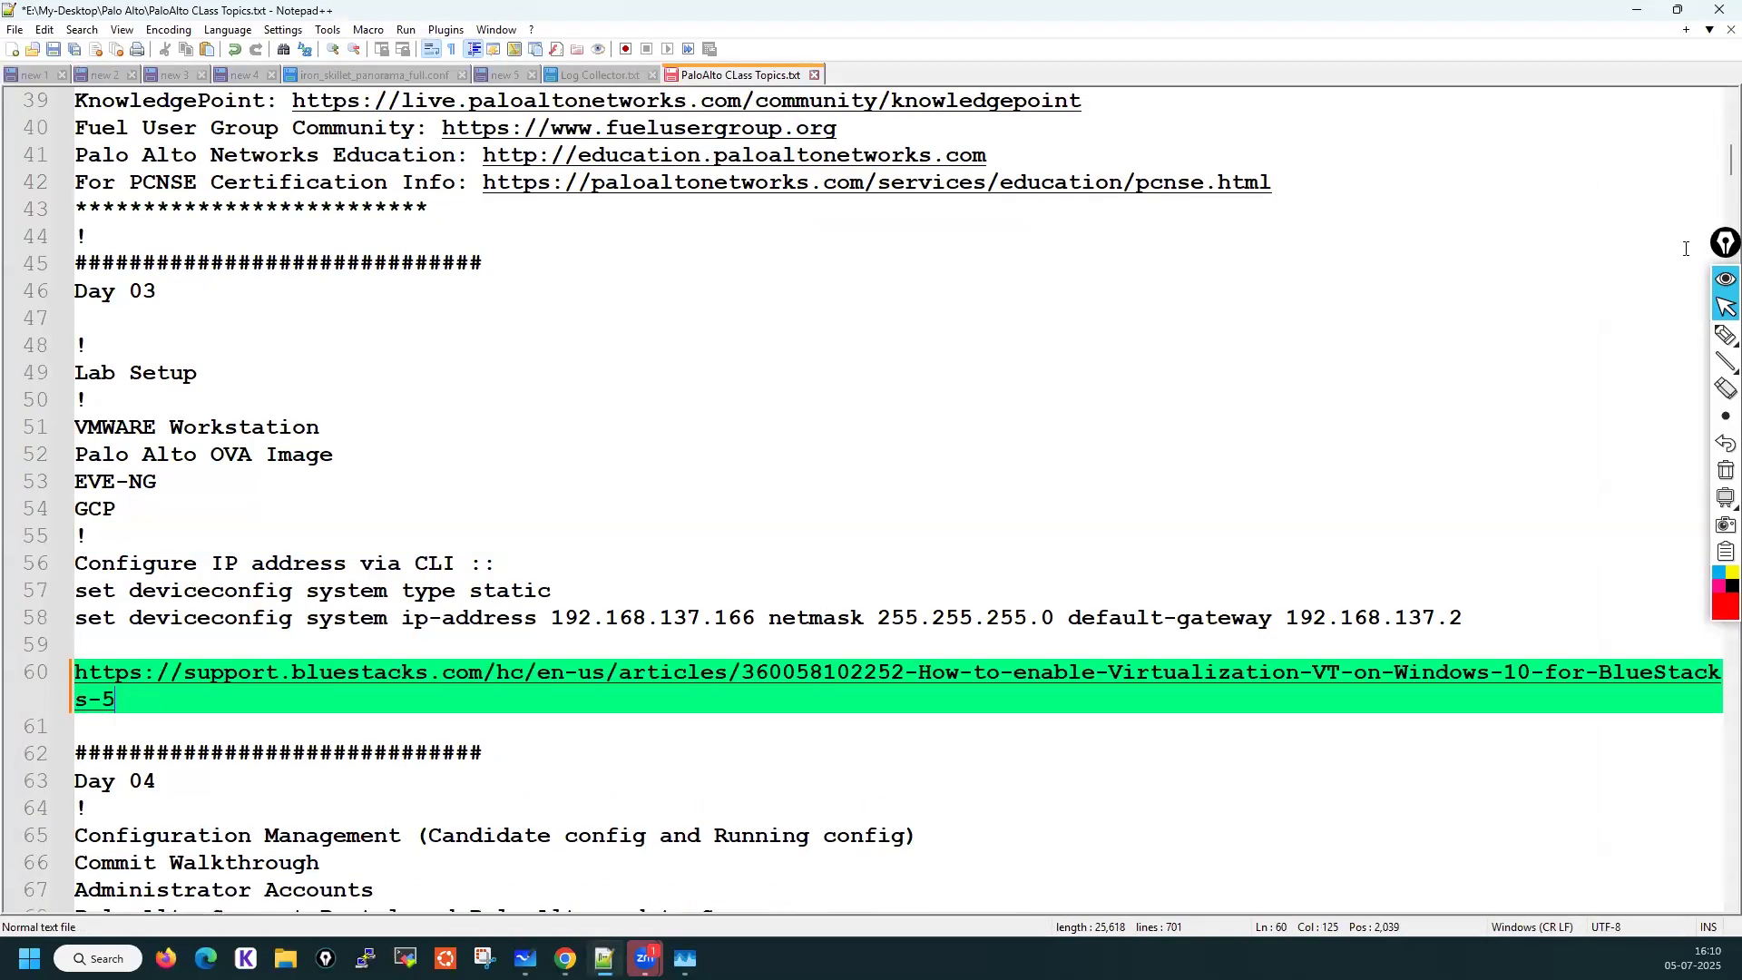
pyautogui.click(1644, 11)
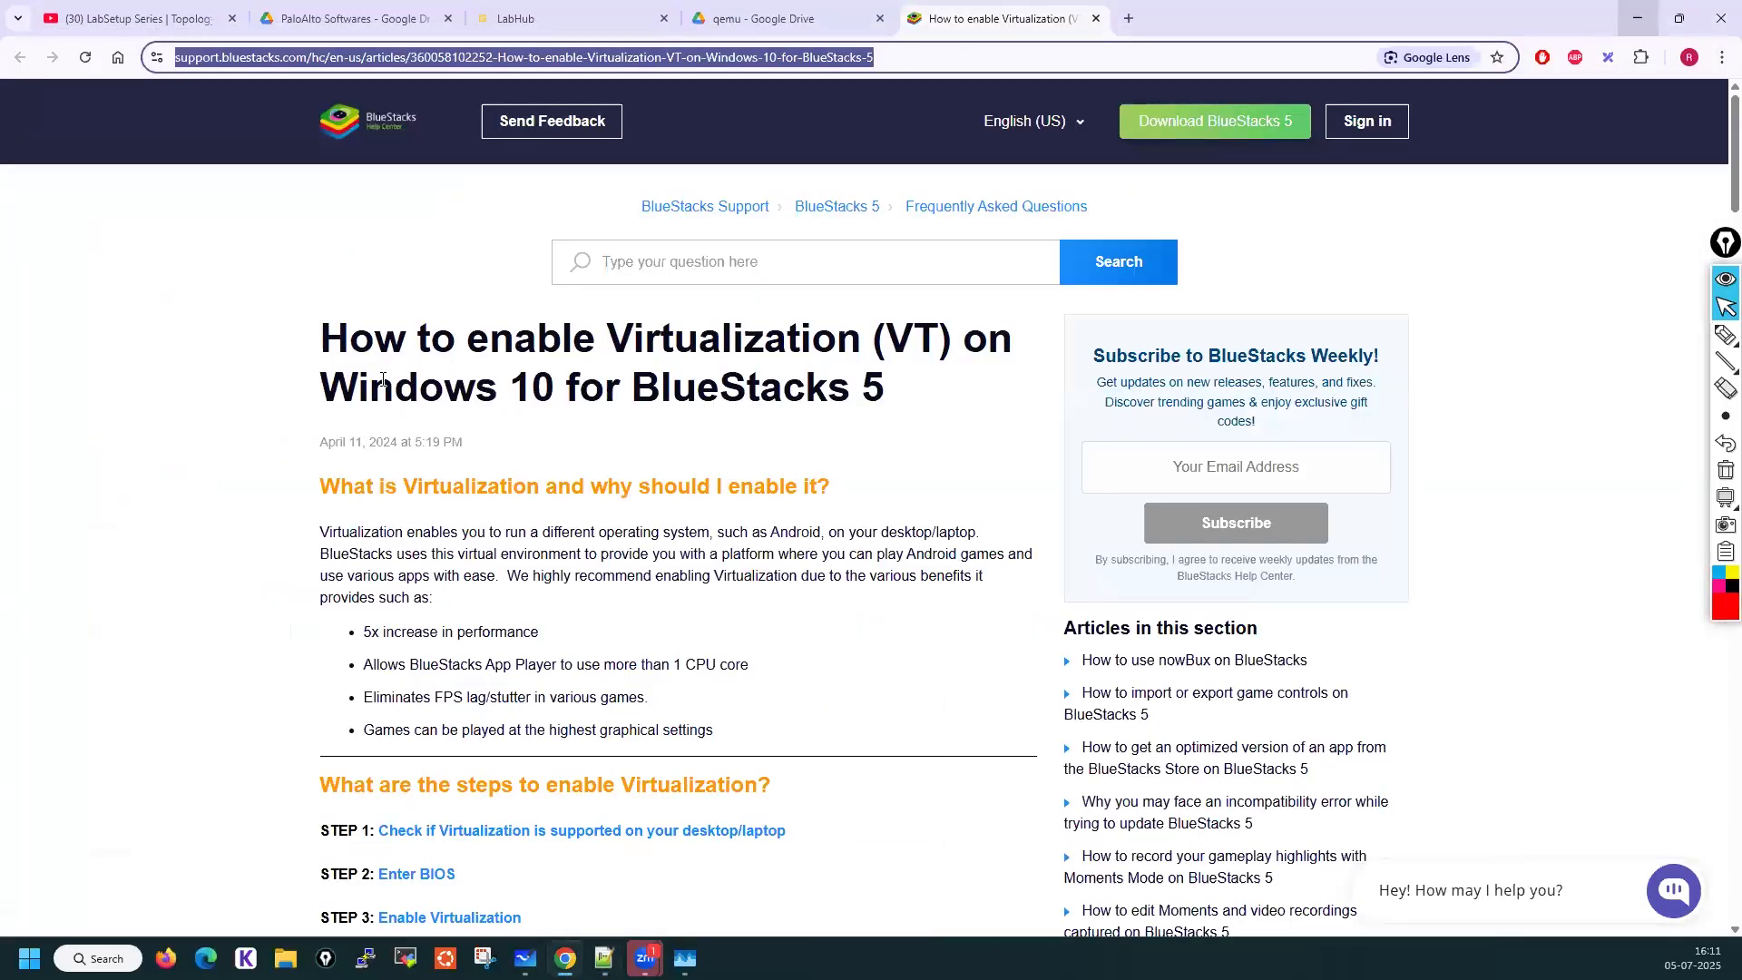
# Step: Highlight the article title and scroll down to the BIOS access key table
pyautogui.moveTo(324, 352); pyautogui.dragTo(1001, 411)
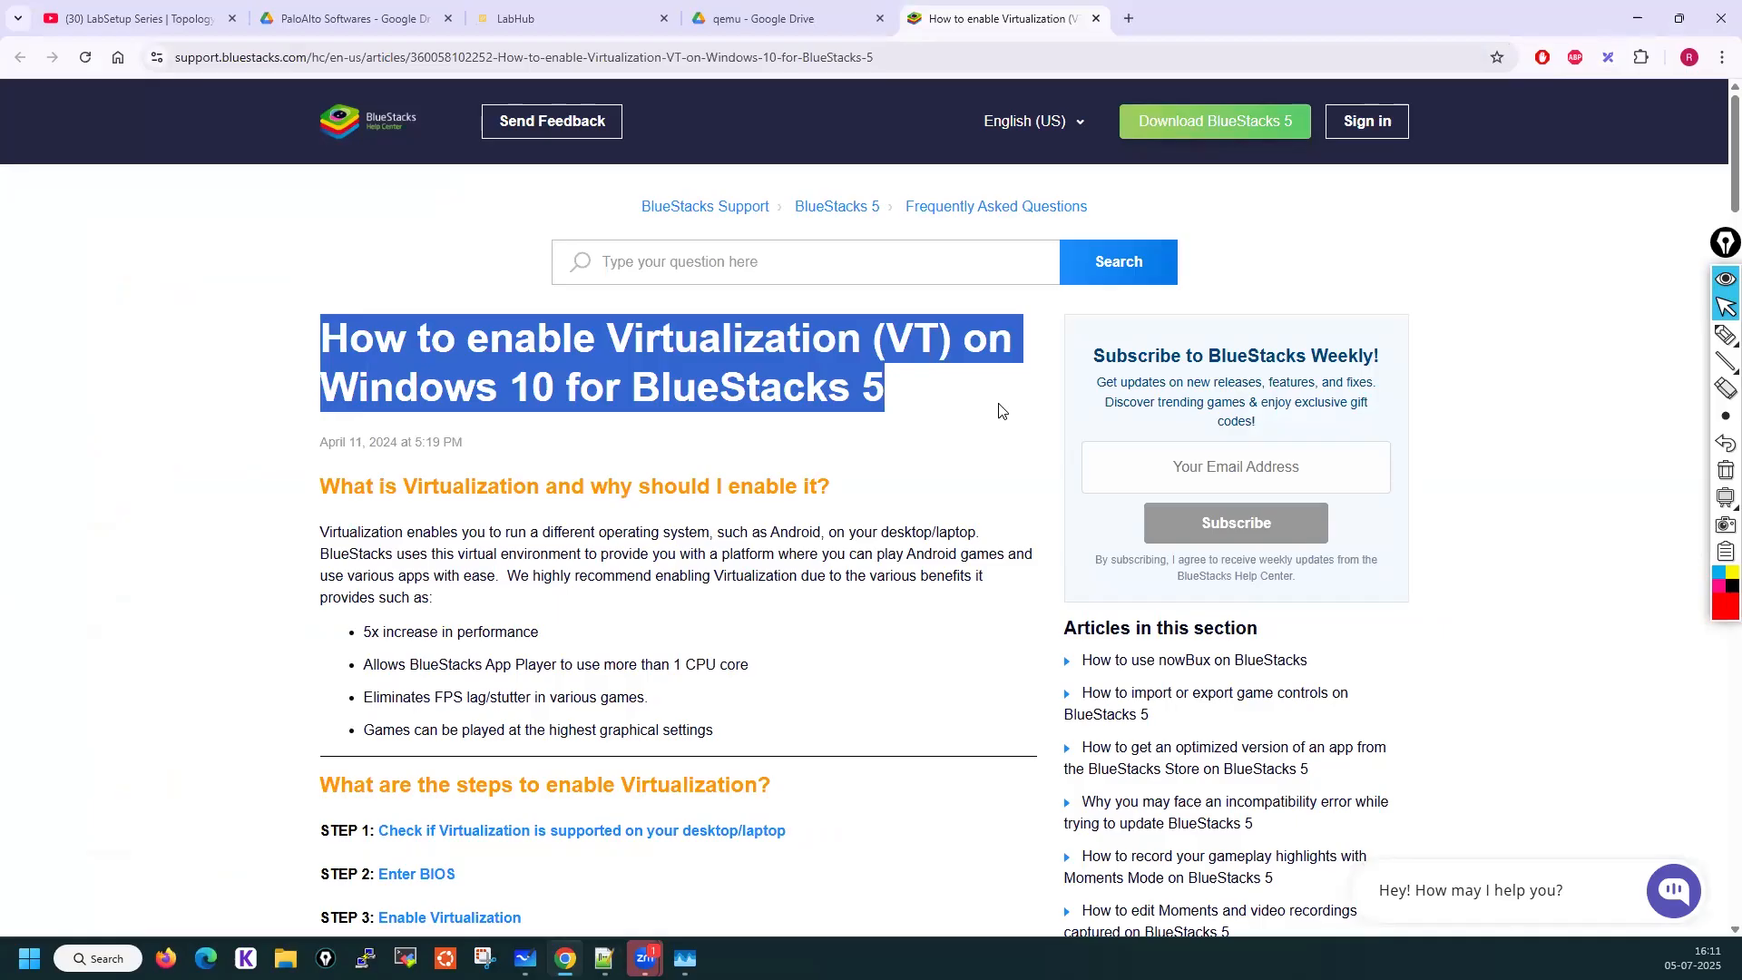
pyautogui.scroll(-5, 798, 443)
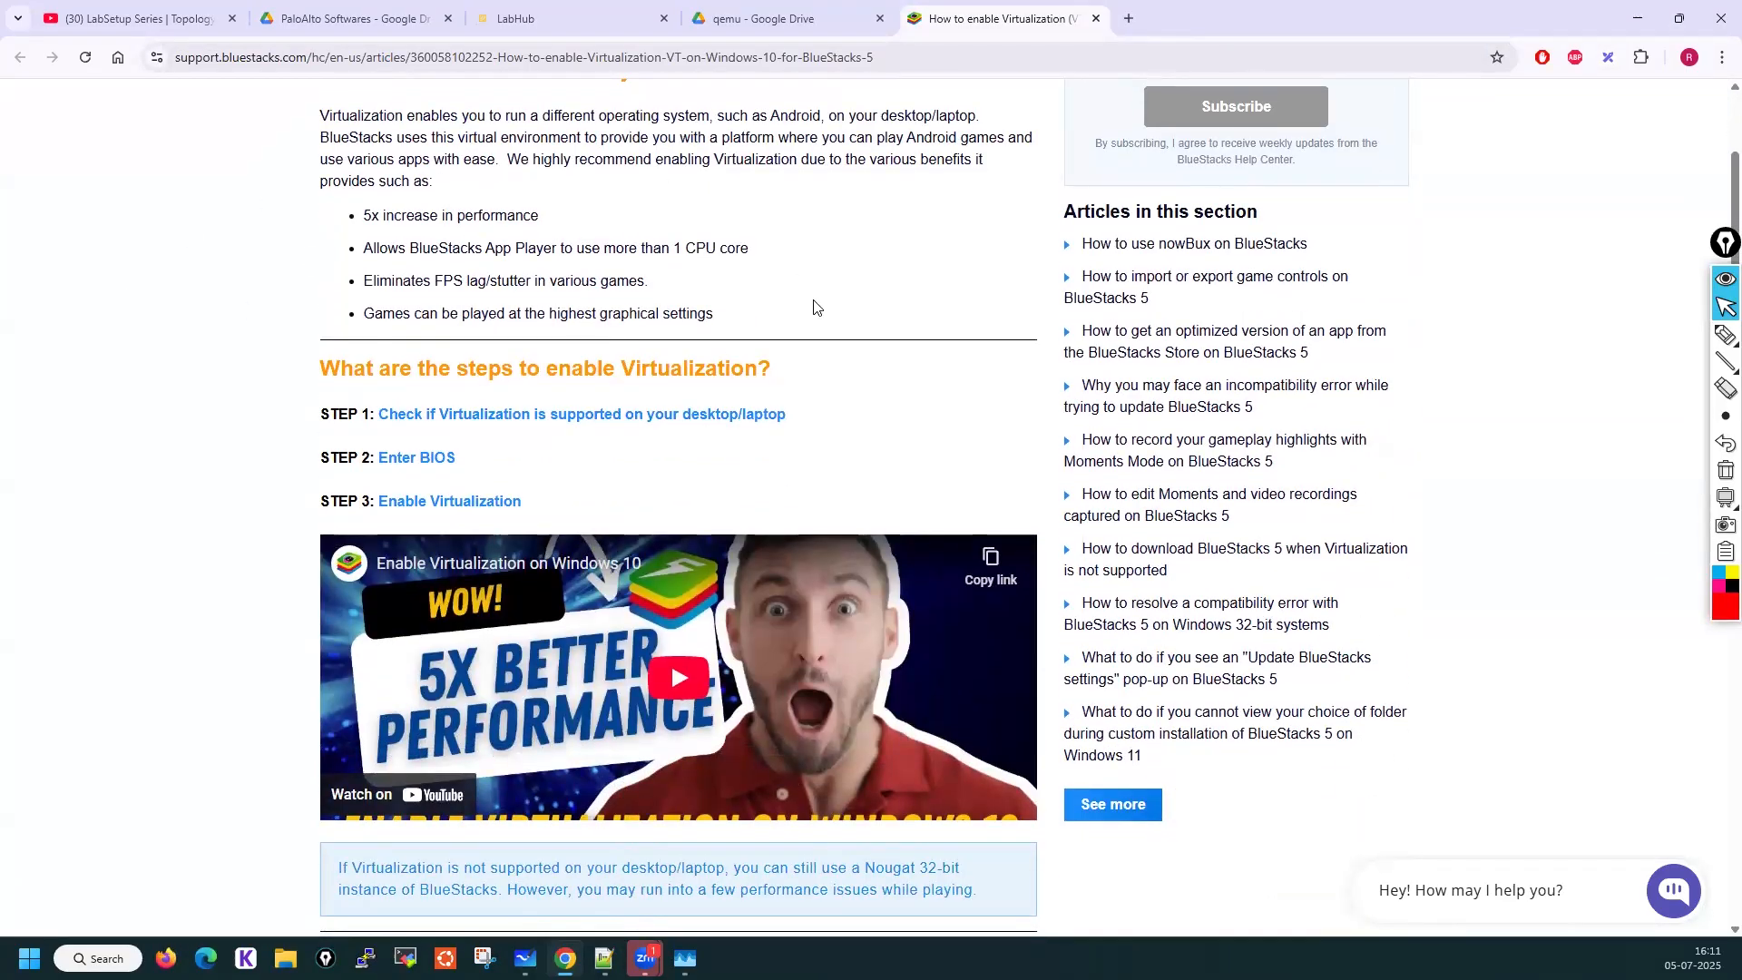
pyautogui.scroll(-4, 735, 351)
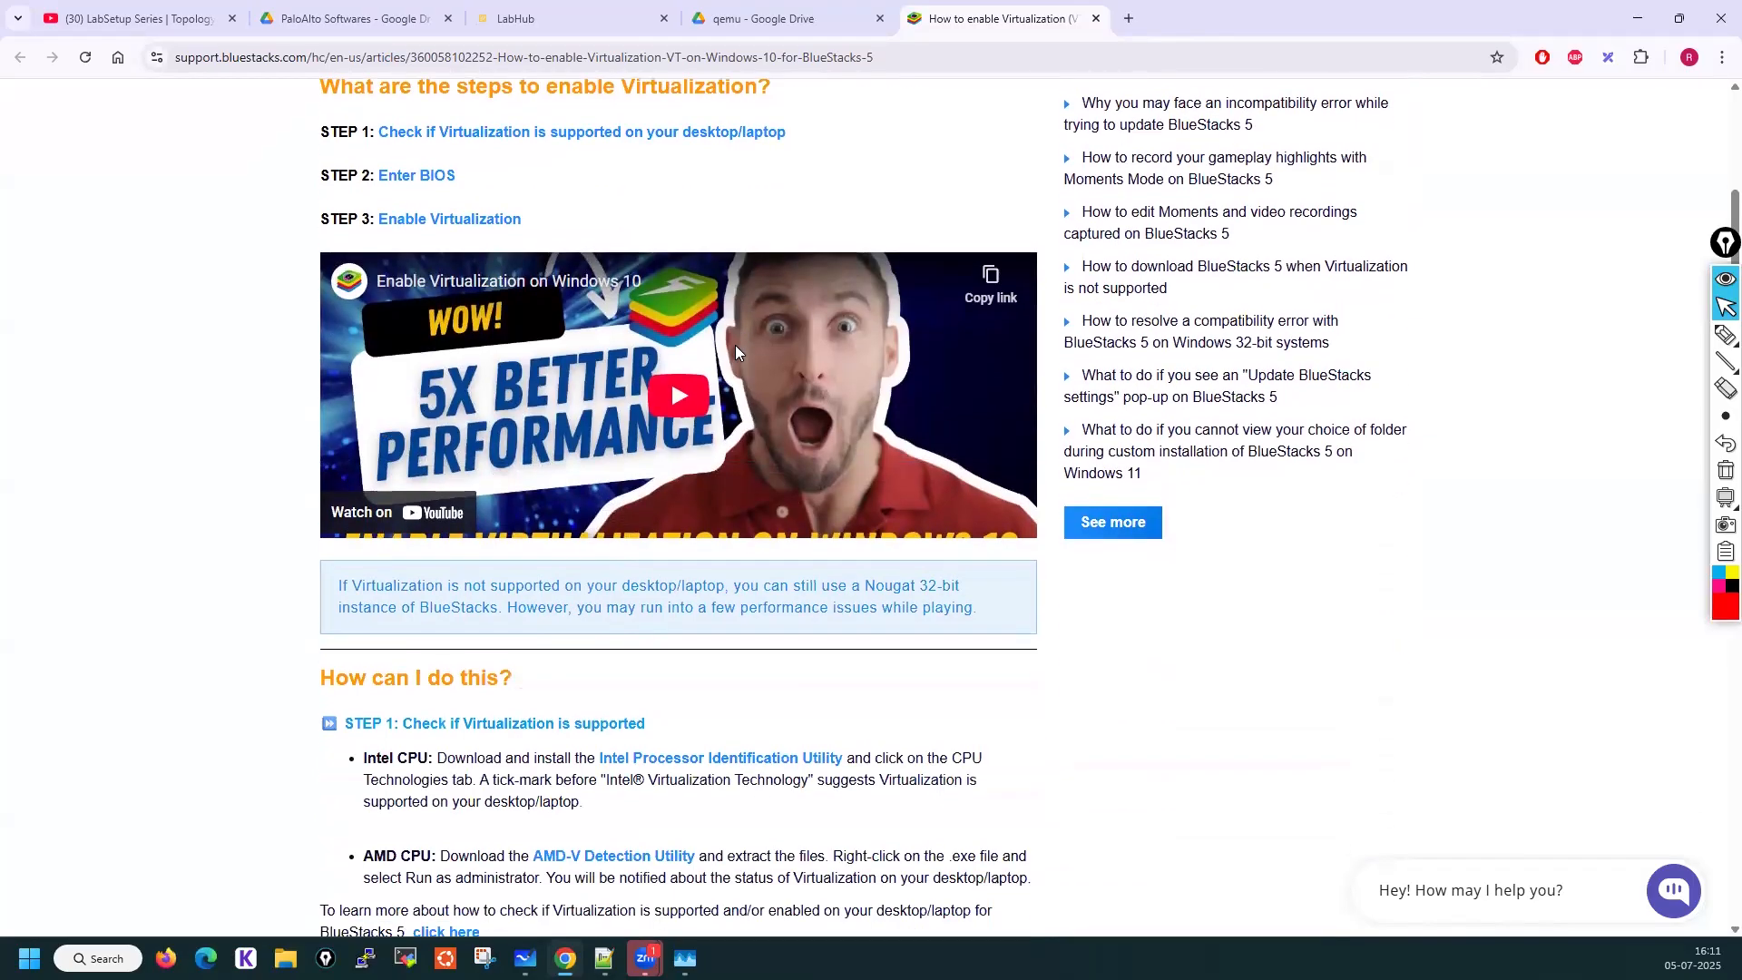
pyautogui.scroll(-4, 735, 351)
pyautogui.scroll(-2, 735, 352)
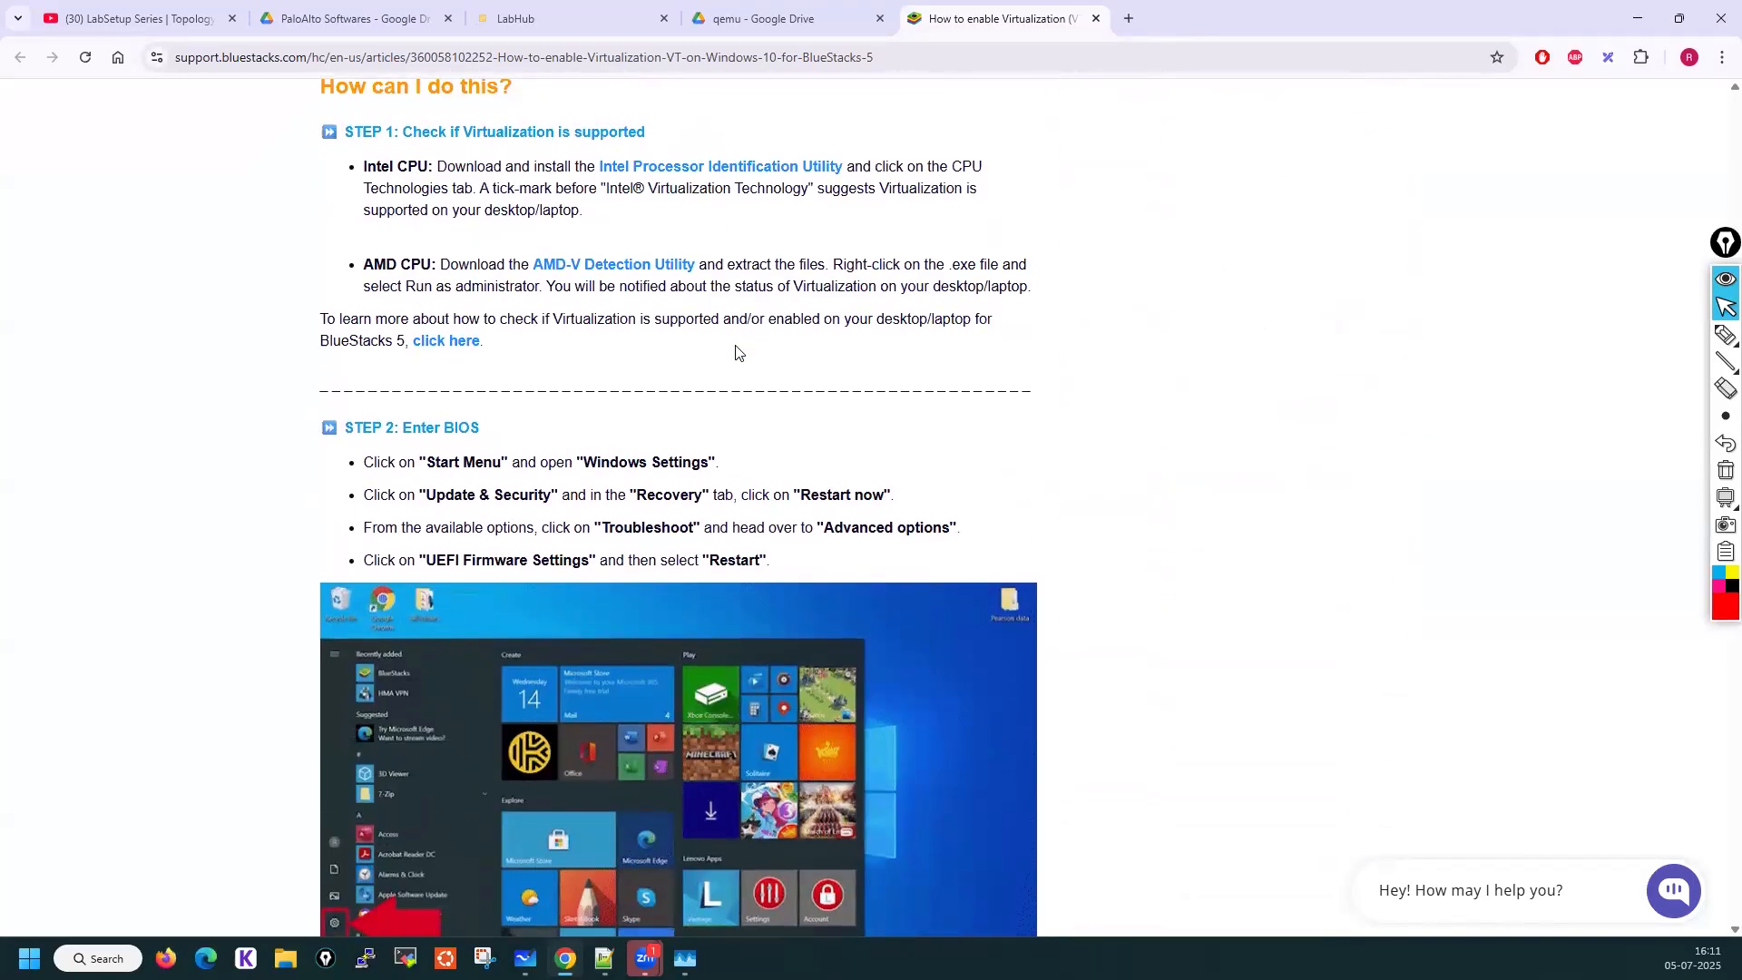
pyautogui.scroll(-4, 735, 351)
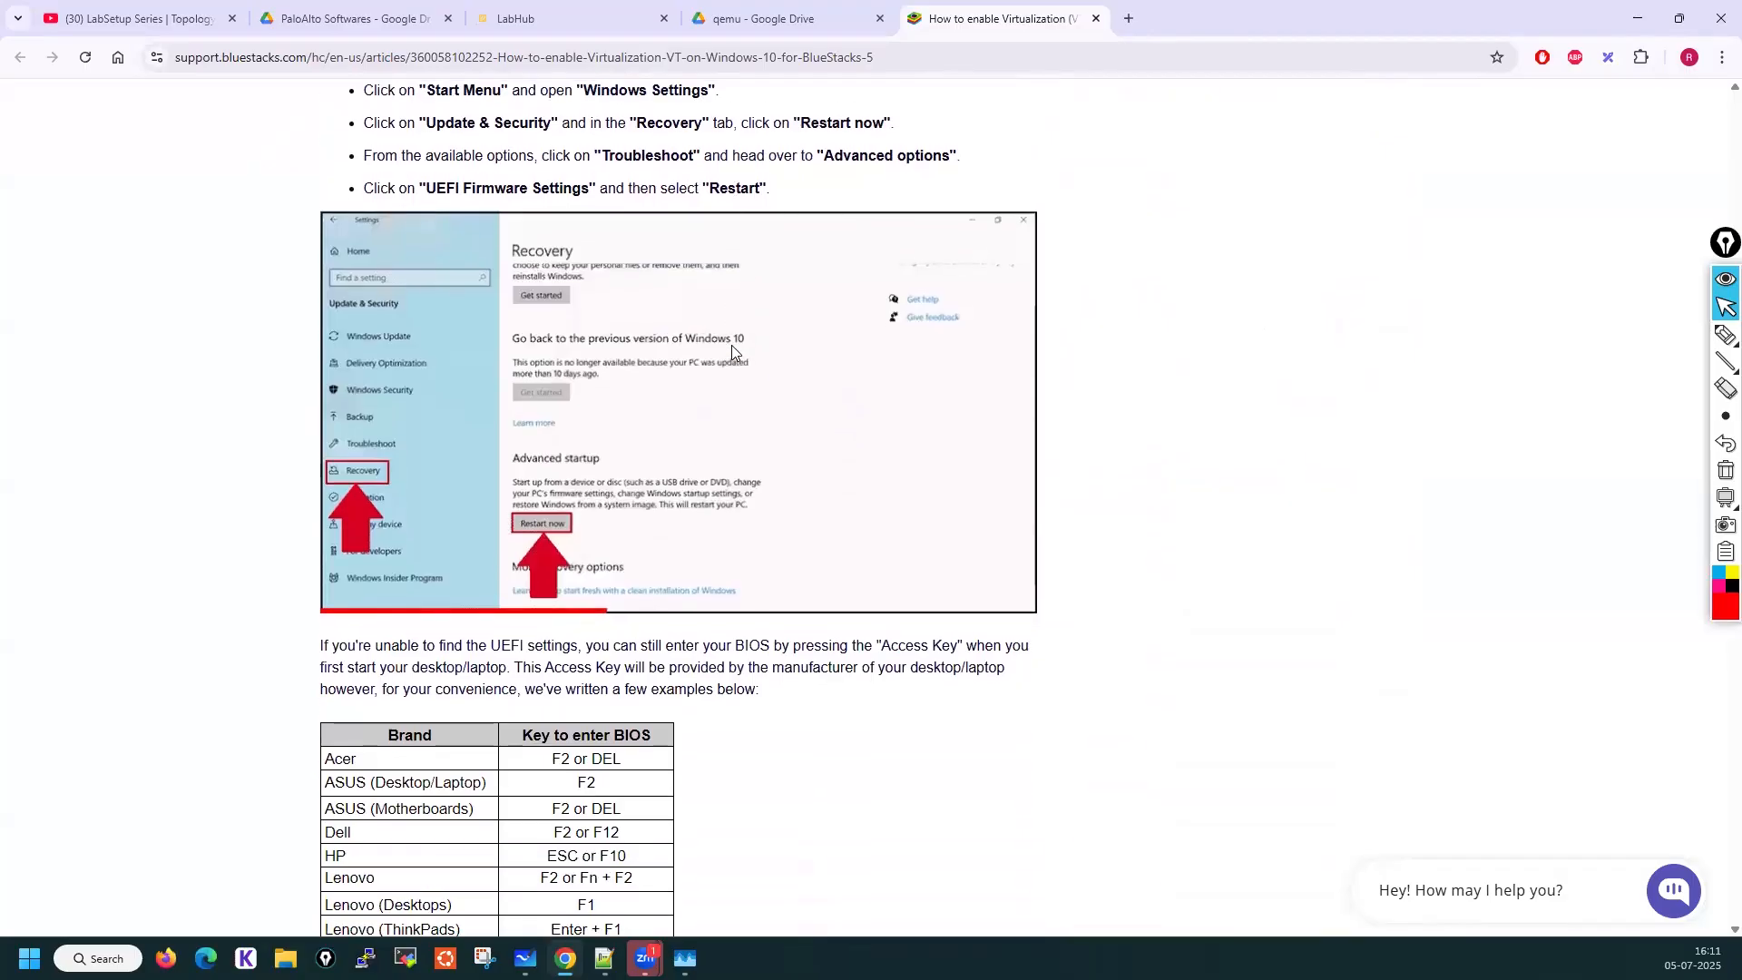
pyautogui.scroll(1, 731, 345)
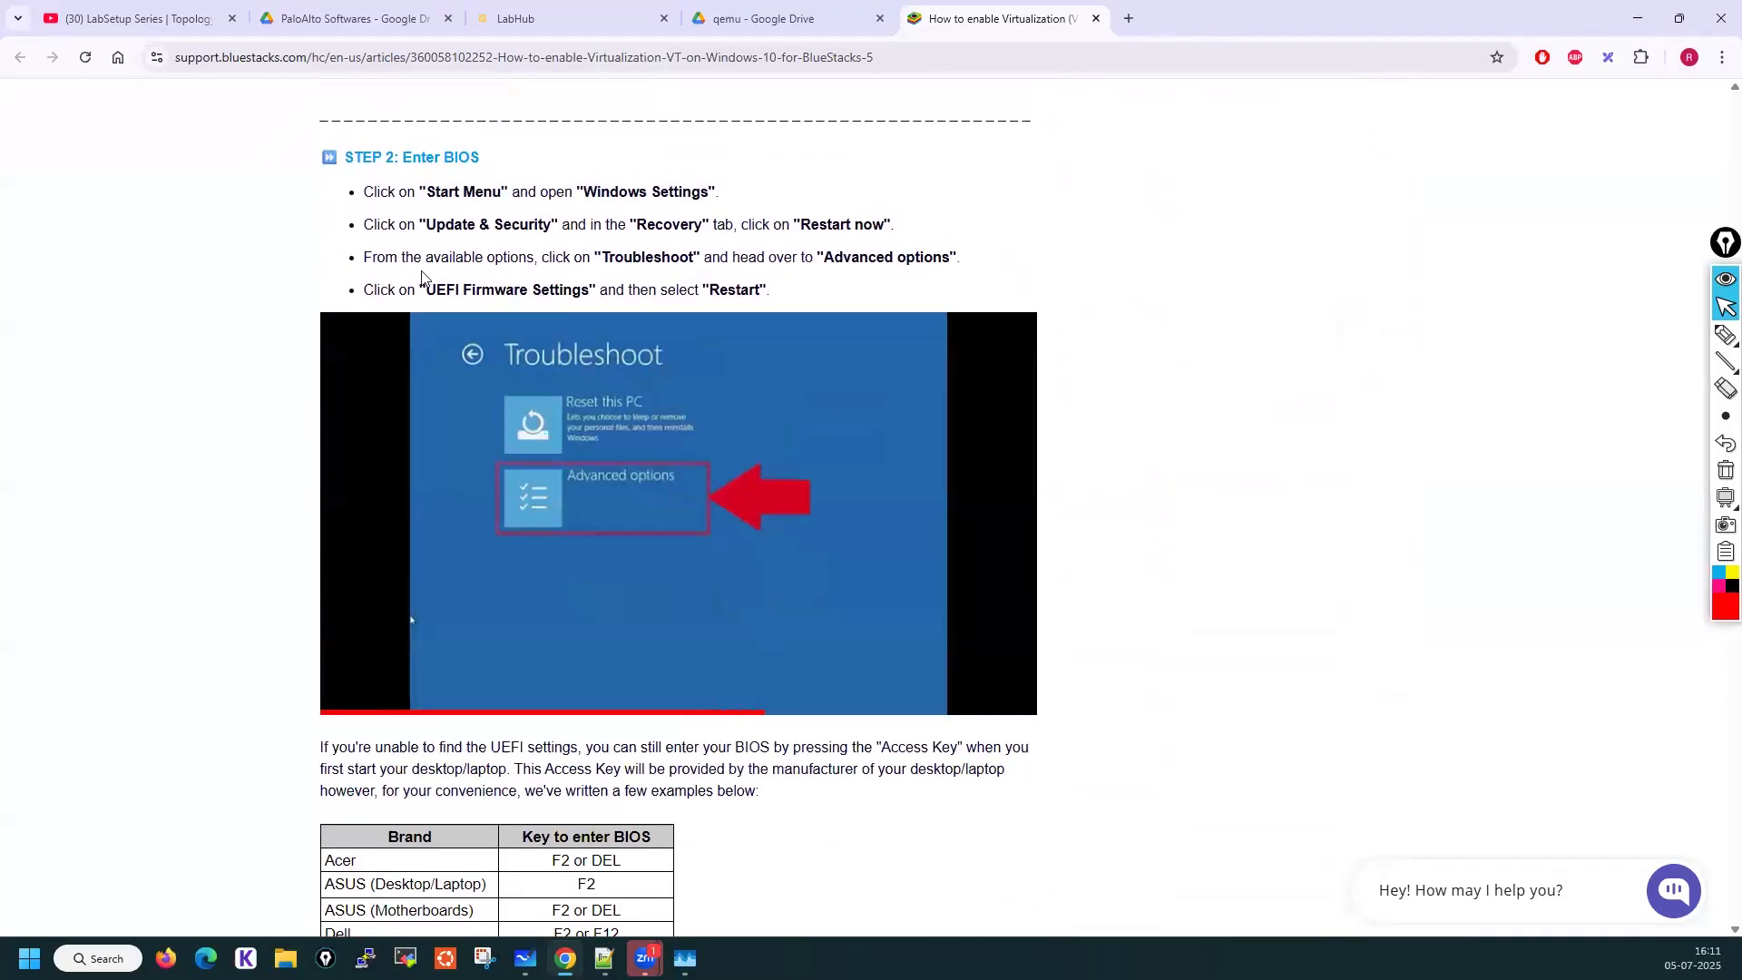
pyautogui.scroll(-6, 421, 271)
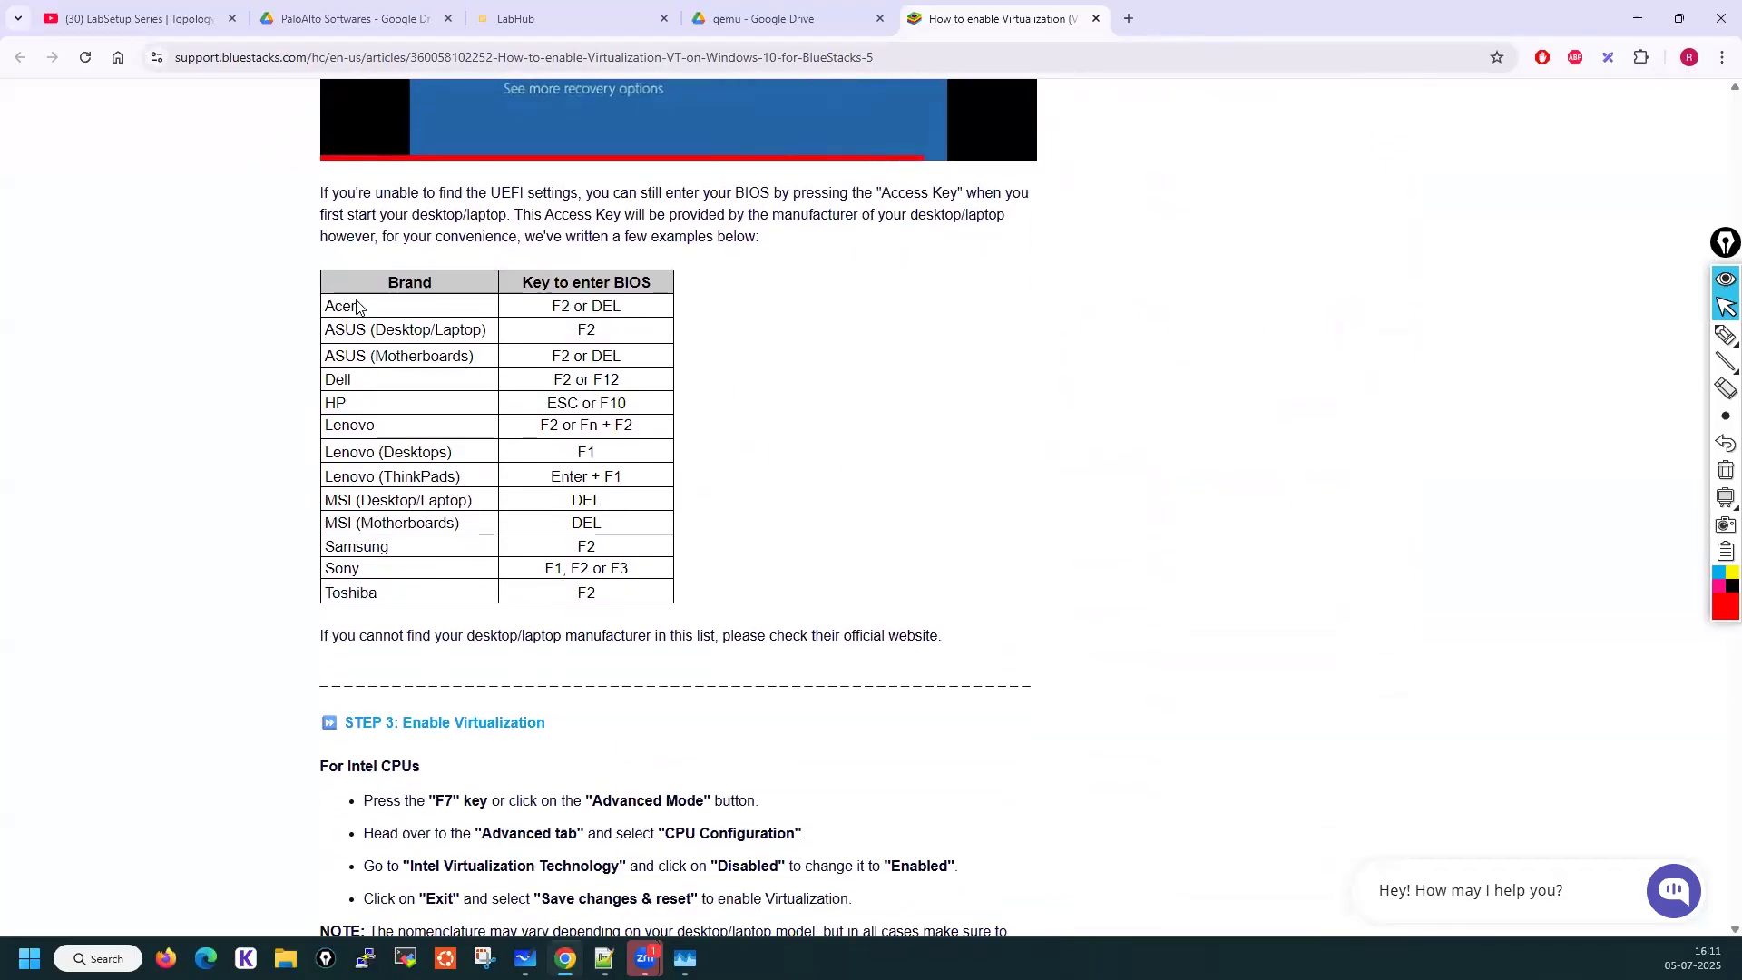
pyautogui.scroll(3, 781, 437)
pyautogui.scroll(-1, 779, 436)
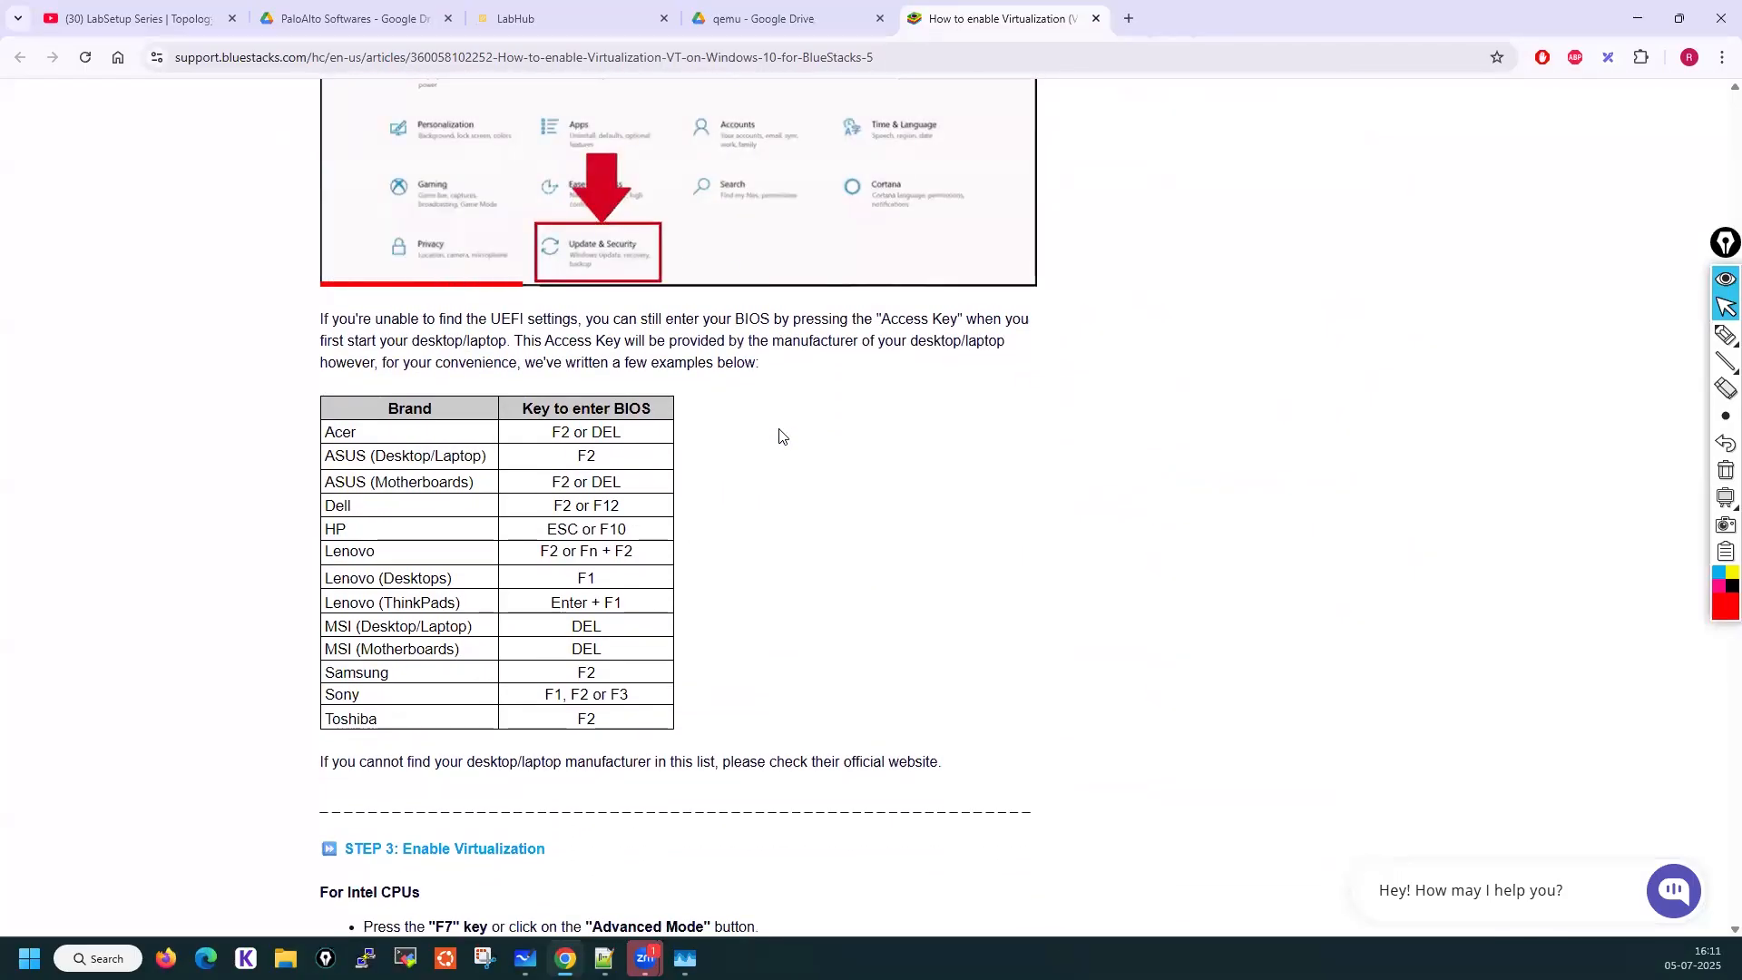
# Step: Write 'Bios' beside the table in red and link it to Acer's F2 or DEL key
pyautogui.click(1724, 335)
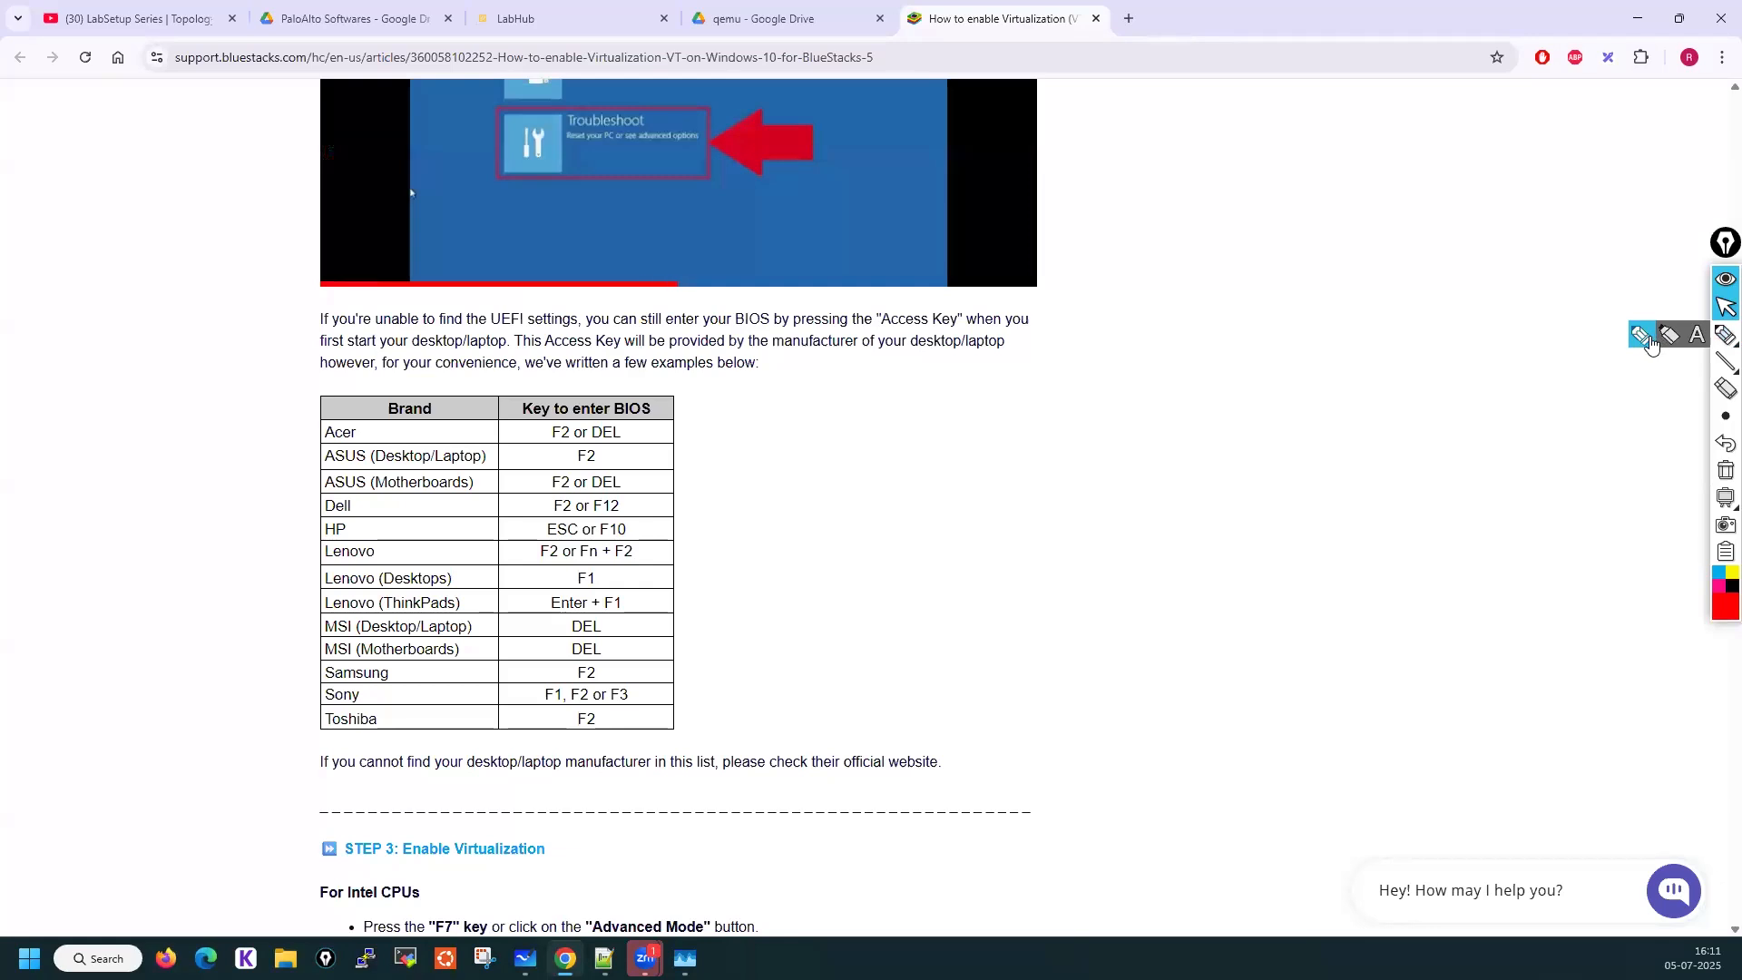
pyautogui.moveTo(903, 439)
pyautogui.mouseDown()
pyautogui.moveTo(918, 402)
pyautogui.moveTo(900, 439)
pyautogui.moveTo(996, 408)
pyautogui.mouseUp()
pyautogui.moveTo(944, 364)
pyautogui.mouseDown()
pyautogui.moveTo(890, 490)
pyautogui.moveTo(1016, 381)
pyautogui.moveTo(1152, 404)
pyautogui.moveTo(1125, 449)
pyautogui.mouseUp()
pyautogui.moveTo(425, 428); pyautogui.dragTo(425, 433)
pyautogui.moveTo(593, 419)
pyautogui.mouseDown()
pyautogui.moveTo(552, 420)
pyautogui.moveTo(540, 441)
pyautogui.moveTo(651, 432)
pyautogui.moveTo(588, 419)
pyautogui.mouseUp()
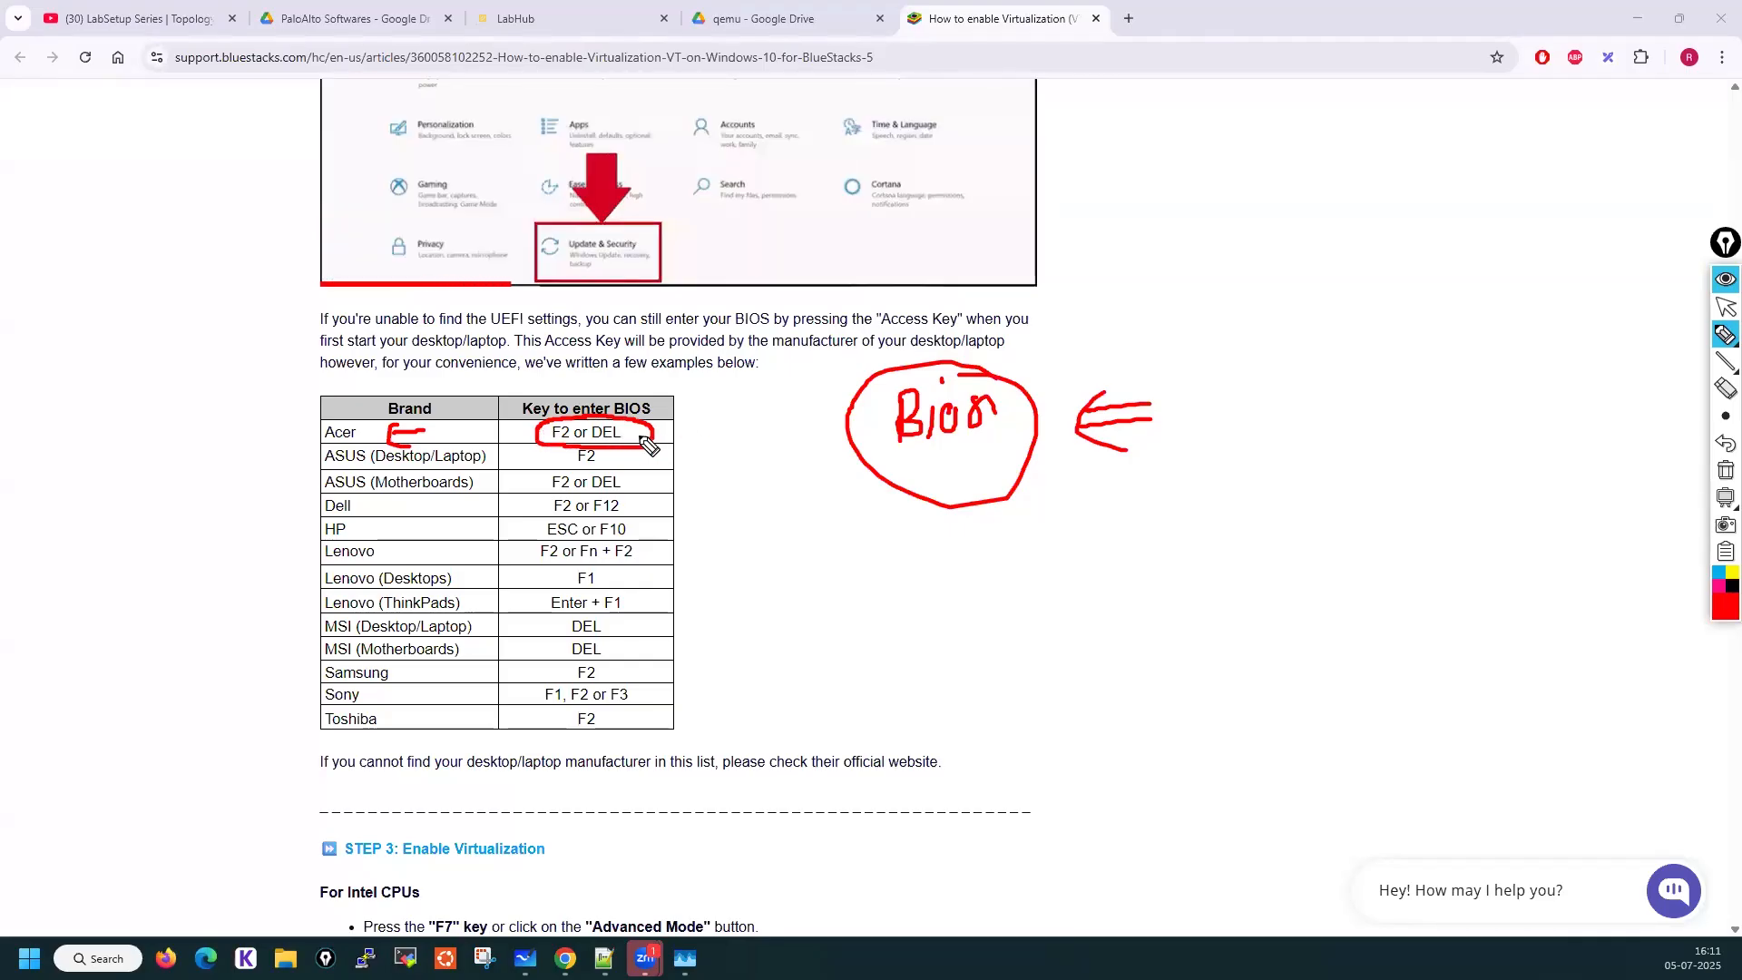
pyautogui.moveTo(663, 425); pyautogui.dragTo(812, 429)
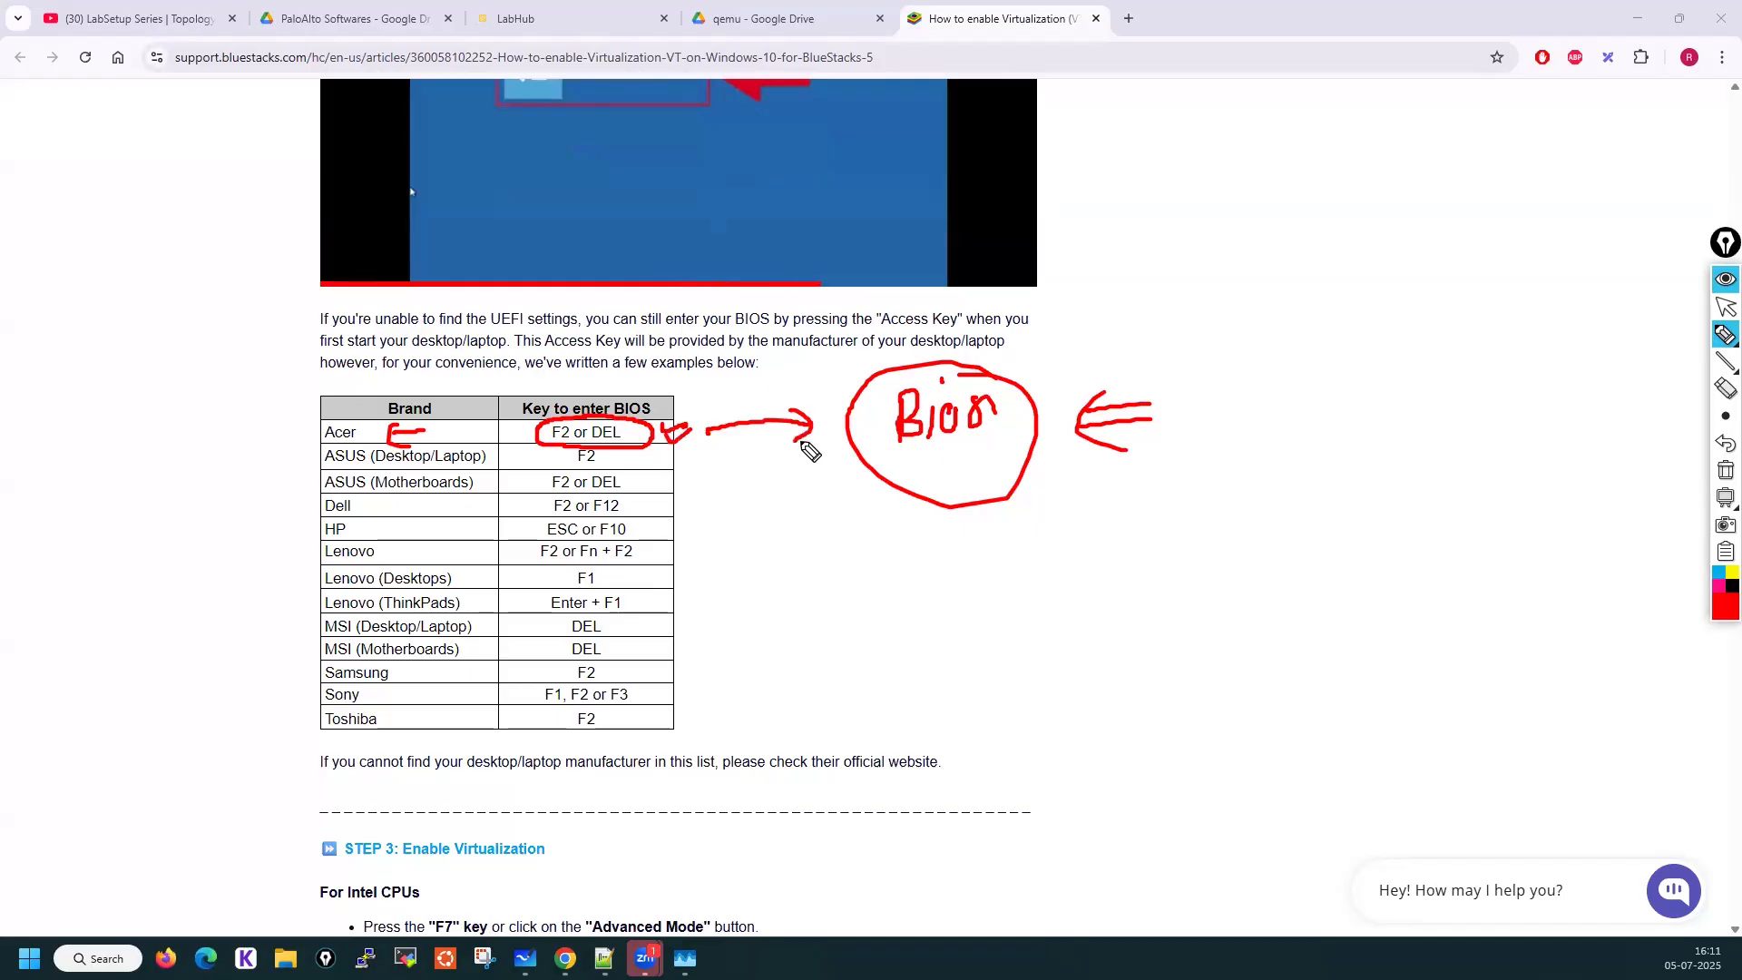
# Step: Underline the ASUS, Dell, HP and Lenovo rows and their BIOS keys in red
pyautogui.moveTo(318, 469); pyautogui.dragTo(428, 468)
pyautogui.moveTo(564, 468)
pyautogui.mouseDown()
pyautogui.moveTo(832, 475)
pyautogui.moveTo(816, 470)
pyautogui.mouseUp()
pyautogui.moveTo(321, 491); pyautogui.dragTo(391, 490)
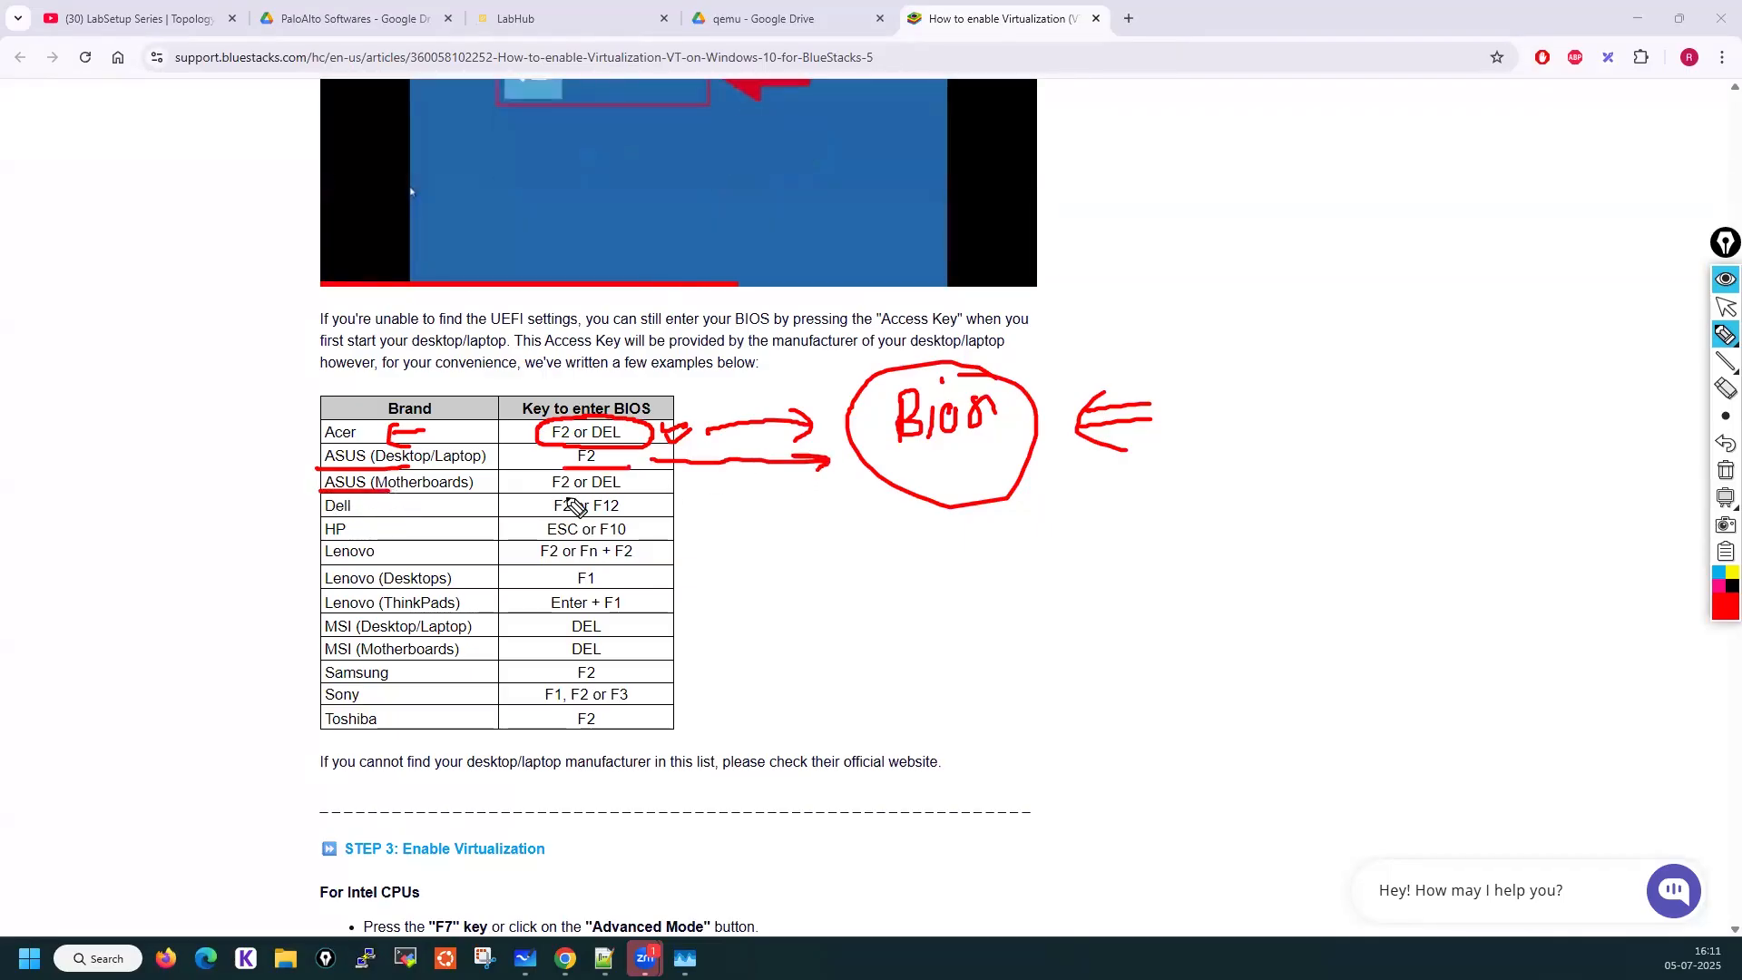
pyautogui.moveTo(550, 492); pyautogui.dragTo(646, 492)
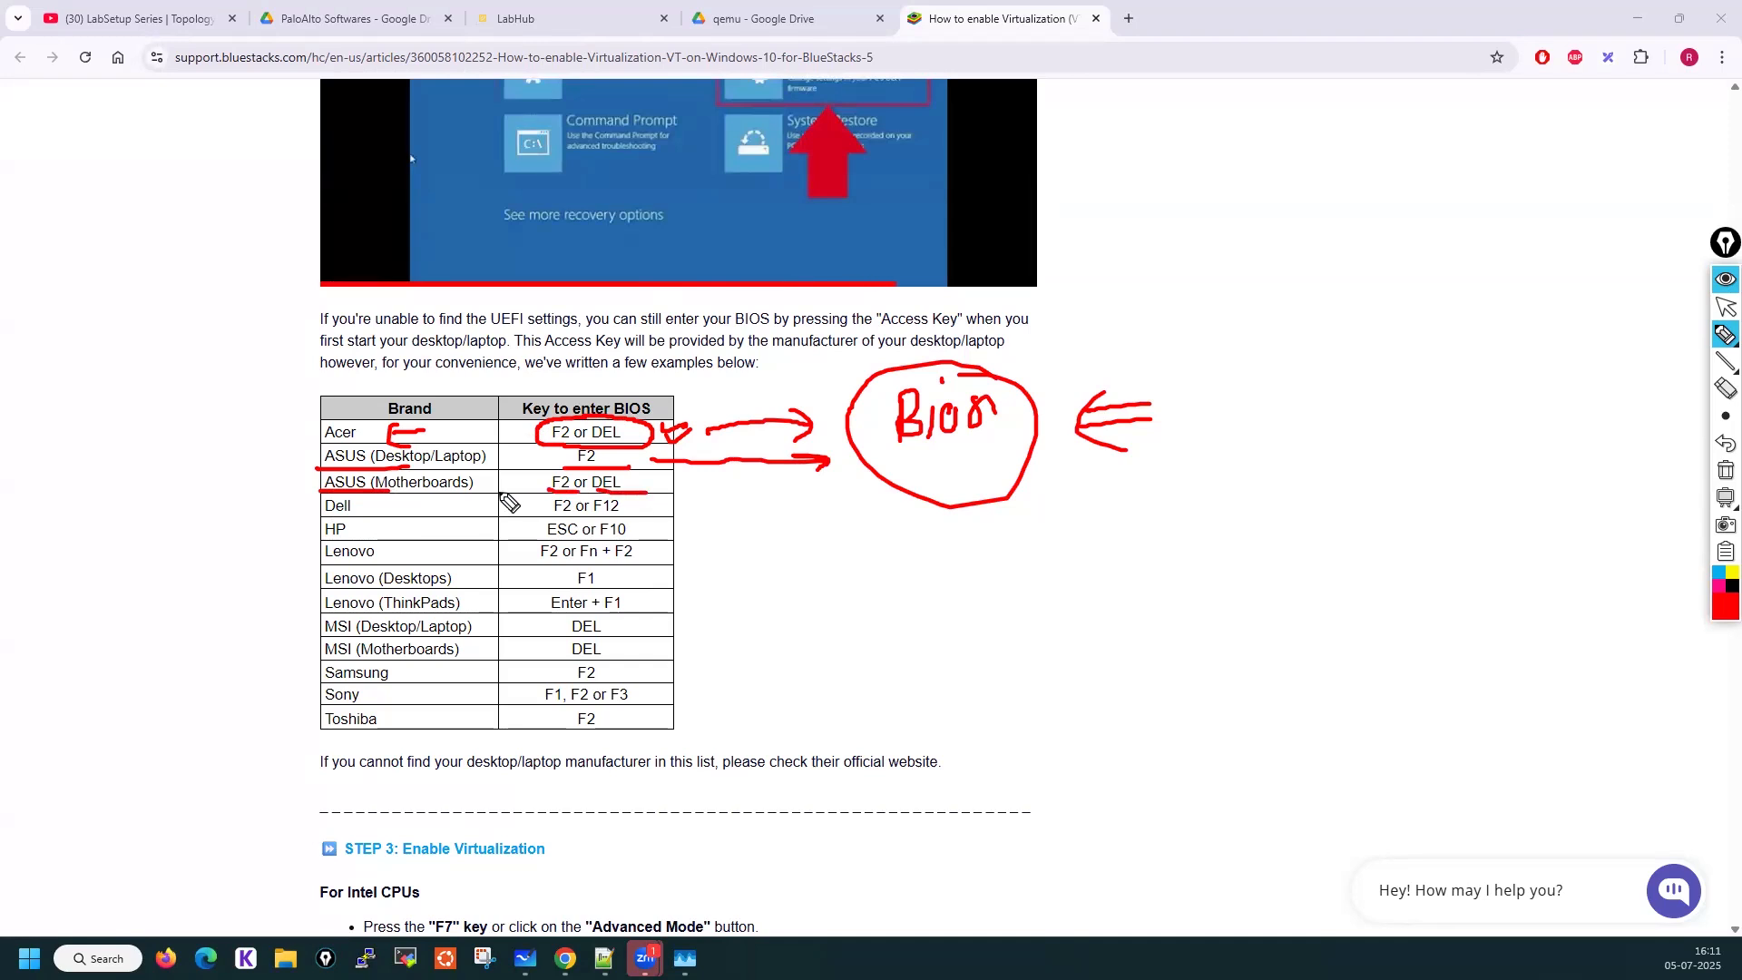
pyautogui.moveTo(322, 518); pyautogui.dragTo(366, 518)
pyautogui.click(548, 513)
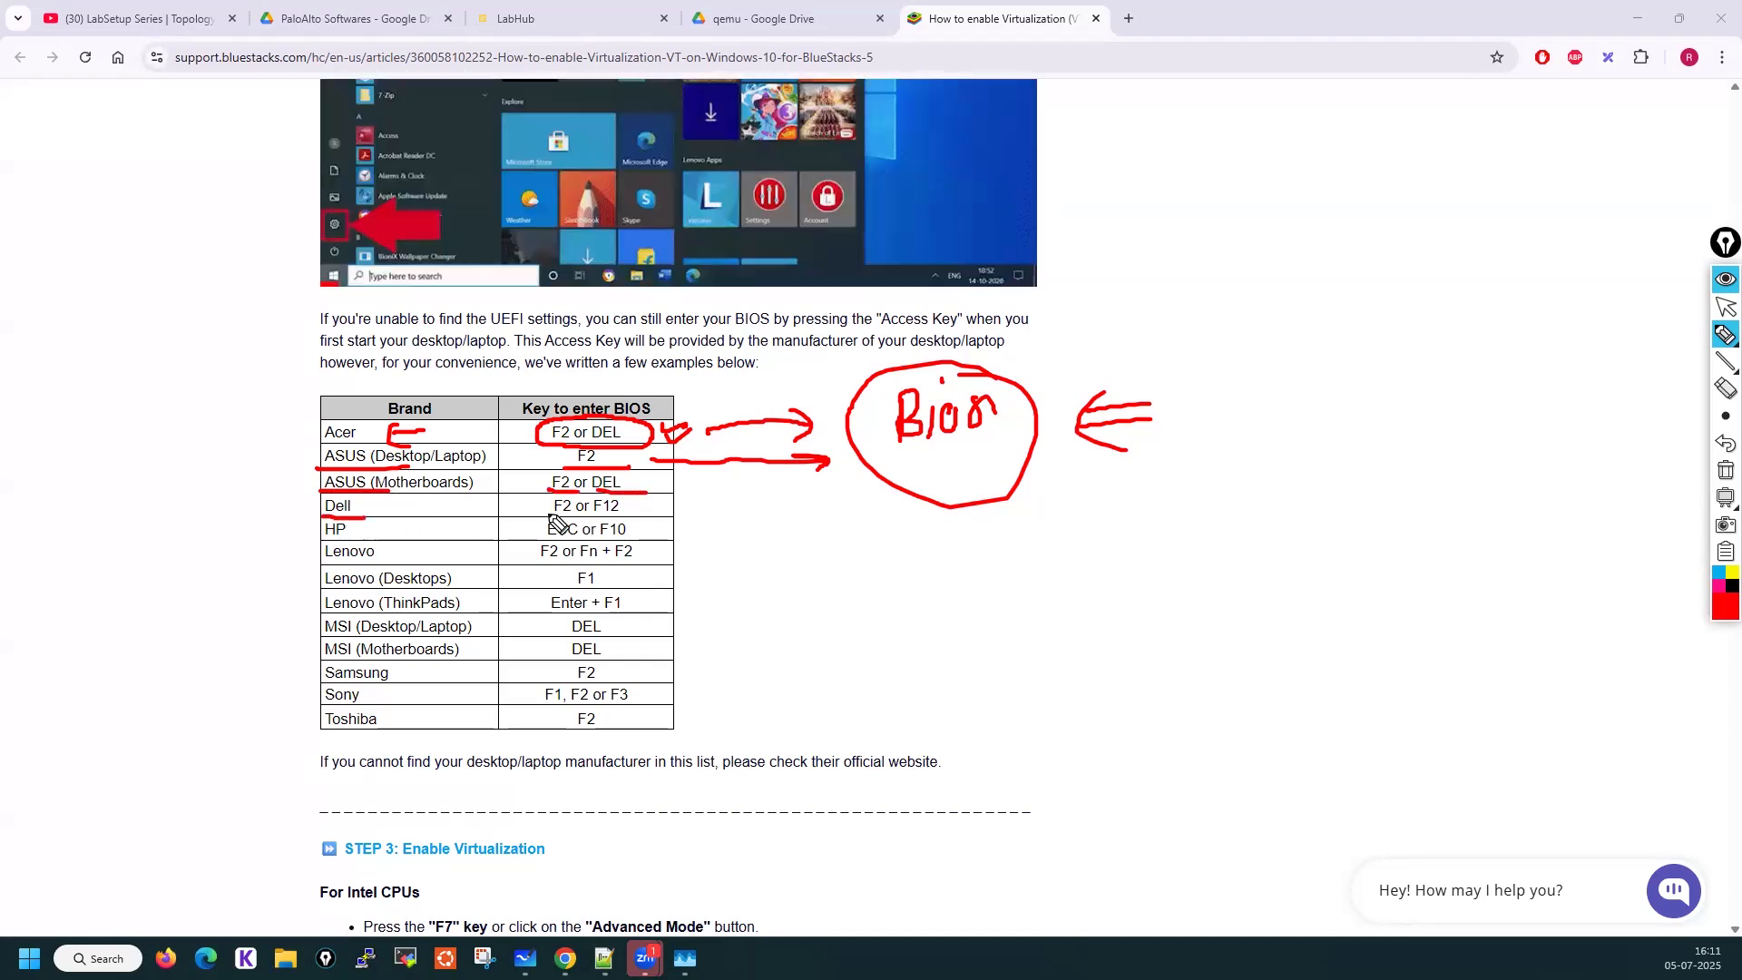
pyautogui.moveTo(593, 514); pyautogui.dragTo(633, 513)
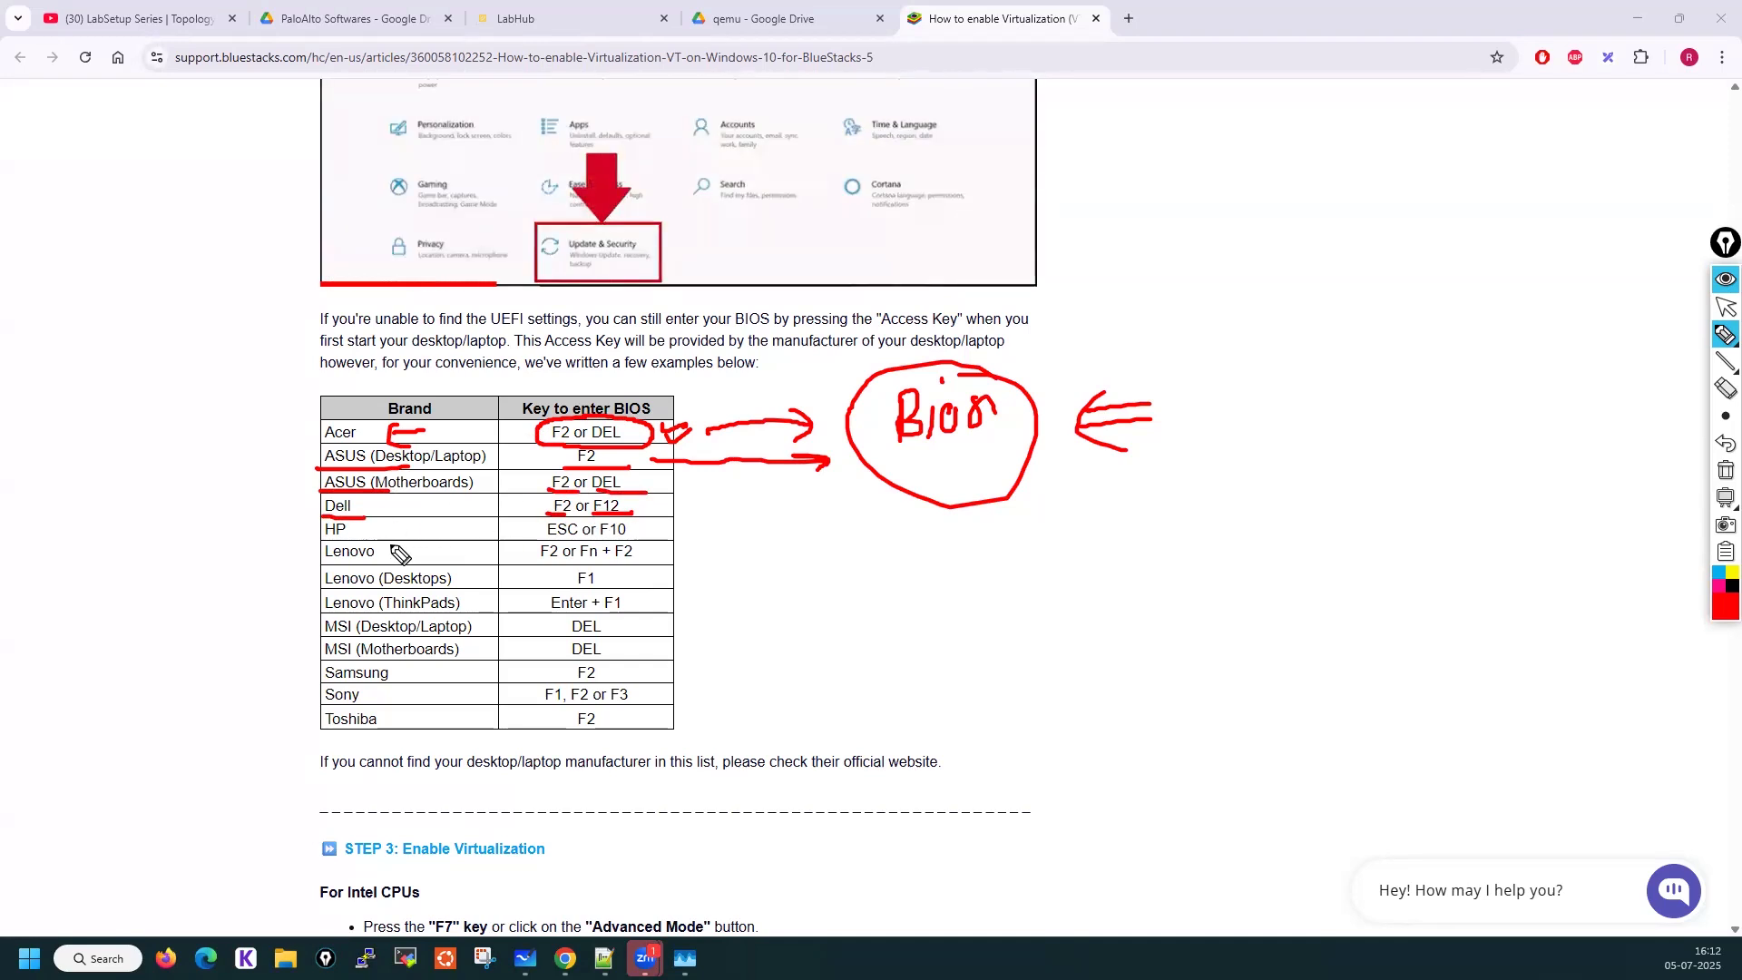
pyautogui.moveTo(323, 539); pyautogui.dragTo(365, 539)
pyautogui.moveTo(547, 539); pyautogui.dragTo(630, 538)
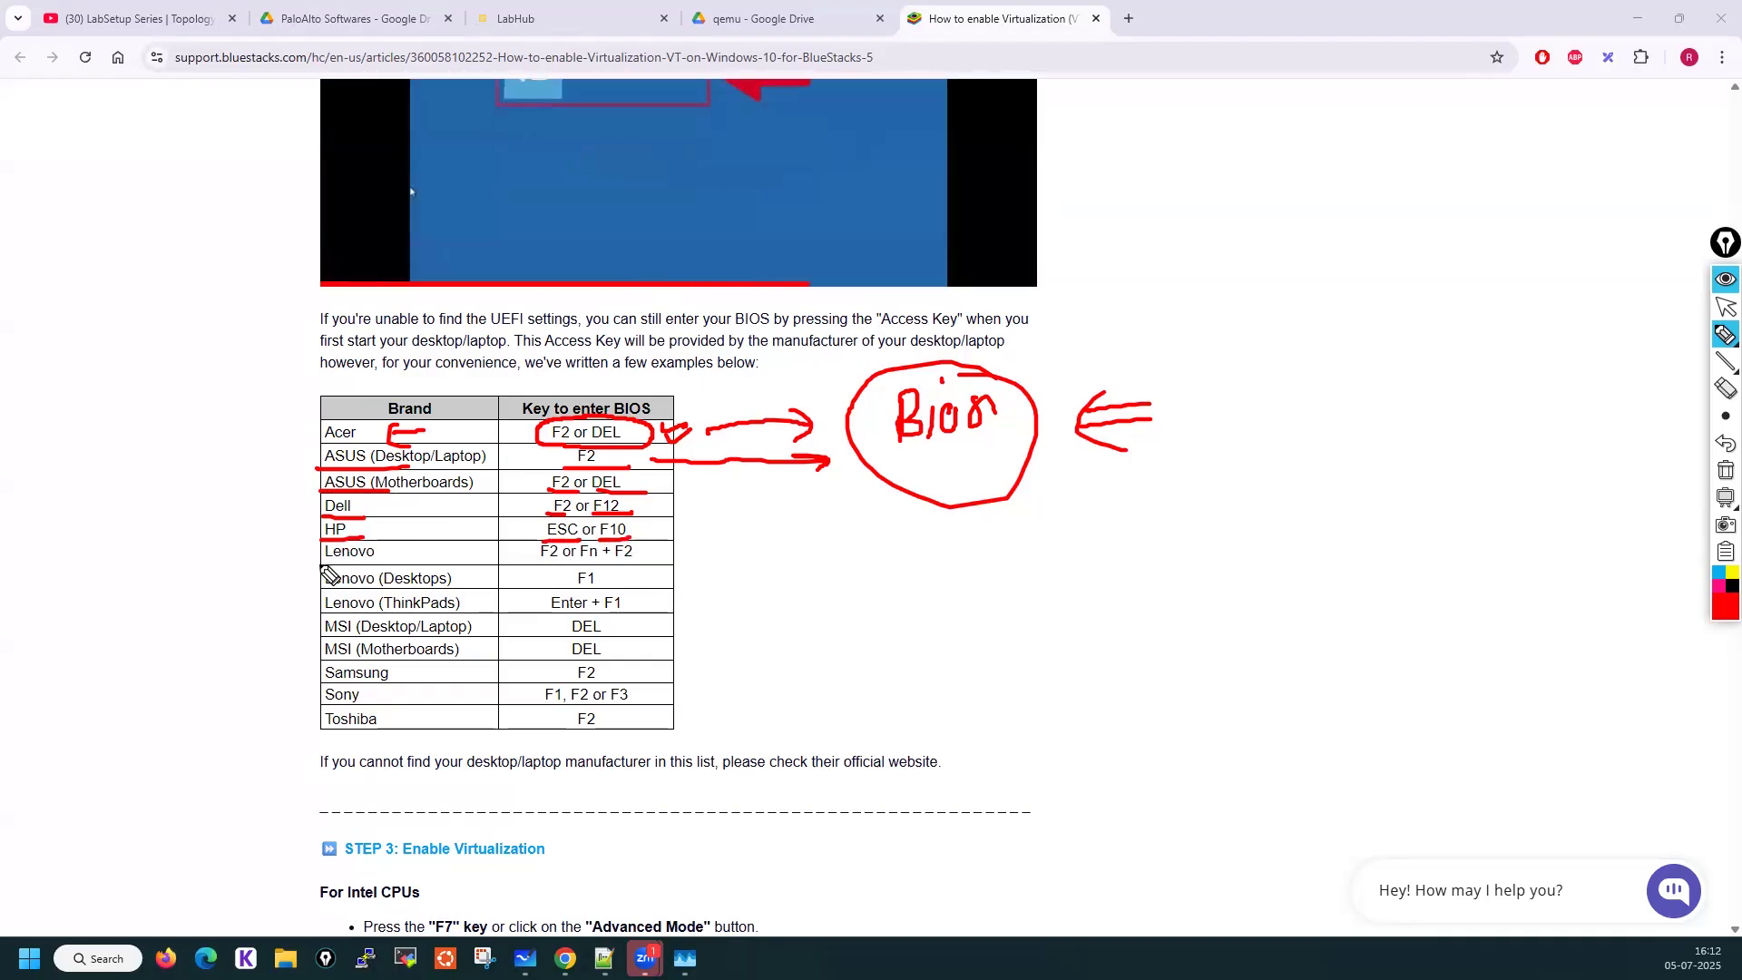
pyautogui.moveTo(320, 564); pyautogui.dragTo(373, 564)
pyautogui.moveTo(535, 569); pyautogui.dragTo(555, 568)
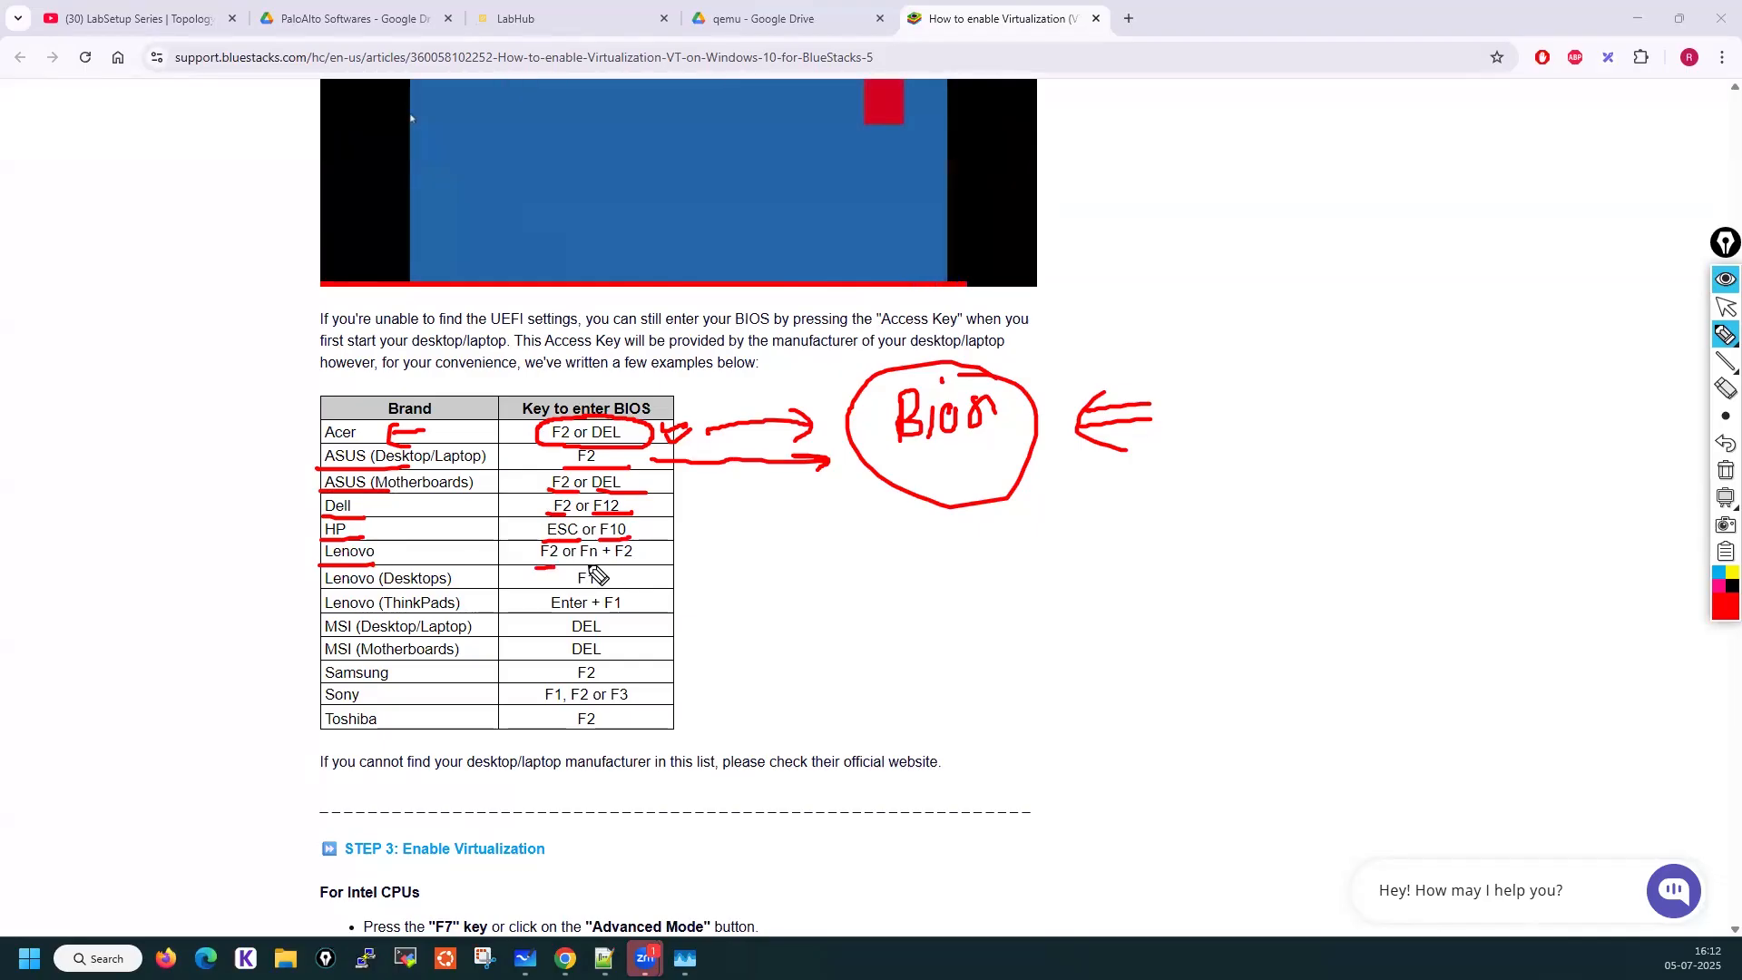
pyautogui.moveTo(576, 568); pyautogui.dragTo(644, 555)
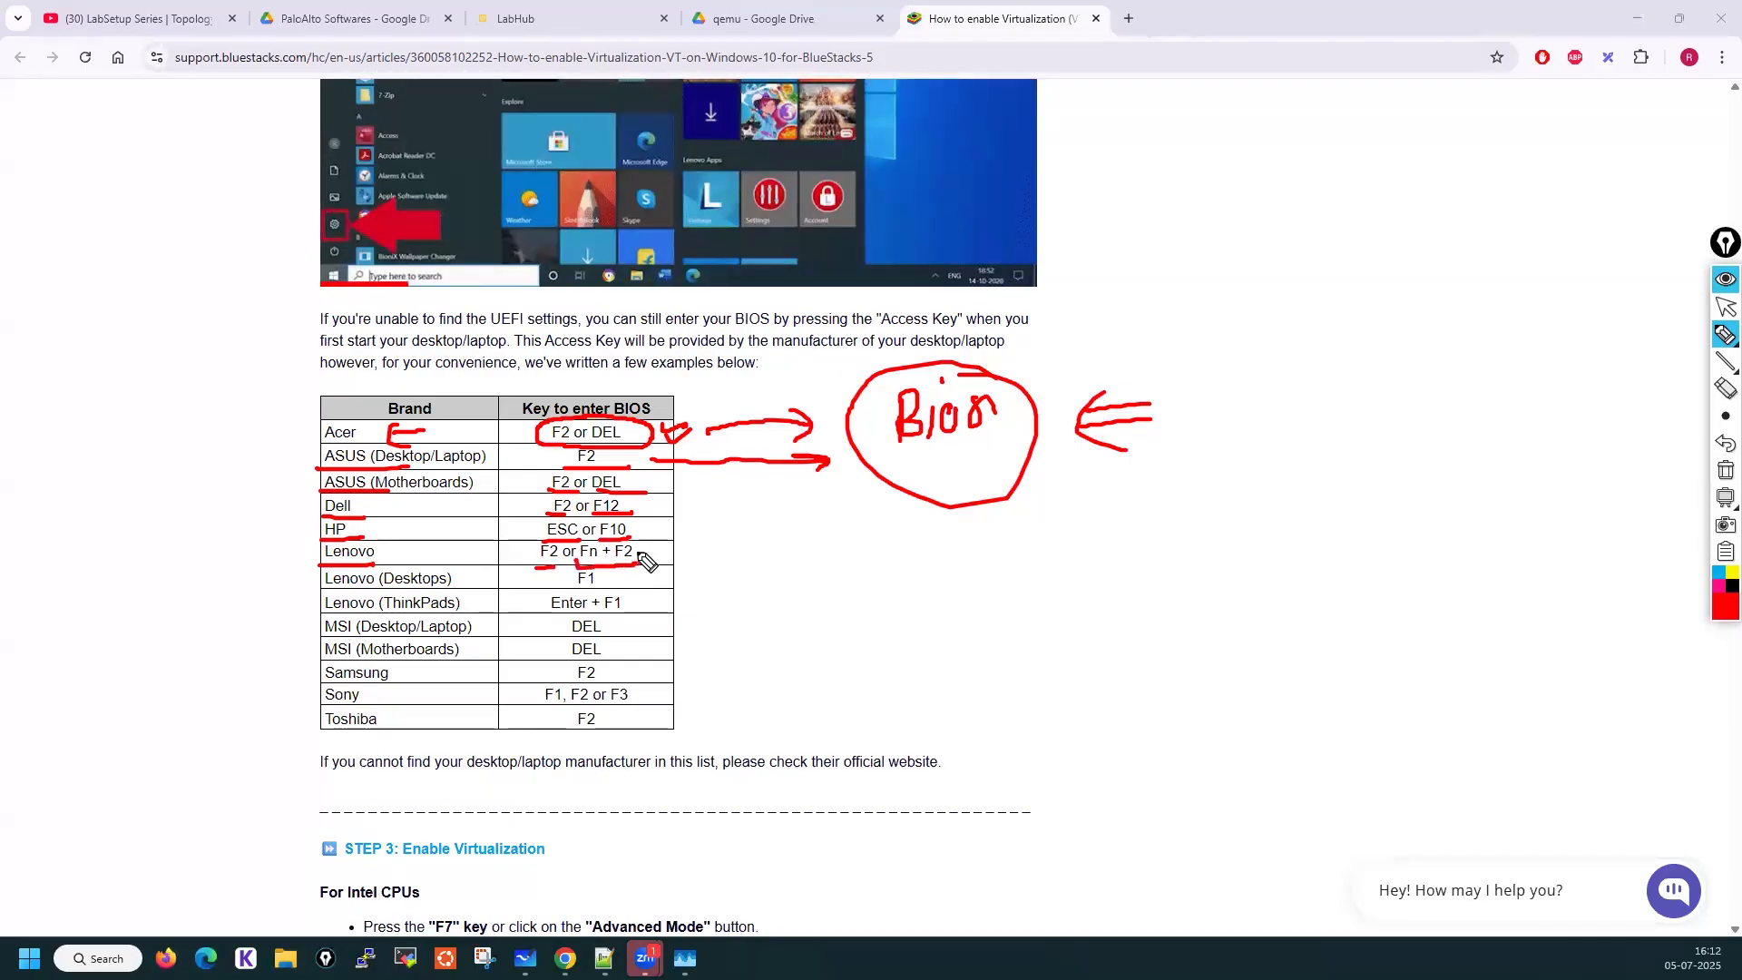
pyautogui.moveTo(323, 589); pyautogui.dragTo(392, 588)
pyautogui.moveTo(577, 587); pyautogui.dragTo(614, 586)
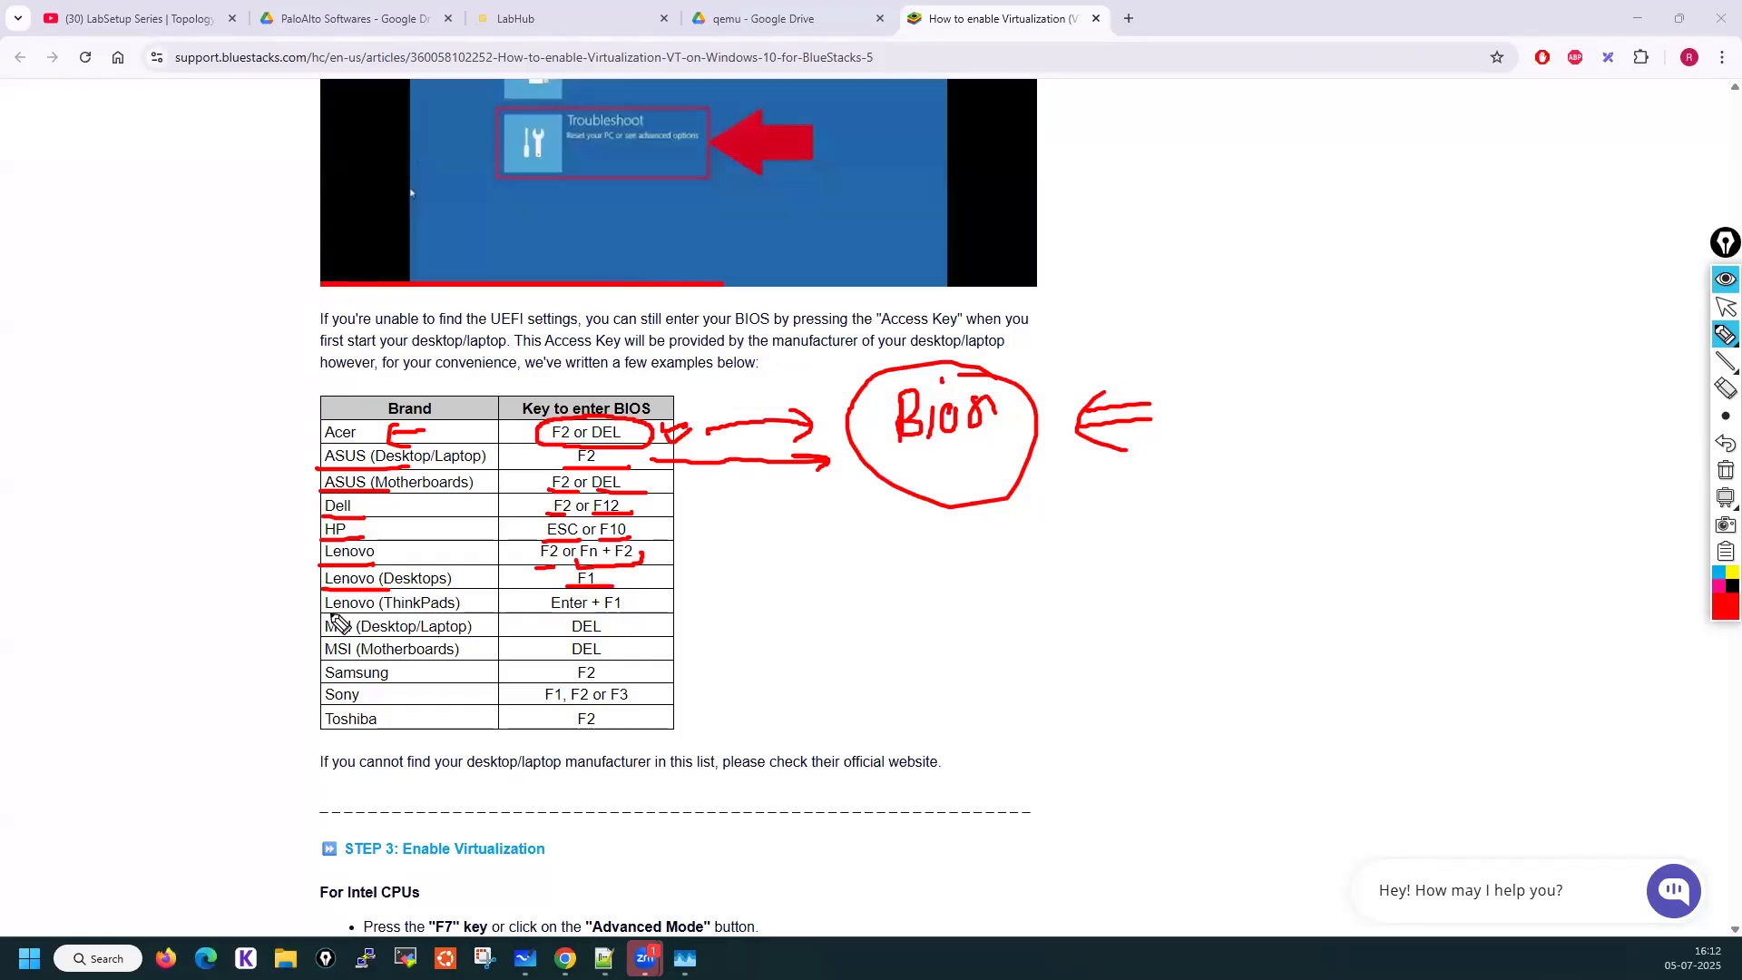
pyautogui.moveTo(325, 616); pyautogui.dragTo(426, 613)
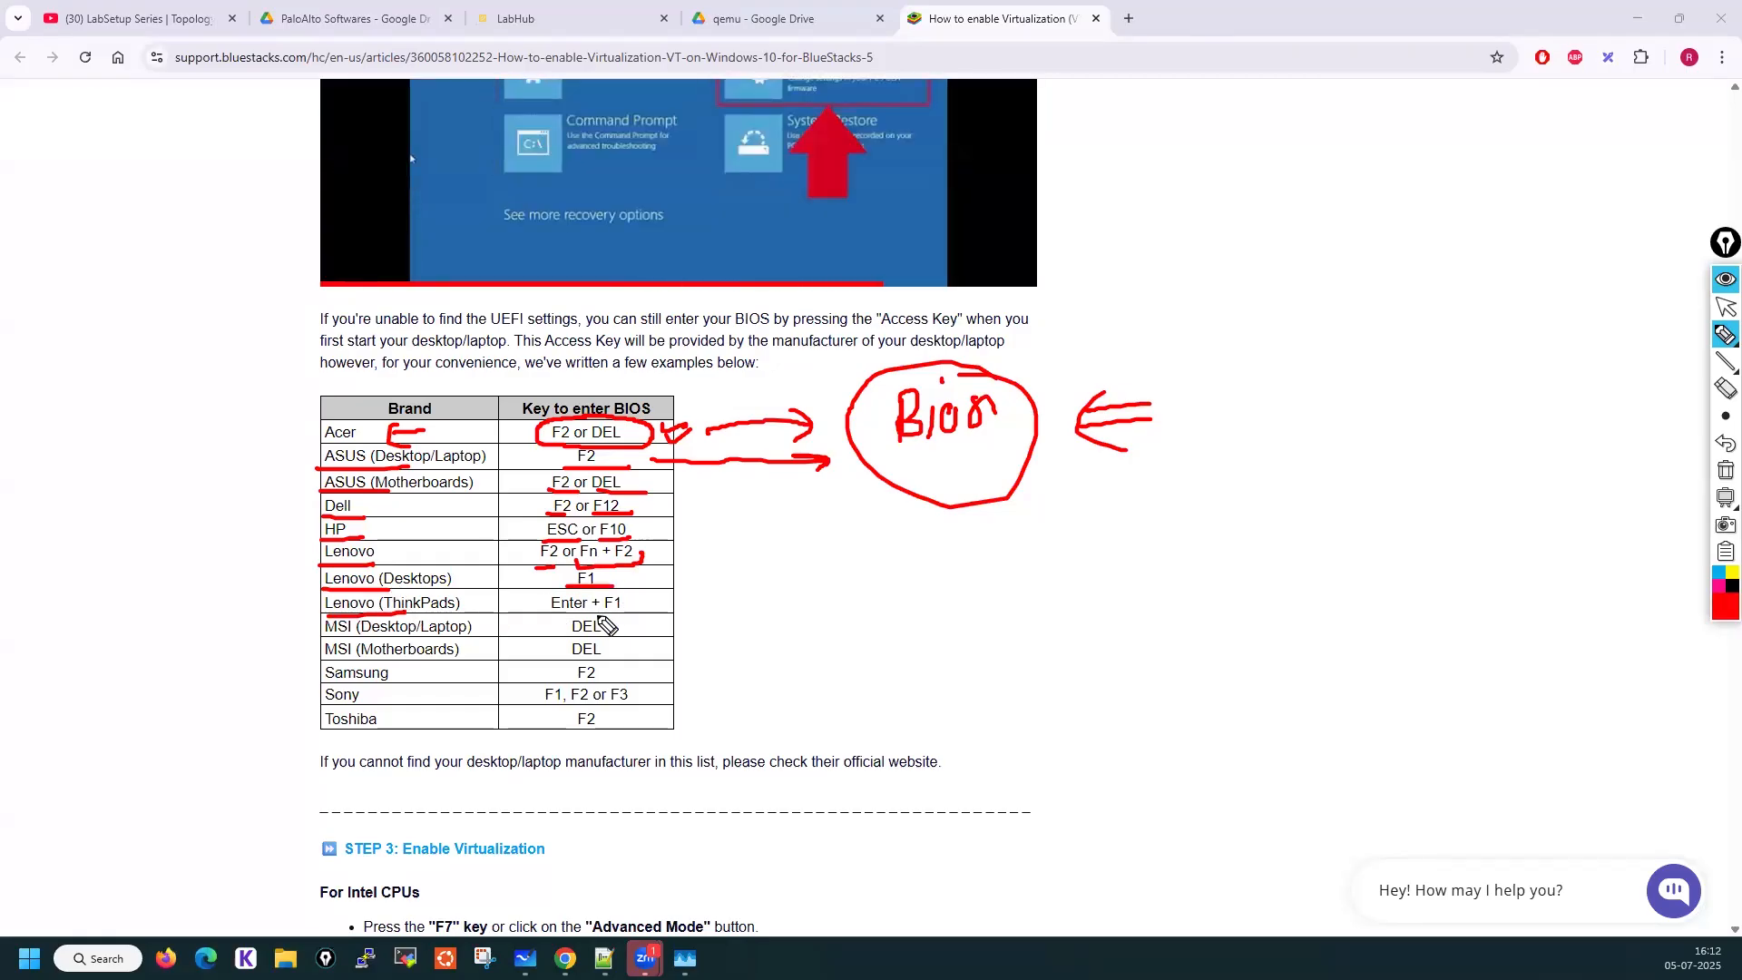
pyautogui.moveTo(535, 614); pyautogui.dragTo(632, 611)
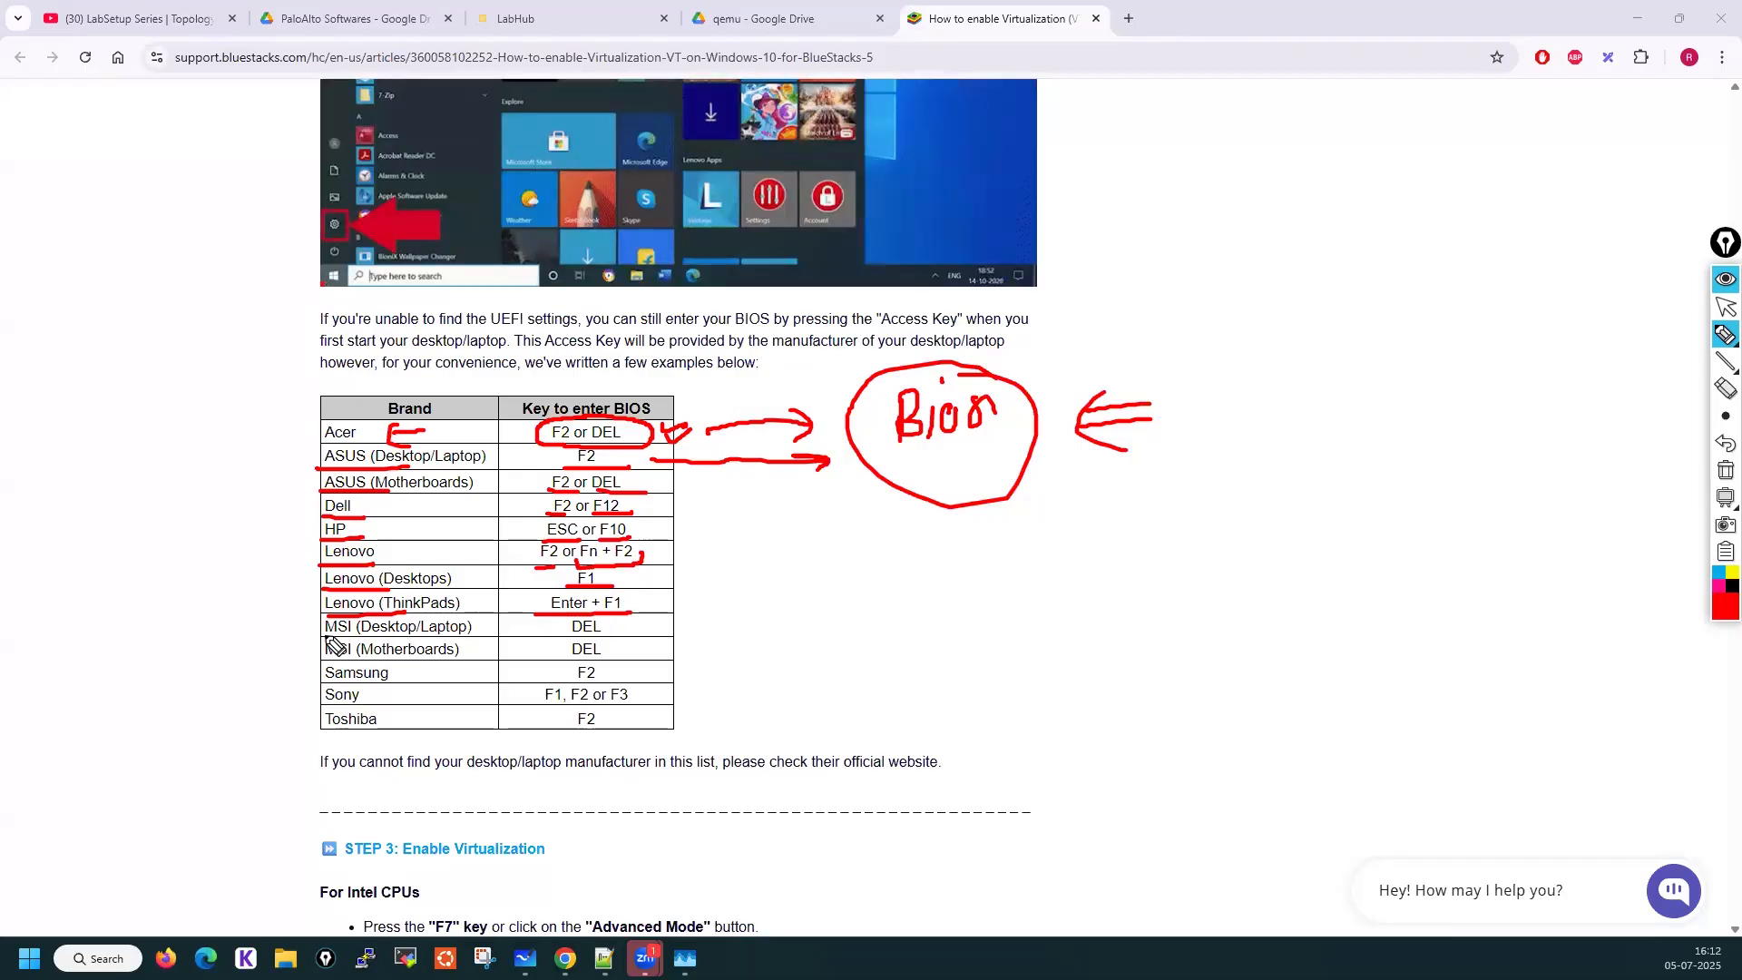
# Step: Mark the MSI, Samsung, Sony and Toshiba rows, then erase all the red markup
pyautogui.moveTo(327, 638)
pyautogui.mouseDown()
pyautogui.moveTo(426, 636)
pyautogui.moveTo(383, 682)
pyautogui.mouseUp()
pyautogui.moveTo(607, 673); pyautogui.dragTo(680, 662)
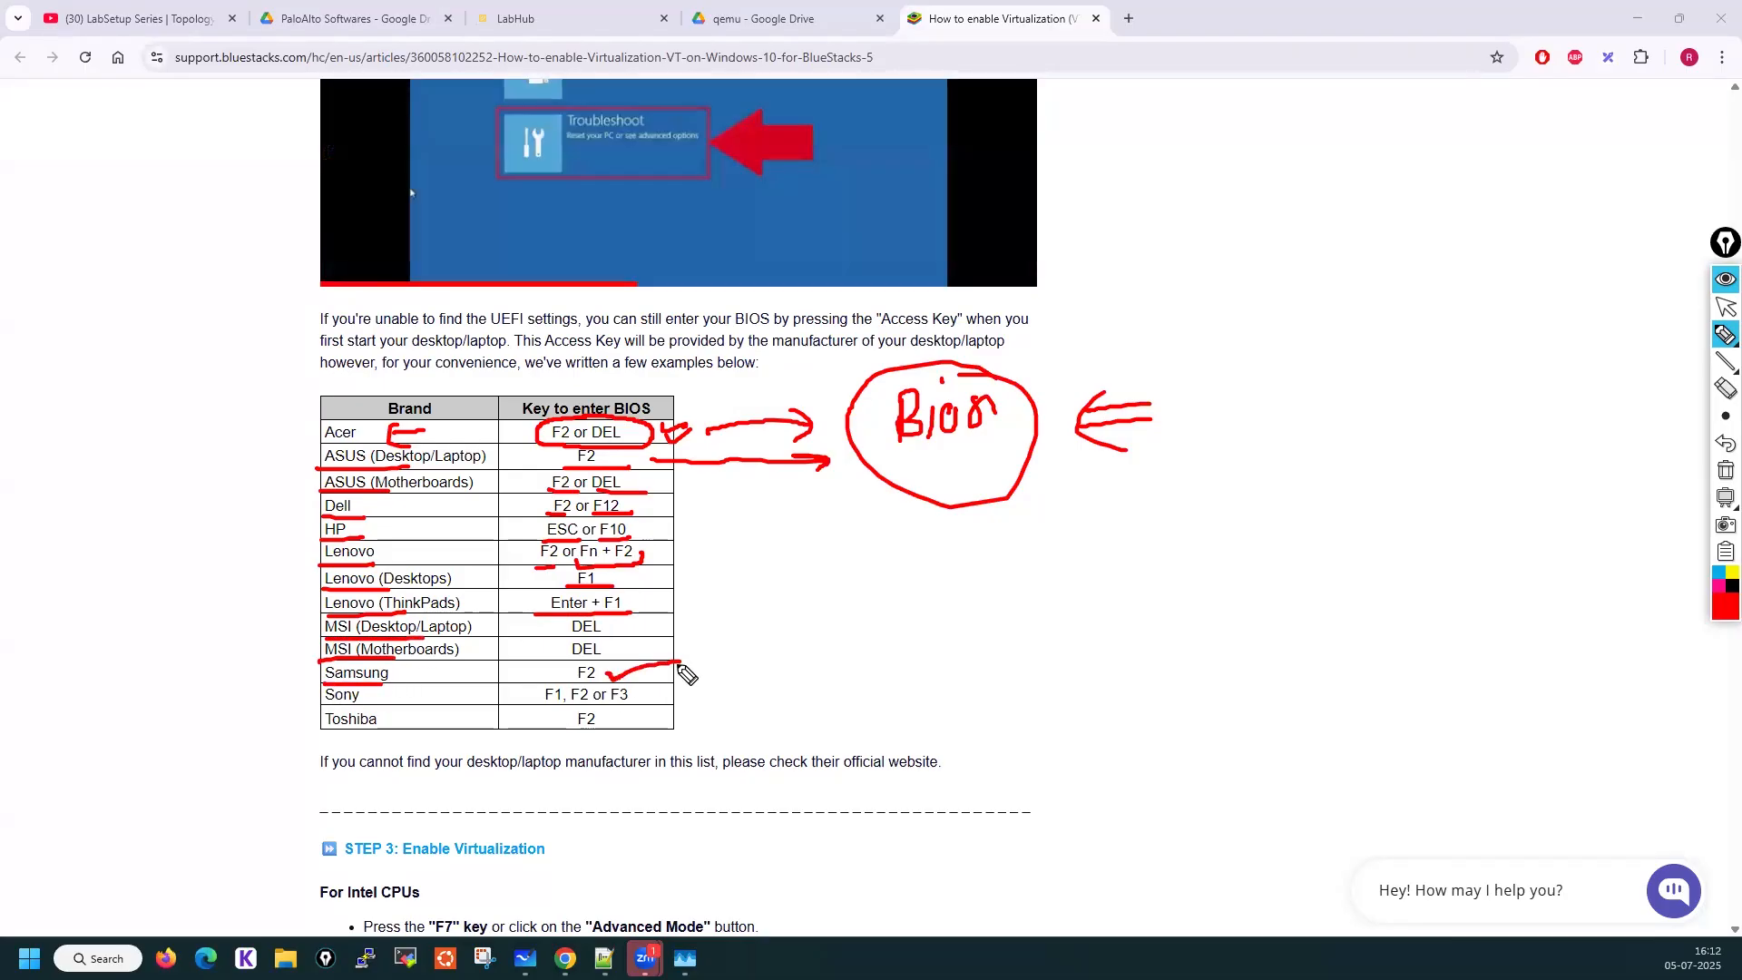
pyautogui.moveTo(328, 709); pyautogui.dragTo(388, 708)
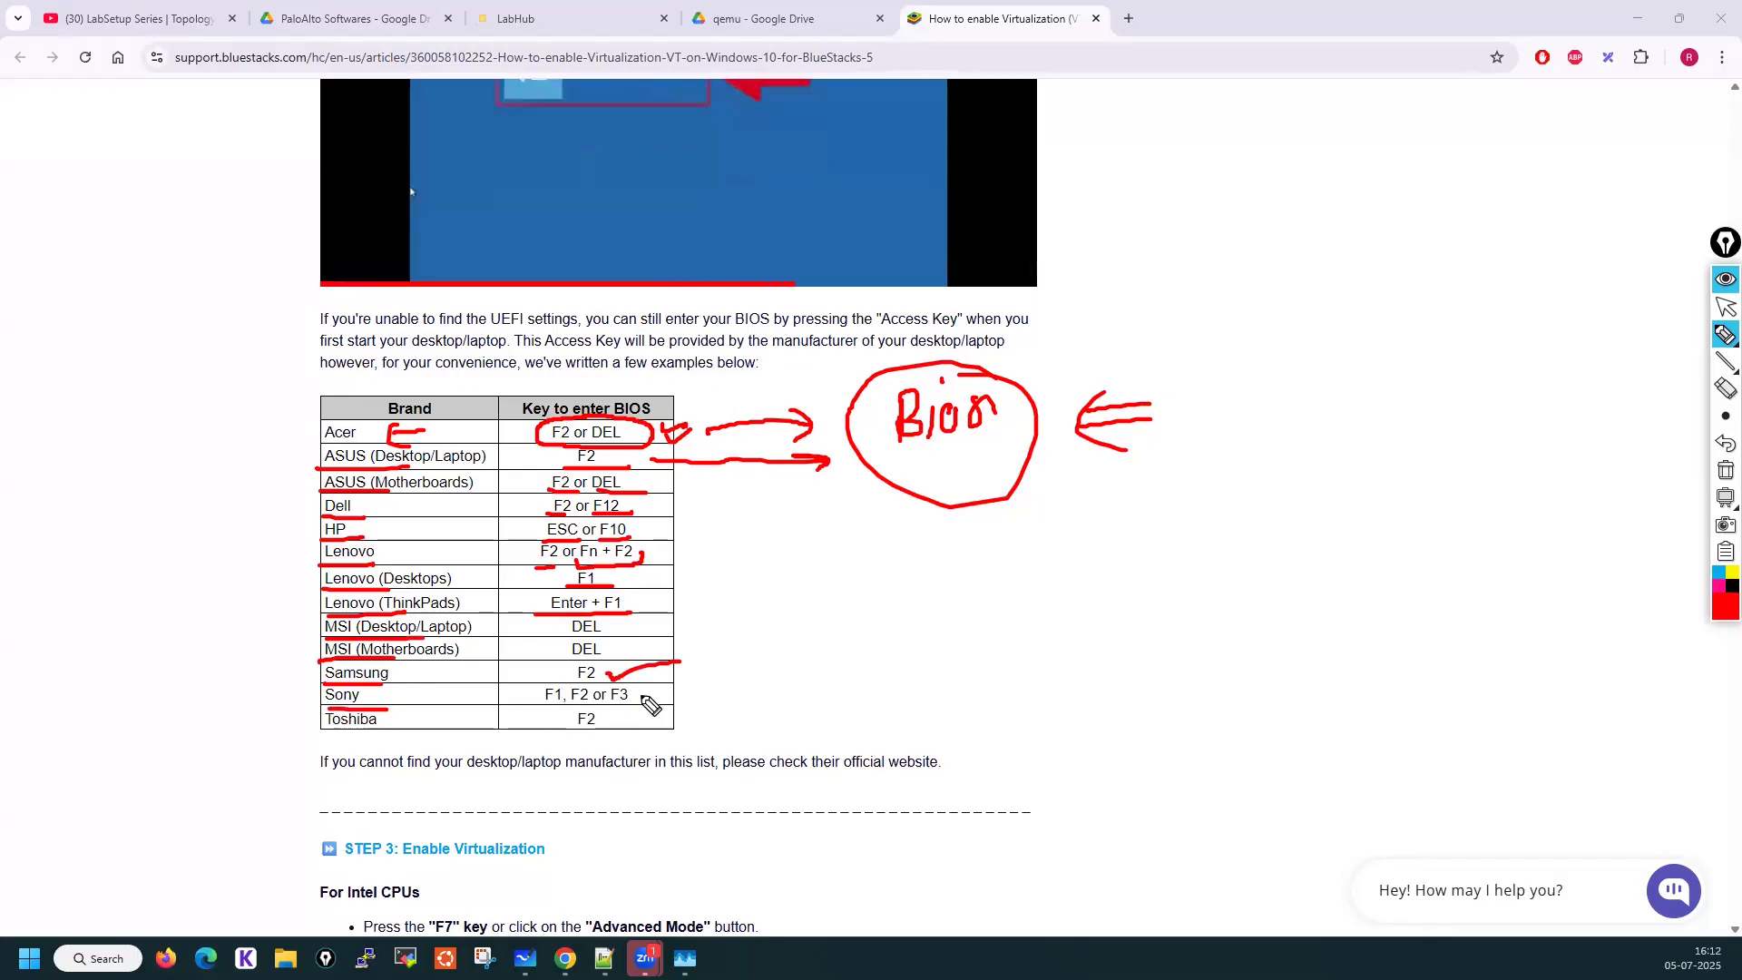
pyautogui.moveTo(599, 720); pyautogui.dragTo(655, 717)
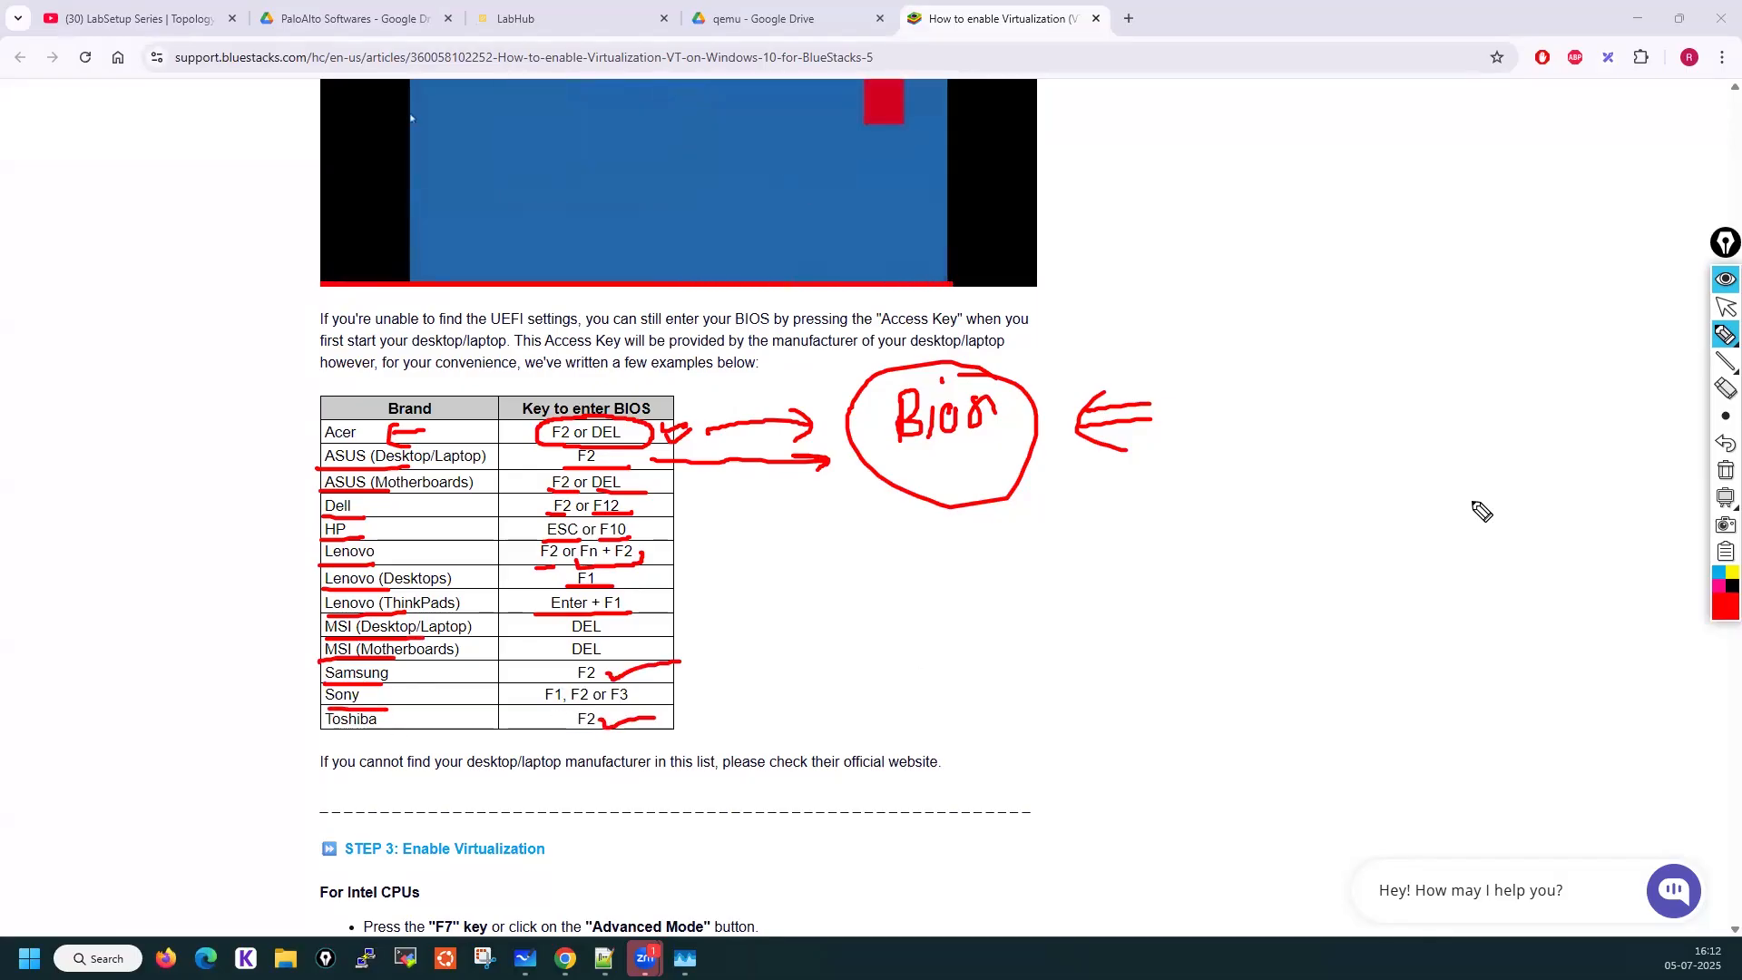
pyautogui.click(1726, 470)
# Step: Exit annotation mode, move the pen palette aside, and start reading the BlueStacks article
pyautogui.click(1726, 307)
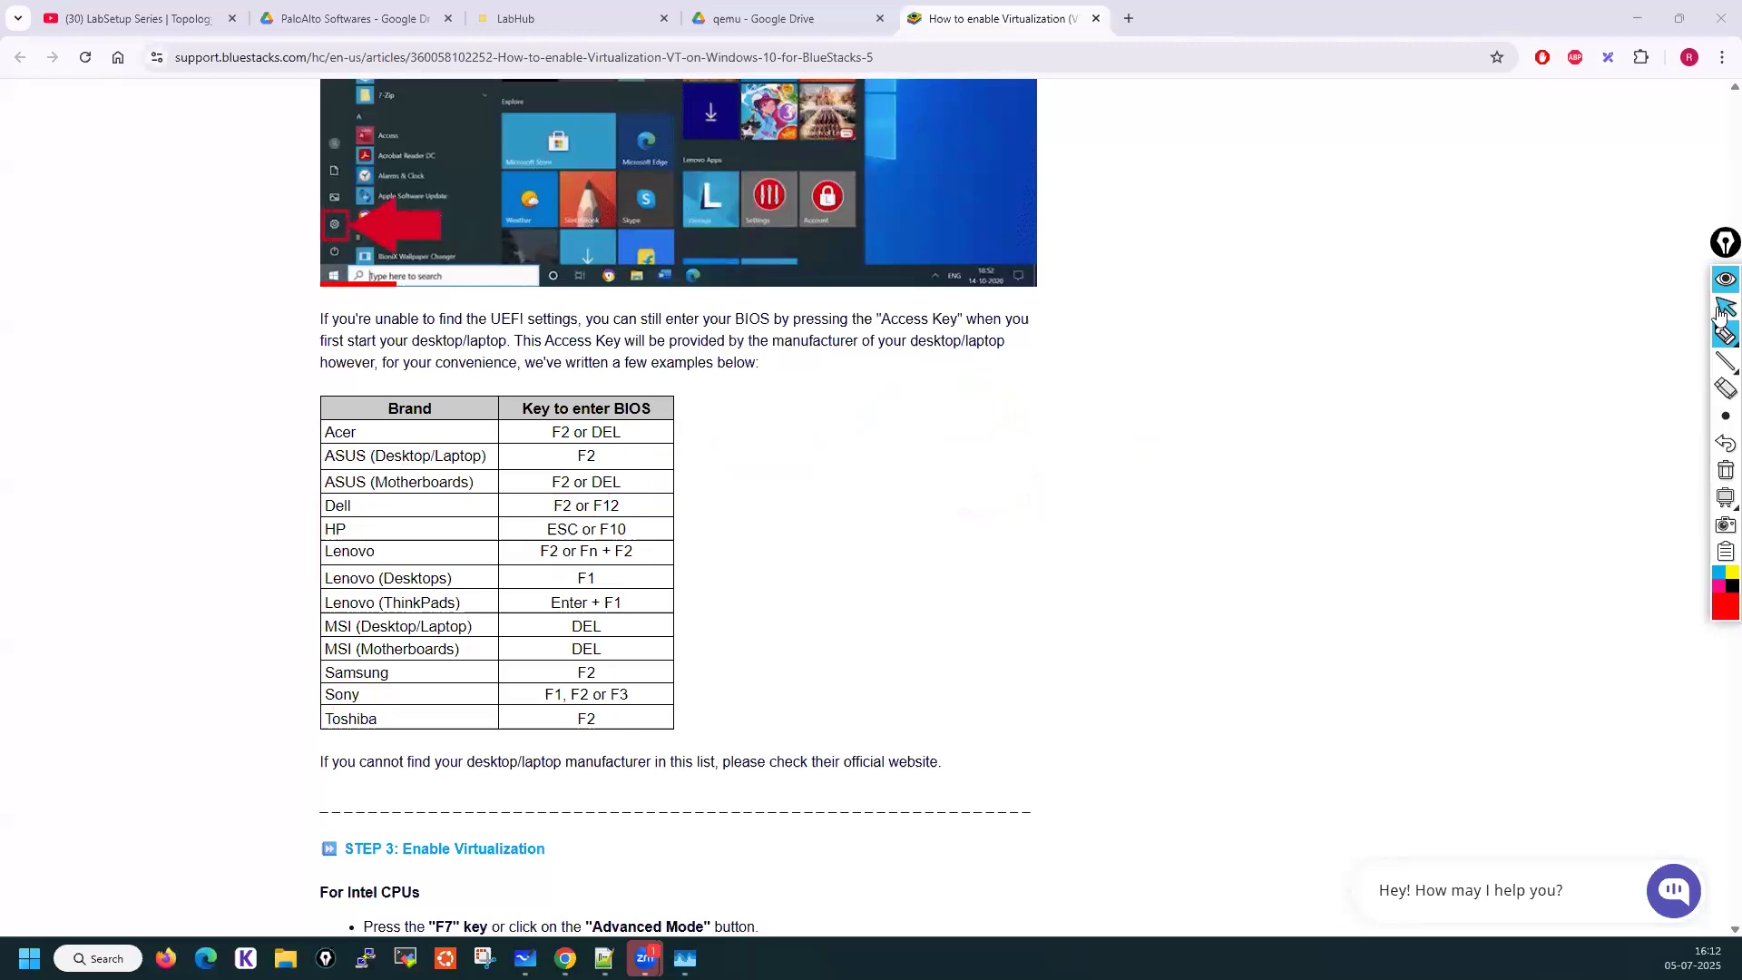
pyautogui.moveTo(1723, 243); pyautogui.dragTo(1701, 242)
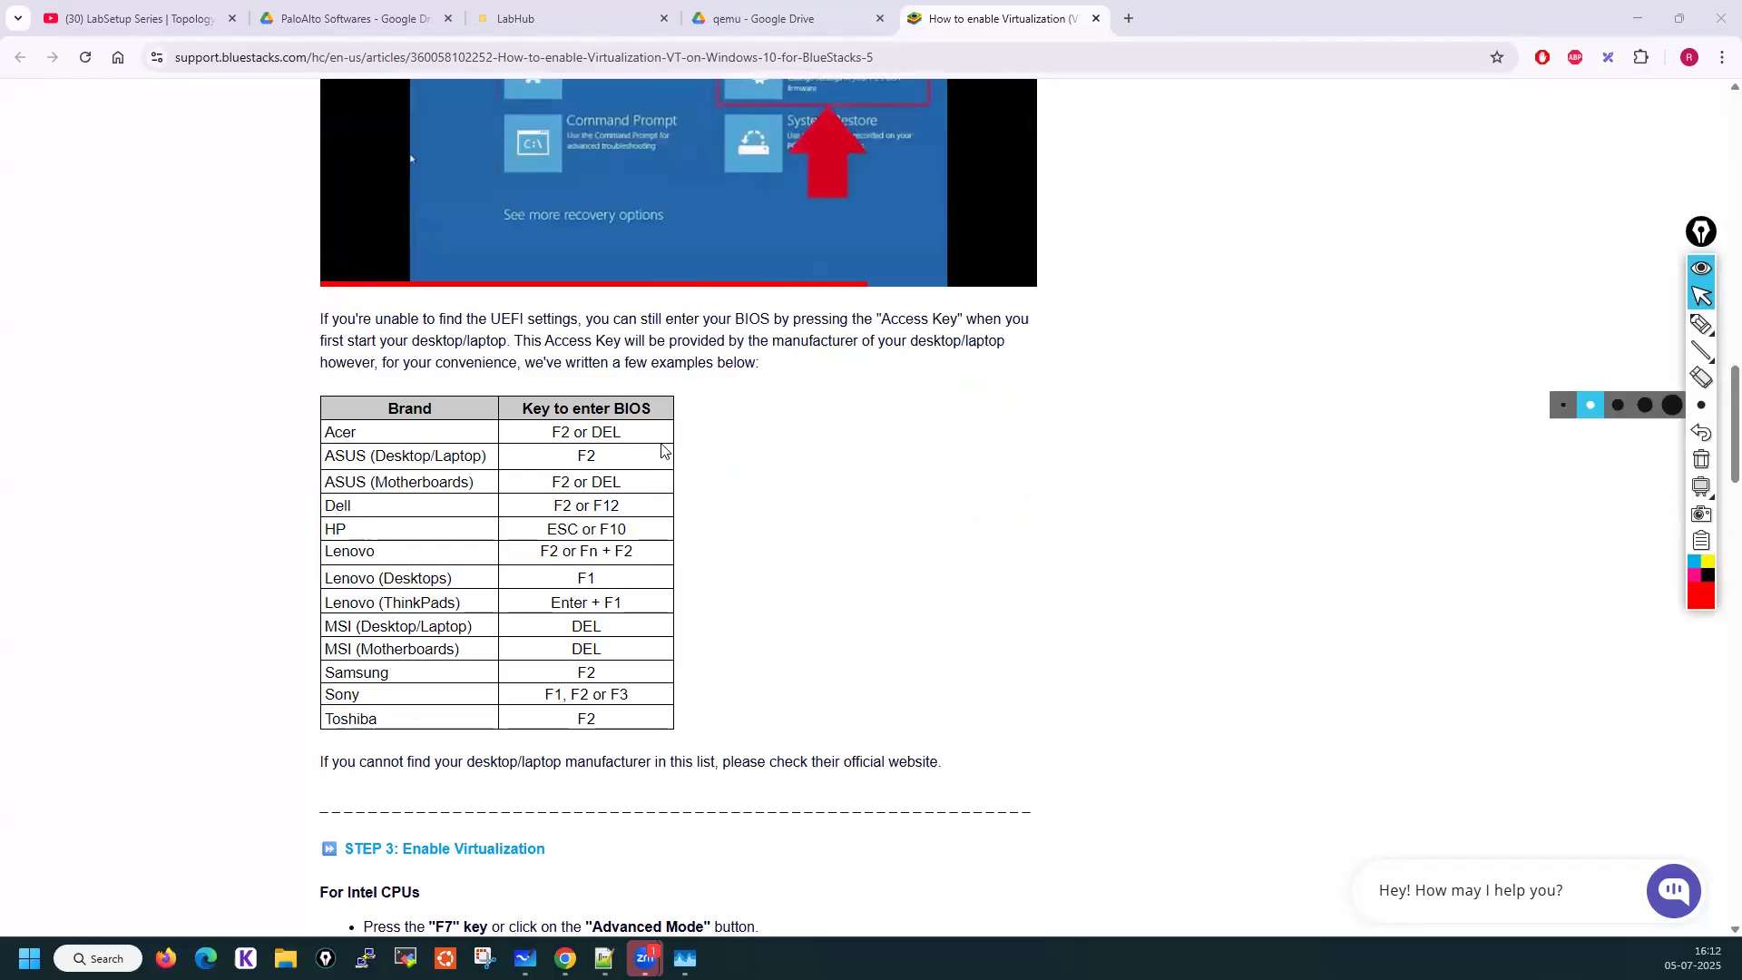
pyautogui.scroll(-5, 1004, 439)
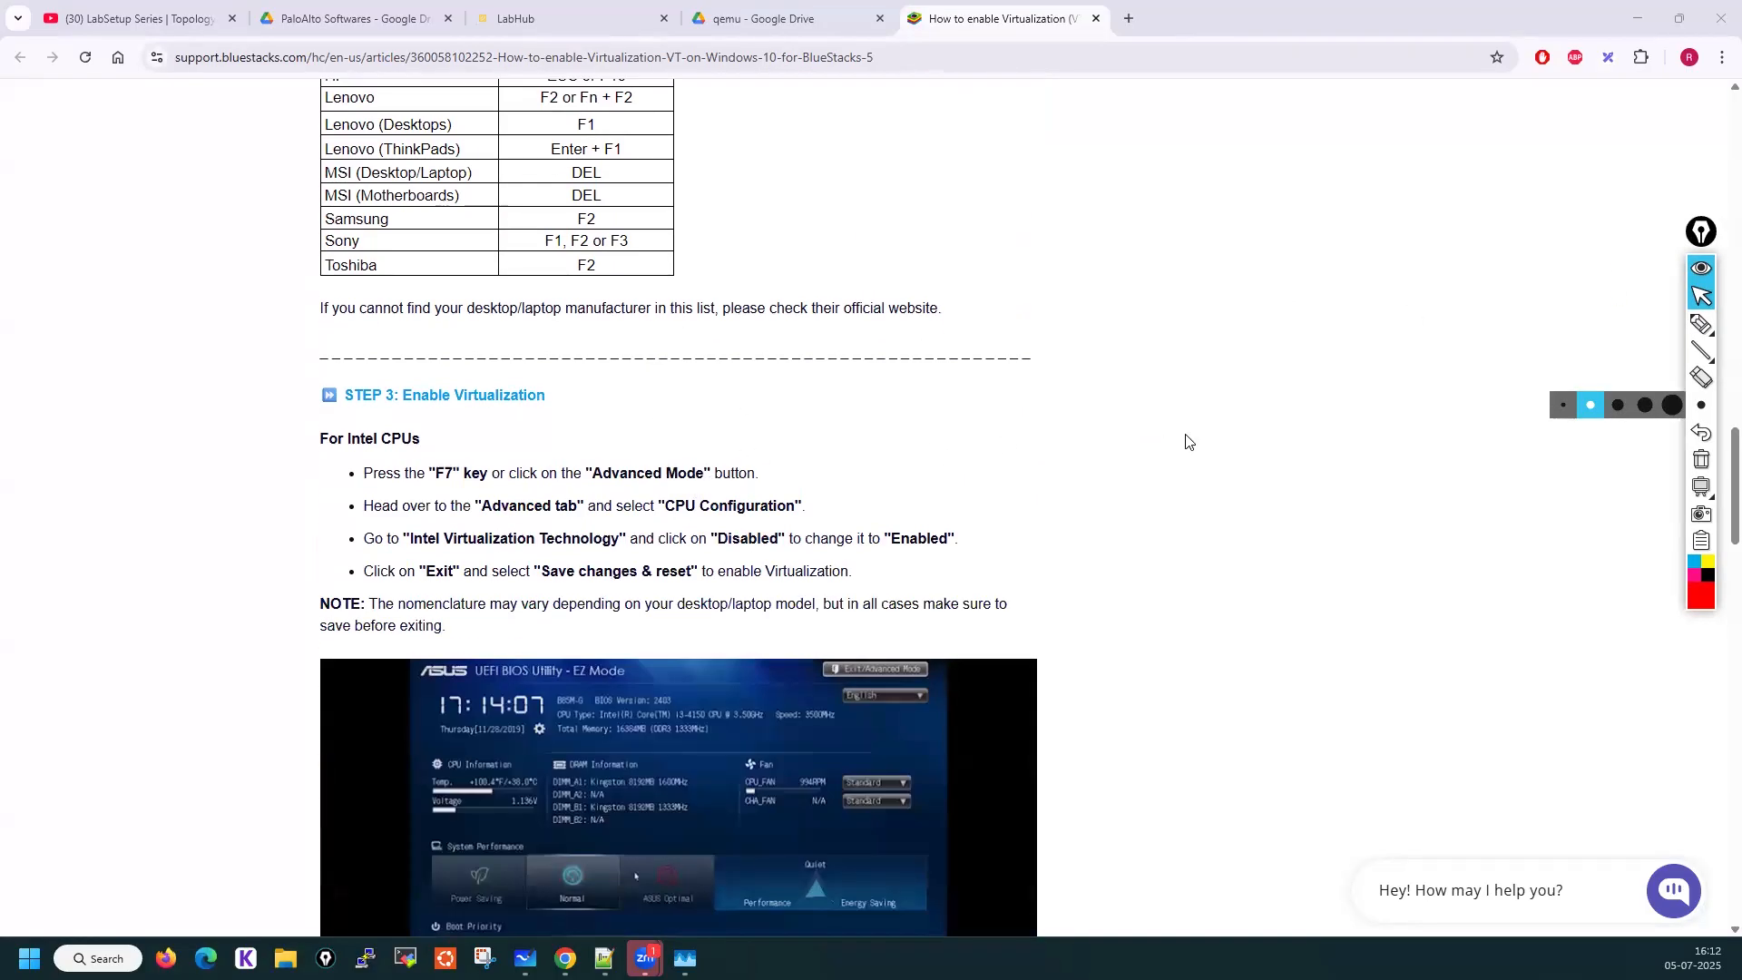
pyautogui.scroll(-2, 829, 453)
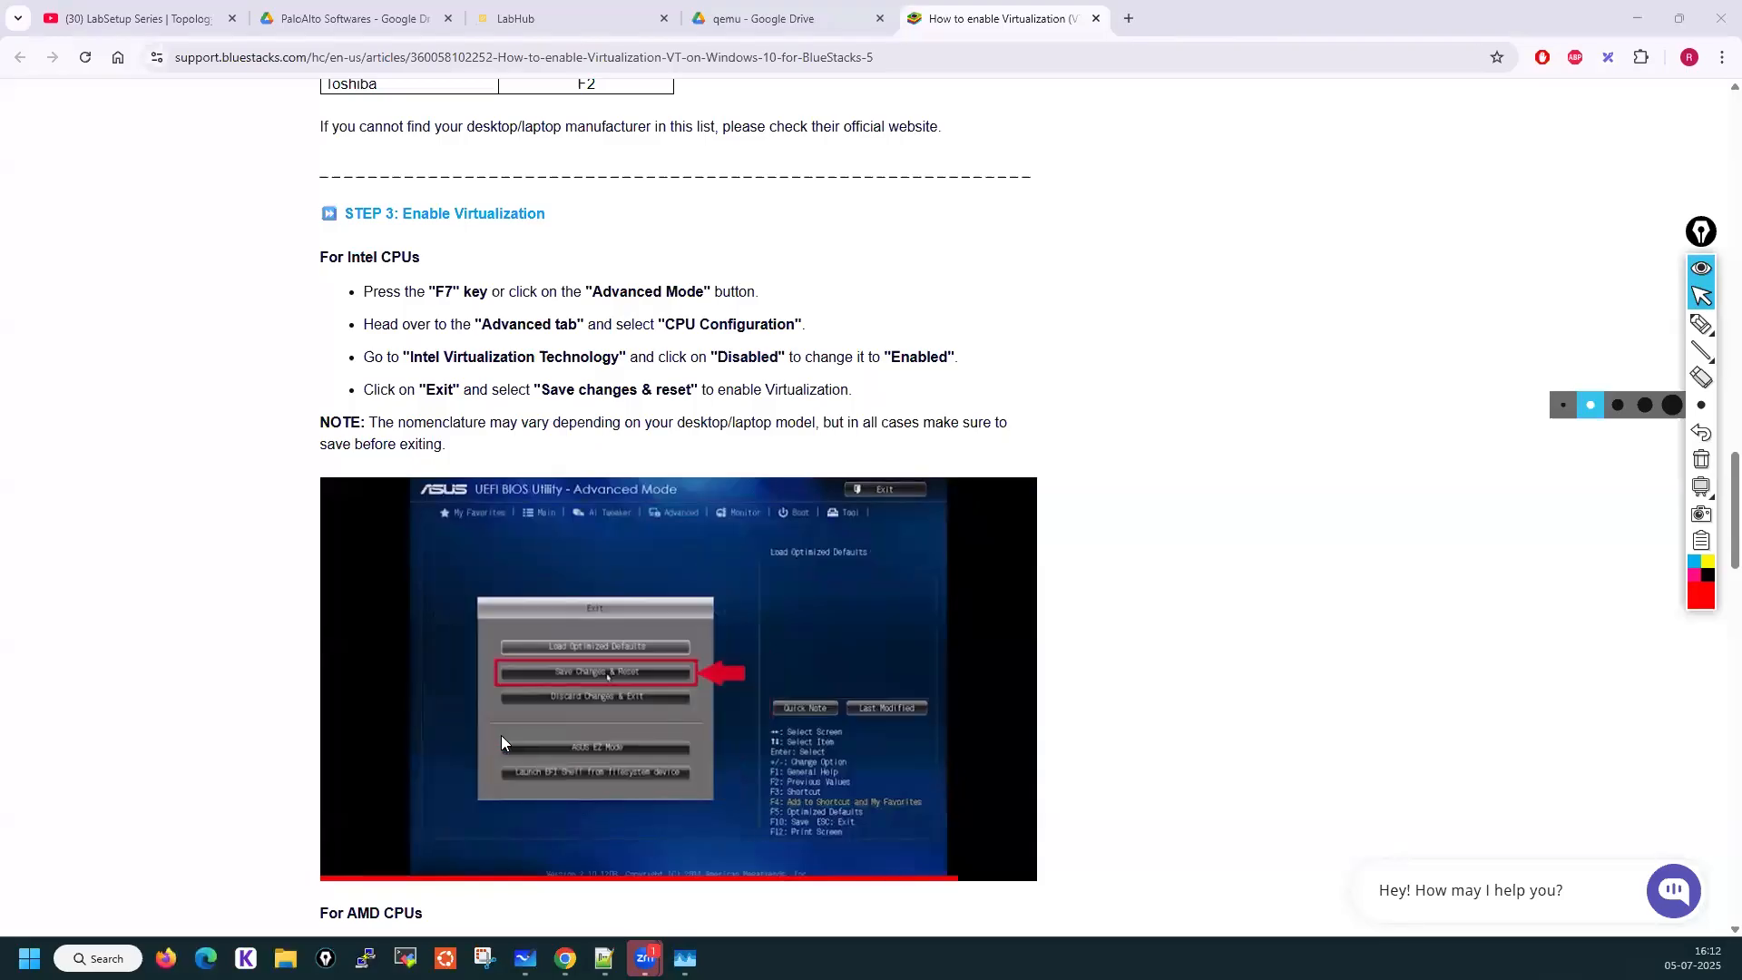
pyautogui.click(585, 743)
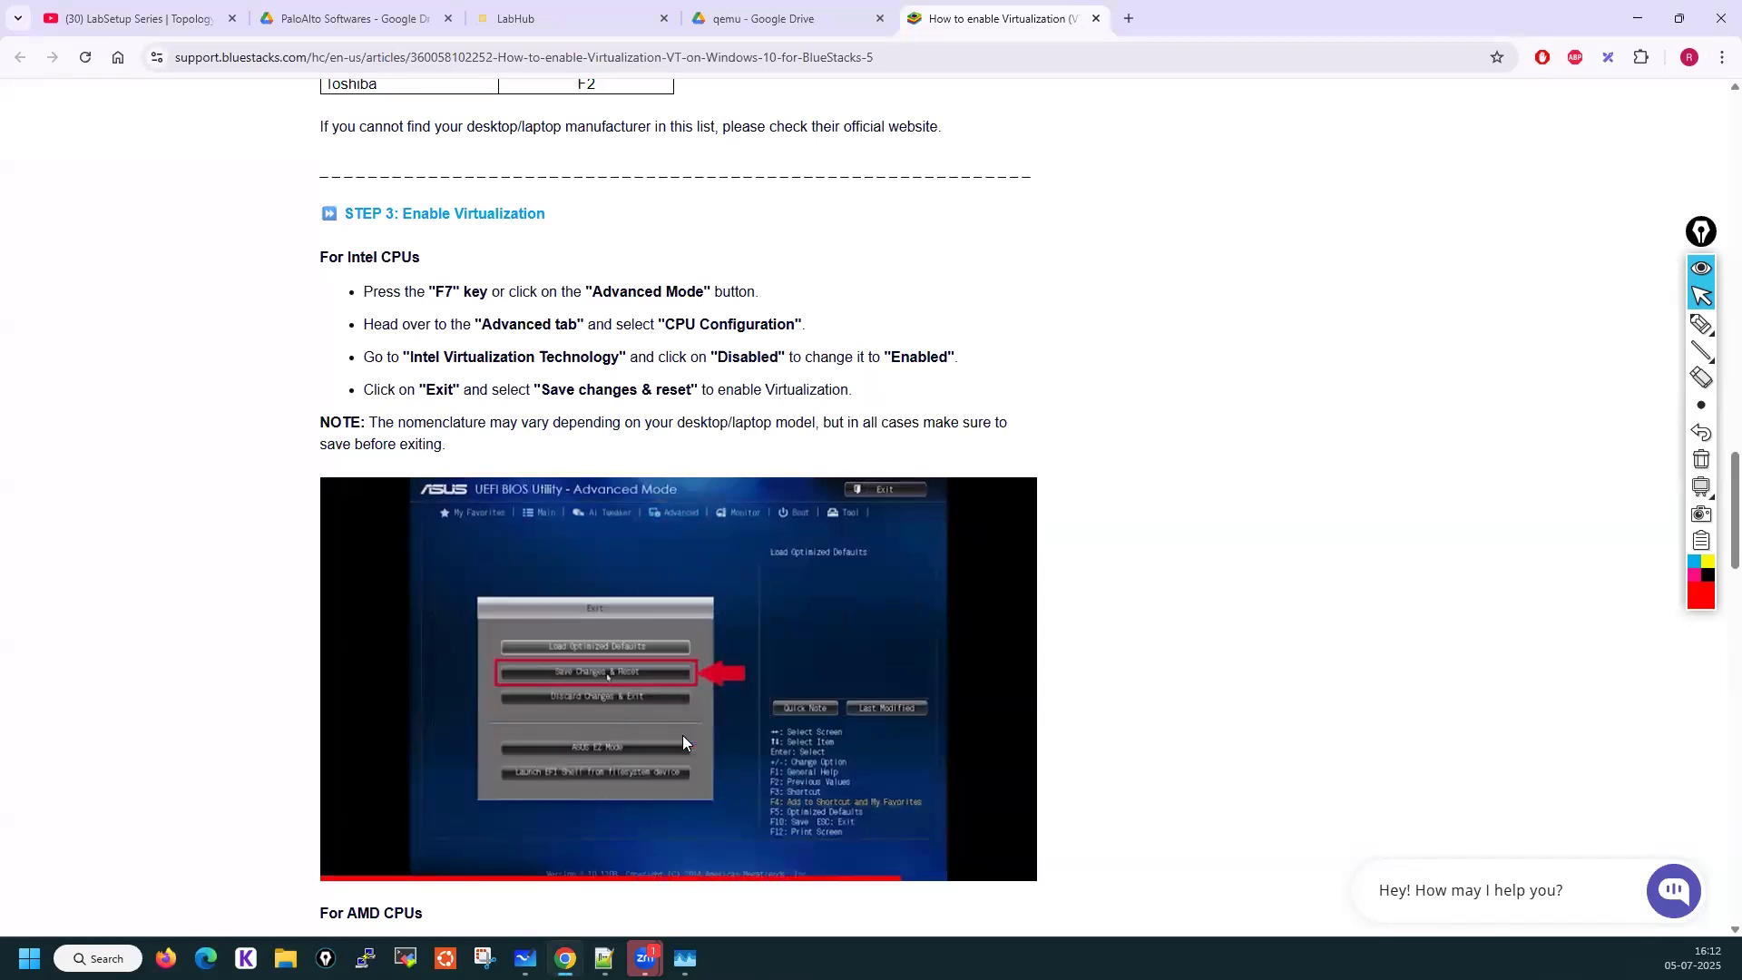
# Step: Read down to the article's FAQ, scroll back up, and close the tab with Ctrl+W
pyautogui.scroll(-5, 682, 735)
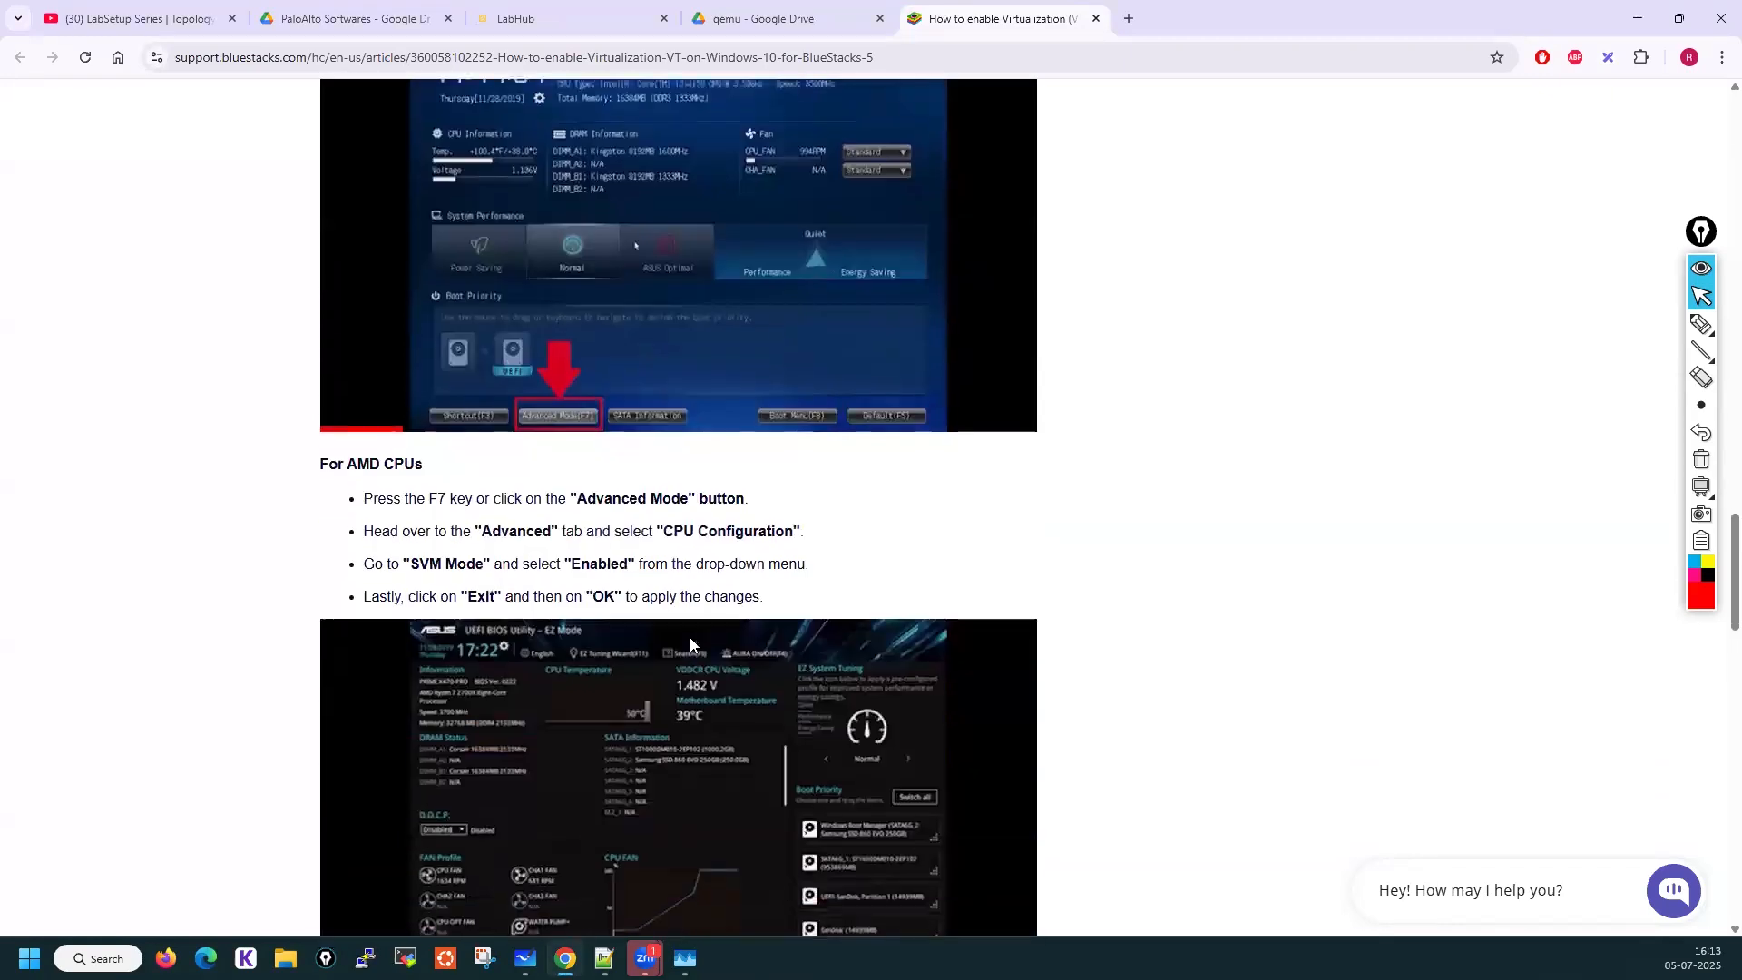
pyautogui.scroll(-4, 697, 594)
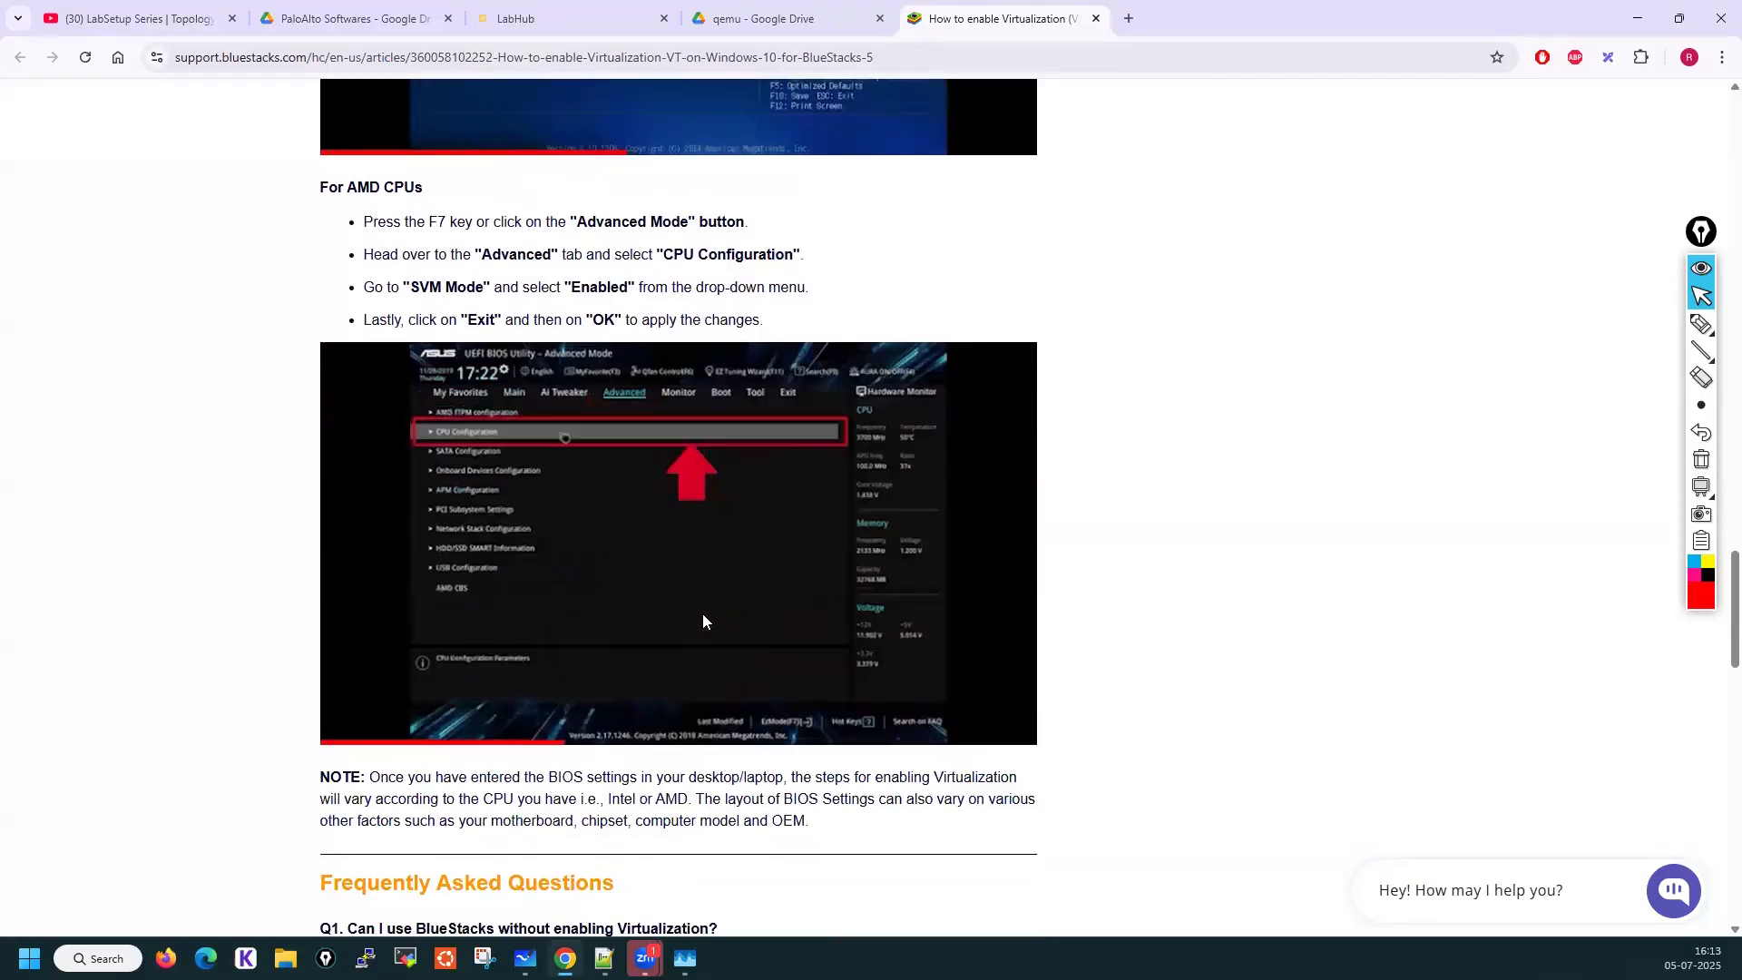
pyautogui.scroll(-1, 702, 614)
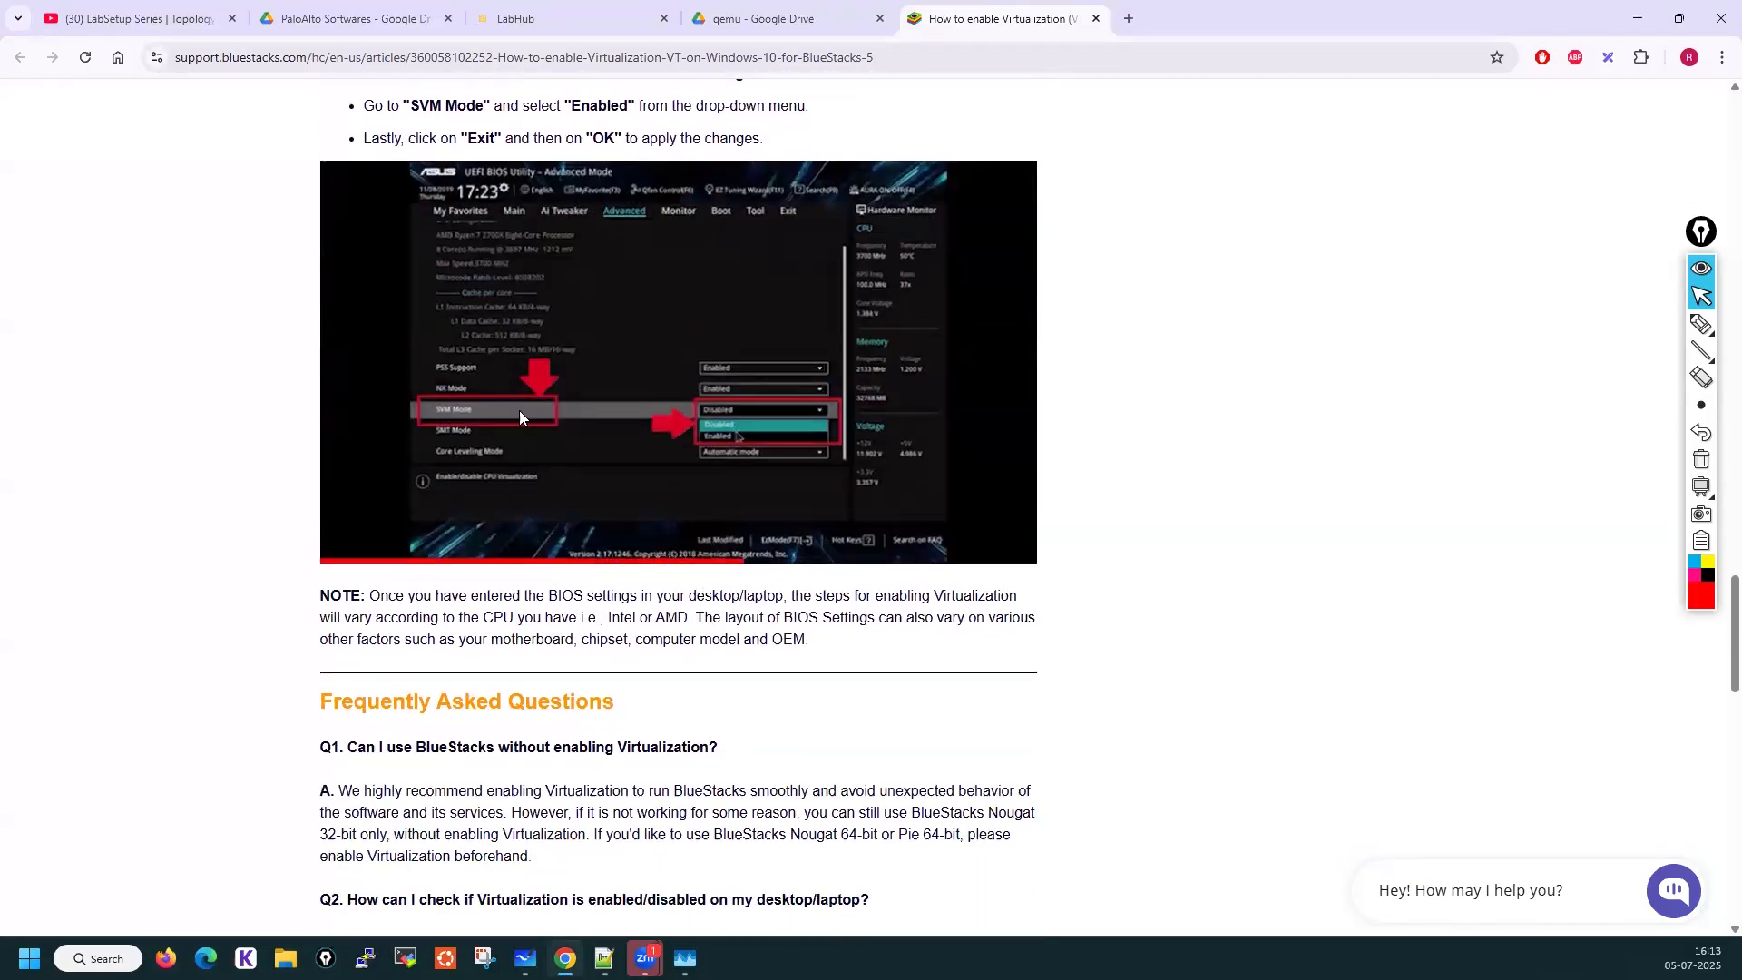
pyautogui.scroll(-8, 572, 427)
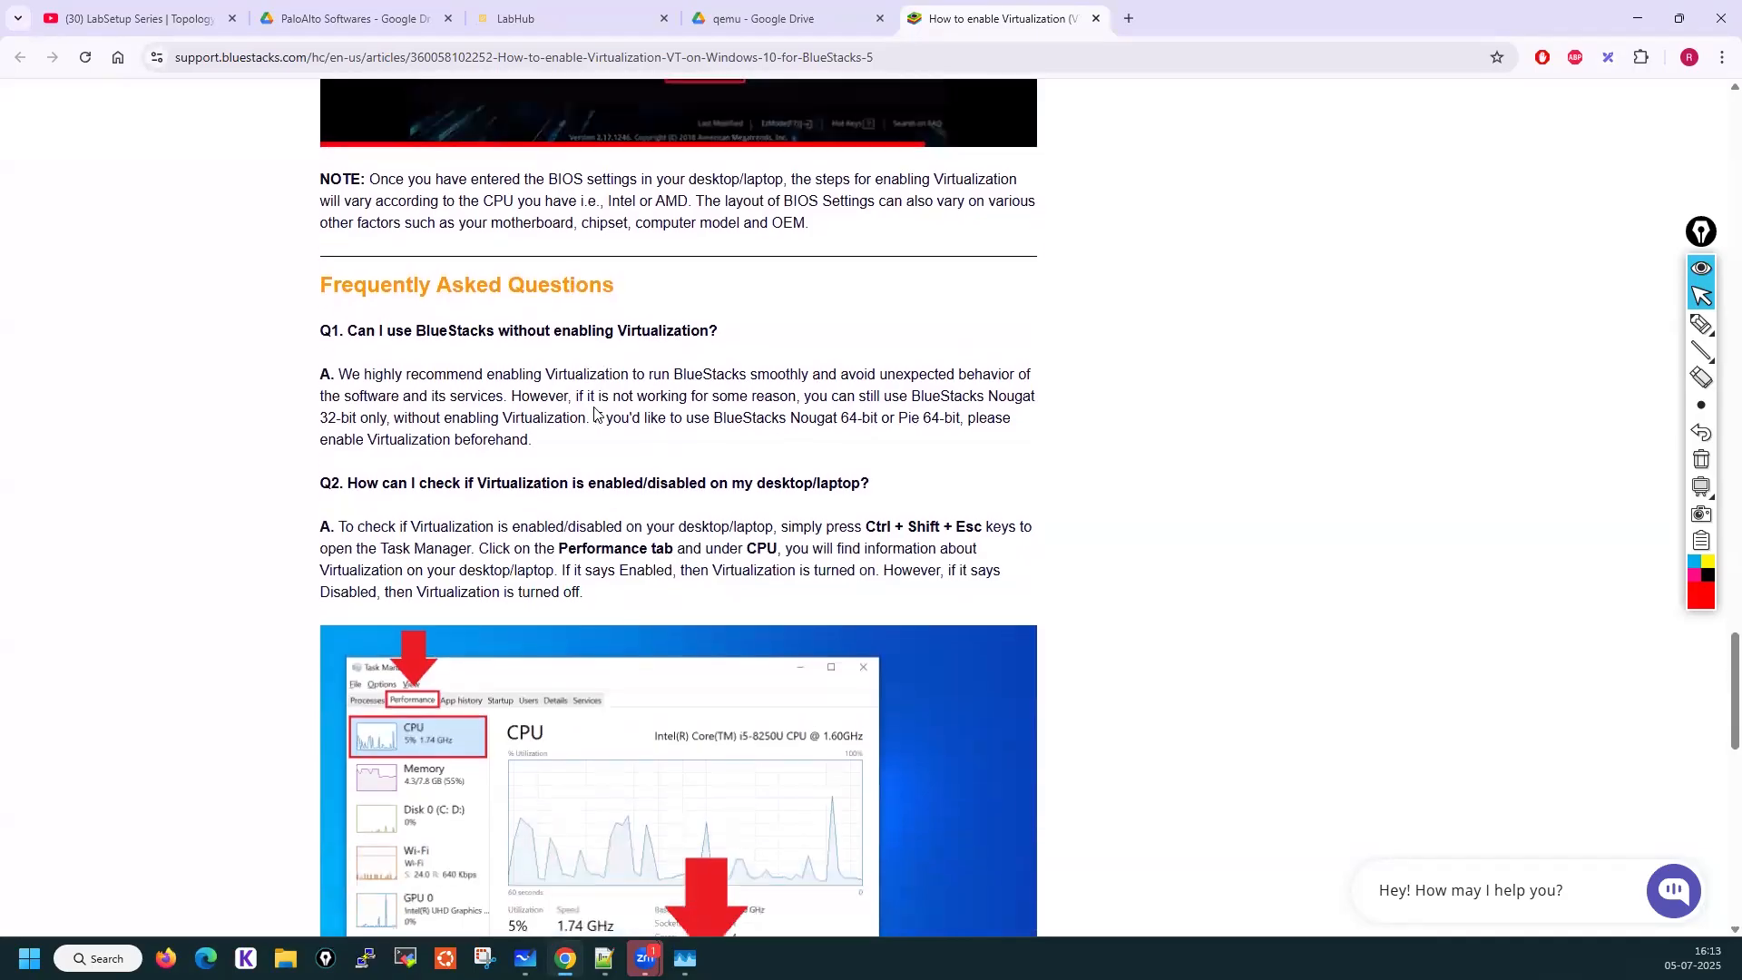
pyautogui.scroll(-1, 653, 589)
pyautogui.scroll(-9, 689, 544)
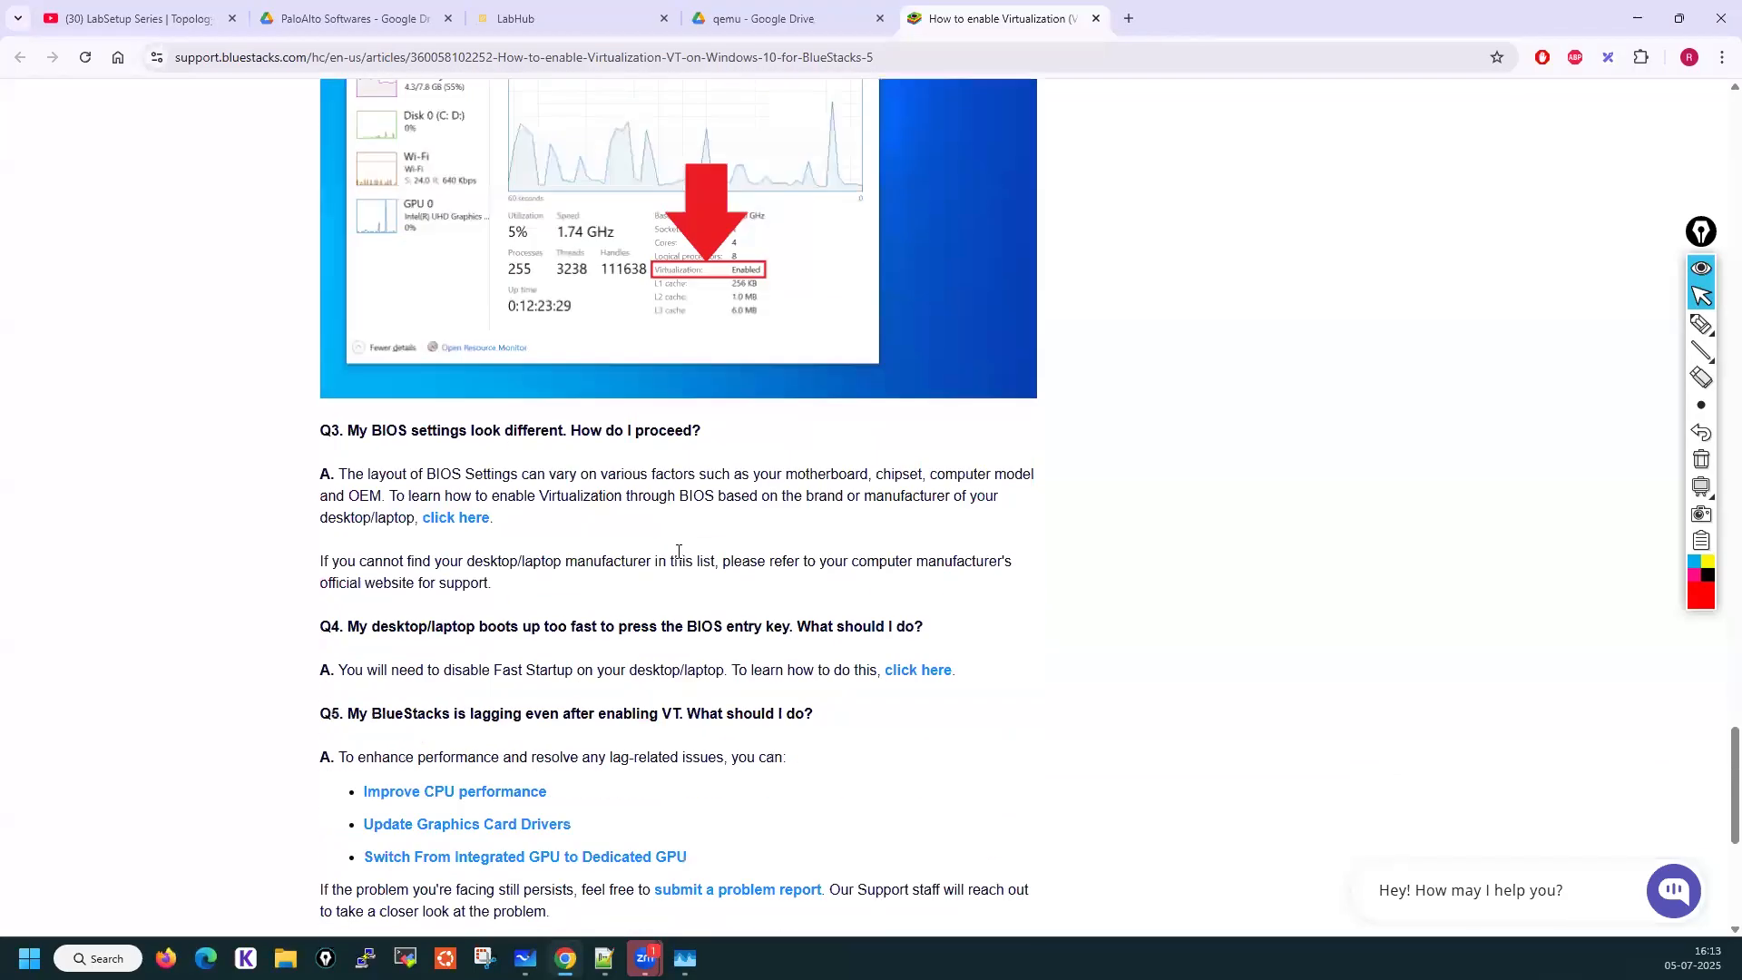
pyautogui.scroll(9, 727, 506)
pyautogui.scroll(20, 727, 506)
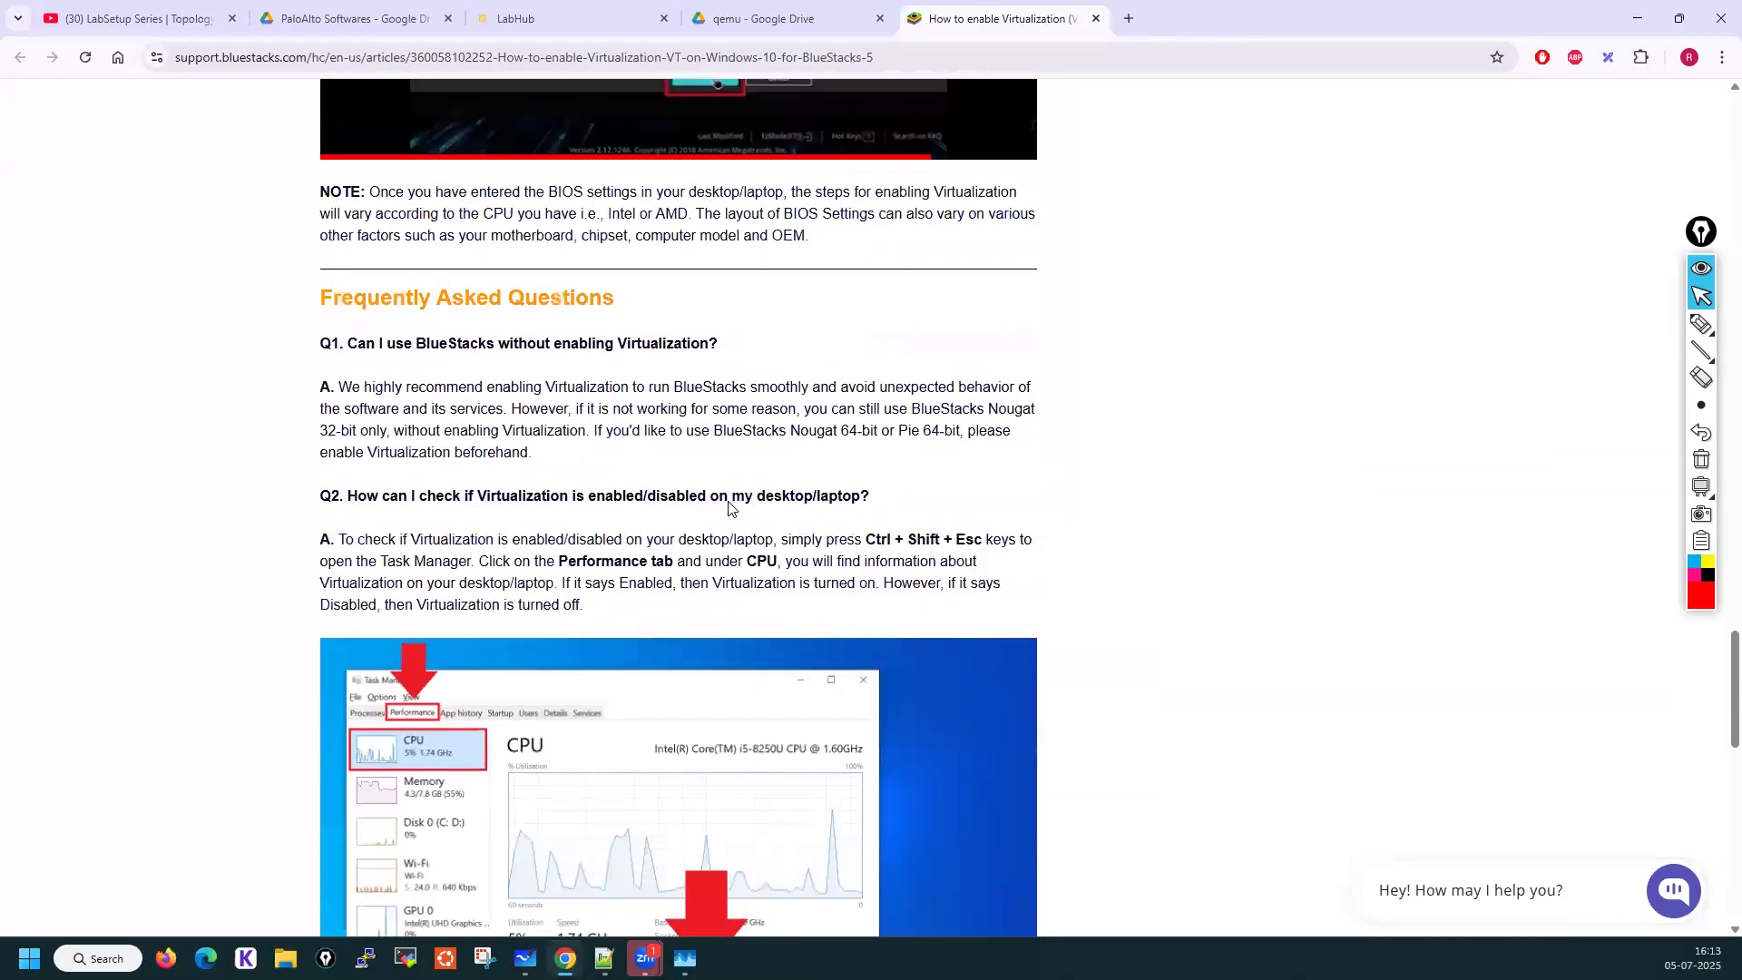
pyautogui.scroll(20, 728, 508)
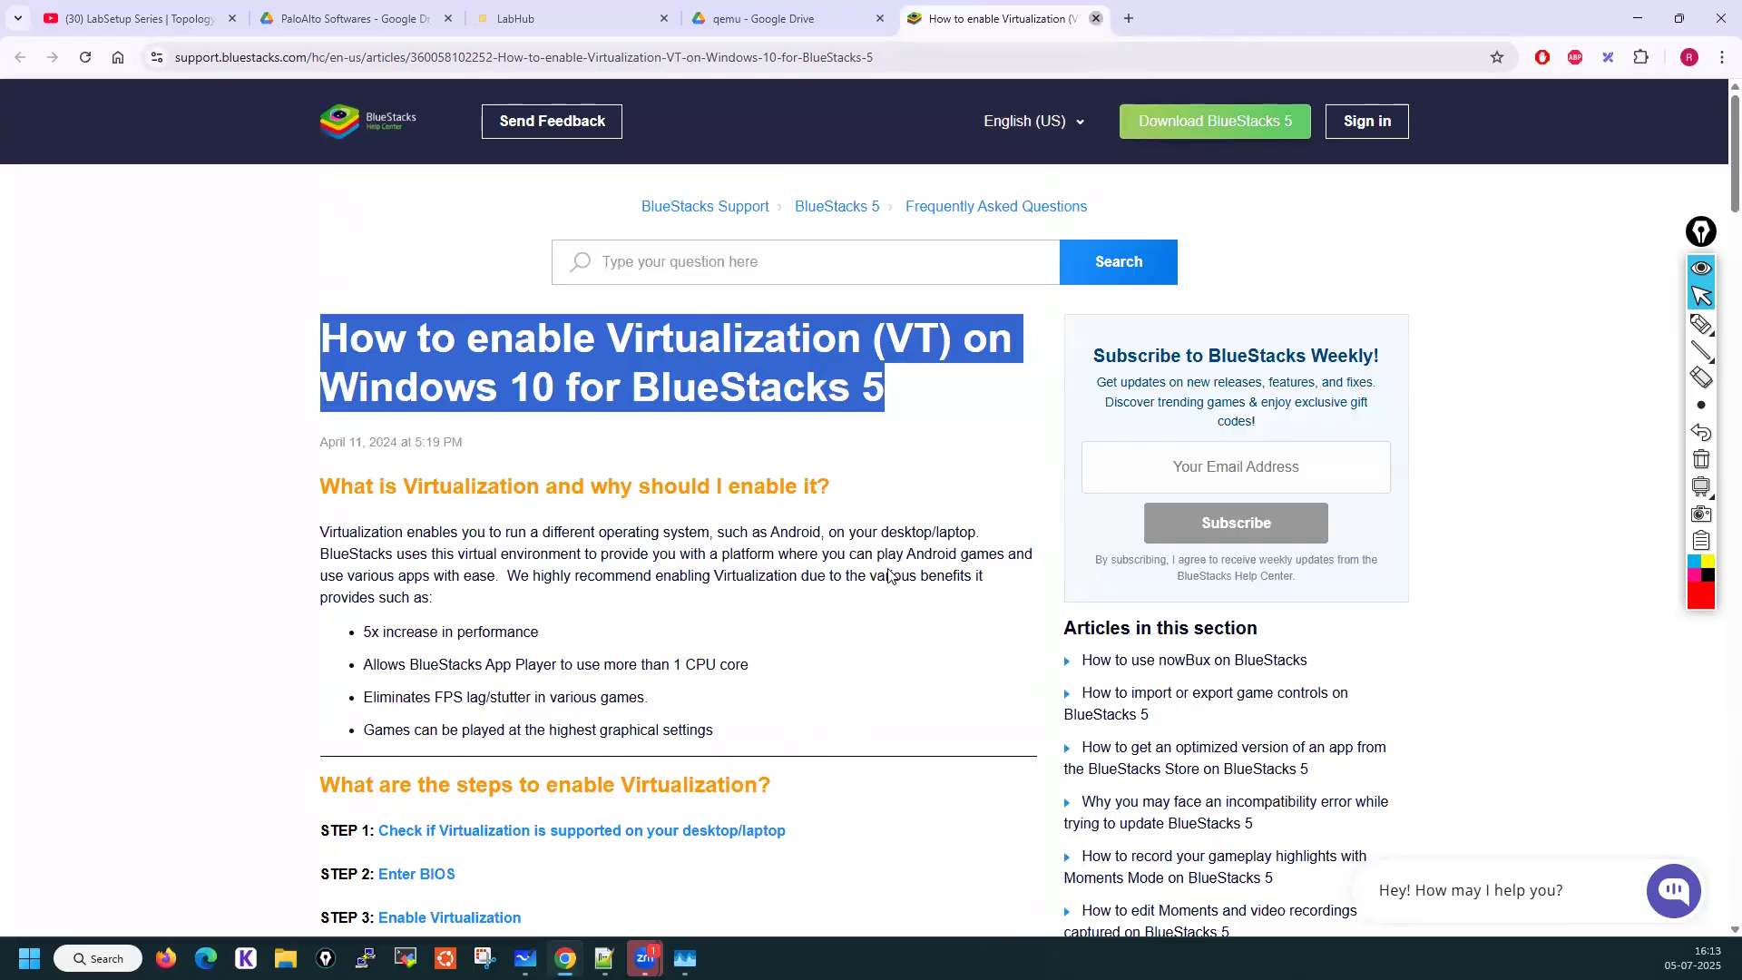
pyautogui.hotkey('ctrl', 'w')
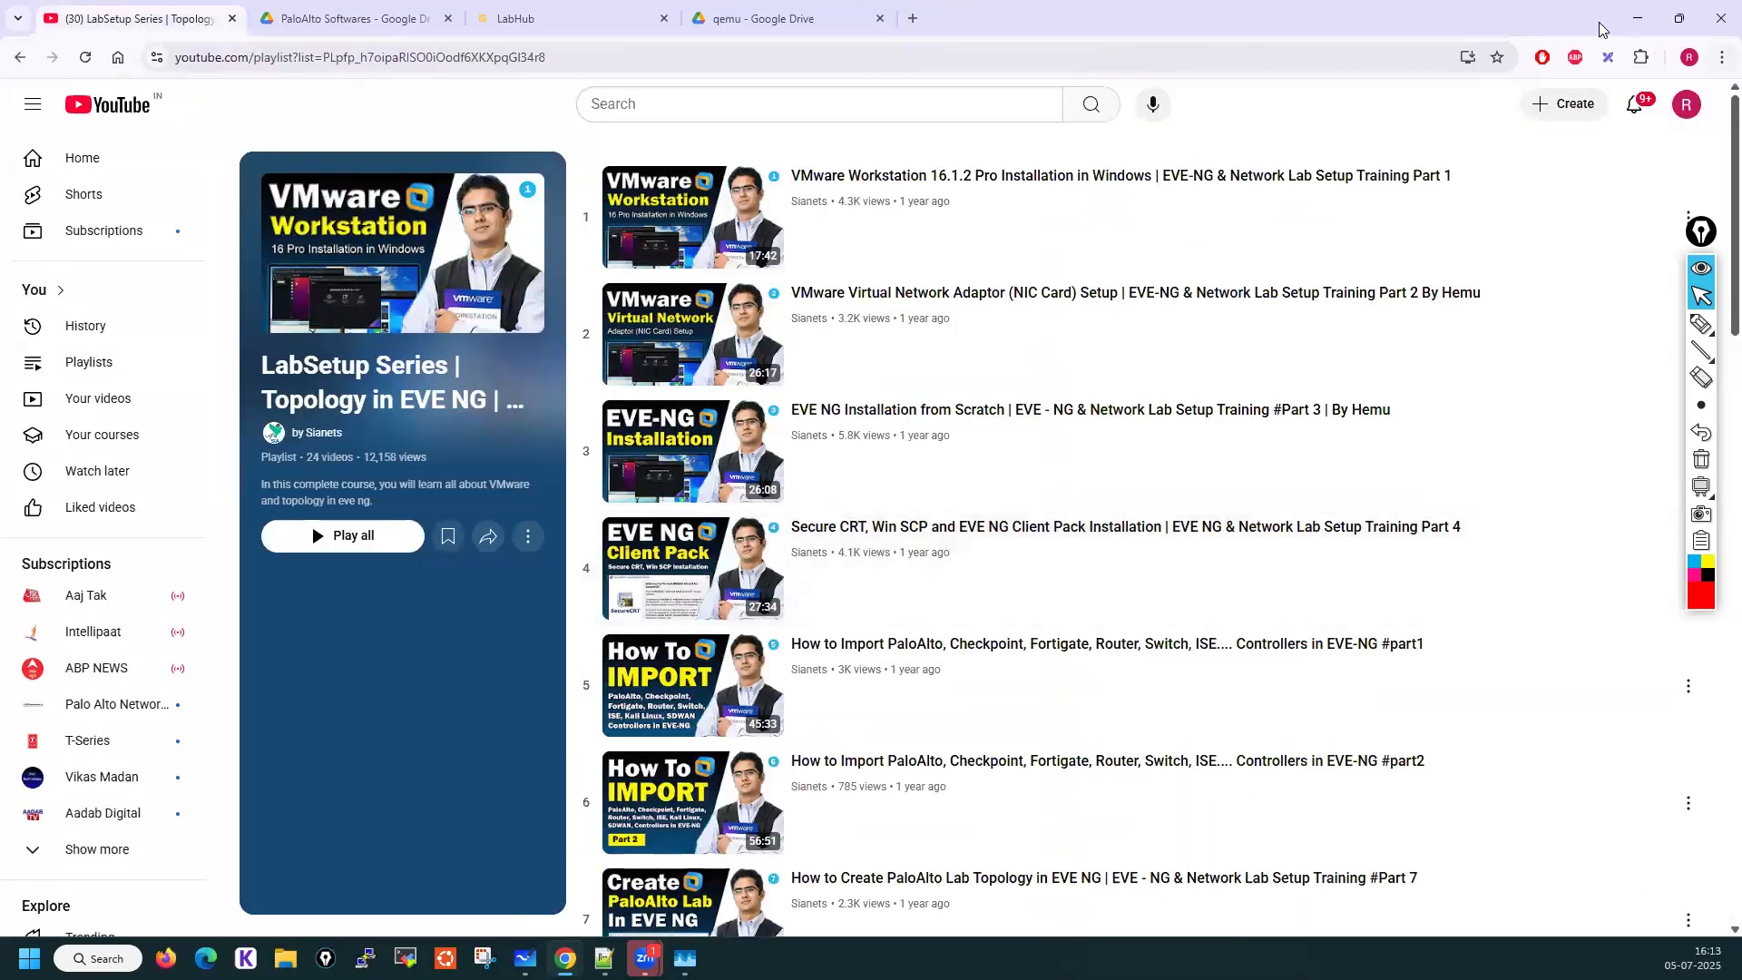
# Step: Minimize Chrome to check 'Virtualization: Enabled' in Task Manager, then minimize Task Manager too
pyautogui.click(1627, 18)
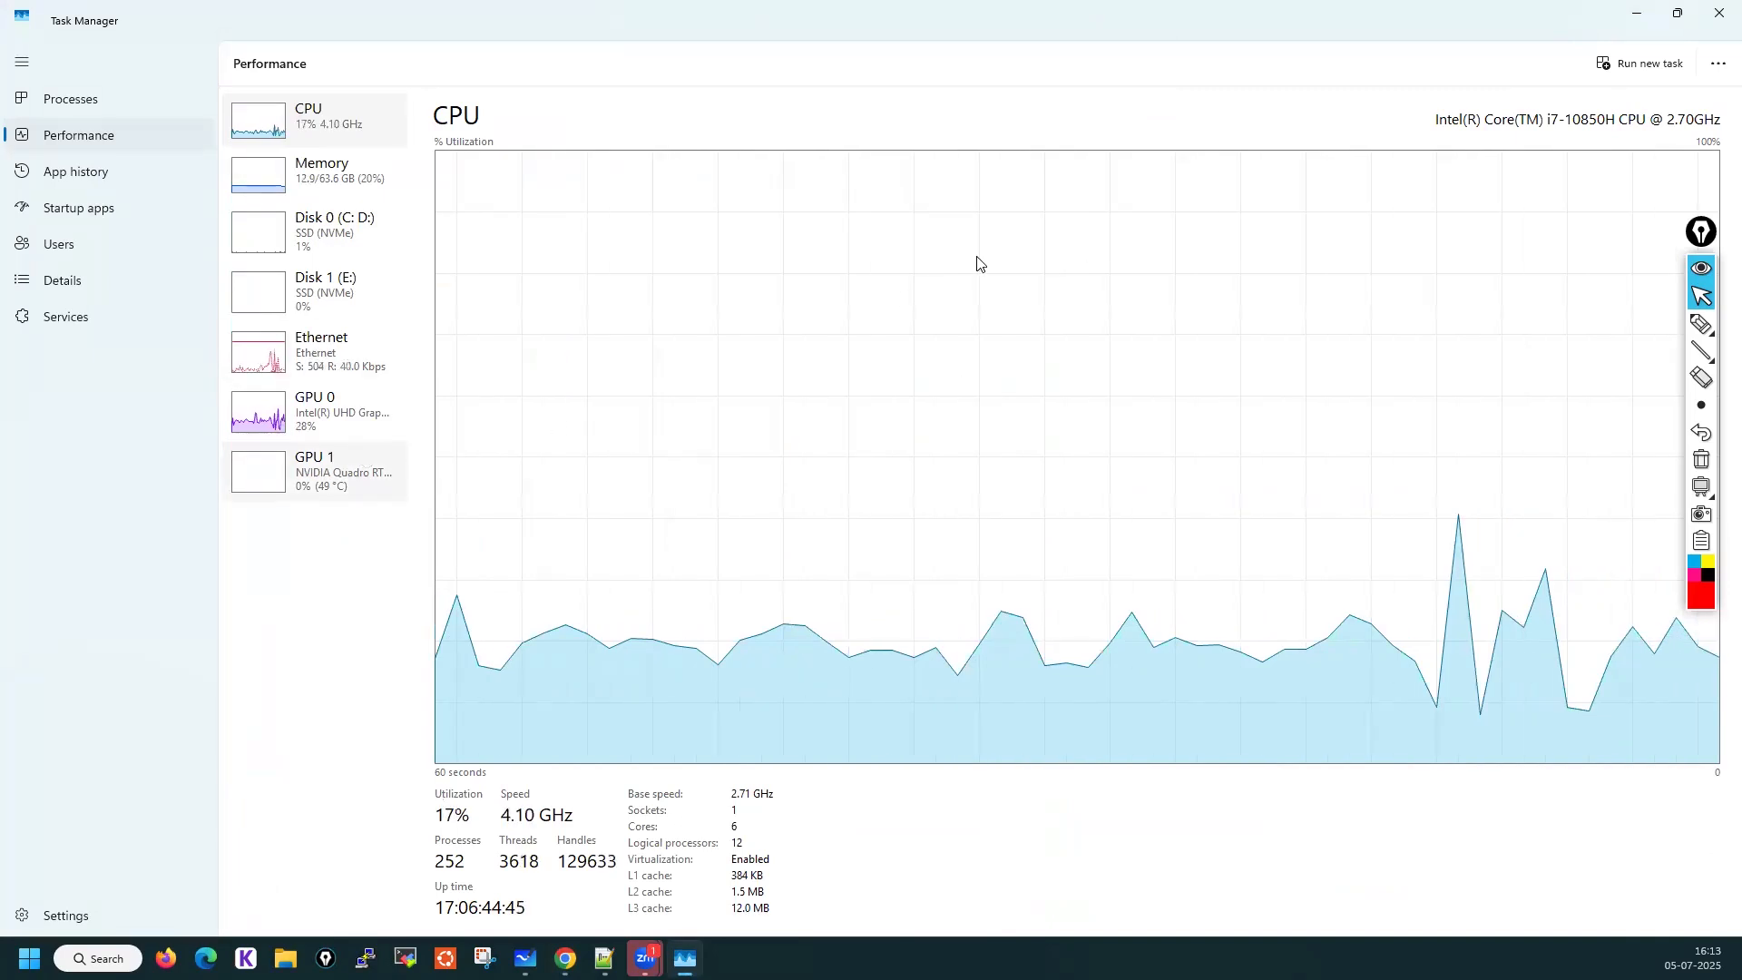
pyautogui.click(1634, 25)
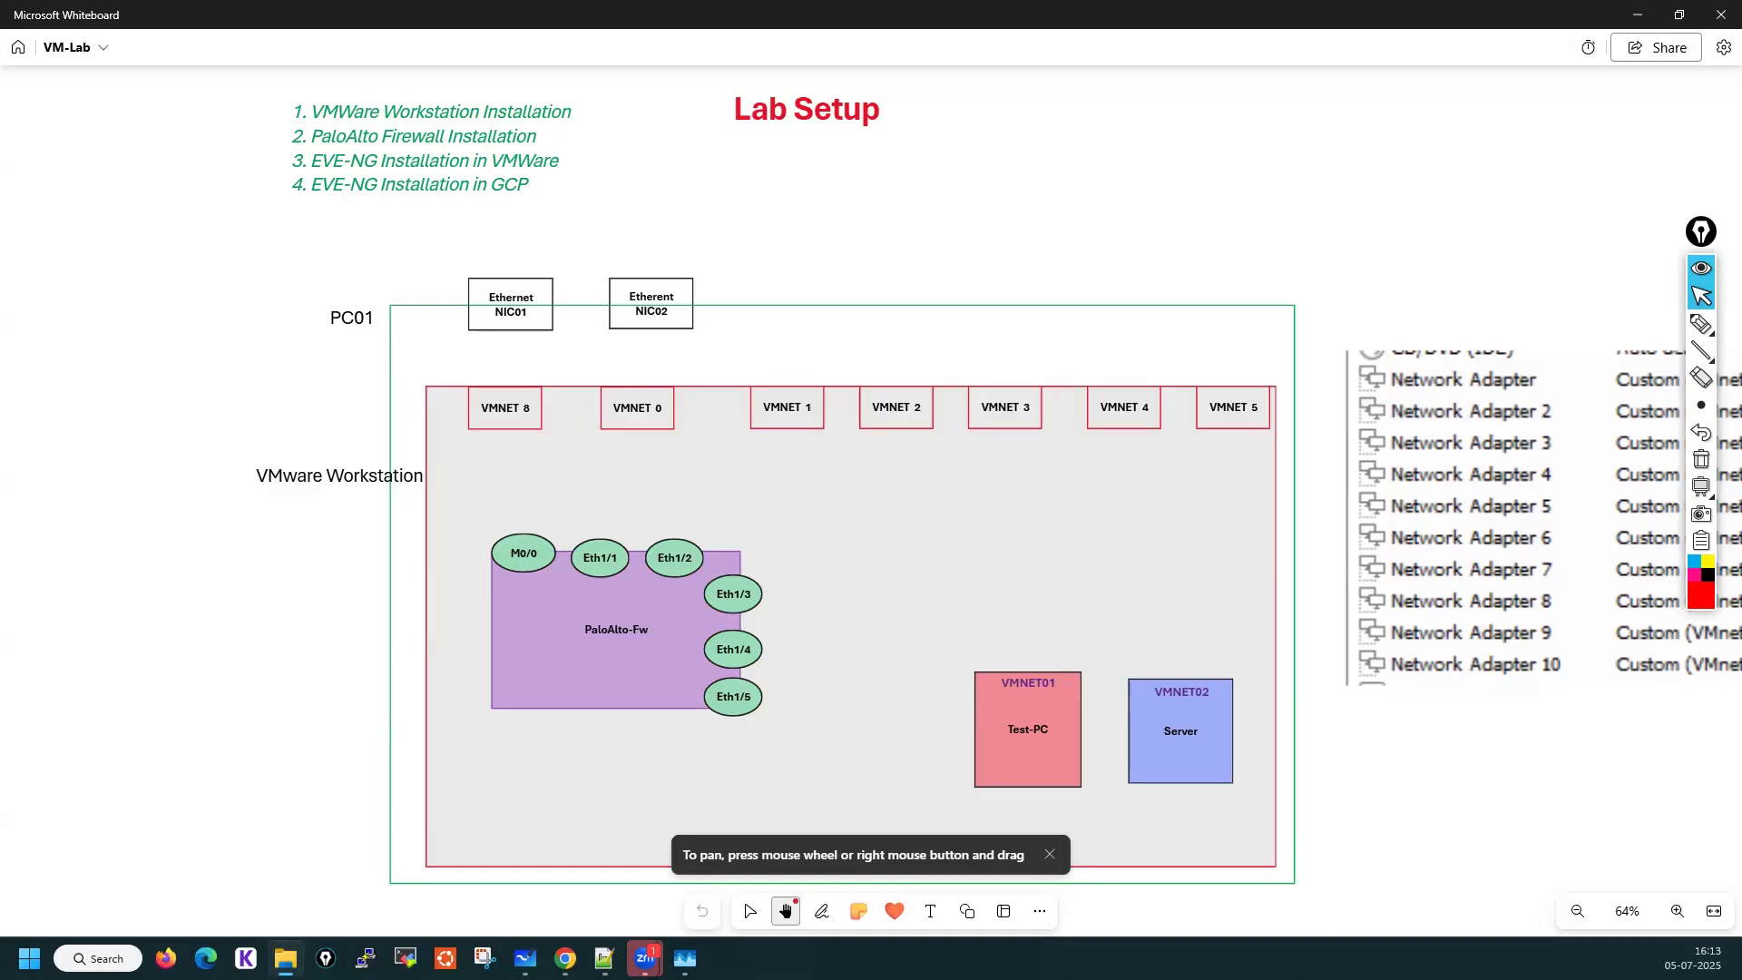
# Step: Maximize the Software folder window and view the License Key file in VMware Workstation 17 Pro
pyautogui.moveTo(0, 113); pyautogui.dragTo(528, 113)
pyautogui.doubleClick(528, 113)
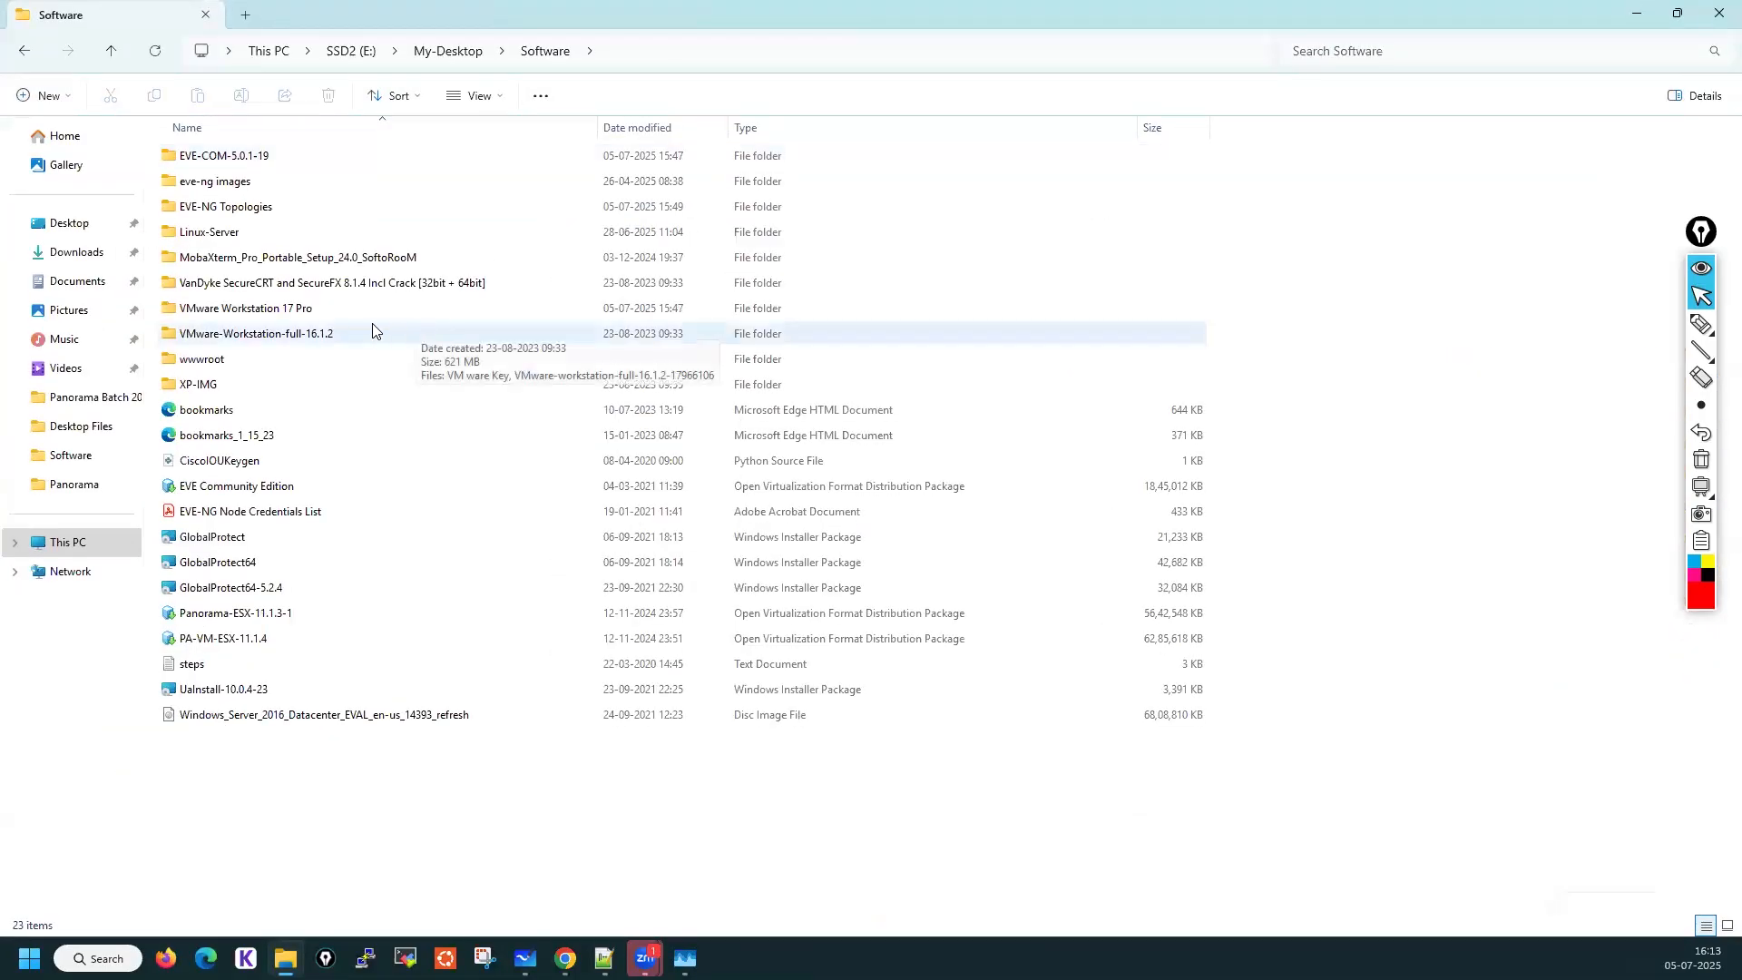
pyautogui.doubleClick(277, 313)
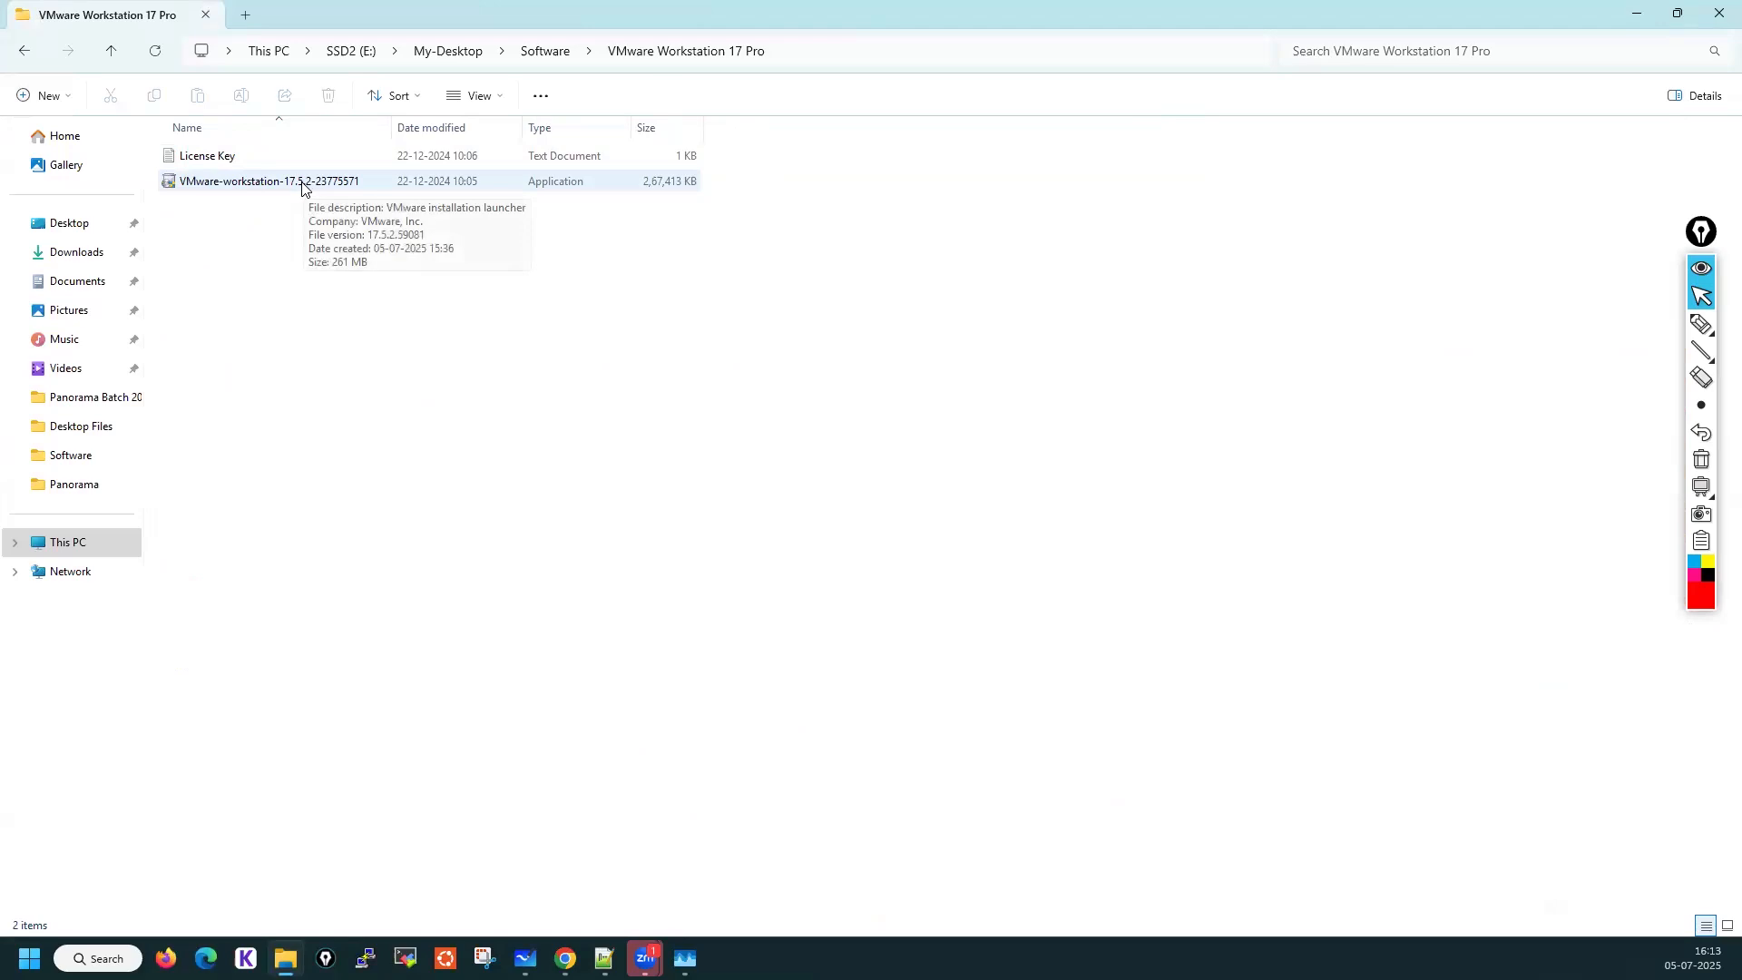
pyautogui.doubleClick(221, 156)
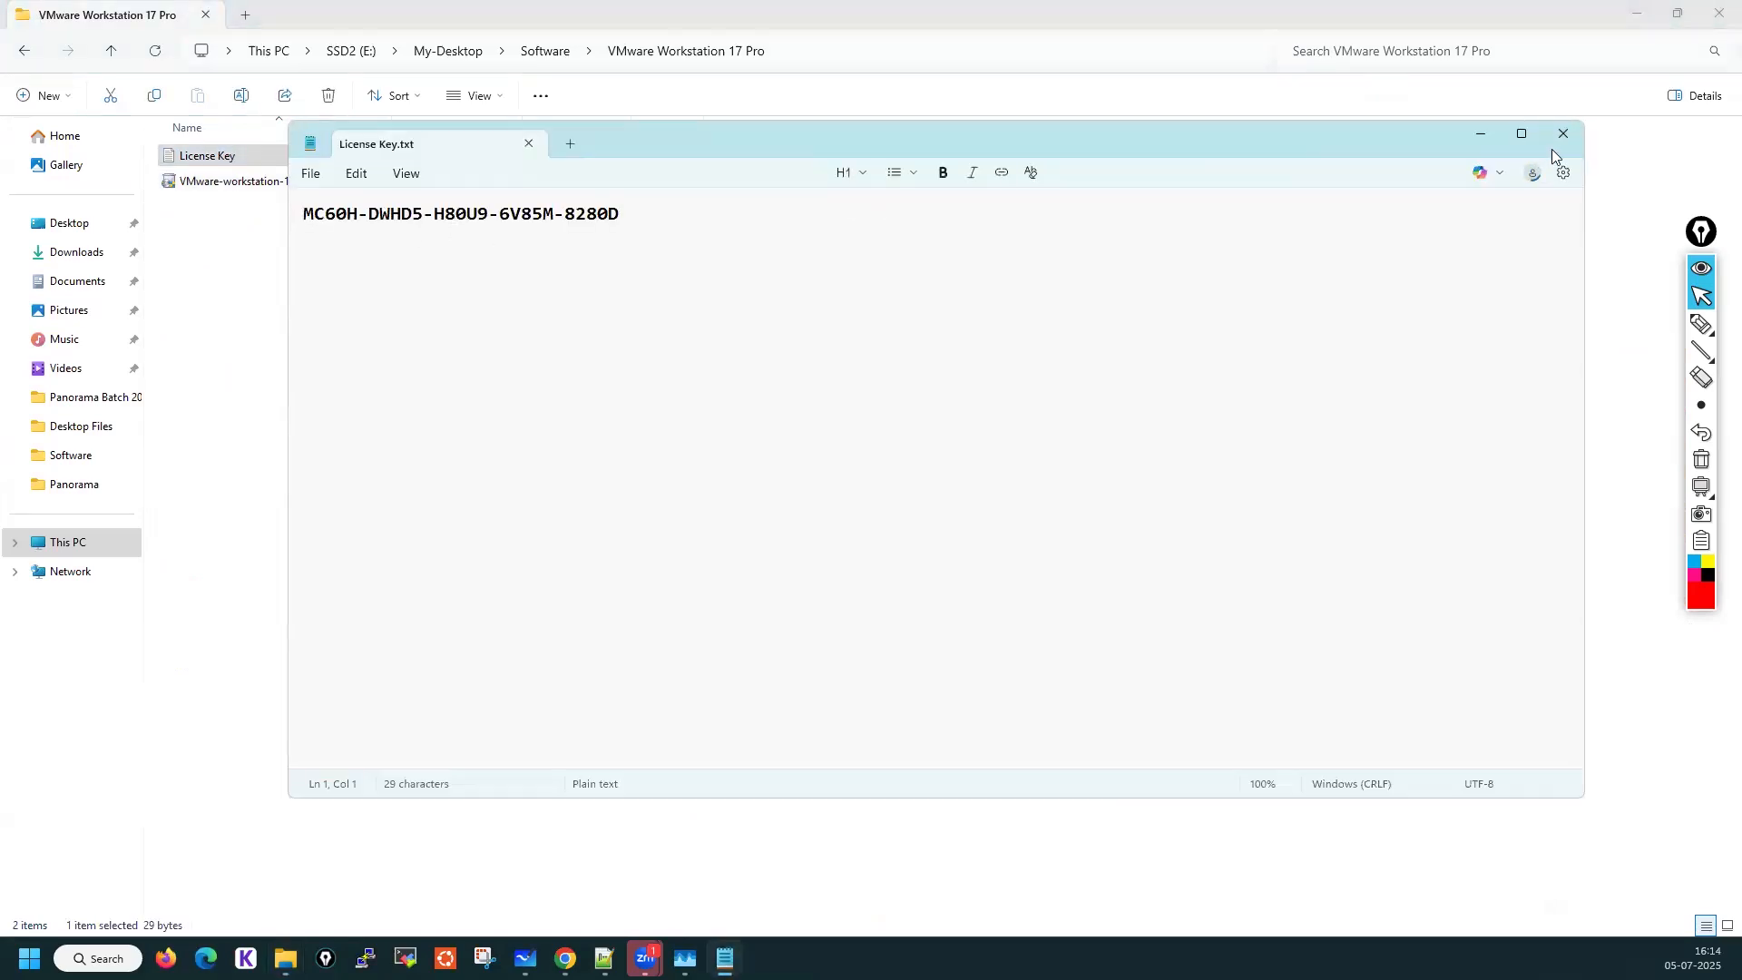
pyautogui.click(1561, 136)
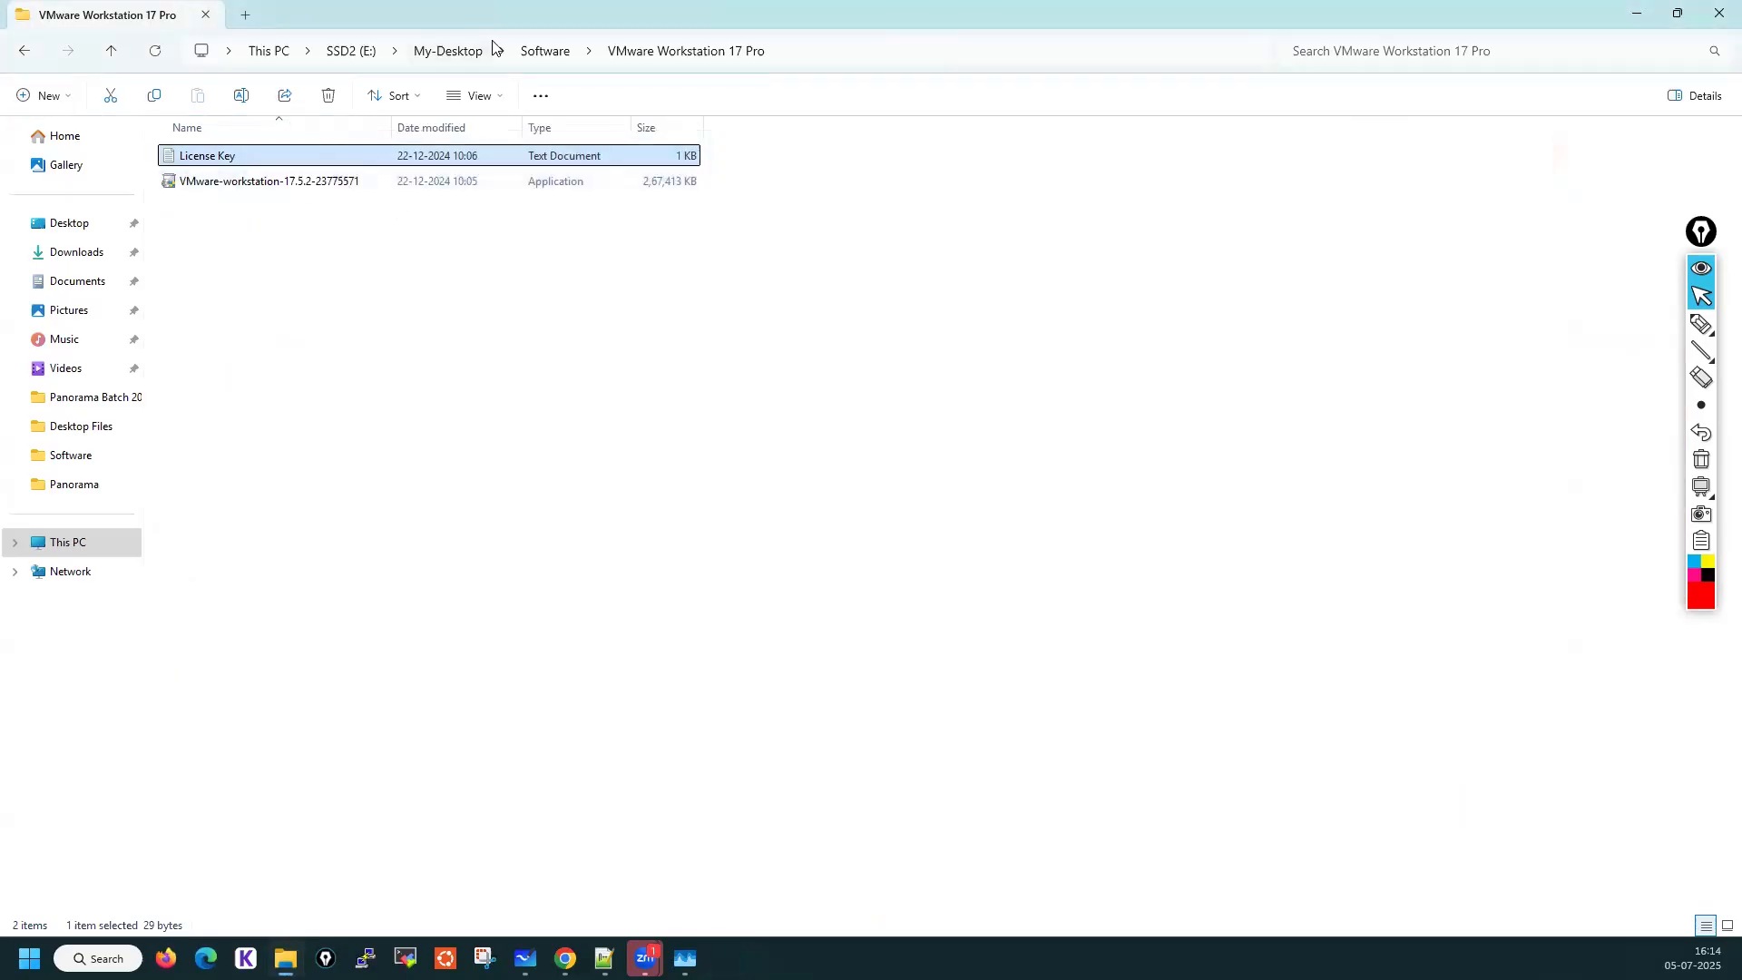
# Step: View the key files in VMware-Workstation-full-16.1.2, then go back into the 17 Pro folder
pyautogui.click(545, 56)
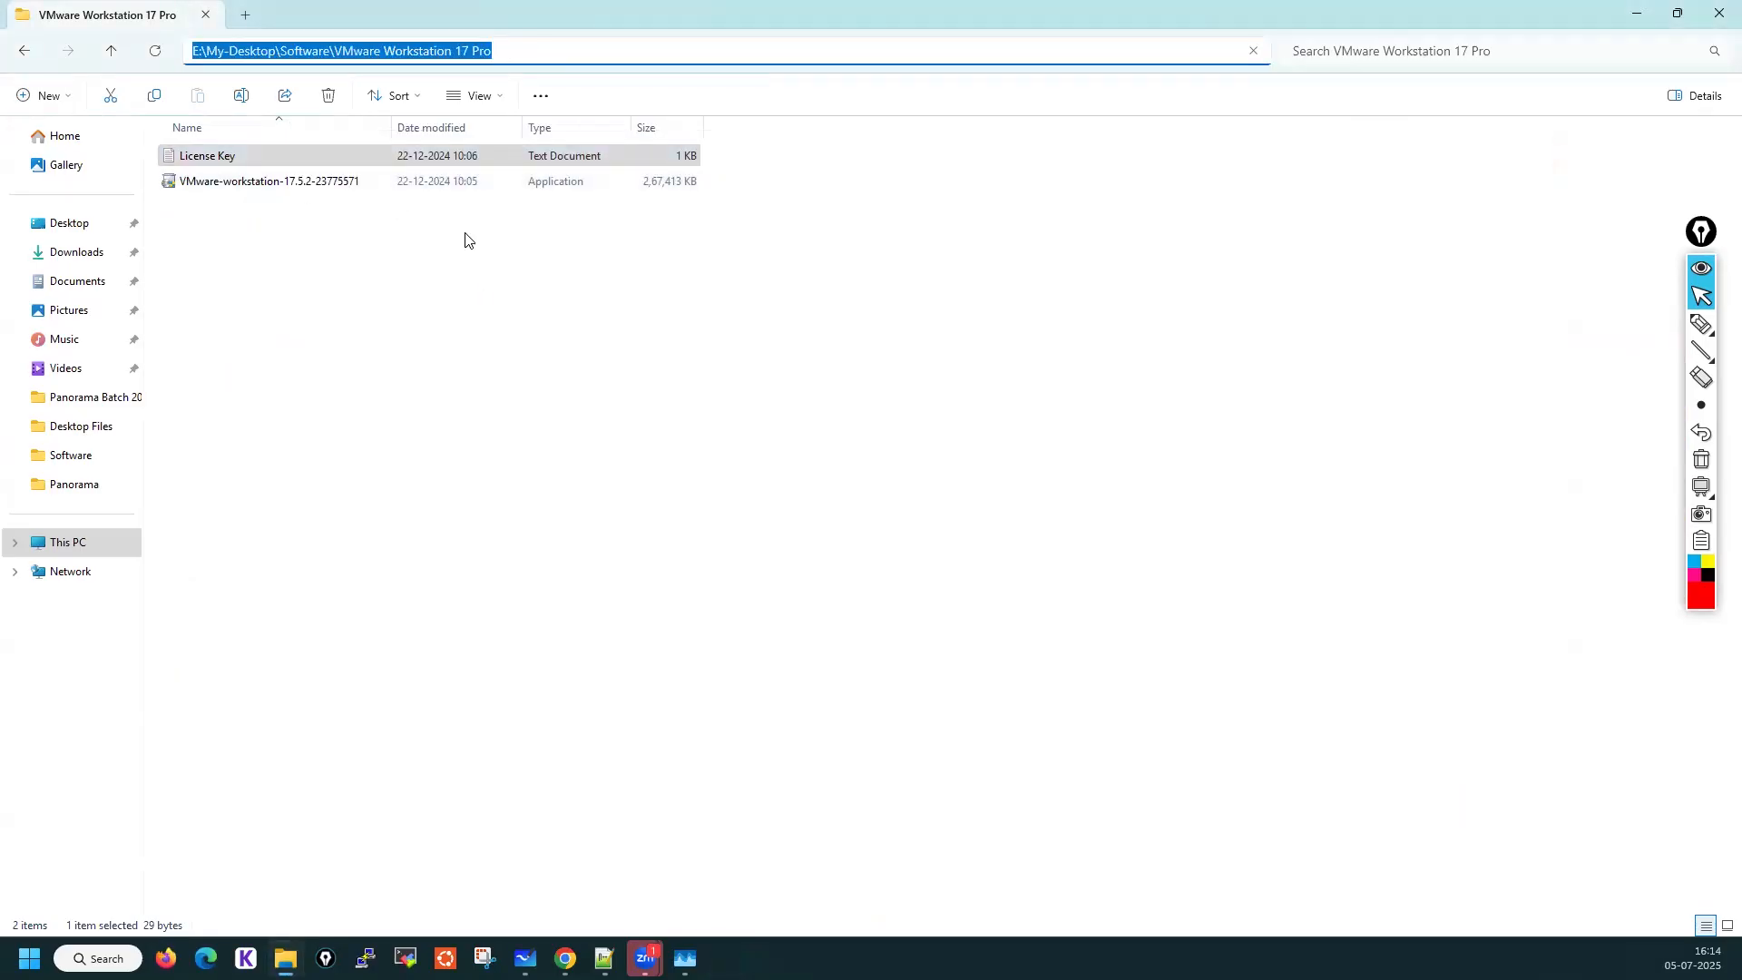
pyautogui.click(466, 239)
pyautogui.click(548, 54)
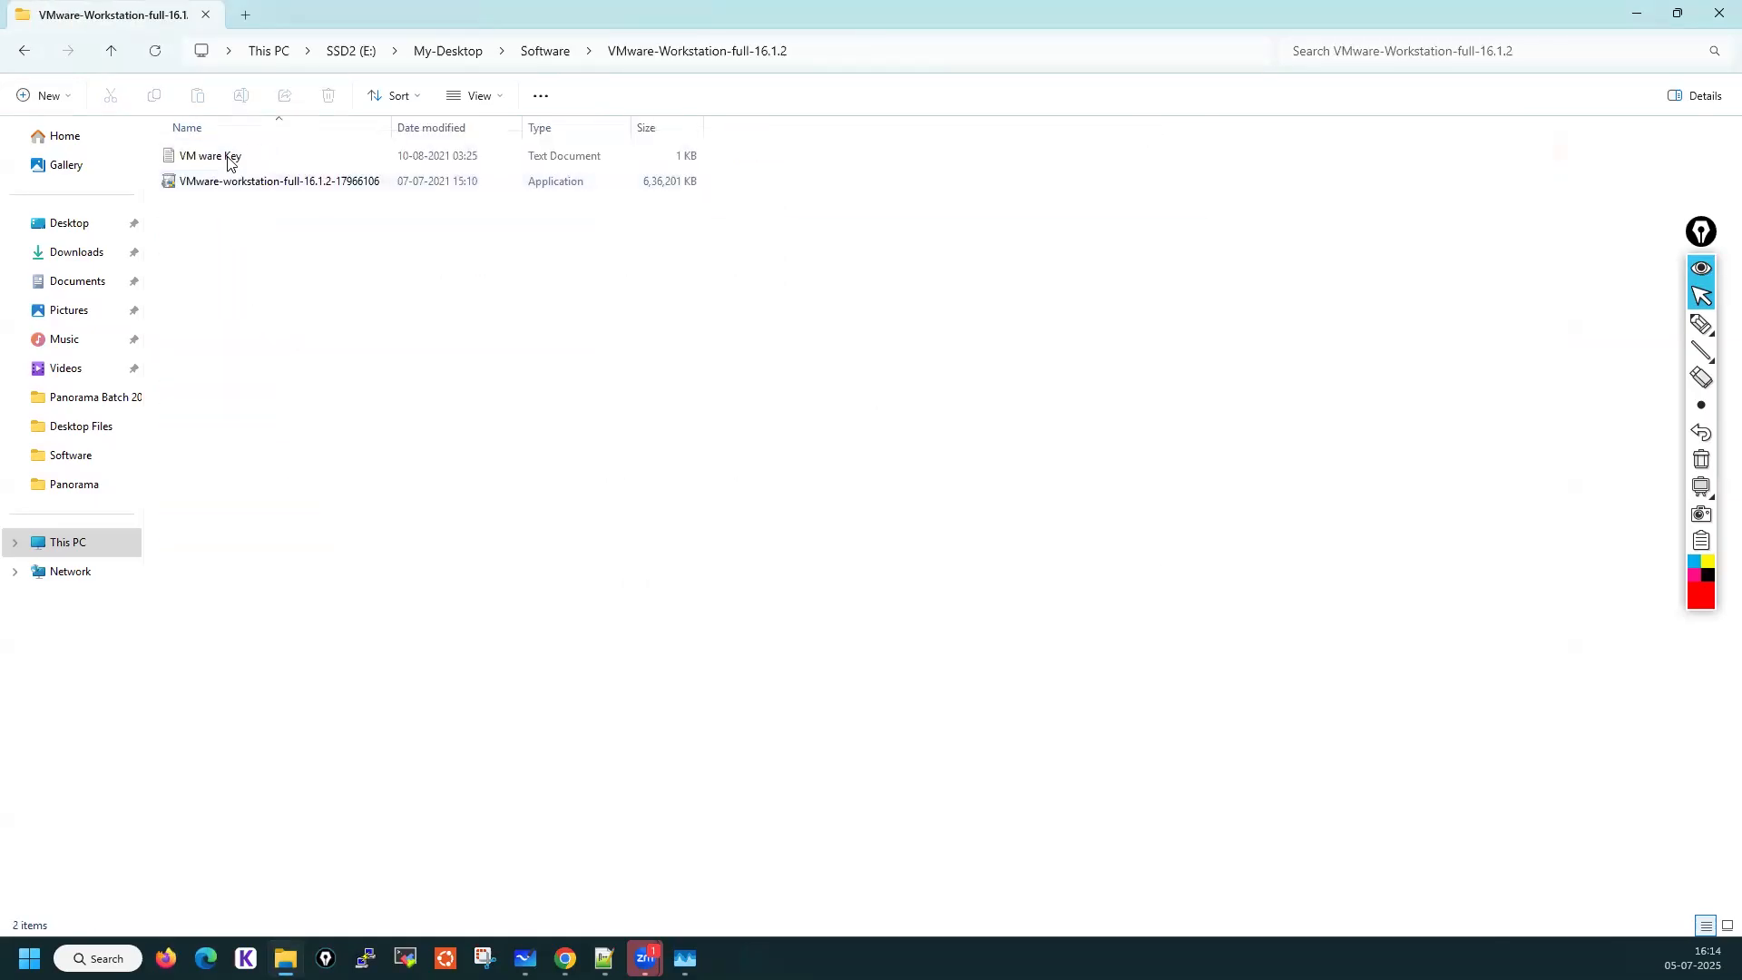
pyautogui.doubleClick(230, 156)
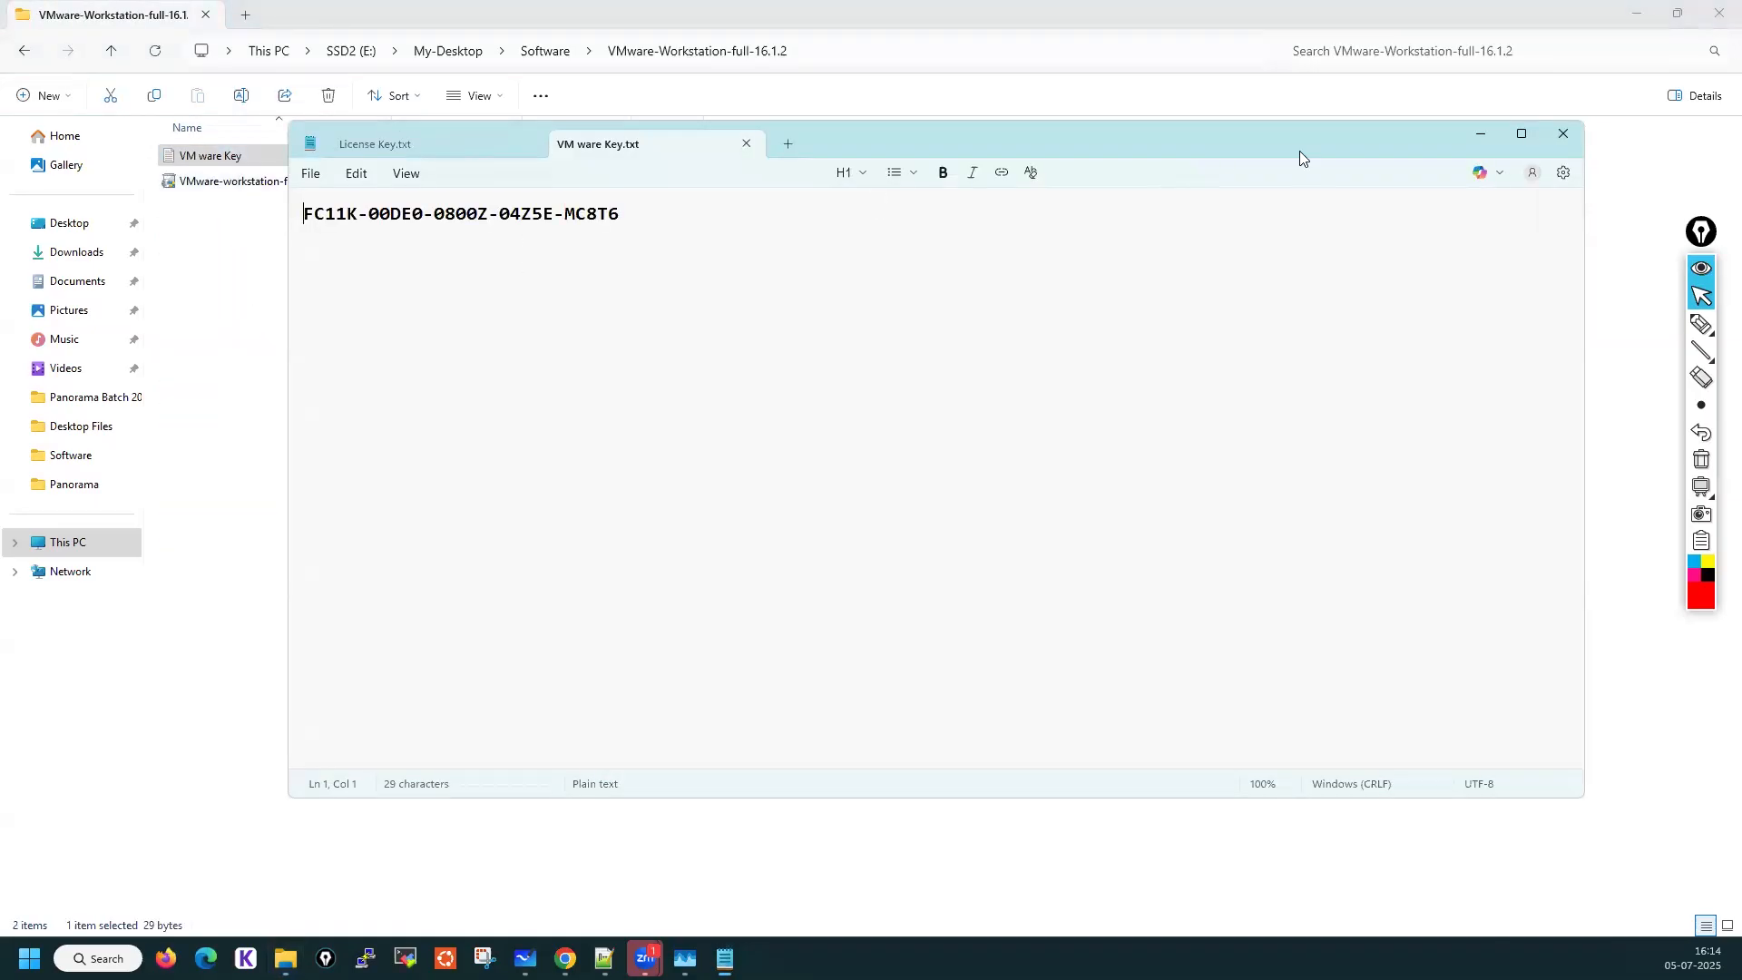
pyautogui.click(748, 145)
pyautogui.click(529, 145)
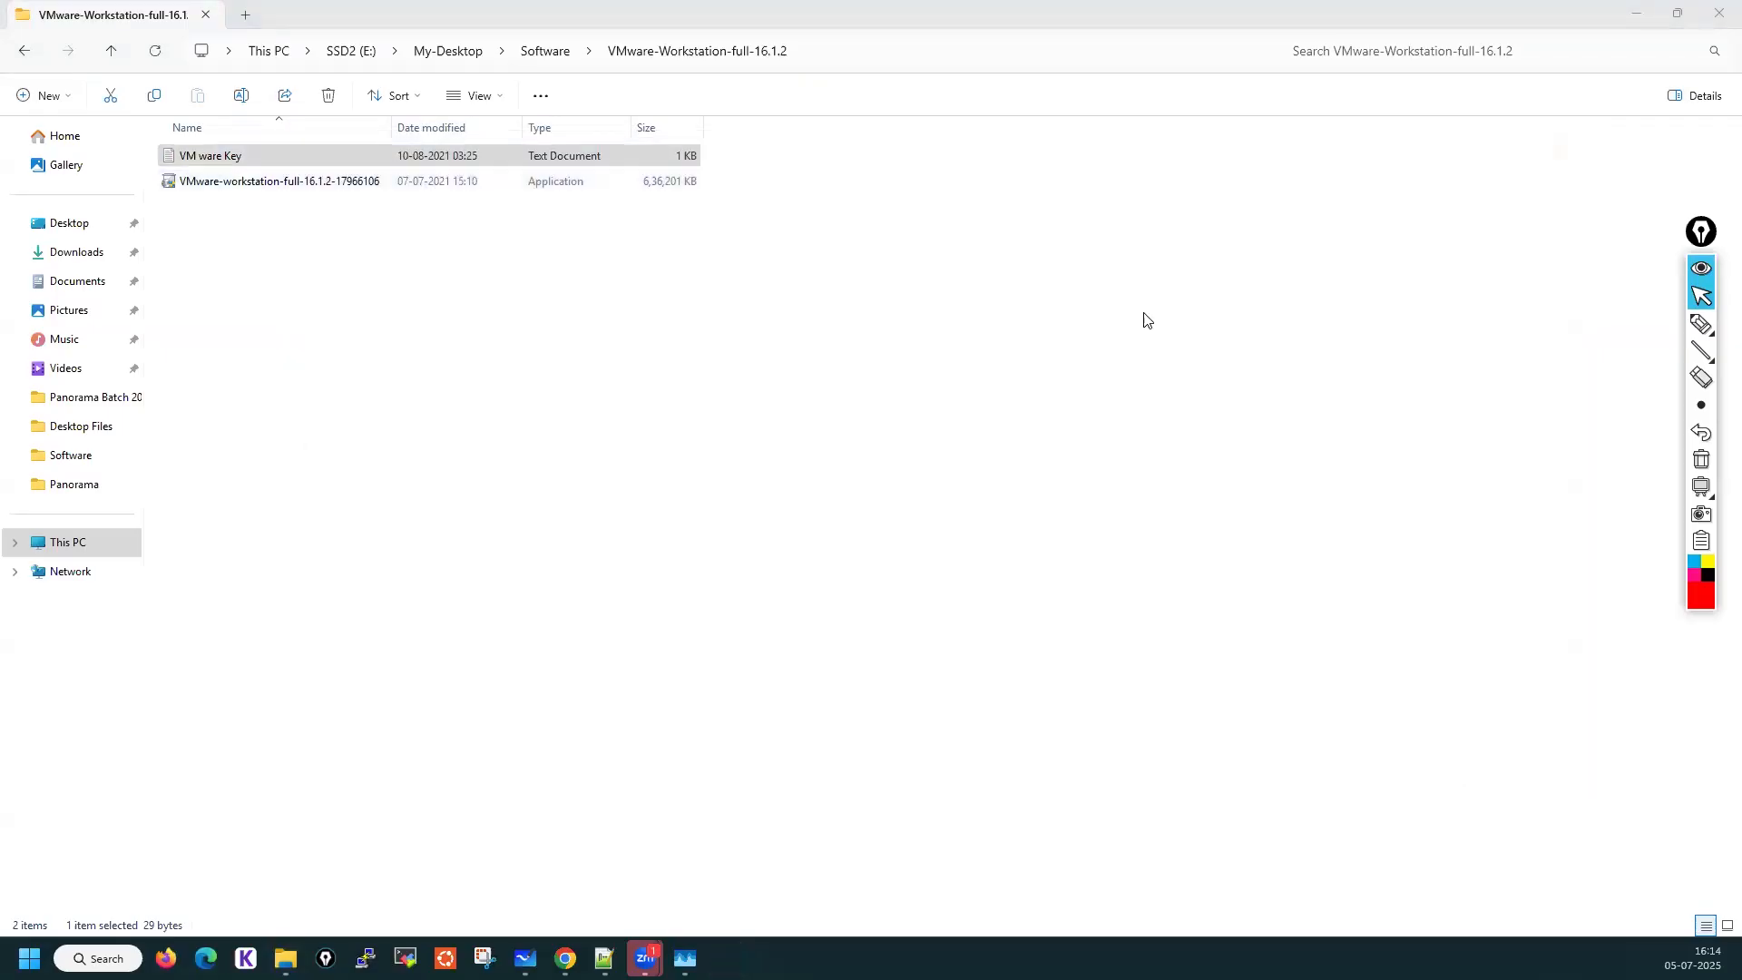
pyautogui.click(632, 349)
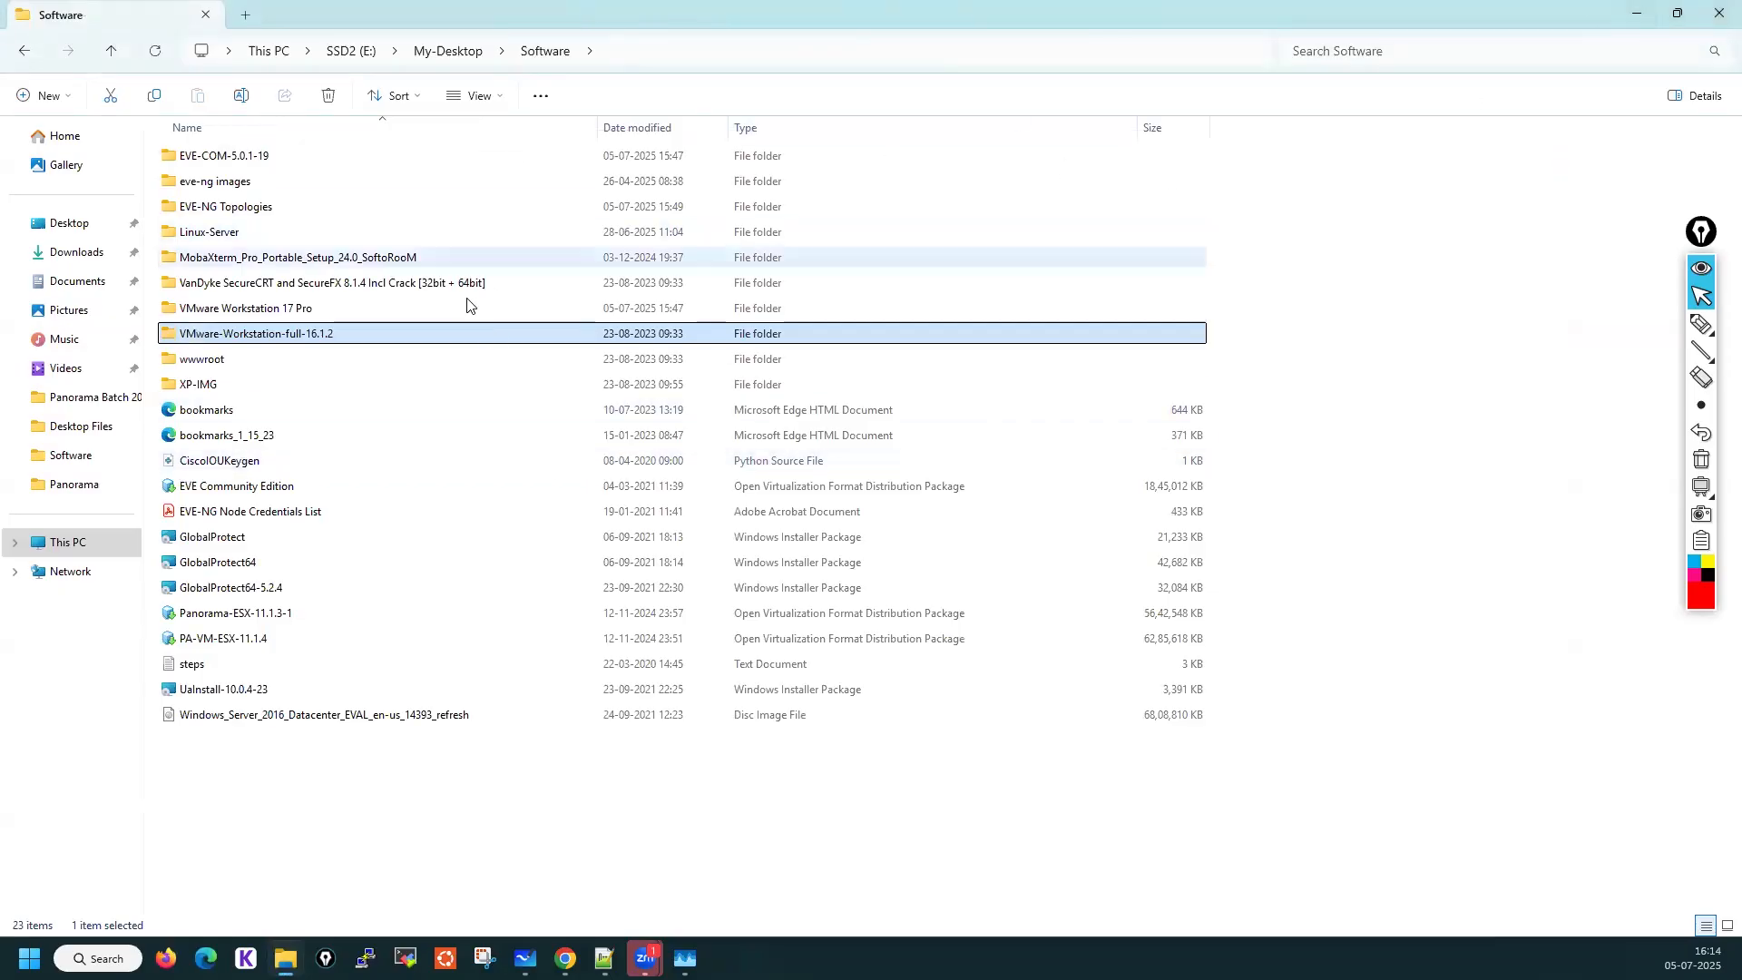
pyautogui.doubleClick(350, 309)
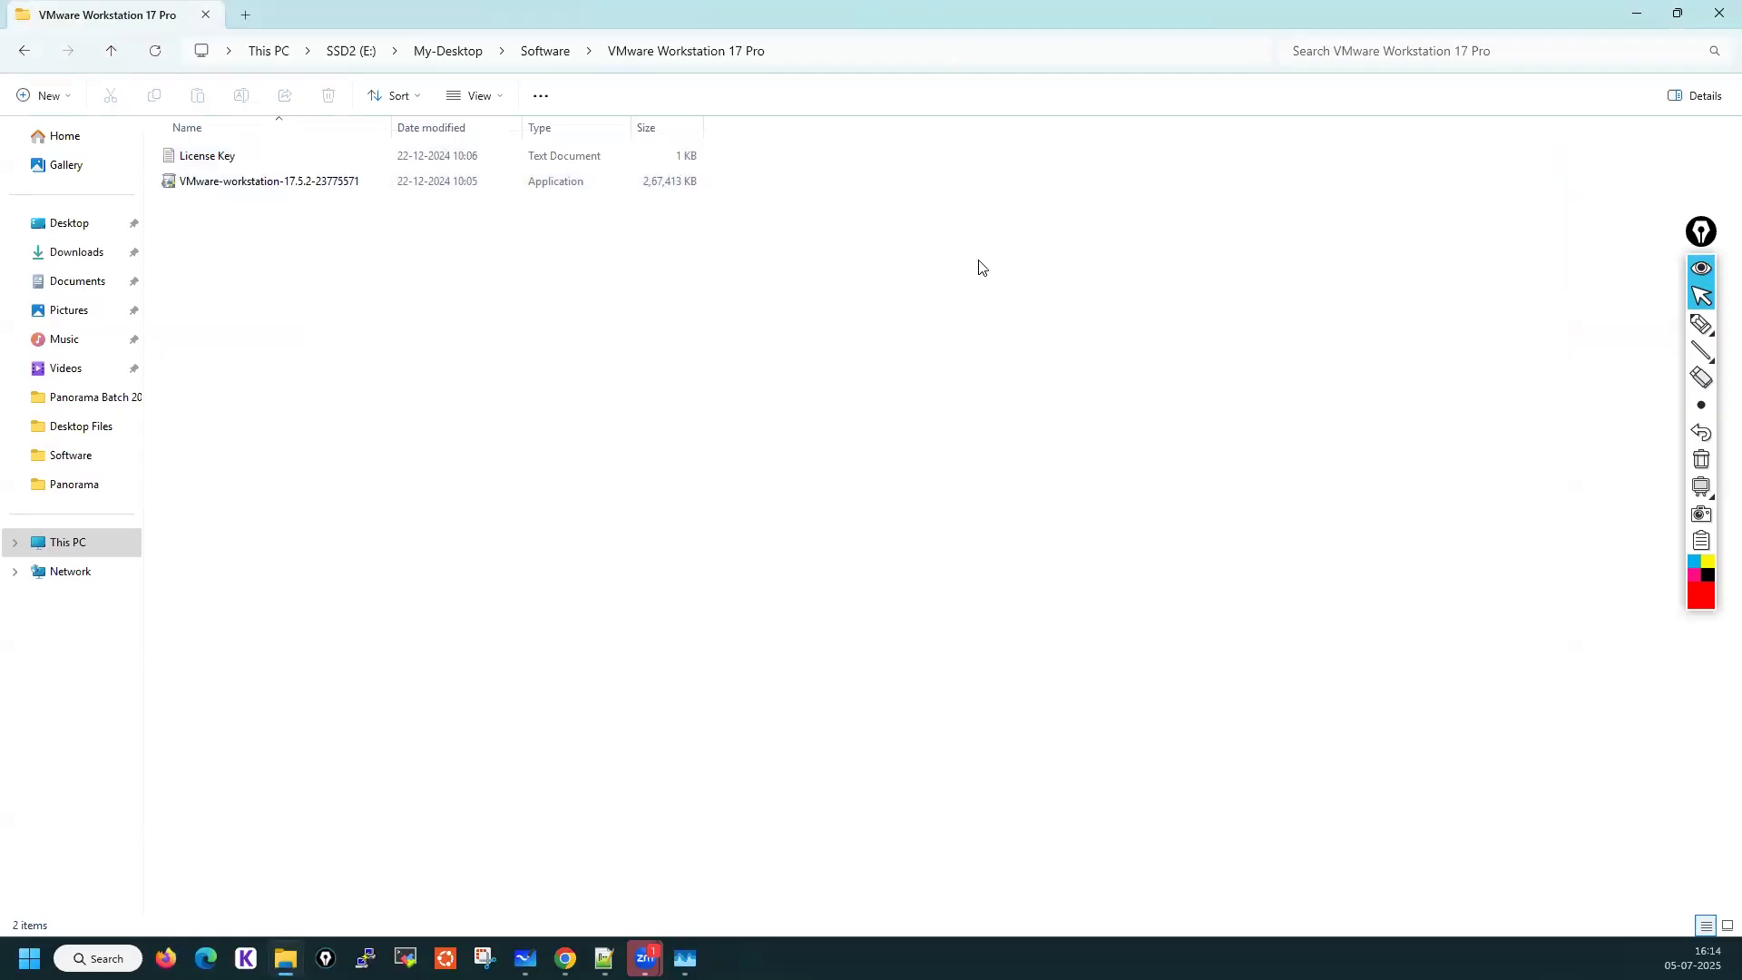
pyautogui.moveTo(1710, 328)
pyautogui.click(1615, 328)
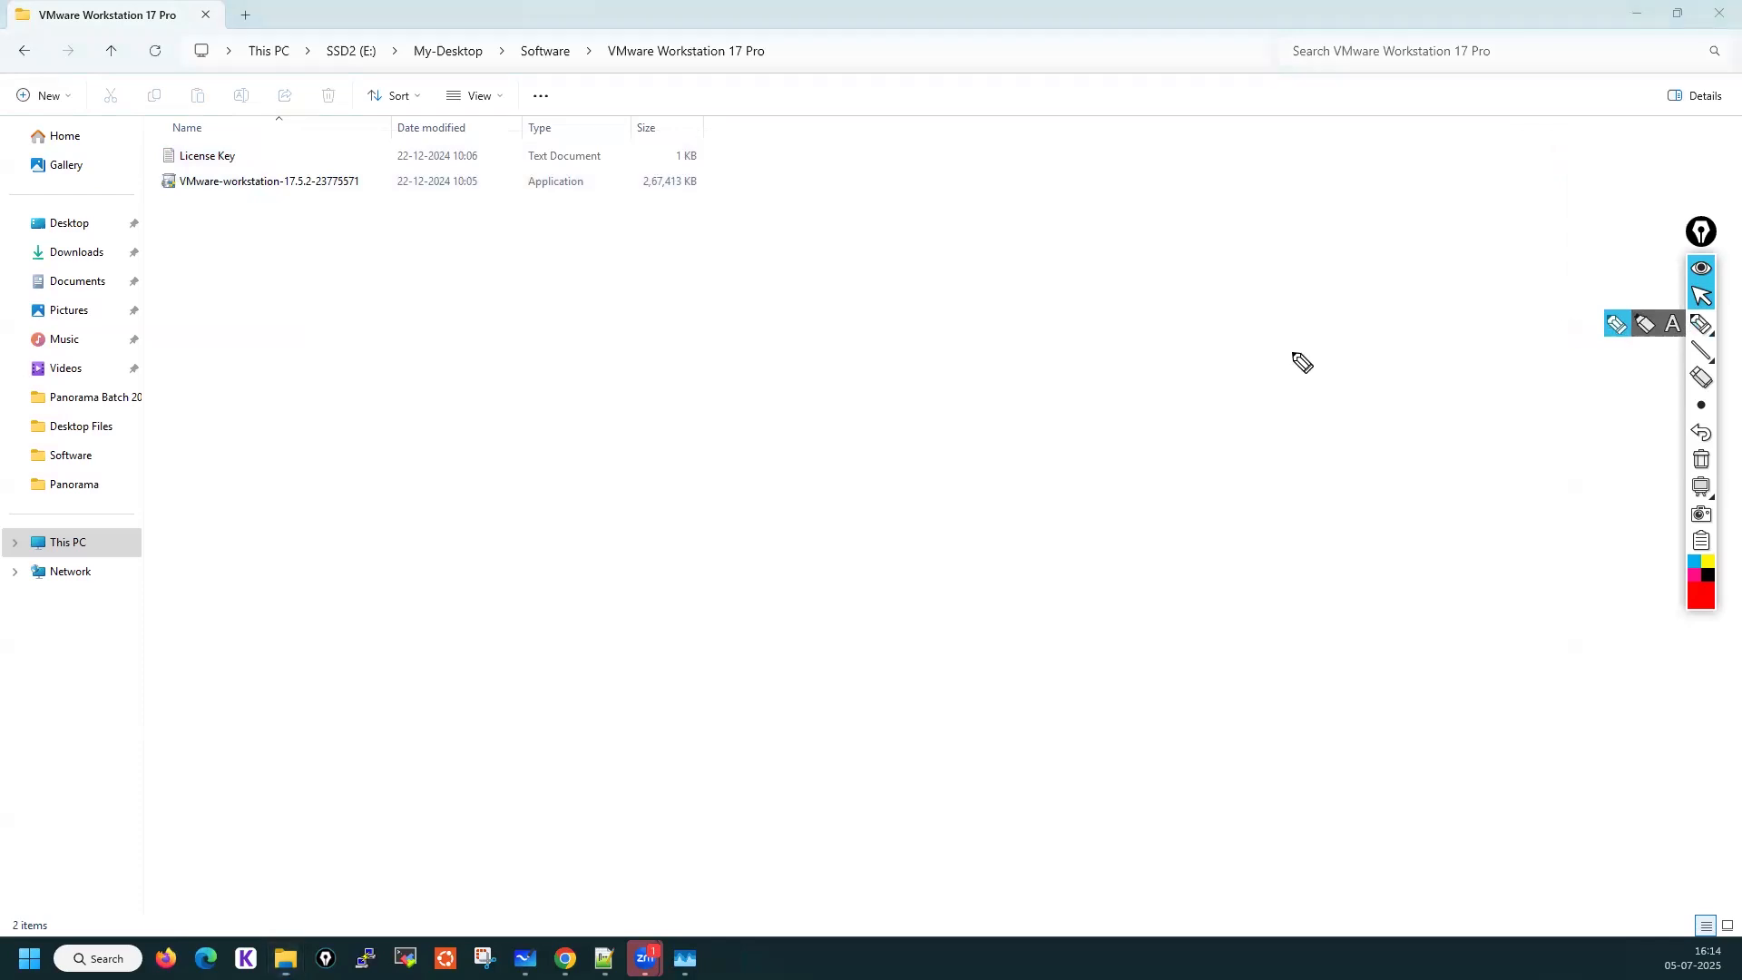
pyautogui.moveTo(475, 339)
pyautogui.mouseDown()
pyautogui.moveTo(544, 346)
pyautogui.moveTo(572, 369)
pyautogui.moveTo(596, 348)
pyautogui.moveTo(669, 345)
pyautogui.moveTo(661, 314)
pyautogui.moveTo(731, 416)
pyautogui.moveTo(669, 314)
pyautogui.mouseUp()
pyautogui.moveTo(619, 388); pyautogui.dragTo(607, 412)
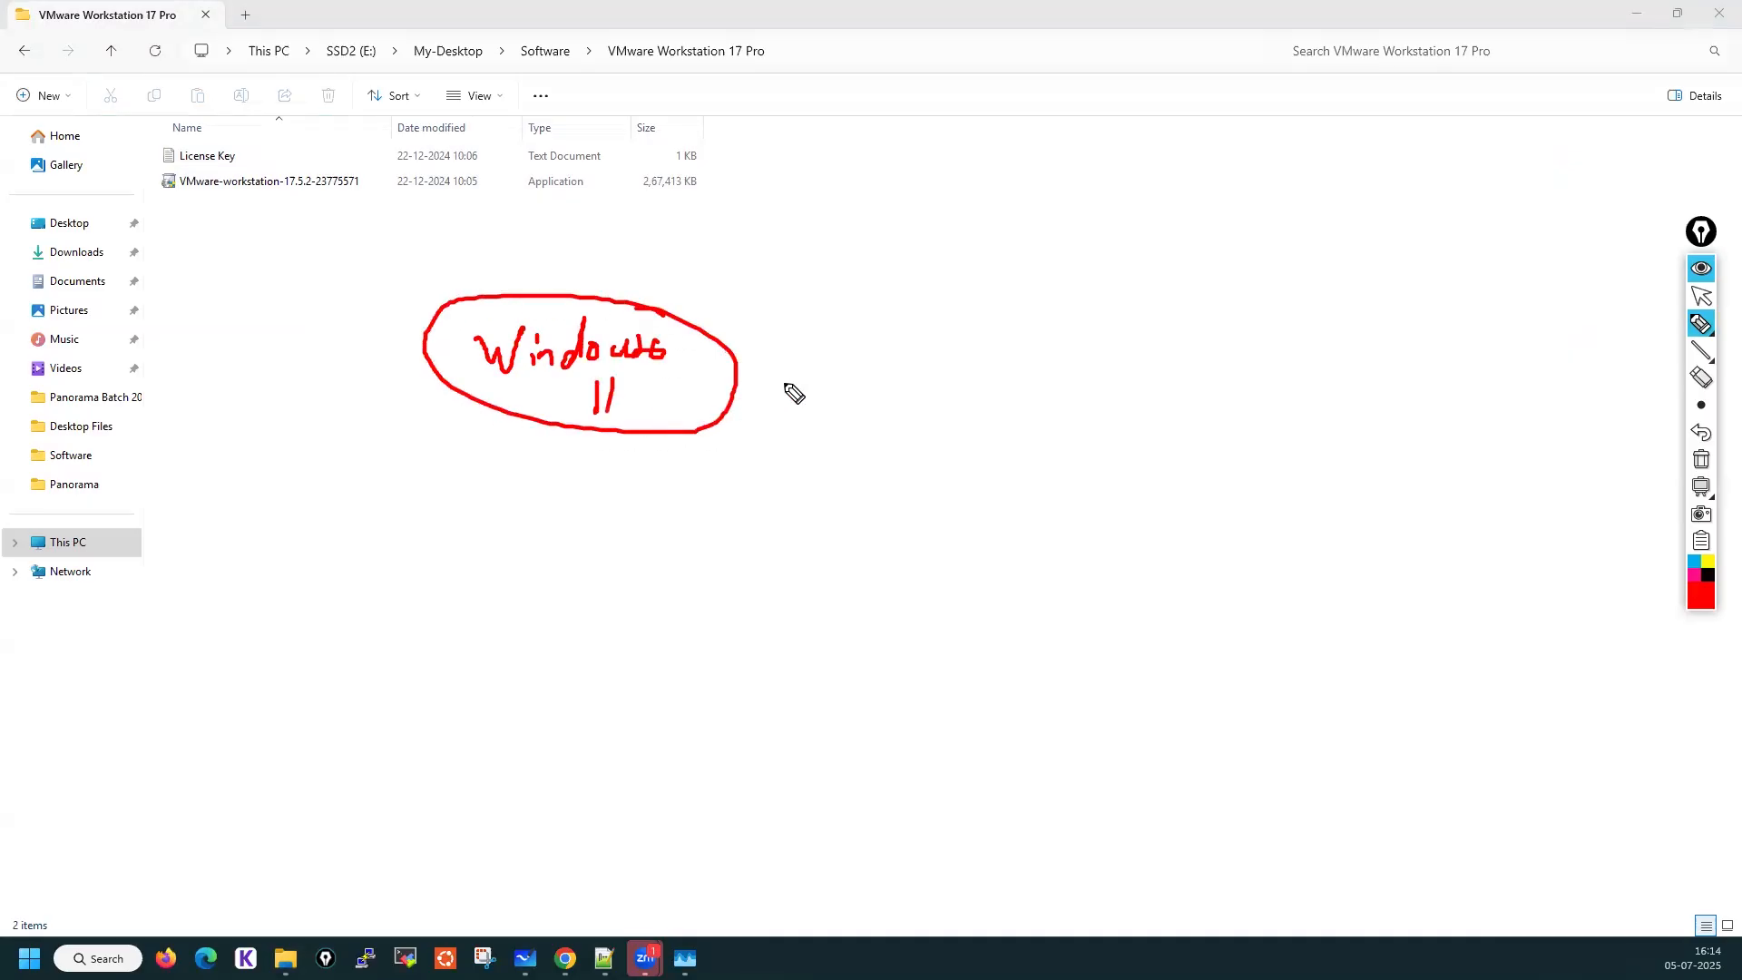
pyautogui.moveTo(733, 379)
pyautogui.mouseDown()
pyautogui.moveTo(932, 391)
pyautogui.moveTo(954, 366)
pyautogui.moveTo(955, 383)
pyautogui.mouseUp()
pyautogui.moveTo(924, 269); pyautogui.dragTo(955, 263)
pyautogui.moveTo(966, 267)
pyautogui.mouseDown()
pyautogui.moveTo(1017, 286)
pyautogui.moveTo(1145, 252)
pyautogui.moveTo(1179, 283)
pyautogui.moveTo(1267, 237)
pyautogui.mouseUp()
pyautogui.moveTo(1269, 259); pyautogui.dragTo(1288, 238)
pyautogui.moveTo(1297, 217)
pyautogui.mouseDown()
pyautogui.moveTo(1297, 262)
pyautogui.moveTo(1418, 240)
pyautogui.mouseUp()
pyautogui.moveTo(1100, 361)
pyautogui.mouseDown()
pyautogui.moveTo(1105, 408)
pyautogui.moveTo(1127, 383)
pyautogui.moveTo(1227, 390)
pyautogui.mouseUp()
pyautogui.click(1151, 381)
pyautogui.click(1186, 373)
pyautogui.moveTo(1224, 364)
pyautogui.mouseDown()
pyautogui.moveTo(1193, 400)
pyautogui.moveTo(1178, 475)
pyautogui.moveTo(1163, 460)
pyautogui.mouseUp()
pyautogui.click(1117, 529)
pyautogui.moveTo(1117, 529)
pyautogui.mouseDown()
pyautogui.moveTo(1119, 567)
pyautogui.moveTo(1161, 529)
pyautogui.moveTo(1154, 564)
pyautogui.moveTo(1209, 541)
pyautogui.moveTo(1198, 560)
pyautogui.mouseUp()
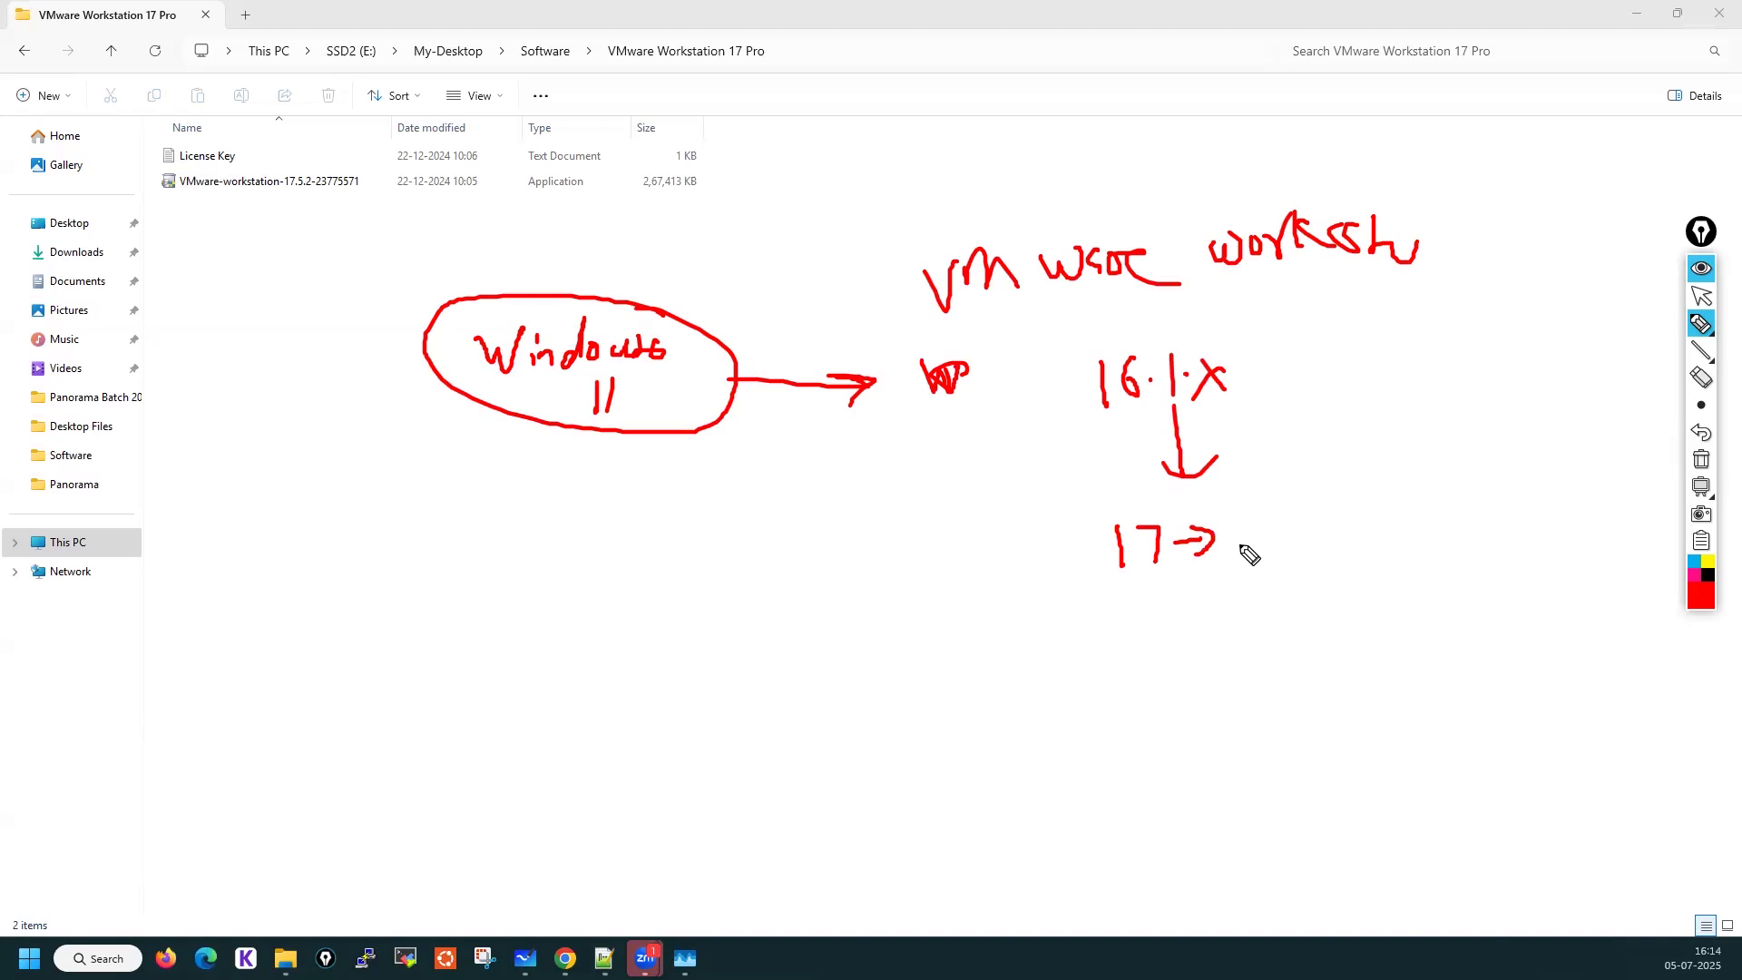
pyautogui.moveTo(1221, 326)
pyautogui.mouseDown()
pyautogui.moveTo(1069, 357)
pyautogui.moveTo(1327, 622)
pyautogui.moveTo(1232, 335)
pyautogui.moveTo(1276, 351)
pyautogui.mouseUp()
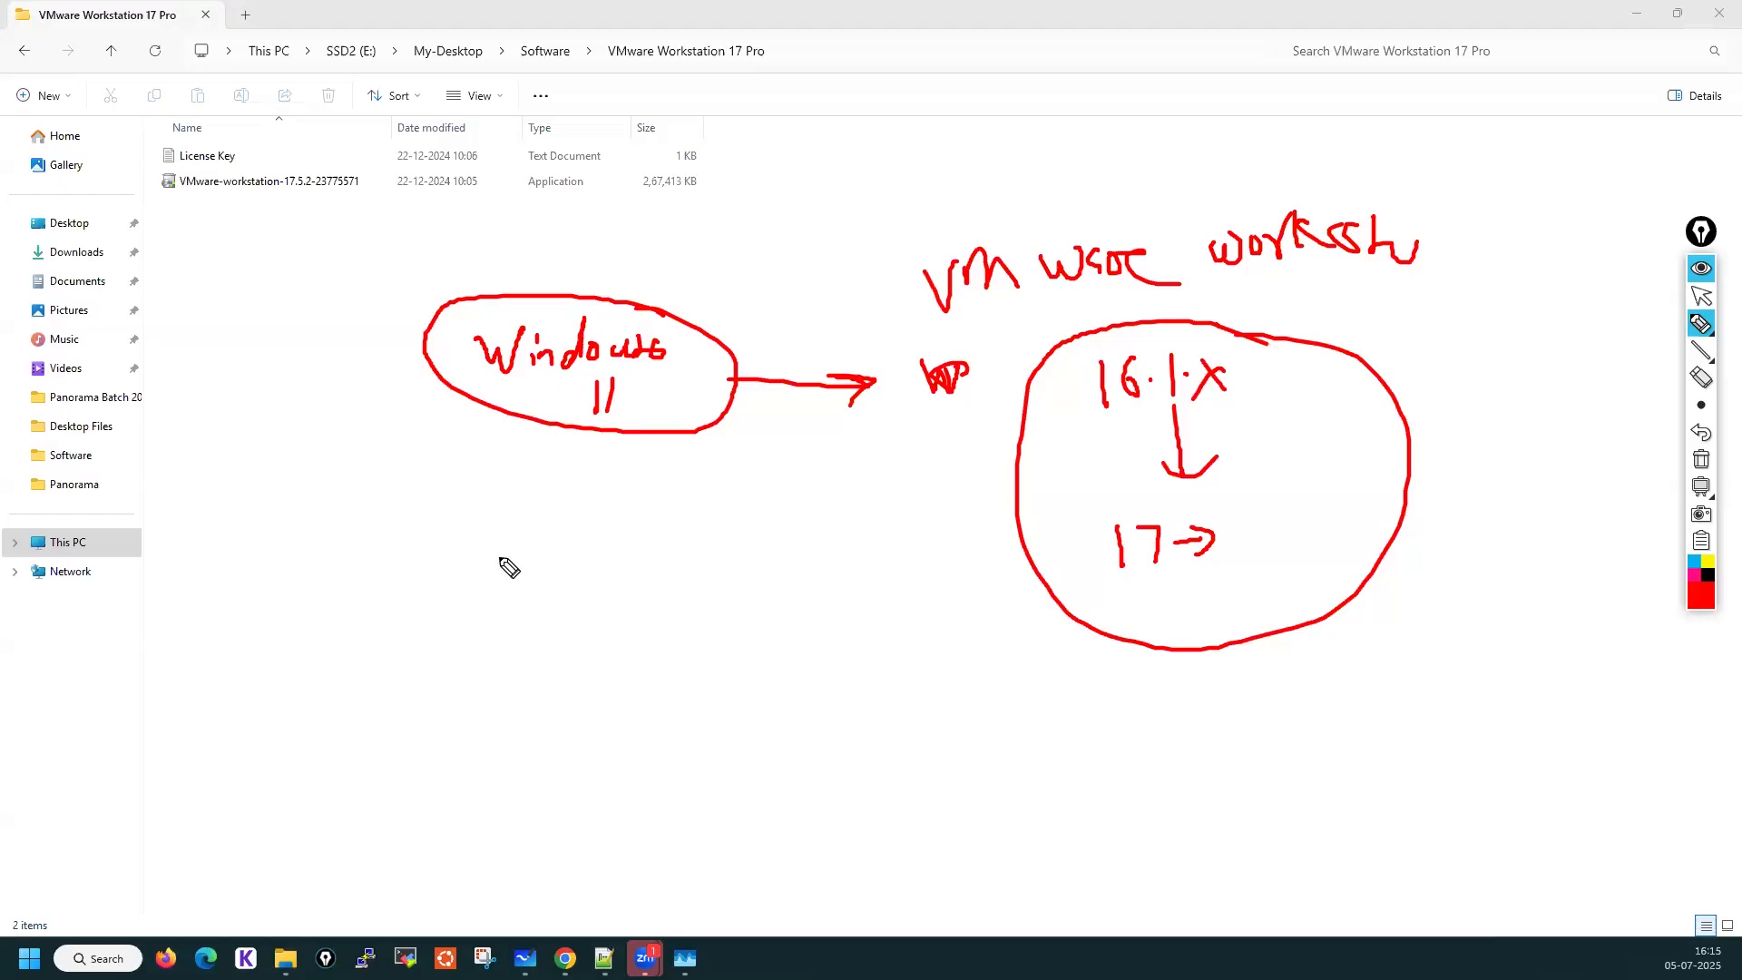
pyautogui.moveTo(497, 556); pyautogui.dragTo(499, 592)
pyautogui.moveTo(521, 566)
pyautogui.mouseDown()
pyautogui.moveTo(529, 548)
pyautogui.moveTo(556, 568)
pyautogui.moveTo(544, 548)
pyautogui.moveTo(618, 567)
pyautogui.mouseUp()
pyautogui.moveTo(620, 550)
pyautogui.mouseDown()
pyautogui.moveTo(586, 556)
pyautogui.moveTo(577, 579)
pyautogui.mouseUp()
pyautogui.moveTo(581, 575); pyautogui.dragTo(610, 575)
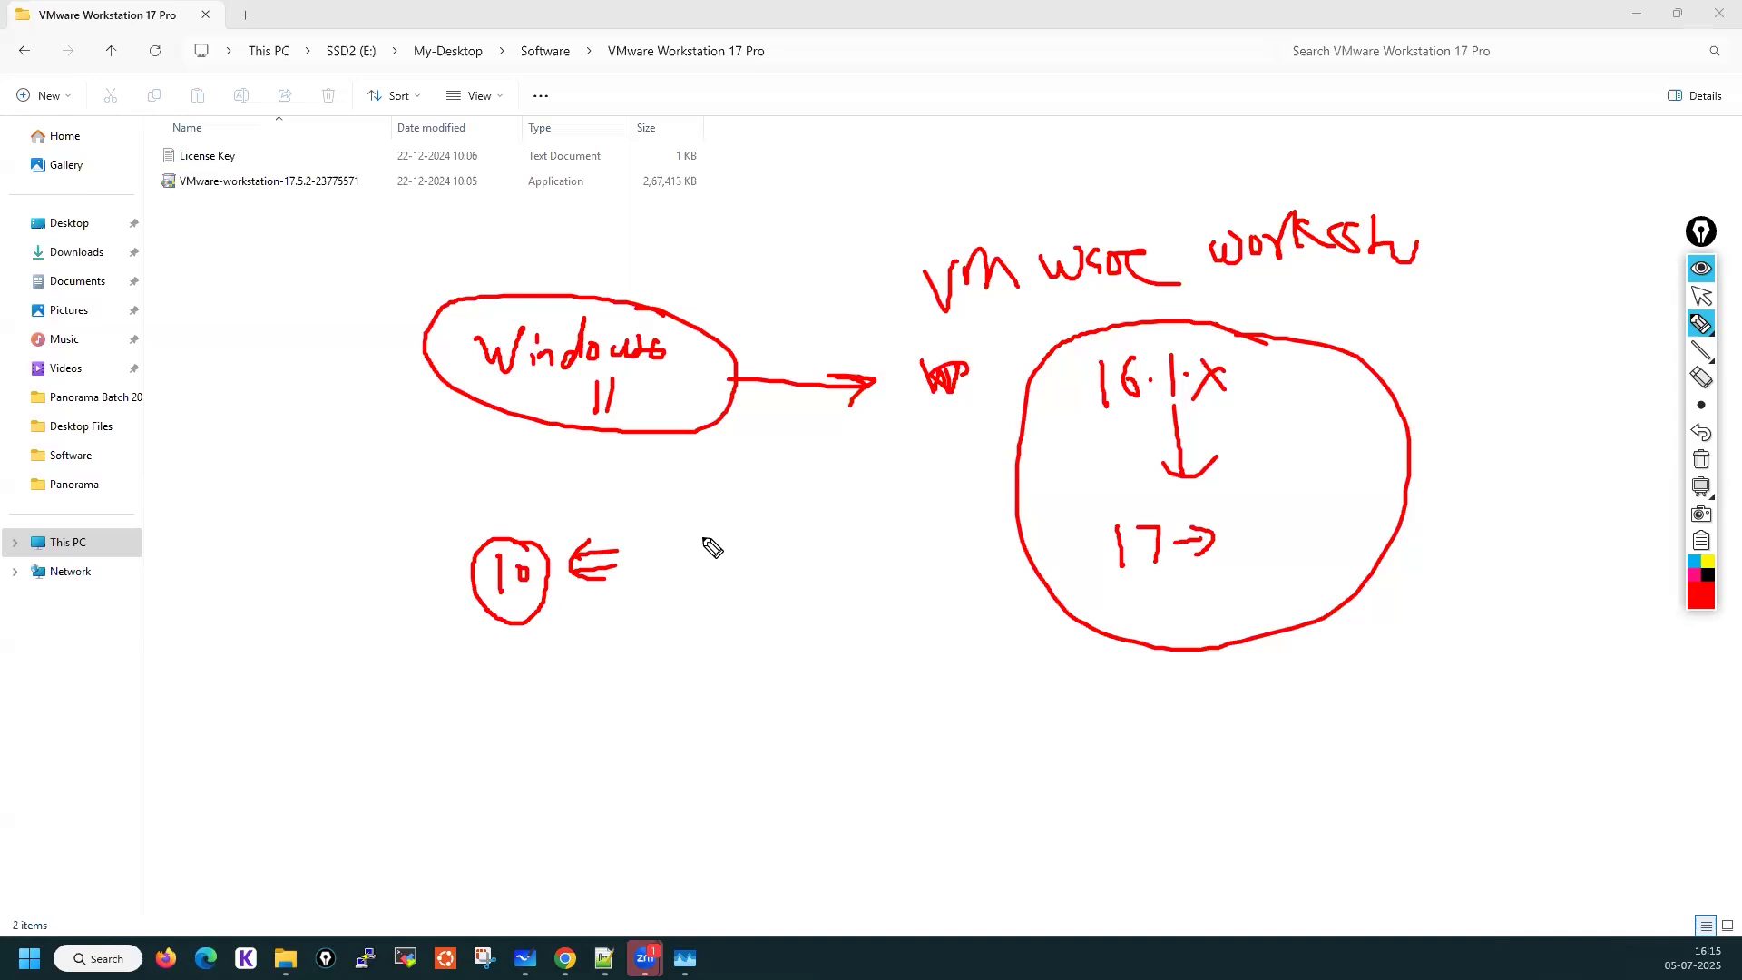
pyautogui.moveTo(1168, 508); pyautogui.dragTo(1101, 519)
pyautogui.moveTo(1200, 607); pyautogui.dragTo(1161, 515)
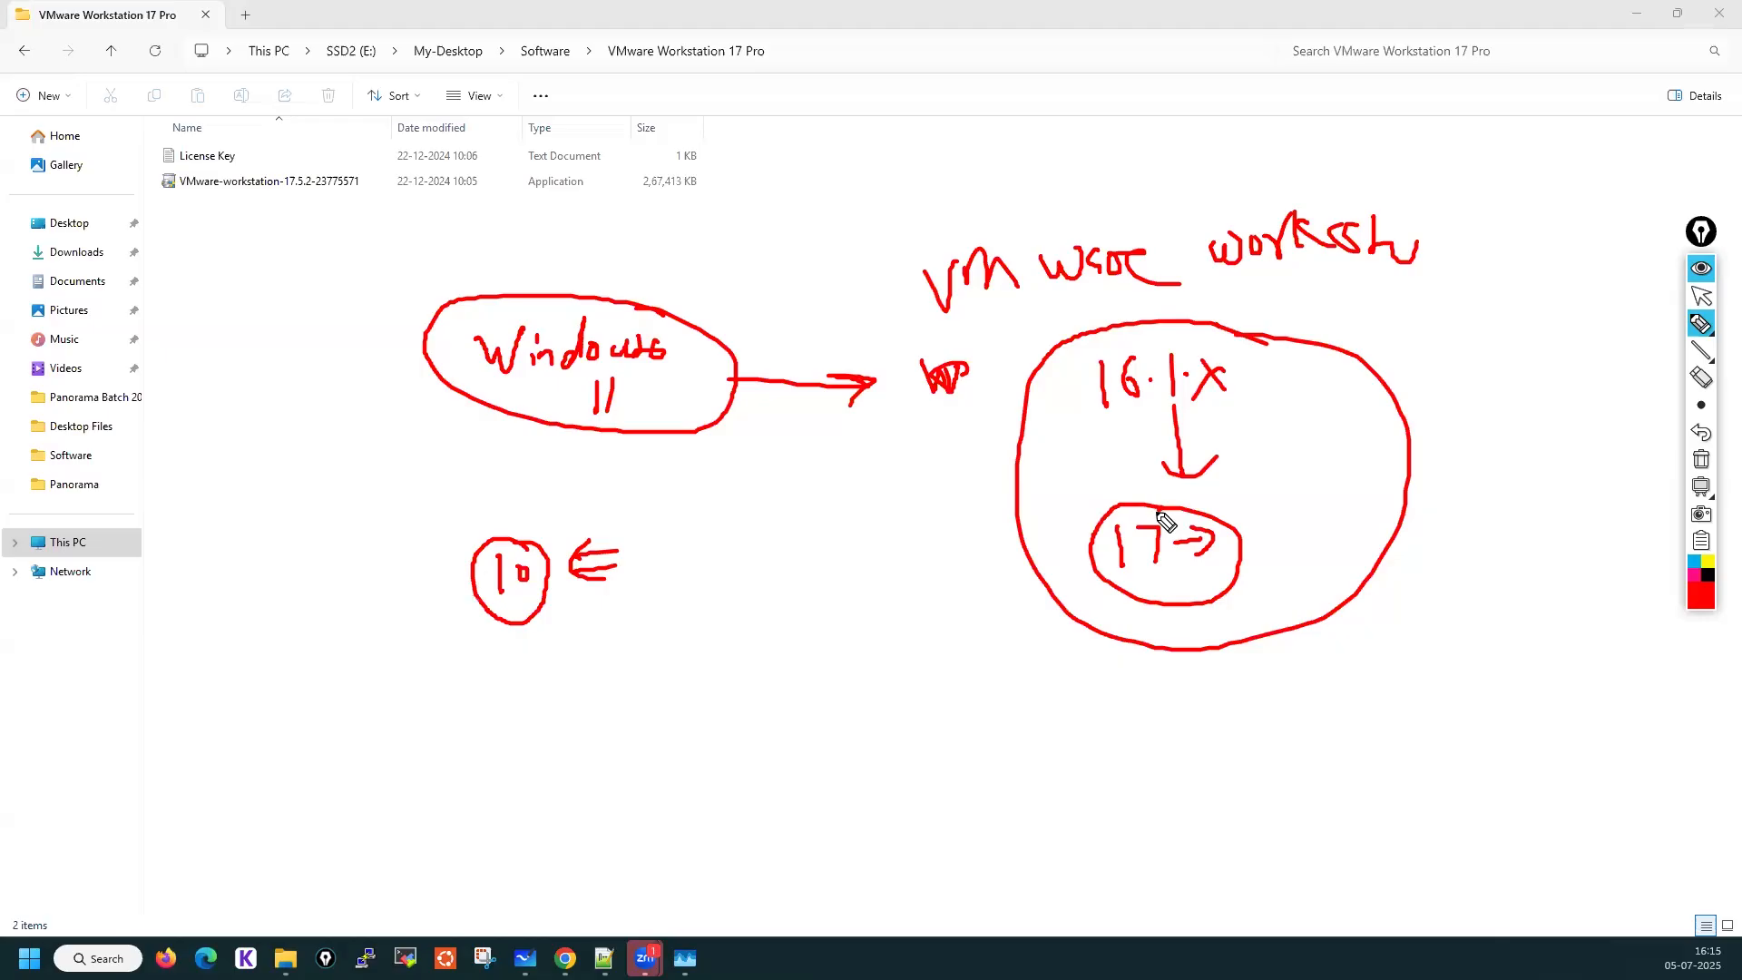
pyautogui.click(1699, 461)
pyautogui.click(1704, 299)
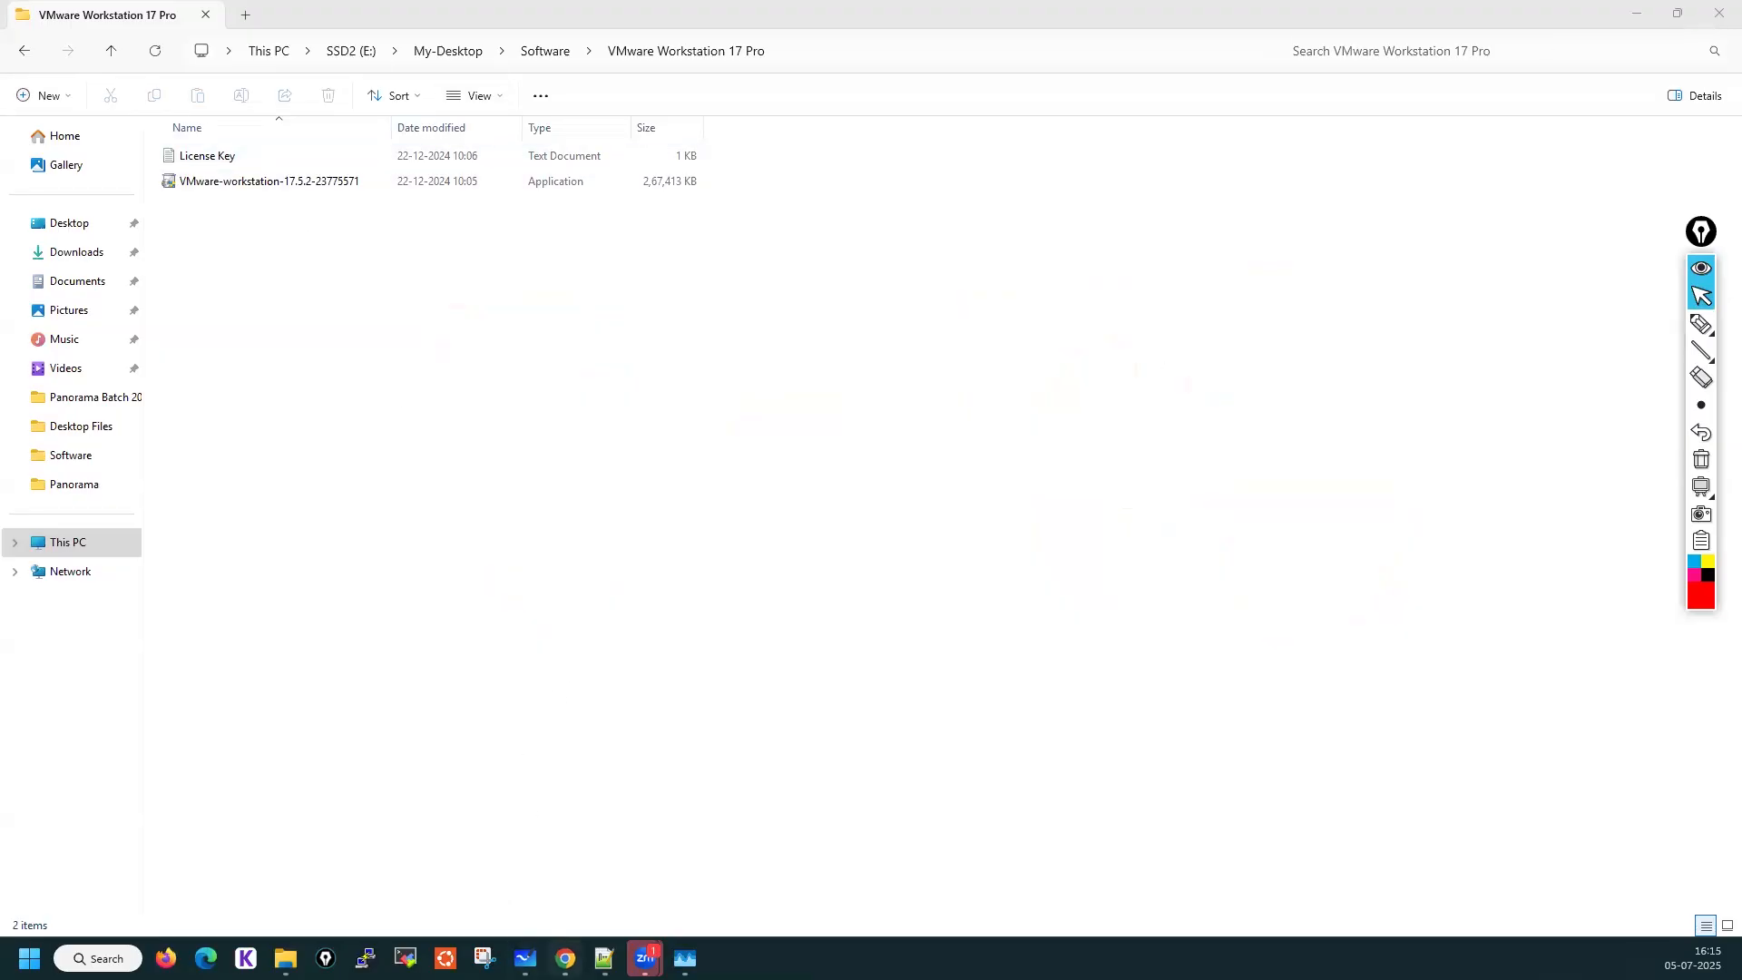
# Step: In the PaloAlto Softwares Google Drive tab, open the VMware Software folder
pyautogui.click(645, 742)
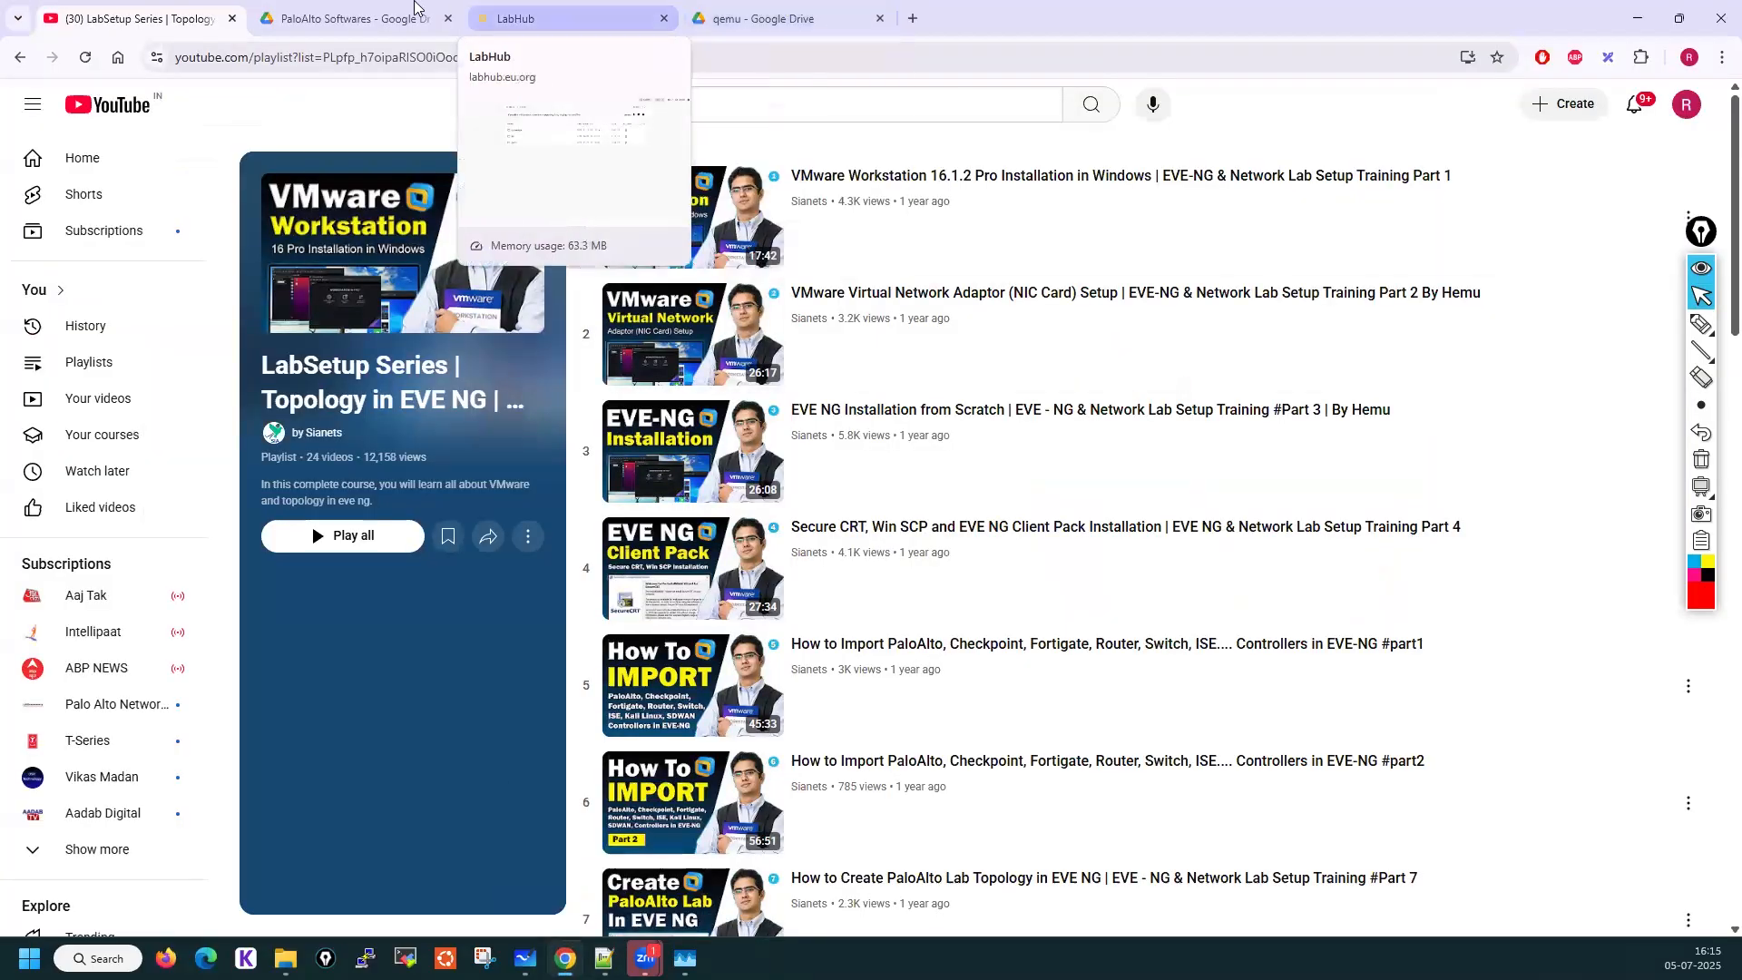
pyautogui.click(399, 11)
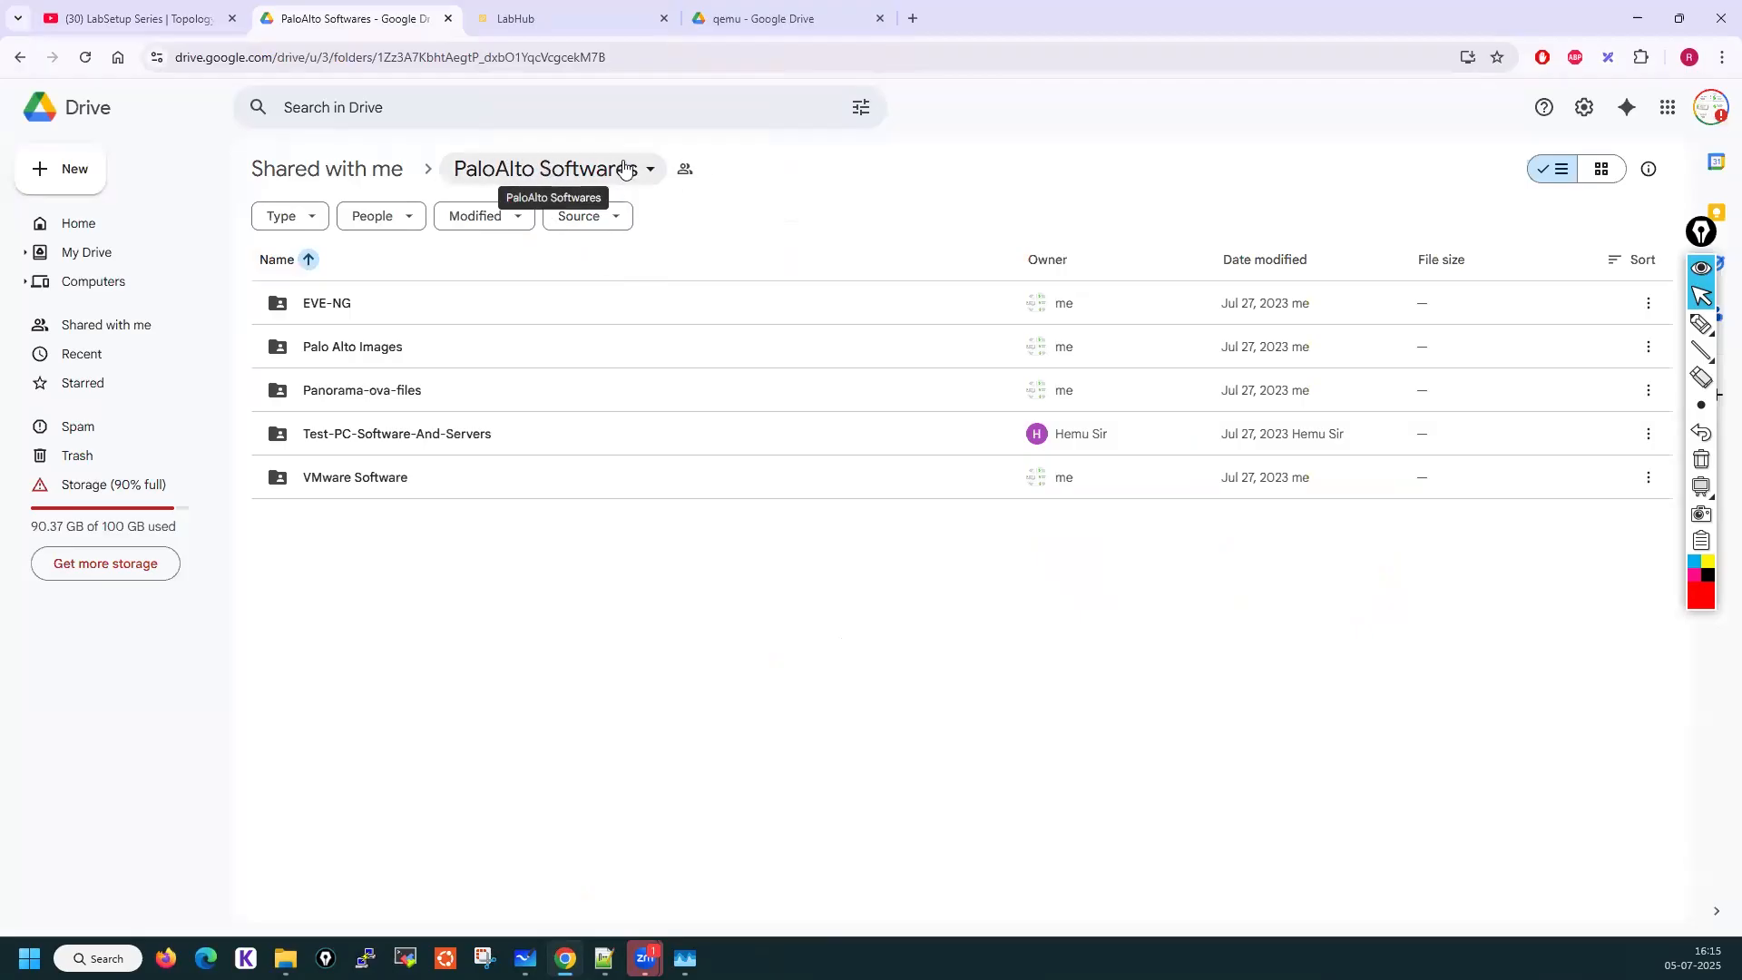
pyautogui.click(659, 174)
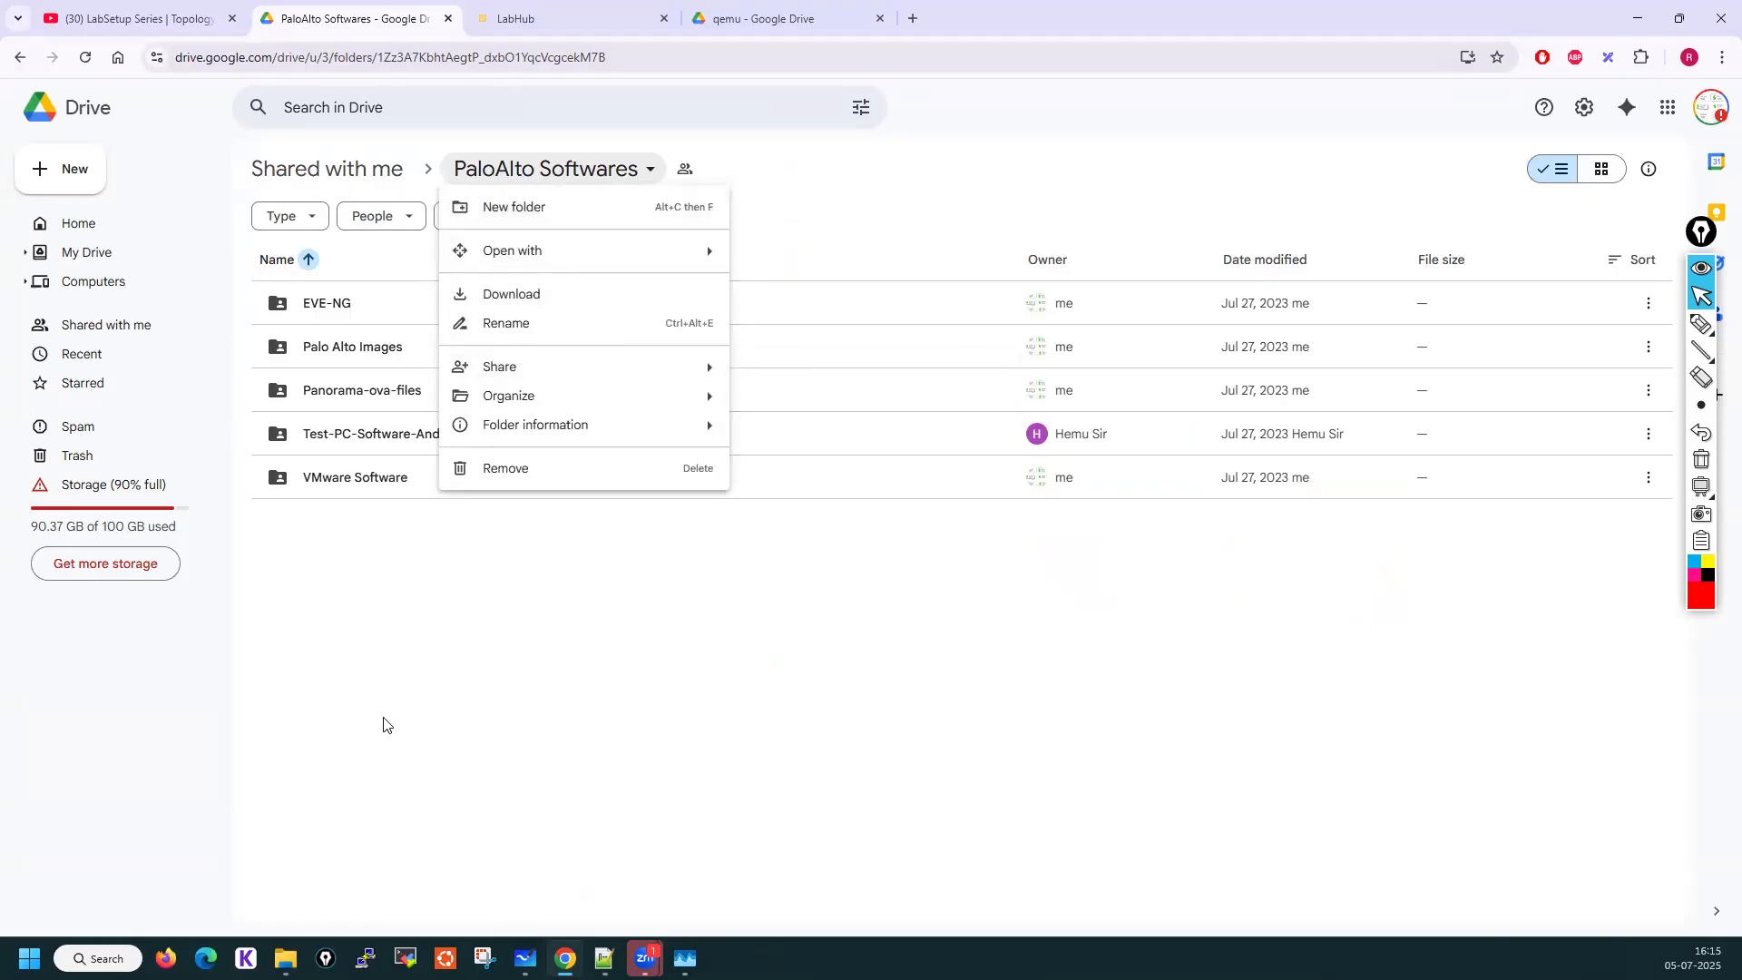
pyautogui.click(606, 169)
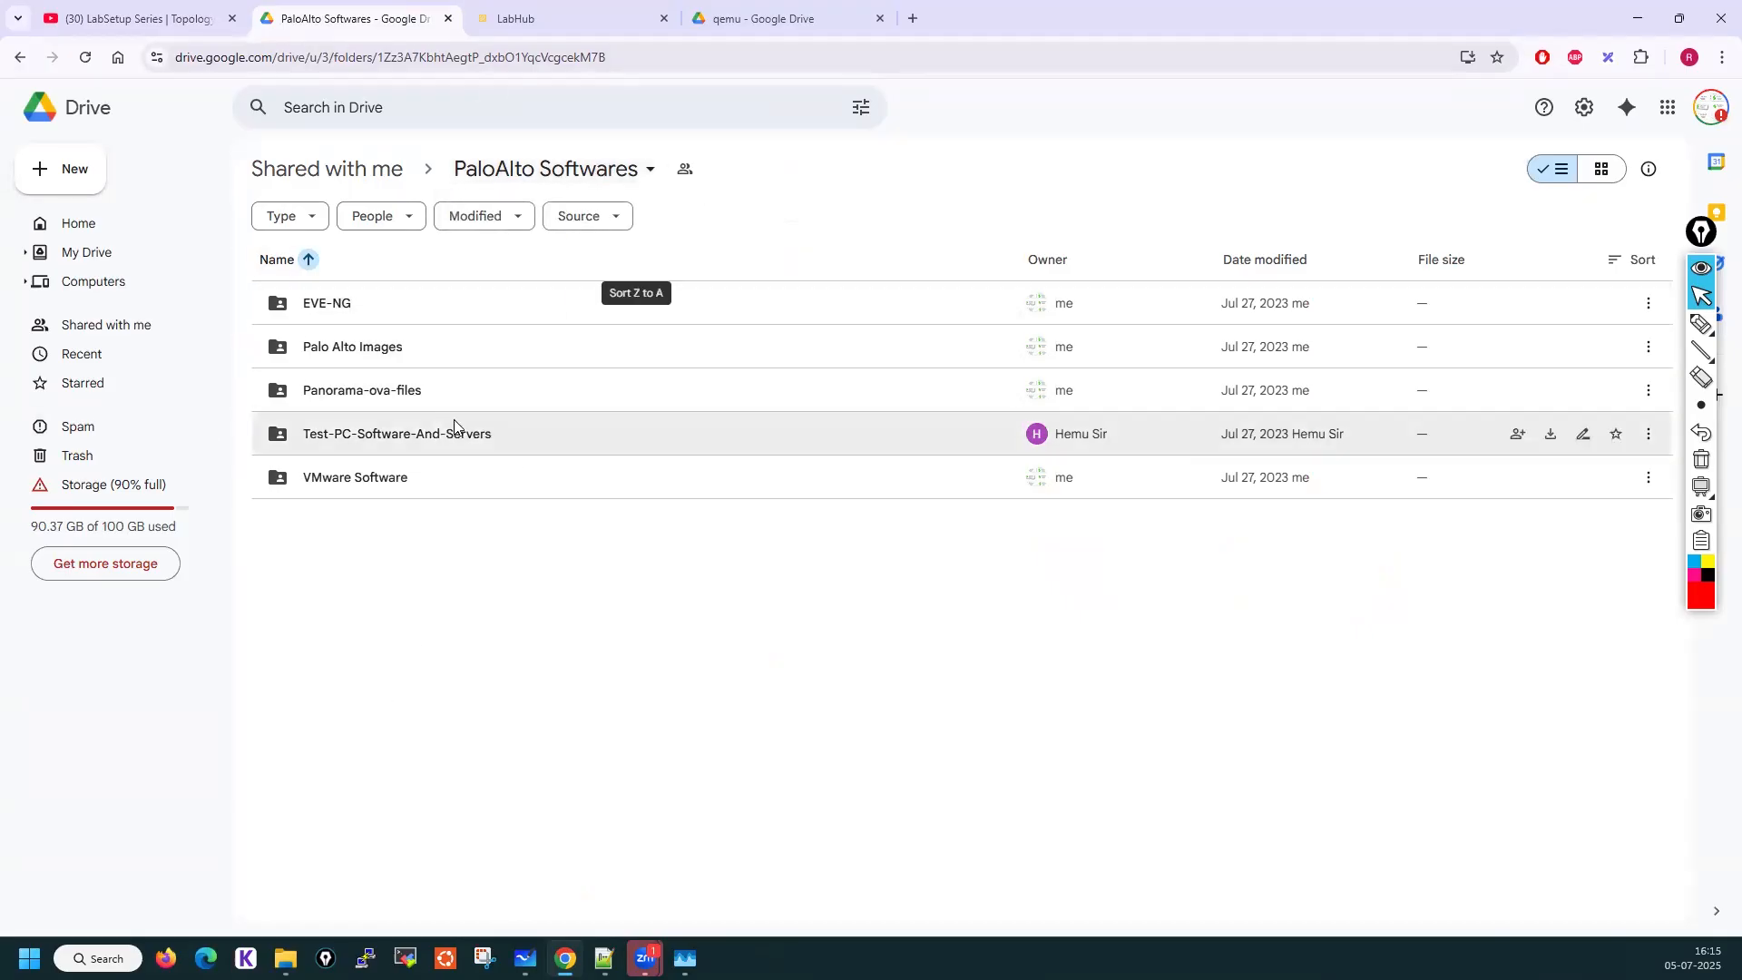
pyautogui.doubleClick(359, 483)
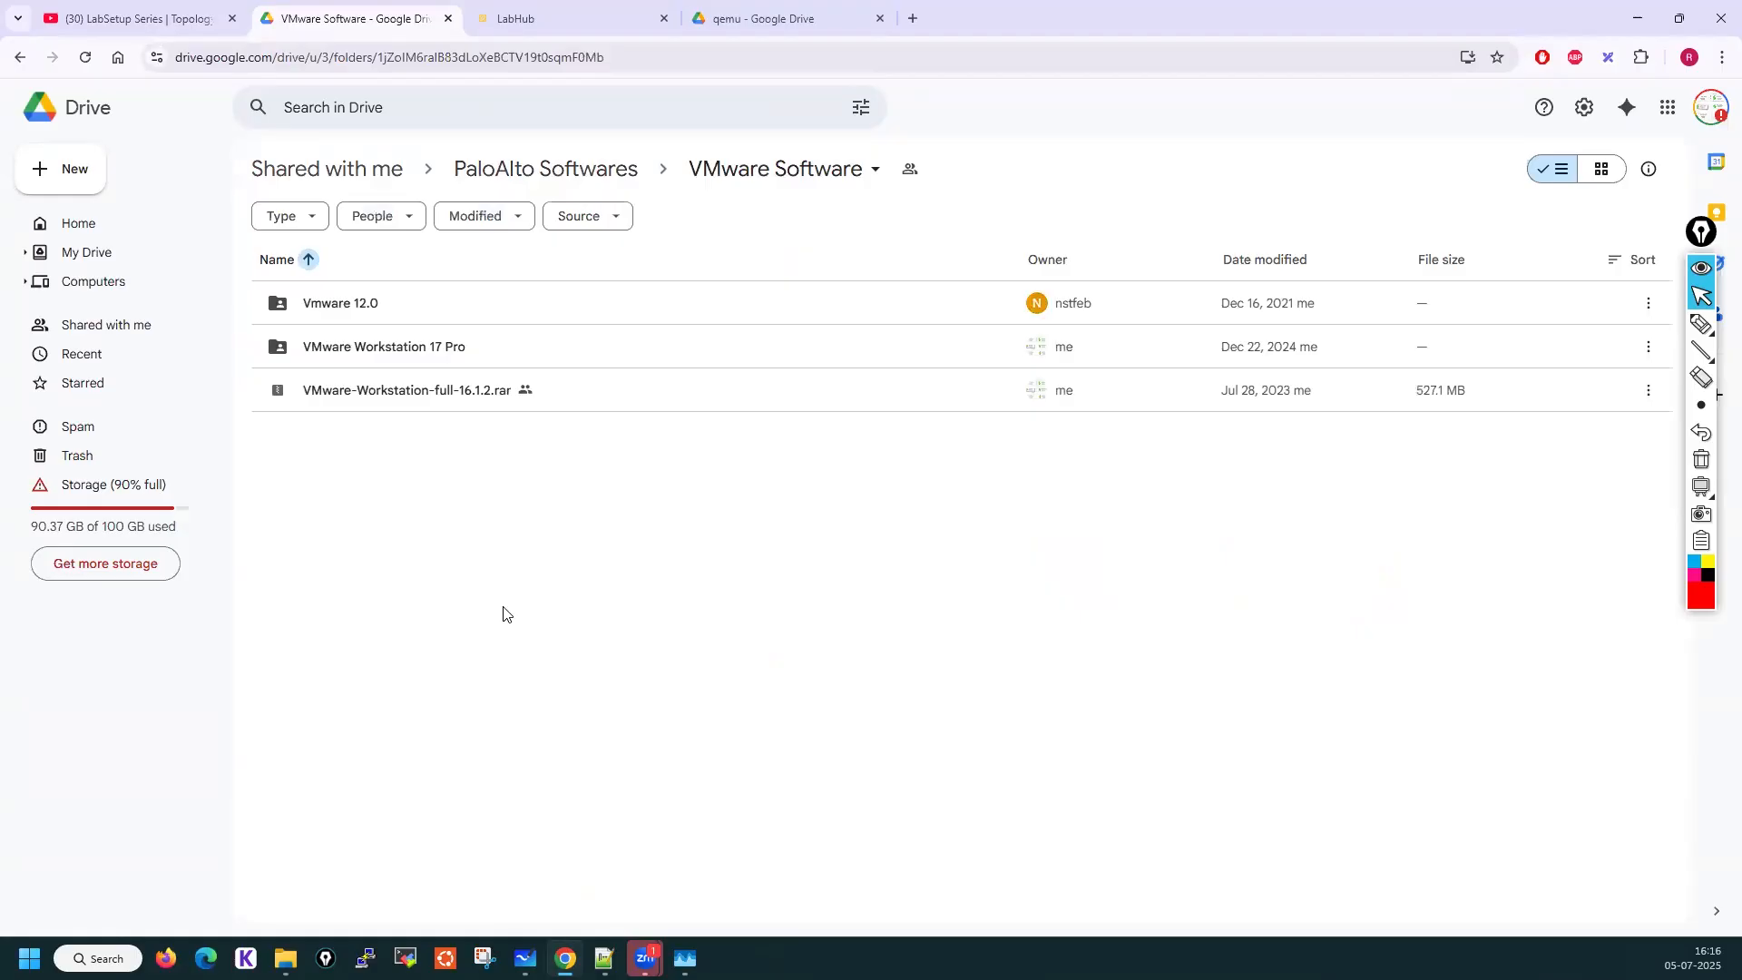
# Step: Mark VMware Workstation 17 Pro and the 16.1.2 .rar with on-screen arrows and circles, then erase them
pyautogui.moveTo(1701, 327)
pyautogui.click(1636, 324)
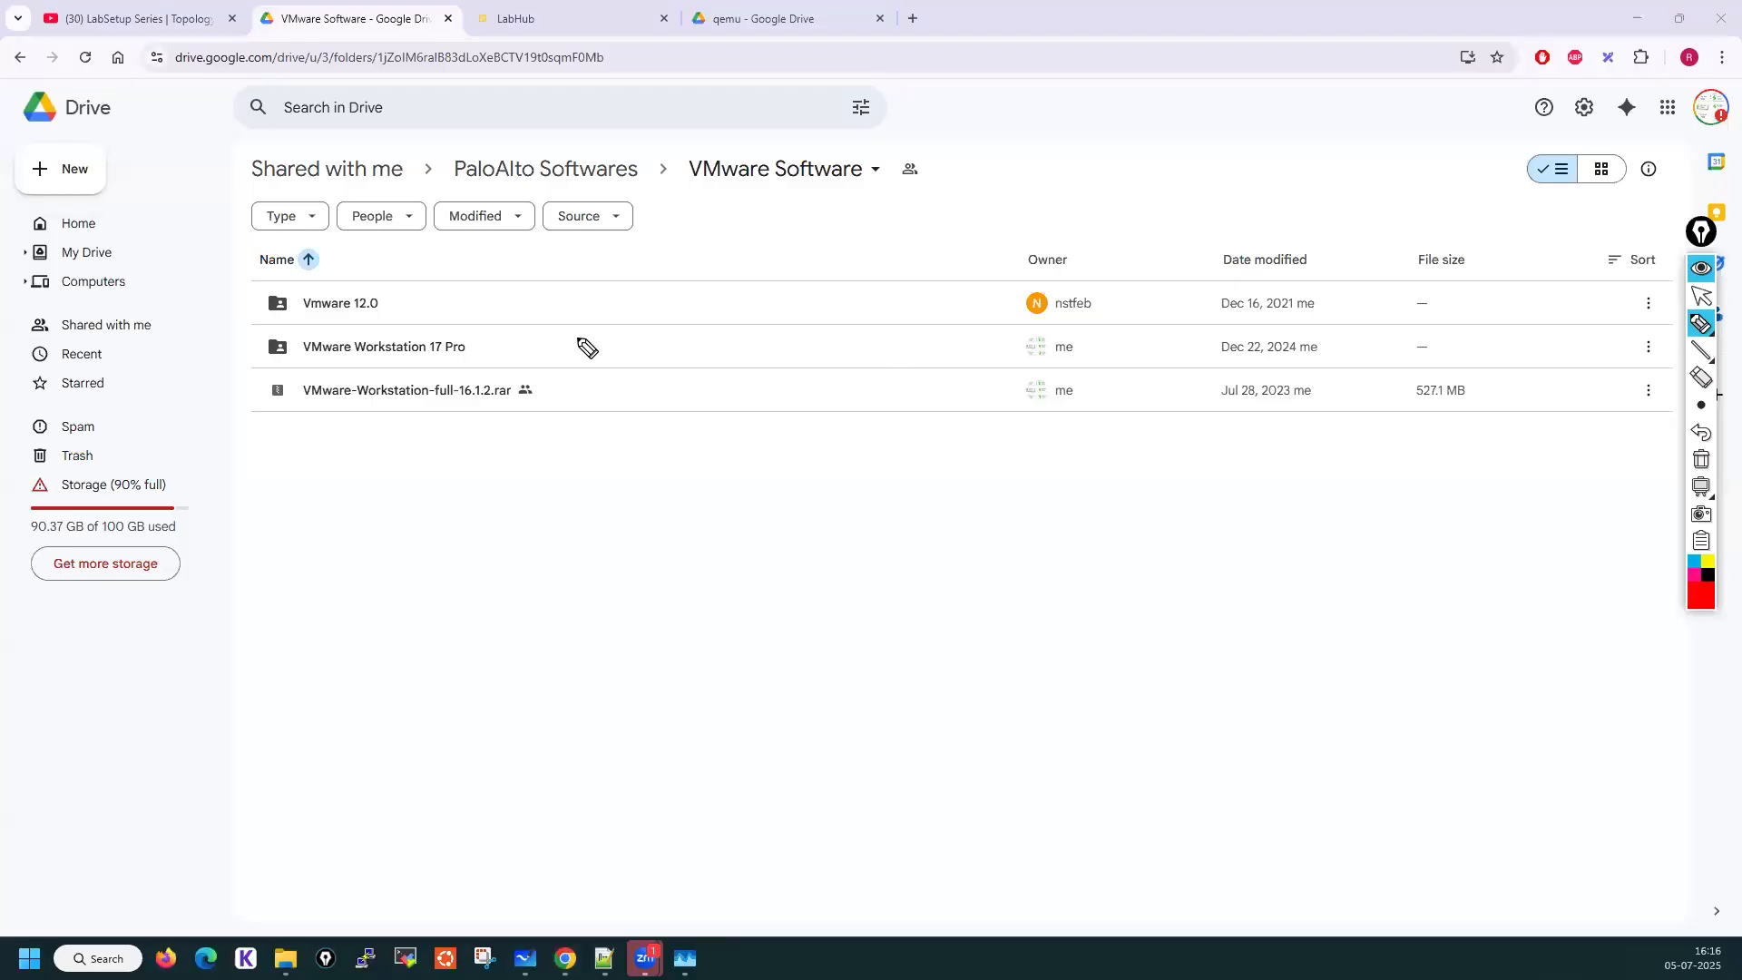
pyautogui.moveTo(496, 344)
pyautogui.mouseDown()
pyautogui.moveTo(481, 350)
pyautogui.moveTo(511, 349)
pyautogui.mouseUp()
pyautogui.moveTo(646, 397); pyautogui.dragTo(574, 391)
pyautogui.moveTo(588, 381); pyautogui.dragTo(603, 402)
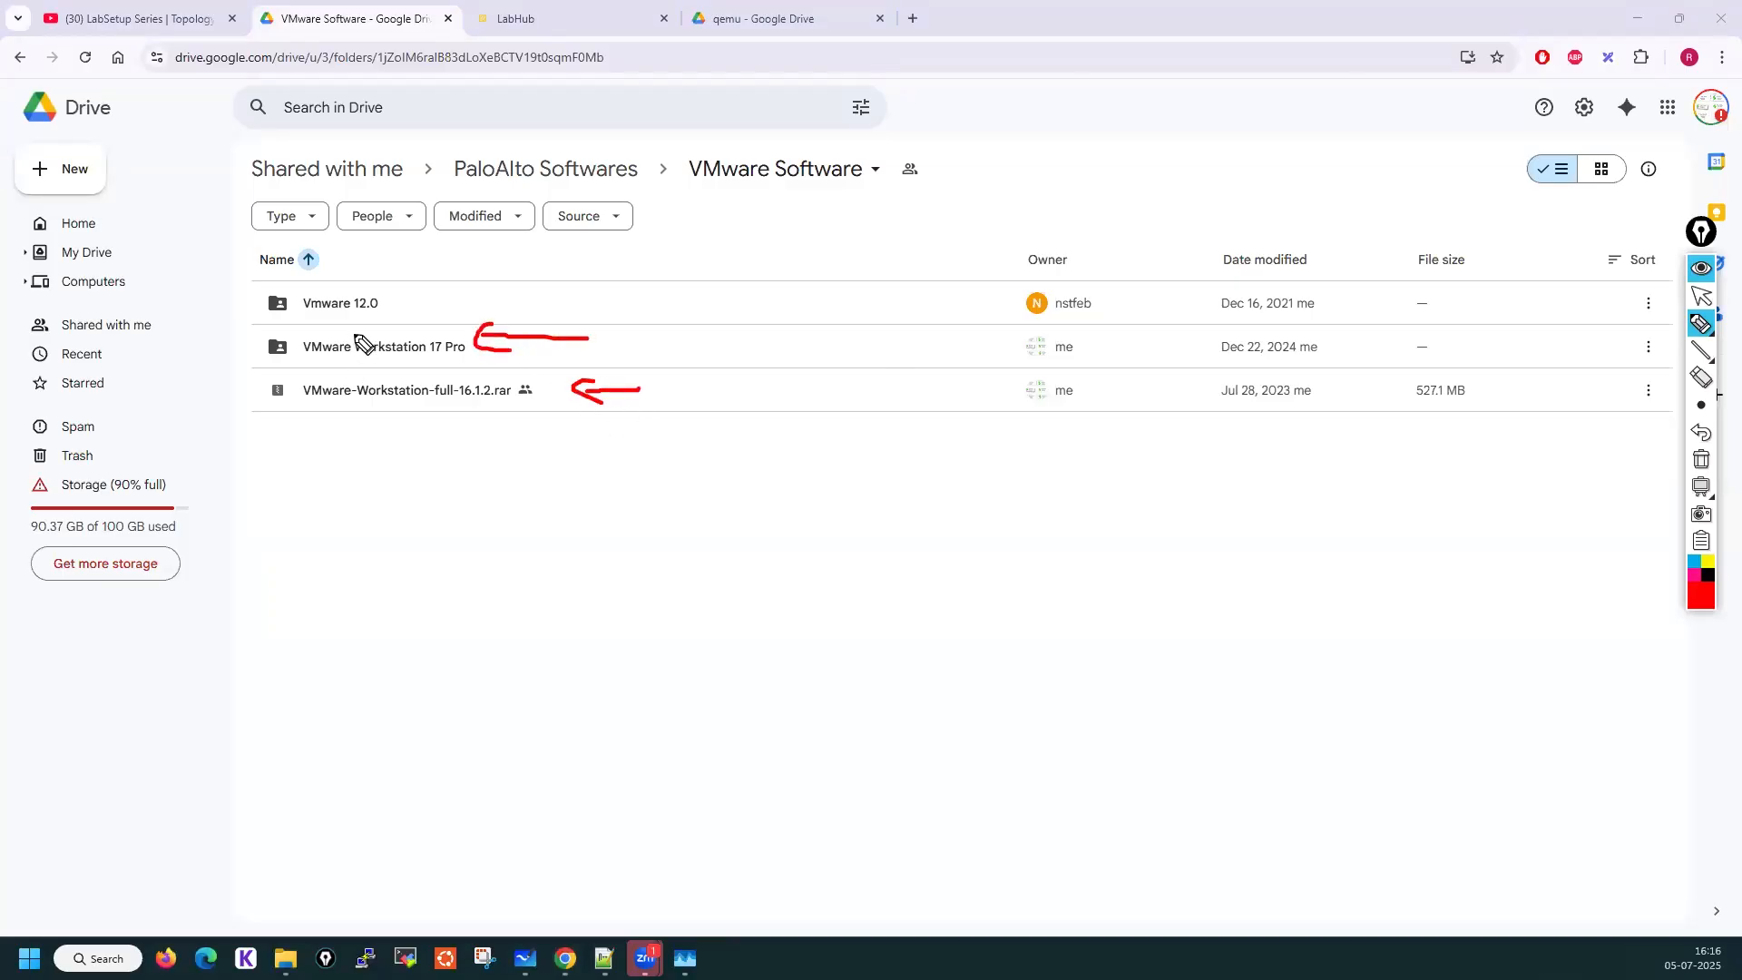
pyautogui.moveTo(269, 332)
pyautogui.mouseDown()
pyautogui.moveTo(315, 369)
pyautogui.moveTo(481, 334)
pyautogui.moveTo(313, 324)
pyautogui.mouseUp()
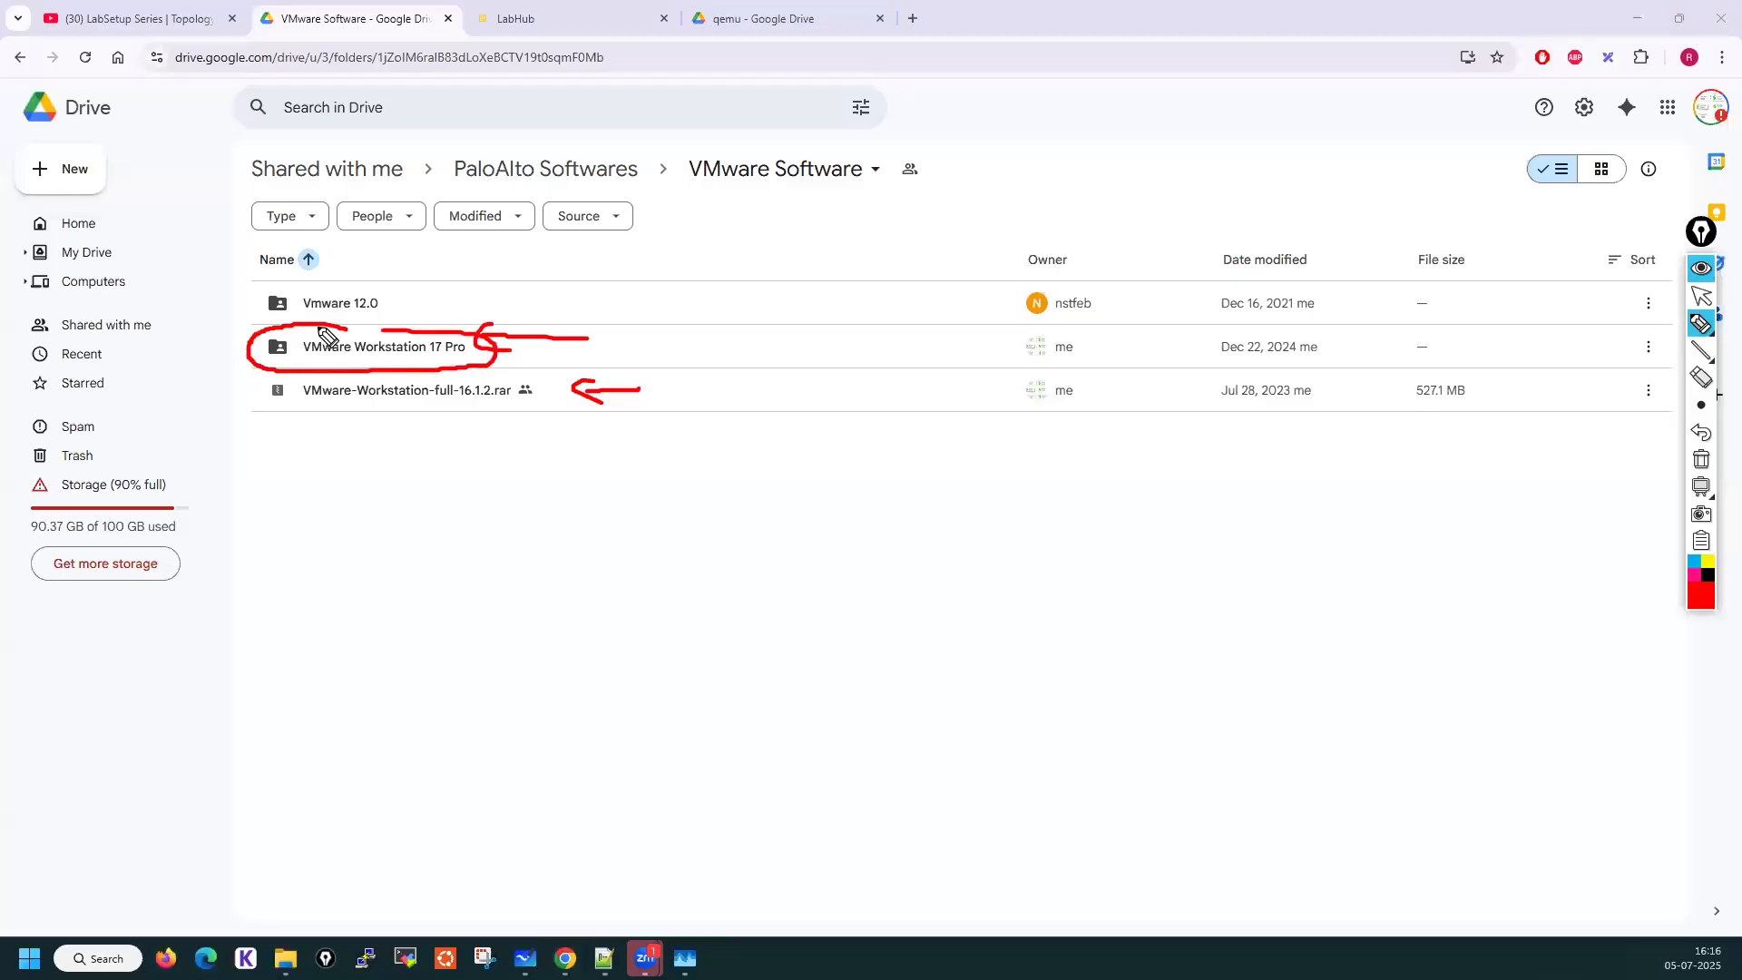
pyautogui.moveTo(315, 390)
pyautogui.mouseDown()
pyautogui.moveTo(281, 427)
pyautogui.moveTo(486, 385)
pyautogui.moveTo(327, 376)
pyautogui.mouseUp()
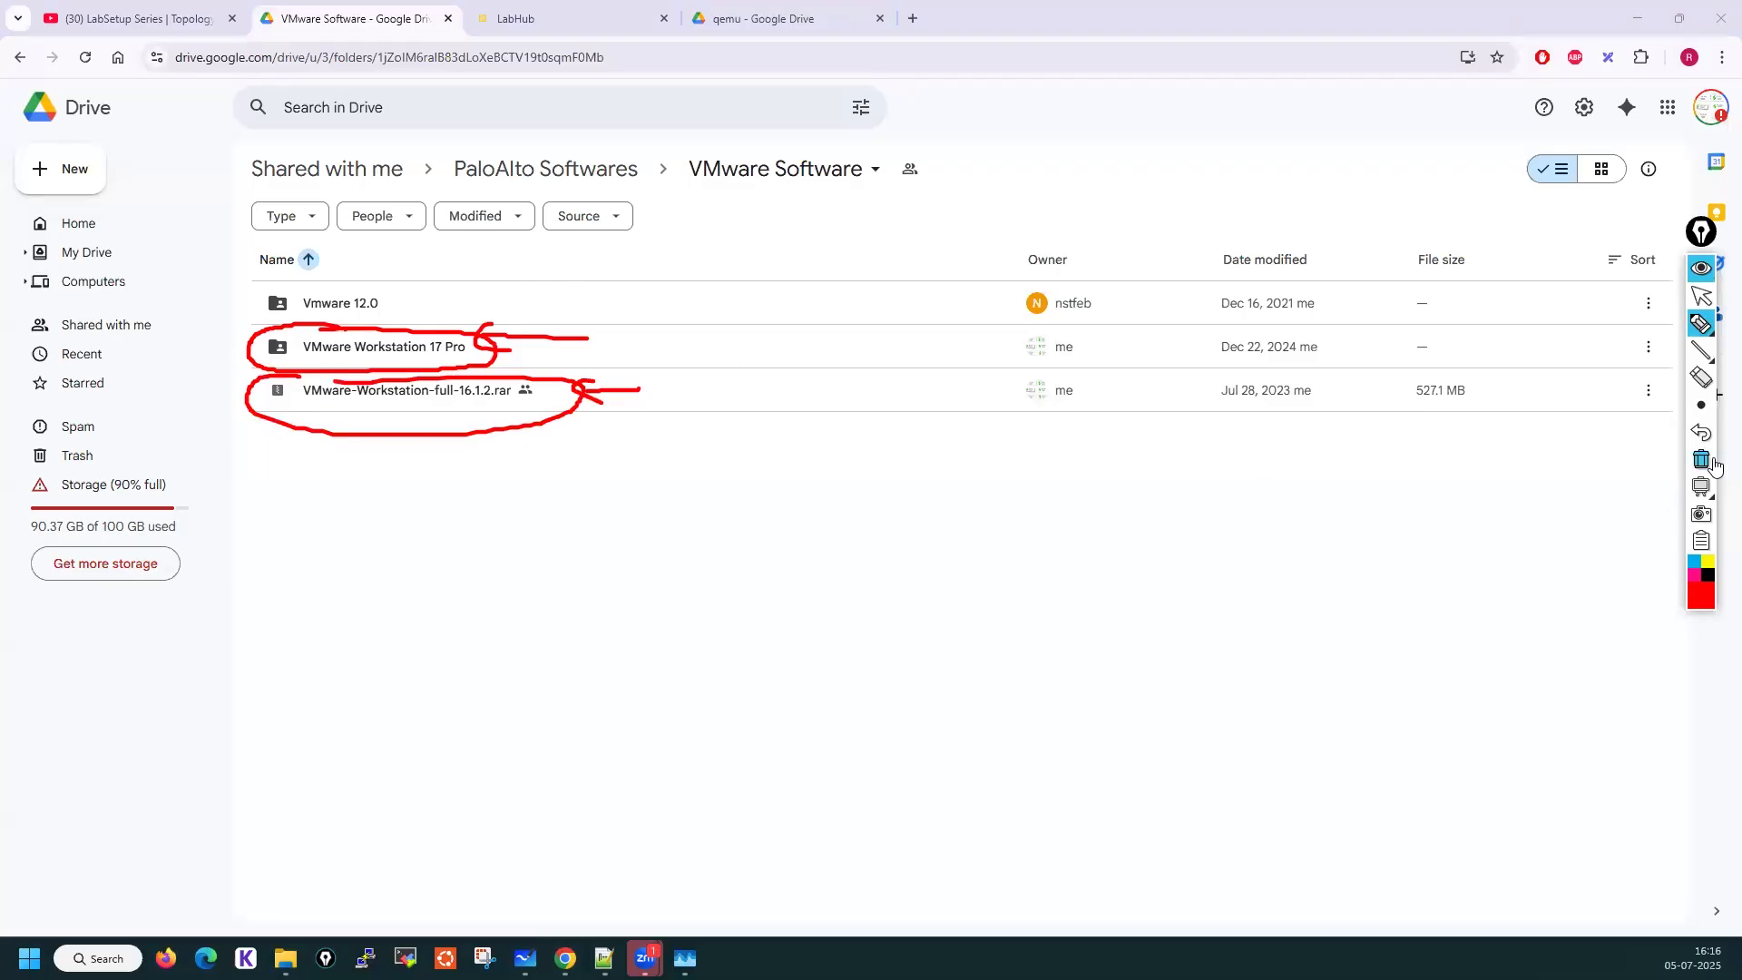
pyautogui.click(1701, 460)
pyautogui.click(1701, 296)
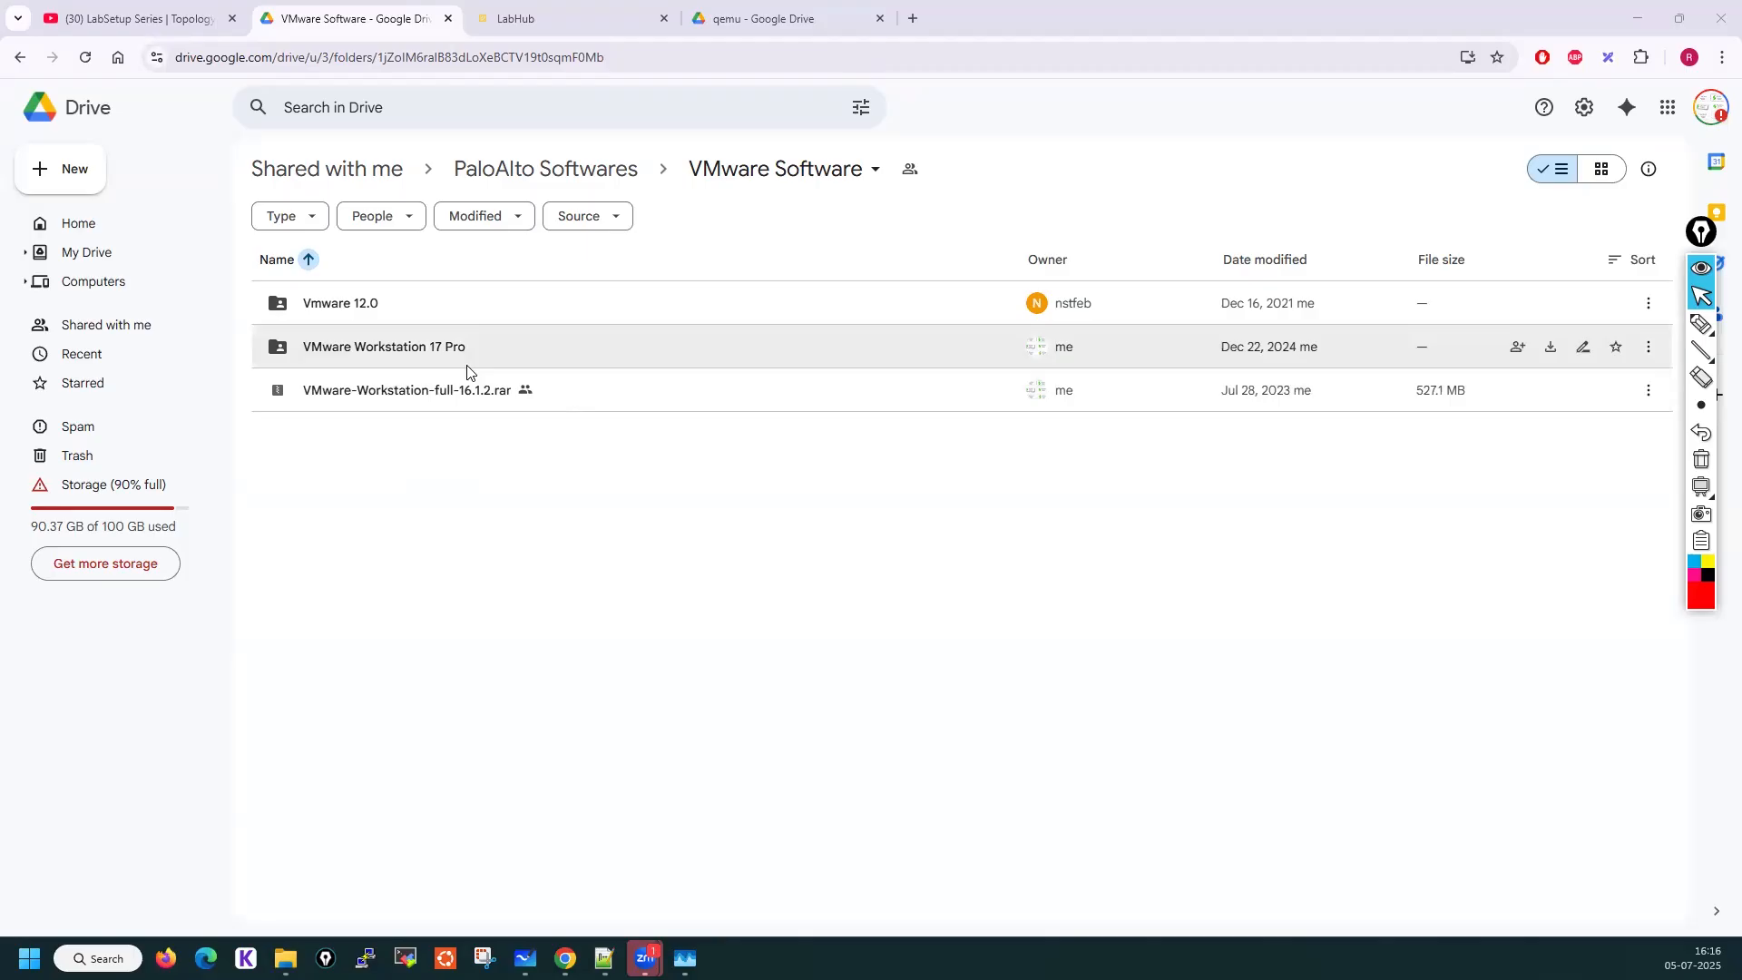
# Step: Open Drive's VMware Workstation 17 Pro folder, select the installer and License Key.txt, then switch to File Explorer
pyautogui.click(413, 355)
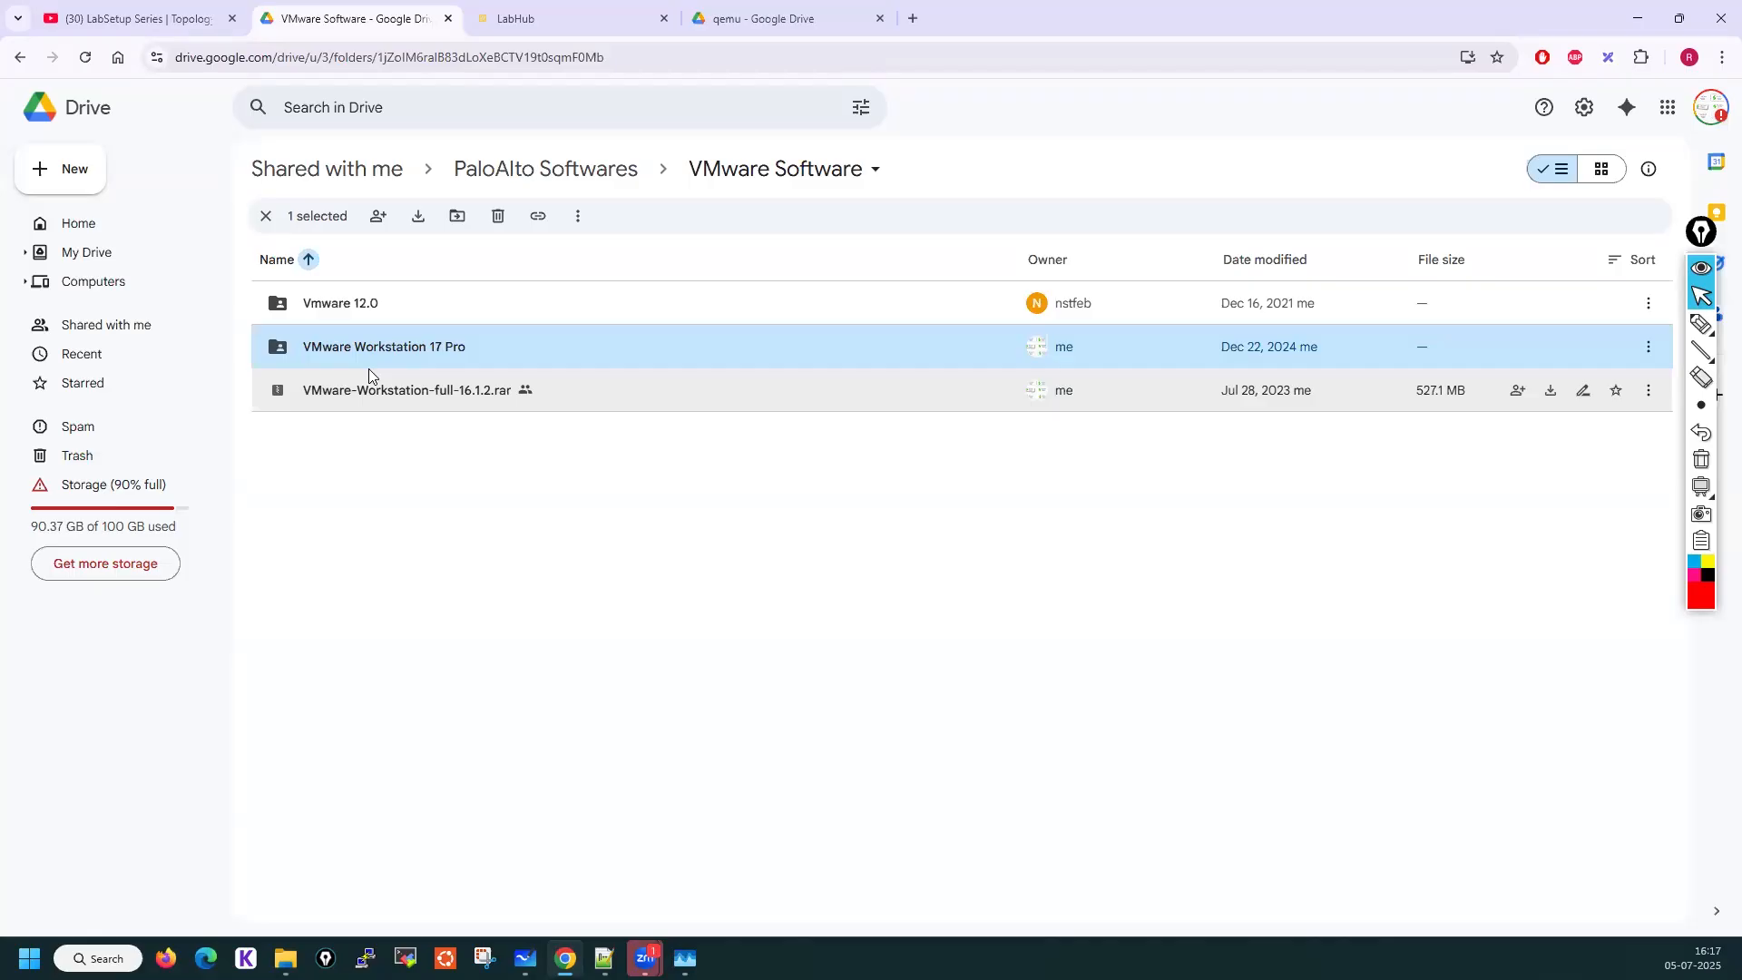
pyautogui.click(422, 570)
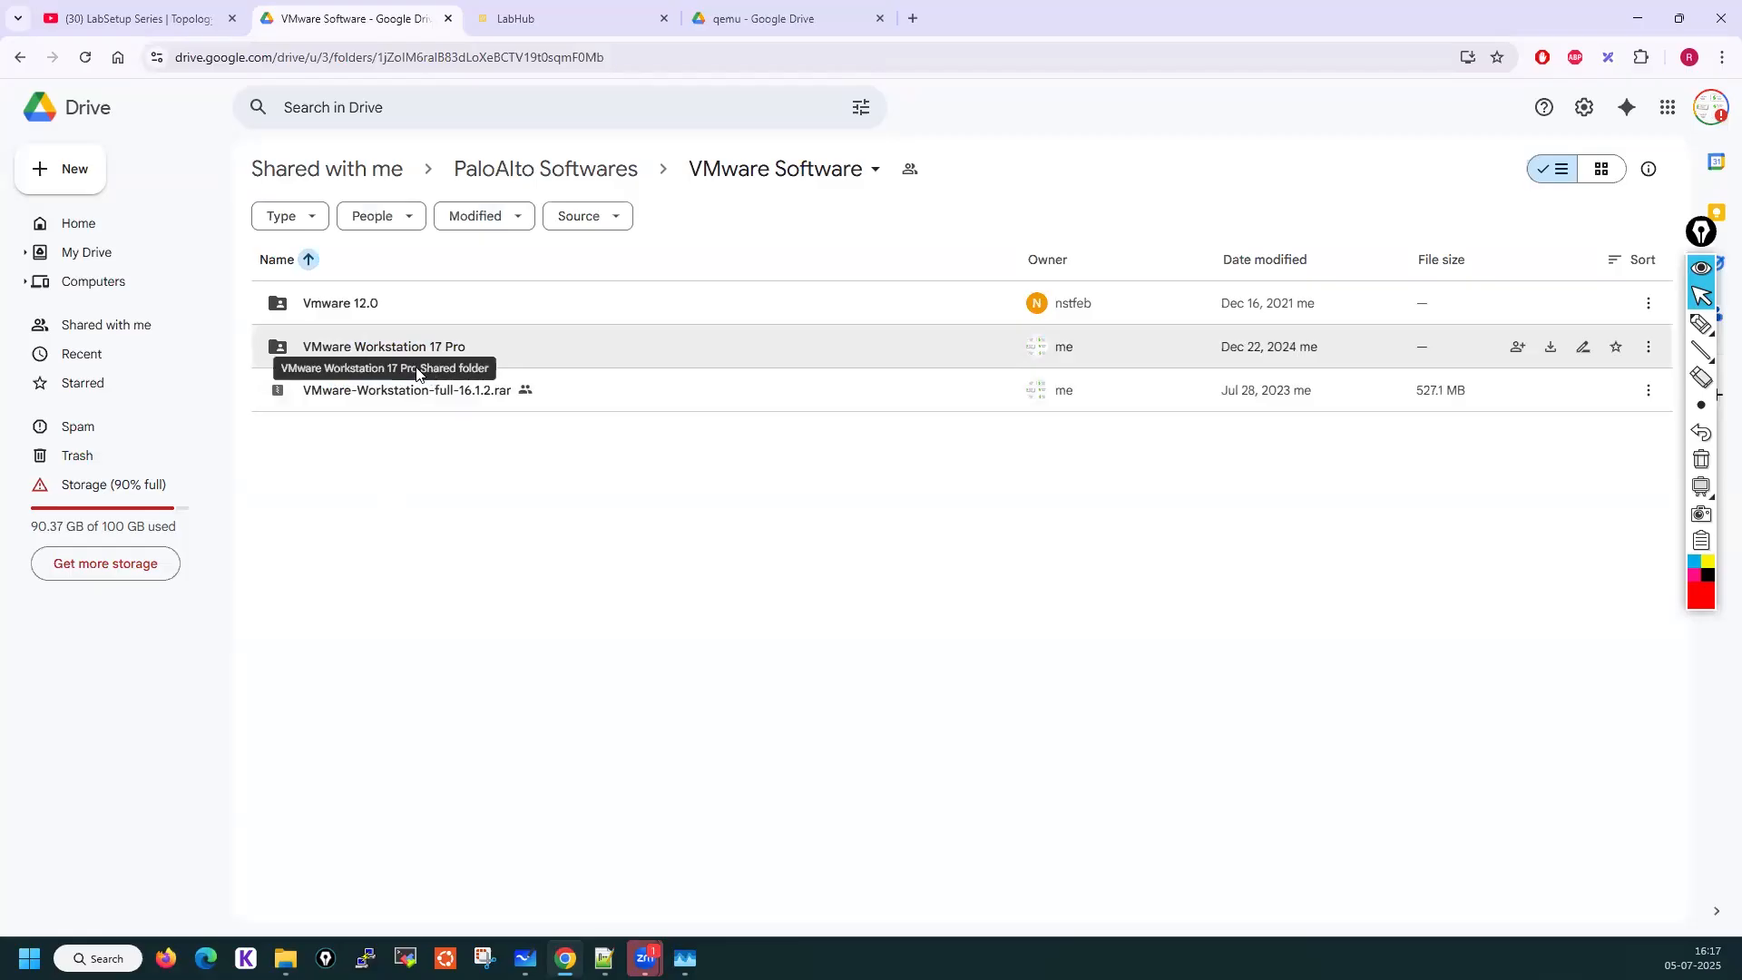
pyautogui.click(413, 363)
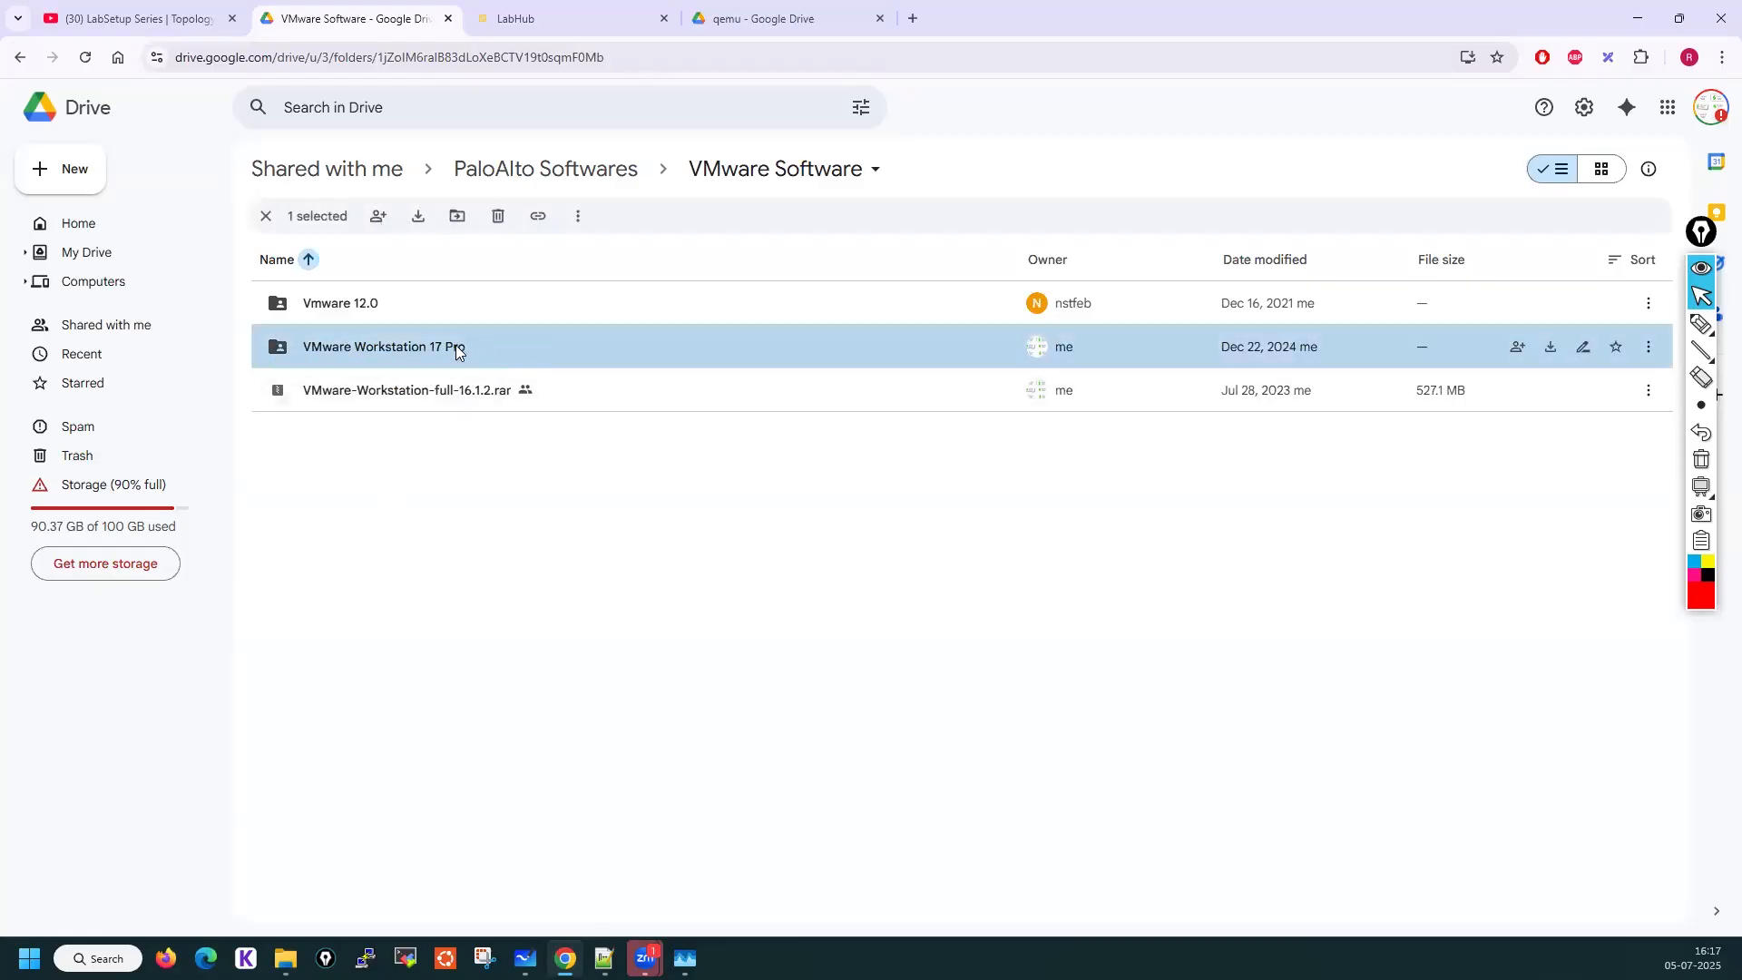
pyautogui.doubleClick(446, 346)
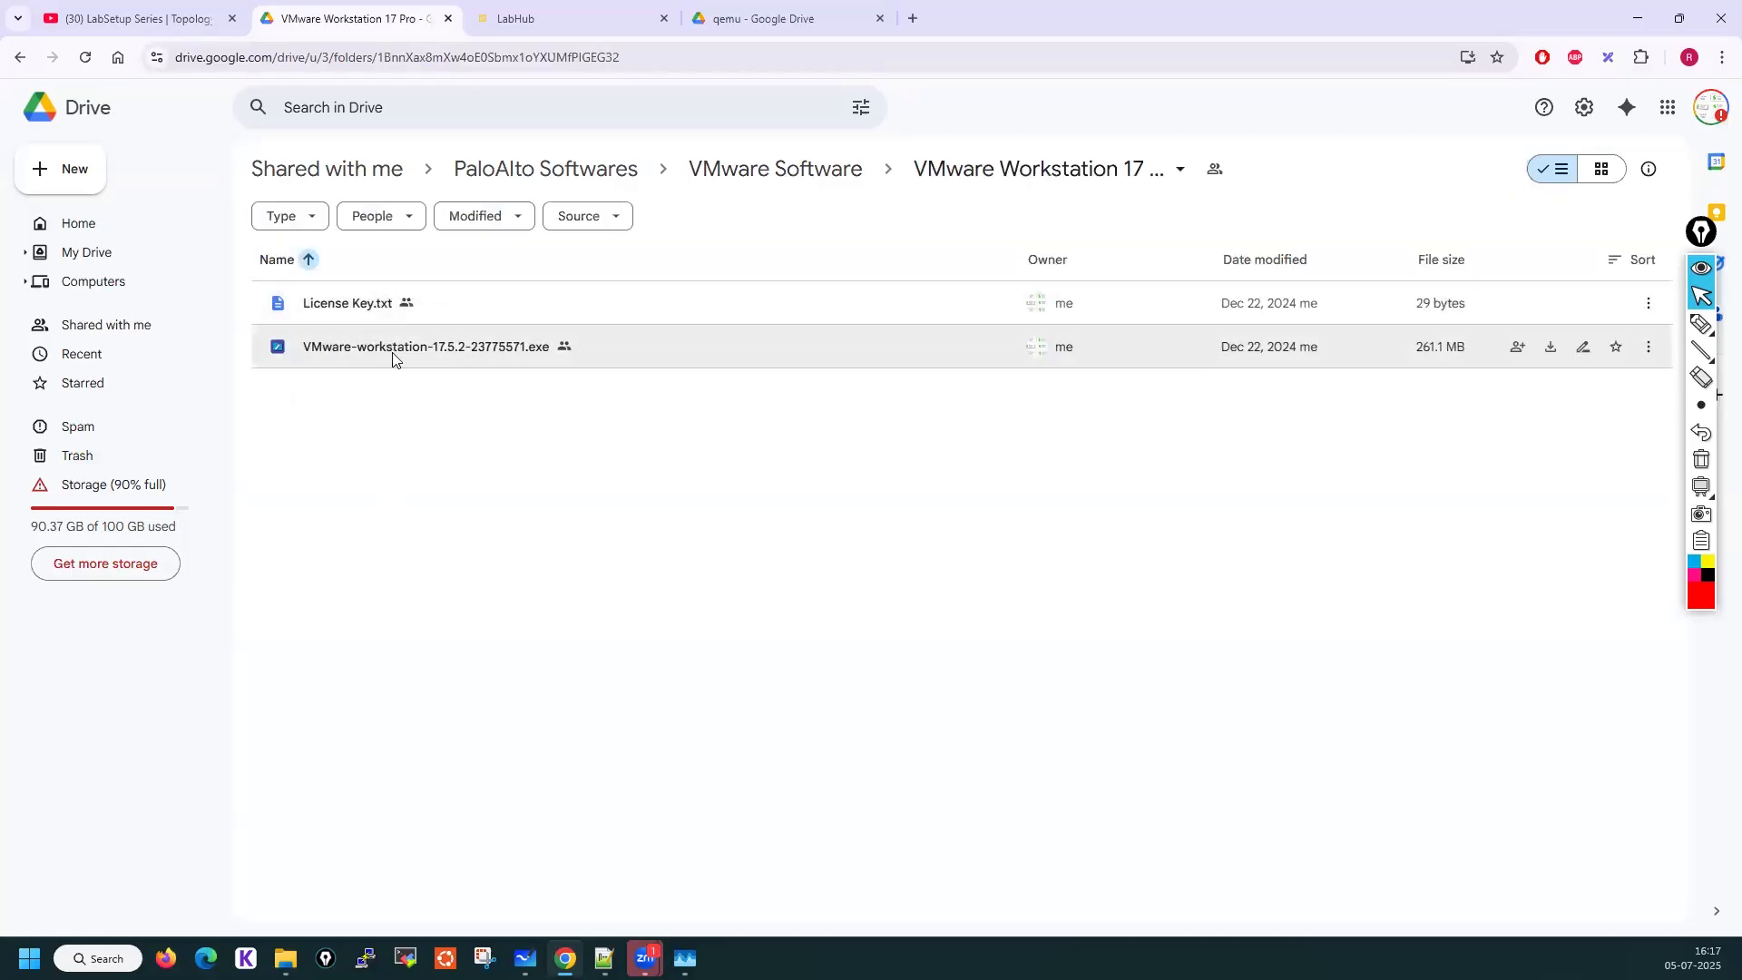
pyautogui.click(392, 354)
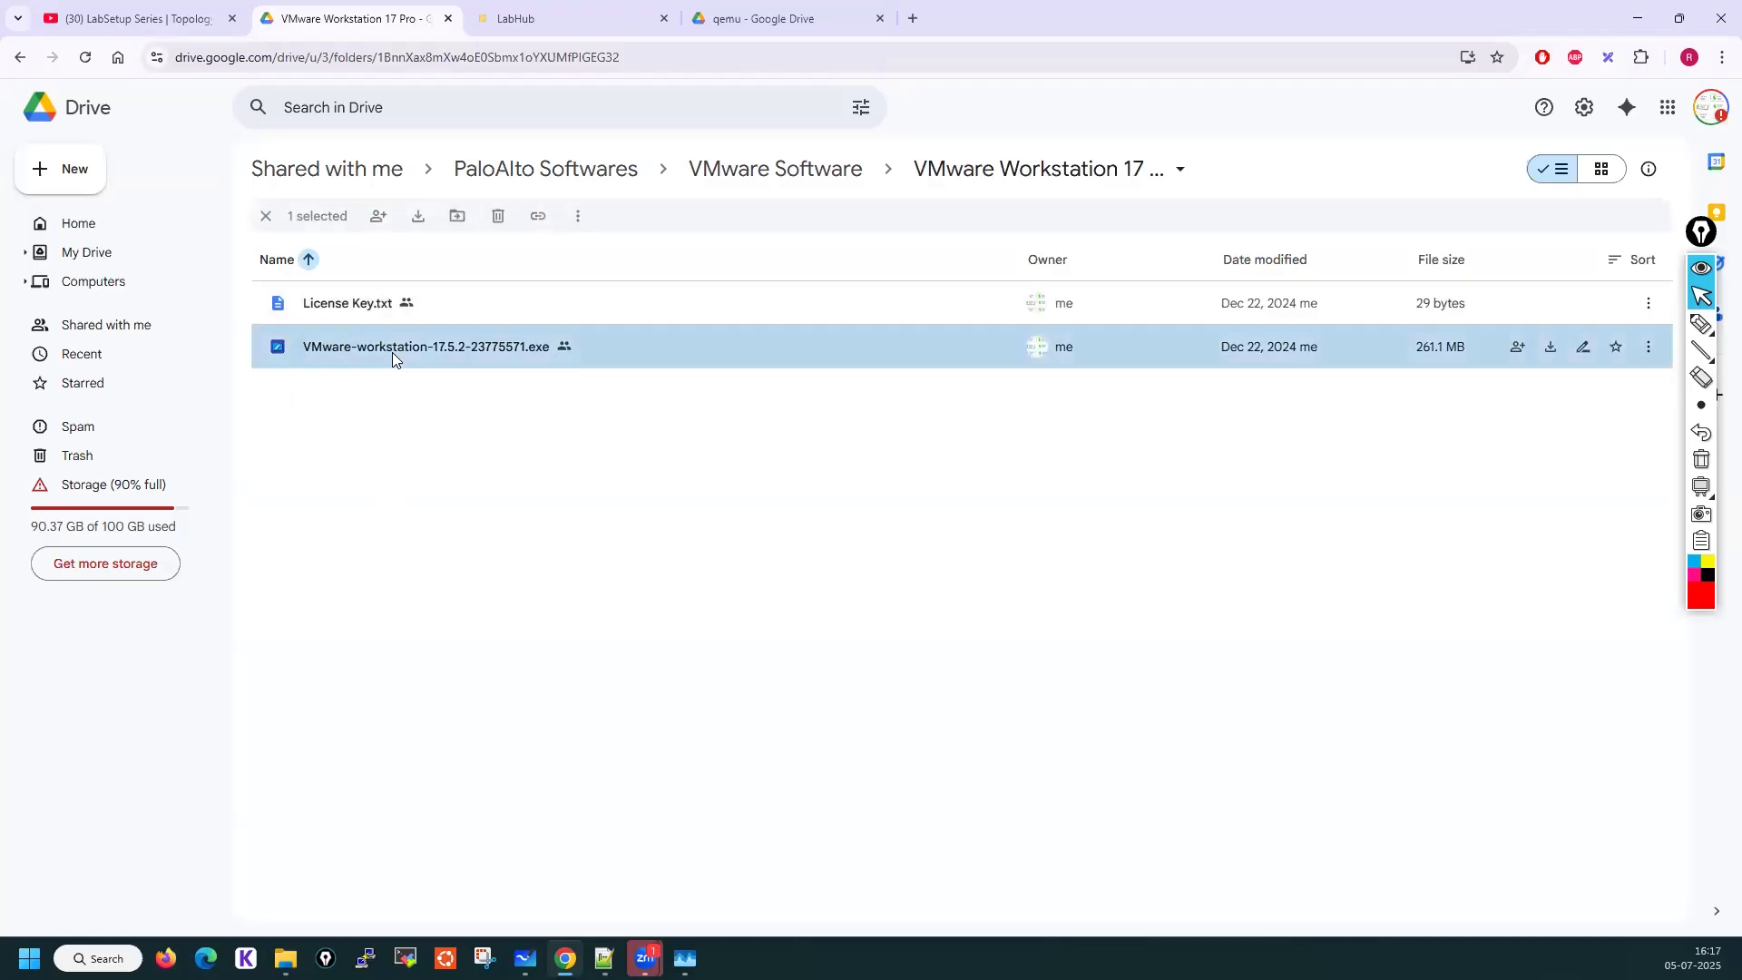
pyautogui.click(336, 303)
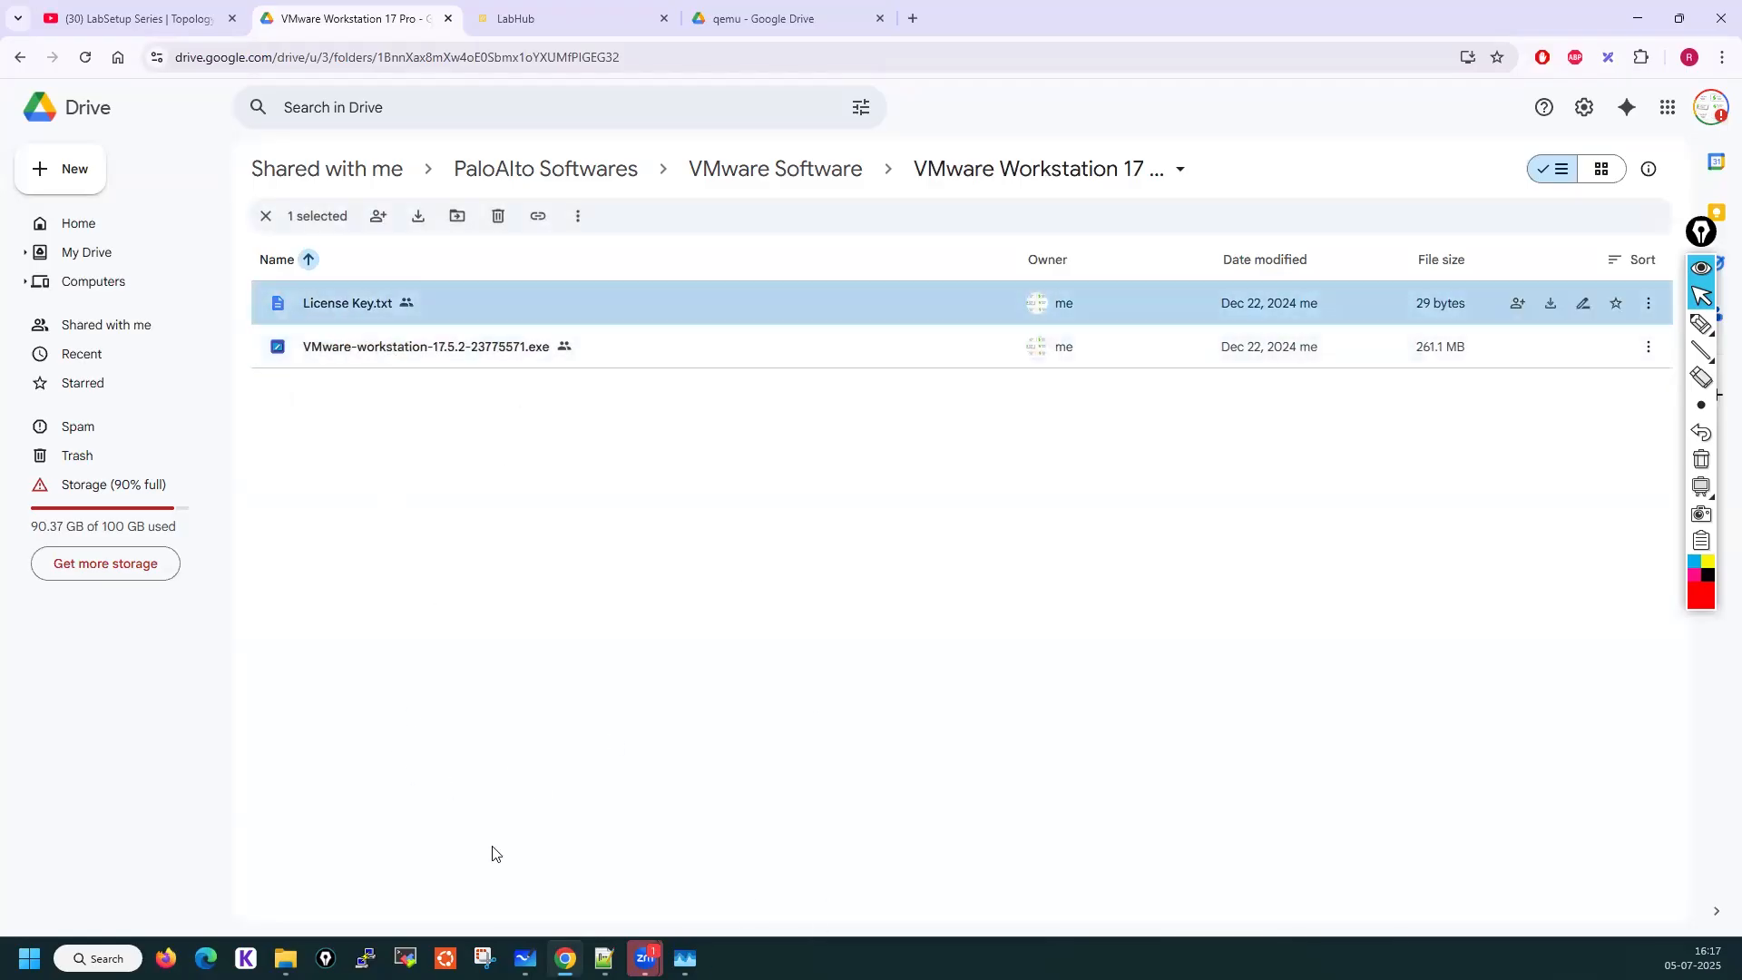
pyautogui.click(286, 958)
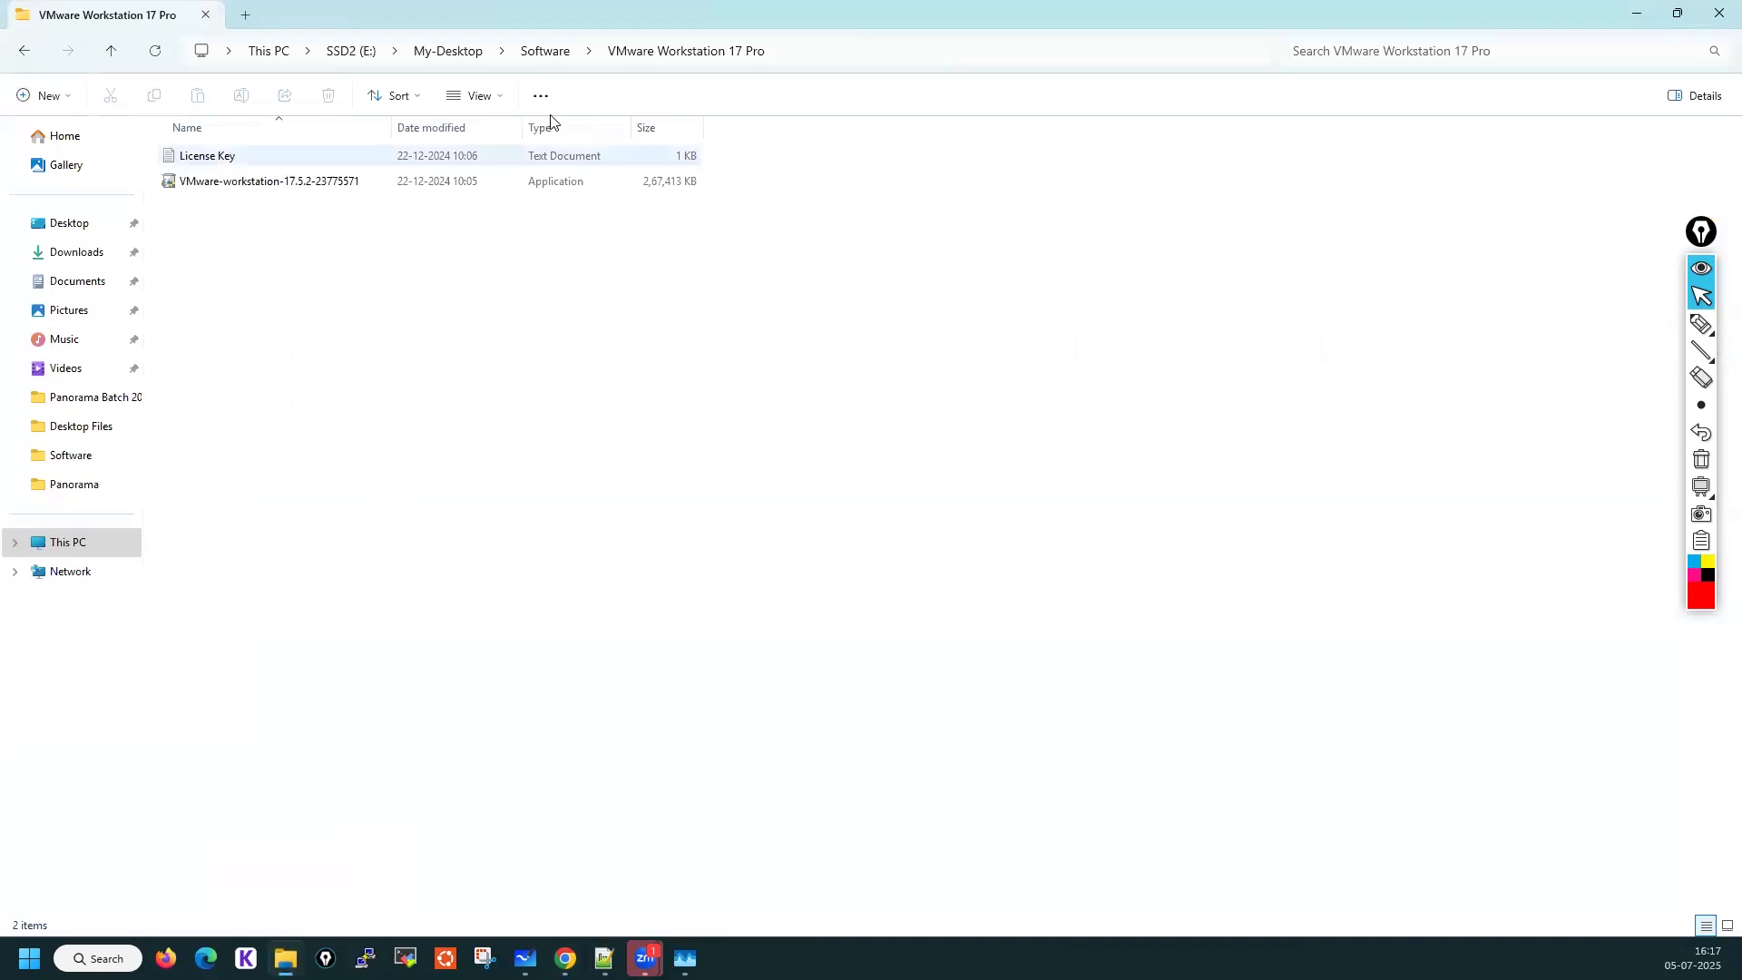
# Step: Run the VMware-workstation-17.5.2-23775571 installer from the 17 Pro folder as administrator
pyautogui.click(545, 51)
pyautogui.doubleClick(306, 311)
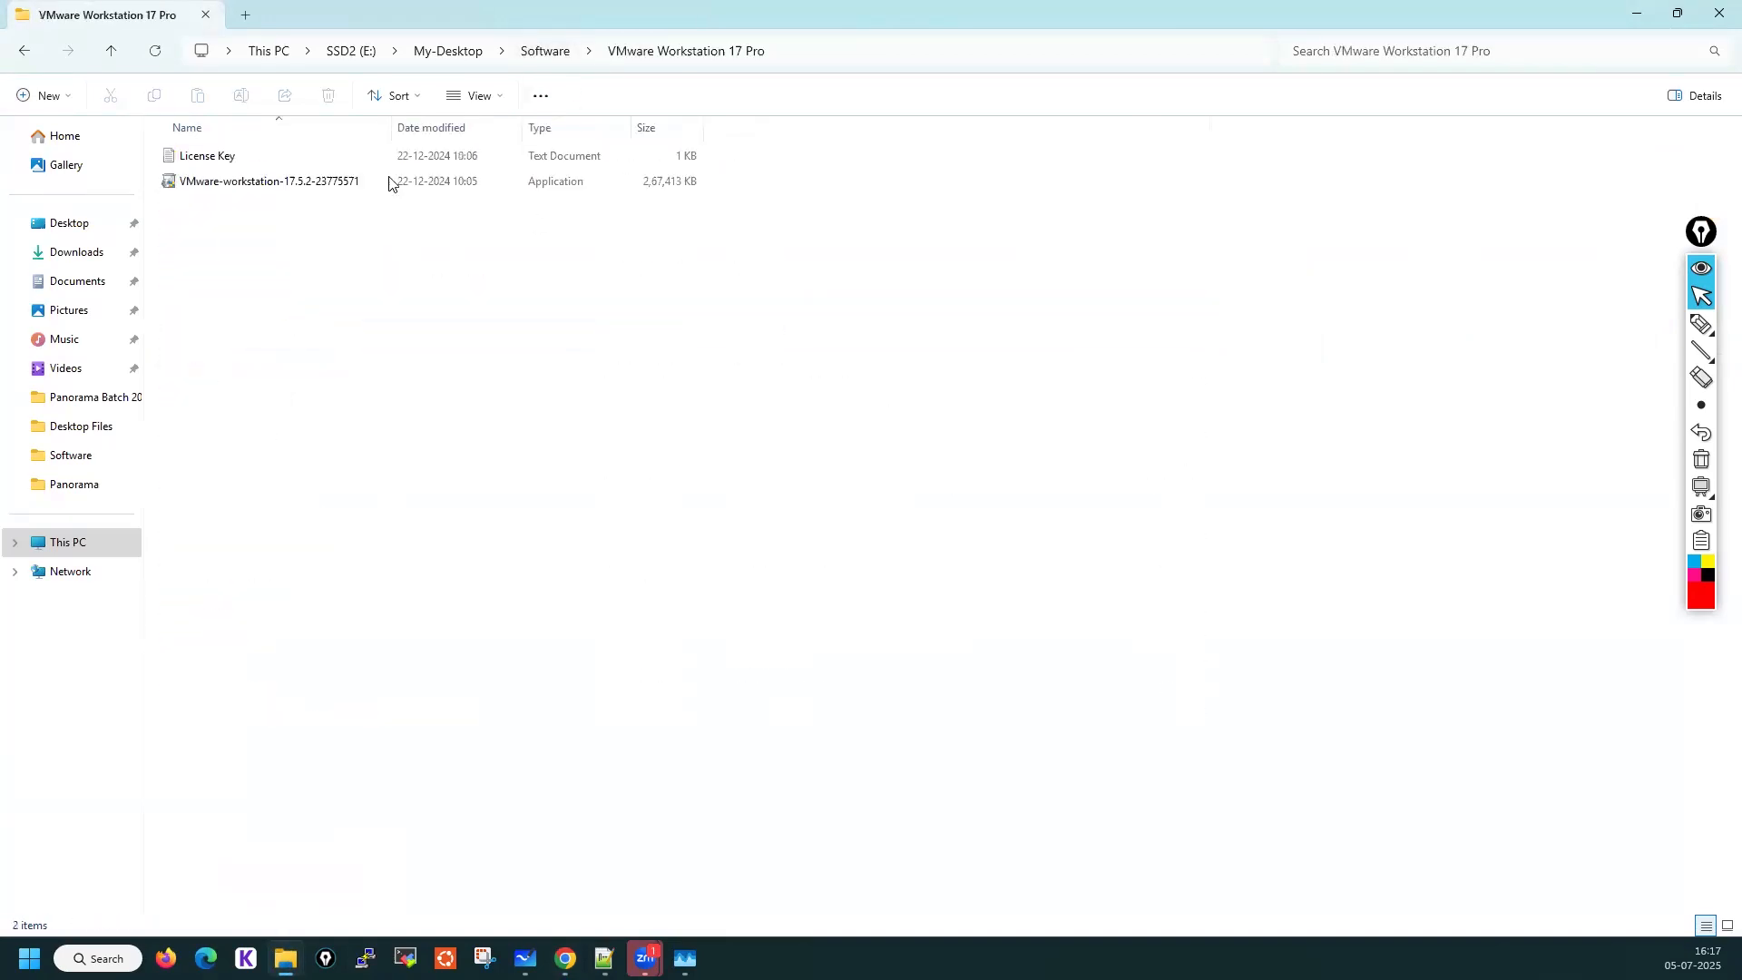
pyautogui.click(298, 188)
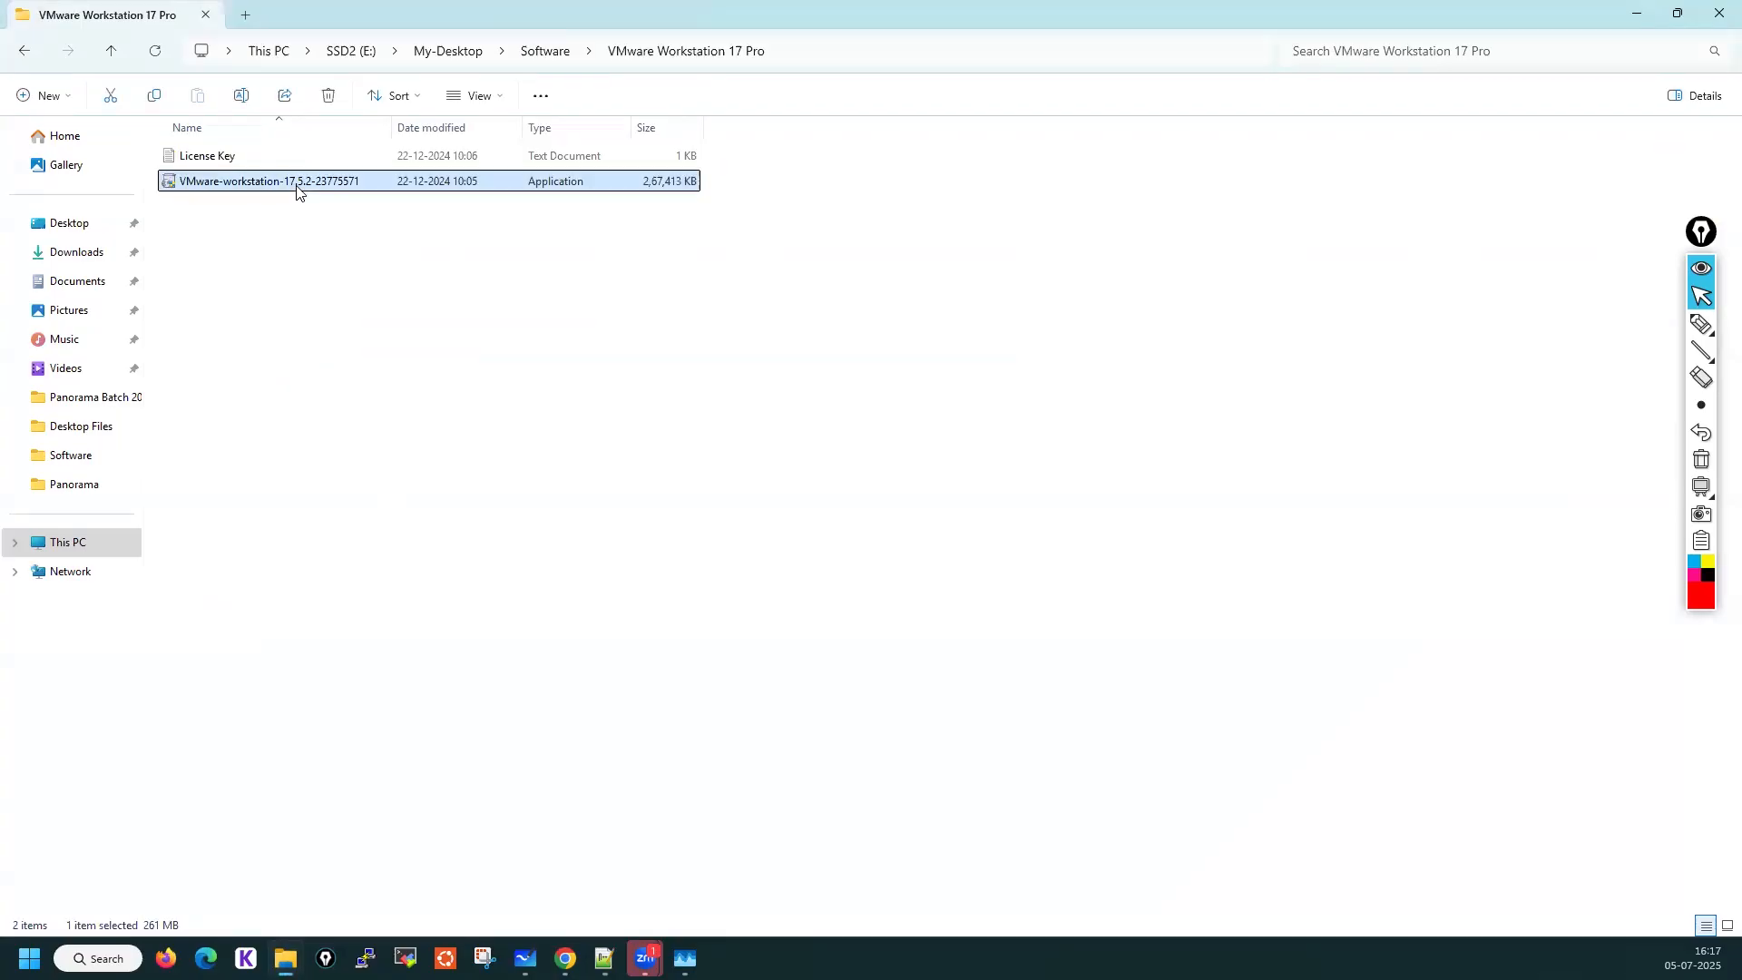
pyautogui.rightClick(298, 188)
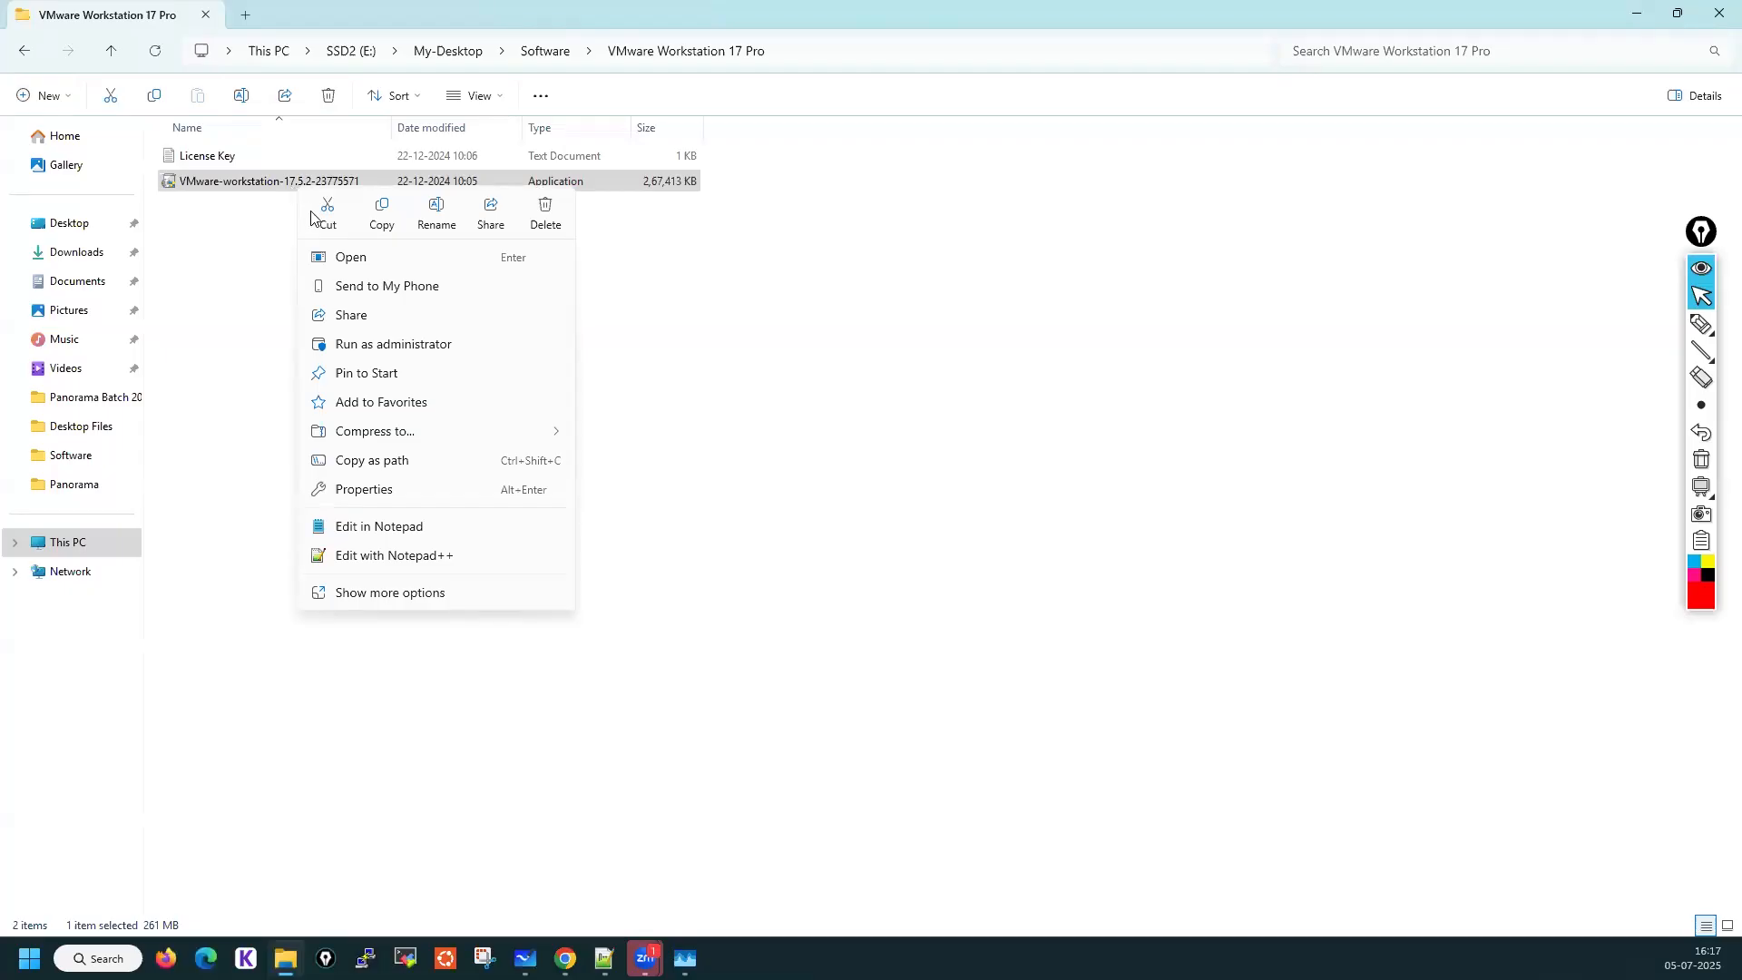
pyautogui.click(387, 344)
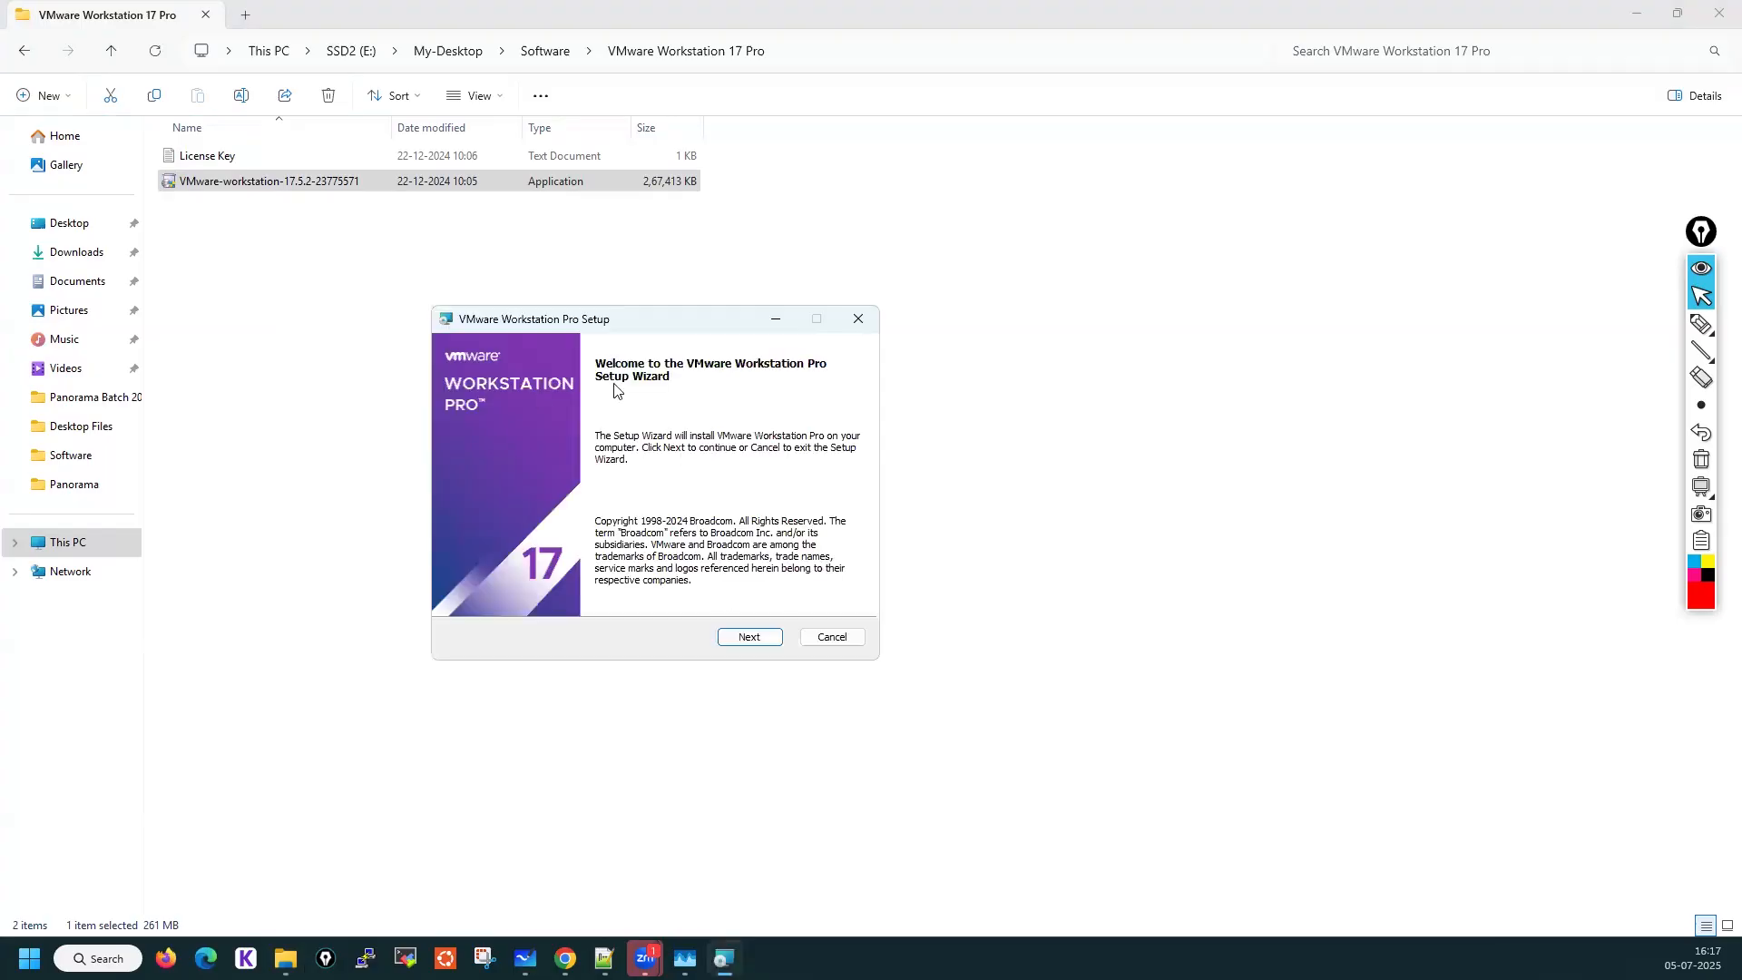
# Step: Accept the VMware Workstation Pro license agreement
pyautogui.click(748, 637)
pyautogui.click(462, 594)
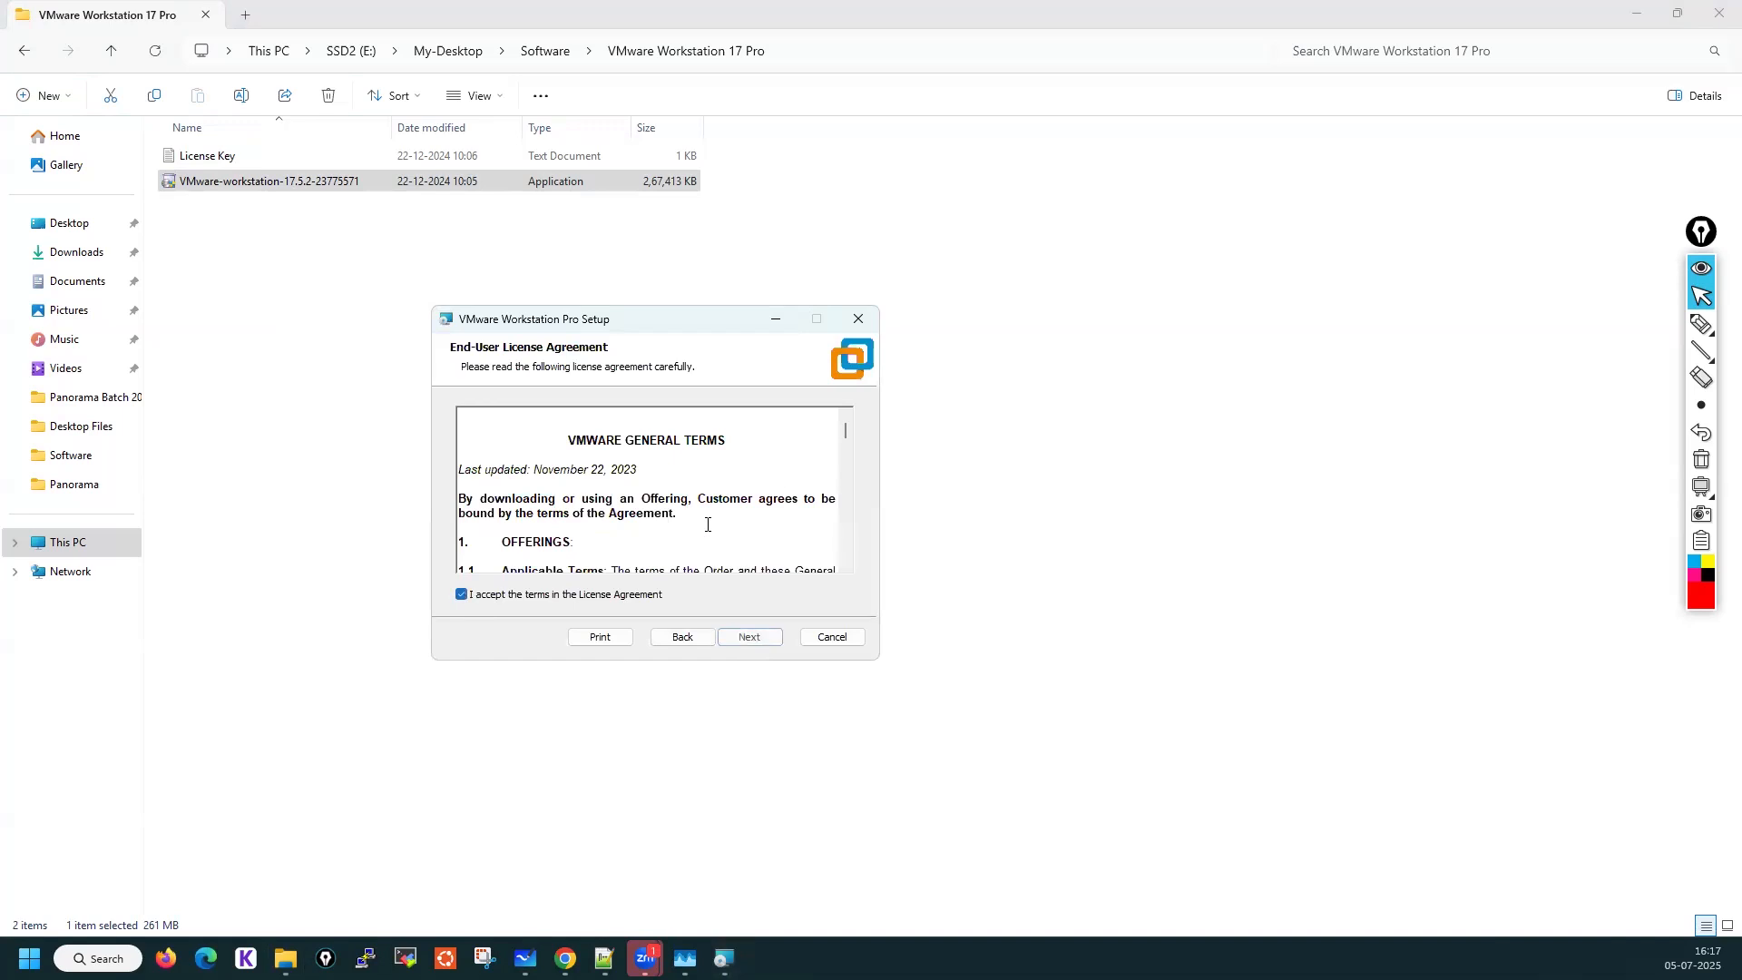
pyautogui.scroll(-10, 699, 509)
pyautogui.scroll(-6, 773, 642)
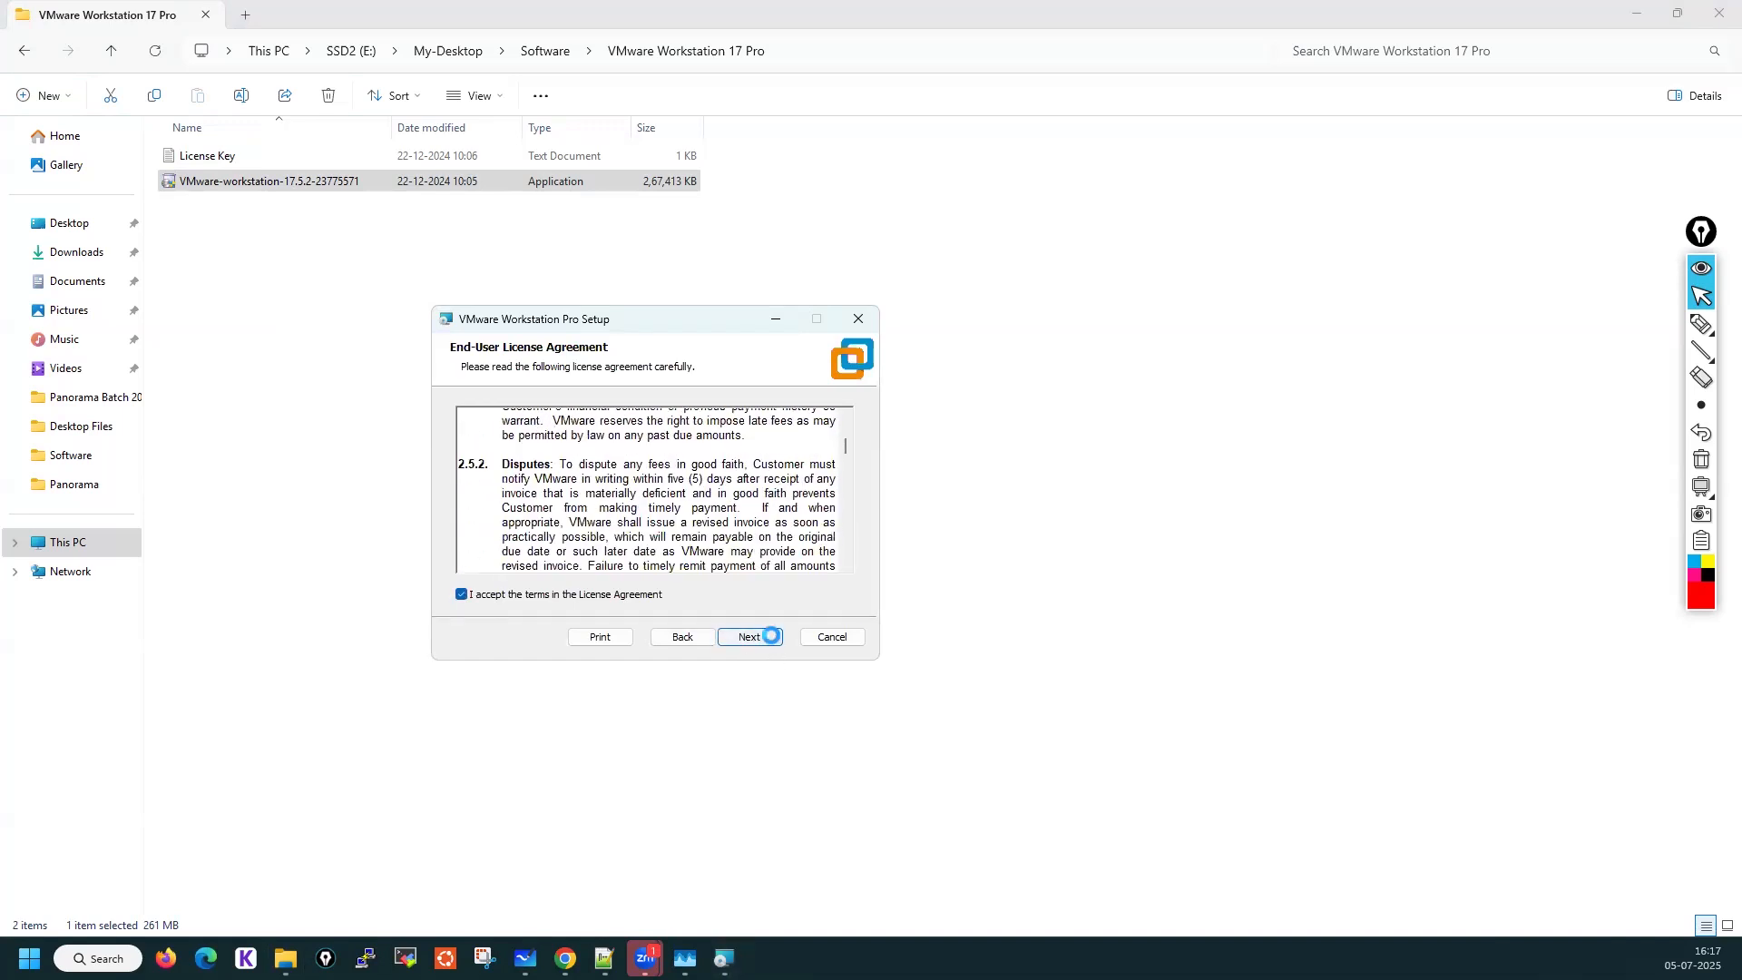
pyautogui.click(749, 637)
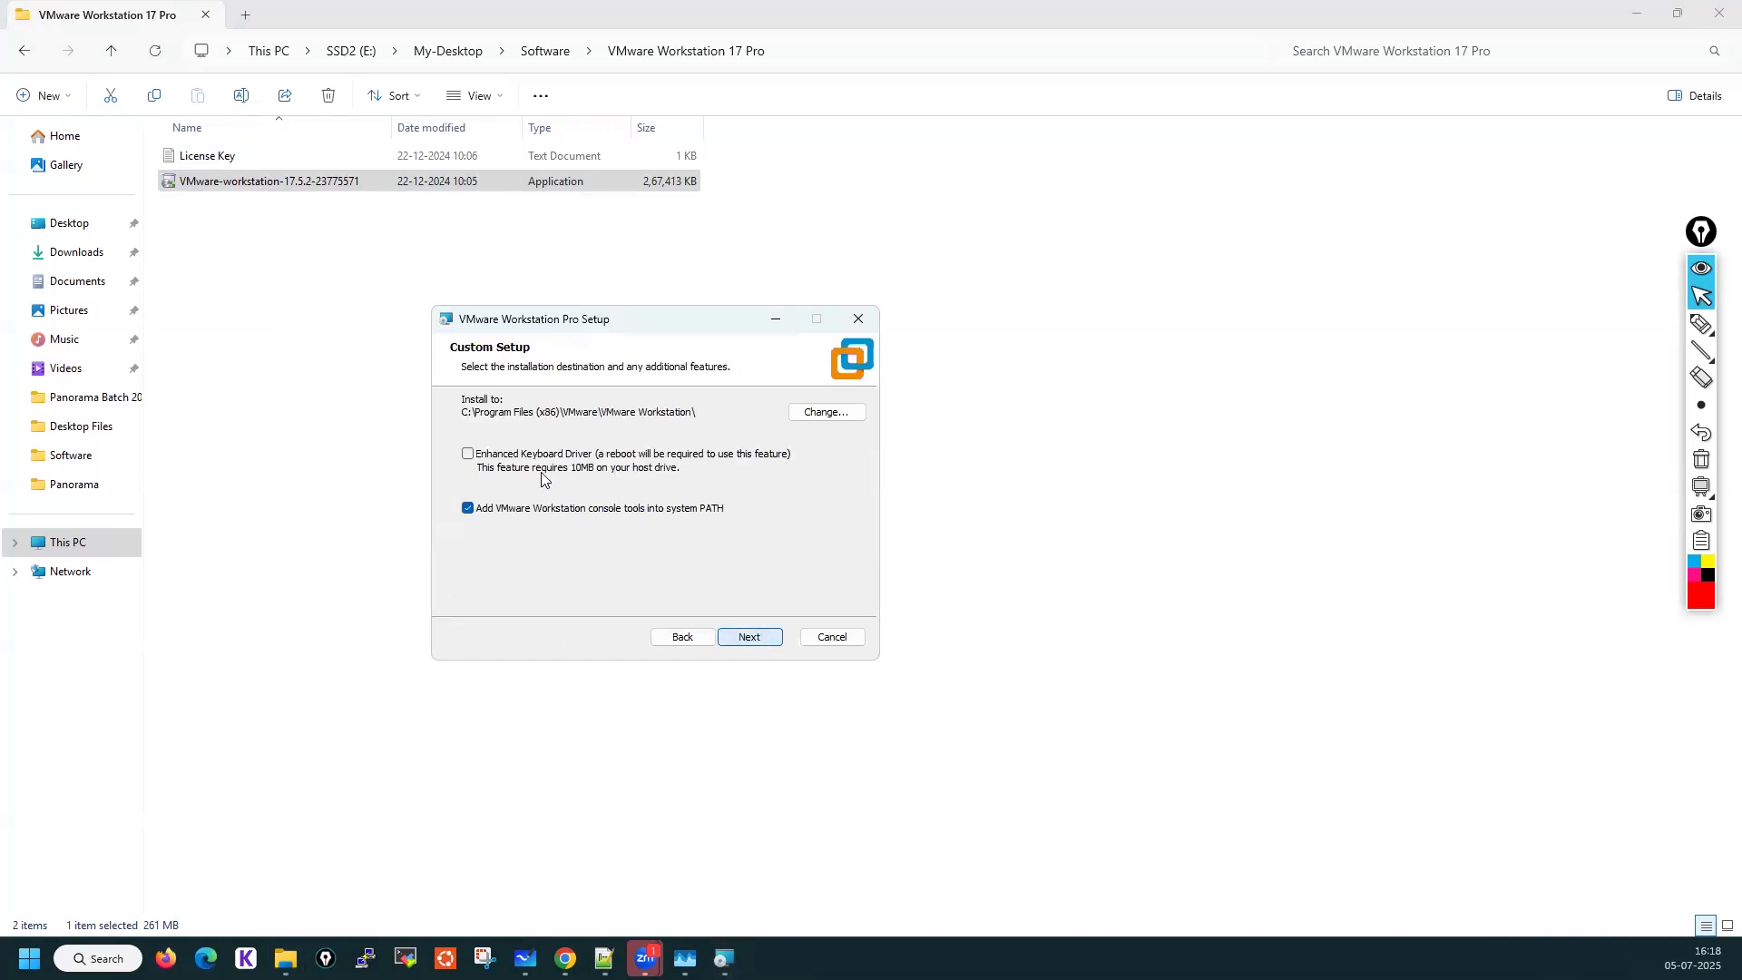
# Step: Disable the Enhanced Keyboard Driver, startup update checks and CEIP, keeping both shortcuts
pyautogui.click(468, 454)
pyautogui.click(758, 641)
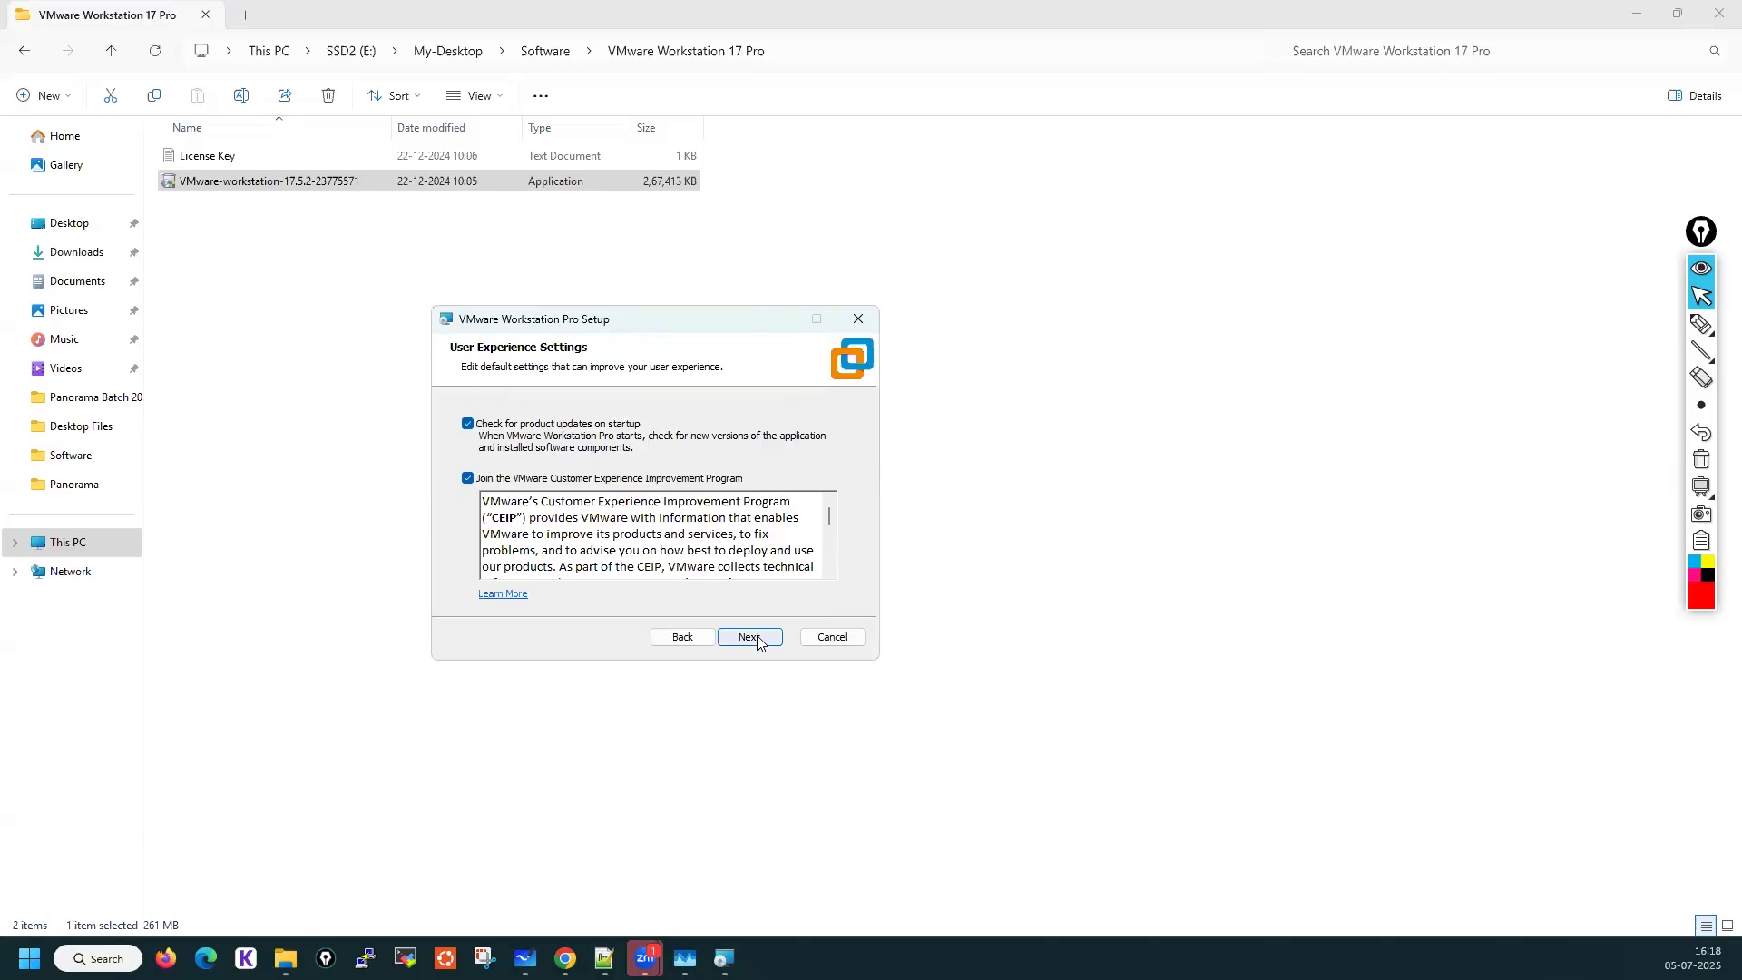
pyautogui.click(468, 426)
pyautogui.click(468, 479)
pyautogui.click(748, 637)
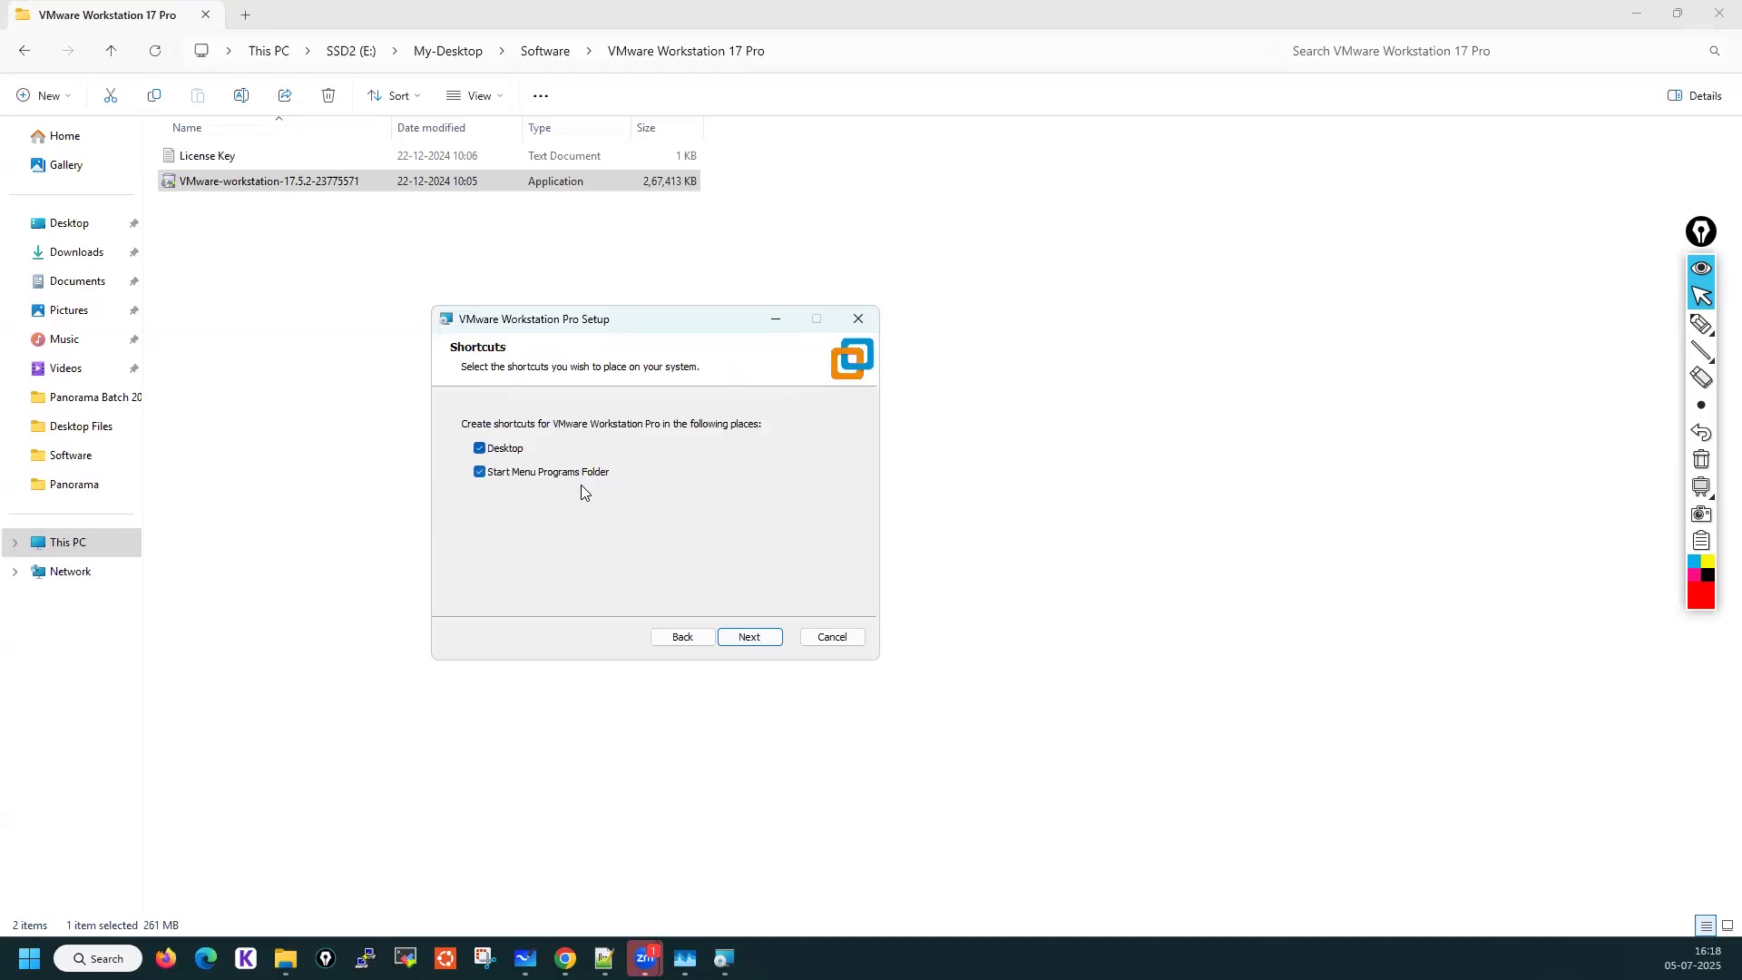
pyautogui.click(750, 636)
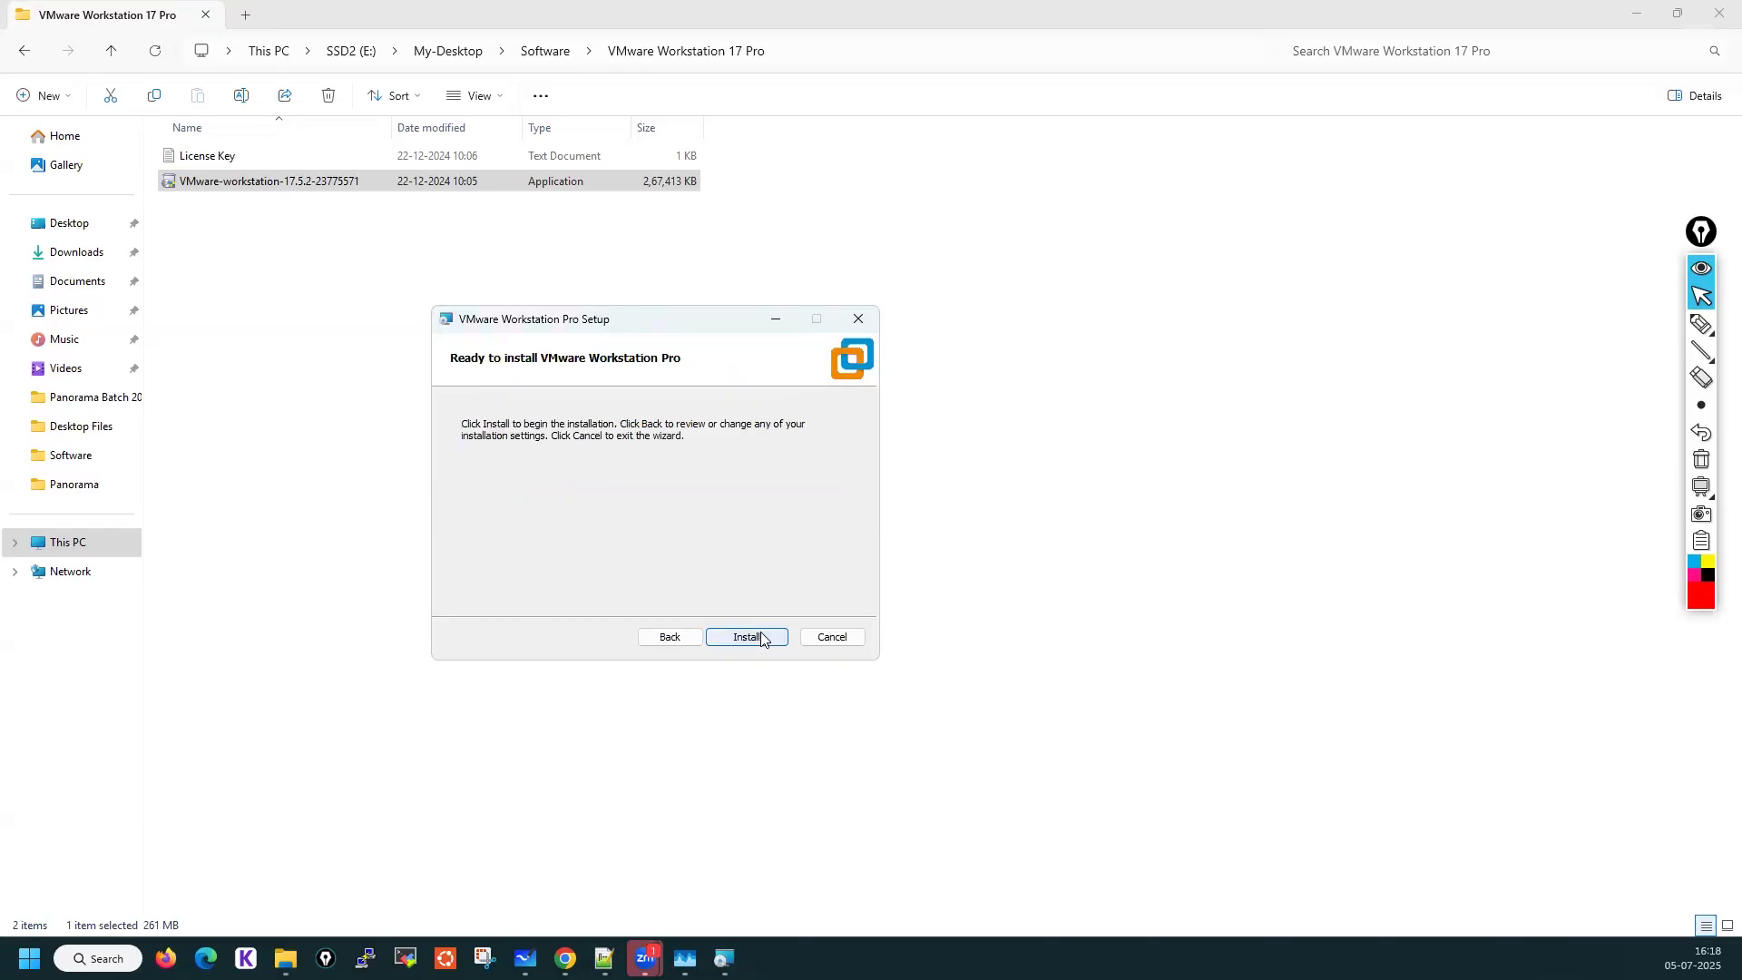
# Step: Start the installation and launch the Classplus app from the bookmarks in a new Chrome tab
pyautogui.click(748, 637)
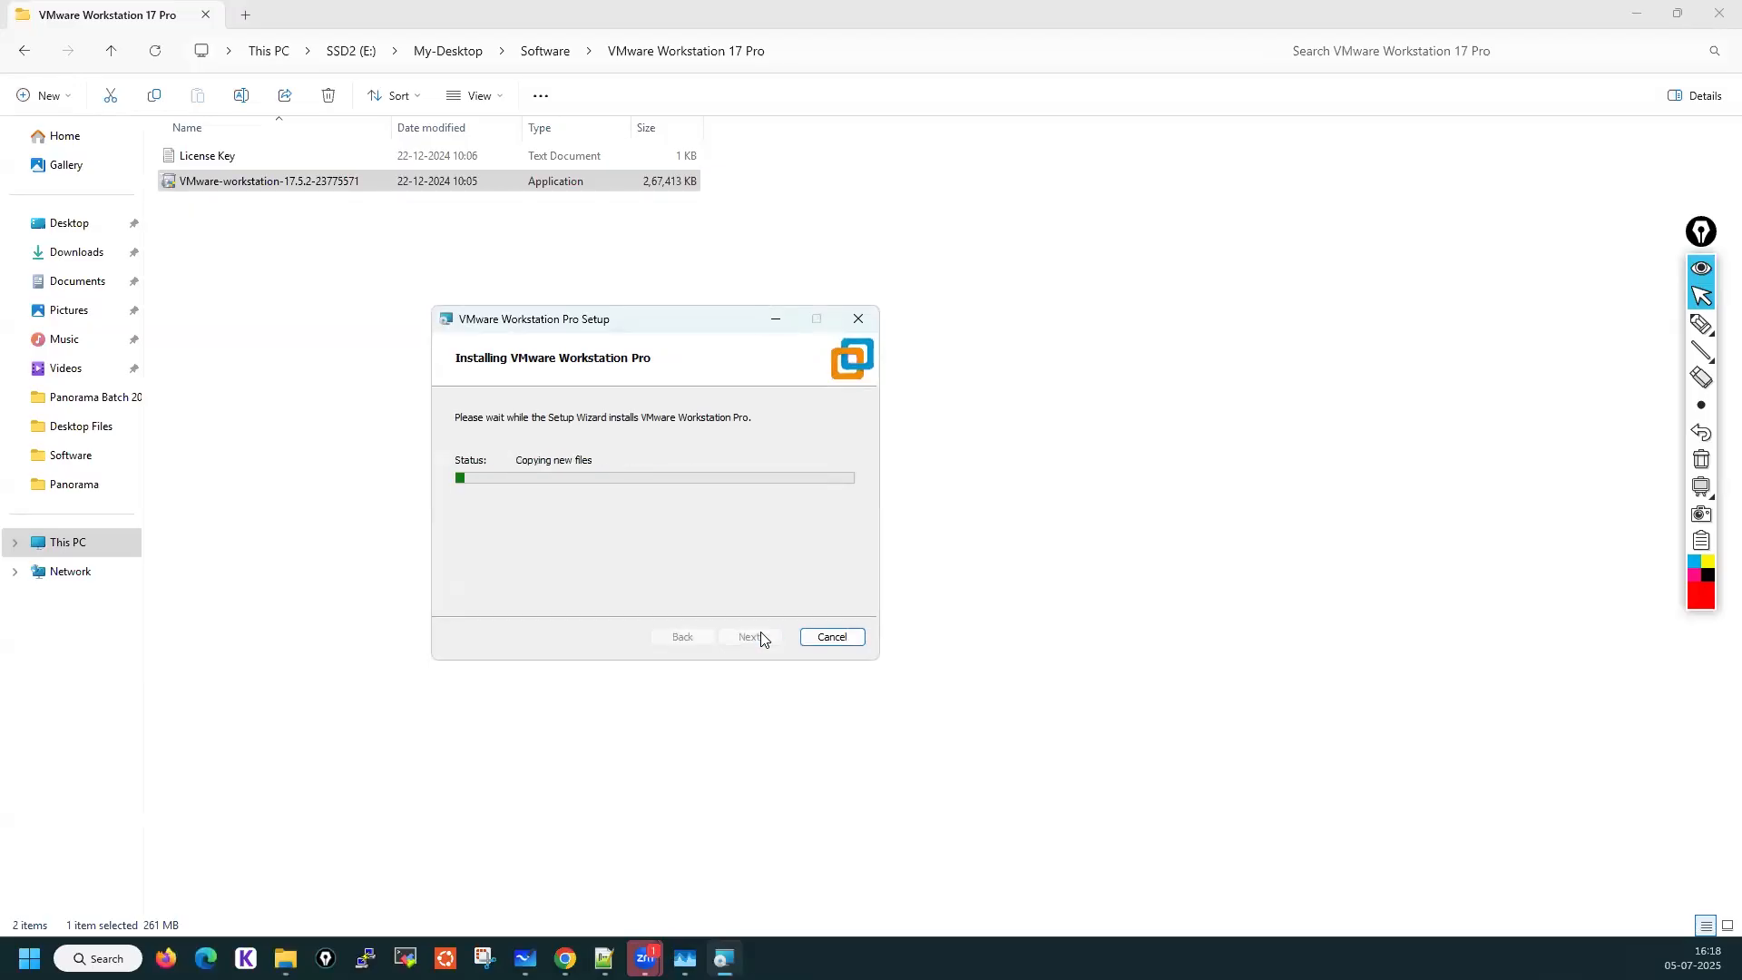
pyautogui.click(568, 955)
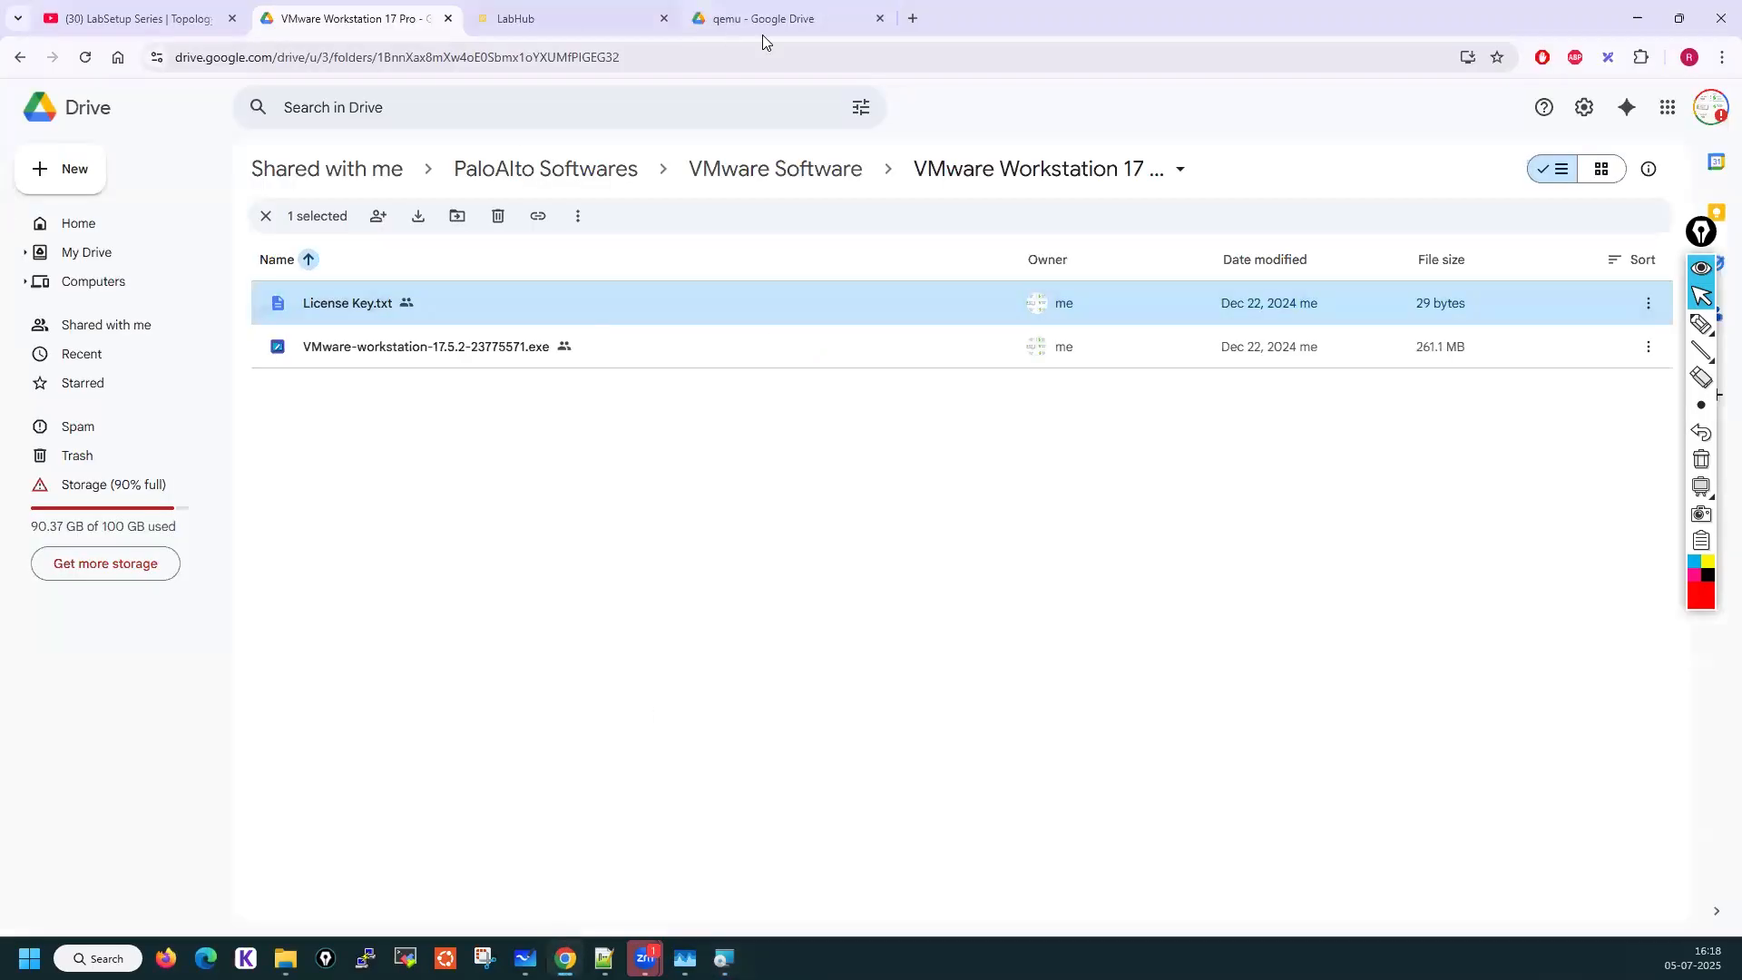
pyautogui.click(912, 19)
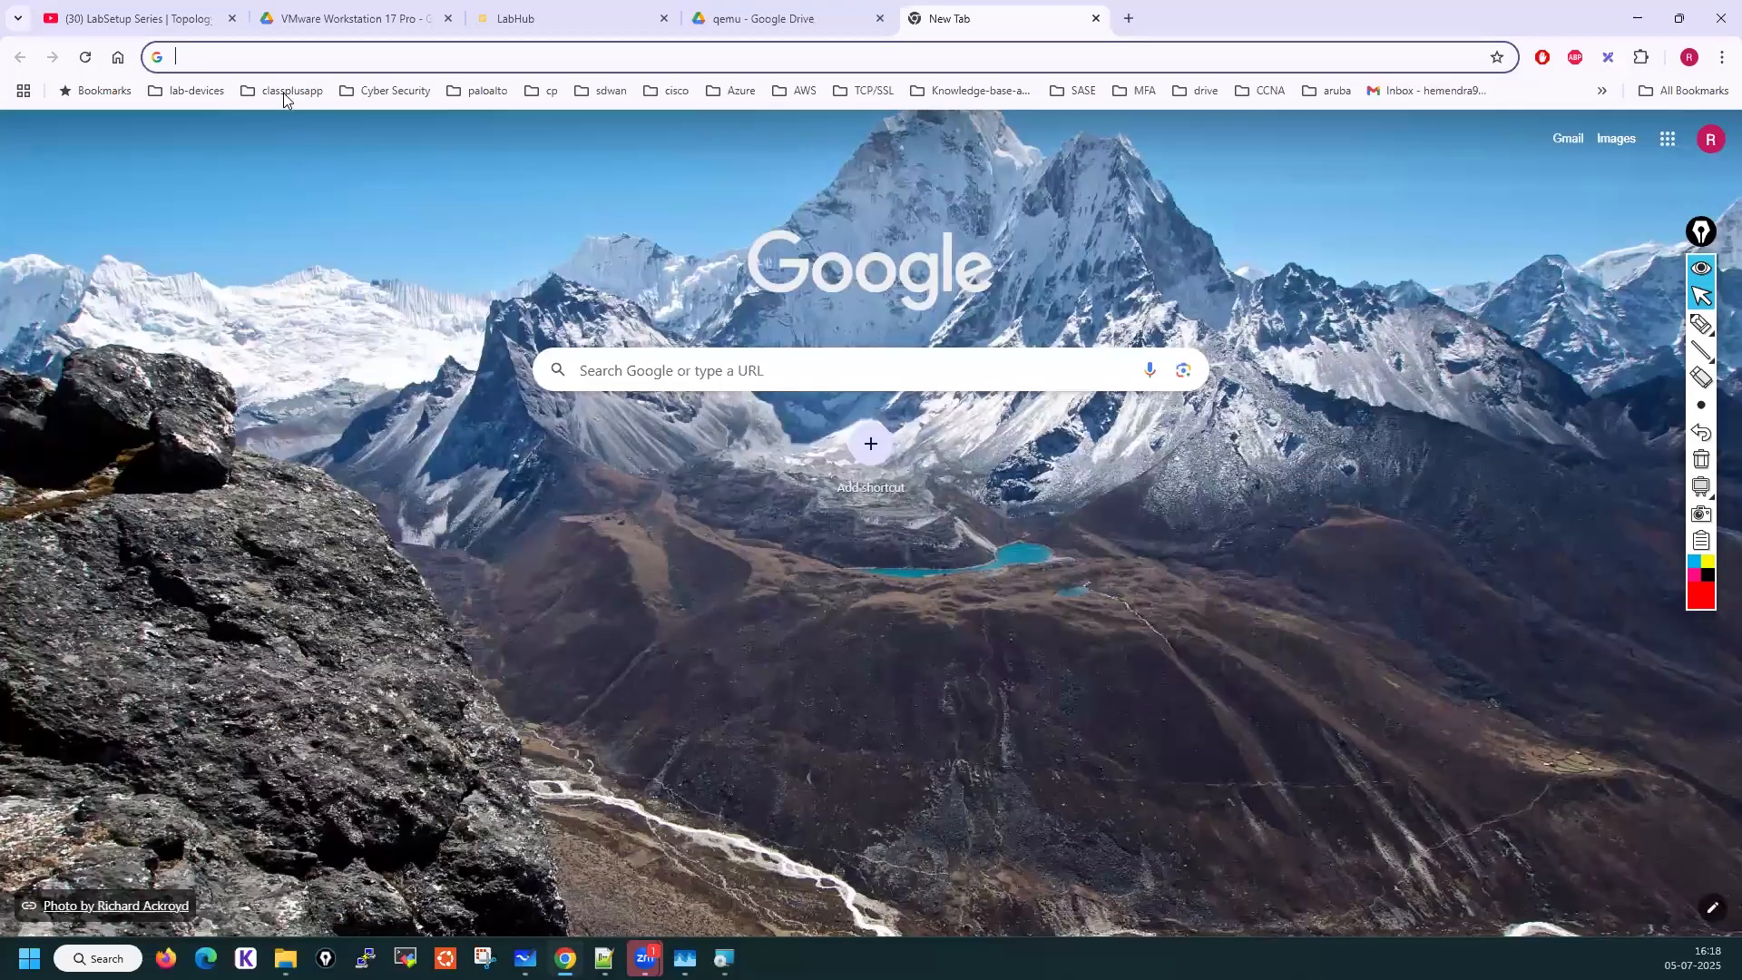
pyautogui.click(286, 100)
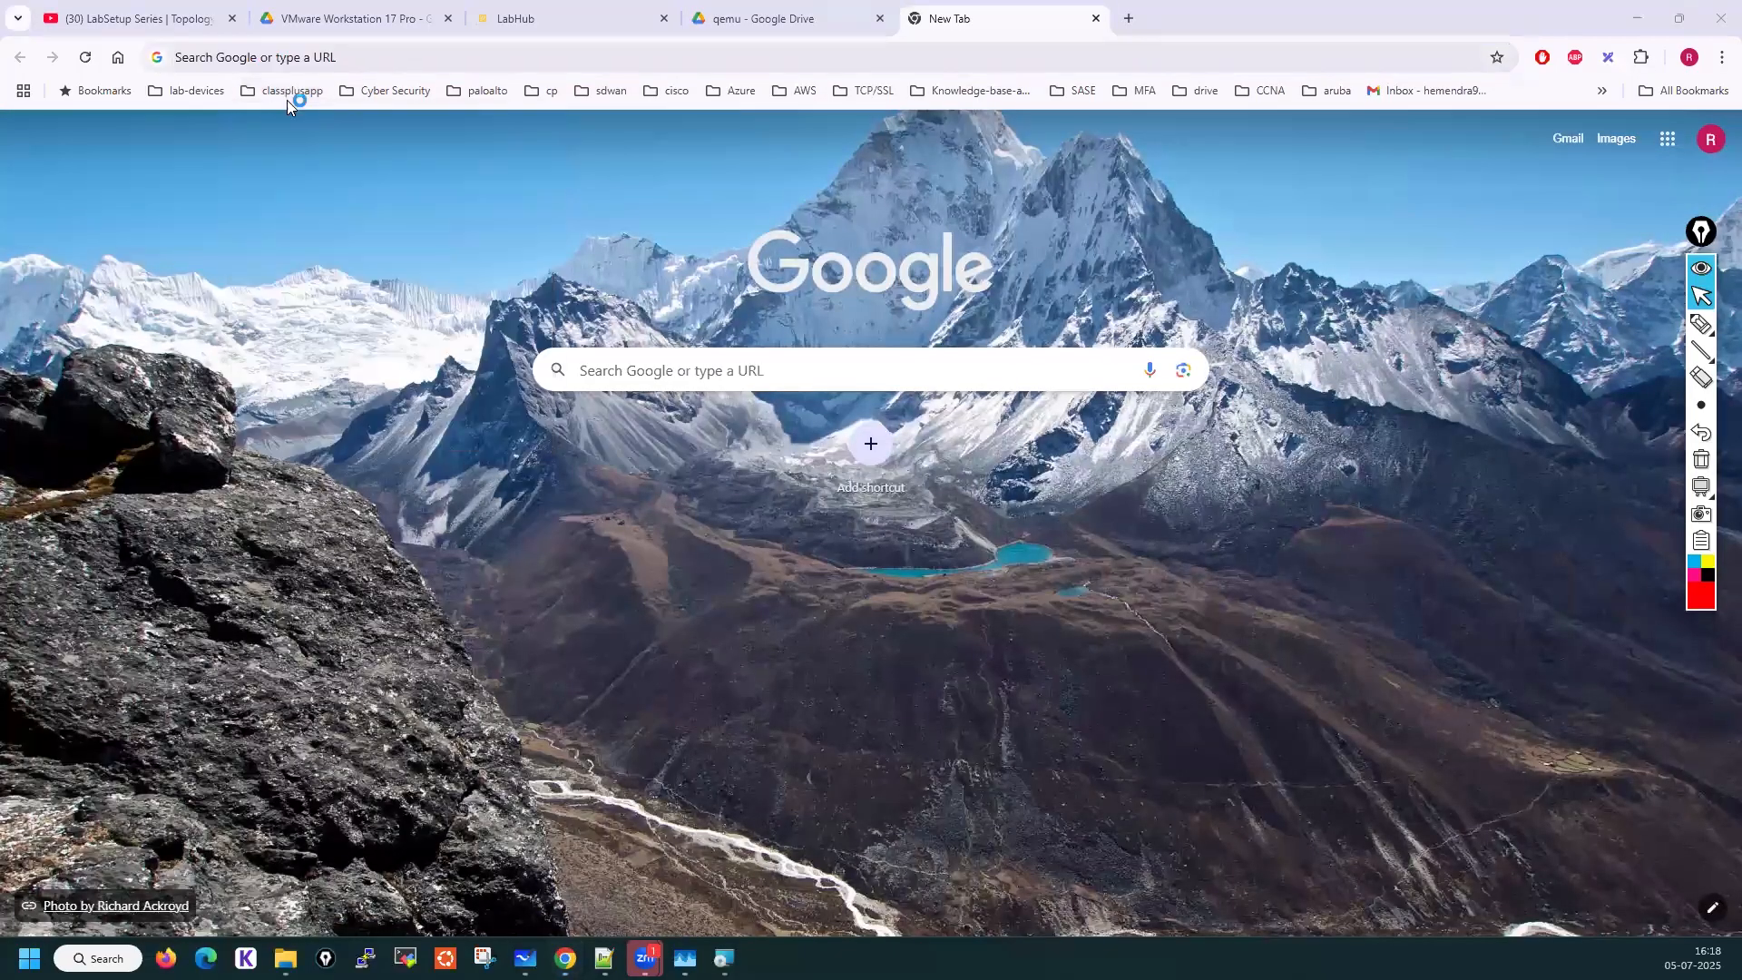
pyautogui.click(290, 95)
# Step: Return to the installer, close Task Manager, and switch back to Chrome
pyautogui.press('super+d')
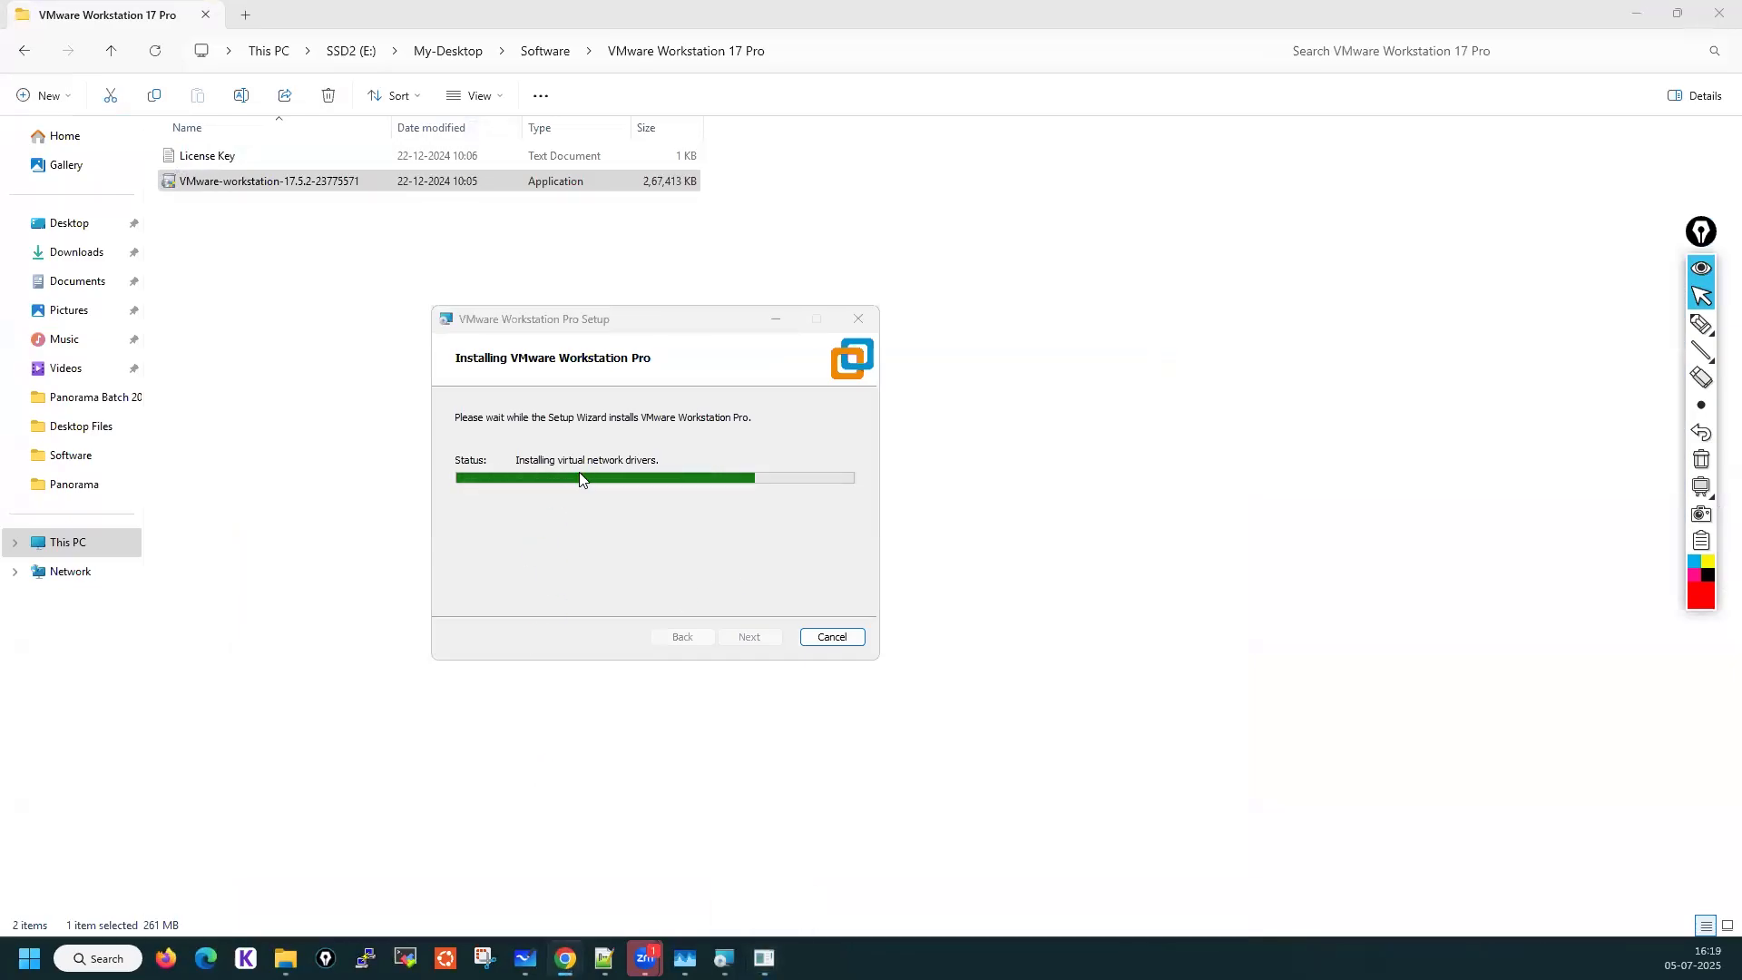
pyautogui.moveTo(717, 963)
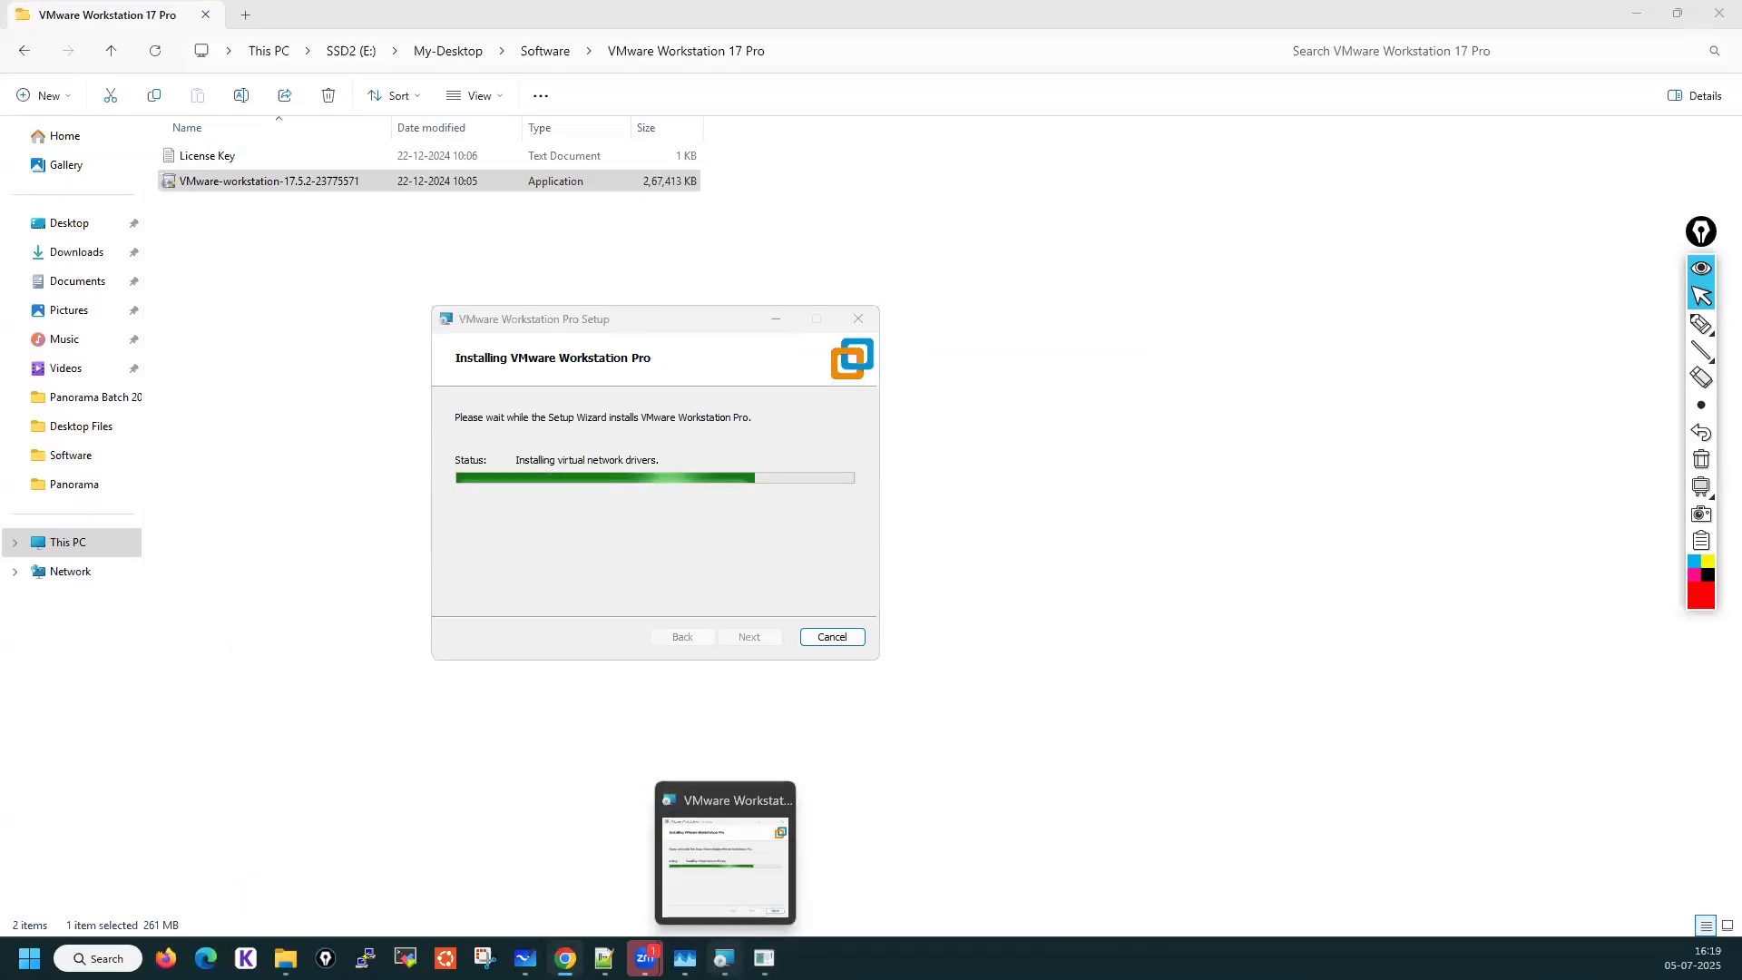
pyautogui.click(682, 797)
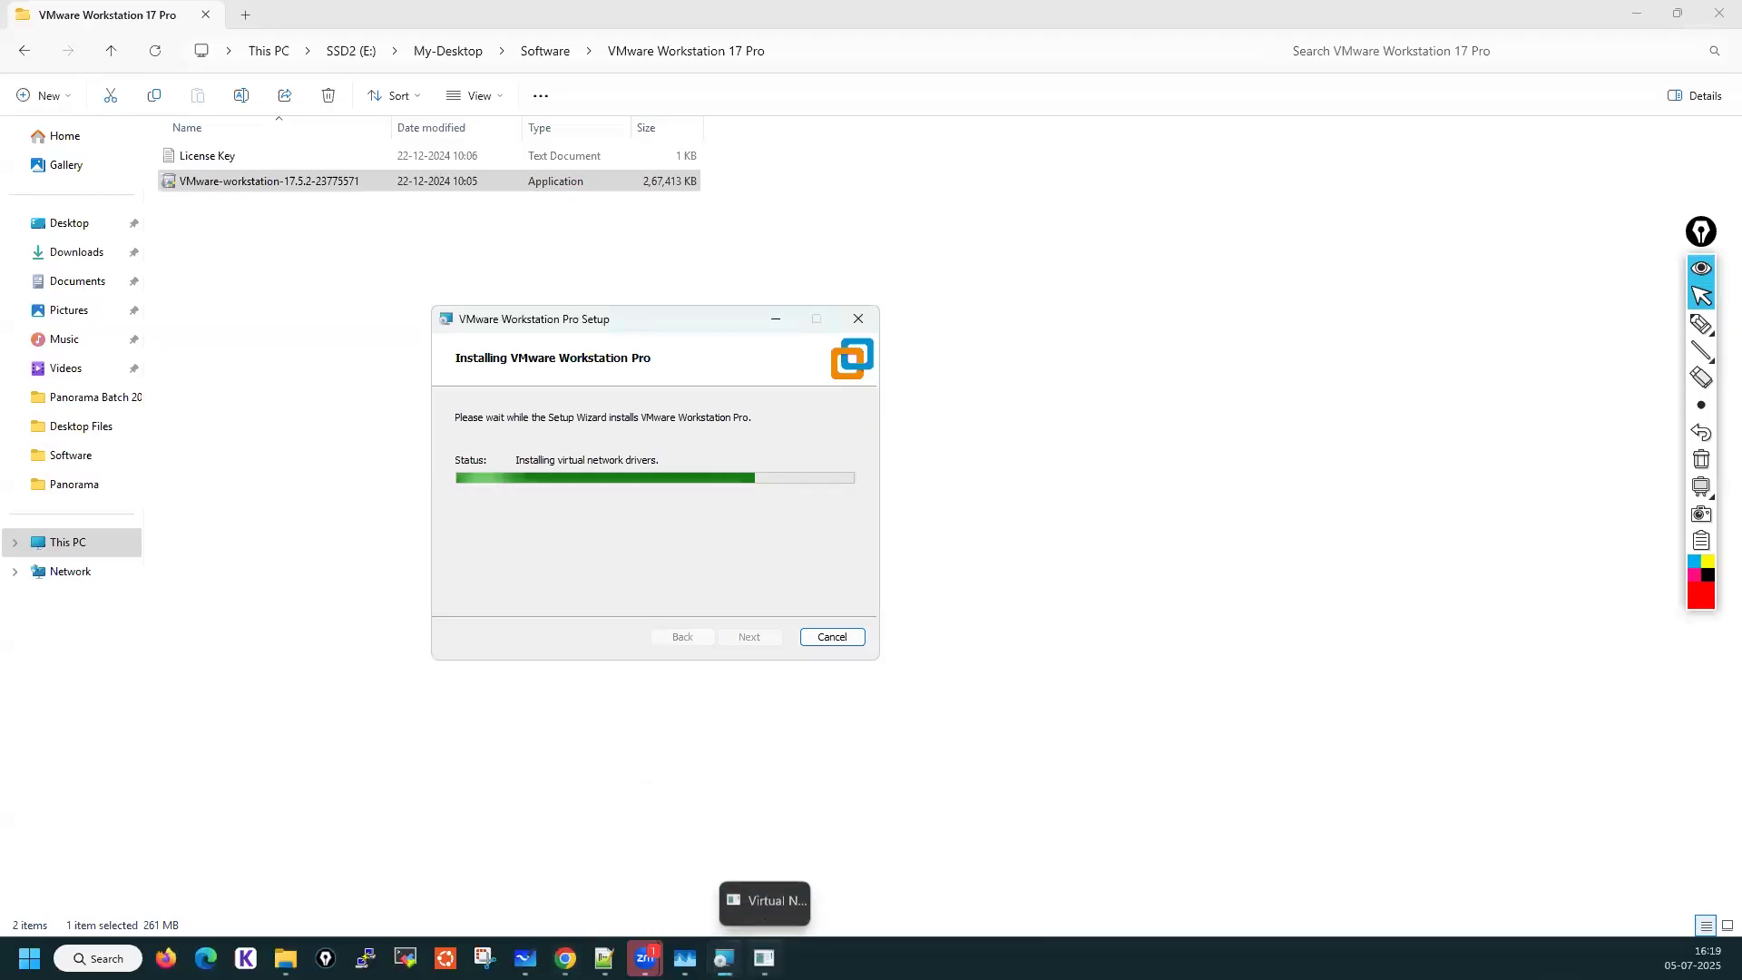
pyautogui.moveTo(685, 958)
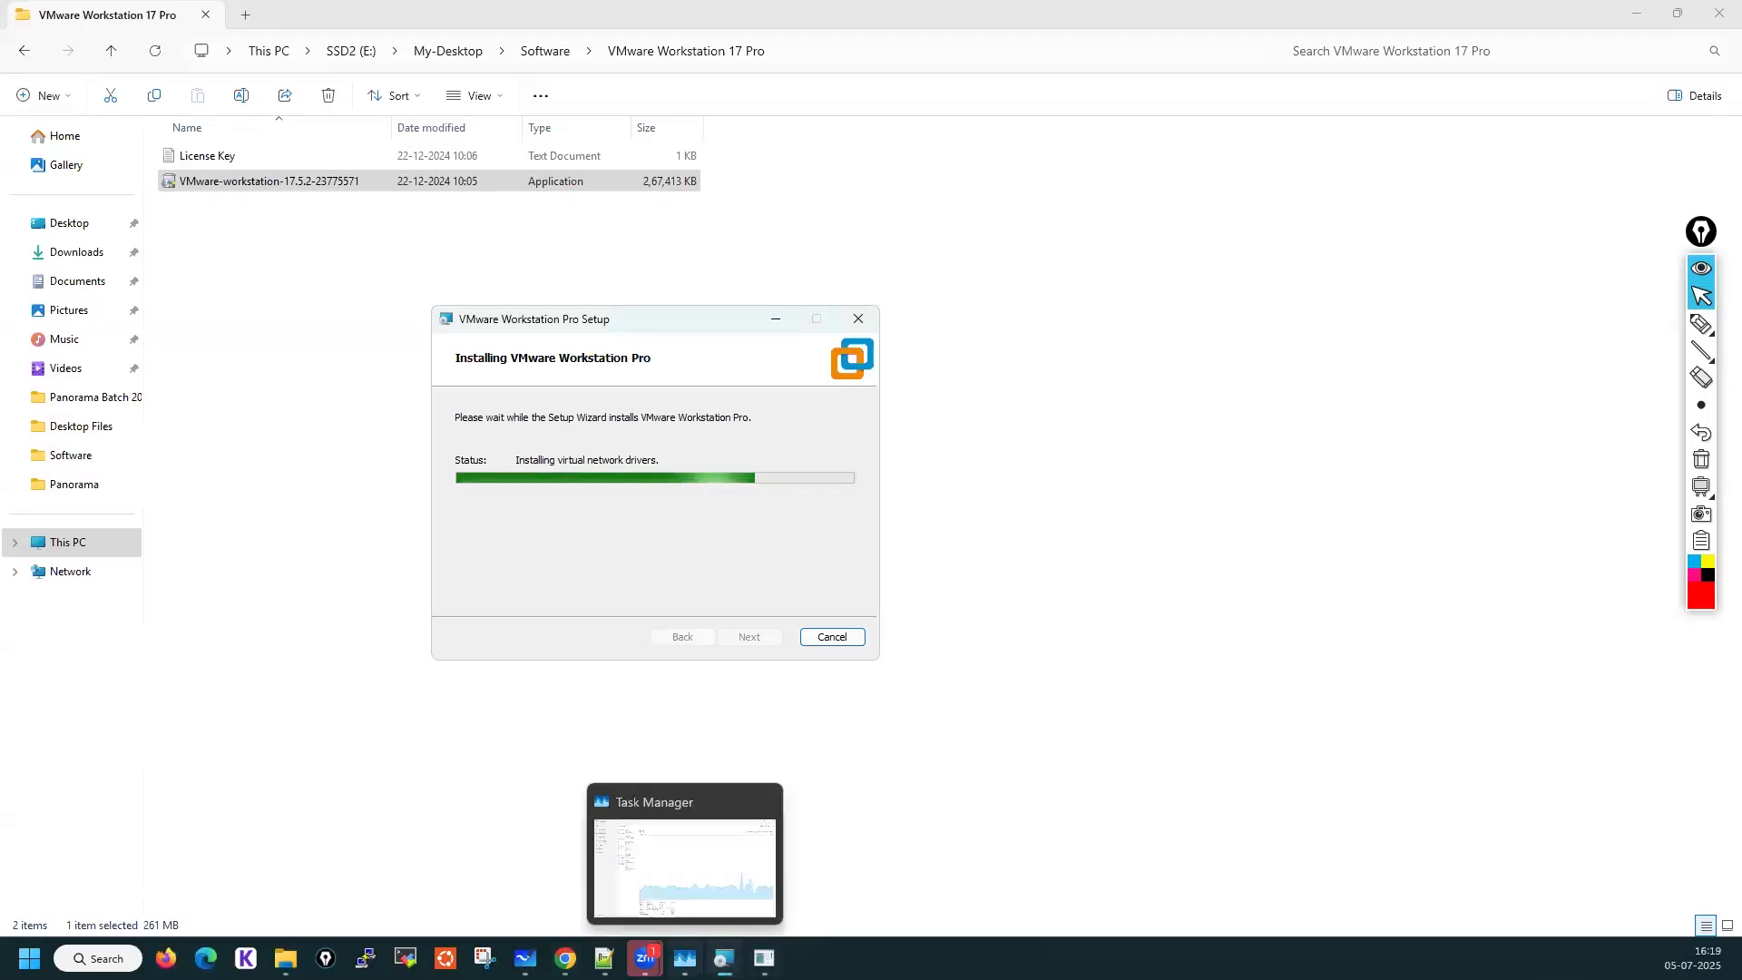
pyautogui.click(763, 801)
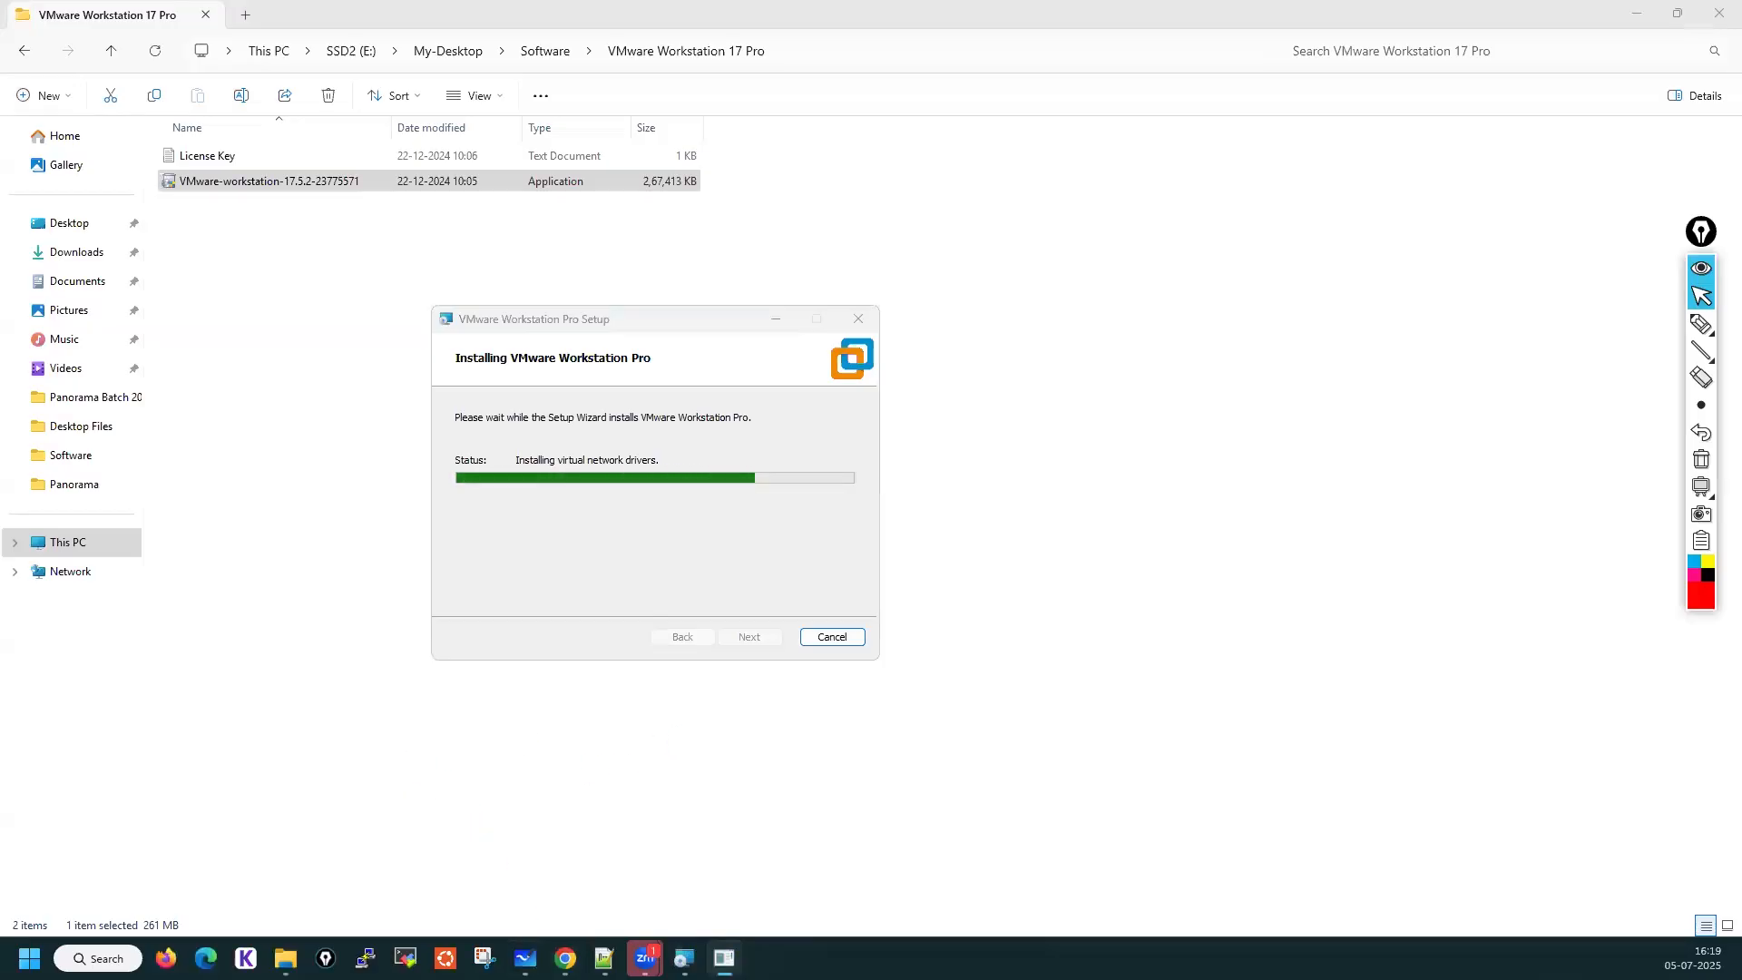
pyautogui.click(565, 958)
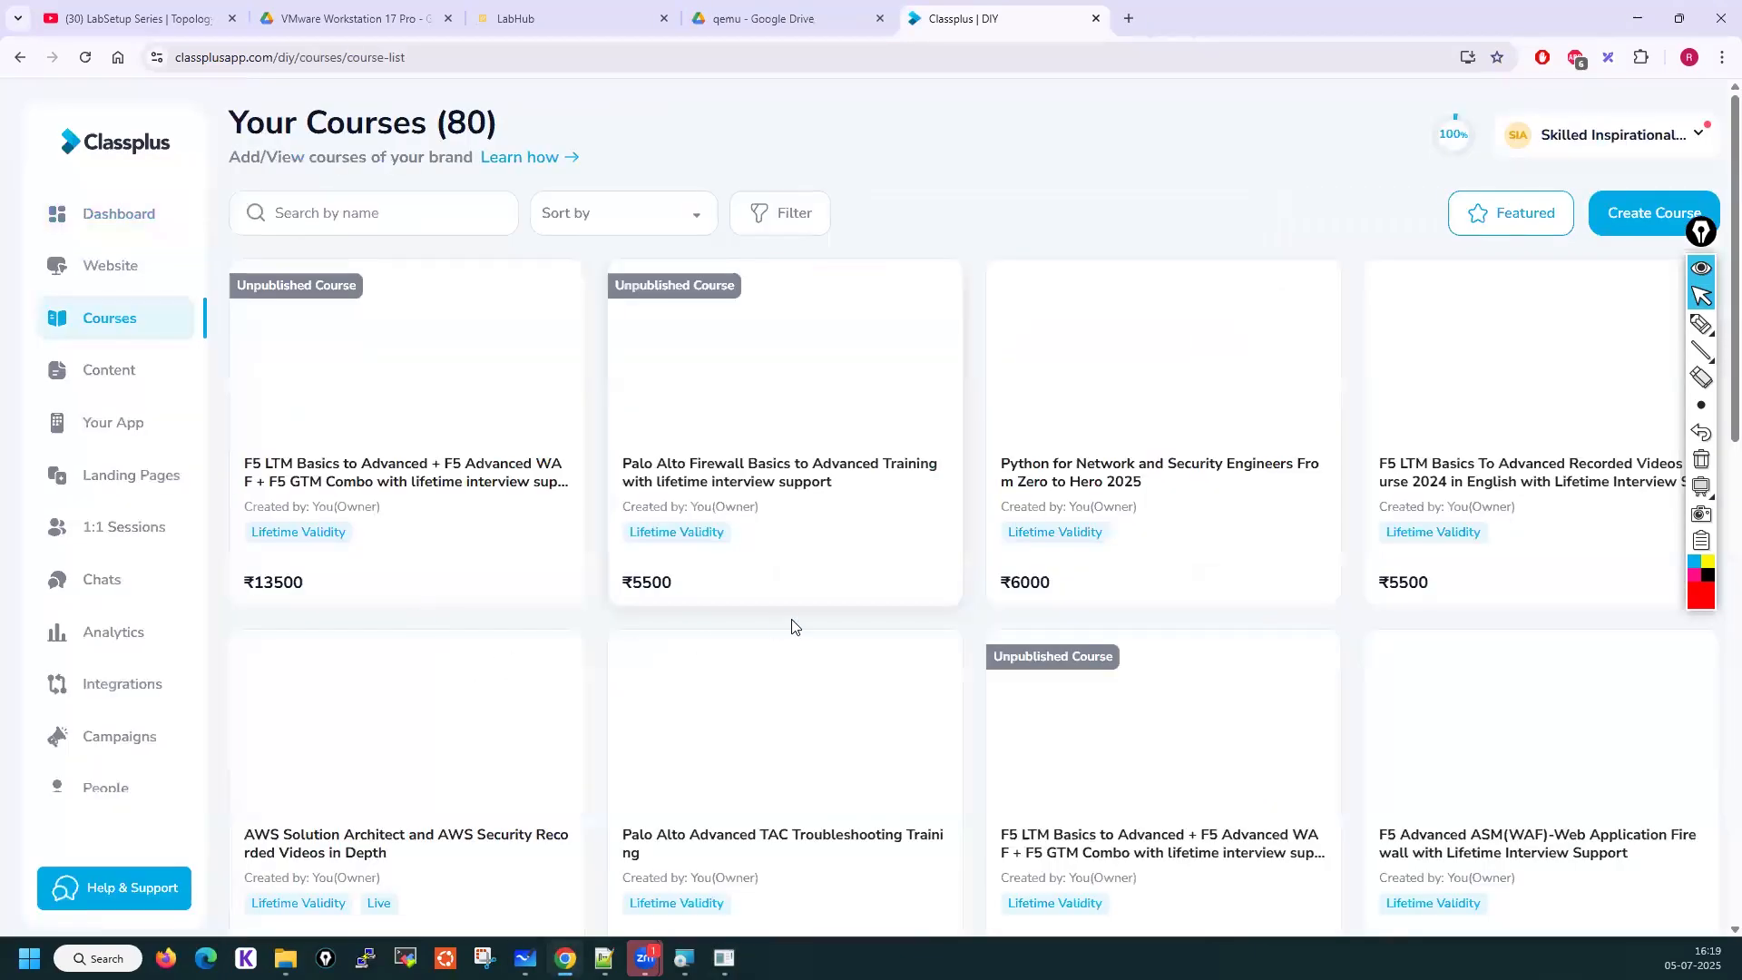
# Step: Scroll Your Courses and open the Palo Alto Firewall Live Batch course
pyautogui.scroll(-3, 793, 627)
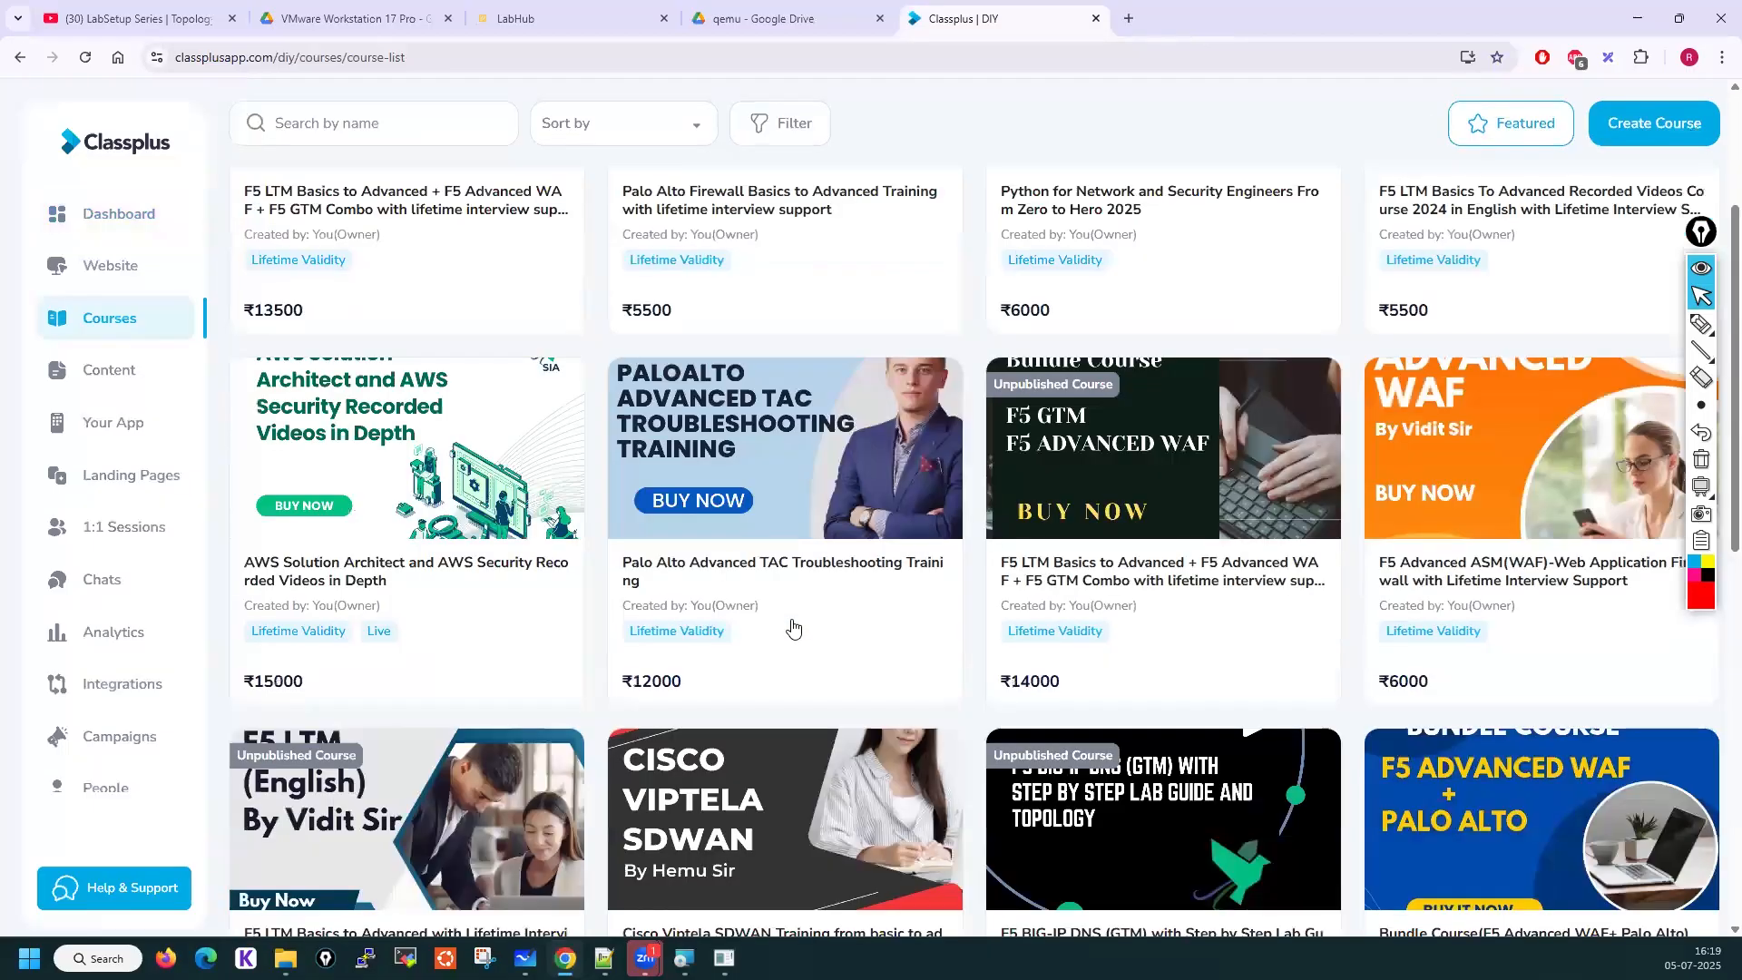
pyautogui.scroll(-3, 795, 627)
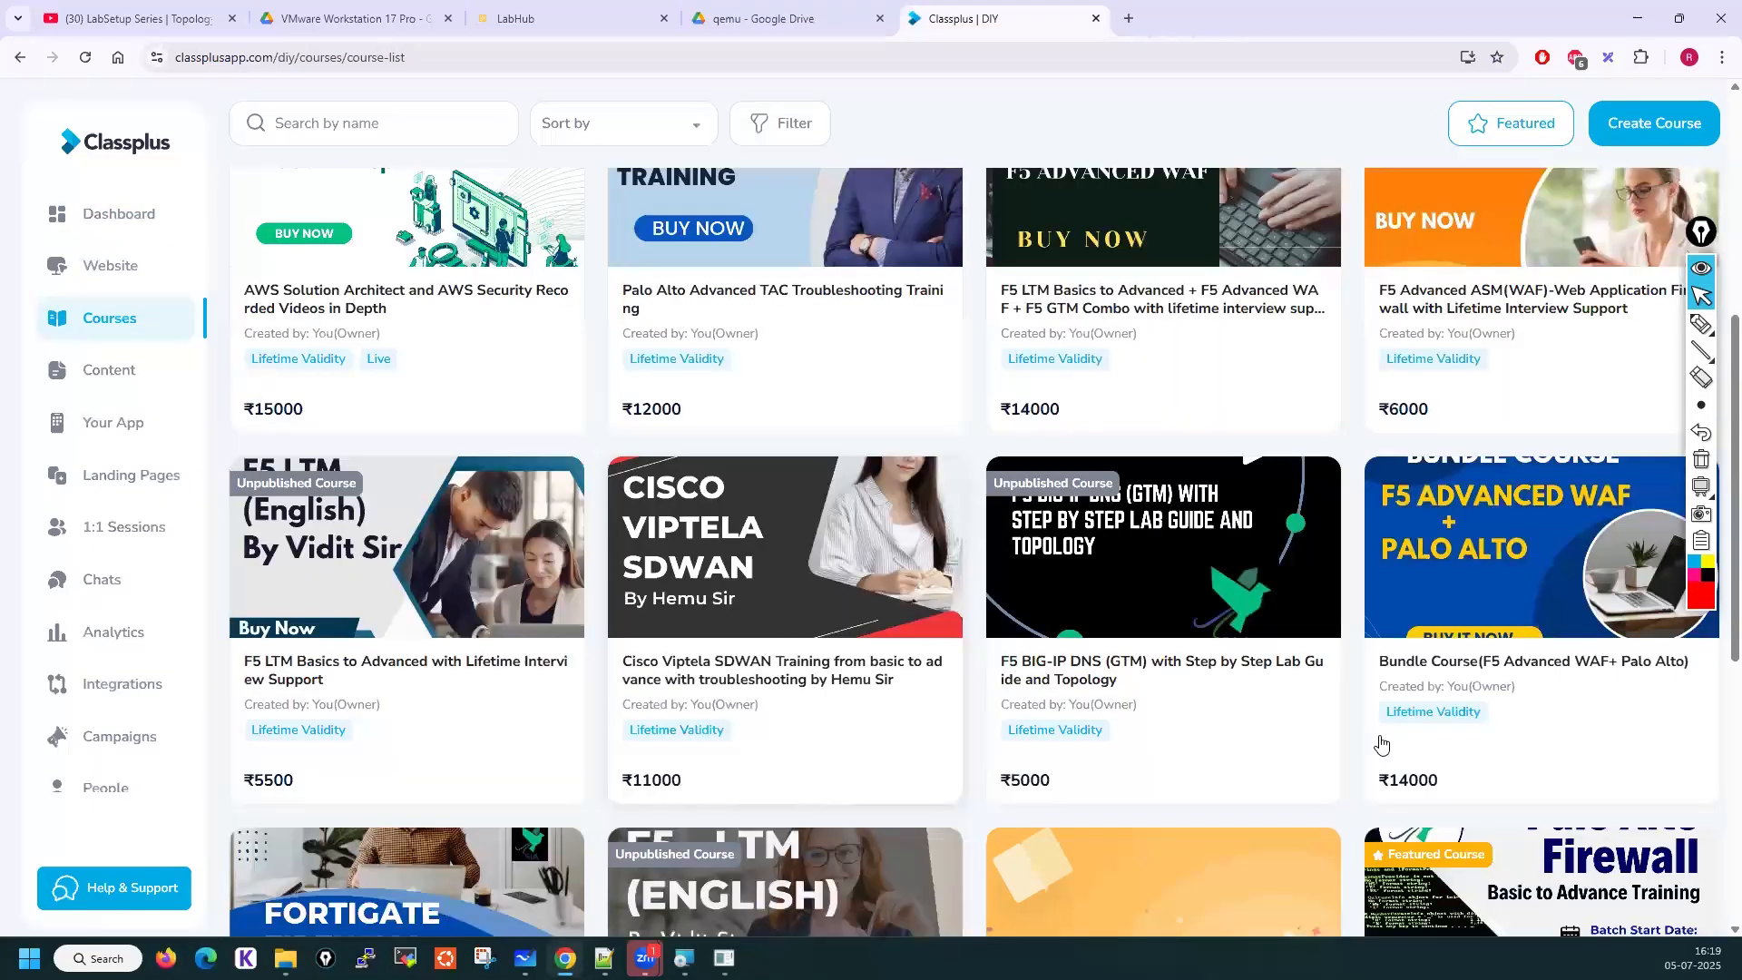
pyautogui.scroll(-3, 1379, 746)
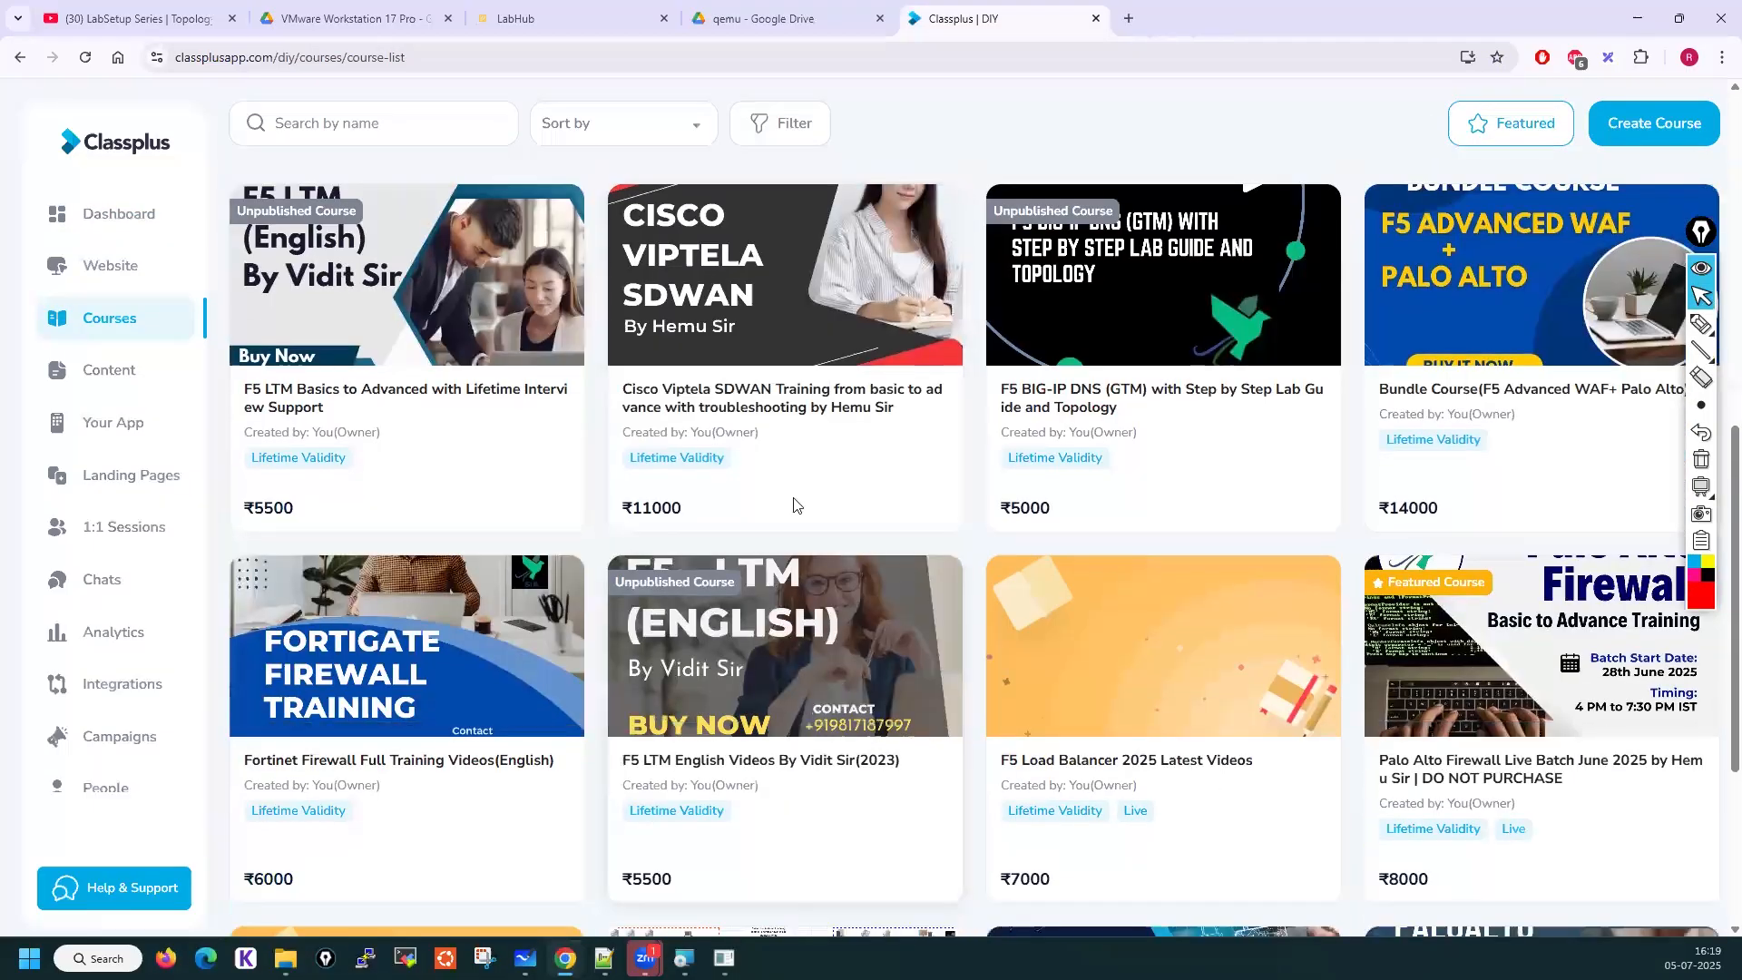
pyautogui.click(1542, 240)
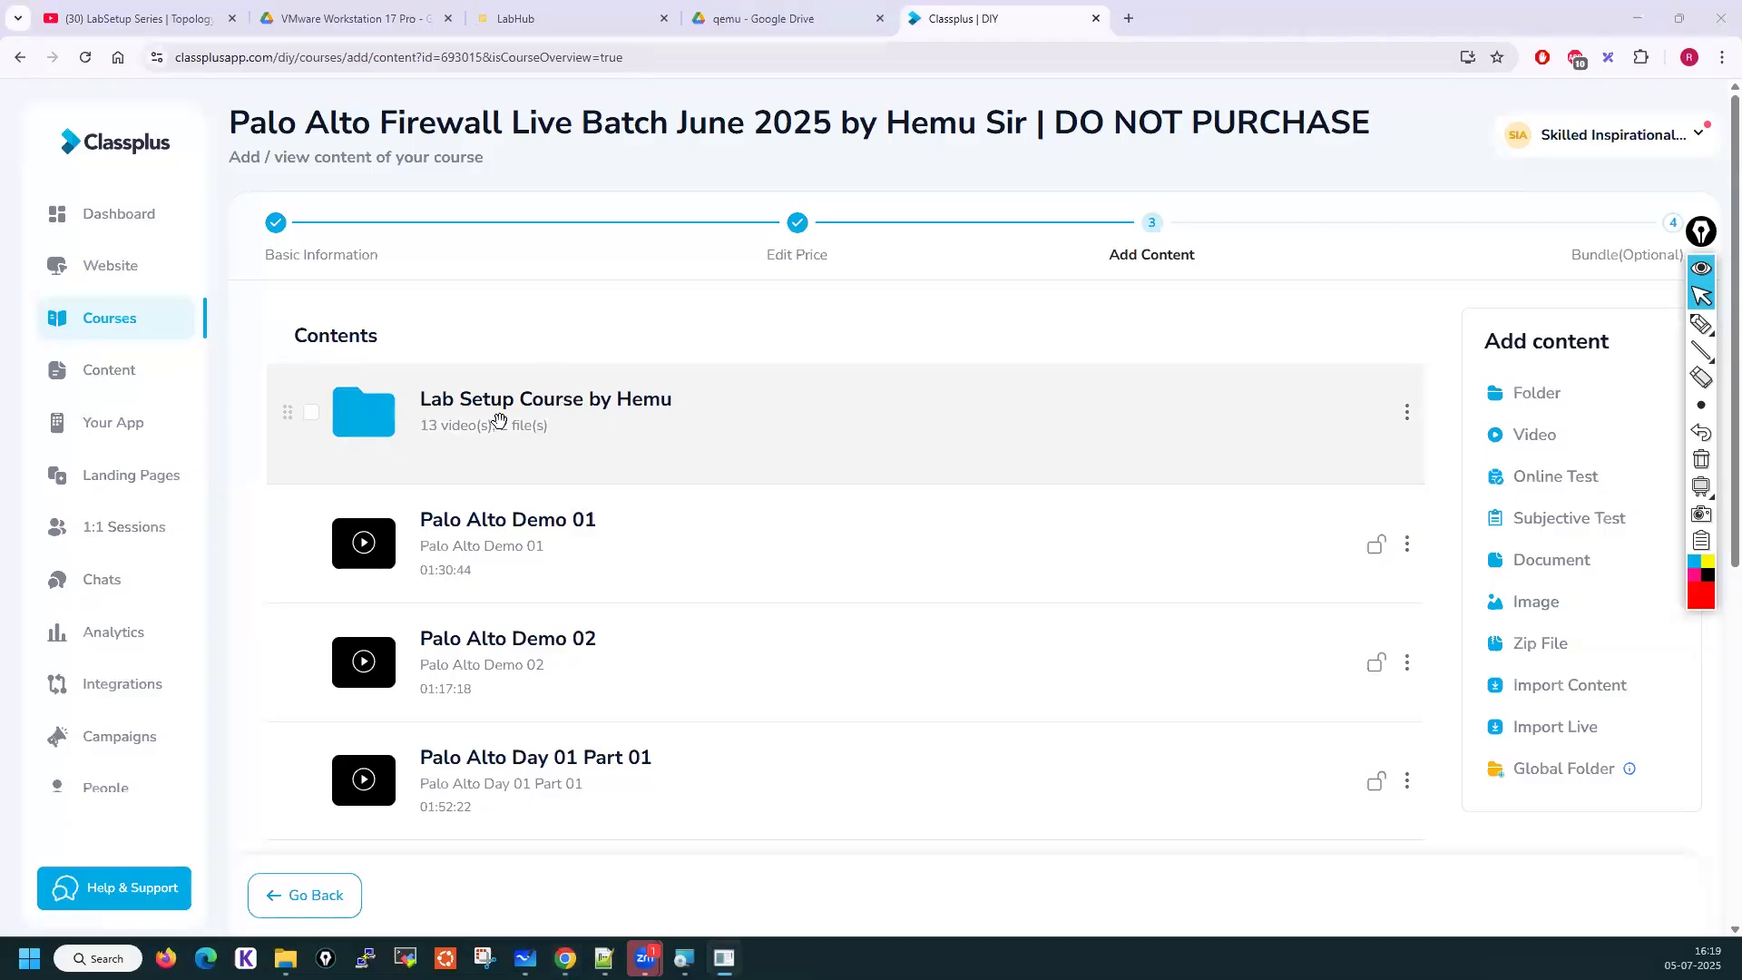
# Step: Open its Lab Setup Course folder, then advance VMware setup to the Enter License Key page
pyautogui.click(553, 402)
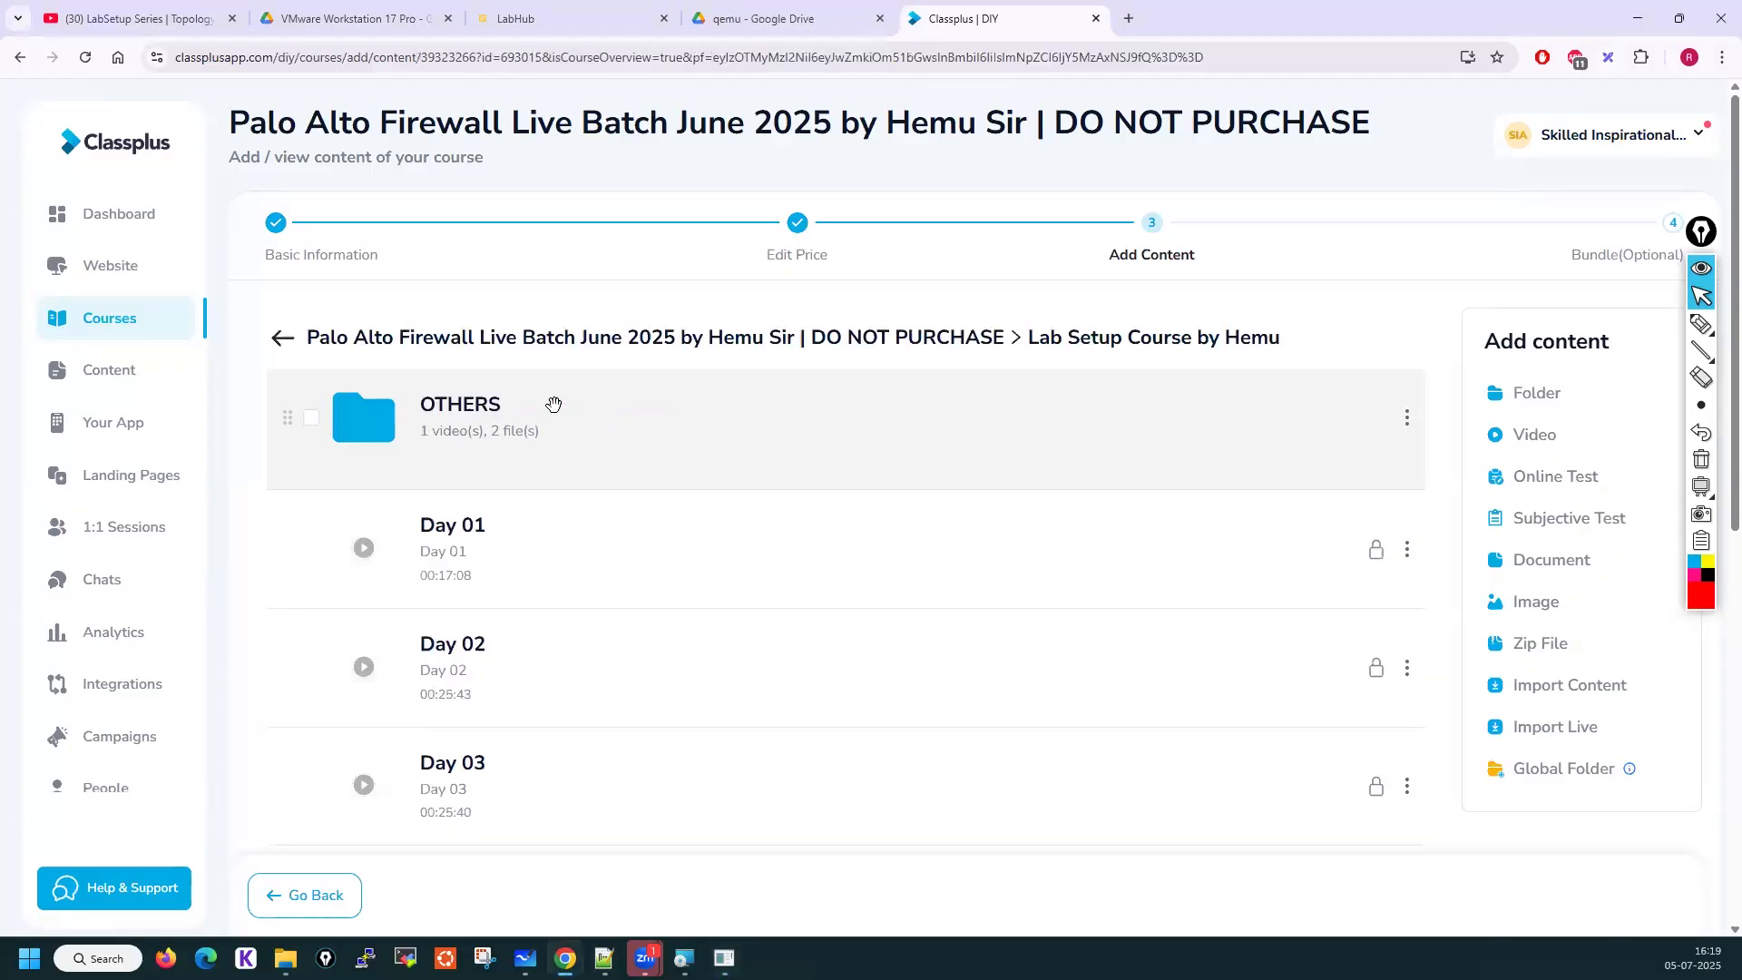
pyautogui.scroll(-1, 709, 510)
pyautogui.scroll(-3, 709, 510)
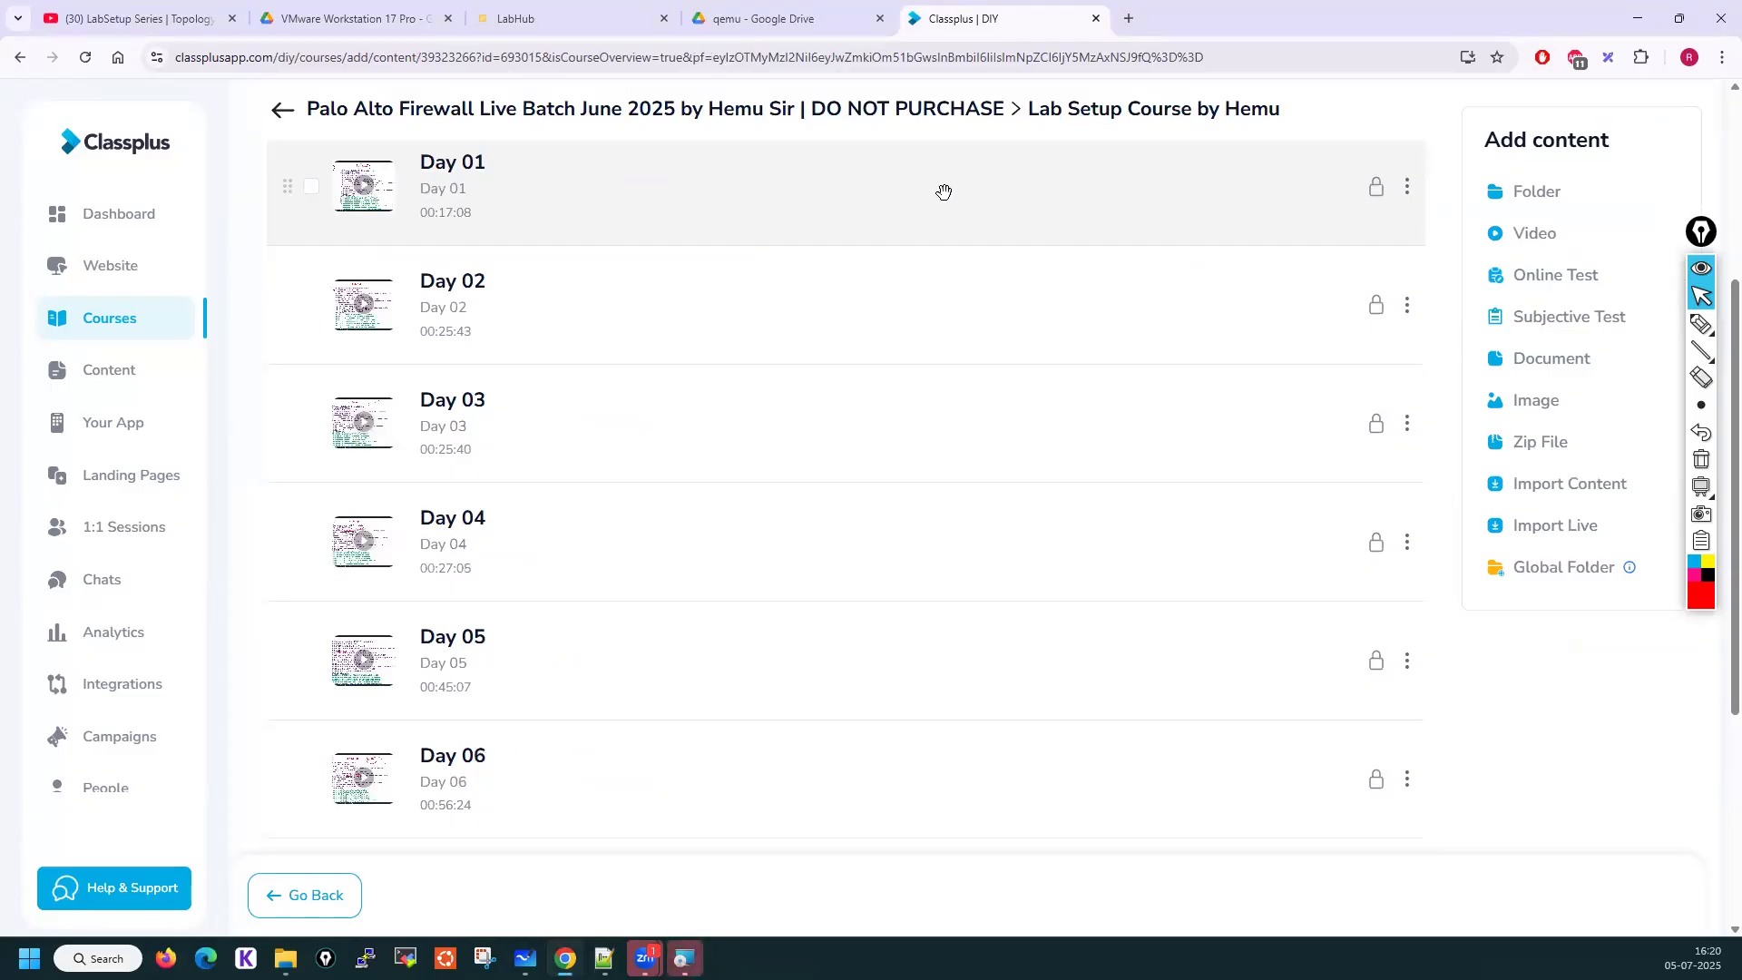
pyautogui.click(1645, 18)
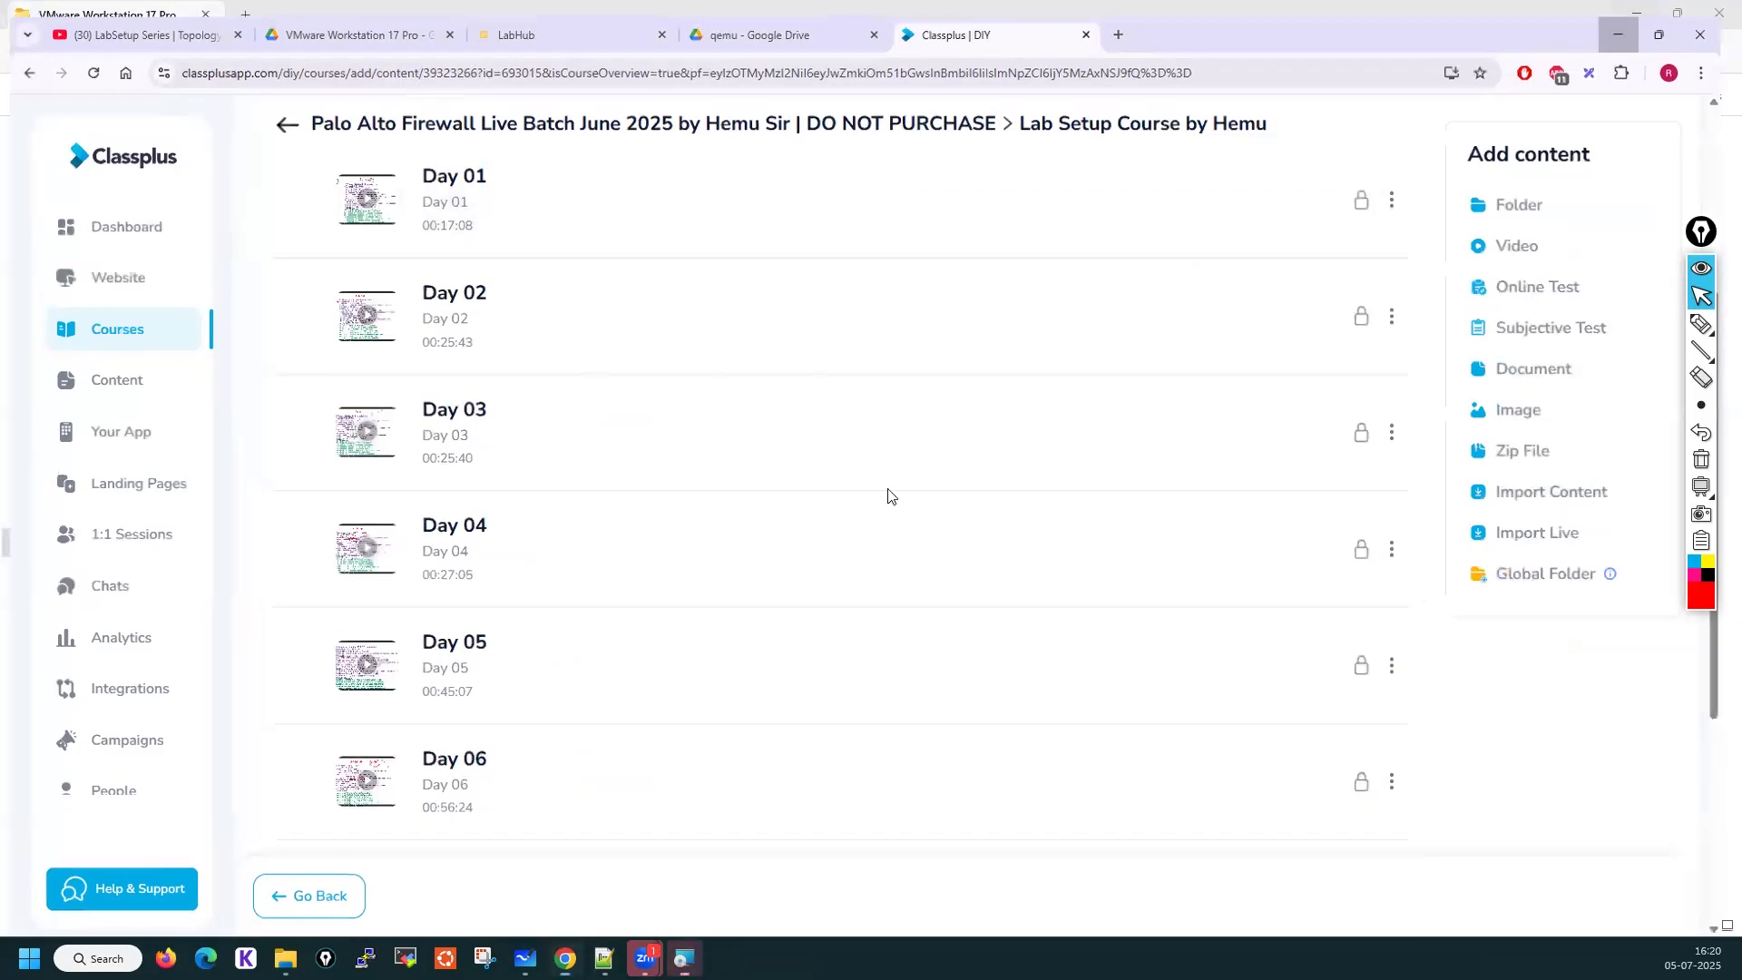
pyautogui.click(762, 637)
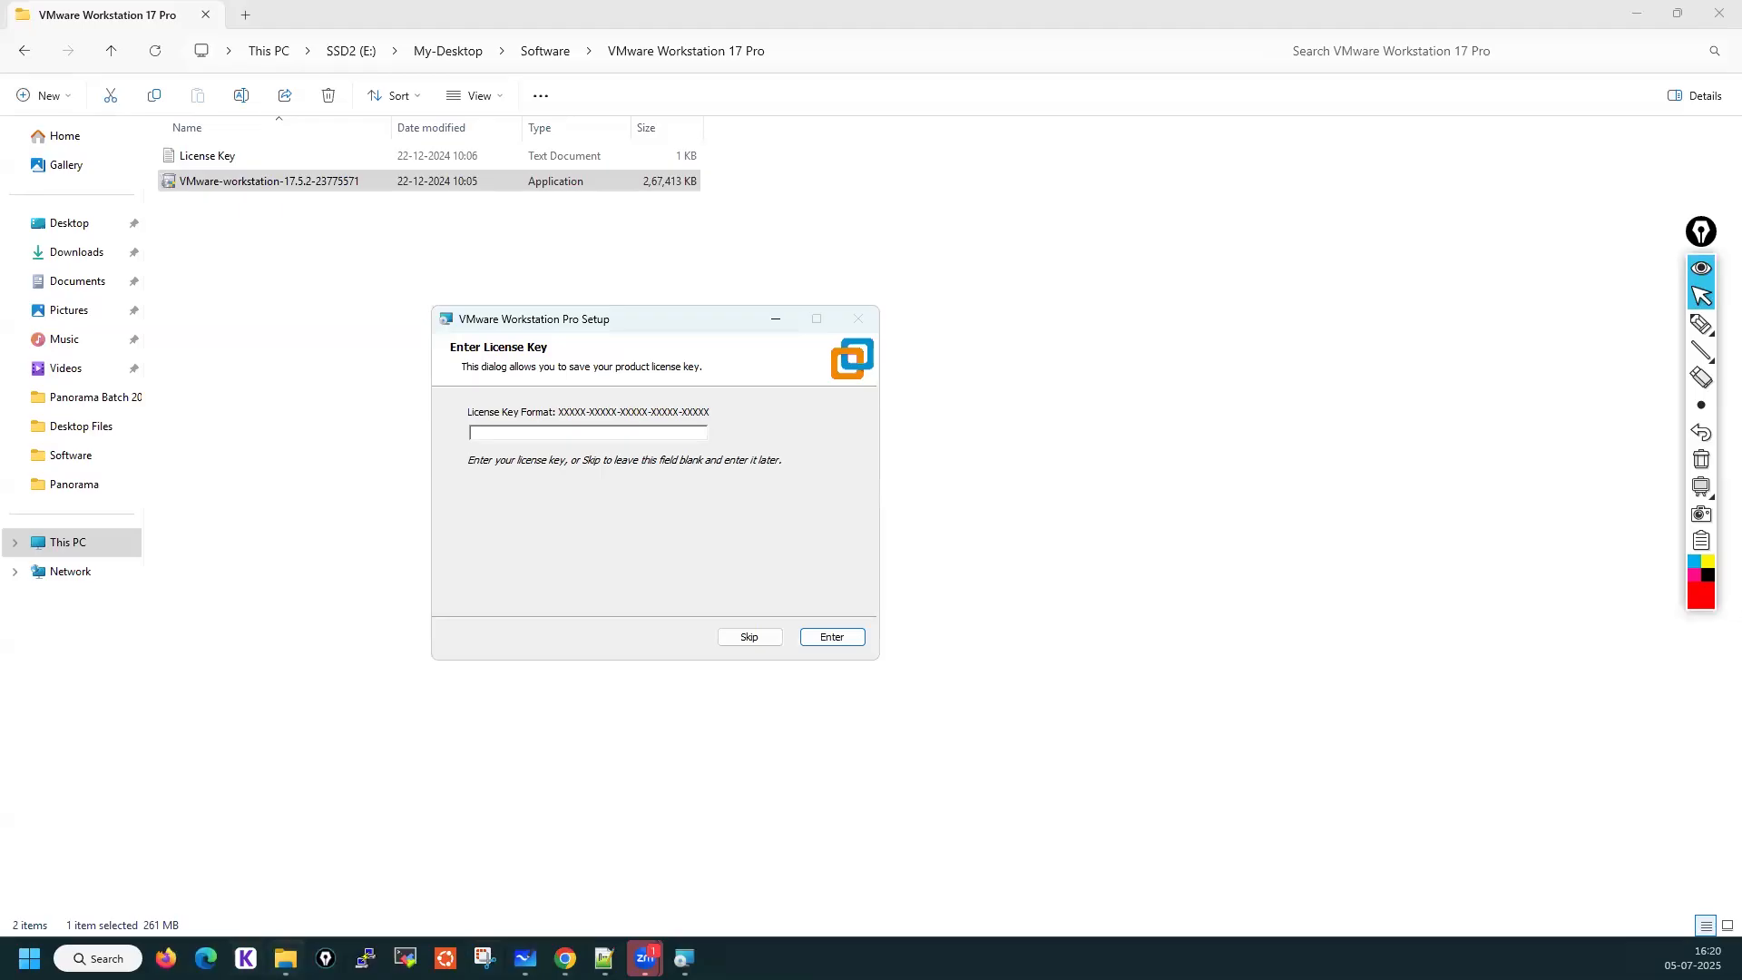
# Step: Copy the key from License Key.txt and paste it into setup's license field to complete installation
pyautogui.click(201, 163)
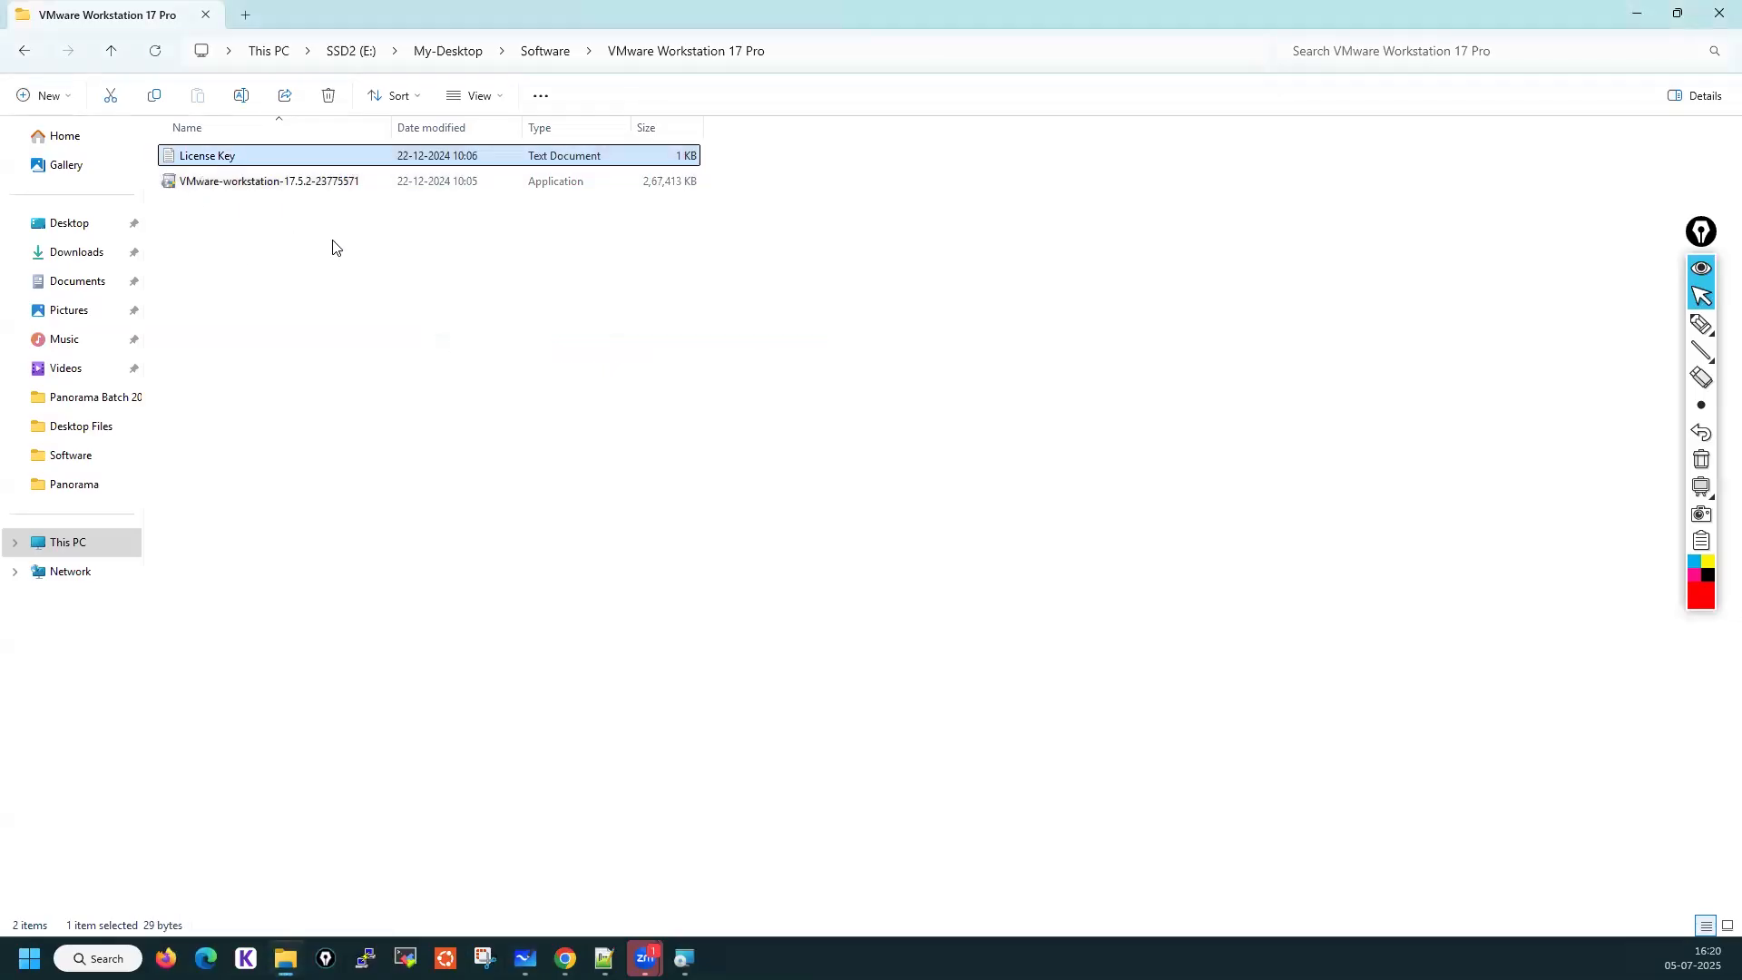
pyautogui.doubleClick(305, 156)
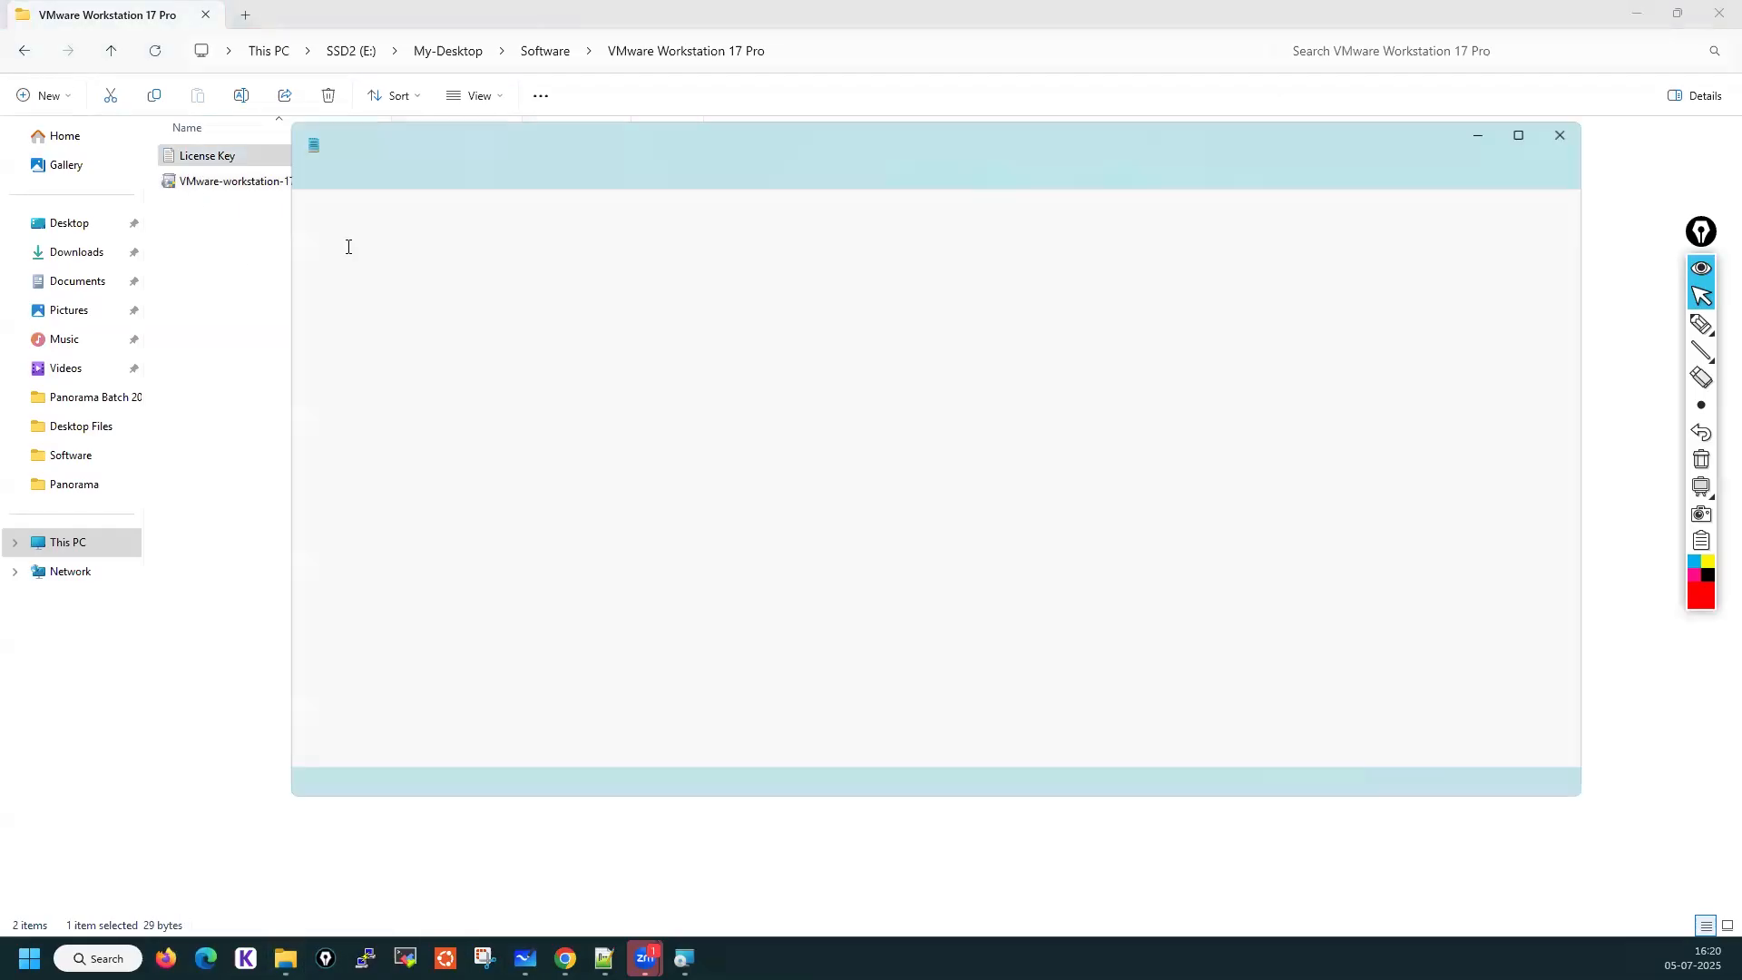
pyautogui.hotkey('ctrl', 'a')
pyautogui.hotkey('ctrl', 'c')
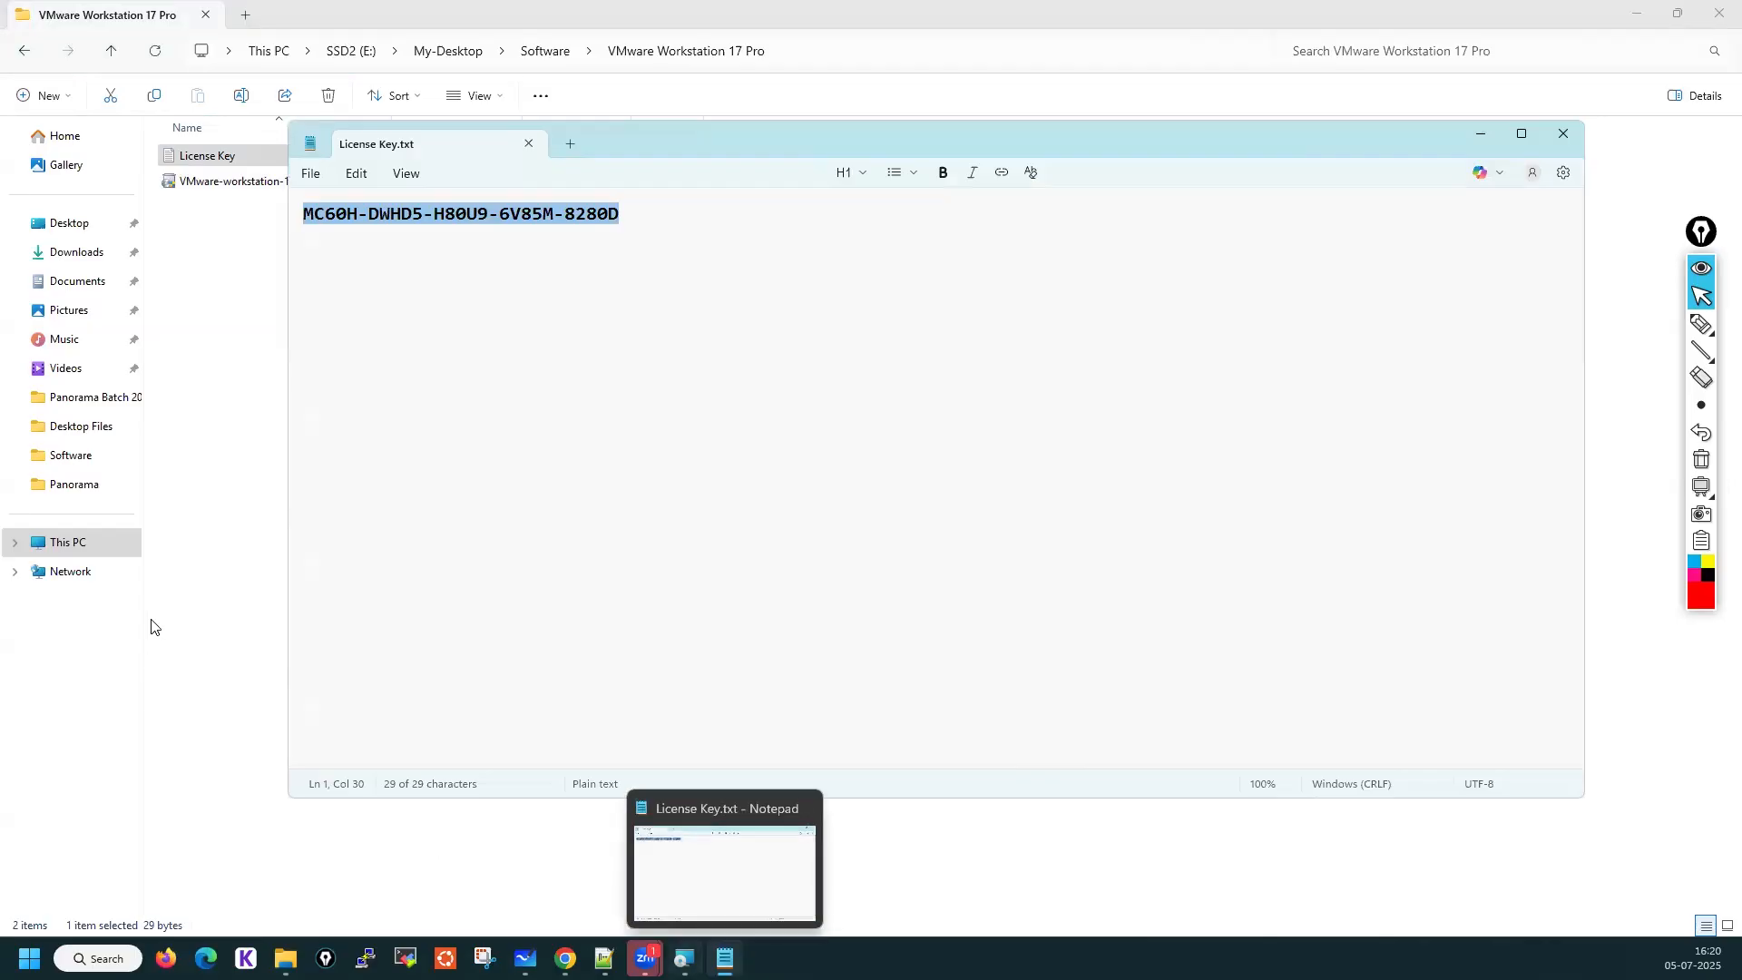
pyautogui.click(226, 494)
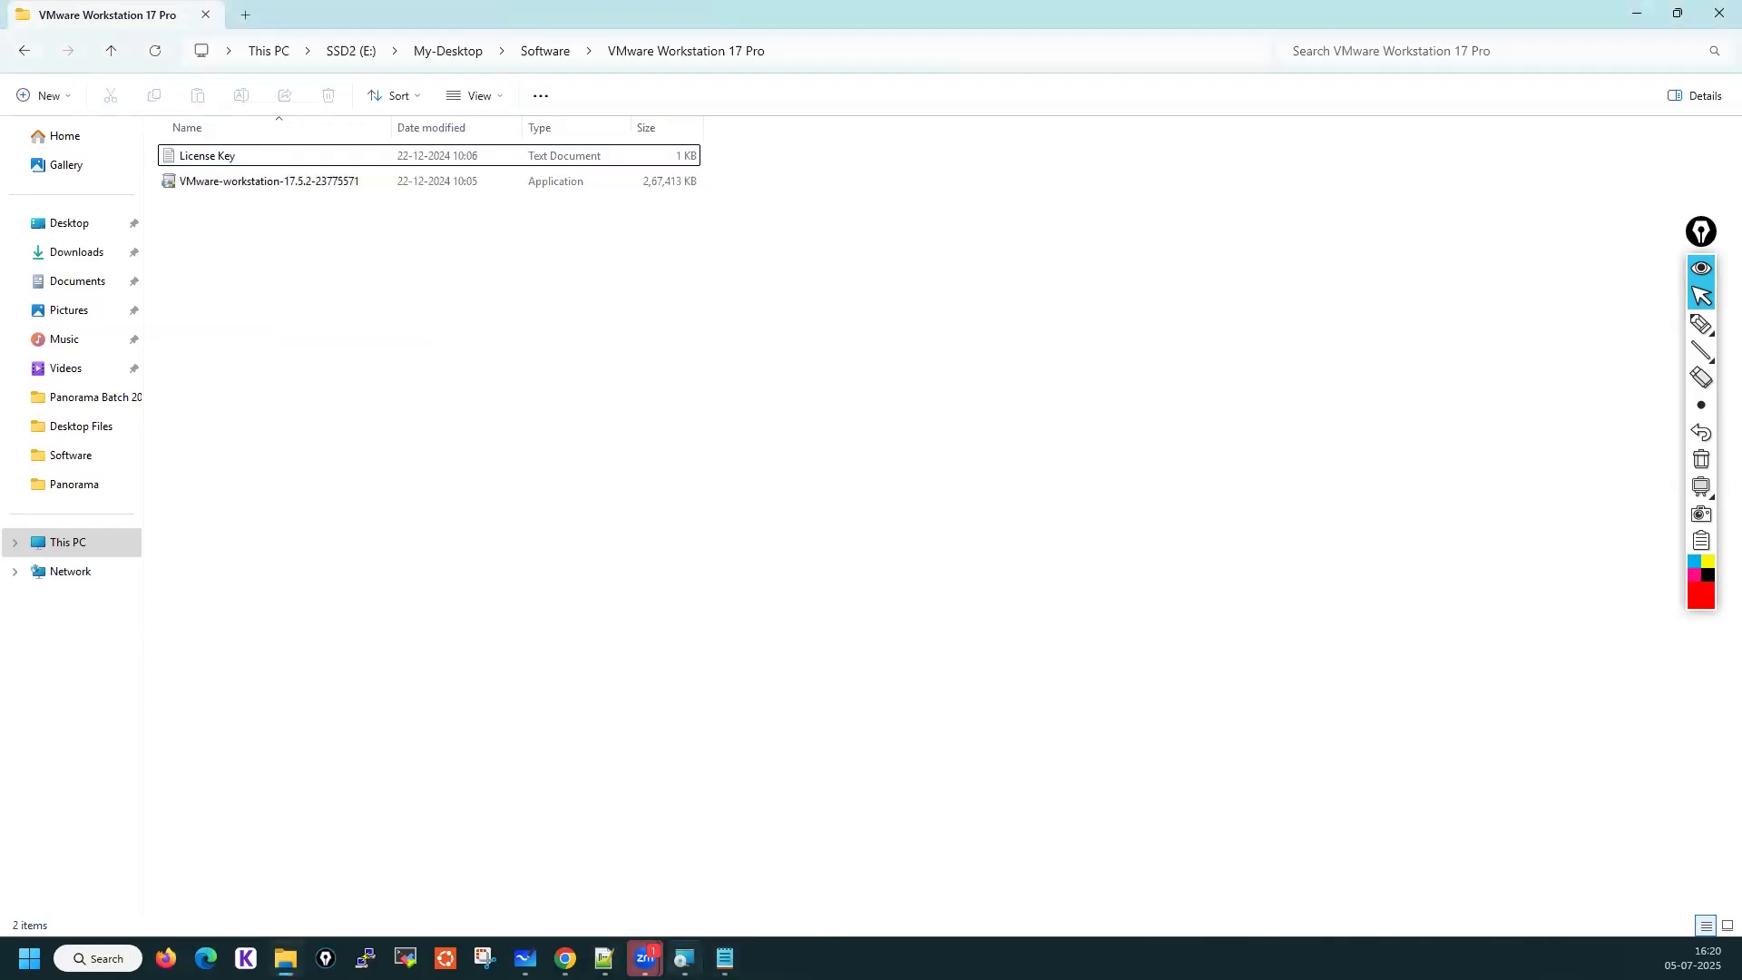
pyautogui.moveTo(685, 958)
pyautogui.click(695, 871)
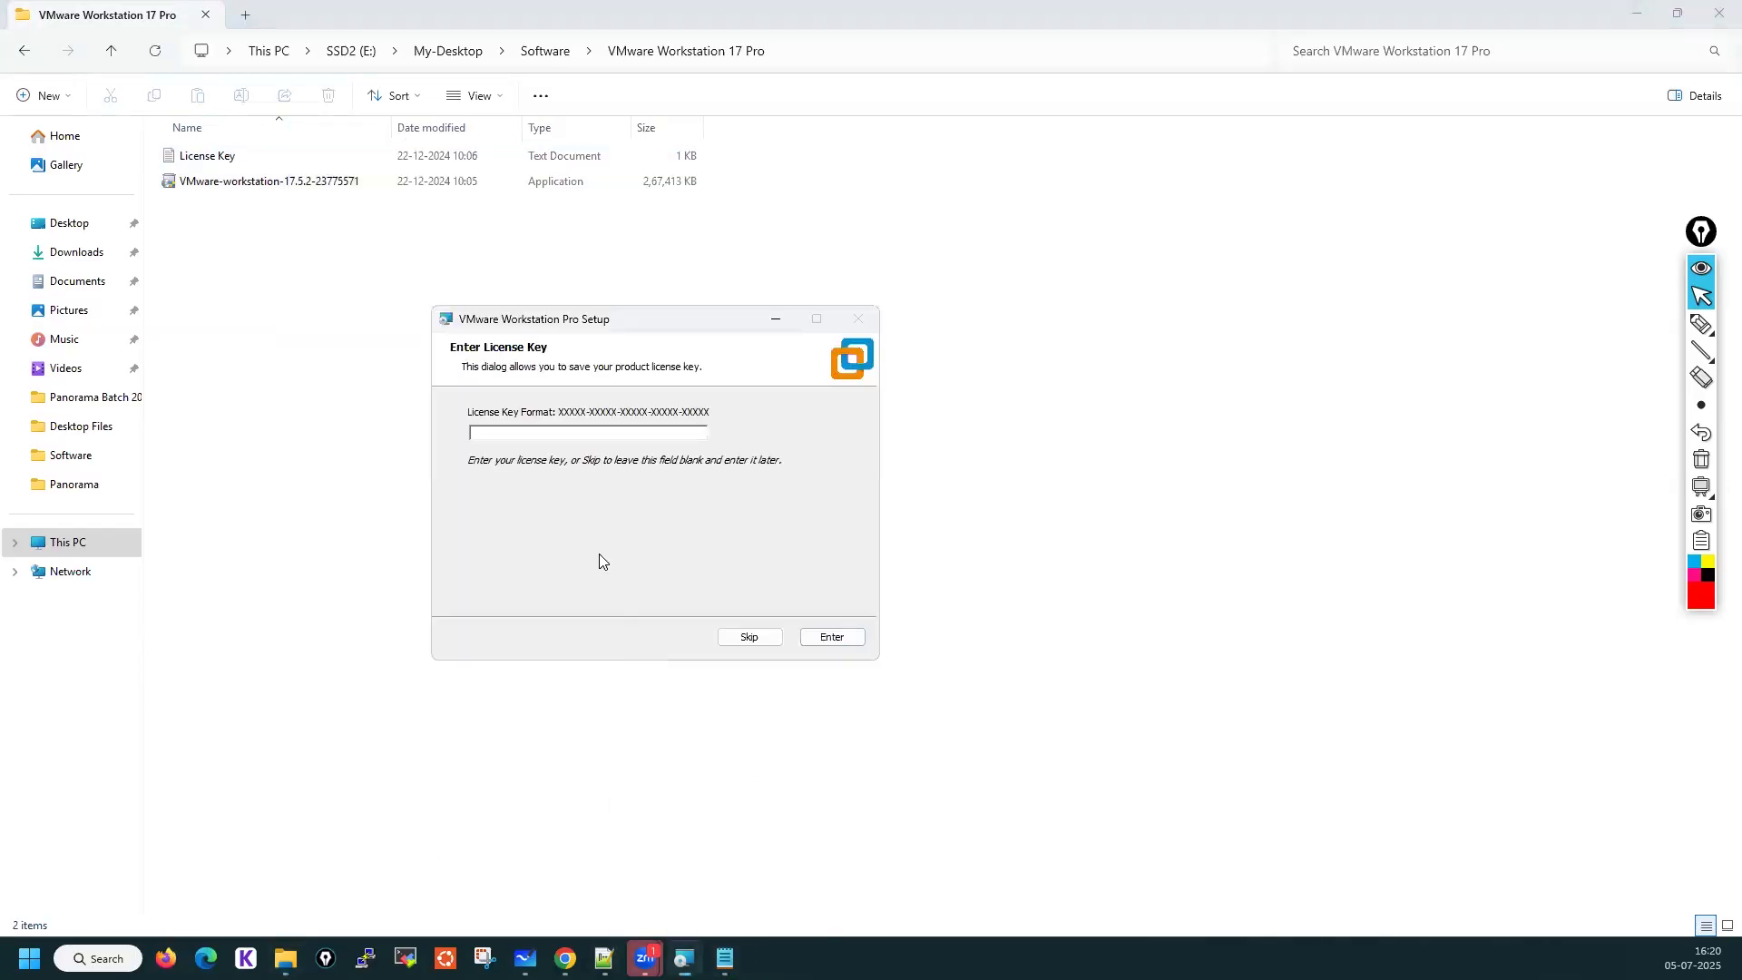
pyautogui.click(548, 433)
pyautogui.hotkey('ctrl', 'v')
pyautogui.click(833, 639)
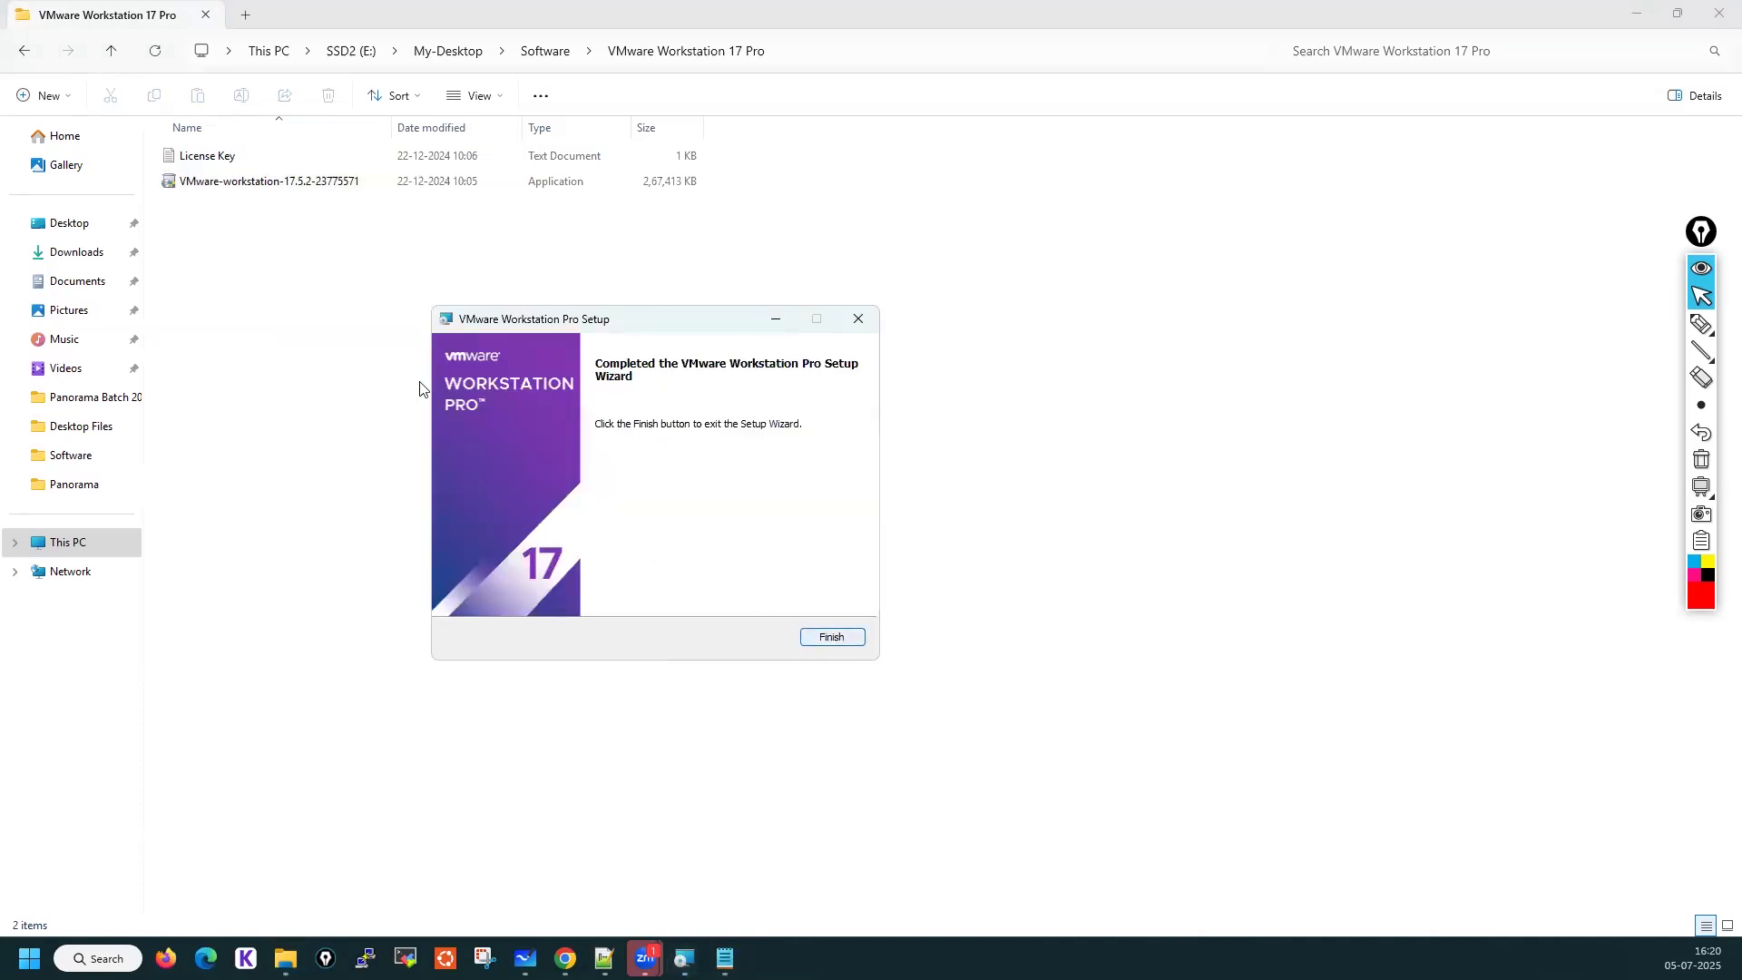
# Step: Finish the setup wizard and launch VMware Workstation Pro as administrator from a 'vmware' Start search
pyautogui.click(833, 638)
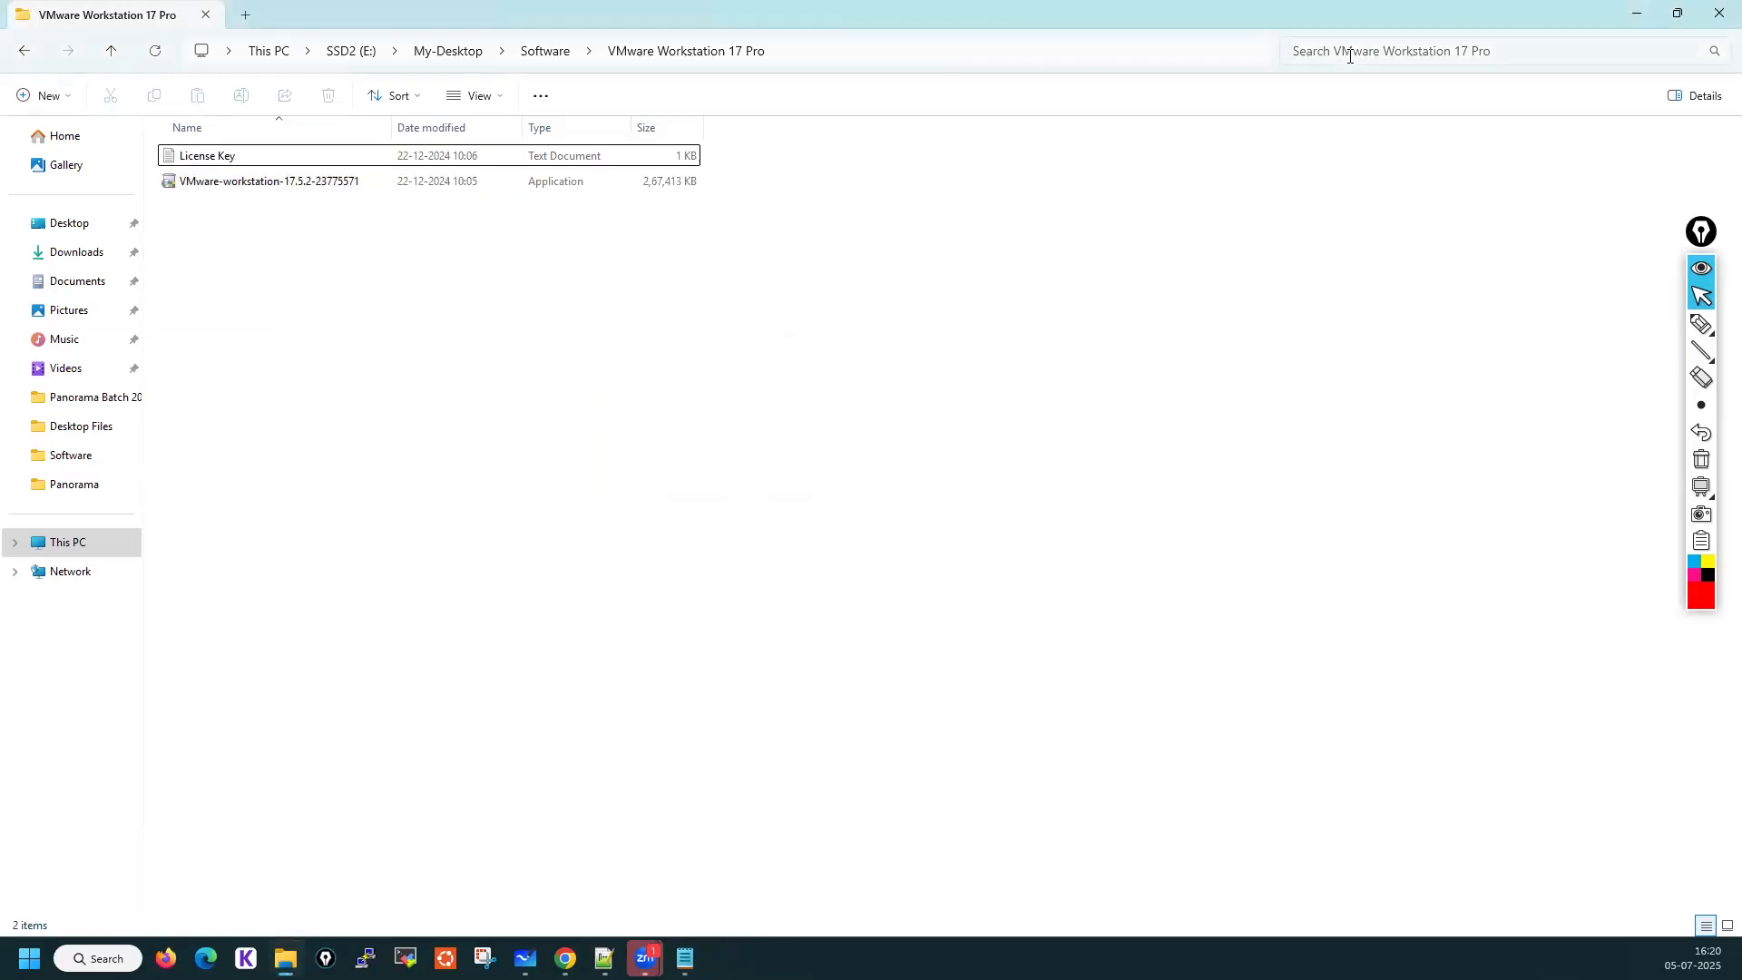
pyautogui.click(544, 52)
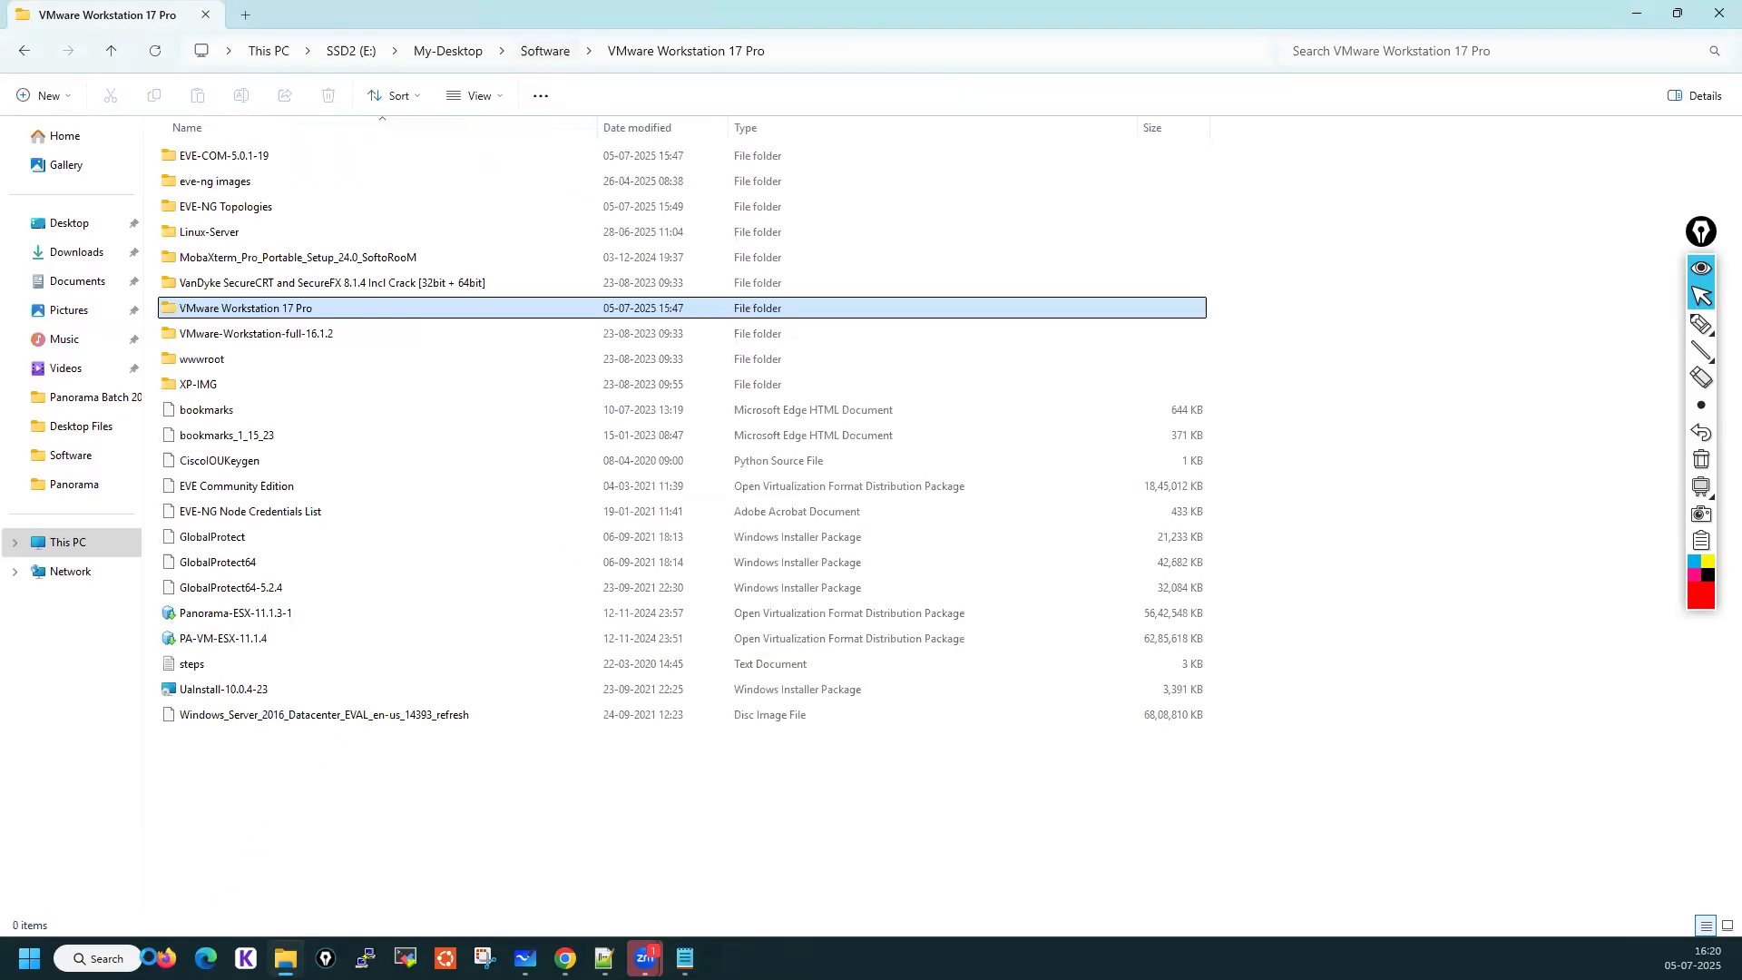
pyautogui.click(90, 949)
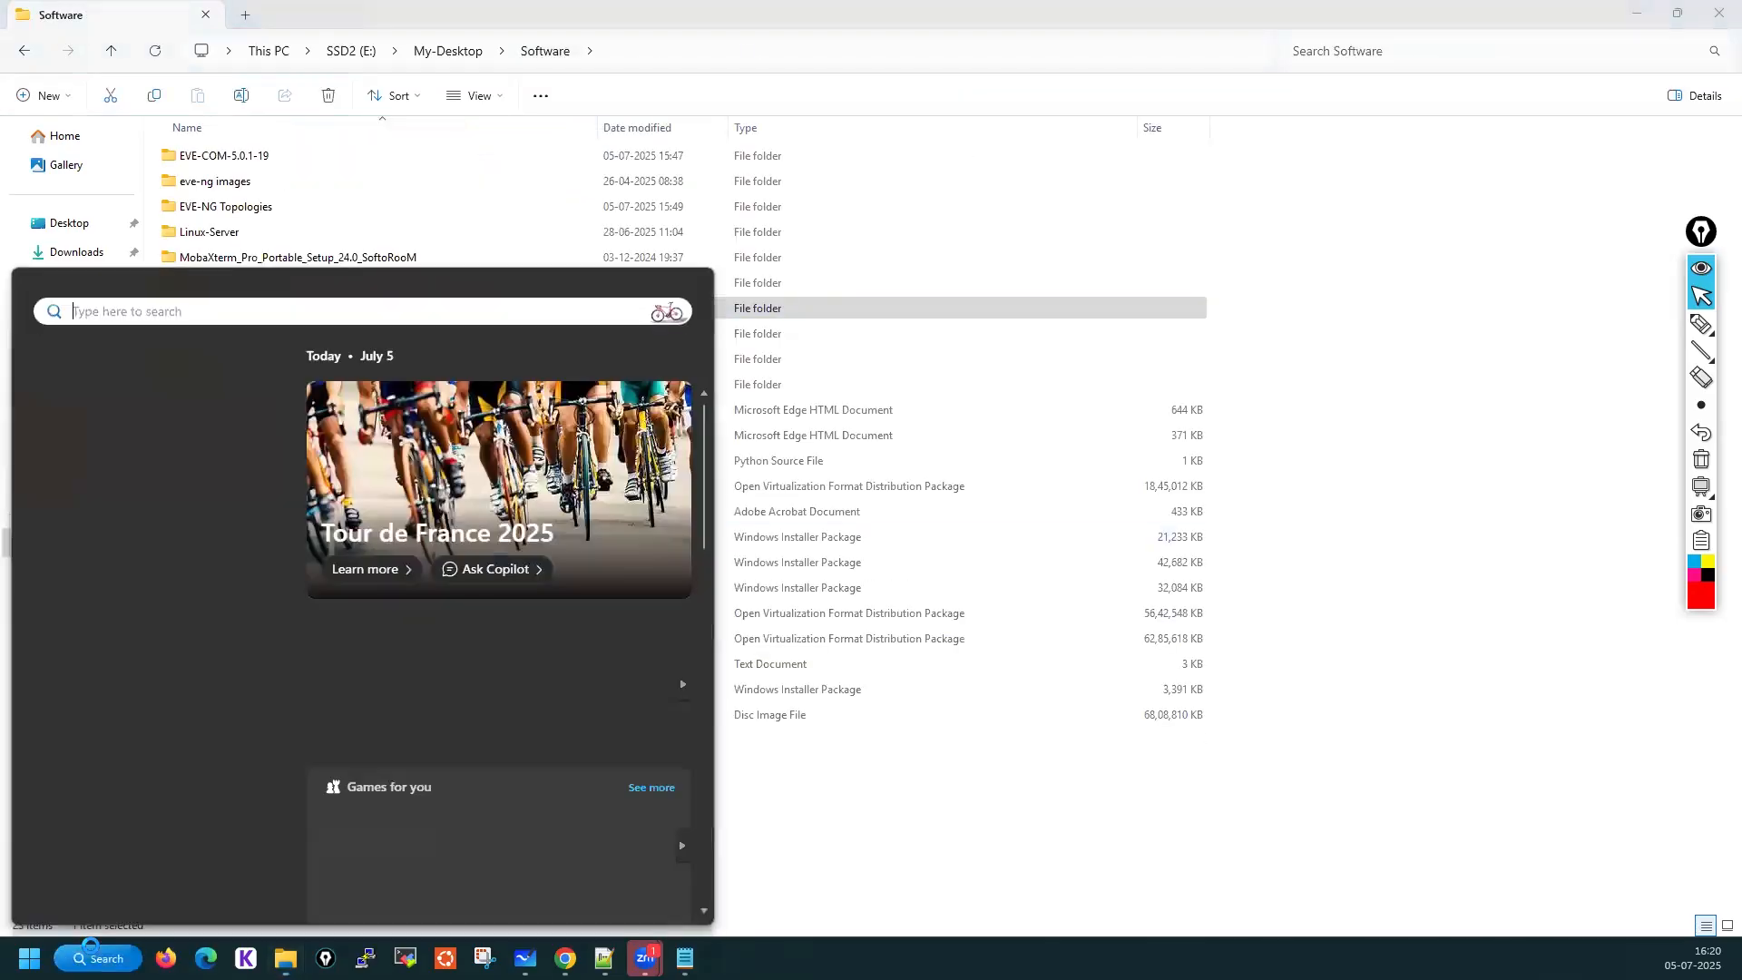
pyautogui.write('vmware')
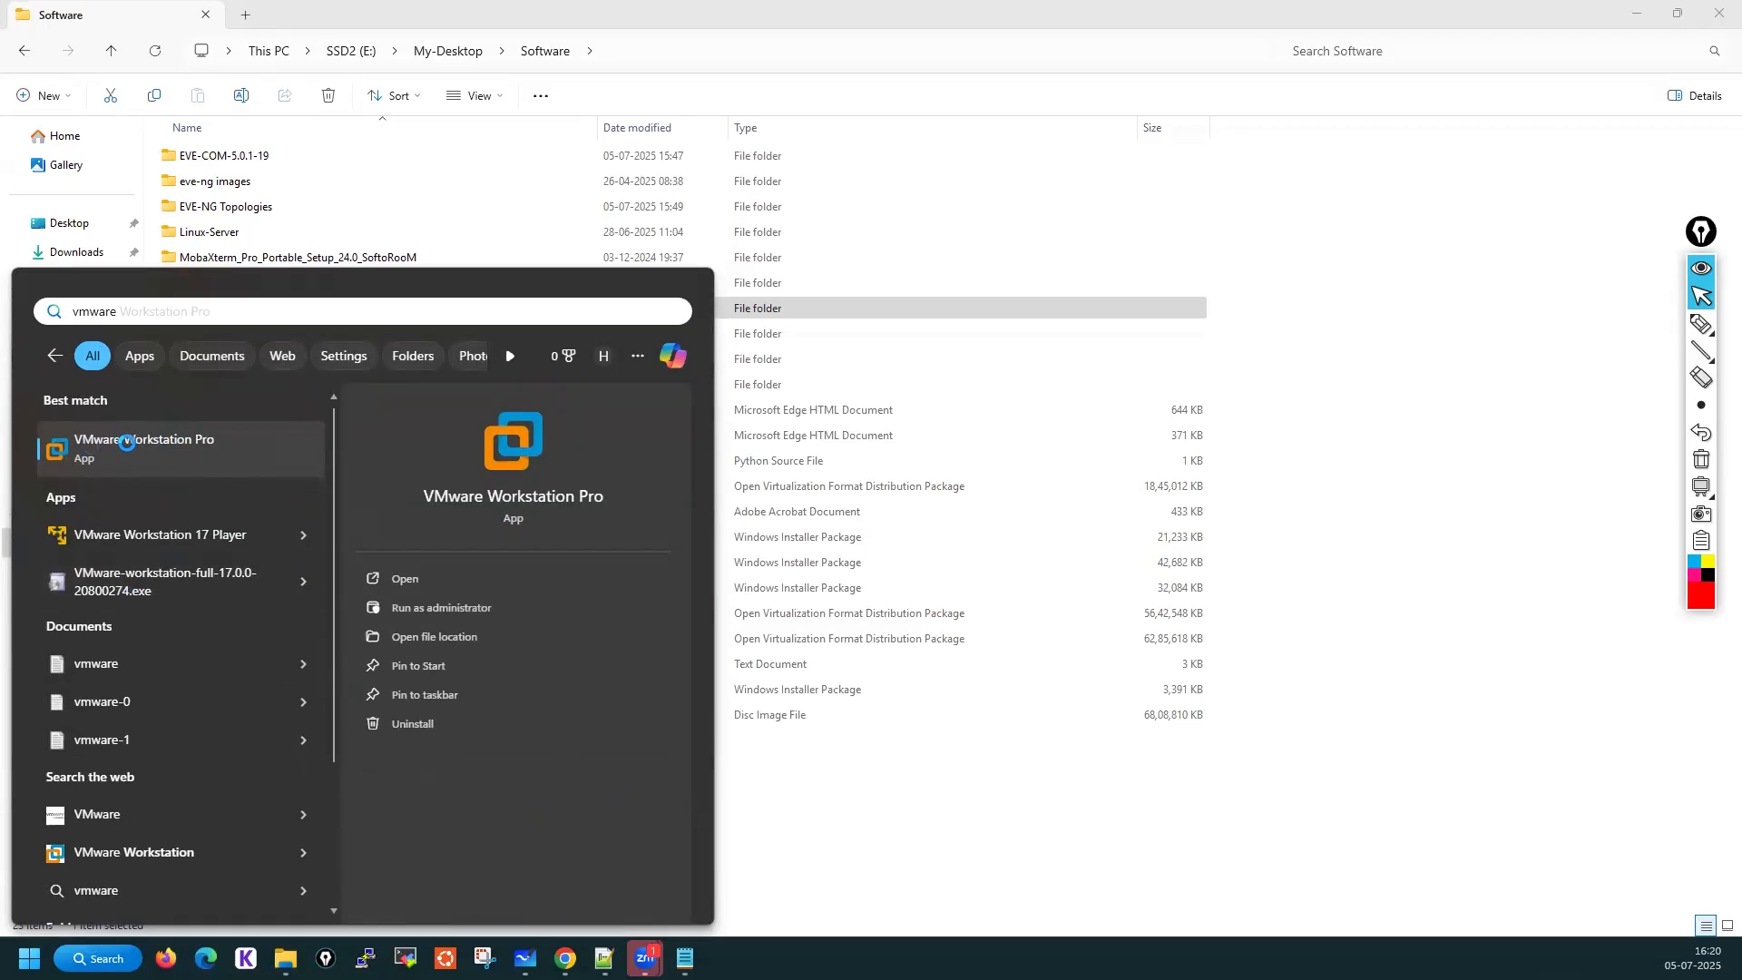
pyautogui.rightClick(126, 441)
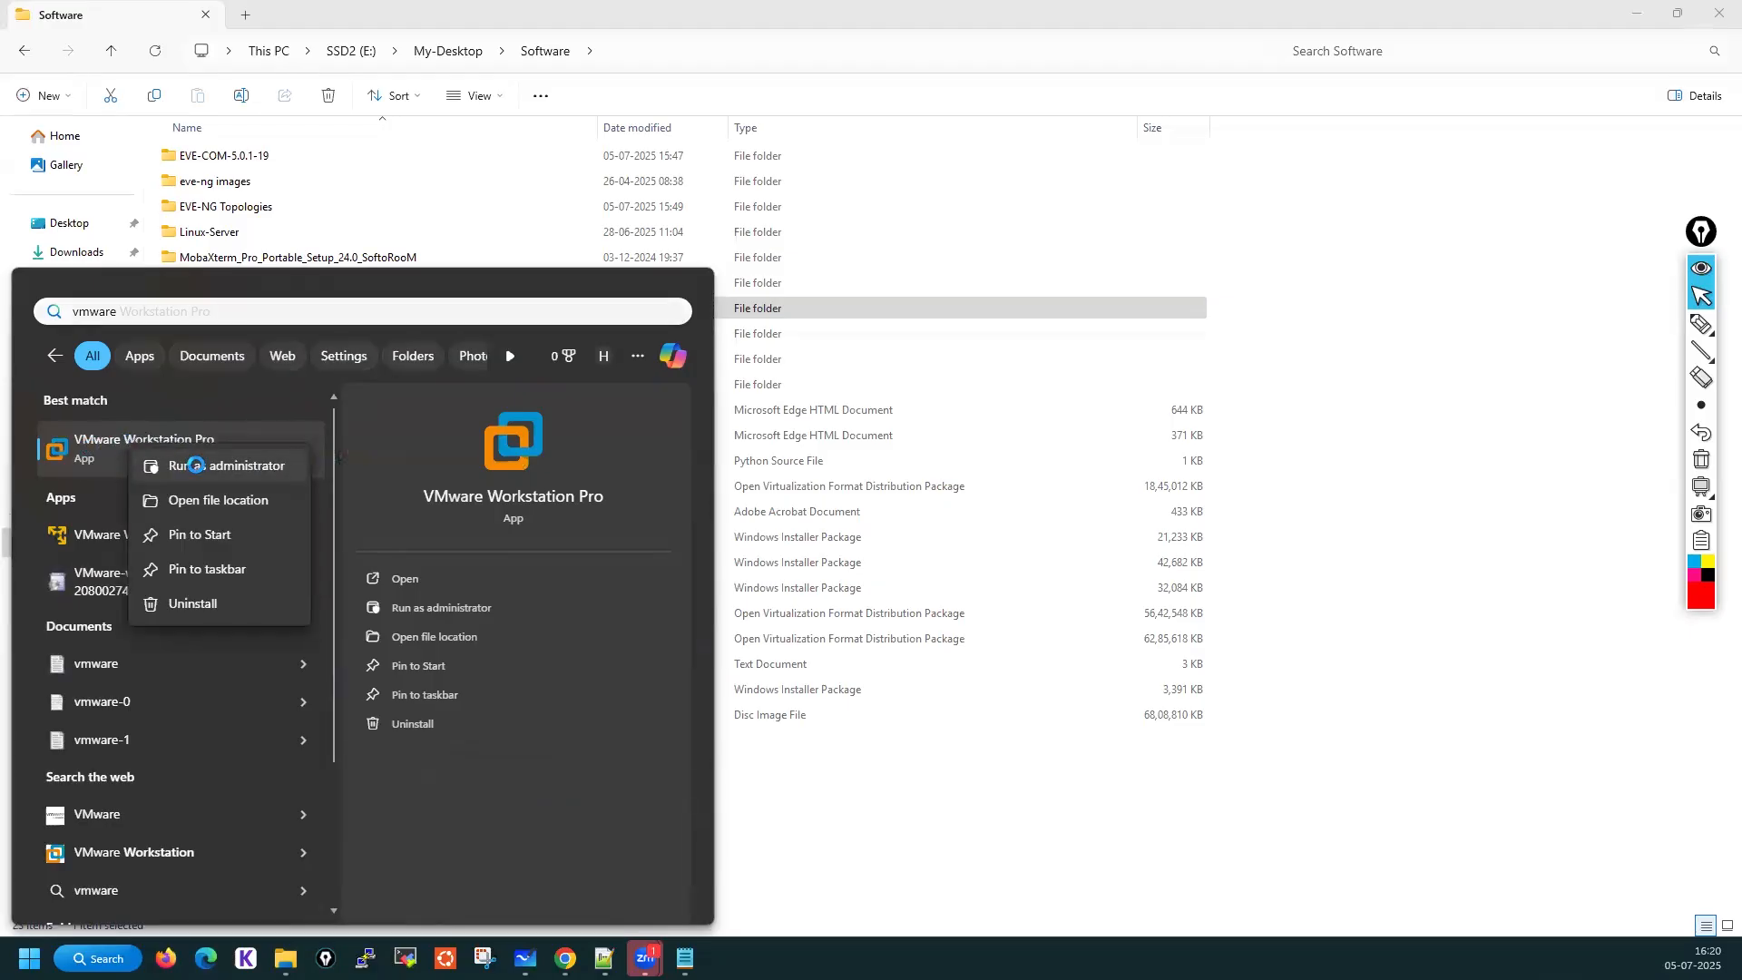
pyautogui.click(196, 464)
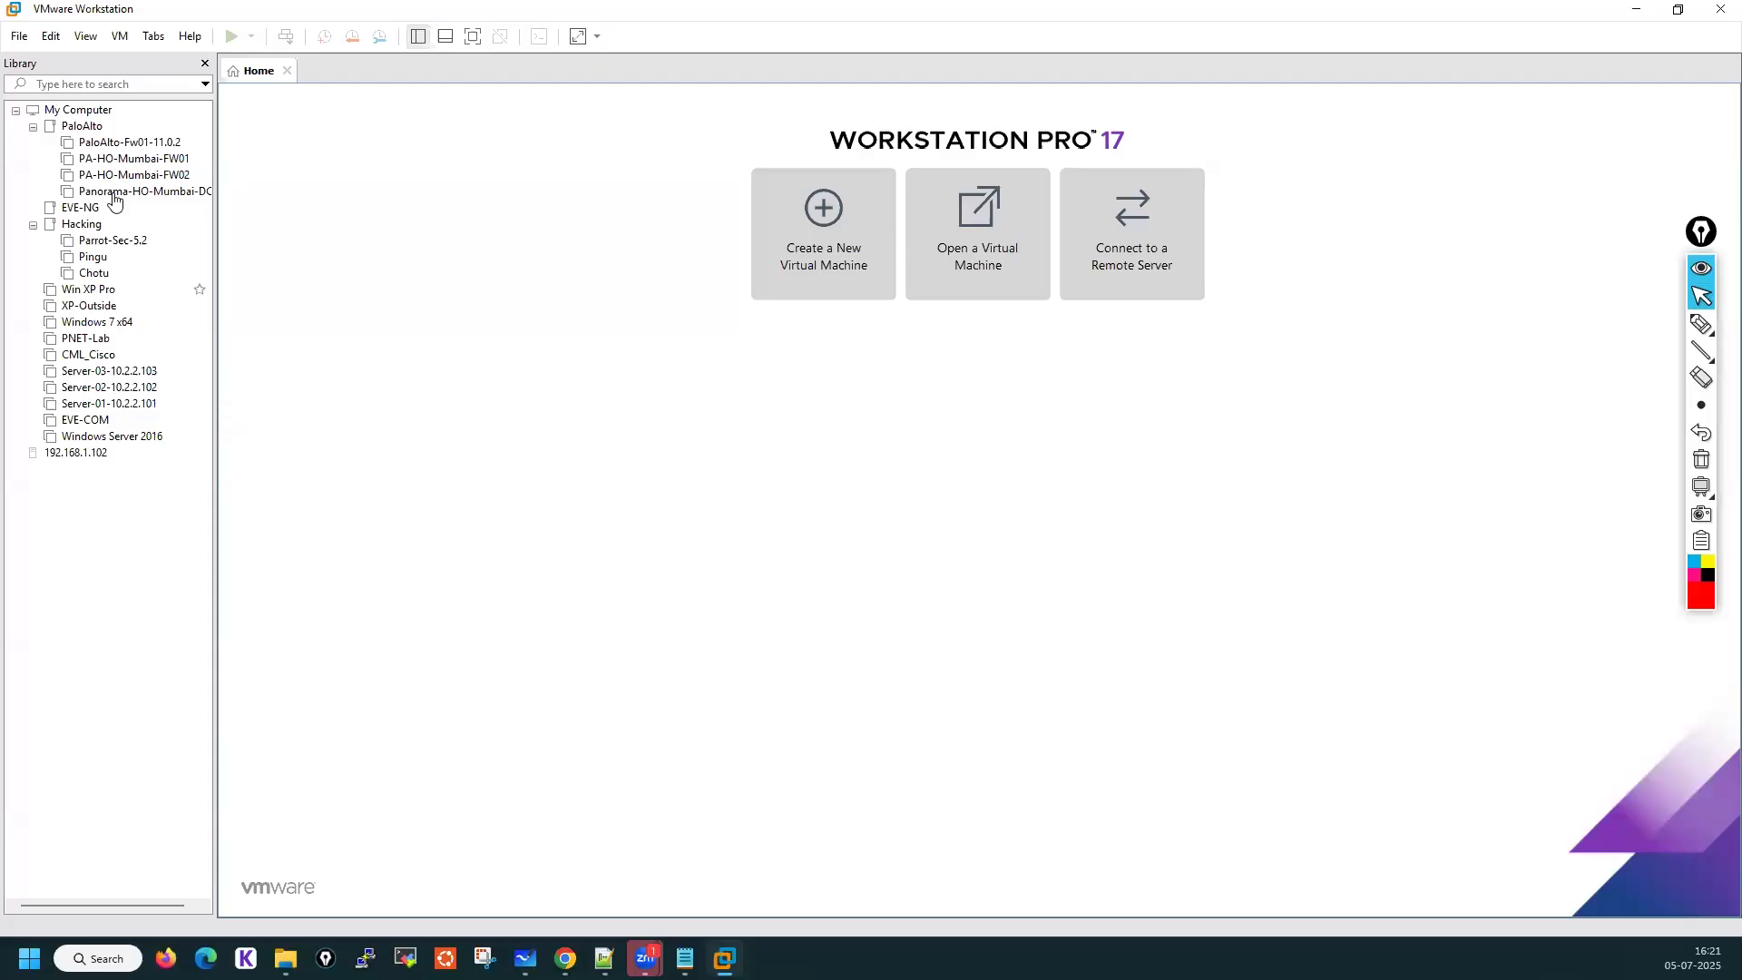
# Step: Collapse the PaloAlto and Hacking folders in the Library tree
pyautogui.click(33, 127)
pyautogui.click(32, 160)
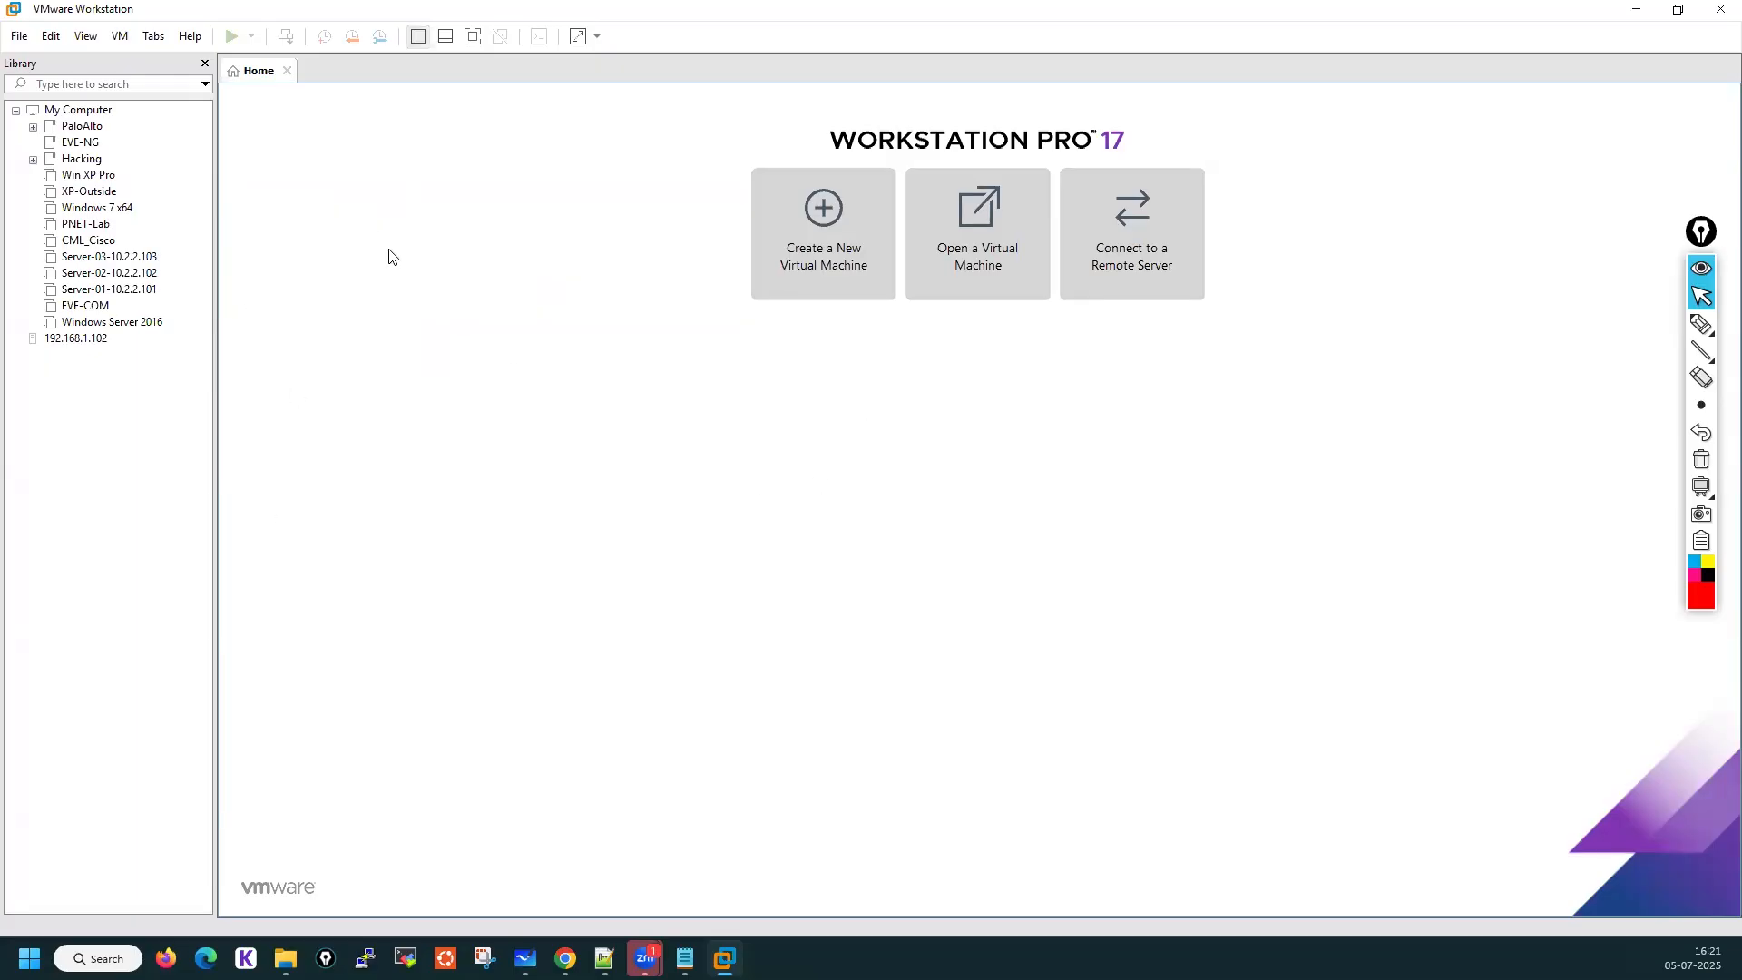
# Step: Open the Virtual Network Editor and view VMnet1's host-only settings
pyautogui.click(49, 40)
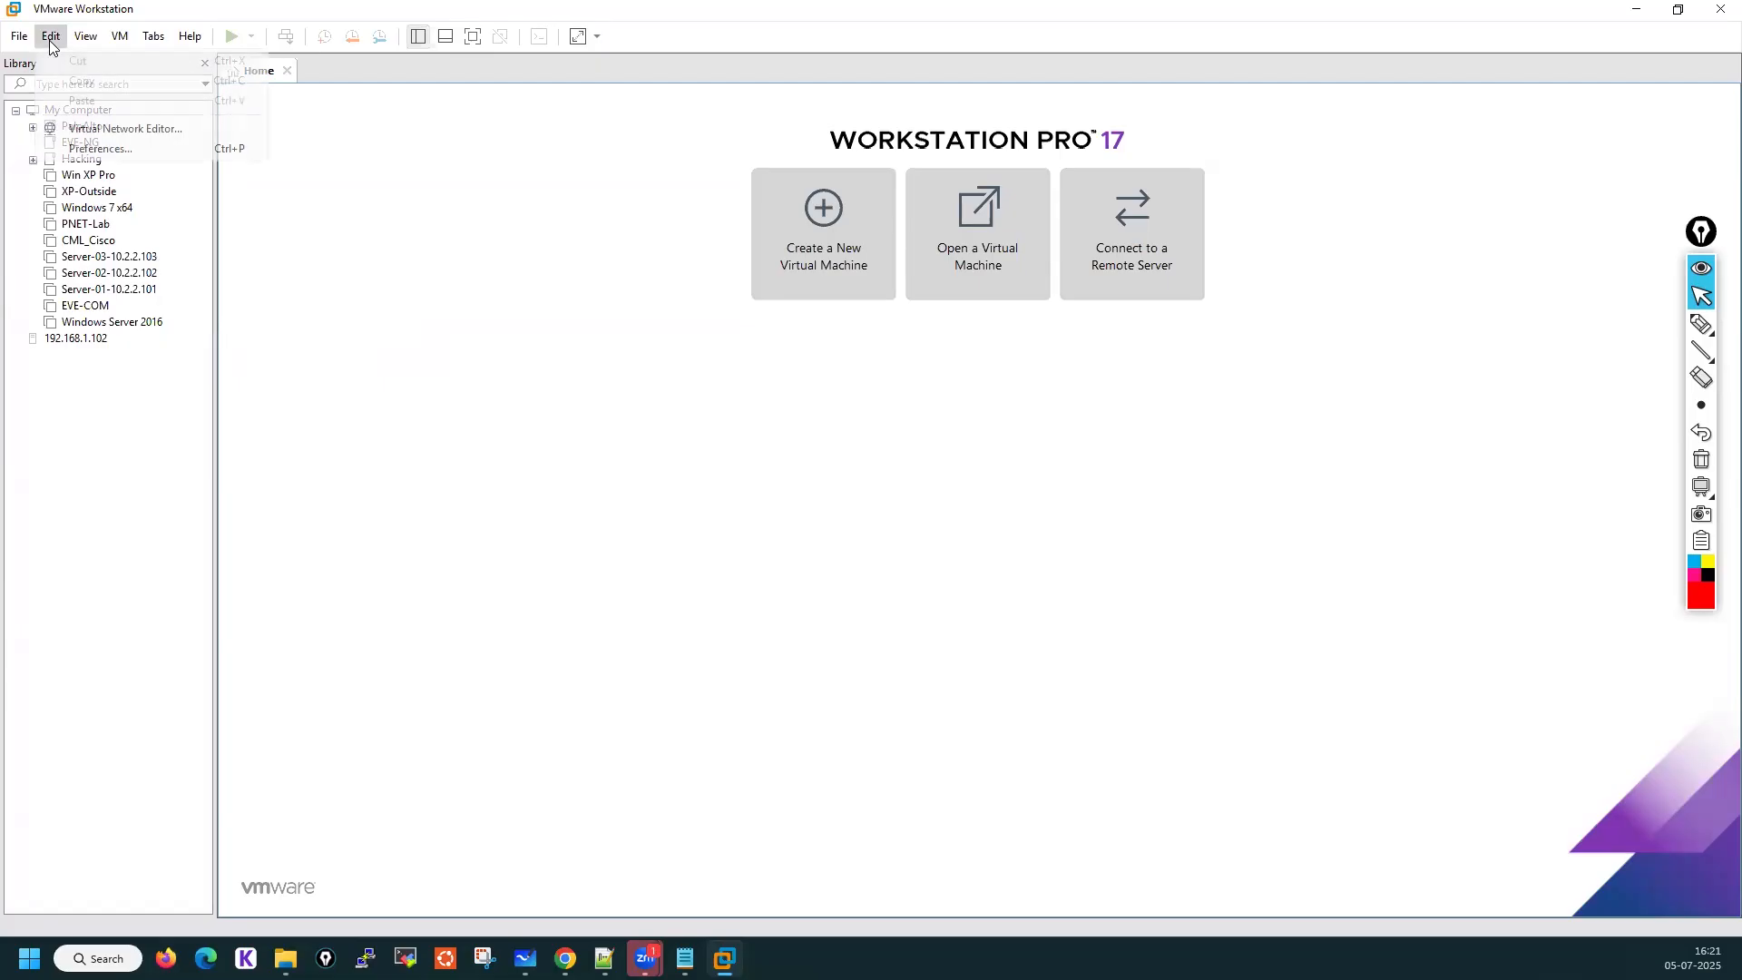
pyautogui.click(119, 130)
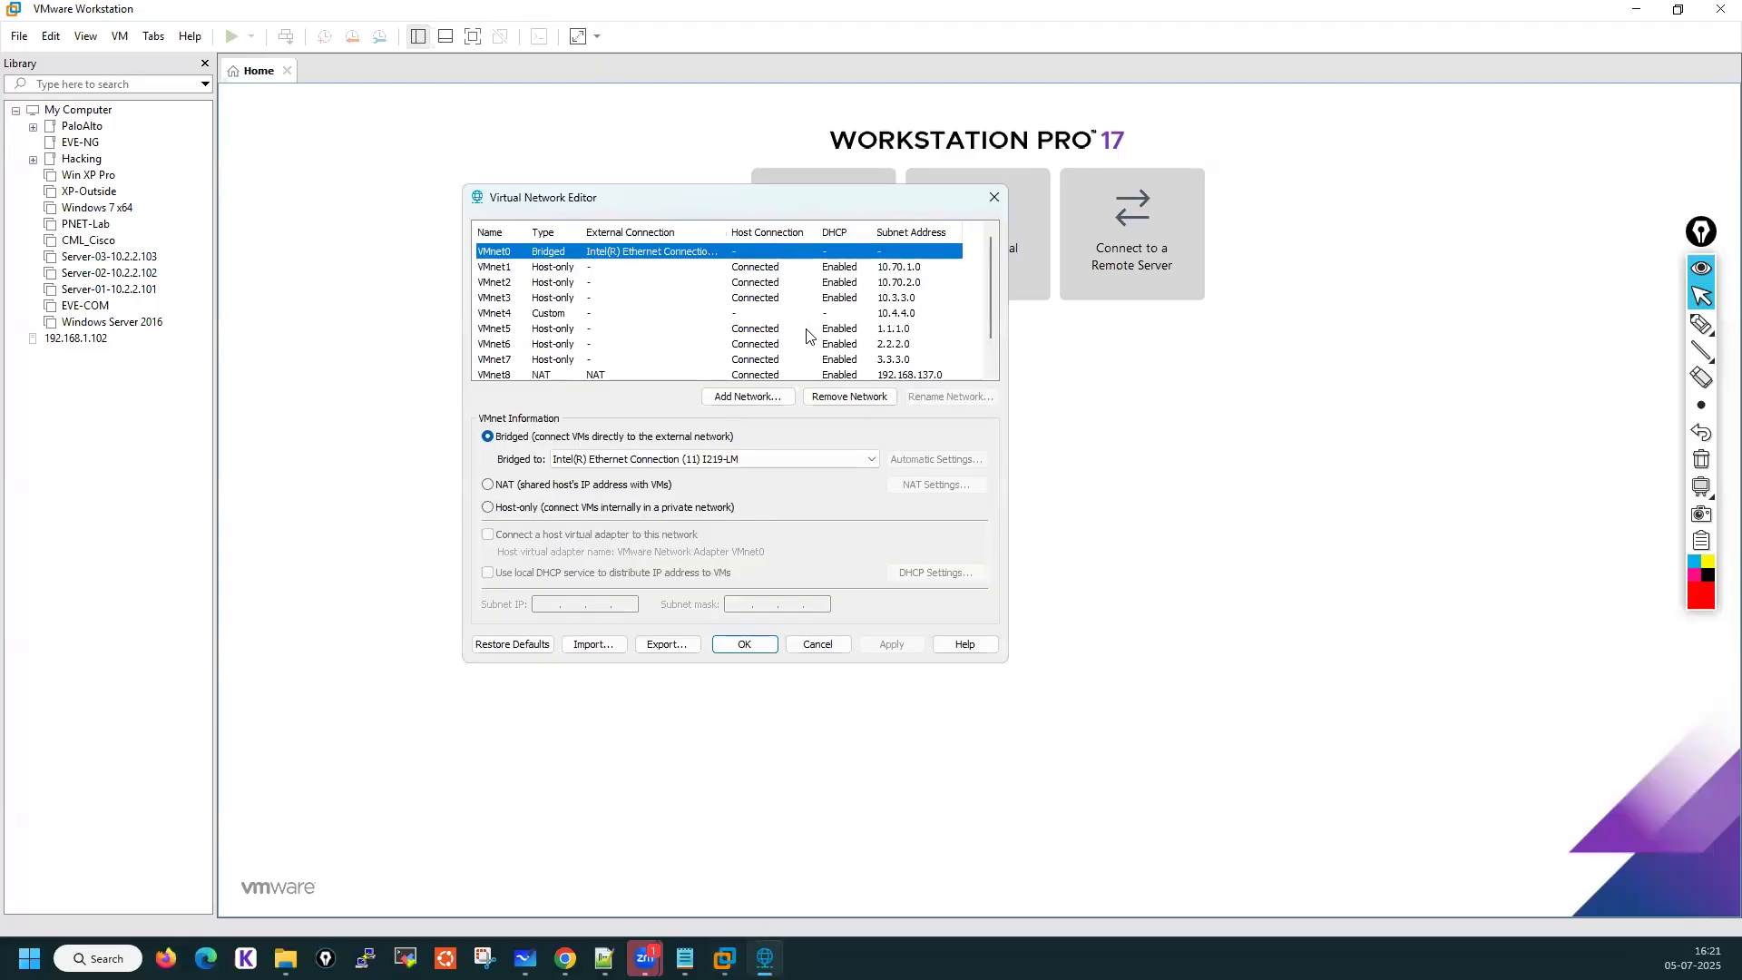
pyautogui.scroll(-1, 638, 342)
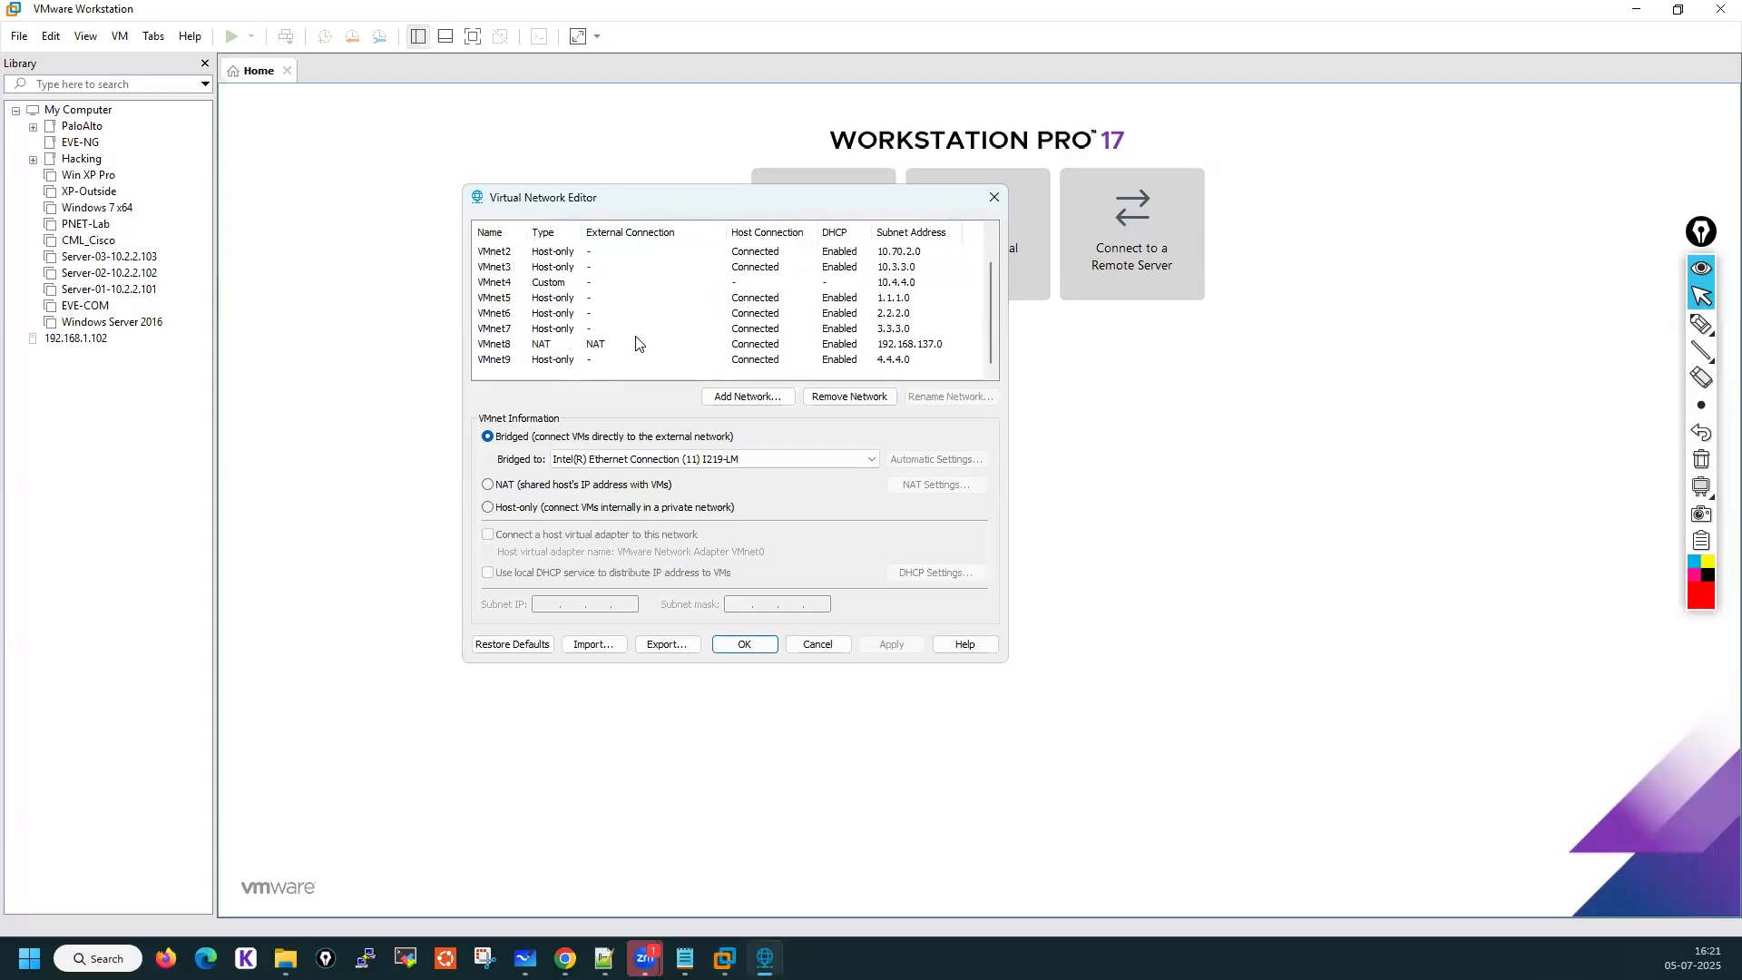
pyautogui.scroll(1, 638, 349)
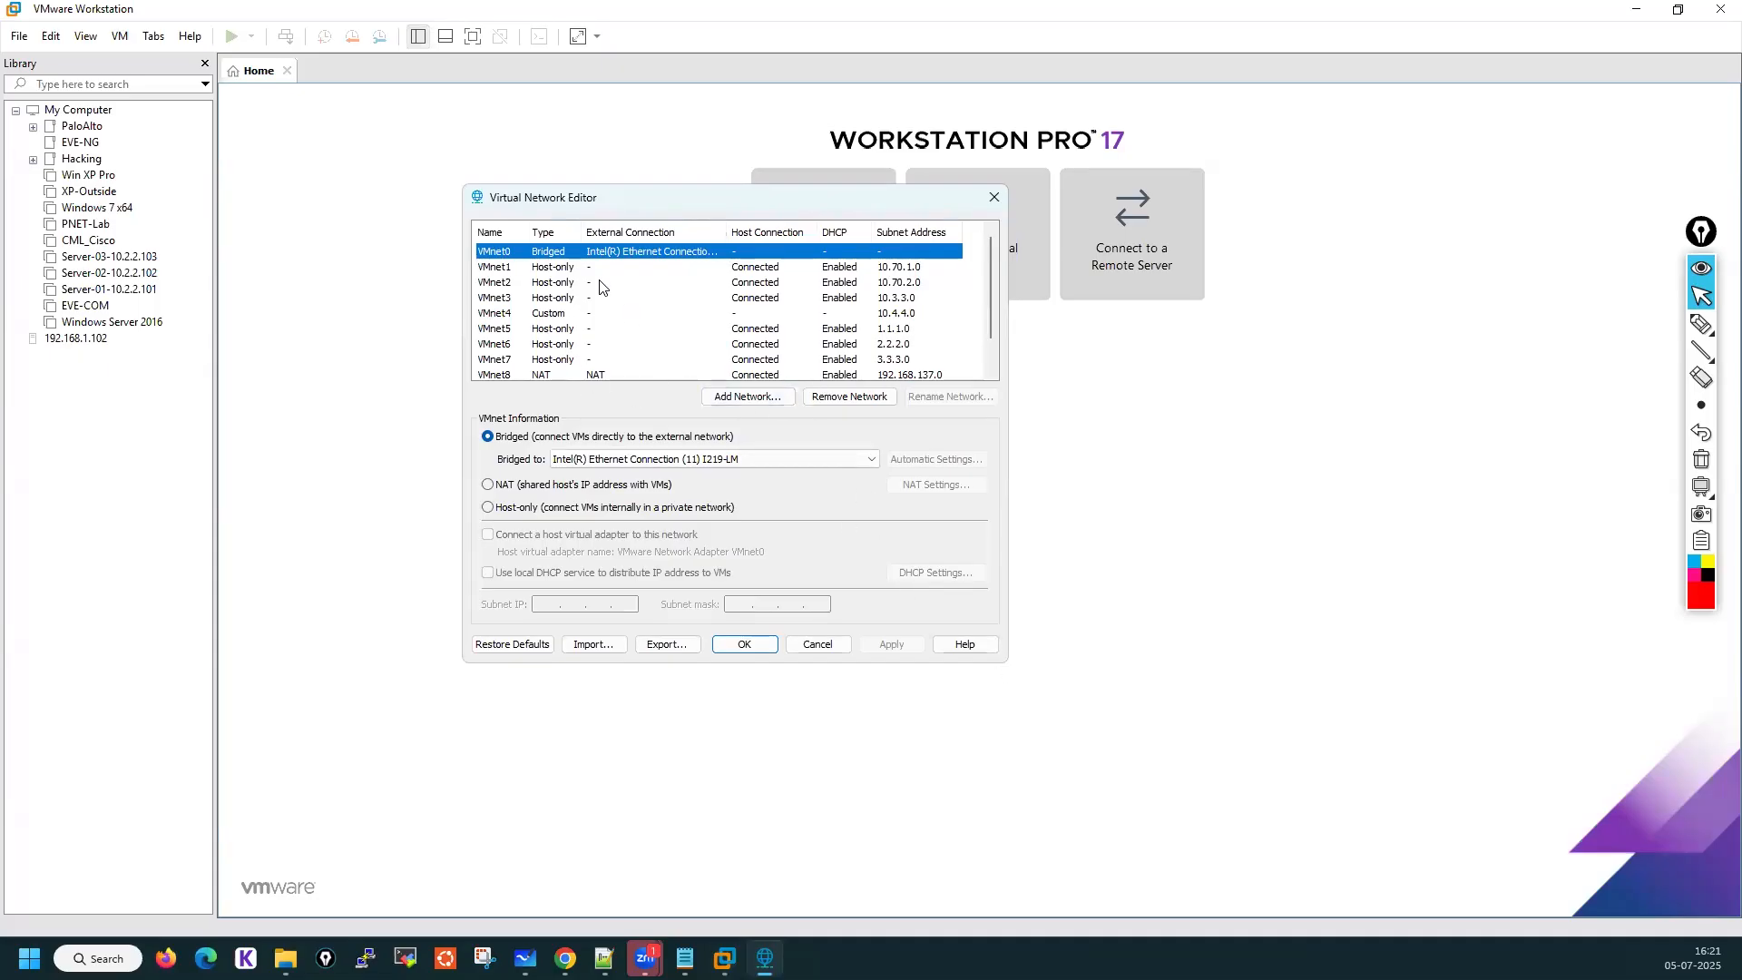
pyautogui.click(550, 269)
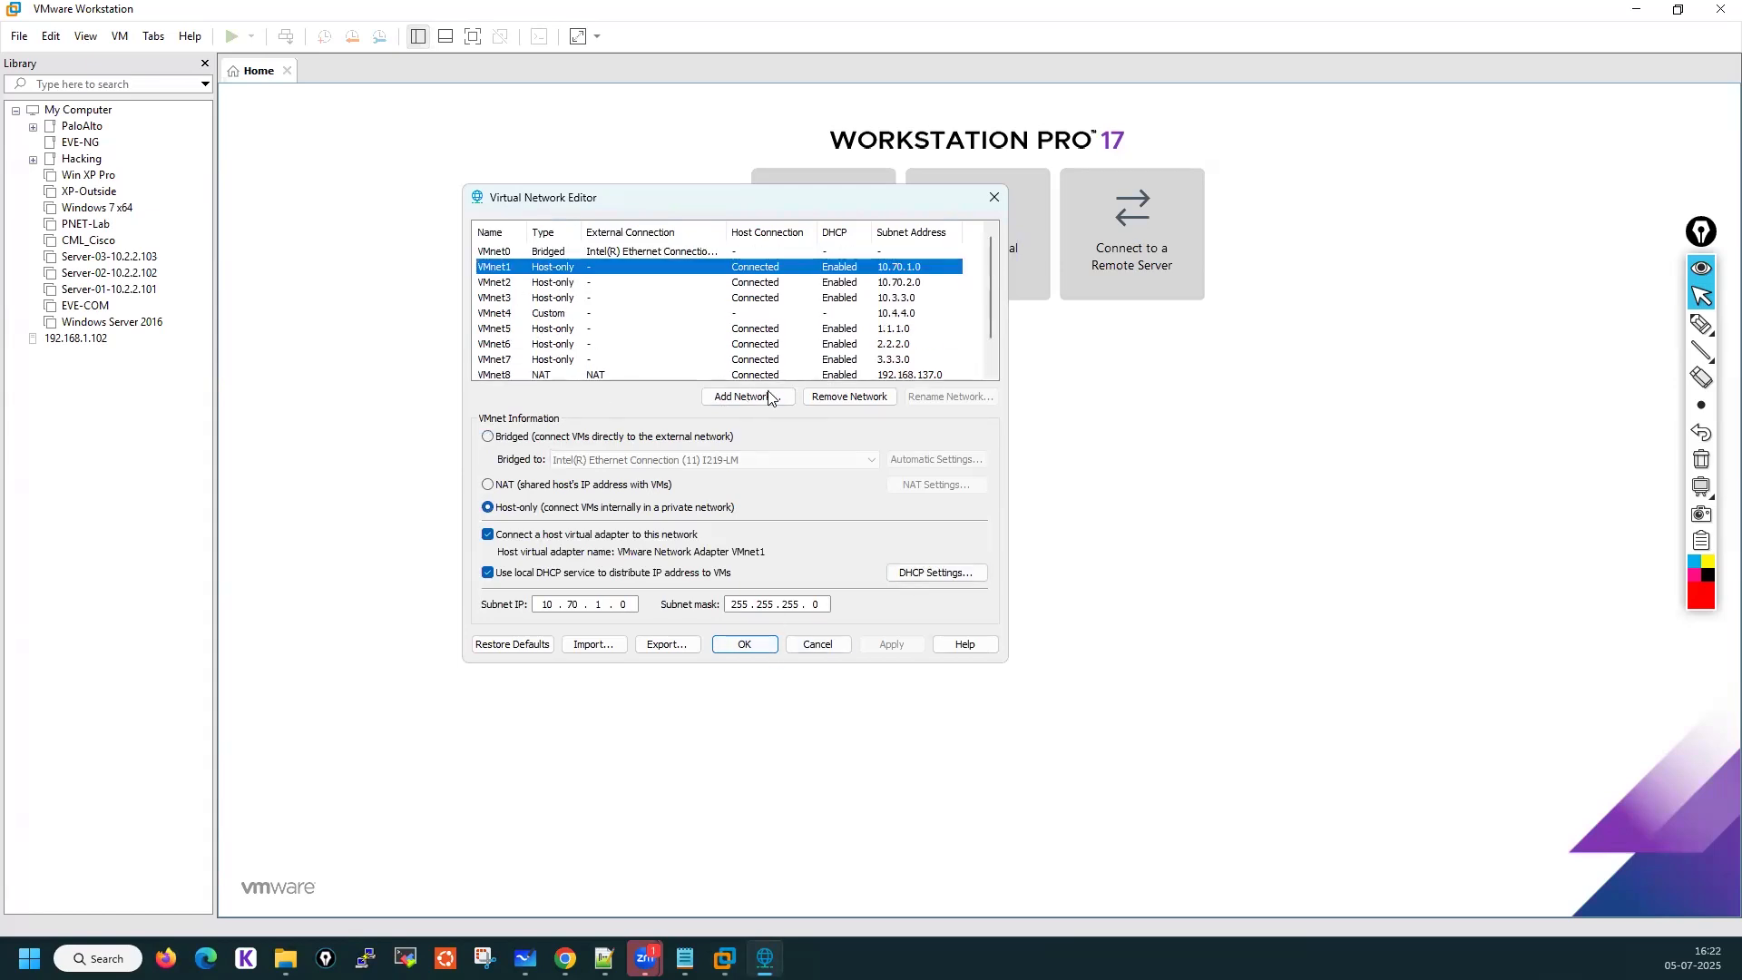
# Step: Remove the extra networks, including VMnet9 and VMnet8, leaving VMnet0, then apply and save
pyautogui.click(850, 398)
pyautogui.click(849, 397)
pyautogui.click(850, 397)
pyautogui.click(849, 397)
pyautogui.click(849, 397)
pyautogui.click(849, 397)
pyautogui.click(849, 397)
pyautogui.click(833, 400)
pyautogui.click(832, 399)
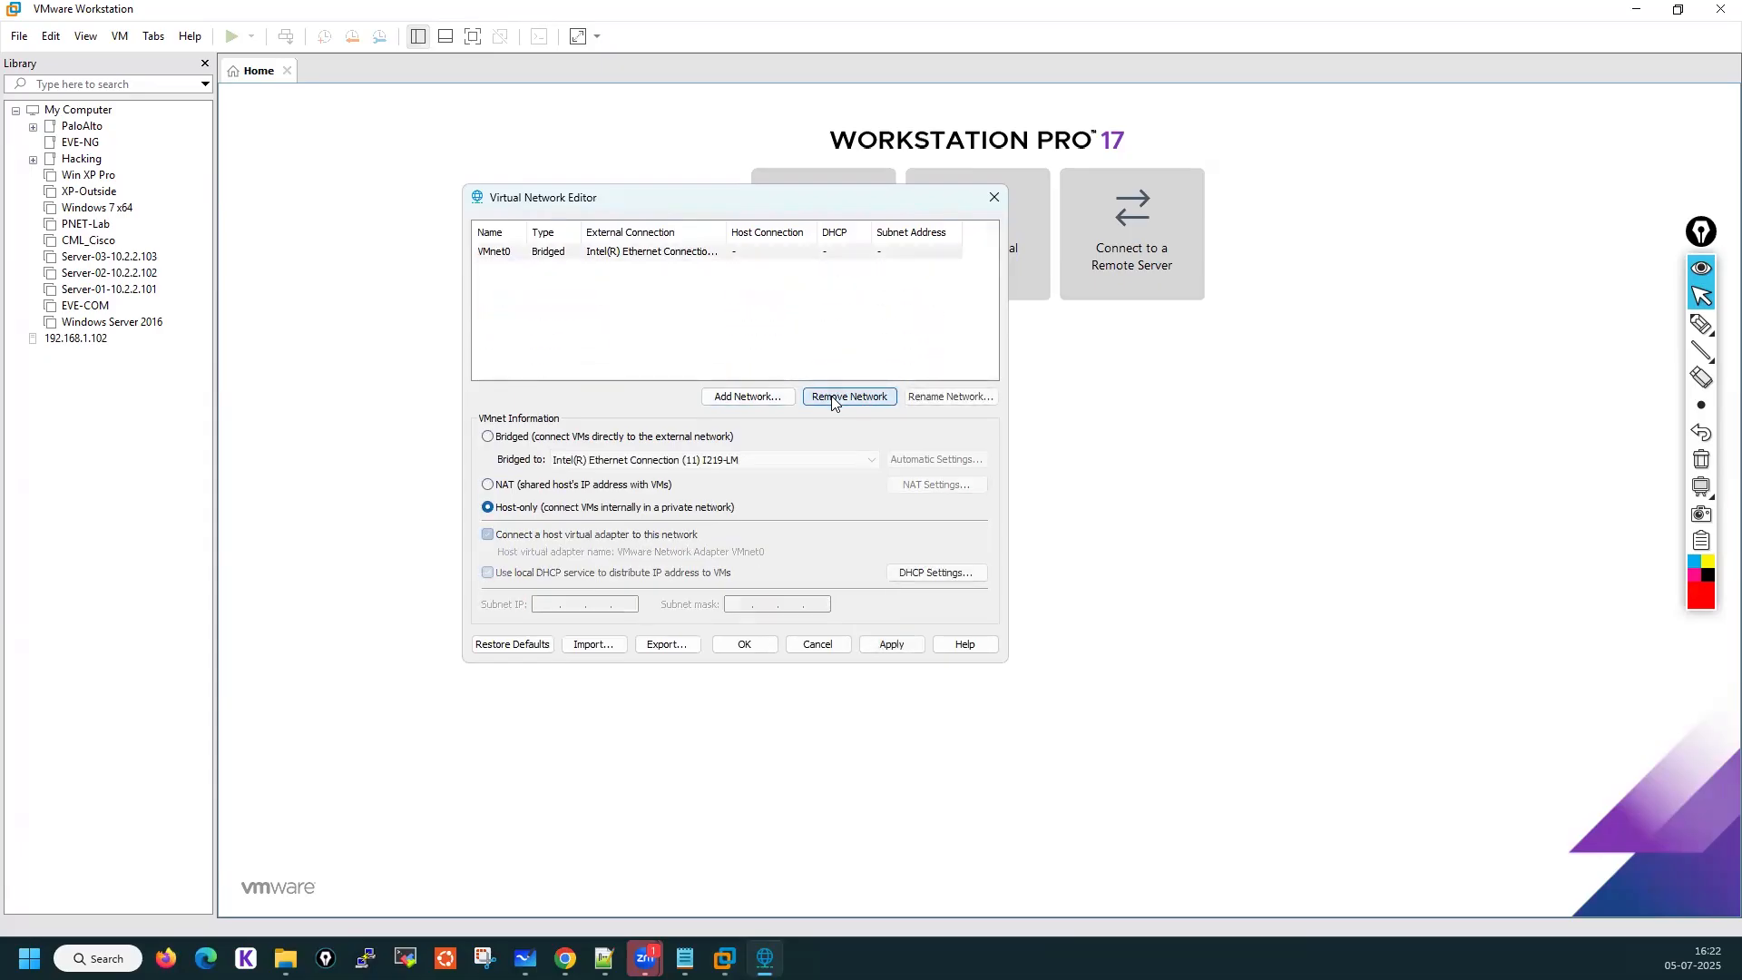
pyautogui.click(888, 648)
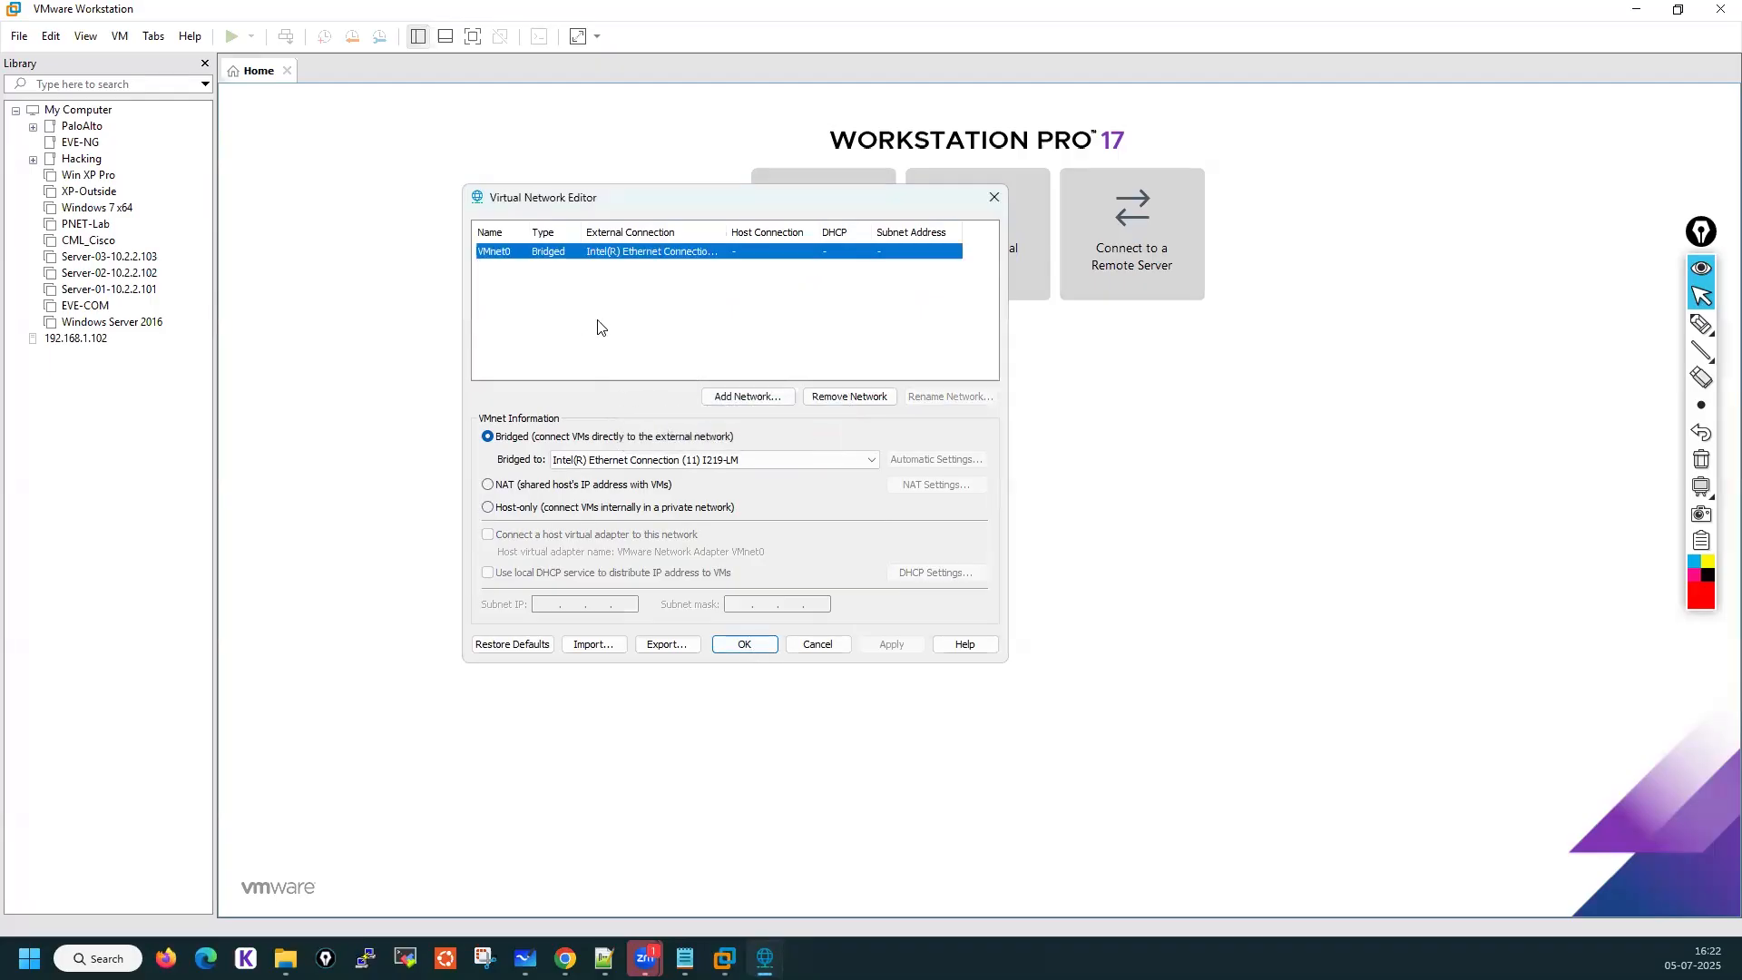
pyautogui.click(745, 644)
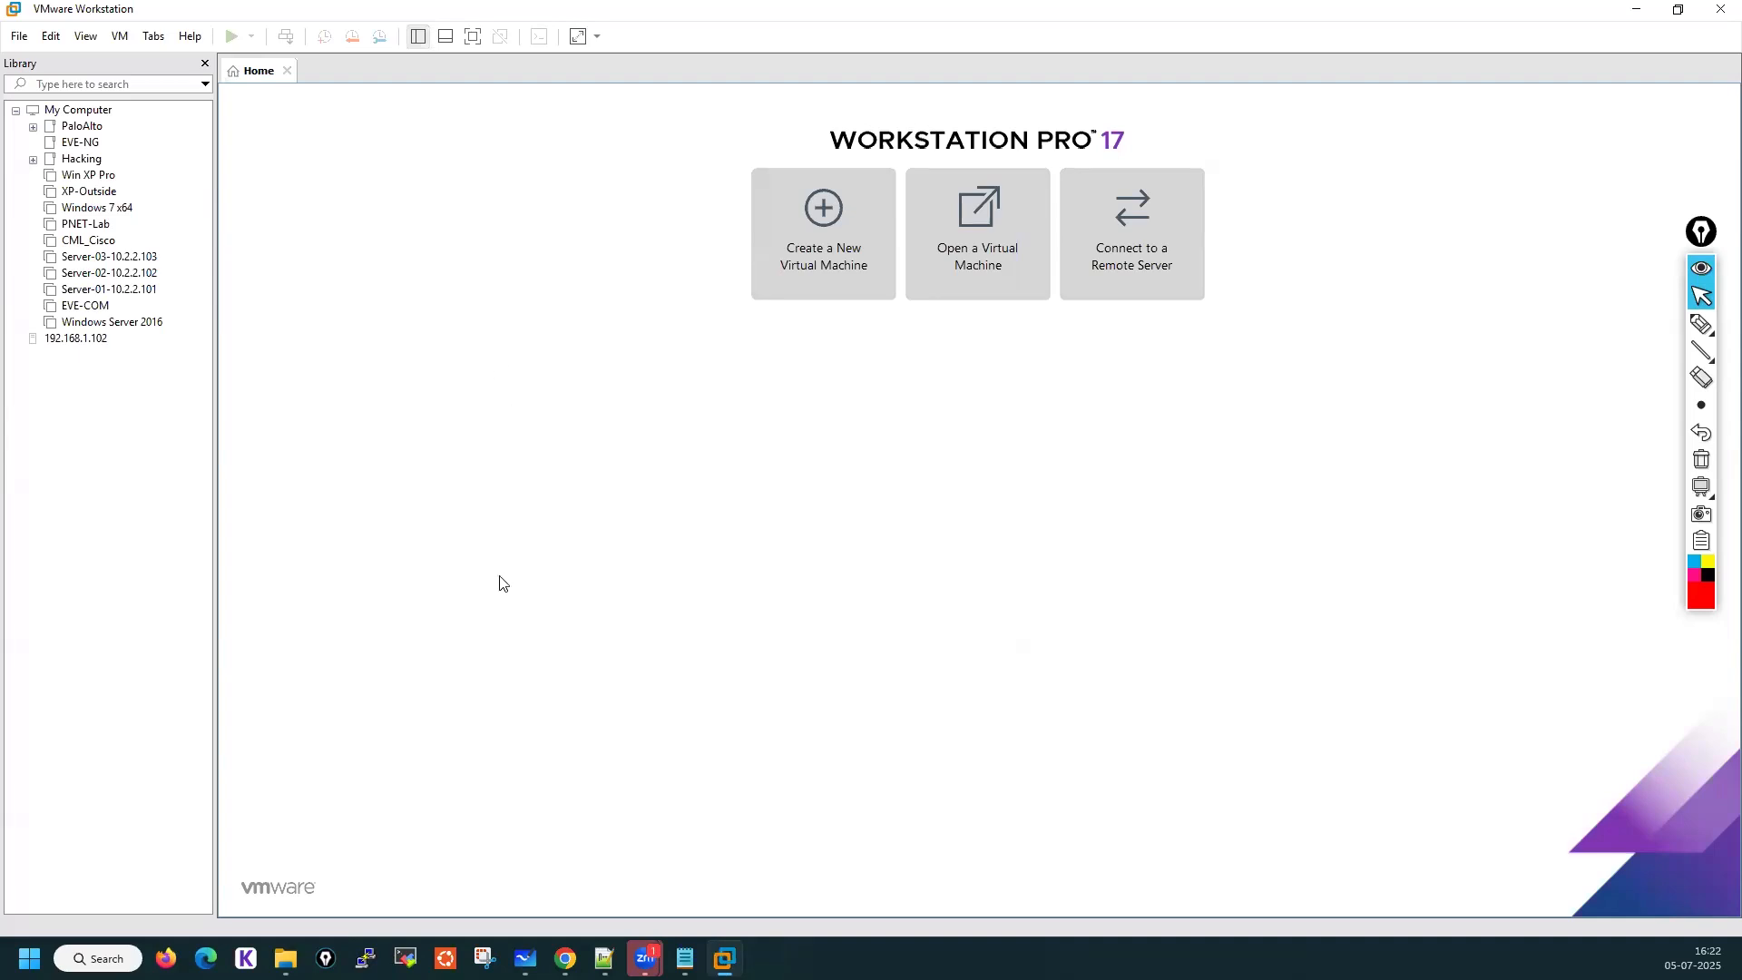
# Step: Glance at the Edit menu, then bring the VM-Lab whiteboard diagram back to the front
pyautogui.click(56, 38)
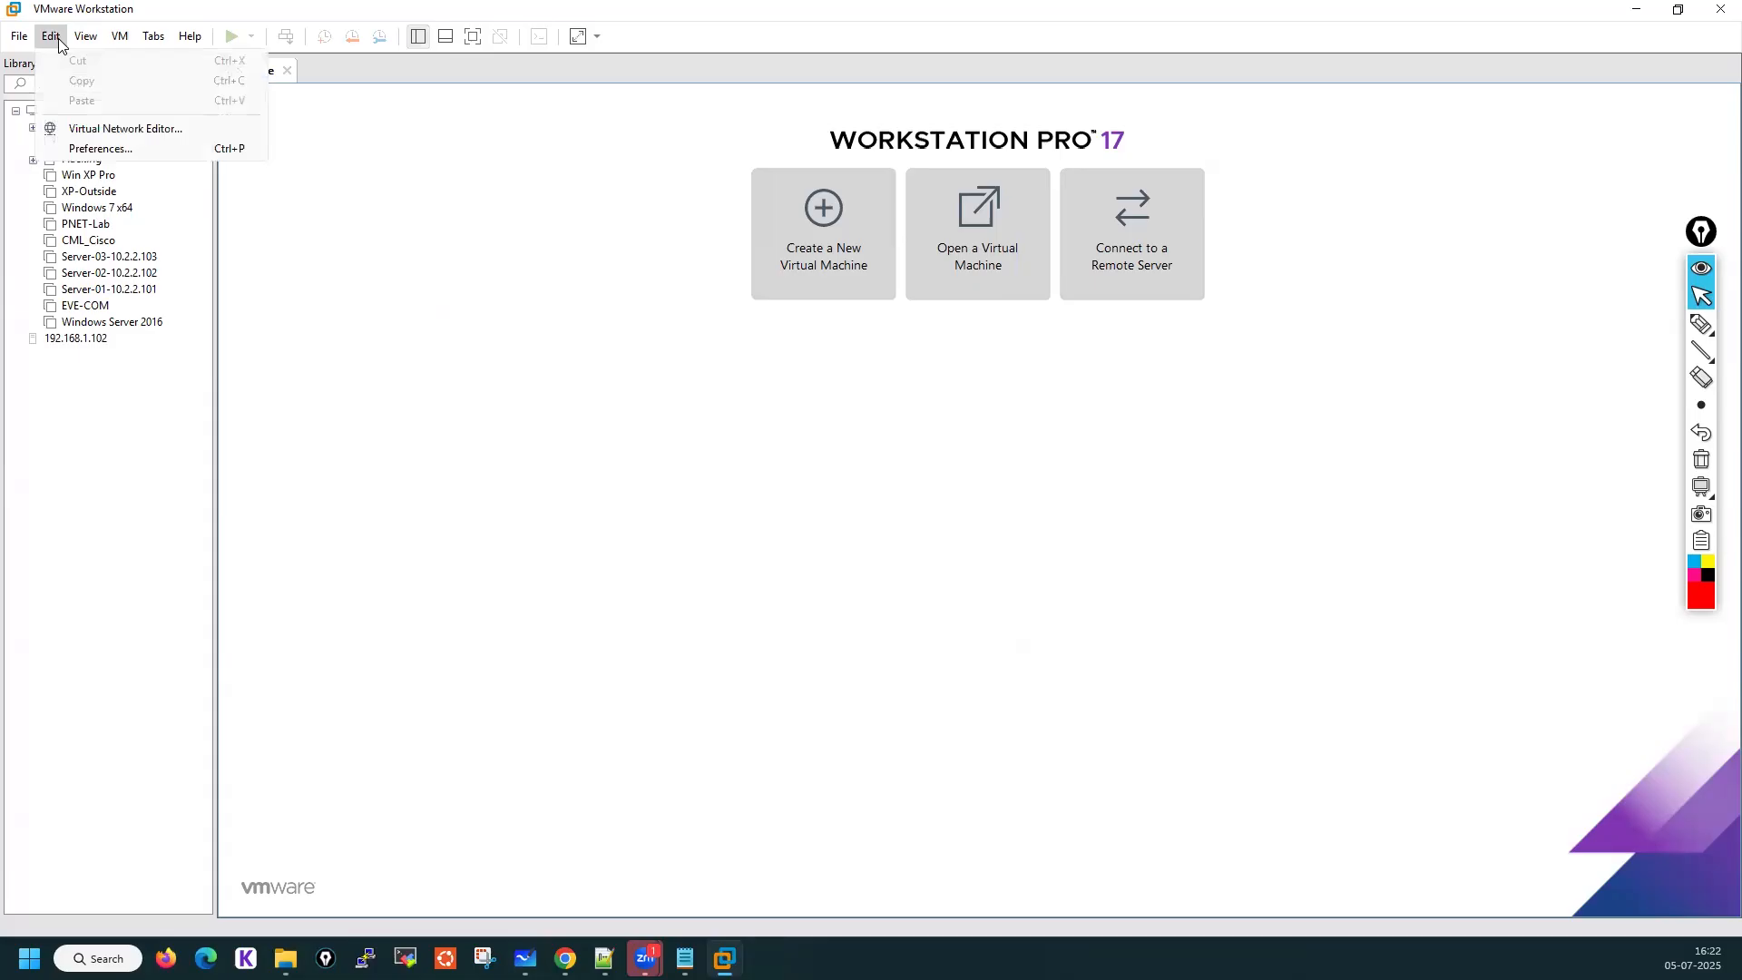
pyautogui.click(525, 959)
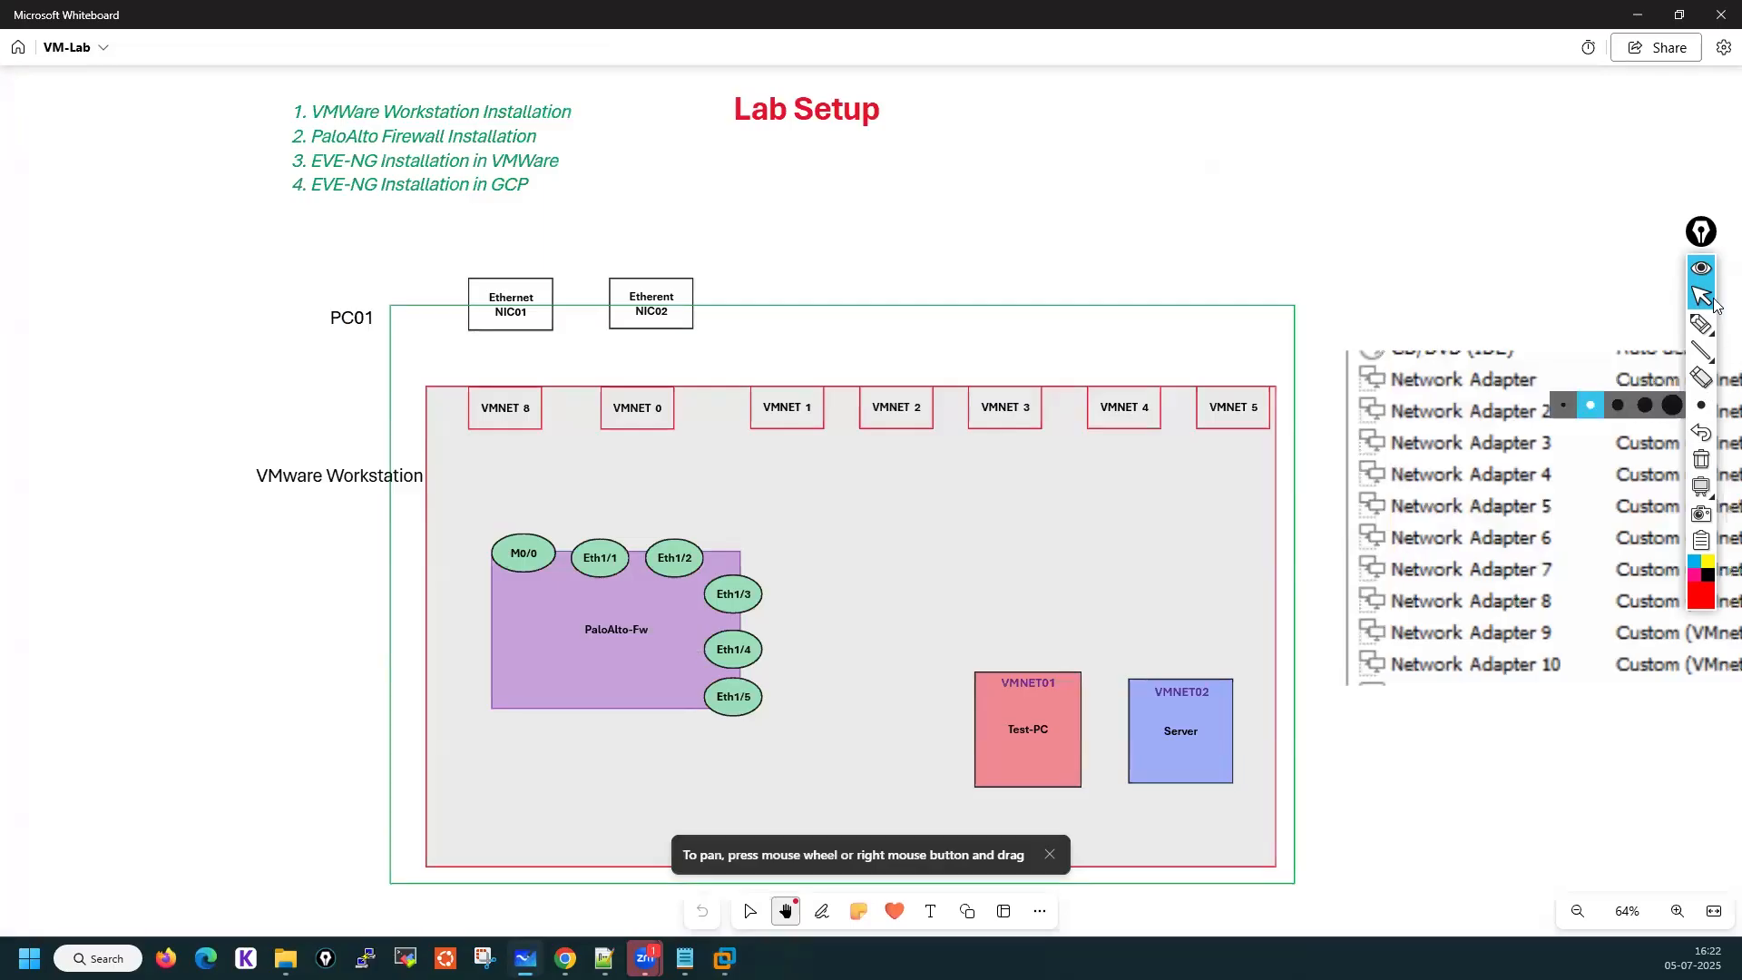
pyautogui.moveTo(1704, 320)
pyautogui.click(1618, 324)
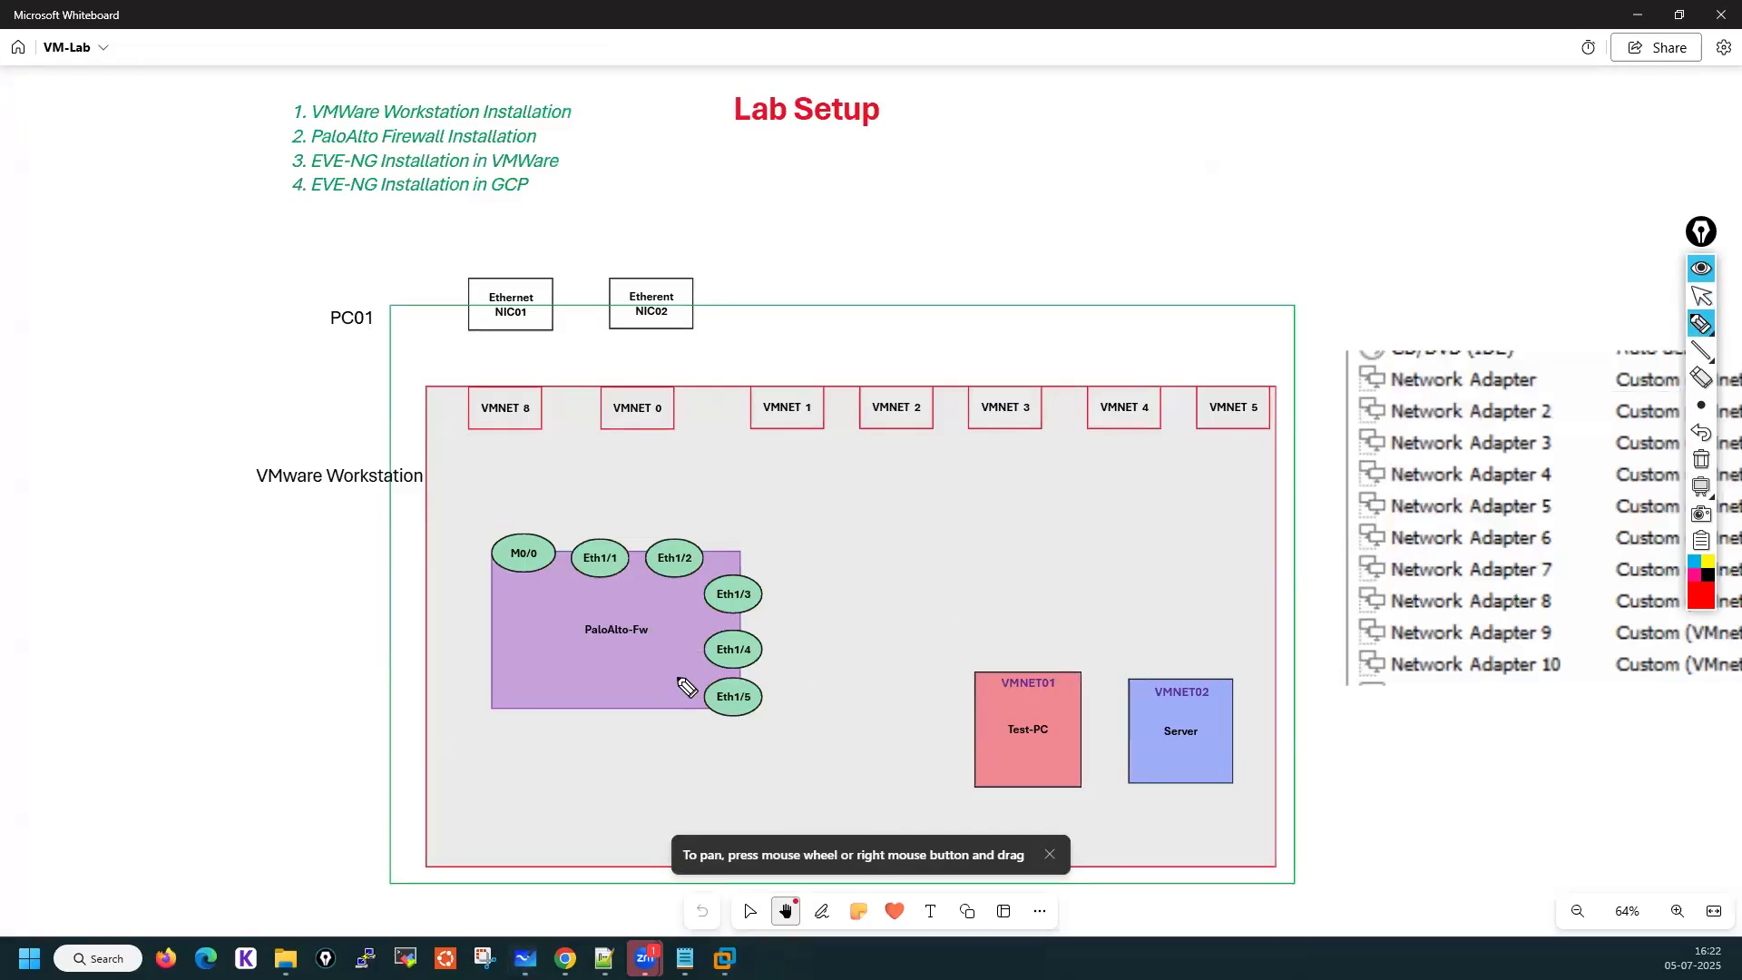
pyautogui.moveTo(549, 474)
pyautogui.mouseDown()
pyautogui.moveTo(526, 532)
pyautogui.moveTo(556, 520)
pyautogui.mouseUp()
pyautogui.click(652, 481)
pyautogui.moveTo(652, 481); pyautogui.dragTo(594, 537)
pyautogui.moveTo(600, 513); pyautogui.dragTo(642, 529)
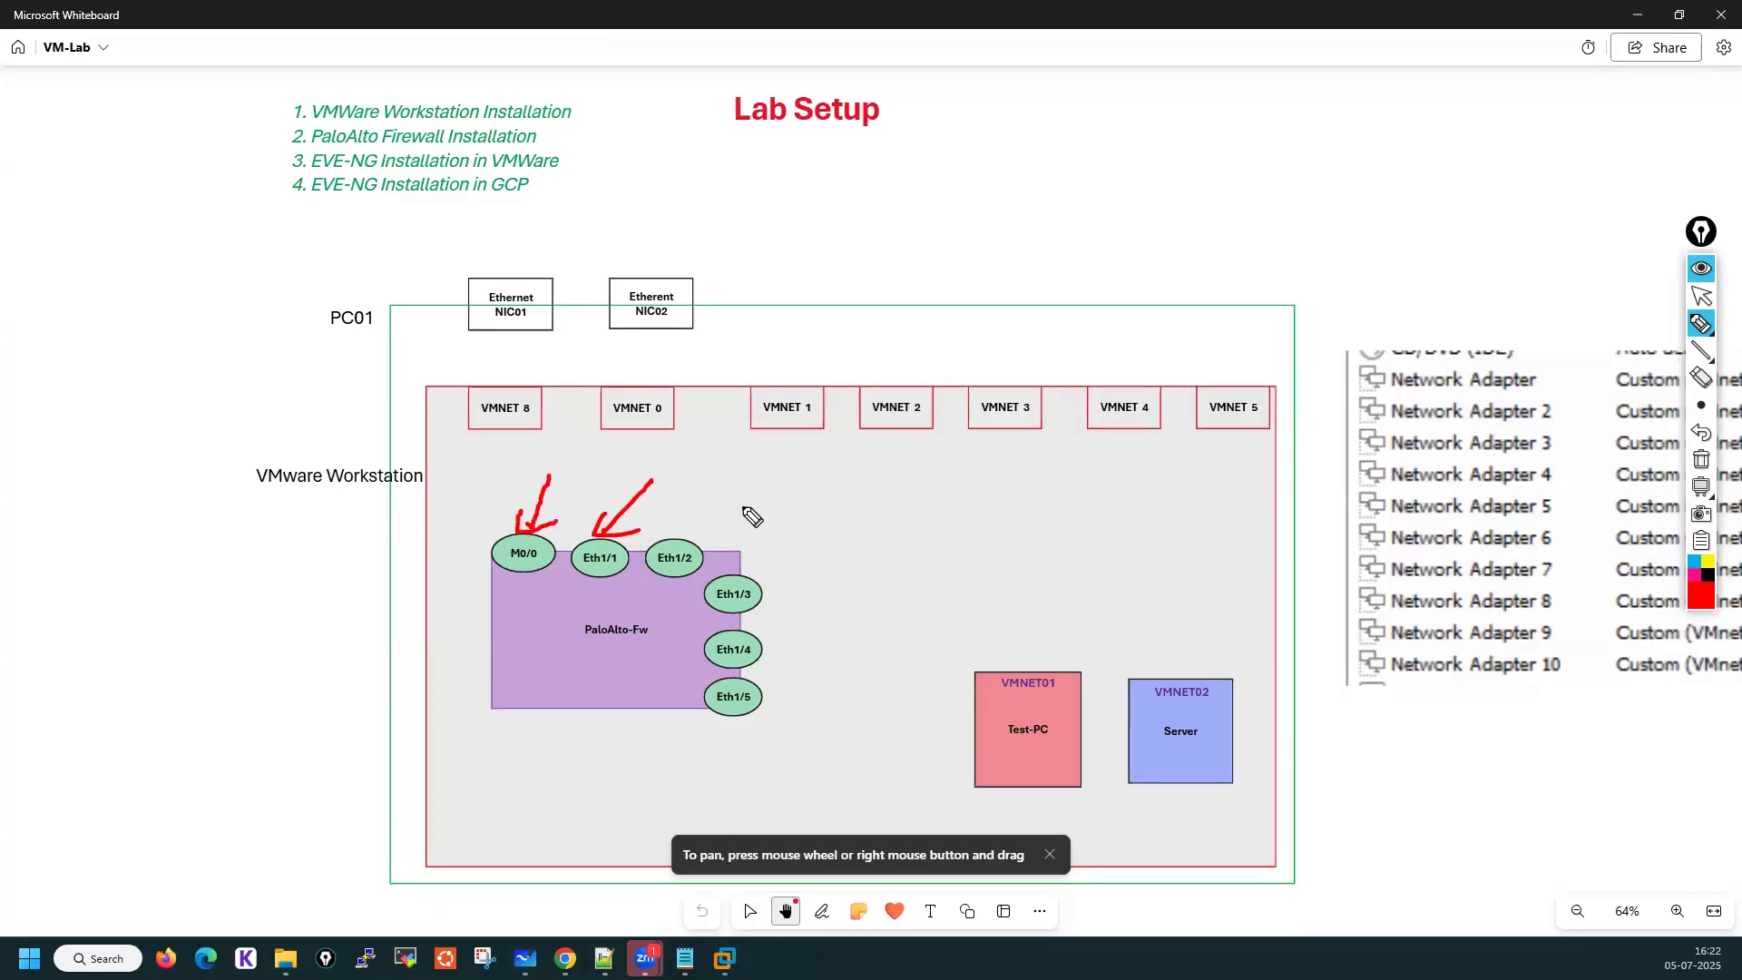
pyautogui.moveTo(744, 488)
pyautogui.mouseDown()
pyautogui.moveTo(681, 547)
pyautogui.moveTo(737, 547)
pyautogui.mouseUp()
pyautogui.moveTo(869, 561)
pyautogui.mouseDown()
pyautogui.moveTo(747, 581)
pyautogui.moveTo(821, 588)
pyautogui.mouseUp()
pyautogui.moveTo(871, 639)
pyautogui.mouseDown()
pyautogui.moveTo(755, 650)
pyautogui.moveTo(802, 667)
pyautogui.moveTo(753, 698)
pyautogui.moveTo(783, 712)
pyautogui.mouseUp()
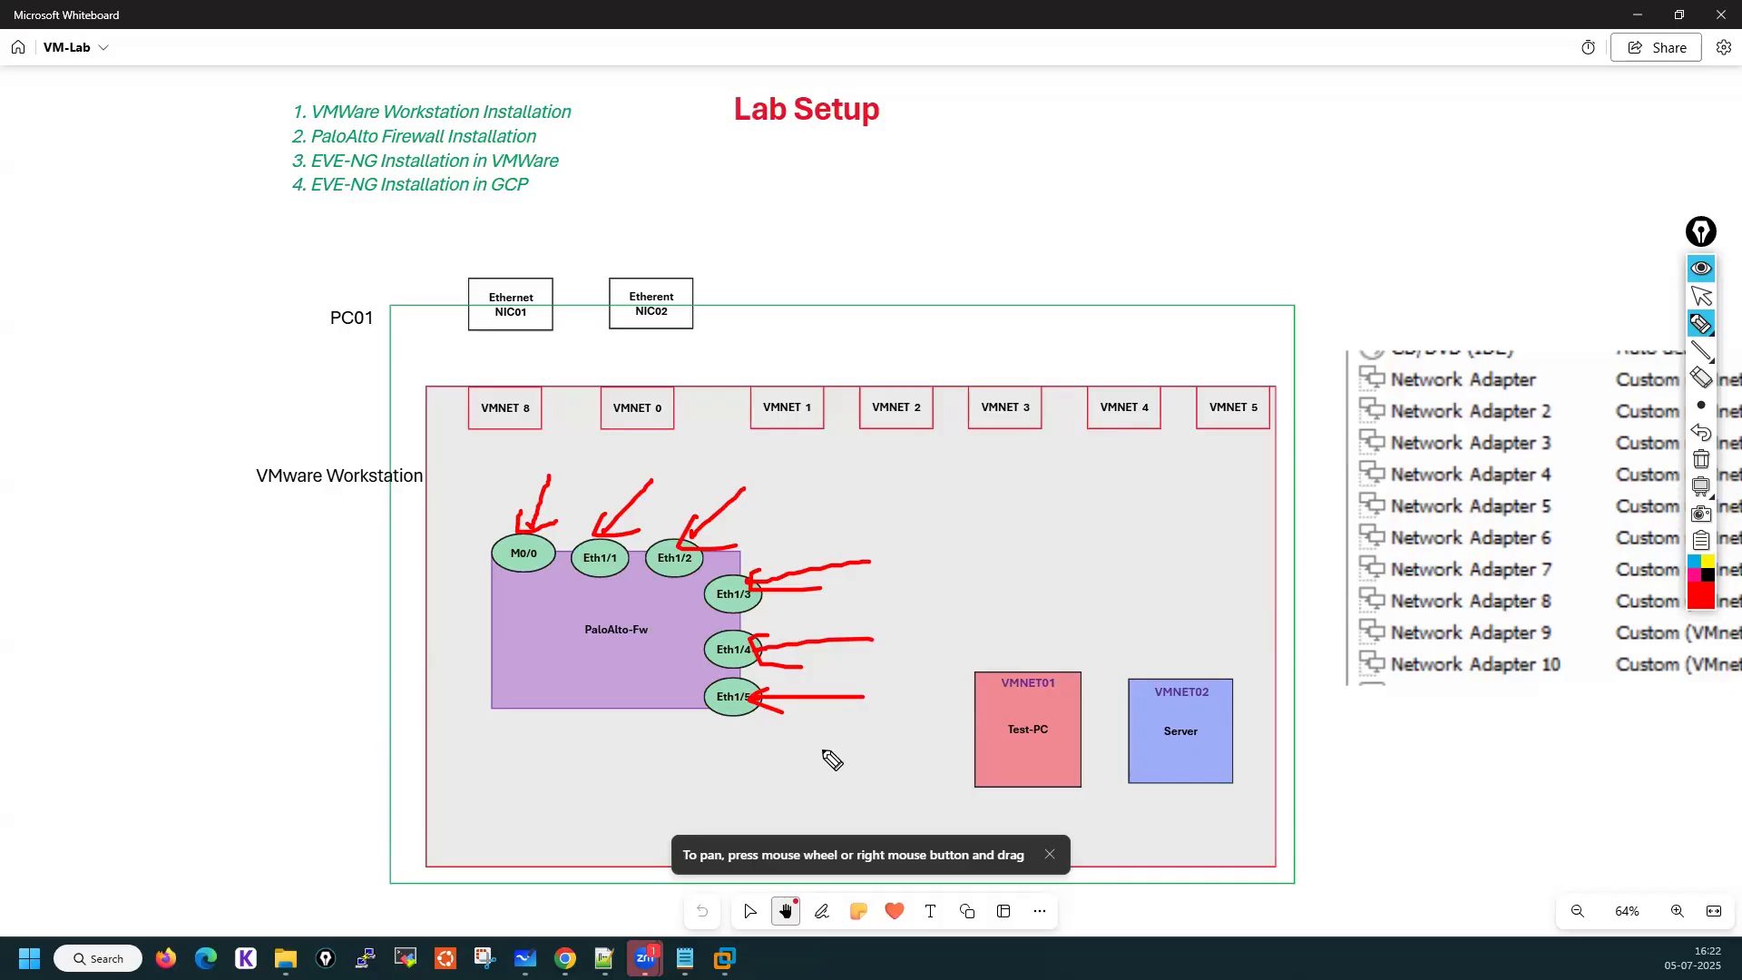
pyautogui.moveTo(672, 379)
pyautogui.mouseDown()
pyautogui.moveTo(603, 400)
pyautogui.moveTo(635, 465)
pyautogui.moveTo(667, 361)
pyautogui.mouseUp()
pyautogui.moveTo(746, 405)
pyautogui.mouseDown()
pyautogui.moveTo(783, 370)
pyautogui.moveTo(912, 368)
pyautogui.moveTo(884, 362)
pyautogui.mouseUp()
pyautogui.moveTo(1007, 377)
pyautogui.mouseDown()
pyautogui.moveTo(969, 388)
pyautogui.moveTo(1000, 393)
pyautogui.mouseUp()
pyautogui.moveTo(1121, 447)
pyautogui.mouseDown()
pyautogui.moveTo(1145, 382)
pyautogui.moveTo(1158, 401)
pyautogui.moveTo(1223, 395)
pyautogui.mouseUp()
pyautogui.moveTo(519, 377)
pyautogui.mouseDown()
pyautogui.moveTo(472, 386)
pyautogui.moveTo(496, 388)
pyautogui.mouseUp()
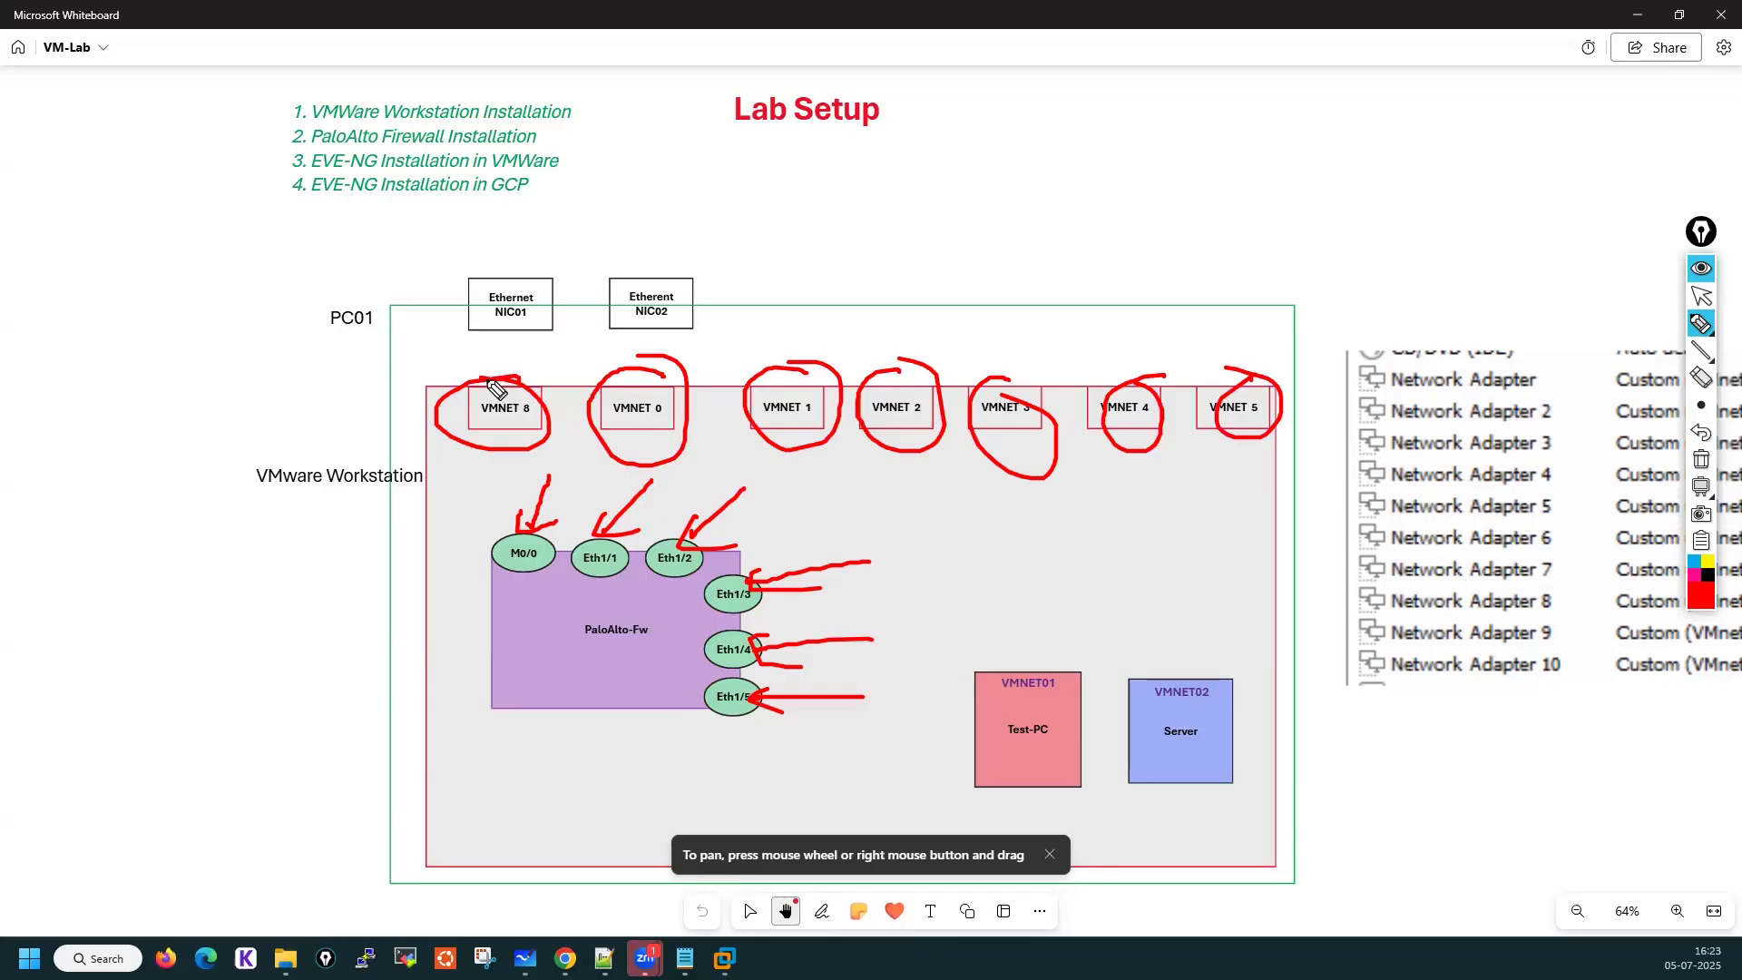
pyautogui.click(1701, 459)
pyautogui.click(1701, 296)
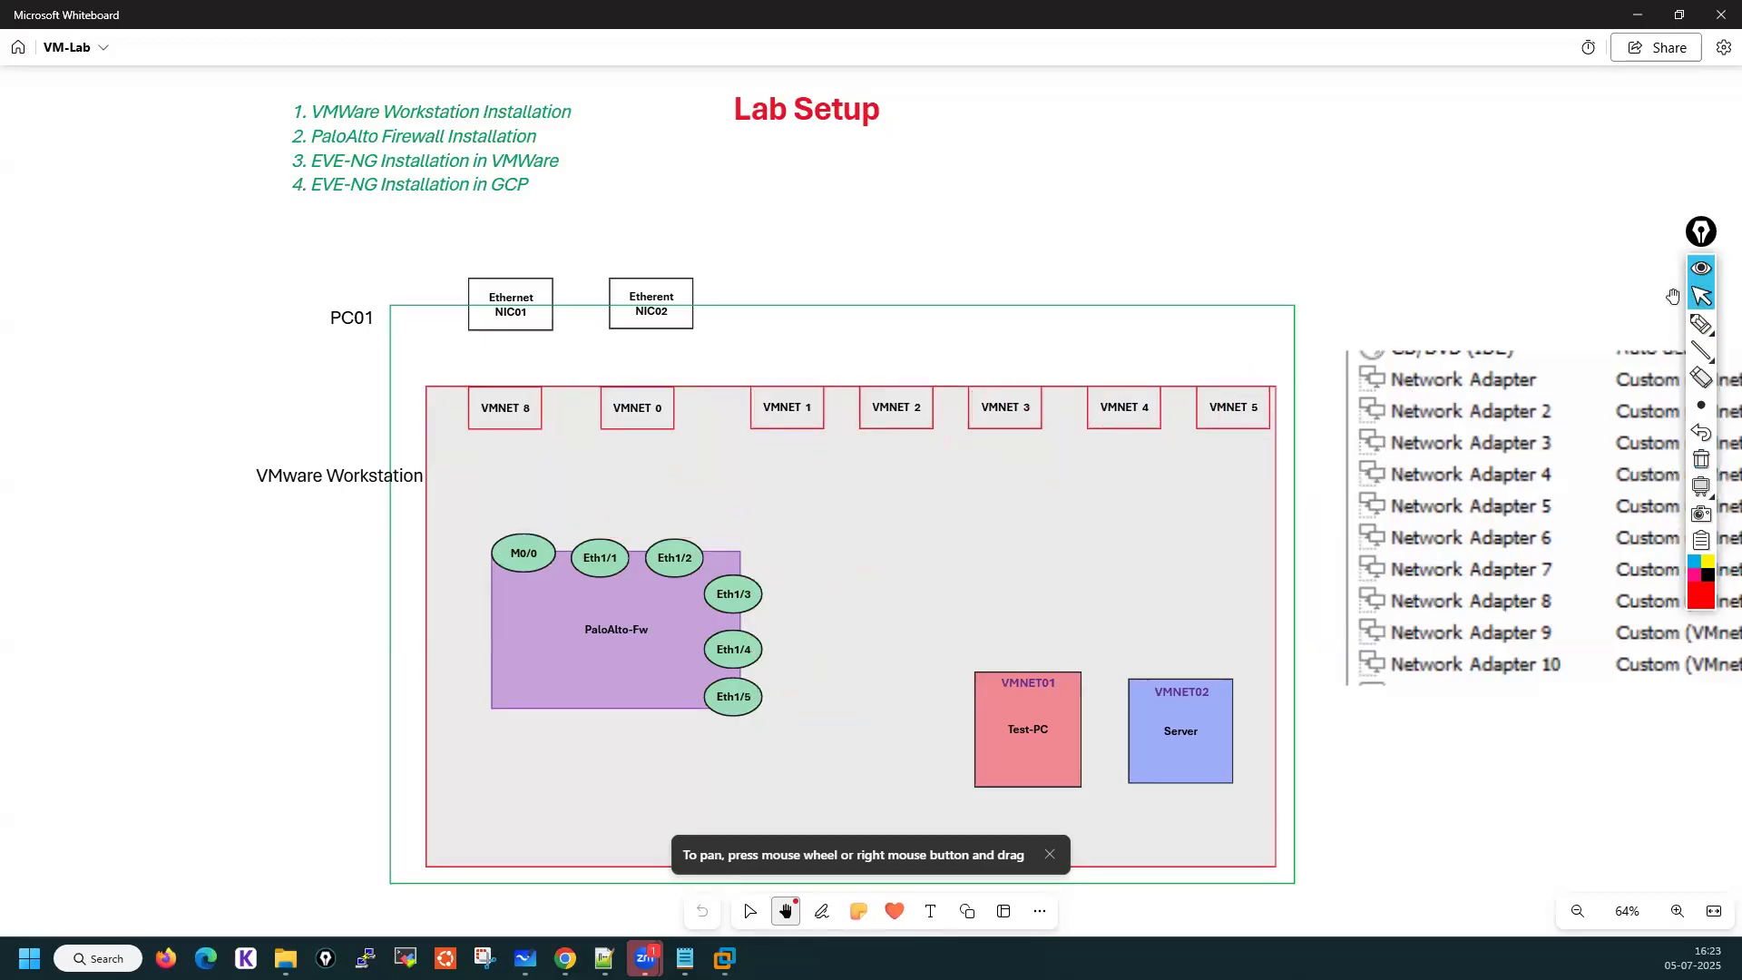
# Step: Minimize Whiteboard, collapse the My Computer library list, and bring up the Classplus course in Chrome
pyautogui.click(1640, 15)
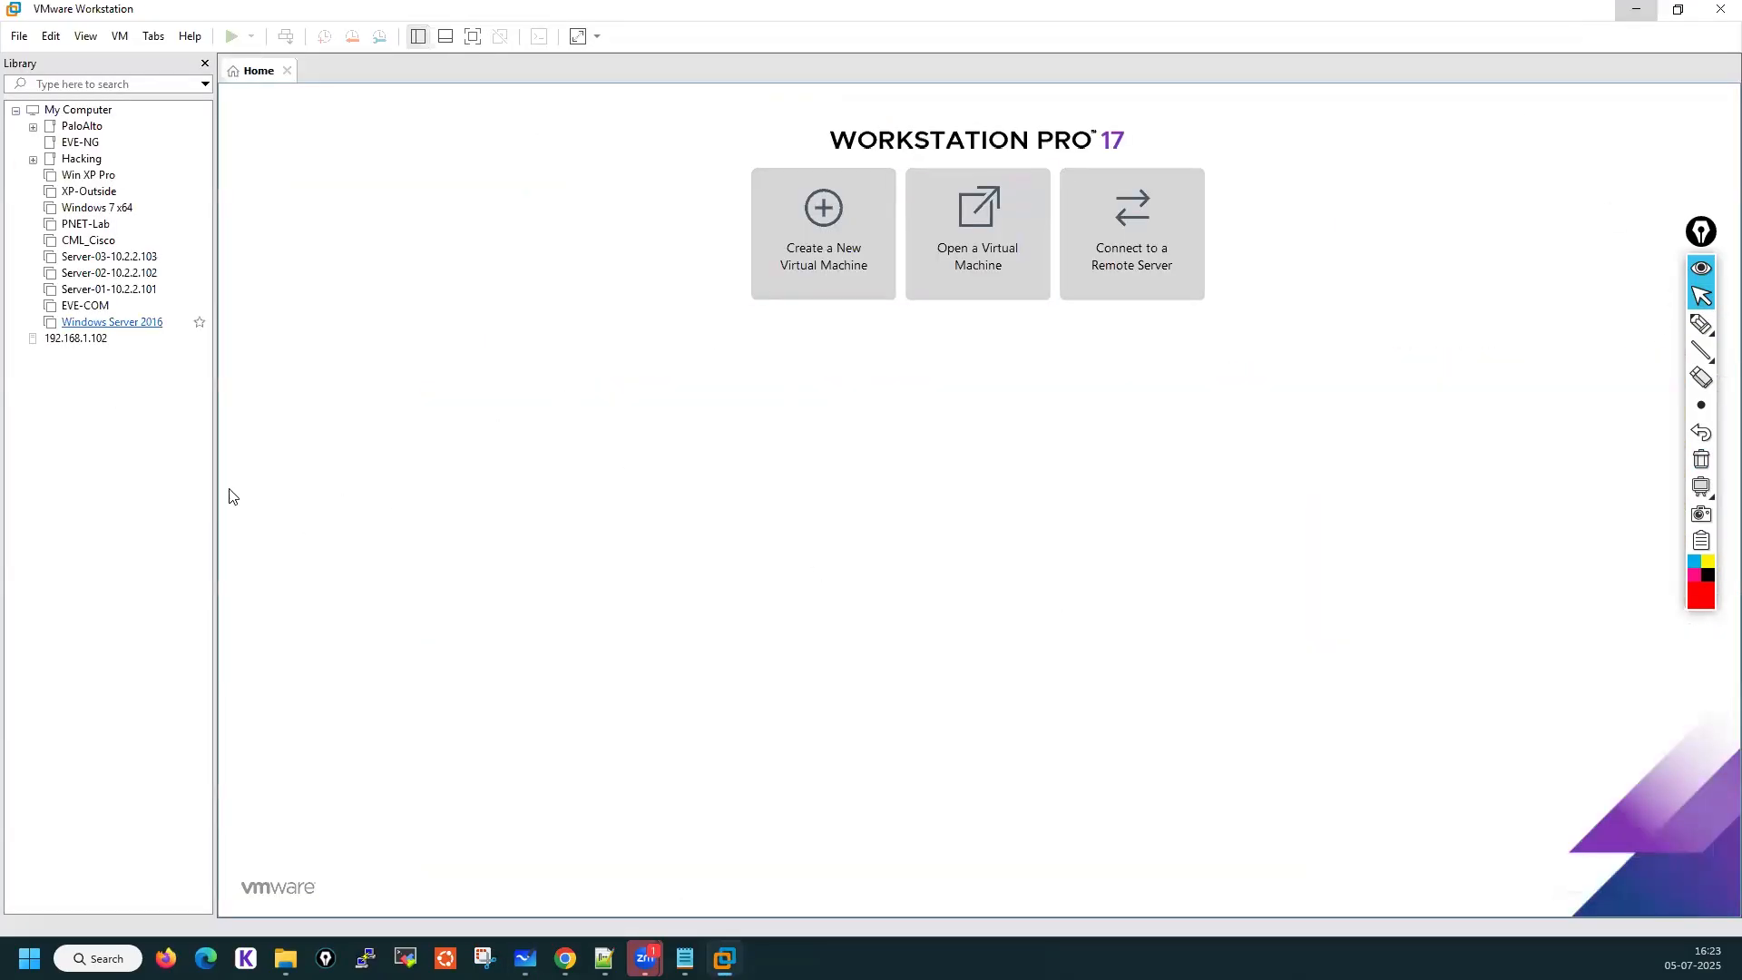
pyautogui.click(16, 110)
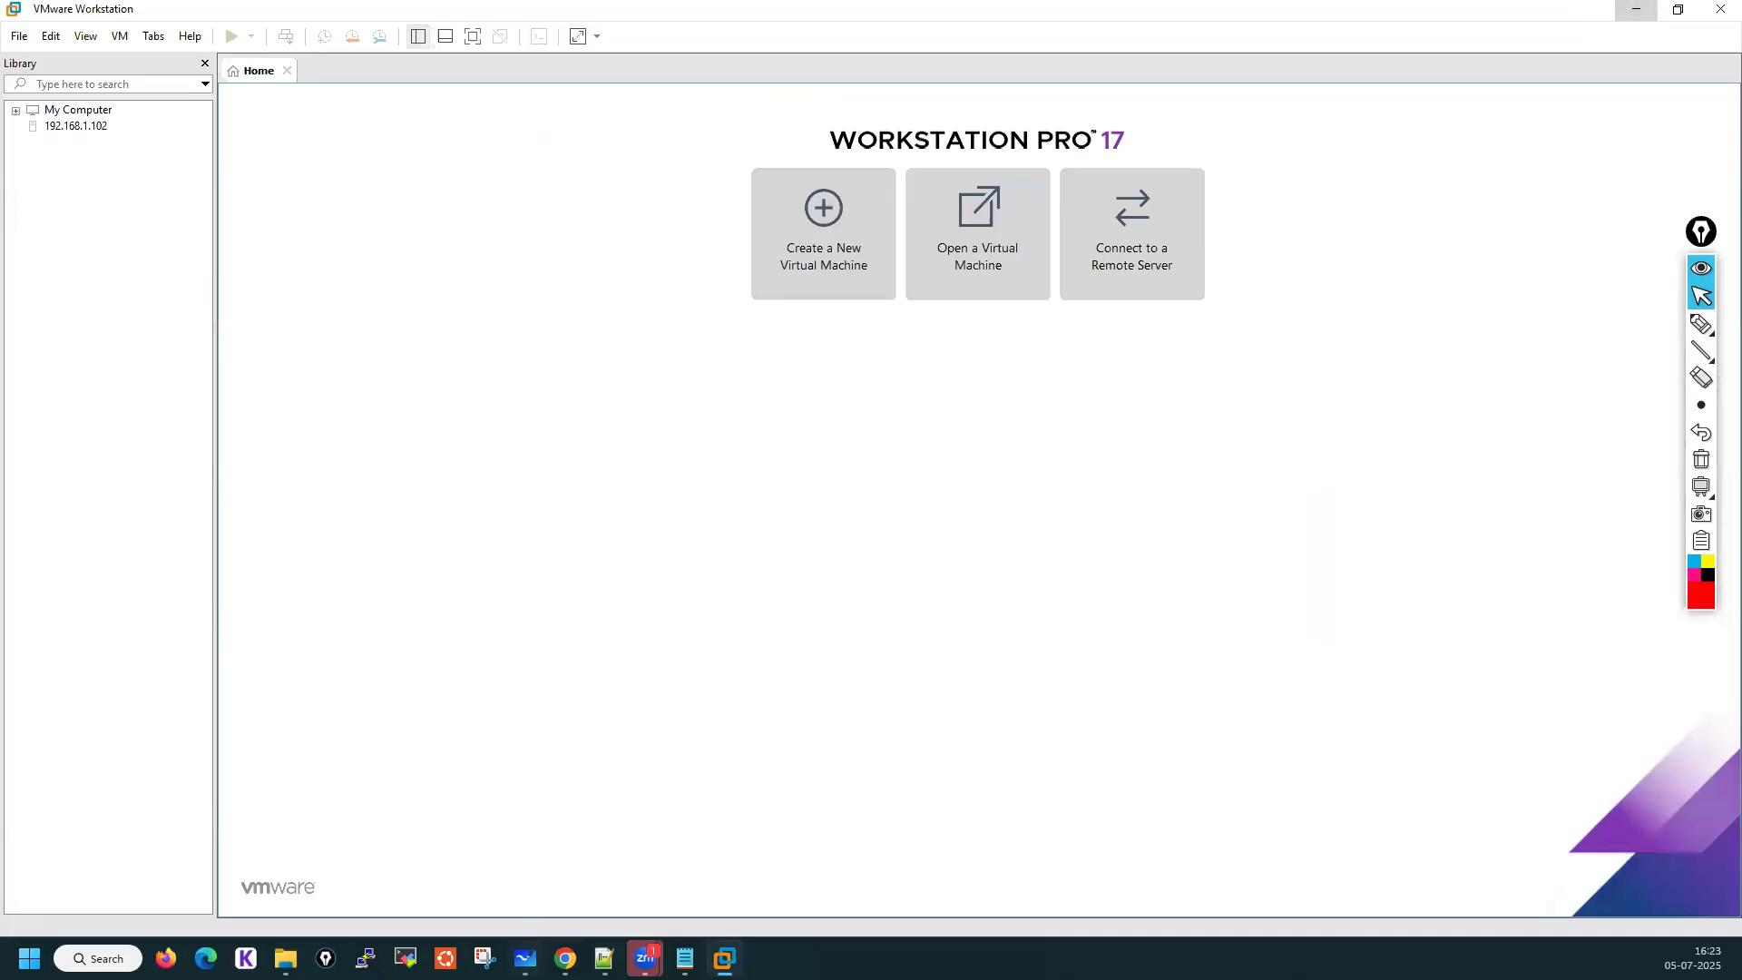
pyautogui.click(566, 958)
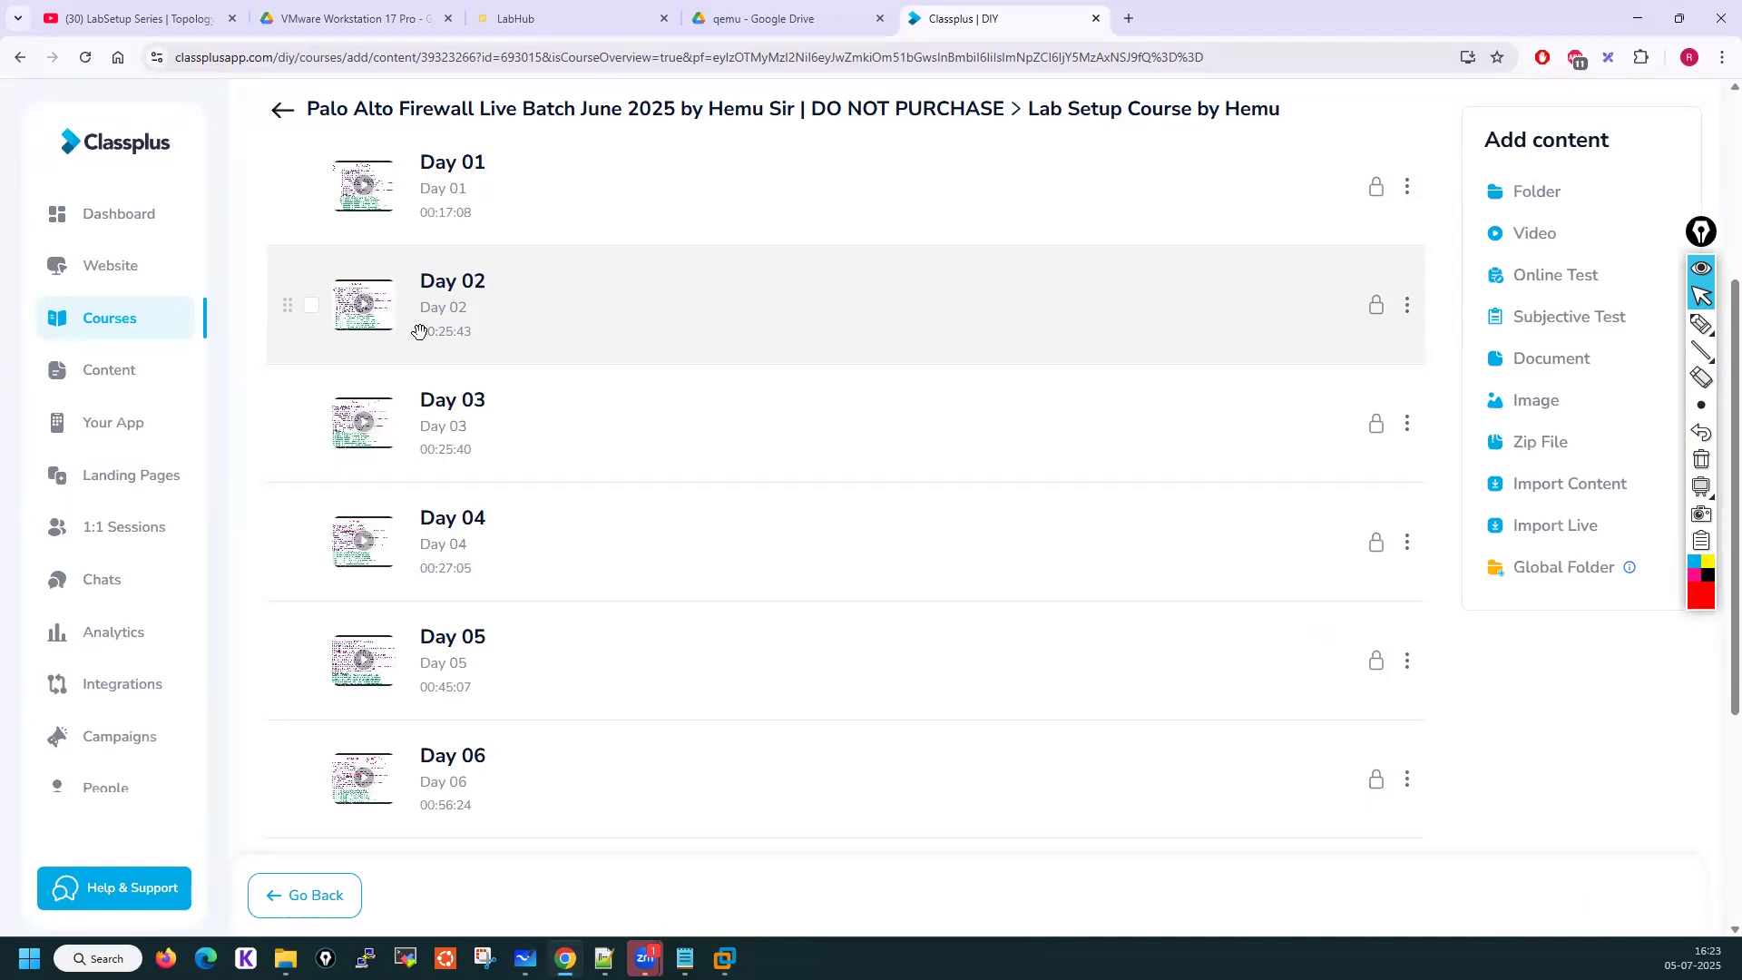
# Step: View the LabSetup Series YouTube playlist, then return to VMware Workstation's Edit menu
pyautogui.click(108, 18)
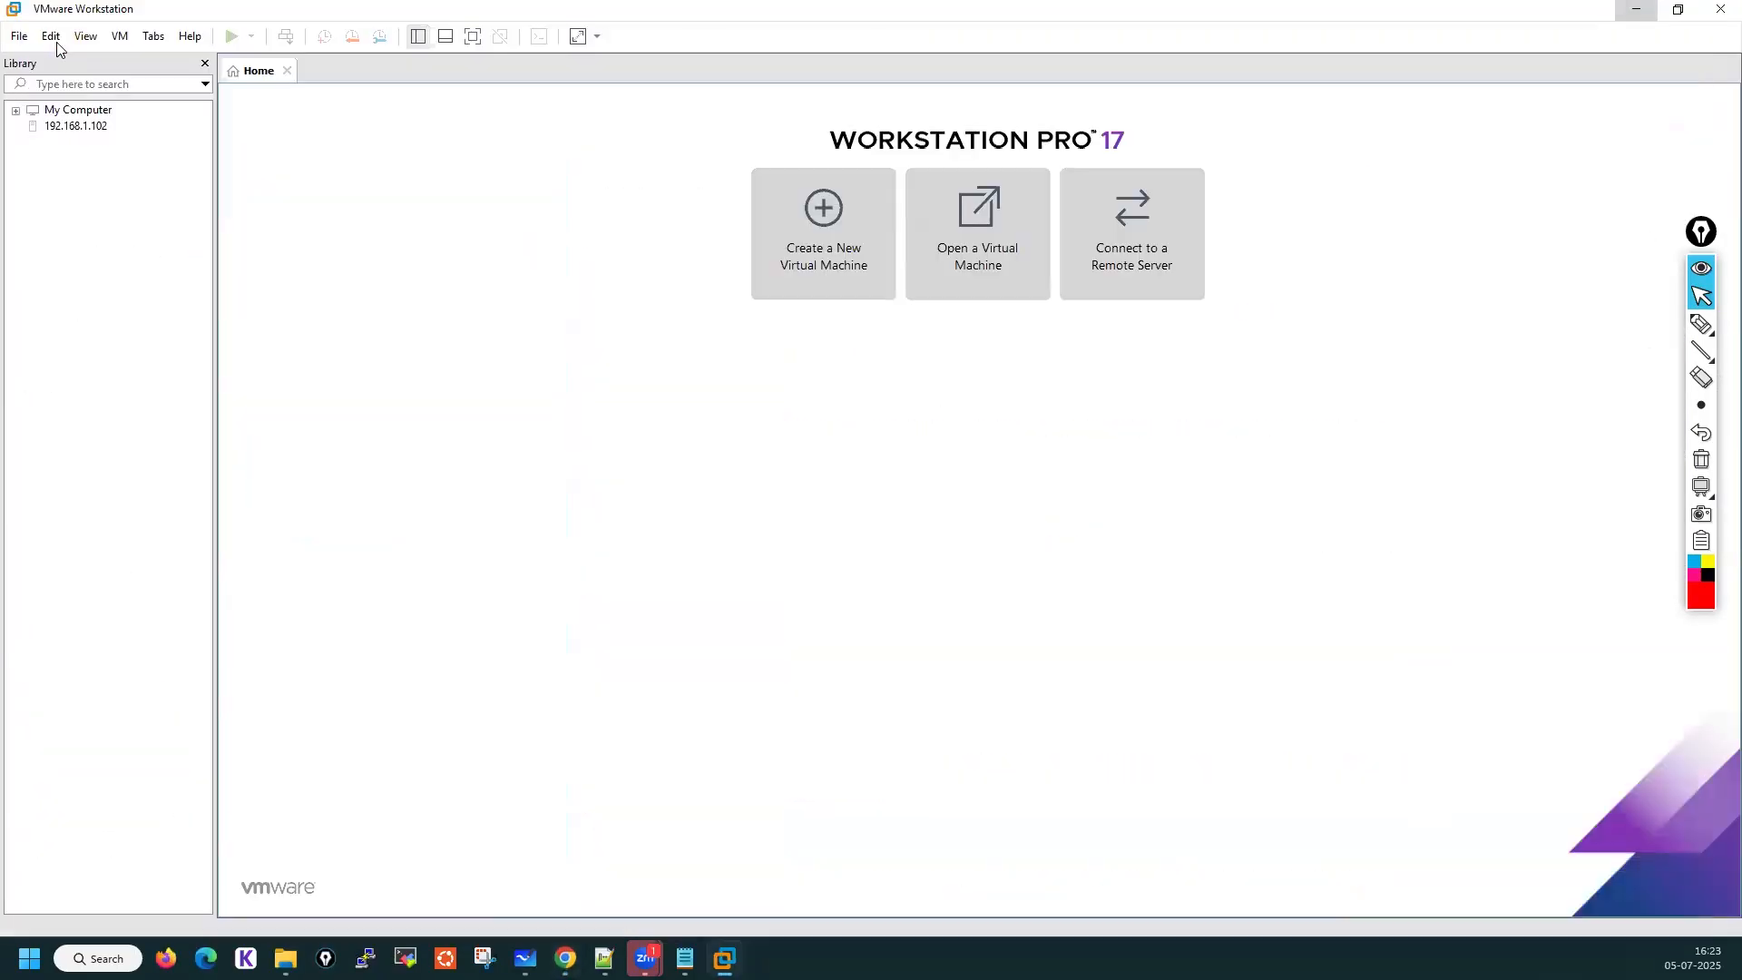
pyautogui.click(56, 42)
pyautogui.moveTo(50, 36)
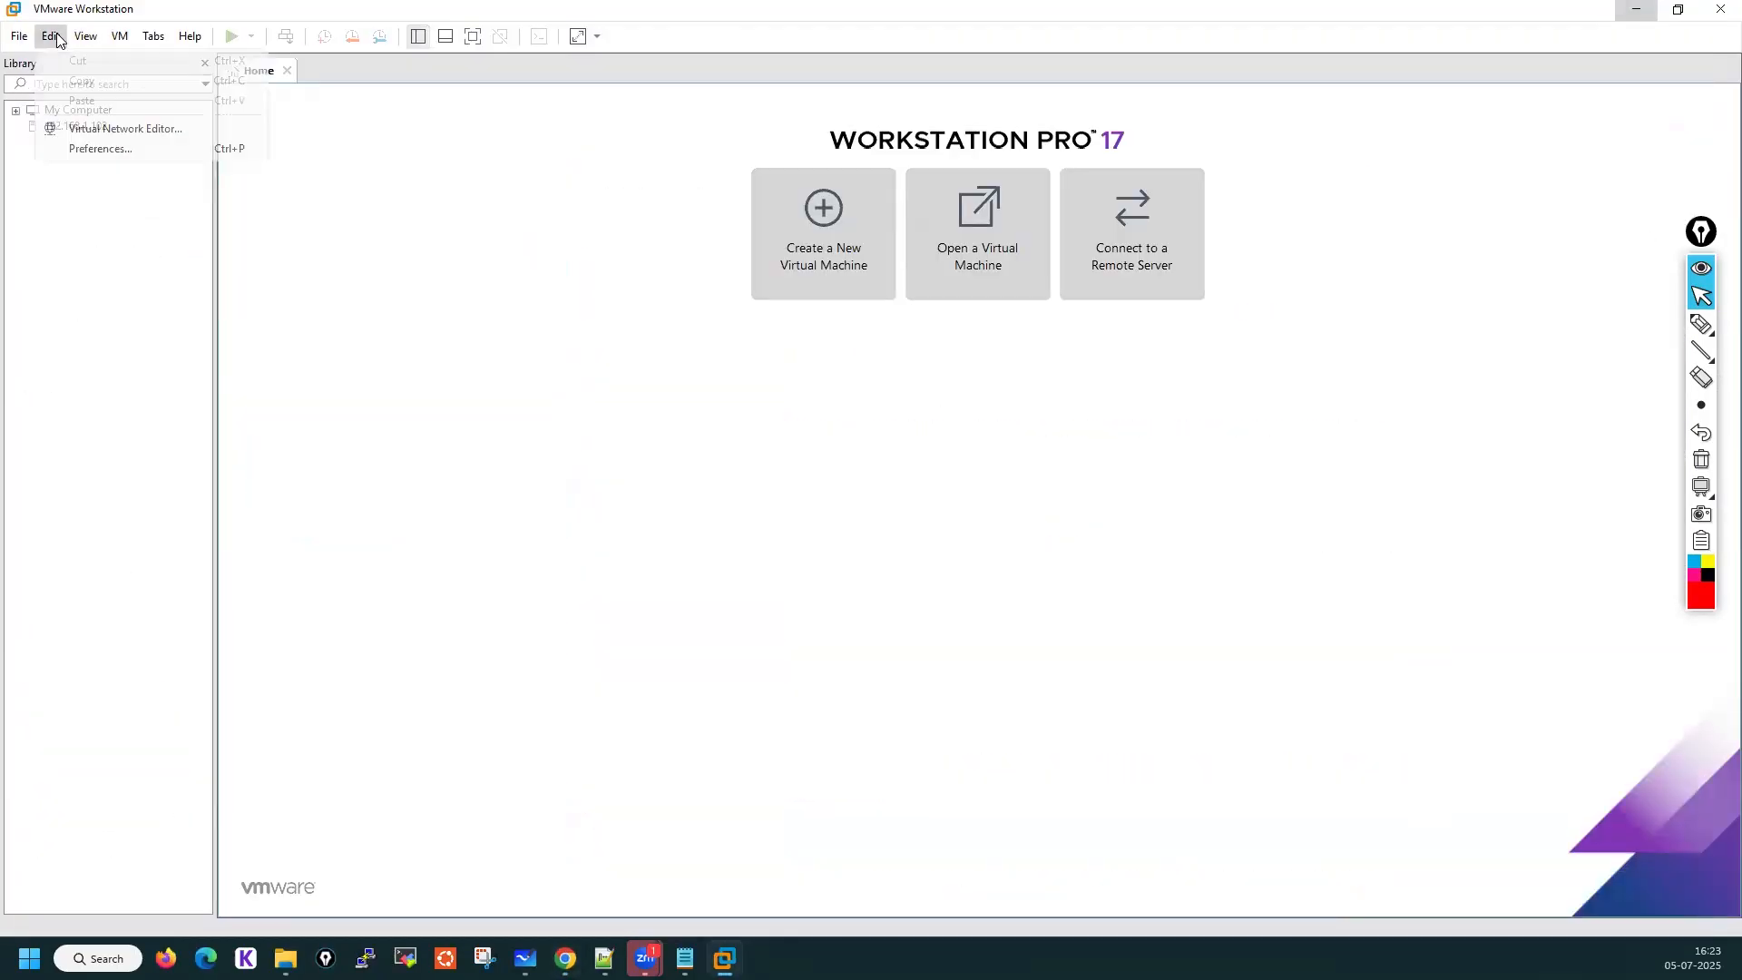
# Step: Open the Virtual Network Editor, close it, and reopen it from the Edit menu
pyautogui.click(106, 128)
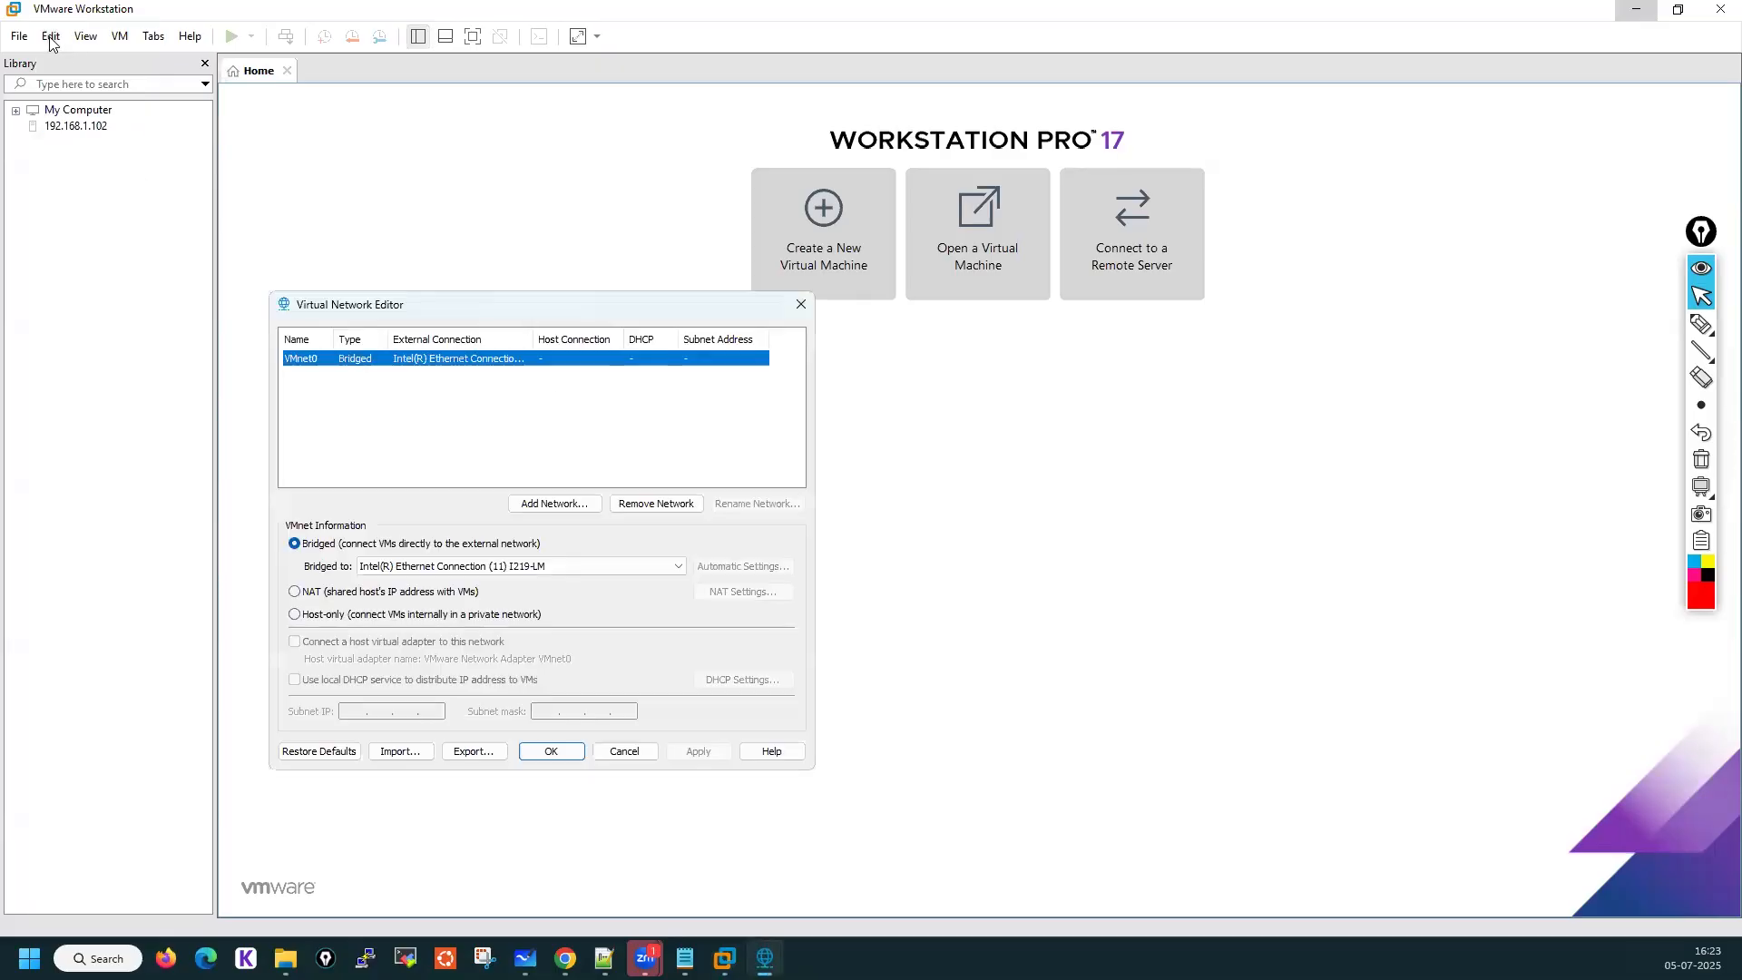
pyautogui.click(801, 304)
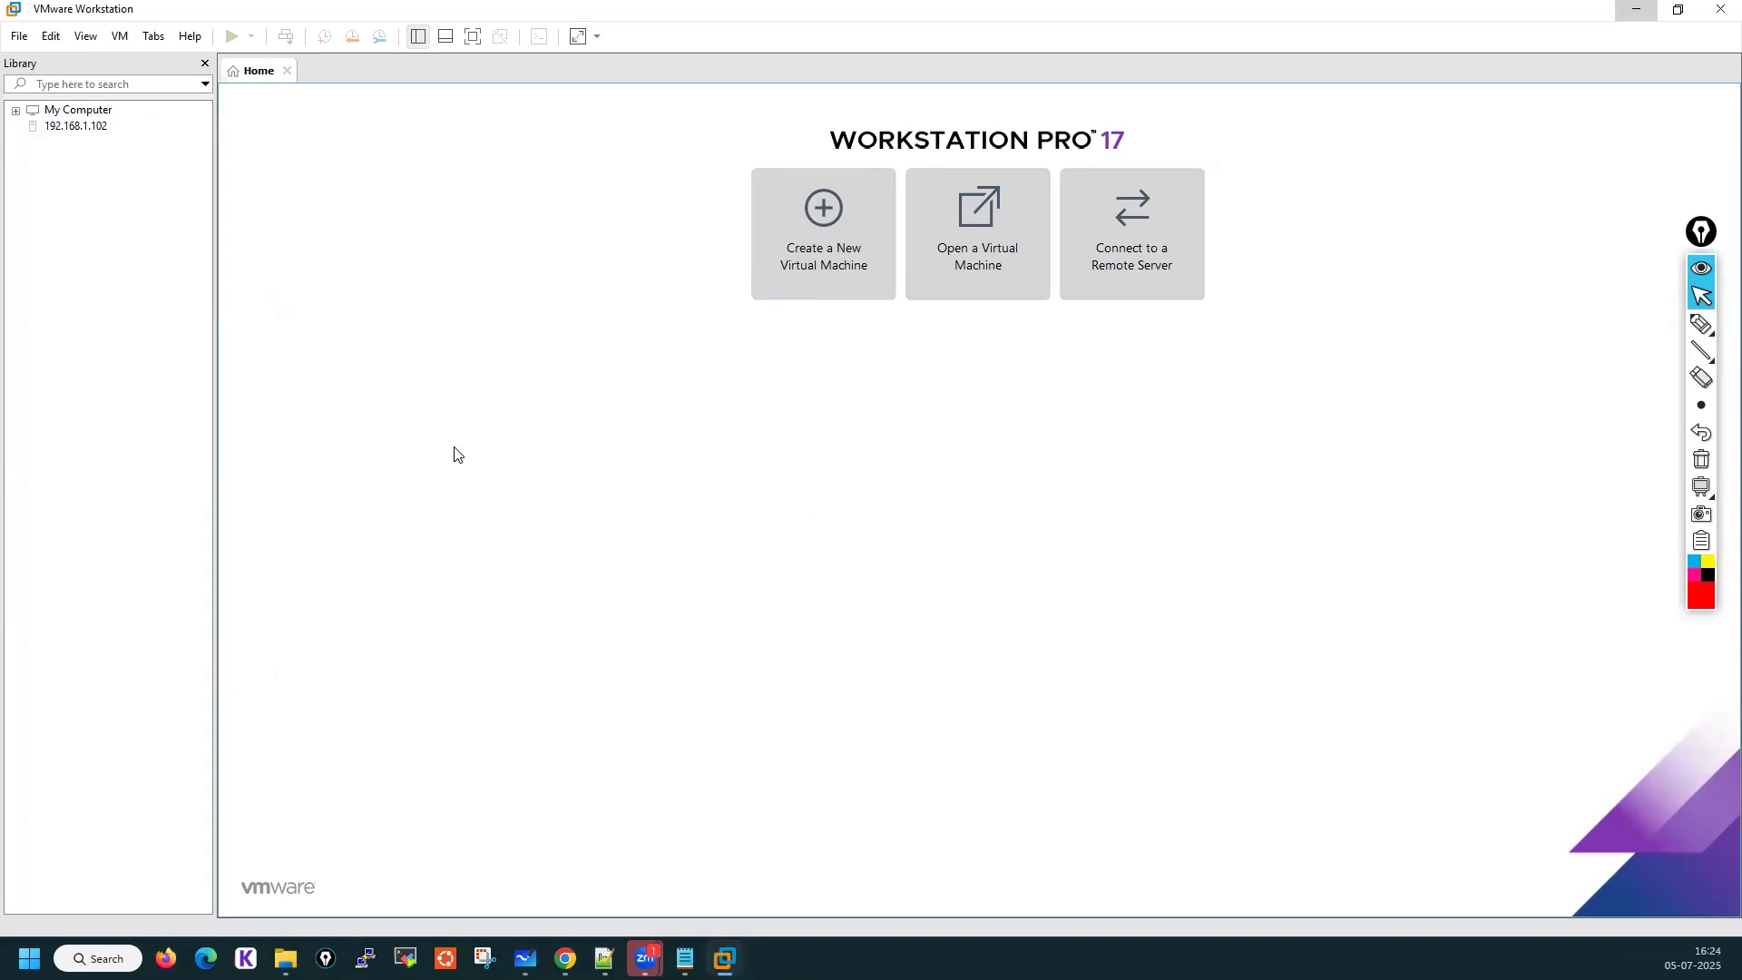
pyautogui.click(51, 38)
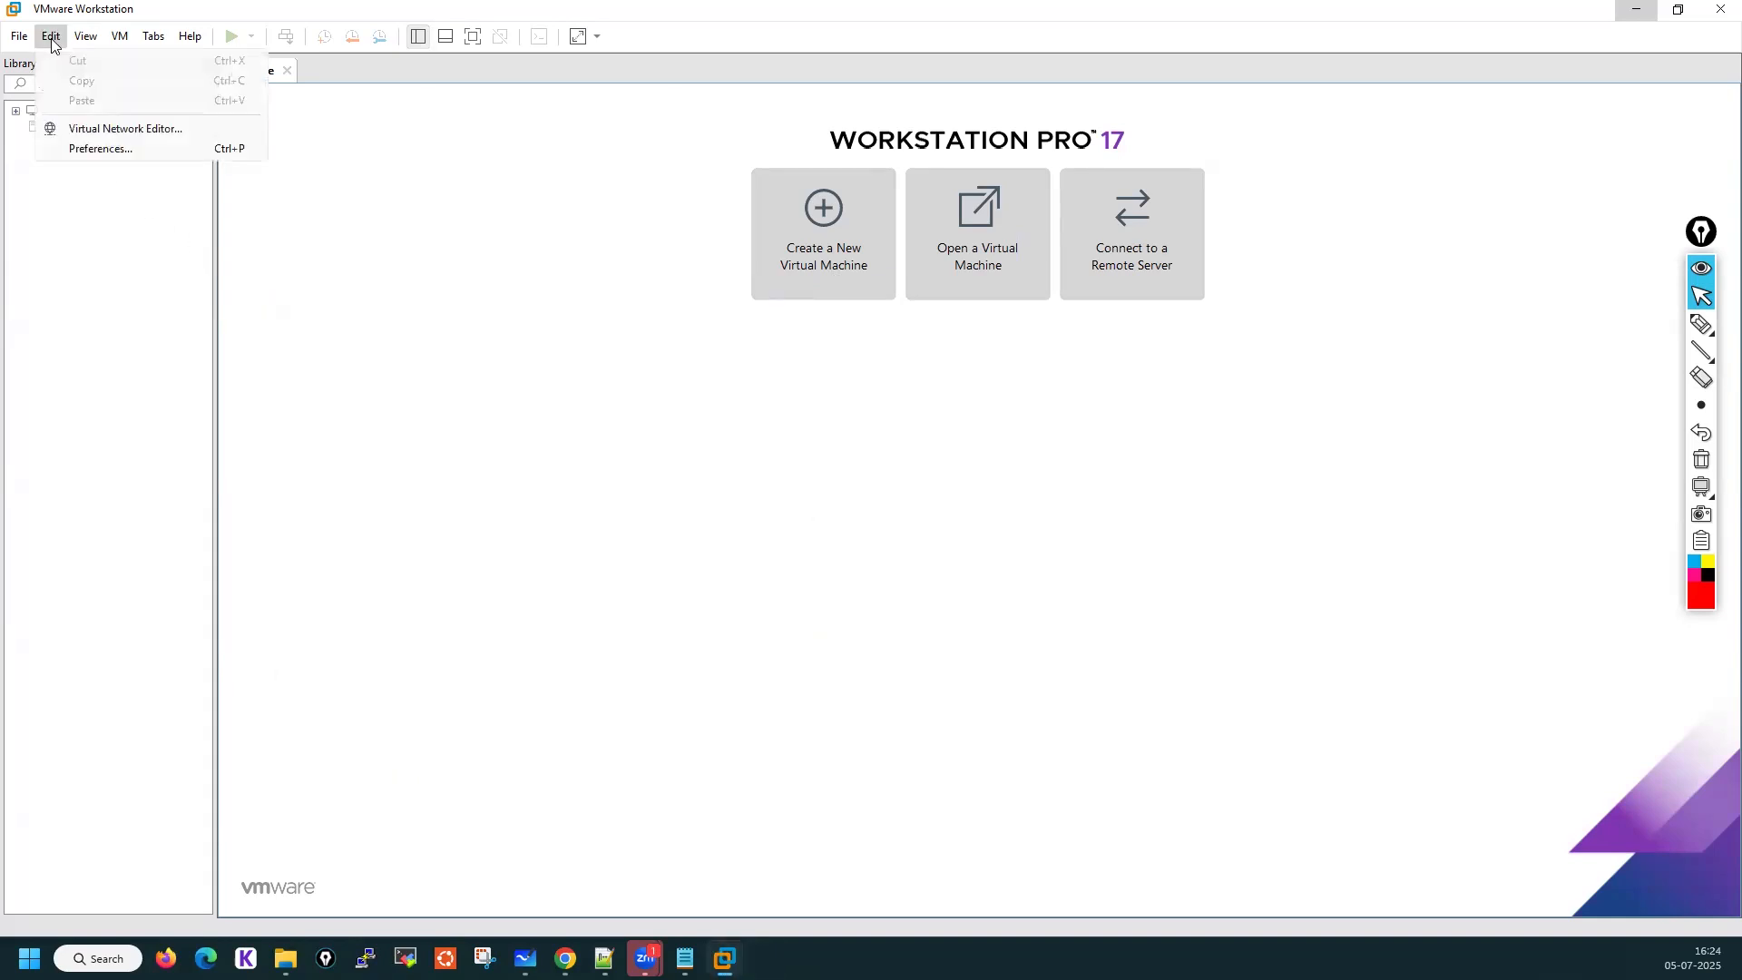
pyautogui.click(127, 129)
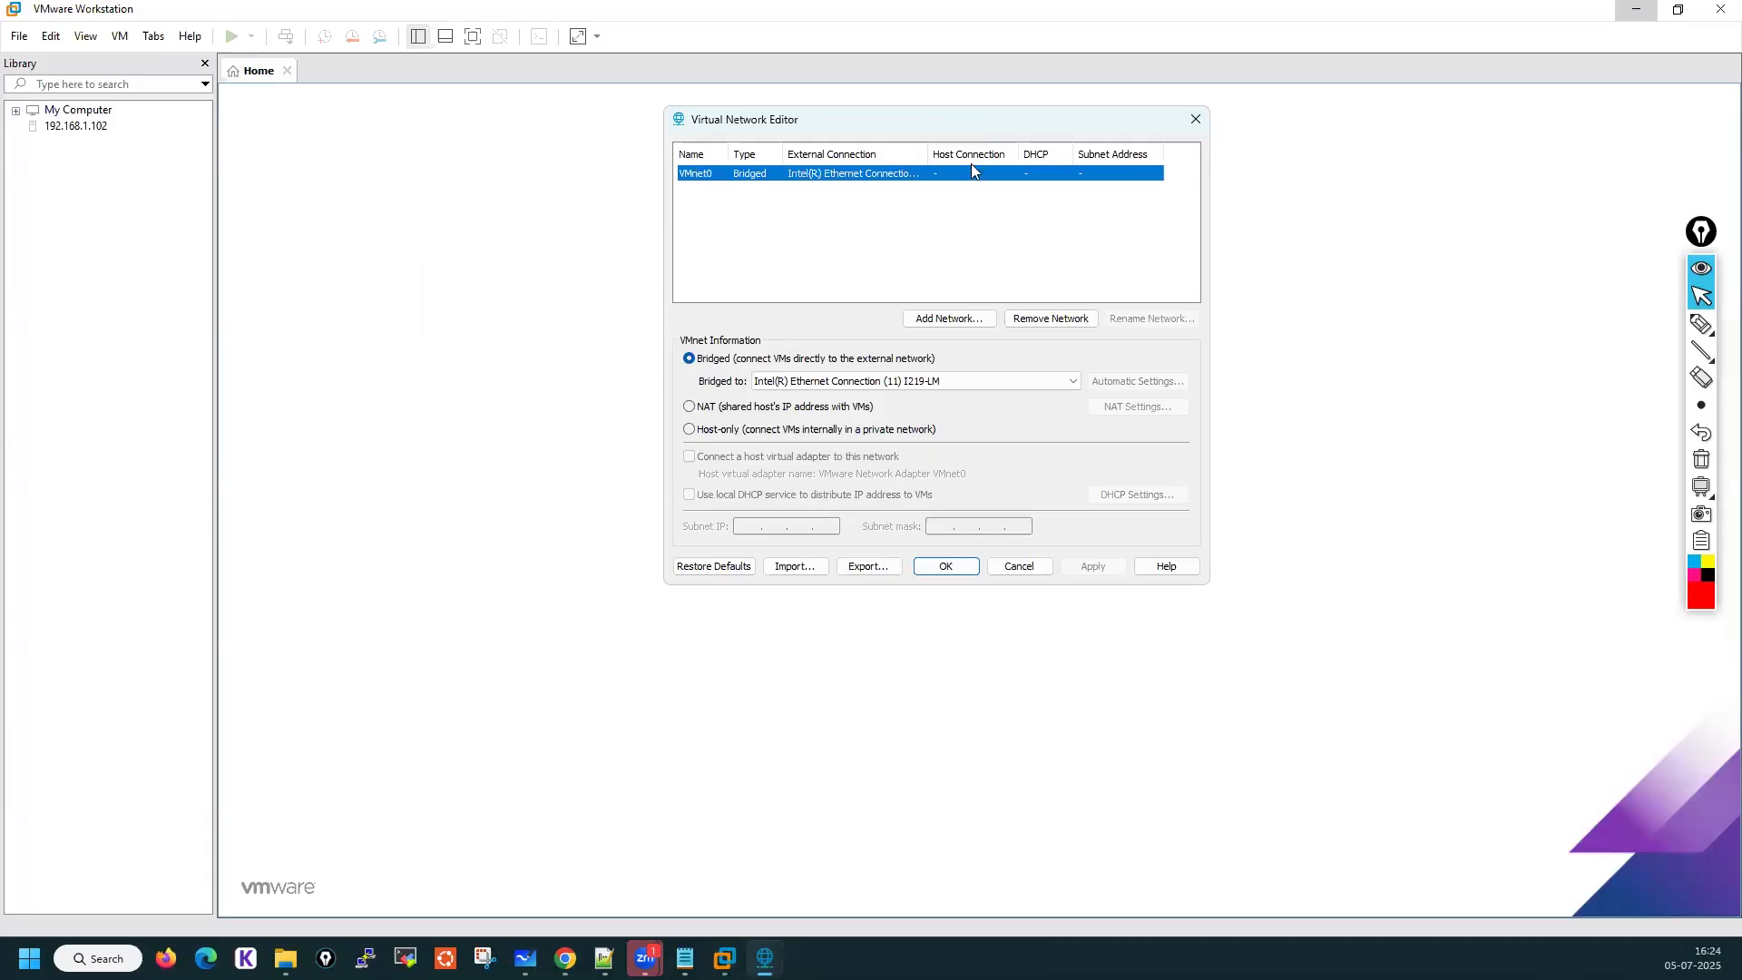
# Step: Mark VMnet0 in red ink with arrows, a circle, '3,2,1' and 'VMNET8, VMNET1', then erase it
pyautogui.moveTo(1700, 328)
pyautogui.click(1647, 328)
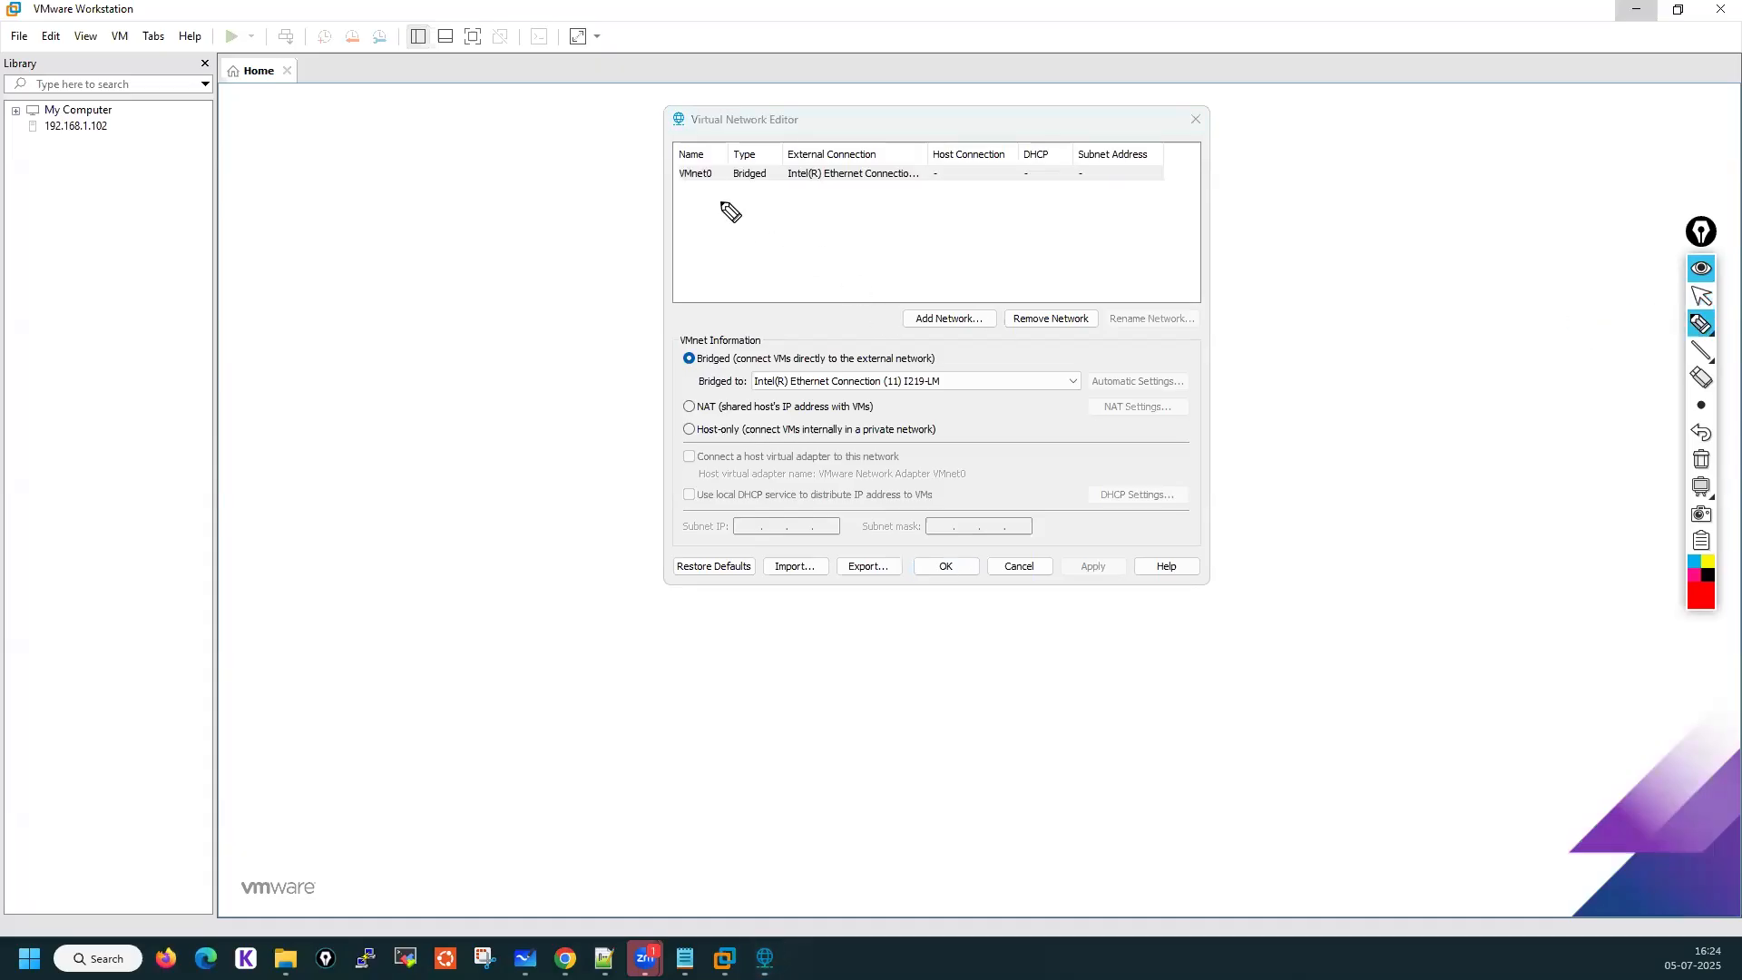
pyautogui.moveTo(623, 179)
pyautogui.mouseDown()
pyautogui.moveTo(673, 177)
pyautogui.moveTo(672, 218)
pyautogui.mouseUp()
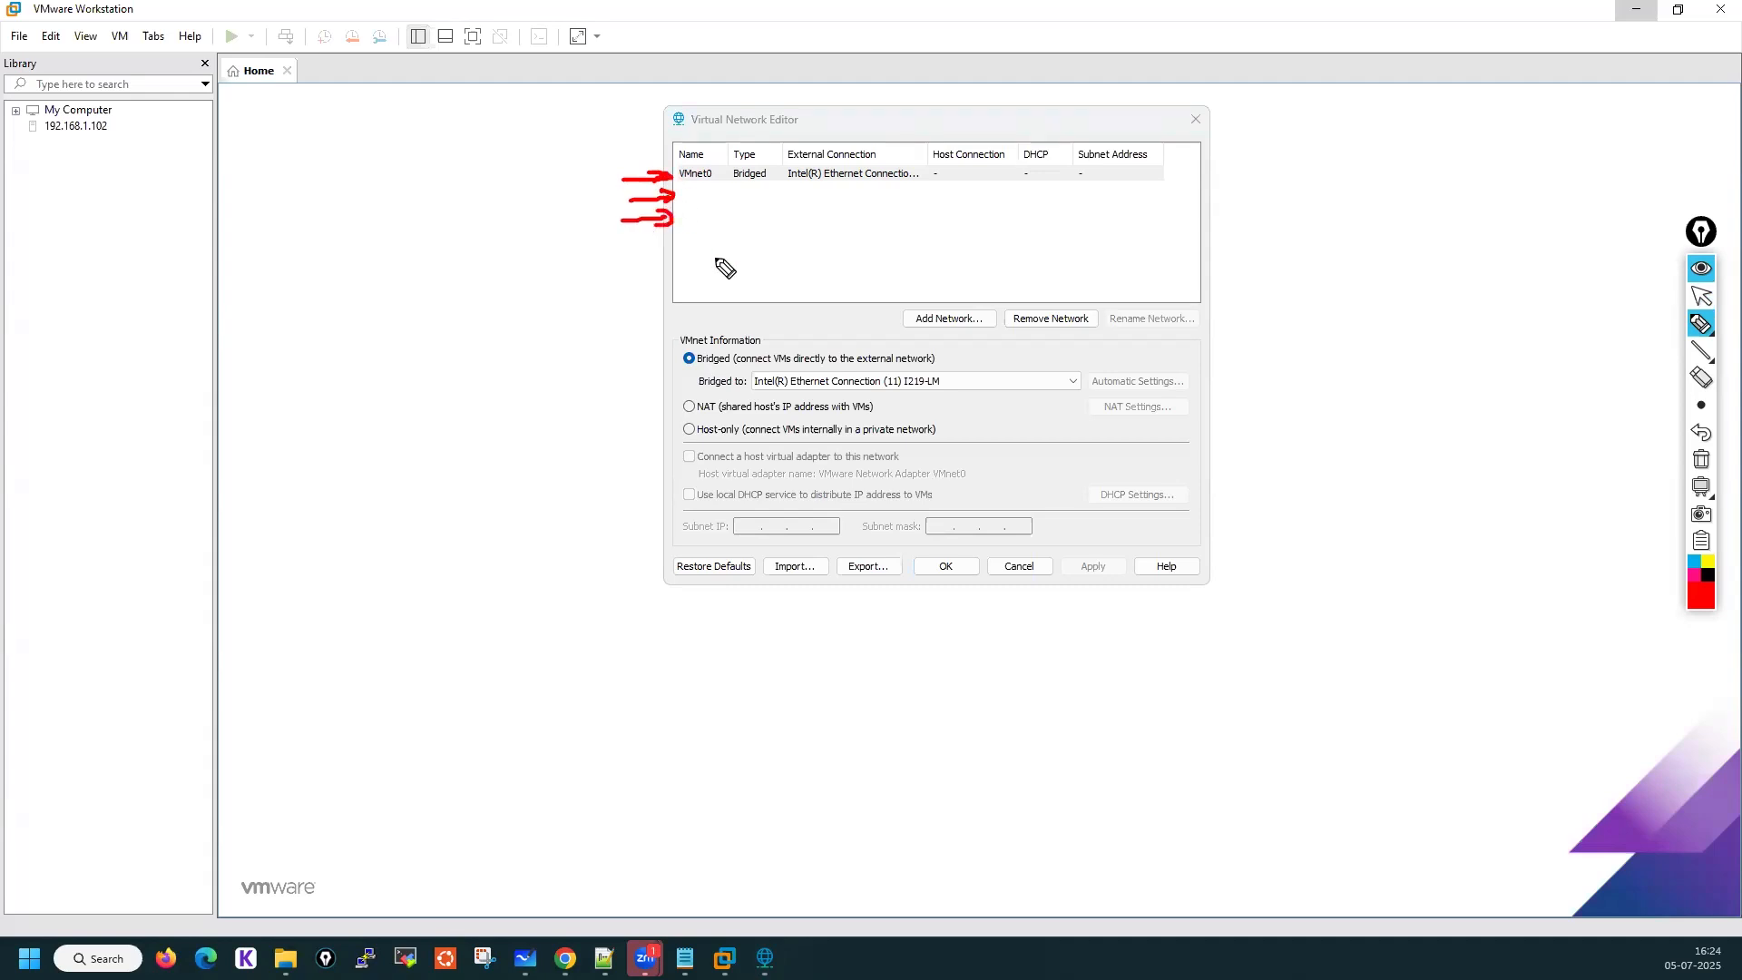
pyautogui.moveTo(693, 273)
pyautogui.mouseDown()
pyautogui.moveTo(695, 298)
pyautogui.moveTo(798, 300)
pyautogui.mouseUp()
pyautogui.moveTo(787, 301); pyautogui.dragTo(822, 298)
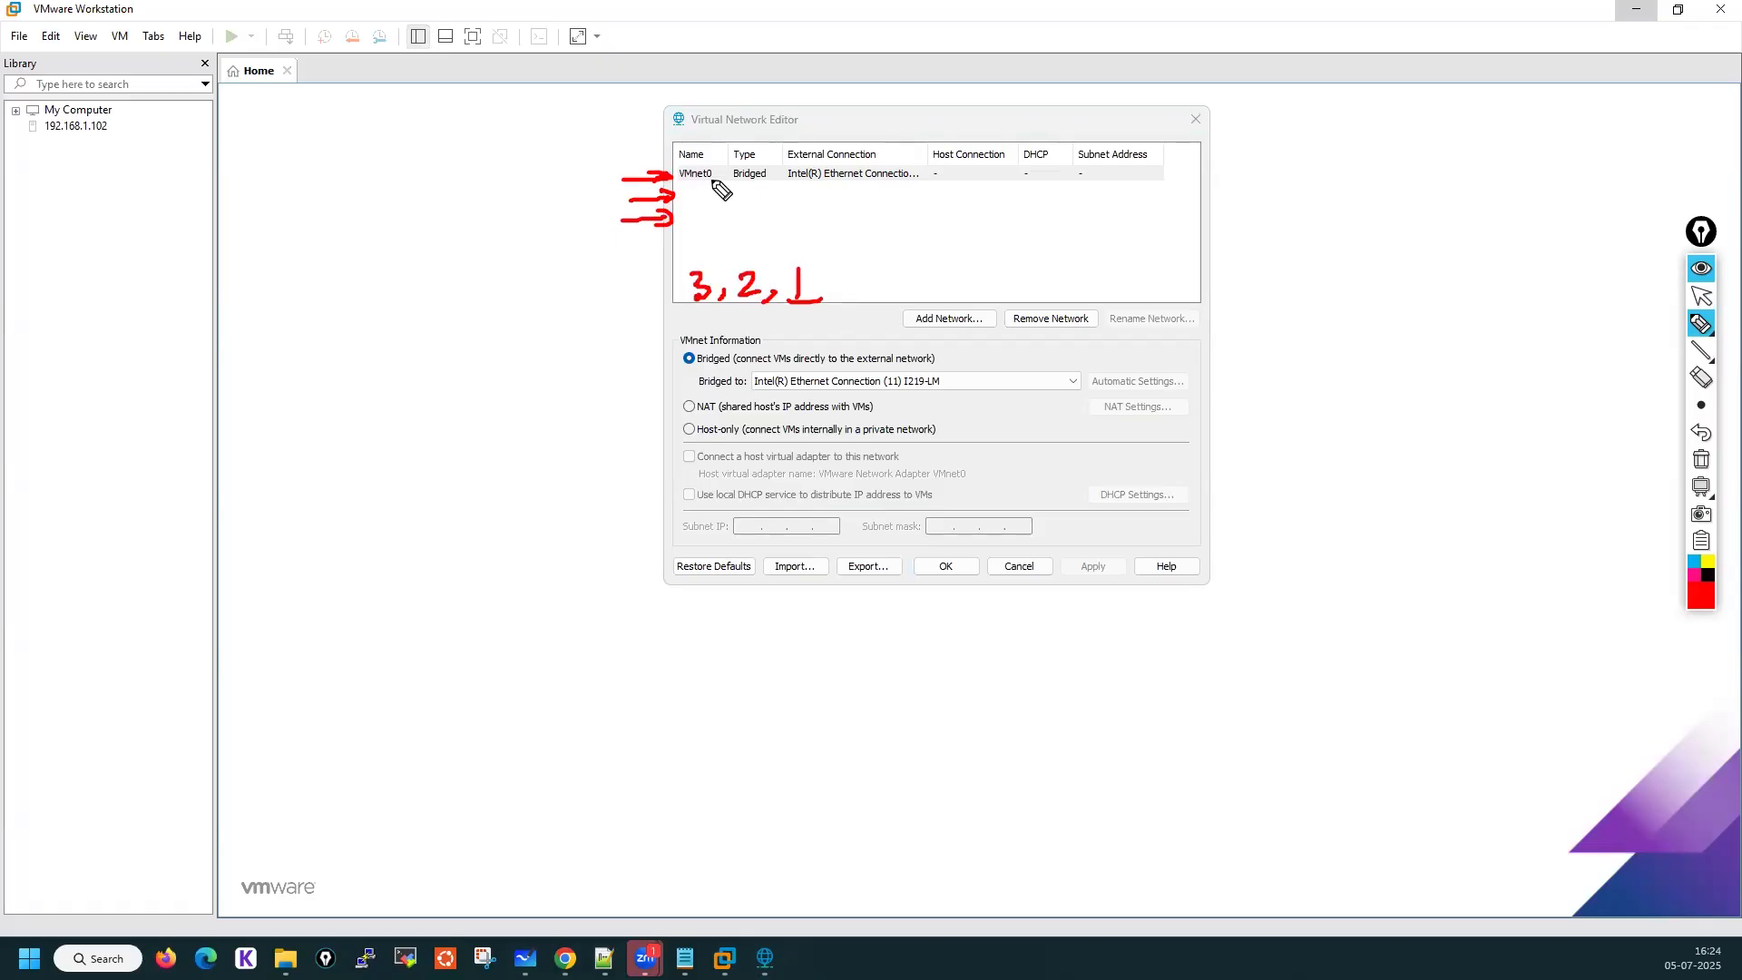
pyautogui.moveTo(708, 164)
pyautogui.mouseDown()
pyautogui.moveTo(680, 175)
pyautogui.moveTo(701, 186)
pyautogui.moveTo(708, 164)
pyautogui.mouseUp()
pyautogui.moveTo(785, 205)
pyautogui.mouseDown()
pyautogui.moveTo(820, 229)
pyautogui.moveTo(877, 201)
pyautogui.moveTo(889, 229)
pyautogui.moveTo(949, 194)
pyautogui.moveTo(923, 207)
pyautogui.moveTo(1005, 230)
pyautogui.moveTo(1013, 206)
pyautogui.mouseUp()
pyautogui.moveTo(1020, 227)
pyautogui.mouseDown()
pyautogui.moveTo(1075, 227)
pyautogui.moveTo(1093, 202)
pyautogui.moveTo(1147, 217)
pyautogui.mouseUp()
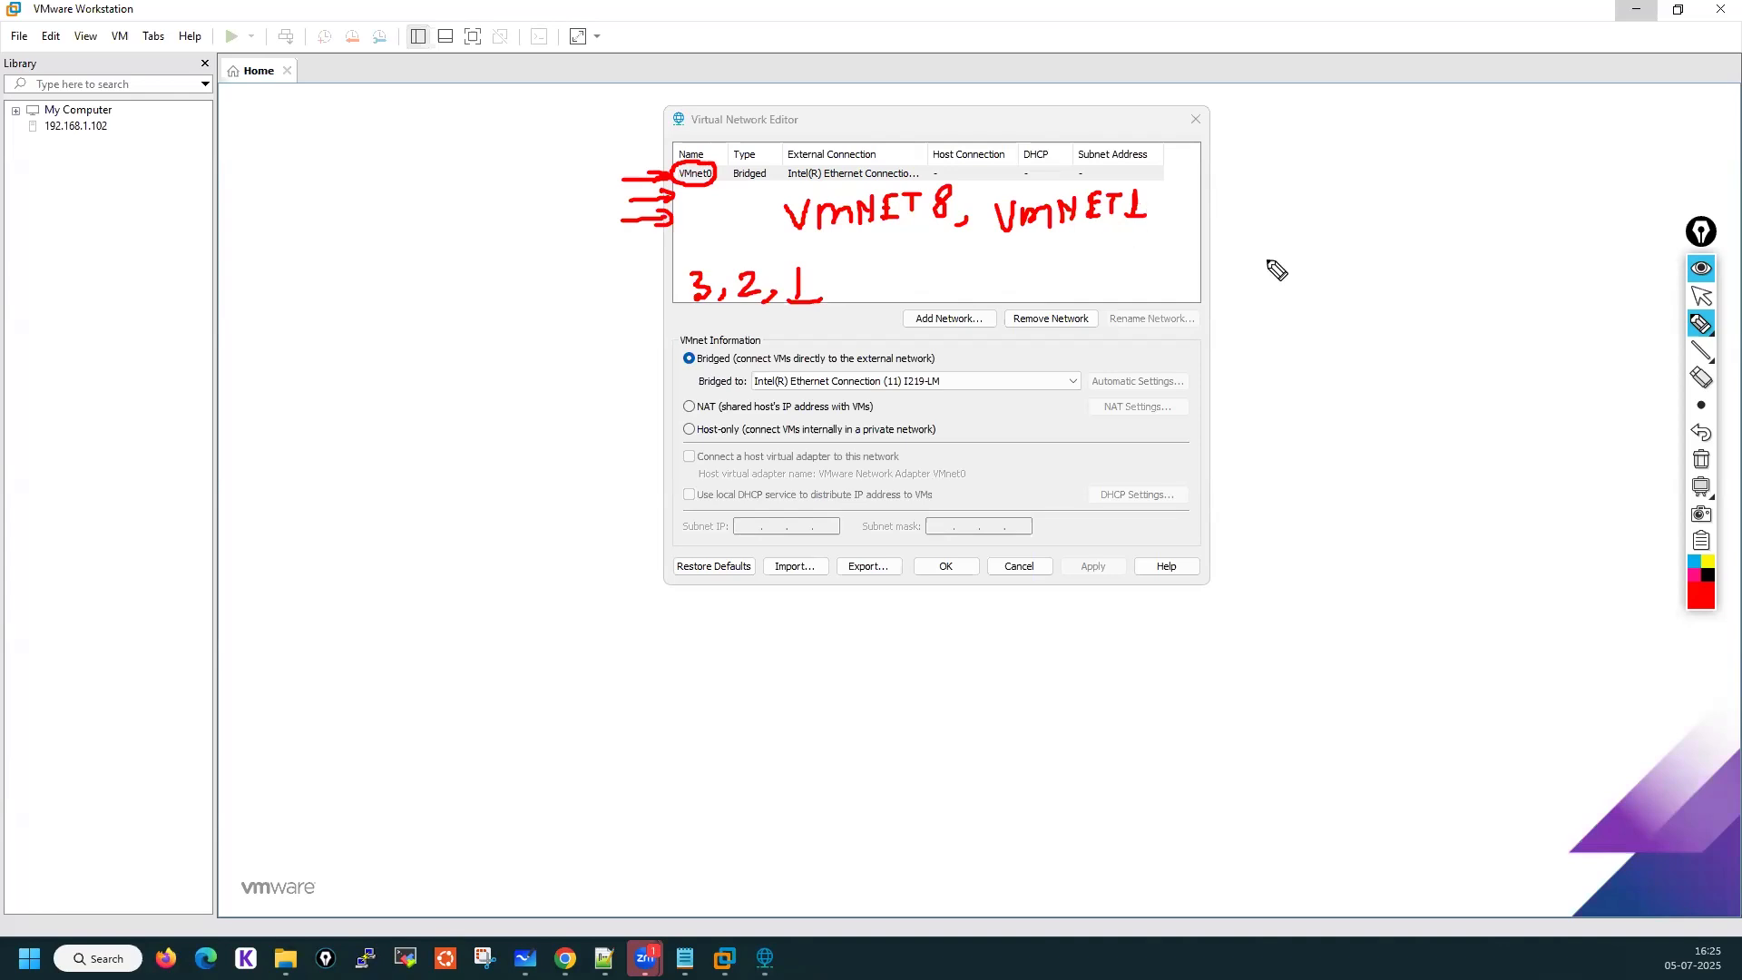
pyautogui.click(1701, 460)
pyautogui.click(1694, 301)
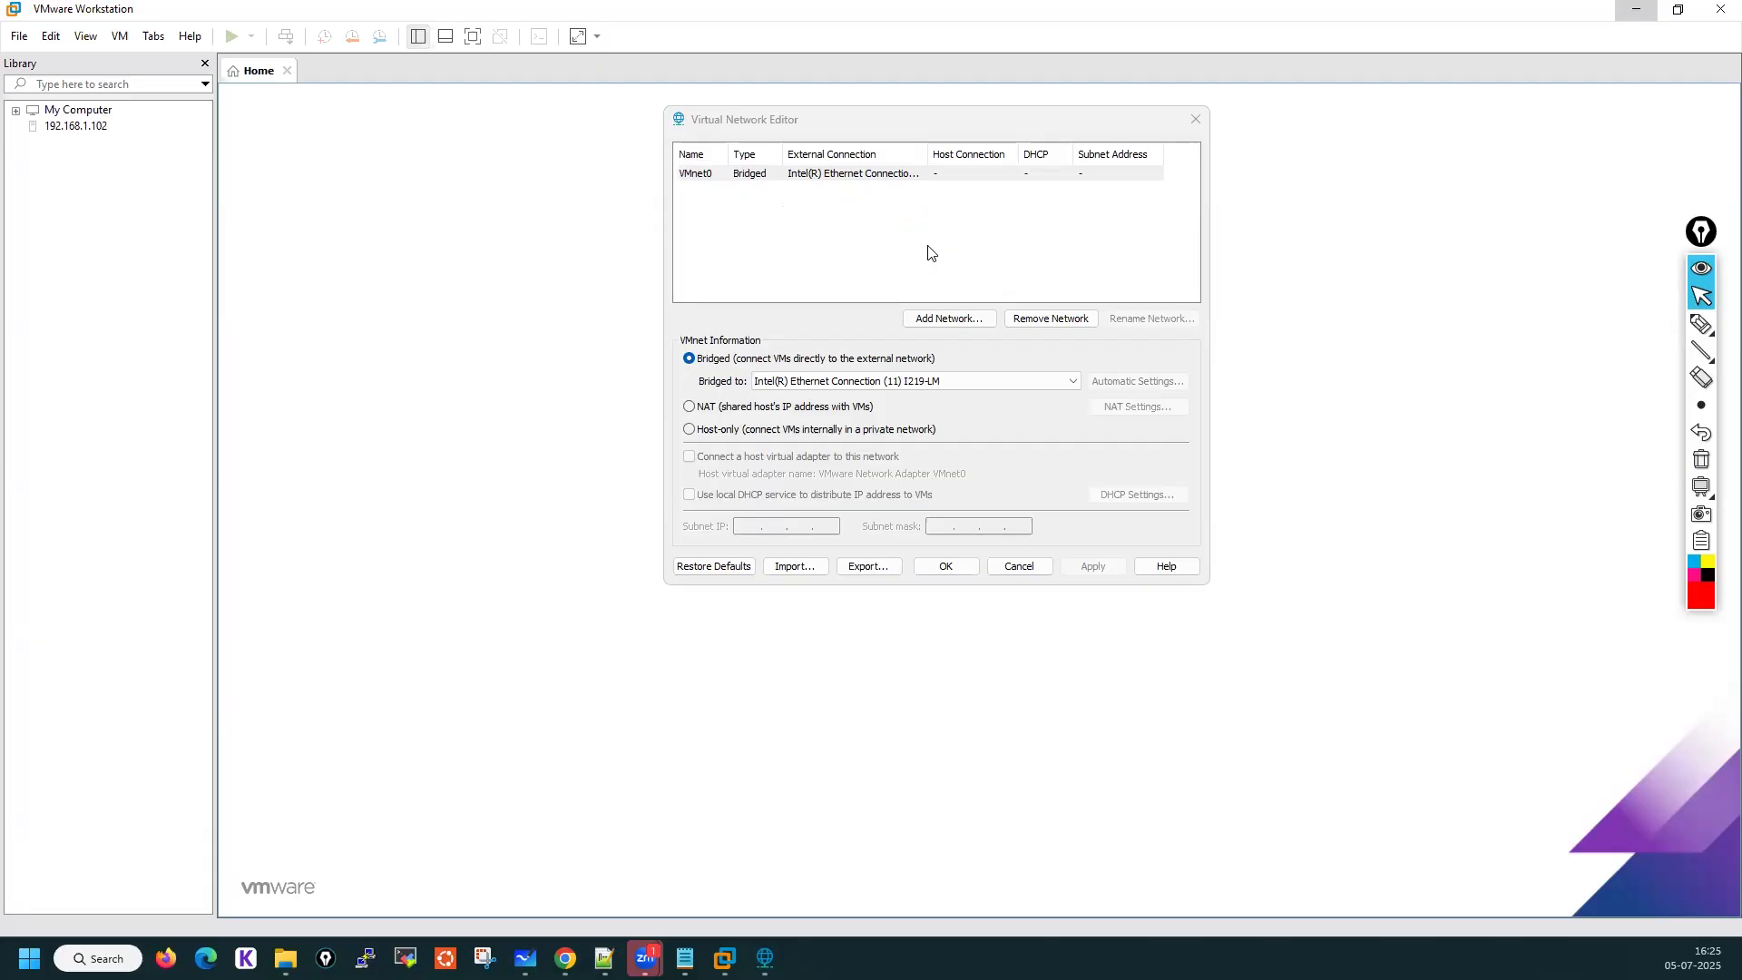
# Step: Add host-only networks VMnet1 through VMnet4
pyautogui.click(943, 323)
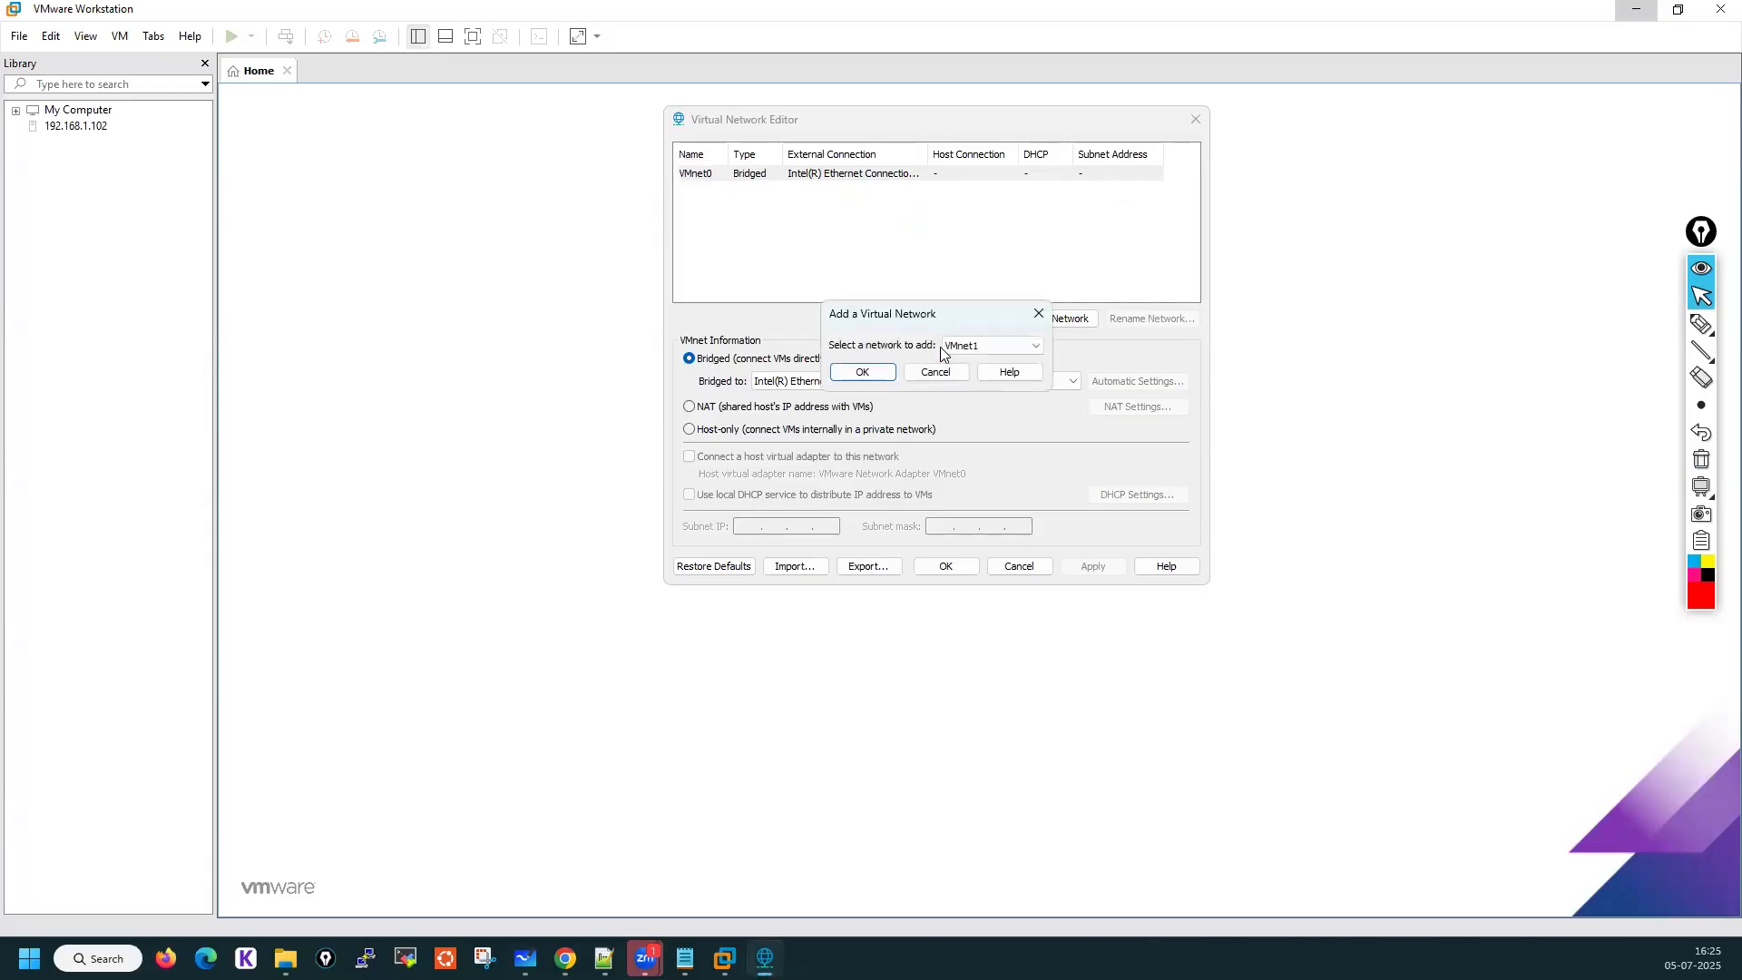
pyautogui.press('Return')
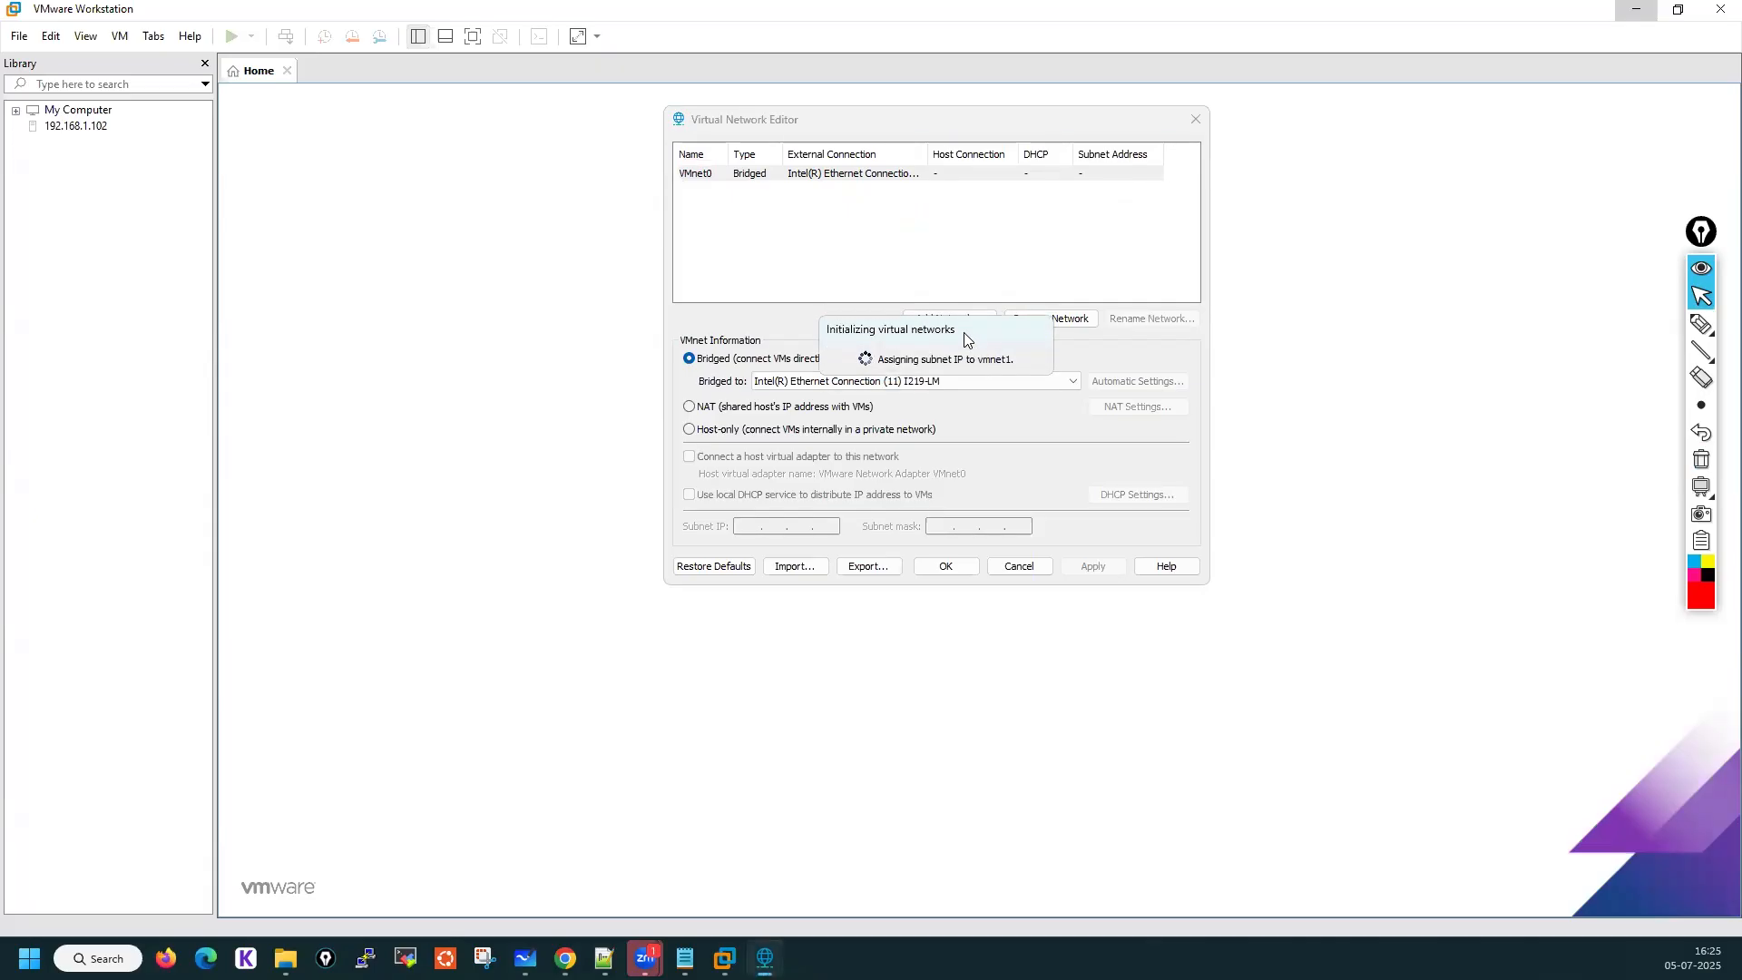
pyautogui.click(950, 323)
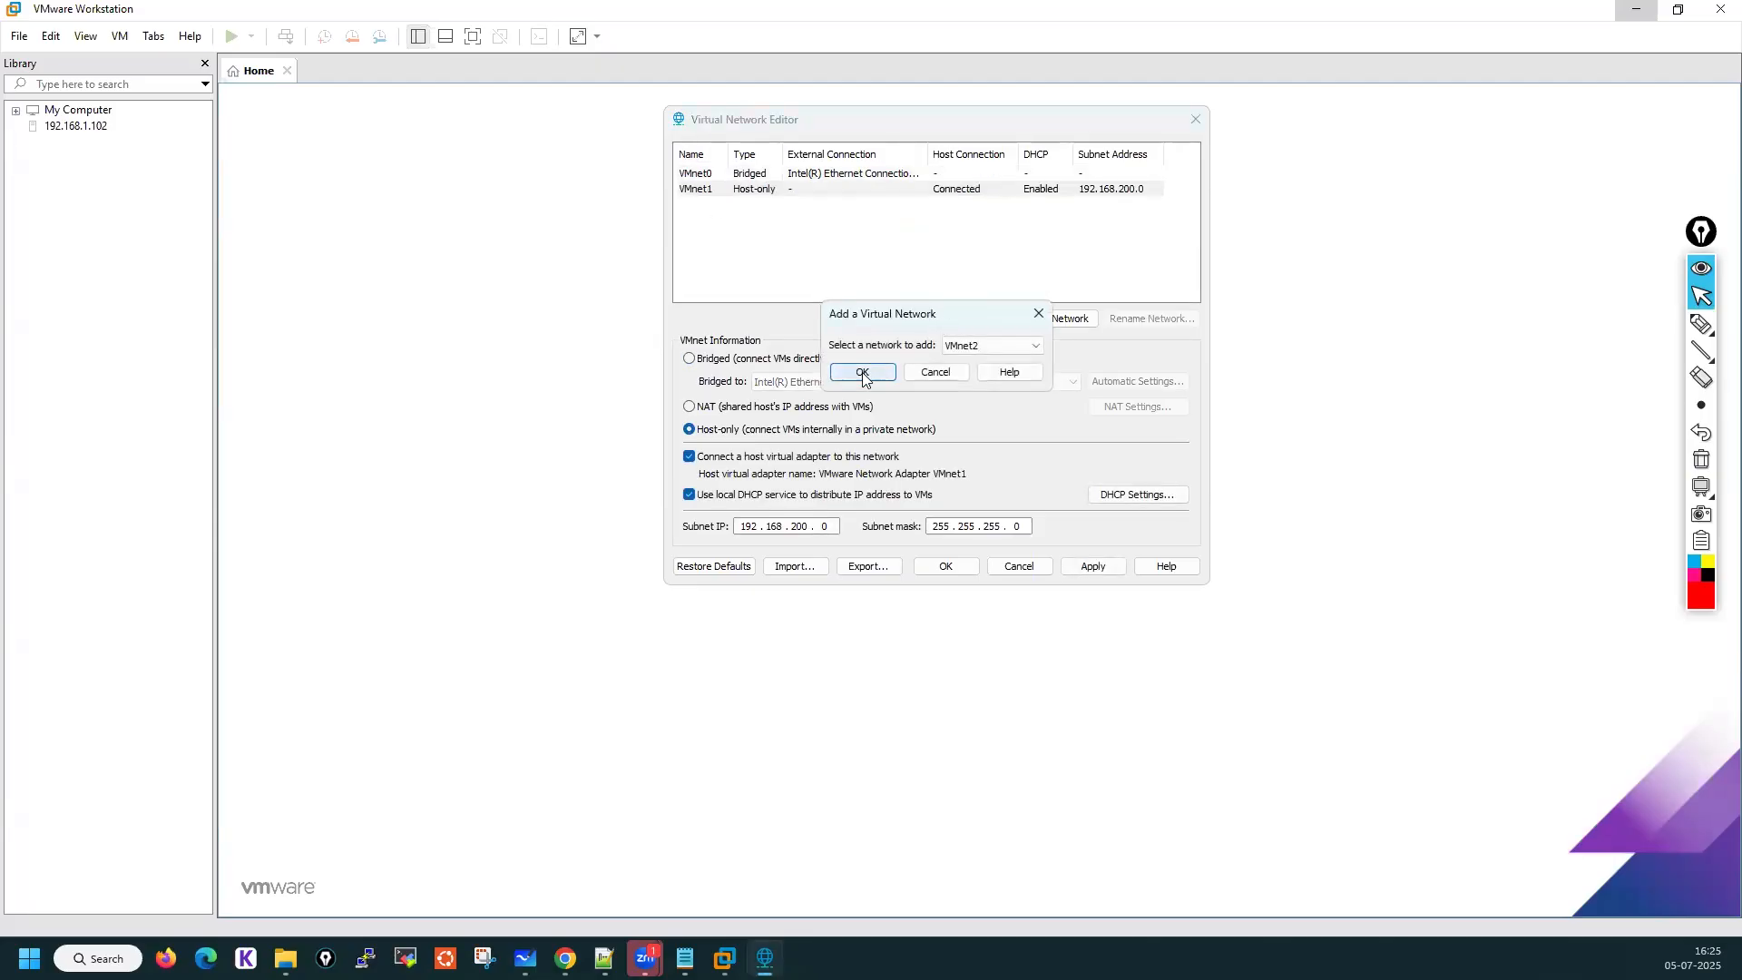
pyautogui.click(863, 373)
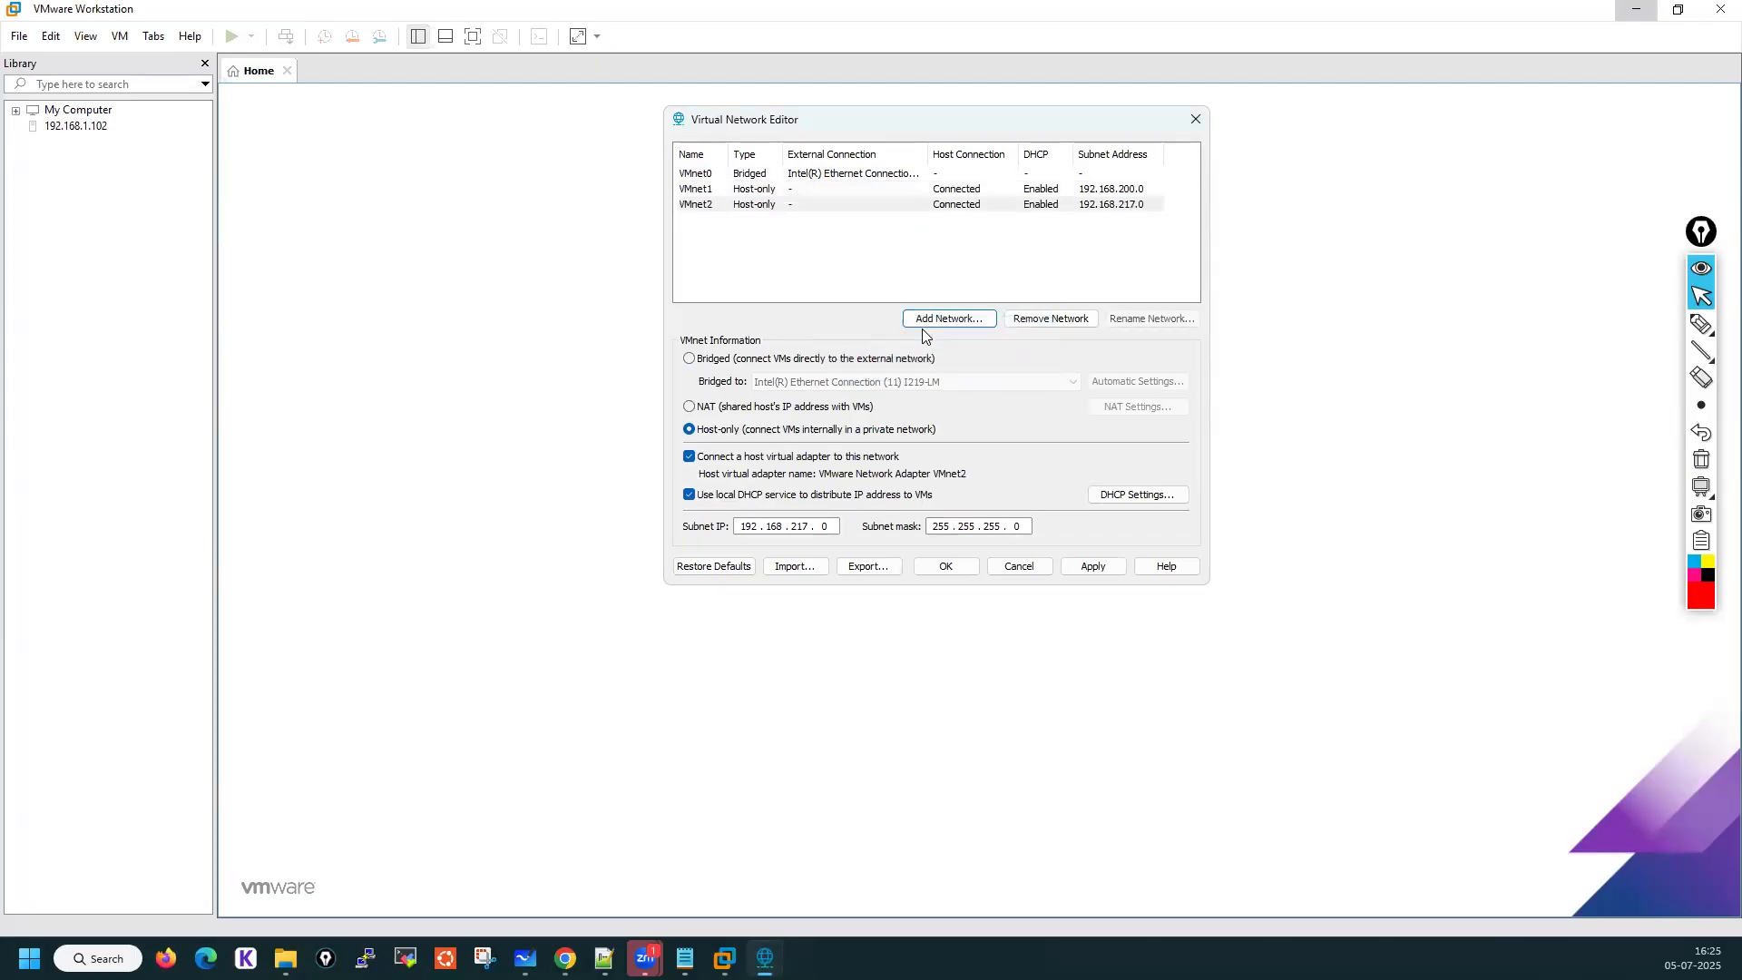
pyautogui.click(935, 320)
pyautogui.click(863, 374)
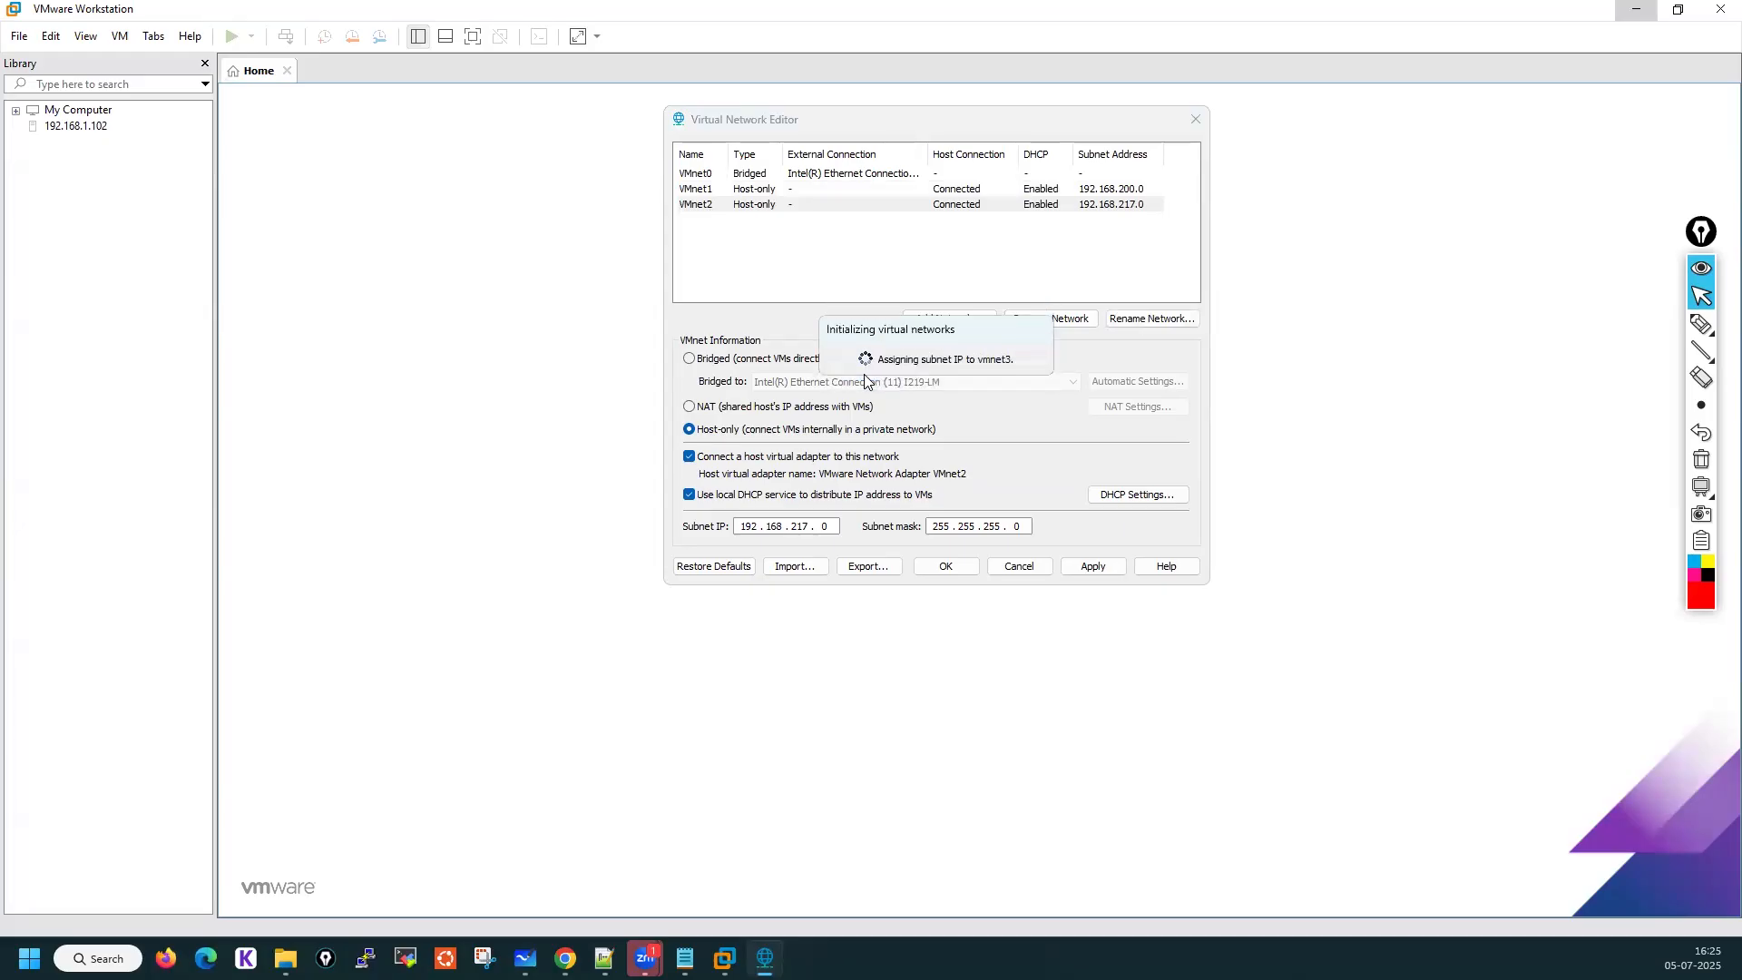
pyautogui.click(939, 320)
pyautogui.click(862, 373)
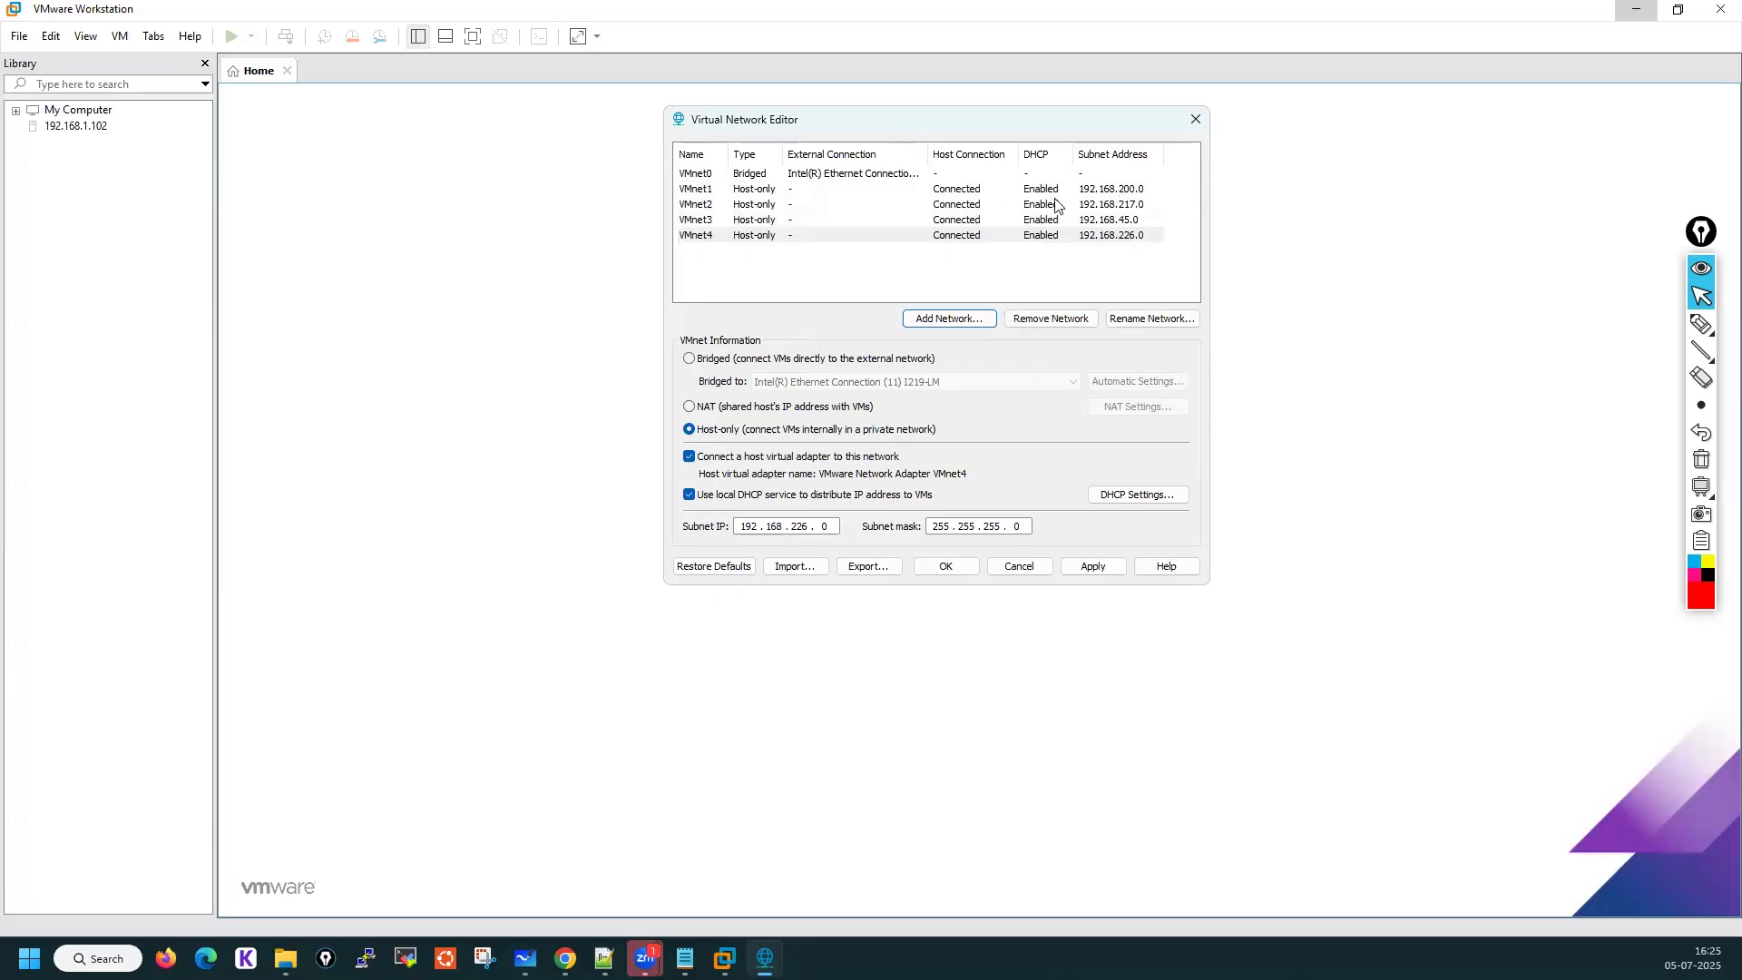
# Step: Add six more host-only networks, VMnet5 through VMnet10
pyautogui.click(948, 320)
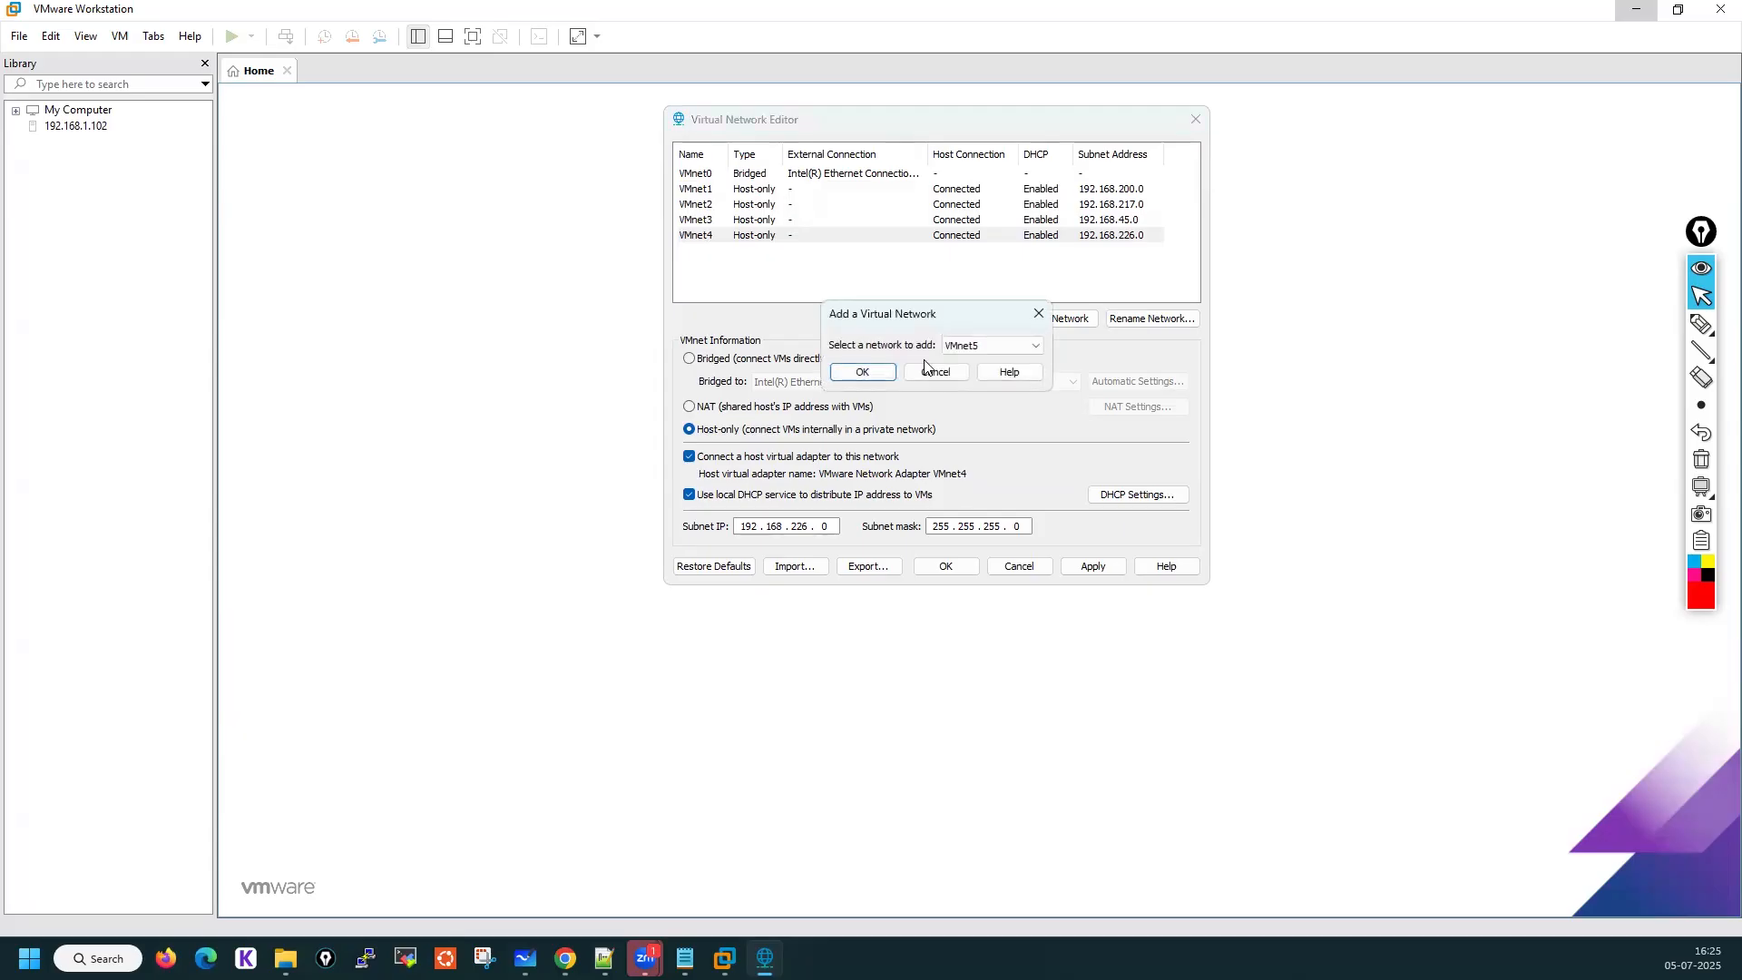
pyautogui.click(867, 373)
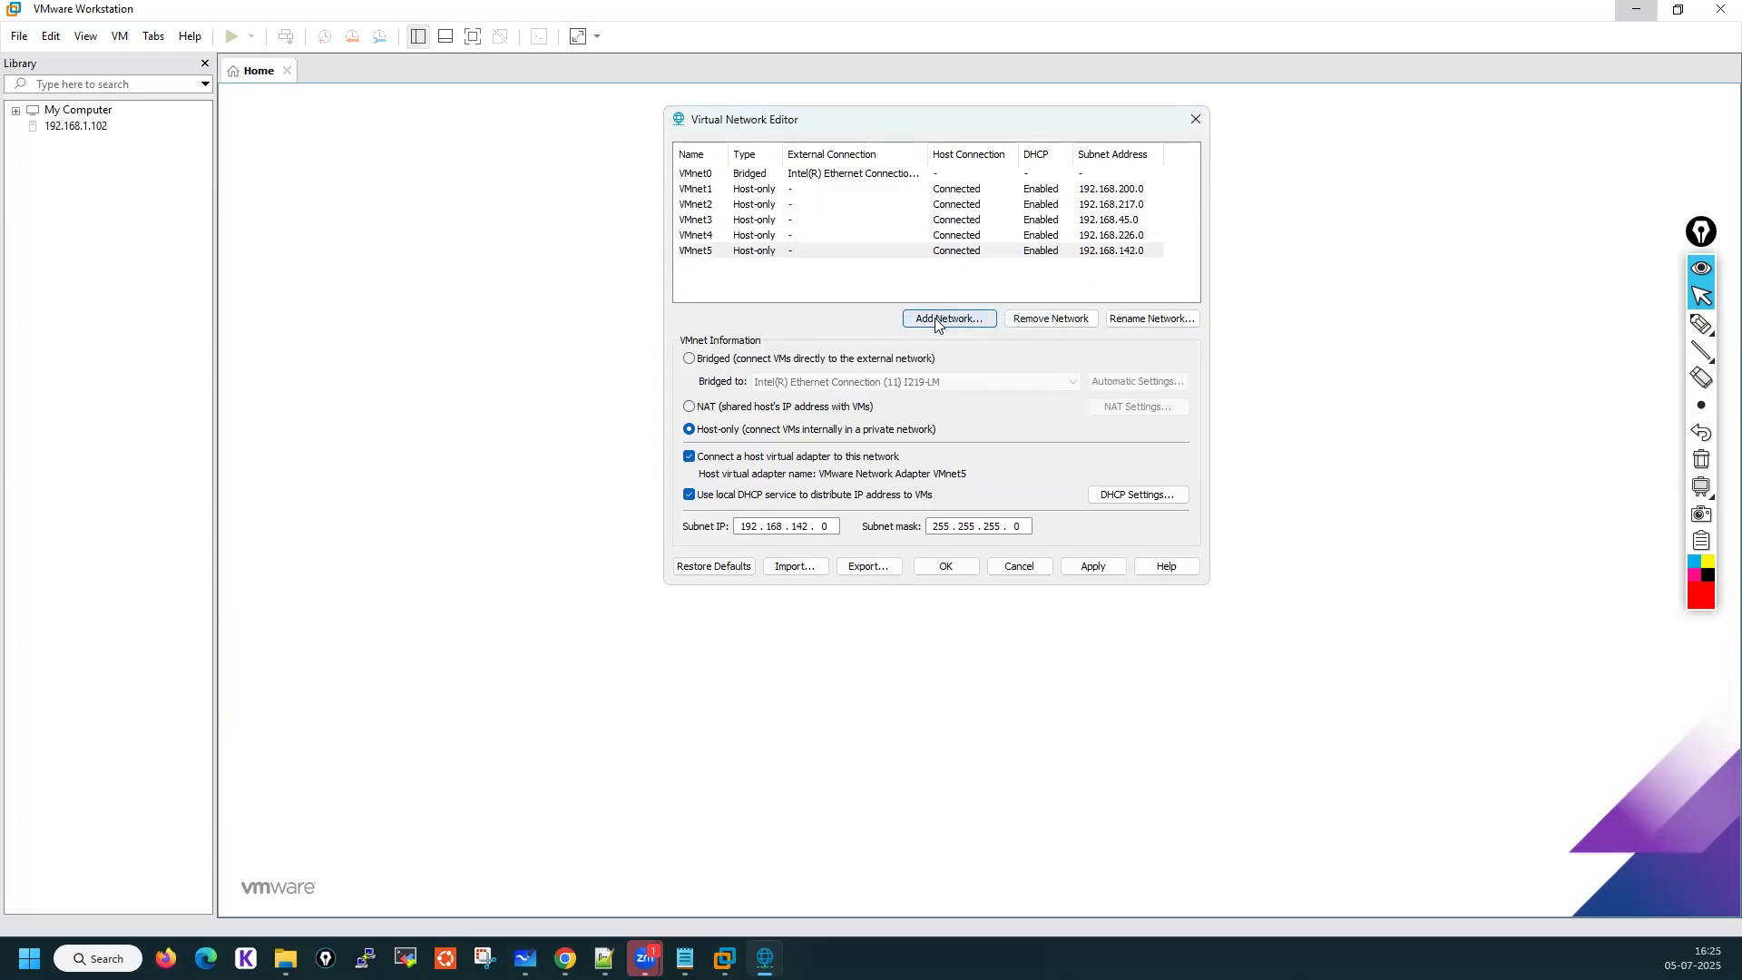
pyautogui.click(935, 318)
pyautogui.click(862, 372)
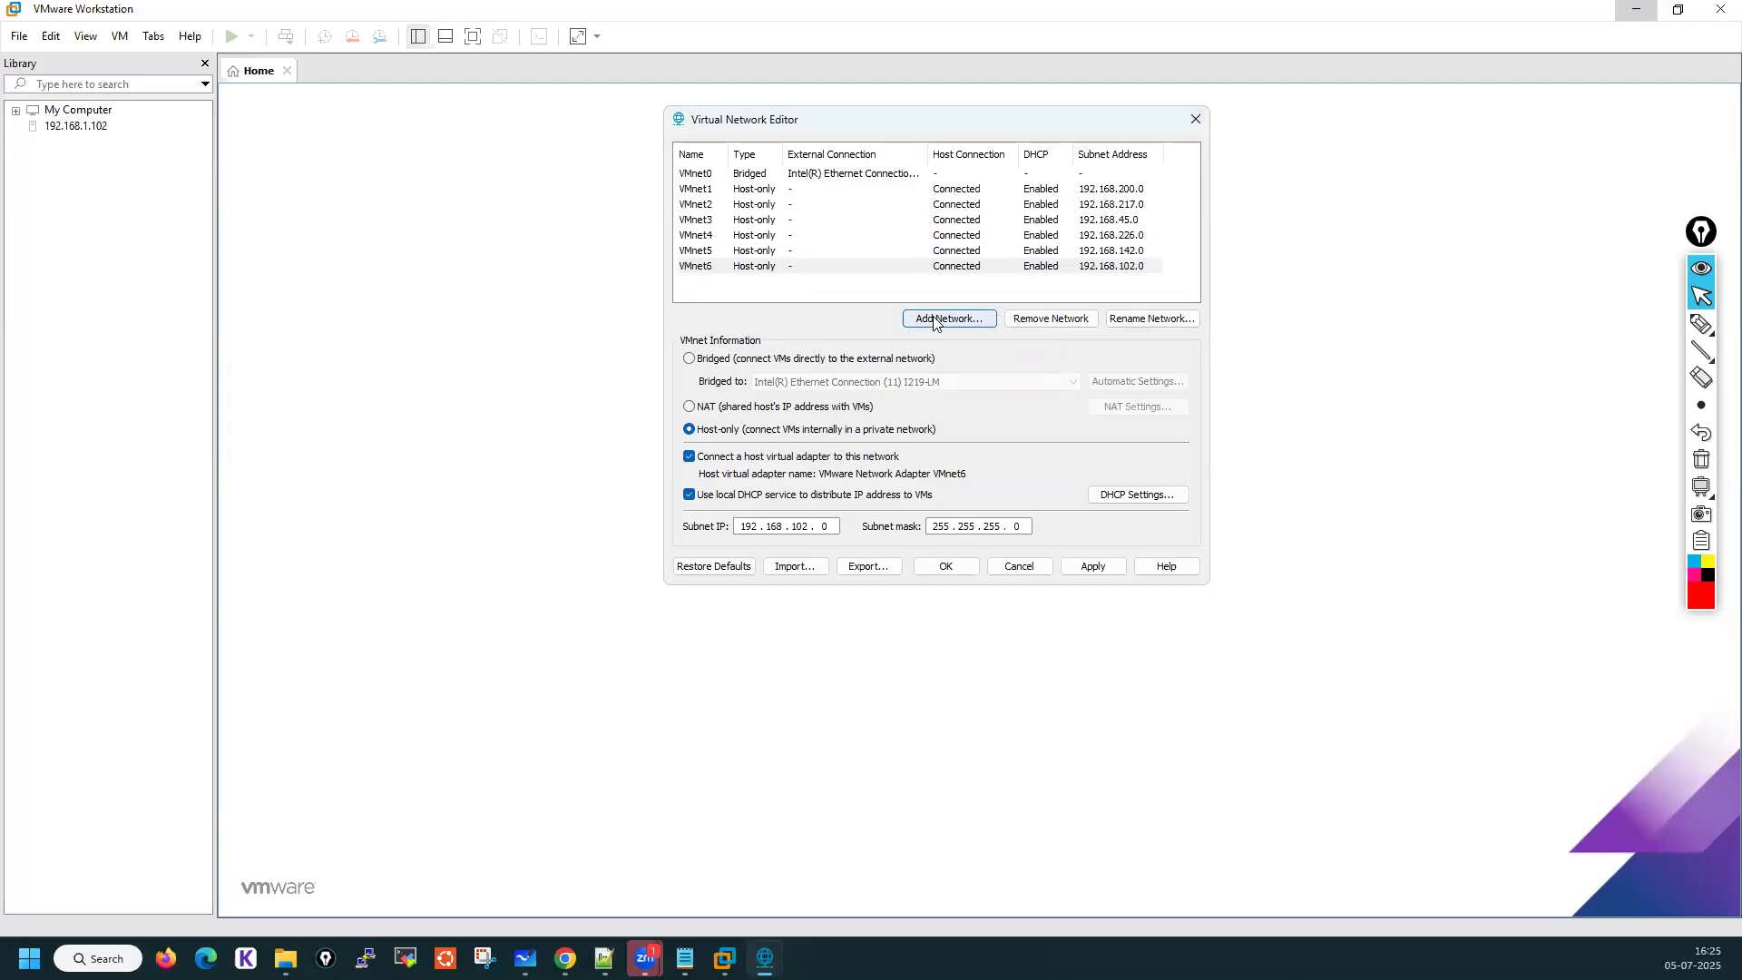
pyautogui.click(935, 319)
pyautogui.click(861, 371)
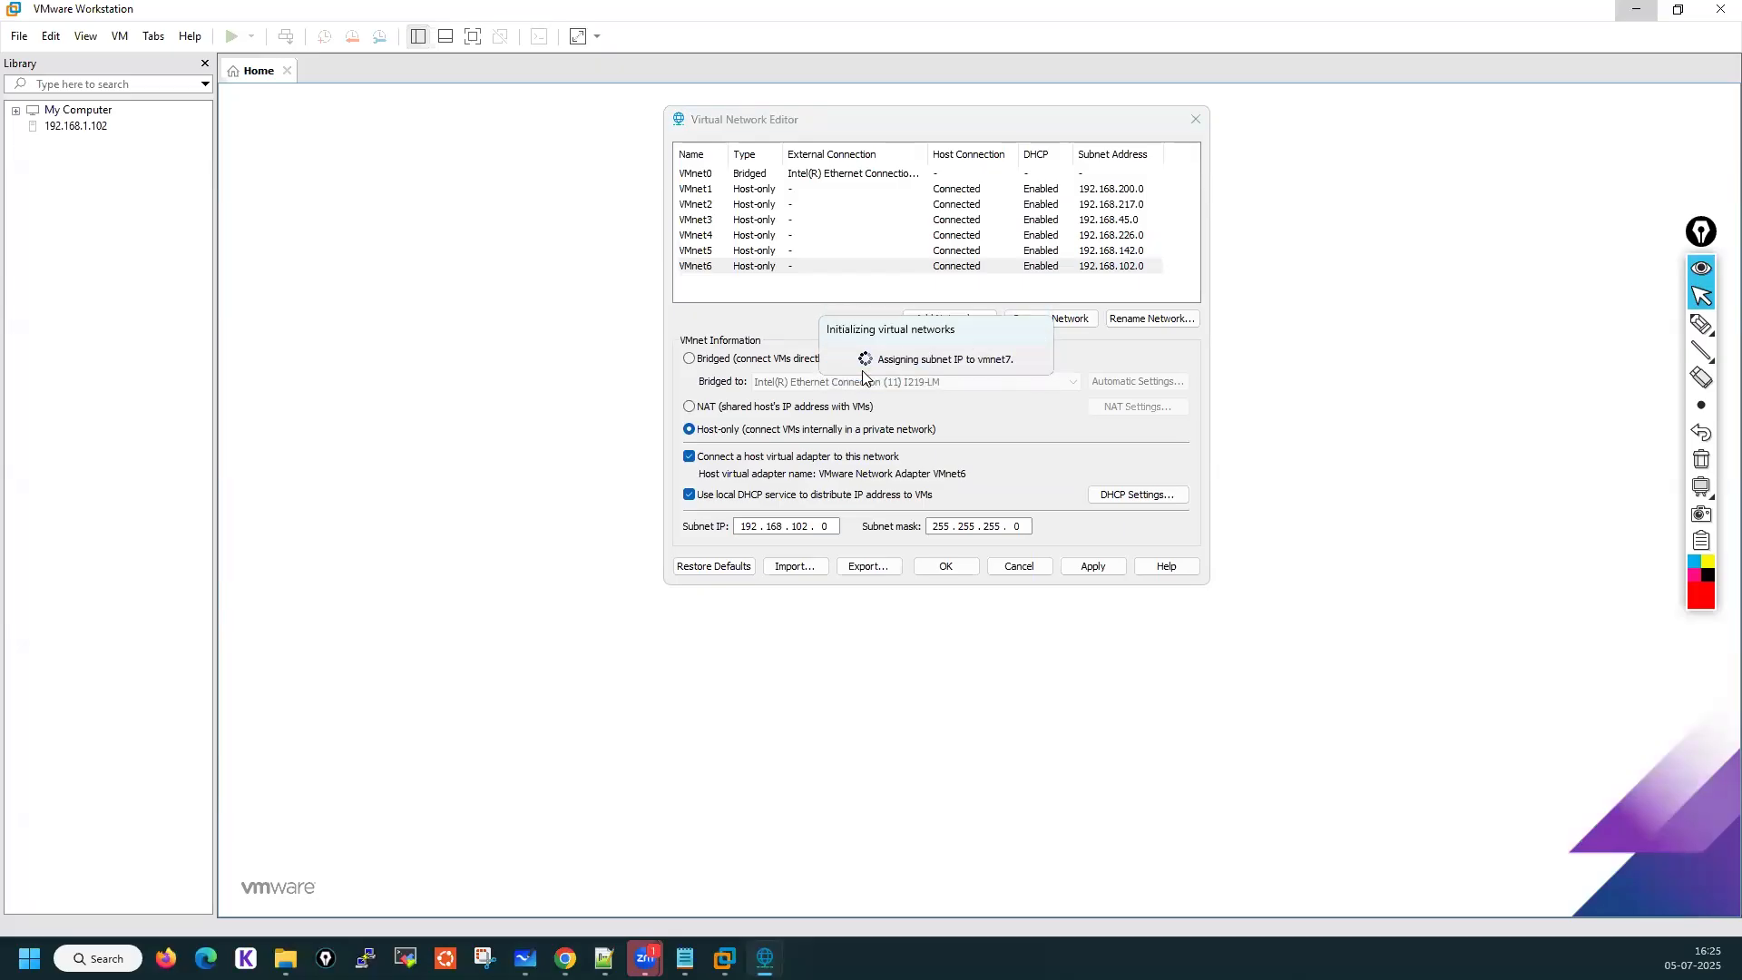
pyautogui.click(935, 319)
pyautogui.click(862, 370)
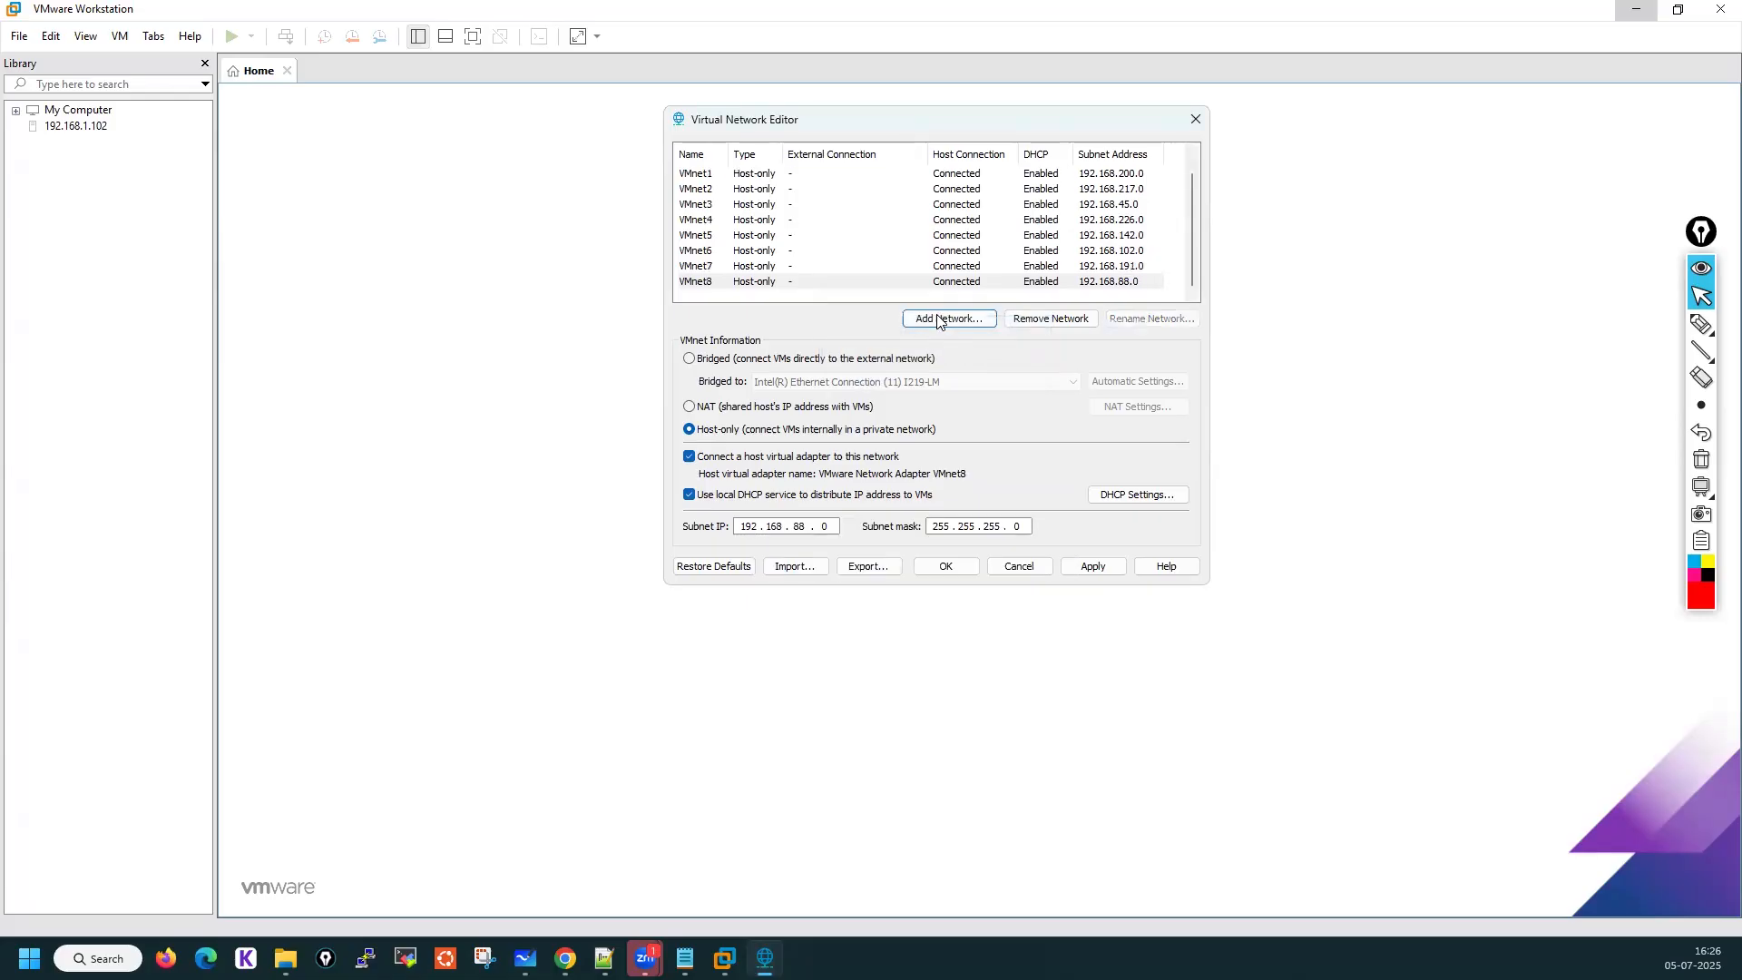
pyautogui.click(938, 320)
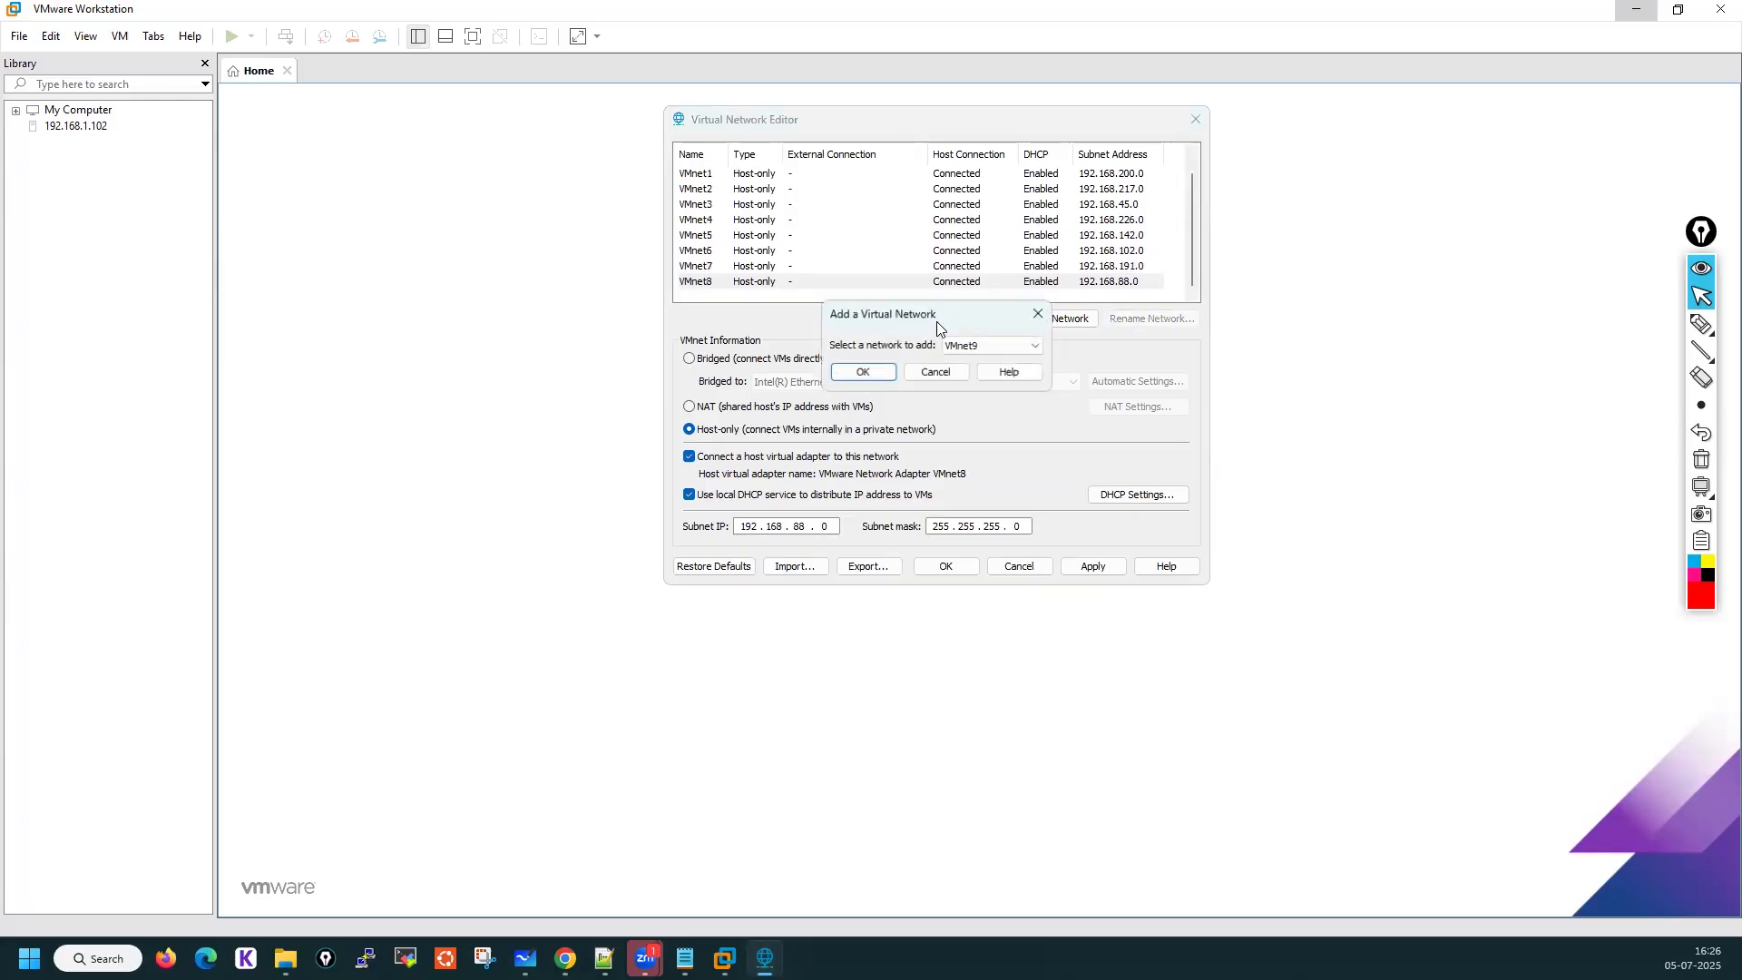
pyautogui.click(884, 371)
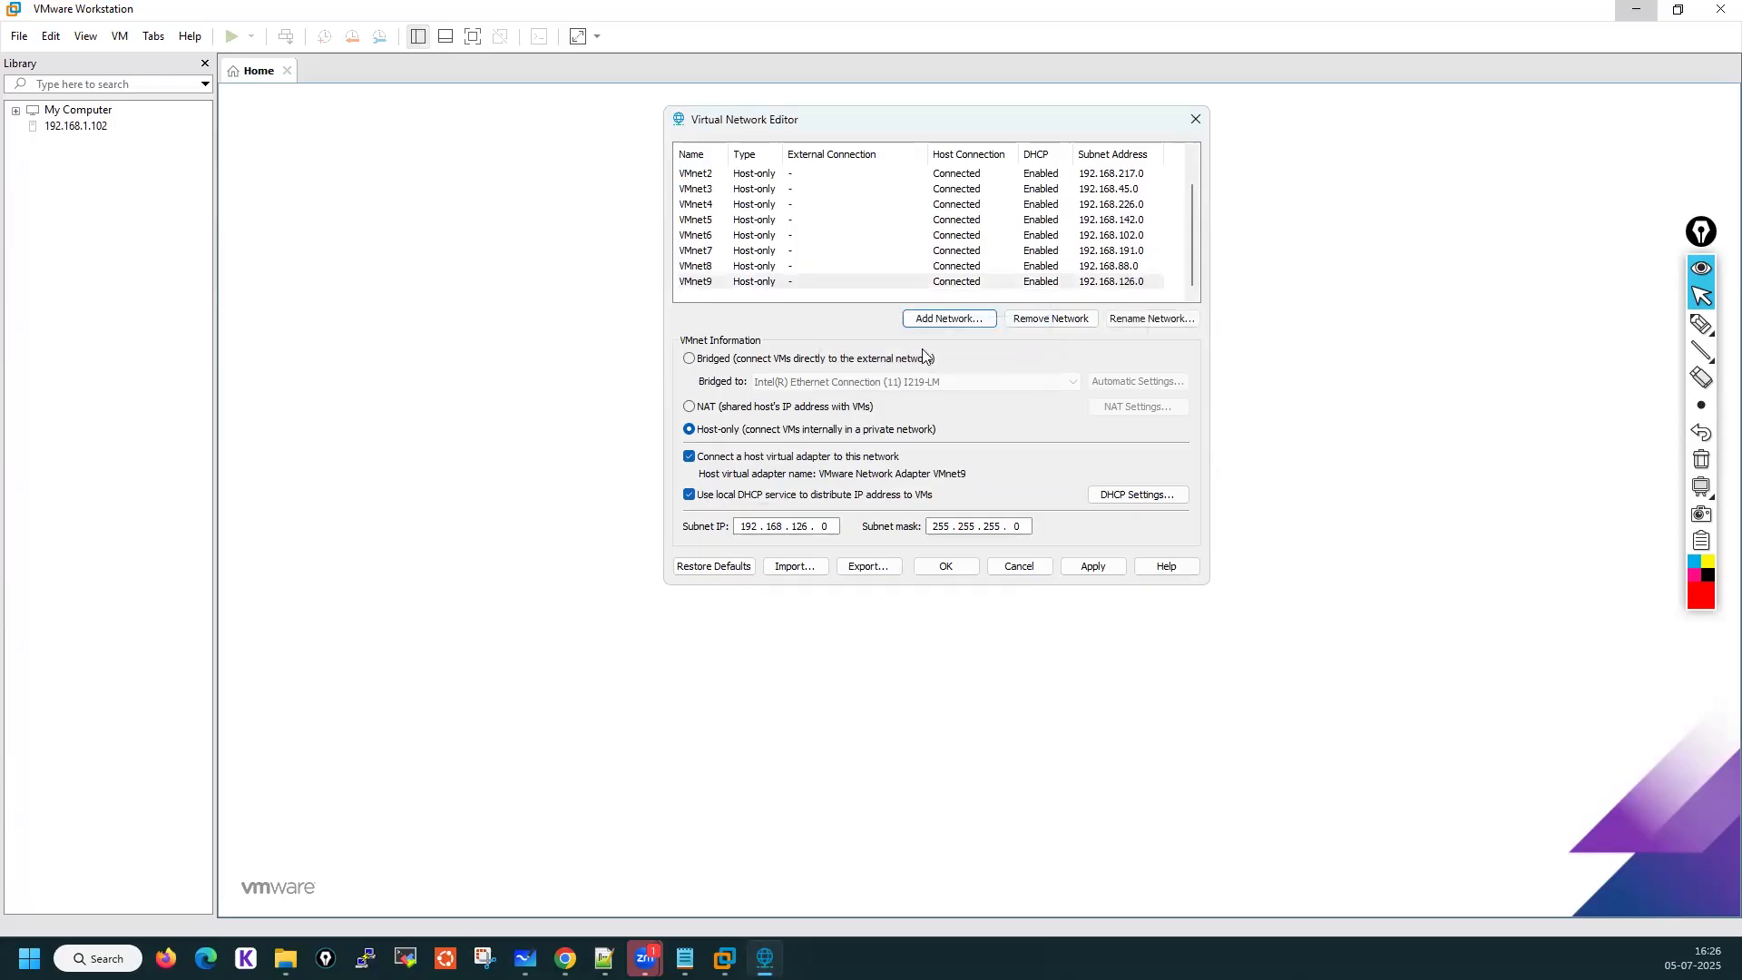
pyautogui.click(952, 321)
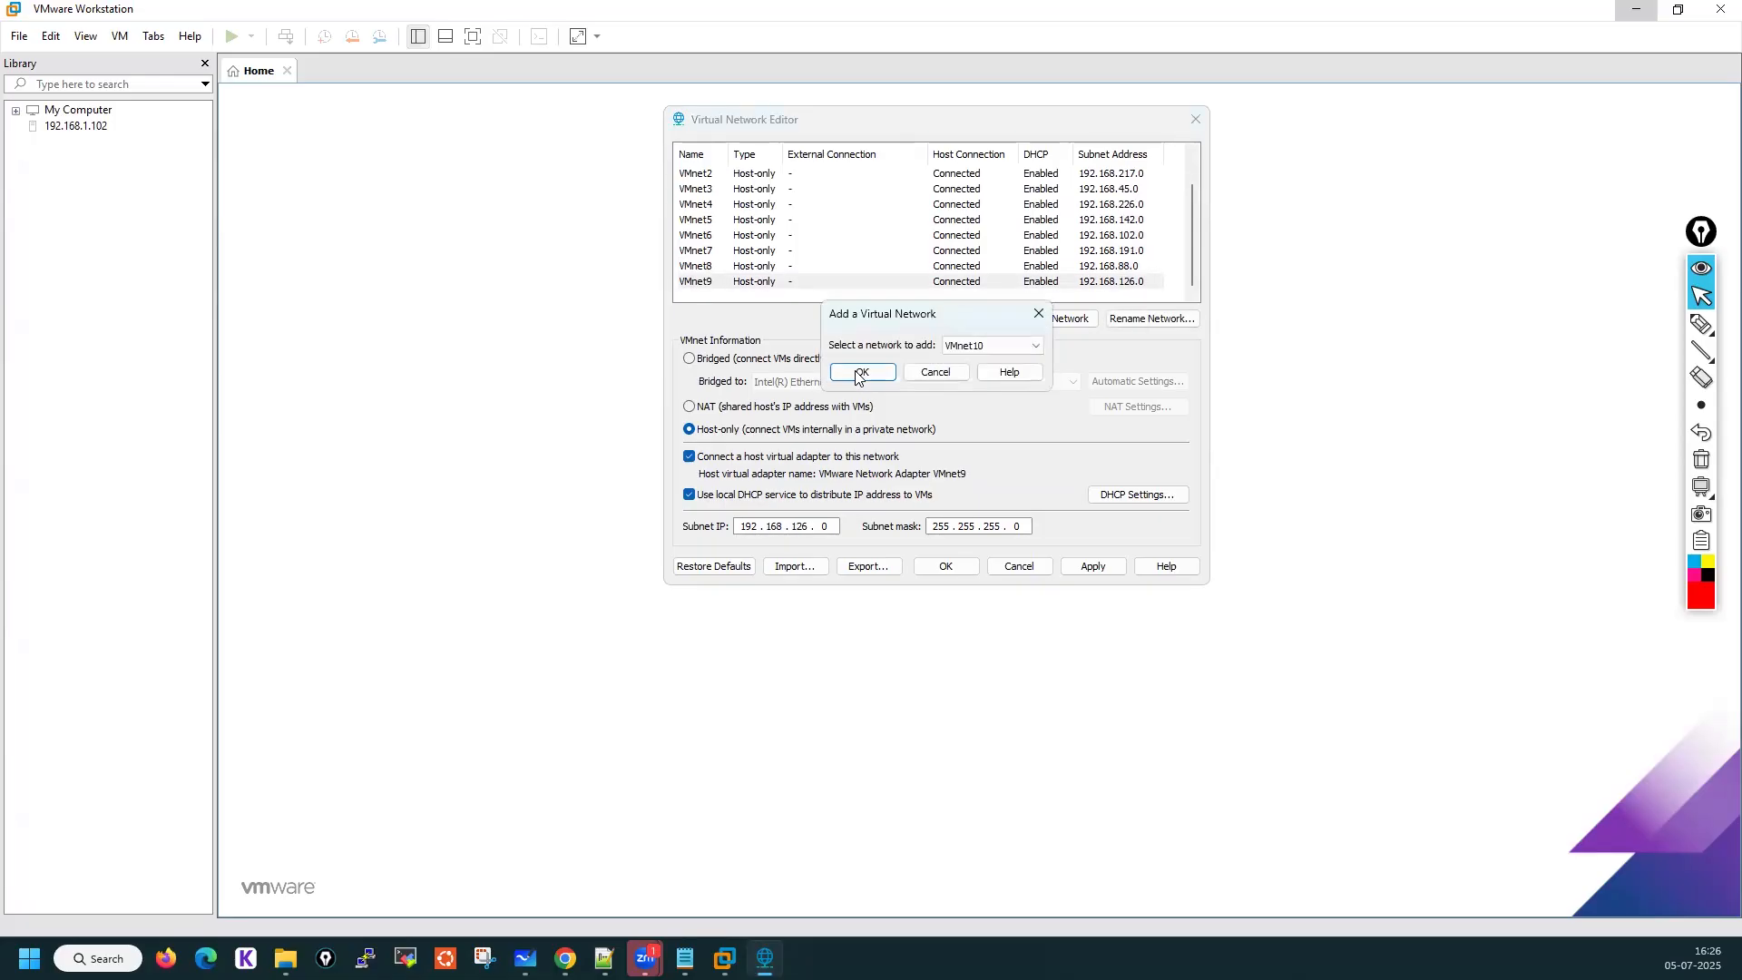
pyautogui.click(860, 373)
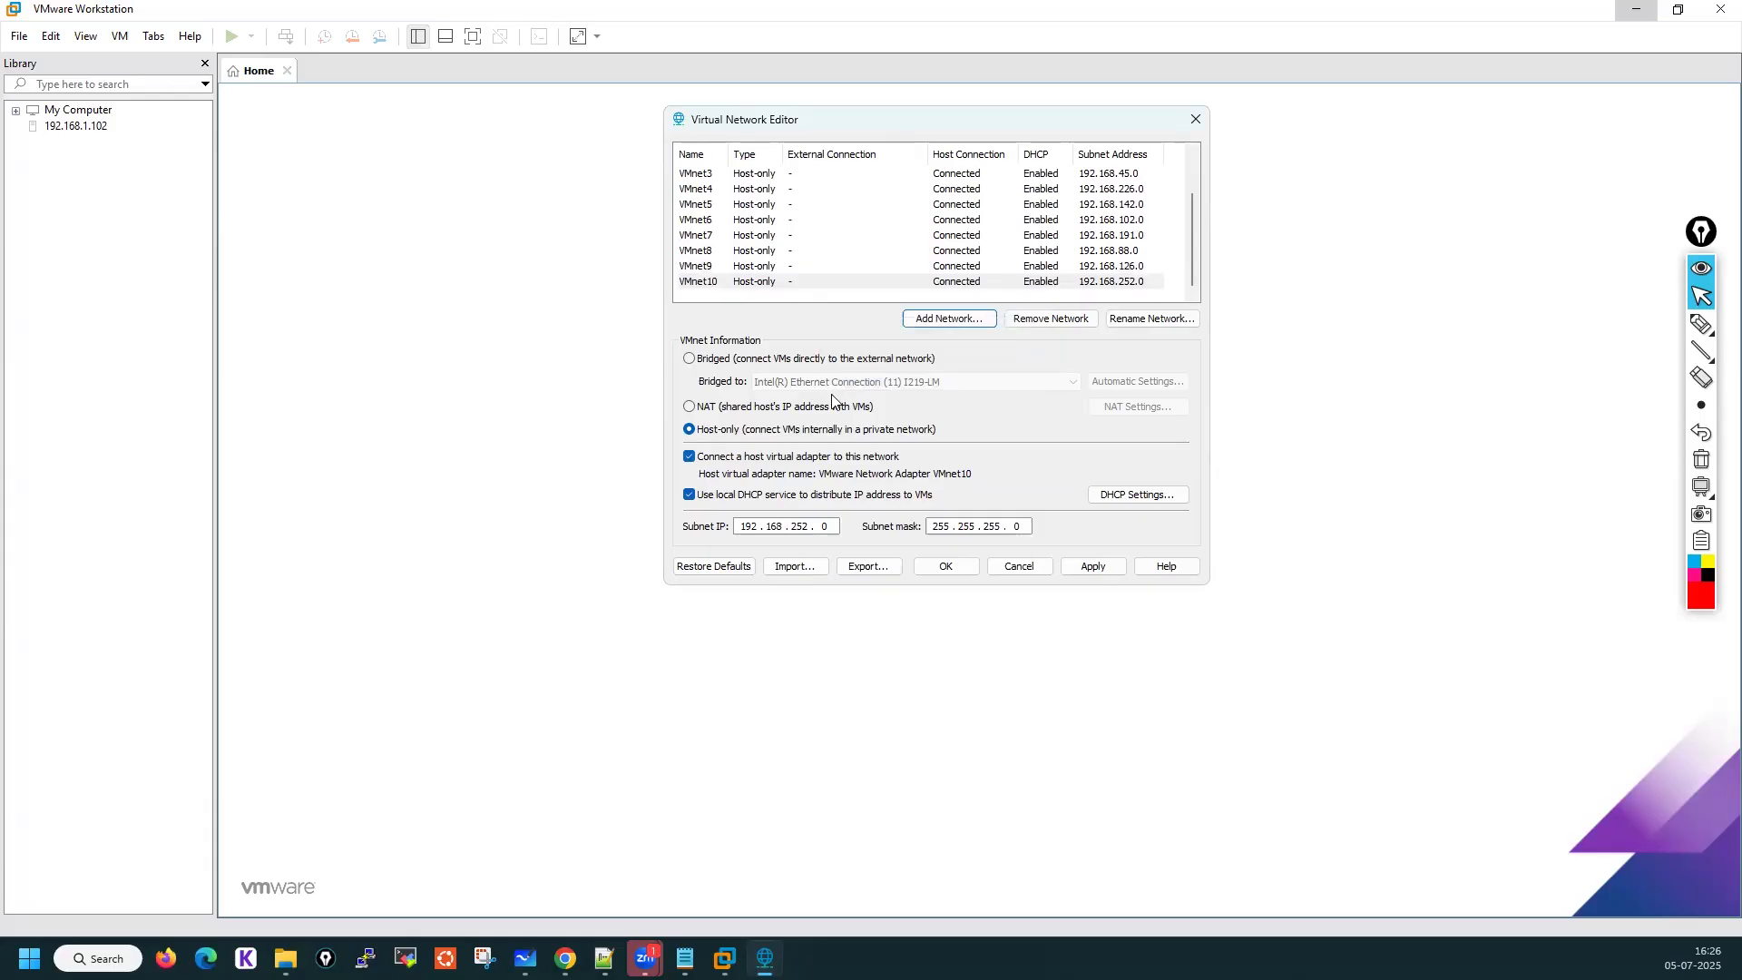
# Step: Review VMnet8, VMnet1 on subnet 192.168.200.0, and VMnet0's bridged connection
pyautogui.click(707, 258)
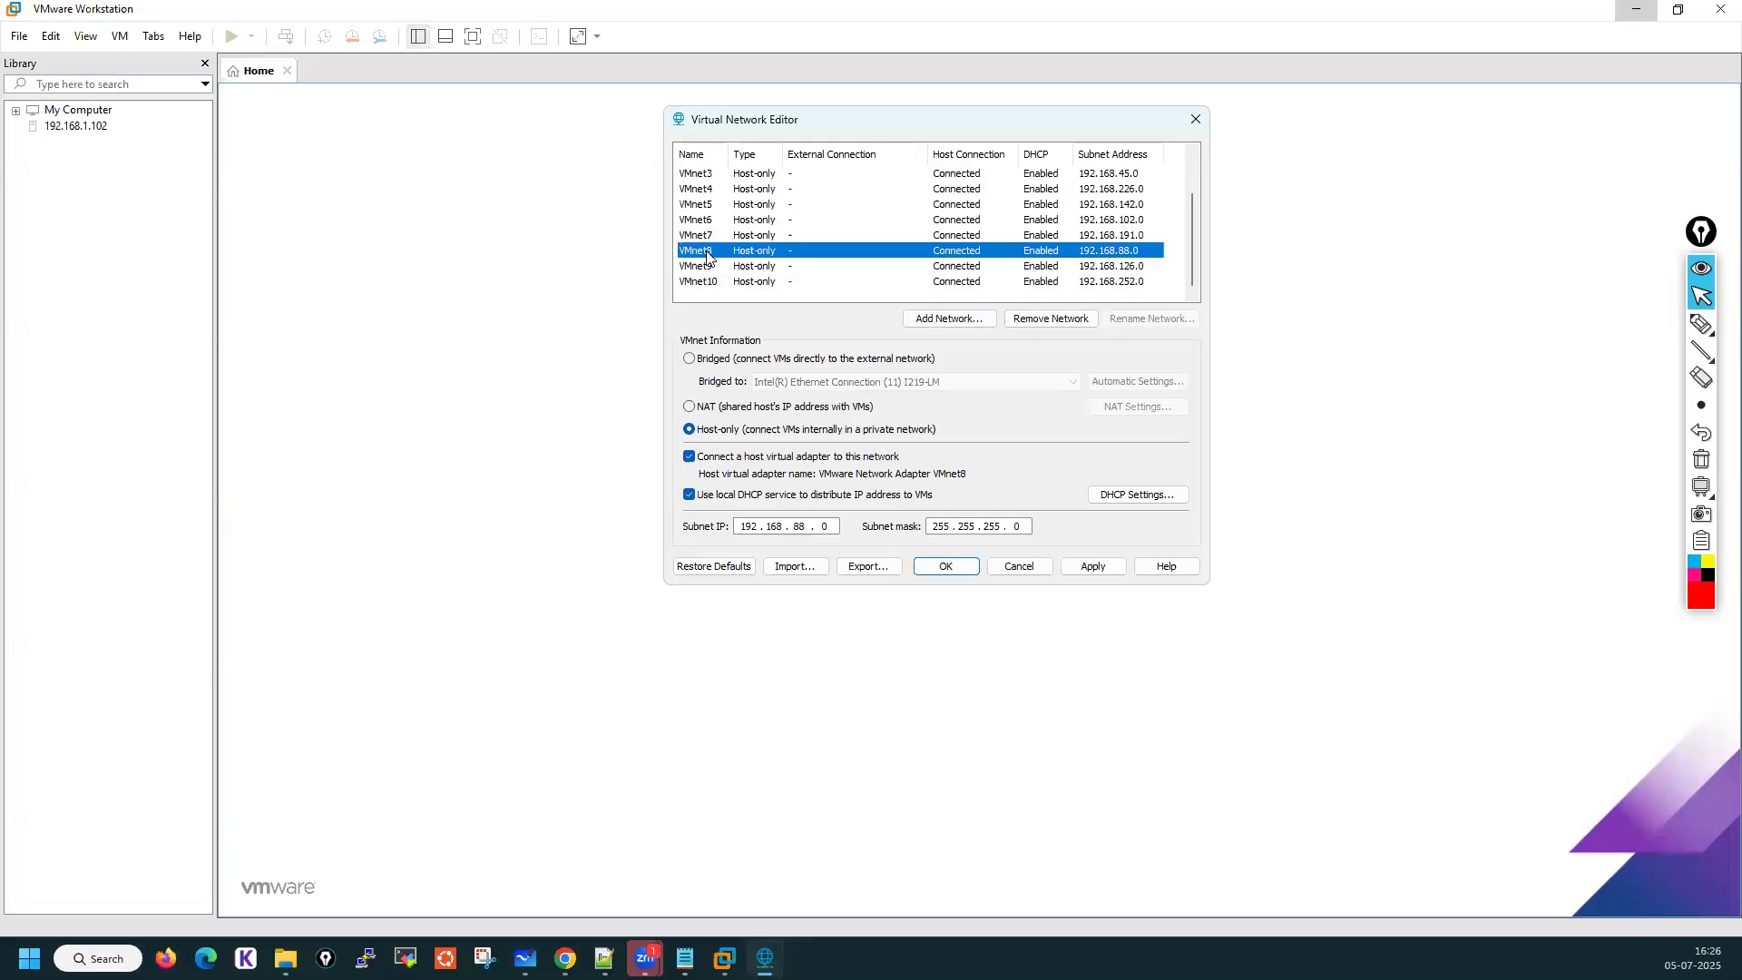
pyautogui.scroll(1, 708, 258)
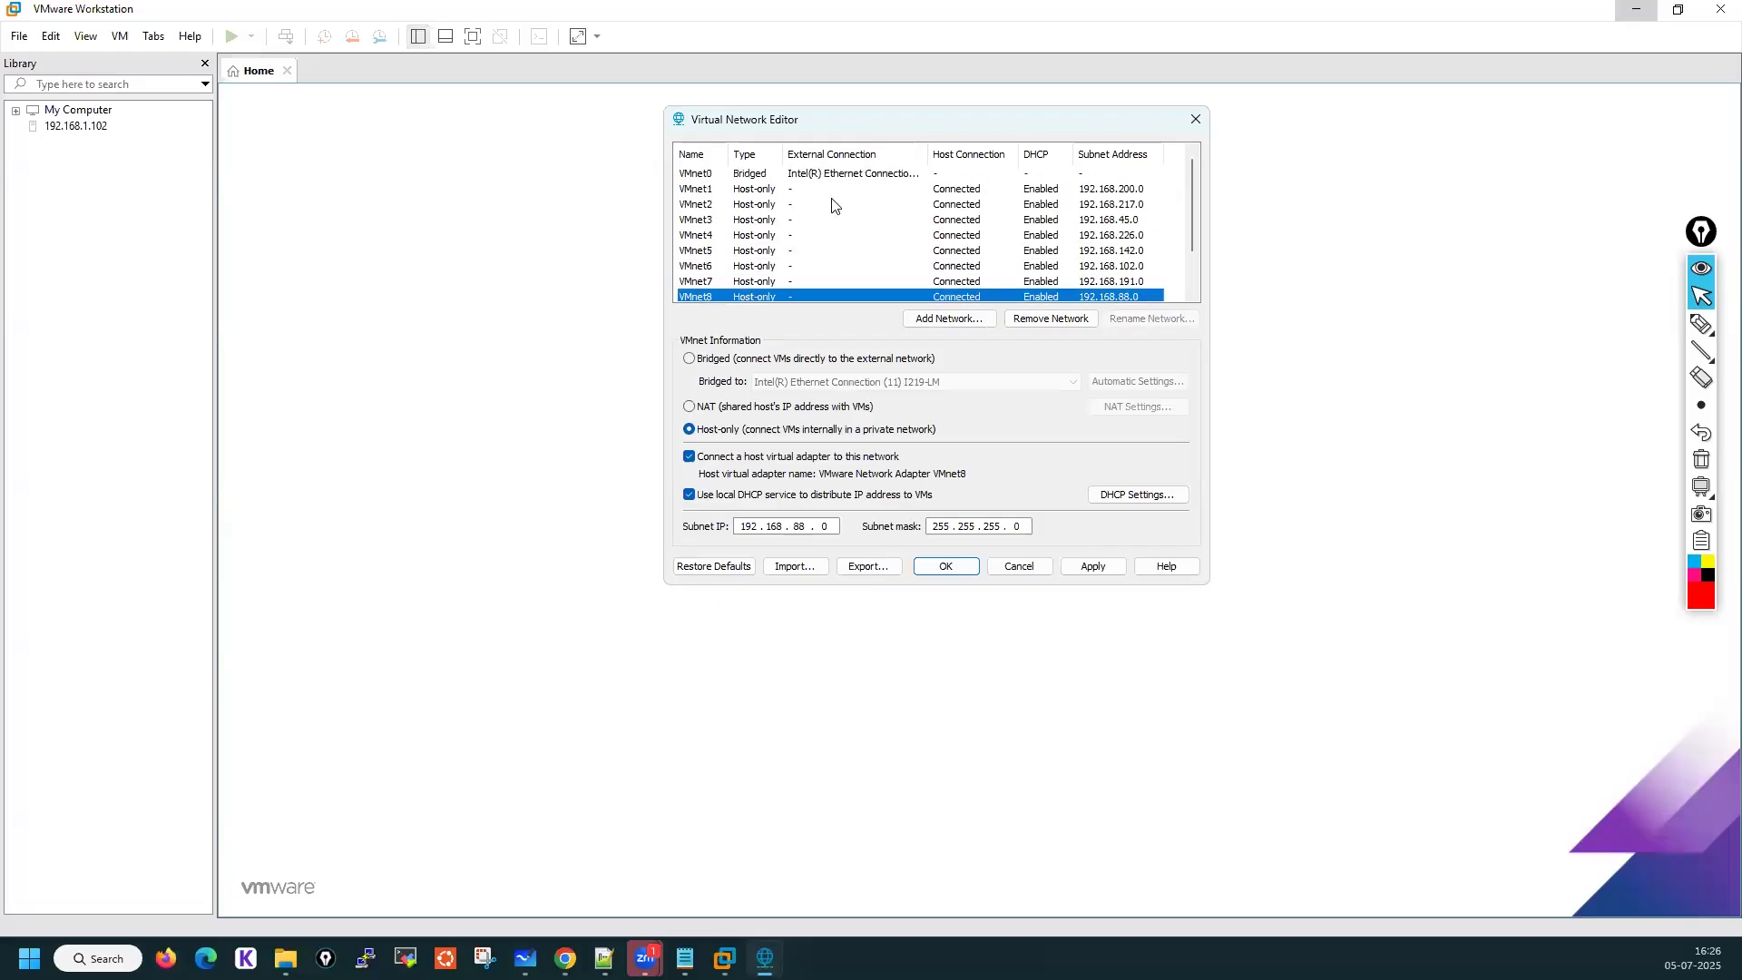
pyautogui.click(701, 190)
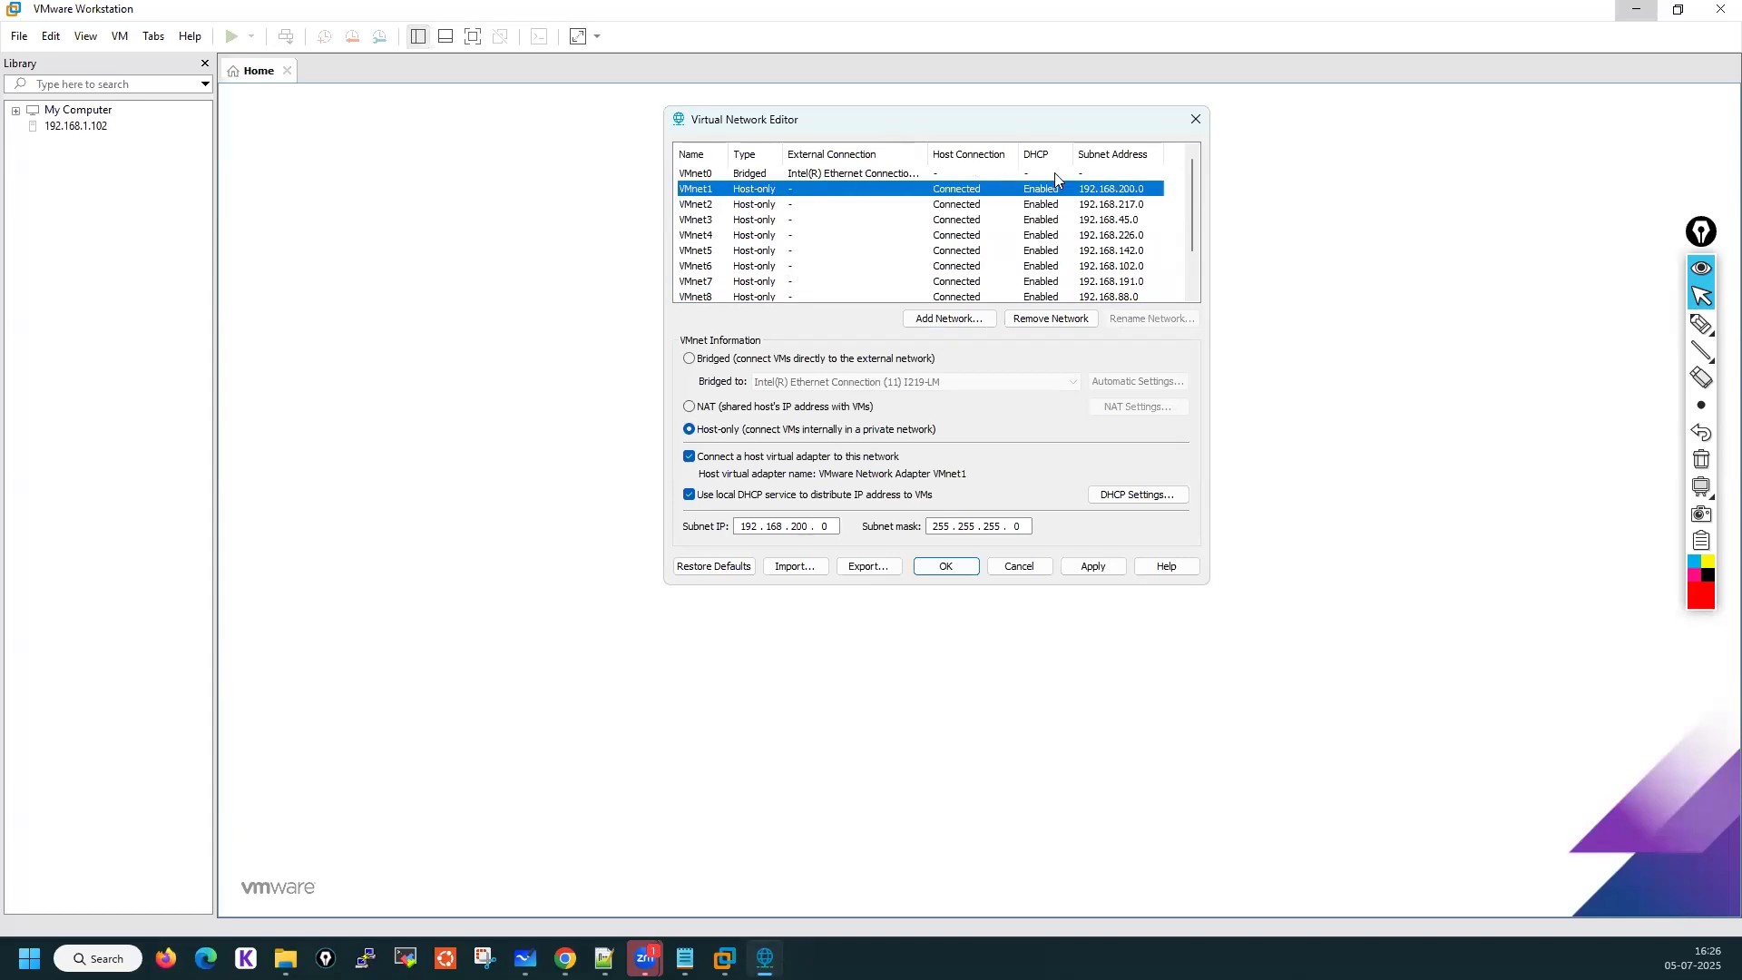
pyautogui.click(734, 173)
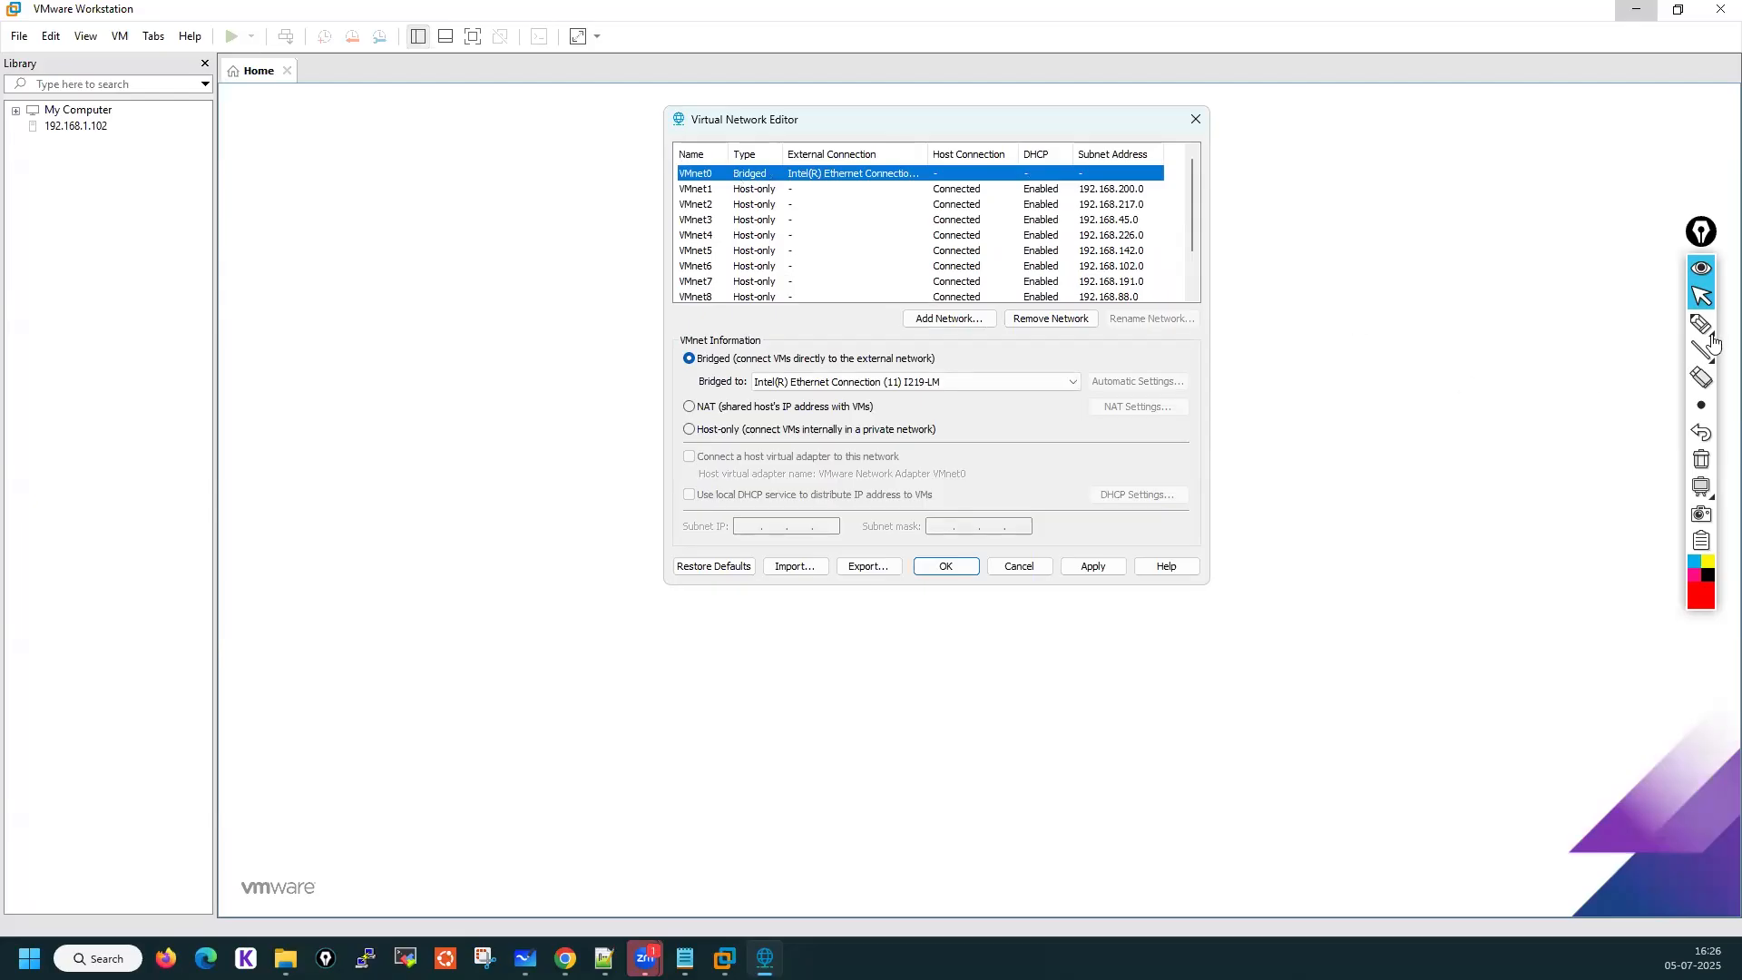
# Step: Draw a red arrow right of the editor and write 'wifi PC' beside it
pyautogui.moveTo(1707, 334)
pyautogui.click(1619, 327)
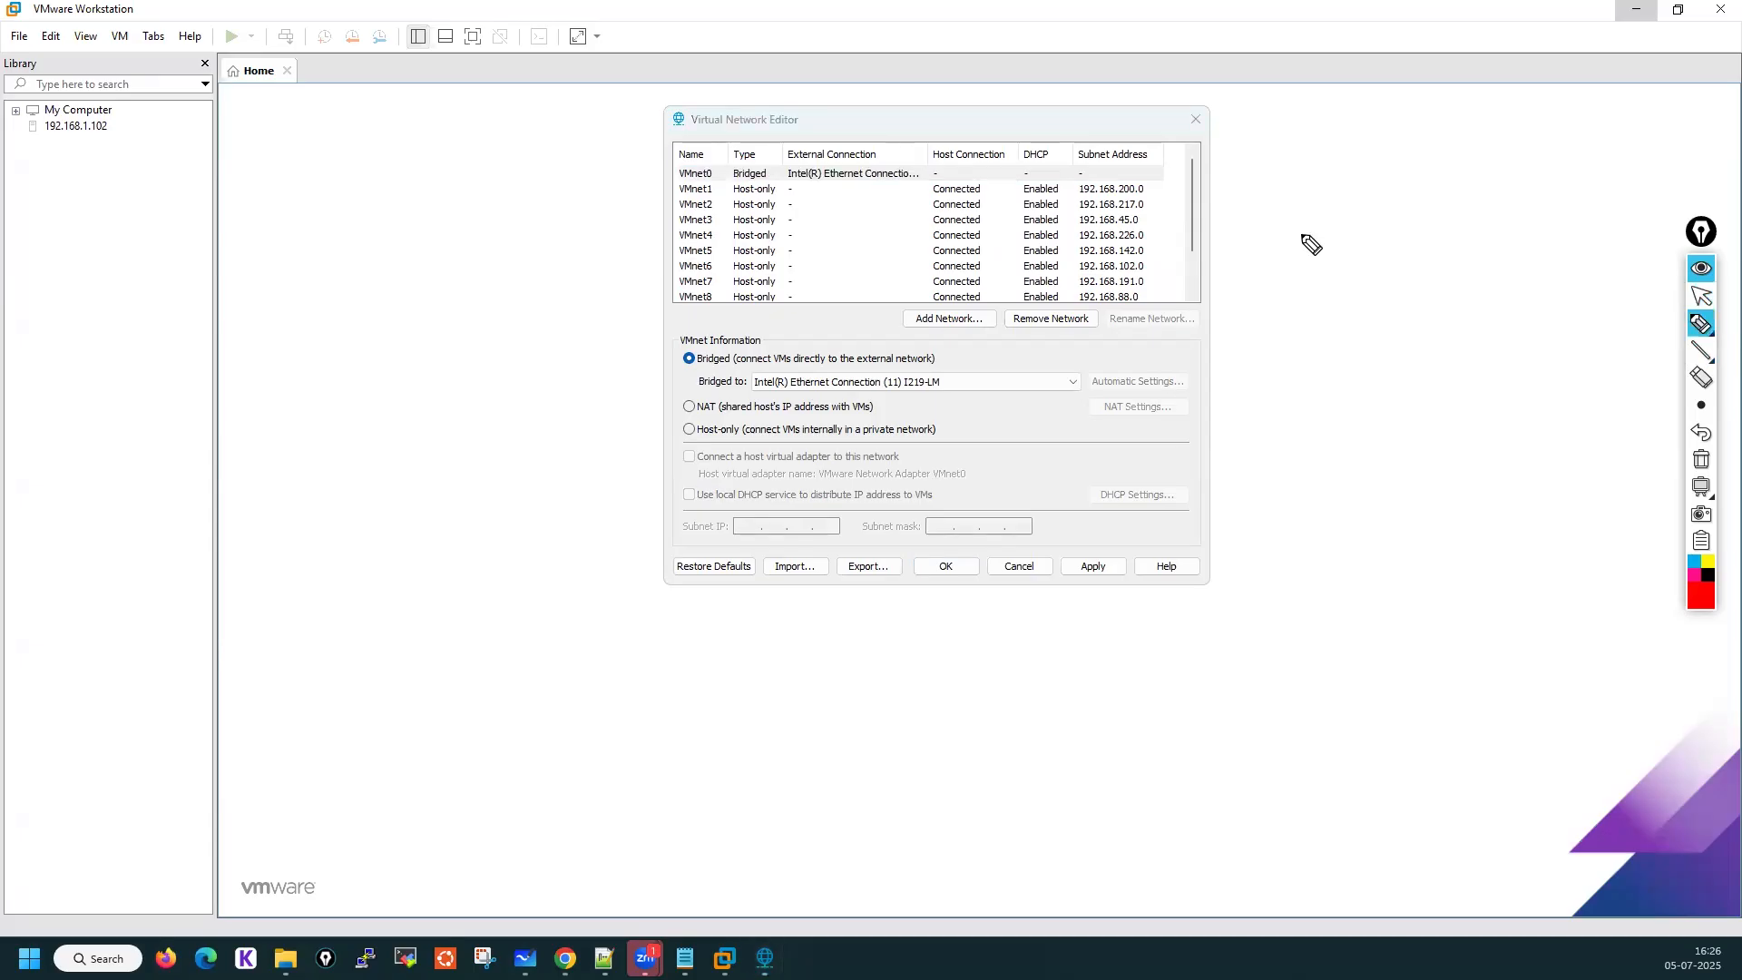
pyautogui.moveTo(1230, 218)
pyautogui.mouseDown()
pyautogui.moveTo(1412, 186)
pyautogui.moveTo(1446, 201)
pyautogui.moveTo(1464, 169)
pyautogui.moveTo(1466, 186)
pyautogui.moveTo(1517, 189)
pyautogui.mouseUp()
pyautogui.click(1341, 193)
pyautogui.click(1506, 158)
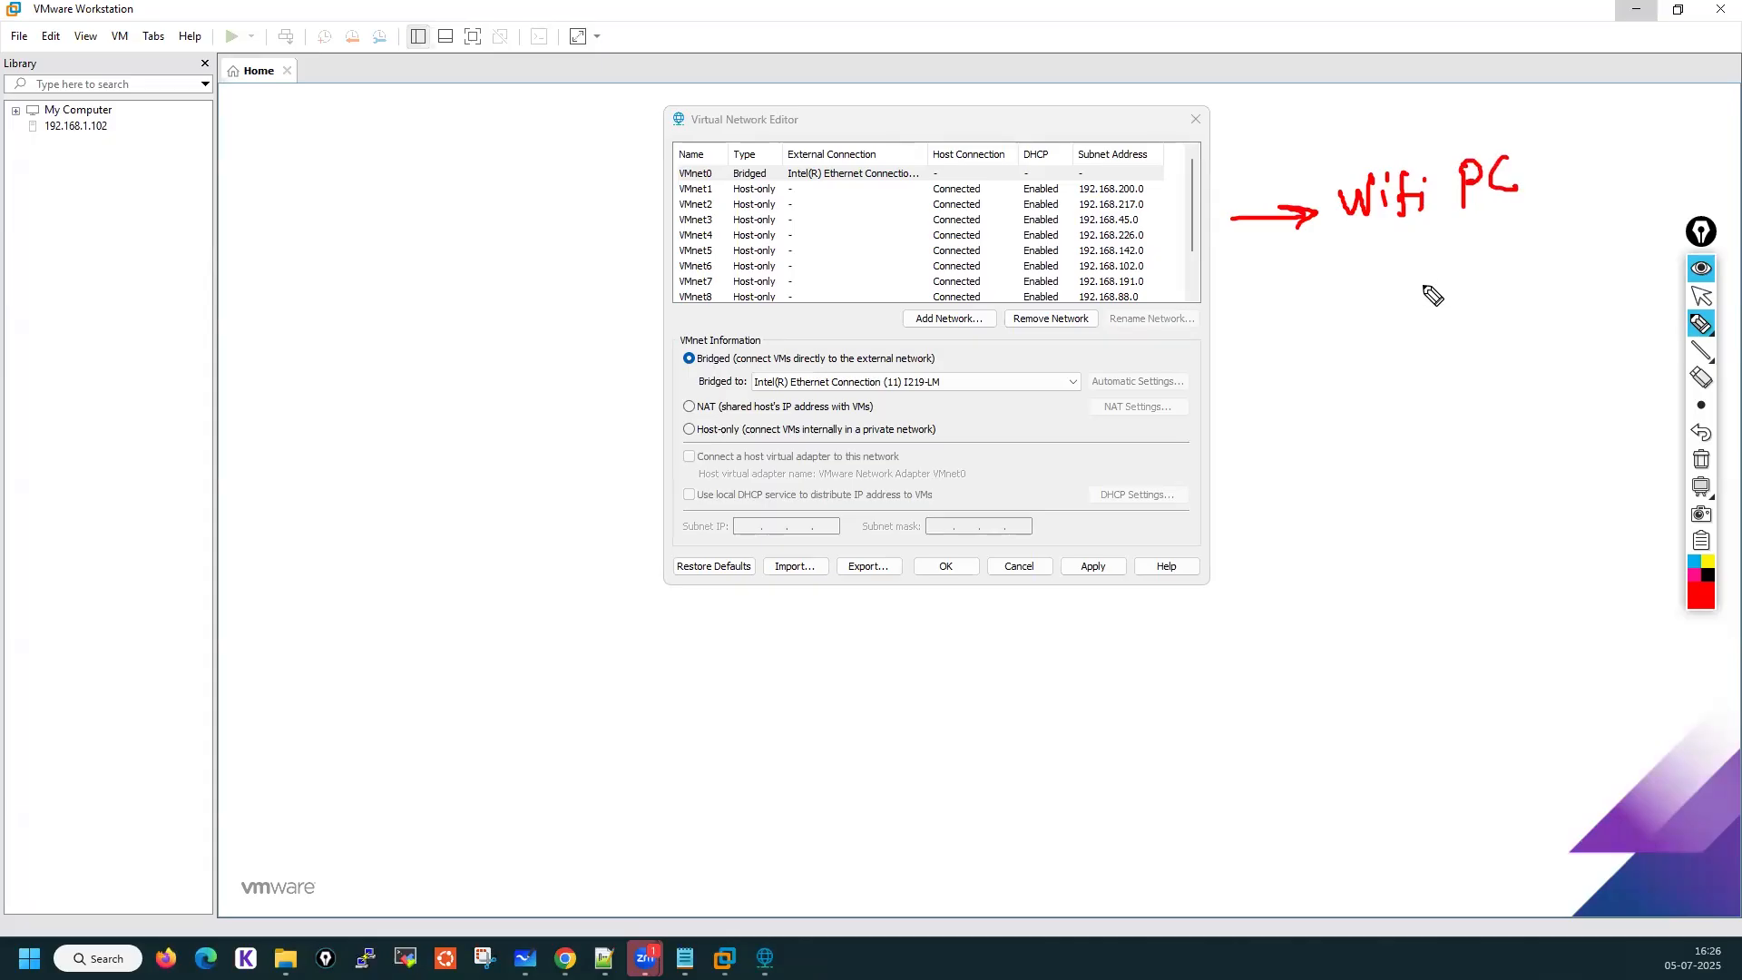
# Step: Draw a second arrow below the first and label it 'Ethernet Cable'
pyautogui.moveTo(1232, 307)
pyautogui.mouseDown()
pyautogui.moveTo(1314, 306)
pyautogui.moveTo(1294, 319)
pyautogui.moveTo(1341, 314)
pyautogui.moveTo(1364, 278)
pyautogui.moveTo(1361, 295)
pyautogui.mouseUp()
pyautogui.moveTo(1342, 314); pyautogui.dragTo(1387, 307)
pyautogui.moveTo(1369, 292)
pyautogui.mouseDown()
pyautogui.moveTo(1415, 309)
pyautogui.moveTo(1442, 287)
pyautogui.moveTo(1489, 310)
pyautogui.mouseUp()
pyautogui.moveTo(1497, 277)
pyautogui.mouseDown()
pyautogui.moveTo(1502, 313)
pyautogui.moveTo(1511, 291)
pyautogui.moveTo(1562, 303)
pyautogui.mouseUp()
pyautogui.moveTo(1567, 272)
pyautogui.mouseDown()
pyautogui.moveTo(1569, 300)
pyautogui.moveTo(1586, 281)
pyautogui.moveTo(1606, 302)
pyautogui.mouseUp()
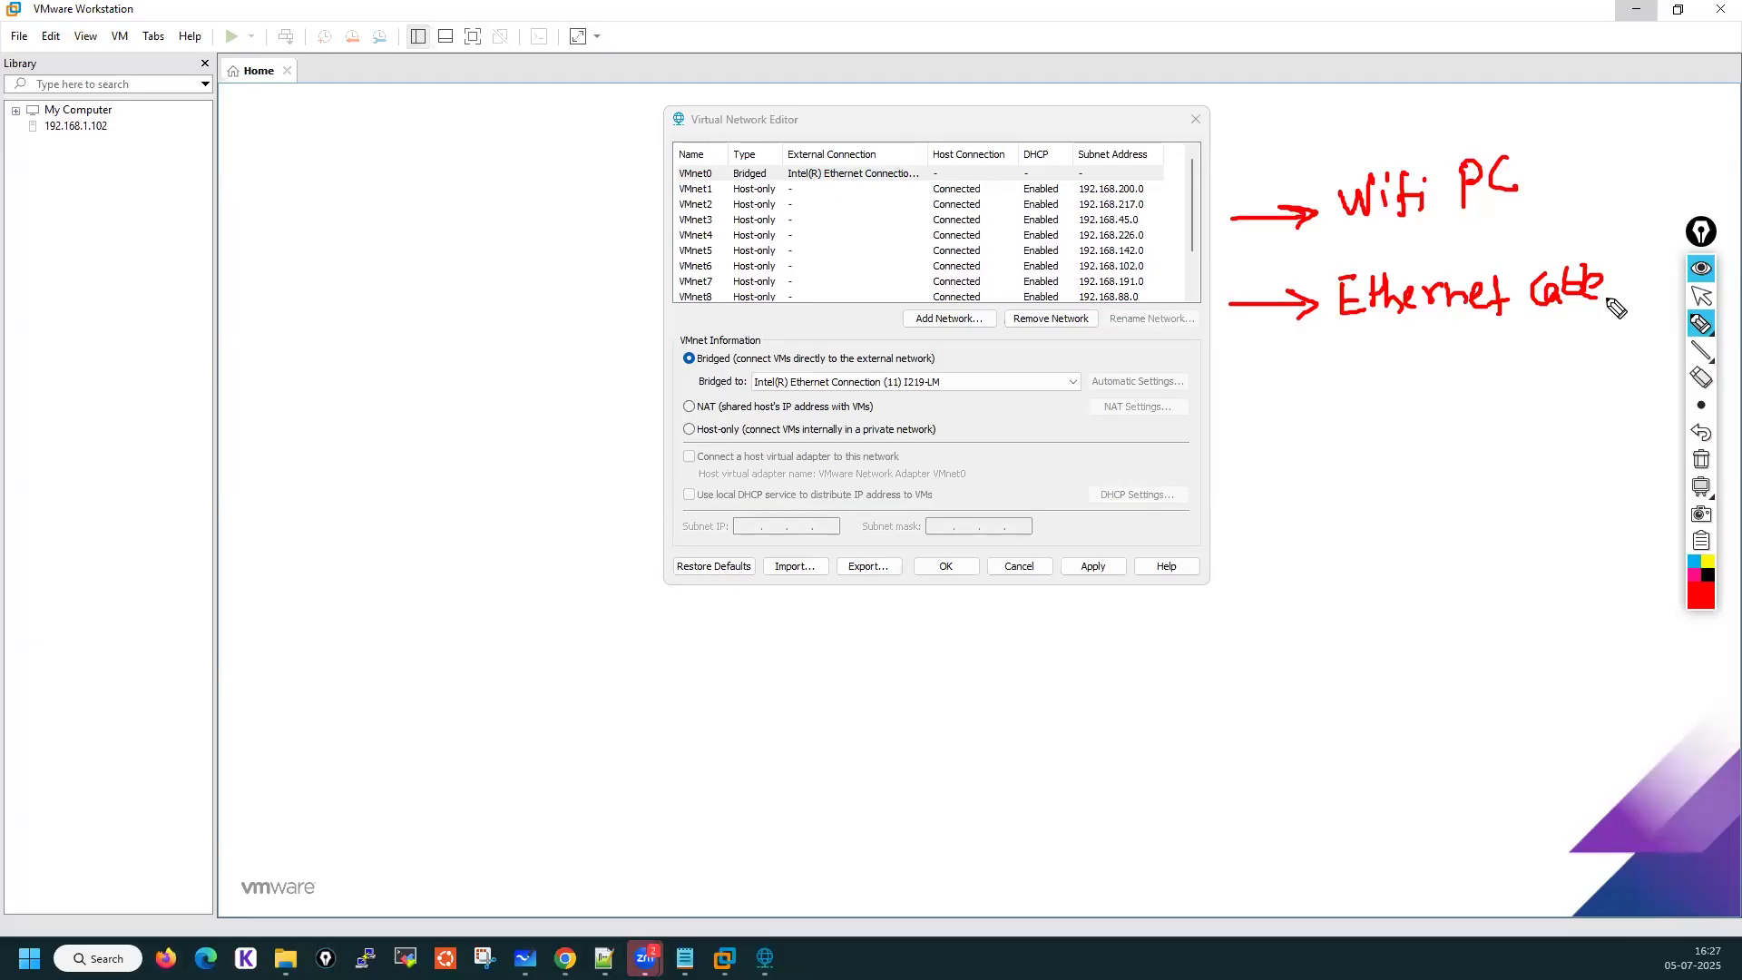
pyautogui.click(1701, 296)
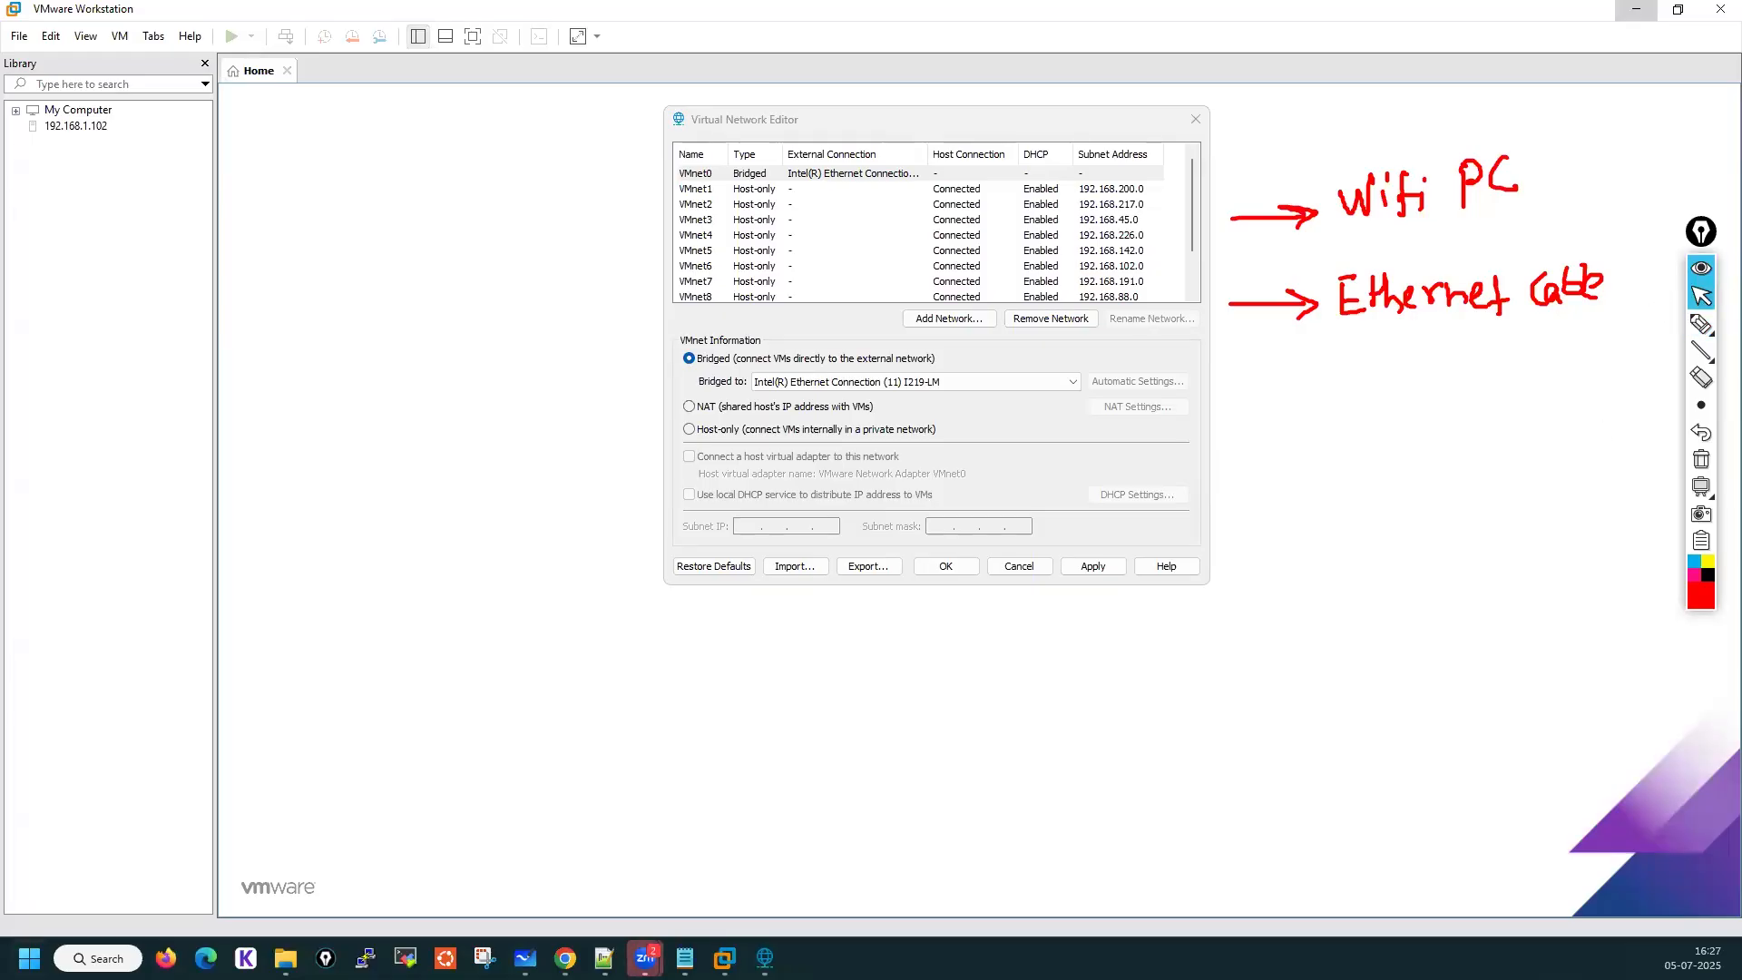
# Step: Open Network Connections with ncpa.cpl and refresh the adapter list
pyautogui.click(98, 958)
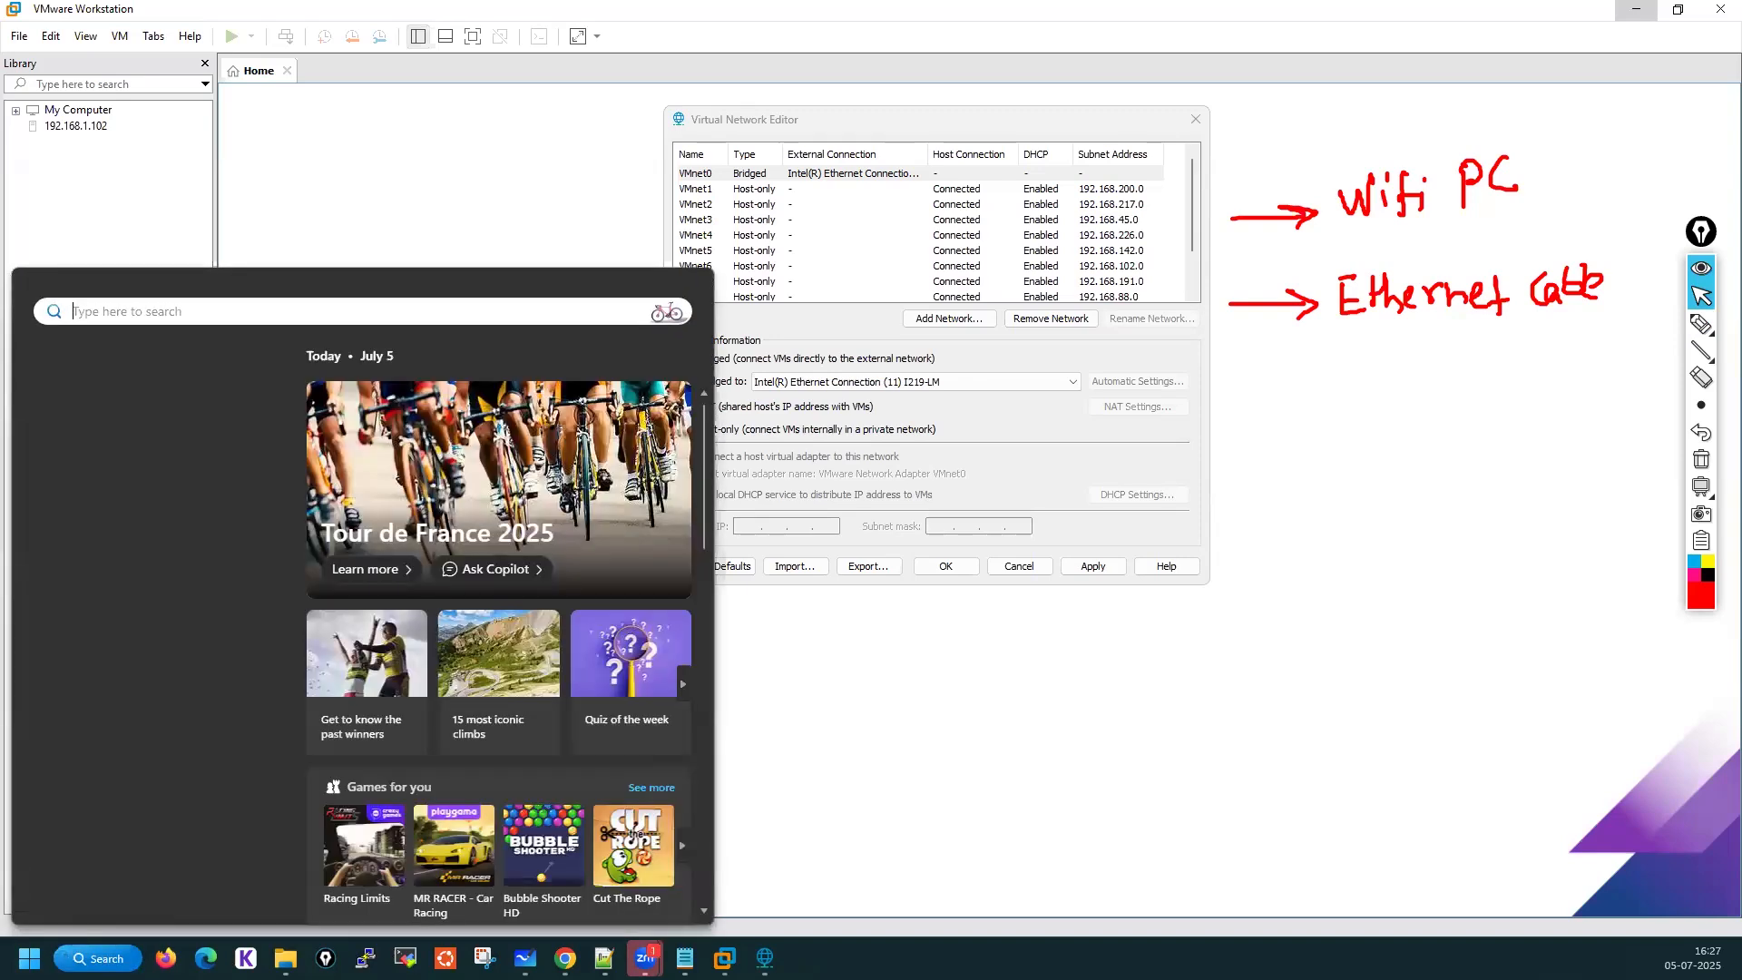
pyautogui.write('ncpa.cpl')
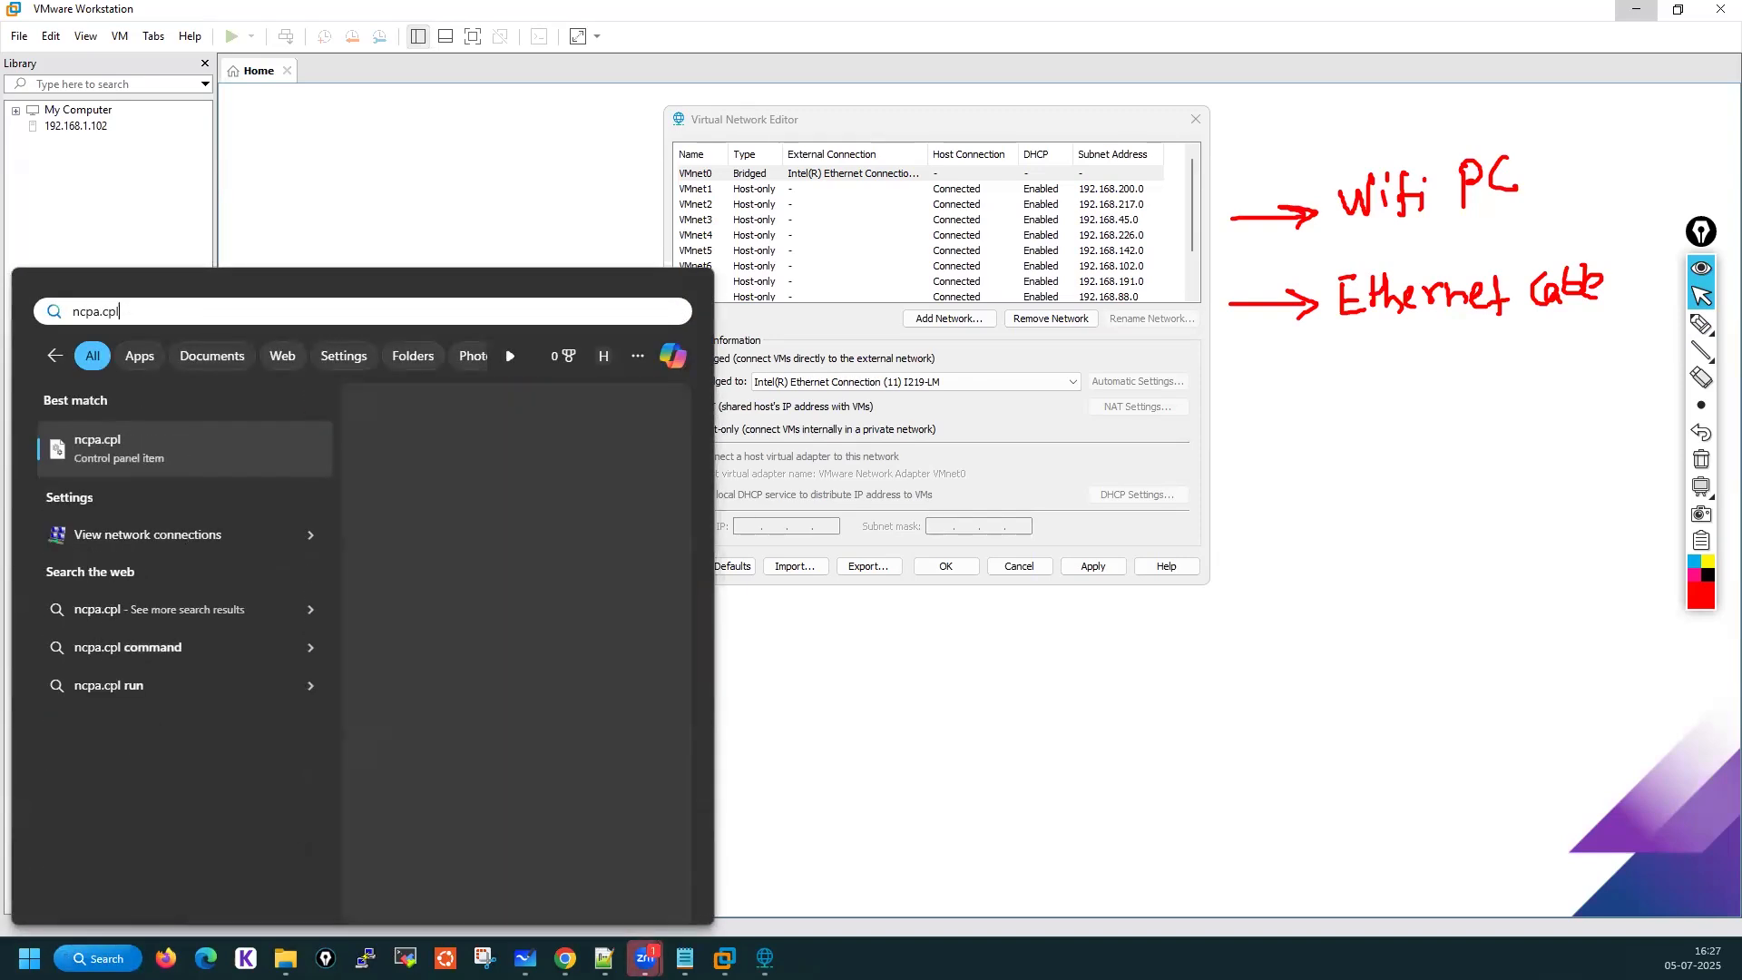
pyautogui.press('Return')
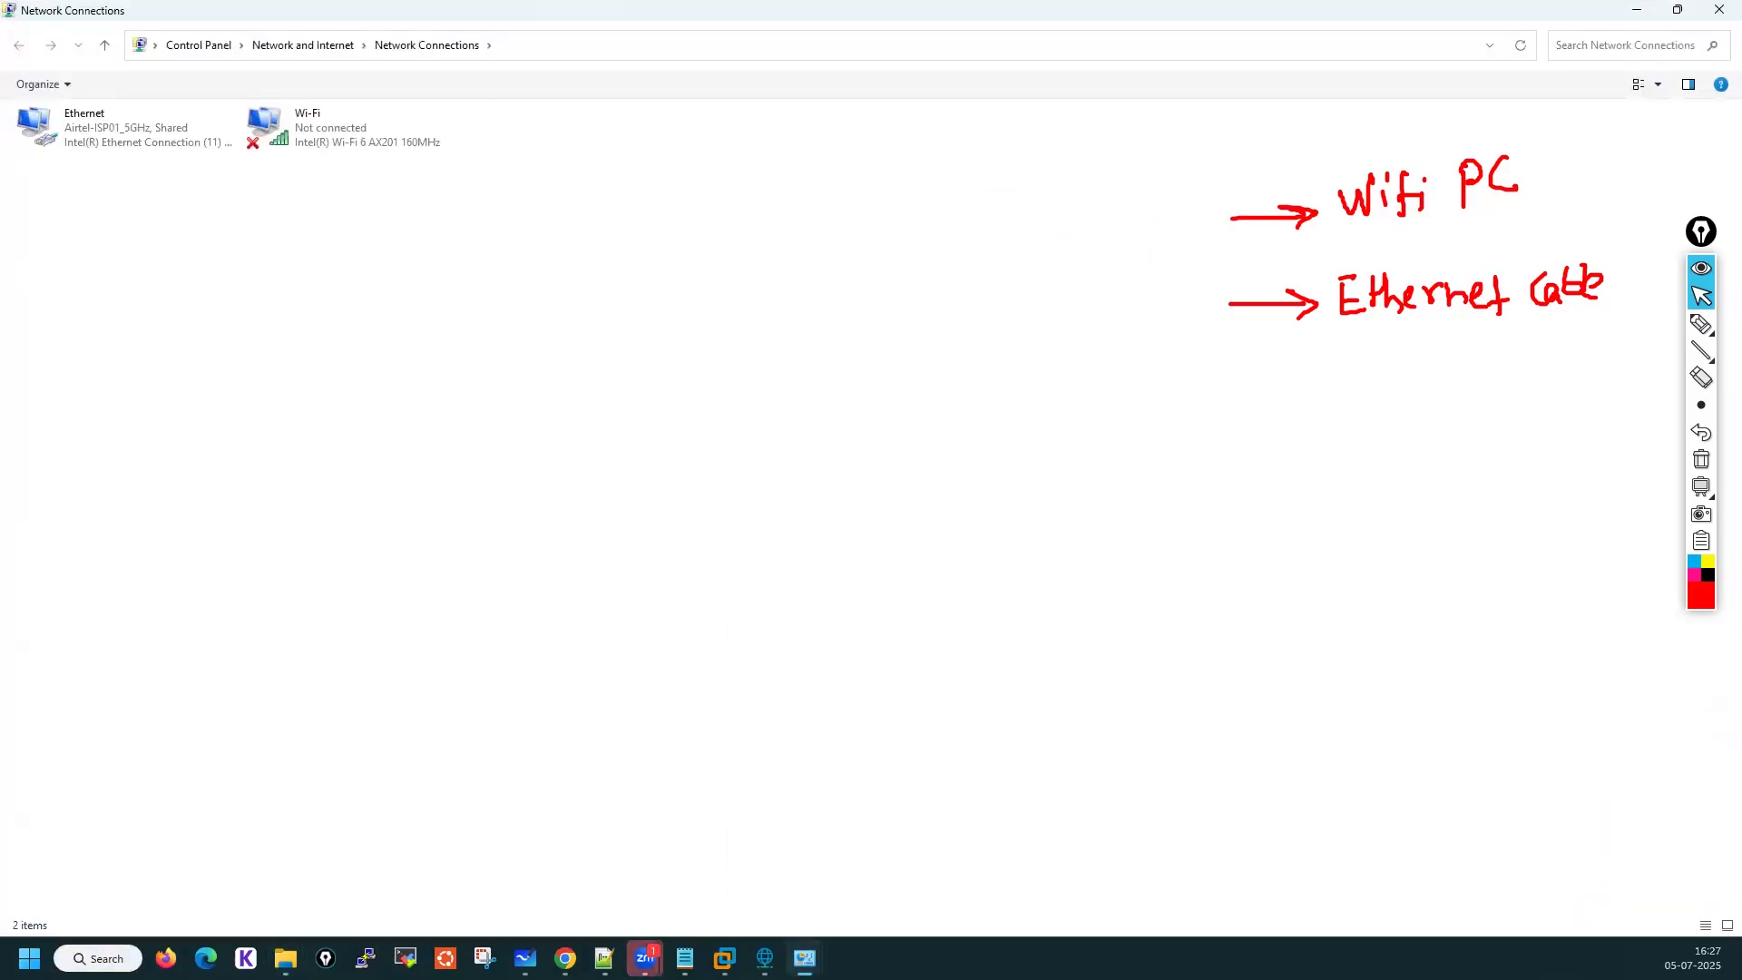
pyautogui.rightClick(408, 298)
pyautogui.click(445, 379)
# Step: Outline and tick the Ethernet and Wi-Fi adapters in red, underline Wi-Fi's name, then select Wi-Fi
pyautogui.click(1614, 323)
pyautogui.moveTo(8, 101)
pyautogui.mouseDown()
pyautogui.moveTo(8, 158)
pyautogui.moveTo(167, 92)
pyautogui.moveTo(216, 127)
pyautogui.moveTo(216, 166)
pyautogui.moveTo(2, 159)
pyautogui.mouseUp()
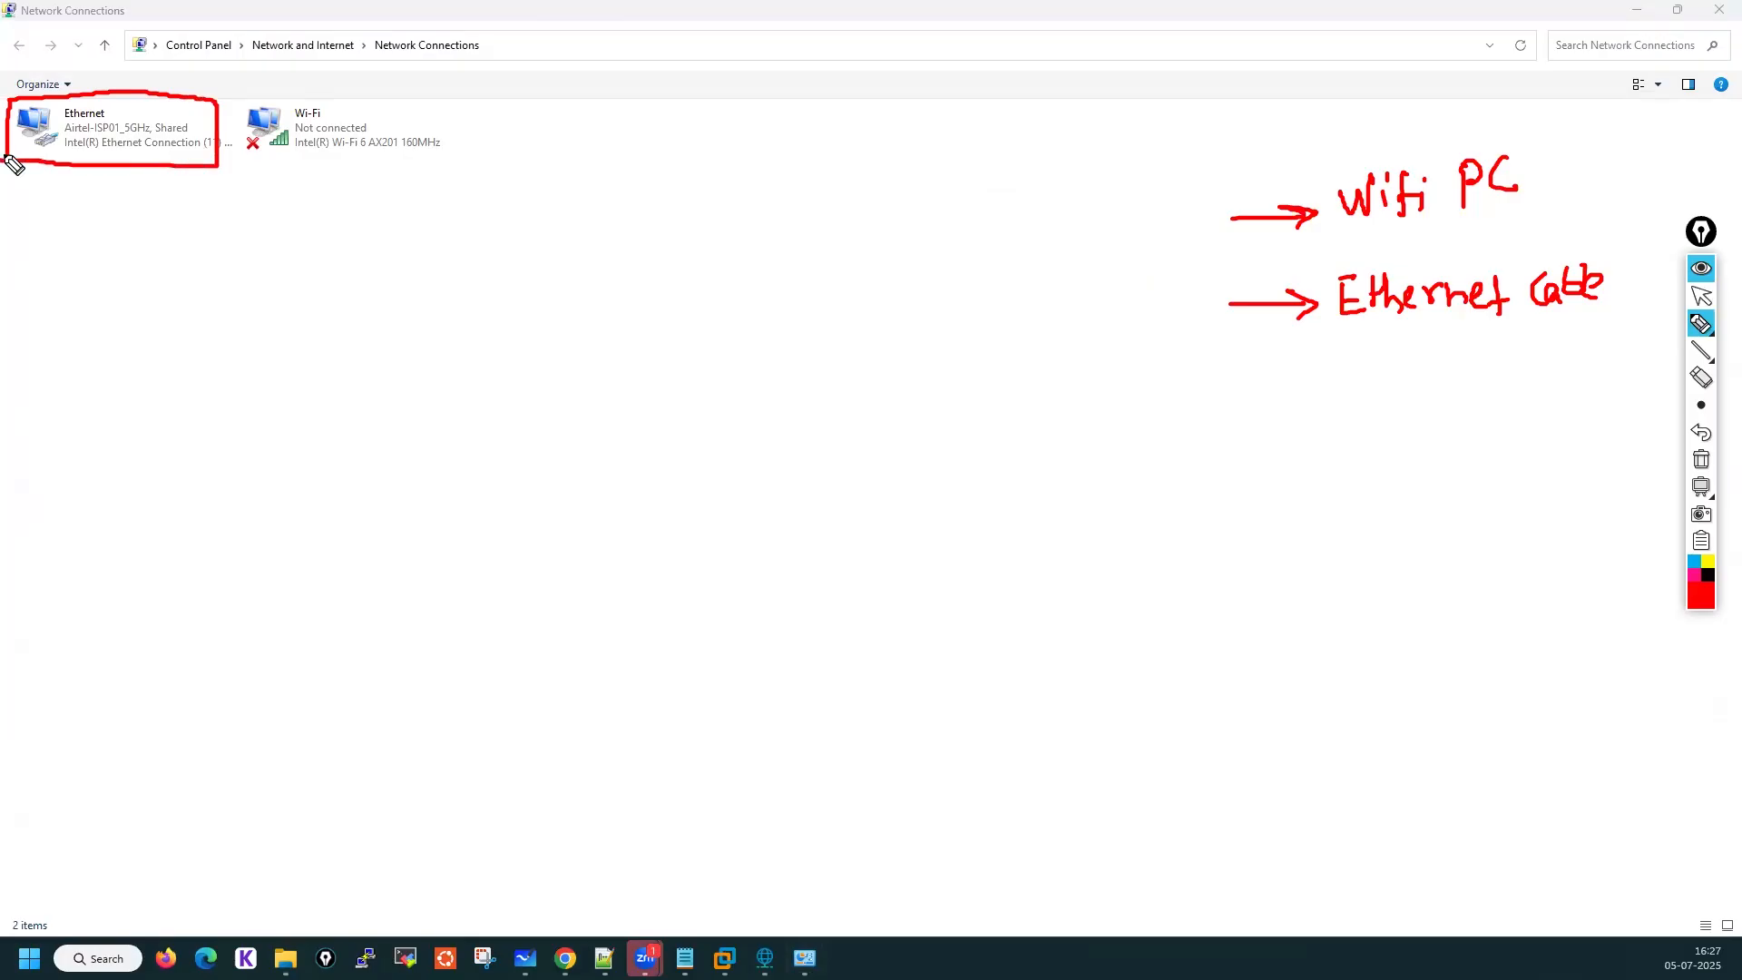
pyautogui.moveTo(235, 98); pyautogui.dragTo(237, 173)
pyautogui.moveTo(327, 102)
pyautogui.mouseDown()
pyautogui.moveTo(455, 110)
pyautogui.moveTo(399, 185)
pyautogui.moveTo(243, 169)
pyautogui.mouseUp()
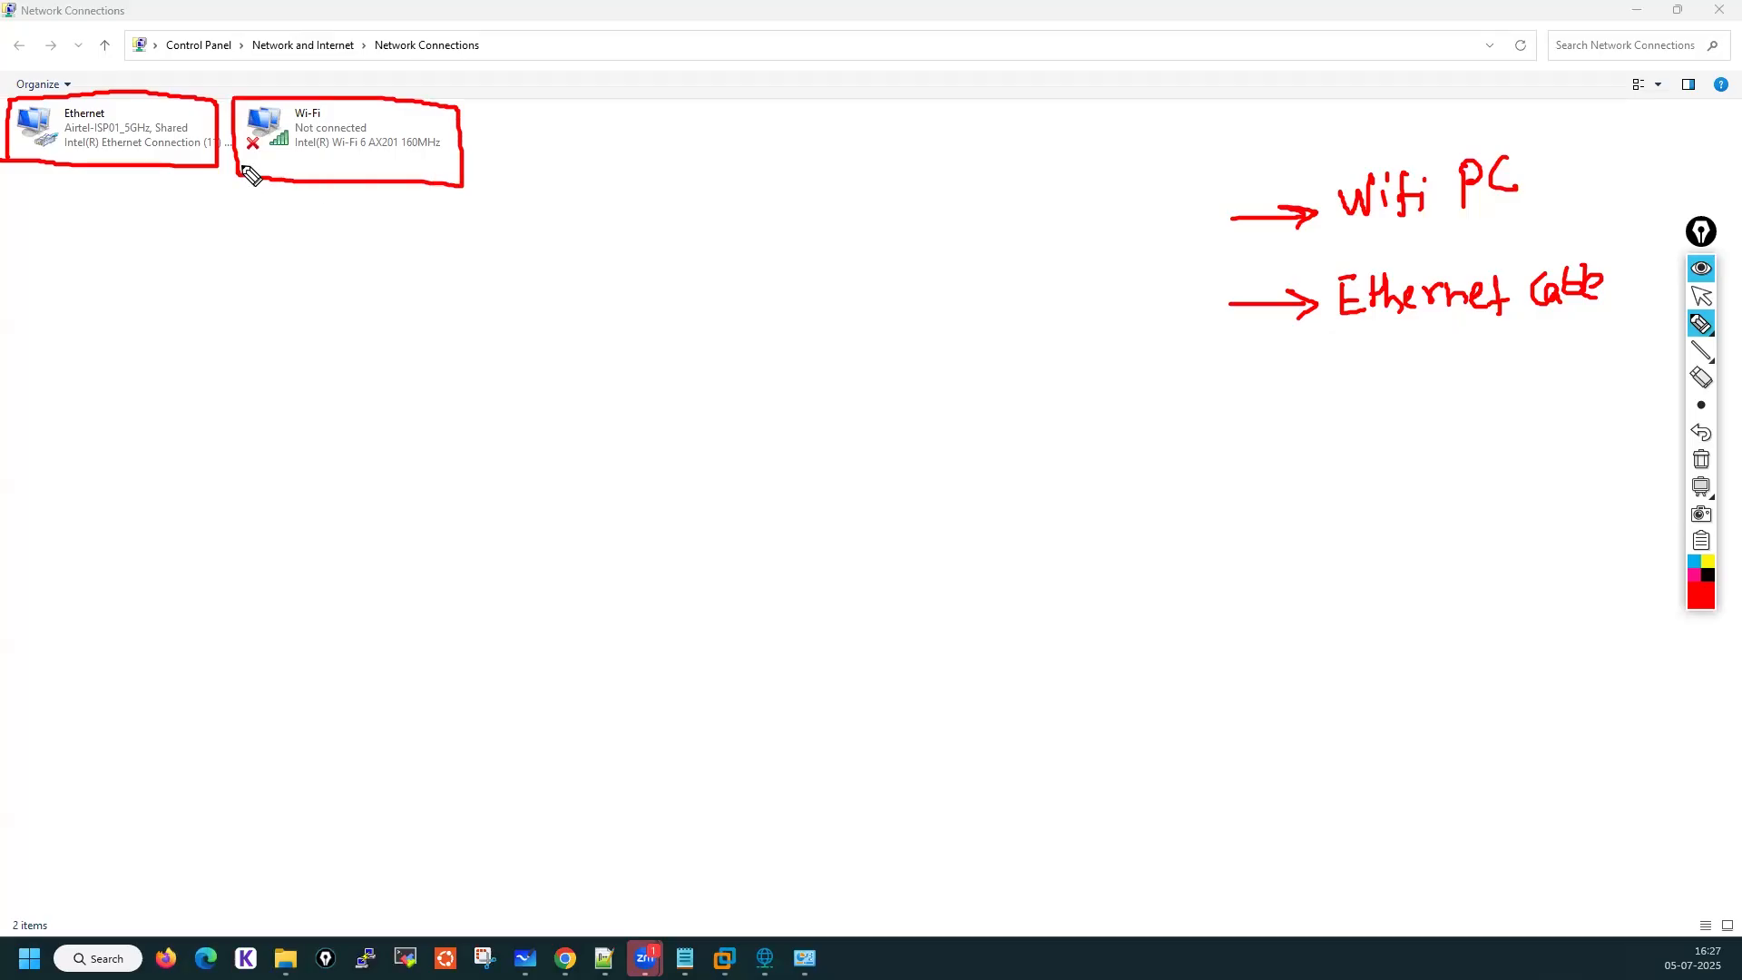
pyautogui.click(89, 155)
pyautogui.moveTo(89, 156)
pyautogui.mouseDown()
pyautogui.moveTo(98, 182)
pyautogui.moveTo(133, 152)
pyautogui.mouseUp()
pyautogui.moveTo(339, 163); pyautogui.dragTo(372, 153)
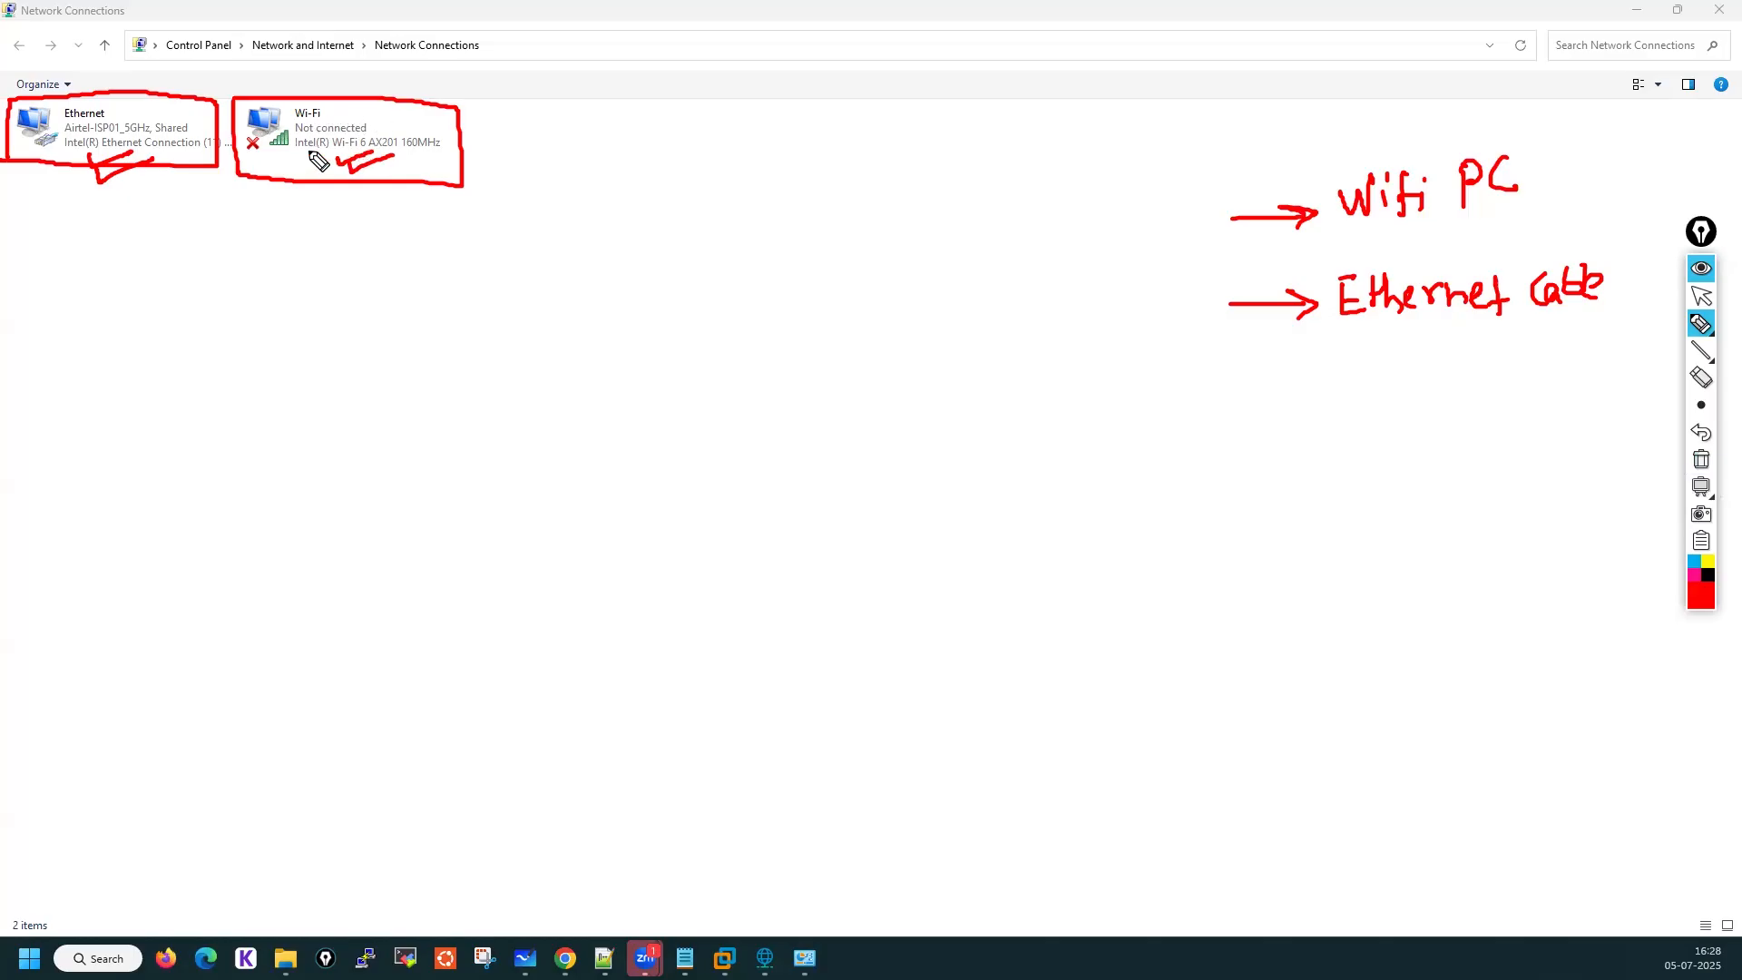
pyautogui.moveTo(296, 149); pyautogui.dragTo(430, 147)
pyautogui.click(1700, 296)
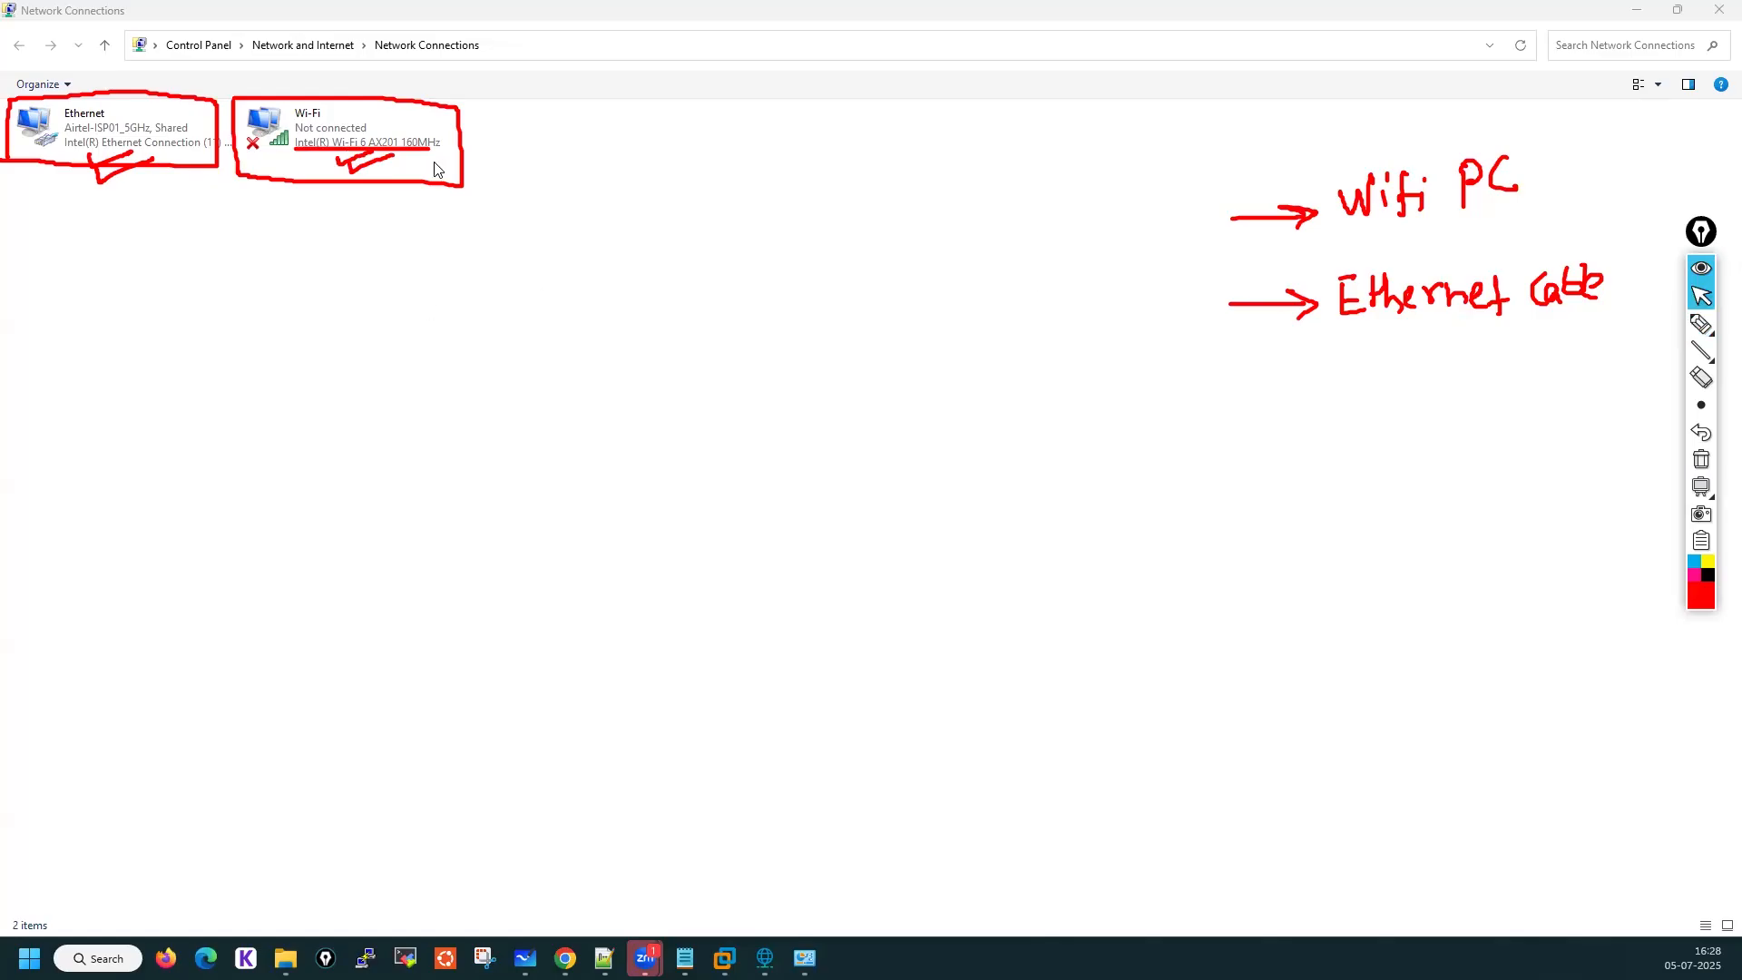
pyautogui.click(317, 114)
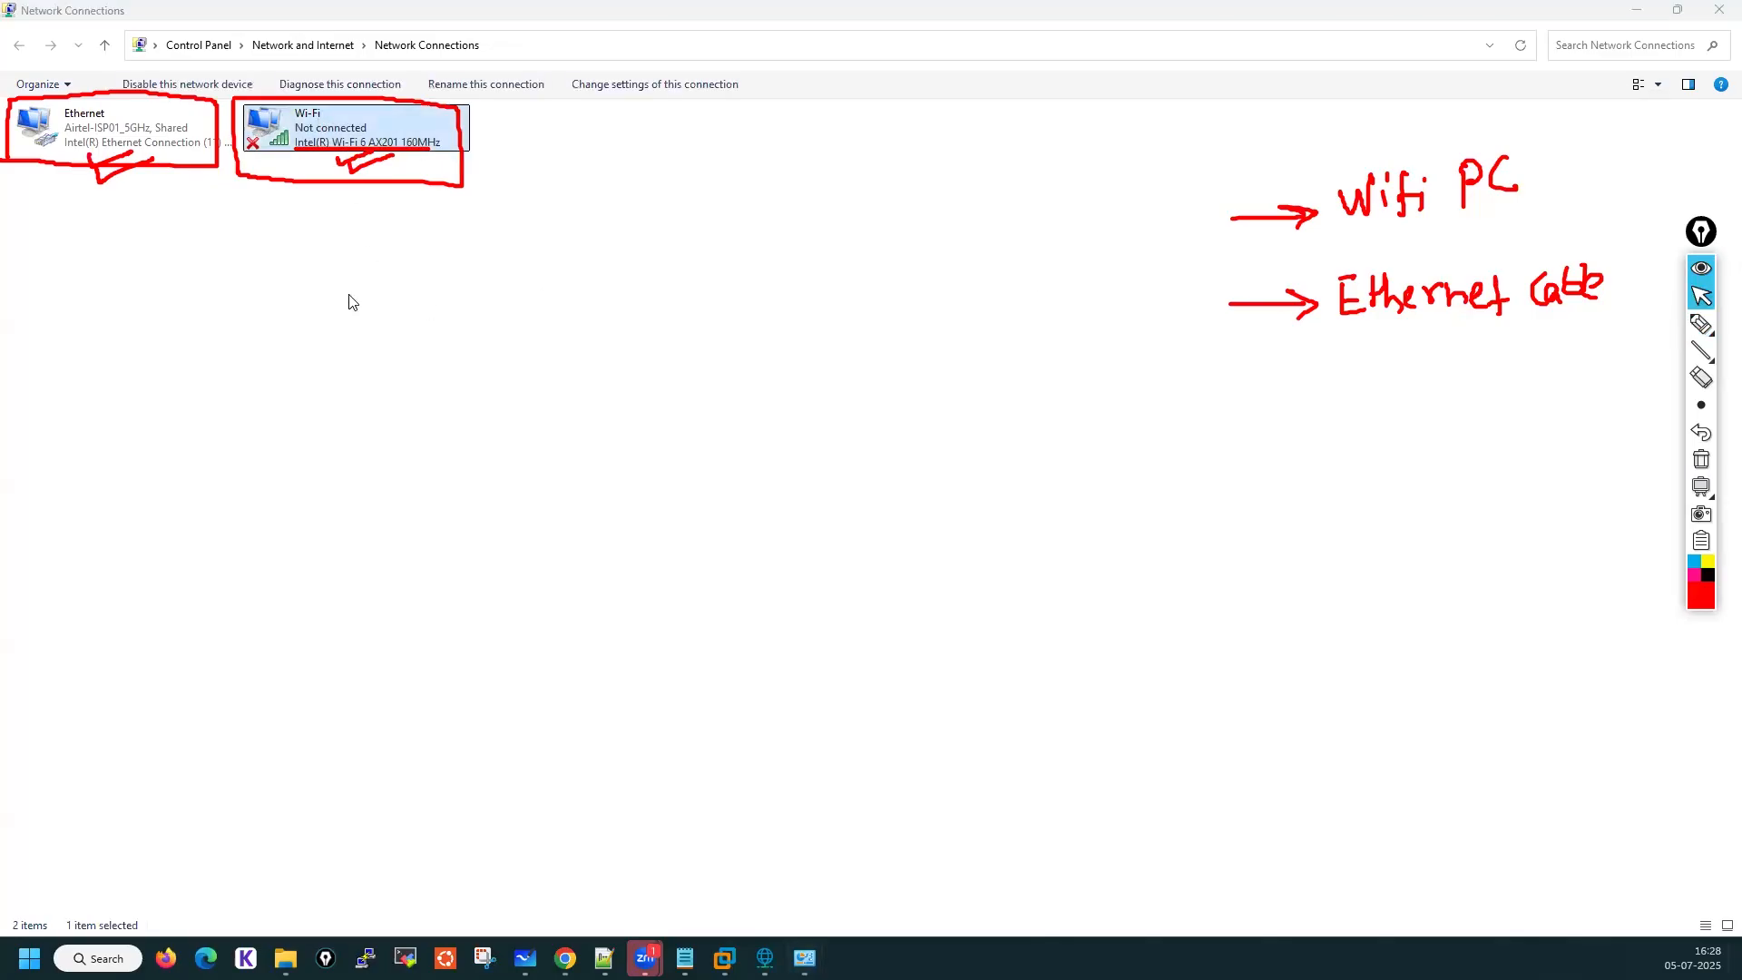
pyautogui.rightClick(313, 122)
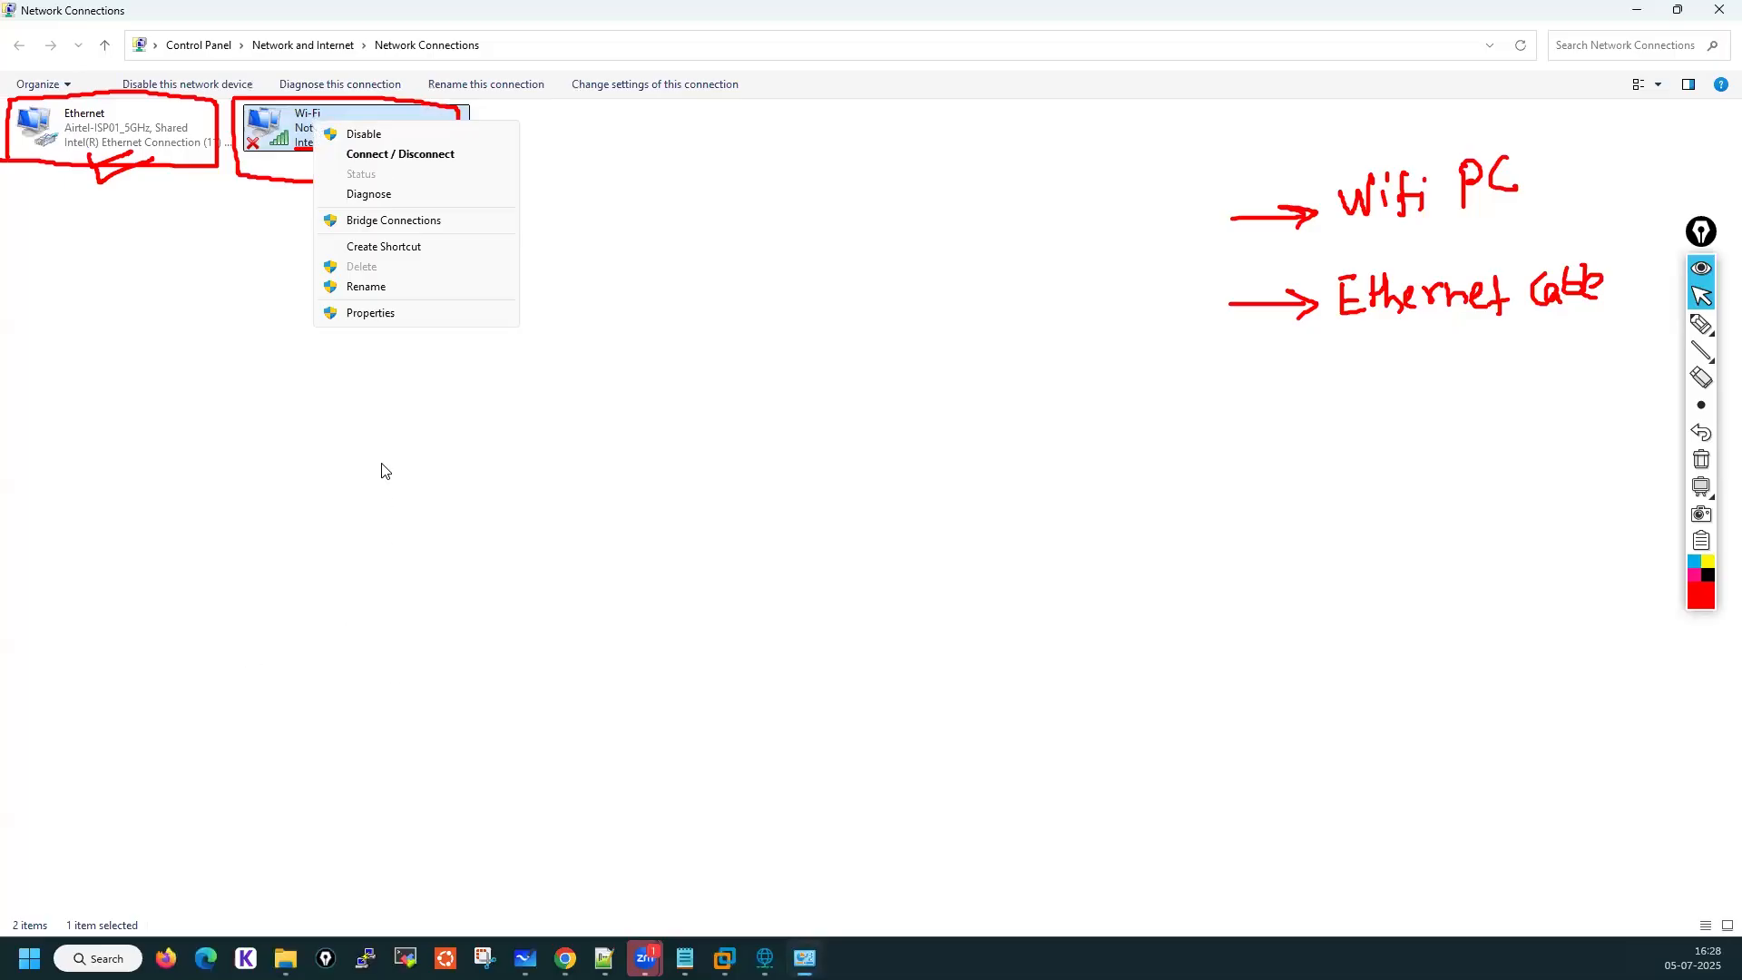
pyautogui.click(370, 314)
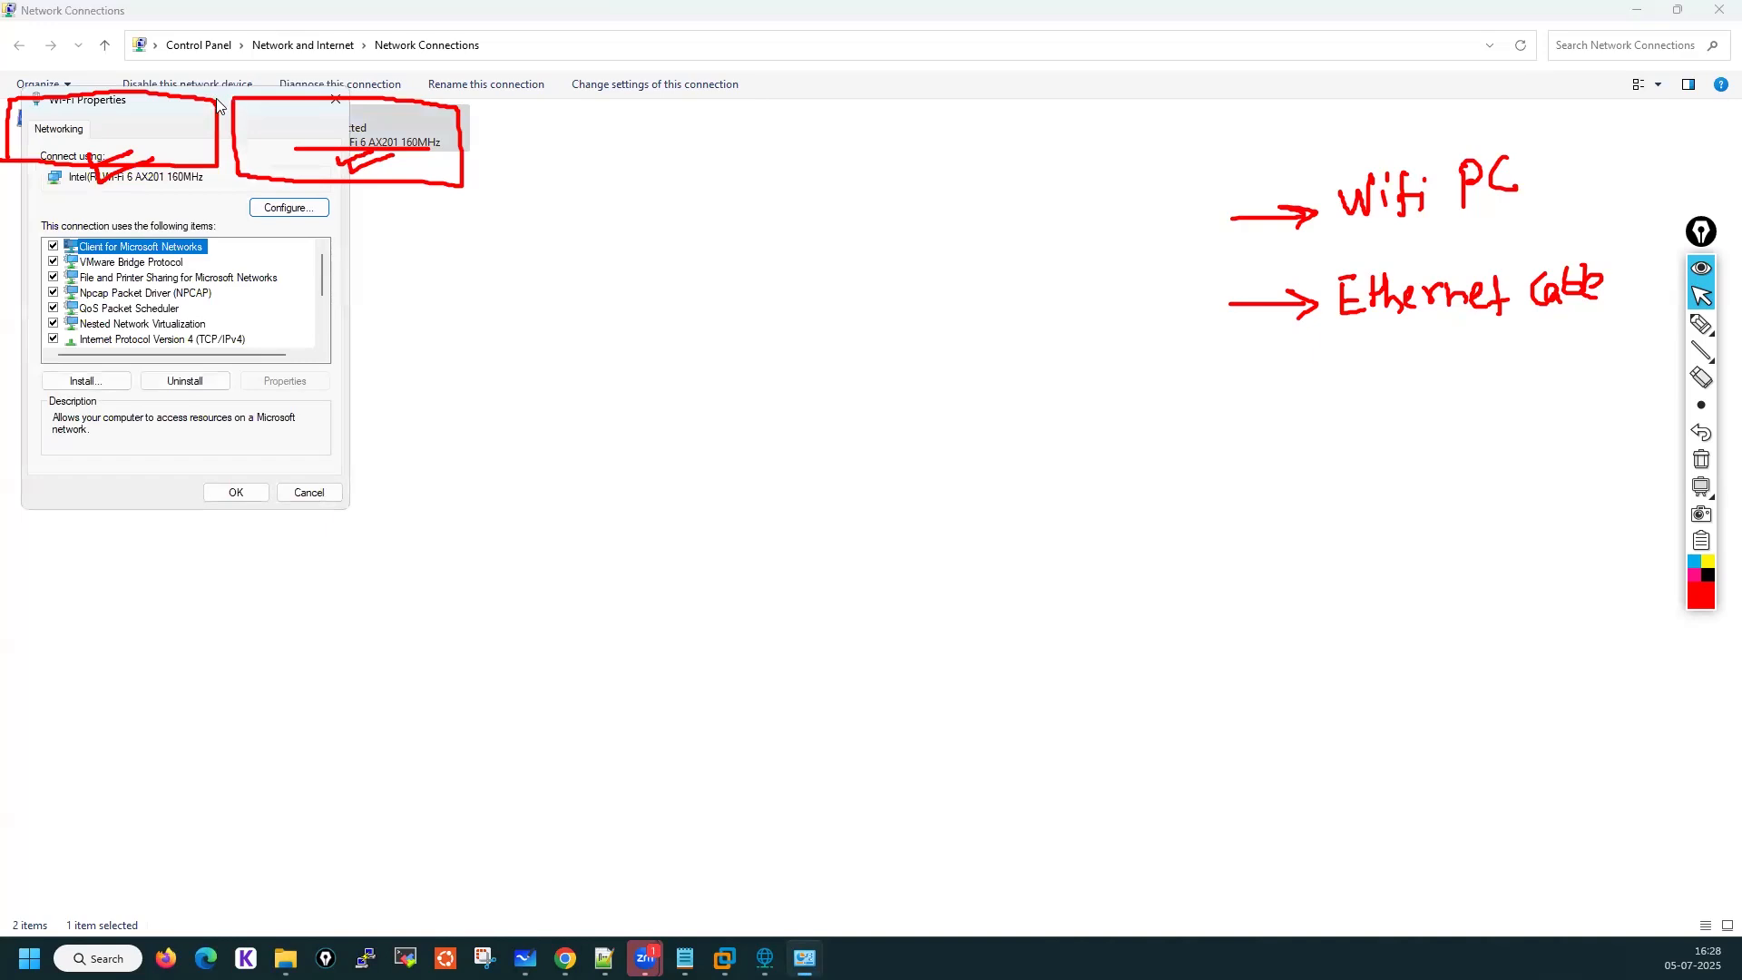
pyautogui.moveTo(598, 391)
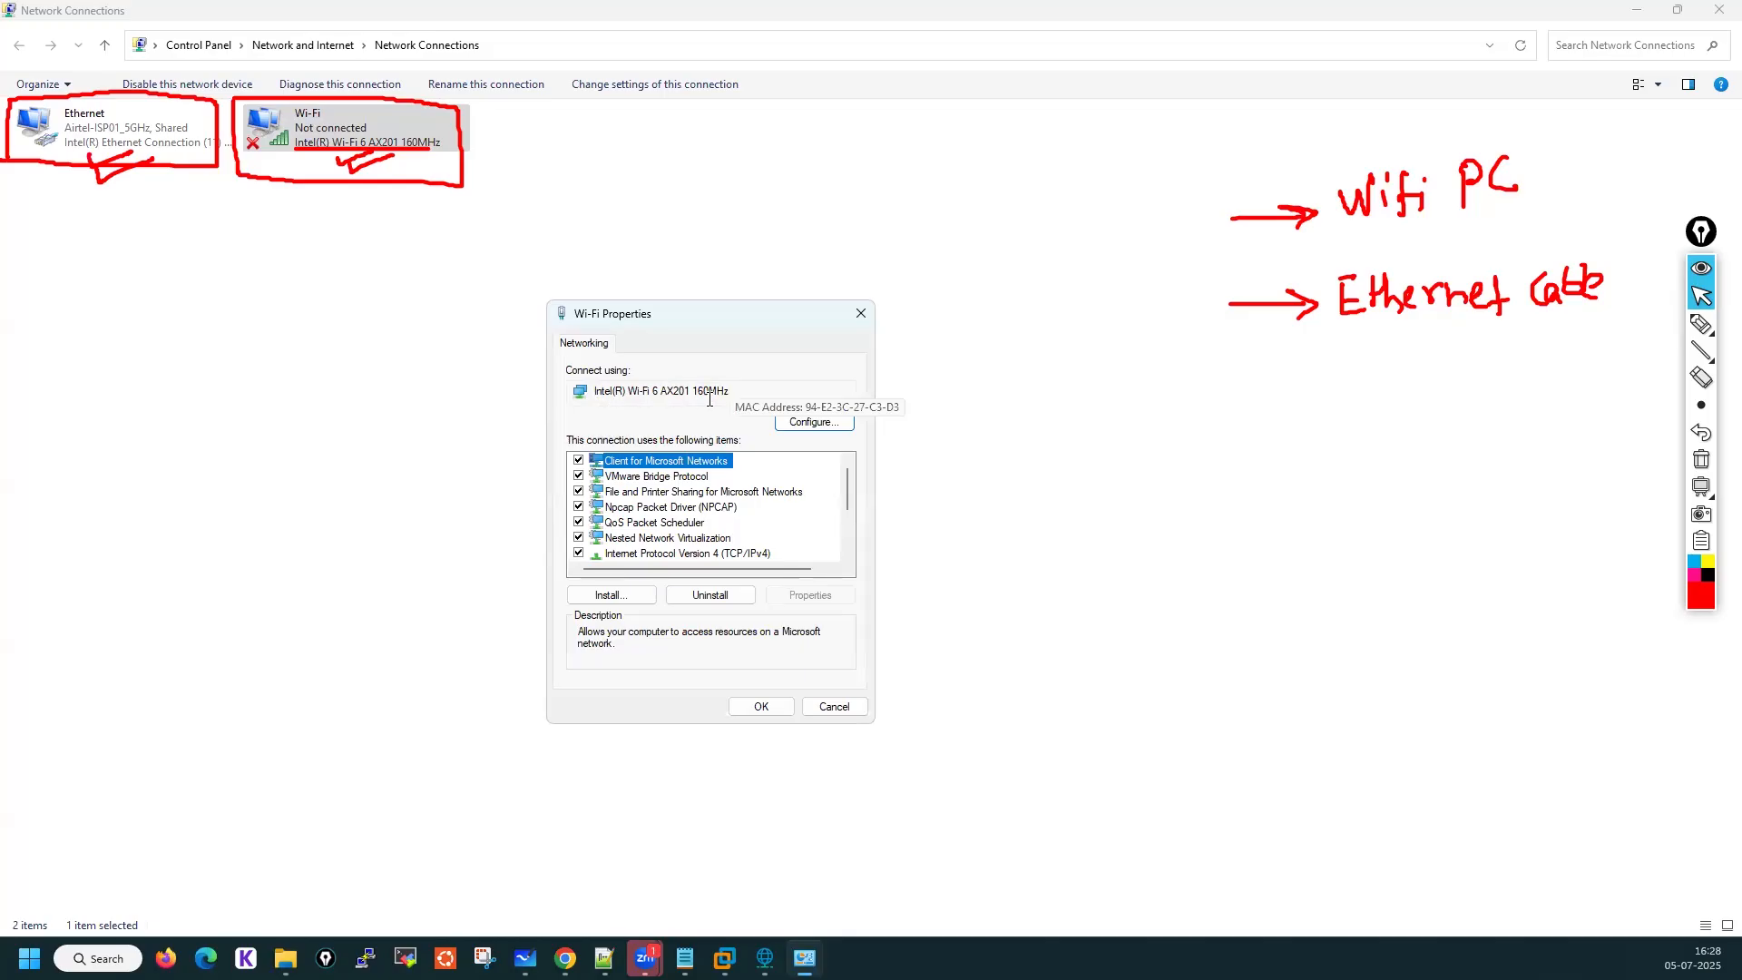
pyautogui.click(850, 707)
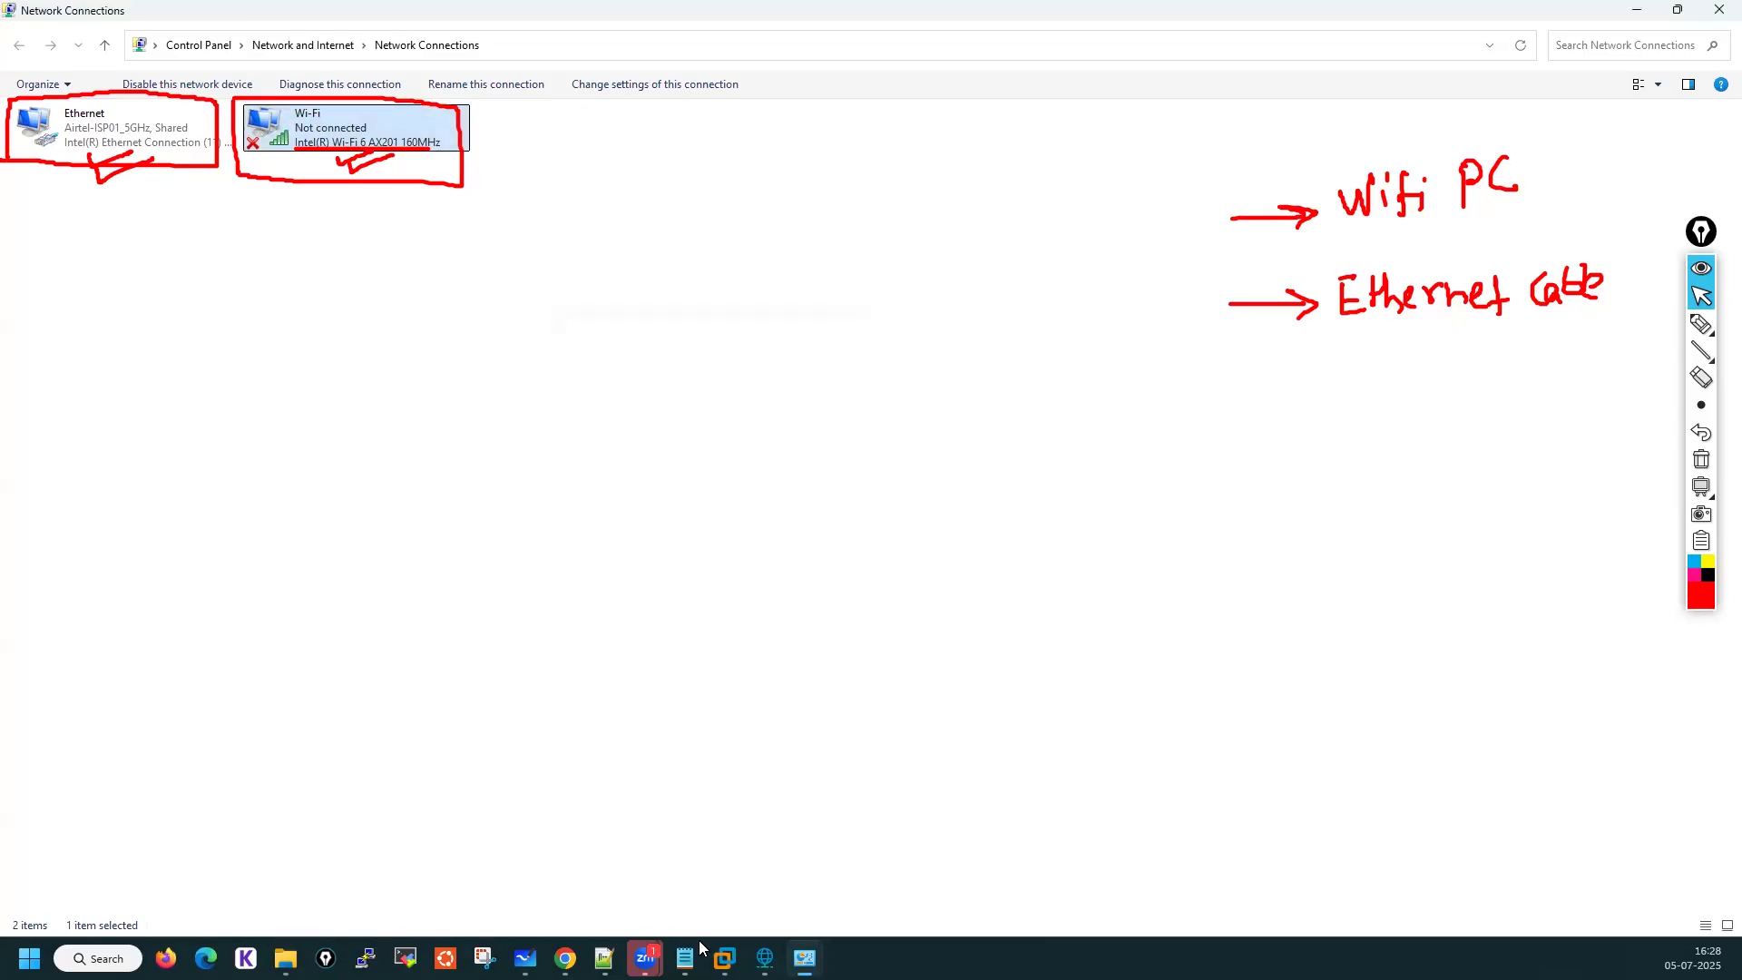
# Step: Bridge VMnet0 to Wi-Fi, then back to Intel(R) Ethernet Connection (11) I219-LM
pyautogui.click(770, 869)
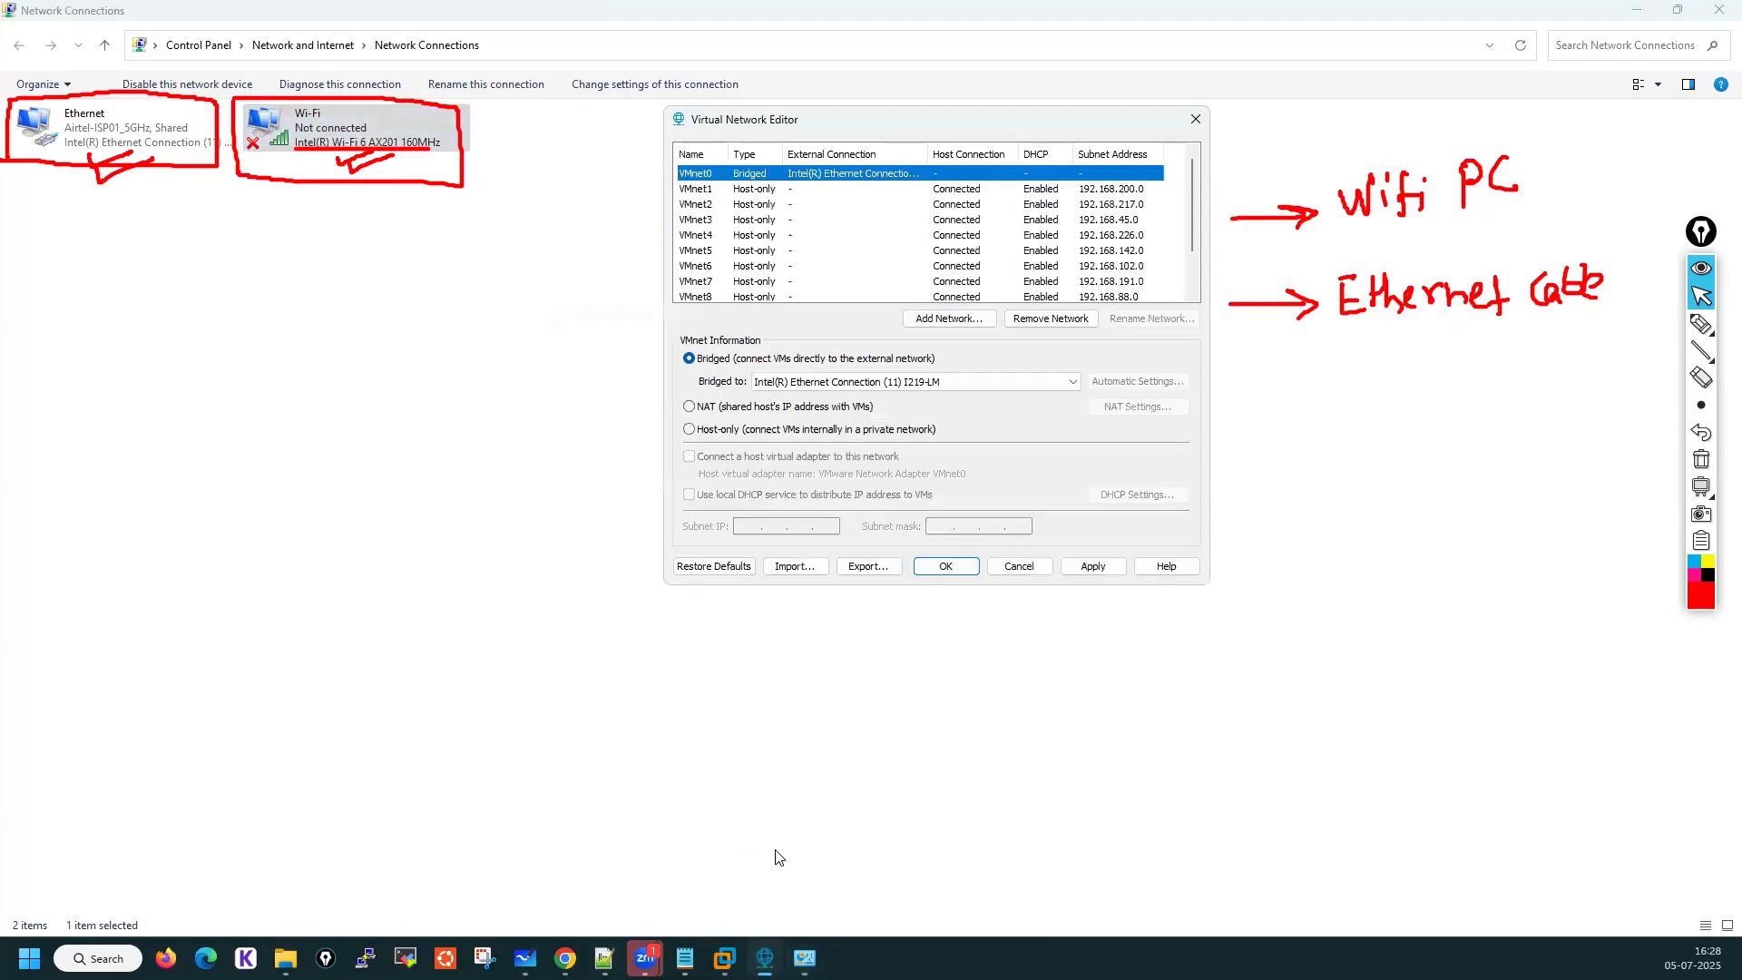
pyautogui.click(812, 381)
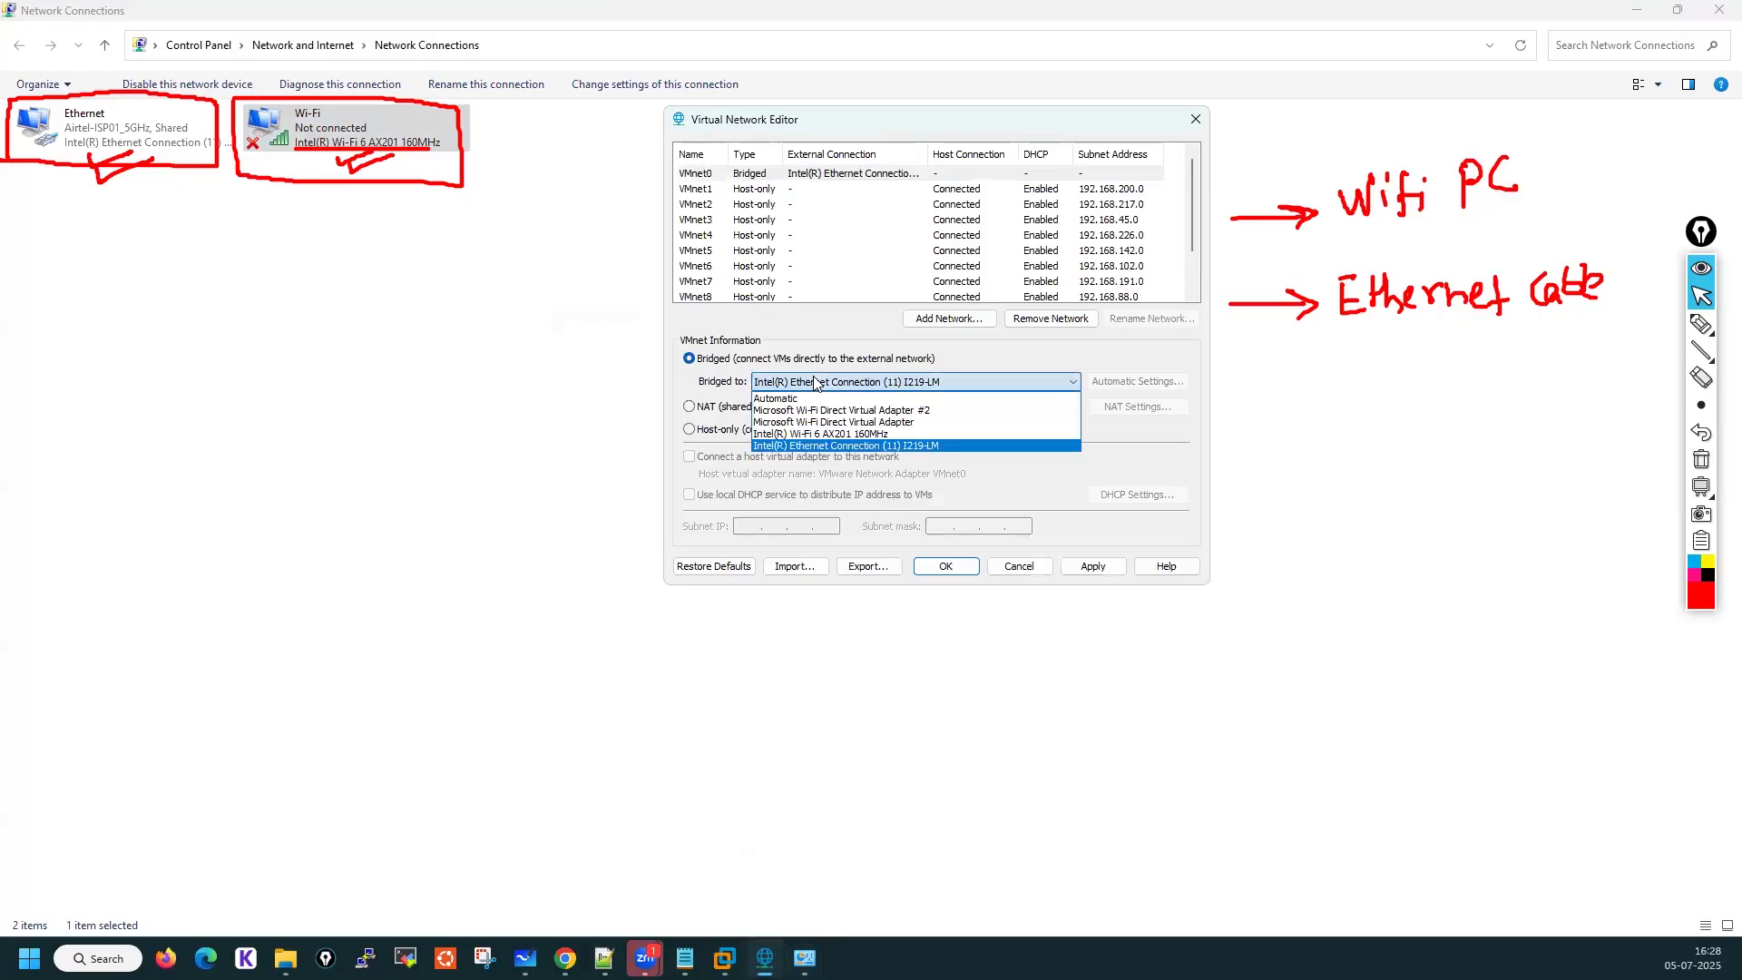
pyautogui.click(811, 434)
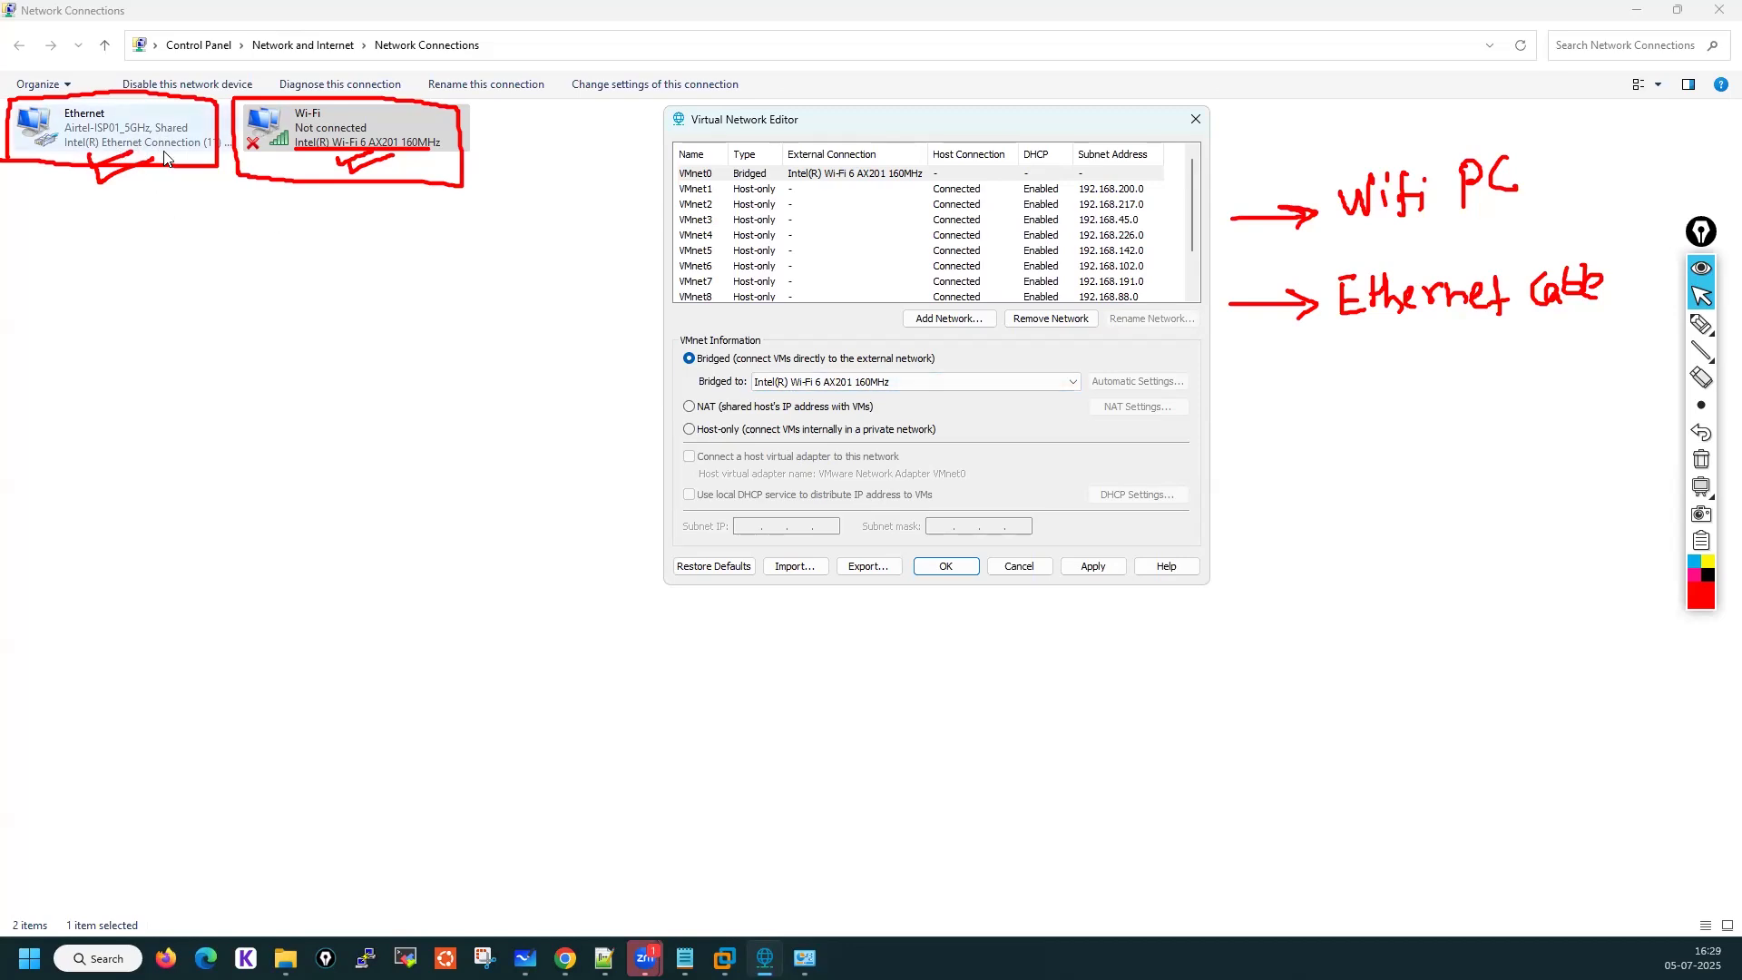
pyautogui.click(955, 383)
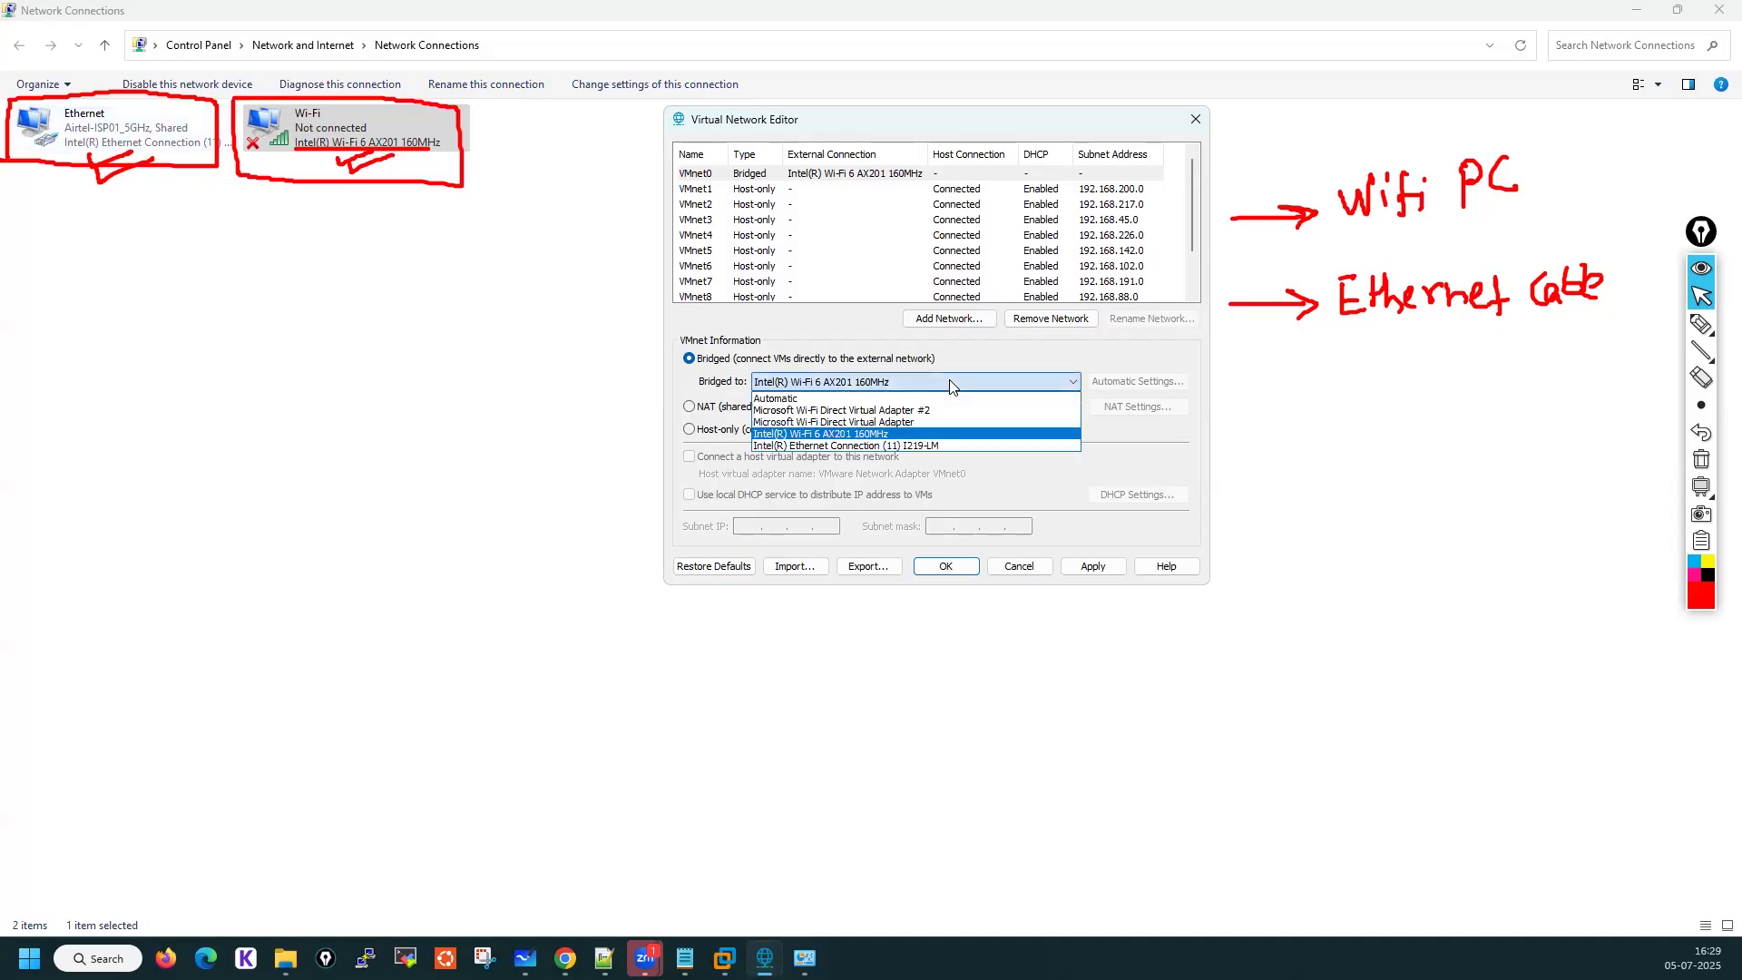
pyautogui.click(878, 446)
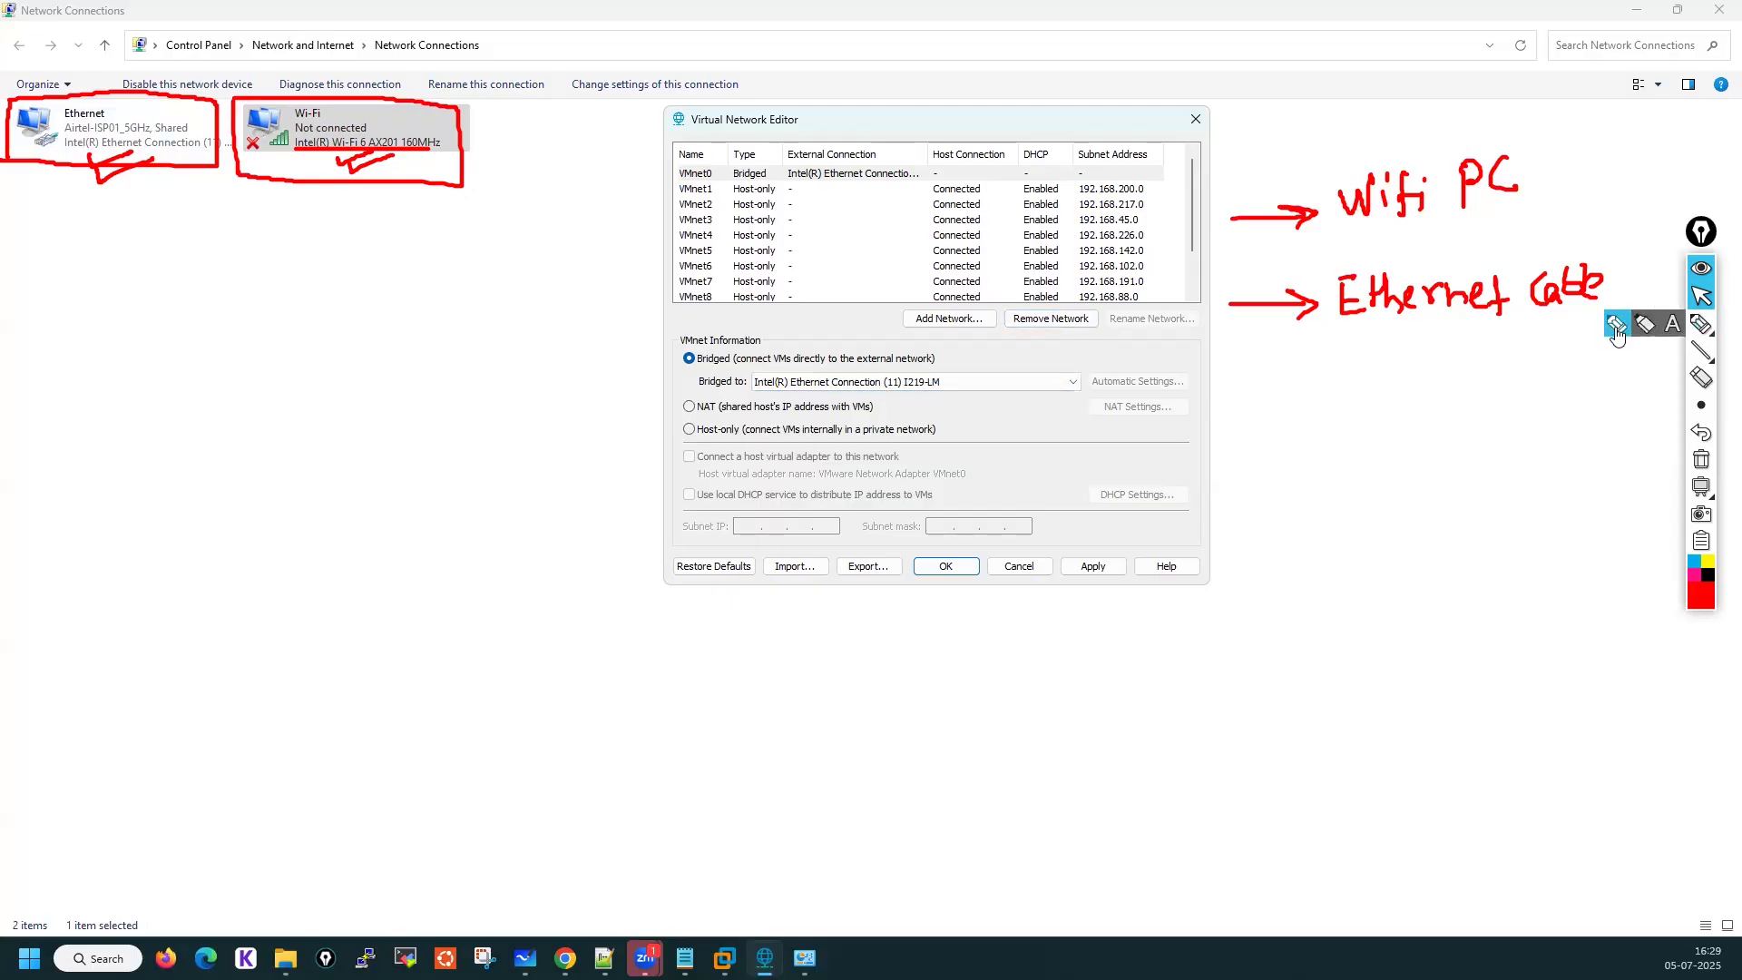
# Step: Mark VMnet0 and its bridged Intel I219-LM adapter in red ink
pyautogui.click(1700, 324)
pyautogui.moveTo(713, 162)
pyautogui.mouseDown()
pyautogui.moveTo(669, 177)
pyautogui.moveTo(721, 186)
pyautogui.moveTo(703, 159)
pyautogui.mouseUp()
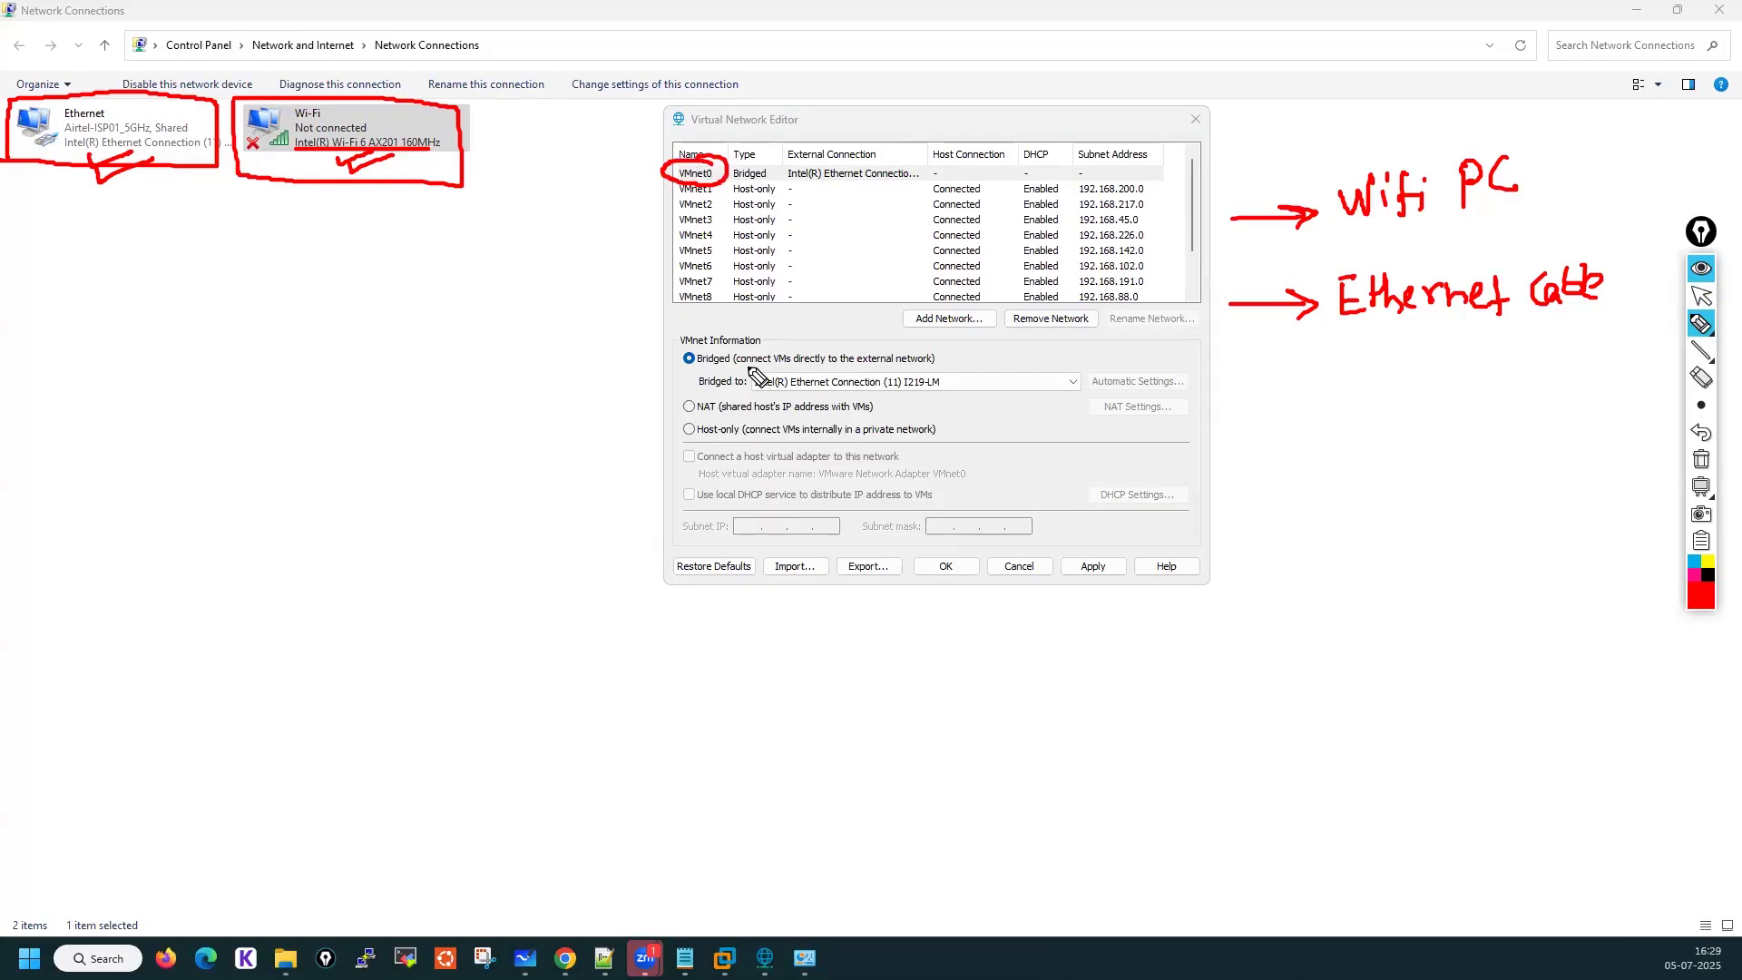
pyautogui.moveTo(748, 368); pyautogui.dragTo(749, 400)
pyautogui.moveTo(139, 88); pyautogui.dragTo(154, 102)
pyautogui.click(58, 152)
pyautogui.moveTo(102, 161); pyautogui.dragTo(234, 160)
pyautogui.moveTo(63, 152)
pyautogui.mouseDown()
pyautogui.moveTo(62, 128)
pyautogui.moveTo(222, 128)
pyautogui.moveTo(238, 160)
pyautogui.moveTo(90, 151)
pyautogui.mouseUp()
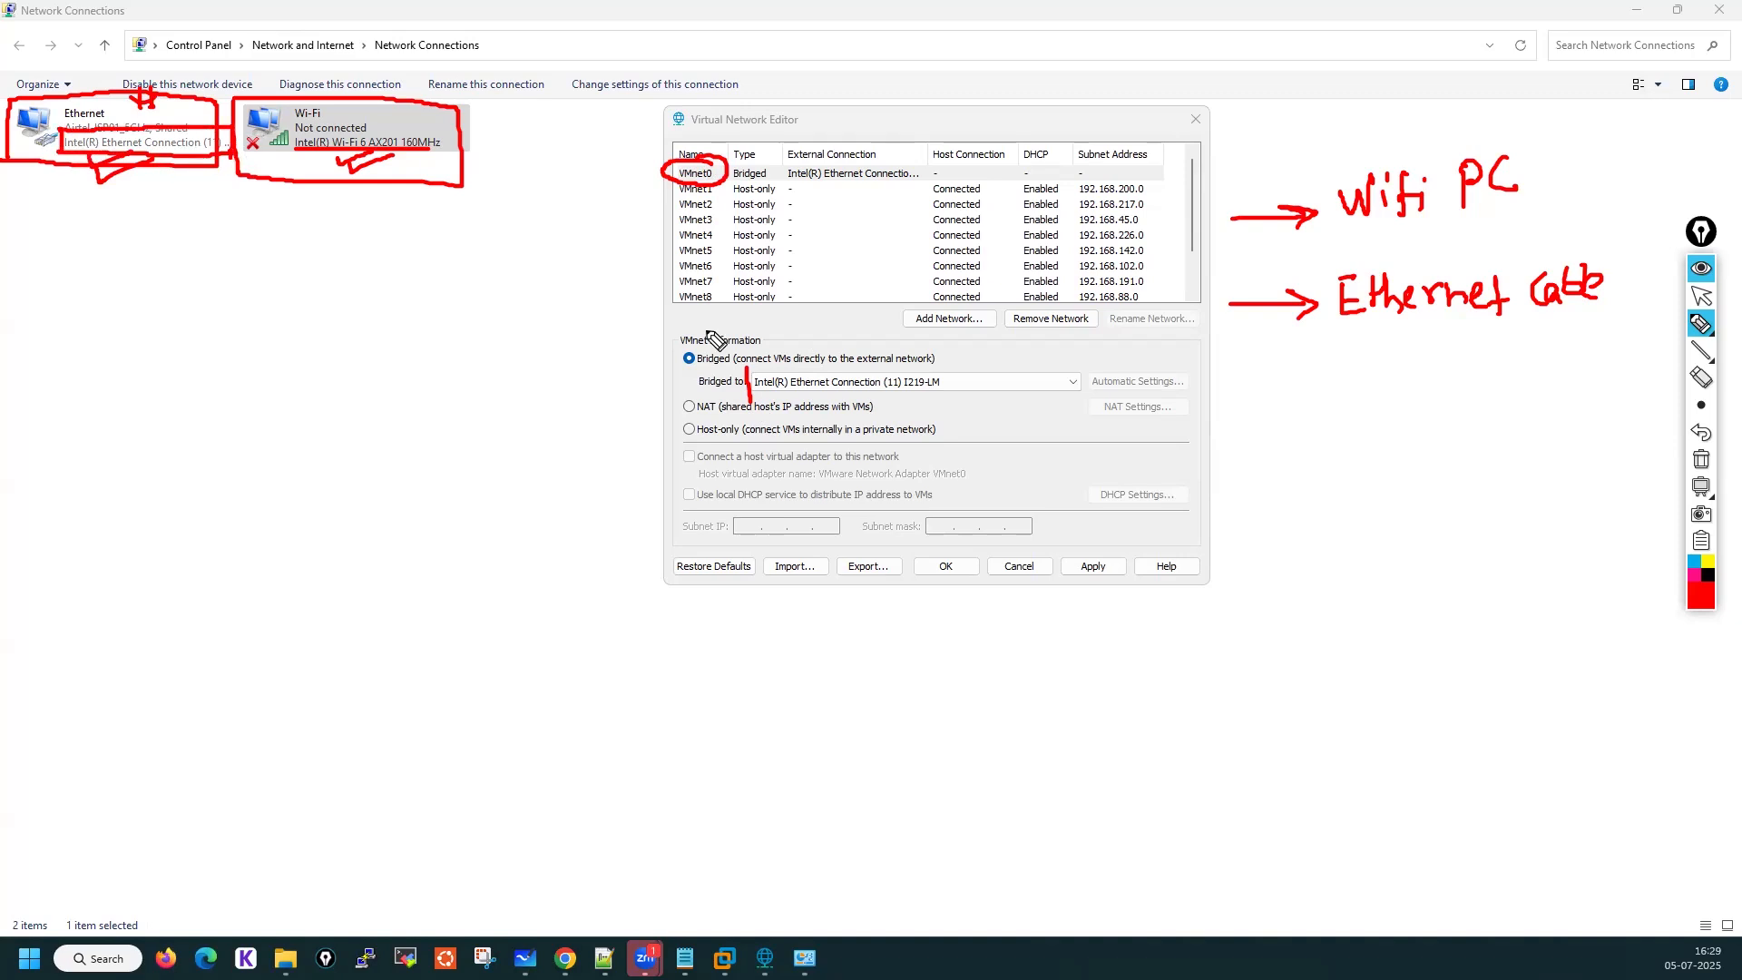
pyautogui.moveTo(748, 368)
pyautogui.mouseDown()
pyautogui.moveTo(967, 372)
pyautogui.moveTo(821, 408)
pyautogui.moveTo(746, 406)
pyautogui.moveTo(747, 391)
pyautogui.moveTo(689, 405)
pyautogui.moveTo(749, 371)
pyautogui.mouseUp()
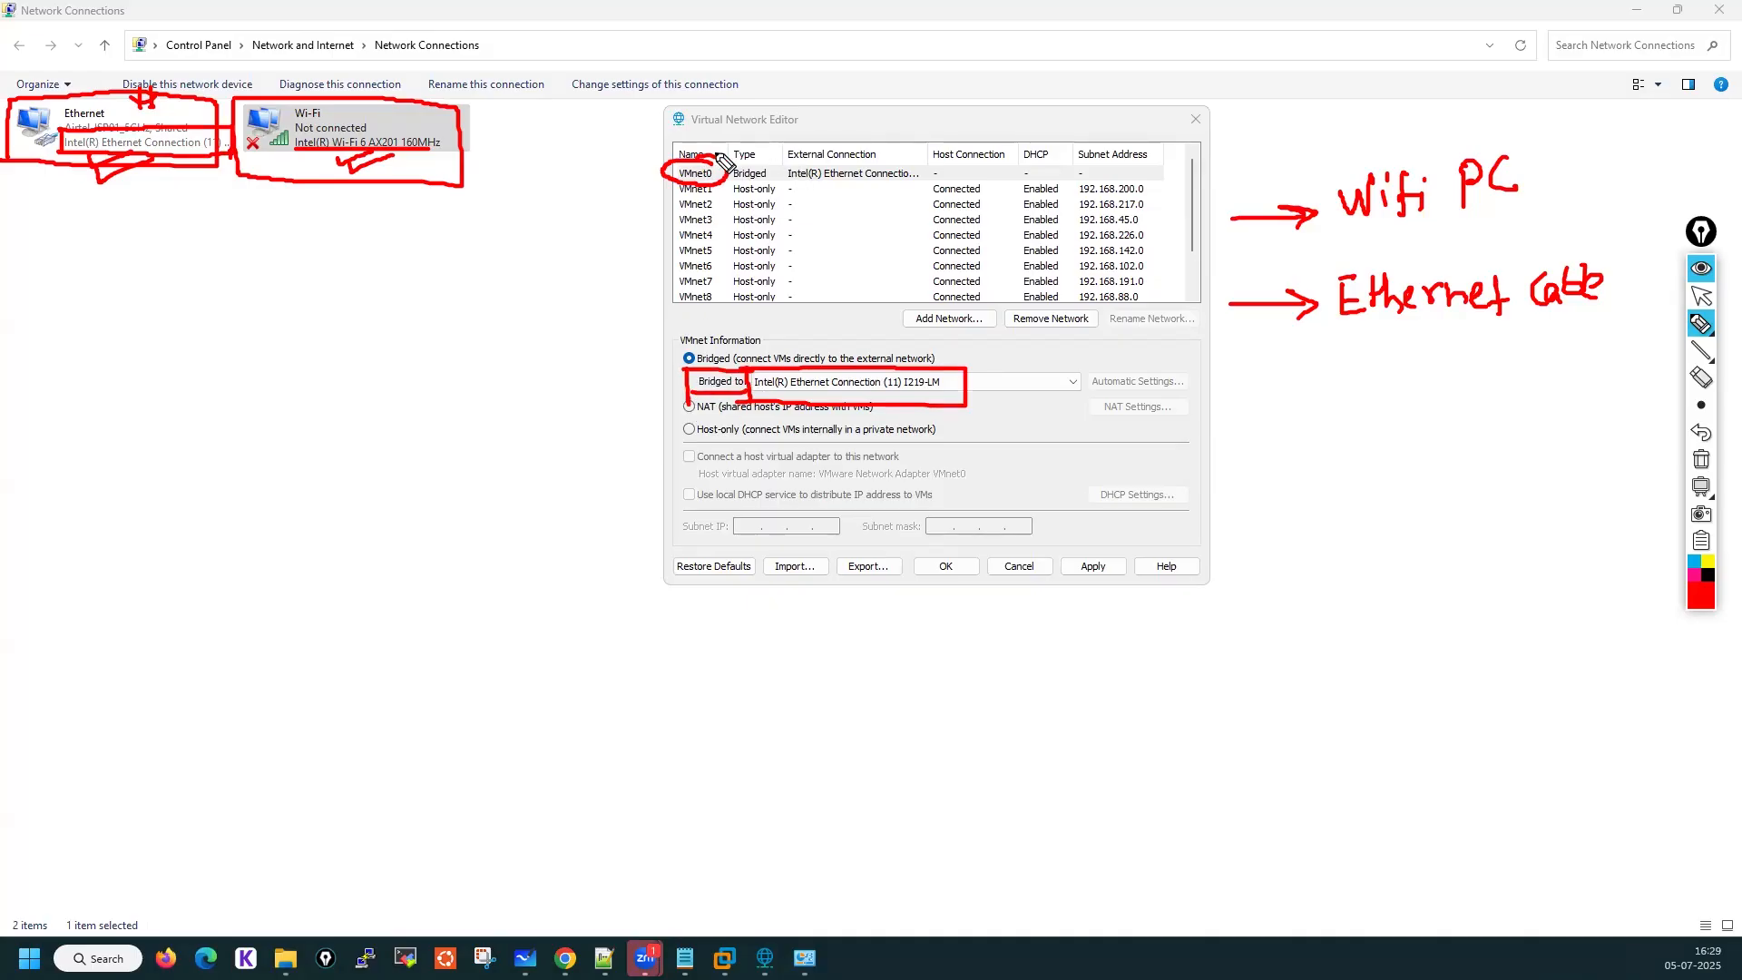
pyautogui.moveTo(759, 121)
pyautogui.mouseDown()
pyautogui.moveTo(723, 165)
pyautogui.moveTo(717, 152)
pyautogui.moveTo(655, 187)
pyautogui.moveTo(592, 98)
pyautogui.moveTo(629, 107)
pyautogui.mouseUp()
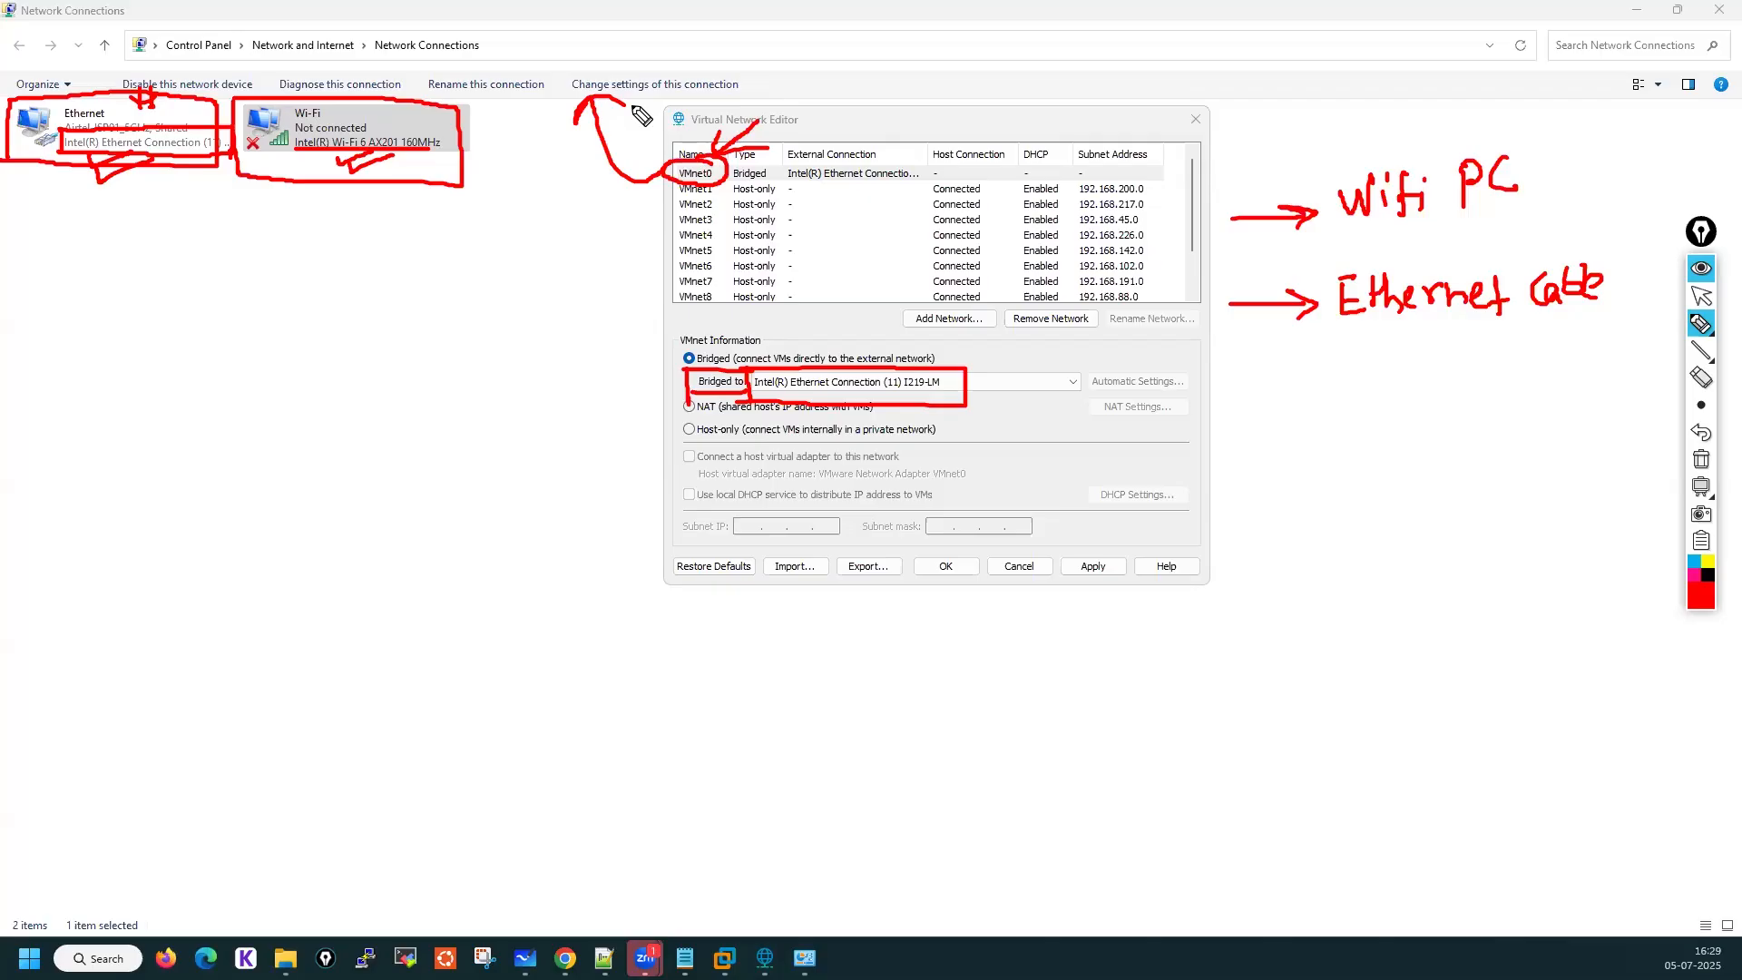
pyautogui.click(1701, 469)
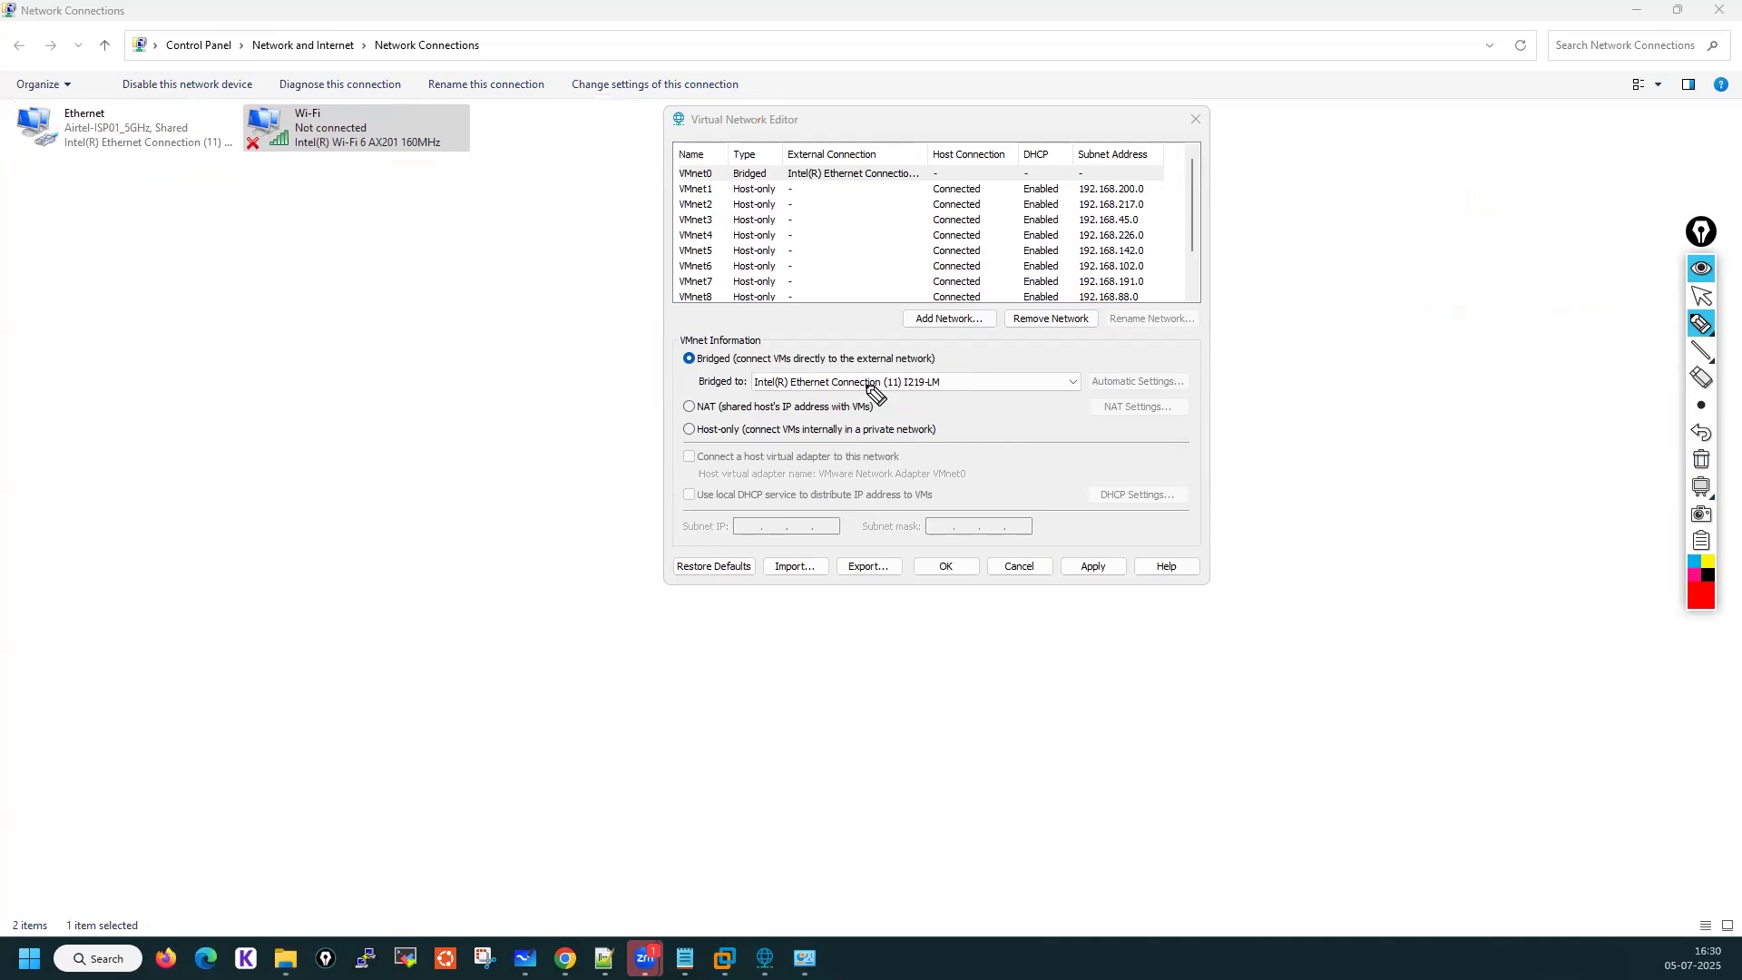
pyautogui.click(1705, 305)
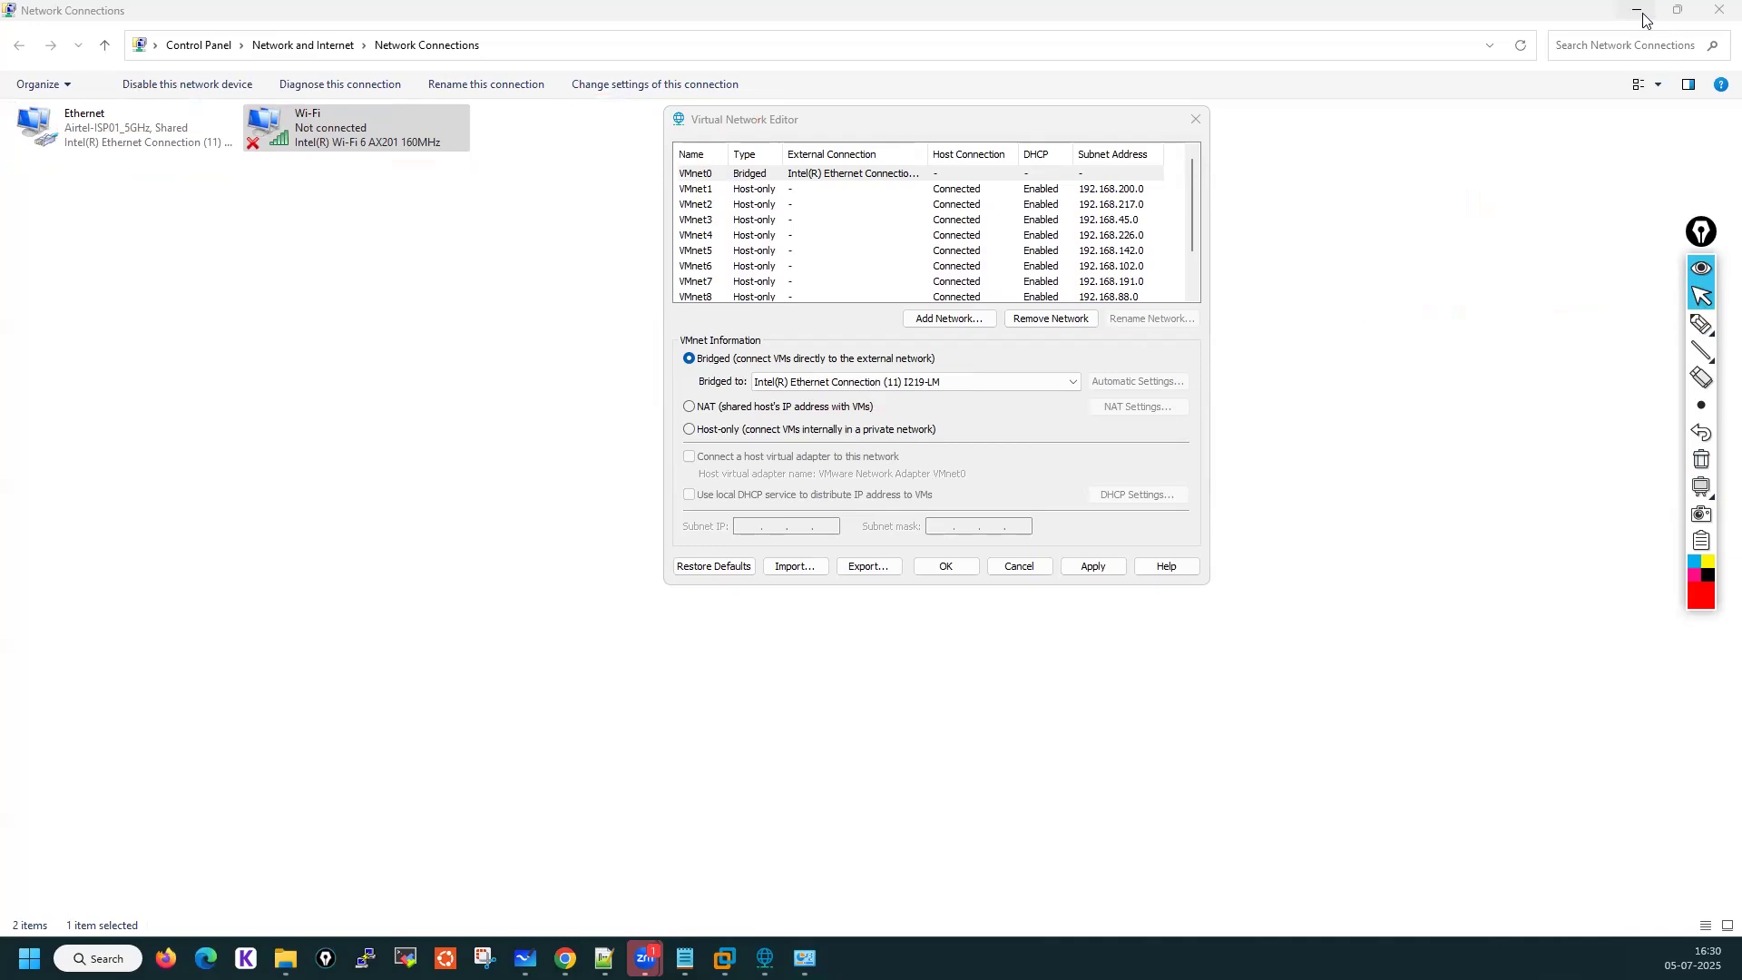
pyautogui.click(932, 381)
pyautogui.click(816, 399)
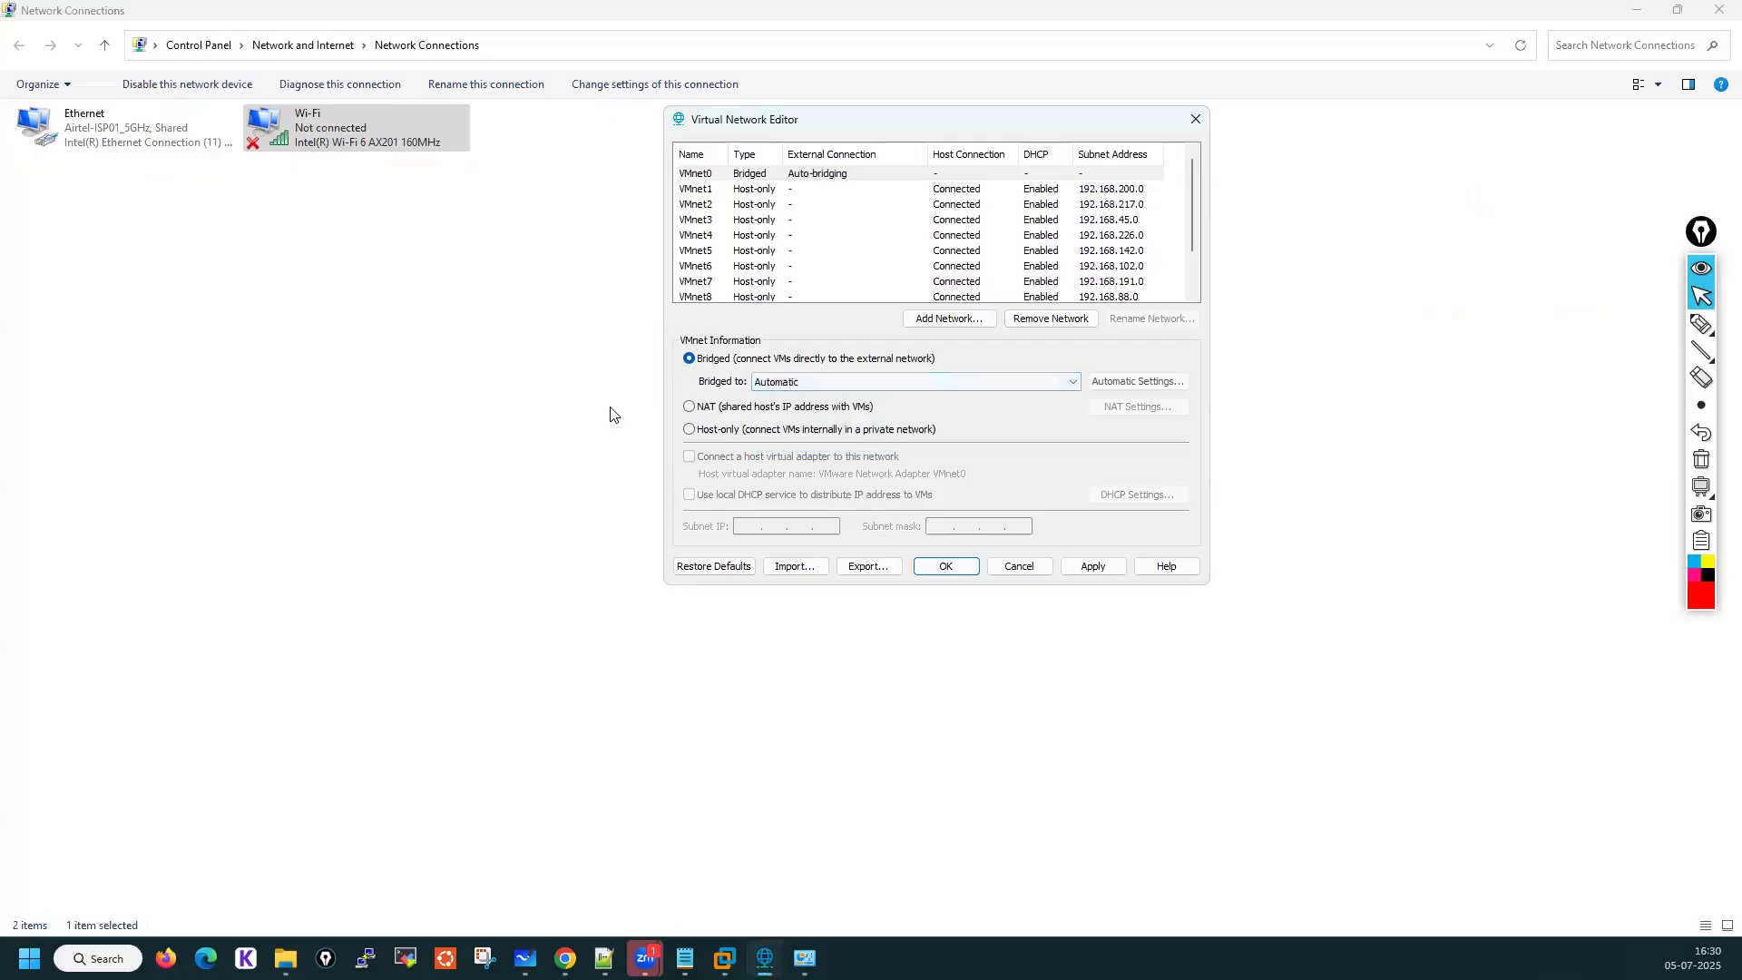
pyautogui.click(765, 384)
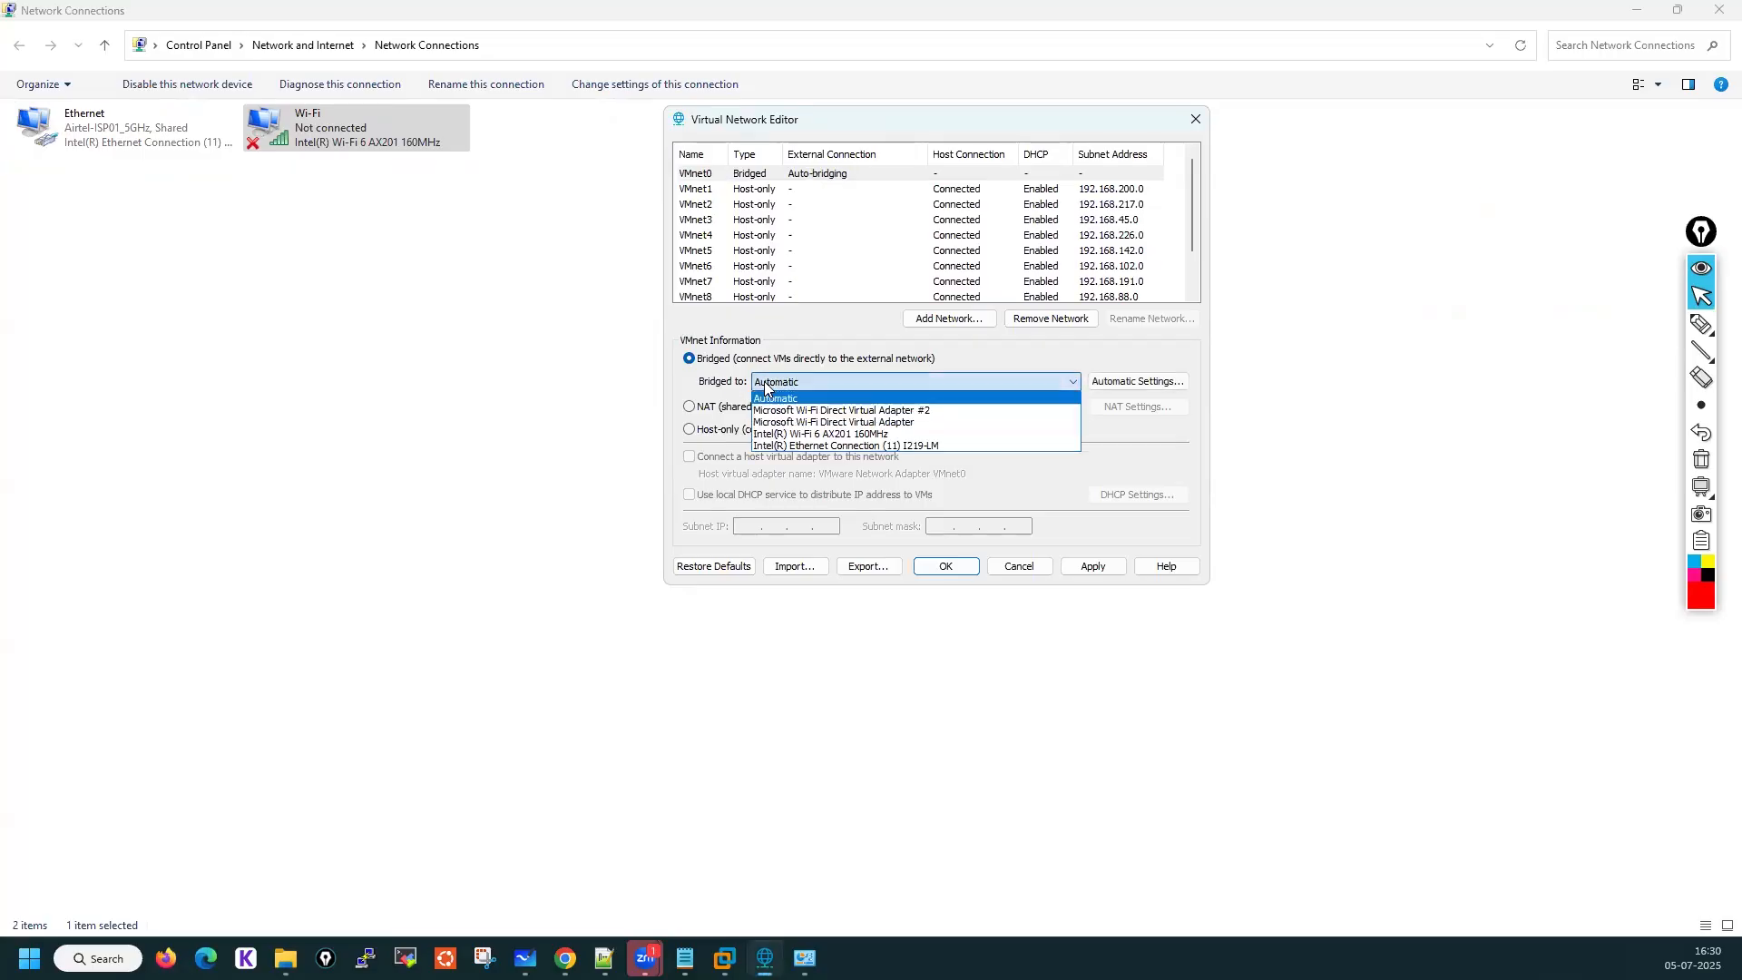
pyautogui.click(812, 435)
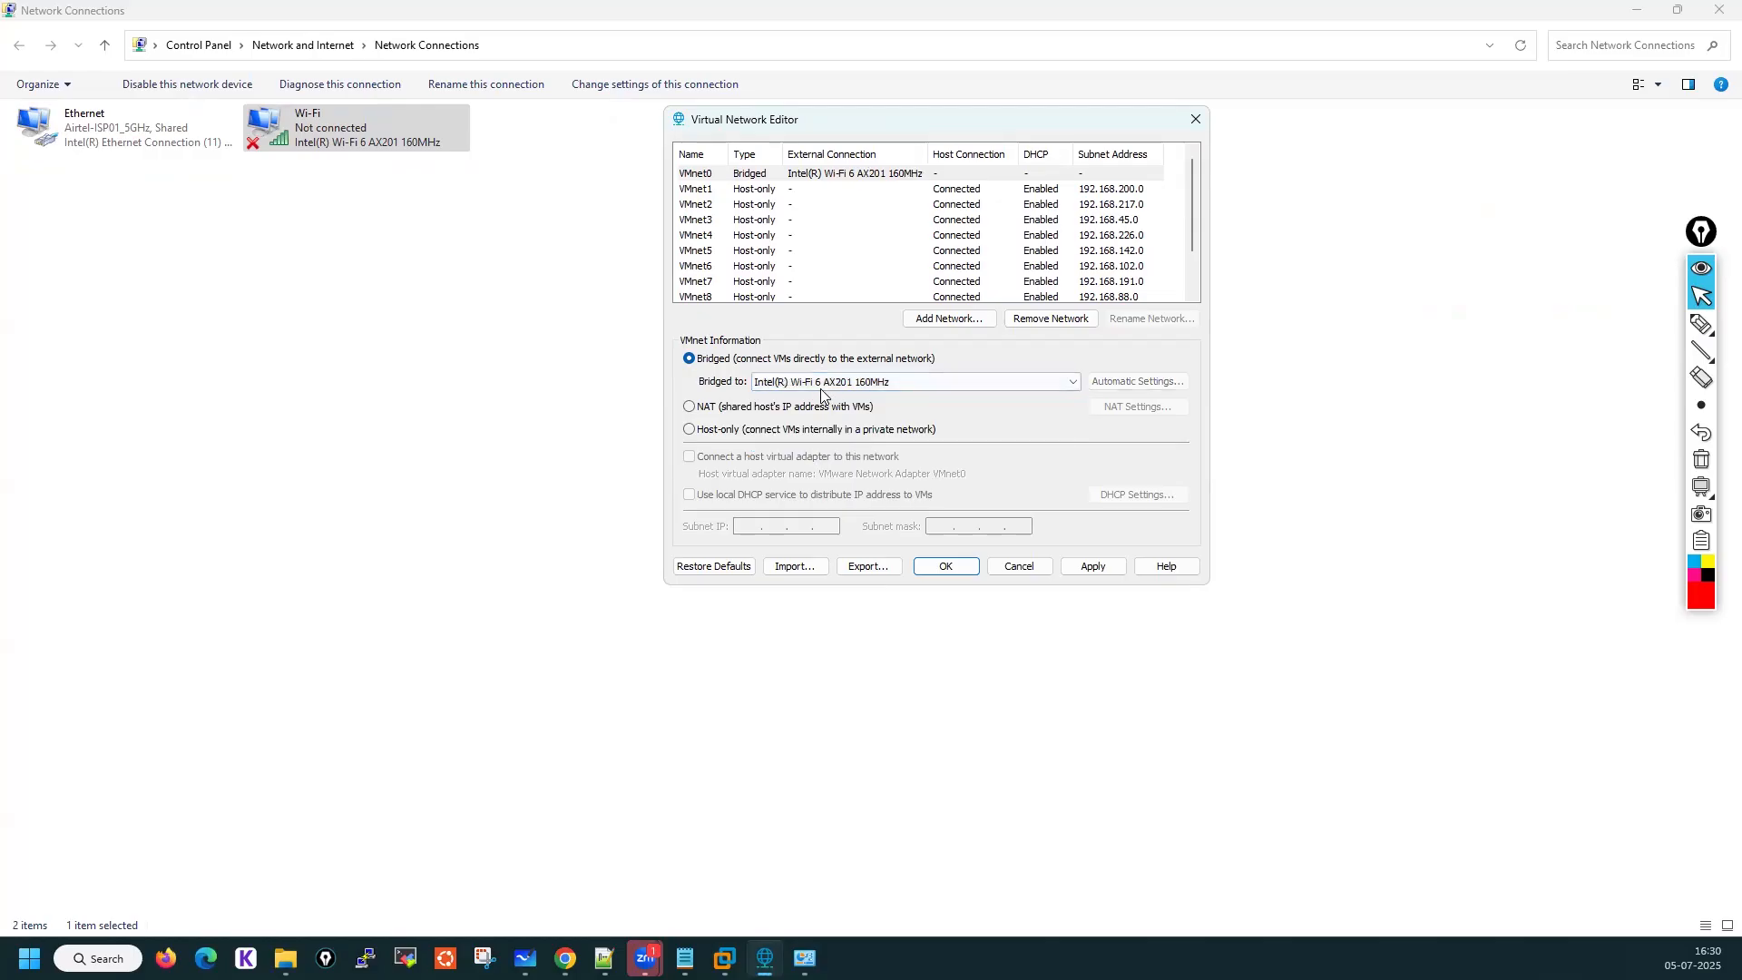
pyautogui.click(821, 385)
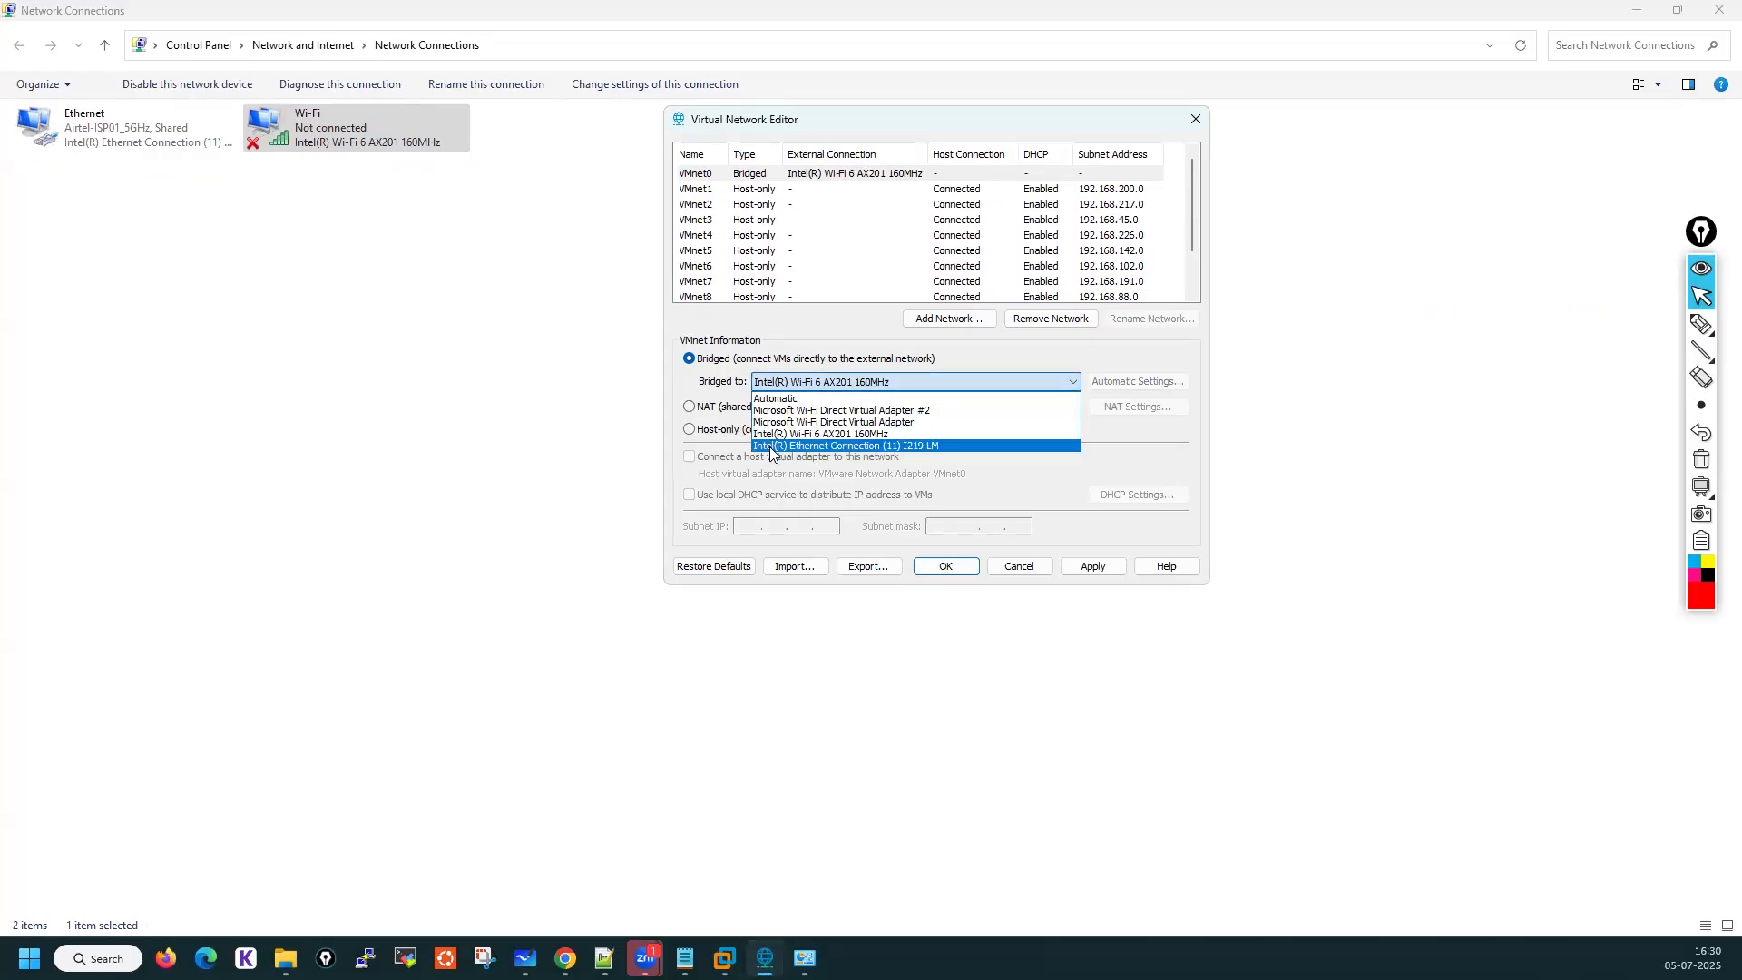
pyautogui.click(799, 446)
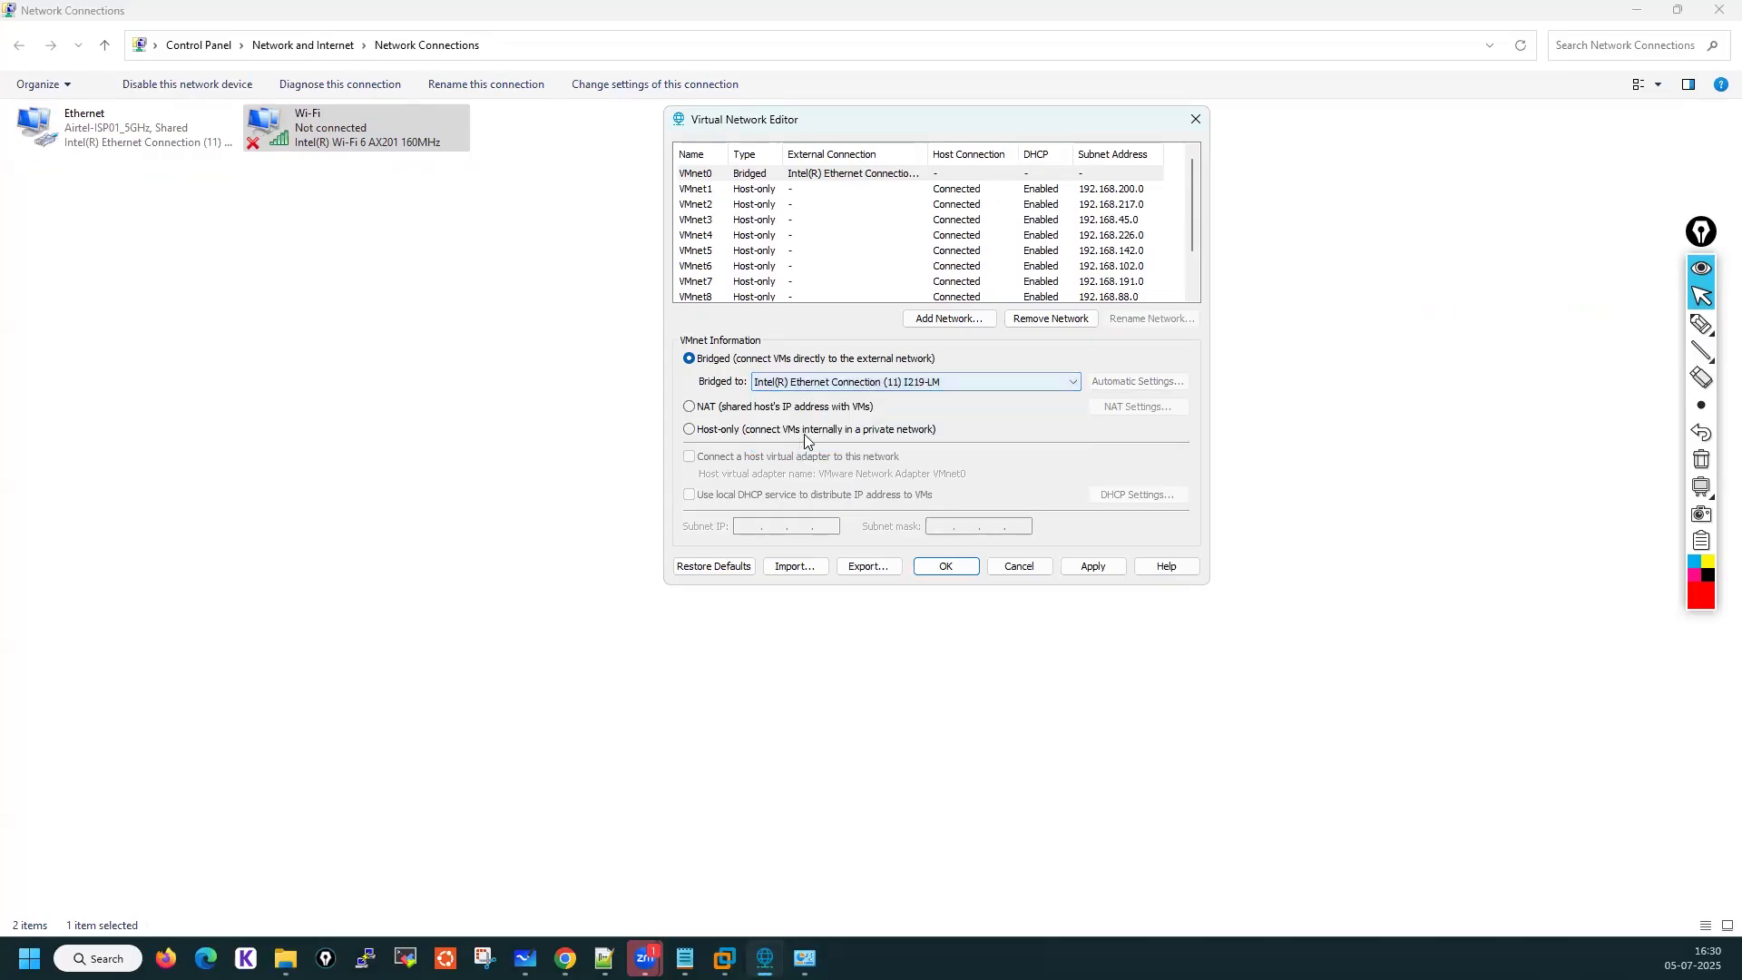
pyautogui.click(812, 385)
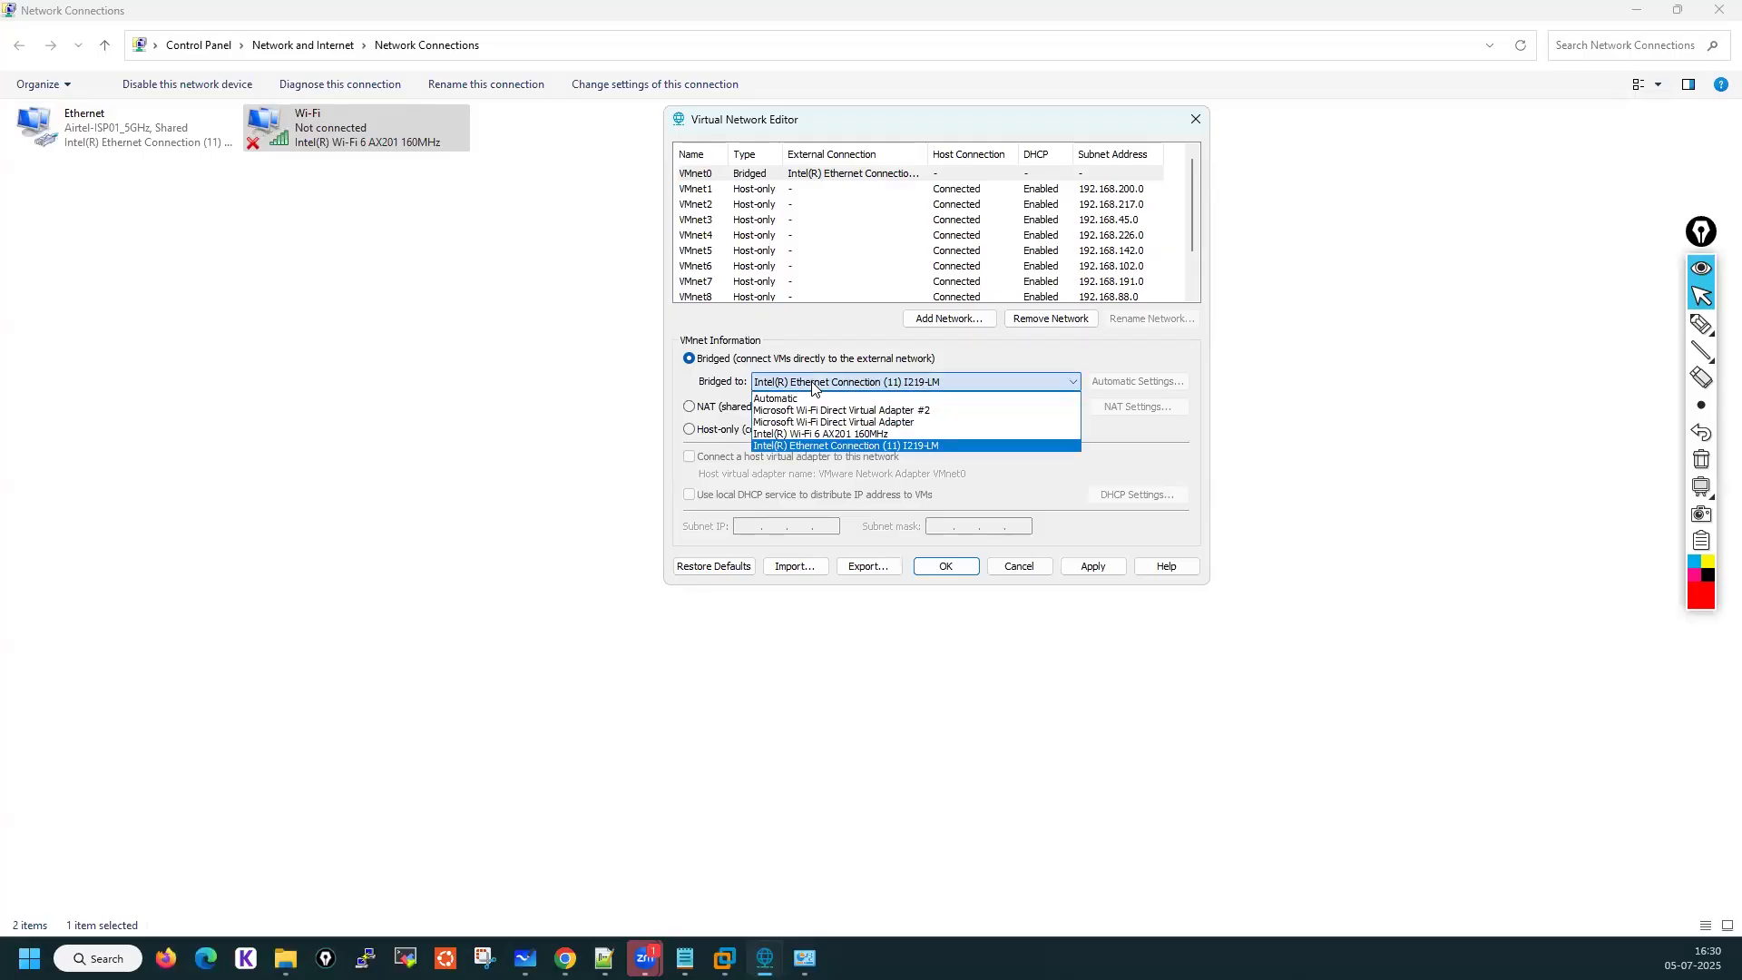
pyautogui.click(844, 445)
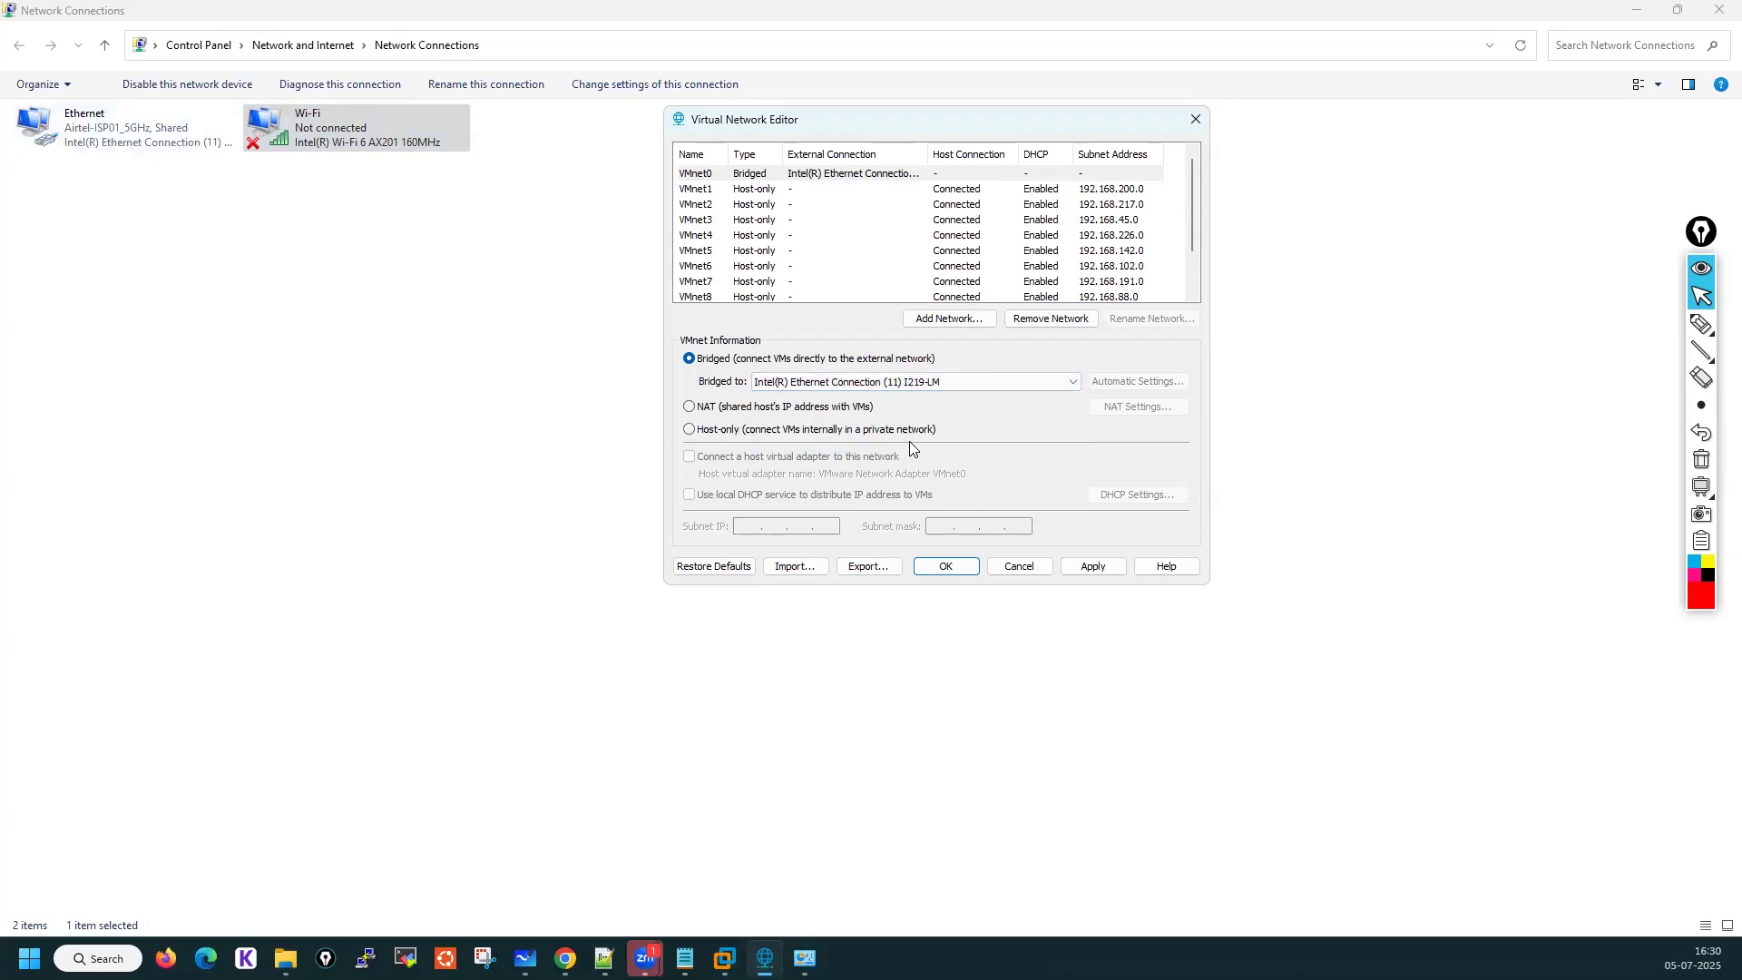
pyautogui.click(99, 145)
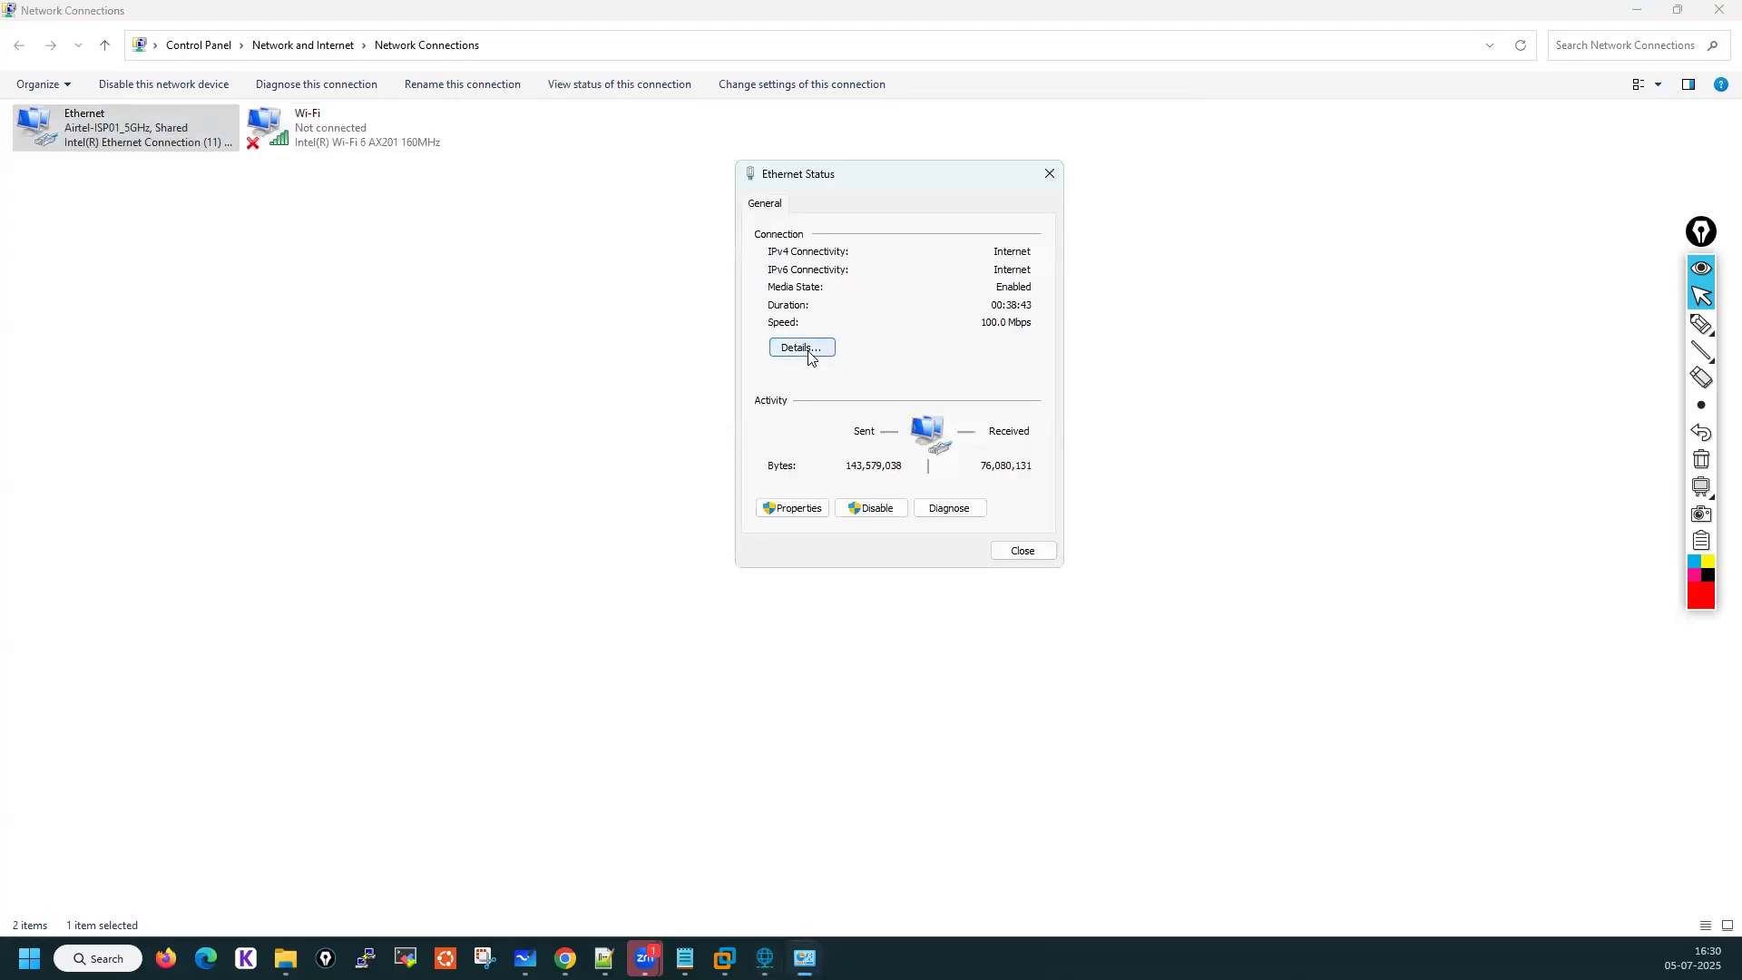
pyautogui.click(809, 350)
pyautogui.click(893, 292)
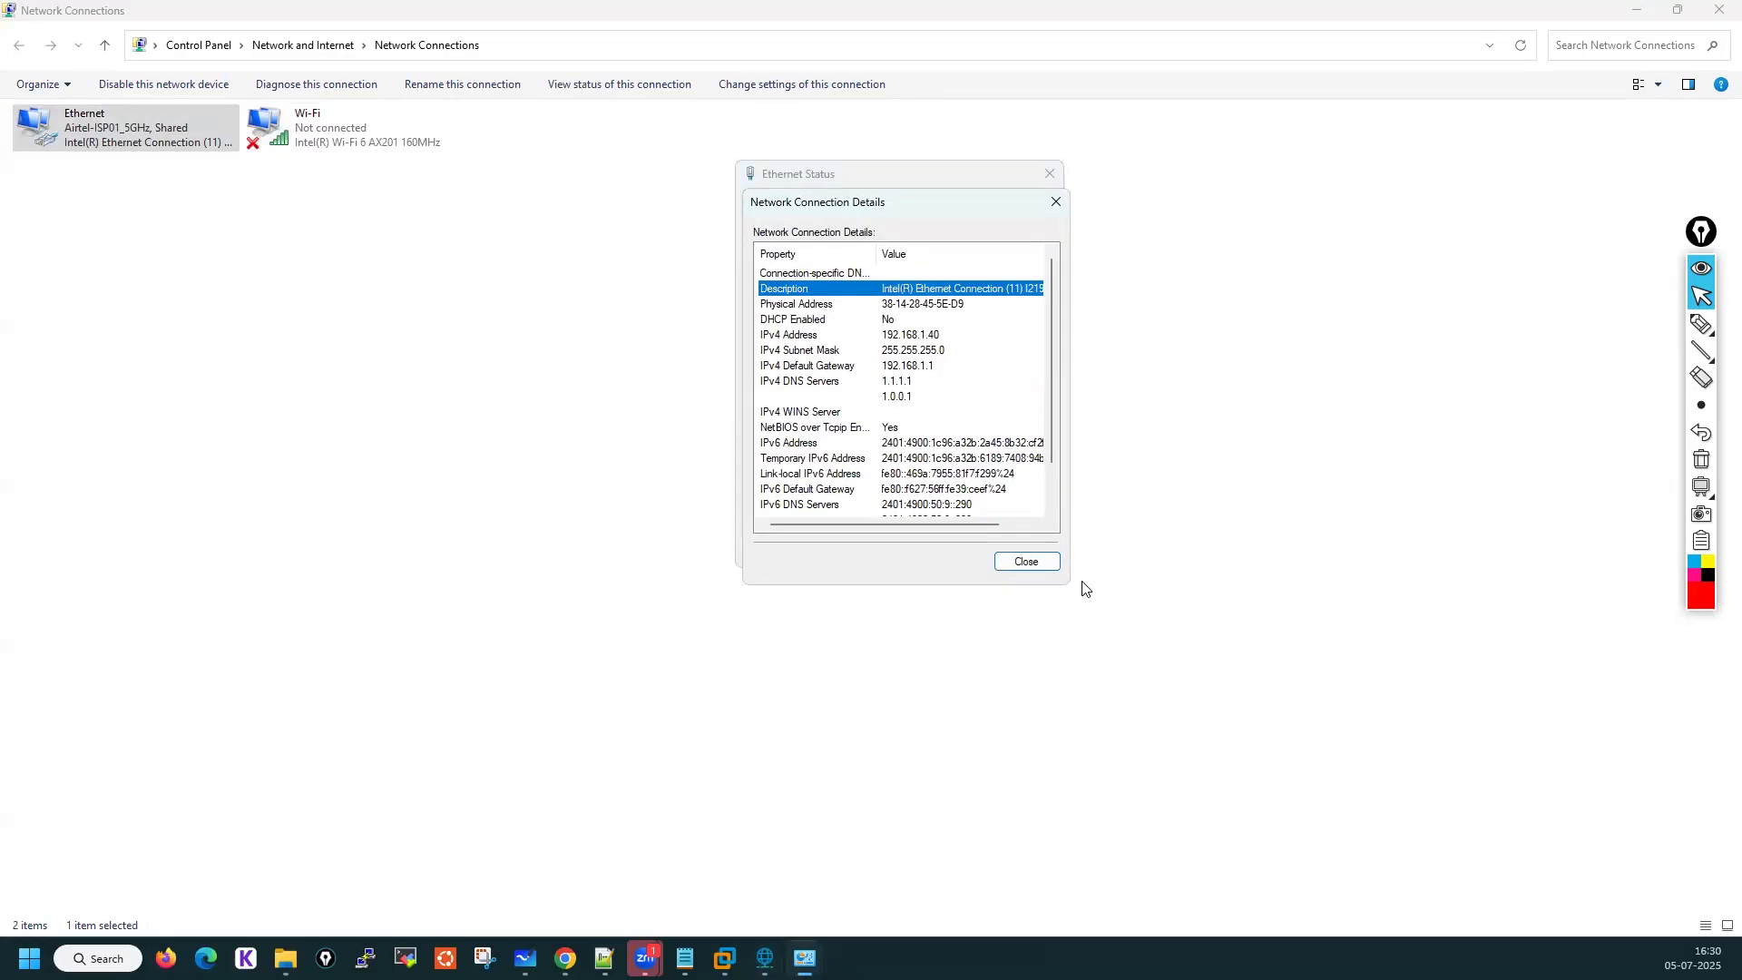
pyautogui.click(1025, 562)
pyautogui.click(1016, 549)
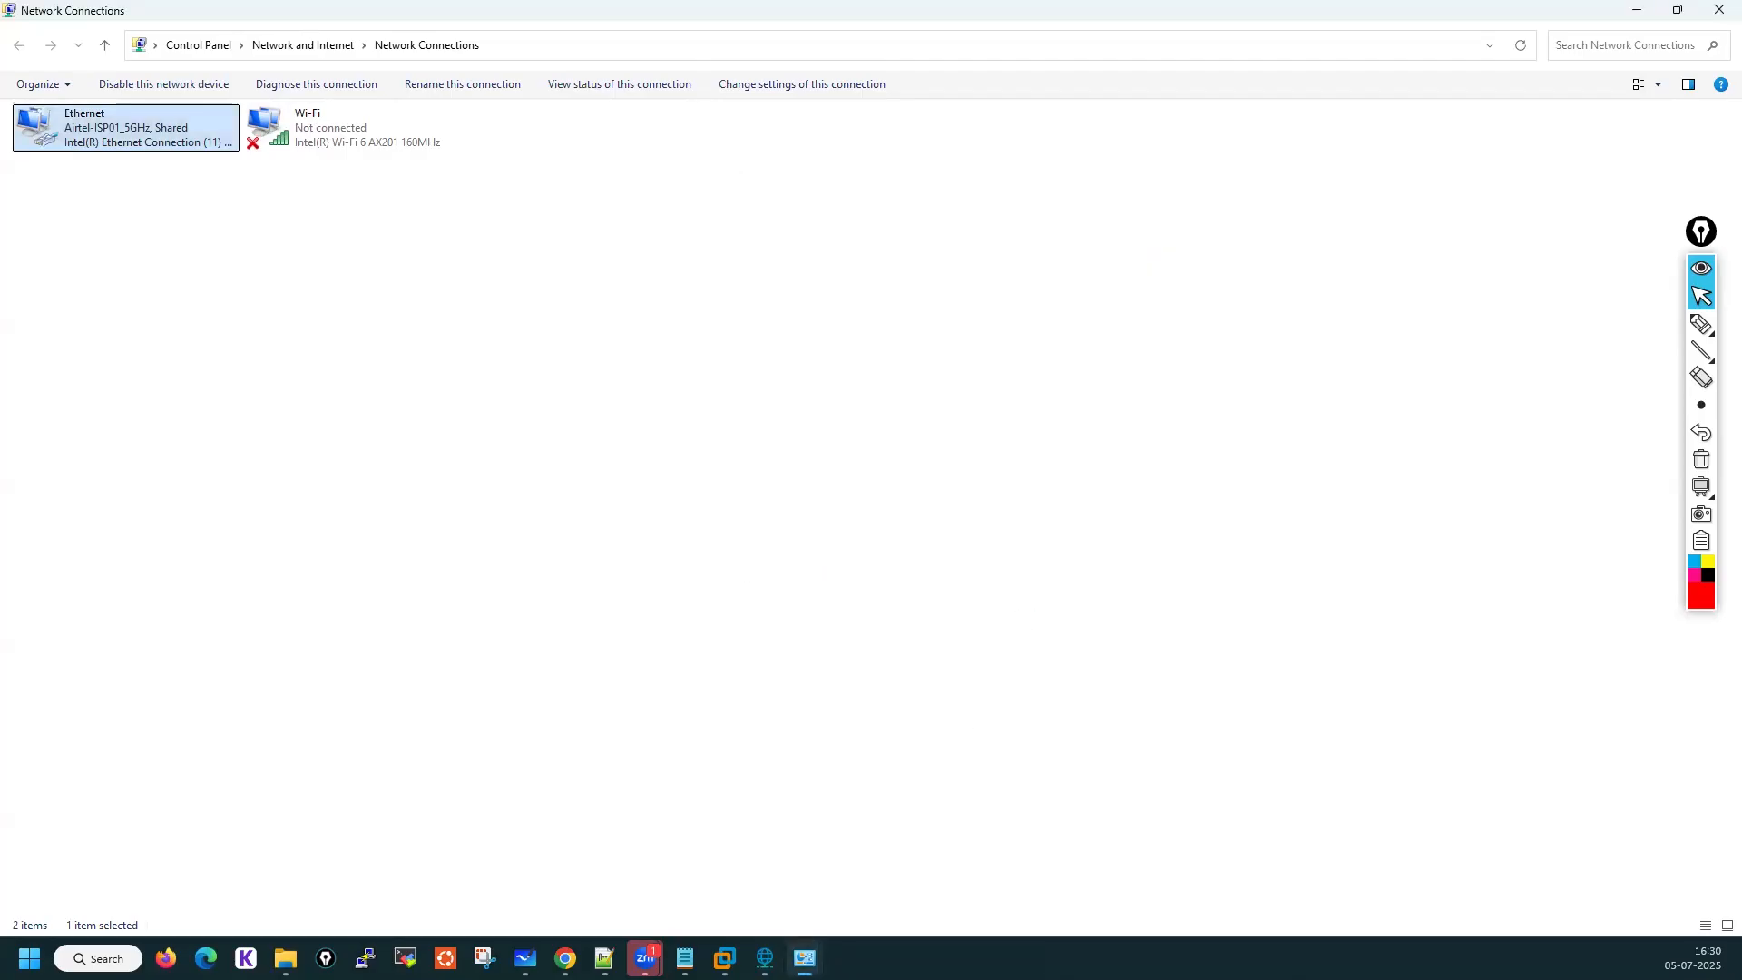
pyautogui.click(765, 959)
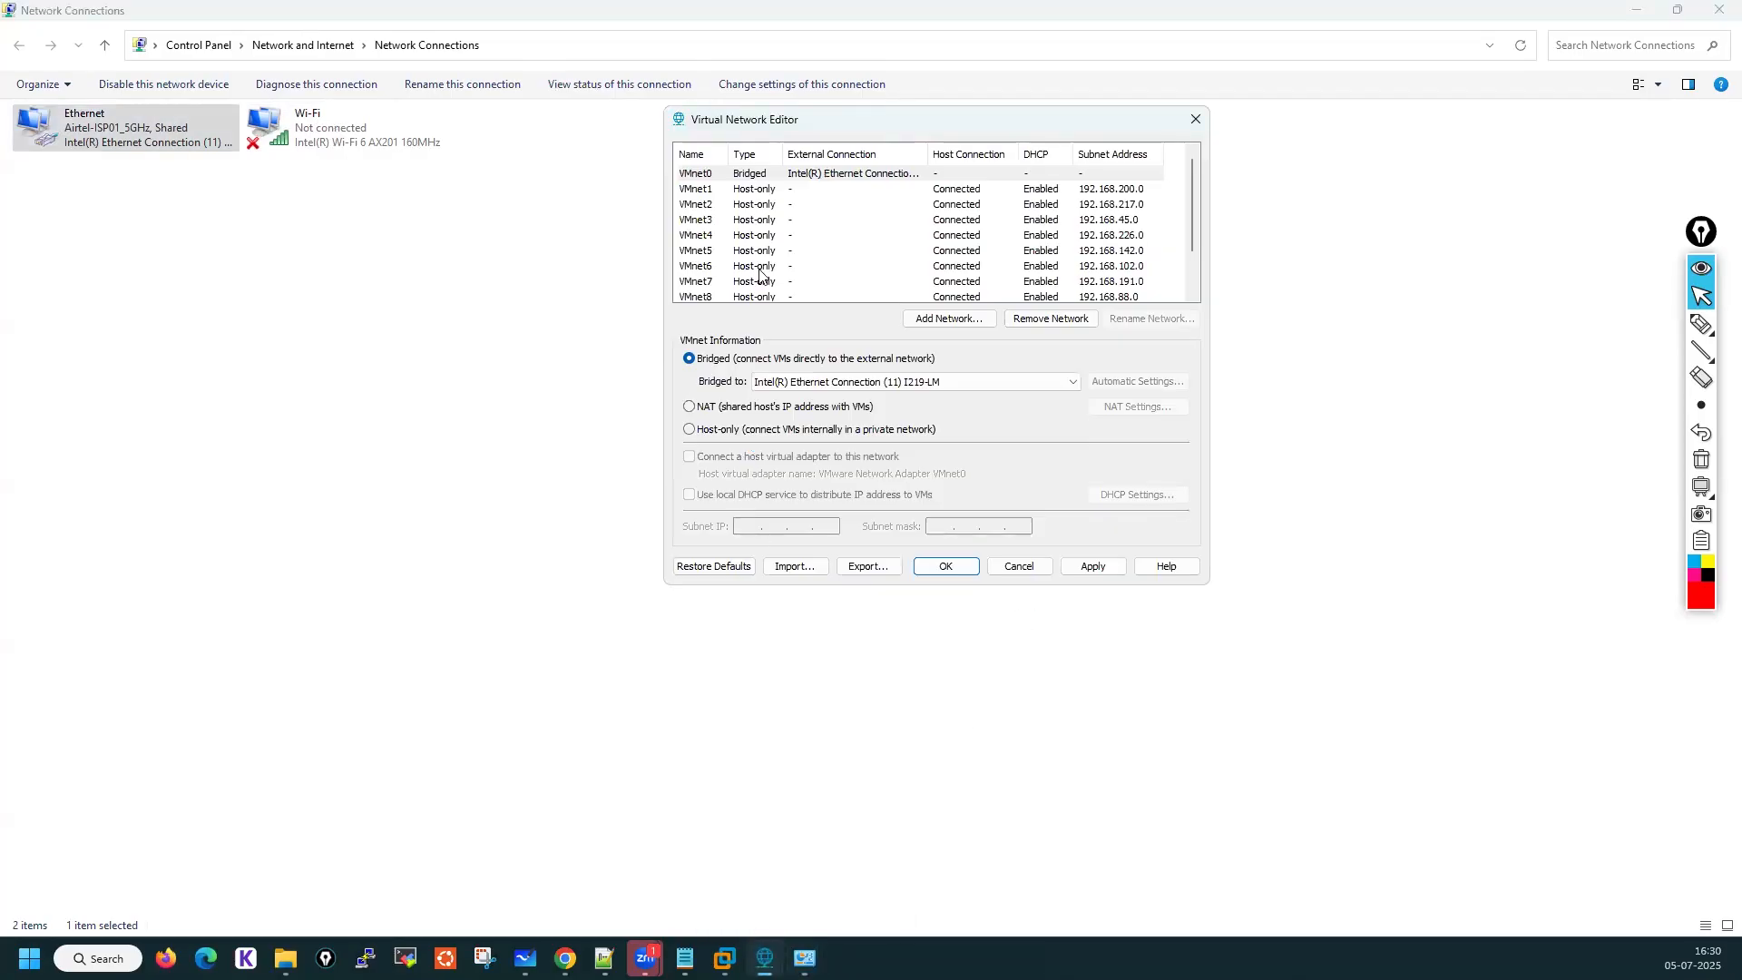
# Step: Select VMnet1 and start replacing its 192.168.200.0 subnet address
pyautogui.click(729, 189)
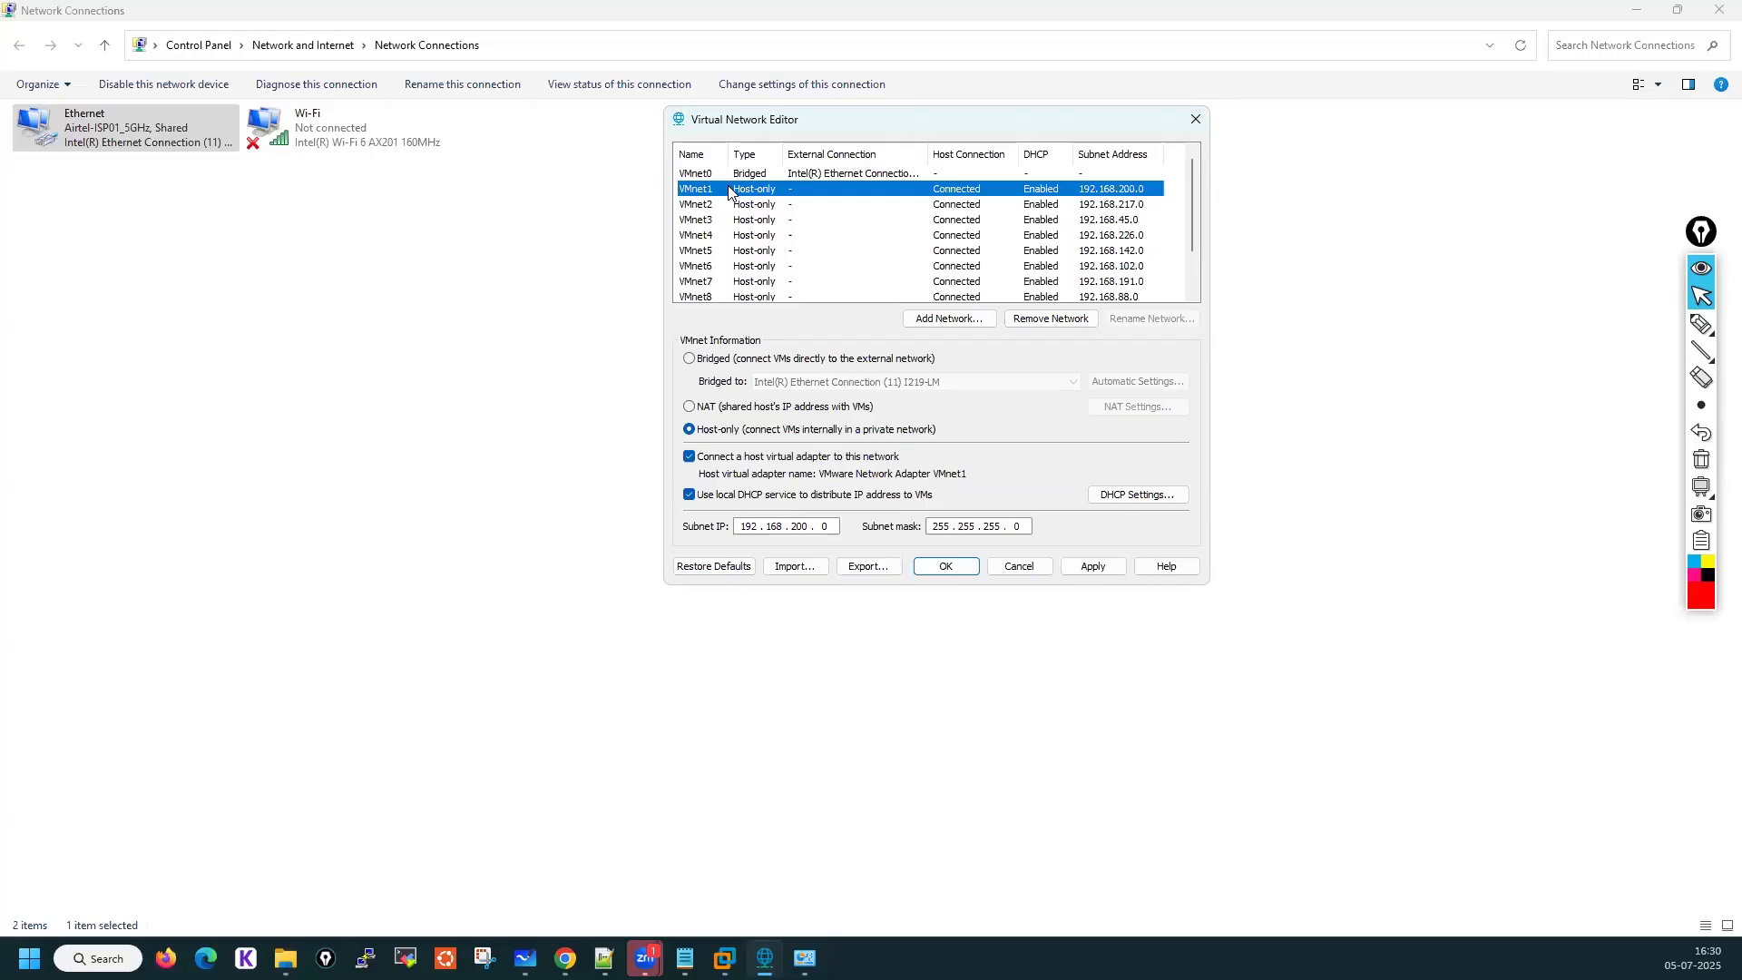
pyautogui.click(811, 528)
pyautogui.press('BackSpace')
pyautogui.press('BackSpace')
pyautogui.press('BackSpace')
pyautogui.press('BackSpace')
pyautogui.press('BackSpace')
pyautogui.press('BackSpace')
pyautogui.press('BackSpace')
pyautogui.press('BackSpace')
pyautogui.press('BackSpace')
pyautogui.write('1')
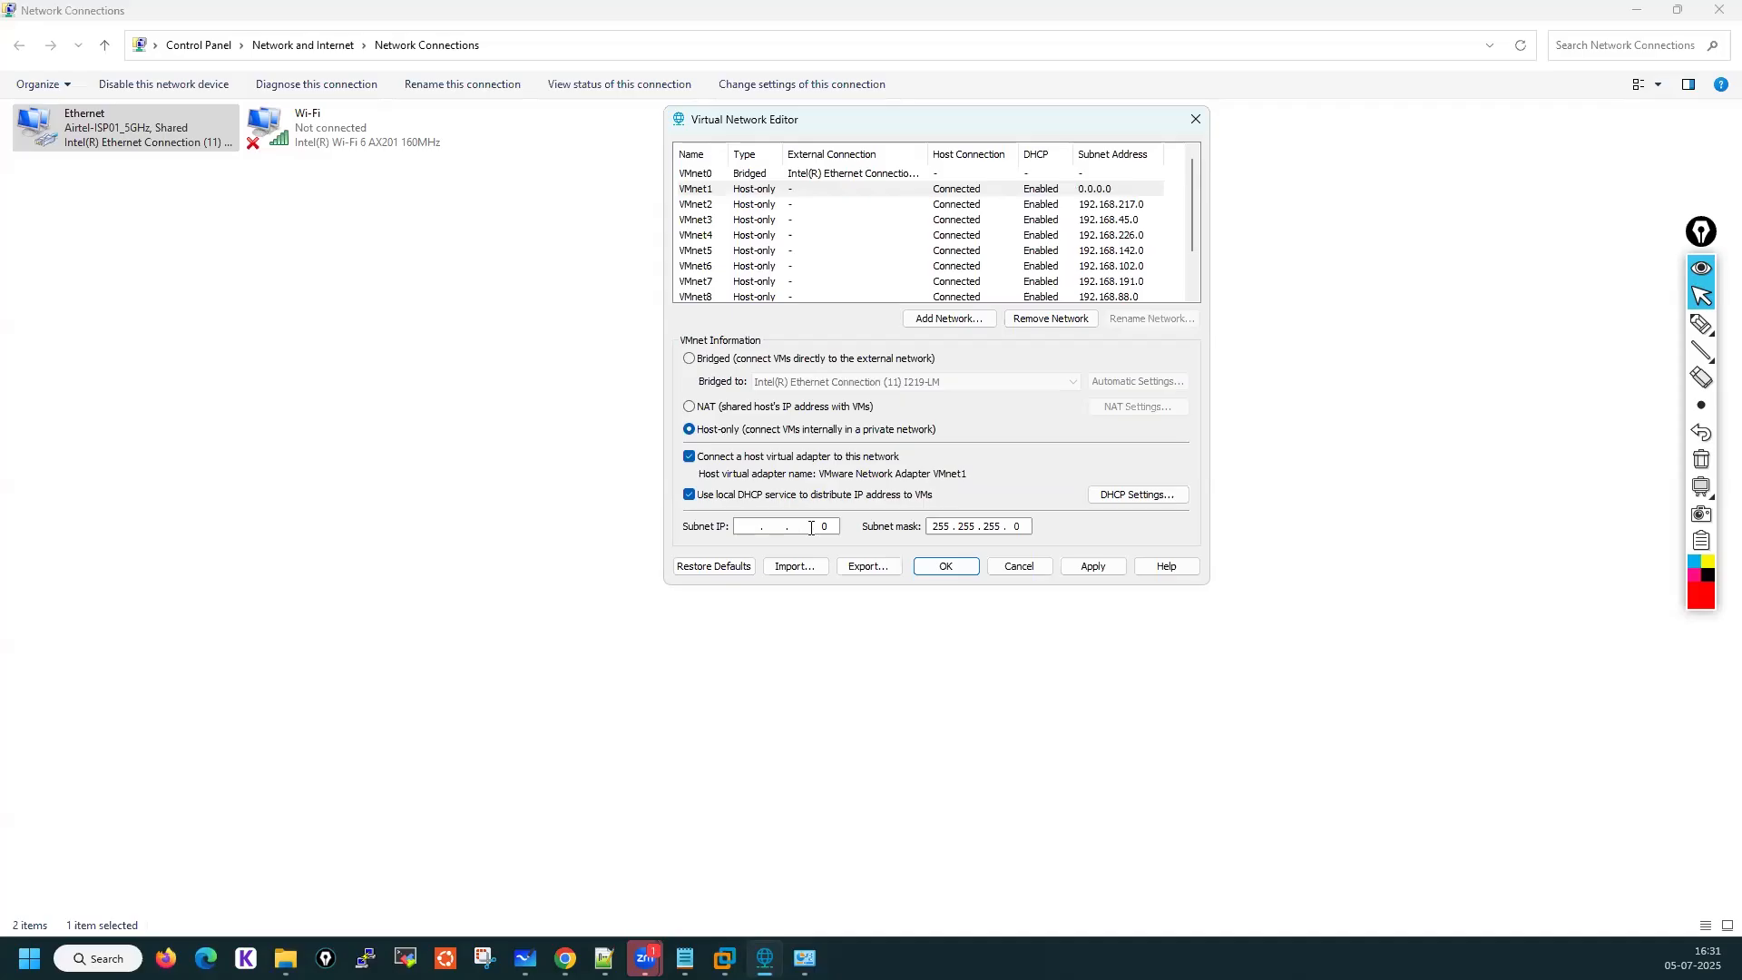
# Step: Mark up VMnet1's subnet settings with the red pen, then erase the ink
pyautogui.click(1693, 323)
pyautogui.click(1620, 333)
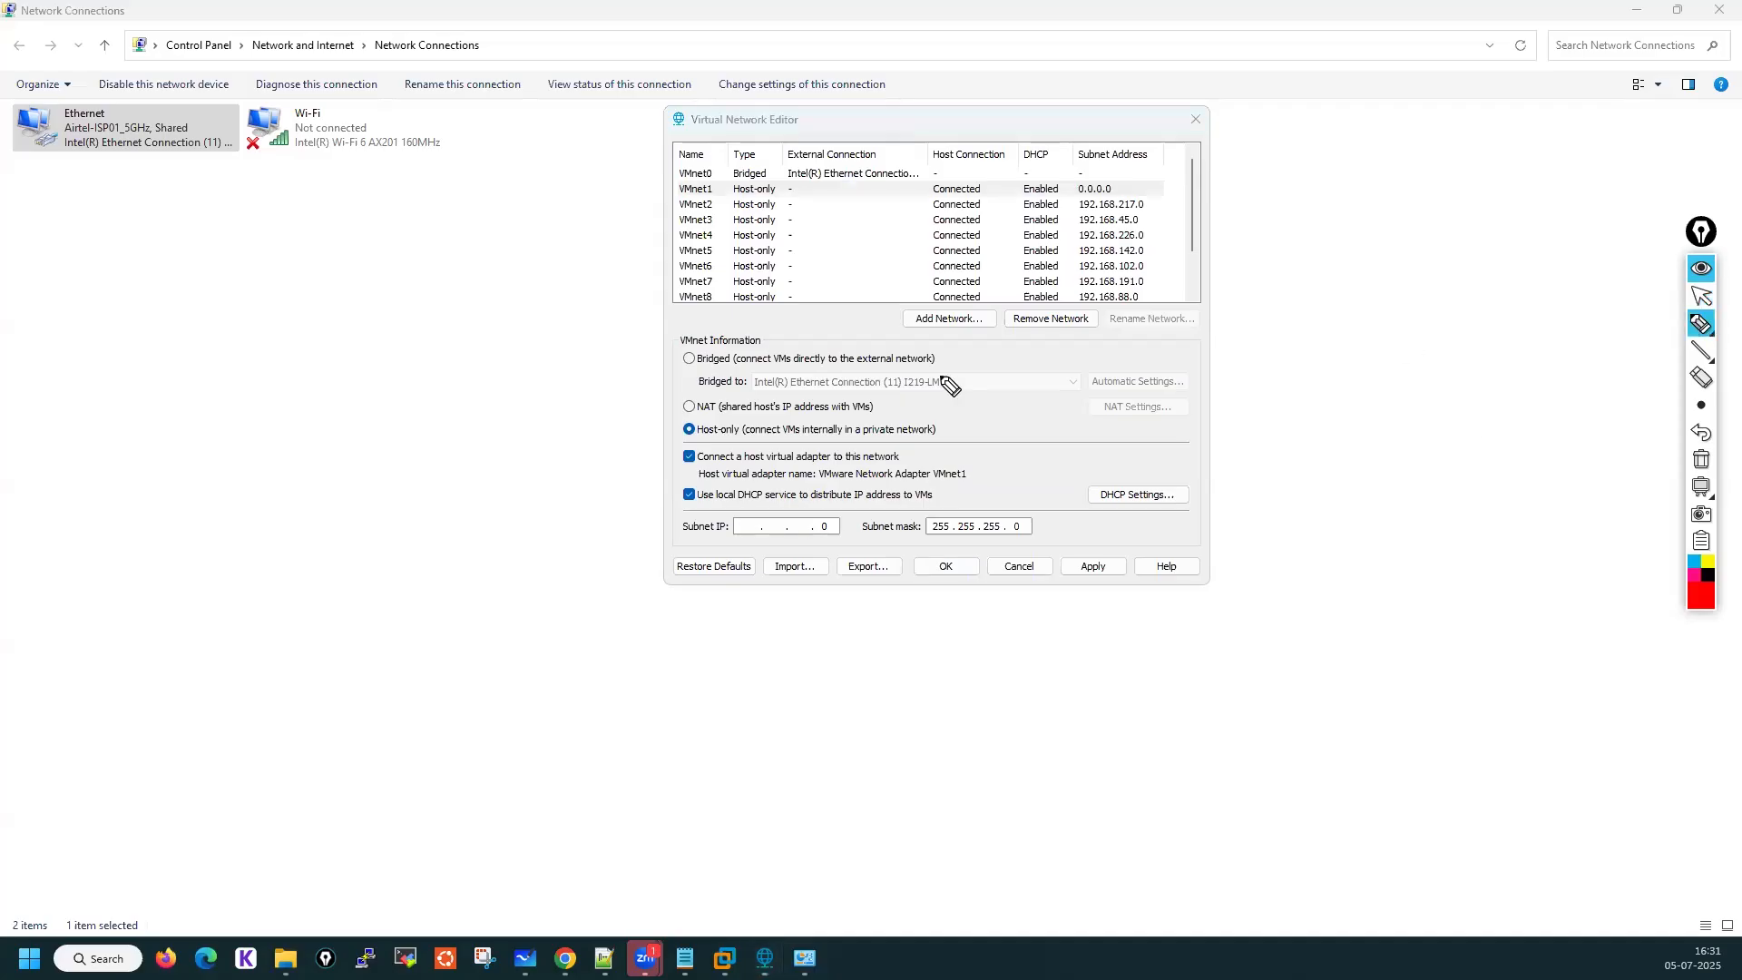
pyautogui.moveTo(708, 442); pyautogui.dragTo(772, 421)
pyautogui.moveTo(679, 473); pyautogui.dragTo(706, 466)
pyautogui.moveTo(679, 503); pyautogui.dragTo(731, 492)
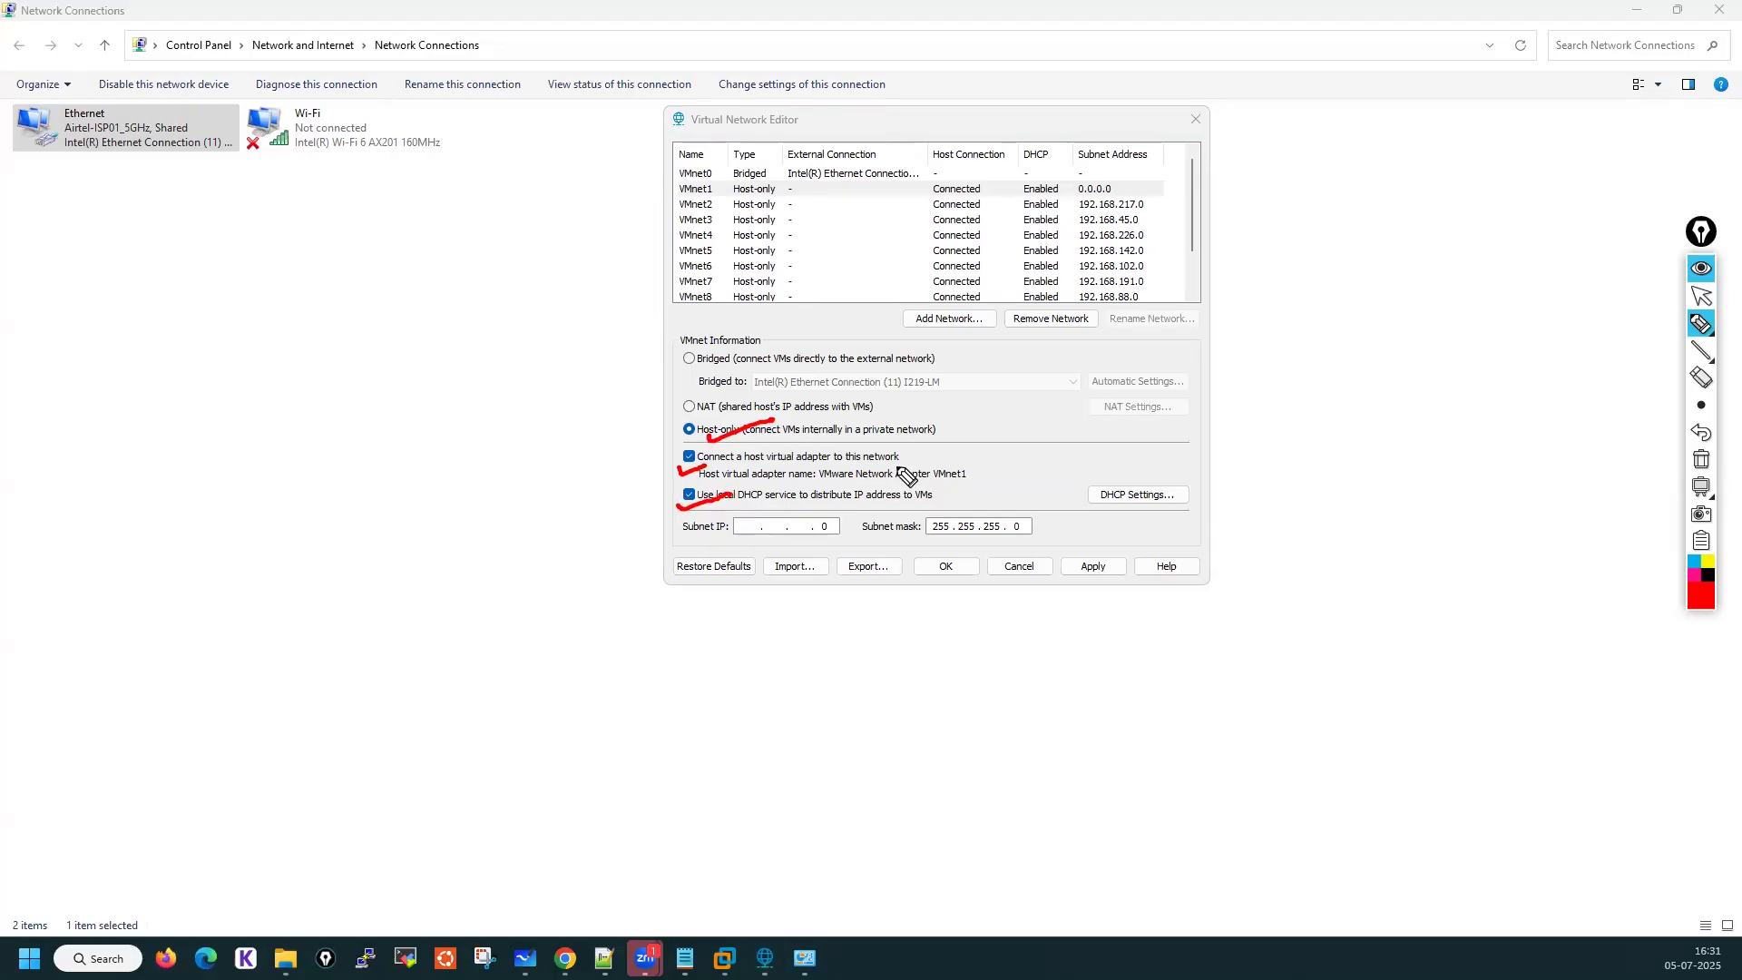
pyautogui.click(1705, 464)
pyautogui.click(1701, 296)
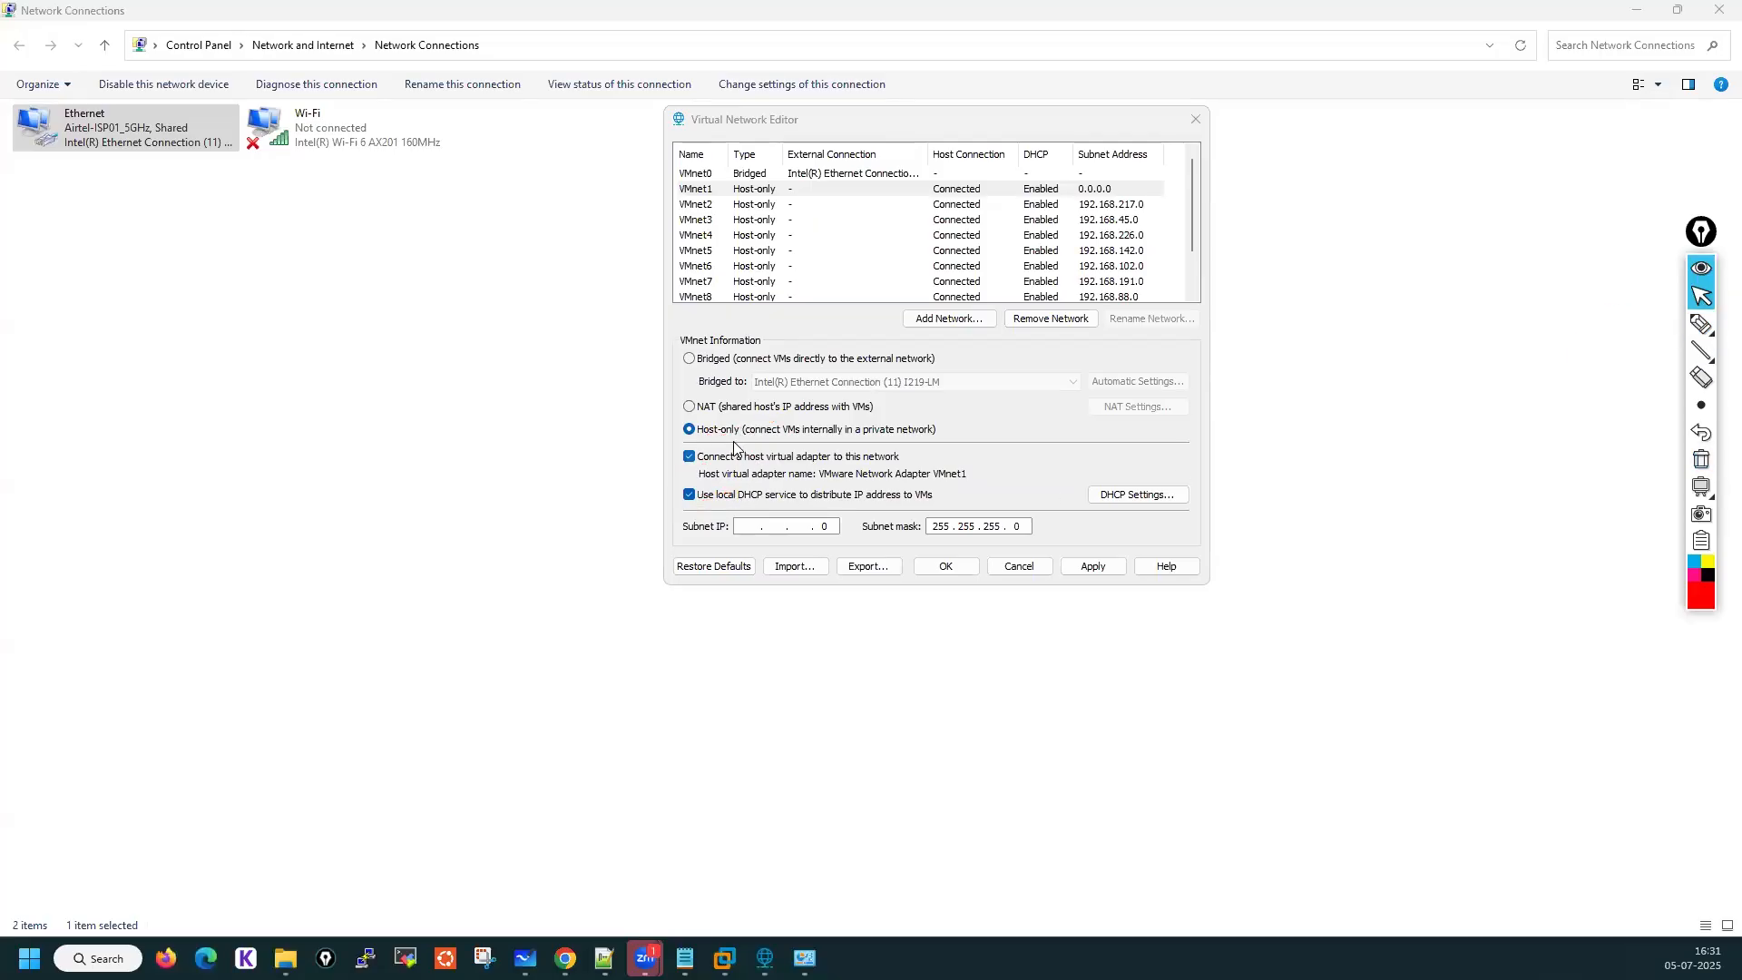
# Step: Retype VMnet1's subnet, fixing a typo, so it currently reads 10.1.0.0
pyautogui.click(746, 529)
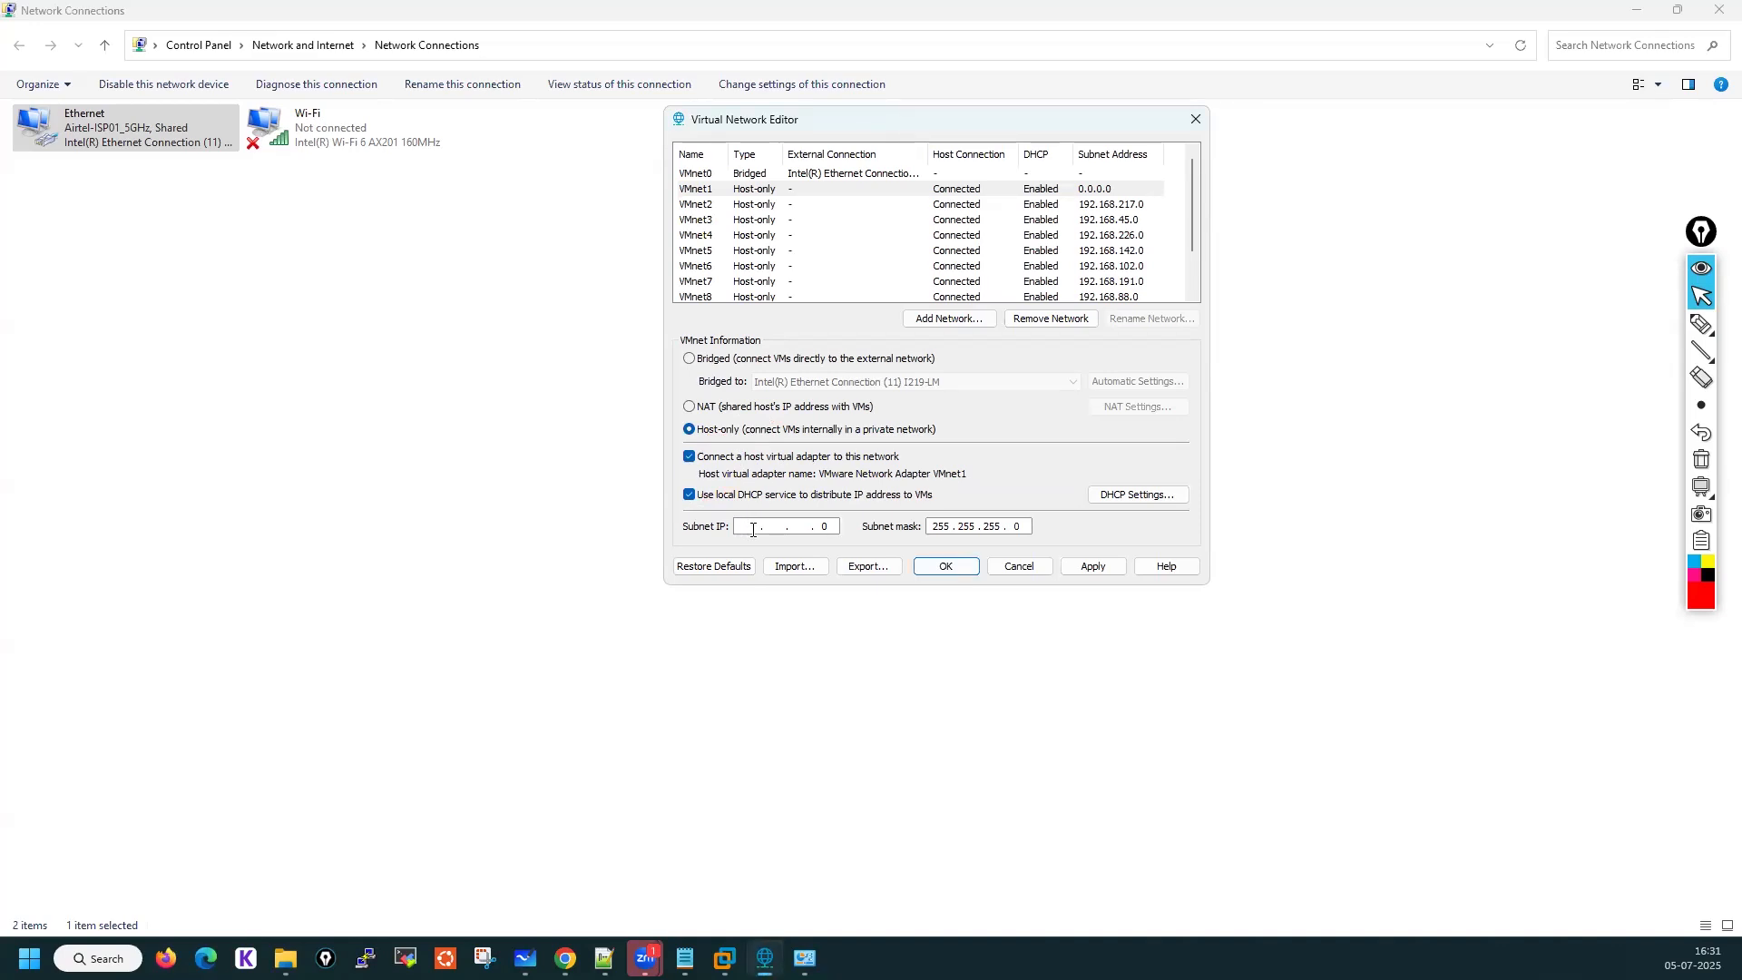
pyautogui.write('10 . ')
pyautogui.write('70')
pyautogui.press('.')
pyautogui.press('BackSpace')
pyautogui.press('BackSpace')
pyautogui.press('BackSpace')
pyautogui.press('BackSpace')
pyautogui.write('0')
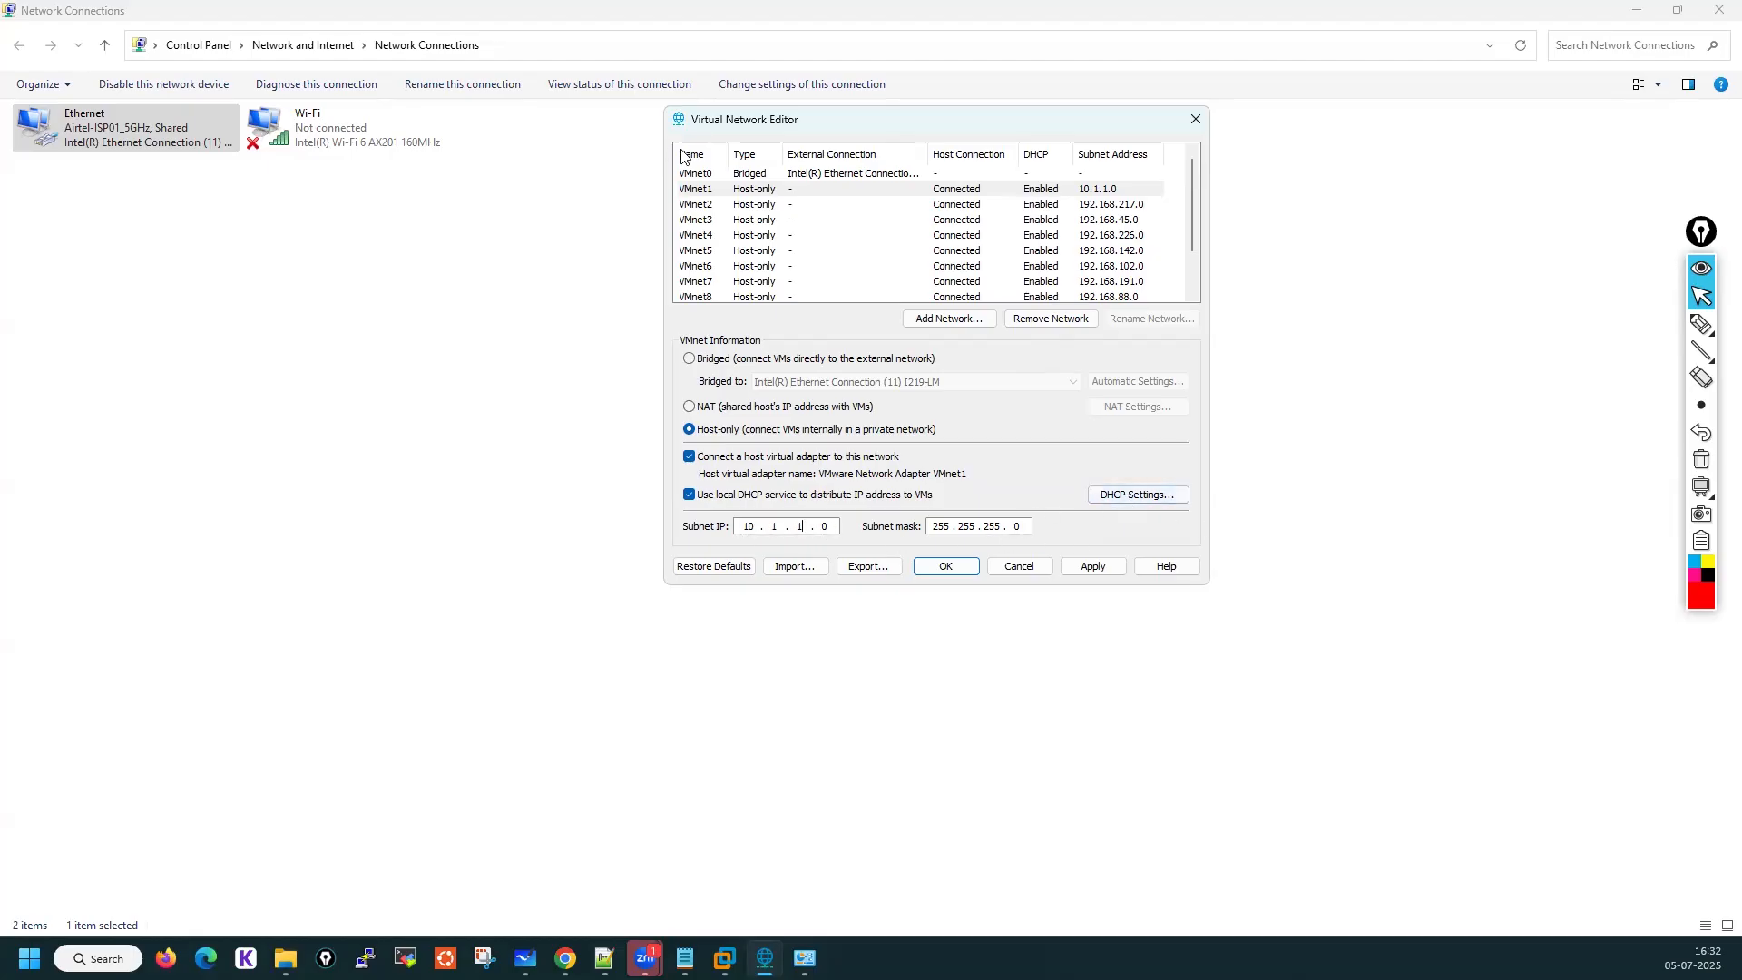
# Step: Renumber VMnet2 and VMnet3 to subnets 10.2.2.0 and 10.3.3.0
pyautogui.click(709, 205)
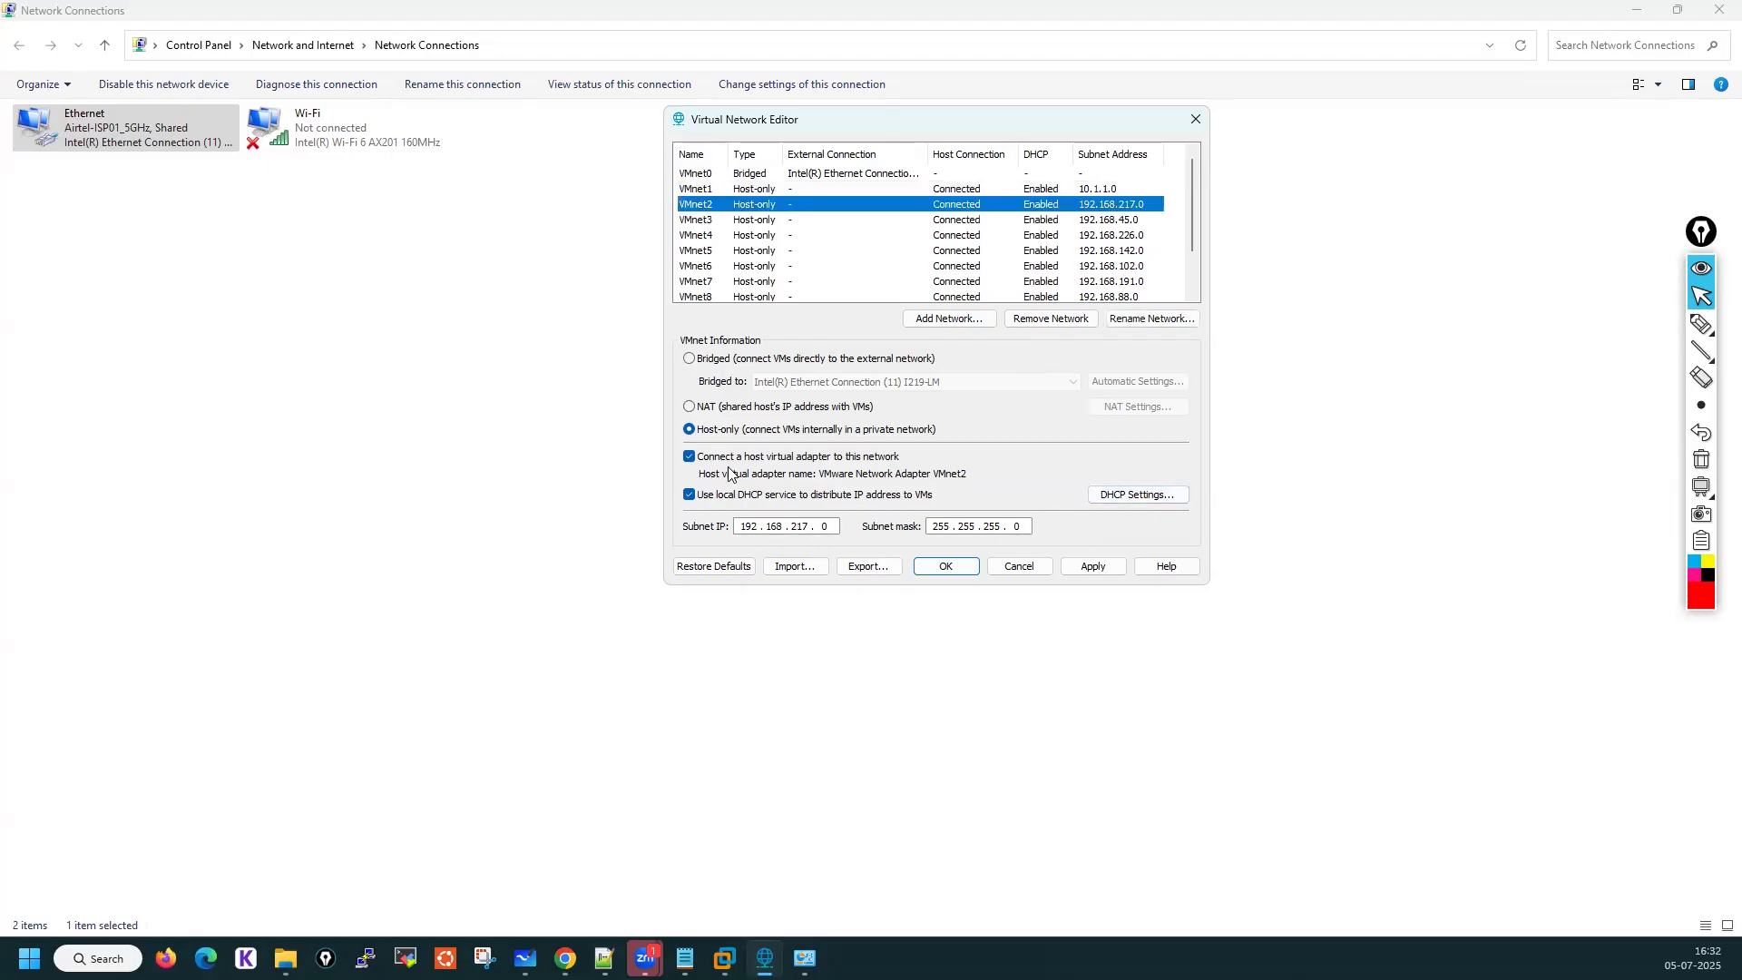
pyautogui.click(810, 532)
pyautogui.press('BackSpace')
pyautogui.press('BackSpace')
pyautogui.press('BackSpace')
pyautogui.press('BackSpace')
pyautogui.press('BackSpace')
pyautogui.press('BackSpace')
pyautogui.press('BackSpace')
pyautogui.press('BackSpace')
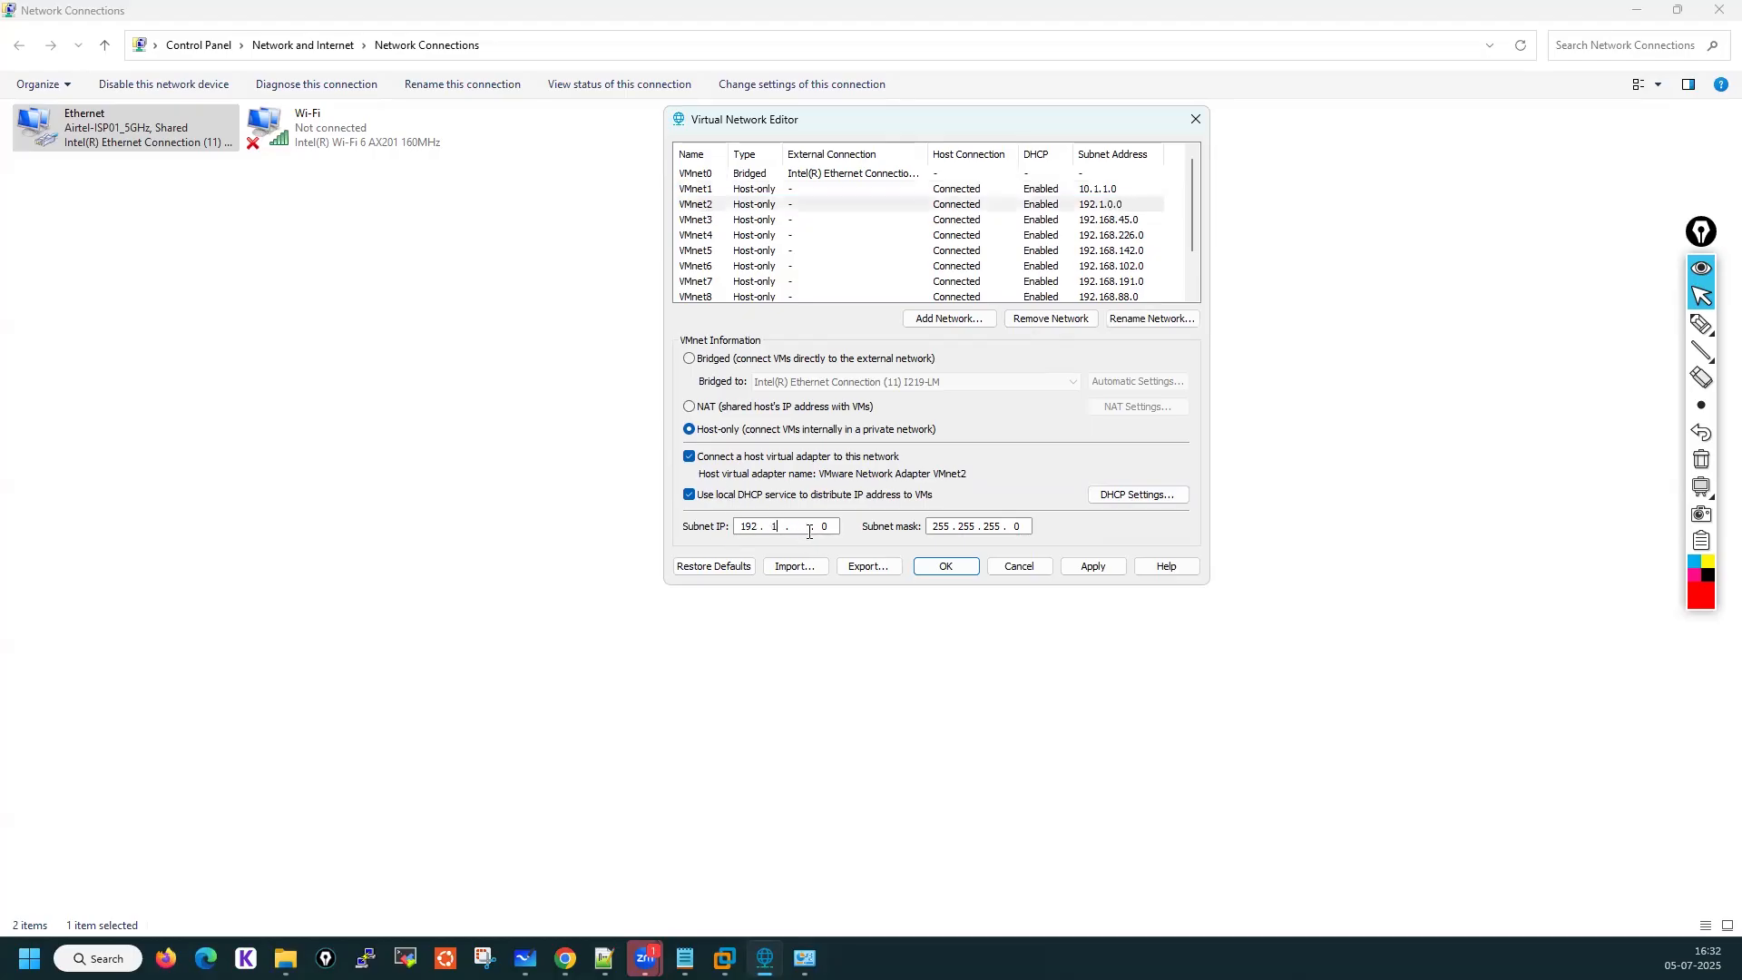
pyautogui.write('0.2.2')
pyautogui.click(704, 220)
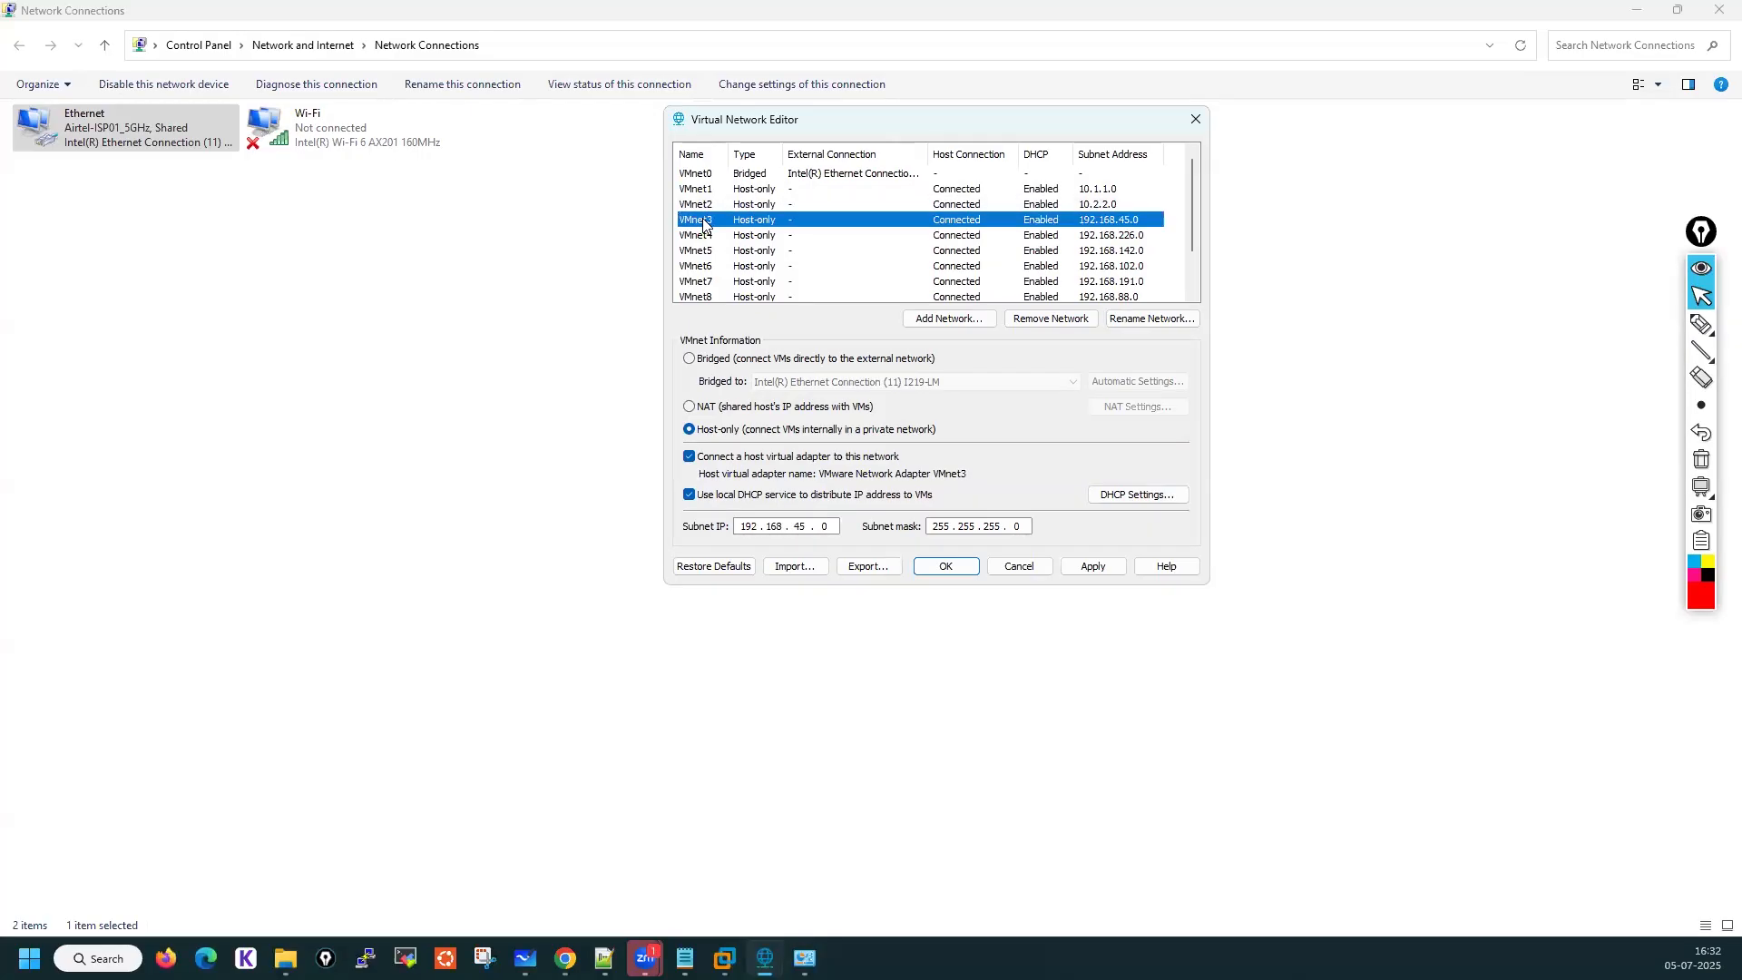
pyautogui.click(807, 525)
pyautogui.press('BackSpace')
pyautogui.press('BackSpace')
pyautogui.press('BackSpace')
pyautogui.press('BackSpace')
pyautogui.press('BackSpace')
pyautogui.press('BackSpace')
pyautogui.press('BackSpace')
pyautogui.press('BackSpace')
pyautogui.write('1')
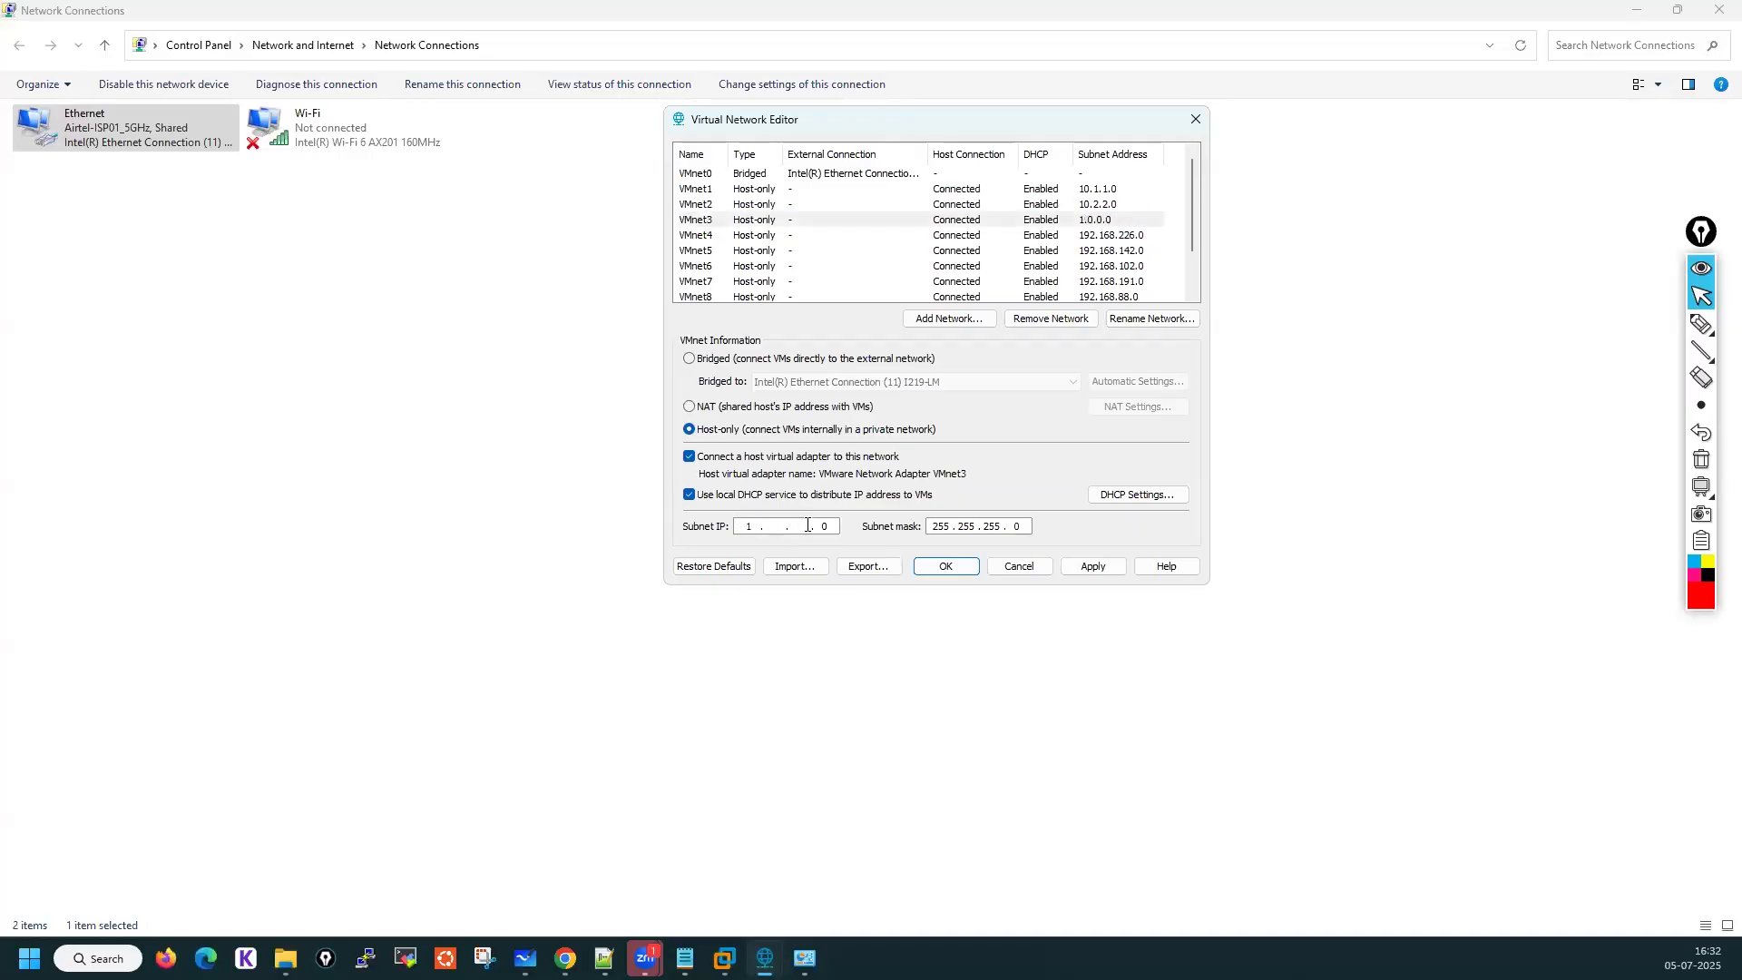
pyautogui.write('0.3.3')
# Step: Renumber VMnet4 and VMnet5 to subnets 10.4.4.0 and 10.5.5.0
pyautogui.click(762, 237)
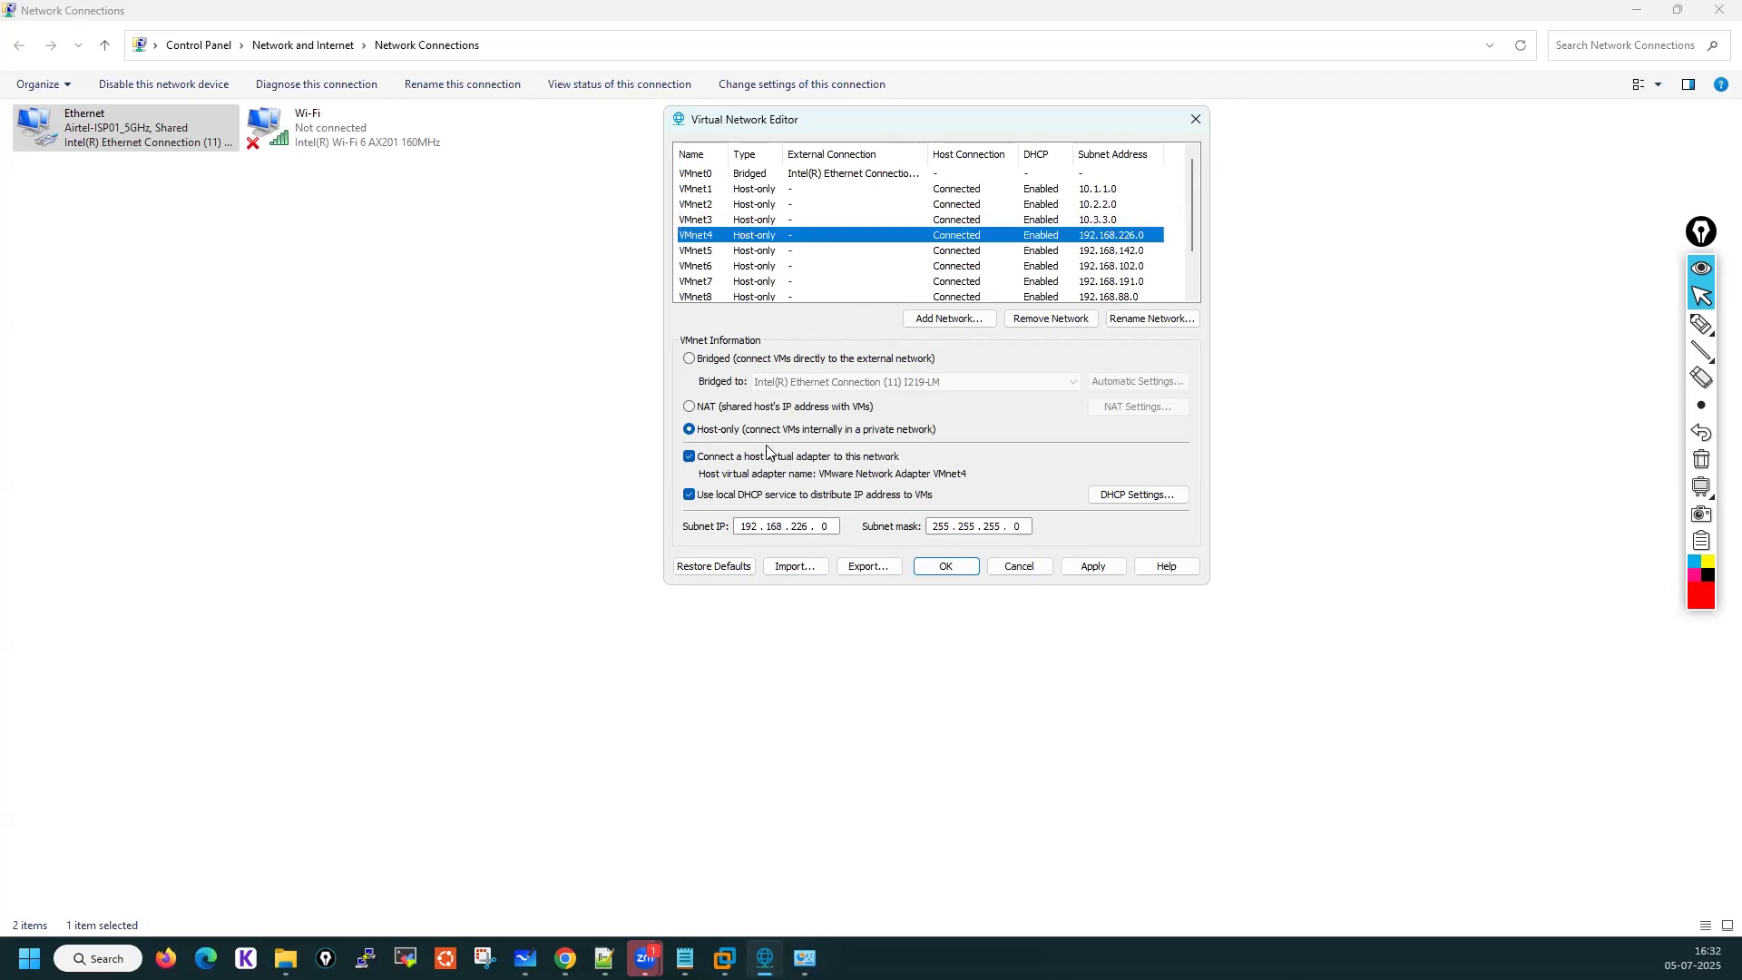
pyautogui.click(810, 528)
pyautogui.press('BackSpace')
pyautogui.press('BackSpace')
pyautogui.press('BackSpace')
pyautogui.press('BackSpace')
pyautogui.press('BackSpace')
pyautogui.press('BackSpace')
pyautogui.press('BackSpace')
pyautogui.press('BackSpace')
pyautogui.press('BackSpace')
pyautogui.write('10 . 4 . 4')
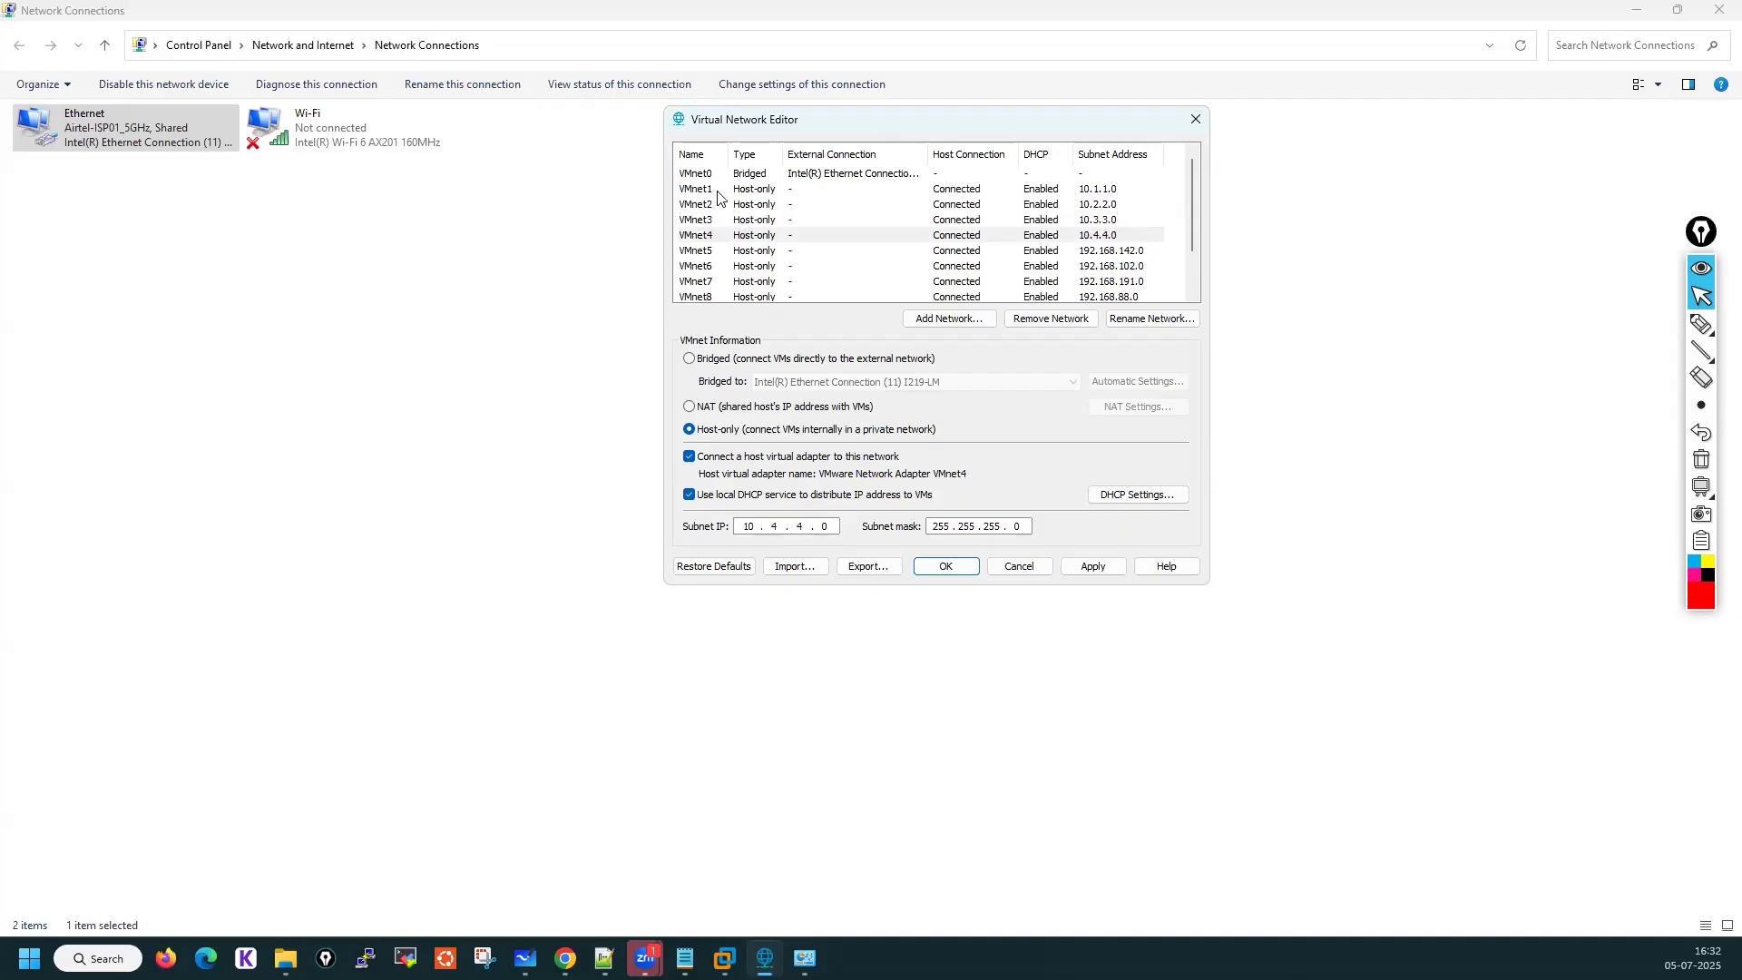
pyautogui.click(710, 252)
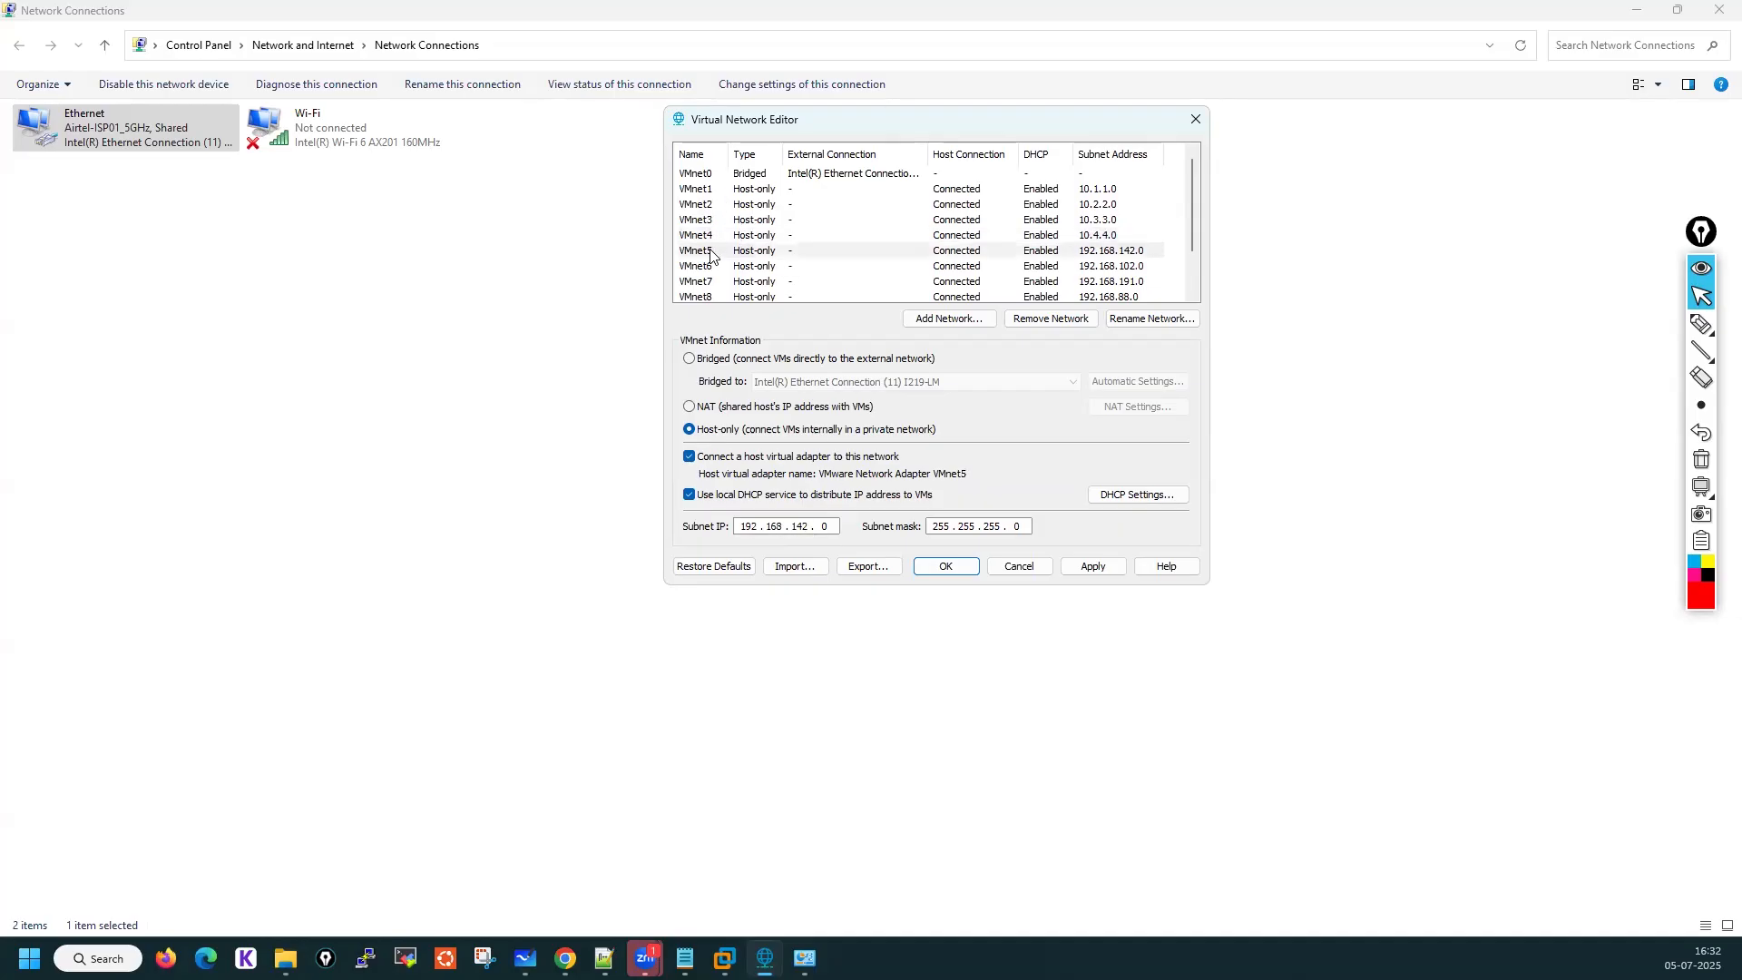
pyautogui.click(810, 528)
pyautogui.press('BackSpace')
pyautogui.press('BackSpace')
pyautogui.press('BackSpace')
pyautogui.press('BackSpace')
pyautogui.press('BackSpace')
pyautogui.press('BackSpace')
pyautogui.press('BackSpace')
pyautogui.press('BackSpace')
pyautogui.write('0 . ')
pyautogui.write('5 .')
# Step: Change the second subnet octet to 70 for VMnet1, VMnet2 and VMnet3 (10.70.1.0–10.70.3.0)
pyautogui.click(698, 193)
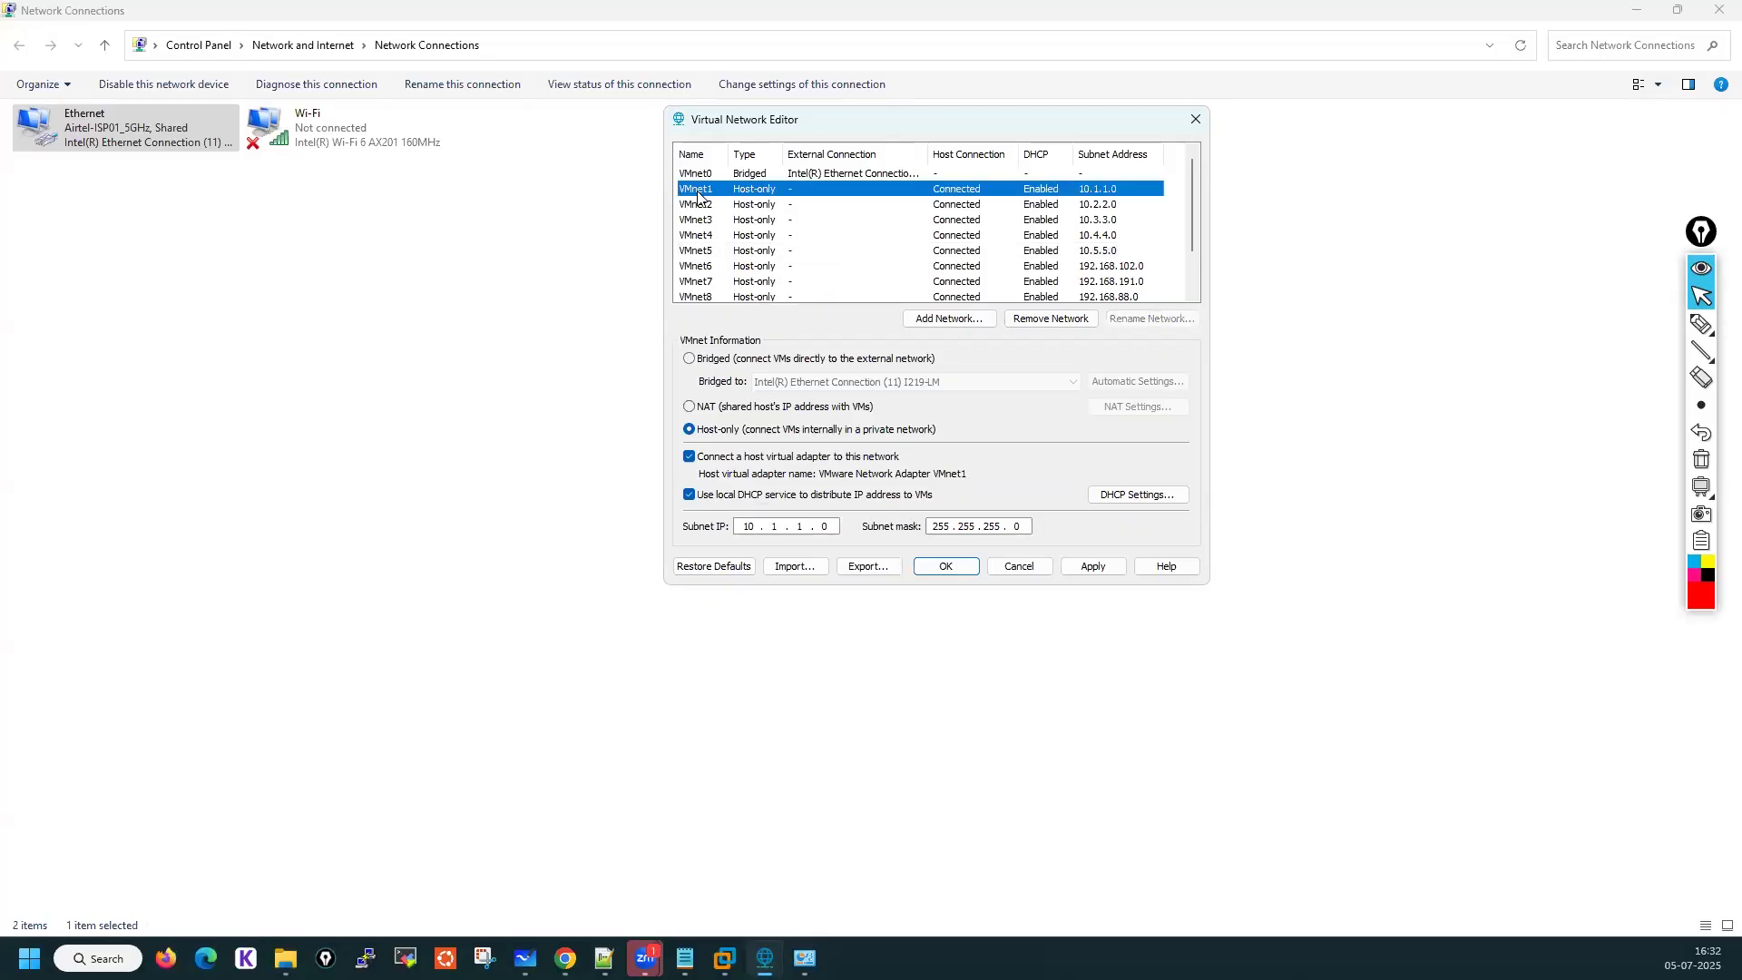
pyautogui.doubleClick(775, 528)
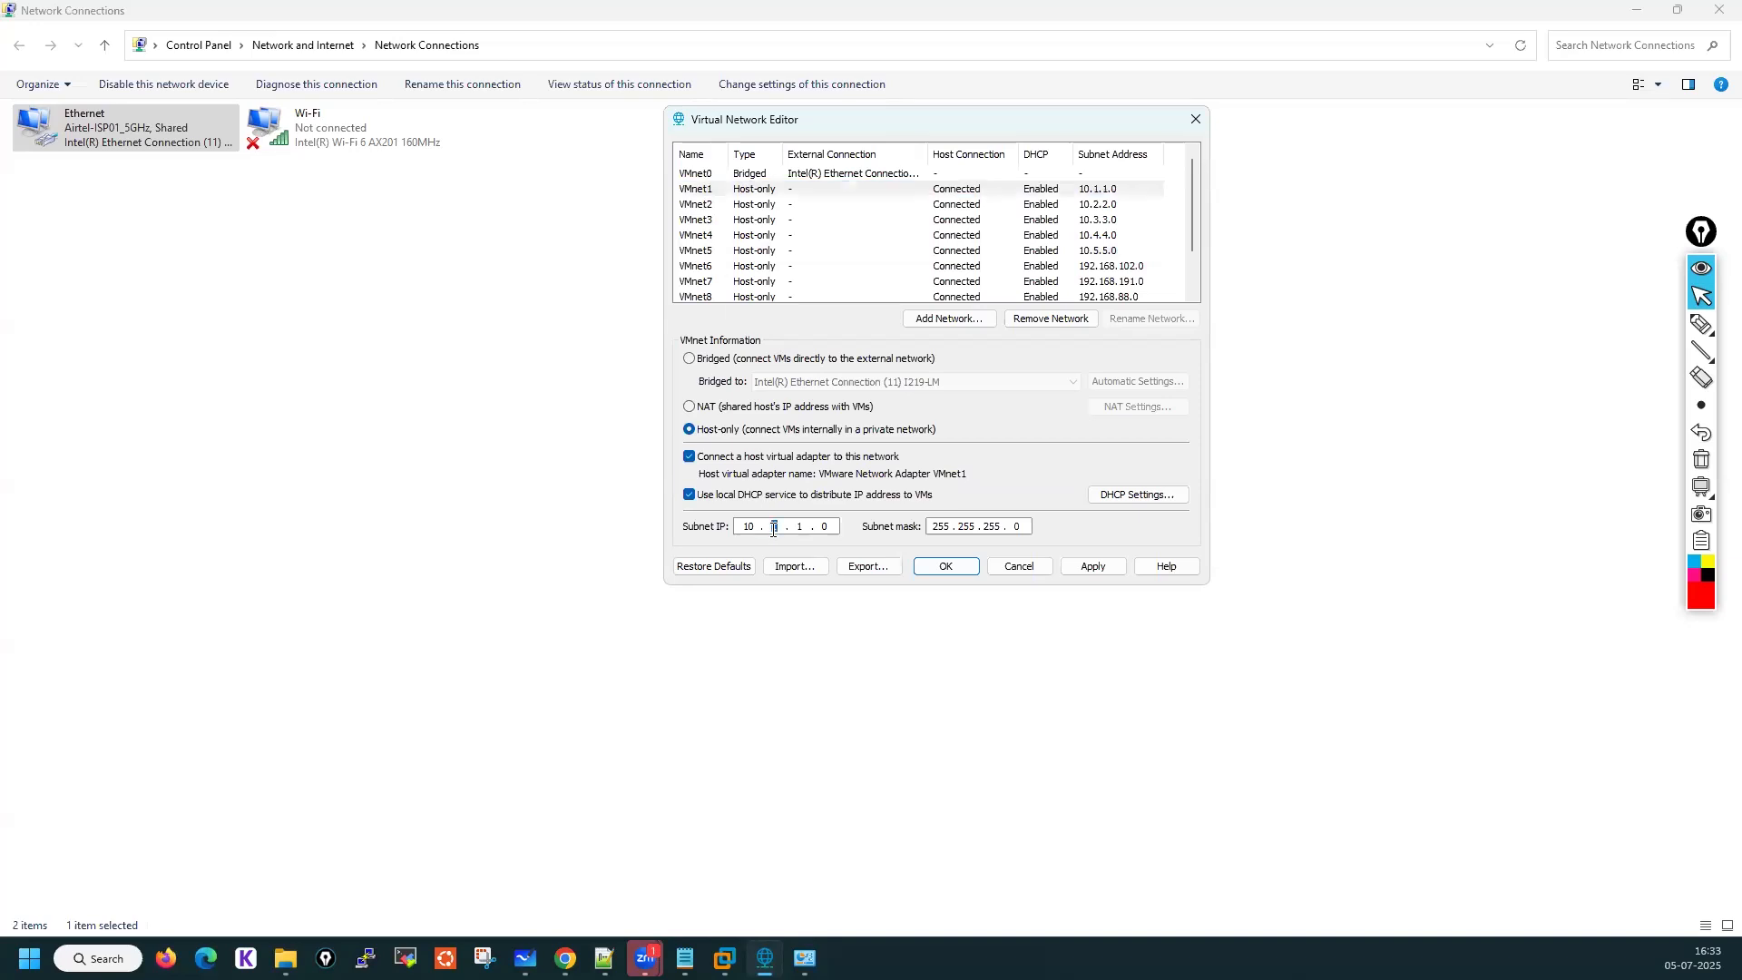
pyautogui.write('70')
pyautogui.click(709, 207)
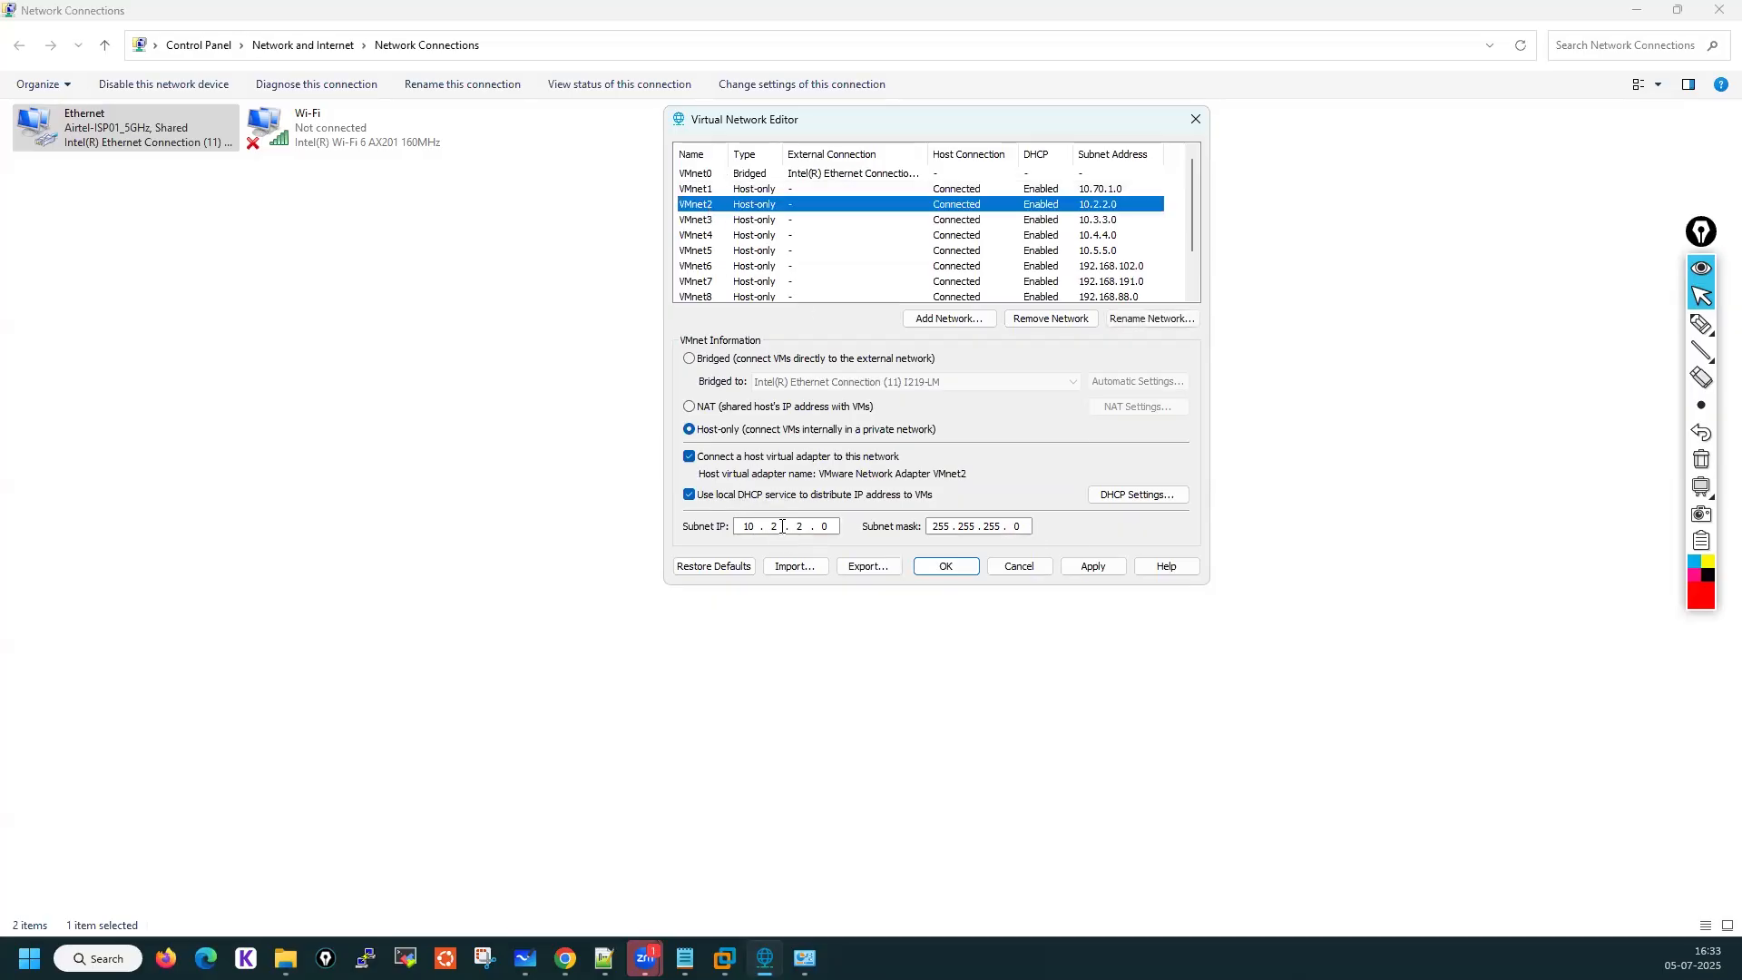
pyautogui.click(776, 527)
pyautogui.moveTo(755, 528); pyautogui.dragTo(757, 528)
pyautogui.write('70')
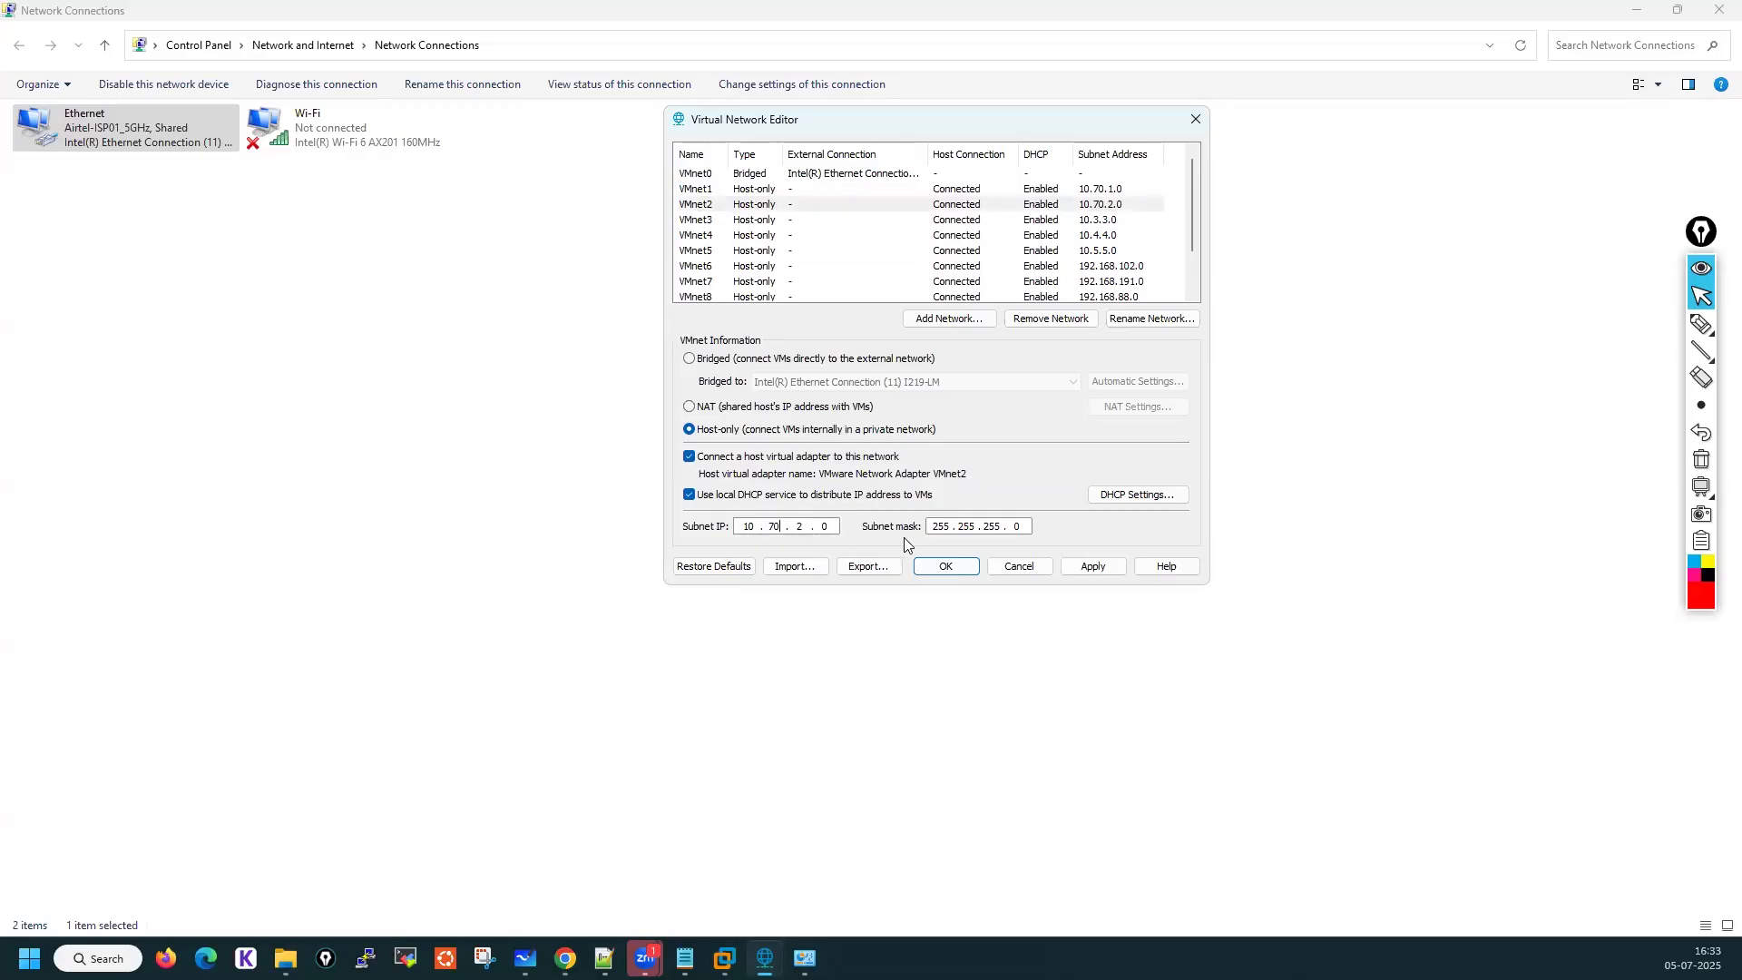
pyautogui.click(697, 219)
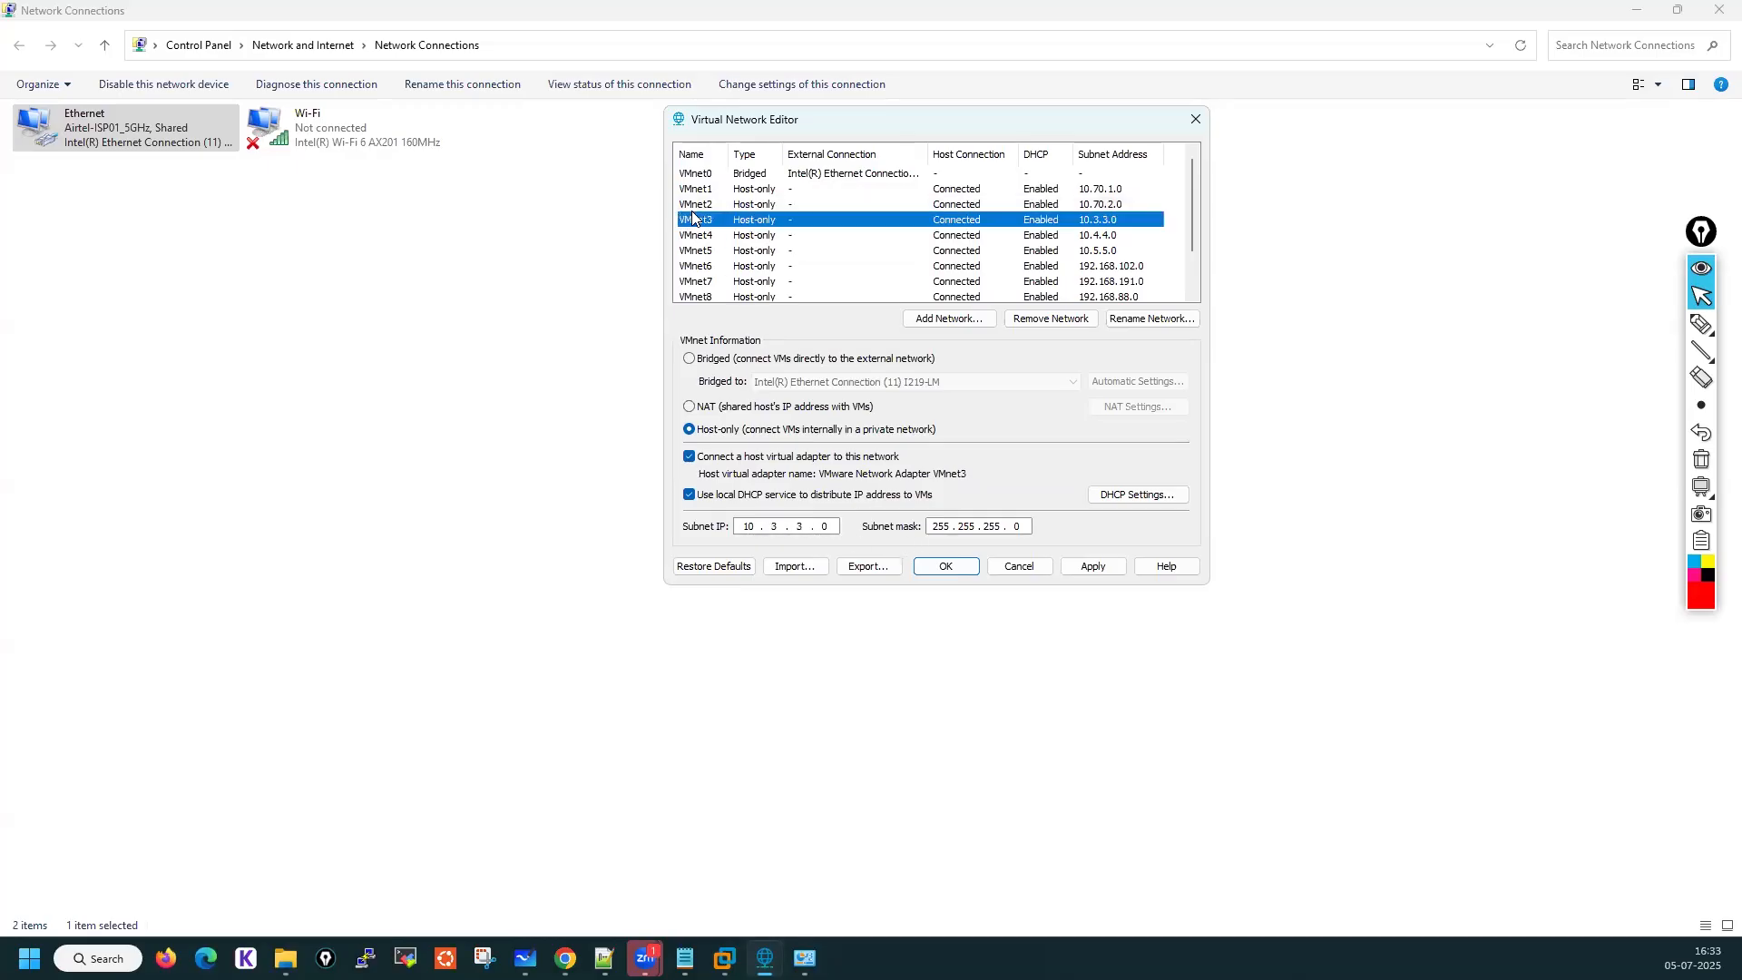
pyautogui.click(777, 527)
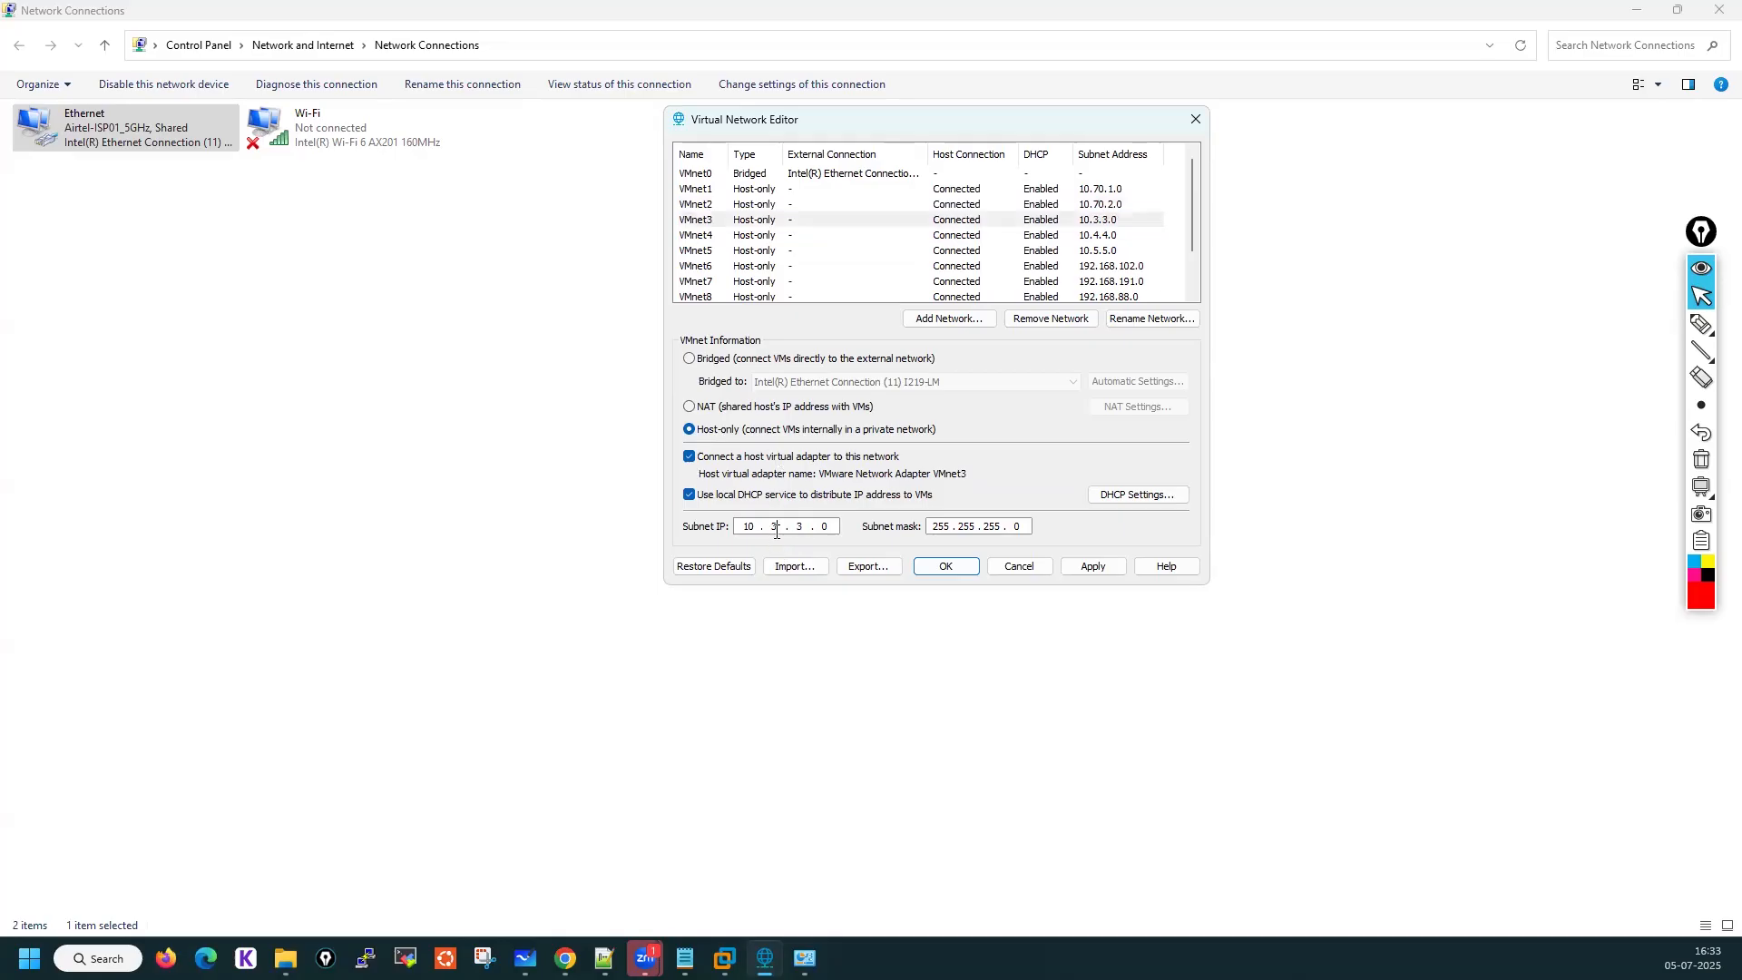
pyautogui.write('70')
# Step: Change VMnet4 and VMnet5 to 10.70.4.0 and 10.70.5.0, then view VMnet0
pyautogui.click(711, 236)
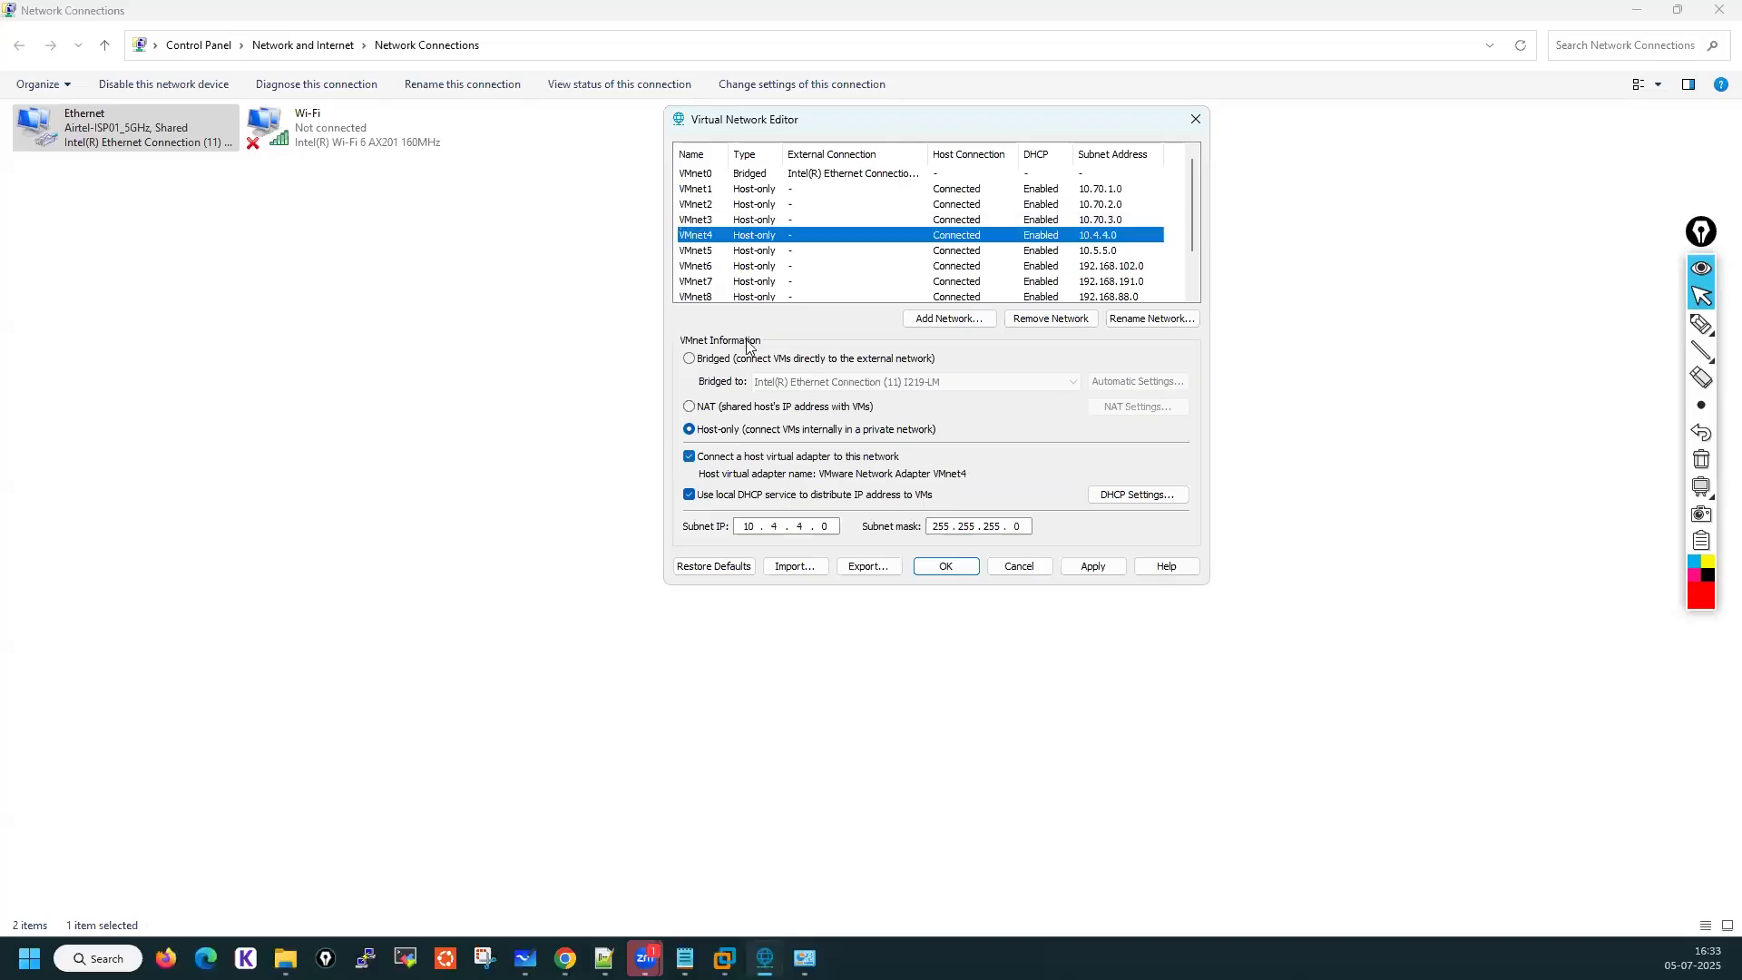
pyautogui.click(775, 523)
pyautogui.write('70')
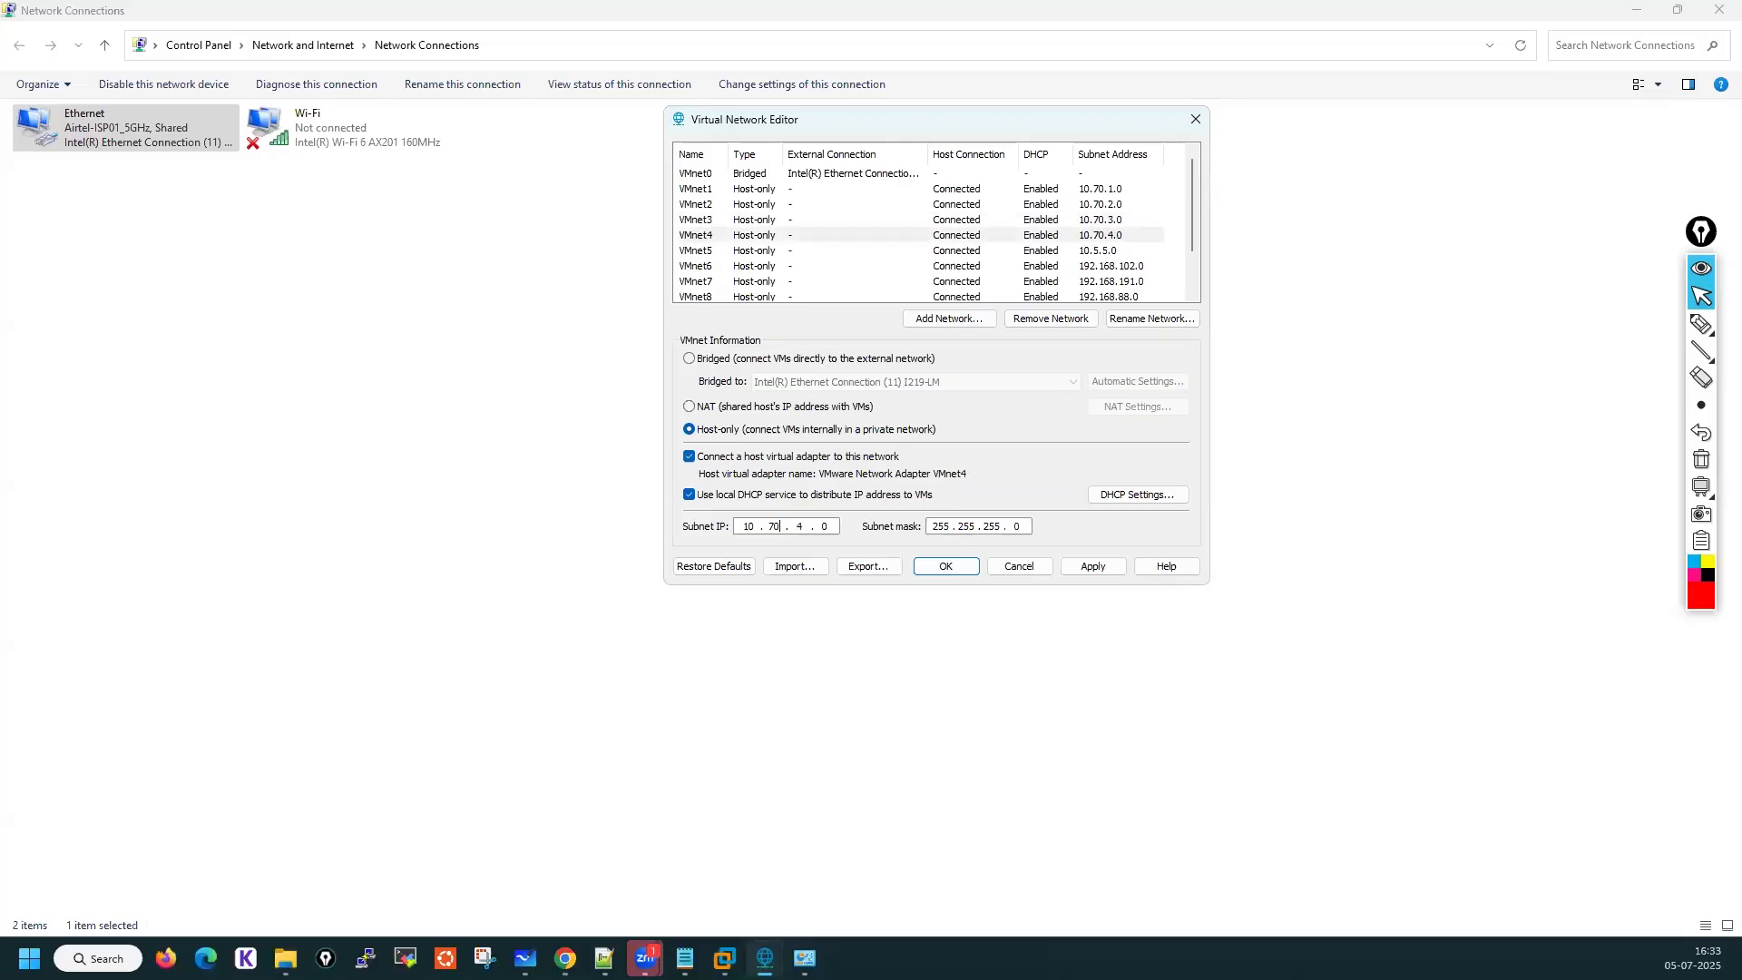
pyautogui.click(695, 251)
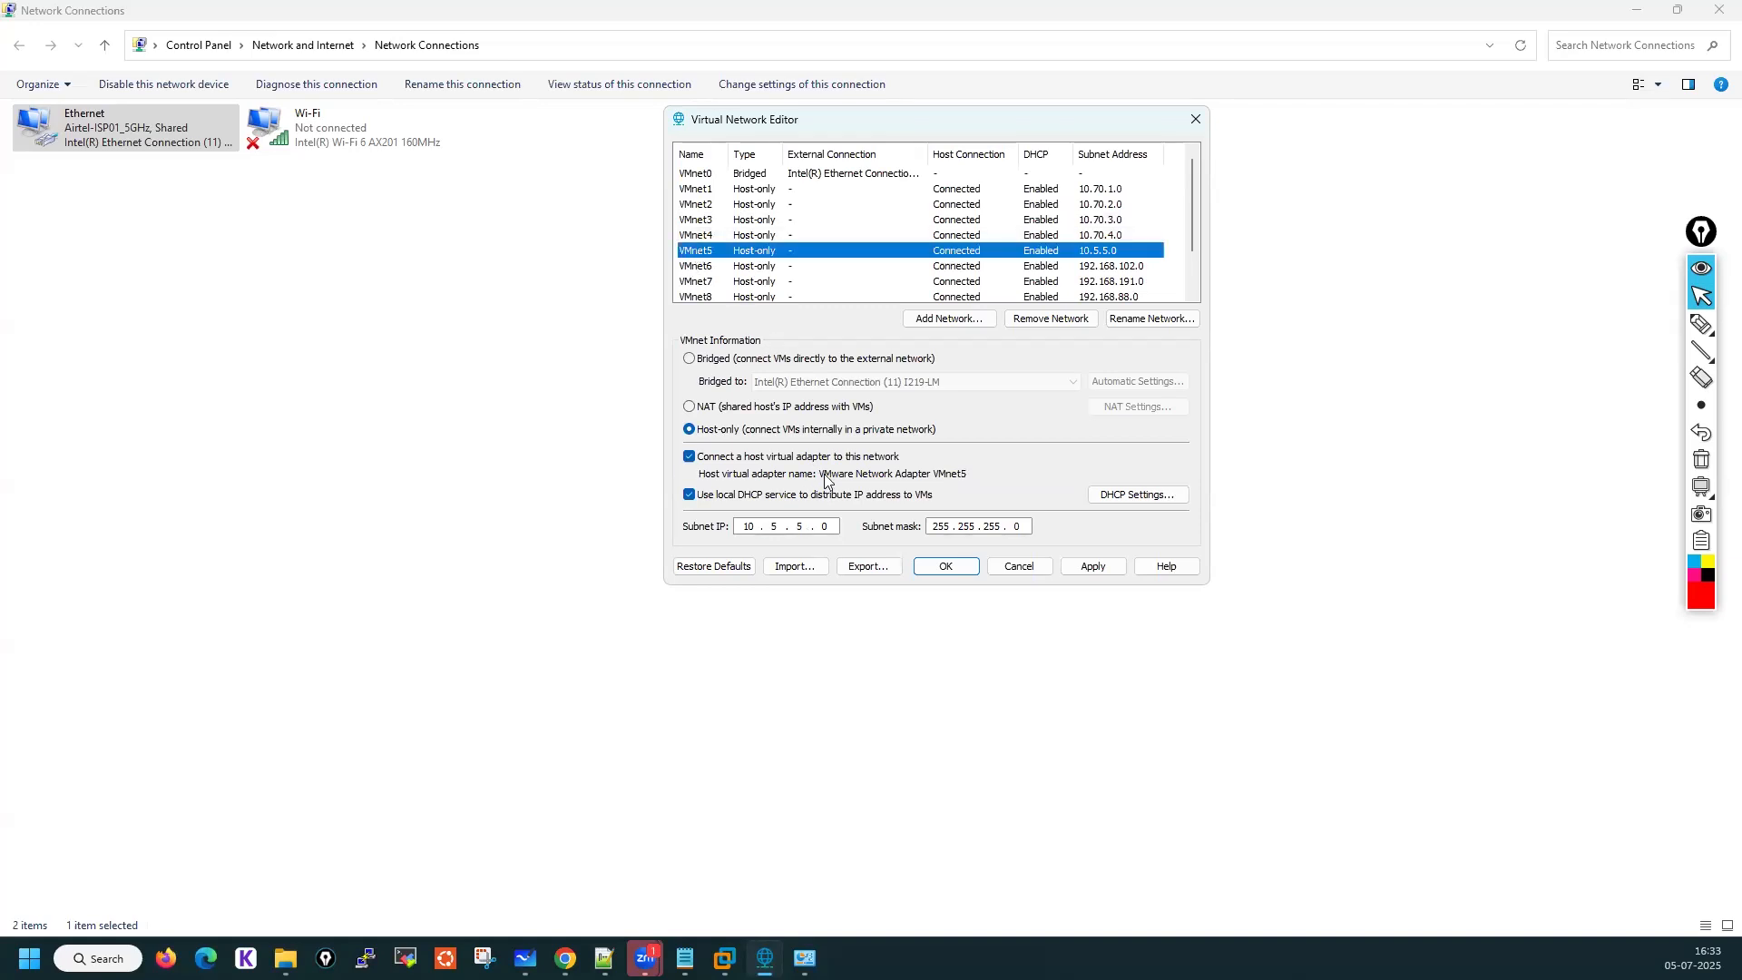
pyautogui.click(770, 528)
pyautogui.write('70')
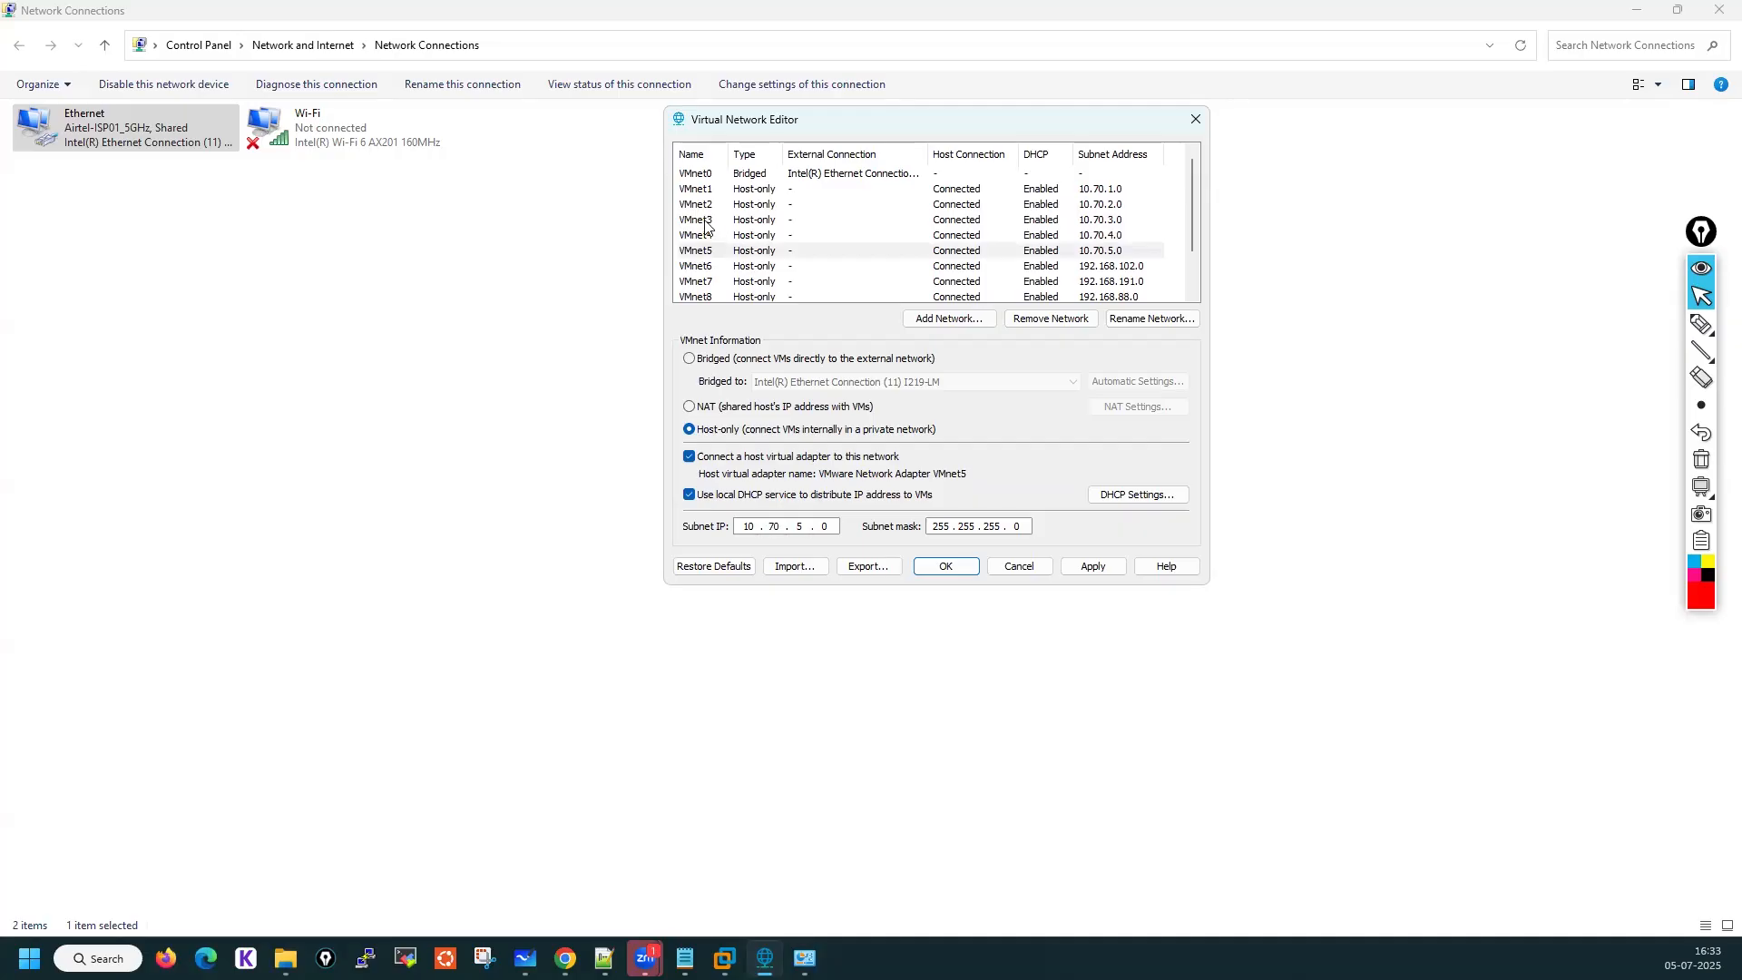
pyautogui.click(698, 178)
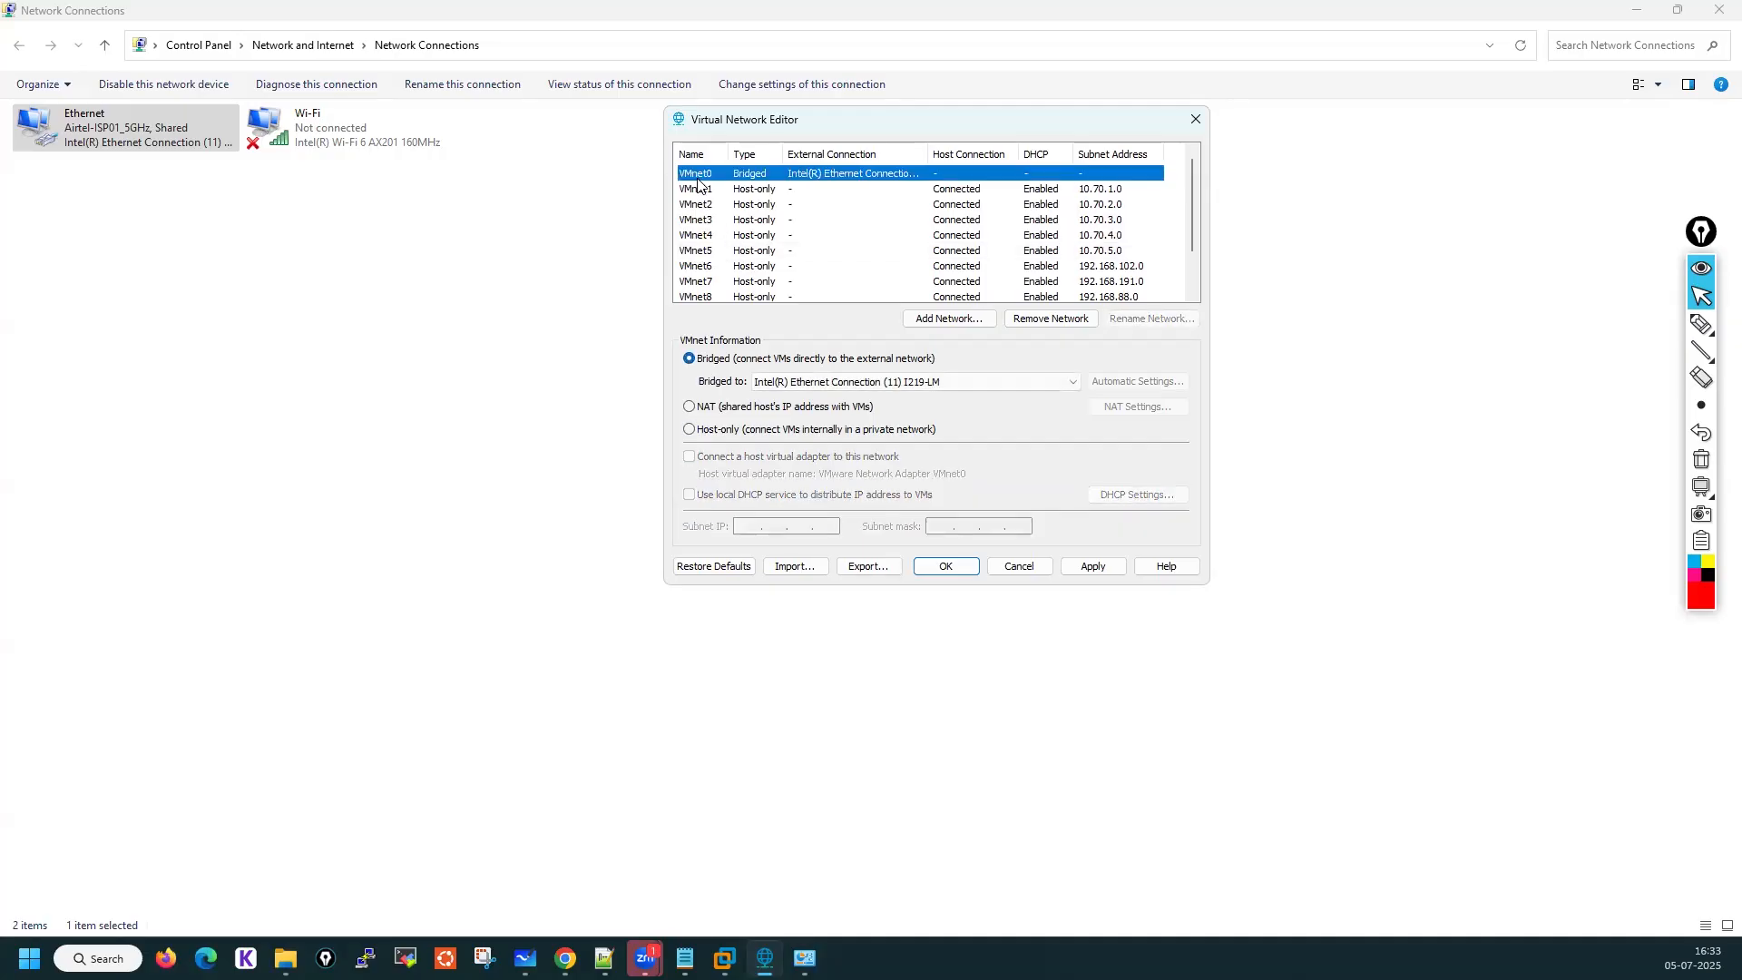
# Step: Click through VMnet0 to VMnet7 to confirm VMnet1–VMnet5 read 10.70.1.0–10.70.5.0
pyautogui.click(699, 190)
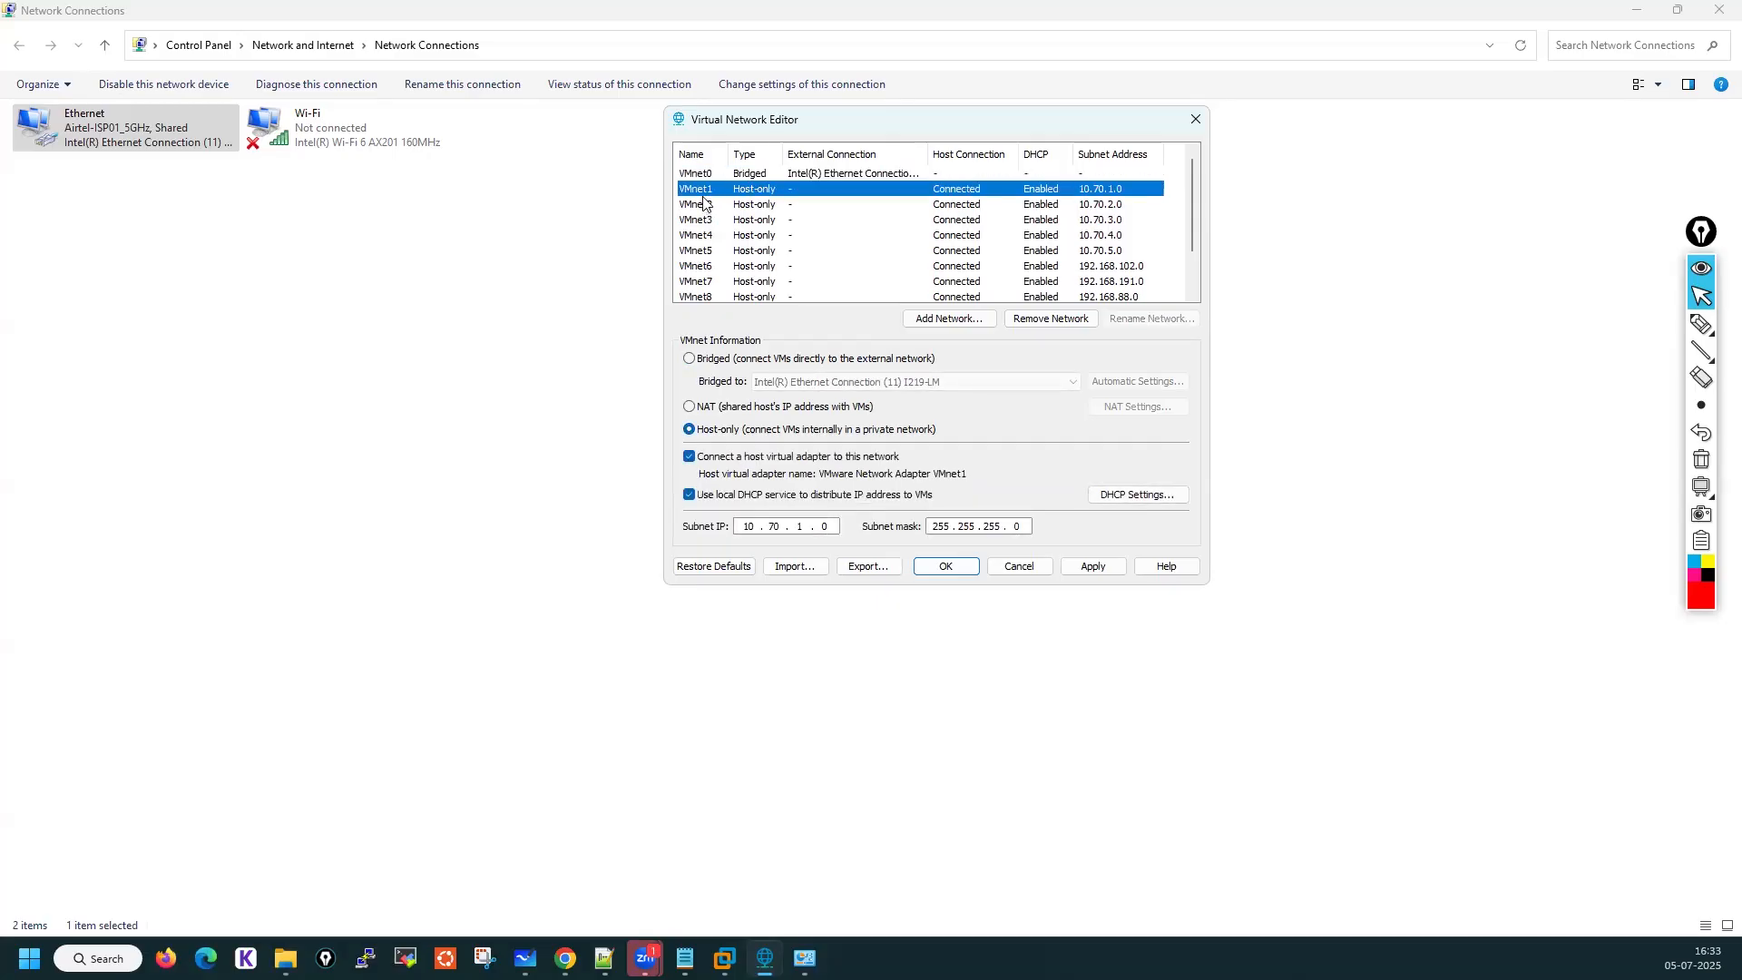
pyautogui.click(697, 176)
pyautogui.click(698, 191)
pyautogui.click(698, 205)
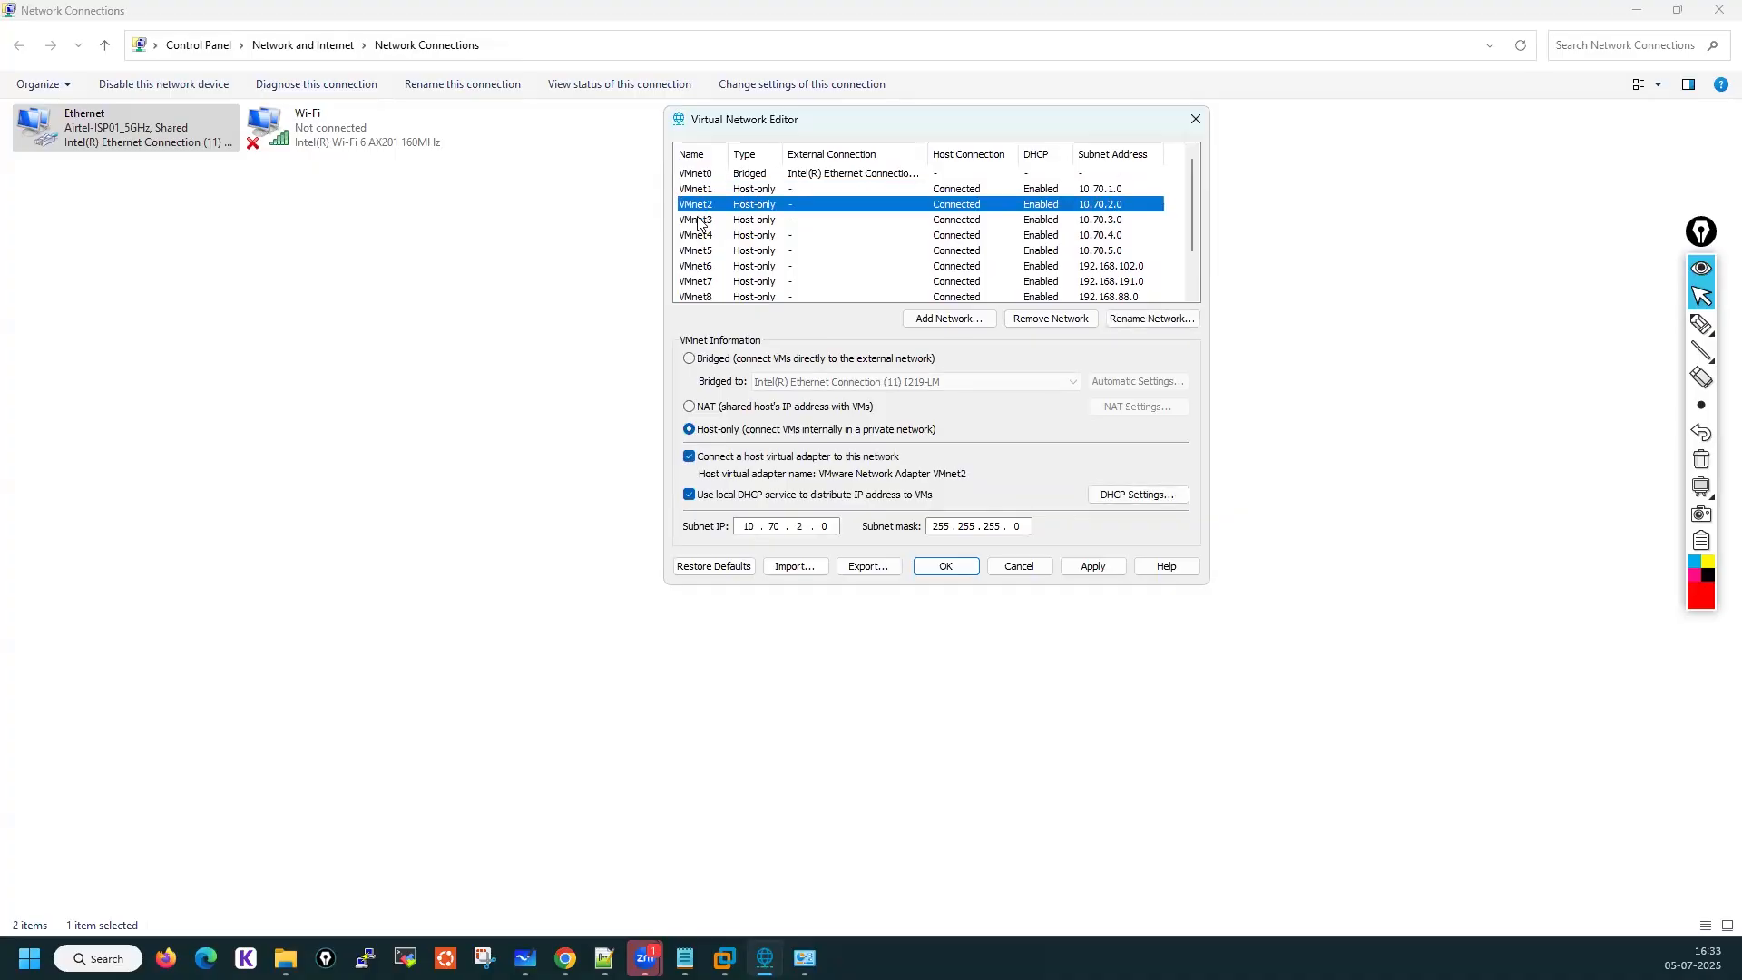
pyautogui.click(699, 220)
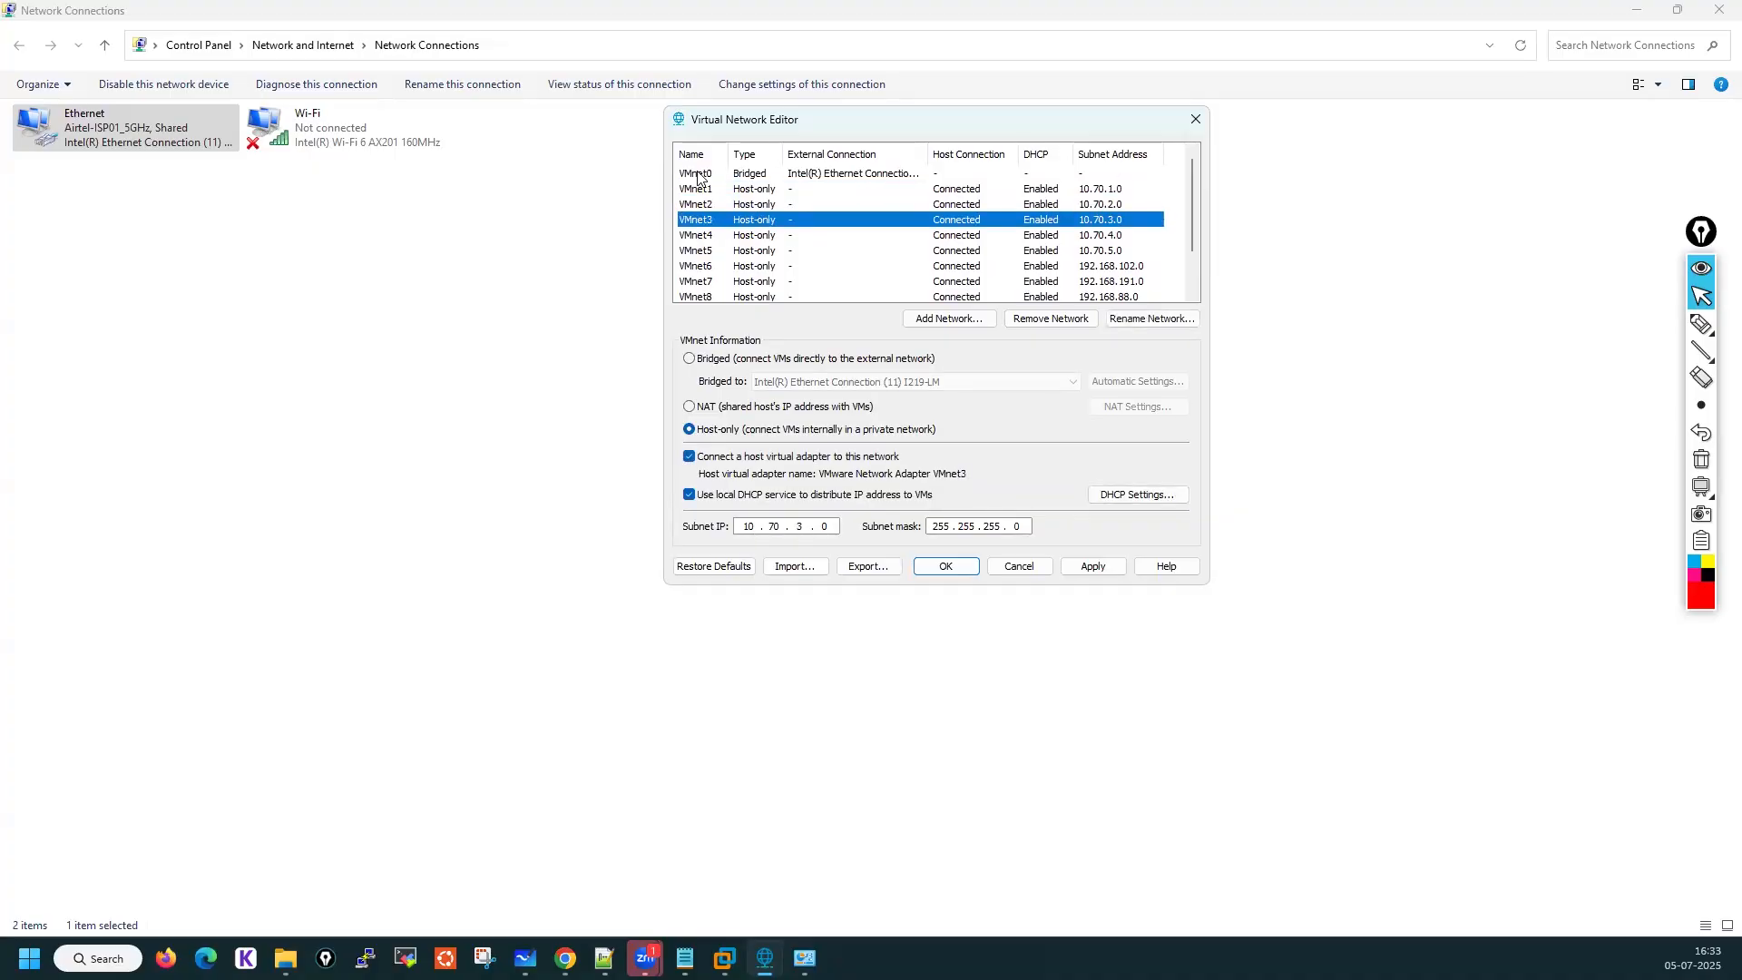
pyautogui.click(698, 175)
pyautogui.click(698, 189)
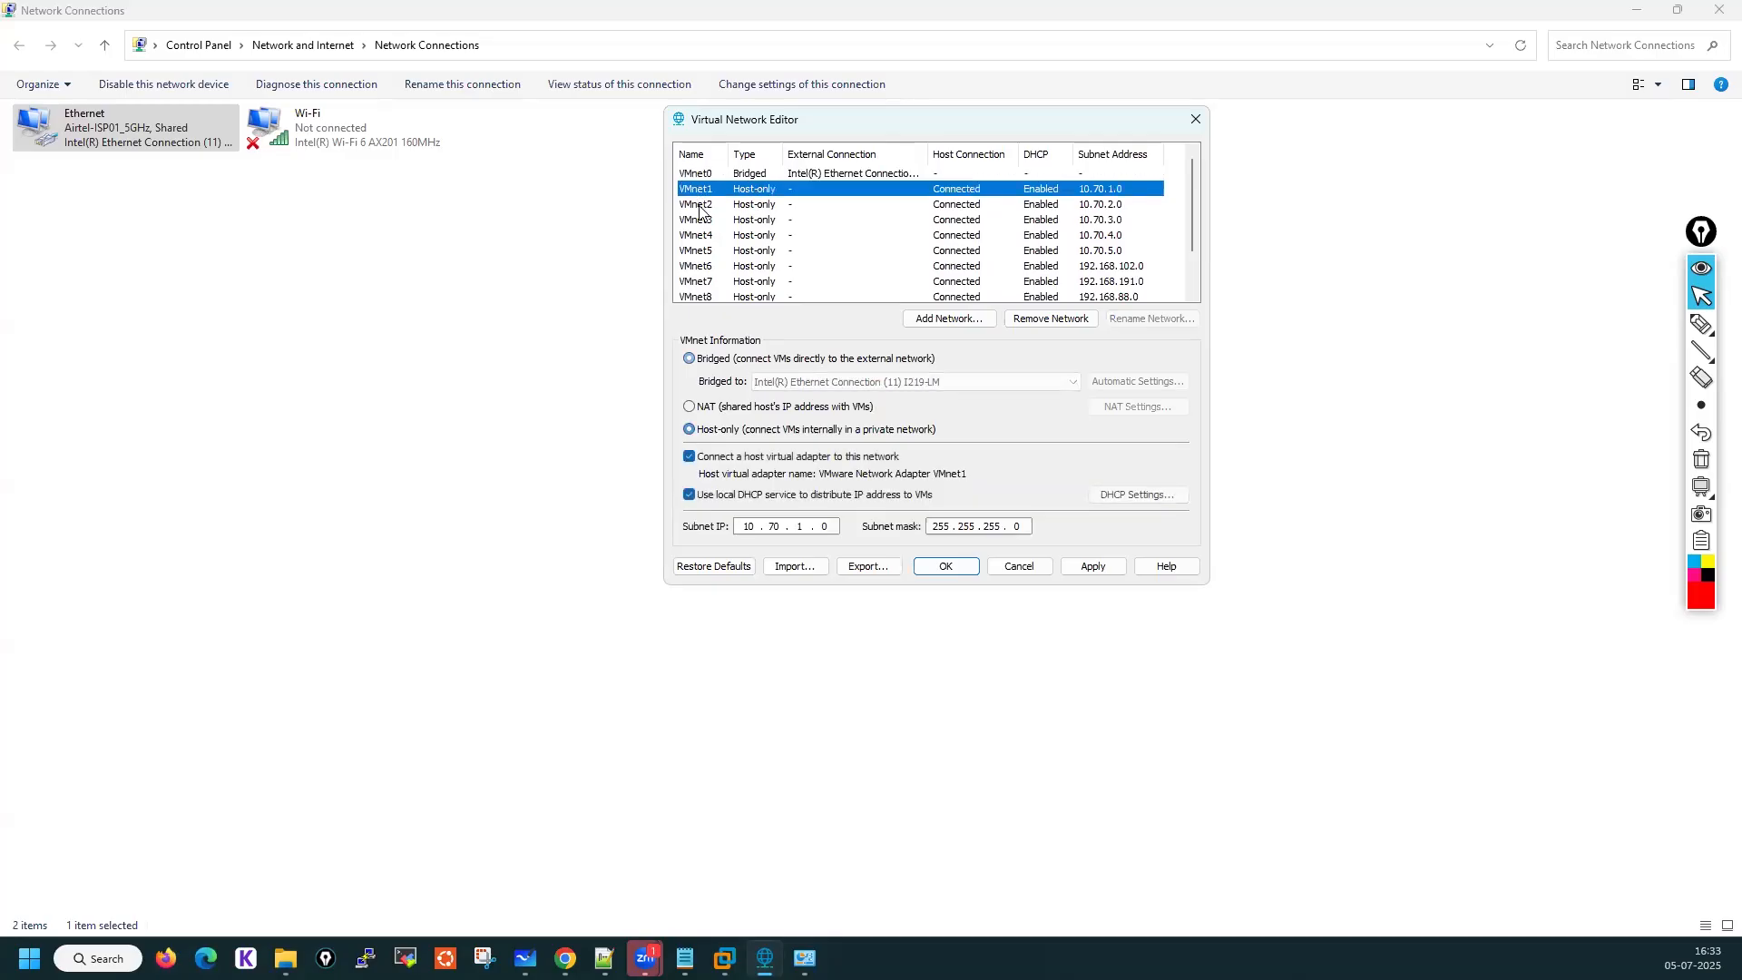
pyautogui.click(699, 204)
pyautogui.click(699, 221)
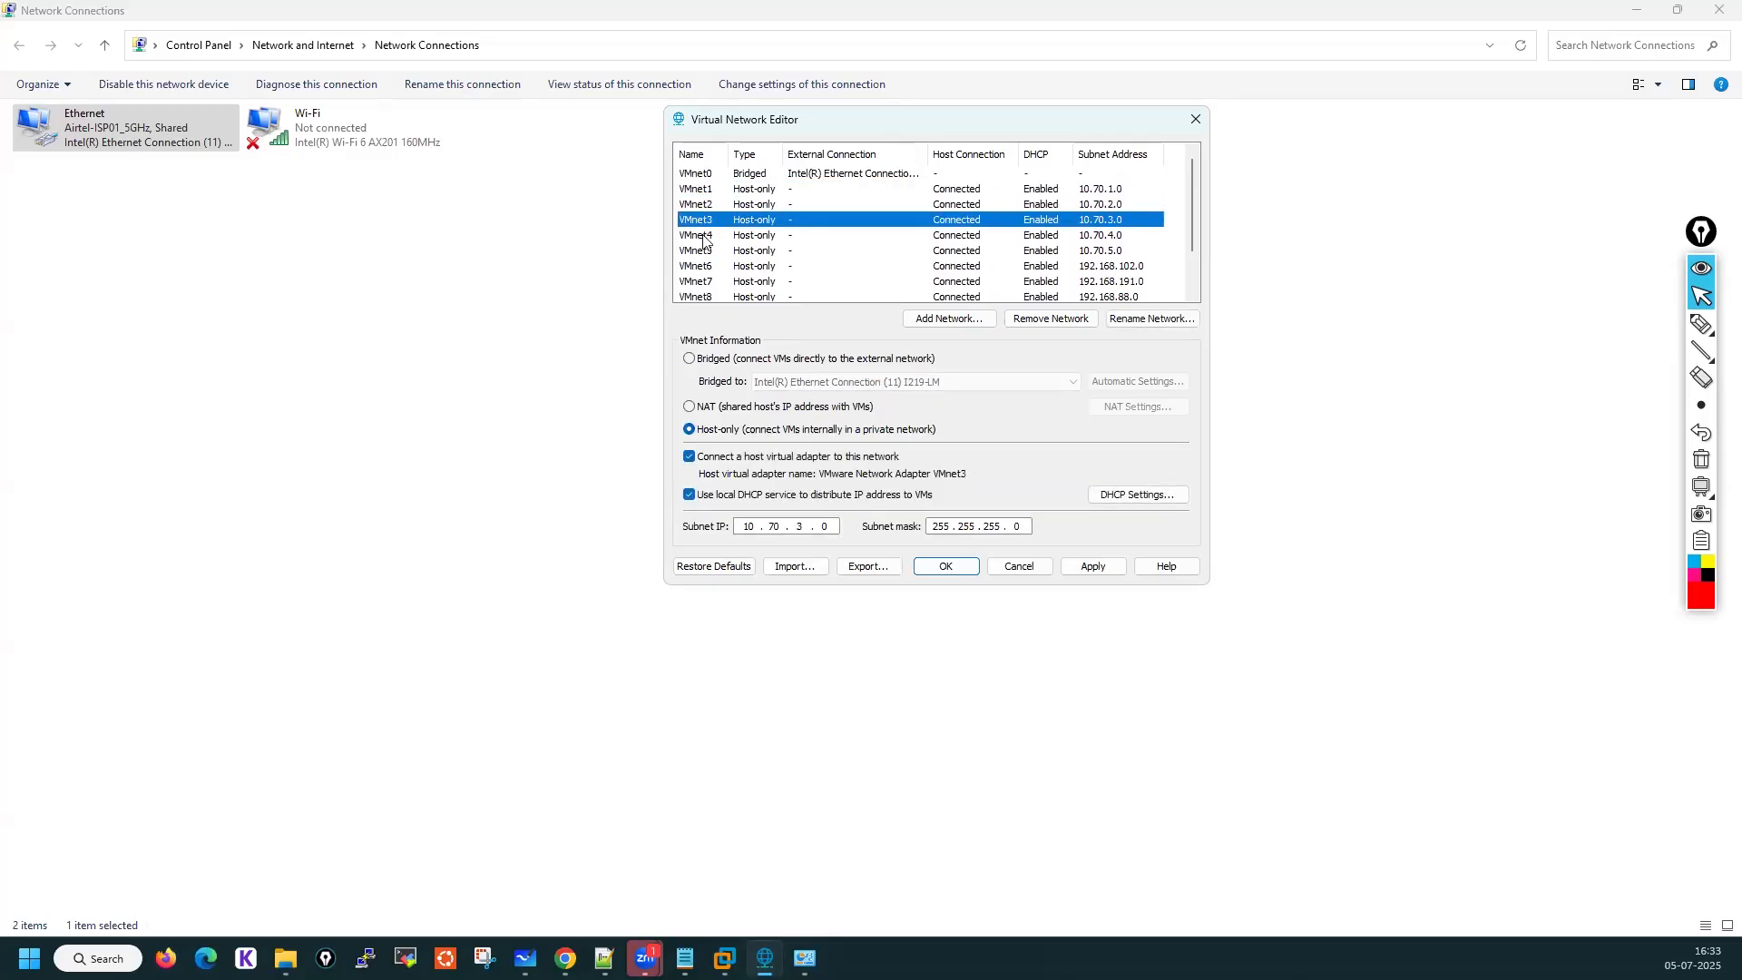
pyautogui.click(700, 236)
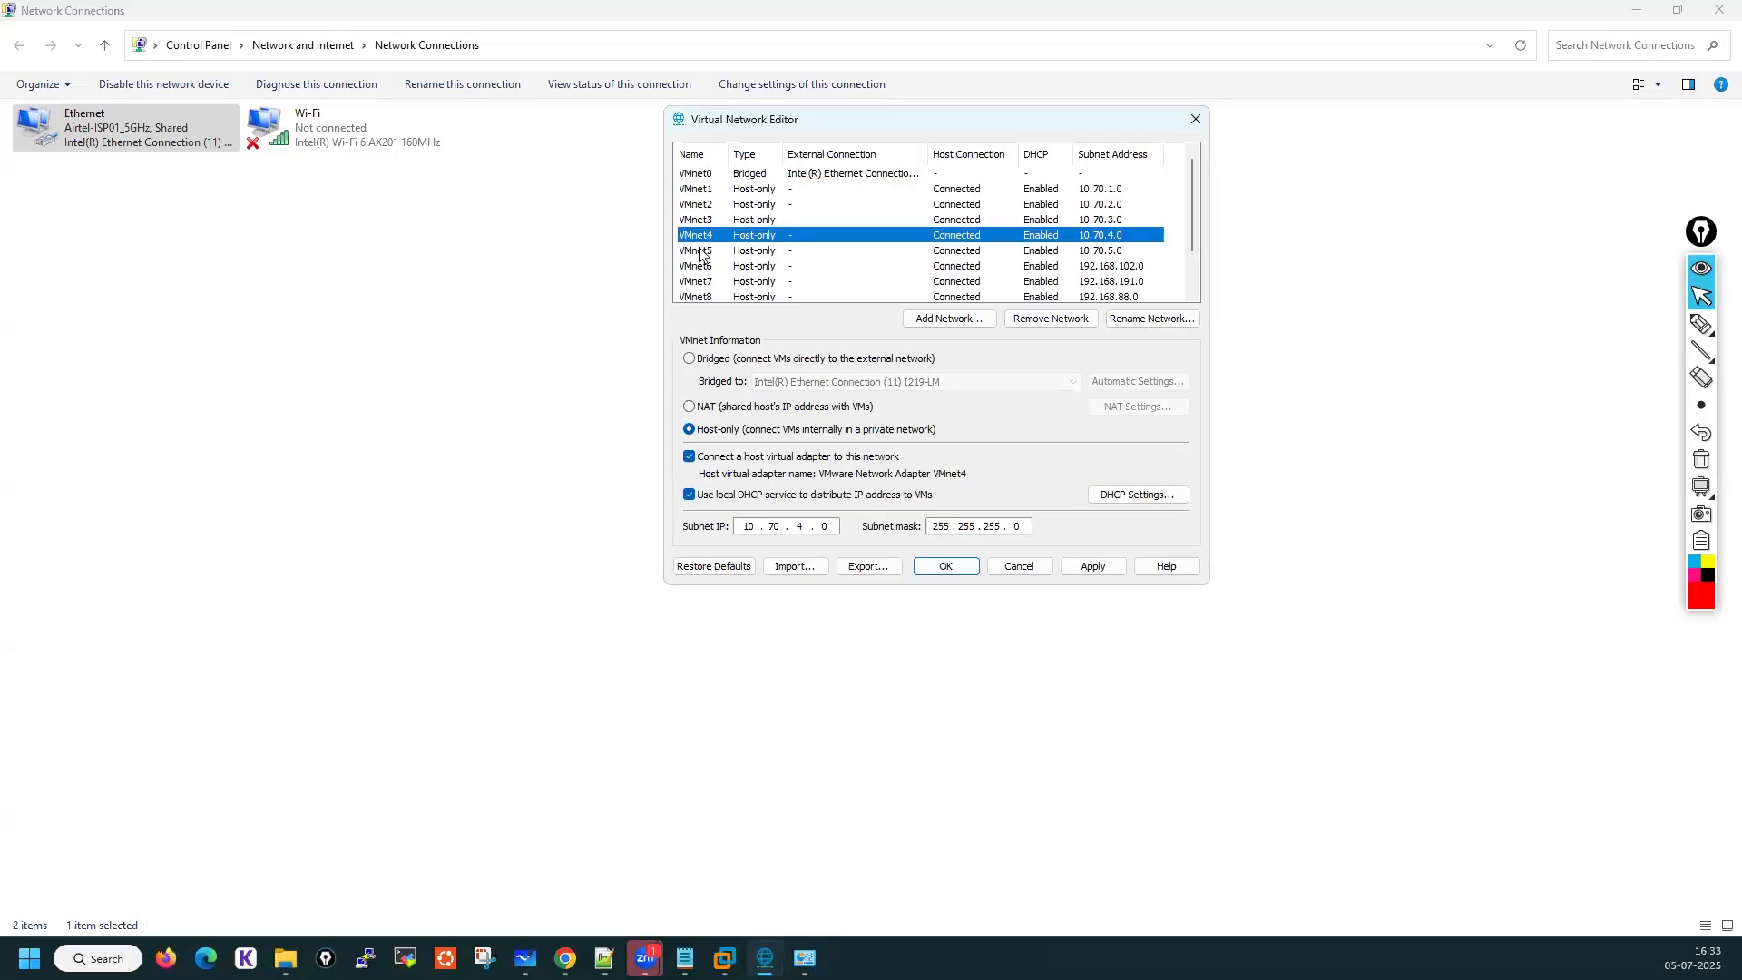
pyautogui.click(699, 252)
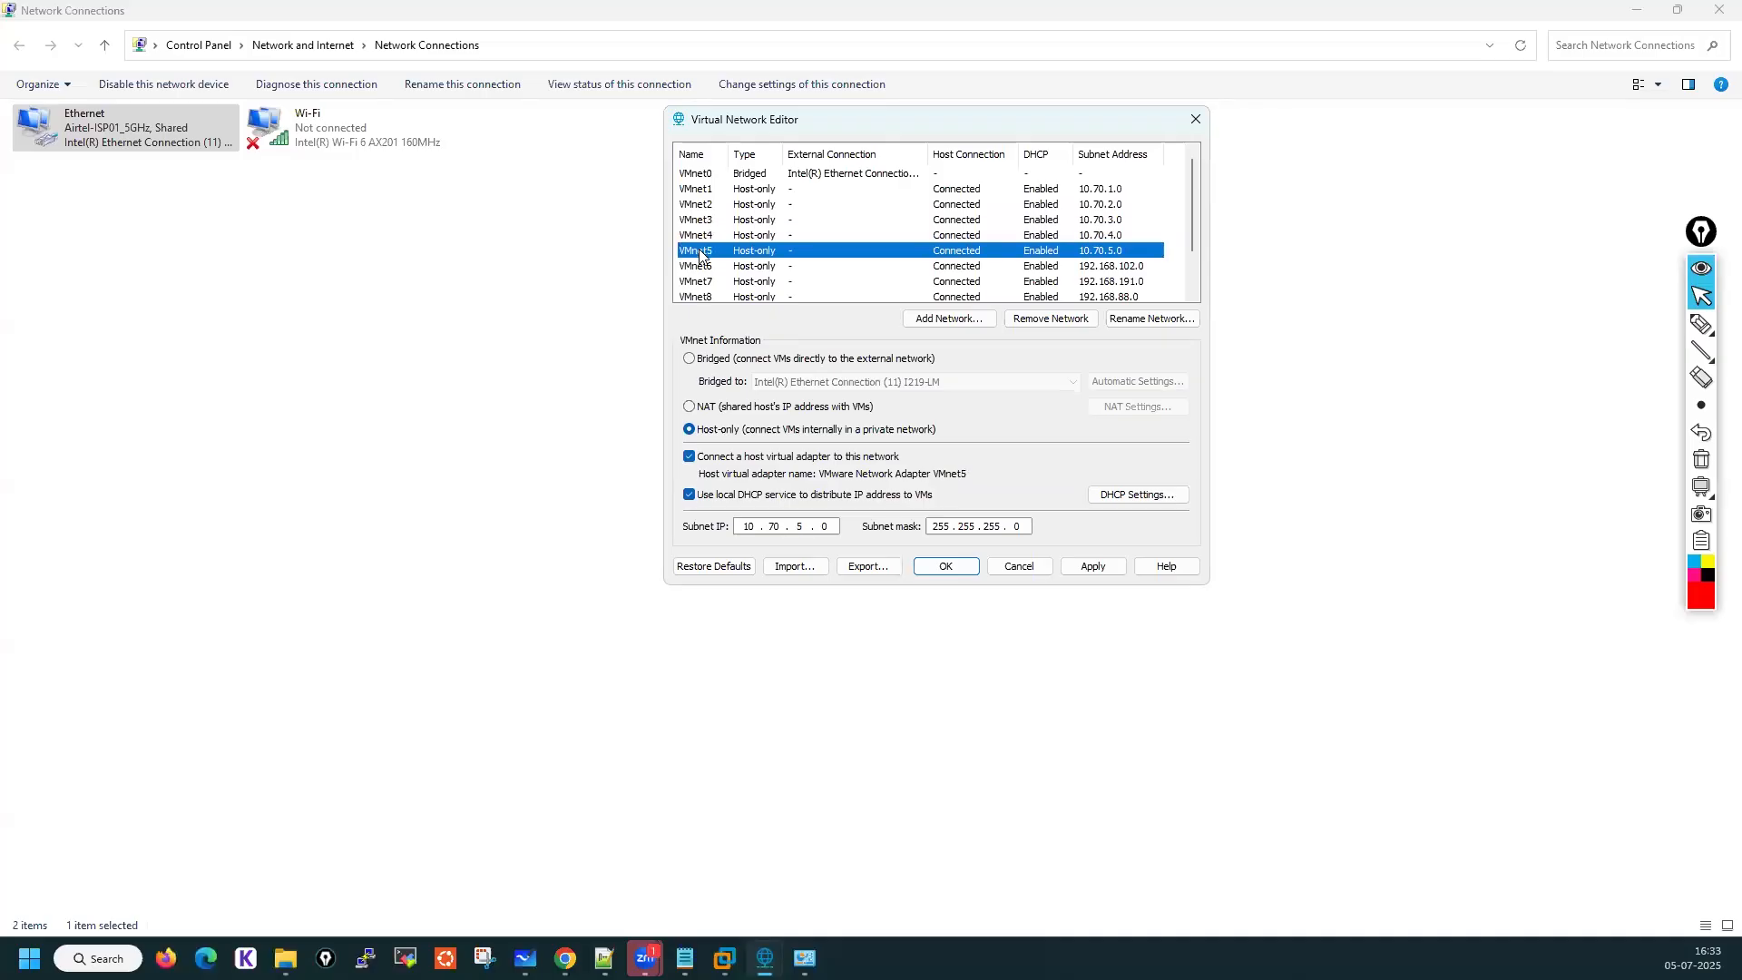
pyautogui.click(700, 267)
pyautogui.click(702, 283)
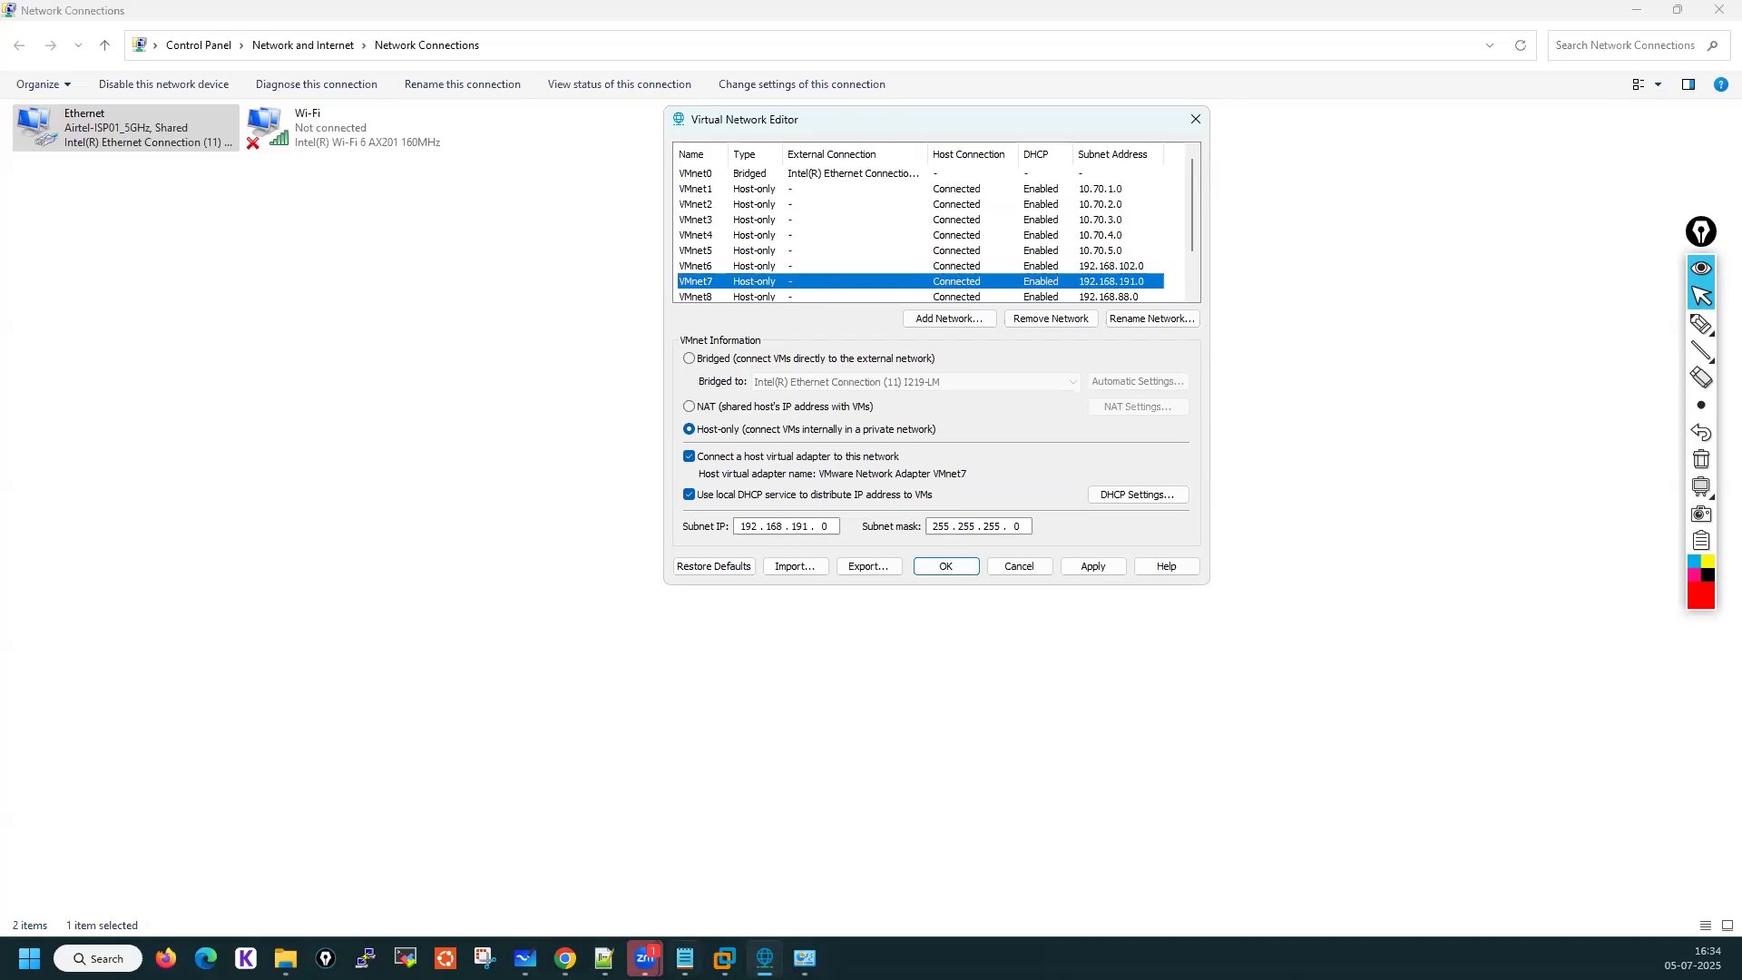
# Step: Open PA-HO-Mumbai-FW01's settings from the PaloAlto folder, then bring the network editor forward
pyautogui.click(724, 958)
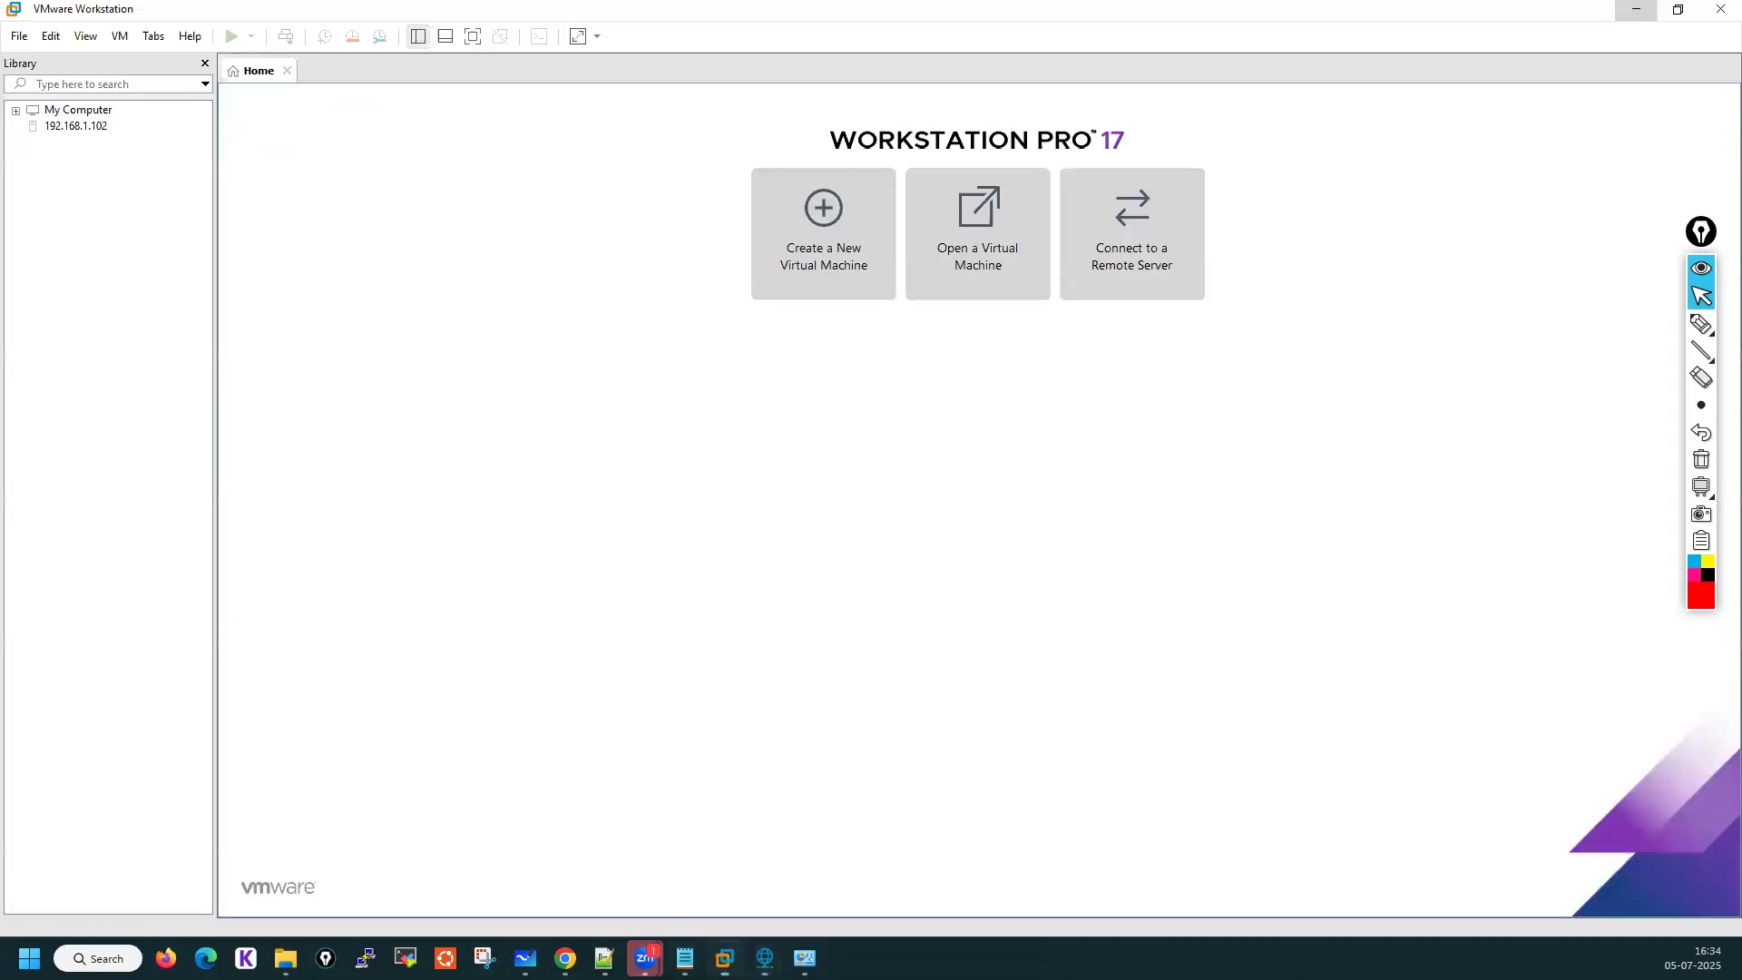
pyautogui.click(16, 111)
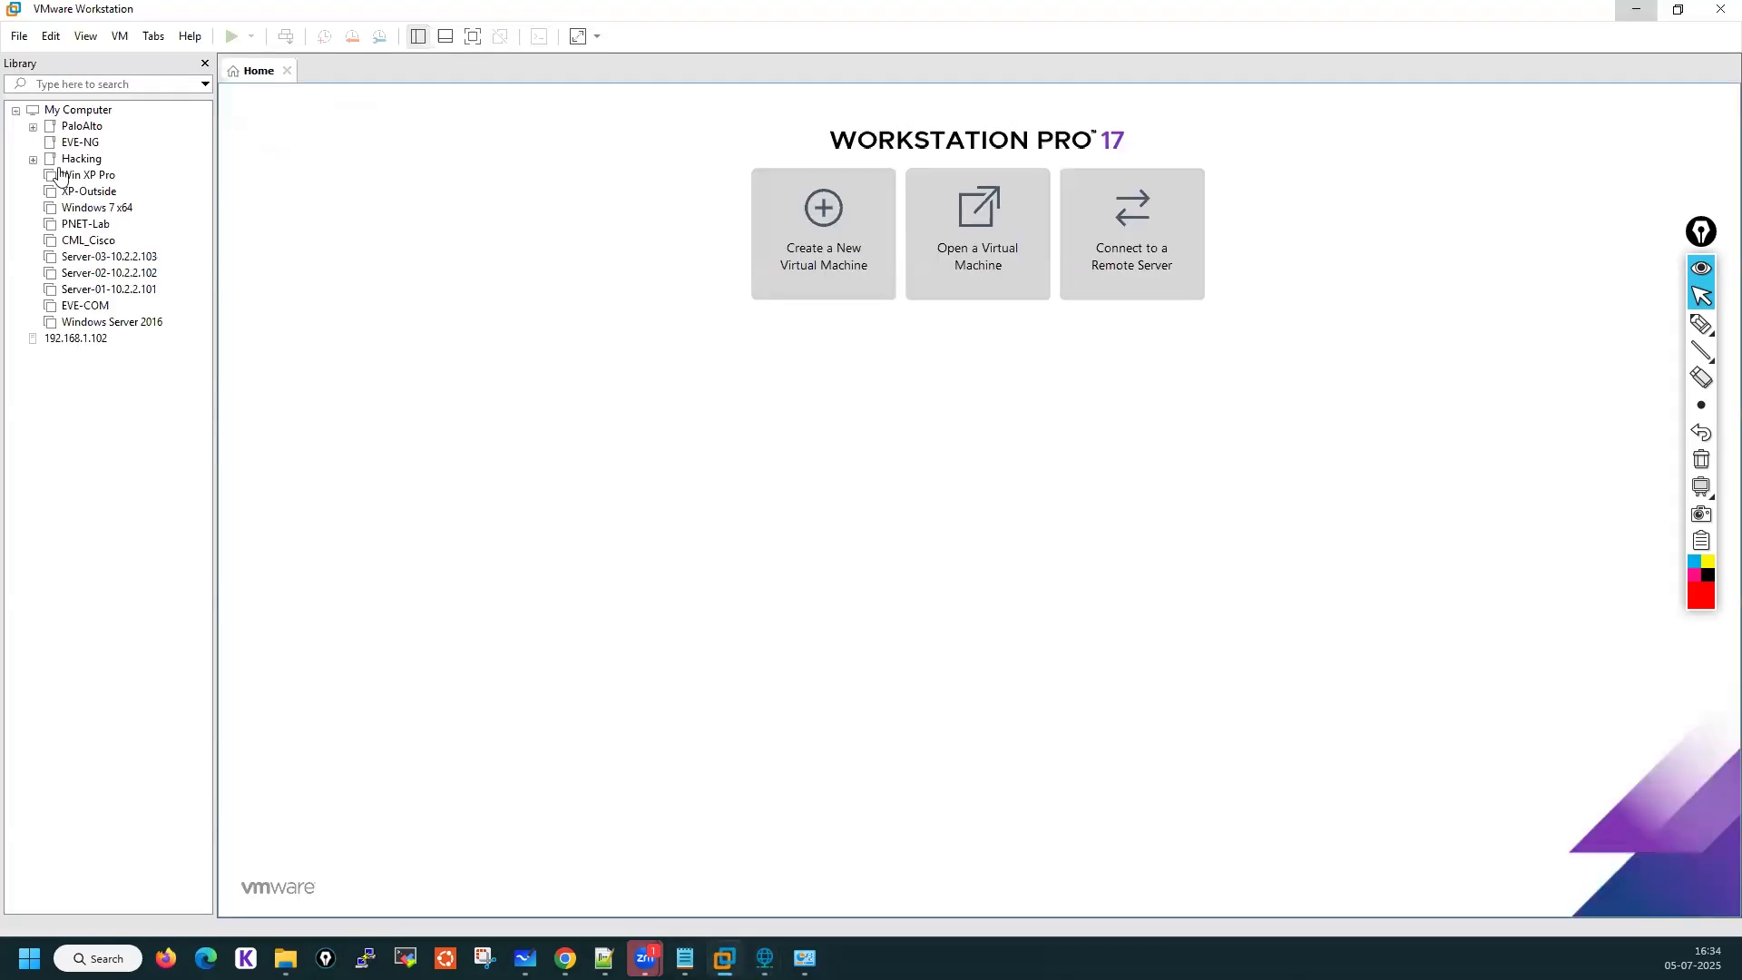
pyautogui.click(33, 127)
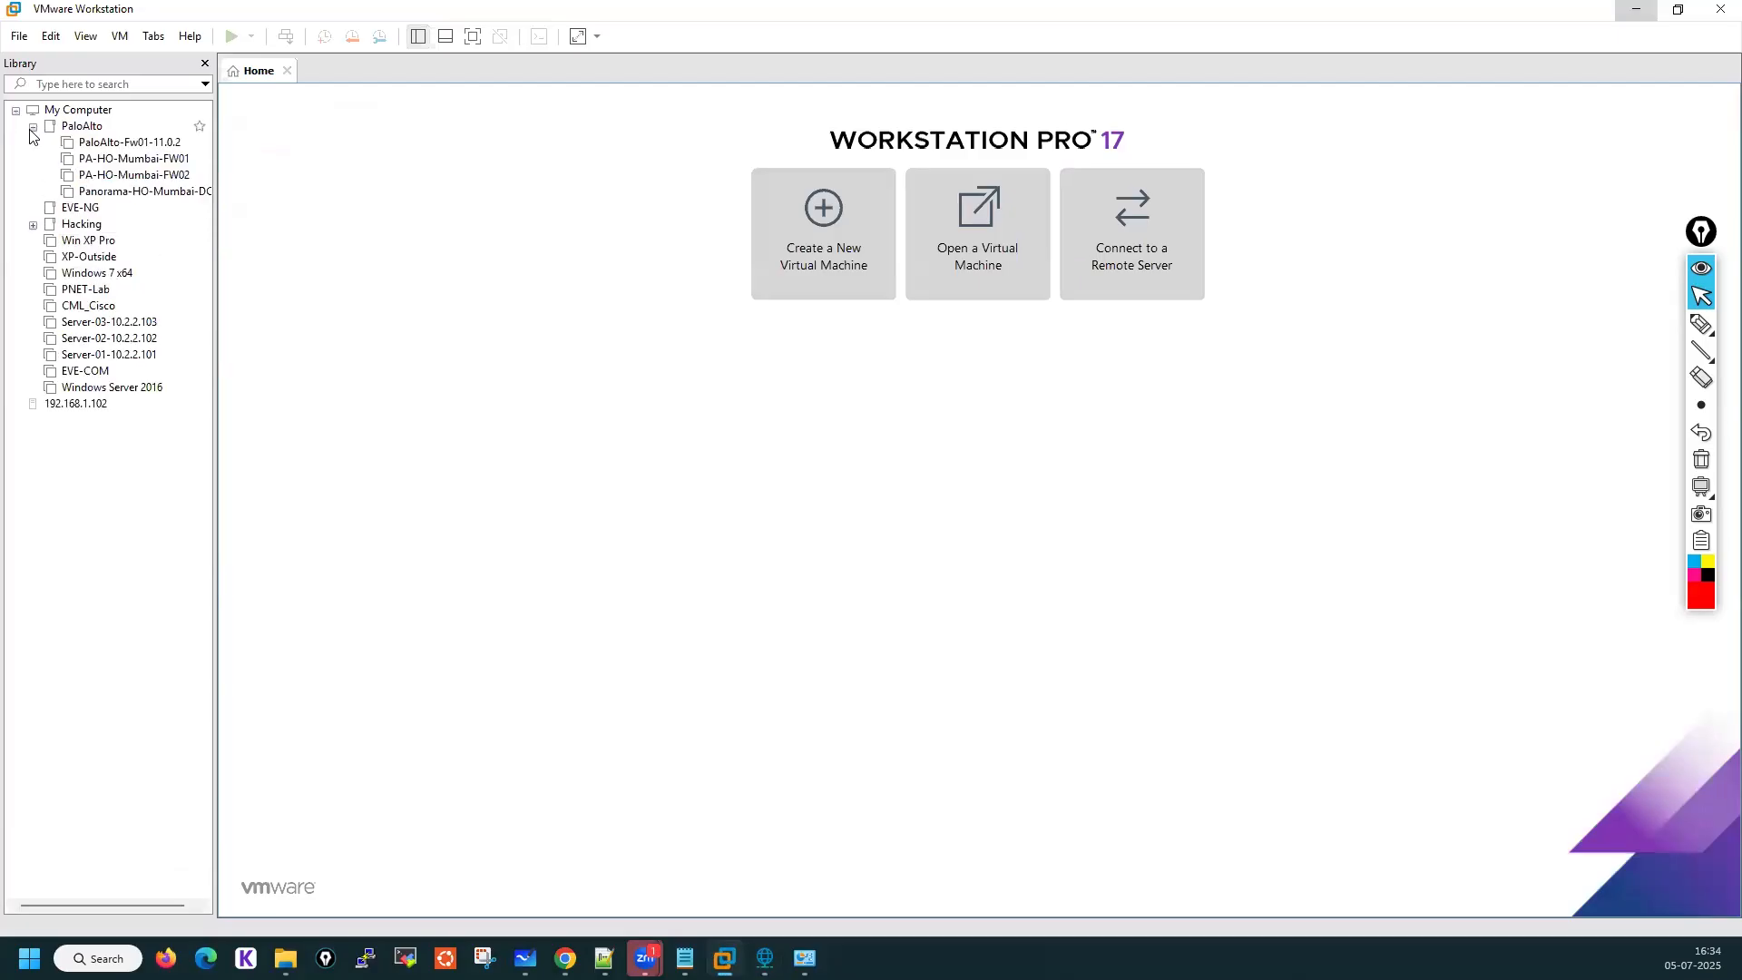
pyautogui.rightClick(132, 160)
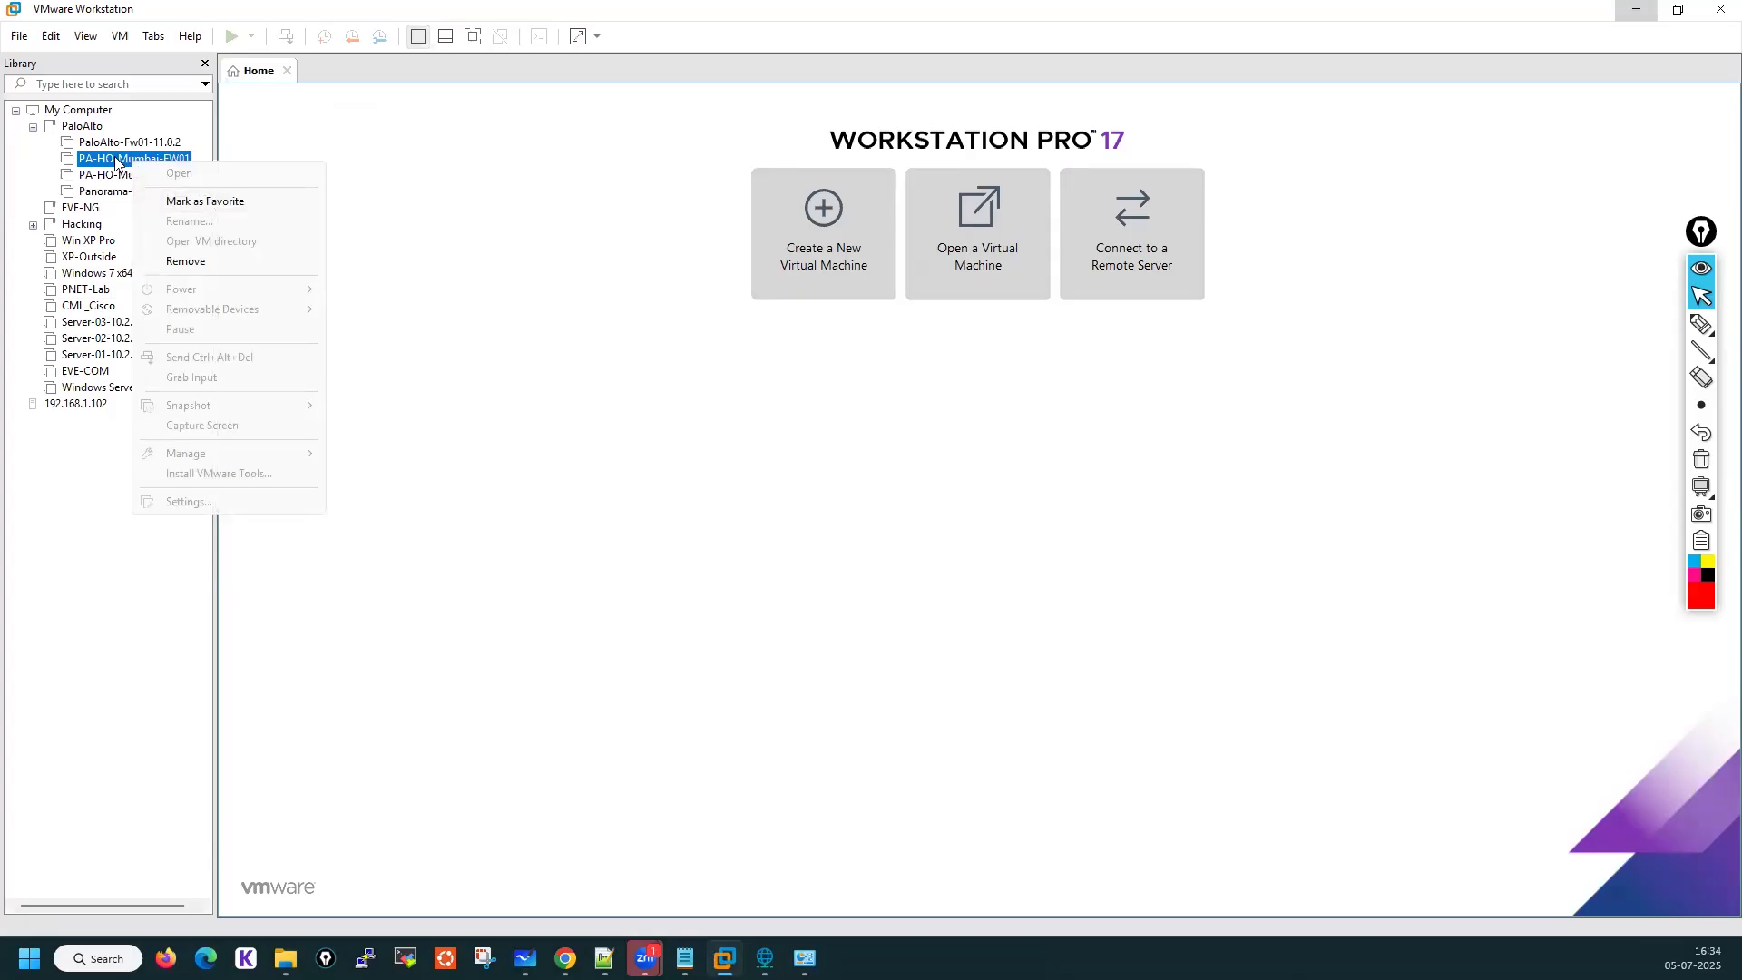
pyautogui.click(116, 164)
pyautogui.click(116, 164)
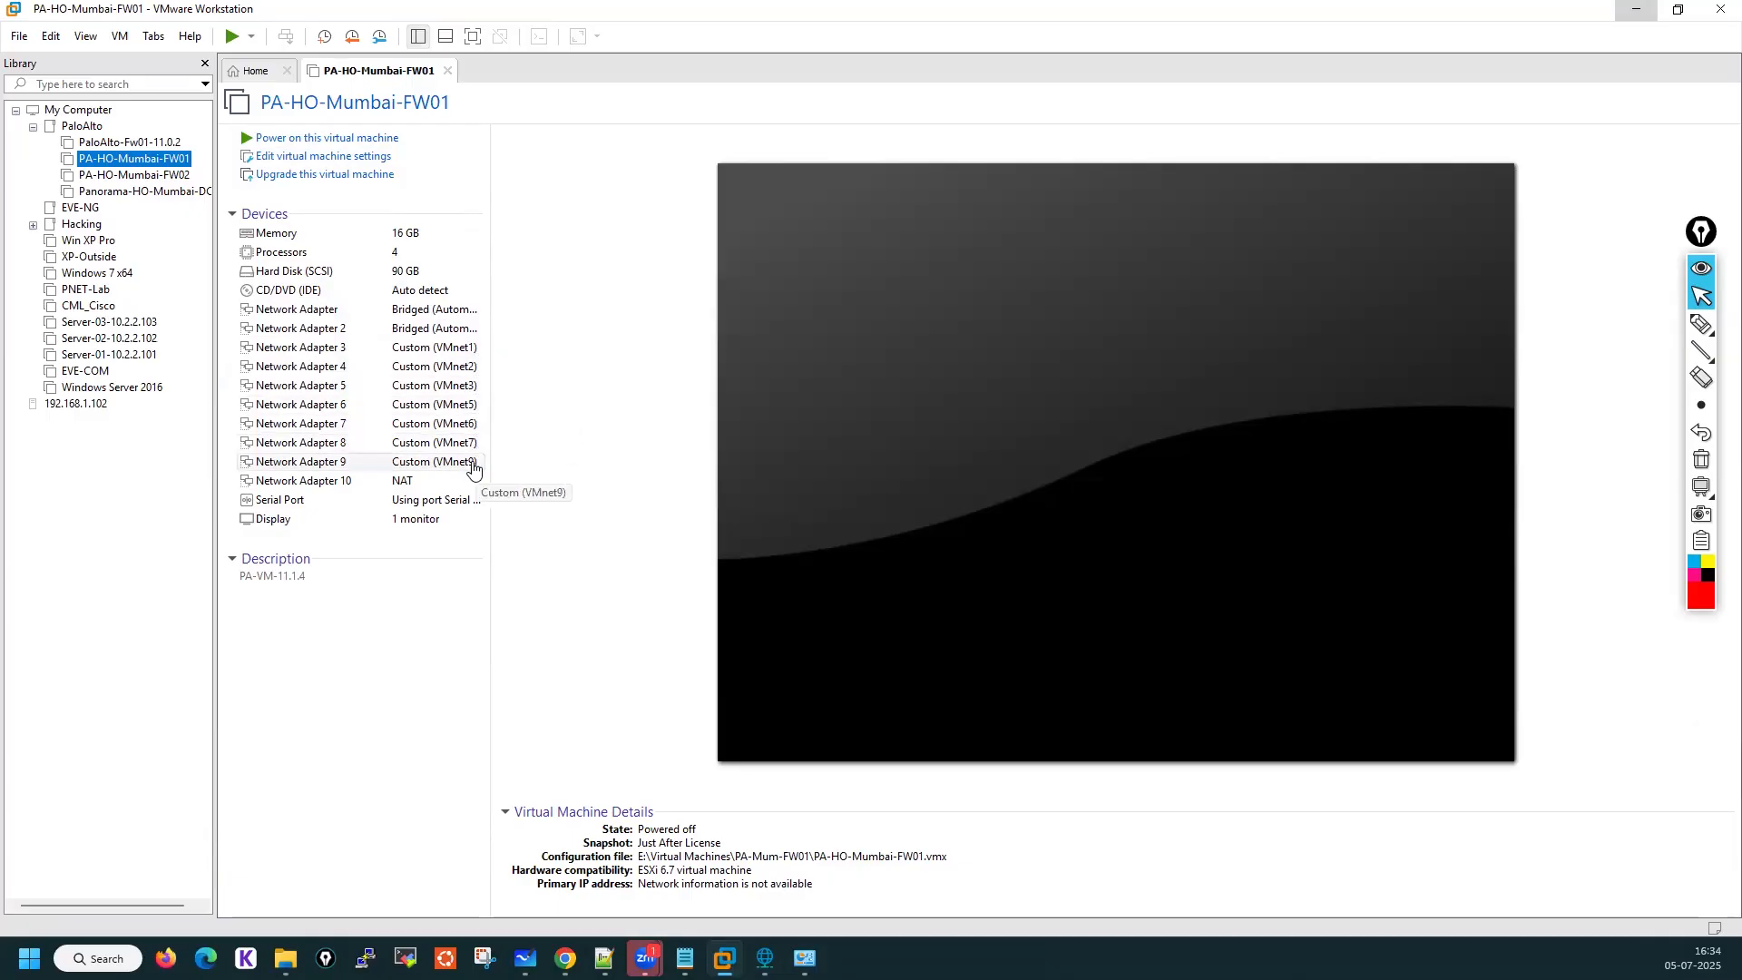
pyautogui.click(301, 158)
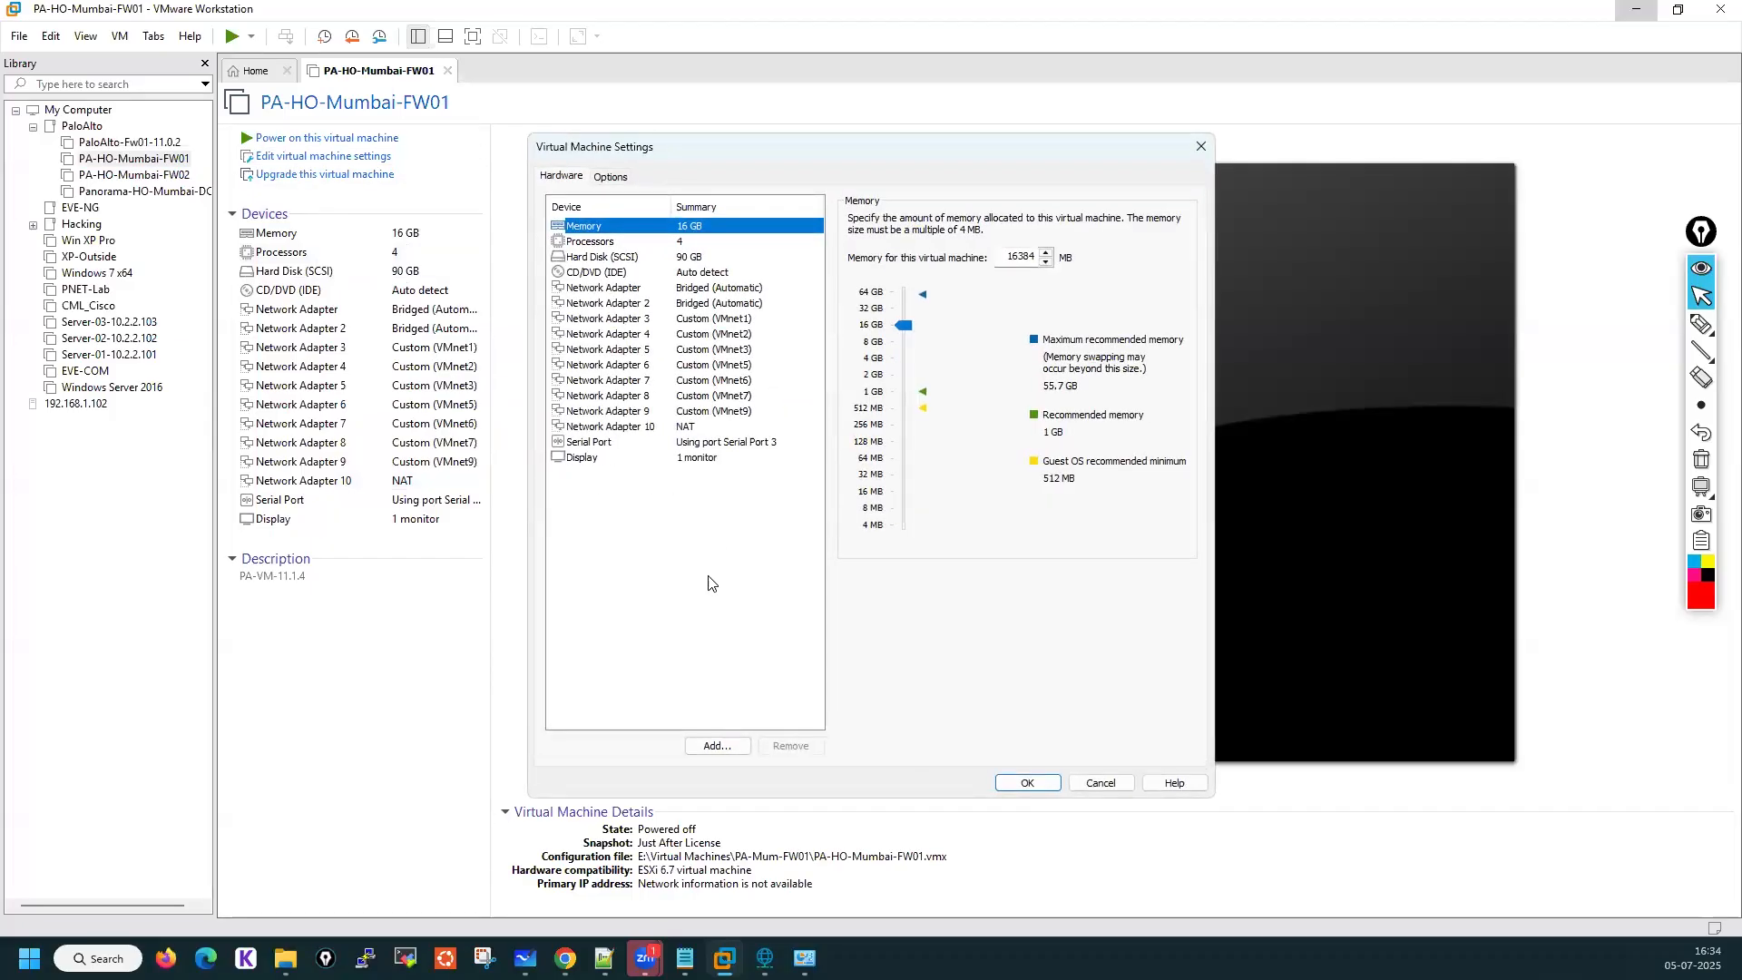
pyautogui.click(765, 959)
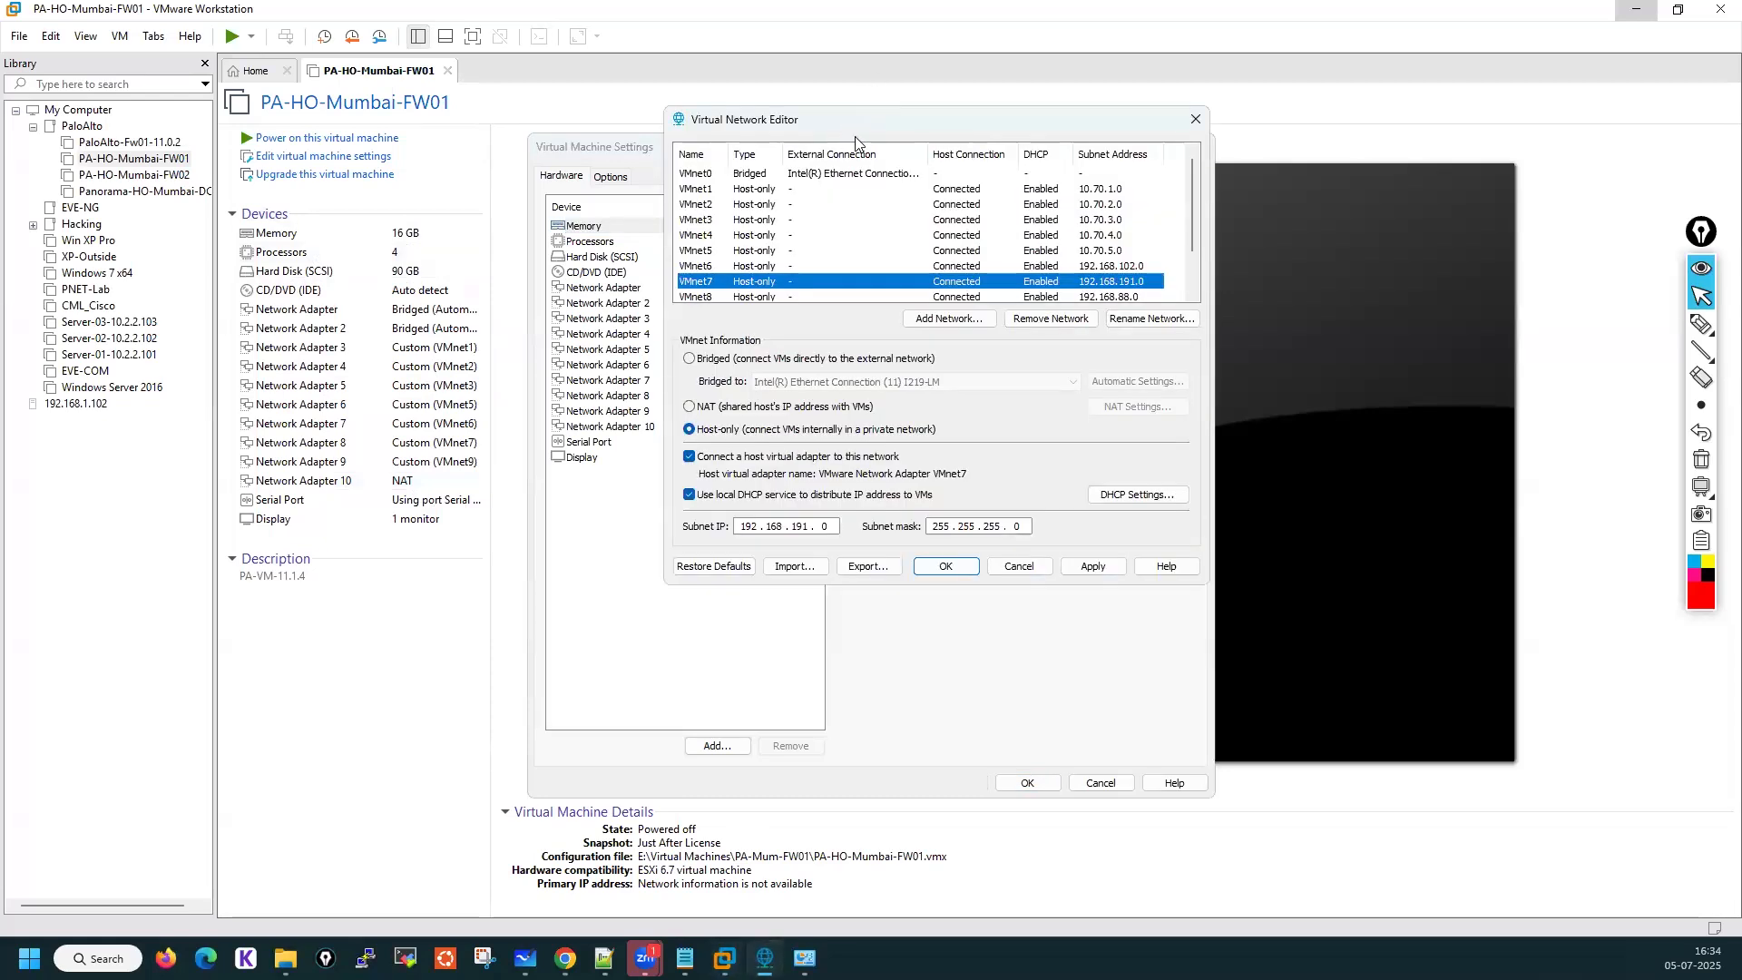
# Step: Move the network editor aside and renumber VMnet5 and VMnet6 to 1.1.1.0 and 2.2.2.0
pyautogui.moveTo(857, 120); pyautogui.dragTo(1013, 204)
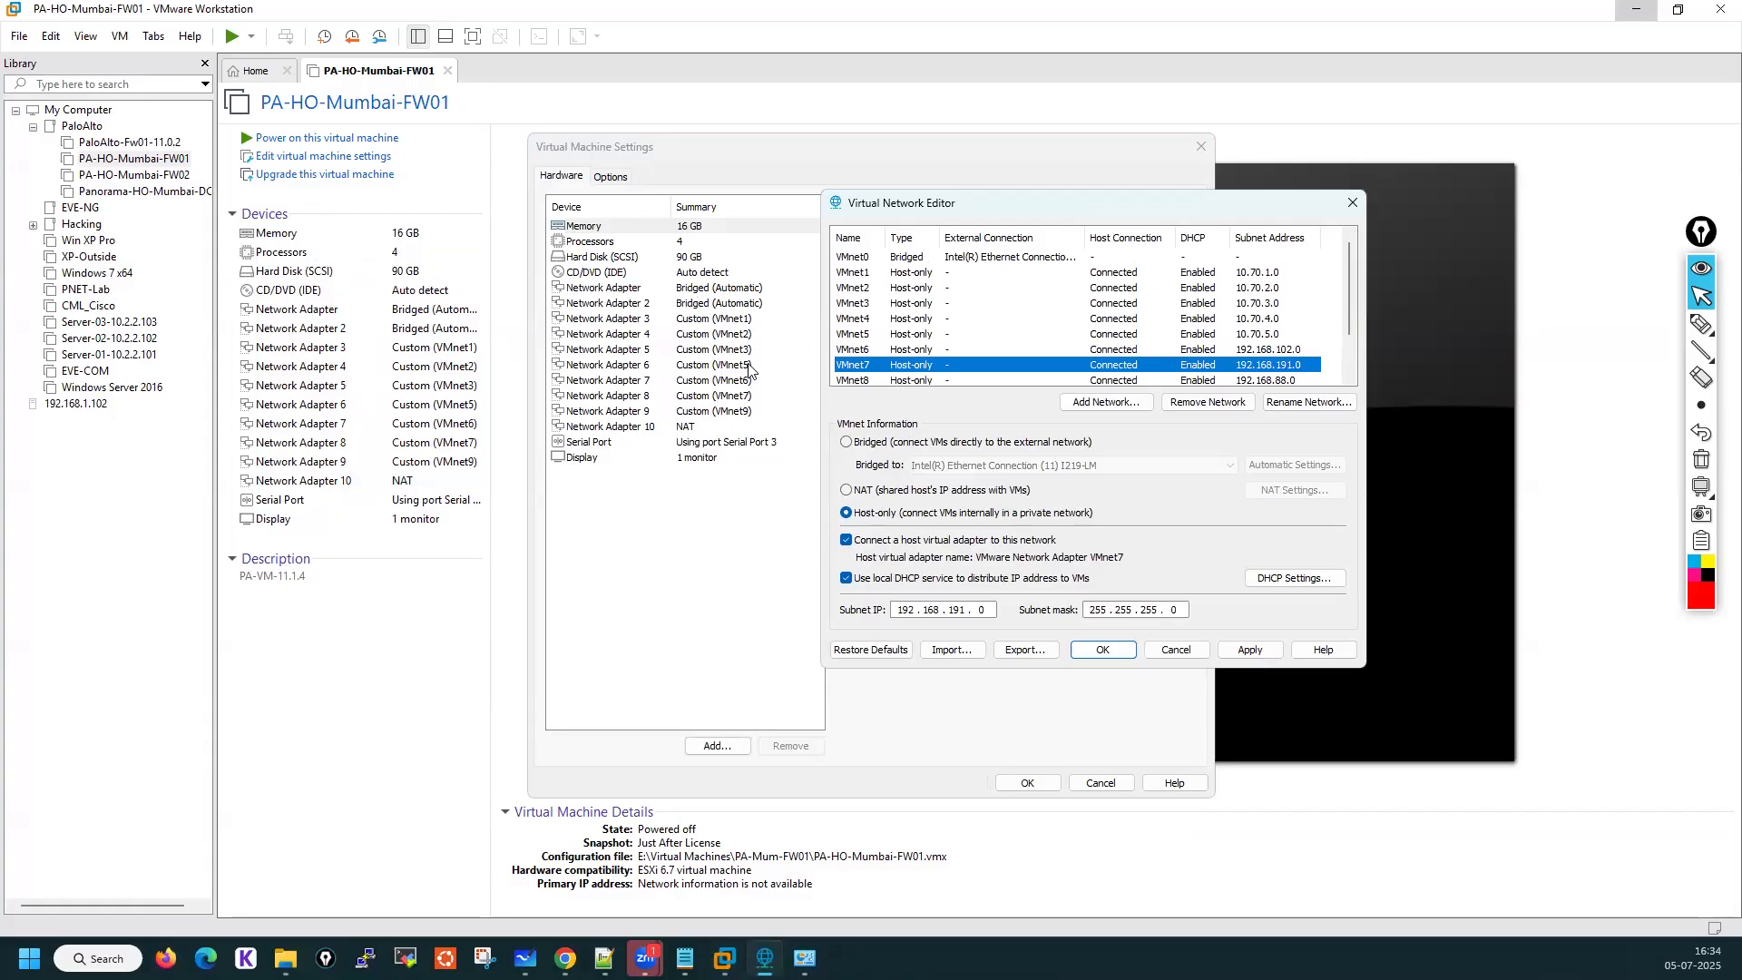
pyautogui.click(871, 335)
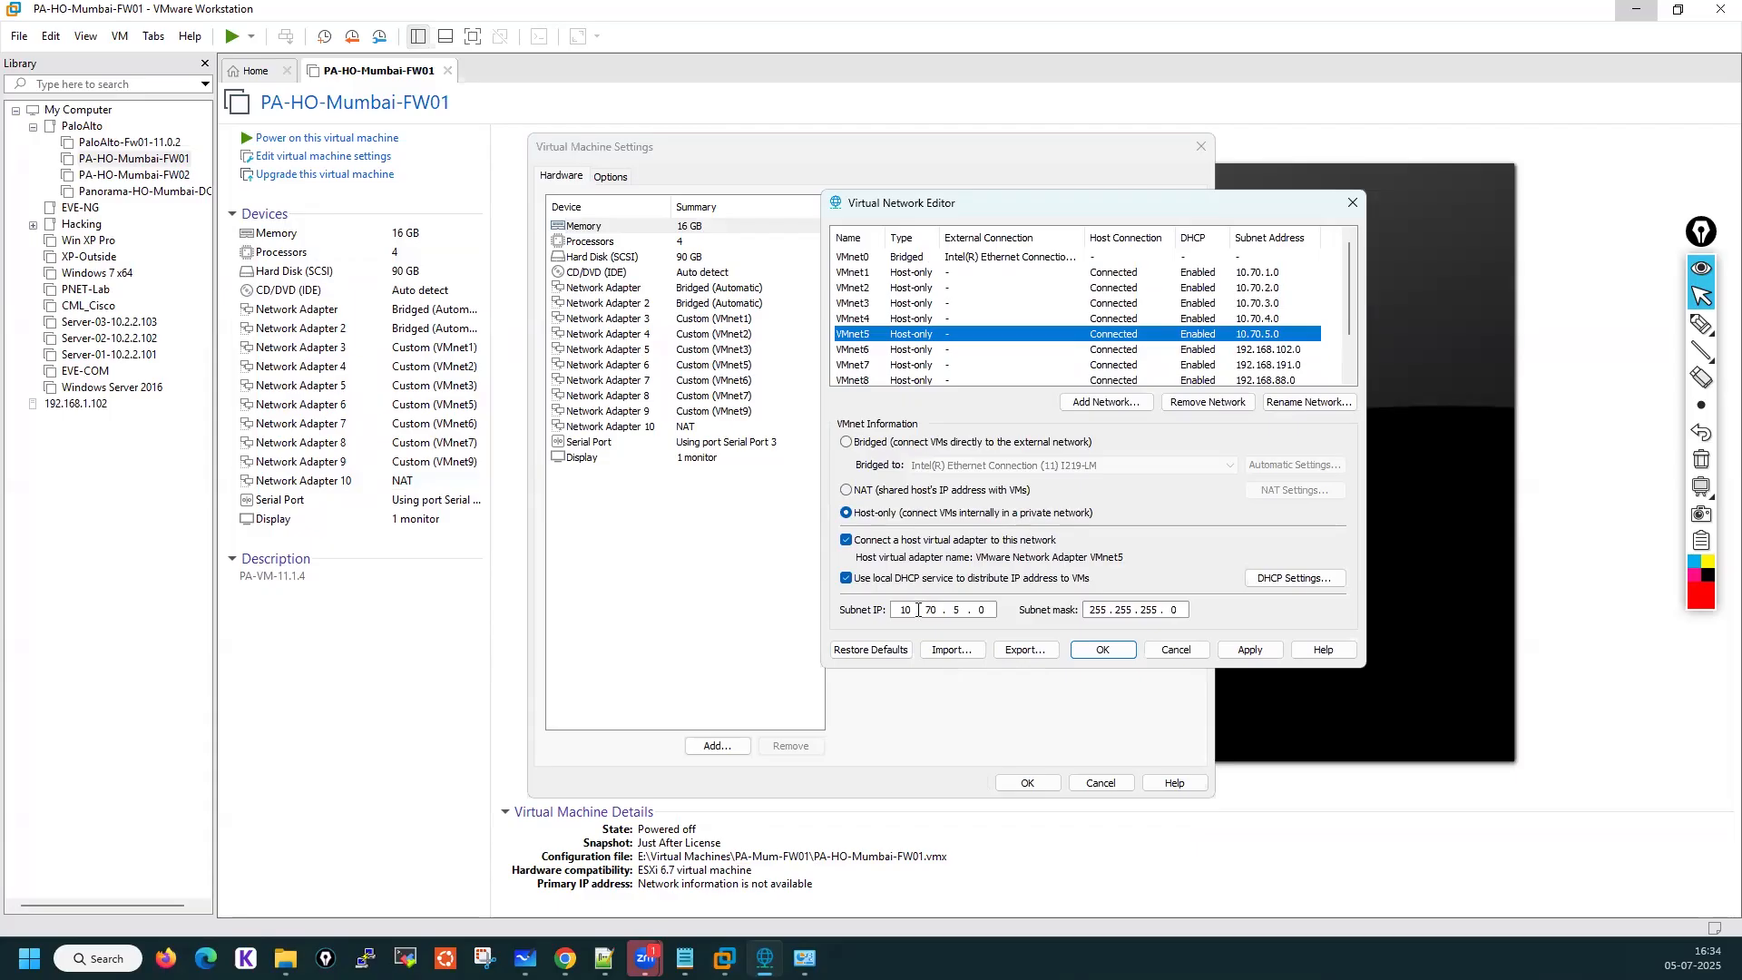
pyautogui.moveTo(898, 611); pyautogui.dragTo(989, 609)
pyautogui.click(987, 609)
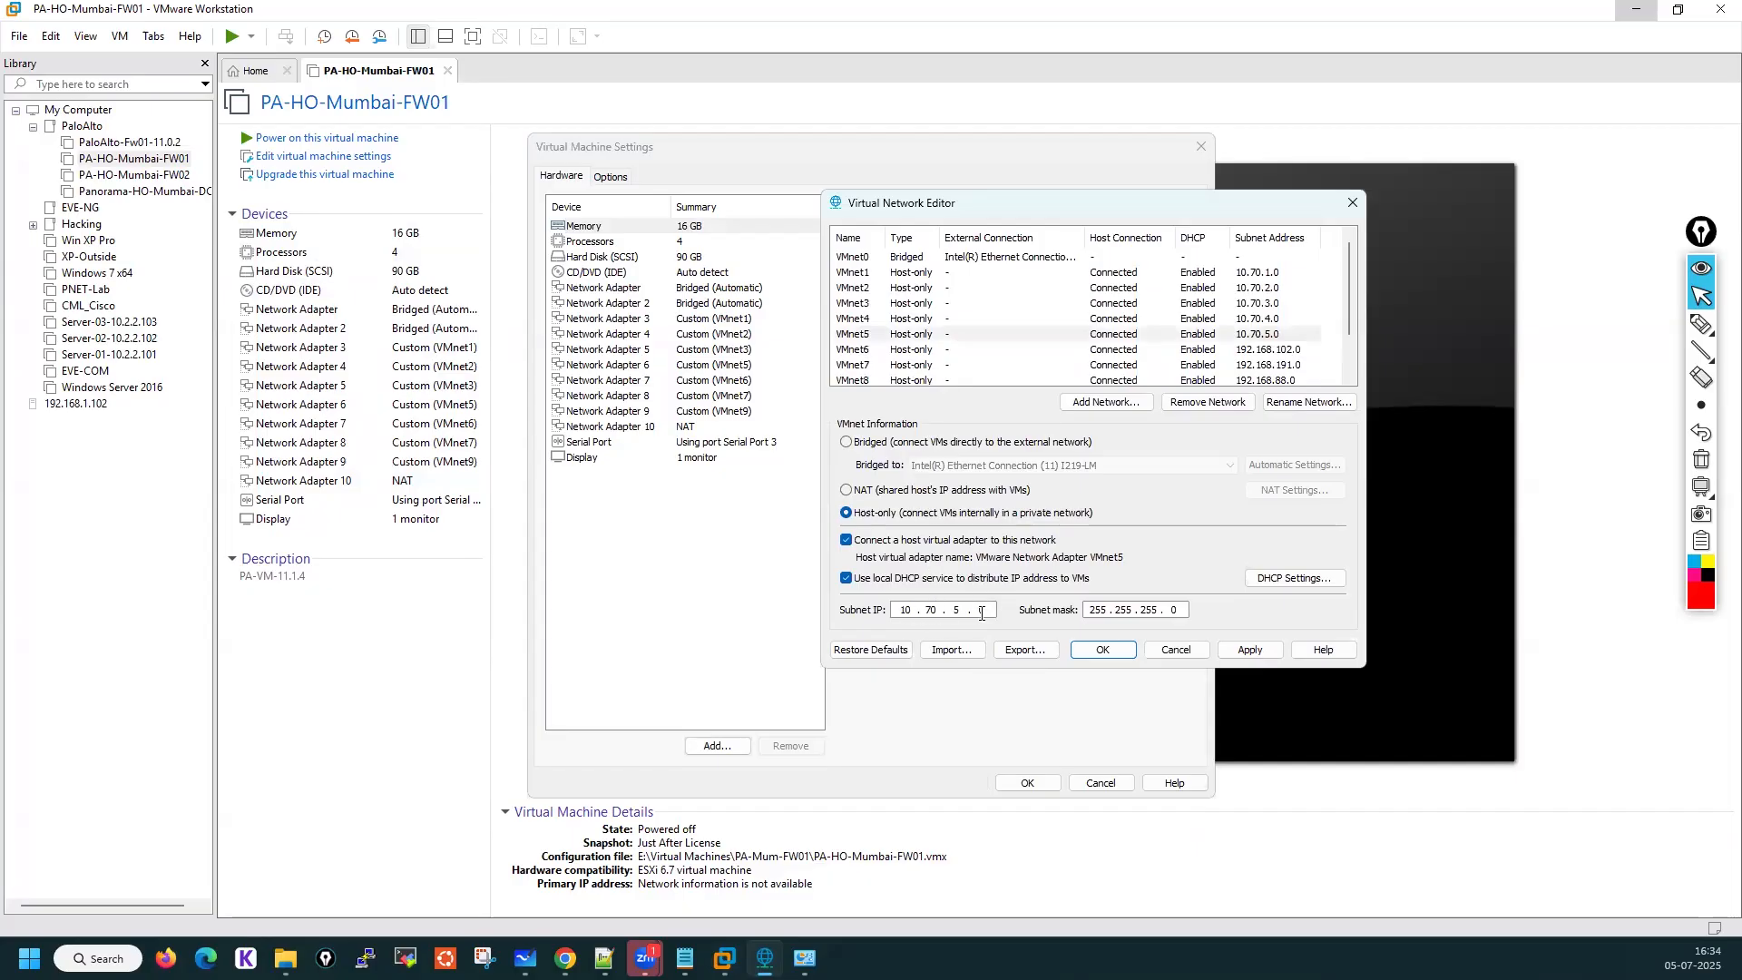
pyautogui.press('BackSpace')
pyautogui.press('BackSpace')
pyautogui.press('BackSpace')
pyautogui.press('BackSpace')
pyautogui.click(895, 351)
pyautogui.click(987, 604)
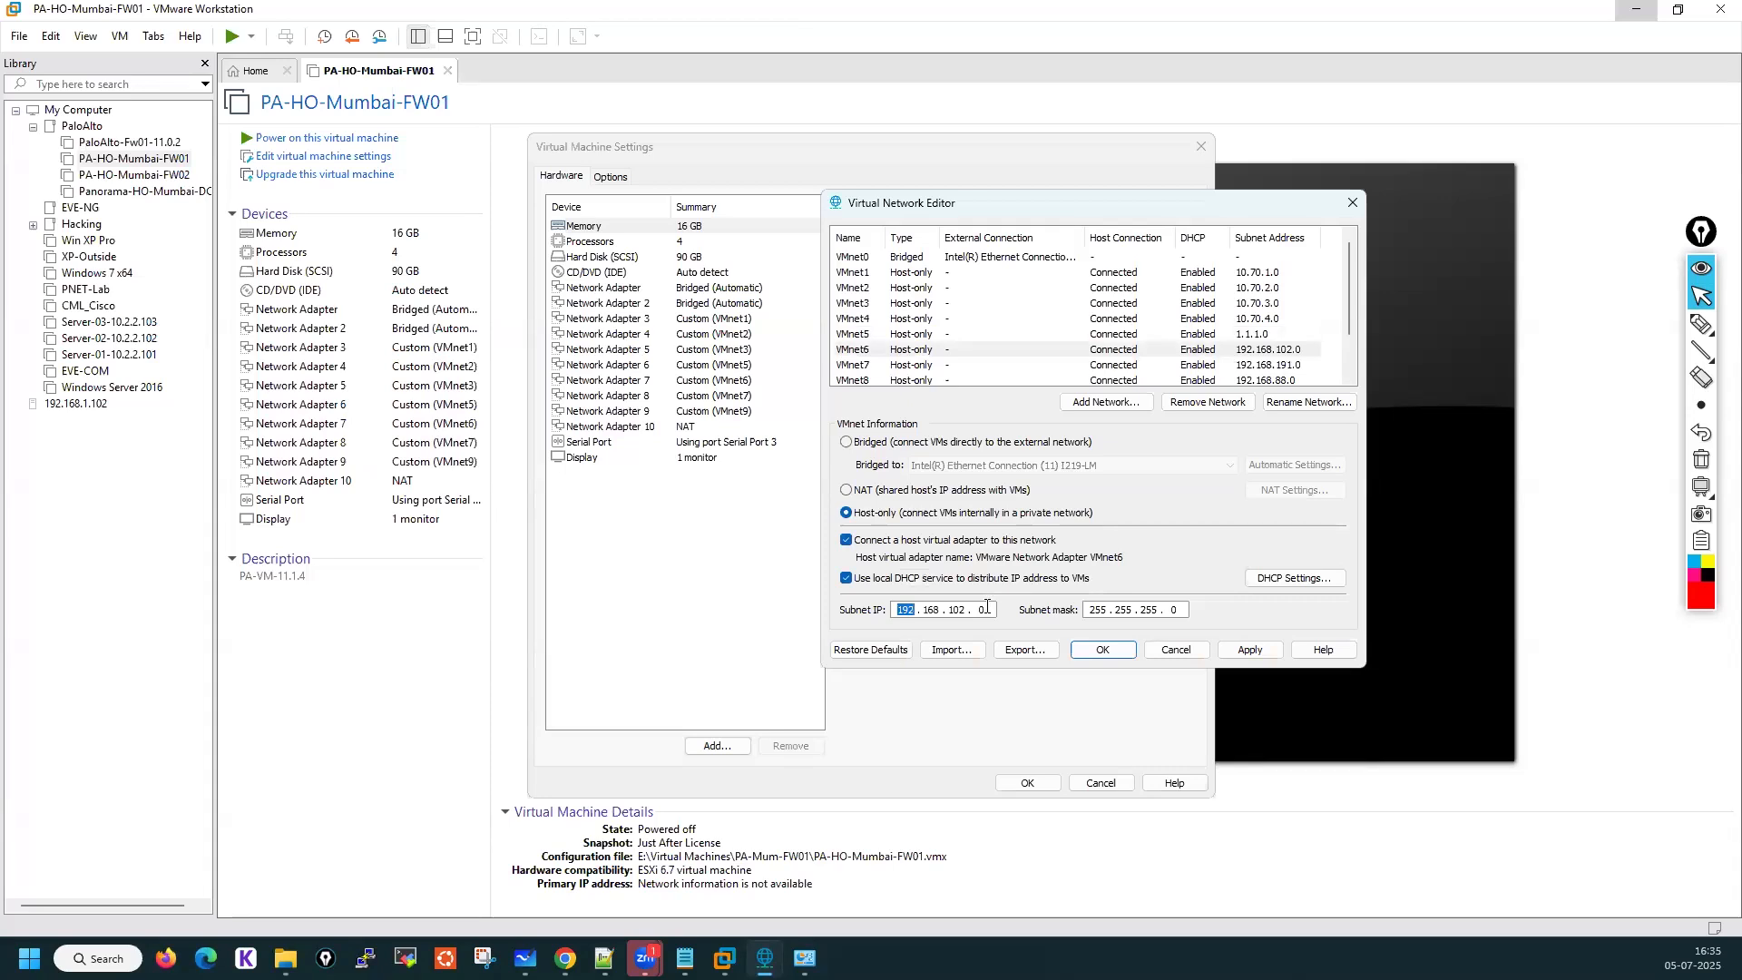
pyautogui.click(987, 610)
pyautogui.press('BackSpace')
pyautogui.press('BackSpace')
pyautogui.press('BackSpace')
pyautogui.press('BackSpace')
pyautogui.press('BackSpace')
pyautogui.press('BackSpace')
pyautogui.press('BackSpace')
pyautogui.press('BackSpace')
pyautogui.press('BackSpace')
pyautogui.press('BackSpace')
pyautogui.press('BackSpace')
pyautogui.press('BackSpace')
# Step: Renumber VMnet7's subnet to 3.3.3.0, fixing a typo in the third octet
pyautogui.click(874, 365)
pyautogui.click(994, 612)
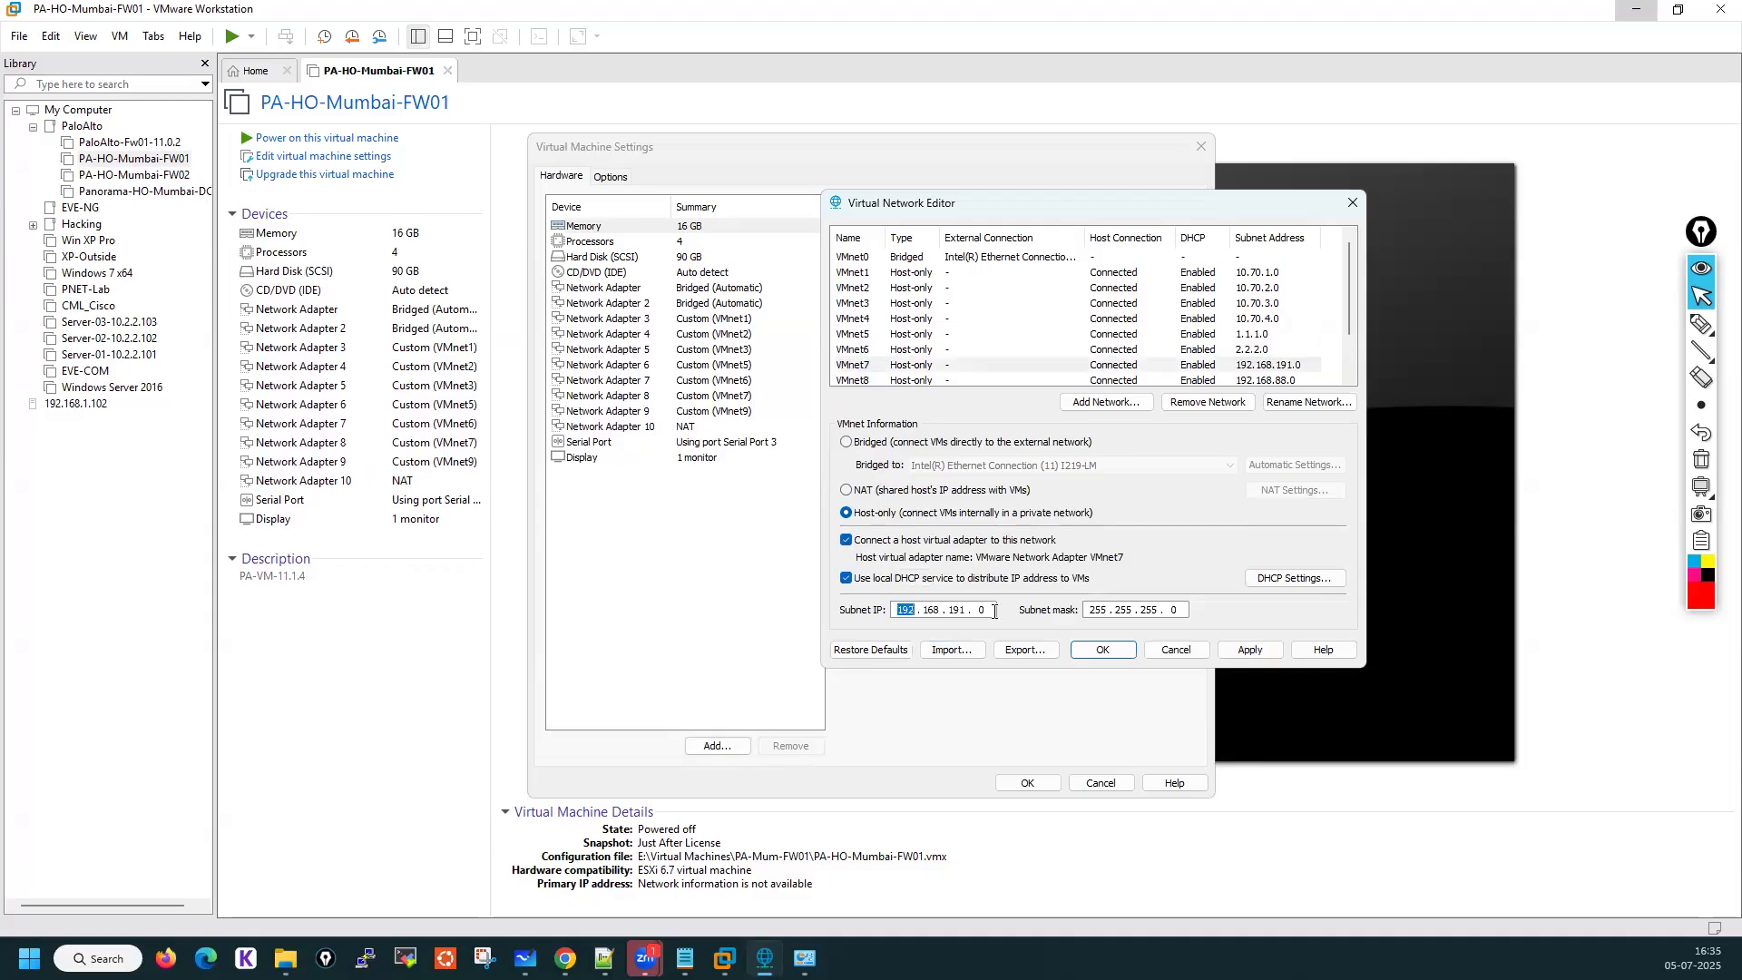
pyautogui.click(992, 612)
pyautogui.press('BackSpace')
pyautogui.press('BackSpace')
pyautogui.press('BackSpace')
pyautogui.press('BackSpace')
pyautogui.press('BackSpace')
pyautogui.press('BackSpace')
pyautogui.press('BackSpace')
pyautogui.press('BackSpace')
pyautogui.press('BackSpace')
pyautogui.write('1')
pyautogui.write('0')
pyautogui.press('BackSpace')
pyautogui.scroll(-1, 868, 380)
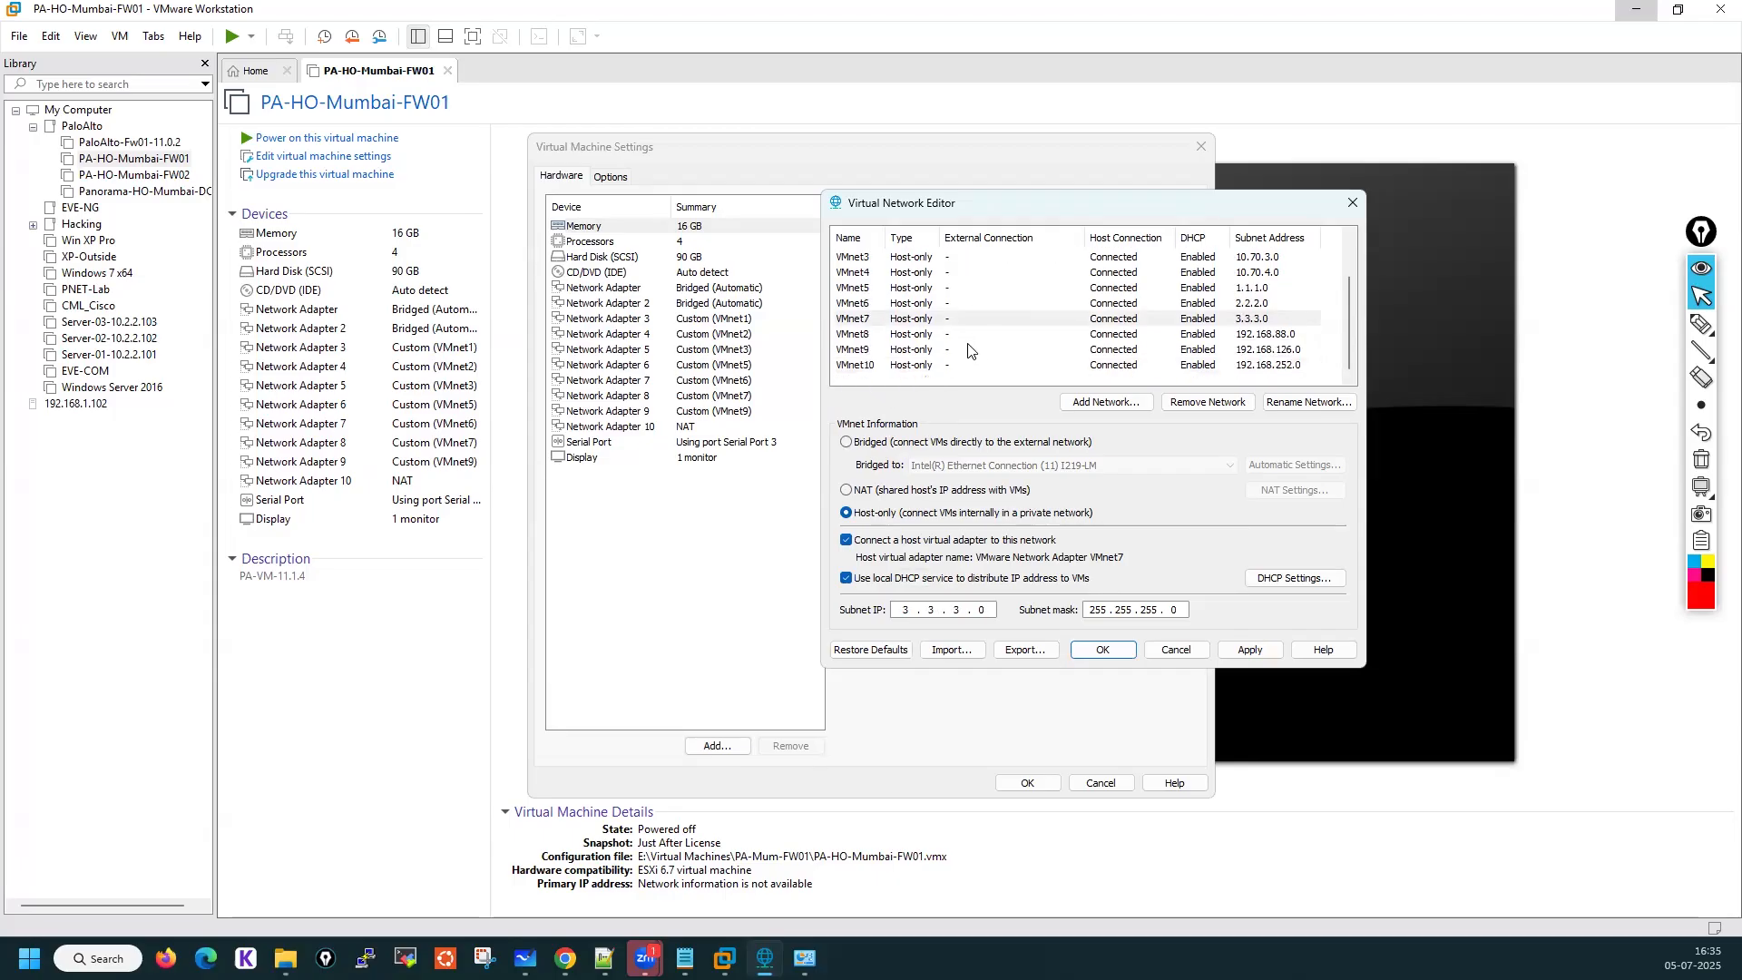
pyautogui.click(869, 334)
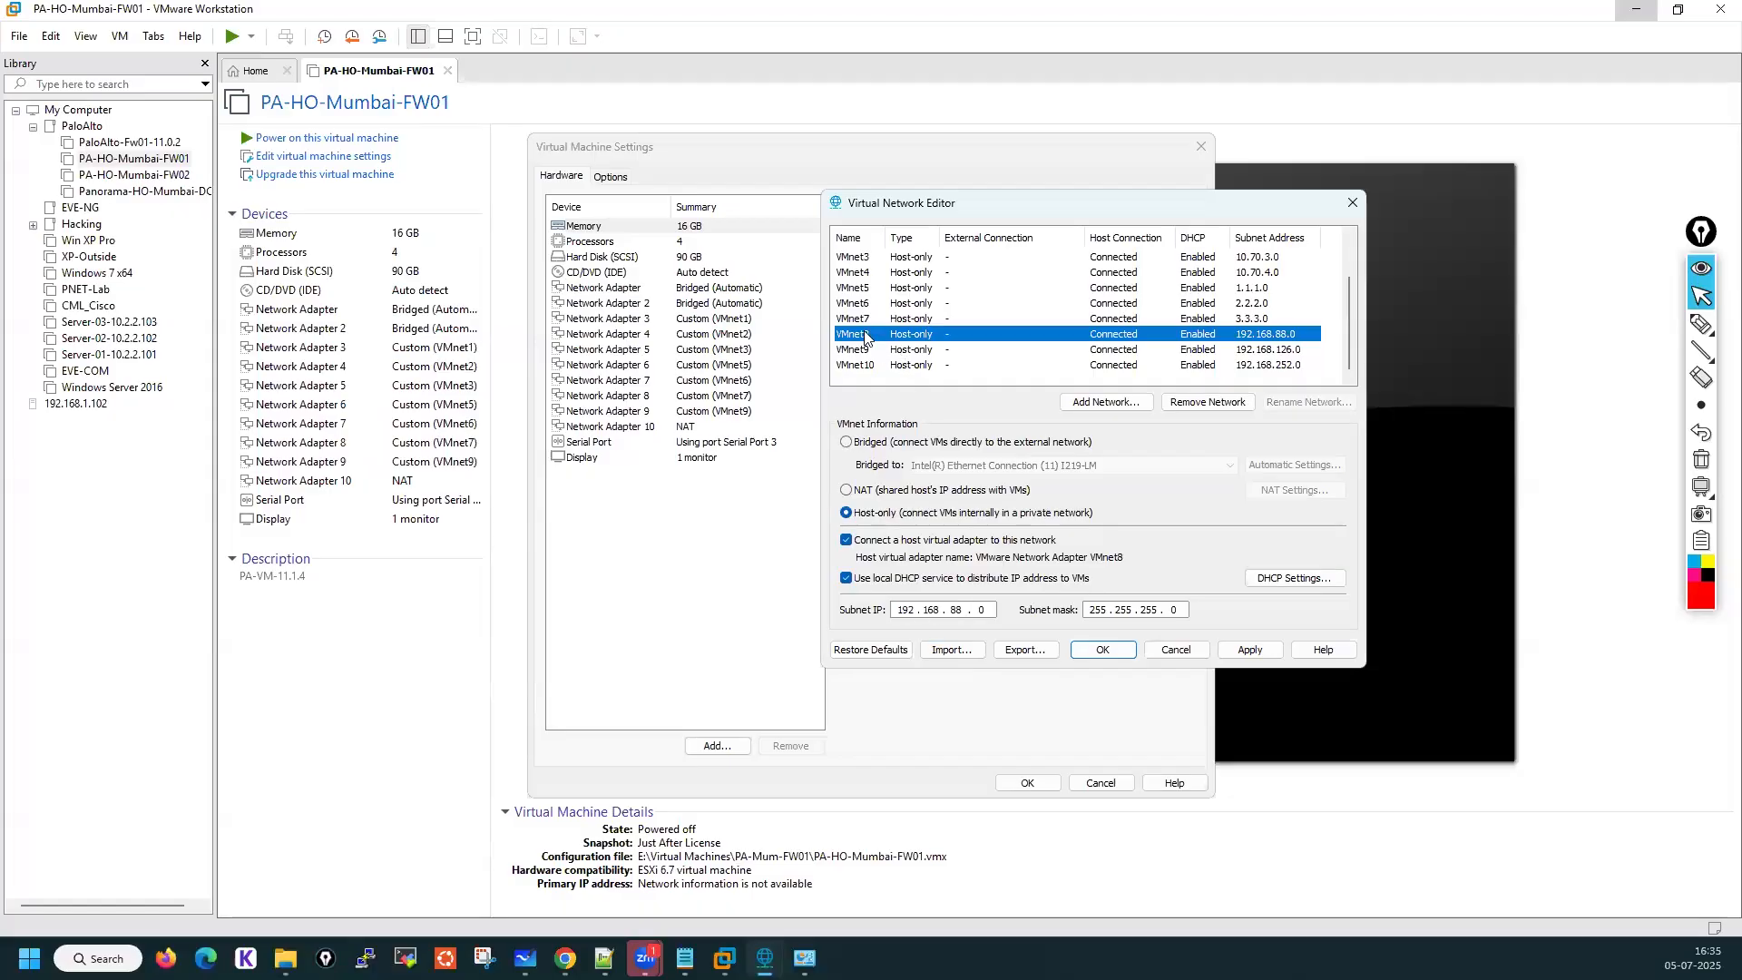
# Step: Switch VMnet8 to NAT and change its subnet to 192.168.137.0
pyautogui.click(847, 491)
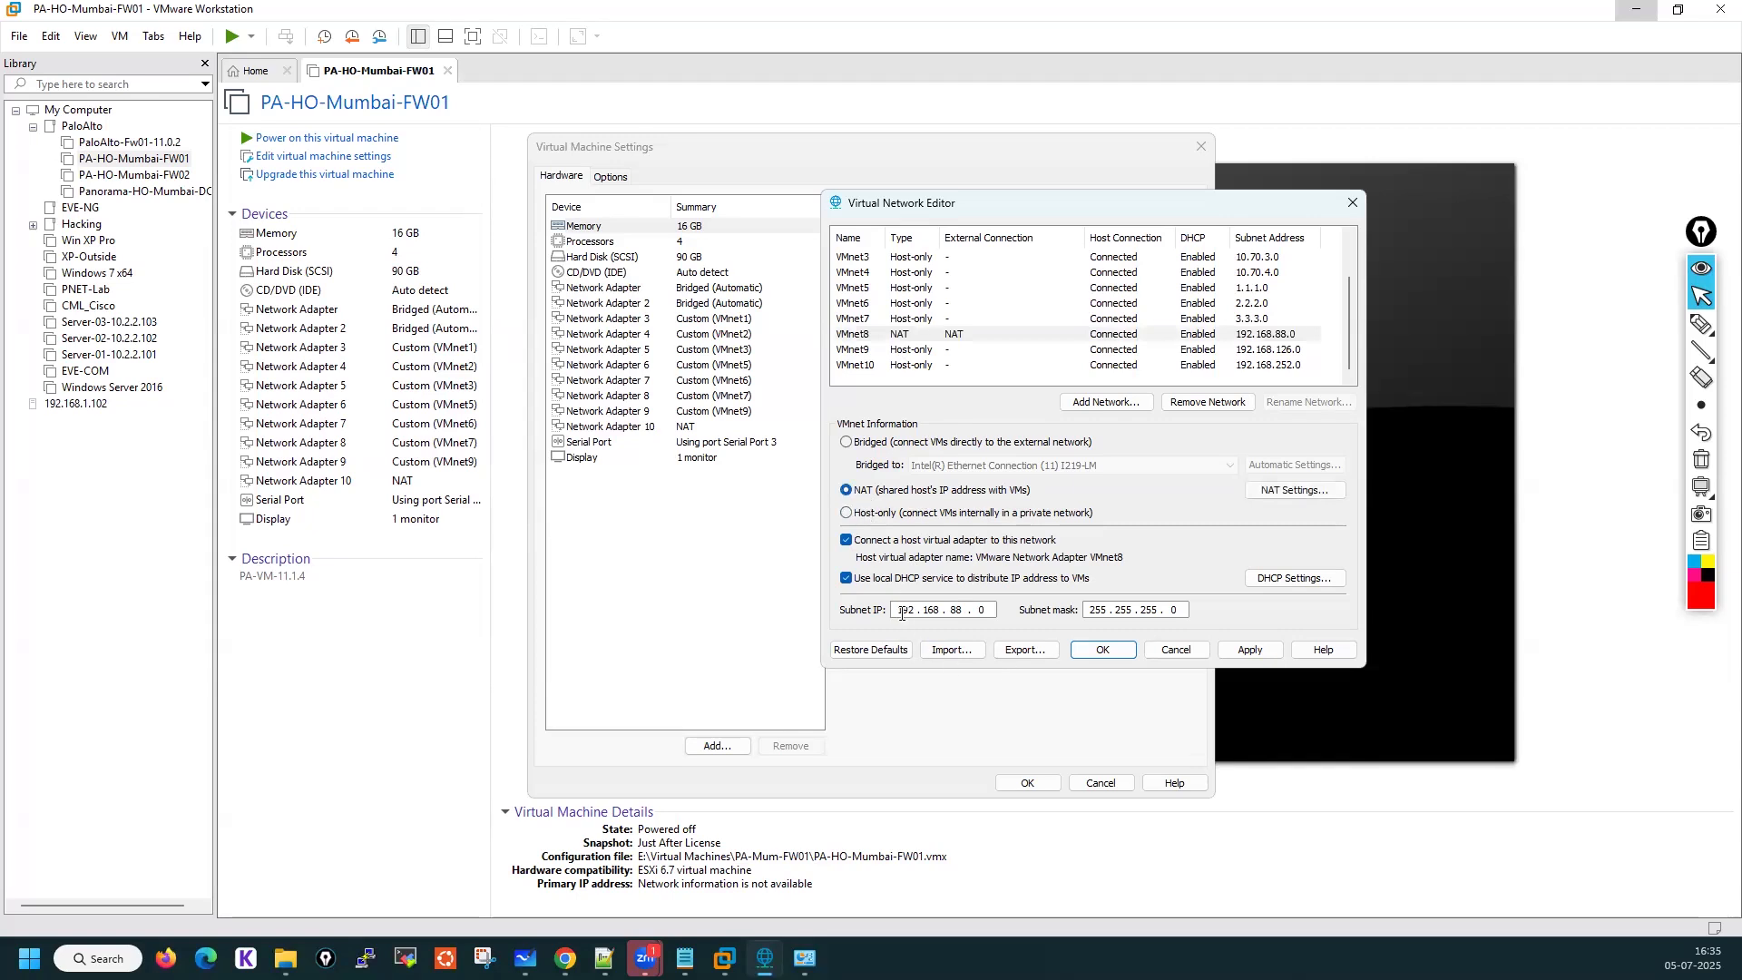
pyautogui.doubleClick(959, 611)
pyautogui.write('137')
pyautogui.click(902, 354)
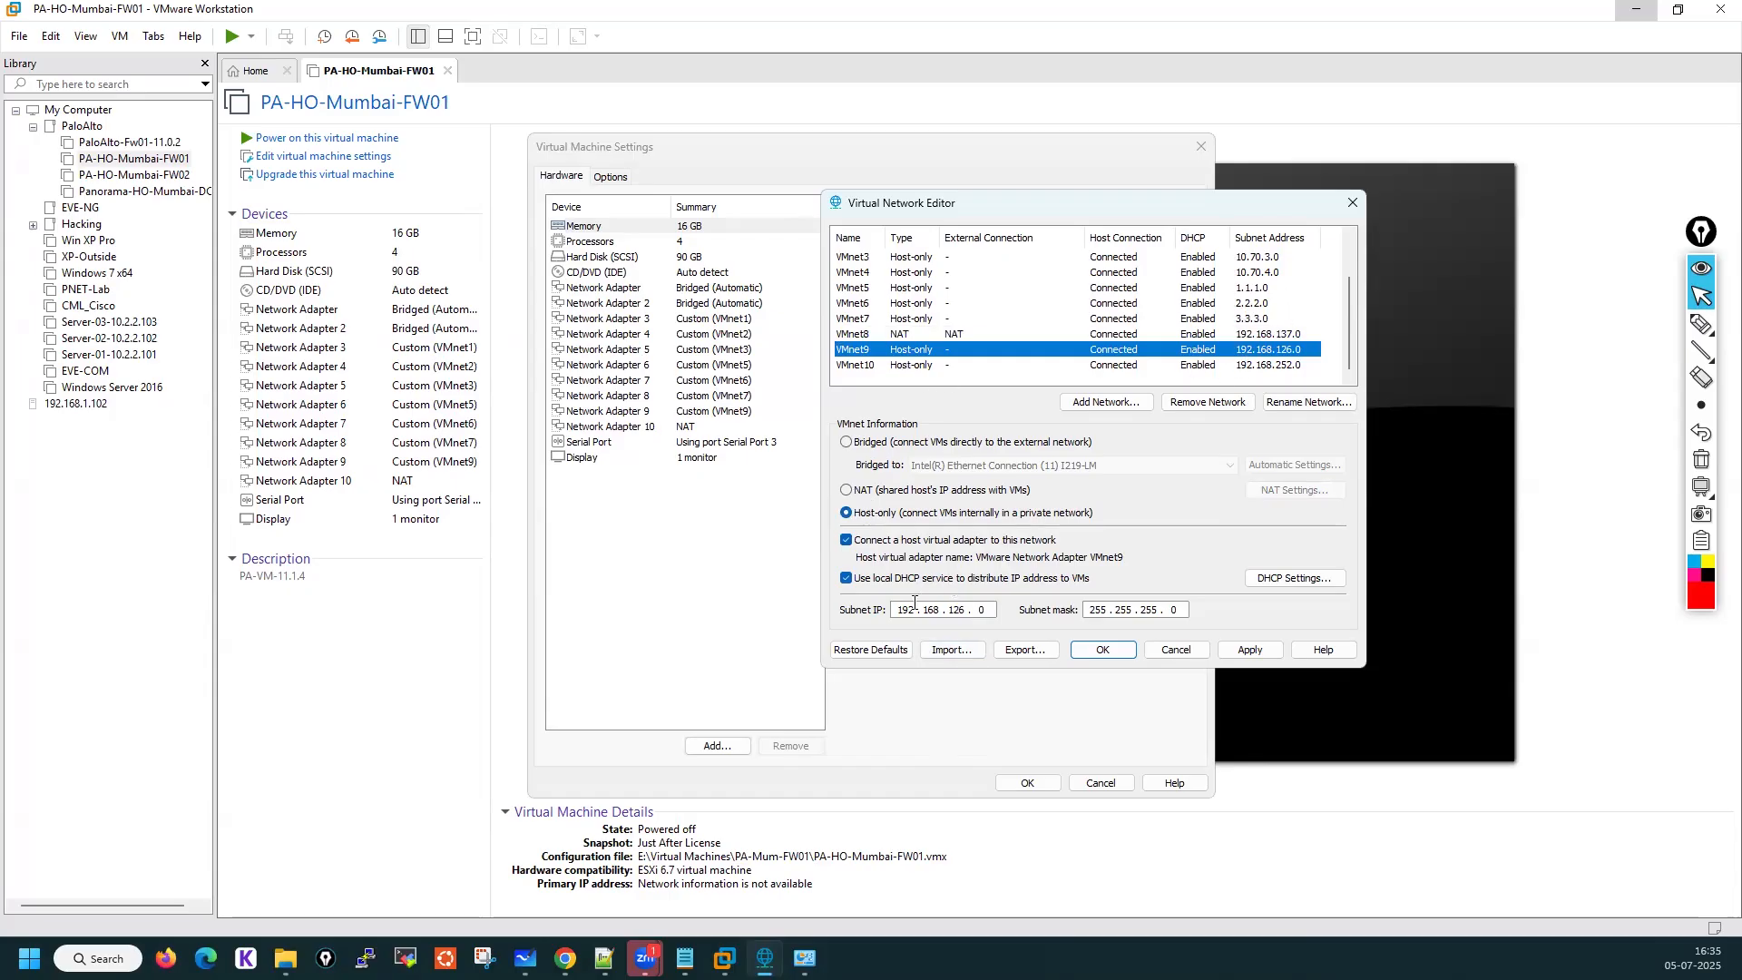
# Step: Set VMnet9's subnet to 4.4.4.0 and VMnet10's to 10.10.10.0
pyautogui.click(967, 611)
pyautogui.press('BackSpace')
pyautogui.press('BackSpace')
pyautogui.press('BackSpace')
pyautogui.press('BackSpace')
pyautogui.press('BackSpace')
pyautogui.press('BackSpace')
pyautogui.press('BackSpace')
pyautogui.press('BackSpace')
pyautogui.press('BackSpace')
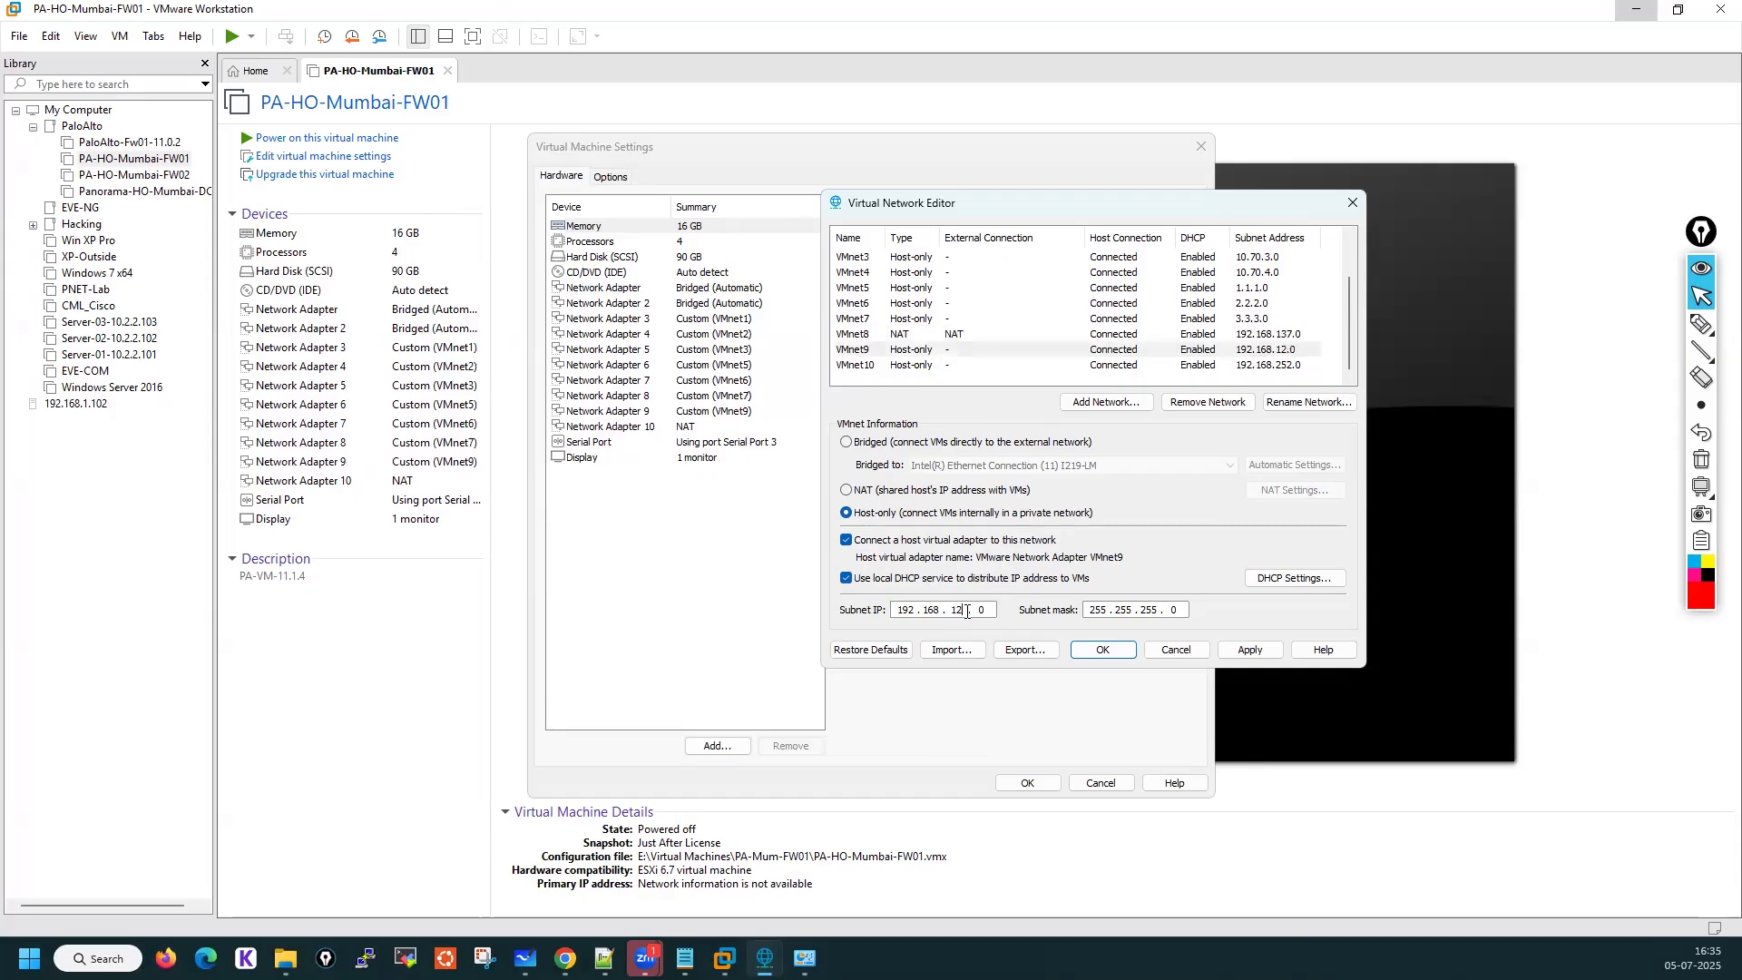
pyautogui.write('1')
pyautogui.click(888, 366)
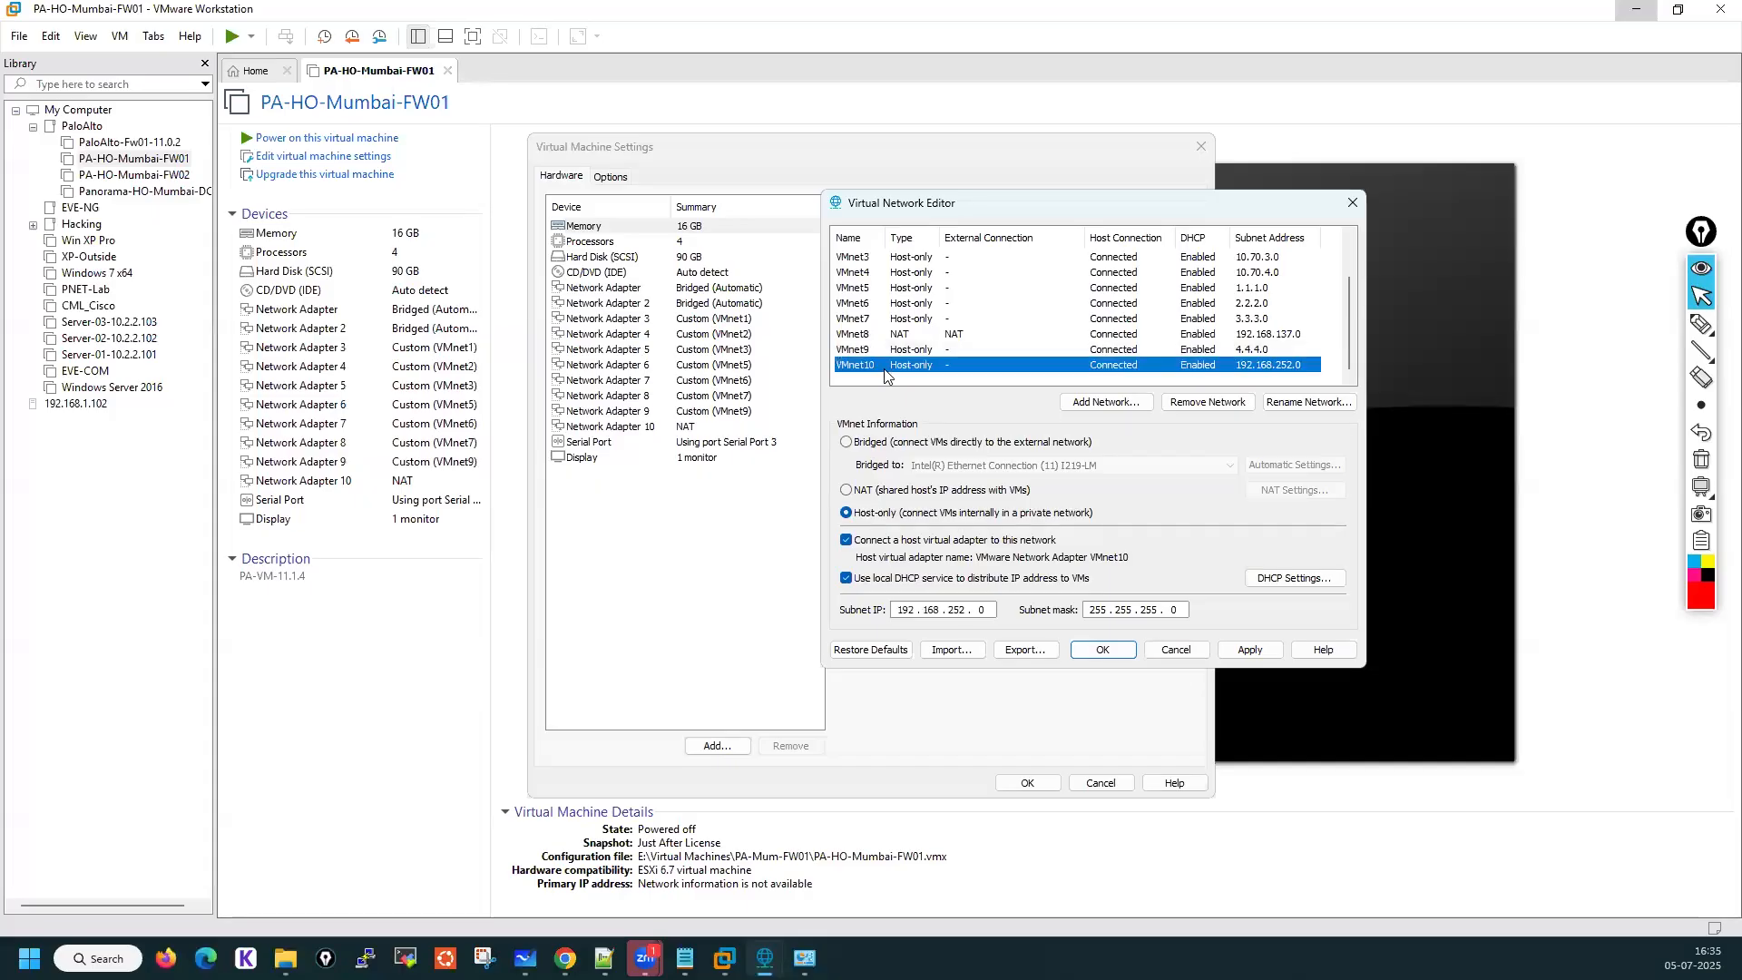
pyautogui.click(965, 614)
pyautogui.press('BackSpace')
pyautogui.press('BackSpace')
pyautogui.press('BackSpace')
pyautogui.press('BackSpace')
pyautogui.press('BackSpace')
pyautogui.press('BackSpace')
pyautogui.press('BackSpace')
pyautogui.press('BackSpace')
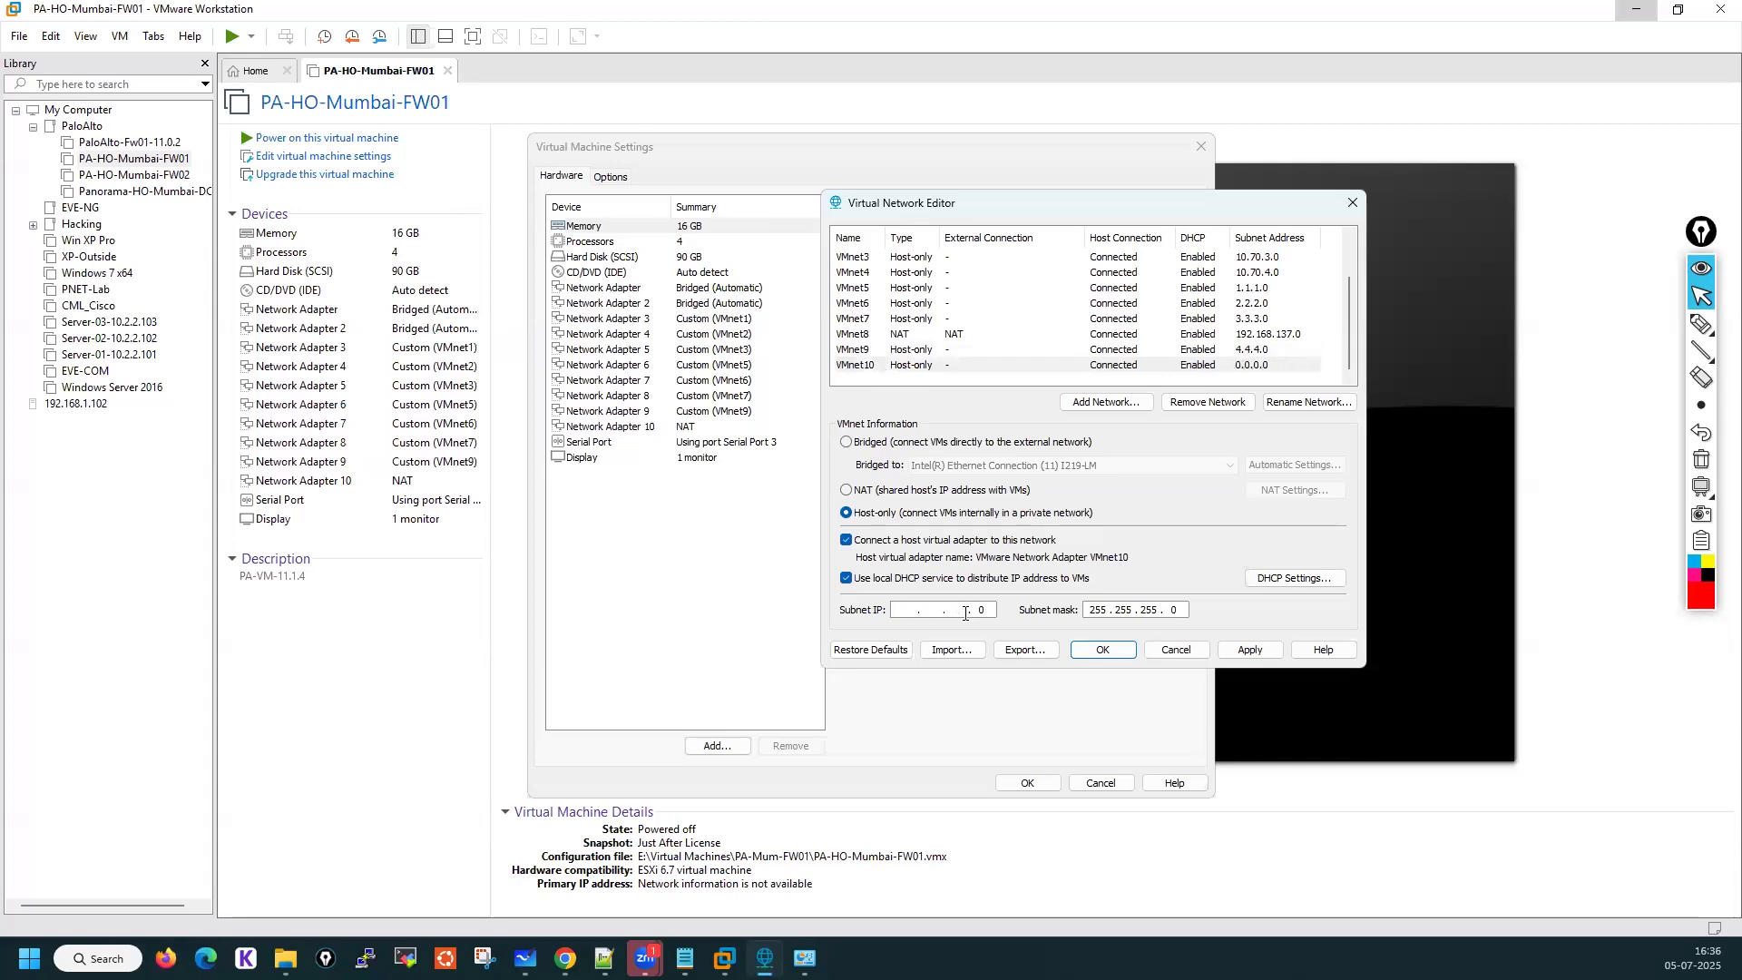
pyautogui.write('0 . 10 . 10 .')
# Step: Check VMnet9 and VMnet10, then correct VMnet10's subnet to 99.99.99.0
pyautogui.click(905, 350)
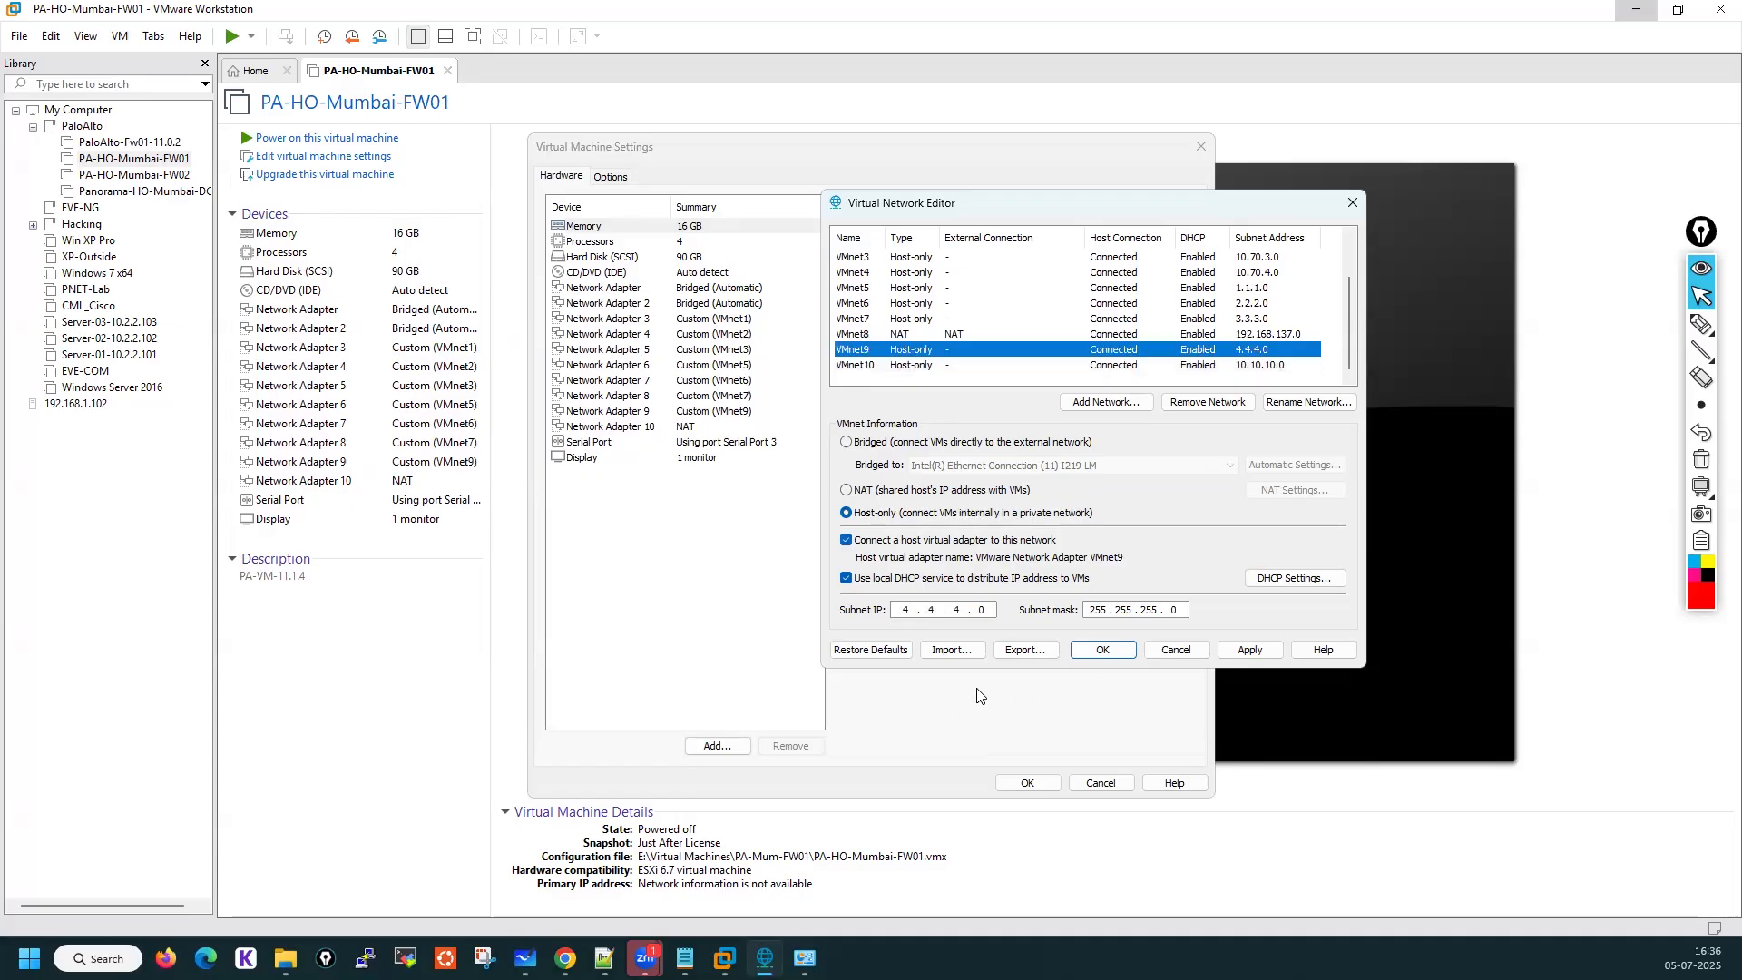
pyautogui.click(928, 366)
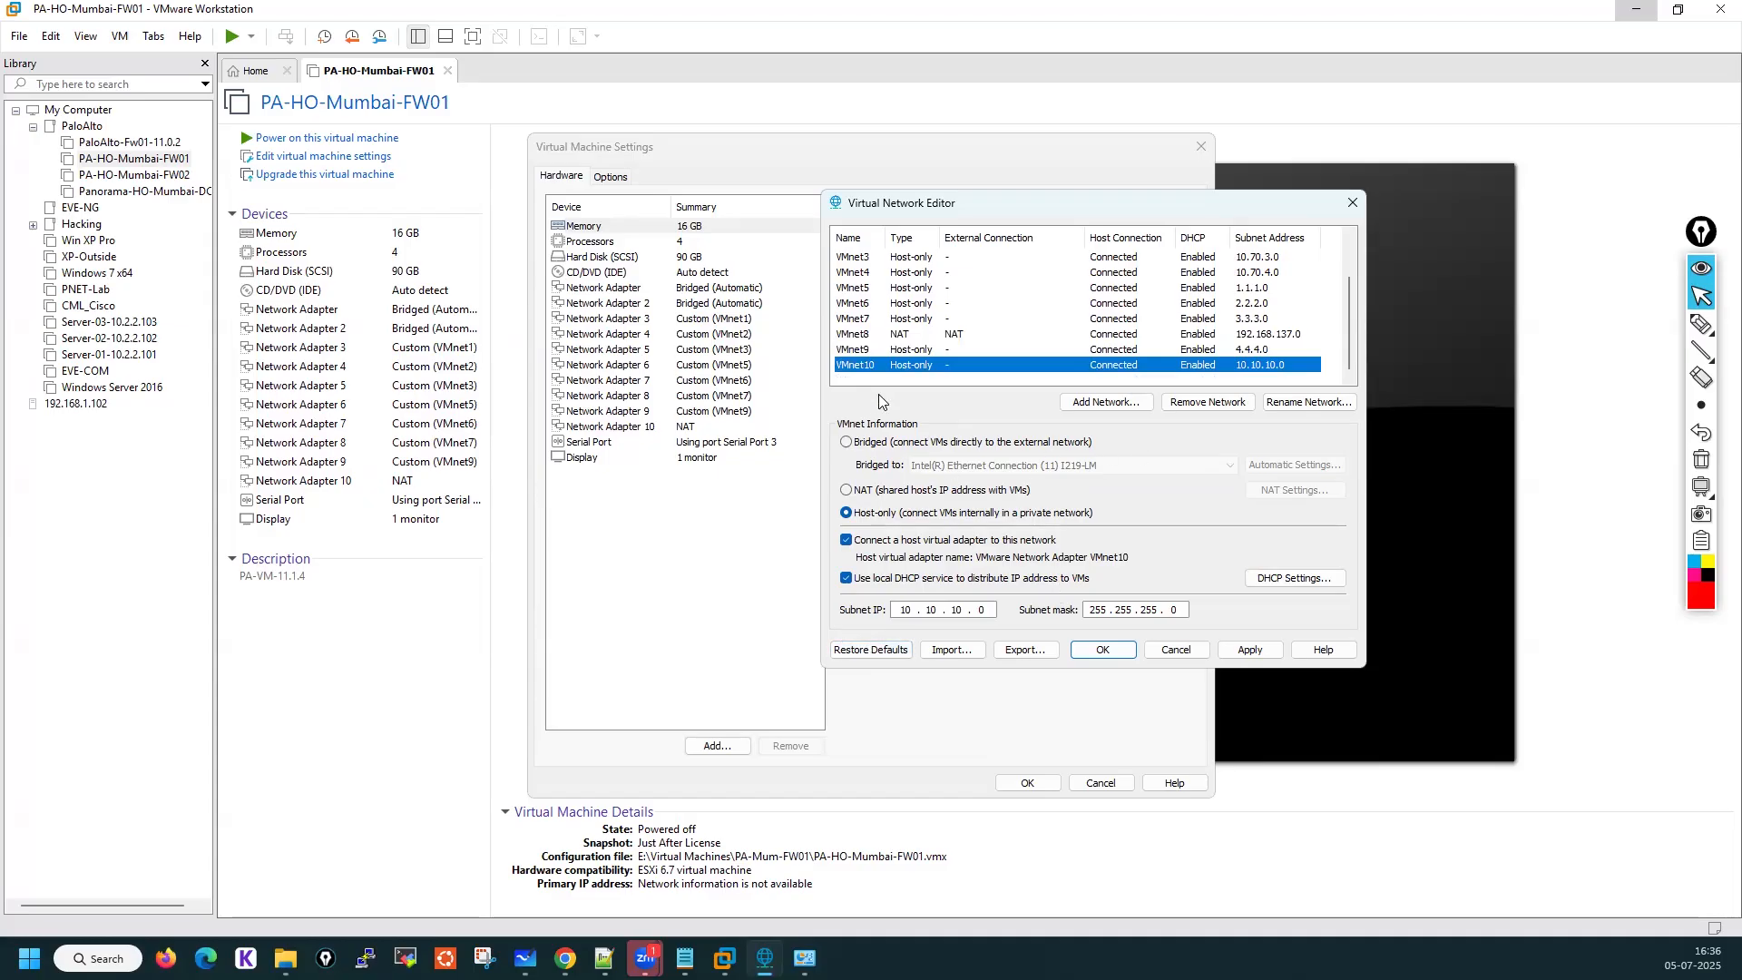
pyautogui.click(962, 610)
pyautogui.press('BackSpace')
pyautogui.press('BackSpace')
pyautogui.press('BackSpace')
pyautogui.press('BackSpace')
pyautogui.press('BackSpace')
pyautogui.press('BackSpace')
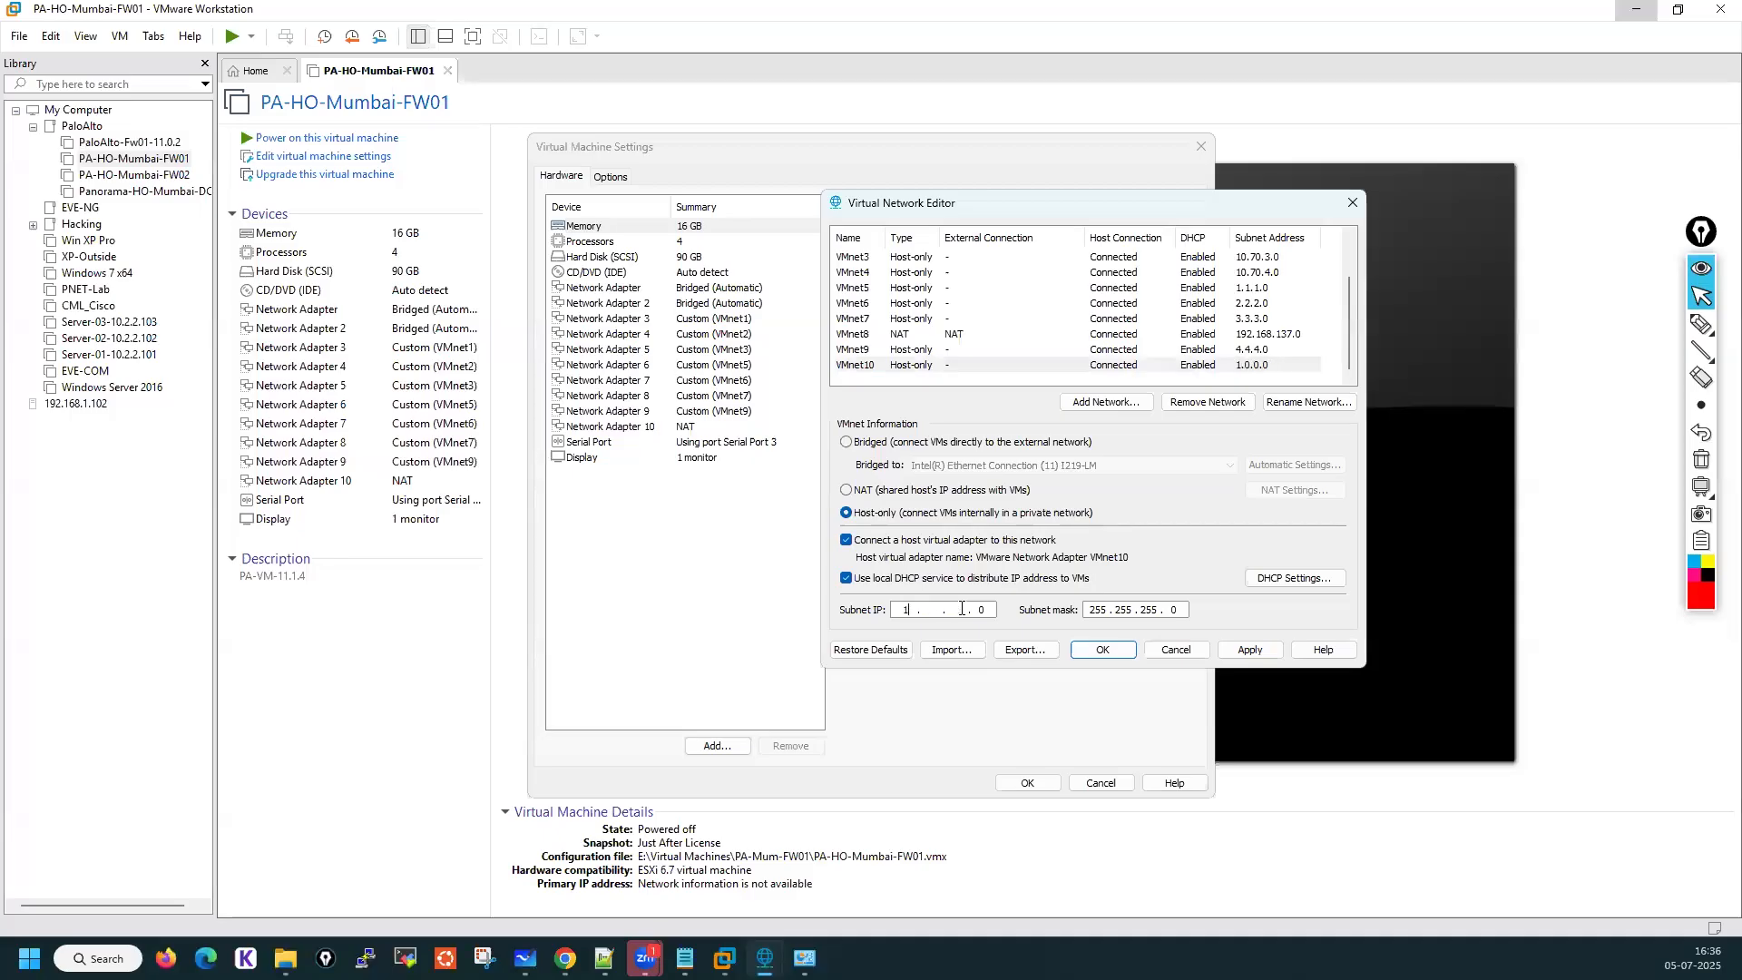
pyautogui.write('99 . 99 . 99')
# Step: Review each VMnet's subnet, then close the VM settings with OK
pyautogui.click(921, 338)
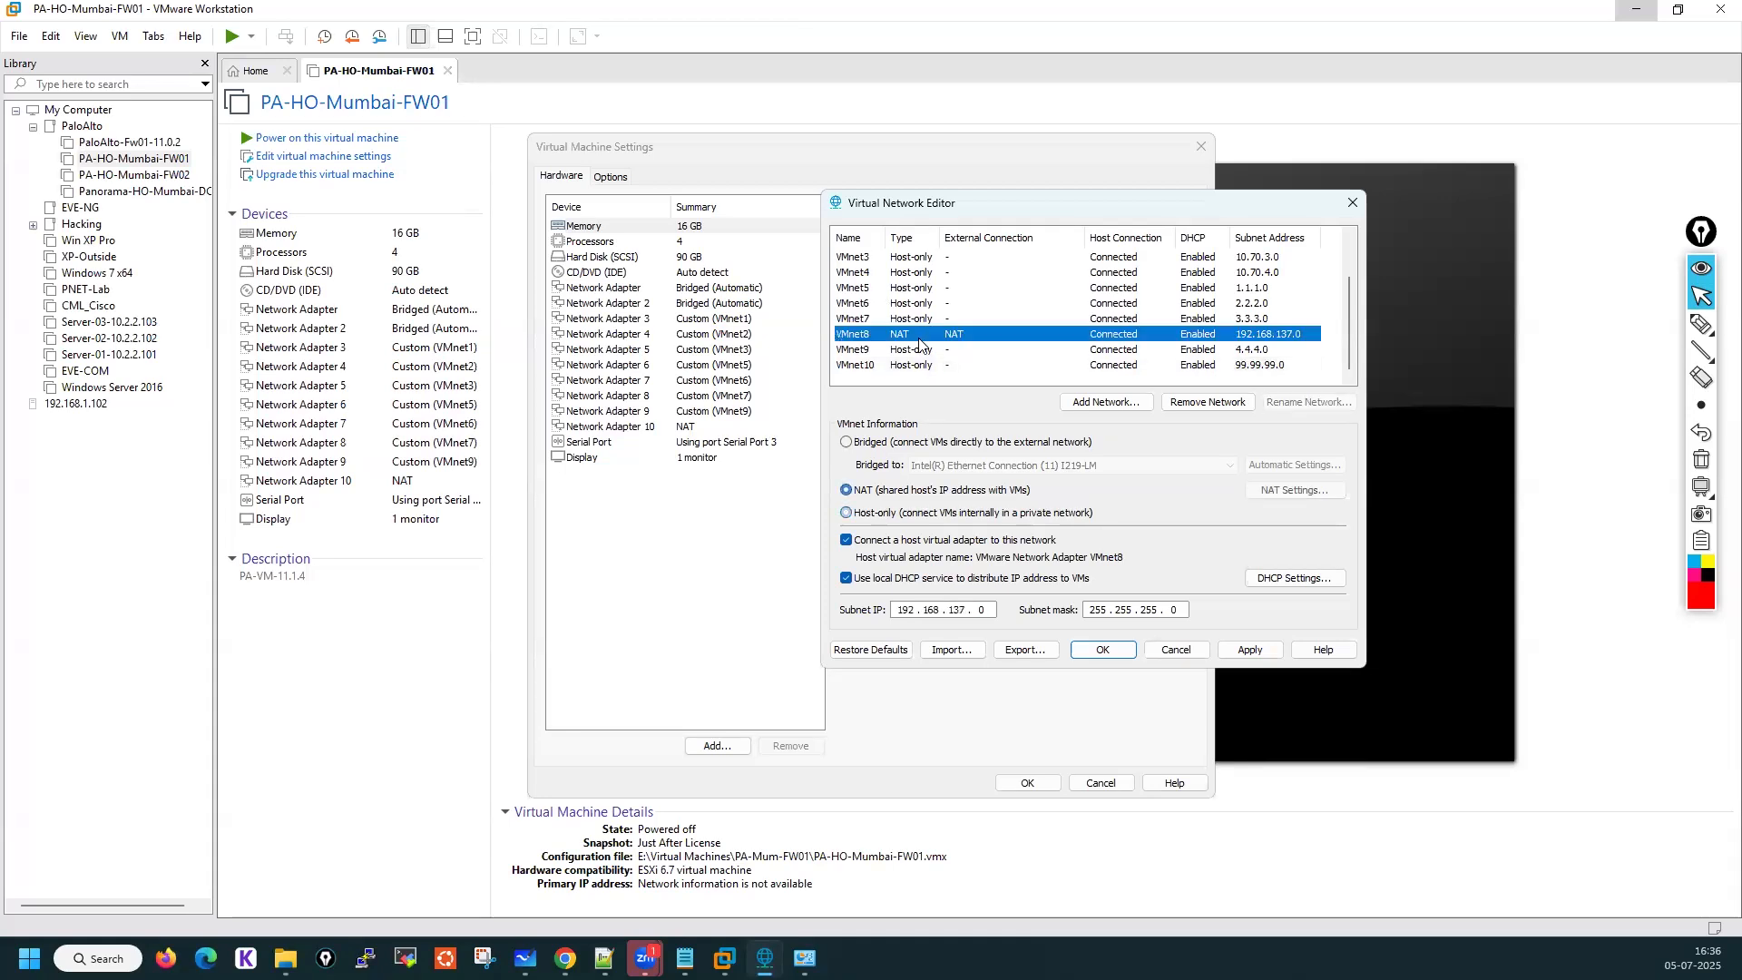
pyautogui.click(1229, 288)
pyautogui.click(1246, 307)
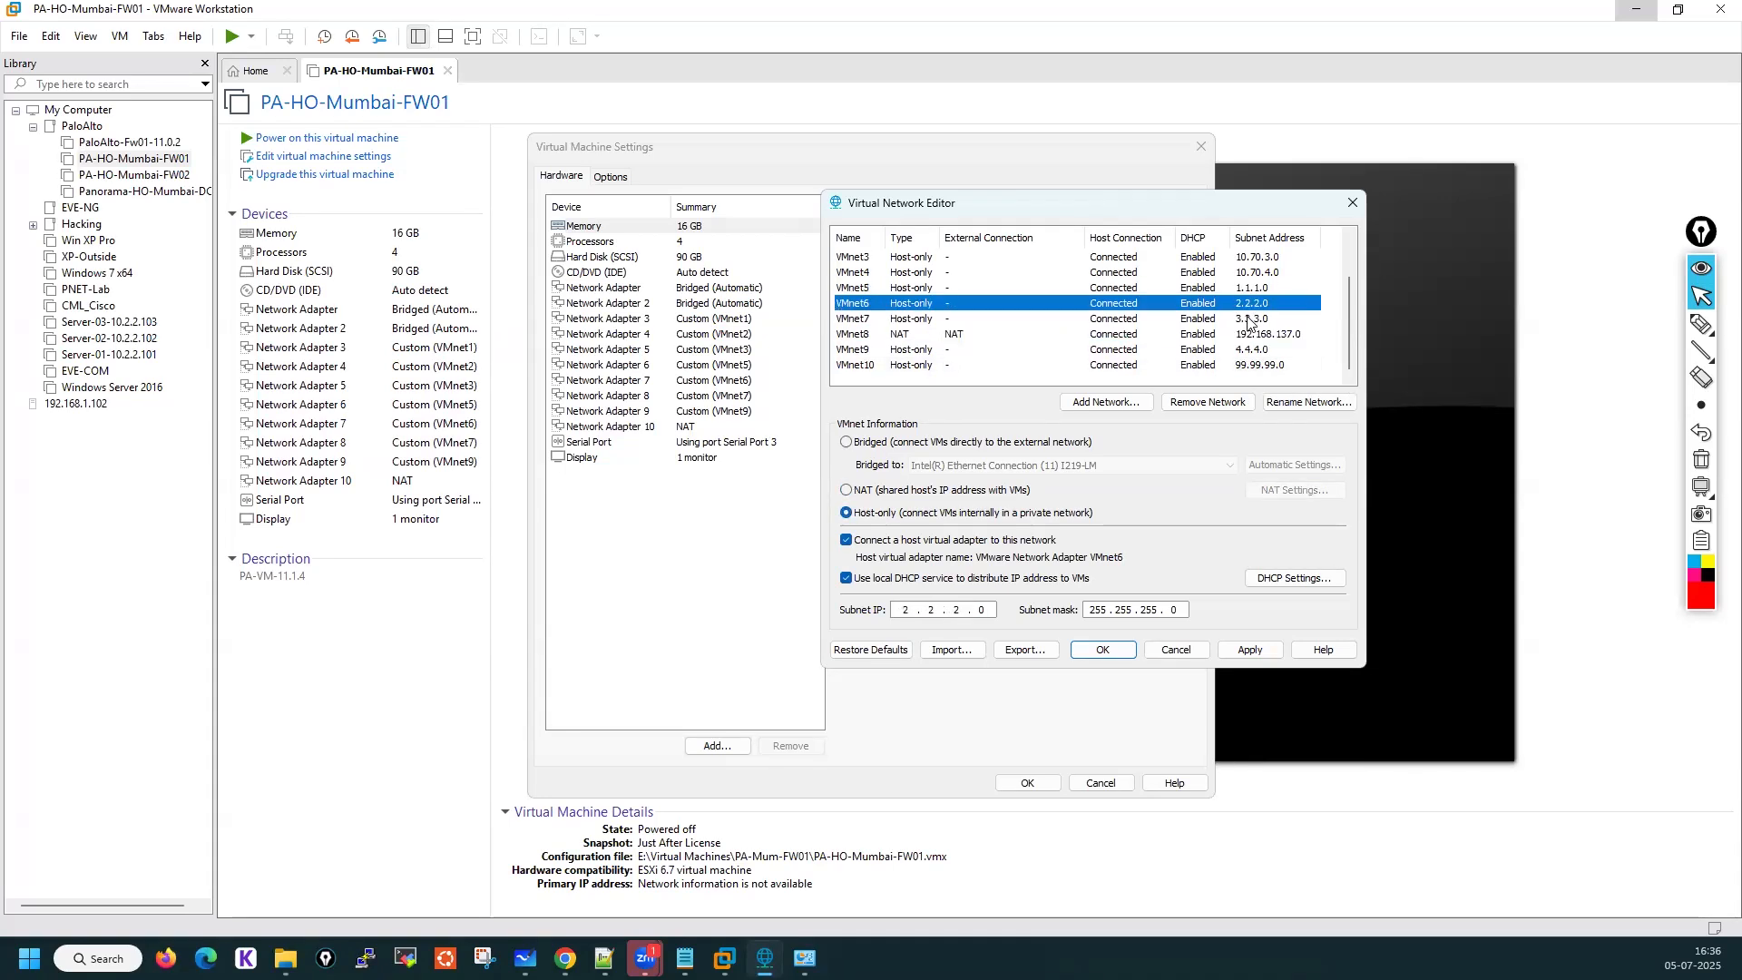
pyautogui.click(1250, 320)
pyautogui.click(1250, 354)
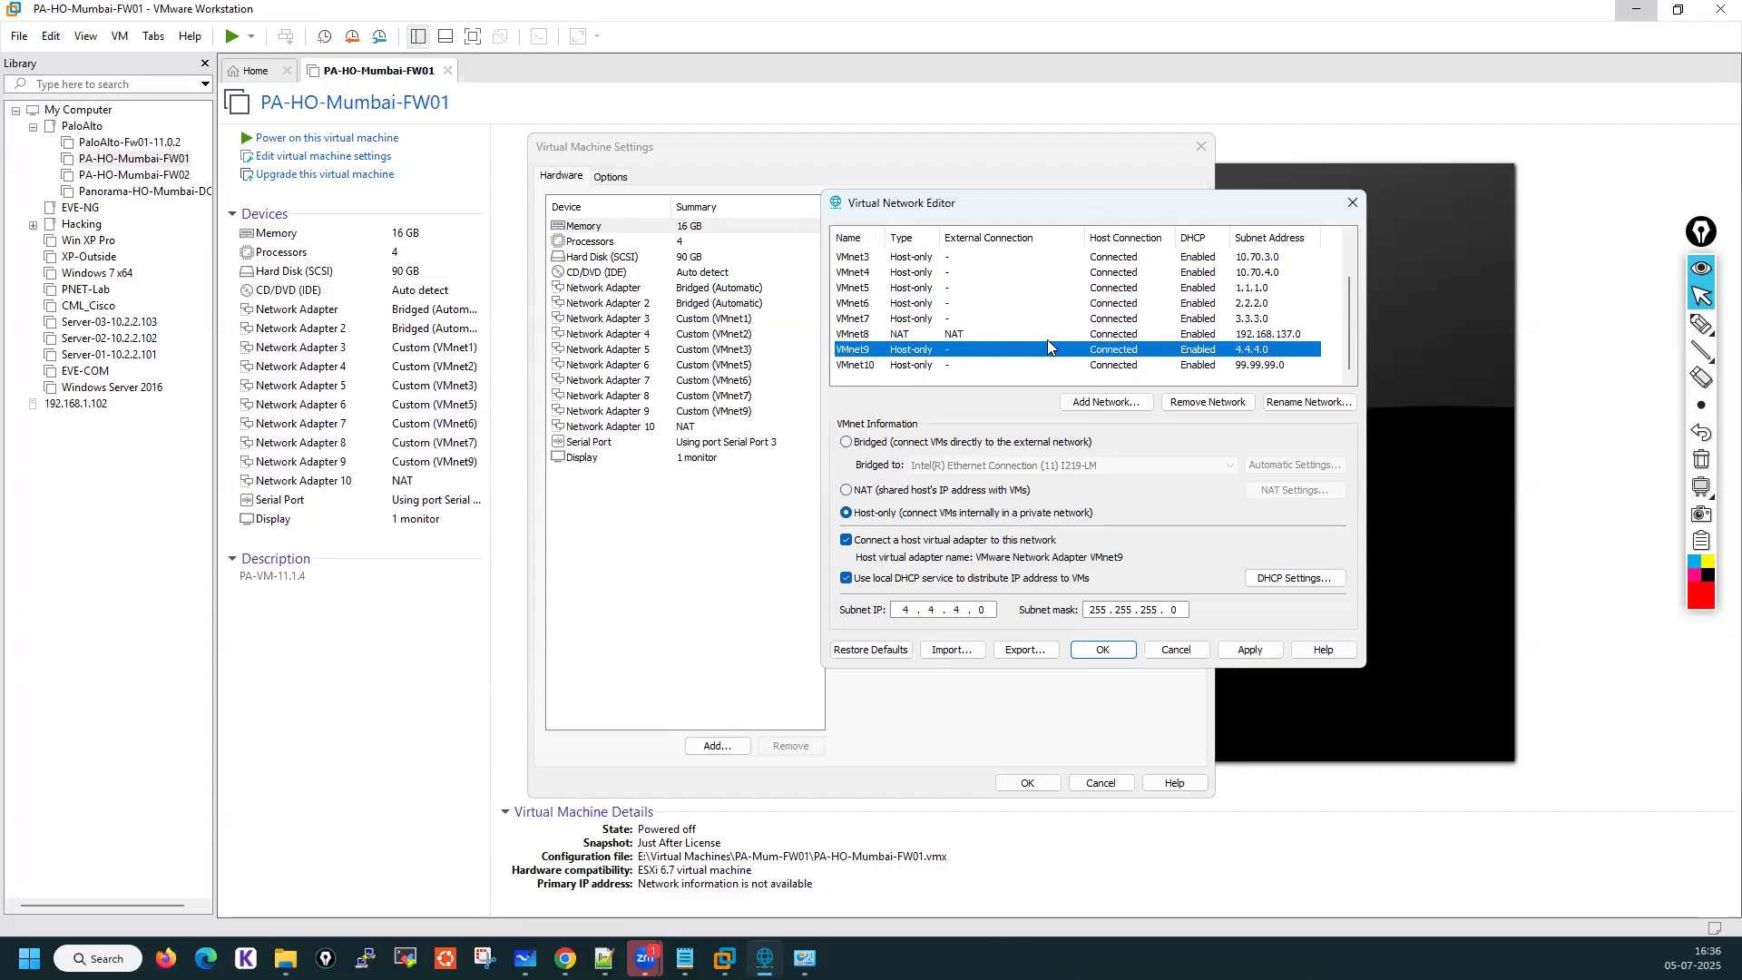
pyautogui.scroll(1, 1047, 339)
pyautogui.click(1260, 272)
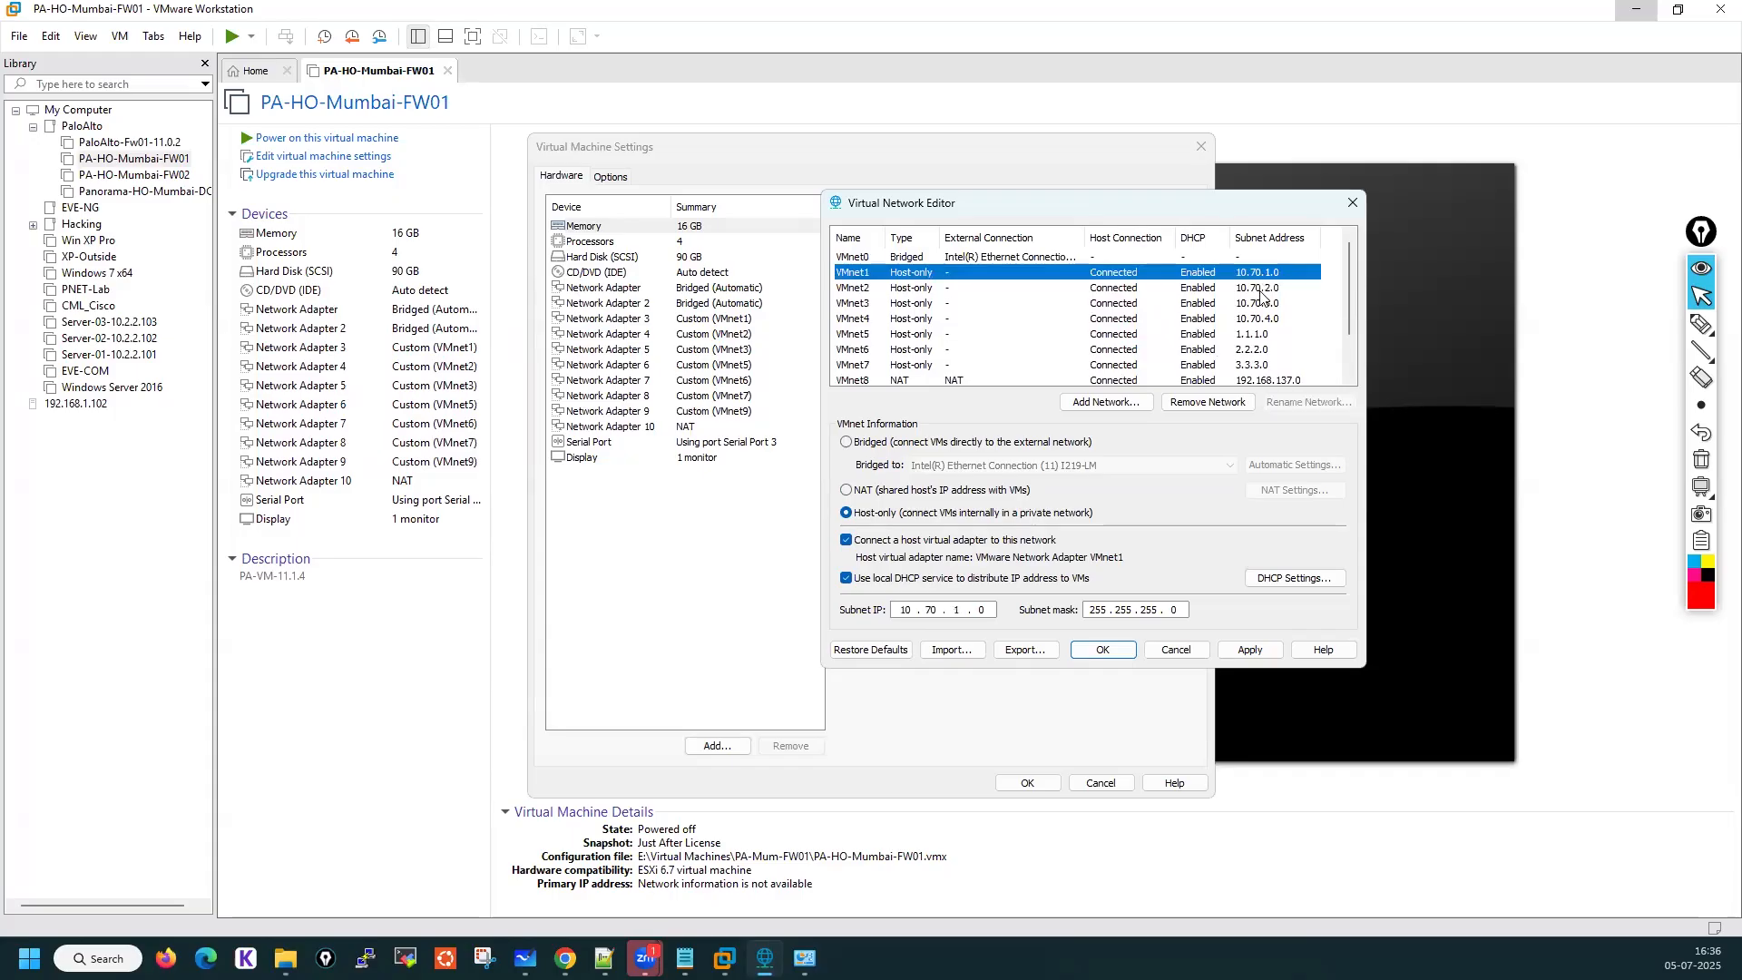
pyautogui.click(1250, 287)
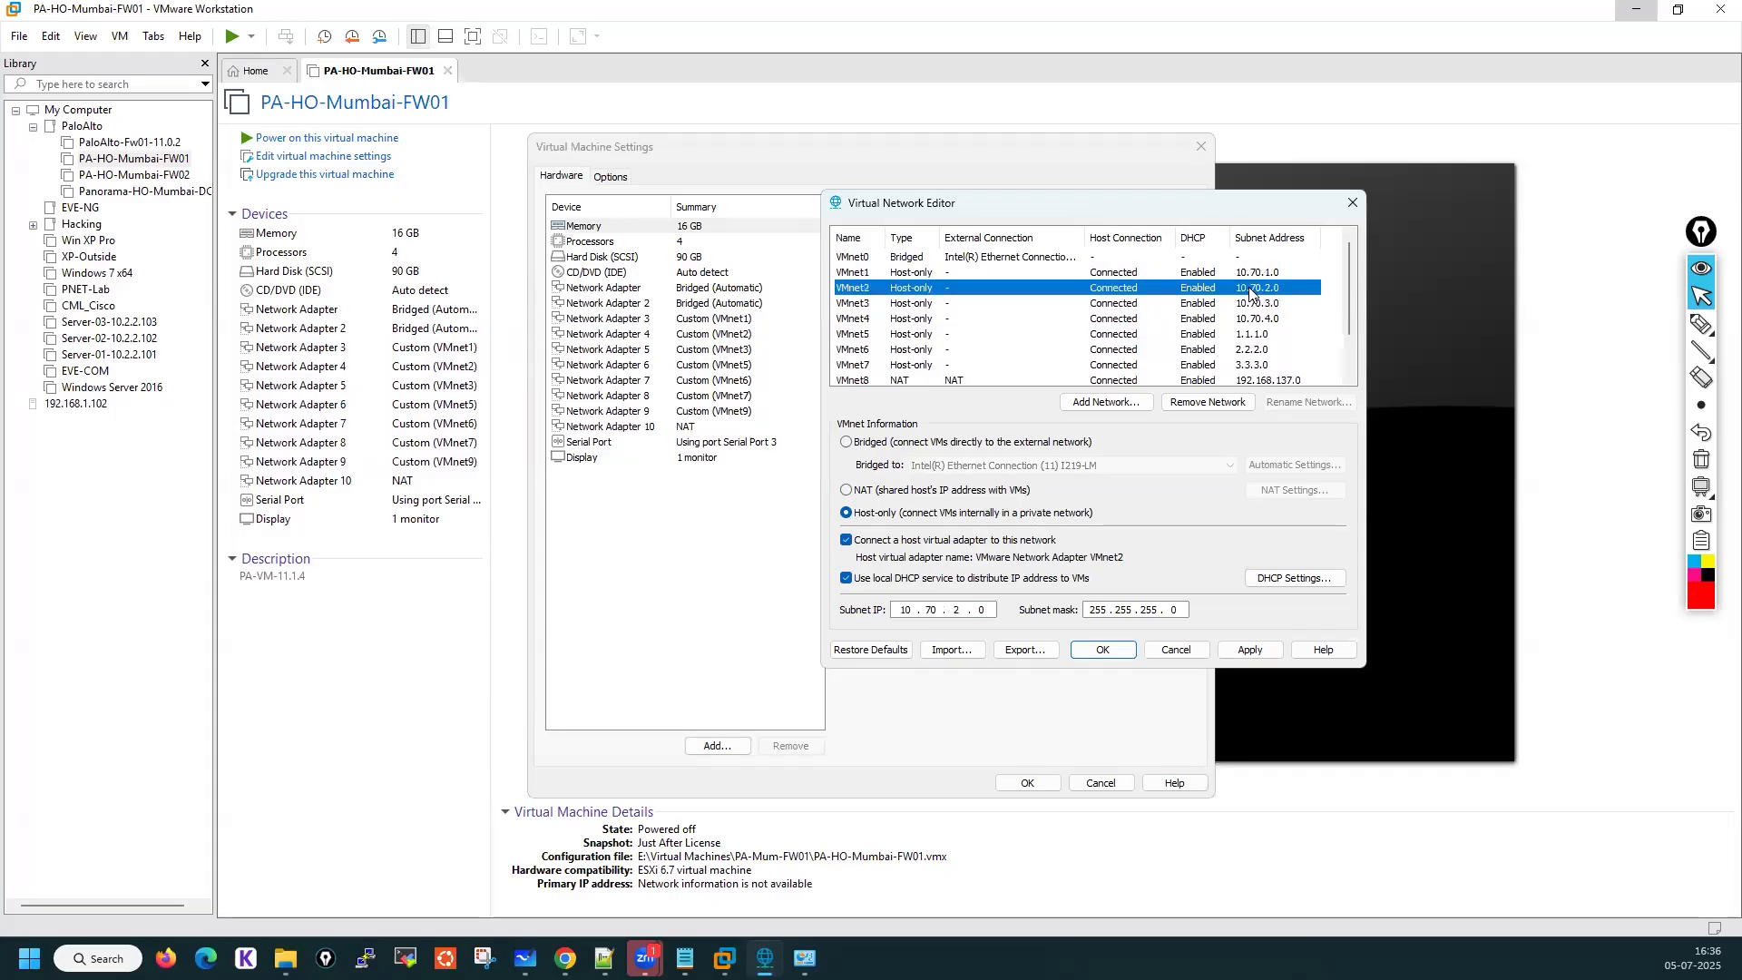
pyautogui.click(1247, 304)
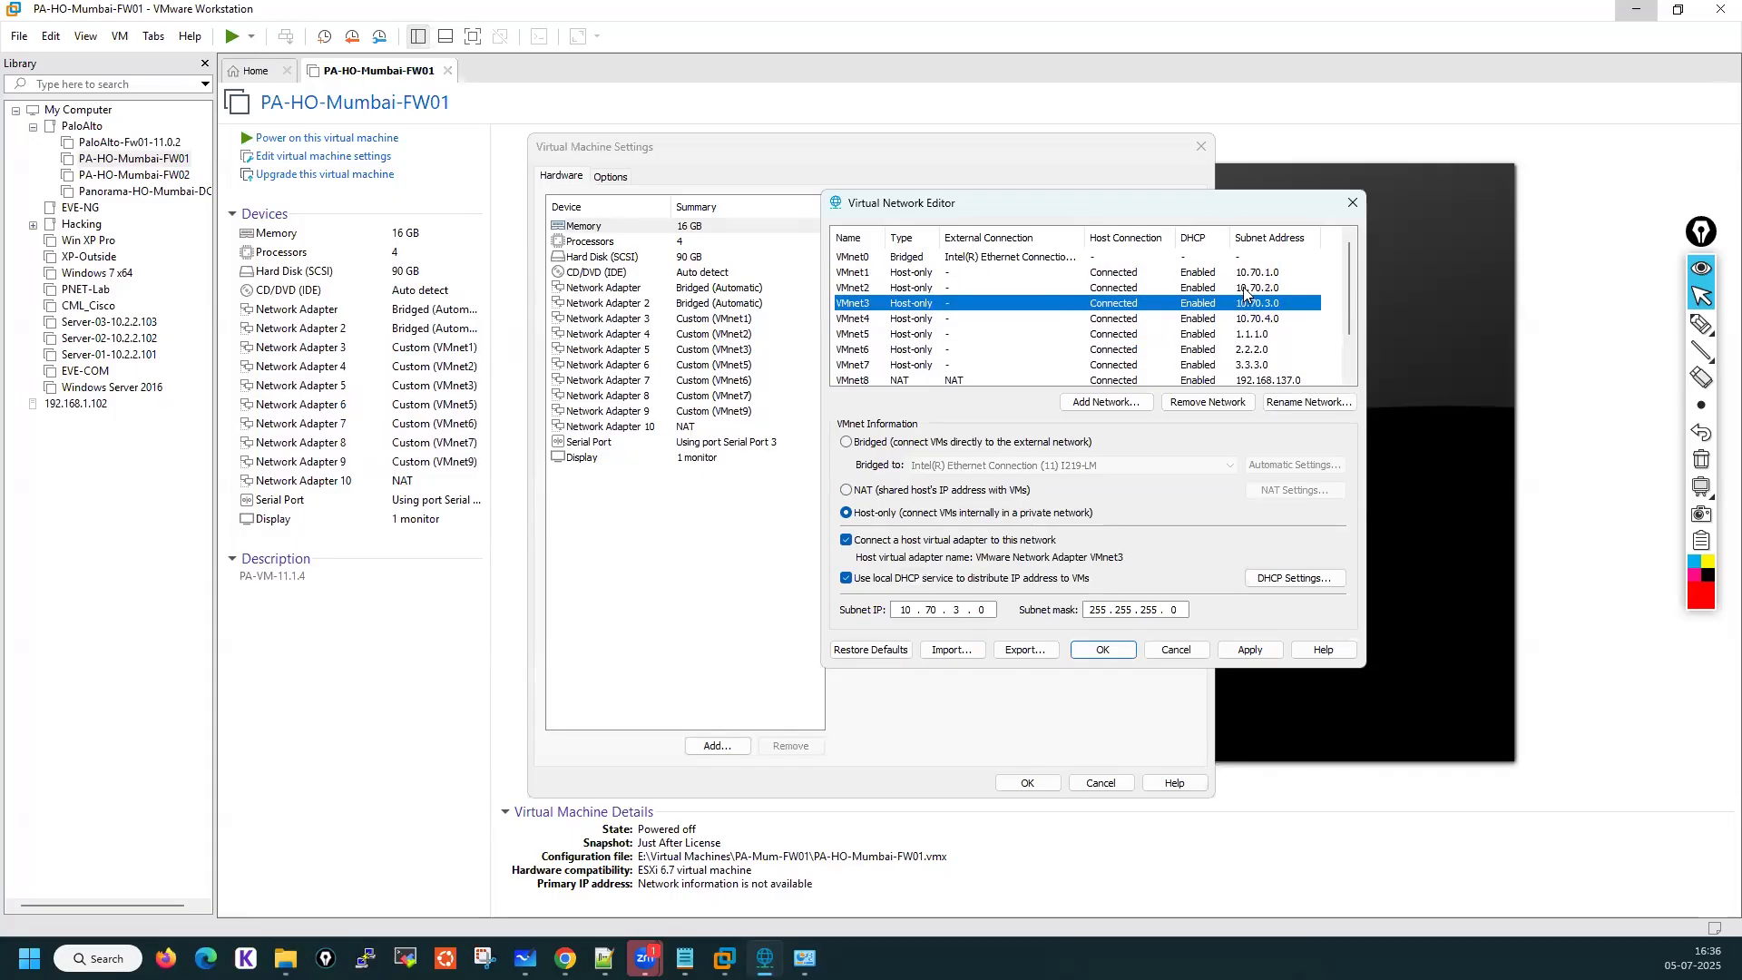
pyautogui.click(1255, 320)
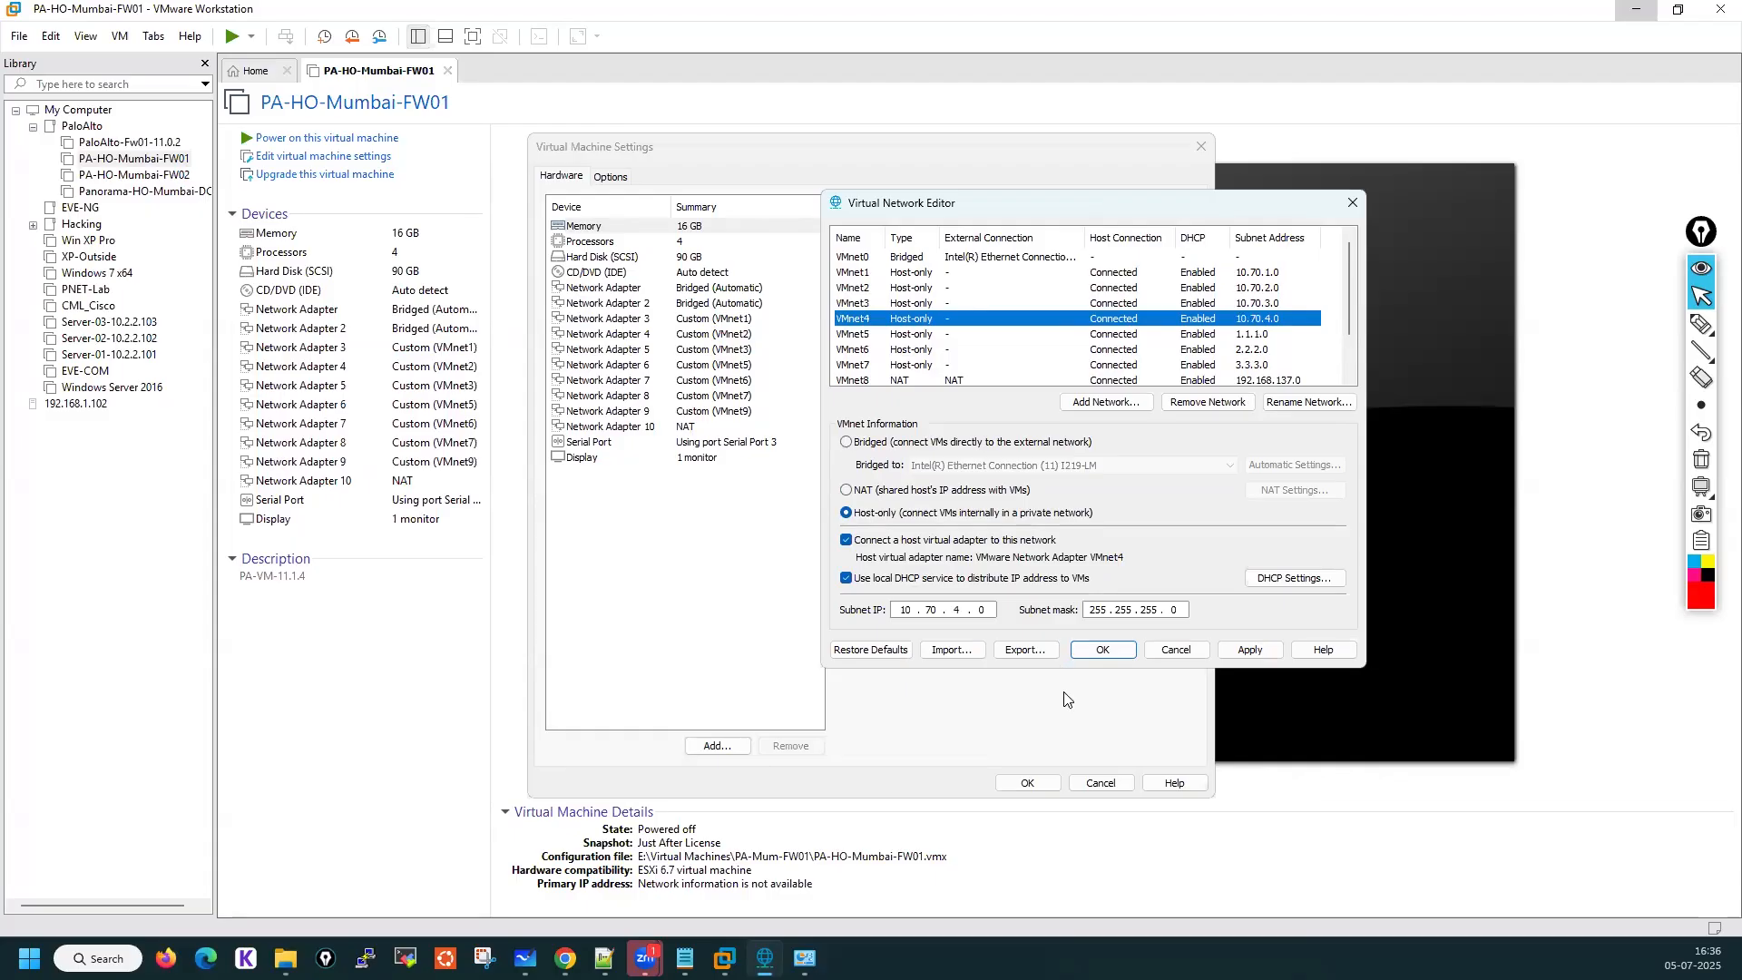
pyautogui.click(1102, 781)
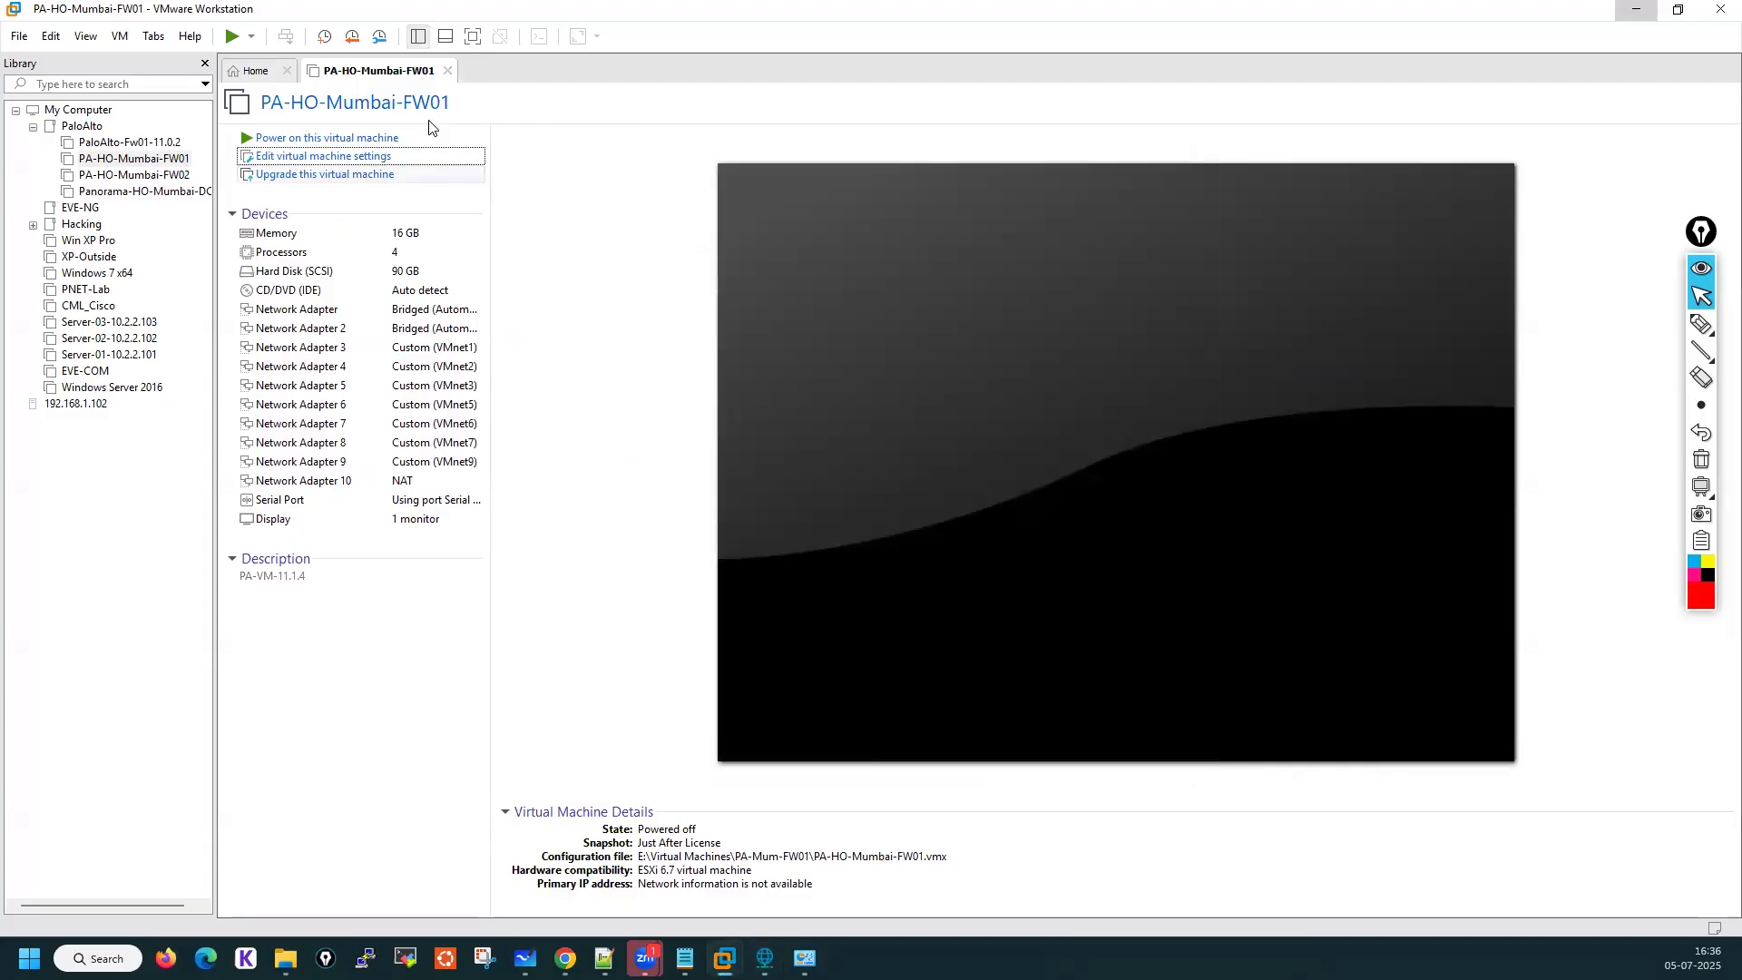
# Step: Close the PA-HO-Mumbai-FW01 tab, minimise Workstation, and view VMnet0's bridged adapter in the editor
pyautogui.click(448, 69)
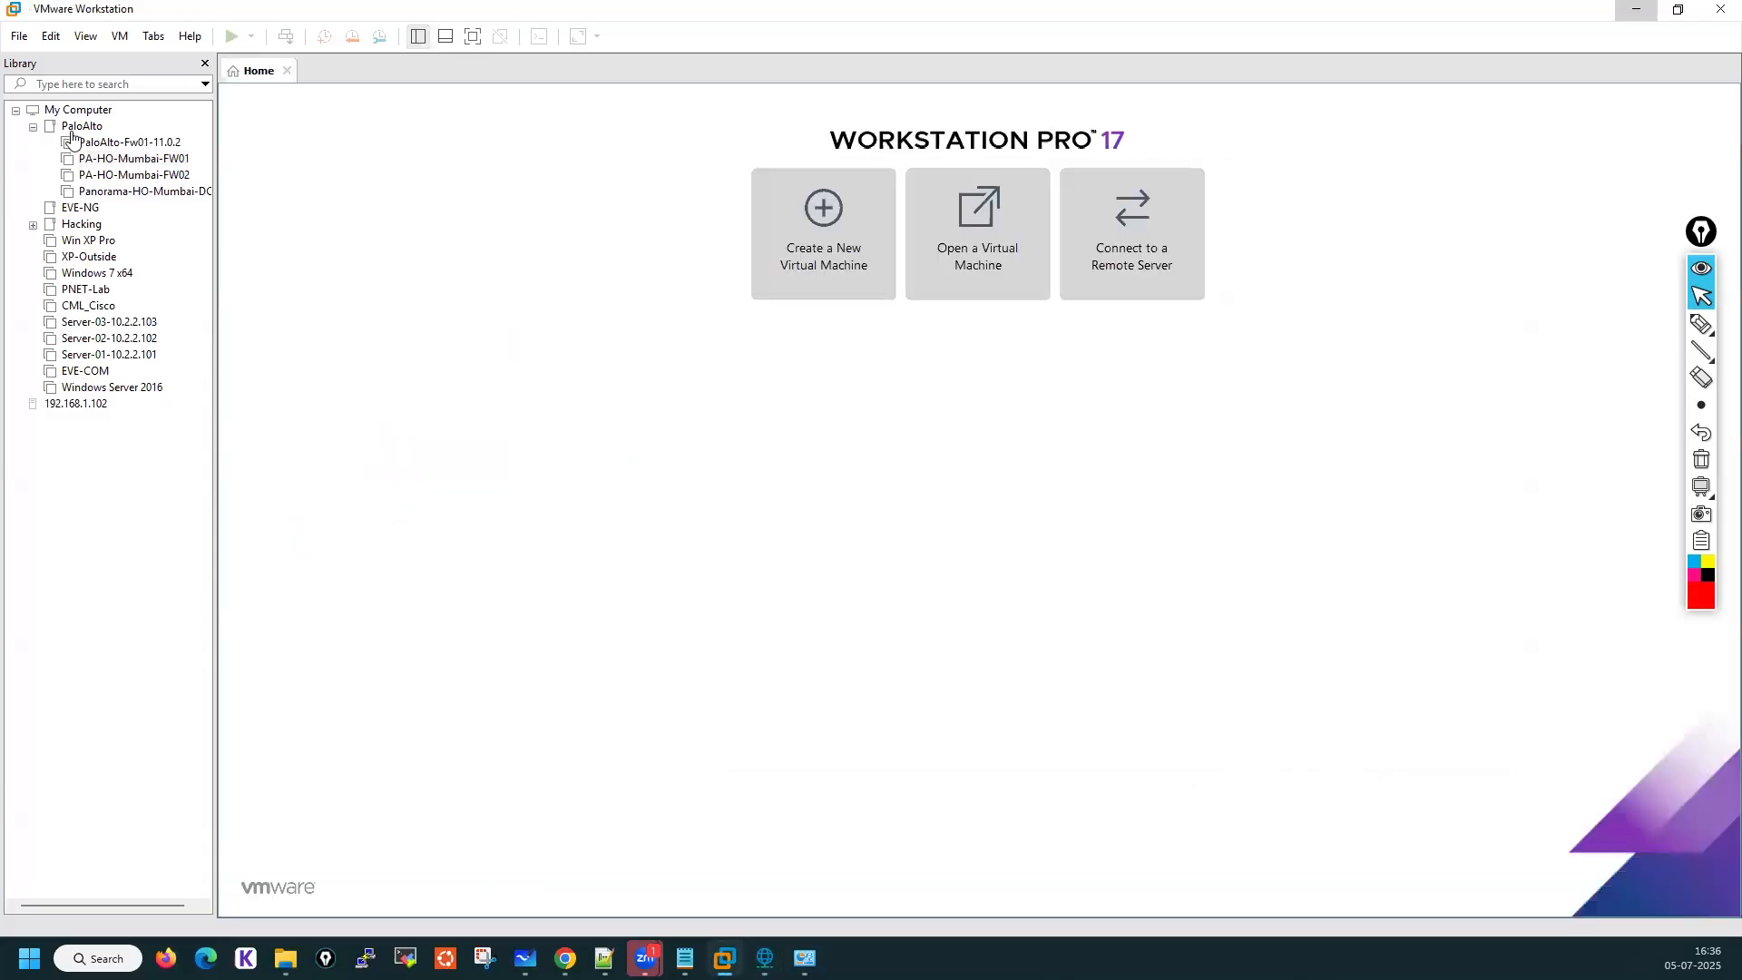
pyautogui.click(33, 126)
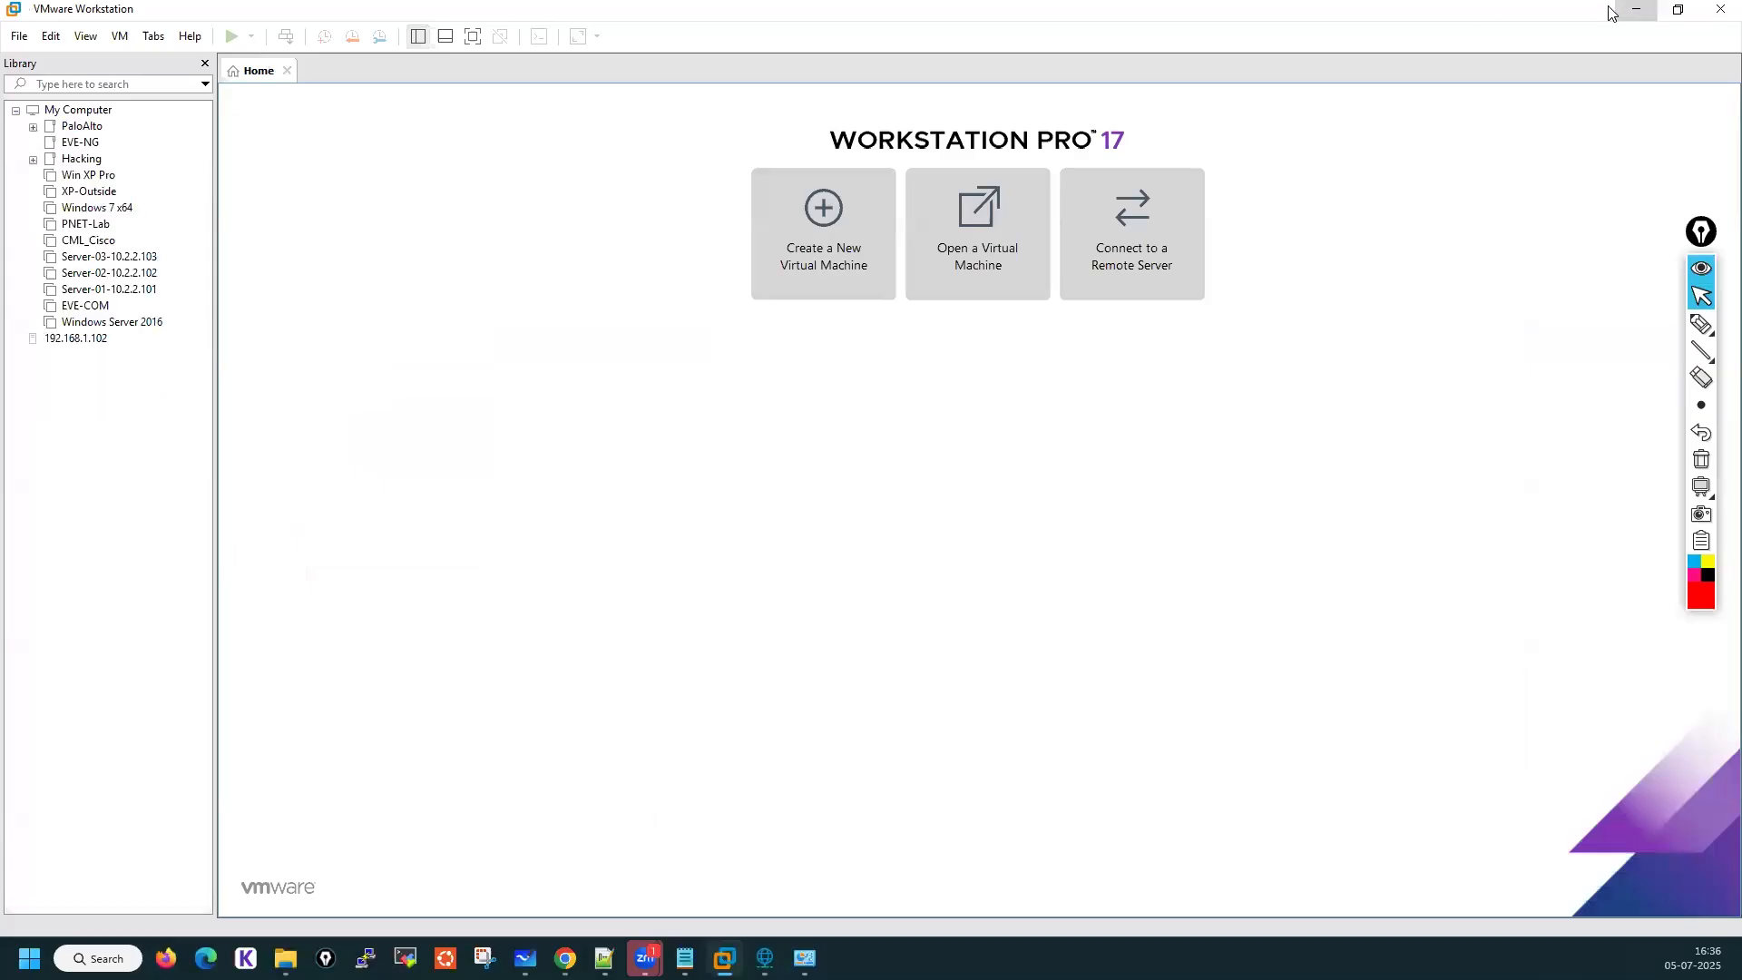
pyautogui.click(1636, 10)
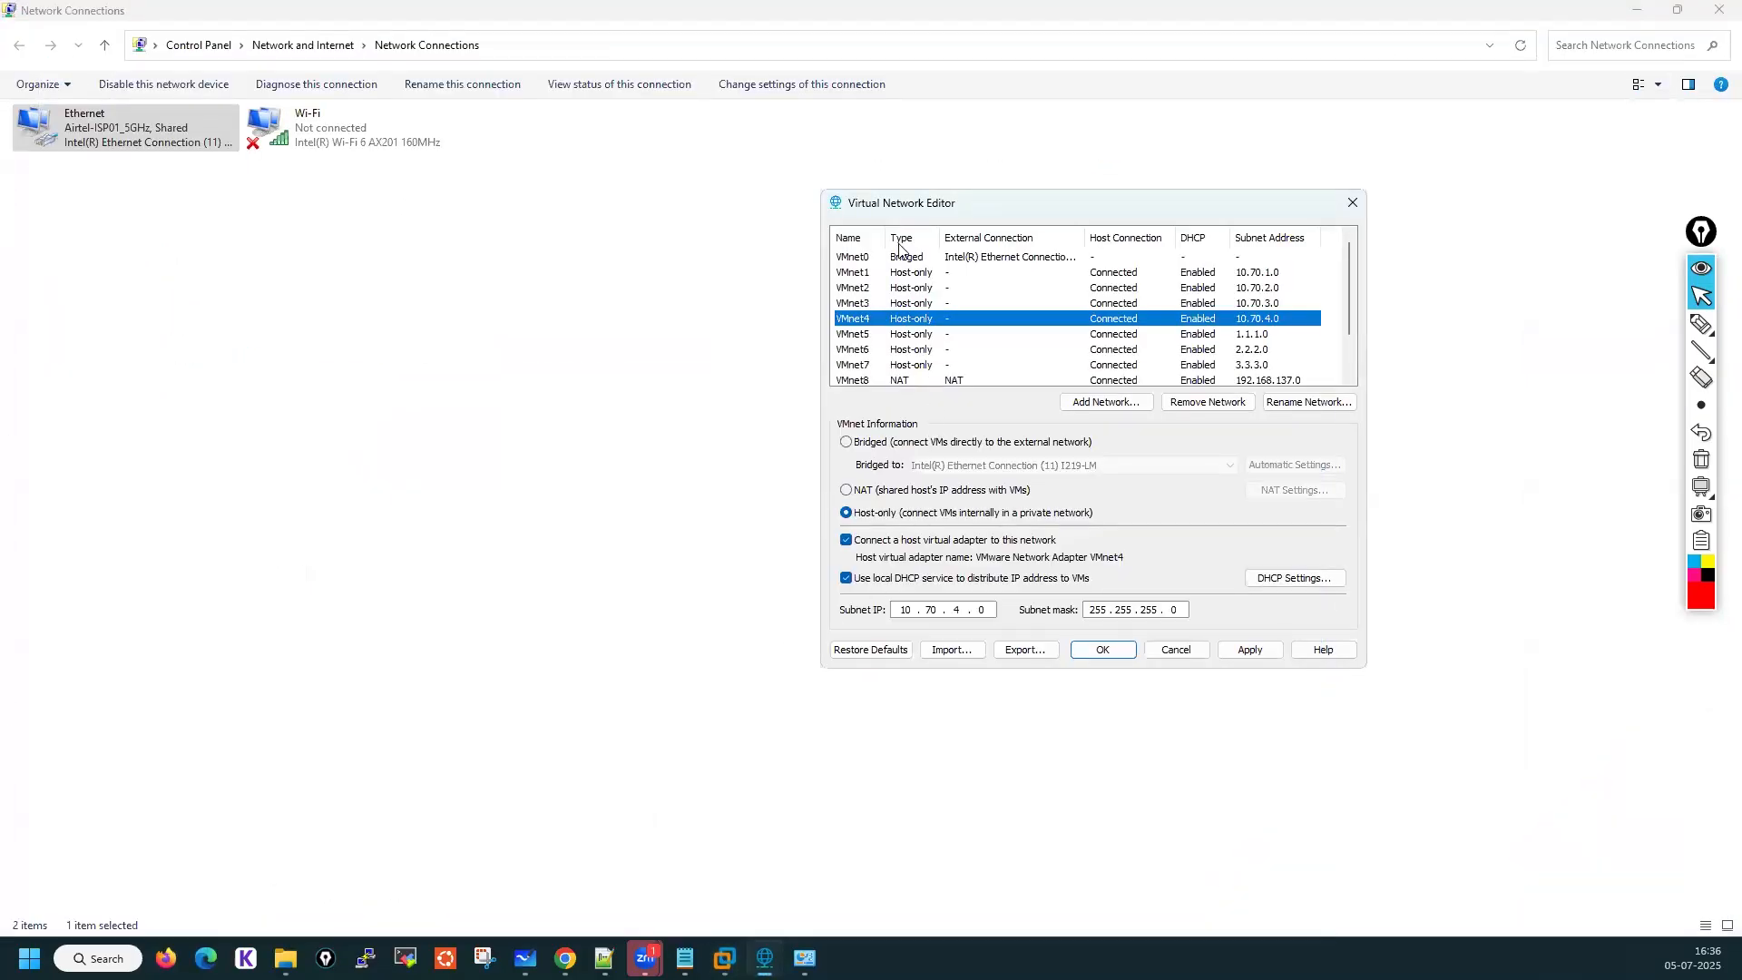
pyautogui.moveTo(884, 204); pyautogui.dragTo(631, 176)
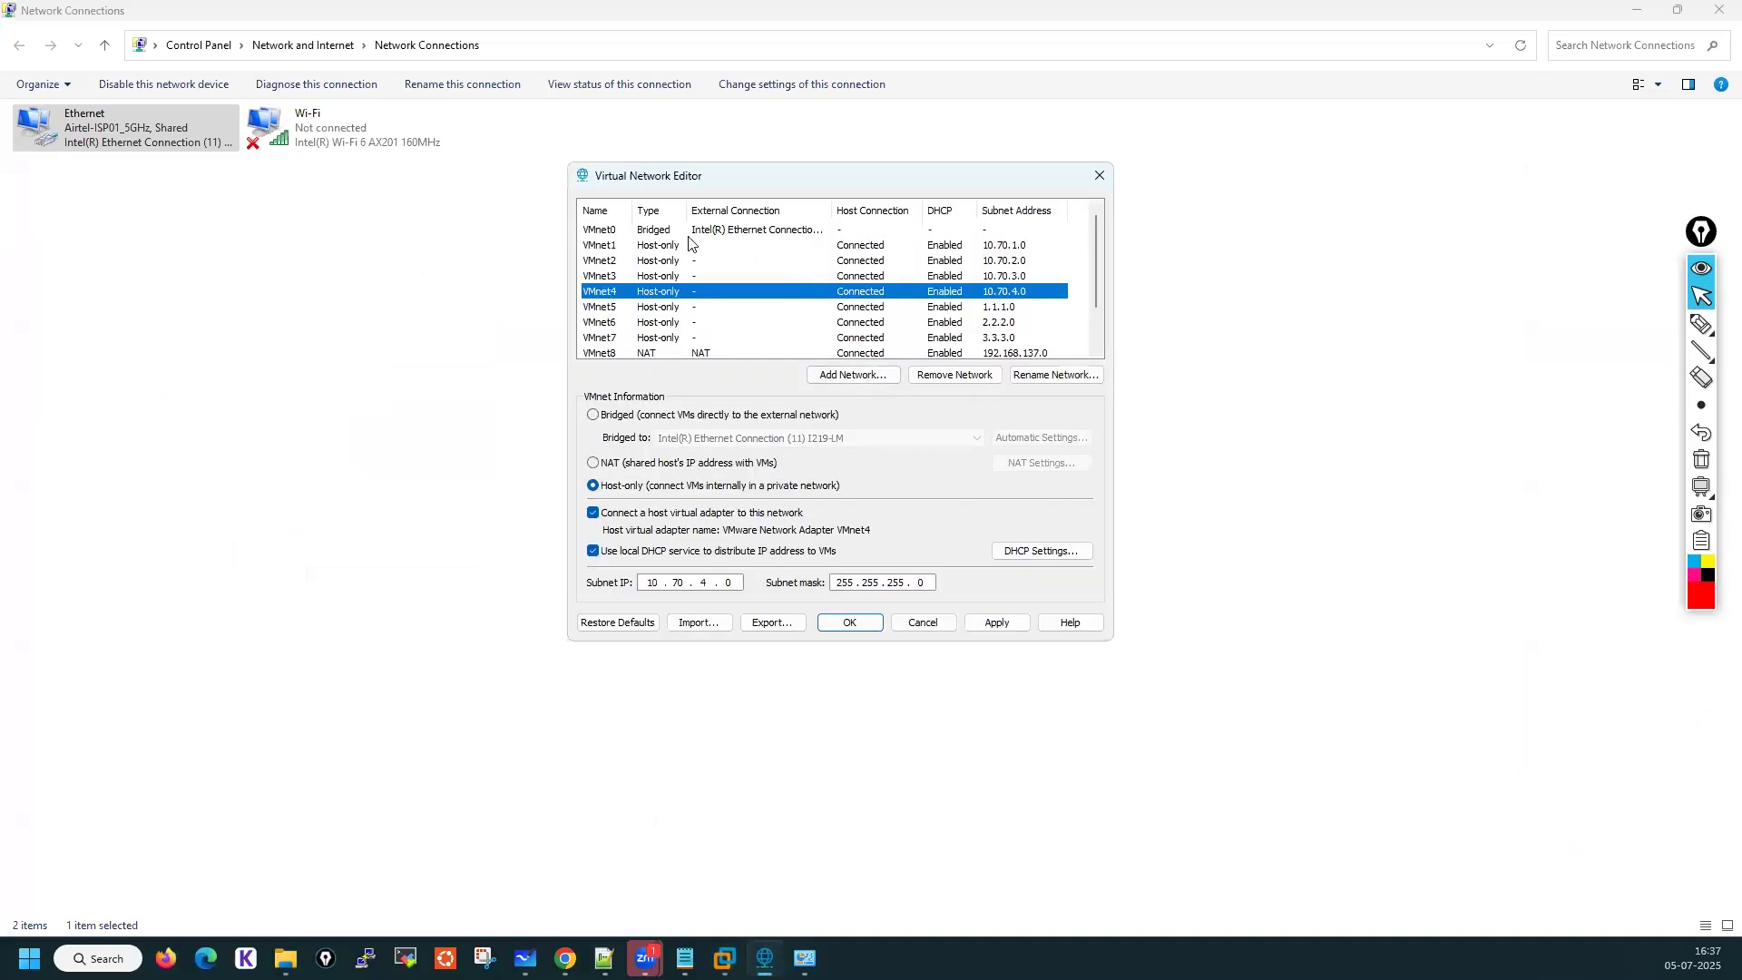
pyautogui.click(640, 234)
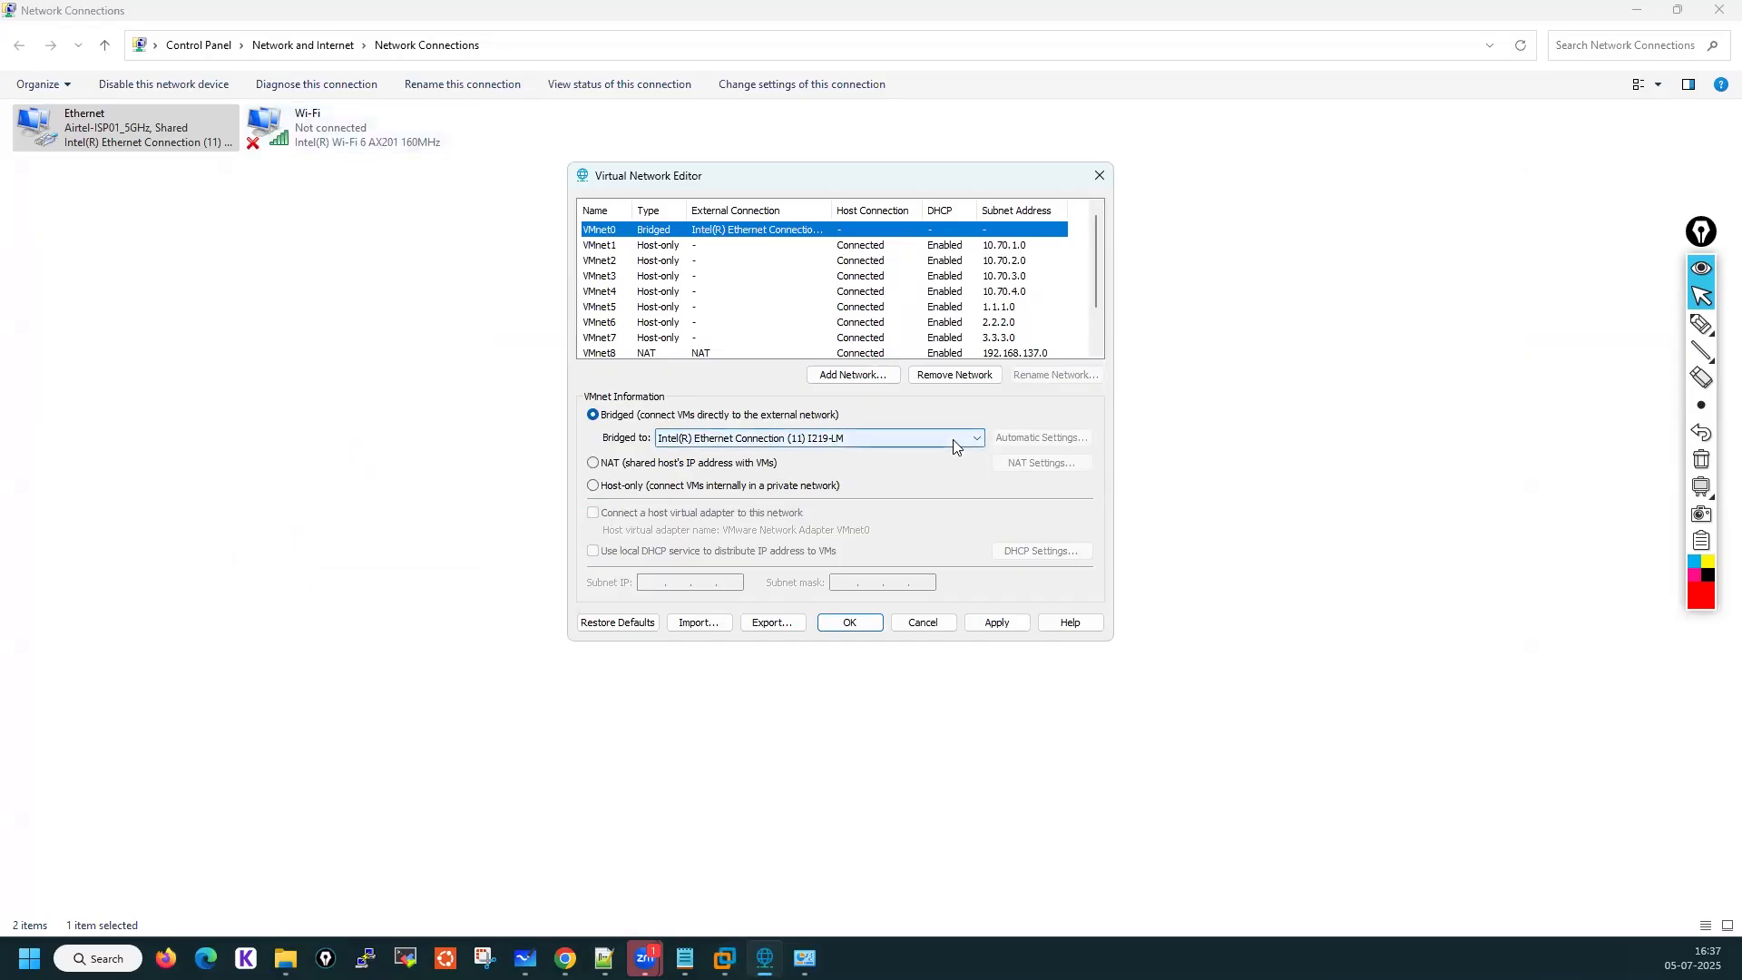
pyautogui.click(804, 440)
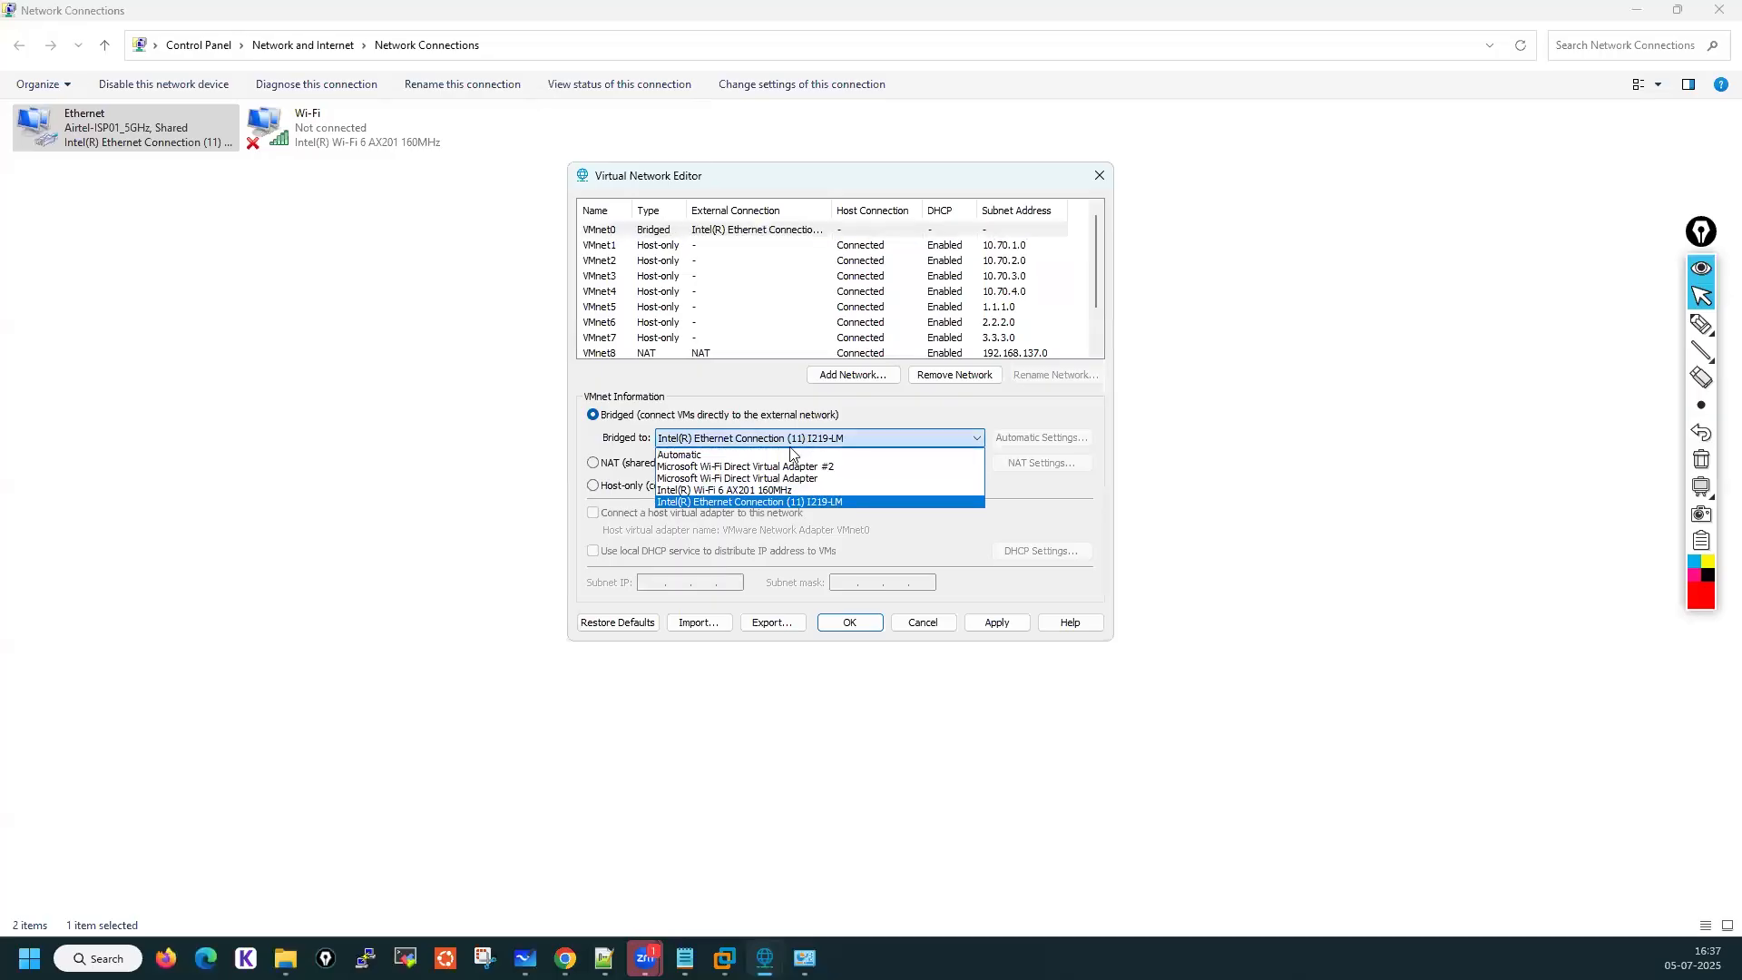
pyautogui.click(698, 504)
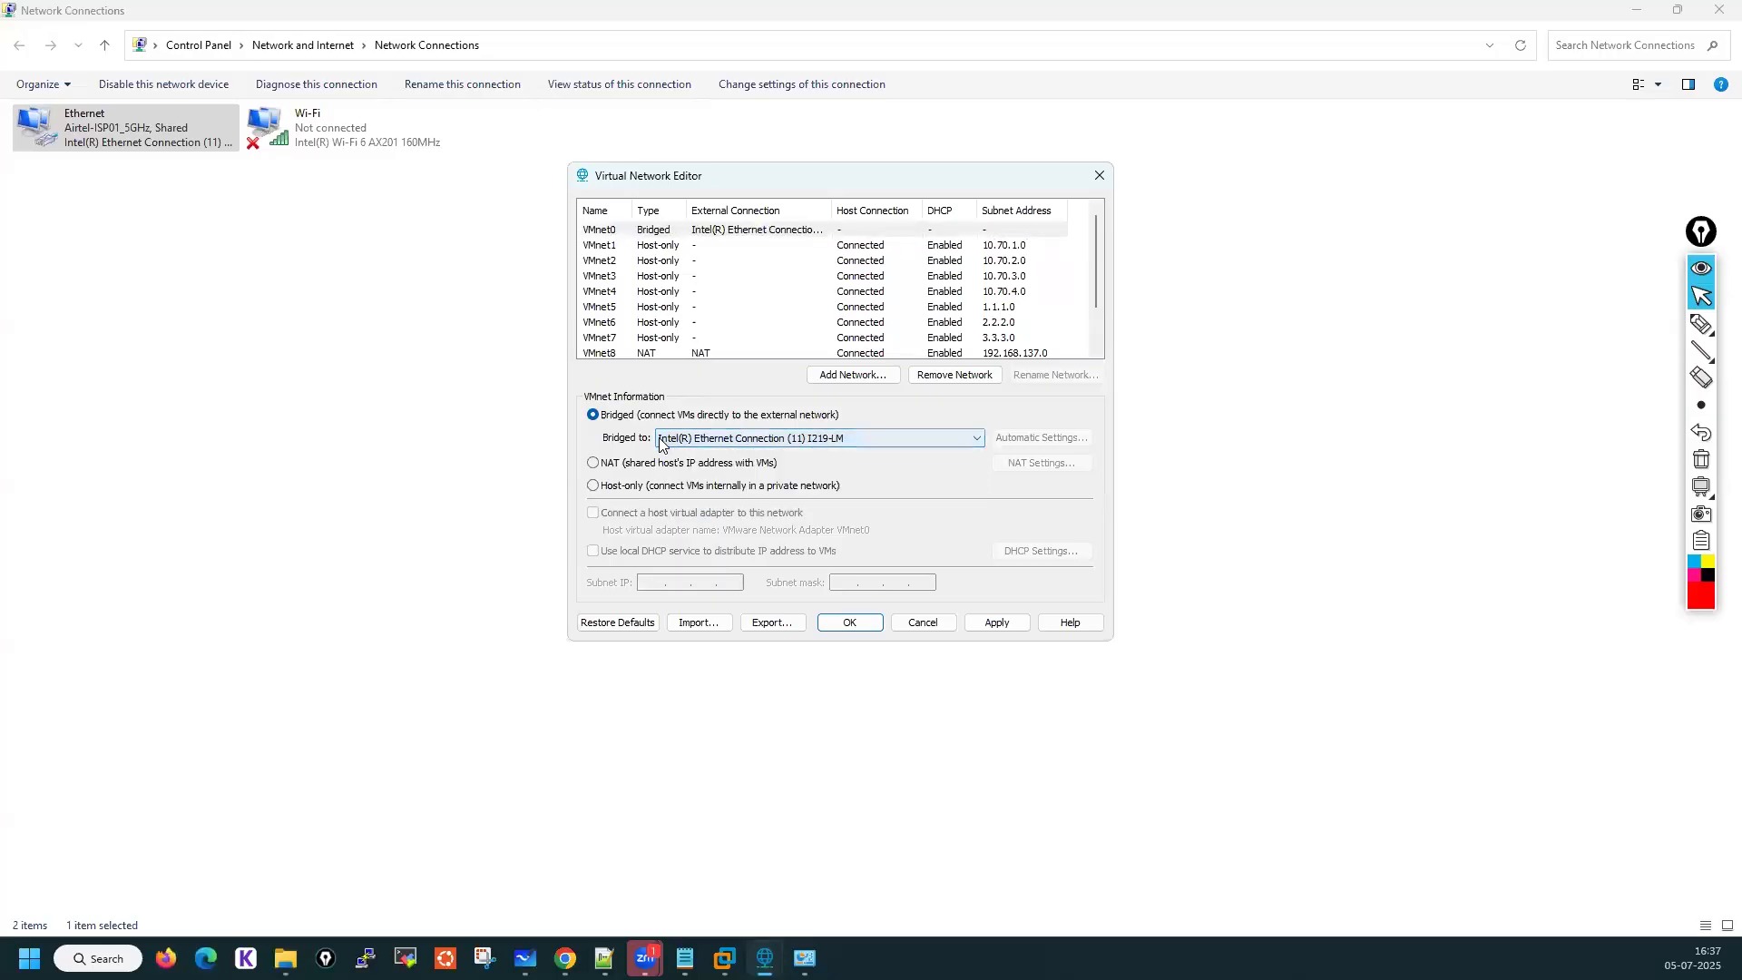
pyautogui.click(598, 246)
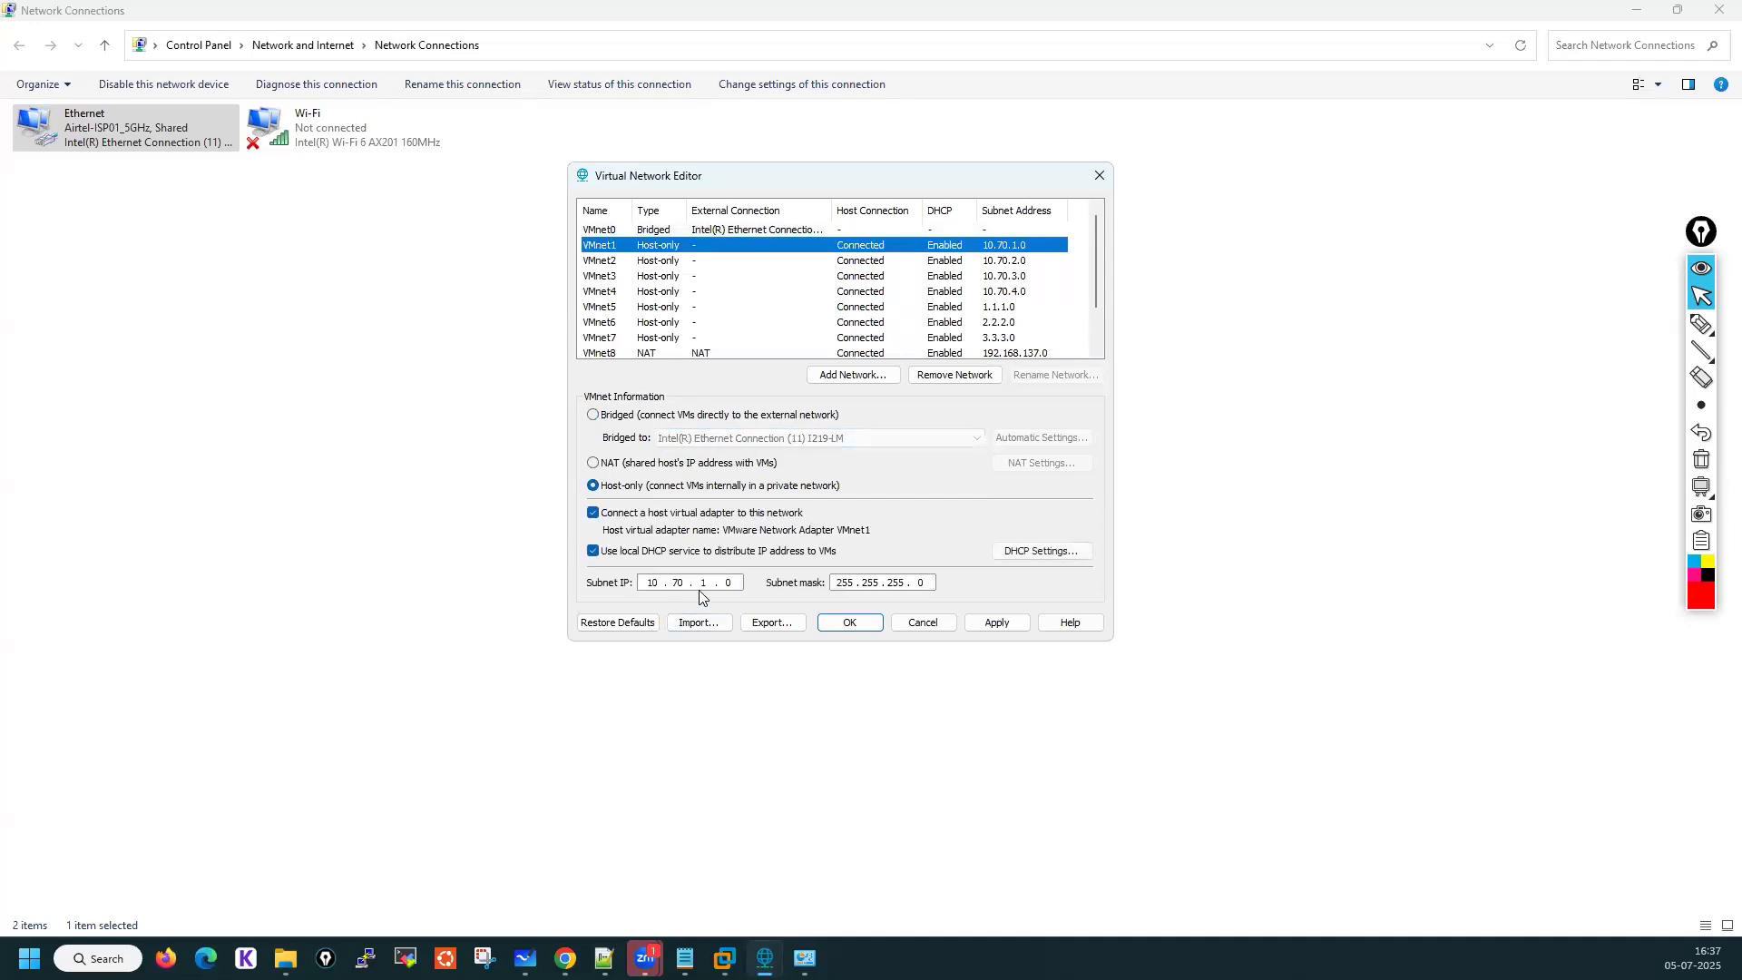
pyautogui.click(613, 262)
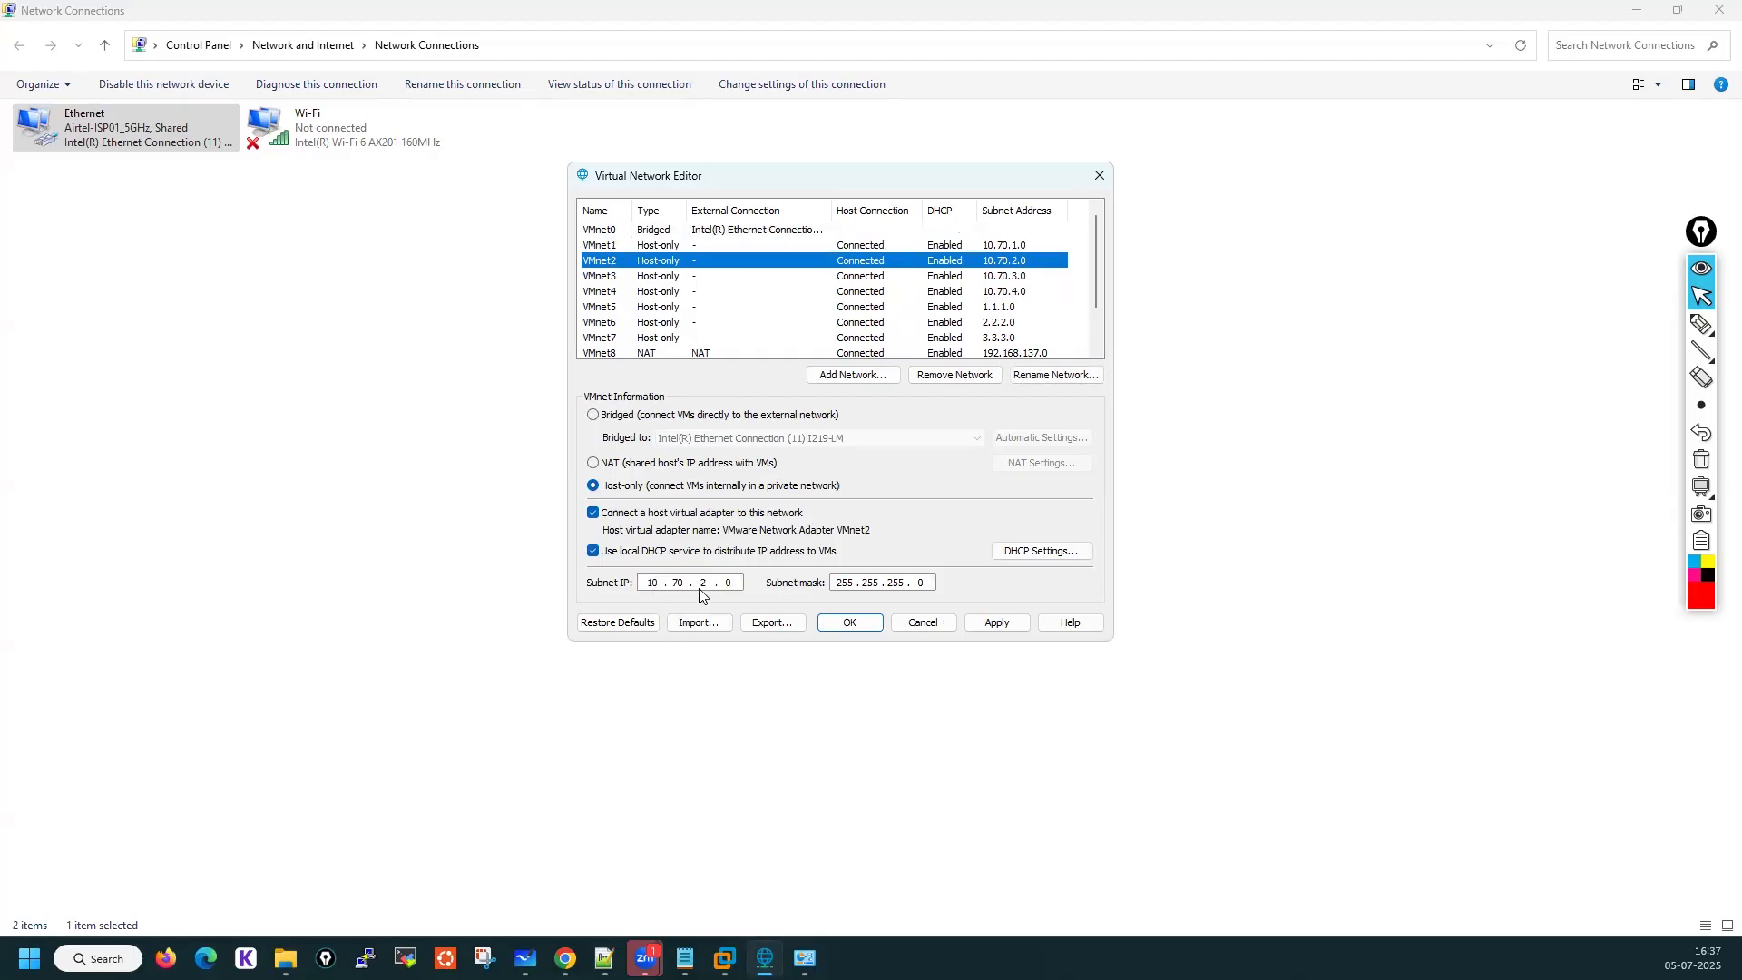
pyautogui.click(611, 282)
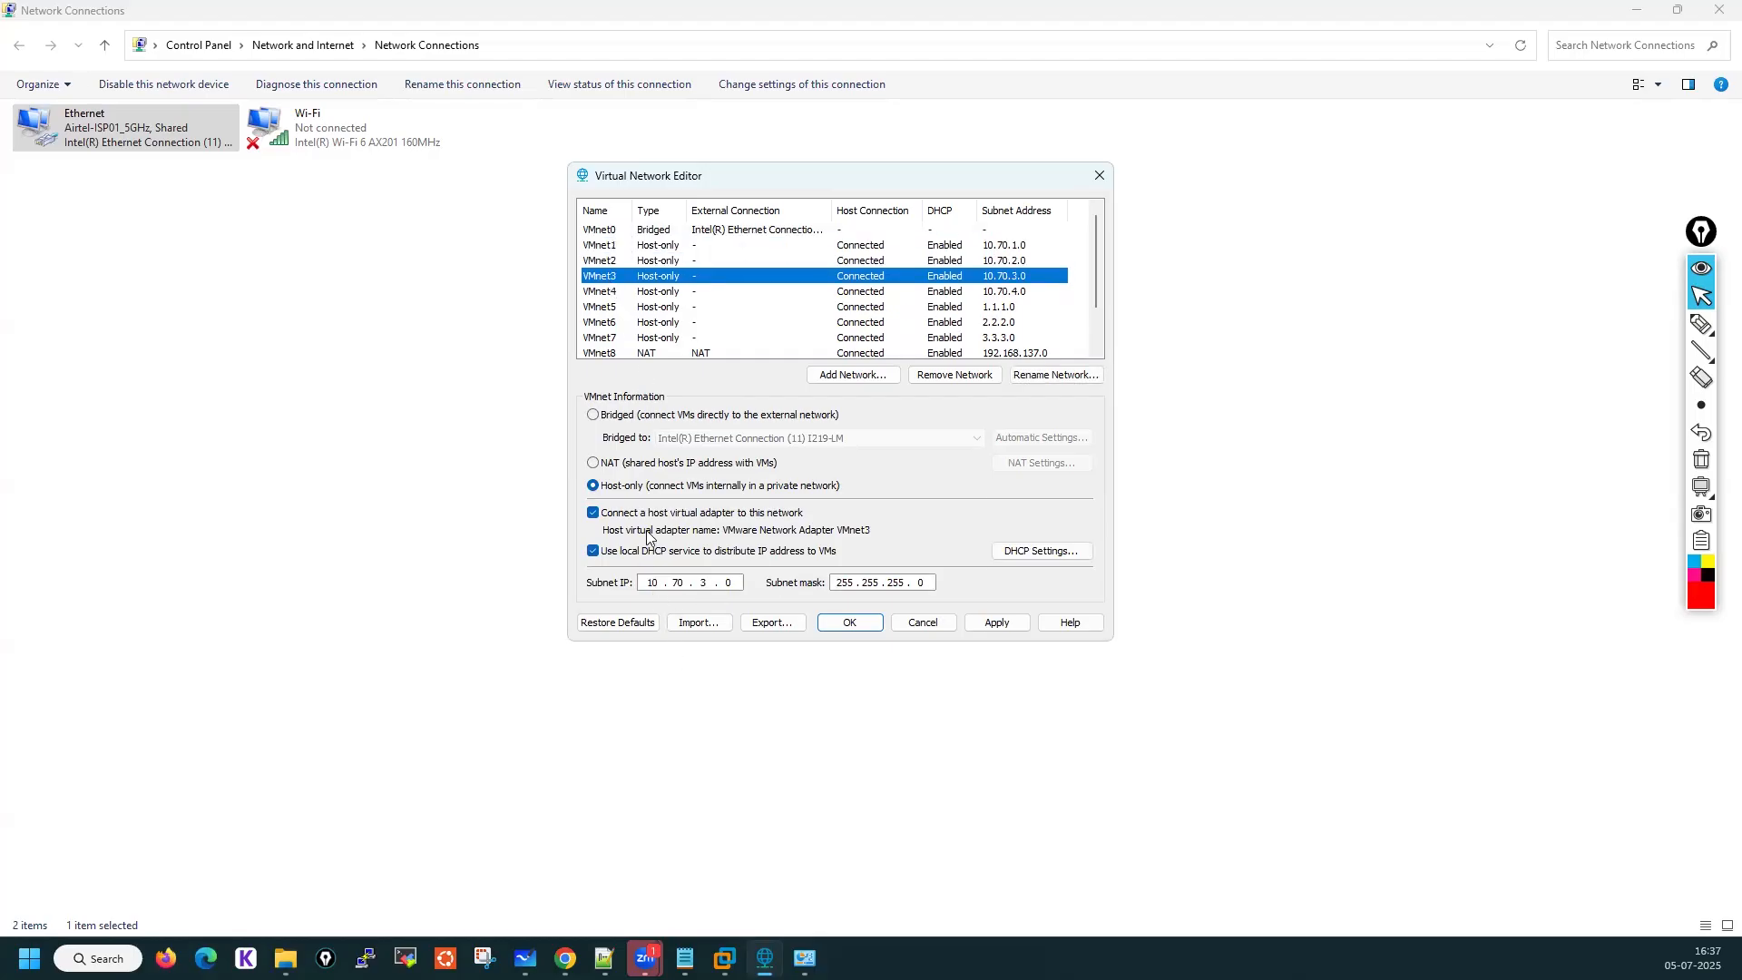
pyautogui.click(610, 292)
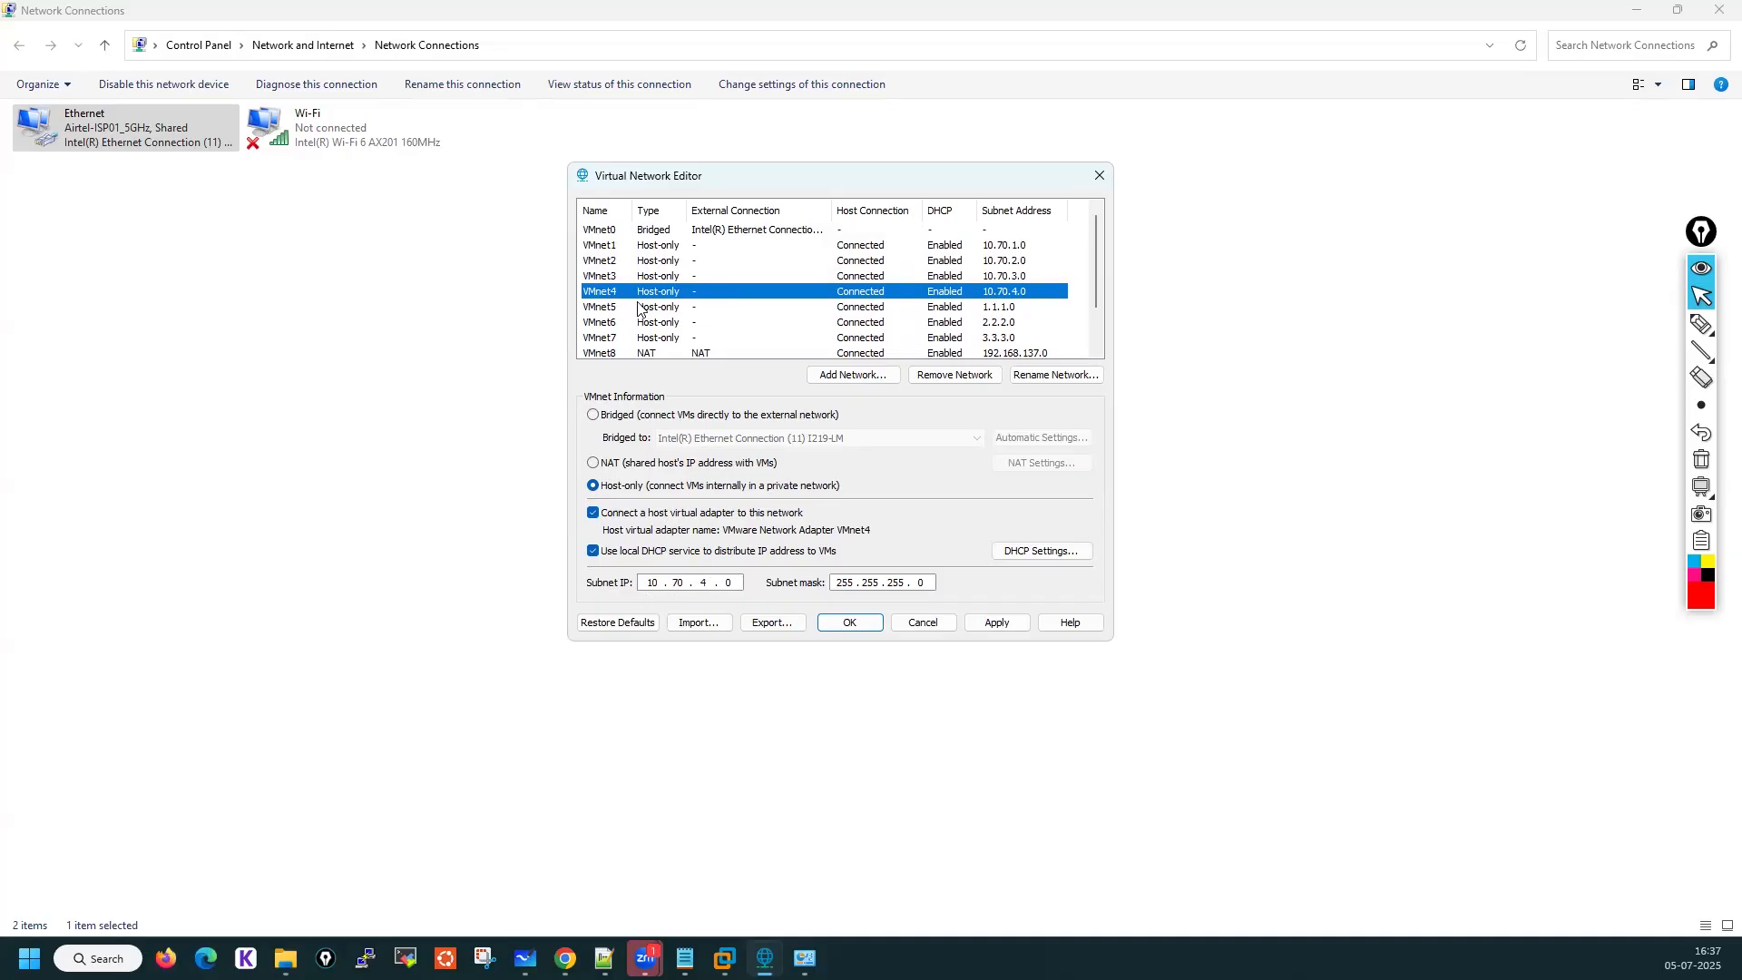
pyautogui.click(618, 248)
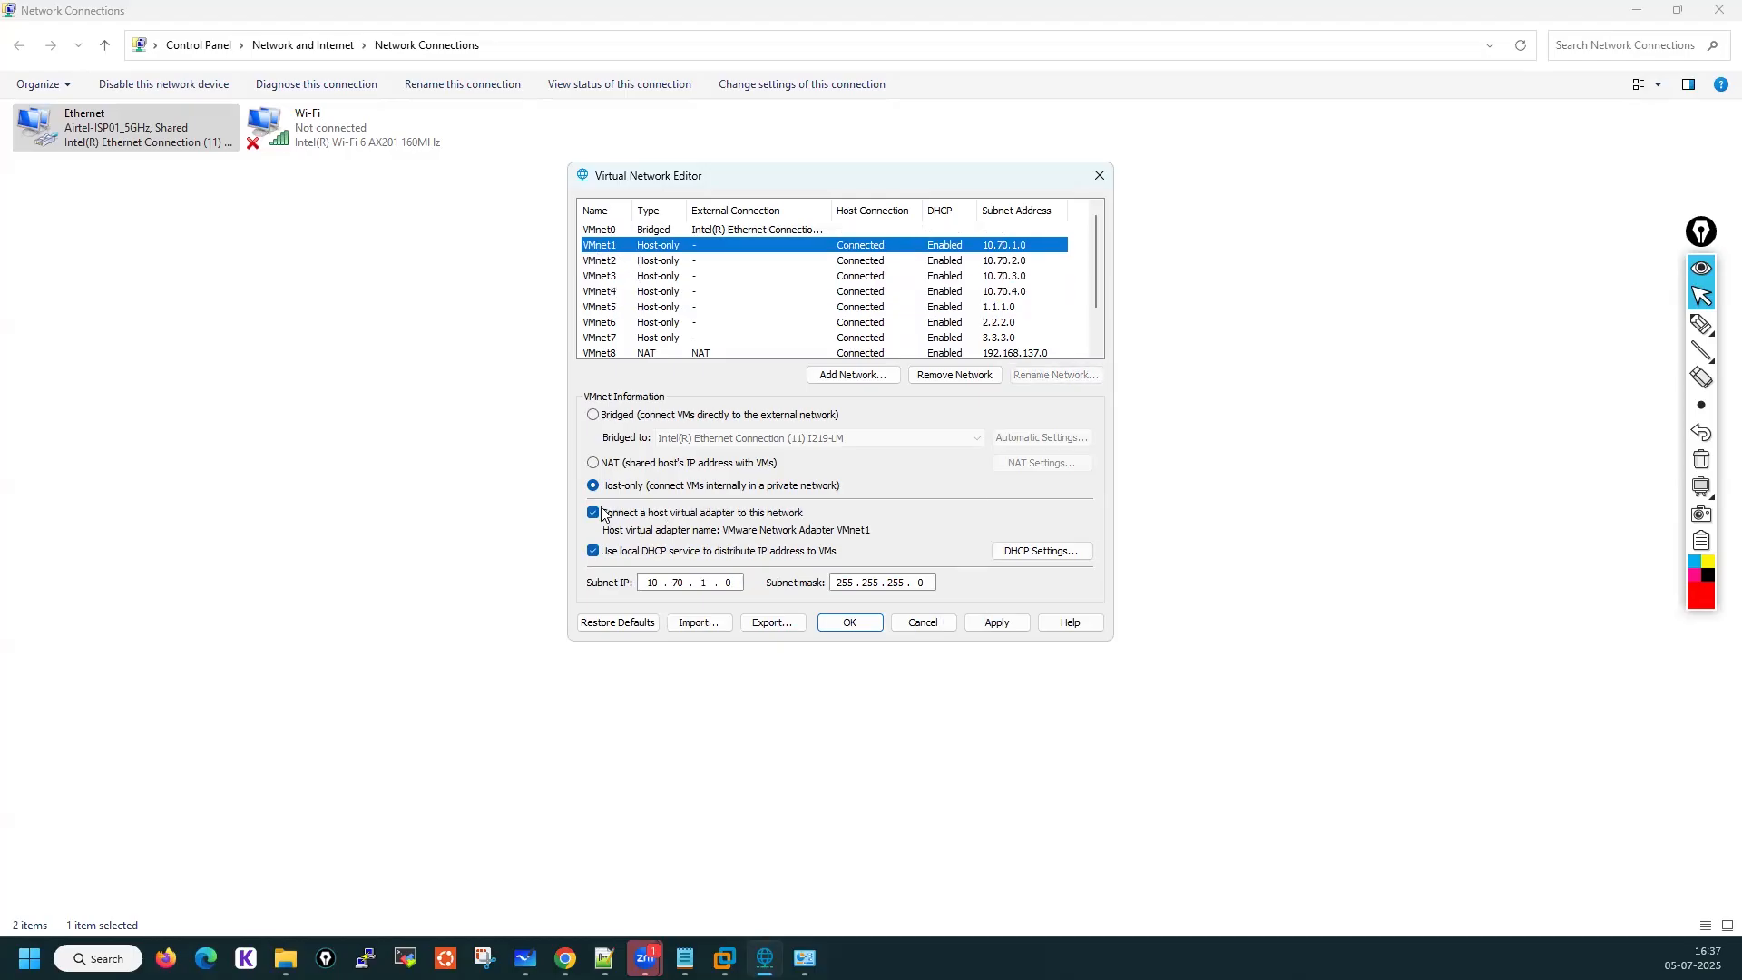
pyautogui.click(609, 354)
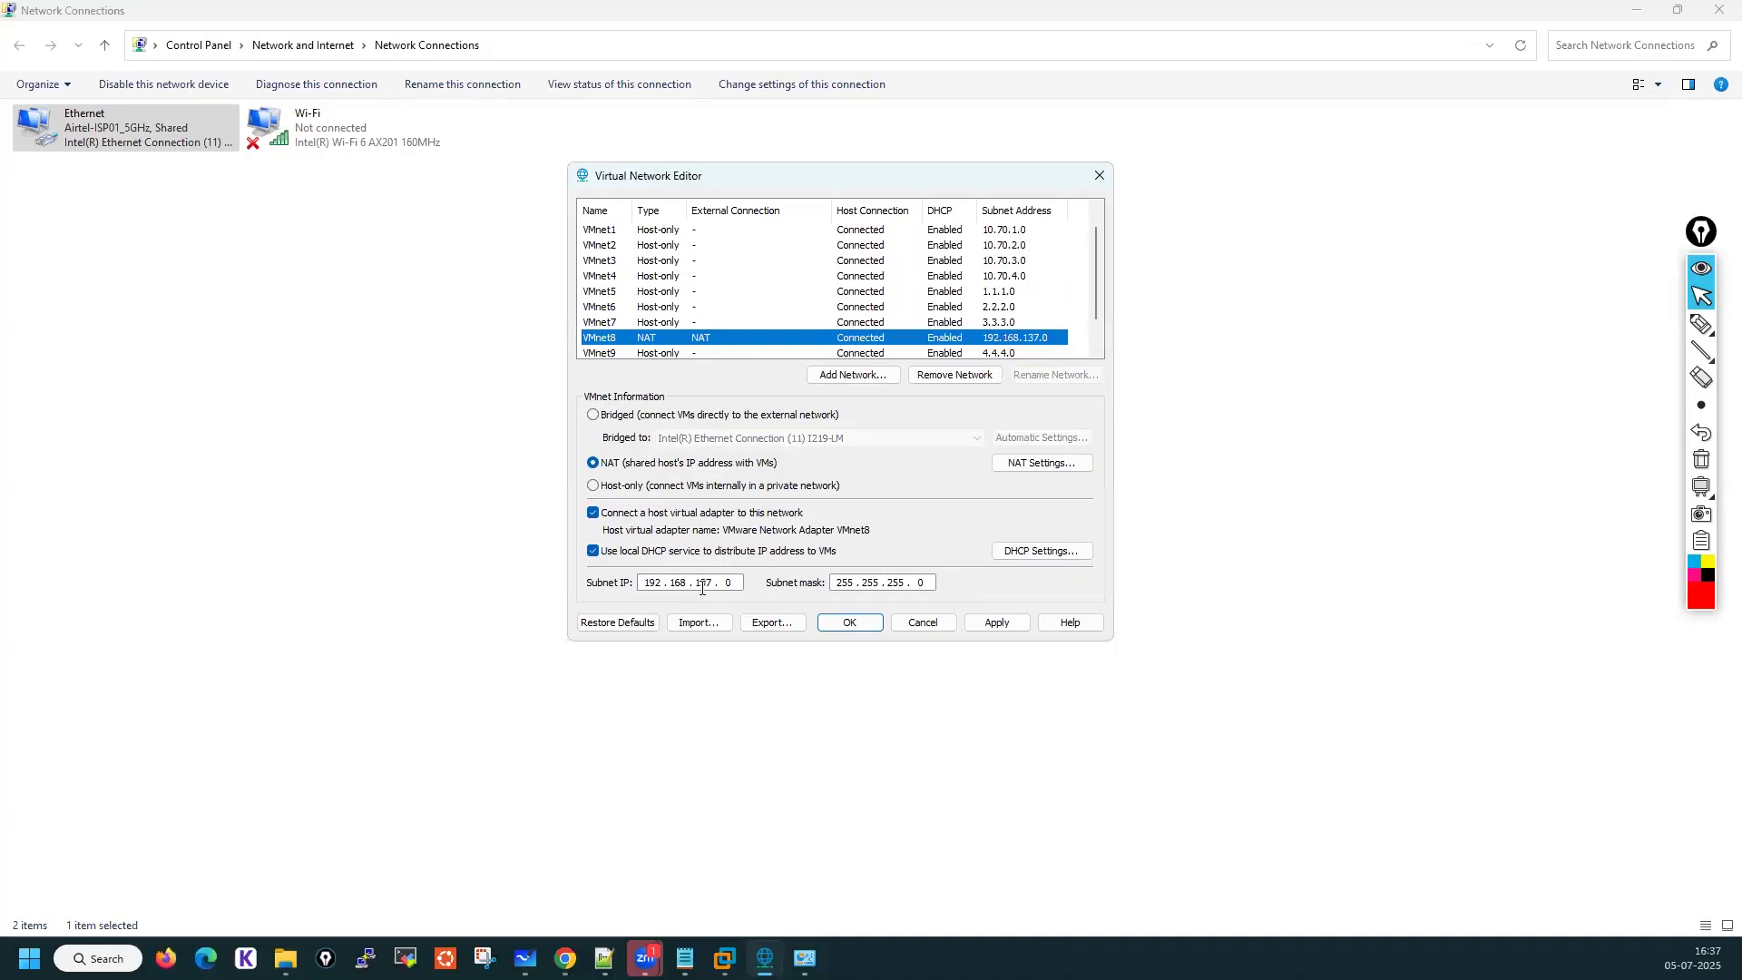
# Step: Set VMnet8's DHCP range to 192.168.137.128–192.168.137.254, then reopen it to verify
pyautogui.click(1083, 553)
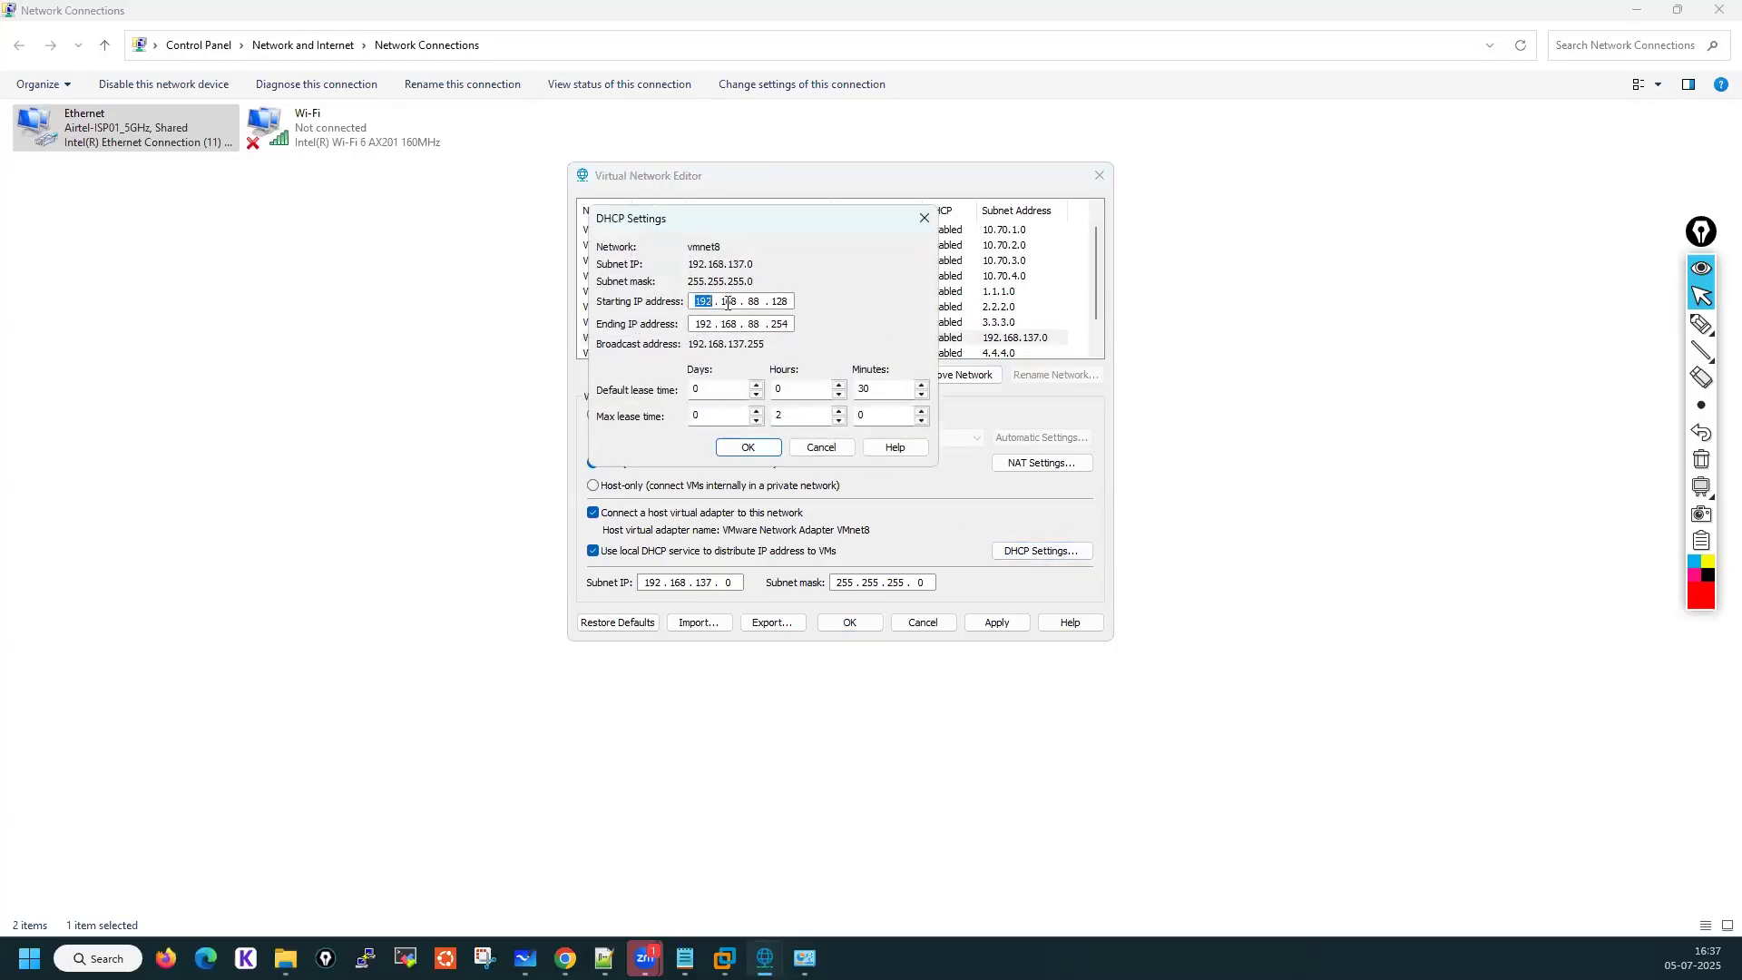
pyautogui.moveTo(747, 301); pyautogui.dragTo(763, 300)
pyautogui.write('137')
pyautogui.write('137')
pyautogui.click(747, 448)
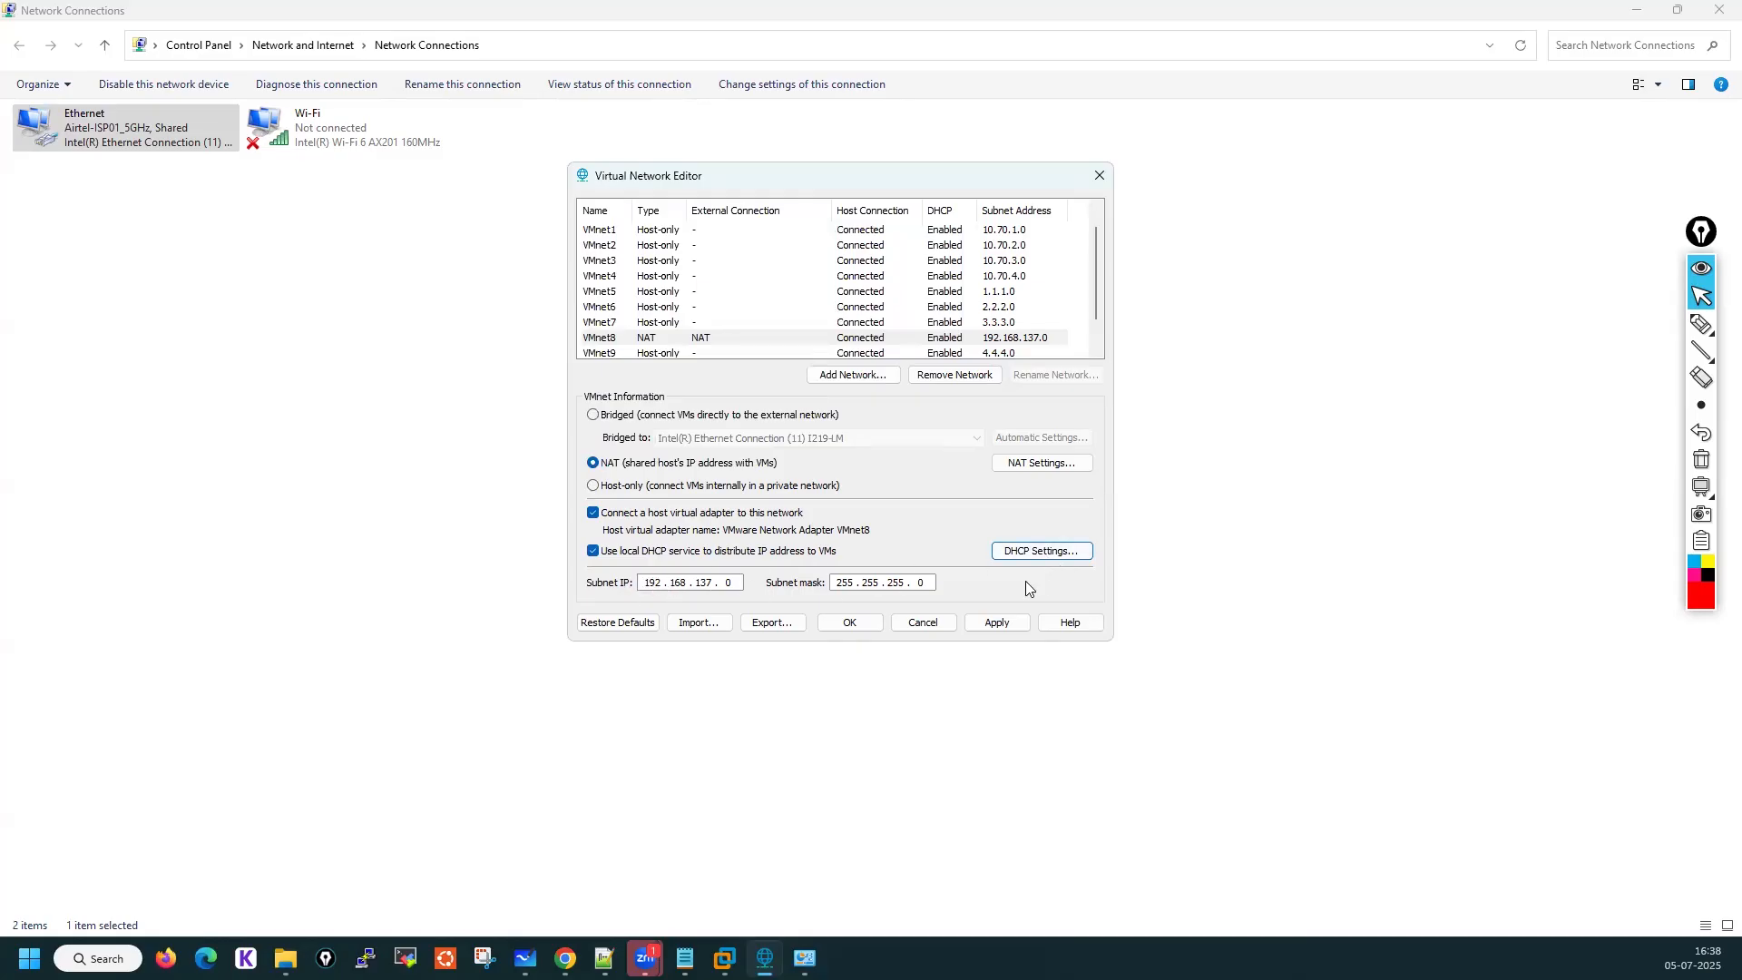
pyautogui.click(1046, 554)
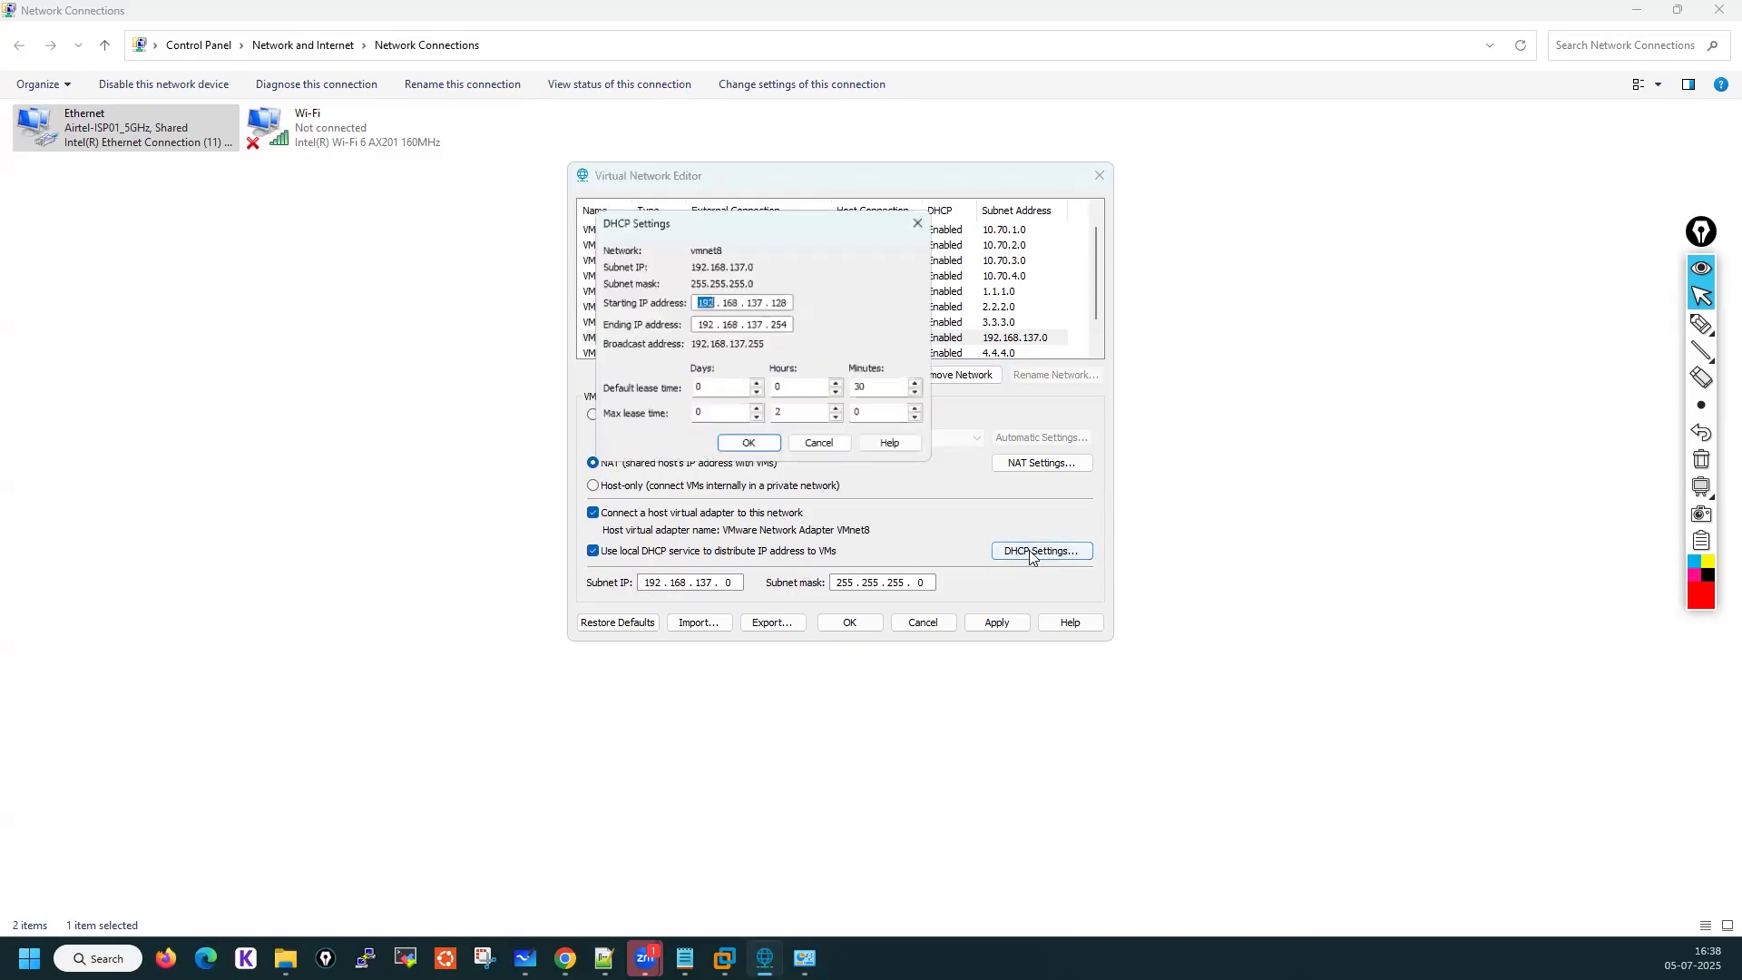
pyautogui.click(748, 447)
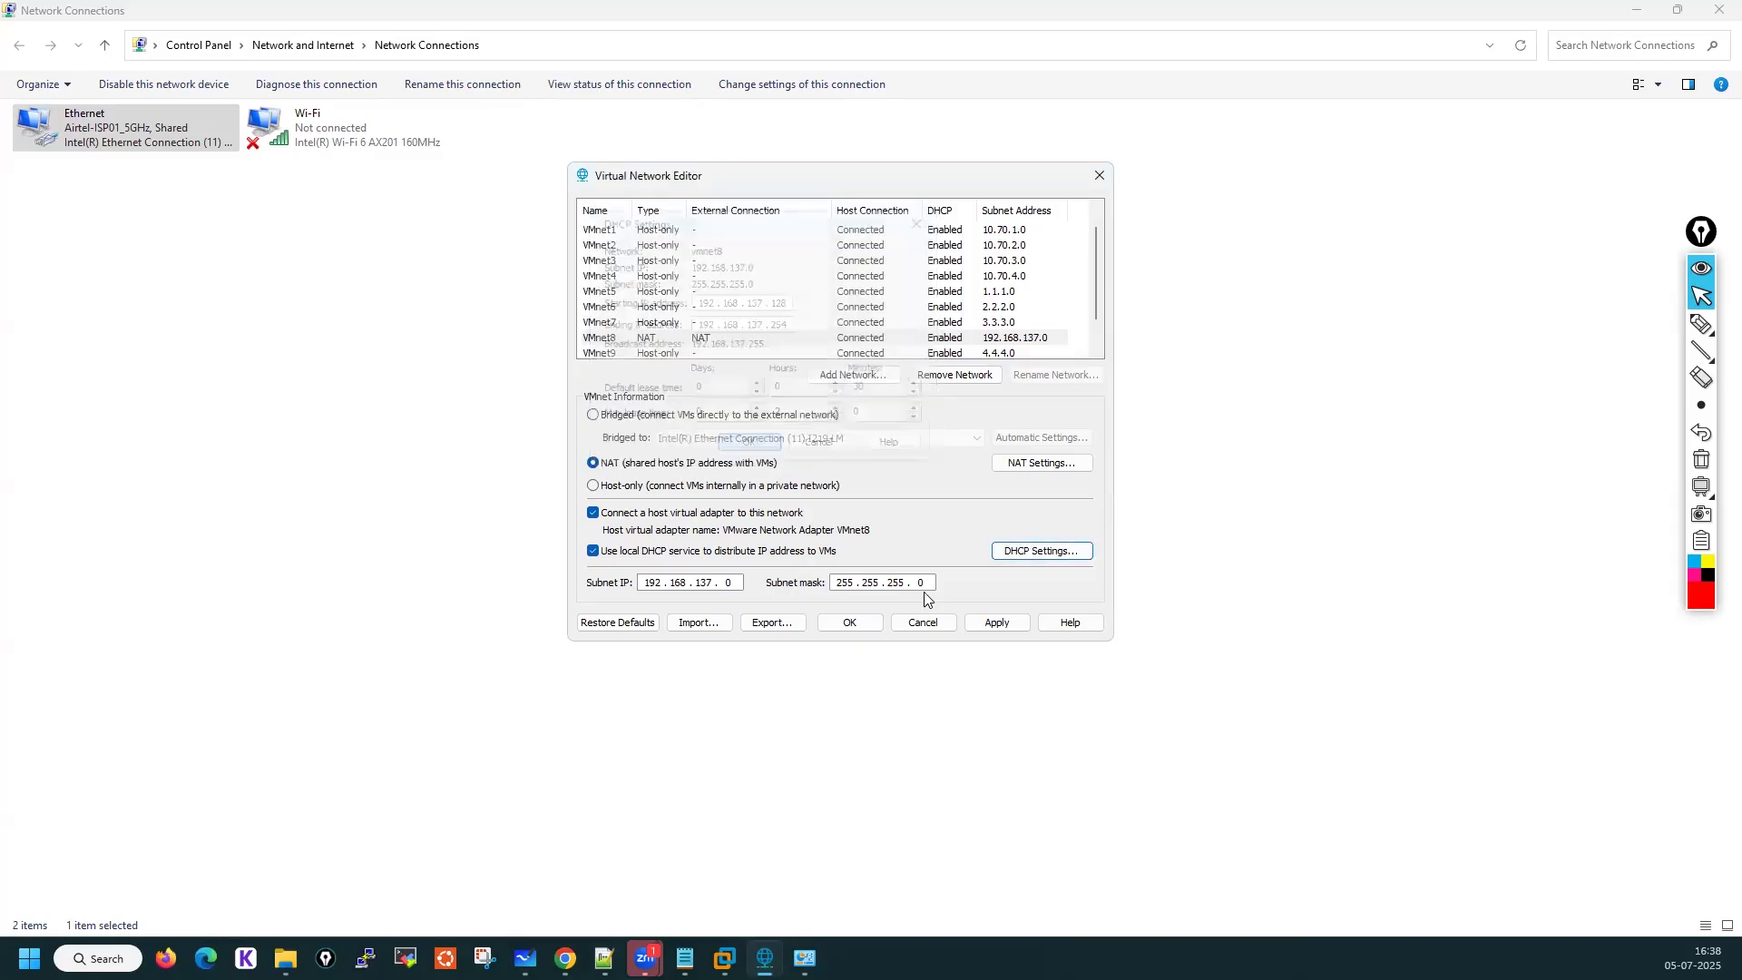
# Step: Apply the network changes and tick the newly added host adapters in red
pyautogui.click(997, 624)
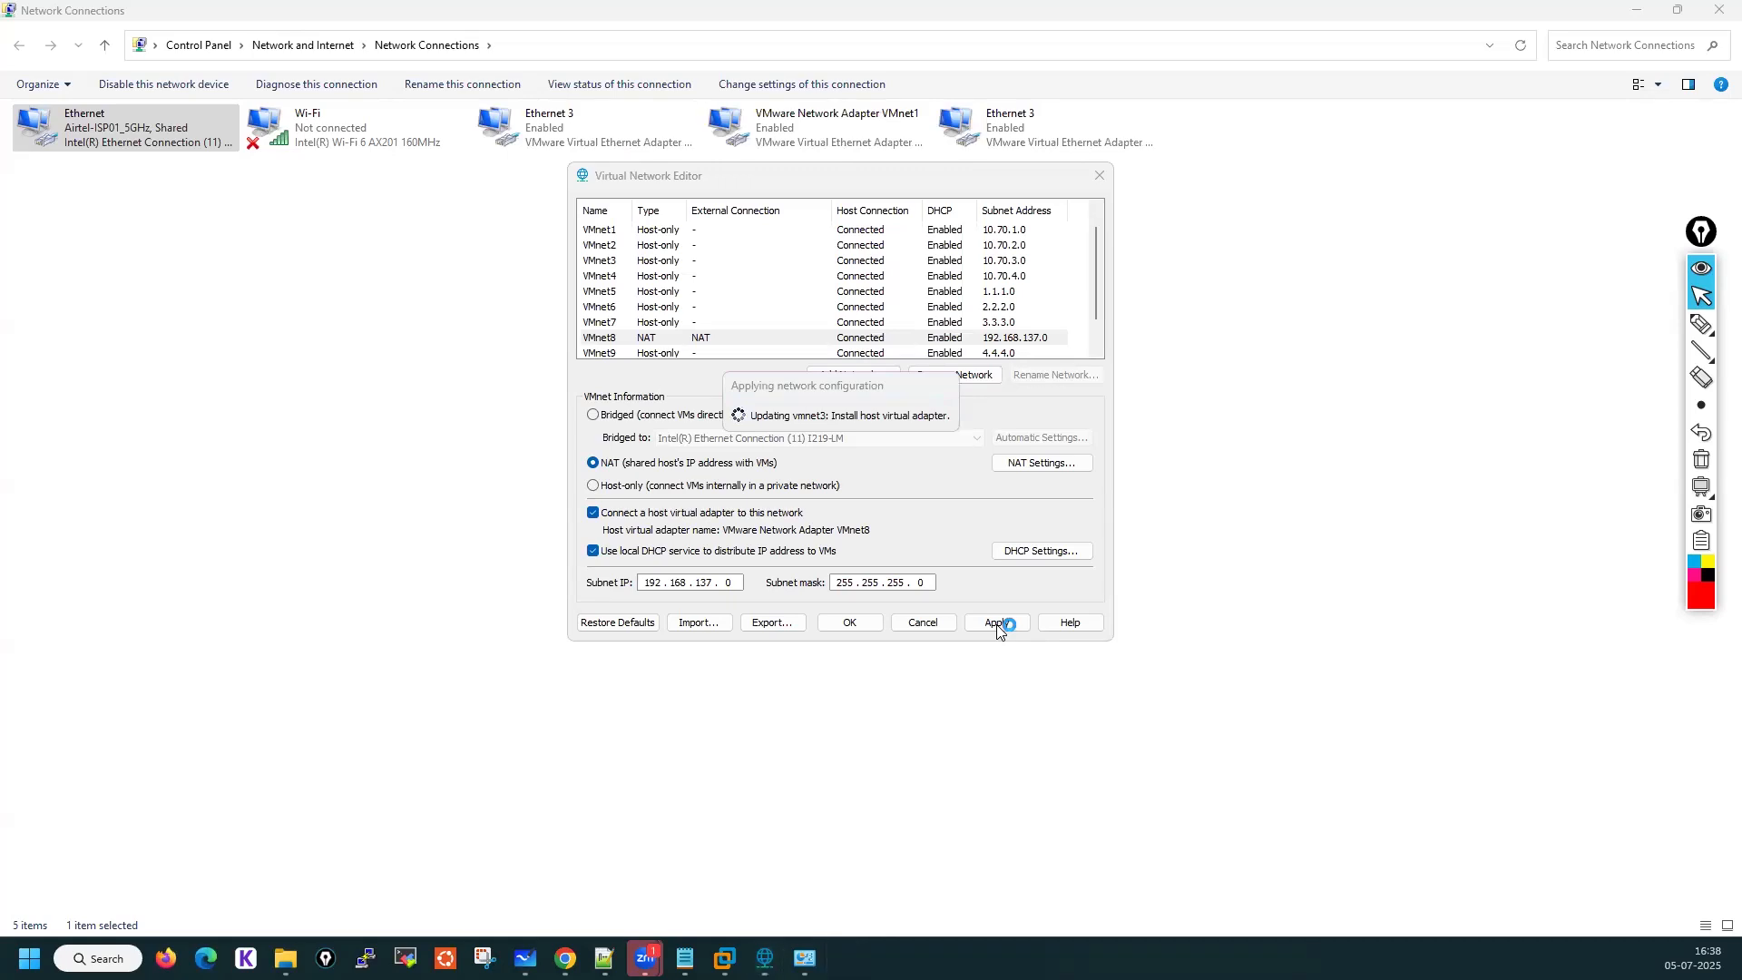
pyautogui.click(1701, 324)
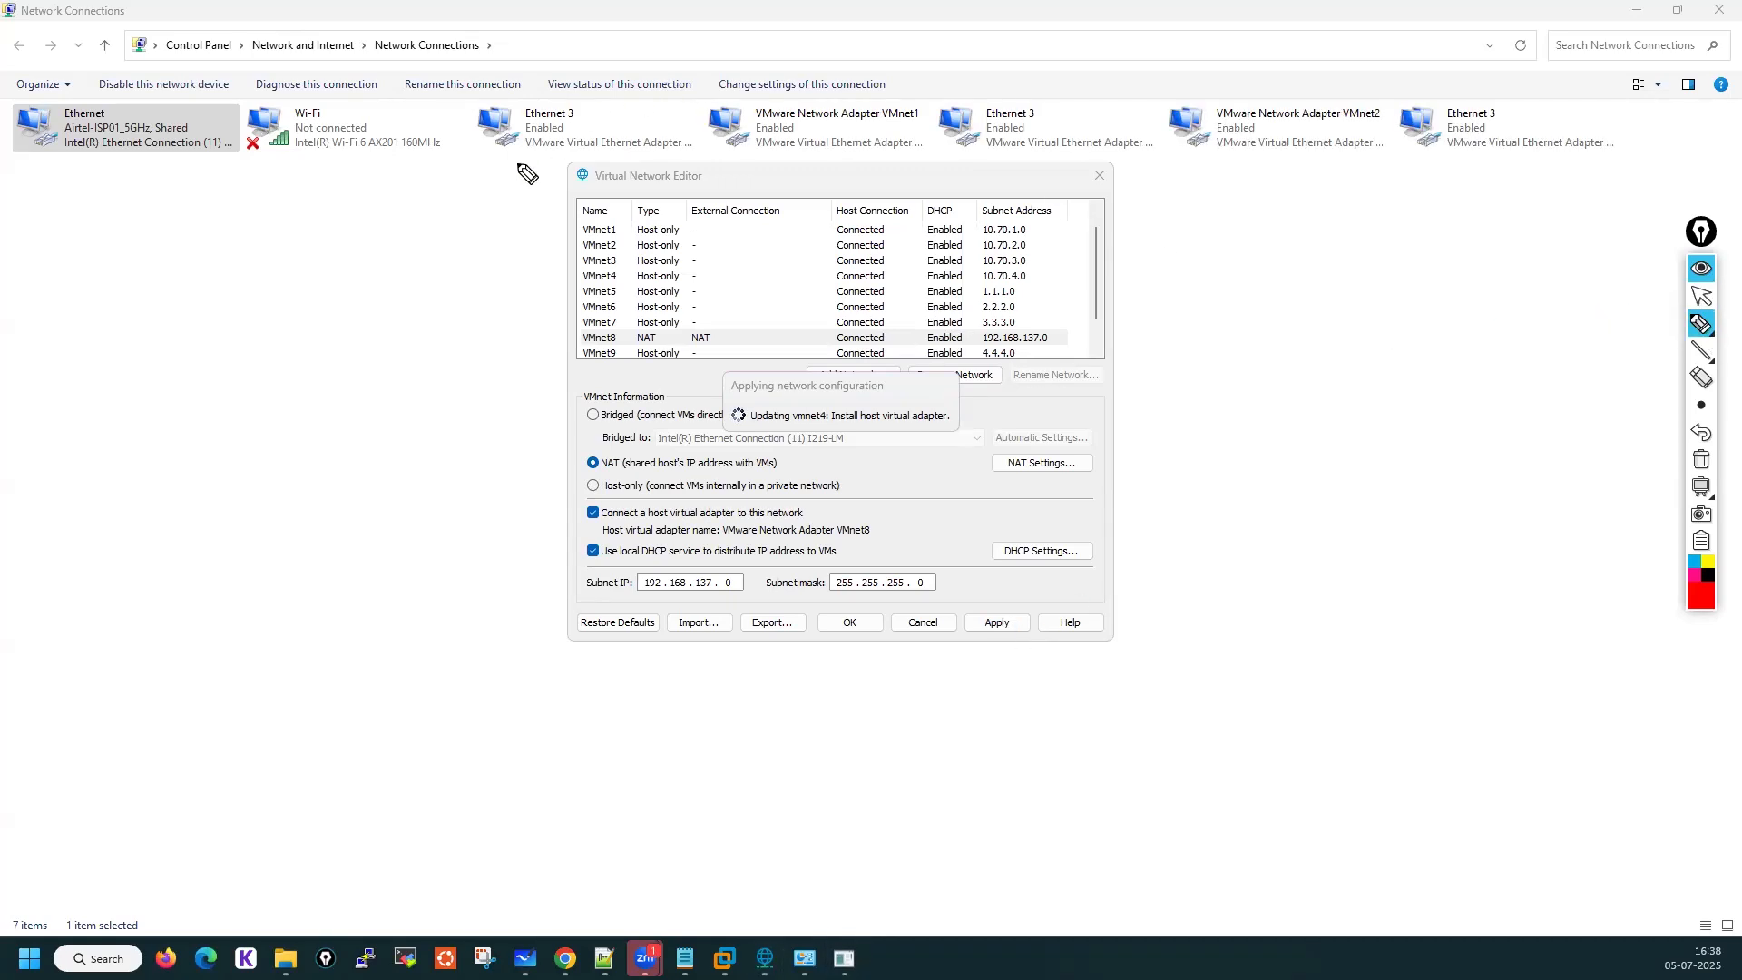
pyautogui.moveTo(512, 156); pyautogui.dragTo(584, 138)
pyautogui.moveTo(742, 149); pyautogui.dragTo(830, 138)
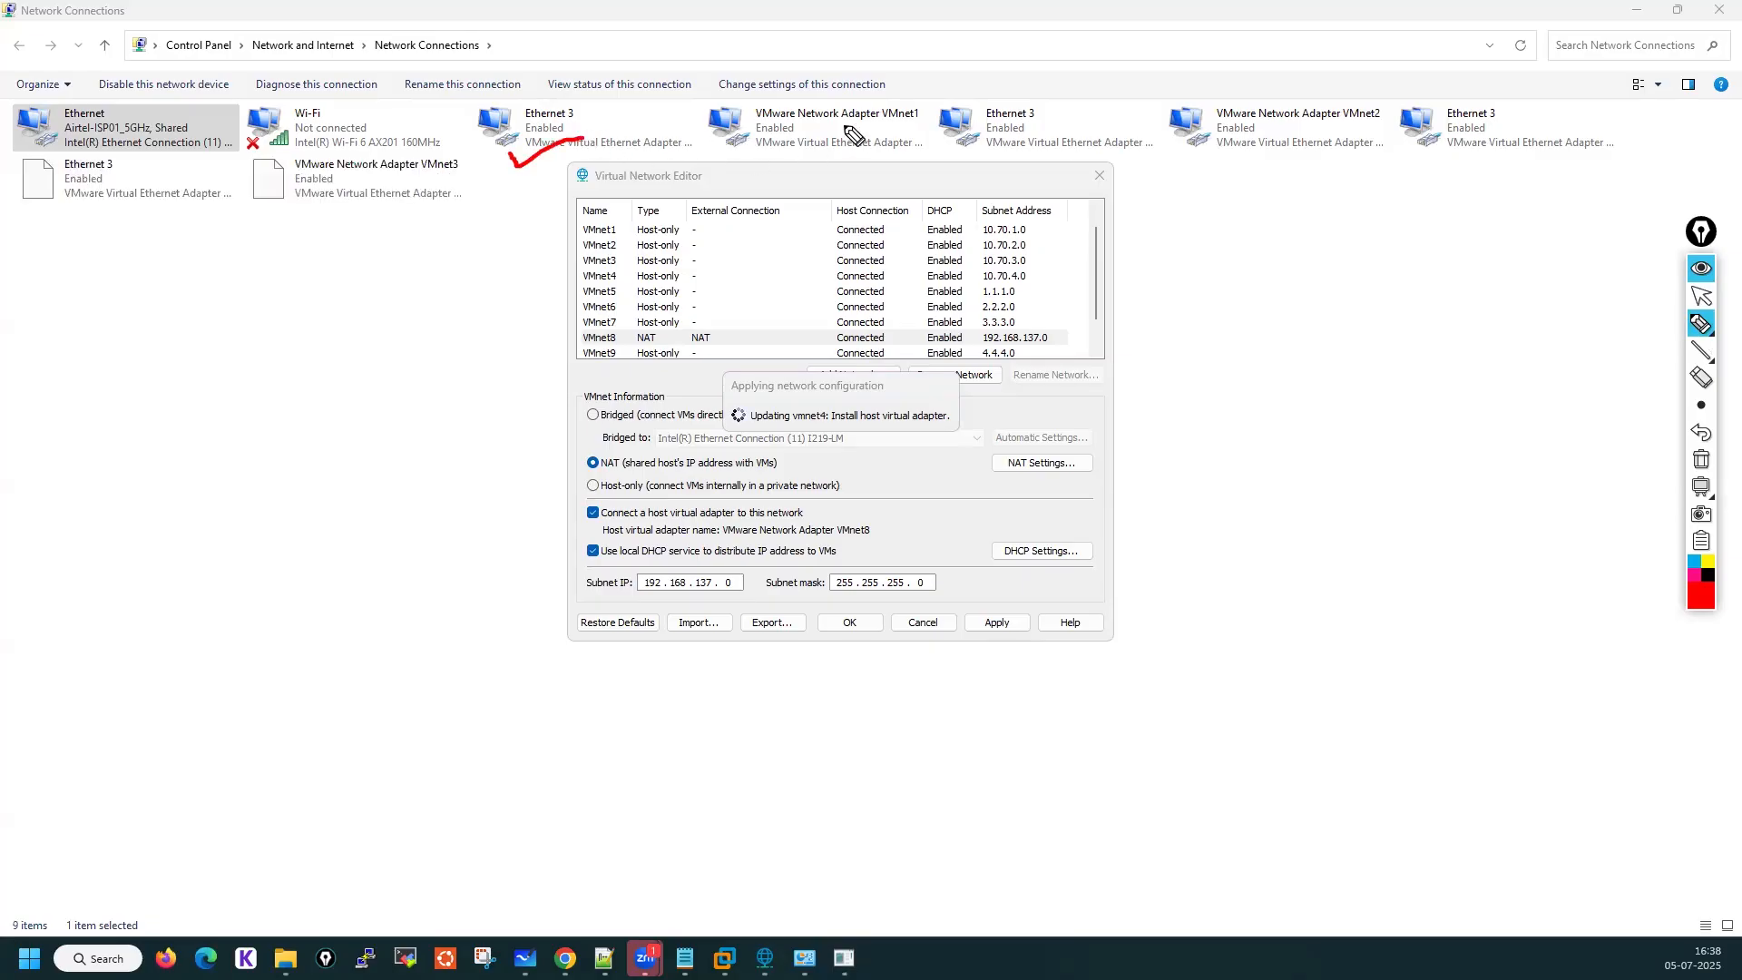
pyautogui.moveTo(1036, 127); pyautogui.dragTo(1126, 118)
pyautogui.moveTo(1259, 127); pyautogui.dragTo(1326, 116)
pyautogui.moveTo(1483, 128)
pyautogui.mouseDown()
pyautogui.moveTo(1491, 150)
pyautogui.moveTo(1573, 135)
pyautogui.mouseUp()
# Step: Mark the VMnet3 adapter, clear the annotations, and close the Virtual Network Editor
pyautogui.moveTo(61, 206); pyautogui.dragTo(145, 199)
pyautogui.moveTo(321, 210); pyautogui.dragTo(404, 193)
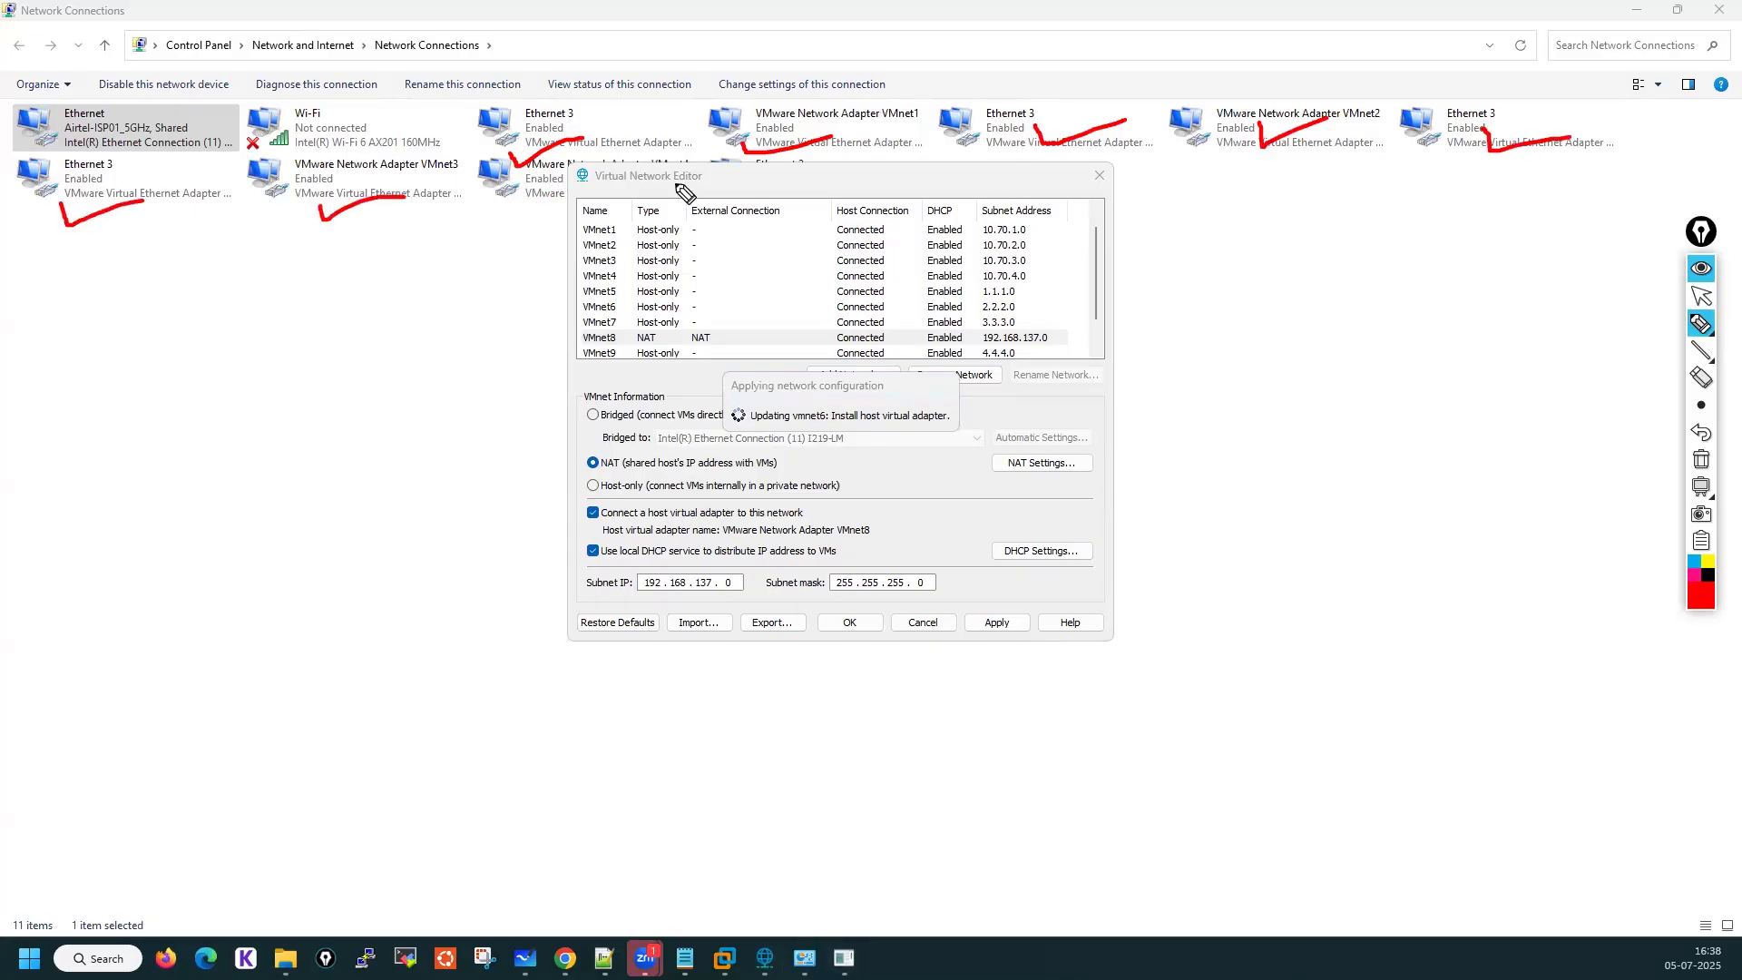
pyautogui.click(1701, 296)
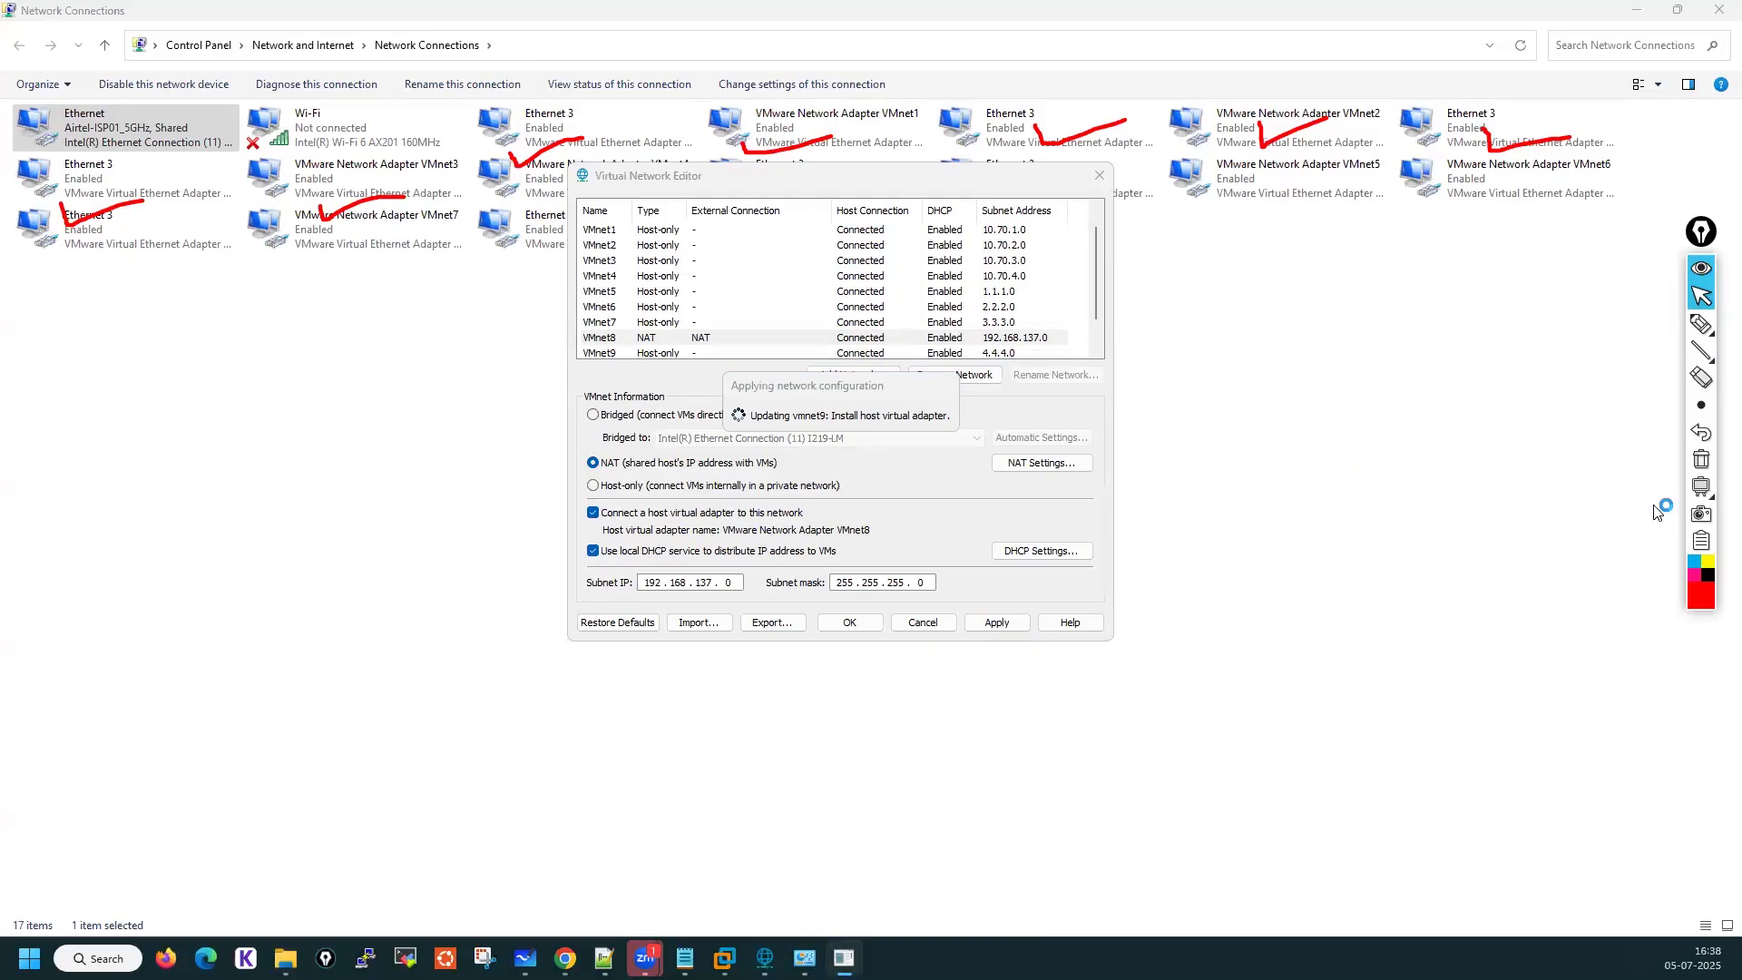
pyautogui.click(1709, 259)
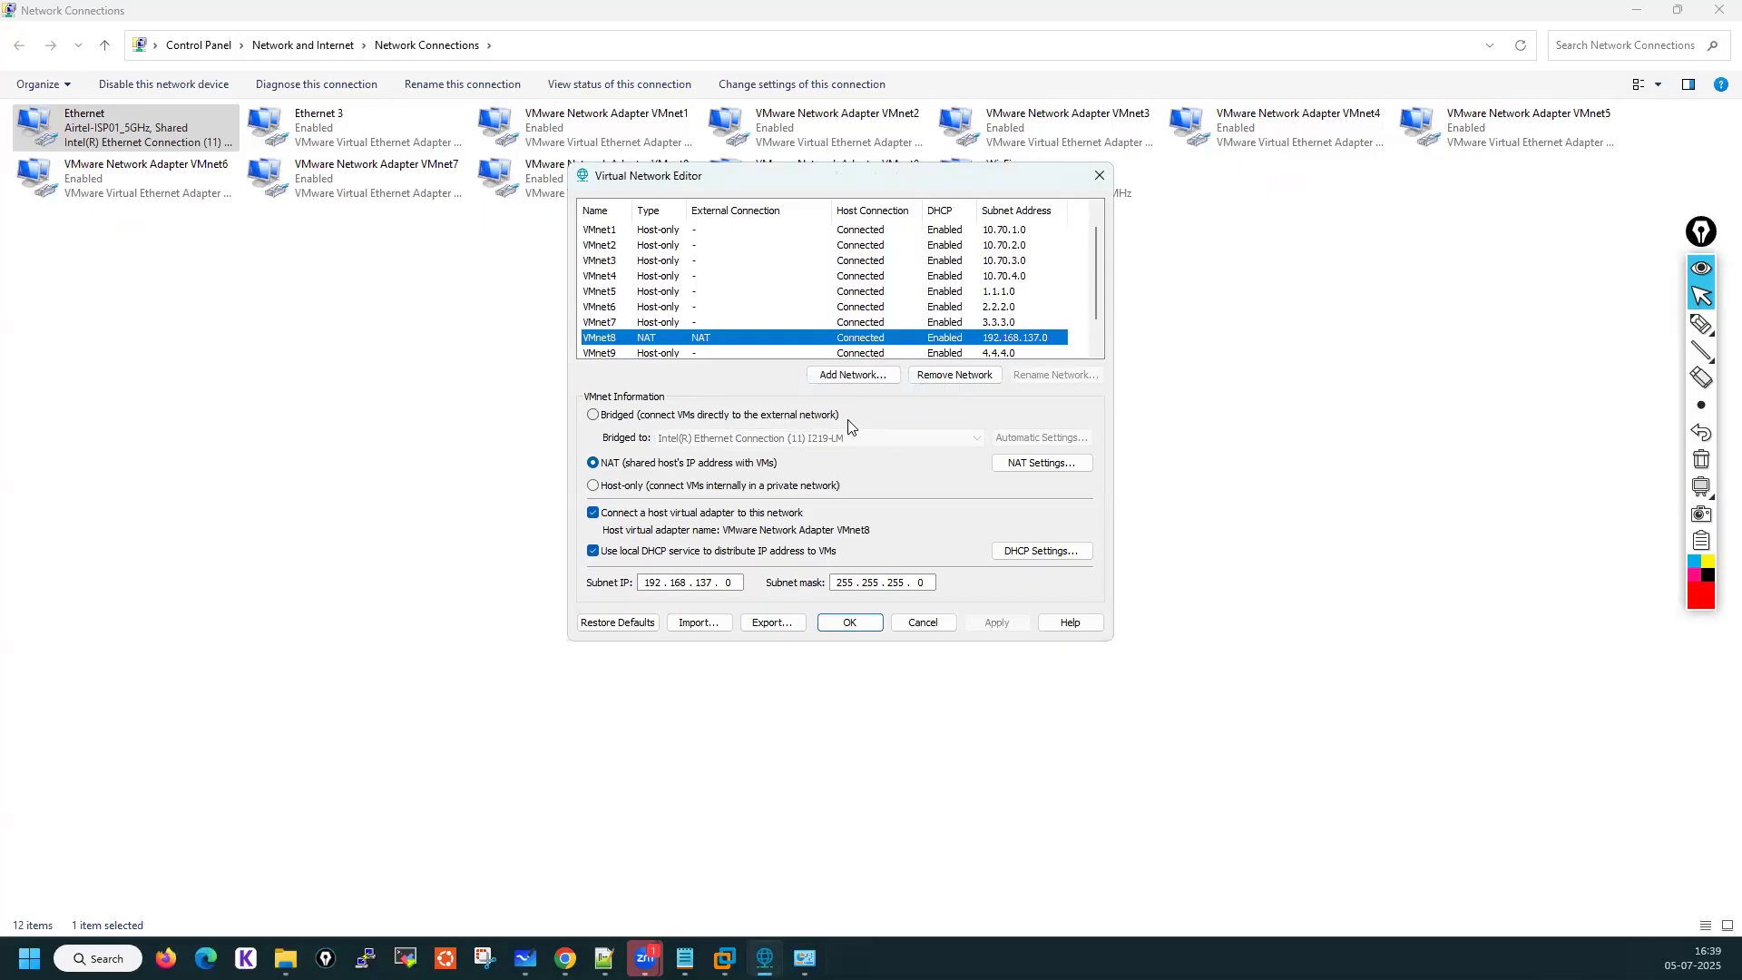
pyautogui.click(855, 625)
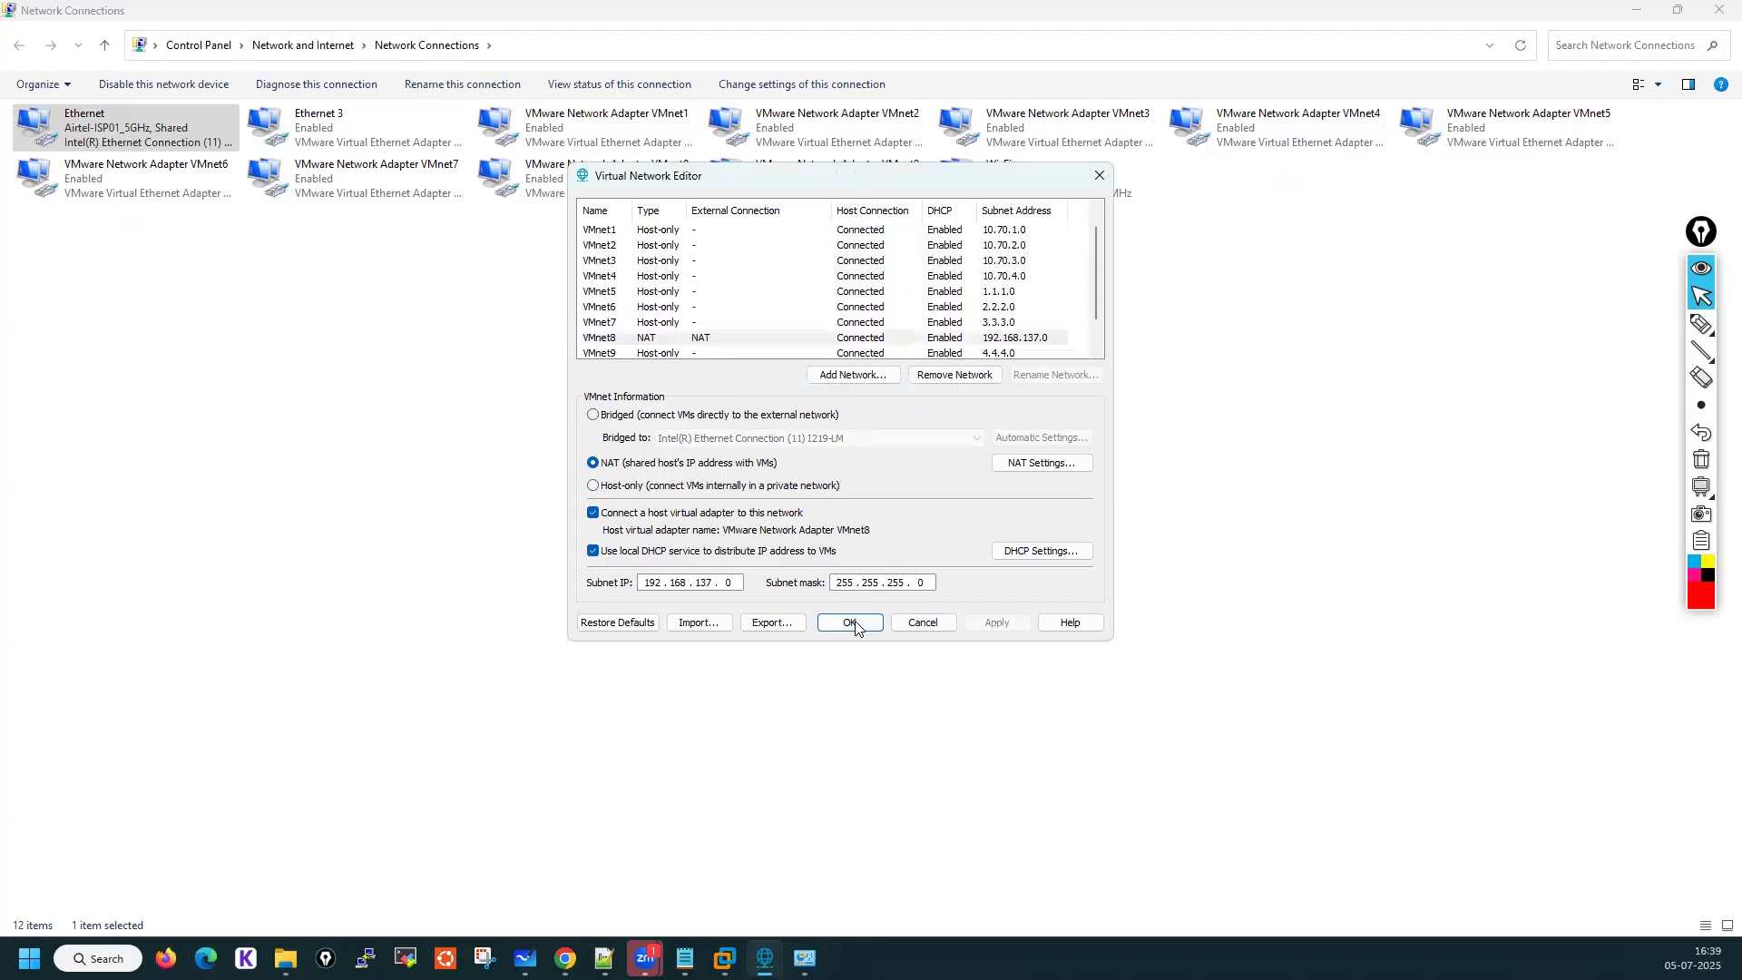
pyautogui.click(854, 624)
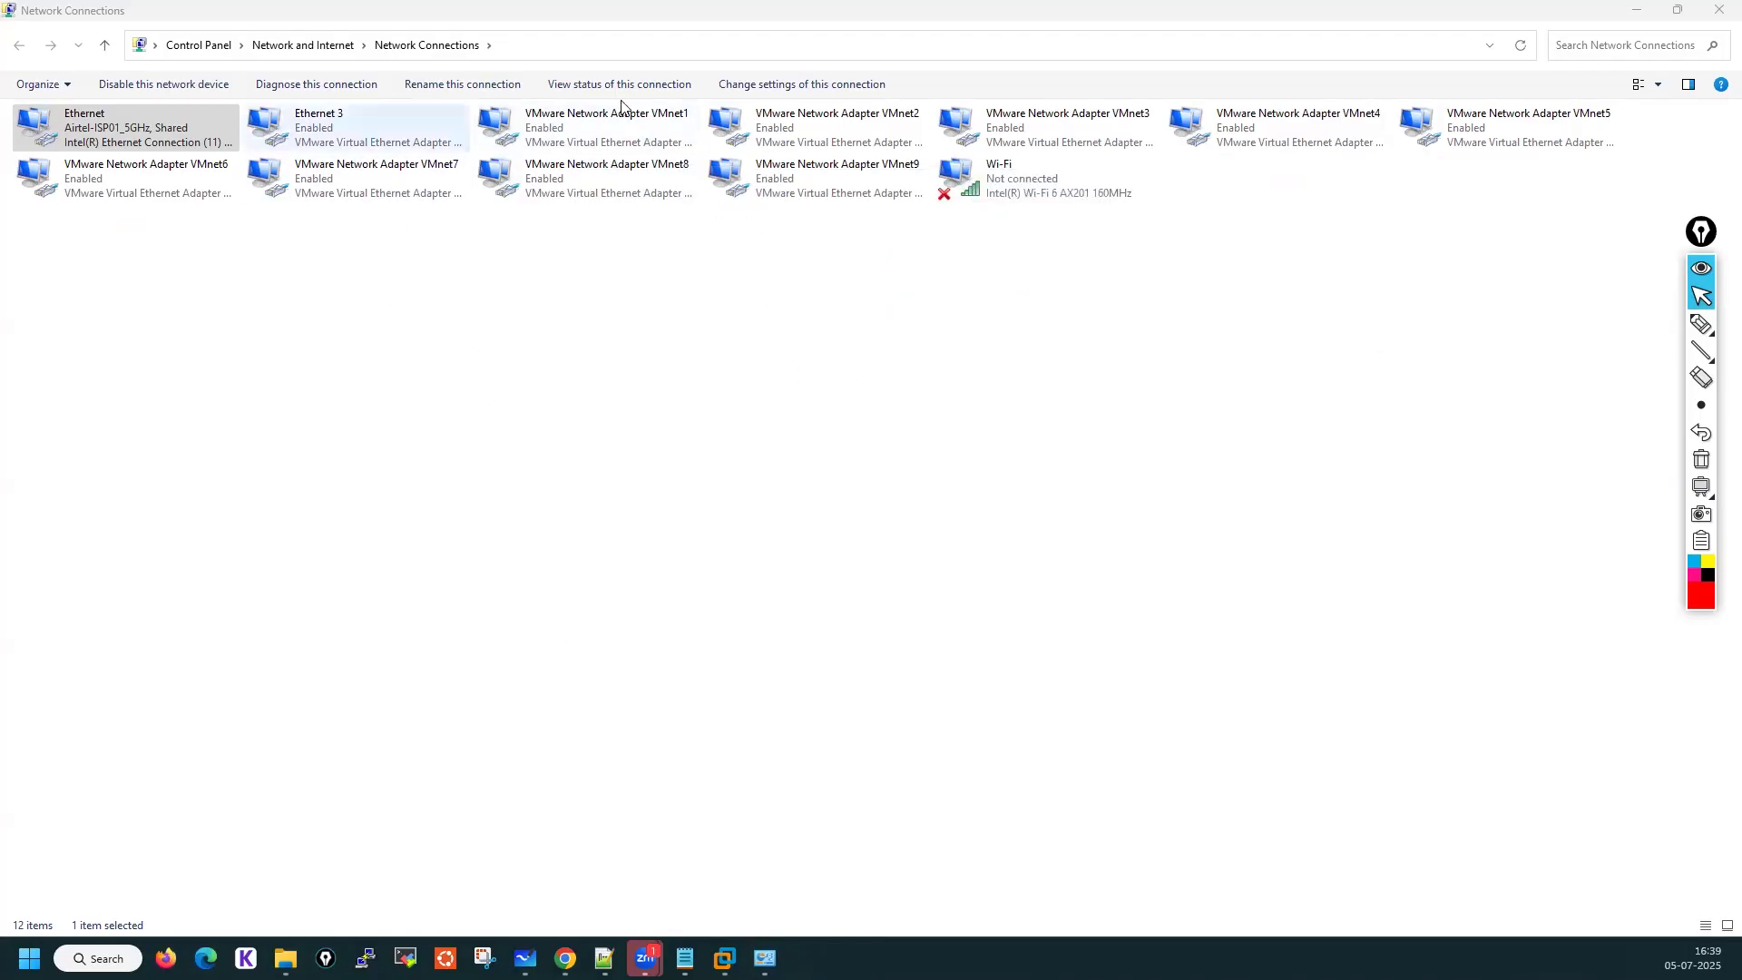
# Step: Select each VMware adapter from VMnet1 through VMnet9 to confirm it is enabled
pyautogui.click(622, 129)
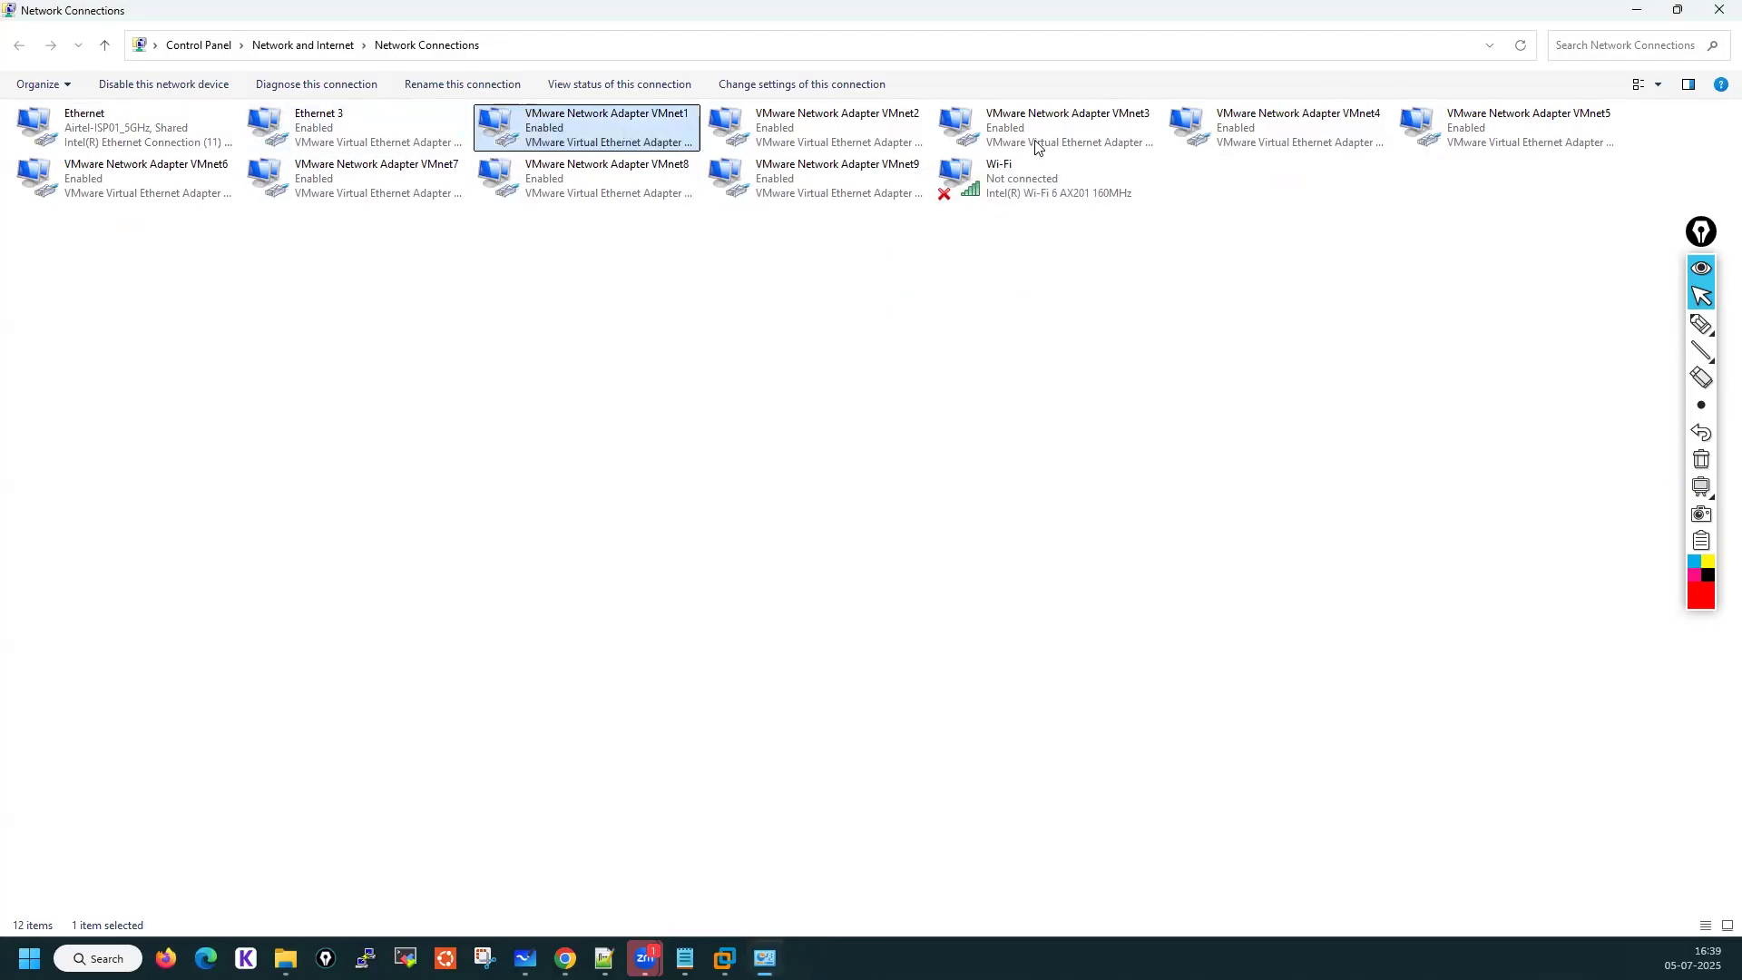
pyautogui.click(832, 137)
pyautogui.click(1040, 146)
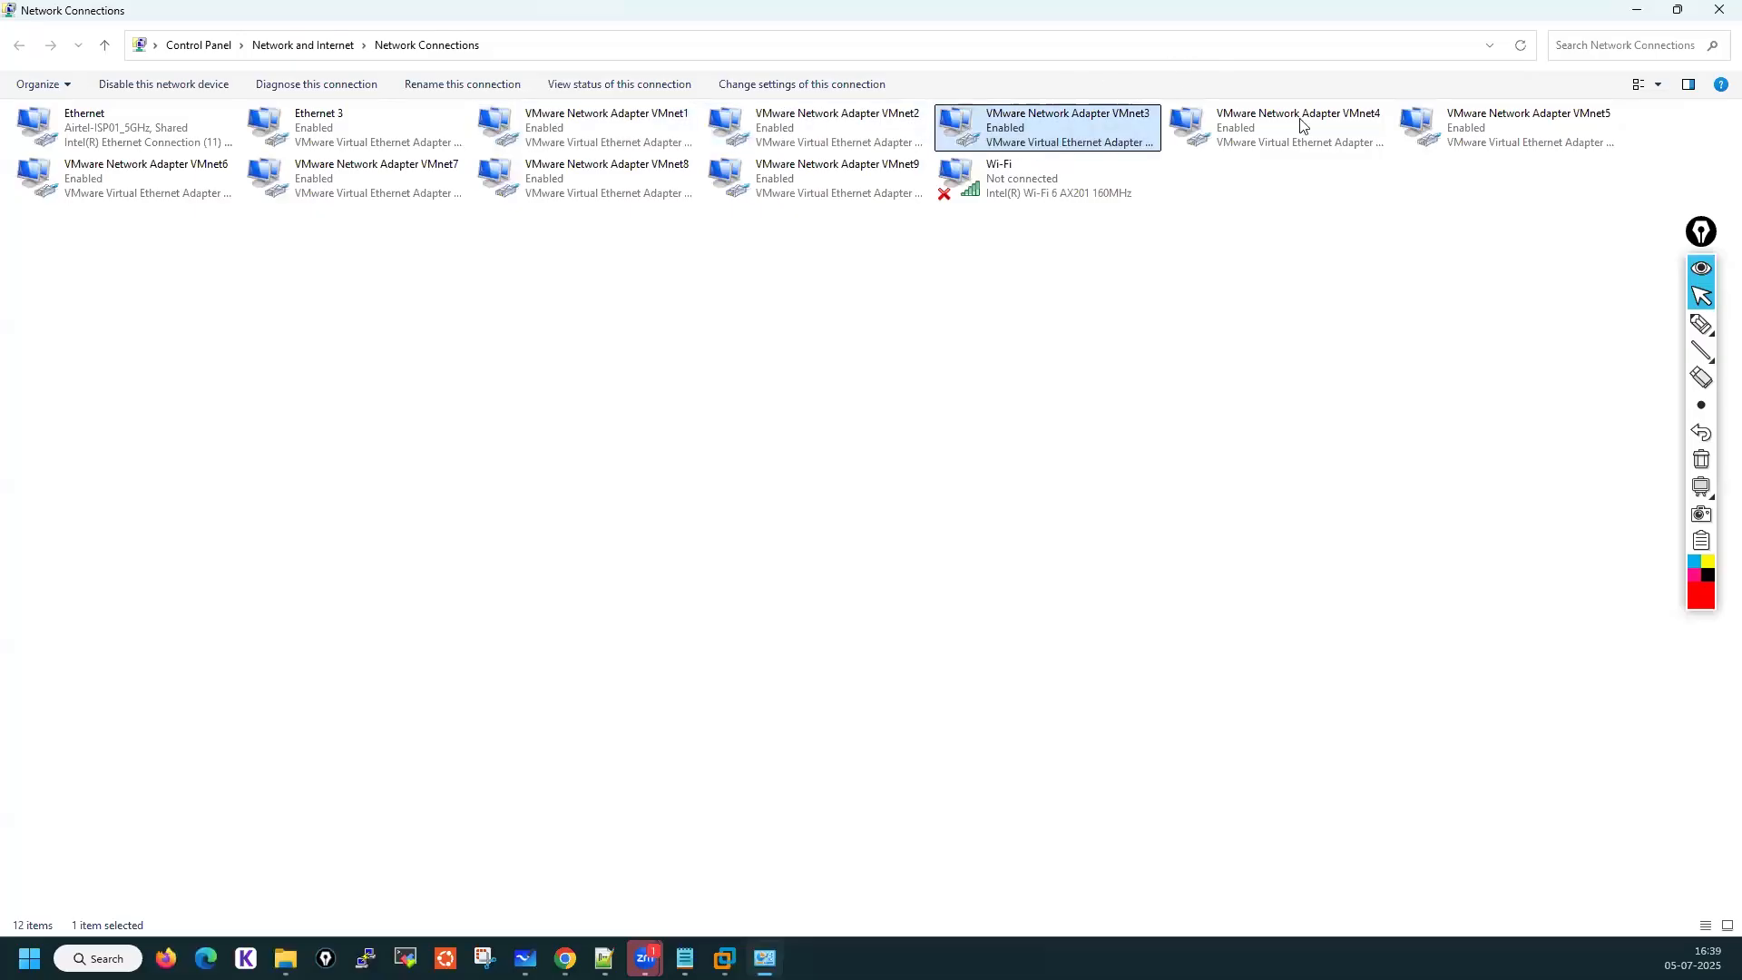
pyautogui.click(1519, 128)
pyautogui.click(172, 193)
pyautogui.click(436, 187)
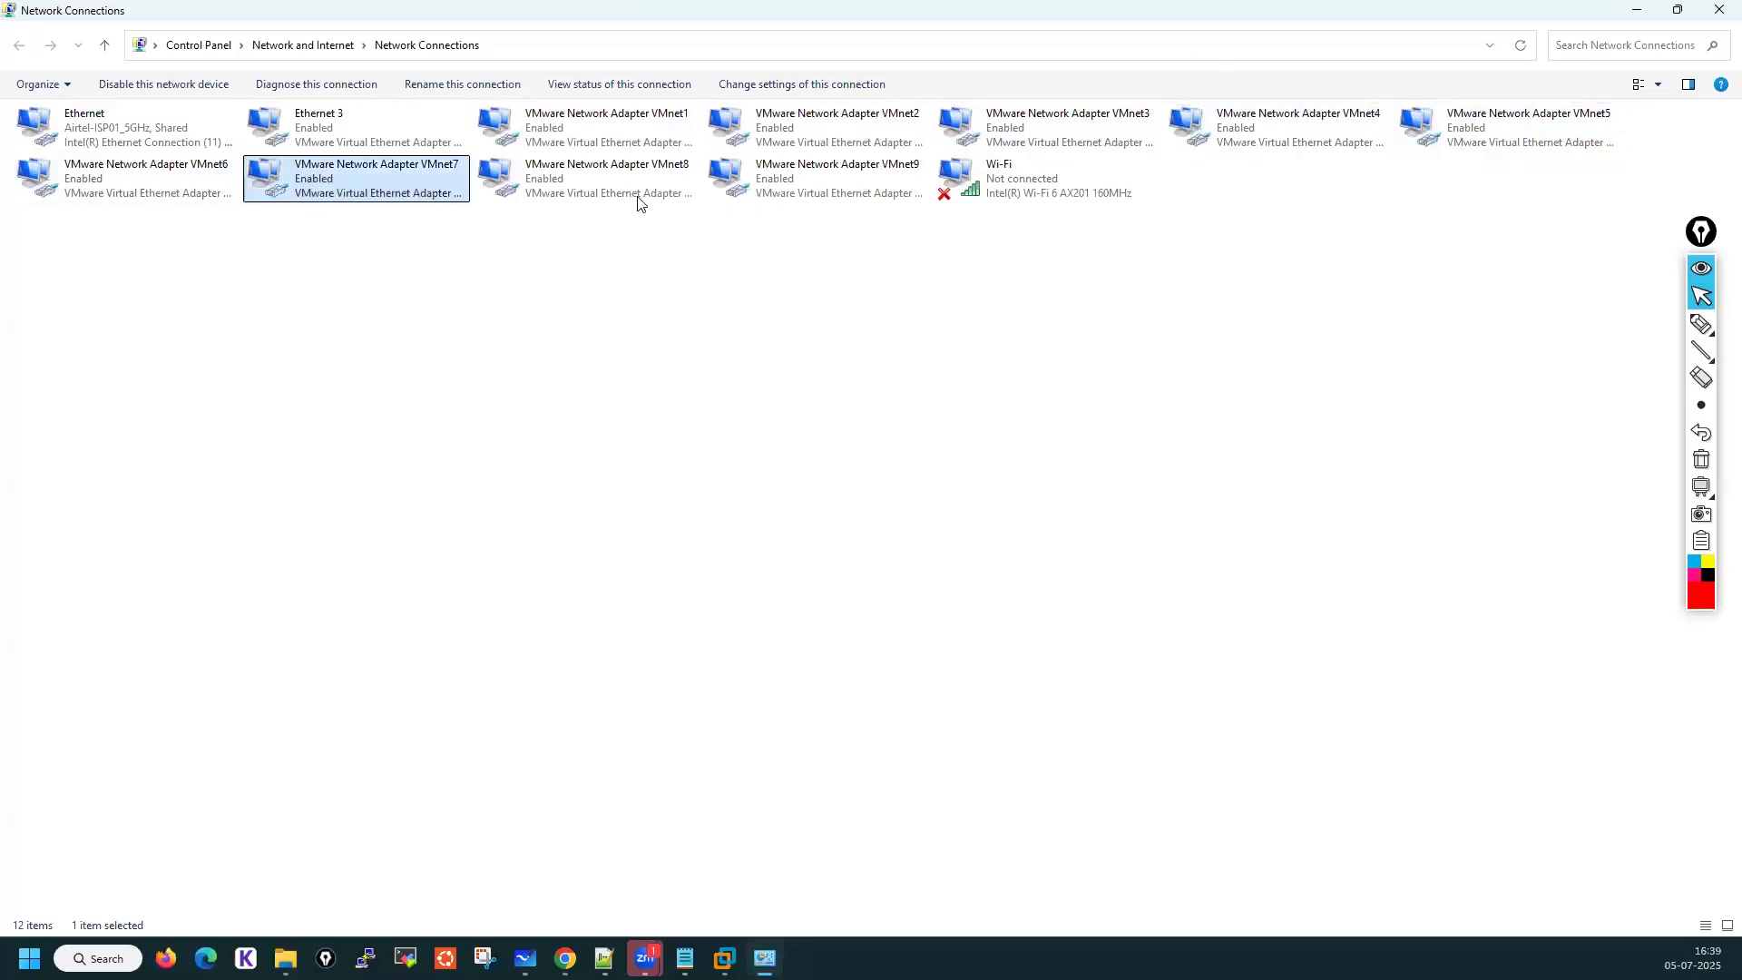
pyautogui.click(638, 198)
pyautogui.click(877, 201)
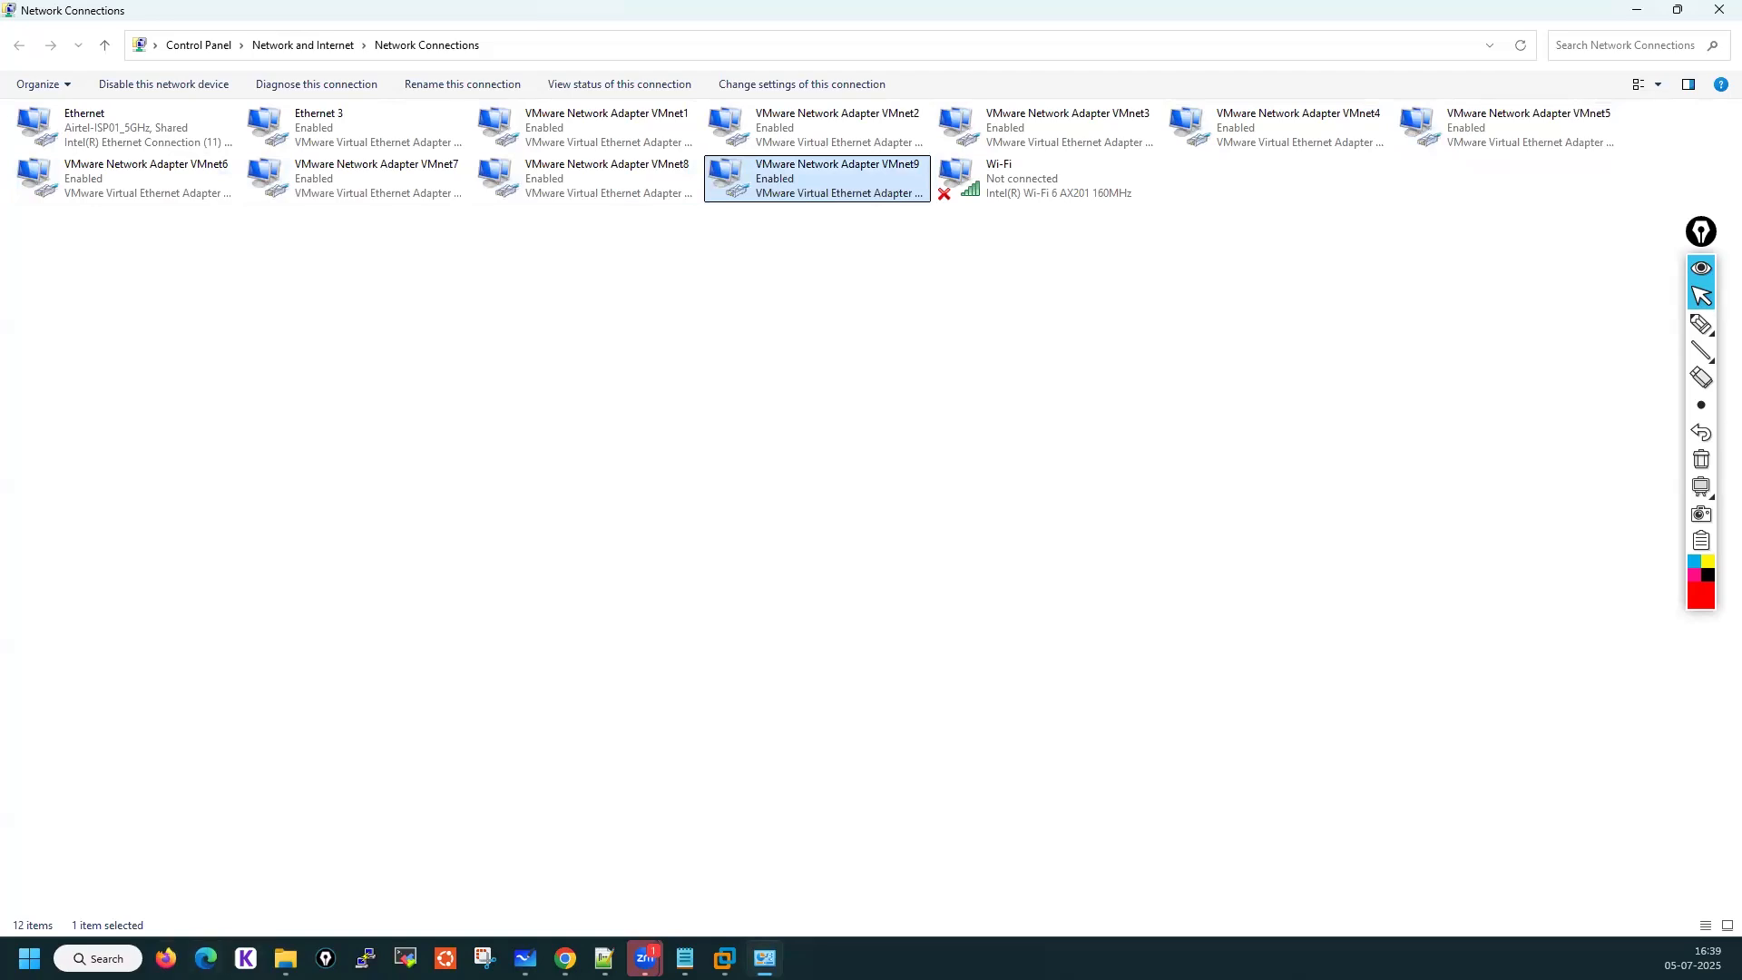
# Step: Launch Command Prompt from Windows search using cmd
pyautogui.press('super+s')
pyautogui.write('cmd')
pyautogui.press('Return')
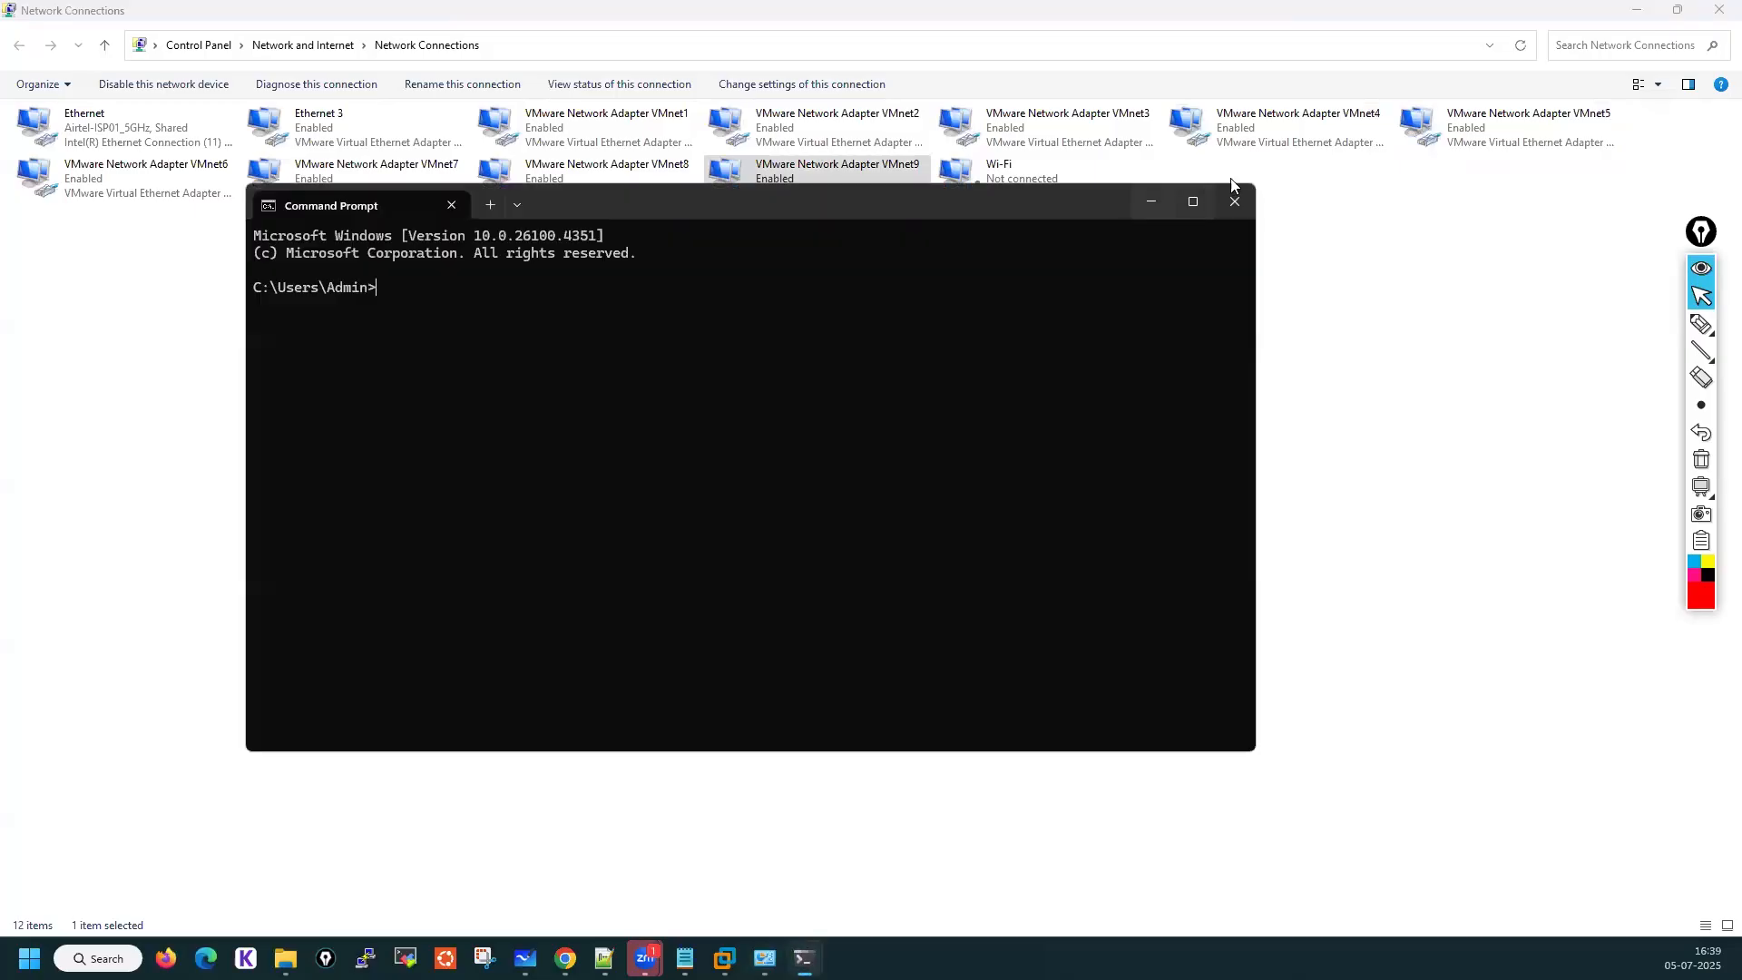
# Step: Maximise Command Prompt, run ipconfig /all and scroll back up through the adapter listing
pyautogui.click(1203, 194)
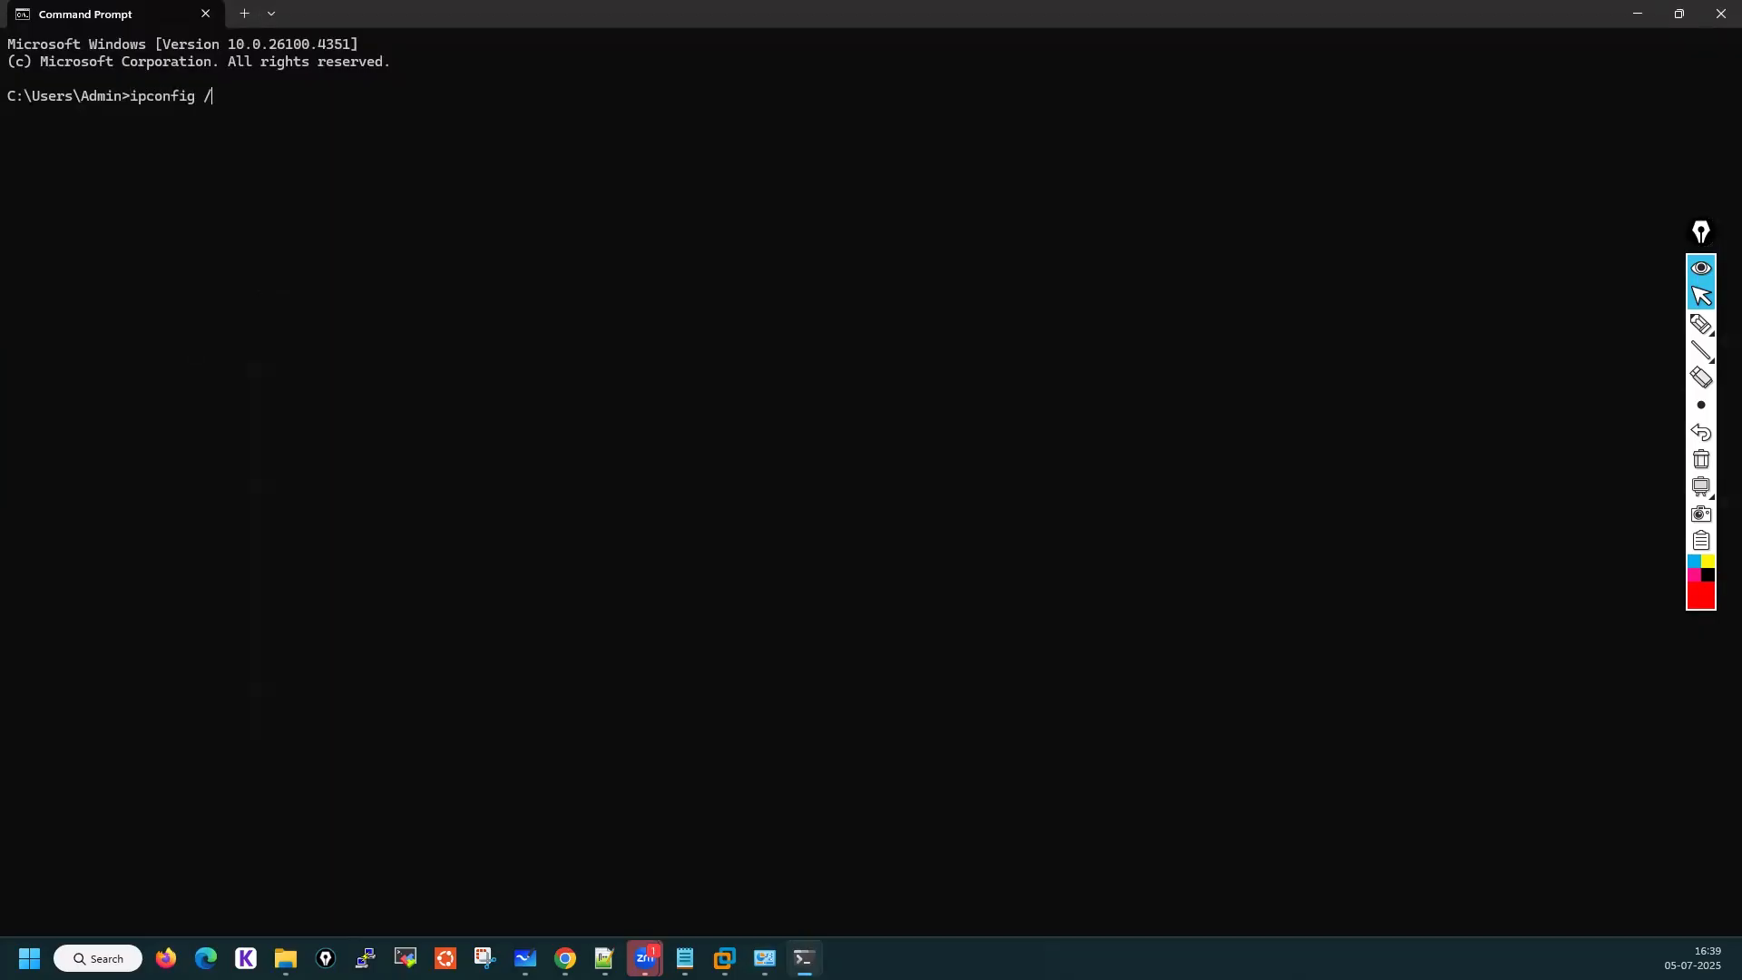
pyautogui.press('Return')
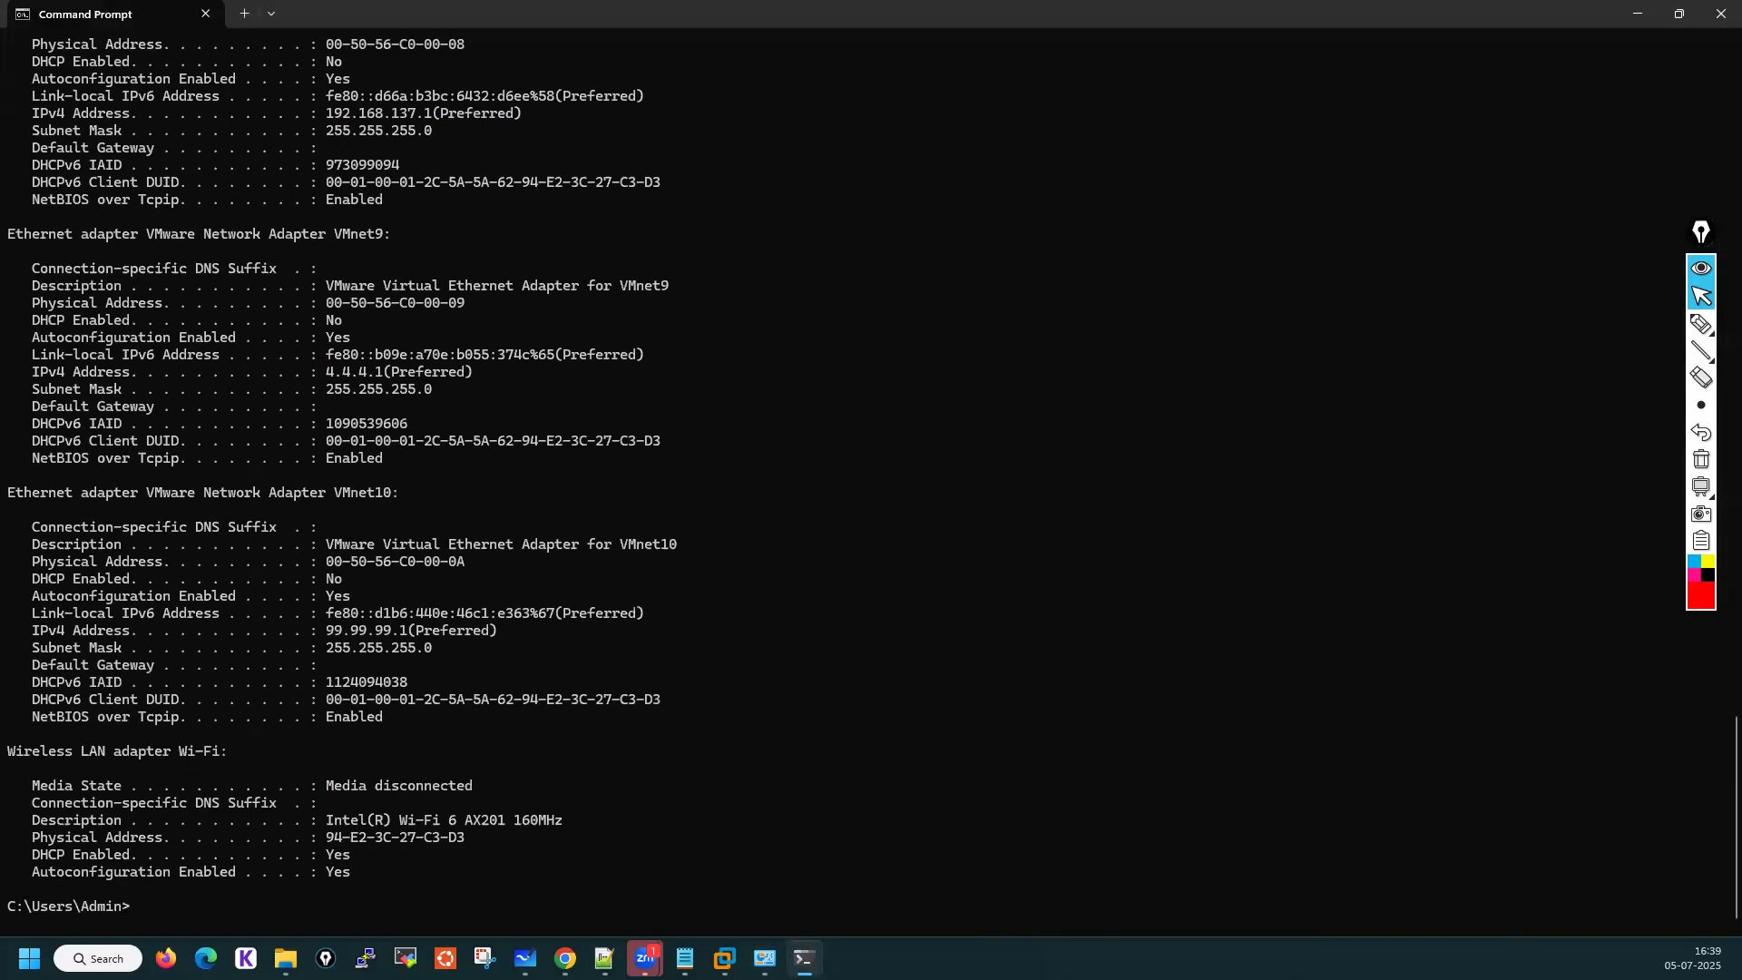
pyautogui.scroll(20, 480, 354)
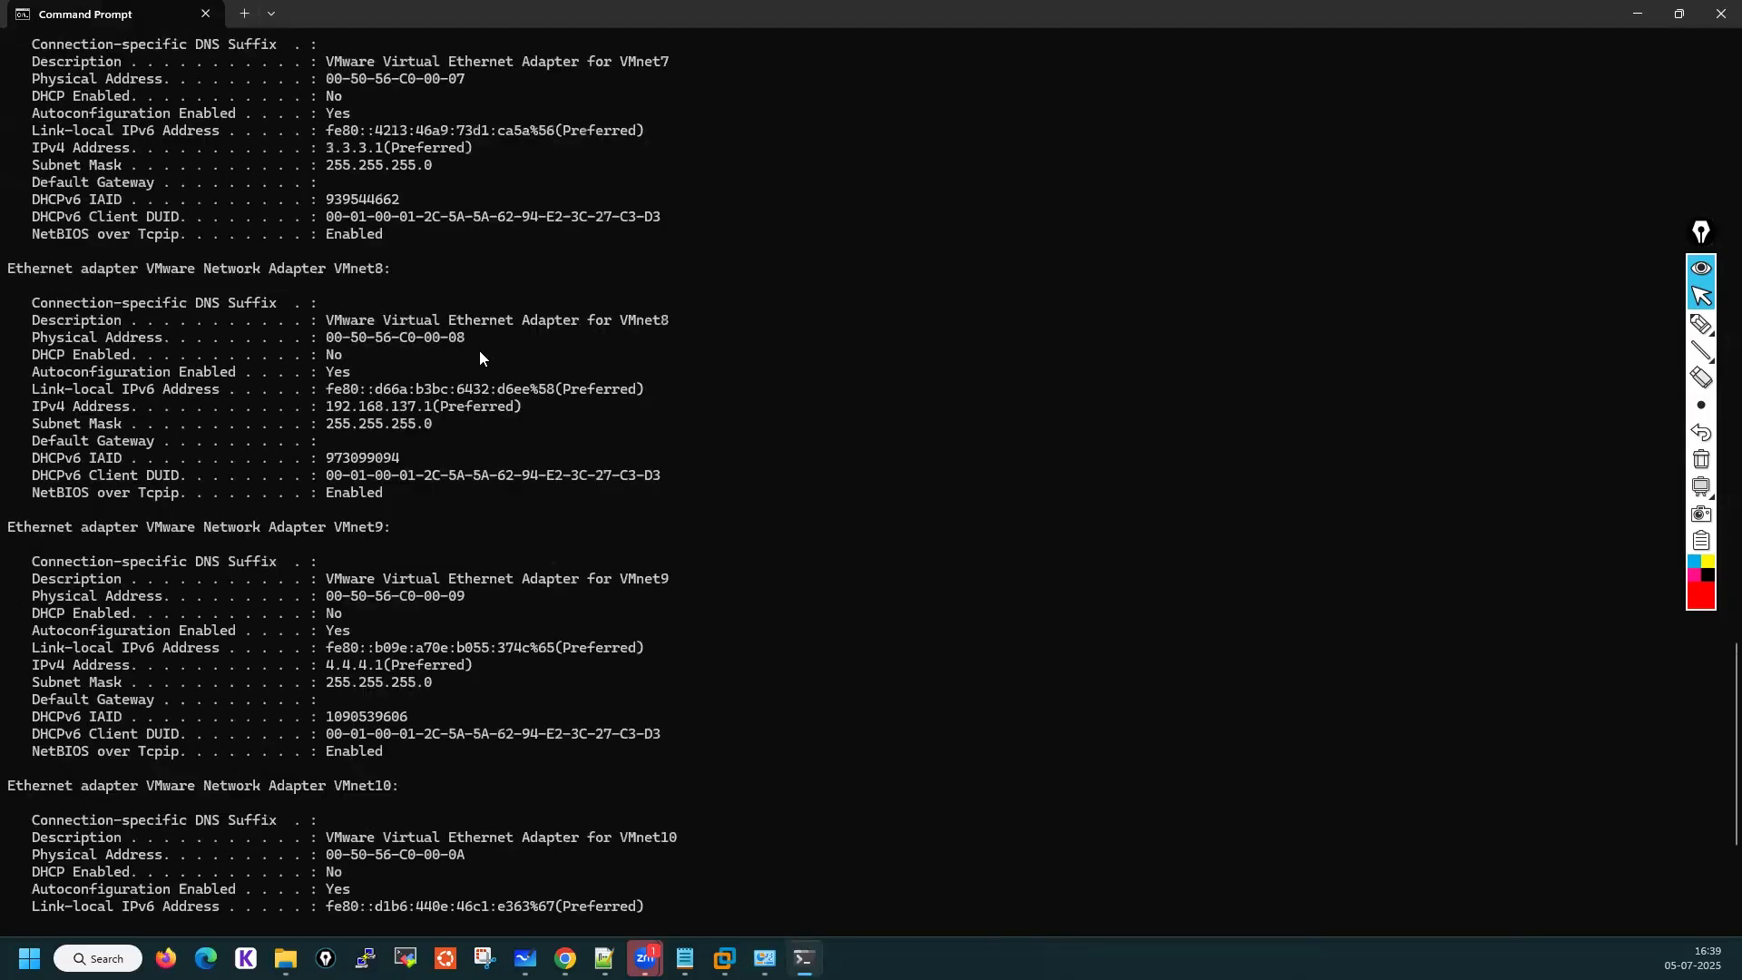
pyautogui.scroll(13, 480, 357)
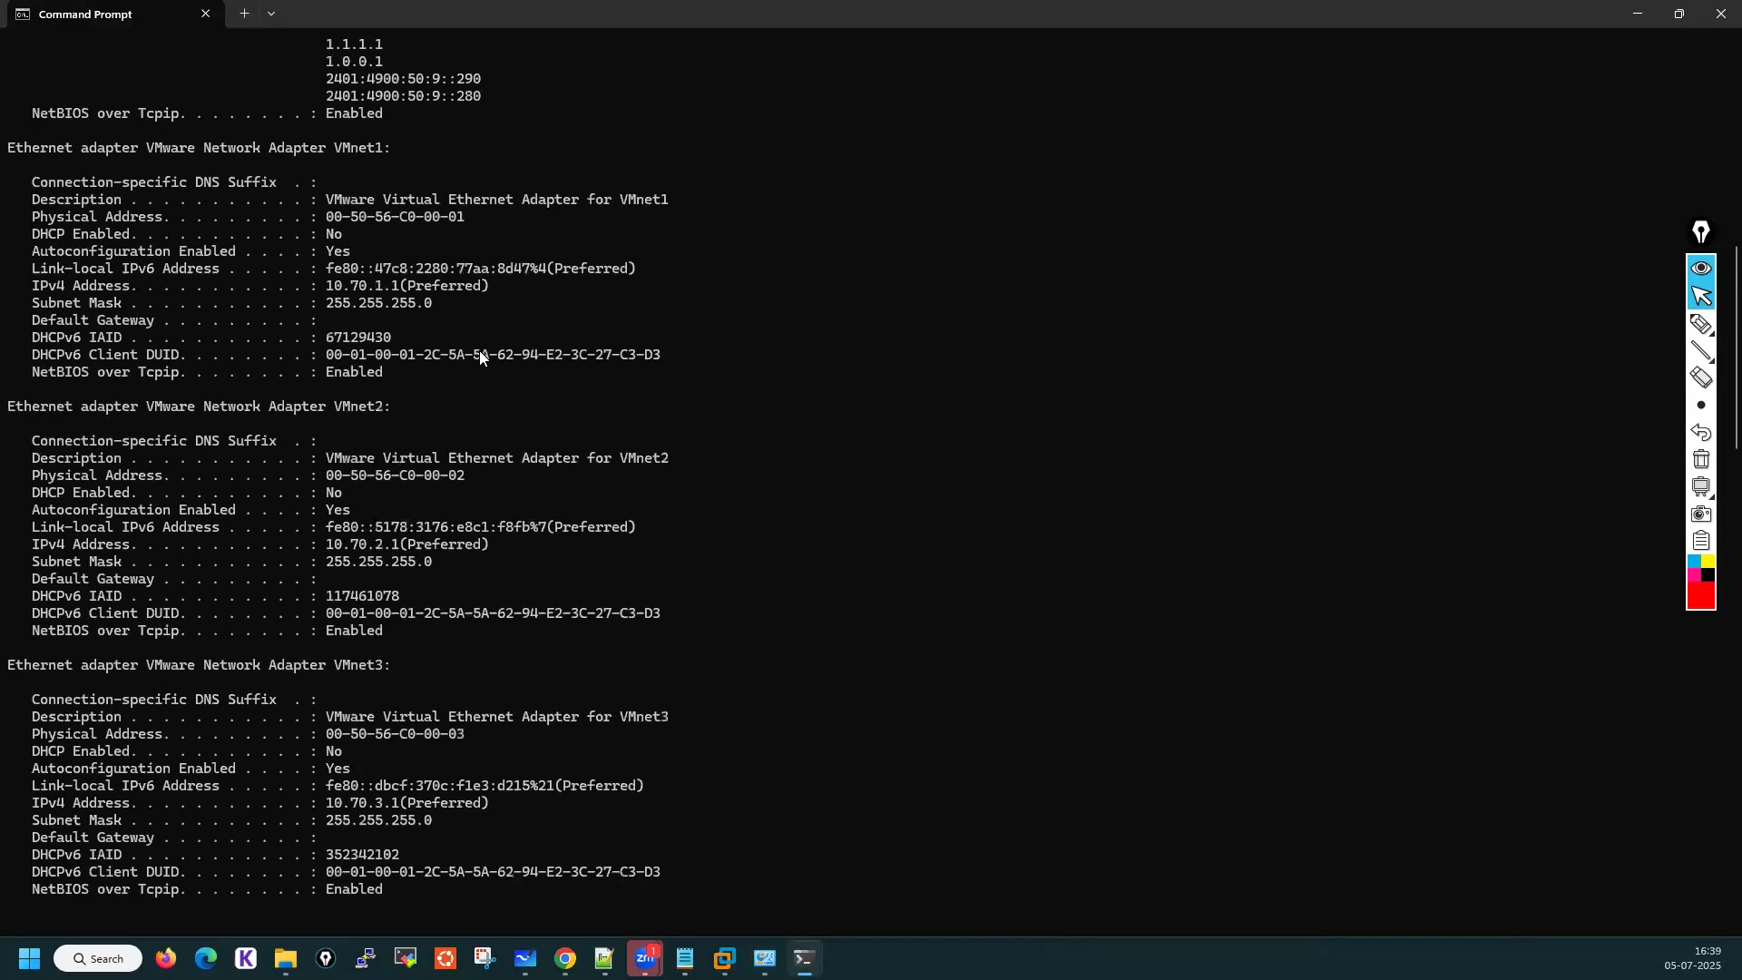
pyautogui.scroll(6, 480, 357)
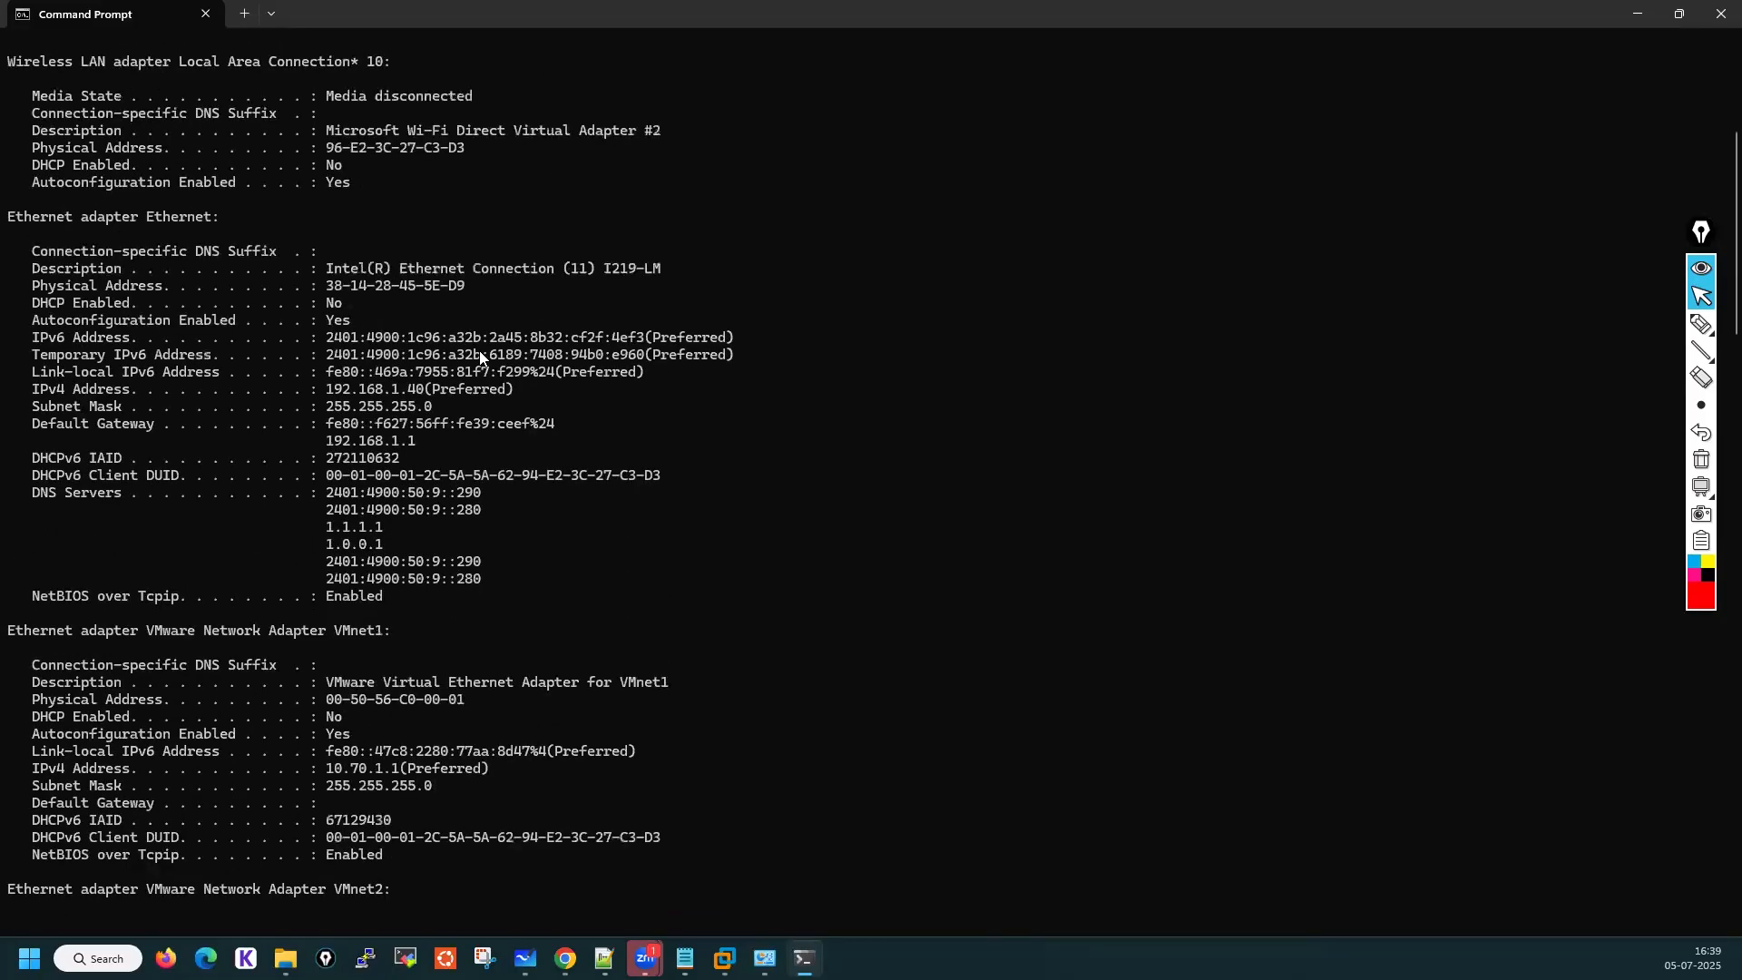
pyautogui.scroll(1, 480, 357)
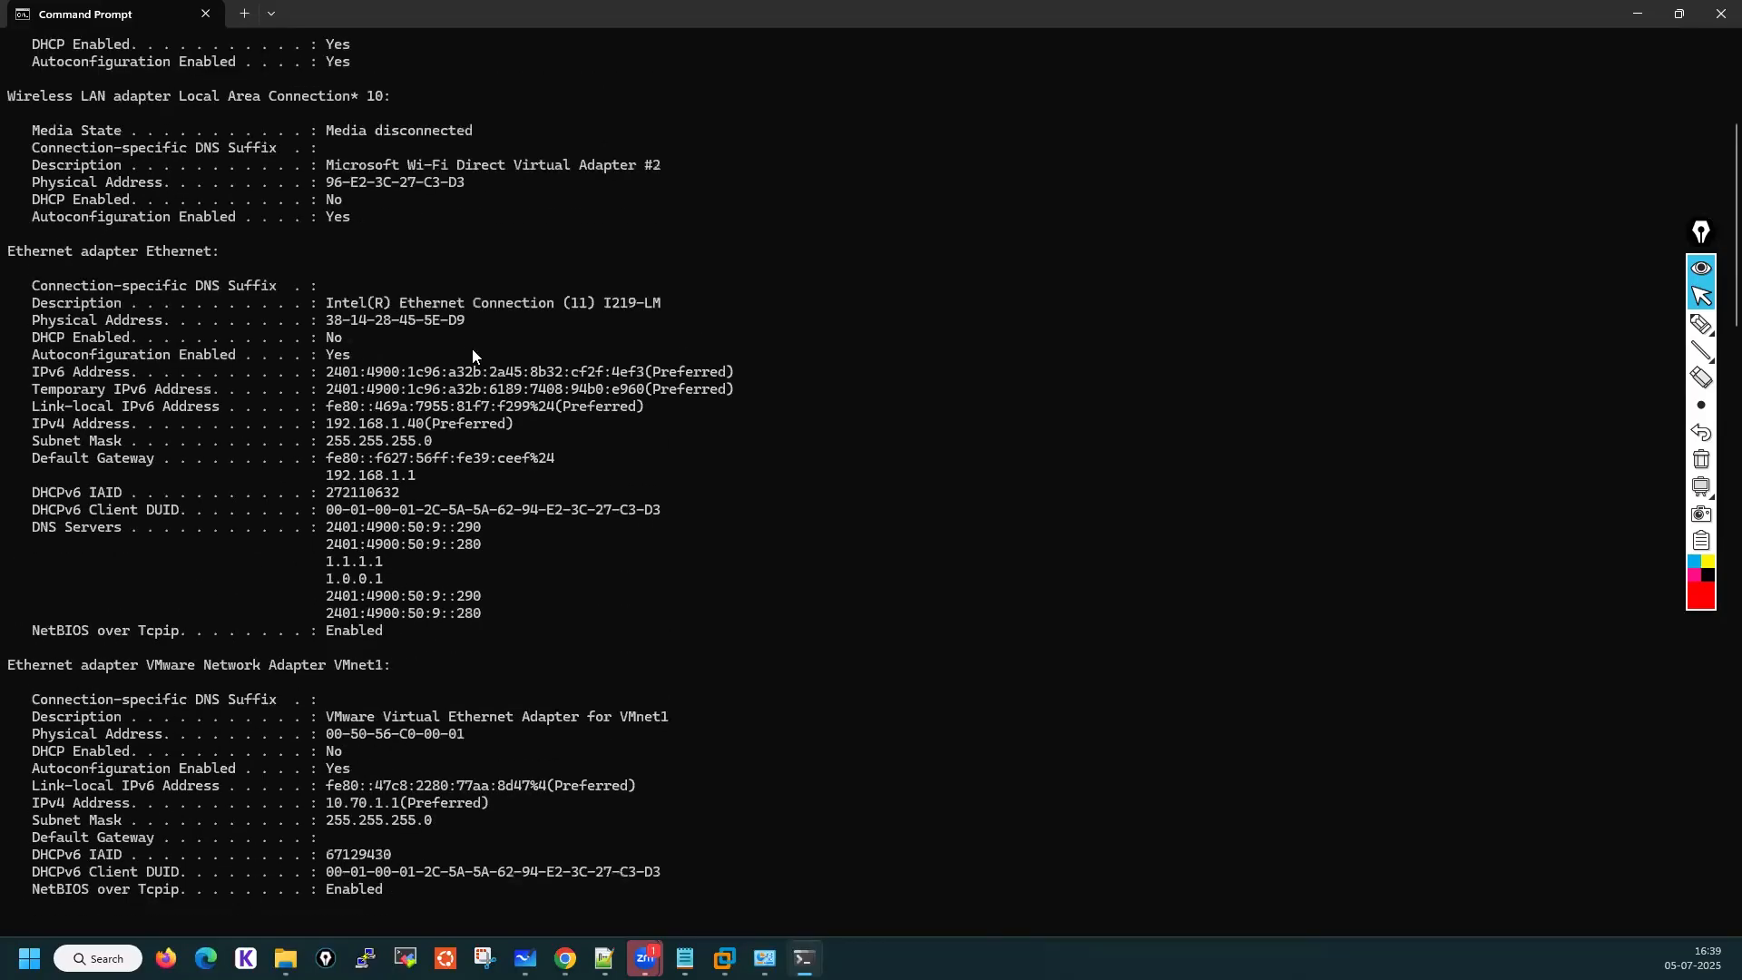
# Step: Mark the Ethernet adapter's description, IPv4 address and subnet mask with the pen, then clear it
pyautogui.click(1700, 324)
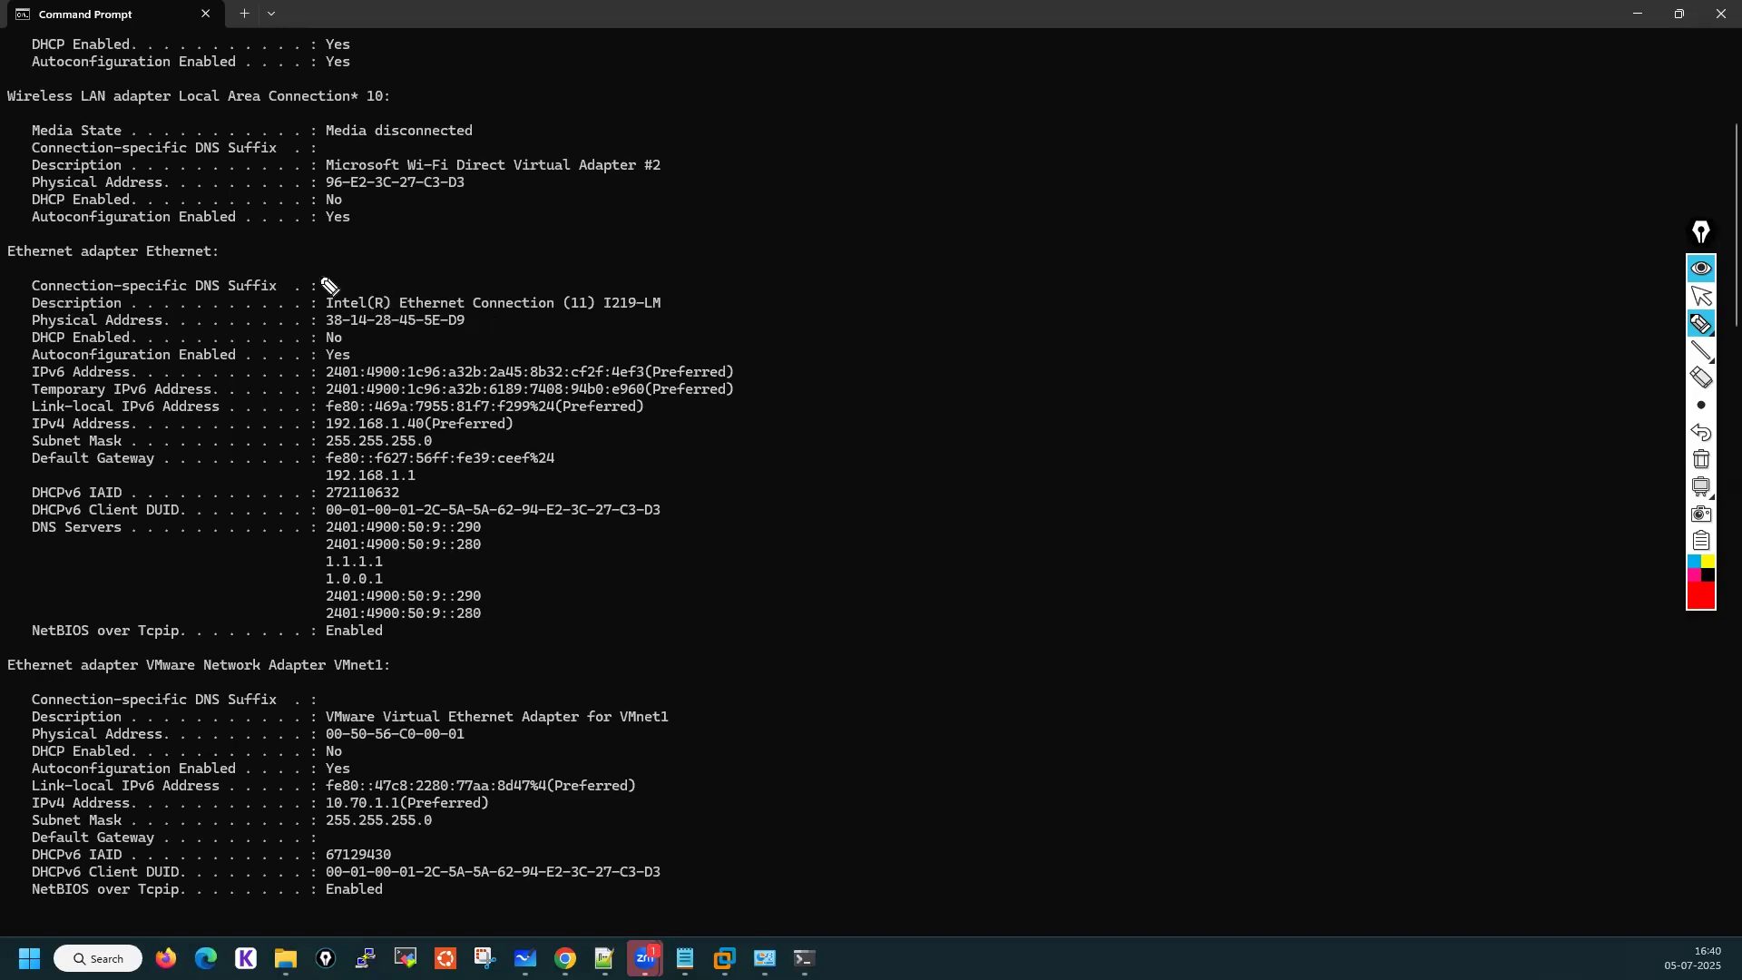
pyautogui.moveTo(314, 312)
pyautogui.mouseDown()
pyautogui.moveTo(314, 283)
pyautogui.moveTo(404, 280)
pyautogui.mouseUp()
pyautogui.moveTo(647, 278)
pyautogui.mouseDown()
pyautogui.moveTo(683, 318)
pyautogui.moveTo(567, 320)
pyautogui.mouseUp()
pyautogui.moveTo(568, 423)
pyautogui.mouseDown()
pyautogui.moveTo(471, 442)
pyautogui.moveTo(481, 473)
pyautogui.mouseUp()
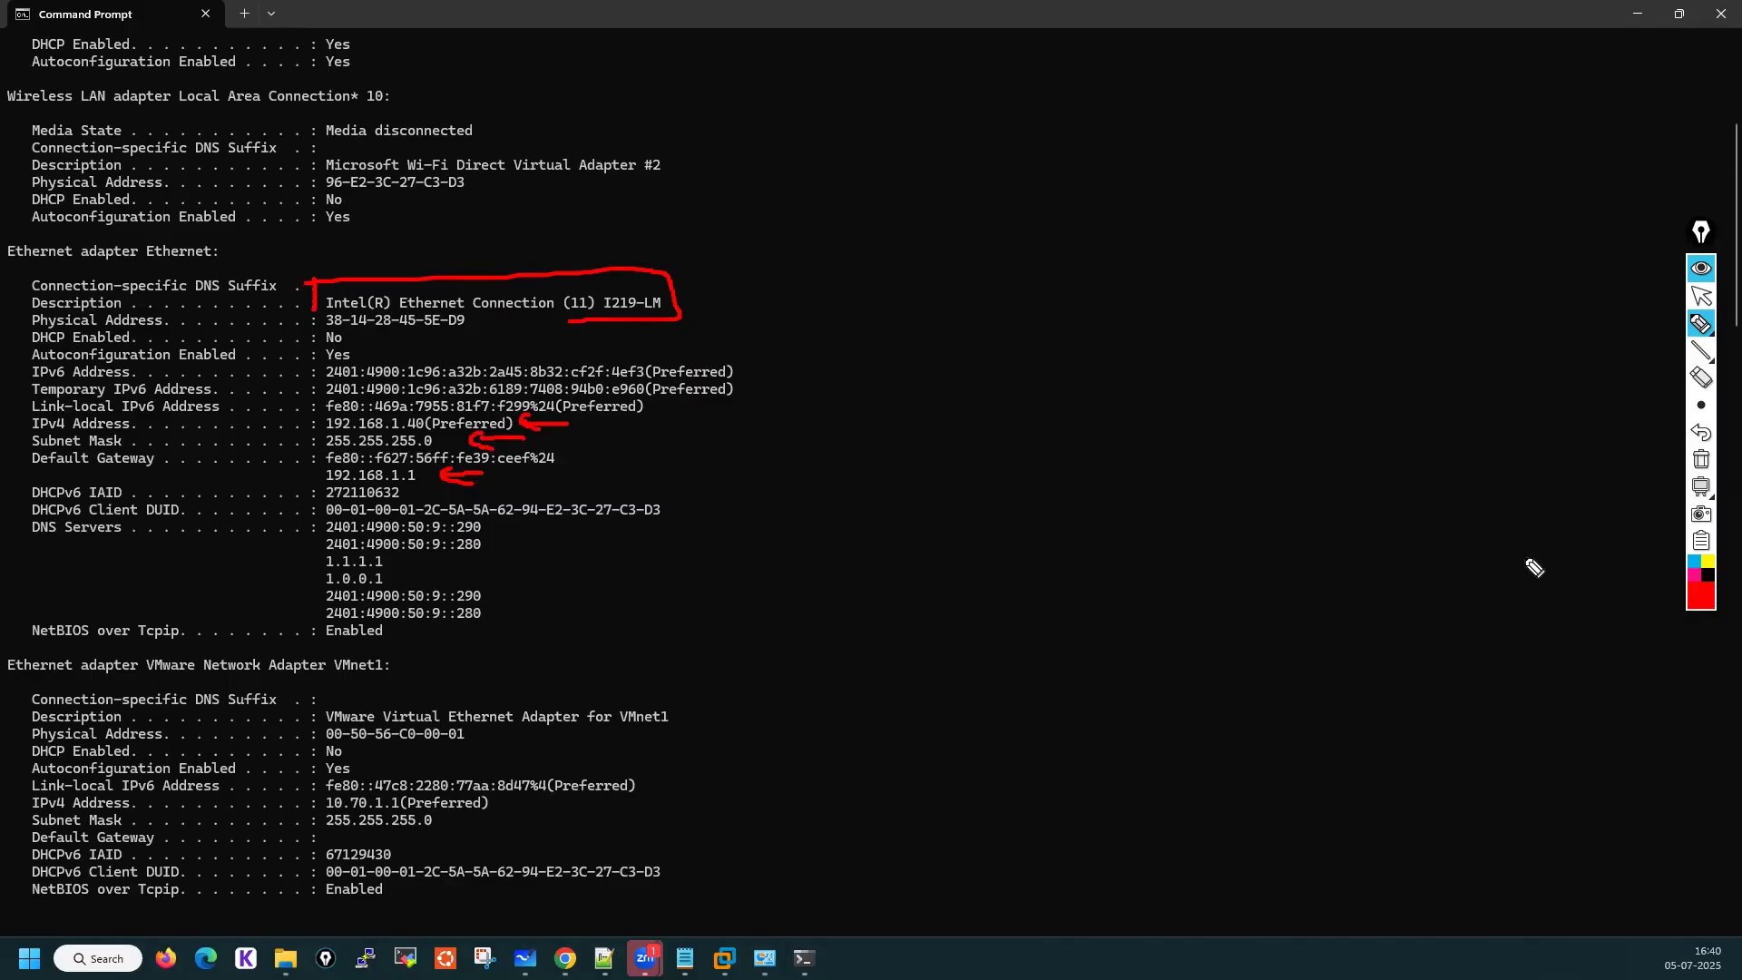
pyautogui.click(1701, 459)
pyautogui.click(1702, 295)
pyautogui.scroll(-11, 655, 693)
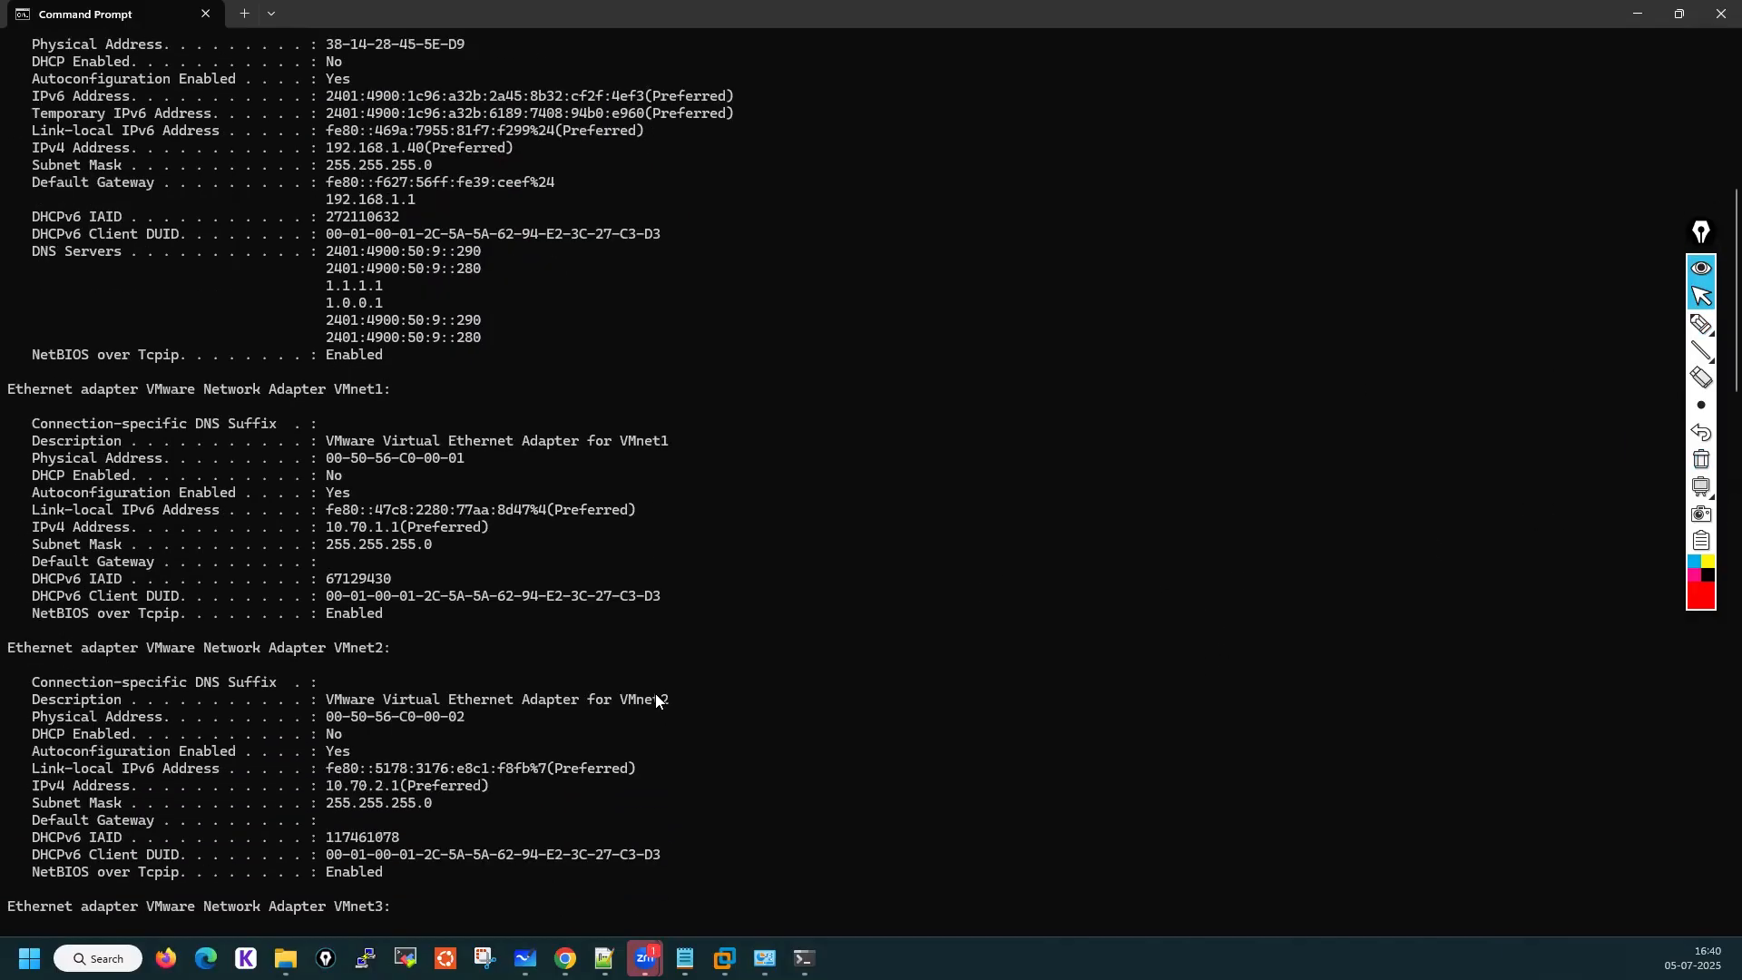
# Step: Underline the VMnet1 heading and annotate its 10.70.1.1 address as network 10.70.1.0/24
pyautogui.click(1701, 323)
pyautogui.moveTo(325, 90); pyautogui.dragTo(405, 89)
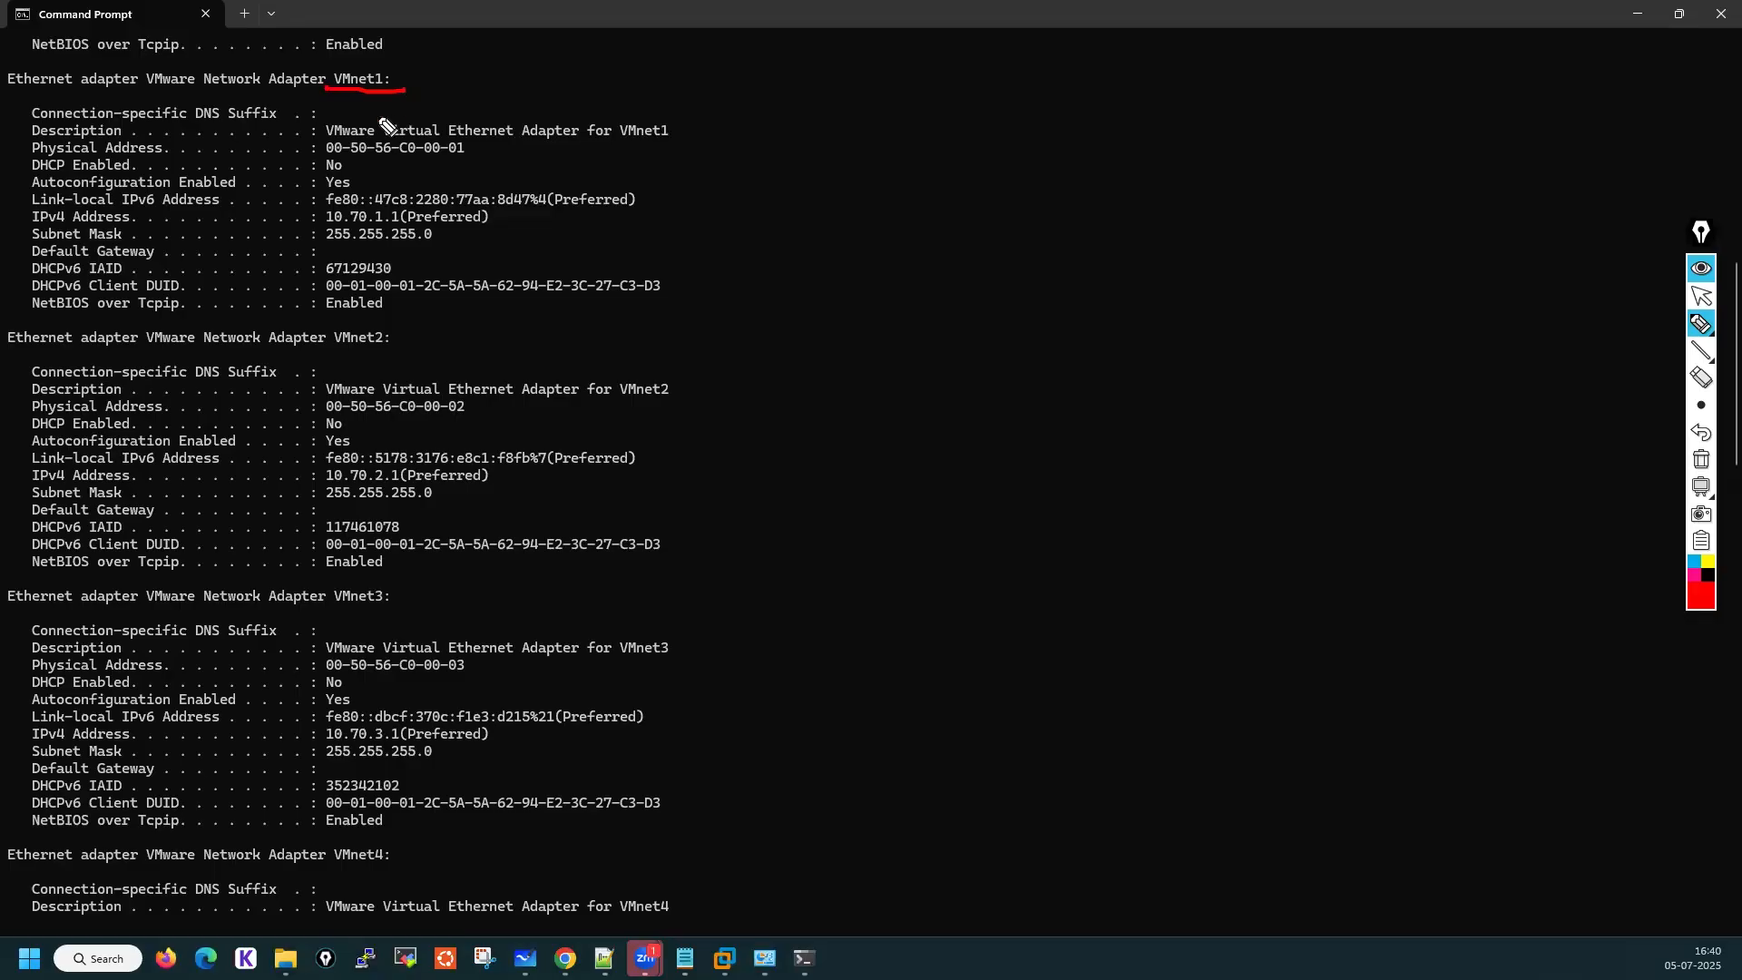
pyautogui.moveTo(274, 217); pyautogui.dragTo(321, 226)
pyautogui.moveTo(558, 227)
pyautogui.mouseDown()
pyautogui.moveTo(503, 228)
pyautogui.moveTo(535, 242)
pyautogui.mouseUp()
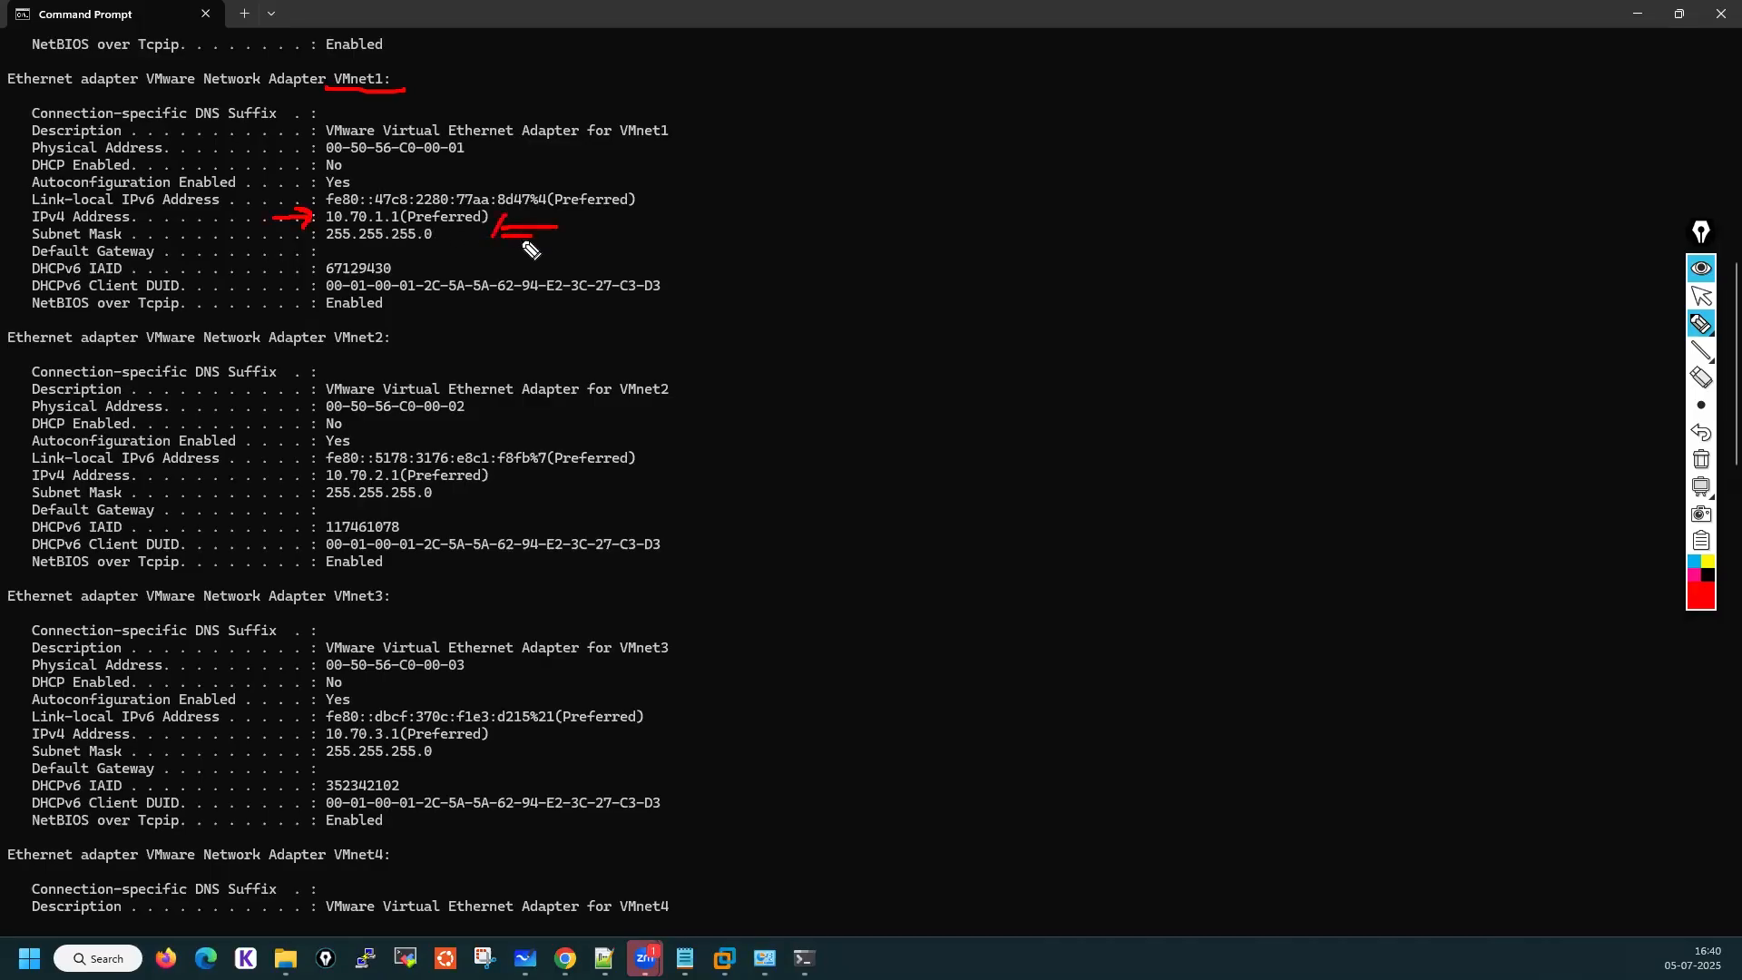
pyautogui.click(701, 176)
pyautogui.moveTo(702, 176); pyautogui.dragTo(710, 207)
pyautogui.moveTo(726, 178)
pyautogui.mouseDown()
pyautogui.moveTo(772, 164)
pyautogui.moveTo(766, 188)
pyautogui.moveTo(786, 171)
pyautogui.moveTo(811, 183)
pyautogui.moveTo(853, 154)
pyautogui.moveTo(884, 189)
pyautogui.moveTo(946, 178)
pyautogui.mouseUp()
pyautogui.click(749, 187)
pyautogui.click(799, 173)
pyautogui.click(828, 167)
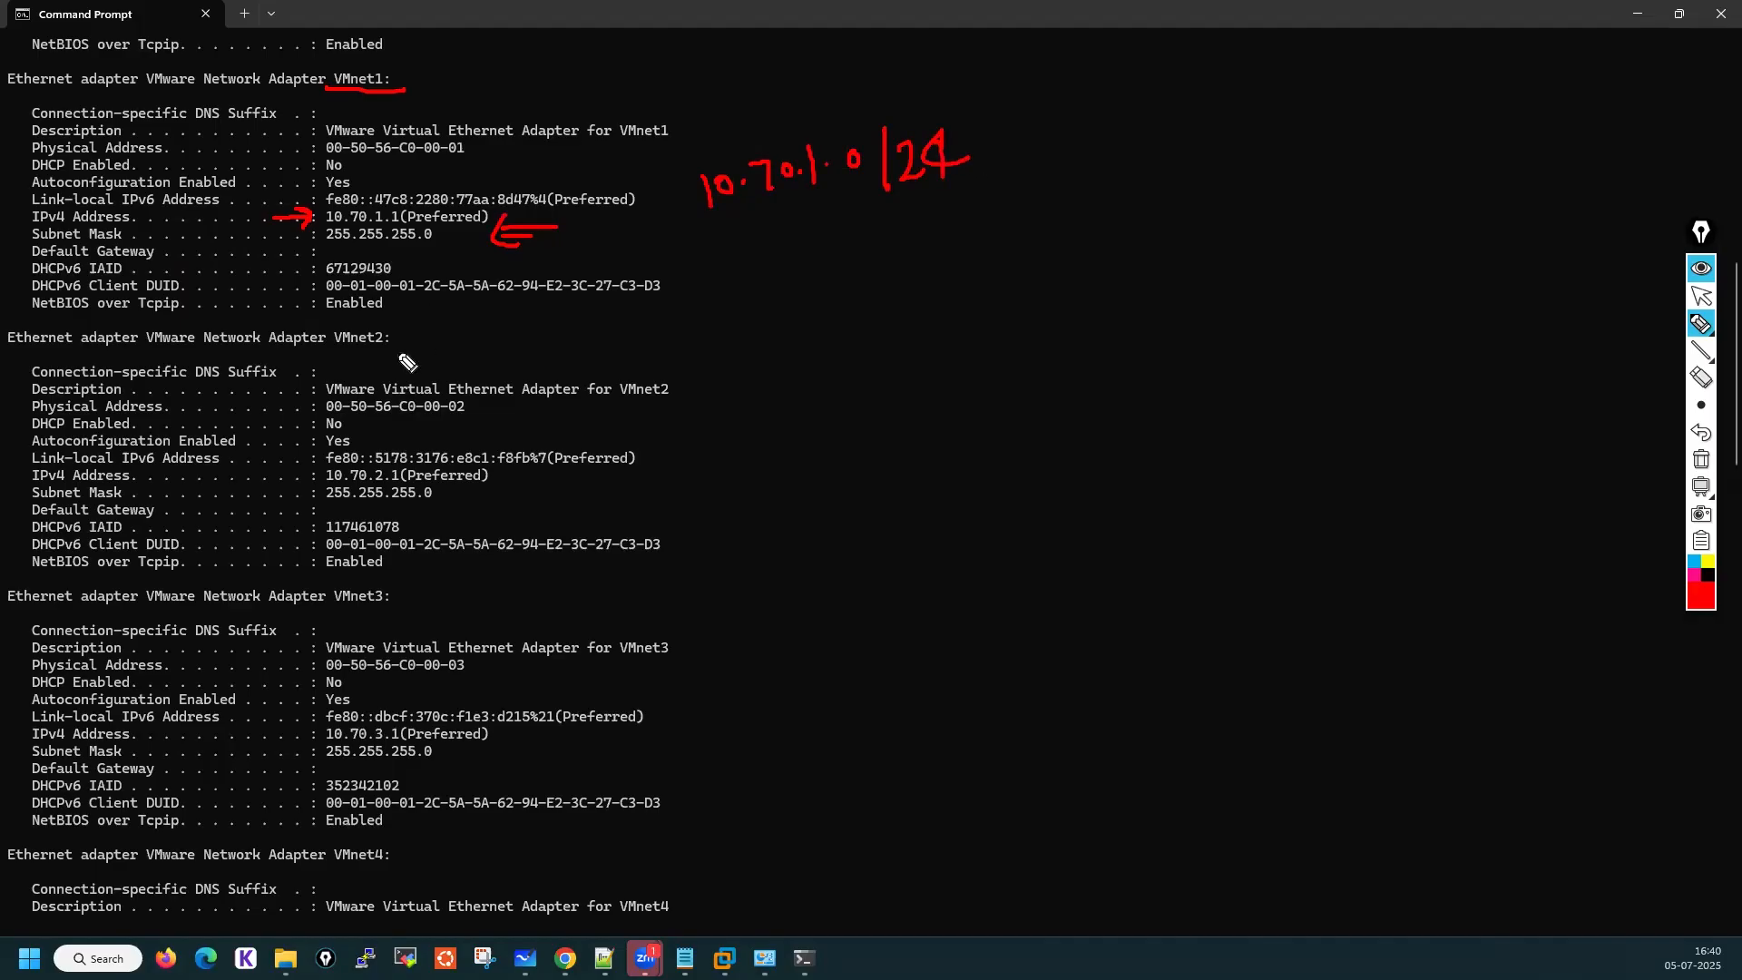
# Step: Annotate VMnet2's 10.70.2.1 as 10.70.2.0/24, underline VMnet3's 10.70.3.1, then clear the drawings
pyautogui.moveTo(323, 349); pyautogui.dragTo(399, 348)
pyautogui.moveTo(676, 439)
pyautogui.mouseDown()
pyautogui.moveTo(681, 472)
pyautogui.moveTo(746, 433)
pyautogui.moveTo(737, 463)
pyautogui.mouseUp()
pyautogui.click(720, 456)
pyautogui.moveTo(772, 433)
pyautogui.mouseDown()
pyautogui.moveTo(828, 441)
pyautogui.moveTo(862, 411)
pyautogui.moveTo(887, 446)
pyautogui.mouseUp()
pyautogui.click(795, 452)
pyautogui.click(840, 421)
pyautogui.moveTo(903, 402)
pyautogui.mouseDown()
pyautogui.moveTo(912, 433)
pyautogui.moveTo(939, 432)
pyautogui.mouseUp()
pyautogui.moveTo(943, 392); pyautogui.dragTo(946, 437)
pyautogui.moveTo(928, 418); pyautogui.dragTo(969, 410)
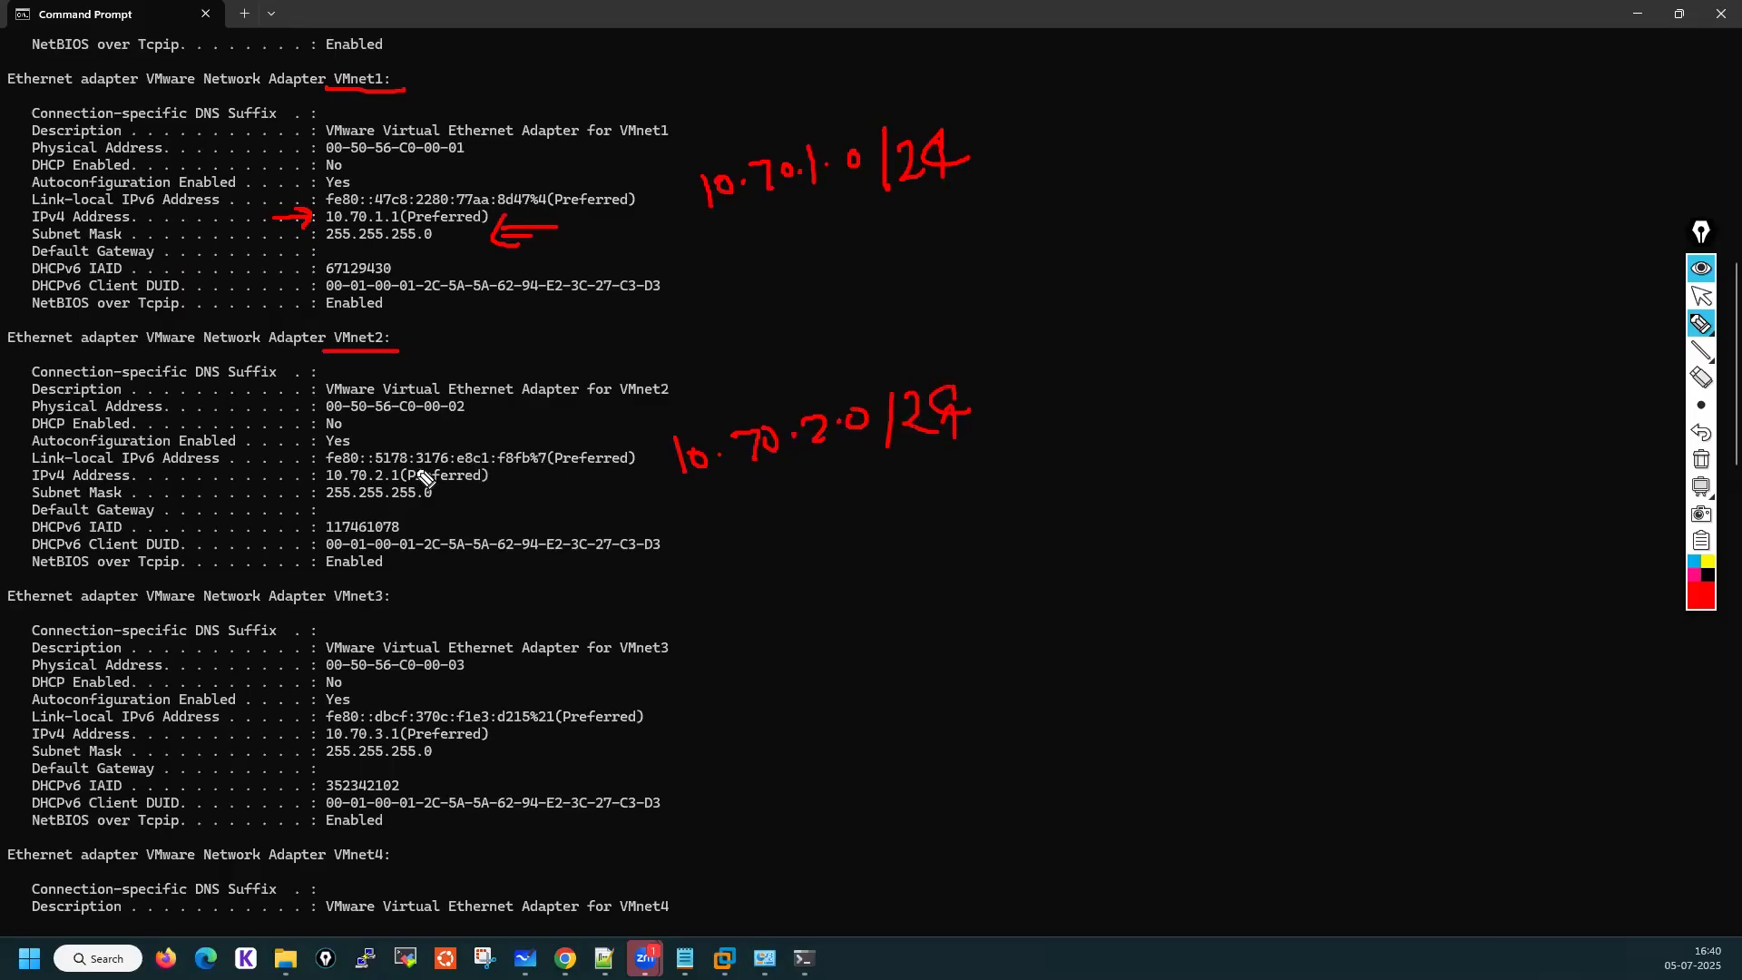
pyautogui.moveTo(319, 487); pyautogui.dragTo(381, 484)
pyautogui.click(309, 742)
pyautogui.moveTo(310, 743); pyautogui.dragTo(469, 736)
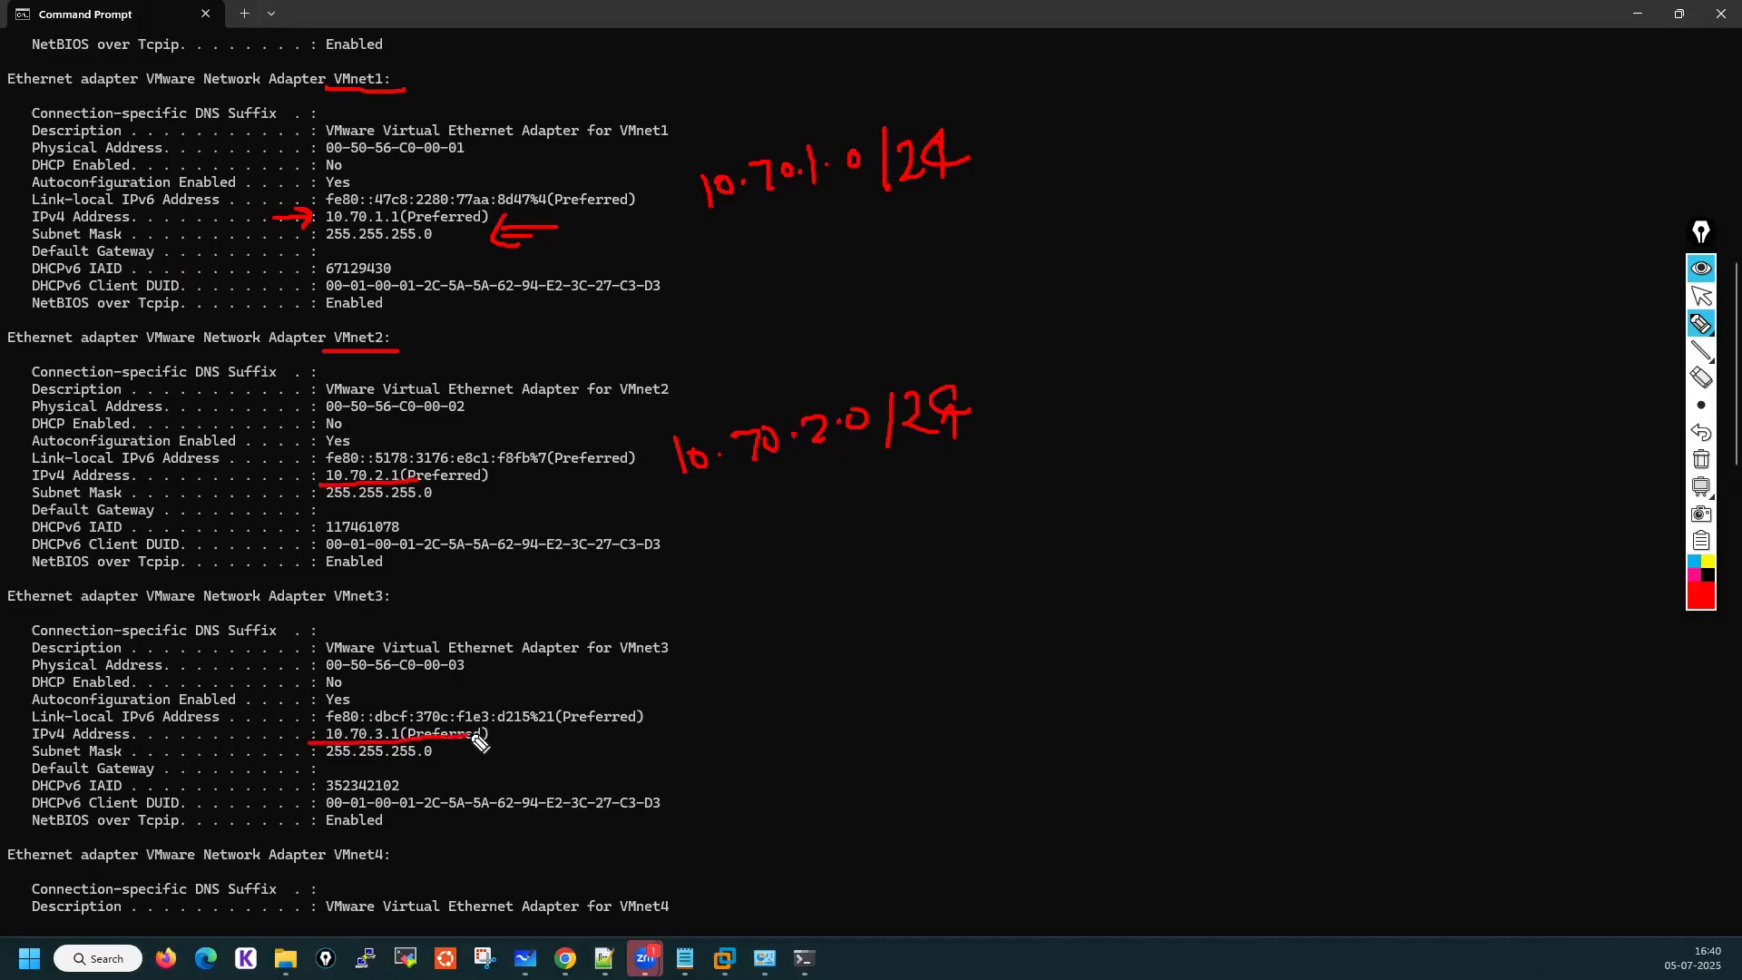
pyautogui.click(1702, 459)
pyautogui.click(1702, 296)
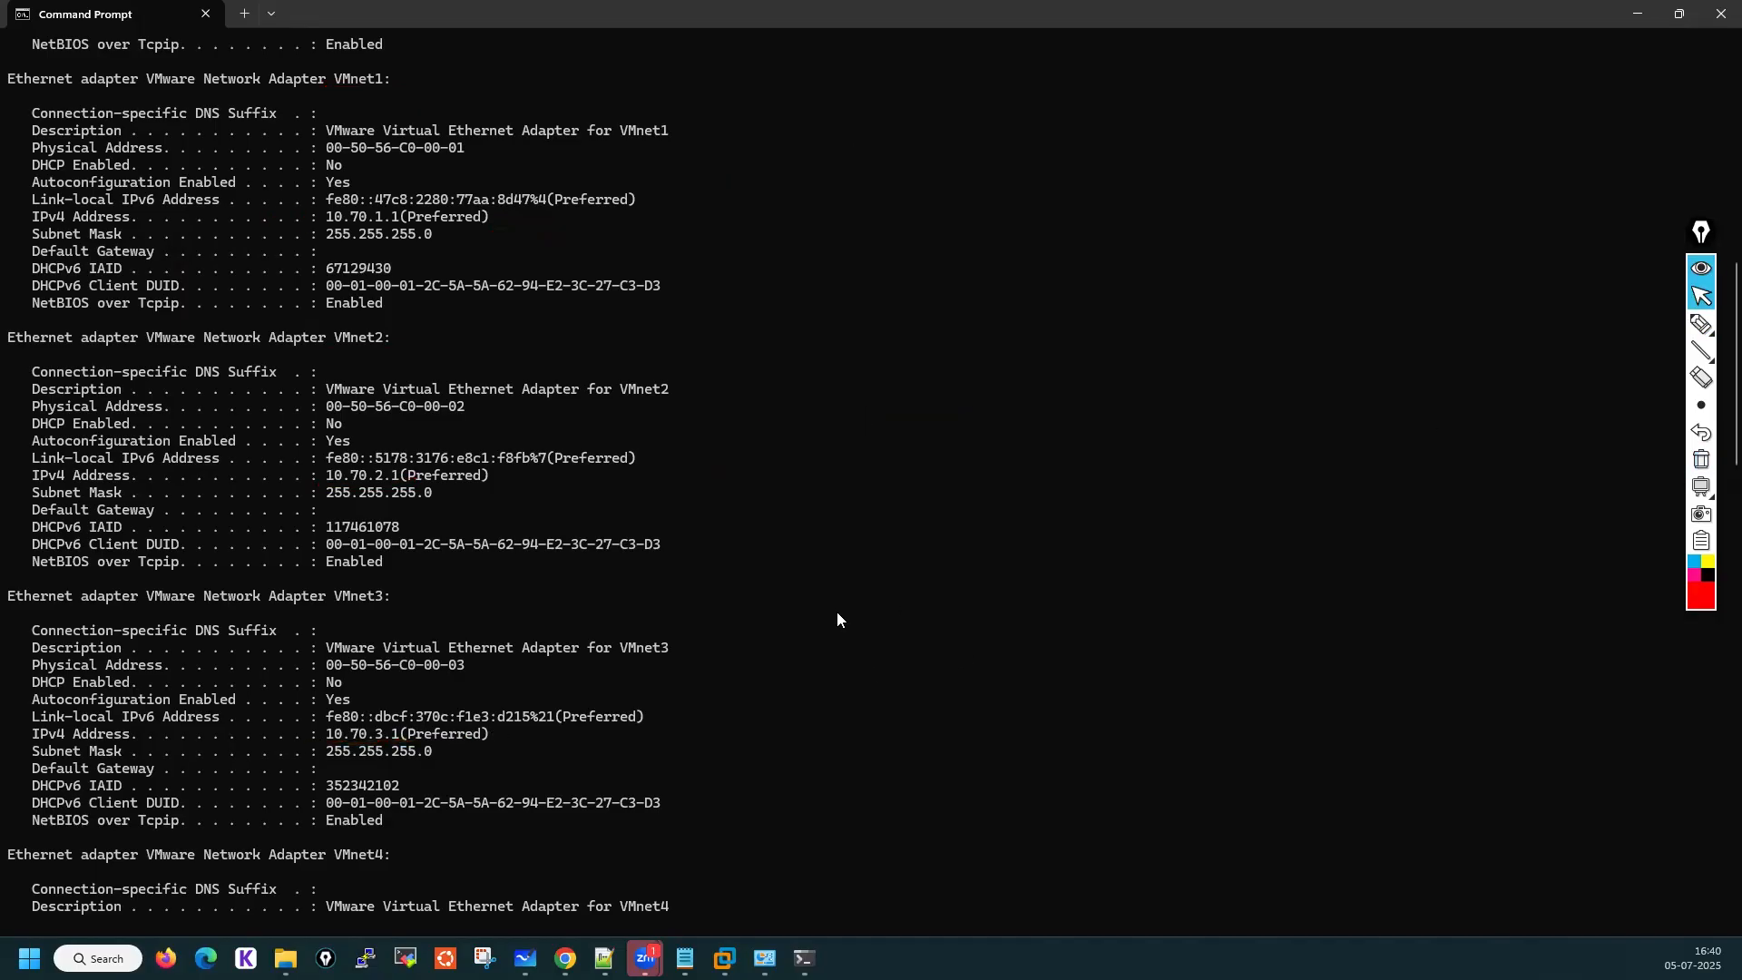
# Step: Scroll through the adapters, selecting VMnet6's 2.2.2.1 and VMnet8's 192.168.137.1 addresses
pyautogui.scroll(-6, 836, 612)
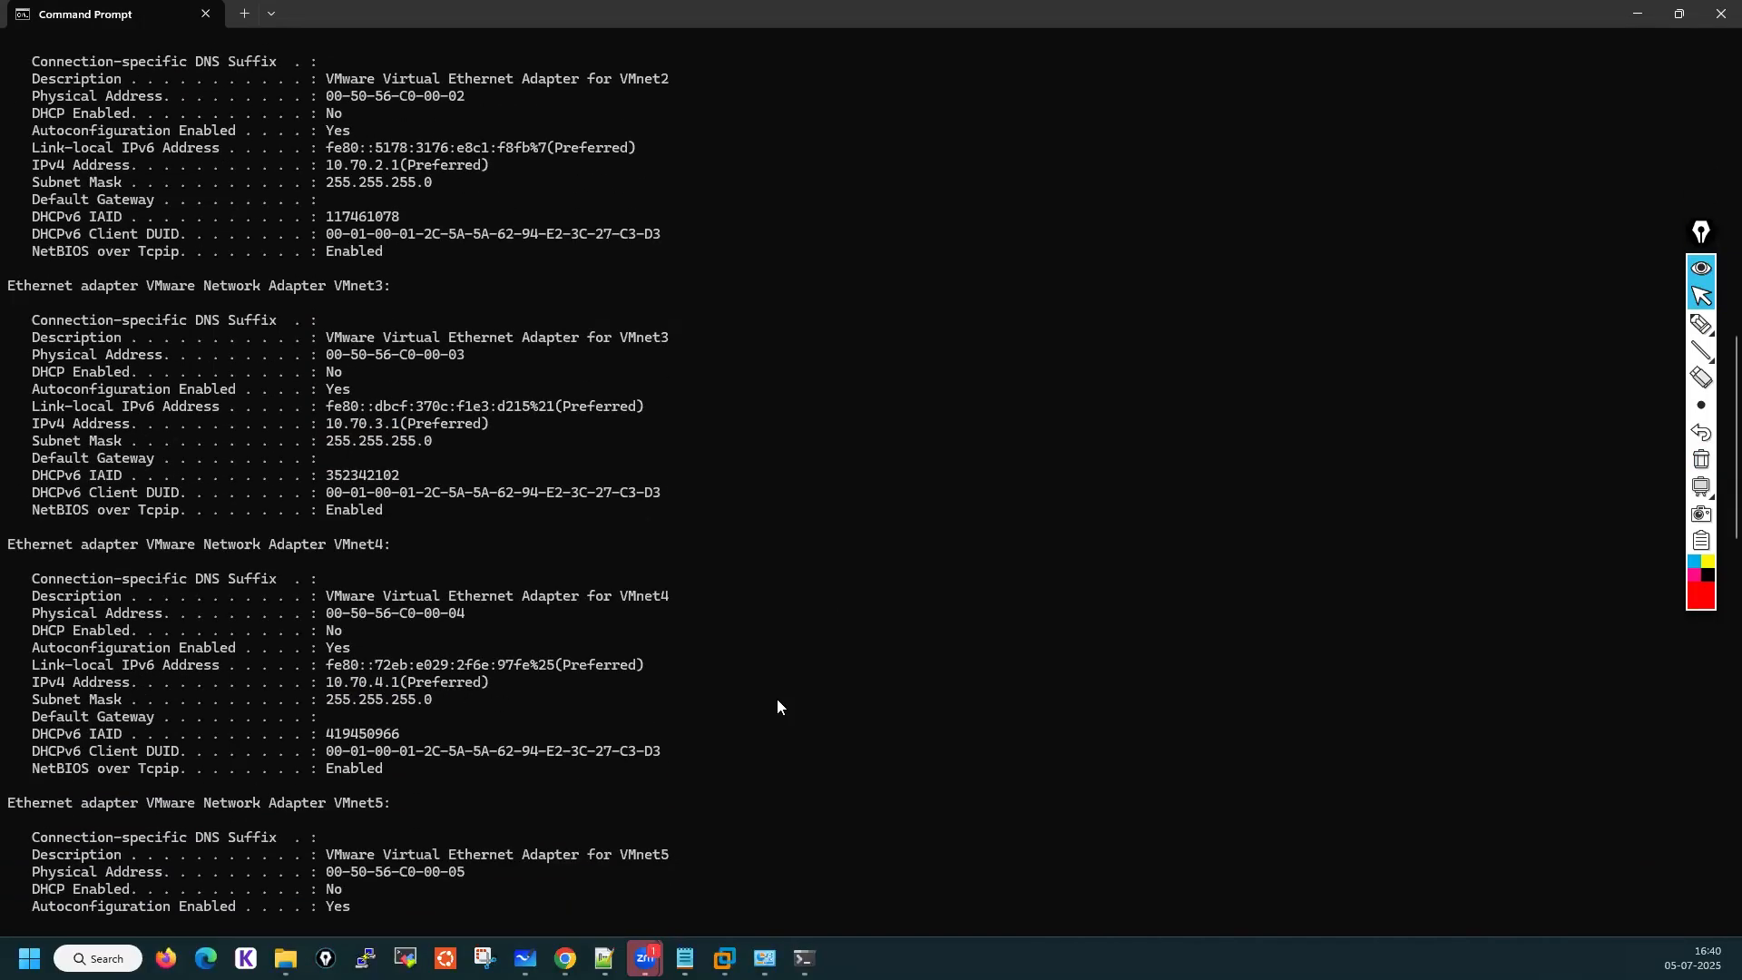
pyautogui.scroll(-5, 777, 699)
pyautogui.moveTo(777, 698); pyautogui.dragTo(379, 690)
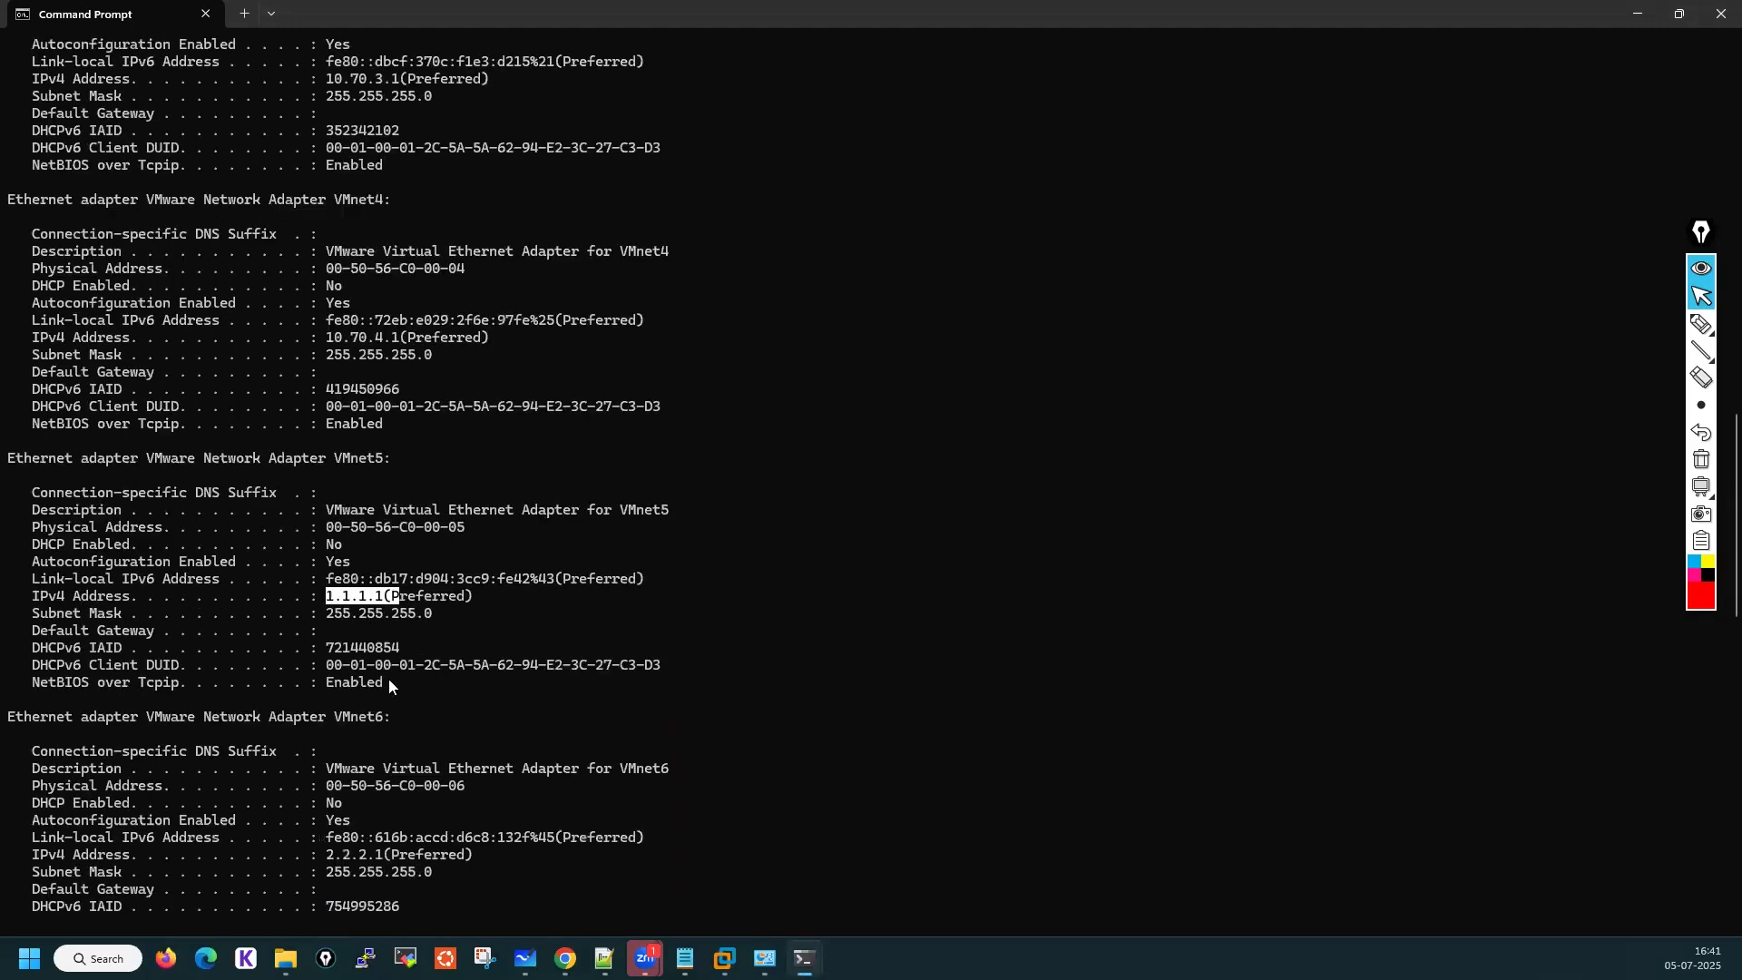
pyautogui.scroll(-3, 338, 779)
pyautogui.moveTo(325, 769); pyautogui.dragTo(408, 787)
pyautogui.scroll(-5, 385, 771)
pyautogui.scroll(-1, 348, 759)
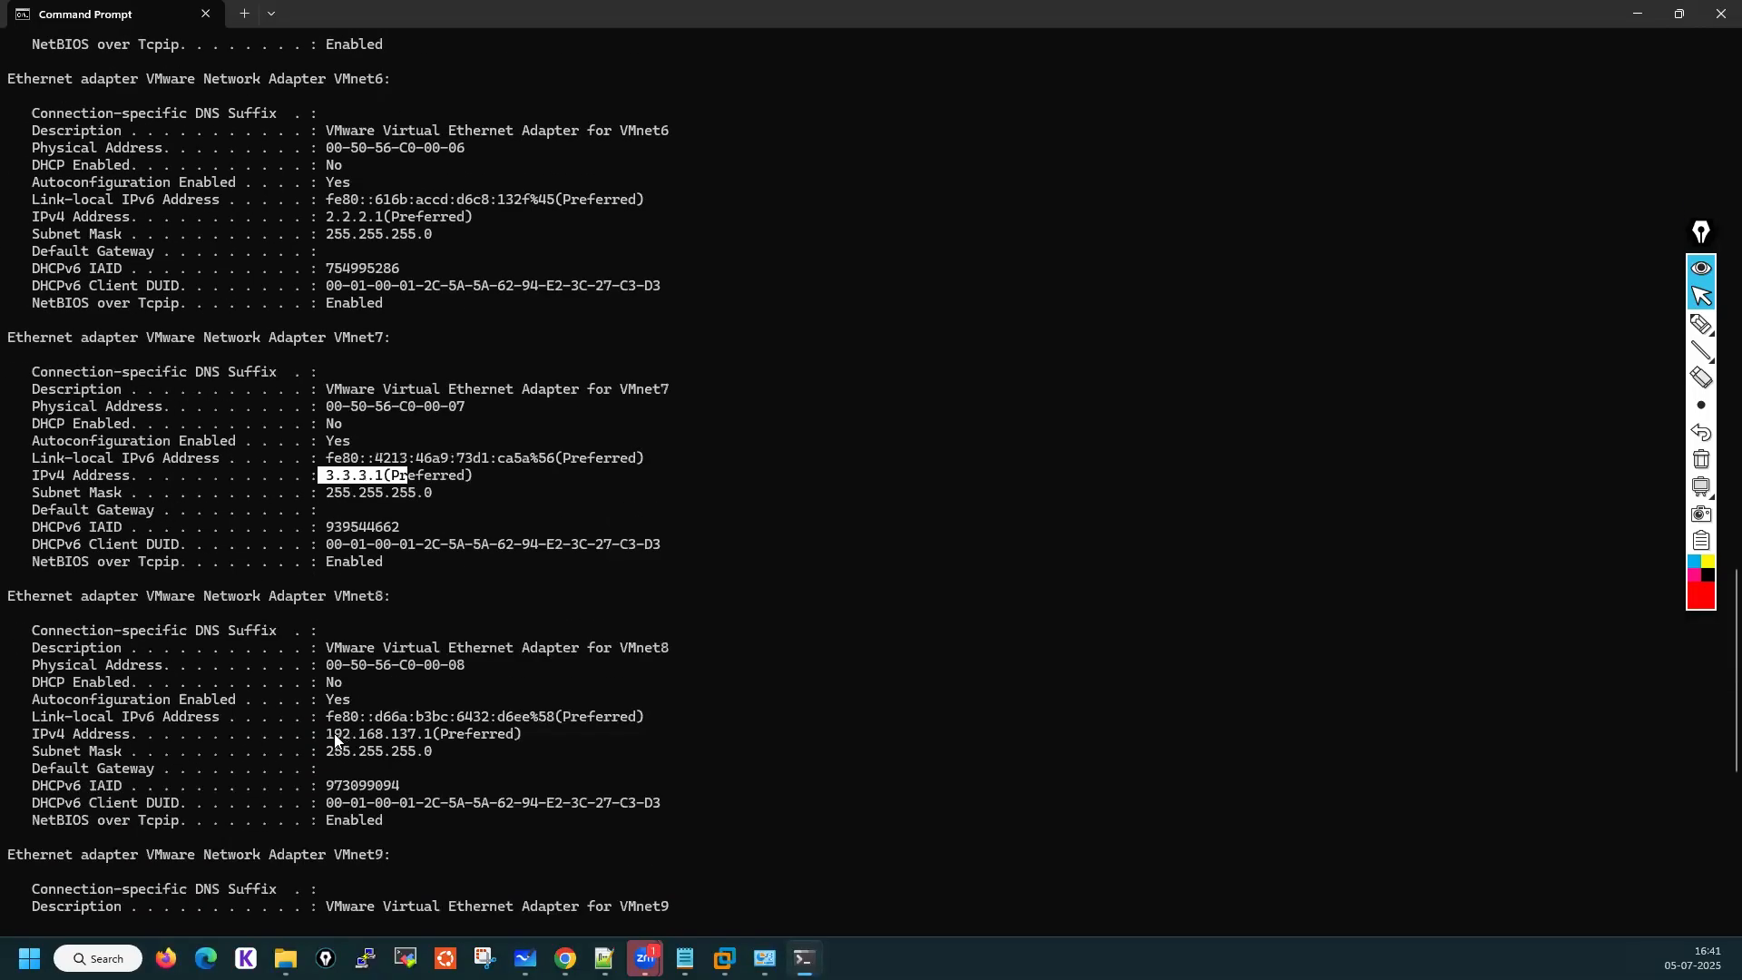
pyautogui.moveTo(328, 735); pyautogui.dragTo(430, 739)
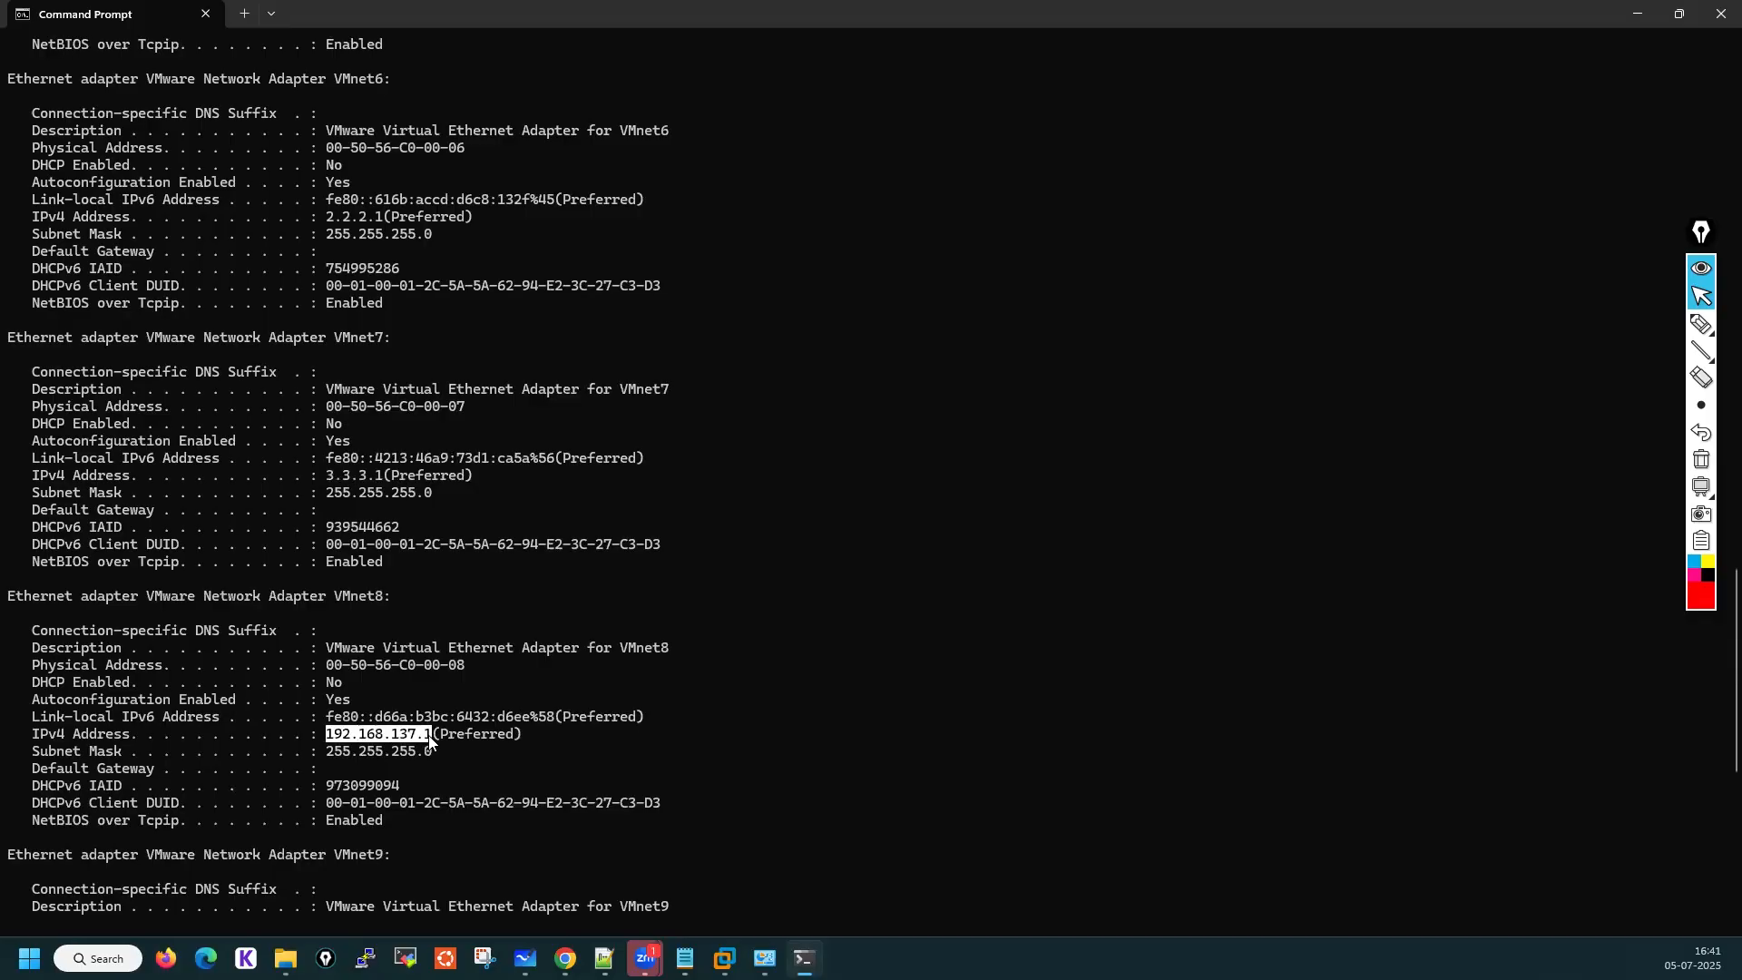
# Step: Circle VMnet8's address, label it VMNET-8 with an arrow to NAT, then clear the ink
pyautogui.click(1701, 324)
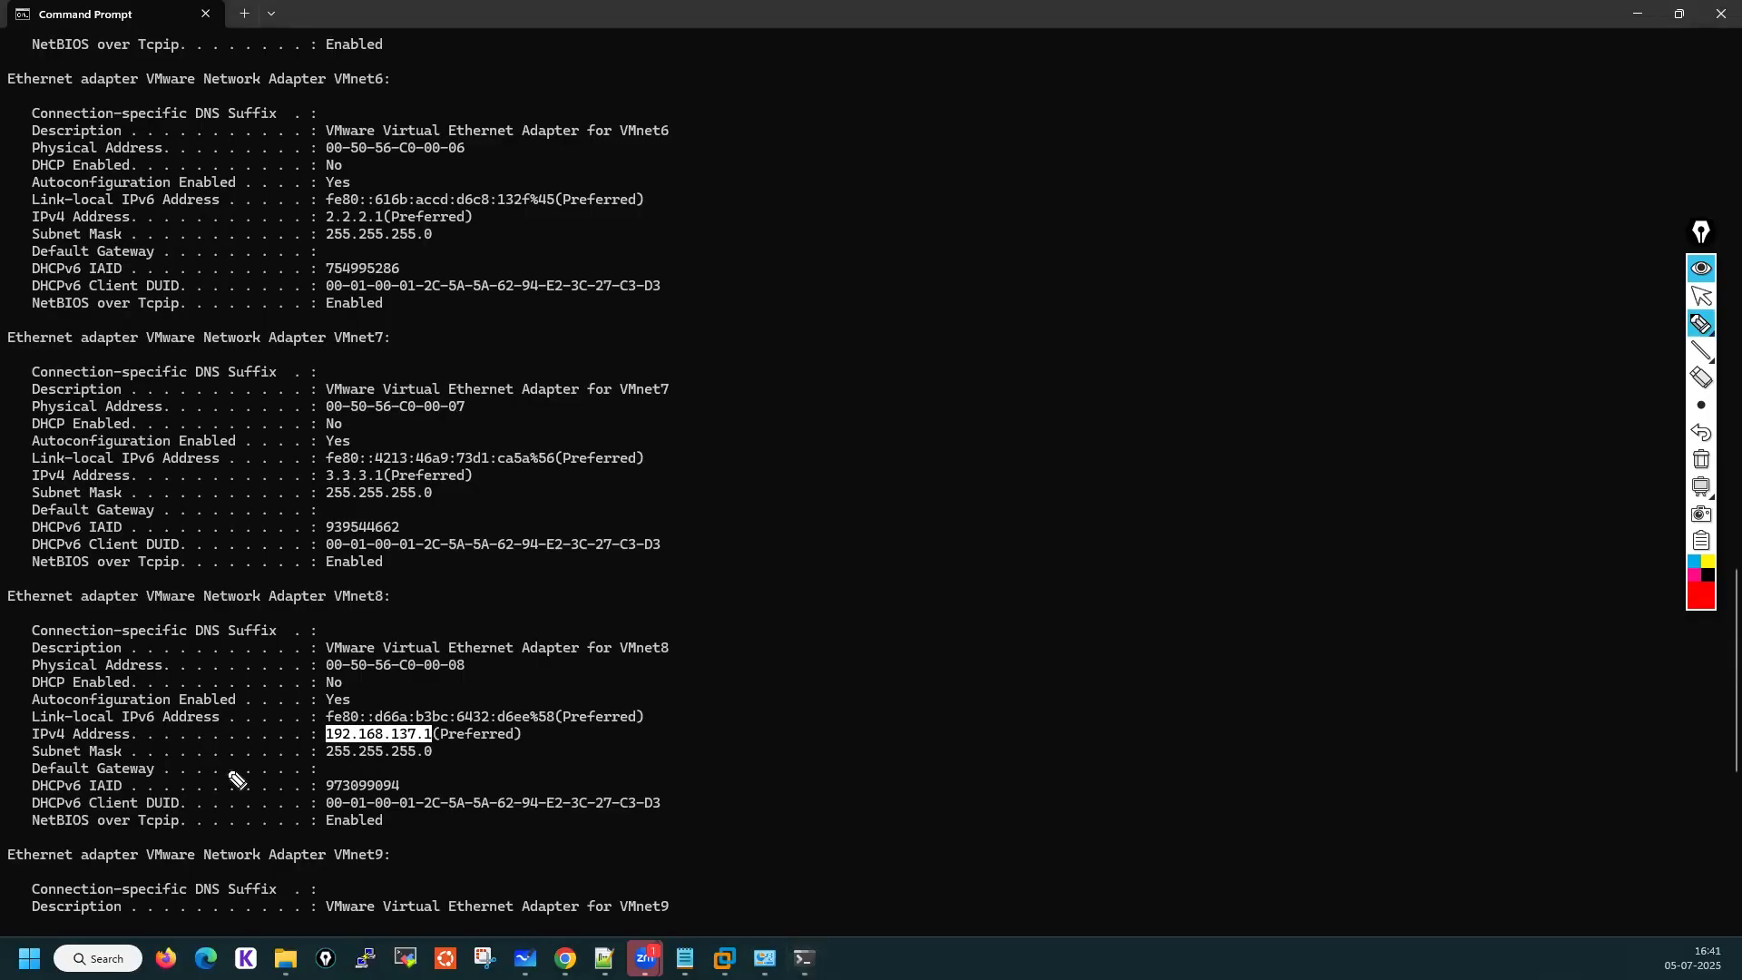
pyautogui.moveTo(328, 726)
pyautogui.mouseDown()
pyautogui.moveTo(311, 760)
pyautogui.moveTo(440, 789)
pyautogui.moveTo(544, 740)
pyautogui.moveTo(381, 704)
pyautogui.moveTo(270, 717)
pyautogui.mouseUp()
pyautogui.moveTo(591, 732)
pyautogui.mouseDown()
pyautogui.moveTo(681, 739)
pyautogui.moveTo(713, 718)
pyautogui.moveTo(723, 745)
pyautogui.moveTo(789, 721)
pyautogui.moveTo(810, 674)
pyautogui.moveTo(937, 684)
pyautogui.mouseUp()
pyautogui.moveTo(909, 676)
pyautogui.mouseDown()
pyautogui.moveTo(935, 700)
pyautogui.moveTo(1046, 646)
pyautogui.moveTo(1093, 685)
pyautogui.moveTo(1128, 636)
pyautogui.moveTo(1118, 693)
pyautogui.mouseUp()
pyautogui.moveTo(1043, 786); pyautogui.dragTo(1061, 606)
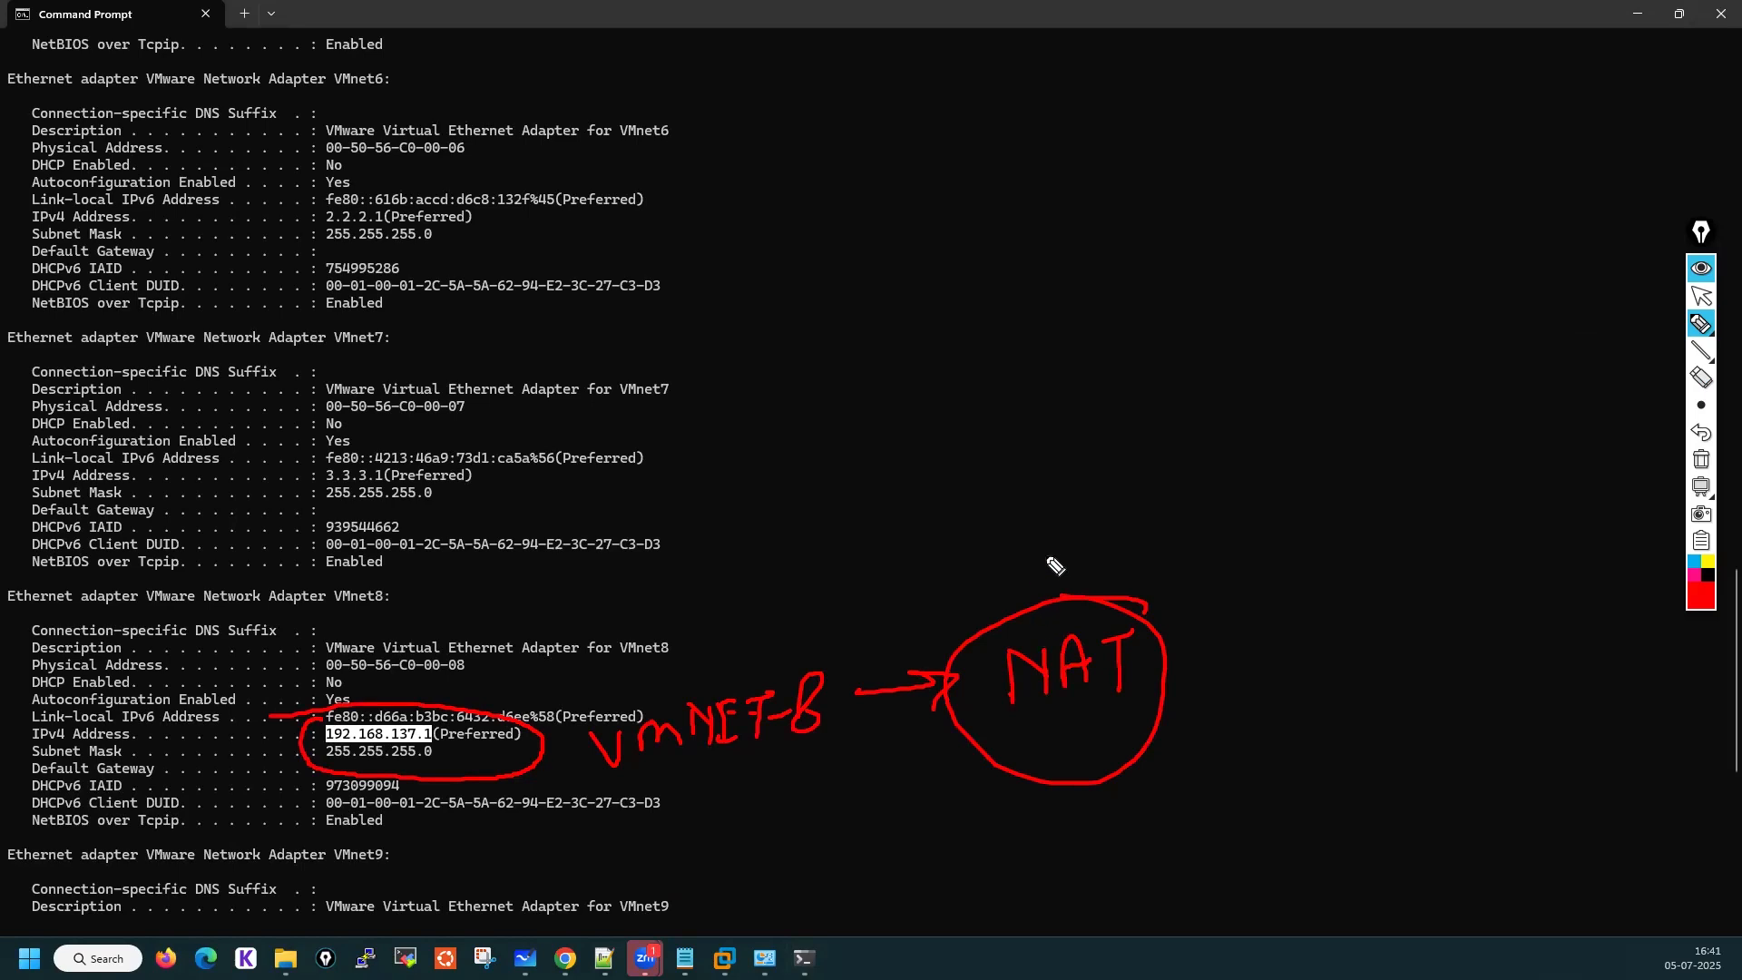
pyautogui.click(1701, 459)
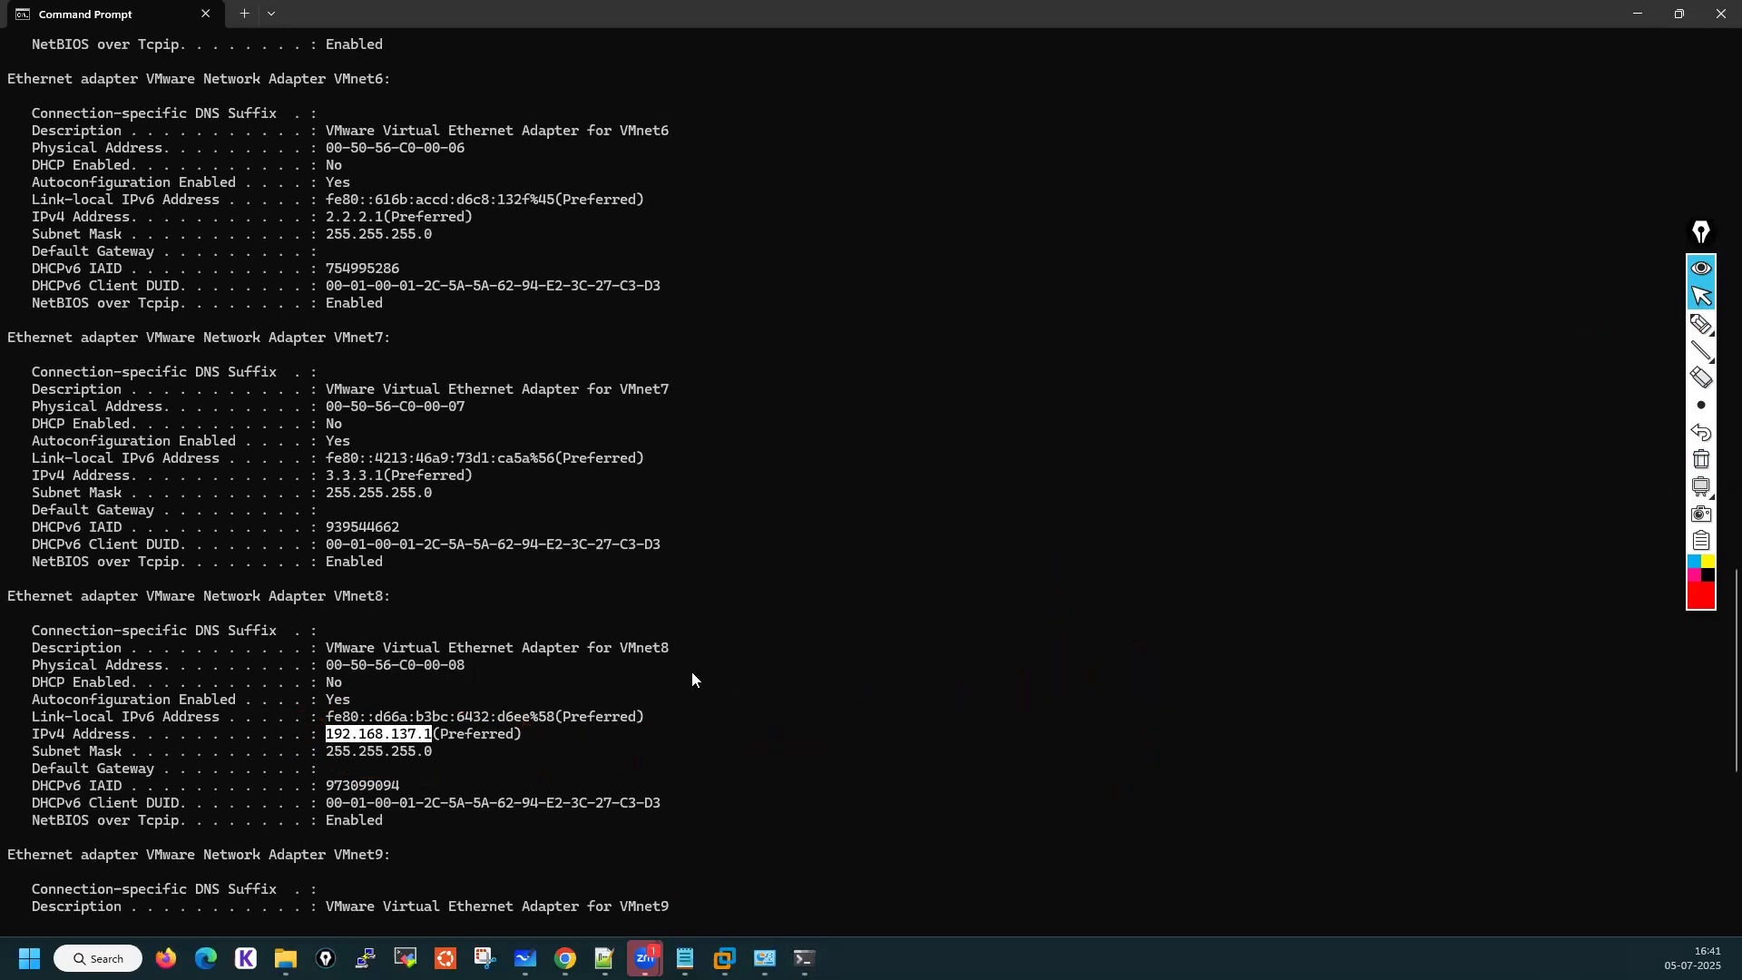
# Step: Scroll down to VMnet10 at 99.99.99.1 and close Command Prompt
pyautogui.scroll(-3, 686, 695)
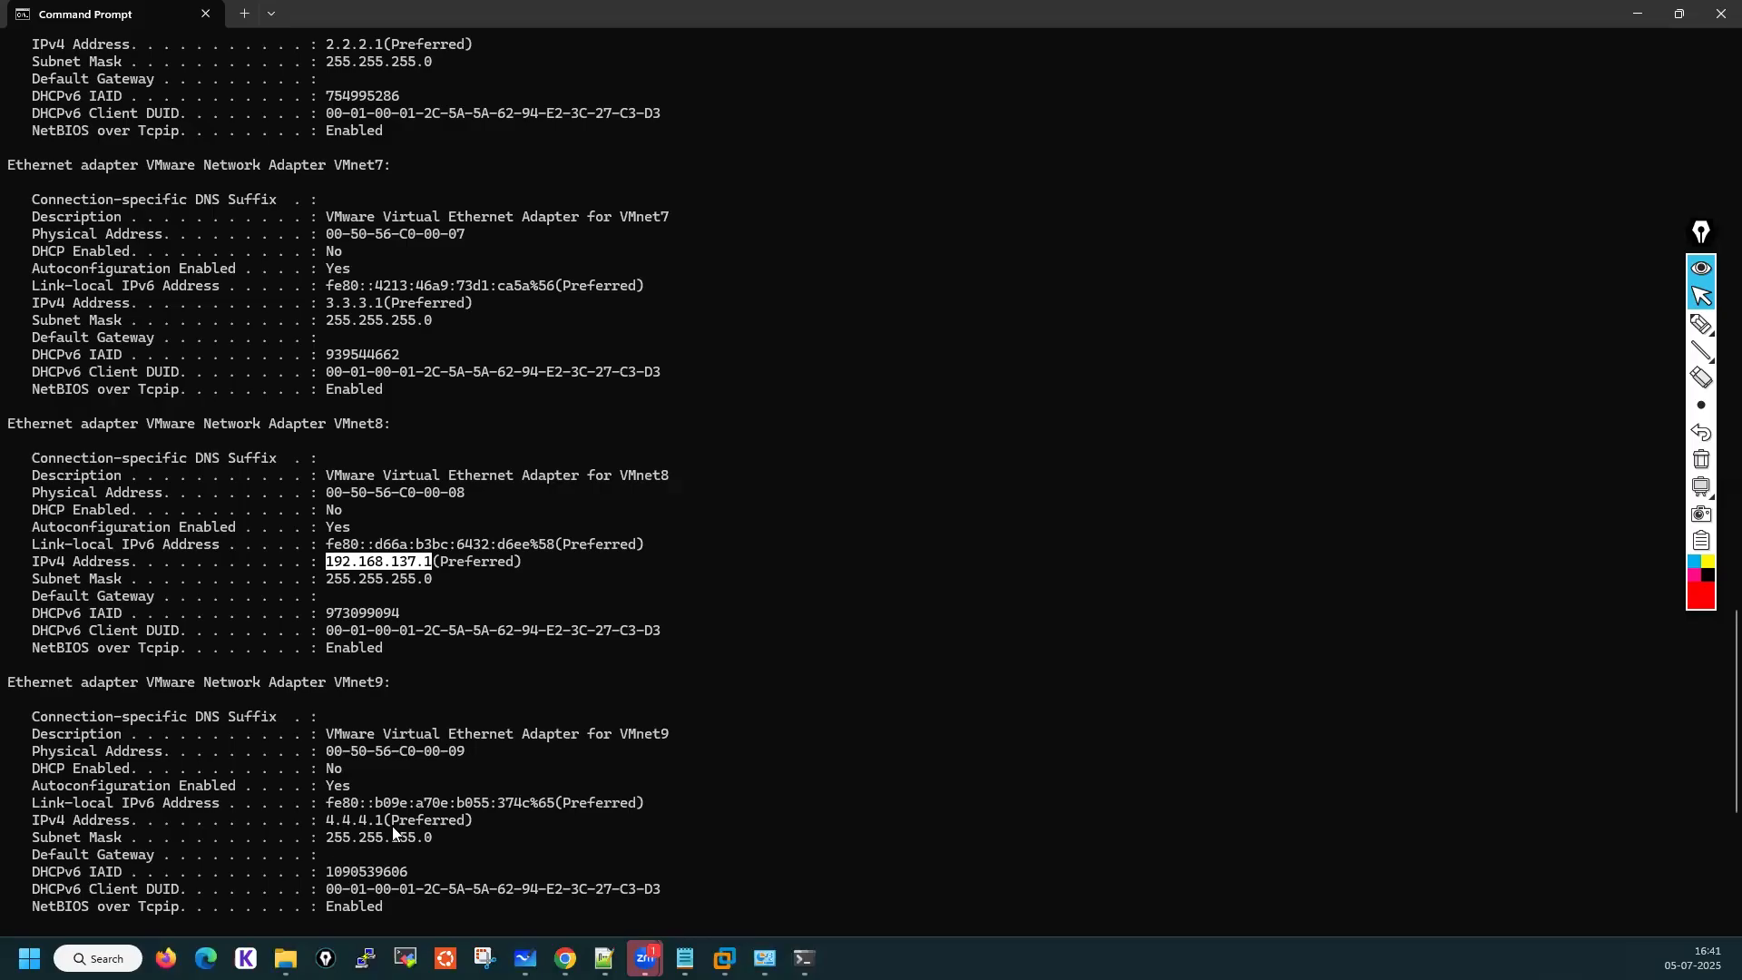
pyautogui.scroll(-5, 439, 824)
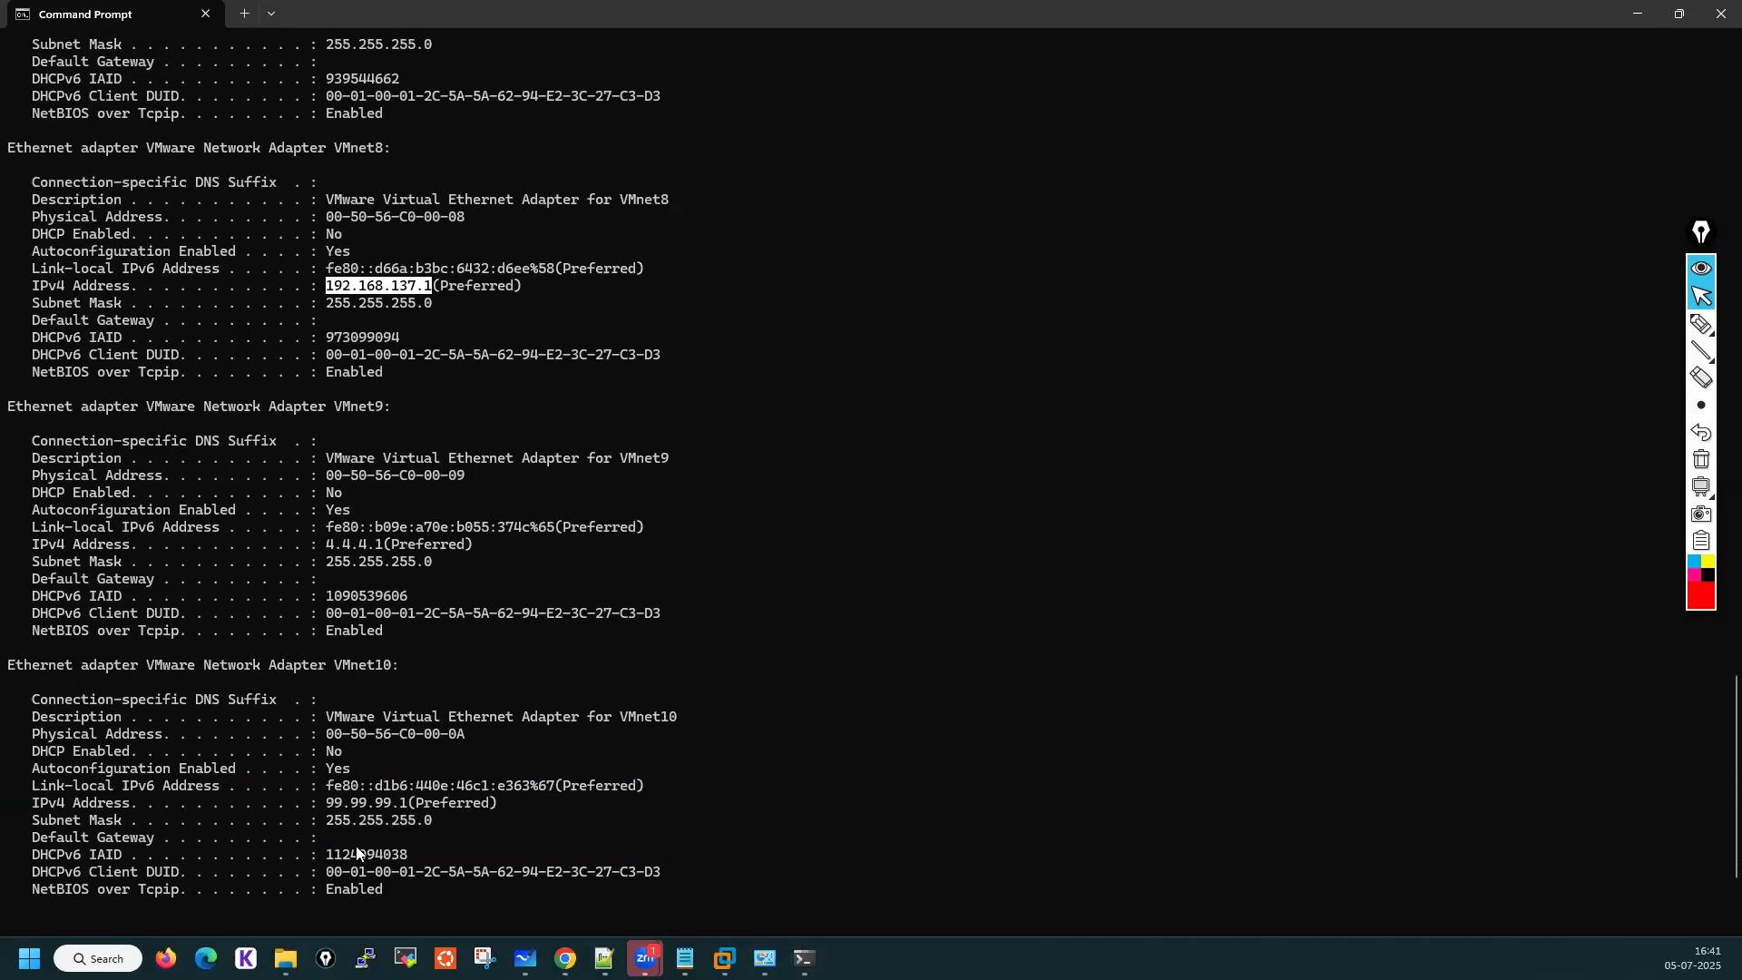
pyautogui.scroll(-3, 555, 822)
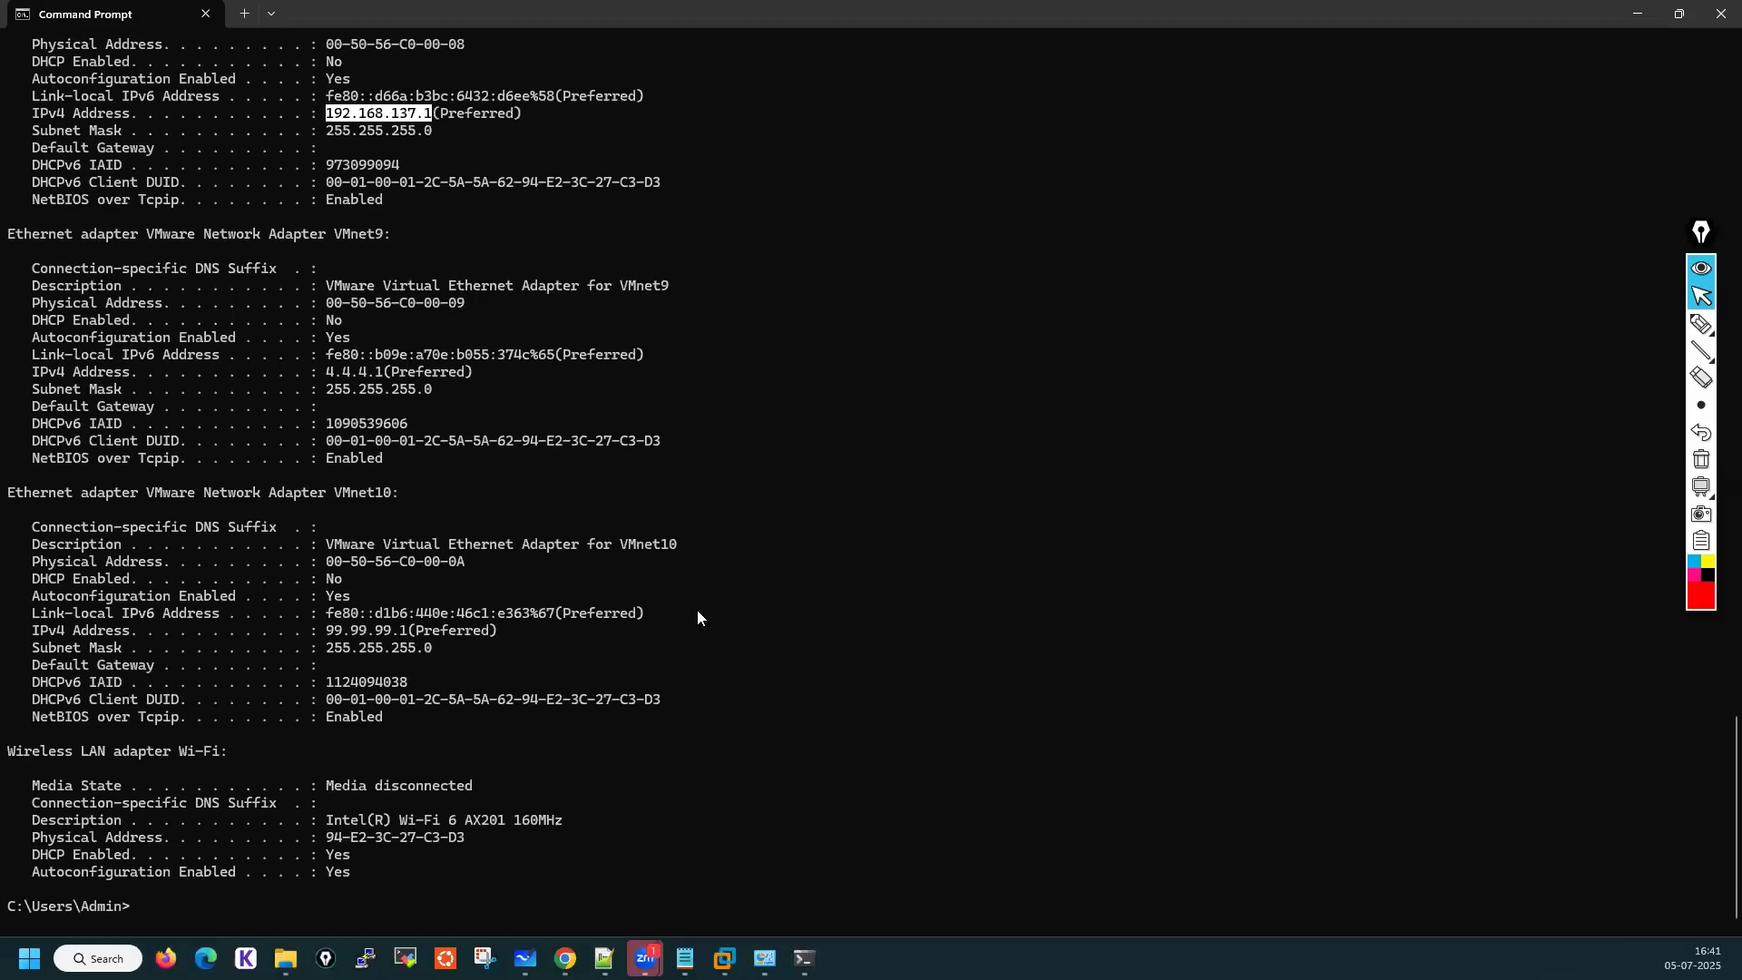
pyautogui.click(1720, 13)
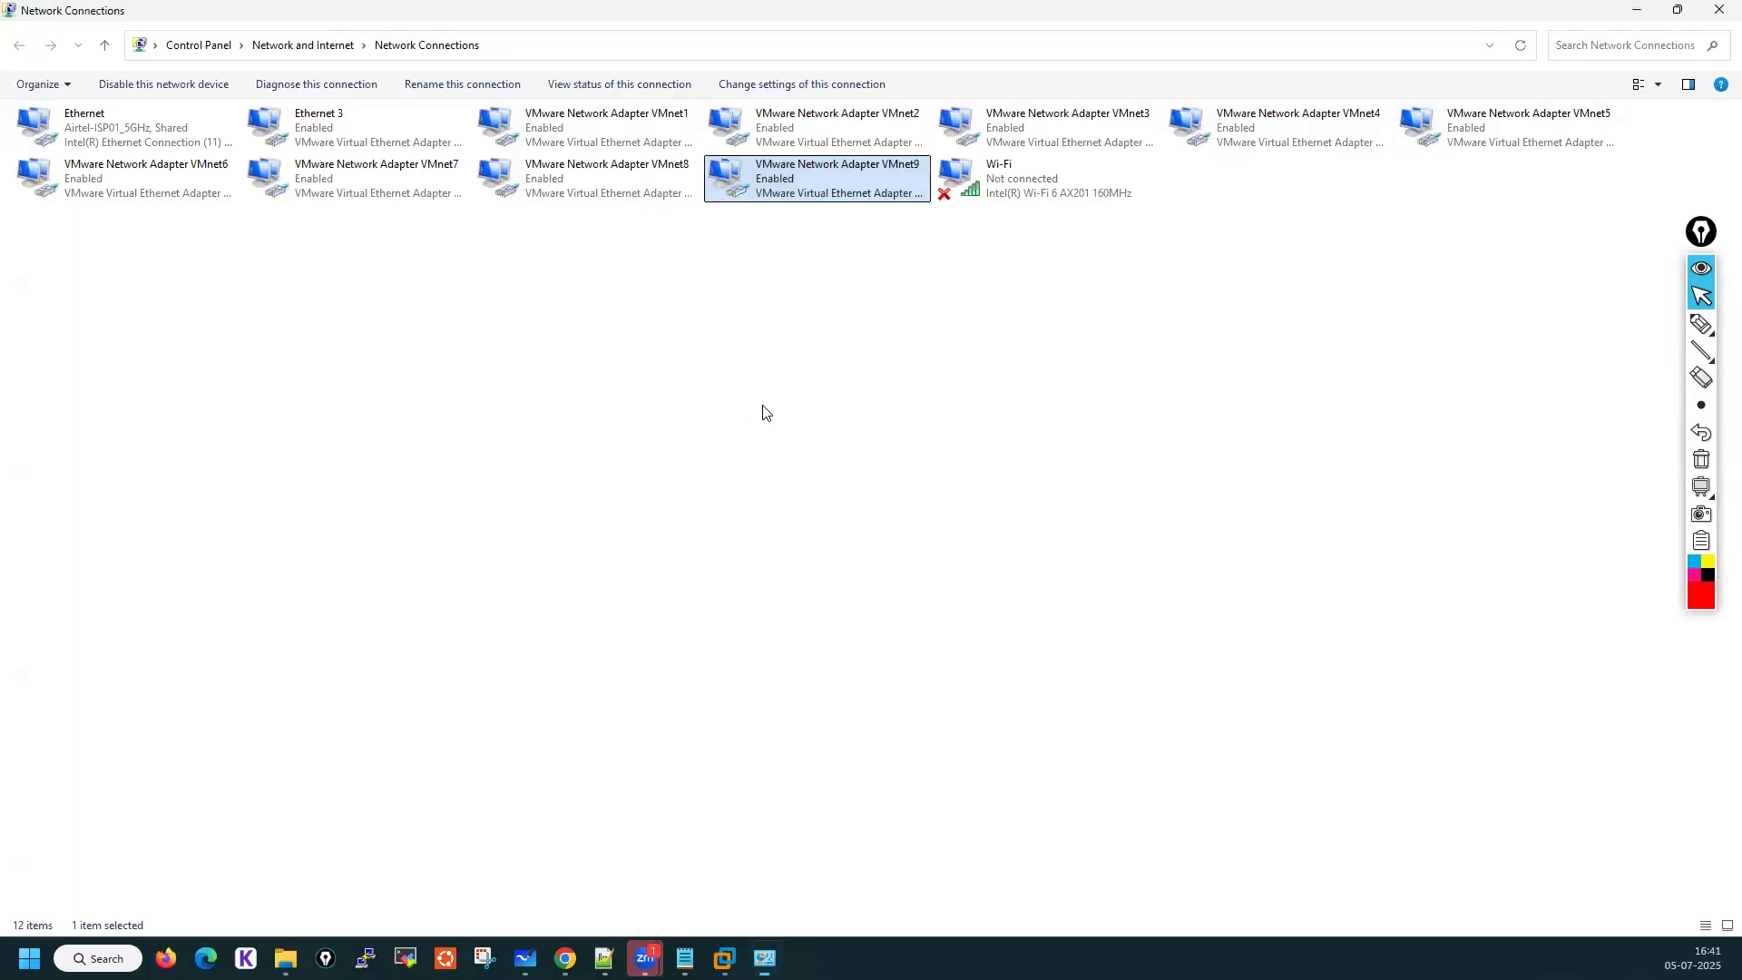
# Step: Refresh the Network Connections list so VMnet10 appears, then close the window
pyautogui.rightClick(744, 377)
pyautogui.click(785, 451)
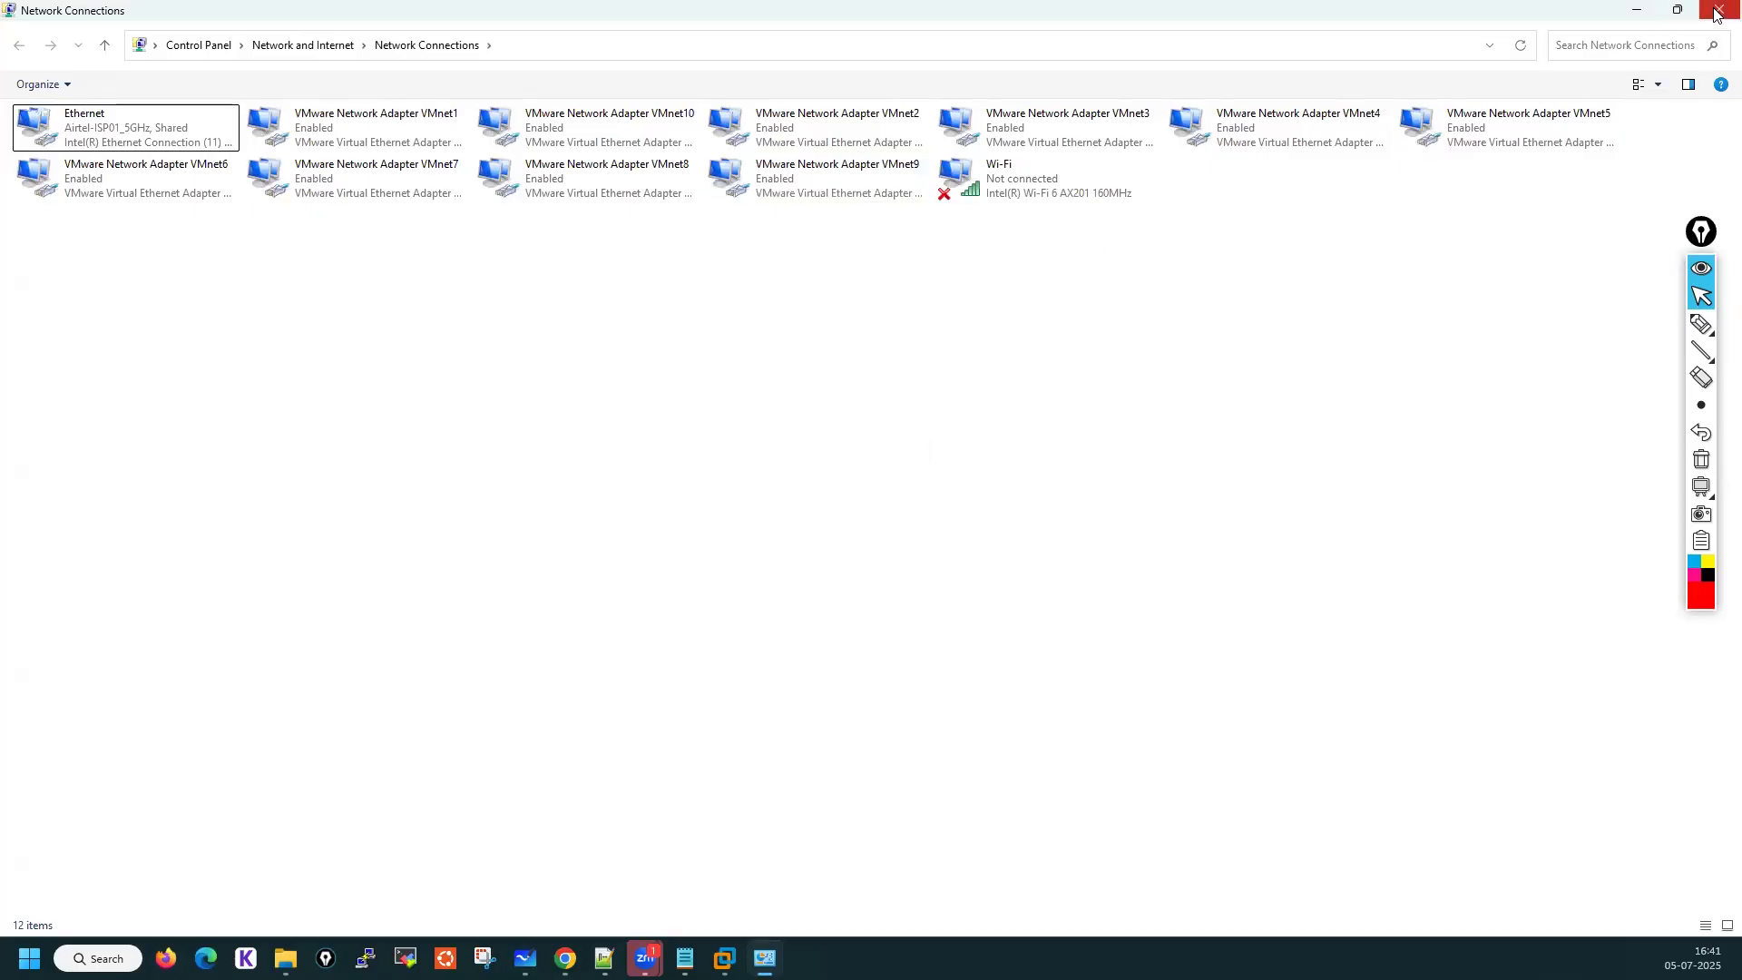
pyautogui.hotkey('alt', 'F4')
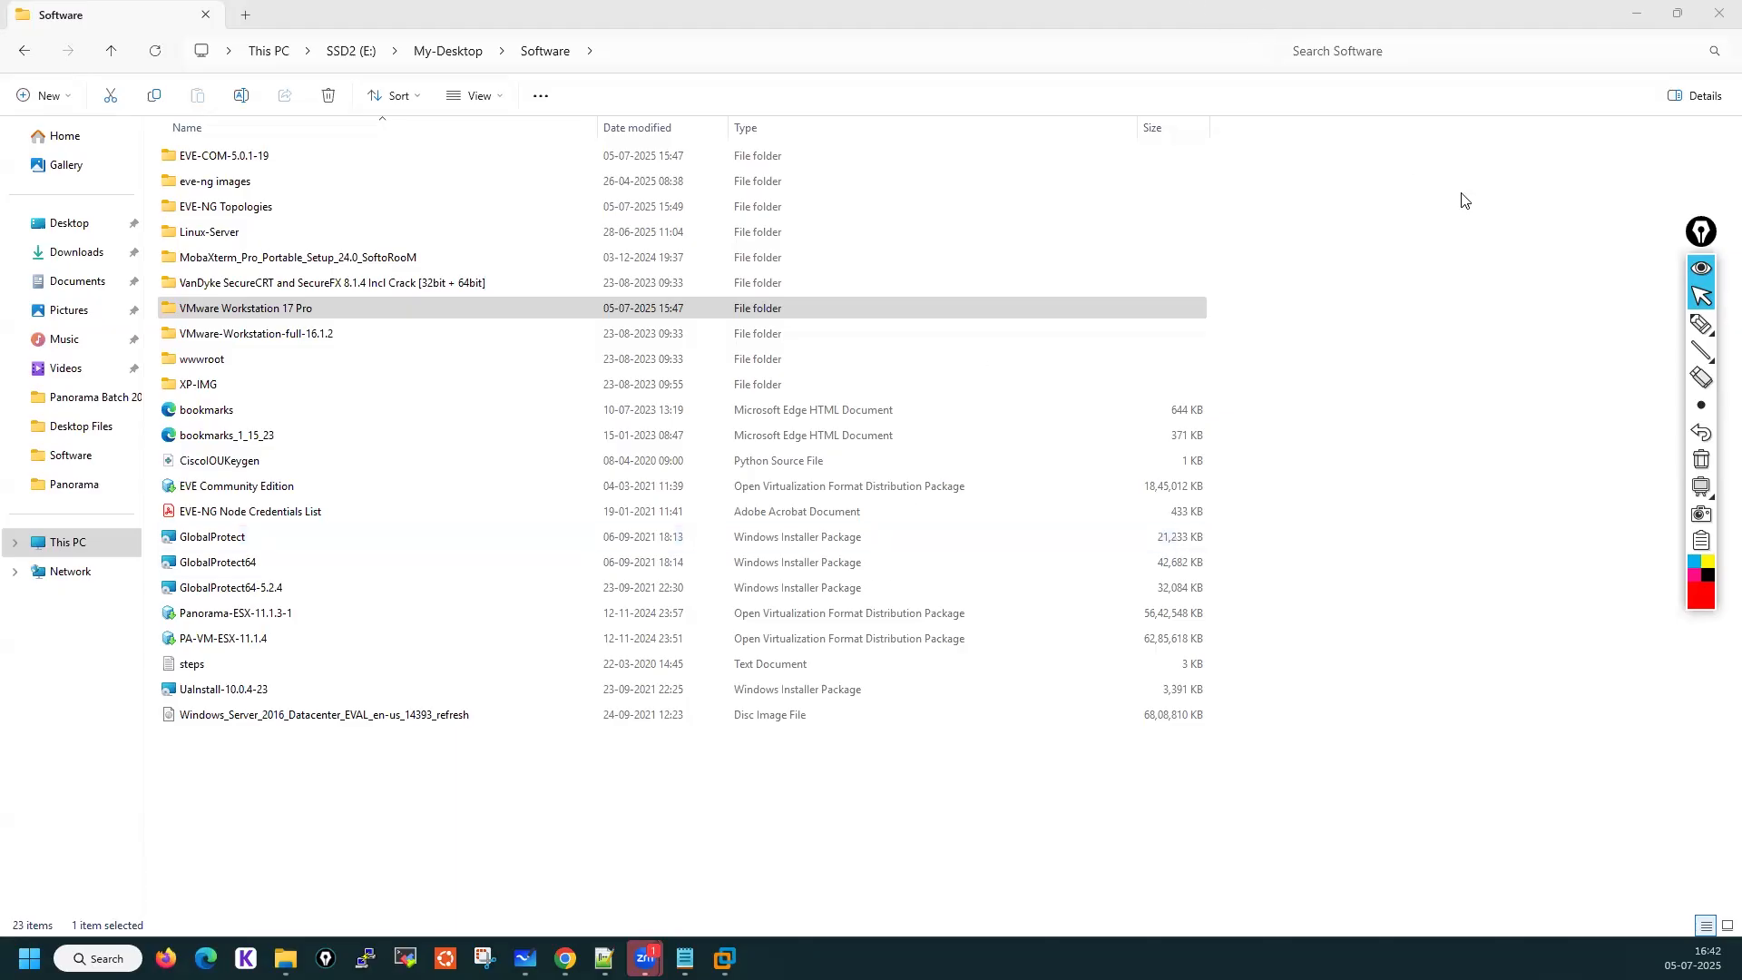
# Step: Minimise the Software folder, close the licence note and bring back the Notepad++ class notes
pyautogui.click(1639, 16)
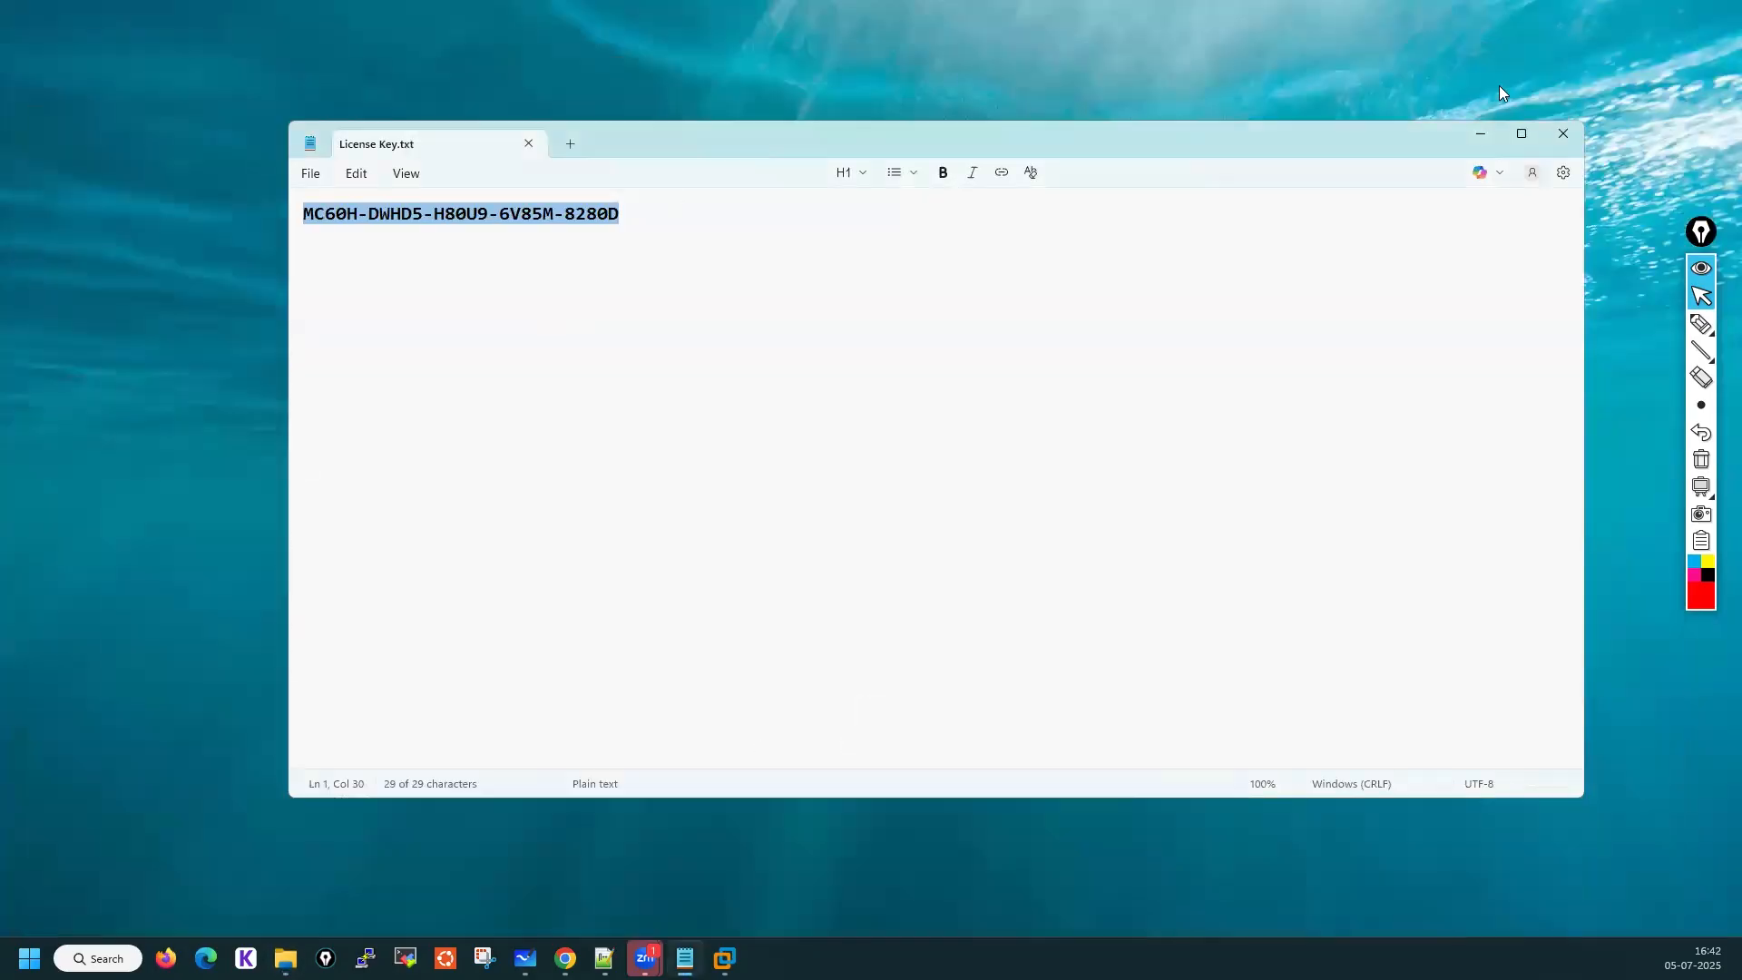
pyautogui.click(529, 144)
pyautogui.click(605, 958)
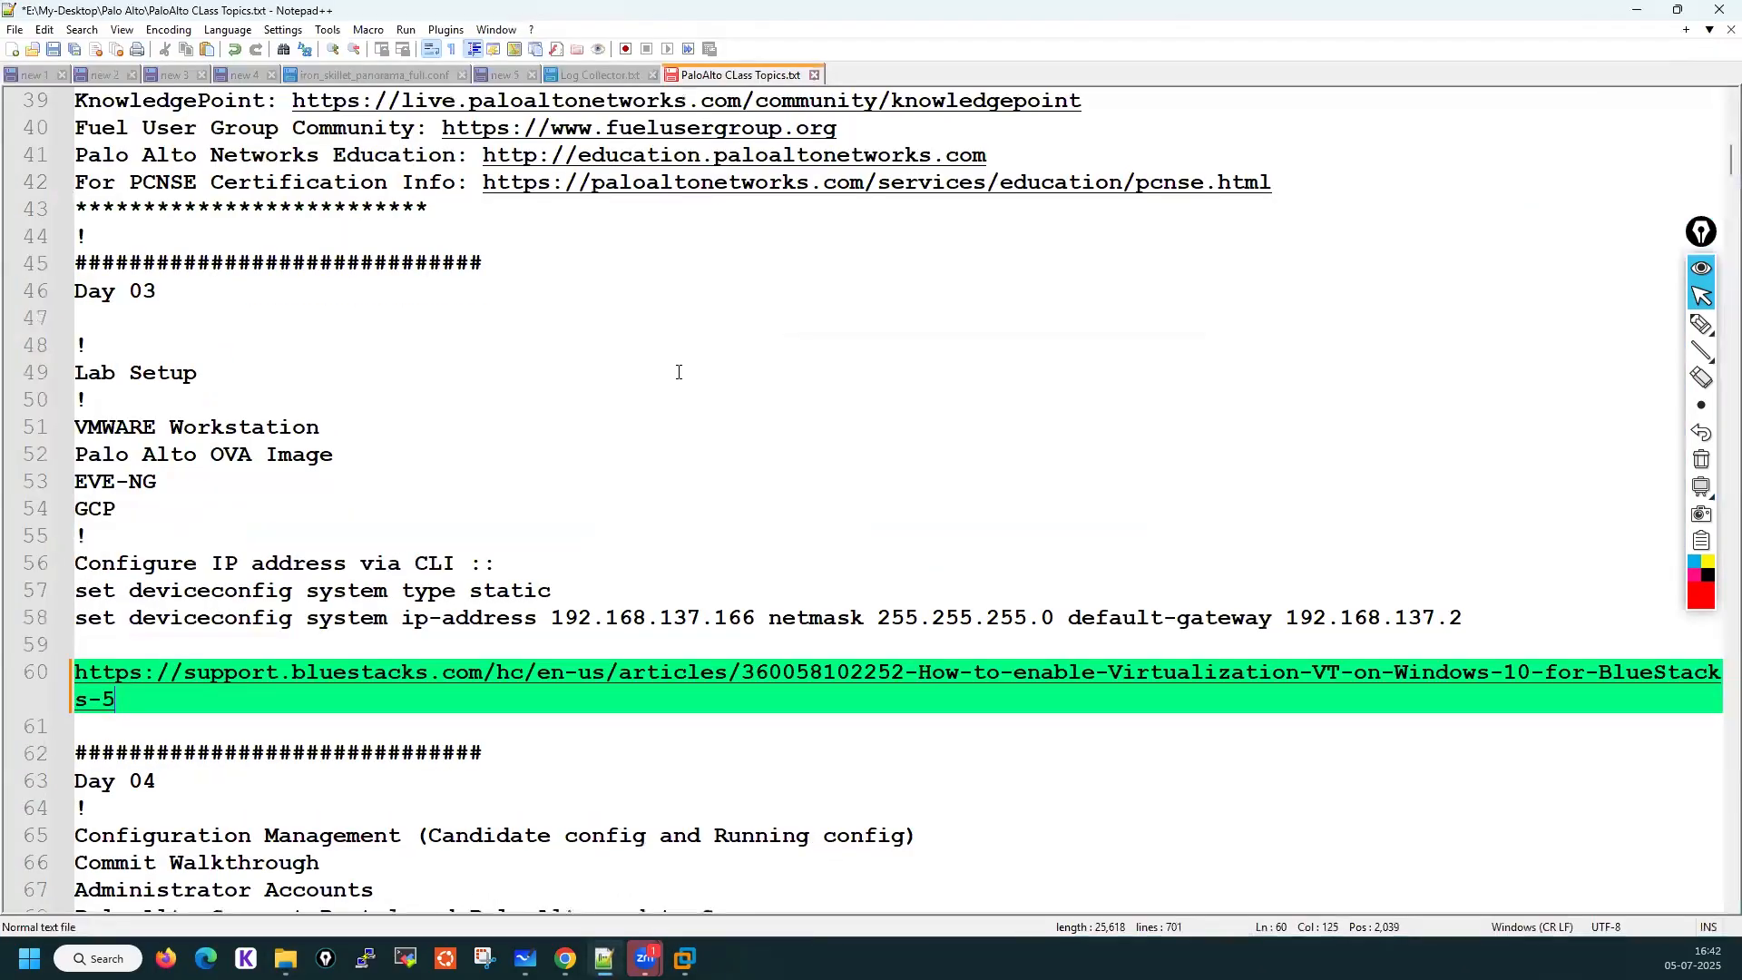
pyautogui.click(599, 780)
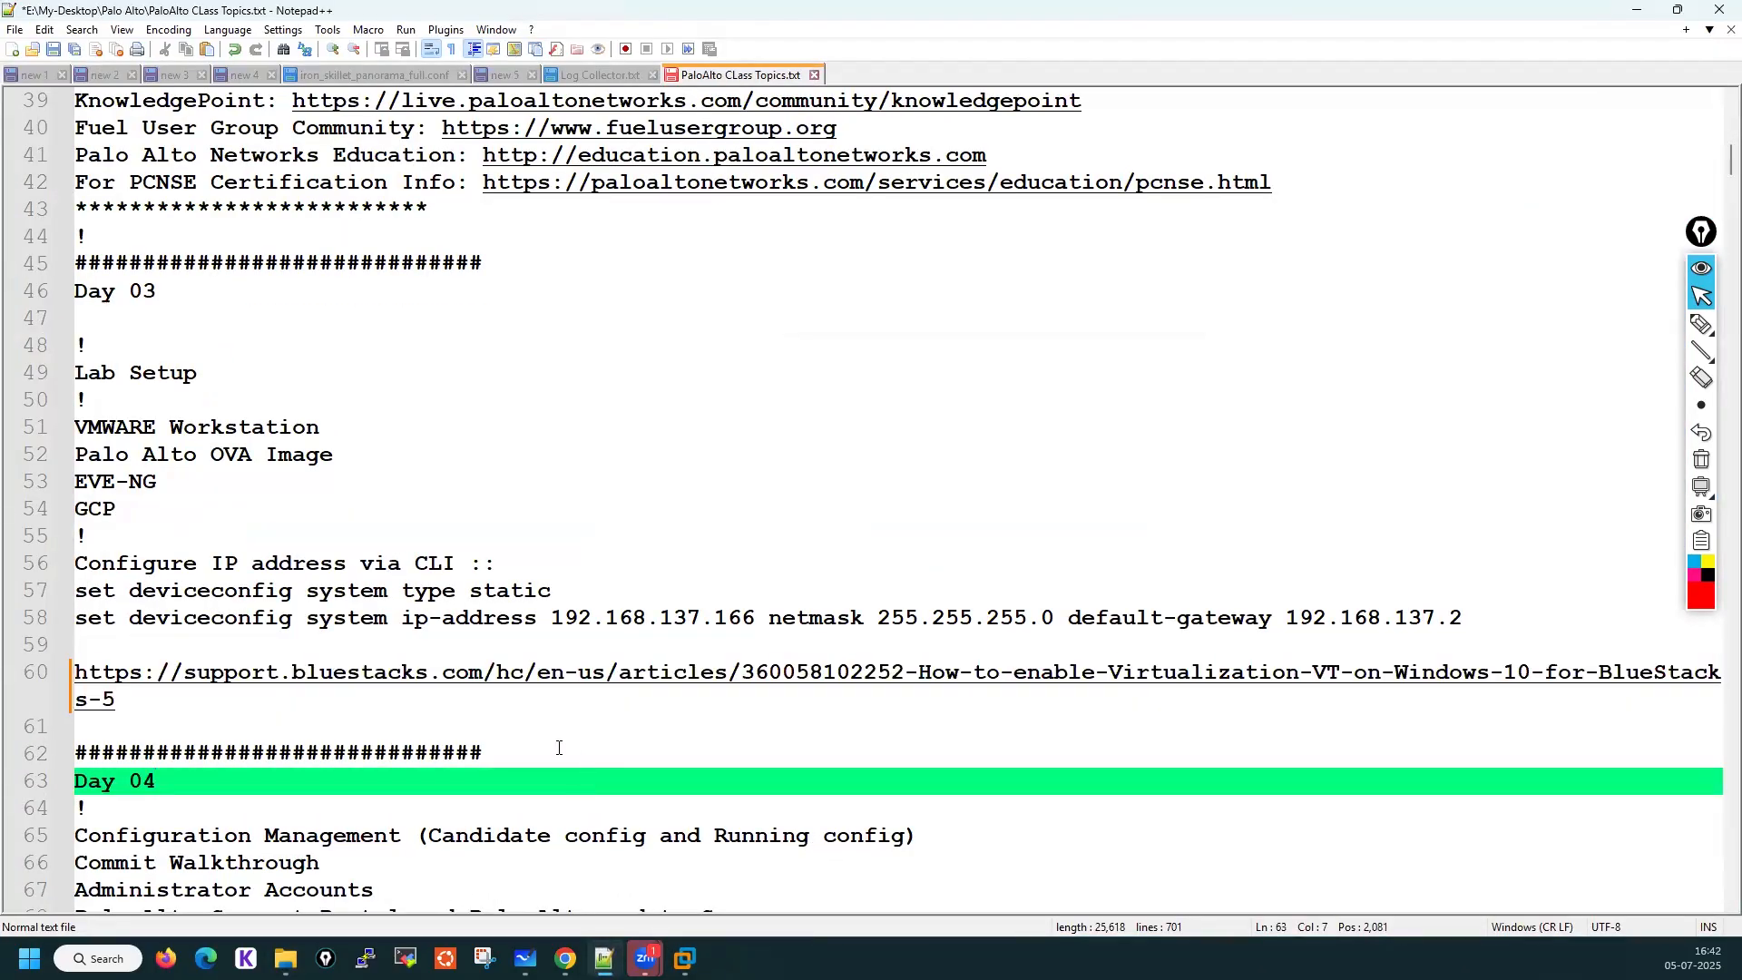
pyautogui.click(559, 749)
pyautogui.click(253, 714)
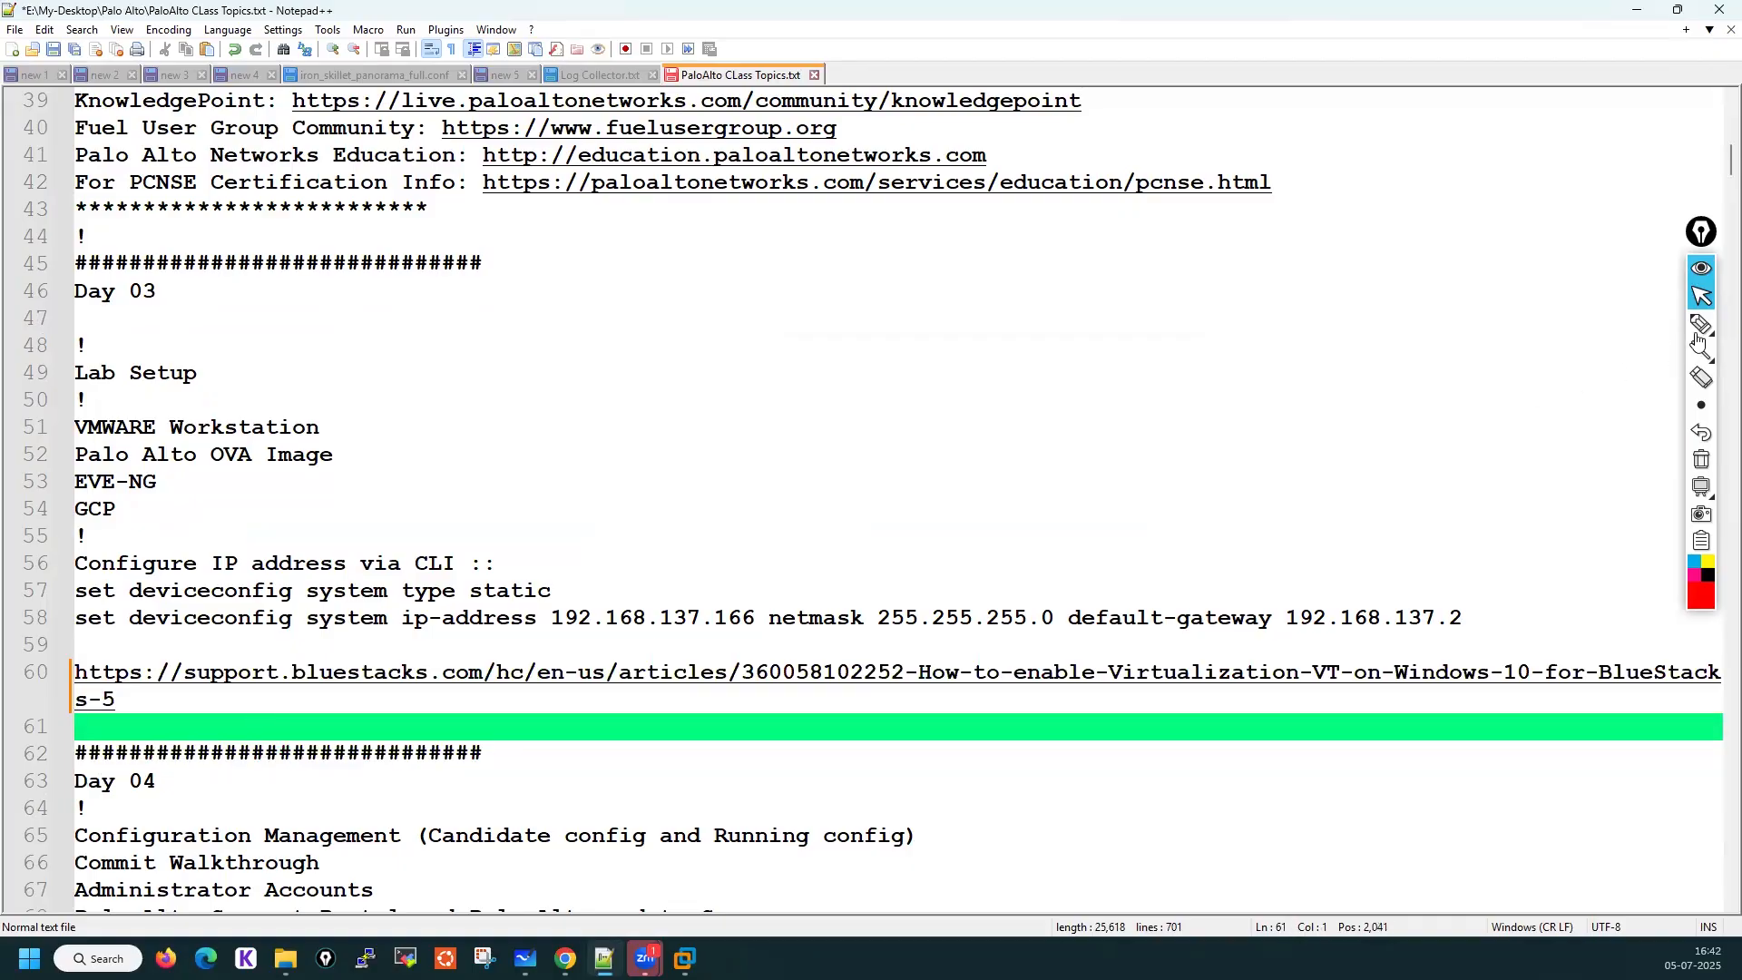
pyautogui.click(1699, 324)
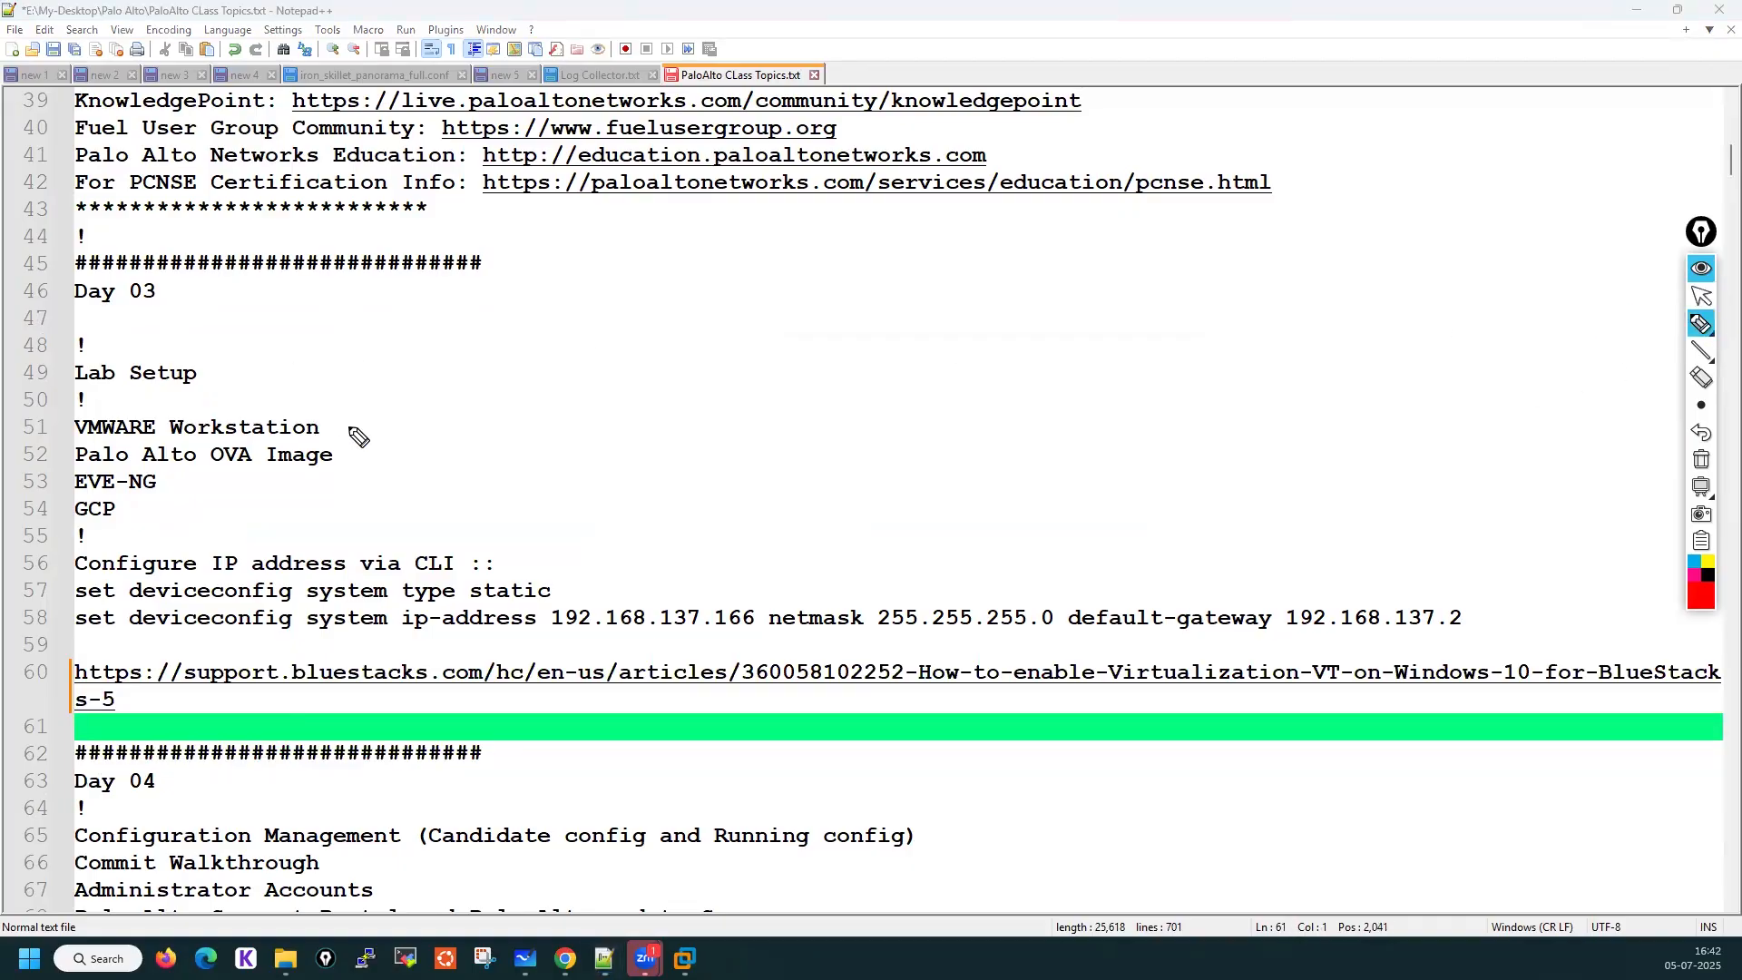
pyautogui.moveTo(439, 427); pyautogui.dragTo(332, 414)
pyautogui.moveTo(80, 472)
pyautogui.mouseDown()
pyautogui.moveTo(345, 486)
pyautogui.moveTo(359, 454)
pyautogui.moveTo(190, 438)
pyautogui.moveTo(45, 458)
pyautogui.moveTo(93, 483)
pyautogui.mouseUp()
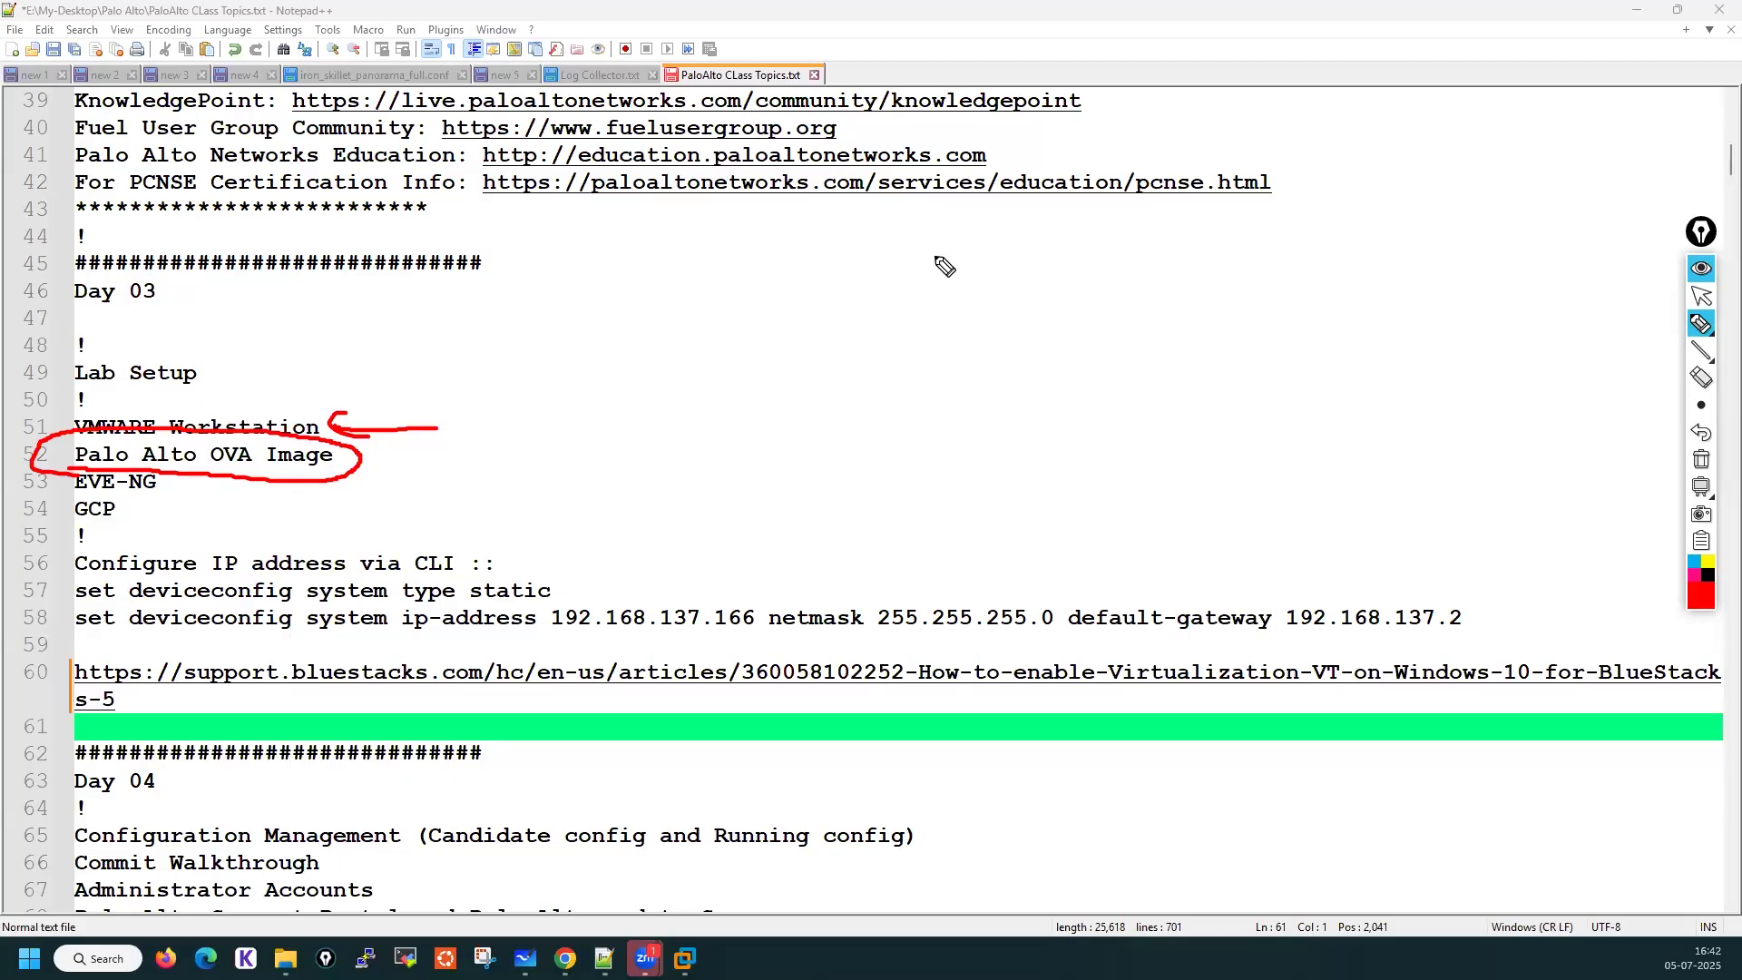
pyautogui.moveTo(698, 265)
pyautogui.mouseDown()
pyautogui.moveTo(704, 284)
pyautogui.moveTo(738, 272)
pyautogui.moveTo(744, 302)
pyautogui.moveTo(801, 284)
pyautogui.moveTo(798, 308)
pyautogui.moveTo(840, 281)
pyautogui.moveTo(895, 292)
pyautogui.mouseUp()
pyautogui.click(840, 269)
pyautogui.click(841, 288)
pyautogui.moveTo(918, 268)
pyautogui.mouseDown()
pyautogui.moveTo(906, 287)
pyautogui.moveTo(938, 290)
pyautogui.mouseUp()
pyautogui.moveTo(1030, 262)
pyautogui.mouseDown()
pyautogui.moveTo(1007, 286)
pyautogui.moveTo(1052, 263)
pyautogui.moveTo(1079, 288)
pyautogui.mouseUp()
pyautogui.moveTo(1090, 256)
pyautogui.mouseDown()
pyautogui.moveTo(1092, 289)
pyautogui.moveTo(1121, 301)
pyautogui.mouseUp()
pyautogui.moveTo(1123, 263); pyautogui.dragTo(1127, 283)
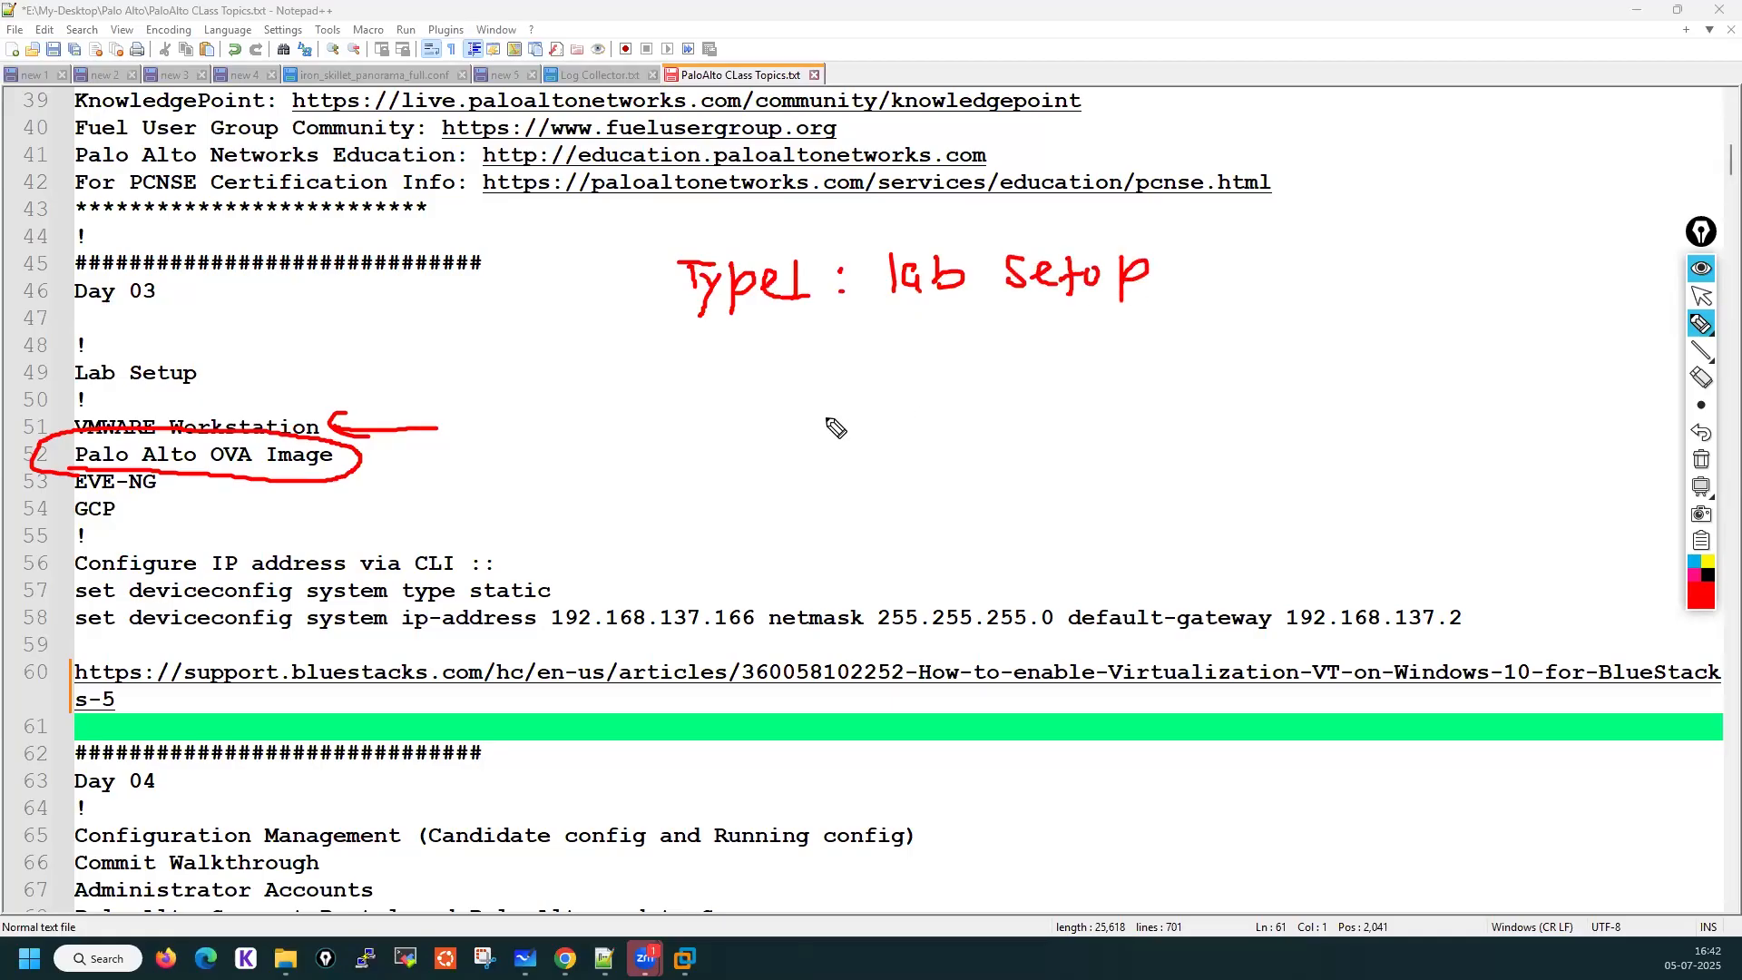
pyautogui.moveTo(840, 392)
pyautogui.mouseDown()
pyautogui.moveTo(838, 369)
pyautogui.moveTo(863, 392)
pyautogui.moveTo(839, 337)
pyautogui.moveTo(982, 377)
pyautogui.moveTo(1054, 355)
pyautogui.moveTo(1097, 372)
pyautogui.moveTo(1127, 344)
pyautogui.mouseUp()
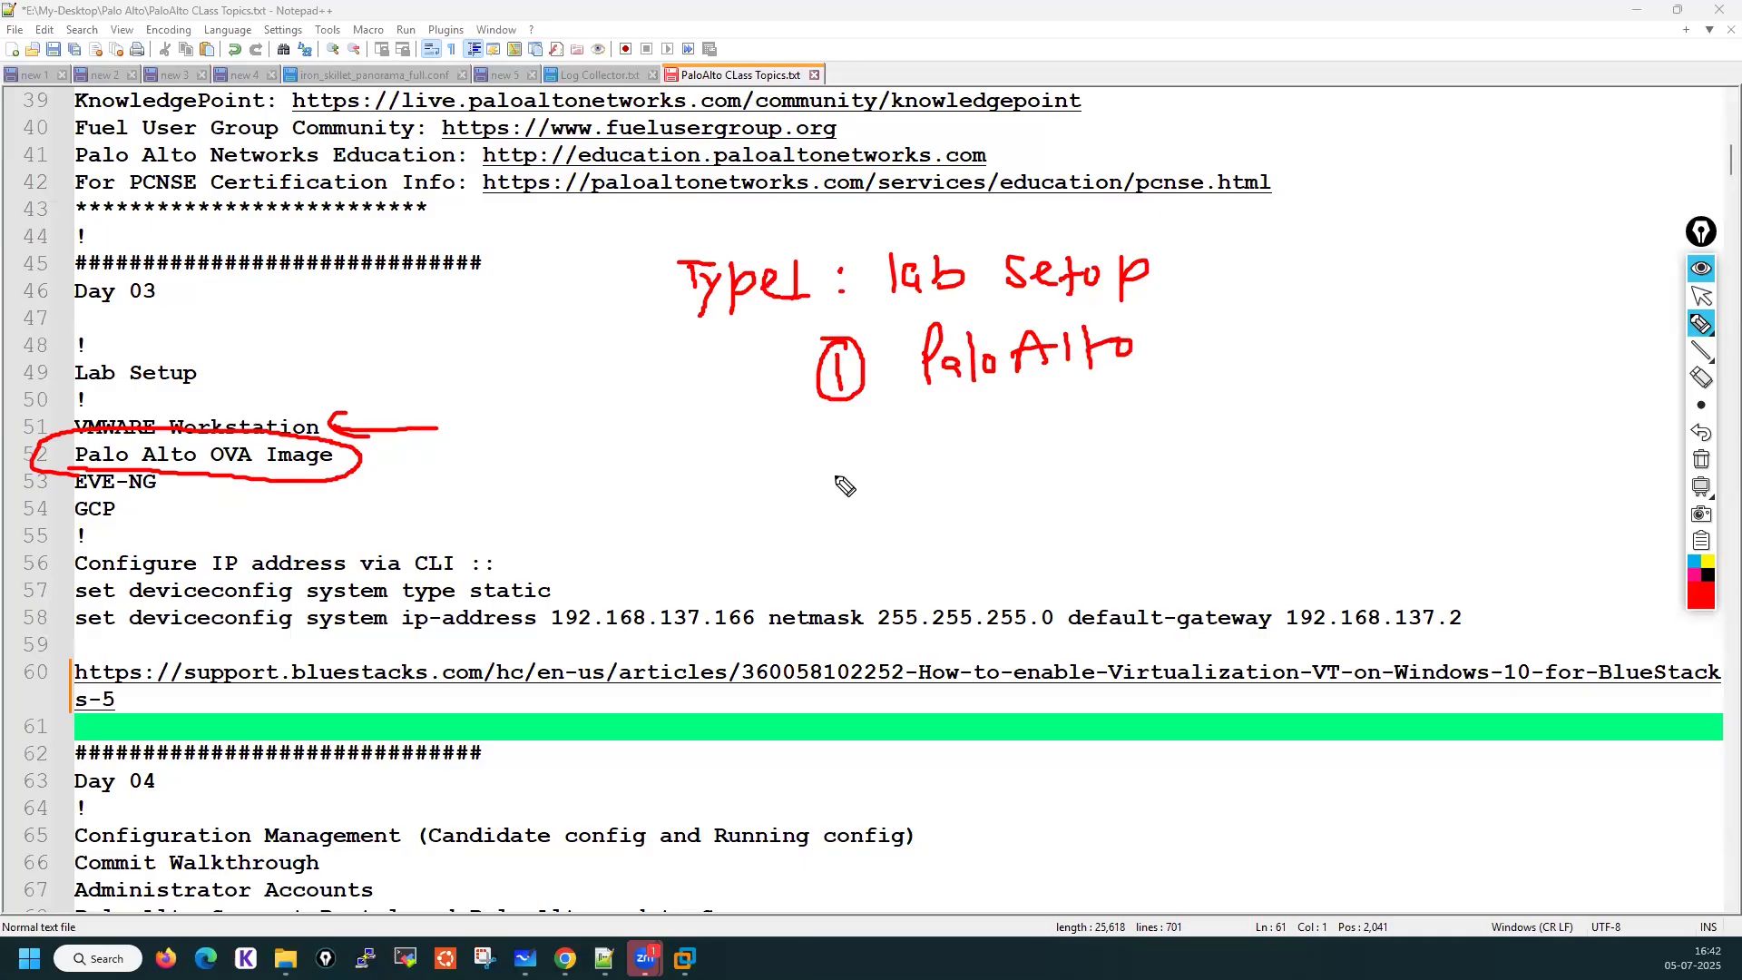
pyautogui.moveTo(833, 432)
pyautogui.mouseDown()
pyautogui.moveTo(854, 453)
pyautogui.moveTo(846, 414)
pyautogui.moveTo(975, 446)
pyautogui.moveTo(1127, 439)
pyautogui.moveTo(1152, 417)
pyautogui.mouseUp()
pyautogui.moveTo(1158, 413); pyautogui.dragTo(1205, 419)
pyautogui.moveTo(842, 514)
pyautogui.mouseDown()
pyautogui.moveTo(857, 532)
pyautogui.moveTo(822, 544)
pyautogui.moveTo(873, 530)
pyautogui.mouseUp()
pyautogui.moveTo(961, 499)
pyautogui.mouseDown()
pyautogui.moveTo(1042, 522)
pyautogui.moveTo(1070, 474)
pyautogui.moveTo(1212, 510)
pyautogui.moveTo(1232, 468)
pyautogui.moveTo(1226, 490)
pyautogui.mouseUp()
pyautogui.moveTo(1266, 473); pyautogui.dragTo(1266, 499)
pyautogui.moveTo(1235, 326)
pyautogui.mouseDown()
pyautogui.moveTo(1361, 396)
pyautogui.moveTo(1280, 466)
pyautogui.mouseUp()
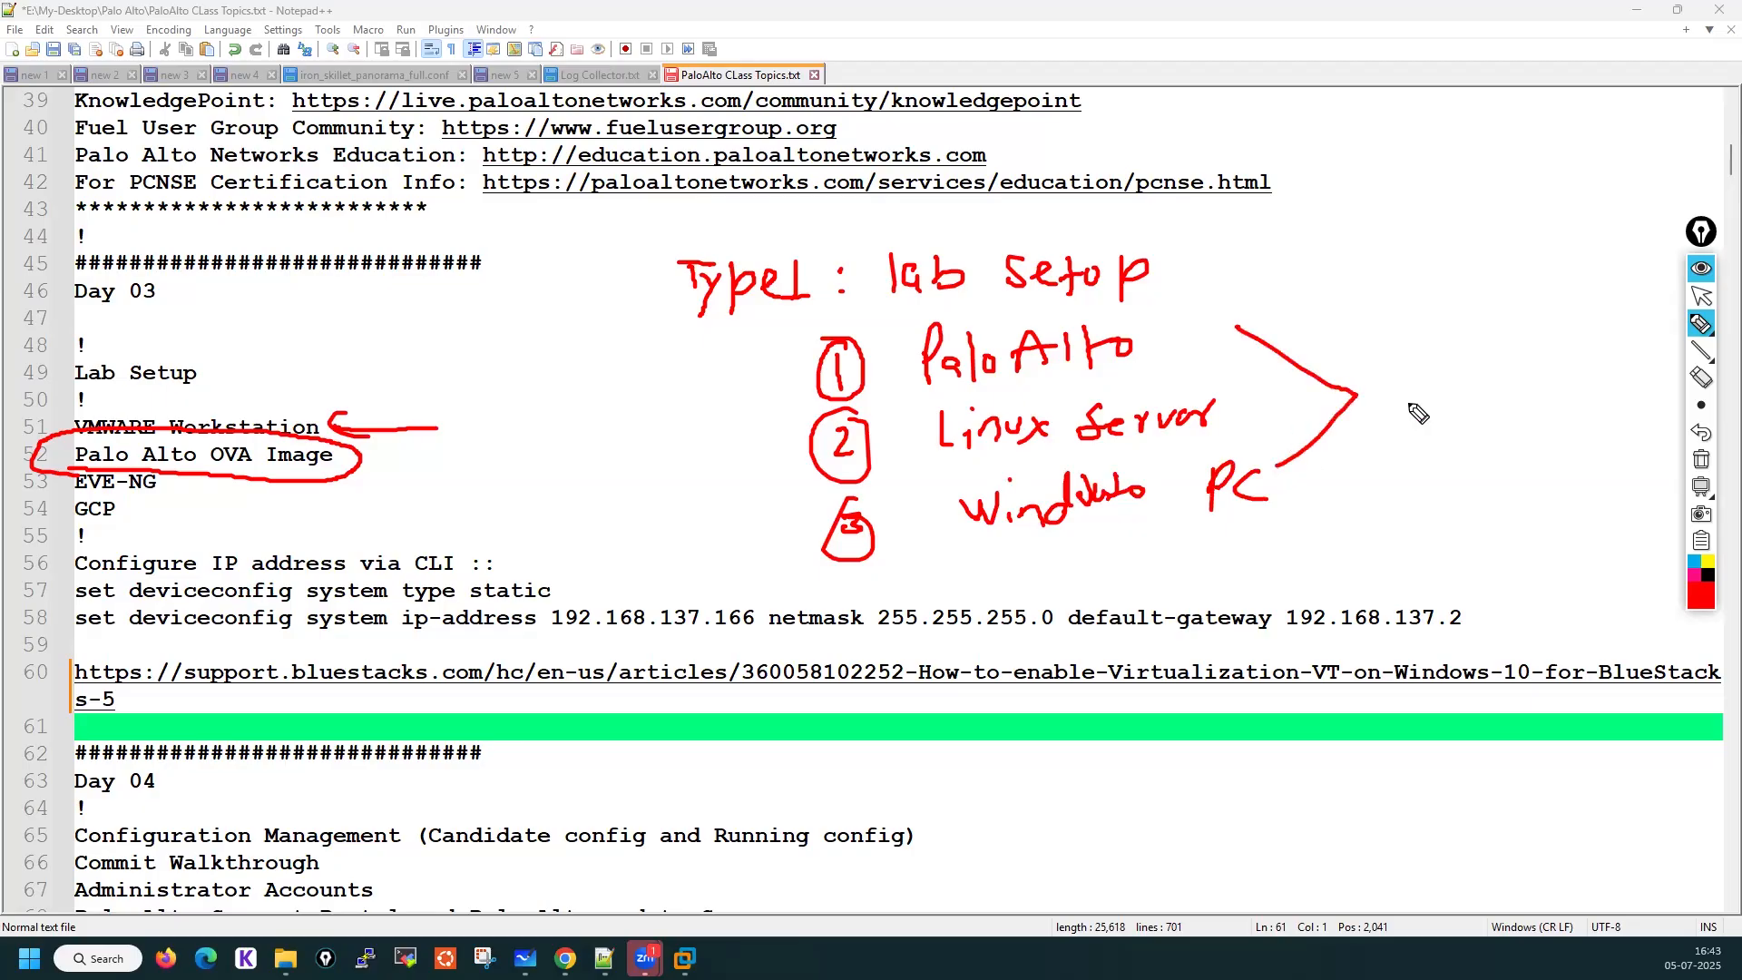
pyautogui.moveTo(1378, 367)
pyautogui.mouseDown()
pyautogui.moveTo(1402, 349)
pyautogui.moveTo(1450, 376)
pyautogui.moveTo(1522, 324)
pyautogui.moveTo(1553, 347)
pyautogui.mouseUp()
pyautogui.moveTo(1548, 350)
pyautogui.mouseDown()
pyautogui.moveTo(1584, 319)
pyautogui.moveTo(1599, 345)
pyautogui.mouseUp()
pyautogui.moveTo(1410, 428)
pyautogui.mouseDown()
pyautogui.moveTo(1448, 407)
pyautogui.moveTo(1472, 419)
pyautogui.mouseUp()
pyautogui.moveTo(1477, 410)
pyautogui.mouseDown()
pyautogui.moveTo(1575, 444)
pyautogui.moveTo(1633, 426)
pyautogui.moveTo(1624, 400)
pyautogui.moveTo(1664, 413)
pyautogui.mouseUp()
pyautogui.moveTo(1610, 299)
pyautogui.mouseDown()
pyautogui.moveTo(1509, 294)
pyautogui.moveTo(1488, 519)
pyautogui.moveTo(1660, 436)
pyautogui.moveTo(1580, 273)
pyautogui.mouseUp()
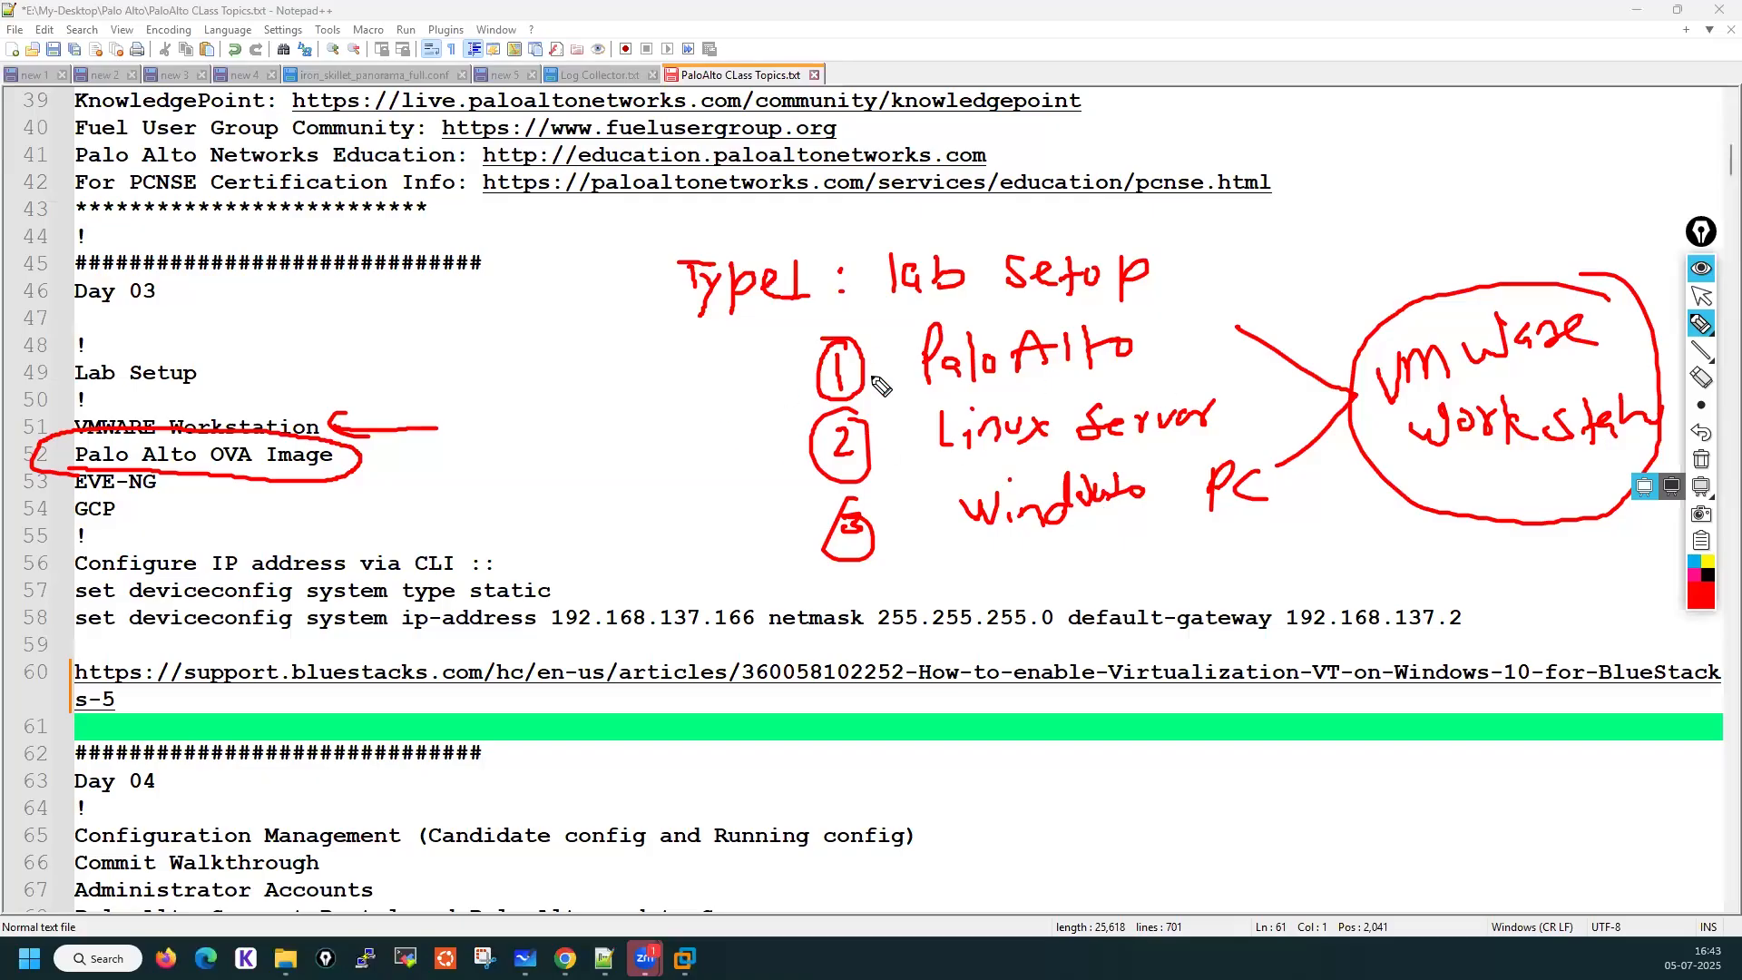
pyautogui.moveTo(645, 451); pyautogui.dragTo(756, 421)
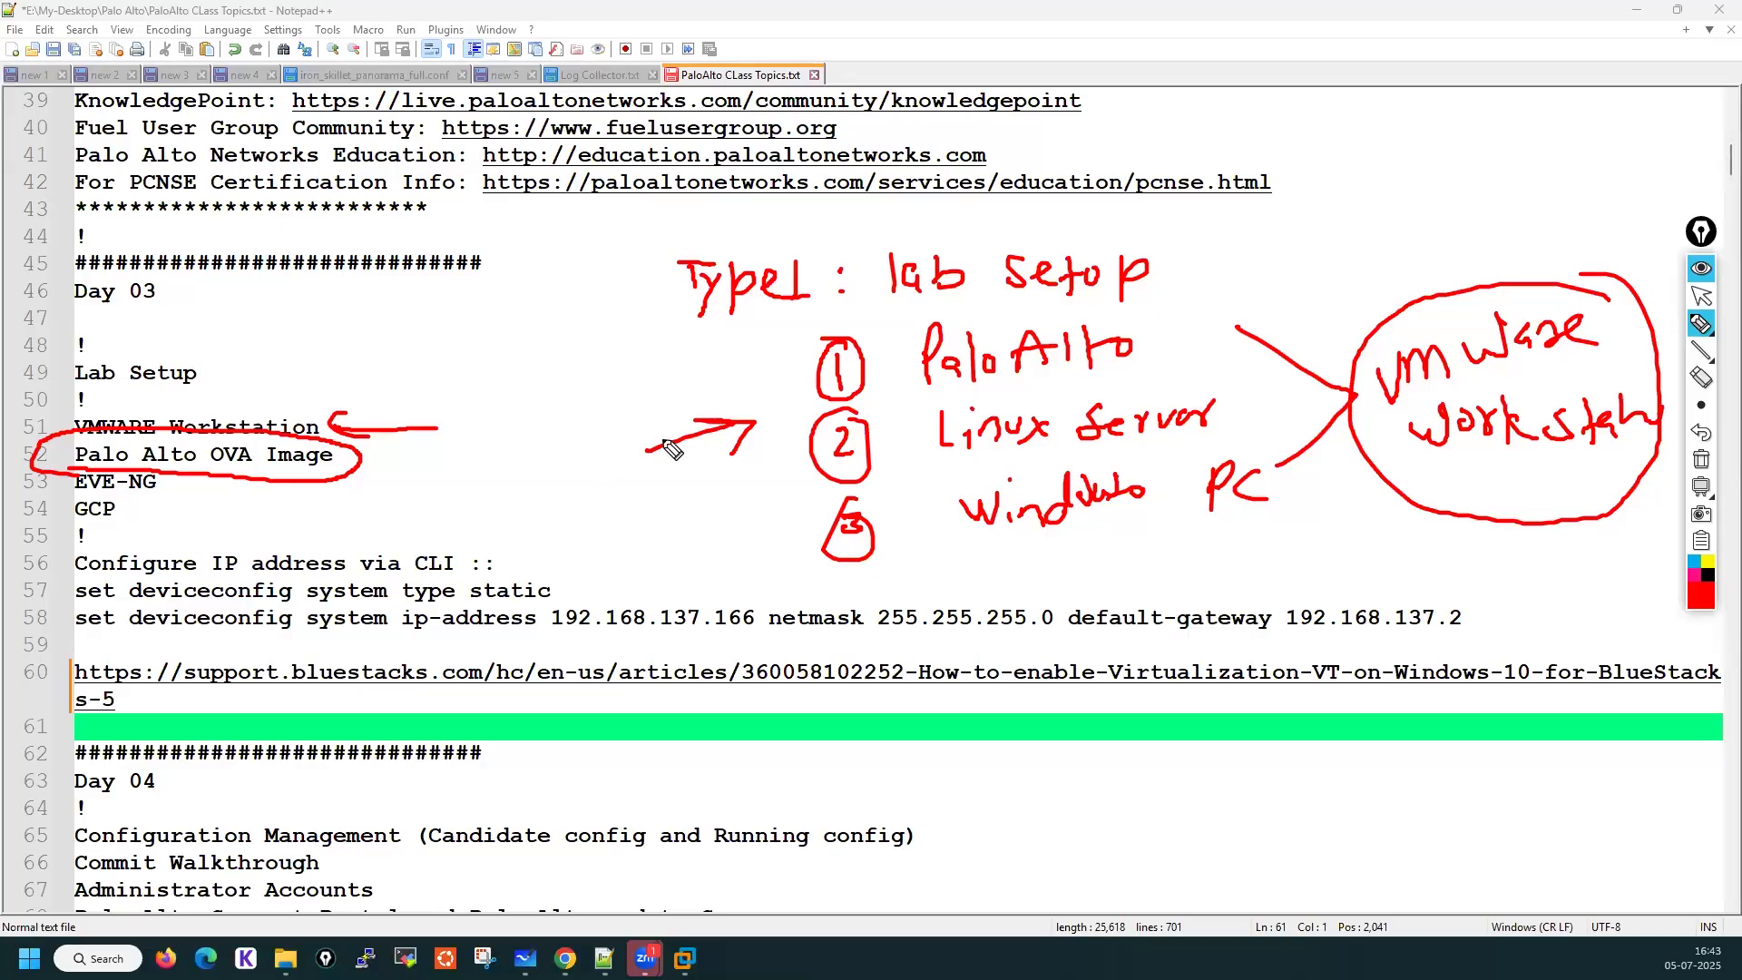
pyautogui.click(1700, 463)
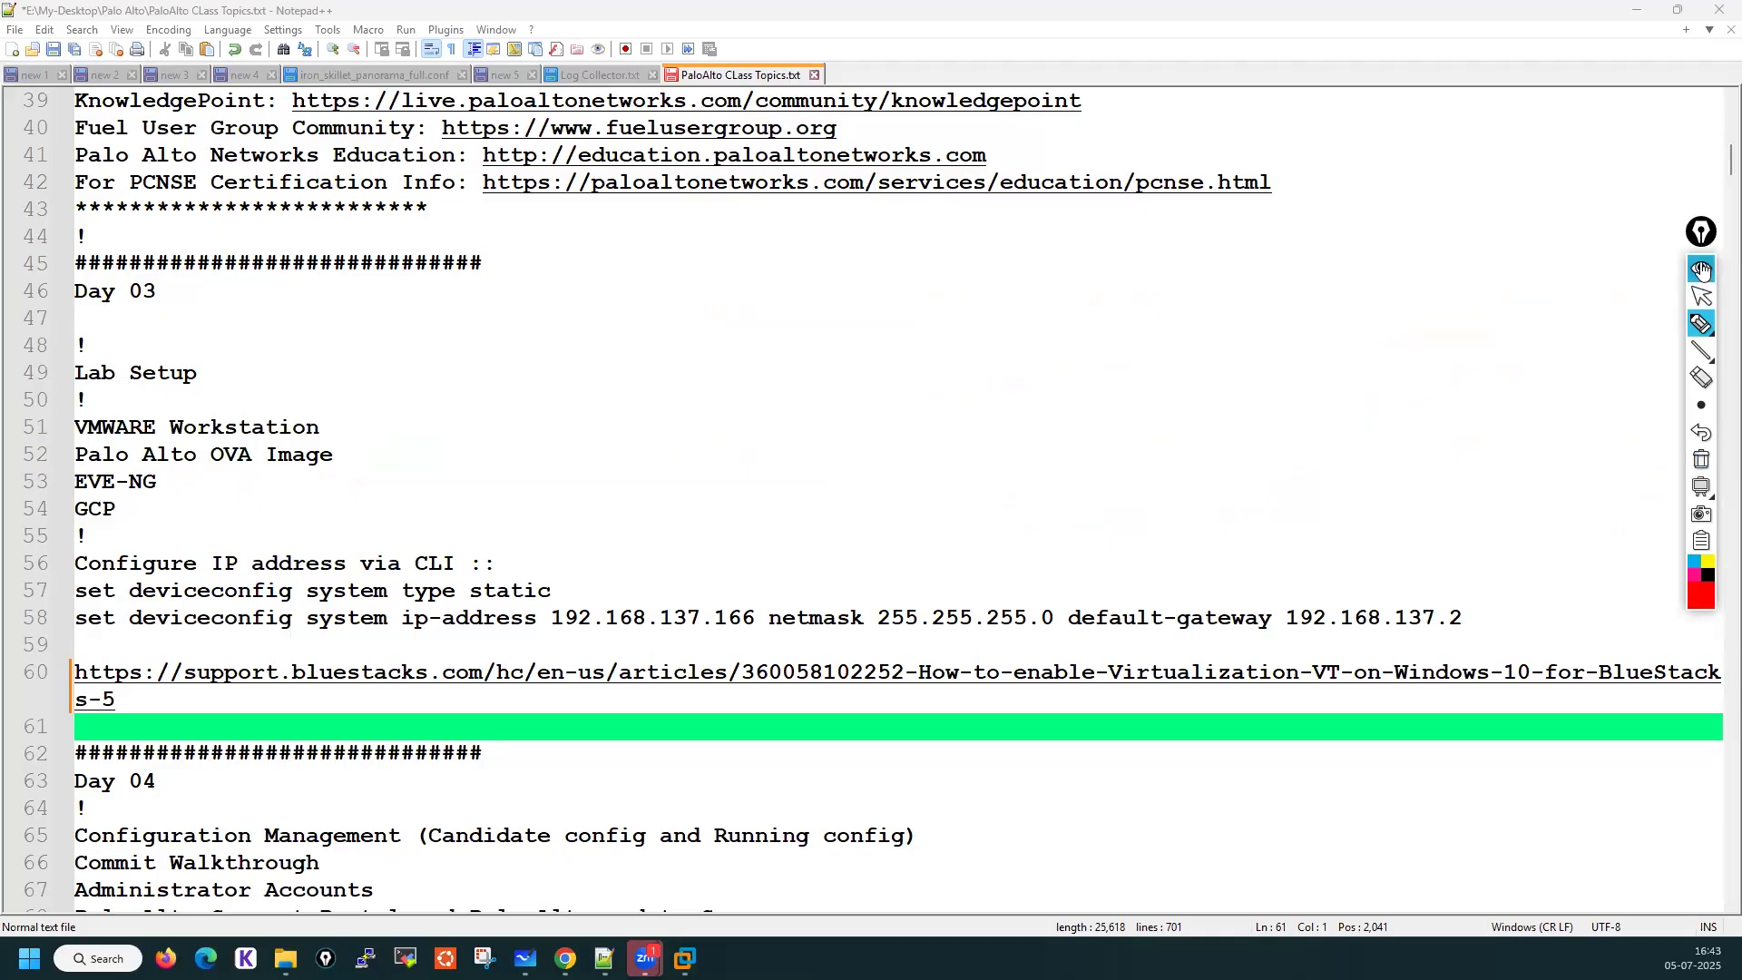
# Step: Choose a pen style and handwrite 'PAN-OS 11.1.x' beside the line-45 hashes
pyautogui.click(1703, 325)
pyautogui.click(1633, 324)
pyautogui.moveTo(567, 265)
pyautogui.mouseDown()
pyautogui.moveTo(583, 280)
pyautogui.moveTo(689, 242)
pyautogui.moveTo(673, 270)
pyautogui.moveTo(793, 264)
pyautogui.moveTo(767, 263)
pyautogui.moveTo(780, 285)
pyautogui.mouseUp()
pyautogui.moveTo(877, 241)
pyautogui.mouseDown()
pyautogui.moveTo(879, 278)
pyautogui.moveTo(984, 275)
pyautogui.mouseUp()
pyautogui.click(911, 256)
pyautogui.click(944, 251)
pyautogui.moveTo(985, 247); pyautogui.dragTo(1047, 277)
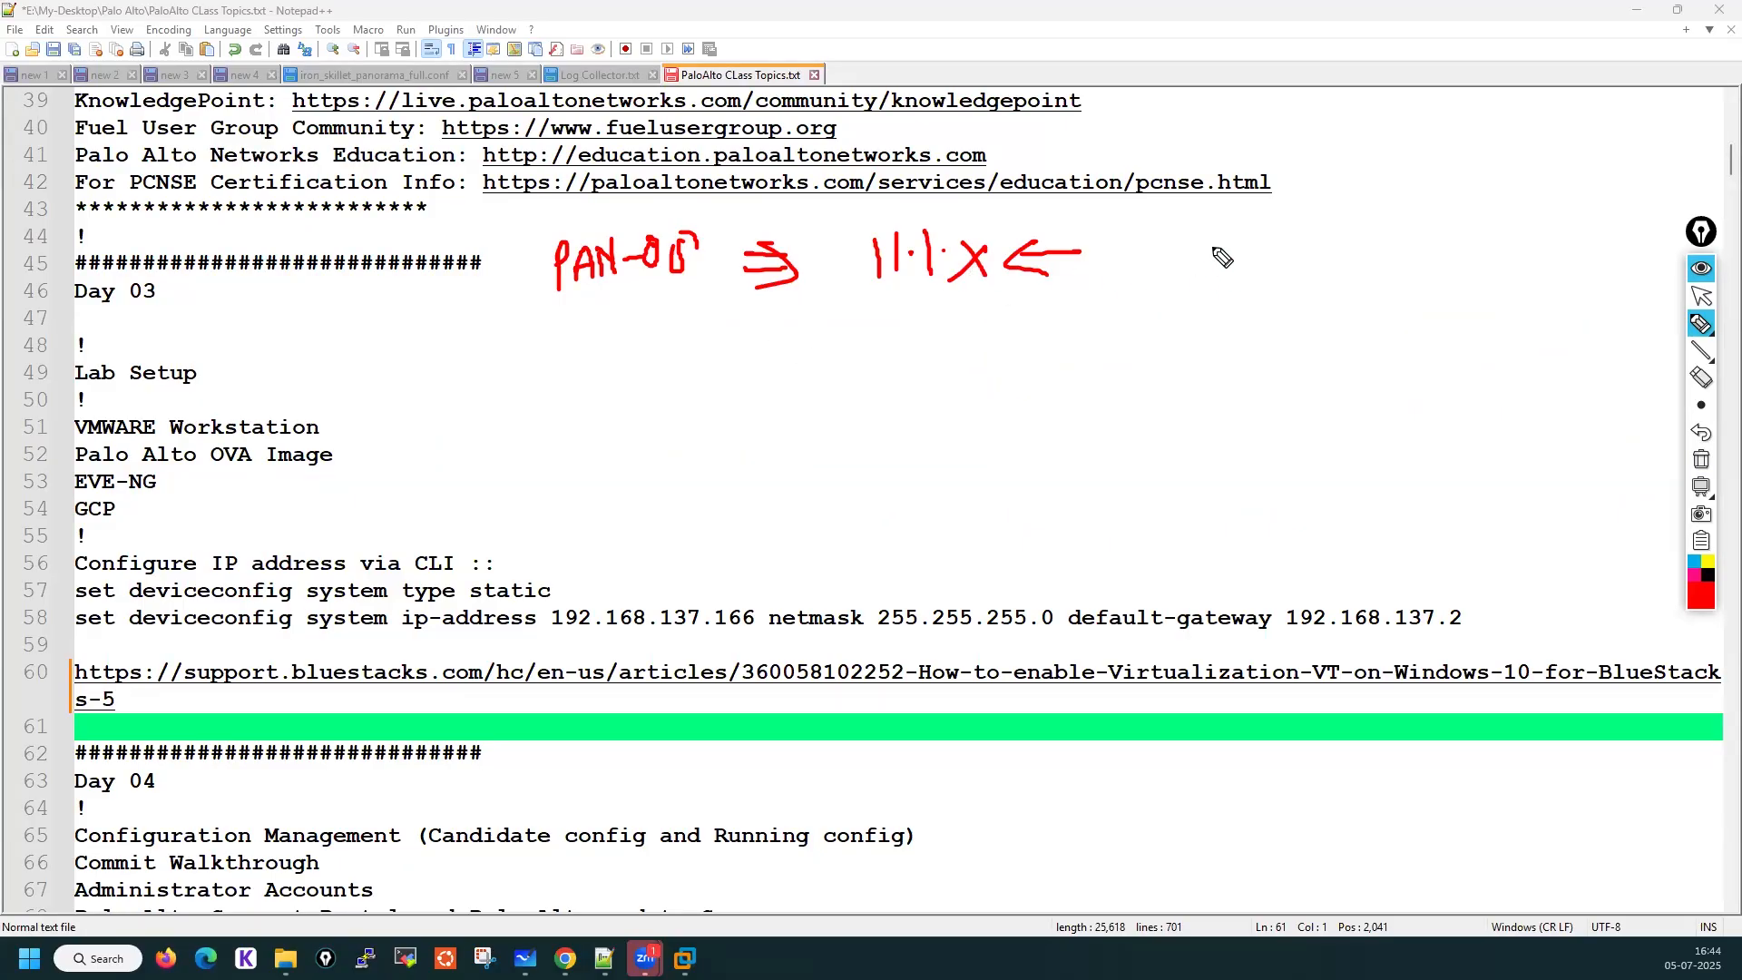
pyautogui.moveTo(1199, 245)
pyautogui.mouseDown()
pyautogui.moveTo(1182, 270)
pyautogui.moveTo(1194, 229)
pyautogui.moveTo(1266, 243)
pyautogui.moveTo(1270, 262)
pyautogui.moveTo(1349, 233)
pyautogui.moveTo(1366, 254)
pyautogui.mouseUp()
pyautogui.click(1232, 229)
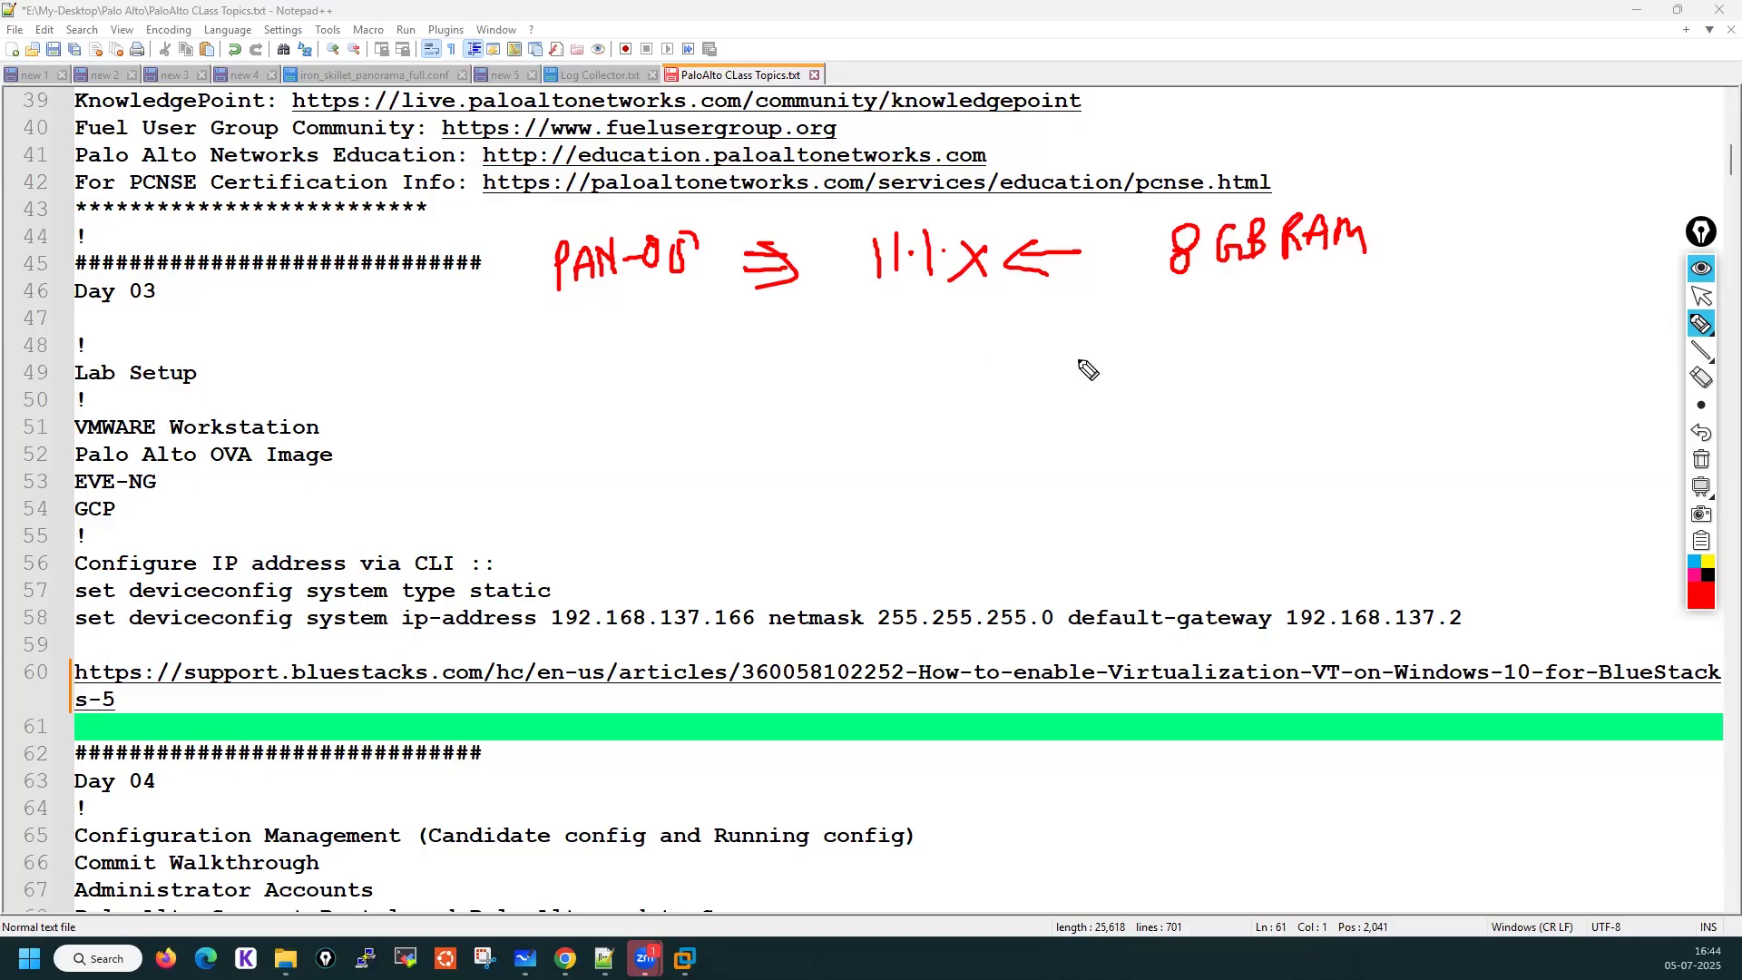
# Step: Write and circle 16, underline 11.1.x, and add a circled 9.x with an arrow
pyautogui.moveTo(1459, 355)
pyautogui.mouseDown()
pyautogui.moveTo(1456, 394)
pyautogui.moveTo(1496, 363)
pyautogui.moveTo(1472, 388)
pyautogui.moveTo(1488, 438)
pyautogui.moveTo(1466, 515)
pyautogui.moveTo(1514, 513)
pyautogui.moveTo(1464, 471)
pyautogui.mouseUp()
pyautogui.click(1472, 487)
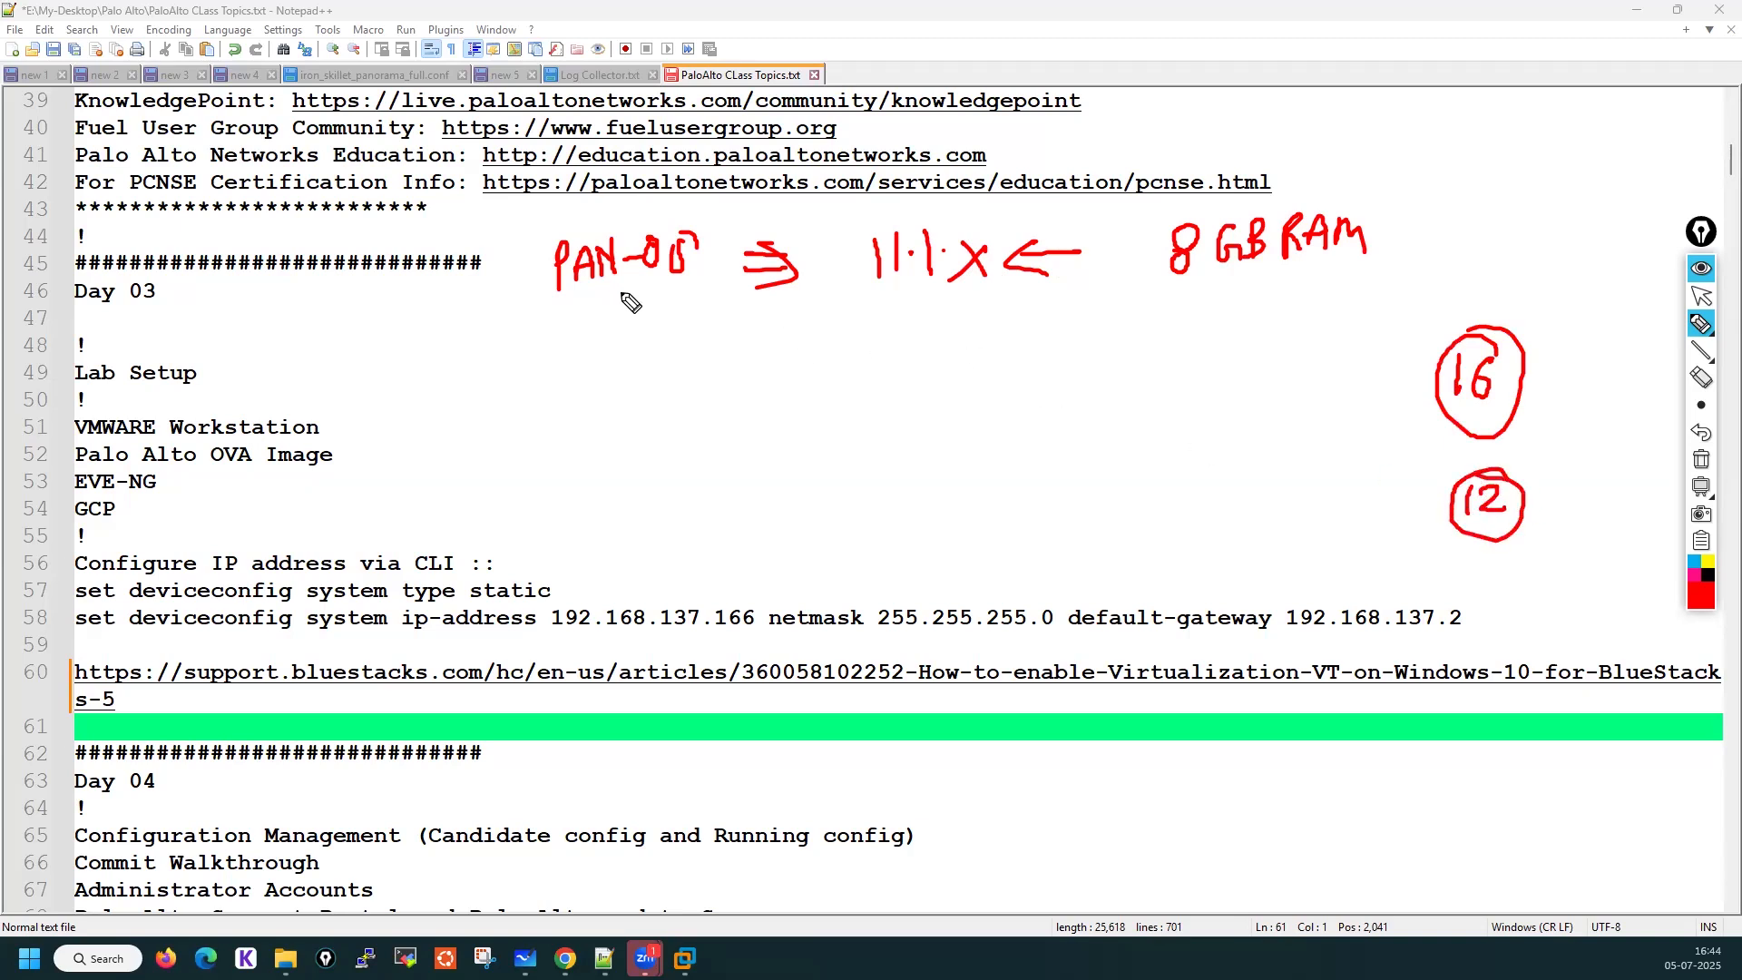
pyautogui.moveTo(873, 291); pyautogui.dragTo(1016, 291)
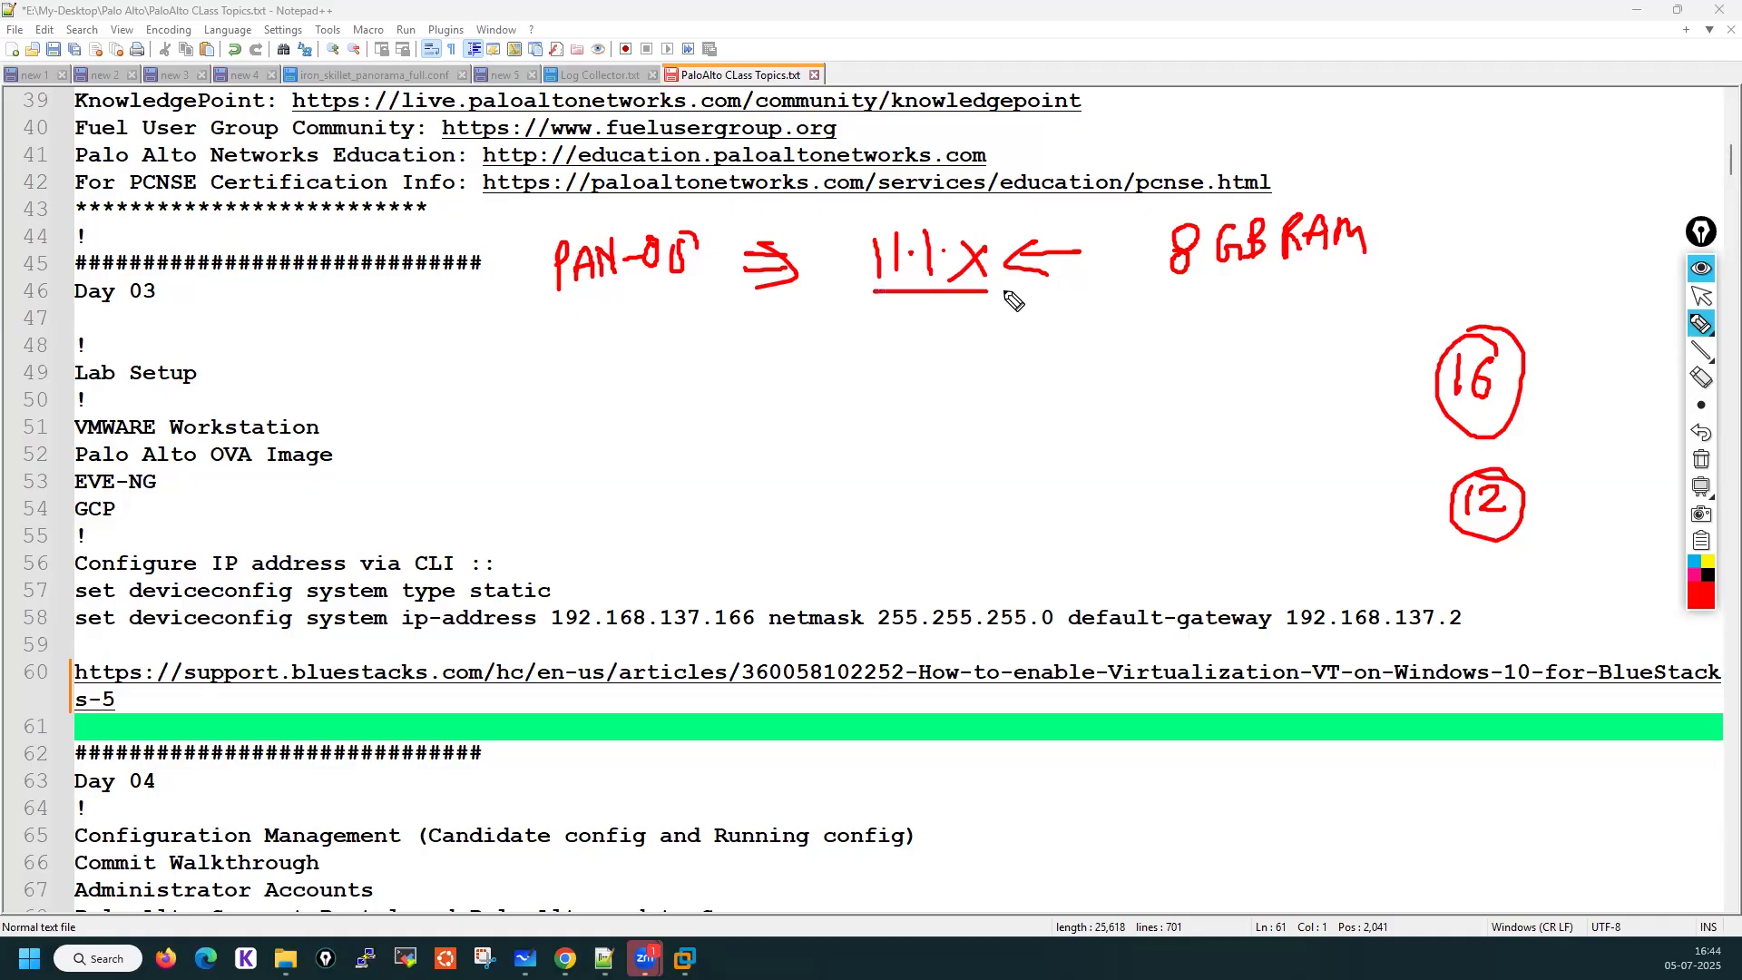
pyautogui.moveTo(913, 385)
pyautogui.mouseDown()
pyautogui.moveTo(906, 428)
pyautogui.moveTo(885, 431)
pyautogui.moveTo(964, 422)
pyautogui.mouseUp()
pyautogui.click(926, 408)
pyautogui.moveTo(964, 393); pyautogui.dragTo(924, 435)
pyautogui.moveTo(982, 363)
pyautogui.mouseDown()
pyautogui.moveTo(1014, 408)
pyautogui.moveTo(944, 343)
pyautogui.mouseUp()
pyautogui.moveTo(1004, 415)
pyautogui.mouseDown()
pyautogui.moveTo(1108, 413)
pyautogui.moveTo(1091, 438)
pyautogui.mouseUp()
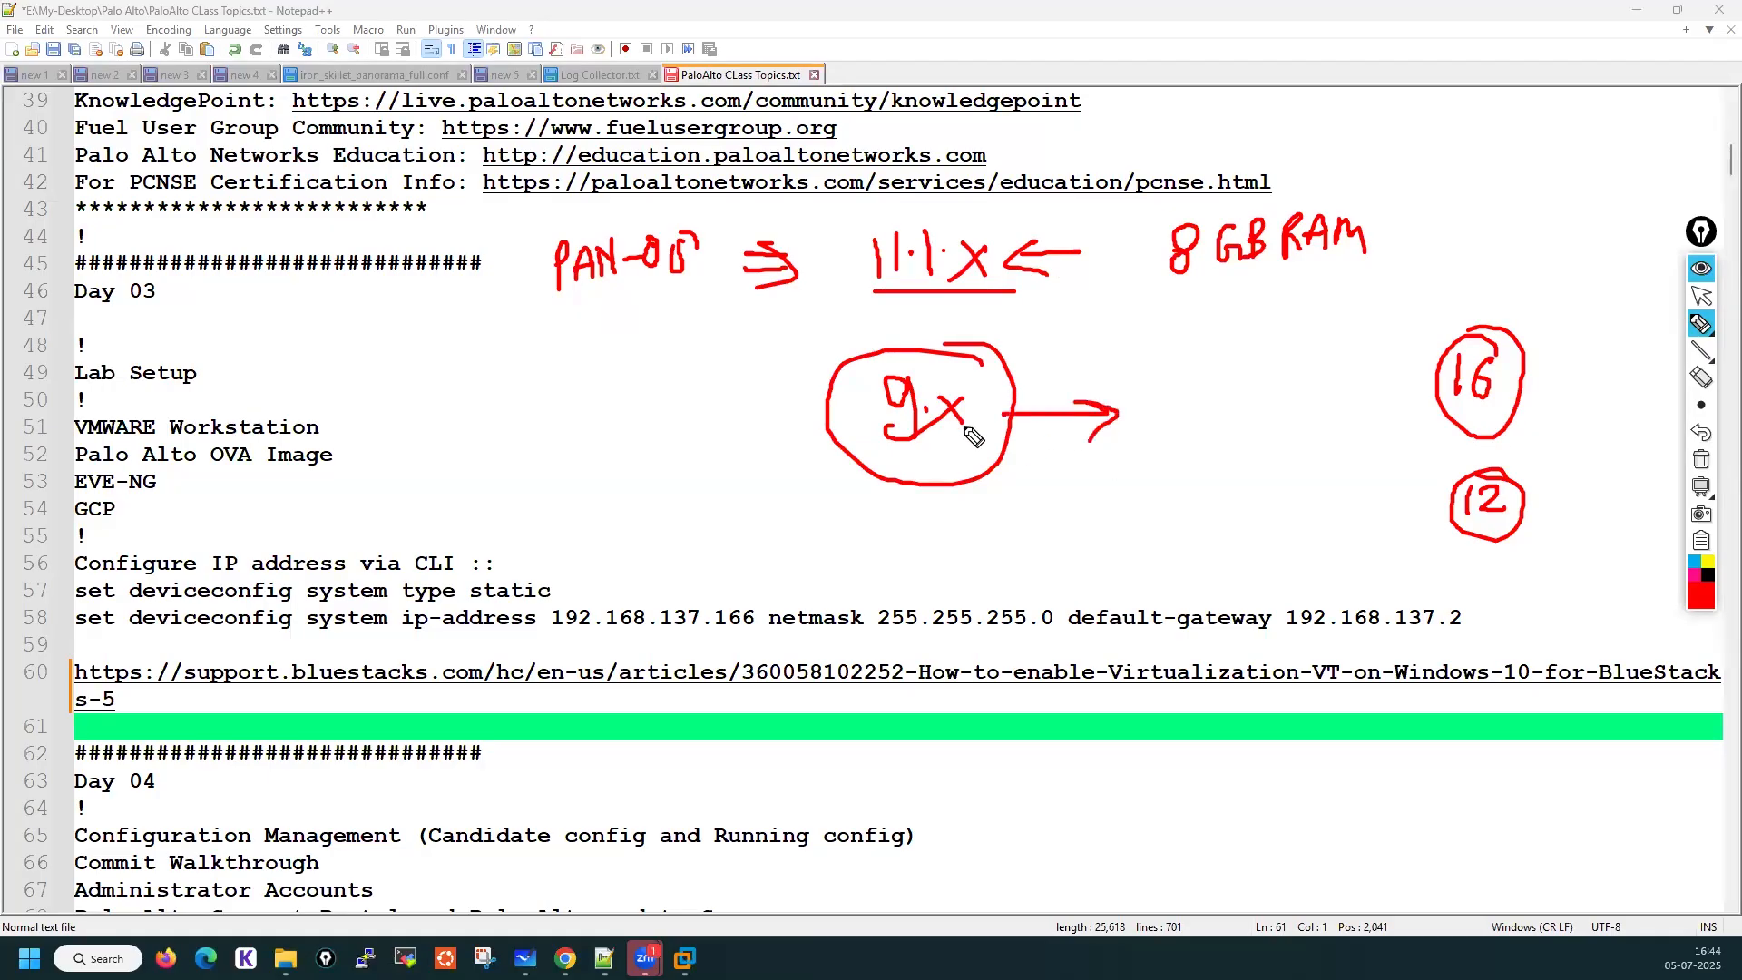
pyautogui.moveTo(948, 381); pyautogui.dragTo(954, 443)
pyautogui.moveTo(973, 404)
pyautogui.mouseDown()
pyautogui.moveTo(995, 440)
pyautogui.moveTo(995, 415)
pyautogui.mouseUp()
# Step: Note that 9.1.6 needs 5.5 GB of RAM, then erase all the red ink
pyautogui.moveTo(910, 540)
pyautogui.mouseDown()
pyautogui.moveTo(900, 564)
pyautogui.moveTo(985, 543)
pyautogui.mouseUp()
pyautogui.click(941, 546)
pyautogui.moveTo(1004, 531)
pyautogui.mouseDown()
pyautogui.moveTo(996, 551)
pyautogui.moveTo(825, 558)
pyautogui.moveTo(1043, 517)
pyautogui.moveTo(978, 482)
pyautogui.moveTo(1150, 520)
pyautogui.moveTo(1127, 542)
pyautogui.mouseUp()
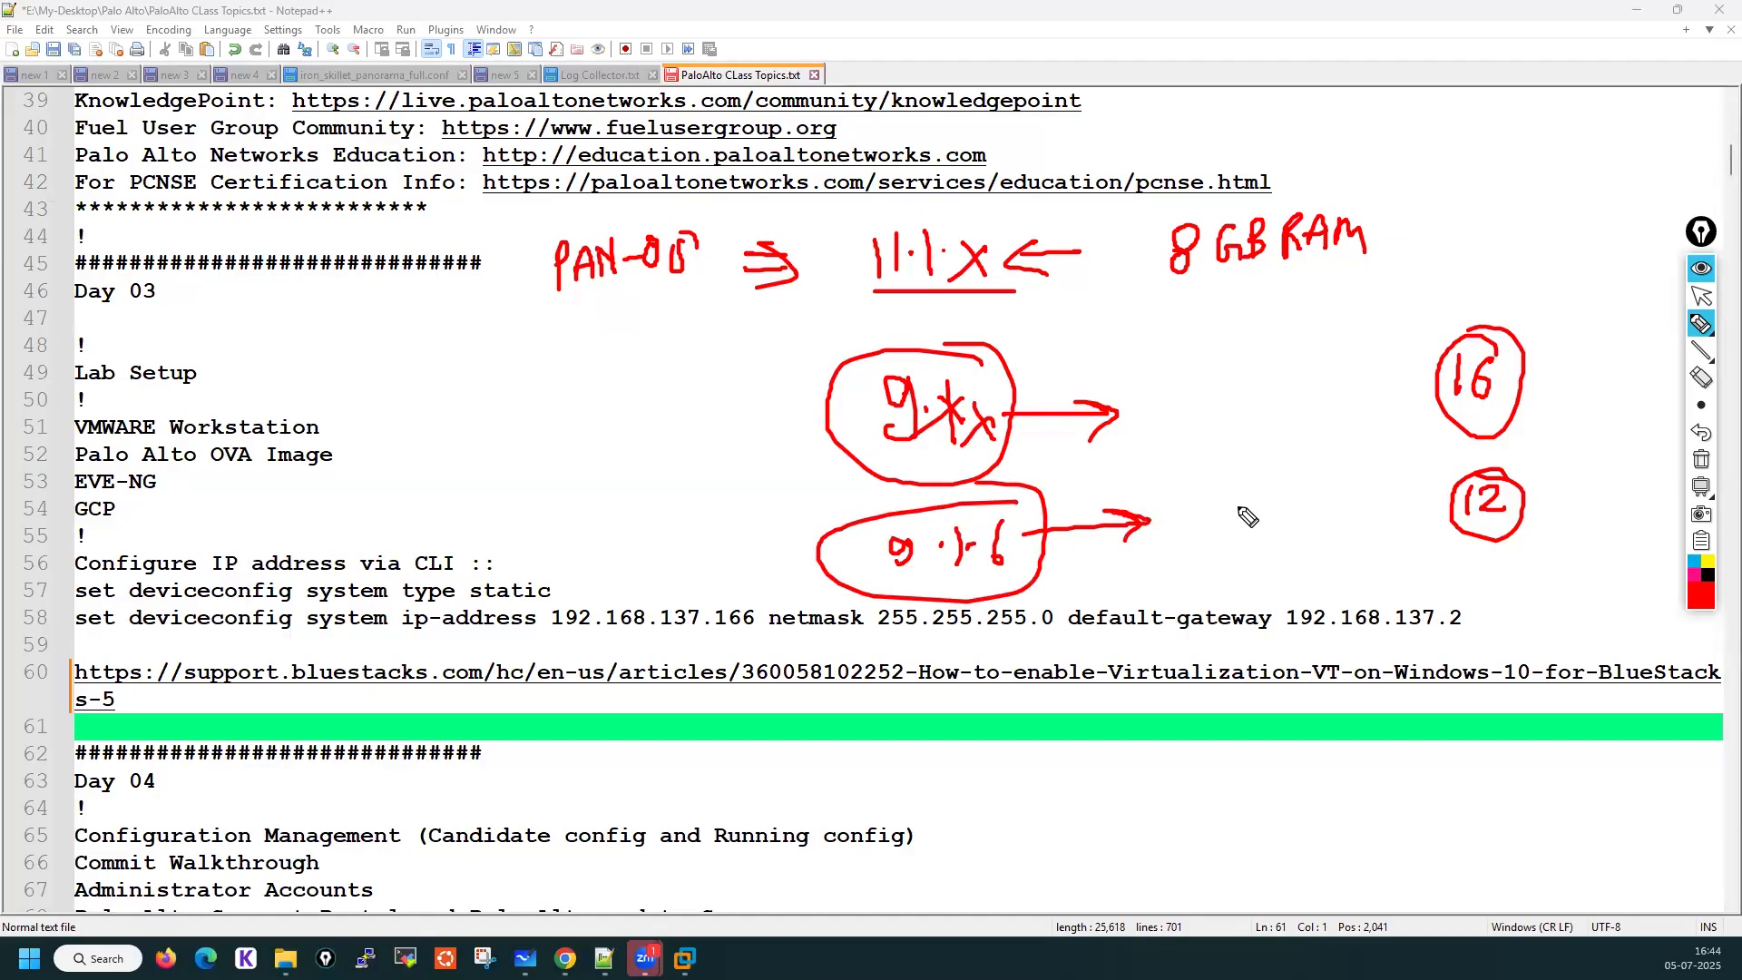
pyautogui.moveTo(1223, 488); pyautogui.dragTo(1217, 524)
pyautogui.moveTo(1221, 486)
pyautogui.mouseDown()
pyautogui.moveTo(1239, 482)
pyautogui.moveTo(1252, 510)
pyautogui.mouseUp()
pyautogui.click(1243, 503)
pyautogui.moveTo(1258, 486)
pyautogui.mouseDown()
pyautogui.moveTo(1323, 495)
pyautogui.moveTo(1316, 509)
pyautogui.mouseUp()
pyautogui.moveTo(1332, 478); pyautogui.dragTo(1330, 508)
pyautogui.moveTo(1330, 476)
pyautogui.mouseDown()
pyautogui.moveTo(1345, 470)
pyautogui.moveTo(1332, 509)
pyautogui.mouseUp()
pyautogui.moveTo(1361, 451)
pyautogui.mouseDown()
pyautogui.moveTo(1299, 442)
pyautogui.moveTo(1361, 453)
pyautogui.mouseUp()
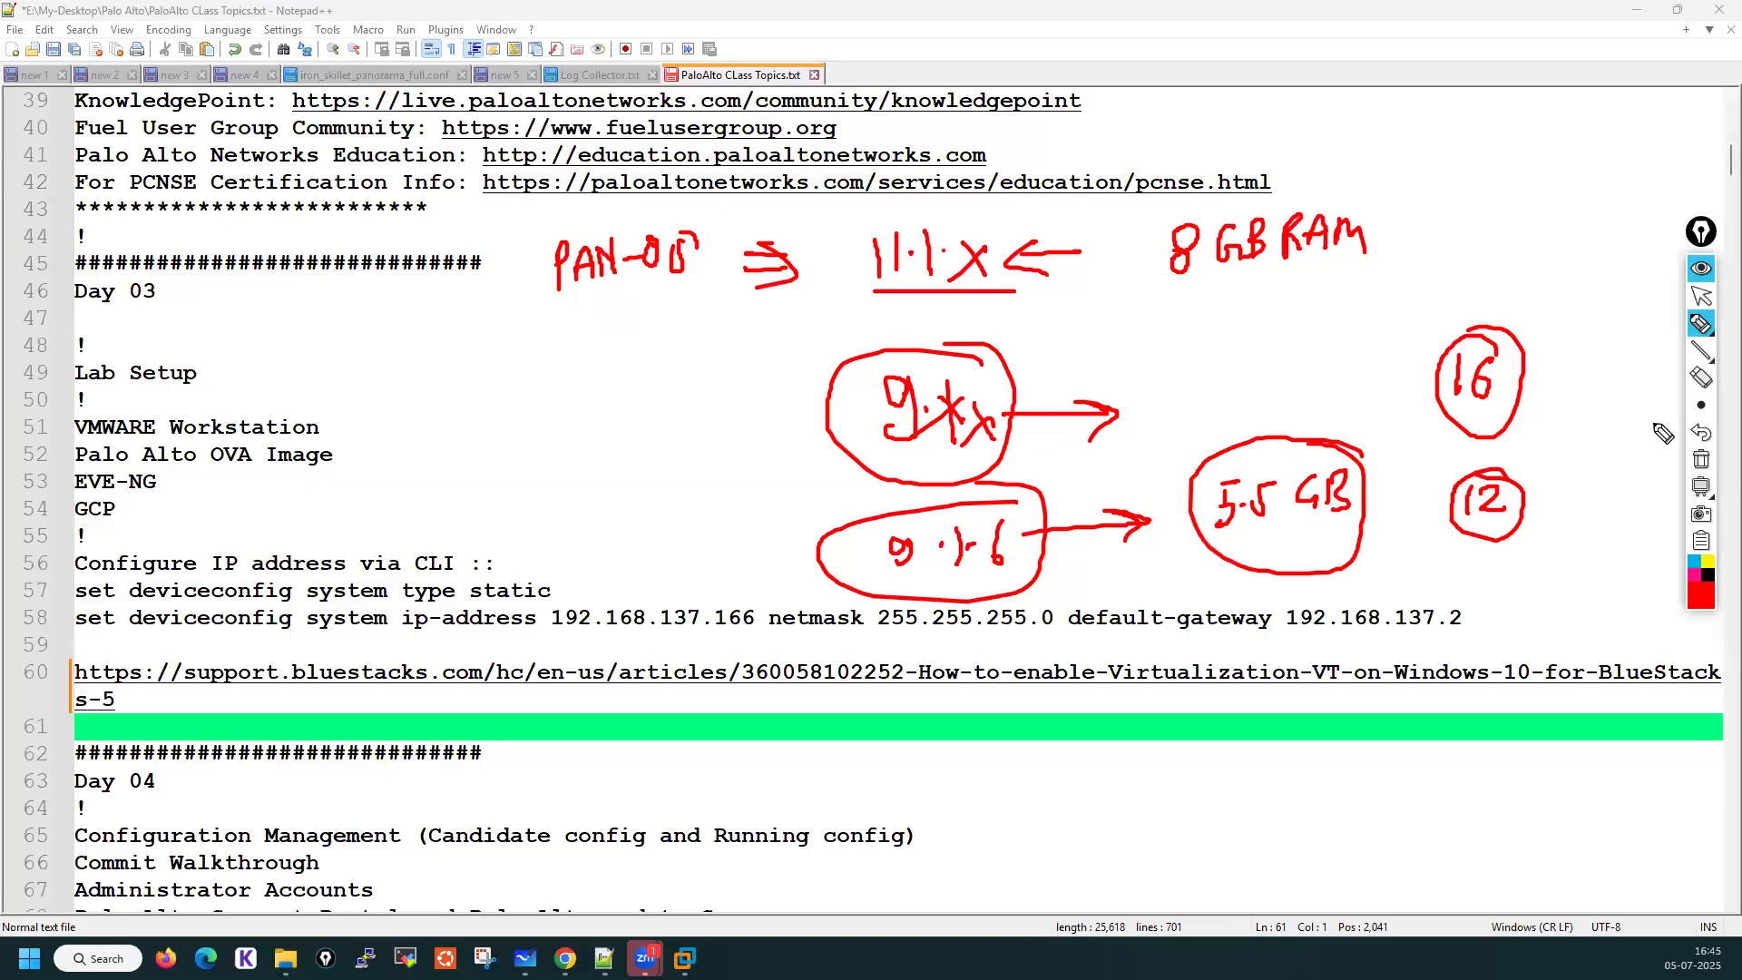
pyautogui.click(1702, 467)
# Step: Highlight the Palo Alto OVA Image note, then right-click PA-VM-ESX-11.1.4 in the Software folder
pyautogui.click(1702, 296)
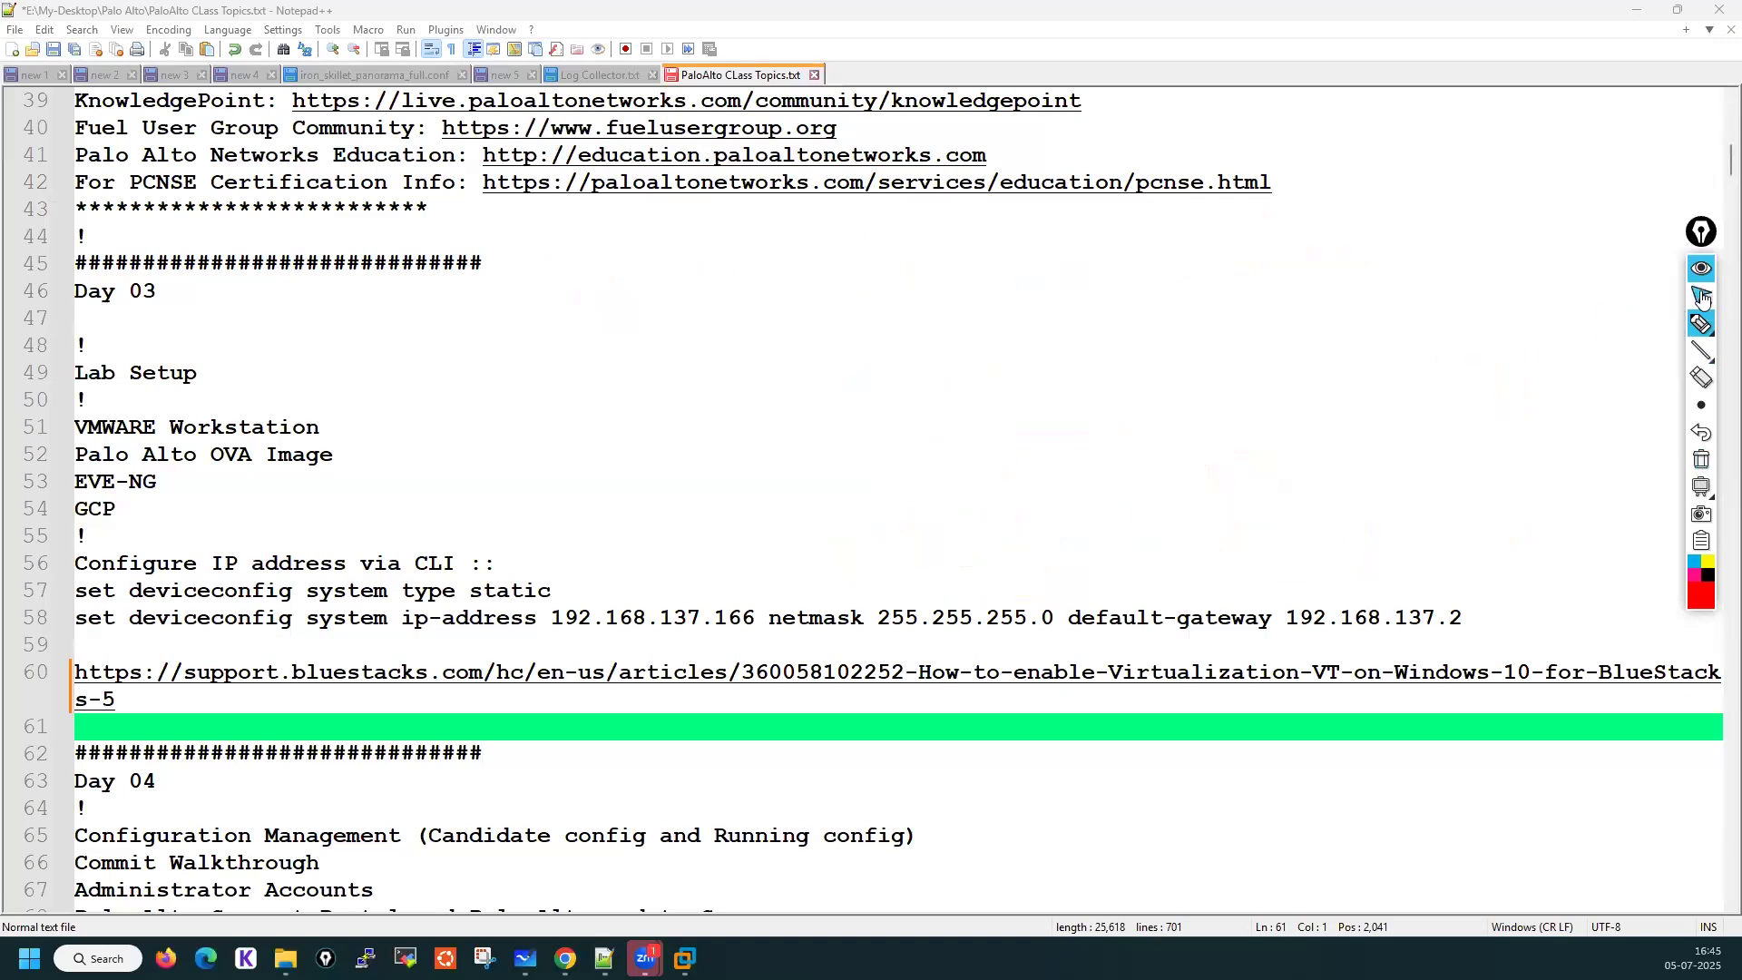
pyautogui.moveTo(81, 454); pyautogui.dragTo(320, 451)
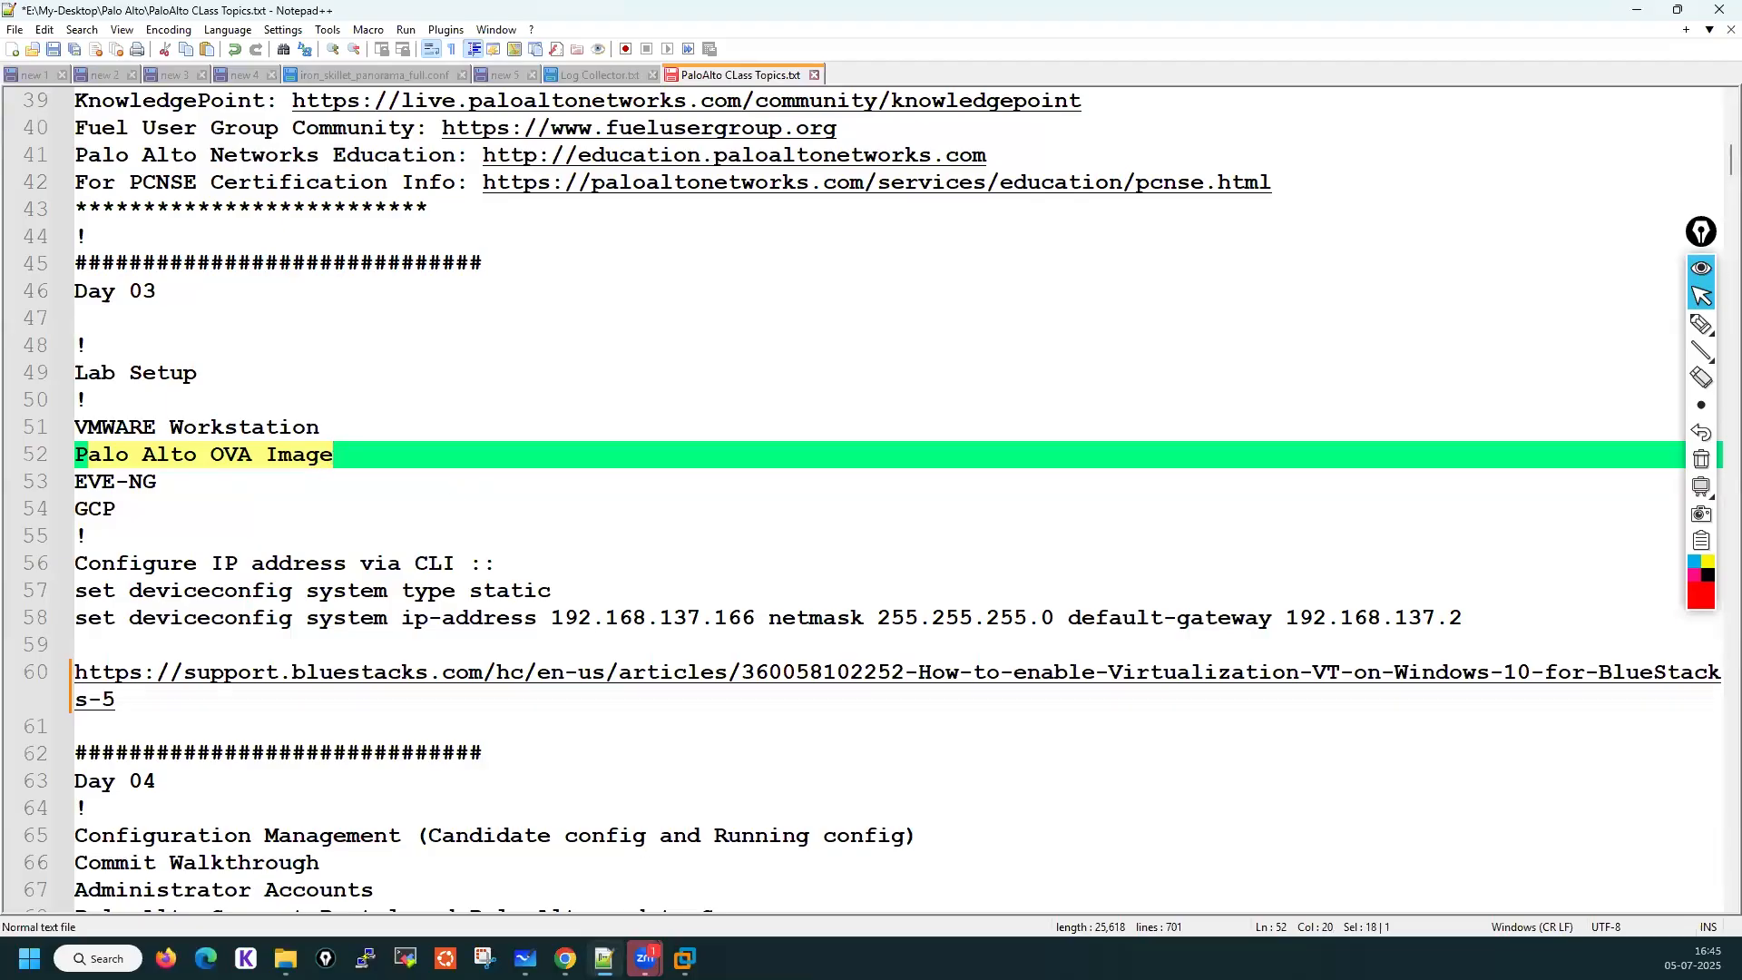
pyautogui.moveTo(565, 959)
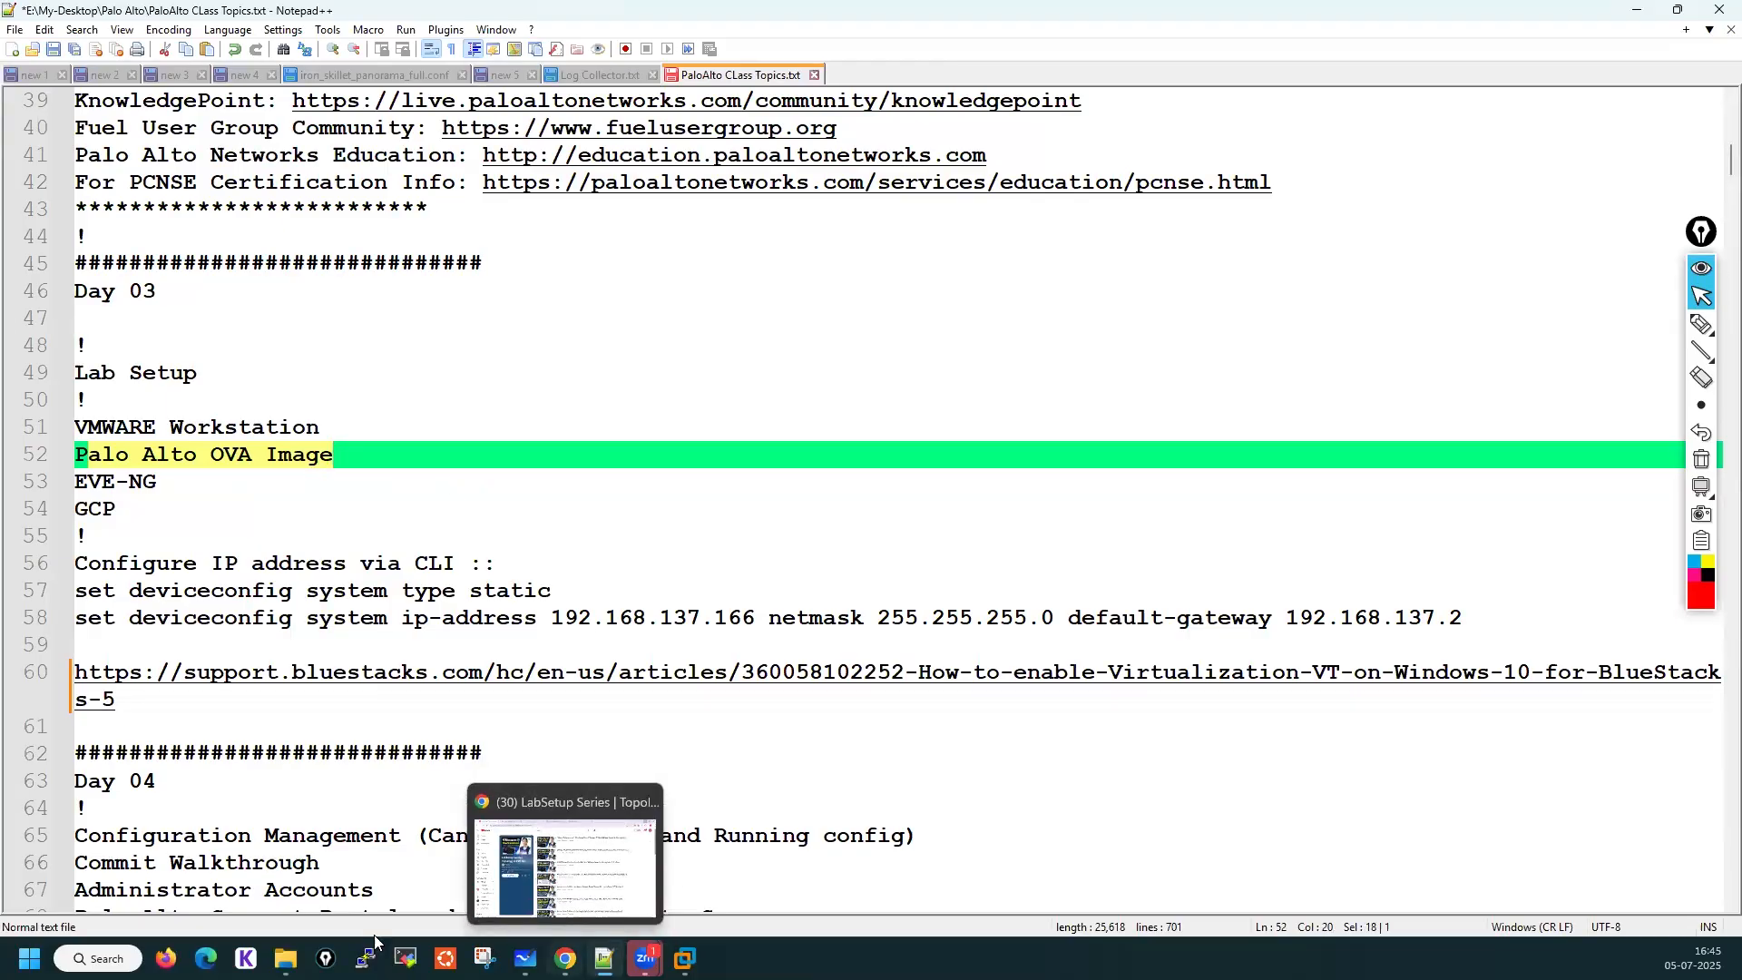
pyautogui.click(286, 959)
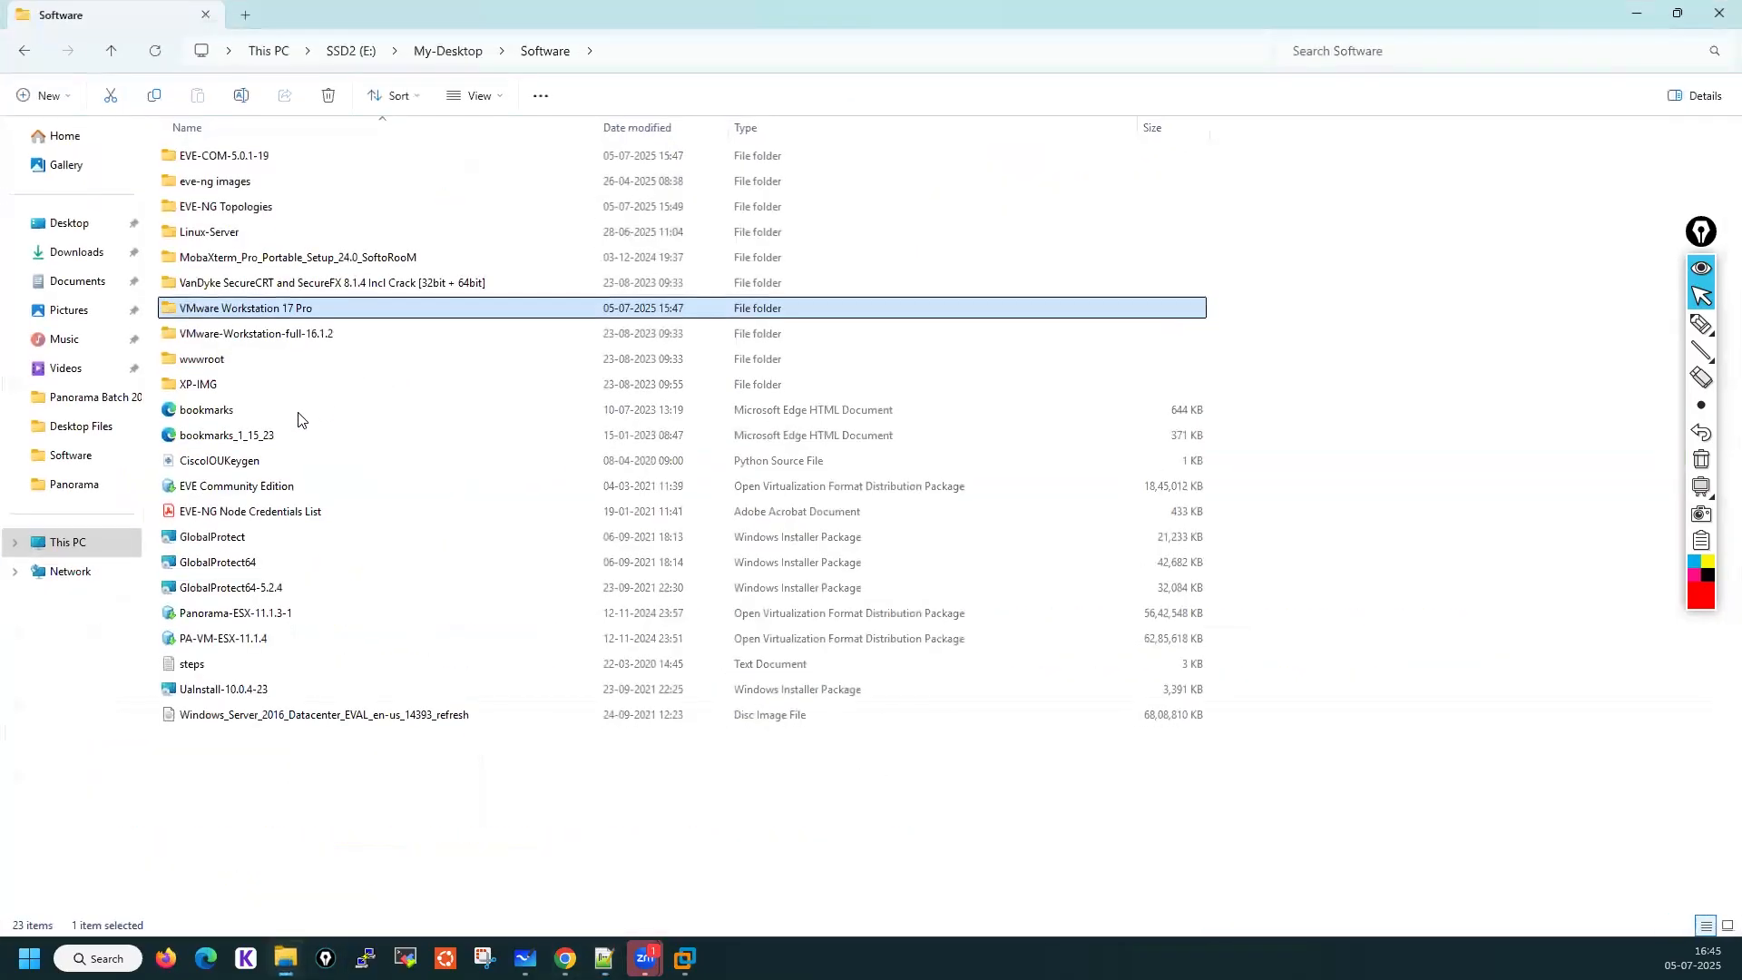
pyautogui.click(236, 639)
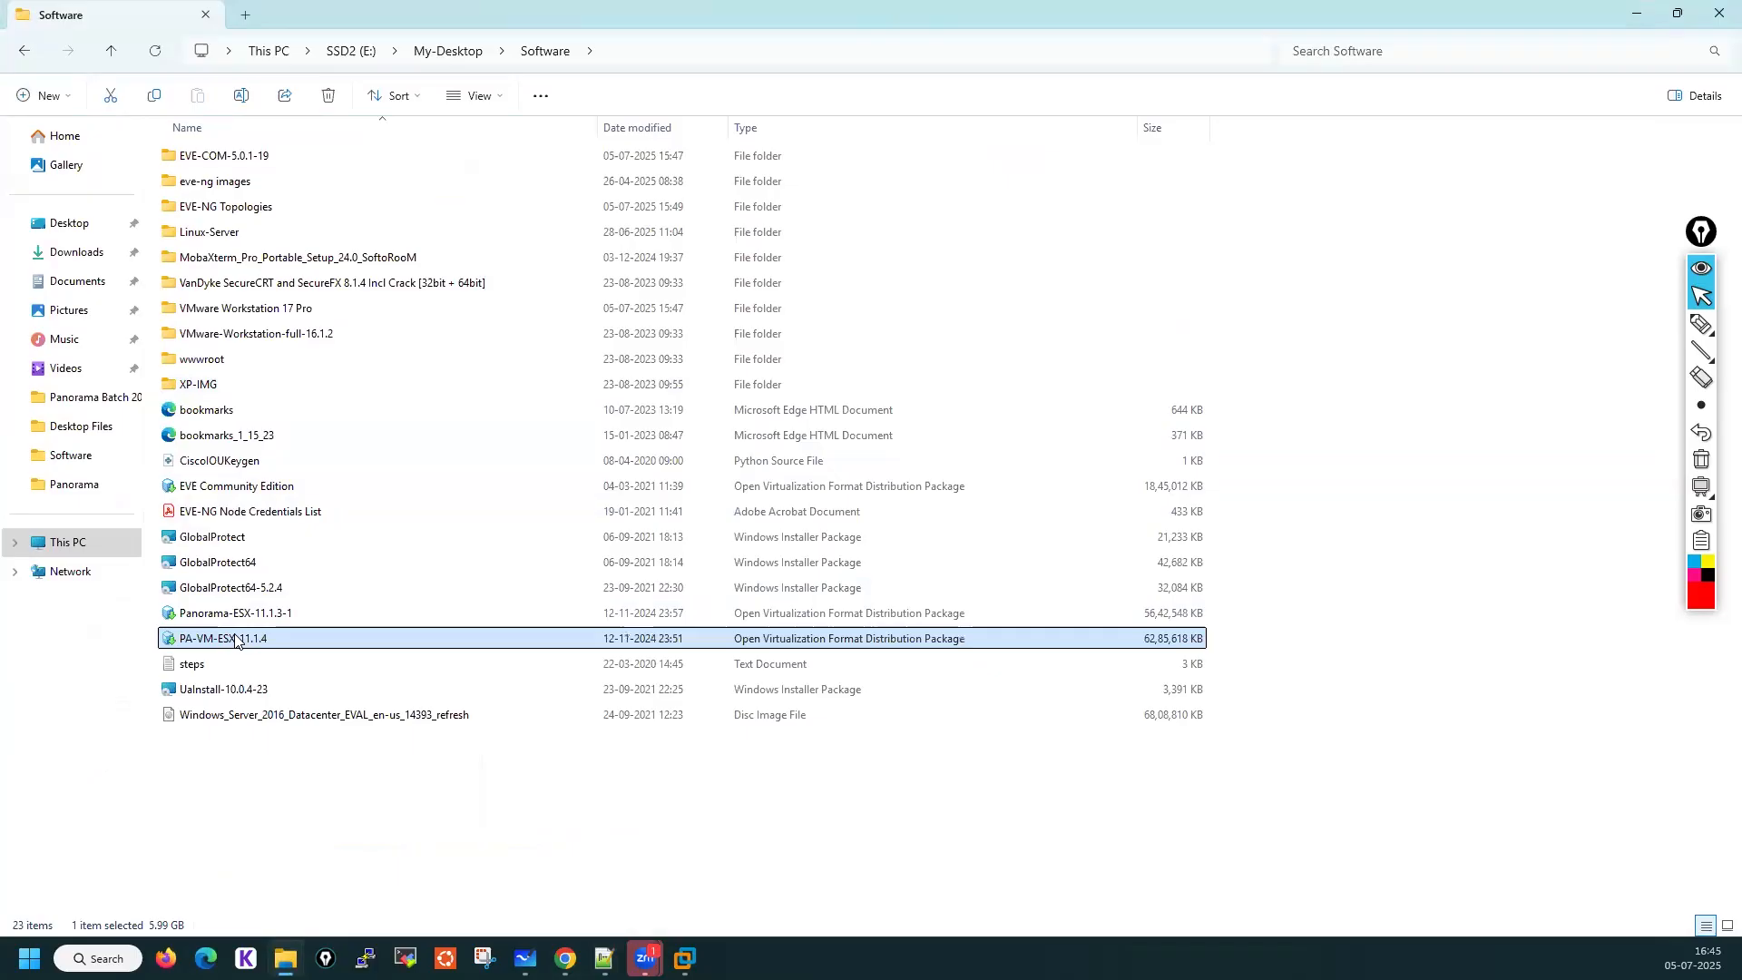
pyautogui.rightClick(285, 646)
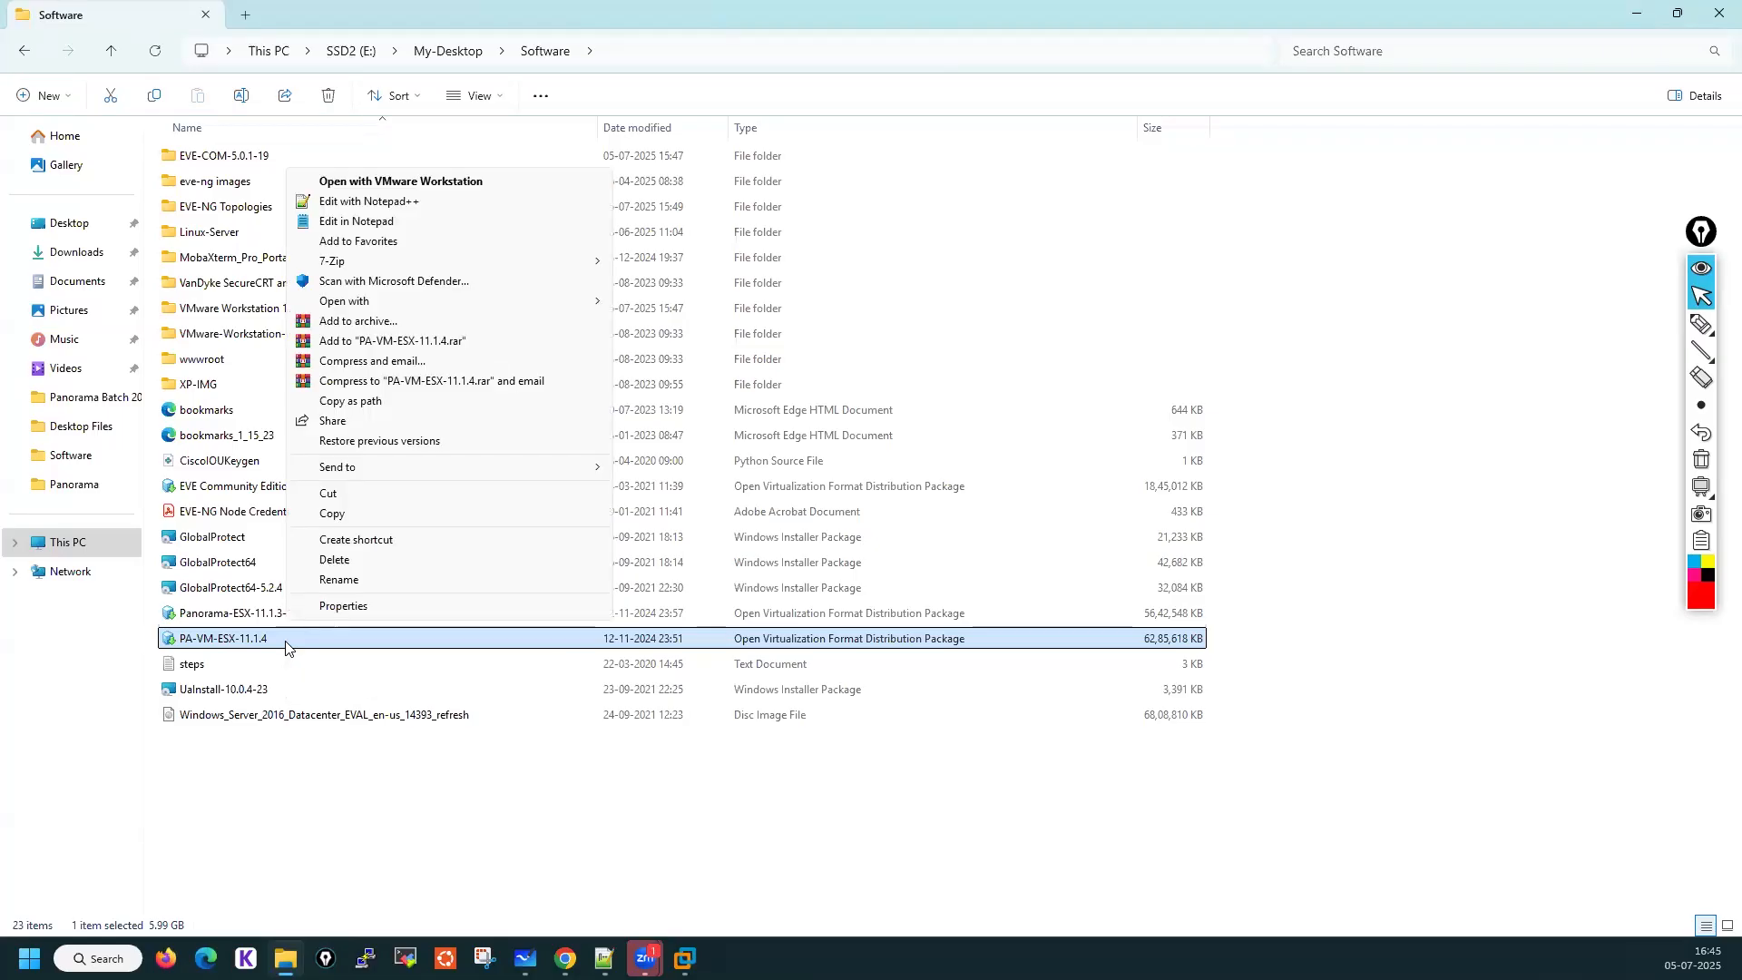
# Step: Open PA-VM-ESX-11.1.4 with VMware Workstation and name the VM PaloAlto-11.1.4-Fw01
pyautogui.click(413, 183)
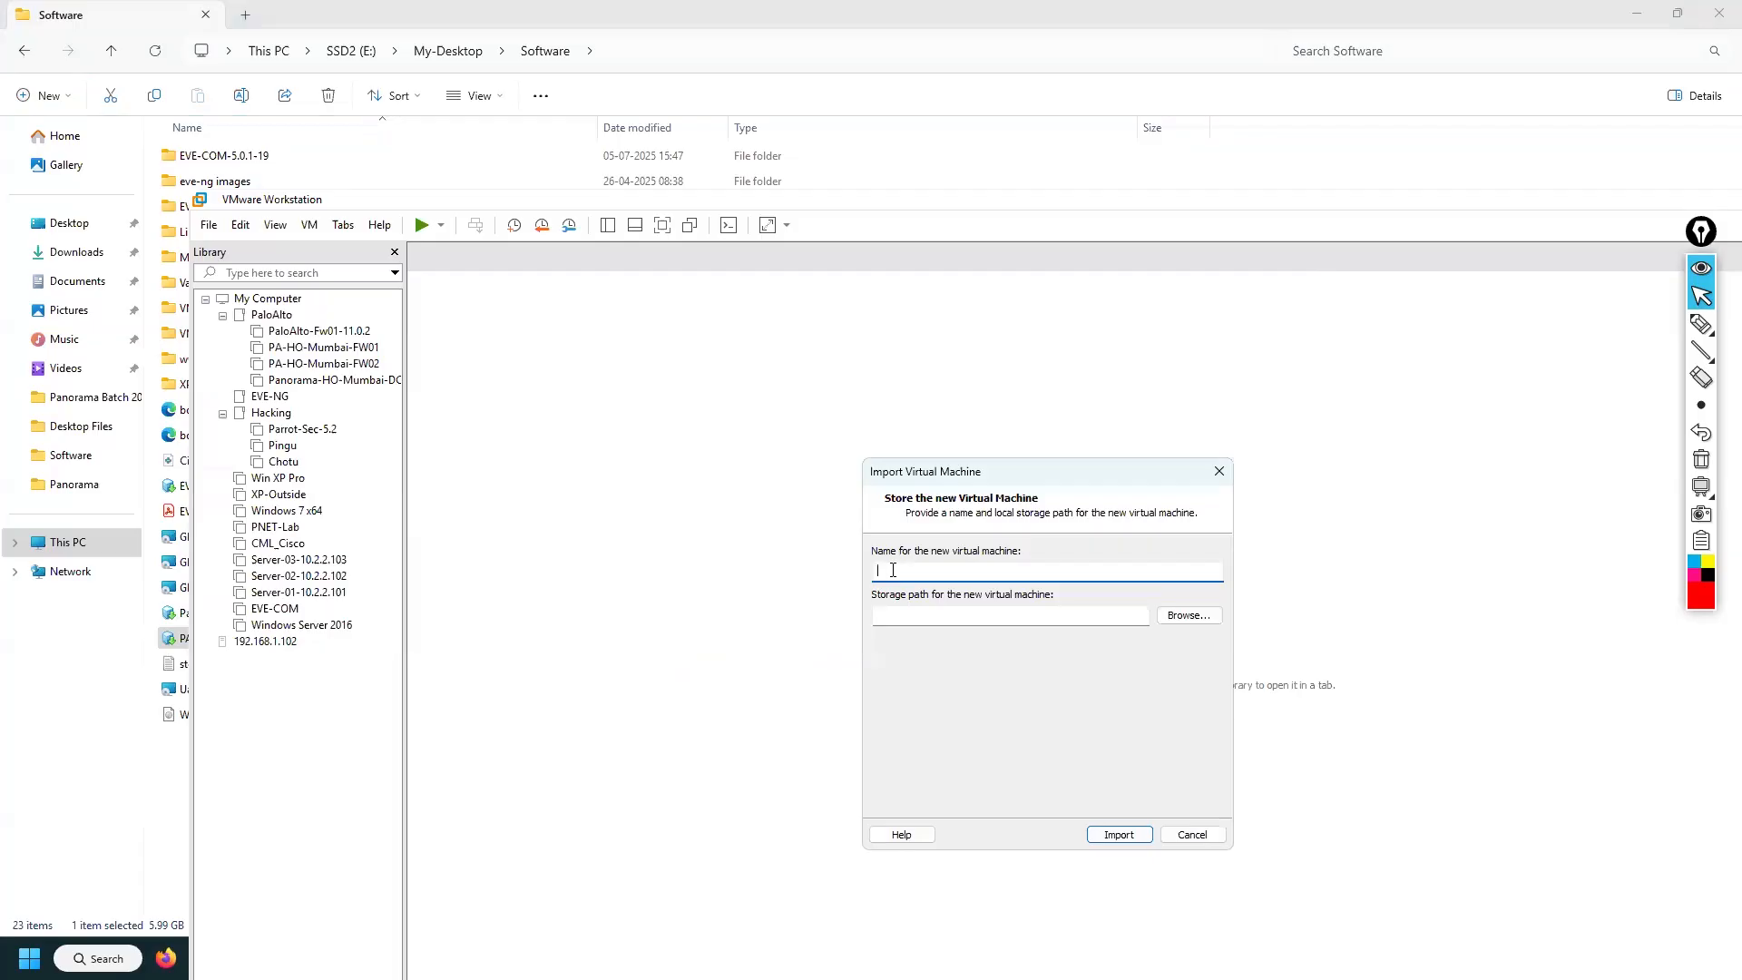
pyautogui.write('PaloAlto-11.1.4-Fw01')
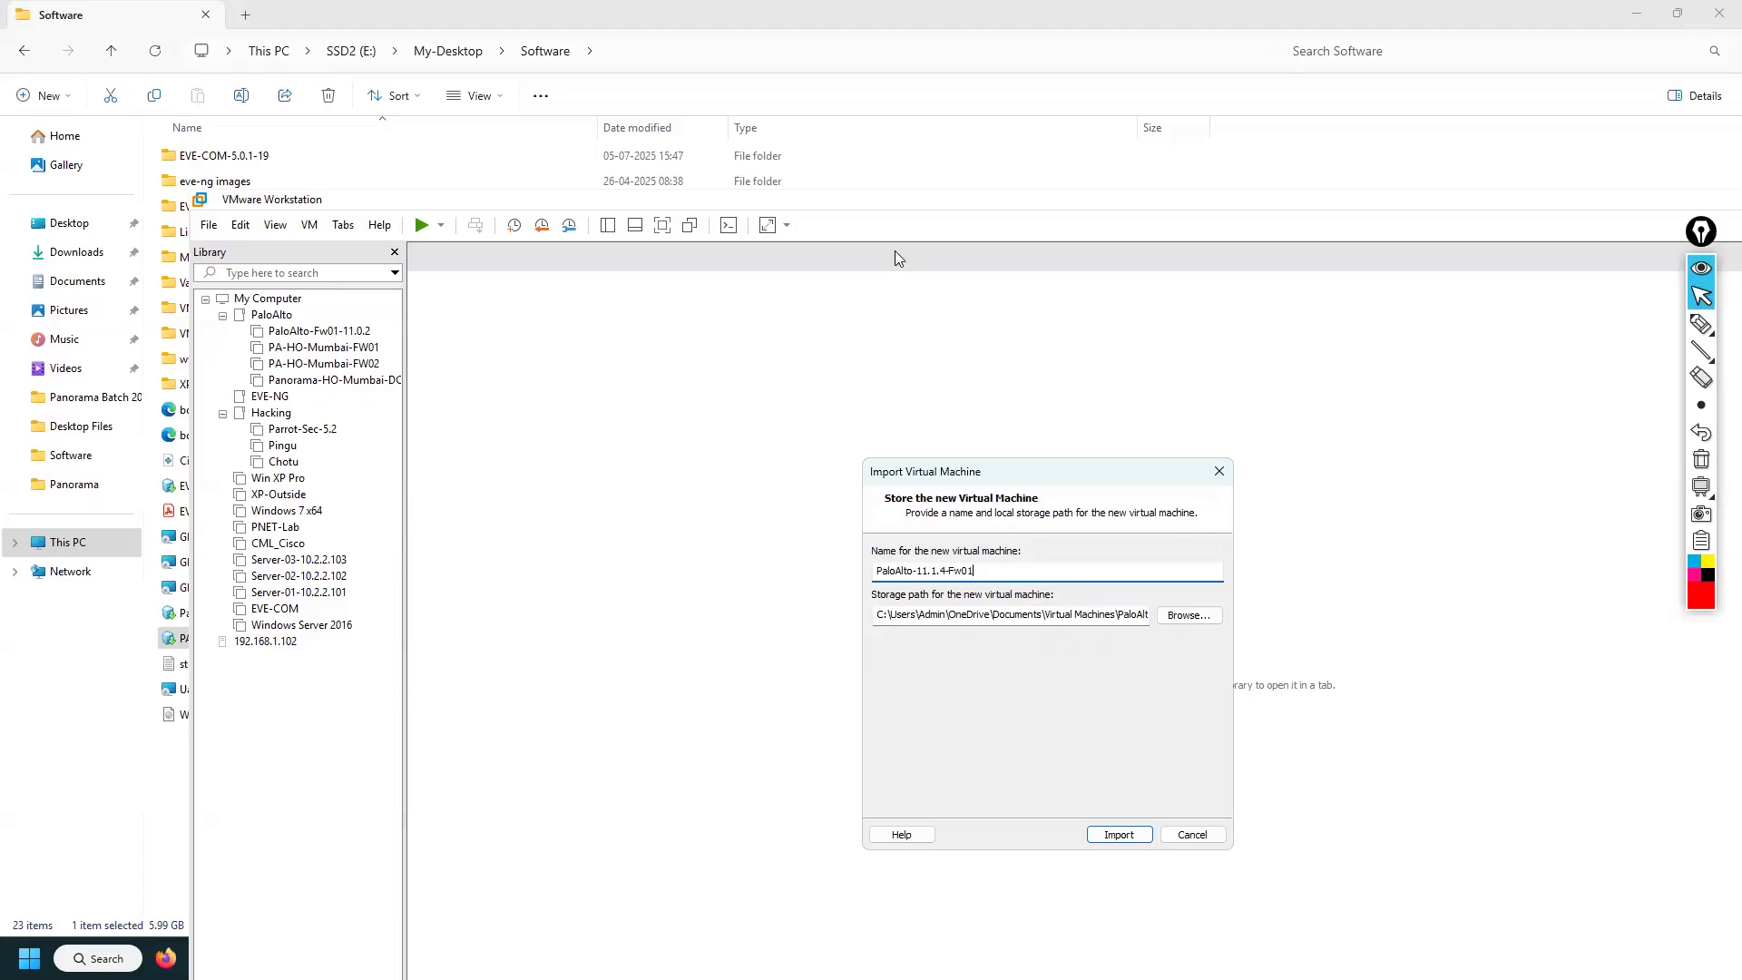
pyautogui.moveTo(965, 471); pyautogui.dragTo(791, 337)
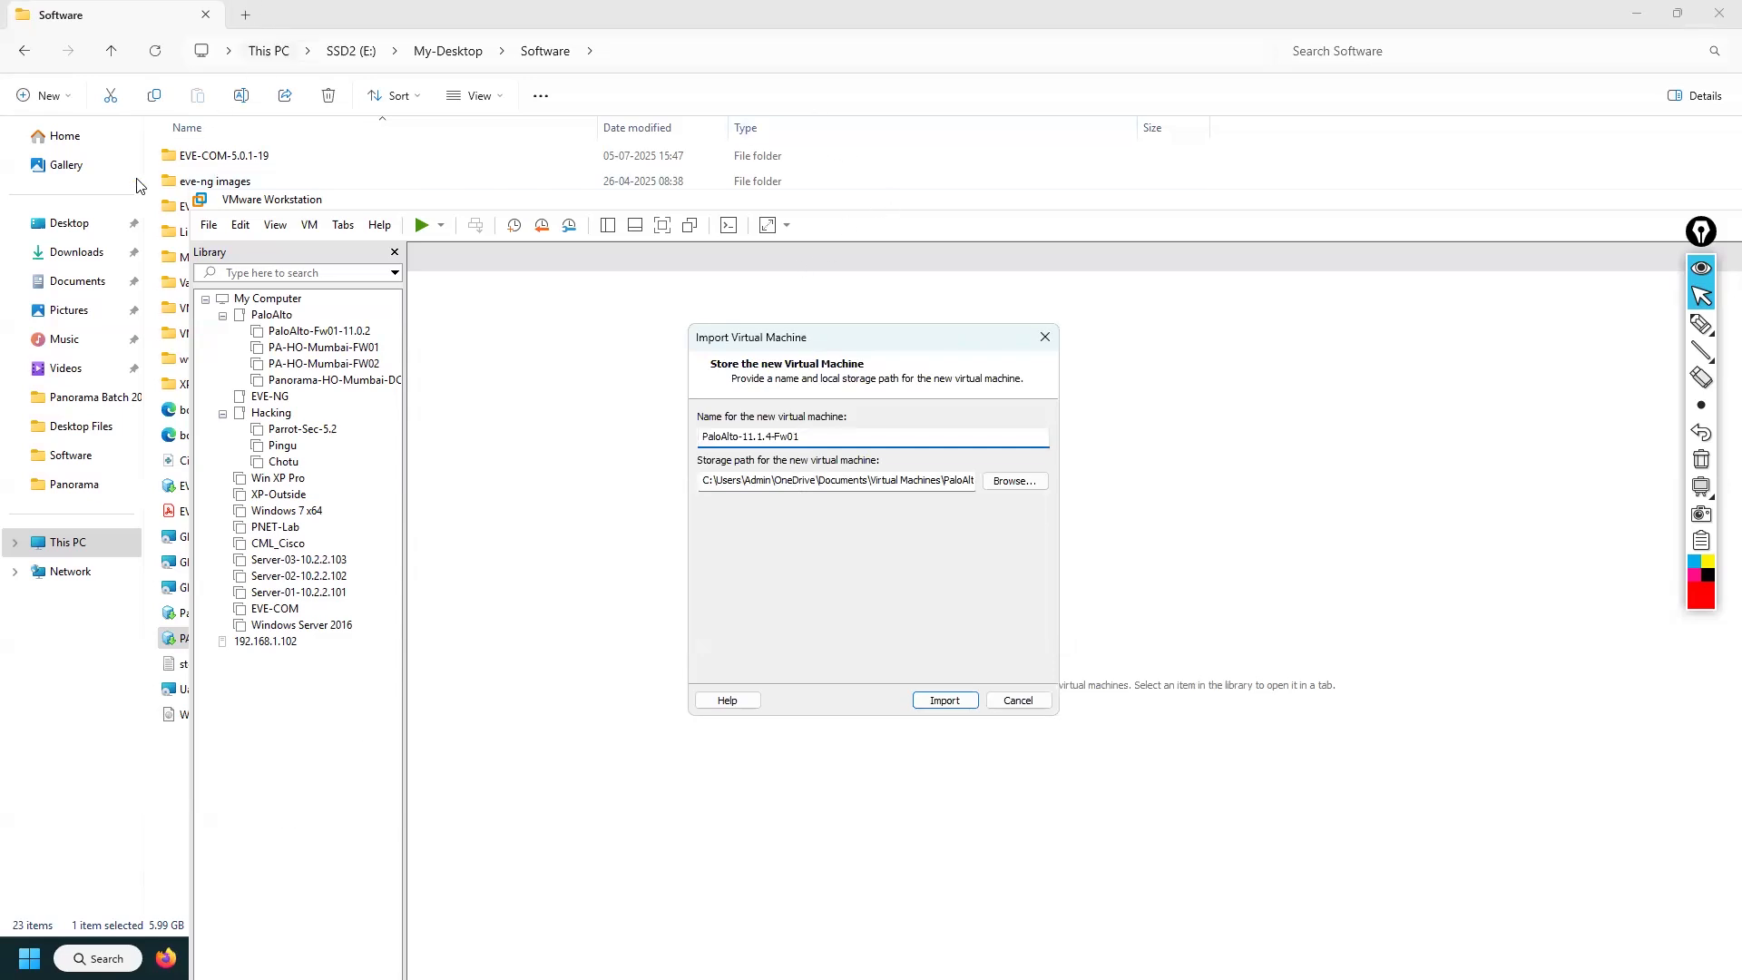
# Step: Inspect the default Documents\Virtual Machines folder in Explorer, then go to This PC
pyautogui.click(75, 286)
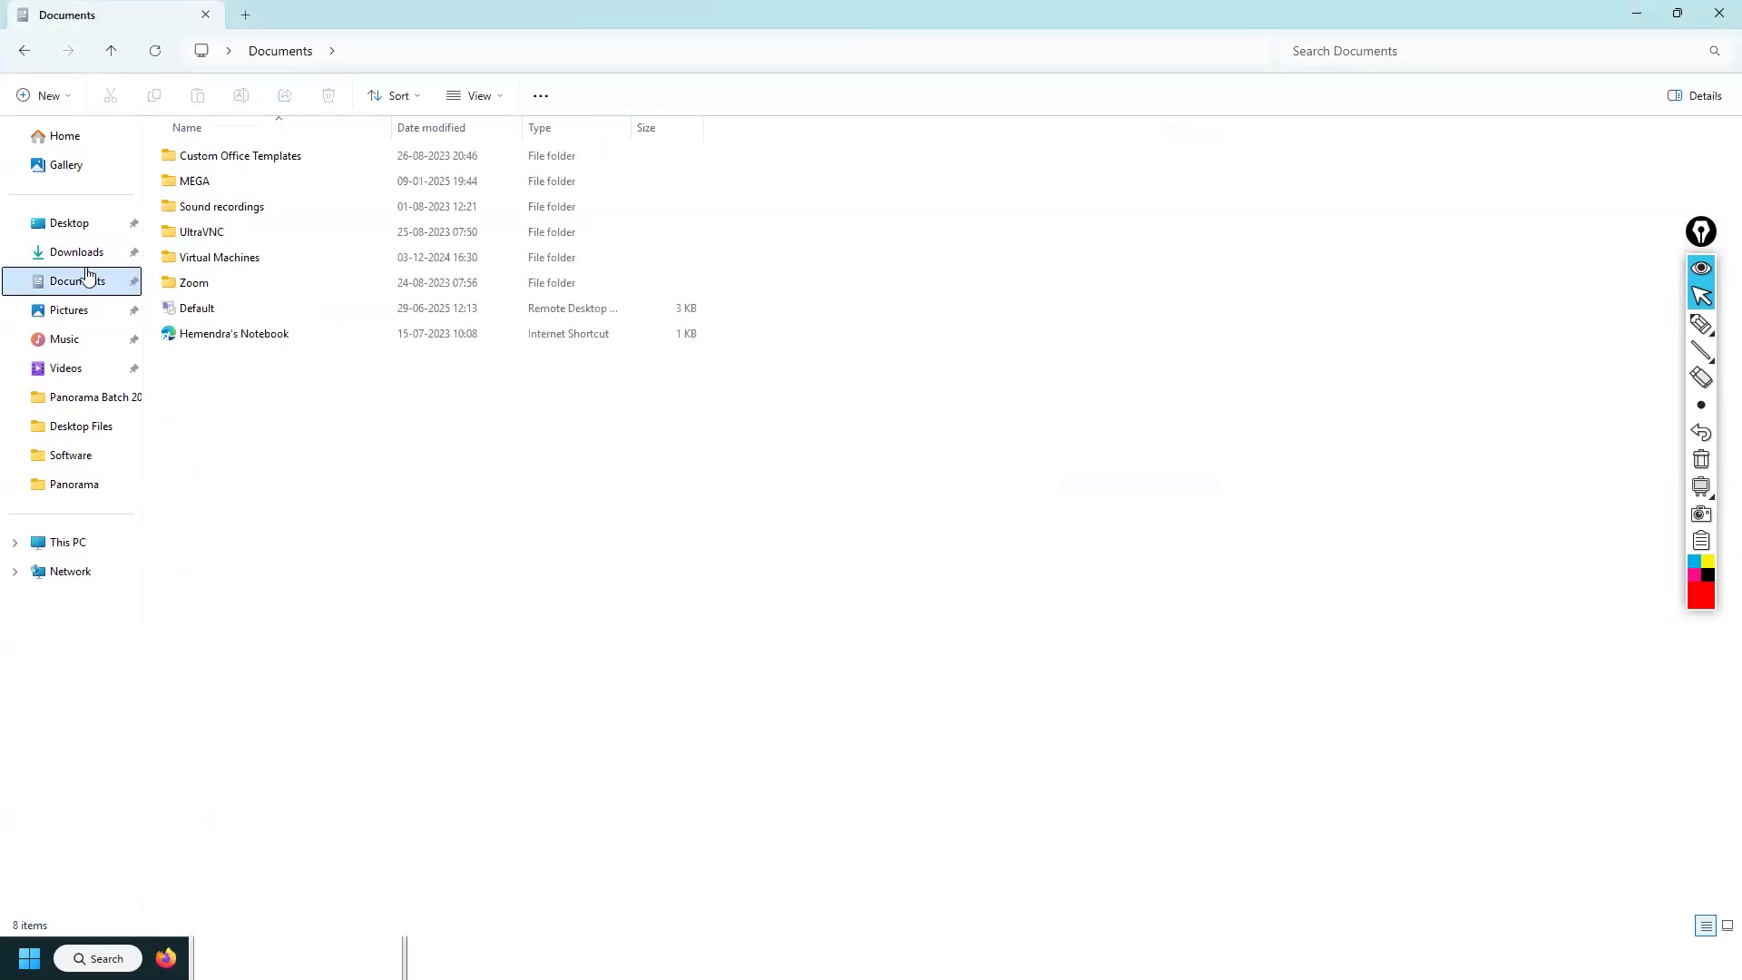
pyautogui.doubleClick(208, 263)
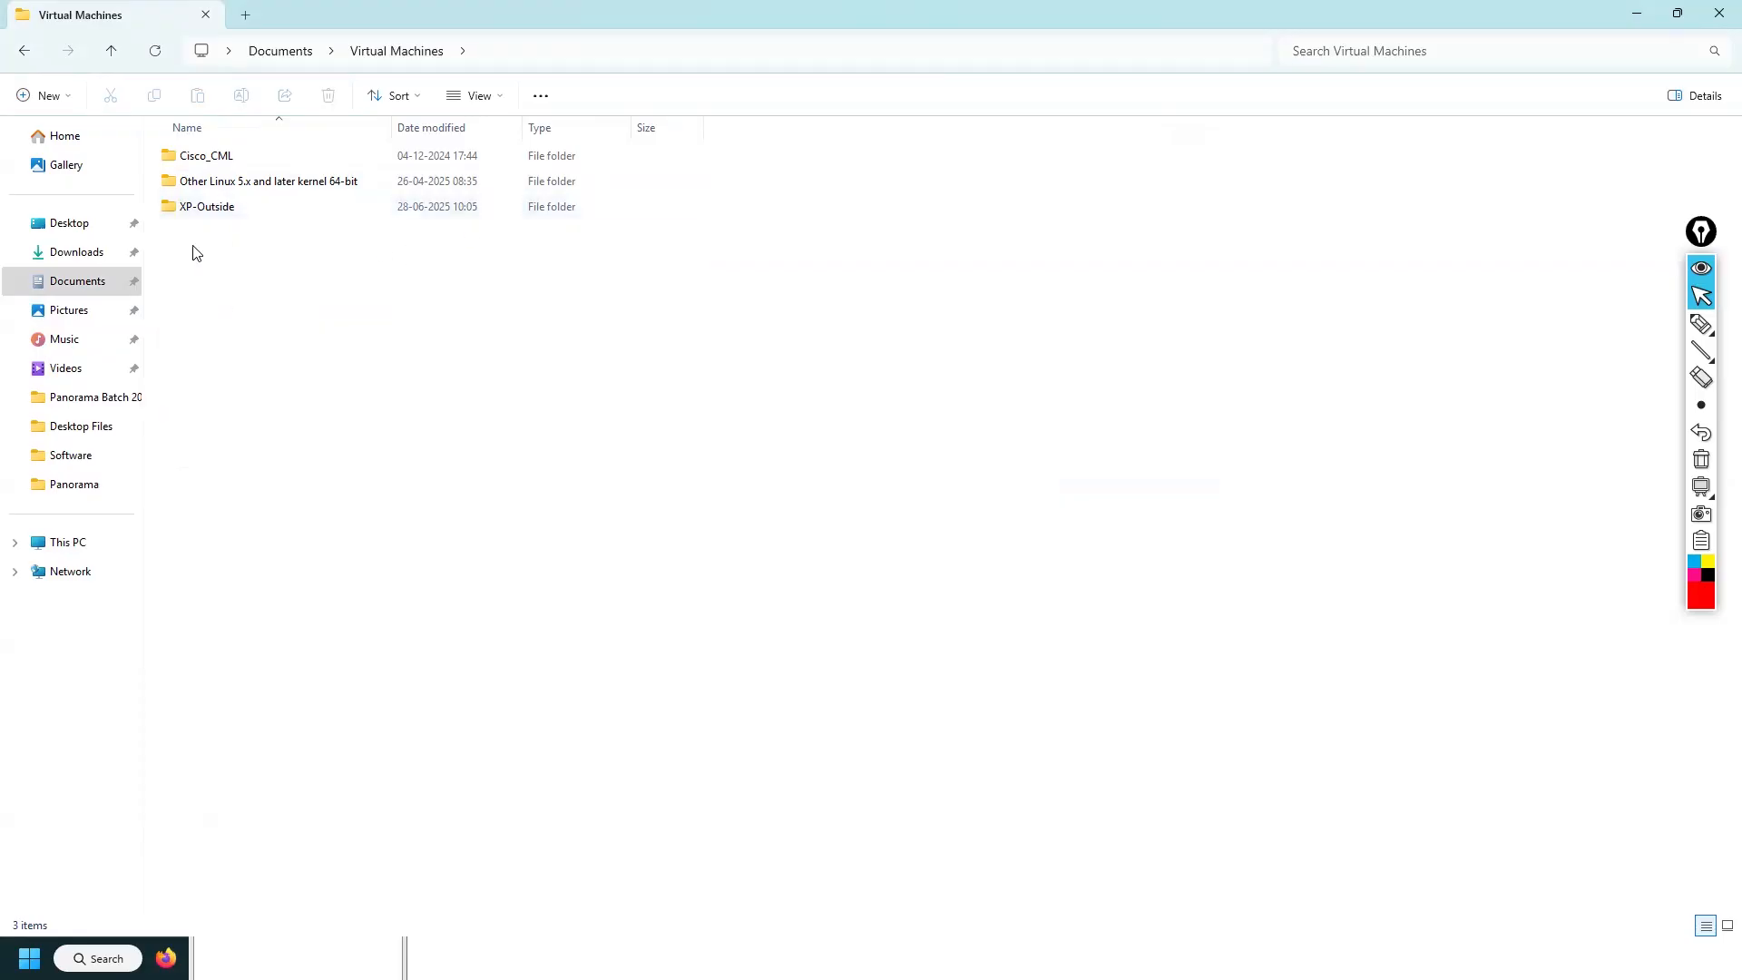
pyautogui.click(70, 551)
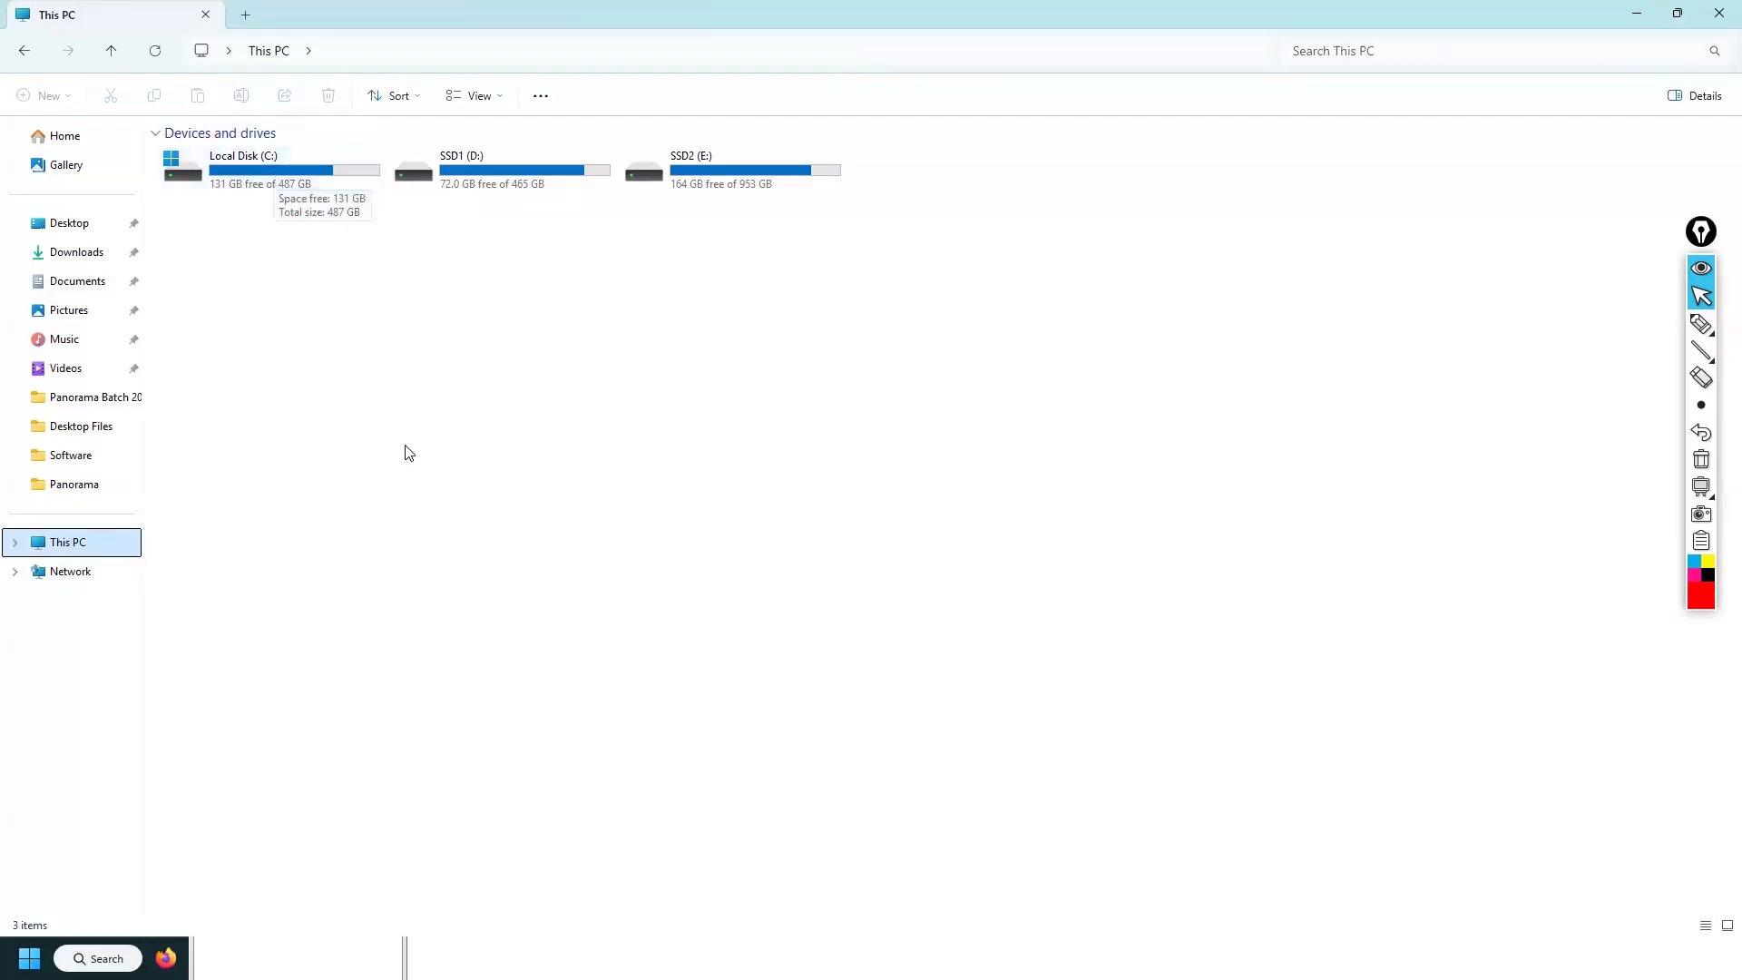
# Step: Open E:\Virtual Machines on SSD2 to review its VM folders, then minimise Explorer
pyautogui.doubleClick(717, 172)
pyautogui.click(206, 242)
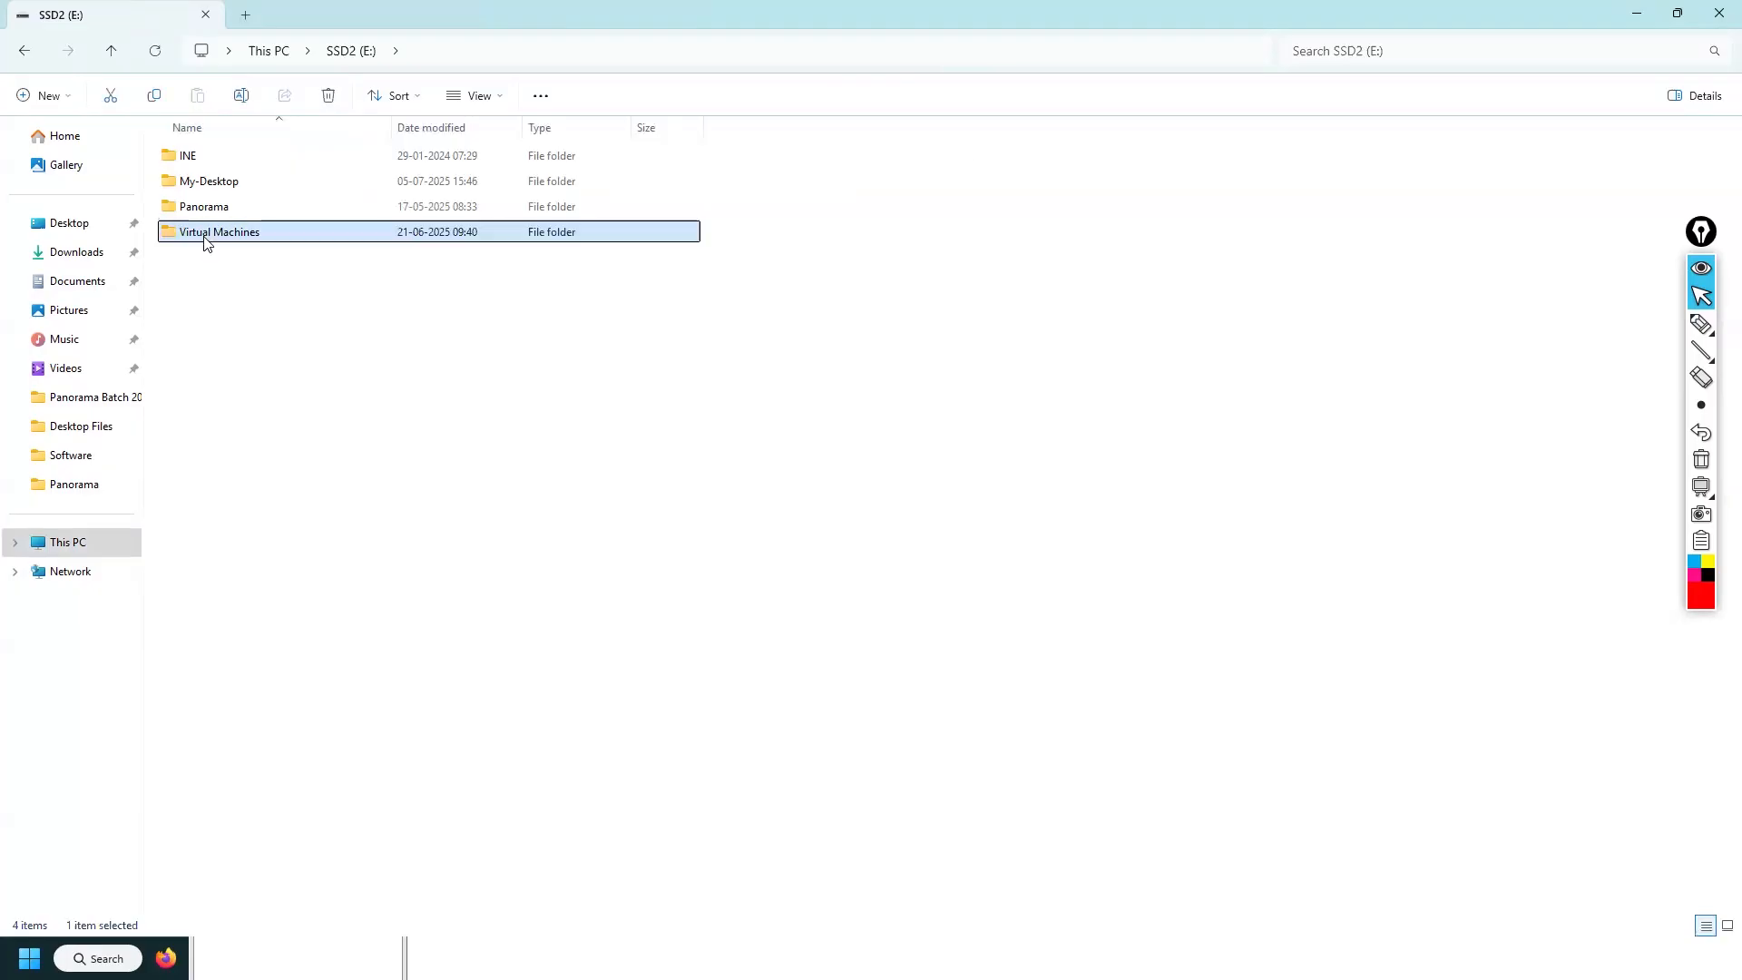
pyautogui.doubleClick(207, 241)
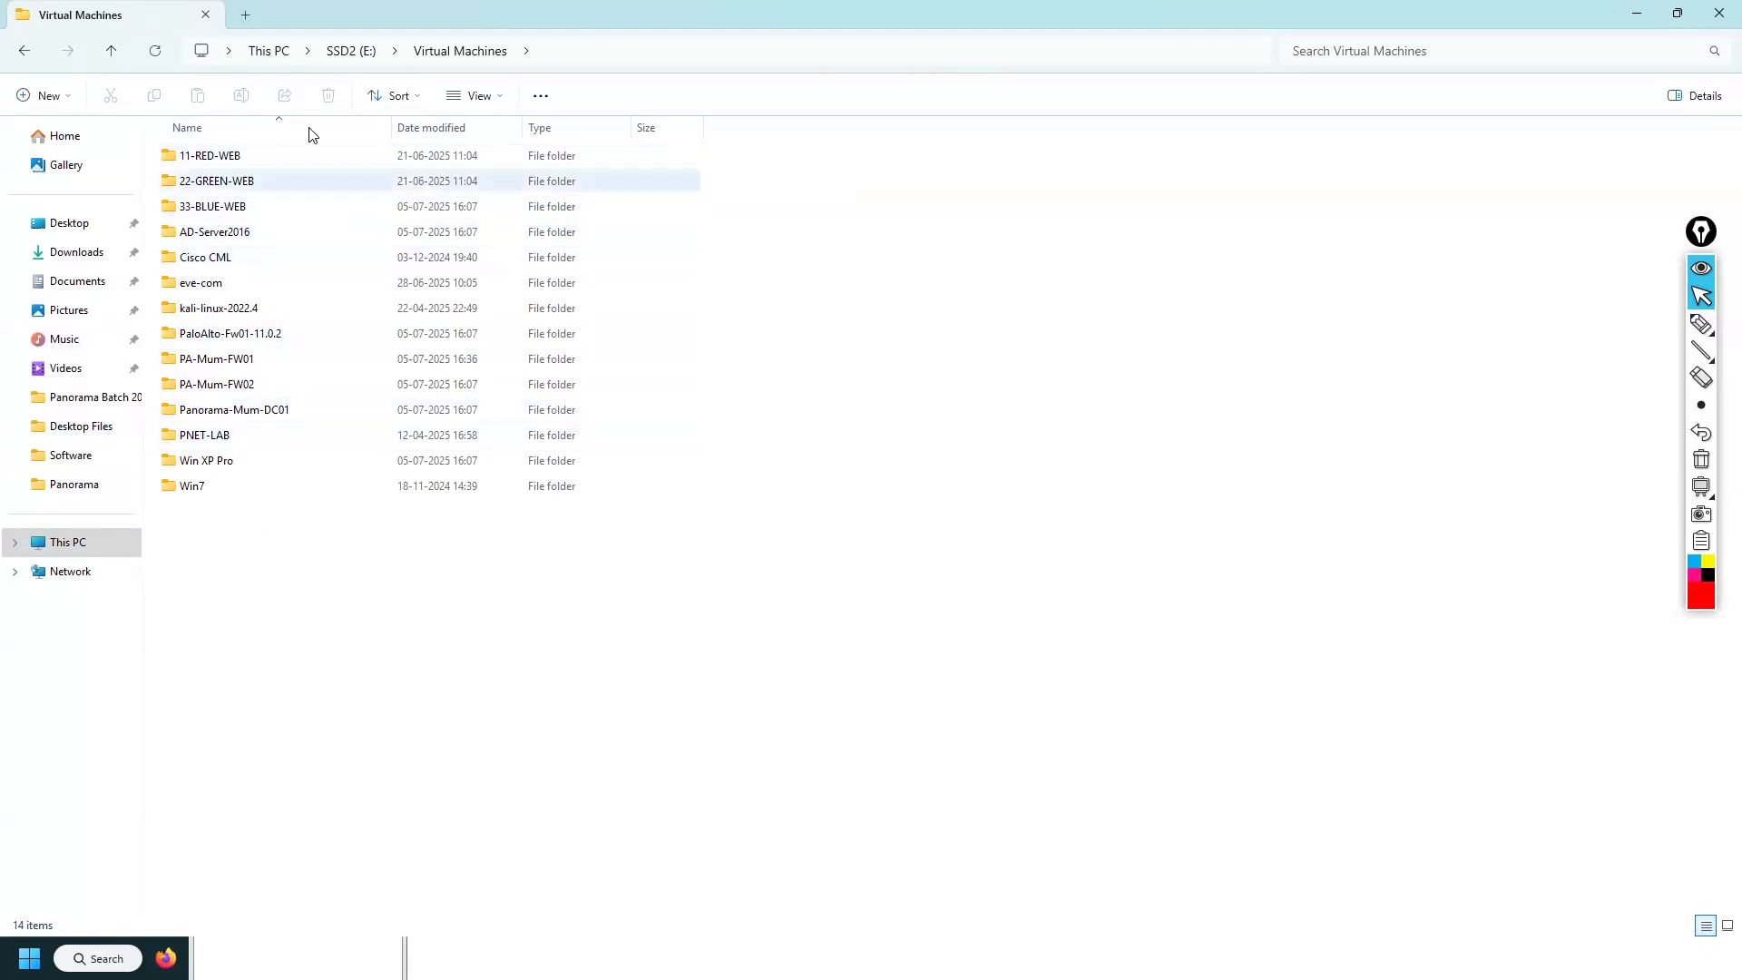
pyautogui.click(1638, 17)
# Step: Browse for a storage location under This PC > SSD2 (E:) > Virtual Machines
pyautogui.click(1025, 488)
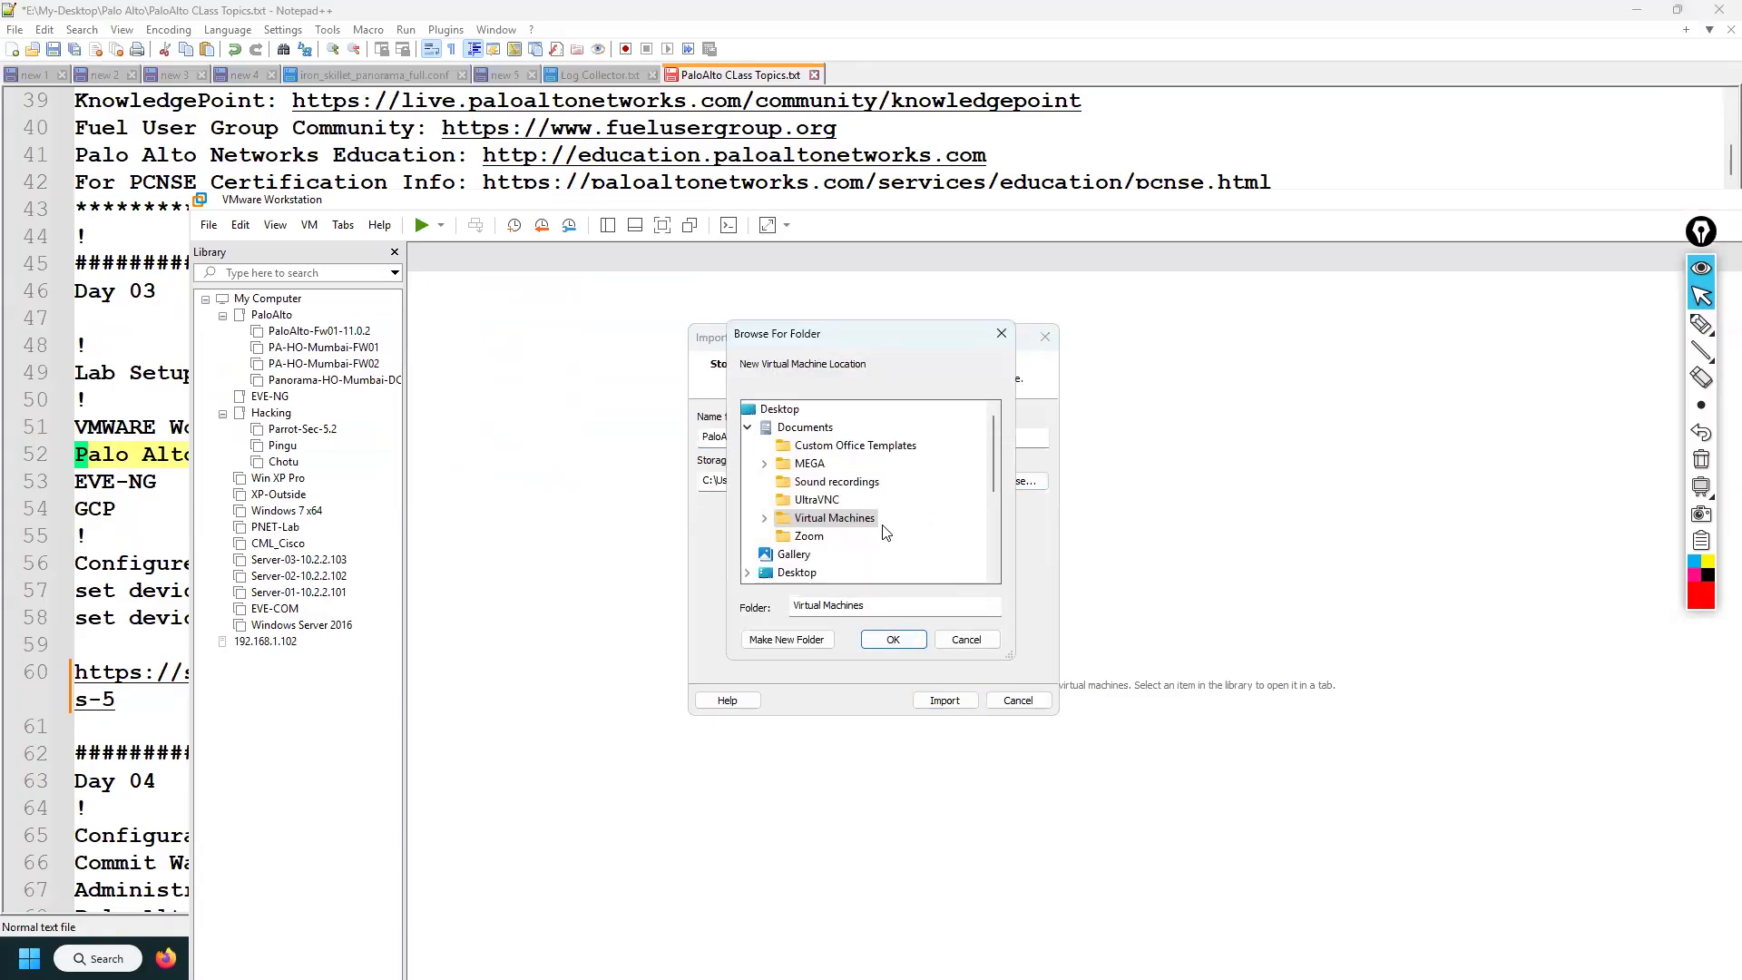
pyautogui.scroll(-3, 886, 532)
pyautogui.scroll(-1, 886, 533)
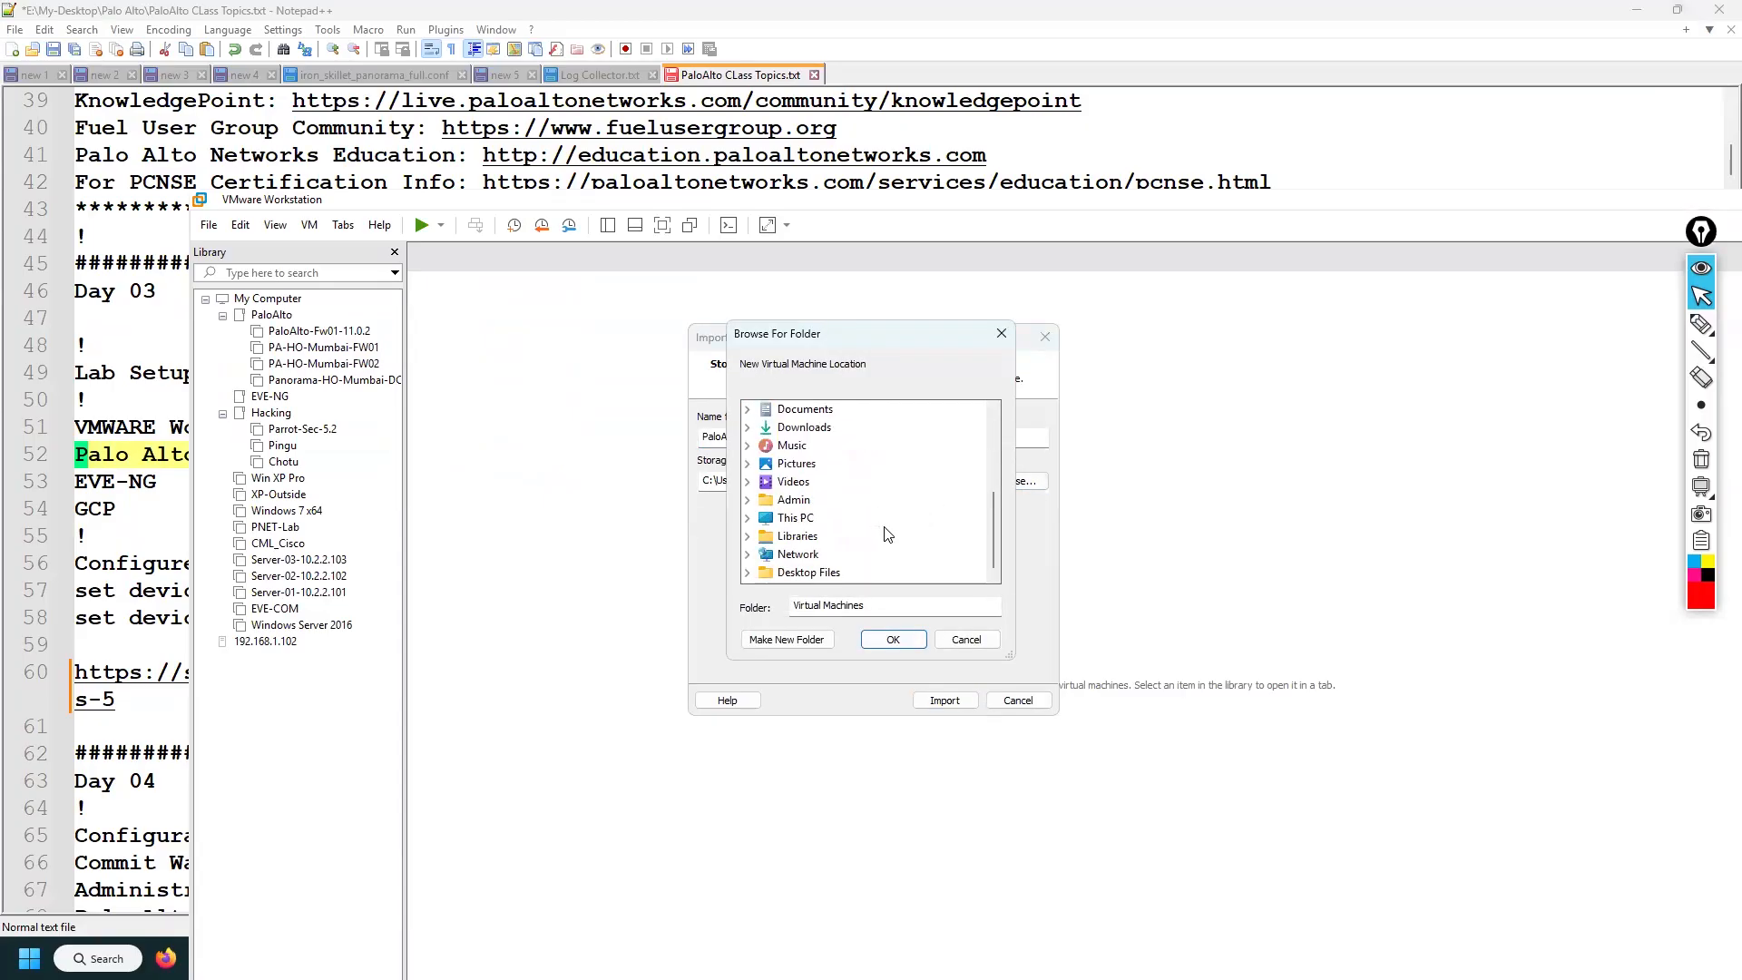
pyautogui.scroll(2, 887, 533)
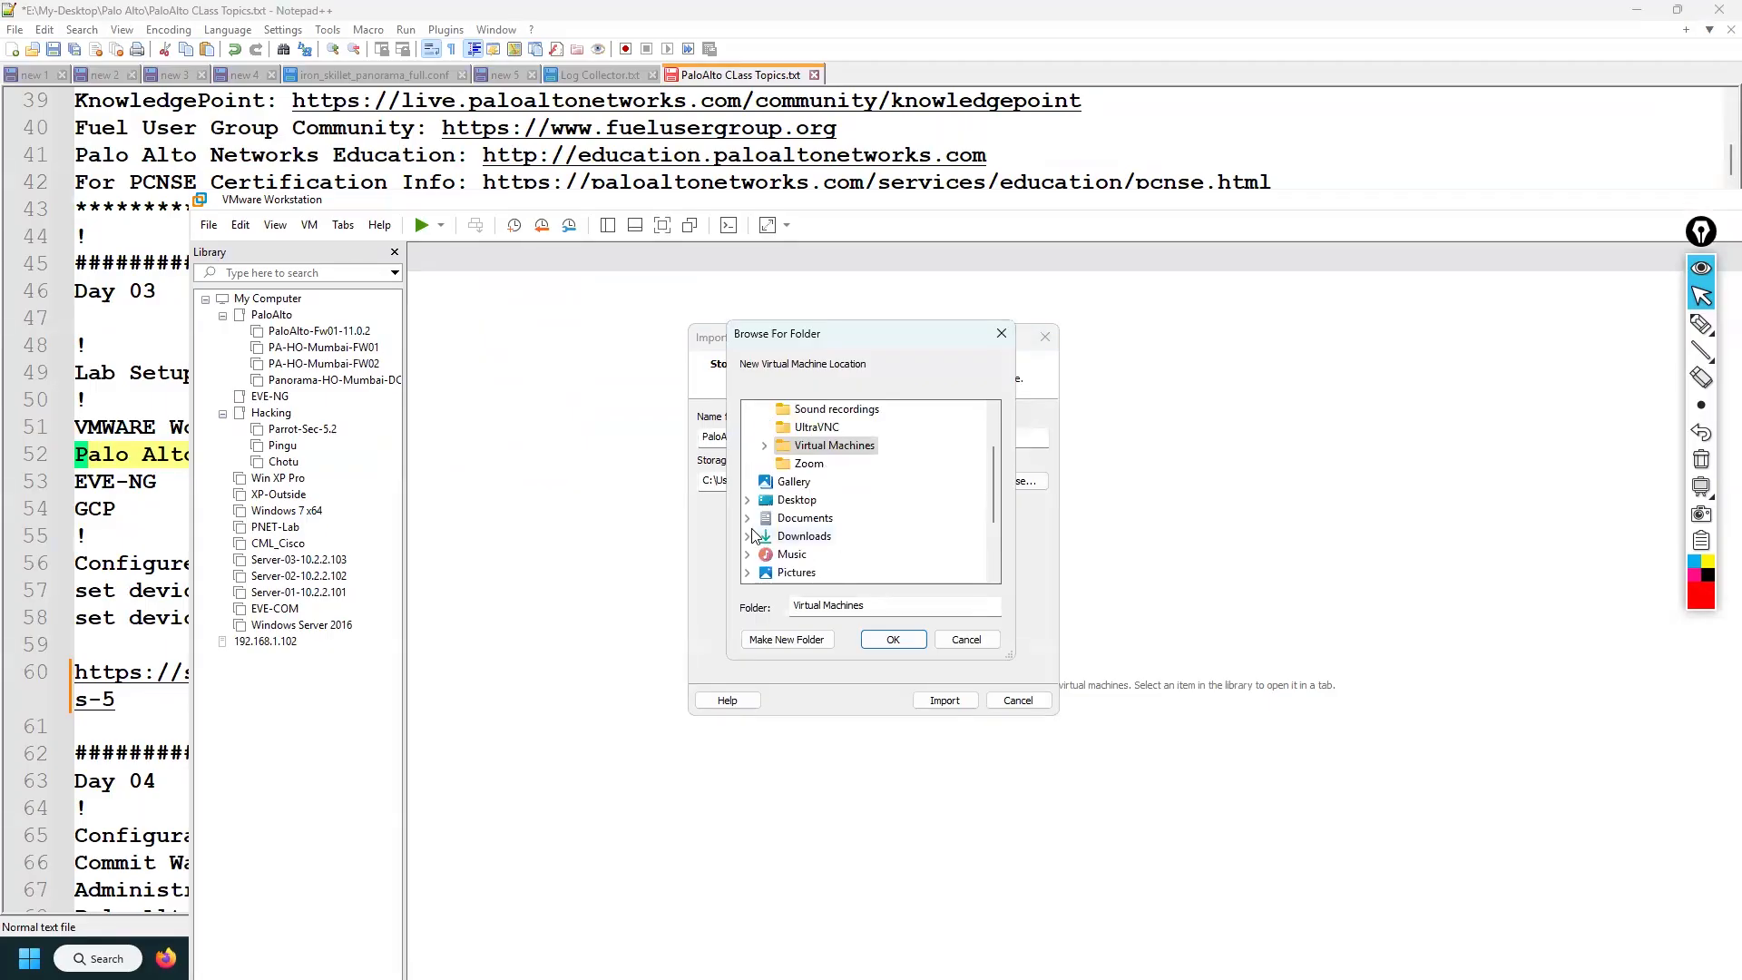
pyautogui.scroll(-2, 847, 557)
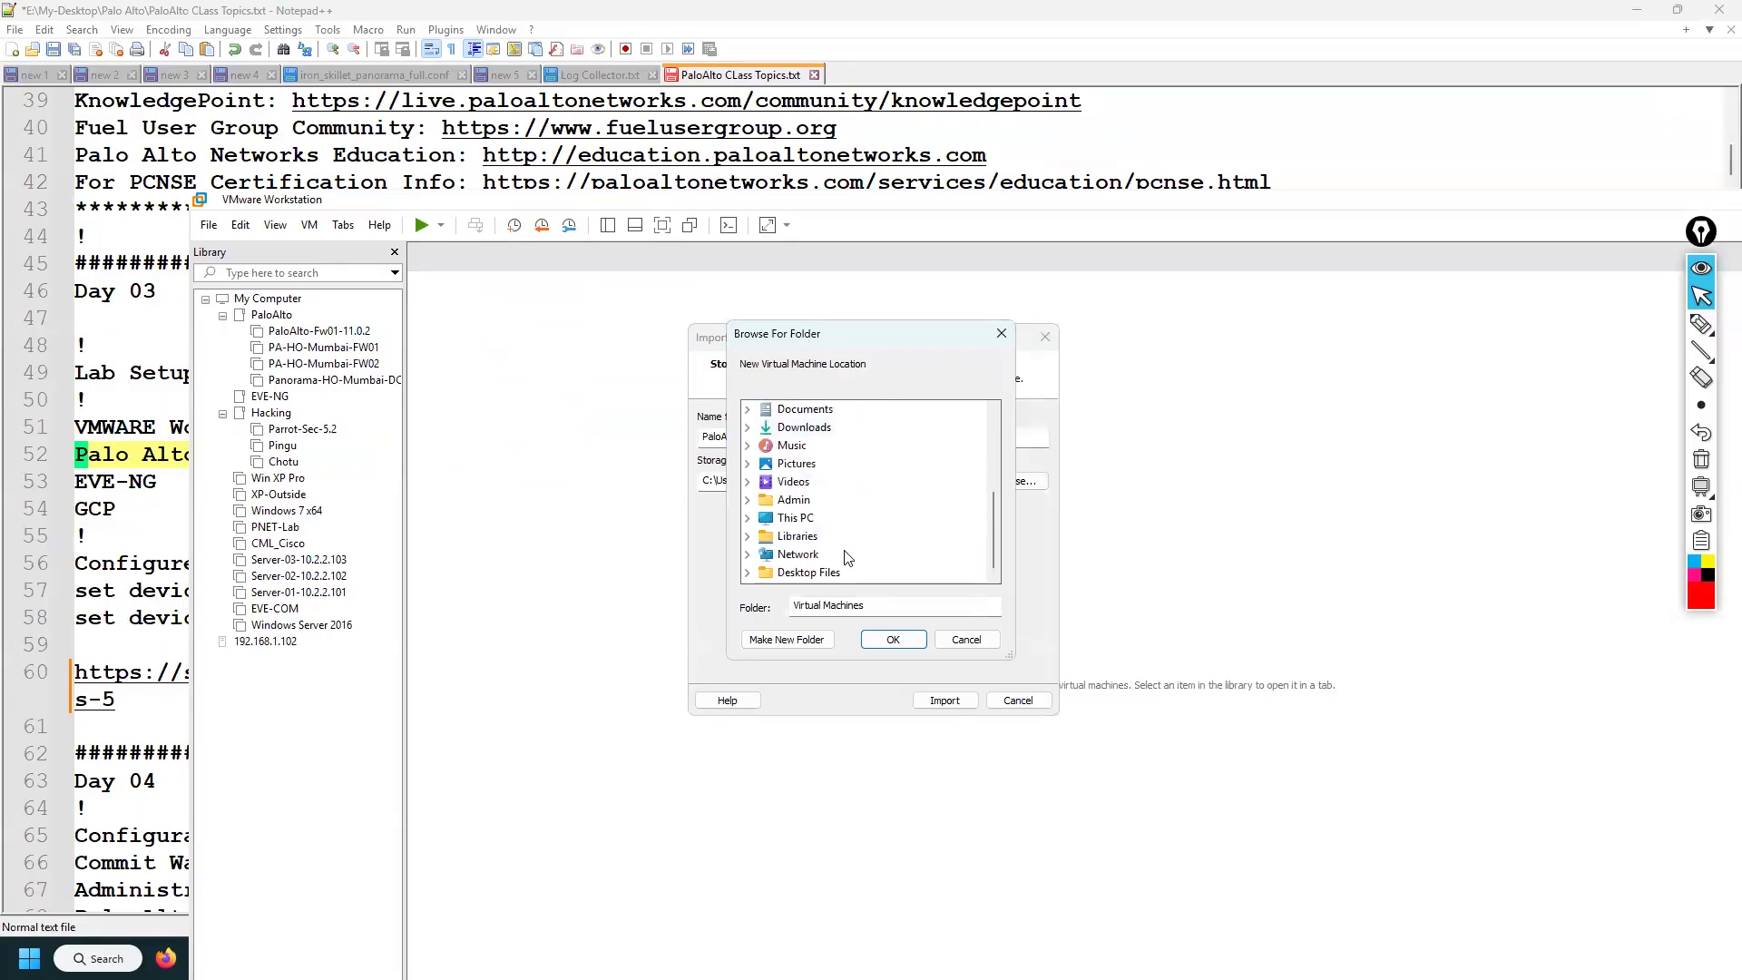
pyautogui.click(745, 522)
pyautogui.scroll(-1, 802, 524)
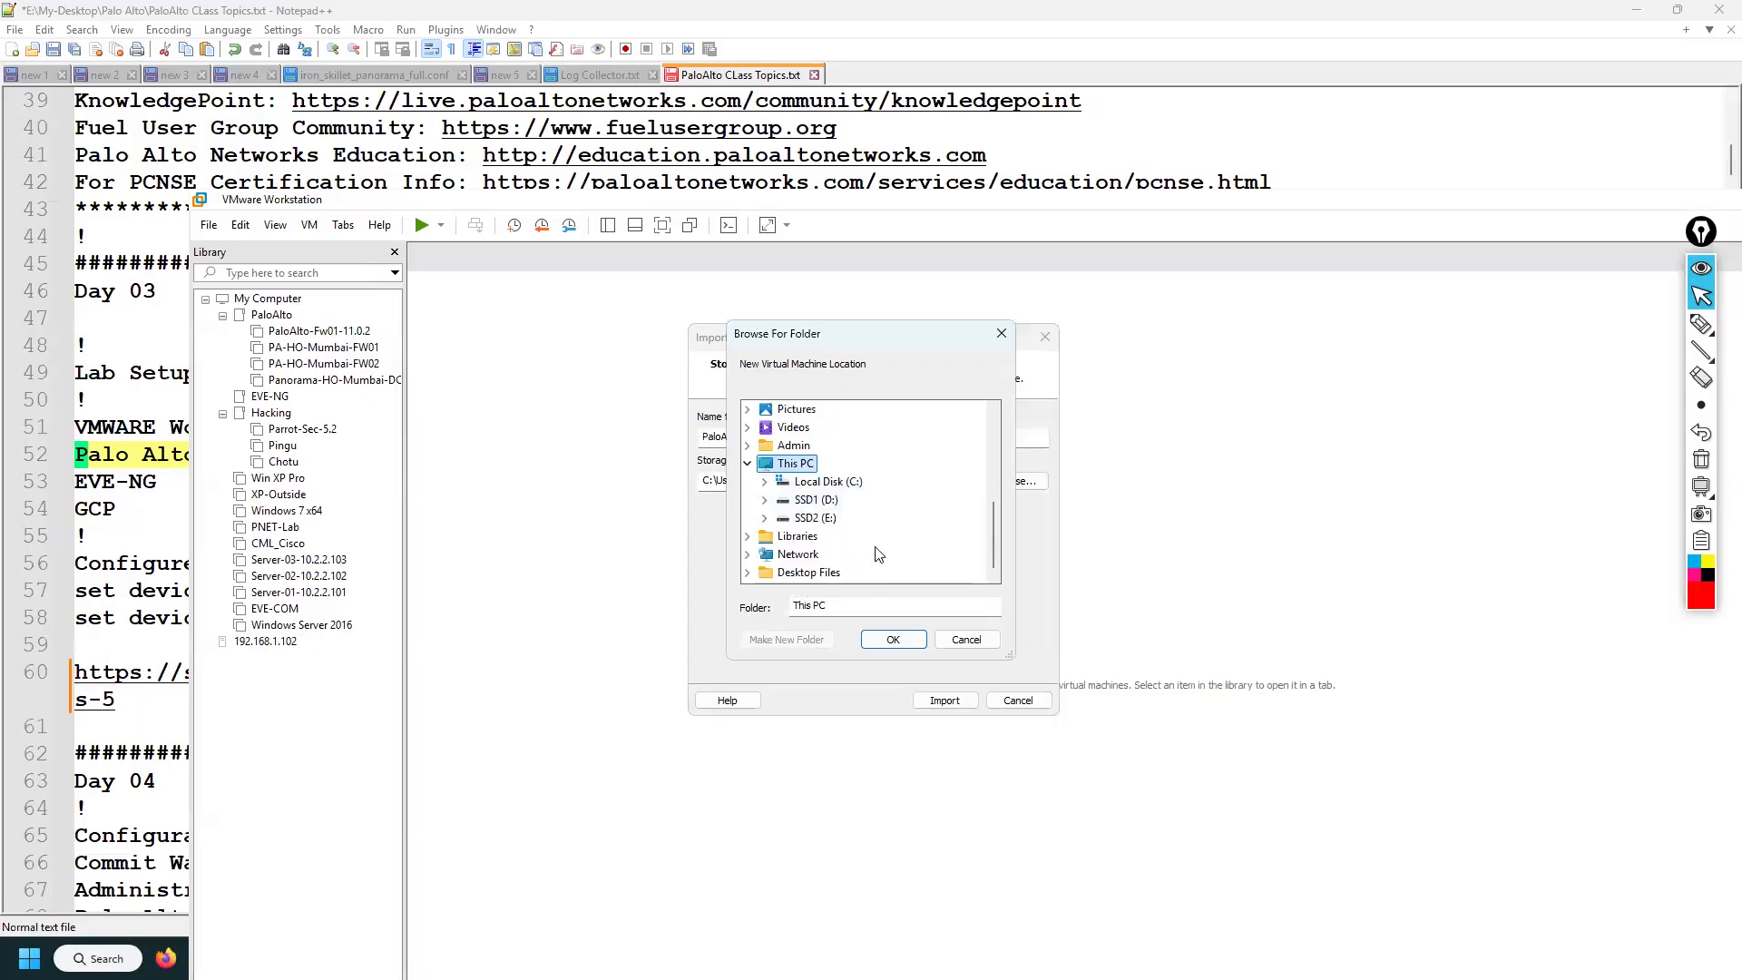
pyautogui.doubleClick(803, 519)
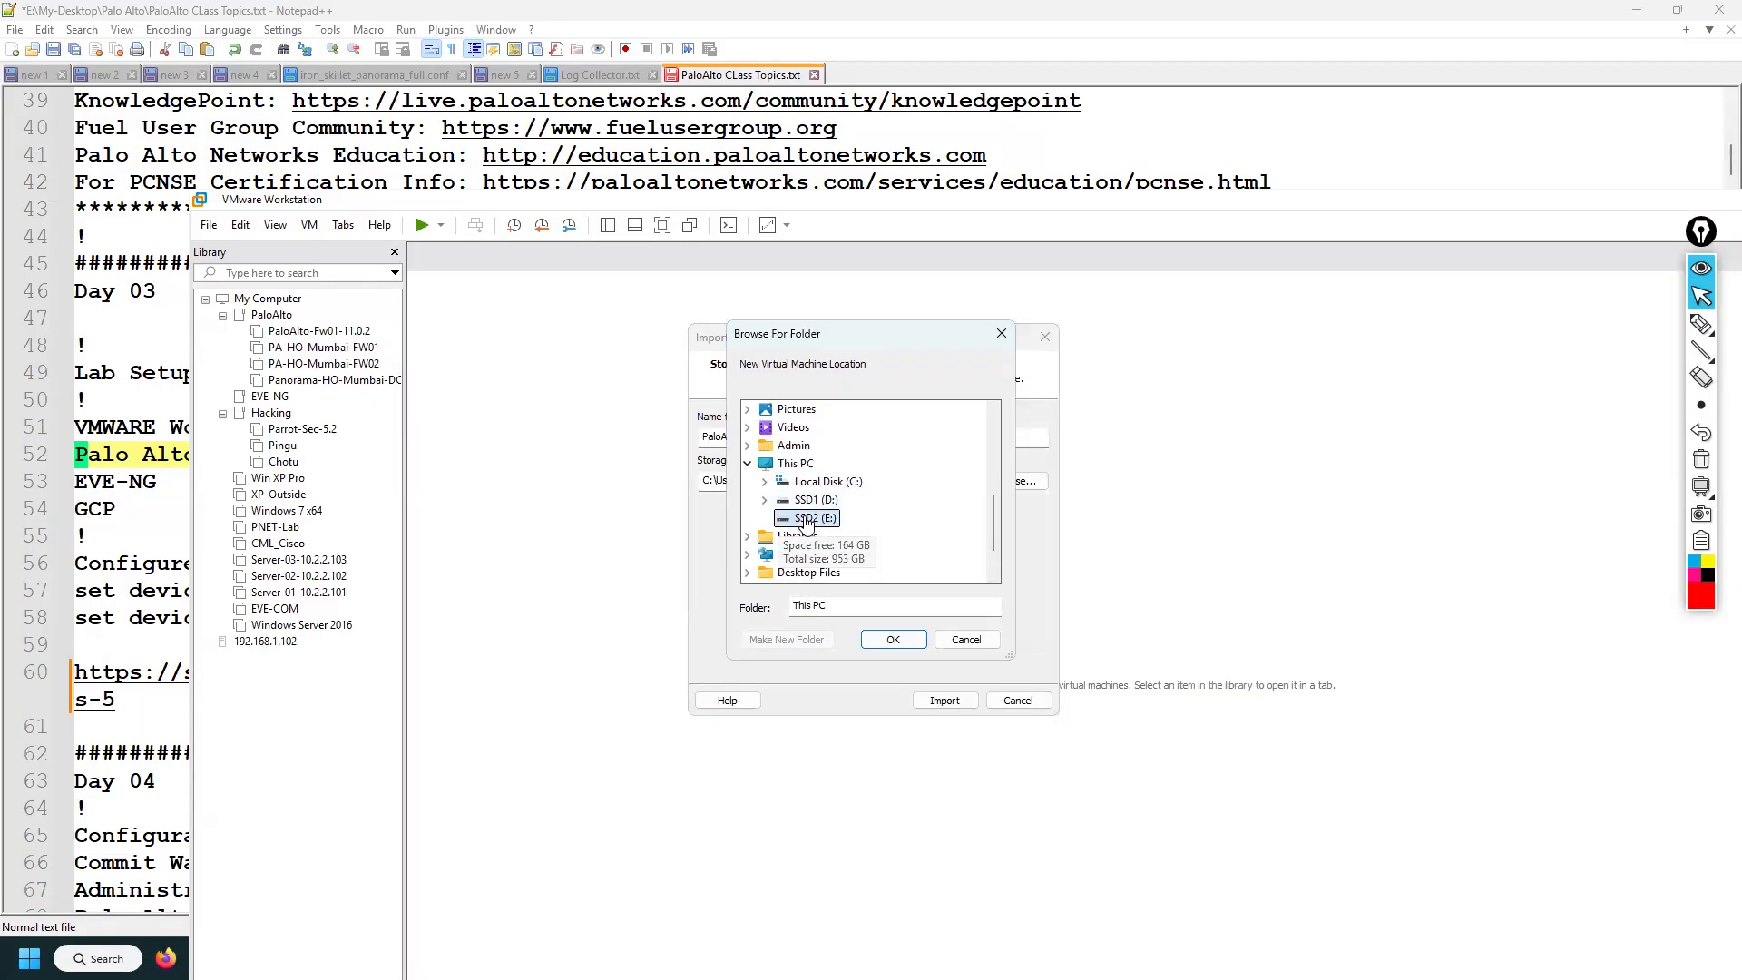
pyautogui.scroll(-1, 822, 542)
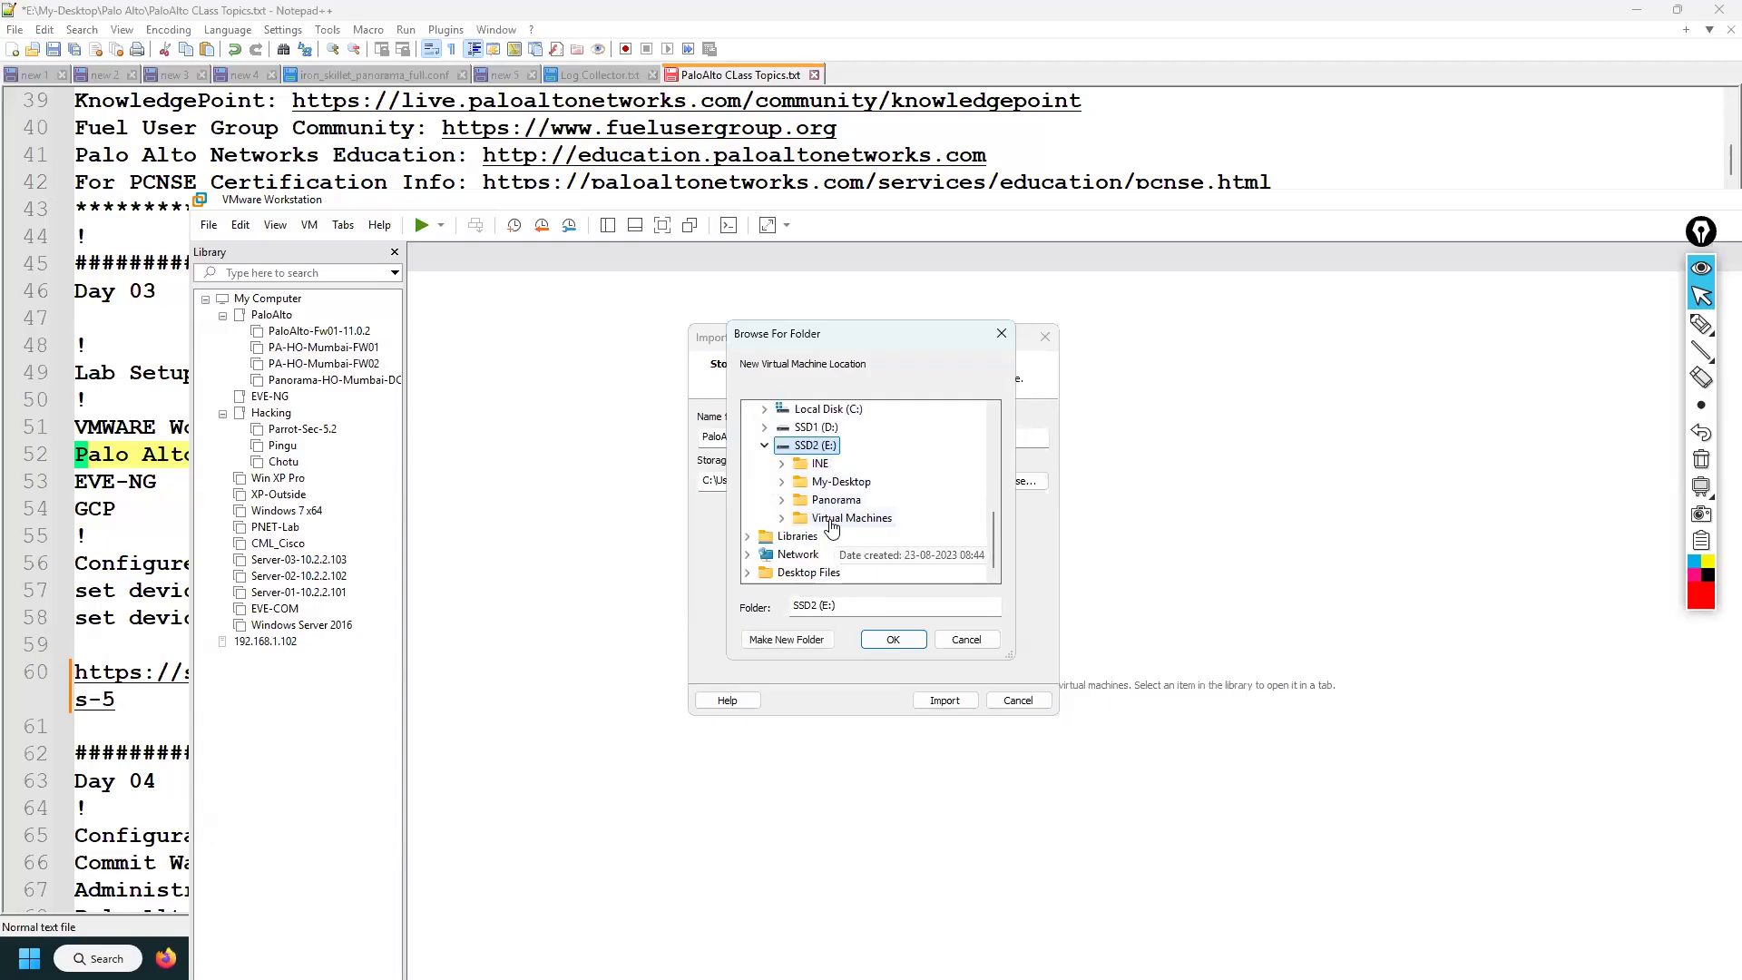
pyautogui.doubleClick(830, 535)
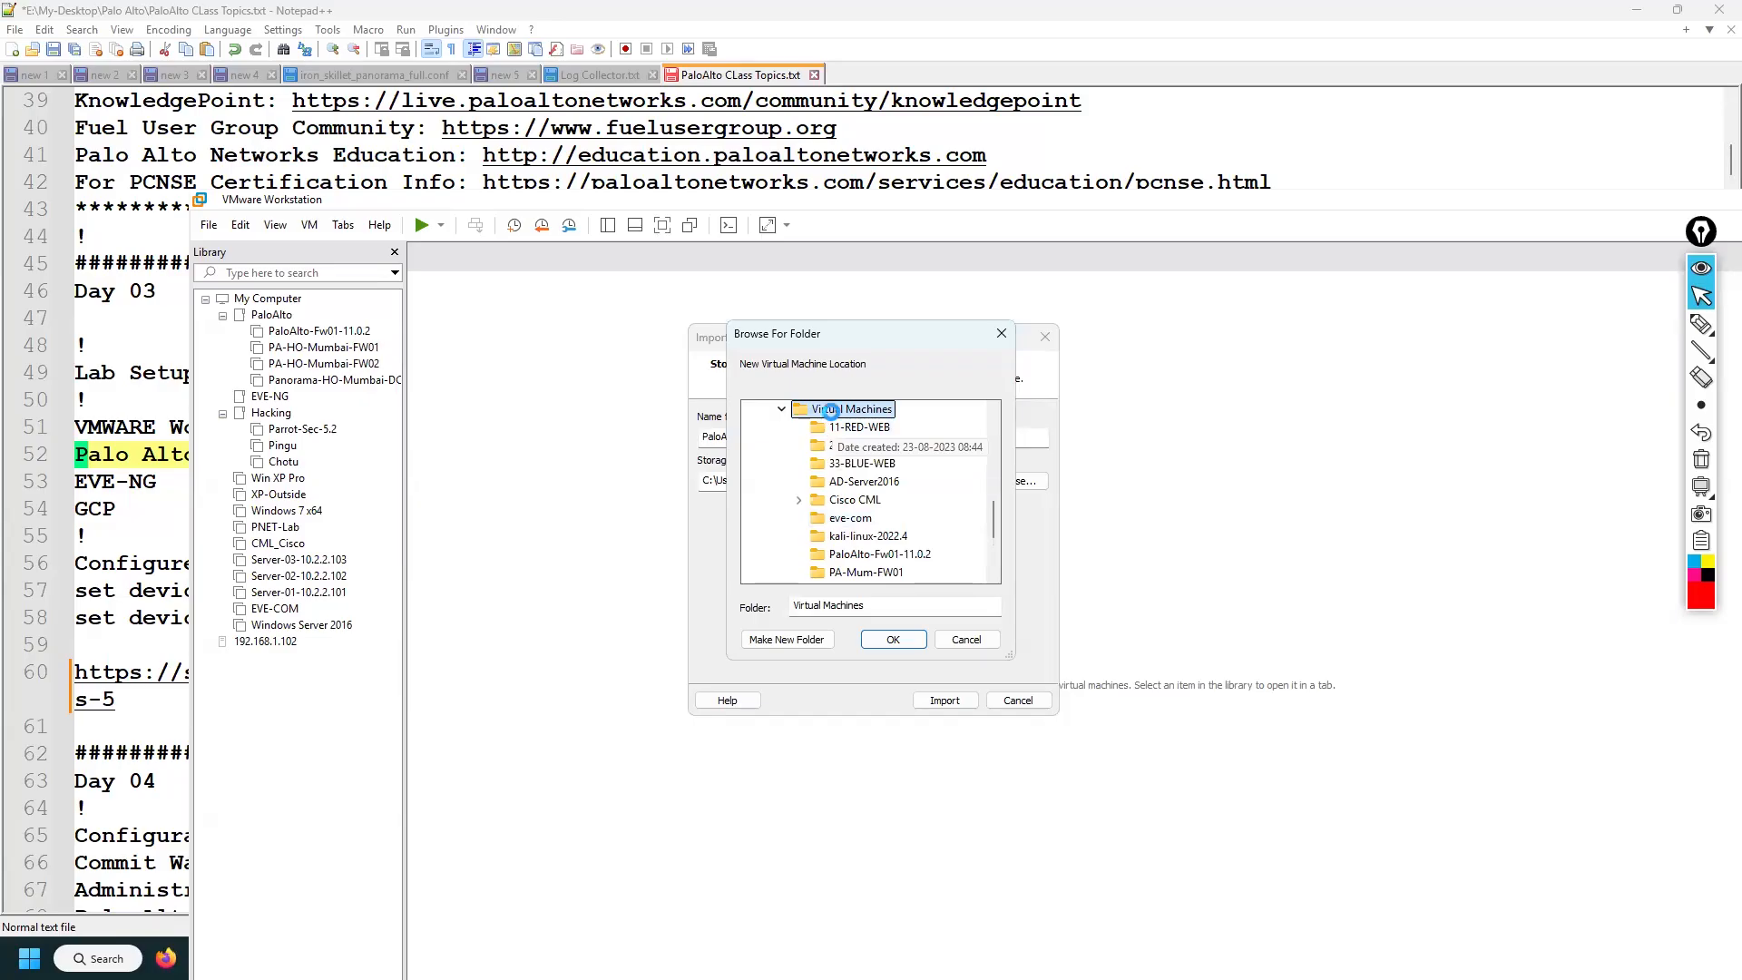
# Step: Create a folder named PaloAlto-28thJuneBatch there and select it as the location
pyautogui.rightClick(830, 410)
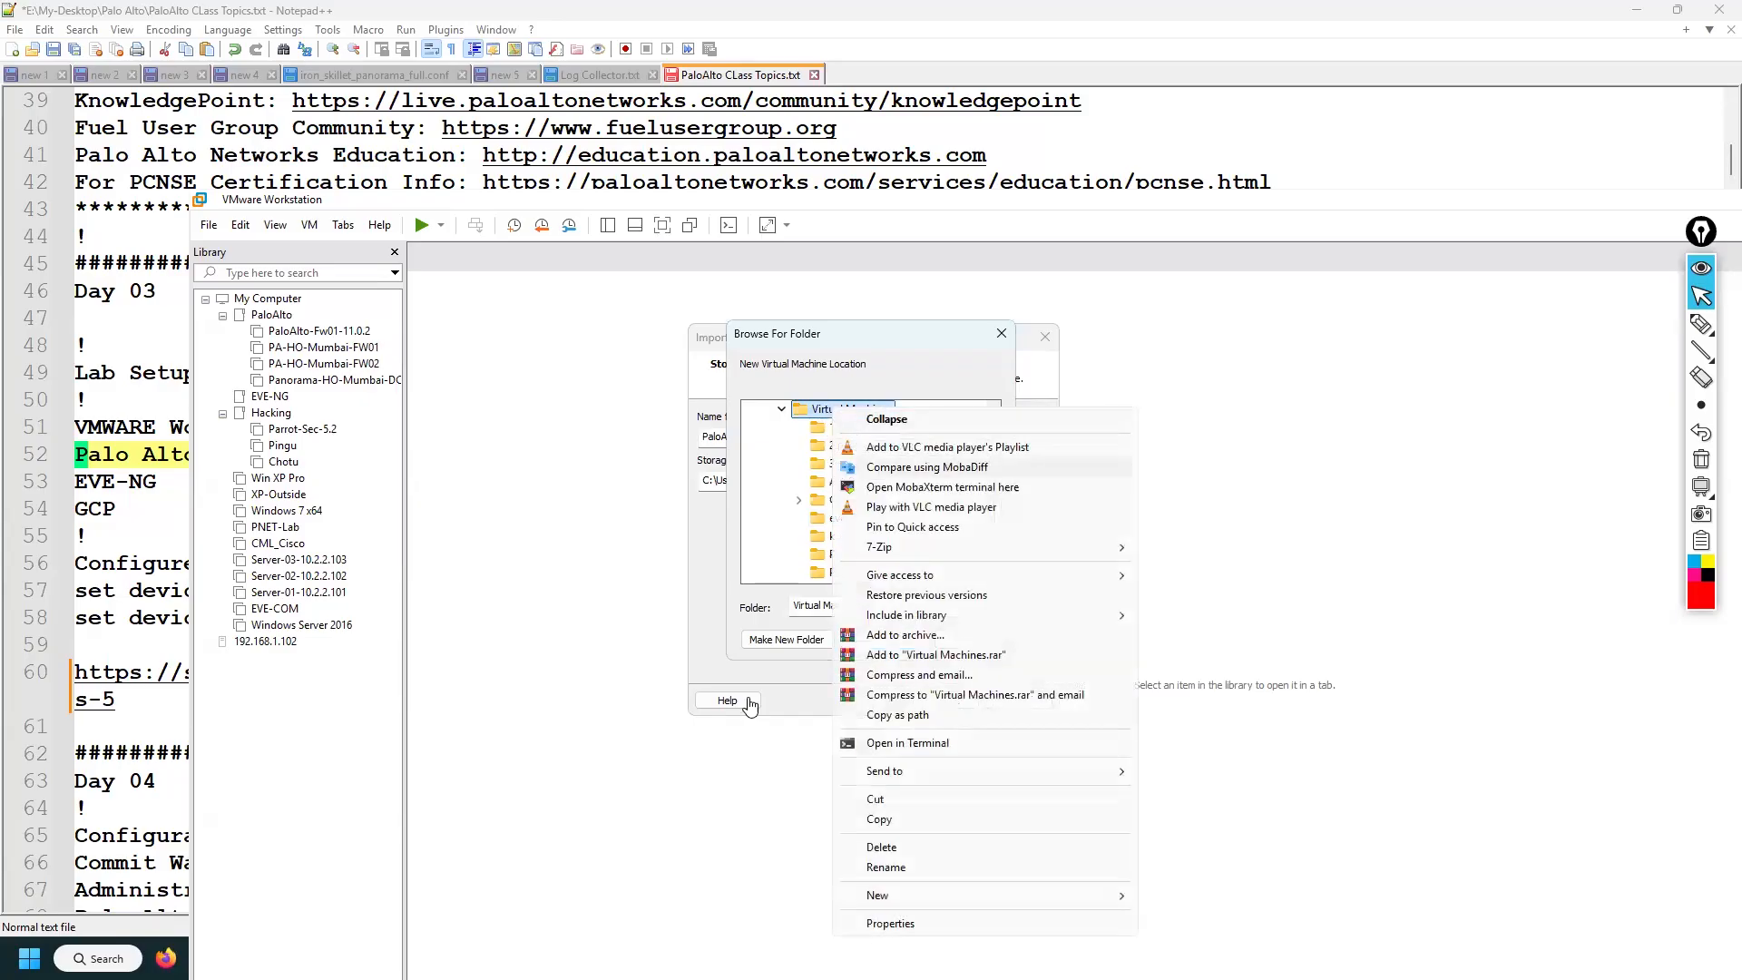
pyautogui.click(782, 642)
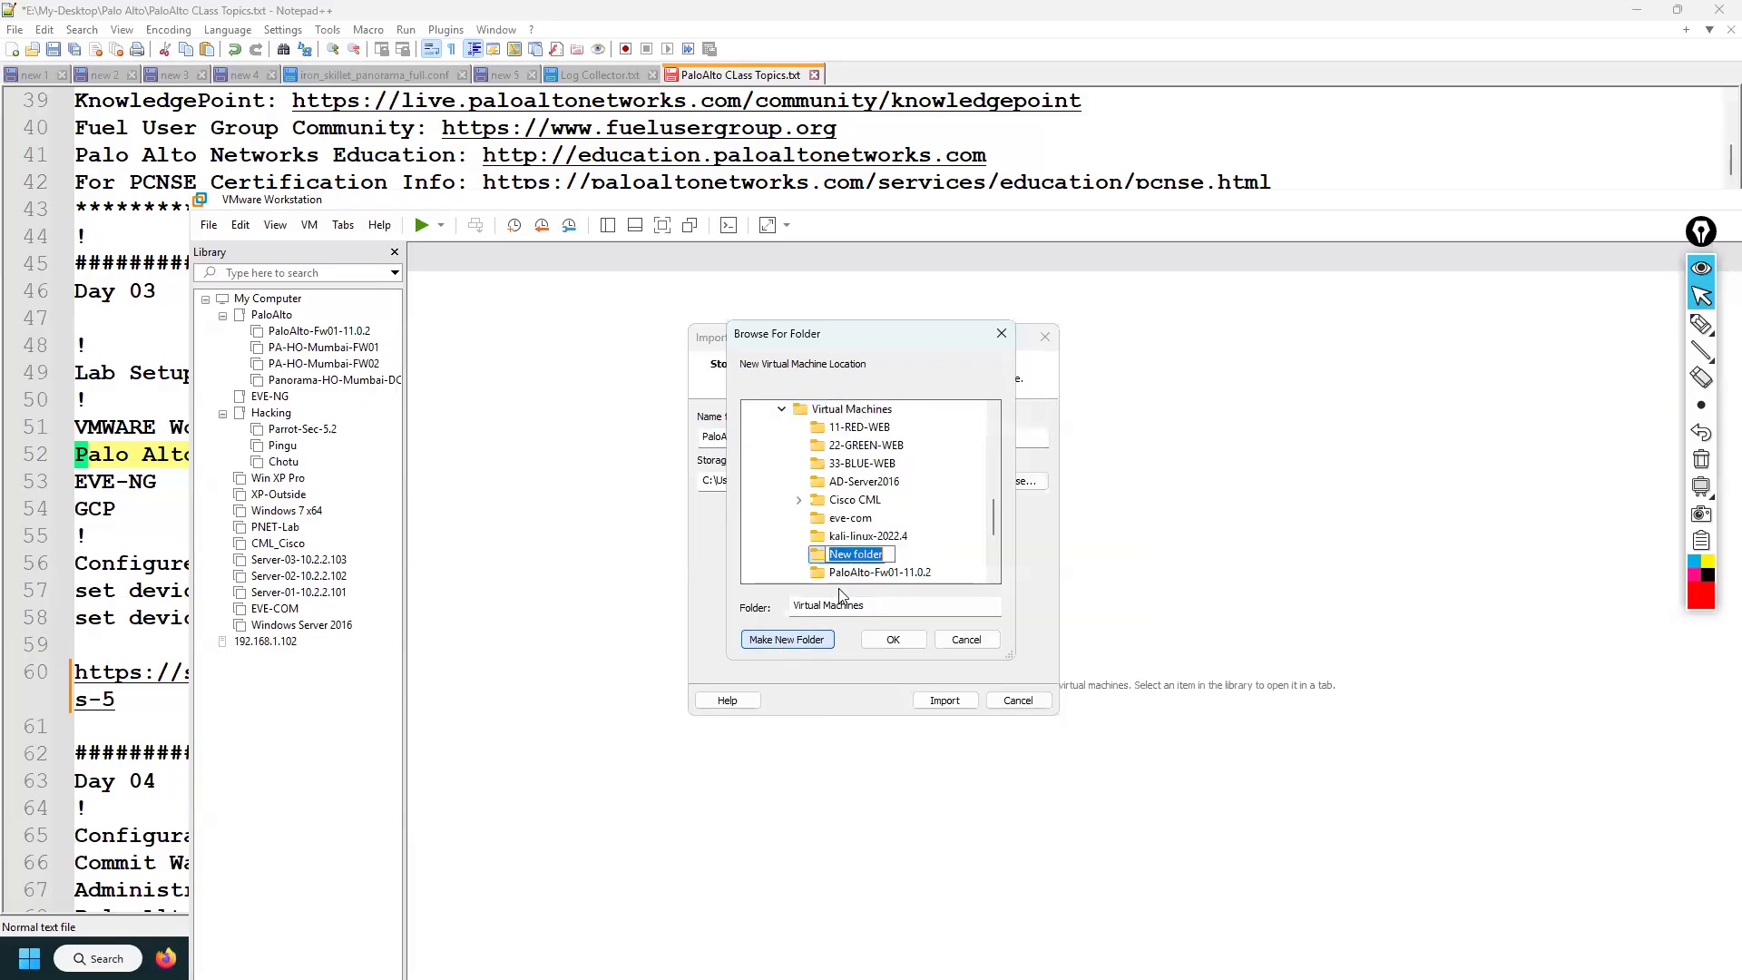
pyautogui.click(889, 554)
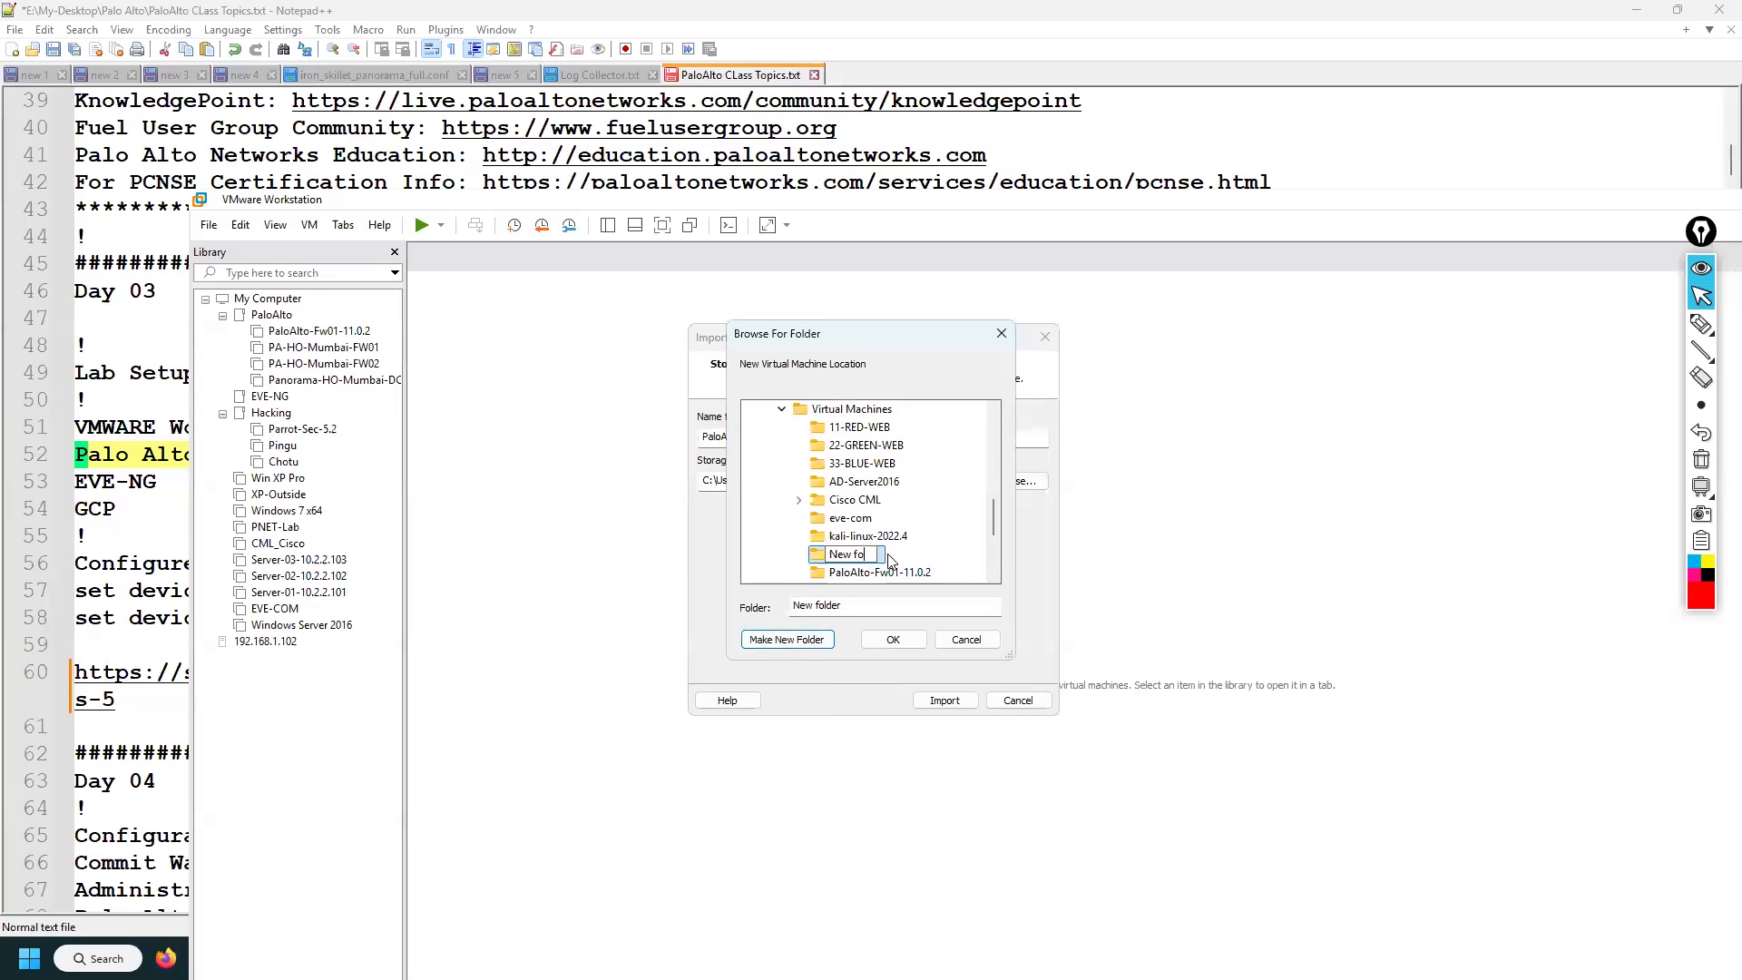
pyautogui.press('BackSpace')
pyautogui.press('BackSpace')
pyautogui.press('BackSpace')
pyautogui.write('Palo')
pyautogui.press('BackSpace')
pyautogui.write('u')
pyautogui.press('Return')
pyautogui.click(894, 640)
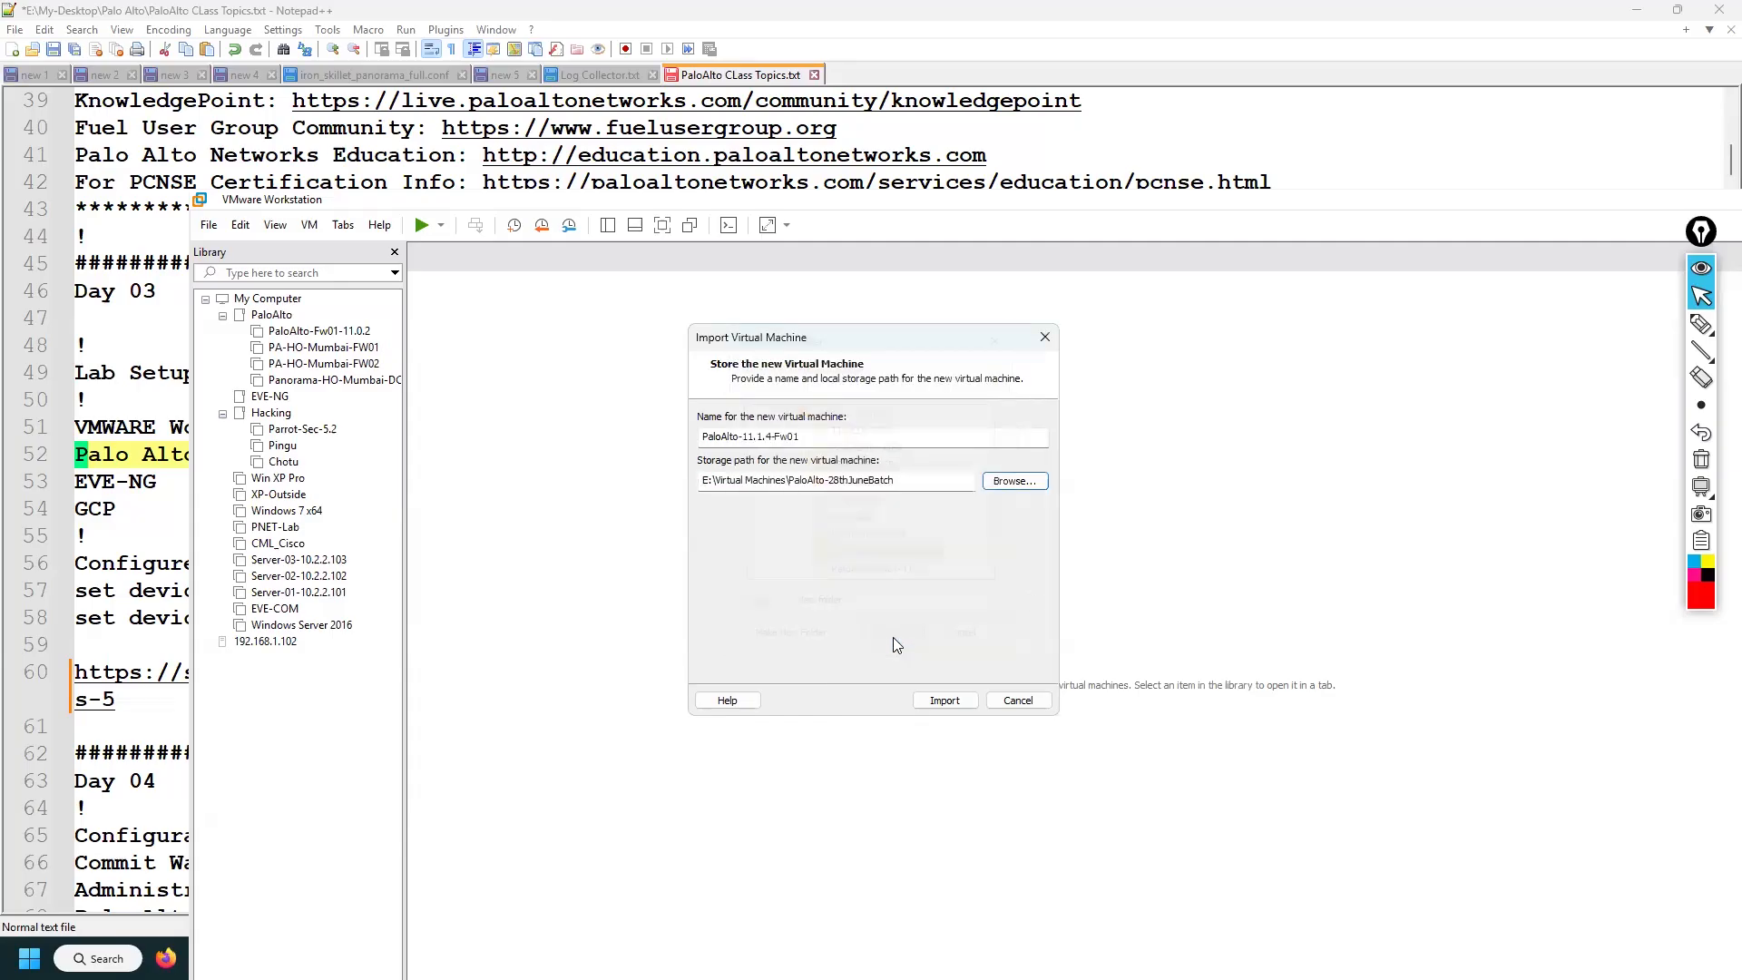
# Step: Start the PaloAlto-11.1.4-Fw01 import, move its progress box aside, collapse the library tree, and bring Chrome forward
pyautogui.click(944, 700)
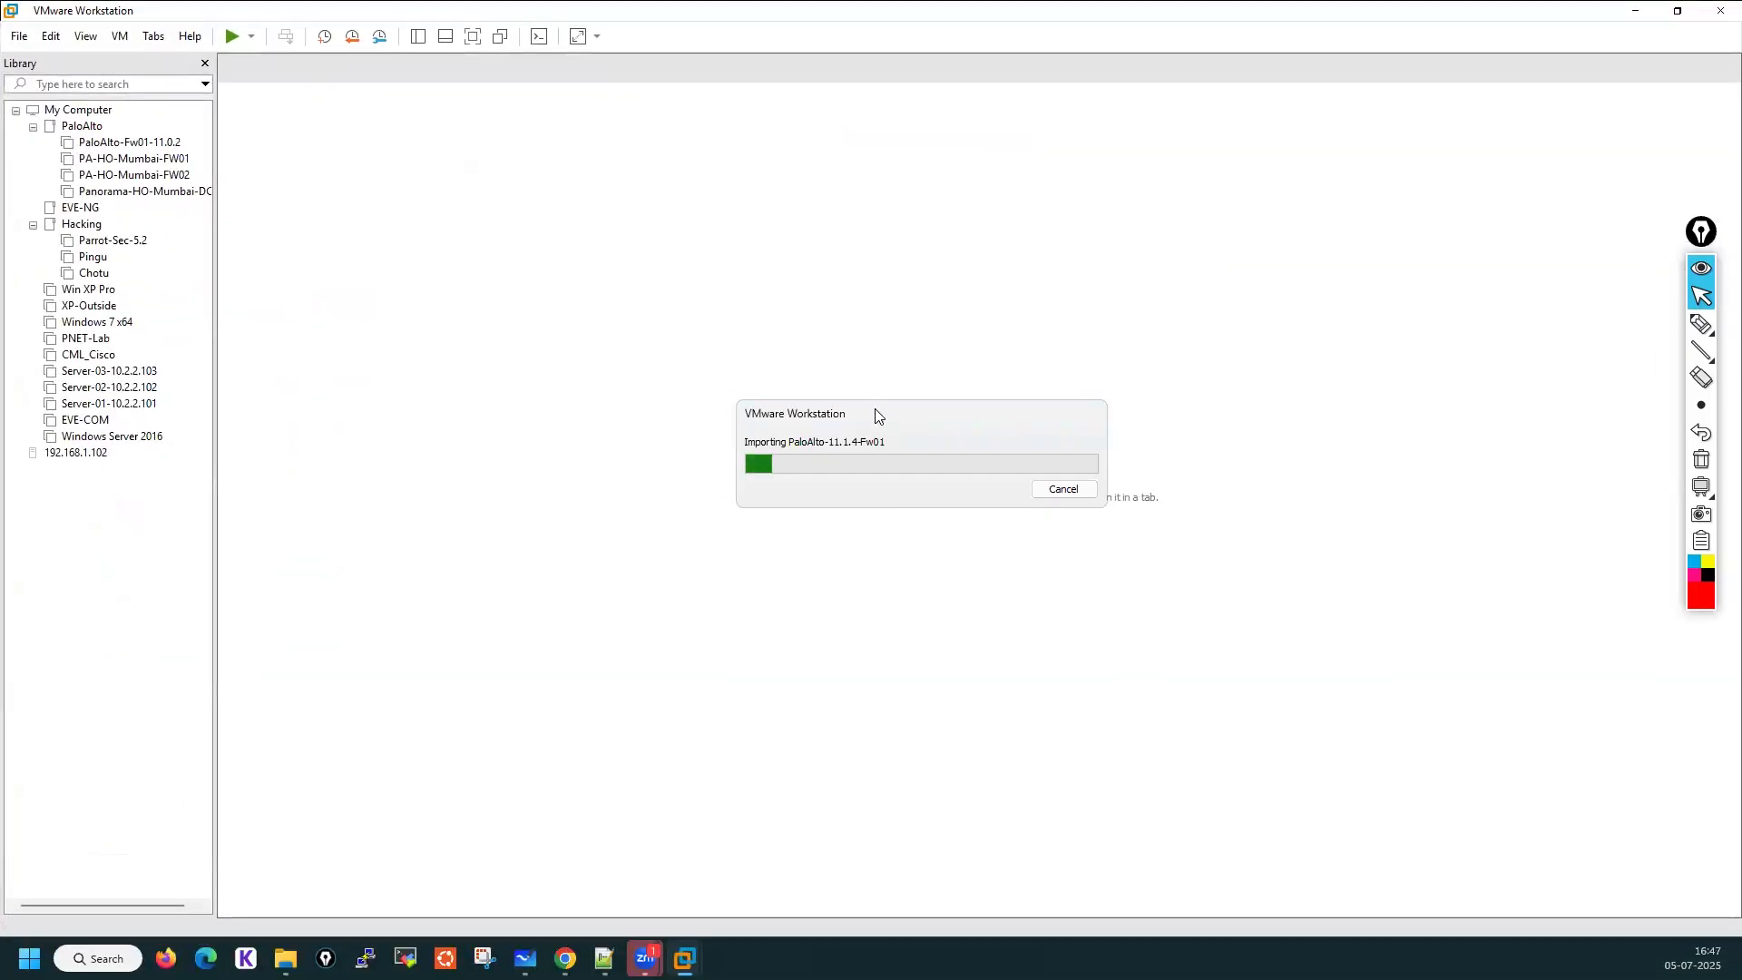
pyautogui.moveTo(876, 419); pyautogui.dragTo(736, 221)
pyautogui.click(33, 127)
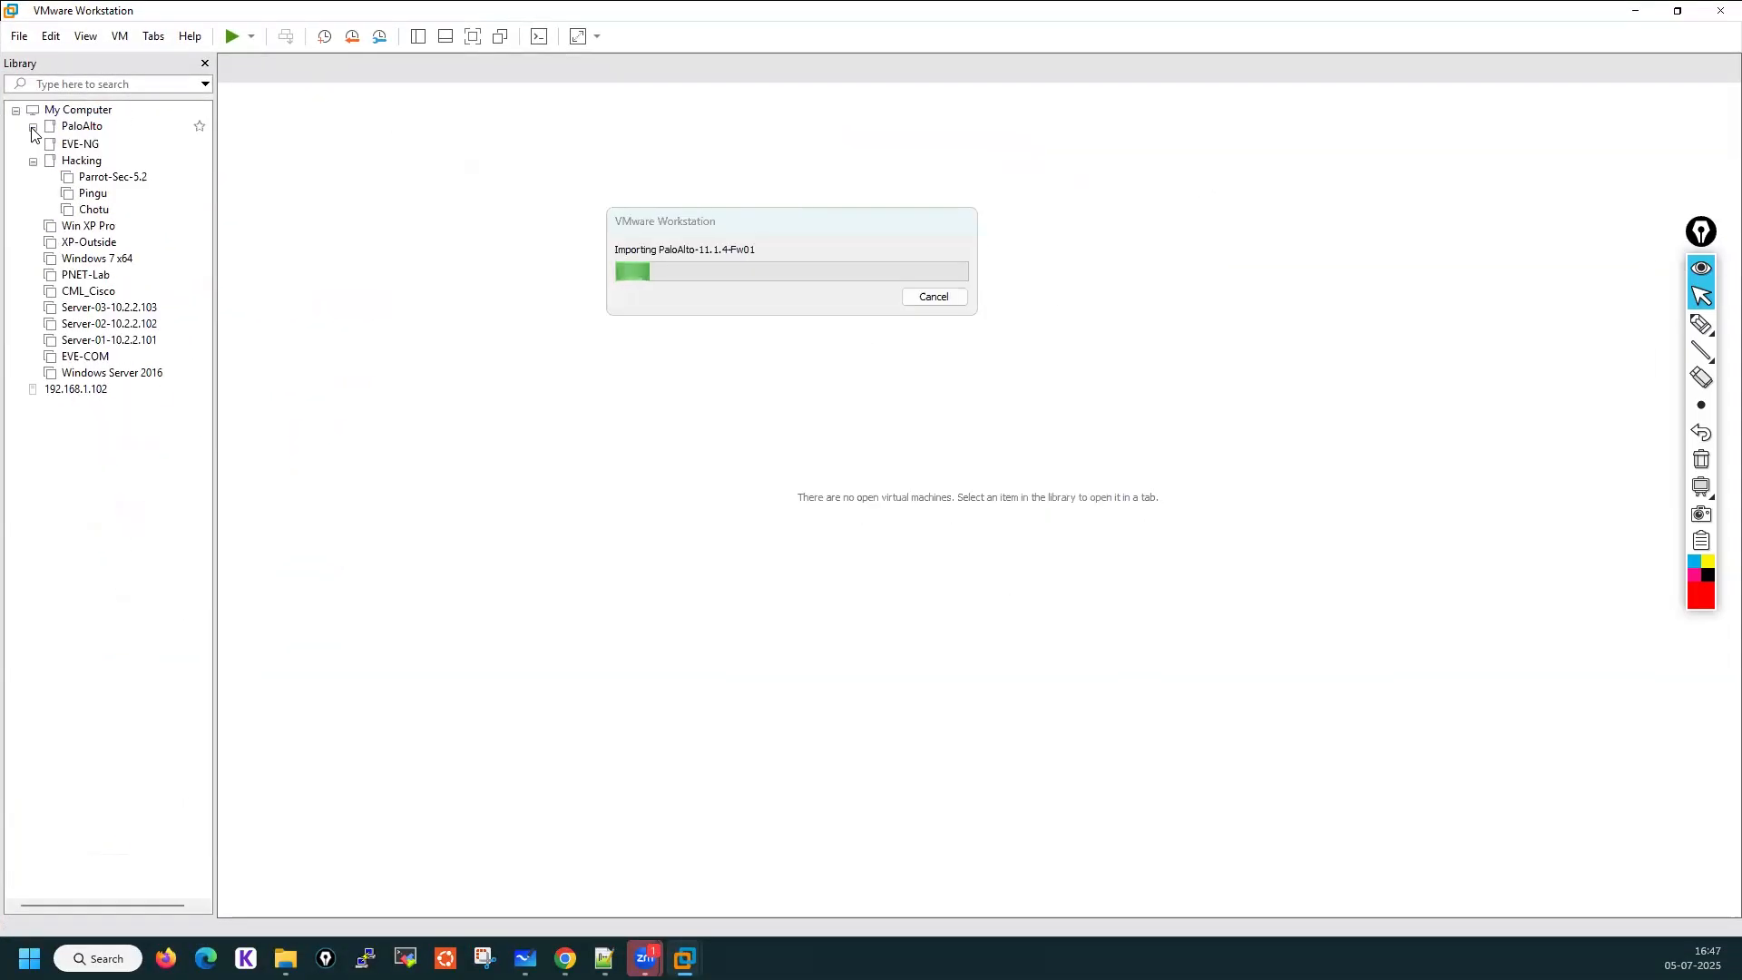
pyautogui.click(17, 111)
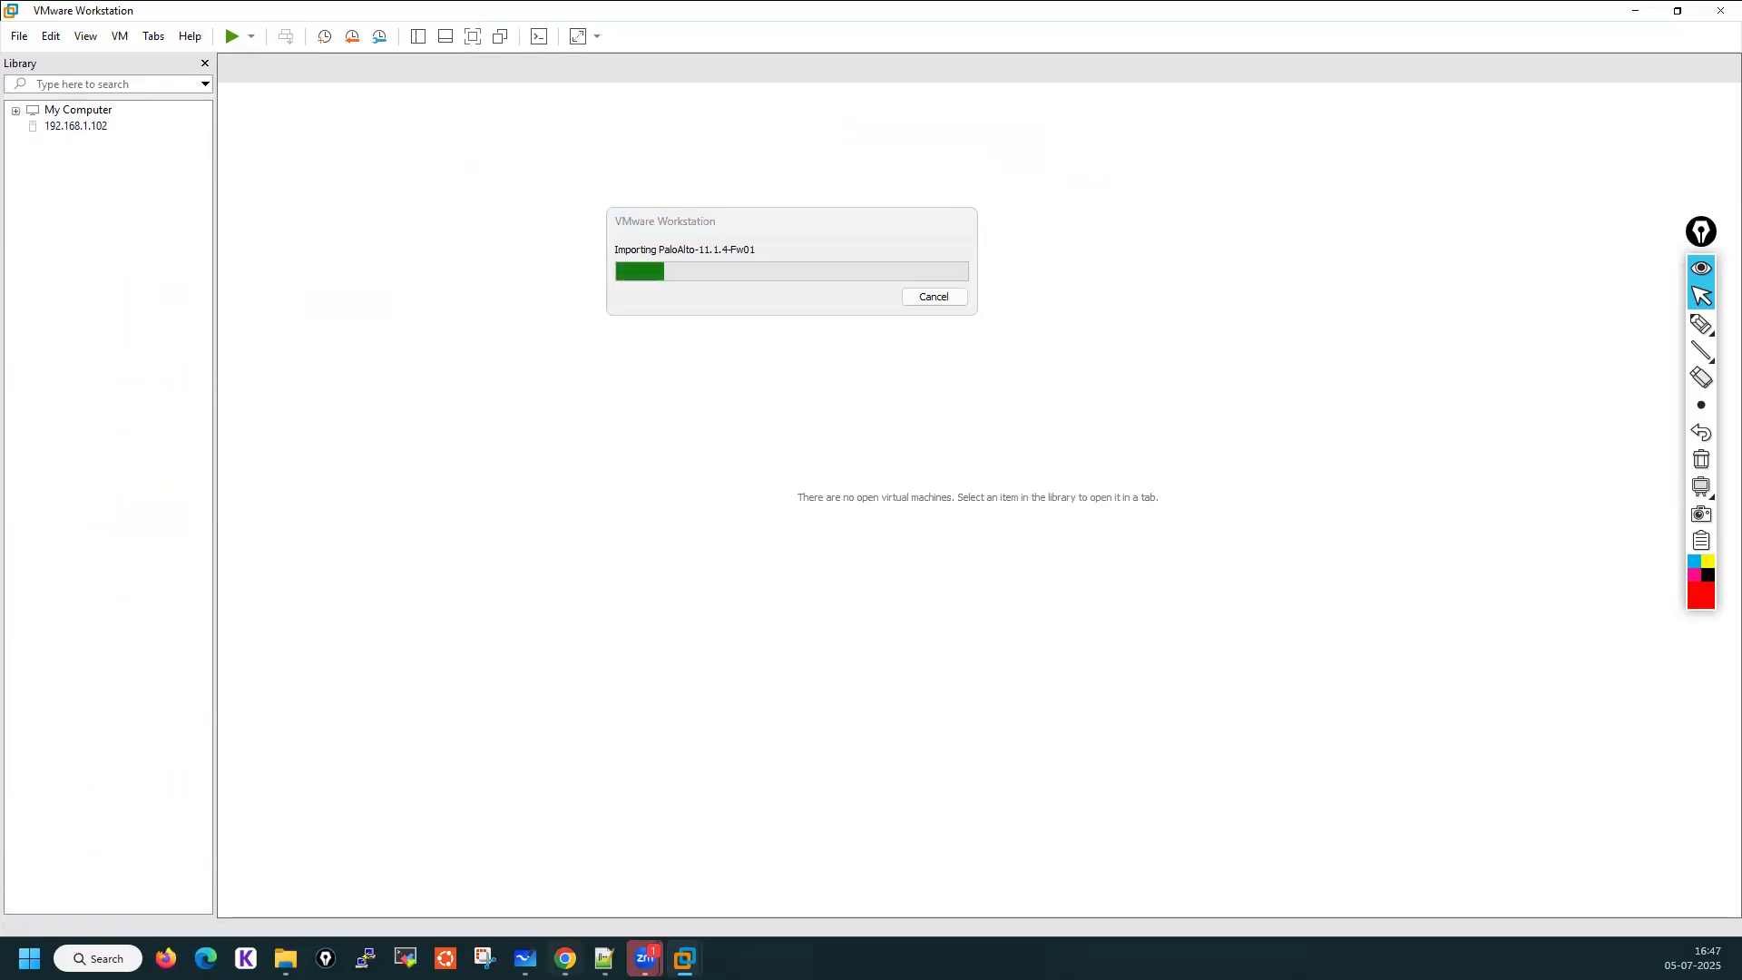
pyautogui.click(566, 959)
# Step: Maximize Chrome, switch to Google Drive and open the Palo Alto Images folder under PaloAlto Softwares
pyautogui.doubleClick(821, 39)
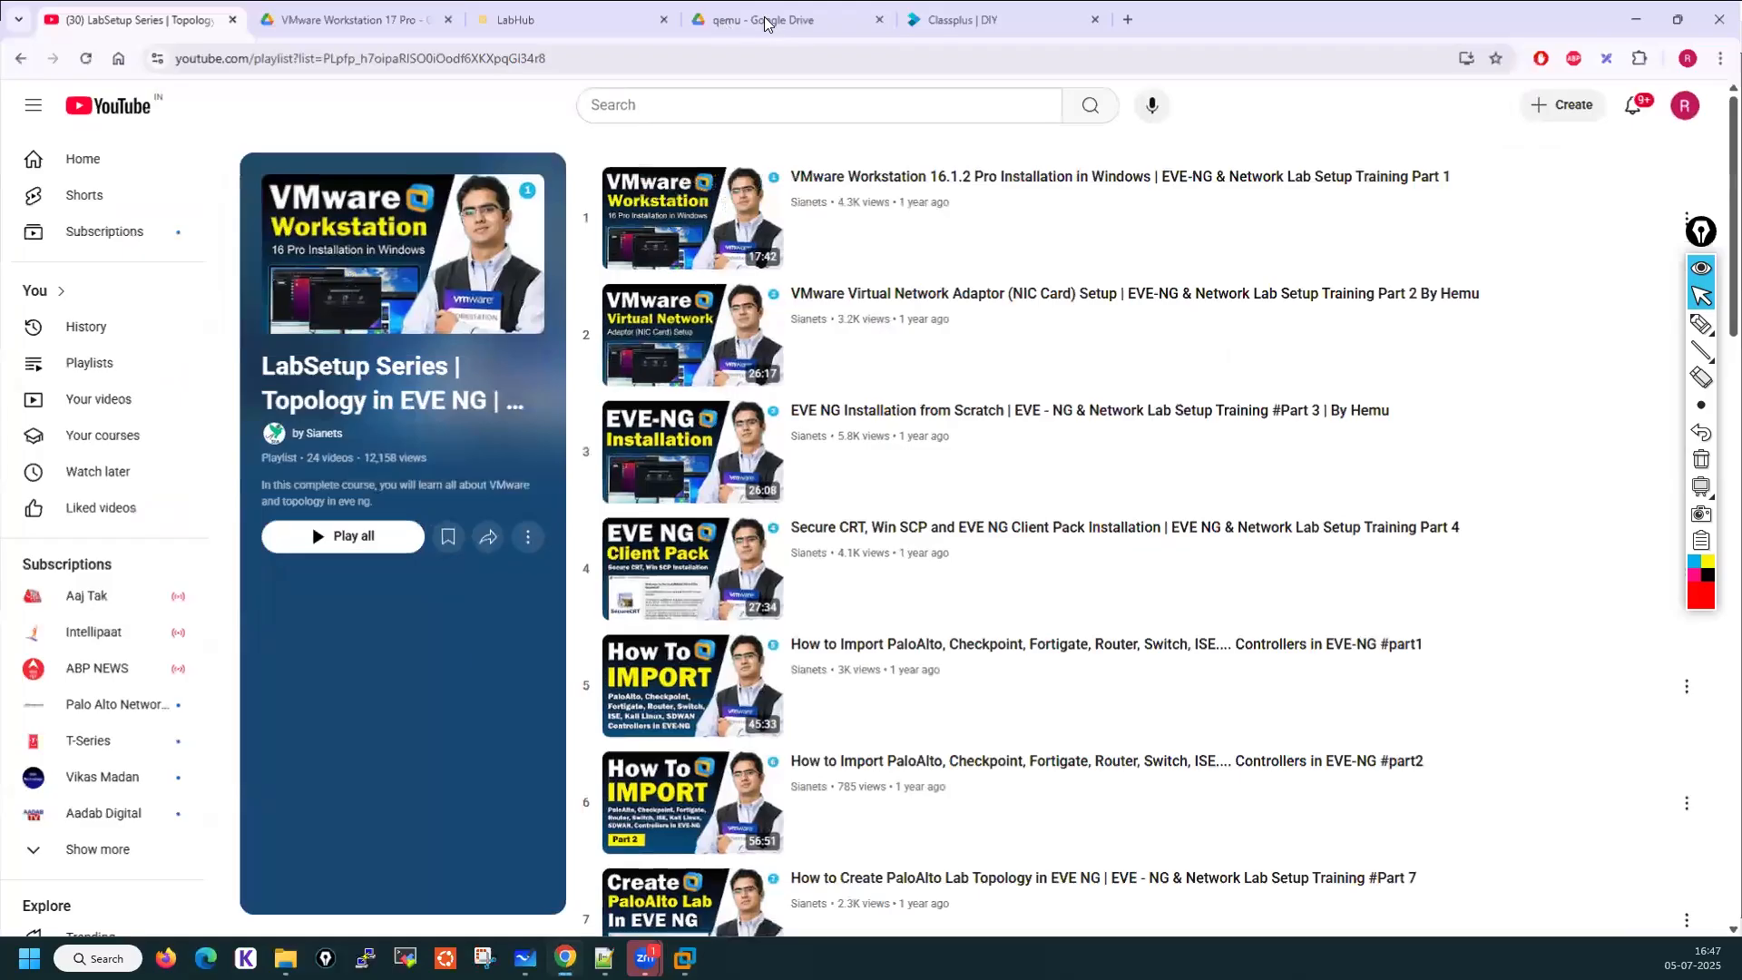
pyautogui.hotkey('ctrl', 'Tab')
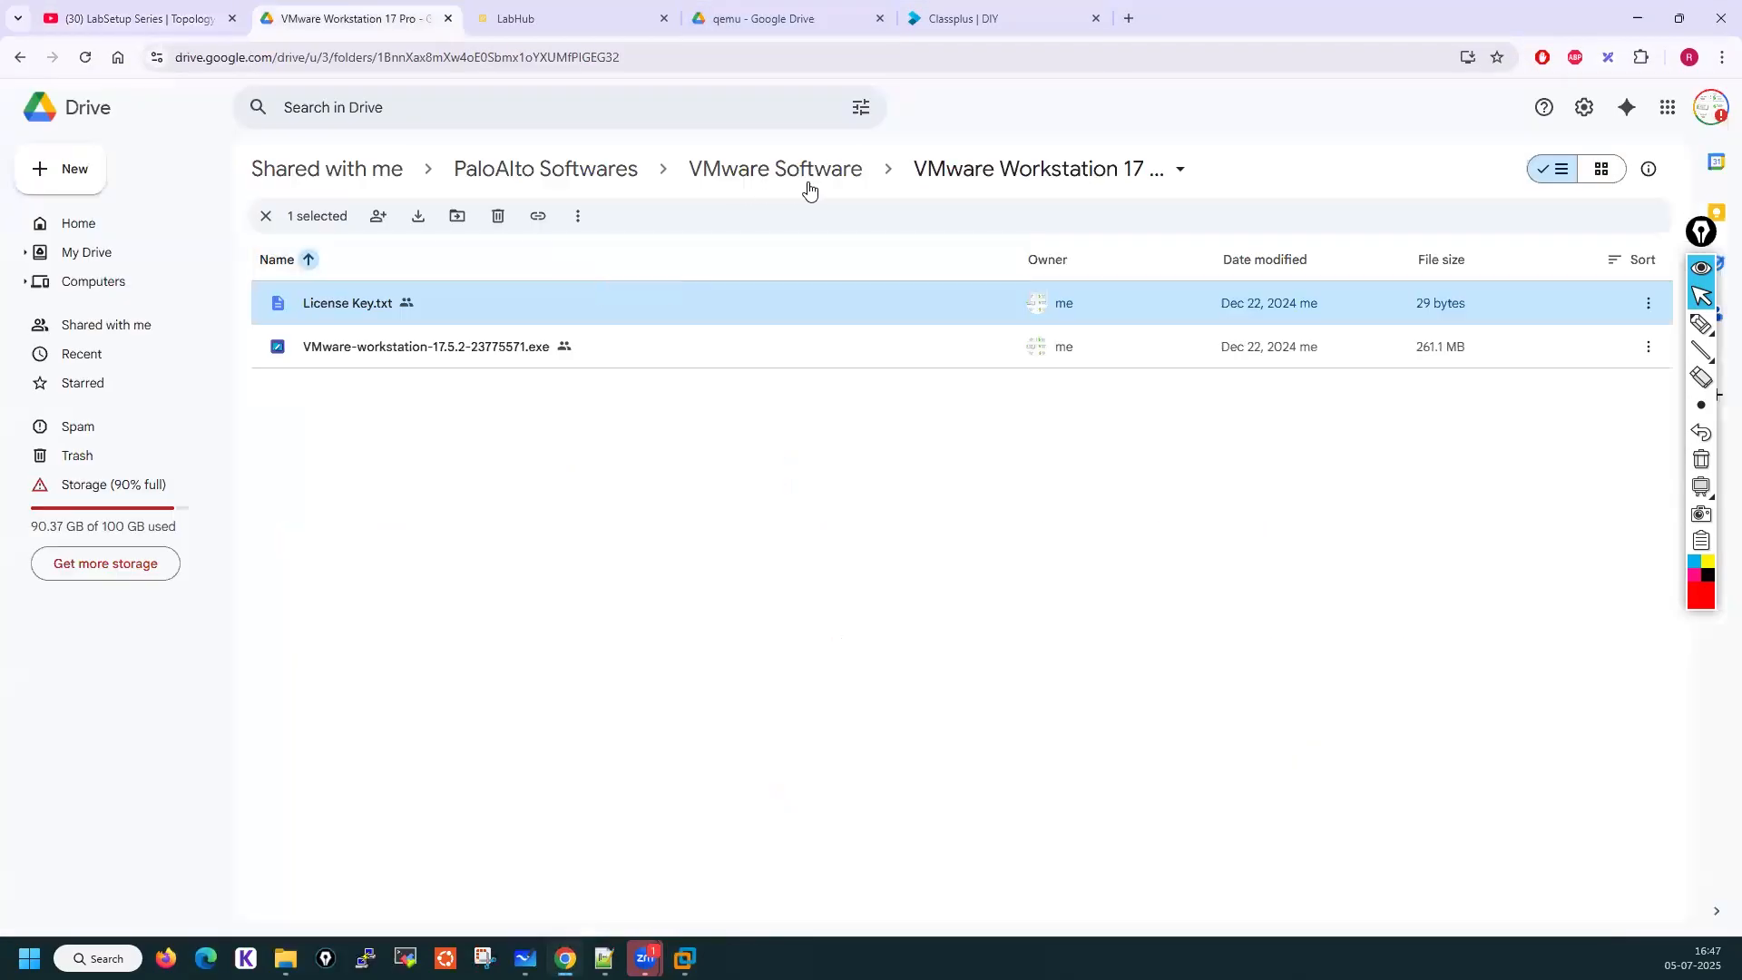
pyautogui.click(581, 172)
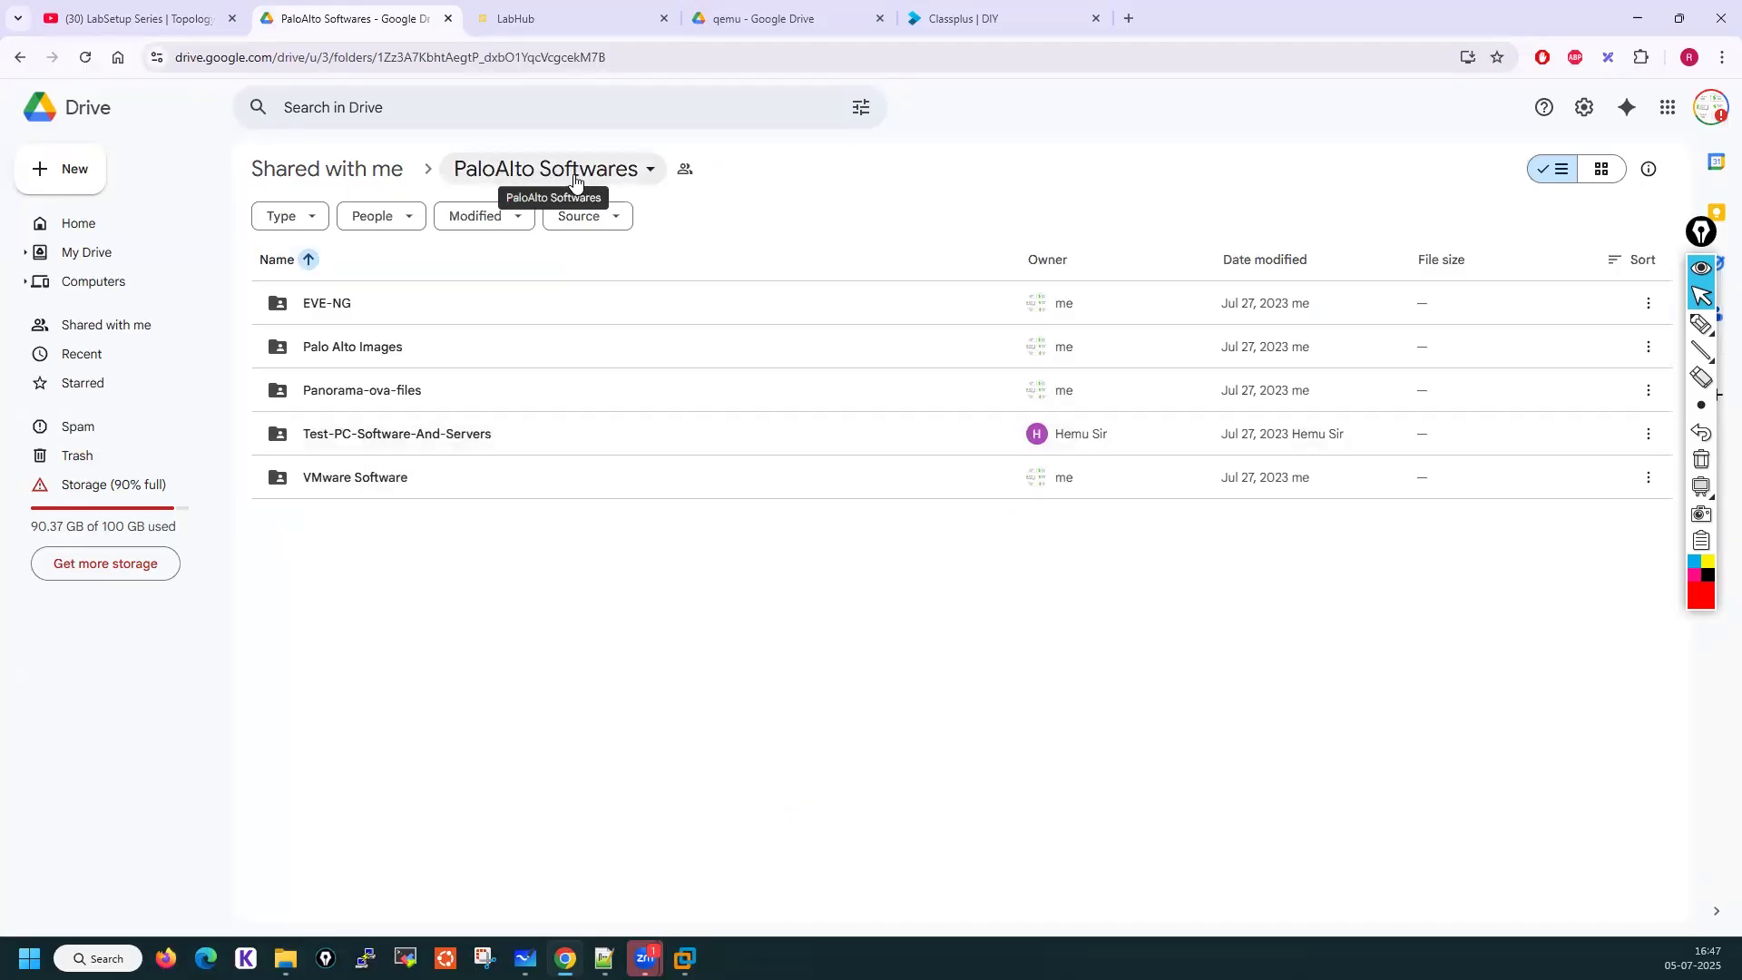
pyautogui.doubleClick(343, 350)
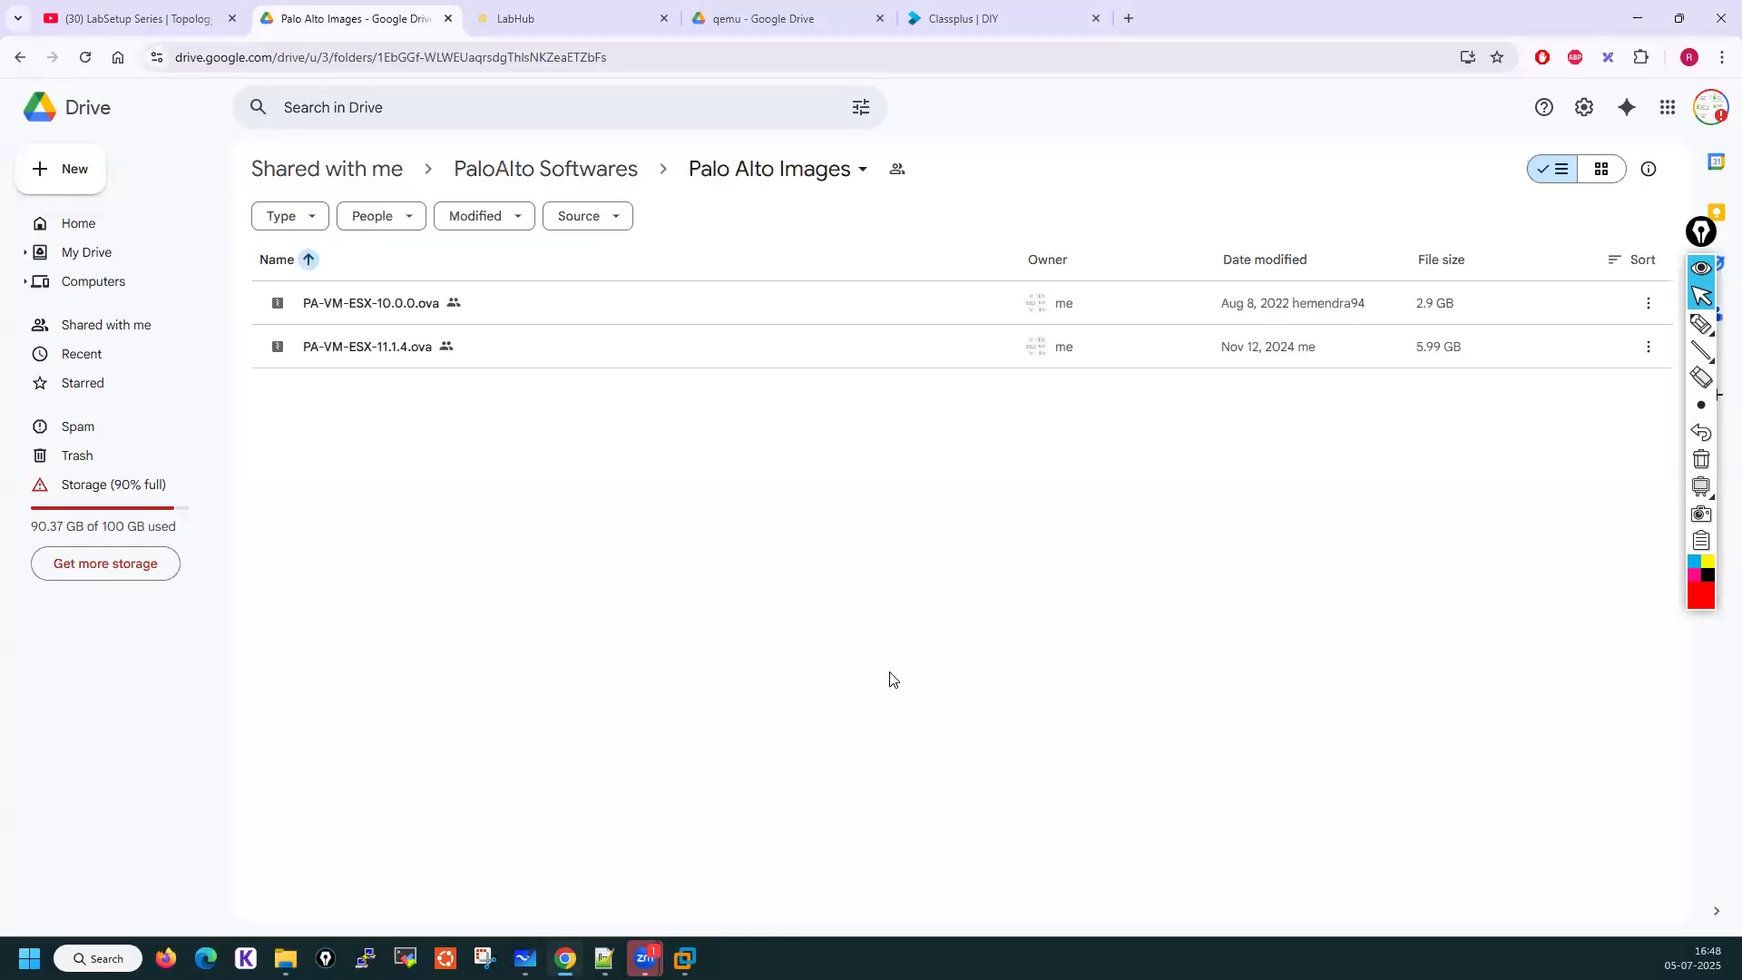
# Step: Annotate PA-VM-ESX-11.1.4.ova and its 5.99 GB size, mark the 10.0.0 image, then clear the ink
pyautogui.moveTo(1701, 324)
pyautogui.click(1621, 325)
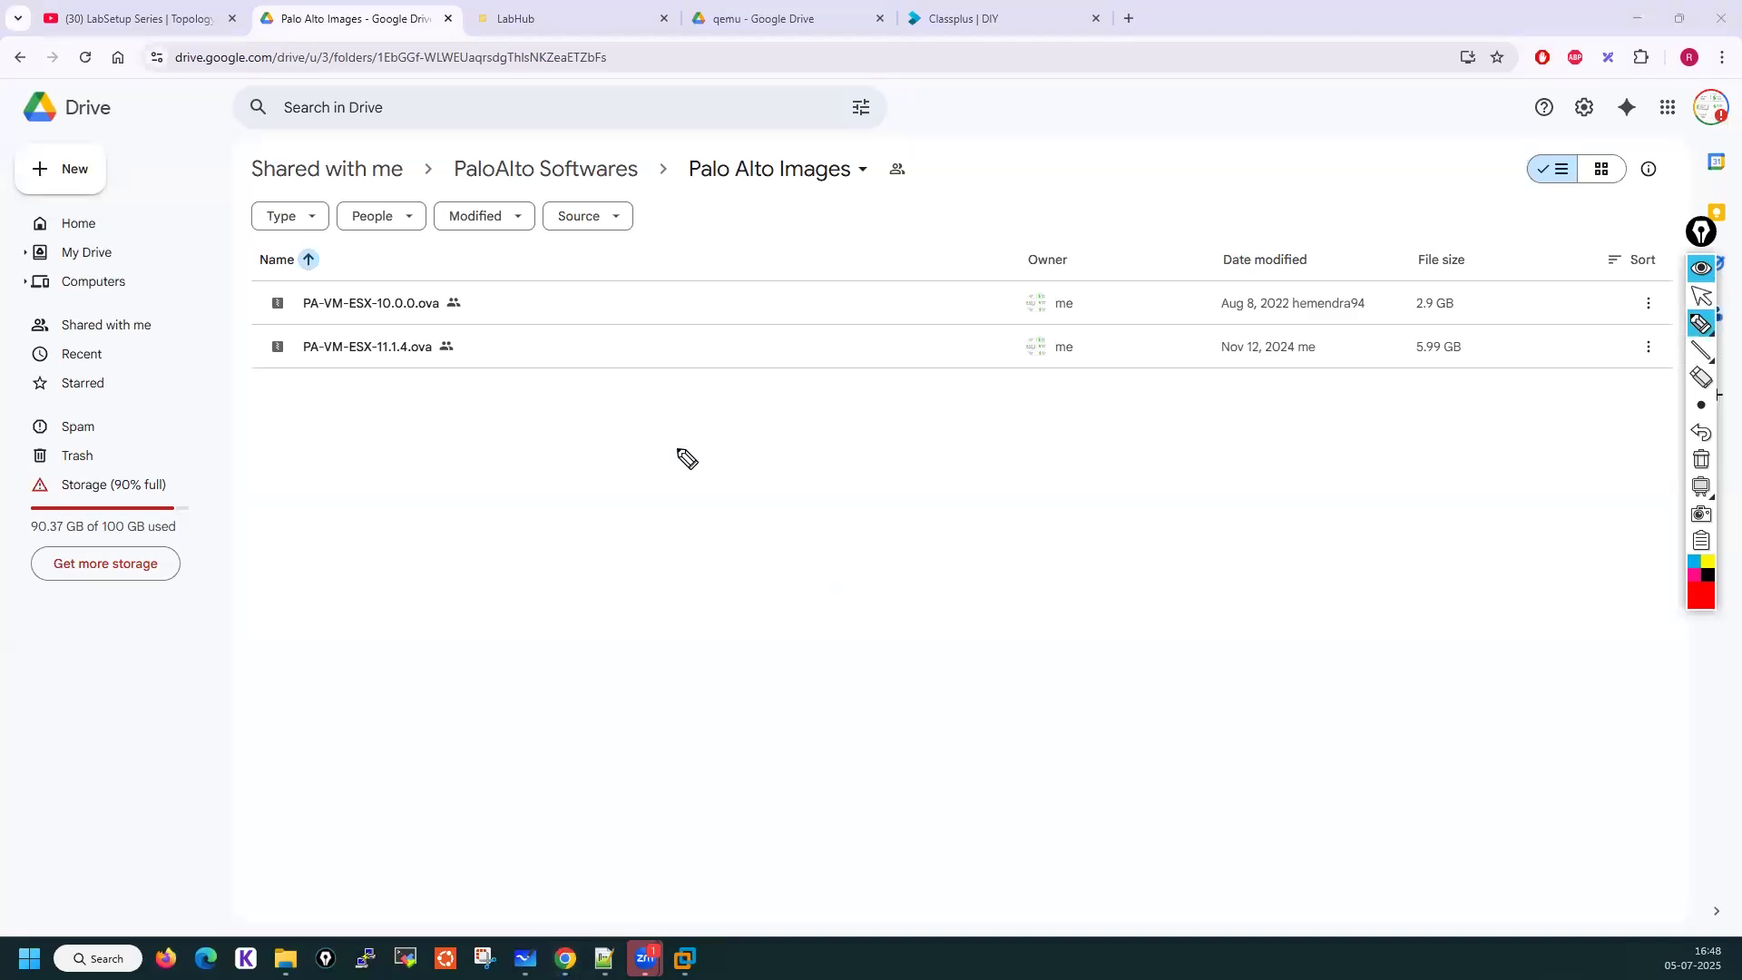
pyautogui.moveTo(404, 334)
pyautogui.mouseDown()
pyautogui.moveTo(327, 330)
pyautogui.moveTo(261, 355)
pyautogui.moveTo(295, 372)
pyautogui.mouseUp()
pyautogui.moveTo(401, 383)
pyautogui.mouseDown()
pyautogui.moveTo(495, 363)
pyautogui.moveTo(385, 326)
pyautogui.mouseUp()
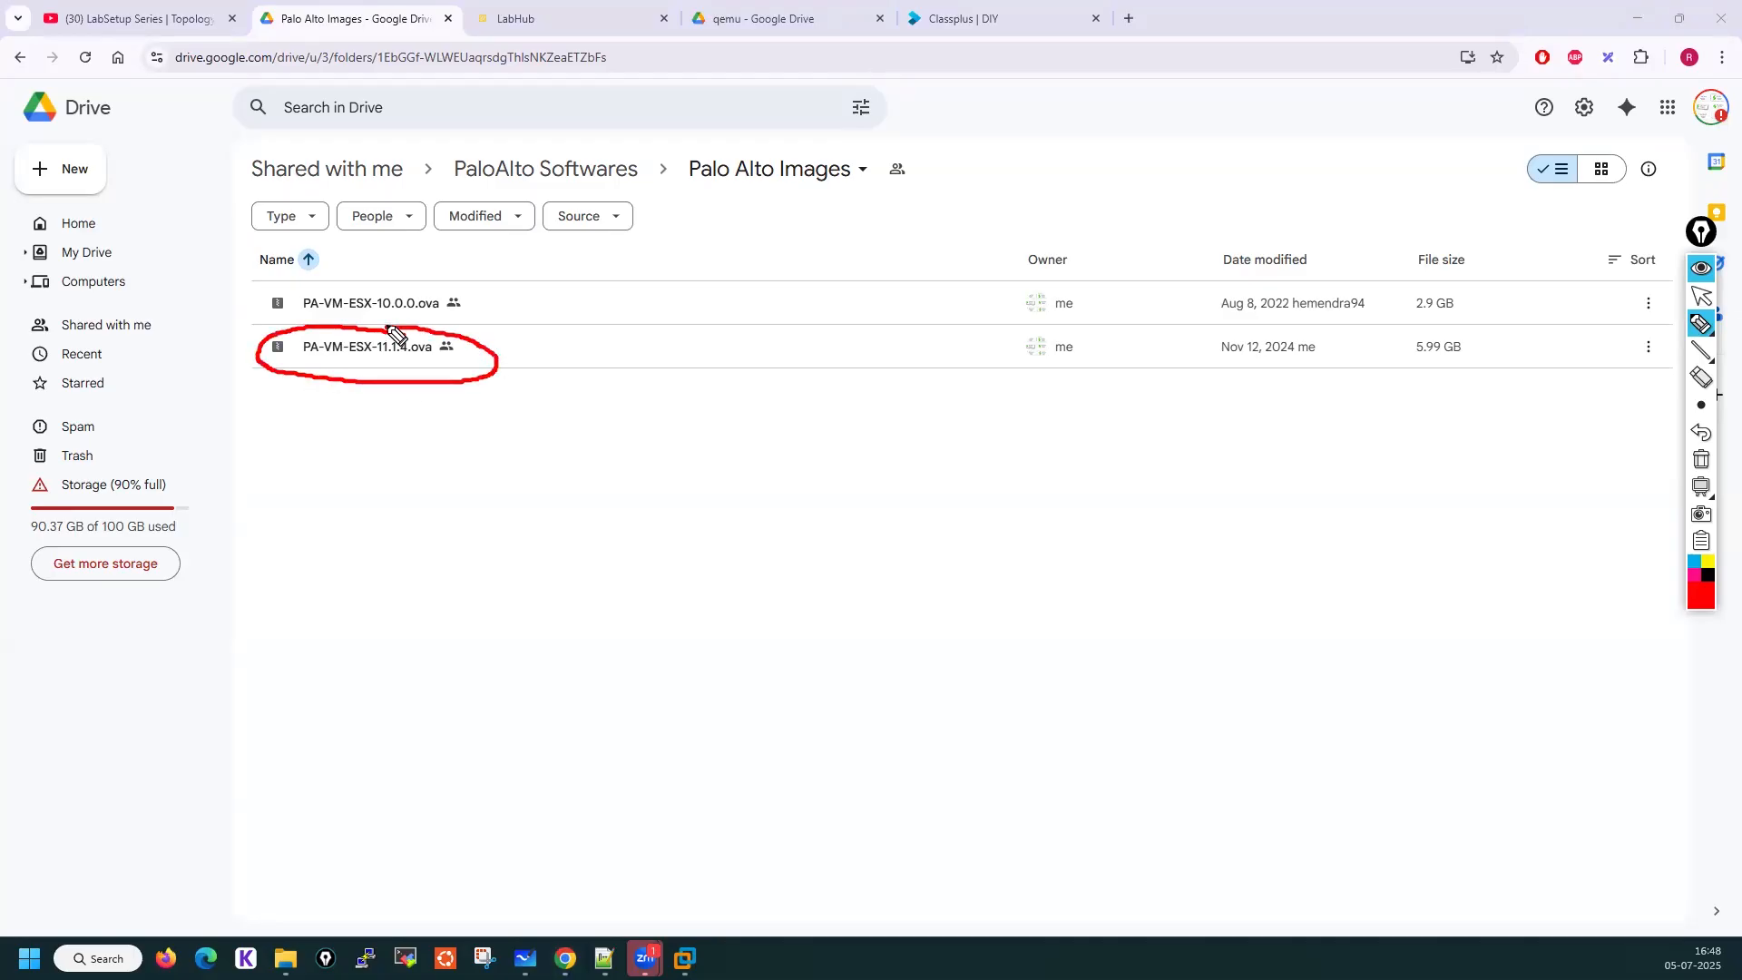
pyautogui.moveTo(586, 361)
pyautogui.mouseDown()
pyautogui.moveTo(519, 363)
pyautogui.moveTo(527, 379)
pyautogui.moveTo(513, 357)
pyautogui.mouseUp()
pyautogui.moveTo(1465, 335)
pyautogui.mouseDown()
pyautogui.moveTo(1405, 332)
pyautogui.moveTo(1451, 322)
pyautogui.moveTo(1534, 373)
pyautogui.moveTo(1541, 346)
pyautogui.mouseUp()
pyautogui.moveTo(1516, 358); pyautogui.dragTo(1540, 358)
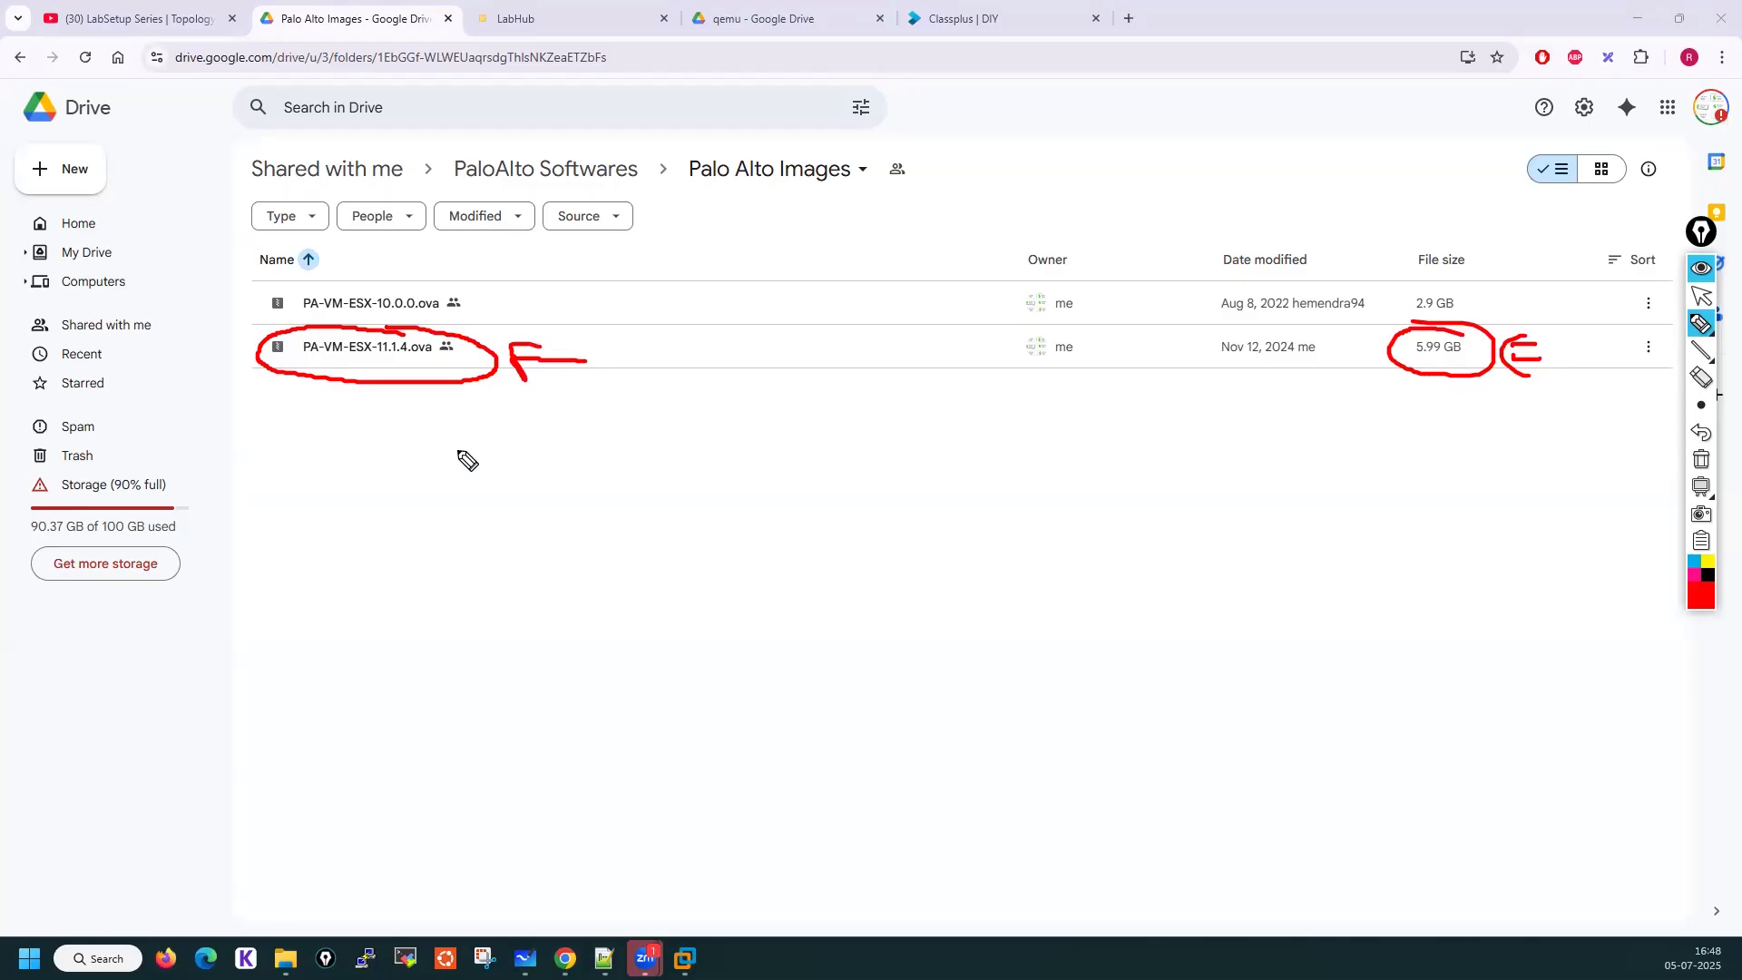
pyautogui.moveTo(383, 365)
pyautogui.mouseDown()
pyautogui.moveTo(419, 363)
pyautogui.moveTo(406, 379)
pyautogui.moveTo(460, 361)
pyautogui.mouseUp()
pyautogui.moveTo(410, 272)
pyautogui.mouseDown()
pyautogui.moveTo(339, 269)
pyautogui.moveTo(287, 313)
pyautogui.moveTo(403, 336)
pyautogui.moveTo(497, 319)
pyautogui.moveTo(357, 279)
pyautogui.mouseUp()
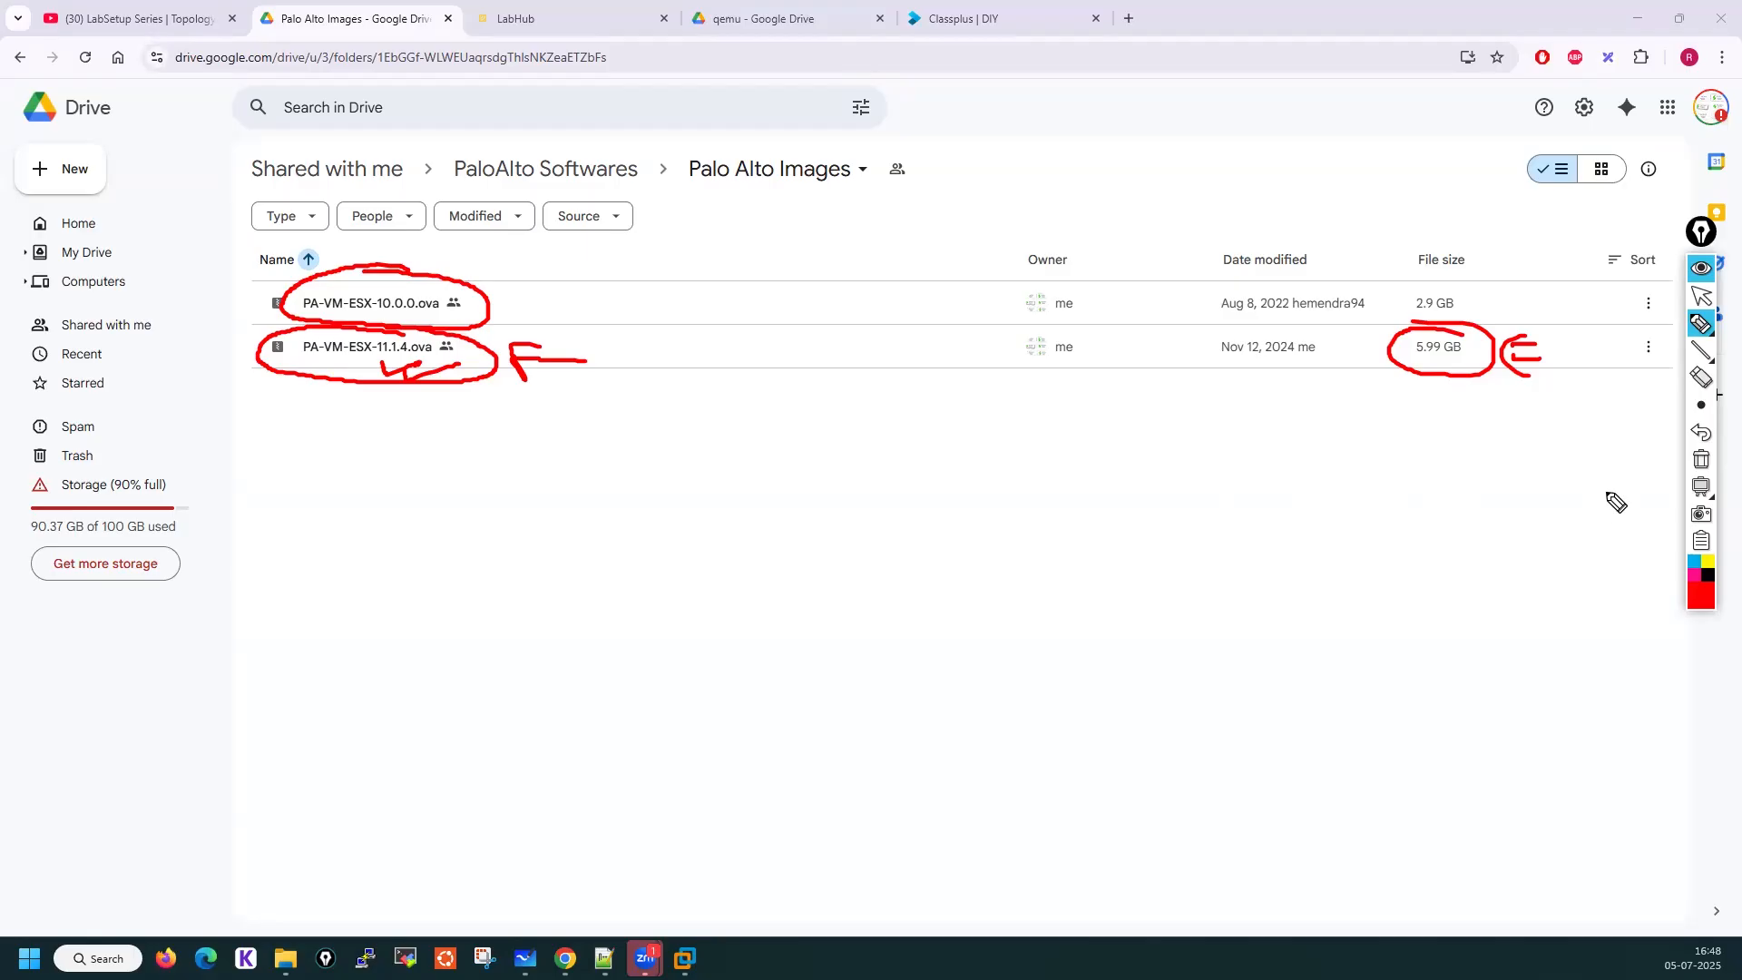
pyautogui.click(1699, 297)
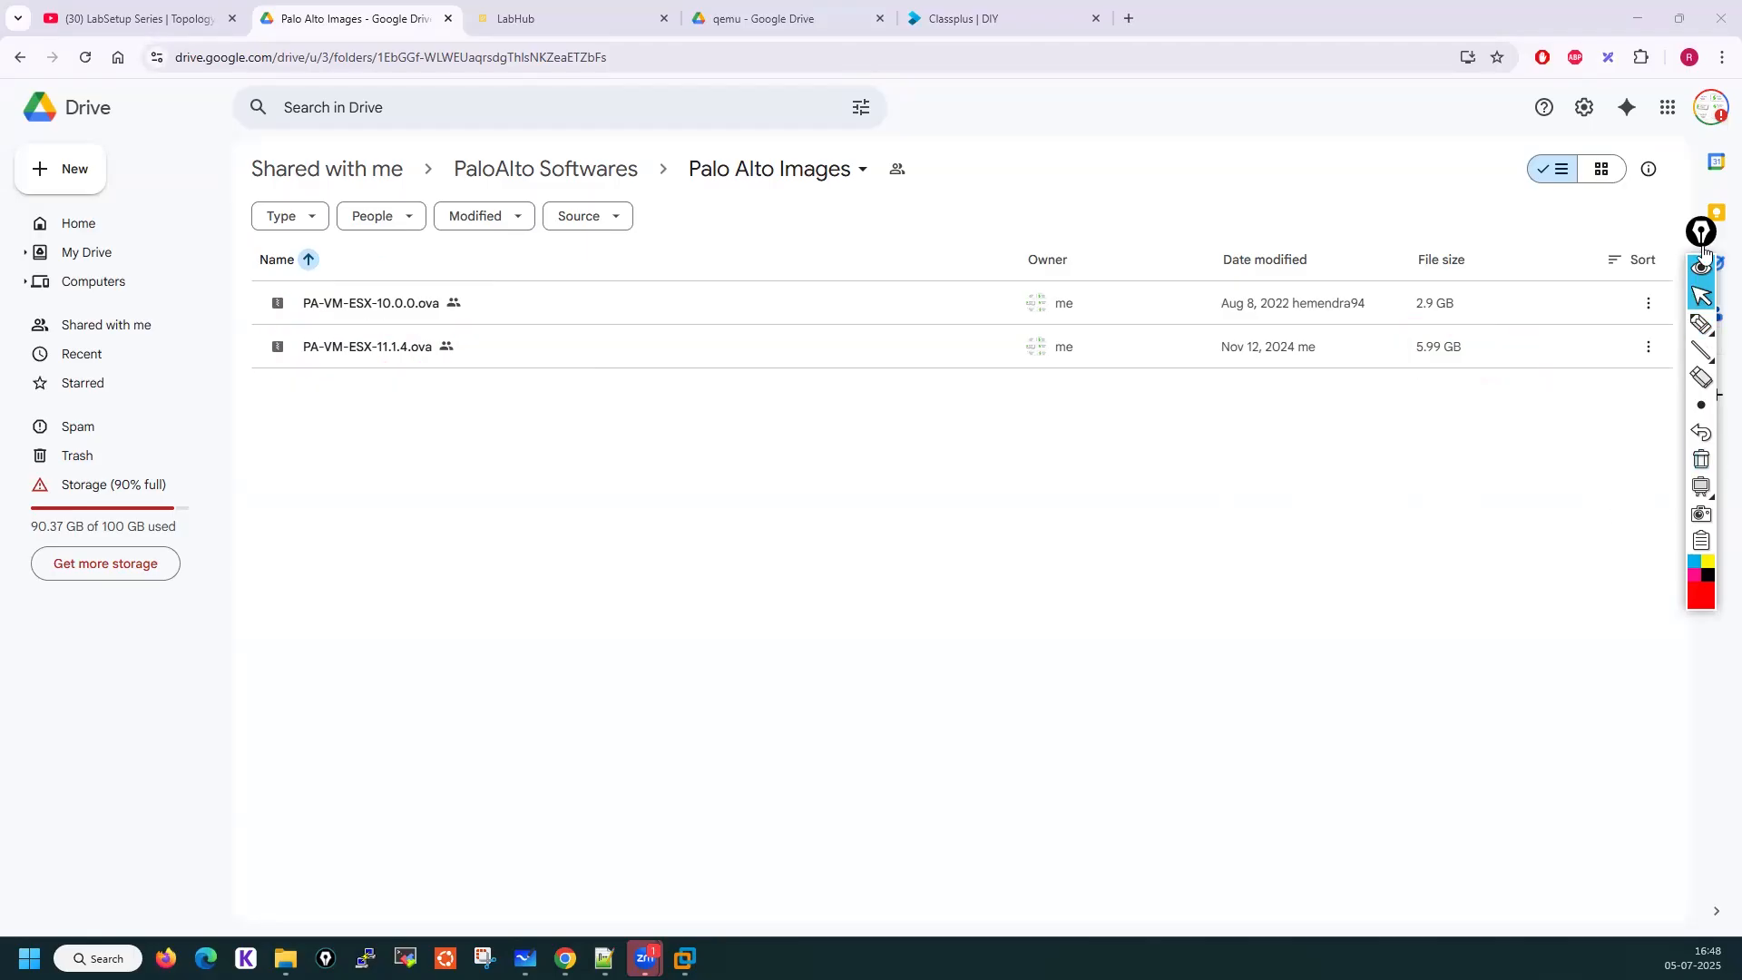
# Step: Revisit Palo Alto Images, return to PaloAlto Softwares, and minimize Chrome to reveal VMware Workstation
pyautogui.moveTo(1691, 237); pyautogui.dragTo(1668, 237)
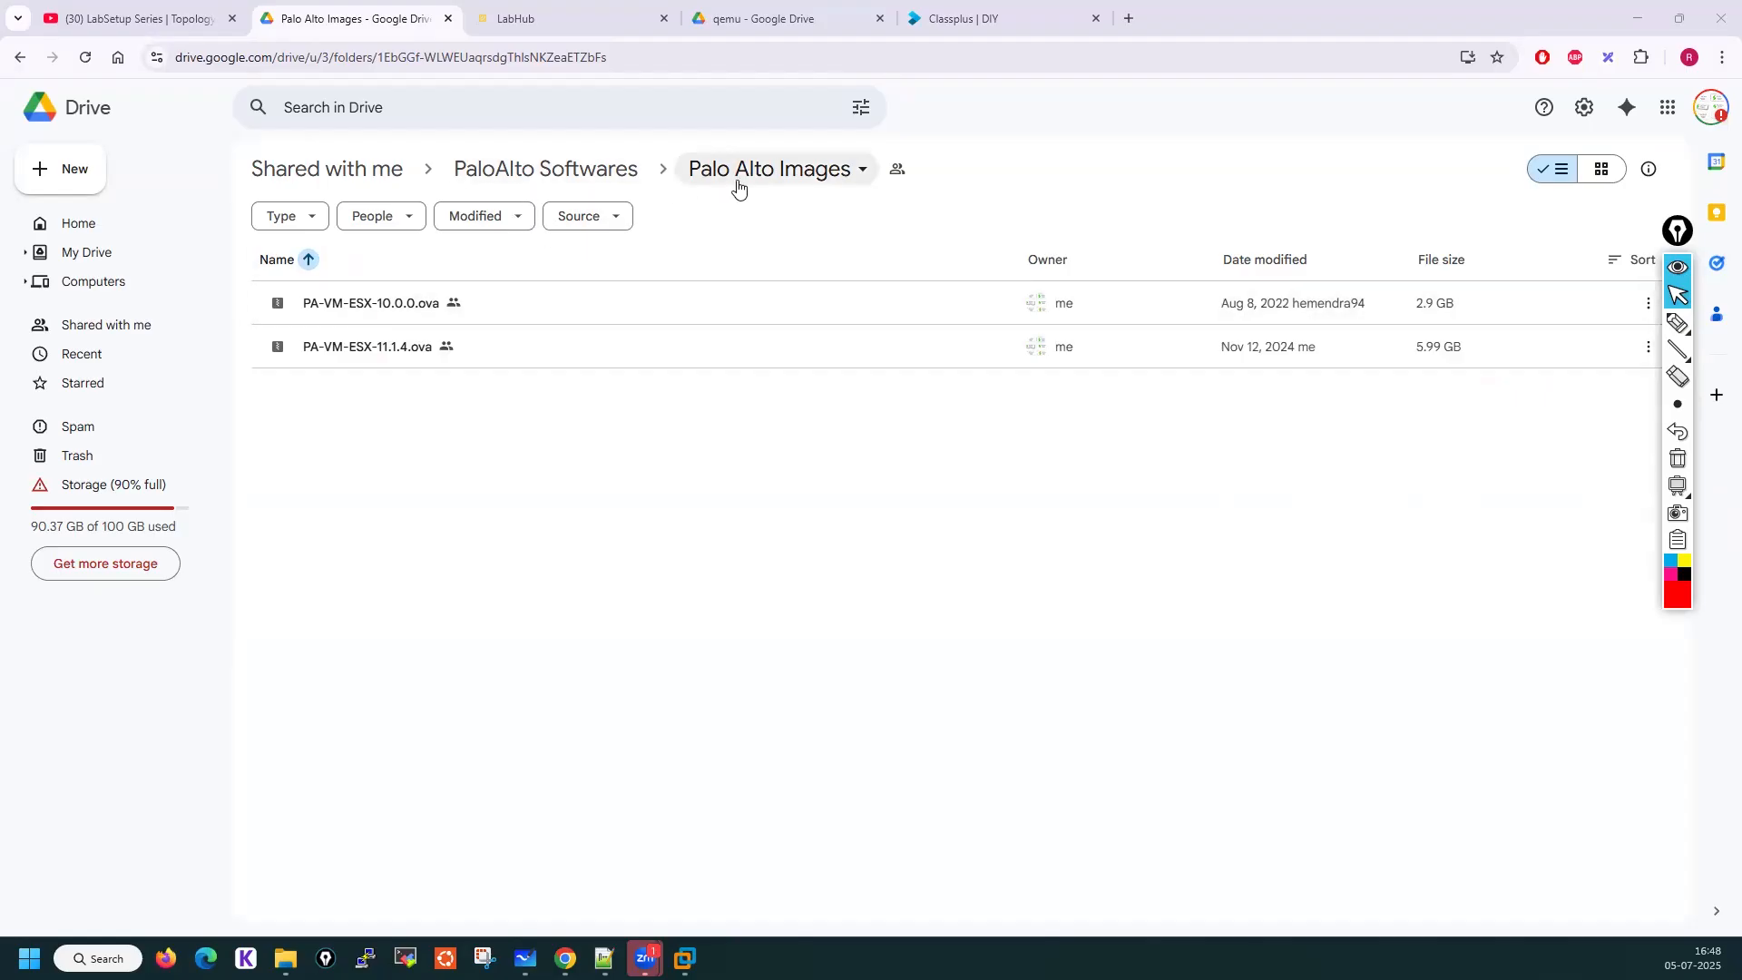
pyautogui.click(610, 166)
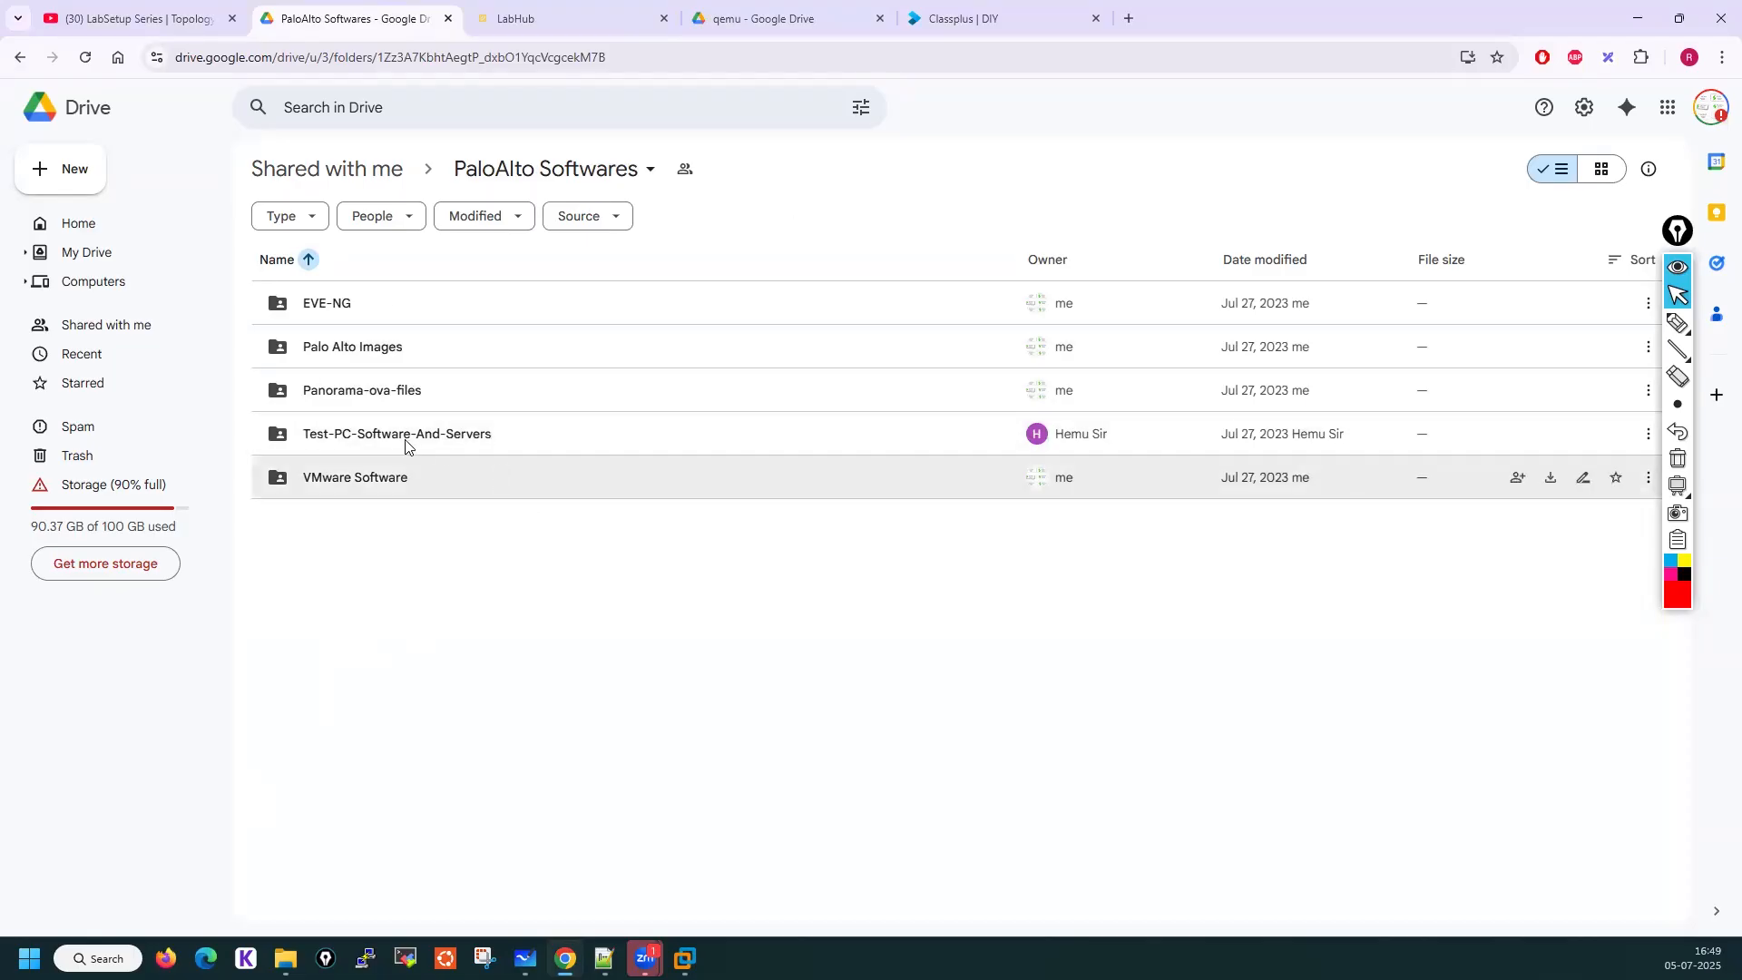
pyautogui.doubleClick(349, 352)
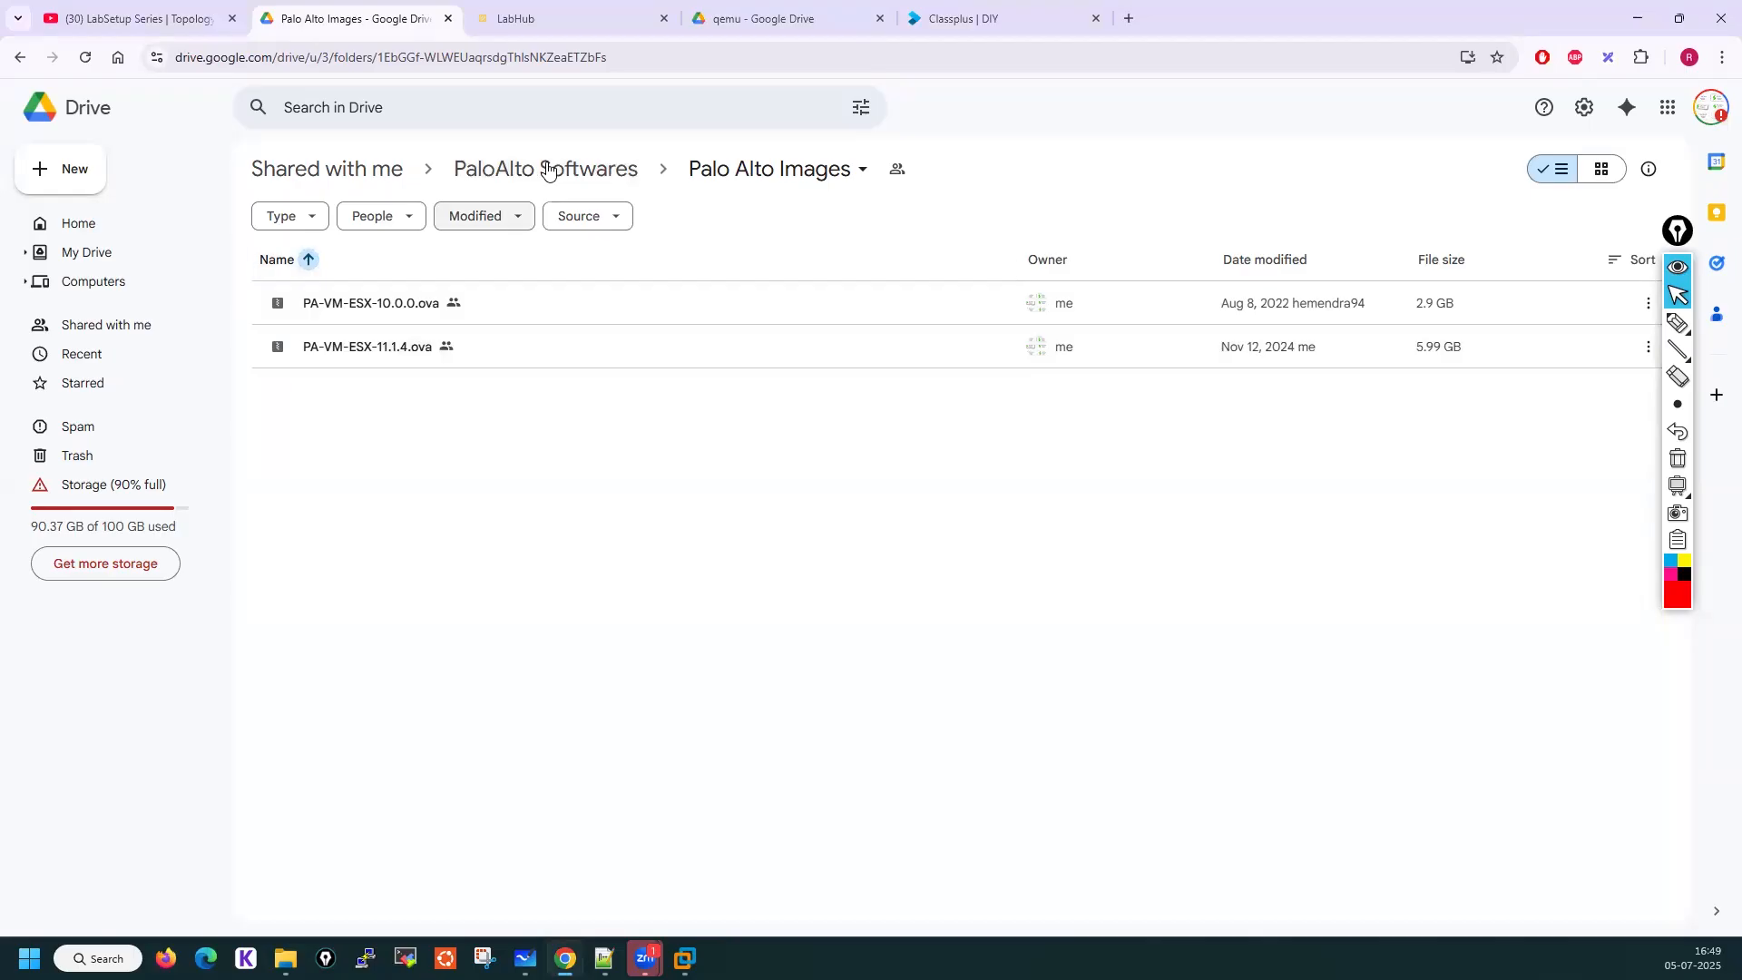
pyautogui.click(547, 169)
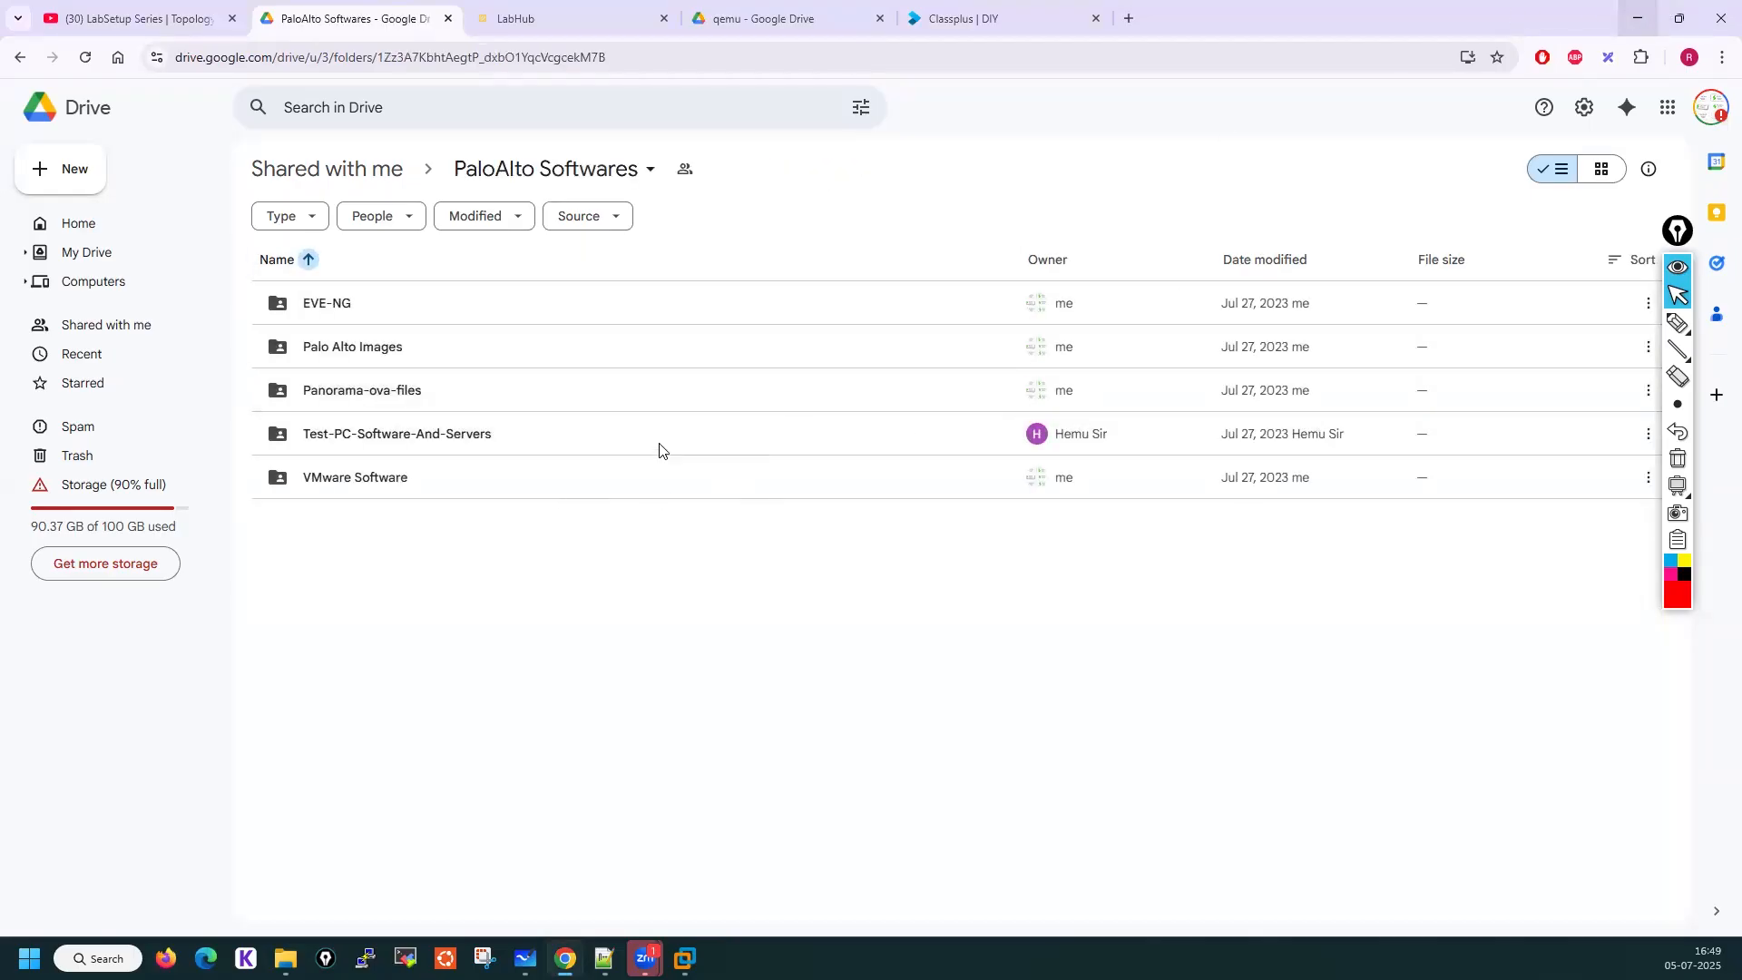
pyautogui.click(1637, 18)
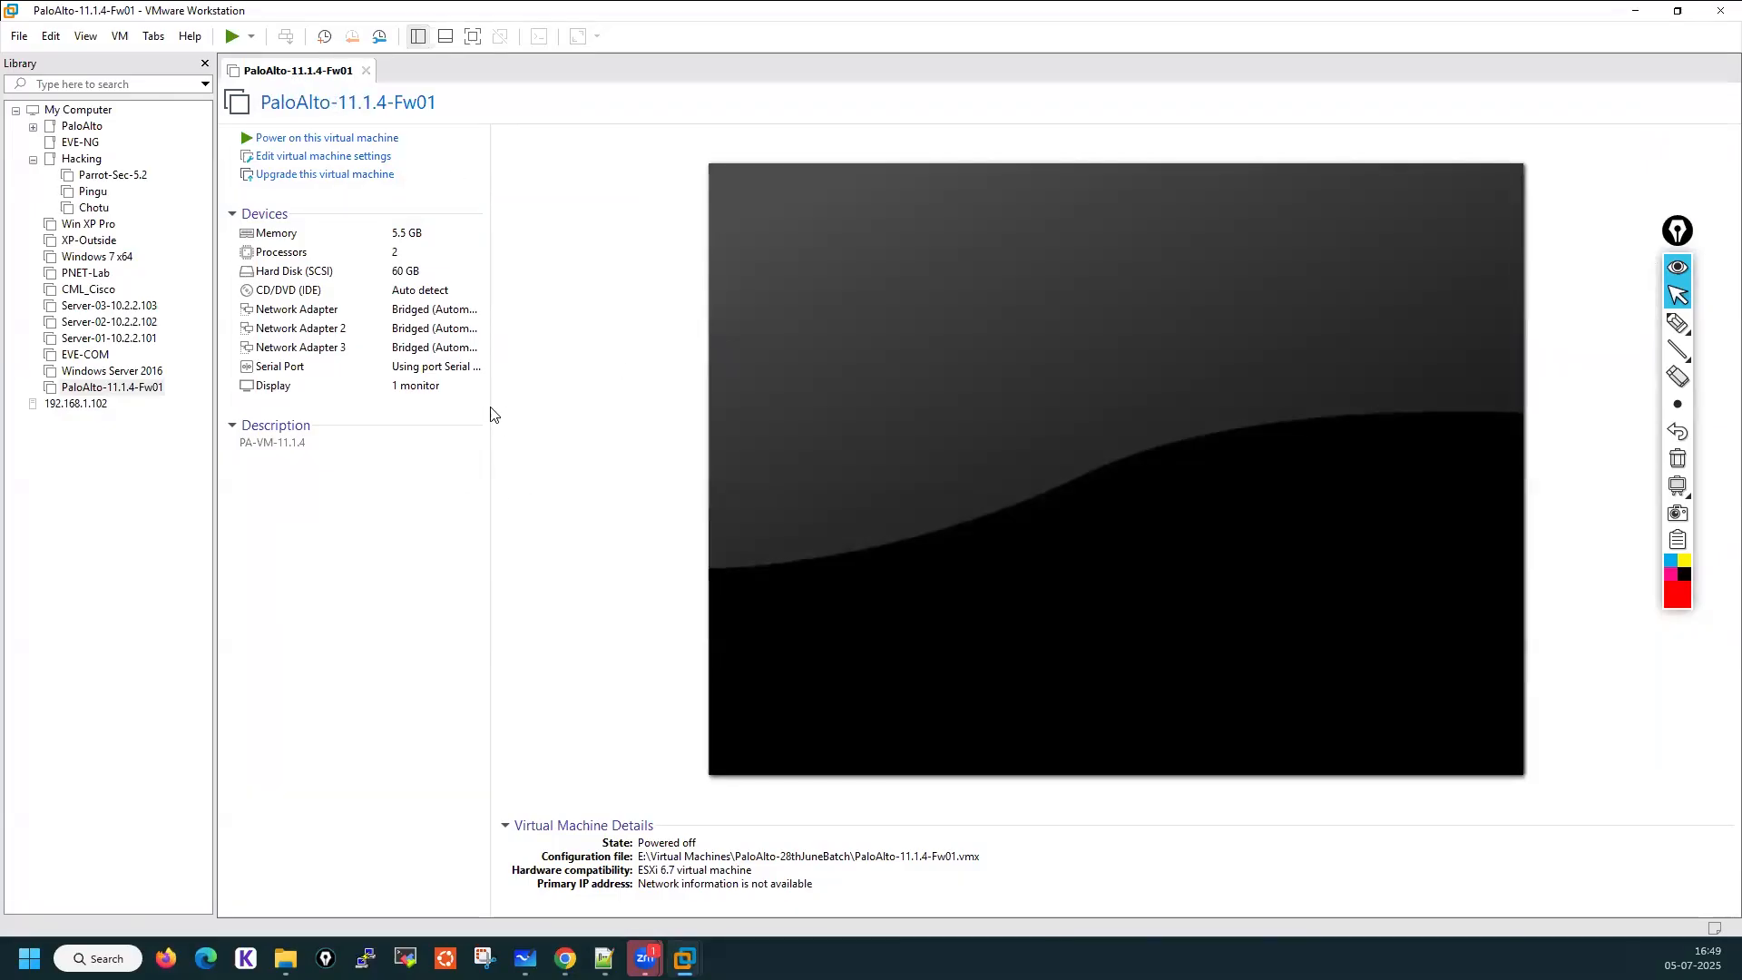
# Step: Open PaloAlto-11.1.4-Fw01's settings and mark its current 5.5 GB memory size
pyautogui.click(317, 156)
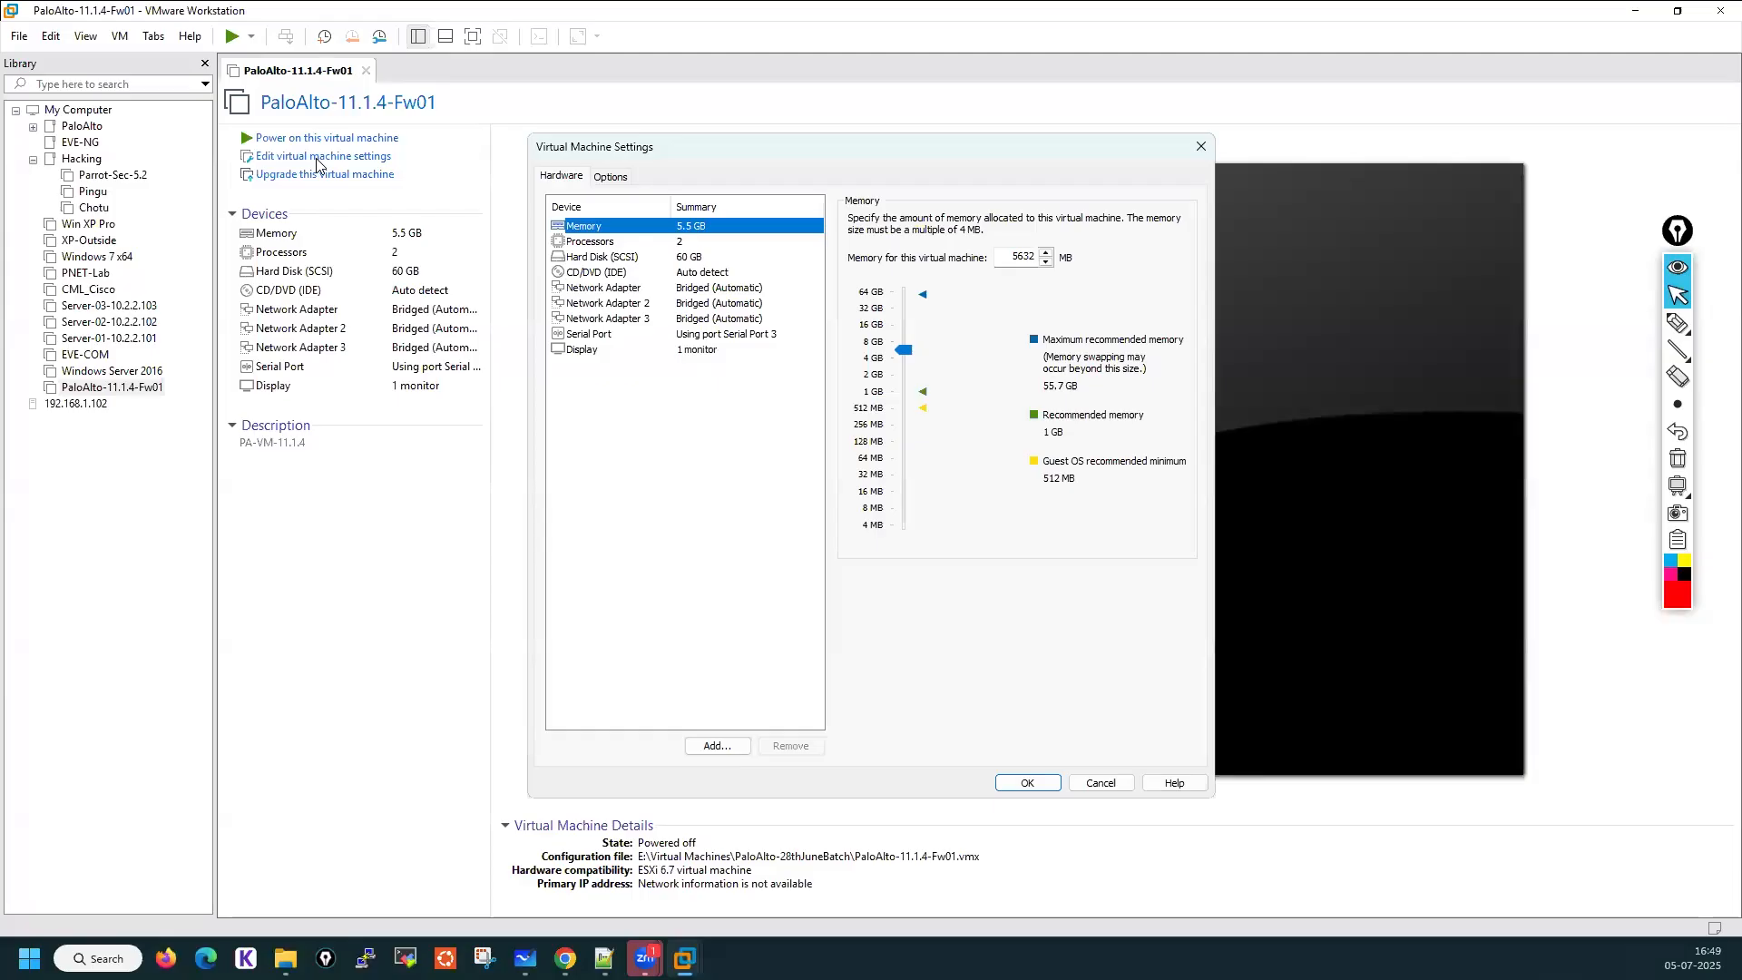
pyautogui.click(1678, 323)
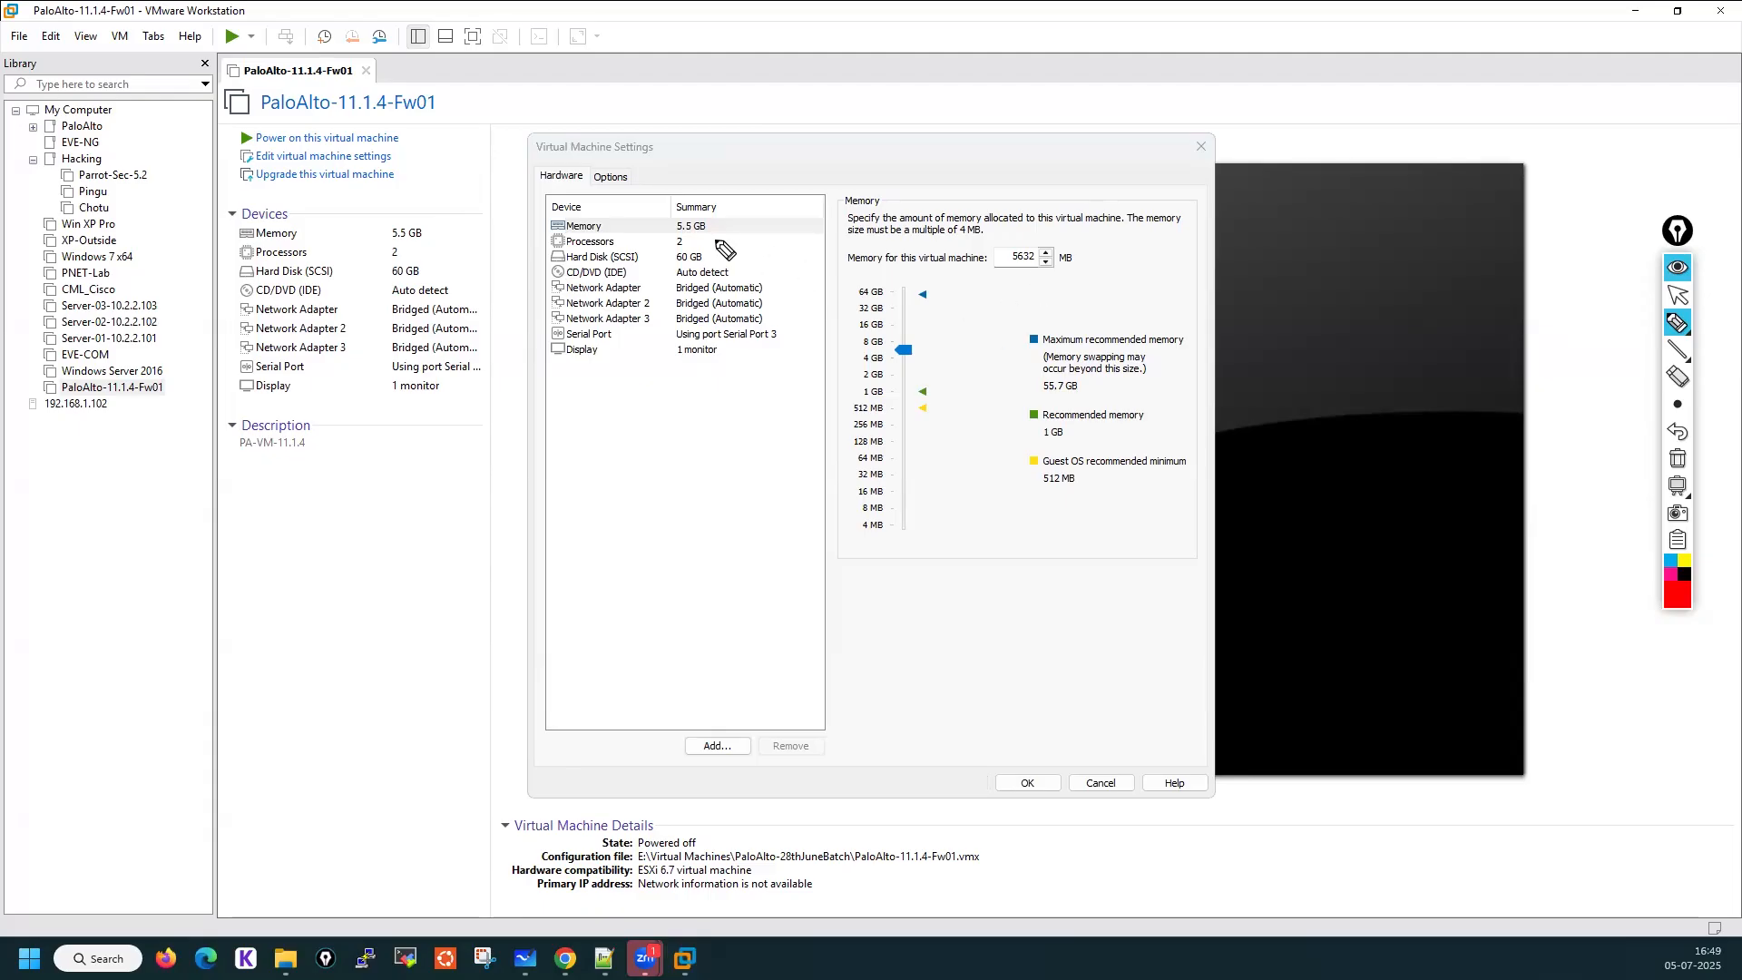
pyautogui.moveTo(786, 224)
pyautogui.mouseDown()
pyautogui.moveTo(724, 251)
pyautogui.moveTo(756, 273)
pyautogui.moveTo(762, 328)
pyautogui.mouseUp()
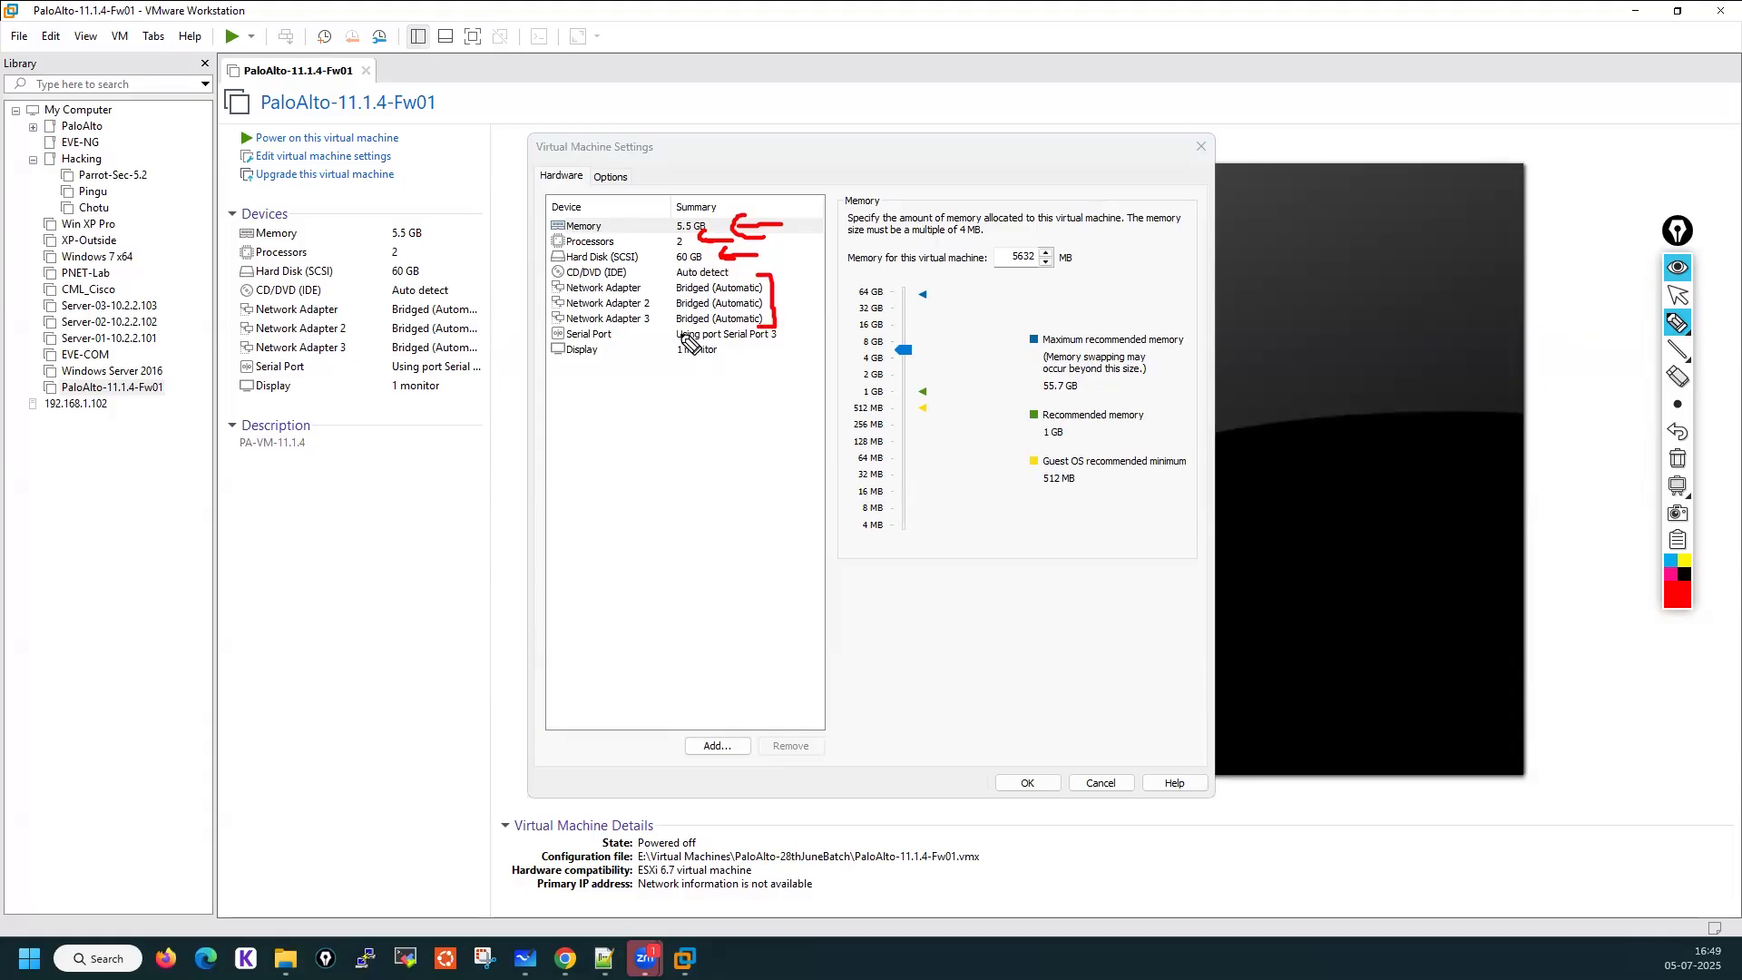
# Step: Mark the three network adapters, clear the ink, and view the first adapter's connection settings
pyautogui.moveTo(547, 282)
pyautogui.mouseDown()
pyautogui.moveTo(529, 318)
pyautogui.moveTo(666, 275)
pyautogui.moveTo(652, 303)
pyautogui.moveTo(688, 288)
pyautogui.mouseUp()
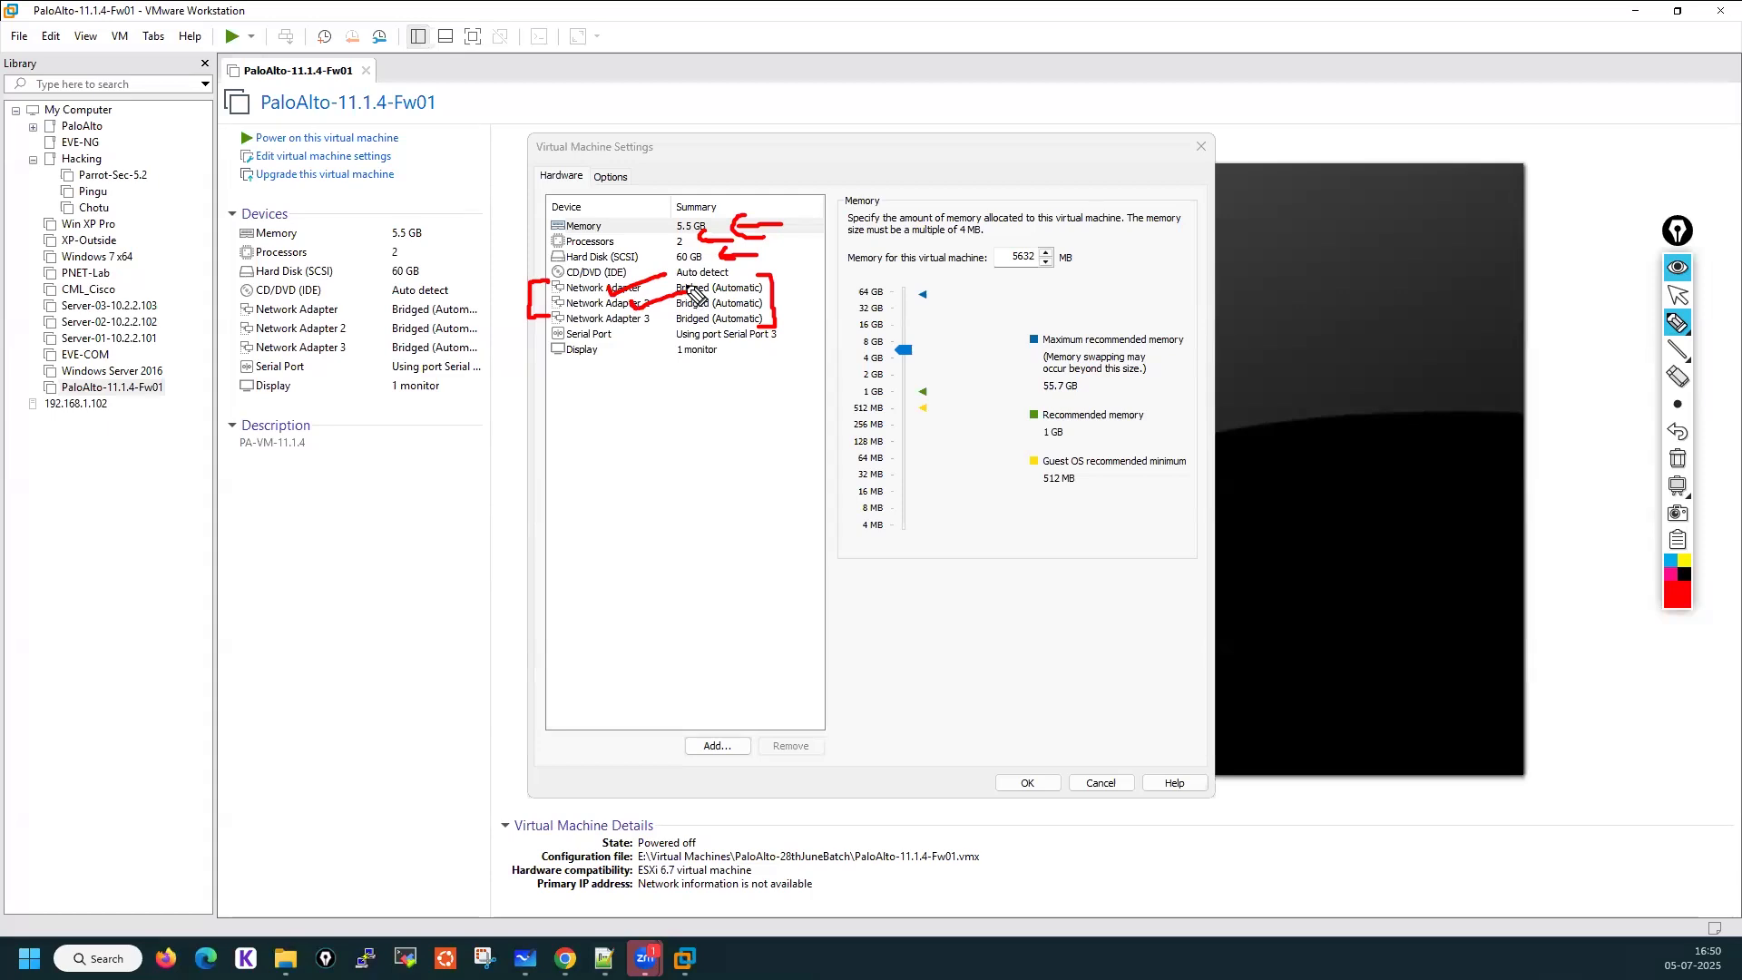
pyautogui.moveTo(630, 319); pyautogui.dragTo(689, 314)
pyautogui.click(1676, 459)
pyautogui.click(1678, 296)
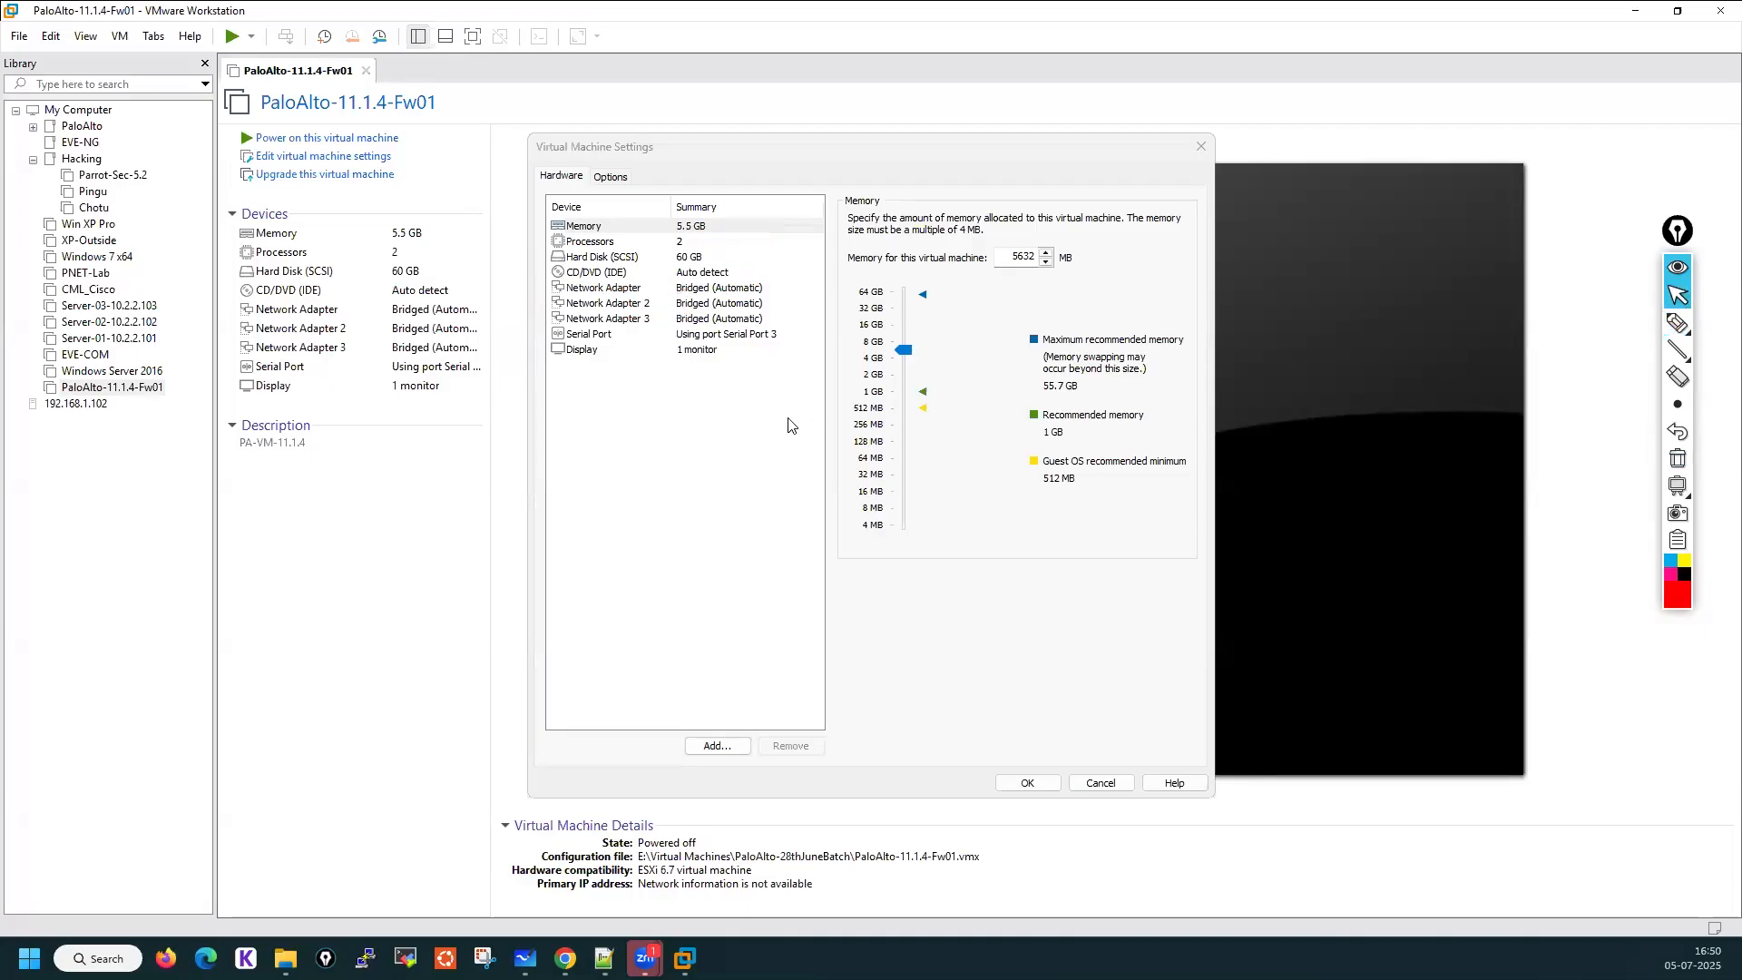
pyautogui.click(616, 292)
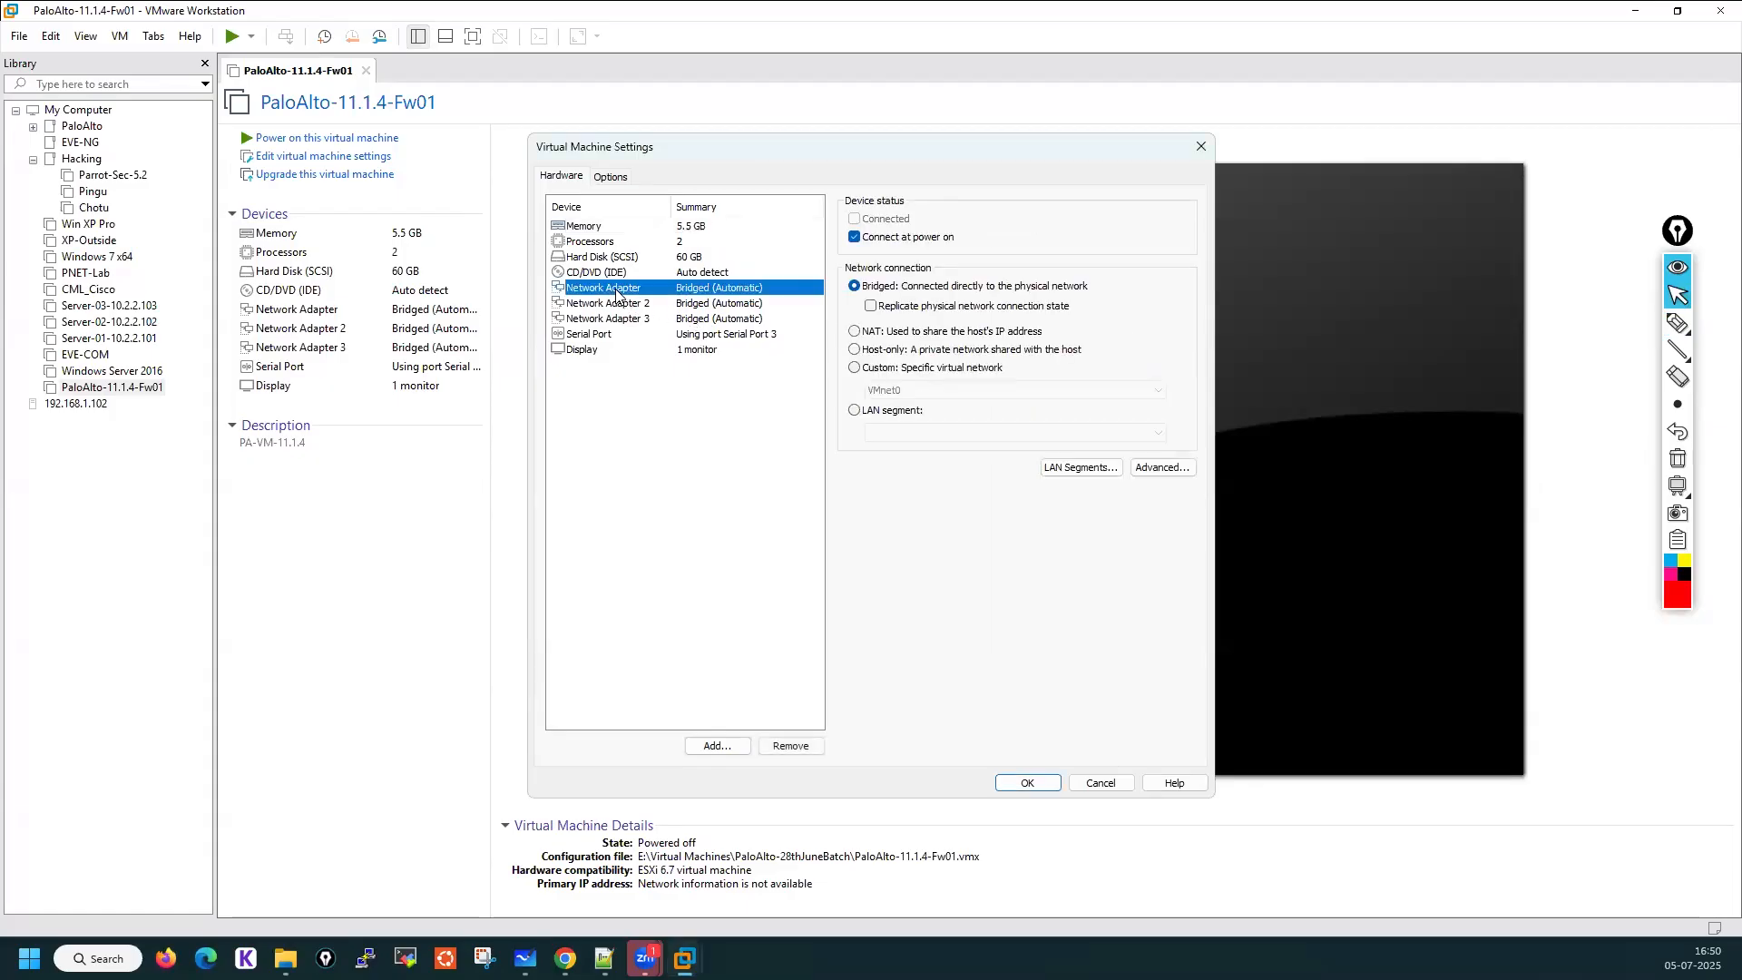
# Step: Raise the virtual machine's memory to 16 GB
pyautogui.click(596, 229)
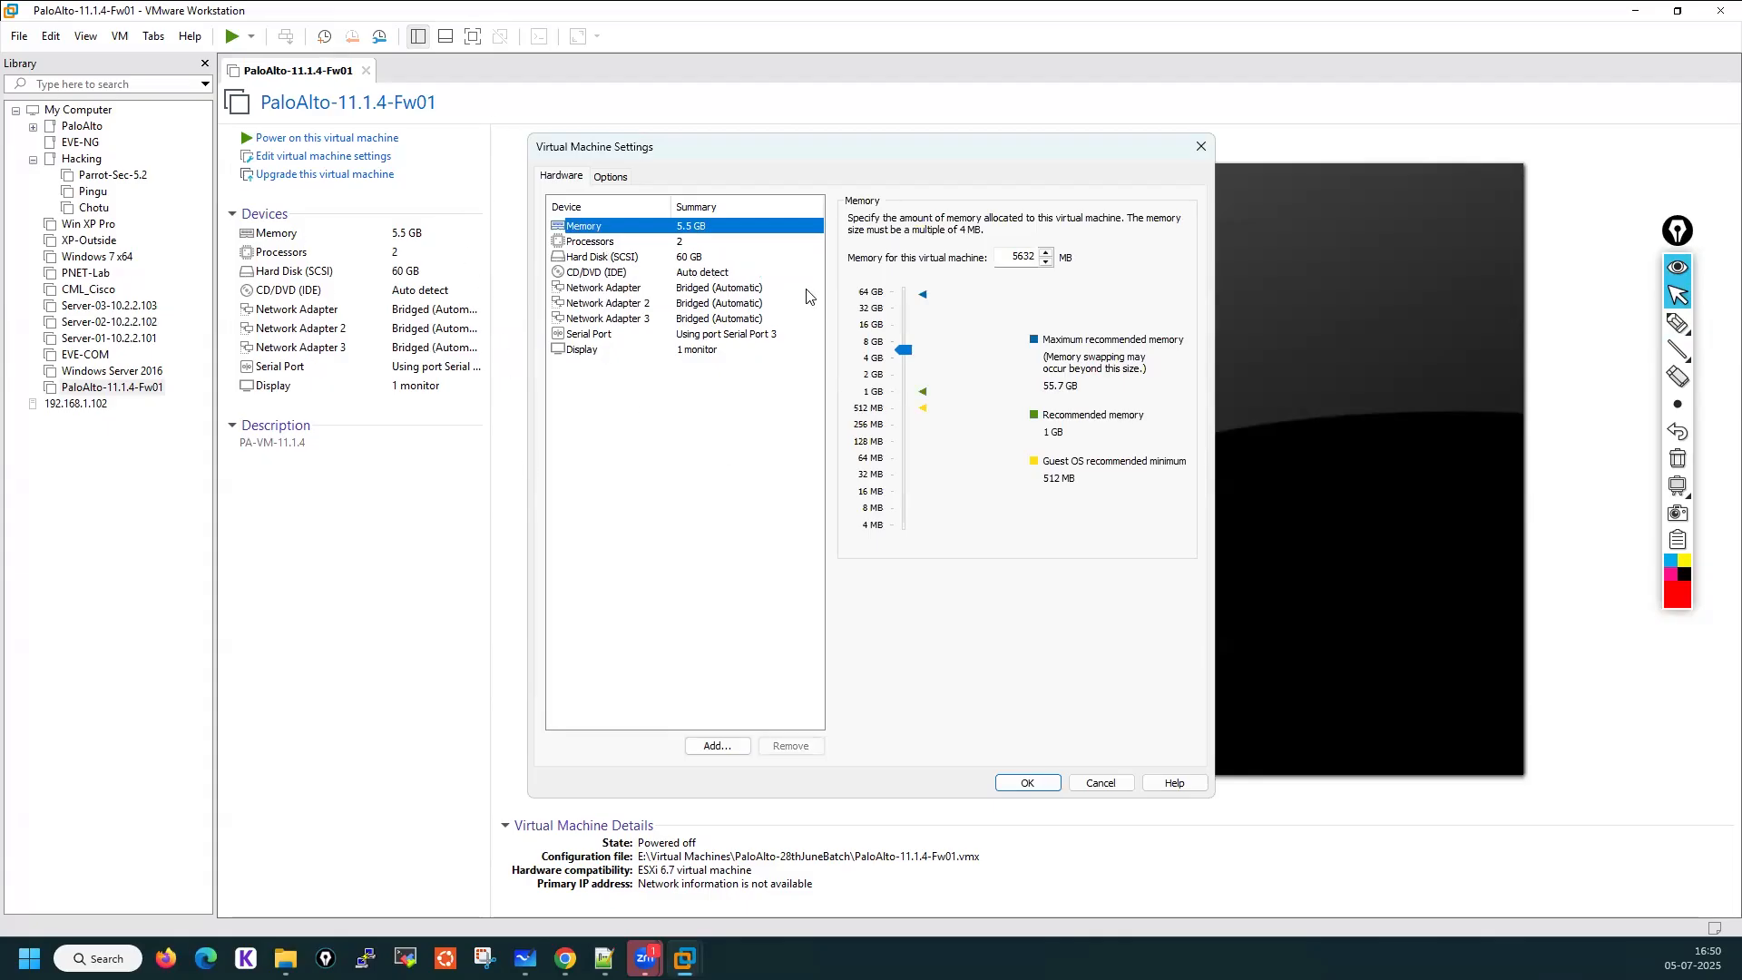
pyautogui.click(874, 351)
pyautogui.click(874, 334)
# Step: Set the number of processors to 2, giving 2 × 2 cores for 4 cores total
pyautogui.click(598, 245)
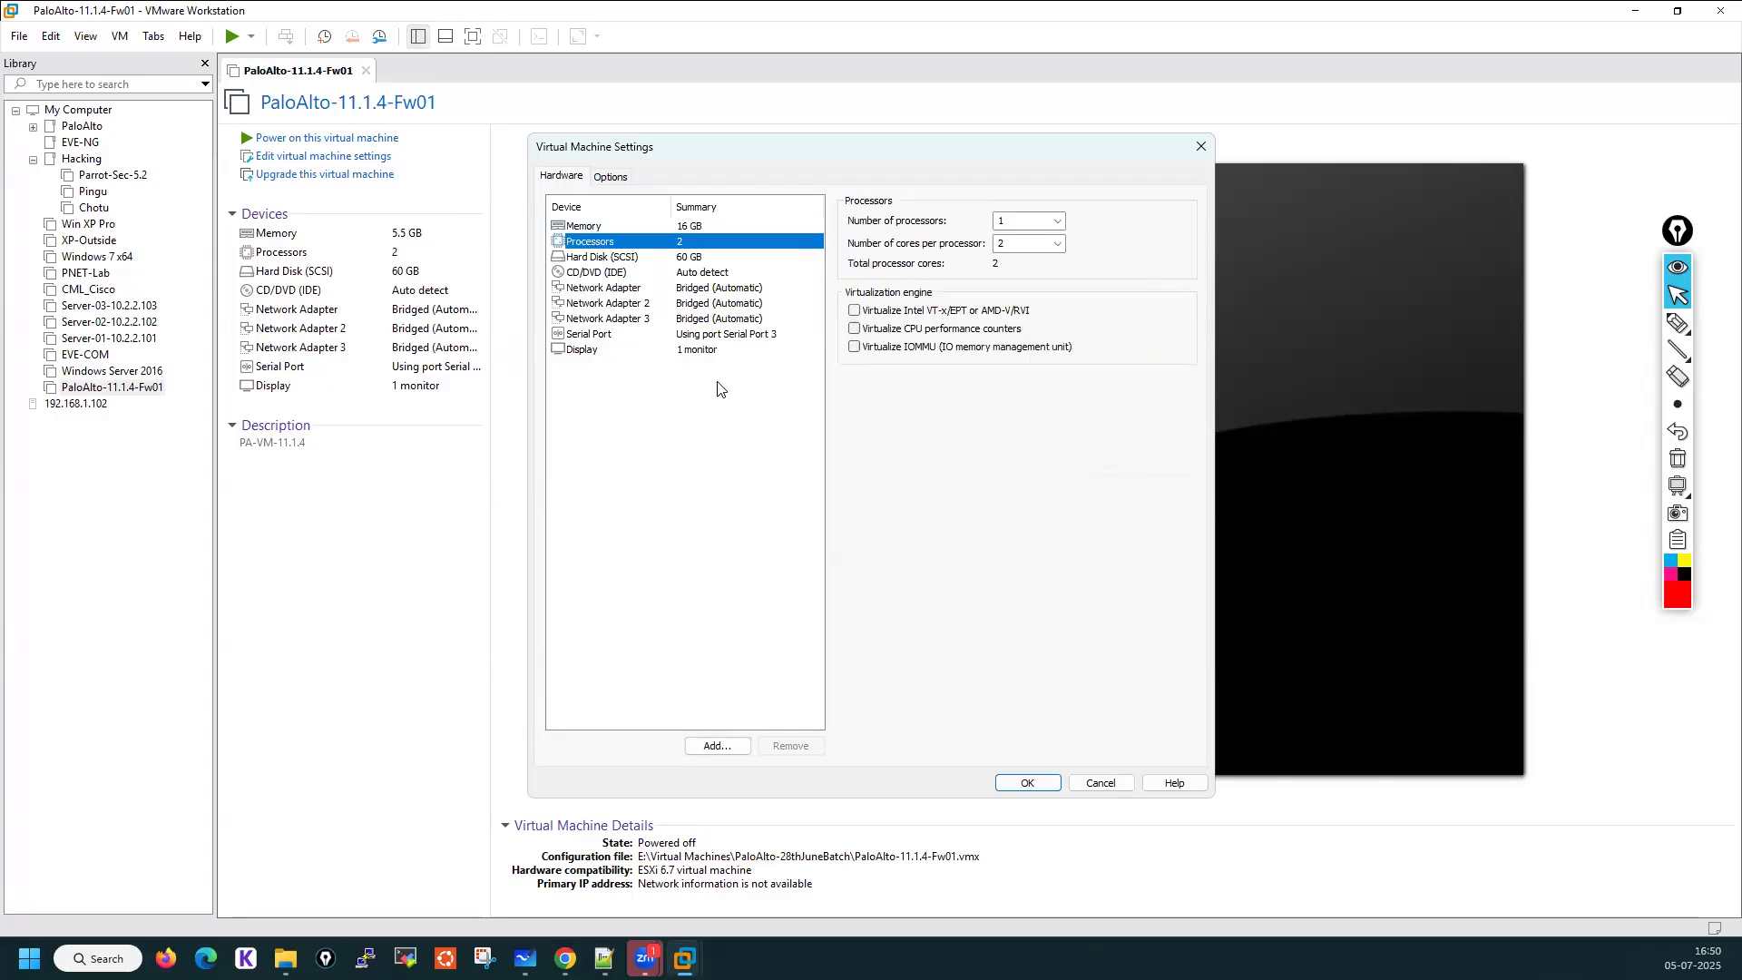
pyautogui.click(1057, 222)
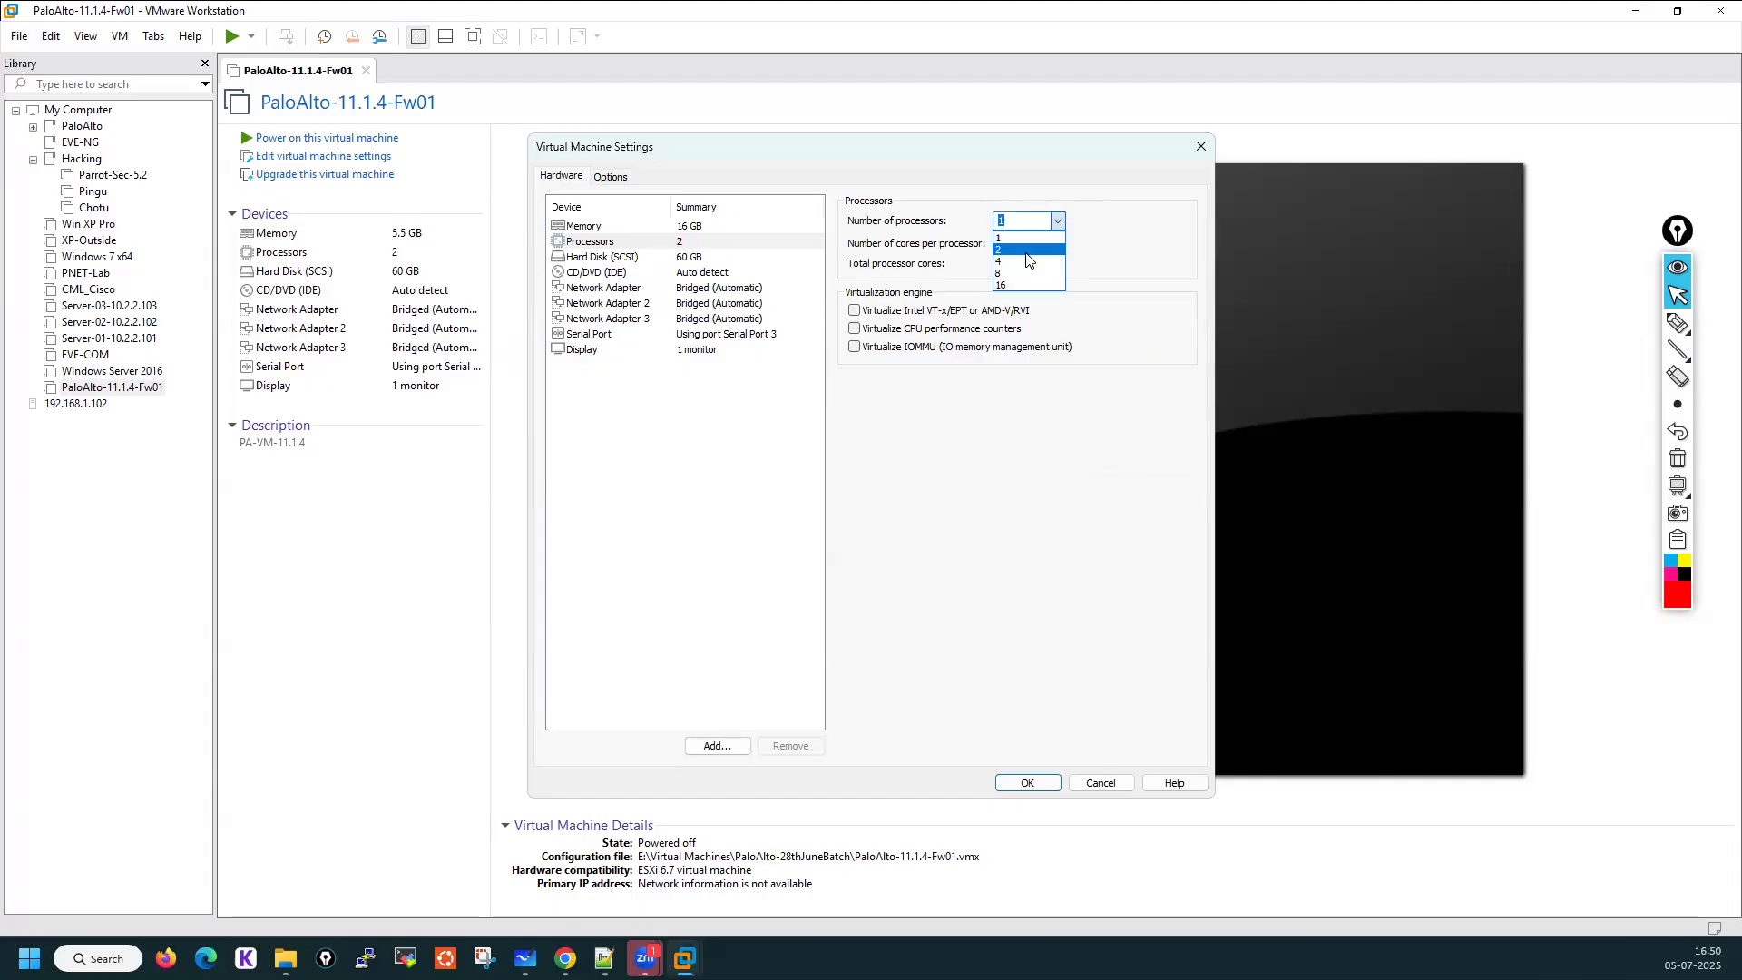
pyautogui.click(1030, 248)
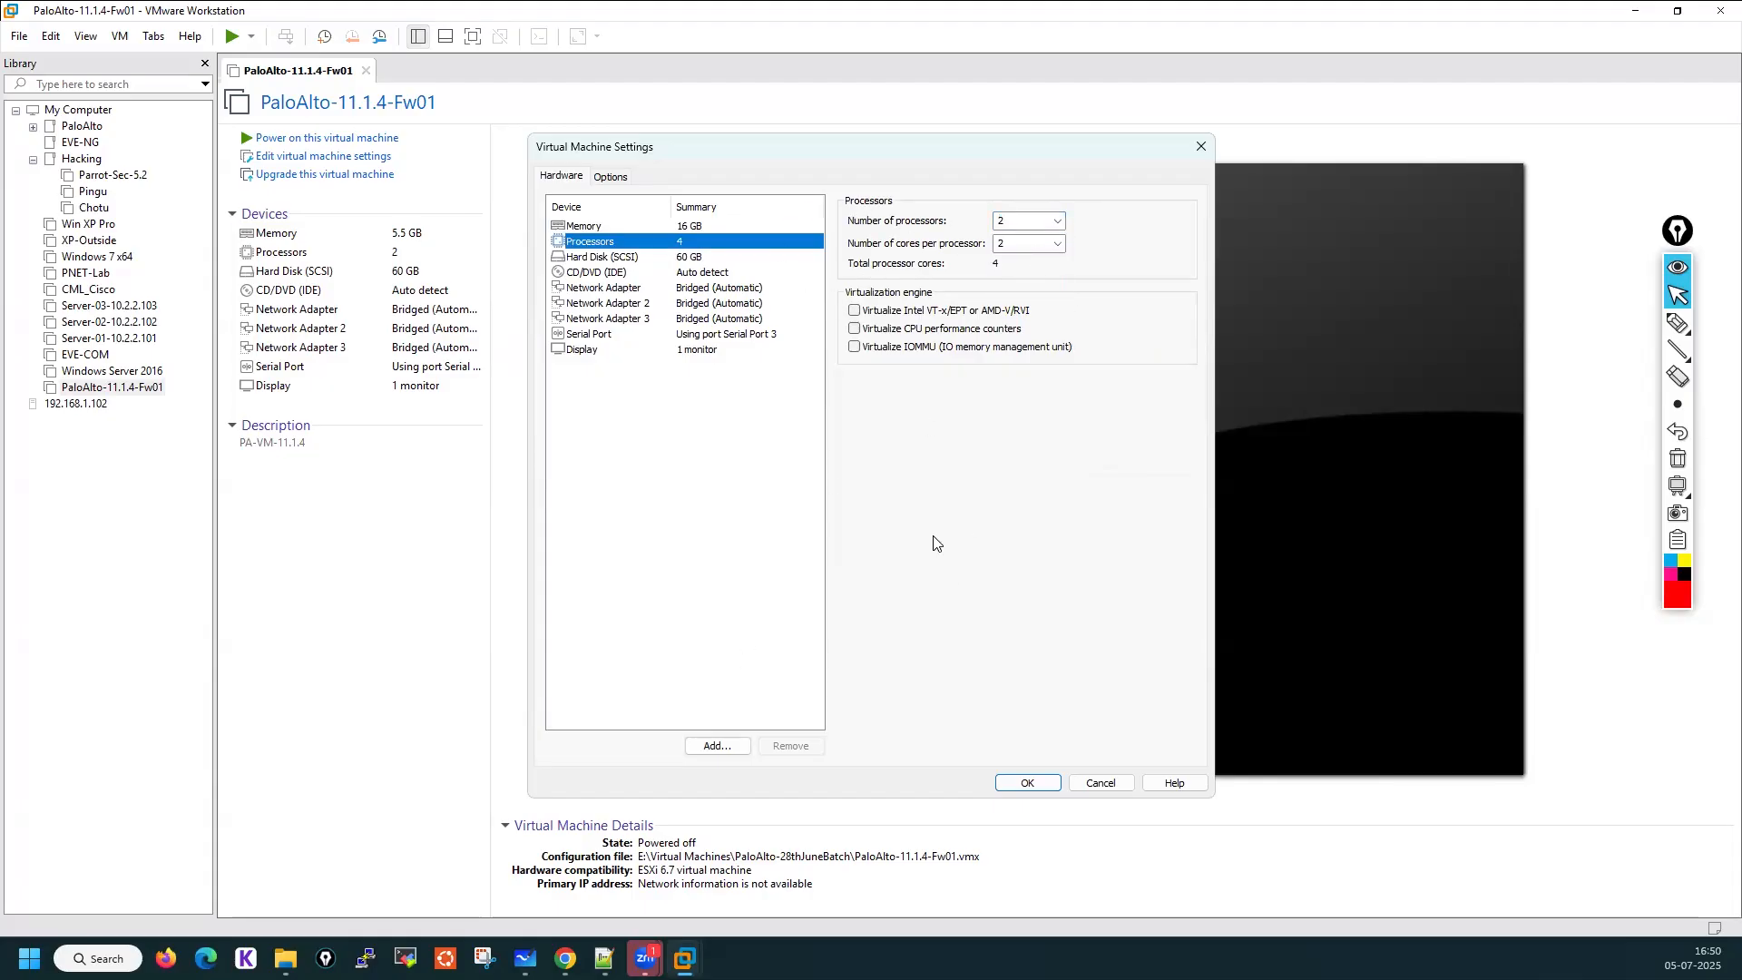
pyautogui.rightClick(746, 959)
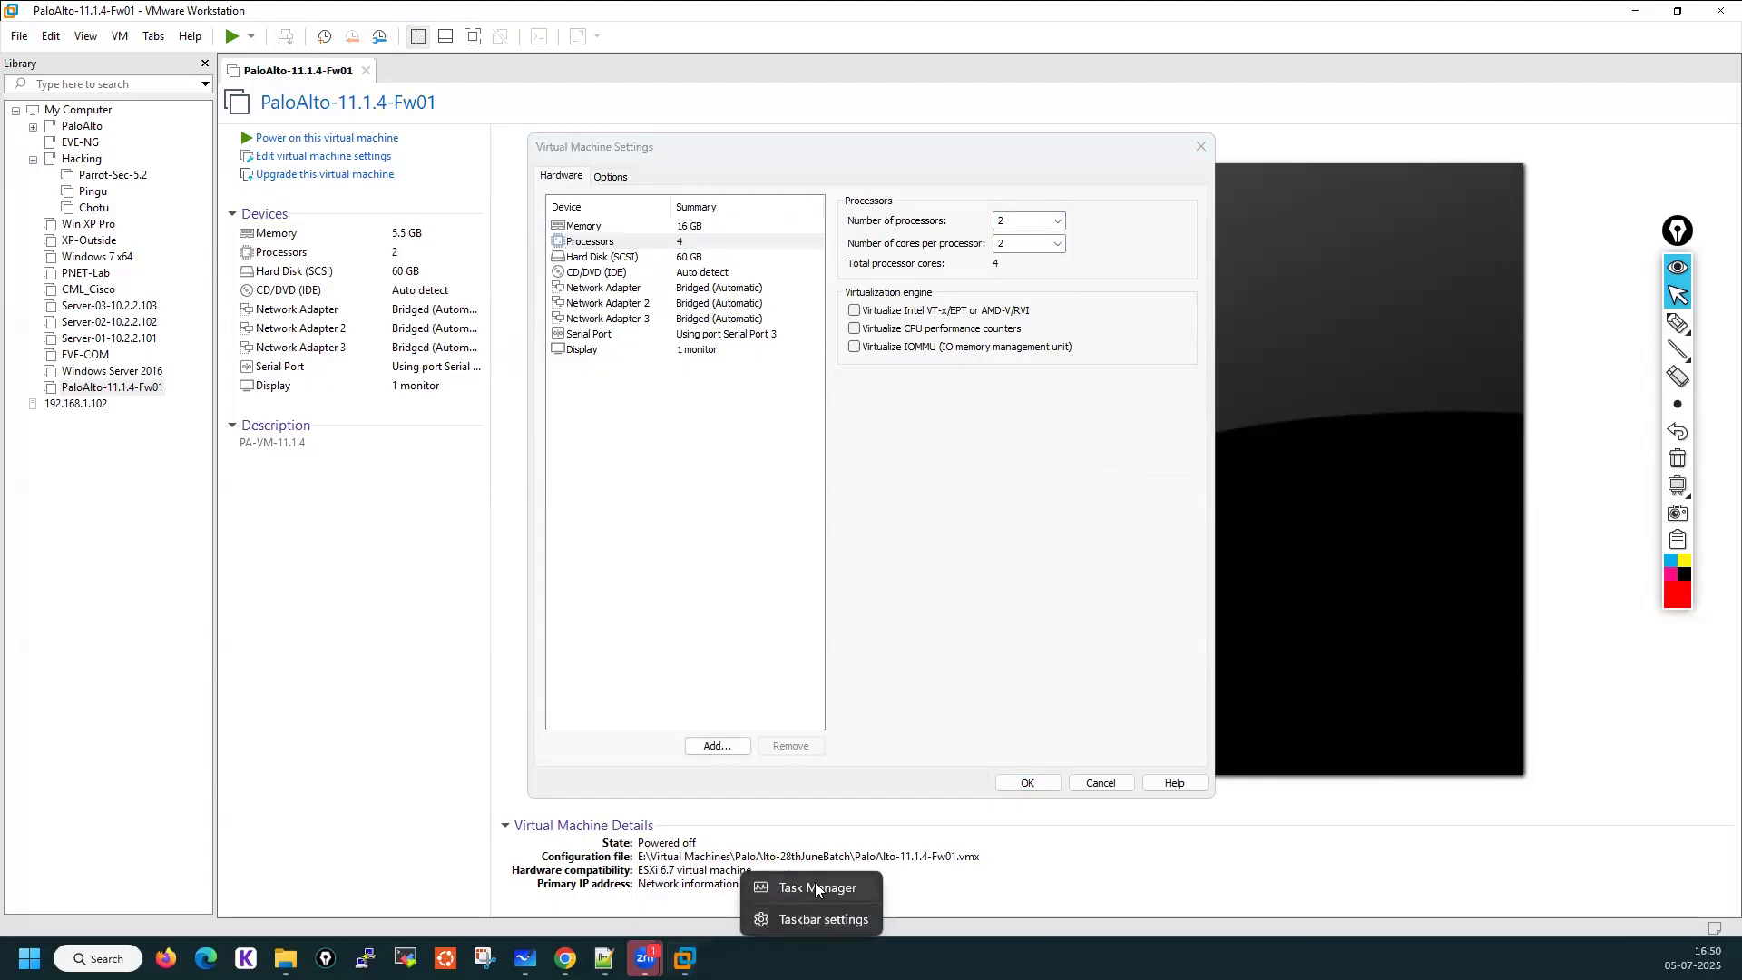
# Step: Launch Task Manager and view the host's CPU performance: 6 cores, 12 logical processors
pyautogui.click(815, 887)
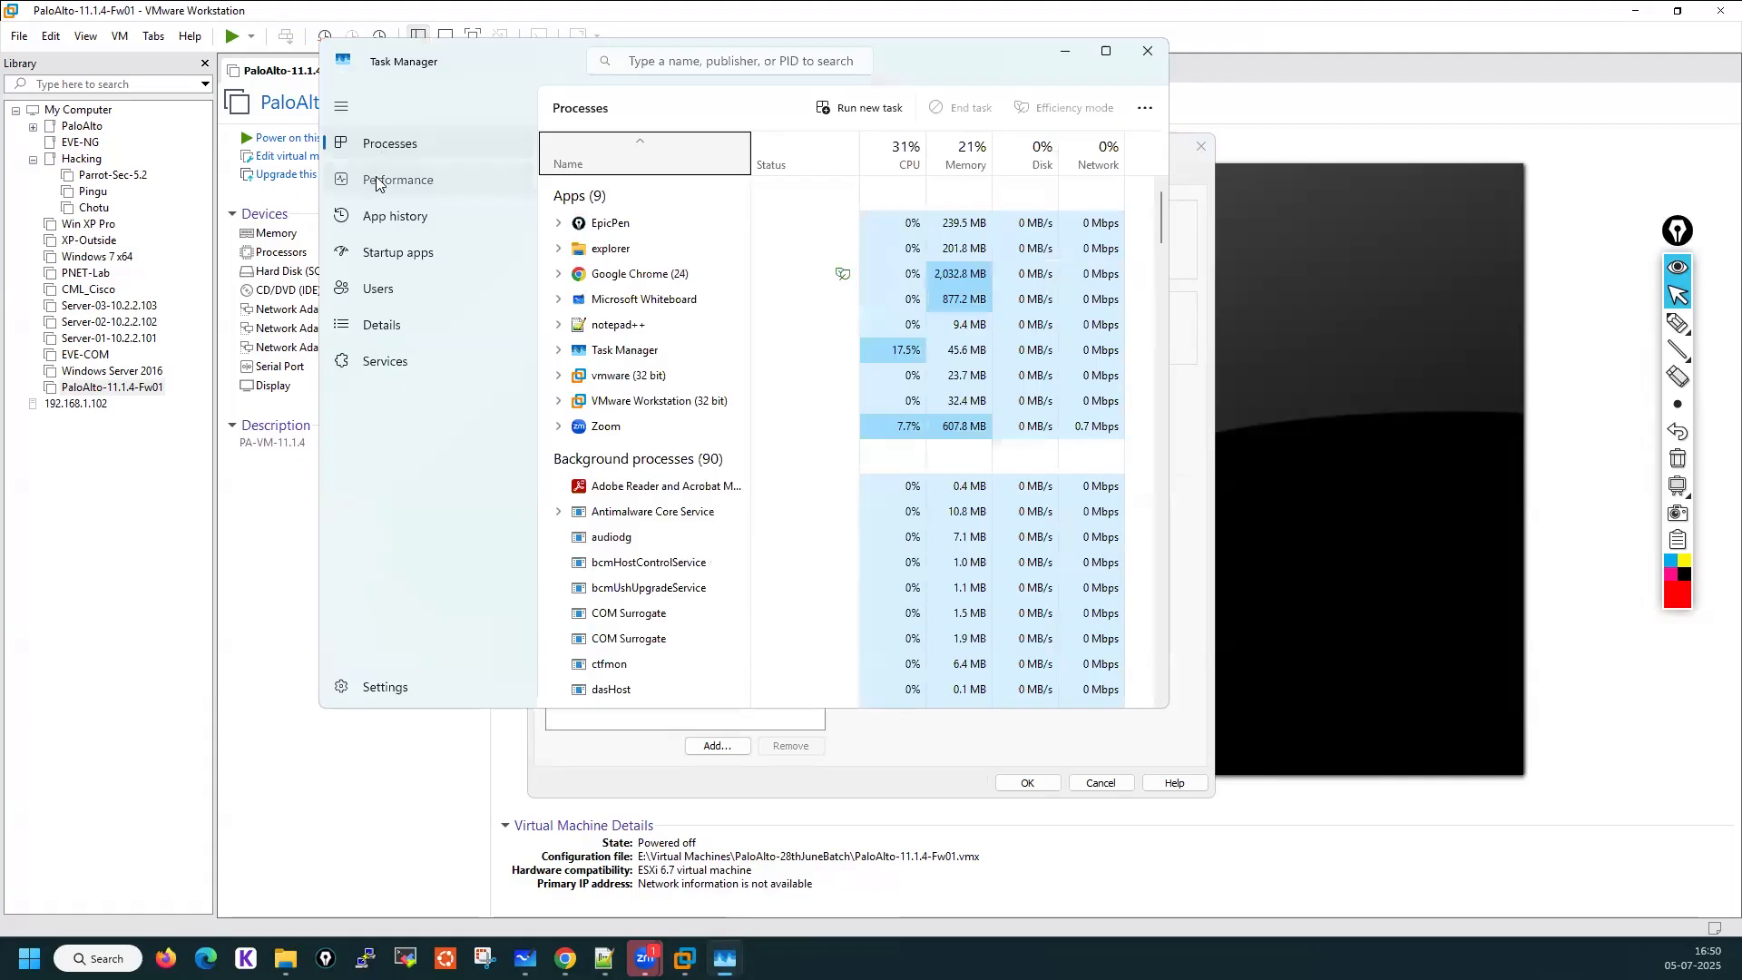
pyautogui.click(380, 182)
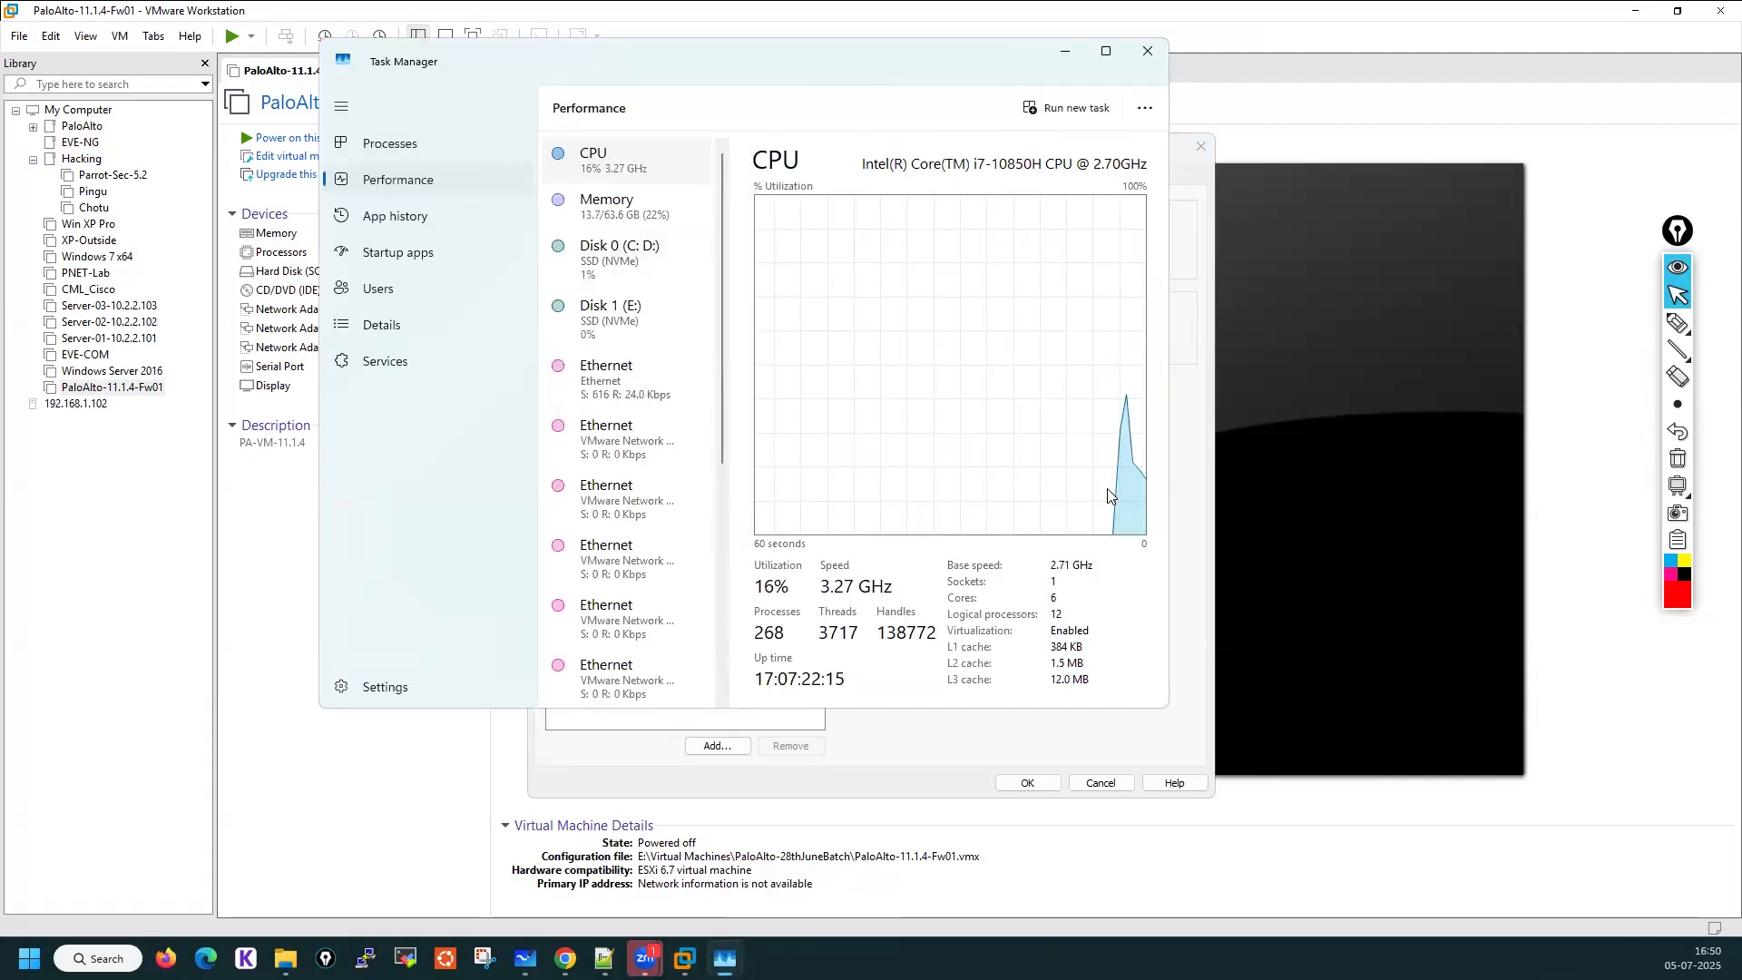
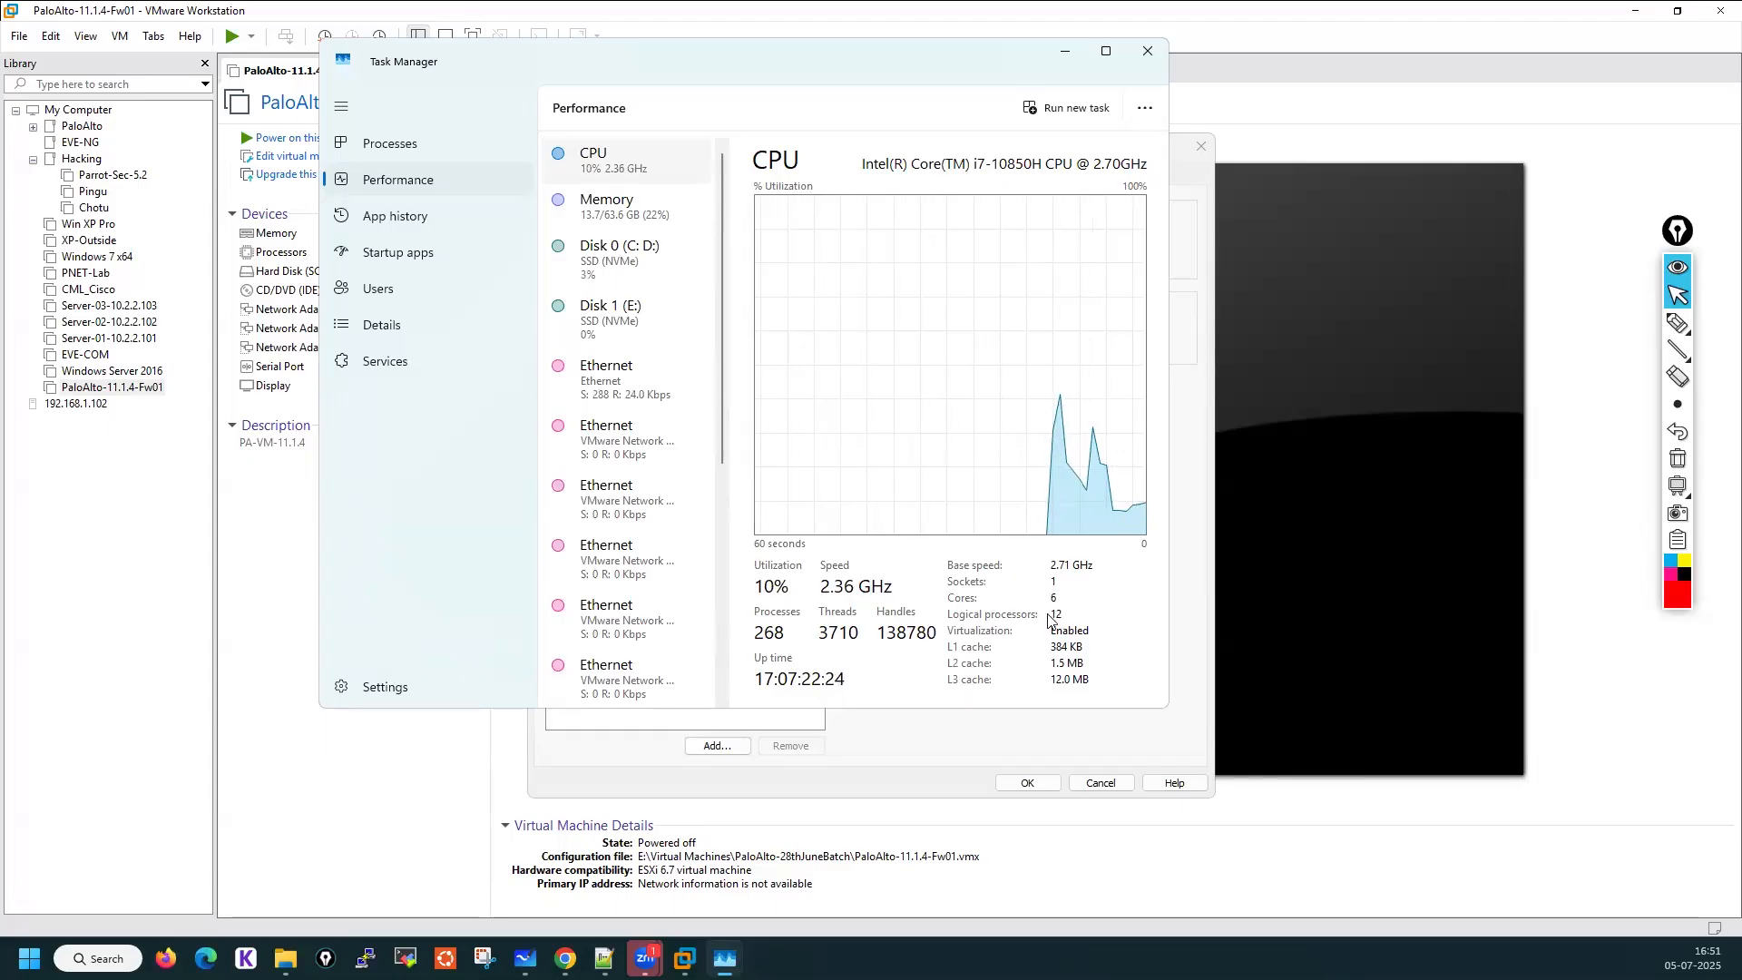
# Step: Cancel the settings dialog and bring the PaloAlto-11.1.4-Fw01 VM window back to the front
pyautogui.click(1101, 782)
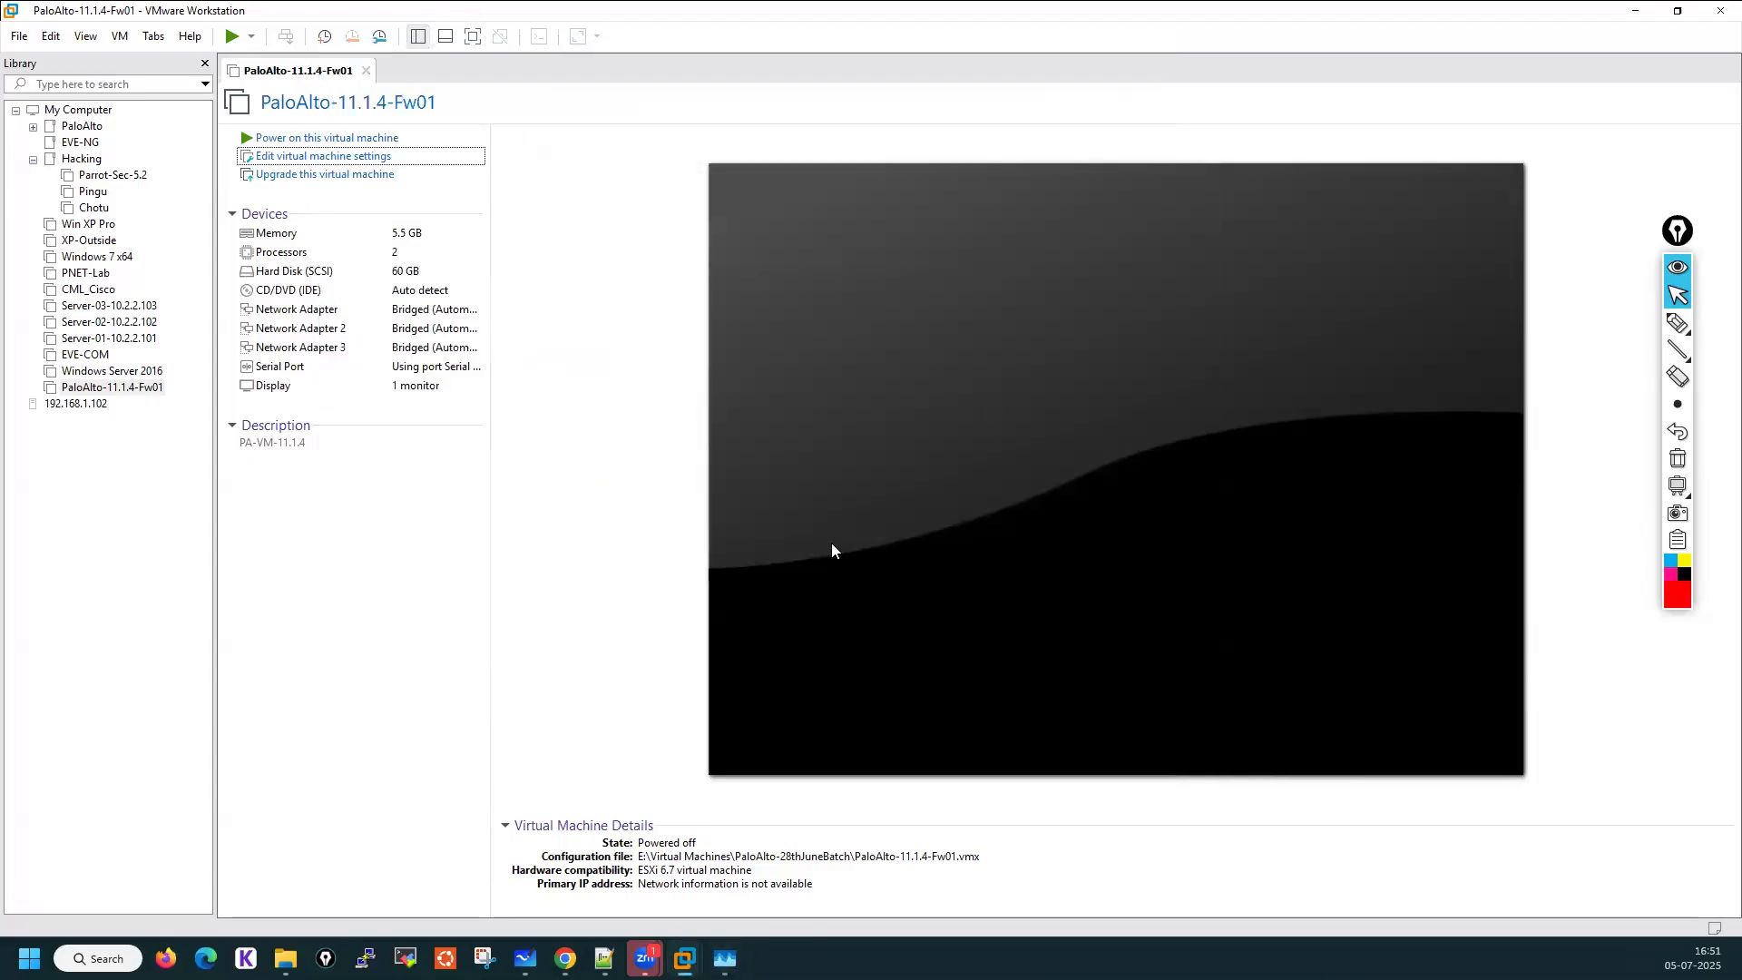
pyautogui.moveTo(684, 959)
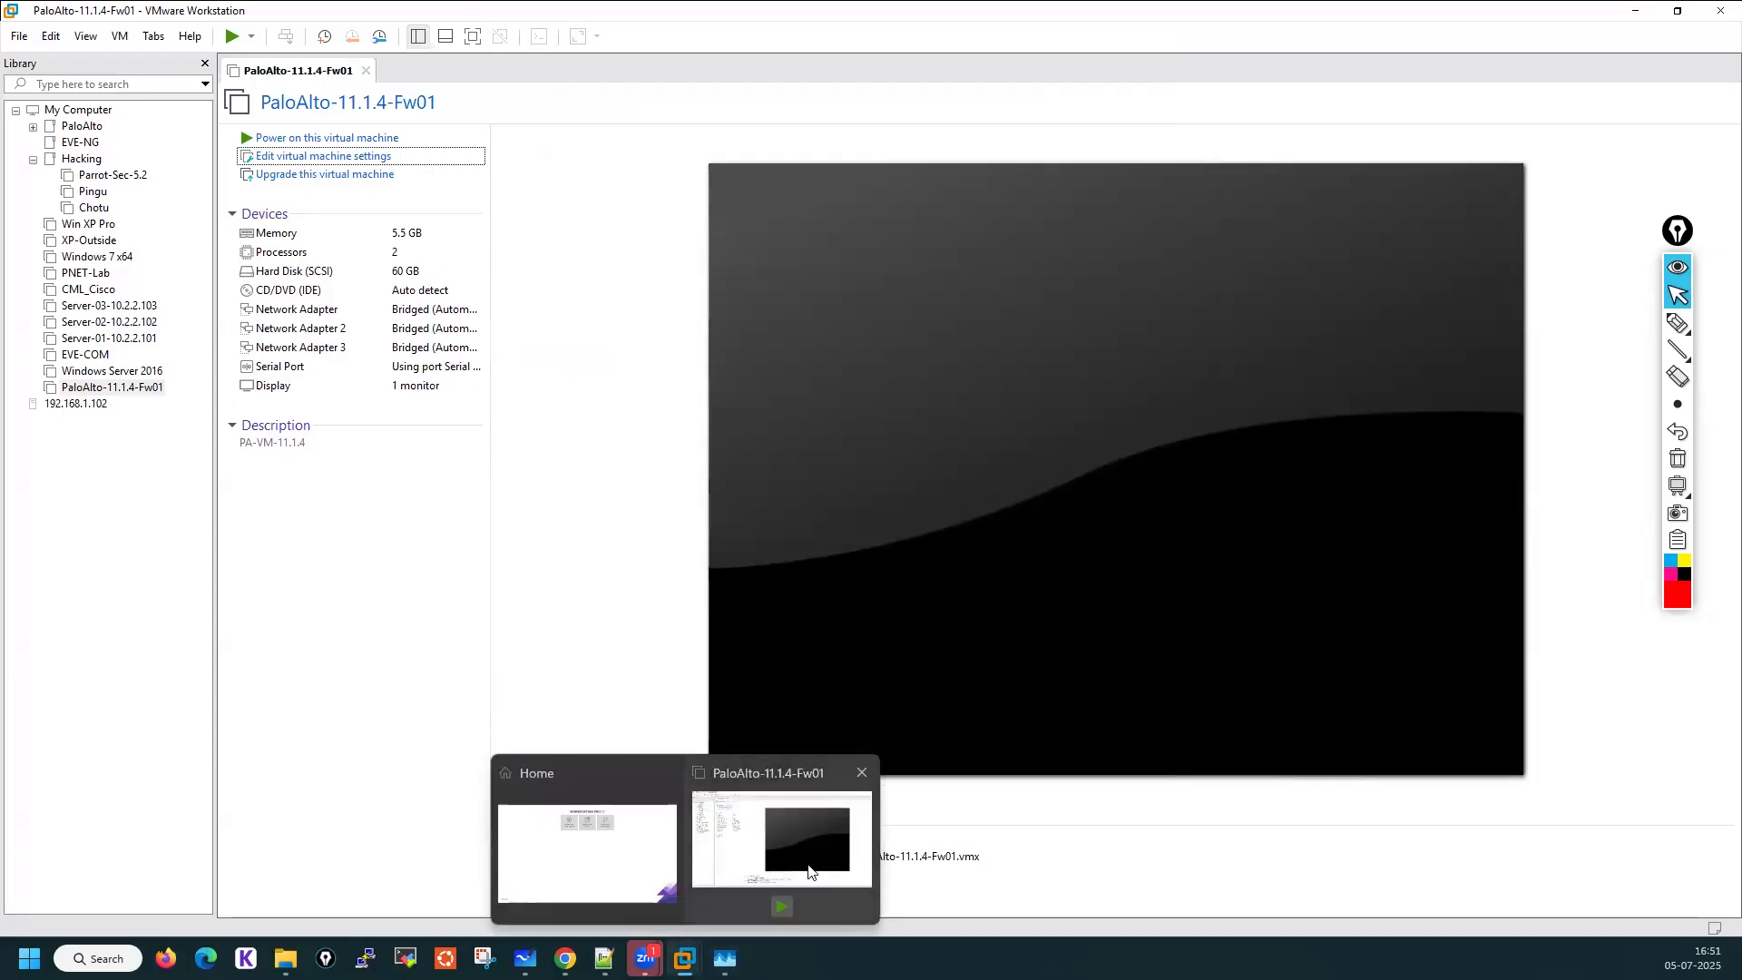
pyautogui.click(747, 862)
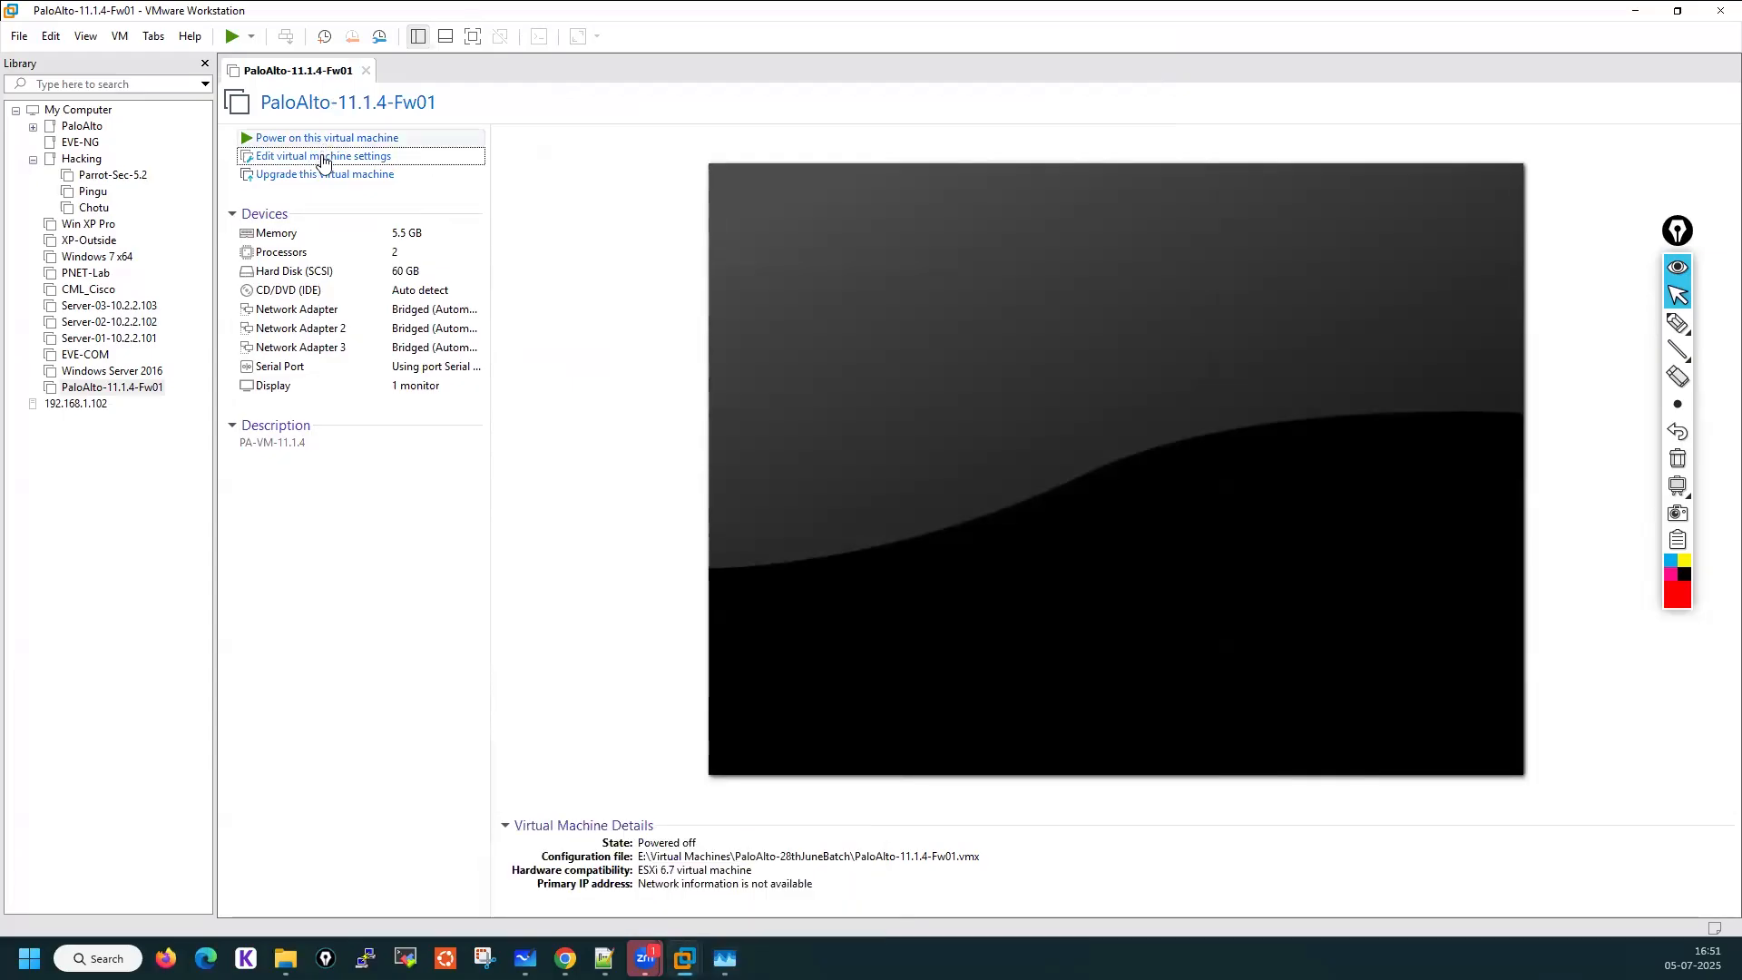
# Step: Open the firewall VM's hardware settings and set its memory to 16 GB
pyautogui.click(323, 157)
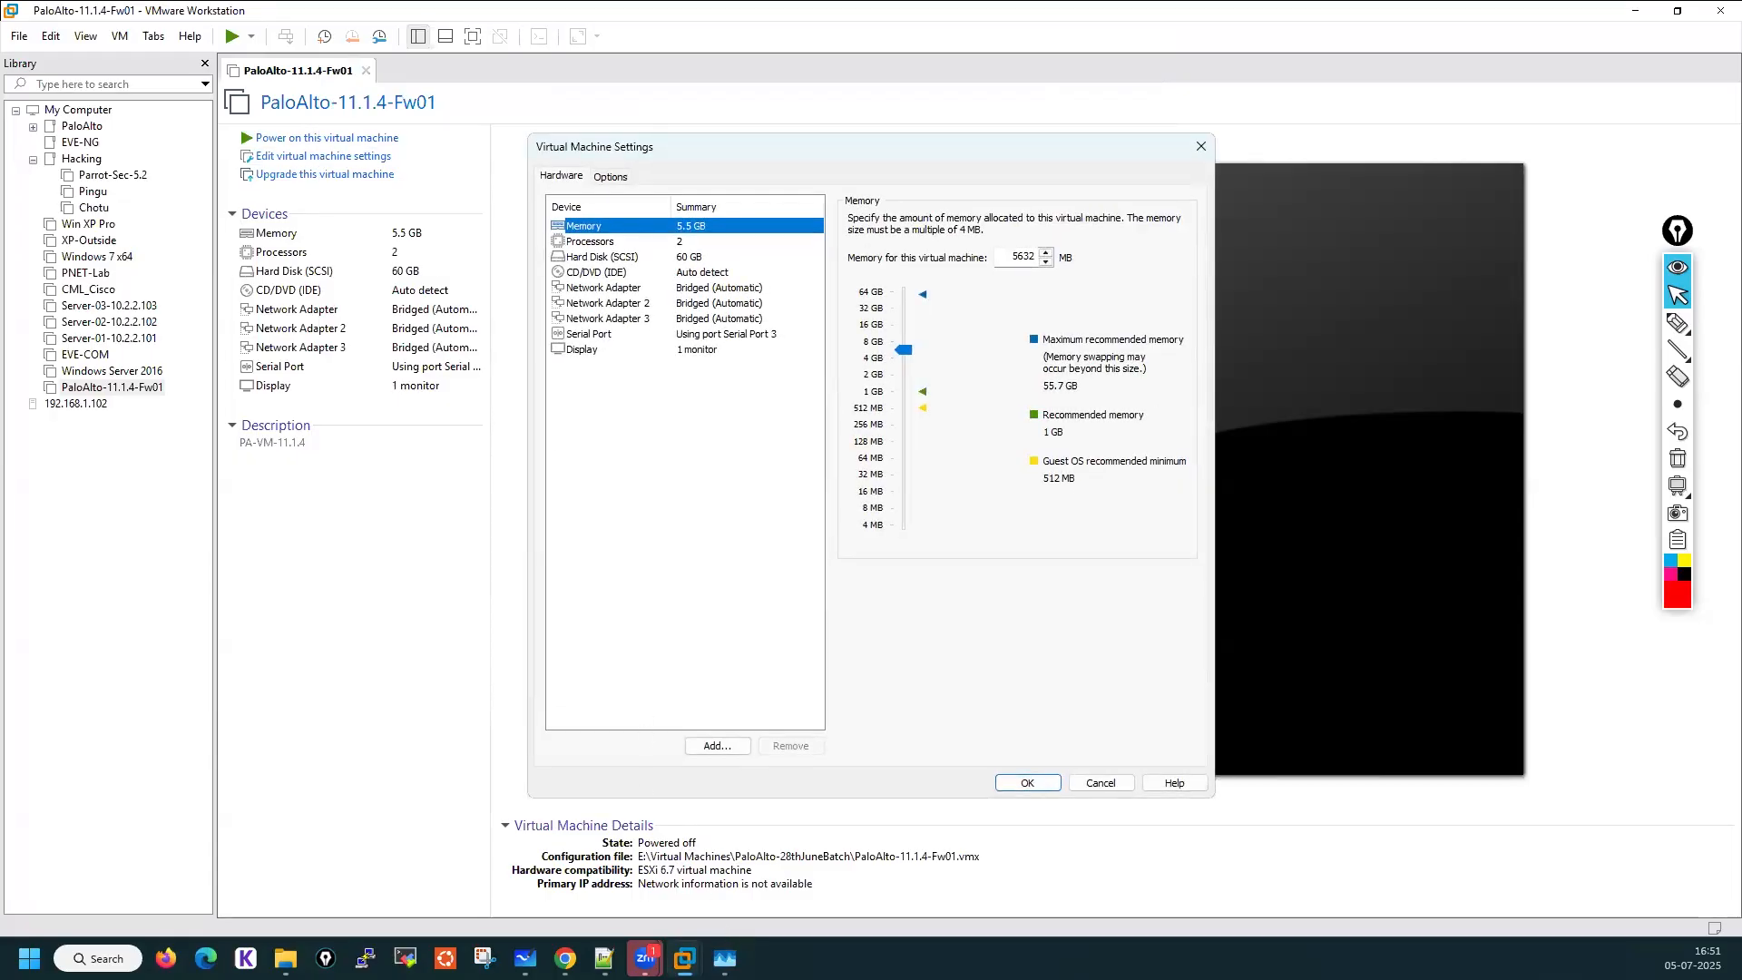
pyautogui.moveTo(725, 959)
pyautogui.click(778, 801)
pyautogui.click(880, 338)
# Step: Set 2 processors for 4 cores total, then review the hard disk and first network adapter
pyautogui.click(666, 244)
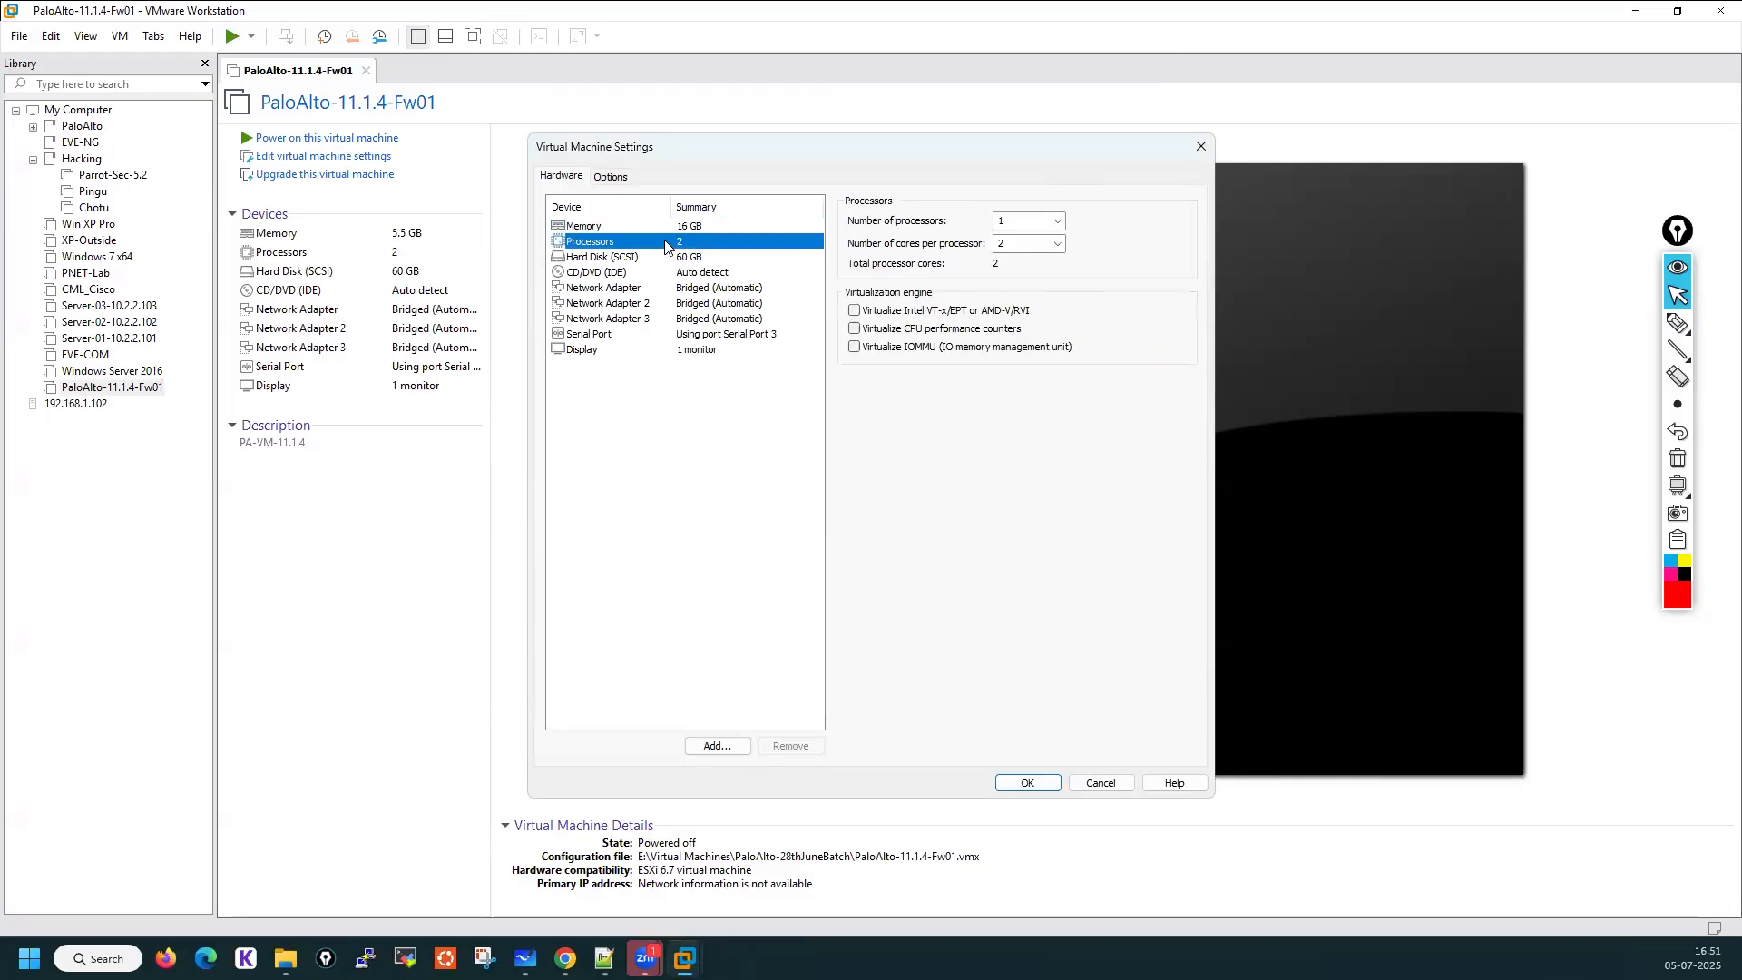
pyautogui.click(1058, 230)
pyautogui.click(1020, 251)
pyautogui.click(679, 260)
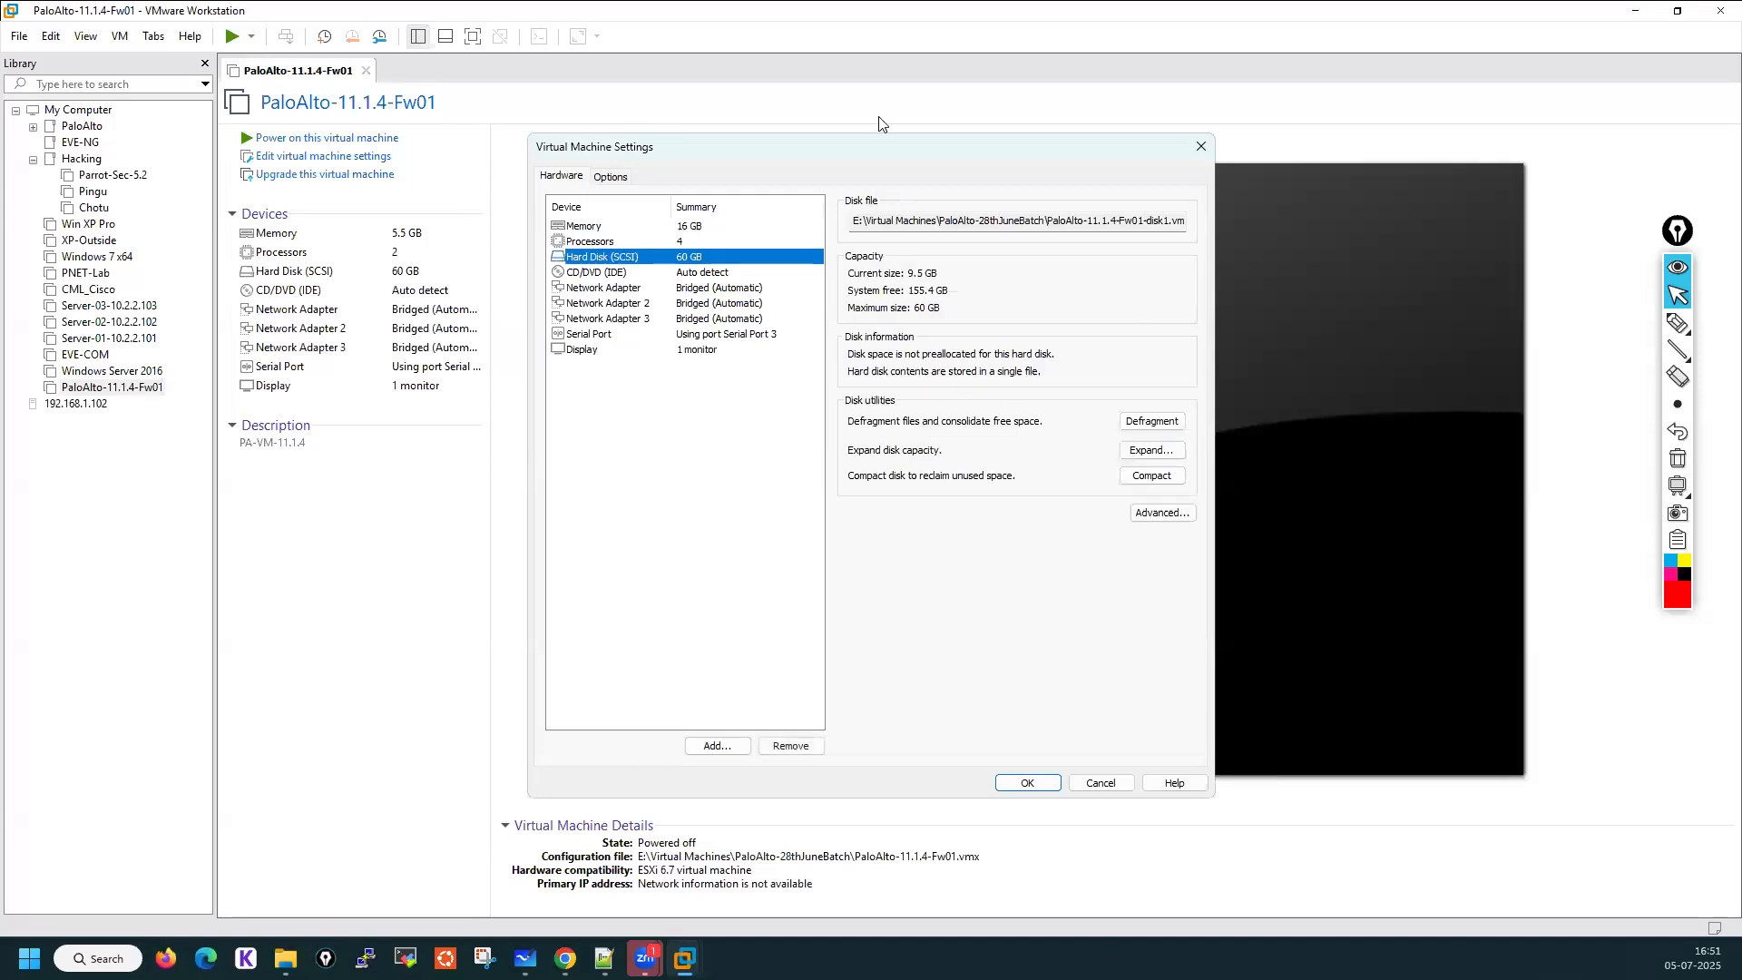
pyautogui.click(685, 289)
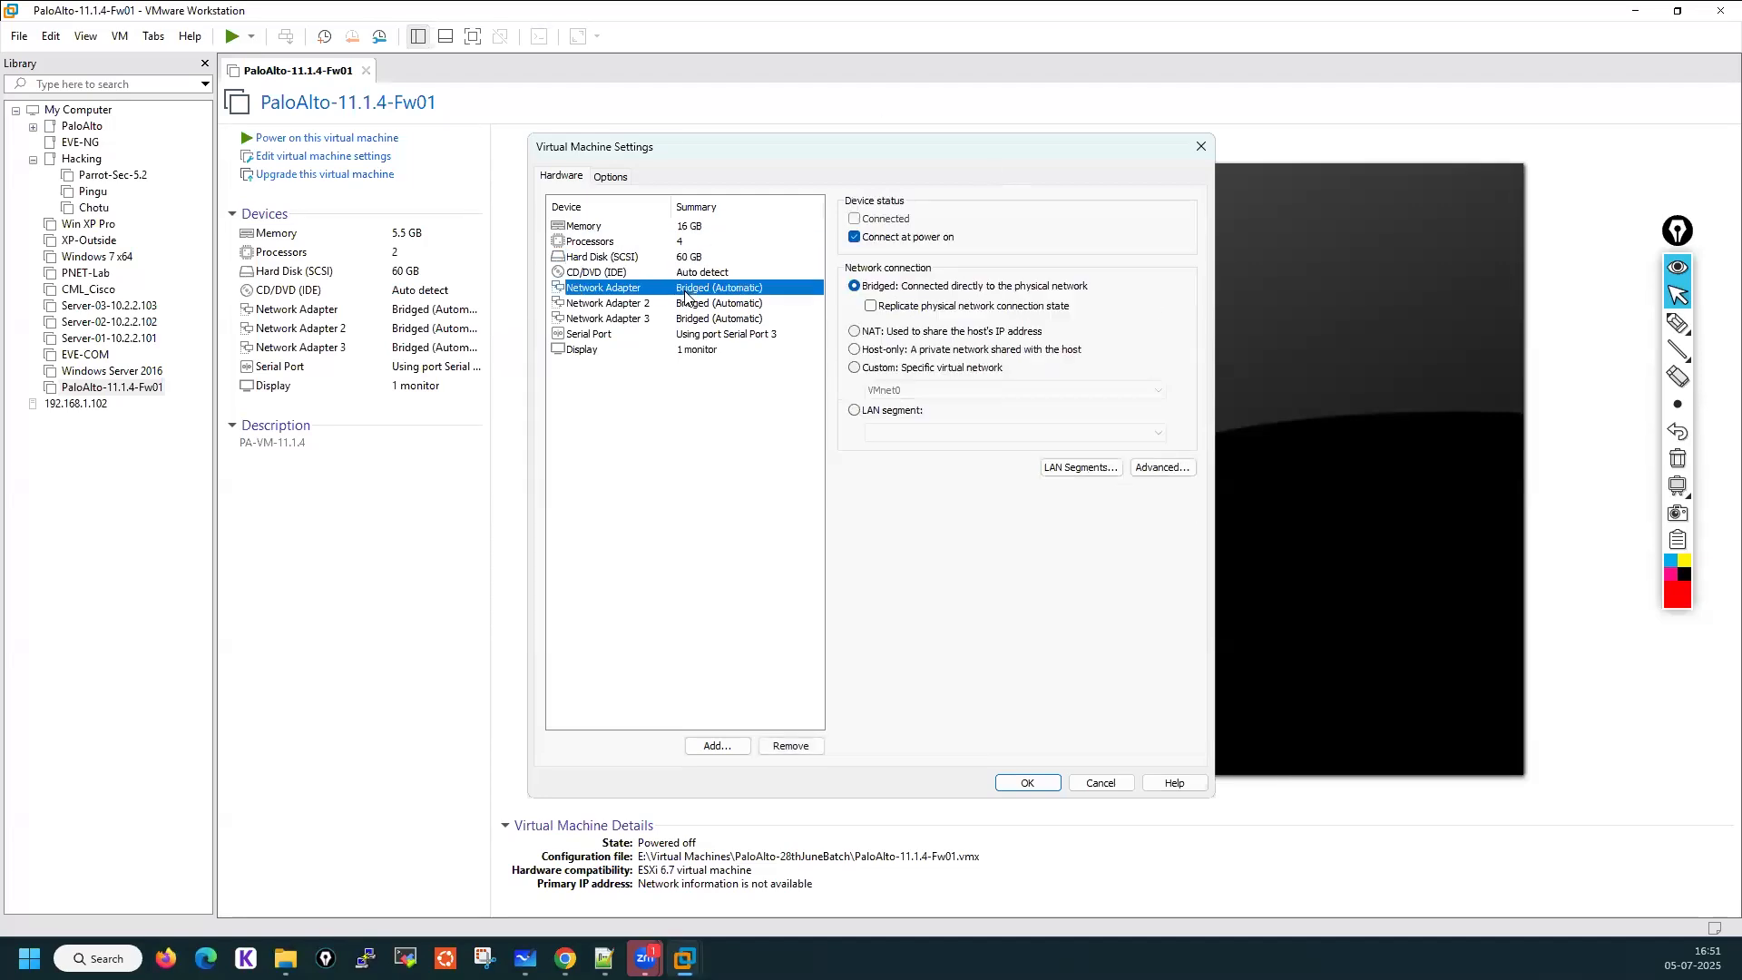
# Step: Add five new network adapters to the VM, Network Adapters 4 through 8
pyautogui.click(716, 746)
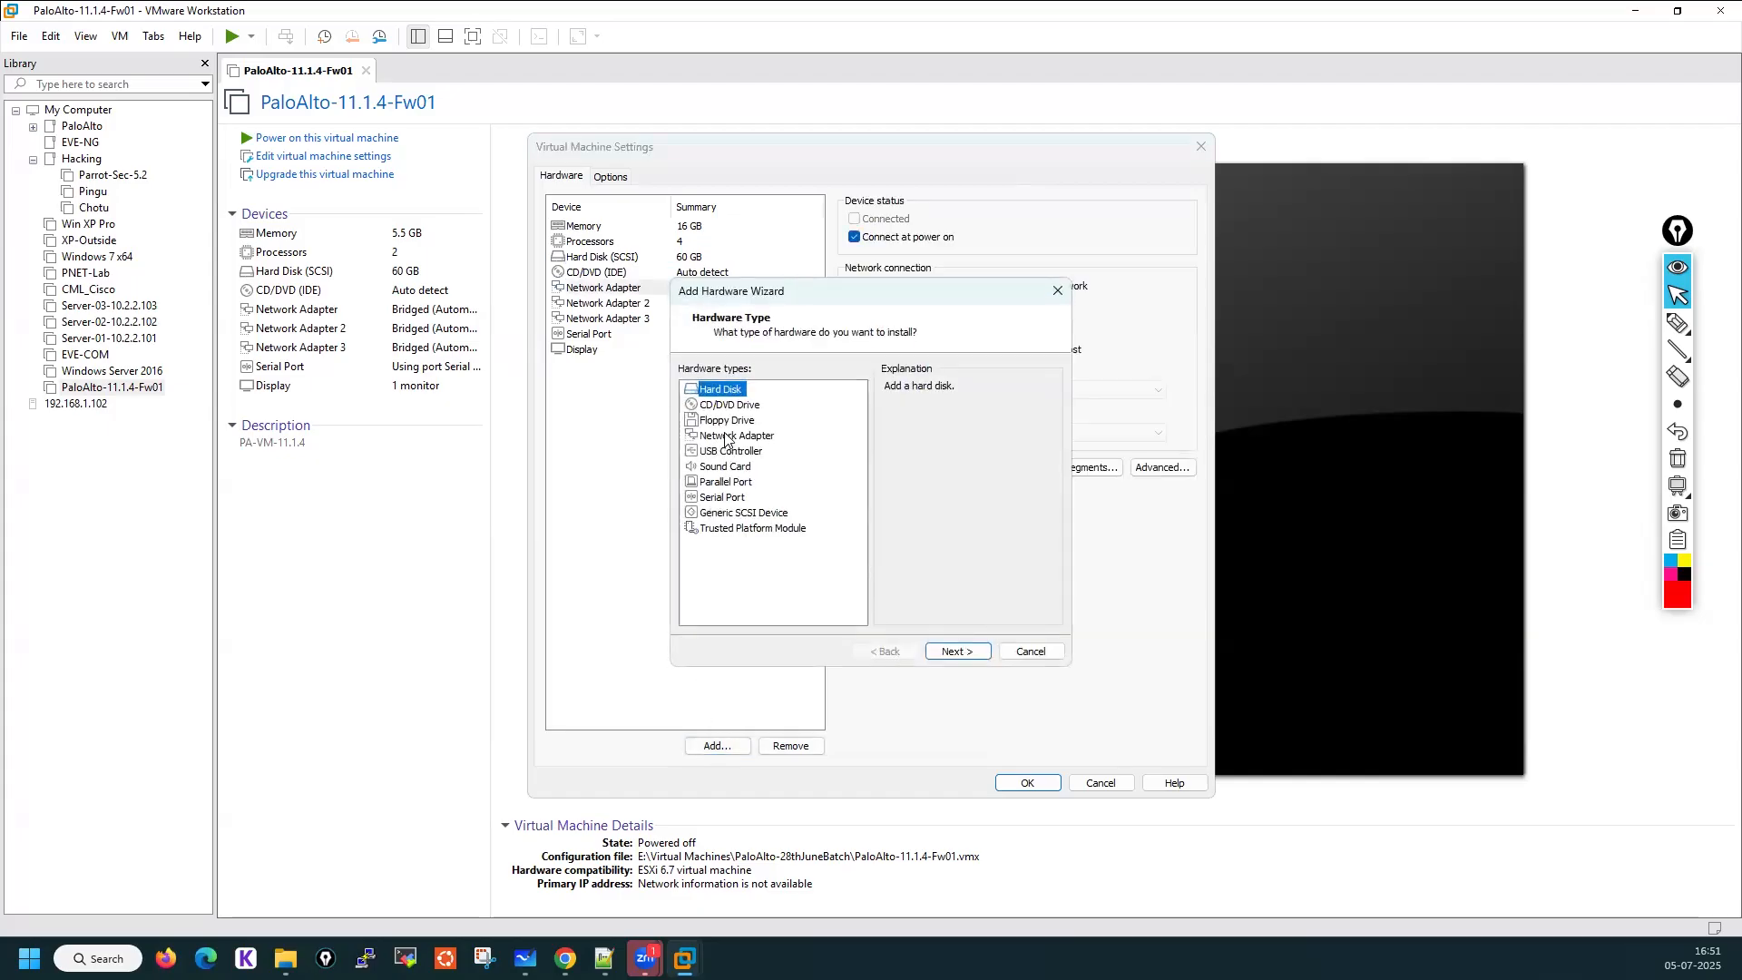
pyautogui.click(726, 437)
pyautogui.click(957, 652)
pyautogui.click(716, 746)
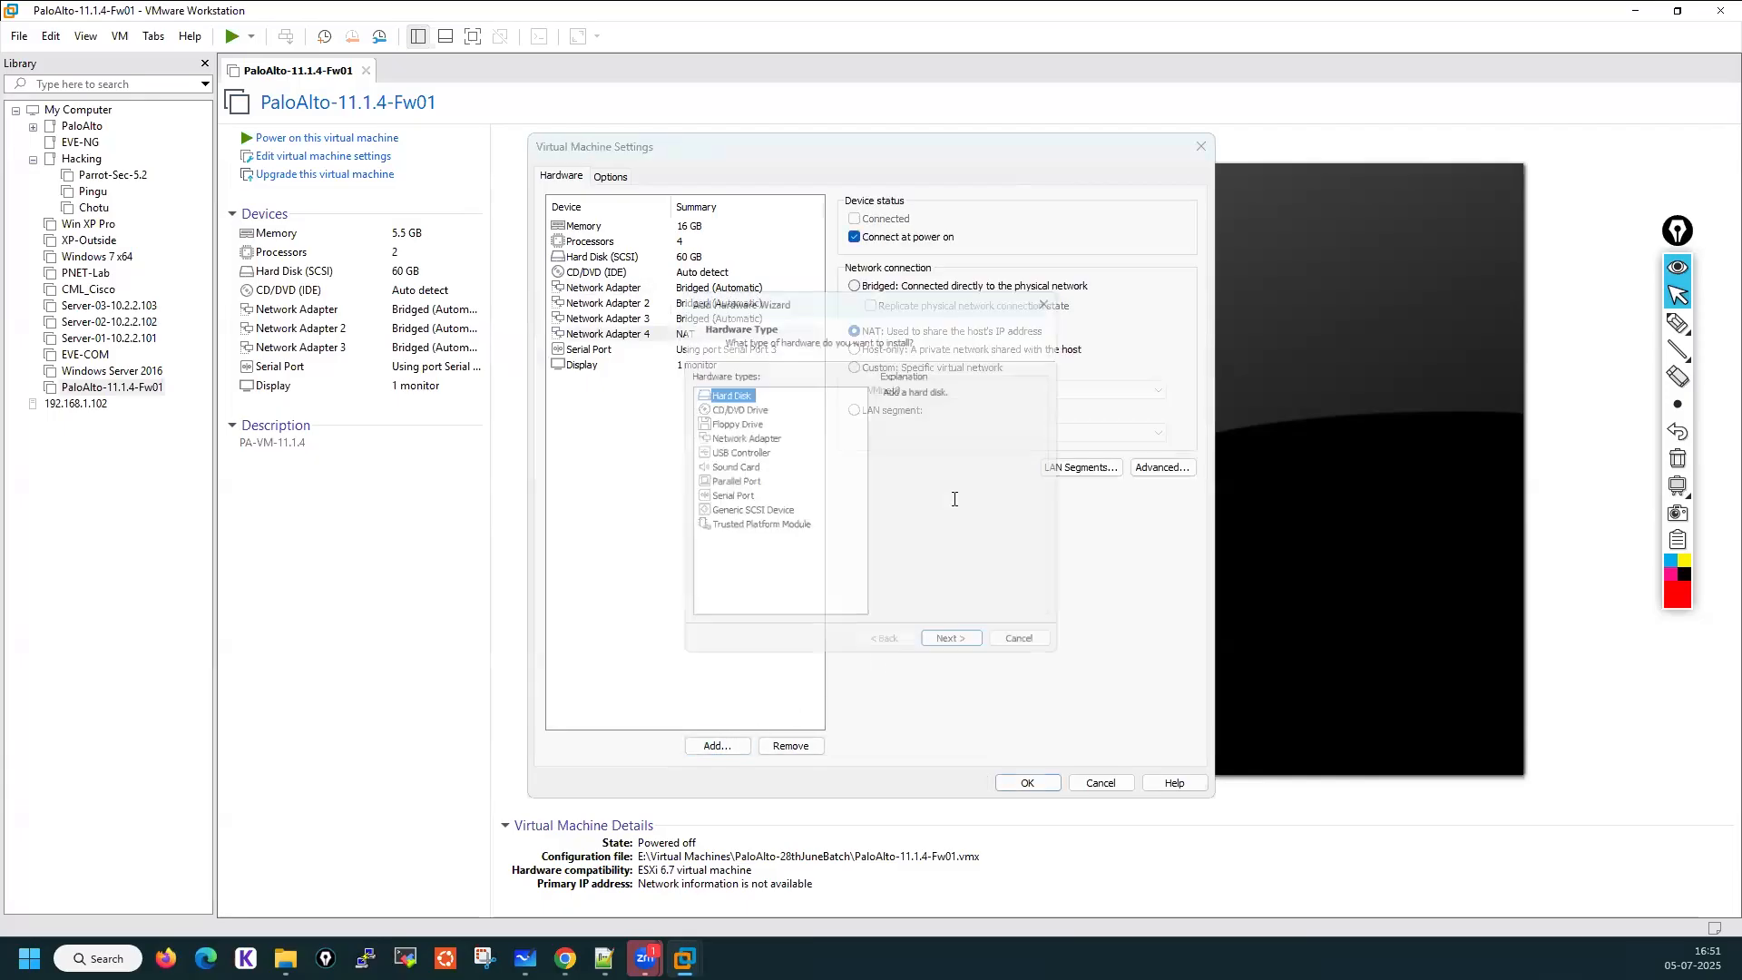
pyautogui.click(764, 437)
pyautogui.click(964, 651)
pyautogui.click(717, 746)
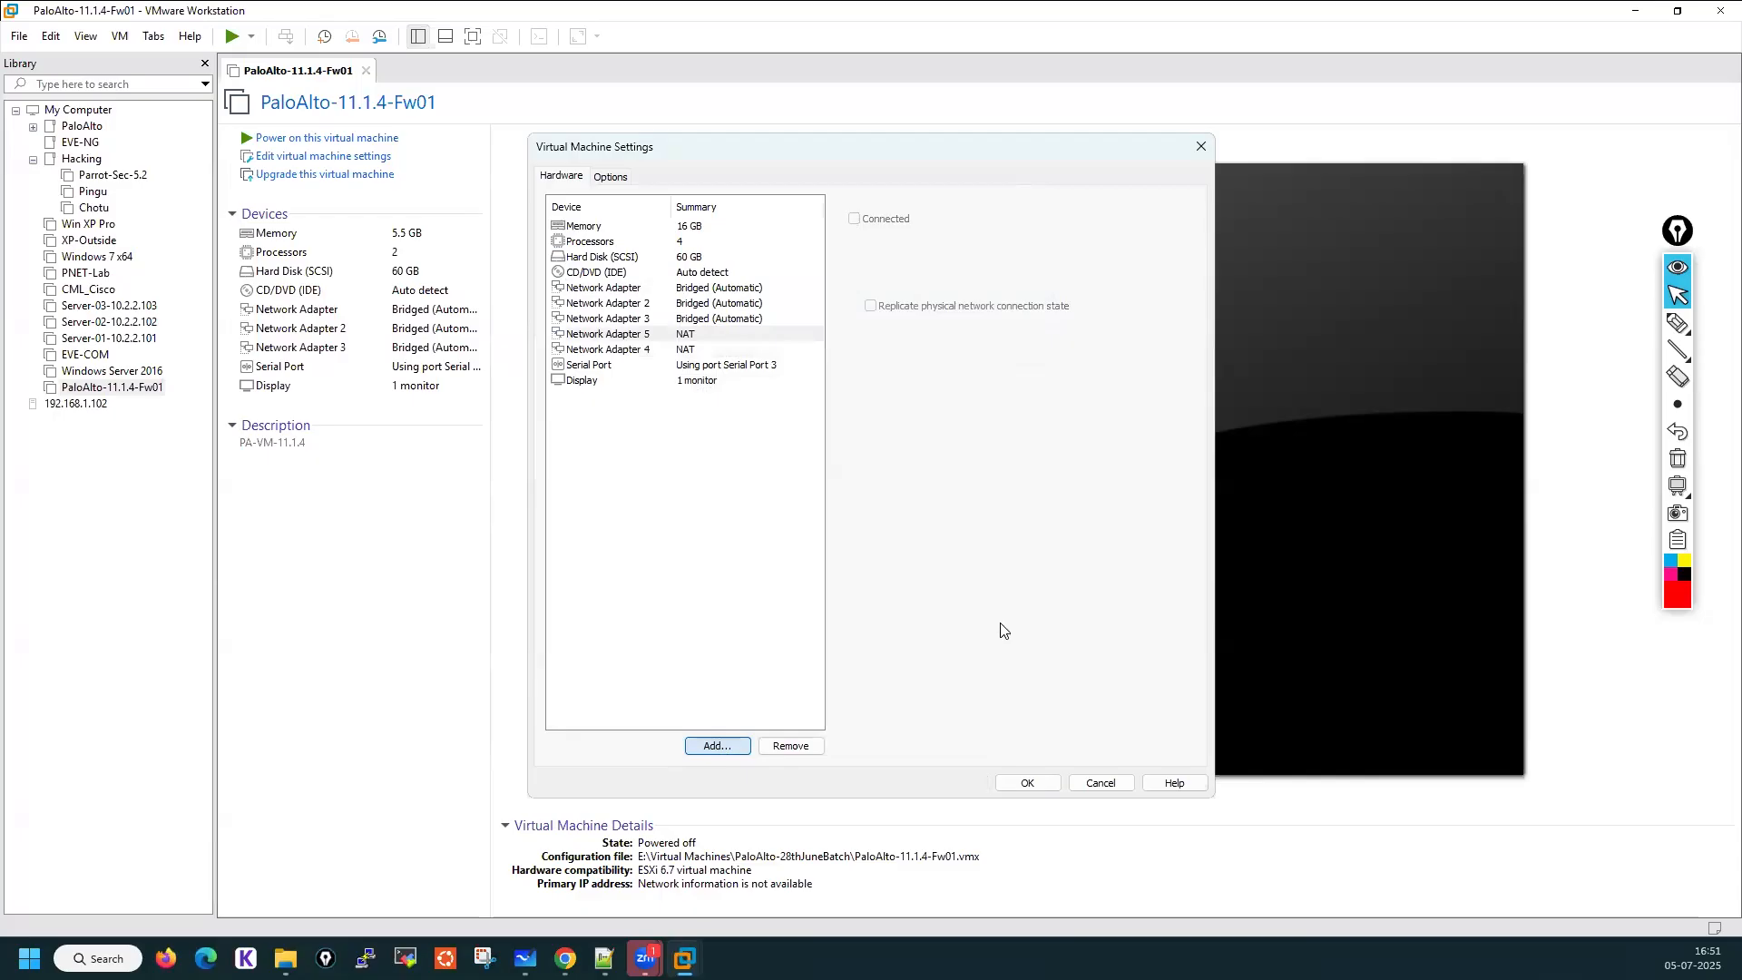
pyautogui.click(753, 435)
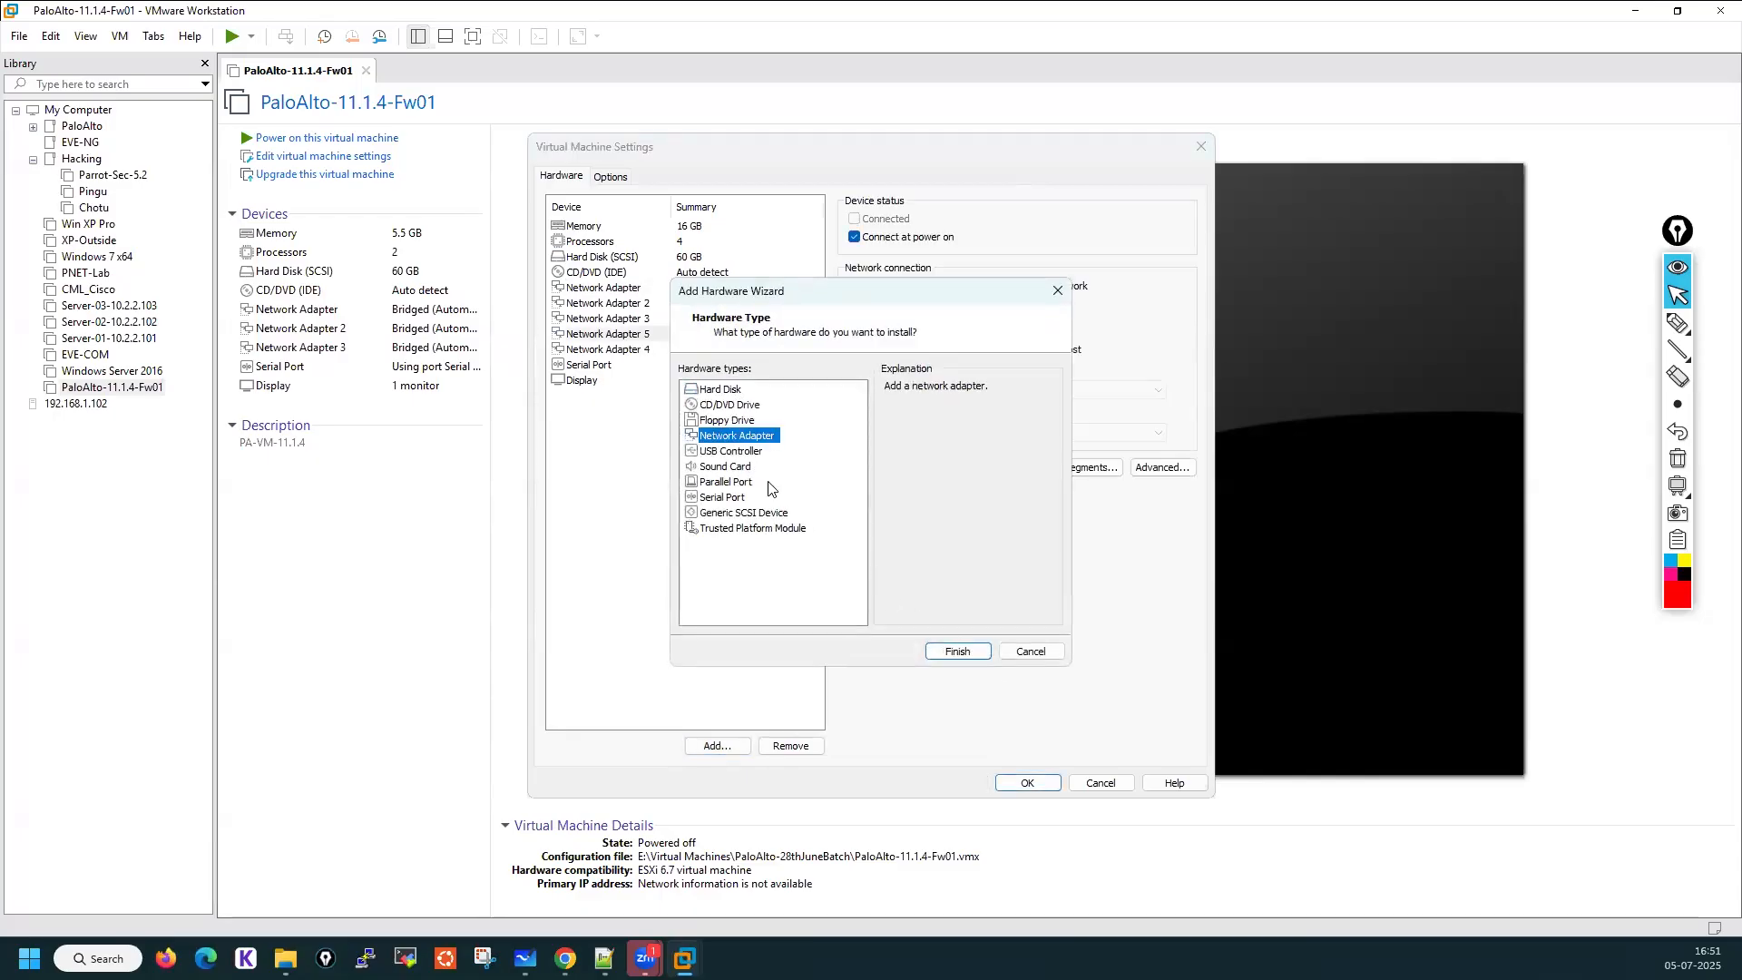
pyautogui.click(956, 652)
pyautogui.click(717, 745)
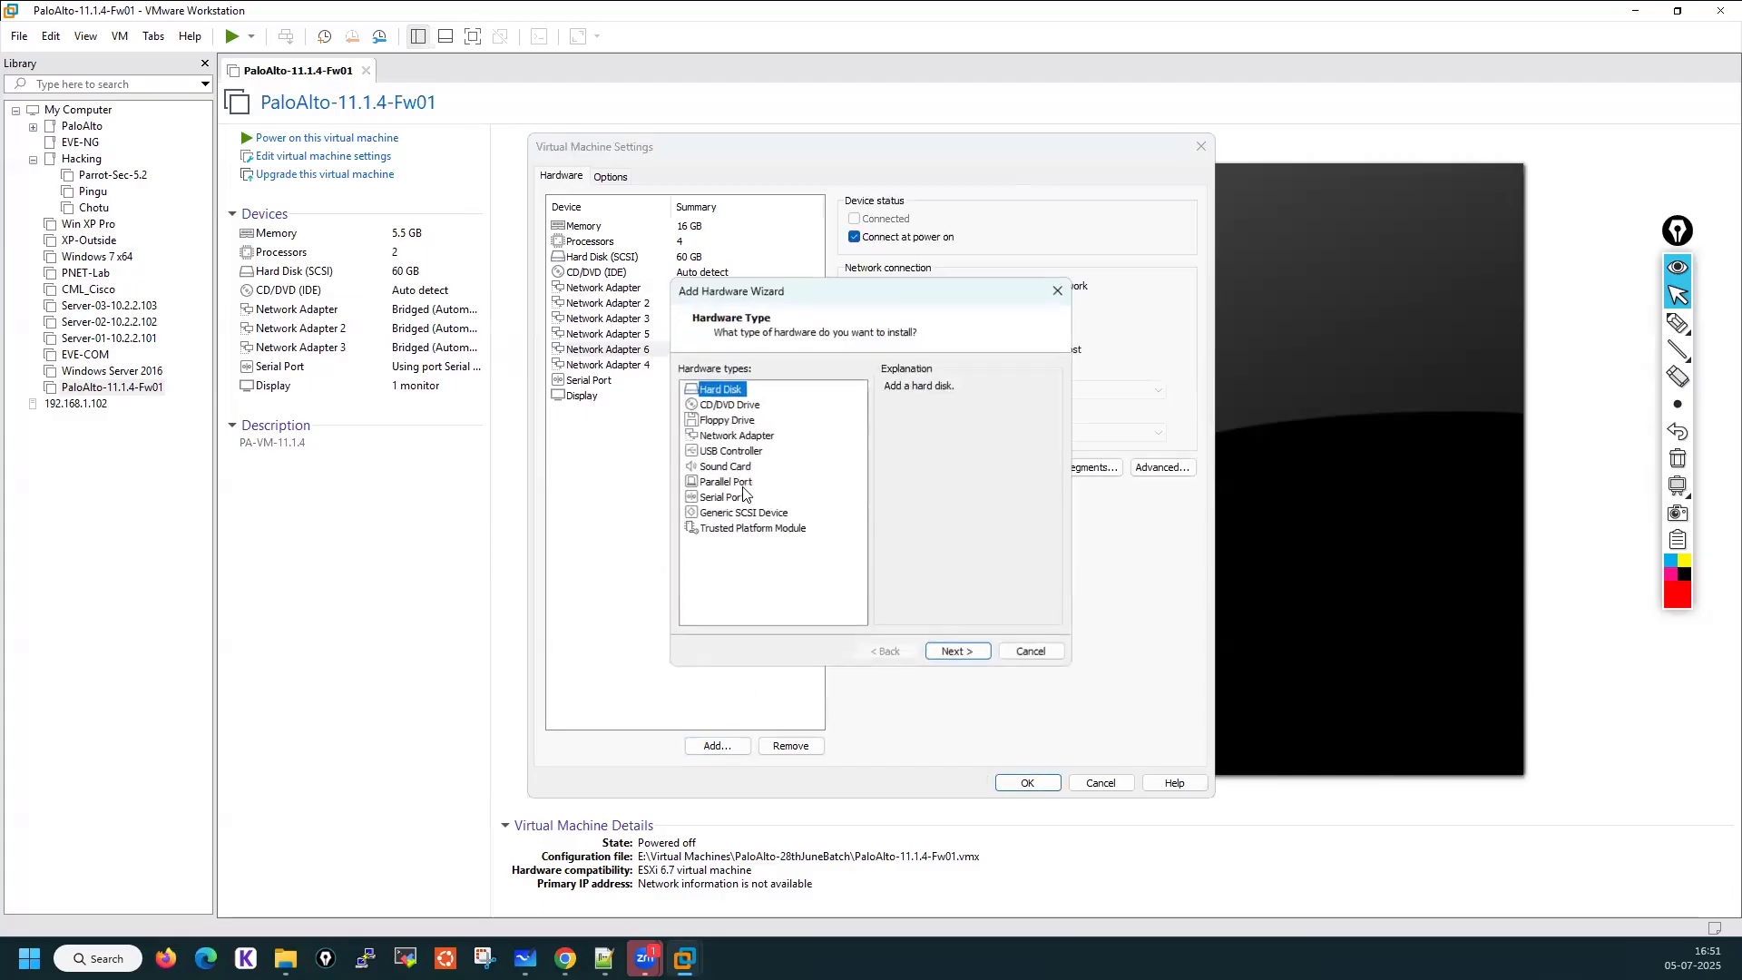
pyautogui.click(737, 437)
pyautogui.click(967, 653)
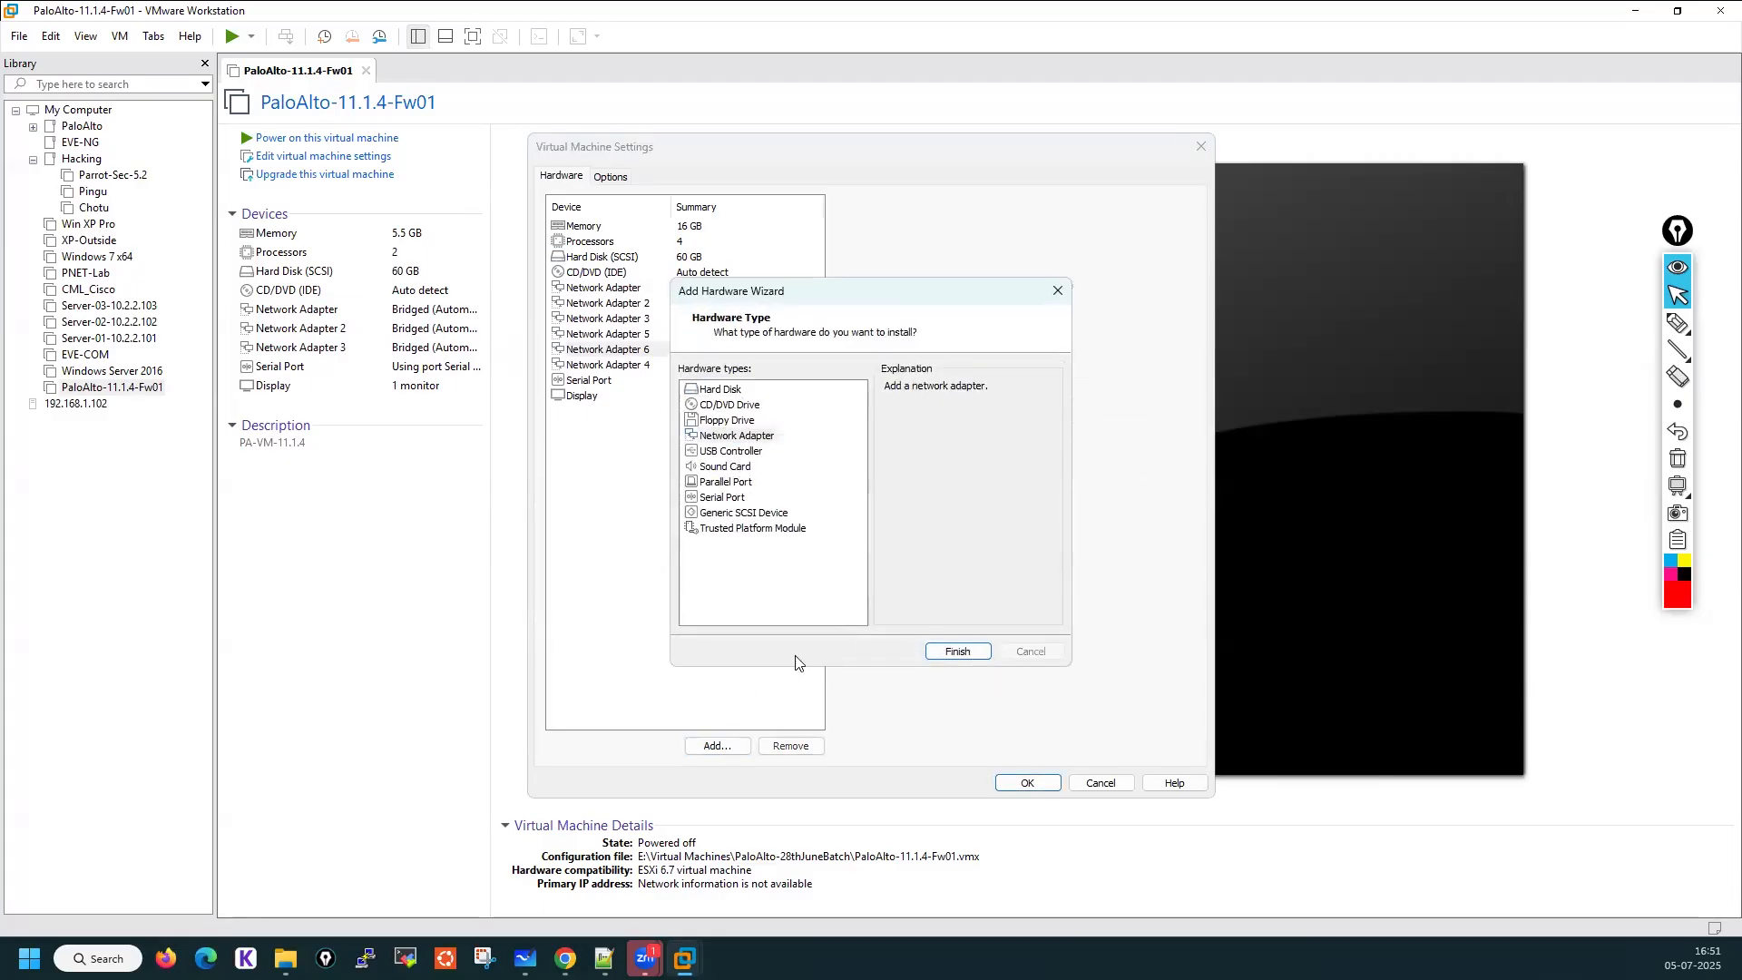
pyautogui.click(716, 746)
pyautogui.click(753, 437)
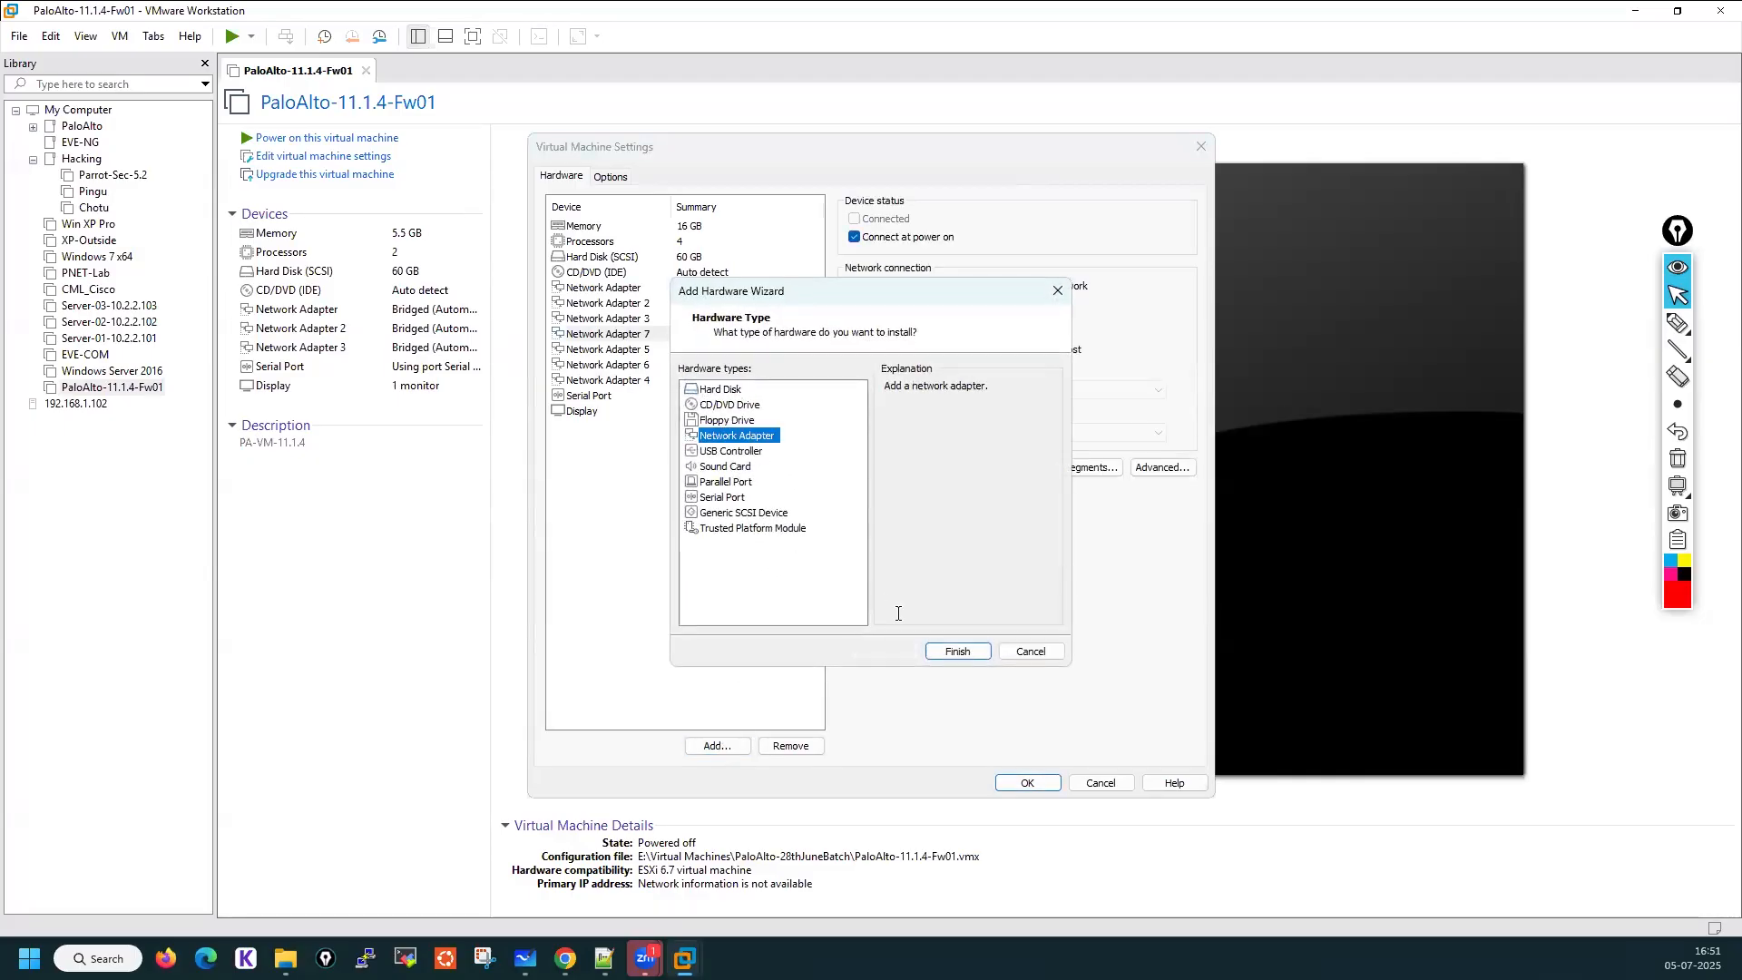
pyautogui.click(955, 651)
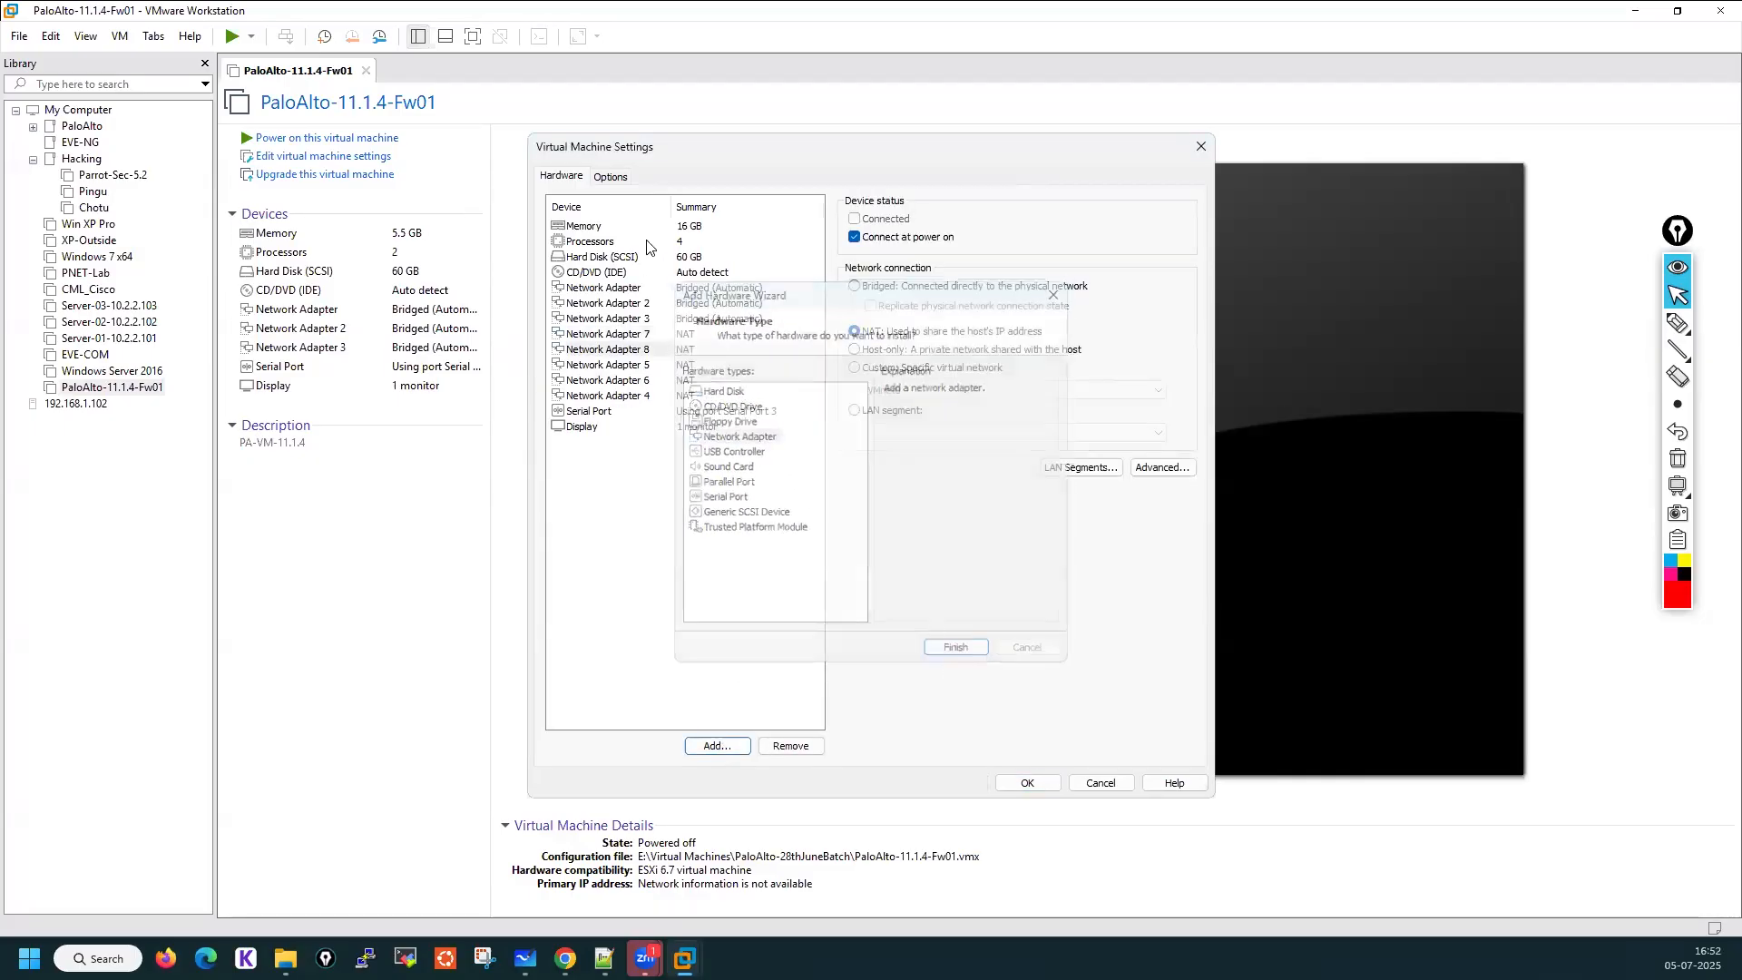
# Step: Check the connection type of each network adapter in the device list
pyautogui.click(634, 289)
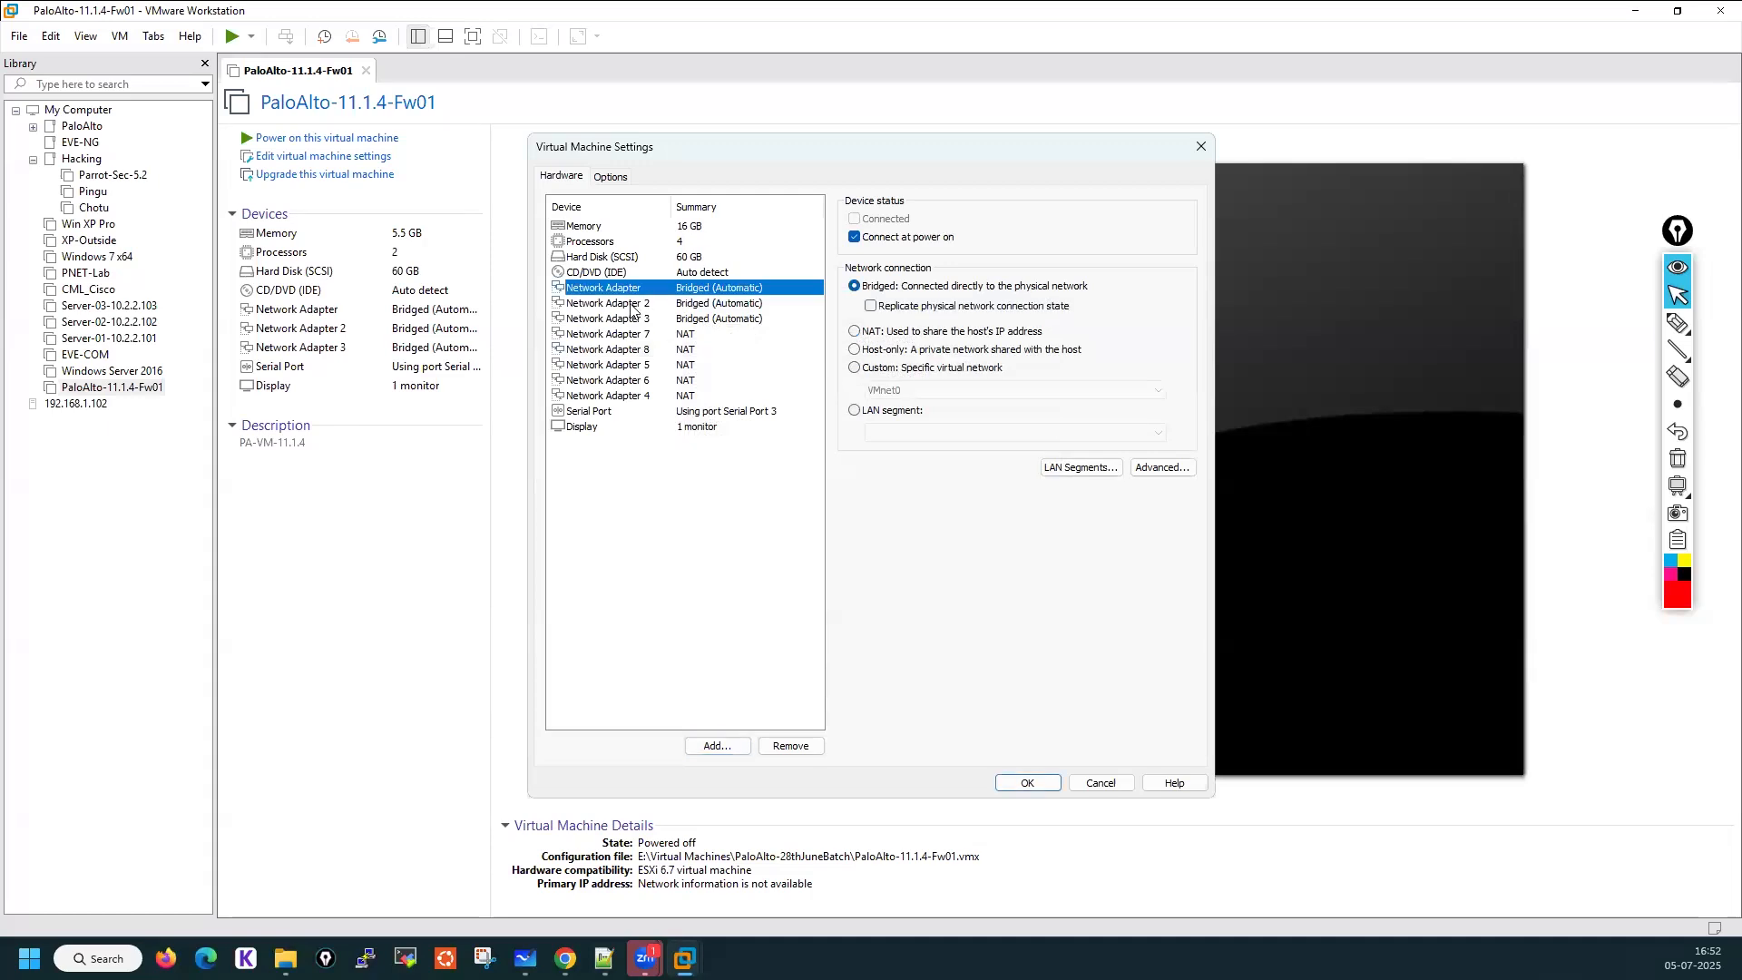
pyautogui.click(633, 305)
pyautogui.click(633, 318)
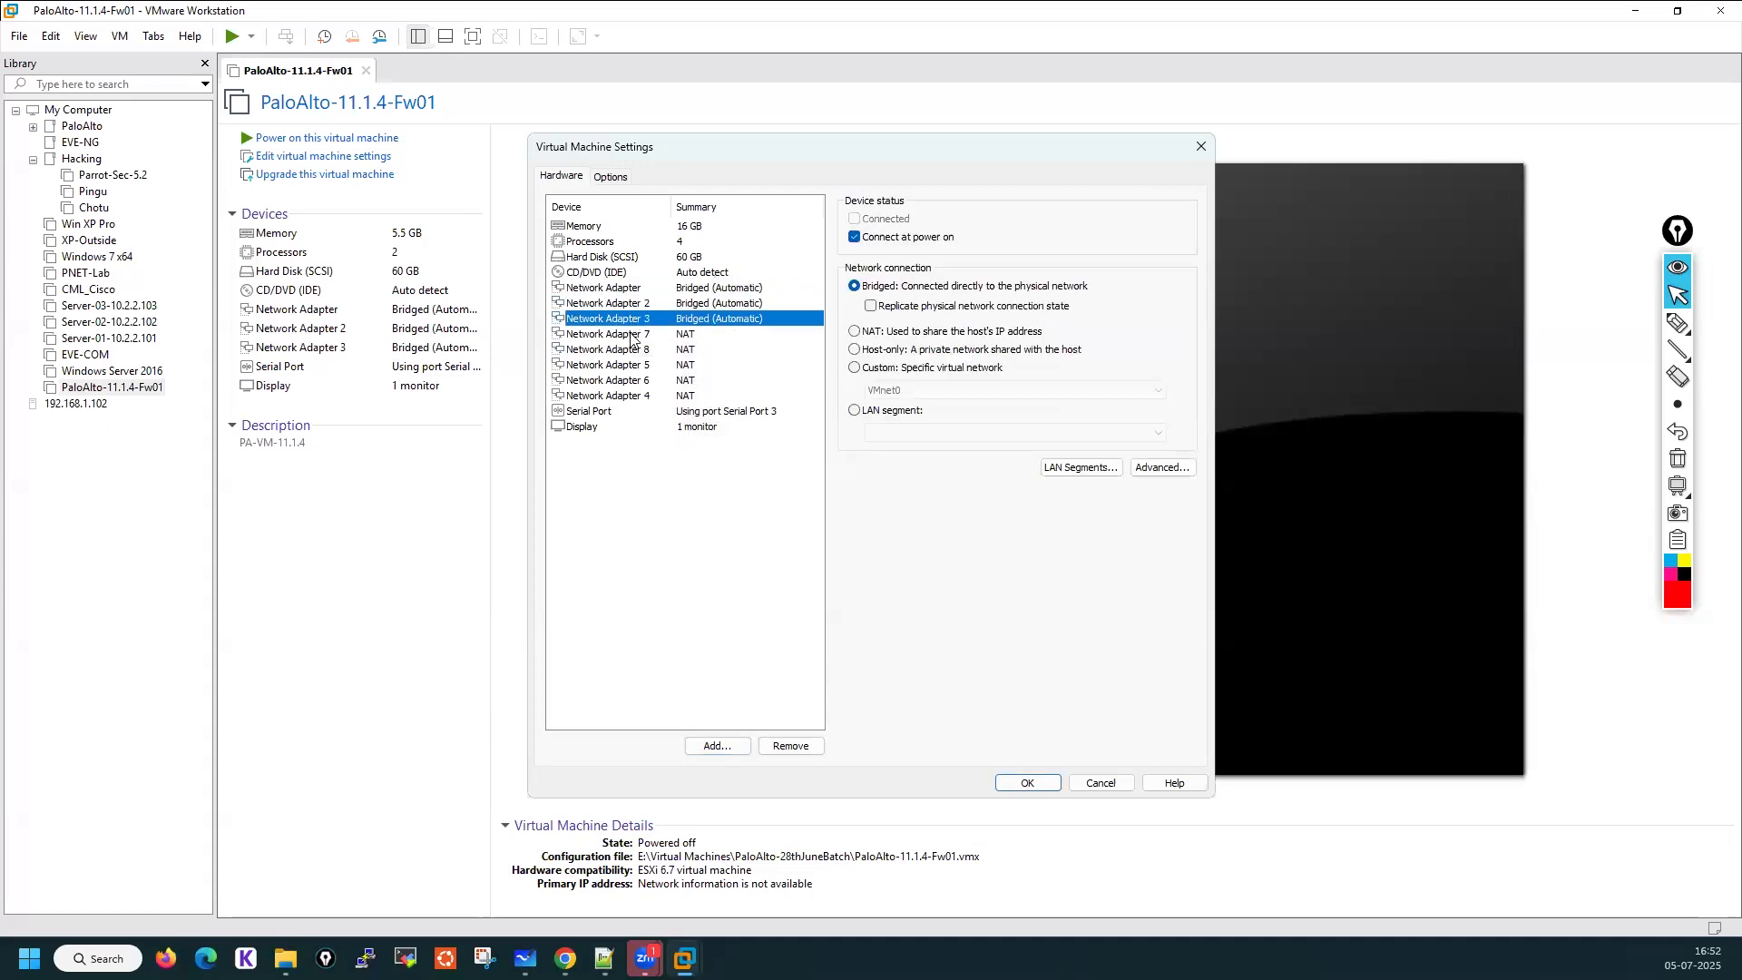
pyautogui.click(633, 334)
pyautogui.click(632, 349)
pyautogui.click(632, 365)
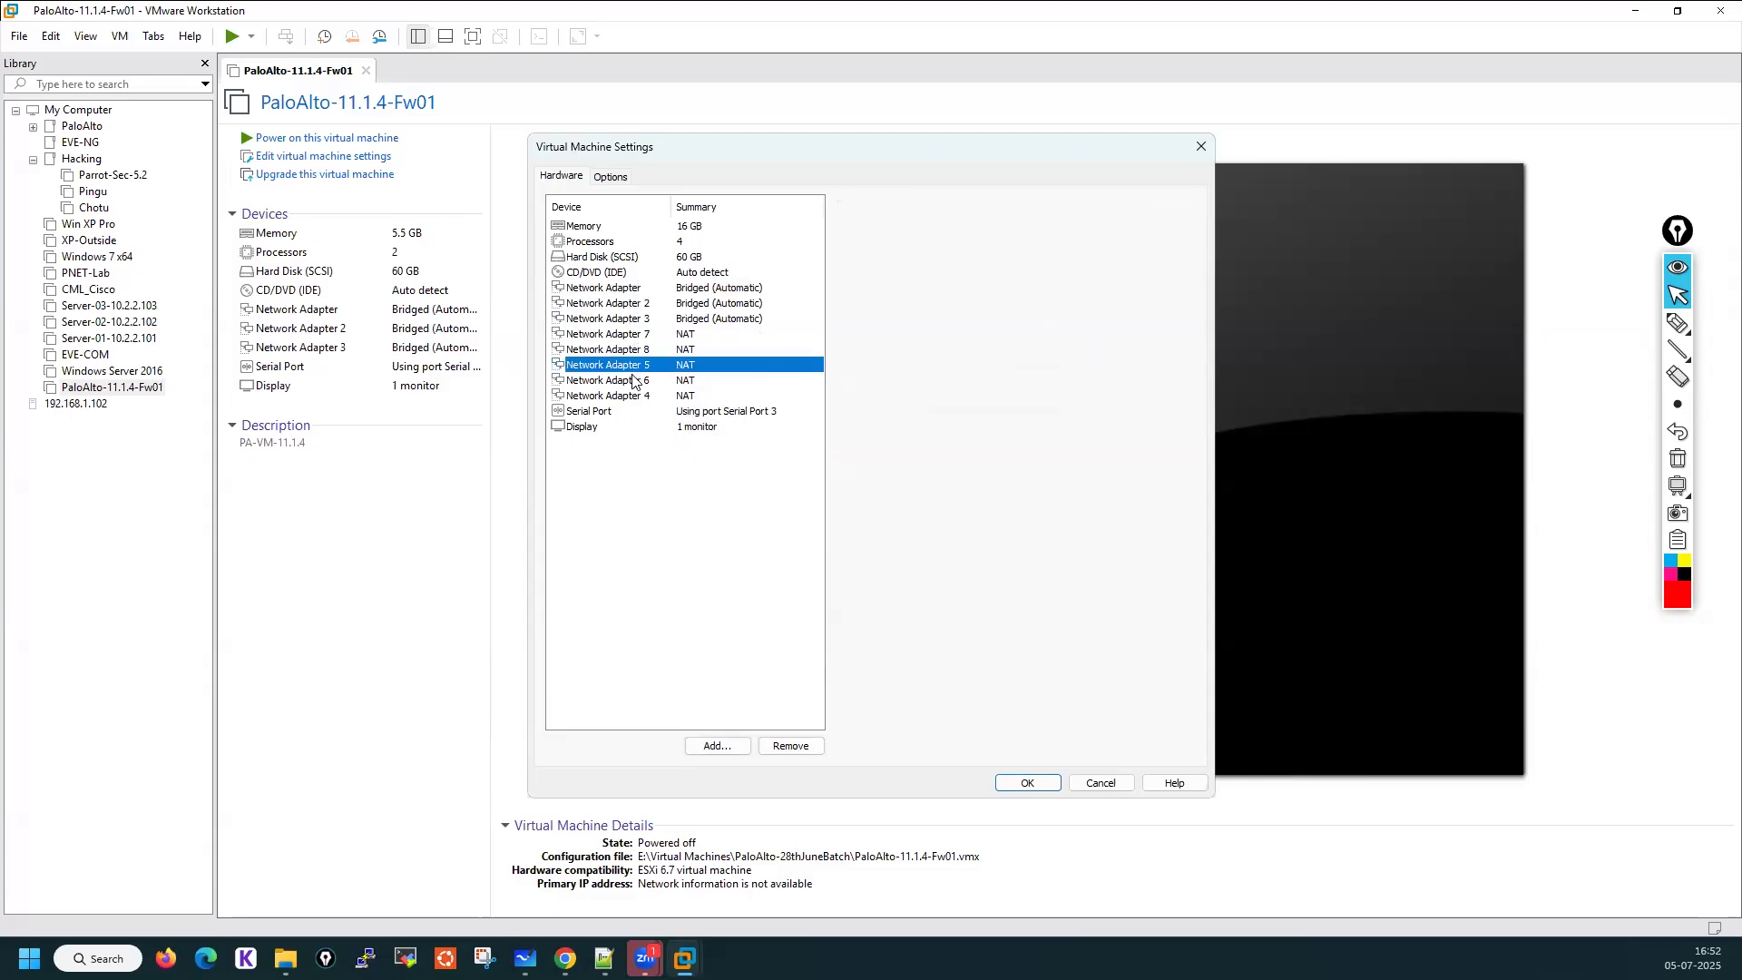
pyautogui.click(632, 380)
pyautogui.click(632, 397)
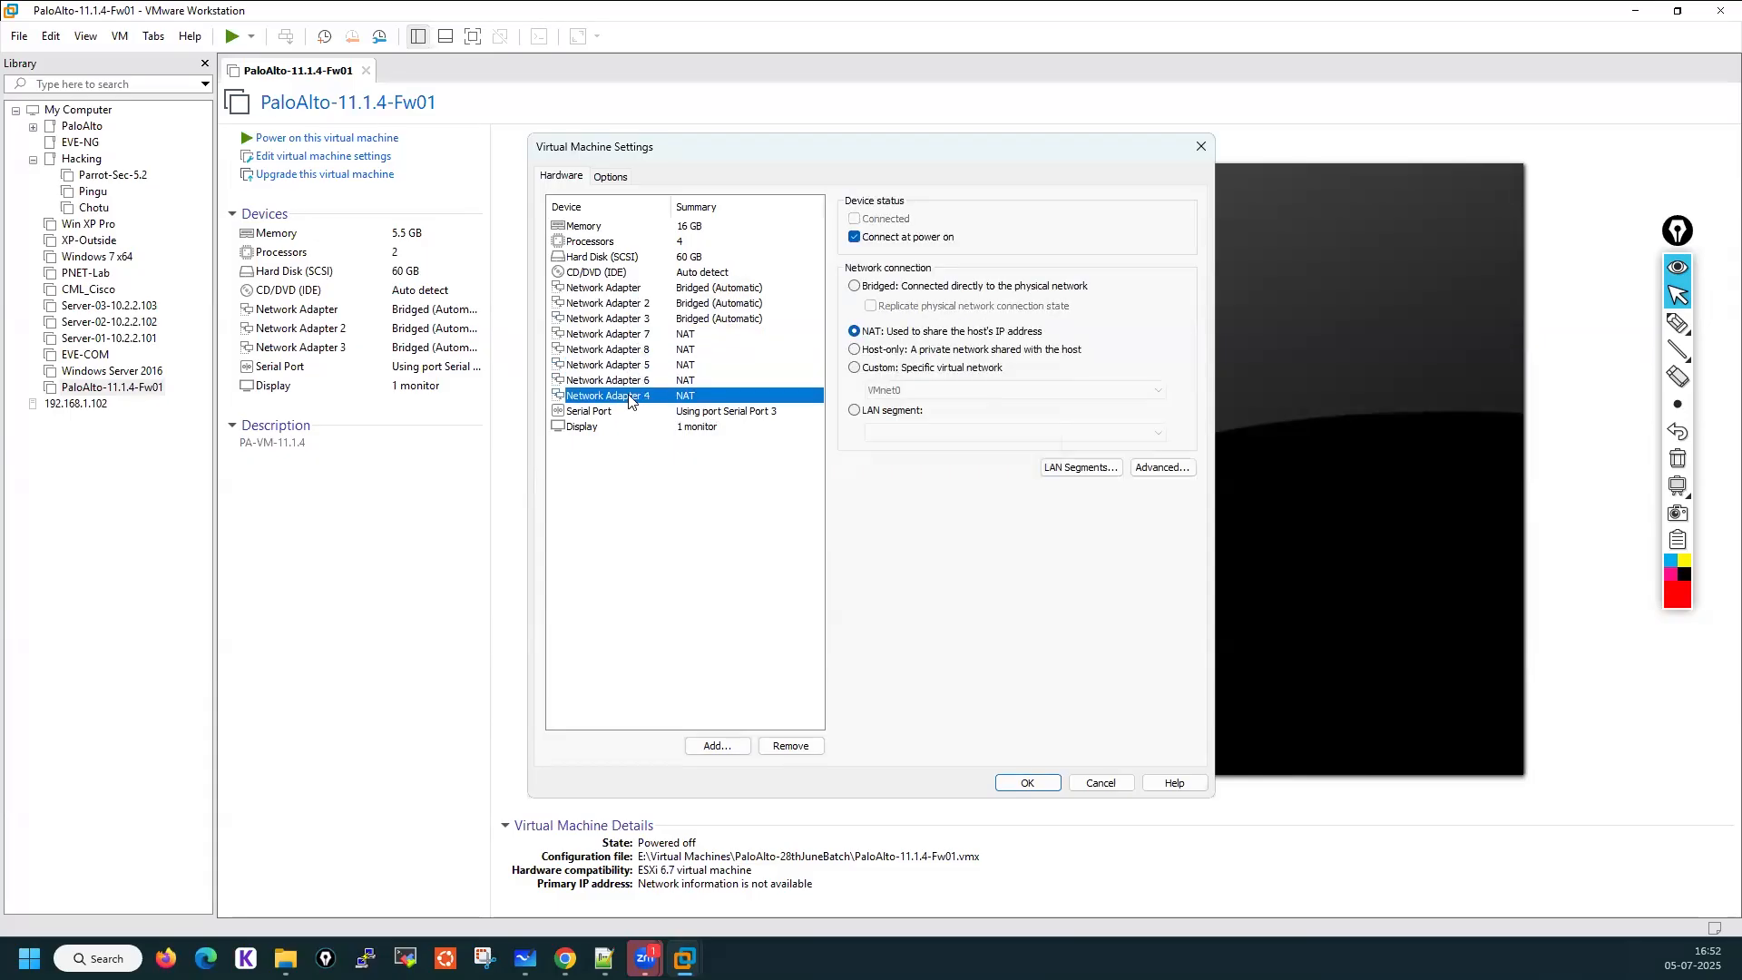
# Step: Add one more network adapter, Network Adapter 9
pyautogui.click(714, 744)
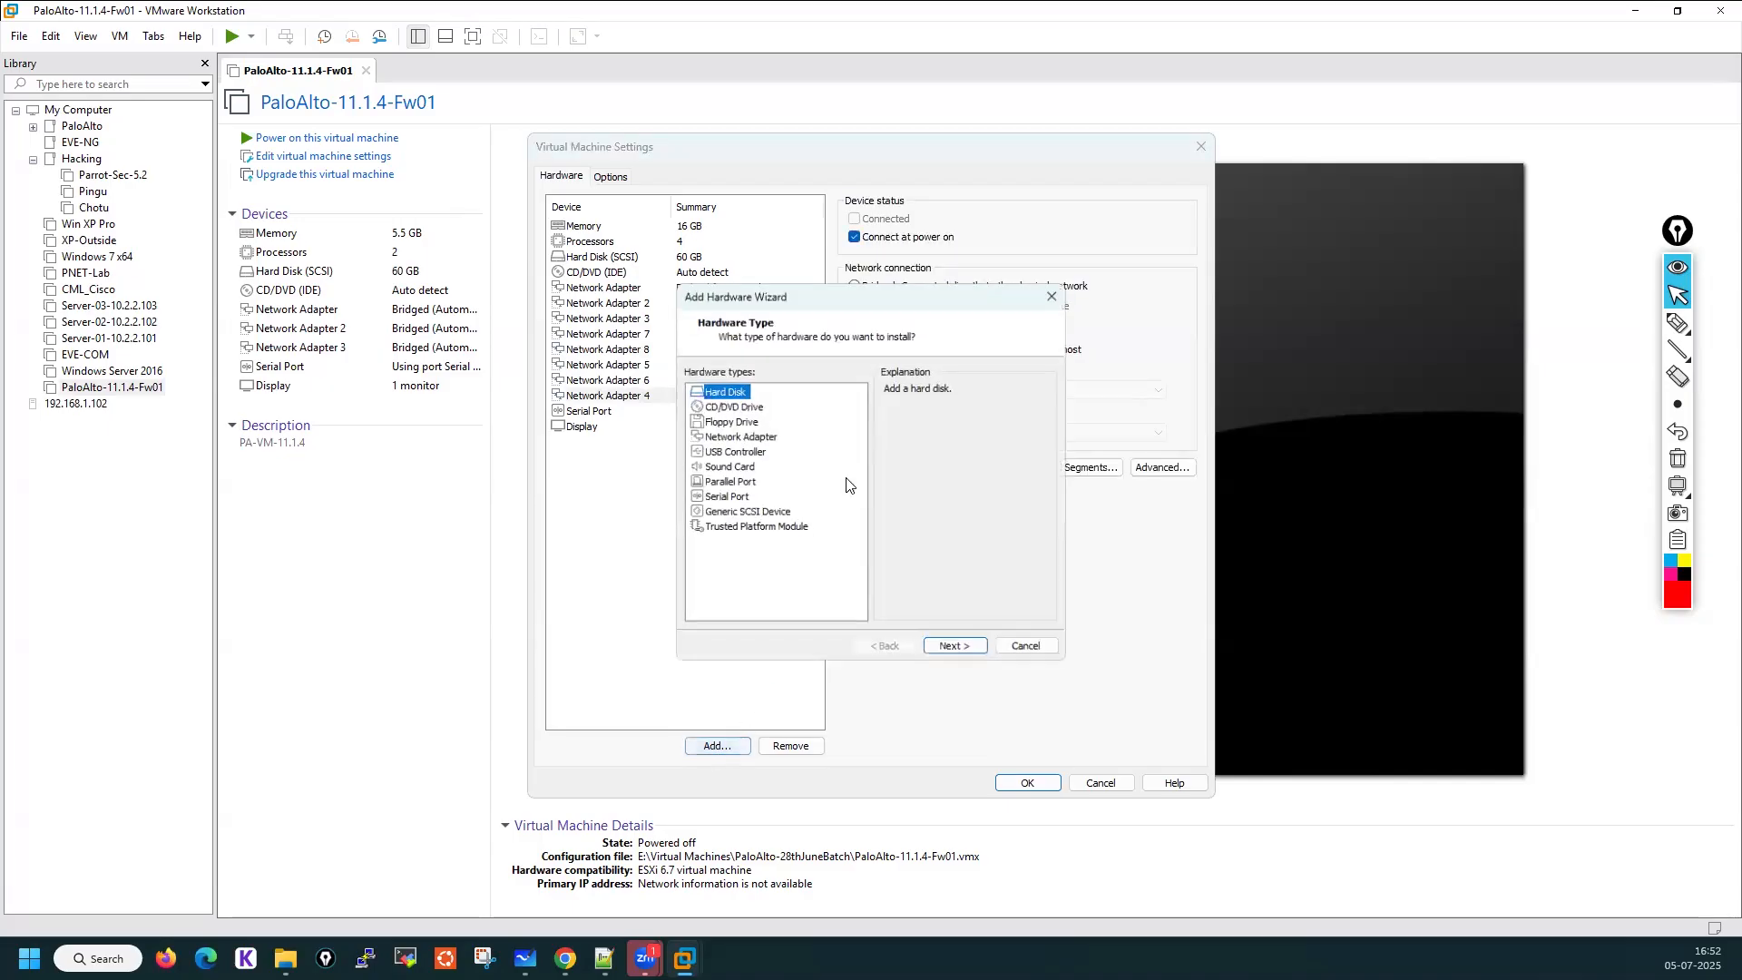
pyautogui.click(737, 436)
pyautogui.click(957, 651)
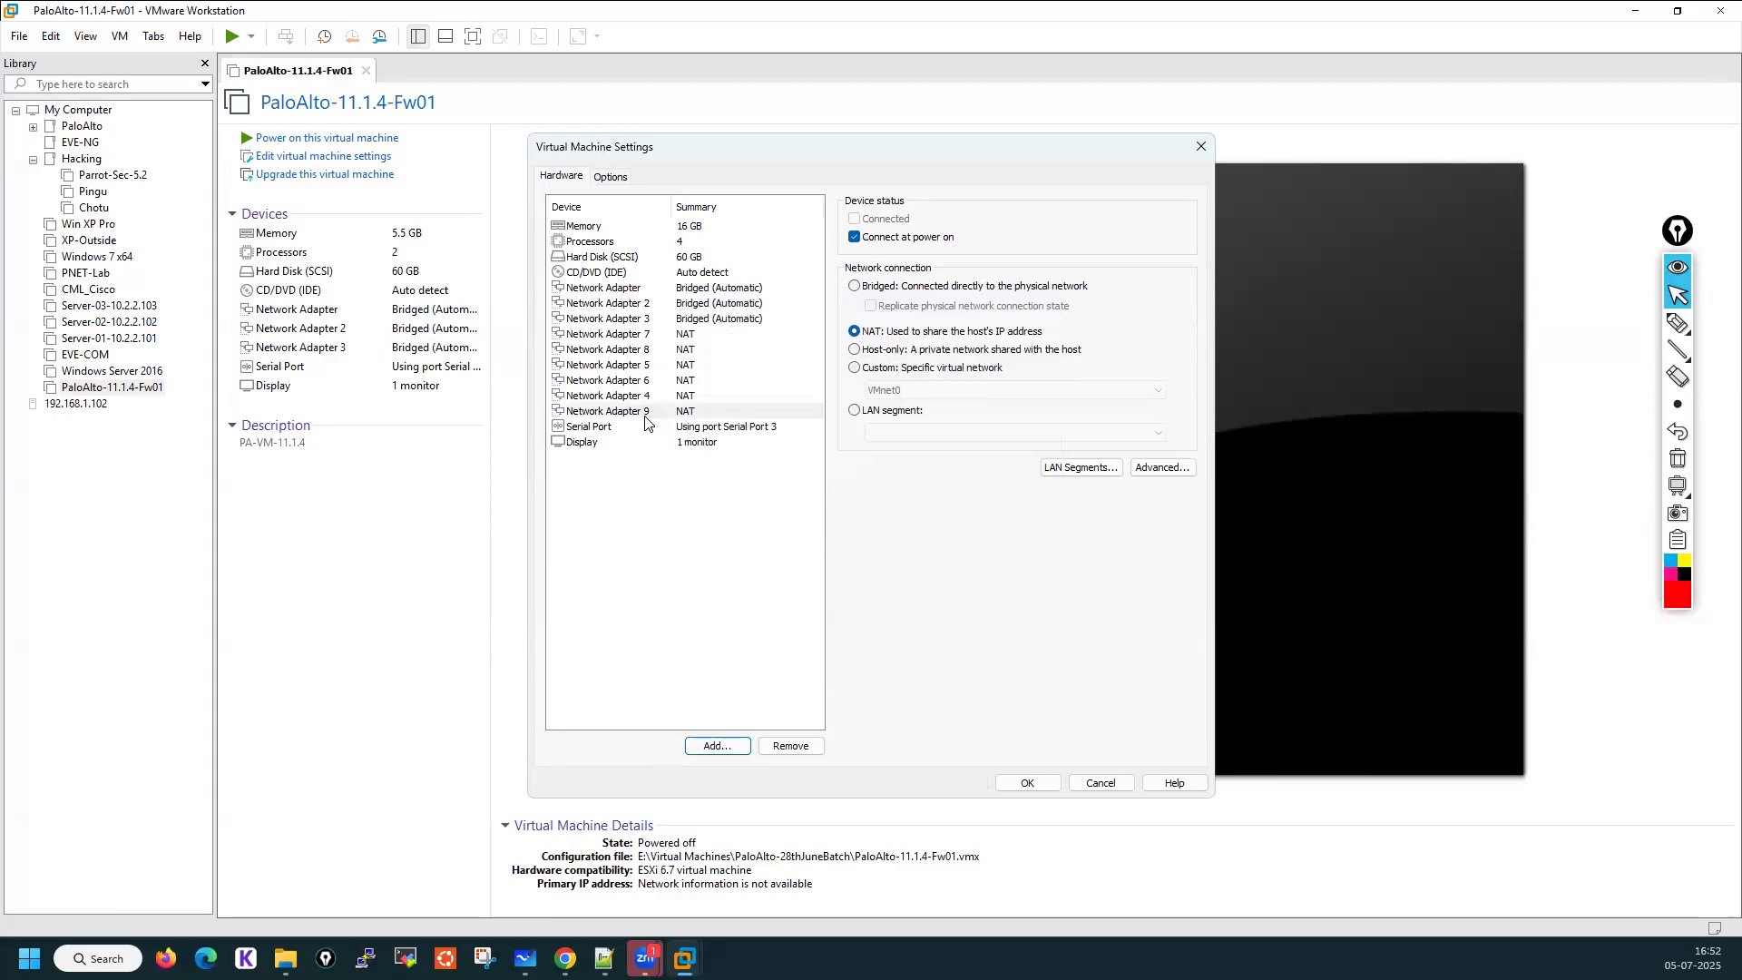
pyautogui.click(632, 288)
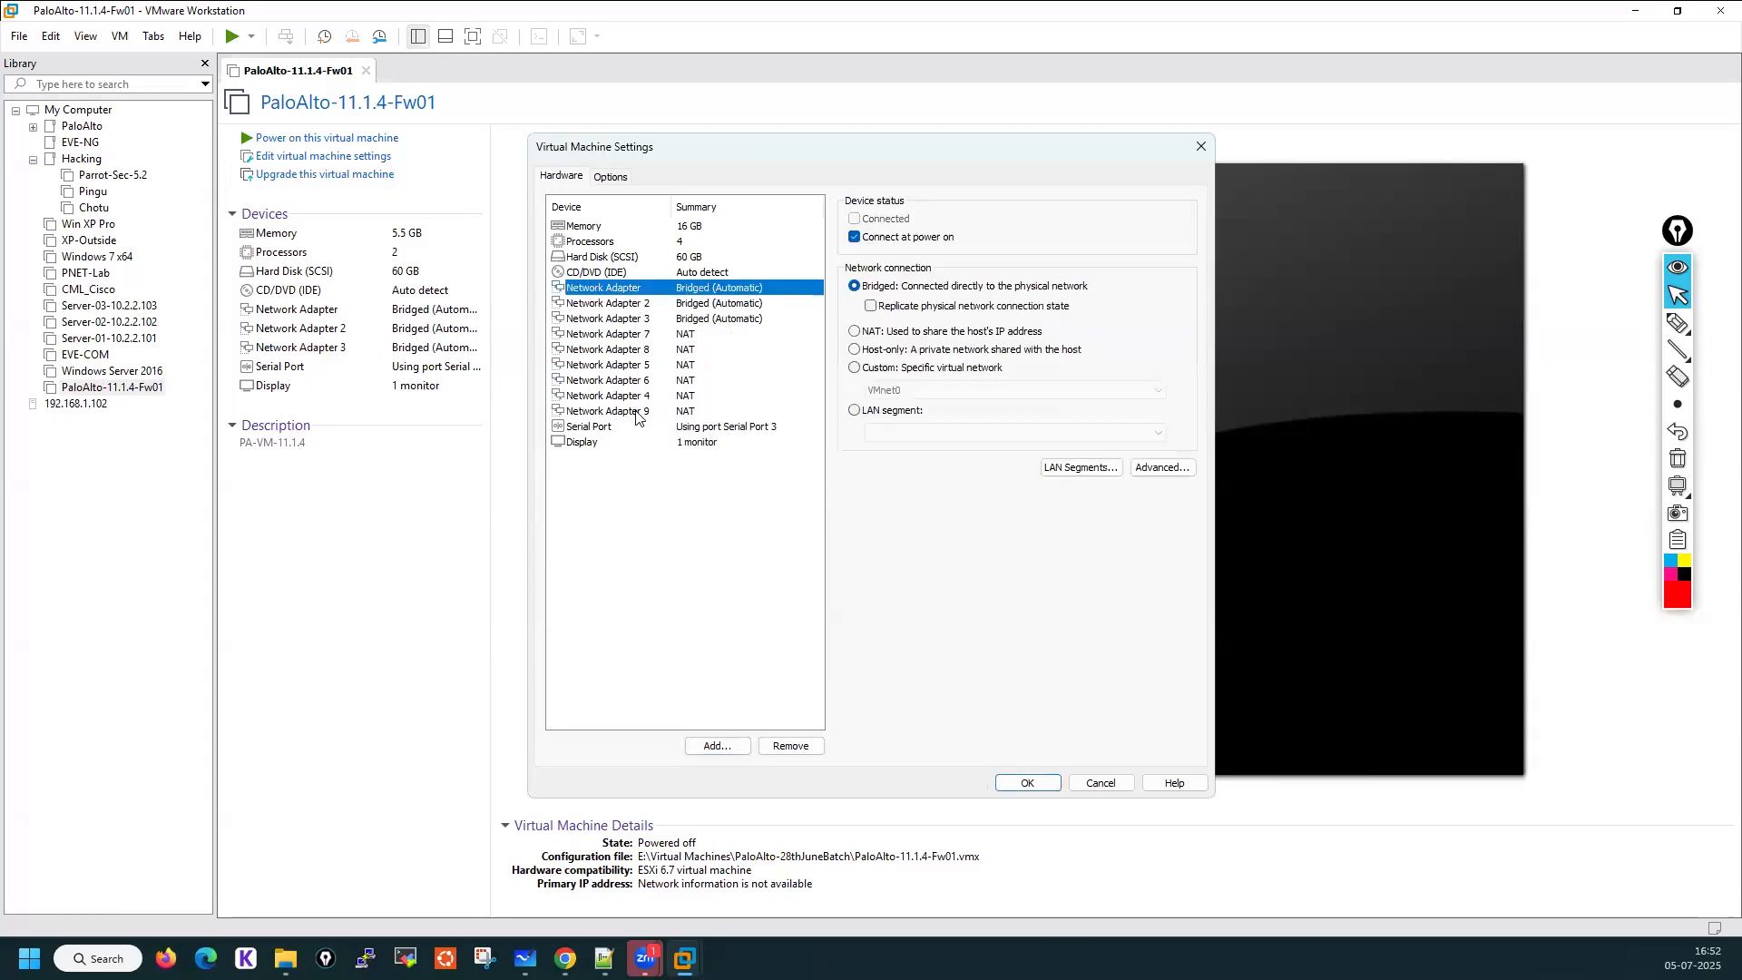
pyautogui.click(633, 413)
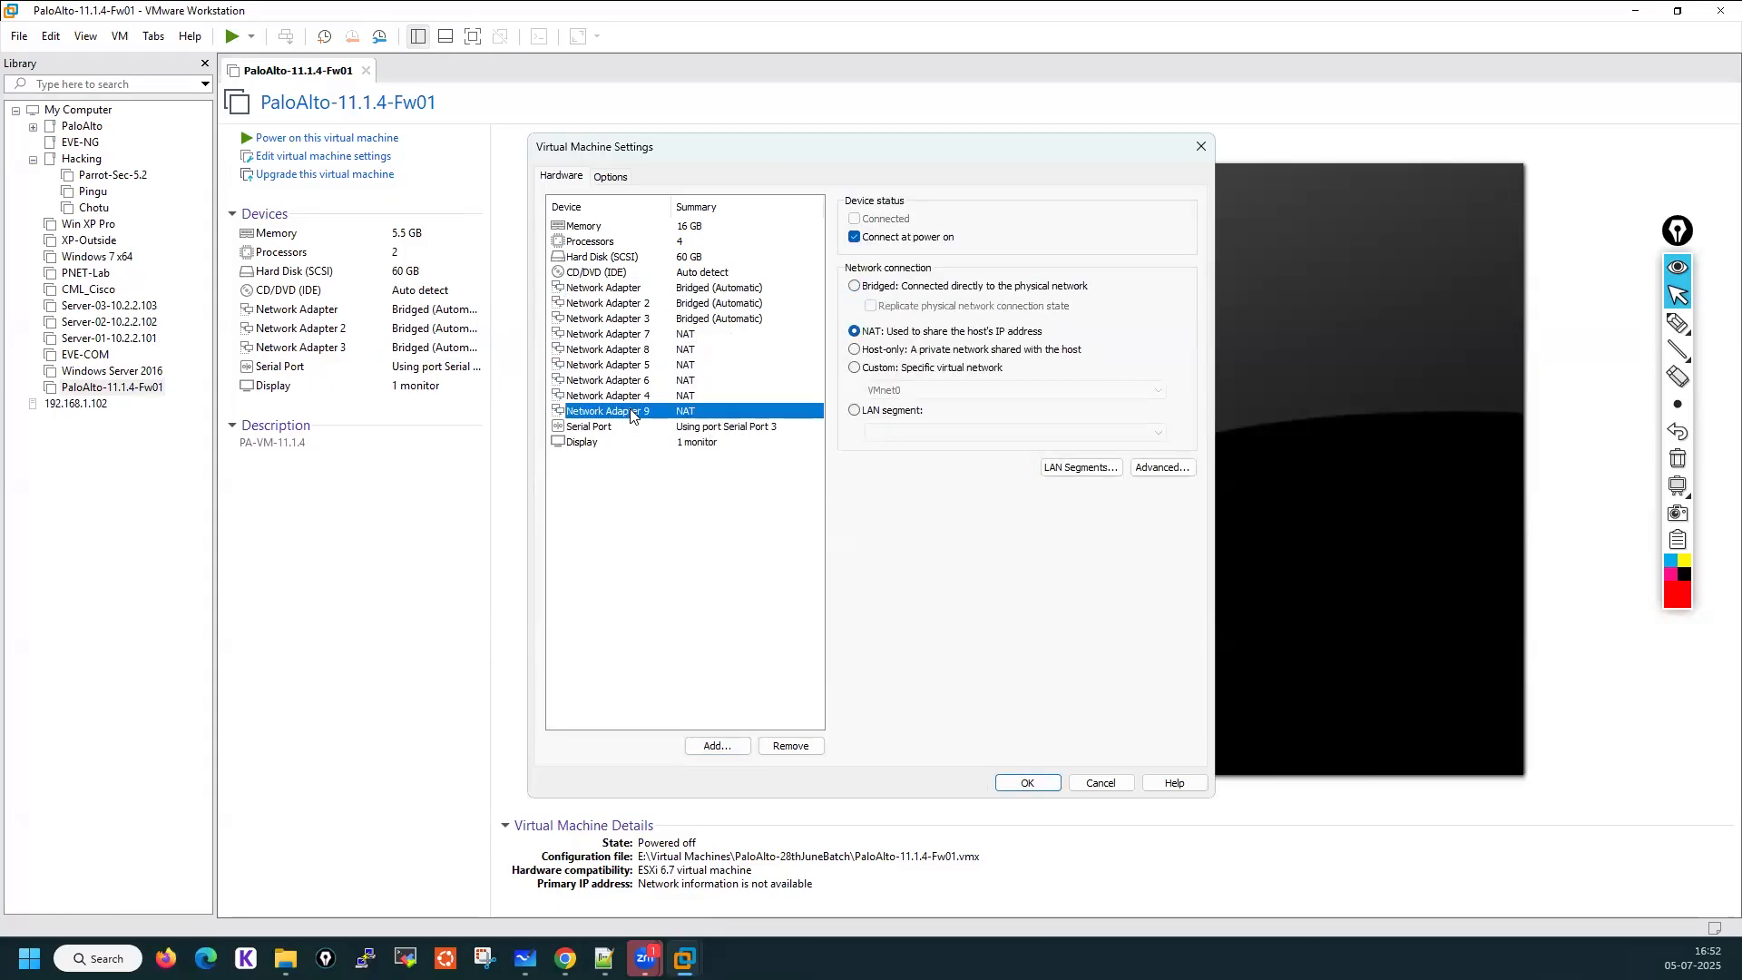
pyautogui.click(624, 288)
pyautogui.click(640, 305)
pyautogui.press('Down')
pyautogui.press('Down')
pyautogui.press('Down')
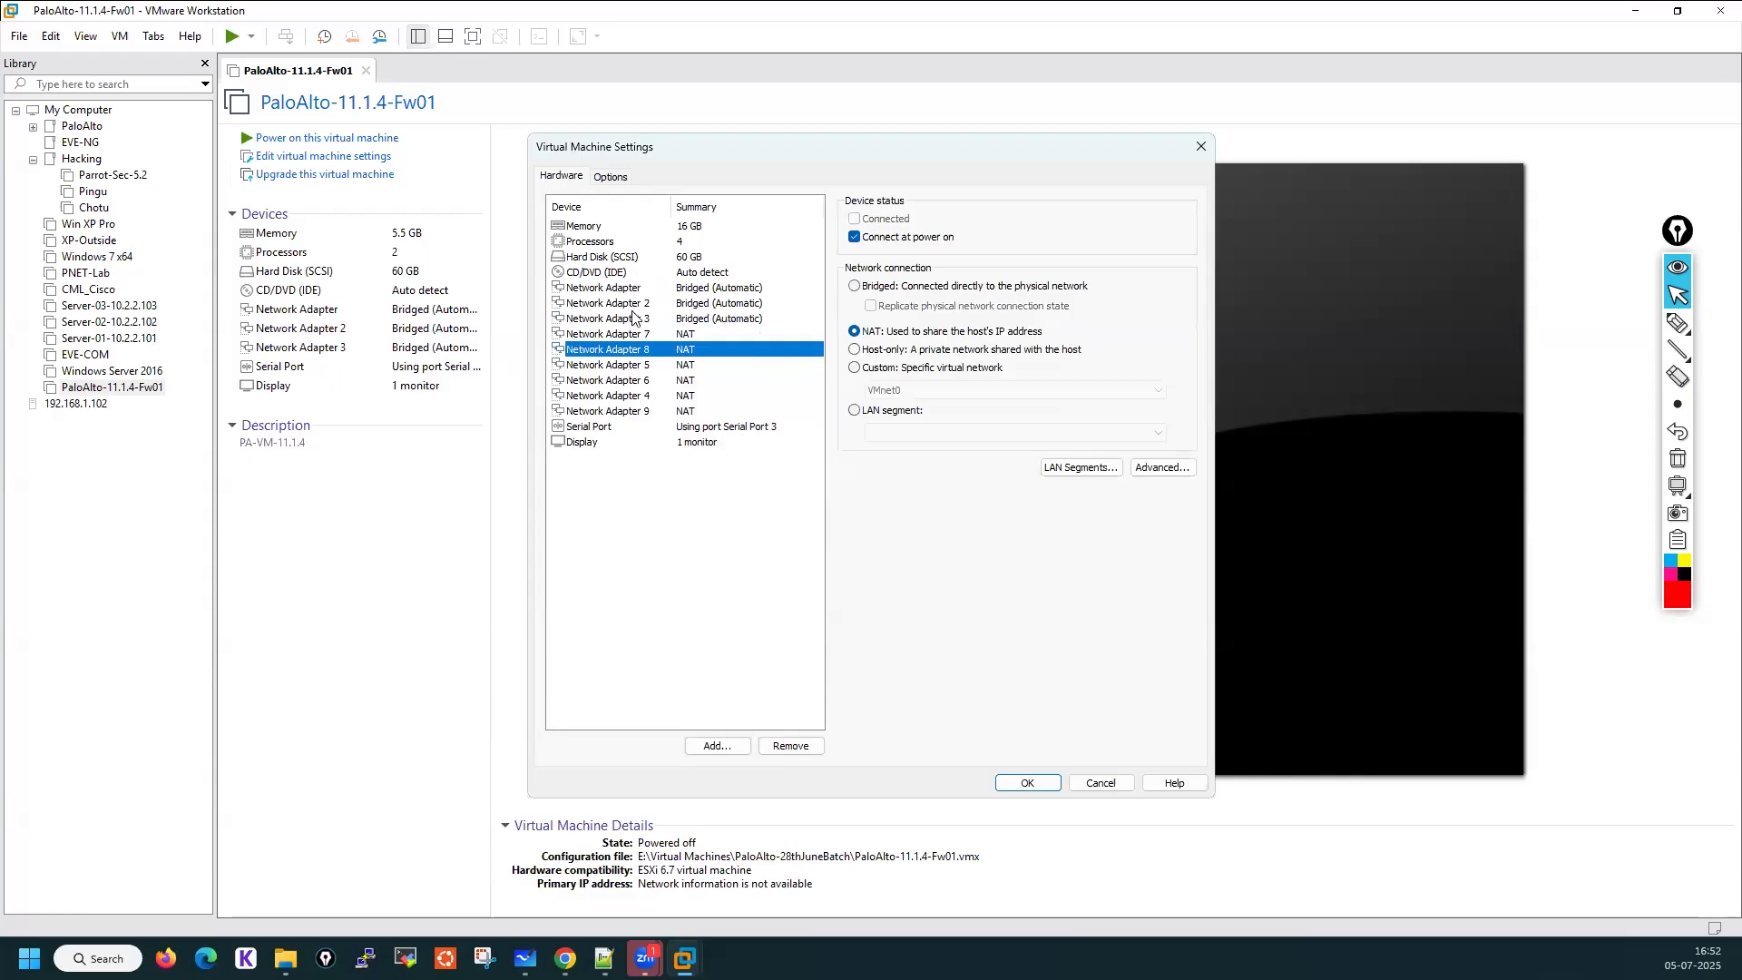
pyautogui.click(632, 305)
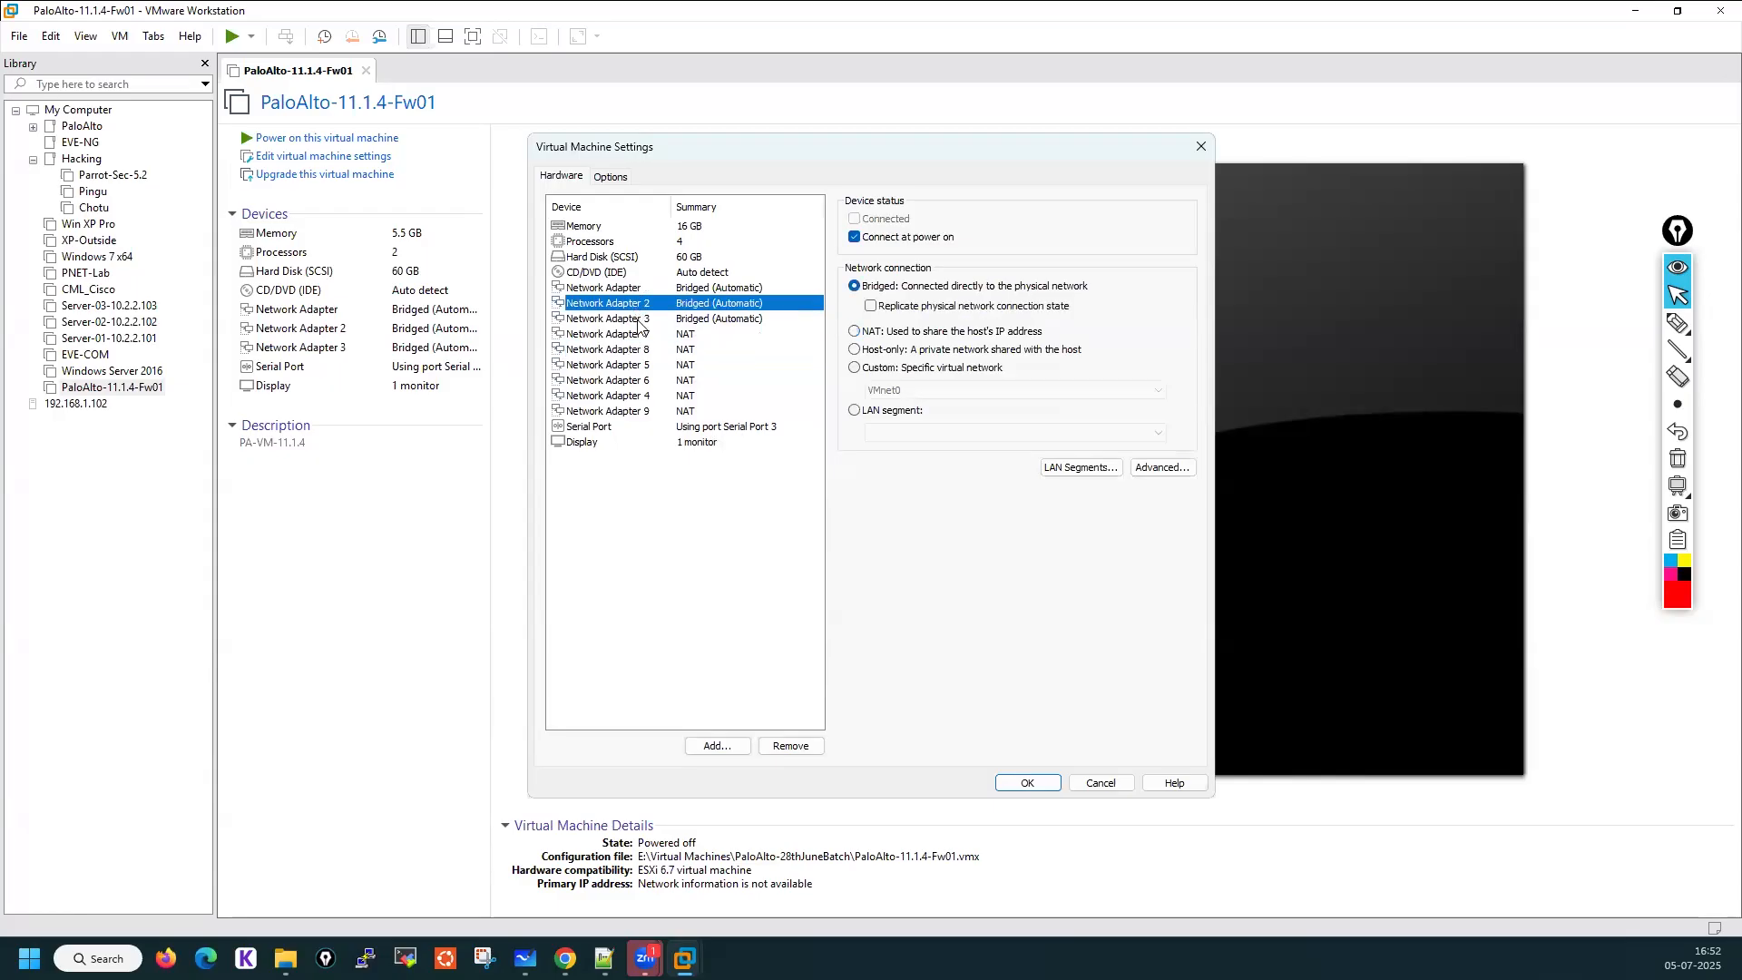
pyautogui.click(639, 319)
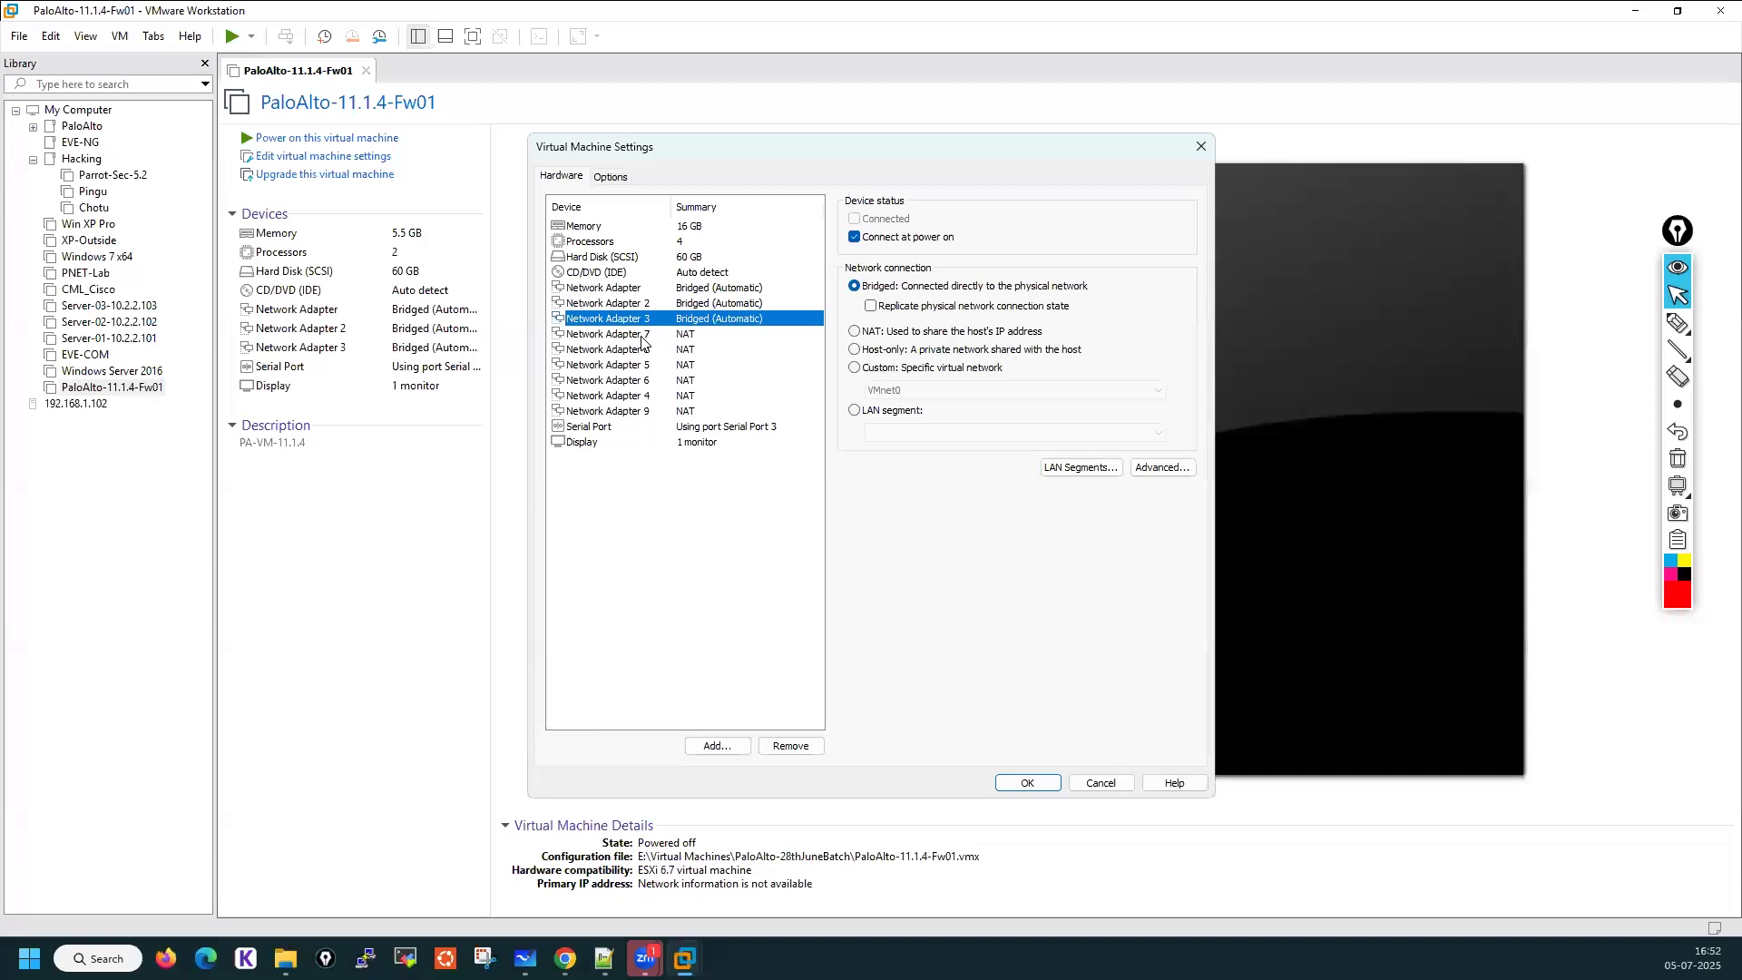
pyautogui.click(657, 415)
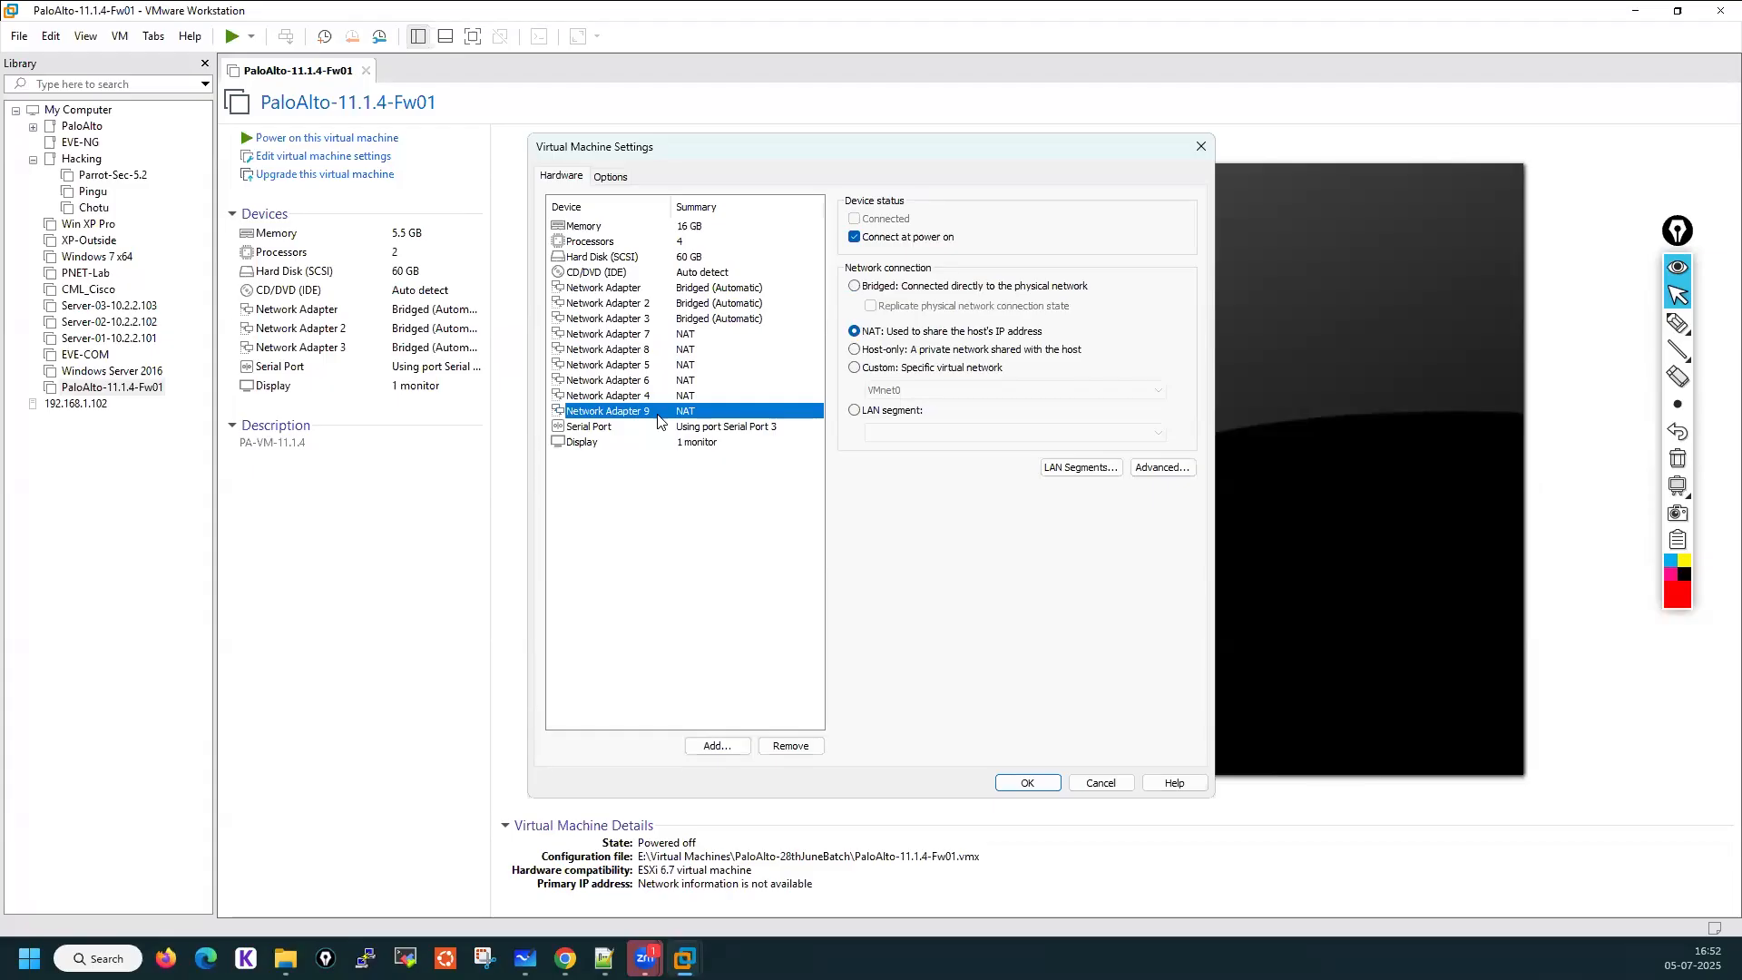
pyautogui.click(637, 289)
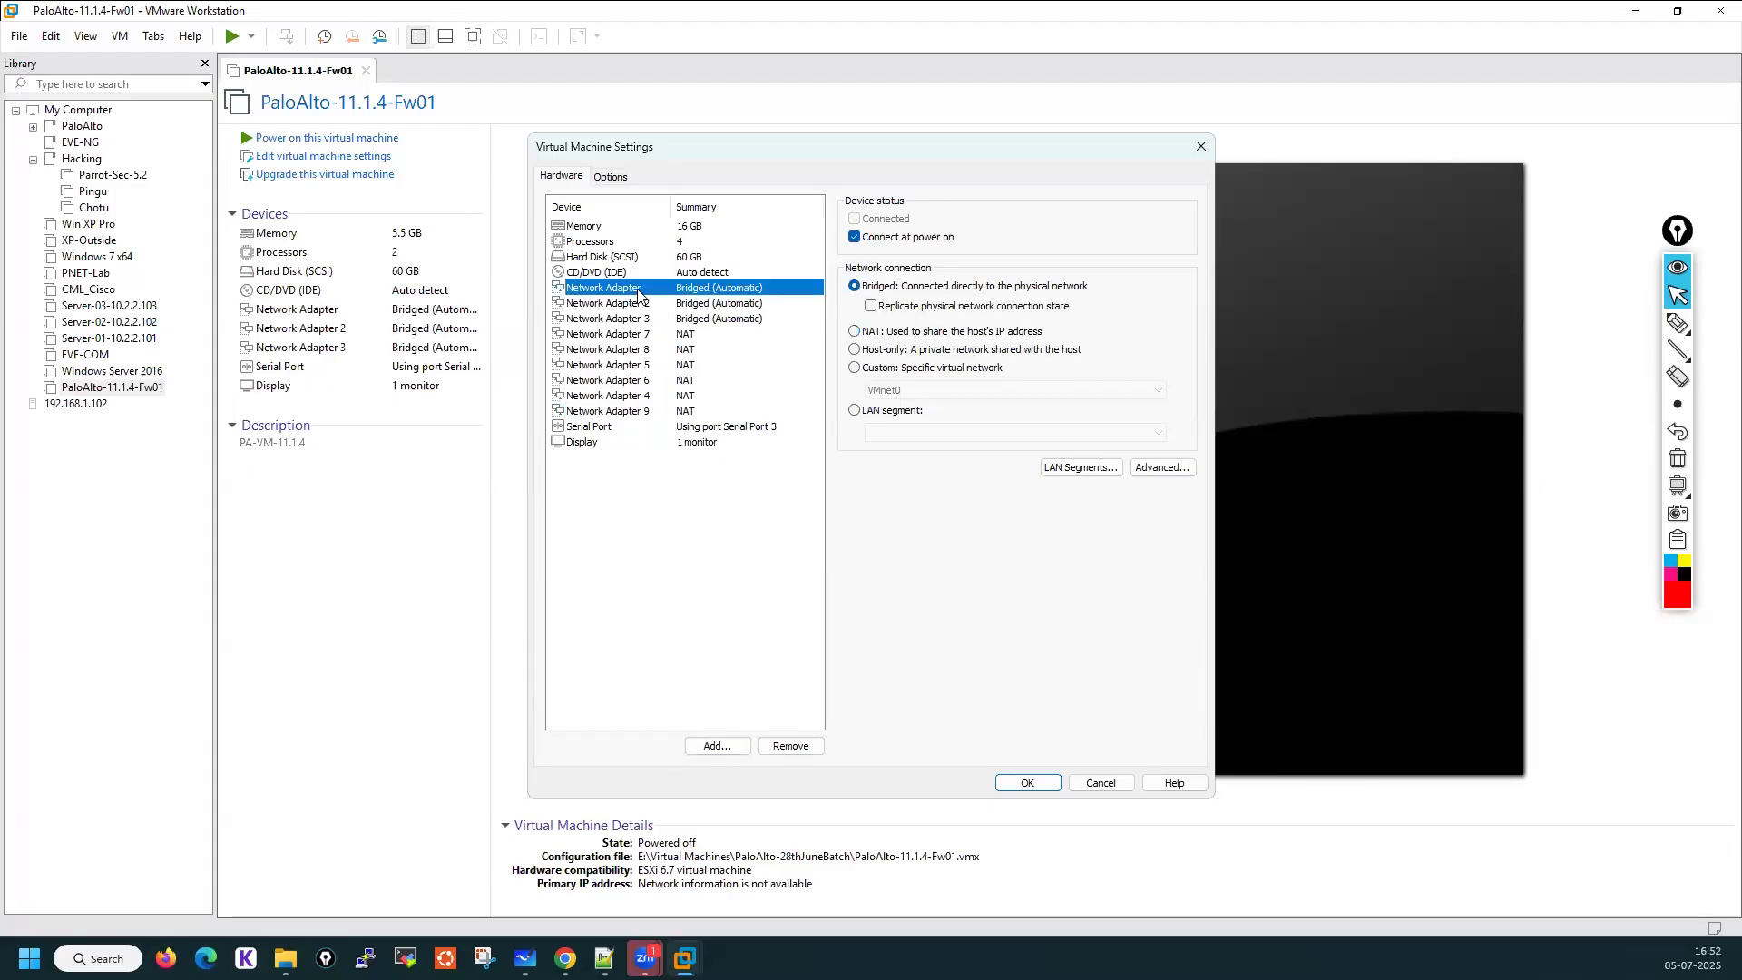
pyautogui.click(649, 415)
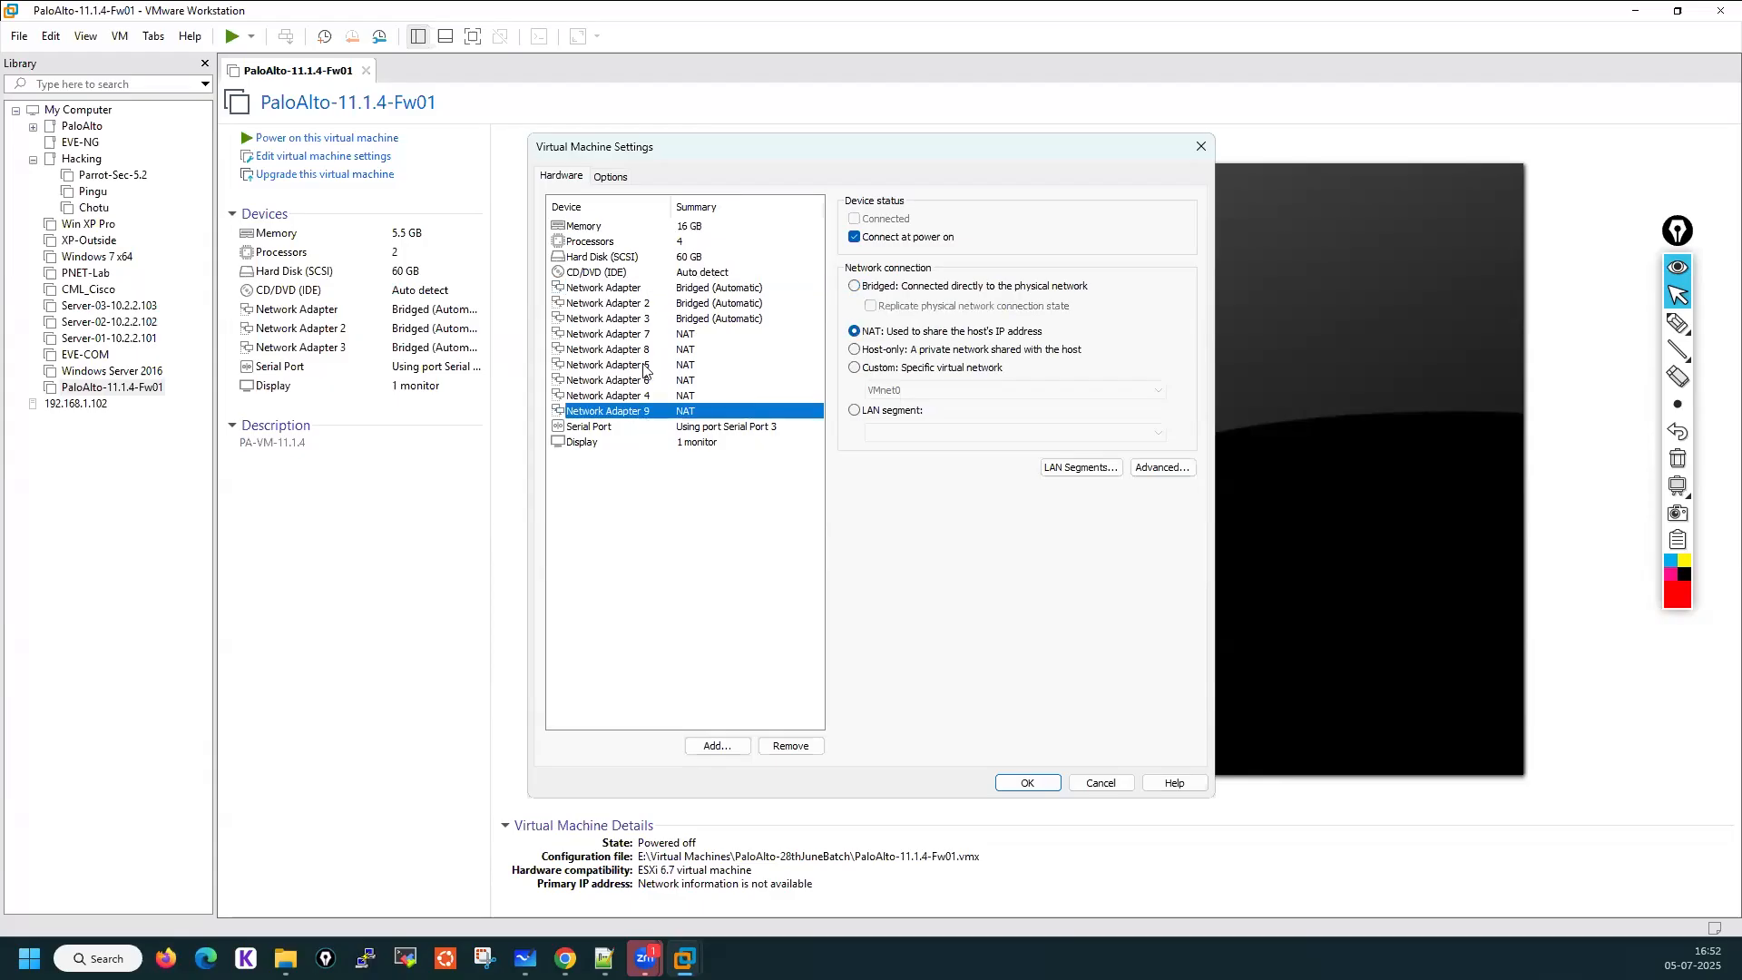
pyautogui.click(633, 290)
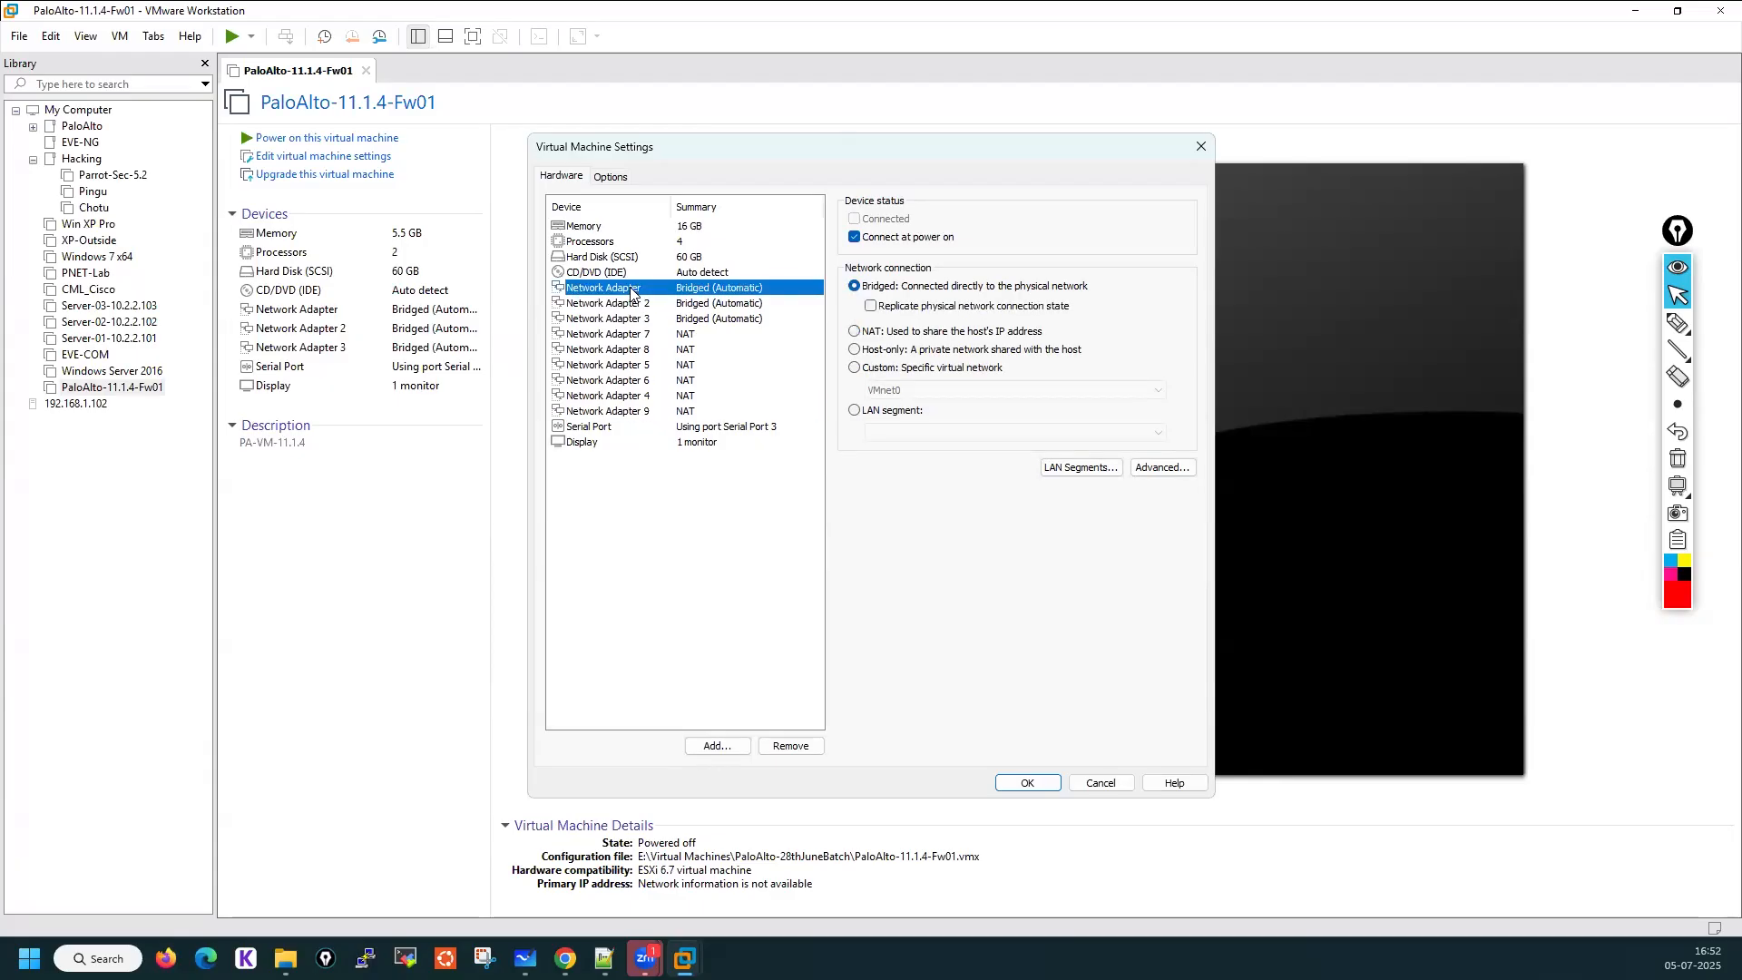
pyautogui.click(630, 414)
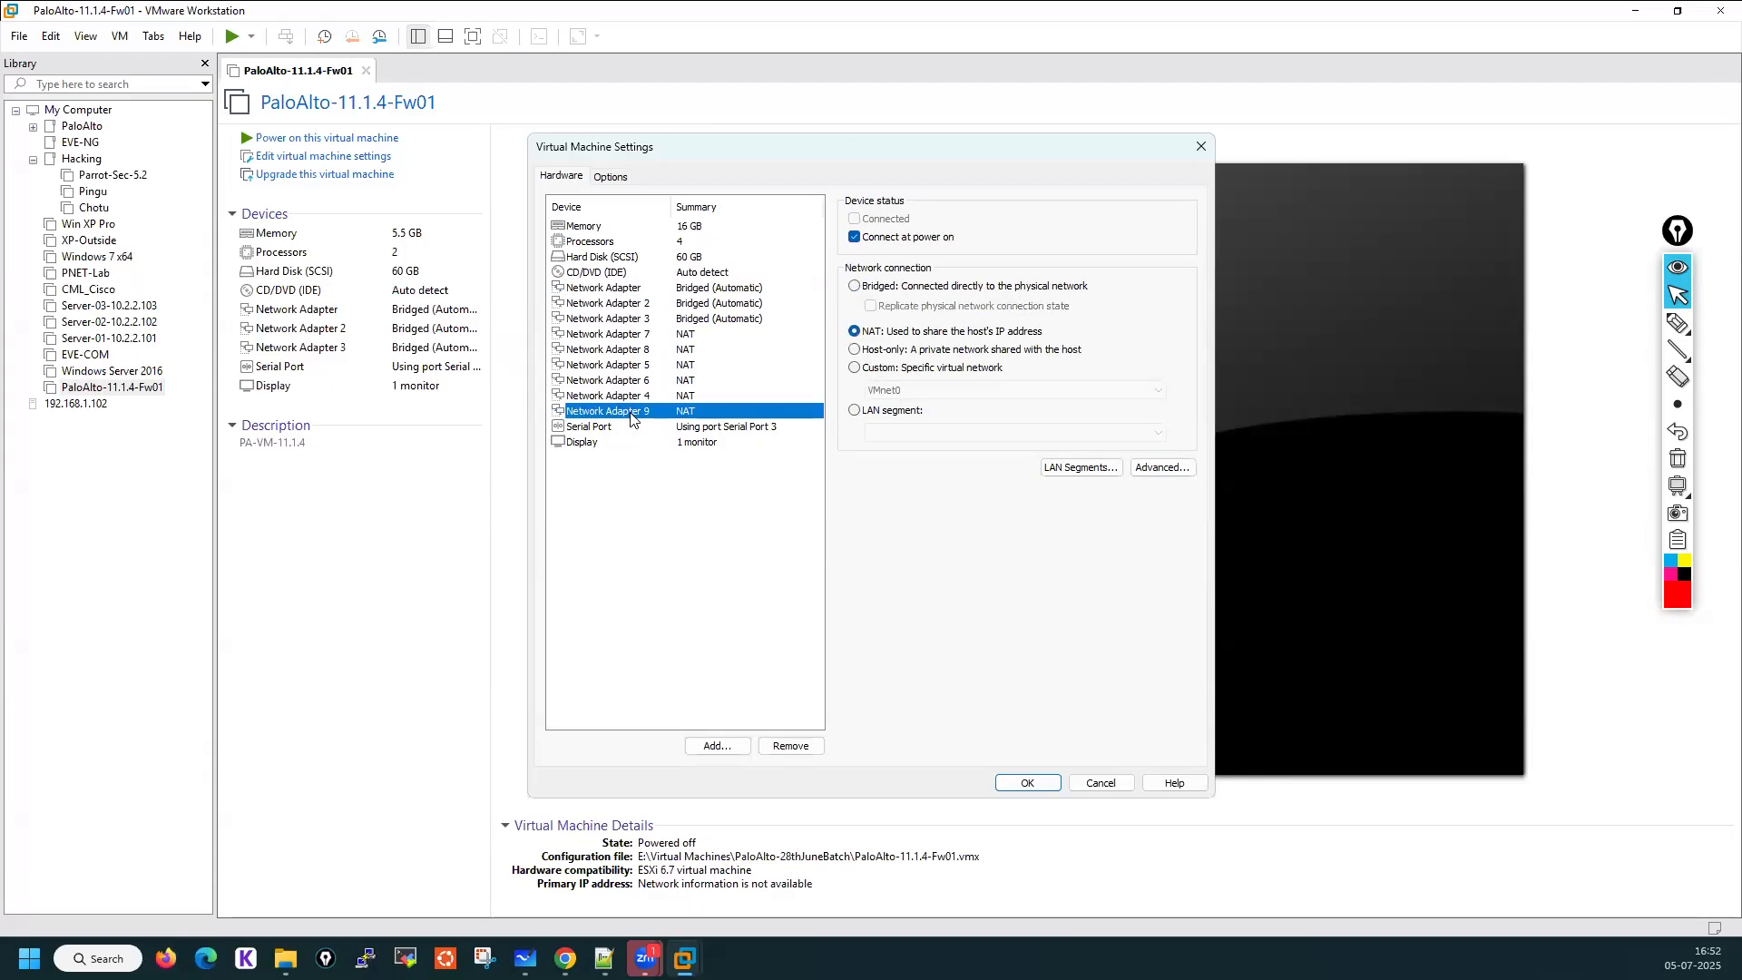
pyautogui.click(613, 291)
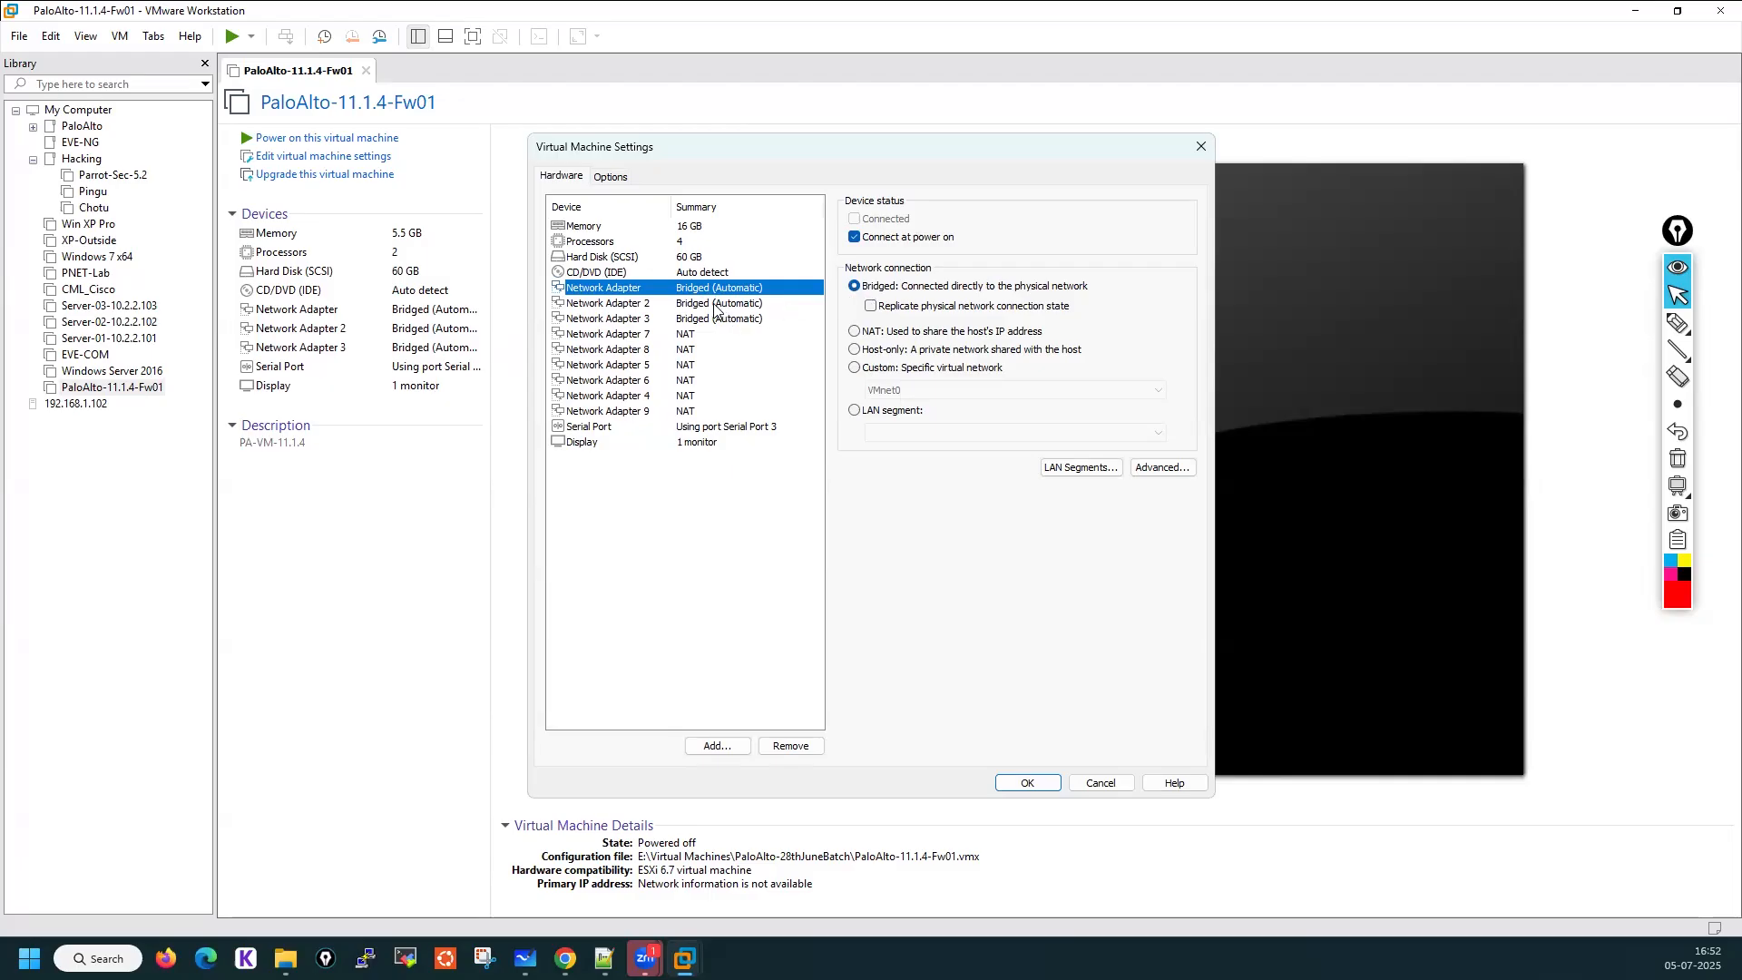
pyautogui.click(617, 303)
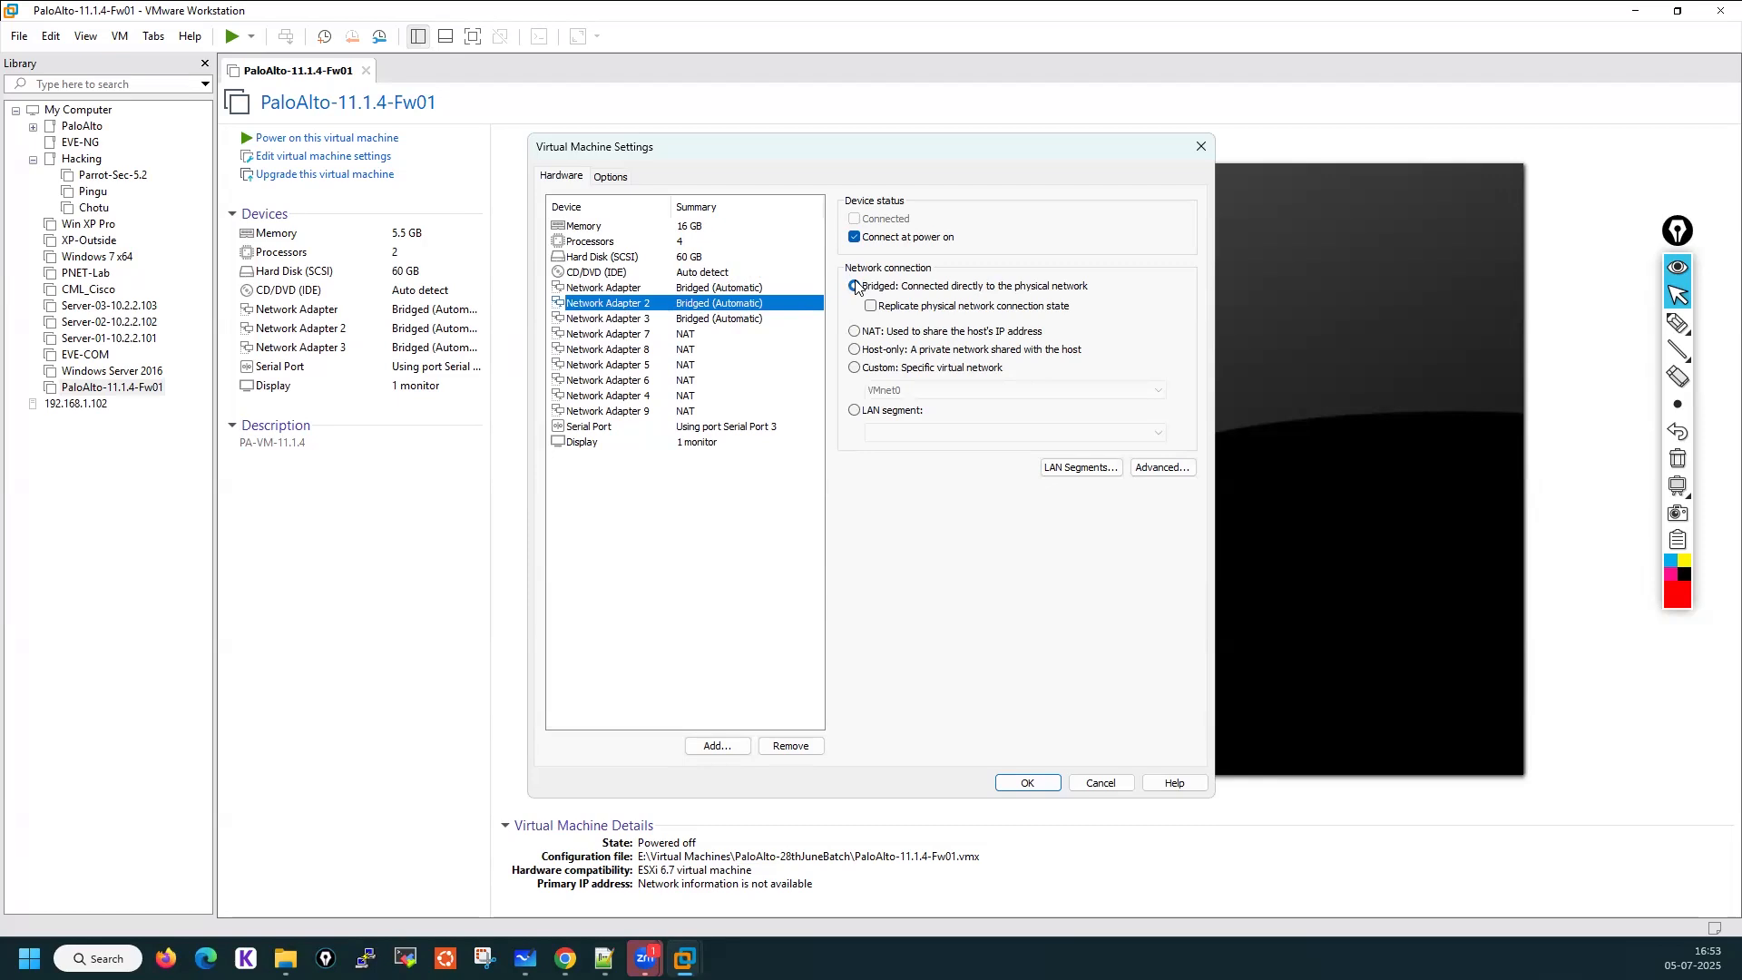
pyautogui.click(718, 289)
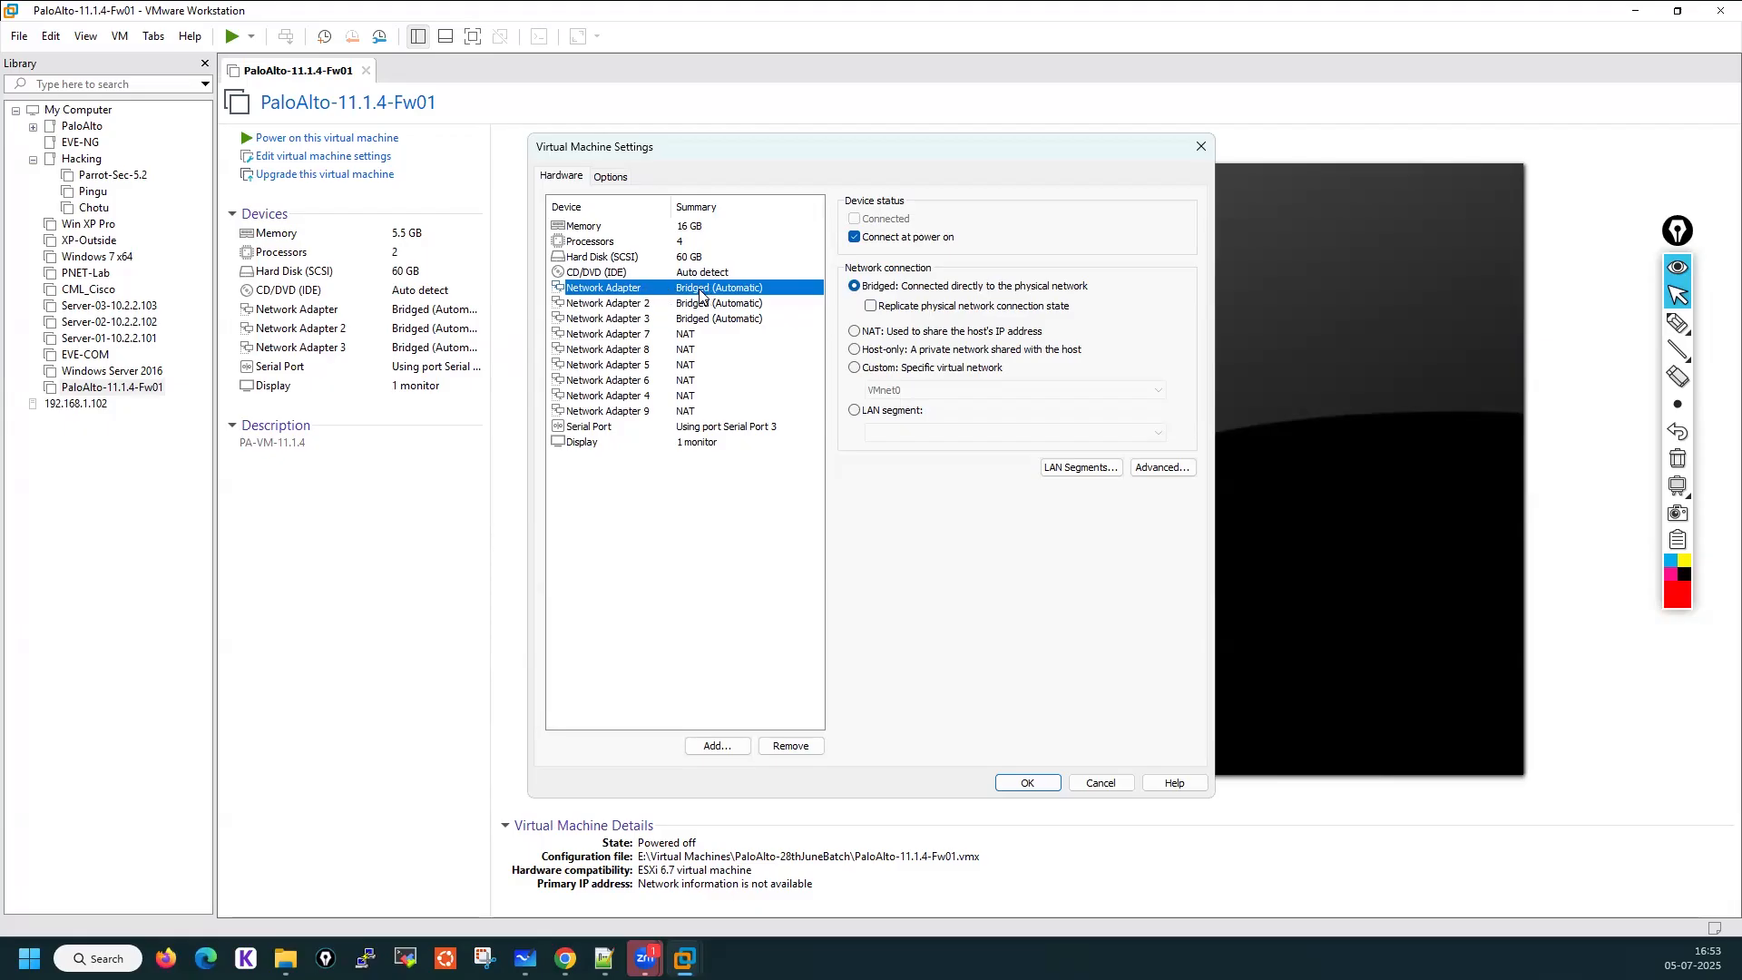
# Step: Switch the first network adapter to NAT and confirm Network Adapter 2 stays bridged
pyautogui.click(854, 332)
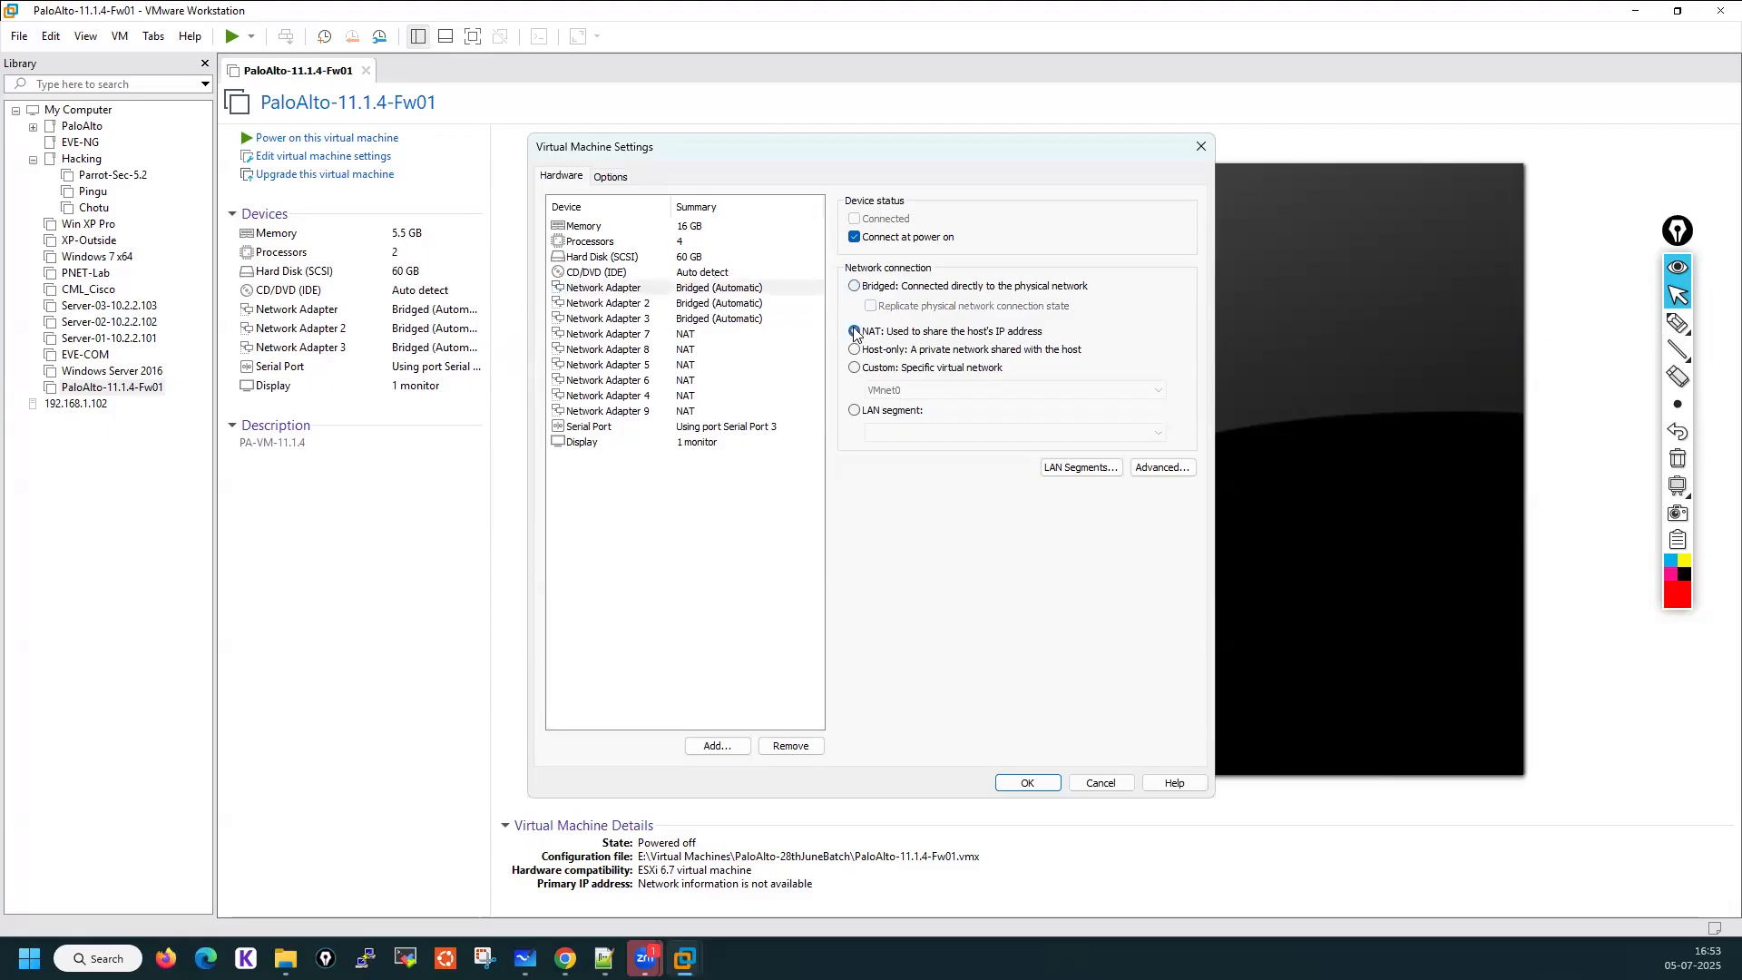
pyautogui.click(689, 301)
pyautogui.click(675, 288)
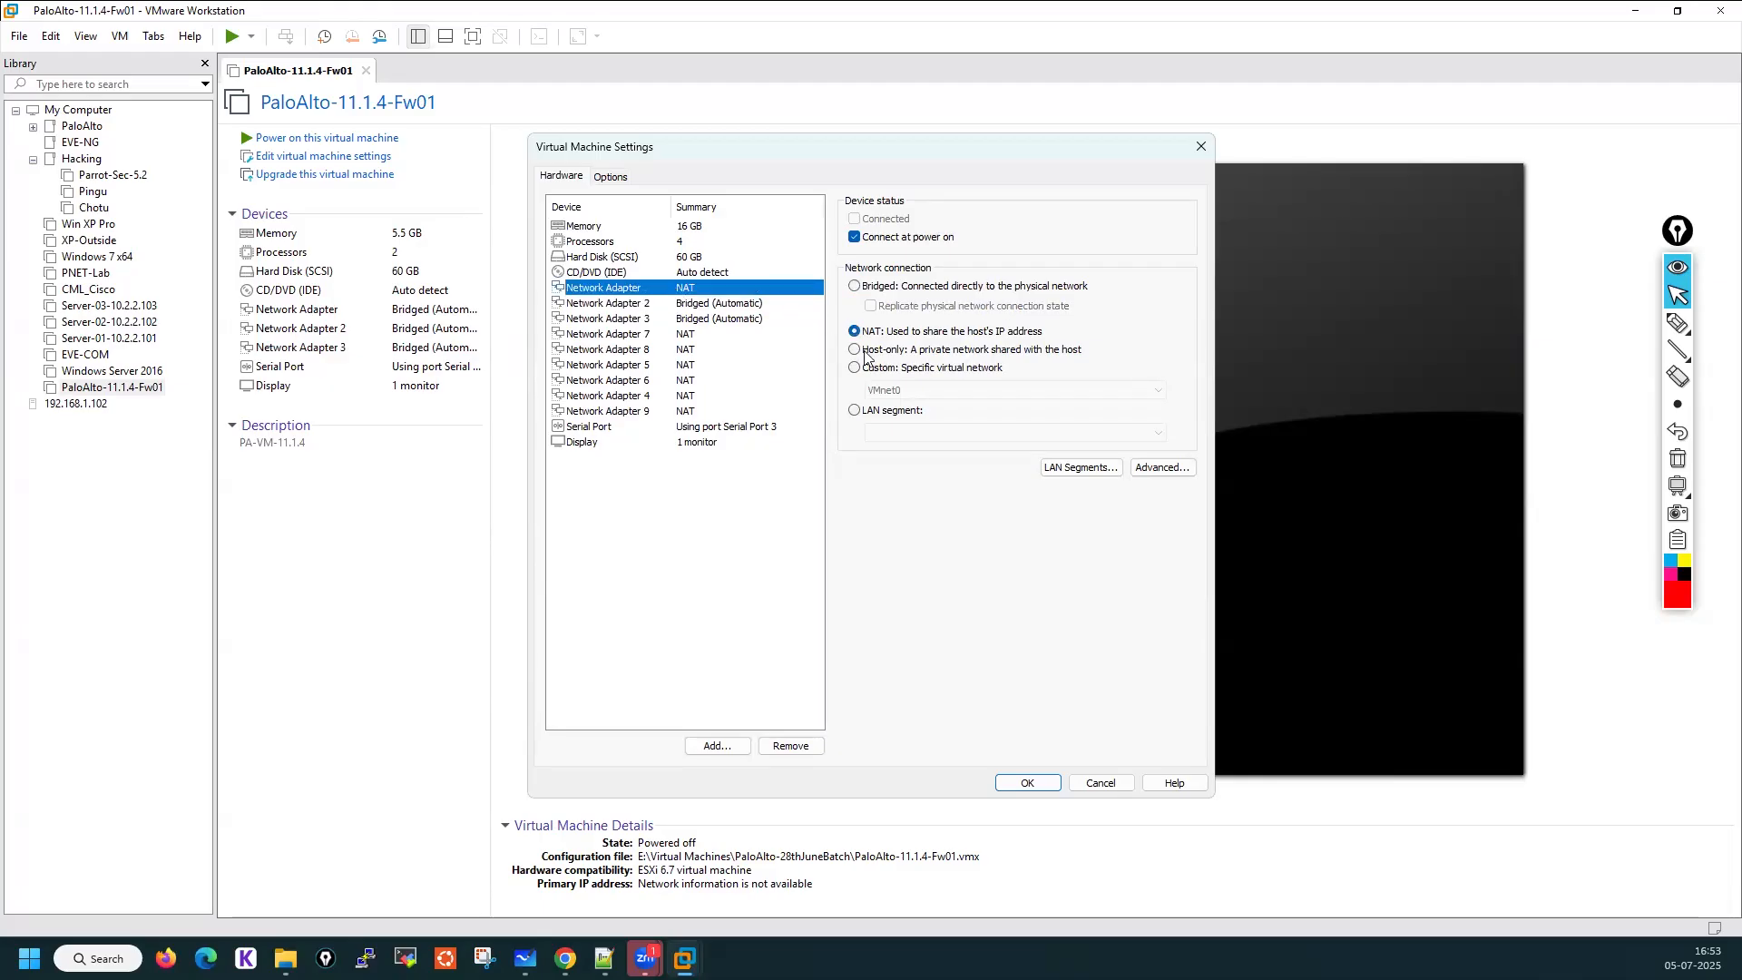
pyautogui.click(689, 306)
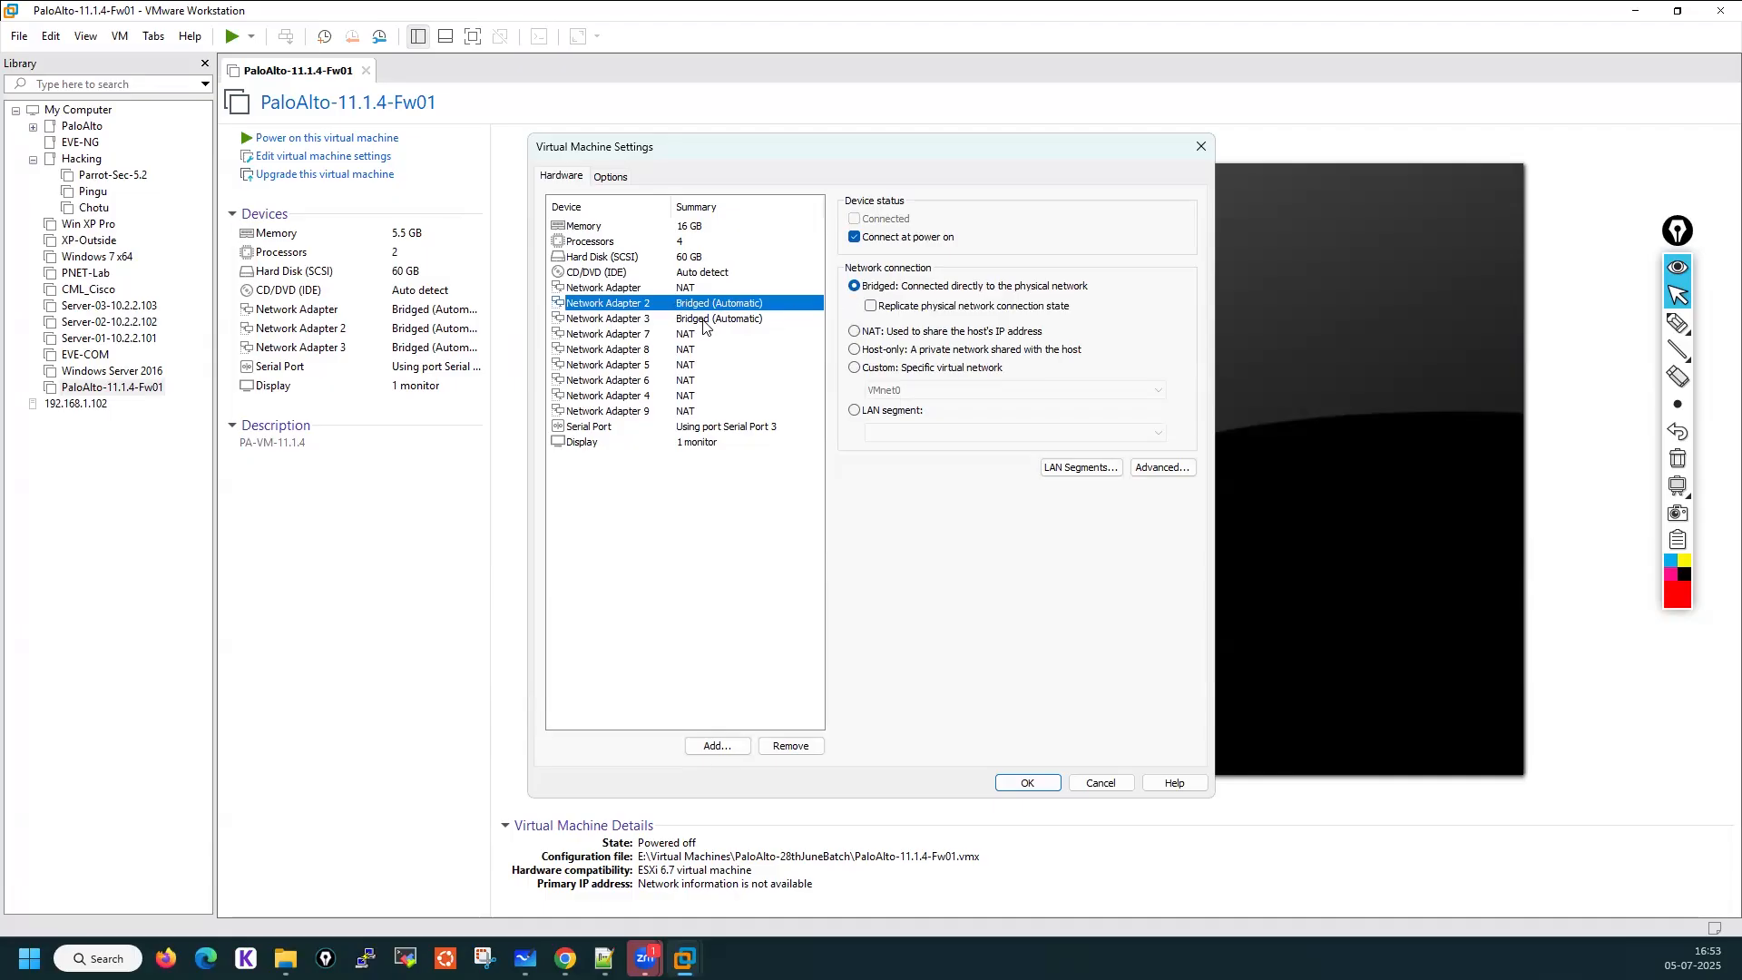
# Step: Put Network Adapters 3, 7 and 8 on custom networks VMnet1, VMnet2 and VMnet3
pyautogui.click(705, 322)
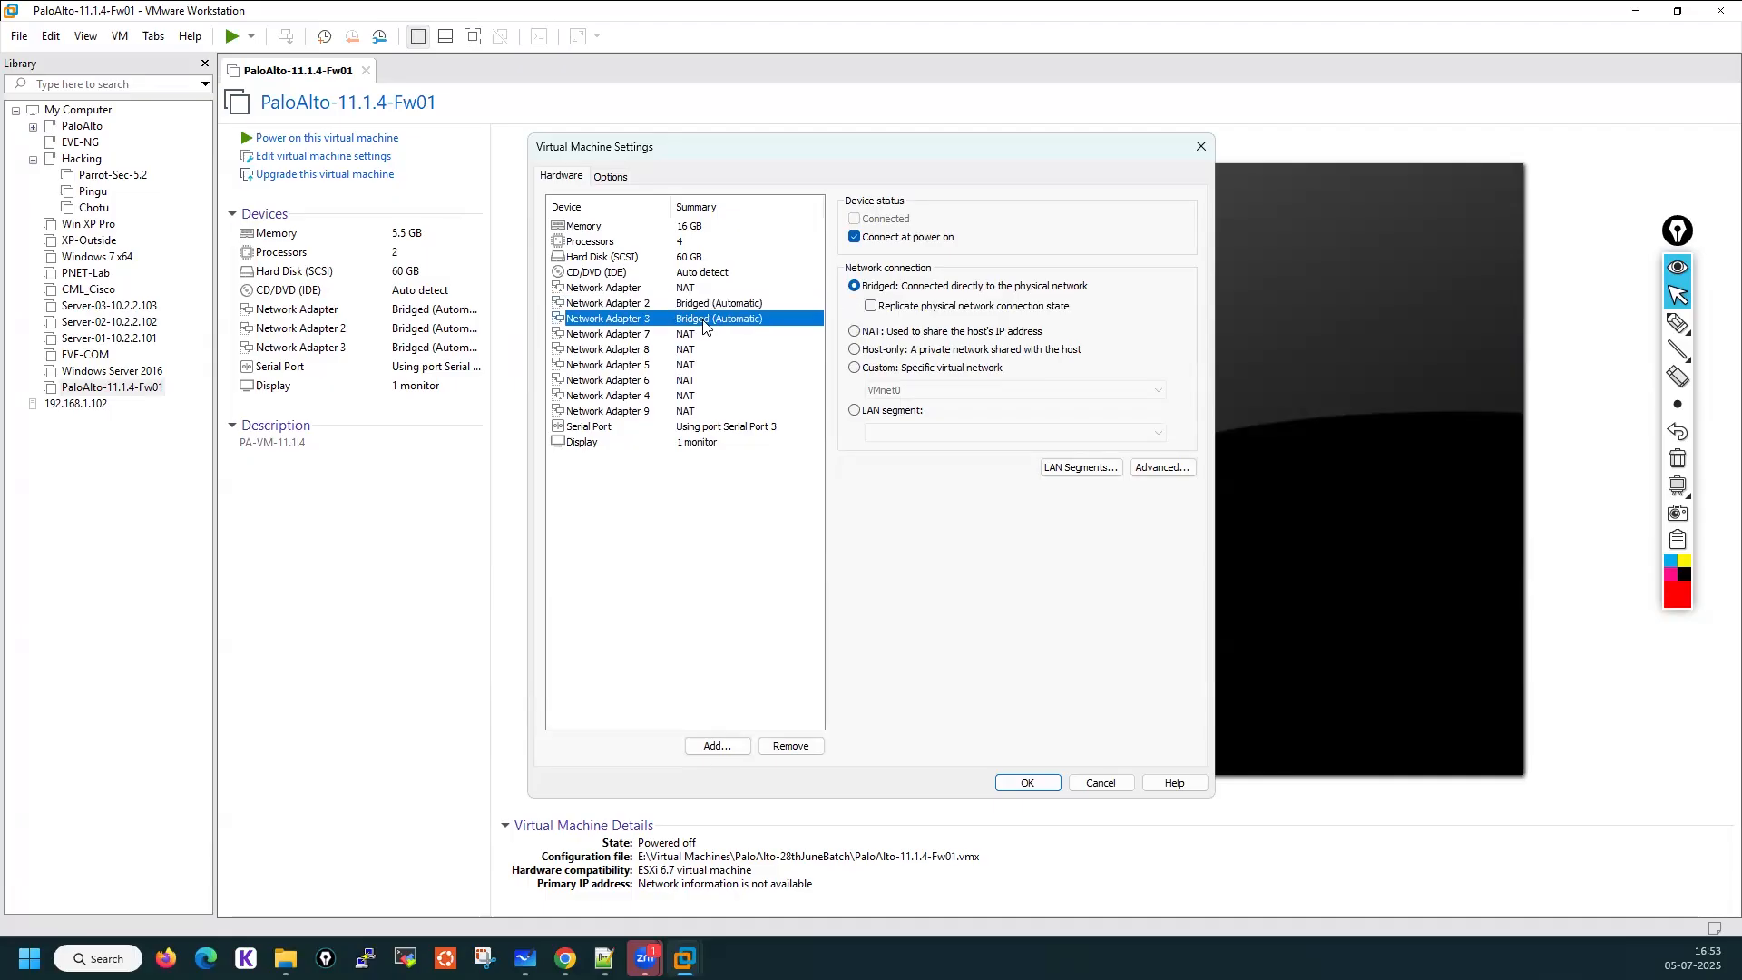
pyautogui.click(854, 367)
pyautogui.click(907, 390)
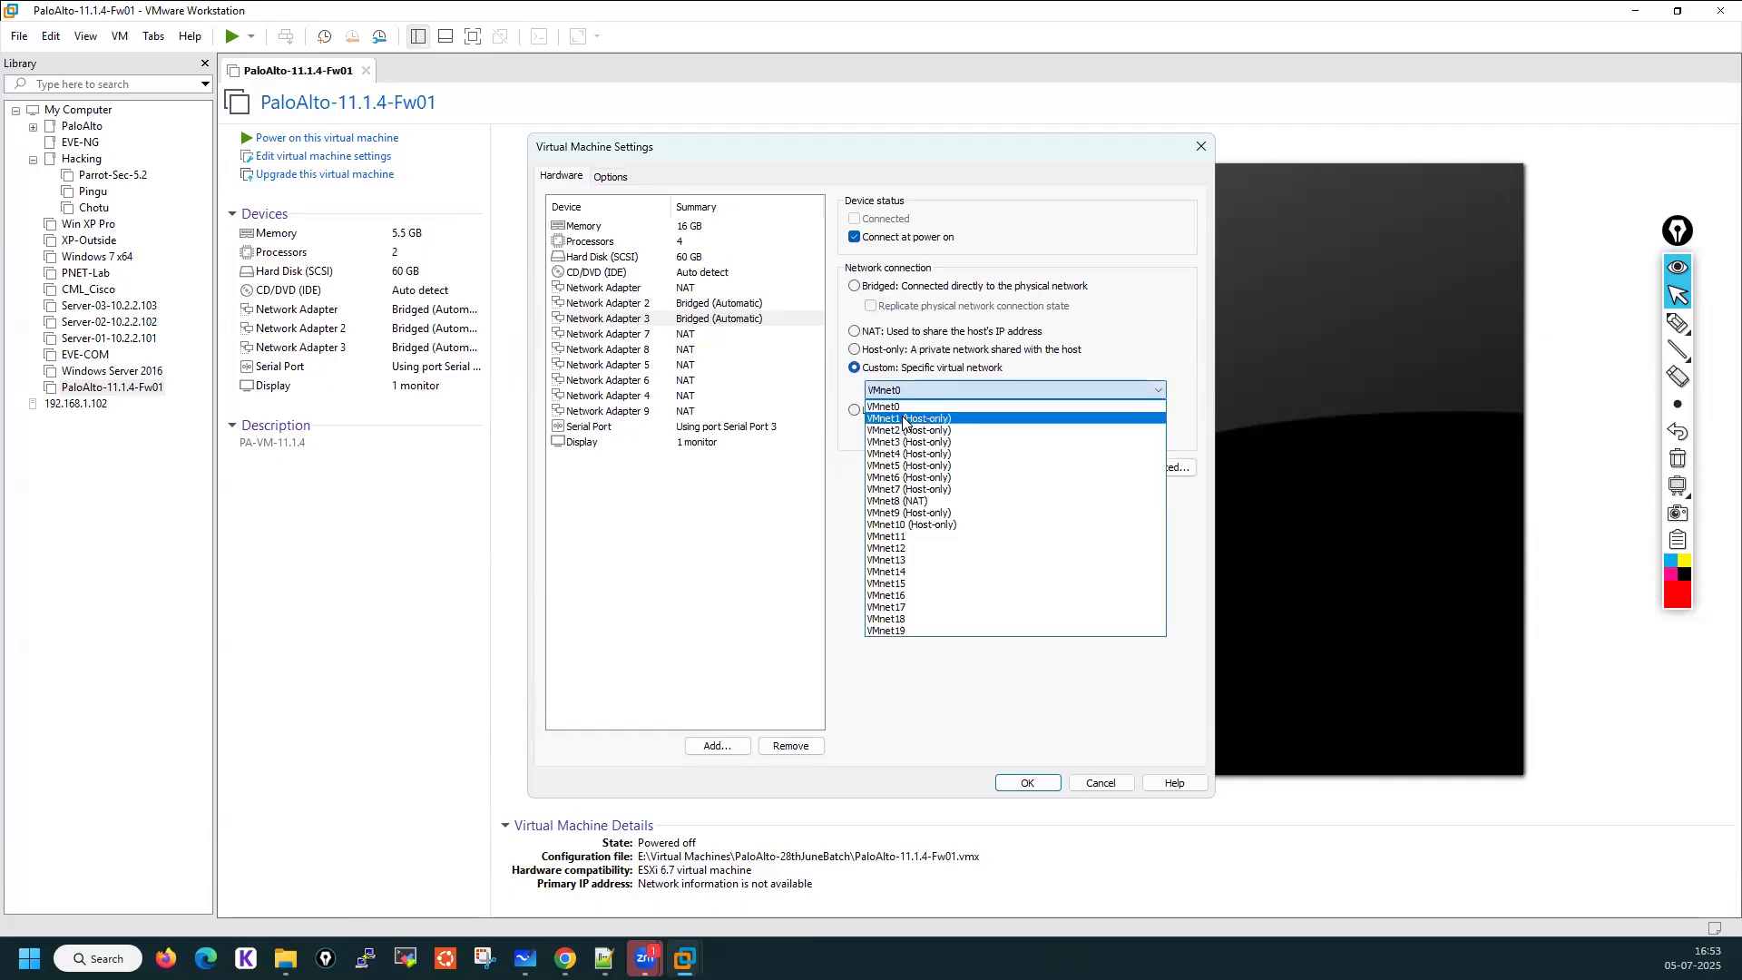
pyautogui.click(903, 419)
pyautogui.click(692, 335)
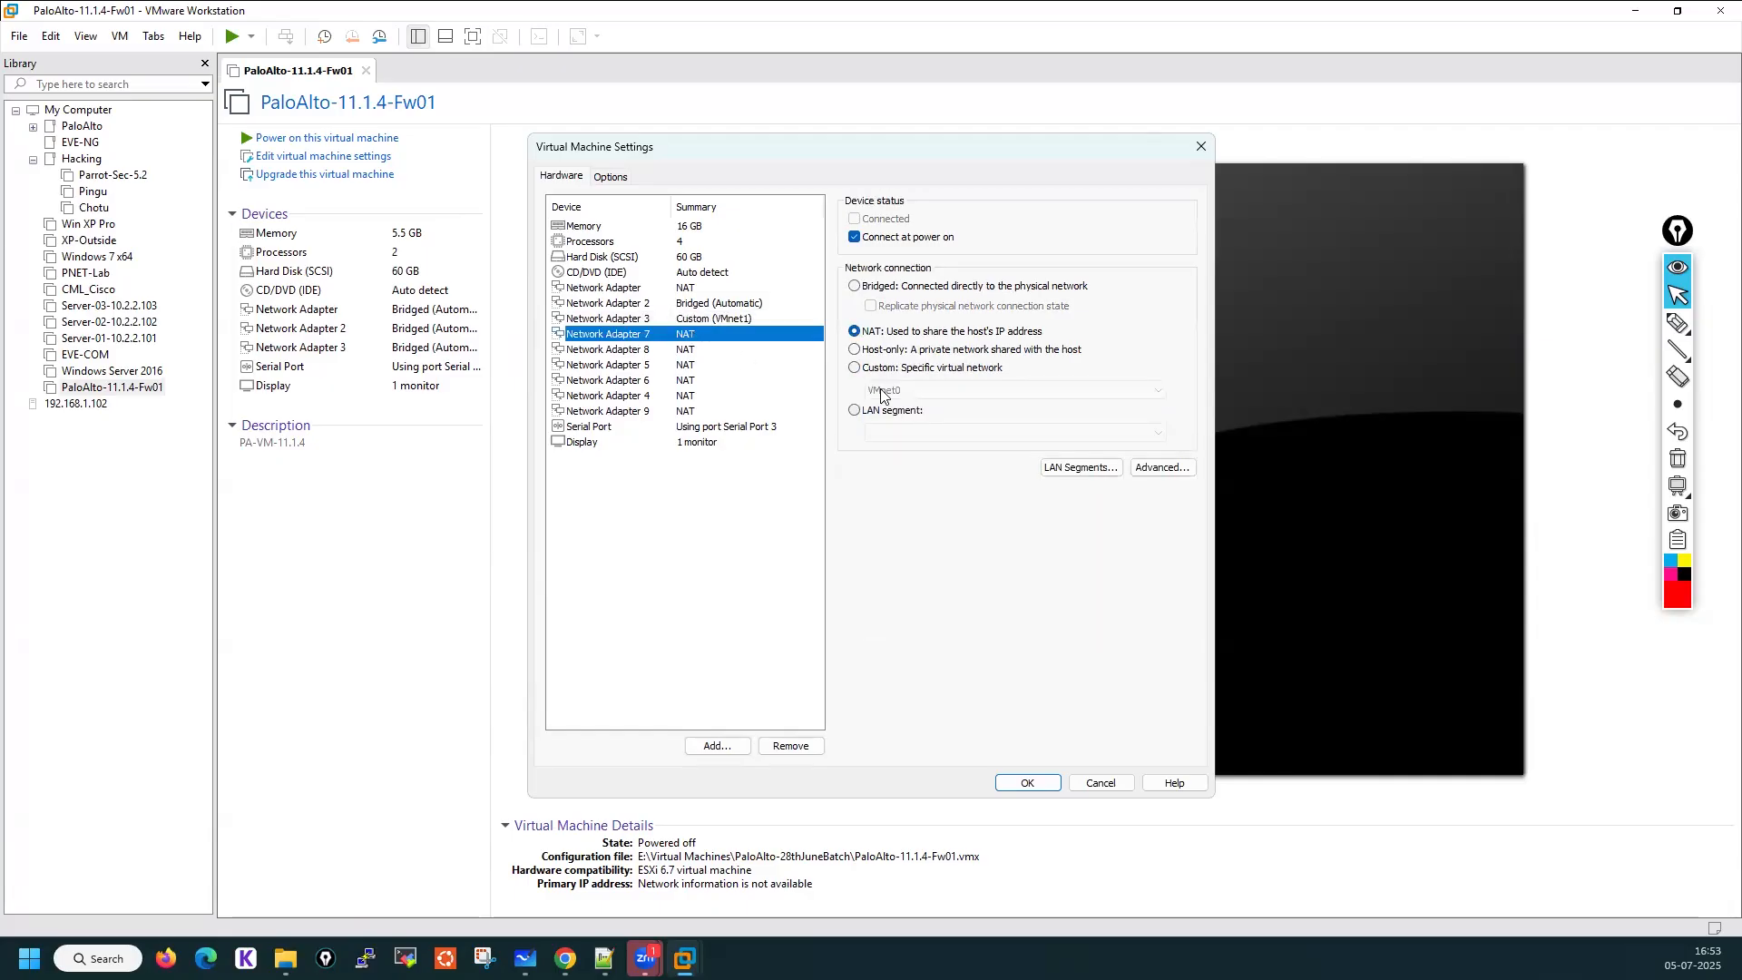
pyautogui.click(856, 369)
pyautogui.click(909, 391)
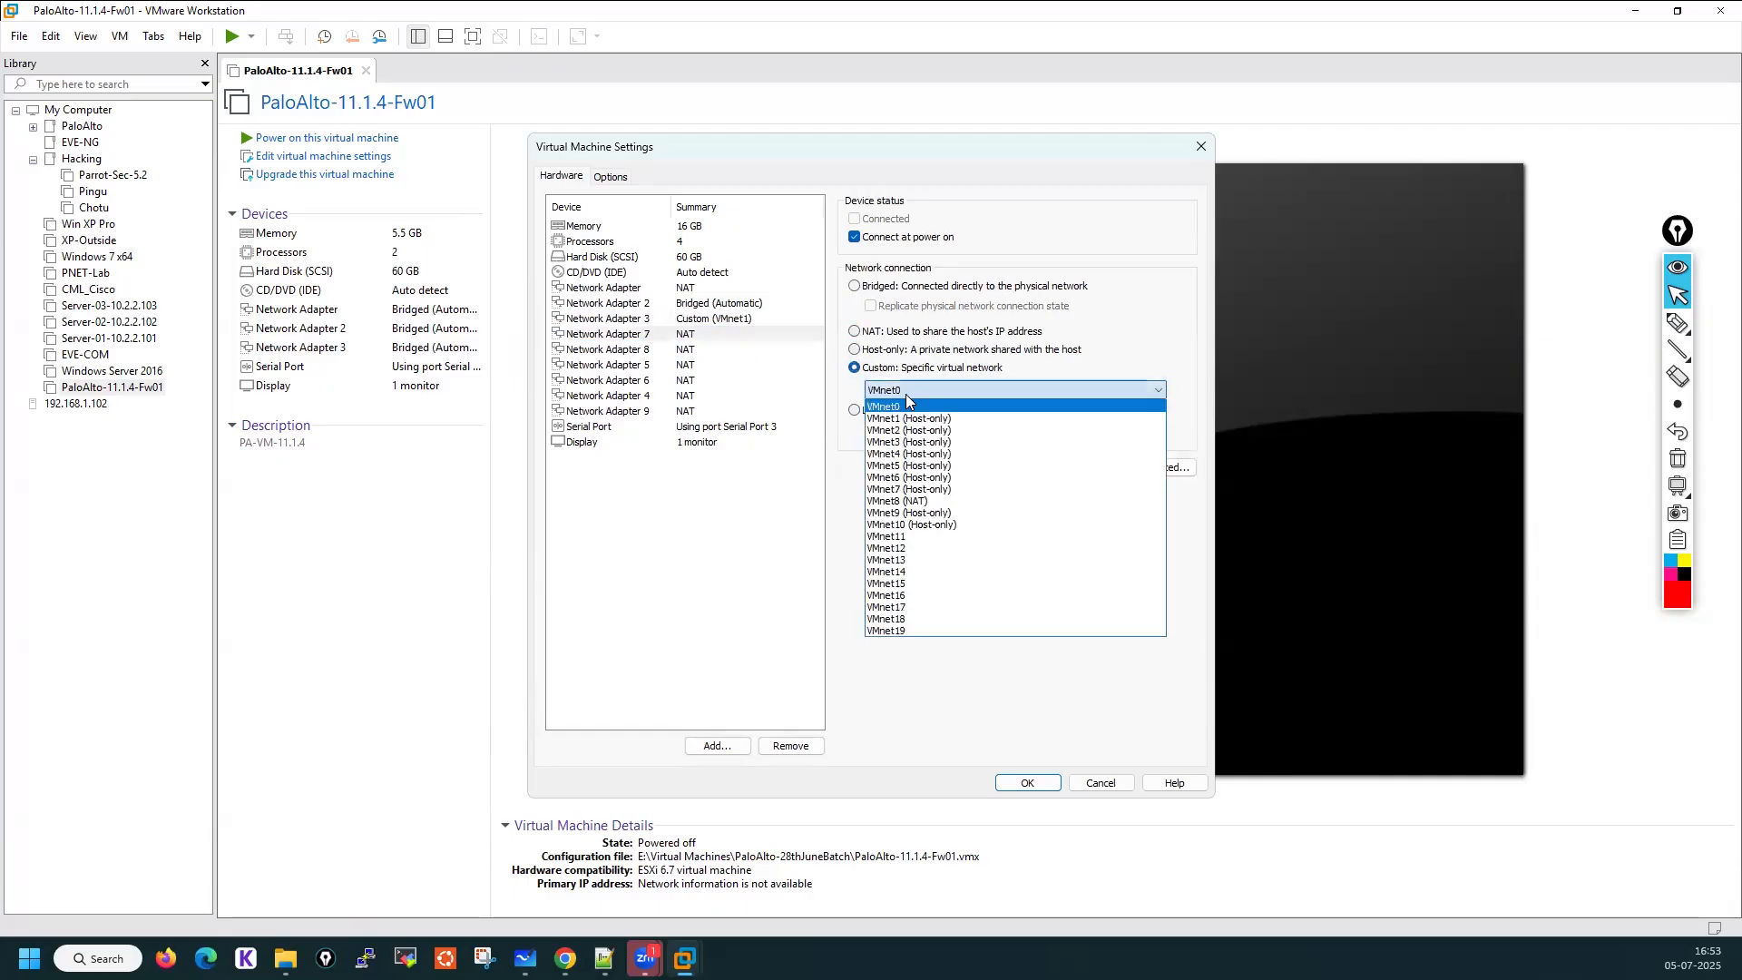
pyautogui.click(912, 439)
pyautogui.click(694, 350)
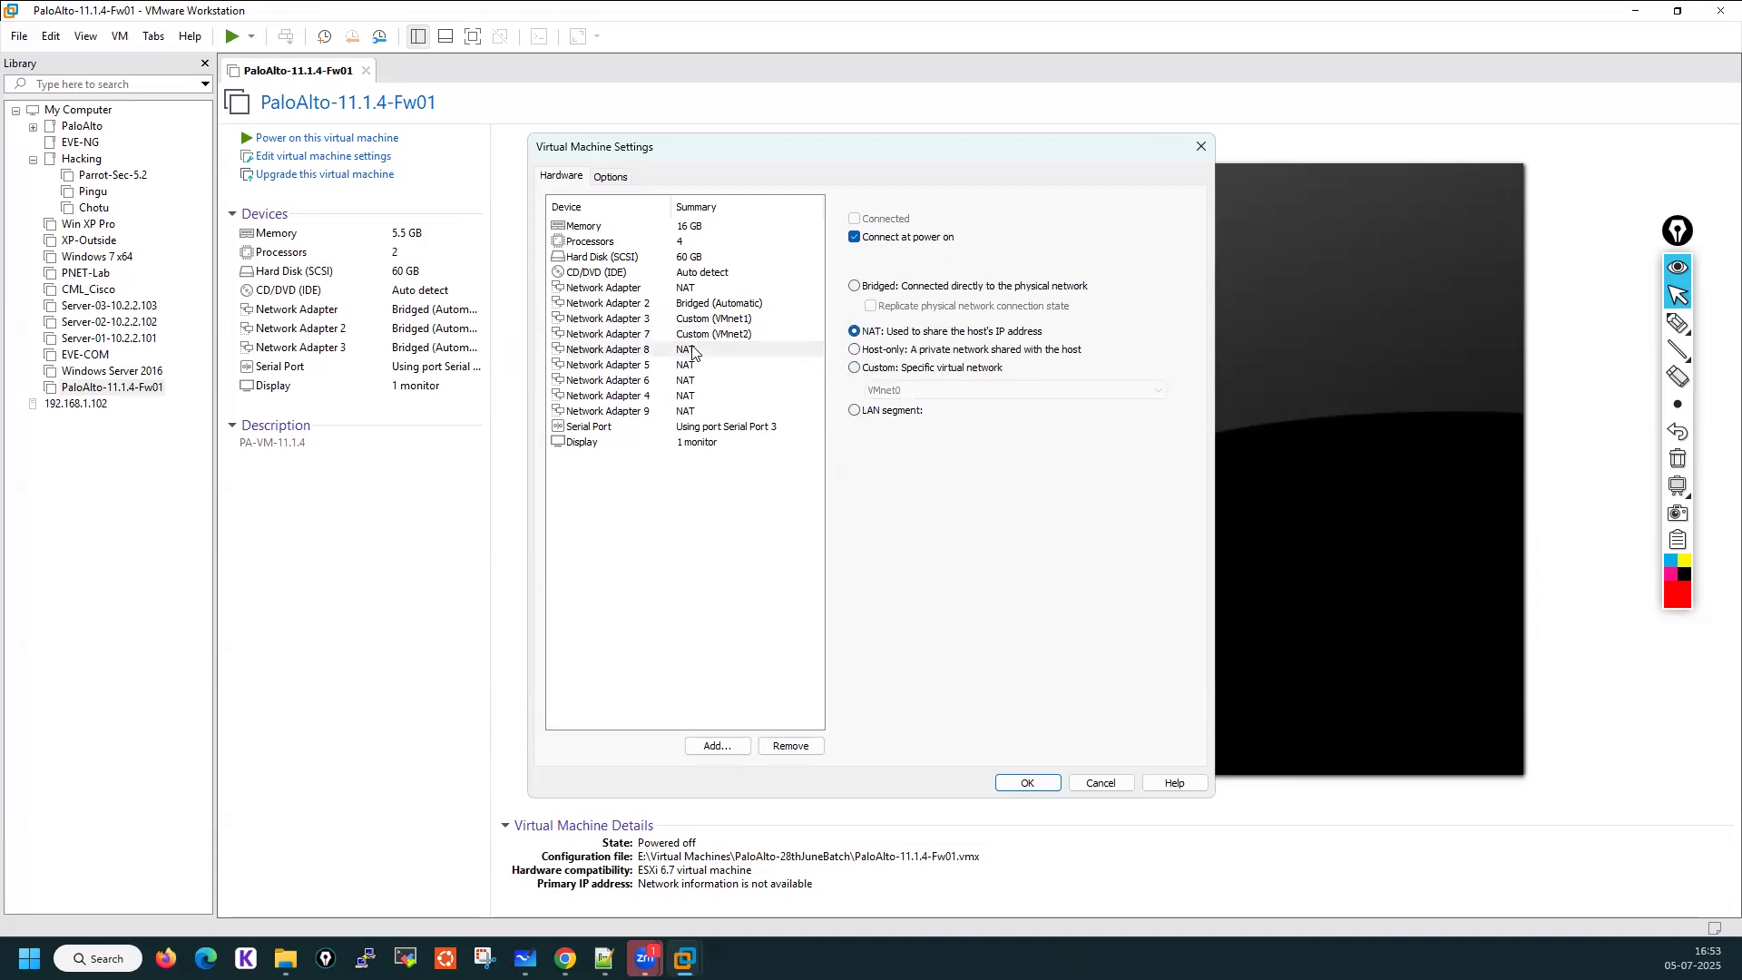
pyautogui.click(856, 367)
pyautogui.click(907, 390)
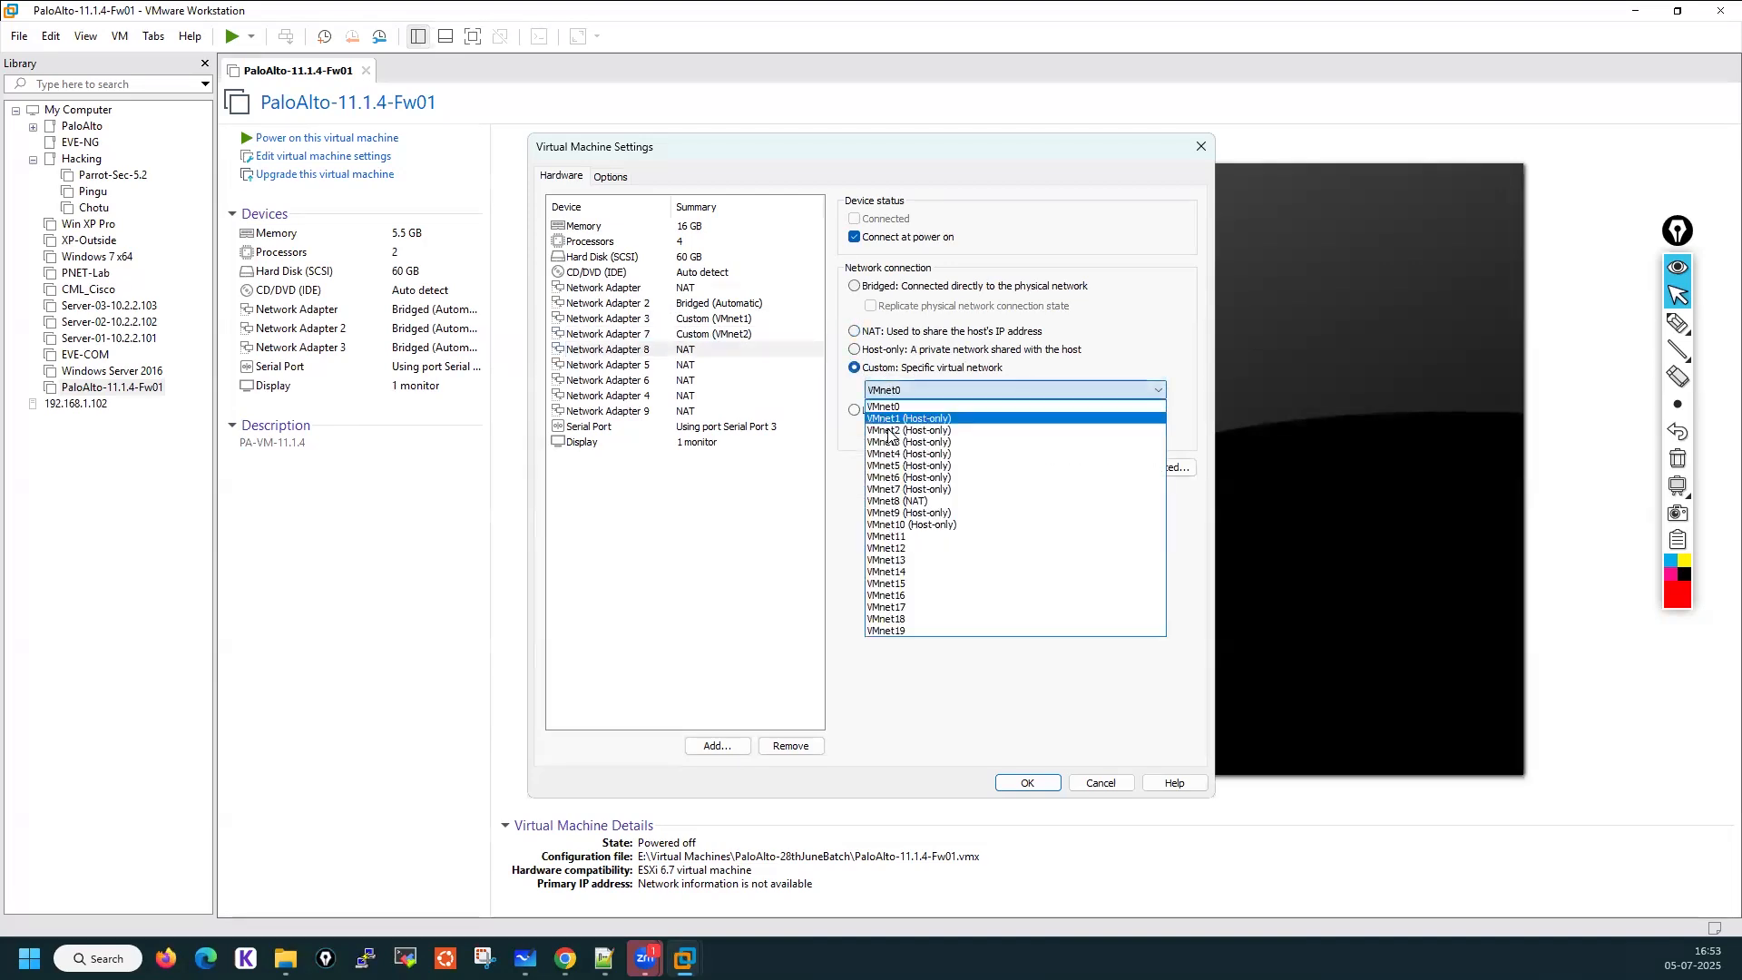
pyautogui.click(896, 442)
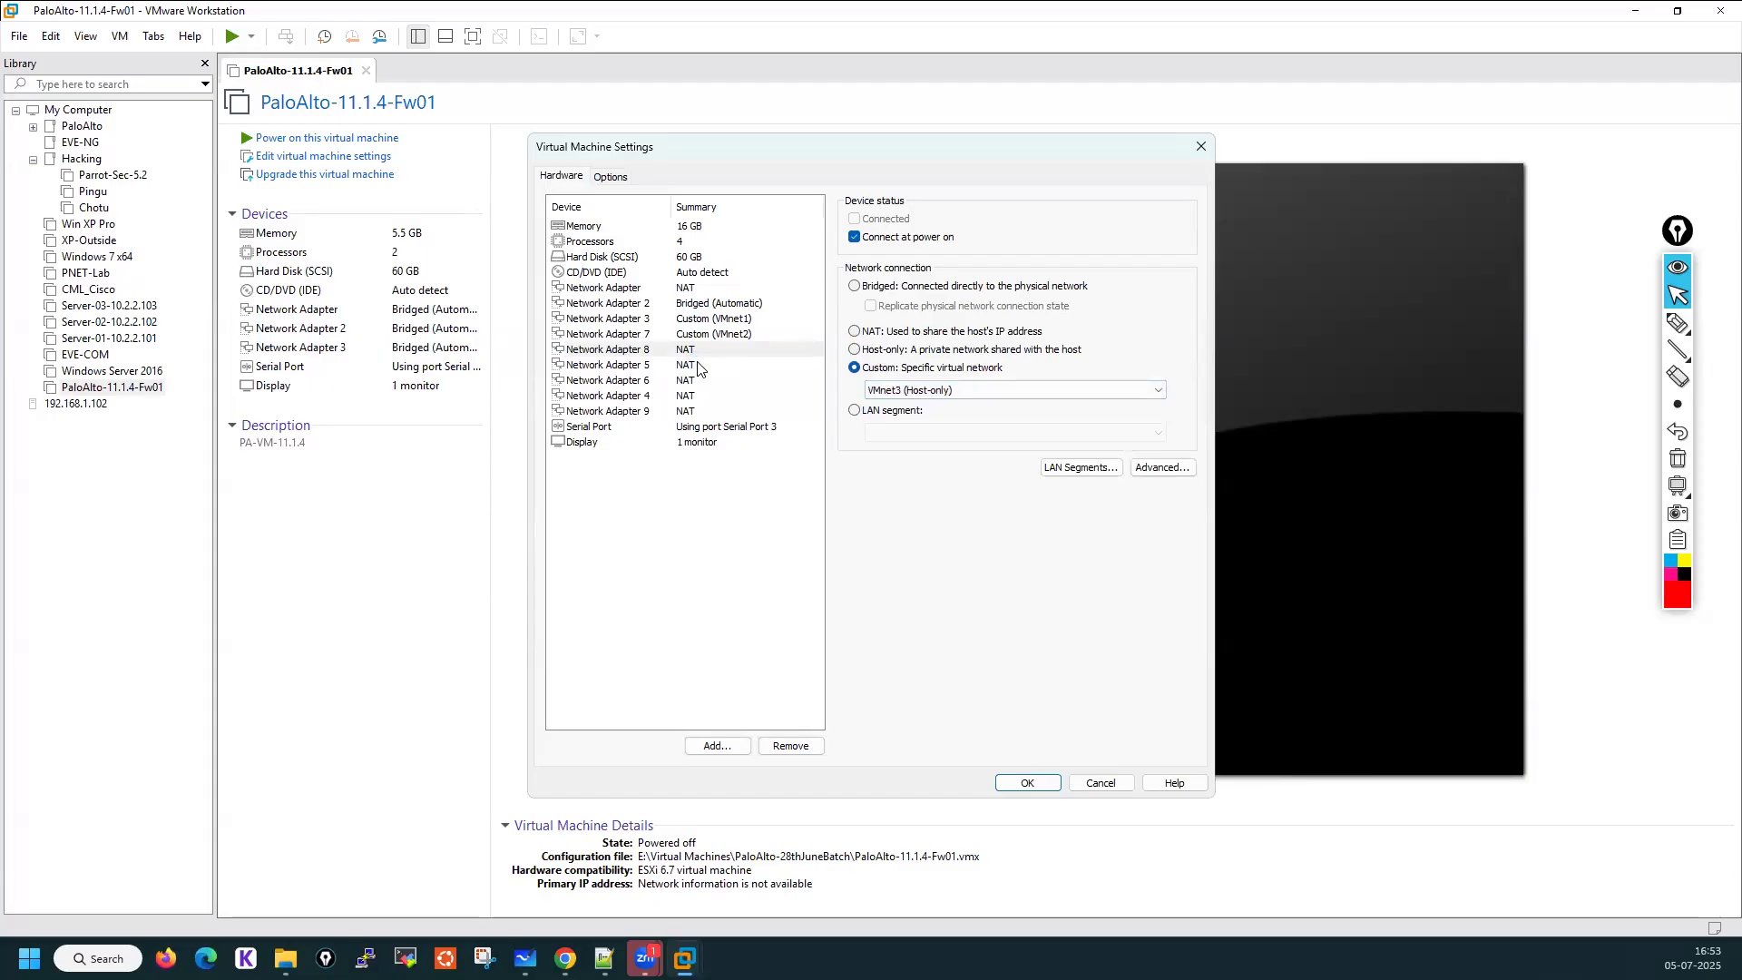
# Step: Put Network Adapters 5, 6, 4 and 9 on VMnet4, VMnet5, VMnet6 and VMnet7
pyautogui.click(694, 365)
pyautogui.click(857, 368)
pyautogui.click(875, 390)
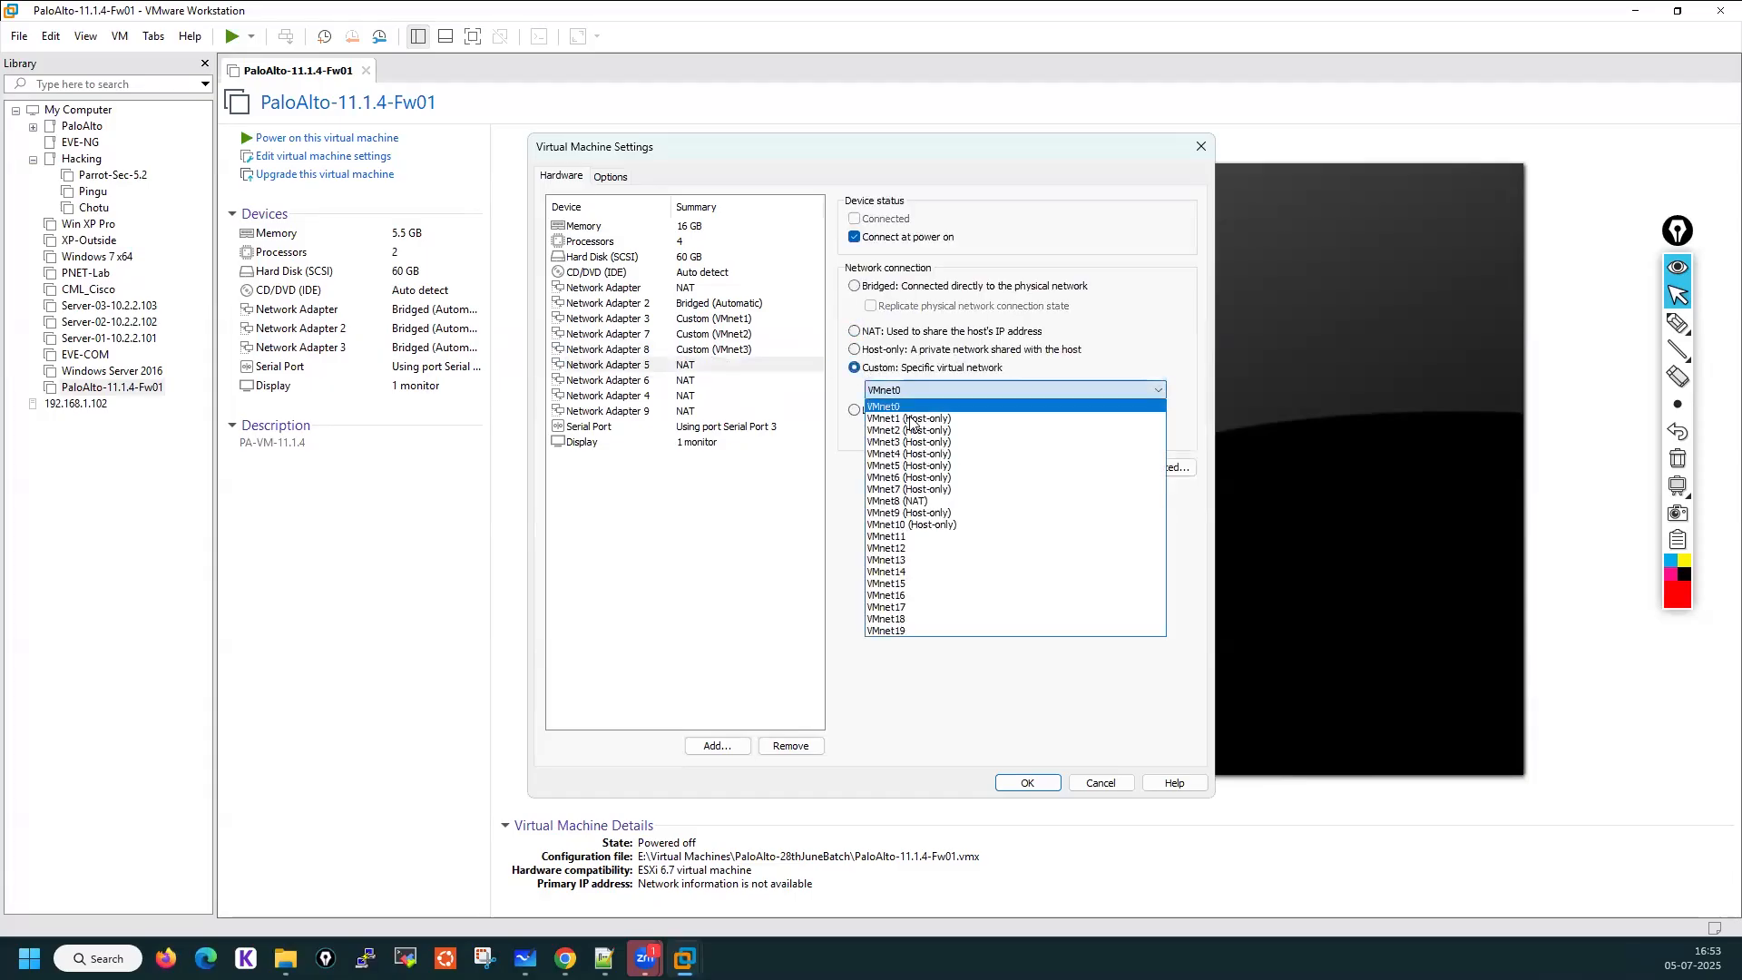
pyautogui.click(893, 453)
pyautogui.click(726, 381)
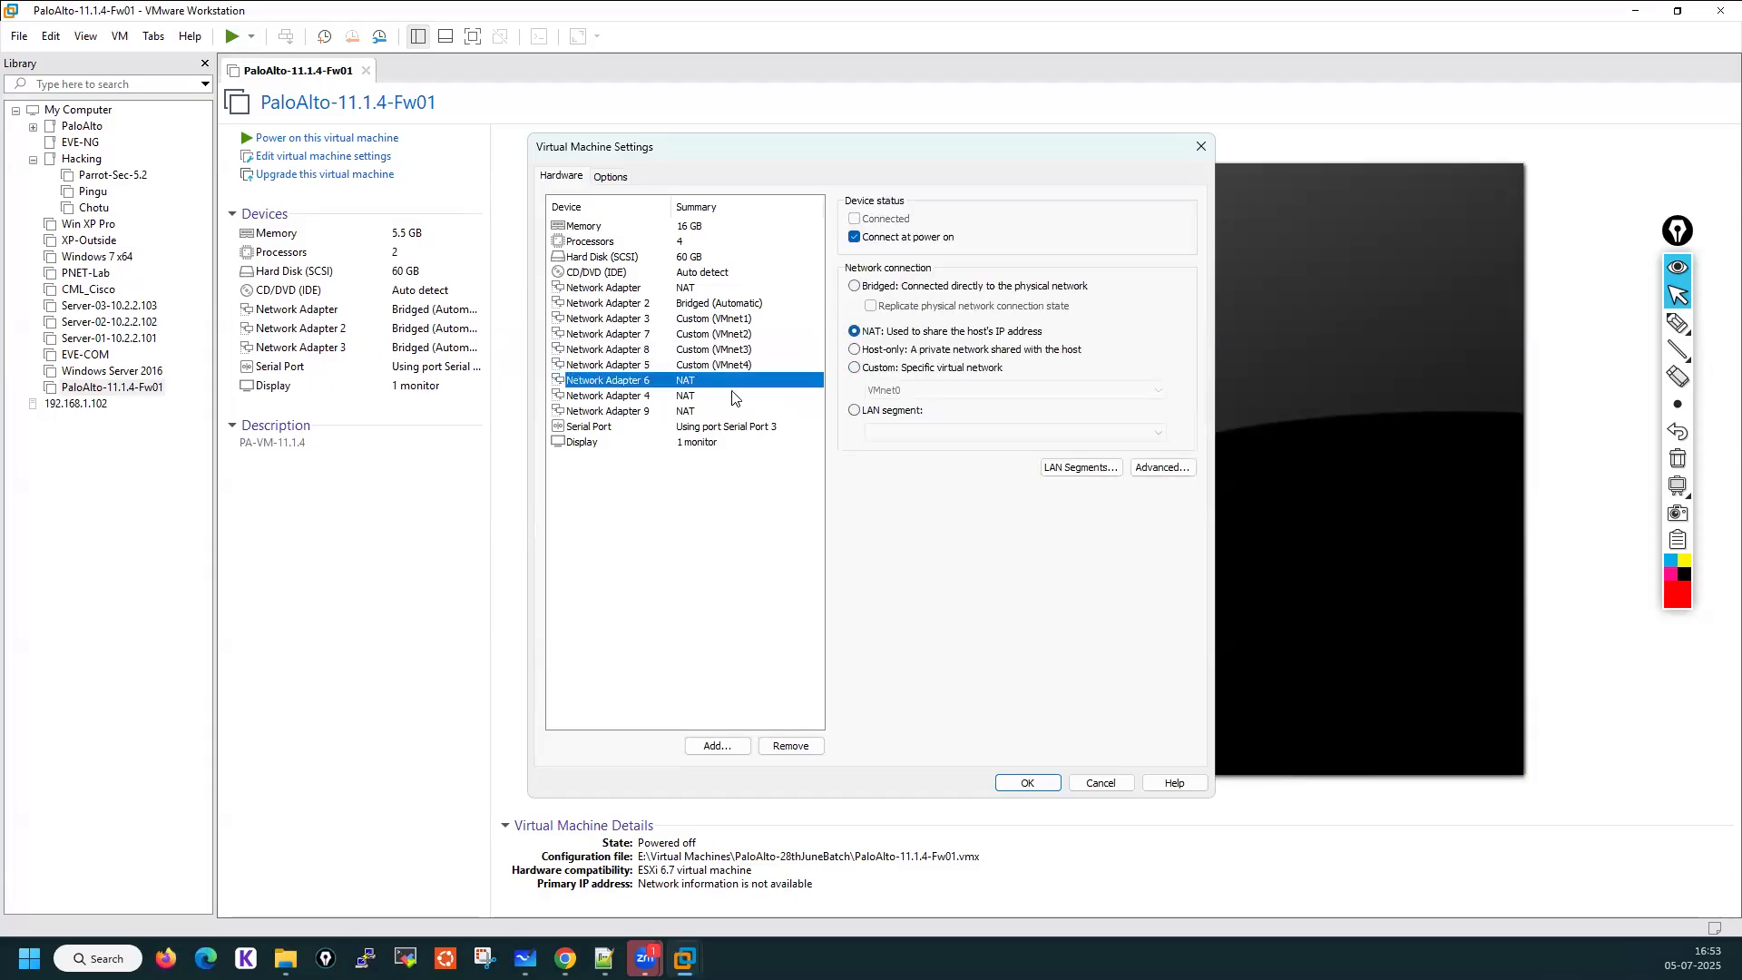
pyautogui.click(868, 369)
pyautogui.click(875, 390)
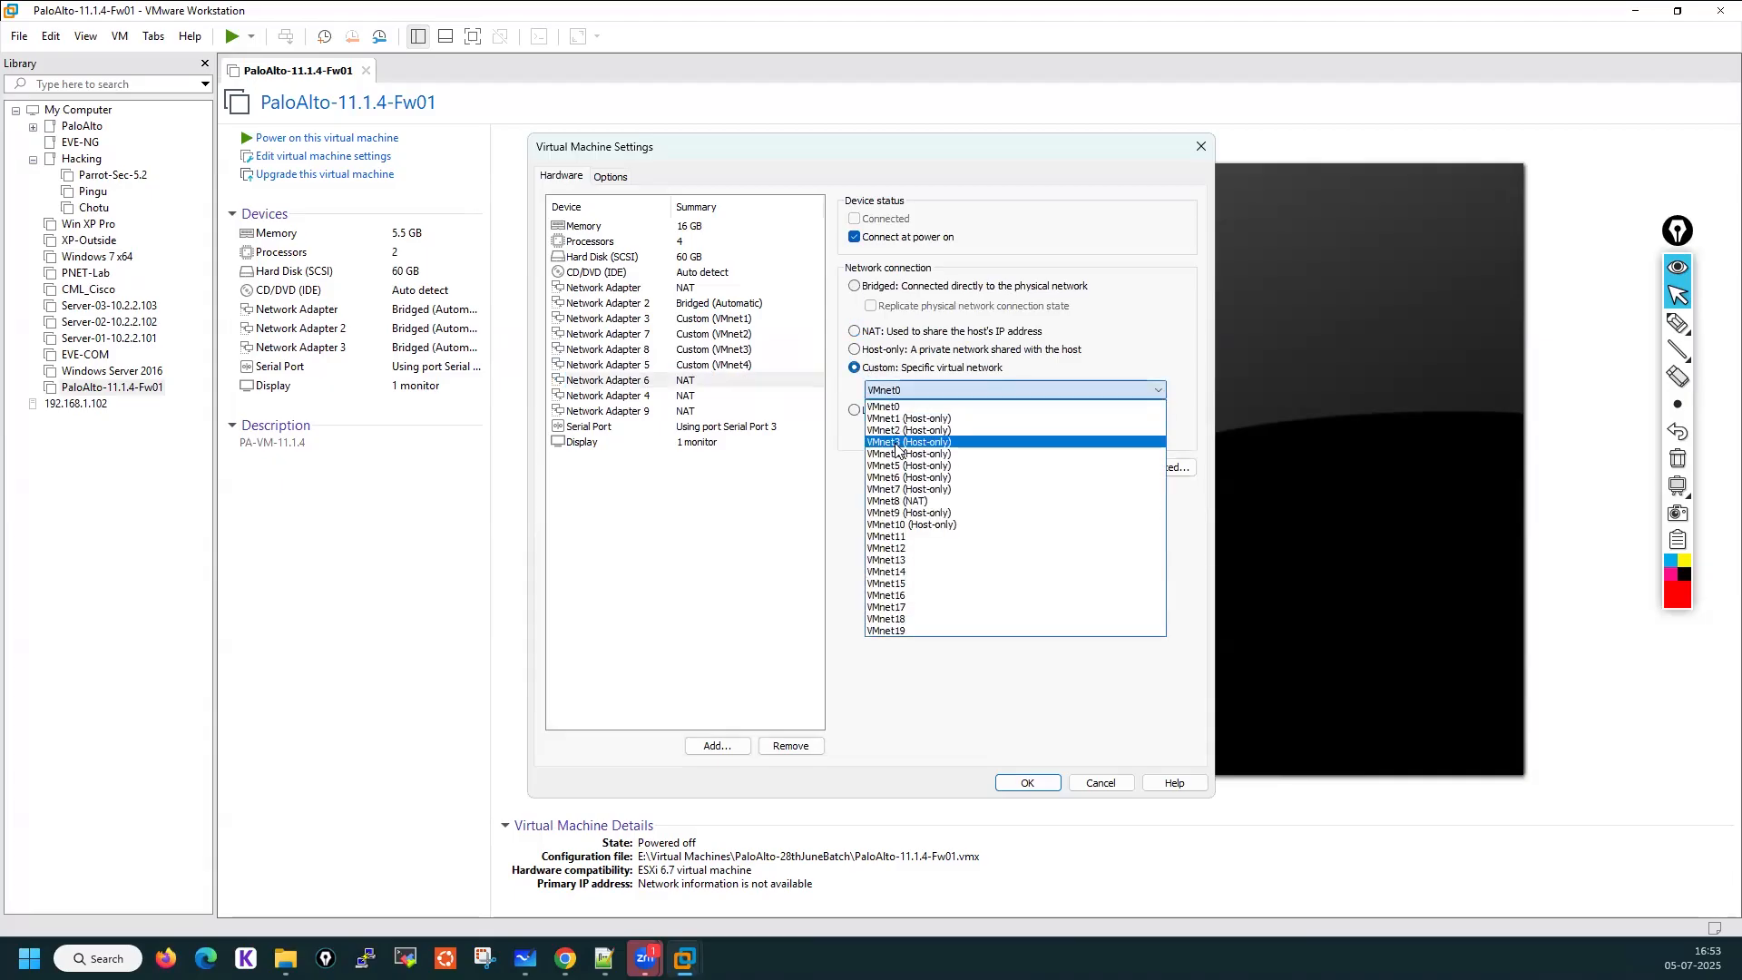
pyautogui.click(895, 465)
pyautogui.click(699, 402)
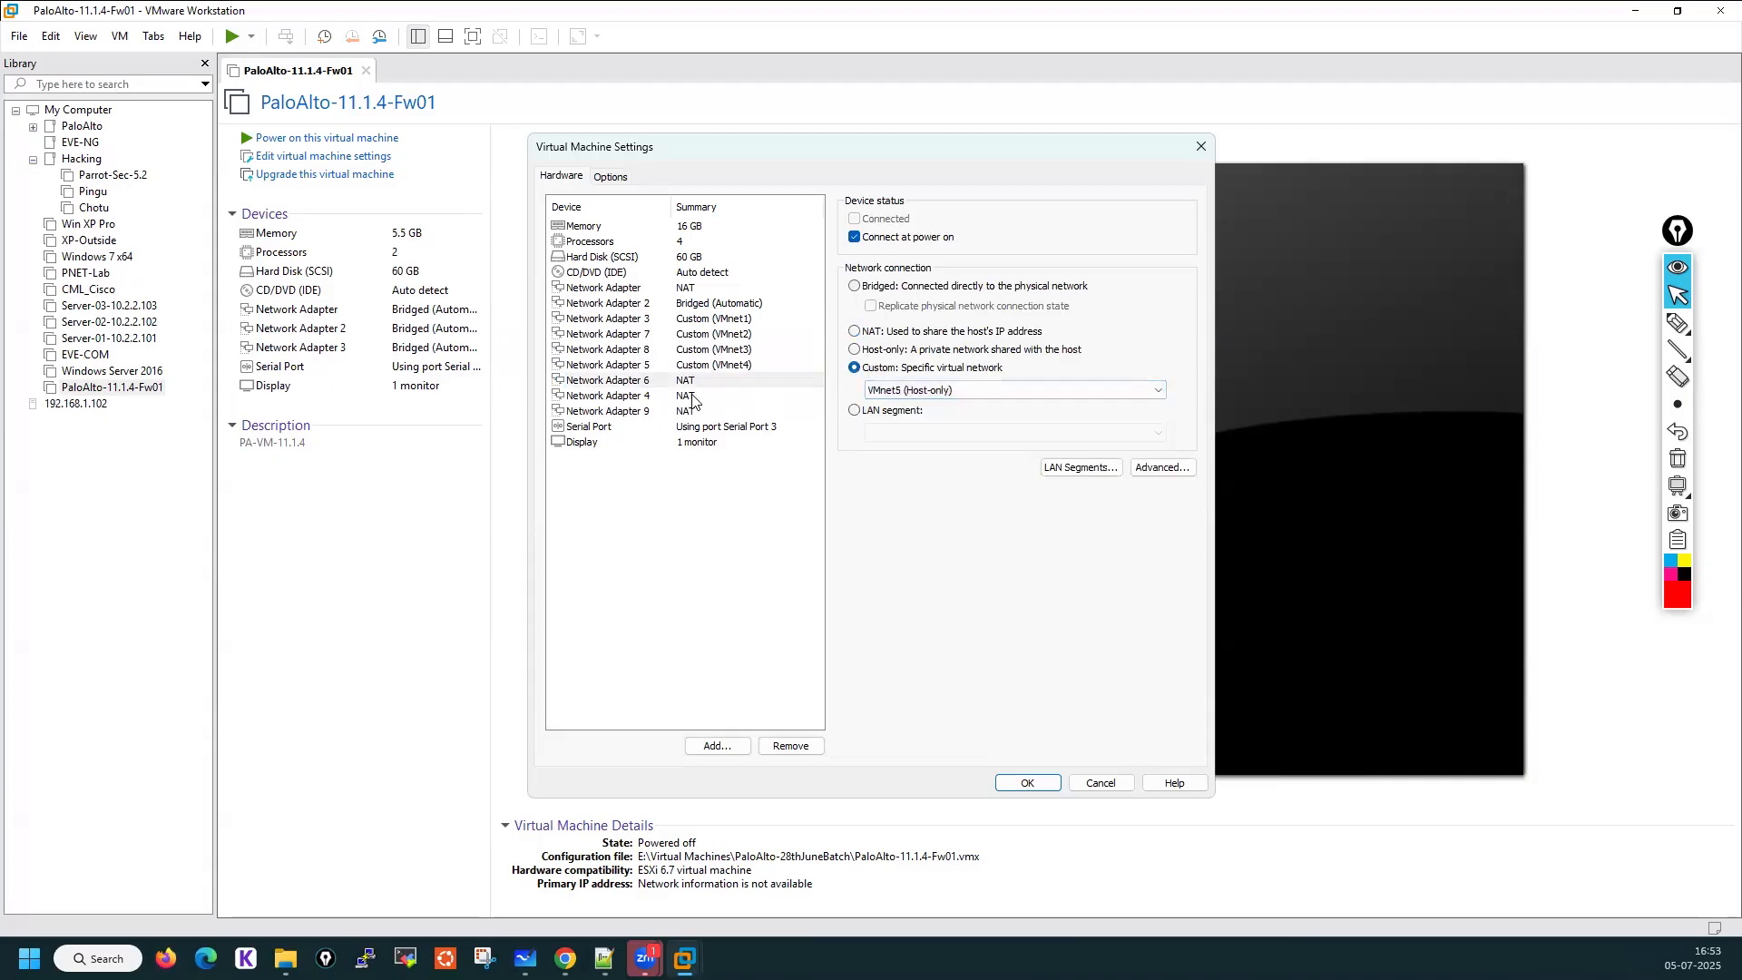
pyautogui.click(860, 368)
pyautogui.click(894, 390)
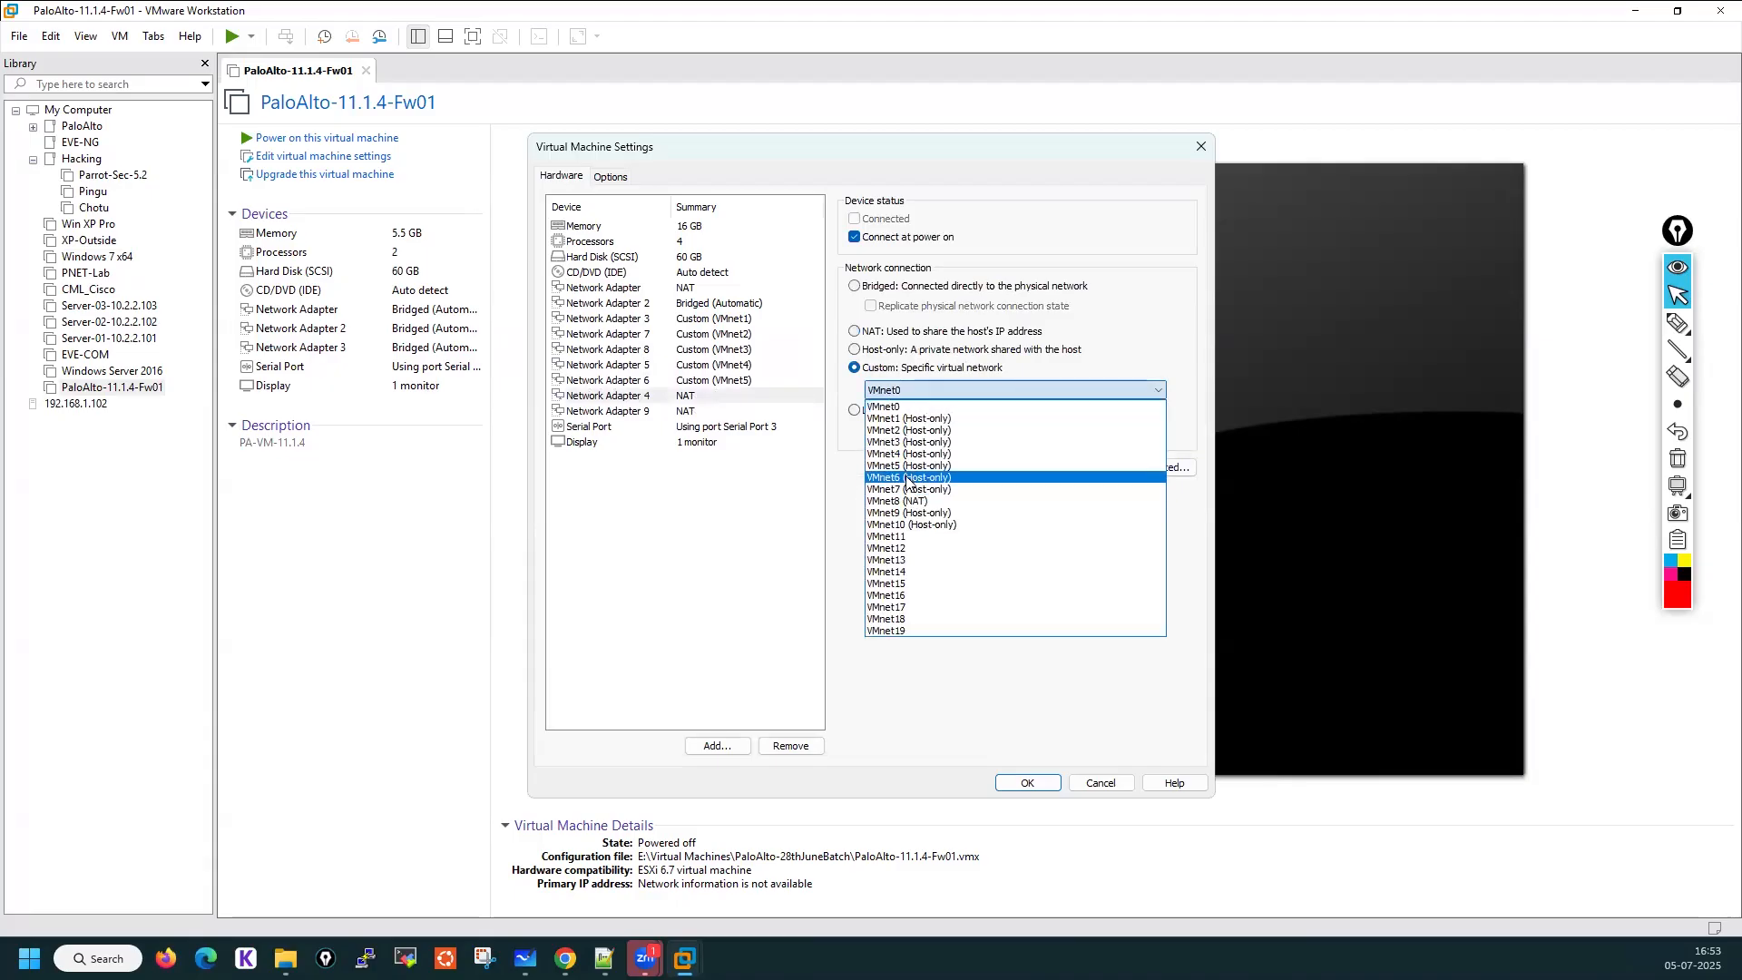
pyautogui.click(911, 478)
pyautogui.click(675, 410)
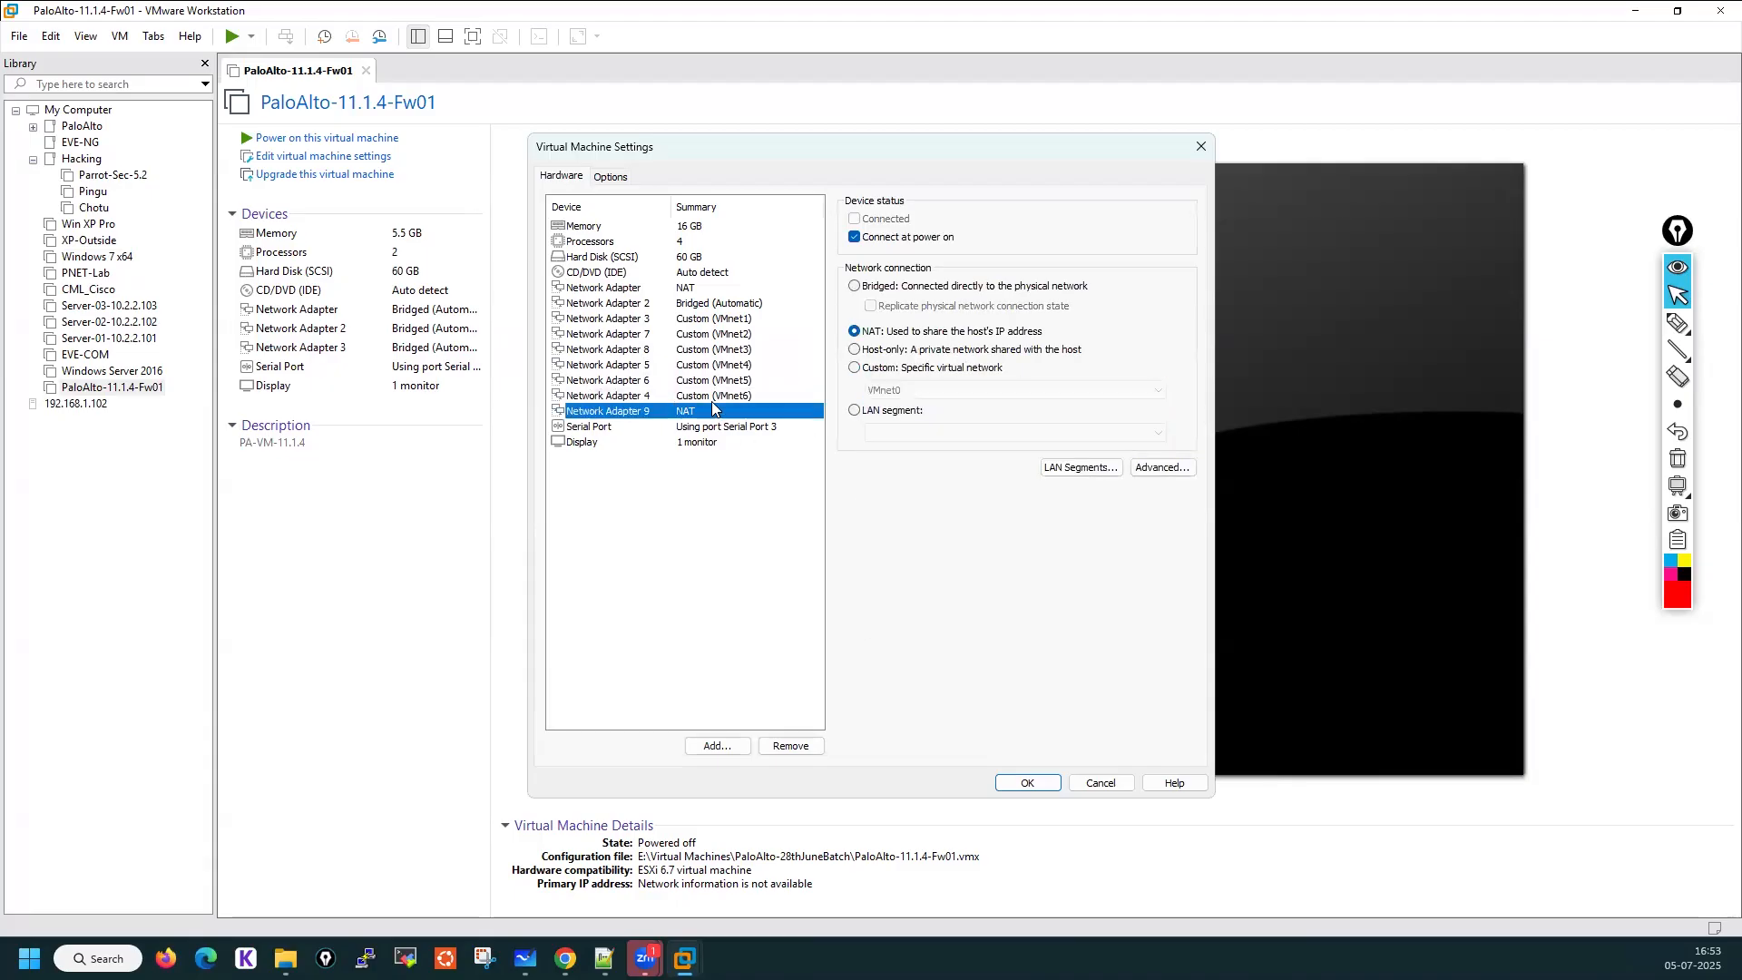
pyautogui.click(855, 367)
pyautogui.click(895, 391)
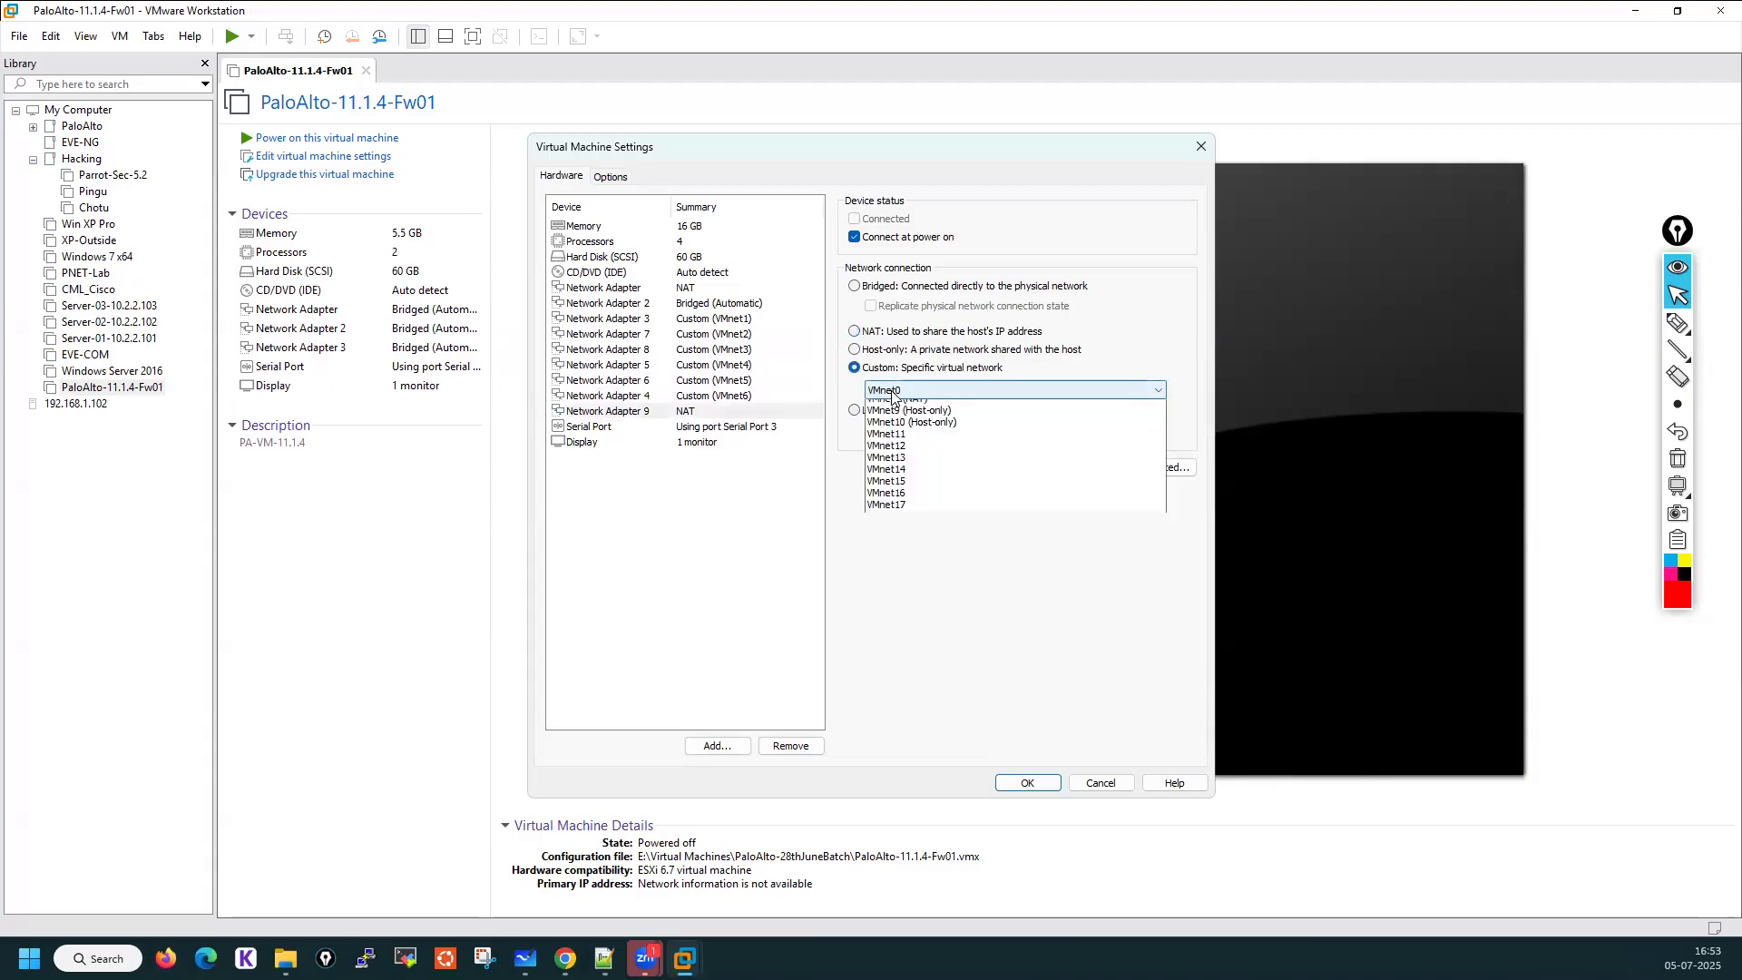
pyautogui.click(910, 489)
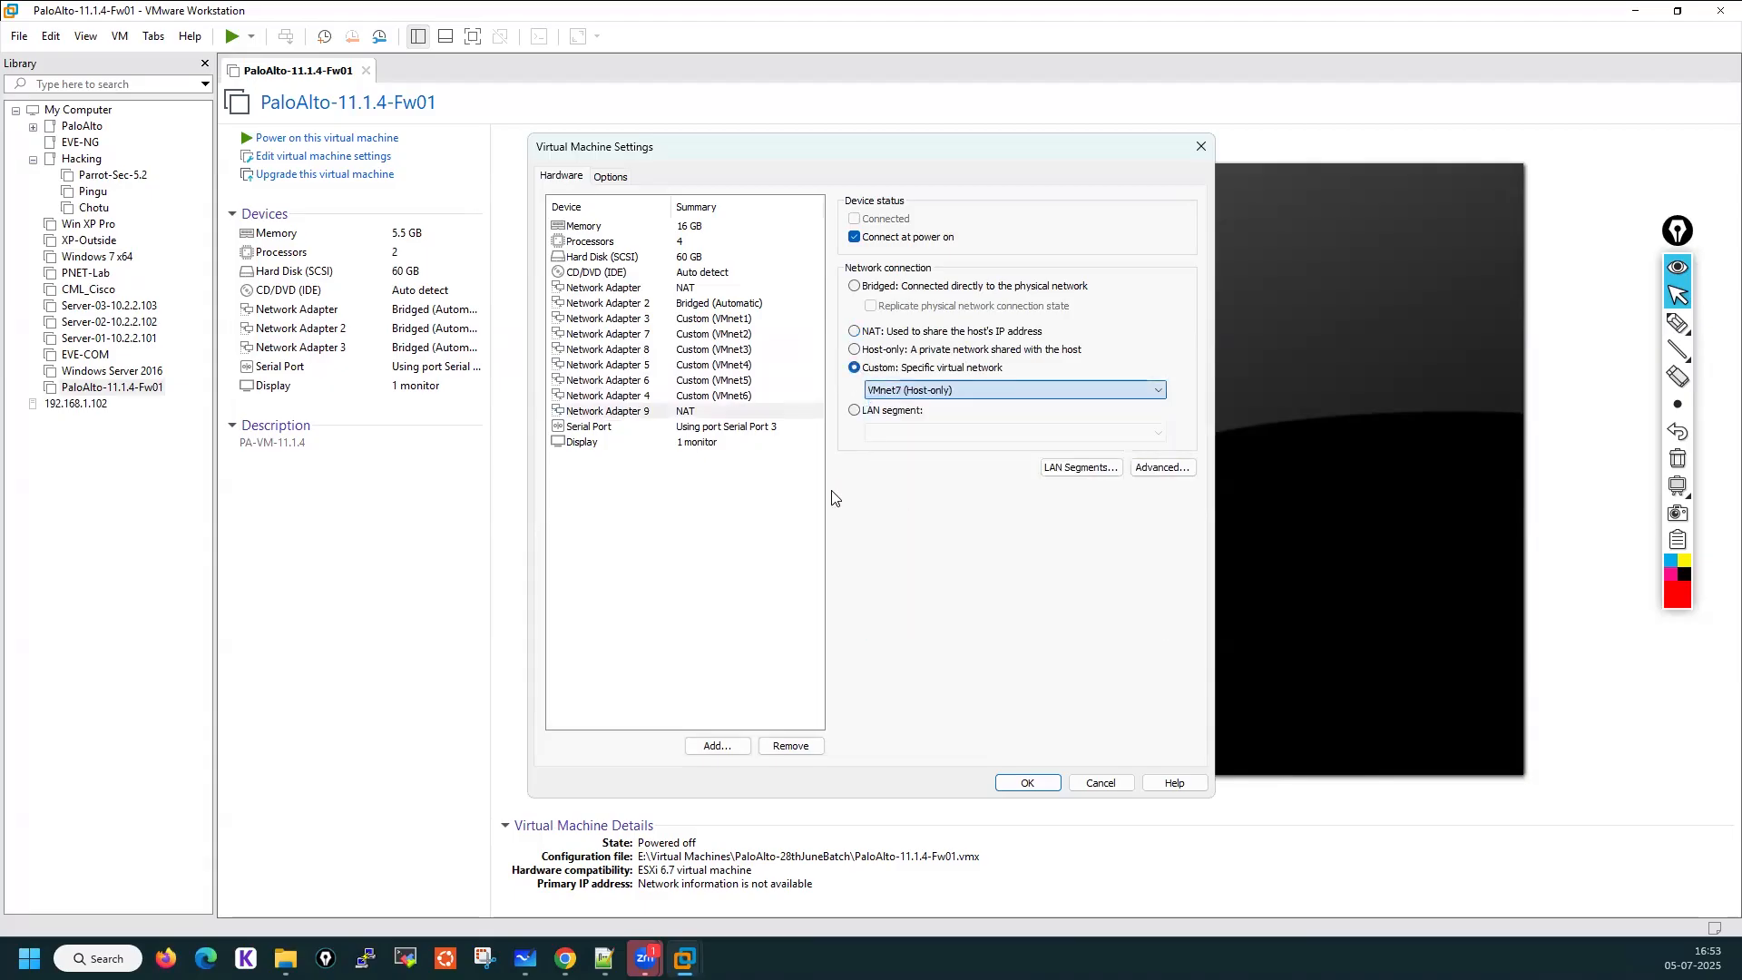
# Step: Review every adapter's network assignment and apply the new adapter settings
pyautogui.click(692, 397)
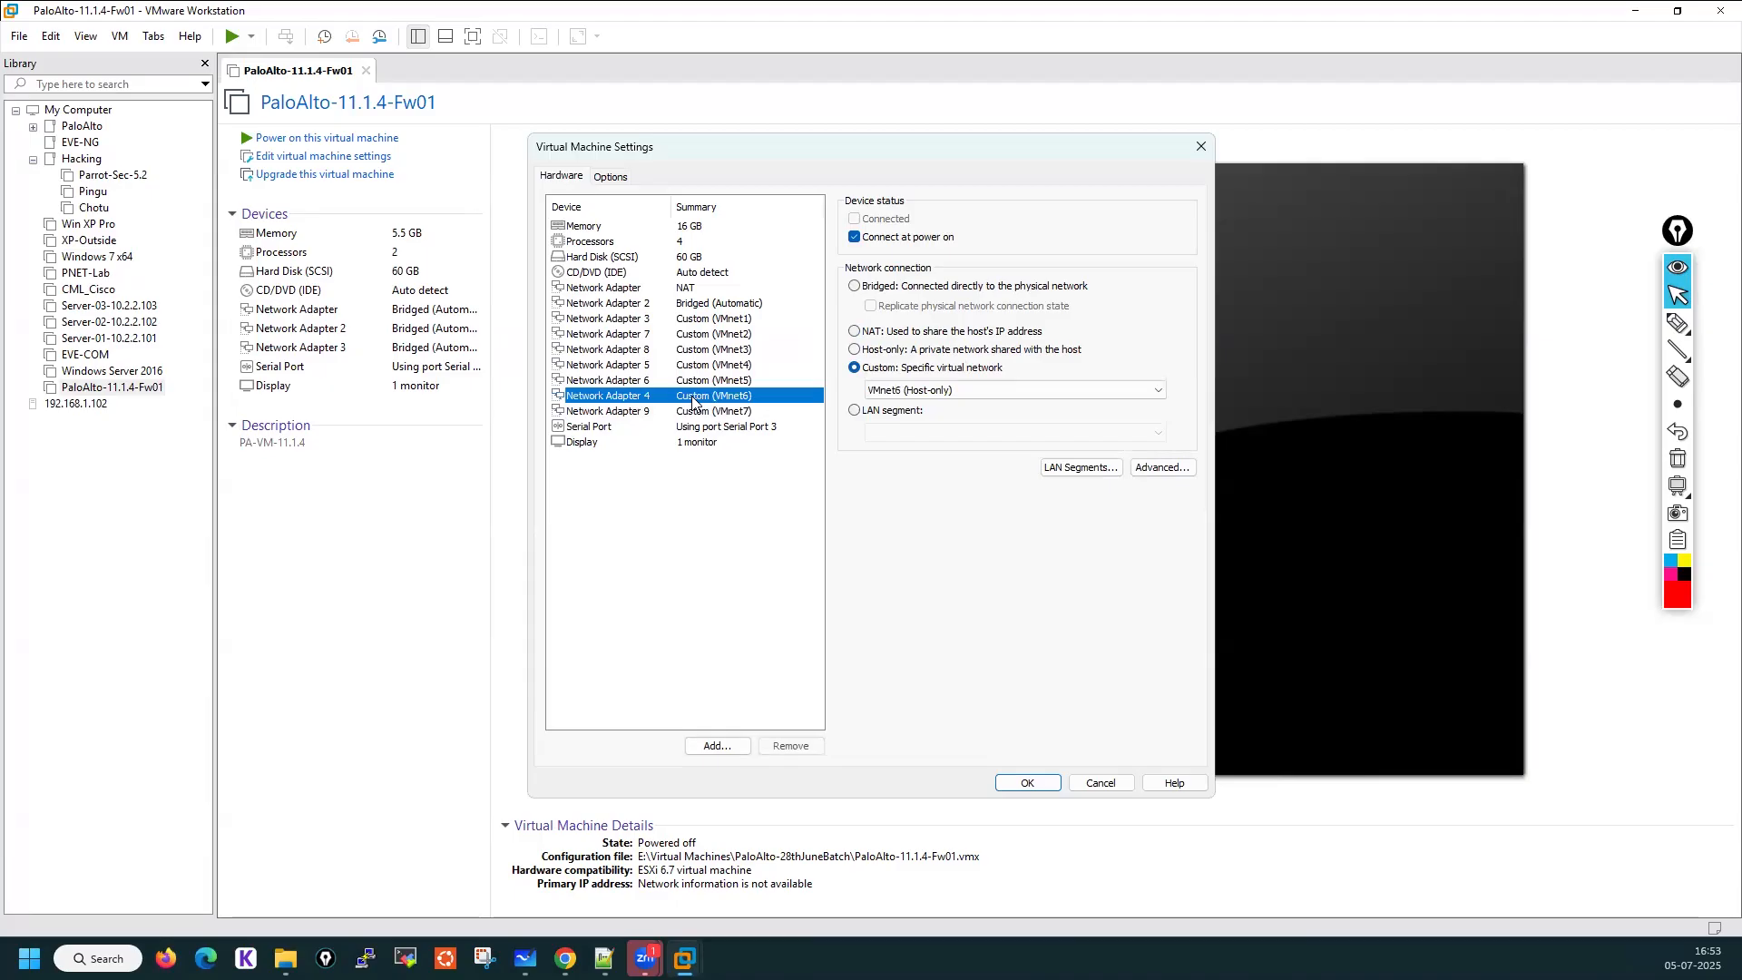
pyautogui.click(661, 303)
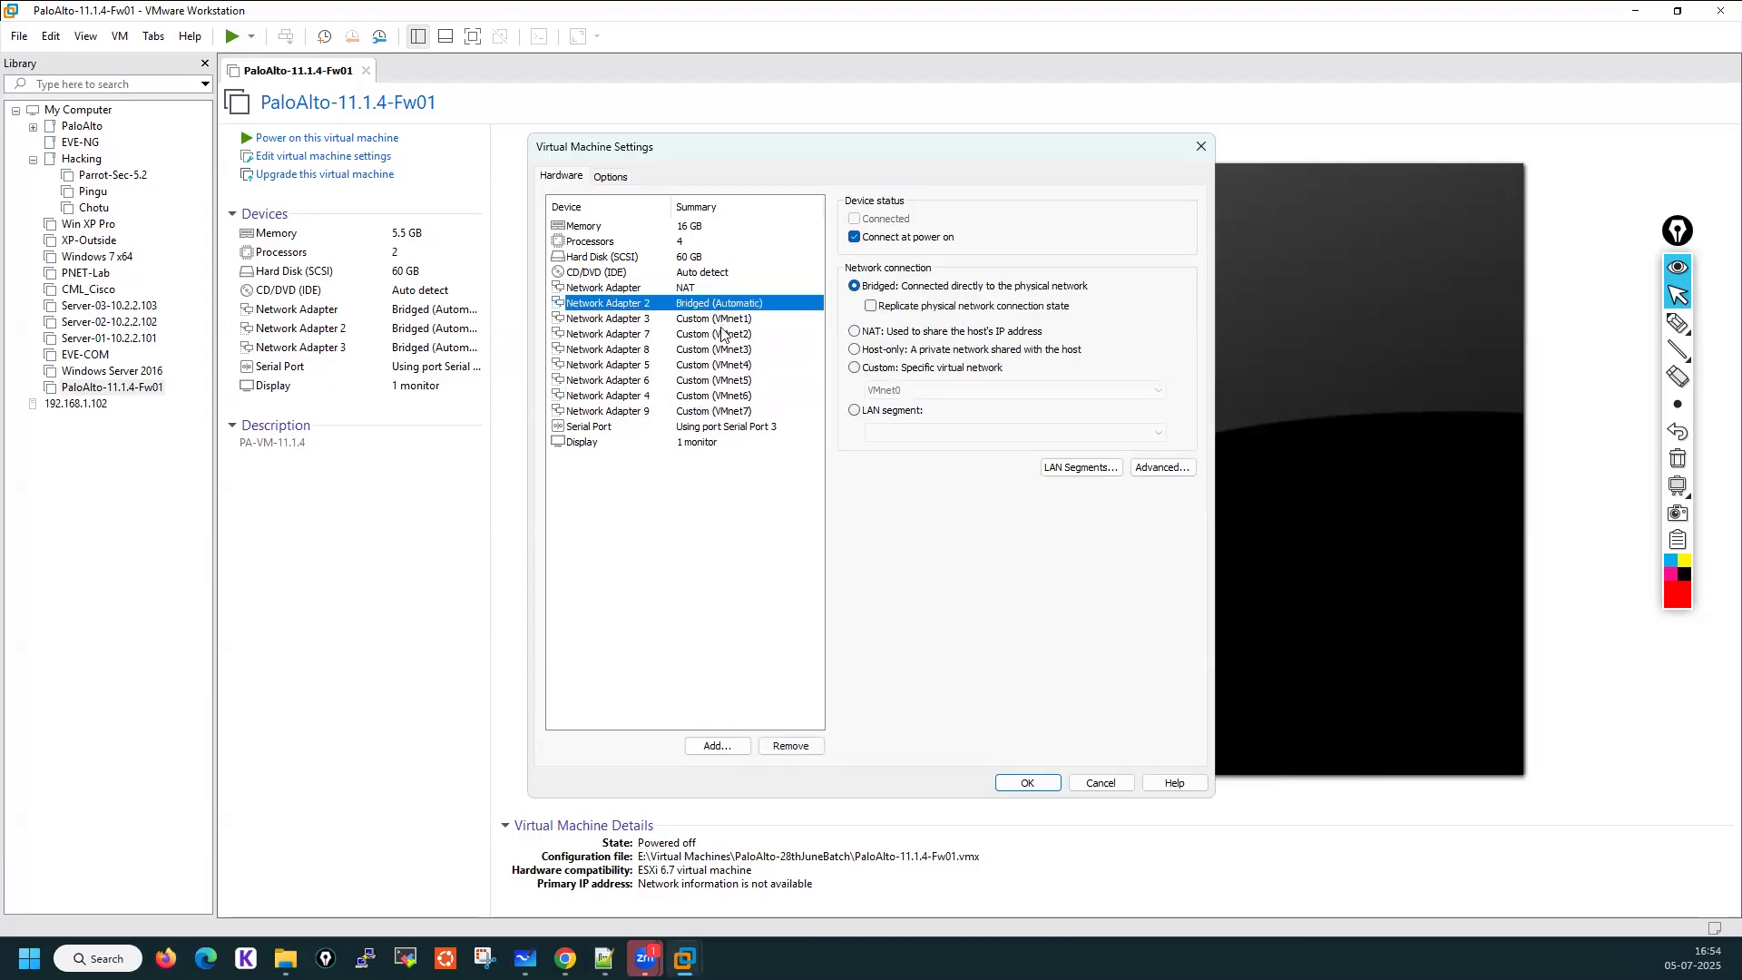
pyautogui.press('Down')
pyautogui.press('Down')
pyautogui.press('Down')
pyautogui.press('Down')
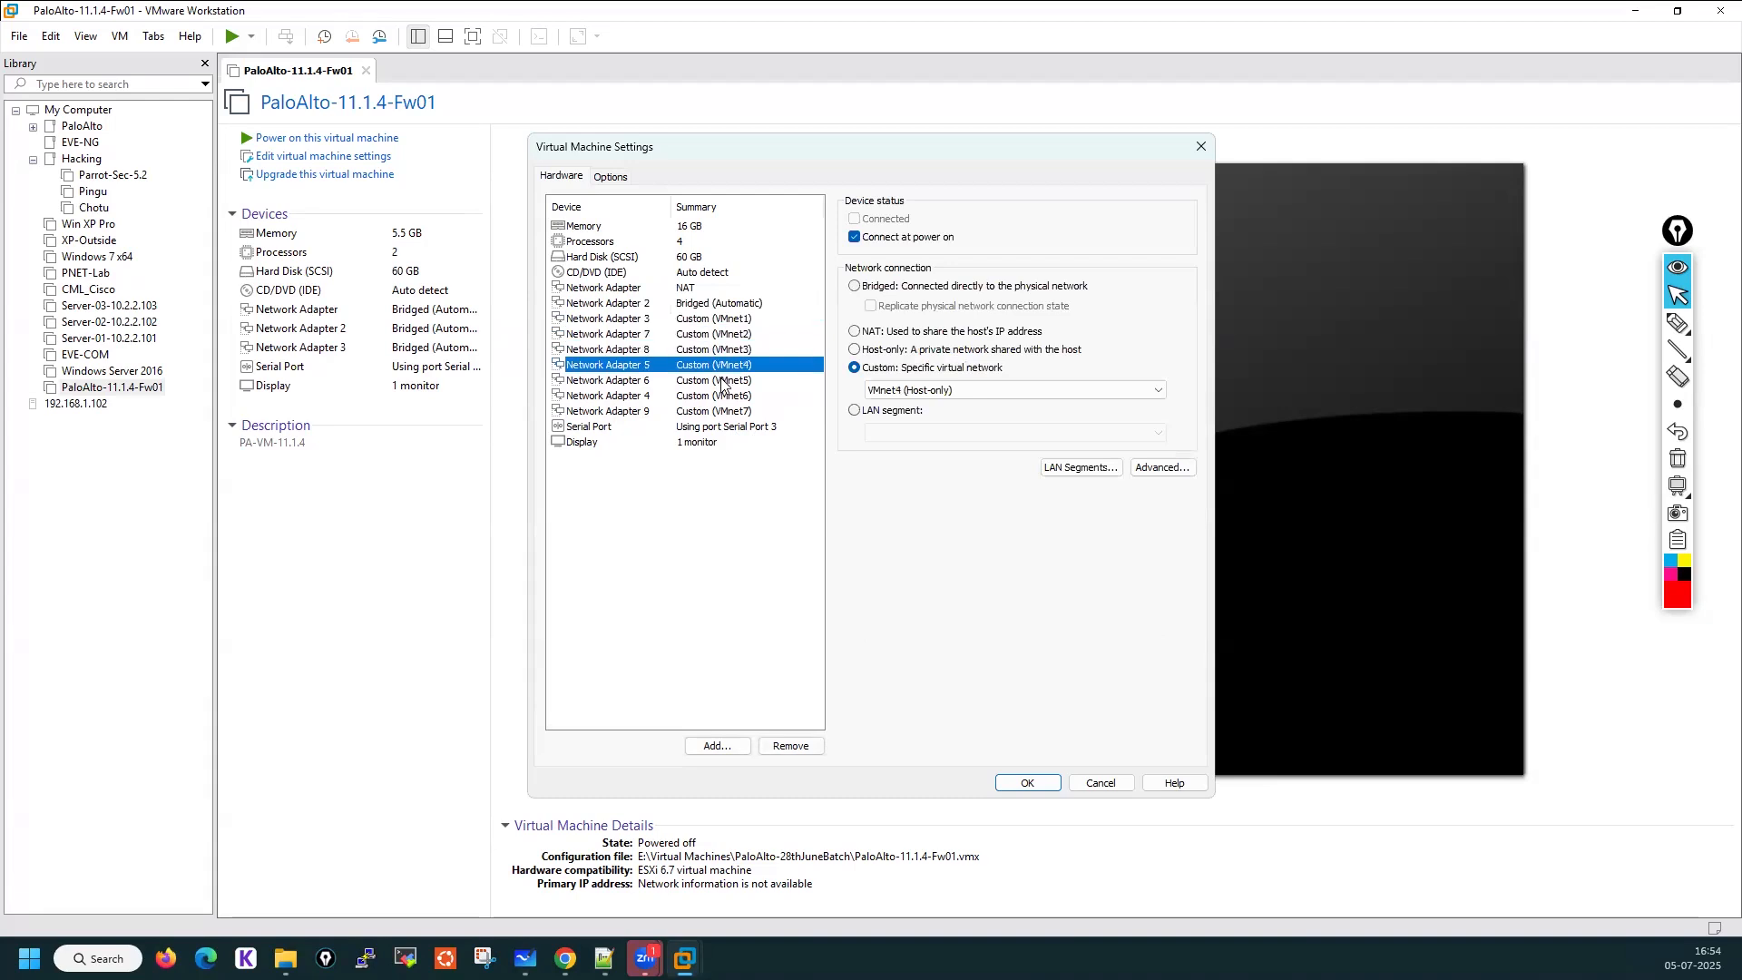
pyautogui.press('Down')
pyautogui.click(727, 398)
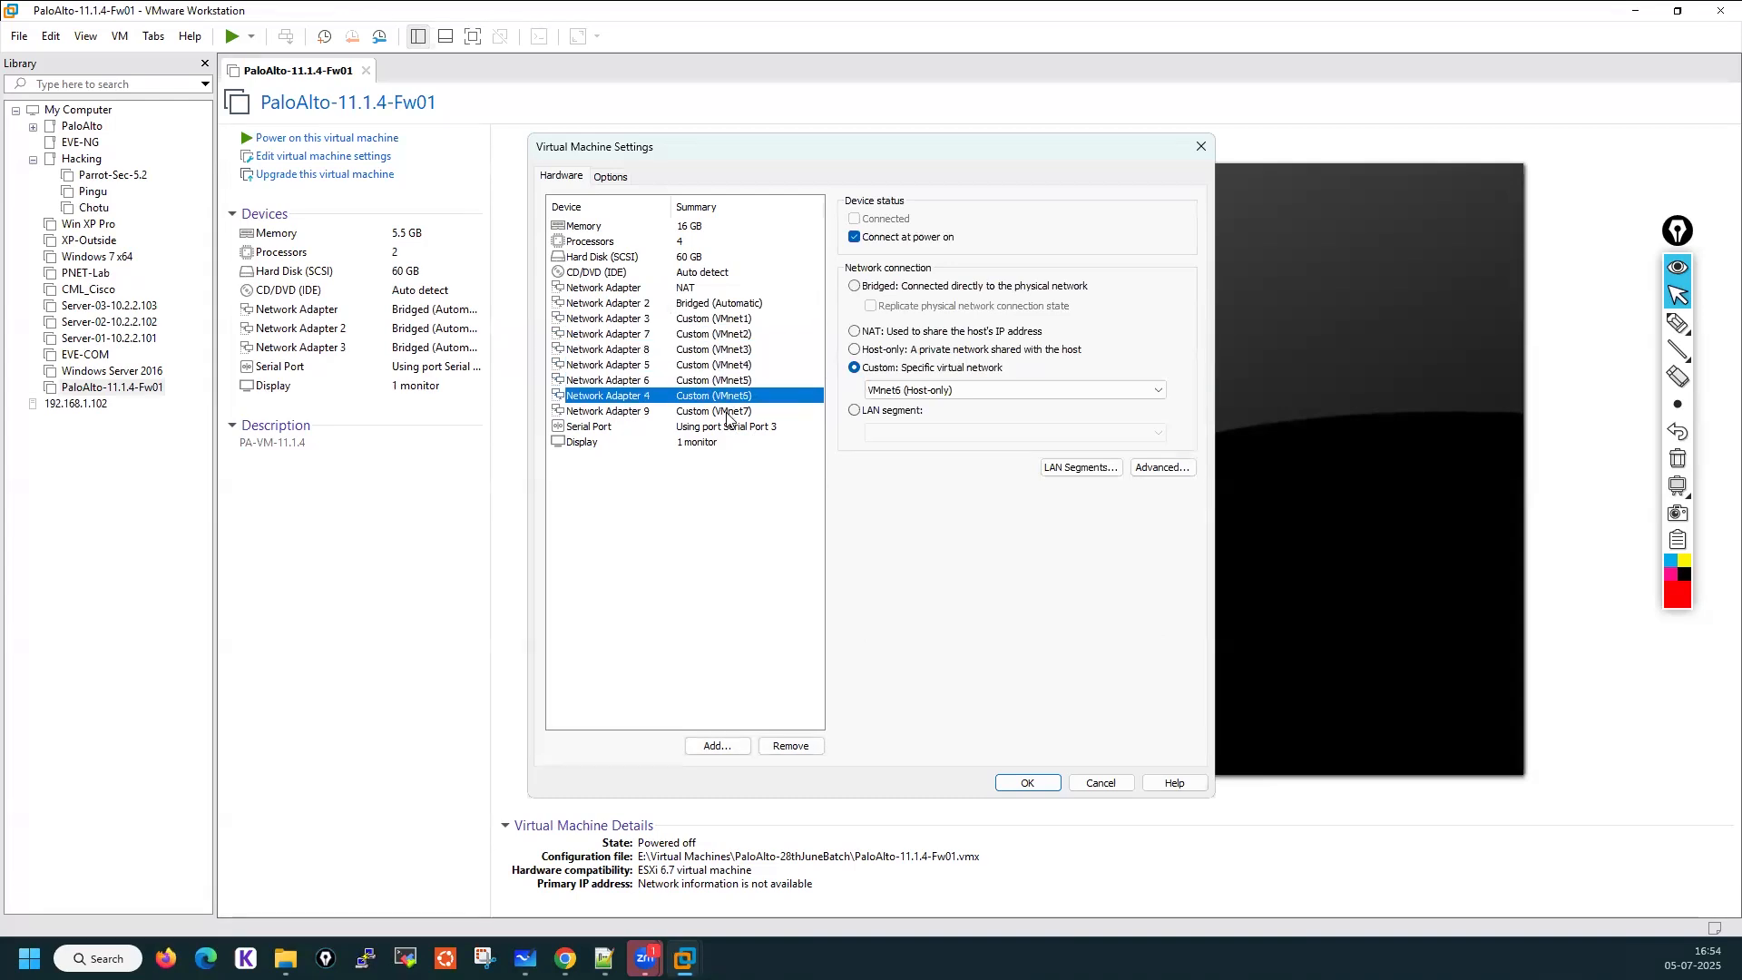
pyautogui.click(727, 412)
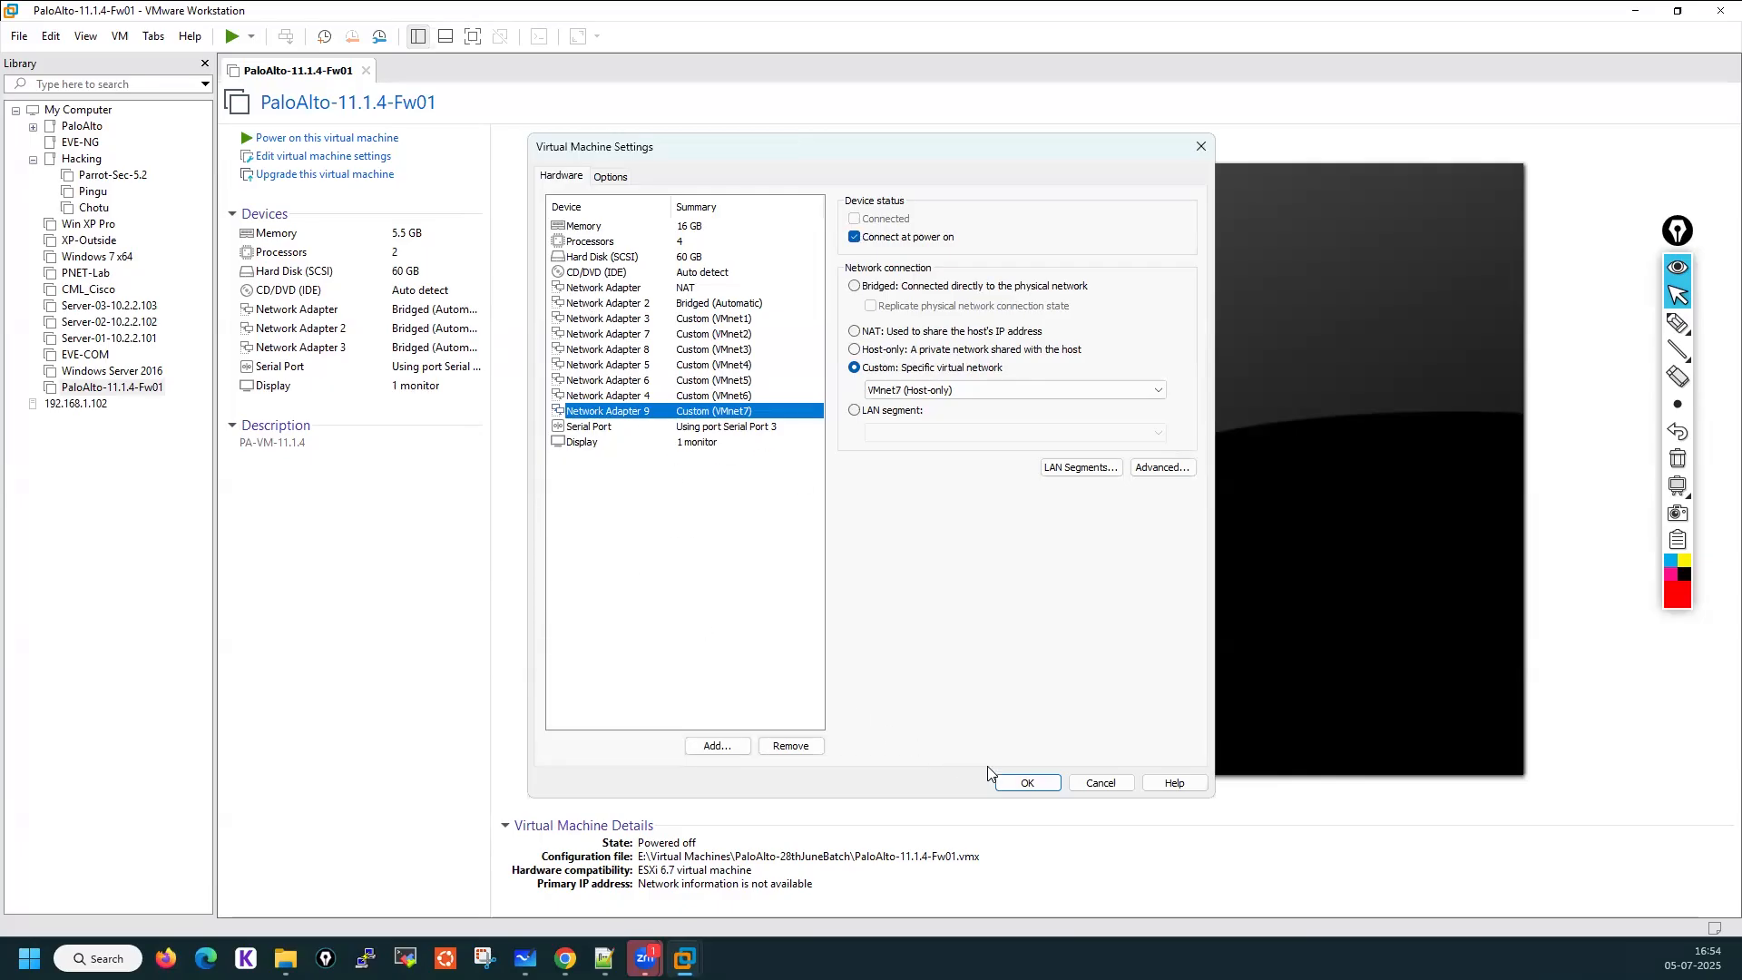
pyautogui.click(1032, 783)
# Step: Save the firewall settings, then open the PA-HO-Mumbai-FW01 VM in its own tab
pyautogui.click(1029, 782)
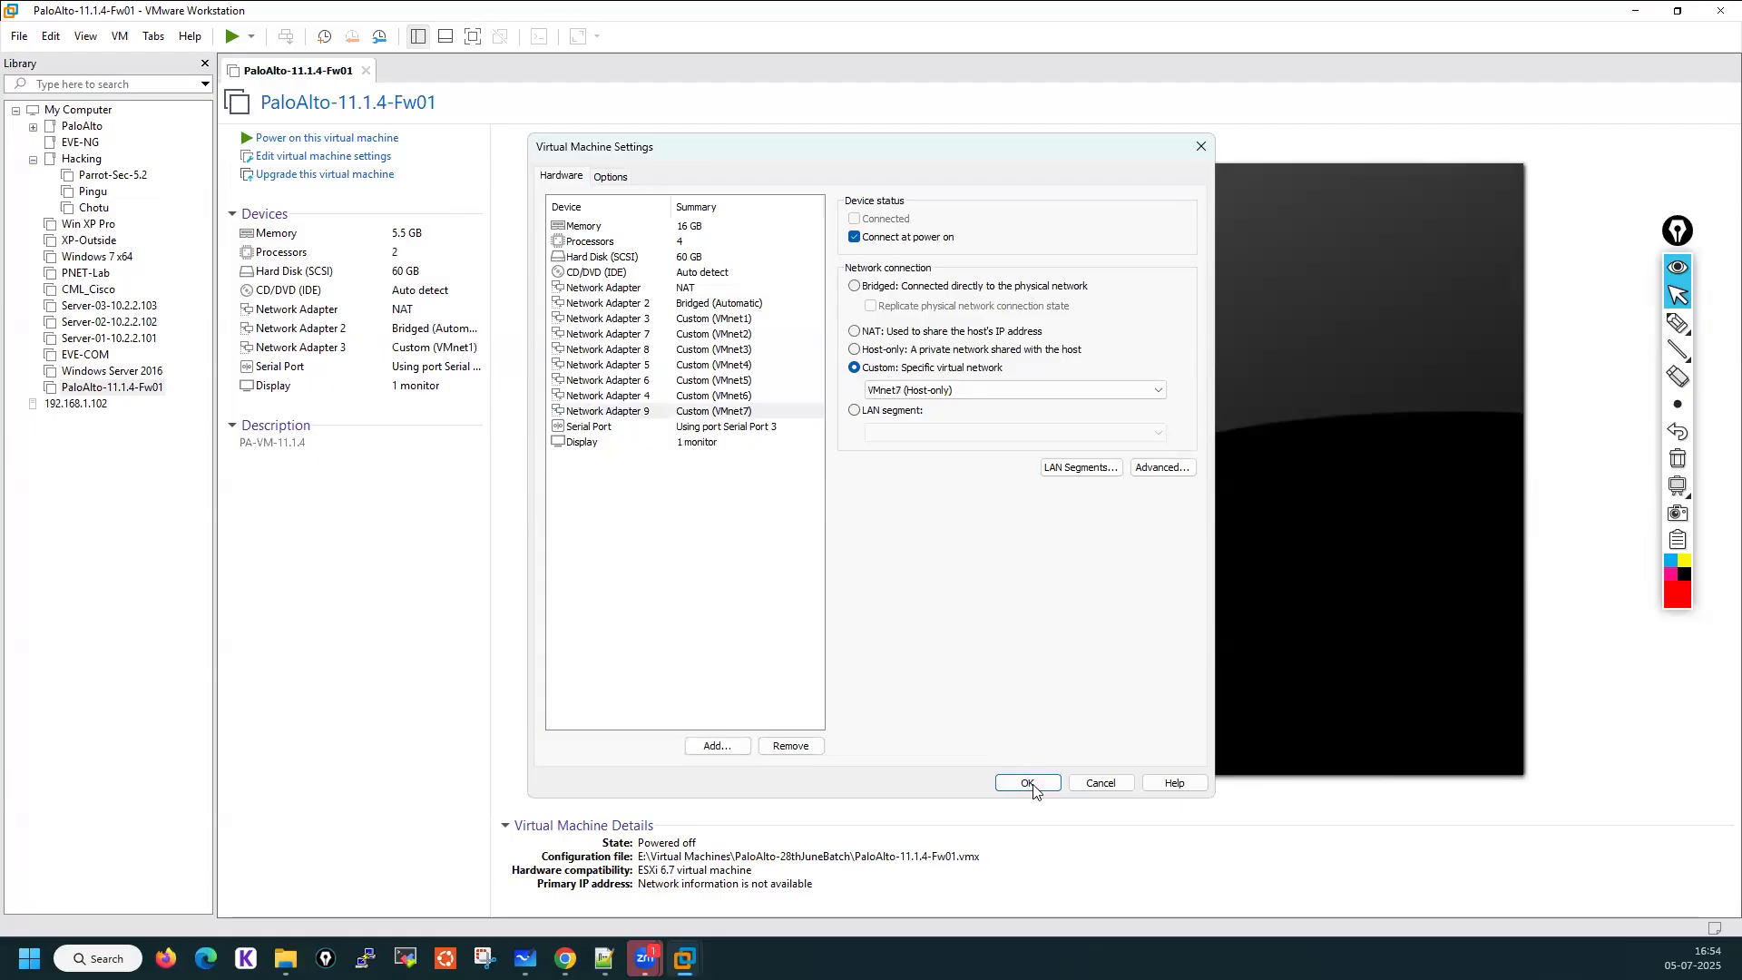
pyautogui.click(32, 127)
pyautogui.rightClick(108, 159)
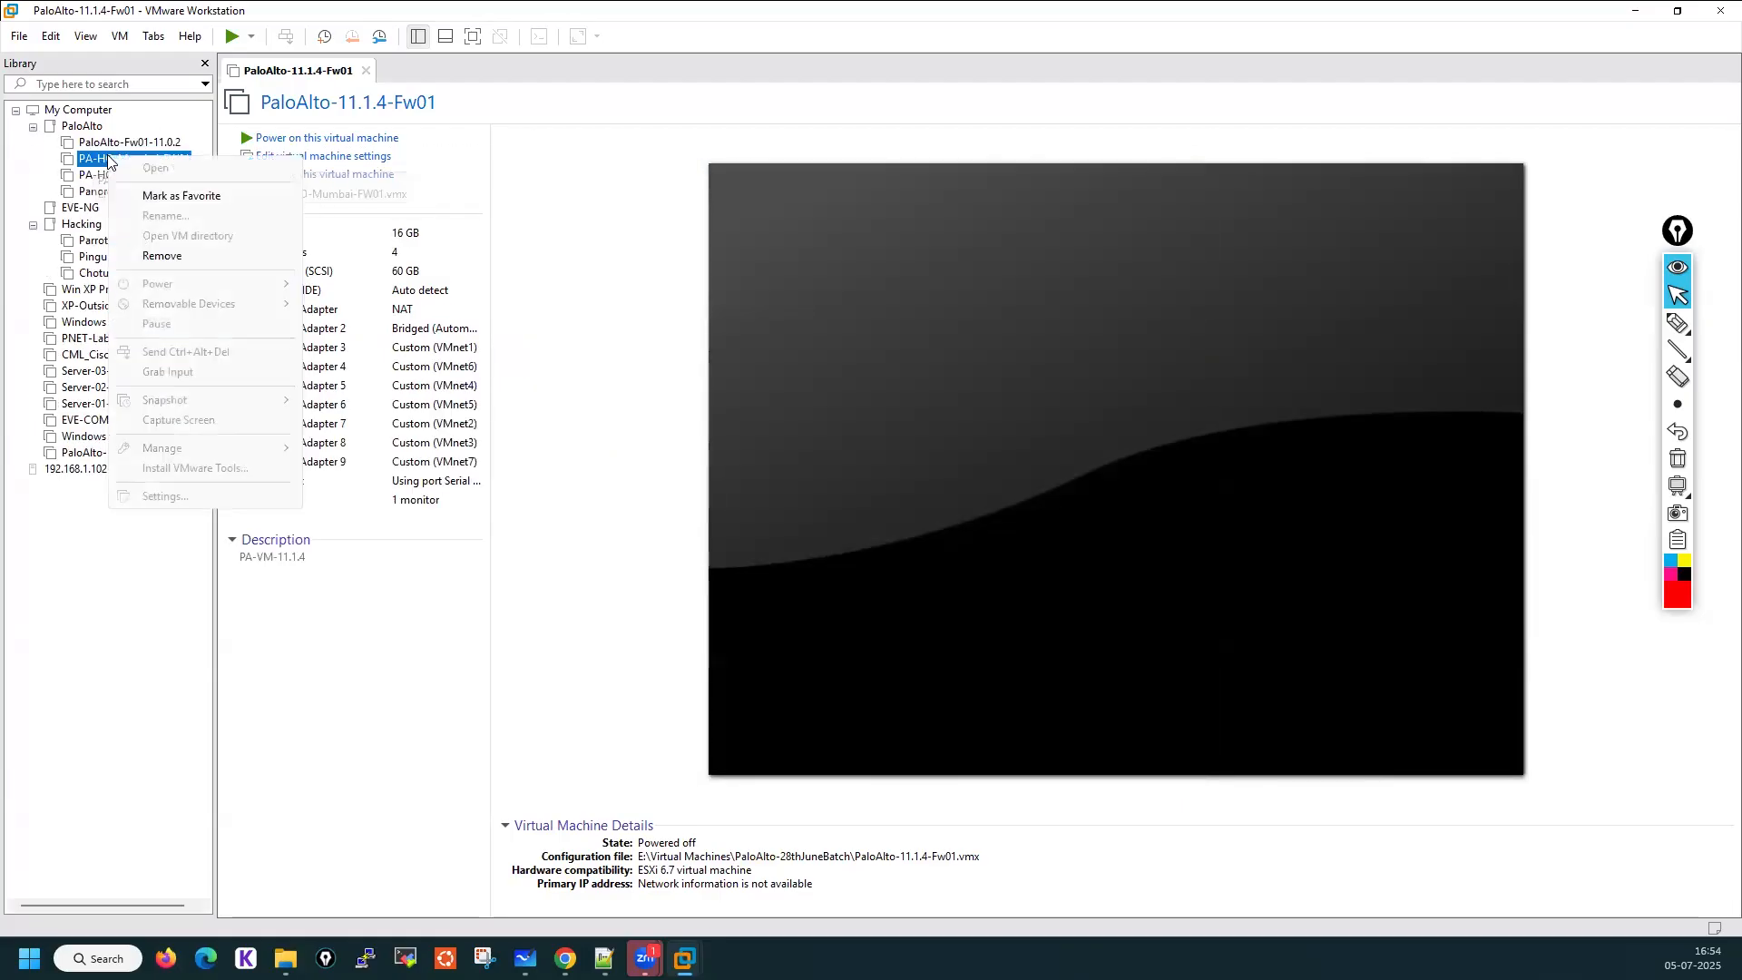
pyautogui.click(88, 166)
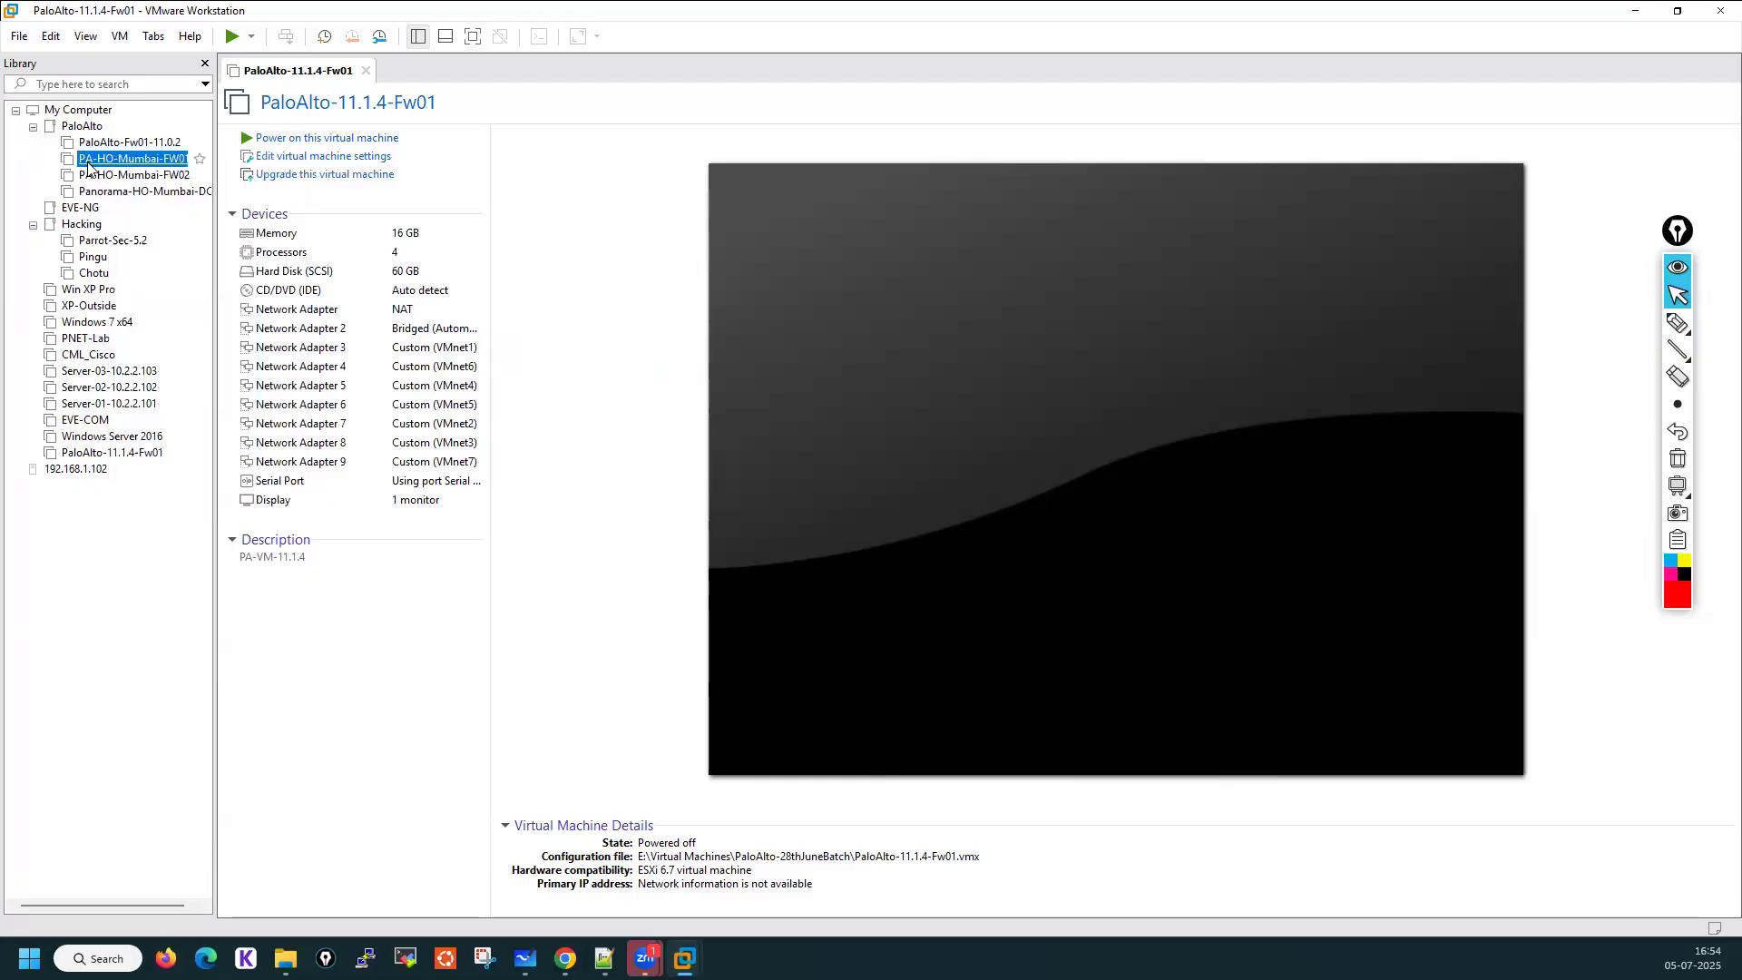
pyautogui.doubleClick(88, 166)
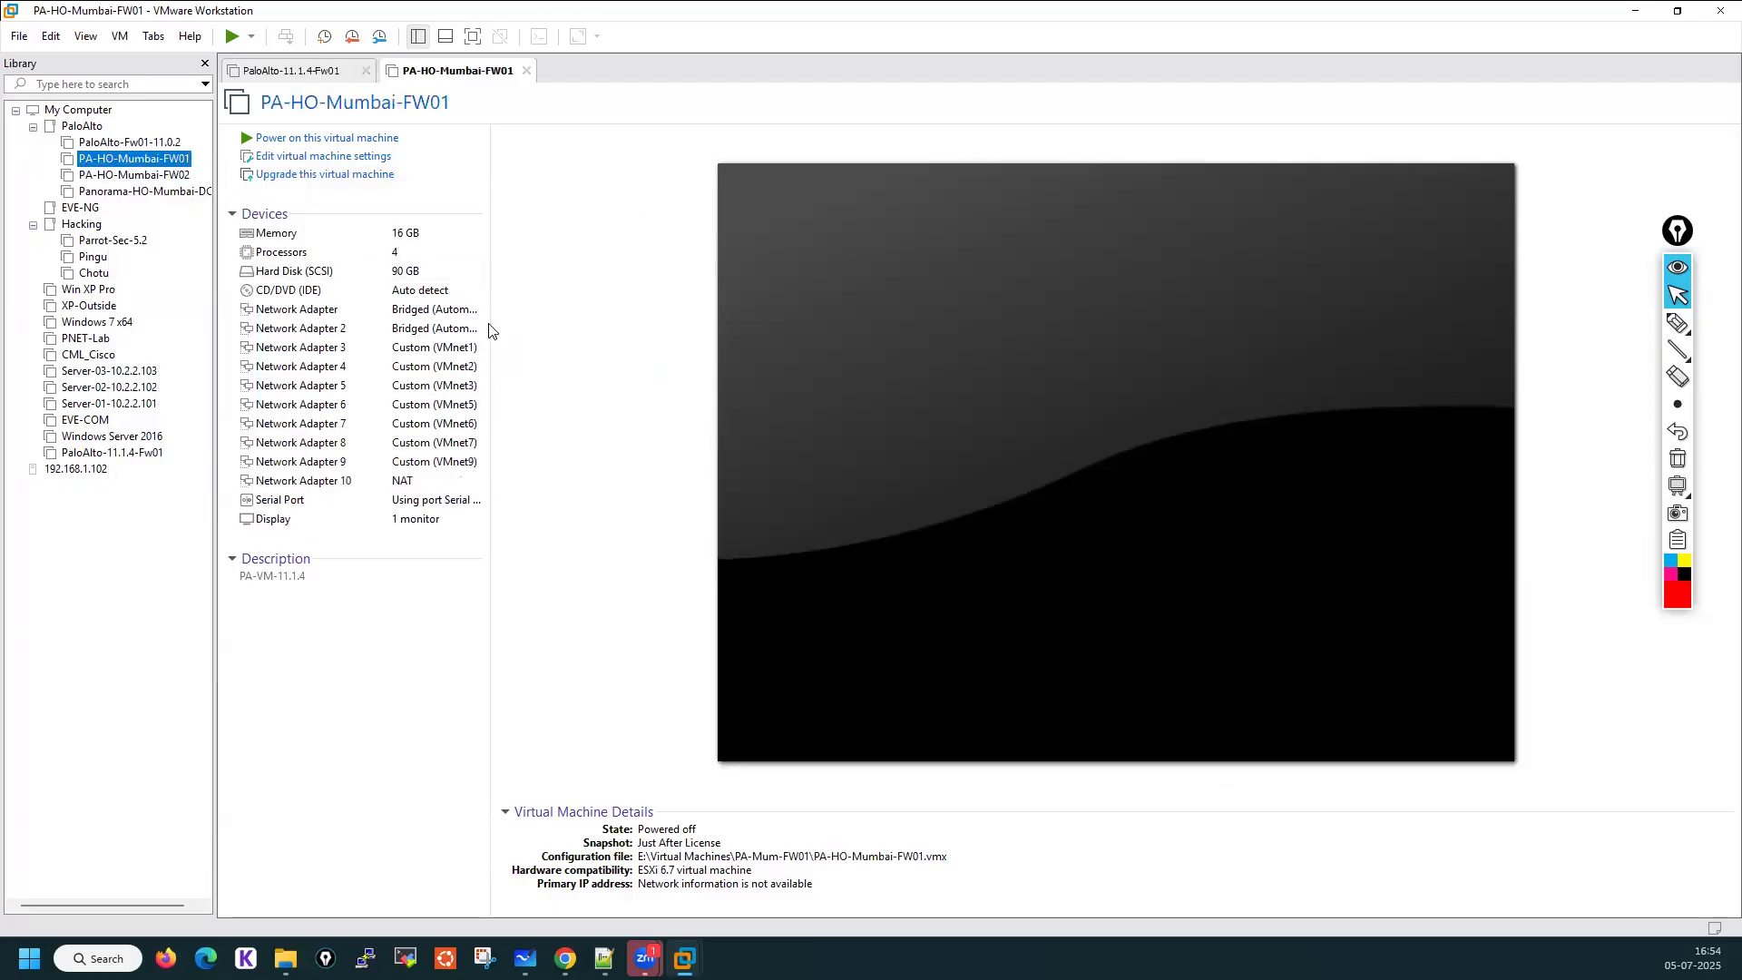
# Step: View PA-HO-Mumbai-FW01's hardware settings without saving, then close its tab
pyautogui.click(399, 156)
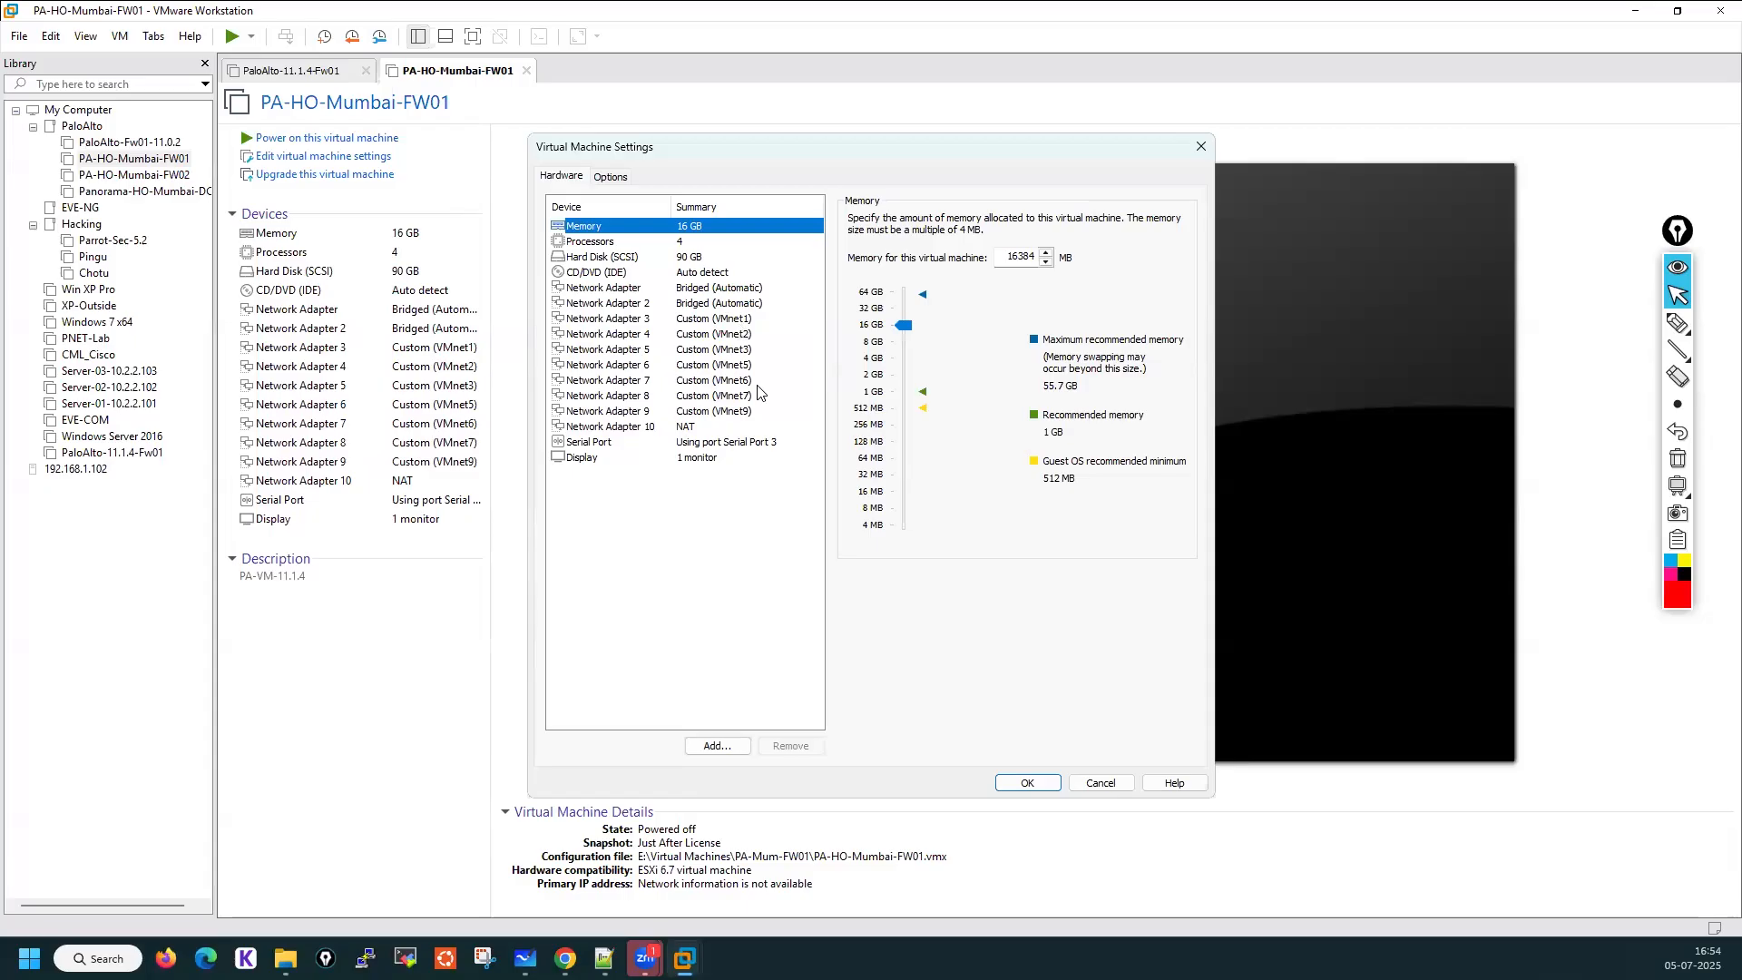
pyautogui.click(1101, 784)
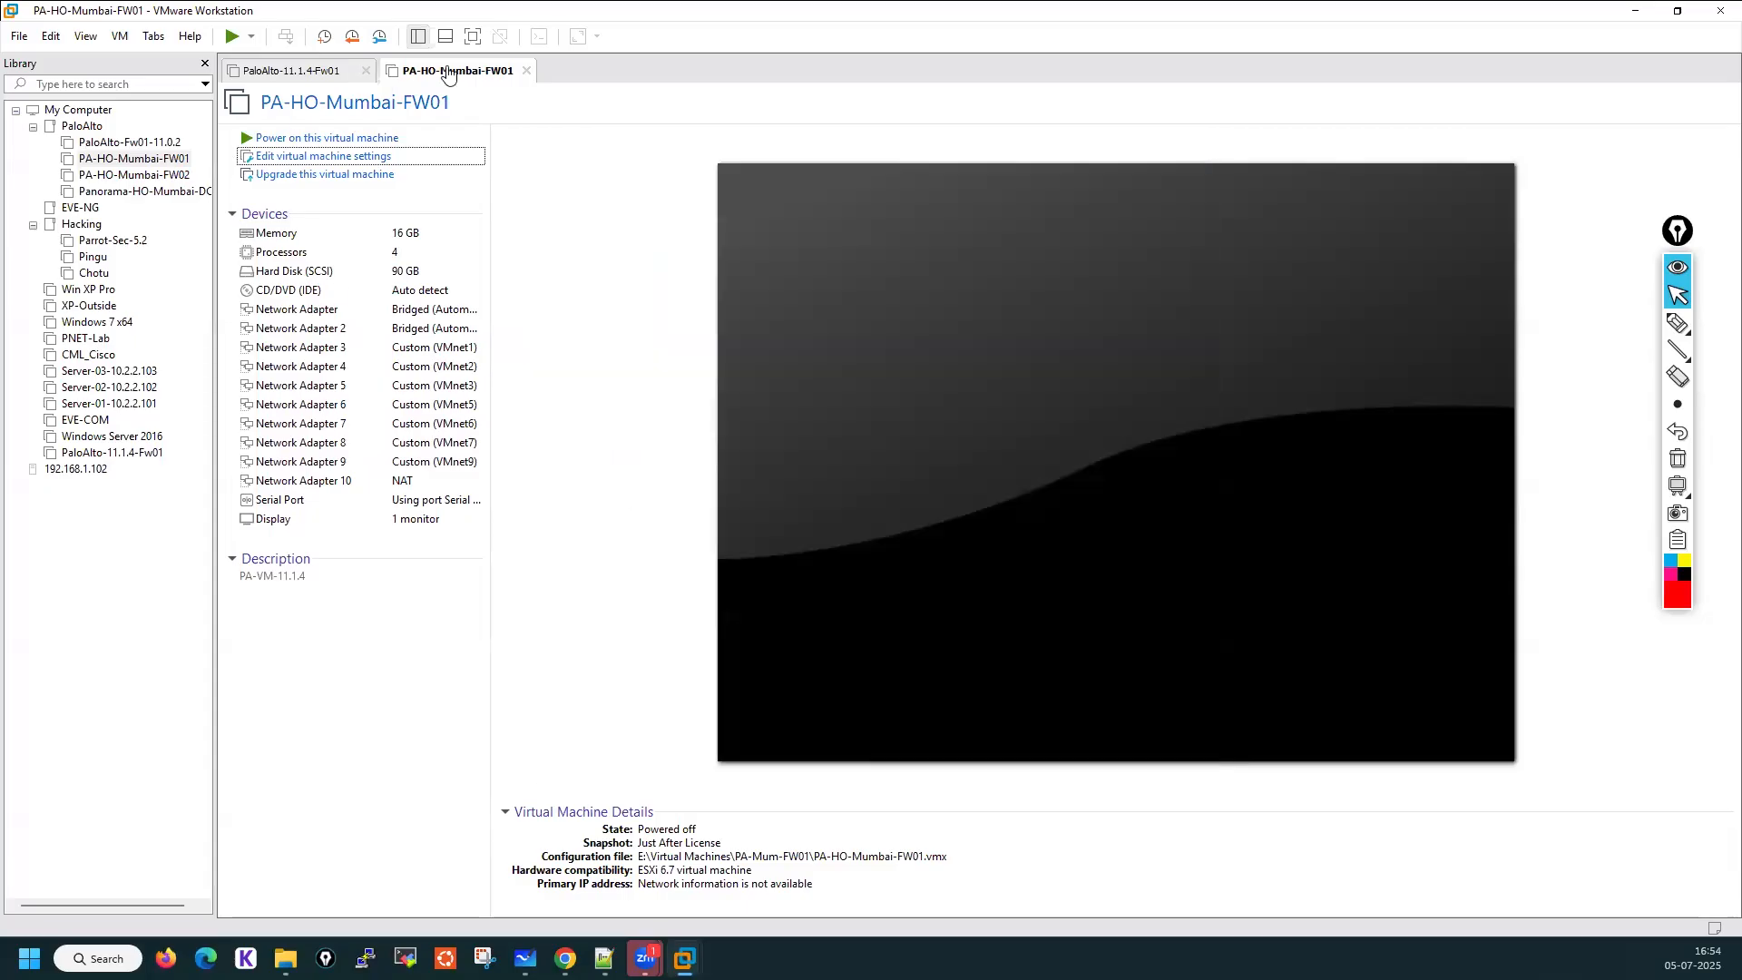
pyautogui.click(526, 71)
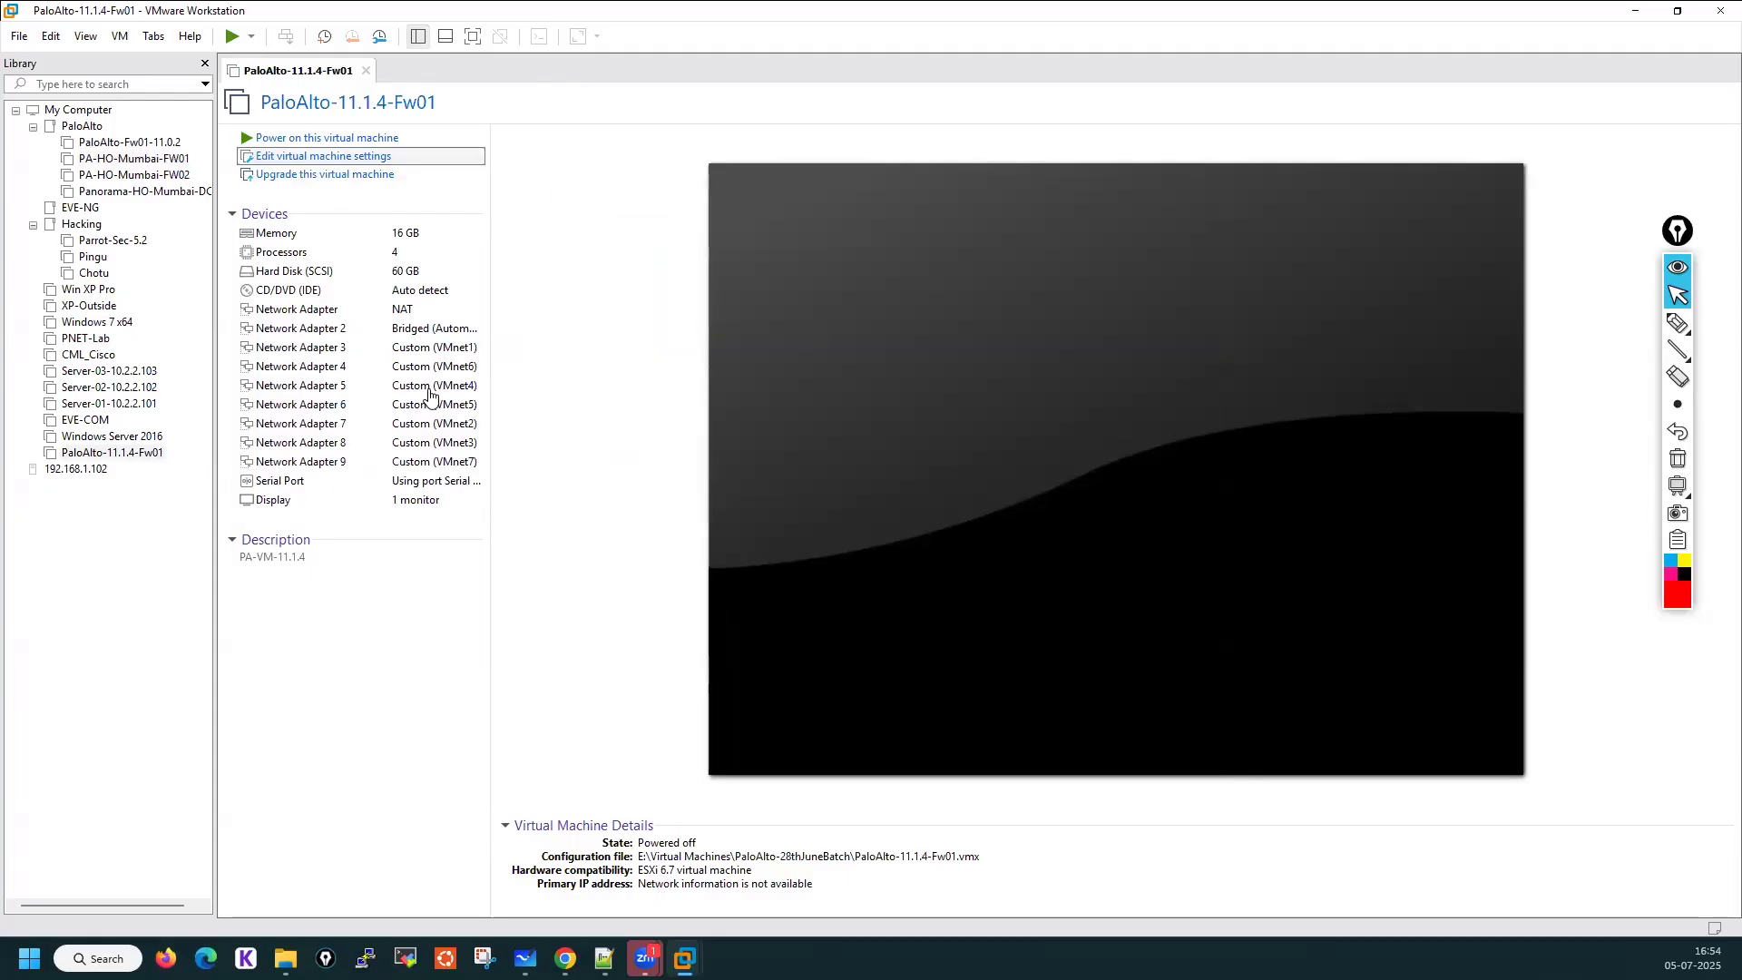
# Step: Add Network Adapter 10 and connect it to custom network VMnet9 (Host-only)
pyautogui.hotkey('ctrl', 'd')
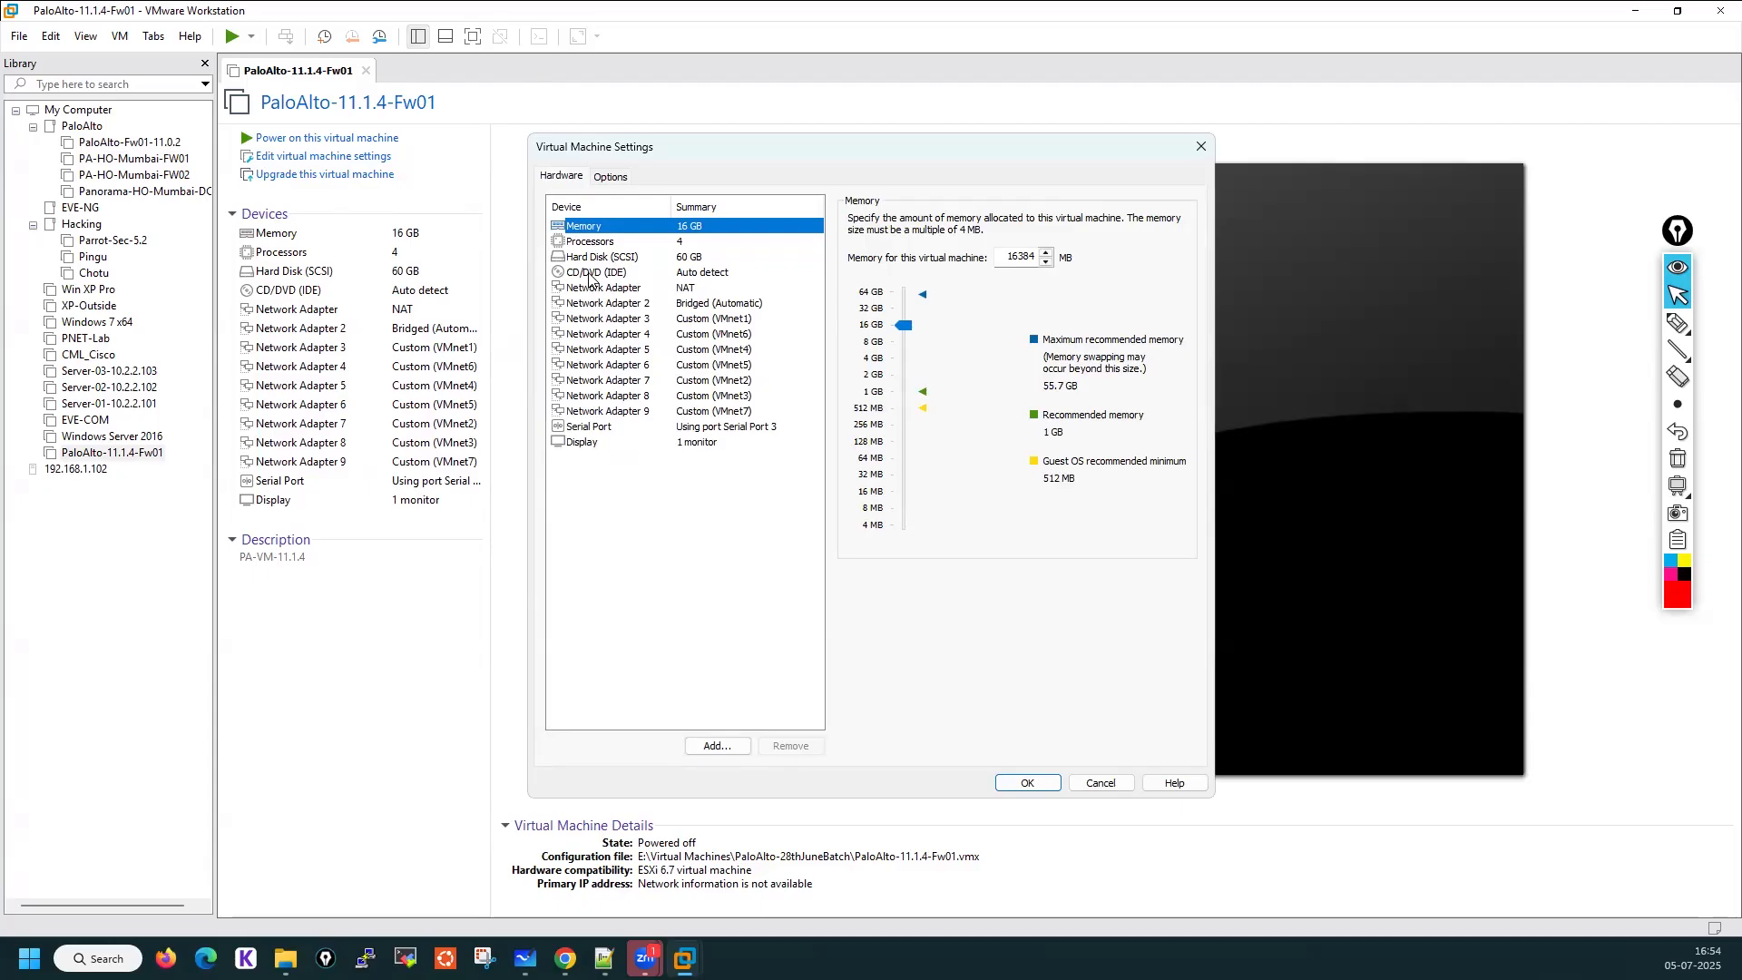
pyautogui.click(724, 746)
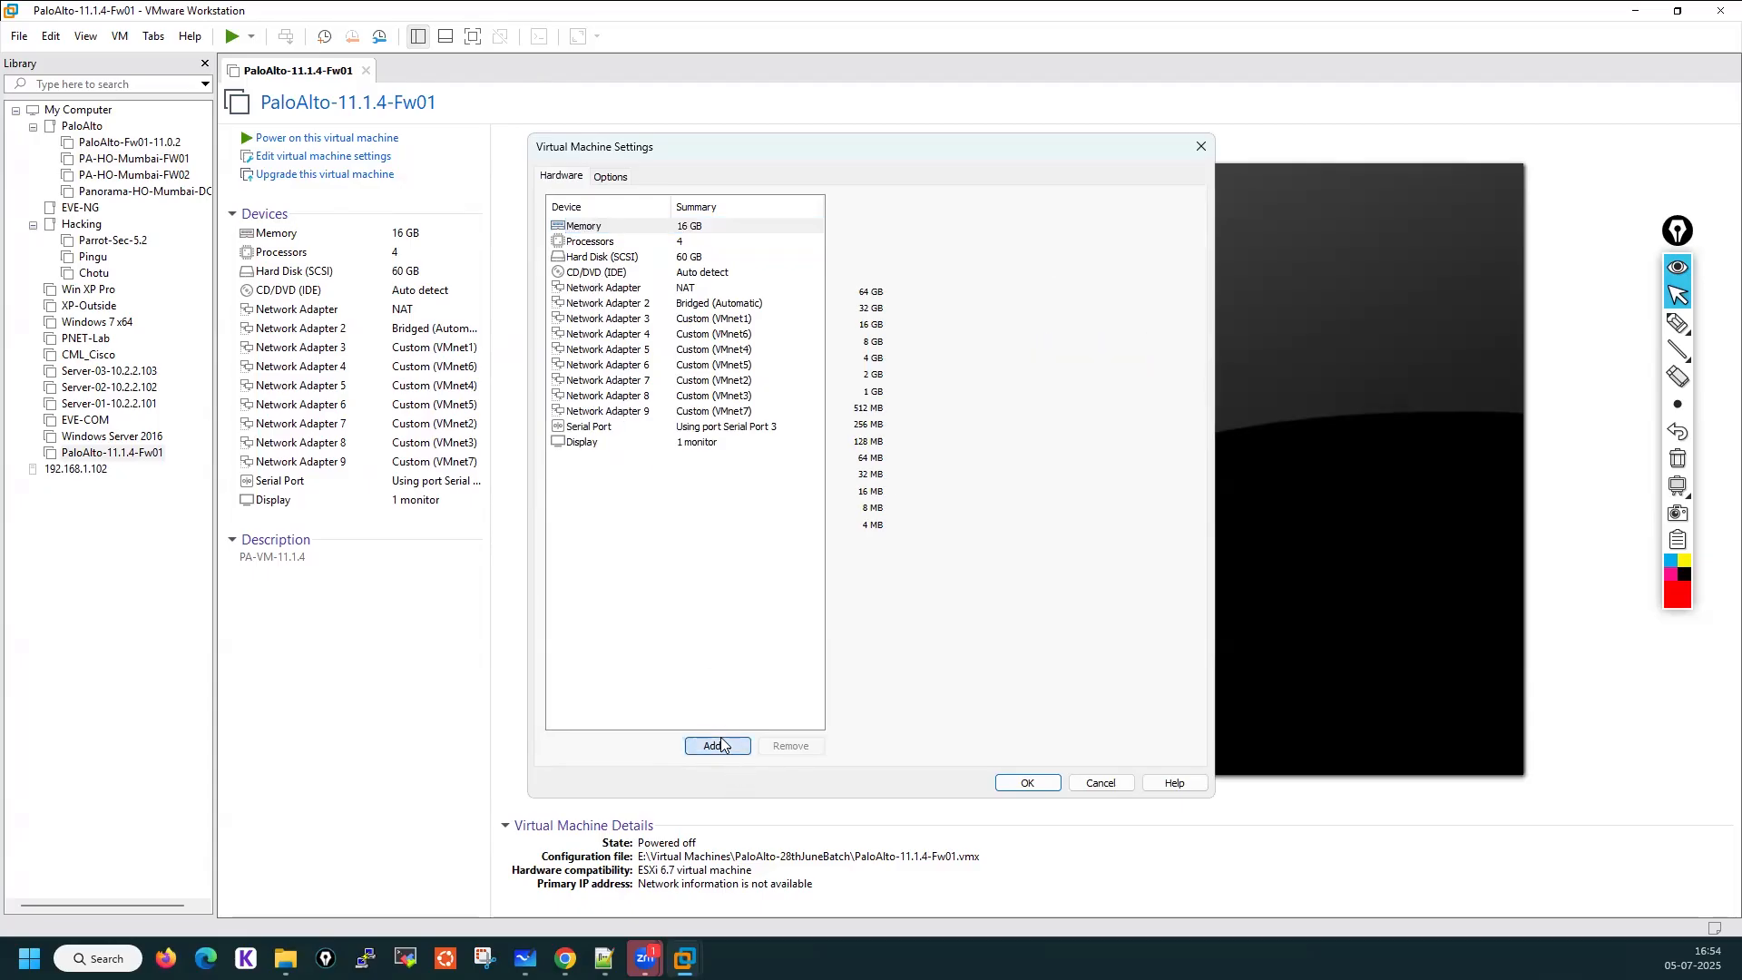
pyautogui.click(726, 437)
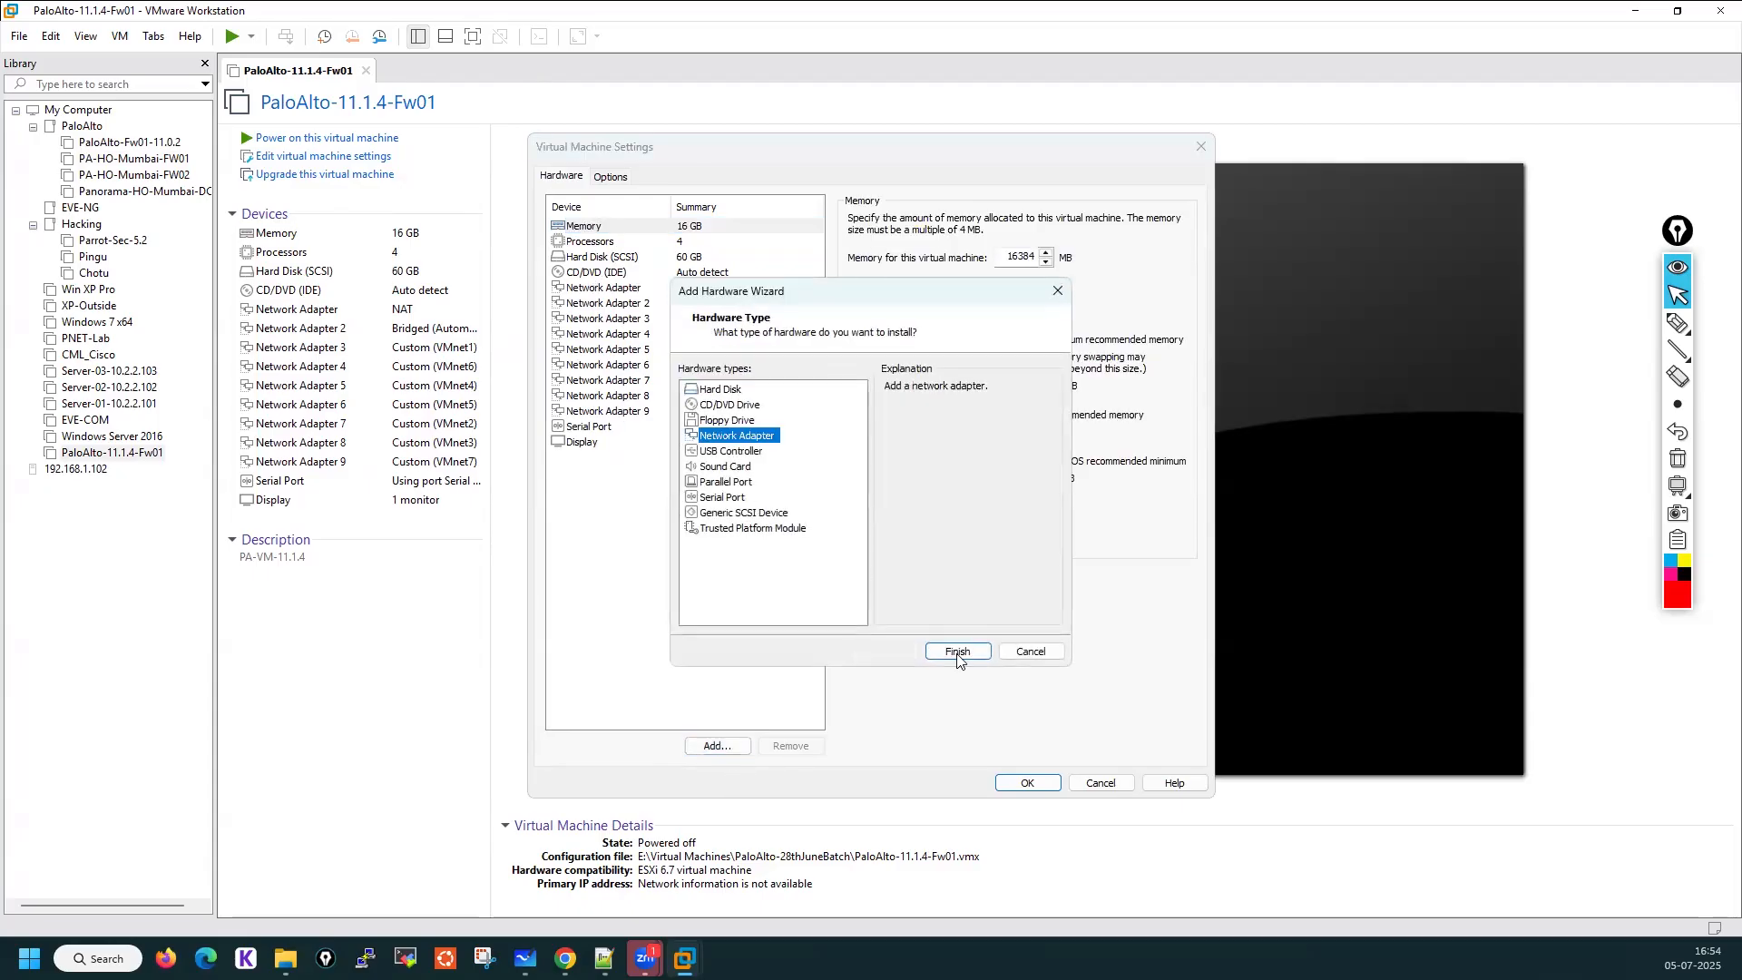
pyautogui.click(957, 652)
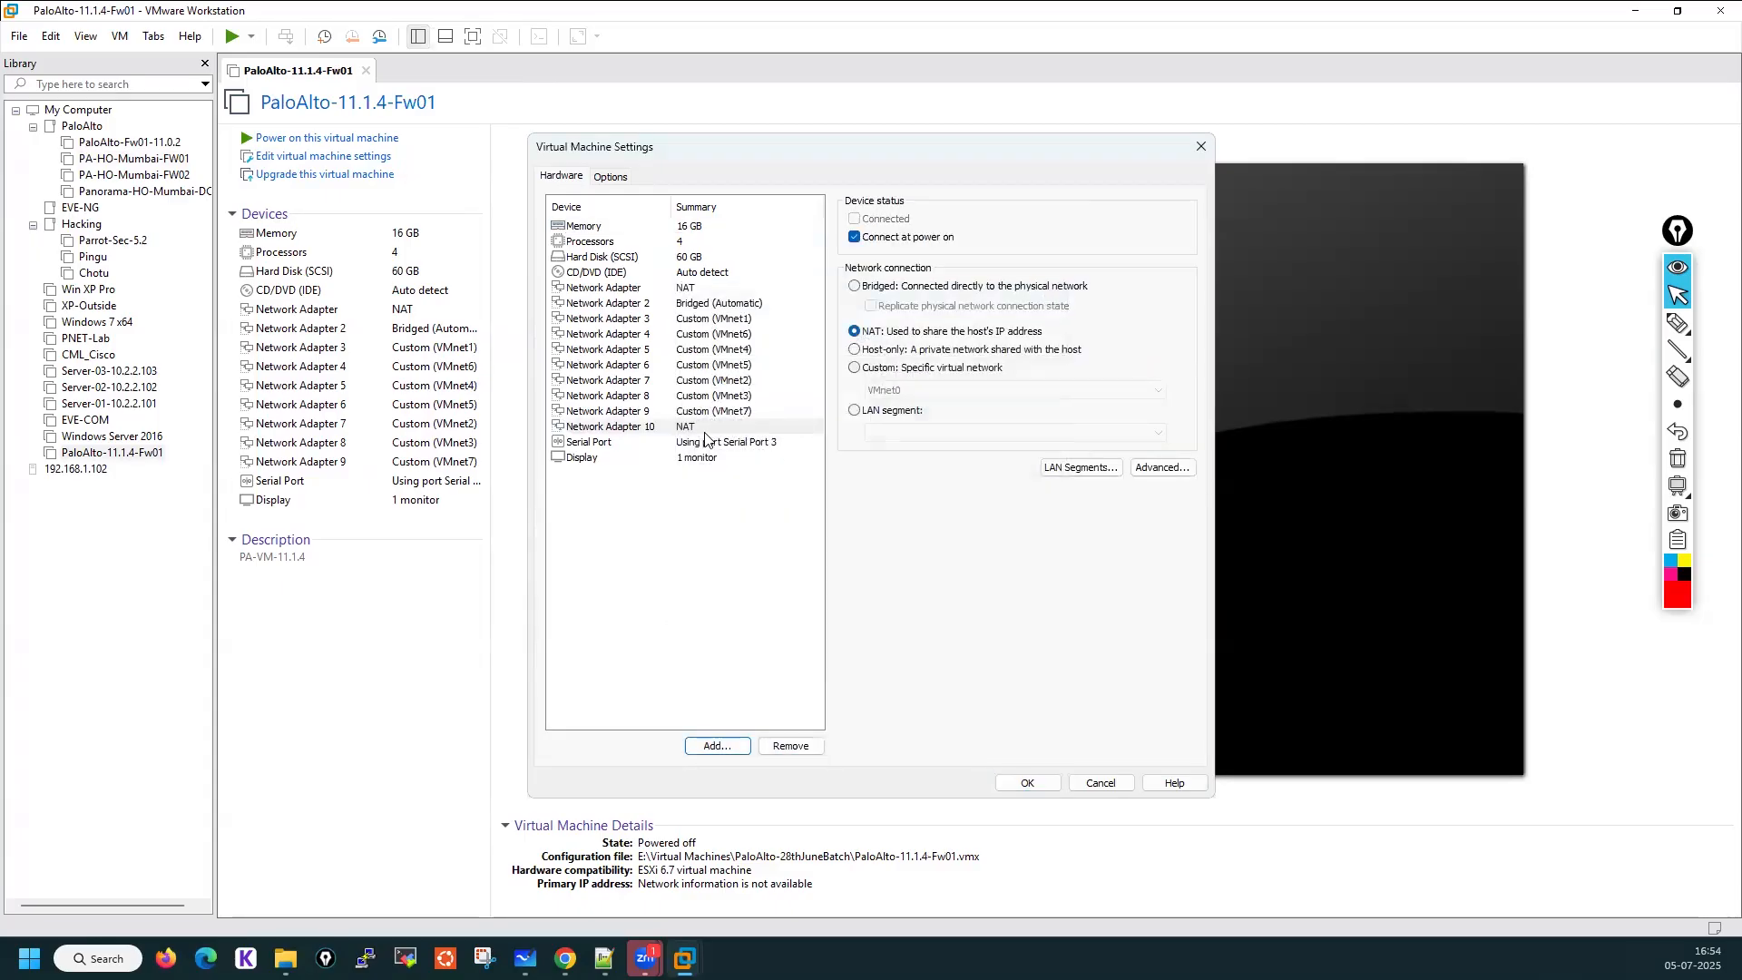
pyautogui.click(687, 429)
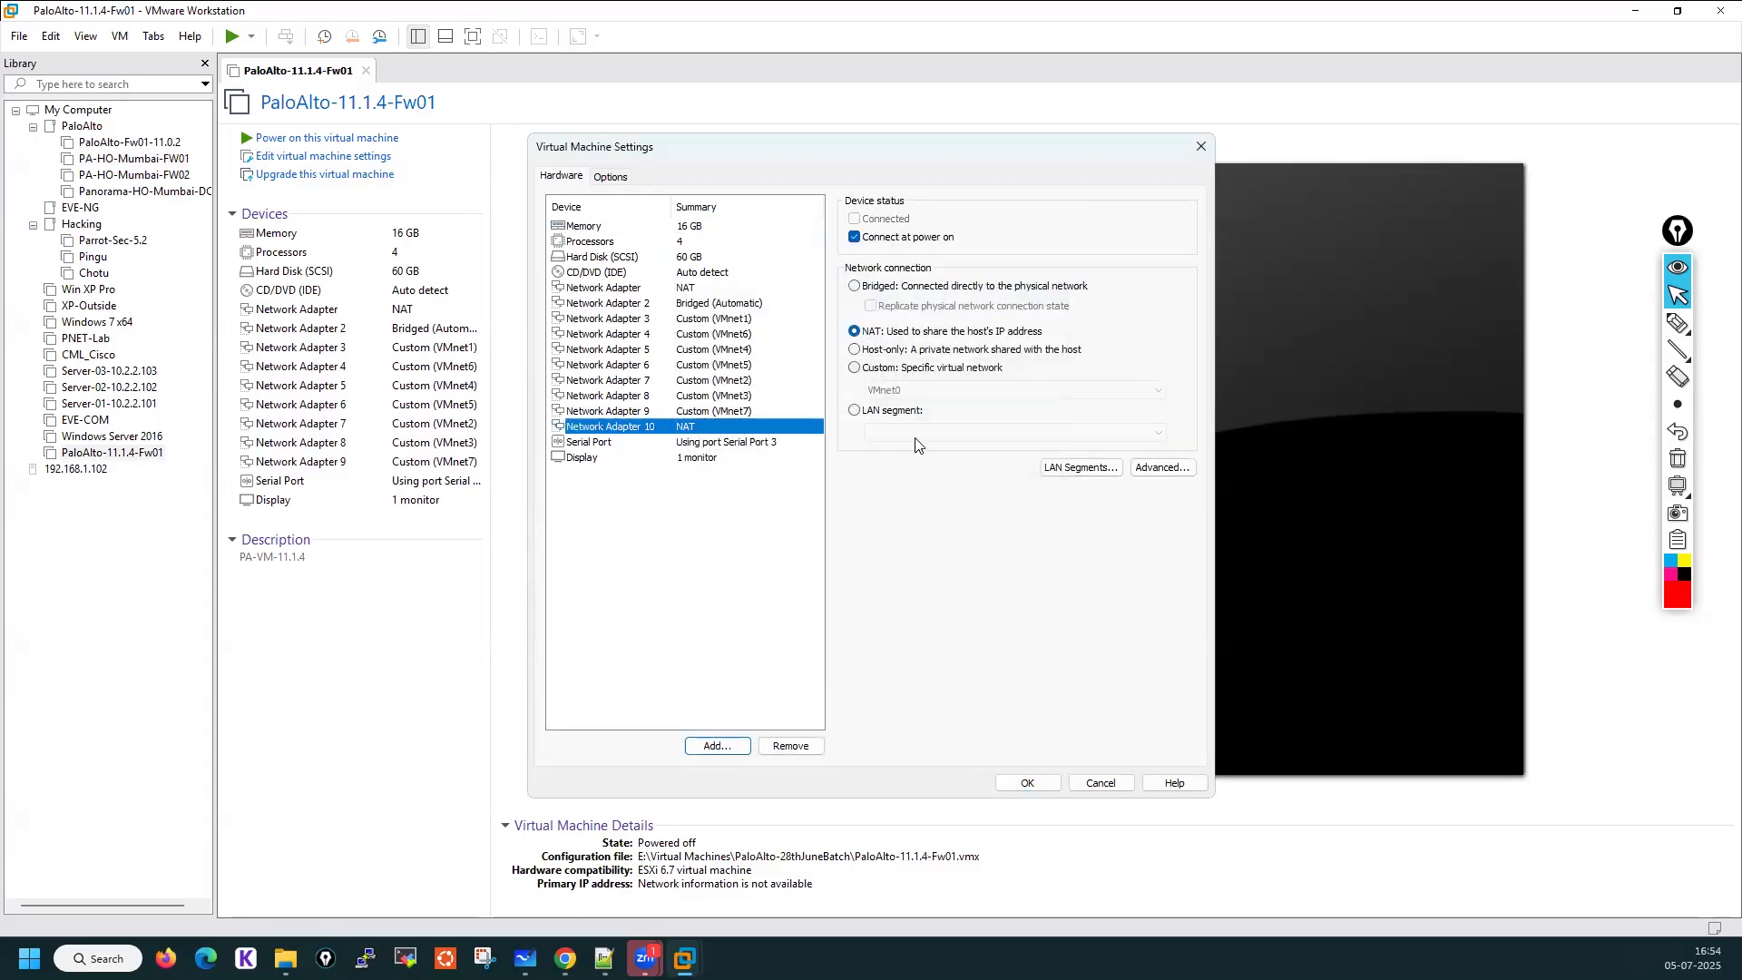
pyautogui.click(854, 368)
pyautogui.click(907, 390)
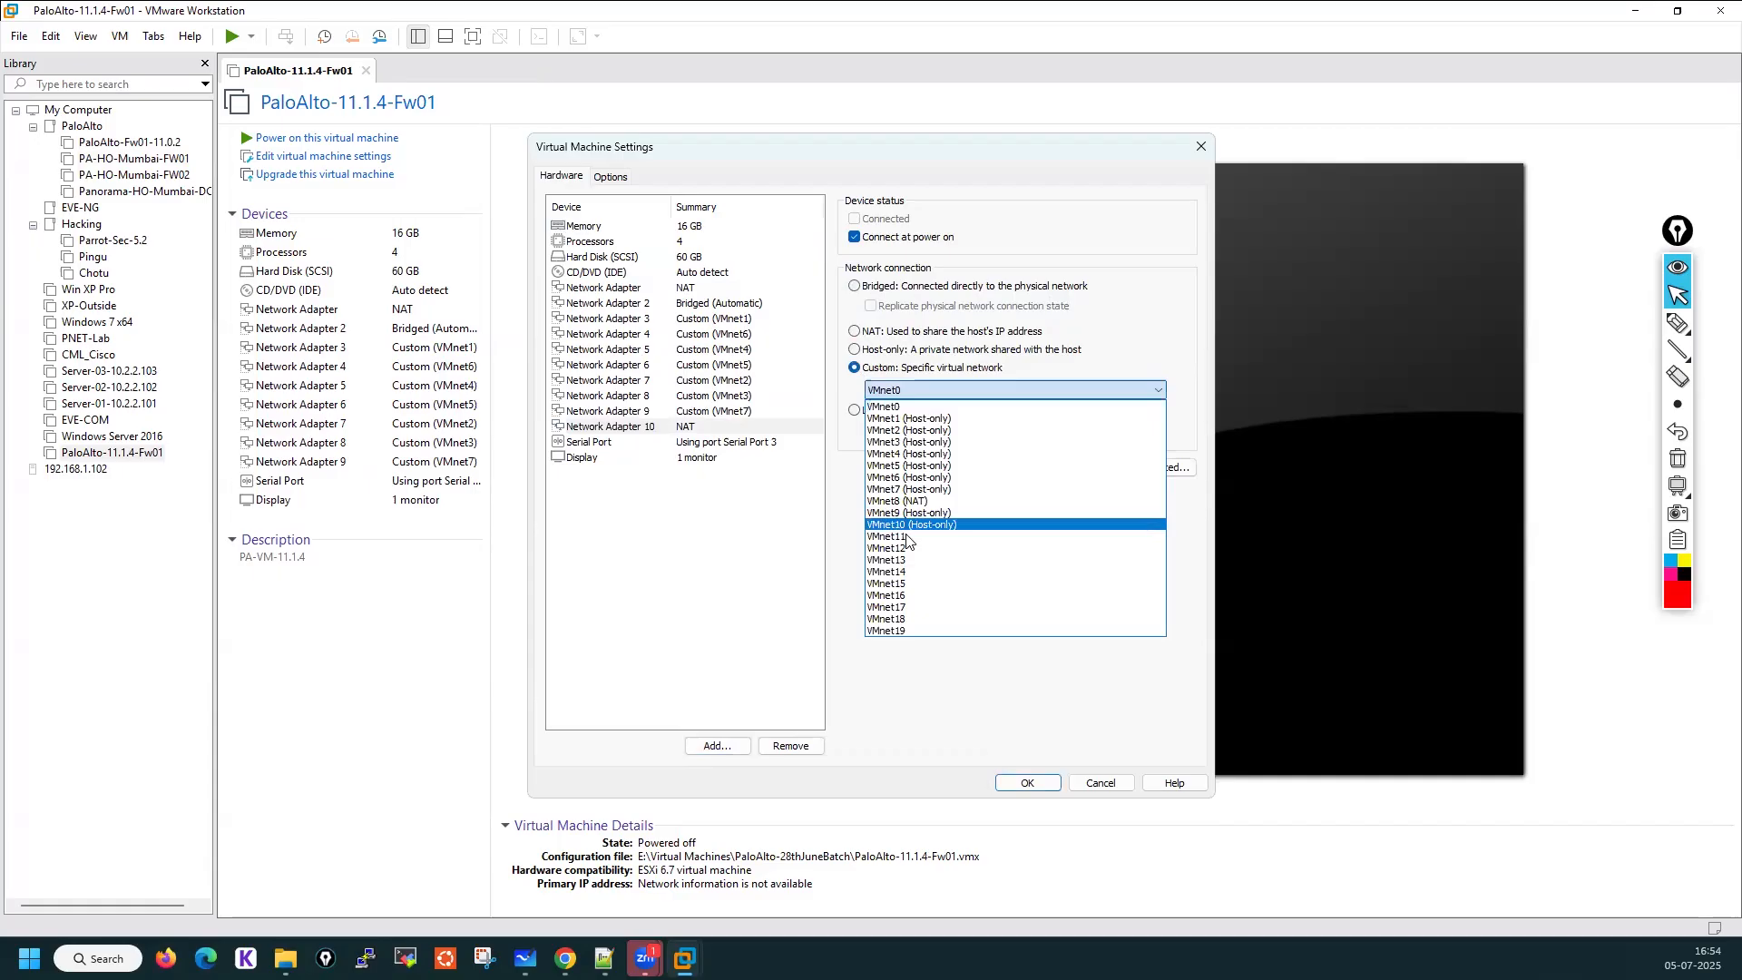
pyautogui.click(903, 512)
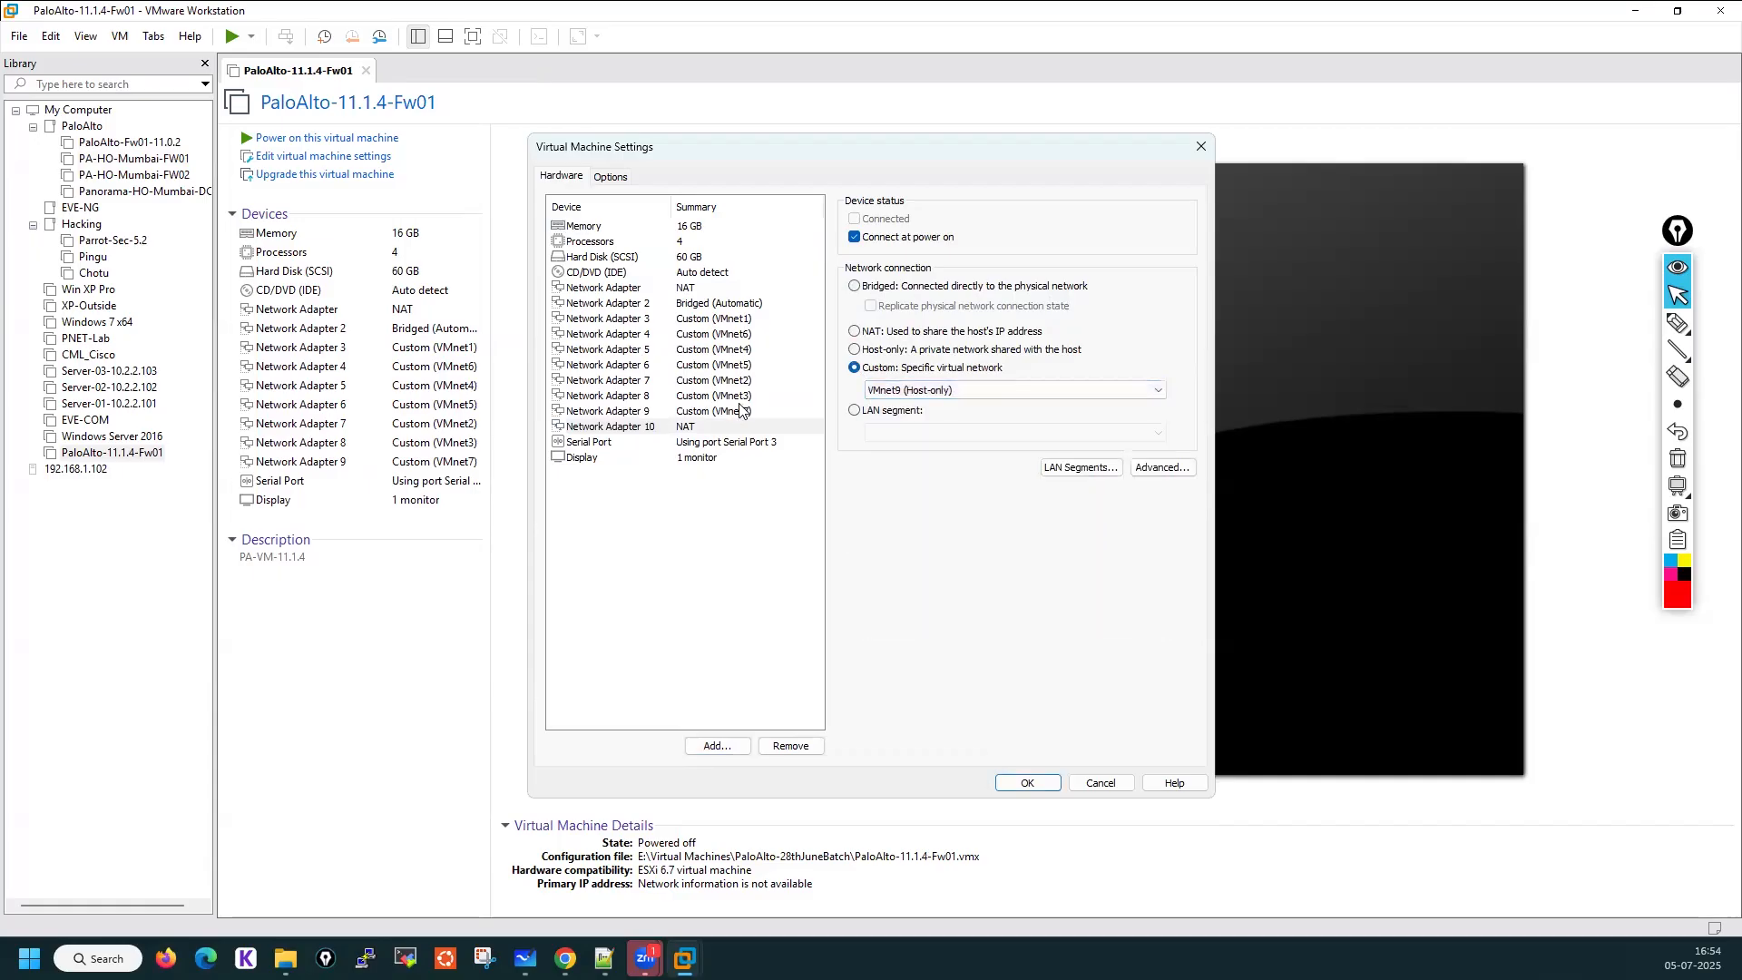
# Step: Check which virtual network adapters 3, 4, 5, 8, 9 and 10 currently use
pyautogui.click(735, 396)
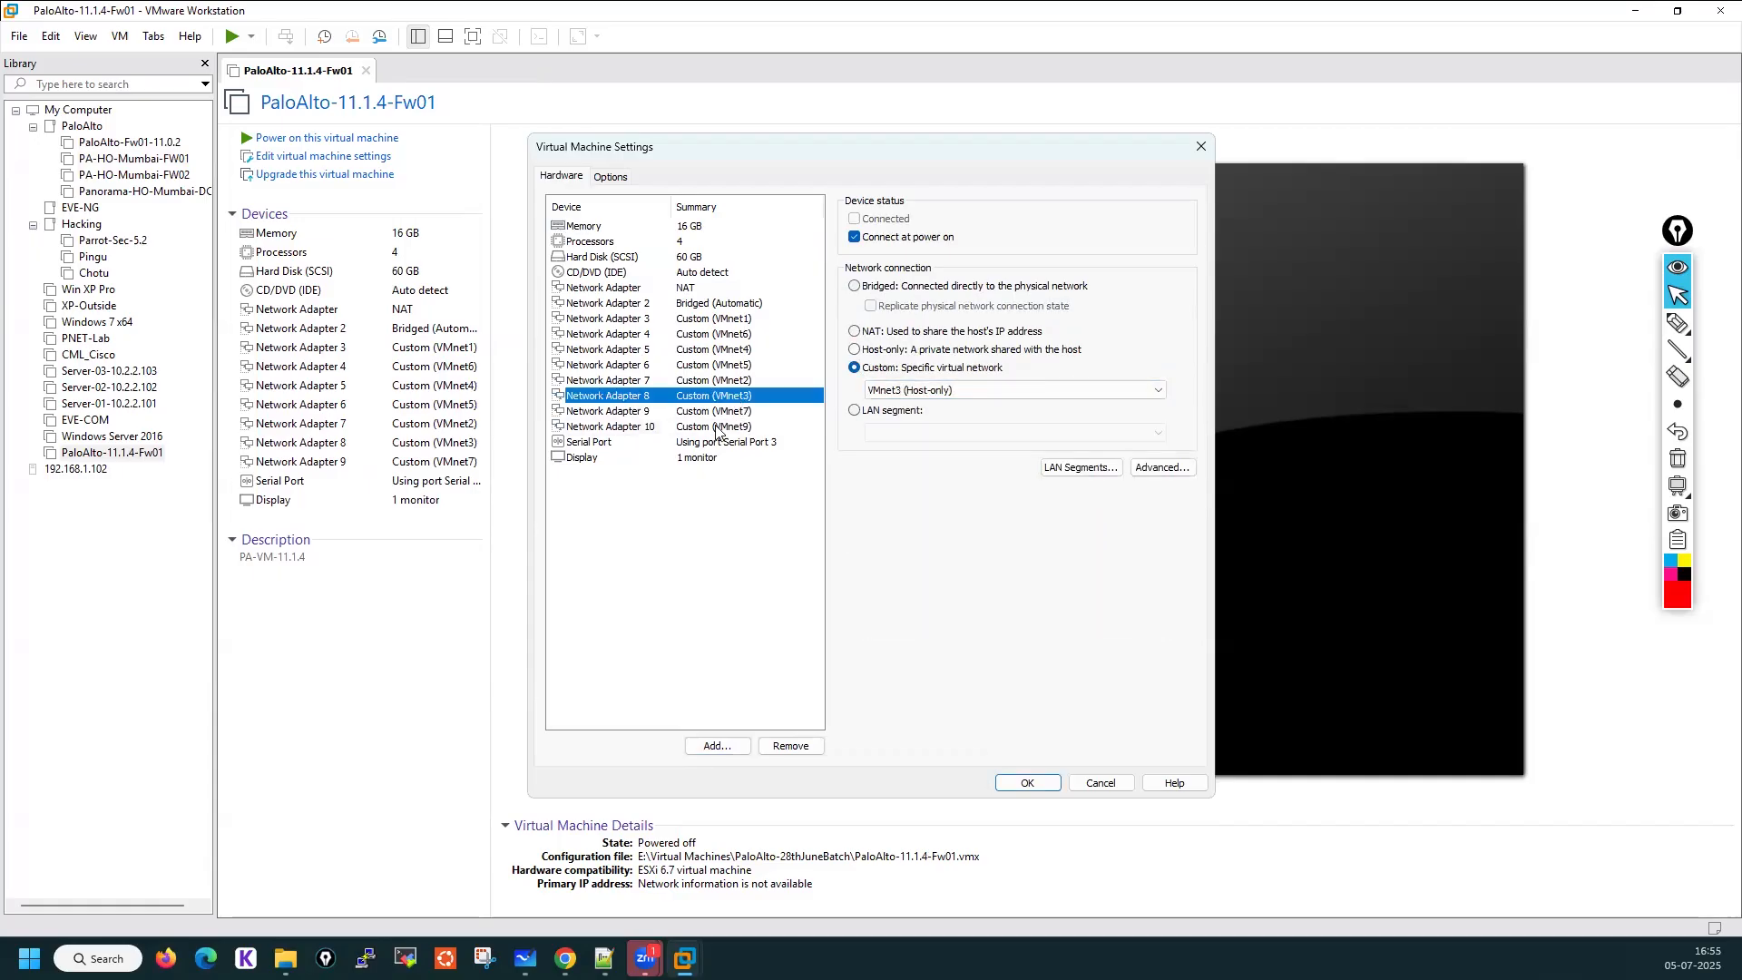
pyautogui.click(717, 427)
pyautogui.click(713, 410)
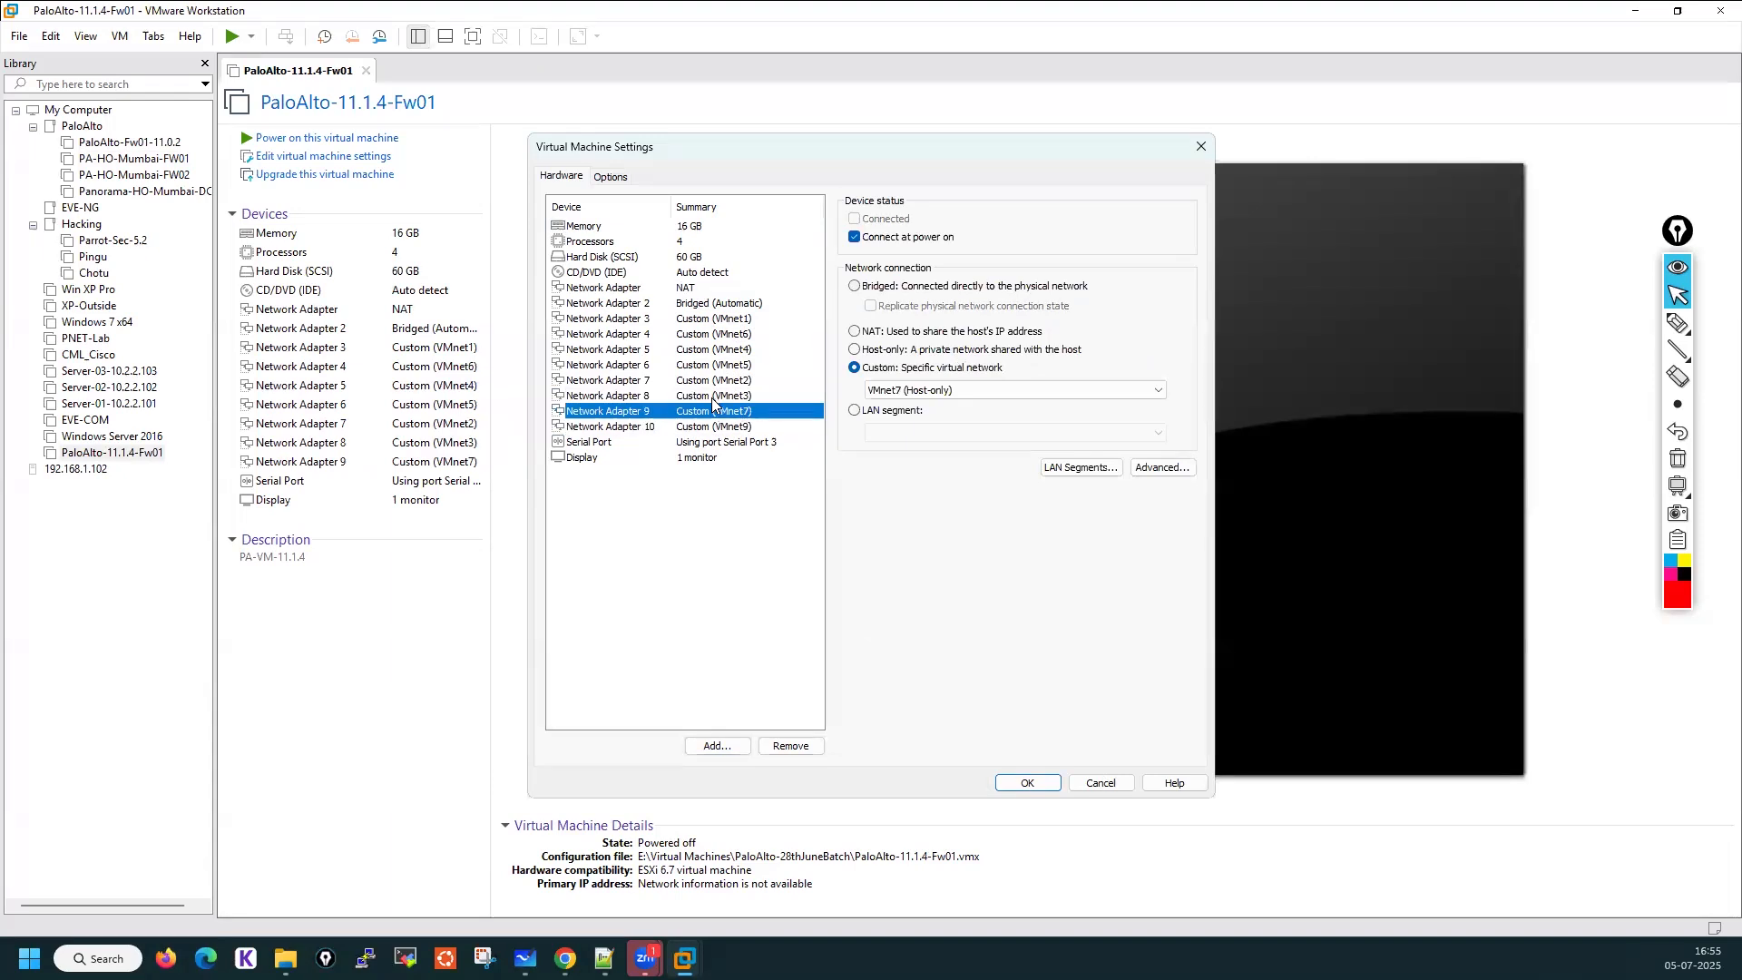
pyautogui.click(721, 428)
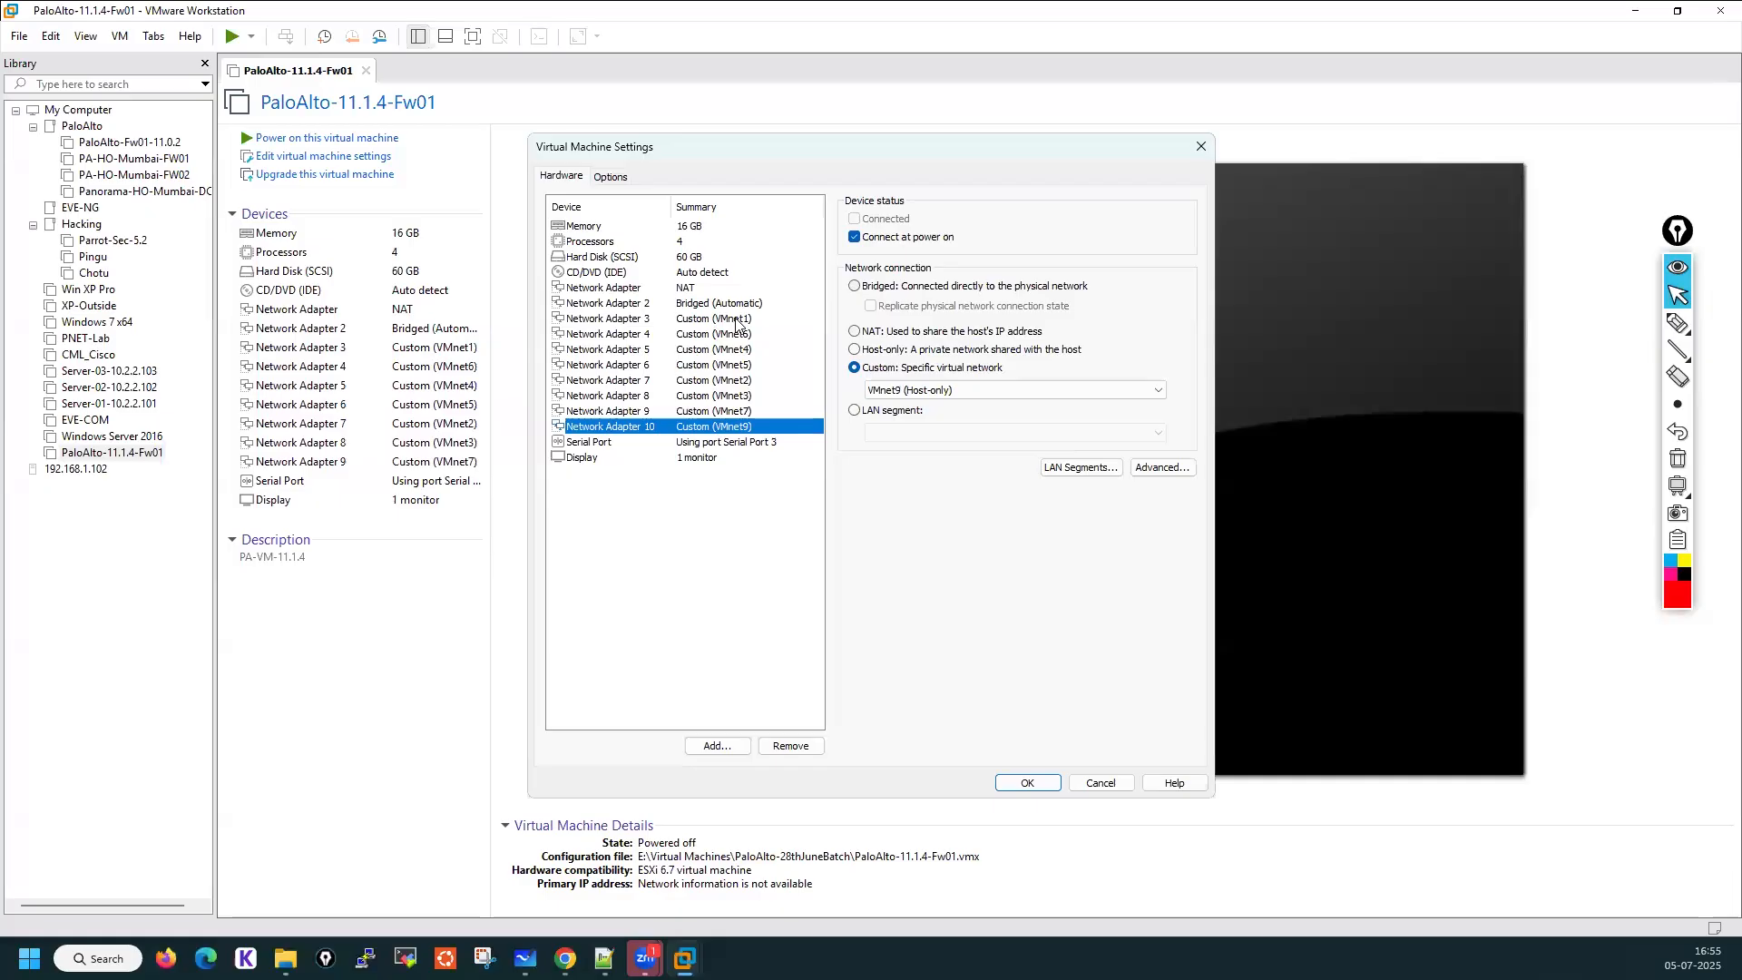
pyautogui.click(736, 319)
pyautogui.click(730, 335)
pyautogui.click(724, 351)
pyautogui.click(725, 322)
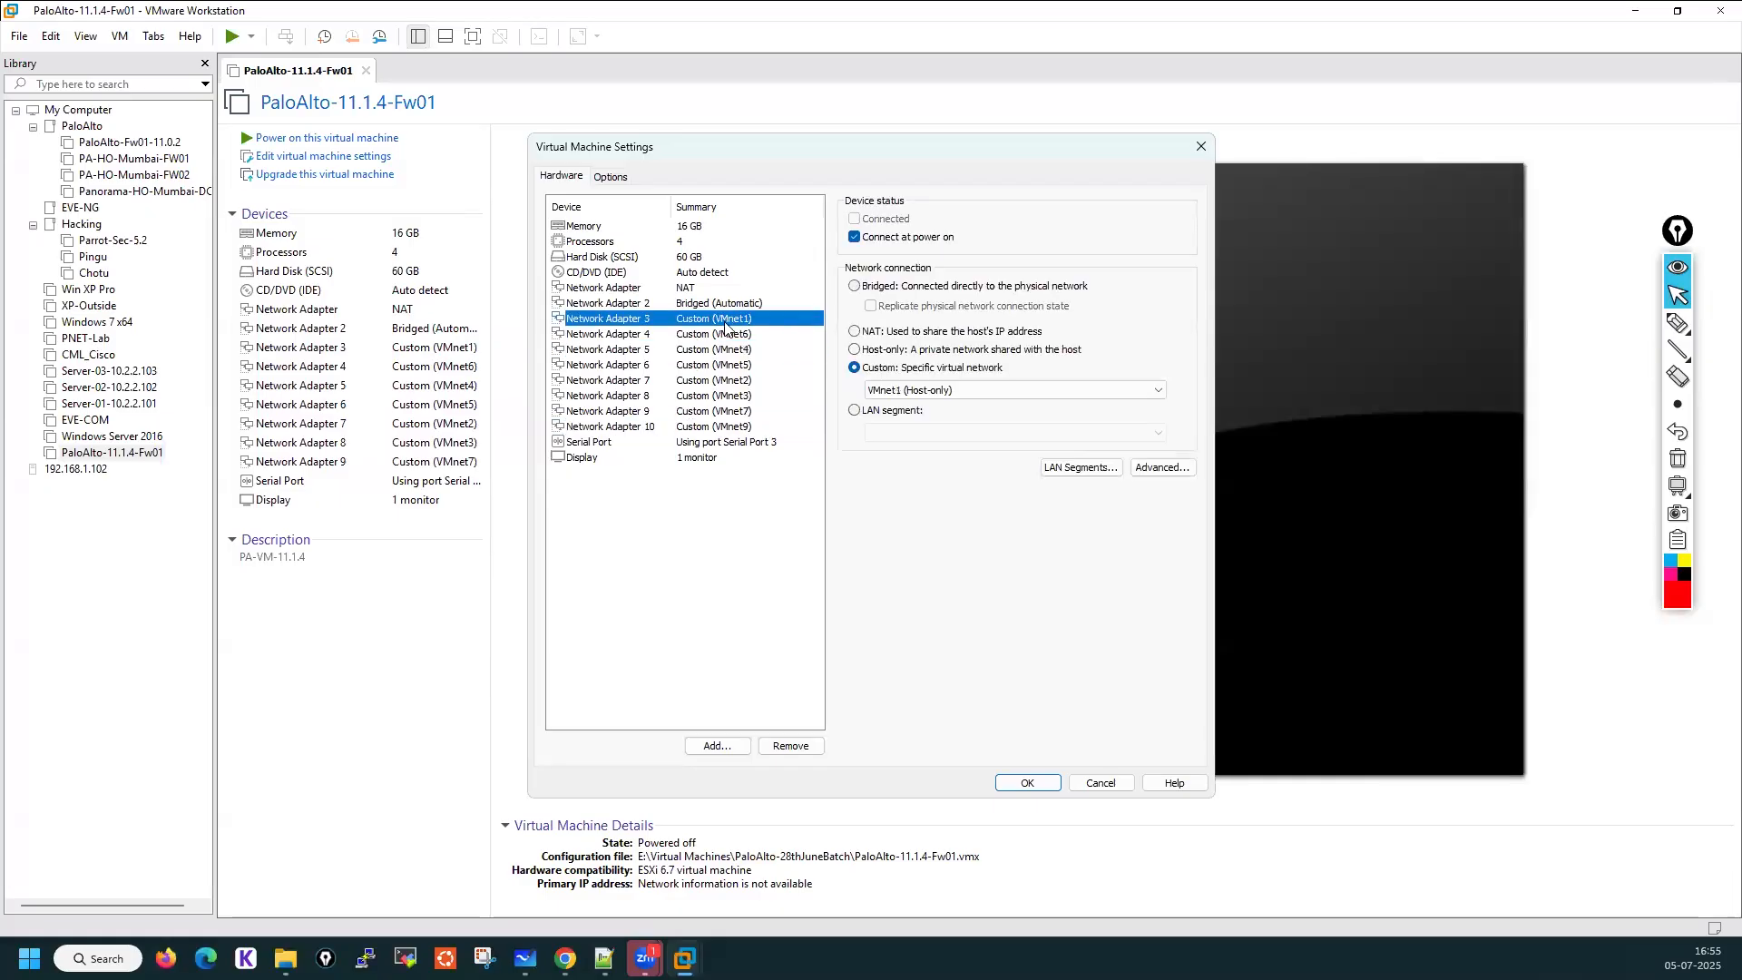
# Step: Remap Network Adapters 4, 5 and 6 to VMnet2, VMnet3 and VMnet4
pyautogui.click(722, 335)
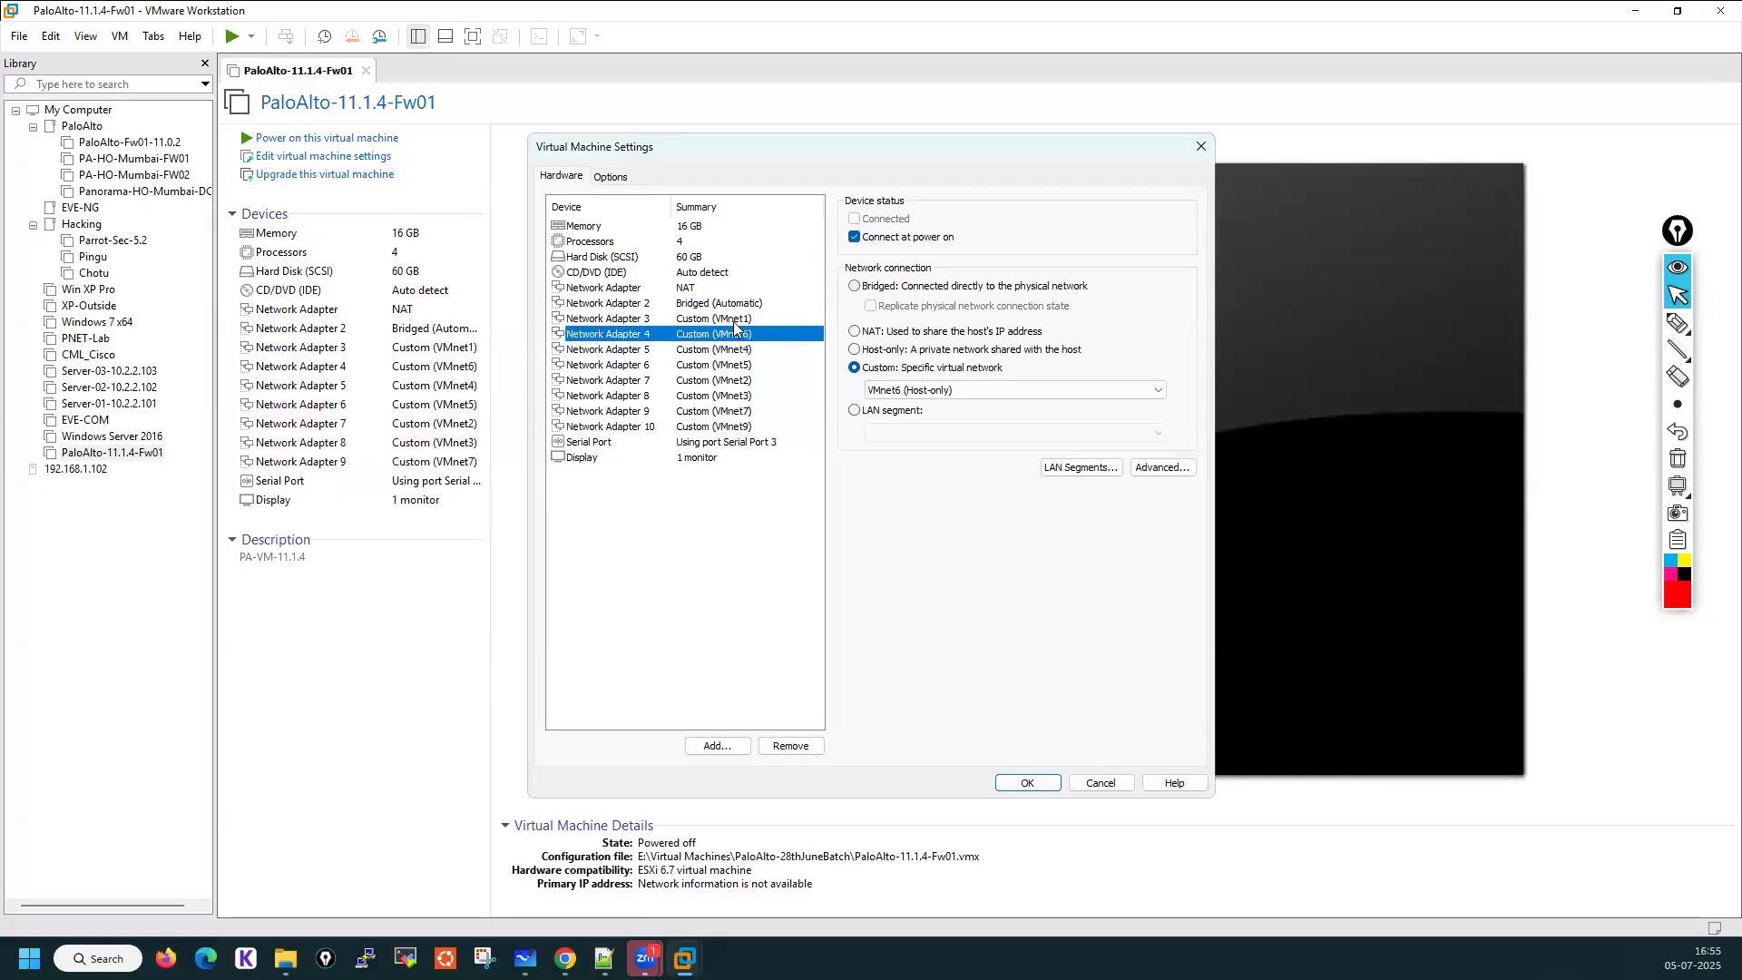
pyautogui.click(896, 390)
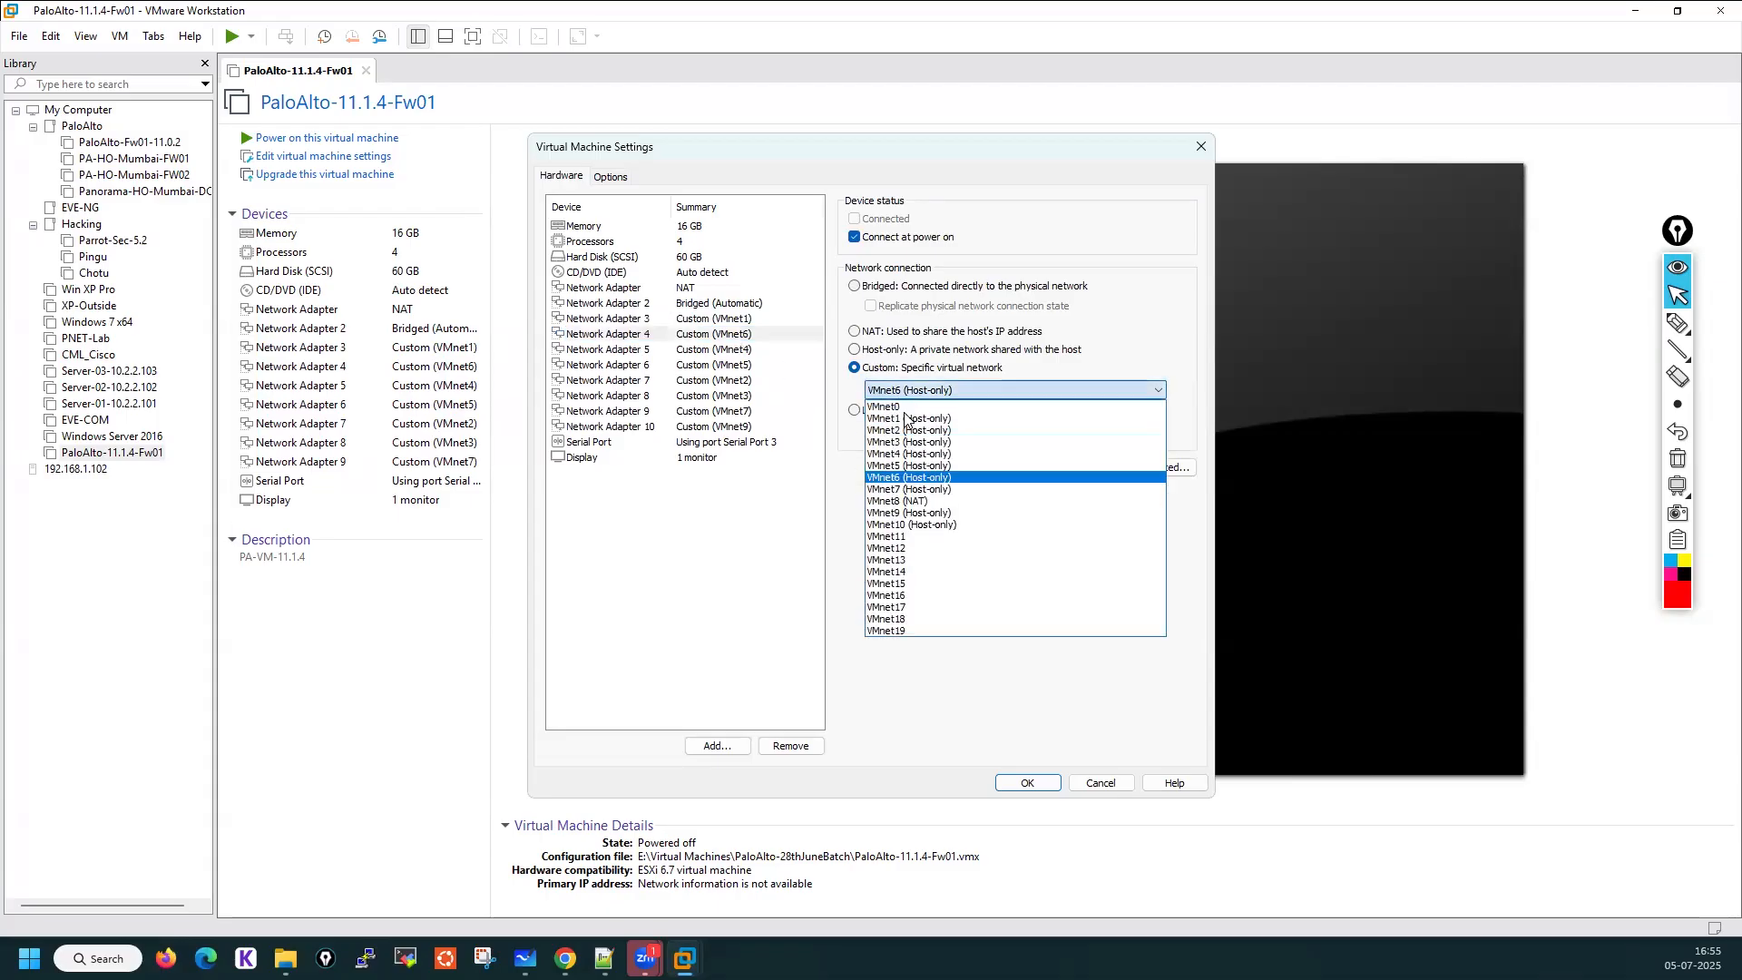
pyautogui.click(907, 438)
pyautogui.click(733, 352)
pyautogui.click(906, 392)
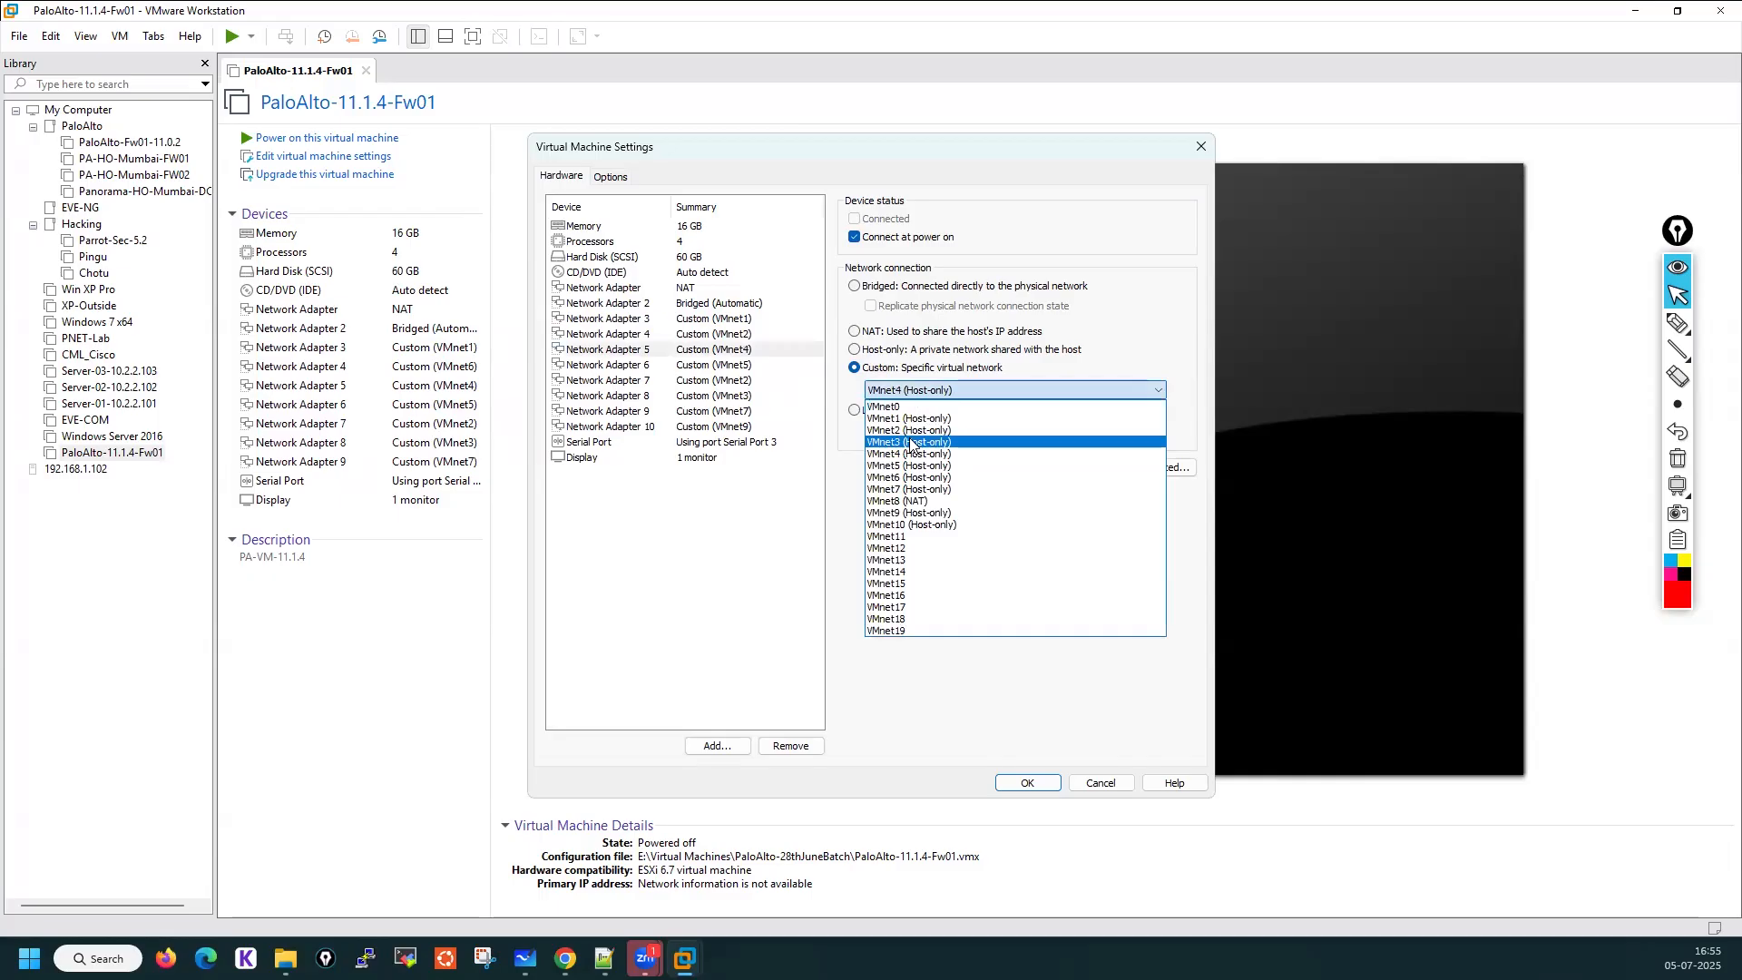
pyautogui.click(912, 442)
pyautogui.click(742, 366)
pyautogui.click(930, 396)
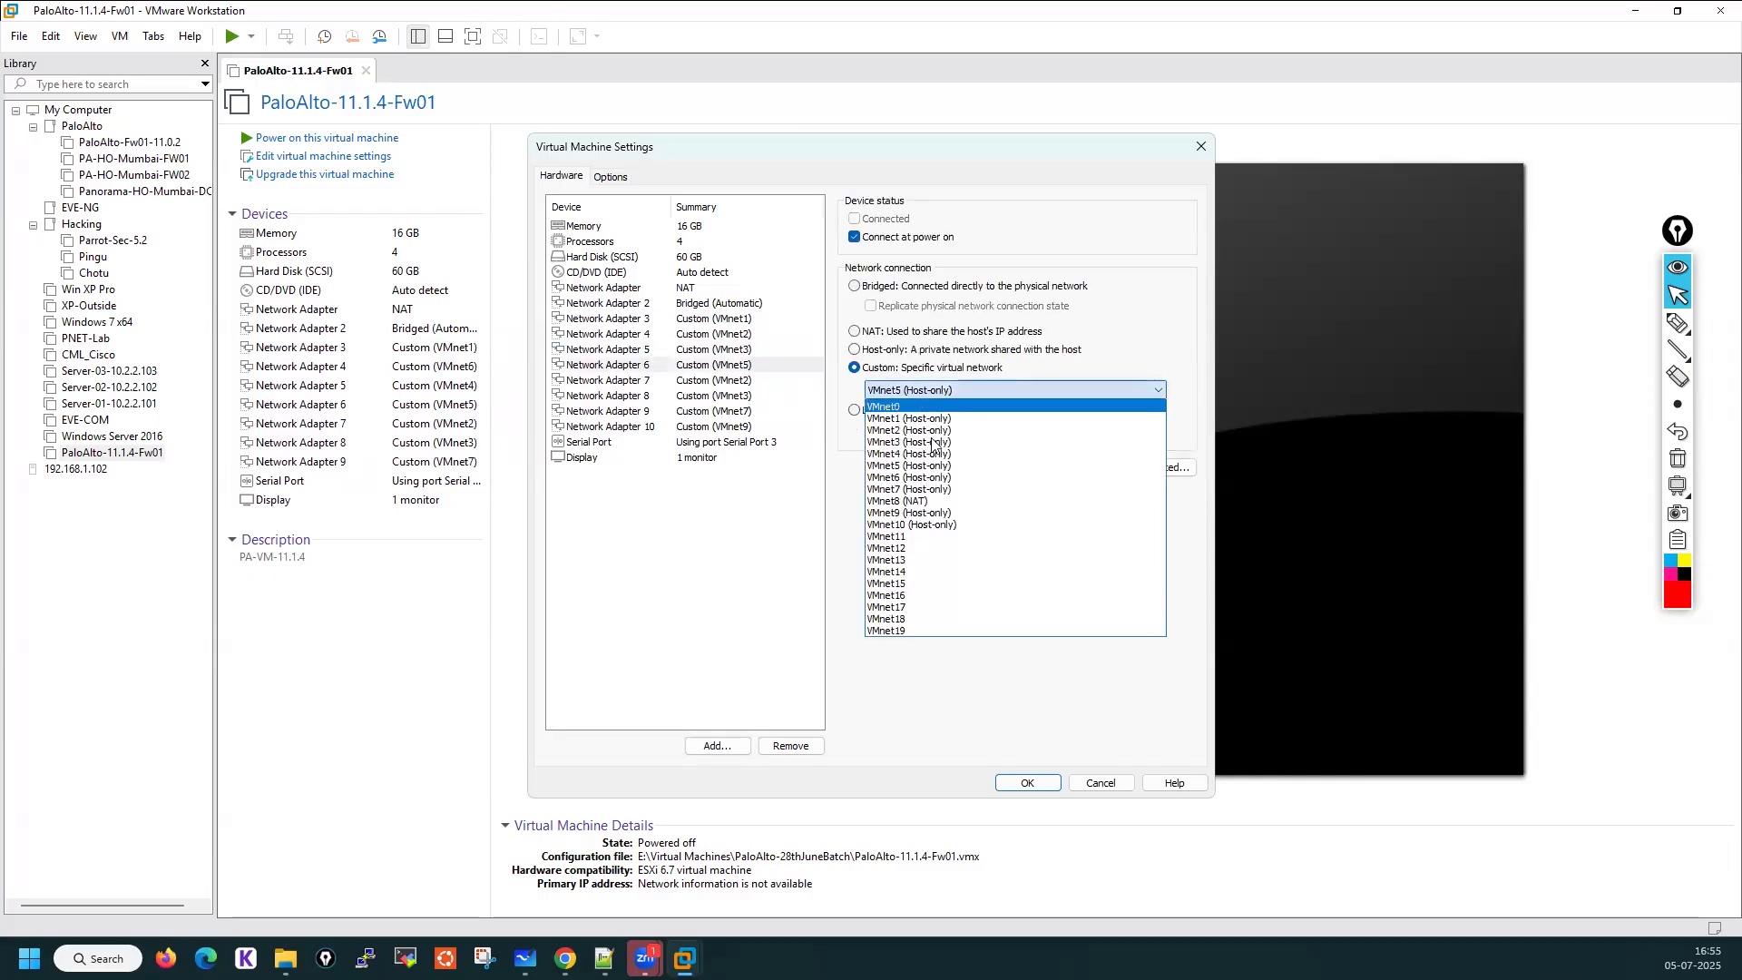
pyautogui.click(925, 458)
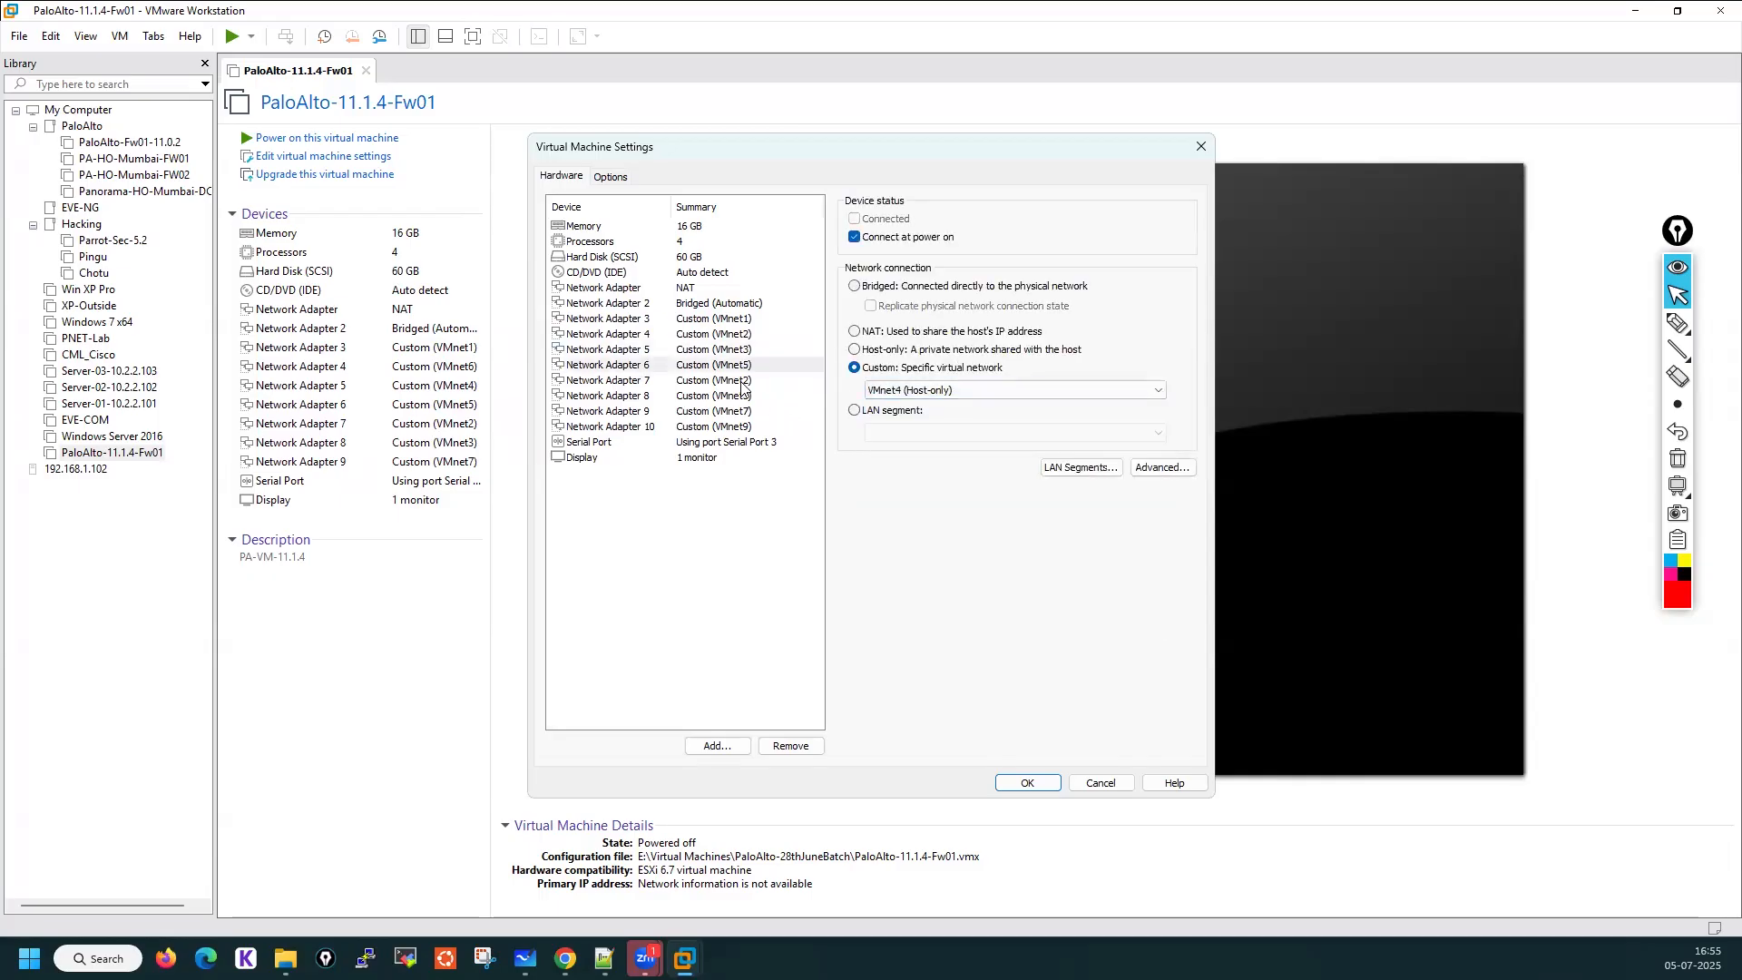
# Step: Remap adapters 7 and 8 to VMnet5 and VMnet6, verify 9 and 10, and save
pyautogui.click(741, 382)
pyautogui.click(903, 390)
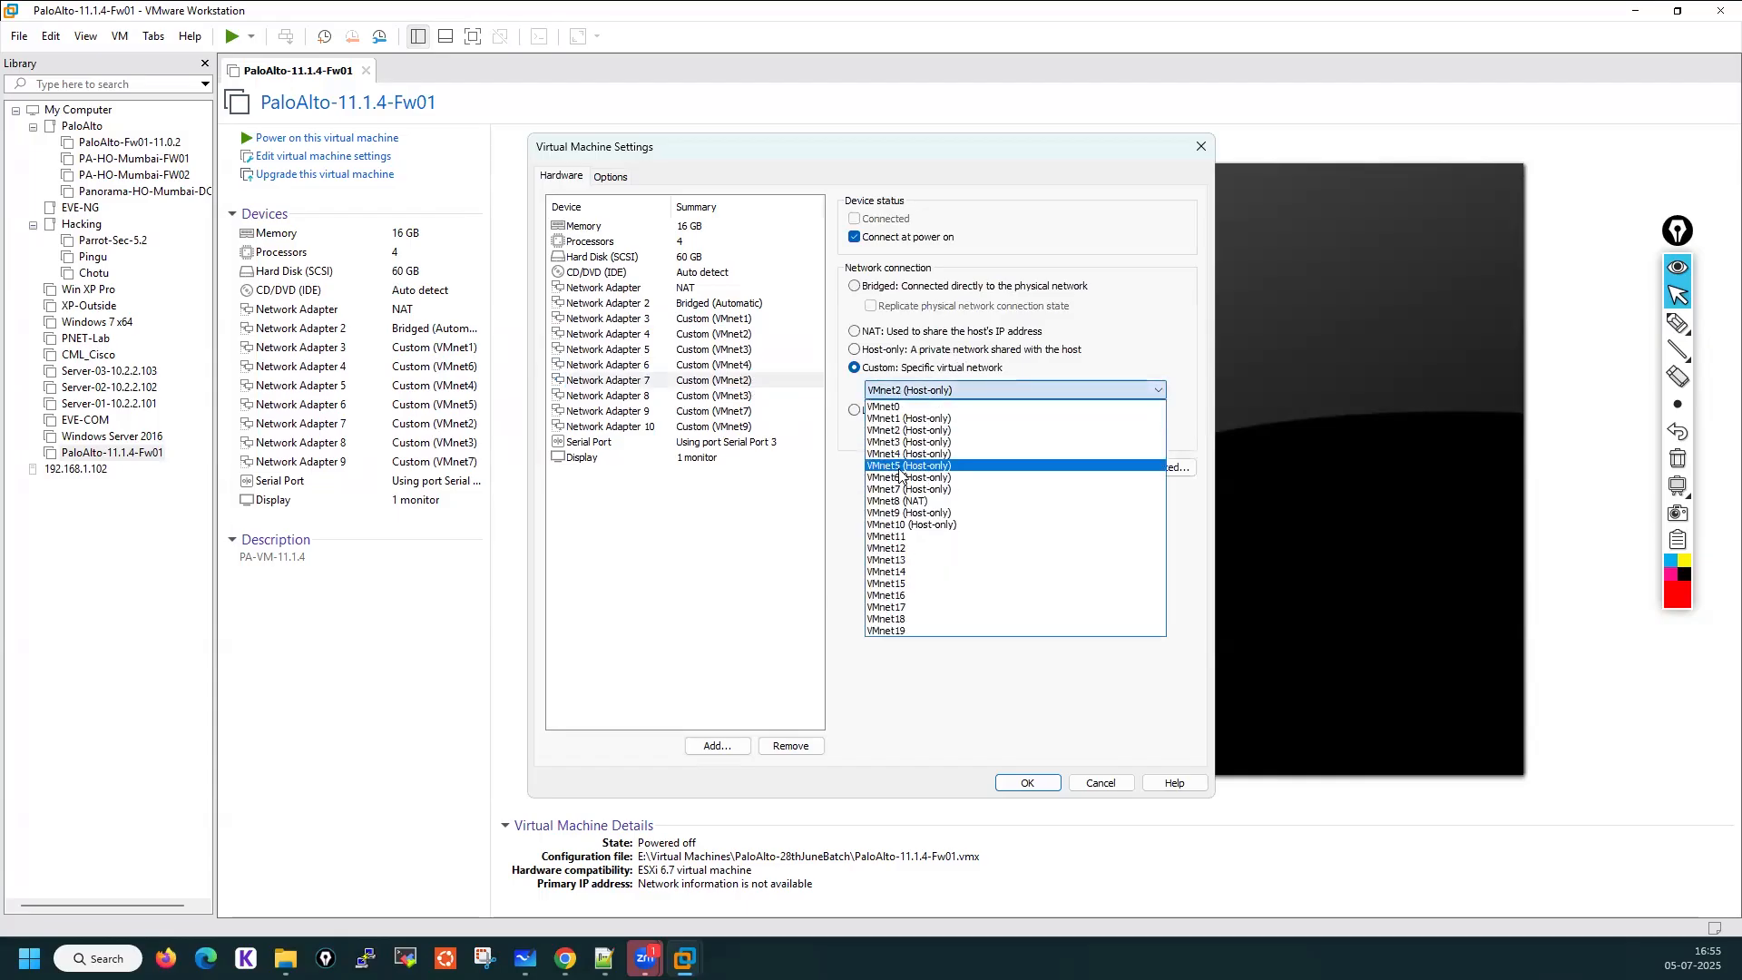
pyautogui.click(903, 466)
pyautogui.click(764, 397)
pyautogui.click(912, 392)
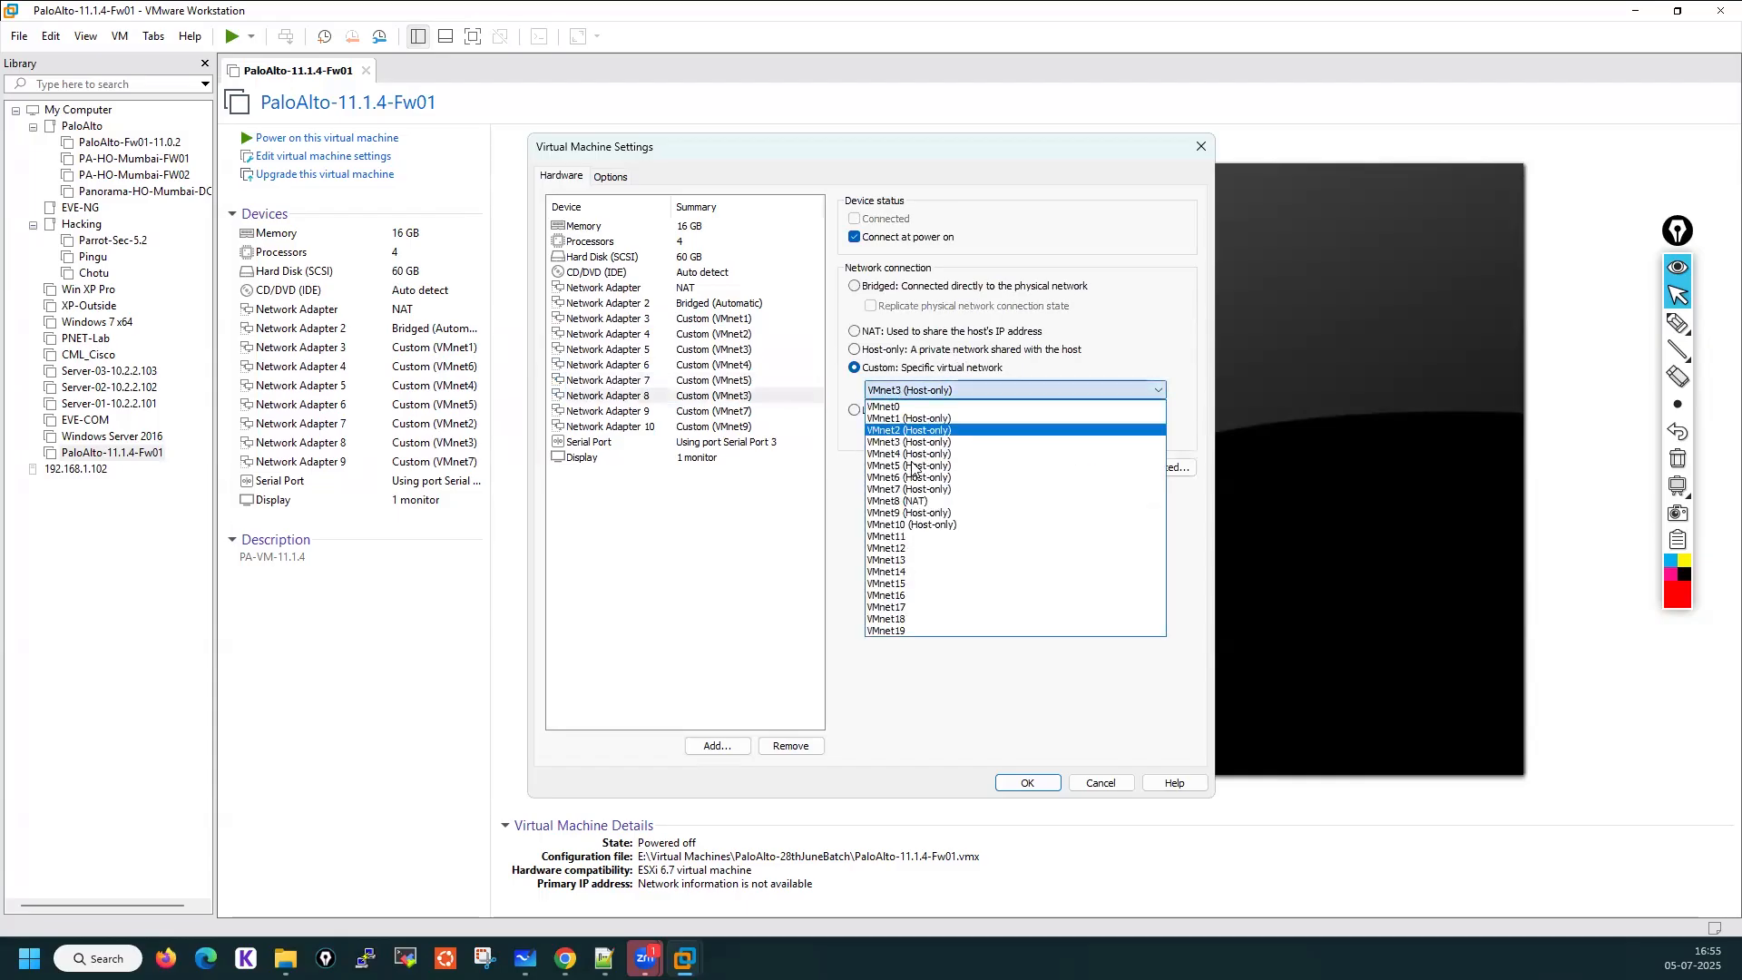
pyautogui.click(913, 477)
pyautogui.click(730, 413)
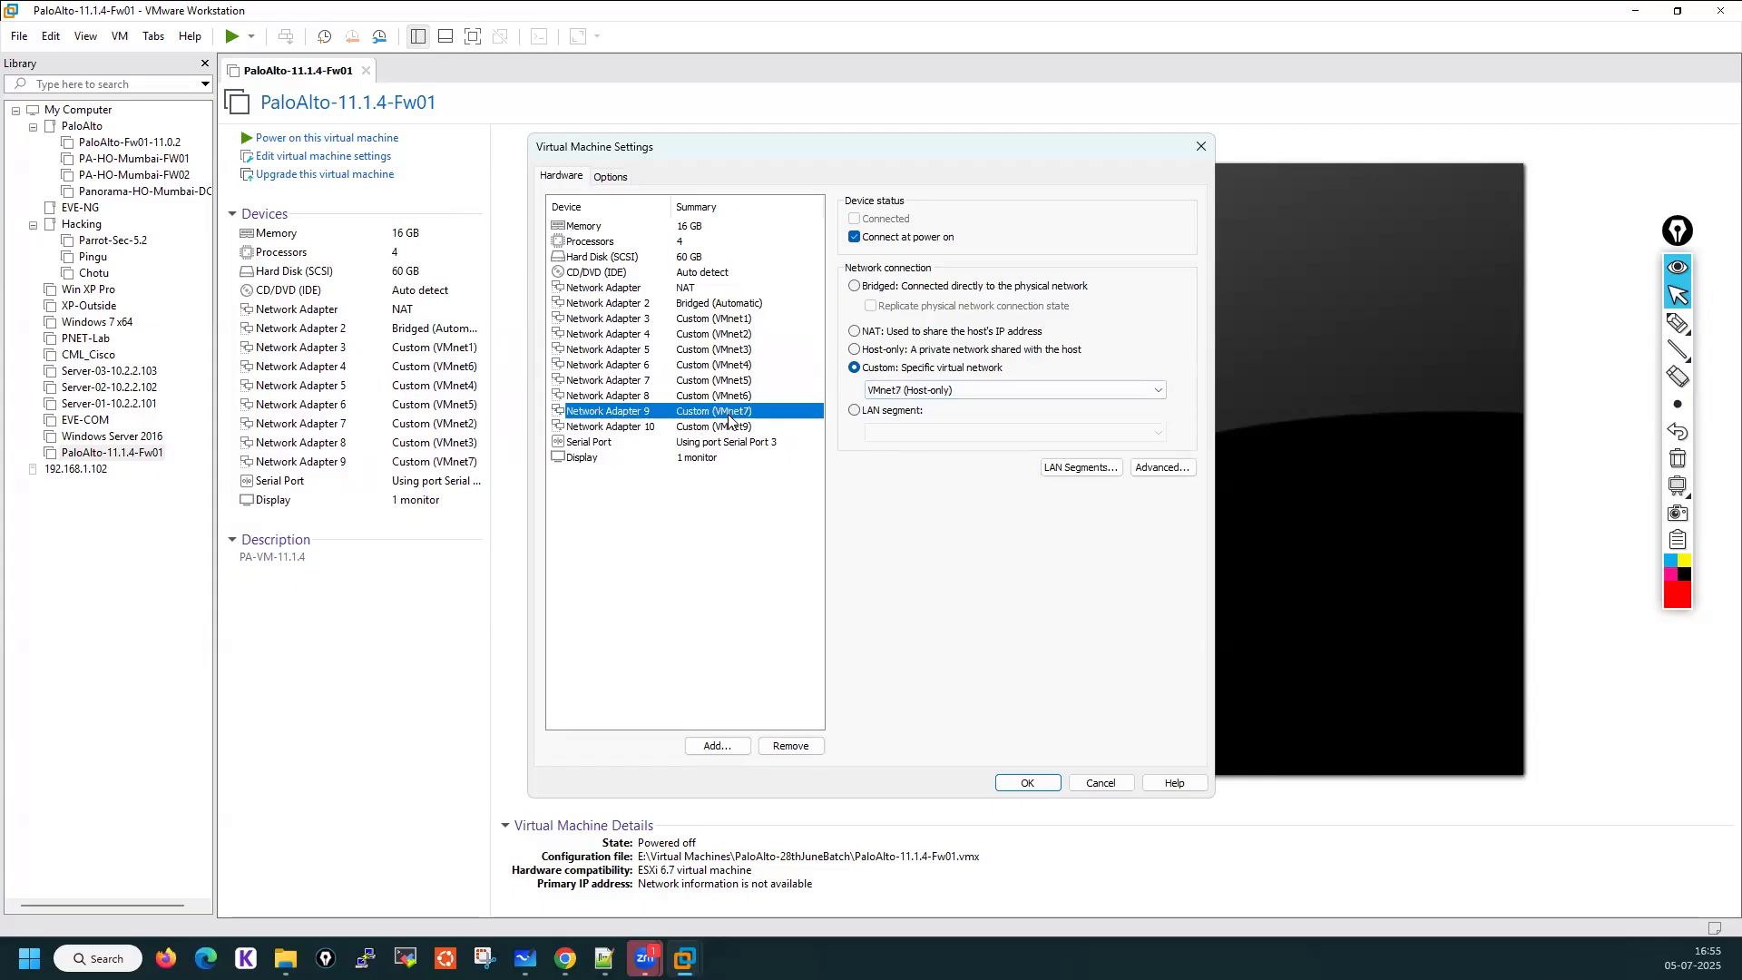
pyautogui.click(730, 429)
pyautogui.click(720, 552)
pyautogui.click(1040, 782)
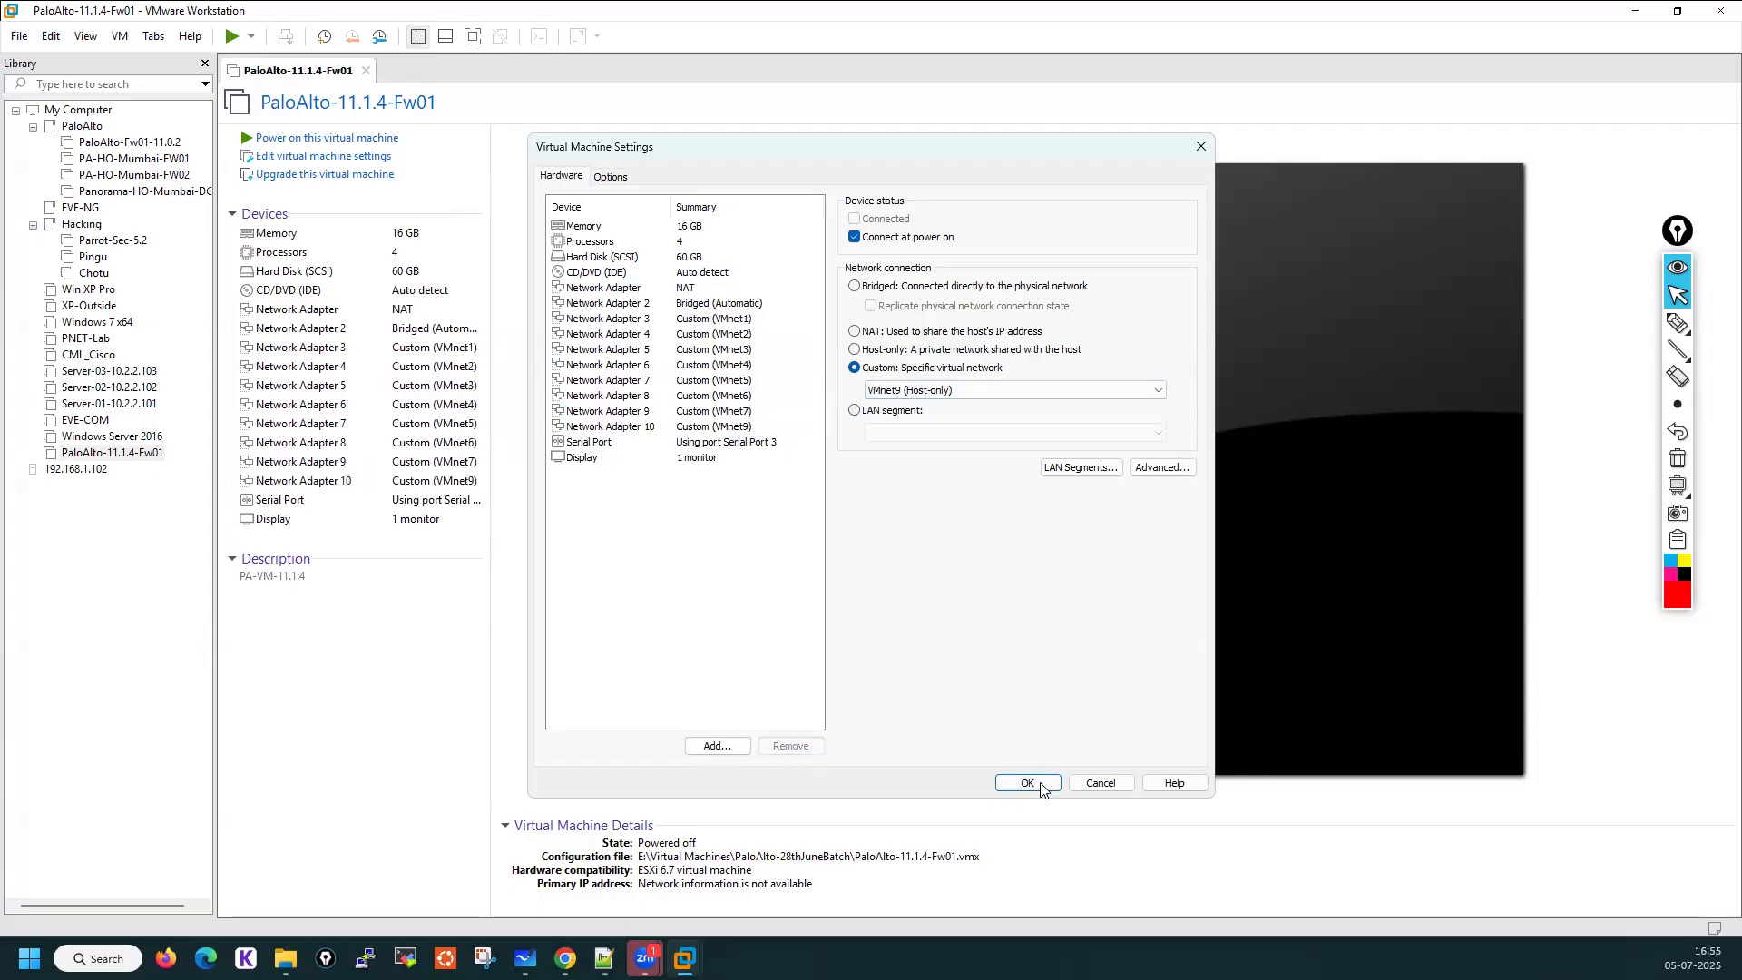
# Step: Reopen the VM settings and highlight the adapter network assignments with red annotations, then erase them
pyautogui.click(356, 156)
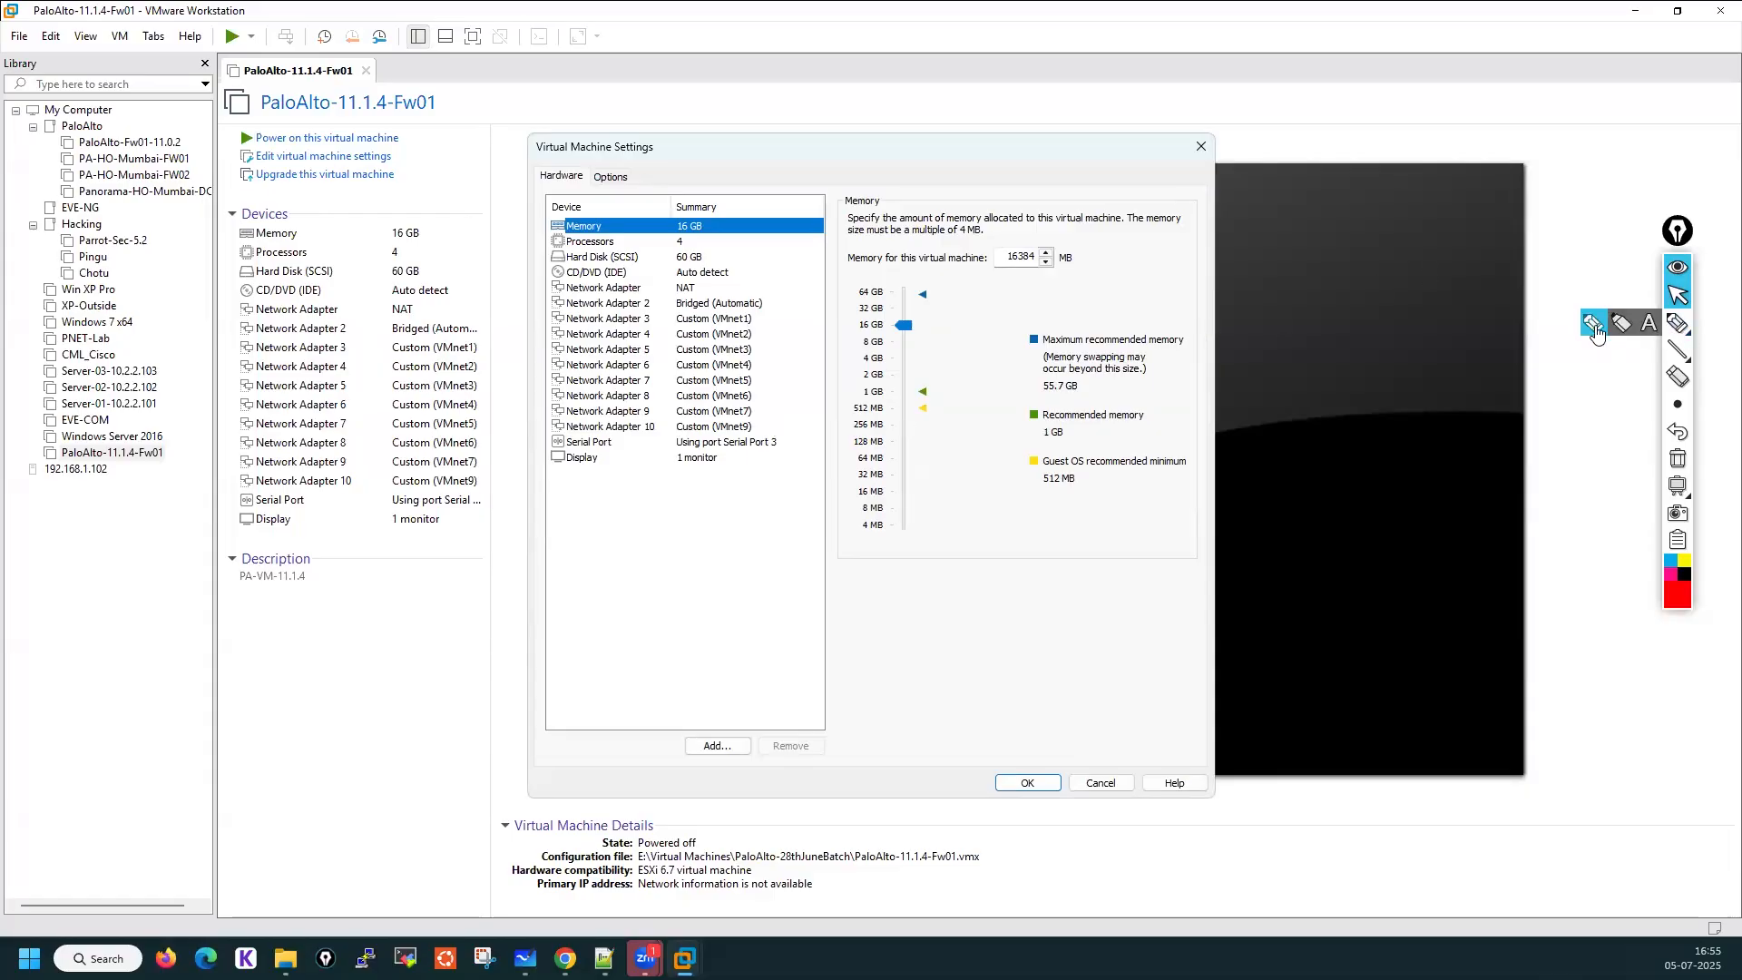
pyautogui.click(1677, 323)
pyautogui.moveTo(780, 282)
pyautogui.mouseDown()
pyautogui.moveTo(713, 280)
pyautogui.moveTo(796, 303)
pyautogui.moveTo(771, 303)
pyautogui.moveTo(793, 327)
pyautogui.moveTo(768, 404)
pyautogui.moveTo(787, 391)
pyautogui.moveTo(795, 422)
pyautogui.mouseUp()
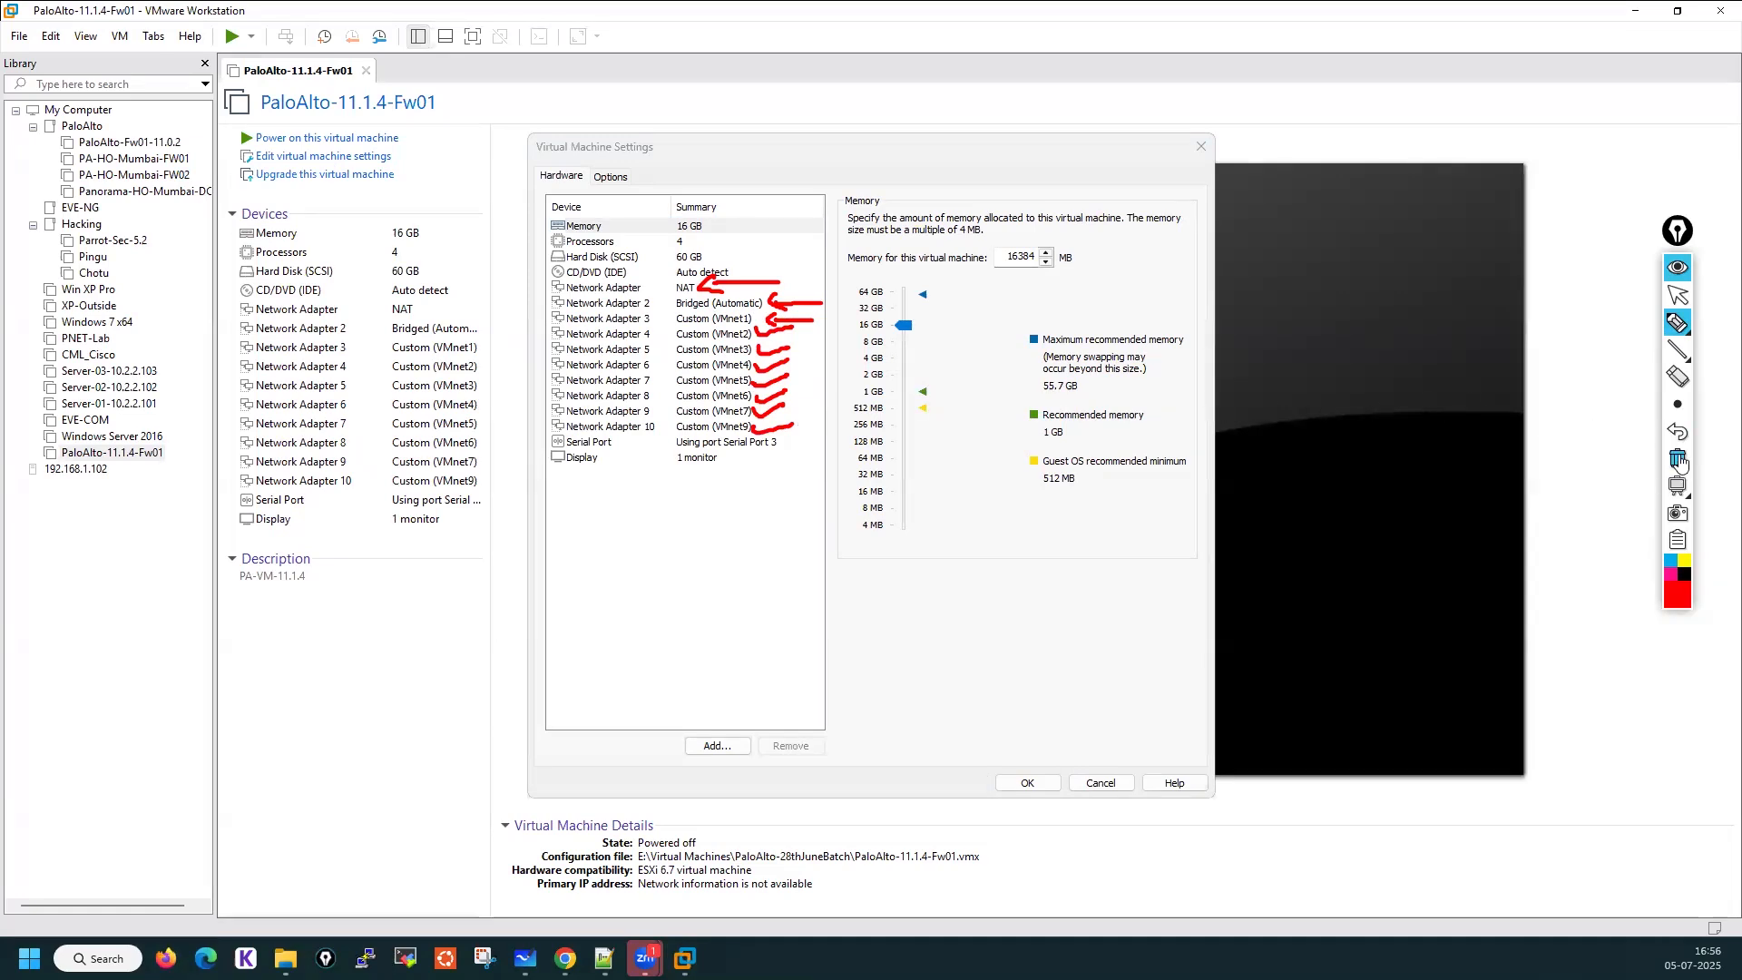
pyautogui.click(1678, 461)
pyautogui.click(1678, 295)
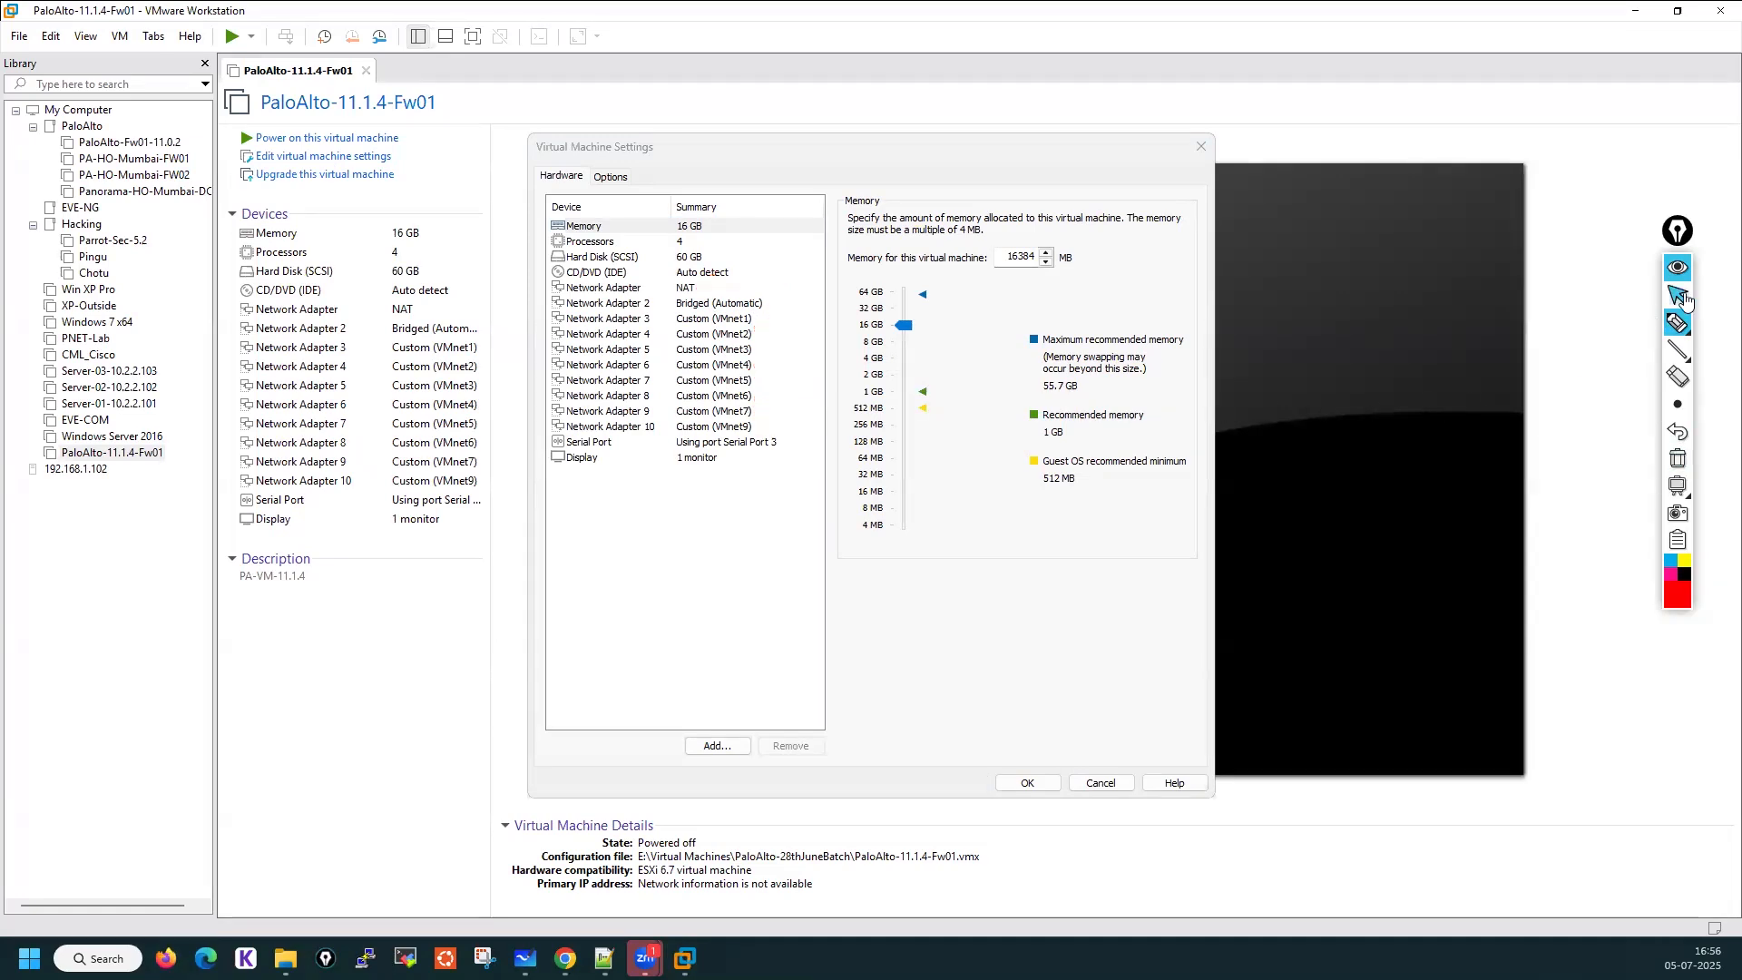
# Step: Review the processor and 16 GB memory settings and confirm with OK
pyautogui.click(648, 243)
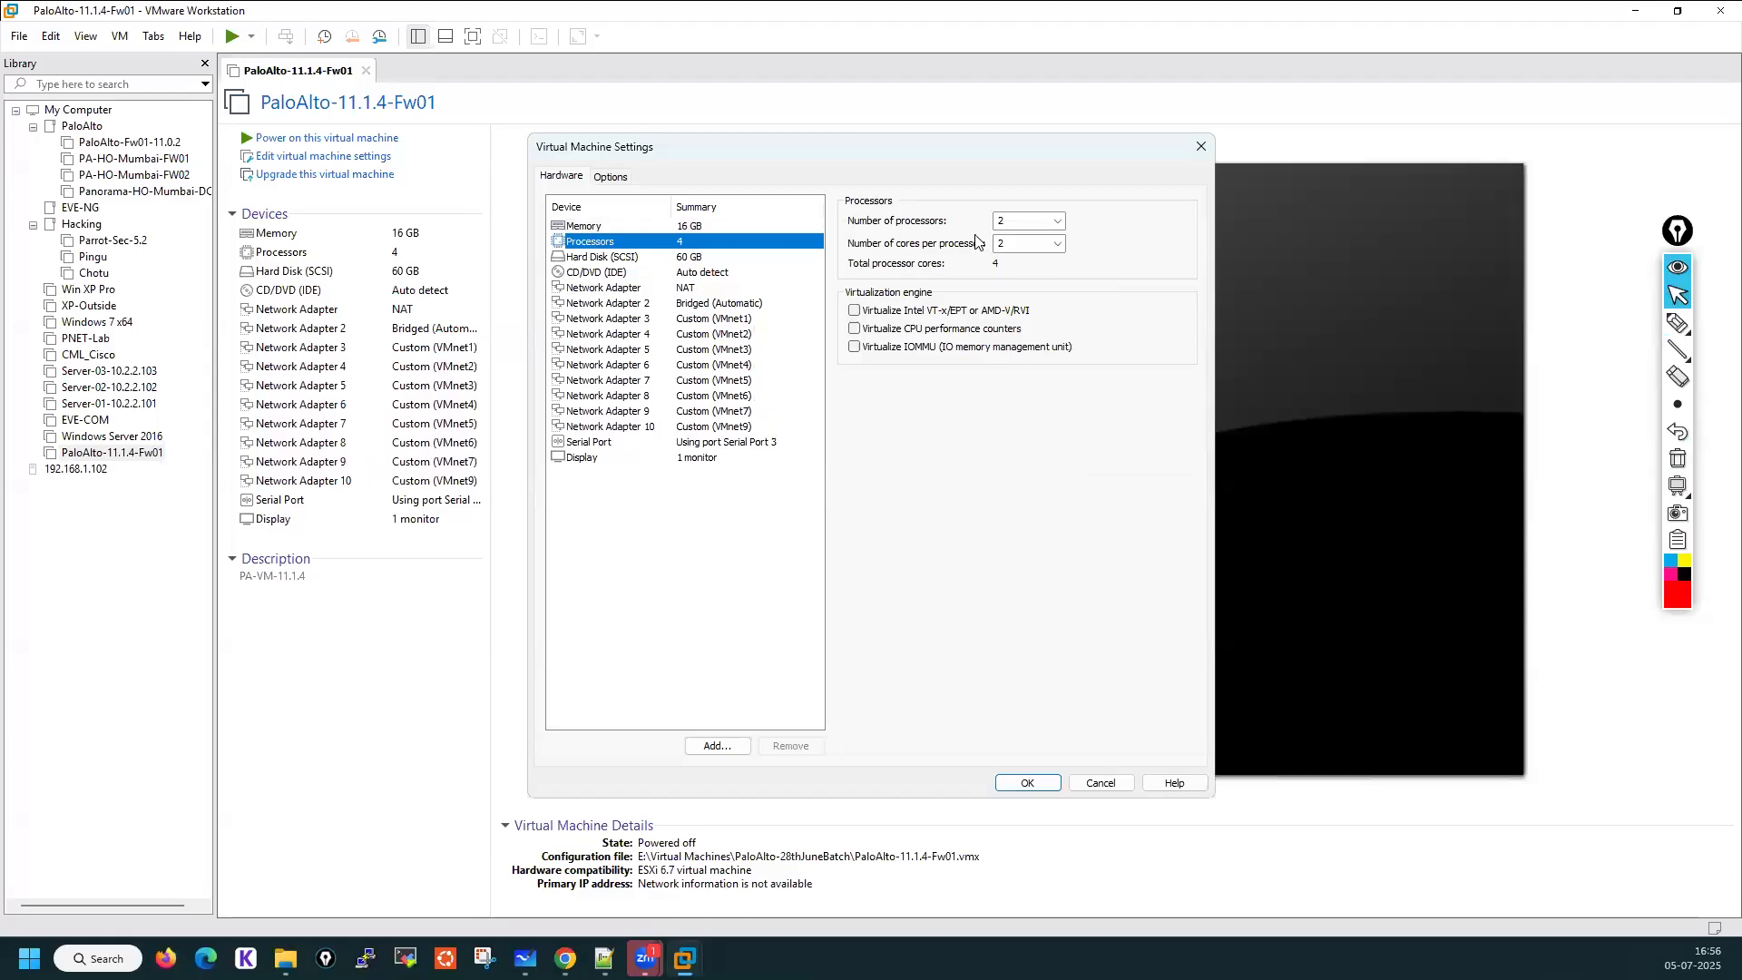
pyautogui.click(640, 227)
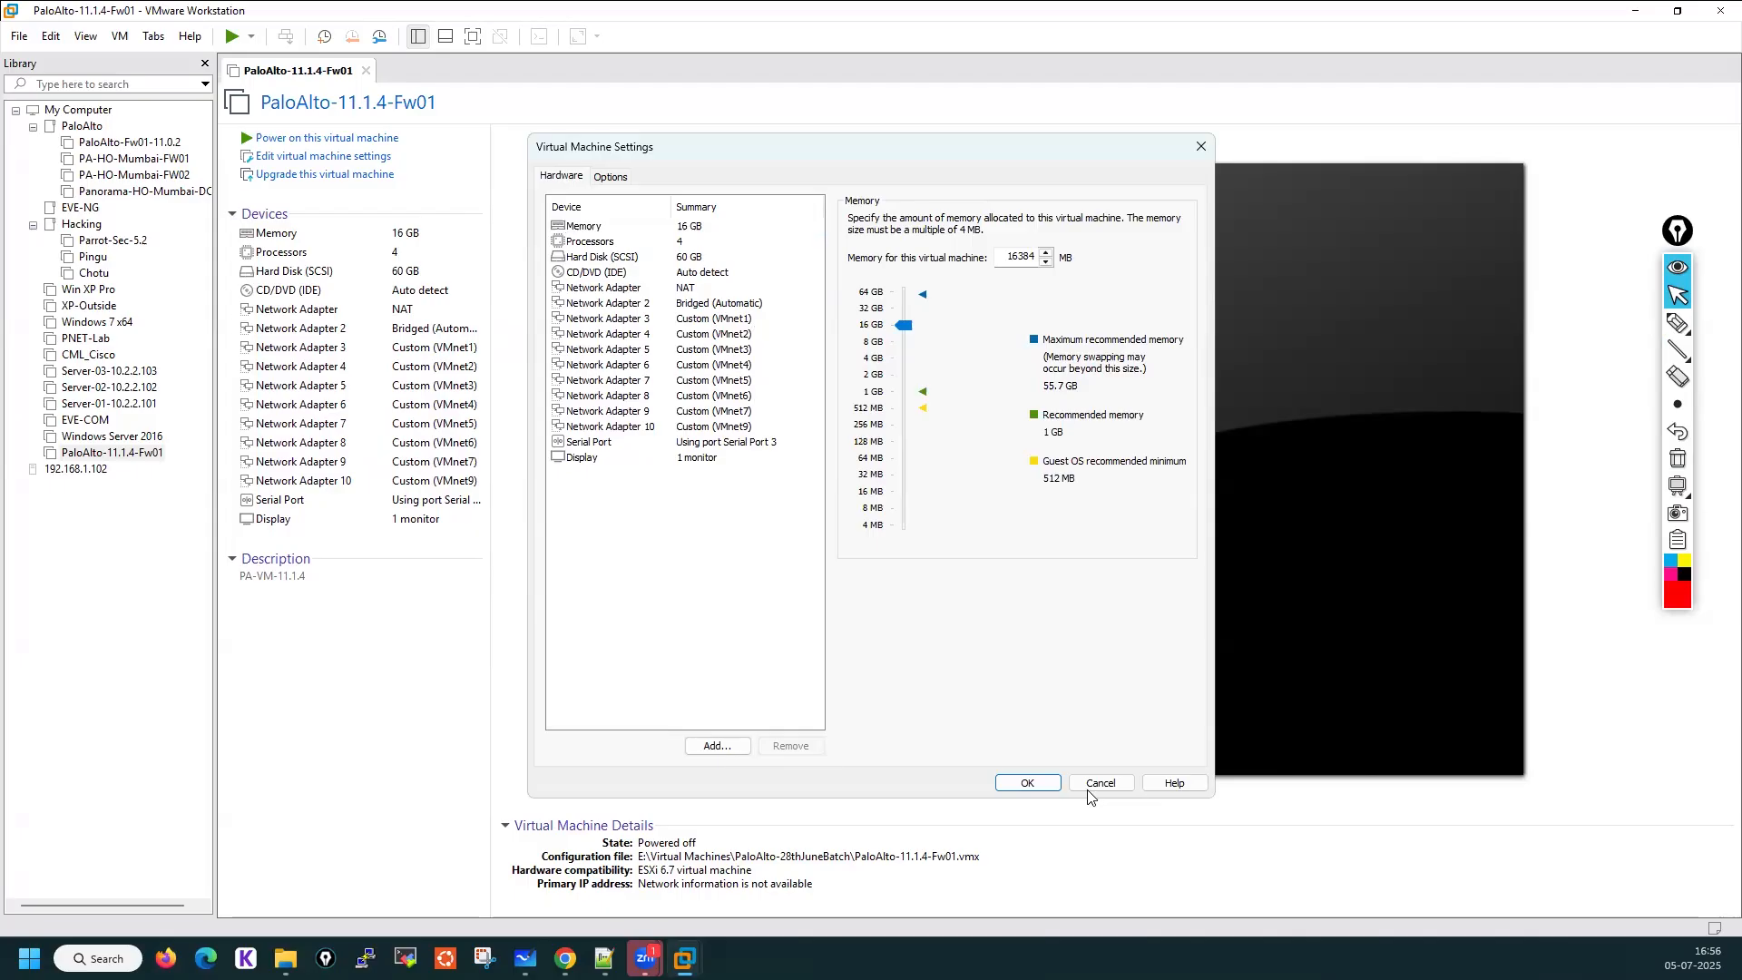
pyautogui.click(1026, 781)
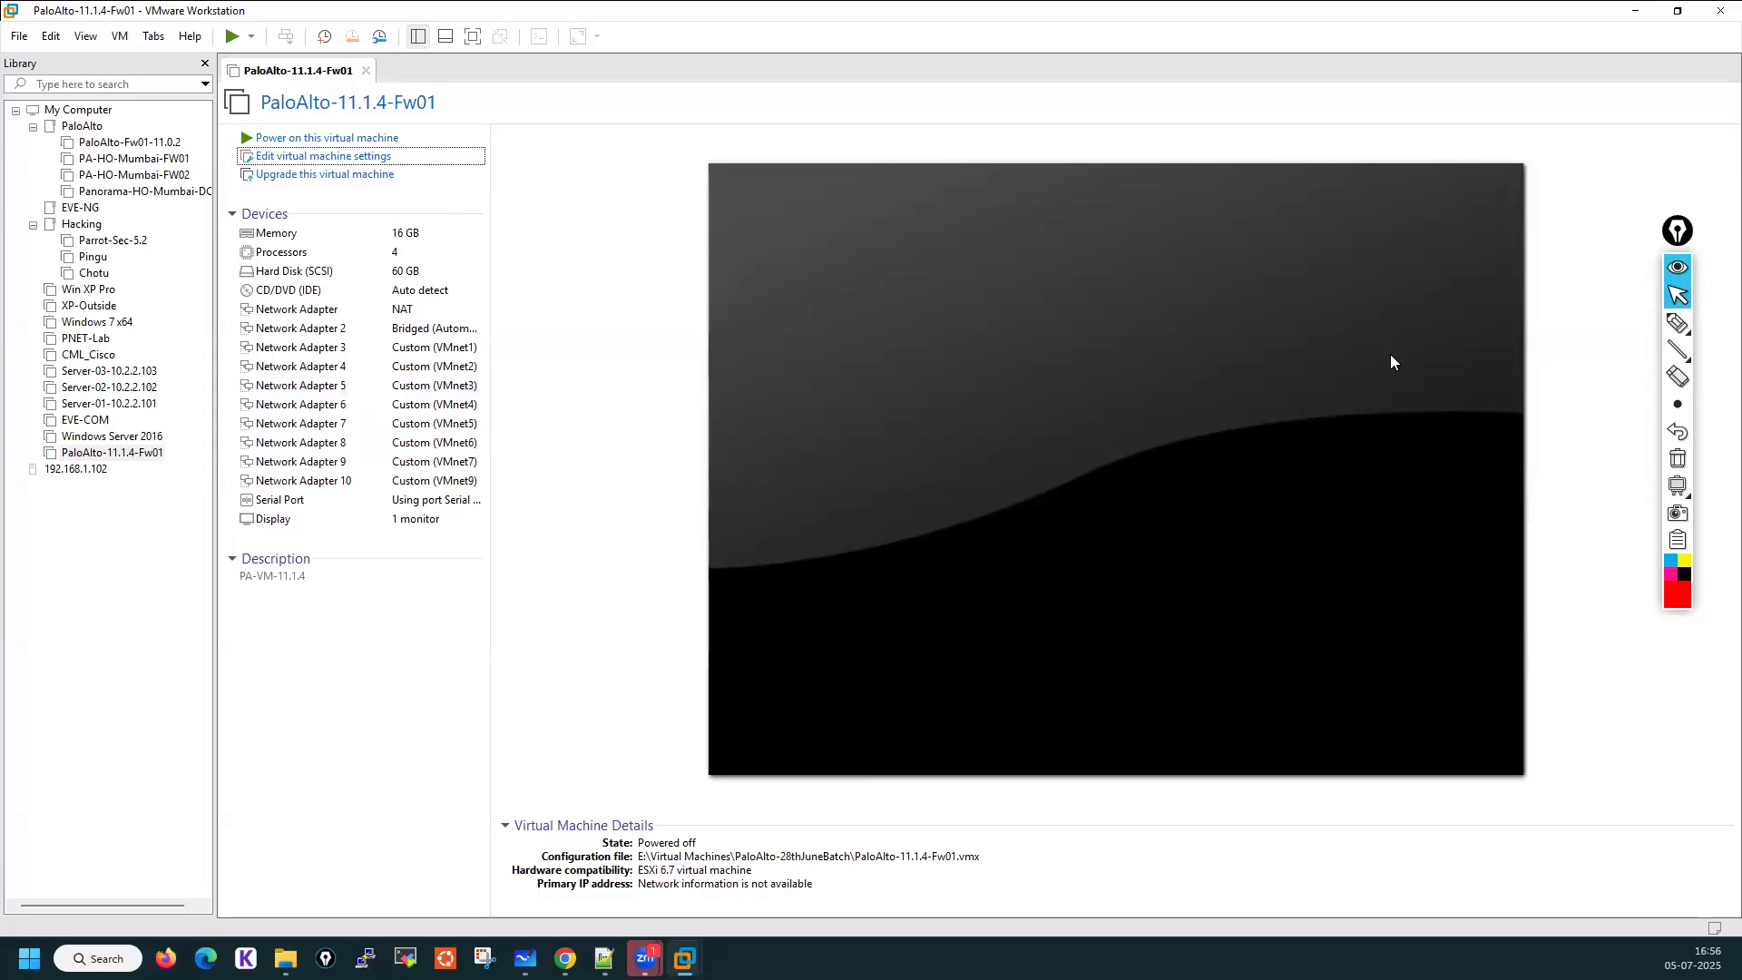
pyautogui.click(1677, 324)
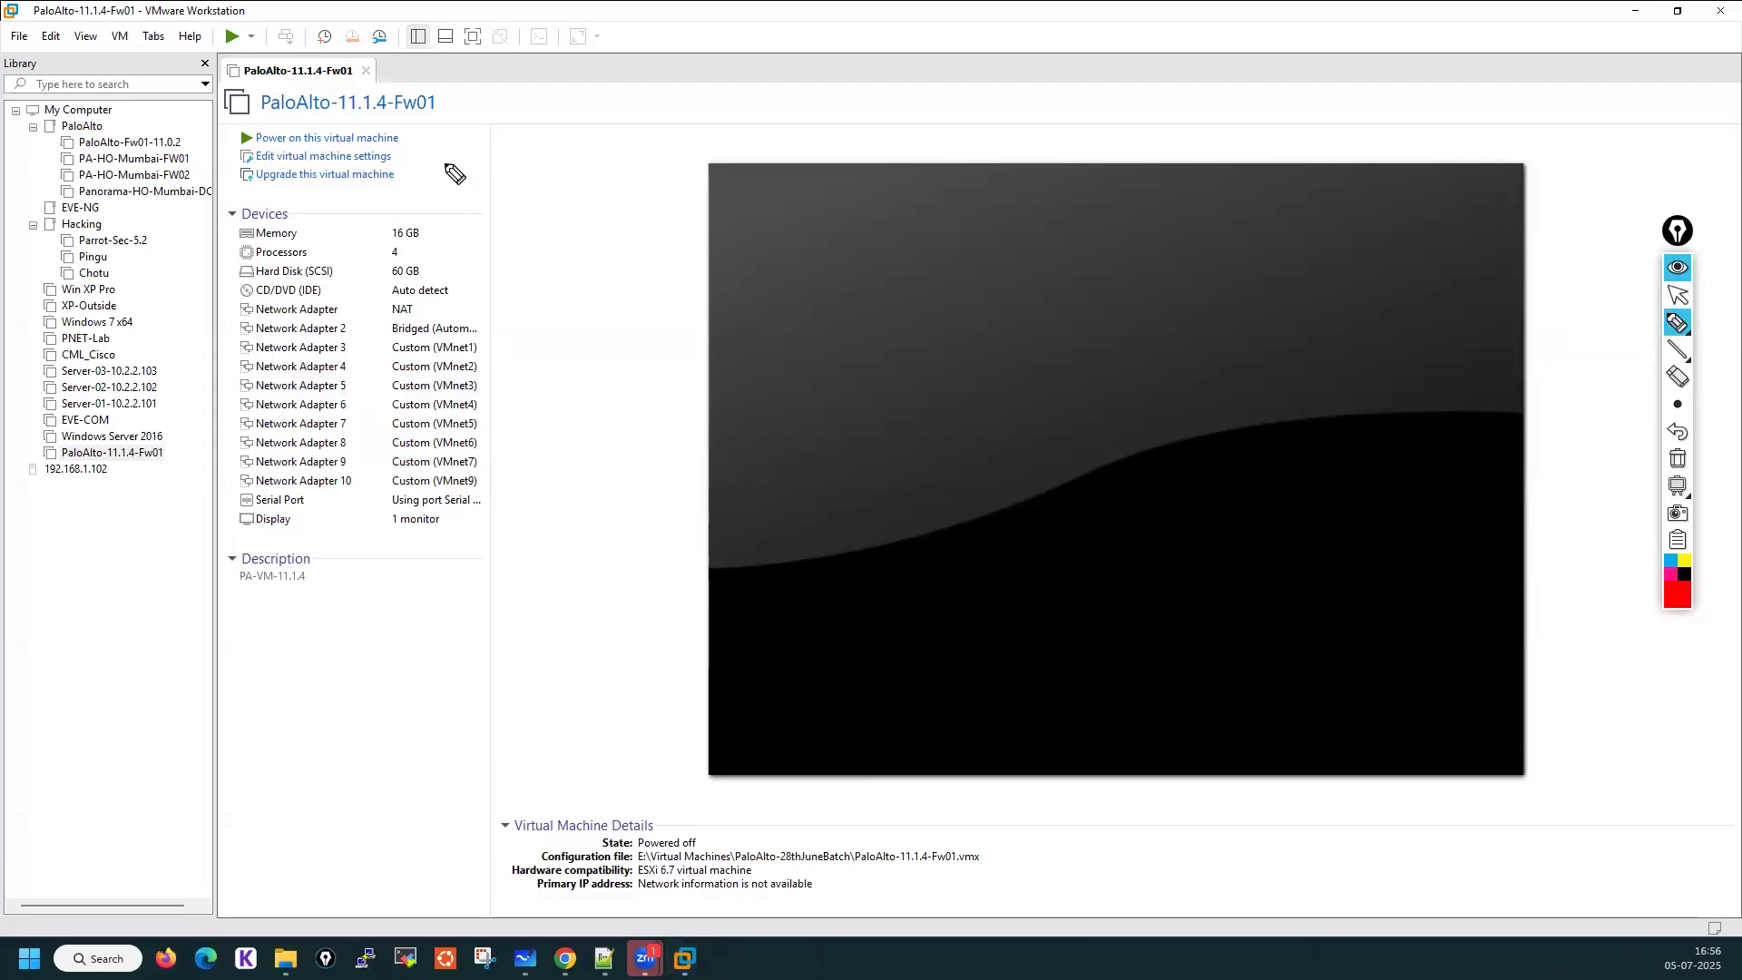
pyautogui.moveTo(478, 136)
pyautogui.mouseDown()
pyautogui.moveTo(420, 132)
pyautogui.moveTo(623, 144)
pyautogui.moveTo(680, 127)
pyautogui.moveTo(701, 98)
pyautogui.moveTo(726, 112)
pyautogui.moveTo(712, 141)
pyautogui.mouseUp()
pyautogui.moveTo(744, 64)
pyautogui.mouseDown()
pyautogui.moveTo(506, 152)
pyautogui.moveTo(617, 41)
pyautogui.mouseUp()
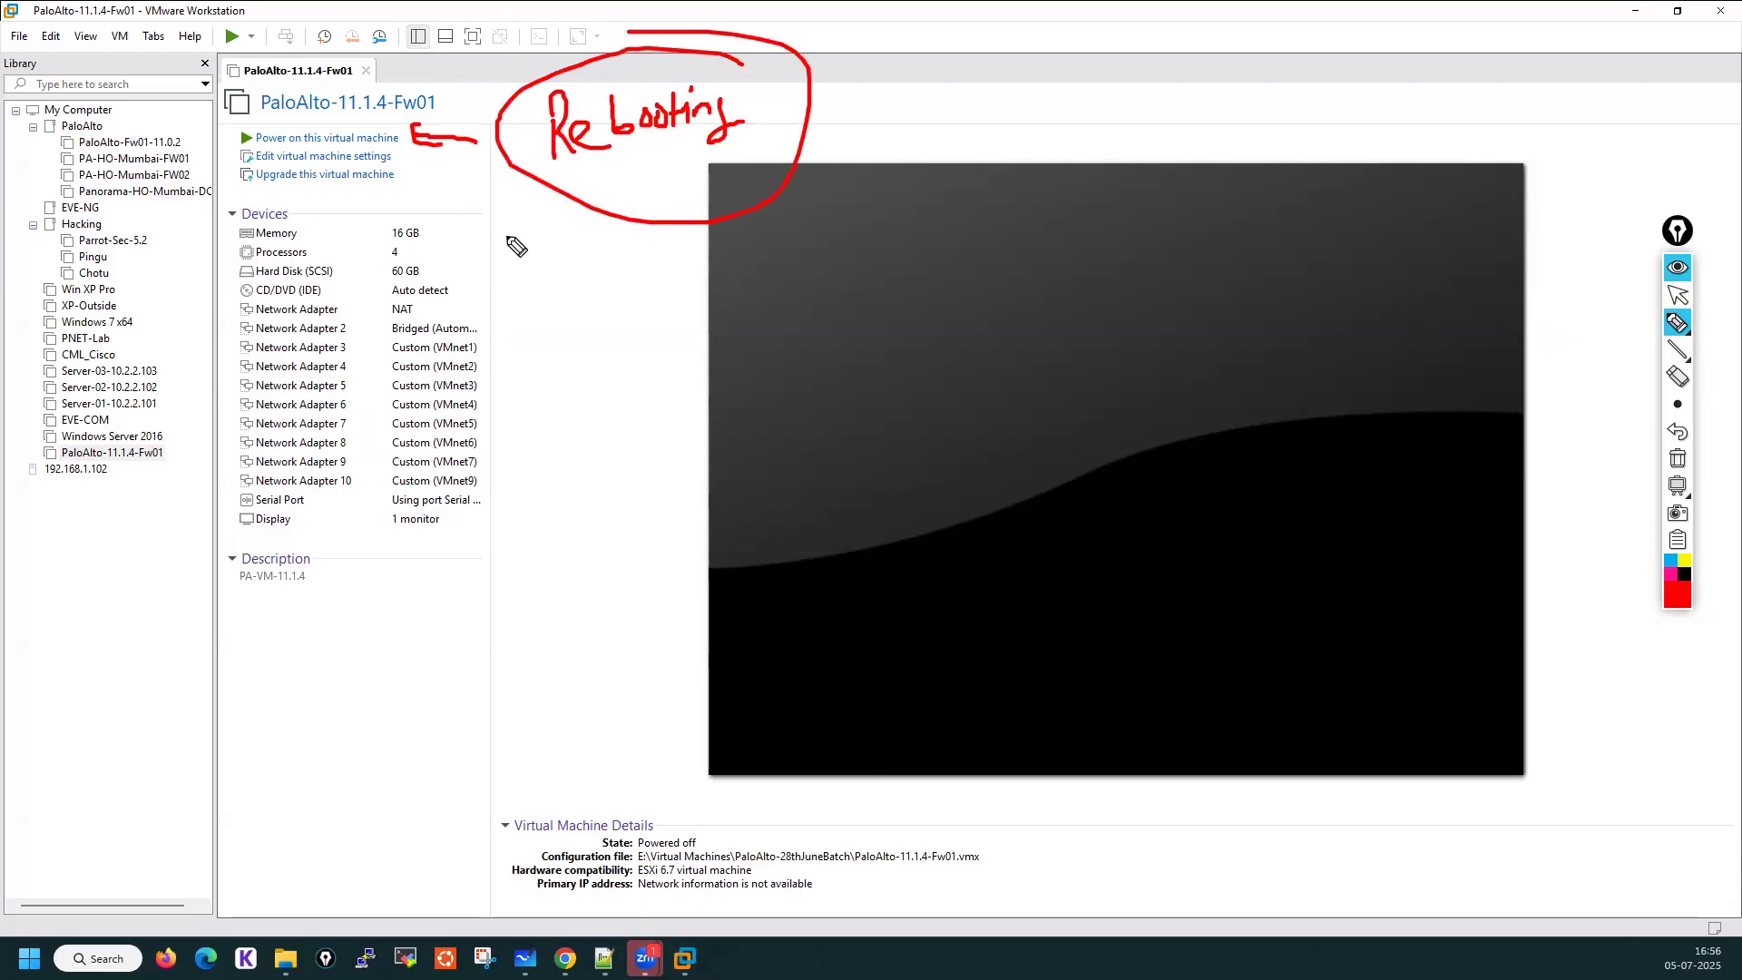
pyautogui.moveTo(424, 309)
pyautogui.mouseDown()
pyautogui.moveTo(499, 313)
pyautogui.moveTo(499, 343)
pyautogui.moveTo(473, 349)
pyautogui.moveTo(571, 324)
pyautogui.moveTo(551, 341)
pyautogui.mouseUp()
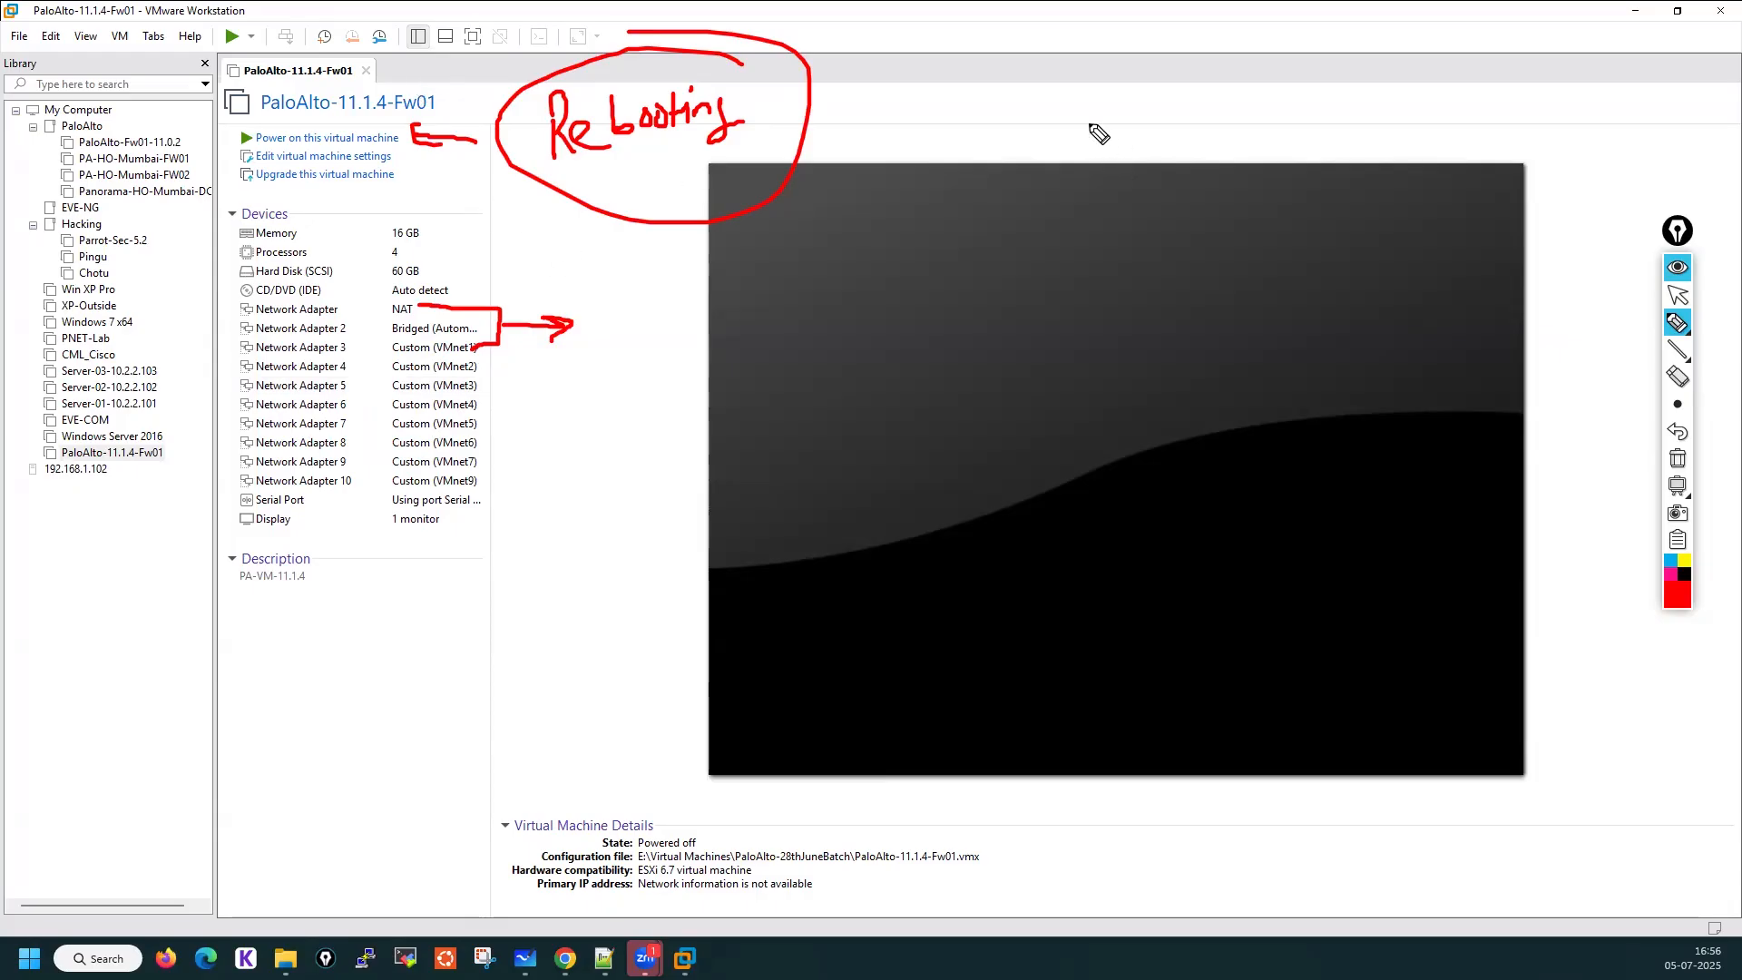
pyautogui.moveTo(1084, 107); pyautogui.dragTo(1095, 153)
pyautogui.moveTo(1079, 106)
pyautogui.mouseDown()
pyautogui.moveTo(1105, 100)
pyautogui.moveTo(1114, 127)
pyautogui.mouseUp()
pyautogui.moveTo(1087, 151); pyautogui.dragTo(1174, 145)
pyautogui.moveTo(1173, 115)
pyautogui.mouseDown()
pyautogui.moveTo(1153, 148)
pyautogui.moveTo(1183, 140)
pyautogui.mouseUp()
pyautogui.click(1182, 107)
pyautogui.moveTo(1134, 80)
pyautogui.mouseDown()
pyautogui.moveTo(1207, 100)
pyautogui.moveTo(1157, 86)
pyautogui.mouseUp()
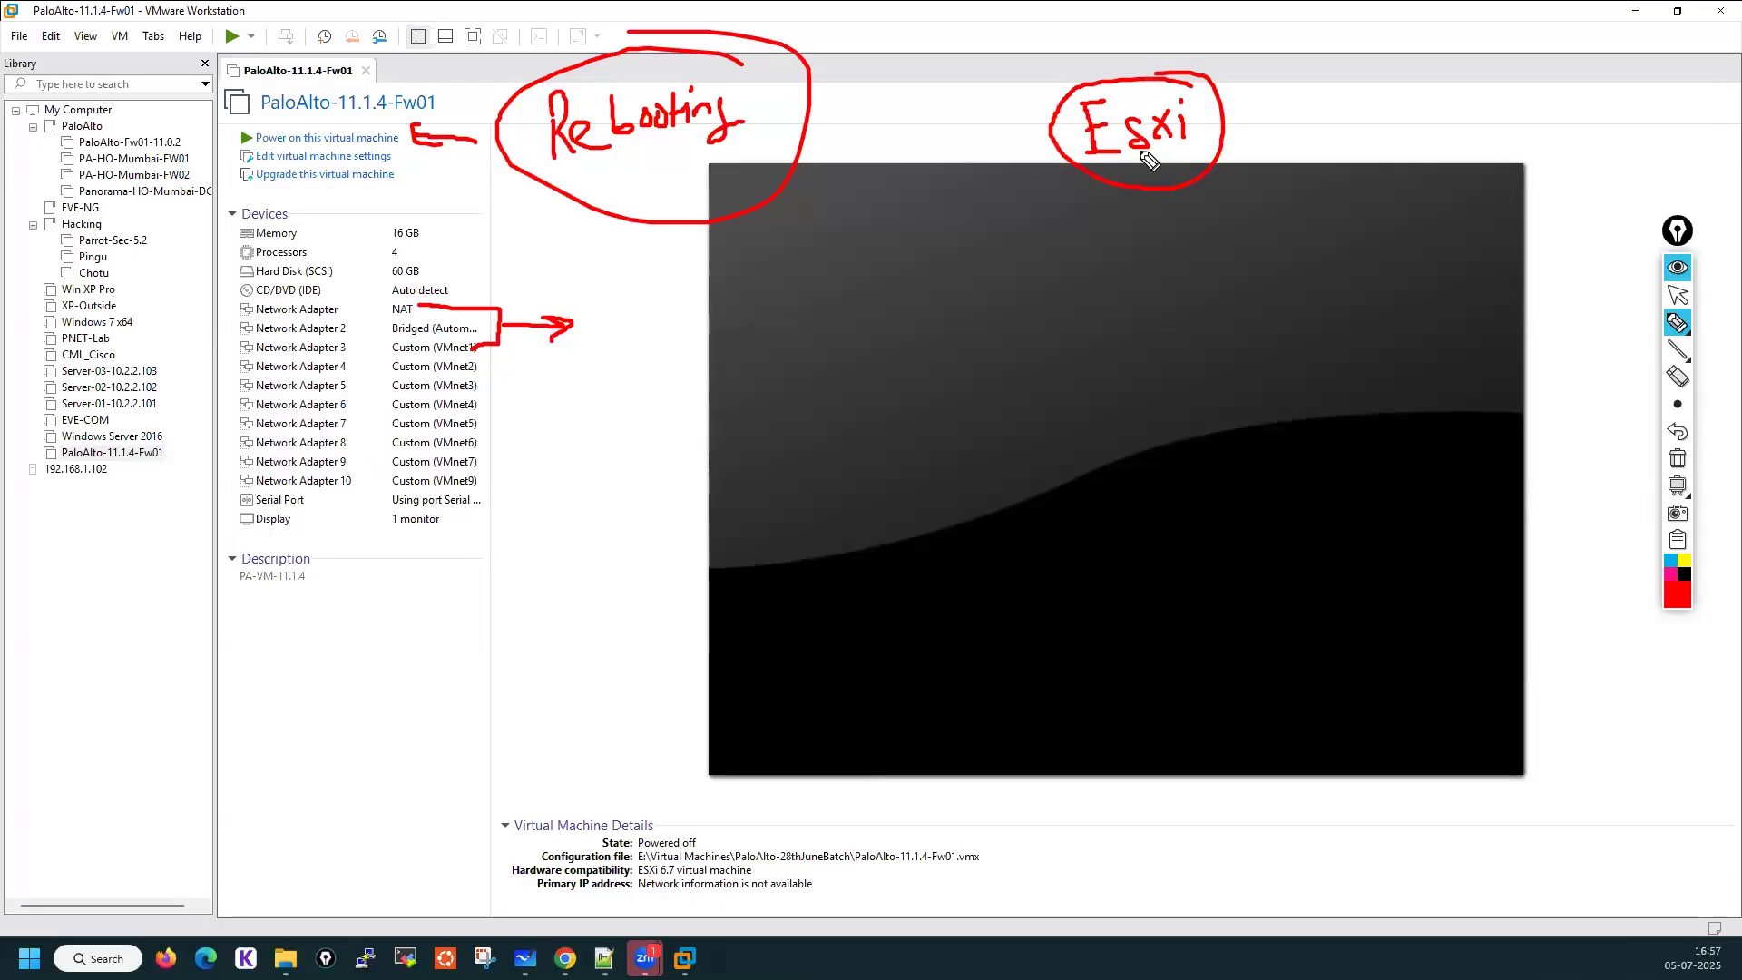
pyautogui.moveTo(1073, 281); pyautogui.dragTo(1193, 245)
pyautogui.moveTo(1213, 239)
pyautogui.mouseDown()
pyautogui.moveTo(1215, 263)
pyautogui.moveTo(1288, 259)
pyautogui.mouseUp()
pyautogui.moveTo(1289, 246)
pyautogui.mouseDown()
pyautogui.moveTo(1194, 204)
pyautogui.moveTo(1266, 202)
pyautogui.mouseUp()
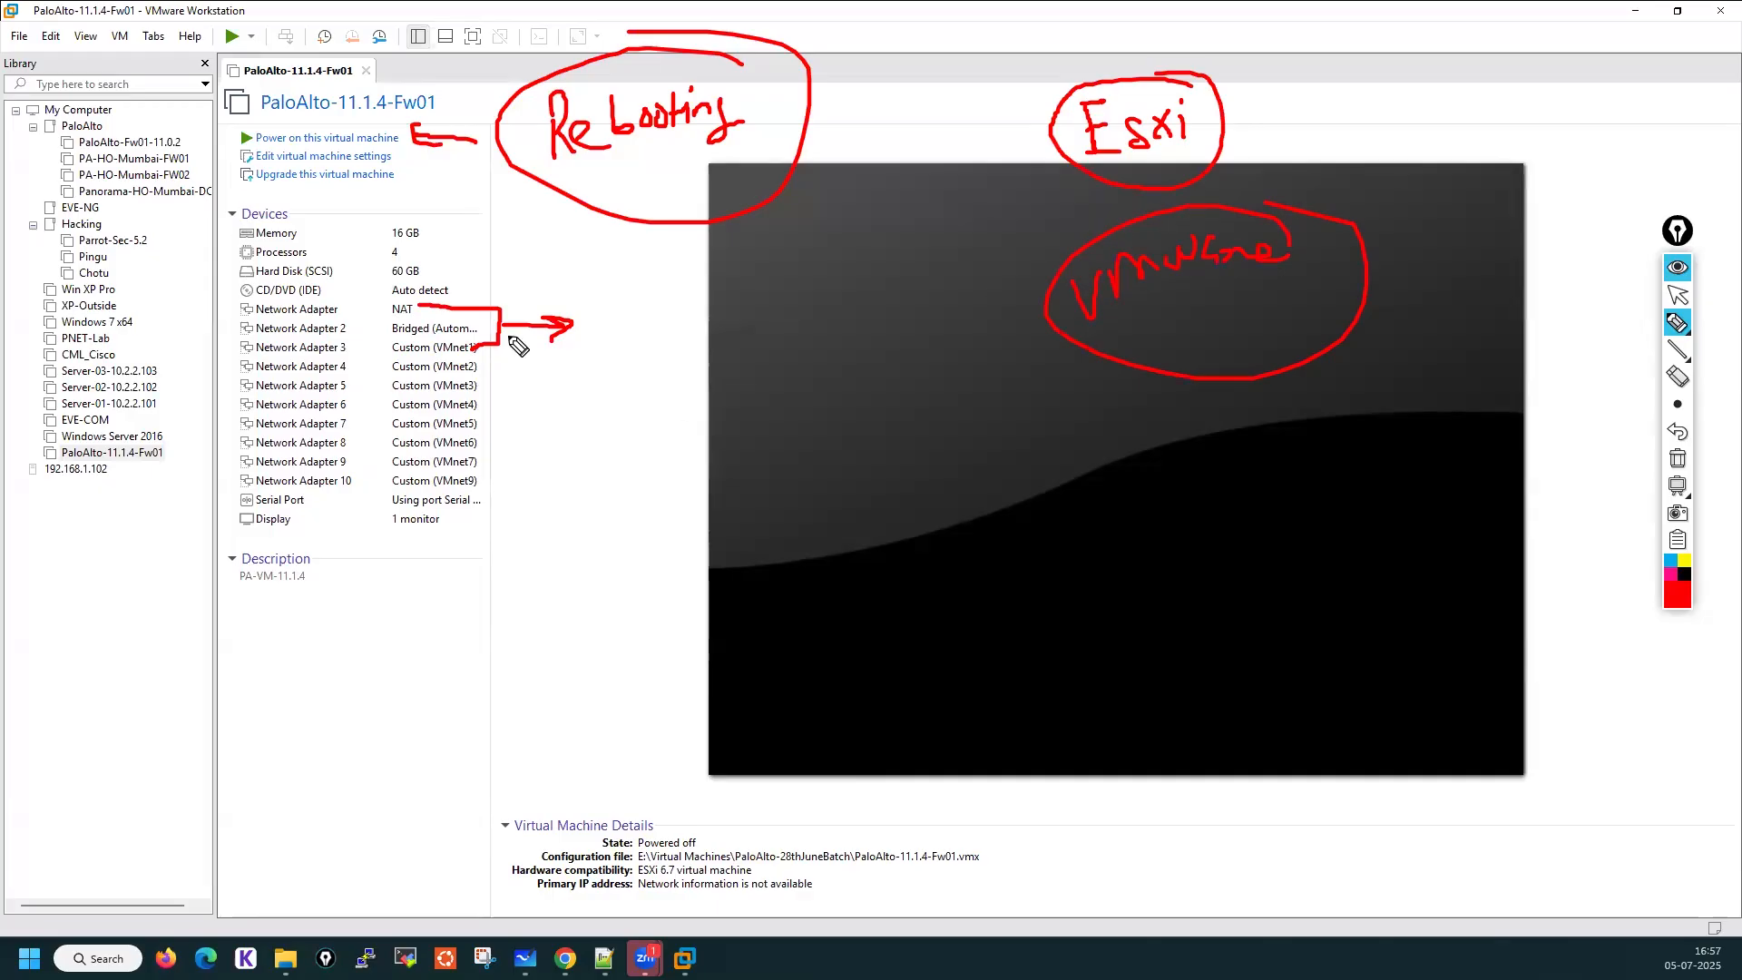
pyautogui.moveTo(328, 304)
pyautogui.mouseDown()
pyautogui.moveTo(358, 296)
pyautogui.moveTo(372, 315)
pyautogui.mouseUp()
pyautogui.moveTo(348, 340); pyautogui.dragTo(375, 333)
pyautogui.moveTo(604, 311)
pyautogui.mouseDown()
pyautogui.moveTo(643, 324)
pyautogui.moveTo(683, 292)
pyautogui.moveTo(679, 332)
pyautogui.moveTo(700, 332)
pyautogui.mouseUp()
pyautogui.moveTo(702, 283)
pyautogui.mouseDown()
pyautogui.moveTo(675, 329)
pyautogui.moveTo(738, 289)
pyautogui.moveTo(770, 294)
pyautogui.moveTo(793, 257)
pyautogui.moveTo(795, 289)
pyautogui.moveTo(816, 264)
pyautogui.moveTo(808, 283)
pyautogui.mouseUp()
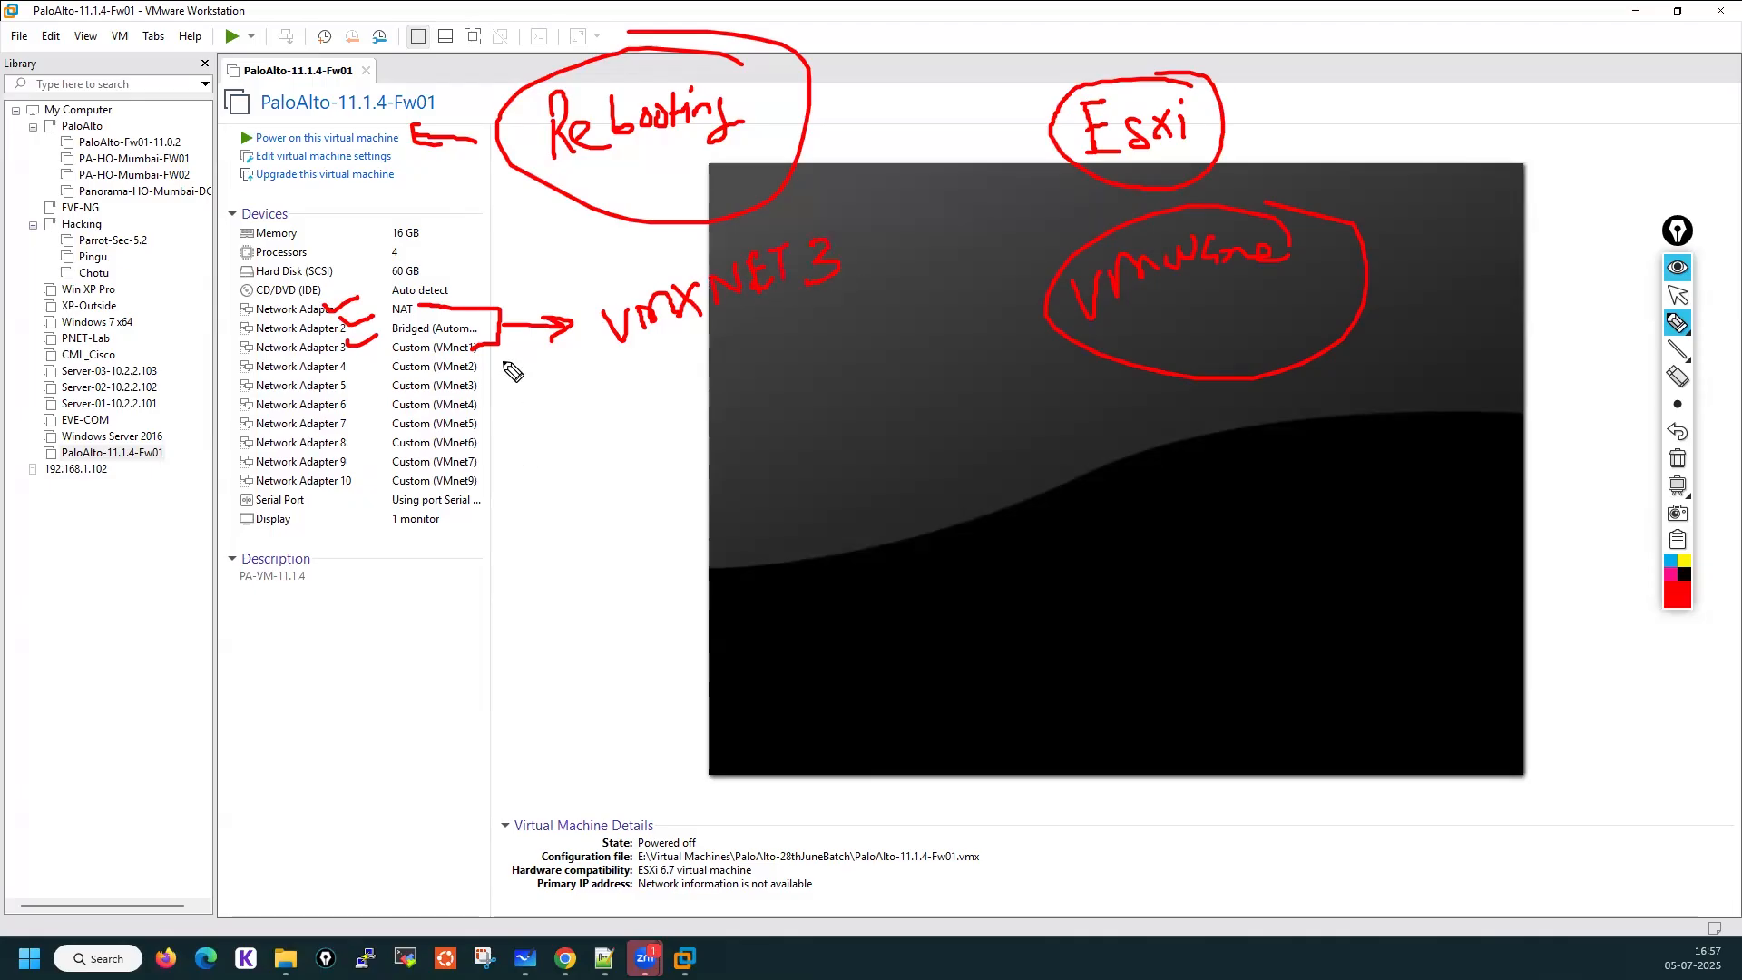
pyautogui.moveTo(478, 366)
pyautogui.mouseDown()
pyautogui.moveTo(517, 482)
pyautogui.moveTo(479, 487)
pyautogui.mouseUp()
pyautogui.moveTo(526, 430)
pyautogui.mouseDown()
pyautogui.moveTo(583, 430)
pyautogui.moveTo(551, 445)
pyautogui.moveTo(708, 406)
pyautogui.mouseUp()
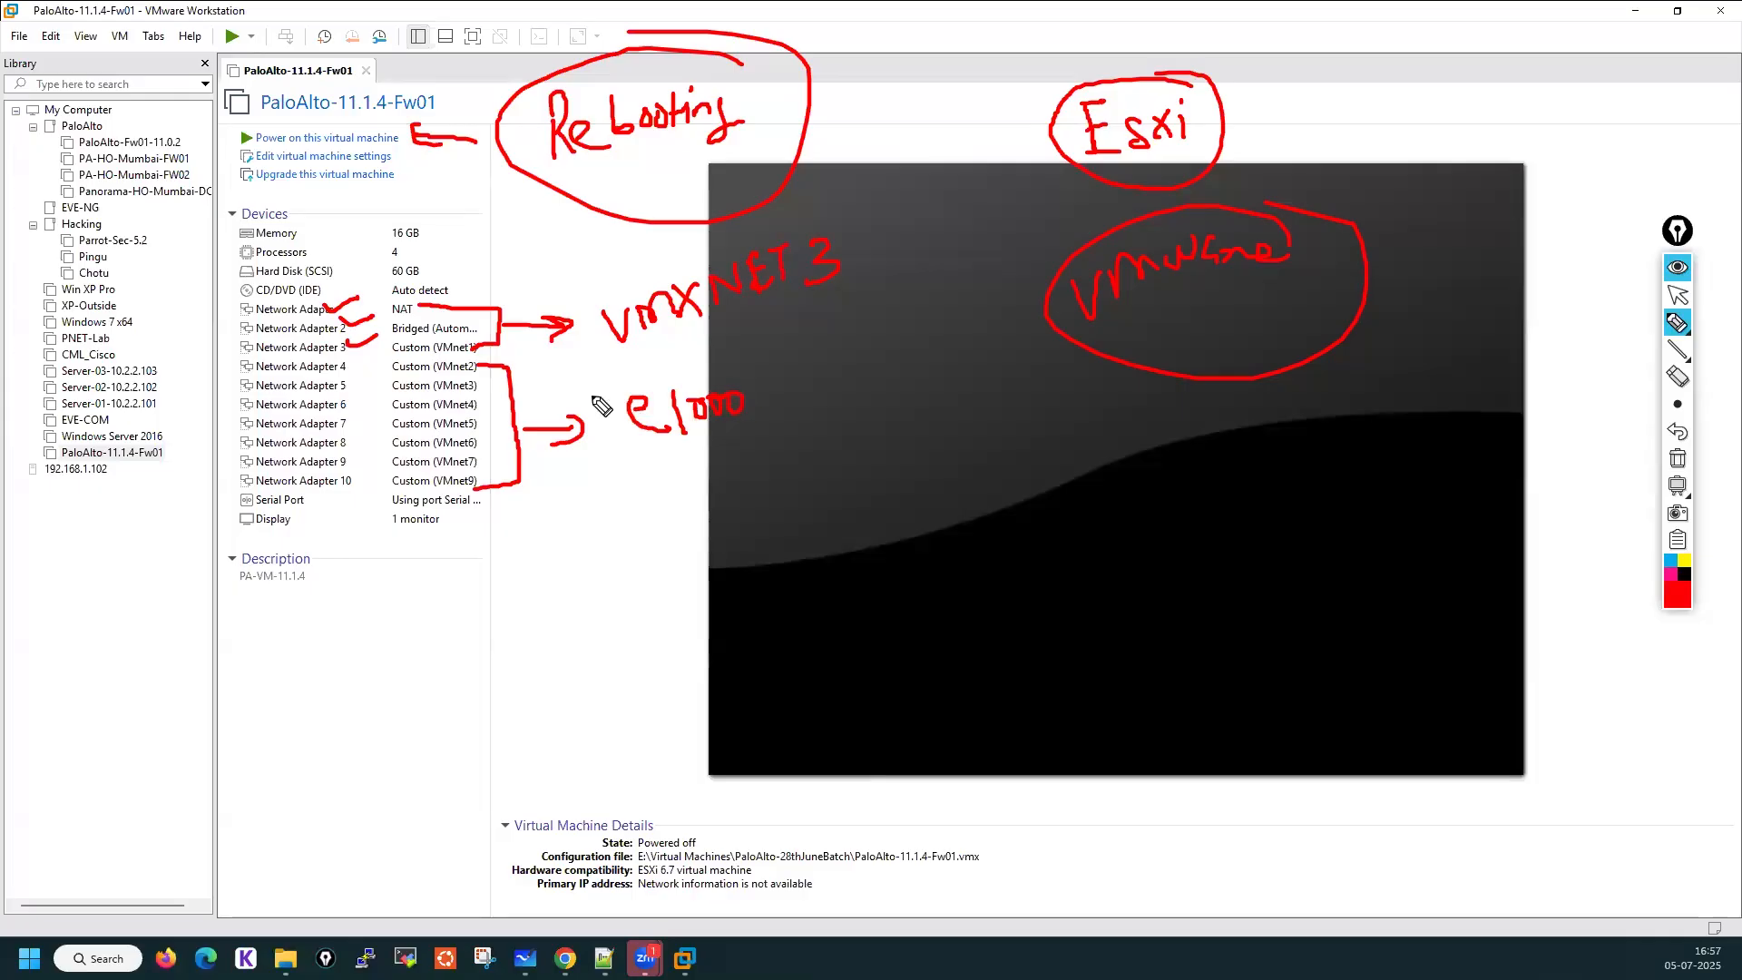
pyautogui.click(364, 367)
pyautogui.moveTo(712, 372)
pyautogui.mouseDown()
pyautogui.moveTo(666, 458)
pyautogui.moveTo(757, 444)
pyautogui.moveTo(722, 381)
pyautogui.mouseUp()
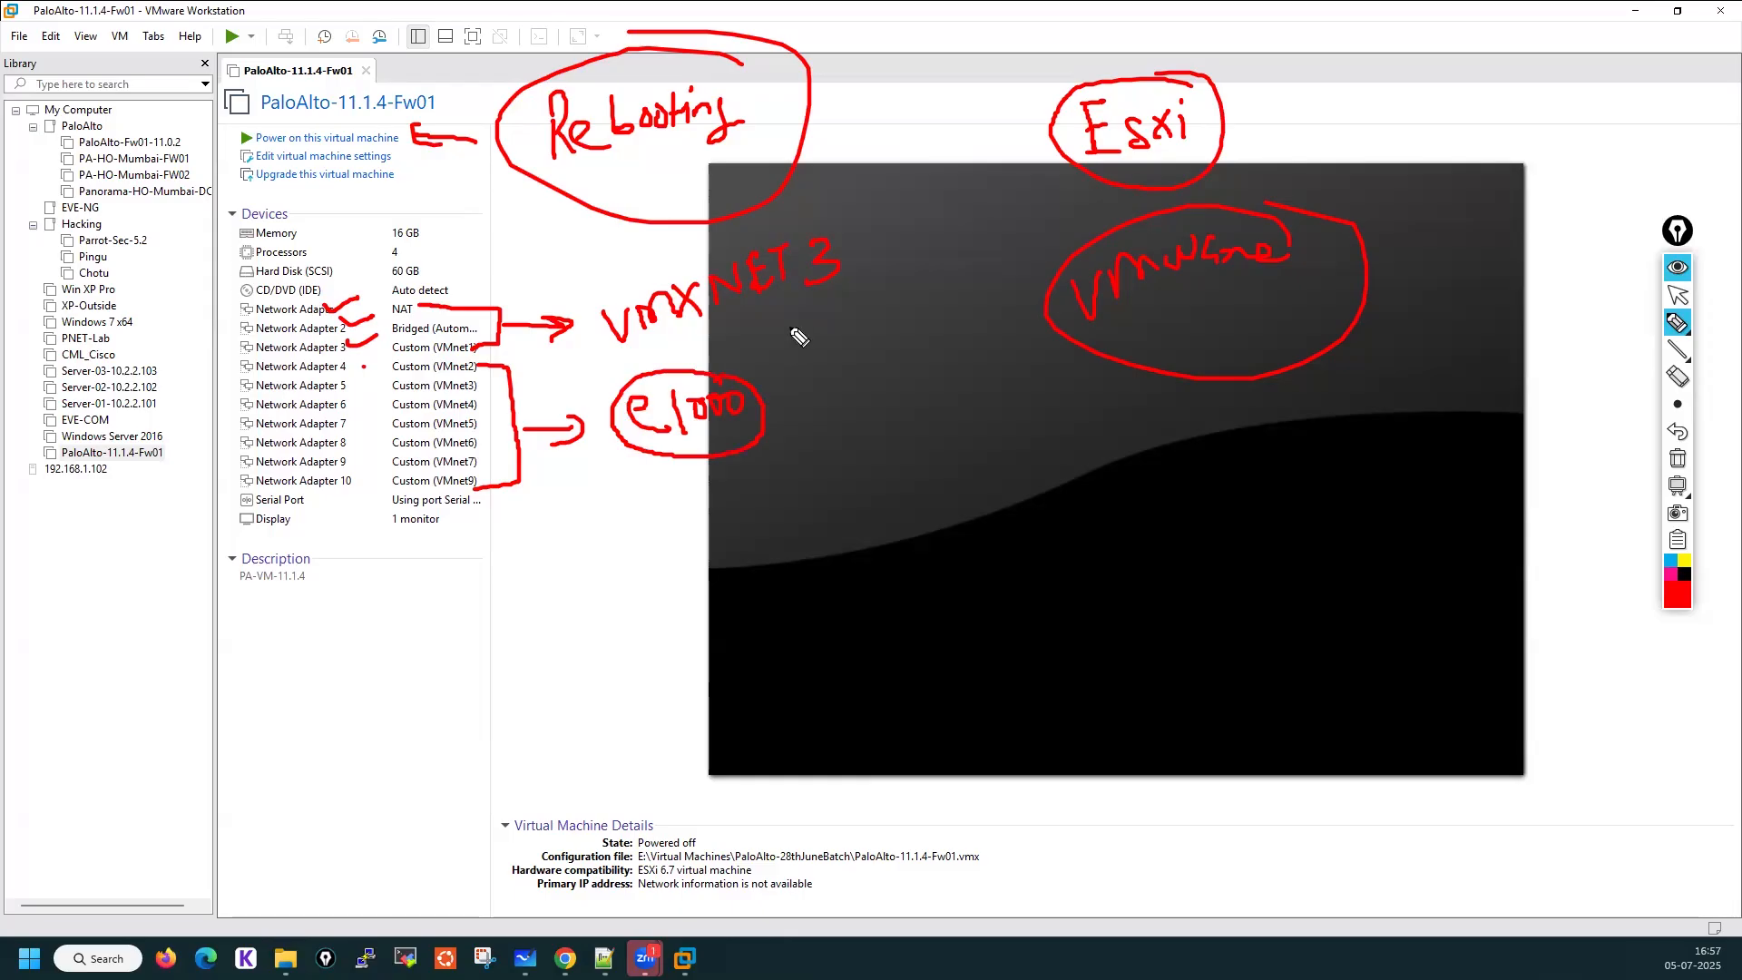
pyautogui.moveTo(821, 215)
pyautogui.mouseDown()
pyautogui.moveTo(641, 281)
pyautogui.moveTo(585, 322)
pyautogui.mouseUp()
pyautogui.moveTo(742, 361); pyautogui.dragTo(858, 237)
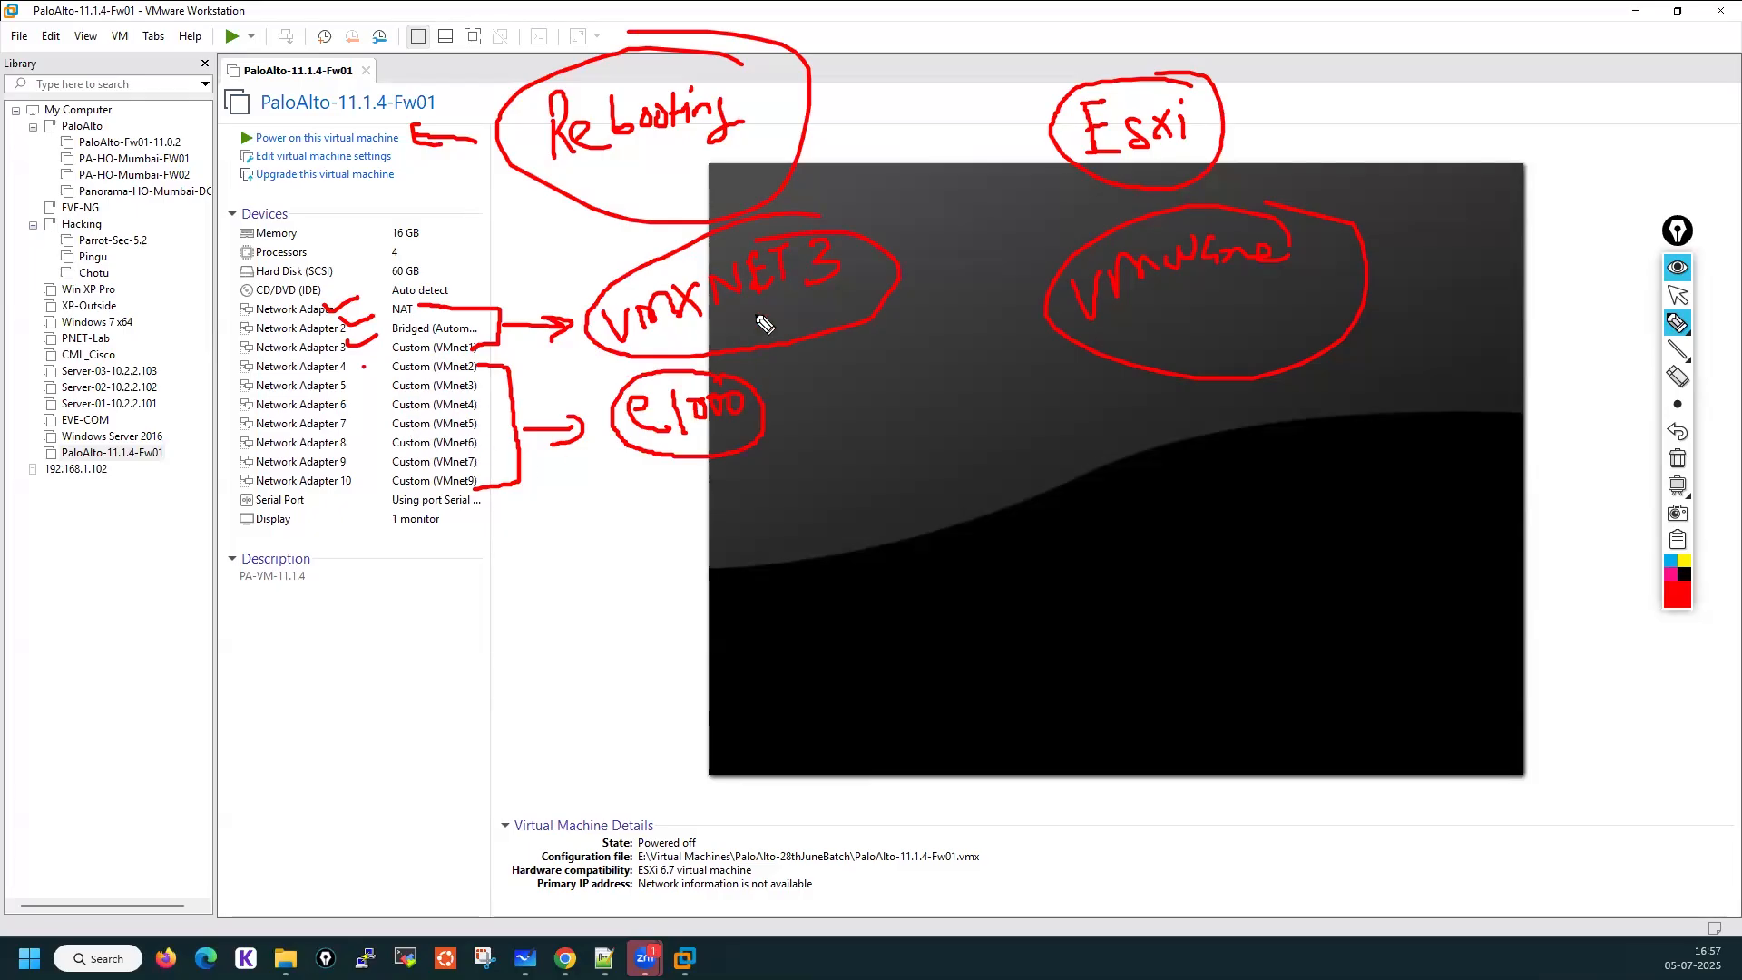
pyautogui.click(1677, 459)
pyautogui.click(1674, 297)
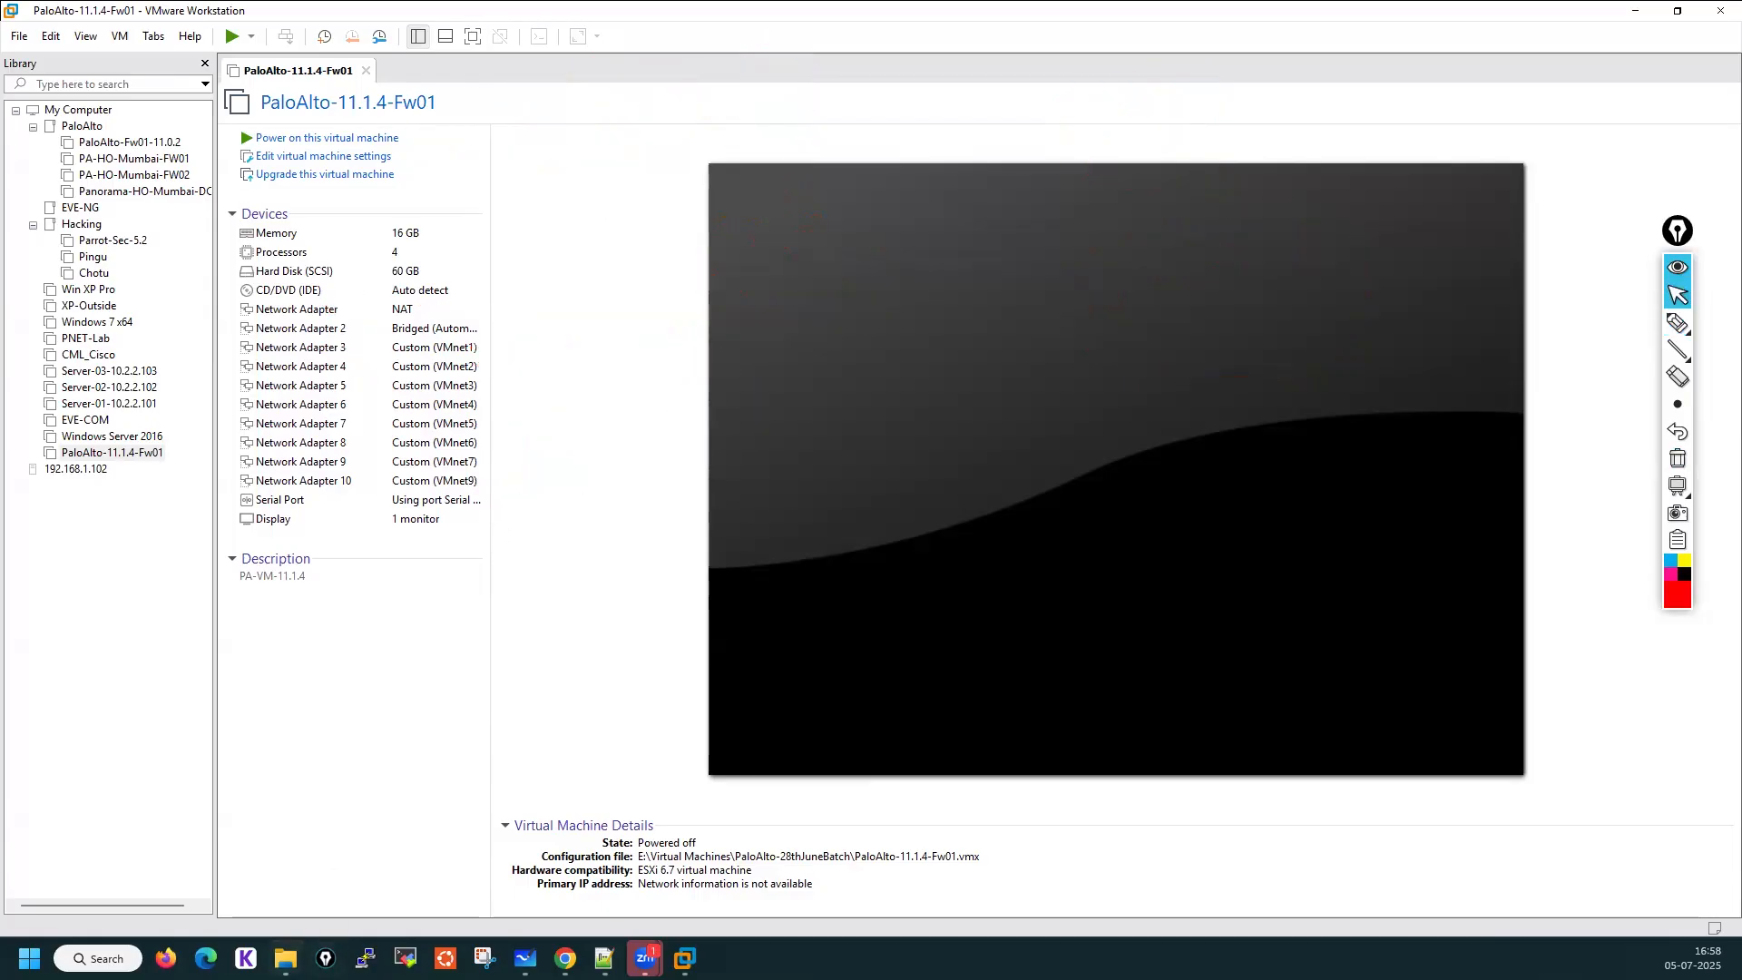
pyautogui.moveTo(286, 958)
pyautogui.click(286, 866)
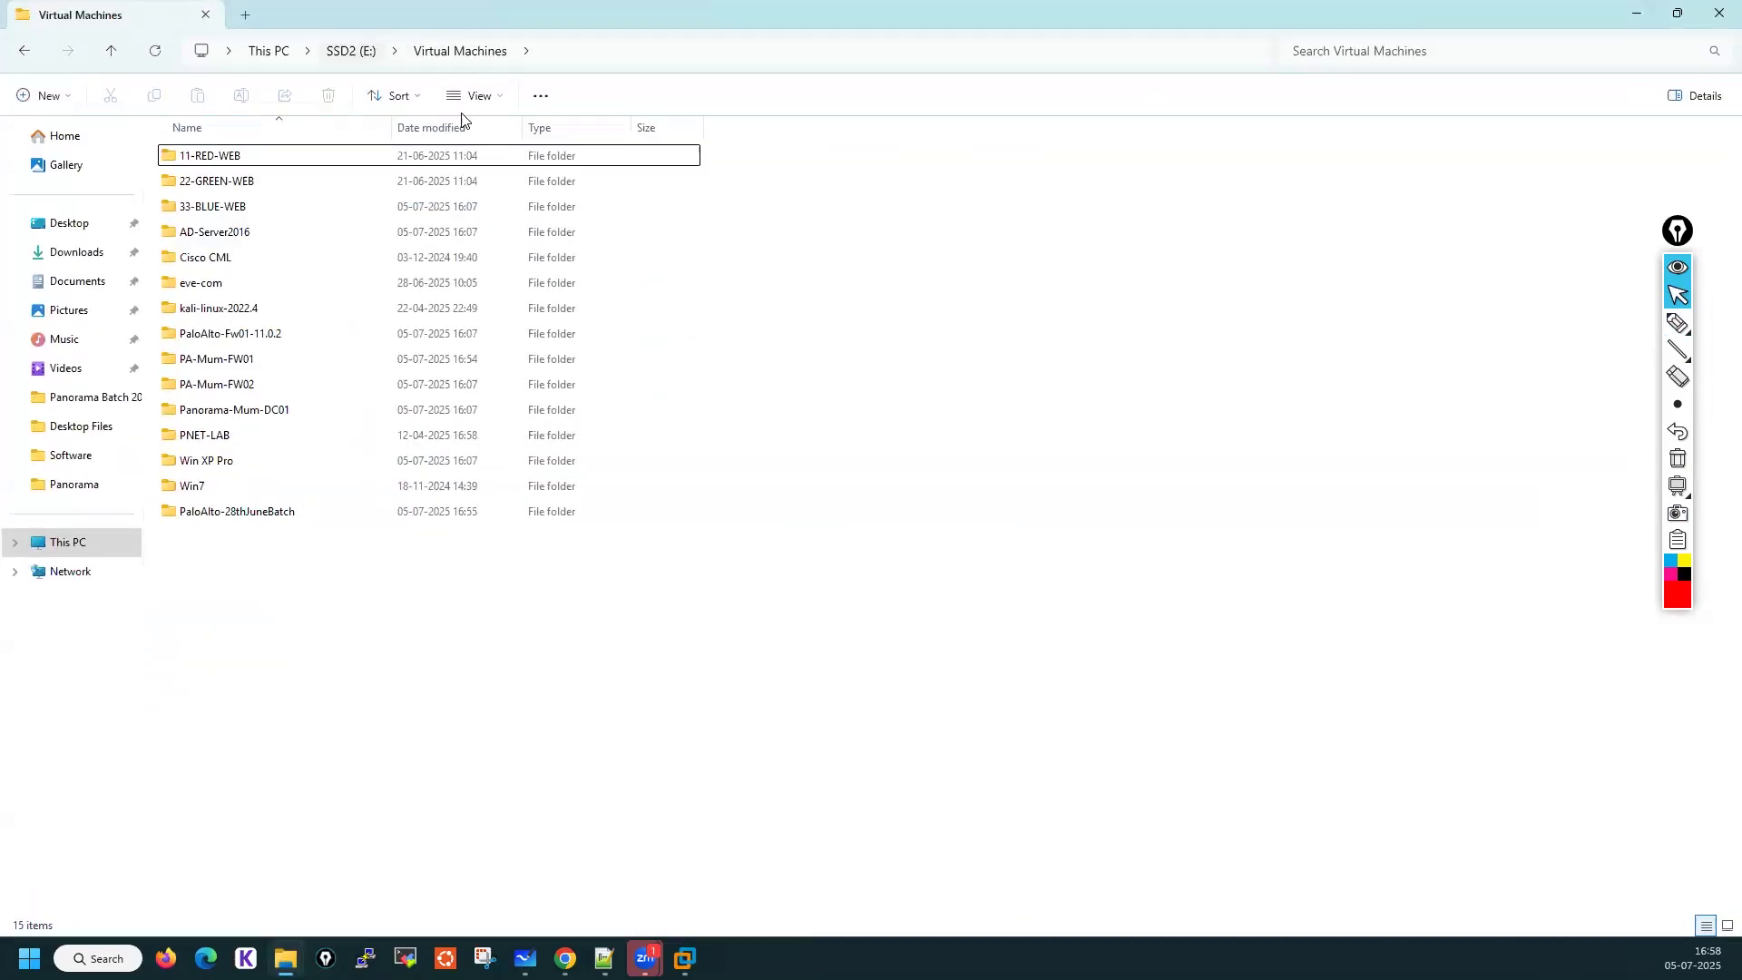
pyautogui.click(262, 515)
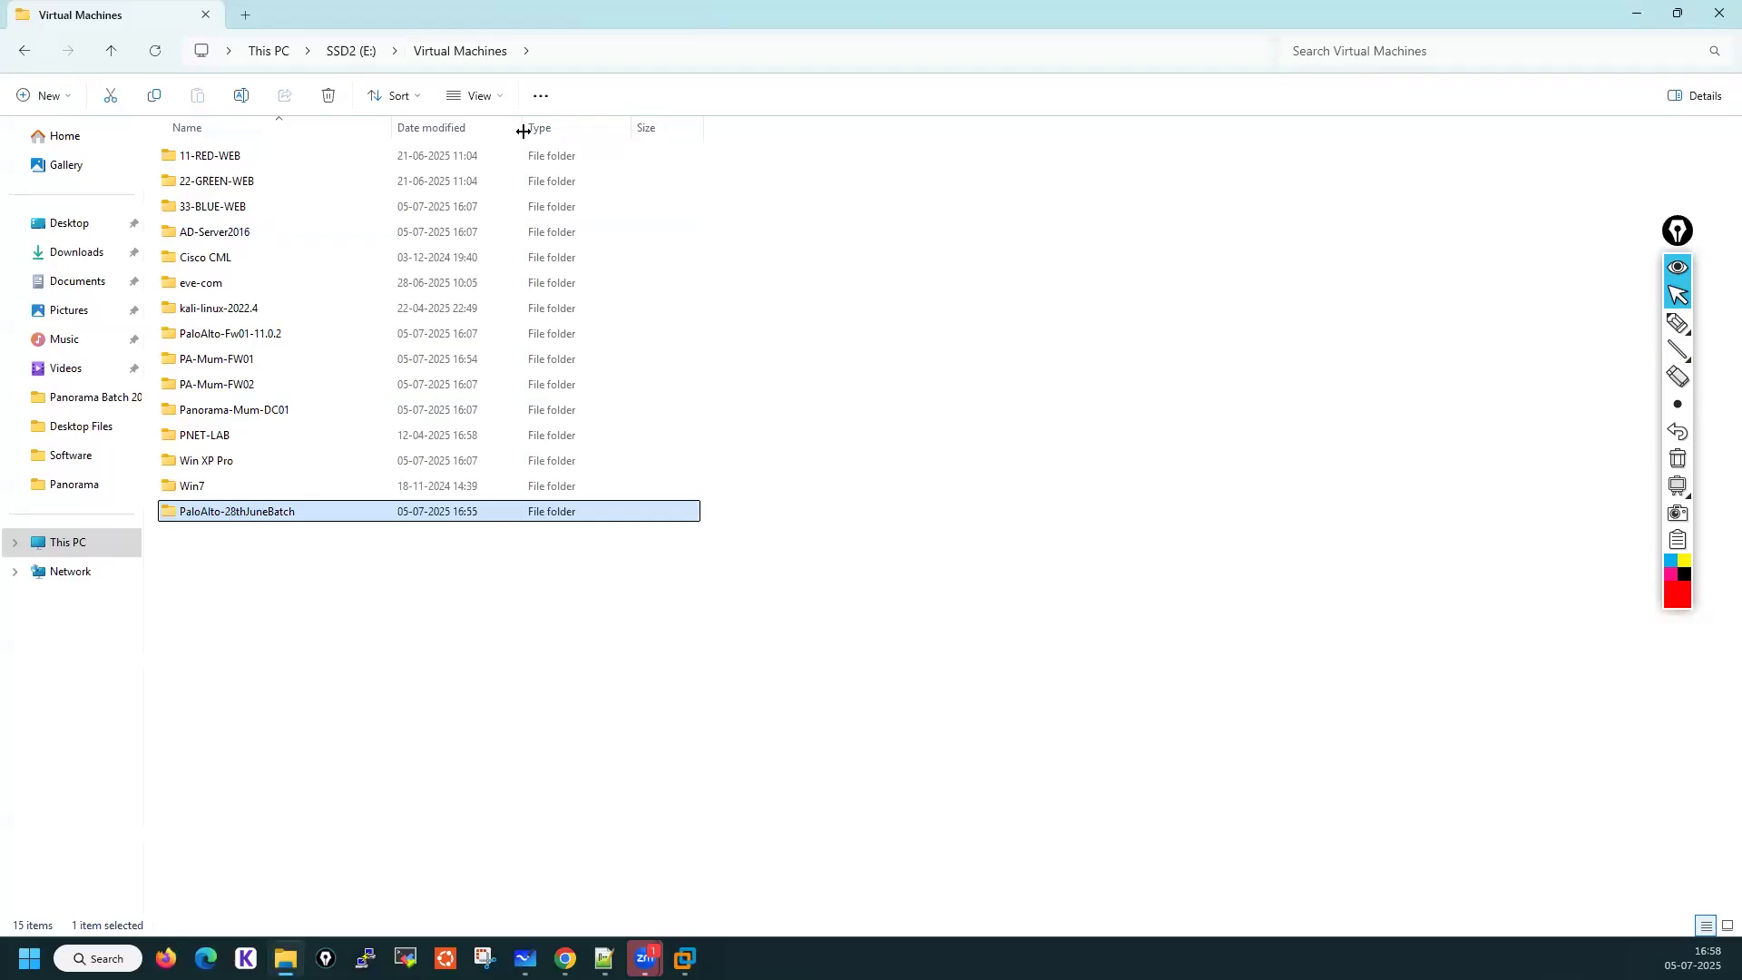
pyautogui.click(684, 959)
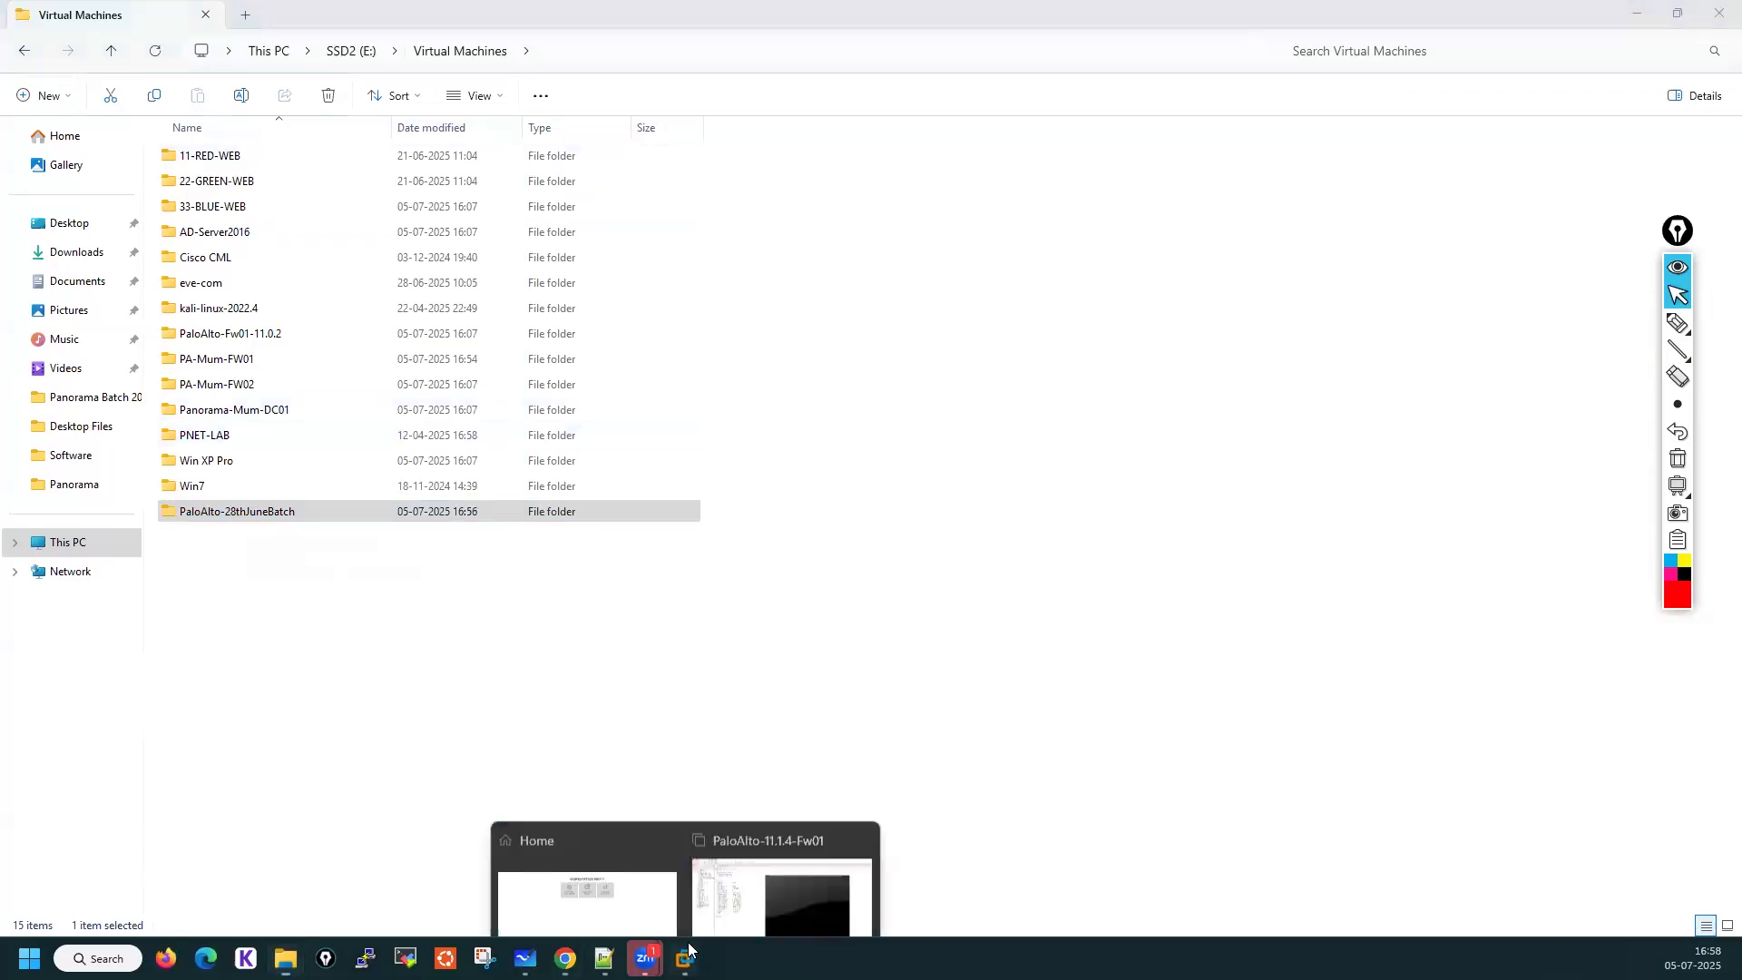
pyautogui.click(749, 849)
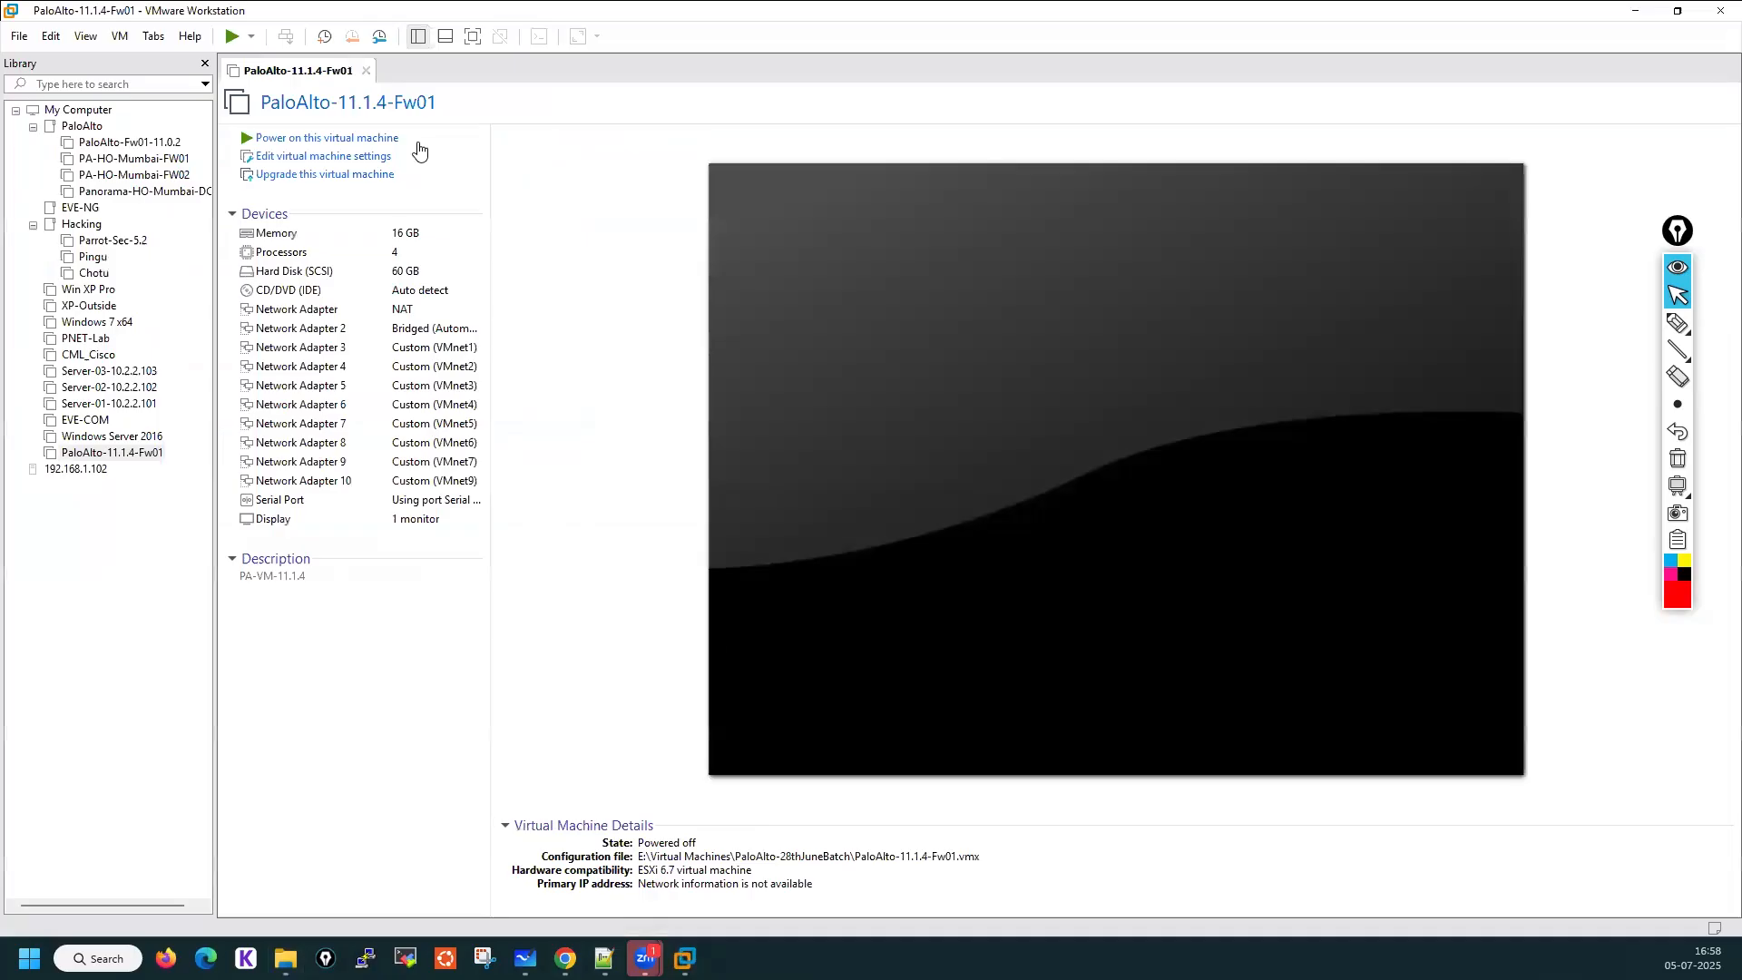
pyautogui.click(329, 162)
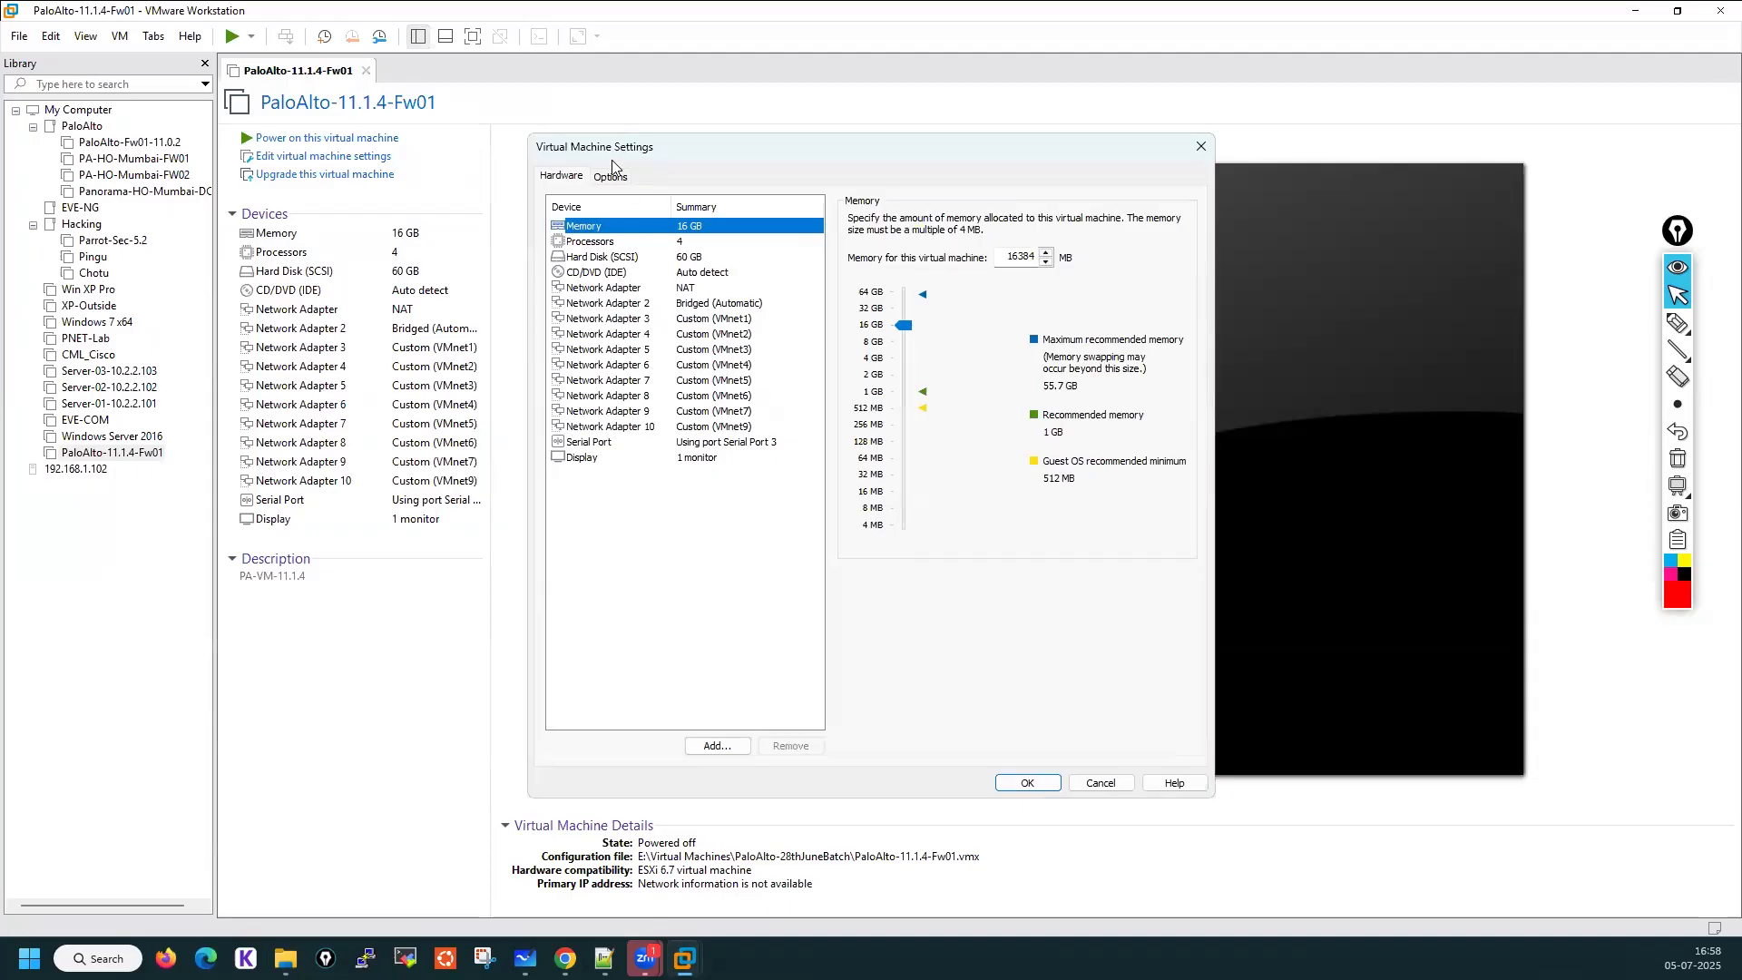
pyautogui.click(611, 176)
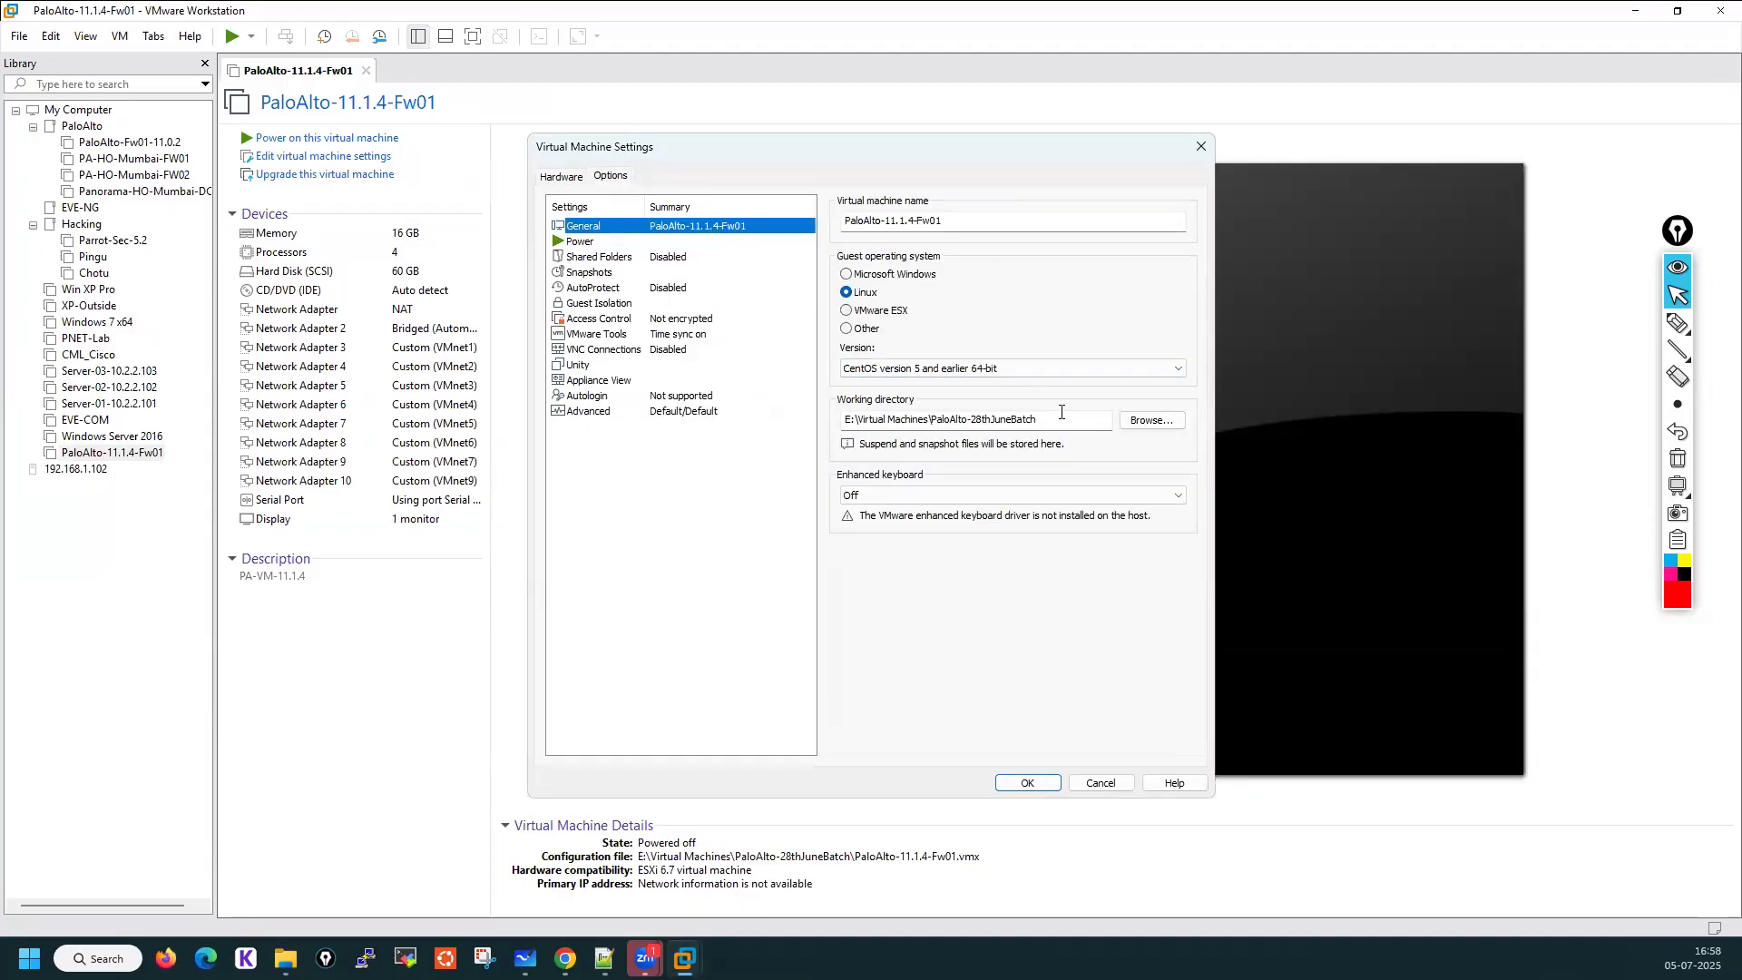
pyautogui.moveTo(1030, 415); pyautogui.dragTo(836, 421)
pyautogui.click(1101, 784)
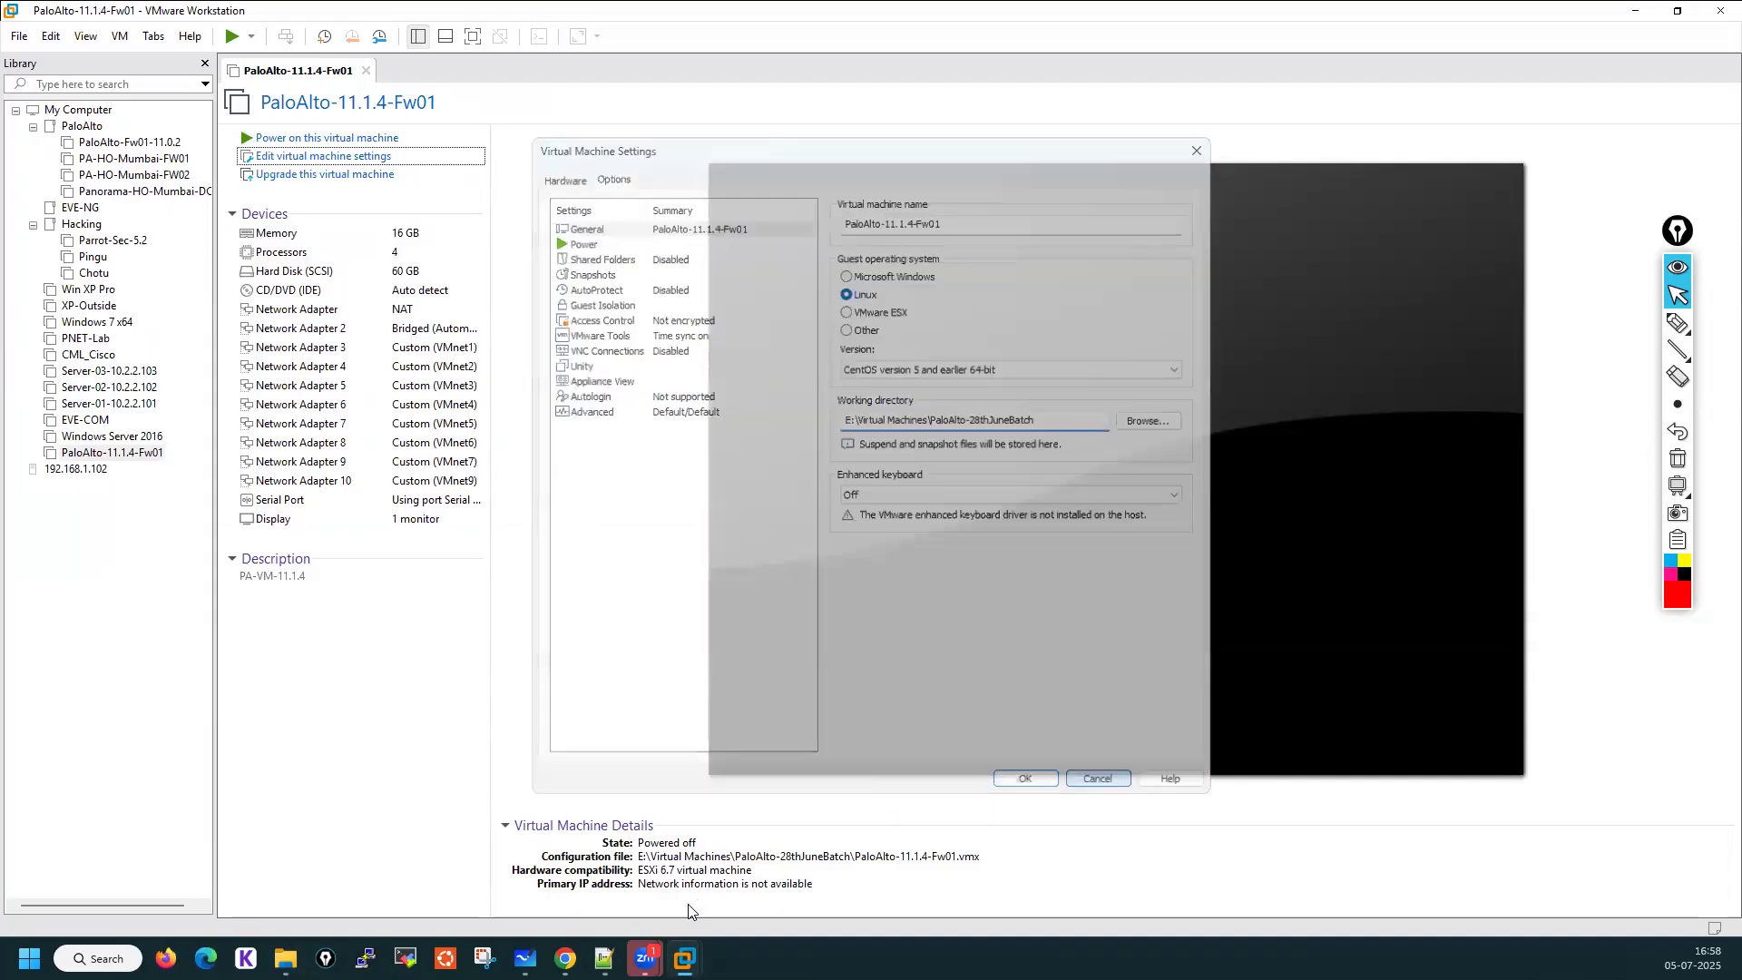
pyautogui.click(286, 958)
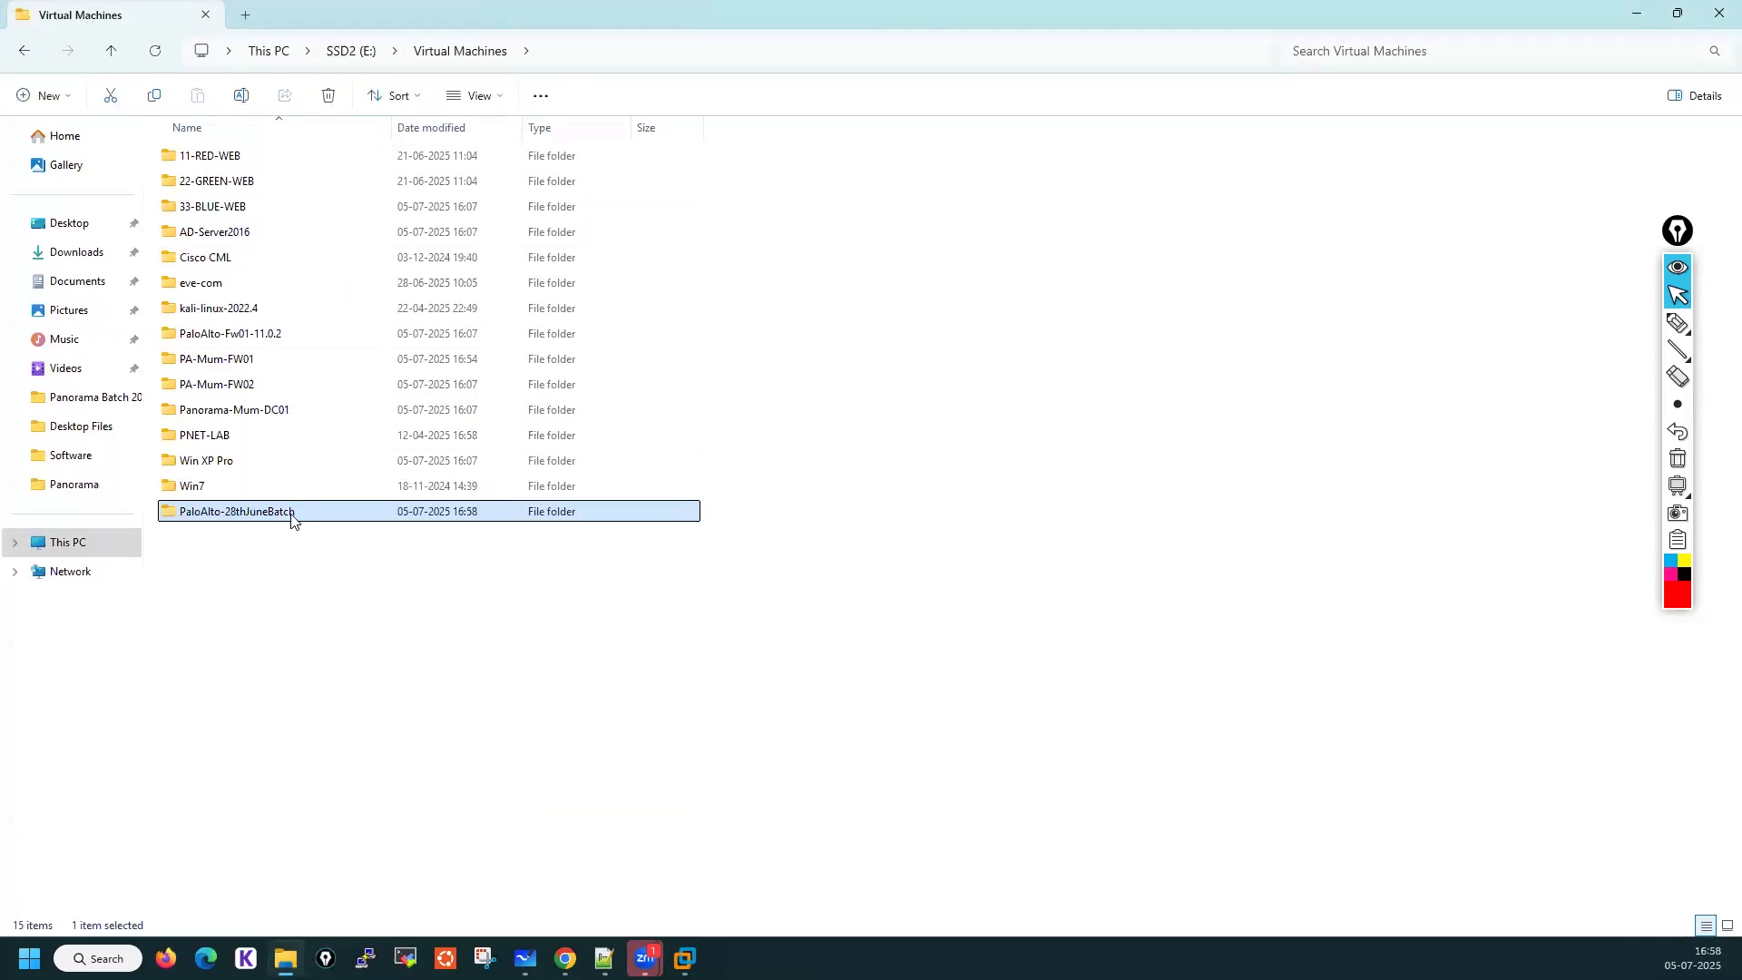
# Step: In PaloAlto-28thJuneBatch, widen the Type column and edit the PaloAlto-11.1.4-Fw01 .vmx in Notepad++
pyautogui.doubleClick(291, 514)
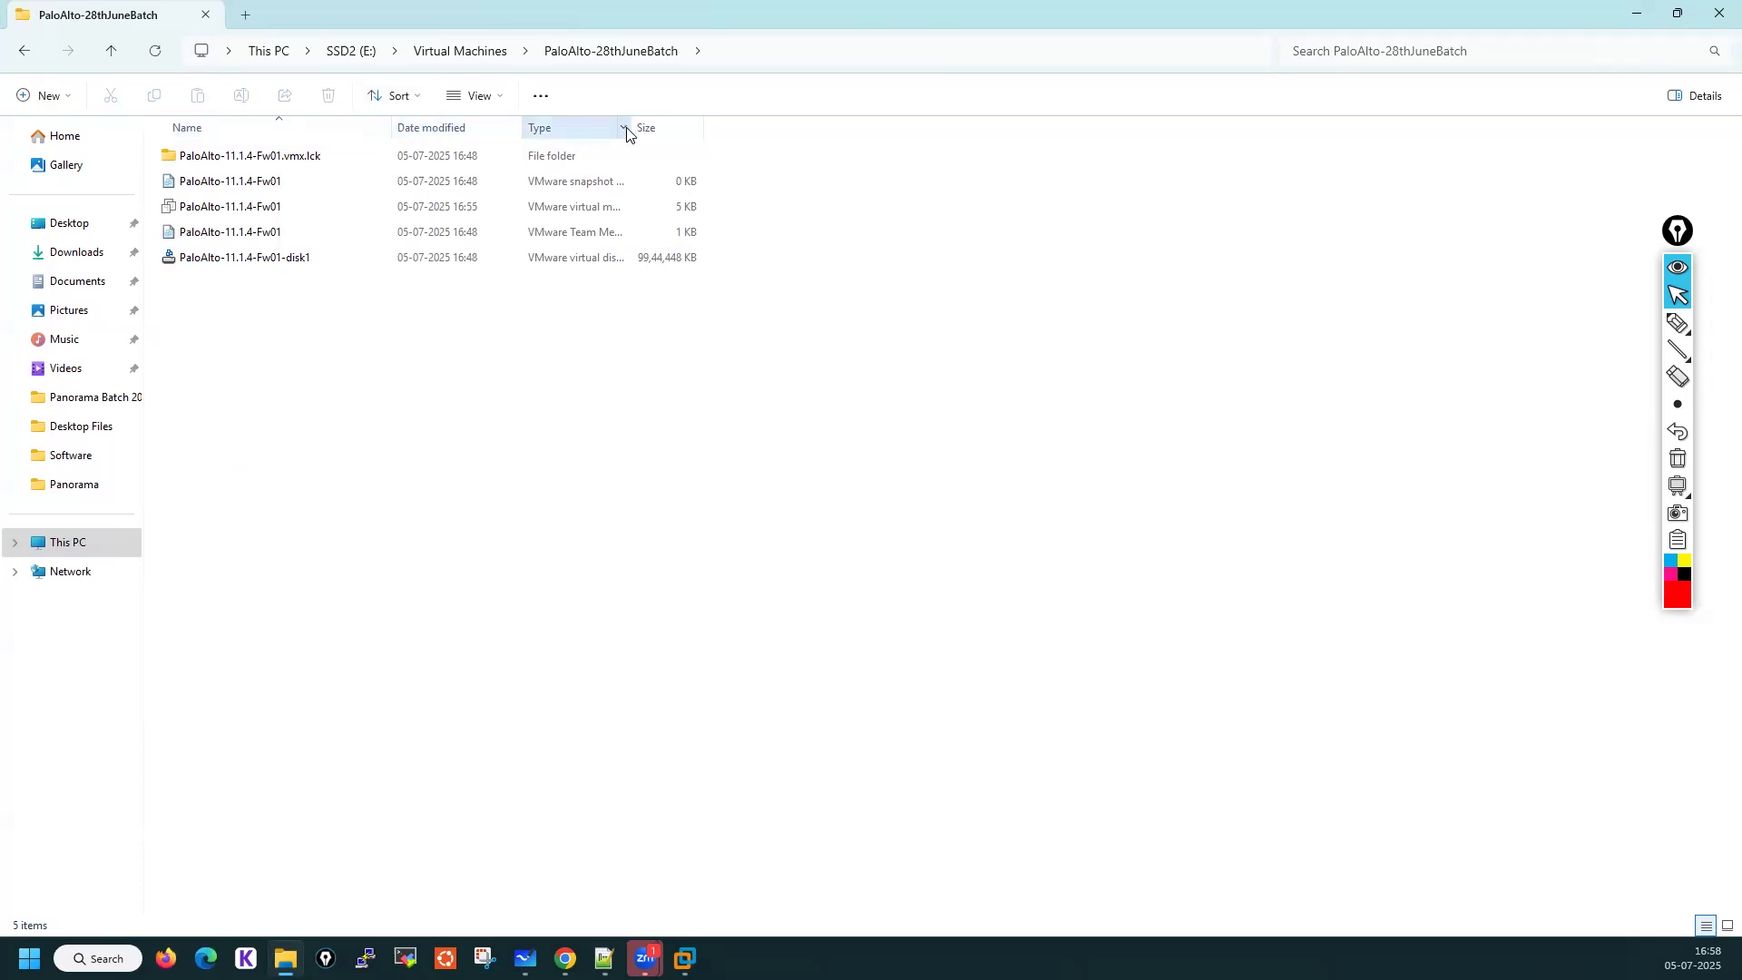
pyautogui.moveTo(628, 128); pyautogui.dragTo(974, 137)
pyautogui.click(662, 214)
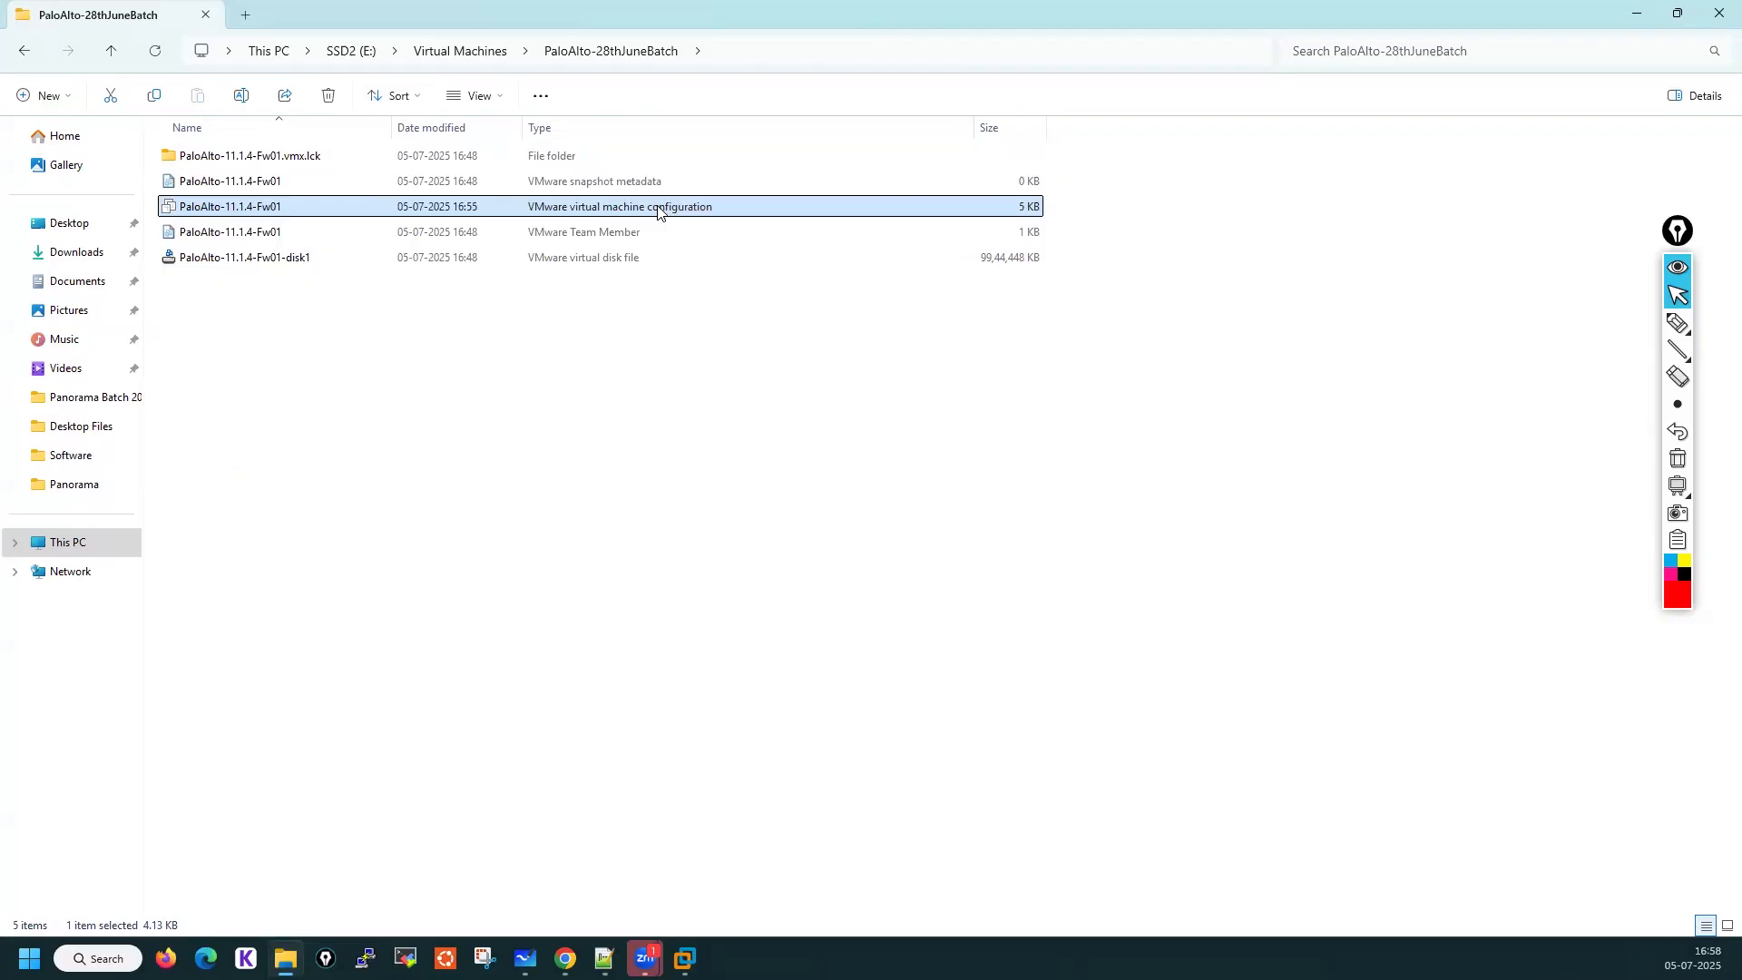
pyautogui.rightClick(660, 213)
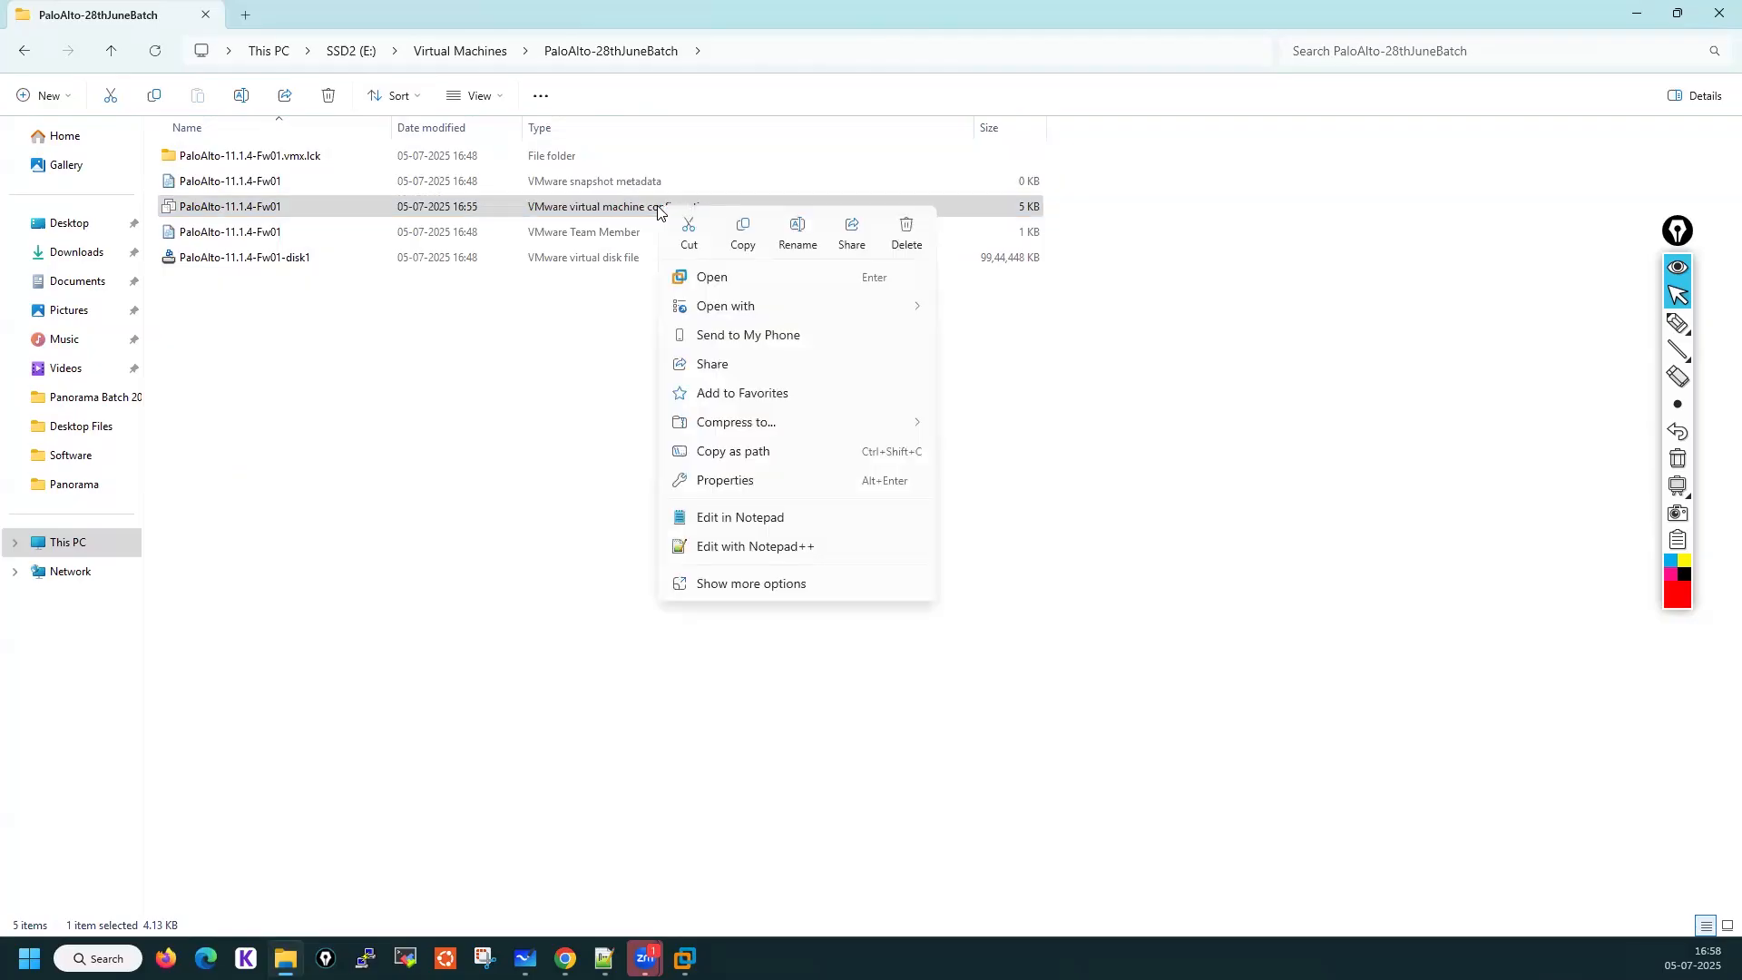
pyautogui.click(744, 545)
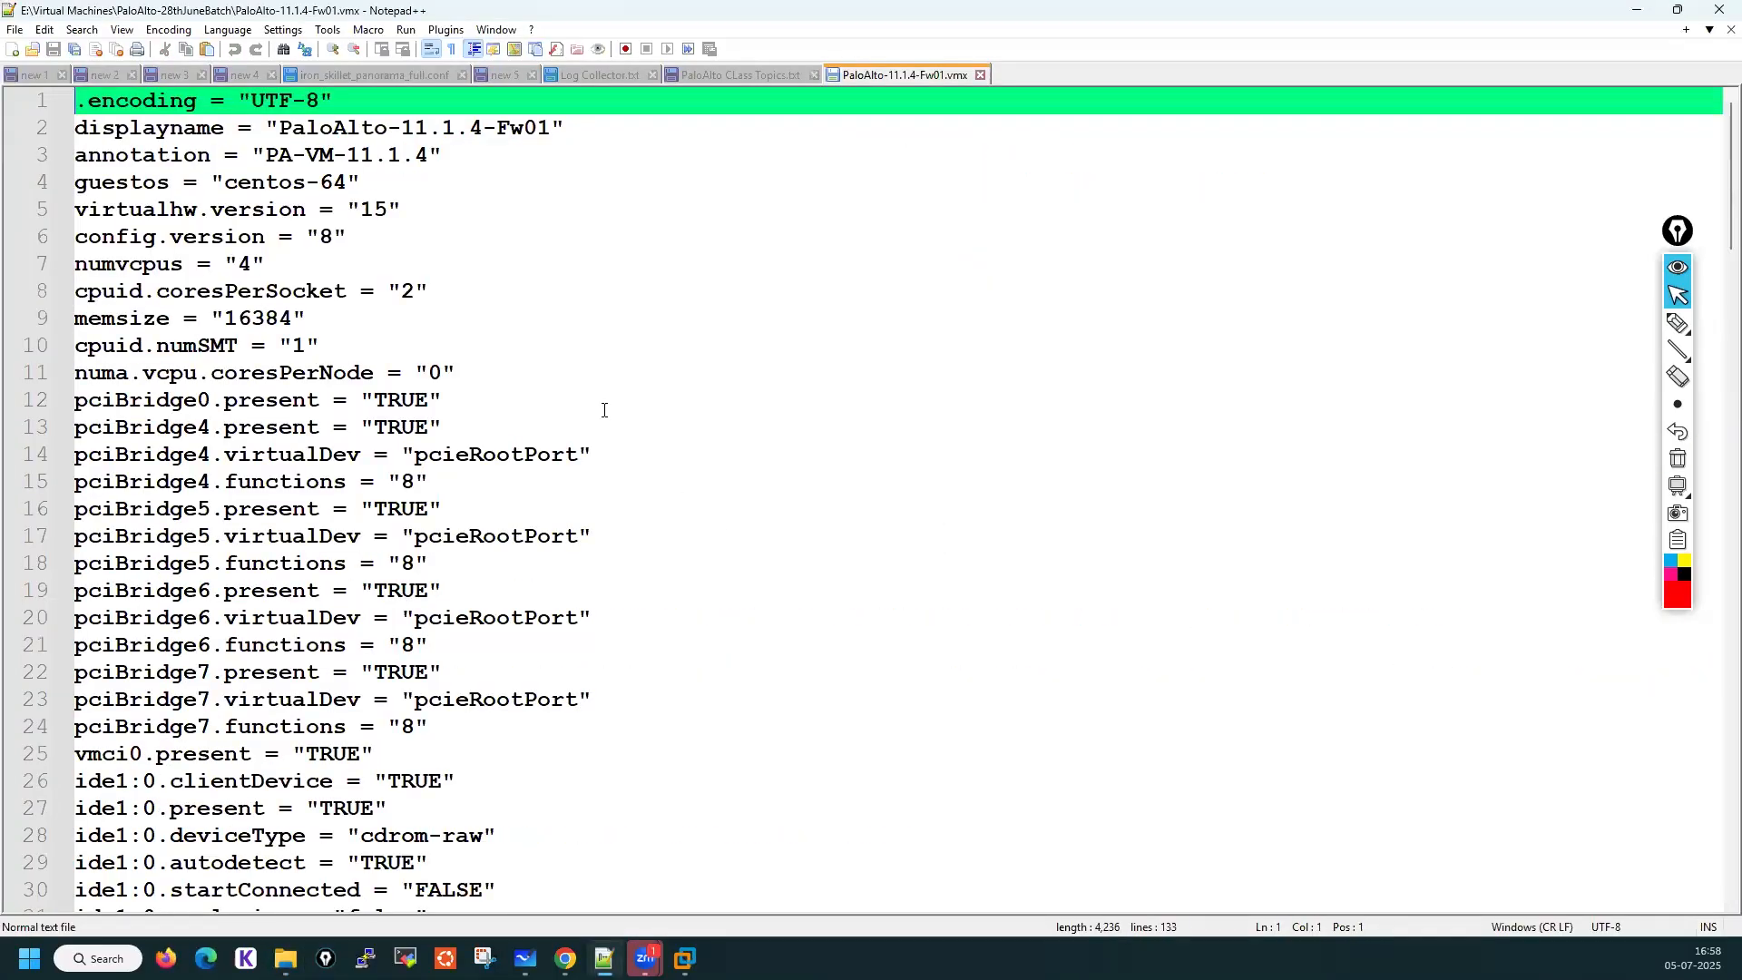
# Step: Scroll to the ethernet entries, highlight every virtualDev line and select the vmxnet3 value on line 54
pyautogui.scroll(-3, 602, 390)
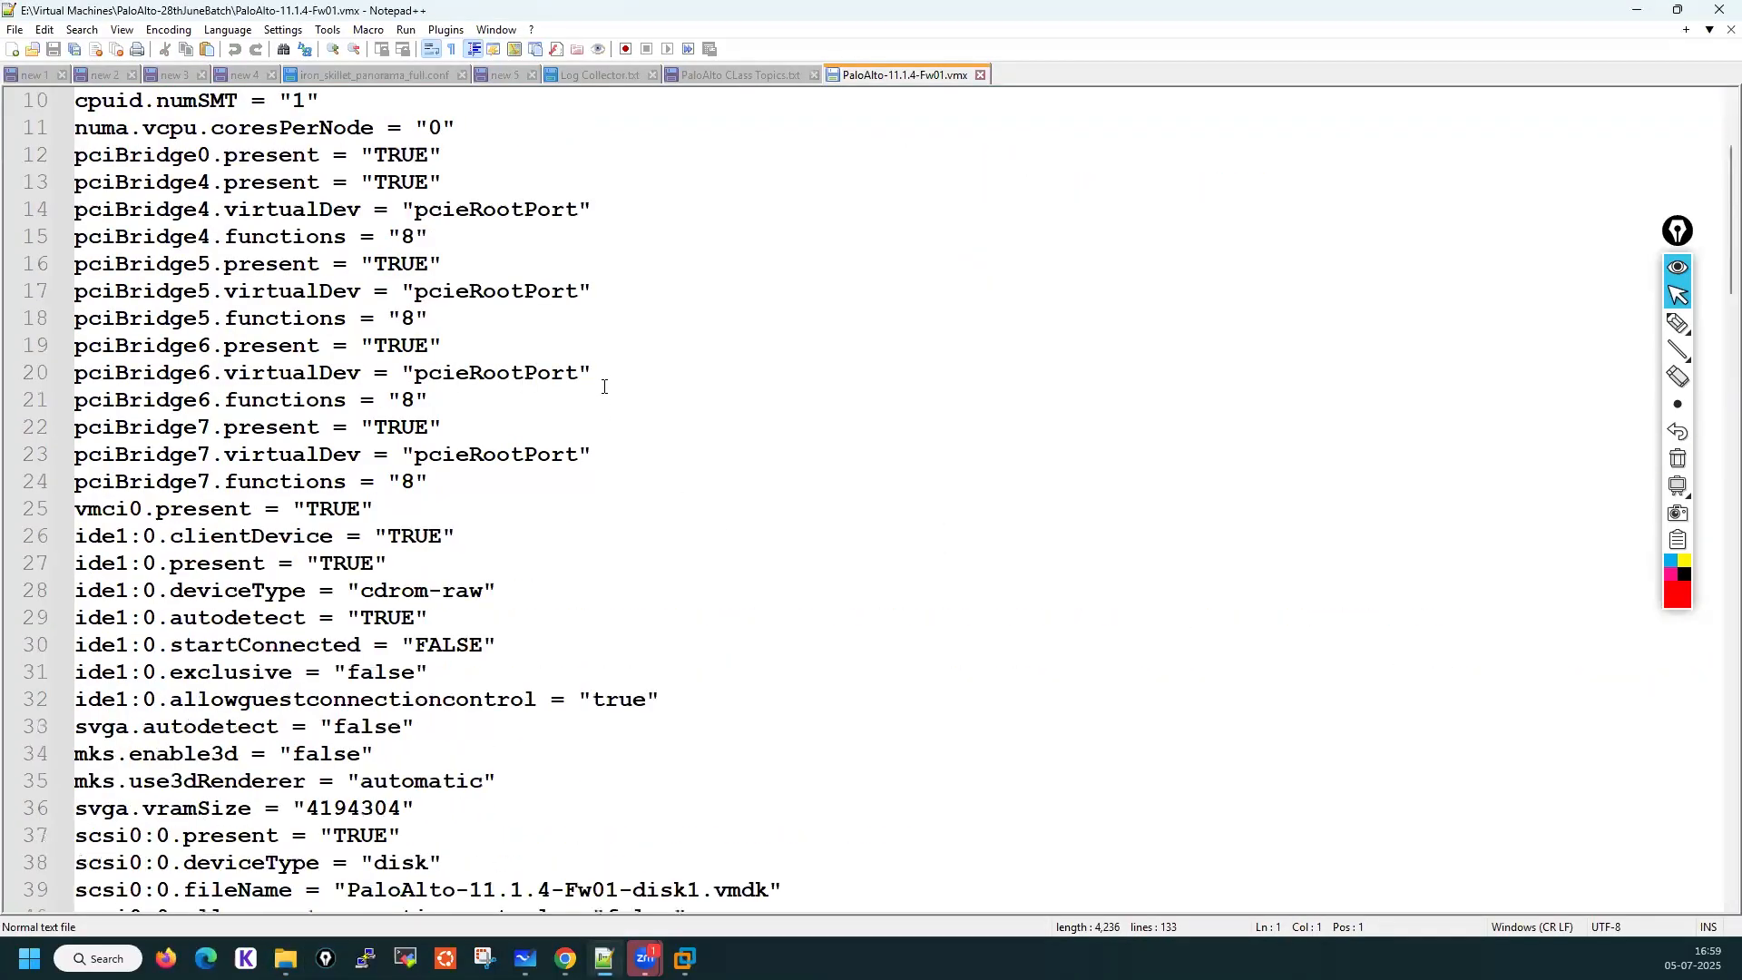
pyautogui.scroll(-3, 617, 380)
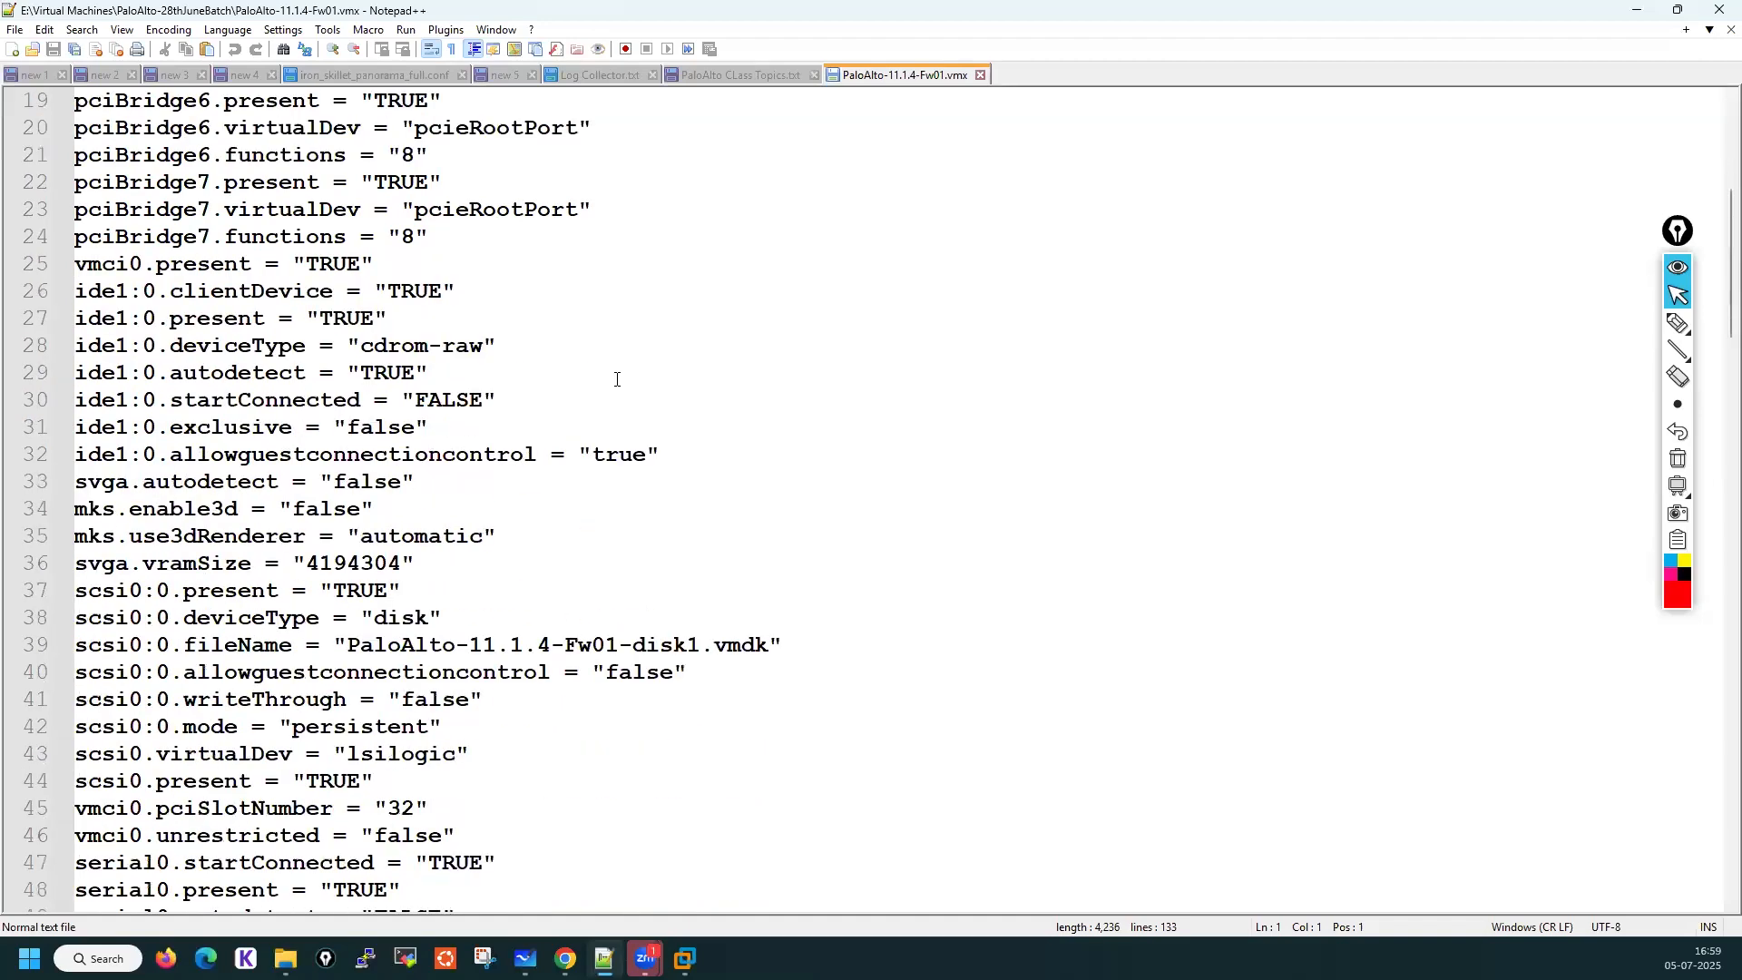
pyautogui.scroll(-4, 617, 379)
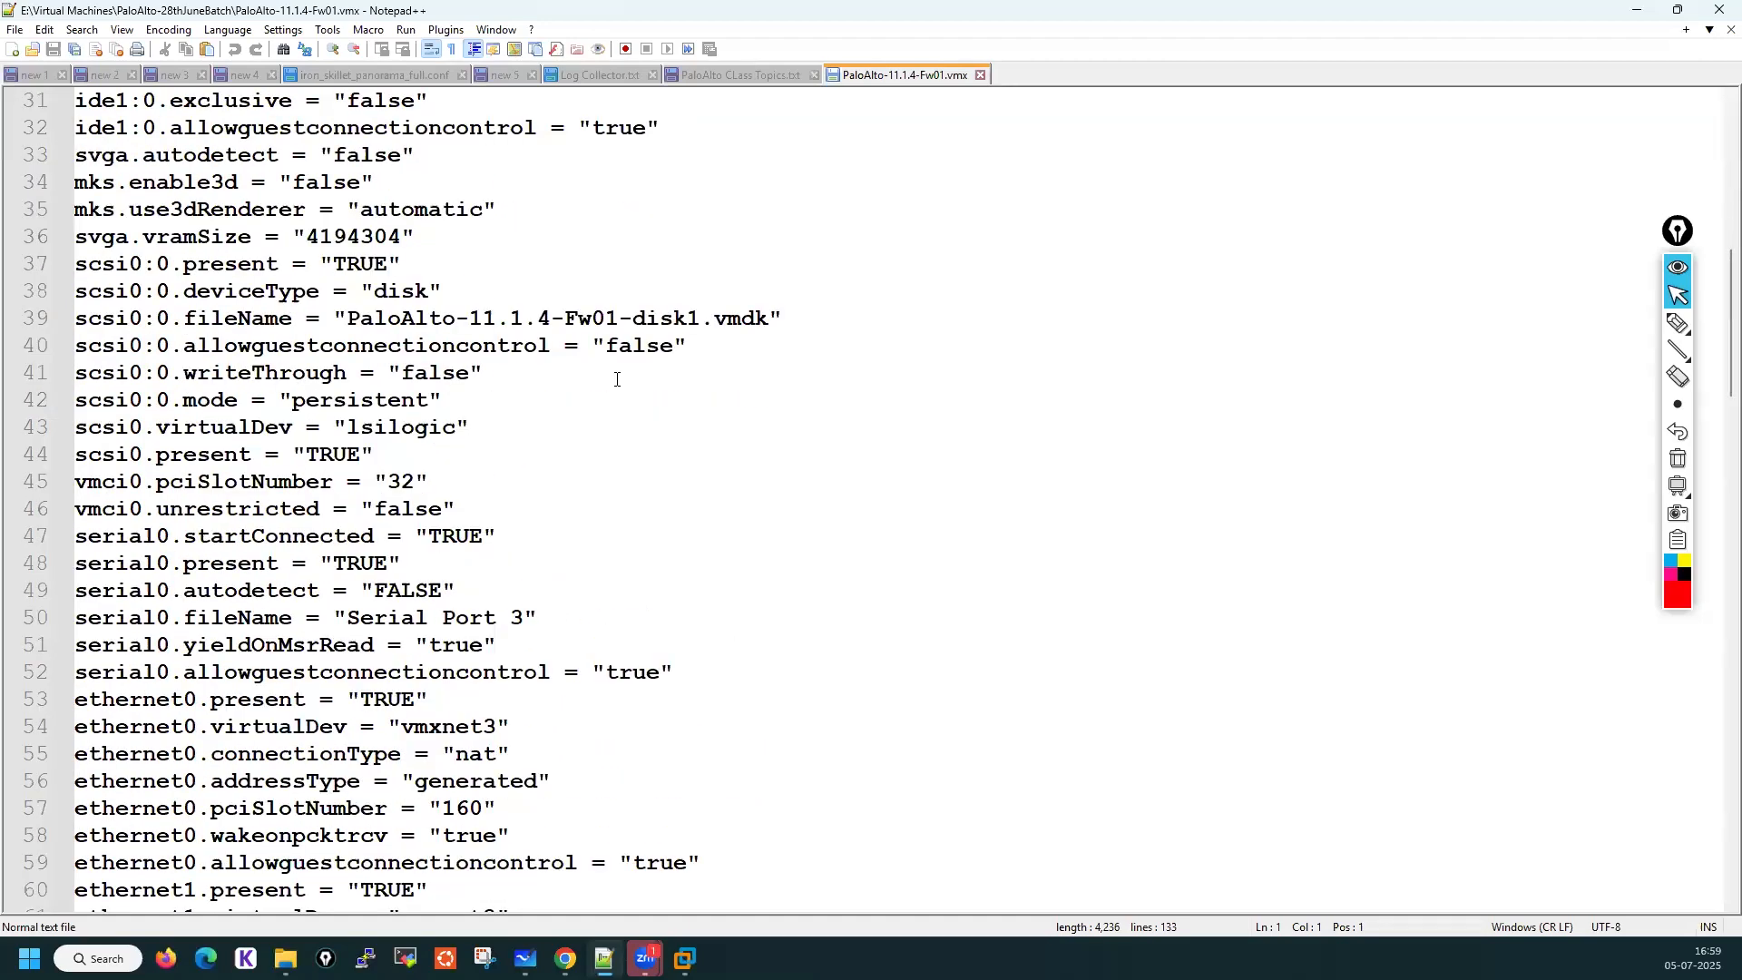
pyautogui.scroll(-3, 617, 380)
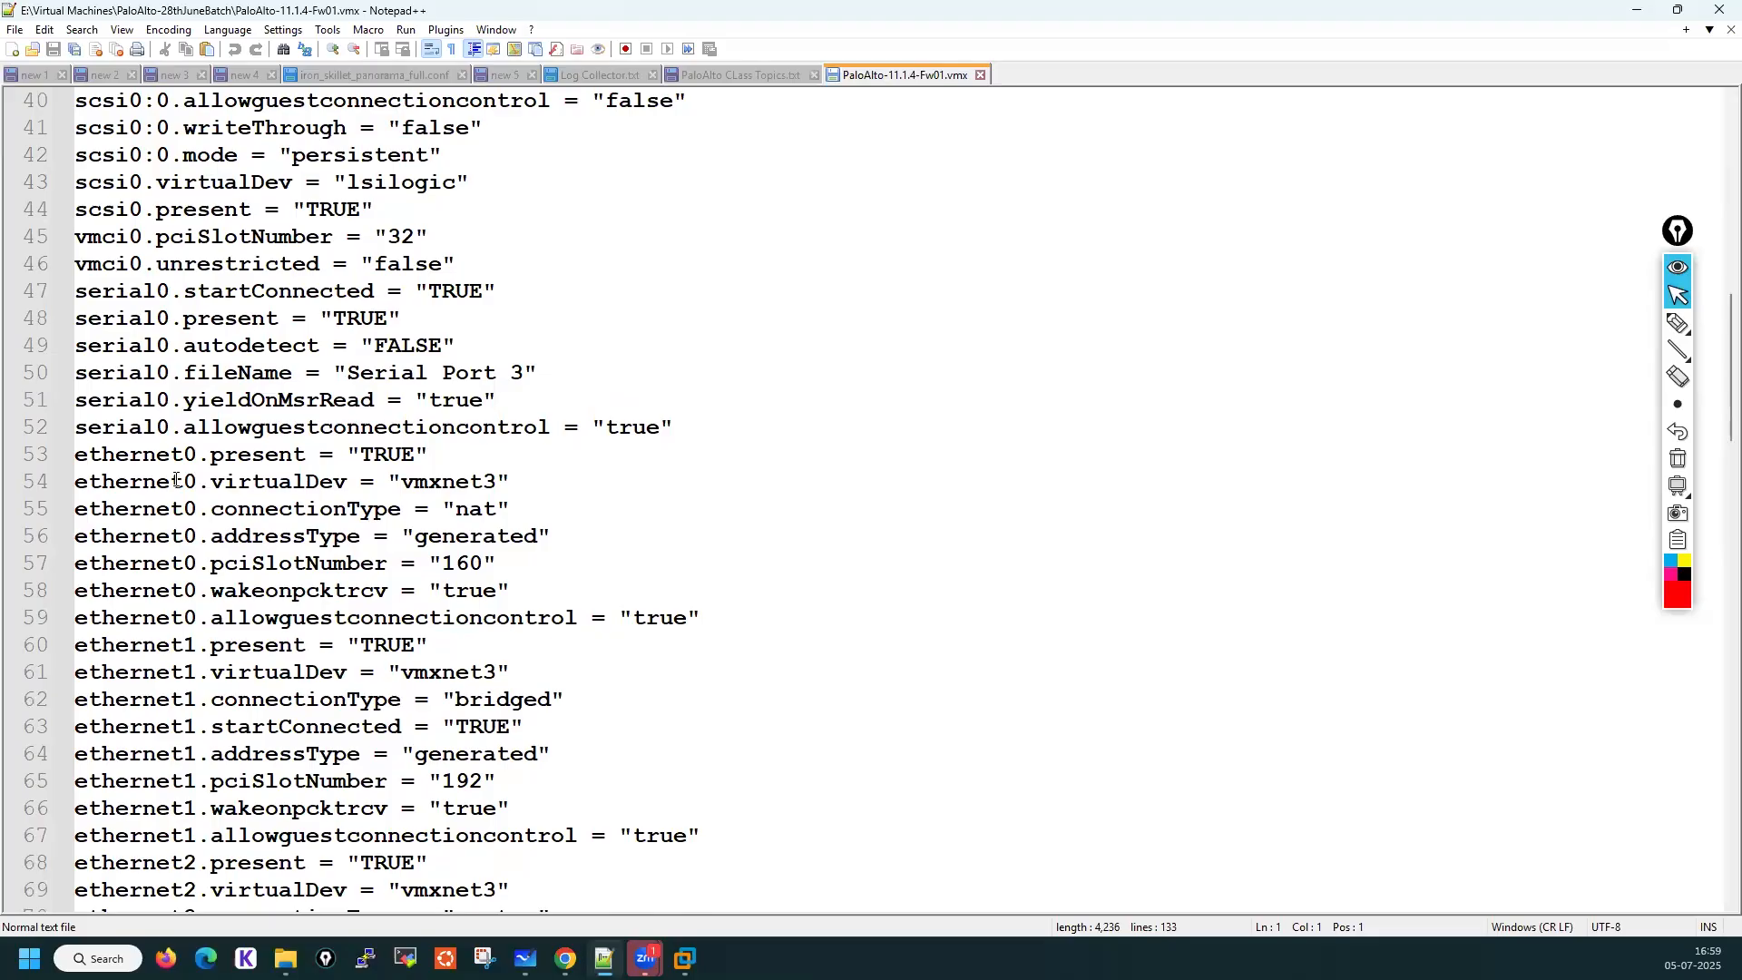
pyautogui.doubleClick(257, 483)
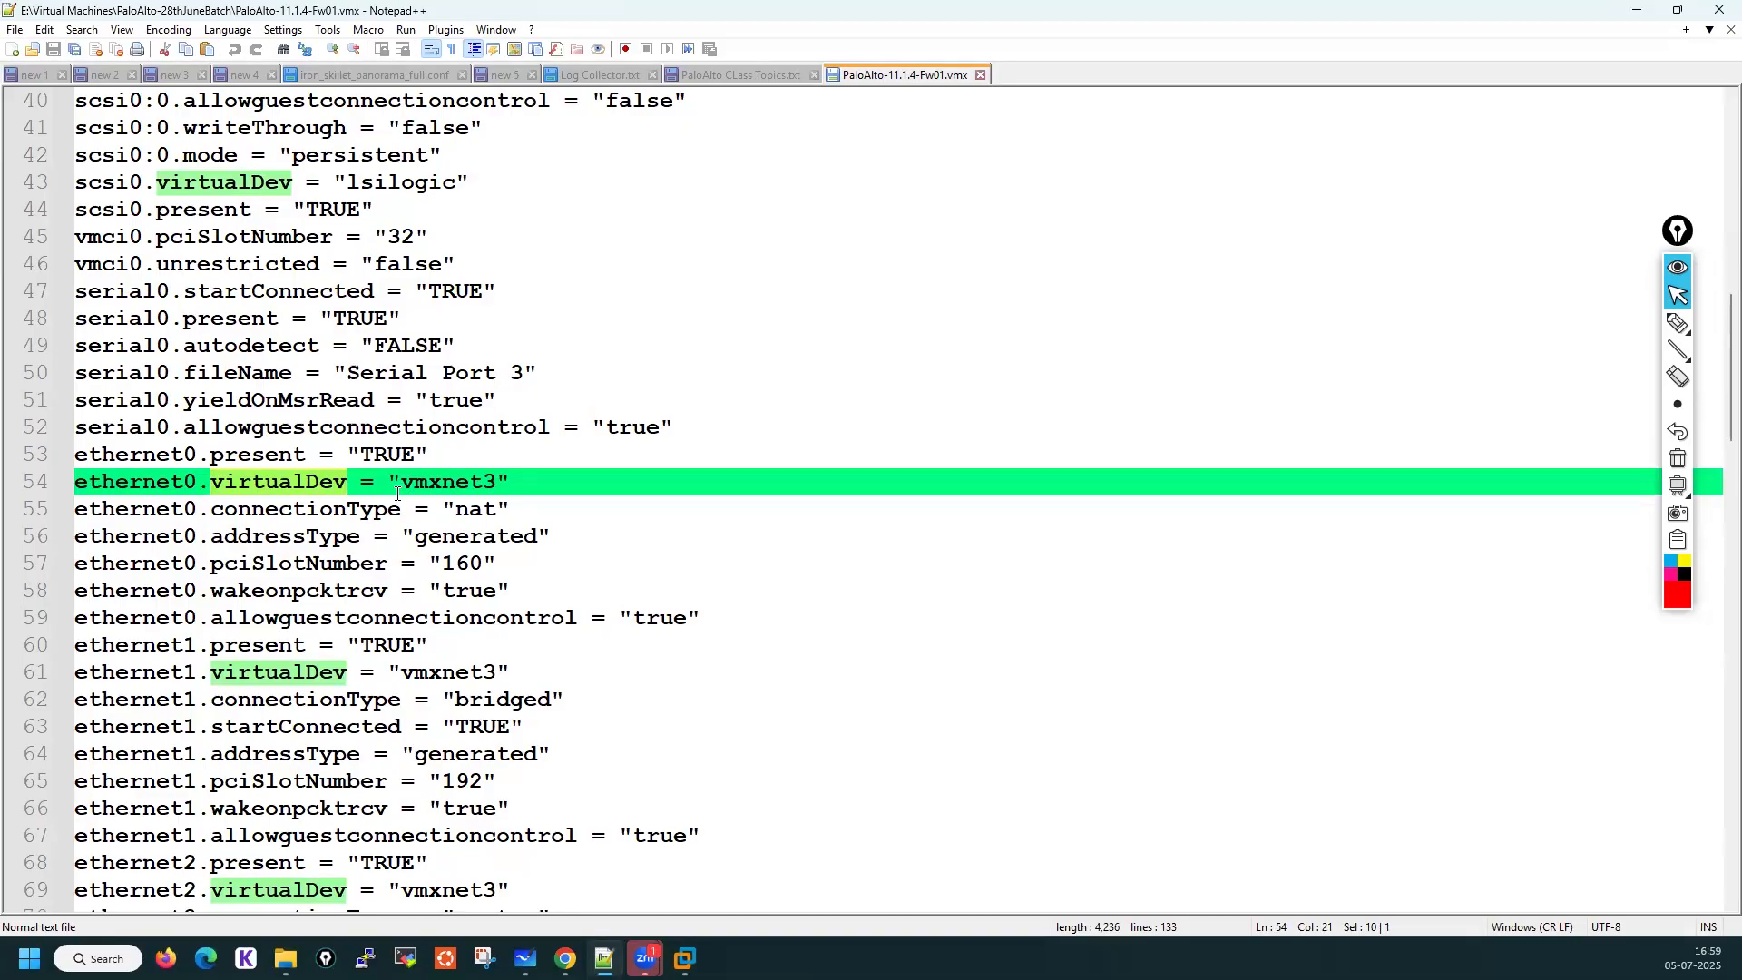
pyautogui.moveTo(403, 483); pyautogui.dragTo(492, 490)
pyautogui.hotkey('ctrl', 'c')
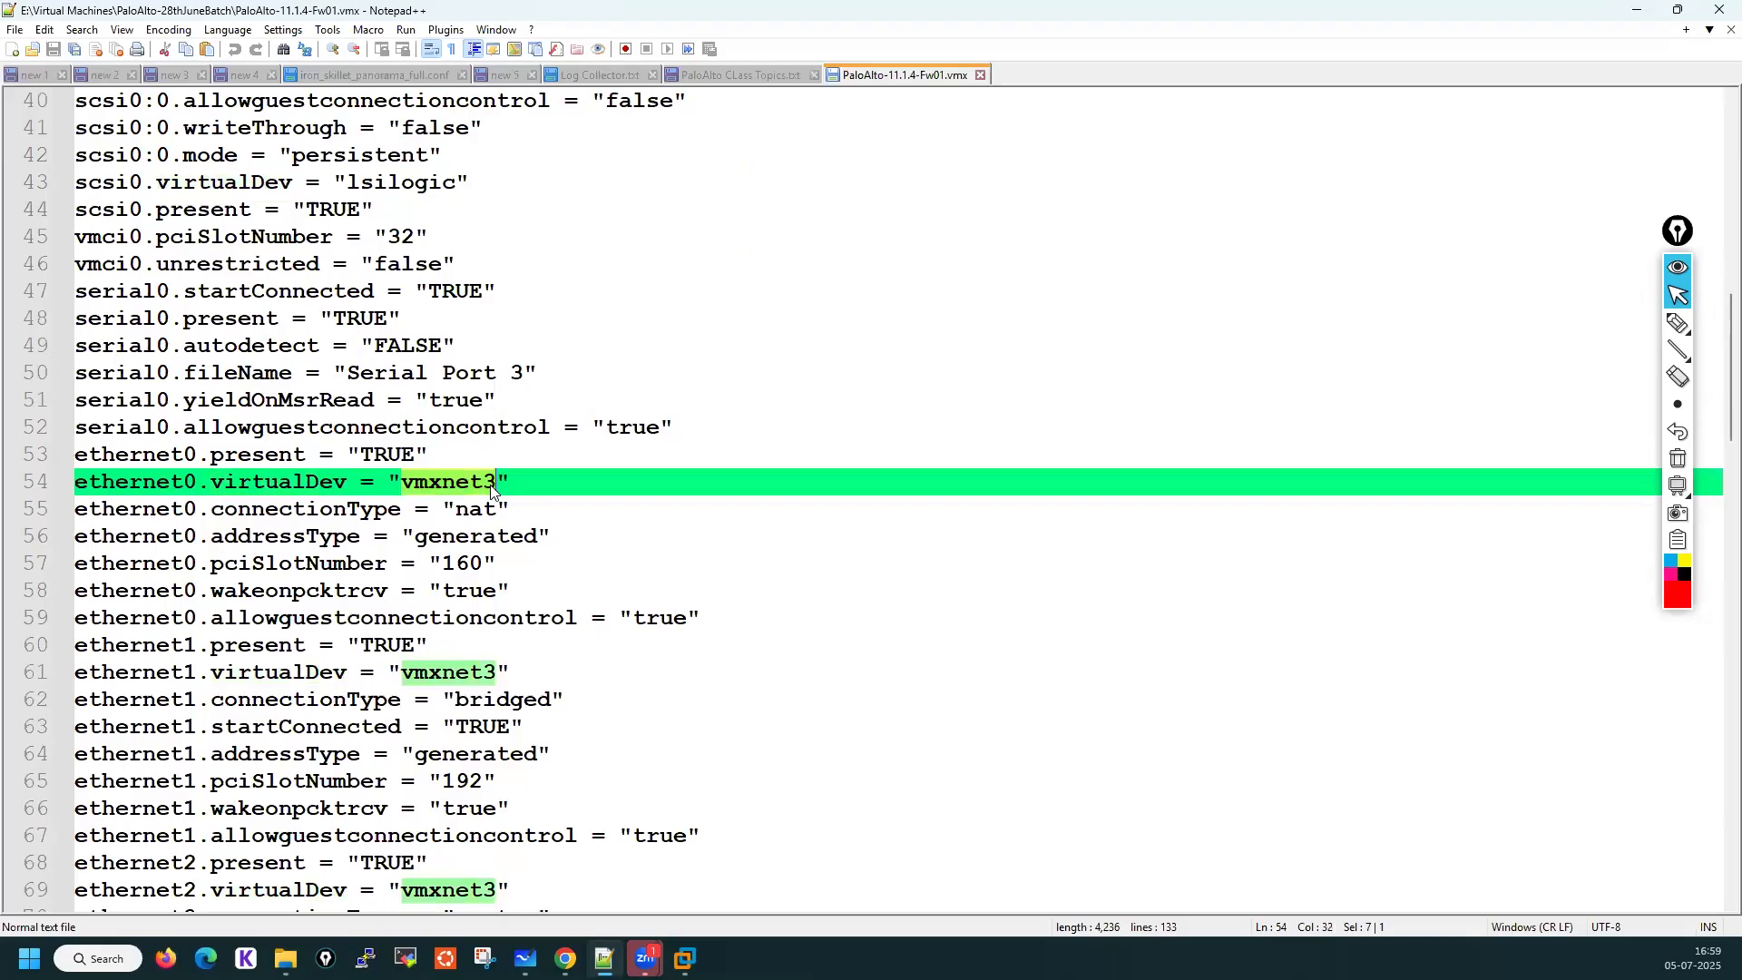
# Step: Re-highlight the virtualDev entries, compare them with the PaloAlto VM in VMware, then minimize VMware
pyautogui.doubleClick(284, 479)
pyautogui.scroll(-4, 855, 442)
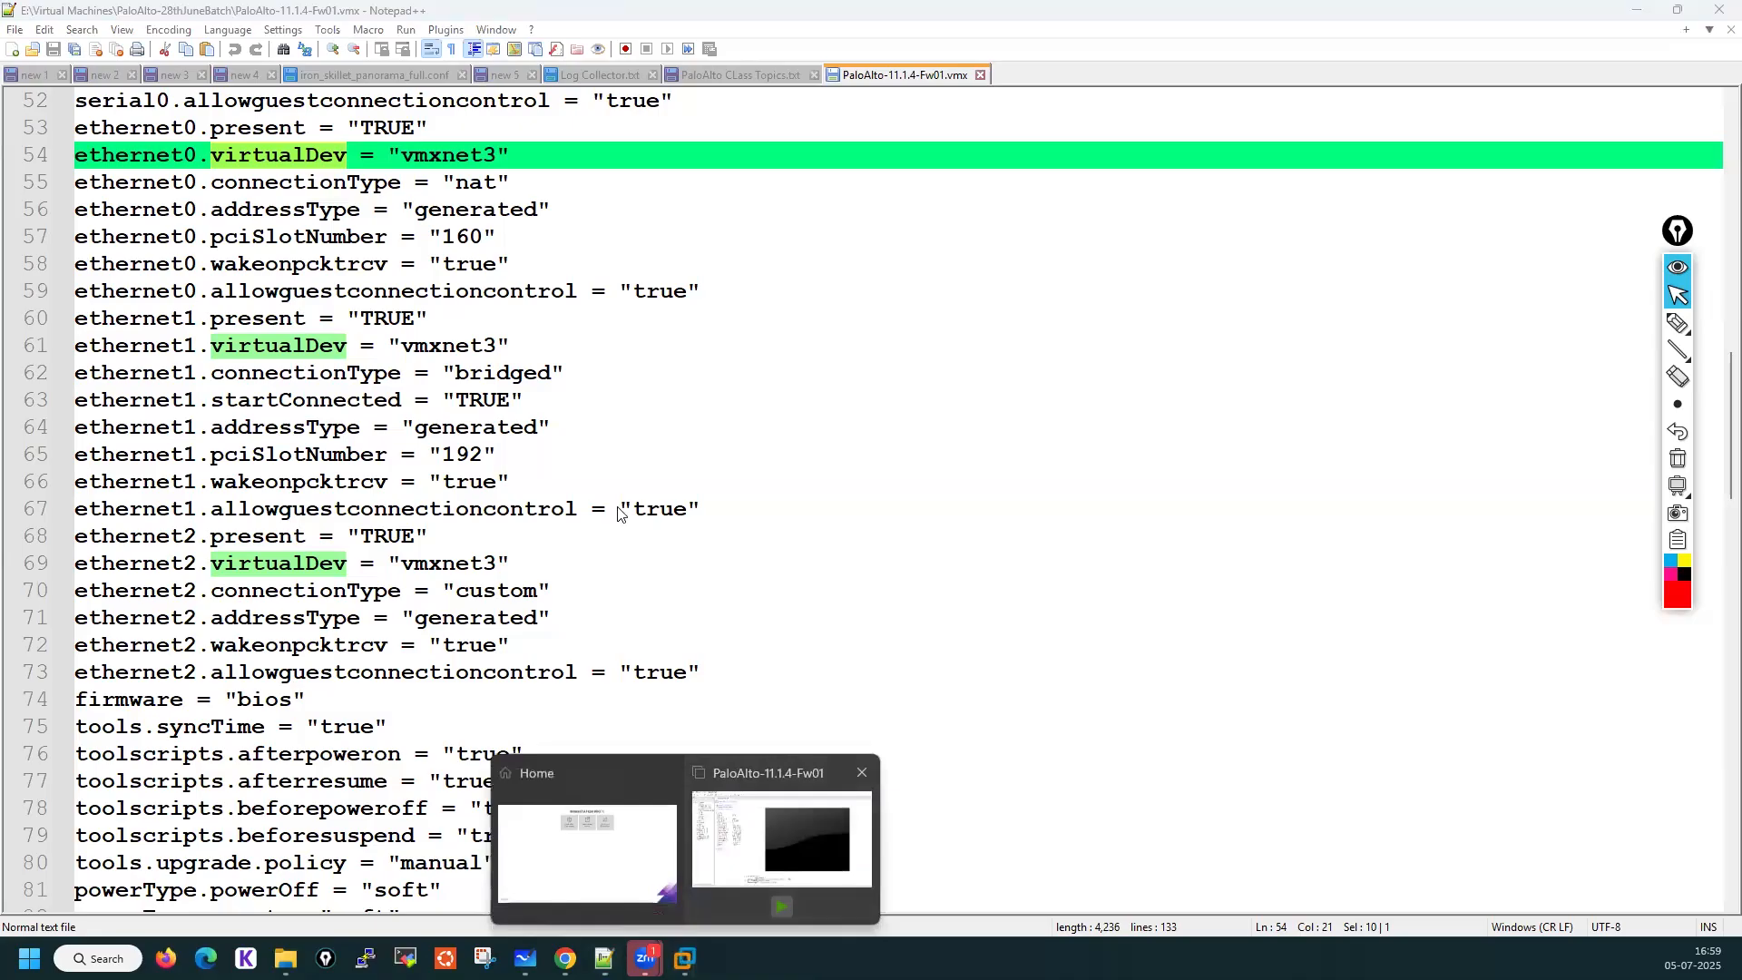
pyautogui.click(757, 882)
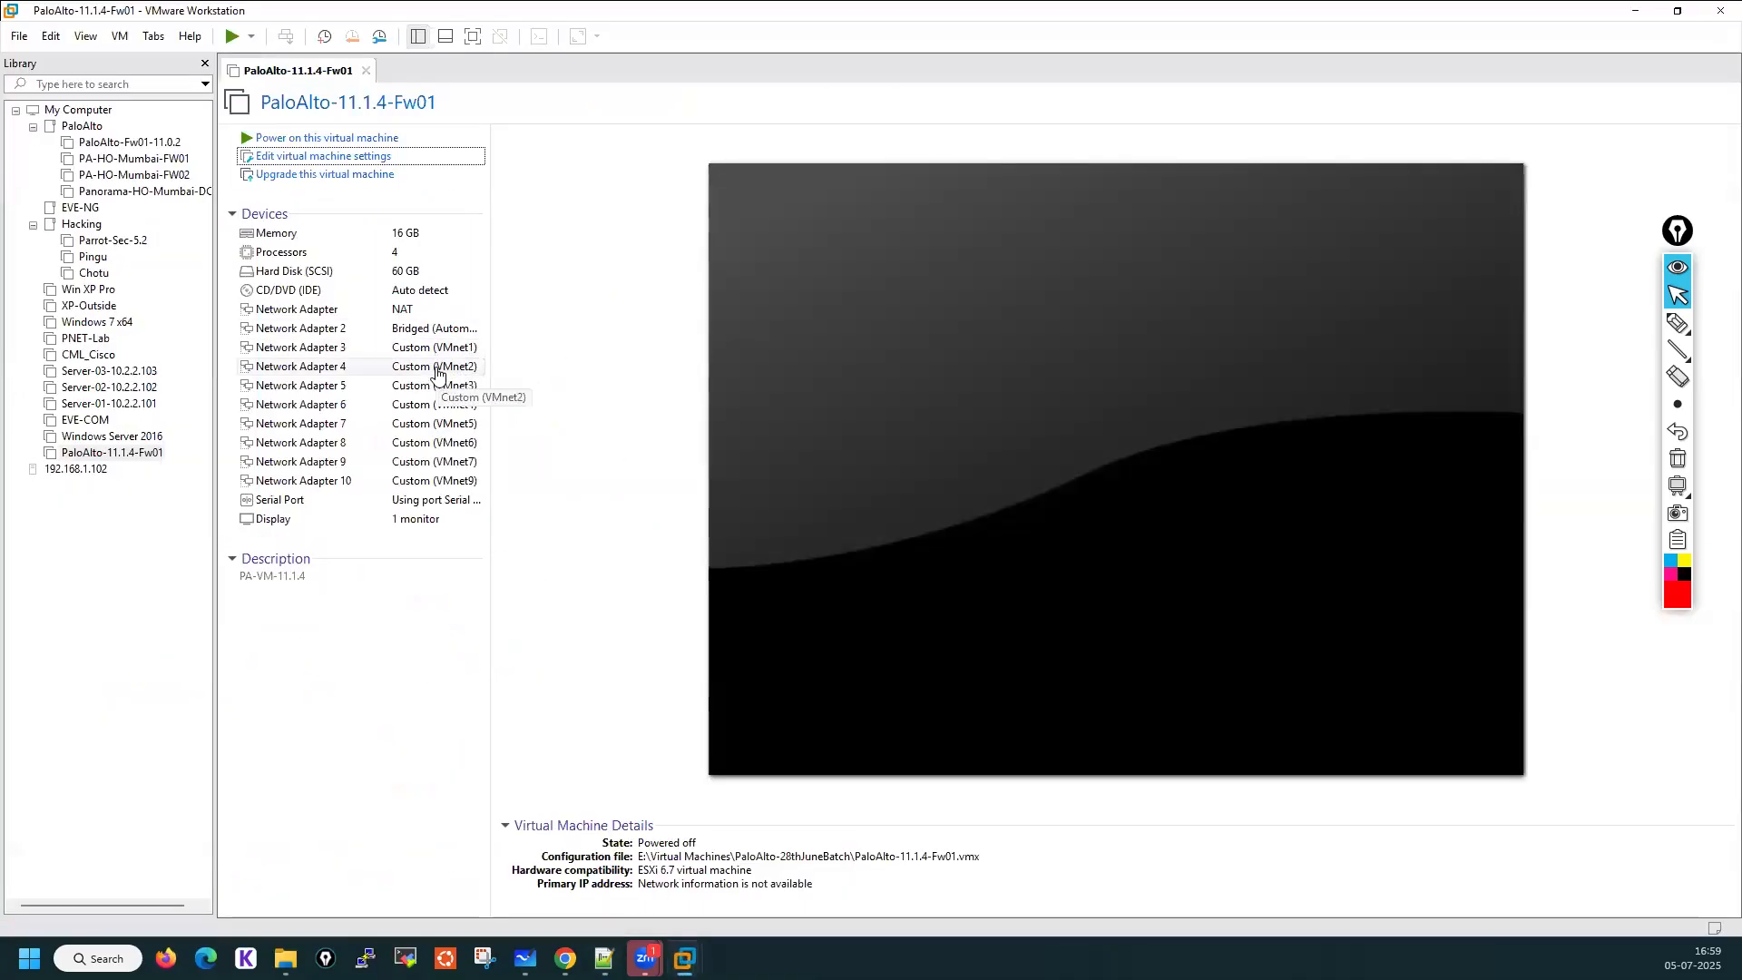
pyautogui.click(1633, 15)
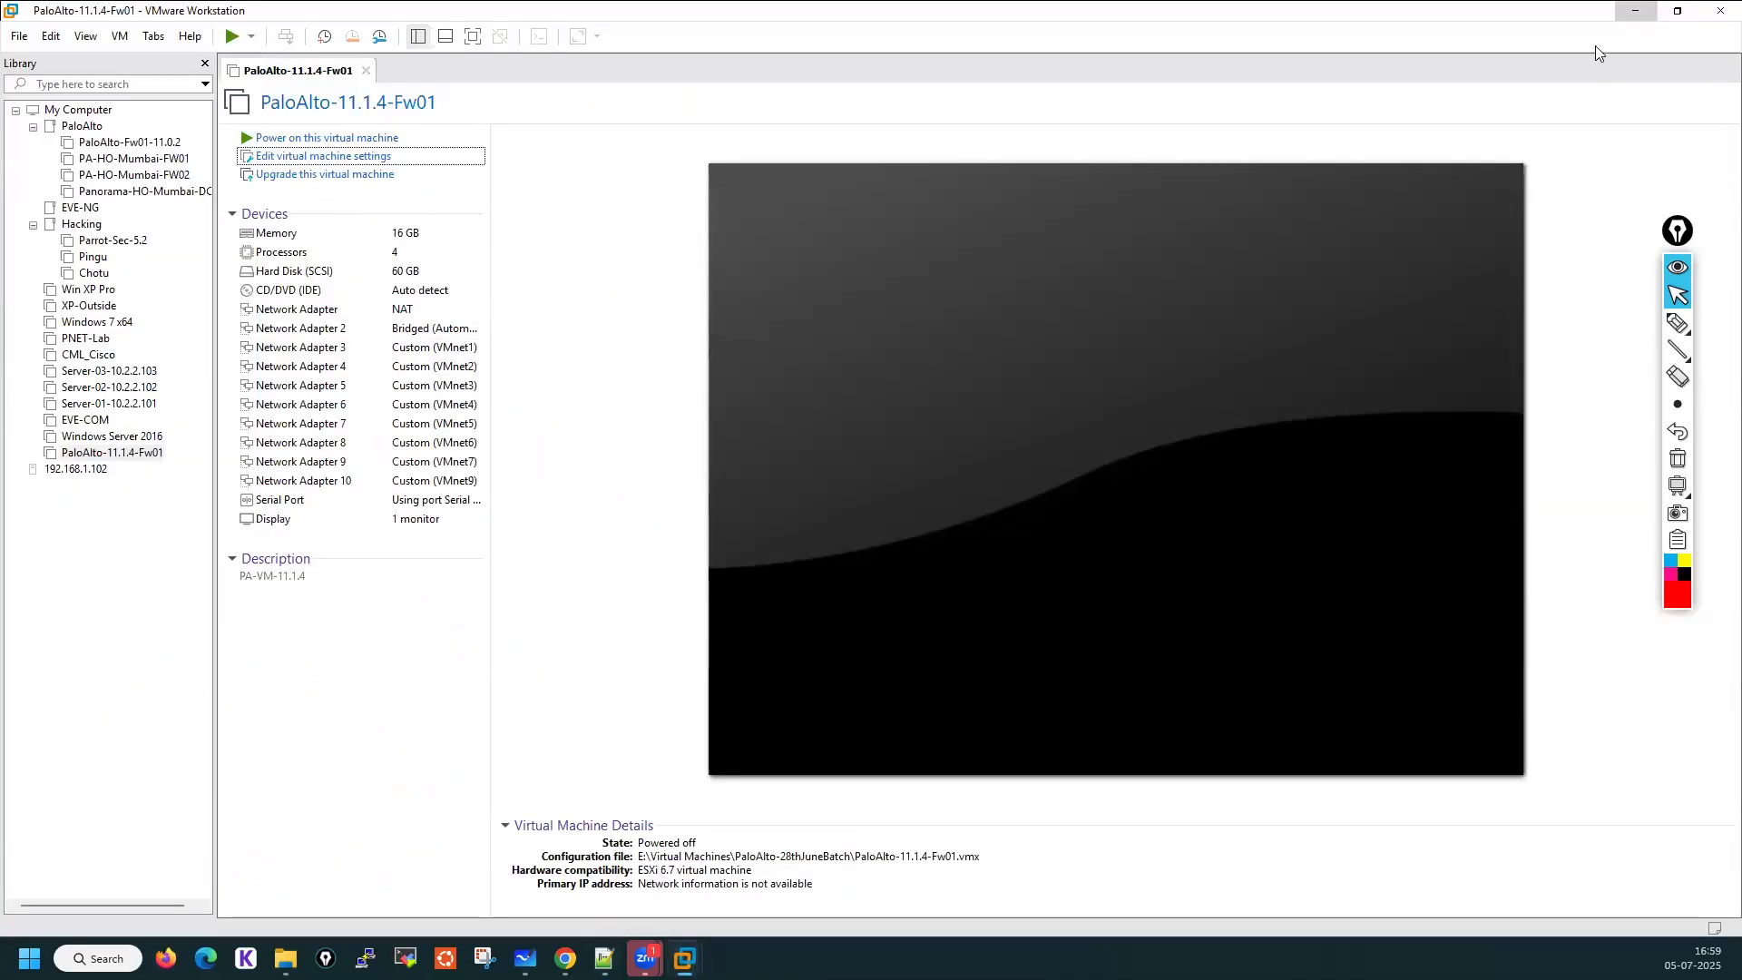
# Step: Paste vmxnet3 over the e1000 virtualDev values on lines 95, 100, 105 and 110
pyautogui.scroll(-10, 549, 614)
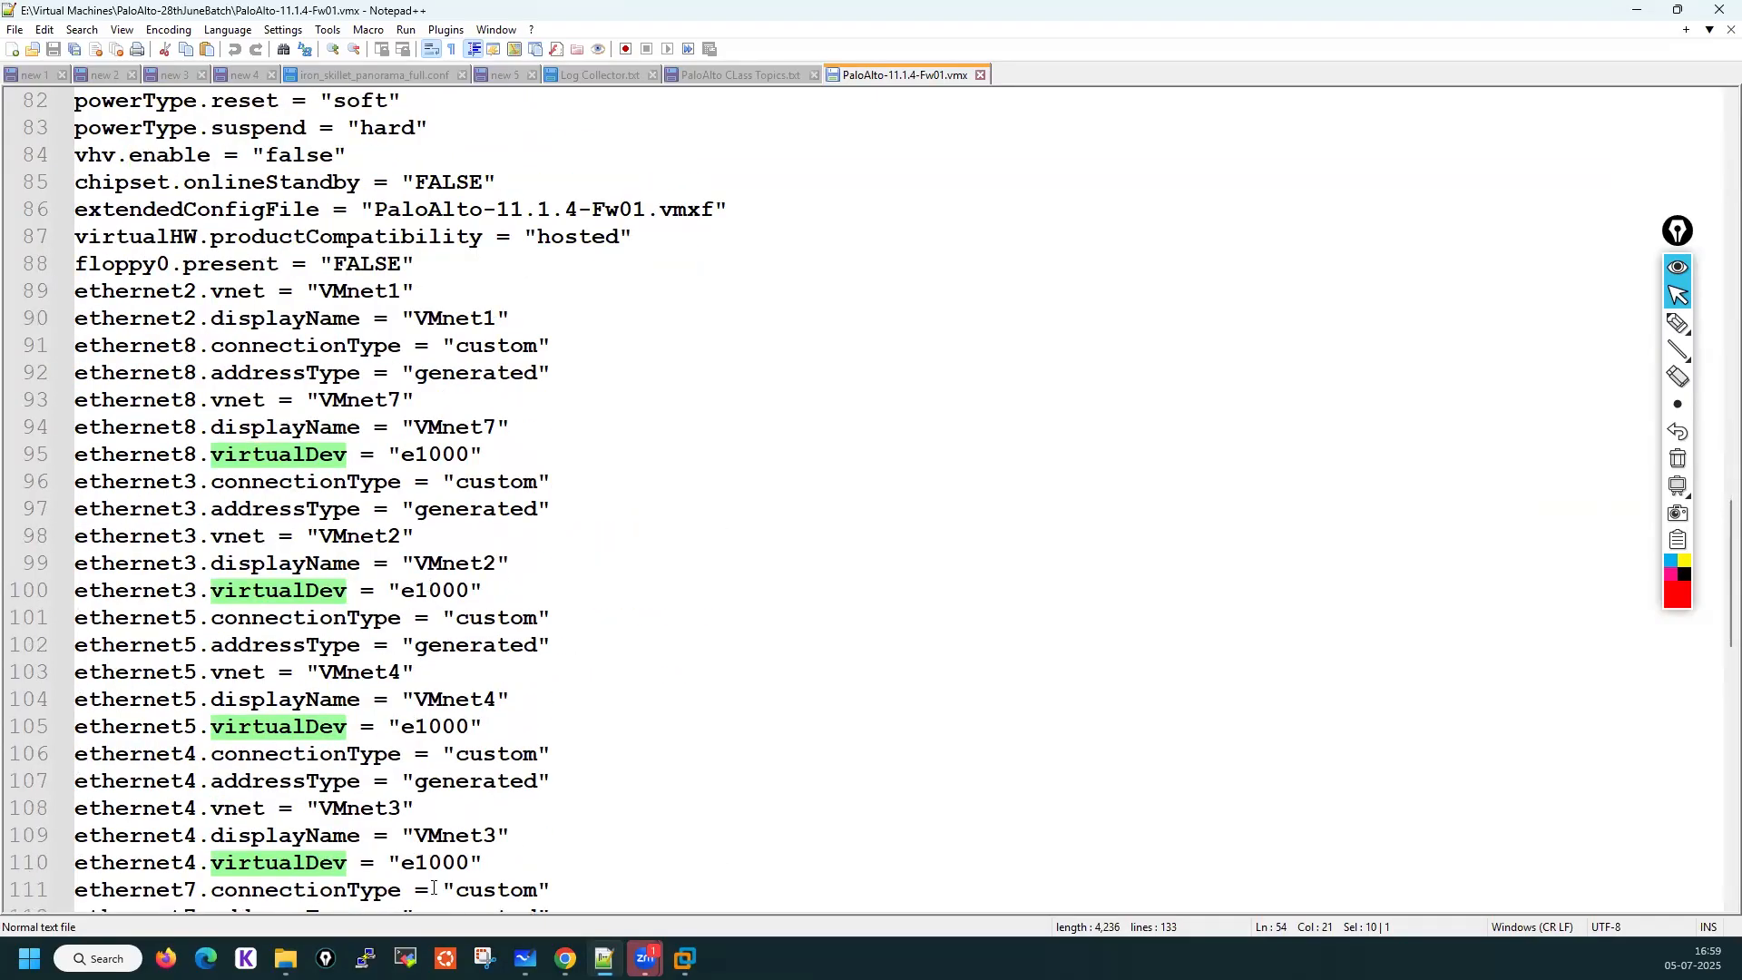
pyautogui.moveTo(401, 454); pyautogui.dragTo(467, 458)
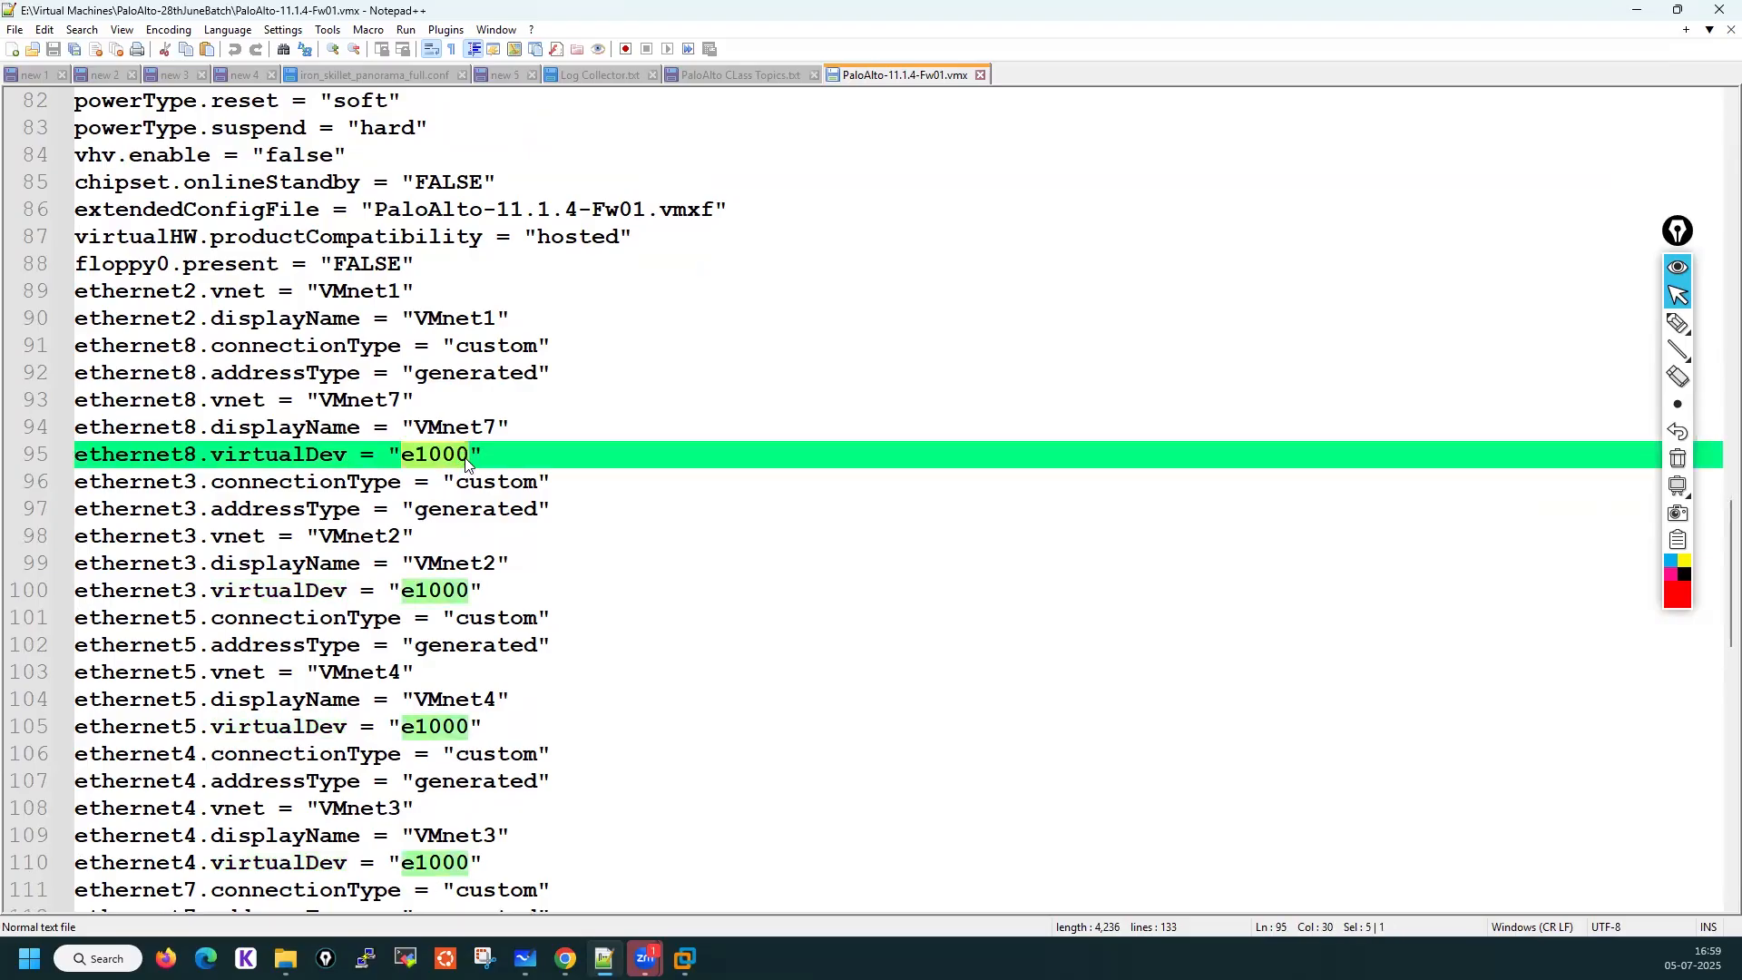
pyautogui.hotkey('ctrl', 'v')
pyautogui.moveTo(402, 591); pyautogui.dragTo(466, 591)
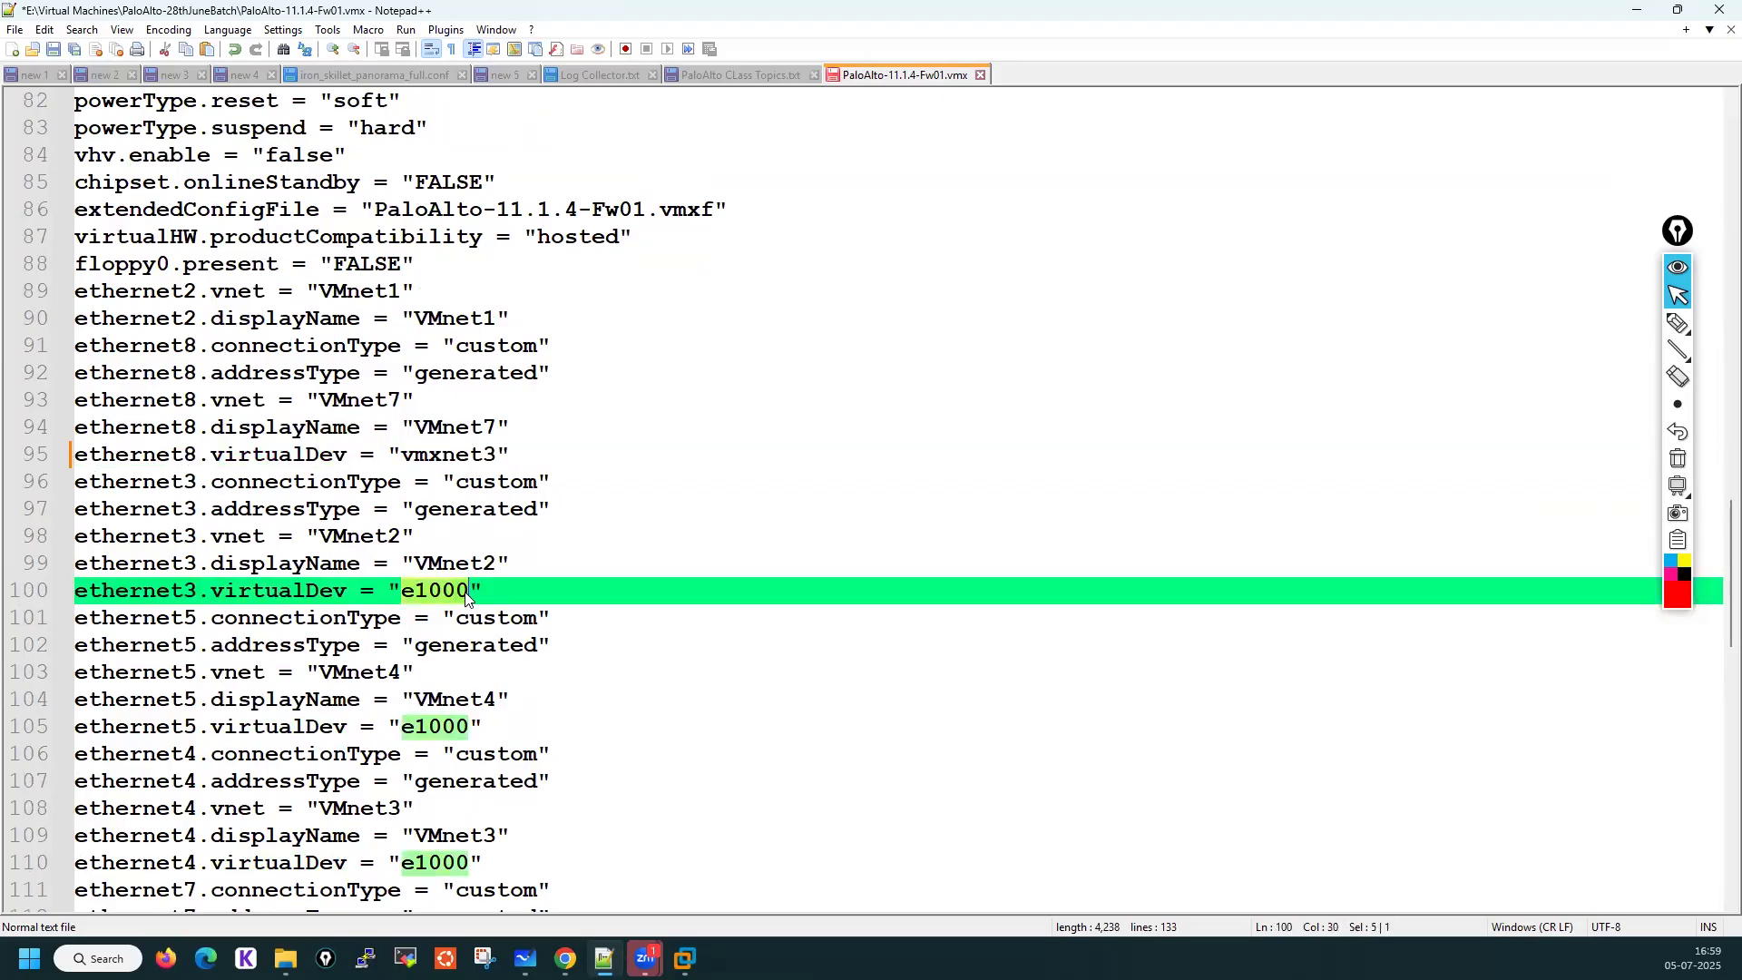
pyautogui.hotkey('ctrl', 'v')
pyautogui.moveTo(404, 728); pyautogui.dragTo(471, 729)
pyautogui.hotkey('ctrl', 'v')
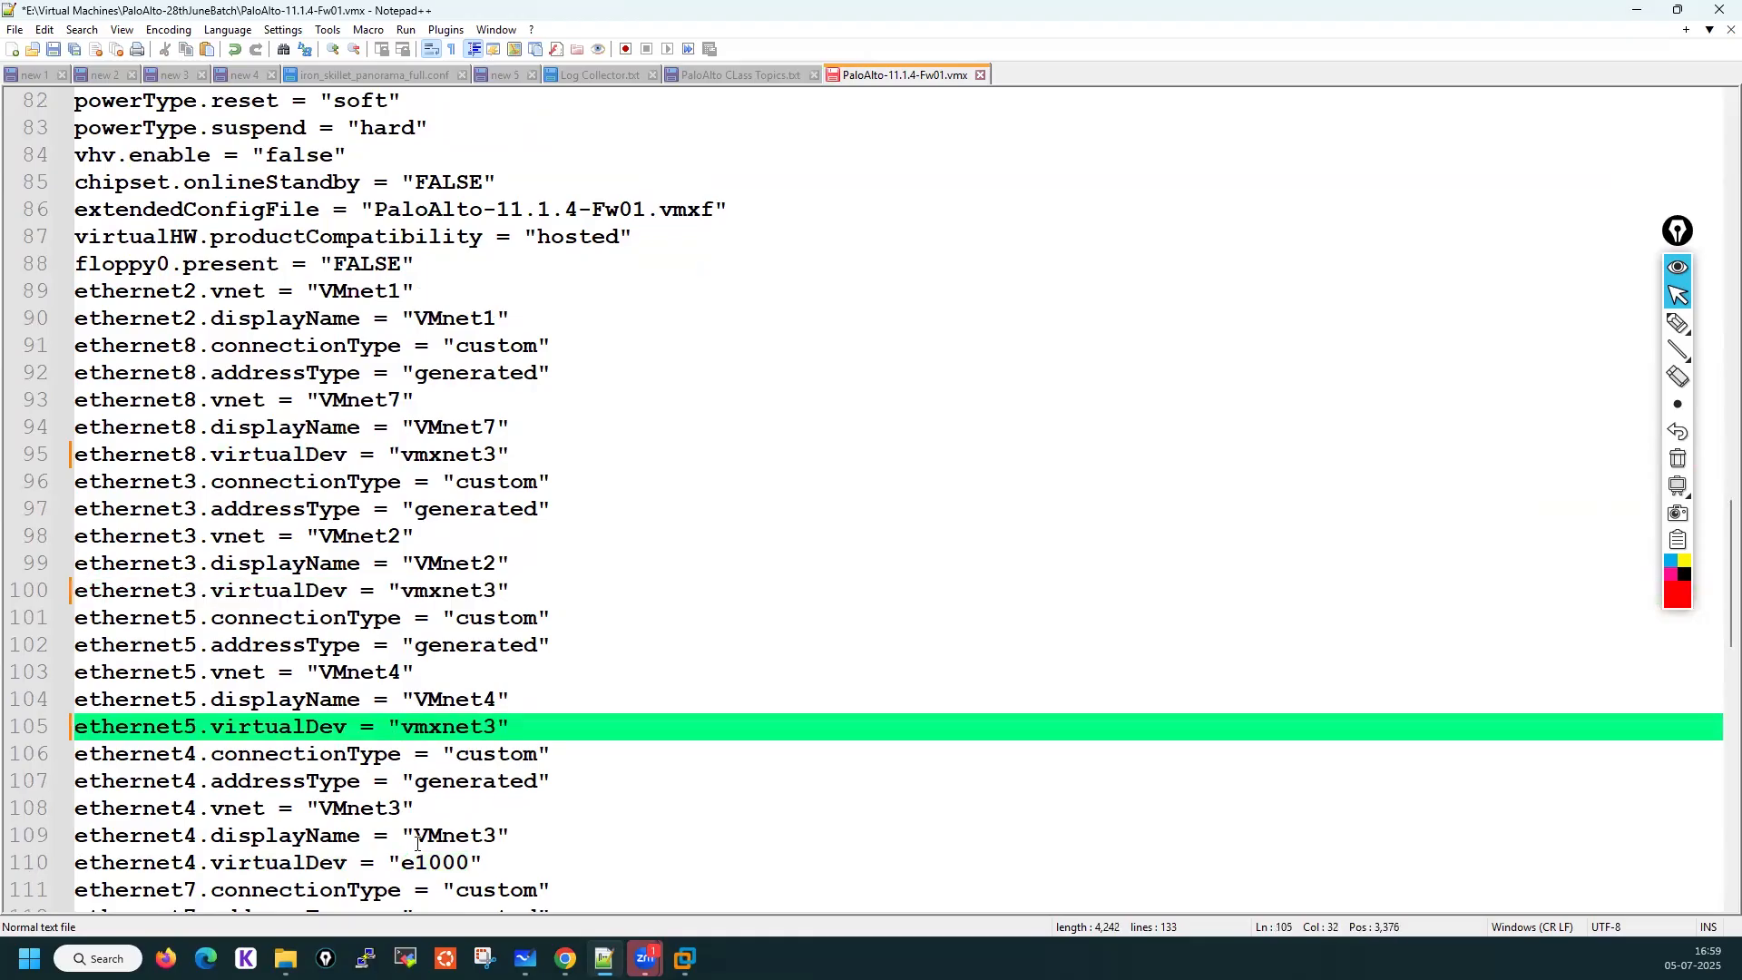
pyautogui.moveTo(403, 863); pyautogui.dragTo(469, 868)
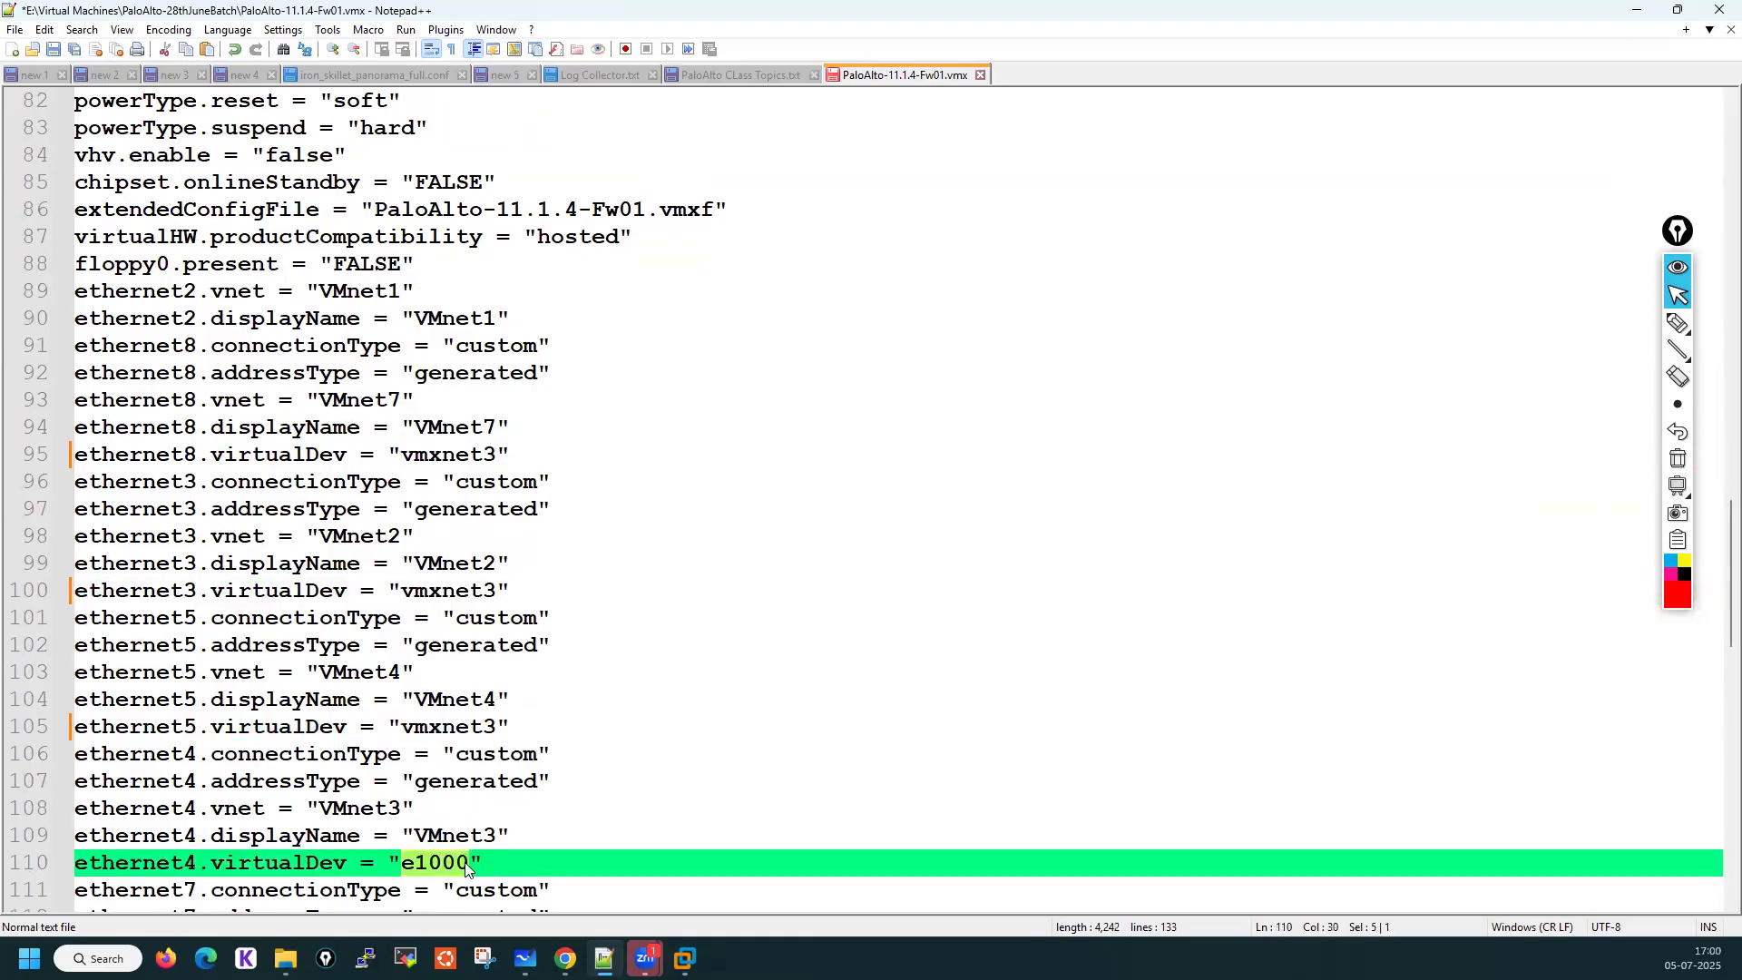
pyautogui.hotkey('ctrl', 'v')
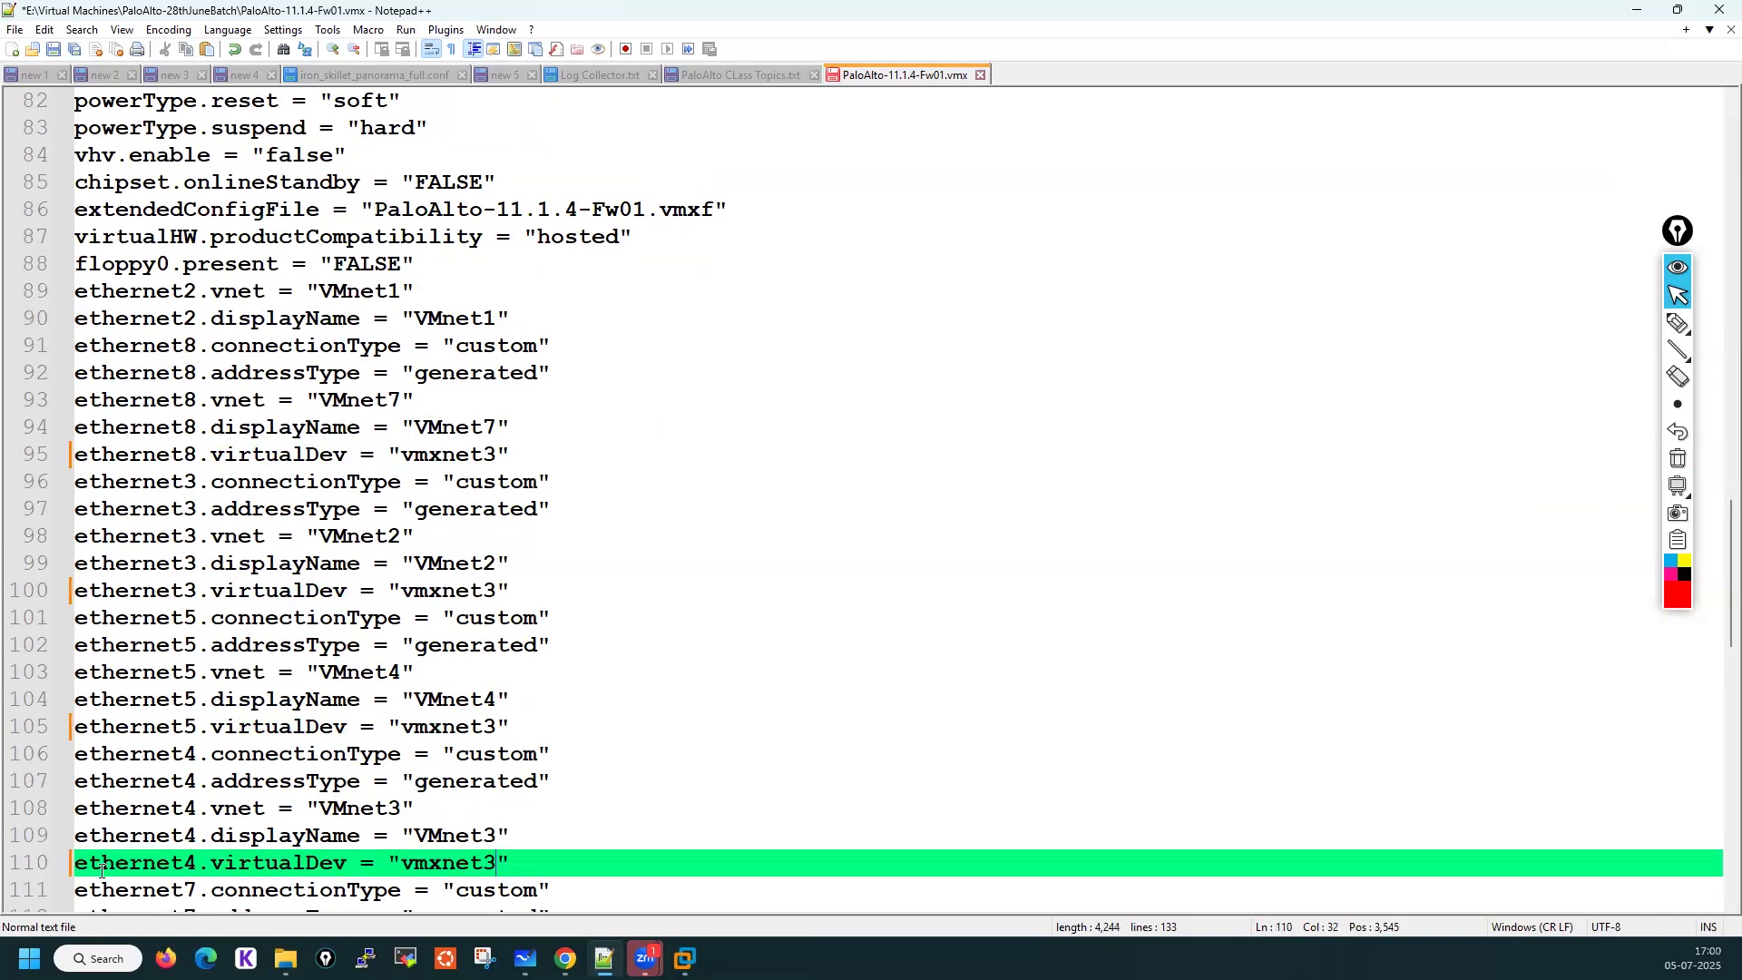
pyautogui.doubleClick(273, 864)
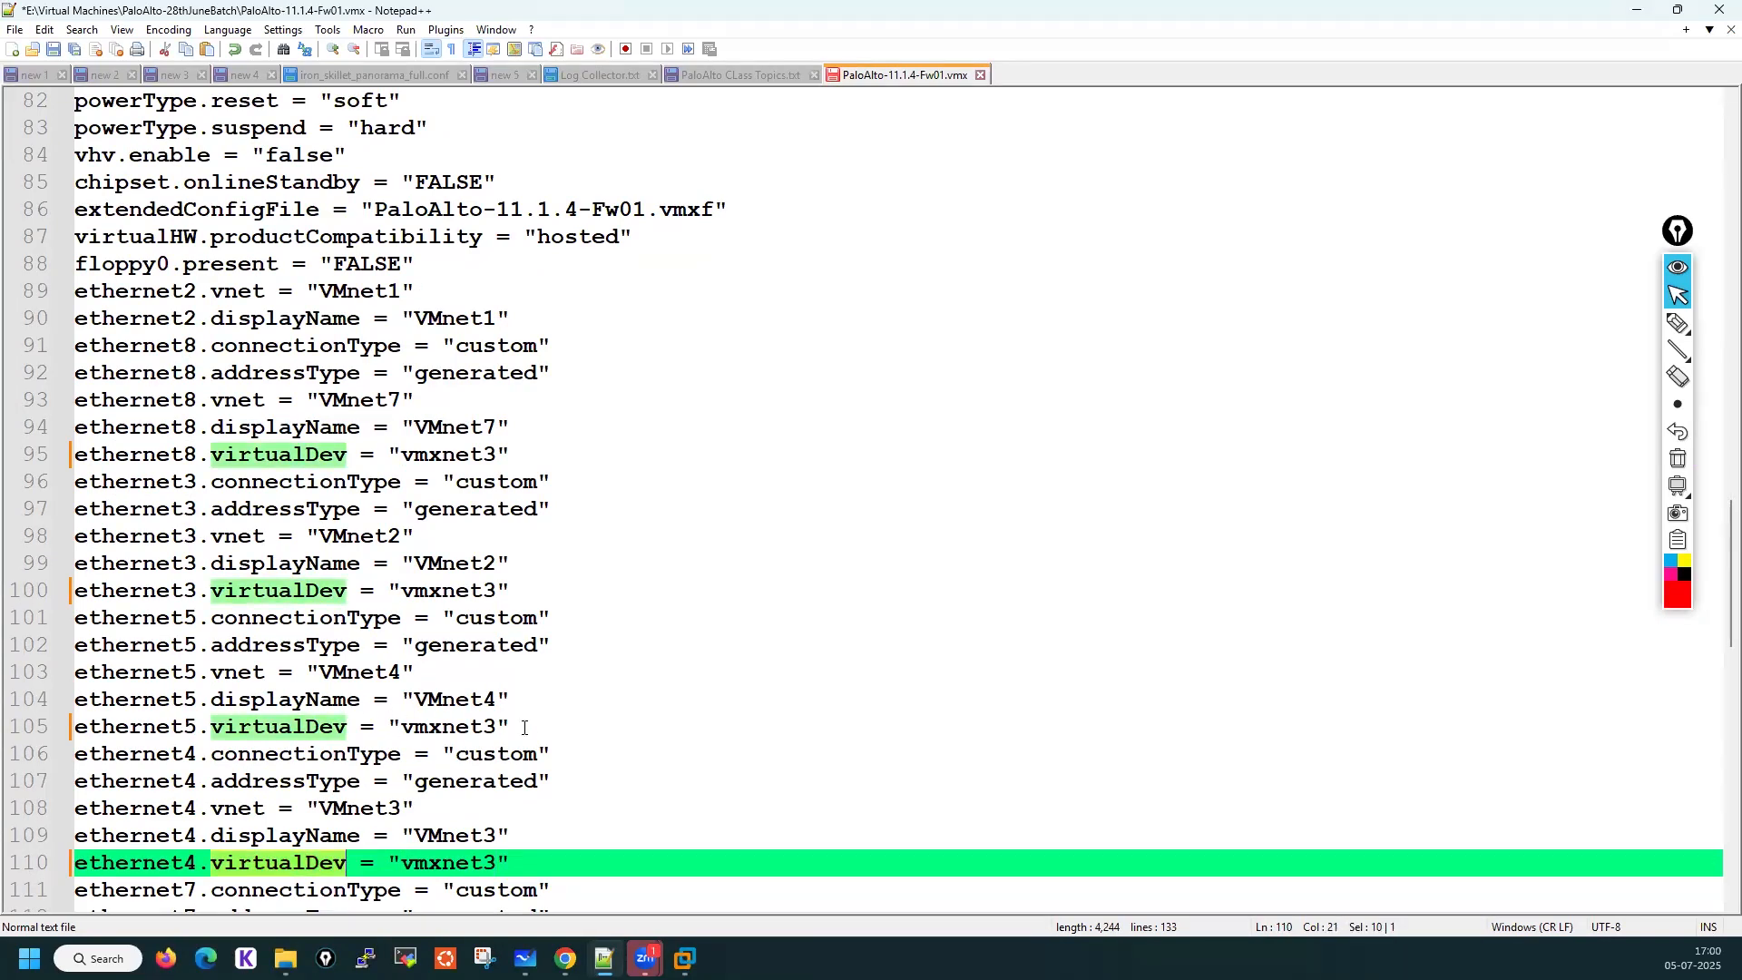
# Step: Replace the remaining e1000 values on lines 115, 120 and 131 with vmxnet3, then verify every virtualDev entry
pyautogui.scroll(-4, 537, 730)
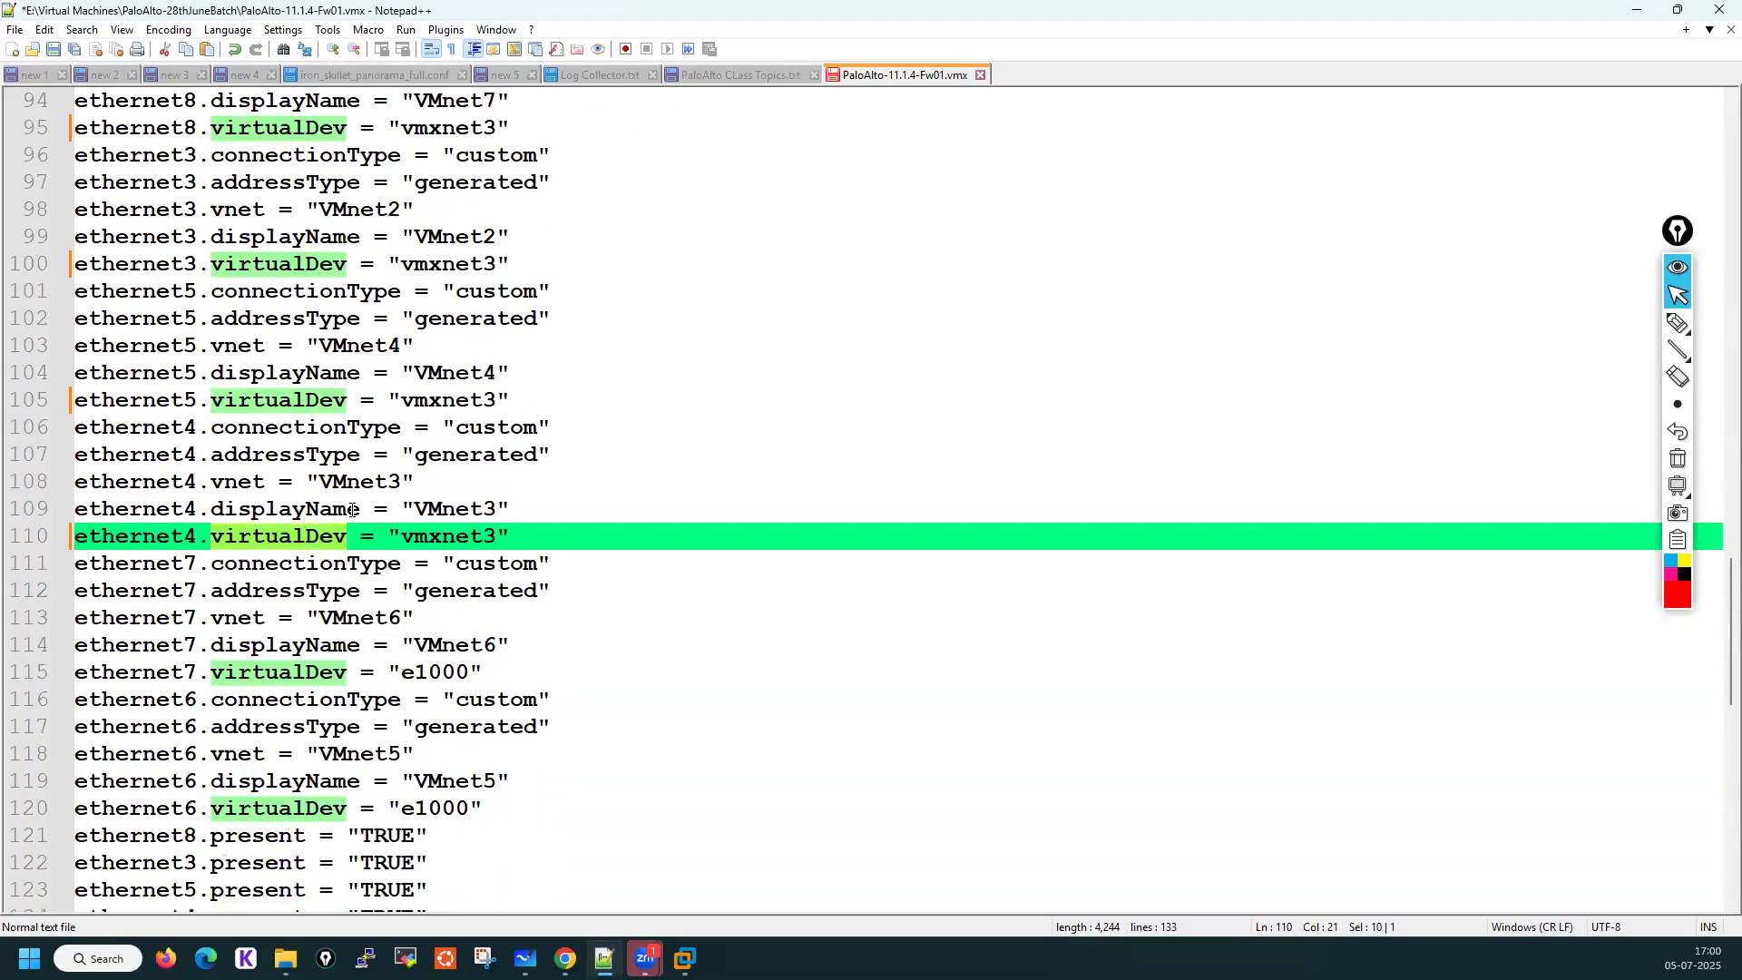
pyautogui.scroll(-2, 512, 542)
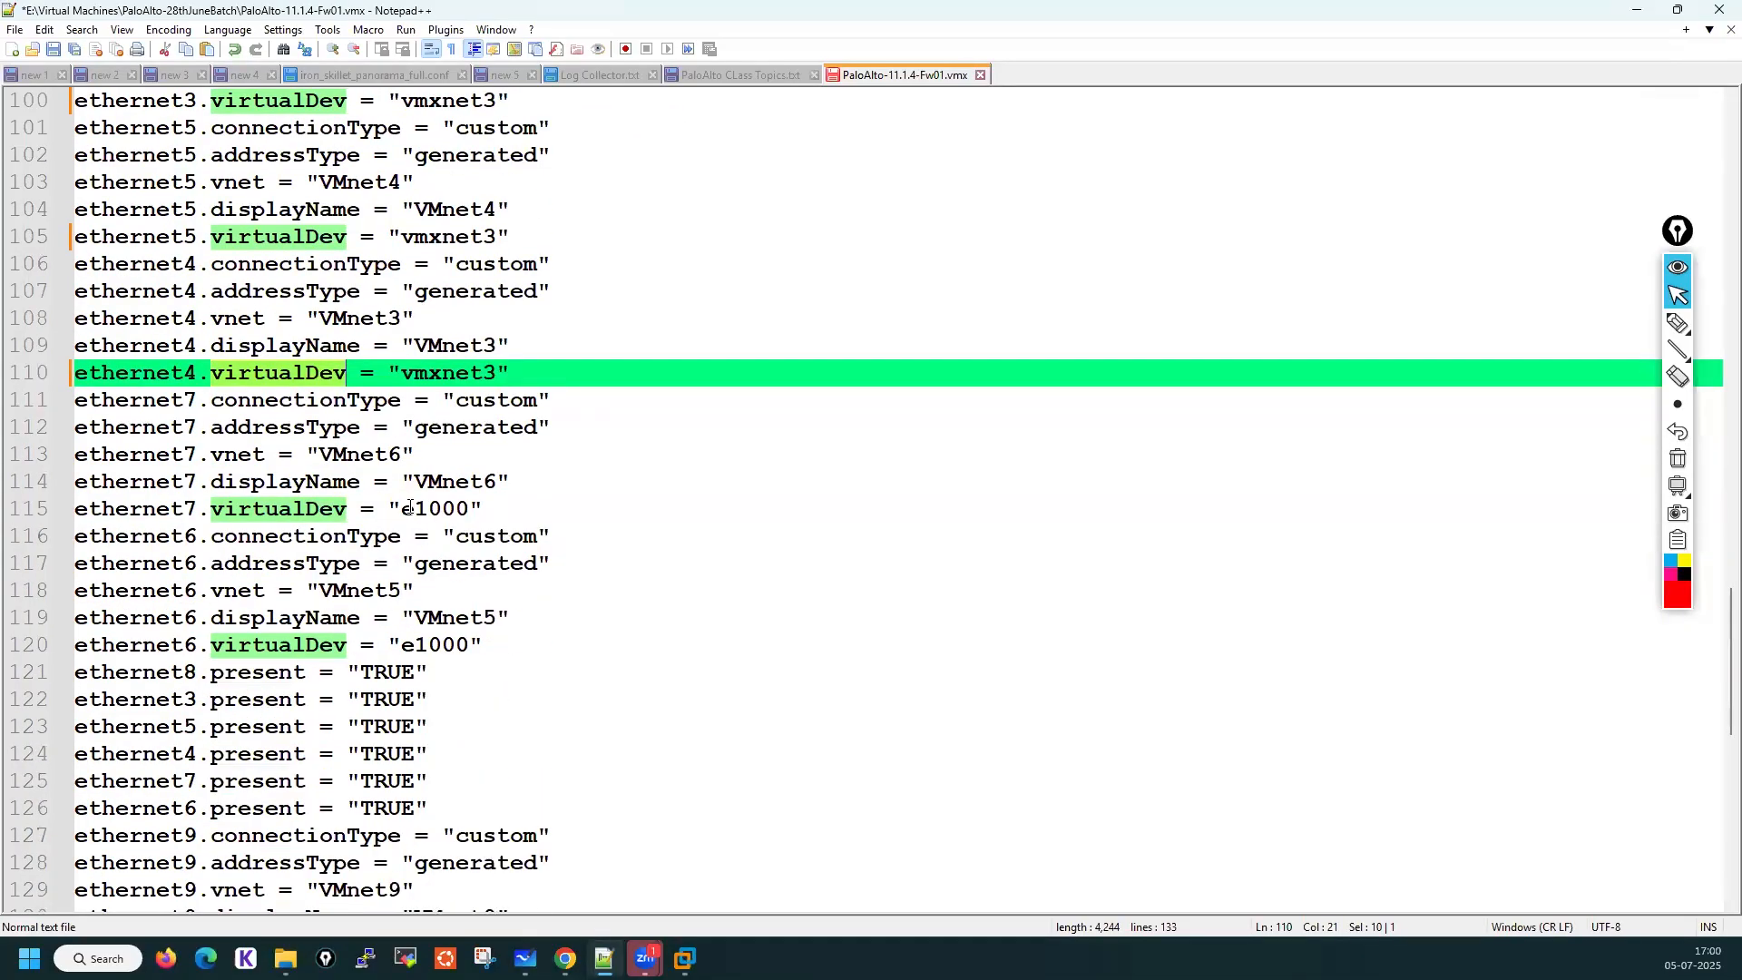
pyautogui.moveTo(402, 509); pyautogui.dragTo(476, 512)
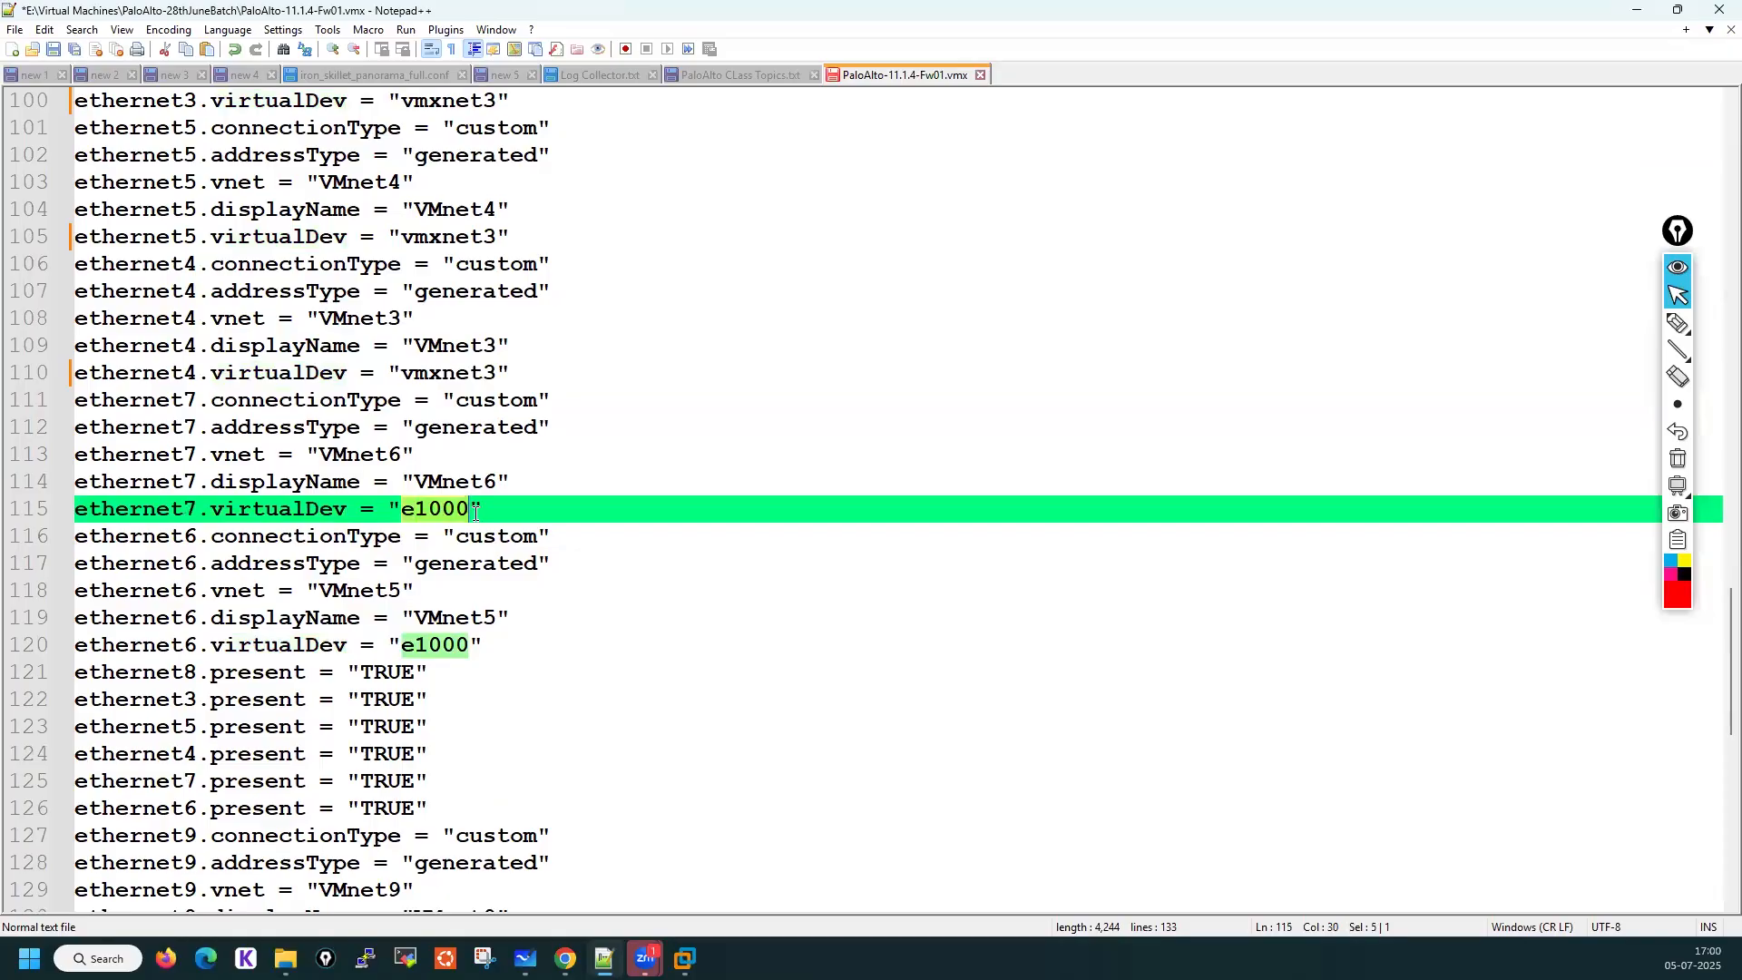
pyautogui.write('vmxnet3')
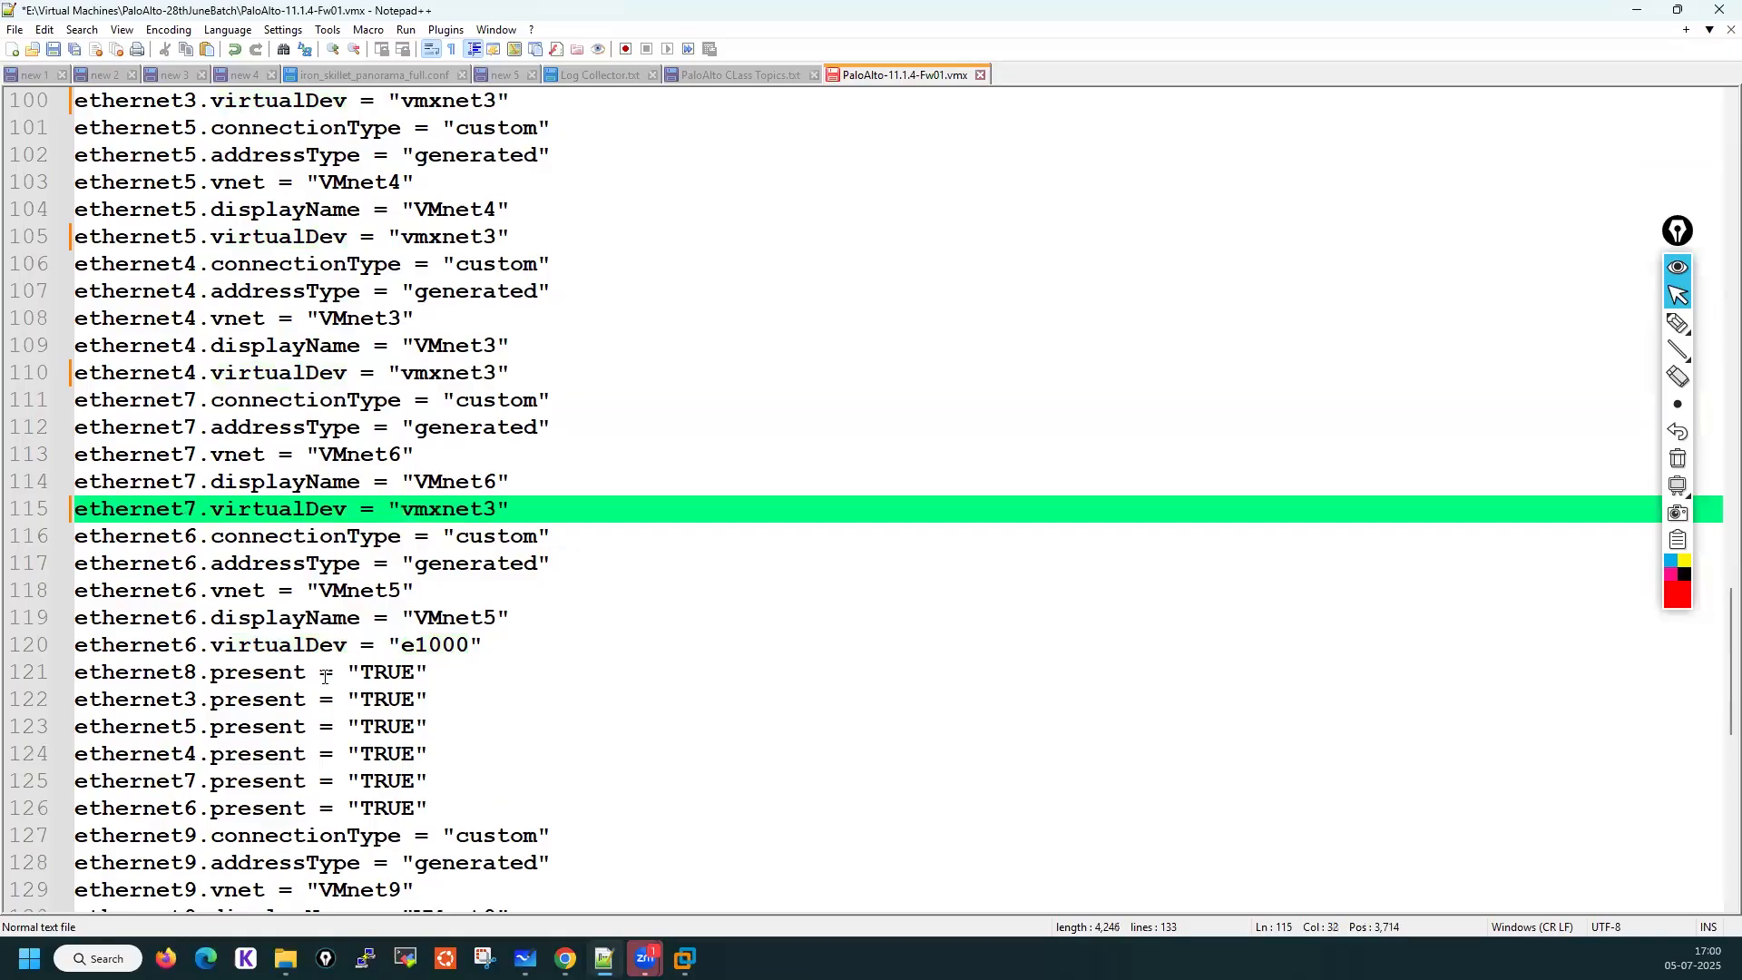
pyautogui.doubleClick(282, 646)
pyautogui.moveTo(402, 645); pyautogui.dragTo(472, 645)
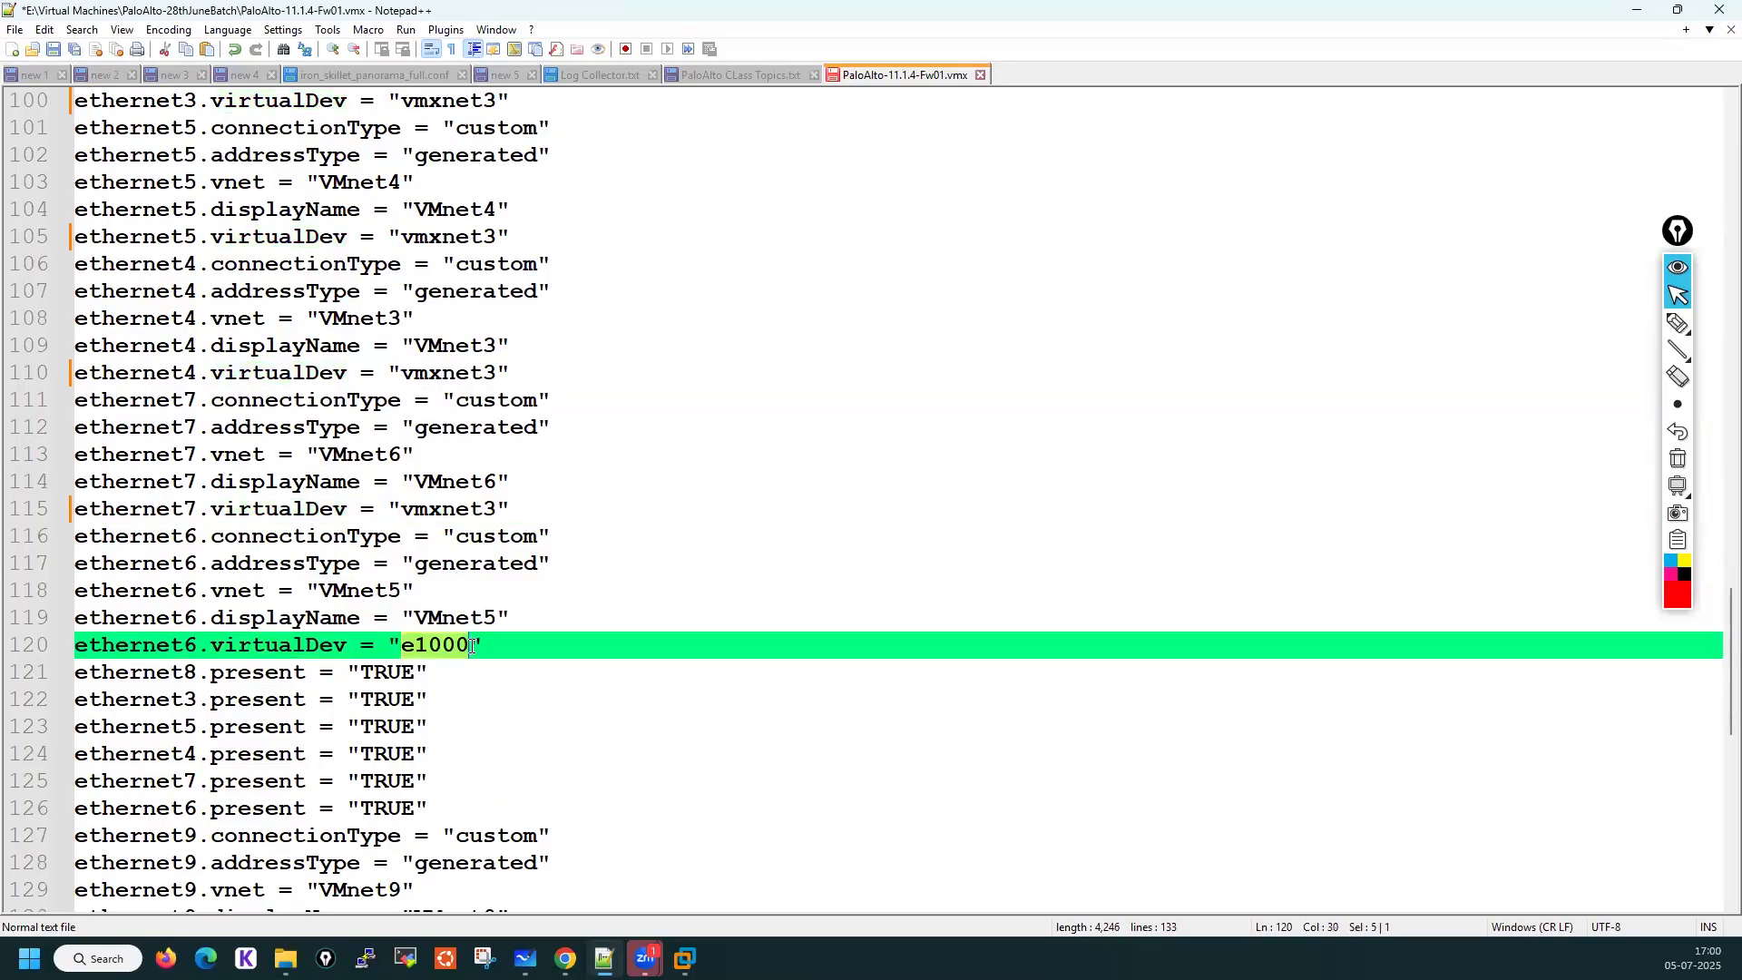
pyautogui.write('vmxnet3')
pyautogui.scroll(-3, 372, 614)
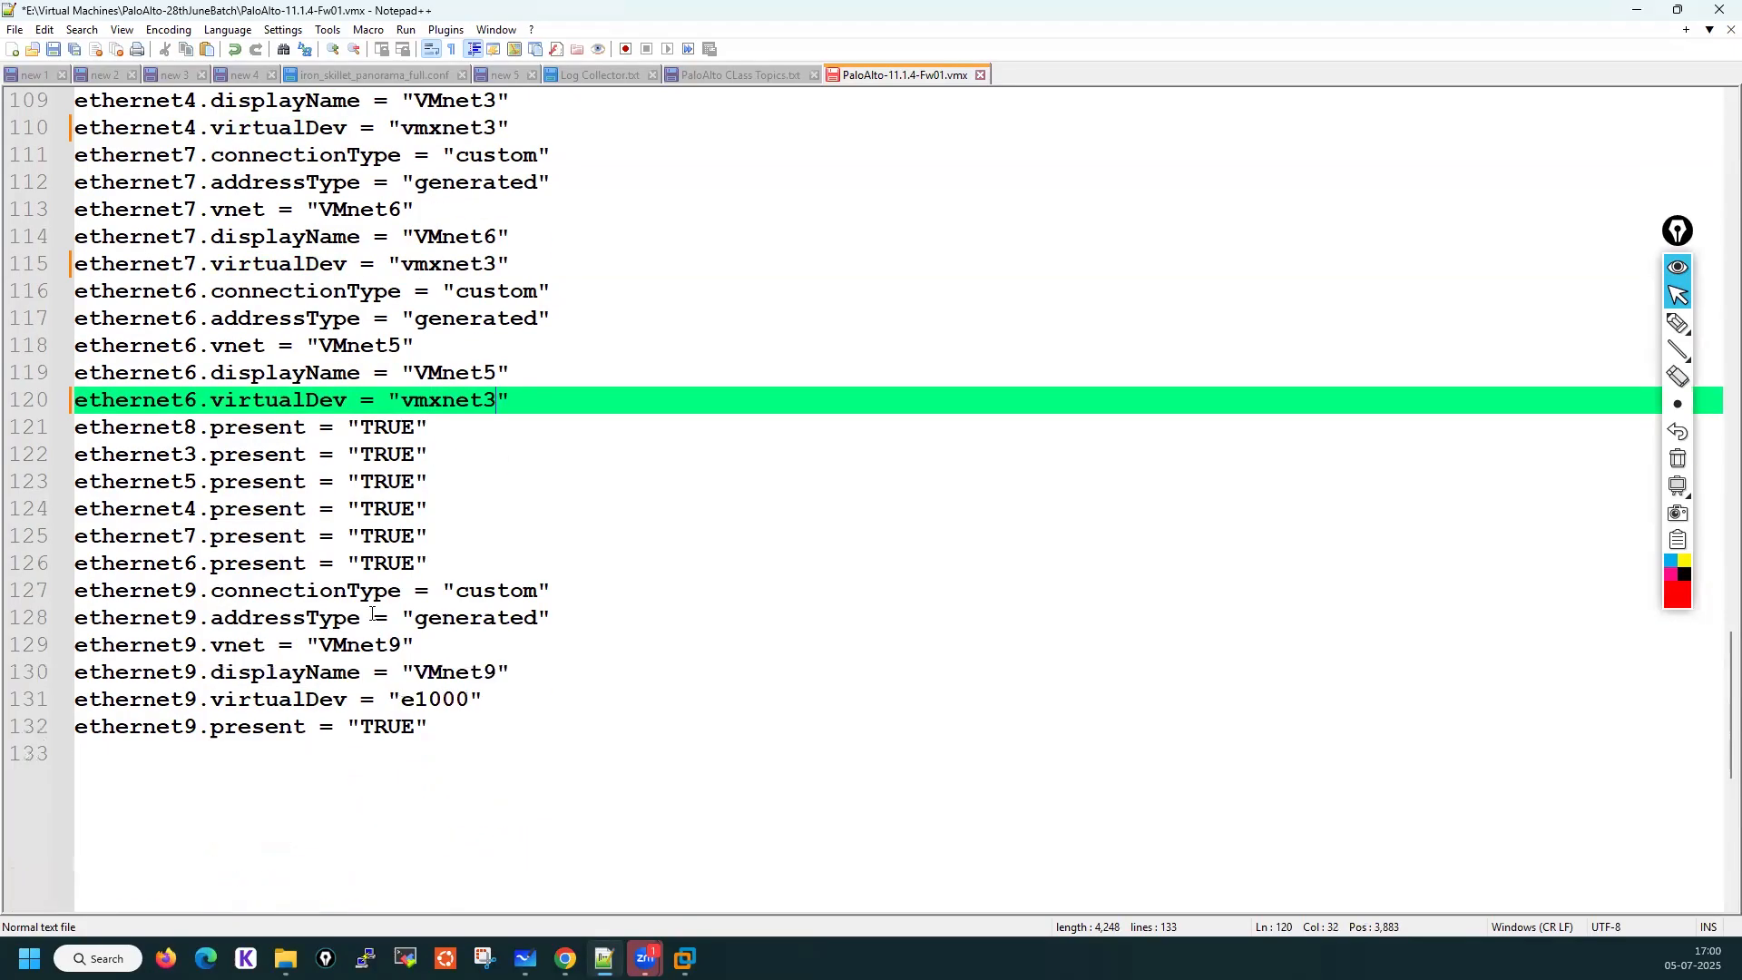
pyautogui.doubleClick(284, 402)
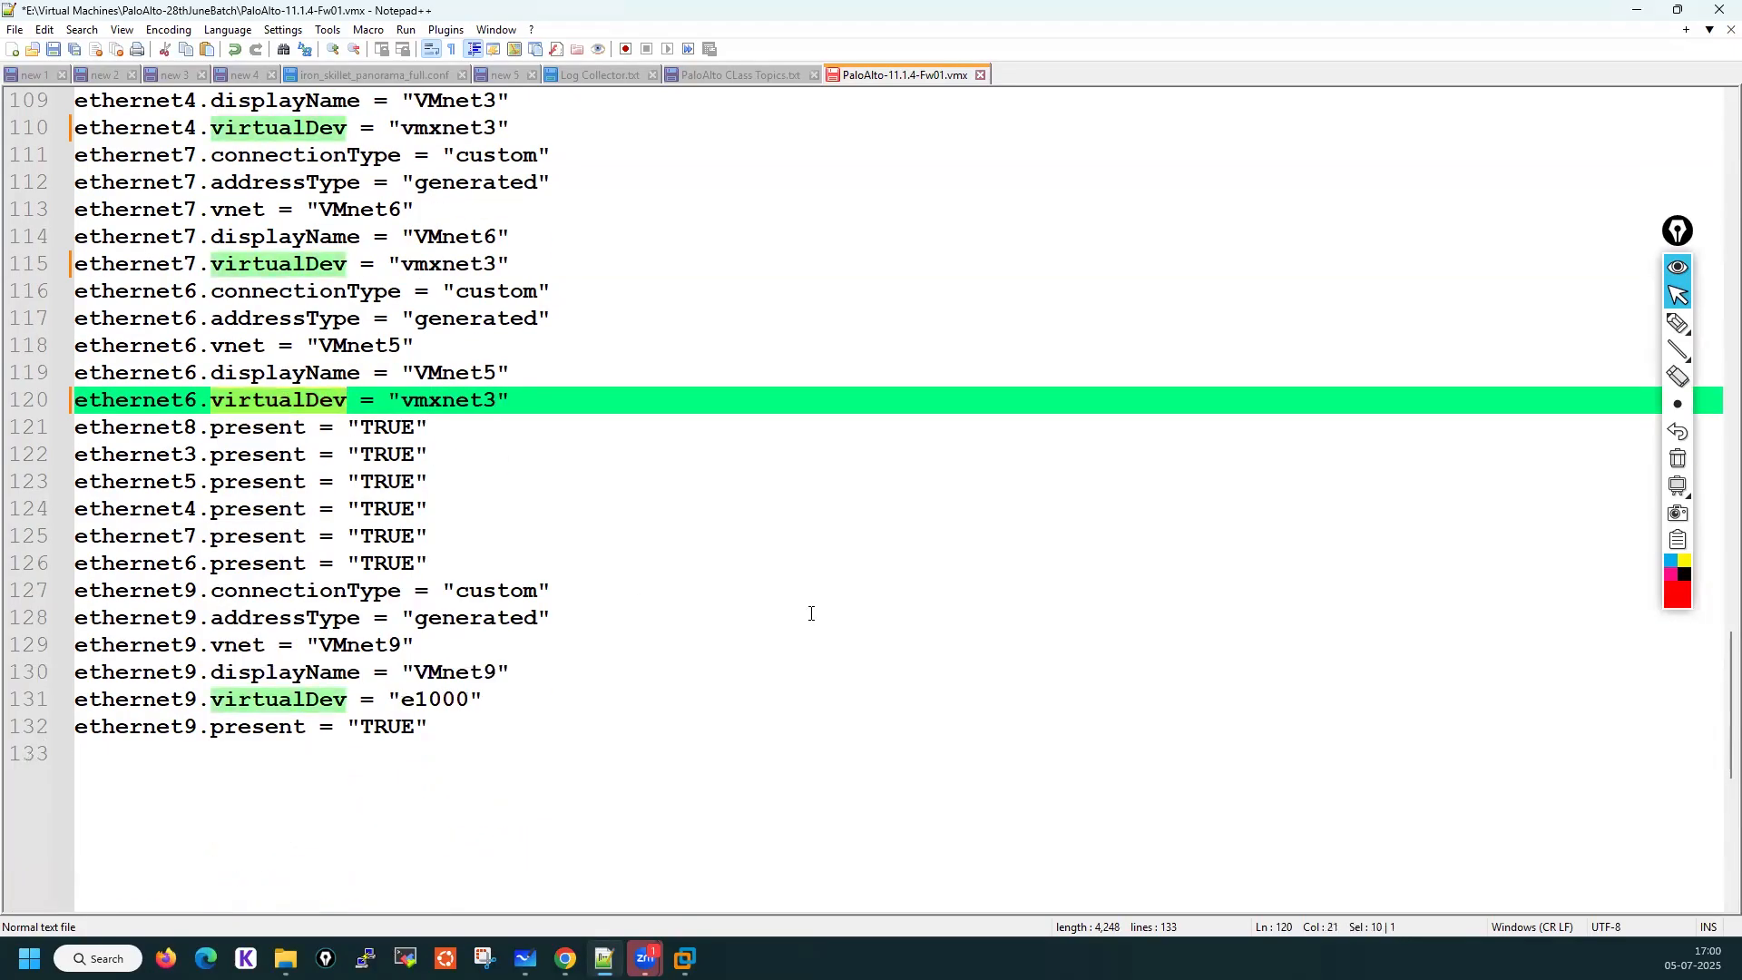
pyautogui.moveTo(403, 699); pyautogui.dragTo(465, 702)
pyautogui.write('vmxnet3')
pyautogui.click(487, 755)
pyautogui.doubleClick(268, 700)
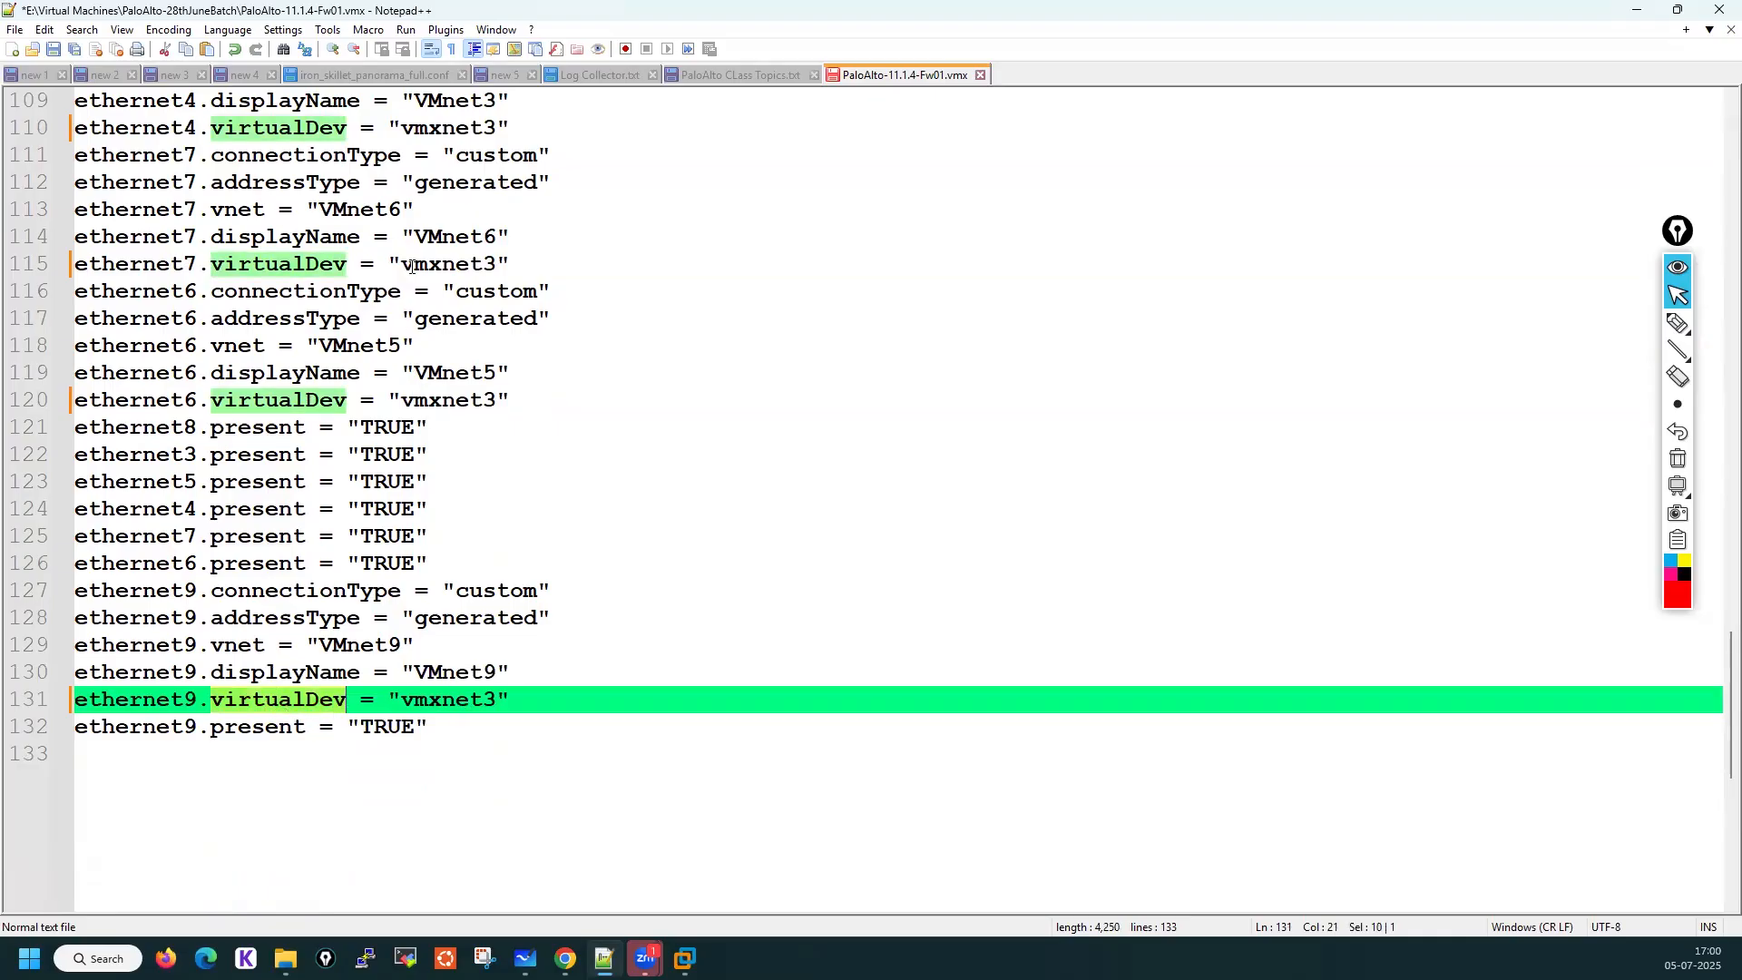
# Step: Save PaloAlto-11.1.4-Fw01.vmx with the vmxnet3 changes and close its Notepad++ tab
pyautogui.scroll(3, 712, 422)
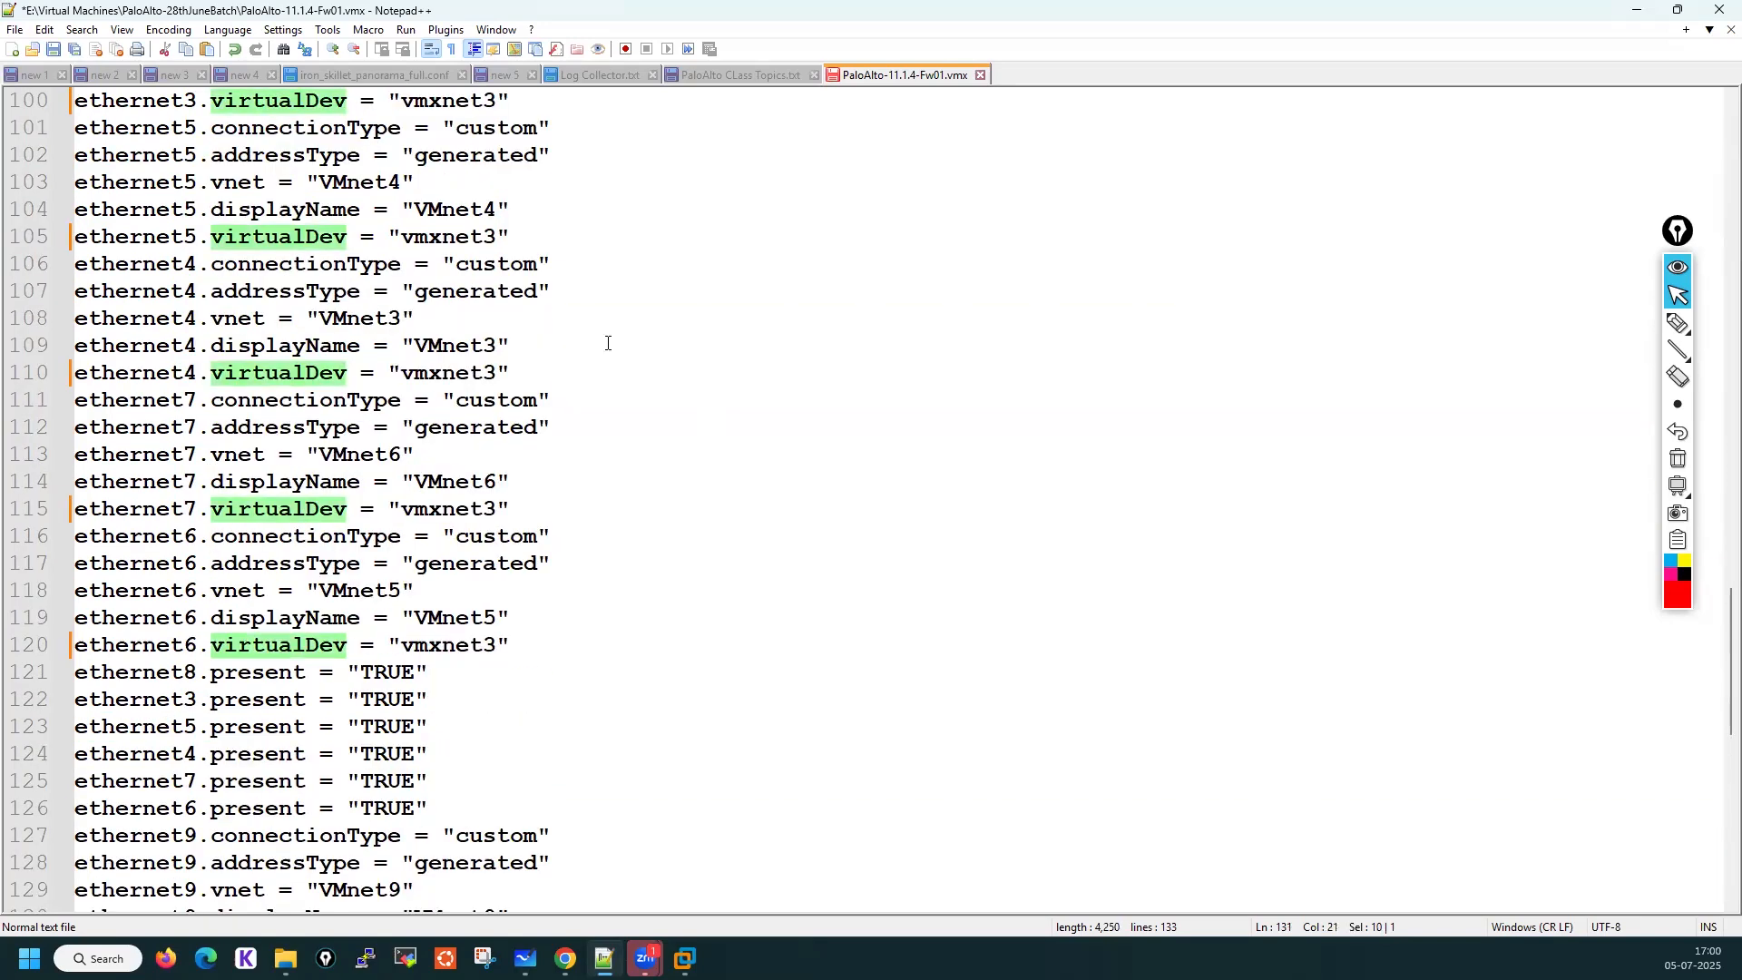
pyautogui.scroll(4, 684, 379)
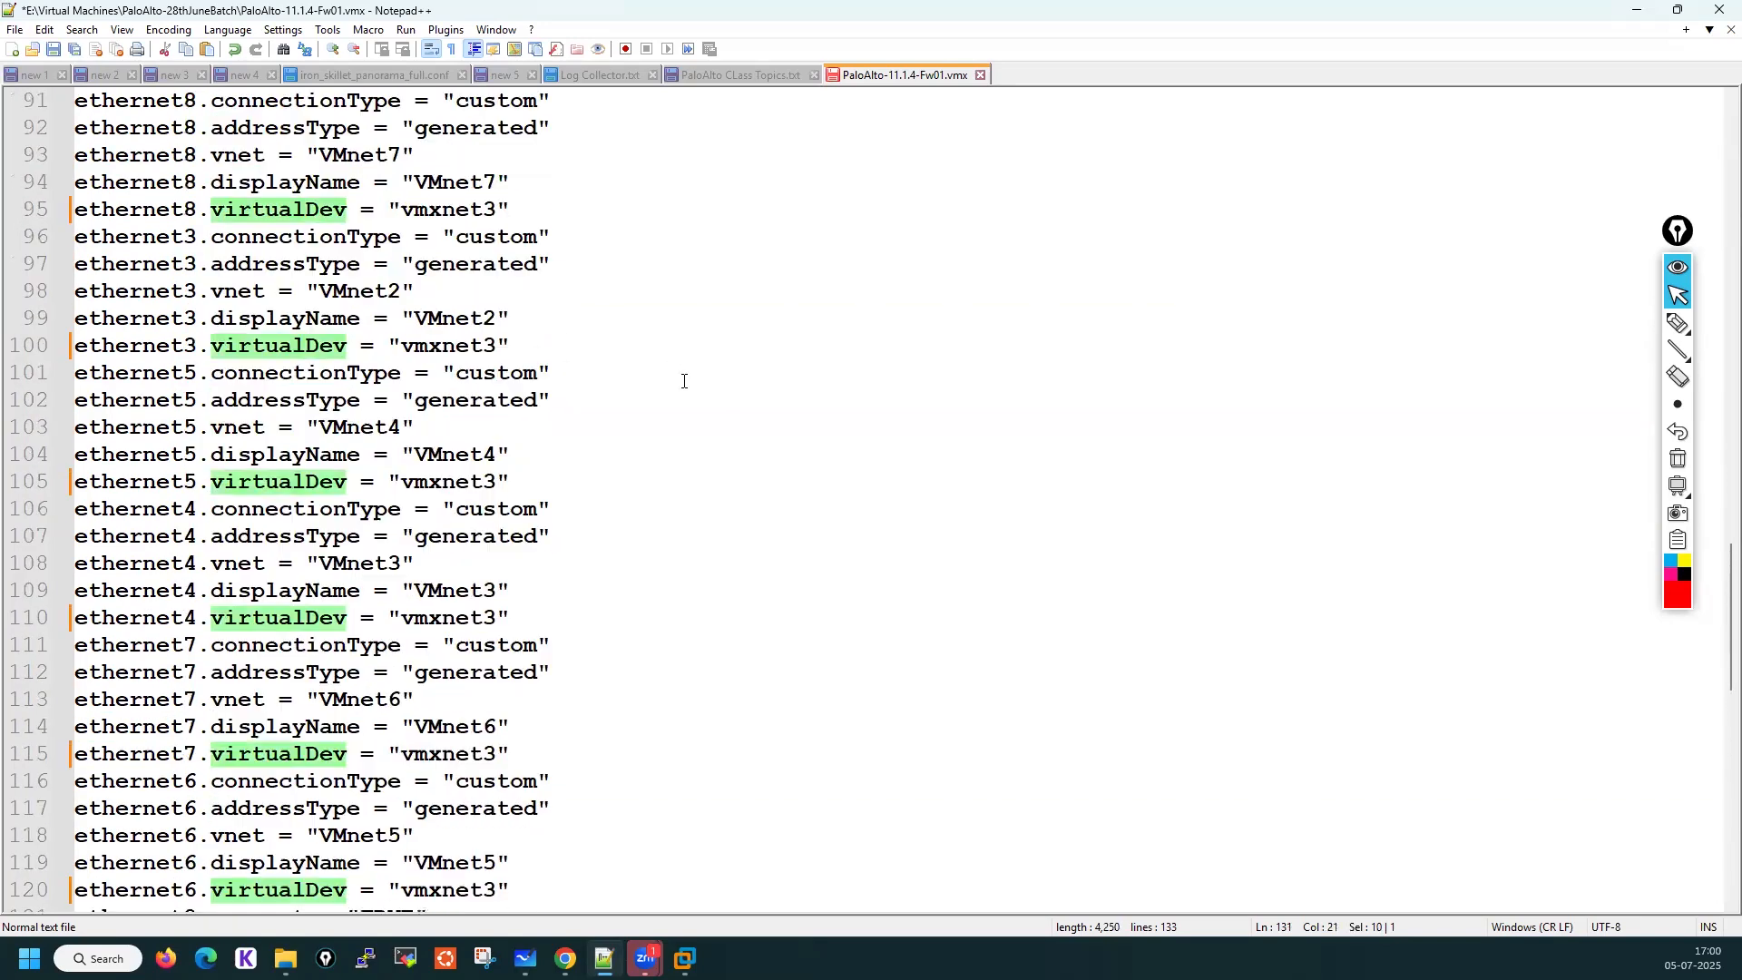
pyautogui.scroll(10, 676, 325)
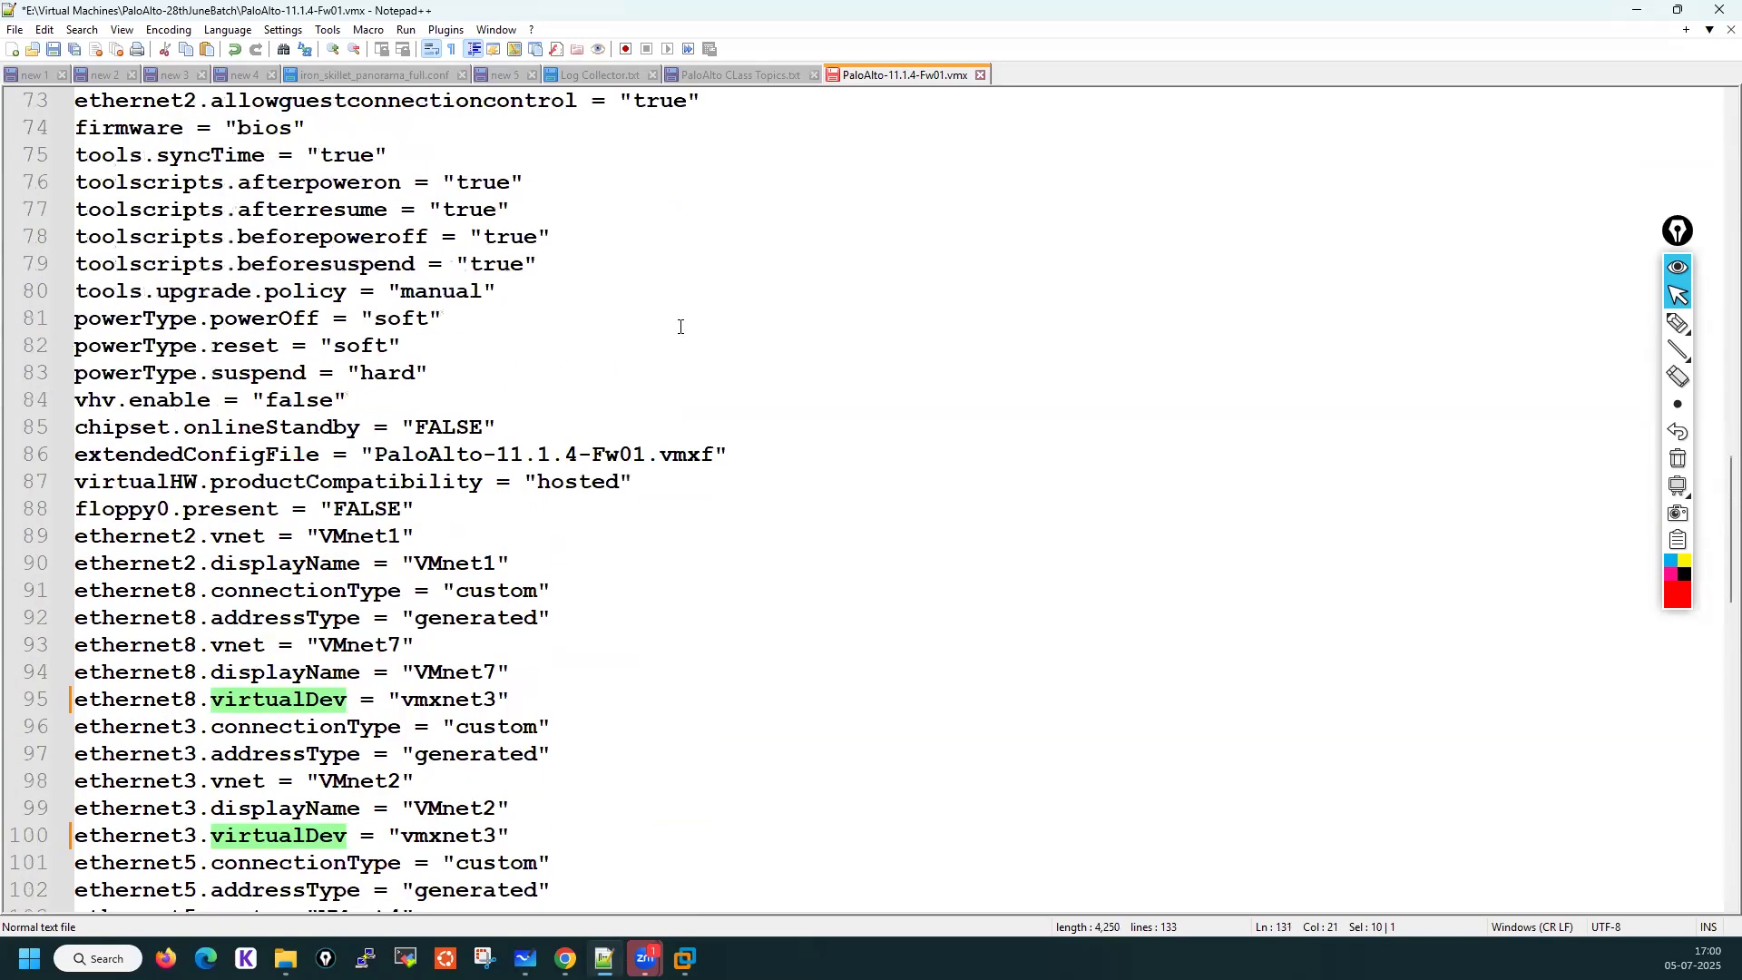
pyautogui.scroll(3, 336, 363)
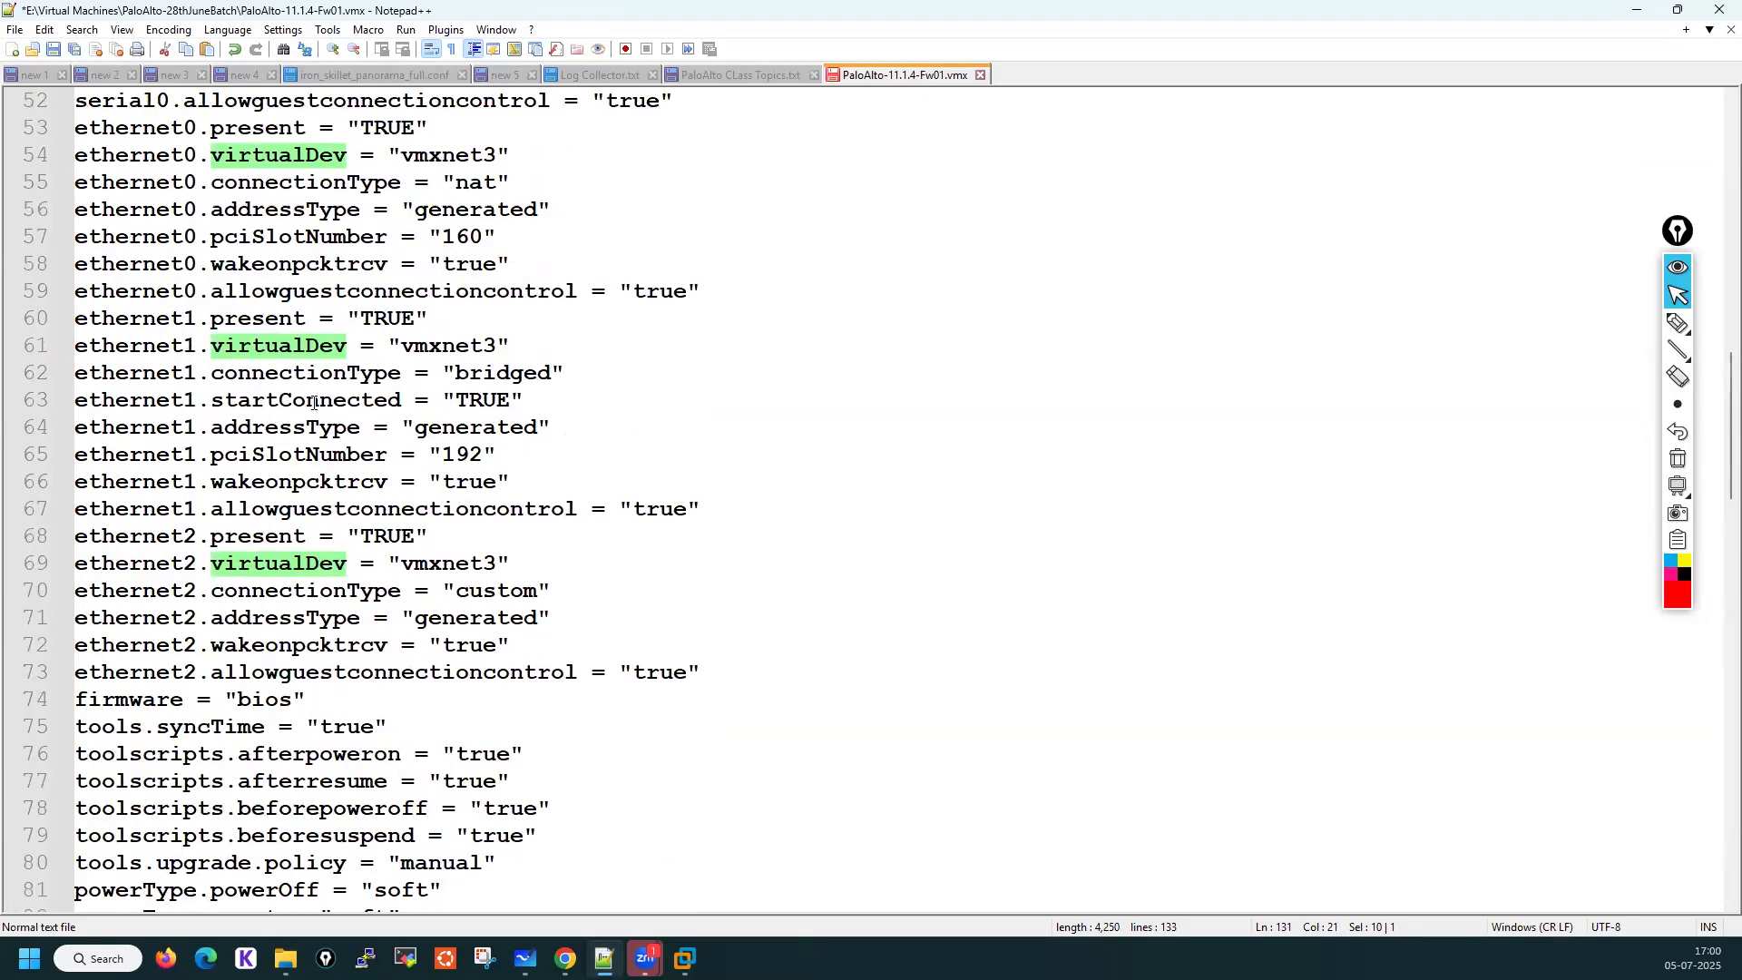
pyautogui.scroll(16, 644, 526)
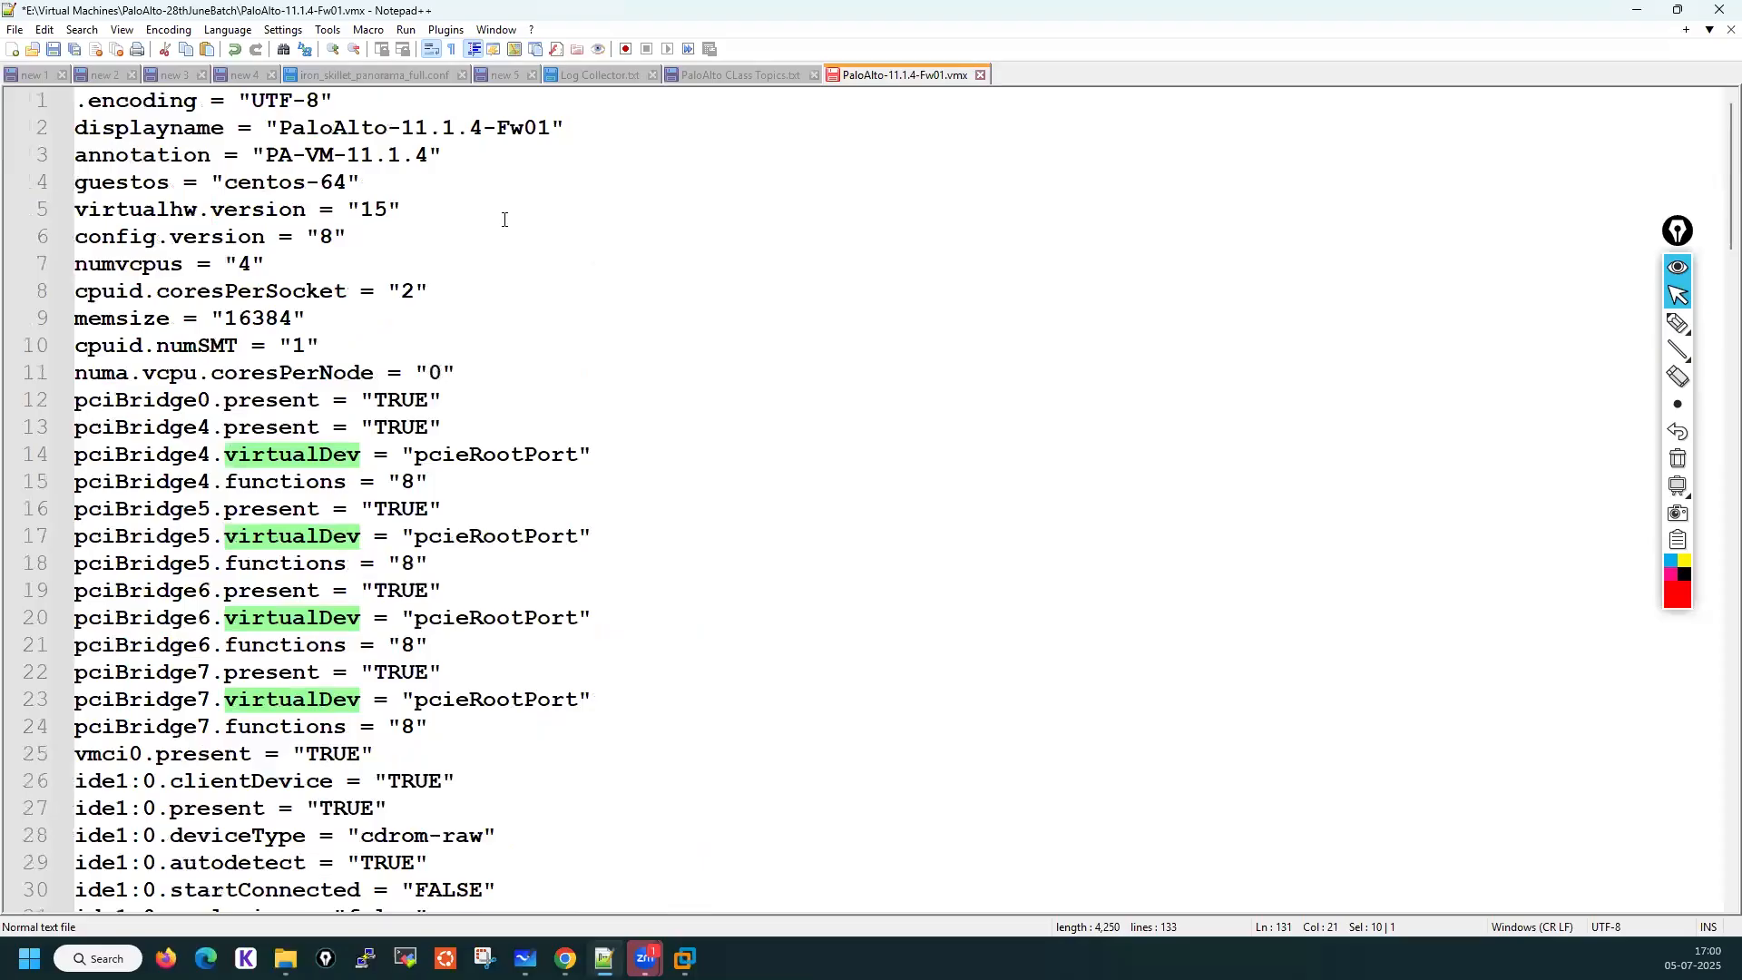
pyautogui.click(453, 160)
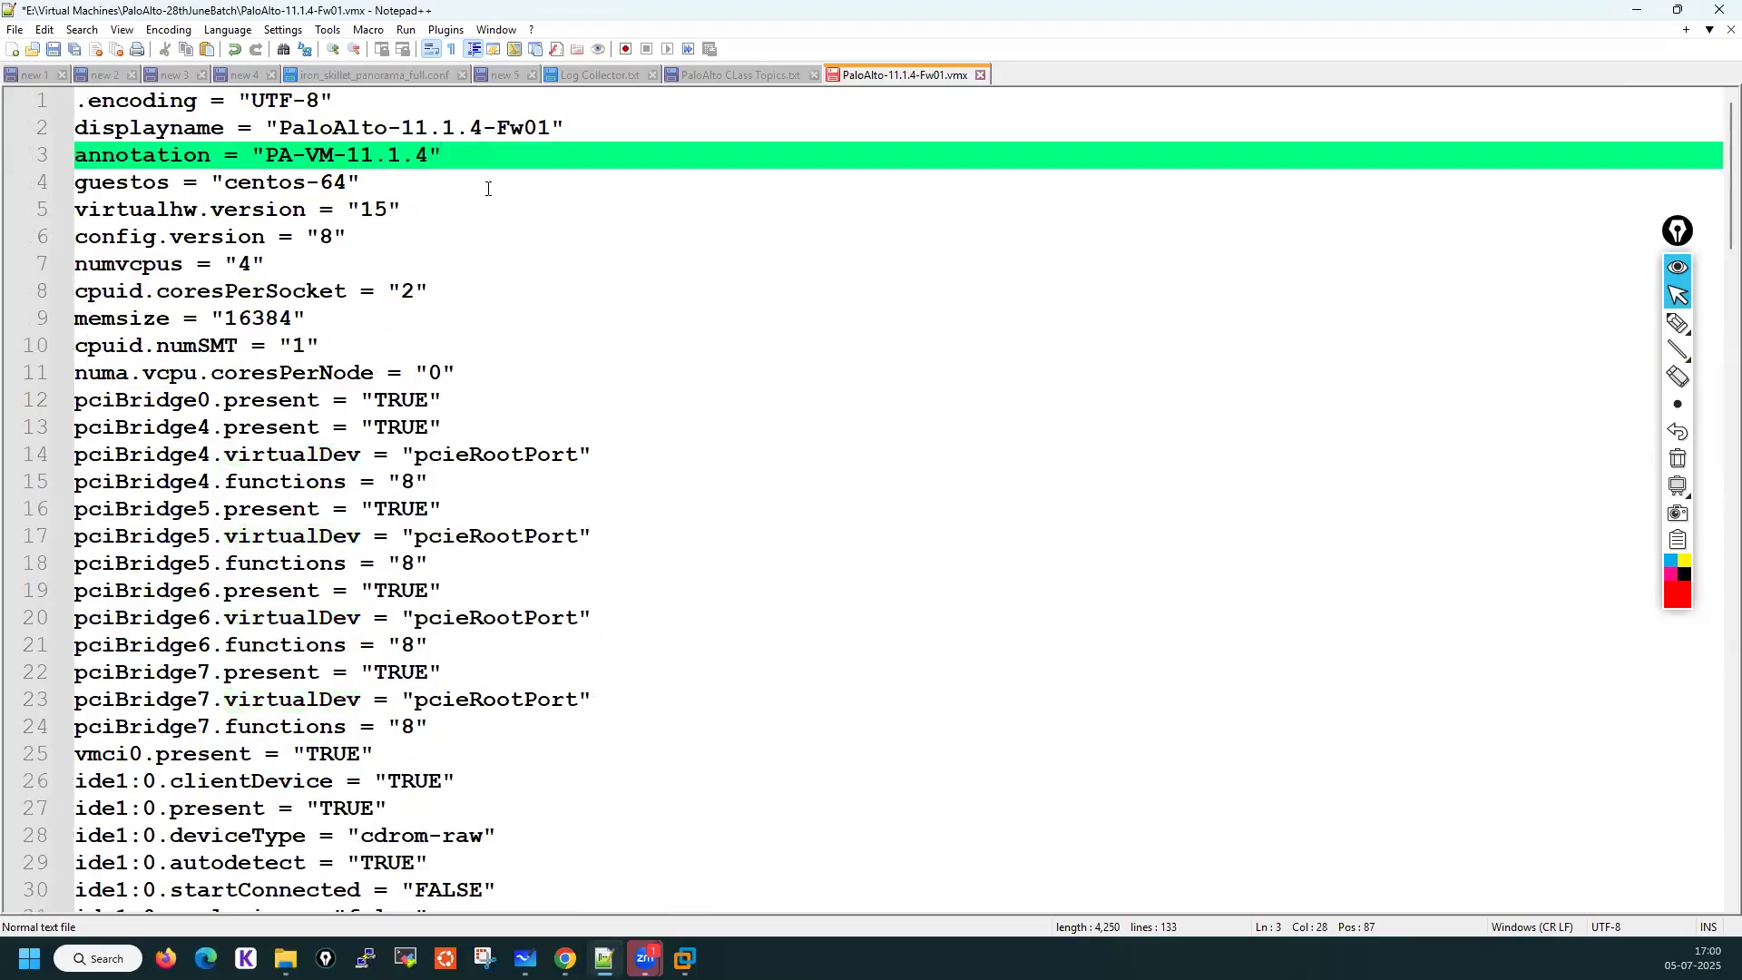
pyautogui.click(52, 51)
pyautogui.click(655, 394)
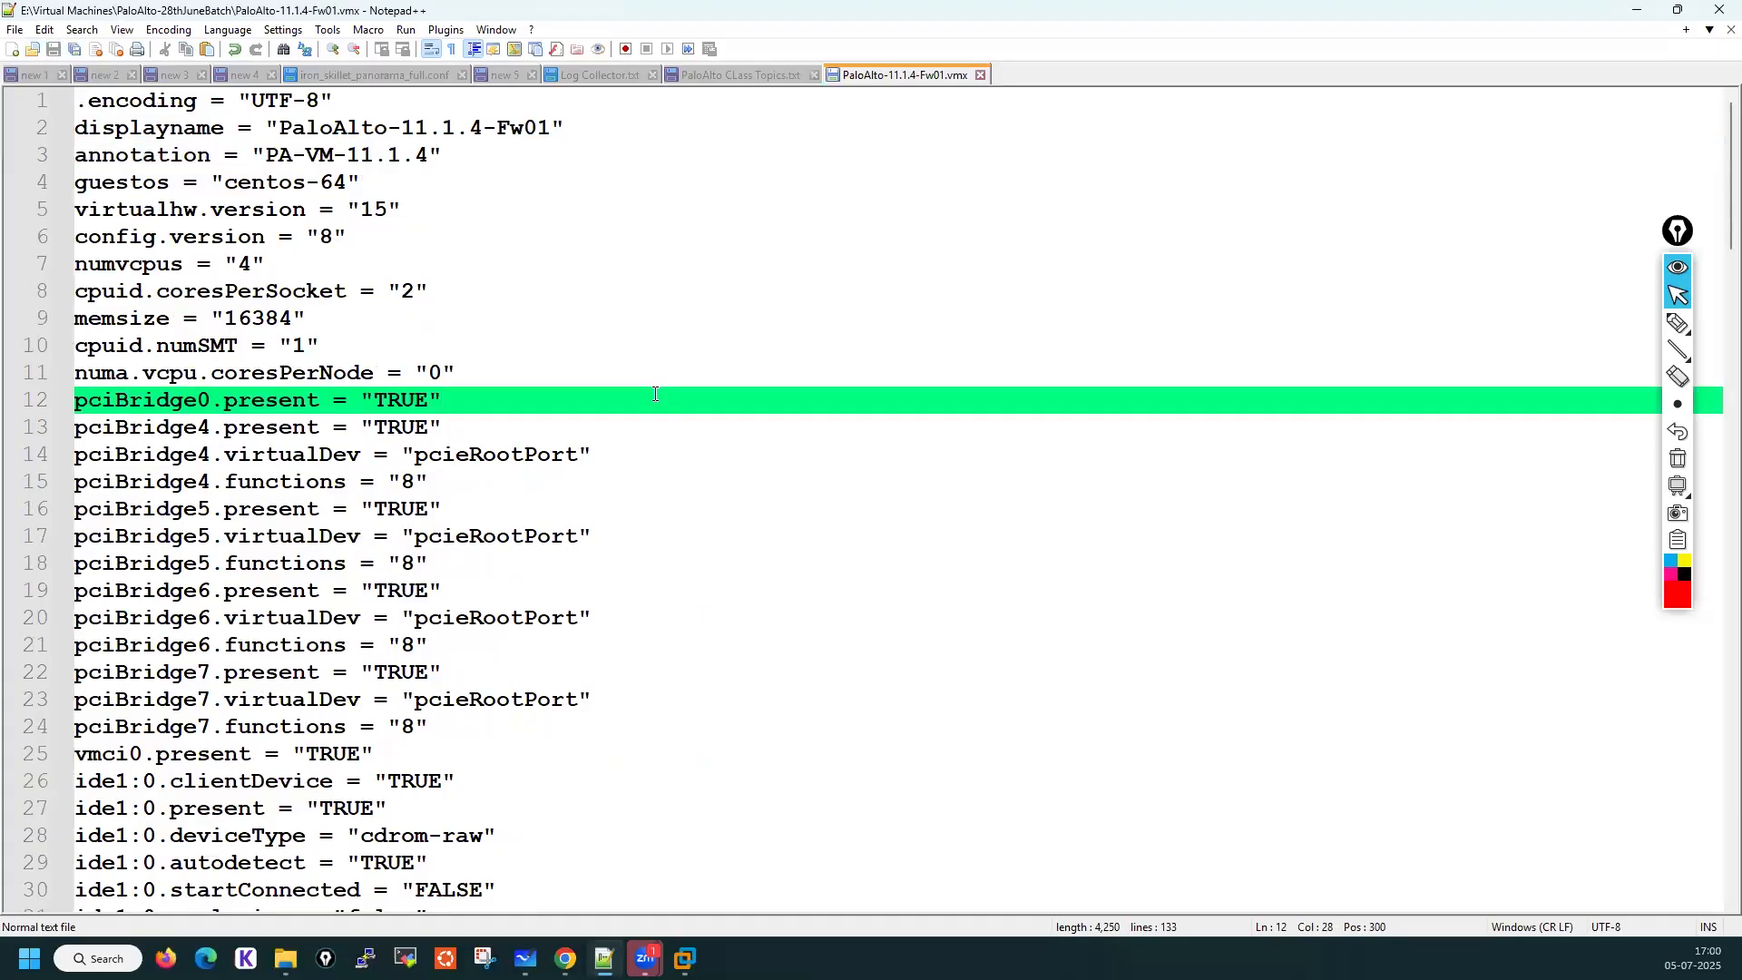
pyautogui.click(980, 74)
# Step: Reopen PaloAlto-11.1.4-Fw01.vmx from File Explorer with Edit with Notepad++
pyautogui.click(1640, 7)
pyautogui.click(465, 394)
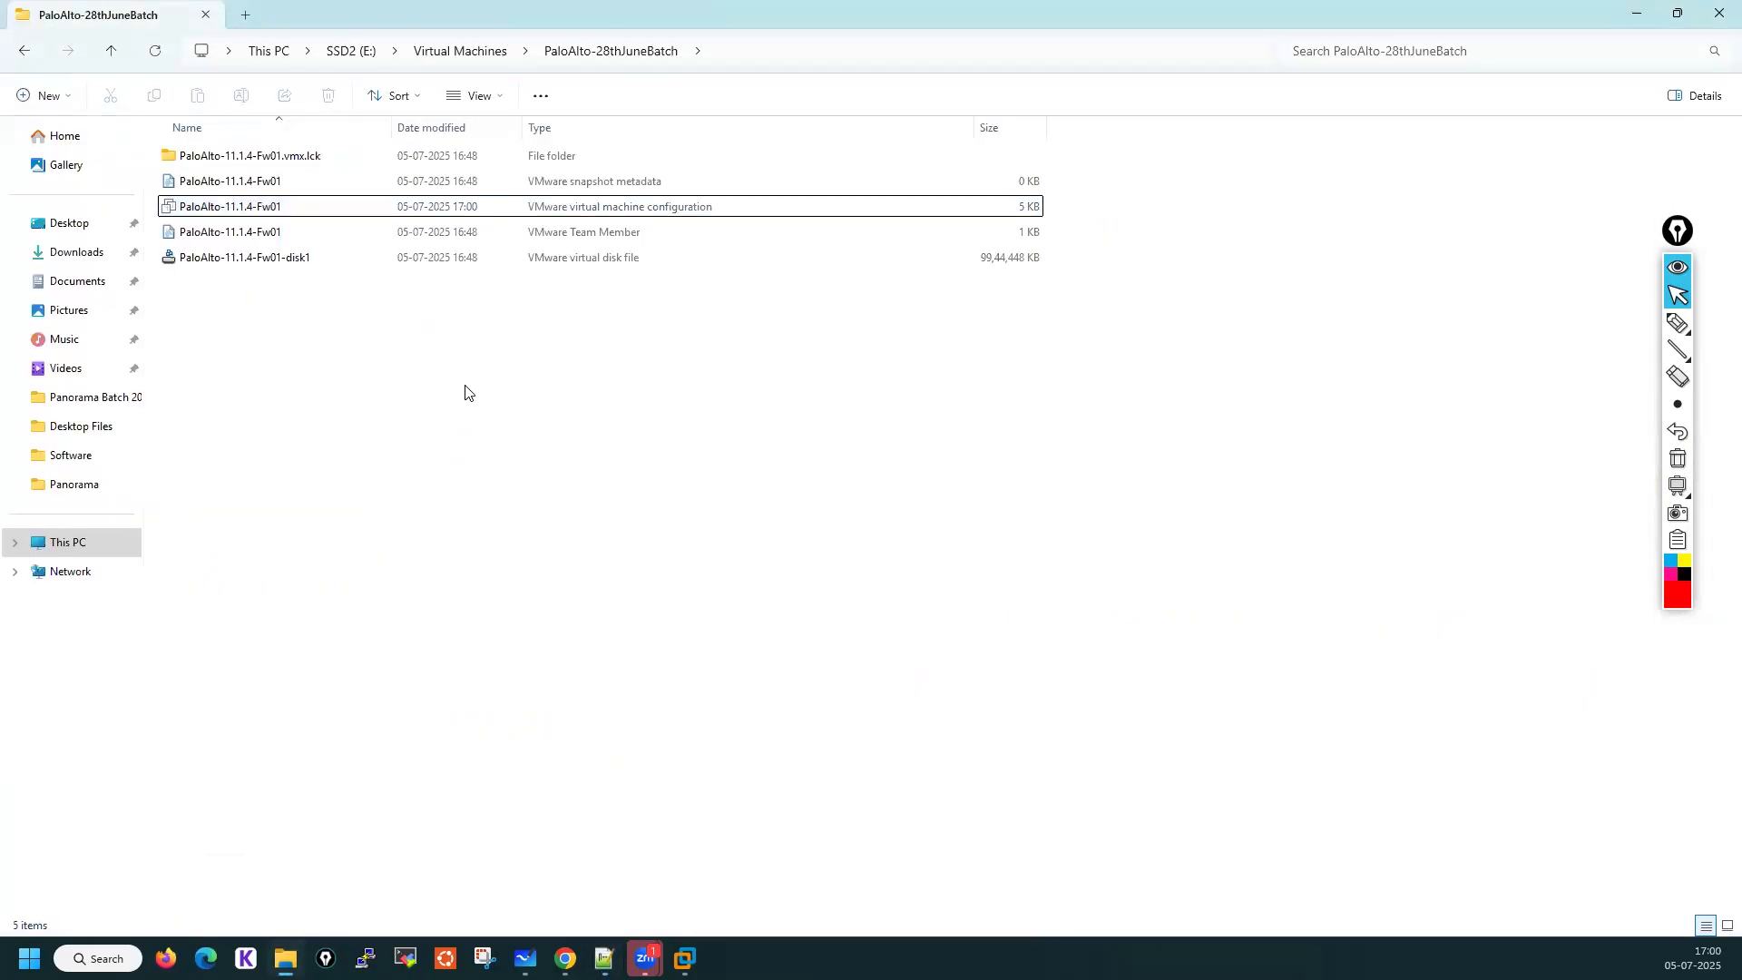
pyautogui.click(293, 213)
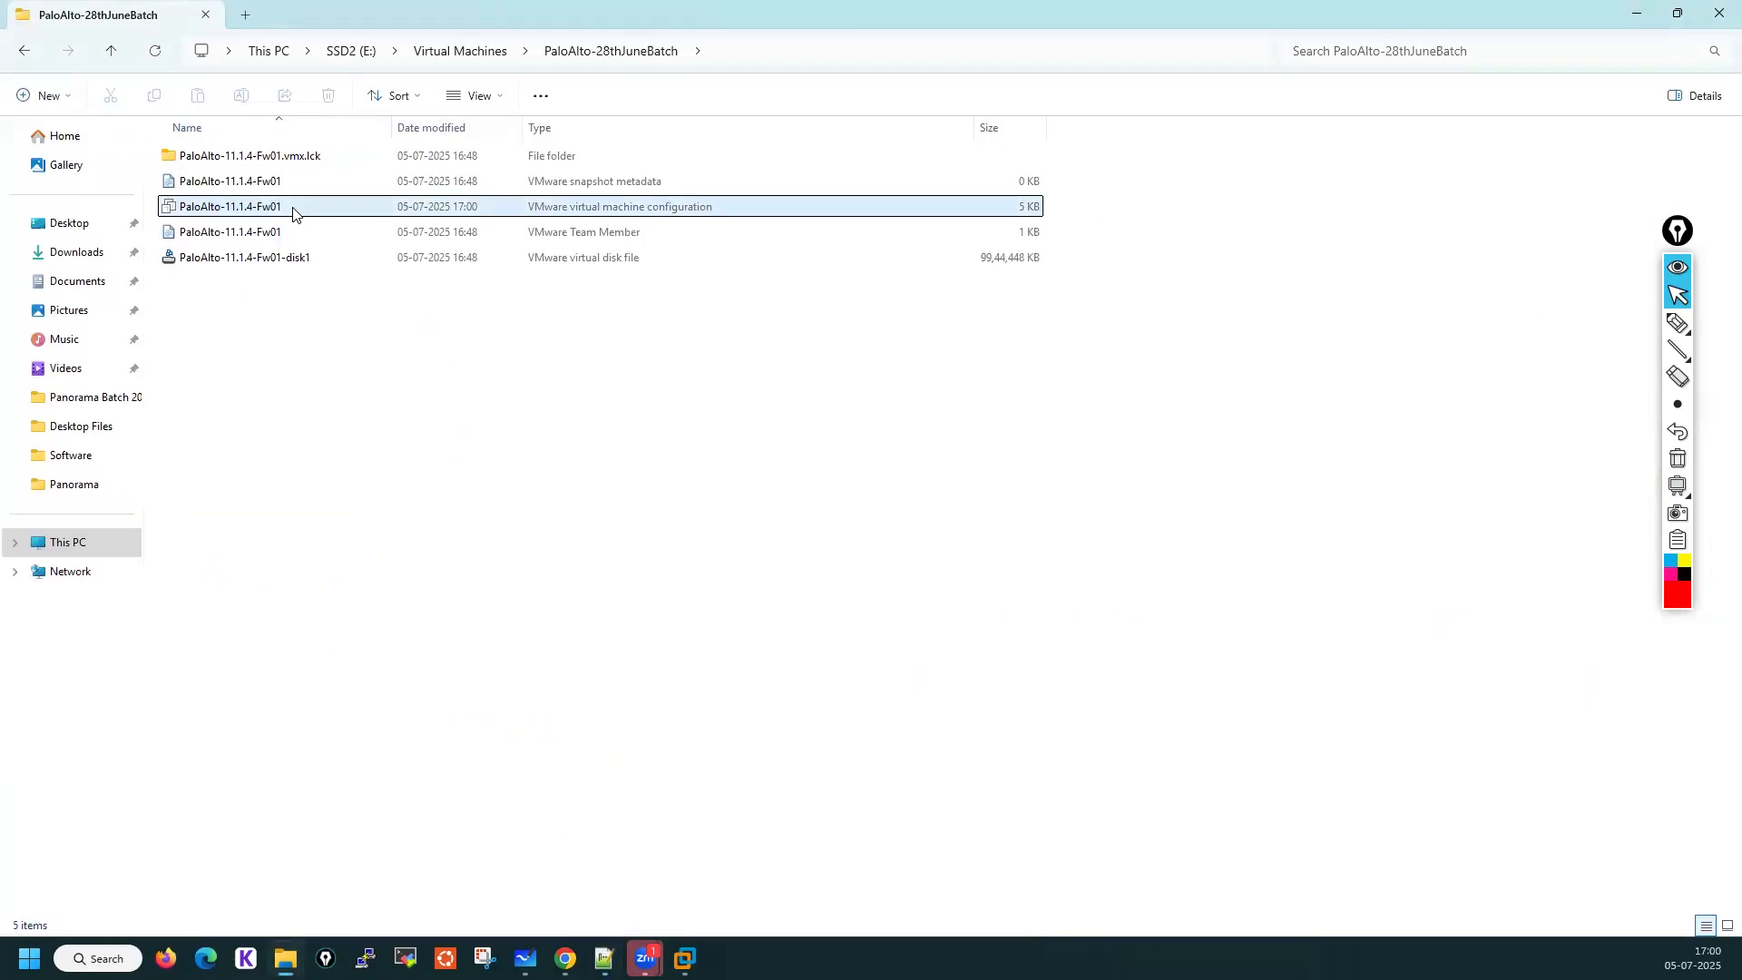
pyautogui.rightClick(295, 214)
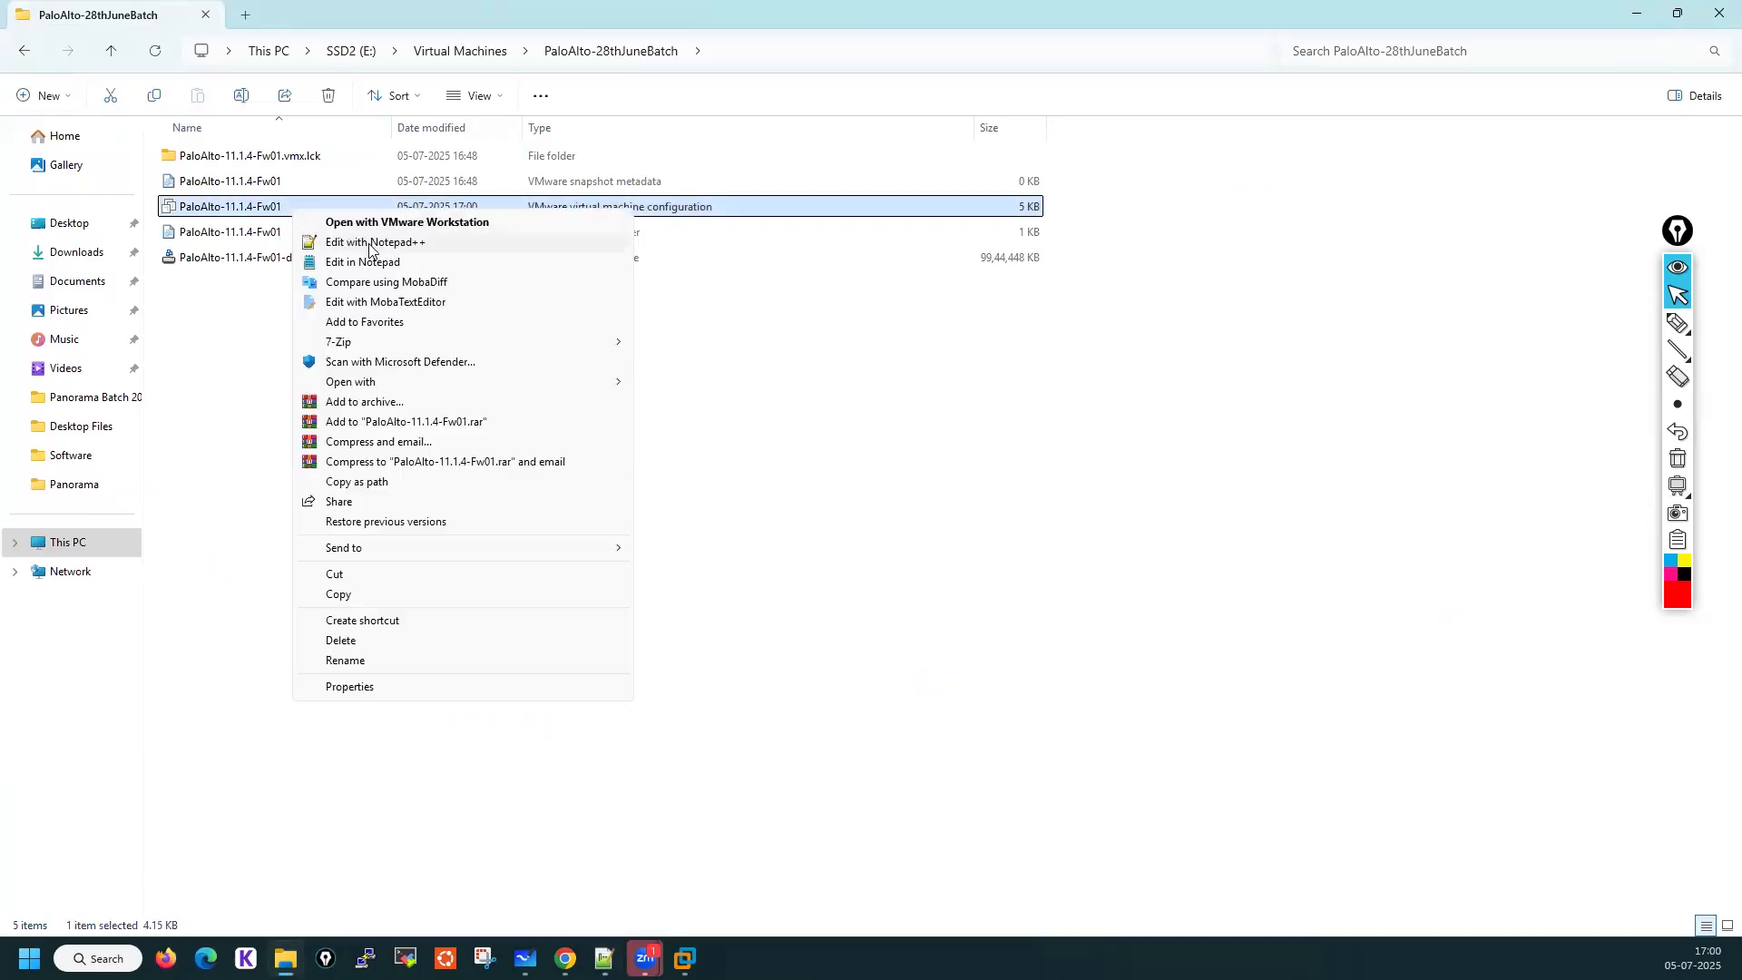
pyautogui.click(372, 244)
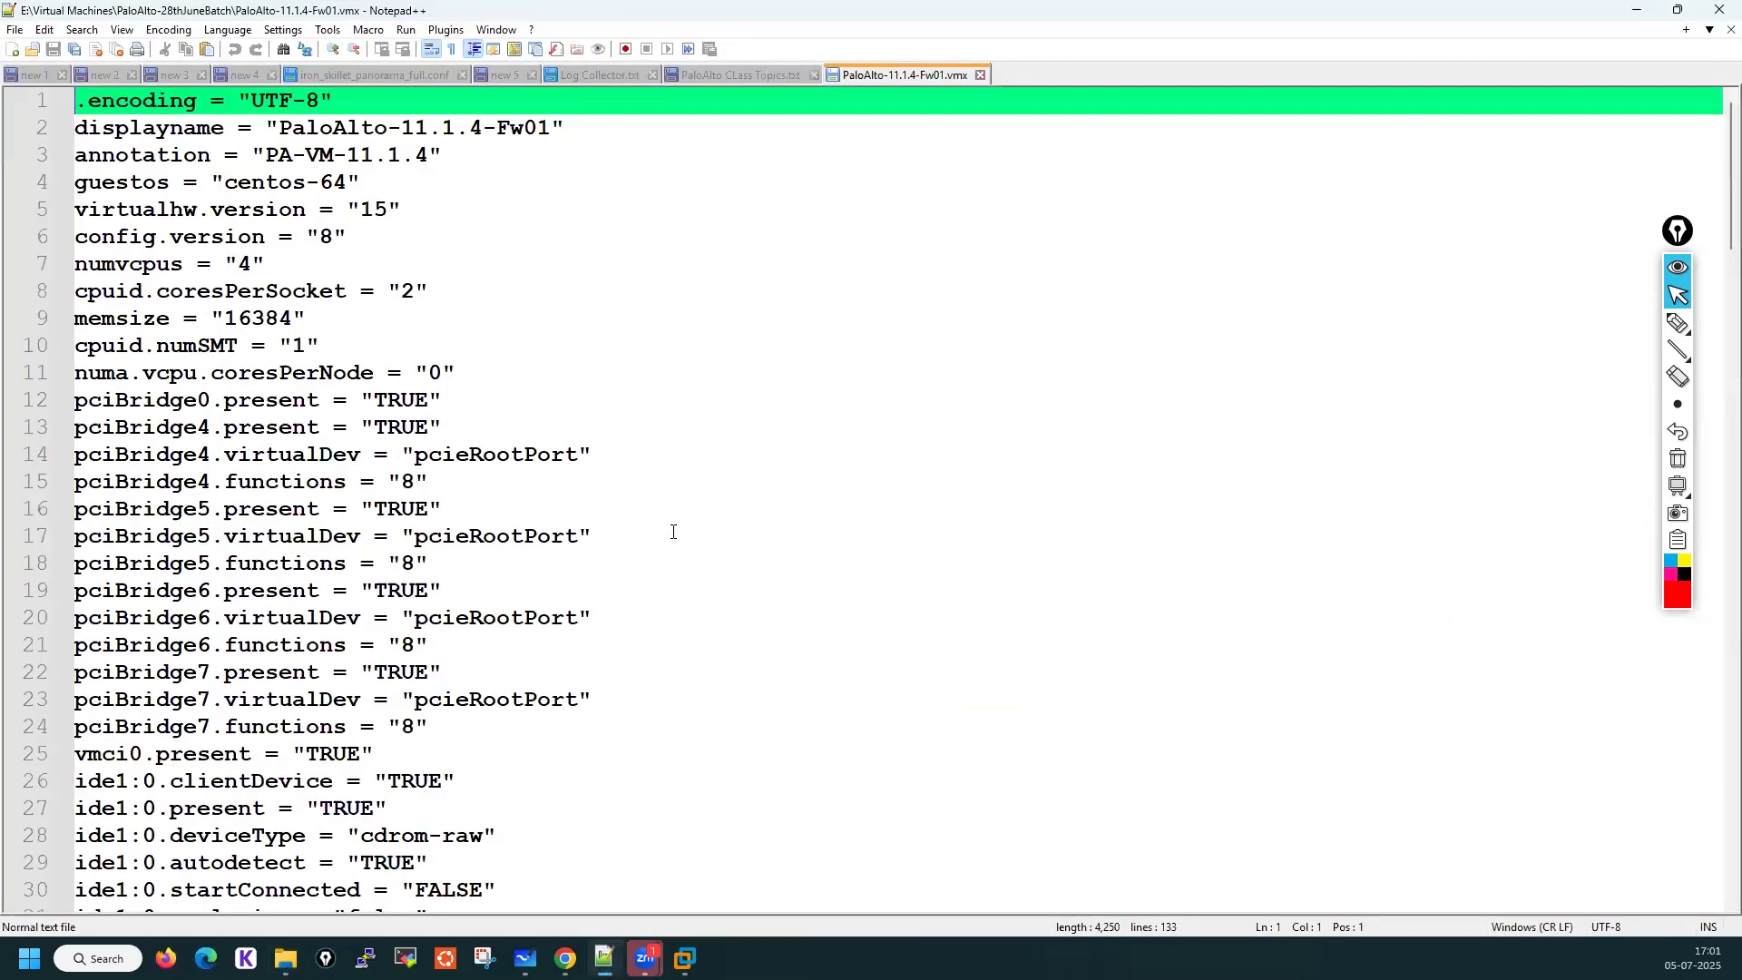
# Step: Highlight the virtualDev entries to confirm all read vmxnet3, then close the file and minimize Notepad++
pyautogui.scroll(-6, 674, 532)
pyautogui.scroll(-7, 265, 569)
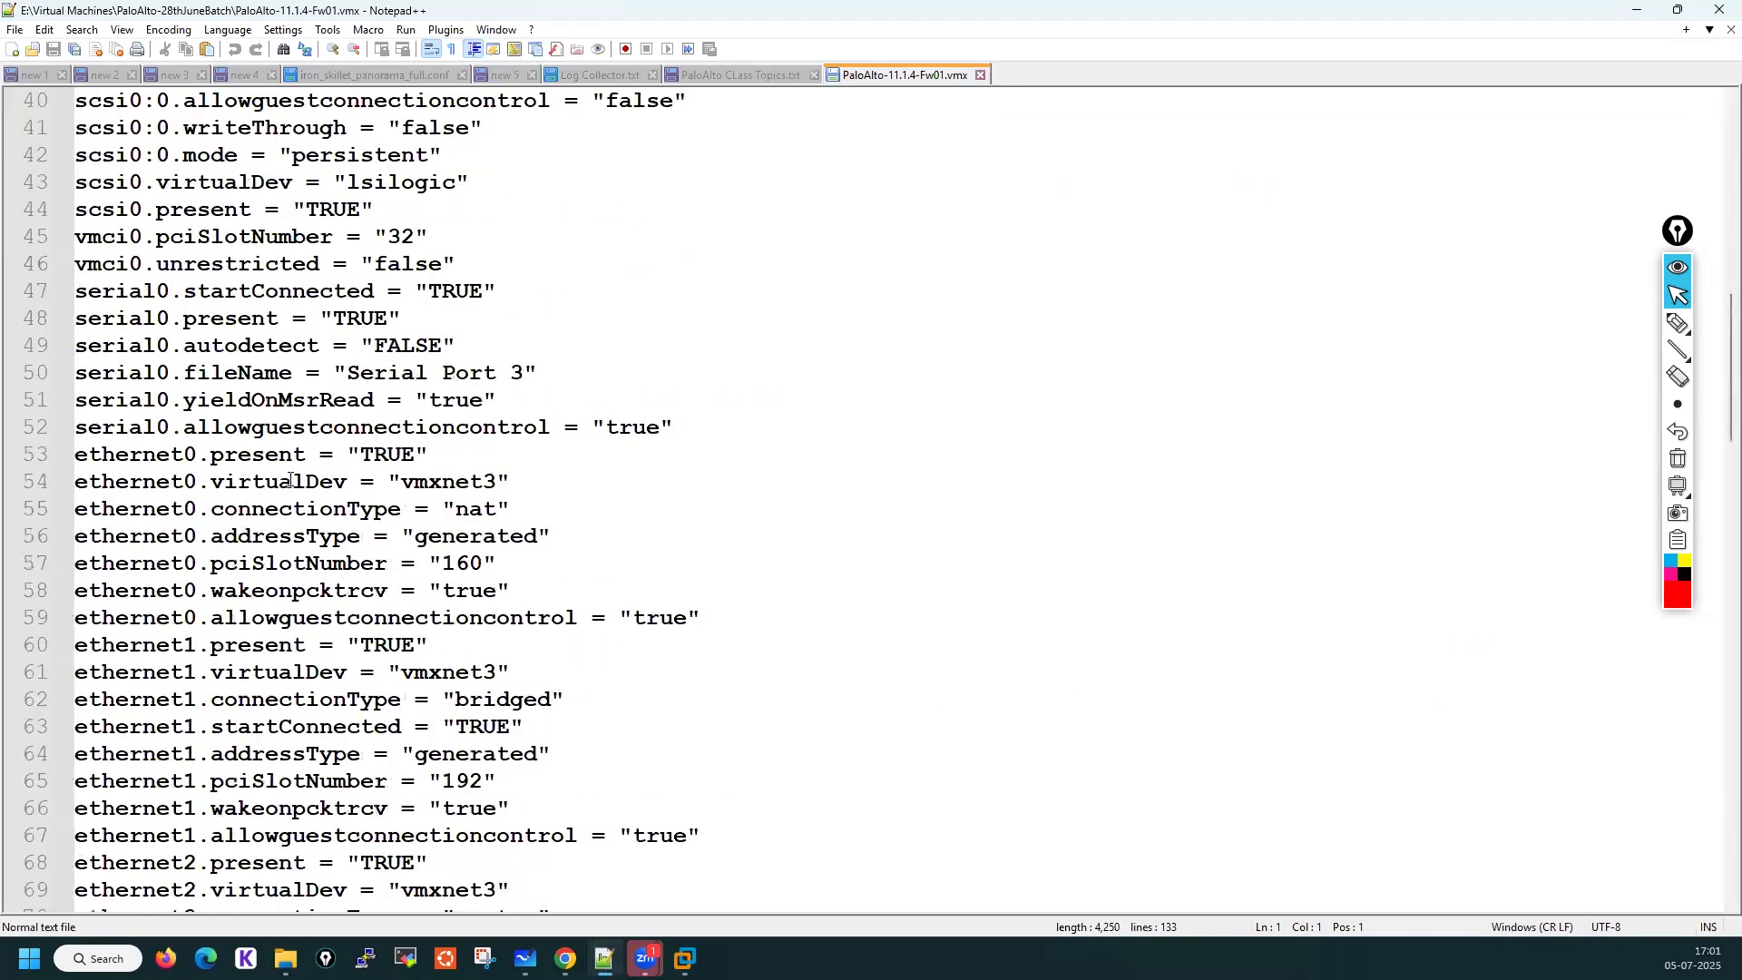
pyautogui.doubleClick(289, 482)
pyautogui.scroll(-14, 848, 532)
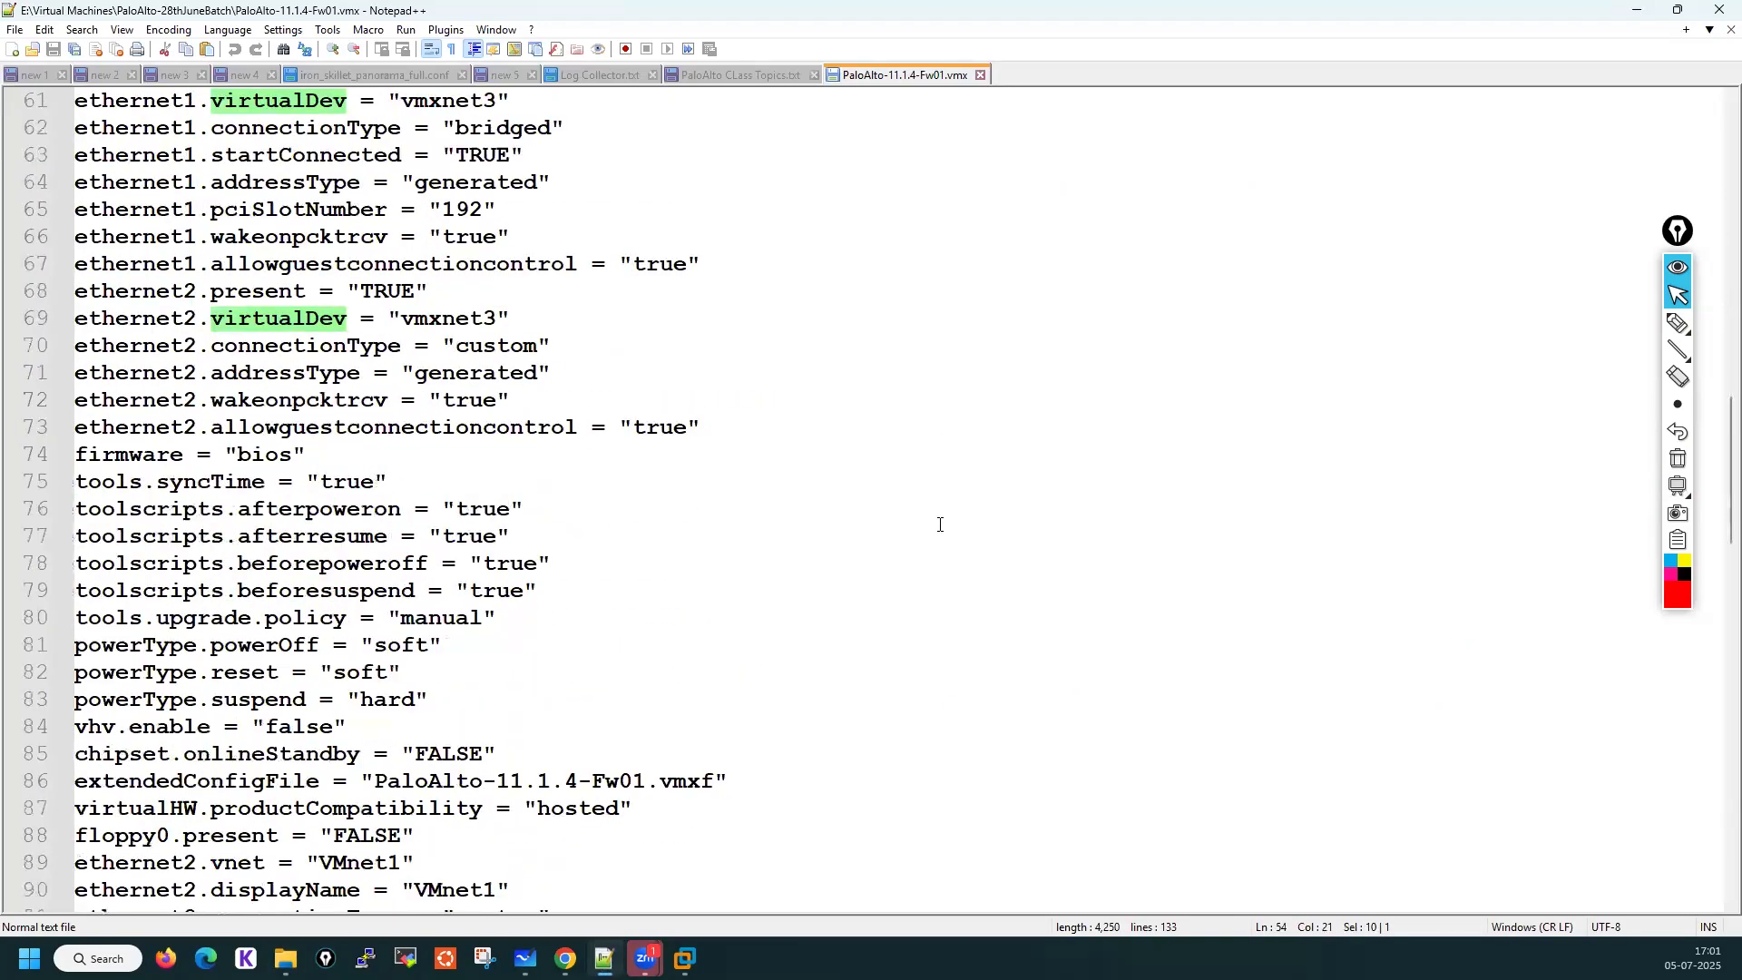
pyautogui.scroll(-6, 653, 699)
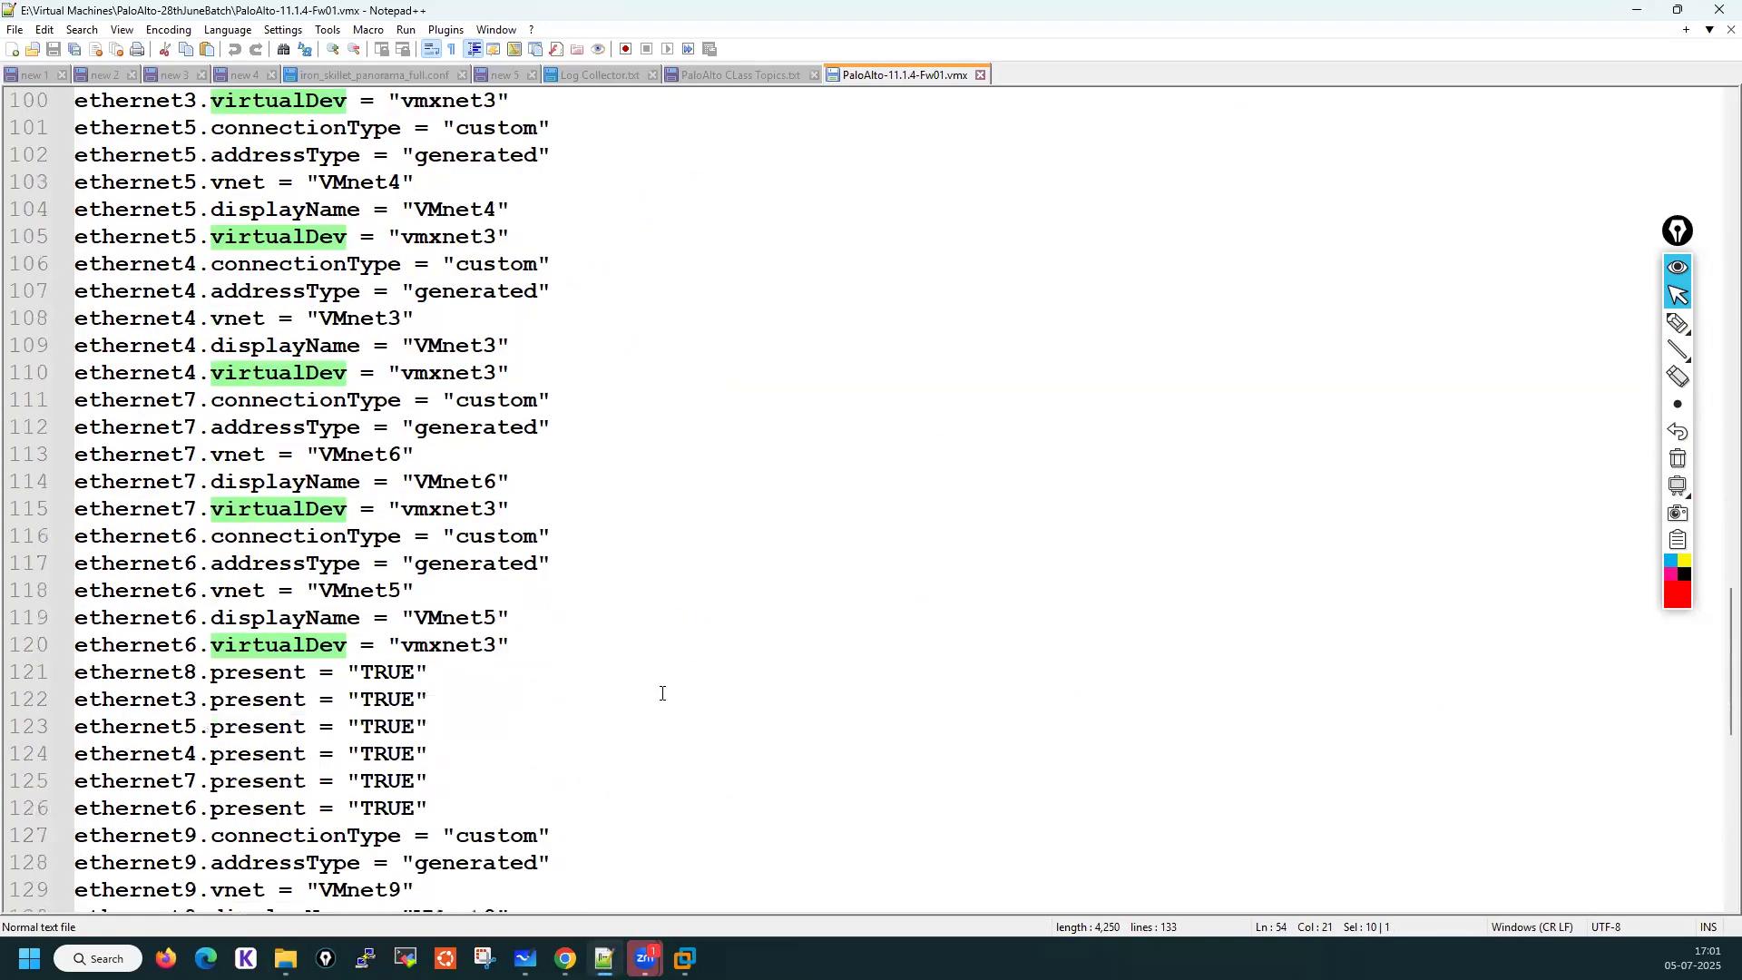
pyautogui.scroll(-5, 663, 693)
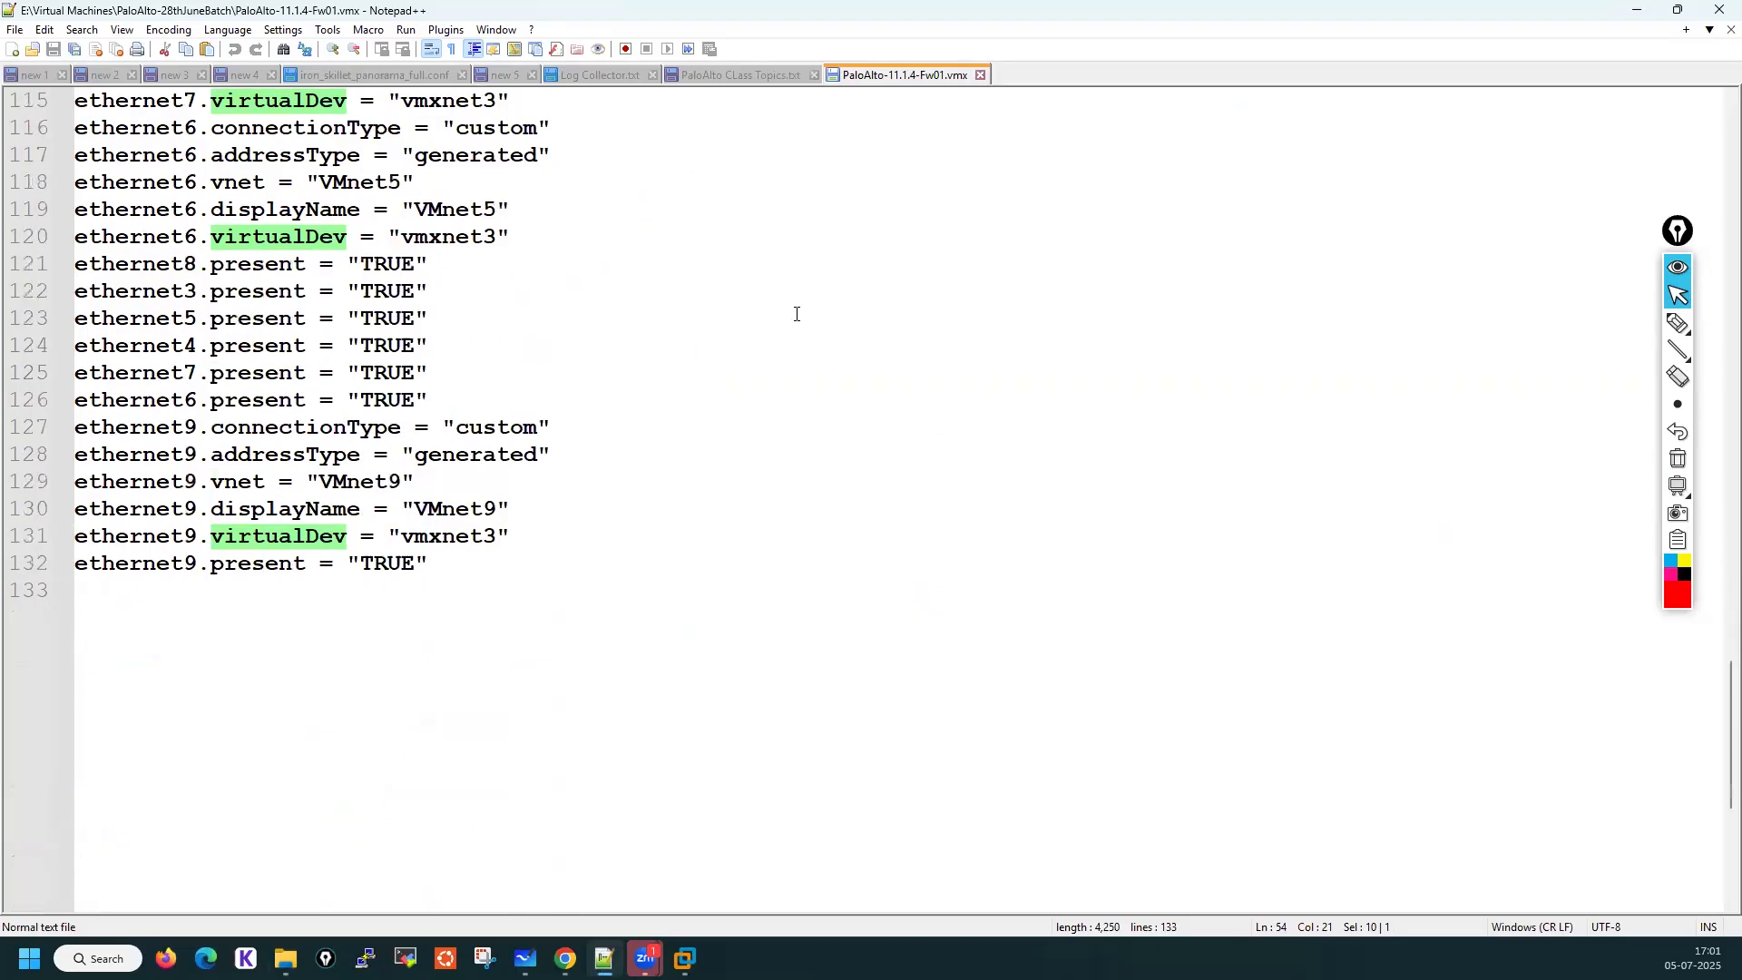
pyautogui.click(979, 76)
pyautogui.click(1637, 11)
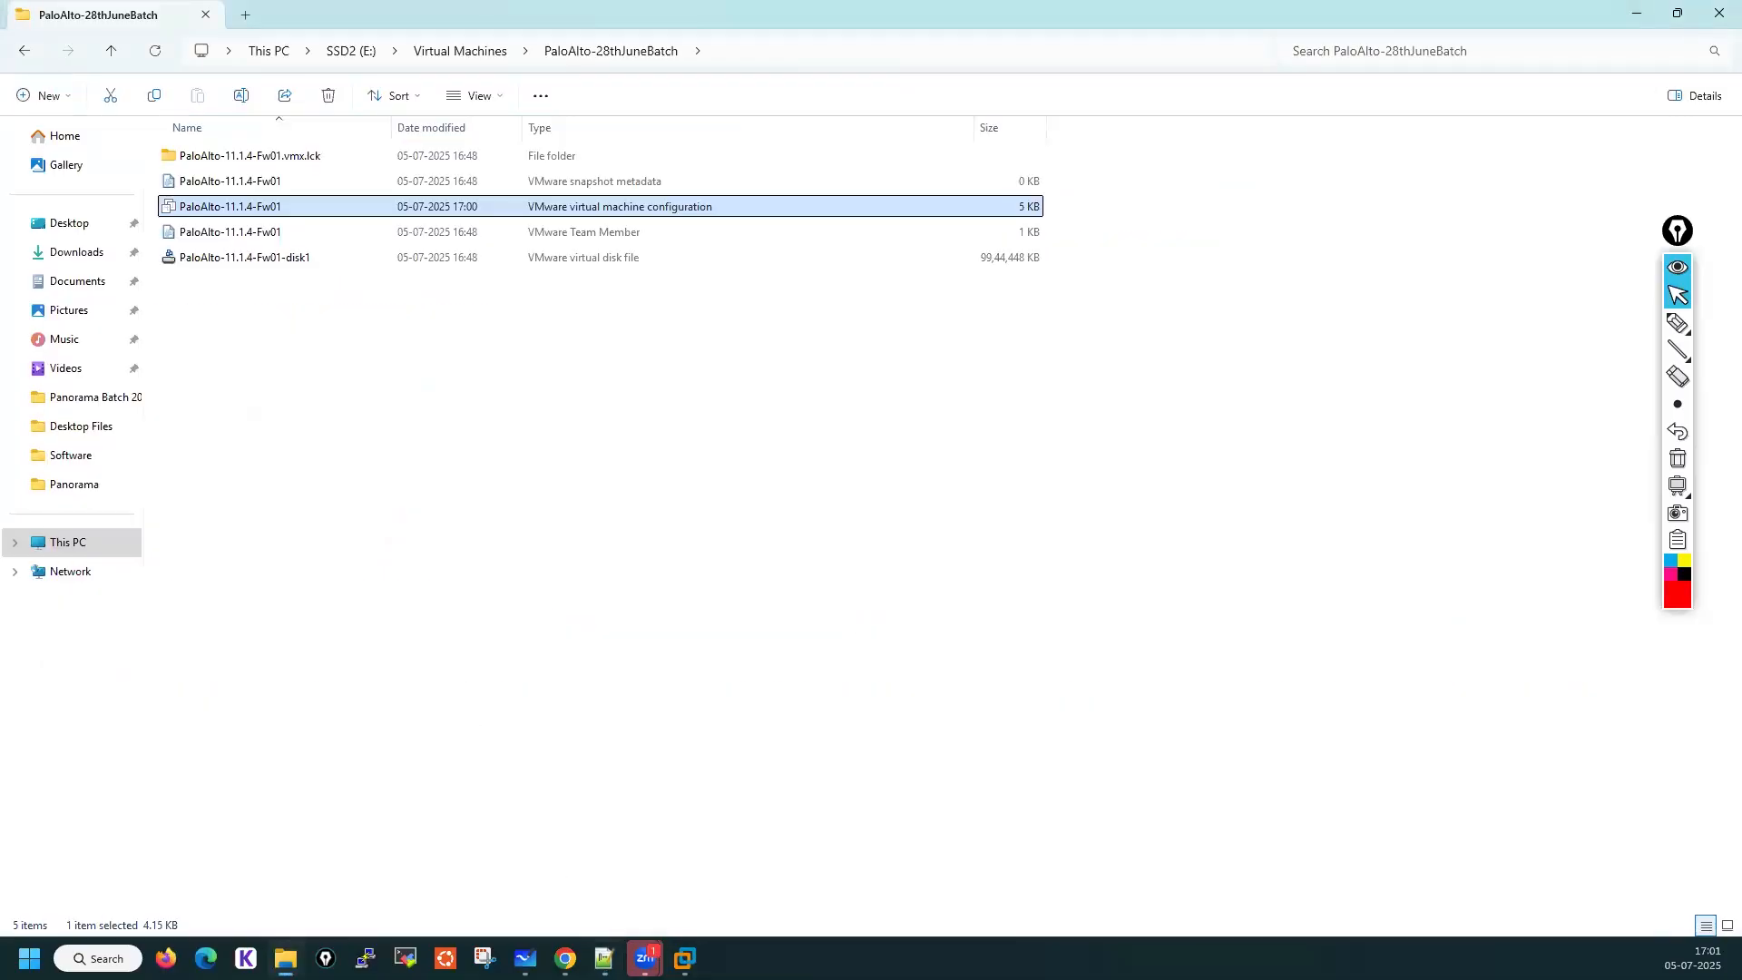
# Step: Bring the PaloAlto-11.1.4-Fw01 virtual machine forward and power it on
pyautogui.moveTo(685, 958)
pyautogui.click(773, 831)
pyautogui.click(327, 138)
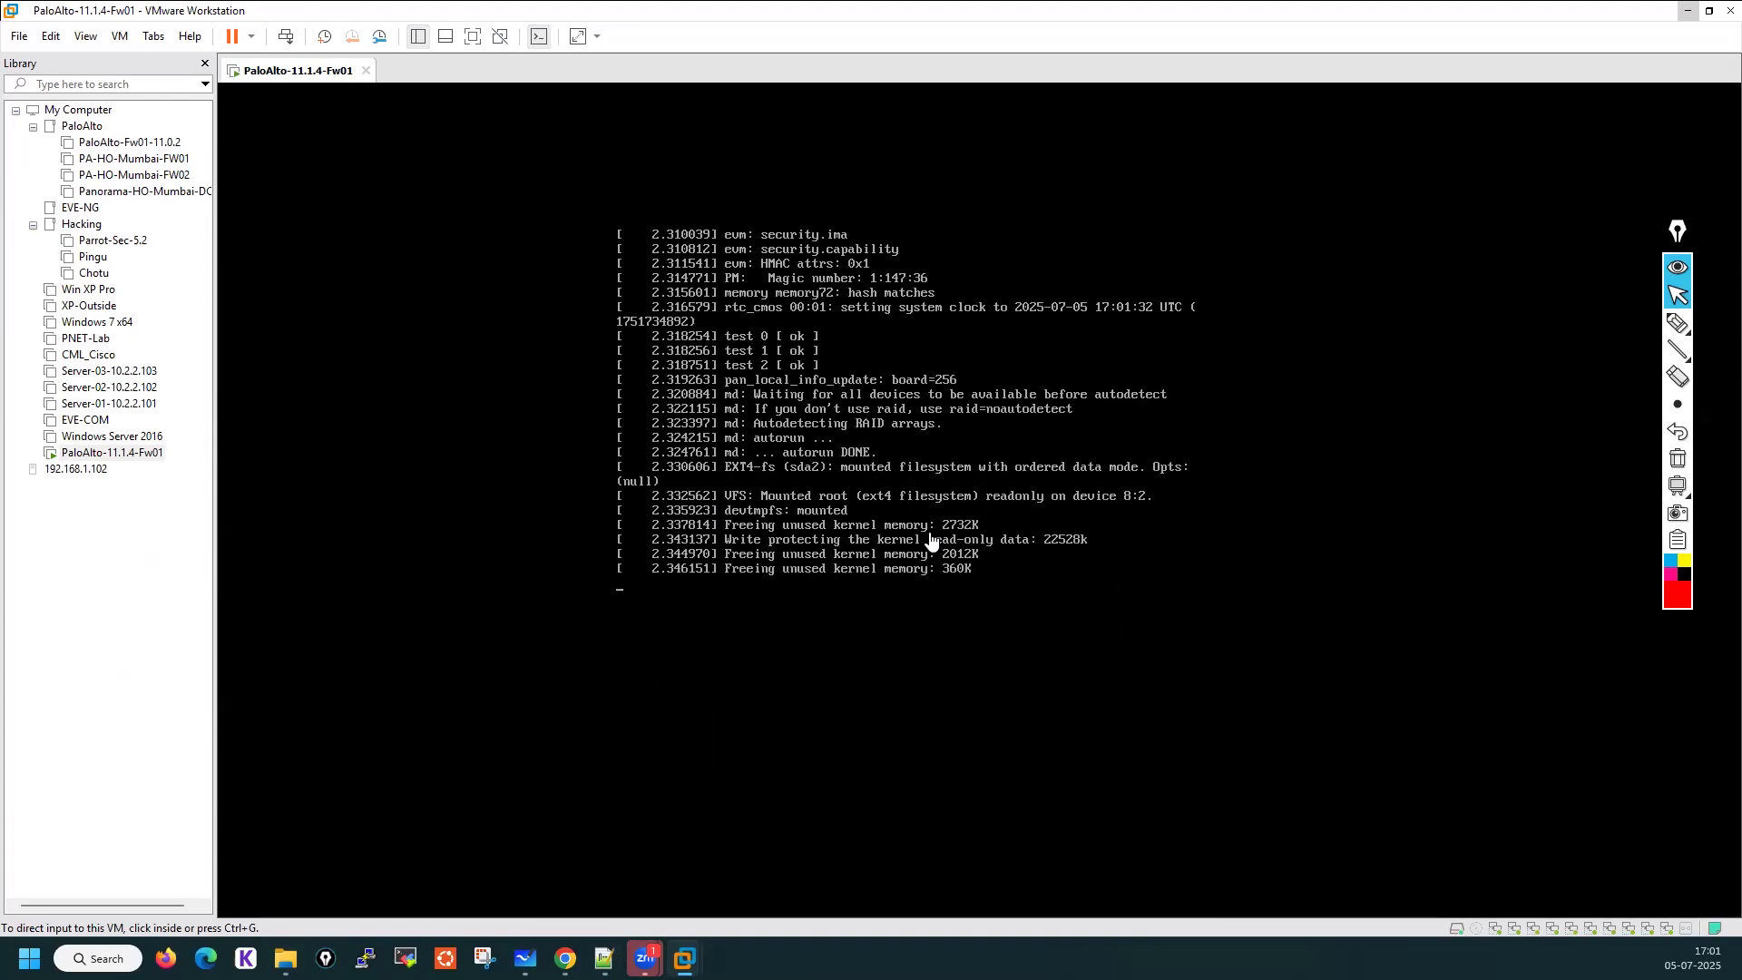
# Step: Mark the boot messages and clock timestamp in red ink, then clear the ink and stop drawing
pyautogui.click(1678, 323)
pyautogui.moveTo(1249, 376)
pyautogui.mouseDown()
pyautogui.moveTo(1383, 264)
pyautogui.moveTo(1273, 387)
pyautogui.mouseUp()
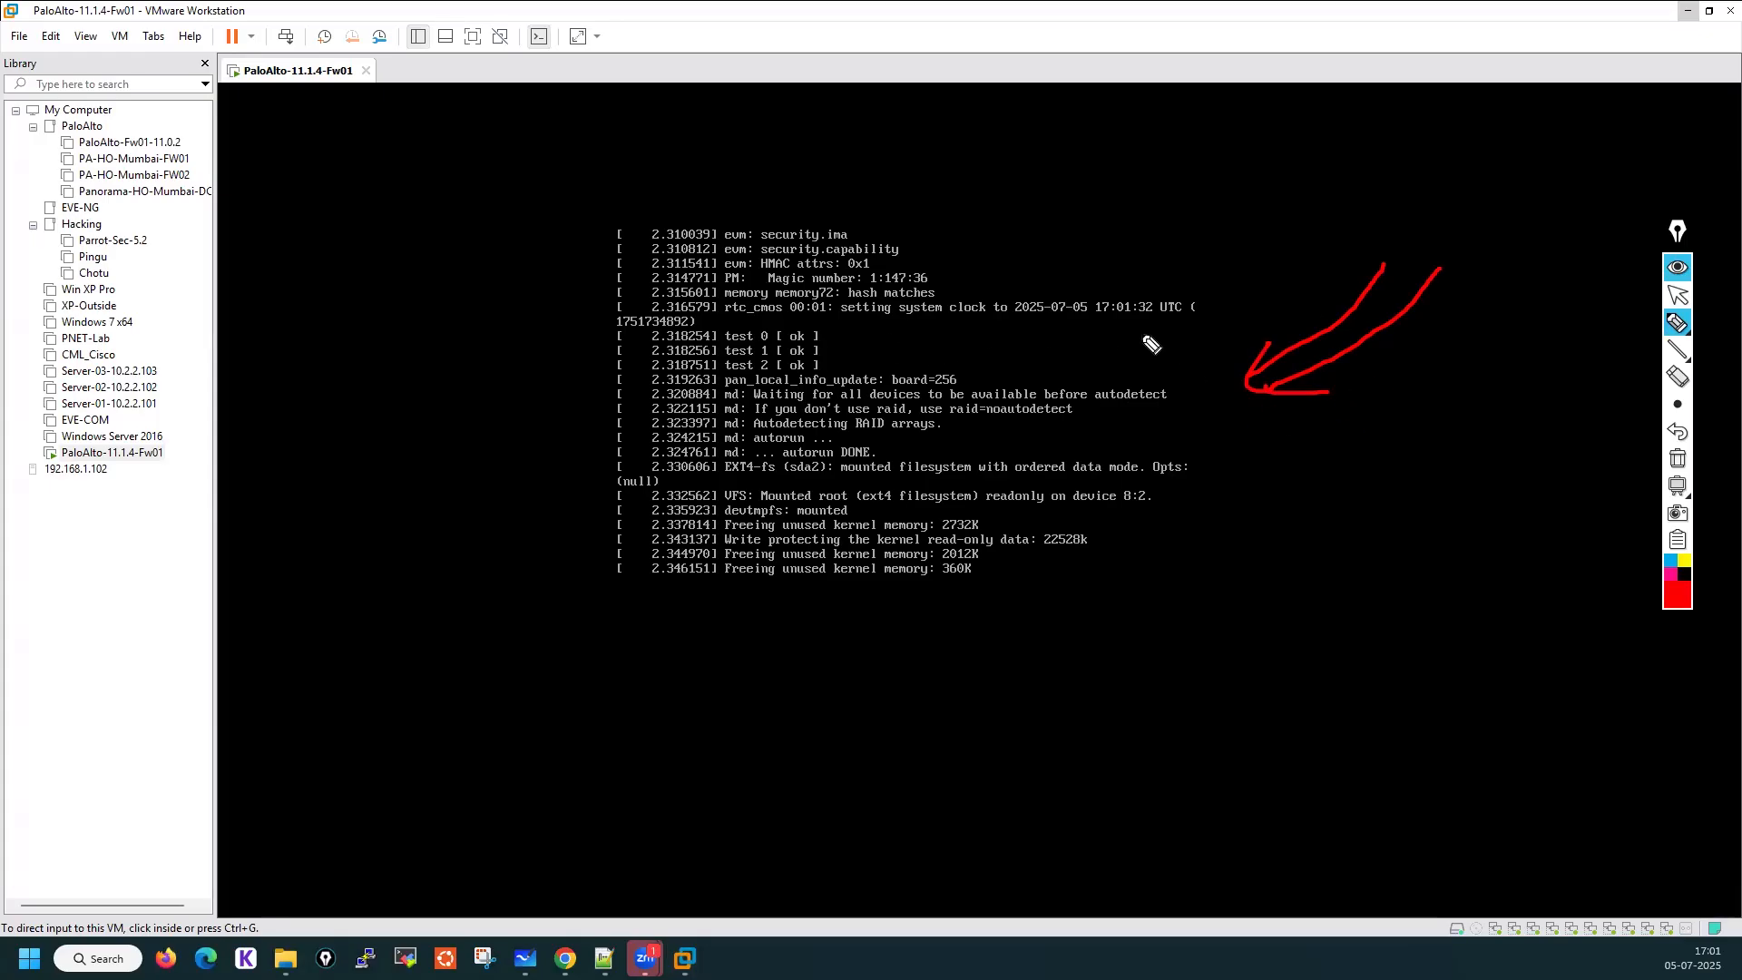
pyautogui.moveTo(1017, 320); pyautogui.dragTo(1159, 323)
pyautogui.moveTo(1017, 322)
pyautogui.mouseDown()
pyautogui.moveTo(1019, 272)
pyautogui.moveTo(1225, 272)
pyautogui.moveTo(1130, 326)
pyautogui.mouseUp()
pyautogui.moveTo(1170, 242); pyautogui.dragTo(1170, 288)
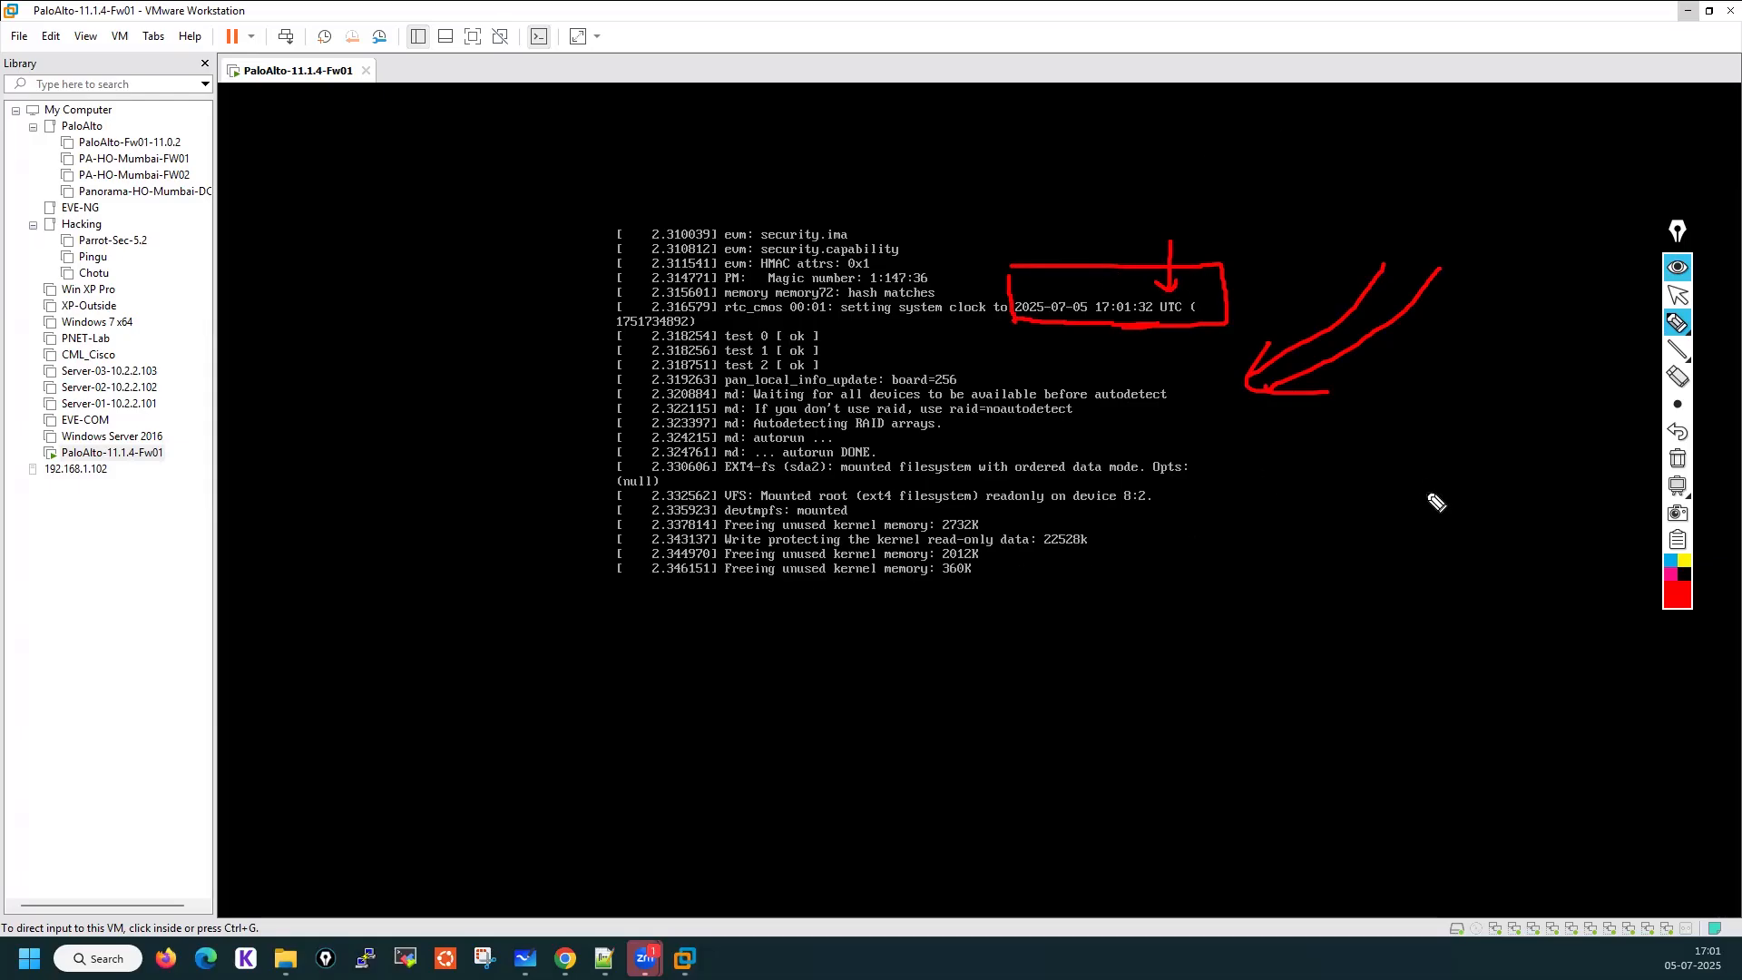
pyautogui.click(1677, 458)
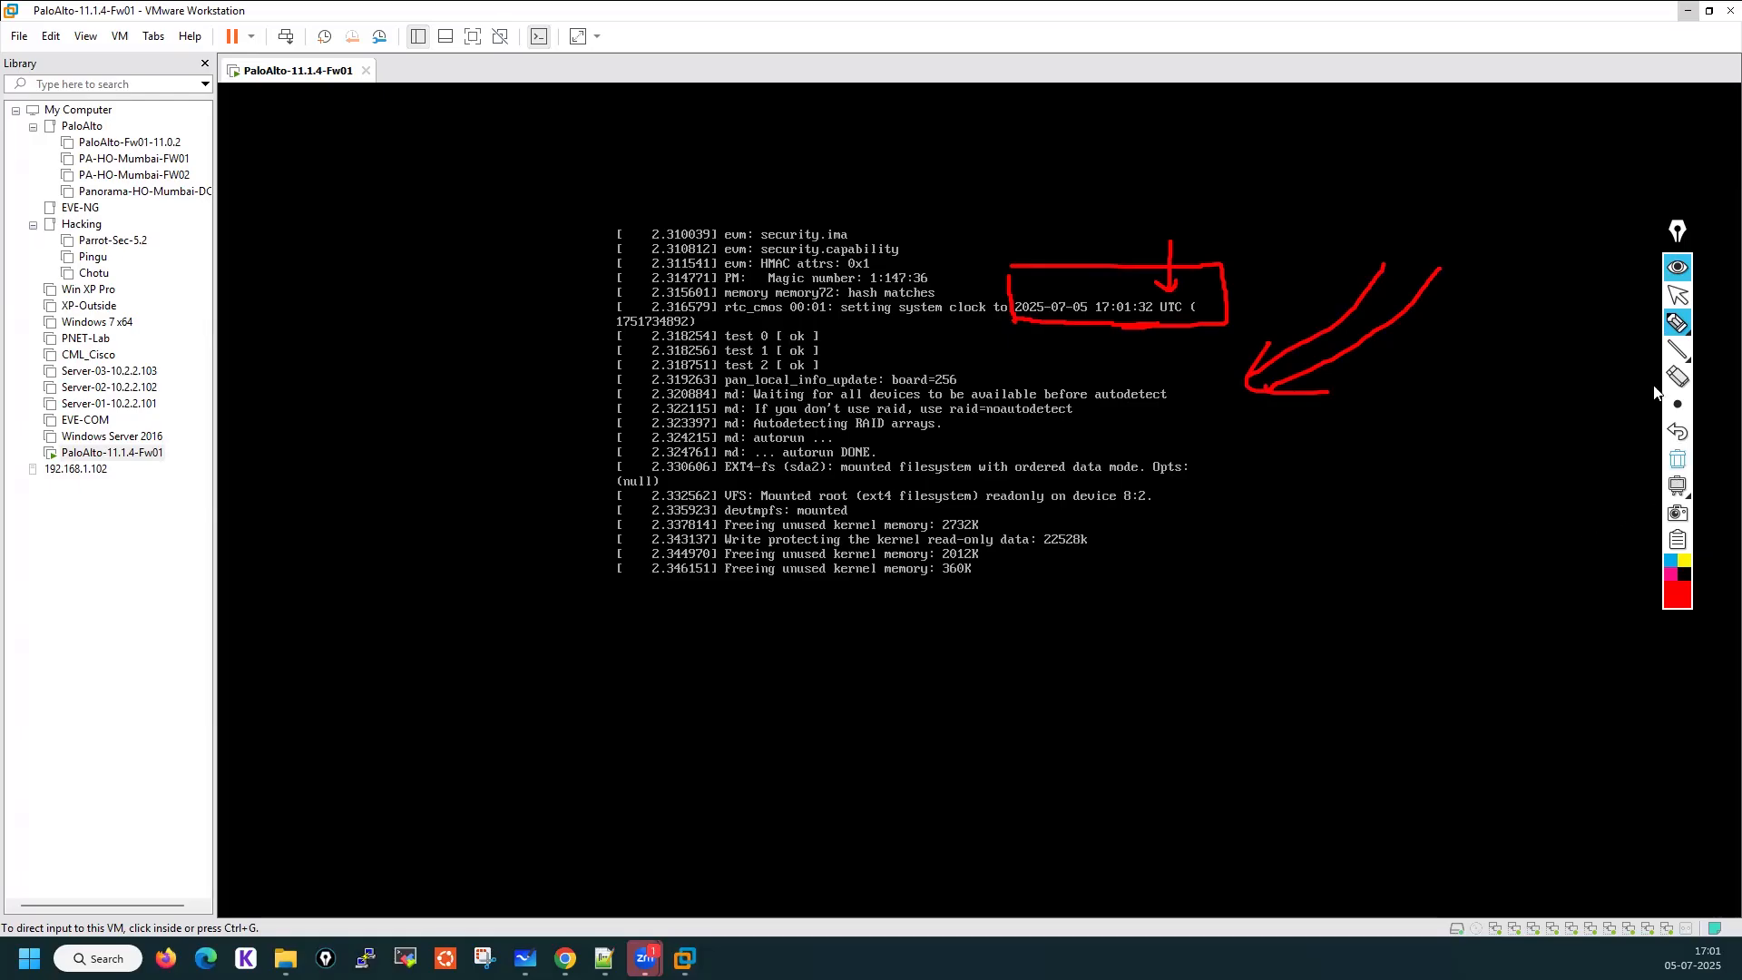
pyautogui.click(1672, 298)
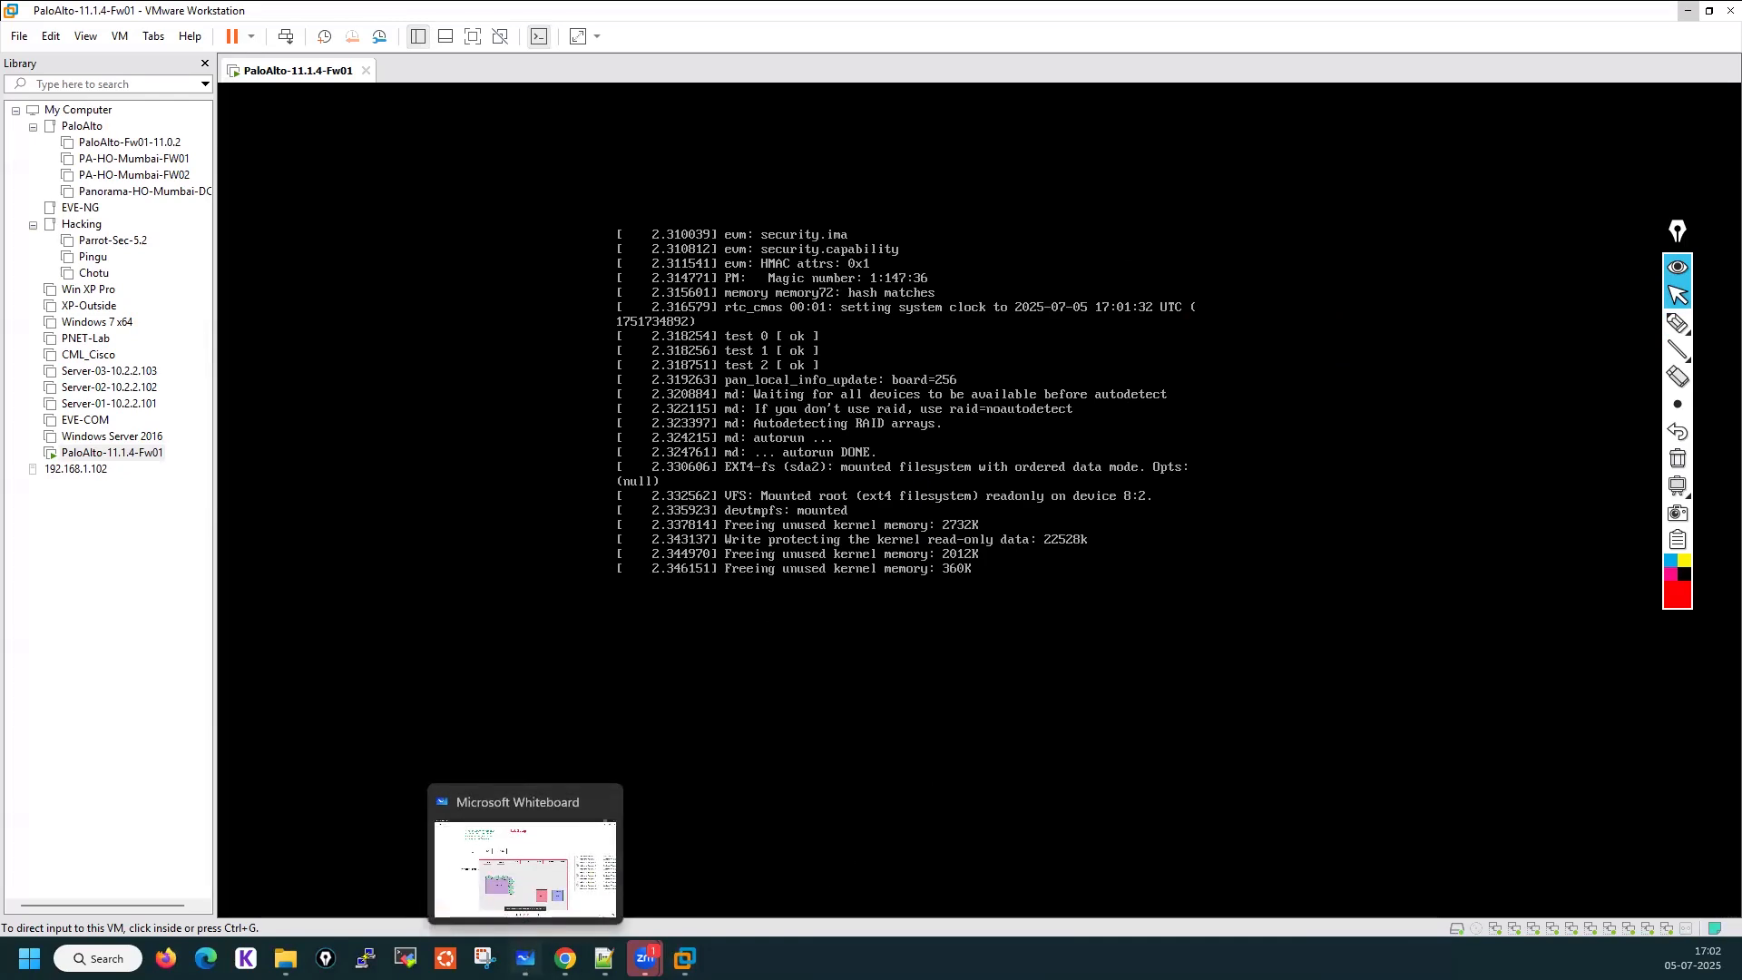
# Step: Bring up the Whiteboard VM-Lab board and sketch red marks at PC01 and Ethernet NIC01, clearing them
pyautogui.click(526, 958)
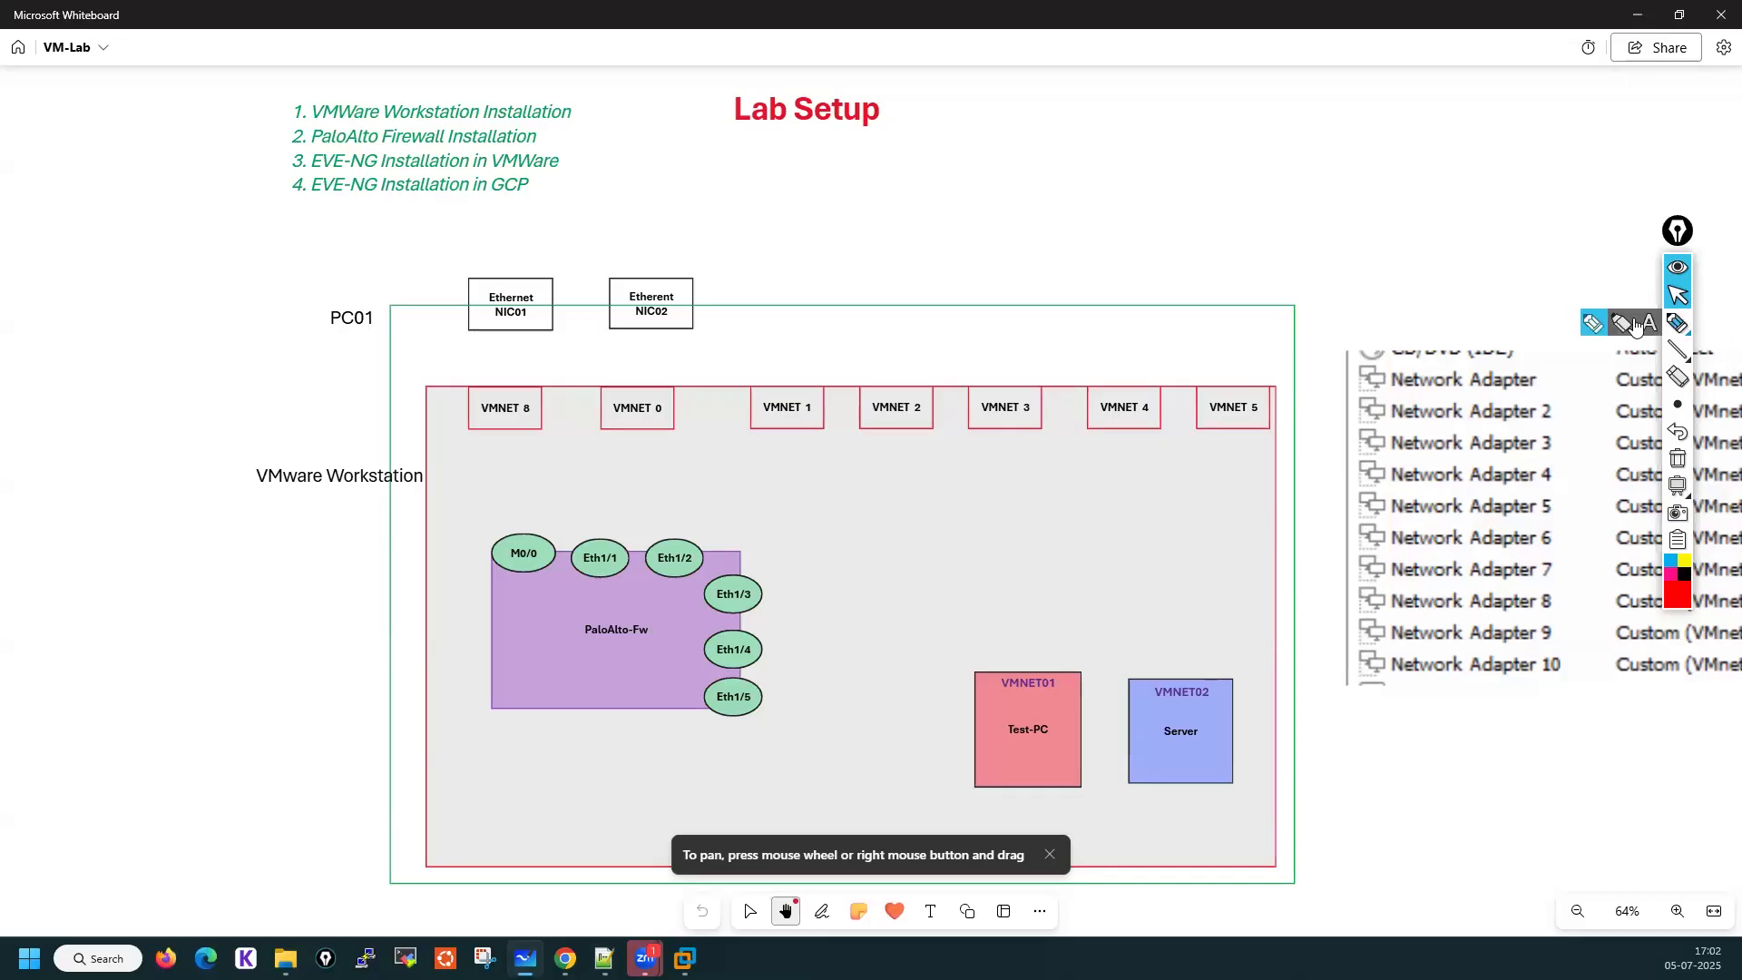
pyautogui.click(1690, 327)
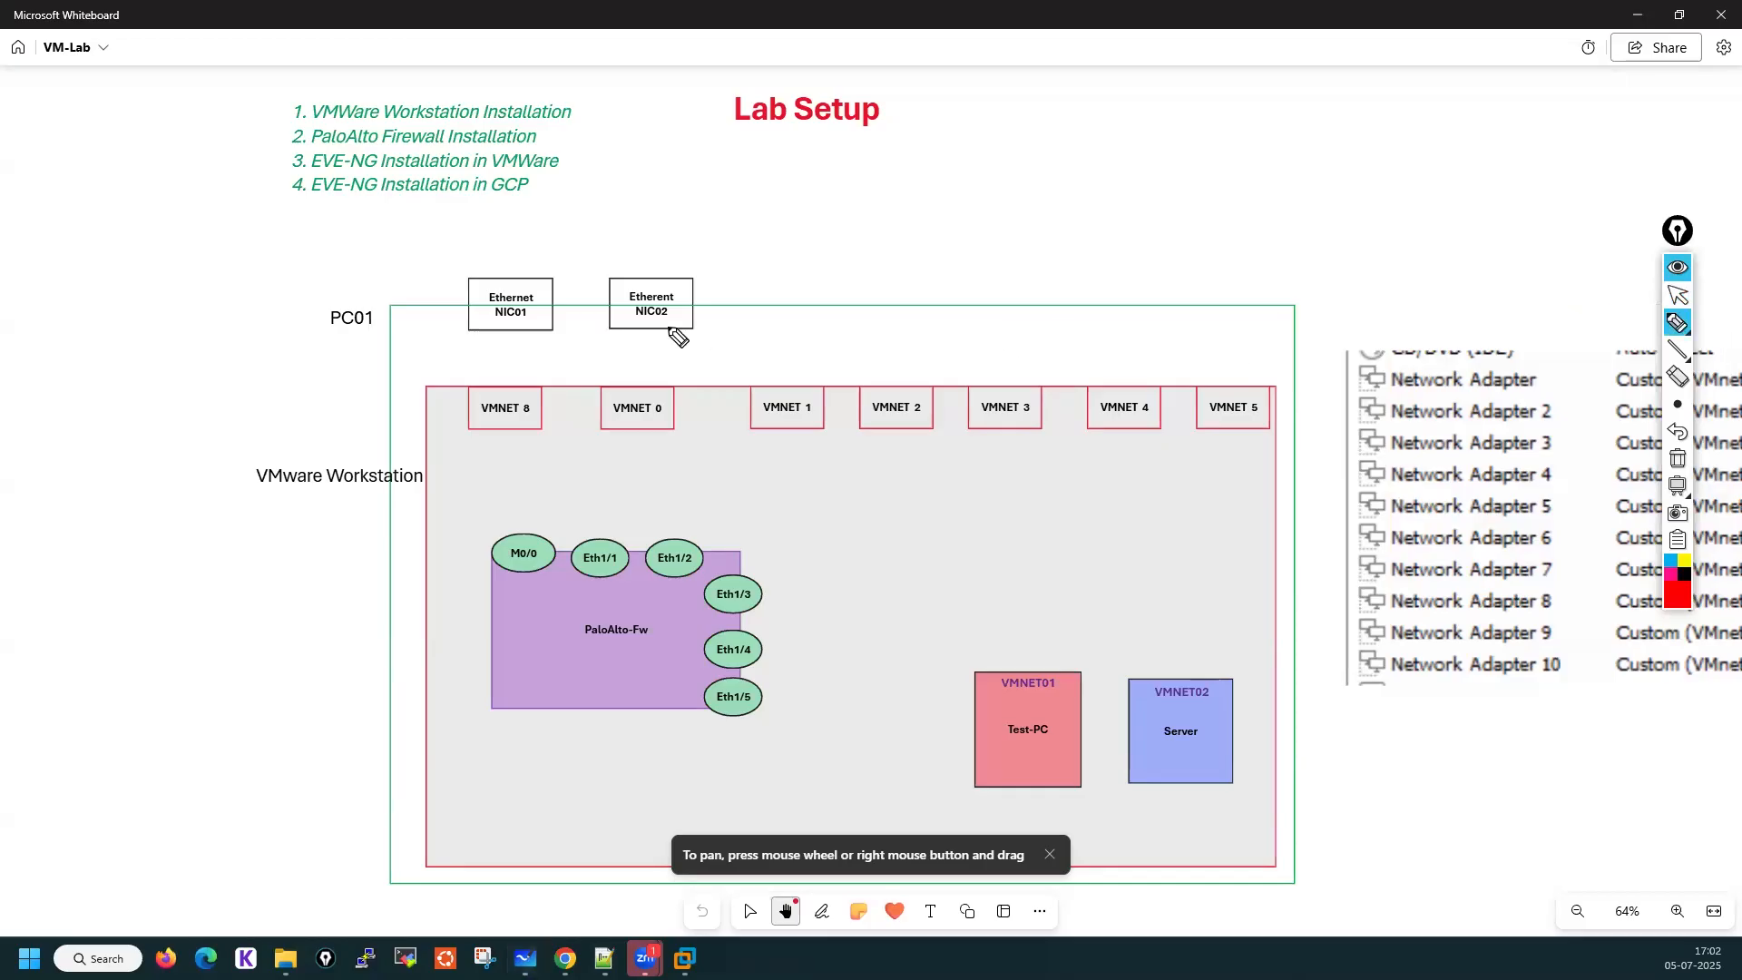
pyautogui.moveTo(362, 297)
pyautogui.mouseDown()
pyautogui.moveTo(325, 310)
pyautogui.moveTo(319, 343)
pyautogui.moveTo(372, 346)
pyautogui.moveTo(388, 319)
pyautogui.moveTo(343, 297)
pyautogui.mouseUp()
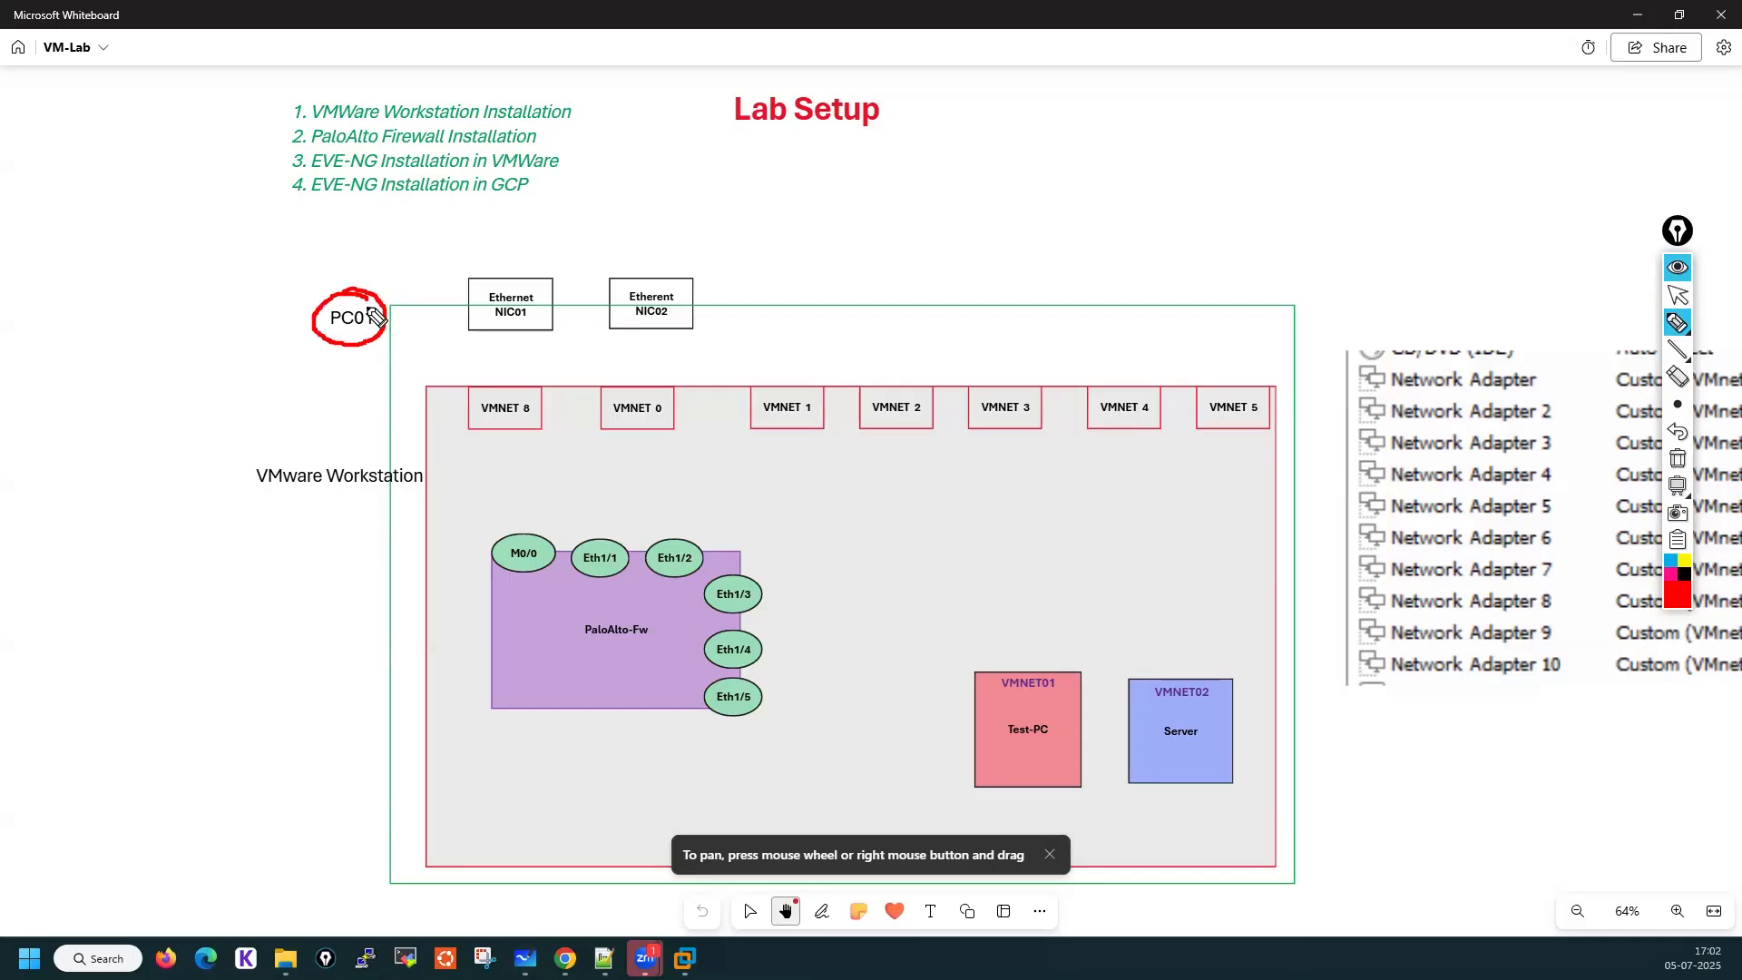
pyautogui.moveTo(506, 226)
pyautogui.mouseDown()
pyautogui.moveTo(505, 275)
pyautogui.moveTo(517, 260)
pyautogui.mouseUp()
pyautogui.moveTo(534, 229)
pyautogui.mouseDown()
pyautogui.moveTo(533, 278)
pyautogui.moveTo(556, 260)
pyautogui.mouseUp()
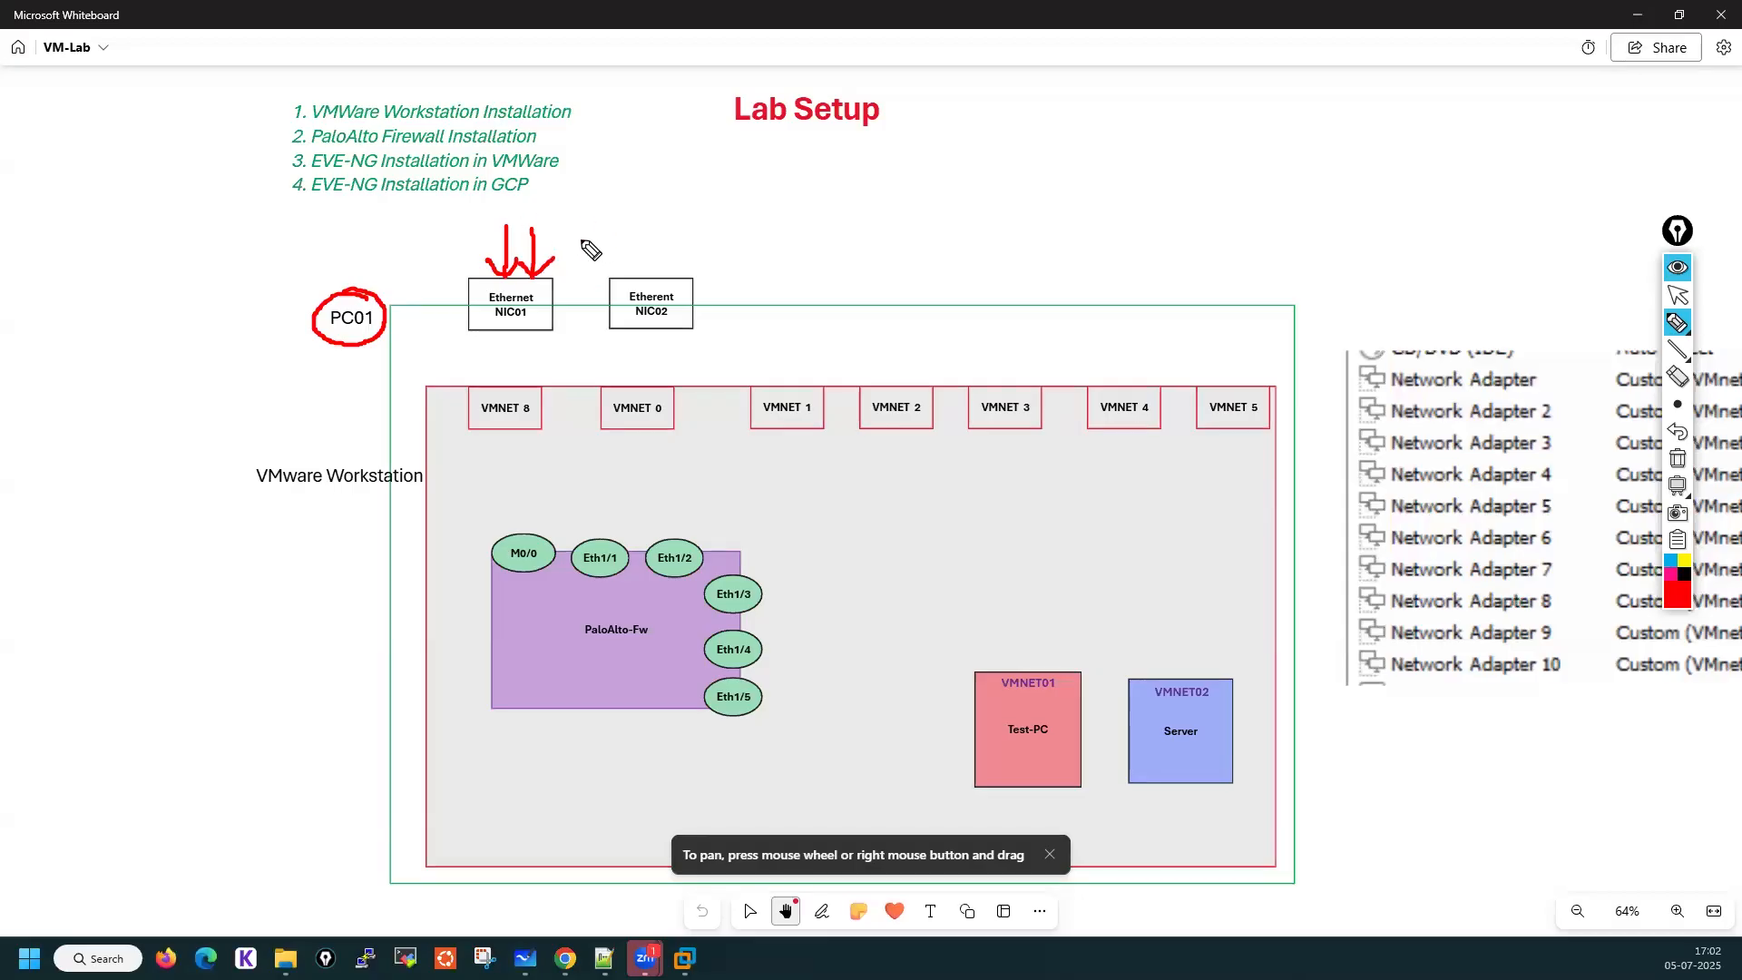
pyautogui.click(1677, 458)
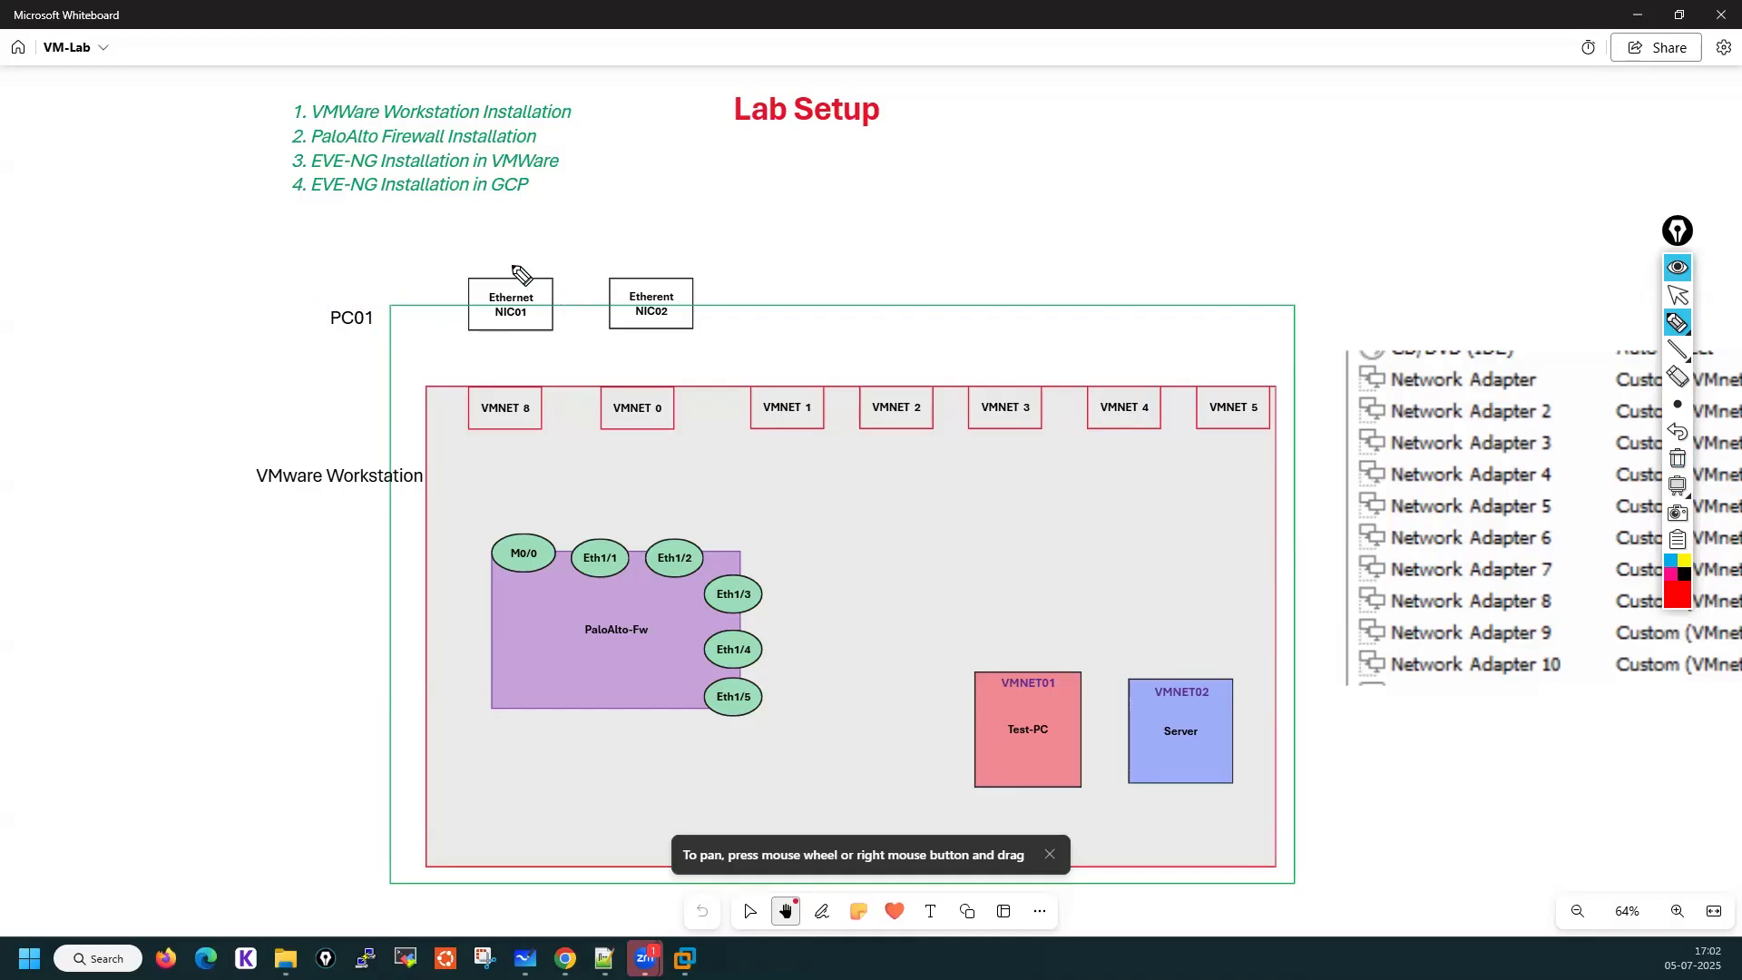
pyautogui.moveTo(522, 276)
pyautogui.mouseDown()
pyautogui.moveTo(467, 309)
pyautogui.moveTo(512, 338)
pyautogui.moveTo(555, 281)
pyautogui.moveTo(495, 274)
pyautogui.mouseUp()
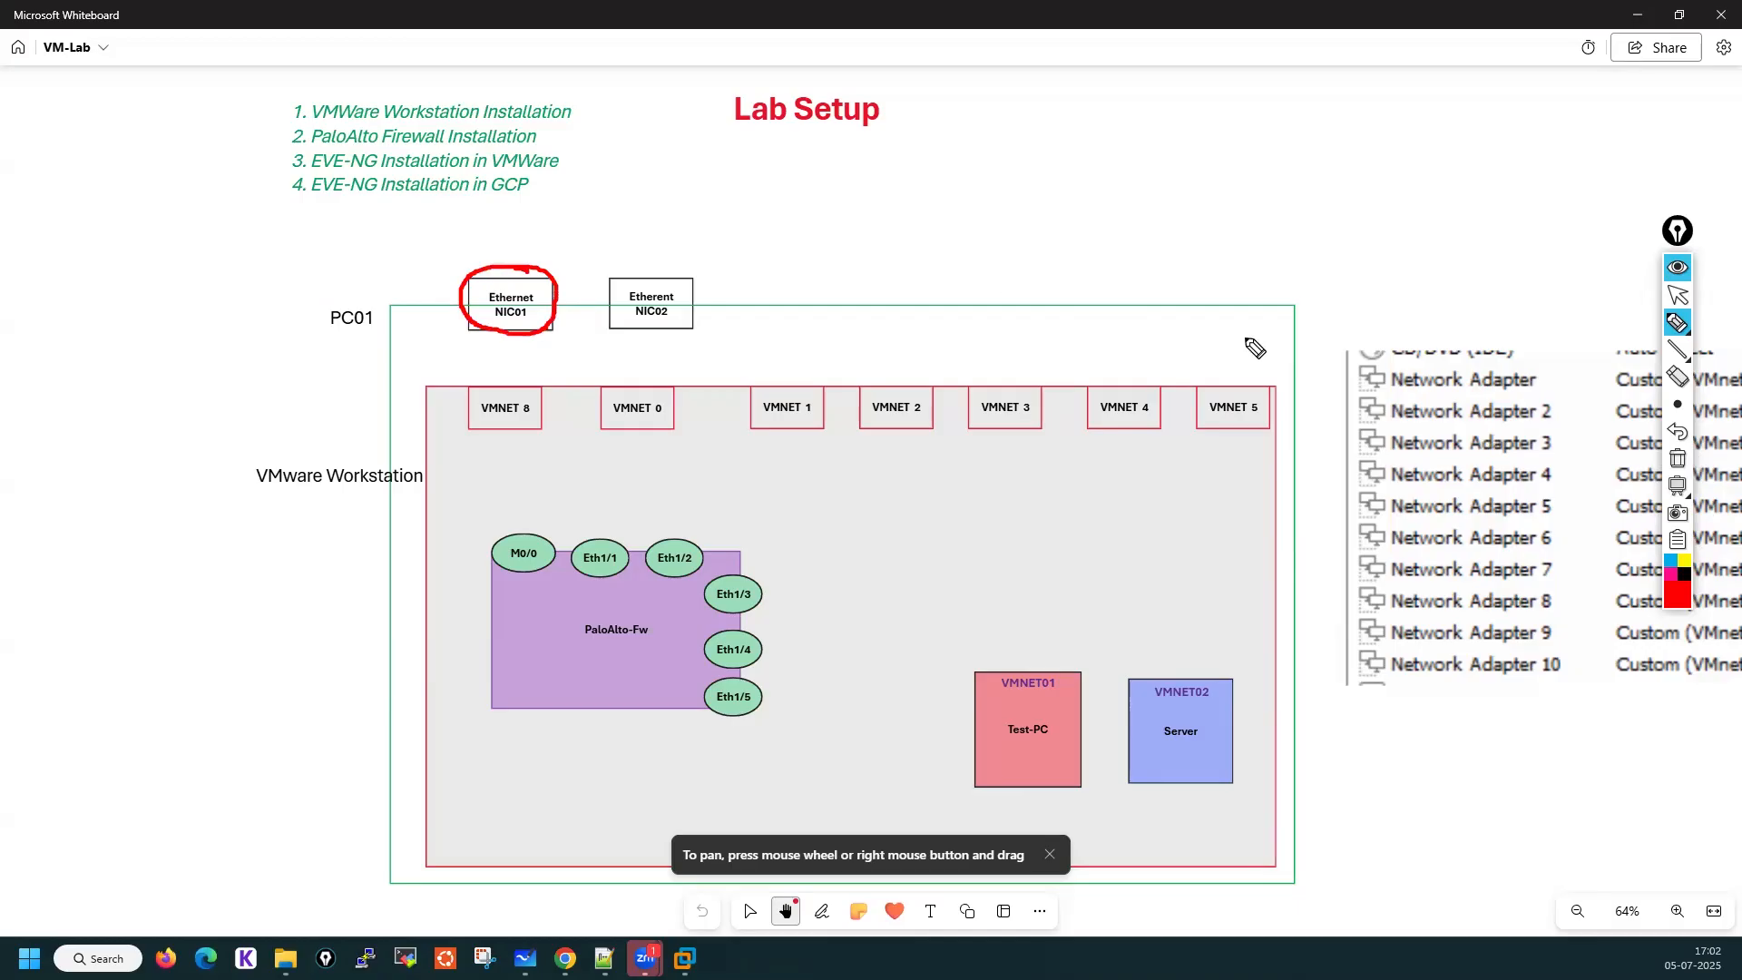
pyautogui.click(1678, 465)
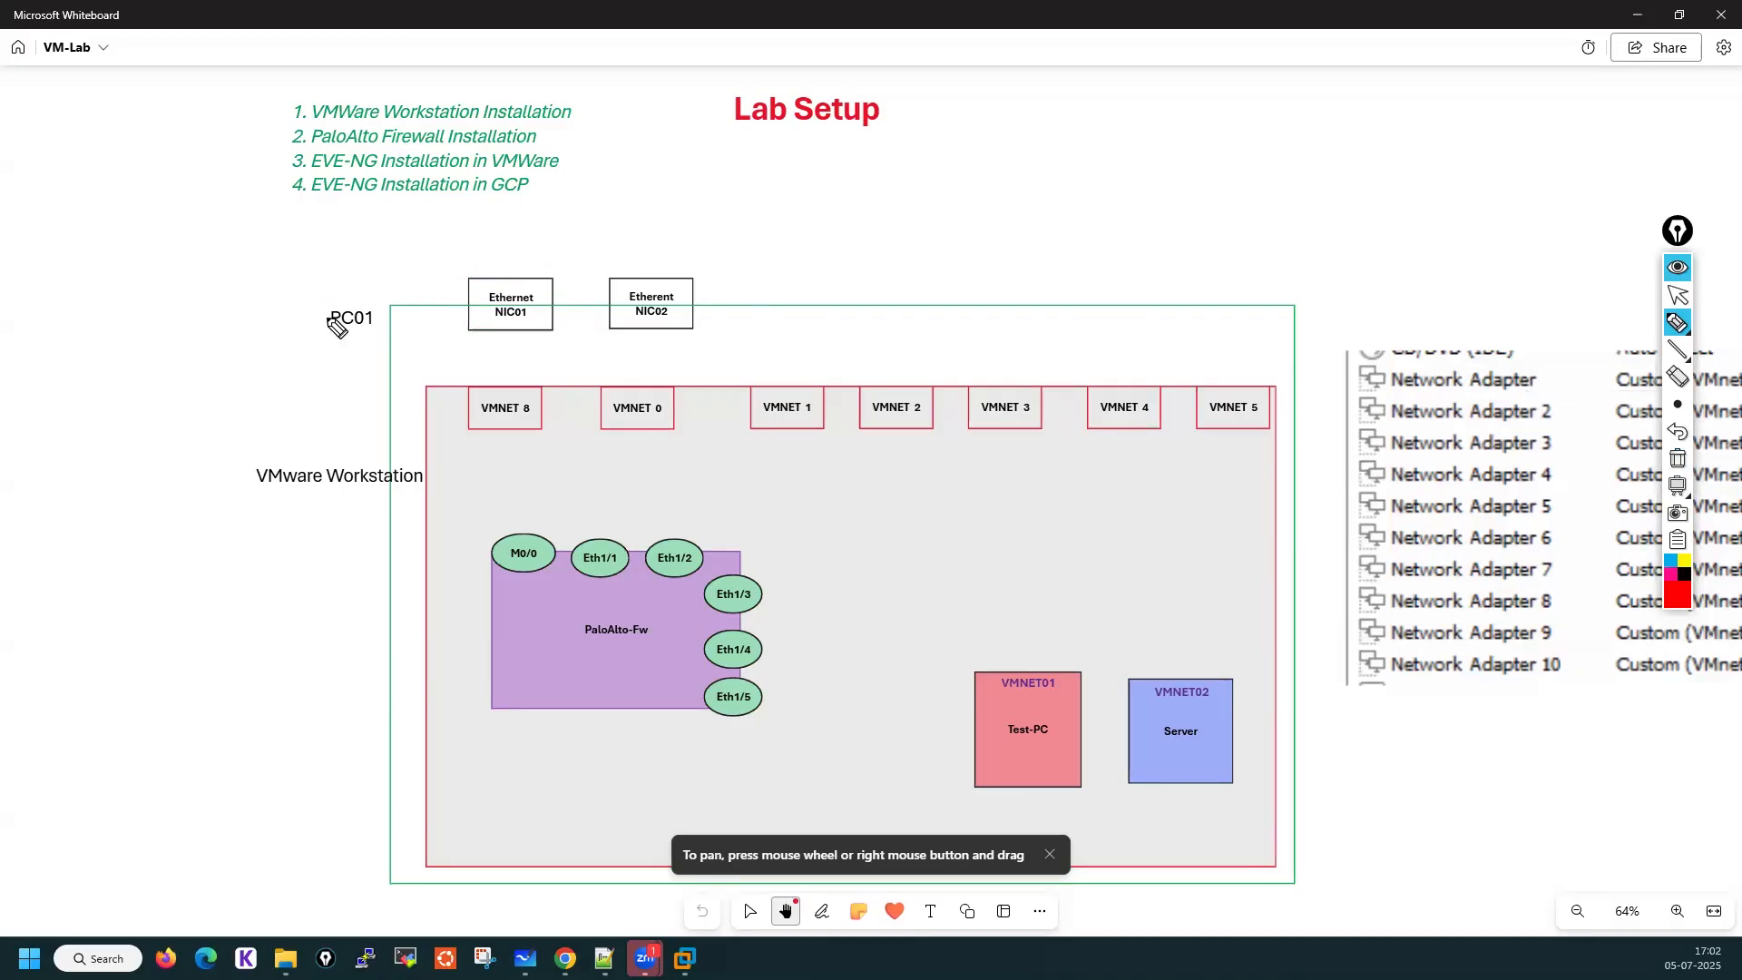
# Step: Circle PC01 and the VMware Workstation label in red, and tick VMNET 8 plus a right-edge box
pyautogui.moveTo(363, 297)
pyautogui.mouseDown()
pyautogui.moveTo(325, 339)
pyautogui.moveTo(373, 310)
pyautogui.moveTo(359, 294)
pyautogui.mouseUp()
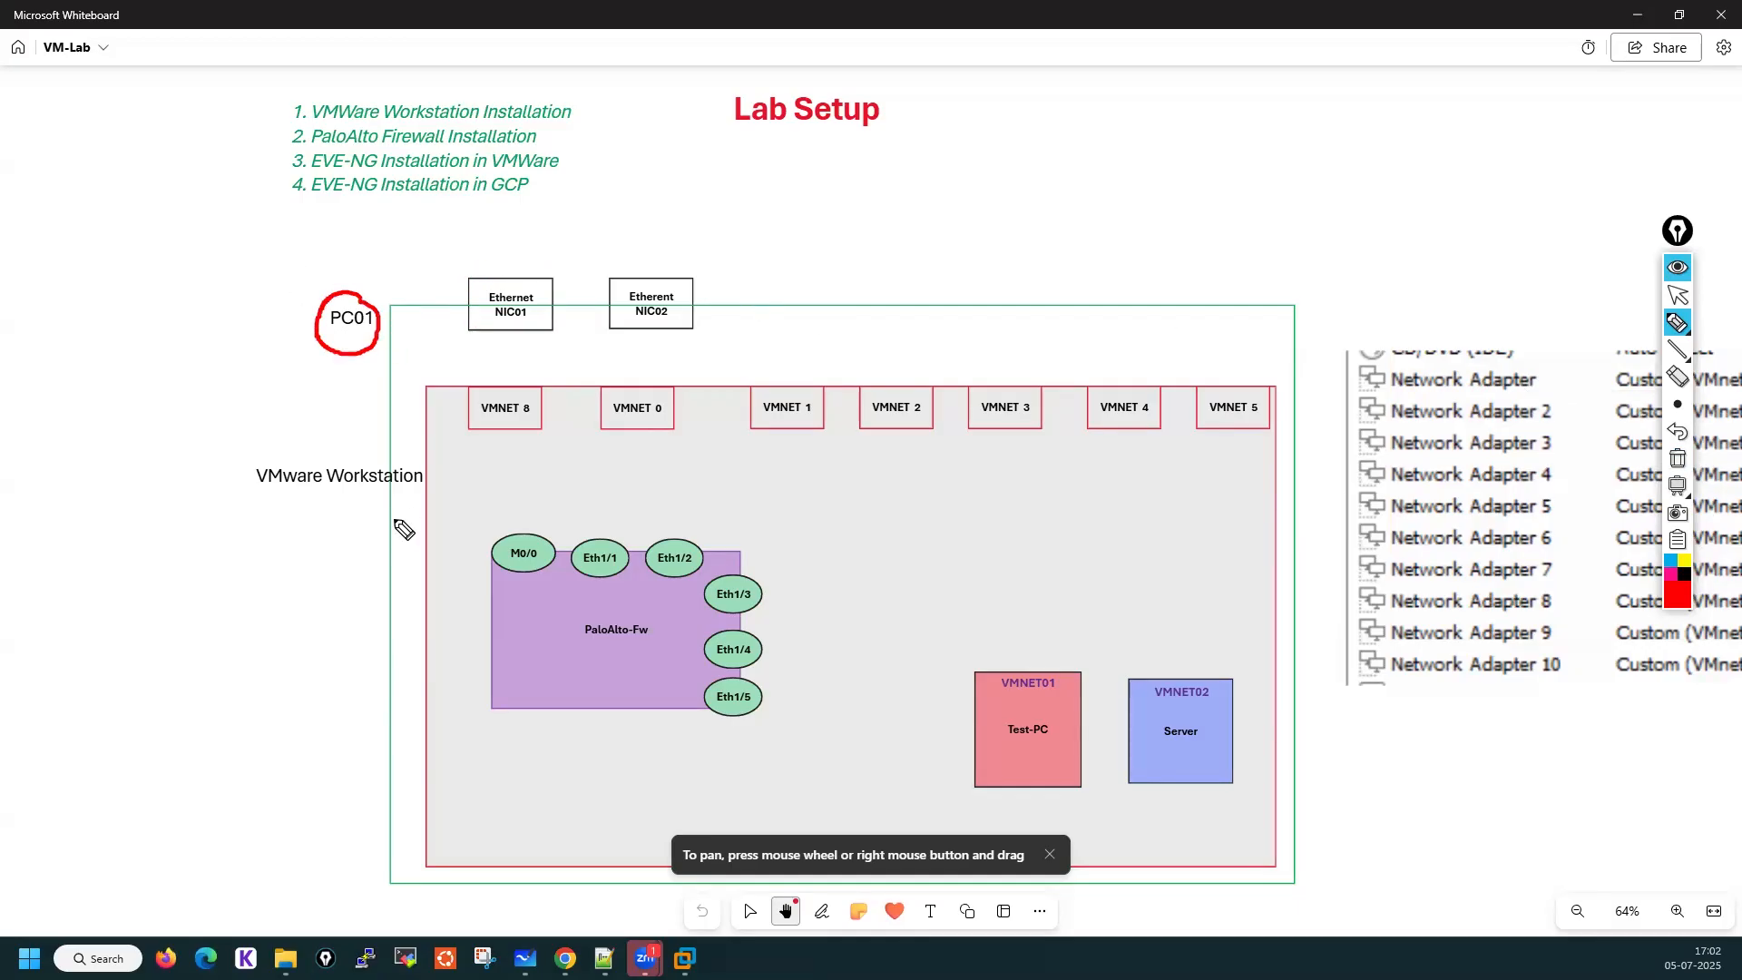
pyautogui.click(427, 465)
pyautogui.moveTo(313, 461)
pyautogui.mouseDown()
pyautogui.moveTo(256, 479)
pyautogui.moveTo(342, 536)
pyautogui.moveTo(435, 474)
pyautogui.moveTo(428, 459)
pyautogui.mouseUp()
pyautogui.moveTo(419, 399)
pyautogui.mouseDown()
pyautogui.moveTo(425, 433)
pyautogui.moveTo(468, 413)
pyautogui.mouseUp()
pyautogui.moveTo(1262, 516); pyautogui.dragTo(1297, 522)
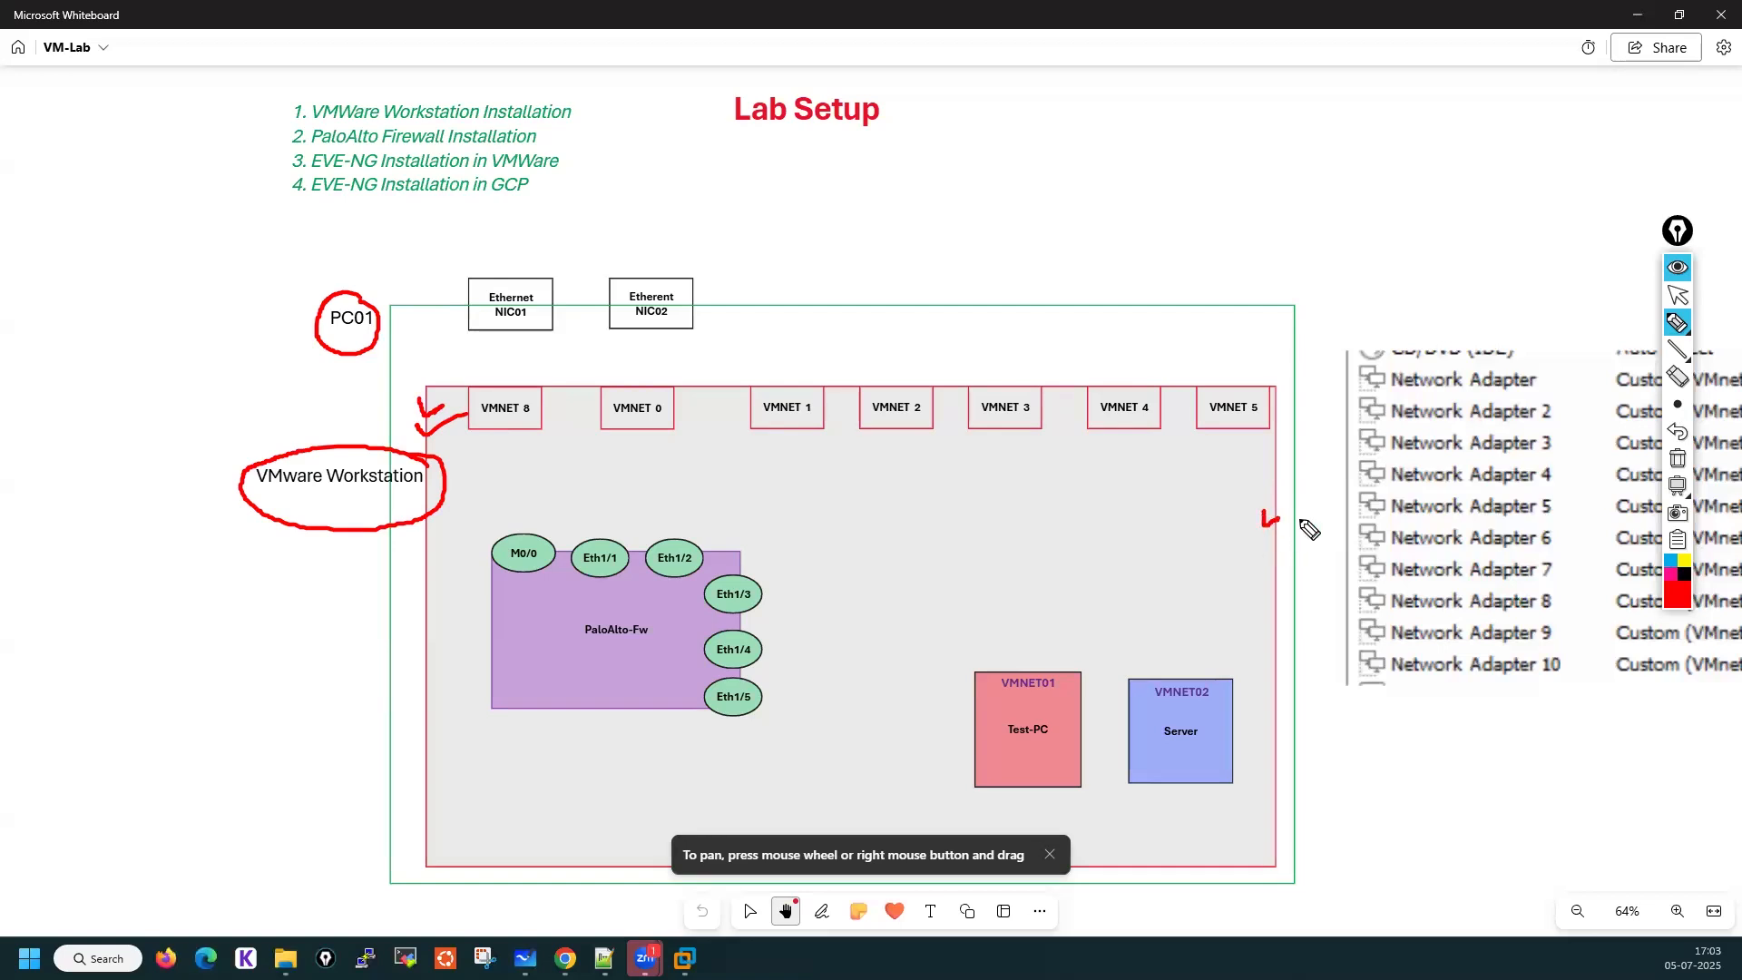
# Step: Clear the ink, re-circle PC01 and VMware Workstation, and handwrite a circled 'Hyper Visor' note
pyautogui.click(1679, 460)
pyautogui.moveTo(350, 352)
pyautogui.mouseDown()
pyautogui.moveTo(356, 295)
pyautogui.moveTo(356, 352)
pyautogui.mouseUp()
pyautogui.moveTo(400, 447)
pyautogui.mouseDown()
pyautogui.moveTo(244, 458)
pyautogui.moveTo(443, 504)
pyautogui.moveTo(322, 424)
pyautogui.mouseUp()
pyautogui.moveTo(94, 578)
pyautogui.mouseDown()
pyautogui.moveTo(105, 632)
pyautogui.moveTo(123, 626)
pyautogui.mouseUp()
pyautogui.moveTo(95, 591)
pyautogui.mouseDown()
pyautogui.moveTo(143, 597)
pyautogui.moveTo(134, 650)
pyautogui.mouseUp()
pyautogui.click(146, 585)
pyautogui.moveTo(160, 562)
pyautogui.mouseDown()
pyautogui.moveTo(175, 602)
pyautogui.moveTo(232, 576)
pyautogui.mouseUp()
pyautogui.moveTo(159, 666); pyautogui.dragTo(183, 703)
pyautogui.click(208, 641)
pyautogui.moveTo(205, 667)
pyautogui.mouseDown()
pyautogui.moveTo(220, 697)
pyautogui.moveTo(288, 642)
pyautogui.mouseUp()
pyautogui.moveTo(222, 529)
pyautogui.mouseDown()
pyautogui.moveTo(156, 739)
pyautogui.moveTo(302, 712)
pyautogui.mouseUp()
pyautogui.moveTo(331, 633)
pyautogui.mouseDown()
pyautogui.moveTo(182, 520)
pyautogui.moveTo(124, 433)
pyautogui.moveTo(157, 516)
pyautogui.moveTo(177, 490)
pyautogui.mouseUp()
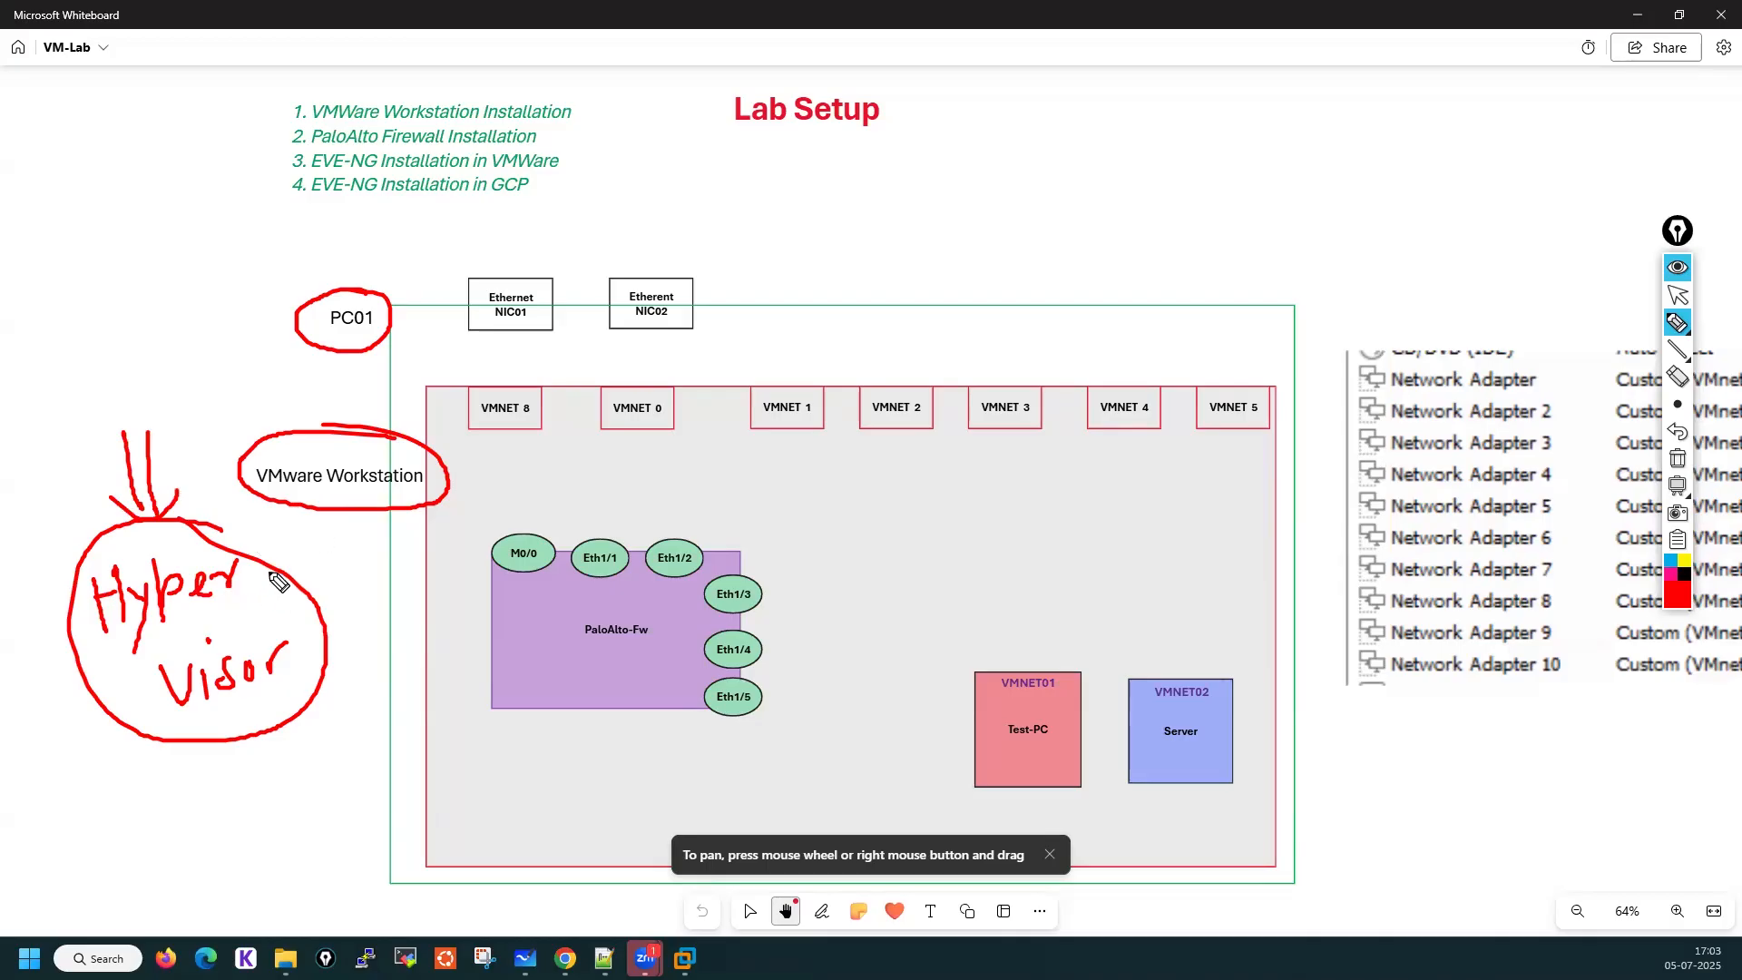
# Step: Draw VM shapes around the Hyper Visor bubble, then wipe all the red ink away
pyautogui.moveTo(268, 528)
pyautogui.mouseDown()
pyautogui.moveTo(271, 561)
pyautogui.moveTo(338, 556)
pyautogui.moveTo(319, 599)
pyautogui.mouseUp()
pyautogui.moveTo(341, 664)
pyautogui.mouseDown()
pyautogui.moveTo(342, 614)
pyautogui.moveTo(362, 665)
pyautogui.moveTo(339, 726)
pyautogui.moveTo(255, 796)
pyautogui.mouseUp()
pyautogui.moveTo(256, 751); pyautogui.dragTo(256, 798)
pyautogui.moveTo(170, 748); pyautogui.dragTo(169, 795)
pyautogui.moveTo(89, 726); pyautogui.dragTo(88, 776)
pyautogui.moveTo(90, 728); pyautogui.dragTo(71, 778)
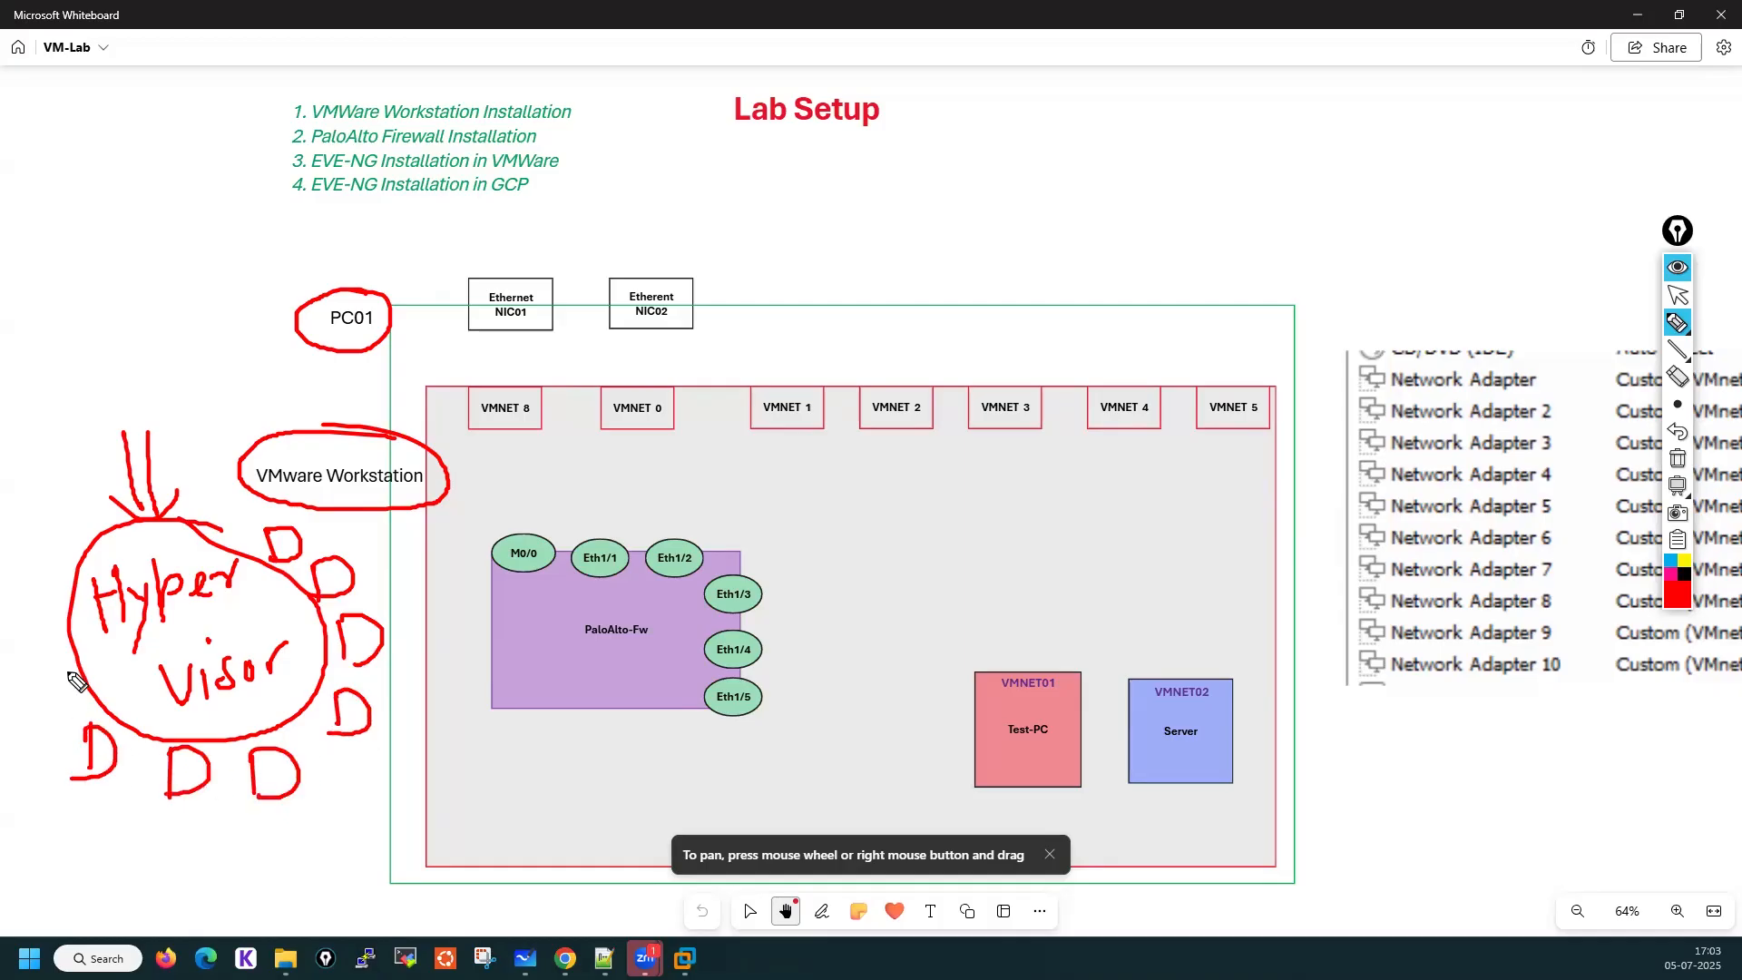
pyautogui.moveTo(35, 651); pyautogui.dragTo(41, 705)
pyautogui.moveTo(37, 650); pyautogui.dragTo(50, 717)
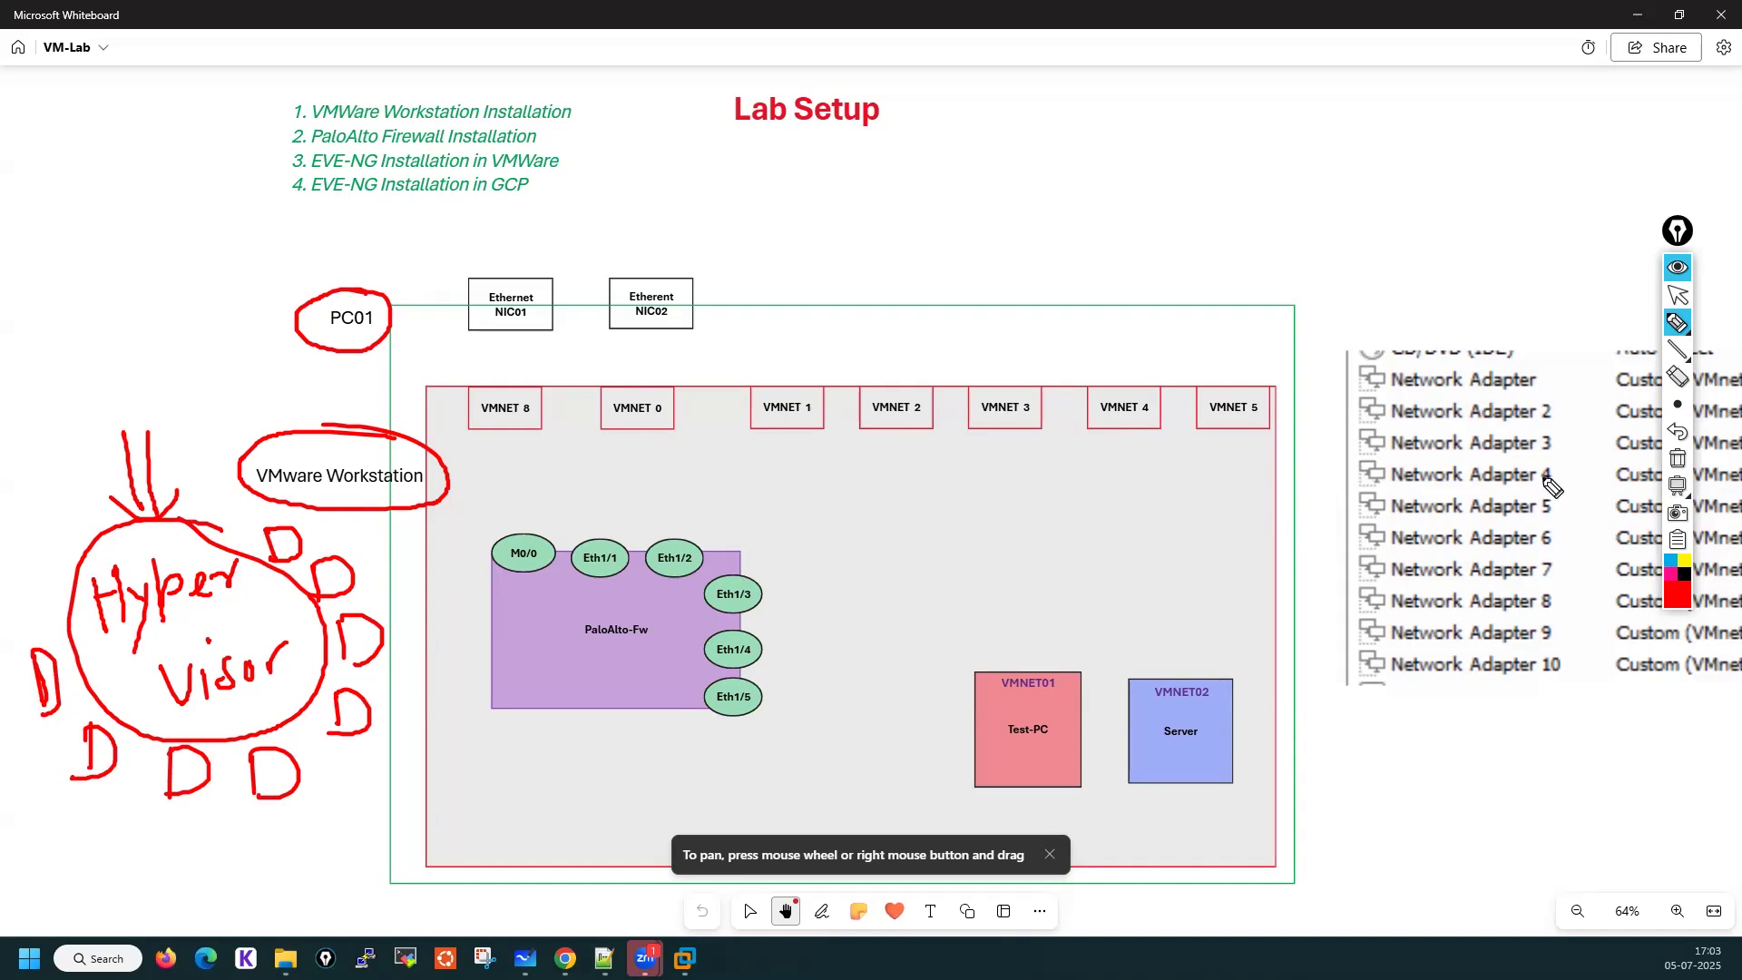
pyautogui.click(1678, 459)
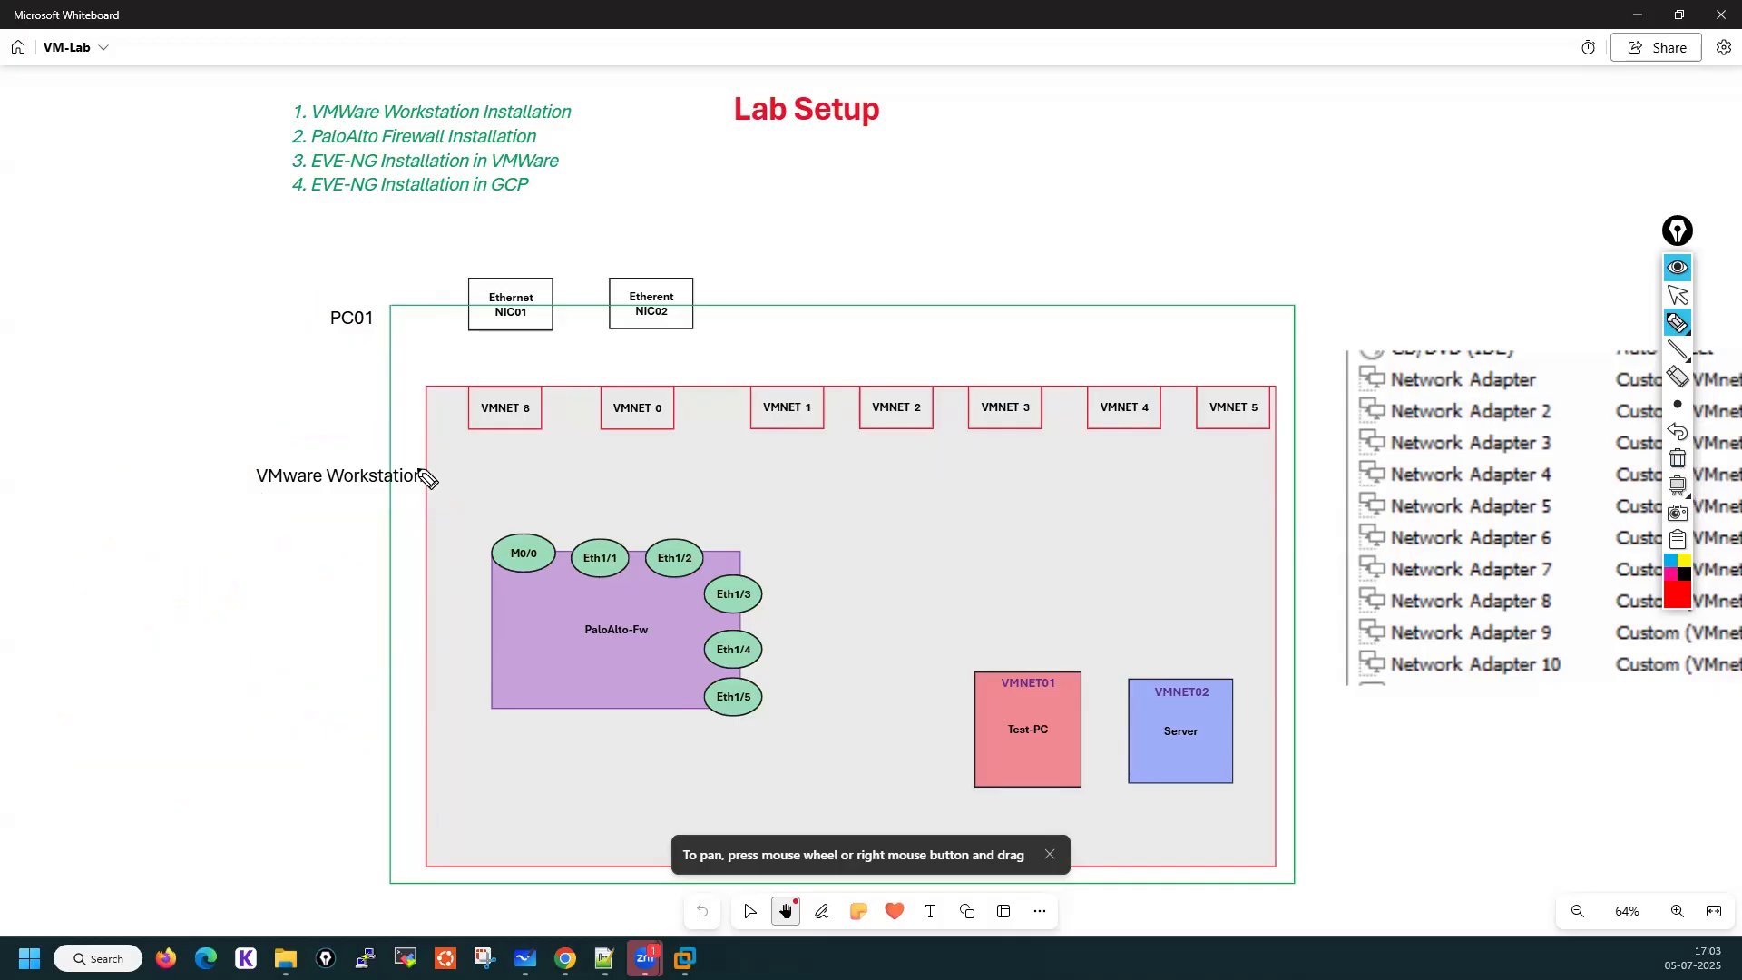
pyautogui.moveTo(400, 464)
pyautogui.mouseDown()
pyautogui.moveTo(261, 474)
pyautogui.moveTo(284, 509)
pyautogui.moveTo(431, 506)
pyautogui.moveTo(363, 444)
pyautogui.moveTo(473, 414)
pyautogui.mouseUp()
pyautogui.moveTo(586, 415); pyautogui.dragTo(612, 410)
pyautogui.moveTo(737, 417)
pyautogui.mouseDown()
pyautogui.moveTo(1215, 412)
pyautogui.moveTo(1221, 553)
pyautogui.moveTo(1266, 522)
pyautogui.moveTo(1222, 555)
pyautogui.moveTo(1227, 682)
pyautogui.mouseUp()
pyautogui.moveTo(1225, 626); pyautogui.dragTo(1231, 683)
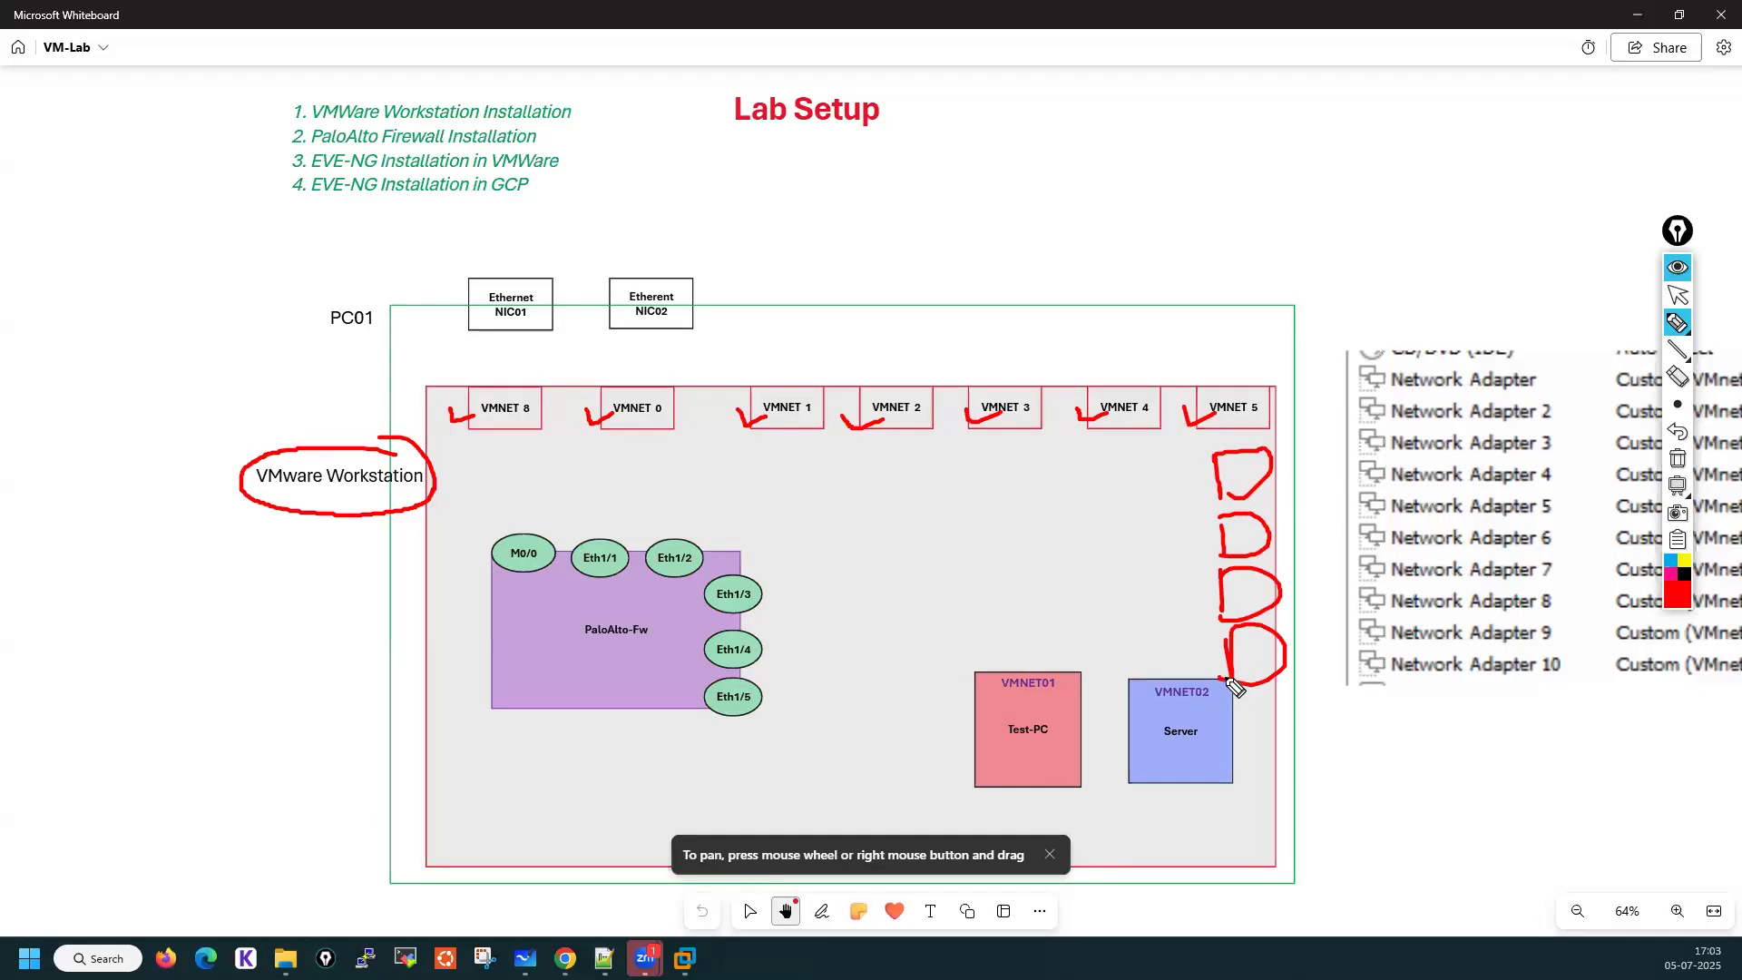
pyautogui.click(1679, 460)
pyautogui.click(1679, 295)
pyautogui.click(1675, 323)
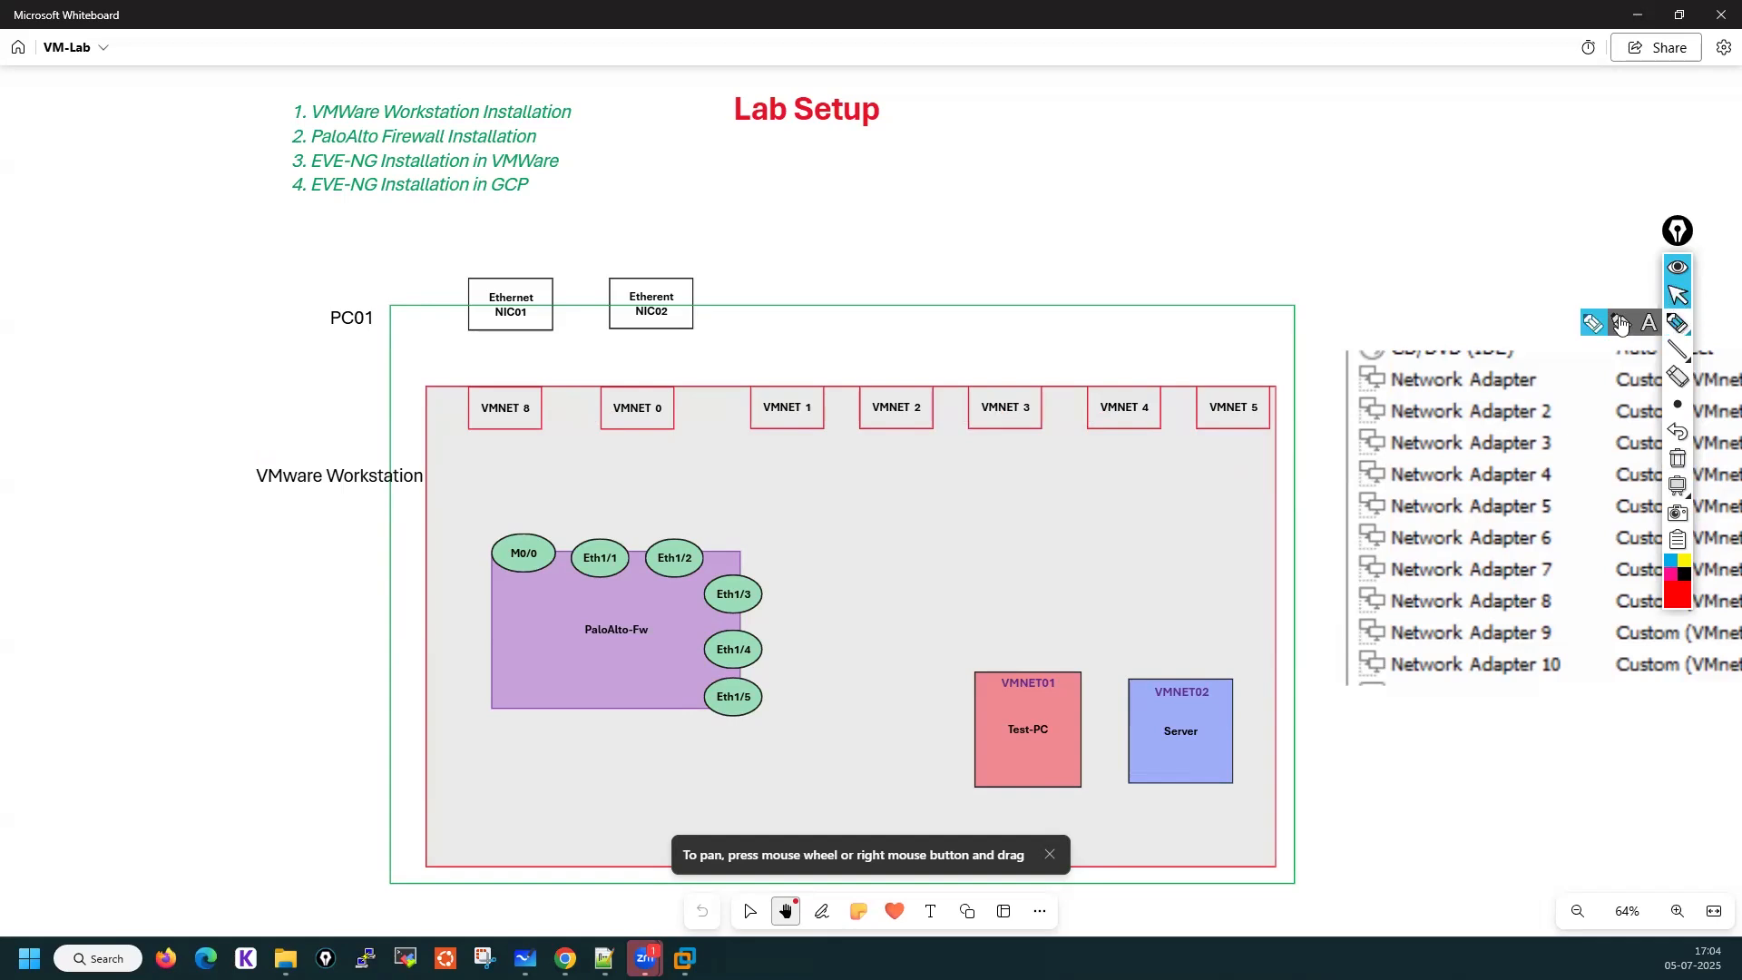
pyautogui.click(1601, 325)
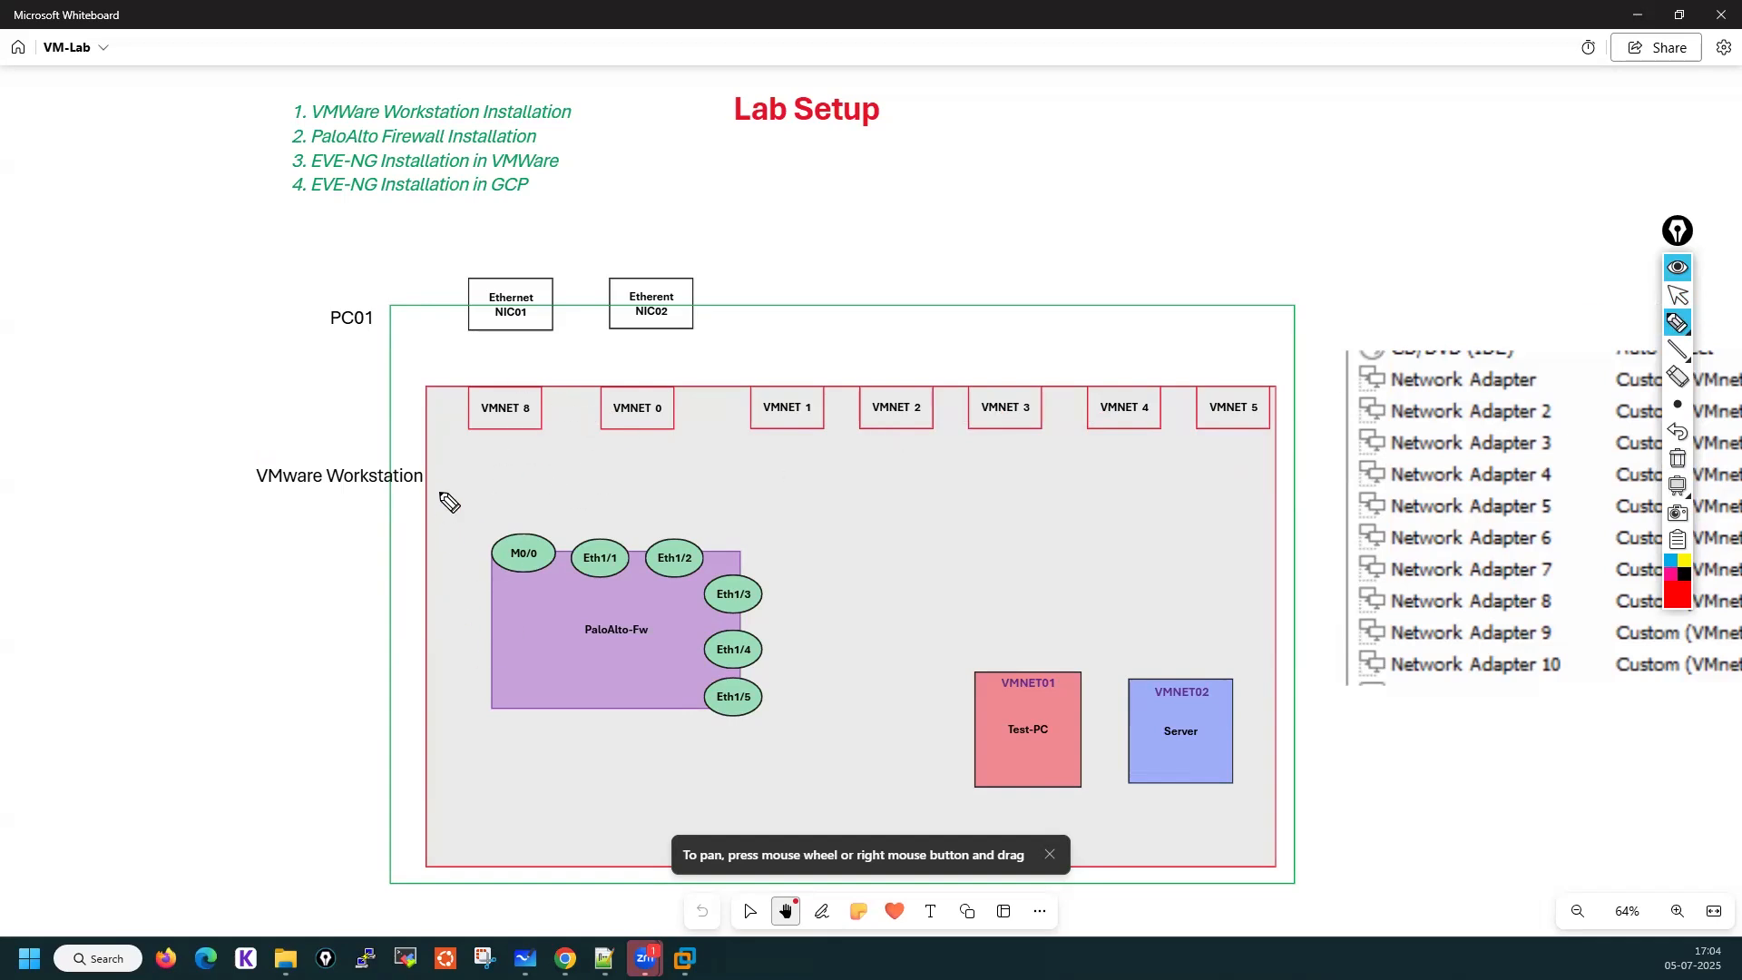
pyautogui.moveTo(283, 453)
pyautogui.mouseDown()
pyautogui.moveTo(264, 506)
pyautogui.moveTo(393, 514)
pyautogui.moveTo(389, 447)
pyautogui.moveTo(299, 441)
pyautogui.mouseUp()
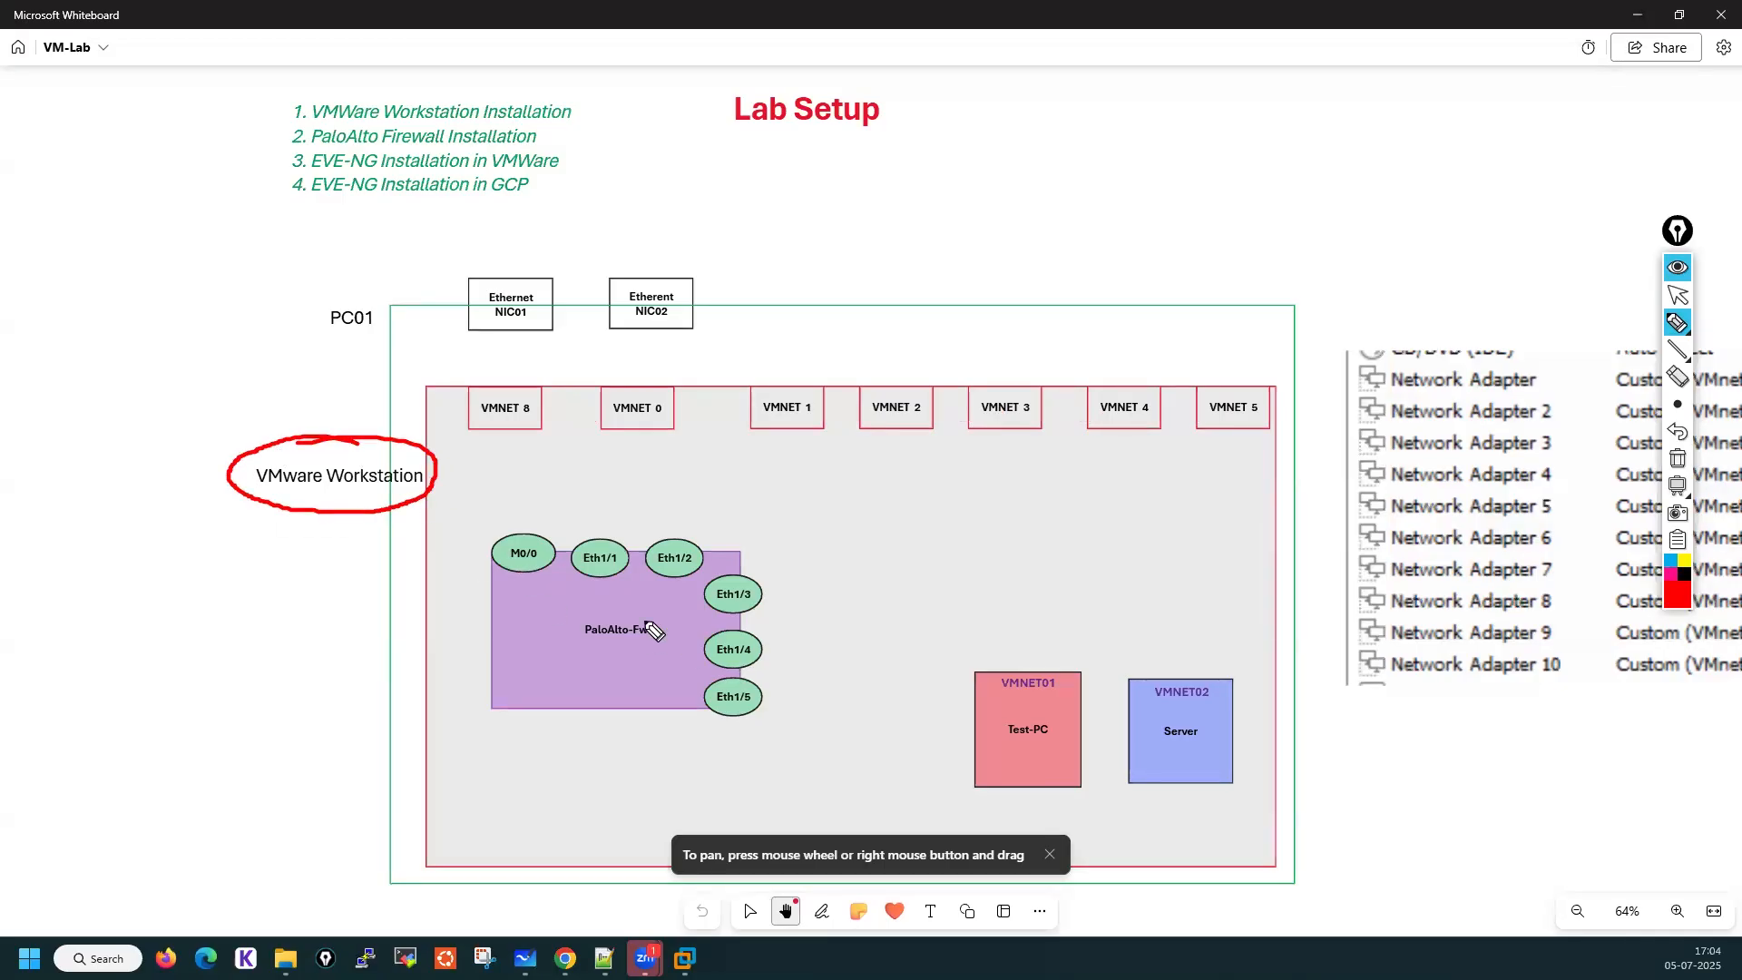
pyautogui.moveTo(613, 620)
pyautogui.mouseDown()
pyautogui.moveTo(580, 635)
pyautogui.moveTo(661, 668)
pyautogui.moveTo(647, 631)
pyautogui.mouseUp()
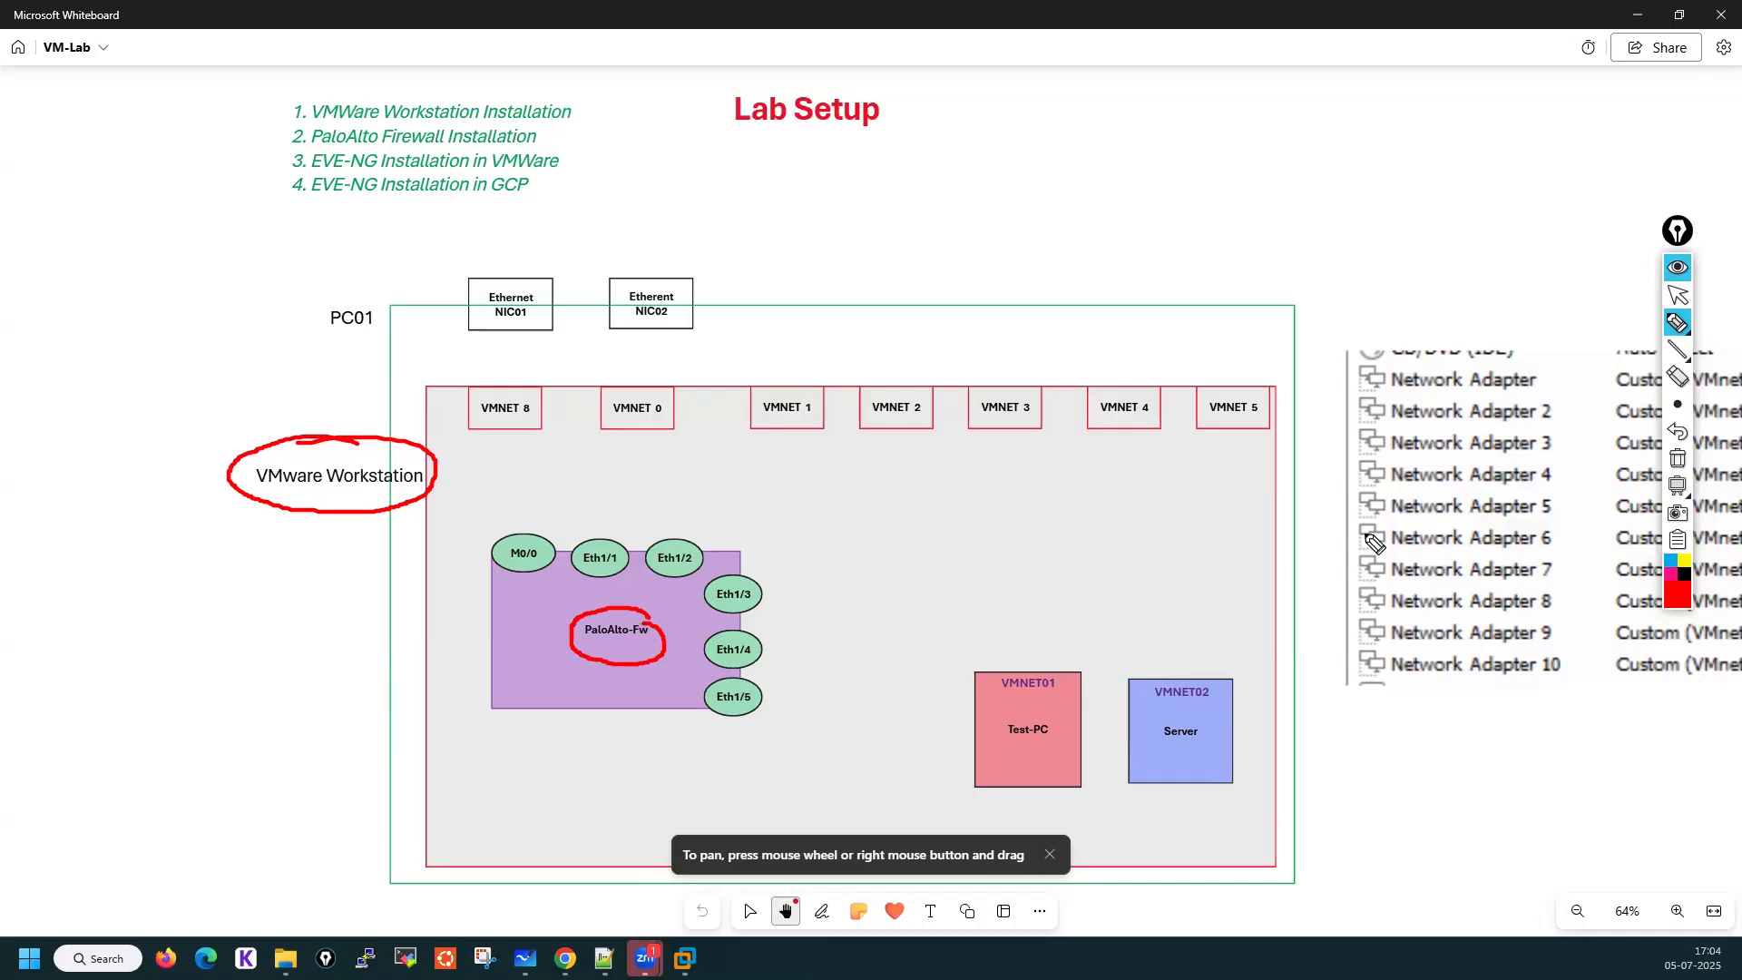
pyautogui.click(1678, 459)
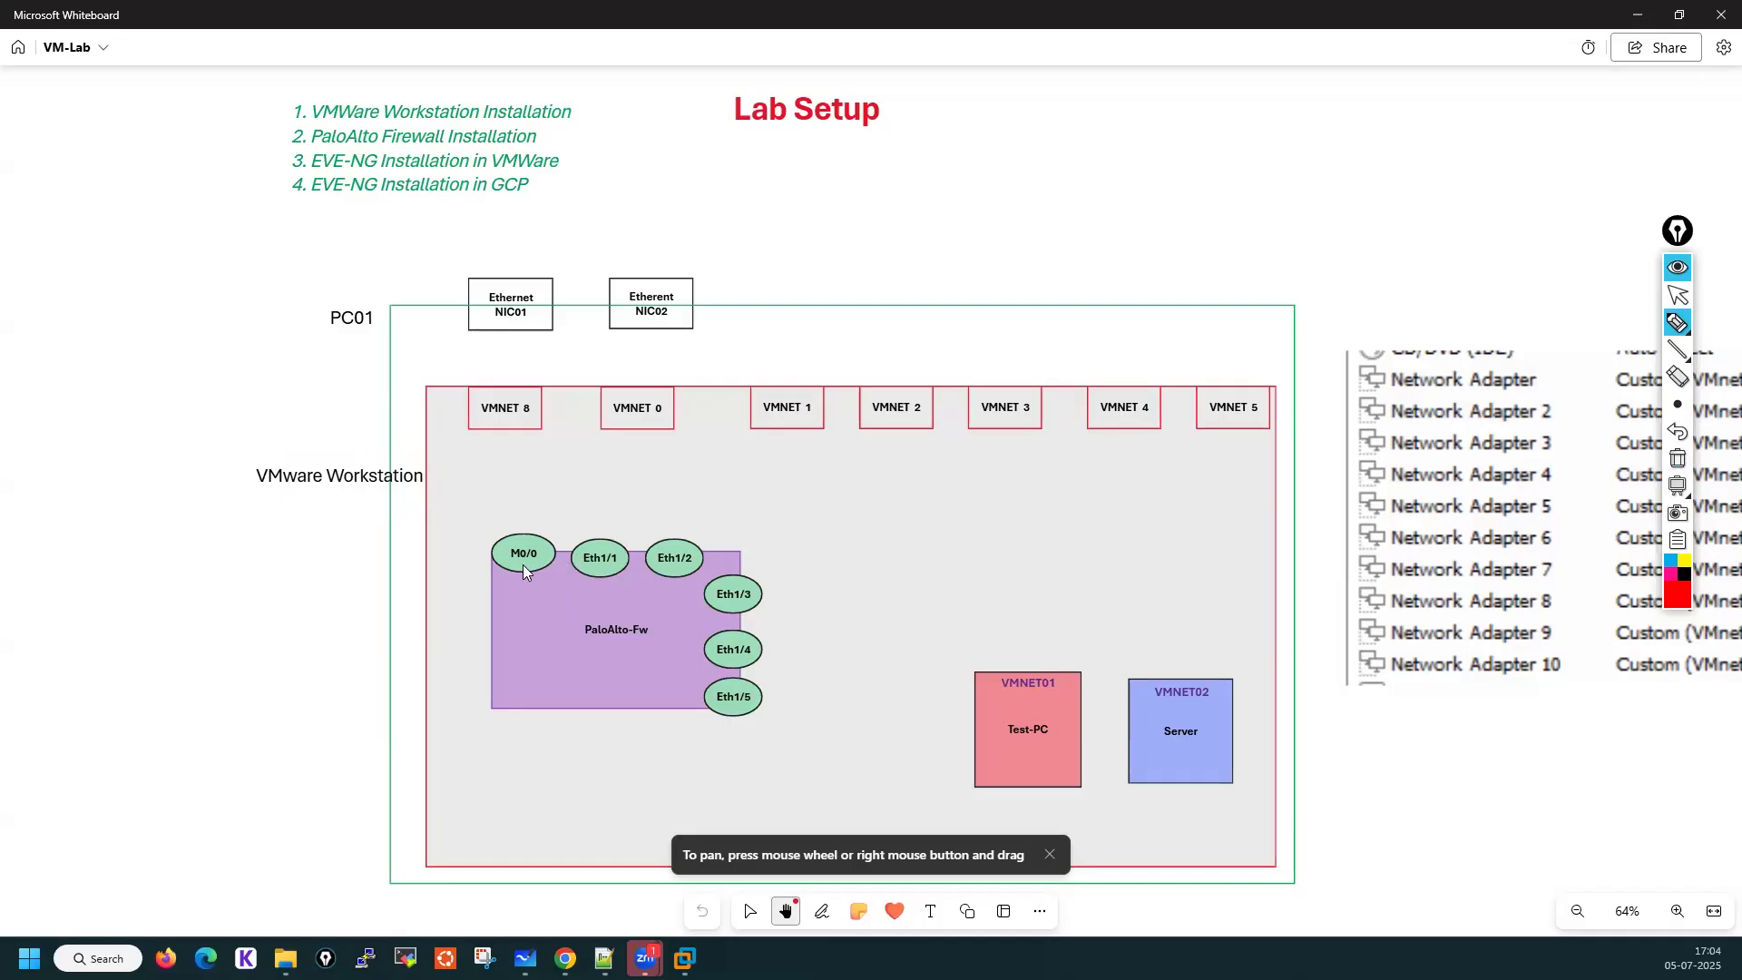
pyautogui.moveTo(515, 568); pyautogui.dragTo(685, 571)
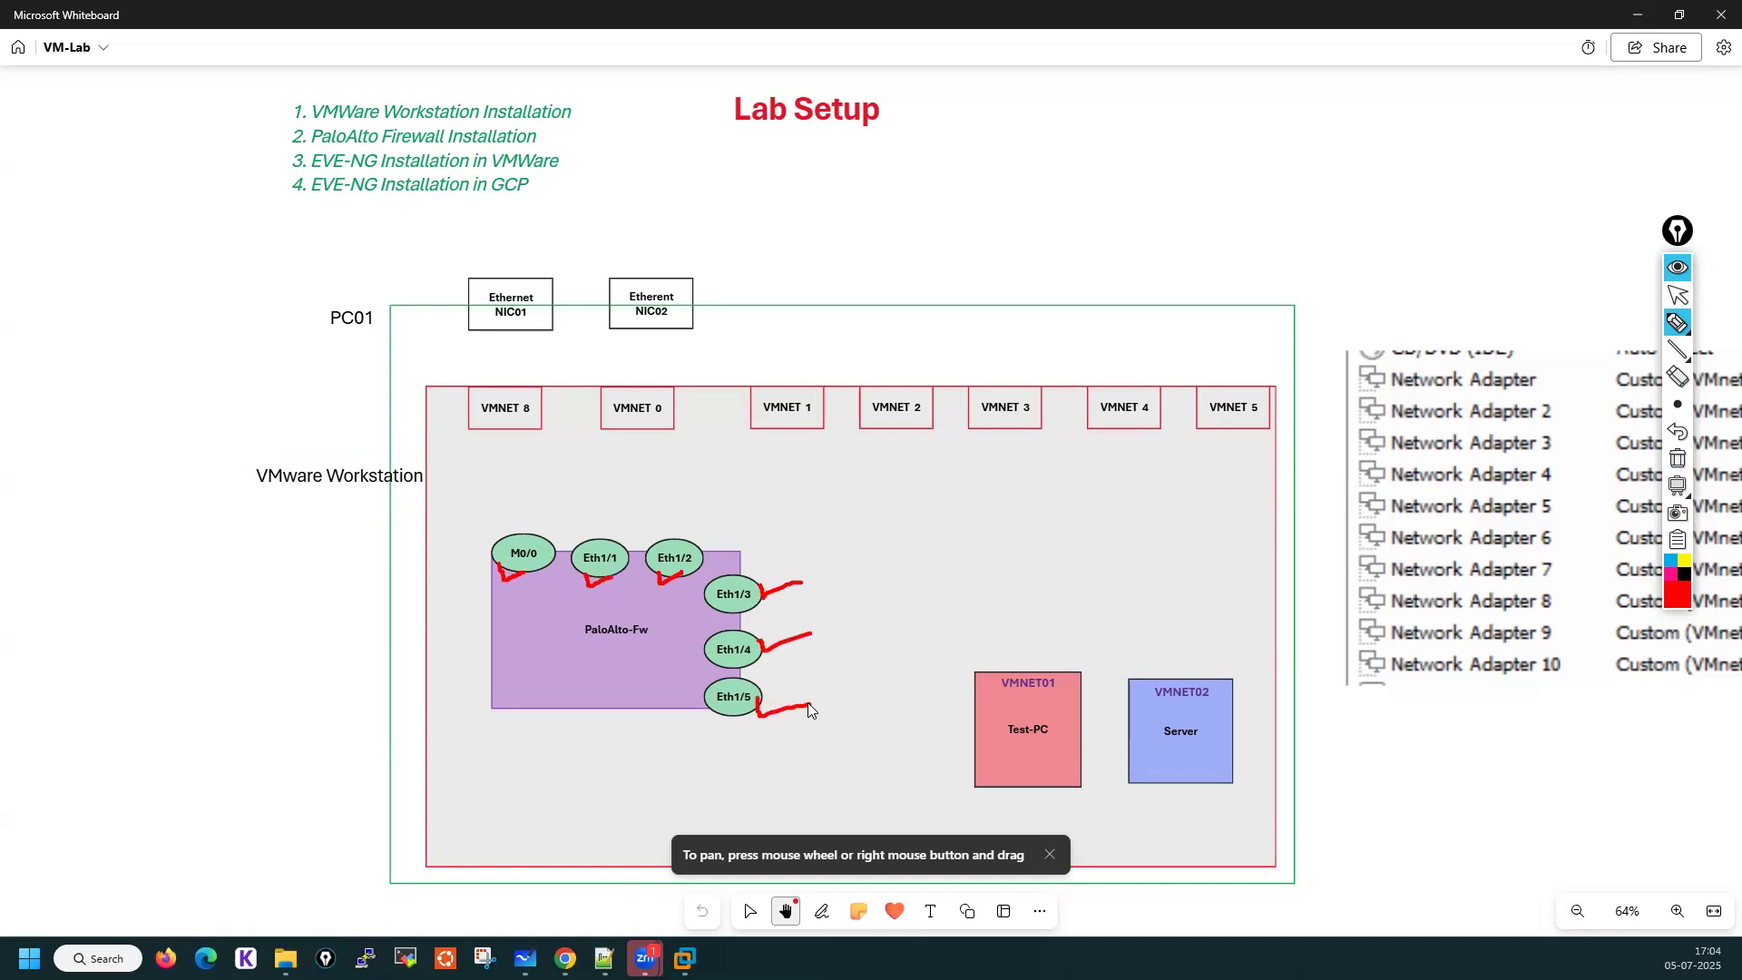
pyautogui.moveTo(653, 714); pyautogui.dragTo(650, 706)
pyautogui.moveTo(539, 729)
pyautogui.mouseDown()
pyautogui.moveTo(546, 699)
pyautogui.moveTo(468, 686)
pyautogui.mouseUp()
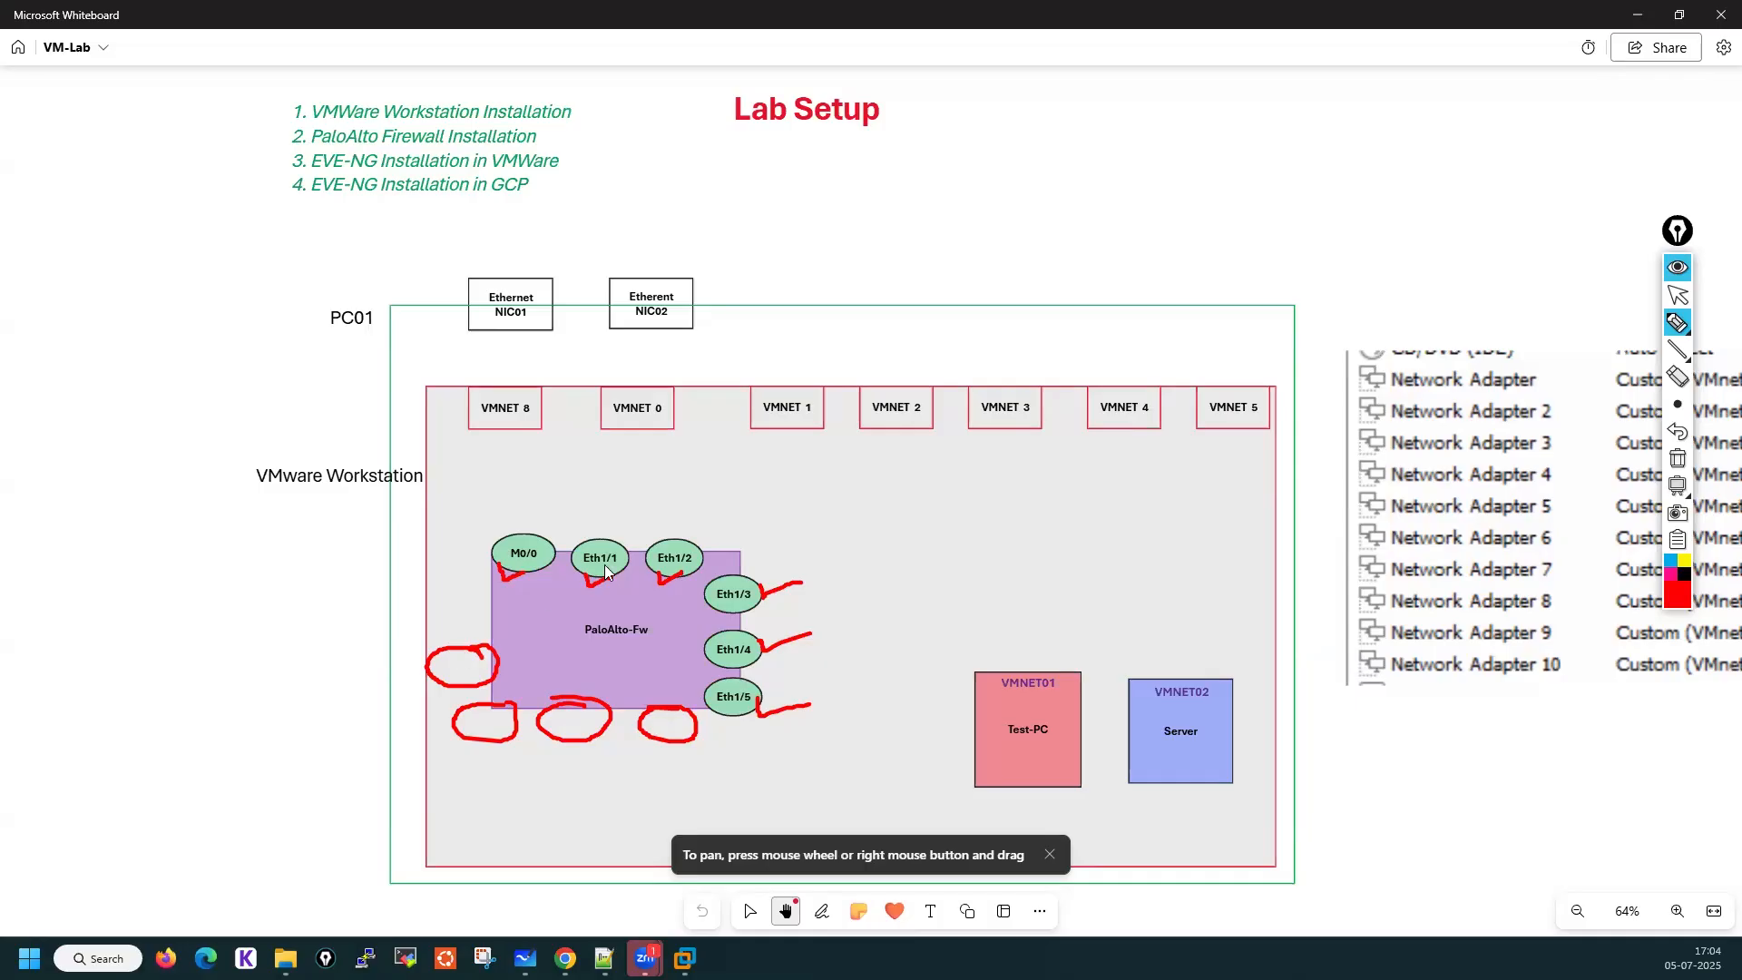
pyautogui.click(484, 500)
pyautogui.moveTo(495, 496); pyautogui.dragTo(505, 519)
pyautogui.click(1676, 463)
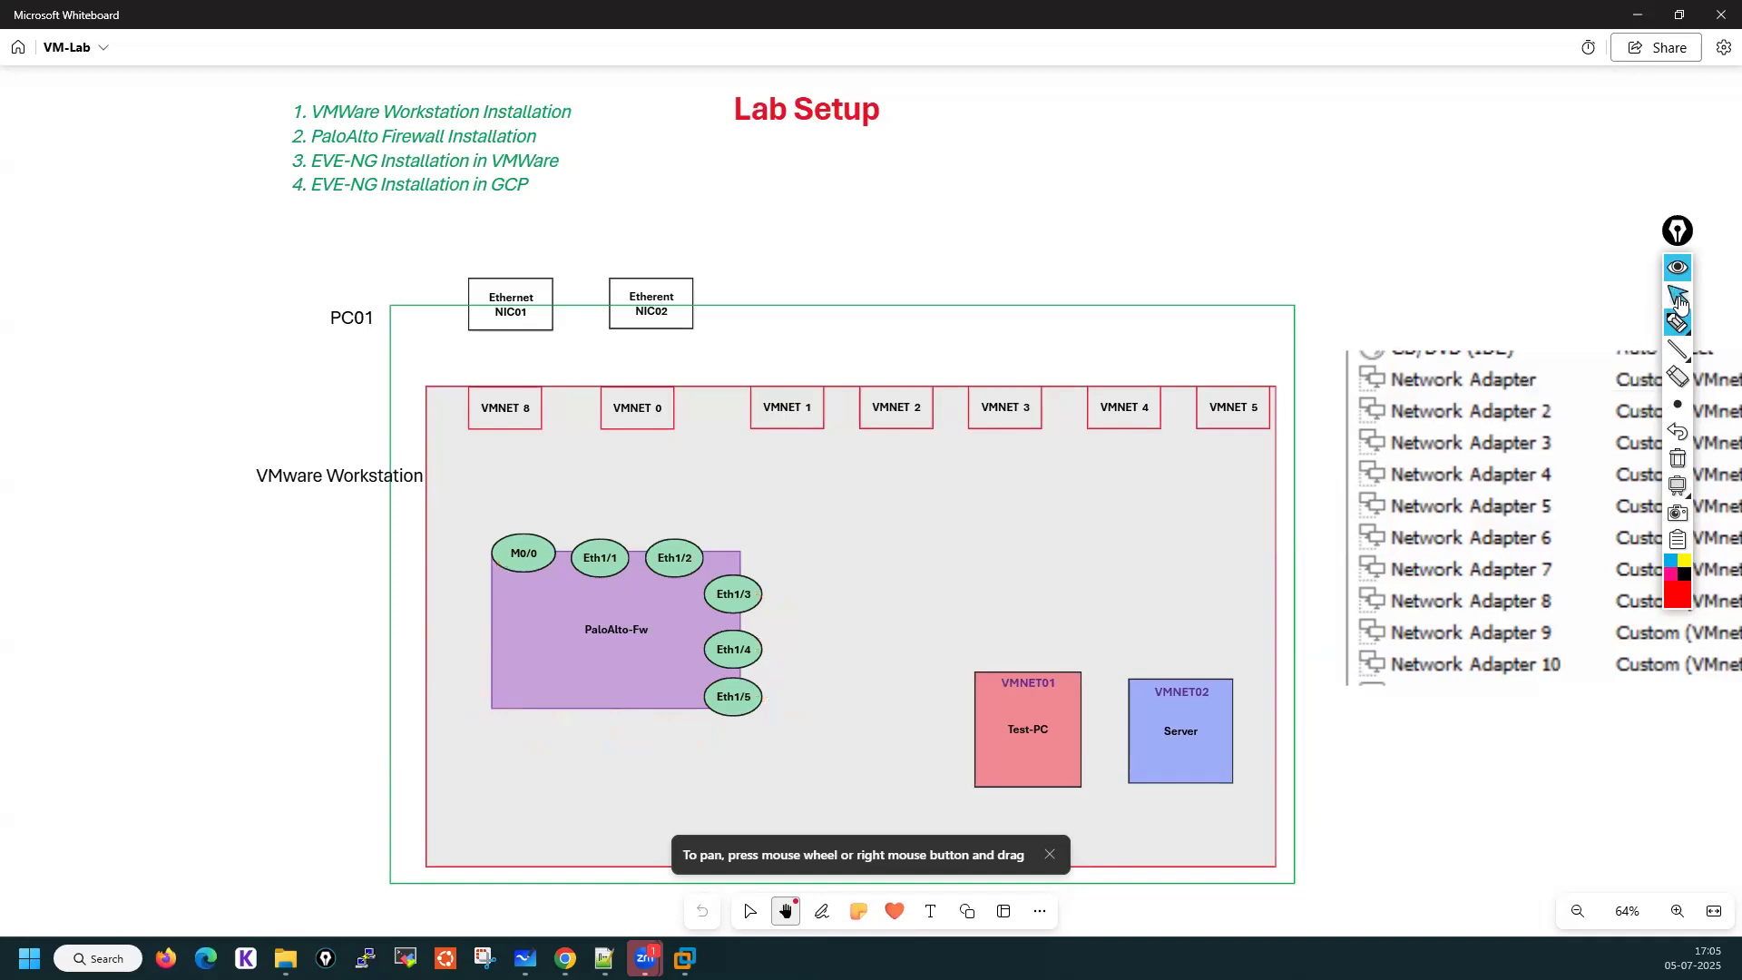
# Step: Stop on-screen drawing and pan the board to bring the network adapter screenshots into view
pyautogui.click(1678, 297)
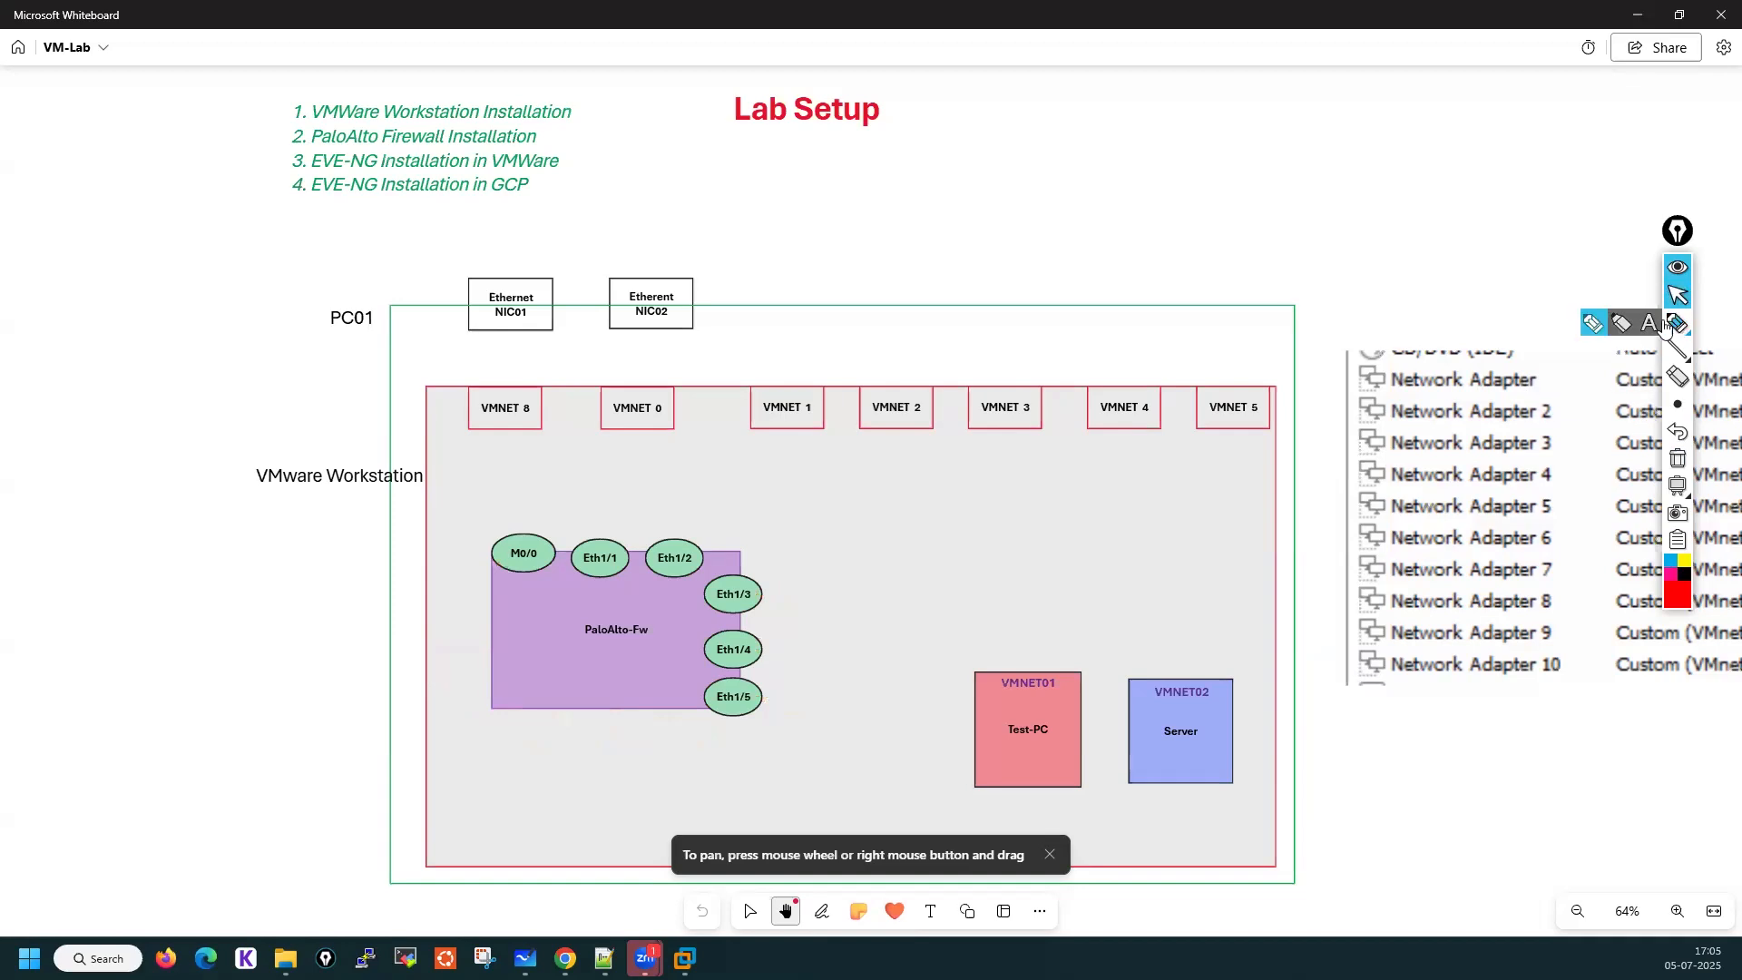
pyautogui.click(1677, 325)
pyautogui.click(1677, 296)
pyautogui.moveTo(75, 733); pyautogui.dragTo(8, 712)
pyautogui.moveTo(1380, 925); pyautogui.dragTo(1332, 850)
pyautogui.moveTo(1253, 493); pyautogui.dragTo(1243, 494)
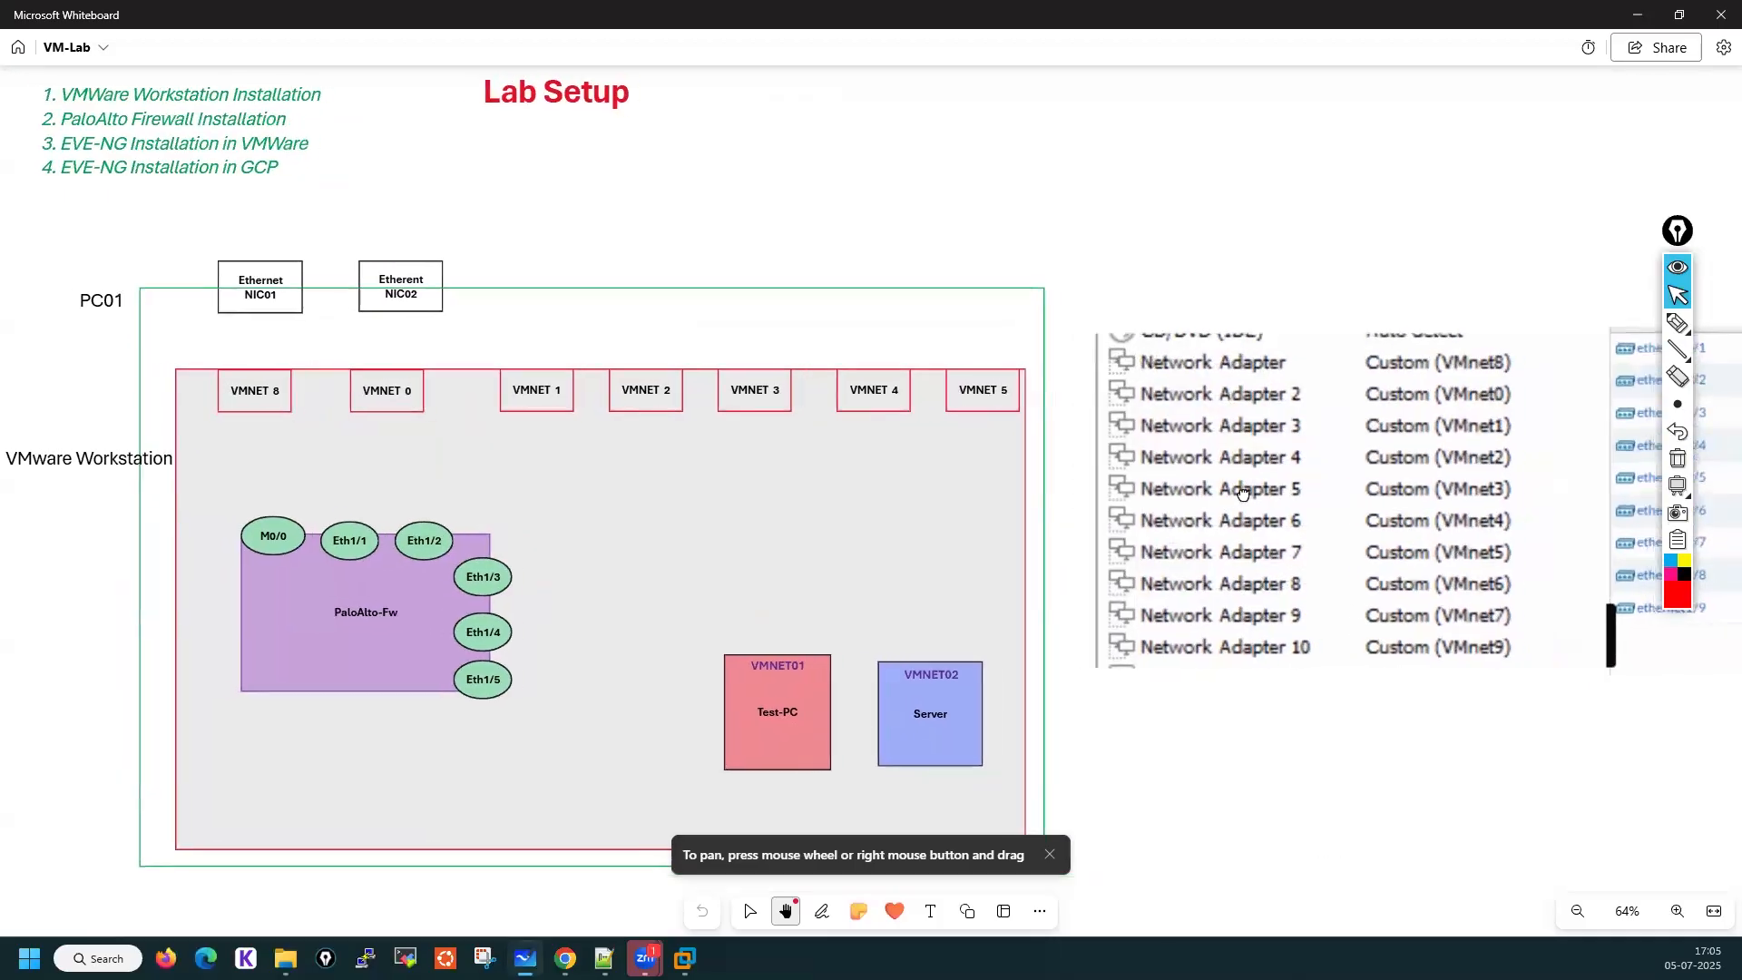
# Step: Select and delete the Network Adapter screenshot and the ethernet image, then move the drawing overlay aside
pyautogui.click(748, 911)
pyautogui.click(1343, 528)
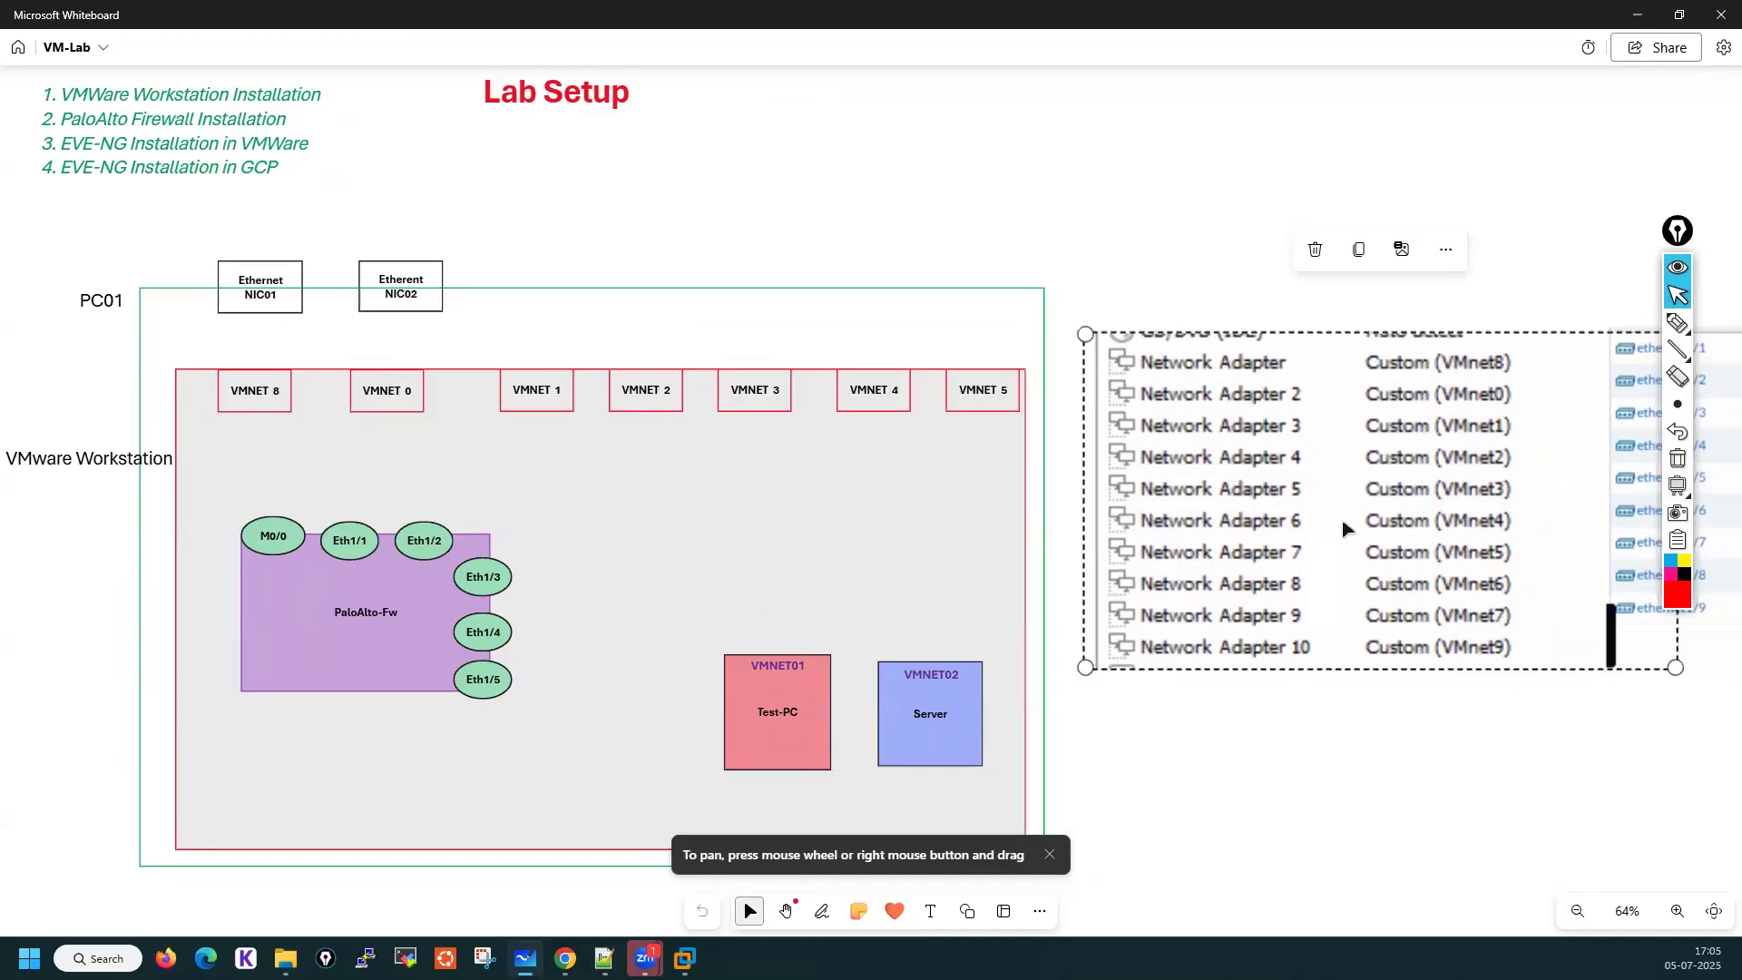
pyautogui.click(1316, 254)
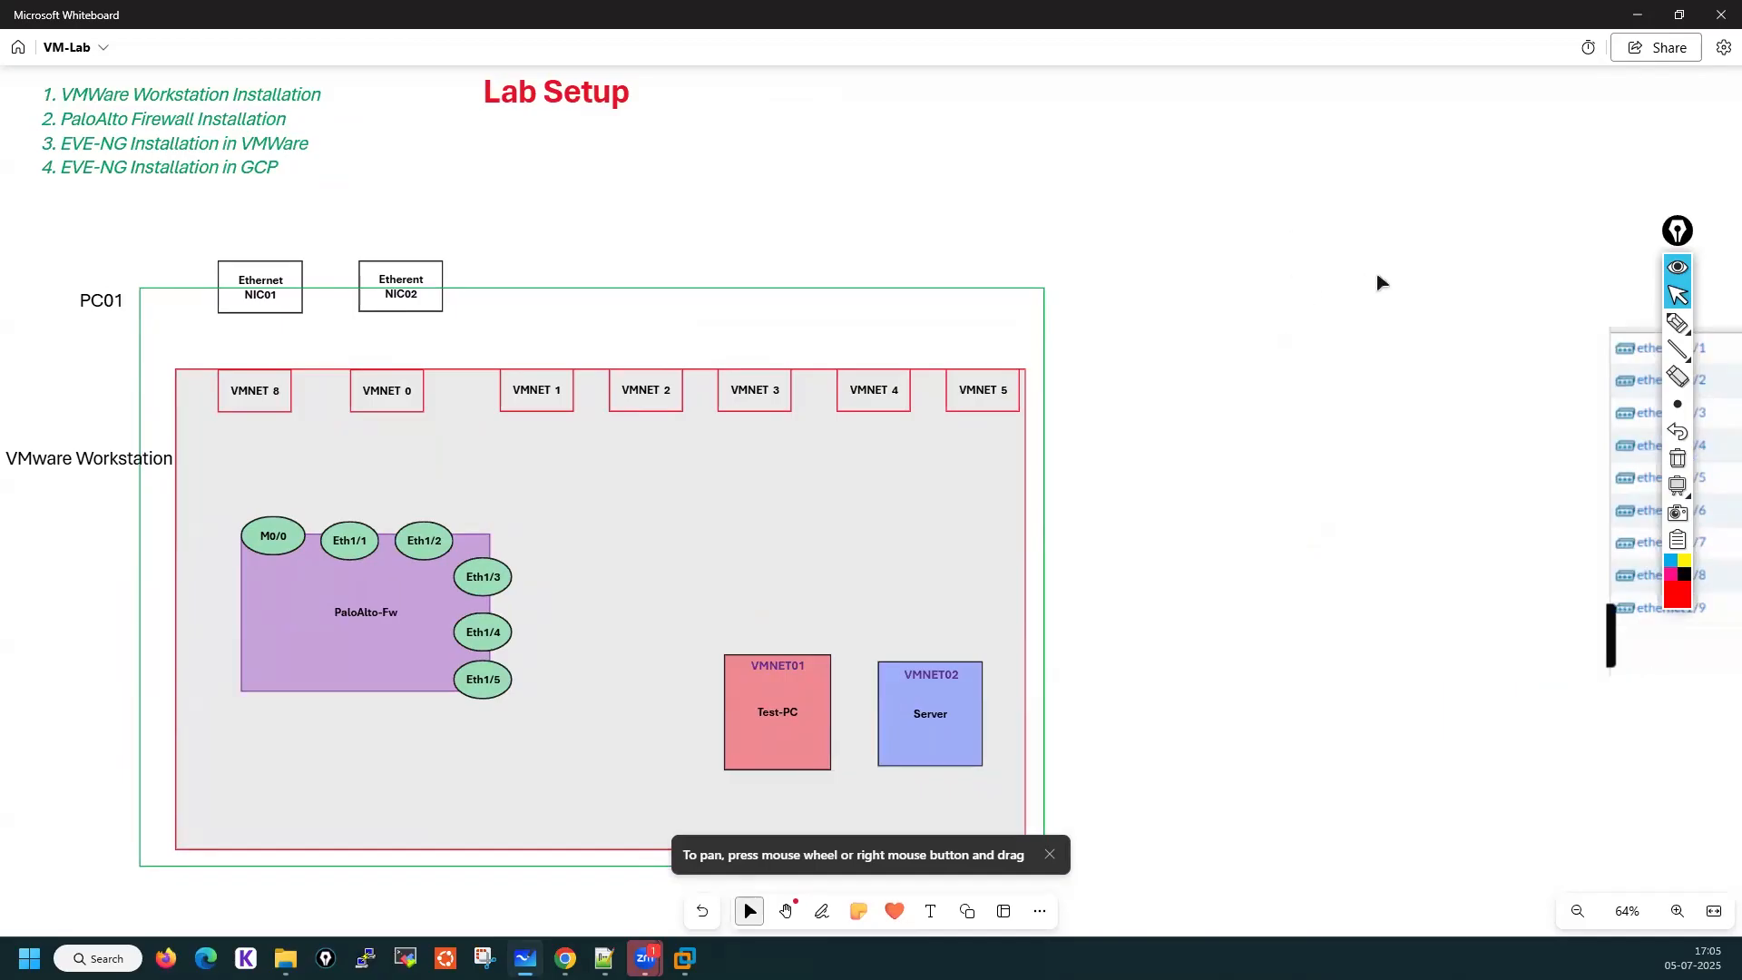
pyautogui.click(1630, 533)
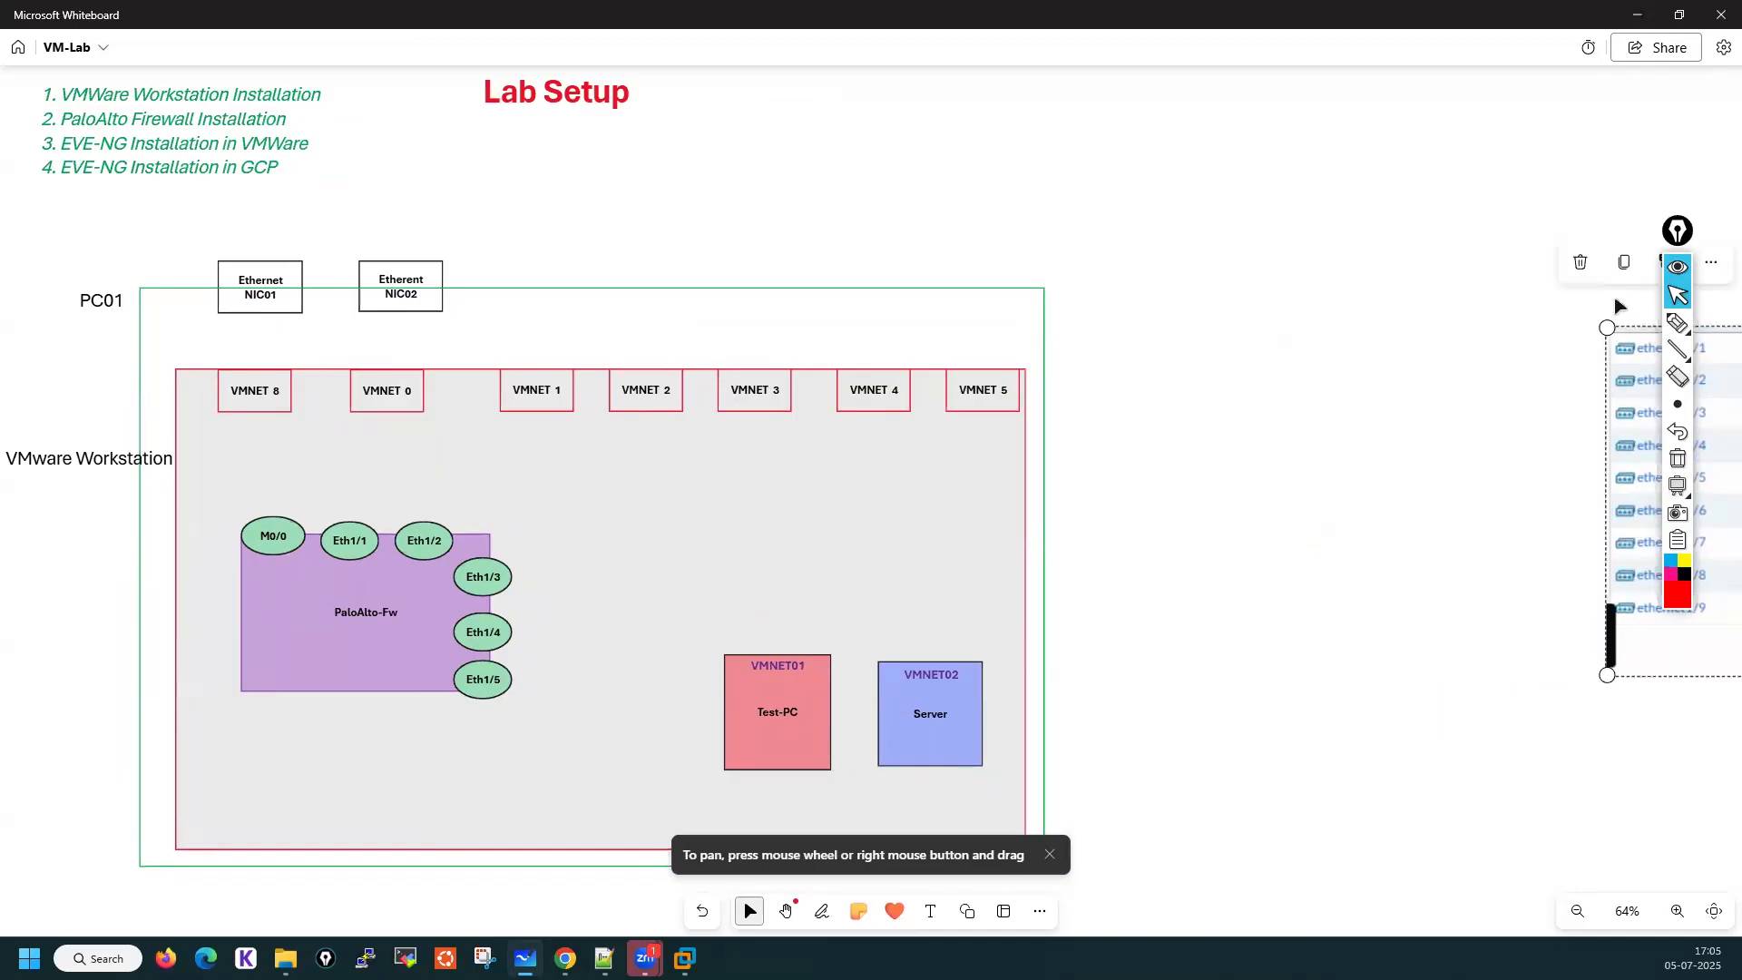
pyautogui.click(1580, 262)
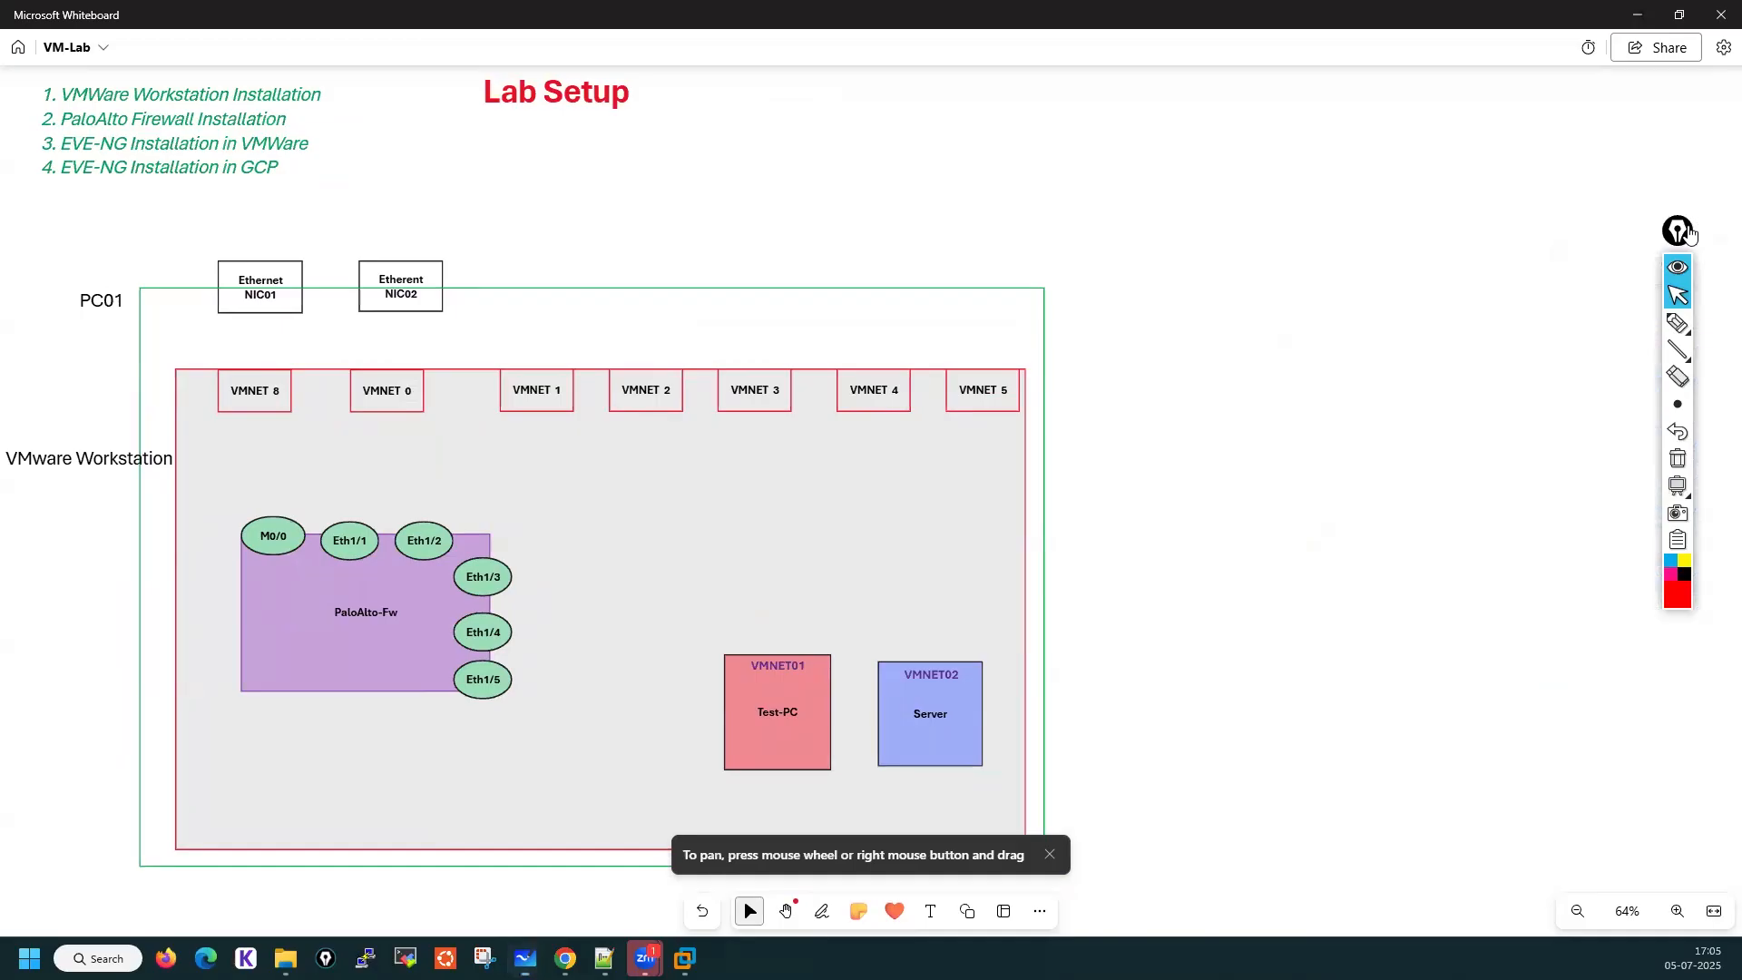
pyautogui.moveTo(1688, 231); pyautogui.dragTo(1731, 230)
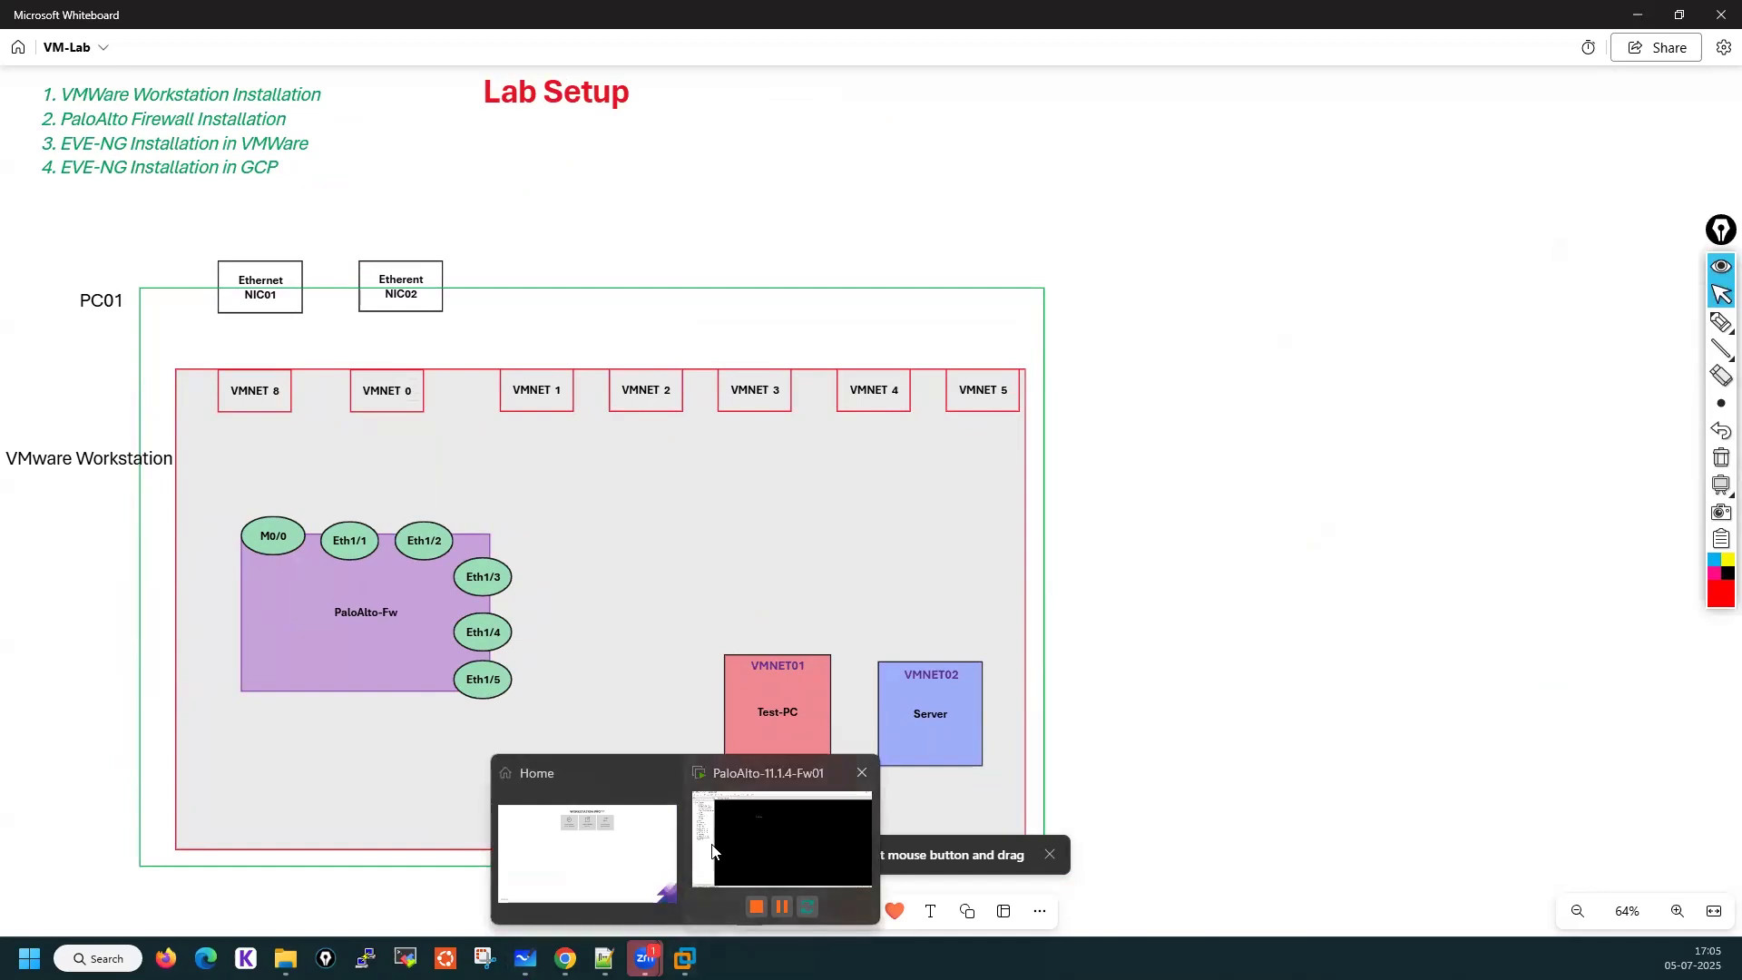
# Step: Bring the PaloAlto-11.1.4-Fw01 console forward and pick the red freehand annotation pen
pyautogui.click(716, 858)
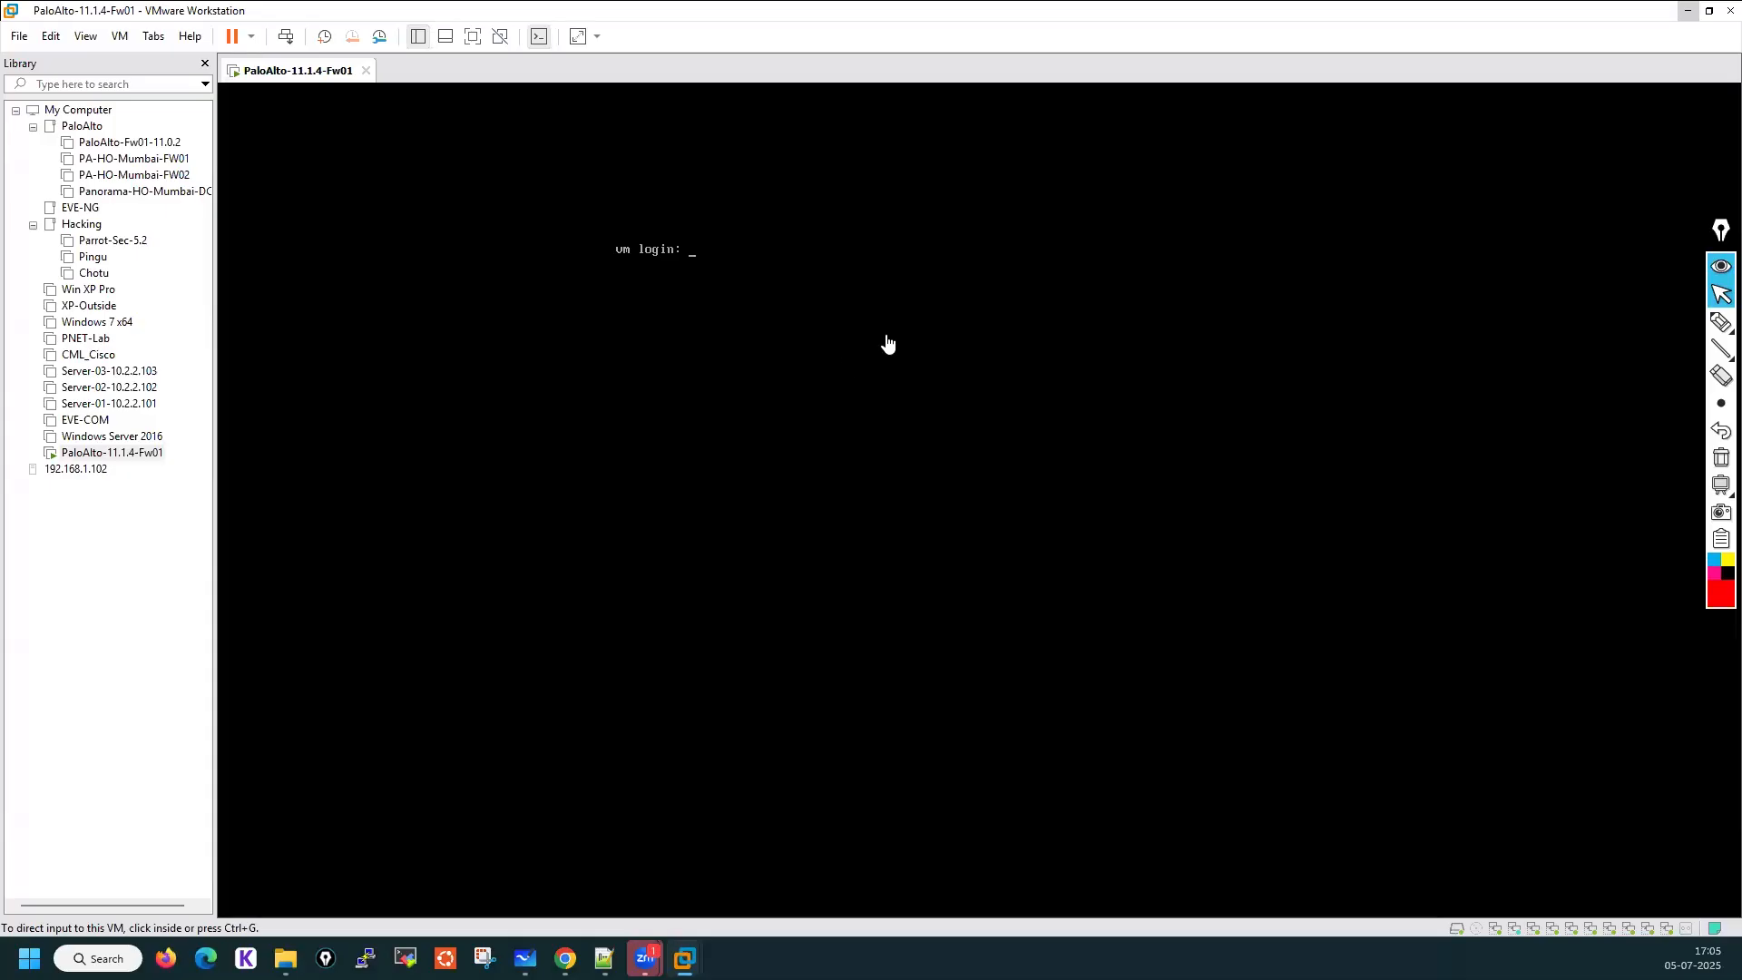
pyautogui.moveTo(1712, 327)
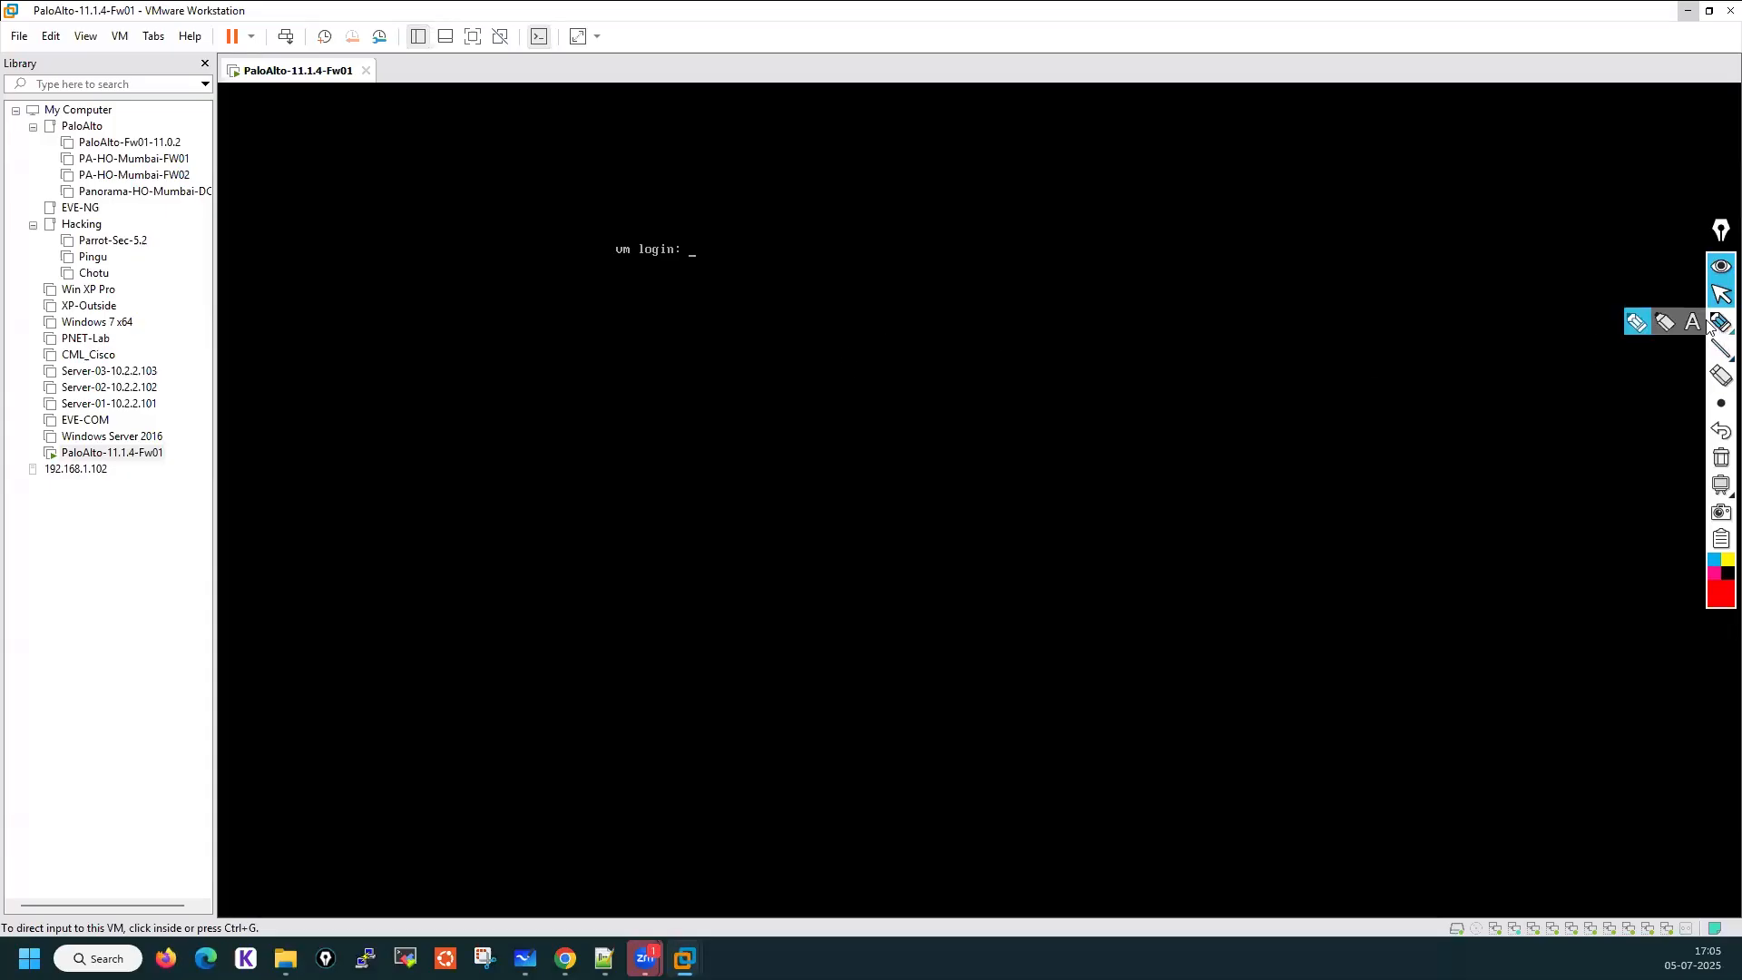
pyautogui.click(1639, 322)
# Step: Circle the vm login: prompt, point arrows at it, and write a circled '5-10 min' note below
pyautogui.moveTo(681, 234)
pyautogui.mouseDown()
pyautogui.moveTo(602, 262)
pyautogui.moveTo(712, 264)
pyautogui.moveTo(649, 224)
pyautogui.mouseUp()
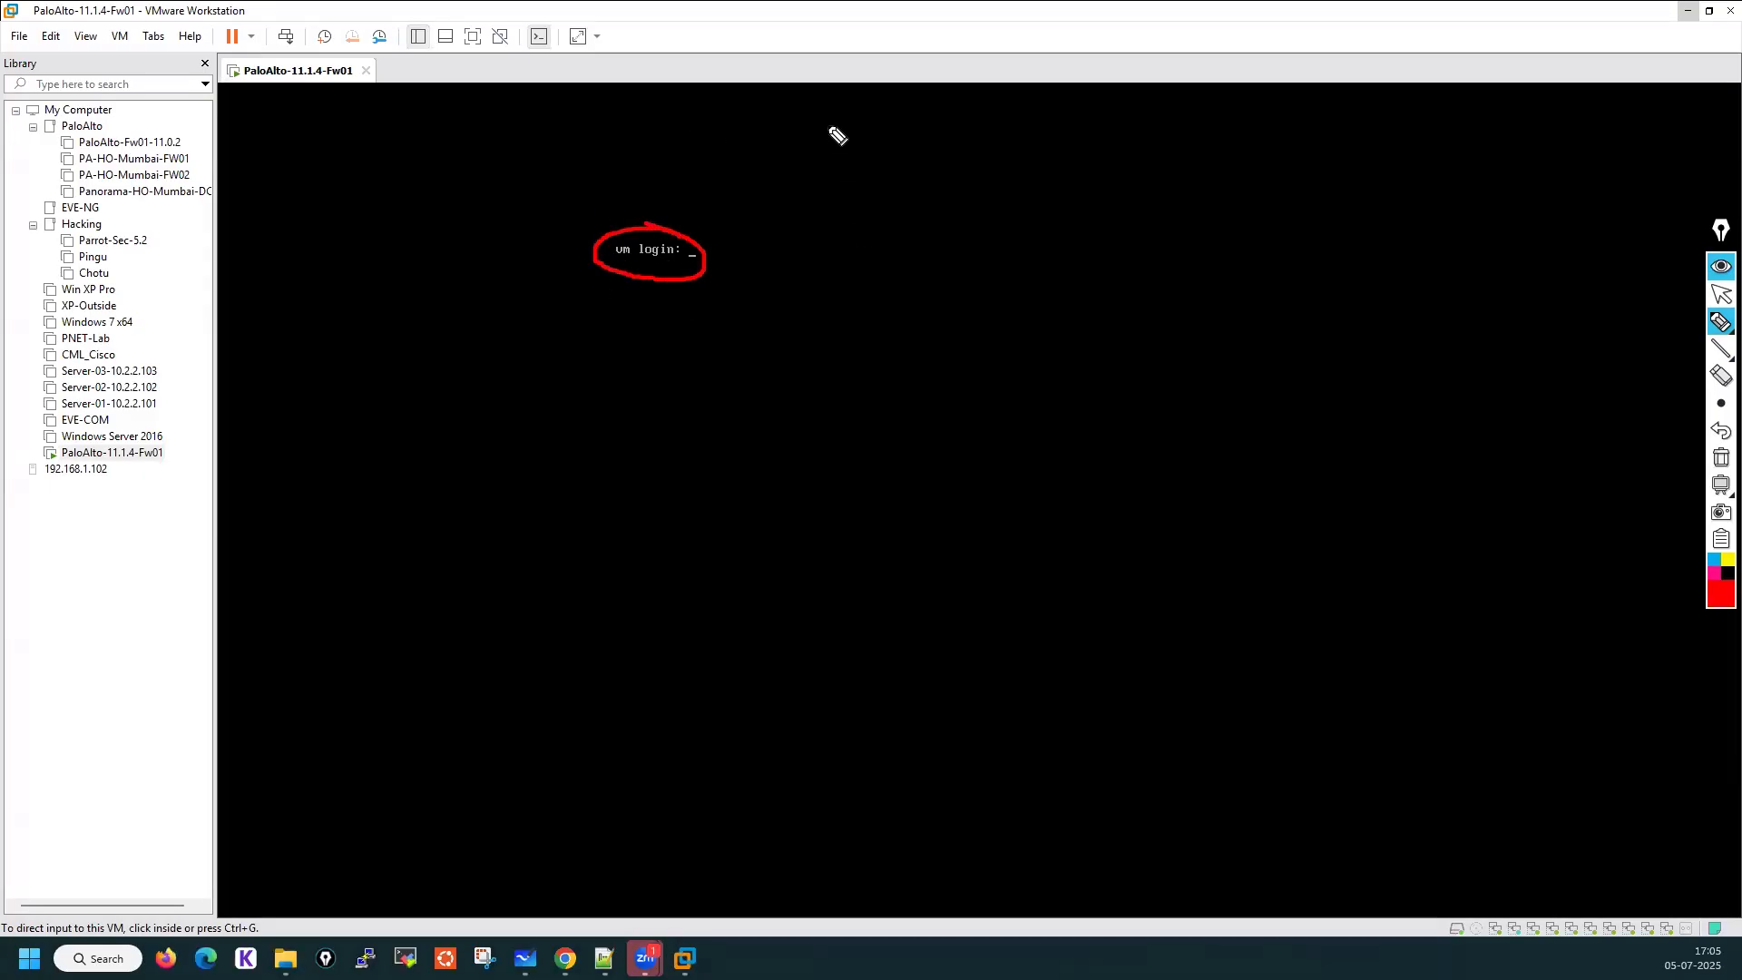
pyautogui.moveTo(759, 129); pyautogui.dragTo(713, 185)
pyautogui.click(785, 143)
pyautogui.moveTo(785, 142)
pyautogui.mouseDown()
pyautogui.moveTo(711, 193)
pyautogui.moveTo(780, 184)
pyautogui.mouseUp()
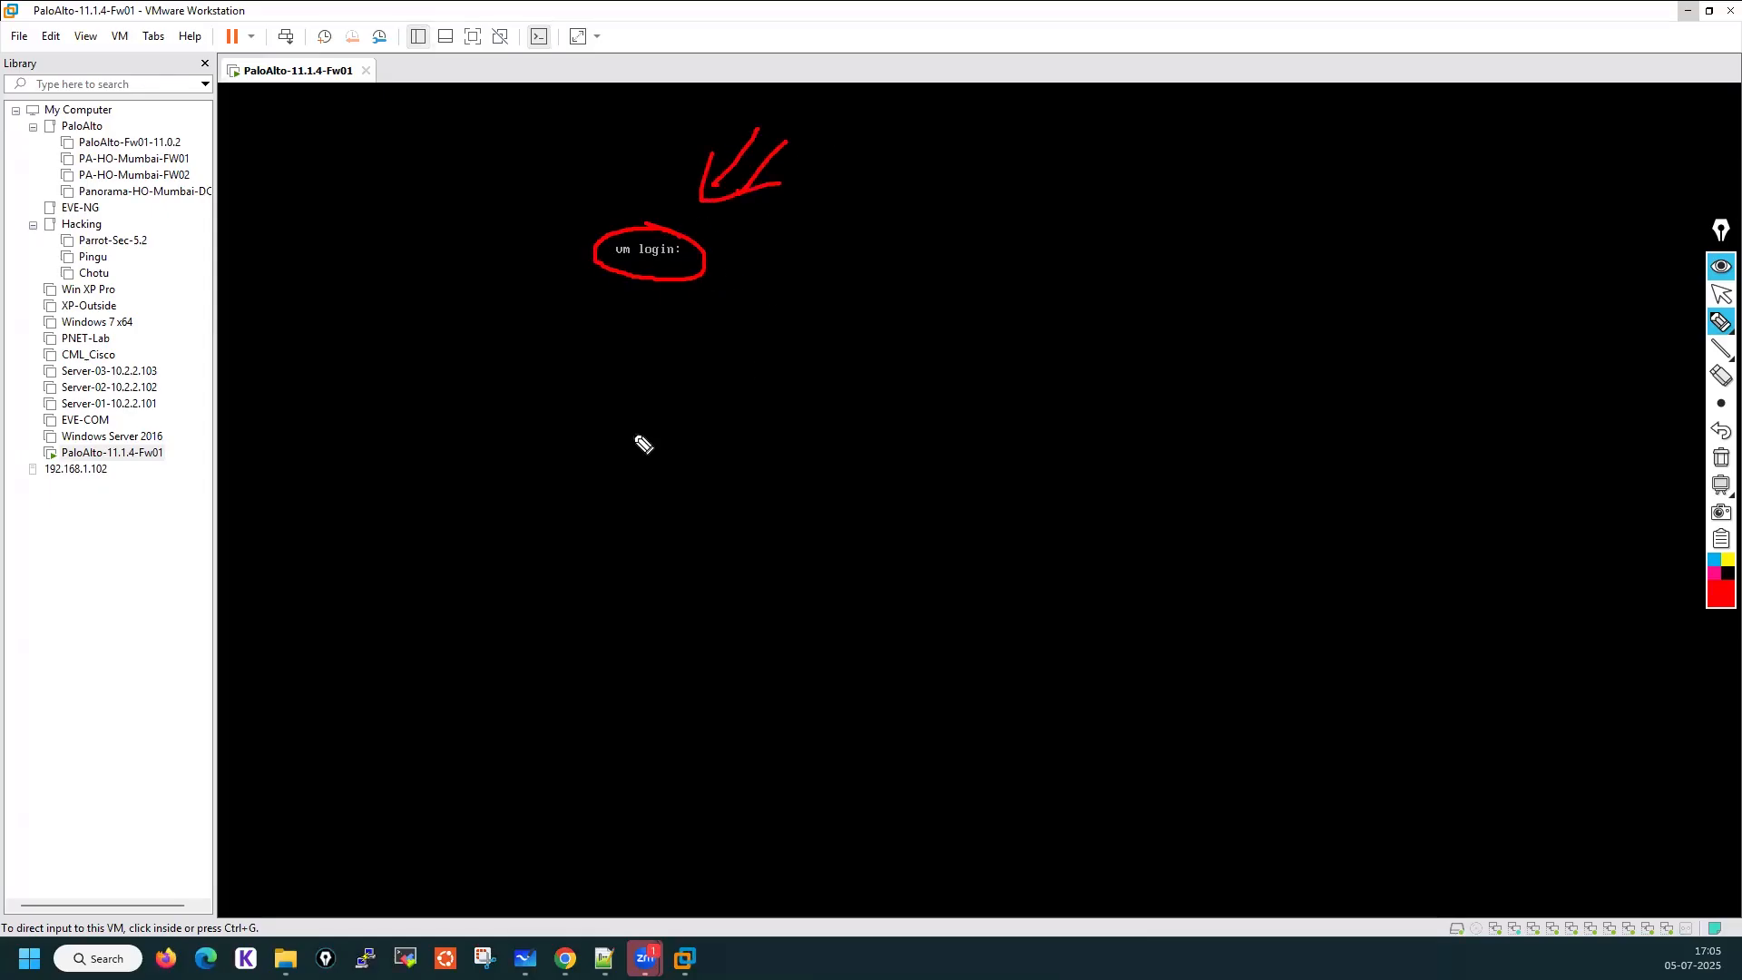
pyautogui.moveTo(651, 352)
pyautogui.mouseDown()
pyautogui.moveTo(624, 389)
pyautogui.moveTo(706, 352)
pyautogui.moveTo(769, 358)
pyautogui.moveTo(809, 319)
pyautogui.moveTo(575, 377)
pyautogui.moveTo(829, 323)
pyautogui.moveTo(786, 305)
pyautogui.mouseUp()
pyautogui.click(778, 320)
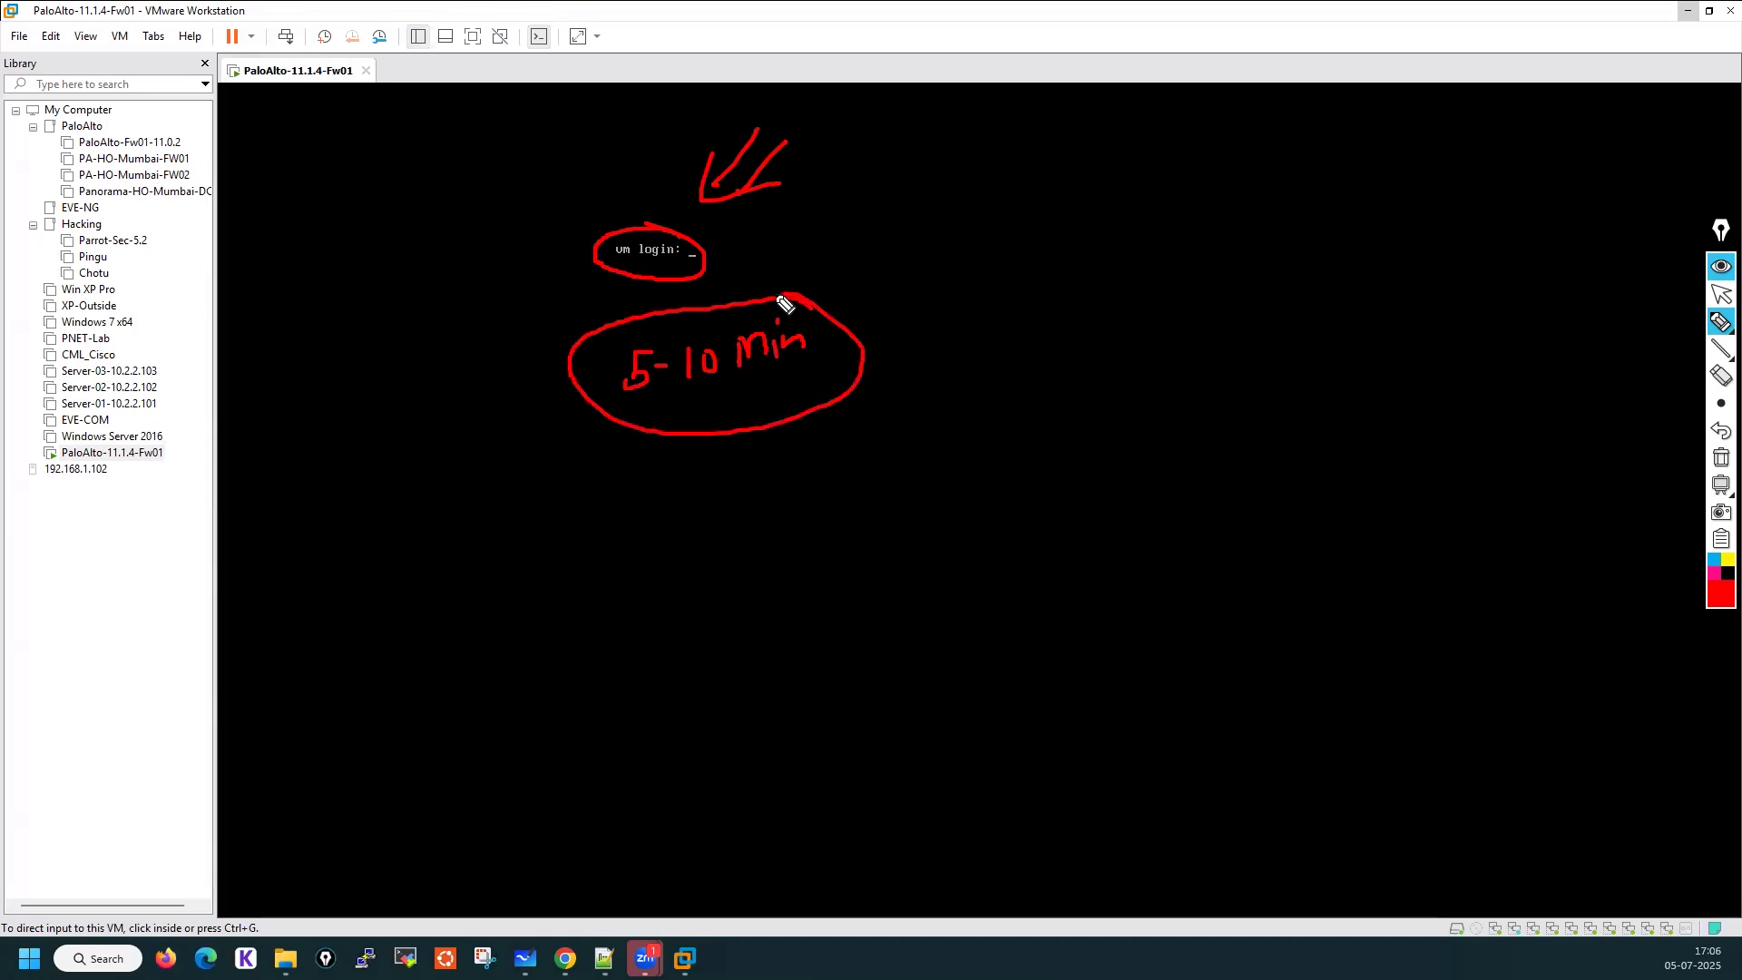
# Step: Clear the annotations, log into the console as admin, replace the default password, and release input to the host
pyautogui.click(1721, 457)
pyautogui.click(817, 258)
pyautogui.write('adm')
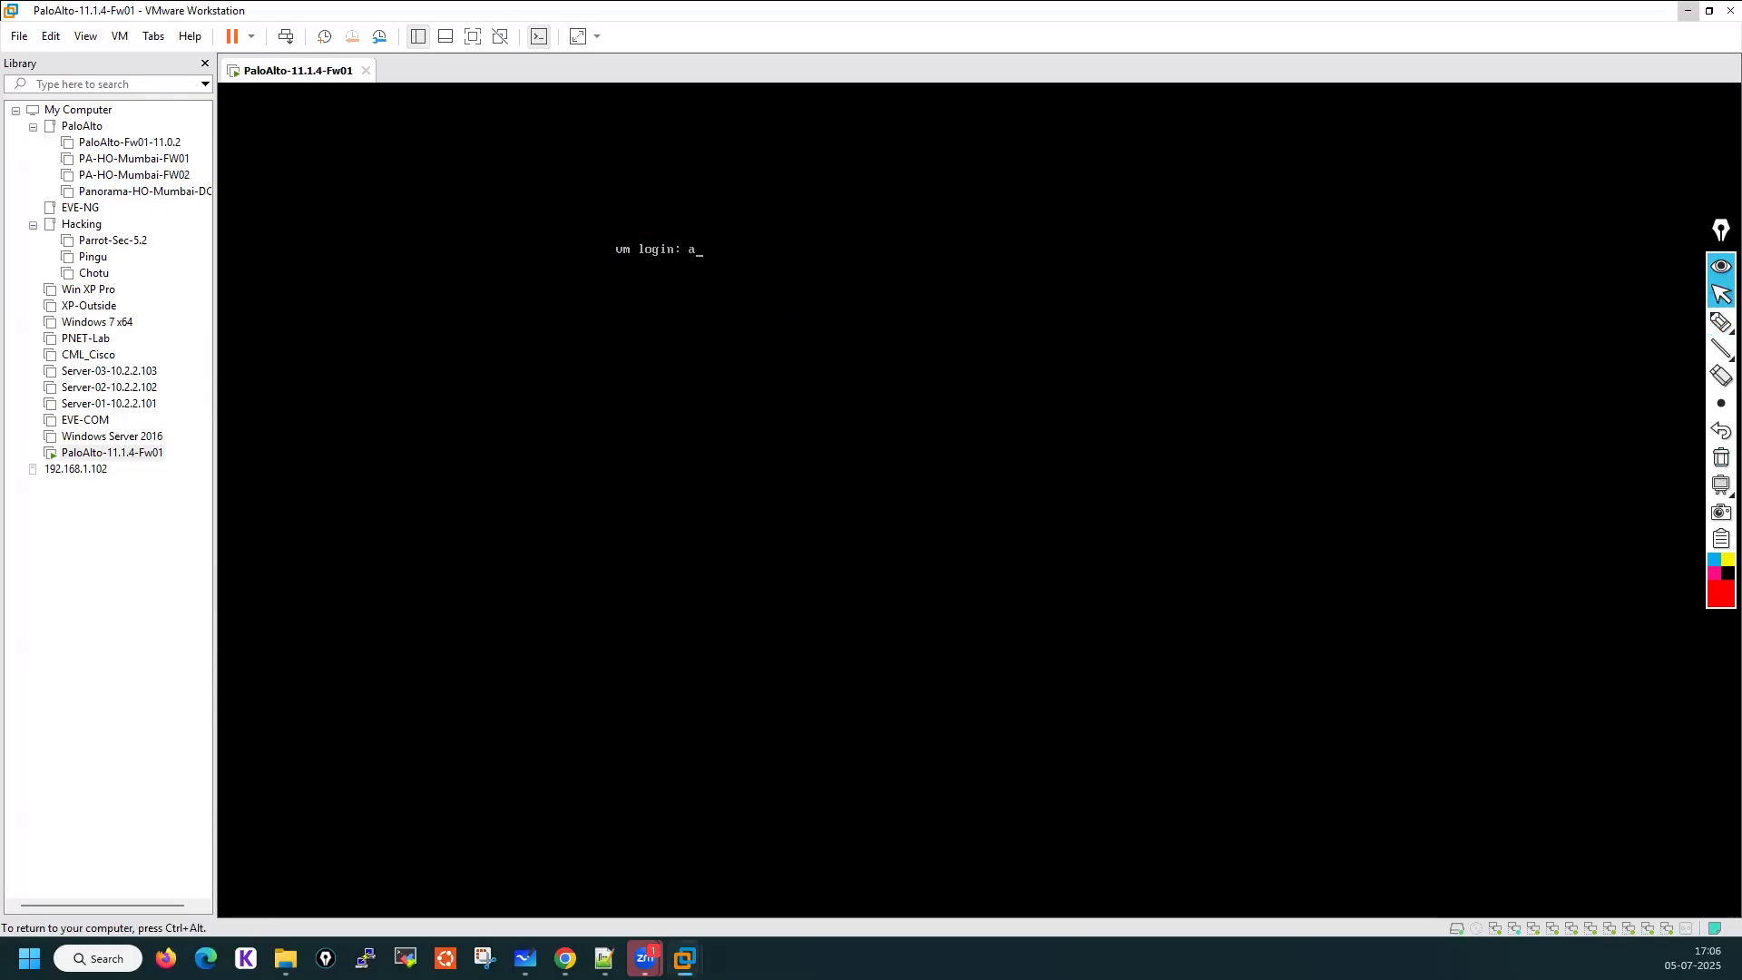
pyautogui.write('in')
pyautogui.press('Return')
pyautogui.press('Return')
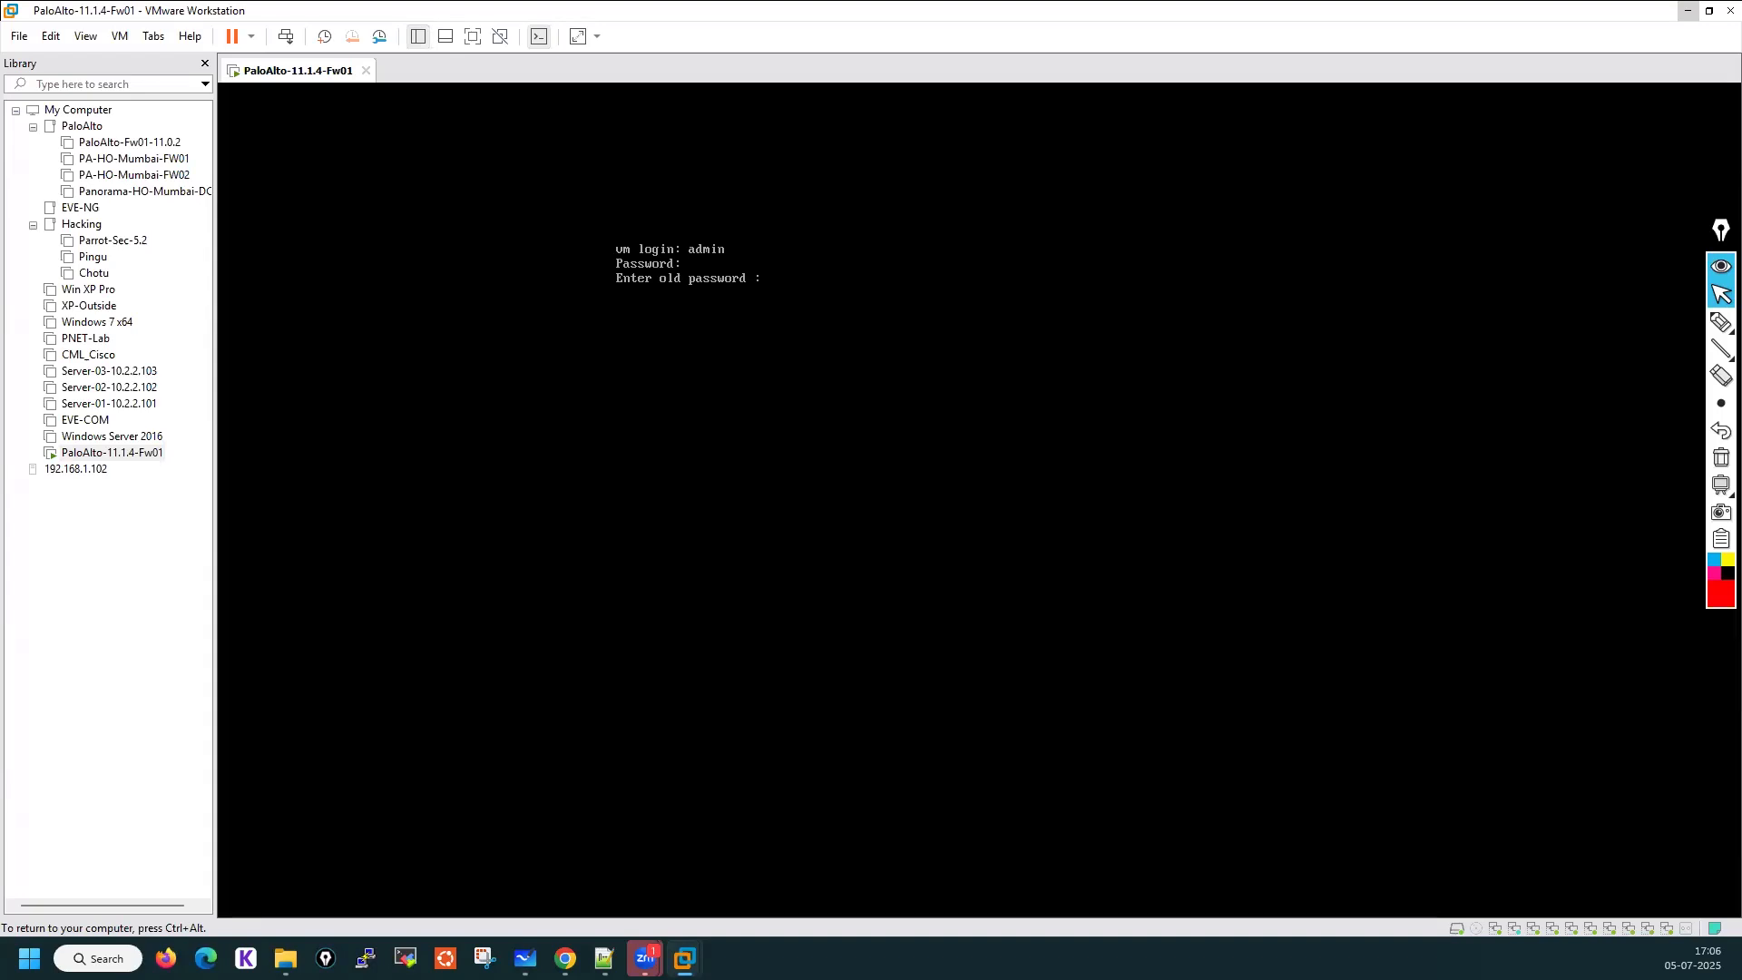
pyautogui.press('Return')
pyautogui.press('Return')
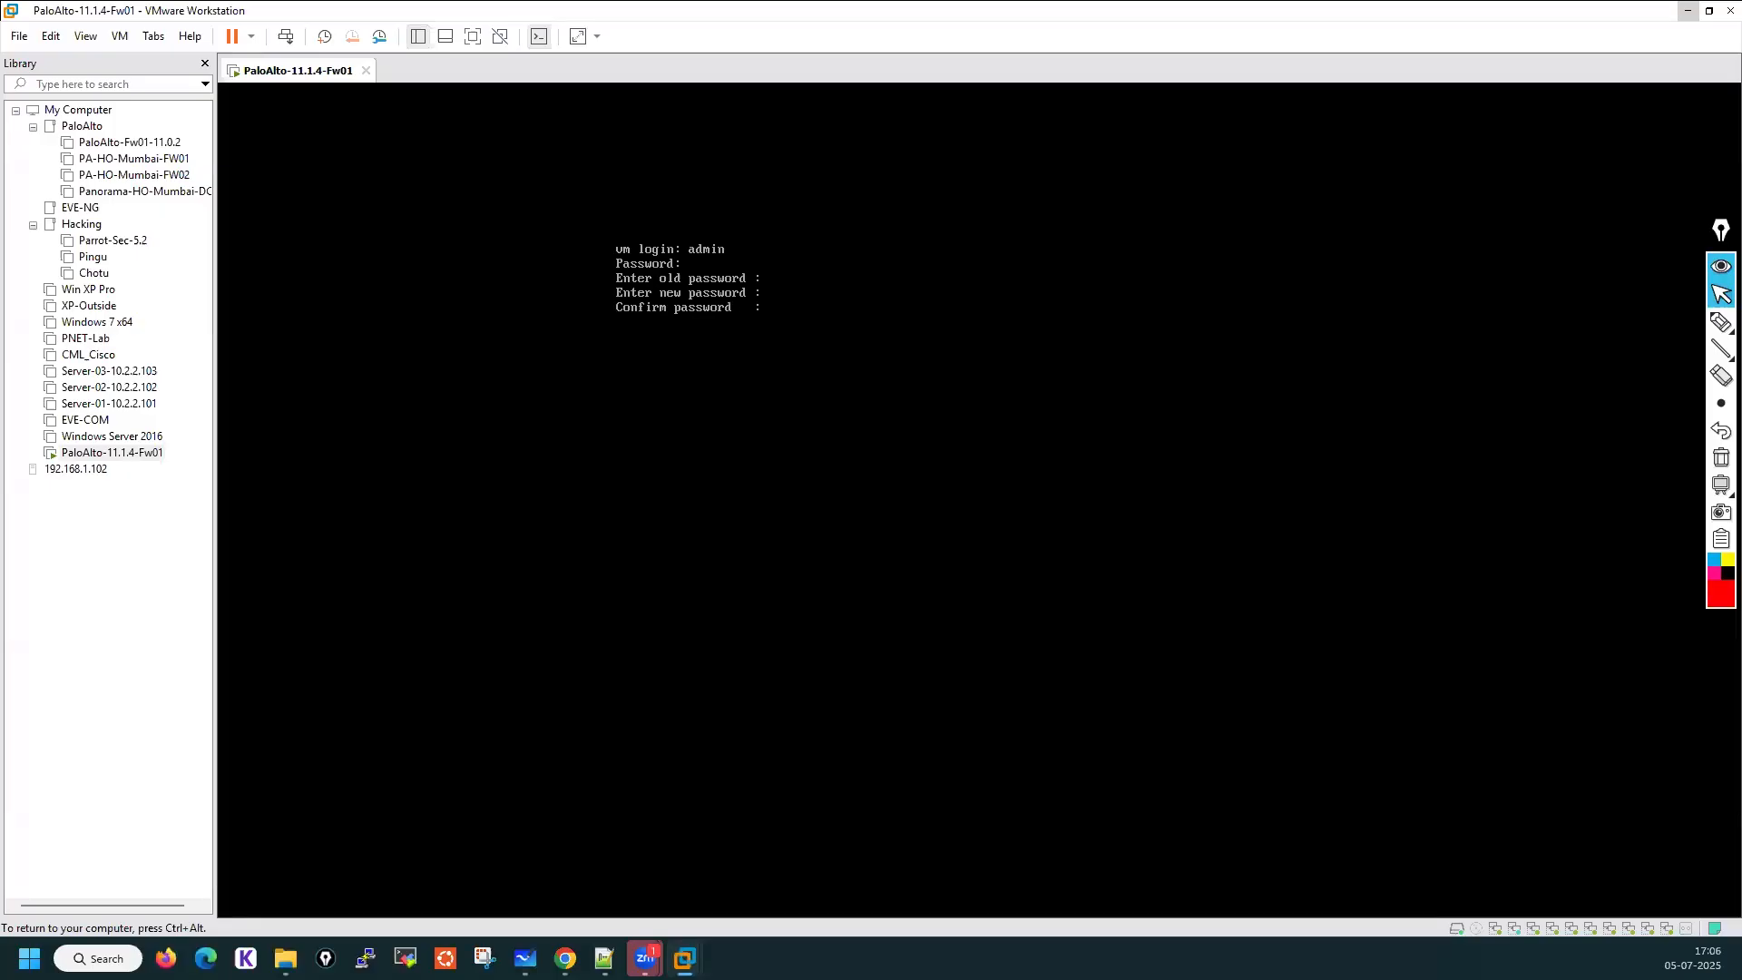
pyautogui.press('Return')
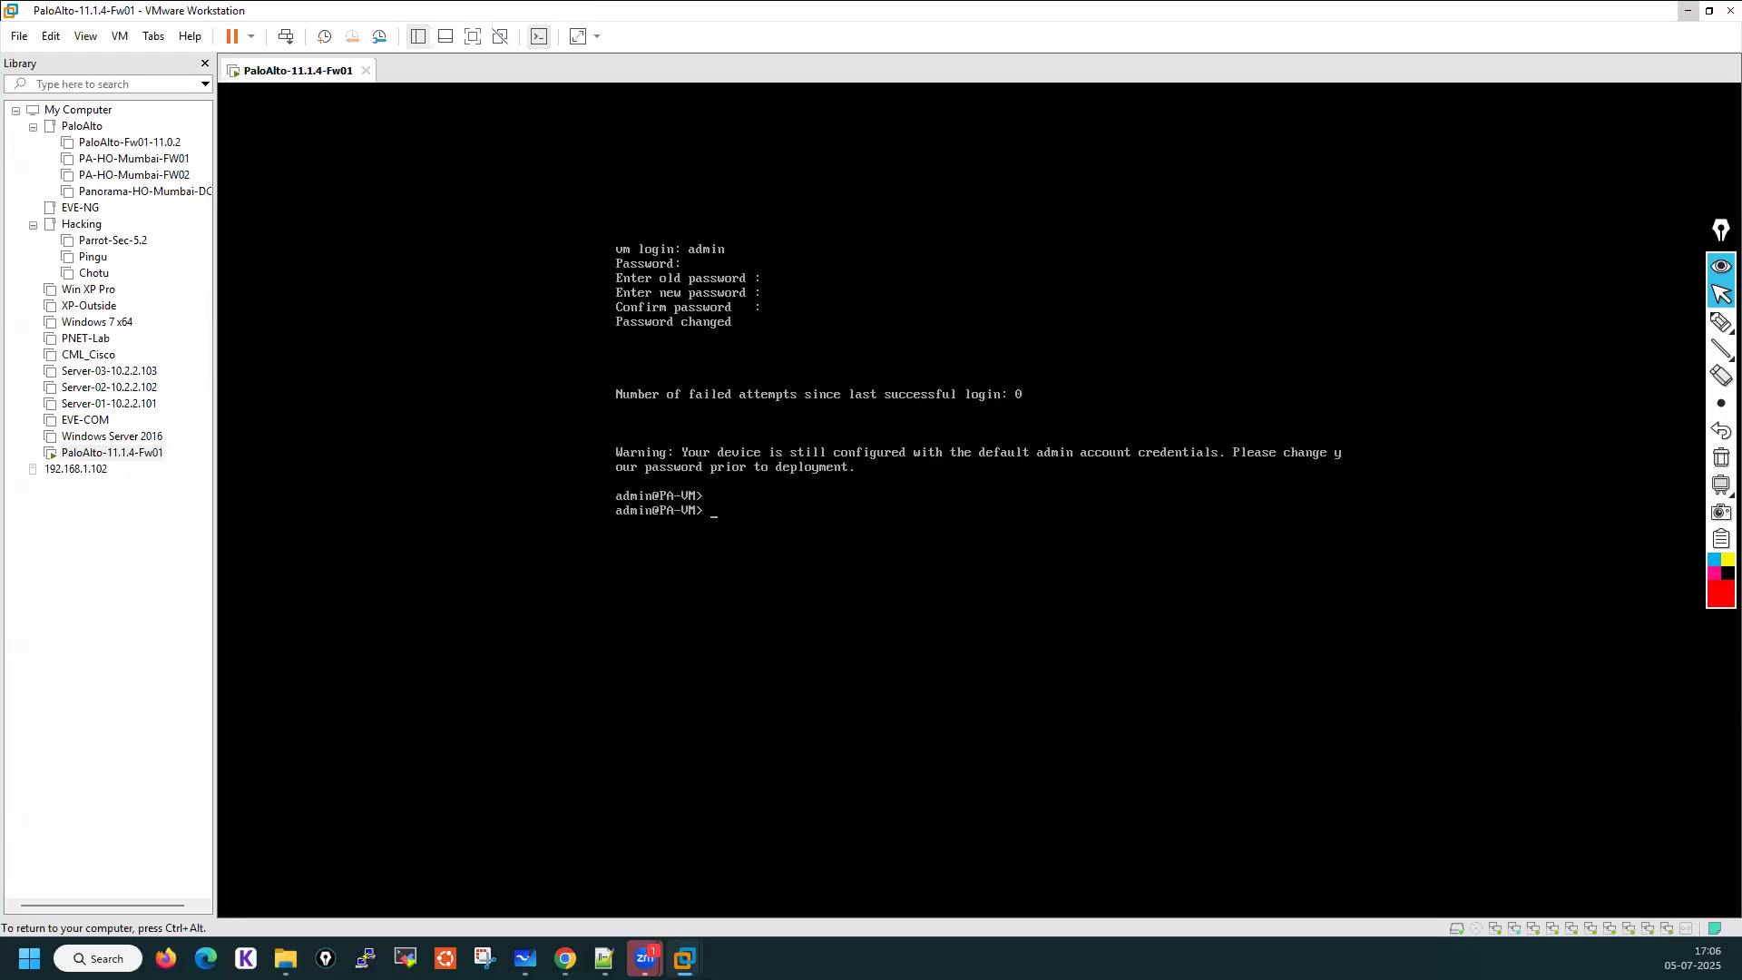
pyautogui.hotkey('ctrl', 'alt')
# Step: Draw red arrows from the login and Password prompts to handwritten credential values
pyautogui.moveTo(1722, 328)
pyautogui.click(1638, 323)
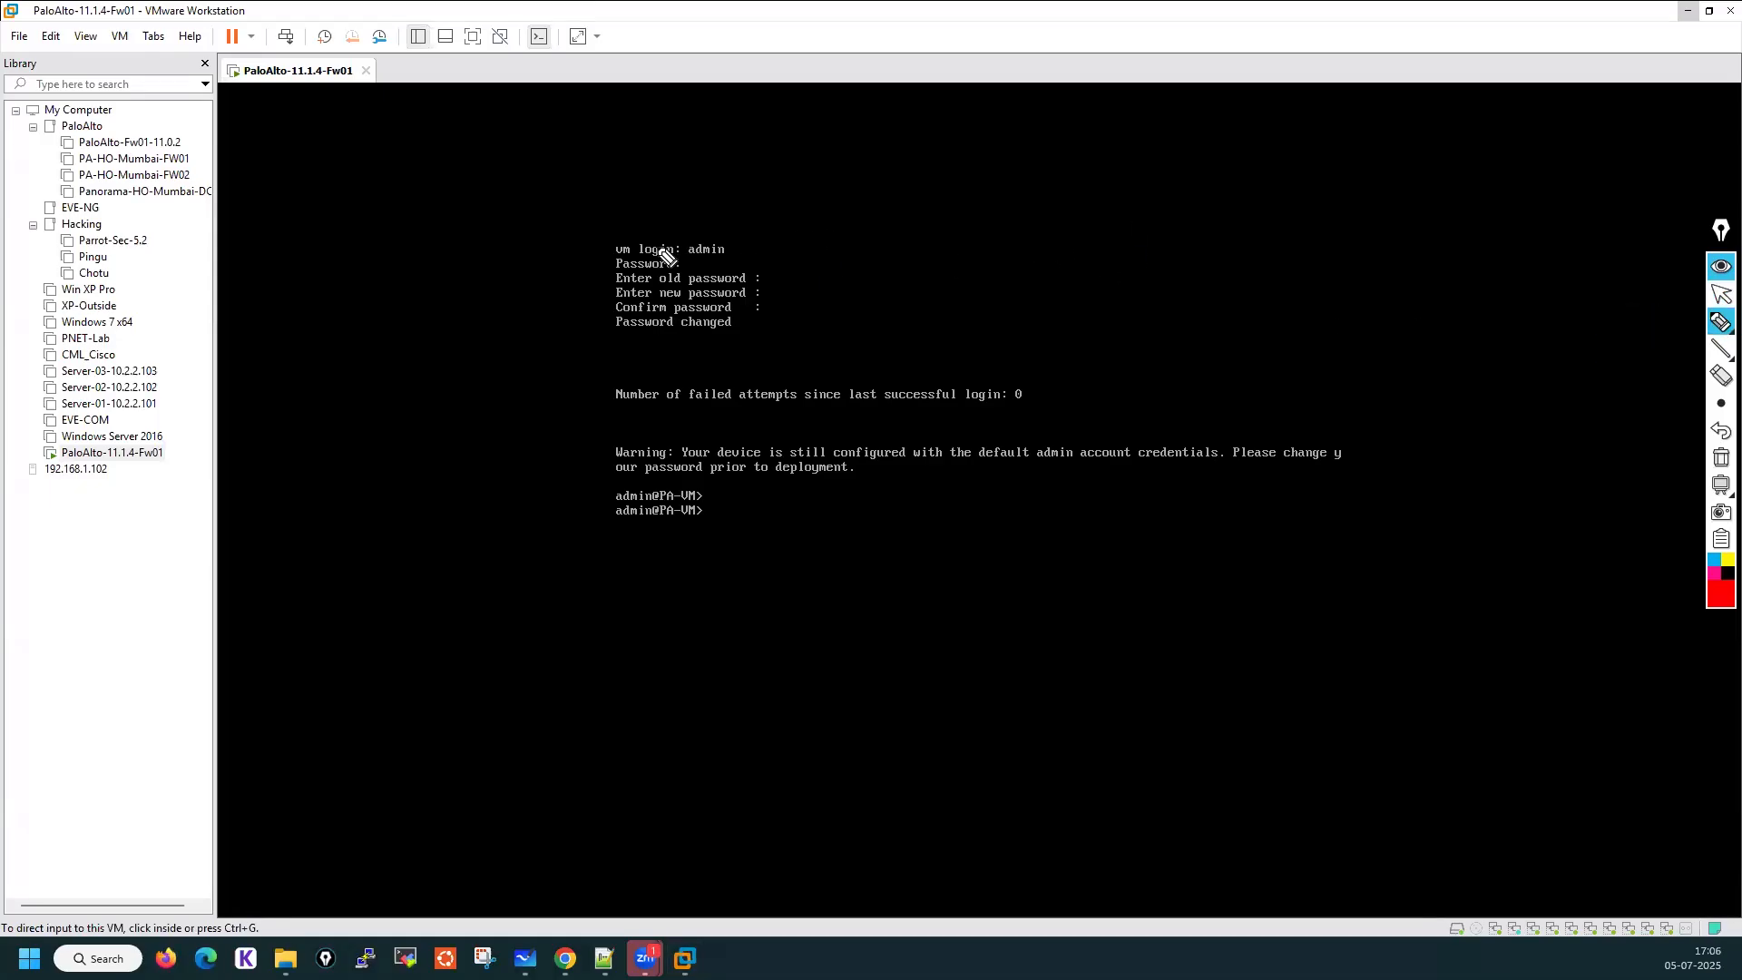
pyautogui.moveTo(730, 246); pyautogui.dragTo(782, 233)
pyautogui.moveTo(939, 211)
pyautogui.mouseDown()
pyautogui.moveTo(922, 199)
pyautogui.moveTo(926, 219)
pyautogui.moveTo(972, 176)
pyautogui.moveTo(1061, 166)
pyautogui.mouseUp()
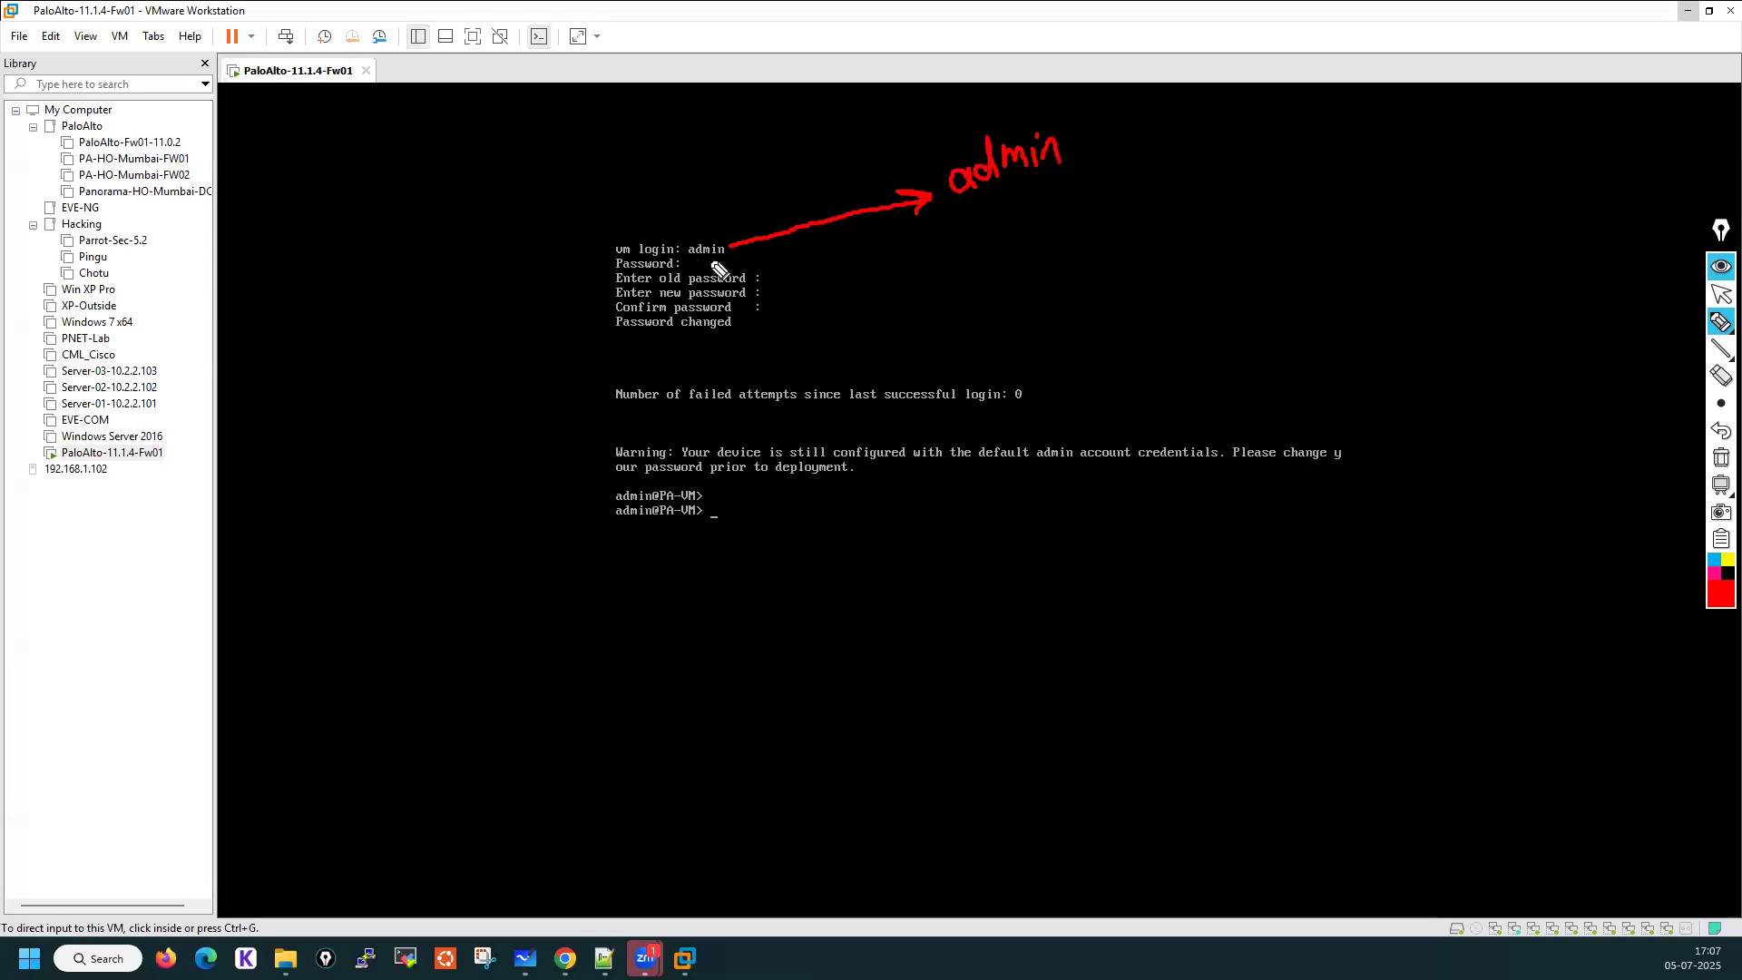
pyautogui.moveTo(704, 264)
pyautogui.mouseDown()
pyautogui.moveTo(998, 240)
pyautogui.moveTo(981, 258)
pyautogui.mouseUp()
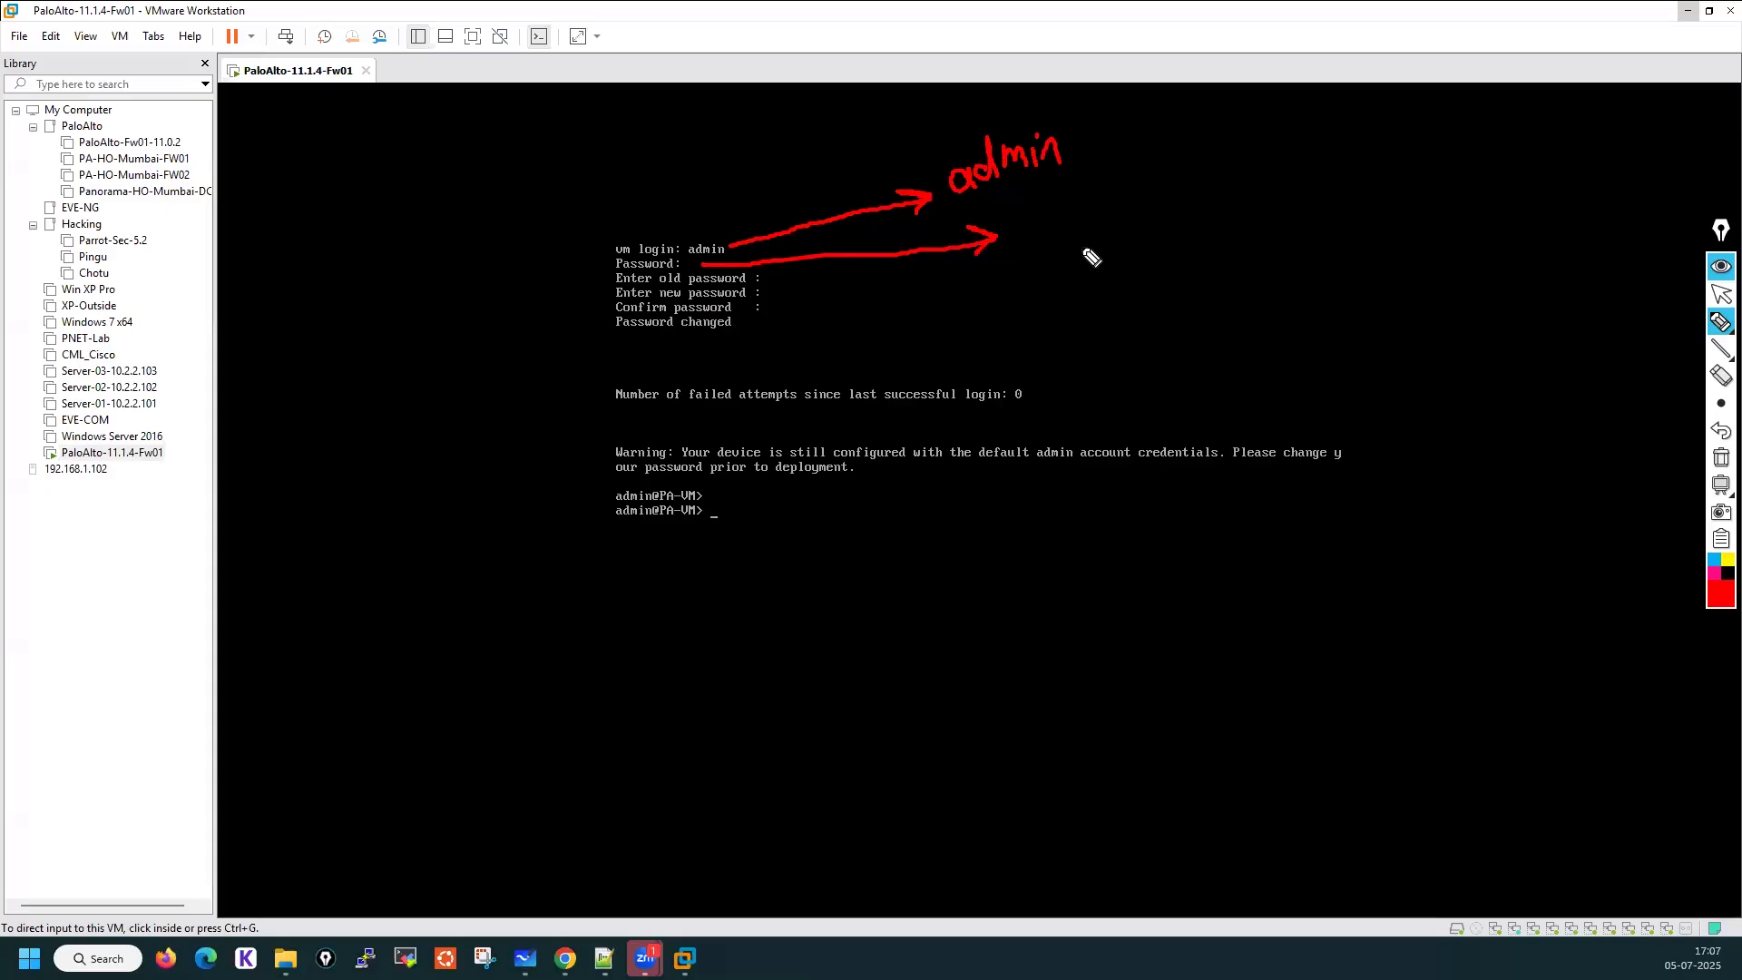
pyautogui.moveTo(1042, 234)
pyautogui.mouseDown()
pyautogui.moveTo(1074, 222)
pyautogui.moveTo(1074, 195)
pyautogui.moveTo(1101, 221)
pyautogui.moveTo(1154, 220)
pyautogui.mouseUp()
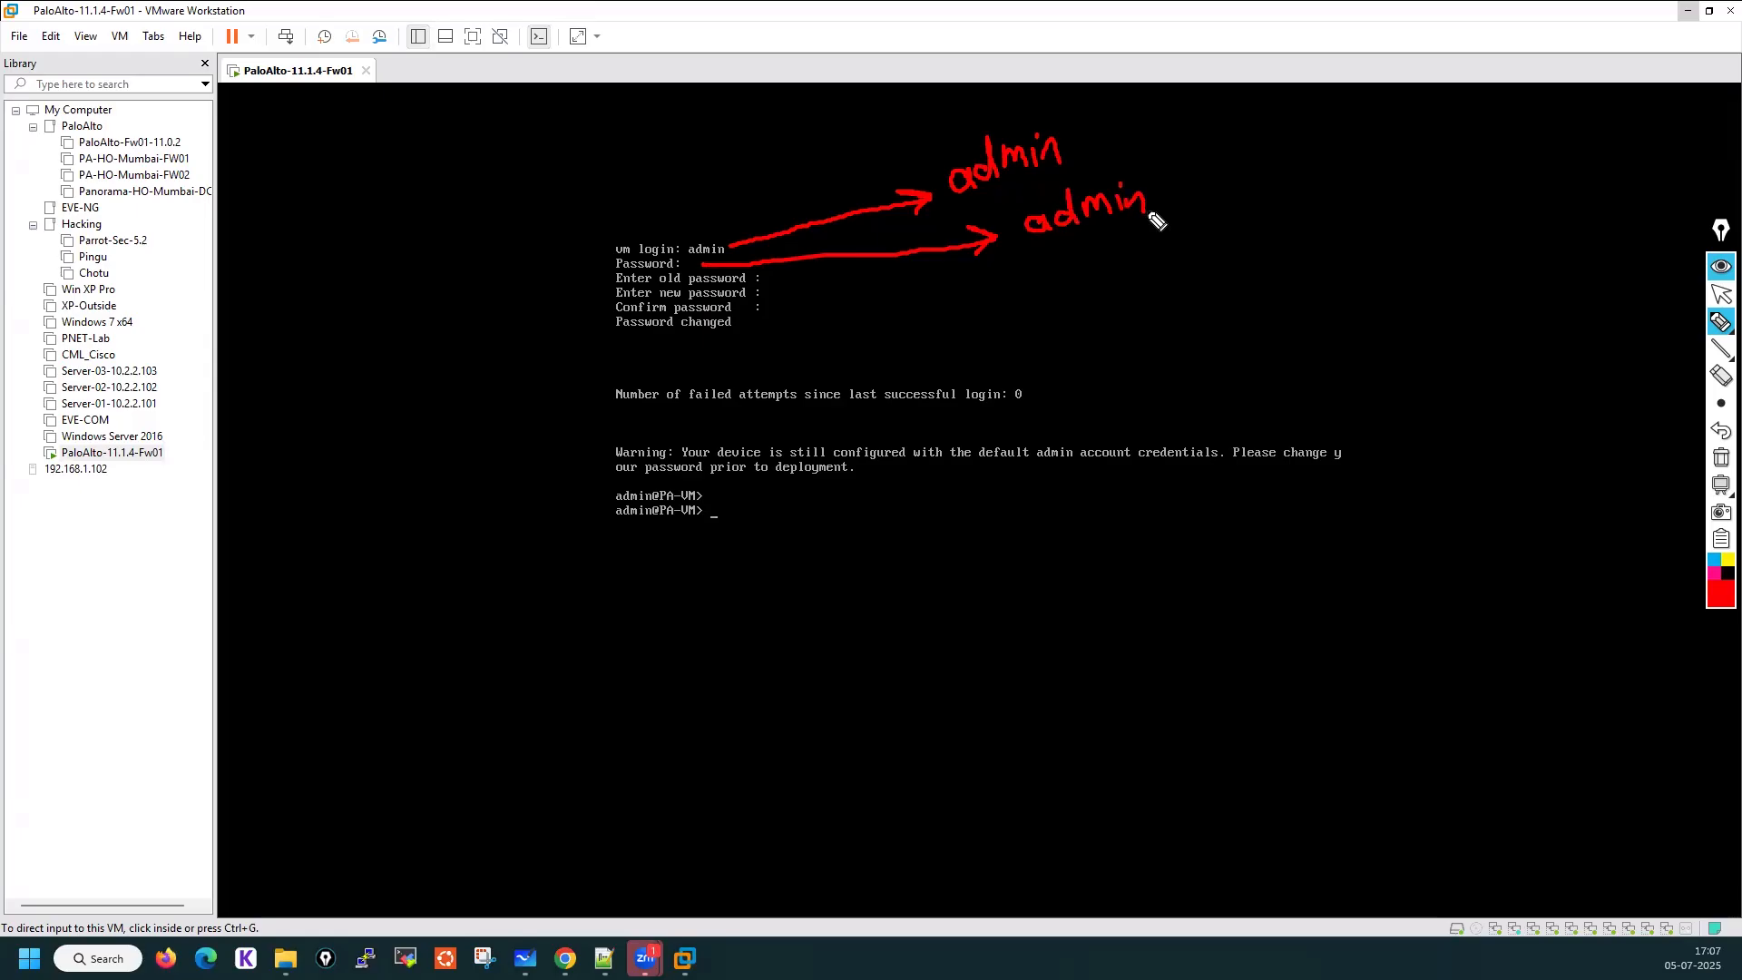
# Step: Annotate the old and new password prompts with arrows and handwritten example passwords
pyautogui.moveTo(773, 280)
pyautogui.mouseDown()
pyautogui.moveTo(1014, 278)
pyautogui.moveTo(1005, 298)
pyautogui.mouseUp()
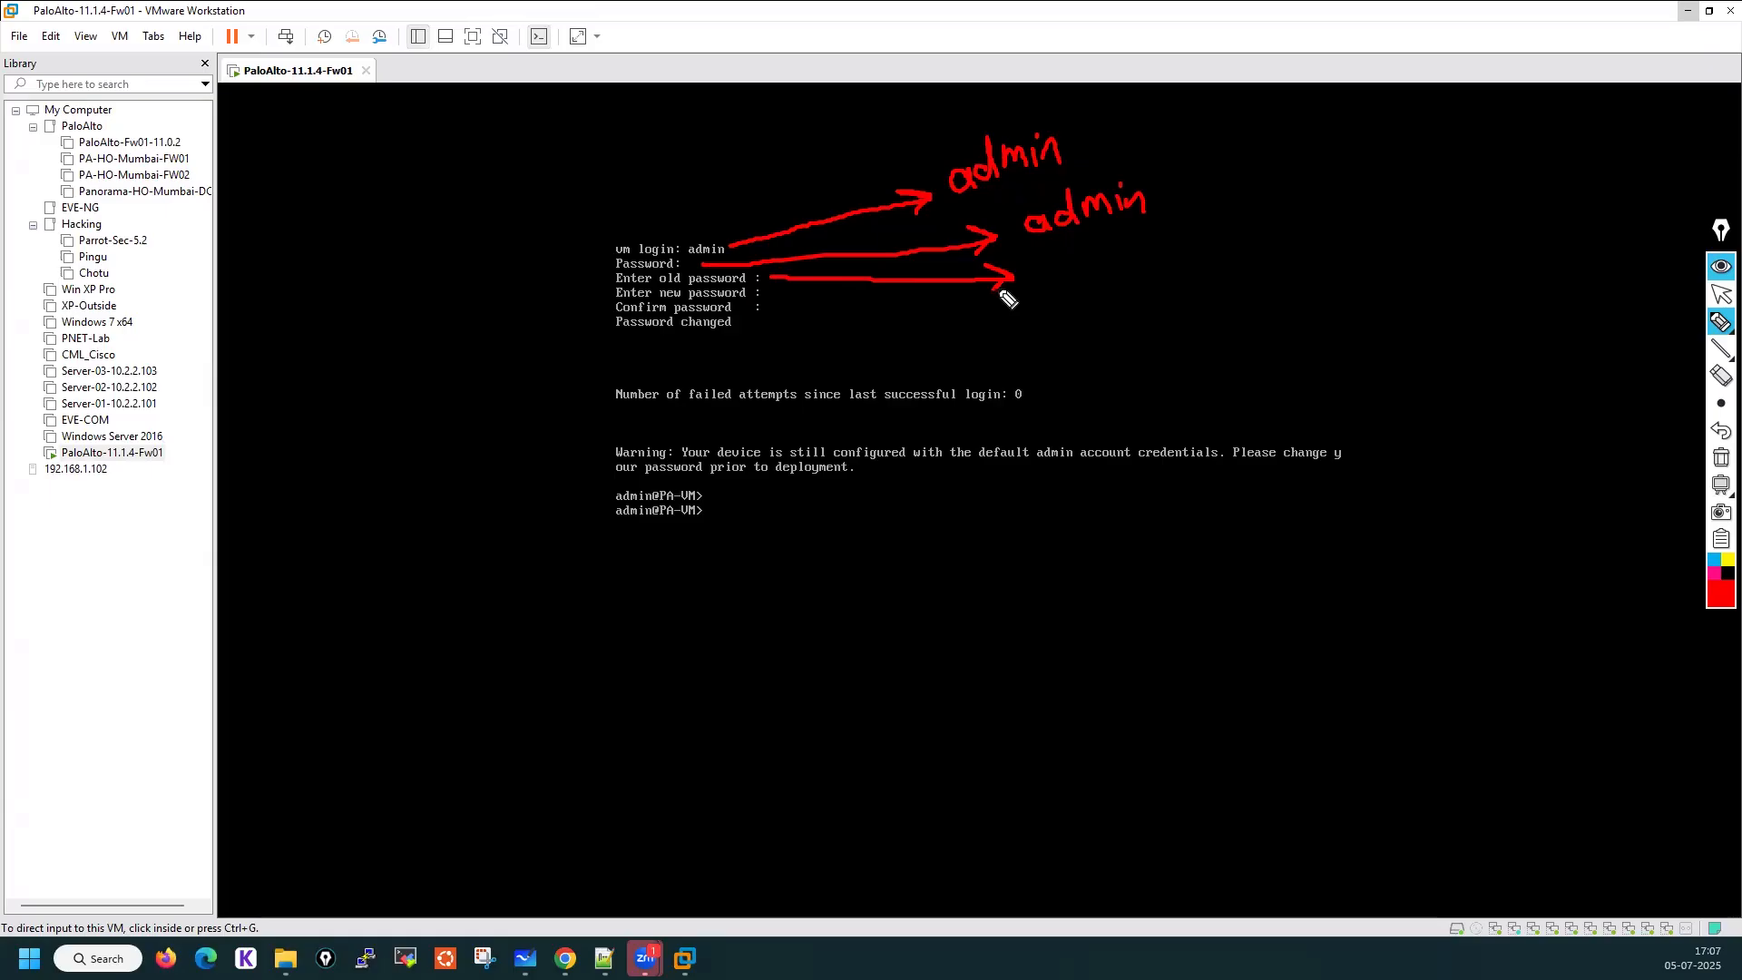
pyautogui.moveTo(1040, 265)
pyautogui.mouseDown()
pyautogui.moveTo(1059, 288)
pyautogui.moveTo(1074, 264)
pyautogui.moveTo(1128, 279)
pyautogui.mouseUp()
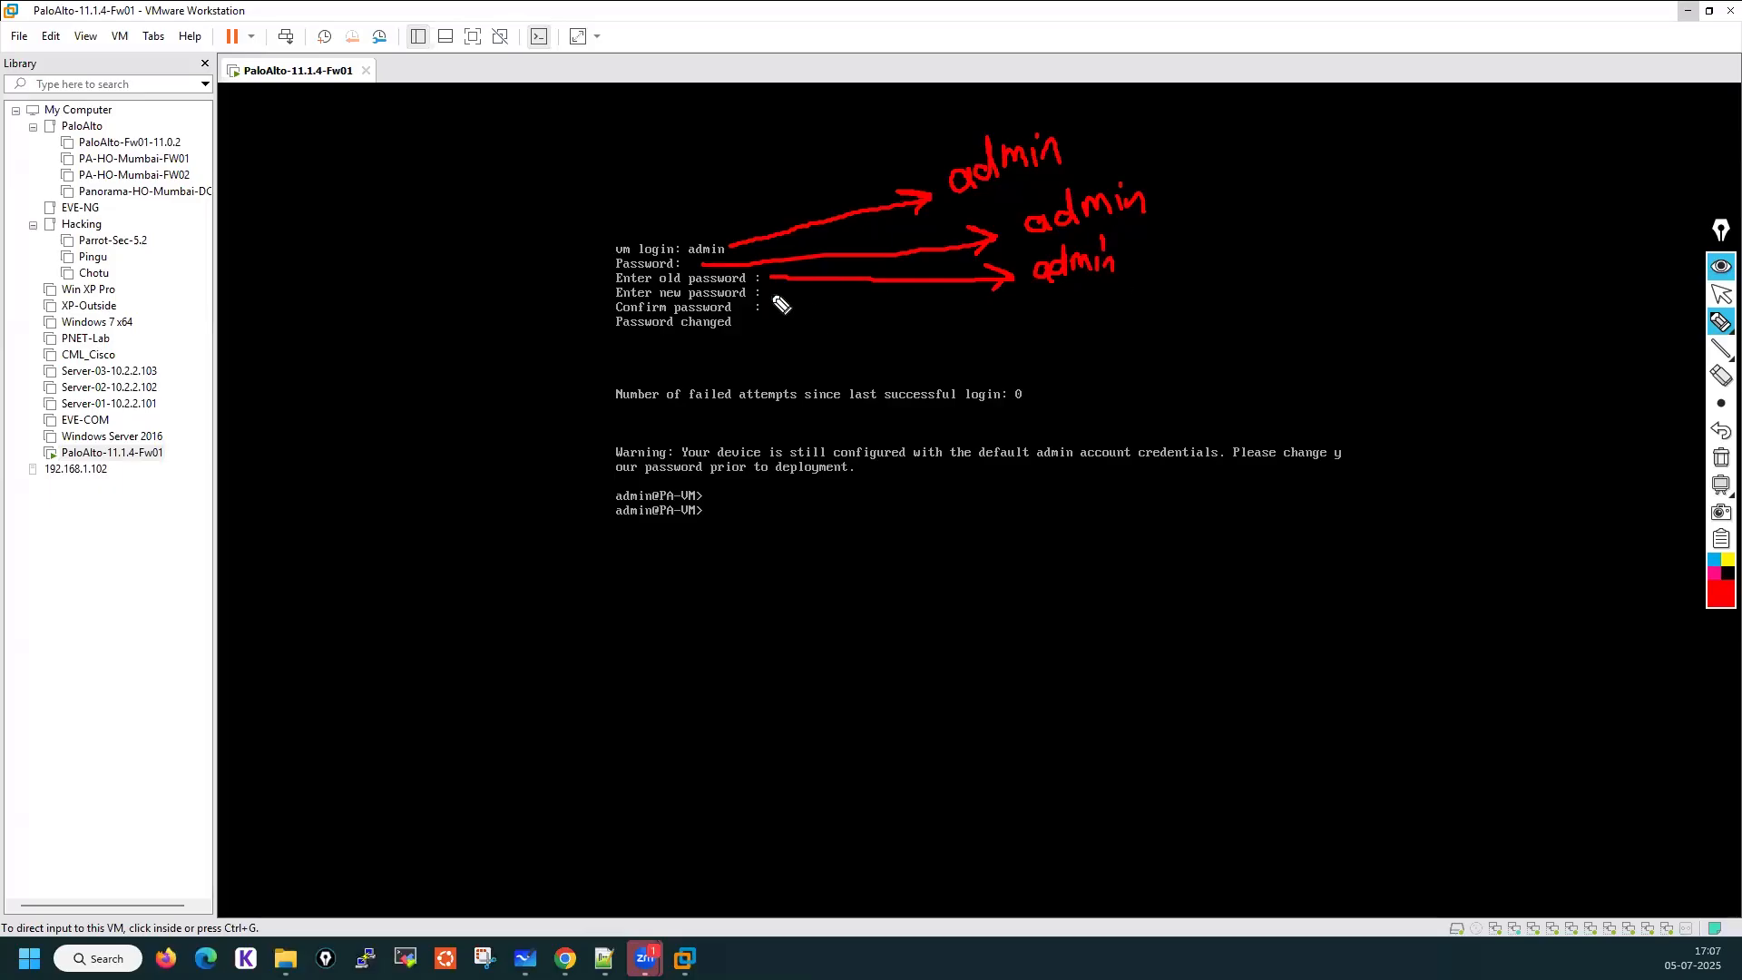
pyautogui.moveTo(771, 291)
pyautogui.mouseDown()
pyautogui.moveTo(1061, 320)
pyautogui.moveTo(1044, 341)
pyautogui.moveTo(1125, 335)
pyautogui.moveTo(1133, 299)
pyautogui.moveTo(1143, 337)
pyautogui.moveTo(1173, 320)
pyautogui.mouseUp()
pyautogui.moveTo(1220, 322); pyautogui.dragTo(1298, 338)
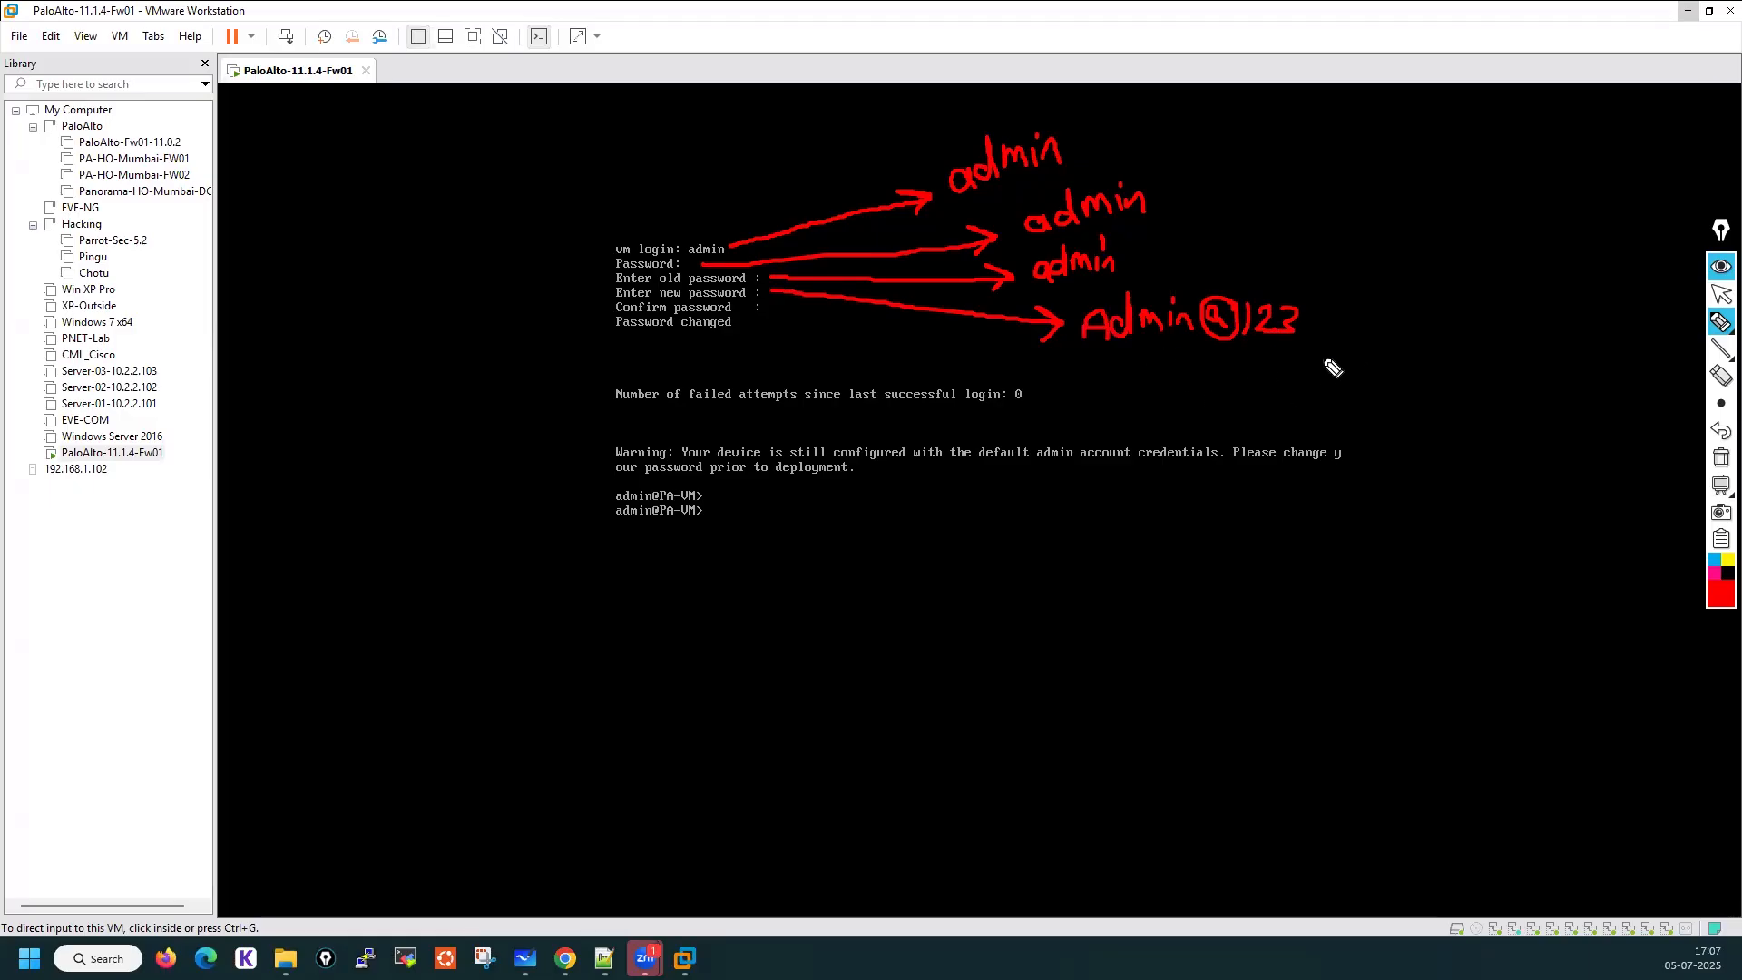
pyautogui.click(1193, 368)
pyautogui.moveTo(1192, 363)
pyautogui.mouseDown()
pyautogui.moveTo(1228, 399)
pyautogui.moveTo(1218, 381)
pyautogui.moveTo(1364, 375)
pyautogui.moveTo(1357, 357)
pyautogui.moveTo(1400, 345)
pyautogui.moveTo(1433, 380)
pyautogui.mouseUp()
pyautogui.click(1434, 388)
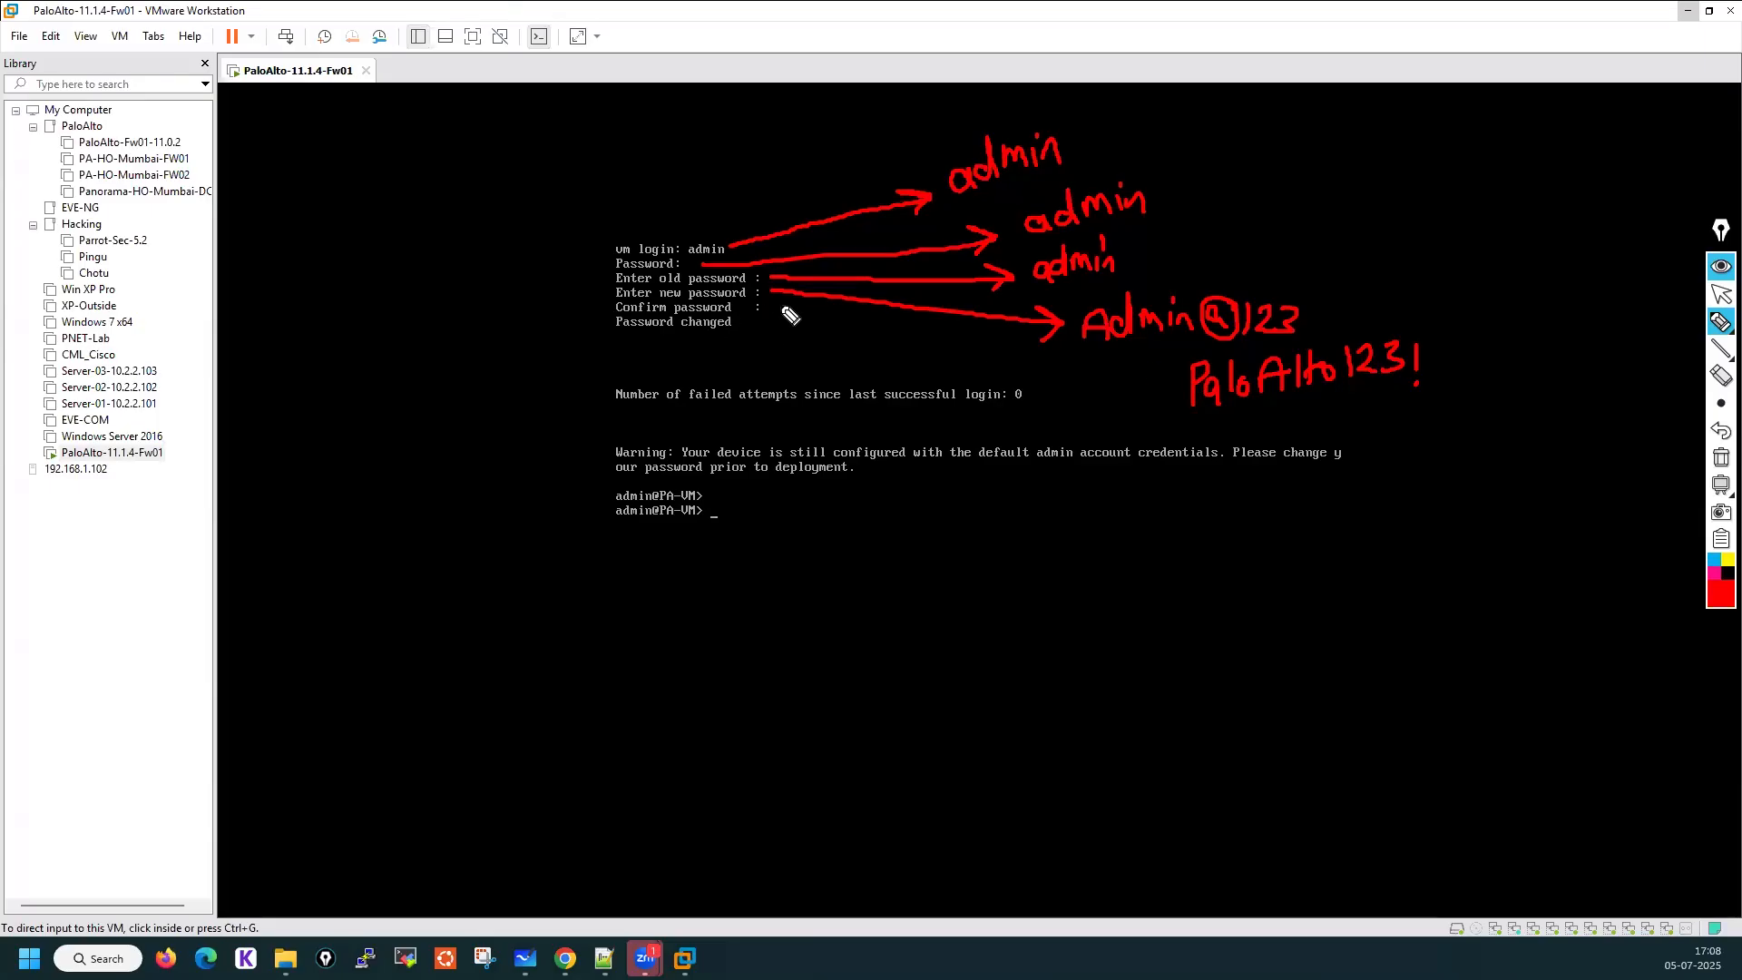
# Step: Arrow the Confirm password prompt and circle the 'Password changed' message
pyautogui.moveTo(772, 308); pyautogui.dragTo(1108, 359)
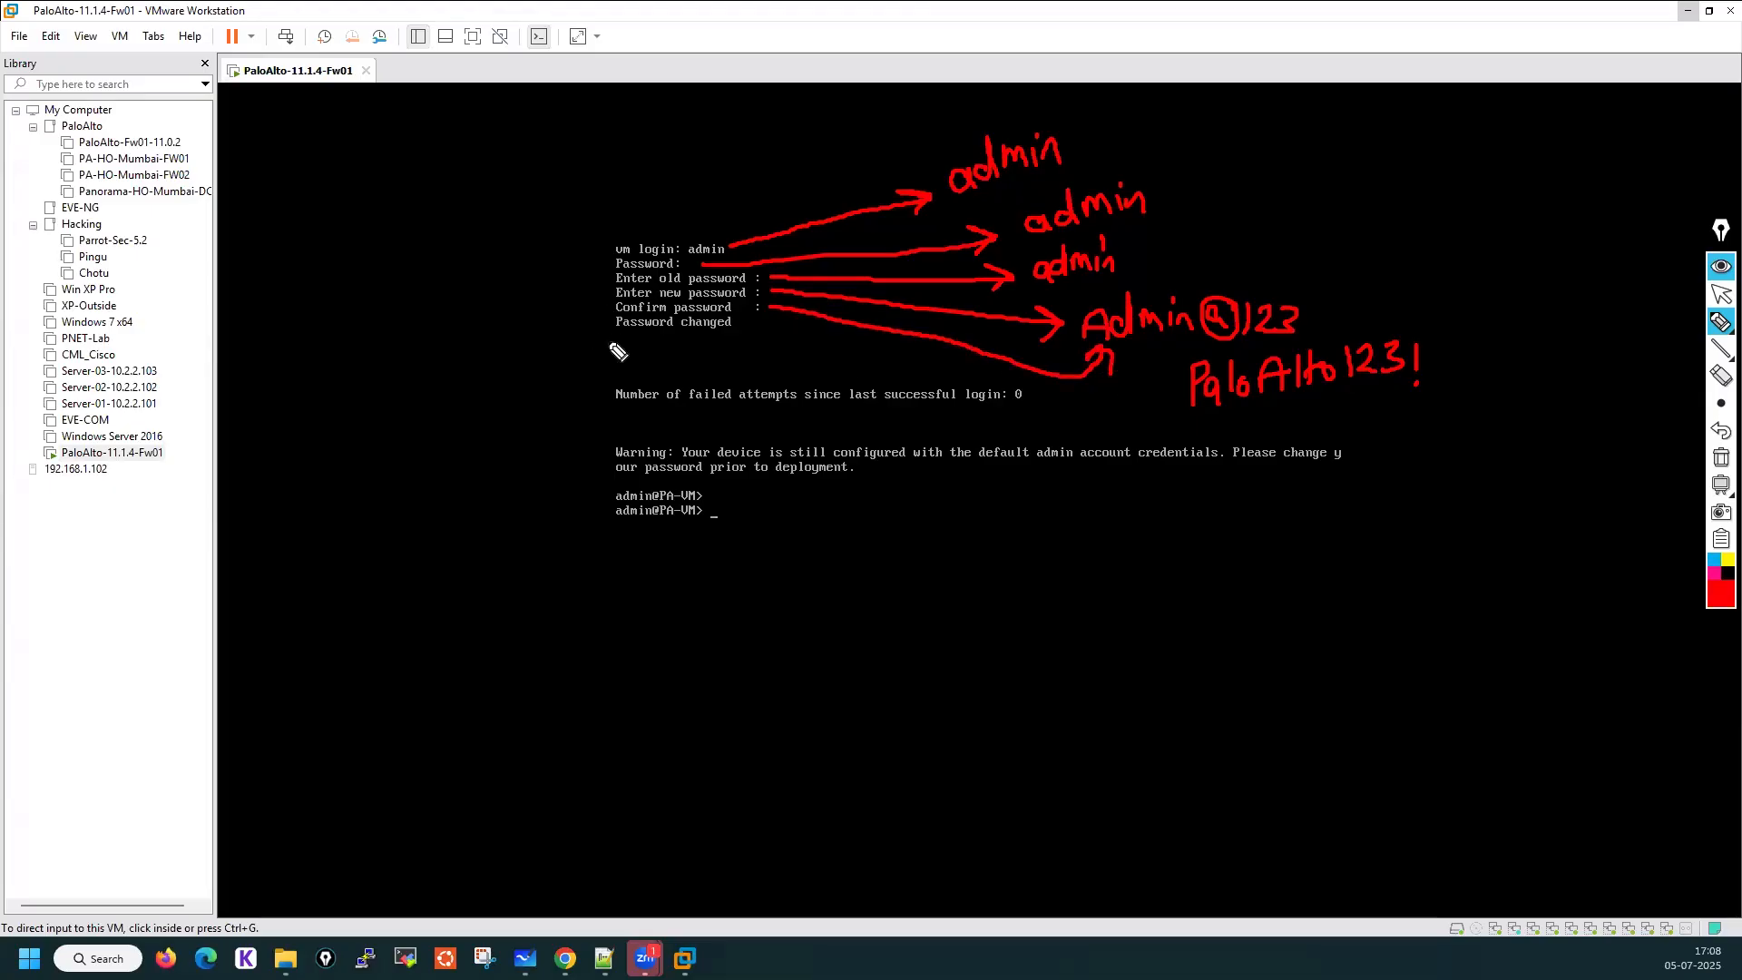
pyautogui.moveTo(606, 332)
pyautogui.mouseDown()
pyautogui.moveTo(751, 342)
pyautogui.moveTo(588, 325)
pyautogui.mouseUp()
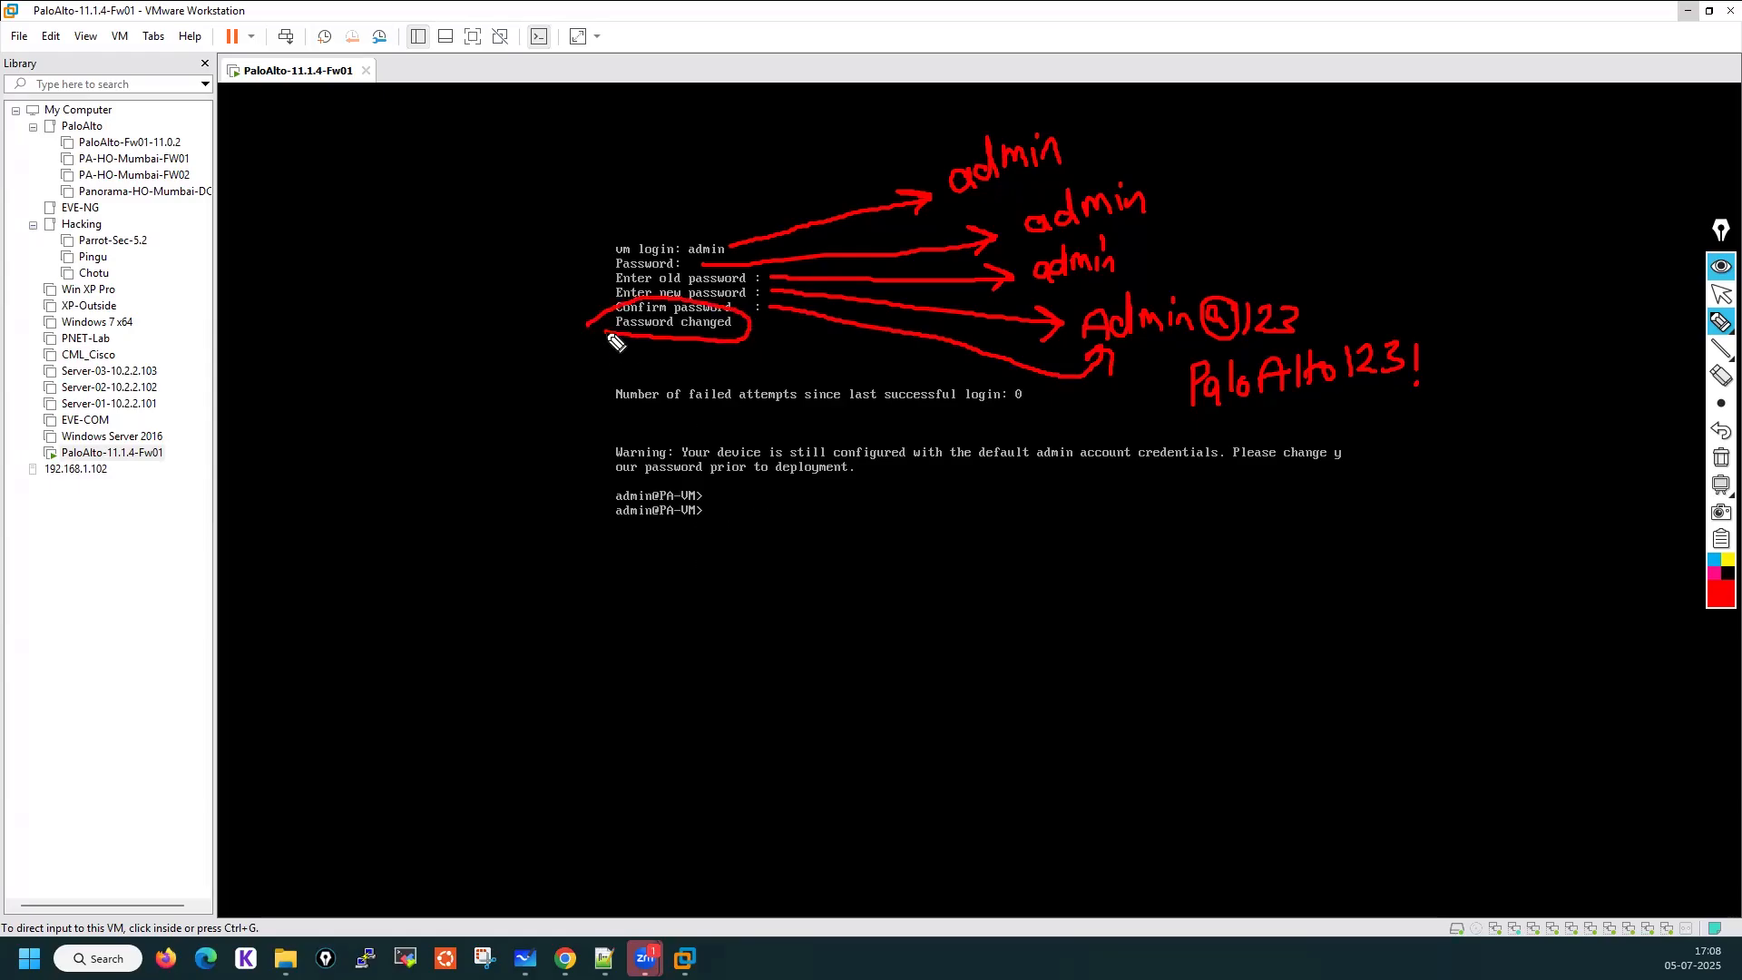
pyautogui.moveTo(625, 336); pyautogui.dragTo(631, 339)
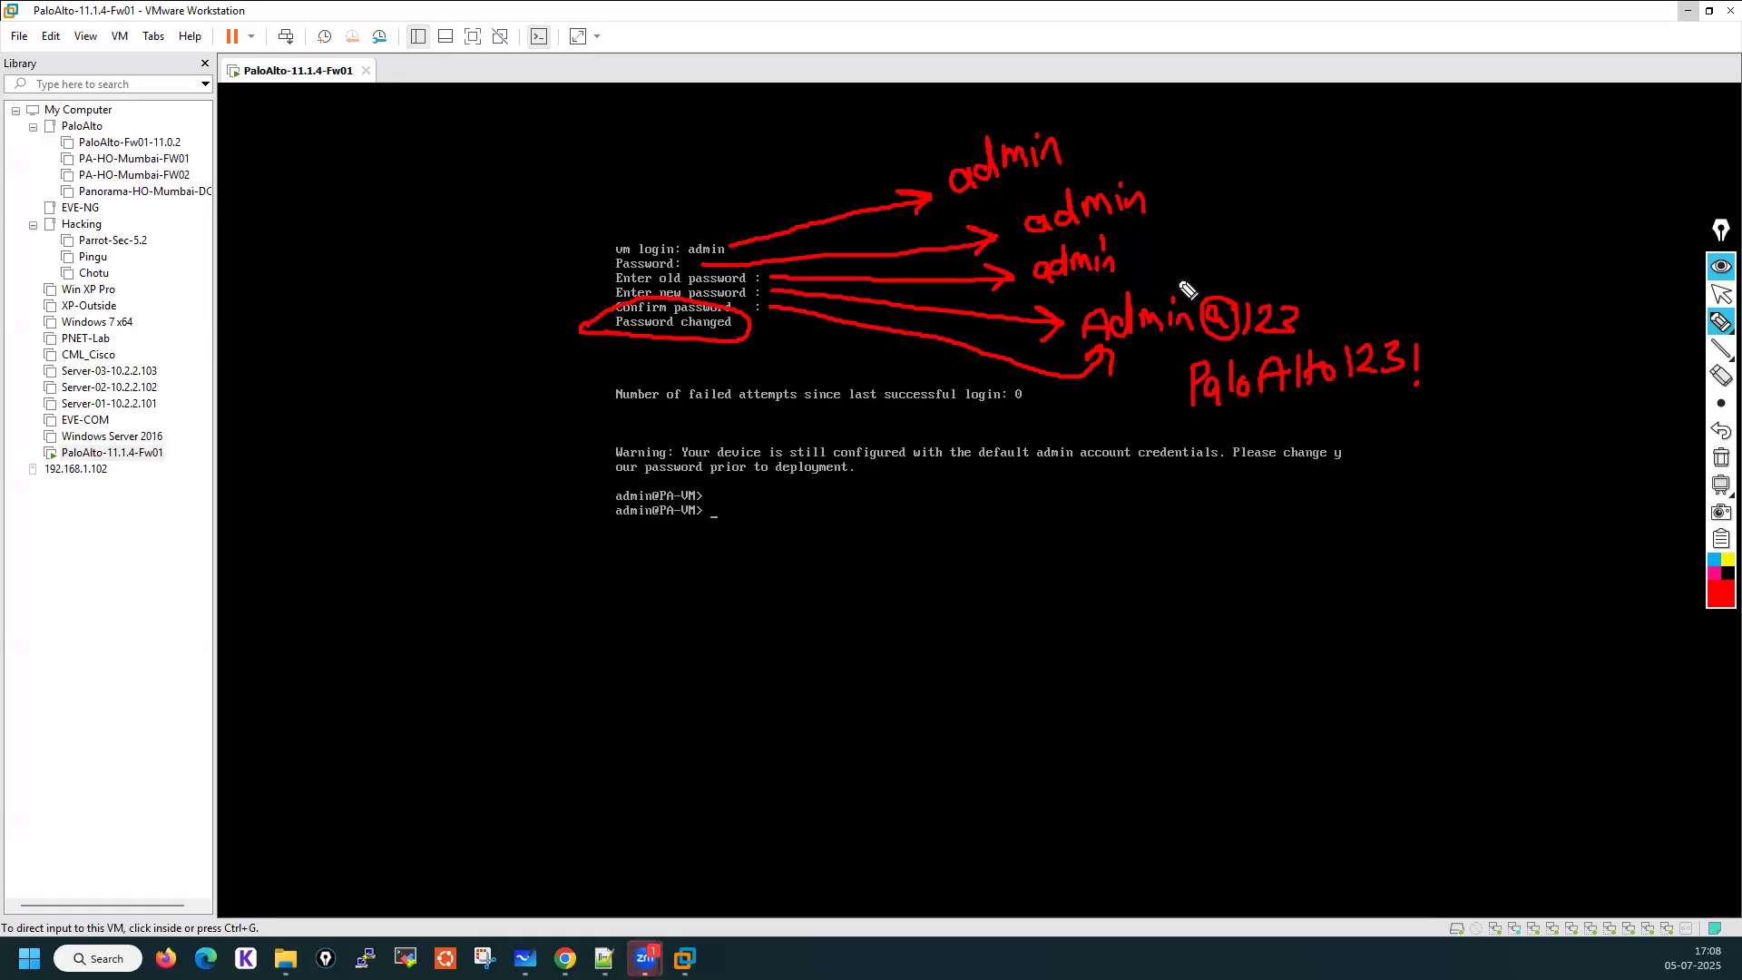
# Step: Handwrite and circle 'Commit' below the console output, with arrows pointing at it
pyautogui.moveTo(512, 648)
pyautogui.mouseDown()
pyautogui.moveTo(516, 677)
pyautogui.moveTo(595, 666)
pyautogui.mouseUp()
pyautogui.moveTo(604, 650); pyautogui.dragTo(623, 665)
pyautogui.moveTo(611, 650)
pyautogui.mouseDown()
pyautogui.moveTo(635, 641)
pyautogui.moveTo(611, 727)
pyautogui.moveTo(680, 688)
pyautogui.moveTo(646, 623)
pyautogui.mouseUp()
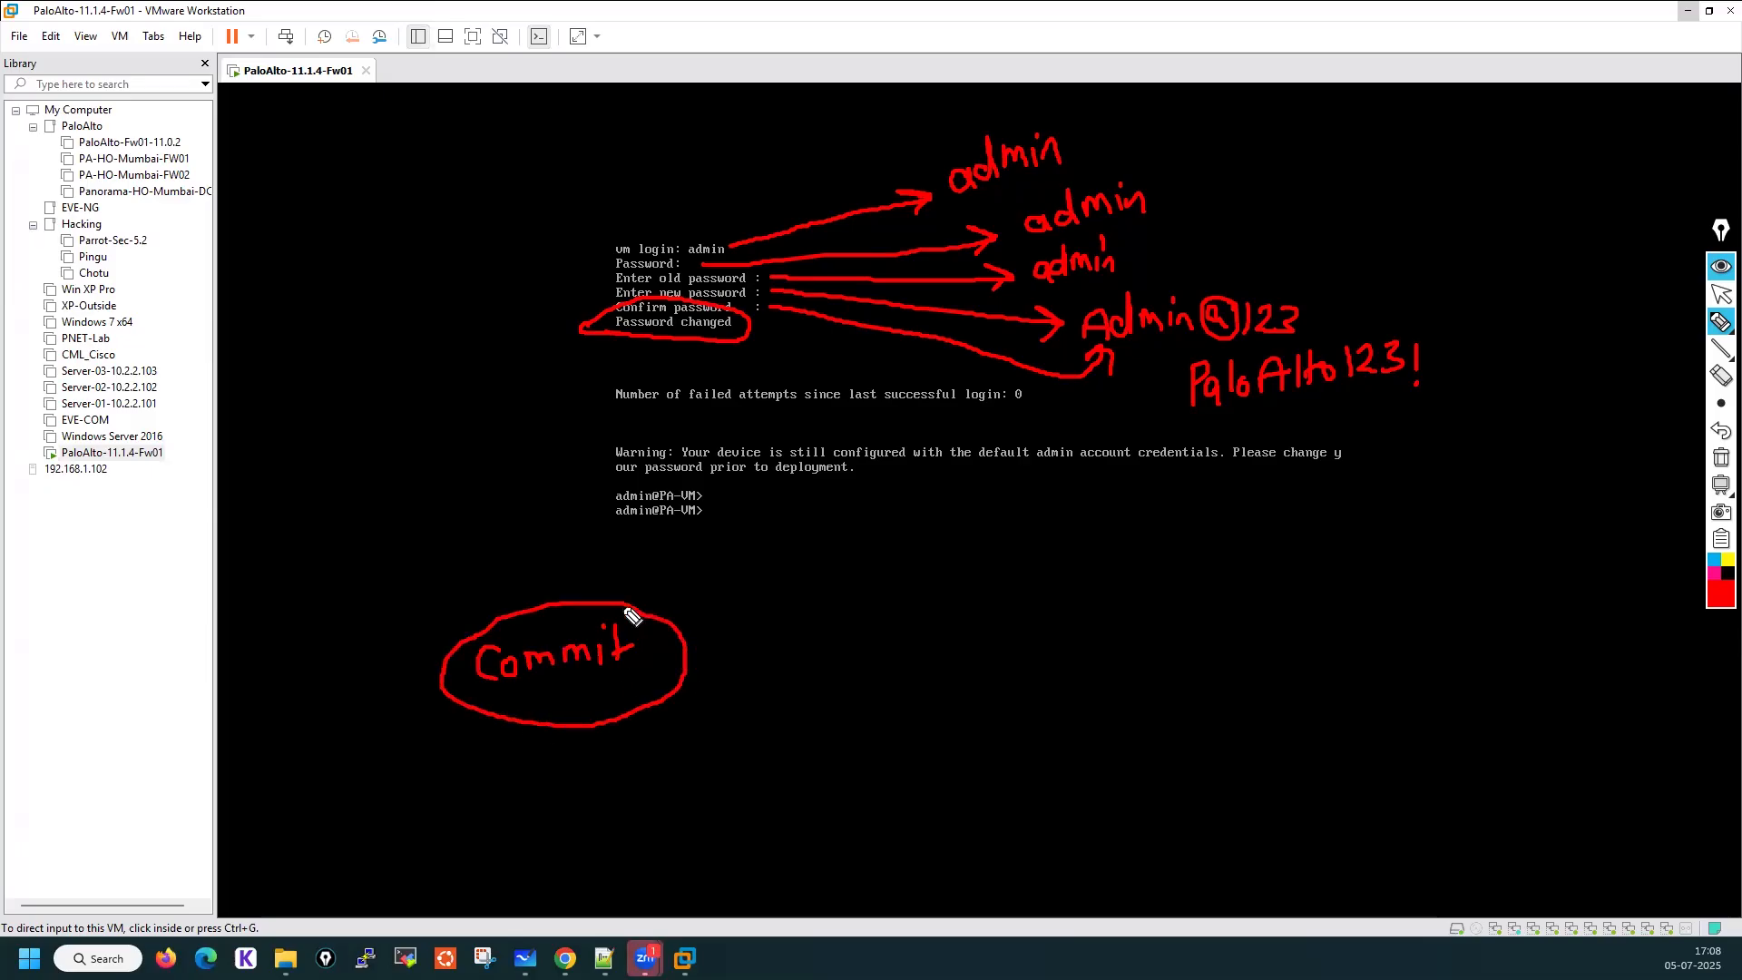
pyautogui.moveTo(507, 535)
pyautogui.mouseDown()
pyautogui.moveTo(504, 597)
pyautogui.moveTo(540, 574)
pyautogui.mouseUp()
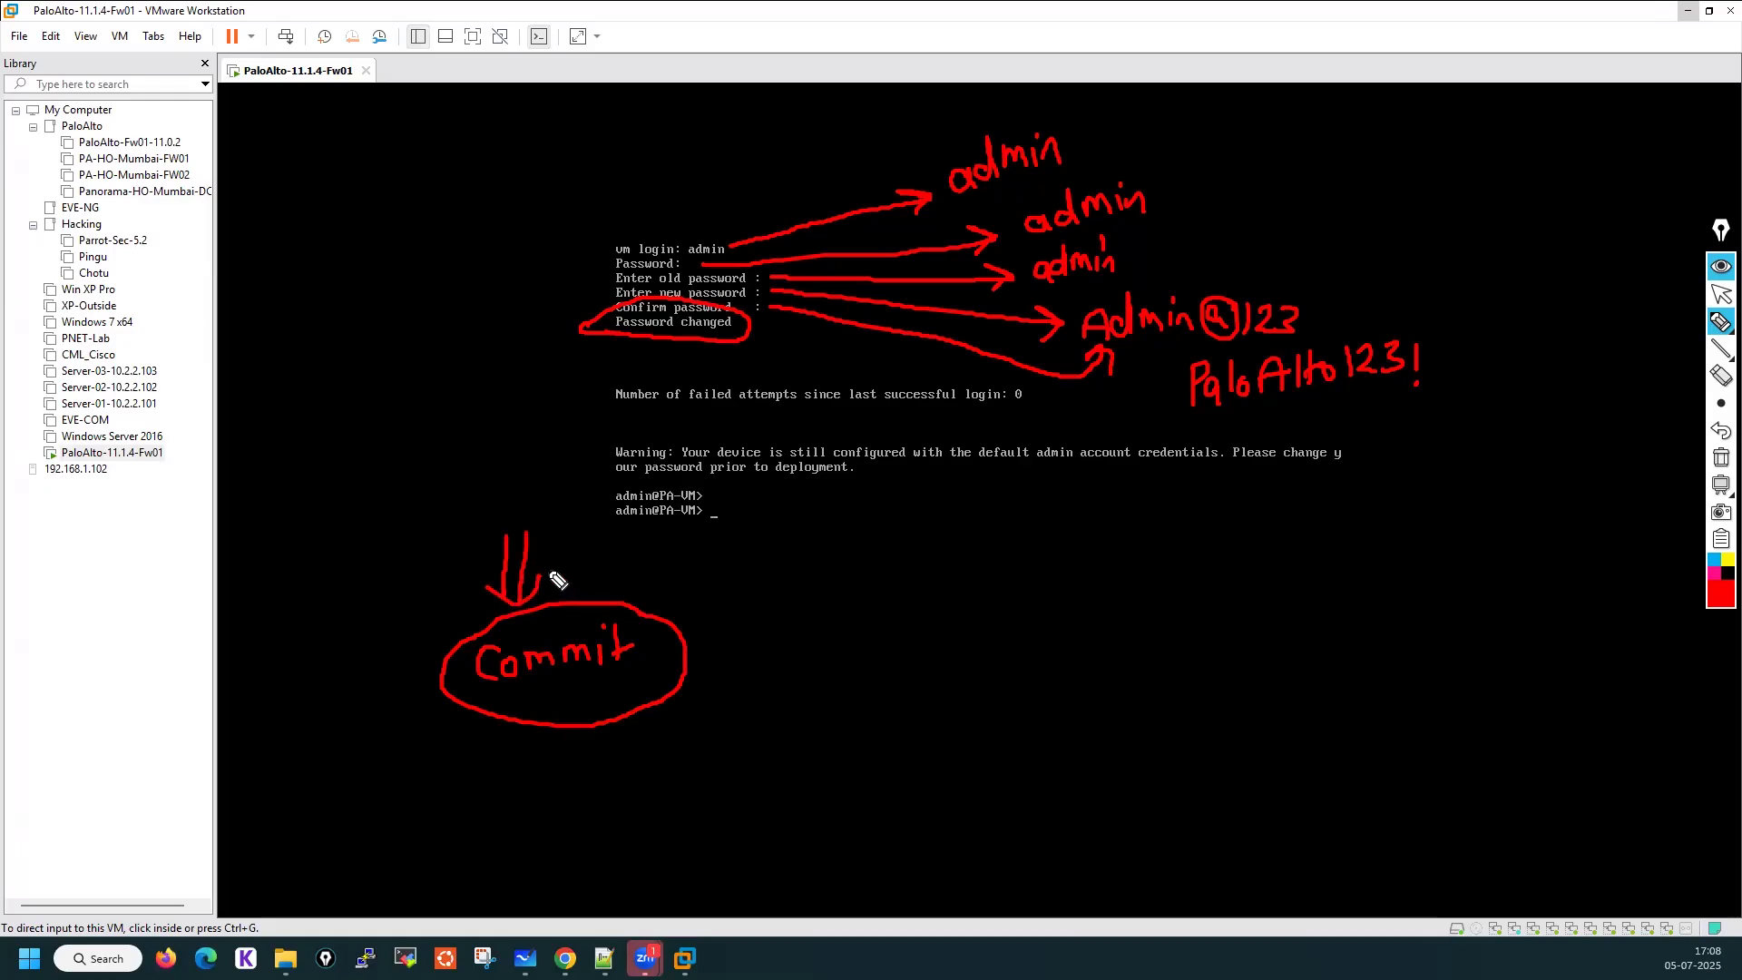
pyautogui.moveTo(753, 584)
pyautogui.mouseDown()
pyautogui.moveTo(700, 617)
pyautogui.moveTo(726, 635)
pyautogui.mouseUp()
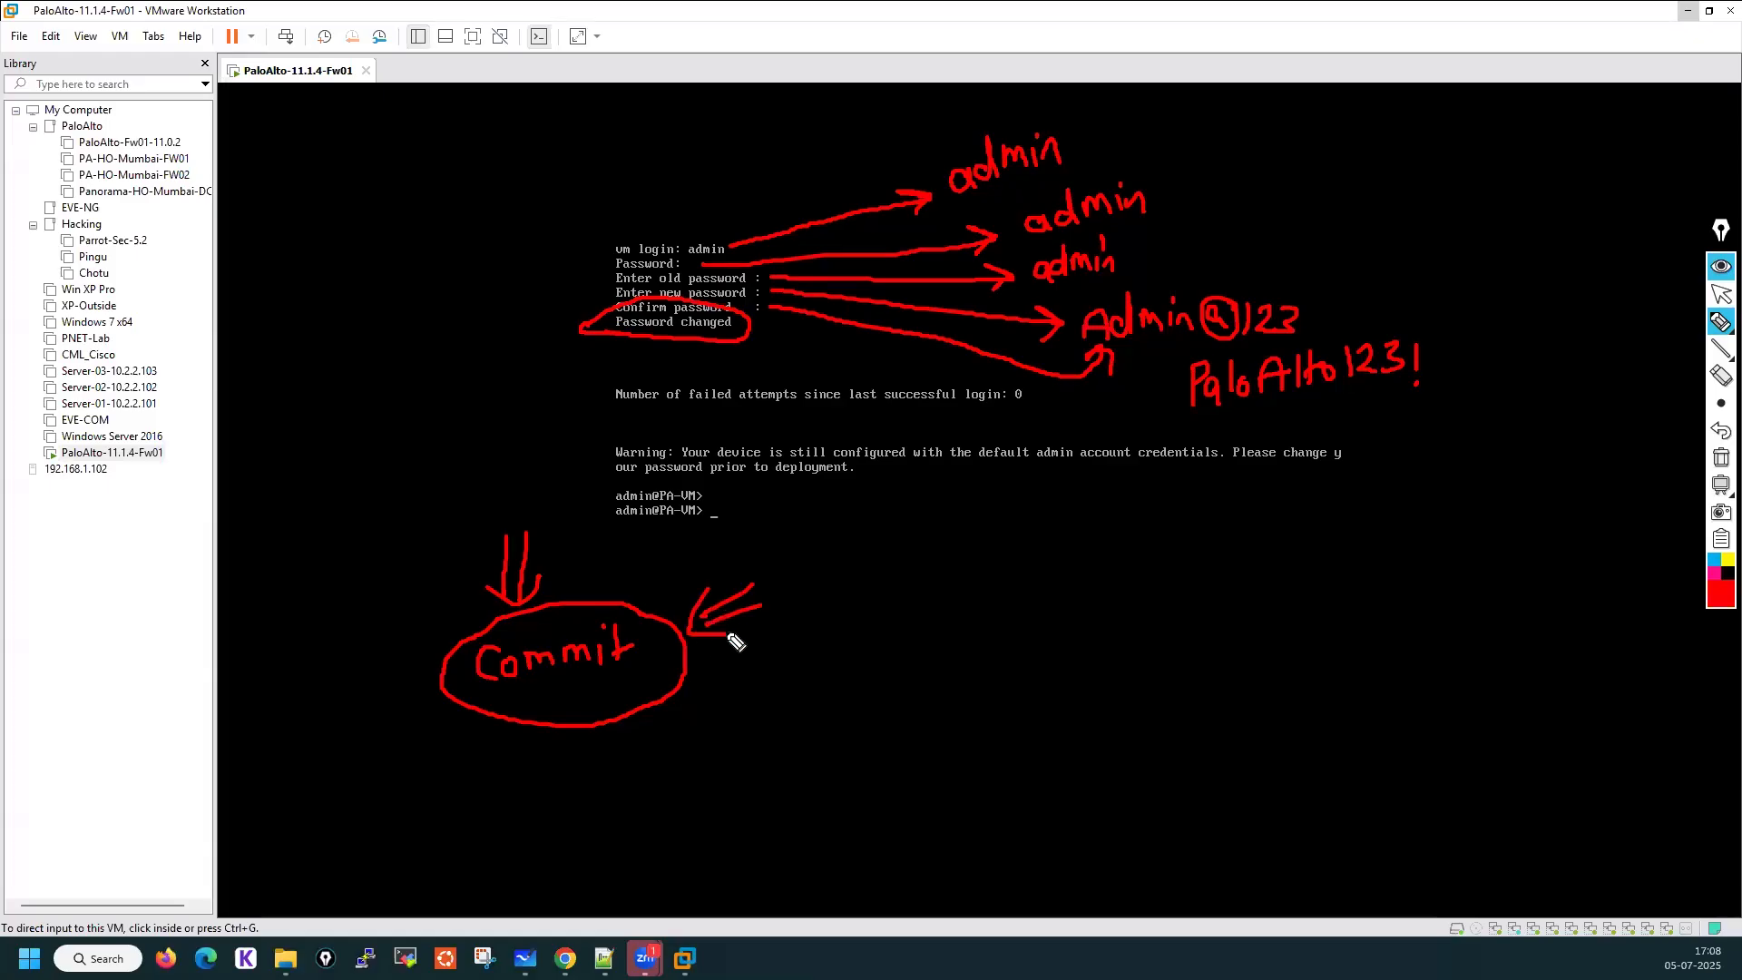
# Step: Handwrite 'Run', circle and cross it out, and add a curved arrow
pyautogui.moveTo(871, 646)
pyautogui.mouseDown()
pyautogui.moveTo(902, 617)
pyautogui.moveTo(937, 640)
pyautogui.mouseUp()
pyautogui.moveTo(951, 581); pyautogui.dragTo(852, 600)
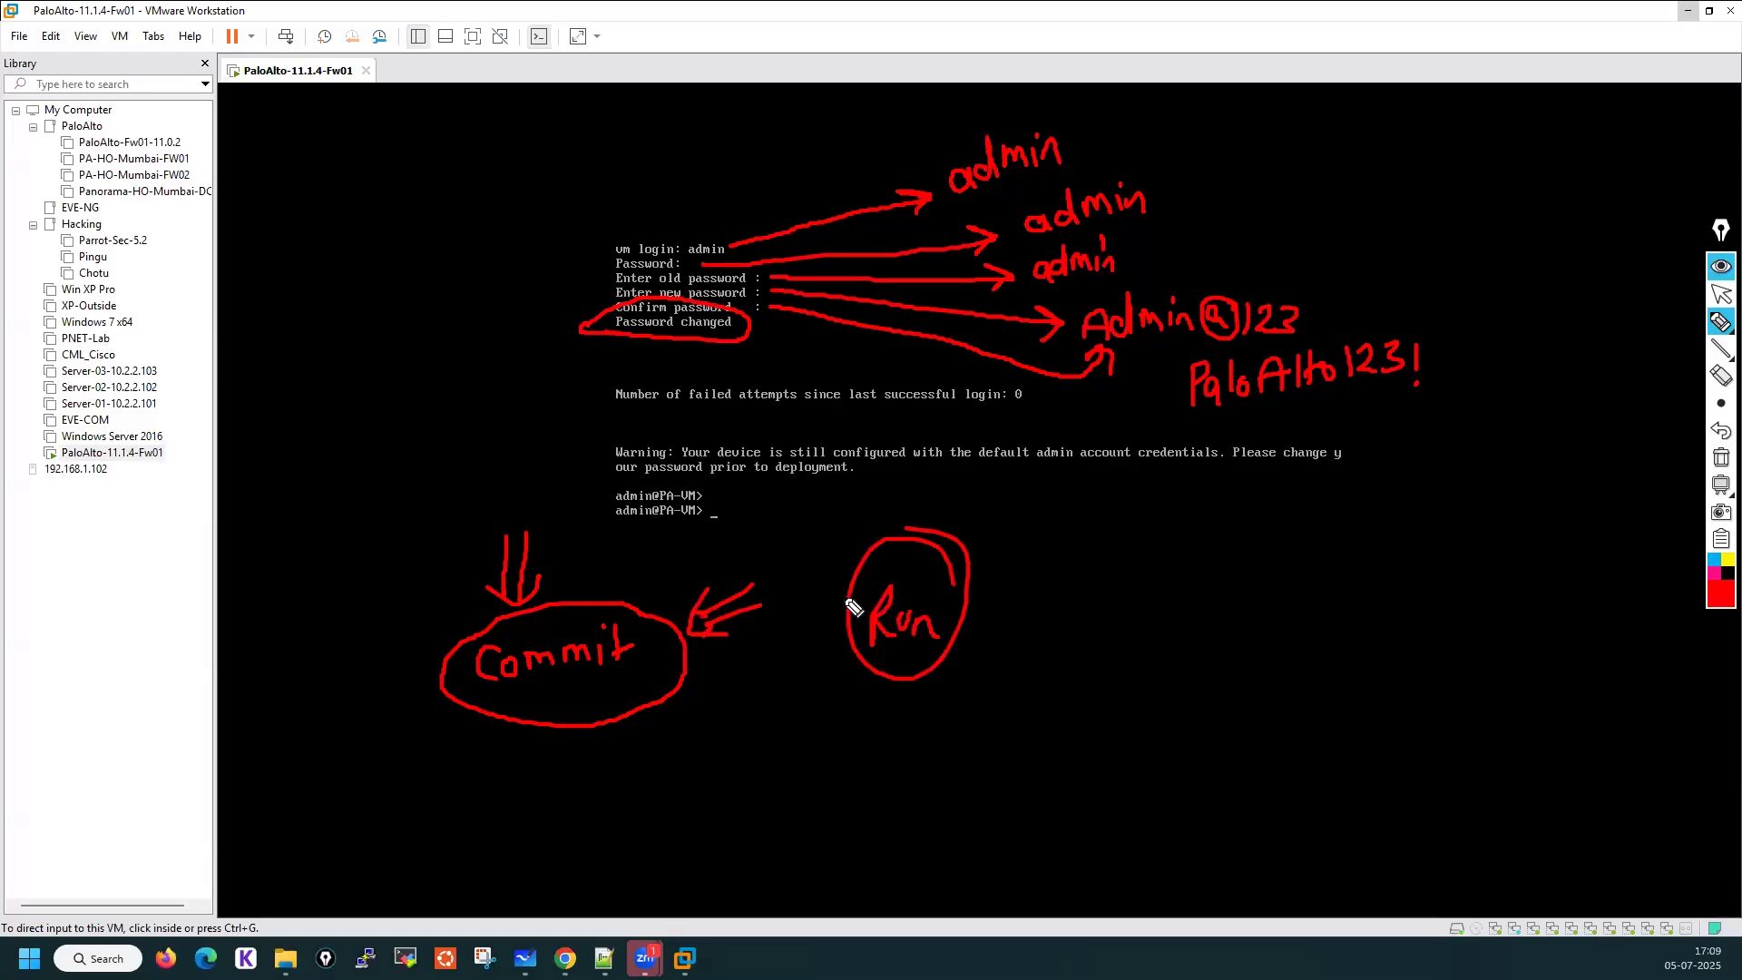
pyautogui.moveTo(872, 540); pyautogui.dragTo(927, 647)
pyautogui.moveTo(973, 528); pyautogui.dragTo(830, 687)
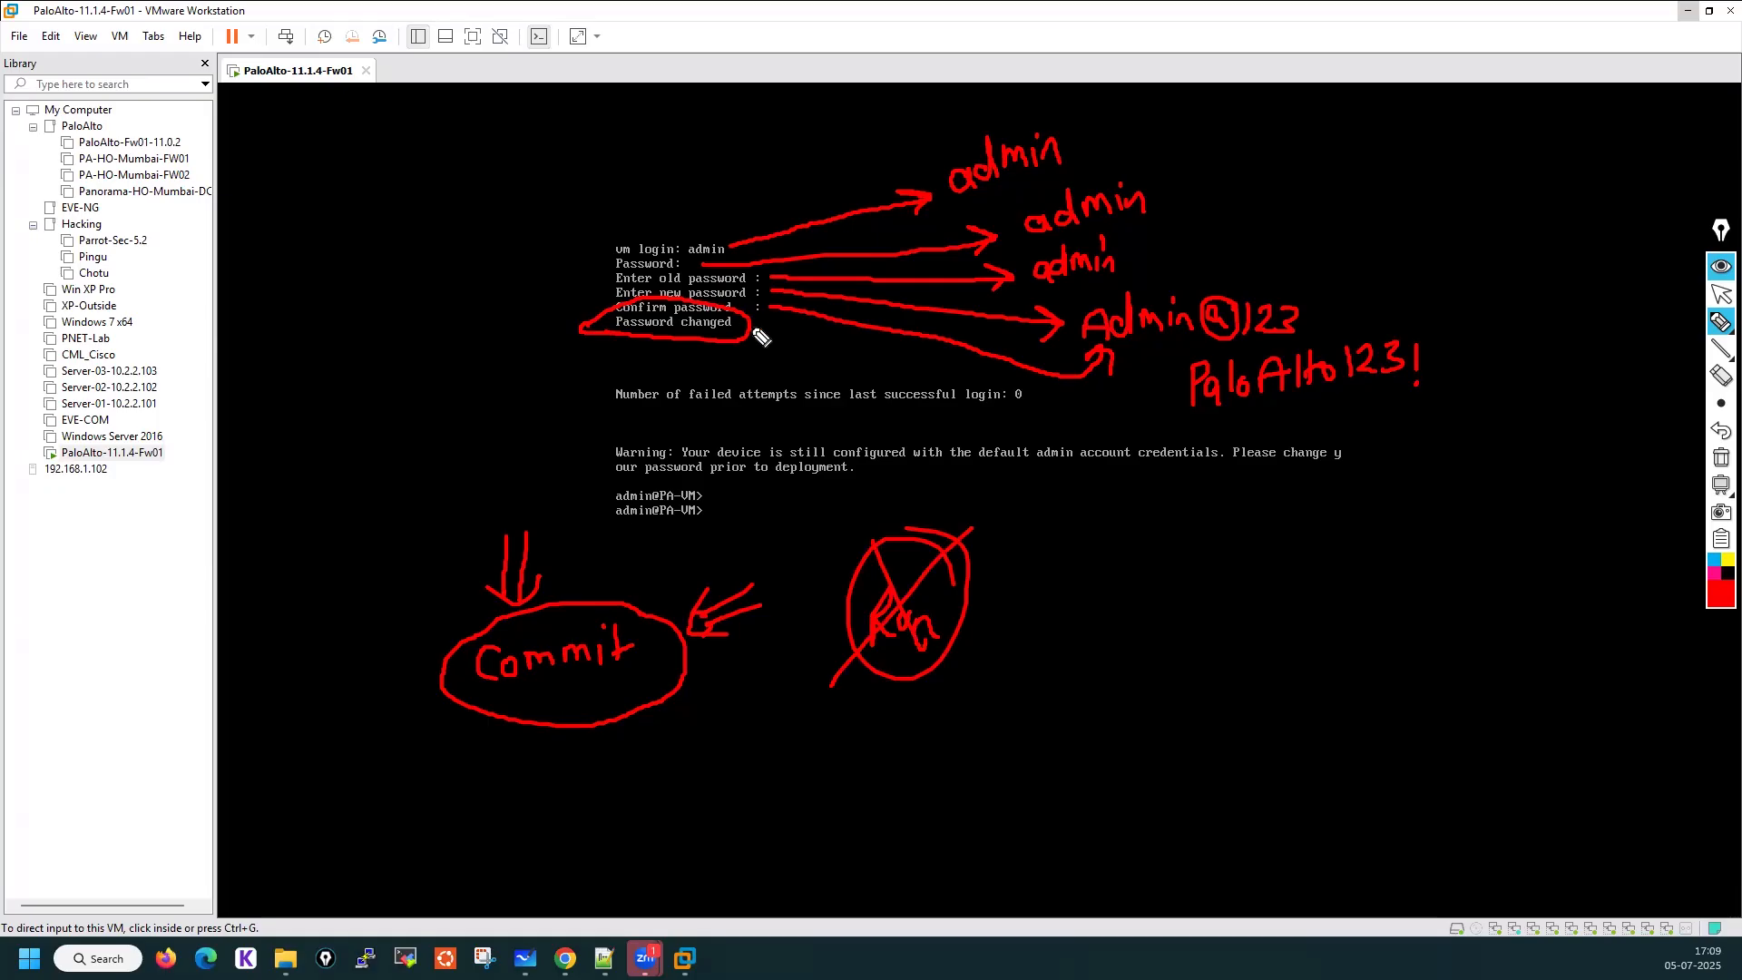
pyautogui.moveTo(1139, 535)
pyautogui.mouseDown()
pyautogui.moveTo(1283, 583)
pyautogui.moveTo(1268, 598)
pyautogui.mouseUp()
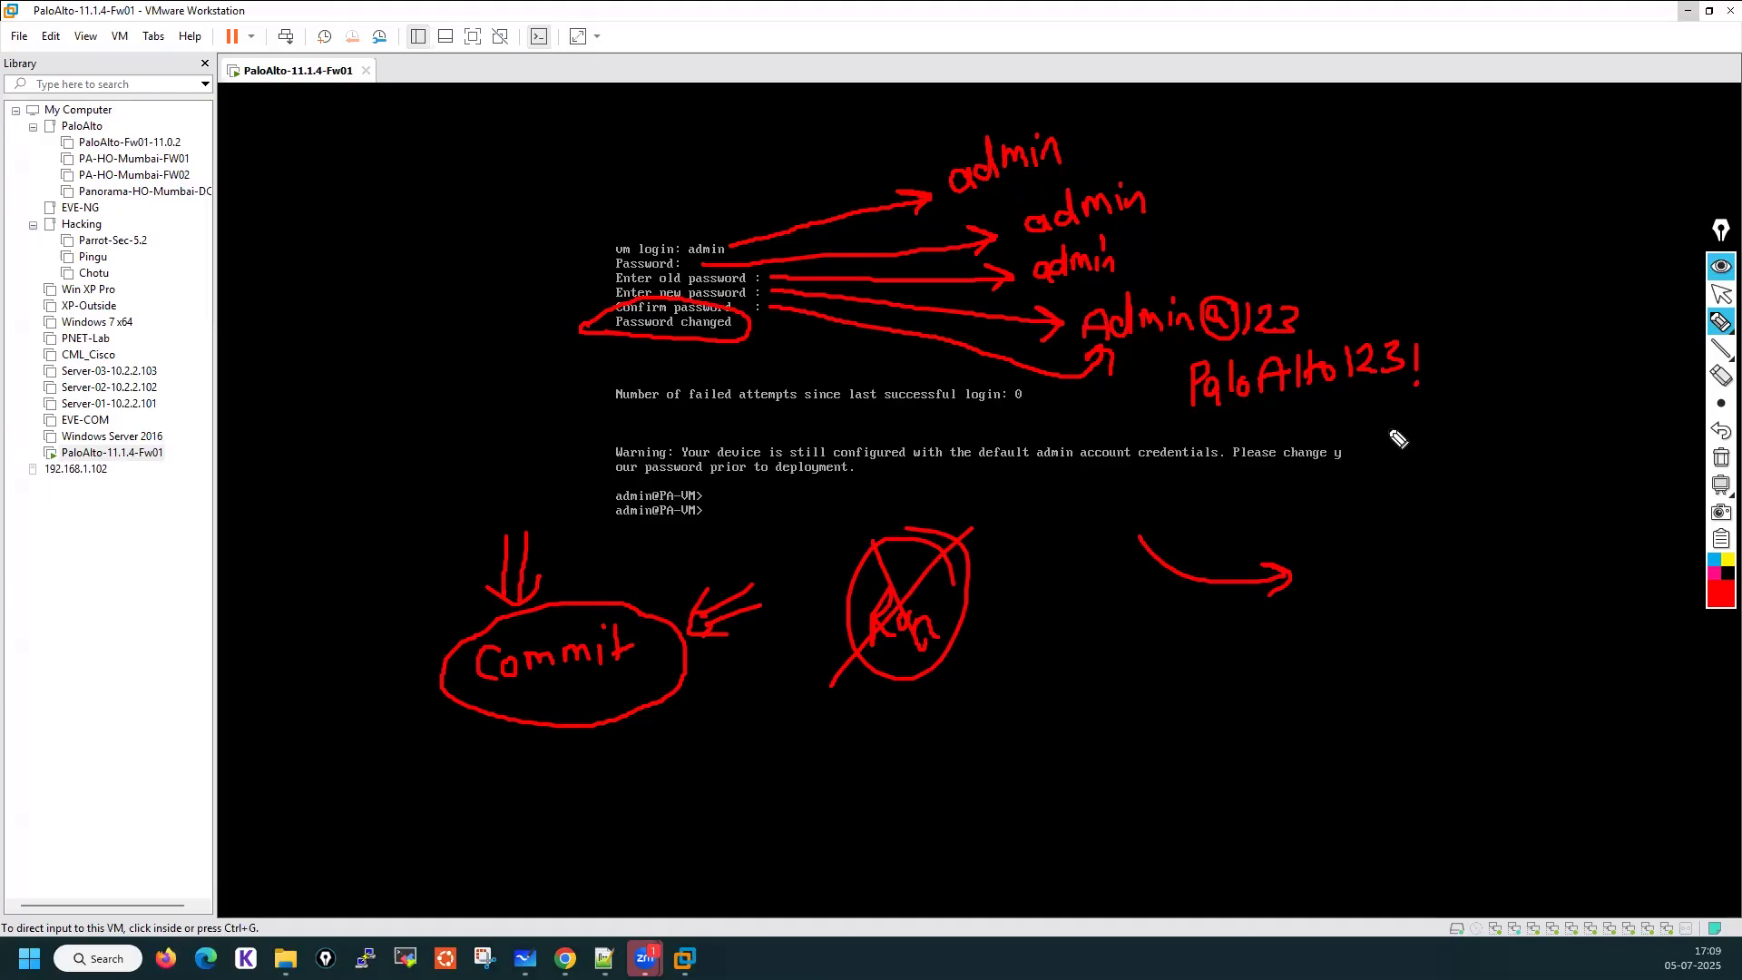
# Step: Clear all red annotations and give keyboard input back to the VM console
pyautogui.click(1721, 457)
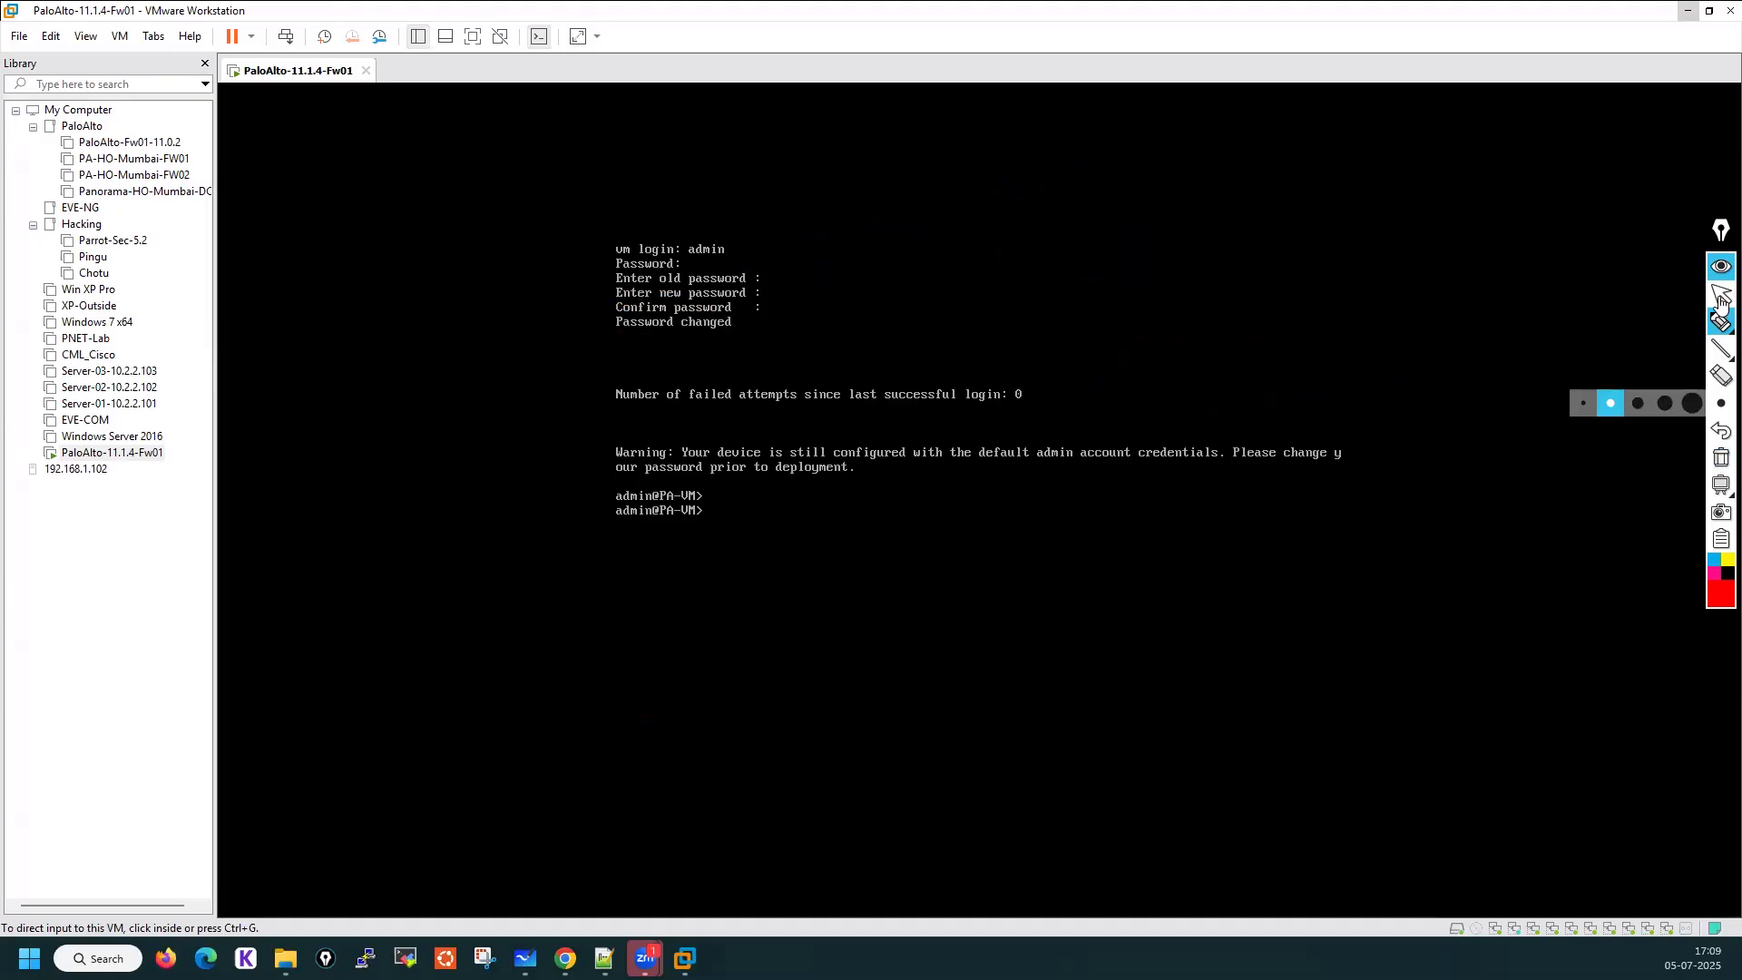
pyautogui.click(1721, 295)
pyautogui.click(771, 501)
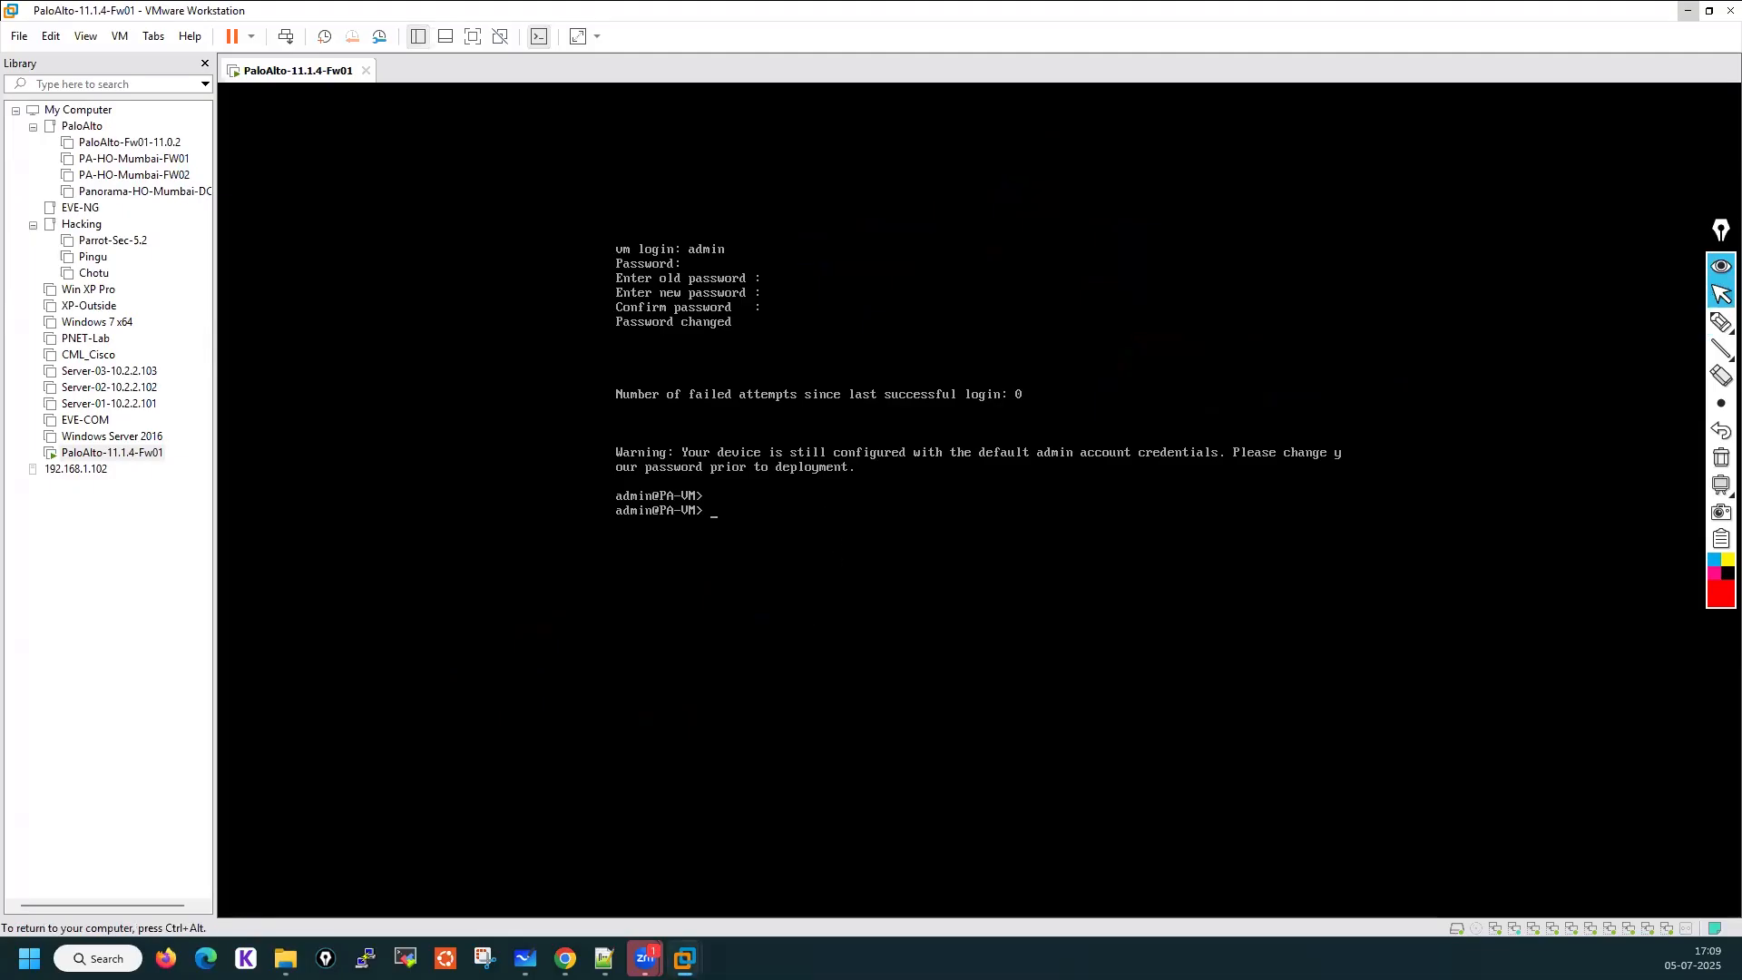
pyautogui.hotkey('ctrl', 'alt')
pyautogui.click(726, 509)
# Step: Enter 'set cli config-output-format set' at the admin@PA-VM prompt, checking options with ?
pyautogui.write('set cli config')
pyautogui.press('Tab')
pyautogui.write('set')
pyautogui.press('?')
pyautogui.press('Return')
pyautogui.press('Return')
pyautogui.press('Return')
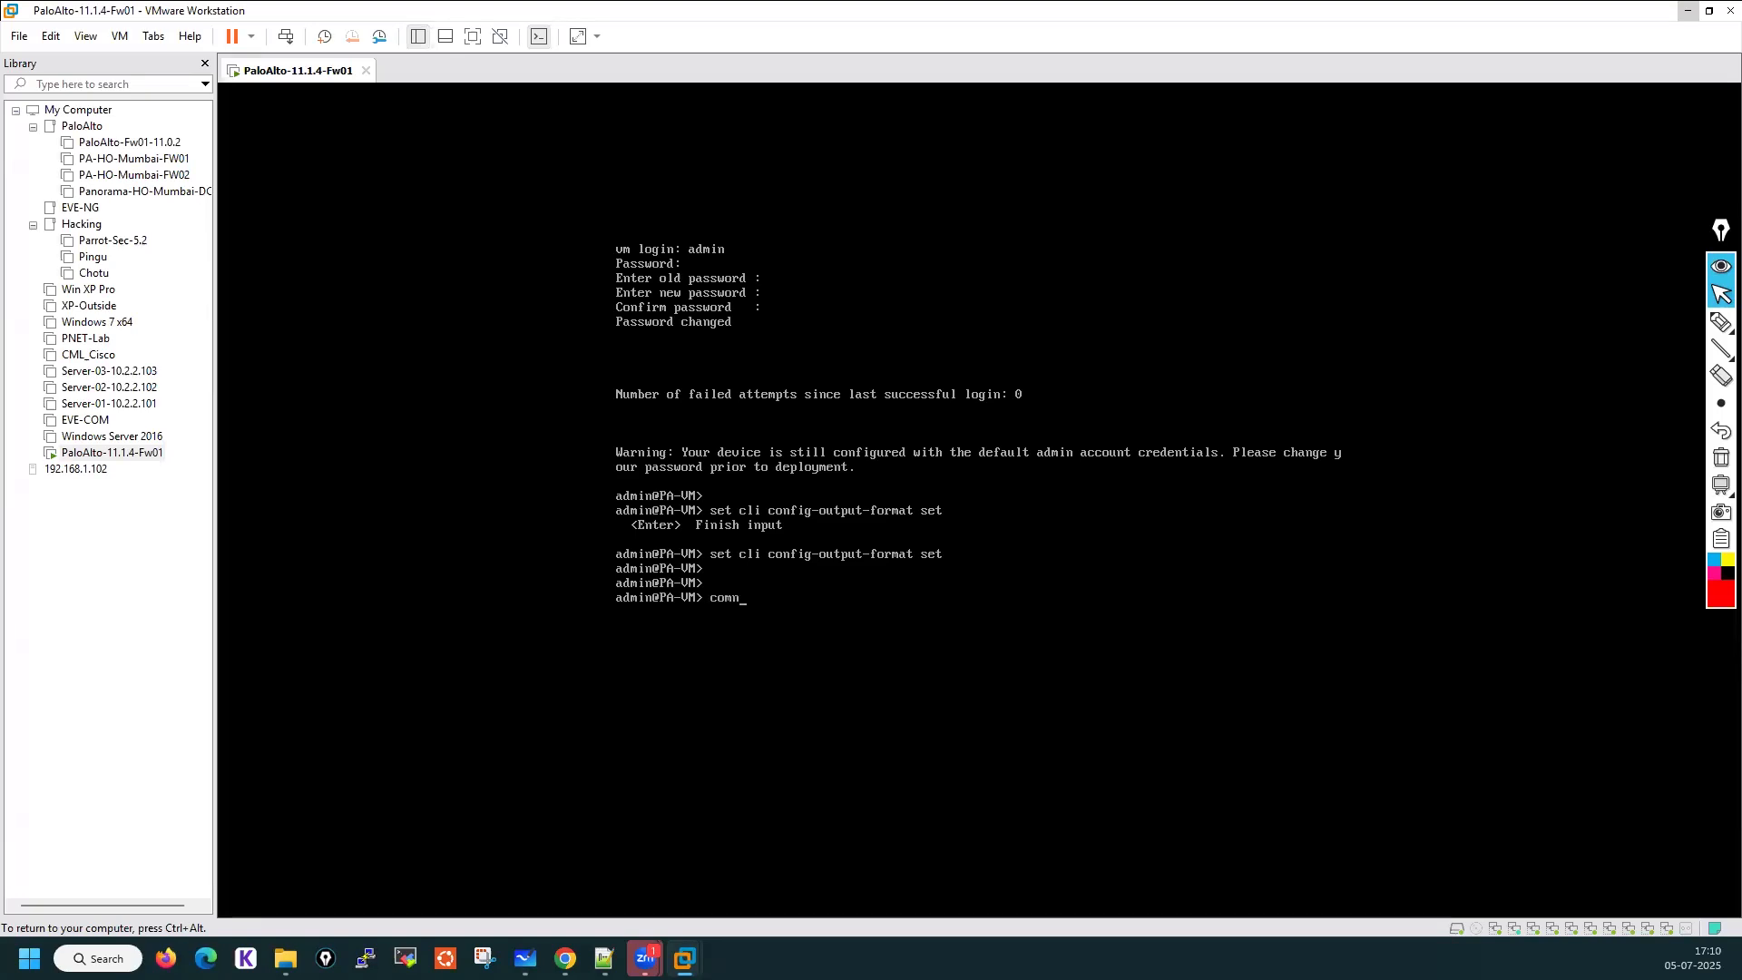
# Step: Fix the mistyped command and enter configuration mode with 'configure'
pyautogui.press('BackSpace')
pyautogui.press('BackSpace')
pyautogui.press('BackSpace')
pyautogui.write('onfigure')
pyautogui.press('Return')
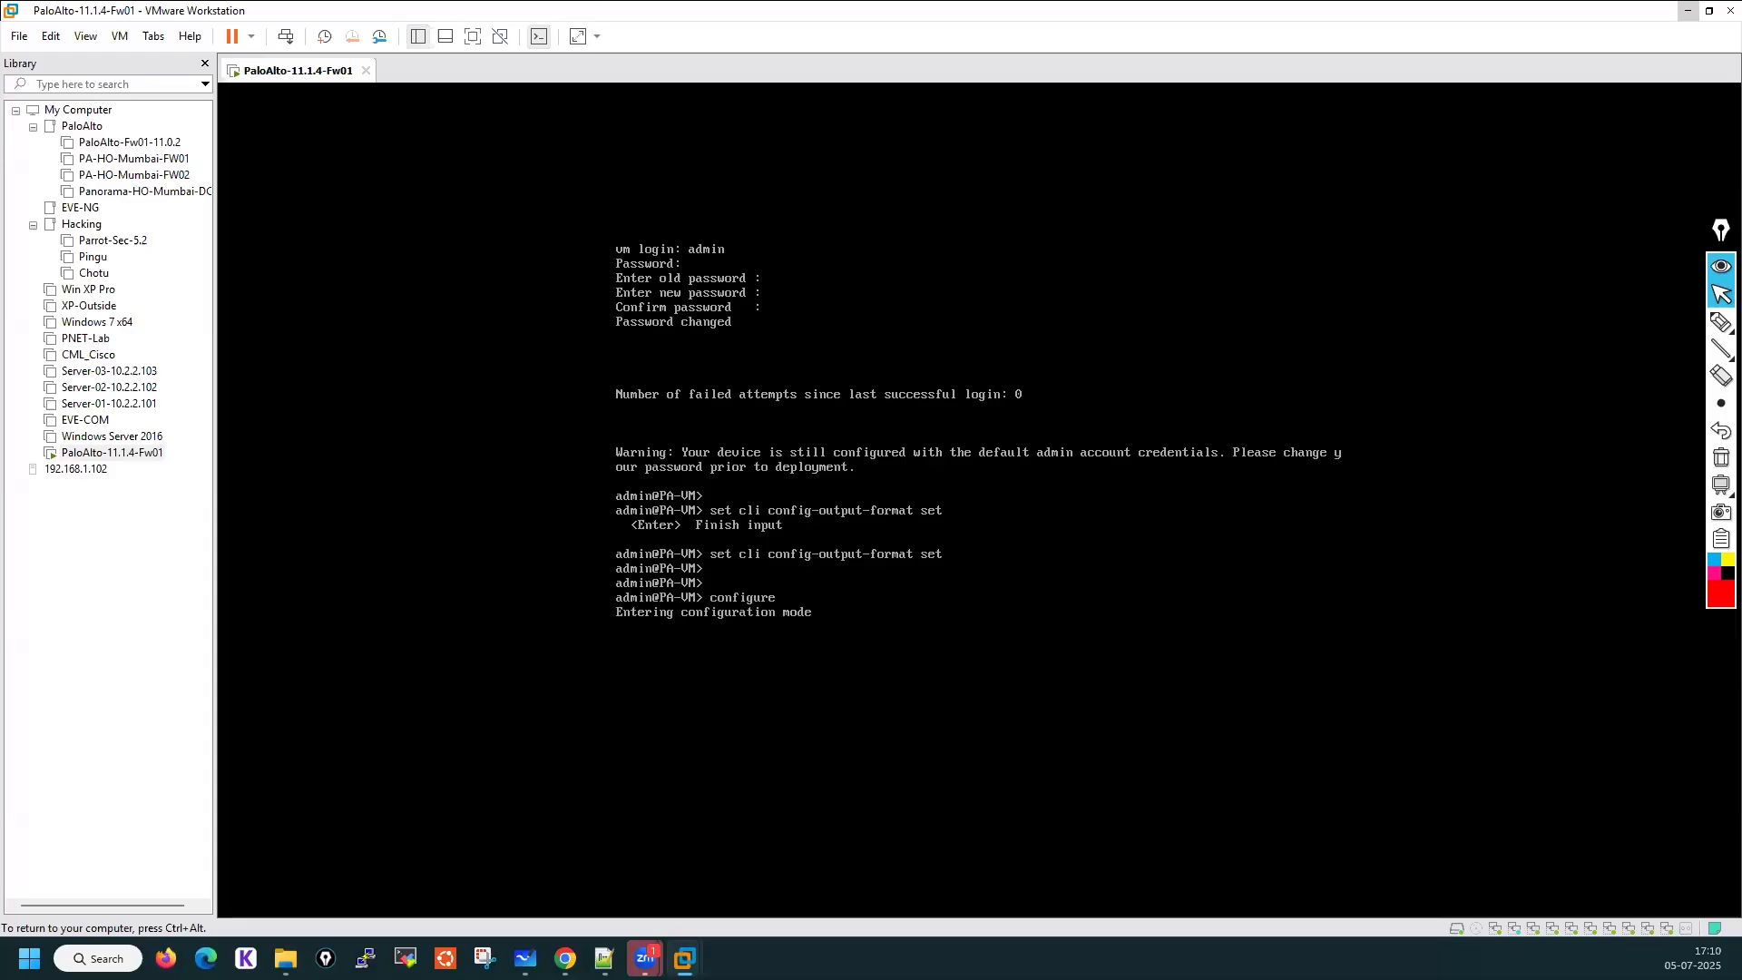
pyautogui.press('Return')
pyautogui.press('Return')
pyautogui.press('Return')
pyautogui.press('Return')
pyautogui.press('Return')
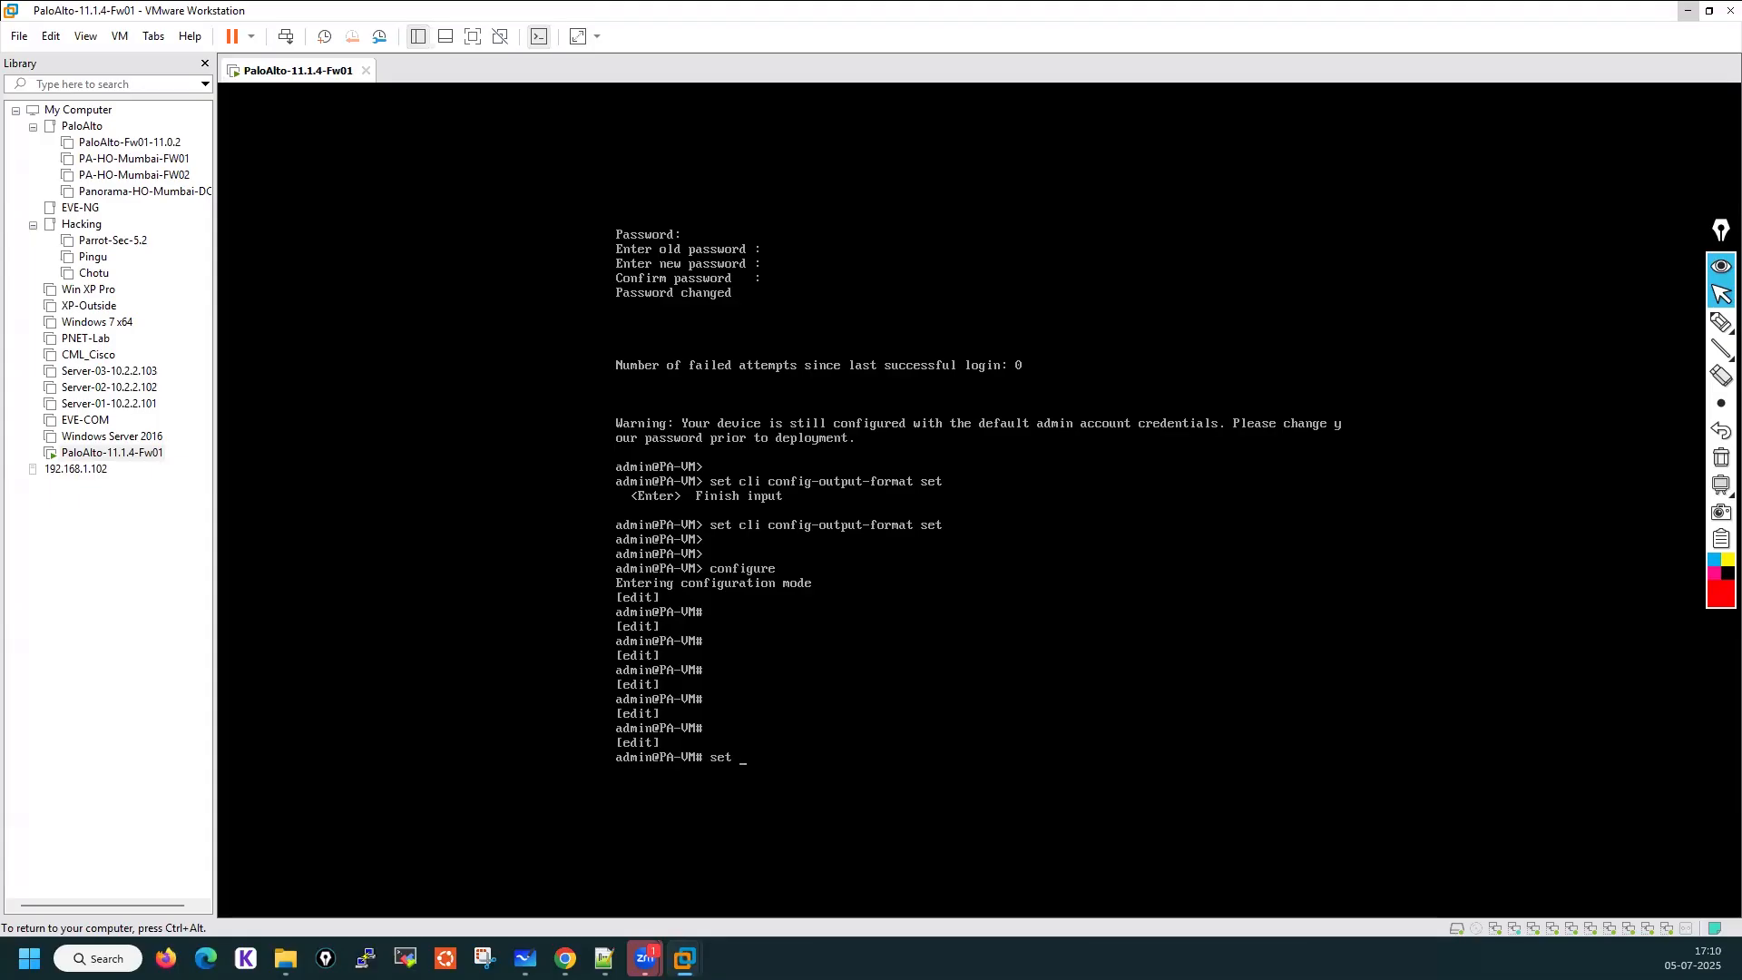
# Step: Set the deviceconfig system hostname to PaloAlto-Fw01-28thJune, correcting the typos
pyautogui.write('iceco')
pyautogui.press('Tab')
pyautogui.write('system hostname Palo')
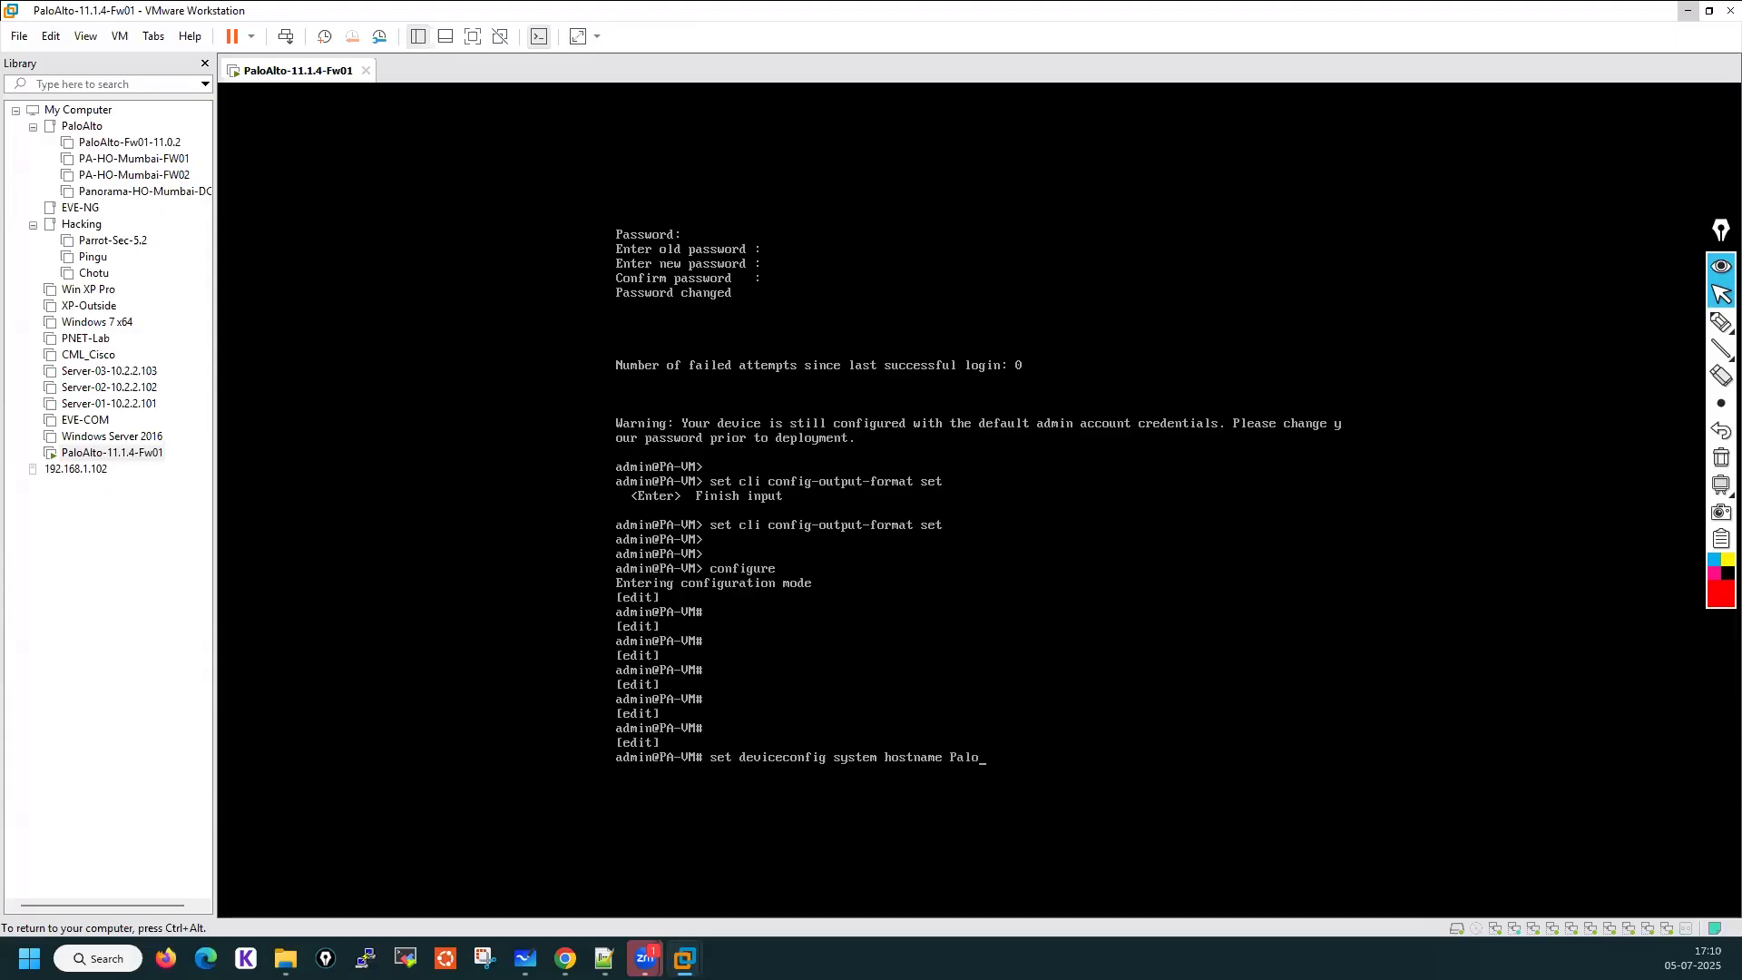
pyautogui.write('Alto-Fw01-28thJUne')
pyautogui.press('BackSpace')
pyautogui.press('BackSpace')
pyautogui.press('BackSpace')
pyautogui.press('BackSpace')
pyautogui.write('2')
pyautogui.press('BackSpace')
pyautogui.write('Jun')
pyautogui.press('Return')
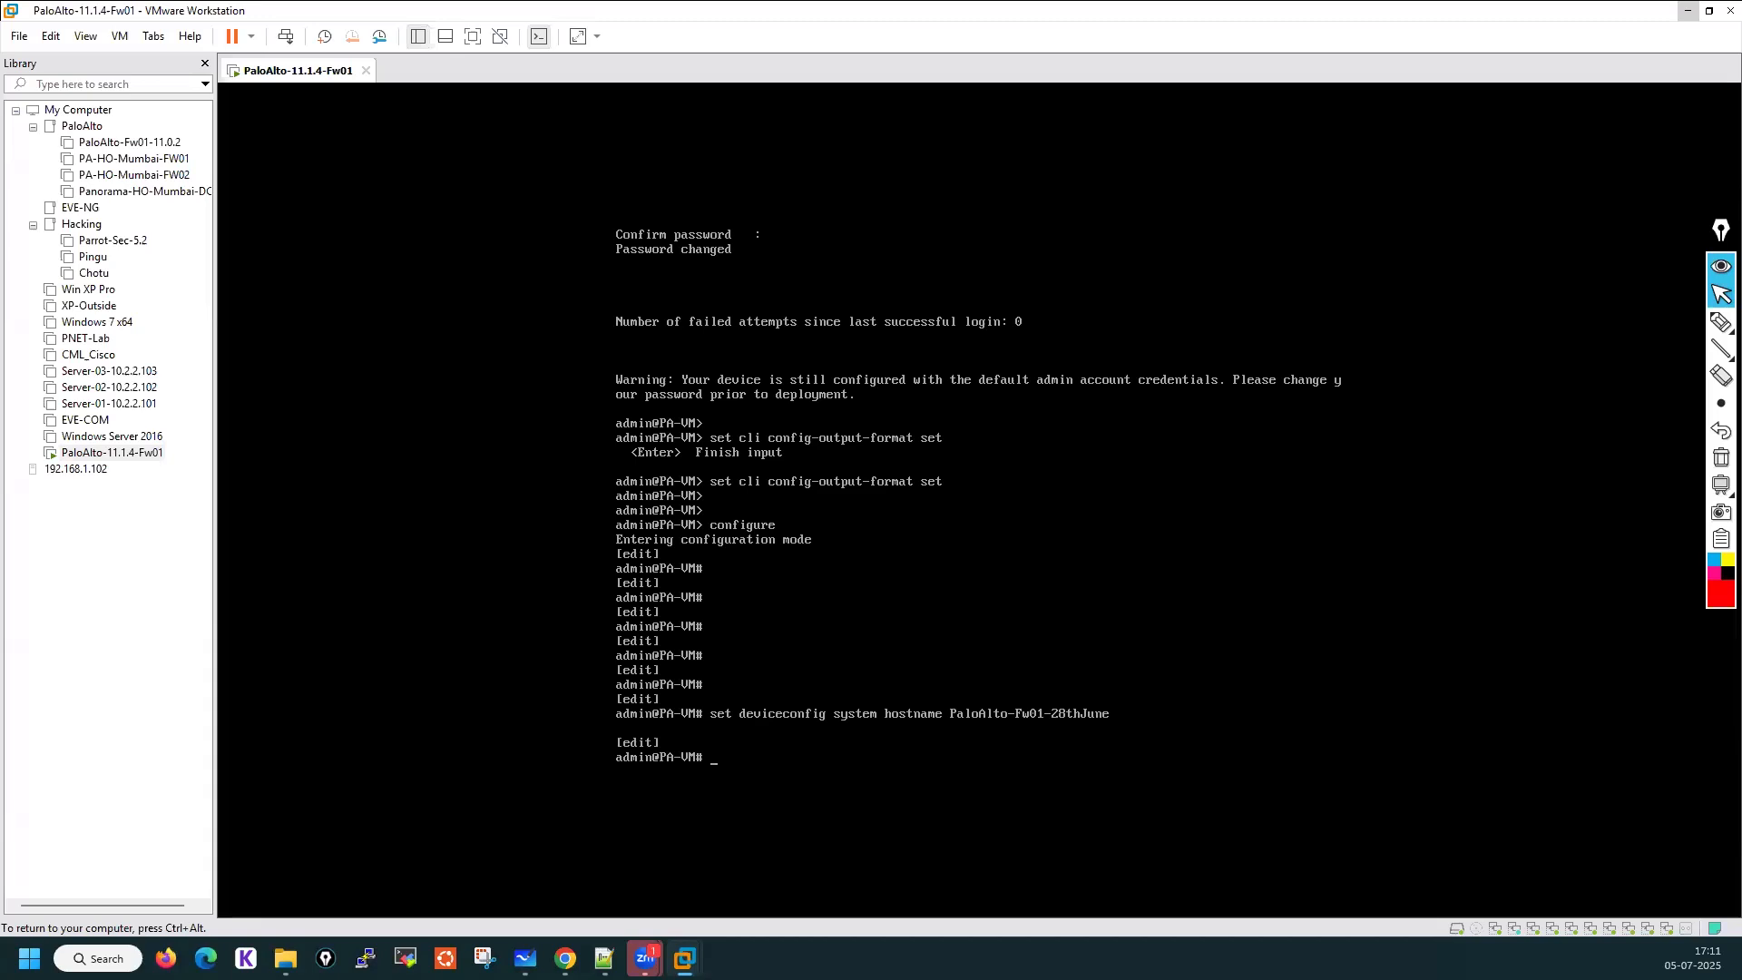
# Step: Reuse the hostname command to set the system domain to lab.local
pyautogui.press('Up')
pyautogui.press('BackSpace')
pyautogui.press('BackSpace')
pyautogui.press('BackSpace')
pyautogui.press('BackSpace')
pyautogui.press('BackSpace')
pyautogui.press('BackSpace')
pyautogui.press('BackSpace')
pyautogui.press('BackSpace')
pyautogui.press('BackSpace')
pyautogui.press('BackSpace')
pyautogui.press('BackSpace')
pyautogui.press('BackSpace')
pyautogui.press('BackSpace')
pyautogui.press('BackSpace')
pyautogui.press('BackSpace')
pyautogui.press('BackSpace')
pyautogui.press('BackSpace')
pyautogui.press('BackSpace')
pyautogui.press('BackSpace')
pyautogui.press('BackSpace')
pyautogui.press('BackSpace')
pyautogui.press('BackSpace')
pyautogui.press('BackSpace')
pyautogui.press('BackSpace')
pyautogui.press('BackSpace')
pyautogui.write('domain lab.local')
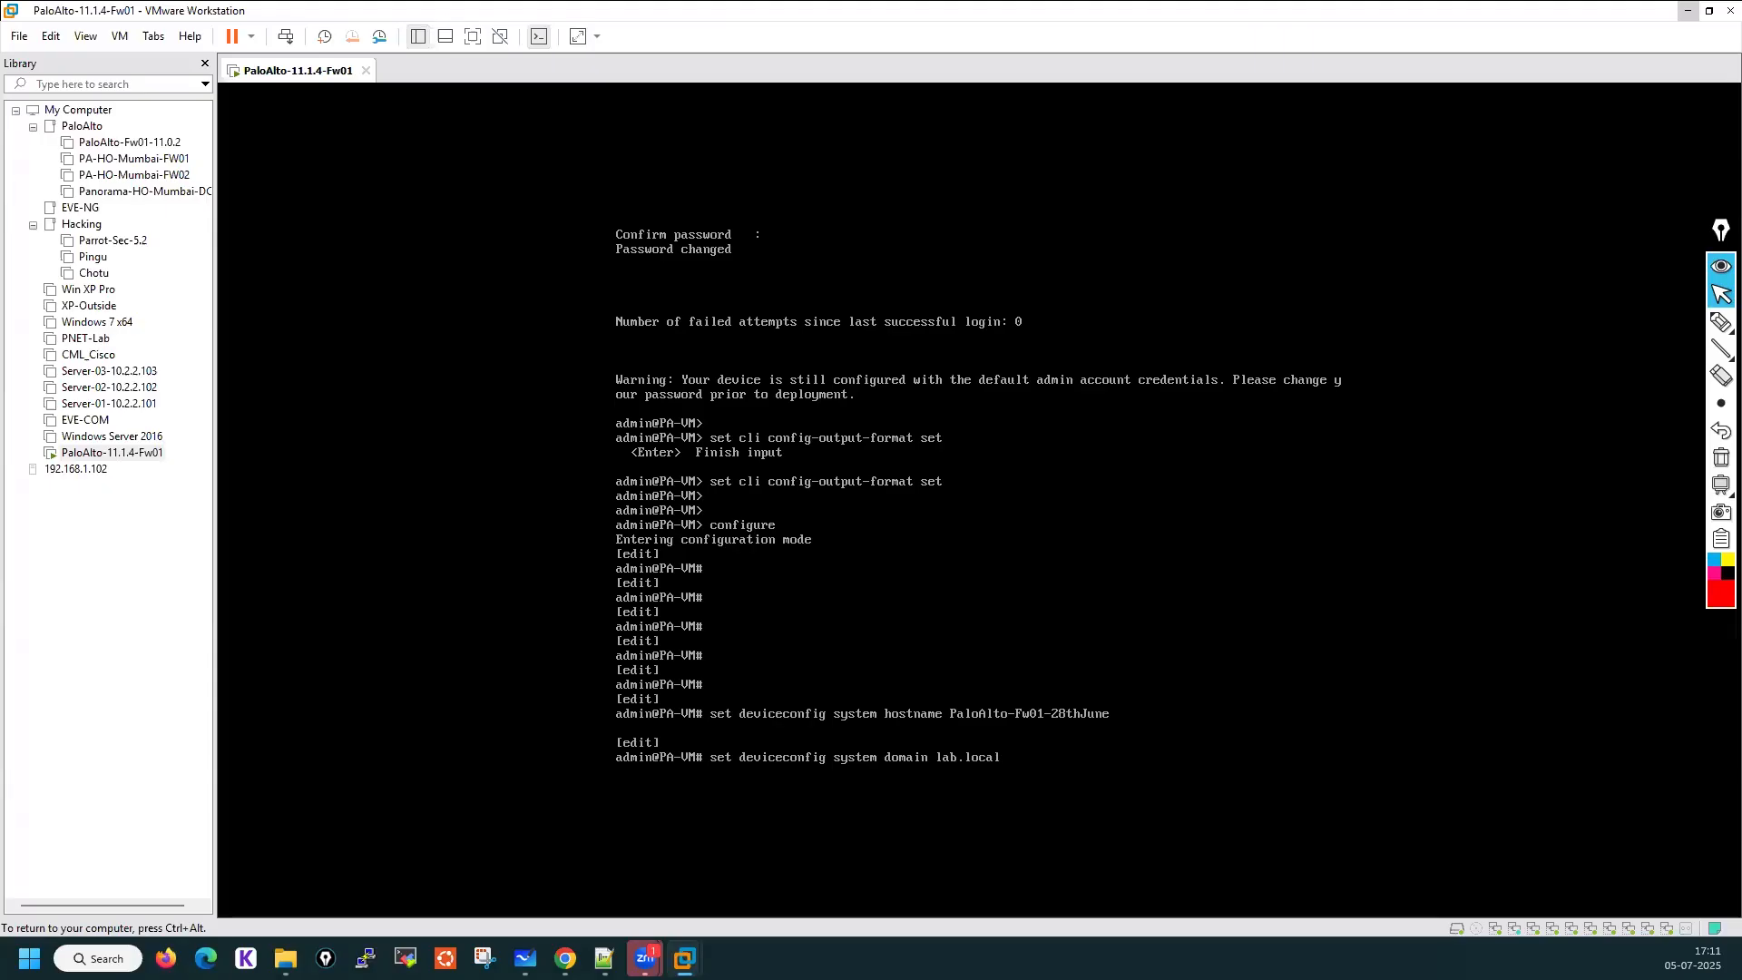
pyautogui.press('Return')
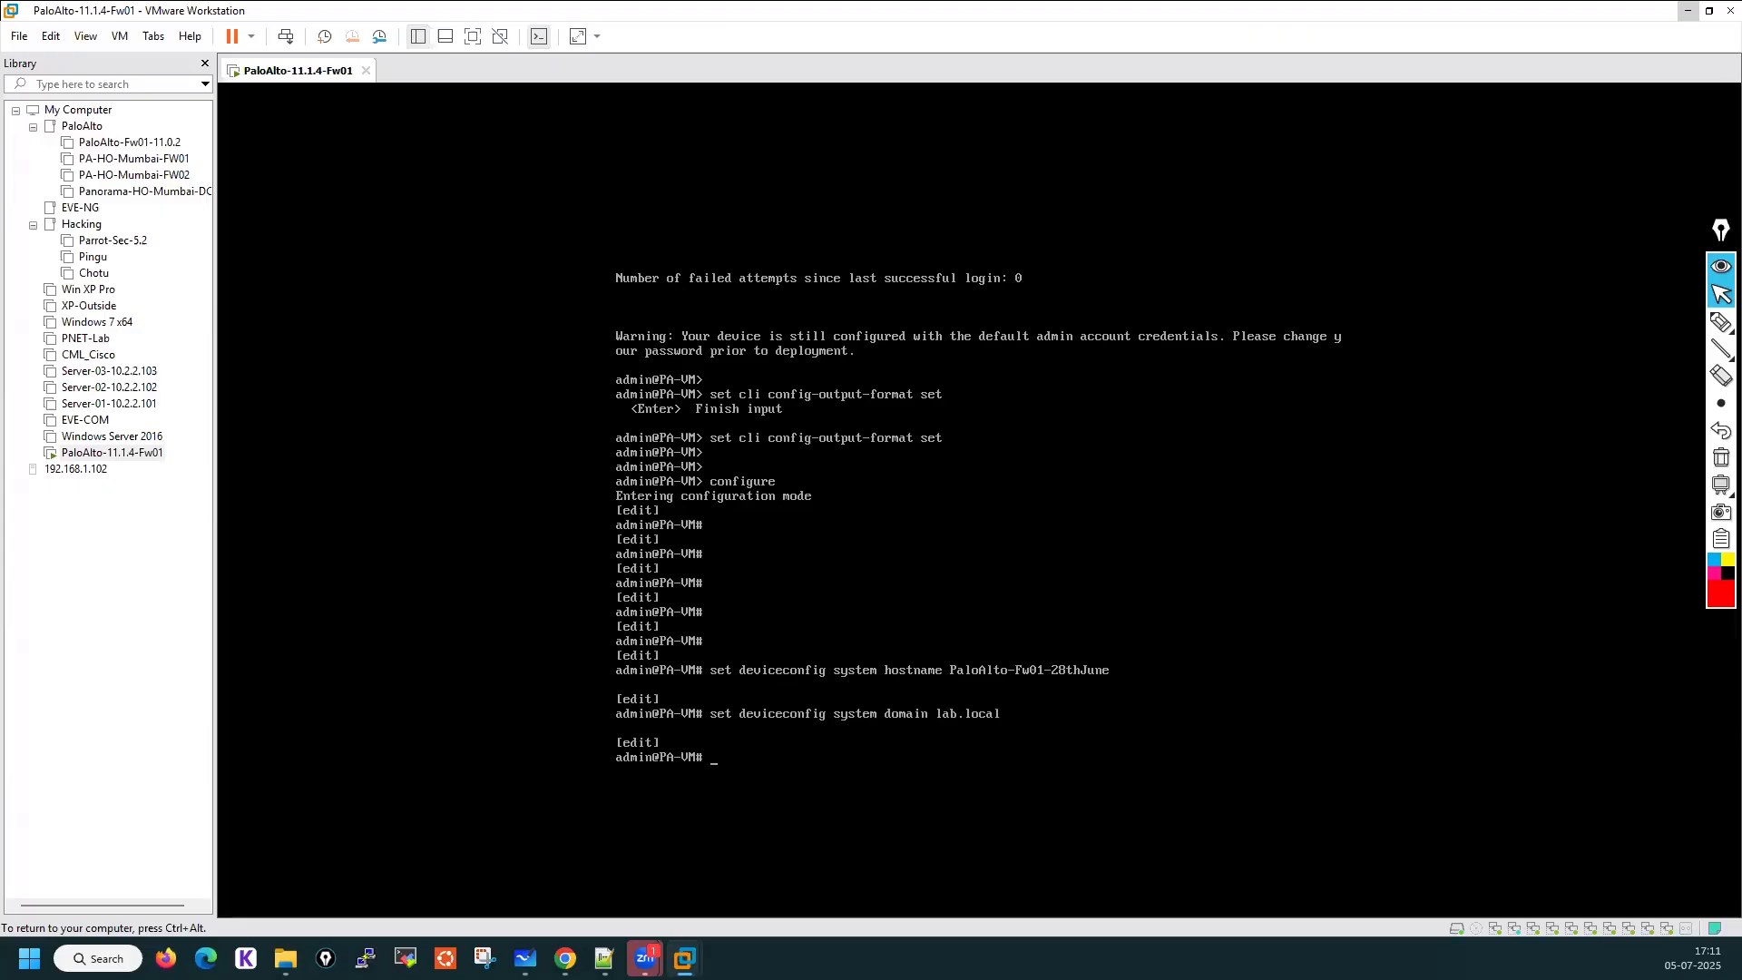
# Step: Set the deviceconfig system timezone to Asia/Kolkata
pyautogui.press('Up')
pyautogui.press('BackSpace')
pyautogui.press('BackSpace')
pyautogui.press('BackSpace')
pyautogui.press('BackSpace')
pyautogui.press('BackSpace')
pyautogui.press('BackSpace')
pyautogui.press('BackSpace')
pyautogui.press('BackSpace')
pyautogui.press('BackSpace')
pyautogui.press('BackSpace')
pyautogui.press('BackSpace')
pyautogui.press('BackSpace')
pyautogui.press('BackSpace')
pyautogui.press('BackSpace')
pyautogui.press('BackSpace')
pyautogui.write('timezone Asia/Kolkata')
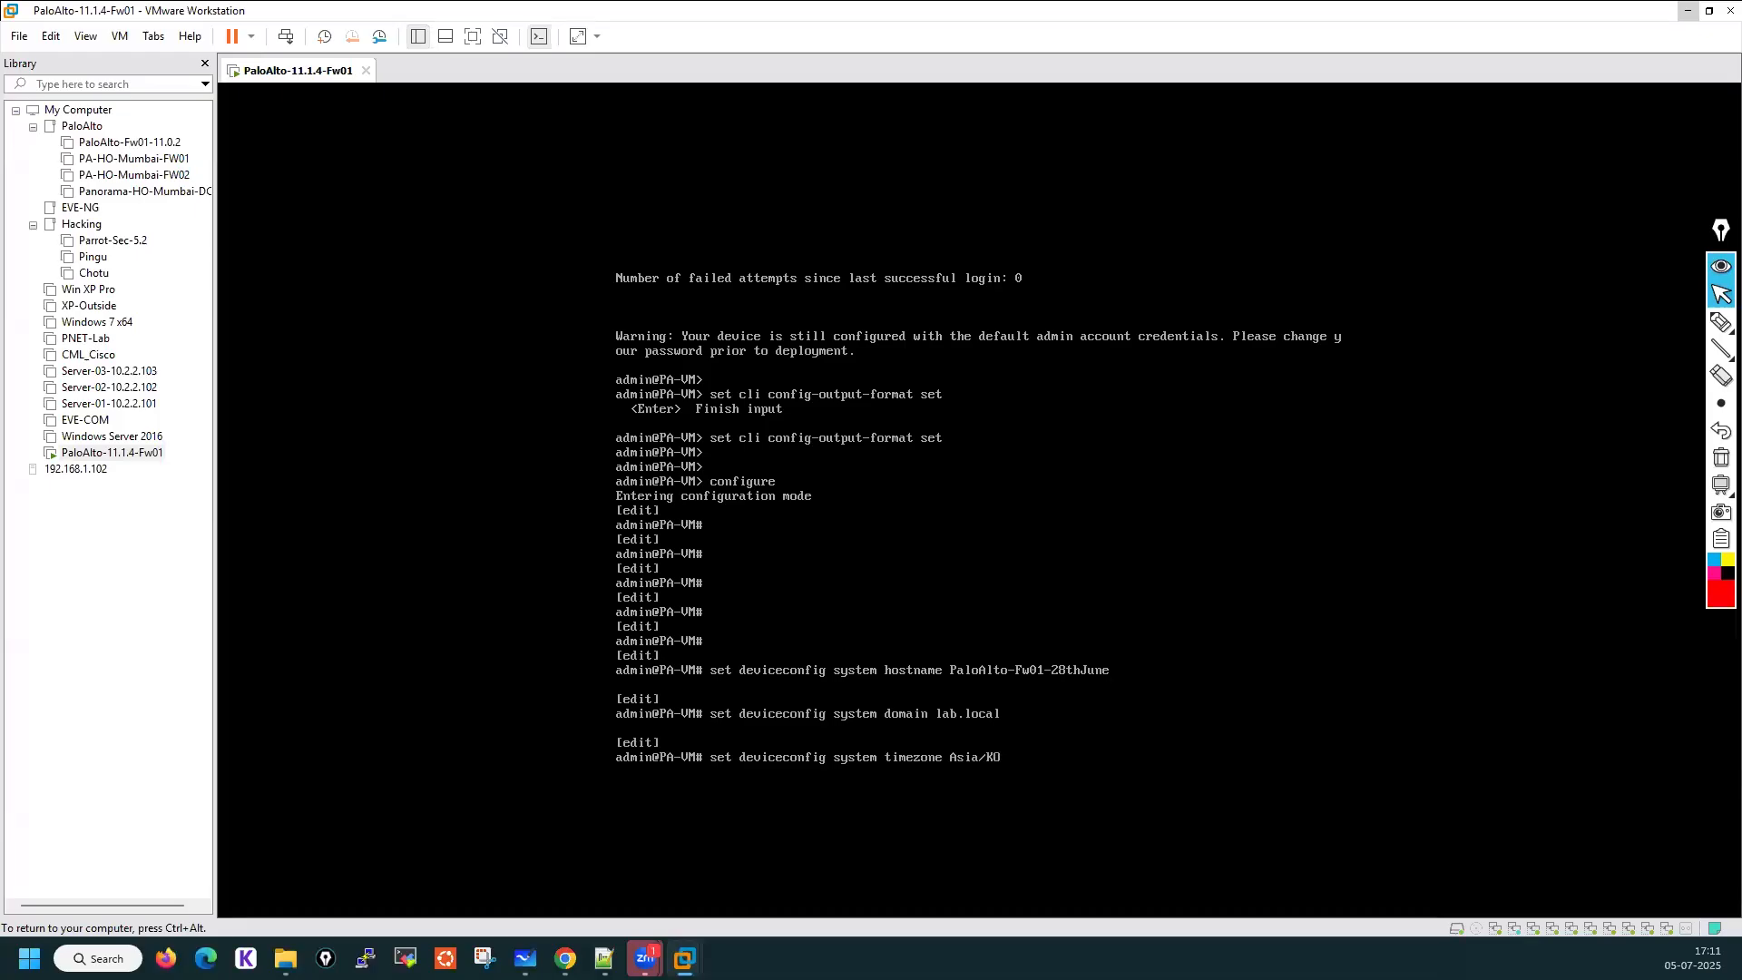
pyautogui.press('Return')
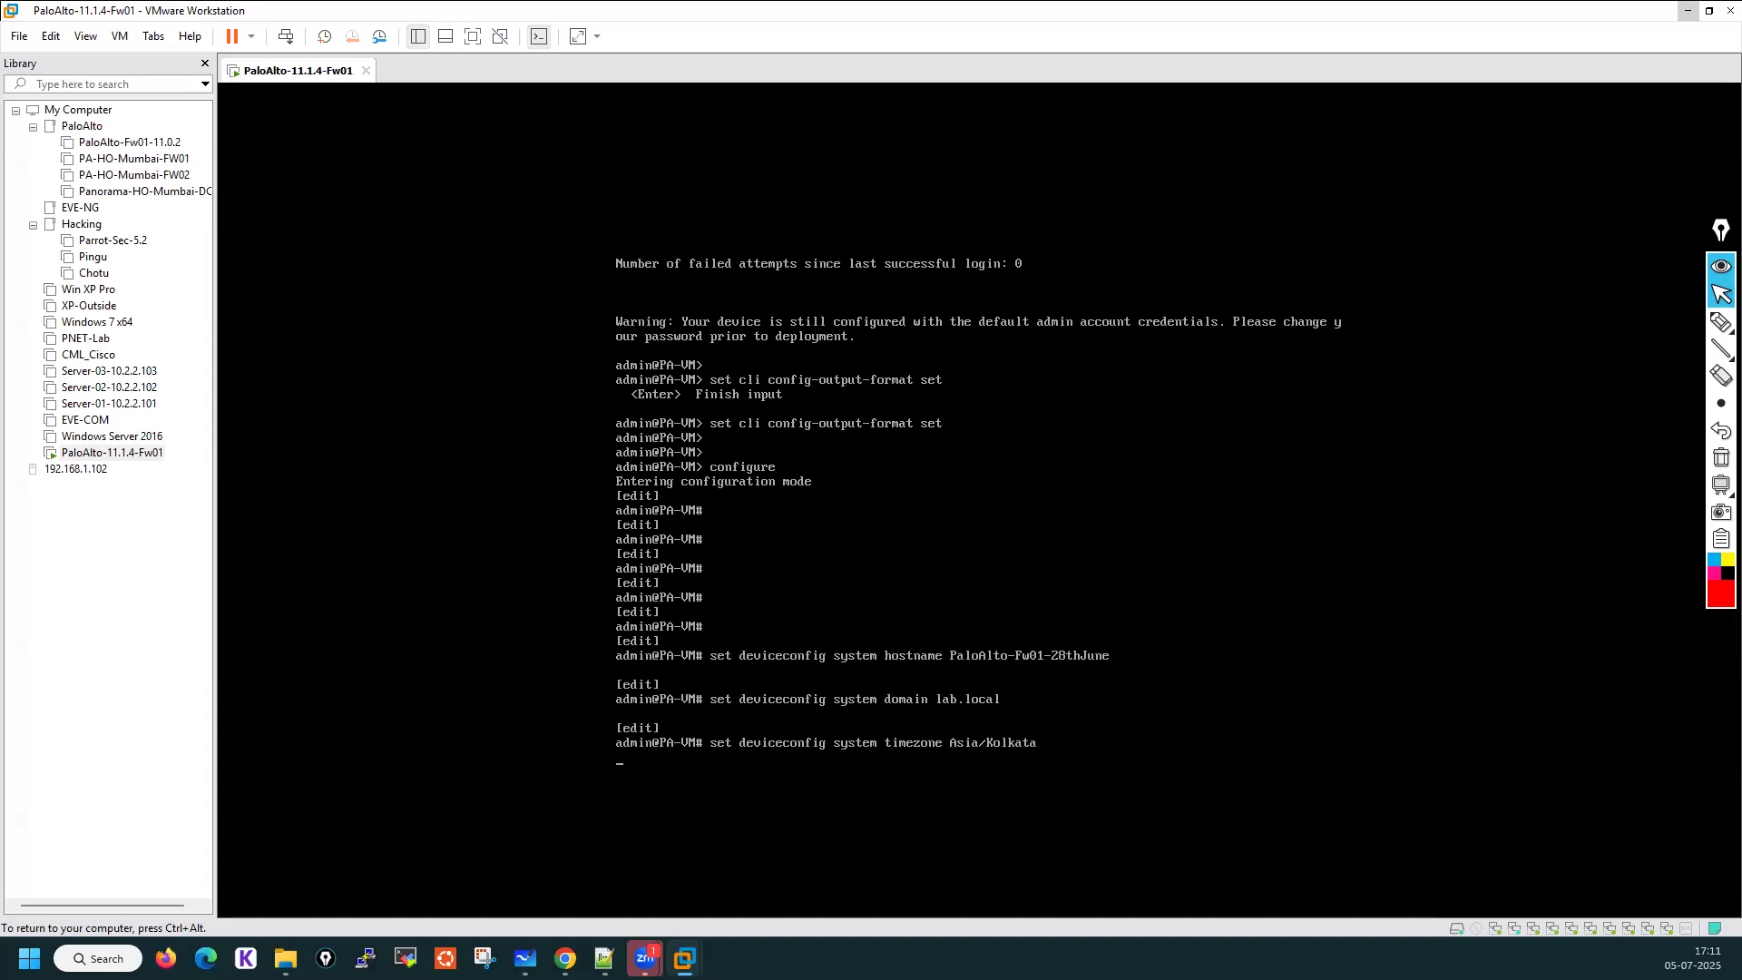
# Step: Browse the list of timezones starting with A
pyautogui.press('Up')
pyautogui.press('BackSpace')
pyautogui.press('BackSpace')
pyautogui.press('BackSpace')
pyautogui.press('BackSpace')
pyautogui.press('BackSpace')
pyautogui.press('BackSpace')
pyautogui.press('BackSpace')
pyautogui.press('BackSpace')
pyautogui.press('BackSpace')
pyautogui.press('BackSpace')
pyautogui.press('BackSpace')
pyautogui.press('BackSpace')
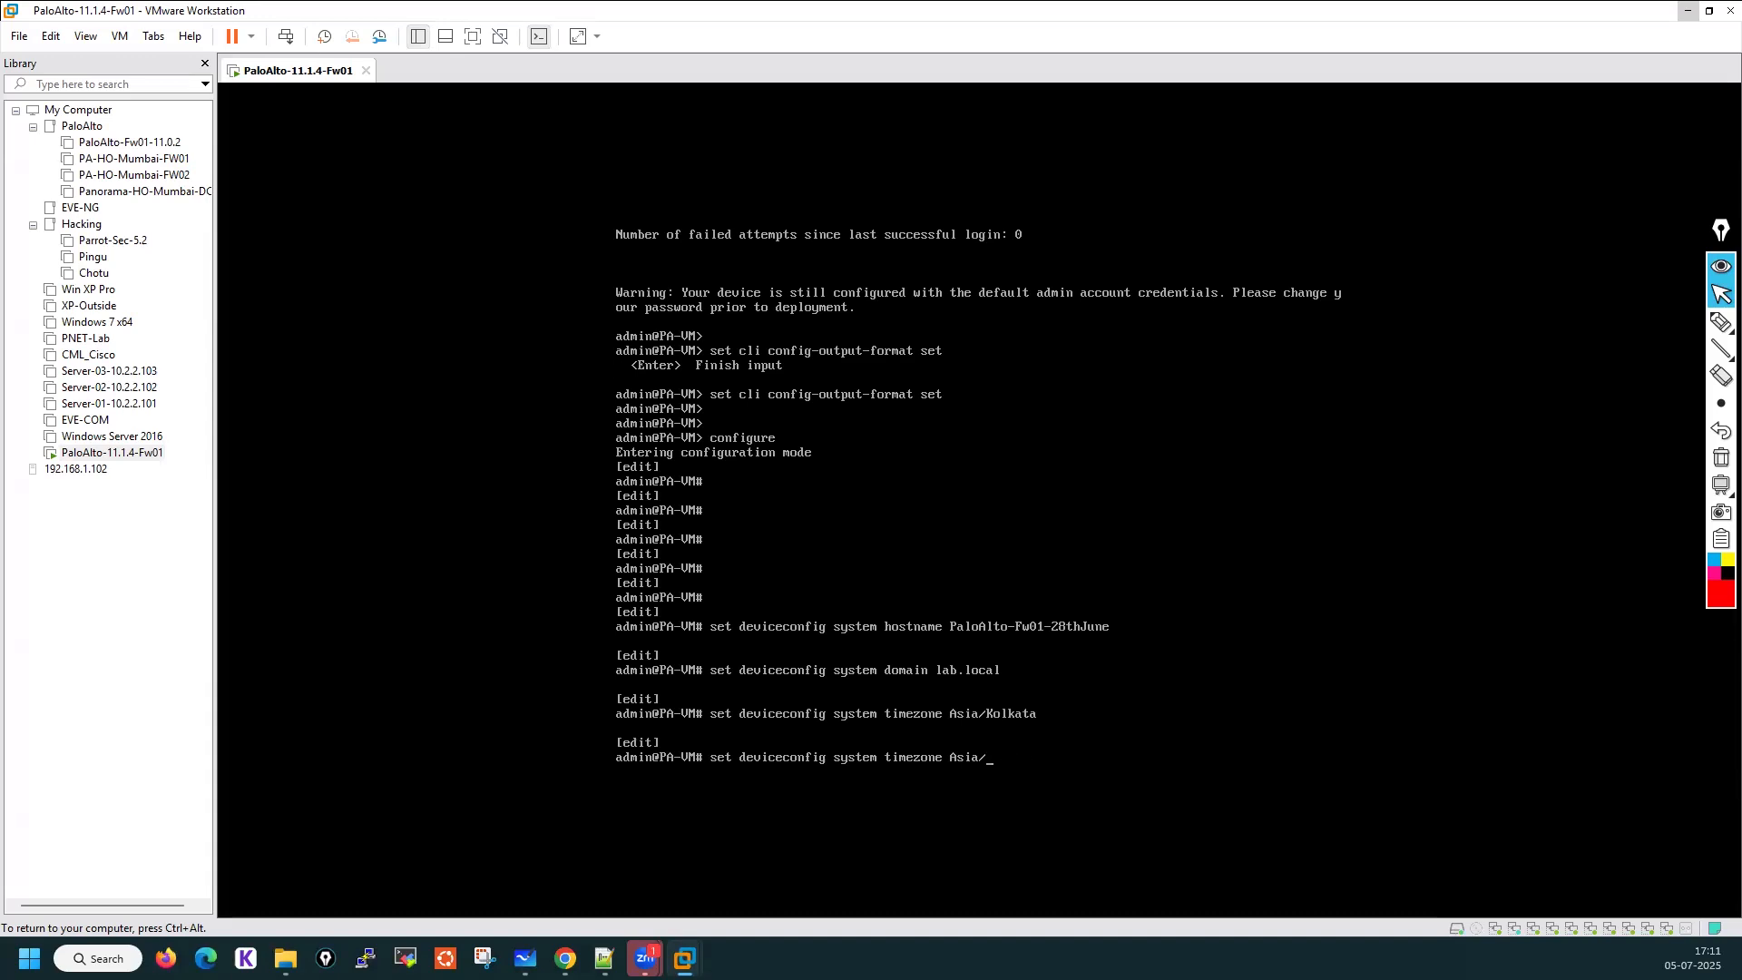
pyautogui.write('No')
pyautogui.press('BackSpace')
pyautogui.press('BackSpace')
pyautogui.write('A')
pyautogui.press('?')
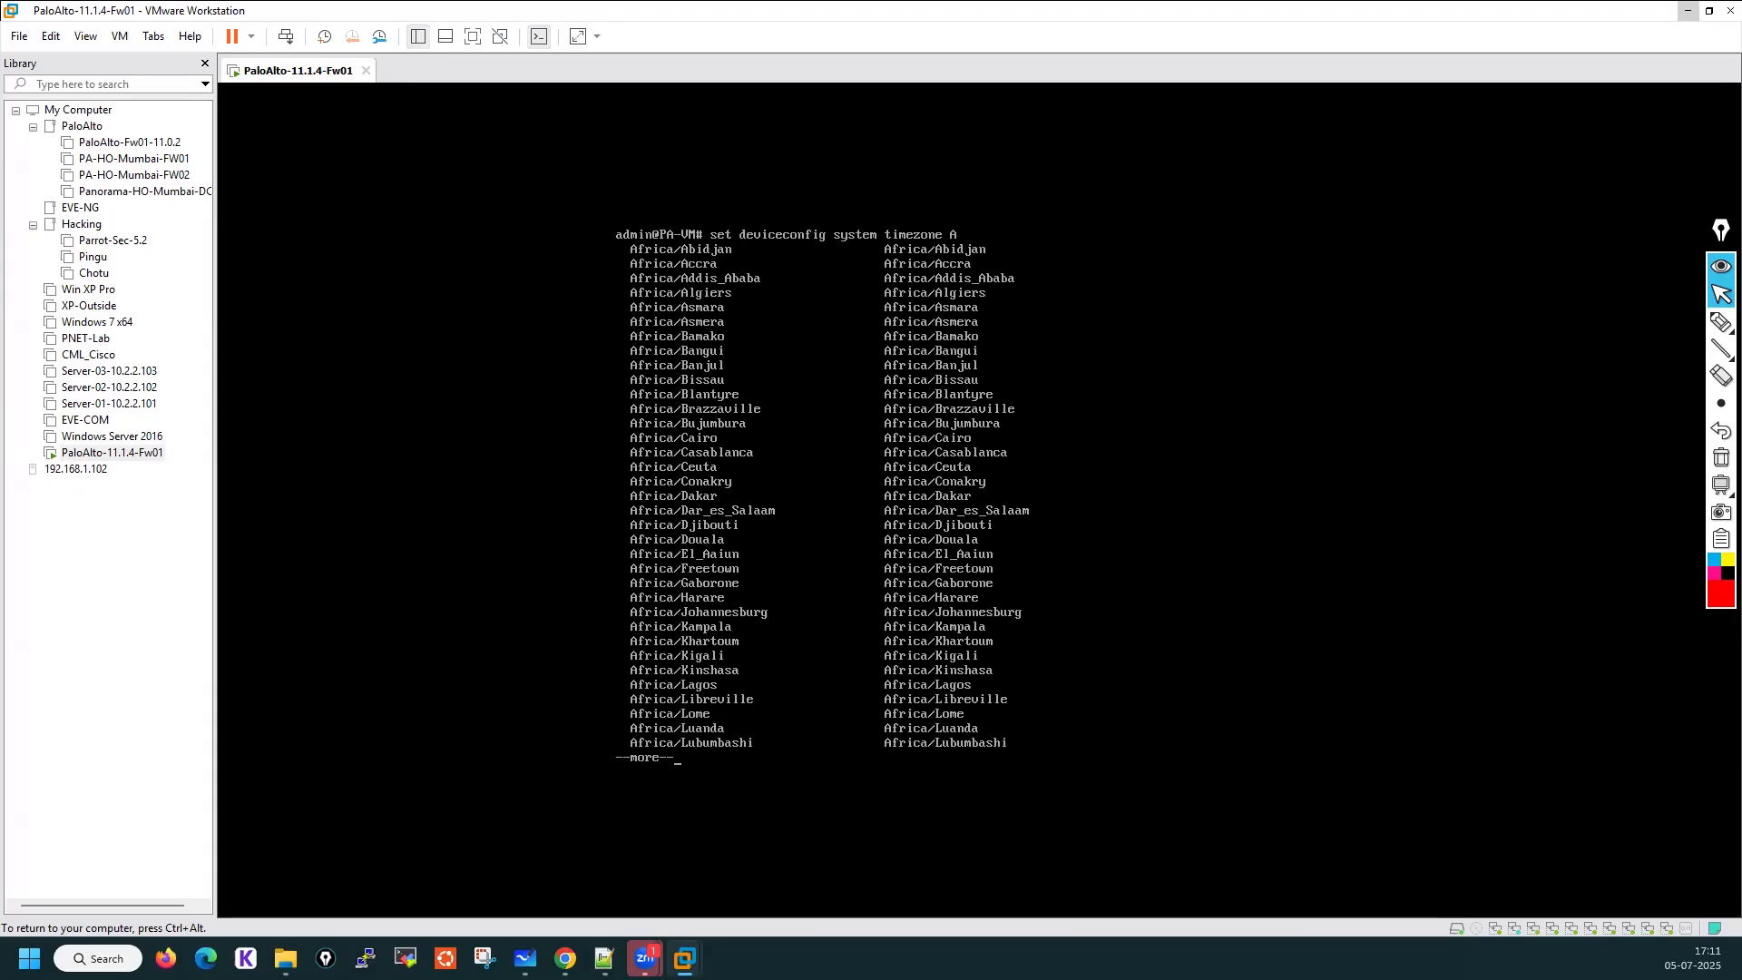
pyautogui.press('space')
pyautogui.press('space')
pyautogui.press('space')
pyautogui.press('space')
pyautogui.press('space')
pyautogui.press('space')
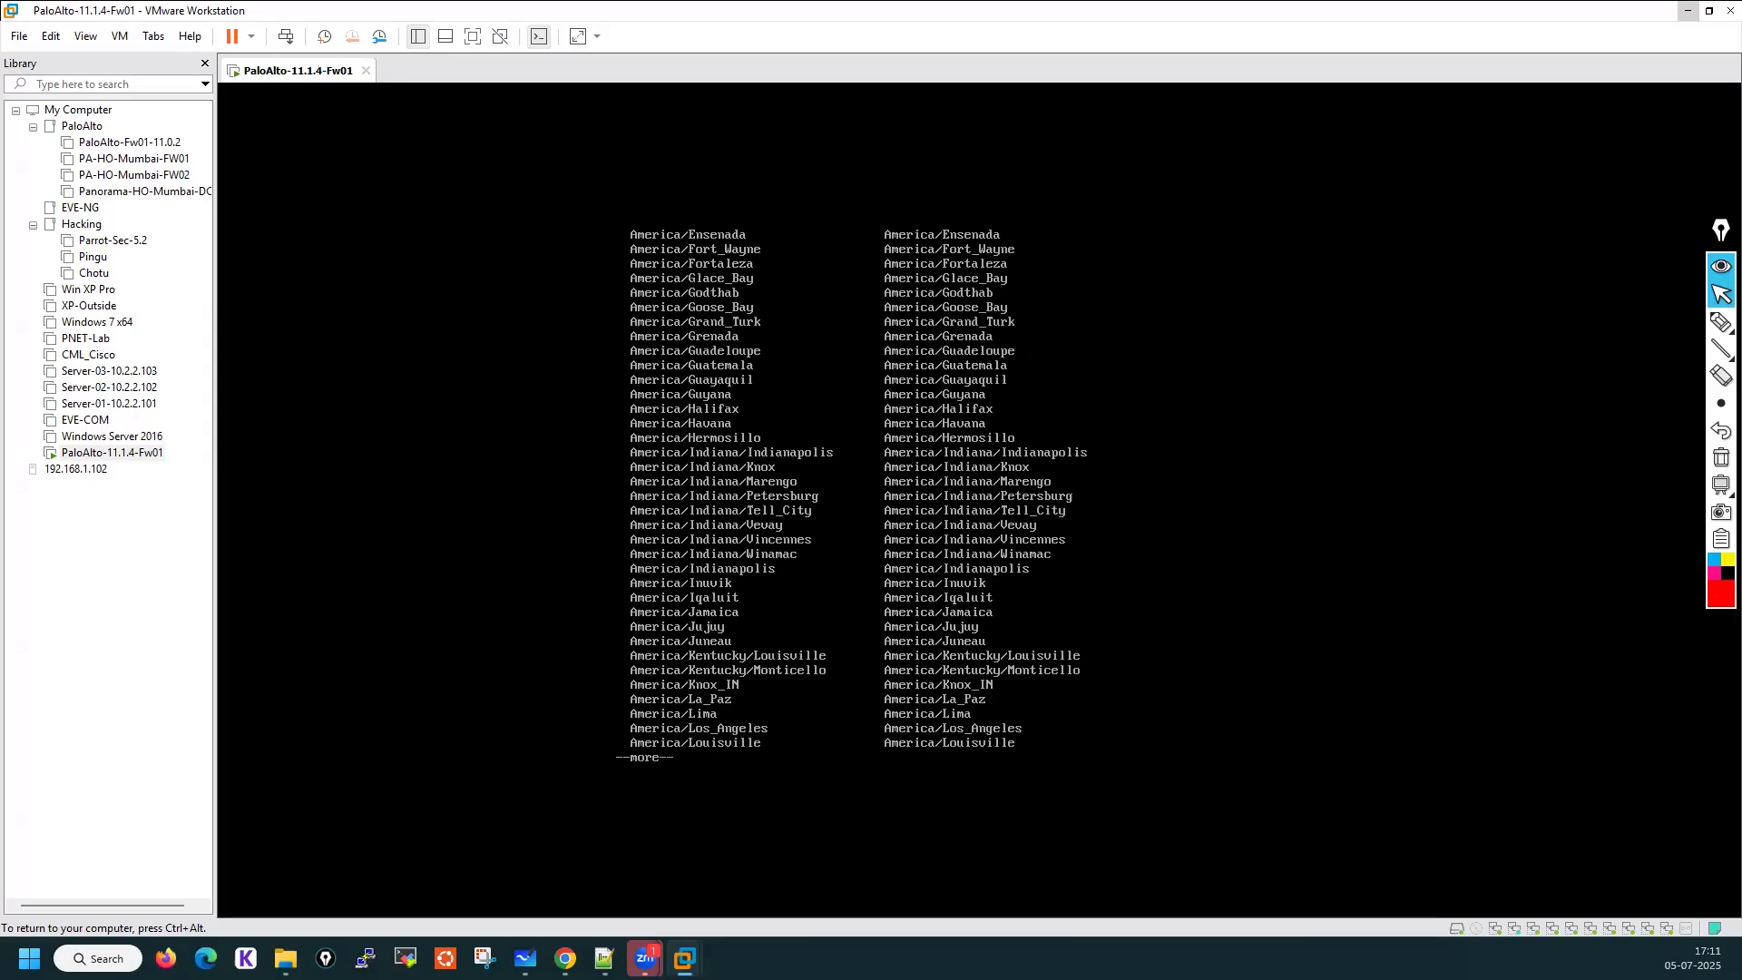
pyautogui.press('space')
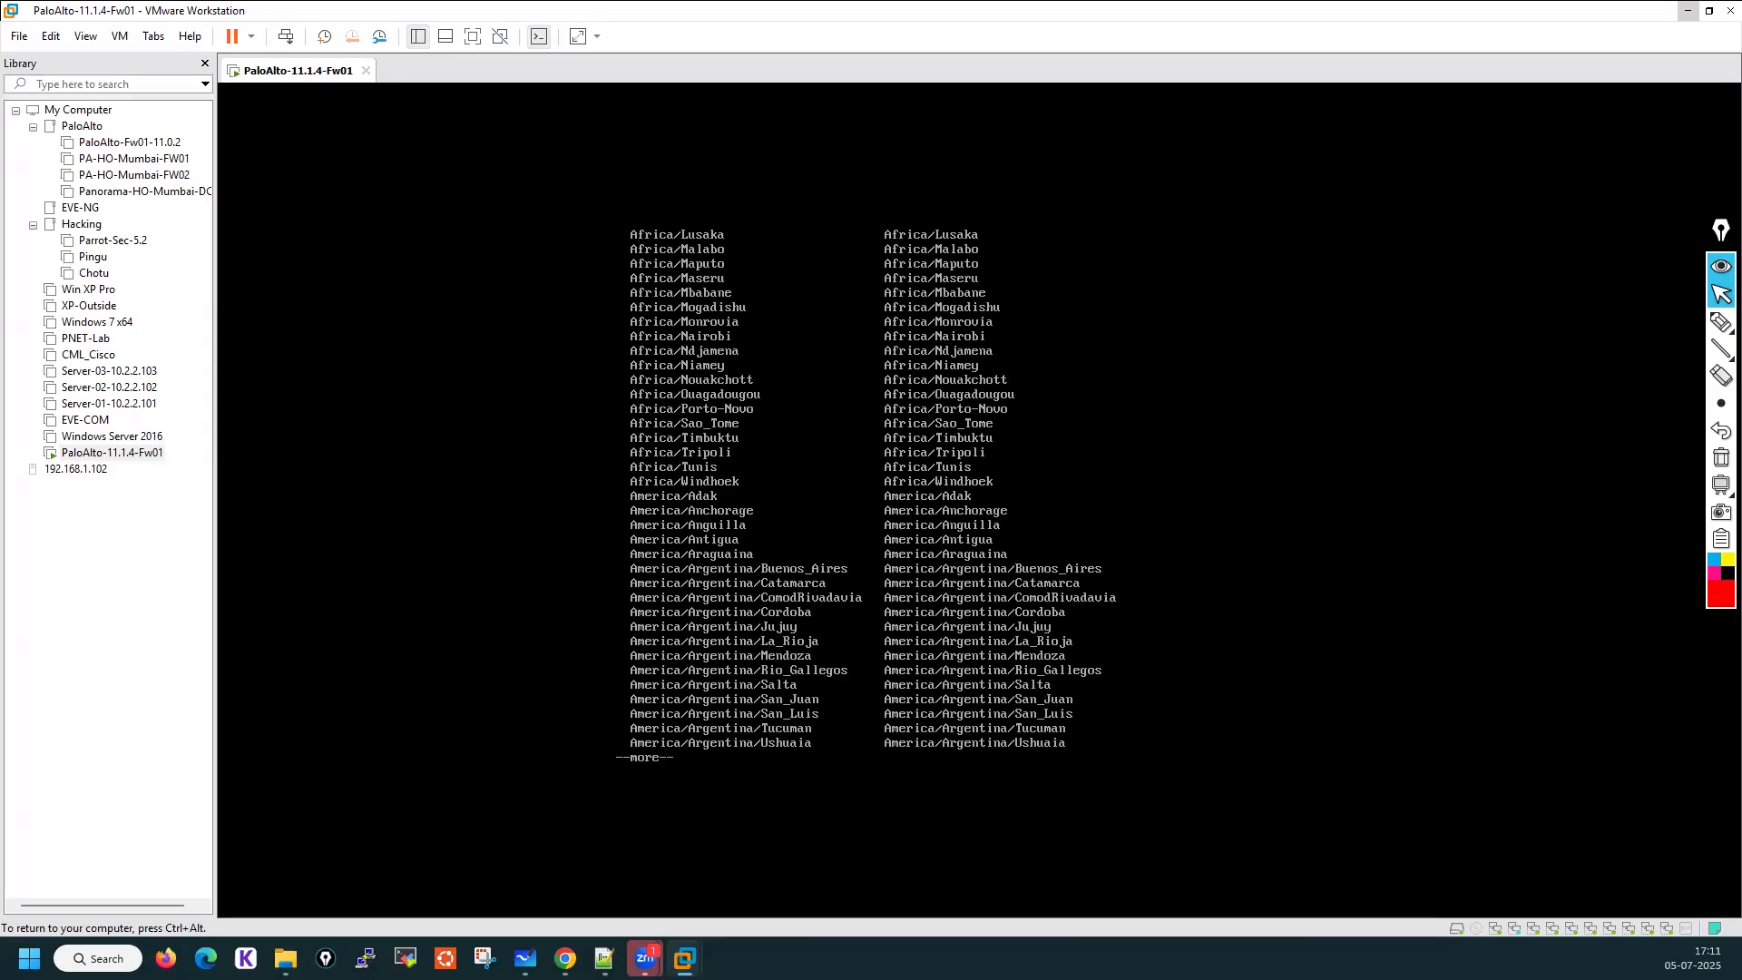
pyautogui.press('q')
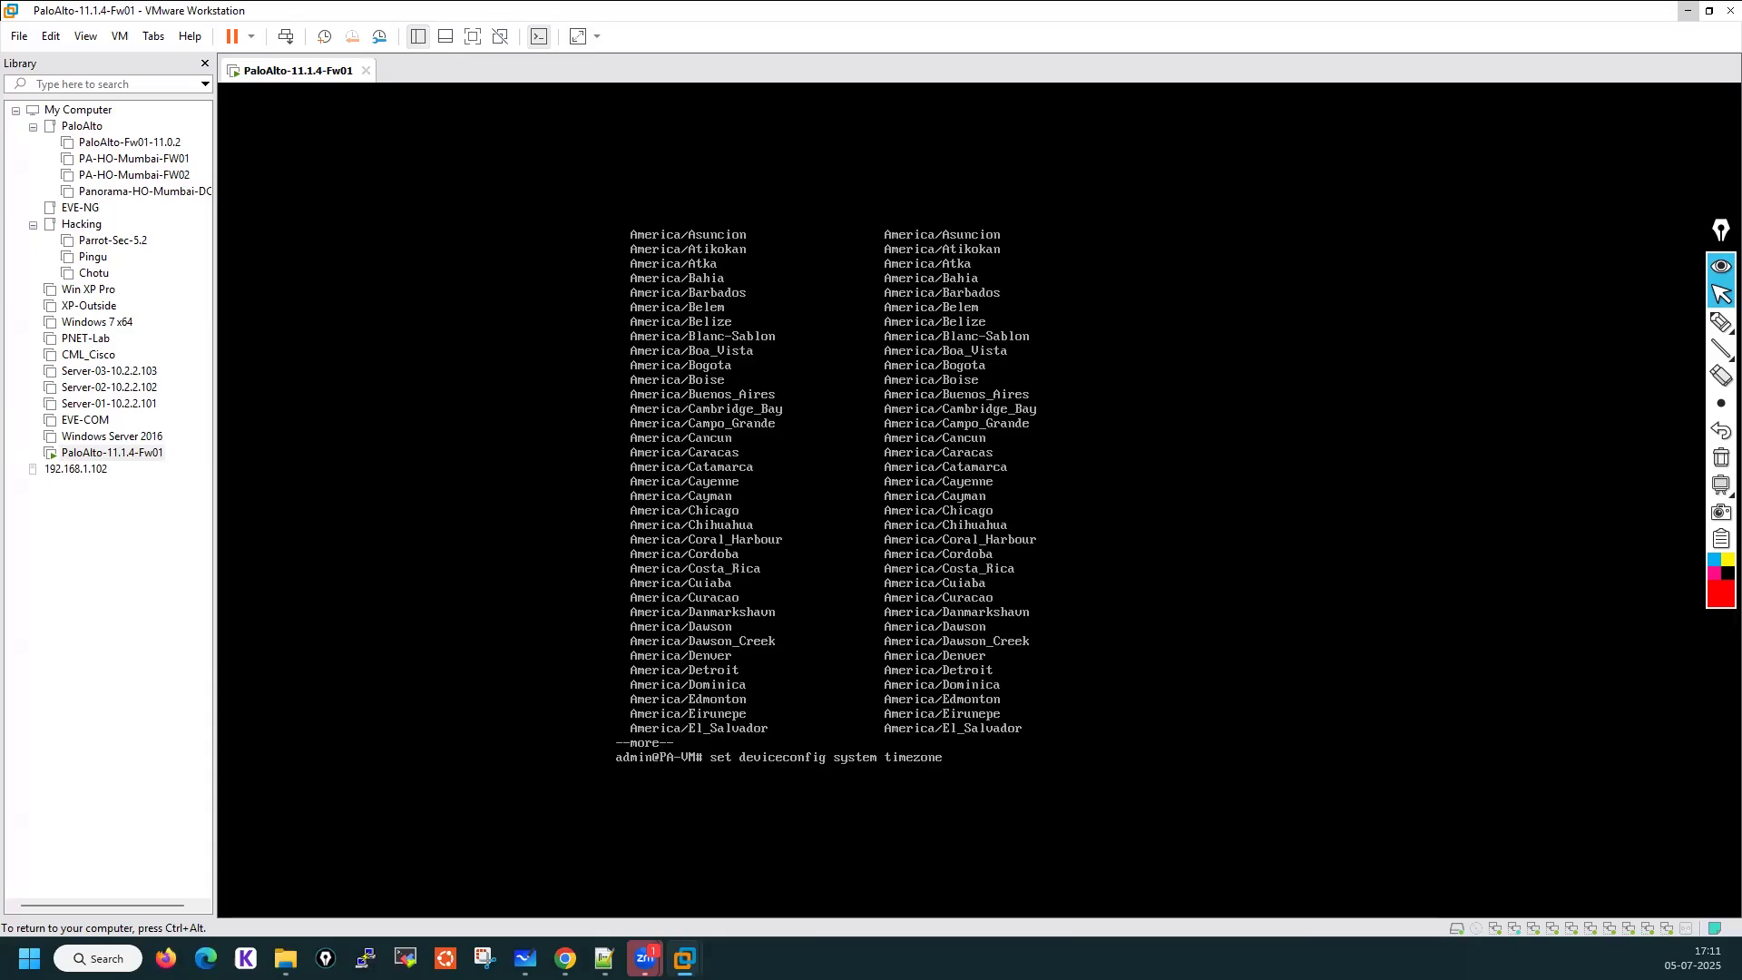
# Step: List the available system settings options, then type 'run show interface management'
pyautogui.press('BackSpace')
pyautogui.press('BackSpace')
pyautogui.press('BackSpace')
pyautogui.press('BackSpace')
pyautogui.press('BackSpace')
pyautogui.press('BackSpace')
pyautogui.press('BackSpace')
pyautogui.press('BackSpace')
pyautogui.press('BackSpace')
pyautogui.press('?')
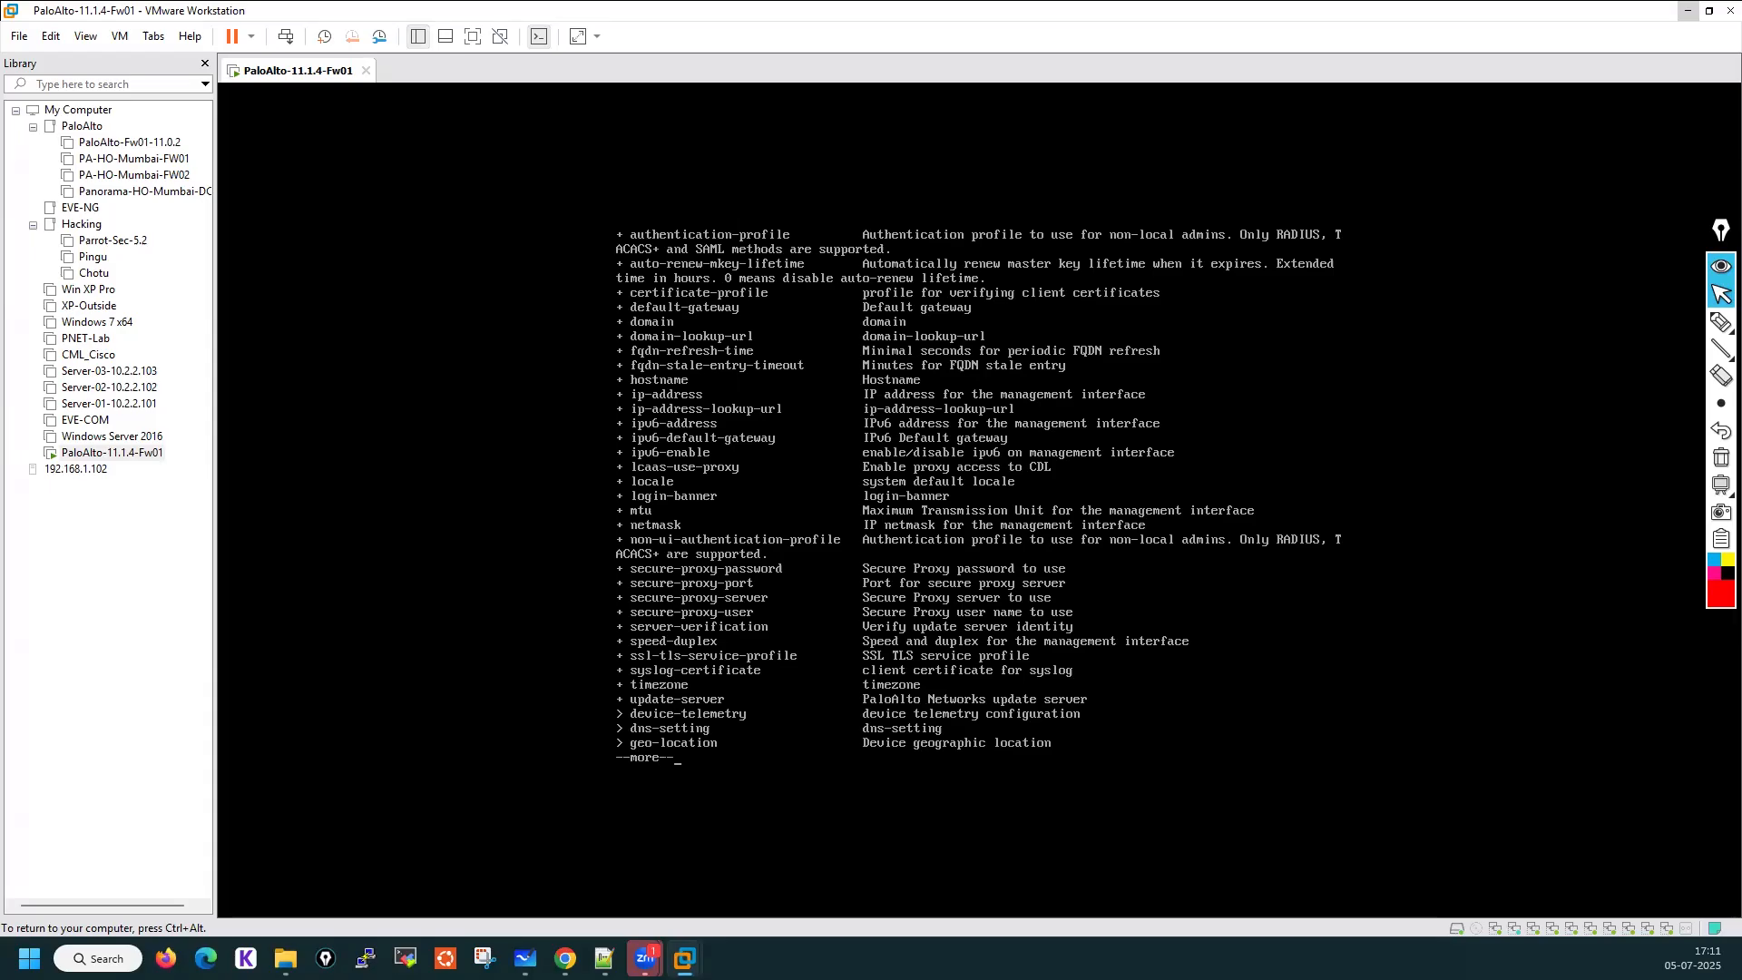
pyautogui.press('space')
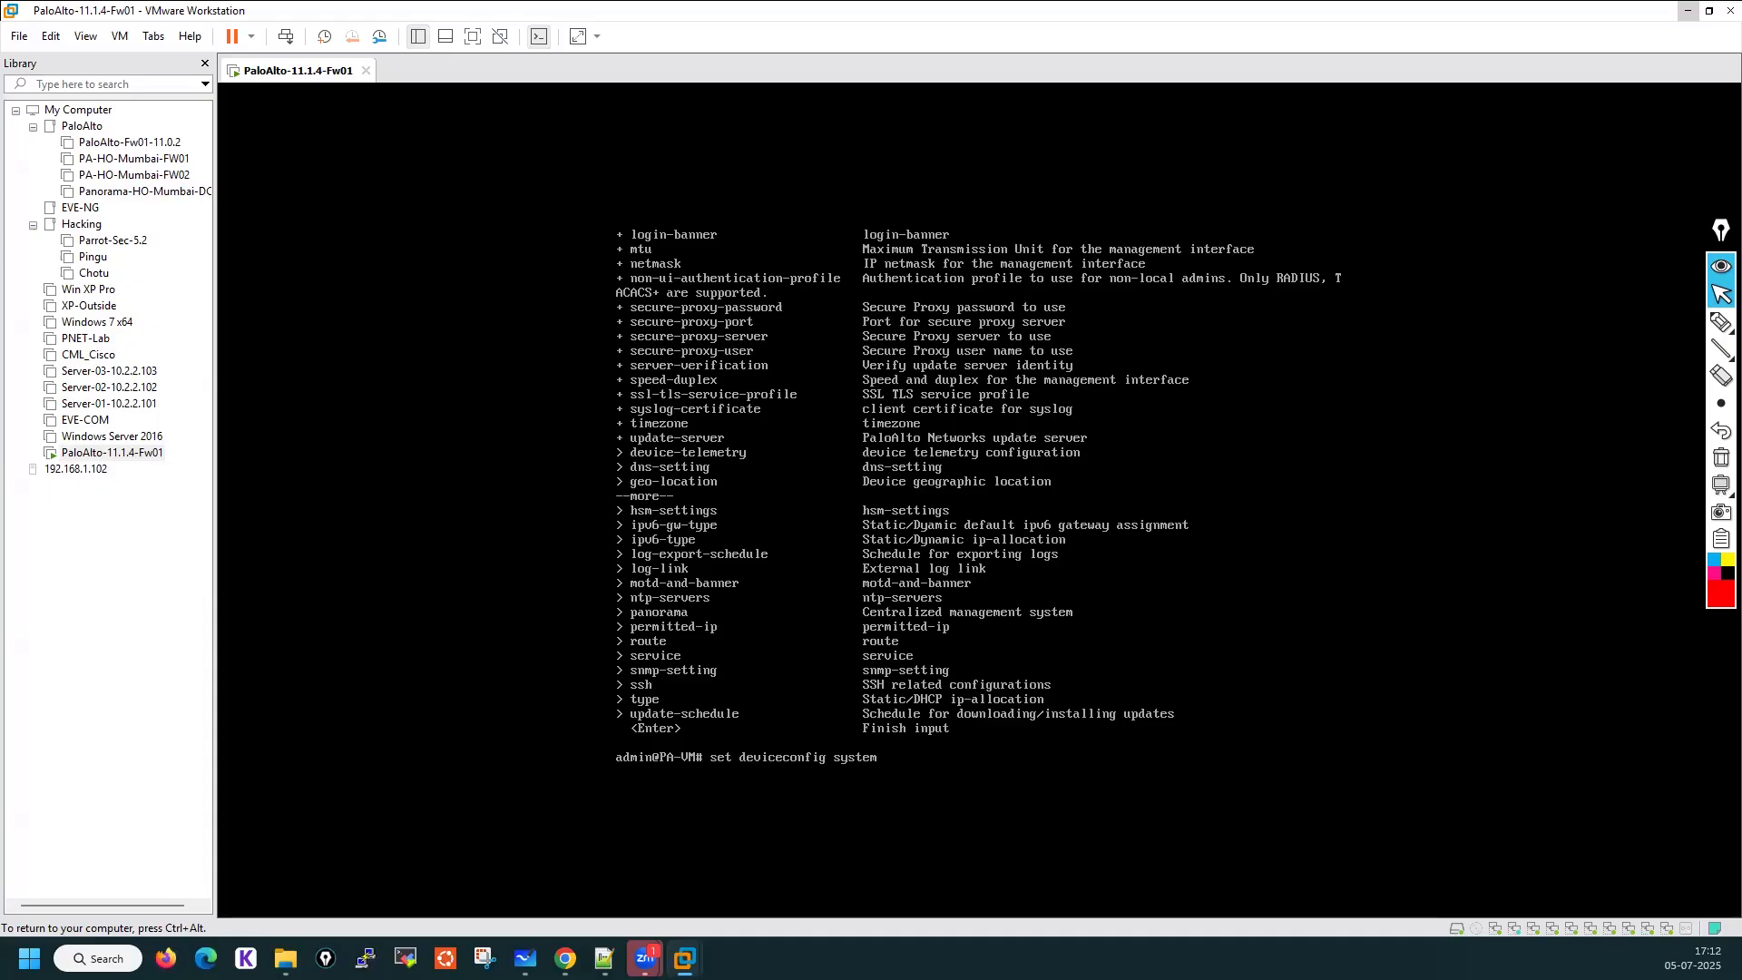
pyautogui.press('BackSpace')
pyautogui.press('BackSpace')
pyautogui.press('BackSpace')
pyautogui.press('BackSpace')
pyautogui.press('BackSpace')
pyautogui.press('BackSpace')
pyautogui.press('BackSpace')
pyautogui.press('BackSpace')
pyautogui.press('BackSpace')
pyautogui.press('BackSpace')
pyautogui.press('BackSpace')
pyautogui.press('BackSpace')
pyautogui.press('BackSpace')
pyautogui.press('BackSpace')
pyautogui.press('BackSpace')
pyautogui.press('BackSpace')
pyautogui.press('BackSpace')
pyautogui.press('BackSpace')
pyautogui.press('BackSpace')
pyautogui.press('BackSpace')
pyautogui.press('Return')
pyautogui.press('Return')
pyautogui.press('Return')
pyautogui.press('Return')
pyautogui.press('Return')
pyautogui.press('Return')
pyautogui.press('Return')
pyautogui.press('Return')
pyautogui.press('Return')
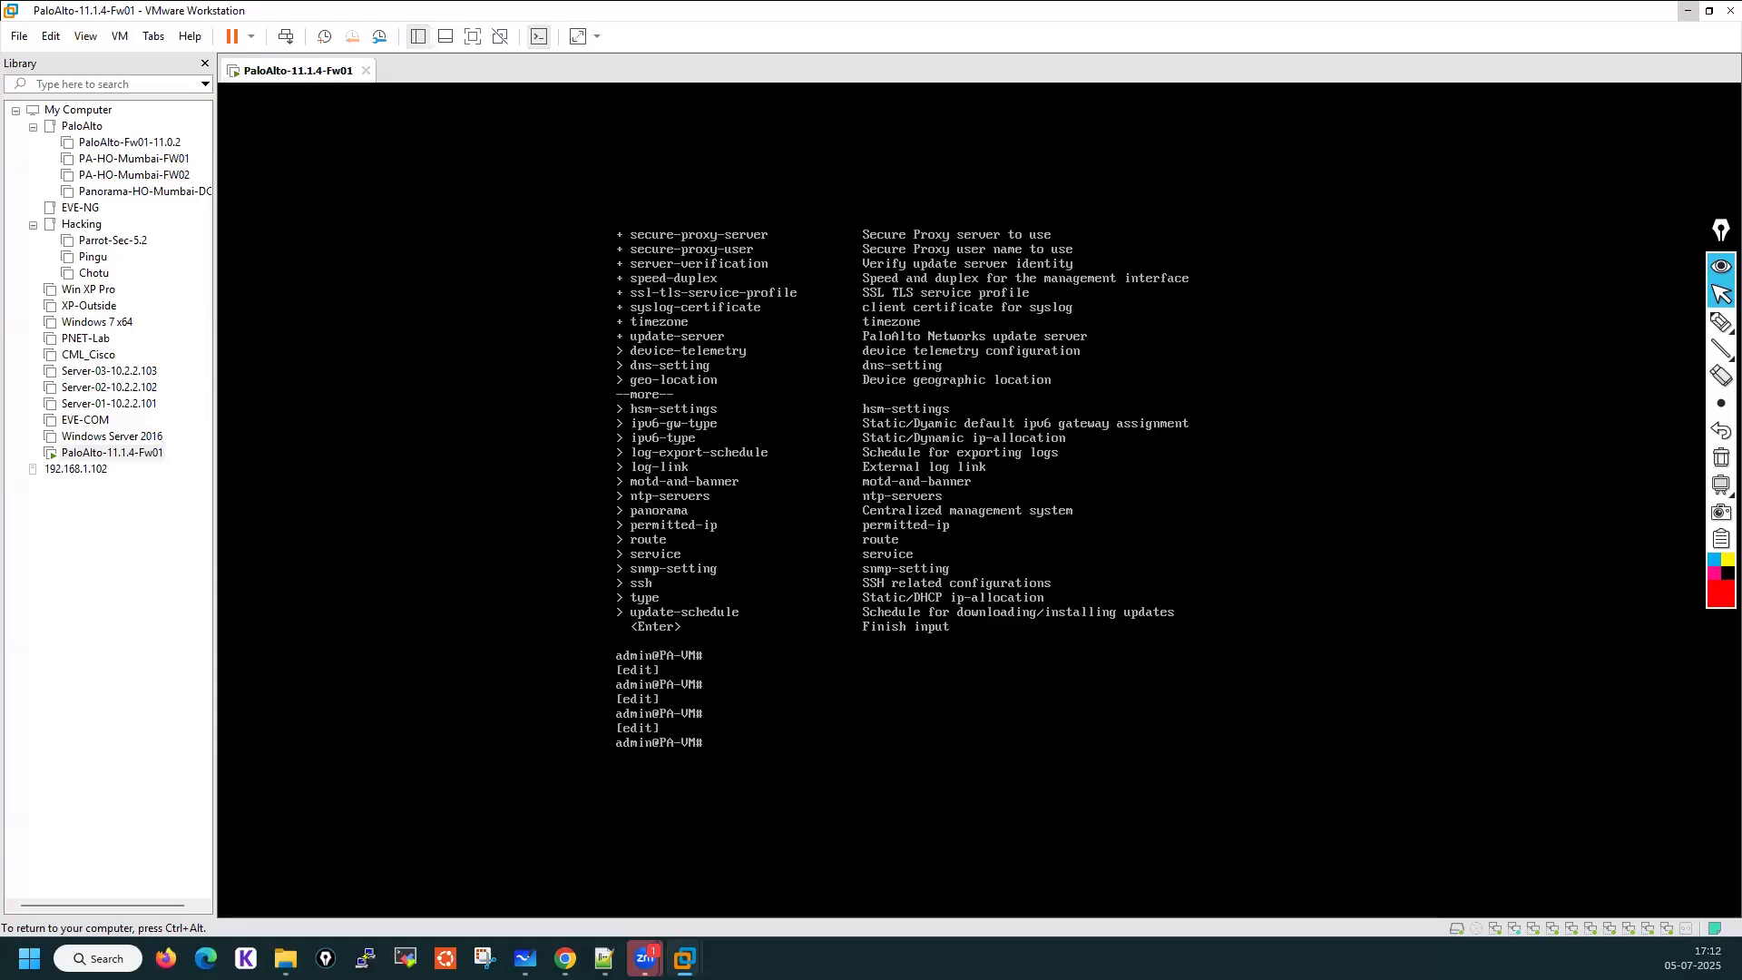
pyautogui.press('Return')
pyautogui.write('r')
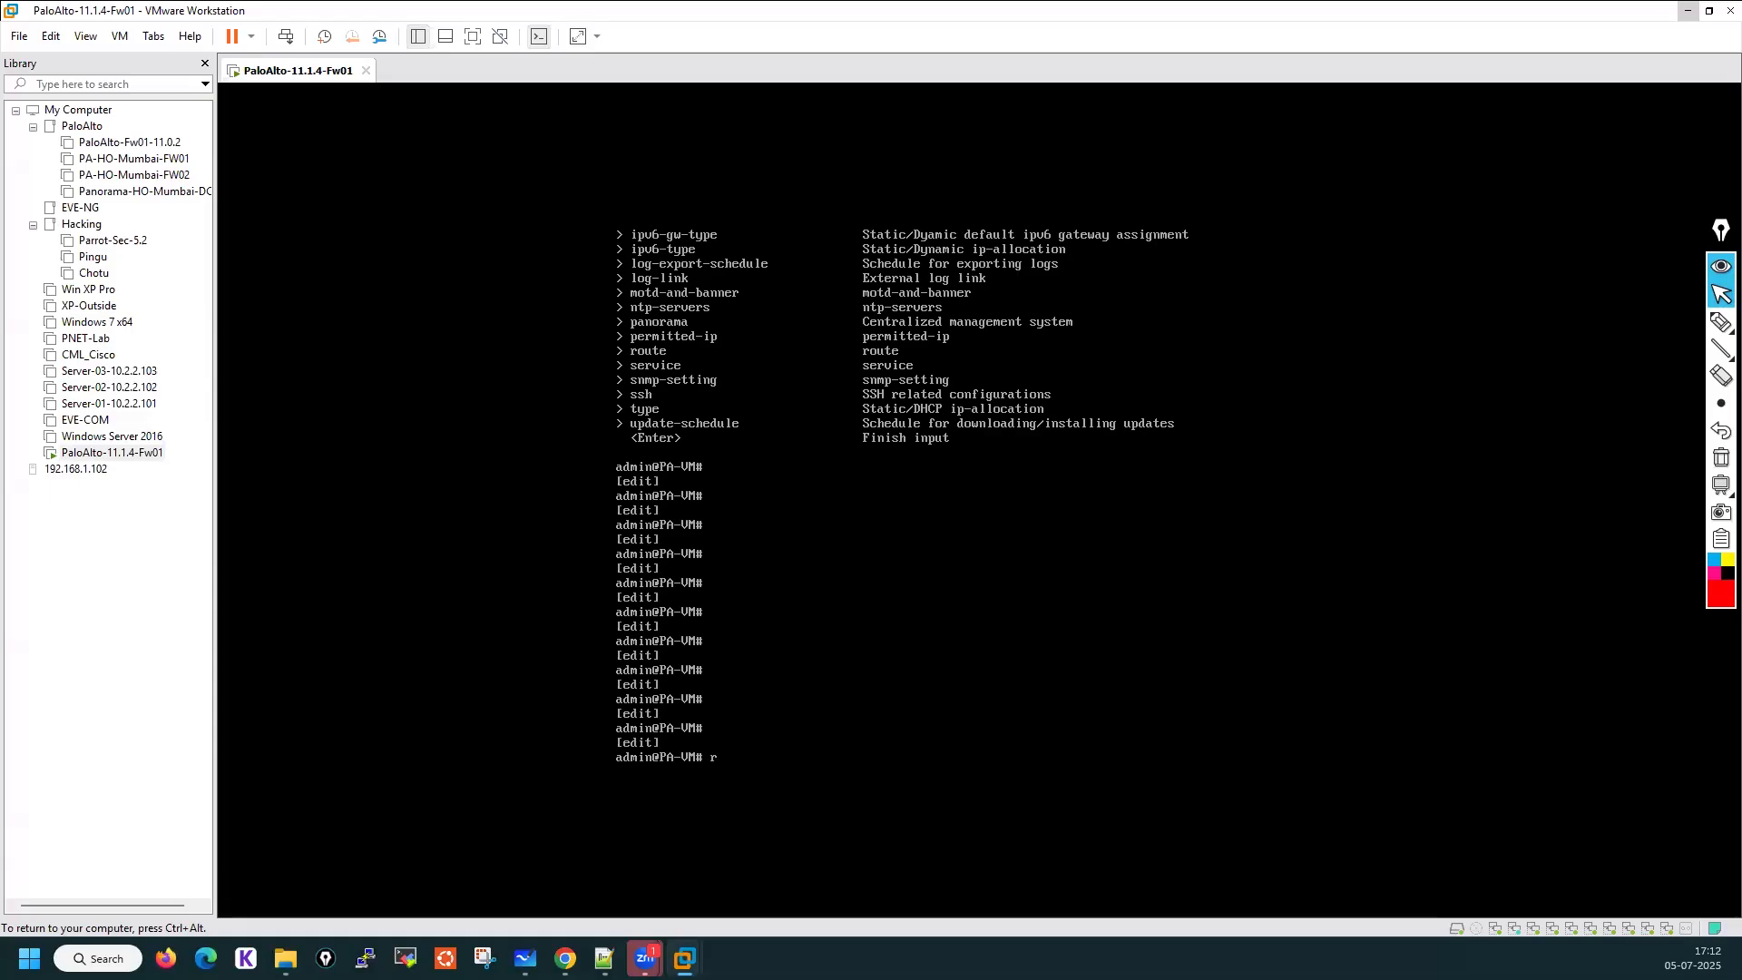
pyautogui.write('unrun show interface management')
# Step: Run show interface management to view IP 192.168.137.128 and gateway 192.168.137.2, then release the VM
pyautogui.press('Return')
pyautogui.press('Return')
pyautogui.press('Return')
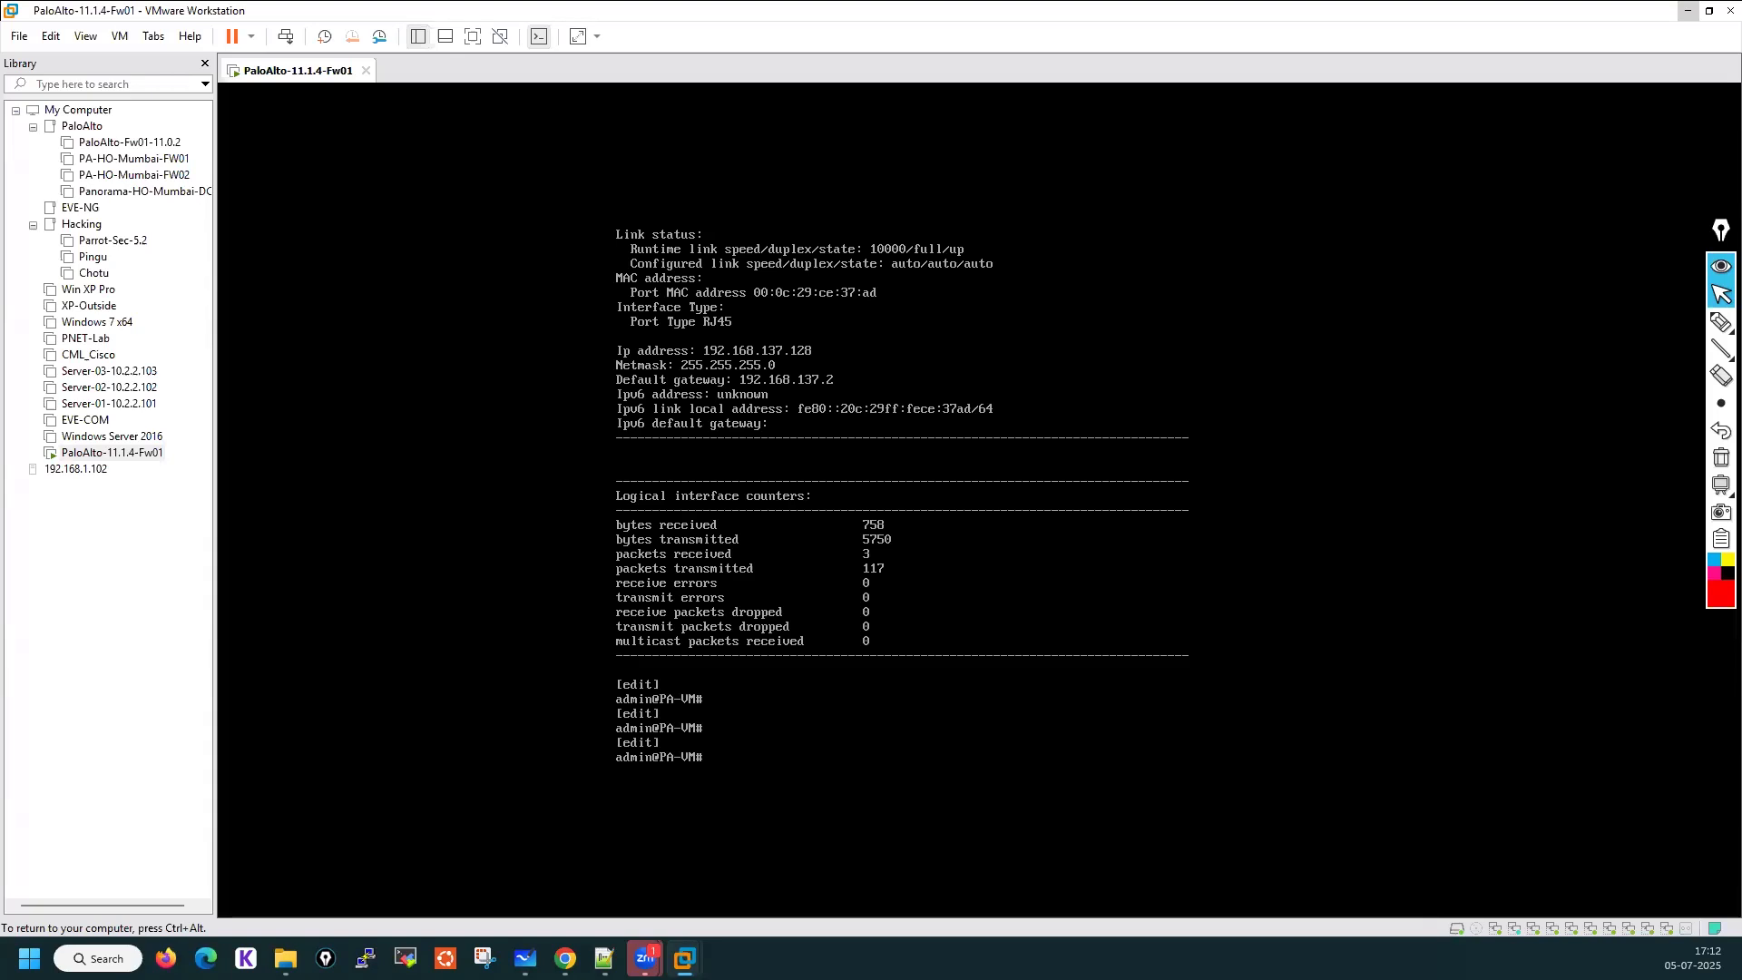
pyautogui.hotkey('ctrl', 'alt')
pyautogui.moveTo(1721, 325)
pyautogui.click(1633, 325)
pyautogui.moveTo(885, 345)
pyautogui.mouseDown()
pyautogui.moveTo(821, 345)
pyautogui.moveTo(833, 356)
pyautogui.moveTo(791, 369)
pyautogui.mouseUp()
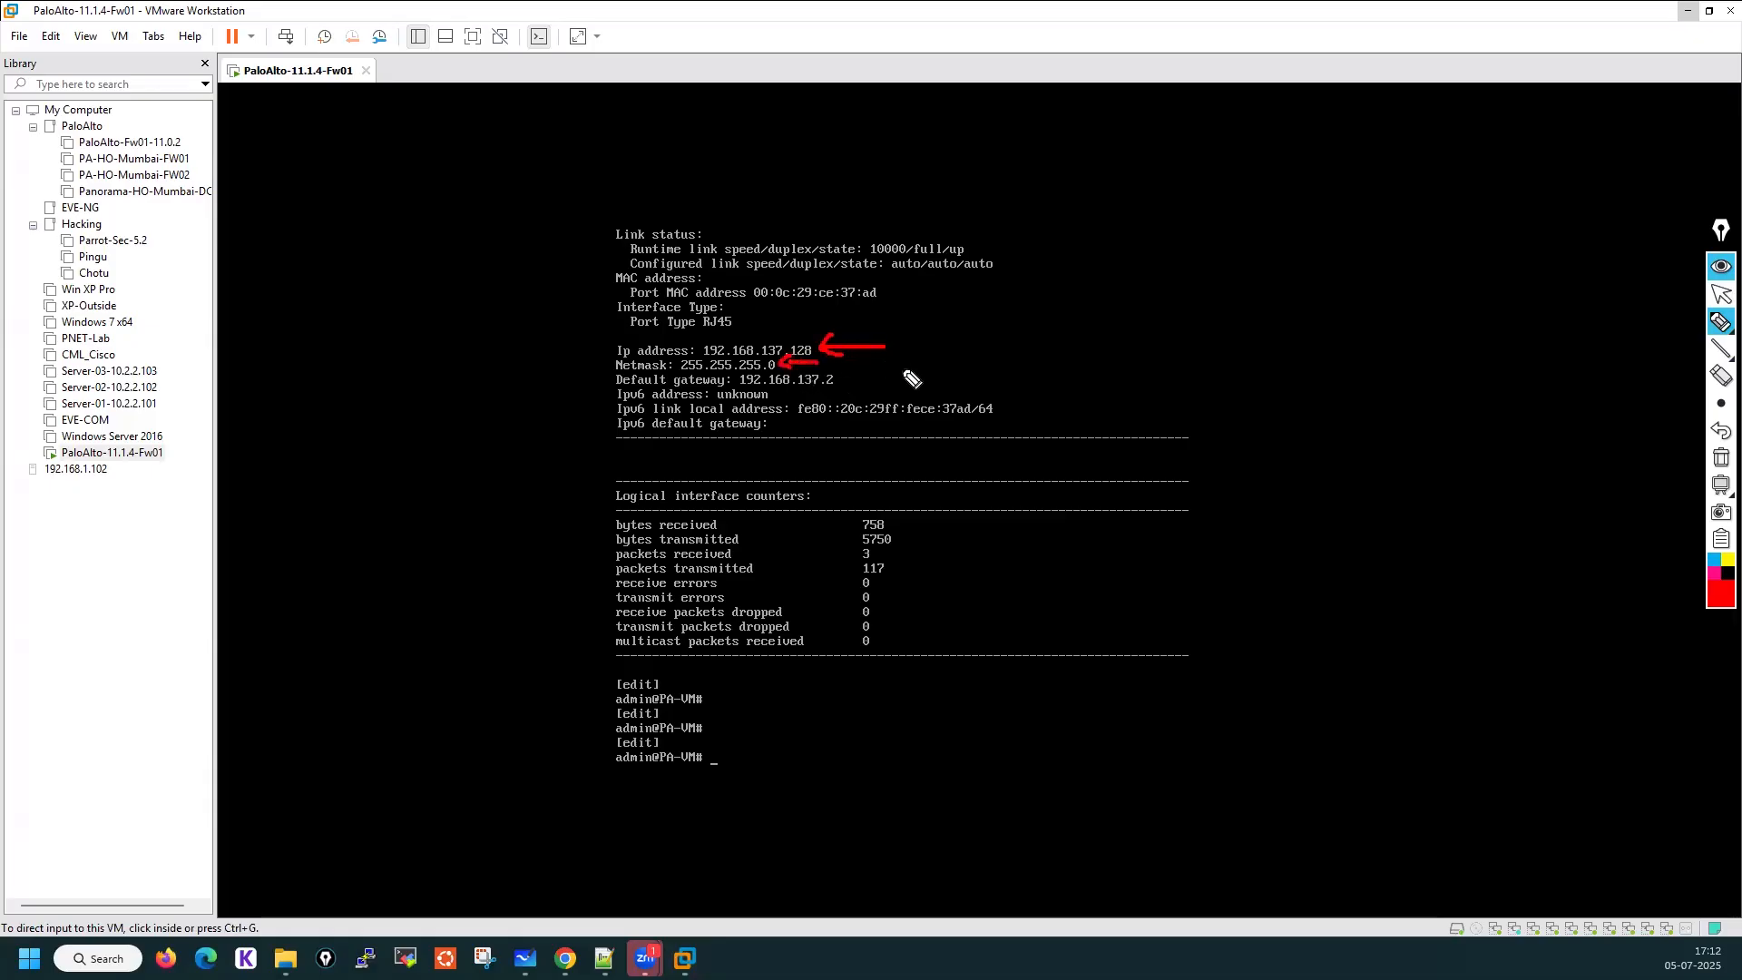
pyautogui.moveTo(921, 373); pyautogui.dragTo(851, 386)
pyautogui.moveTo(920, 324); pyautogui.dragTo(930, 393)
pyautogui.moveTo(991, 308)
pyautogui.mouseDown()
pyautogui.moveTo(989, 352)
pyautogui.moveTo(1001, 317)
pyautogui.moveTo(1055, 346)
pyautogui.moveTo(1171, 304)
pyautogui.moveTo(1195, 327)
pyautogui.moveTo(1235, 289)
pyautogui.moveTo(1275, 295)
pyautogui.moveTo(1176, 256)
pyautogui.moveTo(989, 351)
pyautogui.moveTo(1134, 370)
pyautogui.moveTo(1238, 246)
pyautogui.mouseUp()
pyautogui.moveTo(1214, 341); pyautogui.dragTo(1219, 392)
pyautogui.moveTo(1206, 394)
pyautogui.mouseDown()
pyautogui.moveTo(1241, 391)
pyautogui.moveTo(1257, 410)
pyautogui.moveTo(1279, 381)
pyautogui.moveTo(1257, 410)
pyautogui.moveTo(1304, 404)
pyautogui.moveTo(1313, 382)
pyautogui.moveTo(1384, 346)
pyautogui.moveTo(1377, 384)
pyautogui.moveTo(1404, 383)
pyautogui.mouseUp()
pyautogui.moveTo(1408, 337); pyautogui.dragTo(1431, 381)
pyautogui.moveTo(1436, 373)
pyautogui.mouseDown()
pyautogui.moveTo(1488, 381)
pyautogui.moveTo(1488, 409)
pyautogui.mouseUp()
pyautogui.moveTo(1506, 338)
pyautogui.mouseDown()
pyautogui.moveTo(1252, 454)
pyautogui.moveTo(1533, 349)
pyautogui.mouseUp()
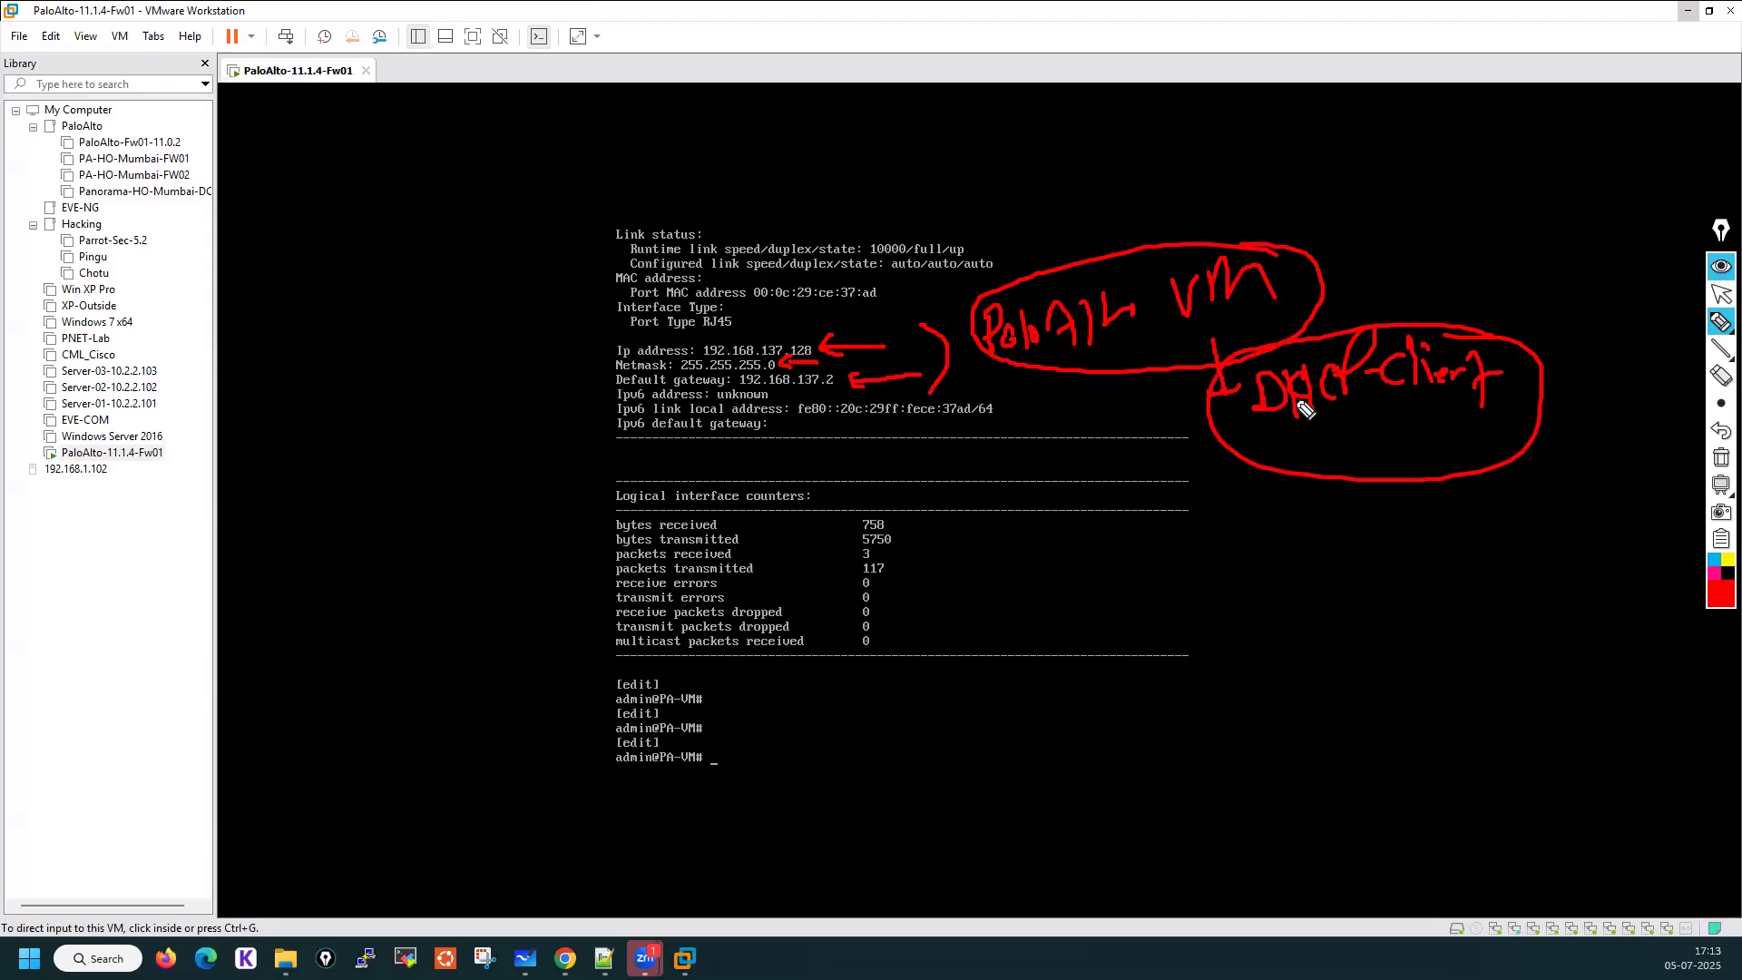
pyautogui.moveTo(1340, 423)
pyautogui.mouseDown()
pyautogui.moveTo(1316, 627)
pyautogui.moveTo(1270, 658)
pyautogui.moveTo(1269, 633)
pyautogui.mouseUp()
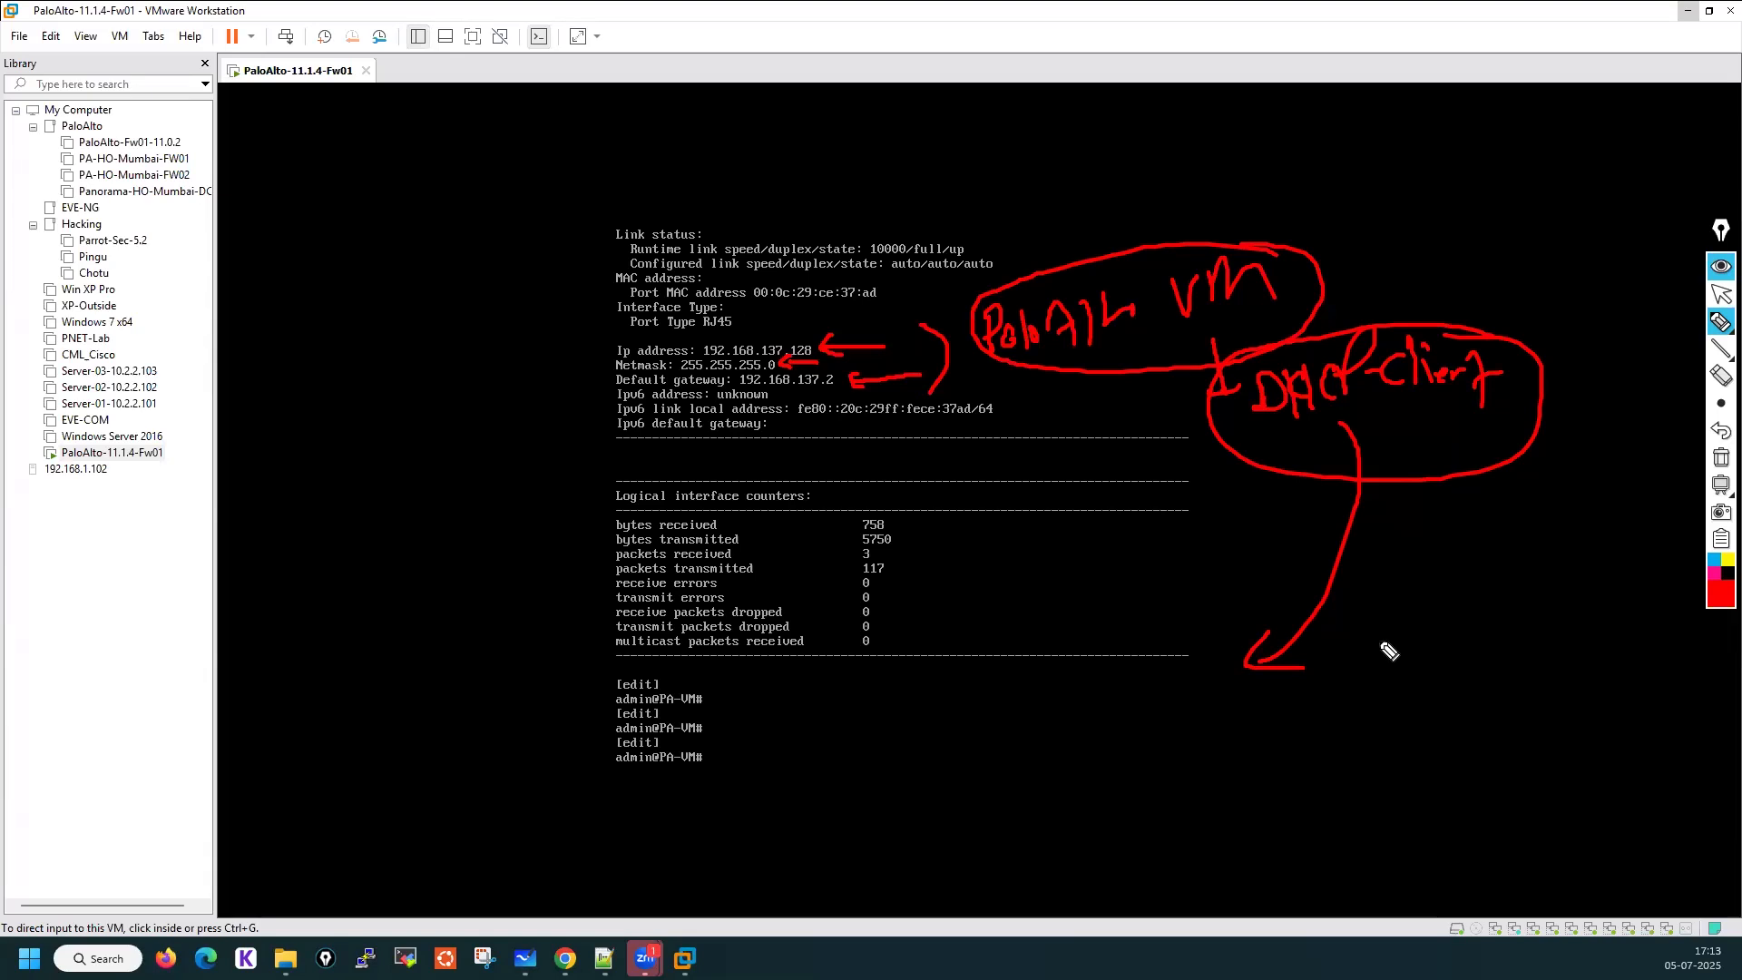
pyautogui.moveTo(1421, 423)
pyautogui.mouseDown()
pyautogui.moveTo(1427, 567)
pyautogui.moveTo(1352, 638)
pyautogui.moveTo(1399, 652)
pyautogui.mouseUp()
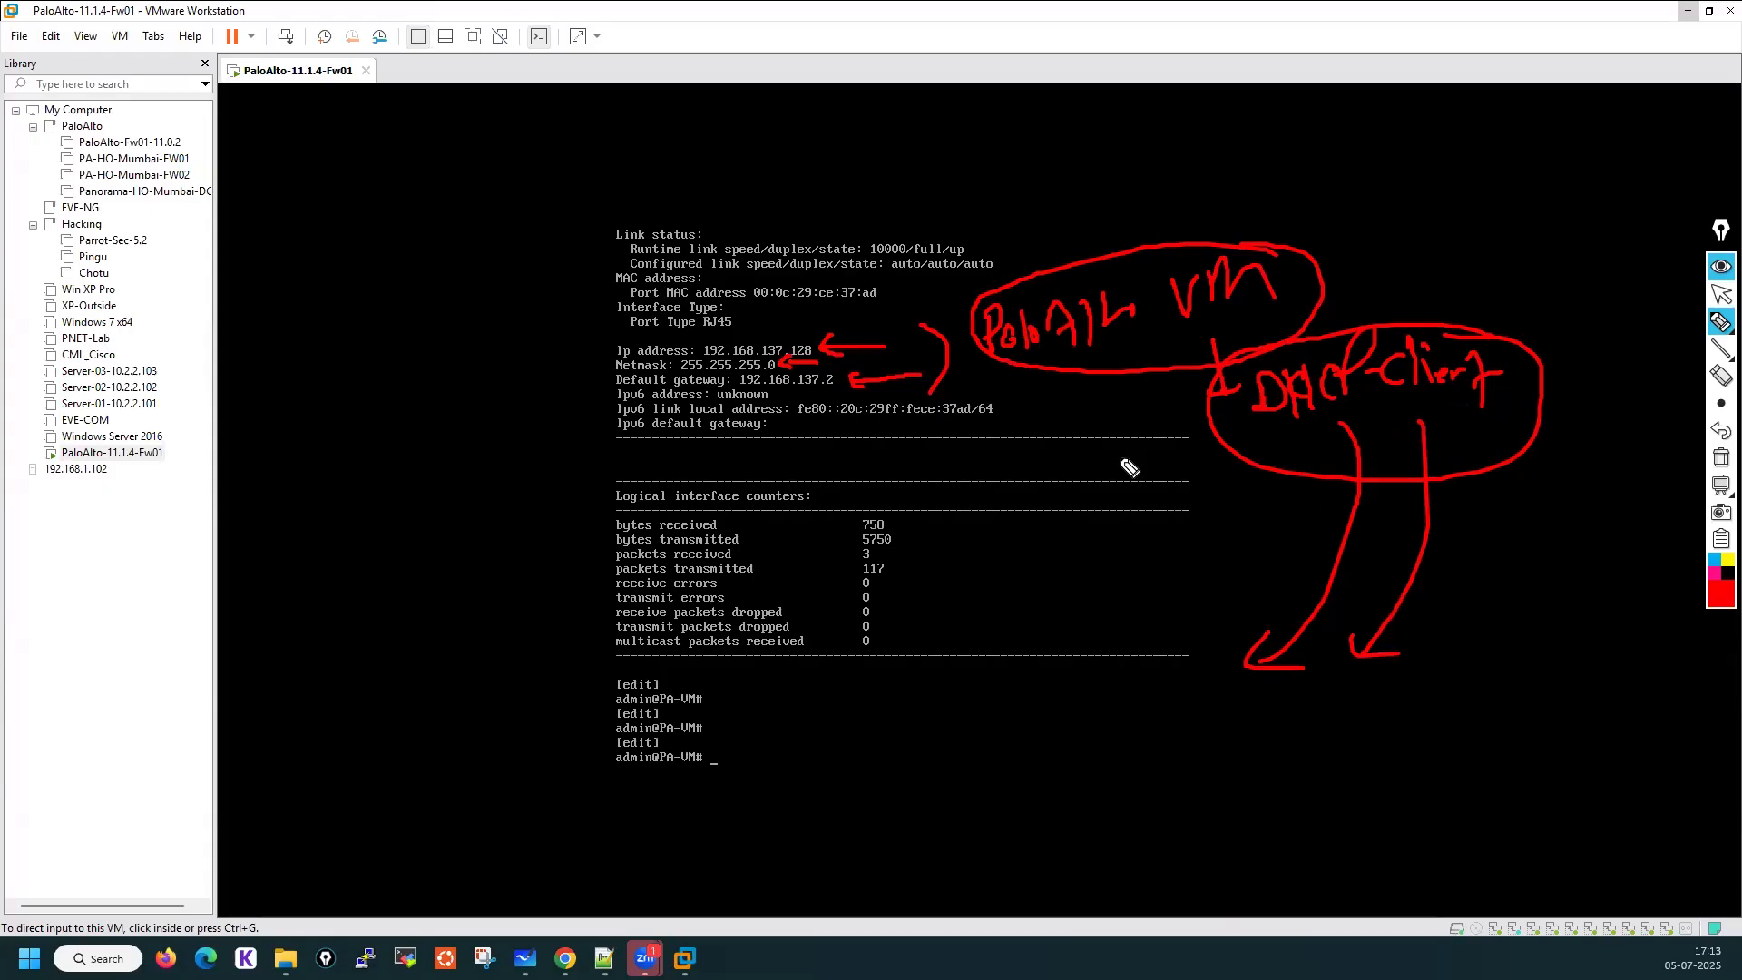
pyautogui.moveTo(953, 776)
pyautogui.mouseDown()
pyautogui.moveTo(962, 821)
pyautogui.moveTo(999, 778)
pyautogui.moveTo(1092, 762)
pyautogui.moveTo(1101, 782)
pyautogui.moveTo(1269, 752)
pyautogui.moveTo(1314, 766)
pyautogui.moveTo(1334, 738)
pyautogui.moveTo(1363, 759)
pyautogui.moveTo(1418, 749)
pyautogui.mouseUp()
pyautogui.moveTo(1140, 831)
pyautogui.mouseDown()
pyautogui.moveTo(1145, 867)
pyautogui.moveTo(1190, 869)
pyautogui.moveTo(1281, 816)
pyautogui.moveTo(1352, 855)
pyautogui.moveTo(1447, 832)
pyautogui.moveTo(1151, 917)
pyautogui.moveTo(1395, 777)
pyautogui.mouseUp()
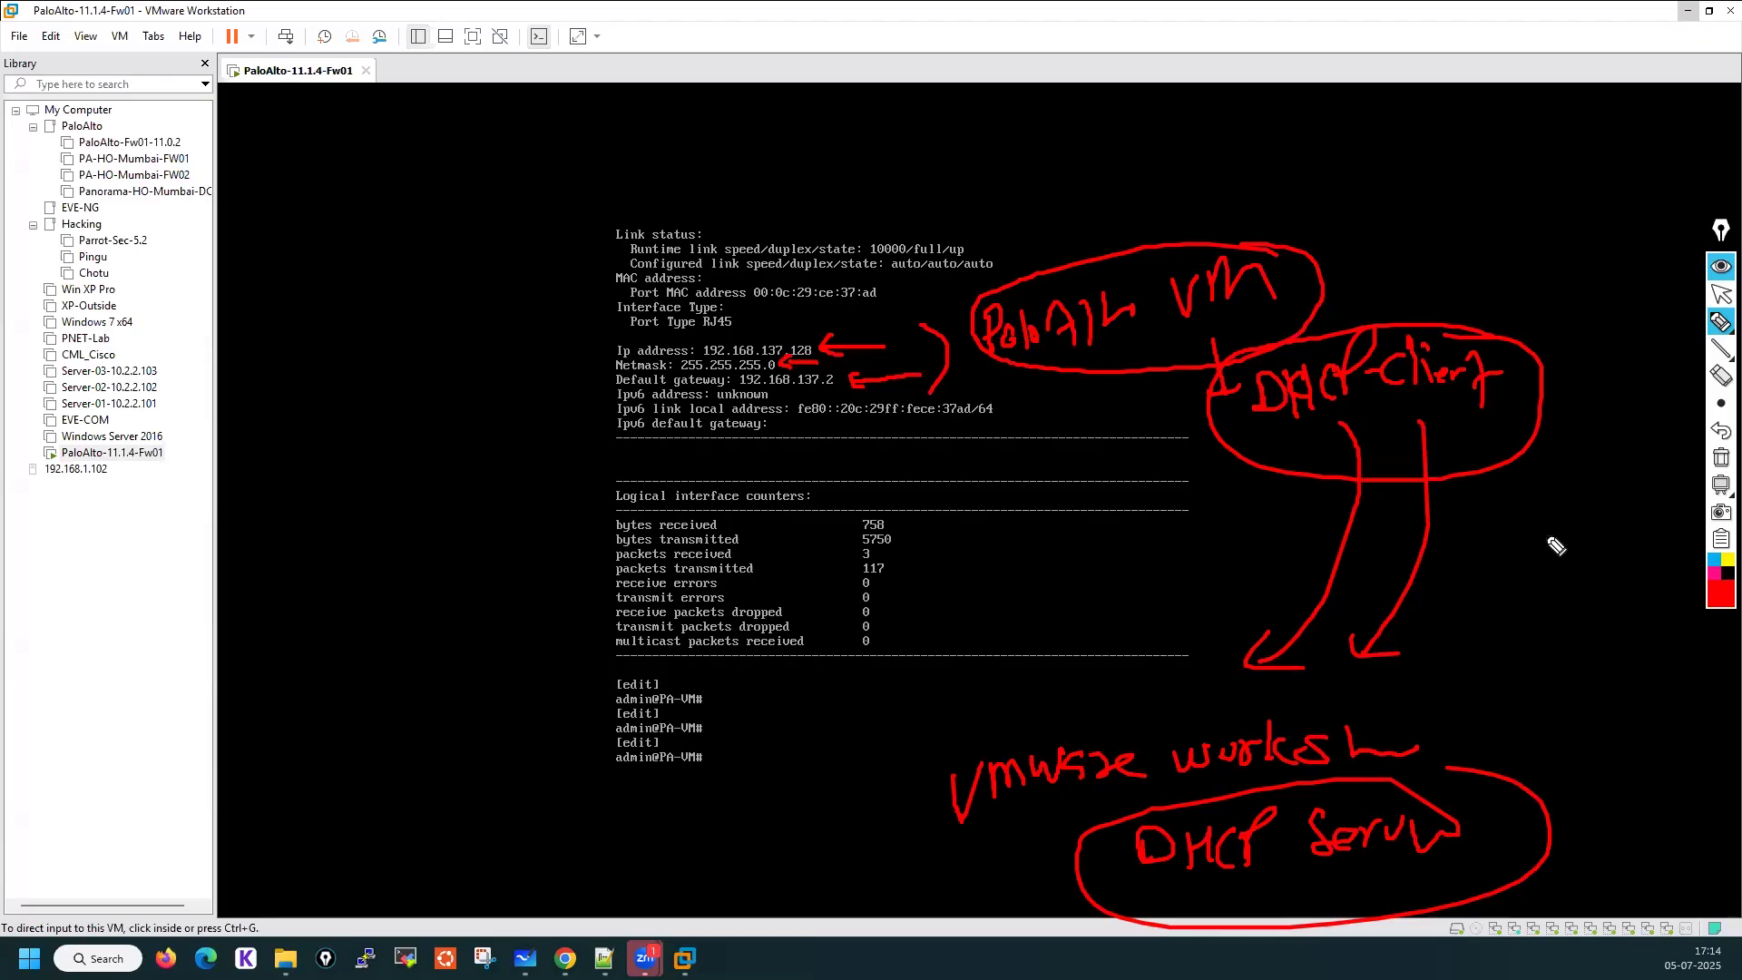
pyautogui.click(1721, 461)
pyautogui.click(1721, 299)
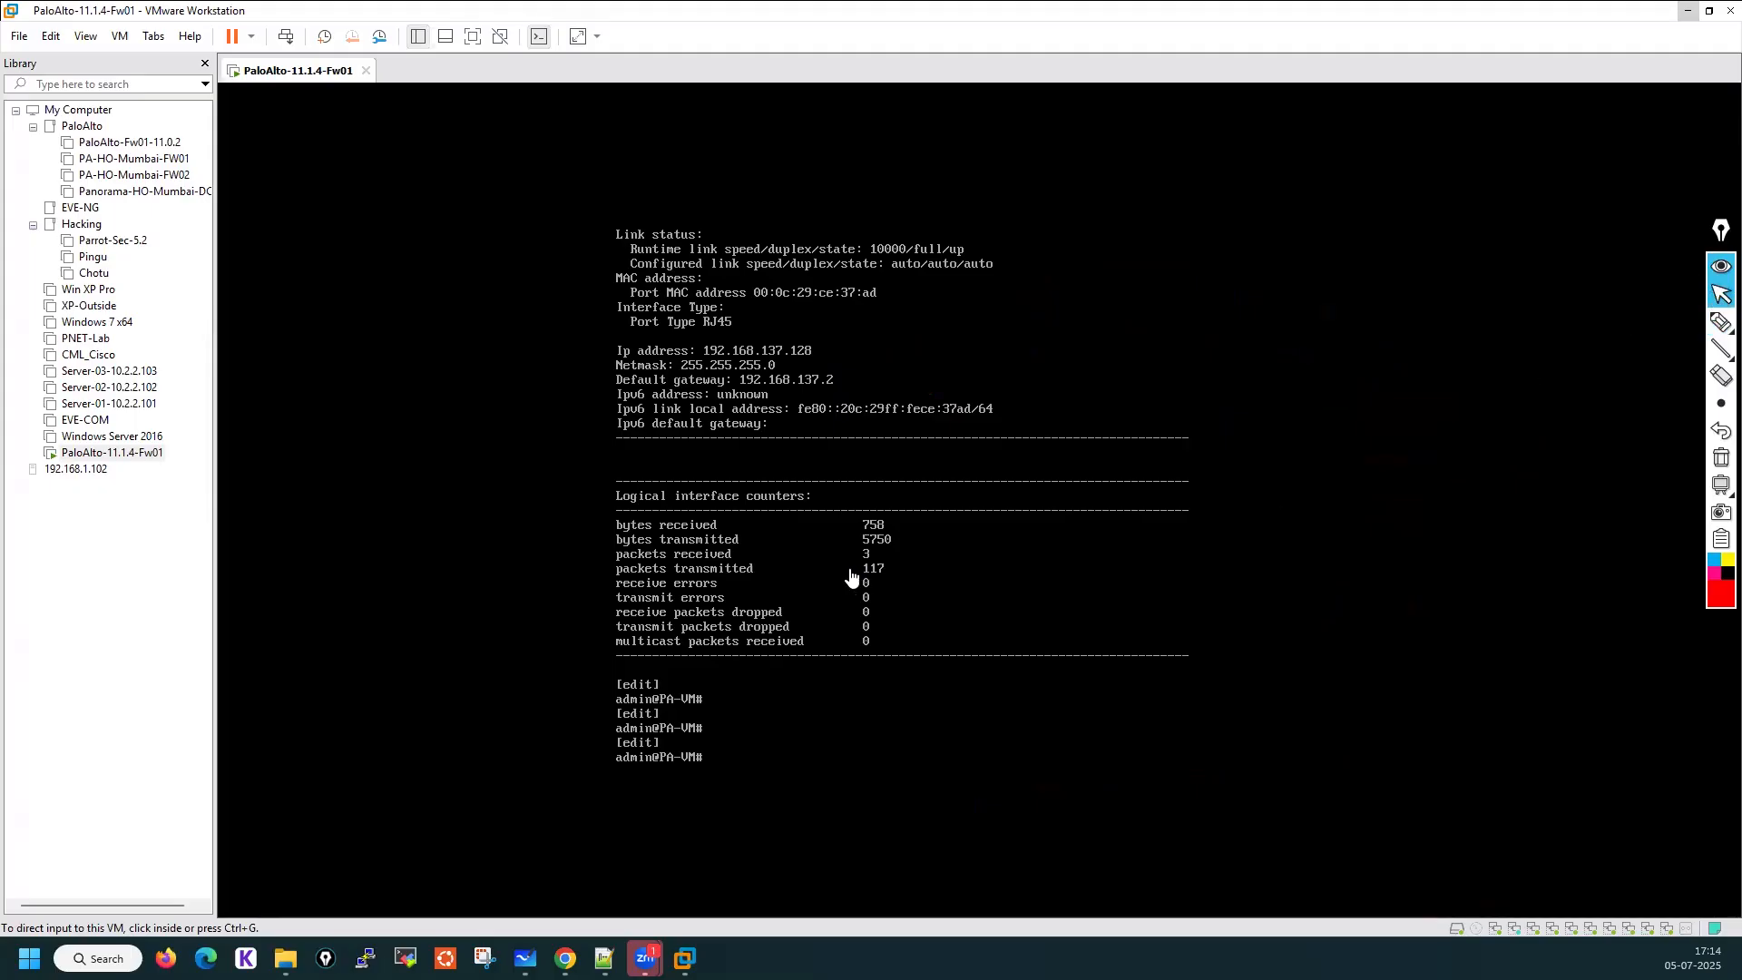
# Step: Set the management interface to static addressing with 'set deviceconfig system type static'
pyautogui.click(781, 735)
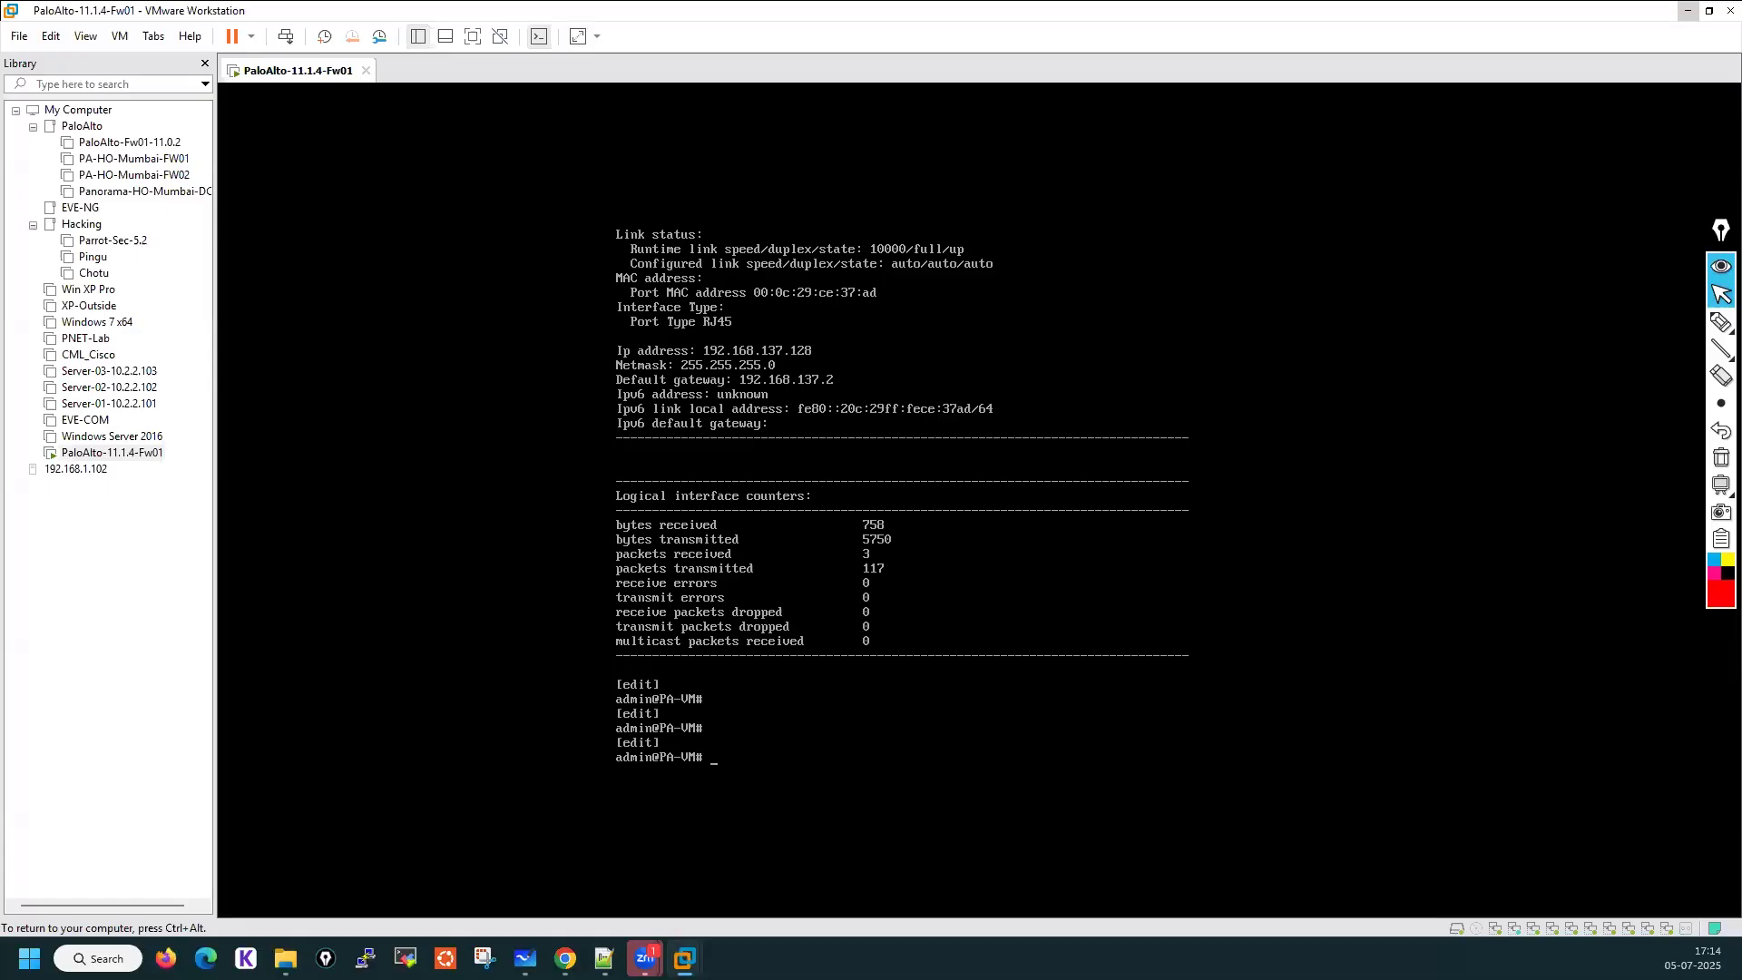
pyautogui.press('Return')
pyautogui.press('Return')
pyautogui.press('Return')
pyautogui.press('Return')
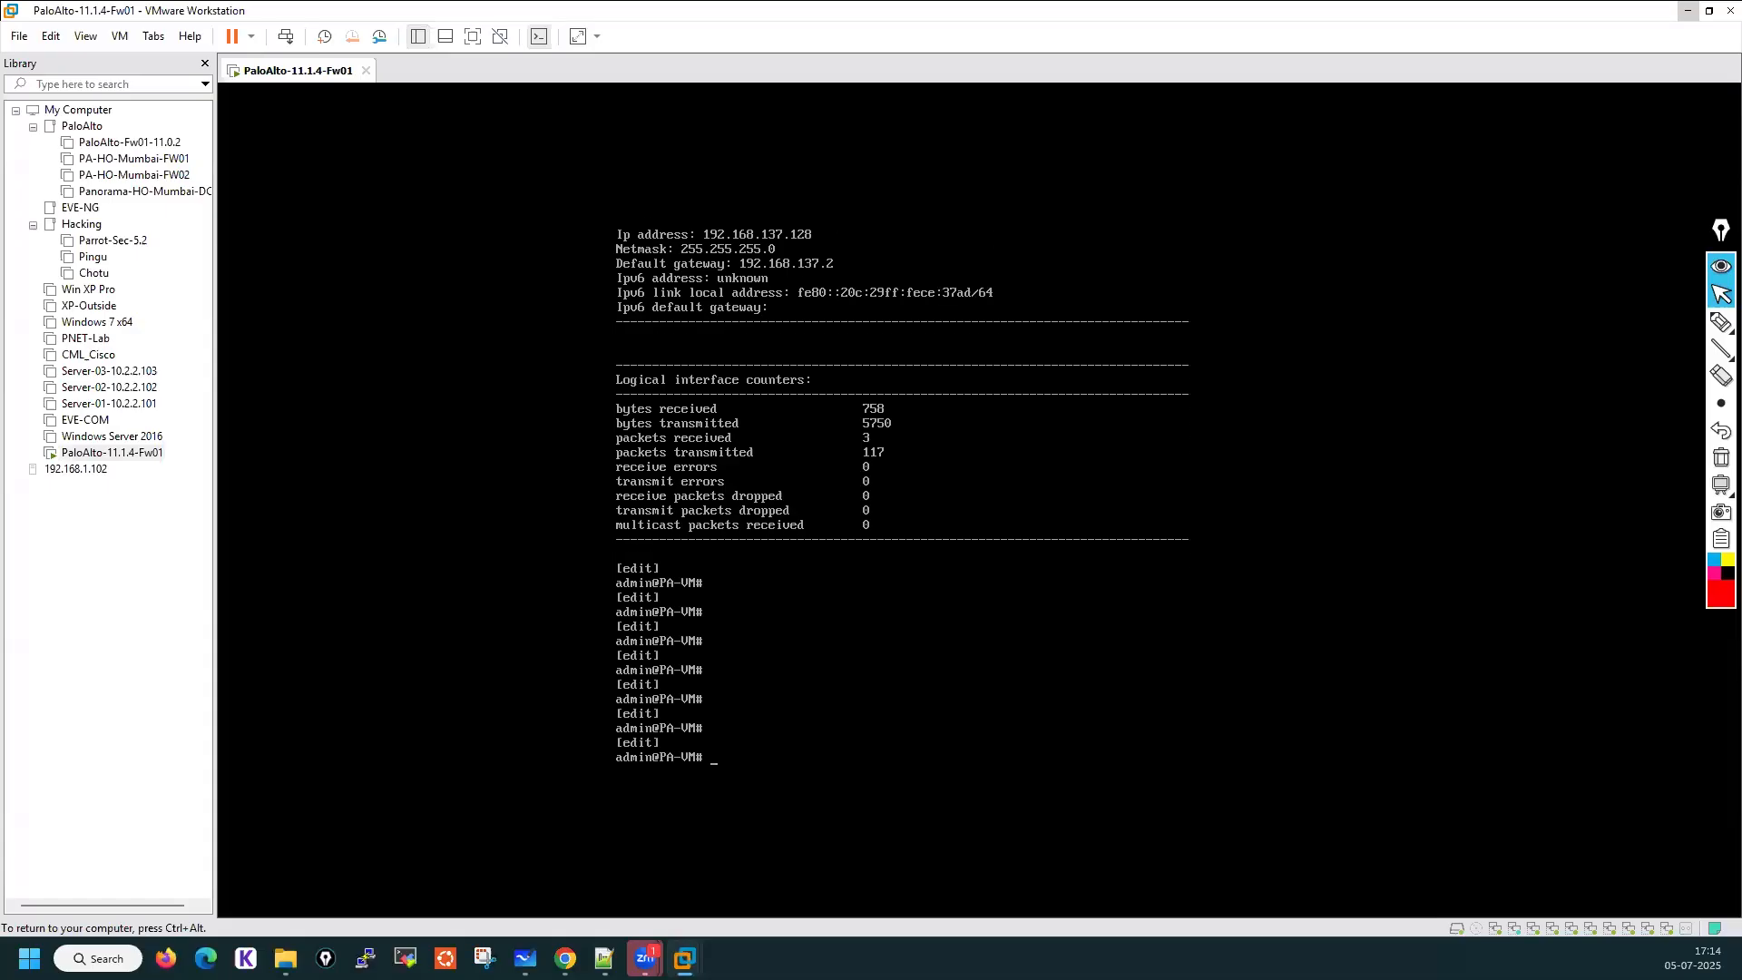
pyautogui.write('set deviceconfig')
pyautogui.write('system type static')
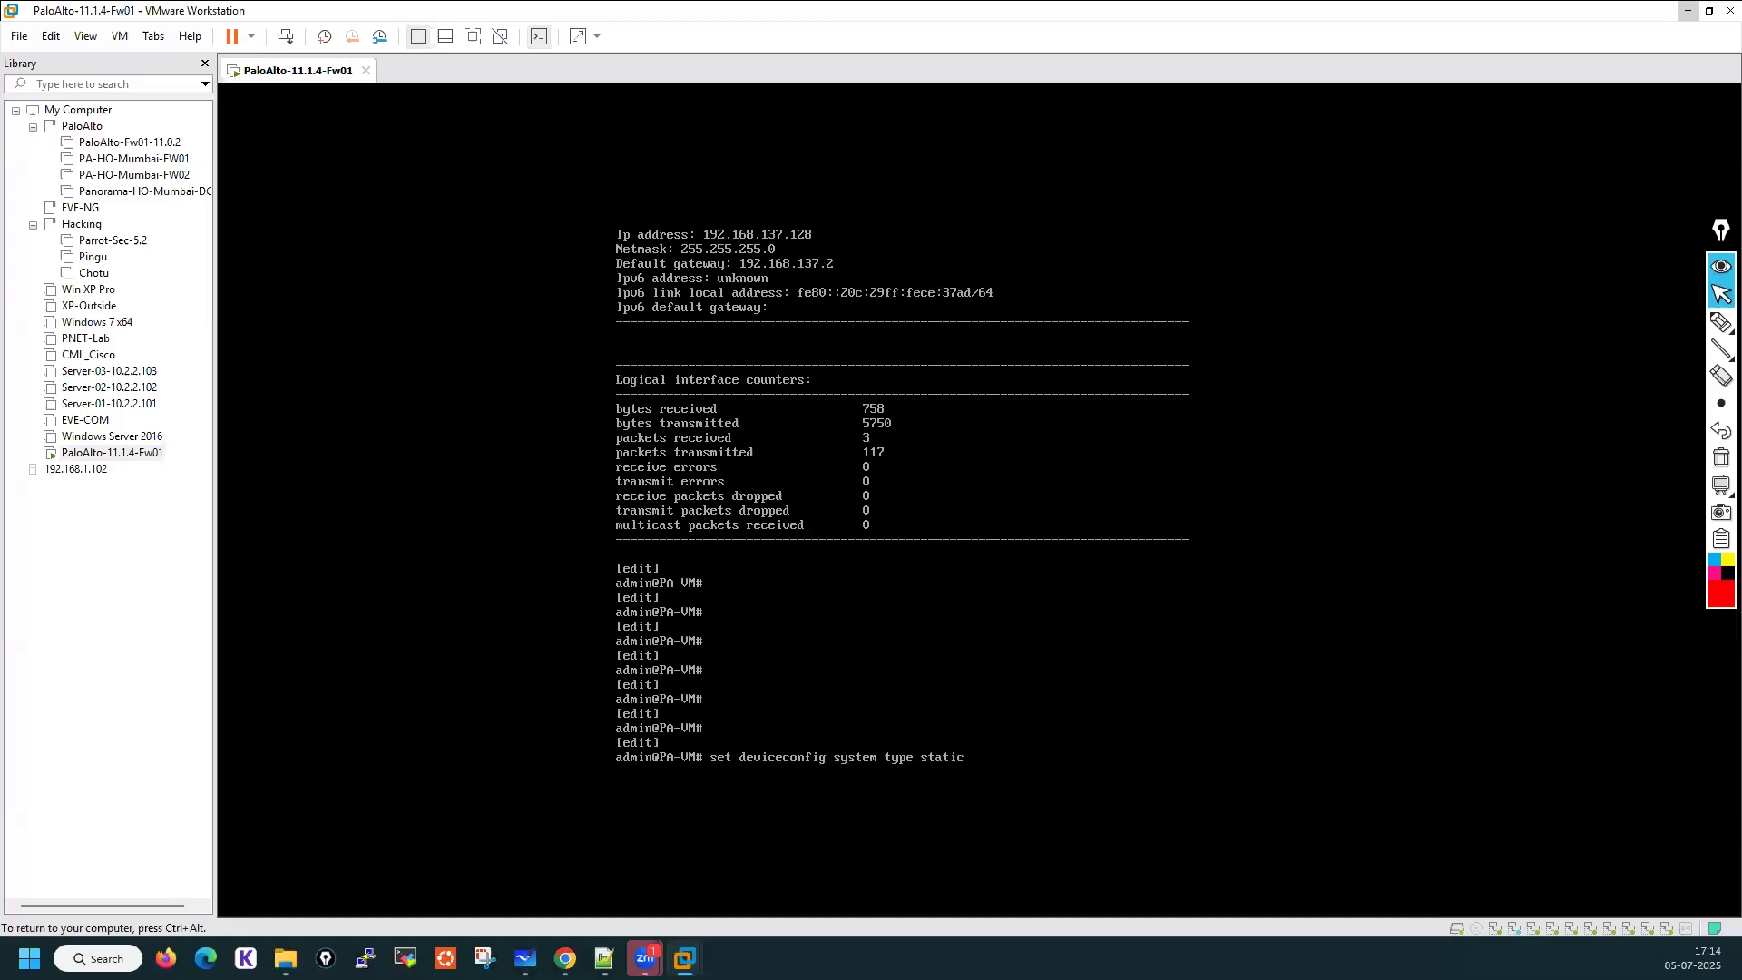
pyautogui.press('Return')
pyautogui.press('Return')
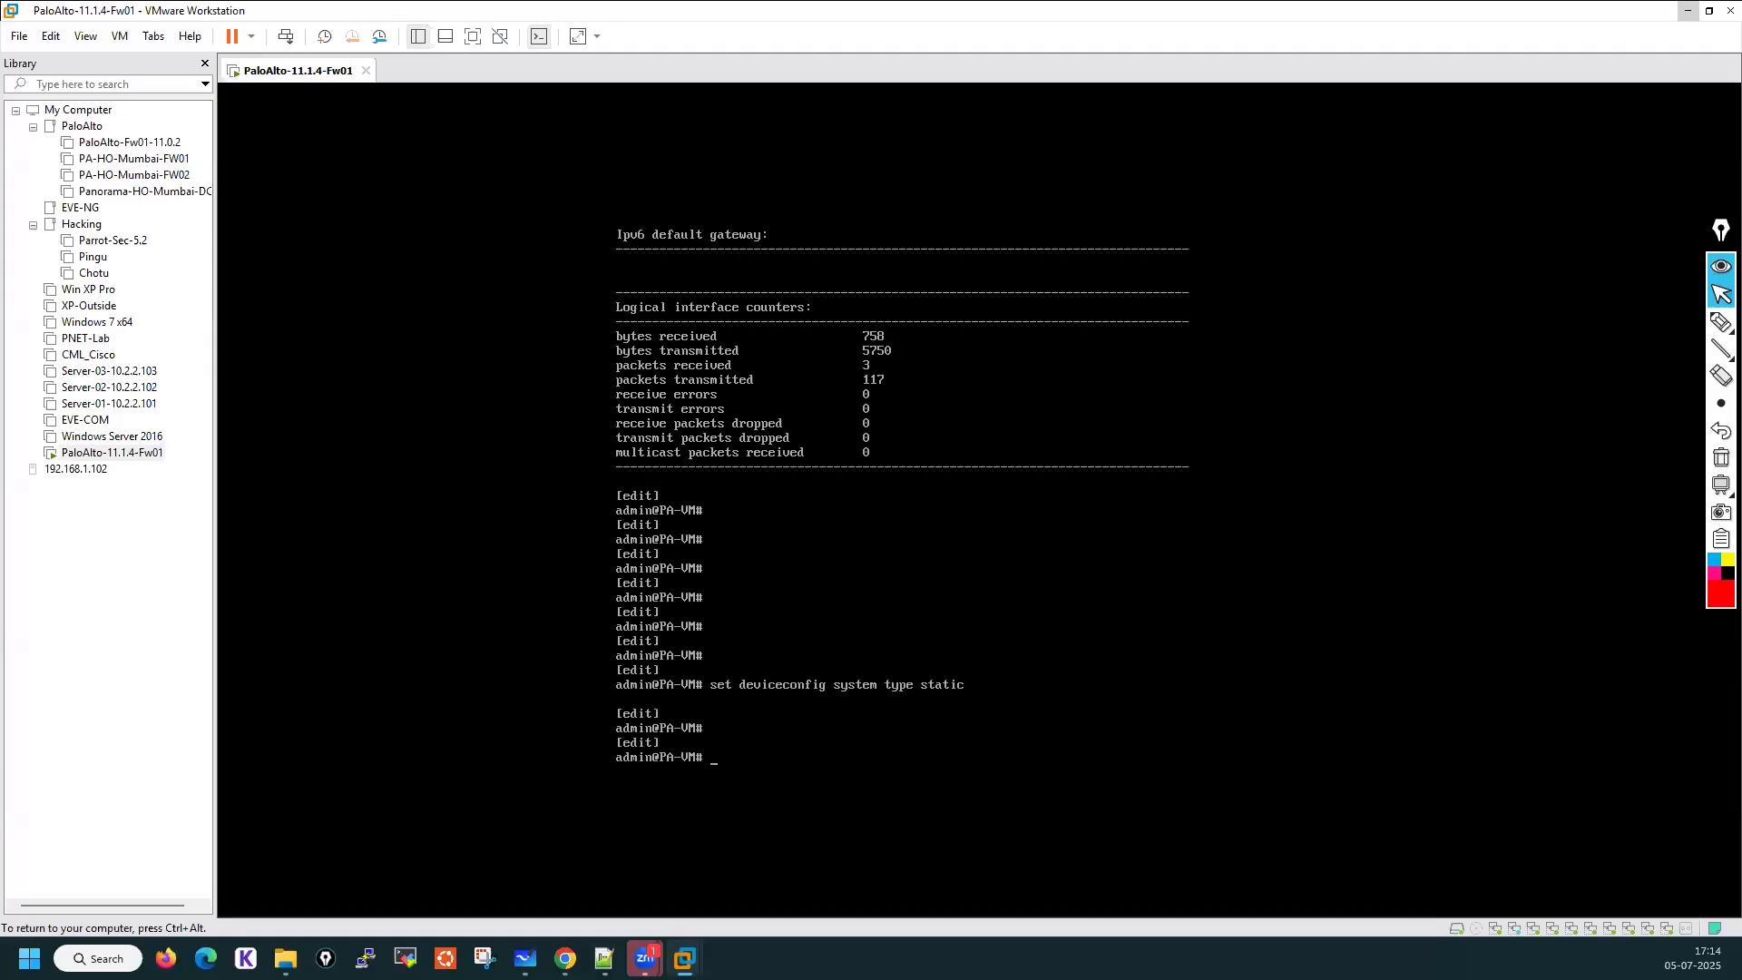
# Step: Type the ip-address 192.168.137.21 netmask 255.255.255.0 default-gateway 192.168.137.2 command
pyautogui.write('set deviceconfig system ip-address')
pyautogui.press('?')
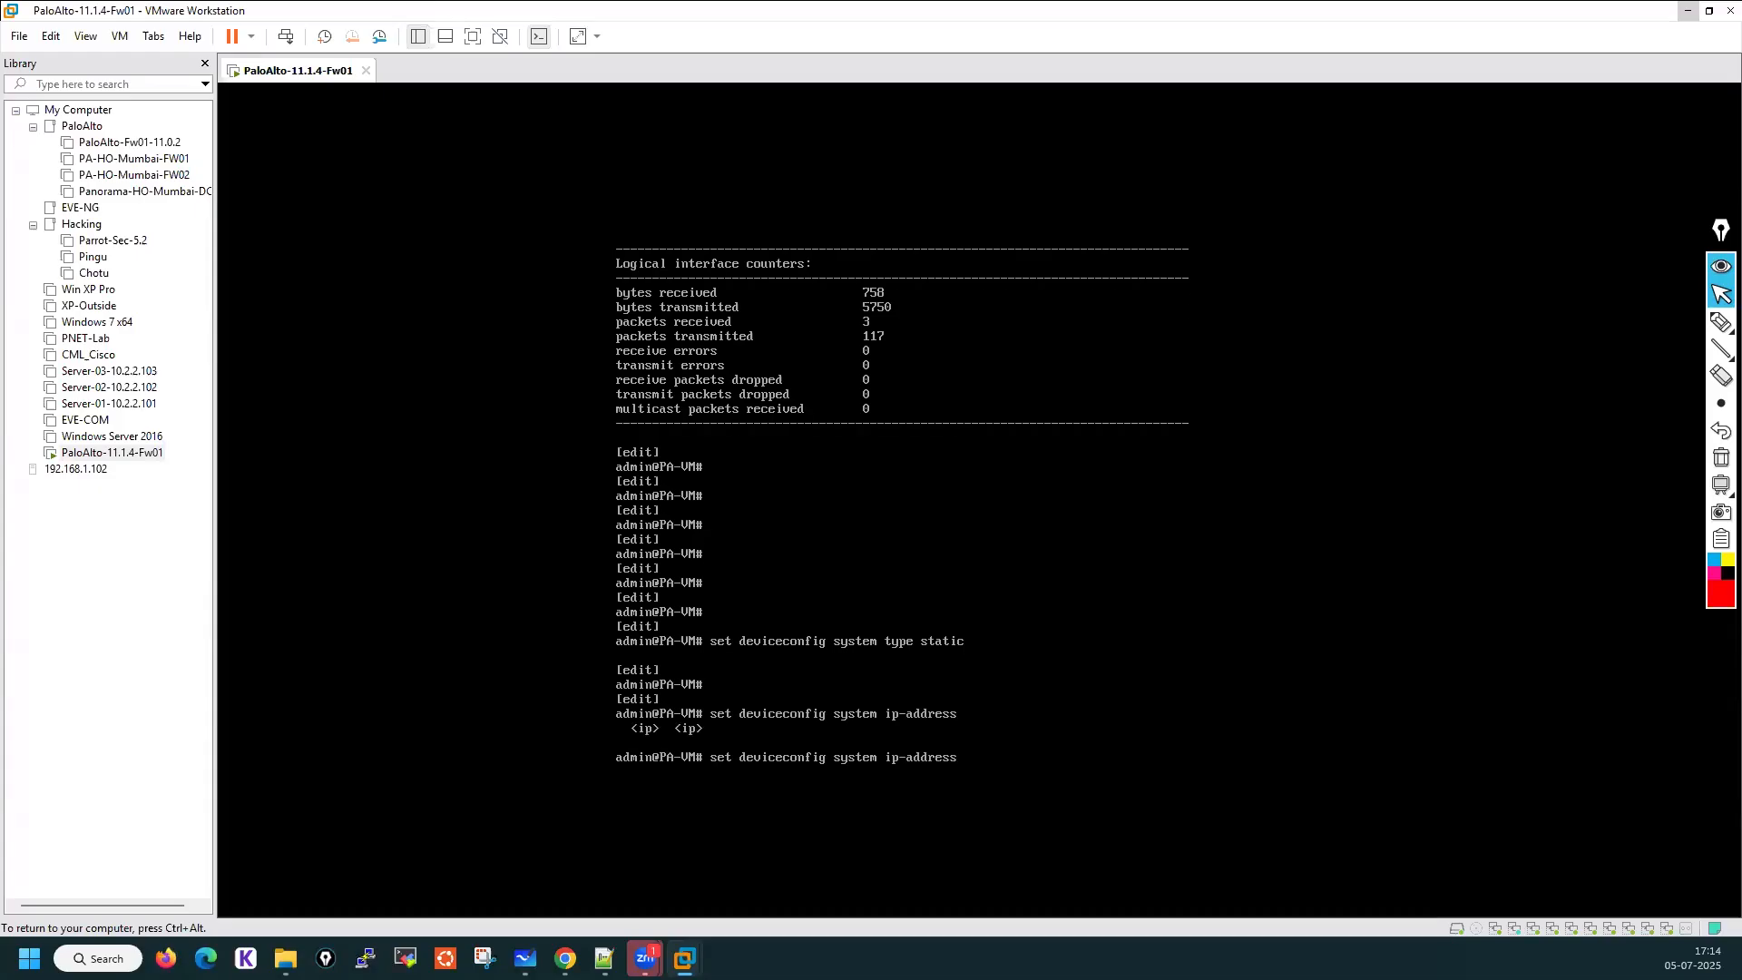
pyautogui.write('192.168.137.21 netmask 255.255.255.0 default-gateway 192.168.')
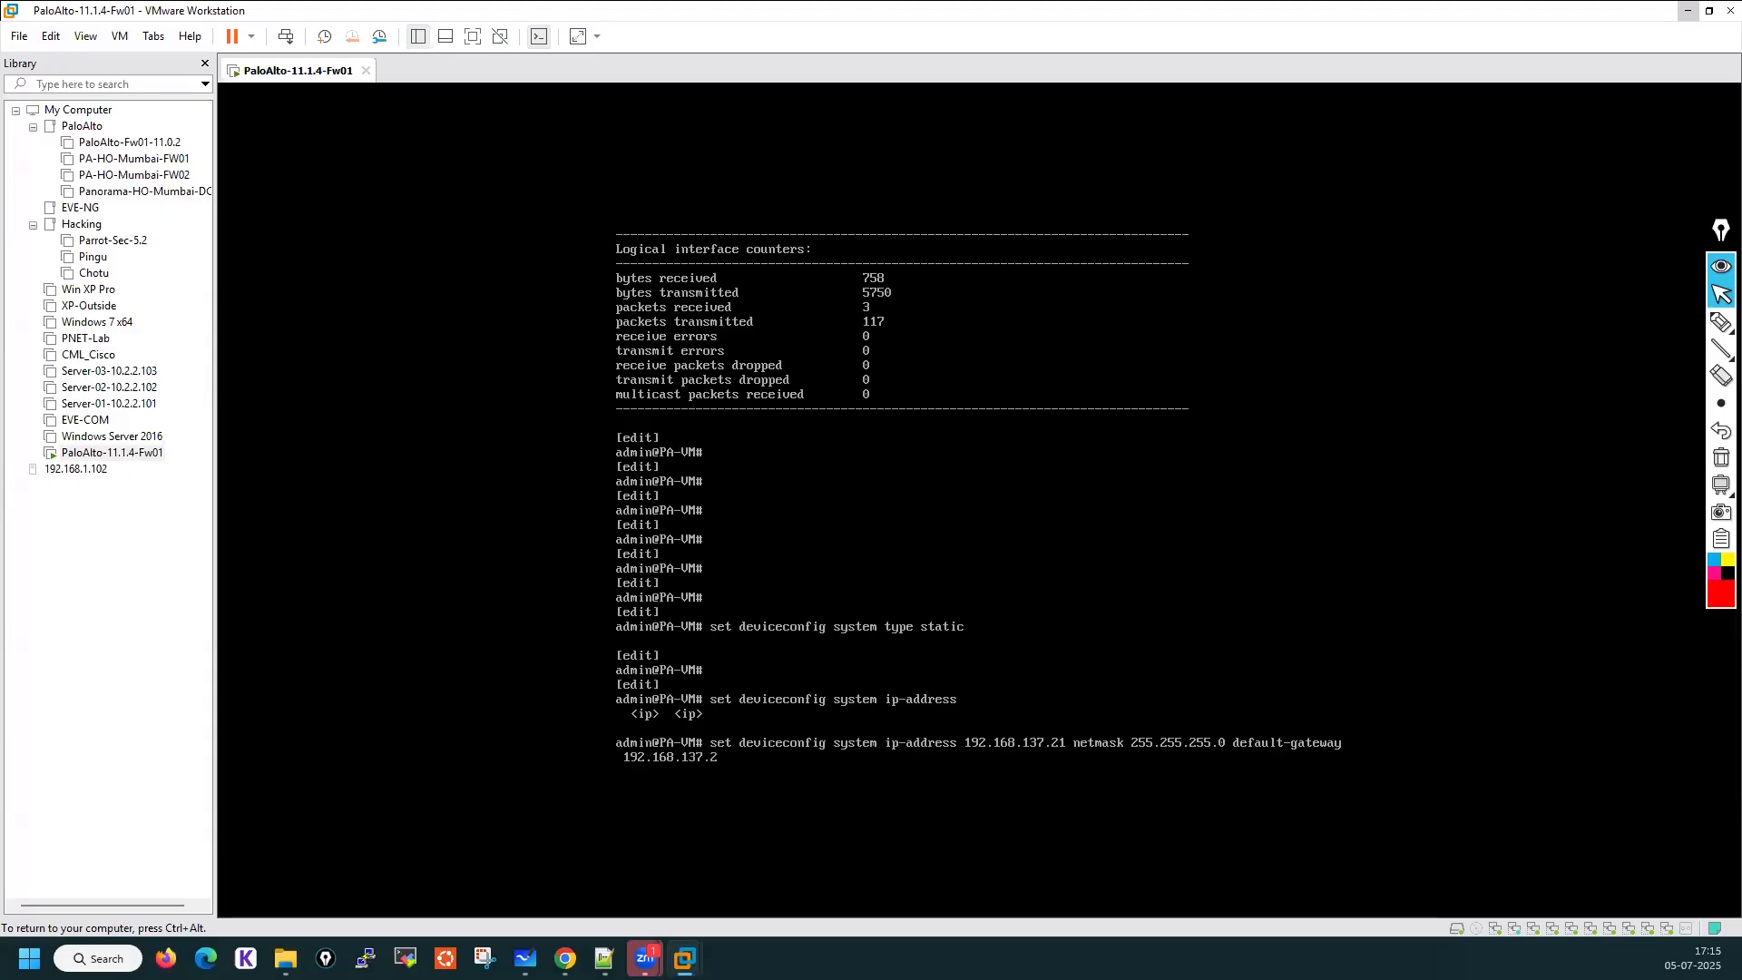
pyautogui.write('137.2')
# Step: Run the combined command, then separately set the ip-address to 192.168.137.21
pyautogui.press('Return')
pyautogui.press('Return')
pyautogui.press('Return')
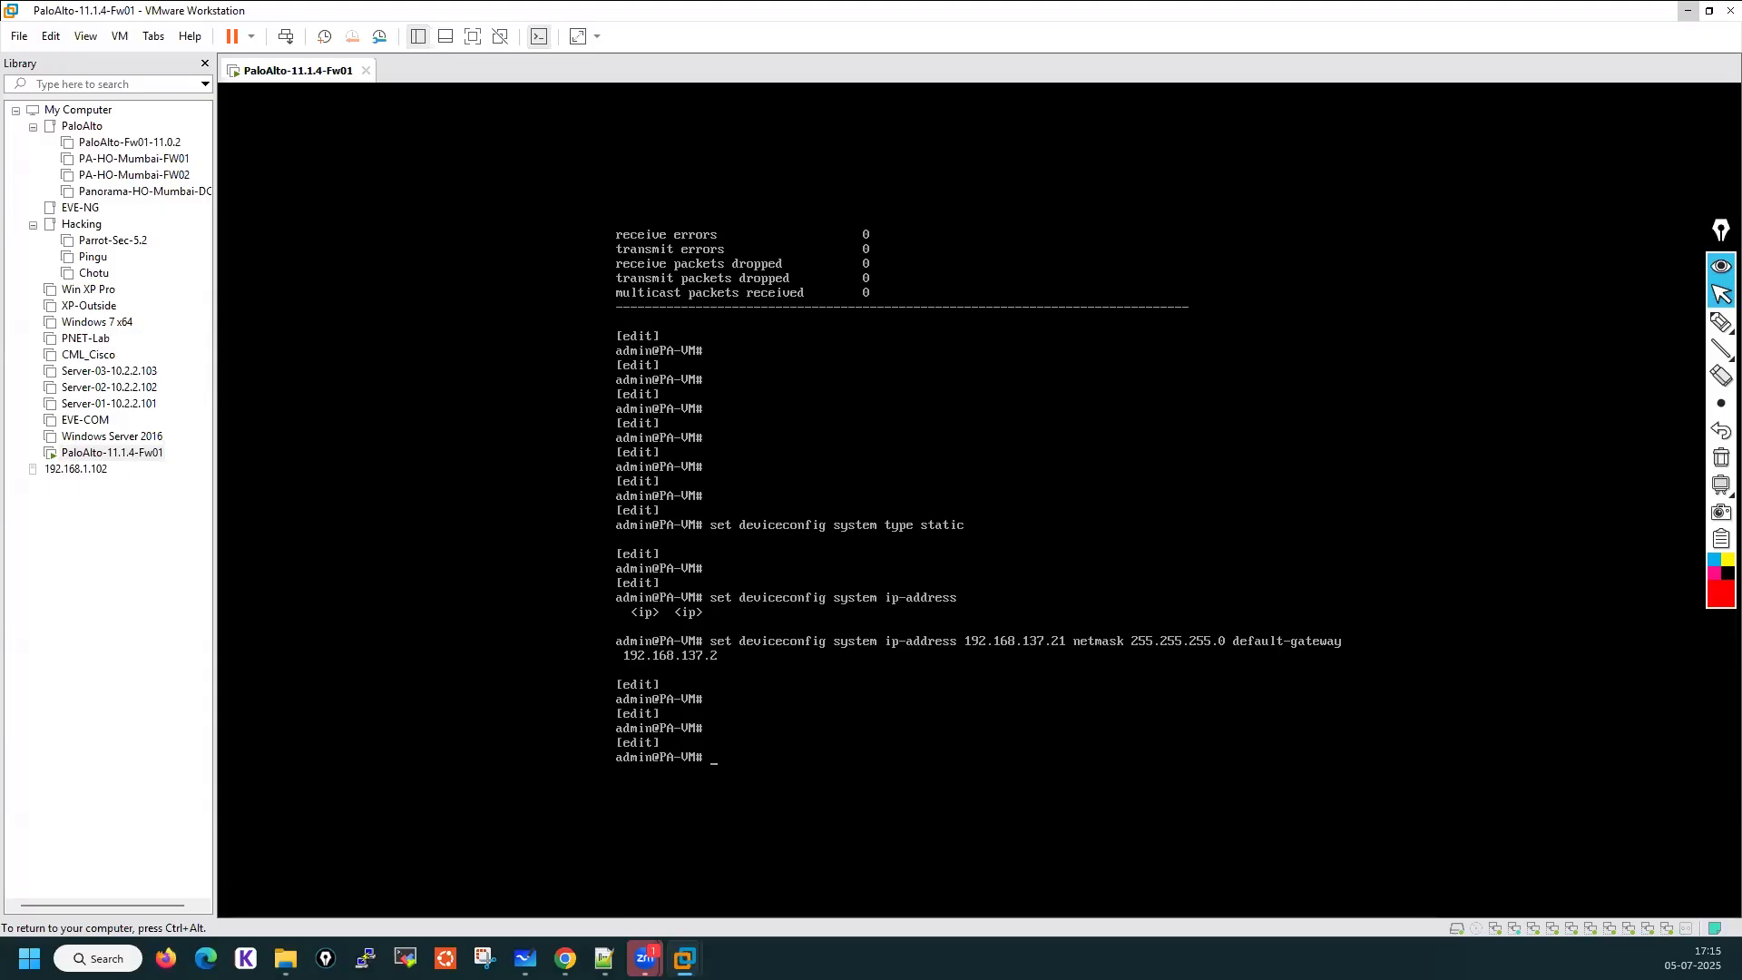
pyautogui.write('set')
pyautogui.write('deviceconfig system ip-address 192.')
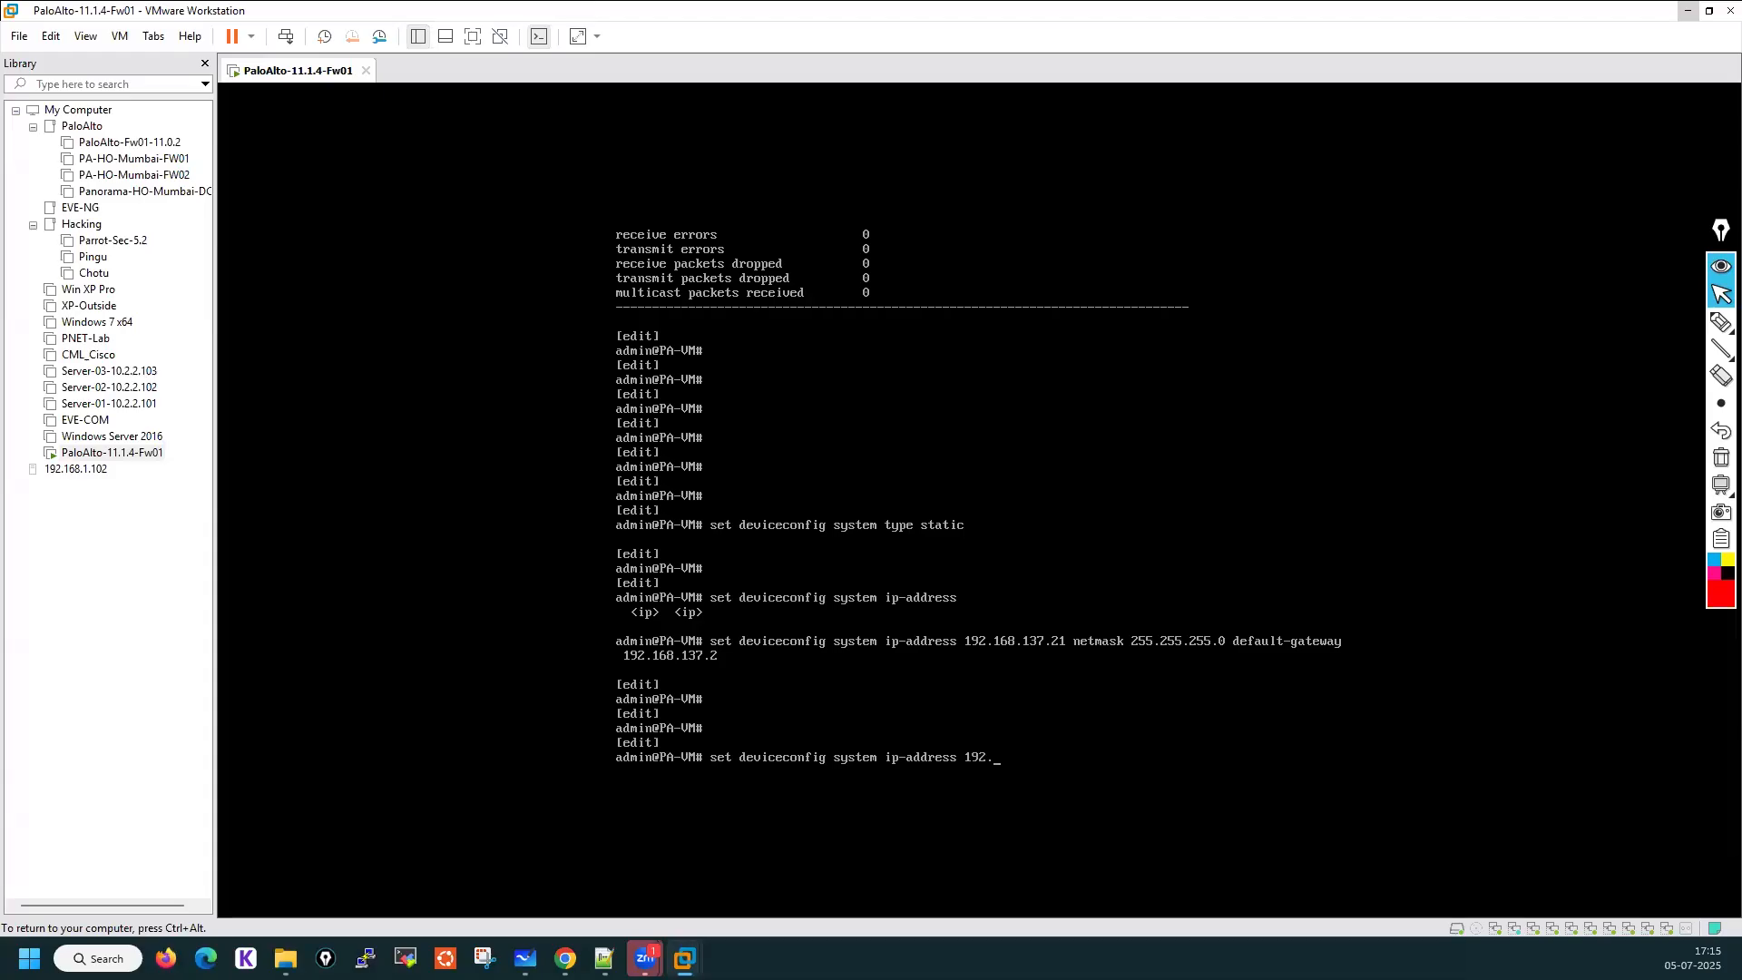
pyautogui.write('168.137.21')
pyautogui.press('Return')
# Step: Set the netmask to 255.255.255.0 and the default gateway to 192.168.137.2
pyautogui.press('Up')
pyautogui.press('BackSpace')
pyautogui.press('BackSpace')
pyautogui.press('BackSpace')
pyautogui.press('BackSpace')
pyautogui.press('BackSpace')
pyautogui.press('BackSpace')
pyautogui.press('BackSpace')
pyautogui.press('BackSpace')
pyautogui.press('BackSpace')
pyautogui.press('BackSpace')
pyautogui.press('BackSpace')
pyautogui.press('BackSpace')
pyautogui.press('BackSpace')
pyautogui.press('BackSpace')
pyautogui.press('BackSpace')
pyautogui.press('BackSpace')
pyautogui.press('BackSpace')
pyautogui.press('BackSpace')
pyautogui.press('BackSpace')
pyautogui.press('BackSpace')
pyautogui.press('BackSpace')
pyautogui.press('BackSpace')
pyautogui.write('netmask 255.255.255')
pyautogui.press('Return')
pyautogui.press('Up')
pyautogui.press('BackSpace')
pyautogui.press('BackSpace')
pyautogui.press('BackSpace')
pyautogui.press('BackSpace')
pyautogui.press('BackSpace')
pyautogui.press('BackSpace')
pyautogui.press('BackSpace')
pyautogui.press('BackSpace')
pyautogui.press('BackSpace')
pyautogui.press('BackSpace')
pyautogui.press('BackSpace')
pyautogui.press('BackSpace')
pyautogui.press('BackSpace')
pyautogui.press('BackSpace')
pyautogui.press('BackSpace')
pyautogui.press('BackSpace')
pyautogui.press('BackSpace')
pyautogui.press('BackSpace')
pyautogui.press('BackSpace')
pyautogui.press('BackSpace')
pyautogui.press('BackSpace')
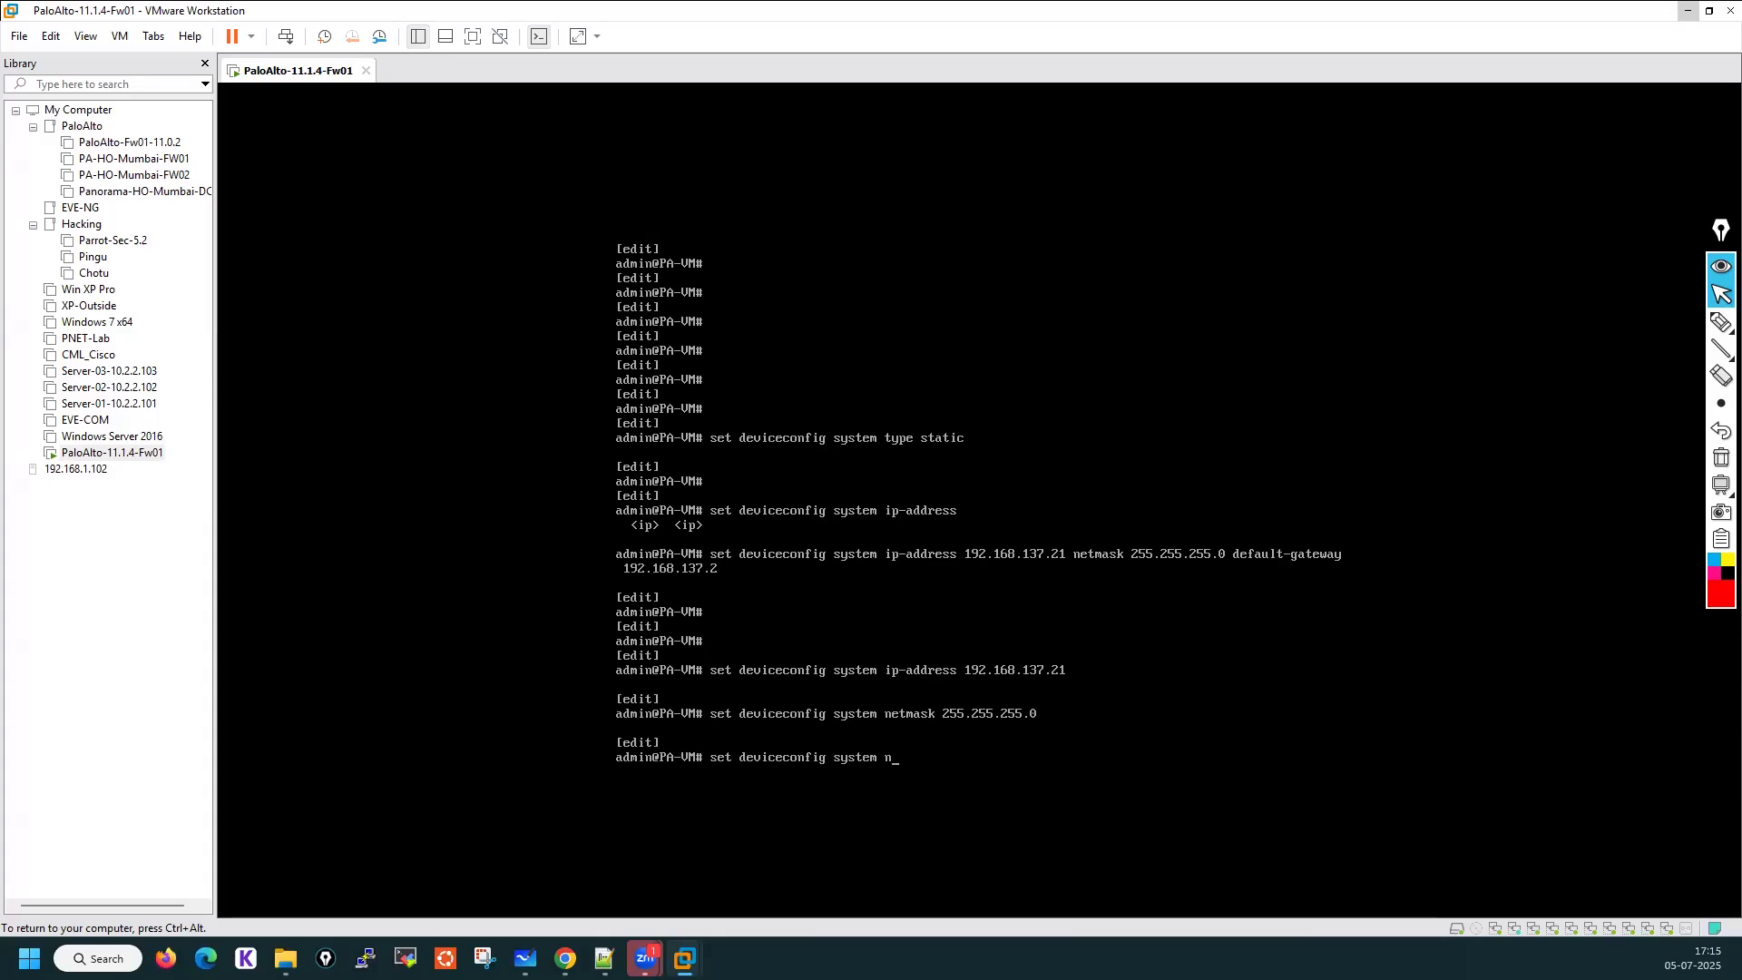
pyautogui.write('def')
pyautogui.press('Tab')
pyautogui.write('192.168.137.2')
pyautogui.press('Return')
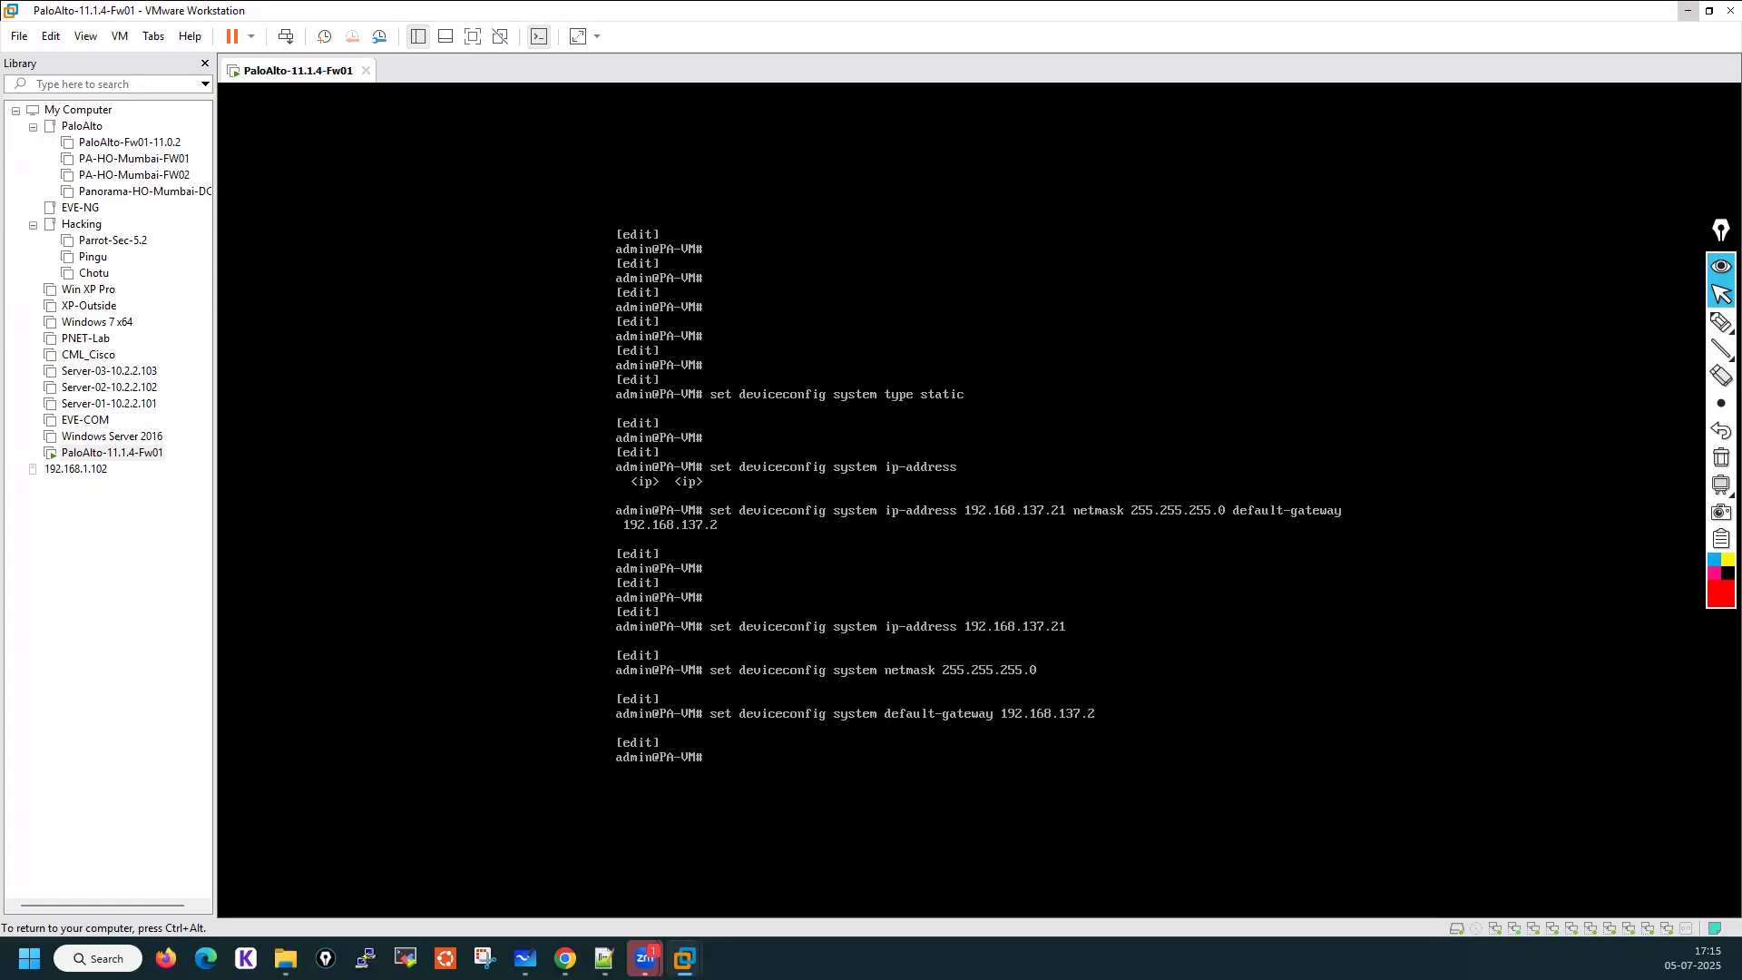
pyautogui.press('Return')
pyautogui.press('Return')
# Step: Append dns-setting servers primary 8.8.8.8 secondary 4.2.2.2 to the recalled command and run it
pyautogui.press('Up')
pyautogui.press('Up')
pyautogui.press('Up')
pyautogui.press('Up')
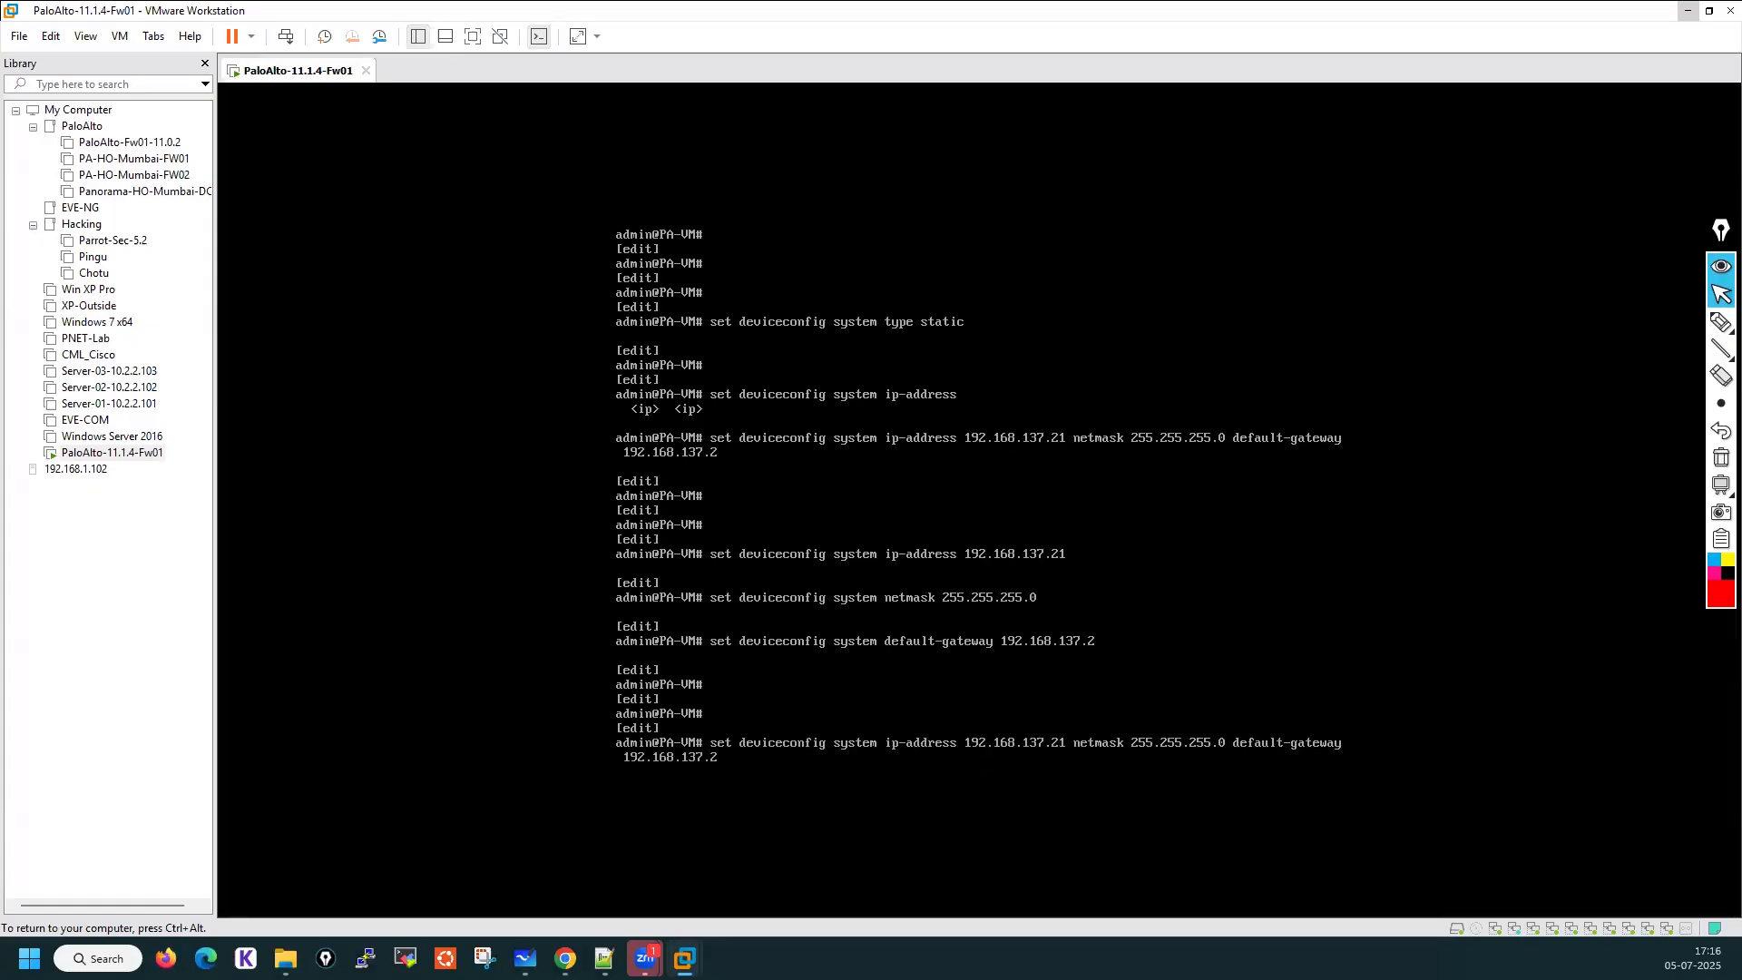
pyautogui.write('dns-setting')
pyautogui.press('?')
pyautogui.write('servers')
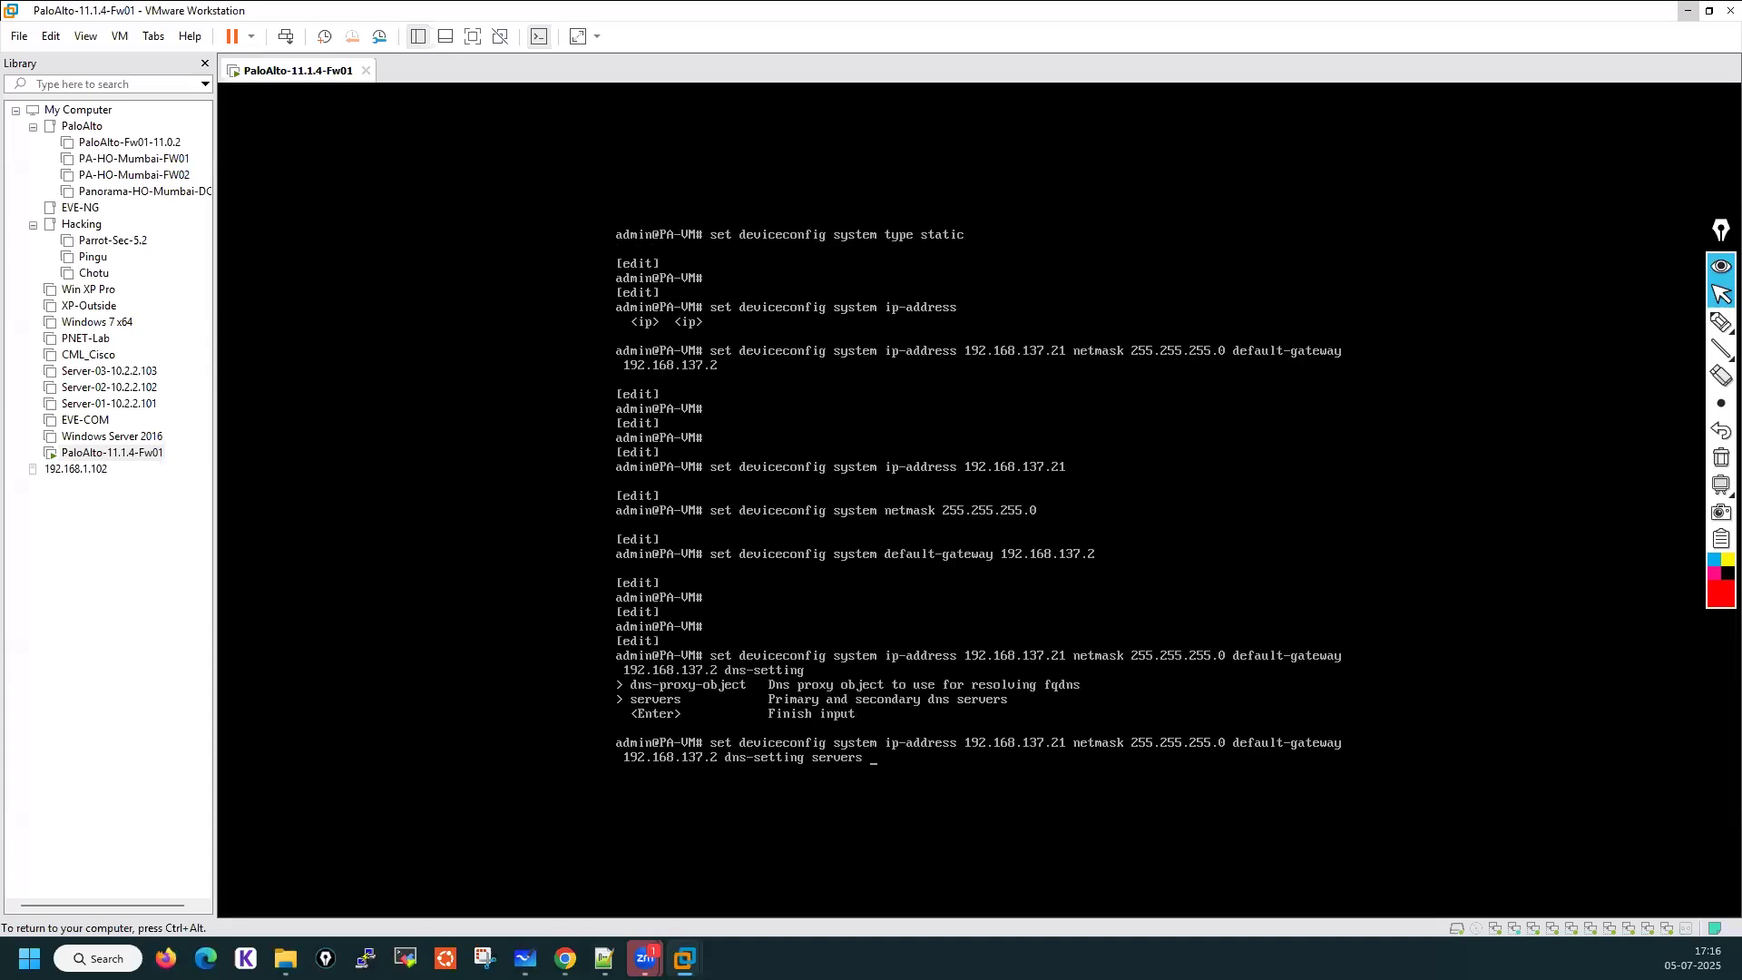
pyautogui.press('?')
pyautogui.write('primary')
pyautogui.press('?')
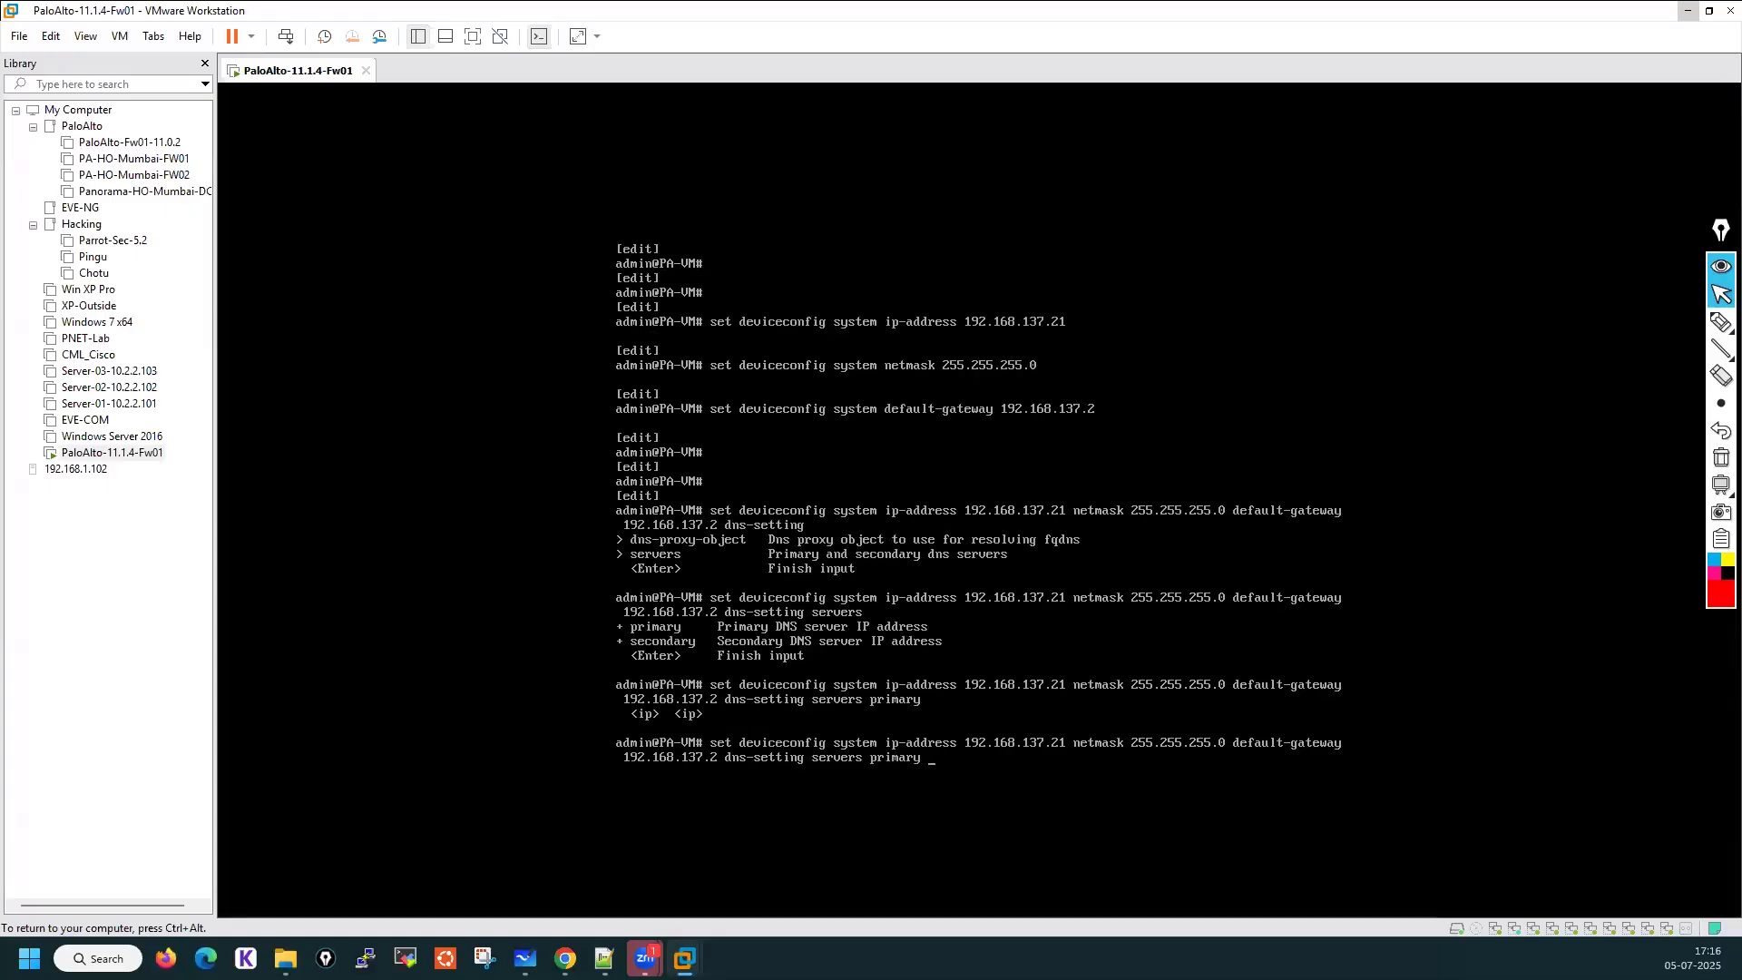
pyautogui.write('8.8.8.8 se')
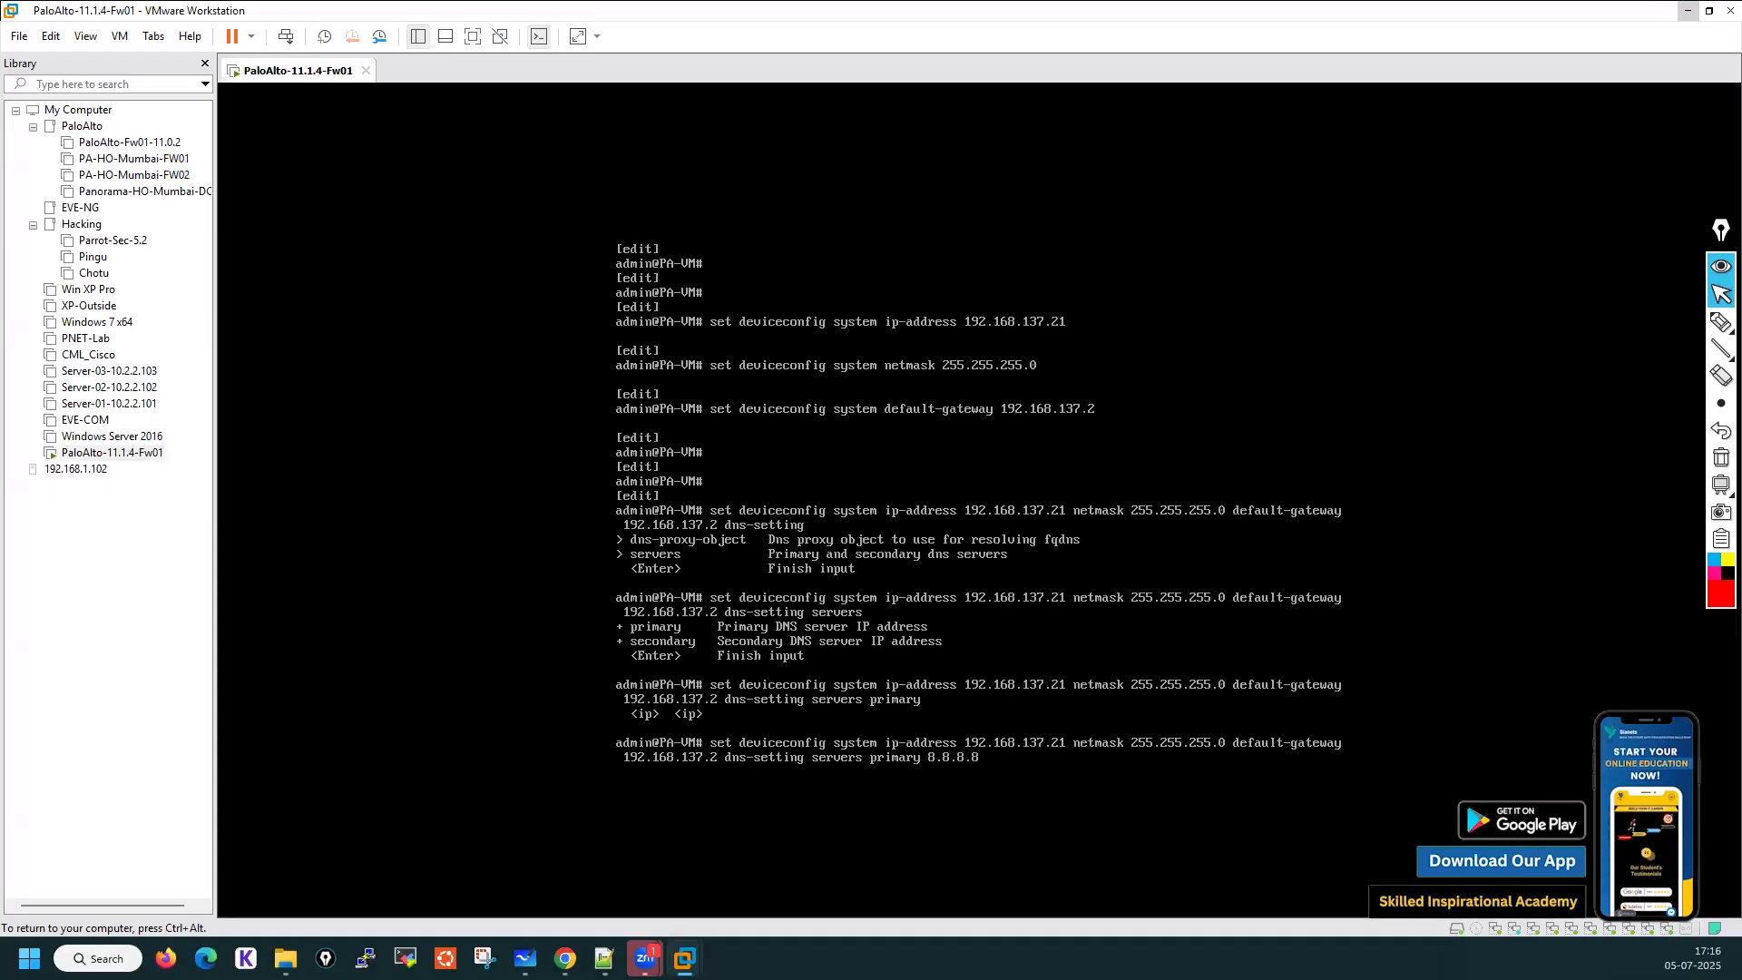
pyautogui.press('Tab')
pyautogui.write('4.2.2.2')
pyautogui.press('?')
pyautogui.press('Return')
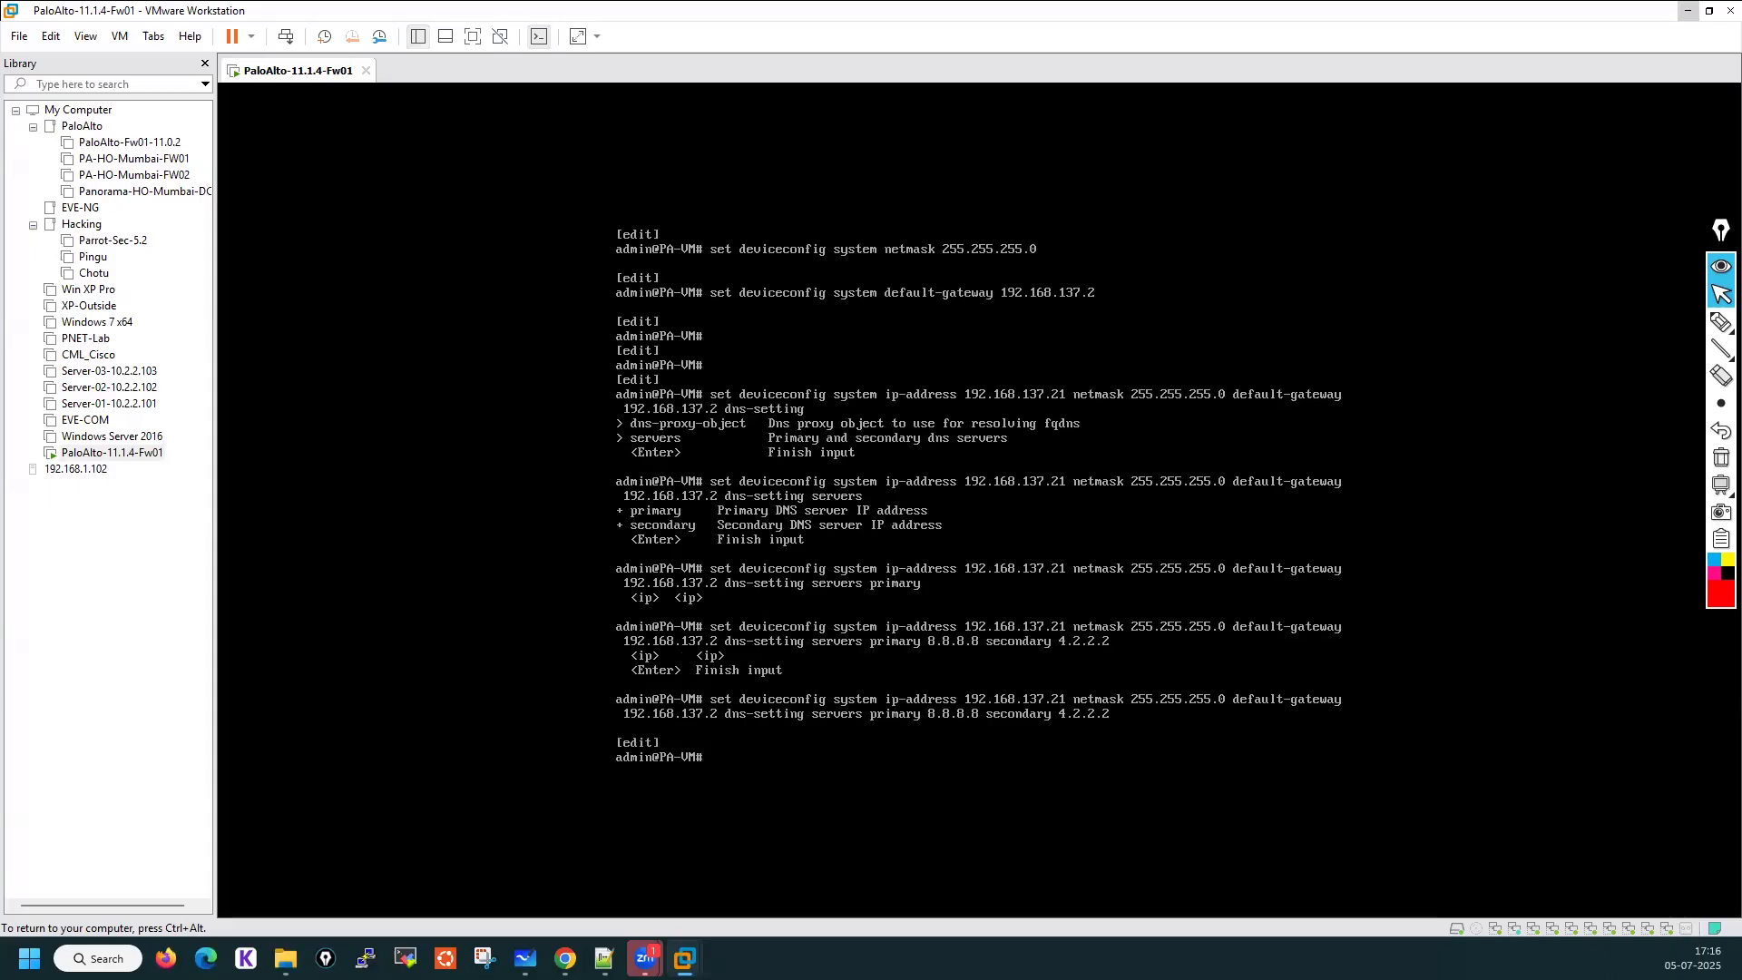
pyautogui.press('Return')
pyautogui.press('Return')
pyautogui.press('Return')
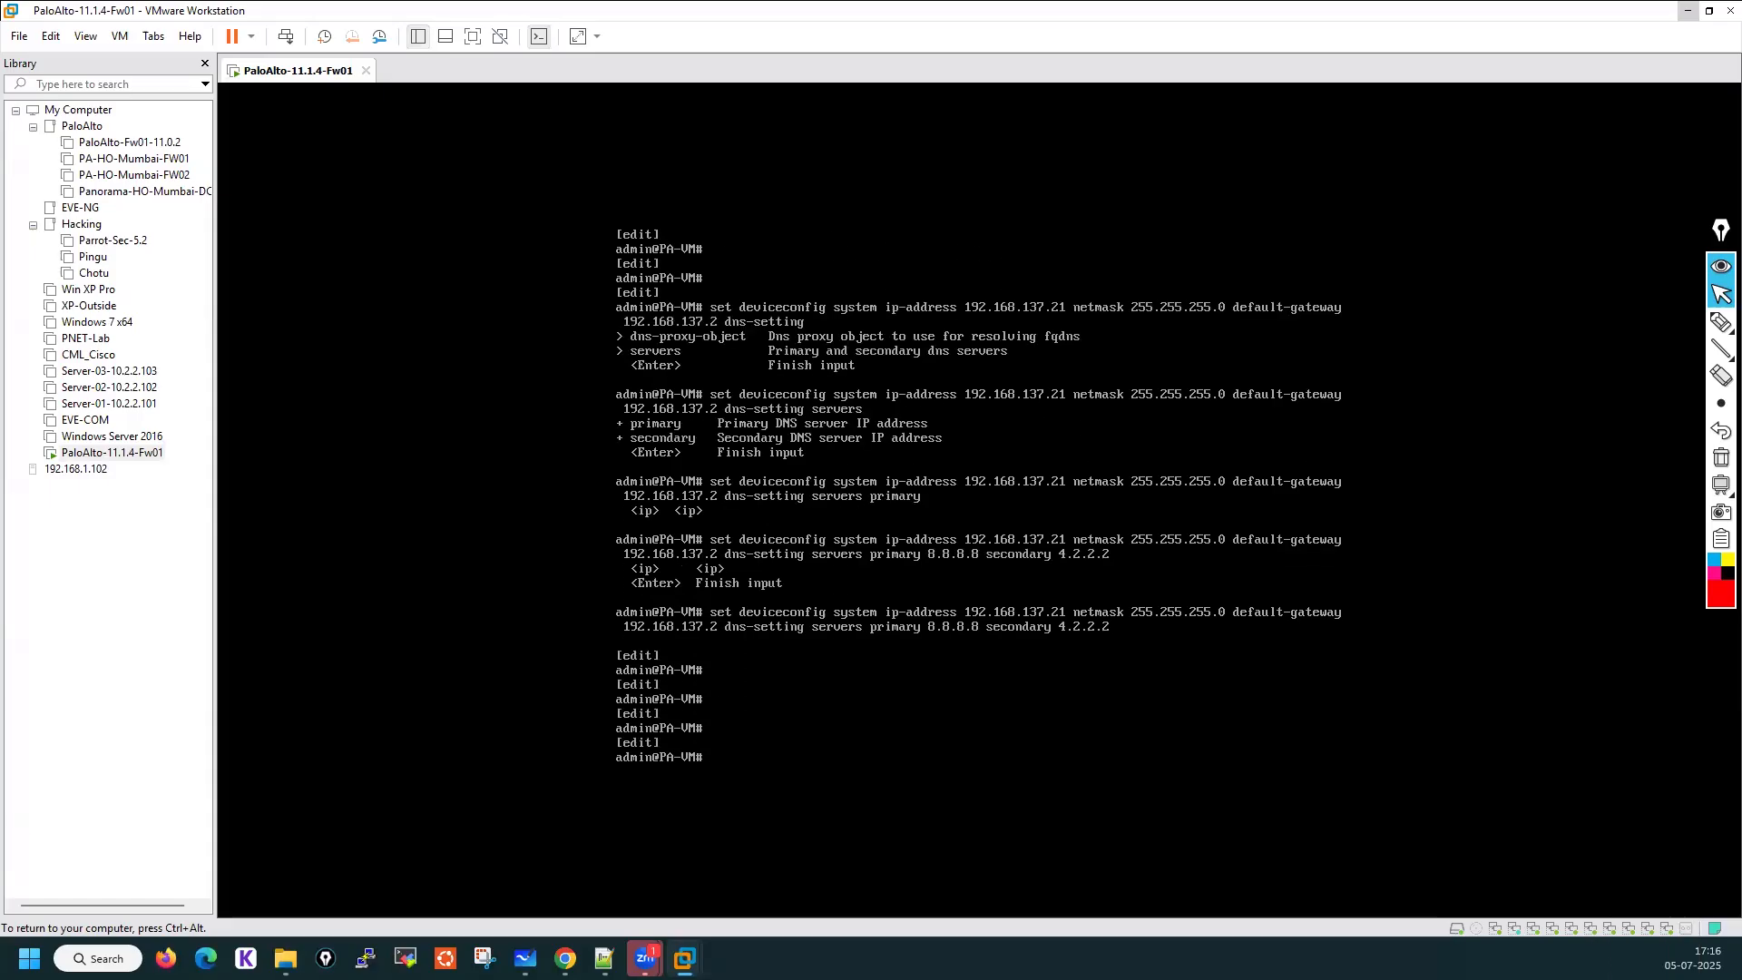
# Step: Recall earlier commands to rework the DNS entry
pyautogui.press('Up')
pyautogui.press('BackSpace')
pyautogui.press('BackSpace')
pyautogui.press('BackSpace')
pyautogui.press('BackSpace')
pyautogui.press('BackSpace')
pyautogui.press('BackSpace')
pyautogui.press('BackSpace')
pyautogui.press('BackSpace')
pyautogui.press('BackSpace')
pyautogui.press('BackSpace')
pyautogui.press('BackSpace')
pyautogui.press('BackSpace')
pyautogui.press('BackSpace')
pyautogui.press('BackSpace')
pyautogui.press('BackSpace')
pyautogui.press('BackSpace')
pyautogui.press('BackSpace')
pyautogui.press('BackSpace')
pyautogui.press('BackSpace')
pyautogui.press('BackSpace')
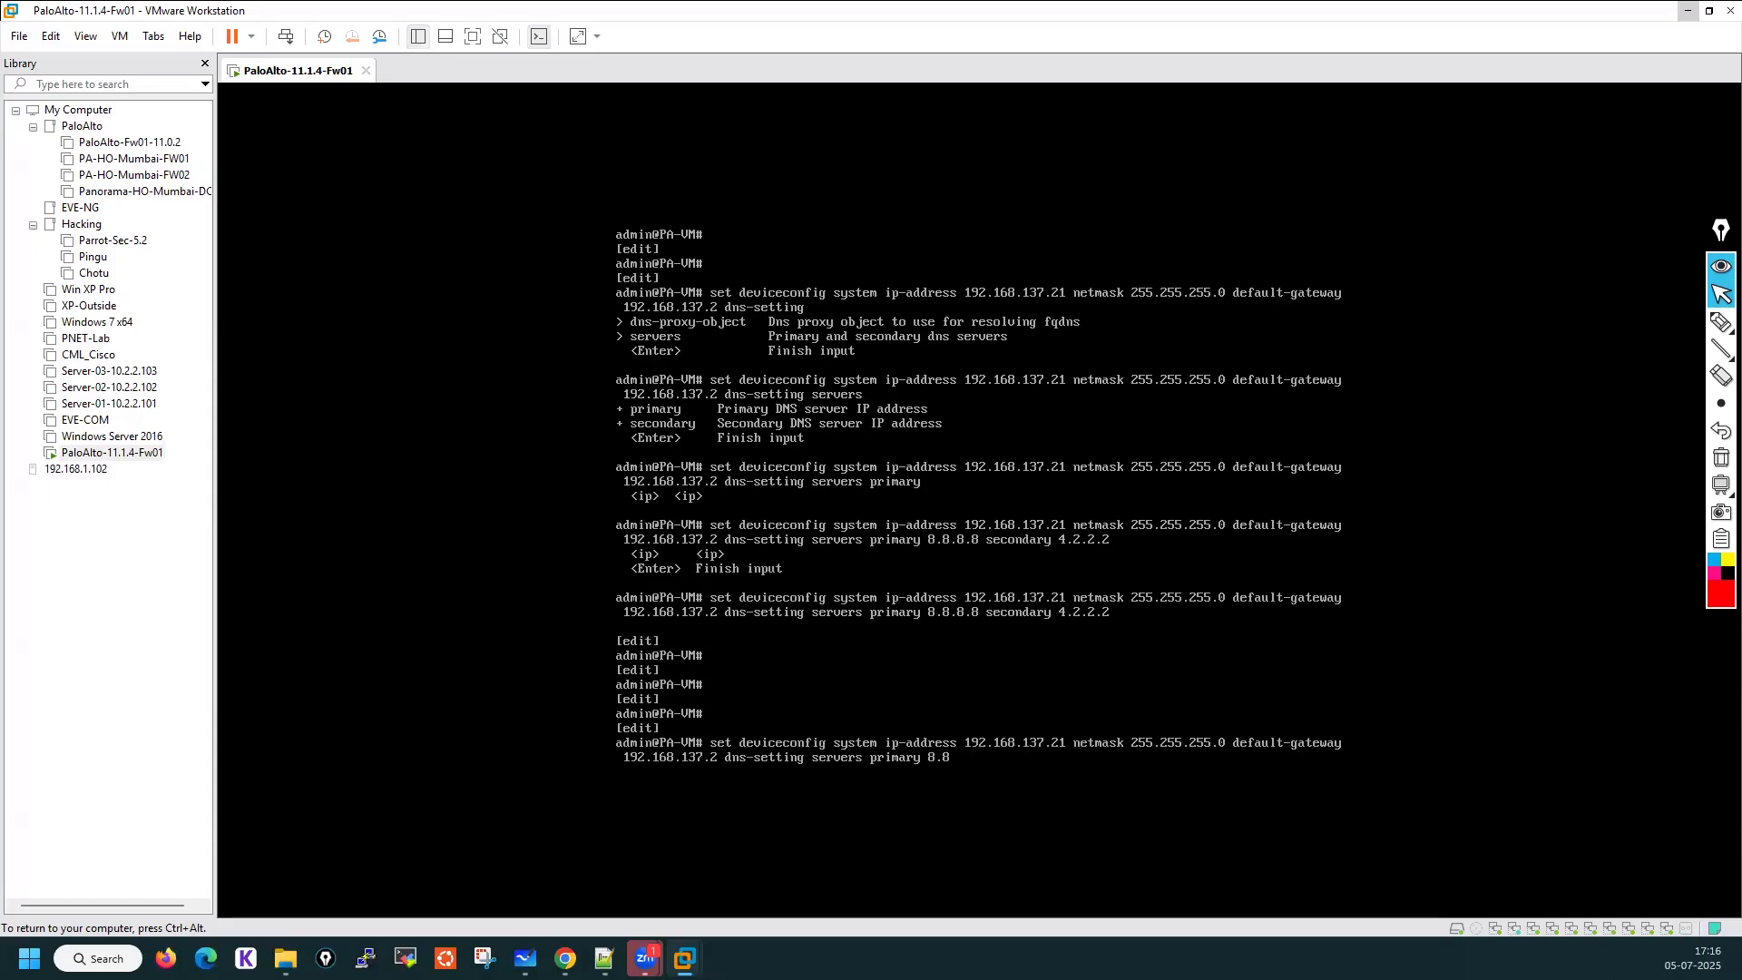
pyautogui.press('Up')
# Step: Run standalone 'set deviceconfig system dns-setting servers primary 8.8.8.8 secondary 4.2.2.2'
pyautogui.press('BackSpace')
pyautogui.press('BackSpace')
pyautogui.press('BackSpace')
pyautogui.press('BackSpace')
pyautogui.press('BackSpace')
pyautogui.press('BackSpace')
pyautogui.press('BackSpace')
pyautogui.press('BackSpace')
pyautogui.press('BackSpace')
pyautogui.press('BackSpace')
pyautogui.press('BackSpace')
pyautogui.press('BackSpace')
pyautogui.press('BackSpace')
pyautogui.press('BackSpace')
pyautogui.press('BackSpace')
pyautogui.press('BackSpace')
pyautogui.press('BackSpace')
pyautogui.press('BackSpace')
pyautogui.press('BackSpace')
pyautogui.press('BackSpace')
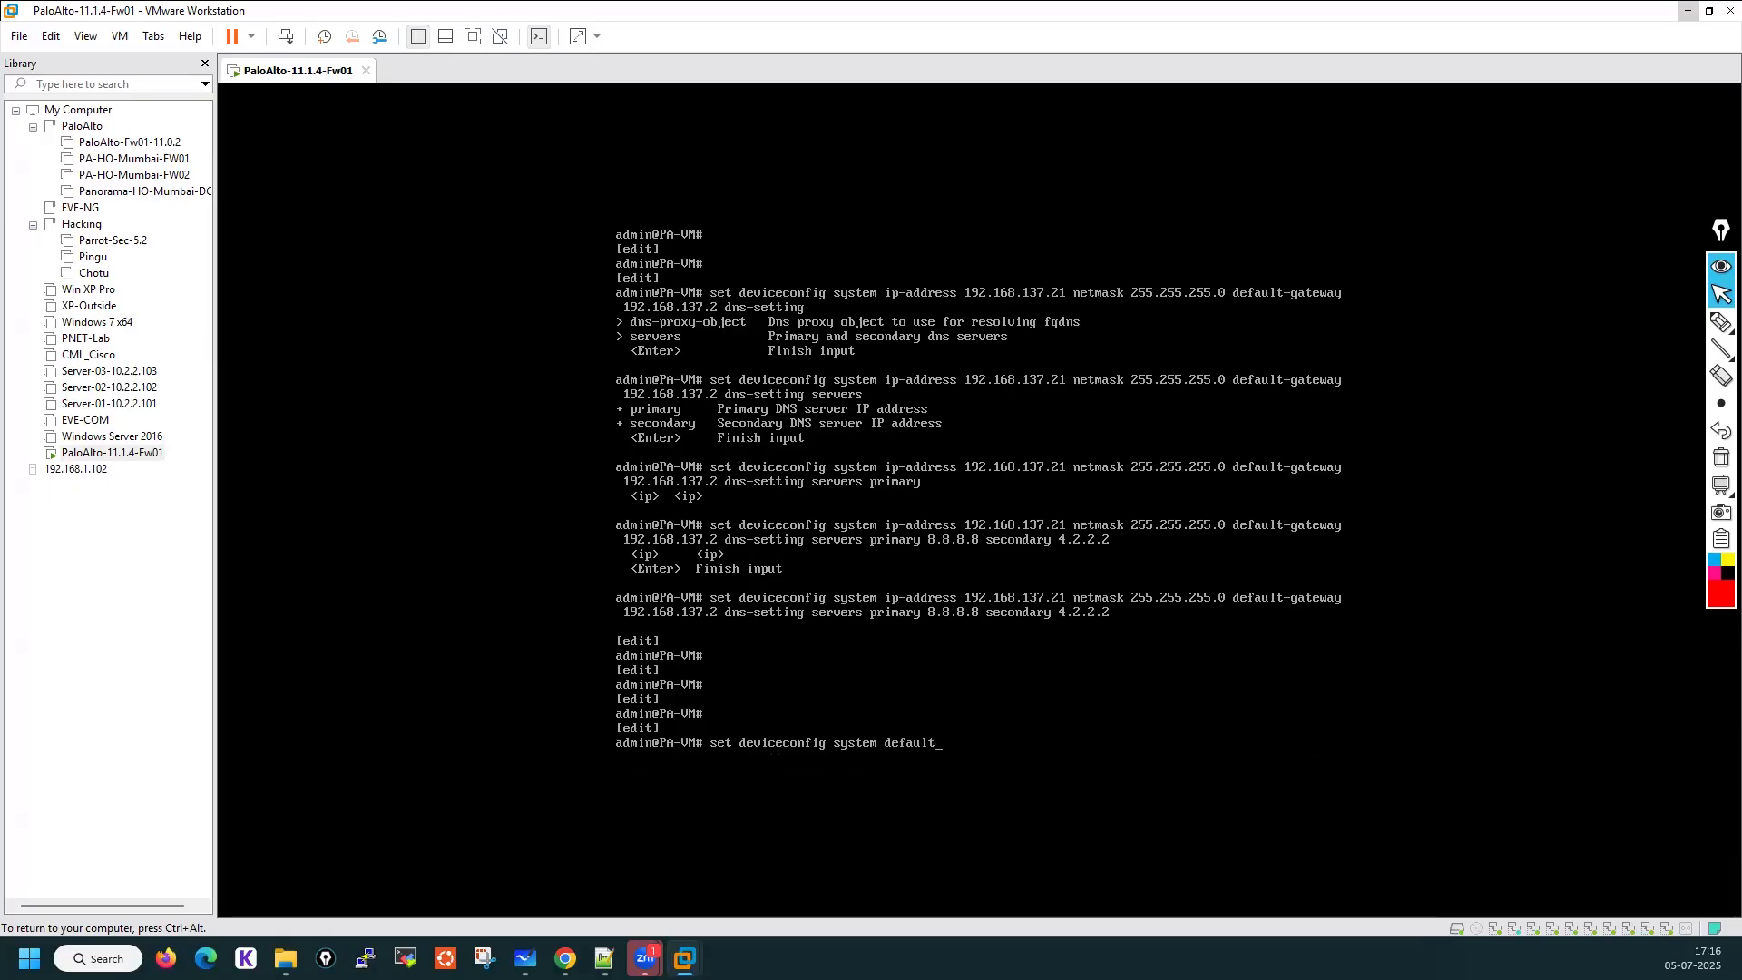
pyautogui.write('ns-setting ?')
pyautogui.write('ser')
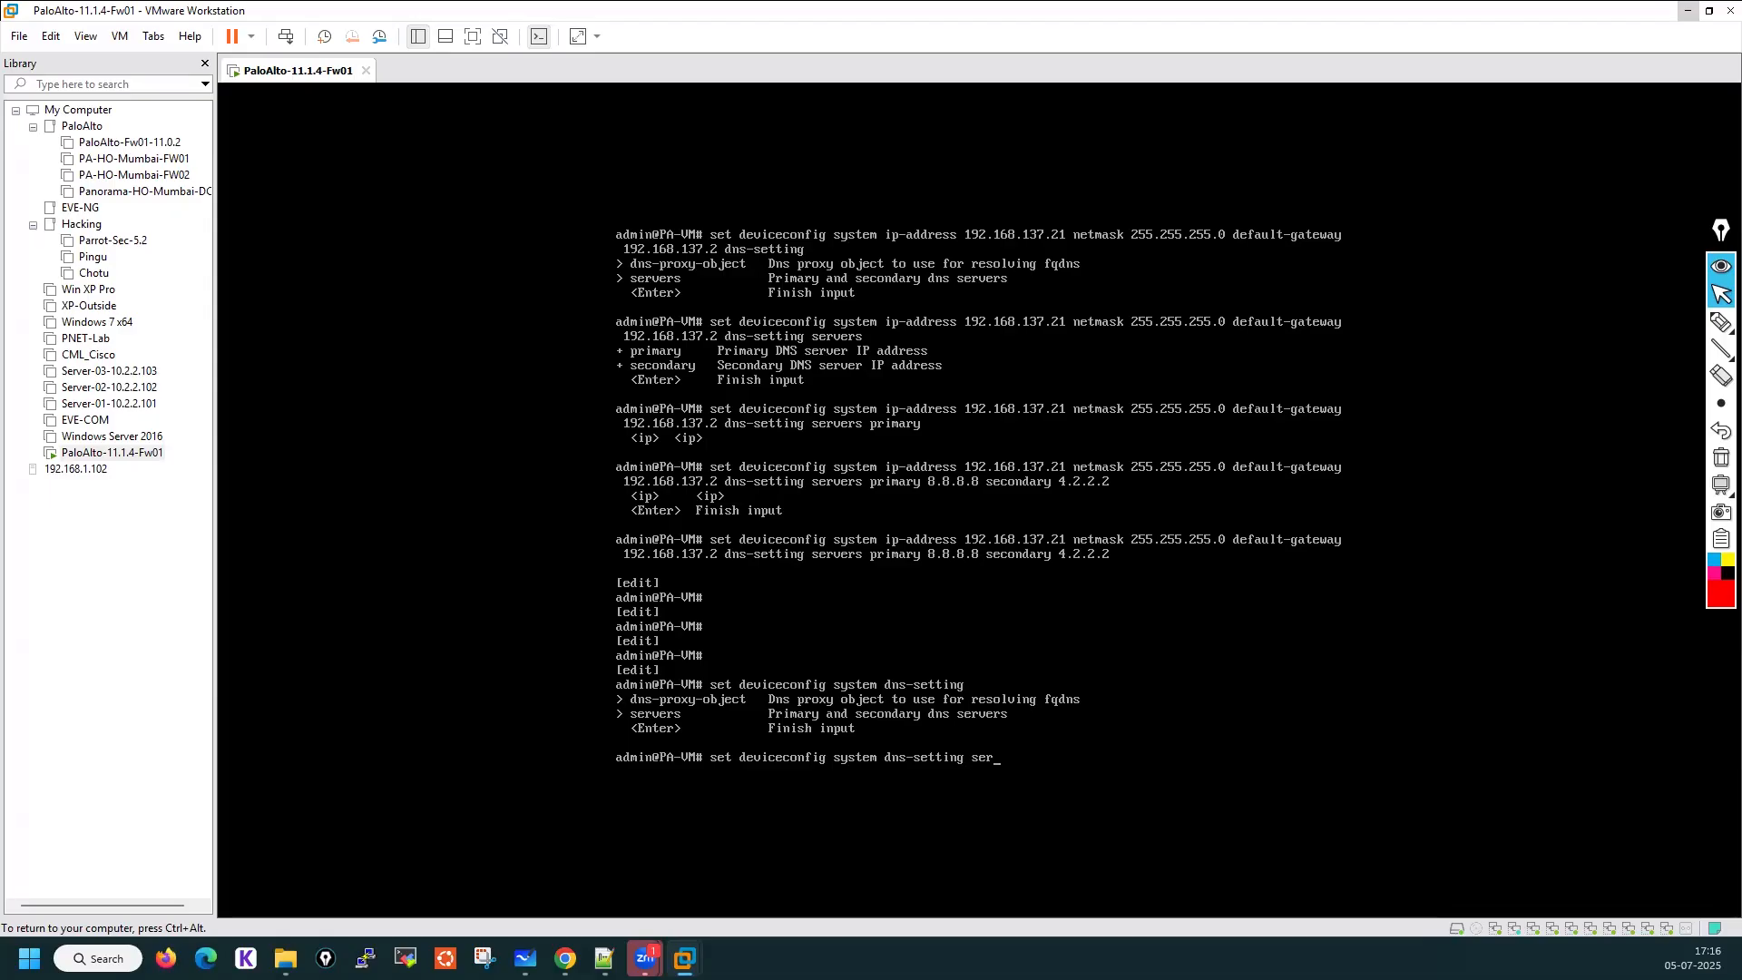
pyautogui.write('vers ?pr')
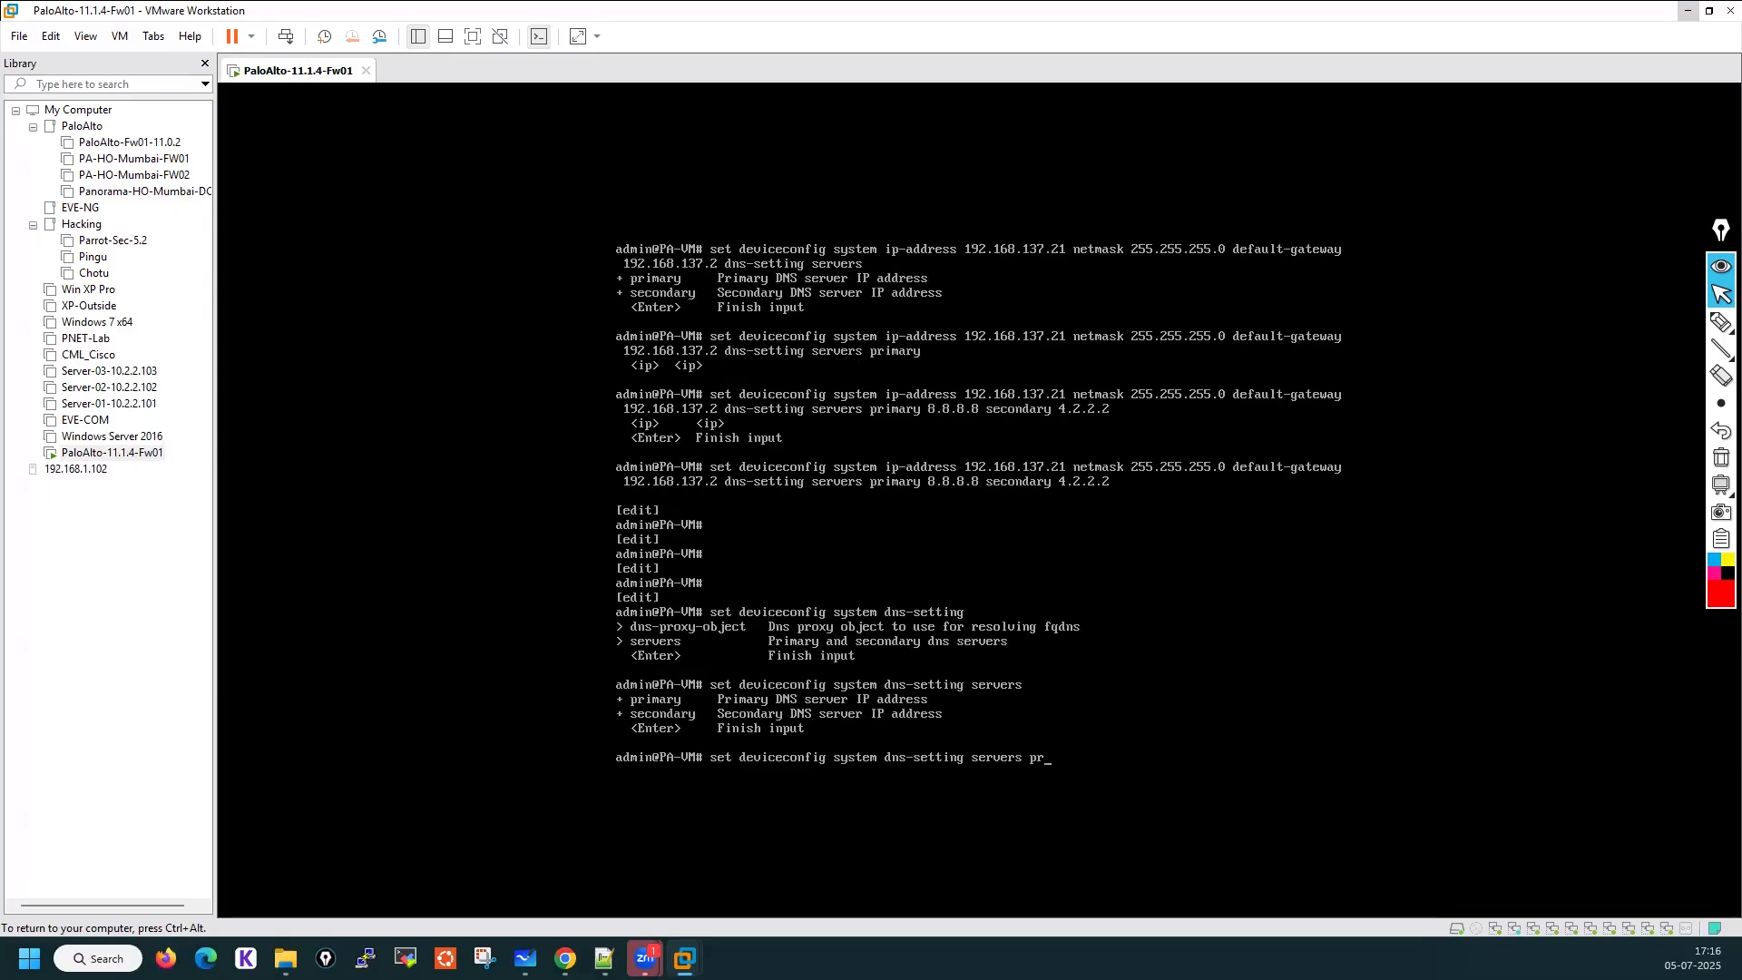
pyautogui.write('imary ?8')
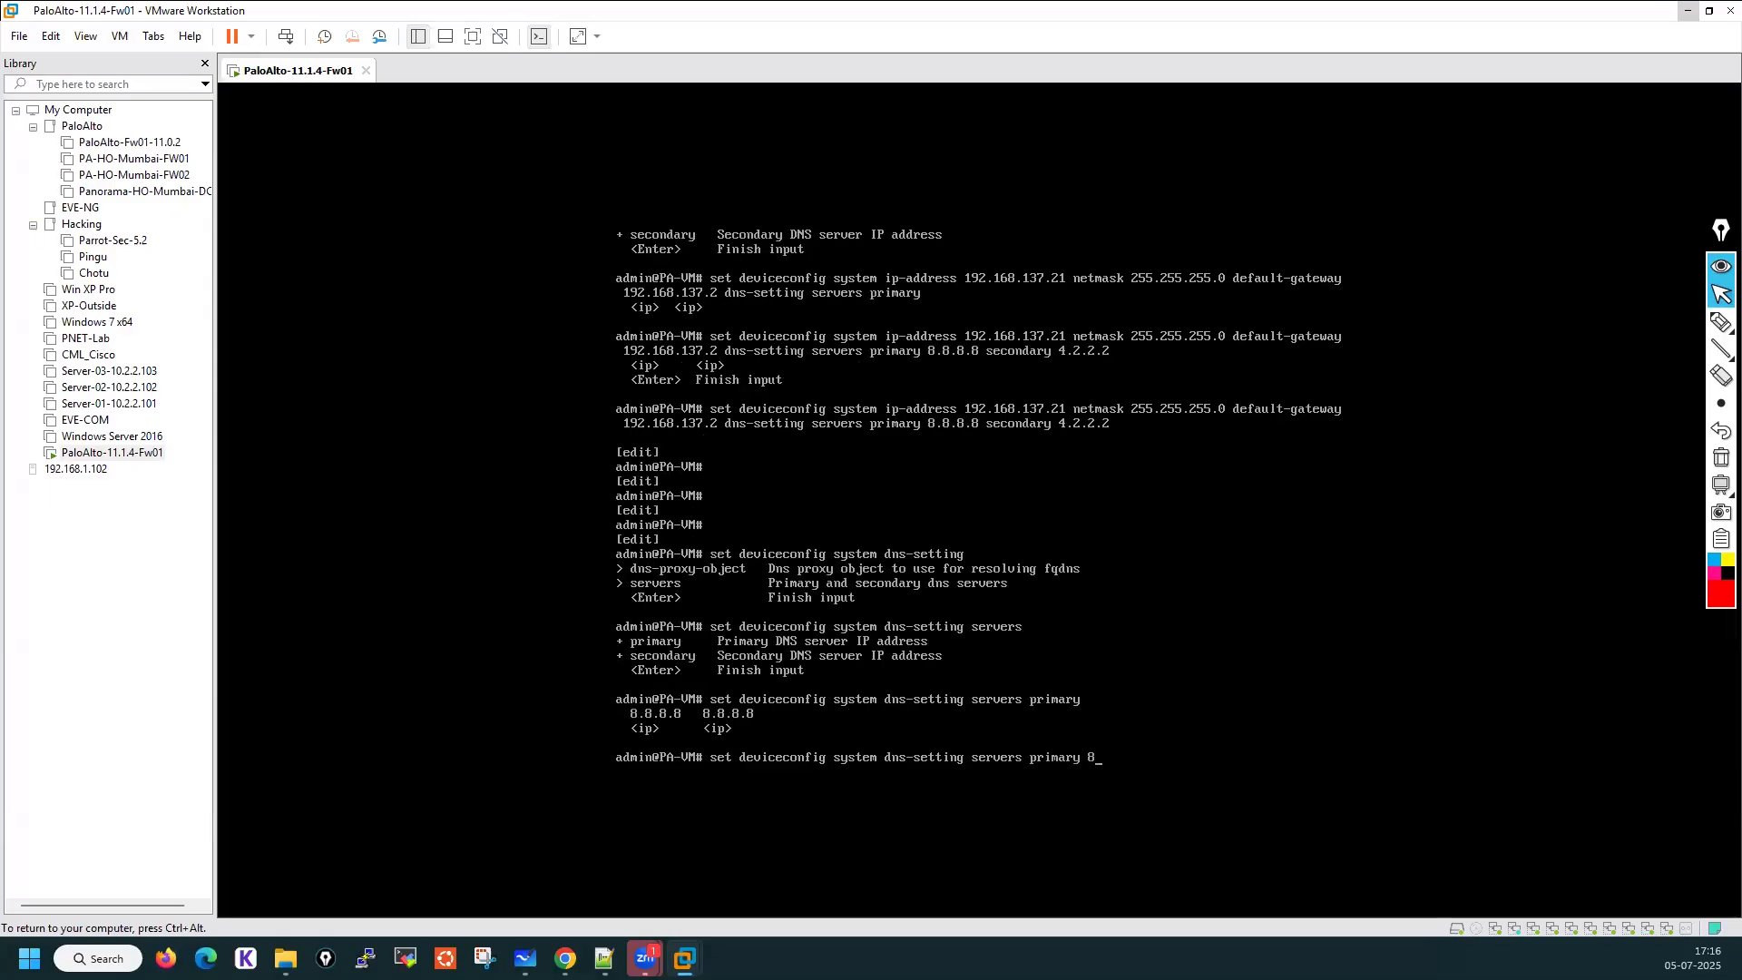
pyautogui.write('8')
pyautogui.write('.8.8.8')
pyautogui.write(' se')
pyautogui.write('secondary')
pyautogui.write(' 4.2.2')
pyautogui.write('.2')
pyautogui.press('?')
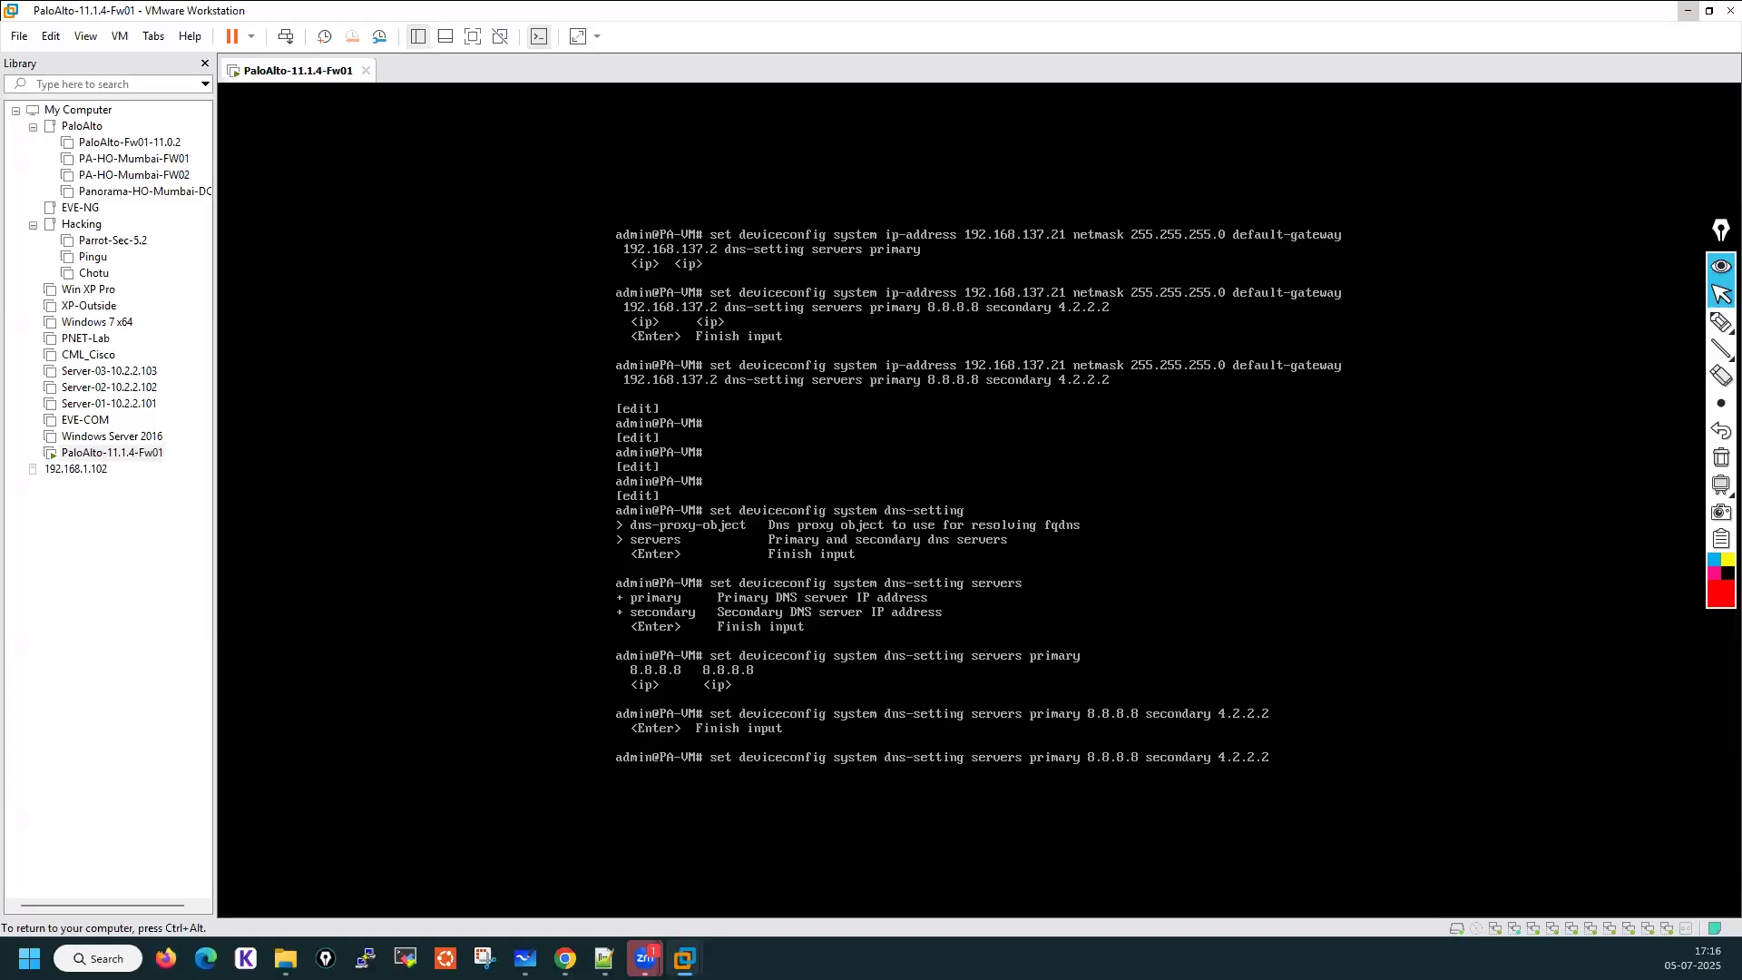
pyautogui.press('Return')
pyautogui.press('Return')
pyautogui.press('Return')
pyautogui.press('Return')
pyautogui.press('Return')
pyautogui.write('set deviceco')
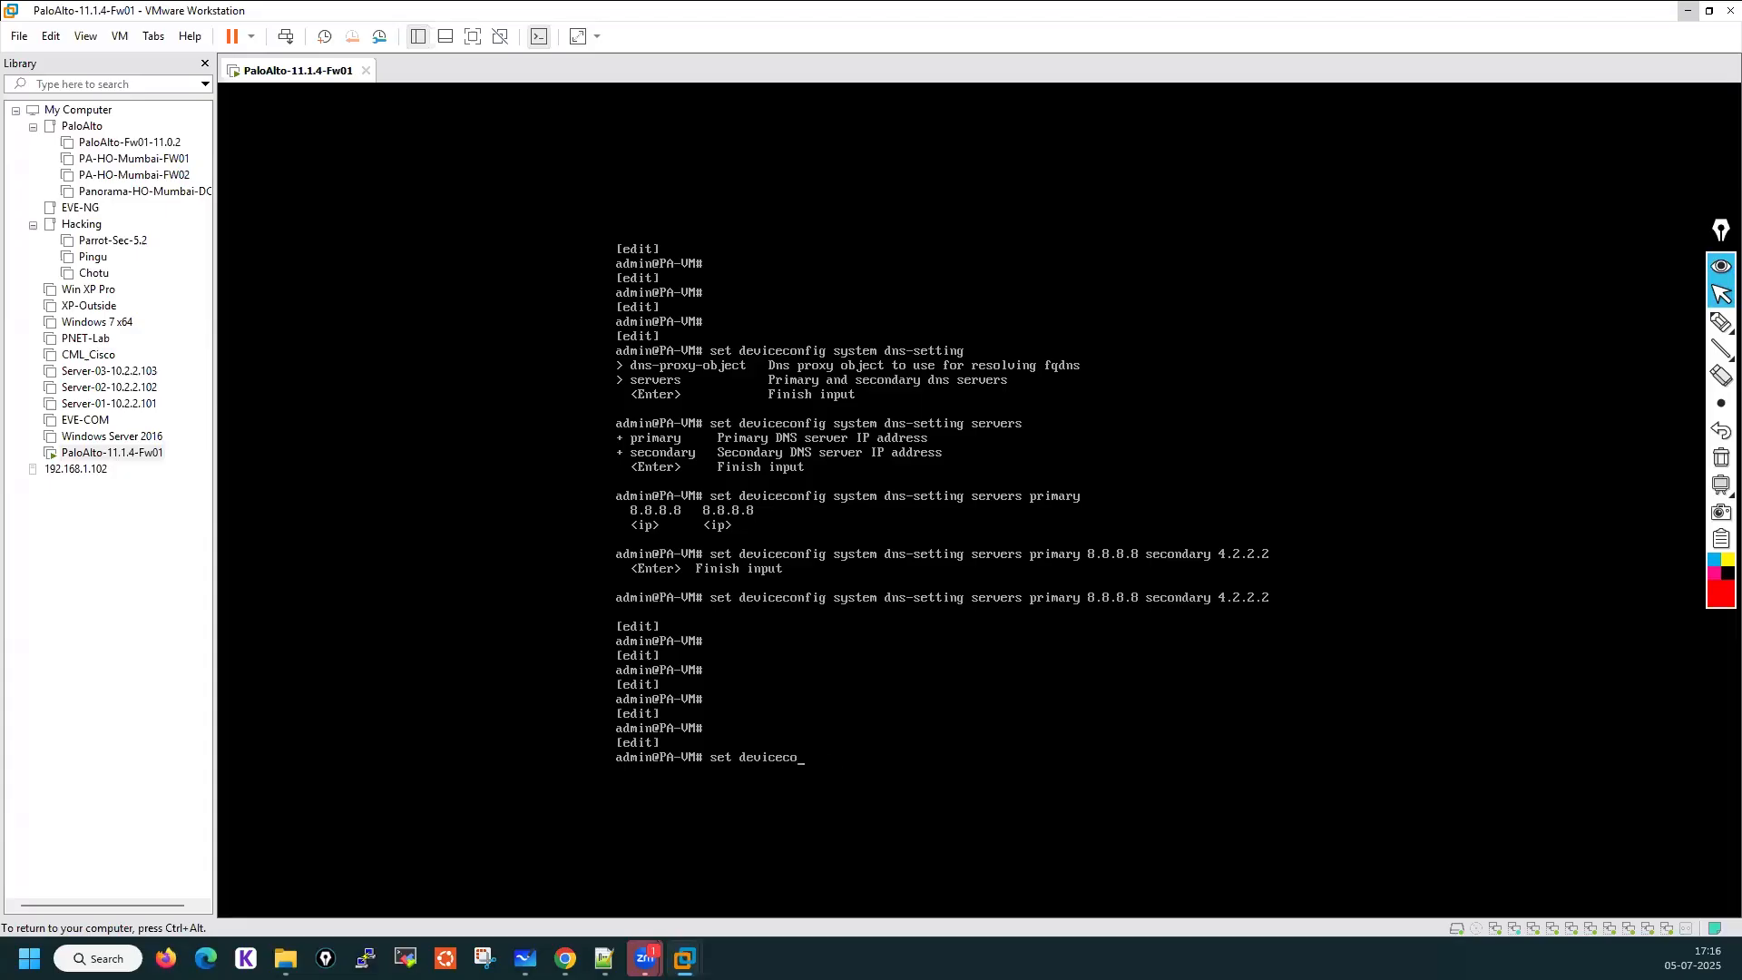
# Step: Set the primary NTP server address to 0.in.pool.ntp.org
pyautogui.press('Tab')
pyautogui.write('system ntp')
pyautogui.press('Tab')
pyautogui.write('?')
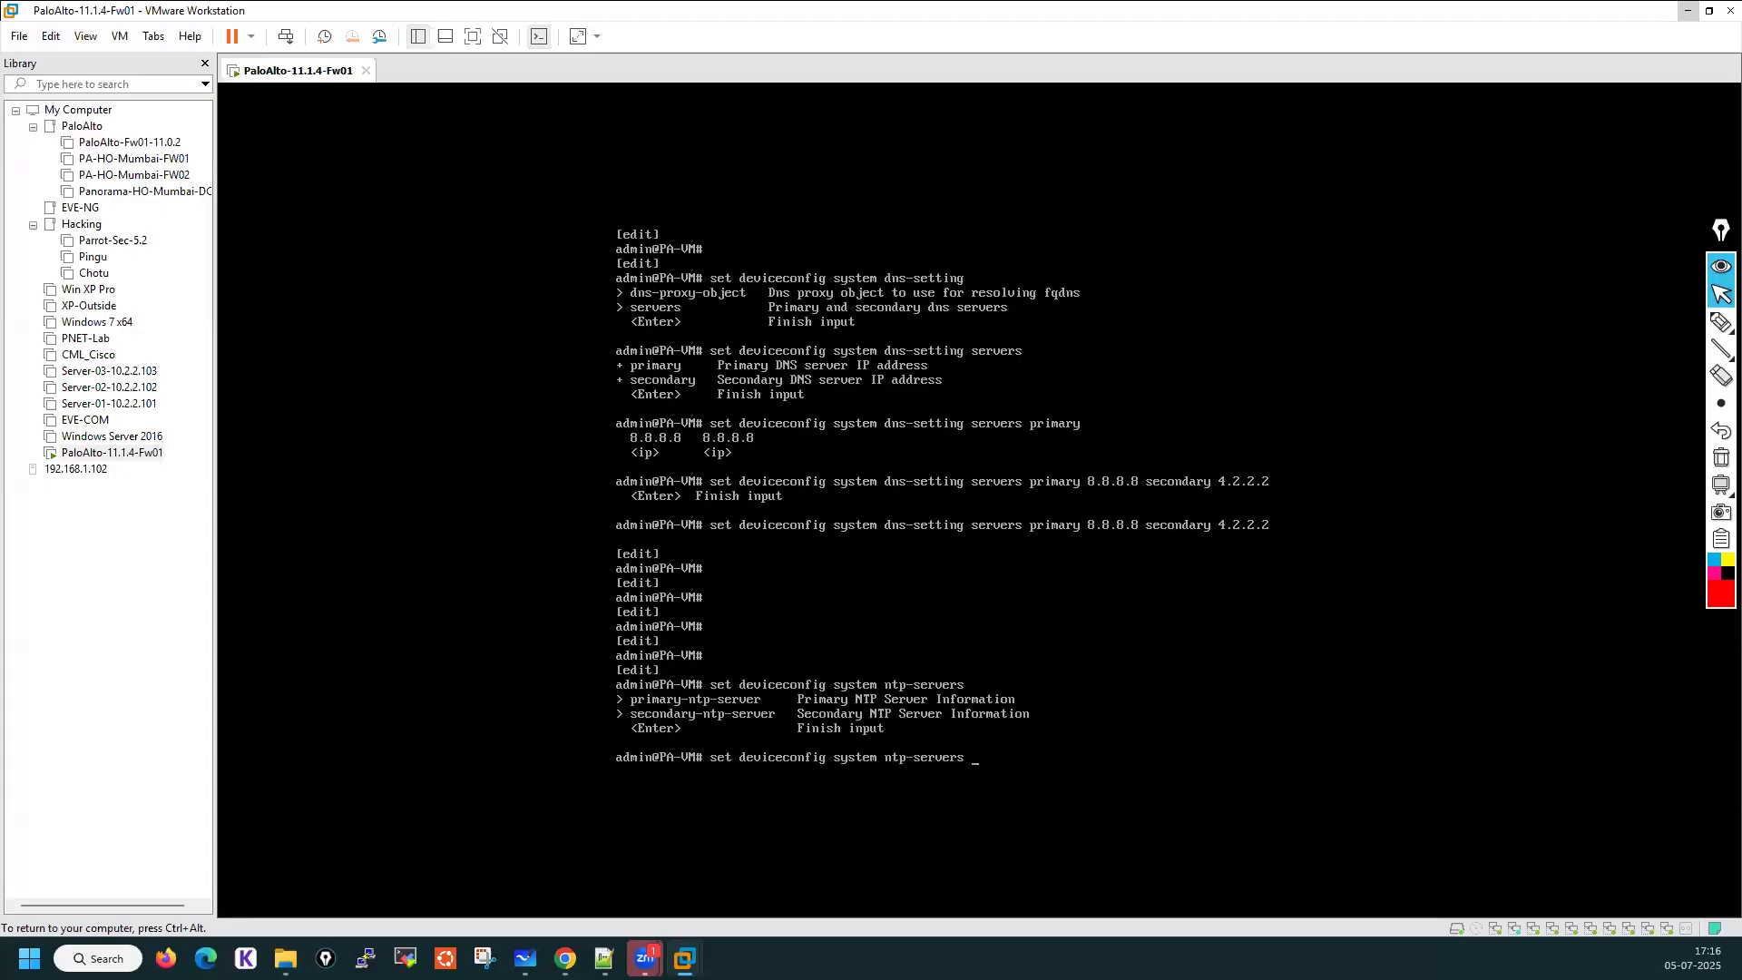
pyautogui.write('pr')
pyautogui.press('Tab')
pyautogui.write('?')
pyautogui.write('n')
pyautogui.press('Tab')
pyautogui.write('?')
pyautogui.write('0.')
pyautogui.write('in.pool')
pyautogui.write('.n')
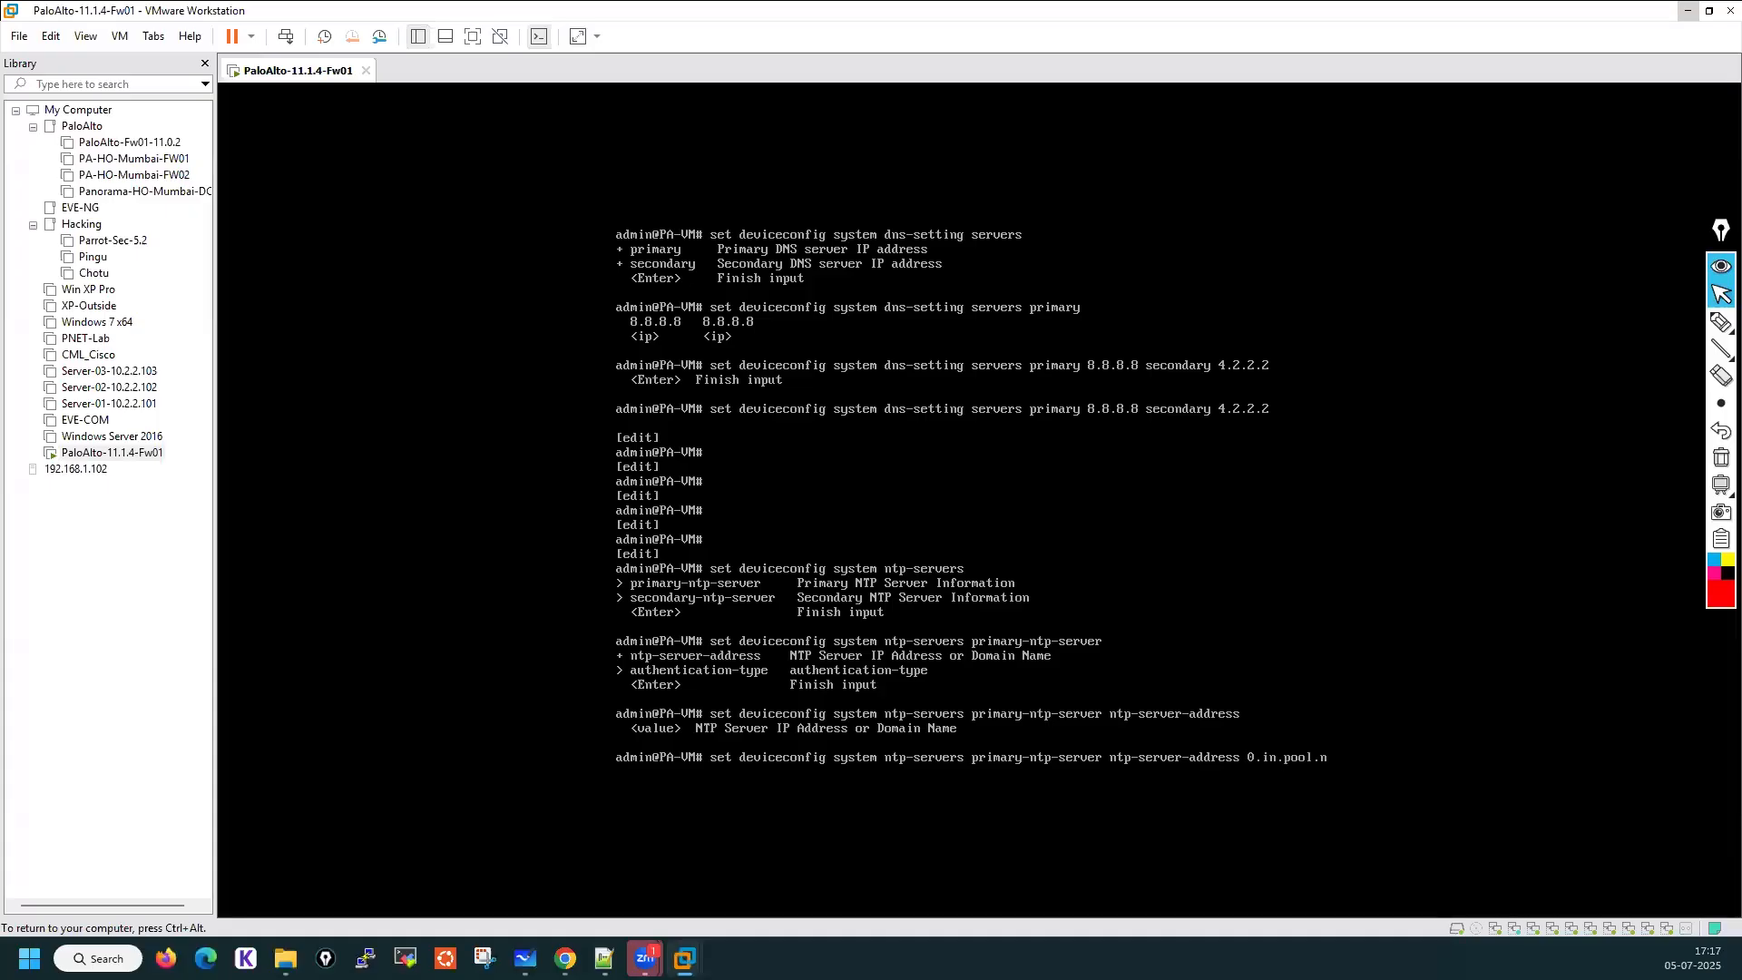
pyautogui.write('tp')
pyautogui.press('Return')
pyautogui.write('.org')
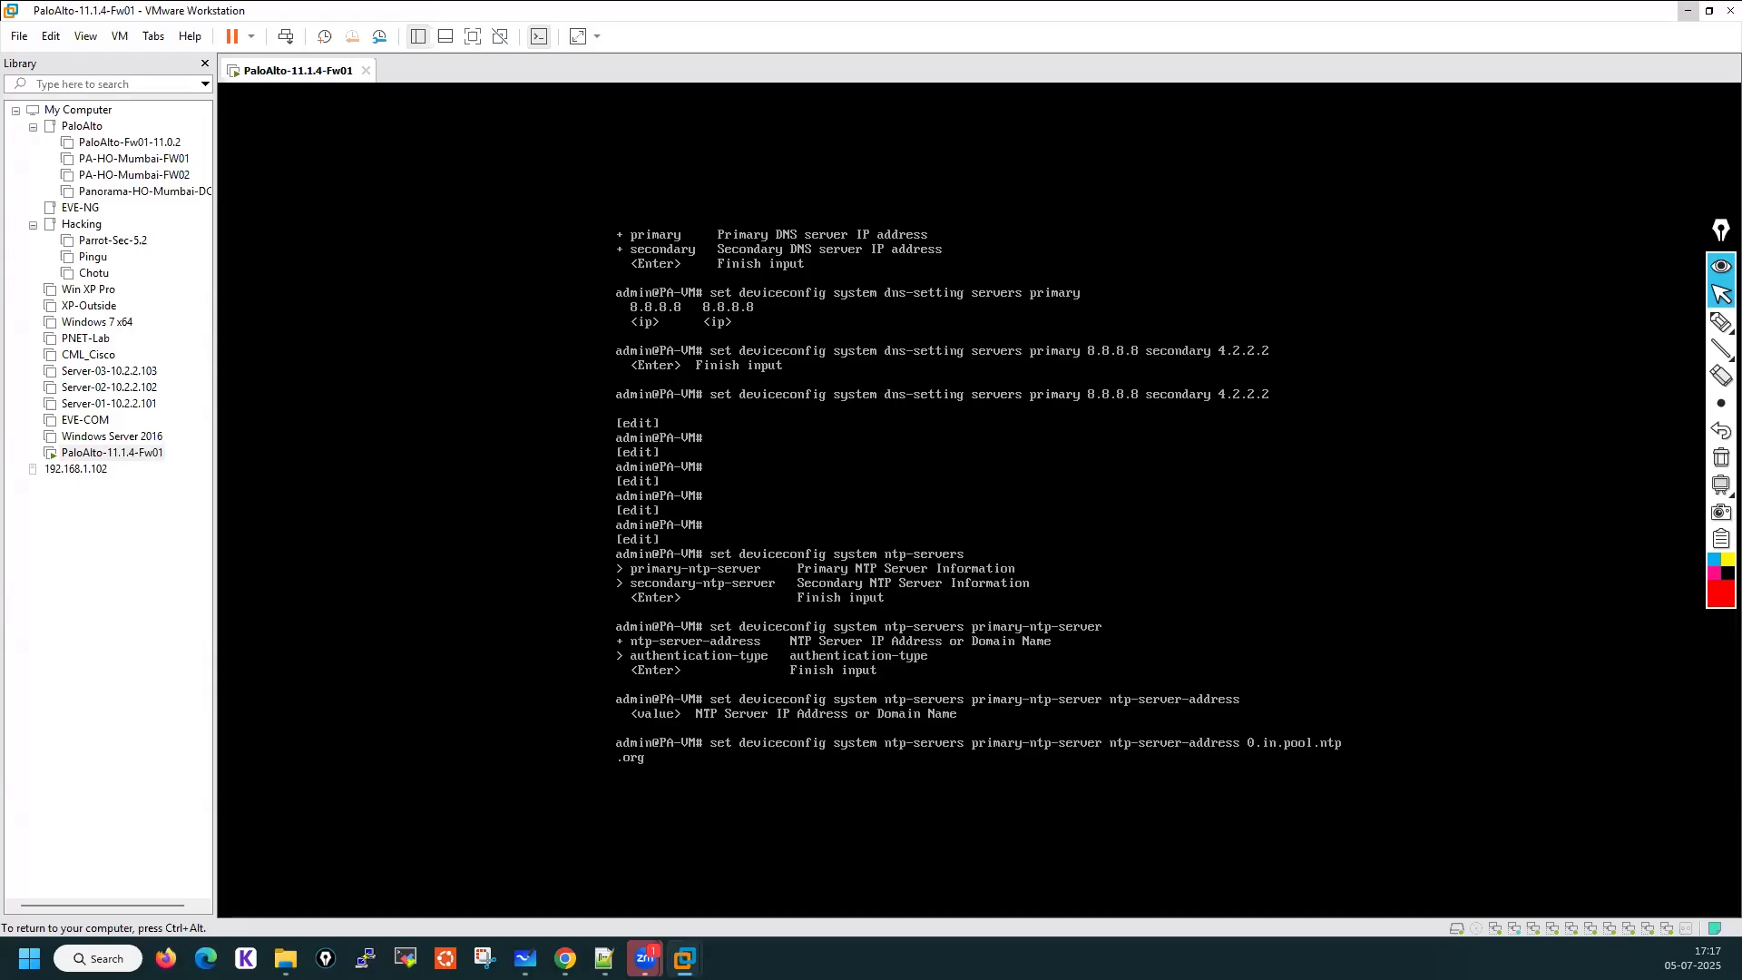
pyautogui.press('Return')
pyautogui.press('Return')
pyautogui.press('Return')
pyautogui.press('Return')
# Step: Set the secondary NTP server address to 1.in.pool.ntp.org
pyautogui.write('set deviceconfig')
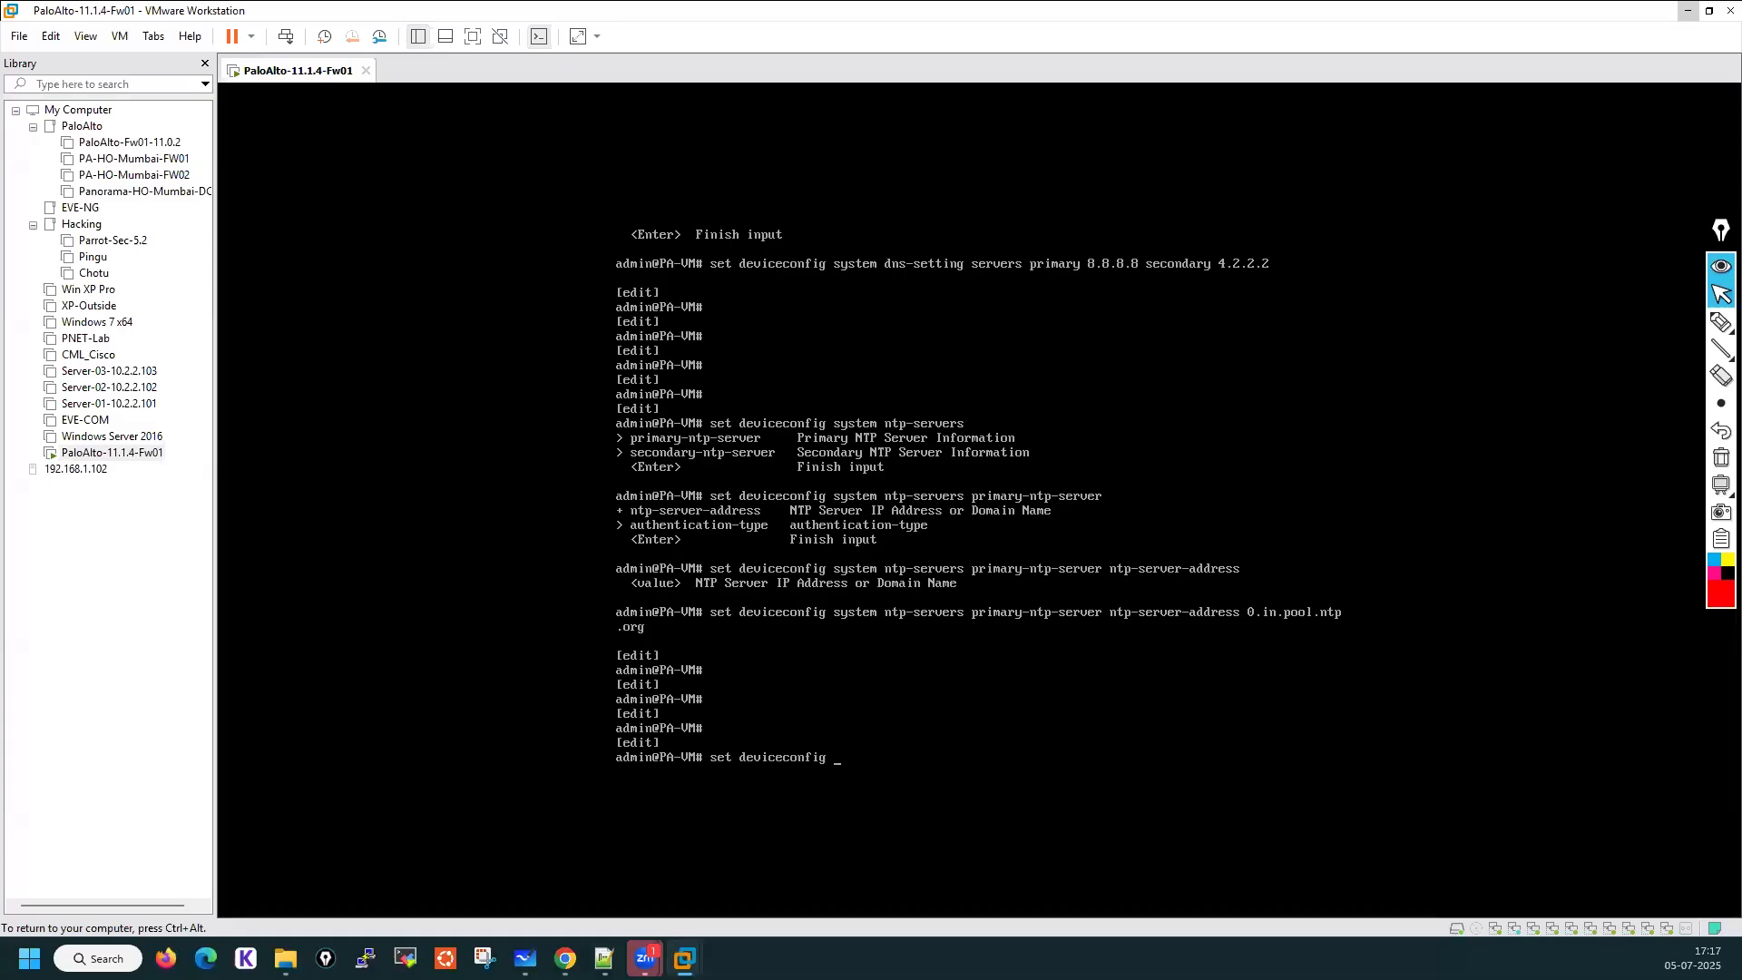
pyautogui.write(' system ntp-servers se')
pyautogui.press('Tab')
pyautogui.write('n')
pyautogui.press('Tab')
pyautogui.press('?')
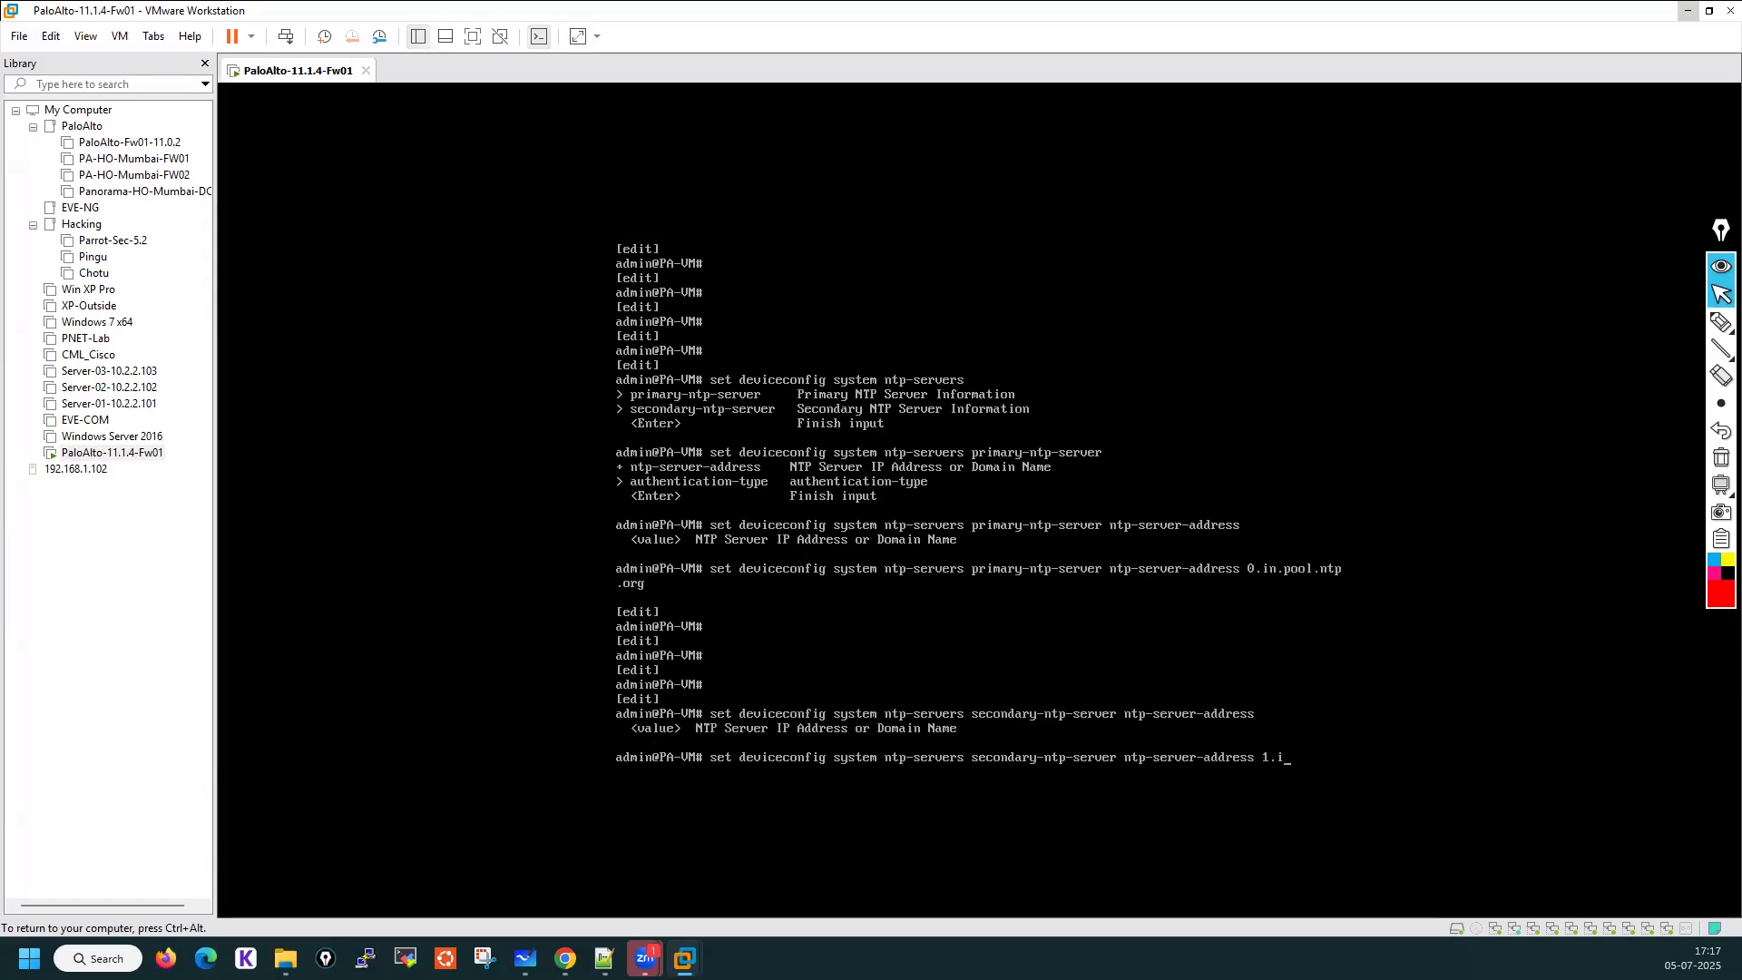
pyautogui.write('1.in.pool.ntp.')
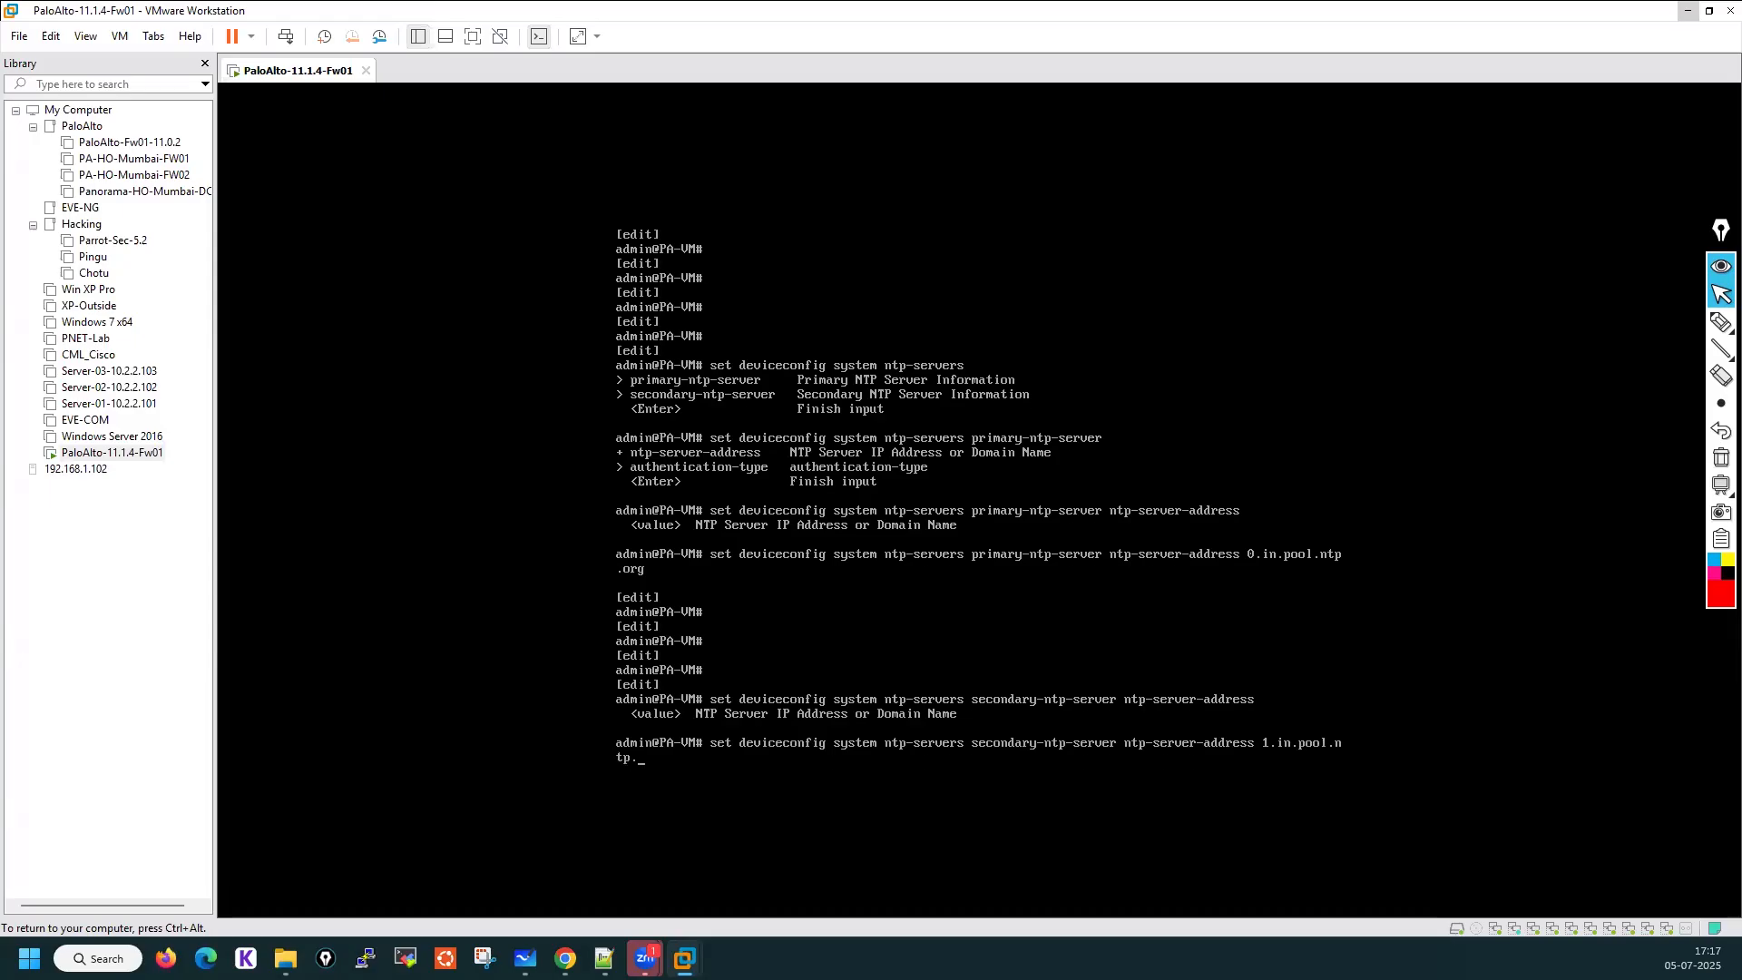
pyautogui.press('Return')
pyautogui.press('Return')
pyautogui.press('Return')
pyautogui.press('Return')
pyautogui.press('Return')
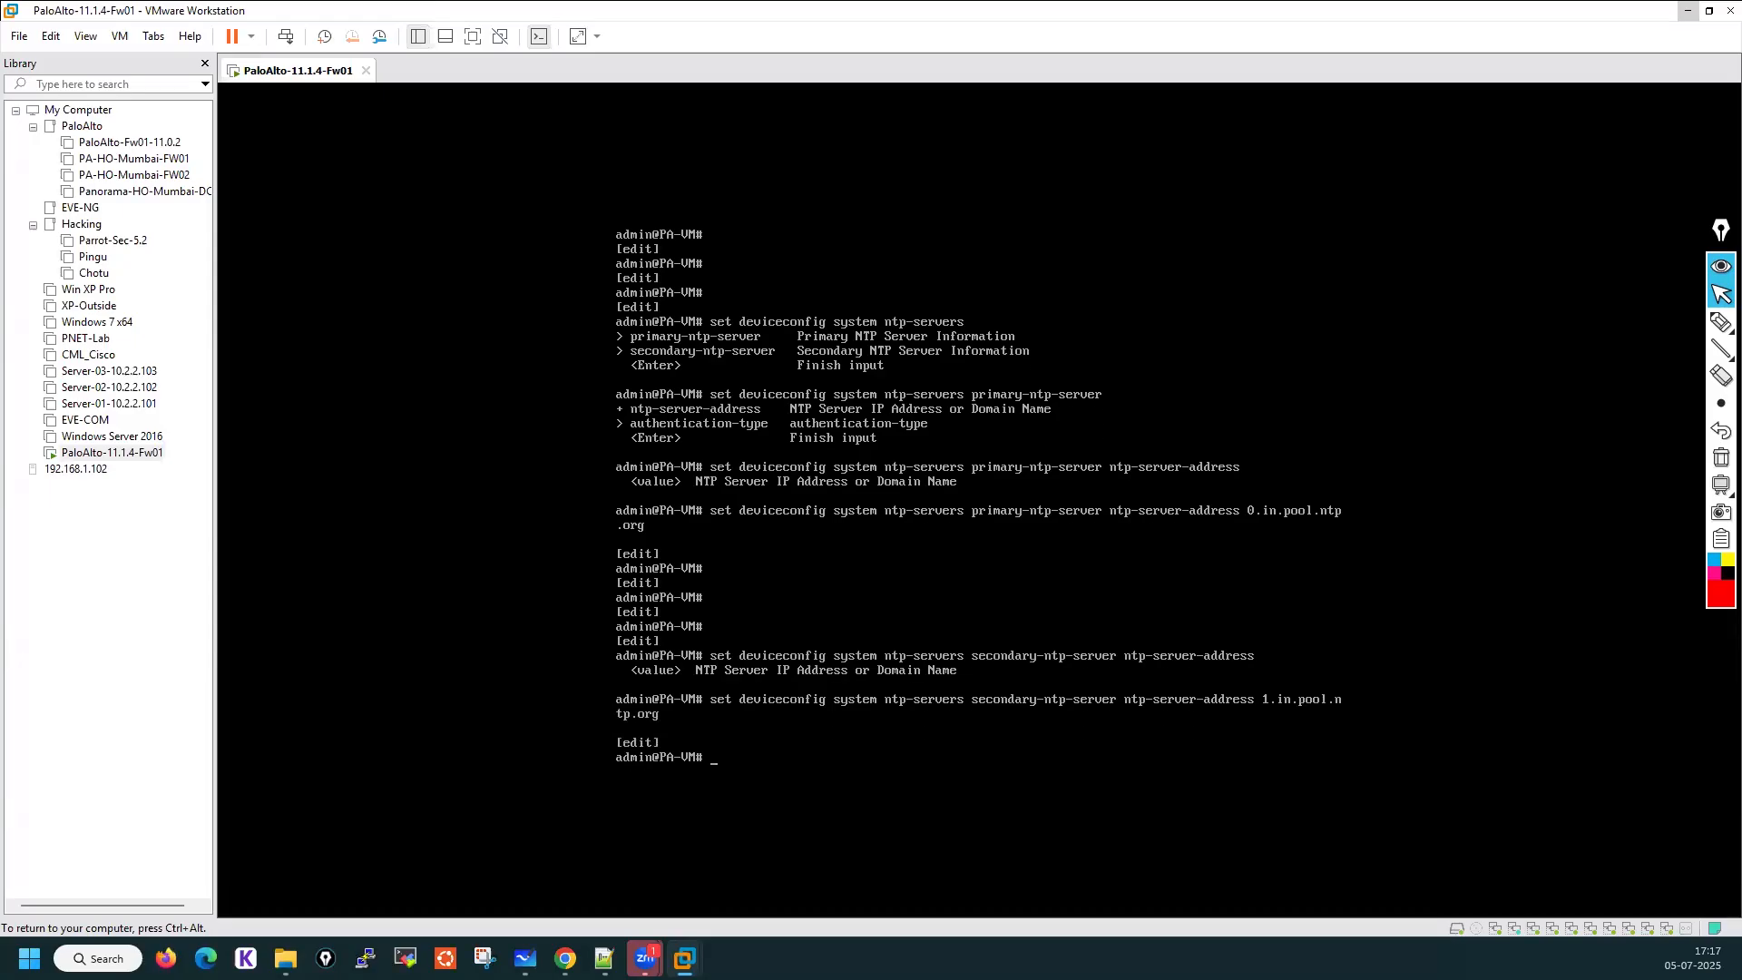
# Step: Commit the configuration changes and release input from the VM
pyautogui.write('commit')
pyautogui.press('Return')
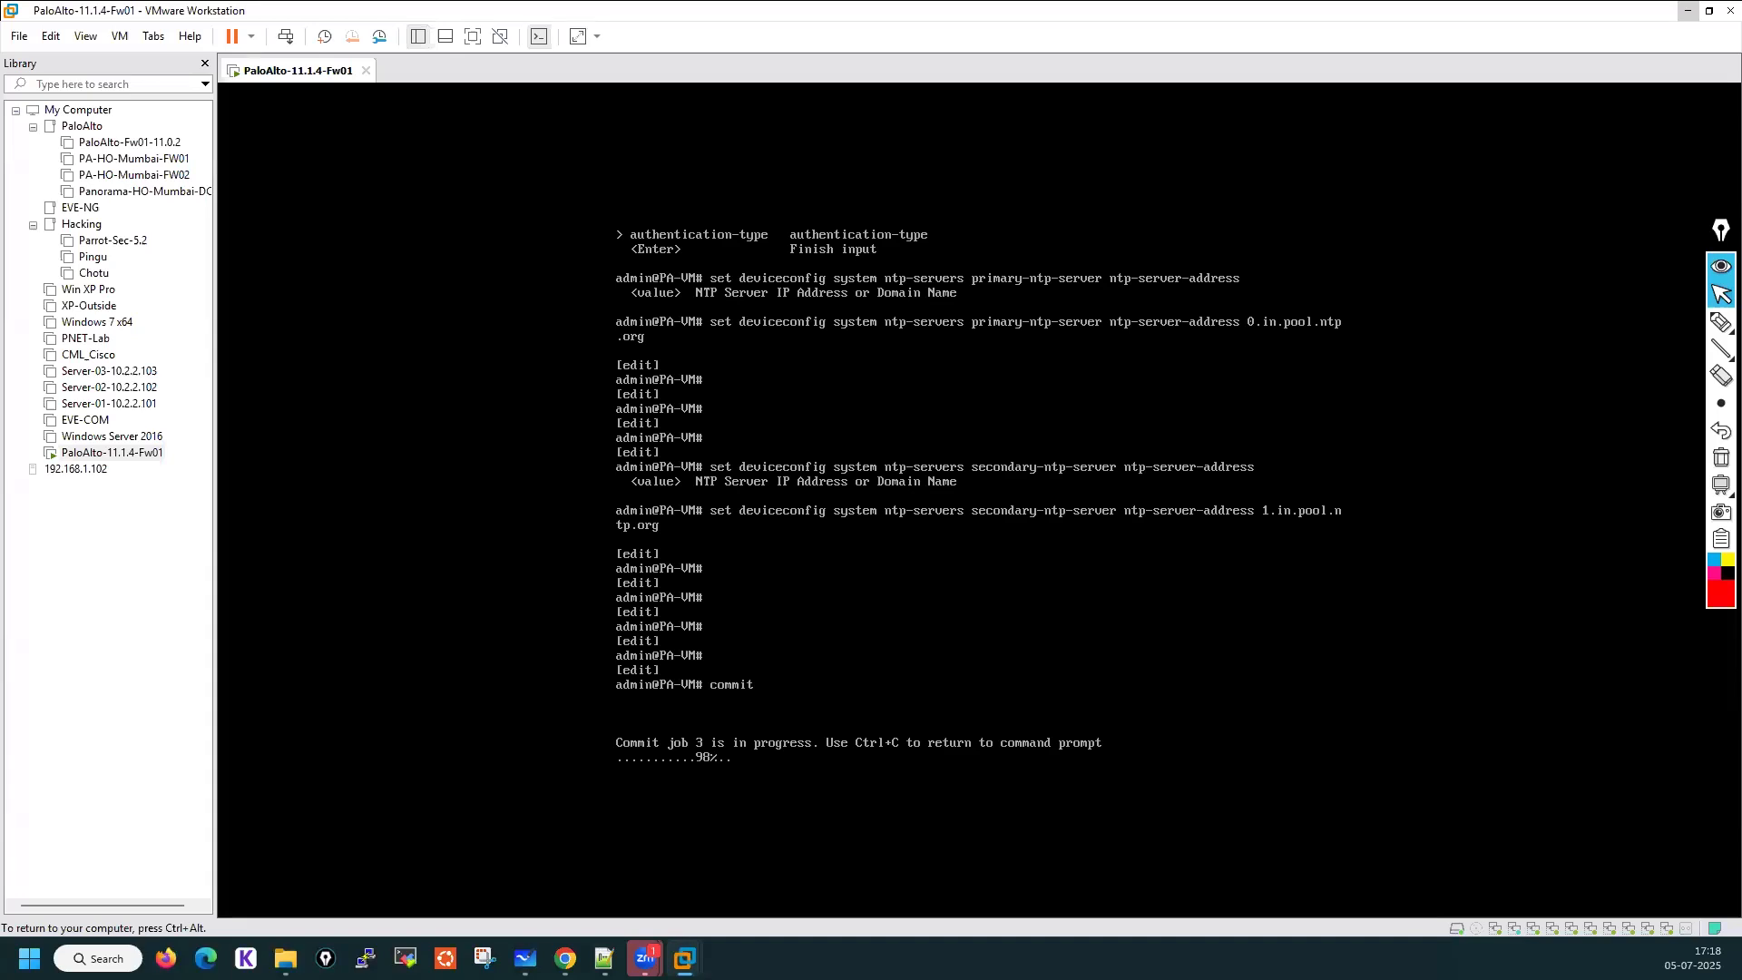
pyautogui.hotkey('ctrl', 'alt')
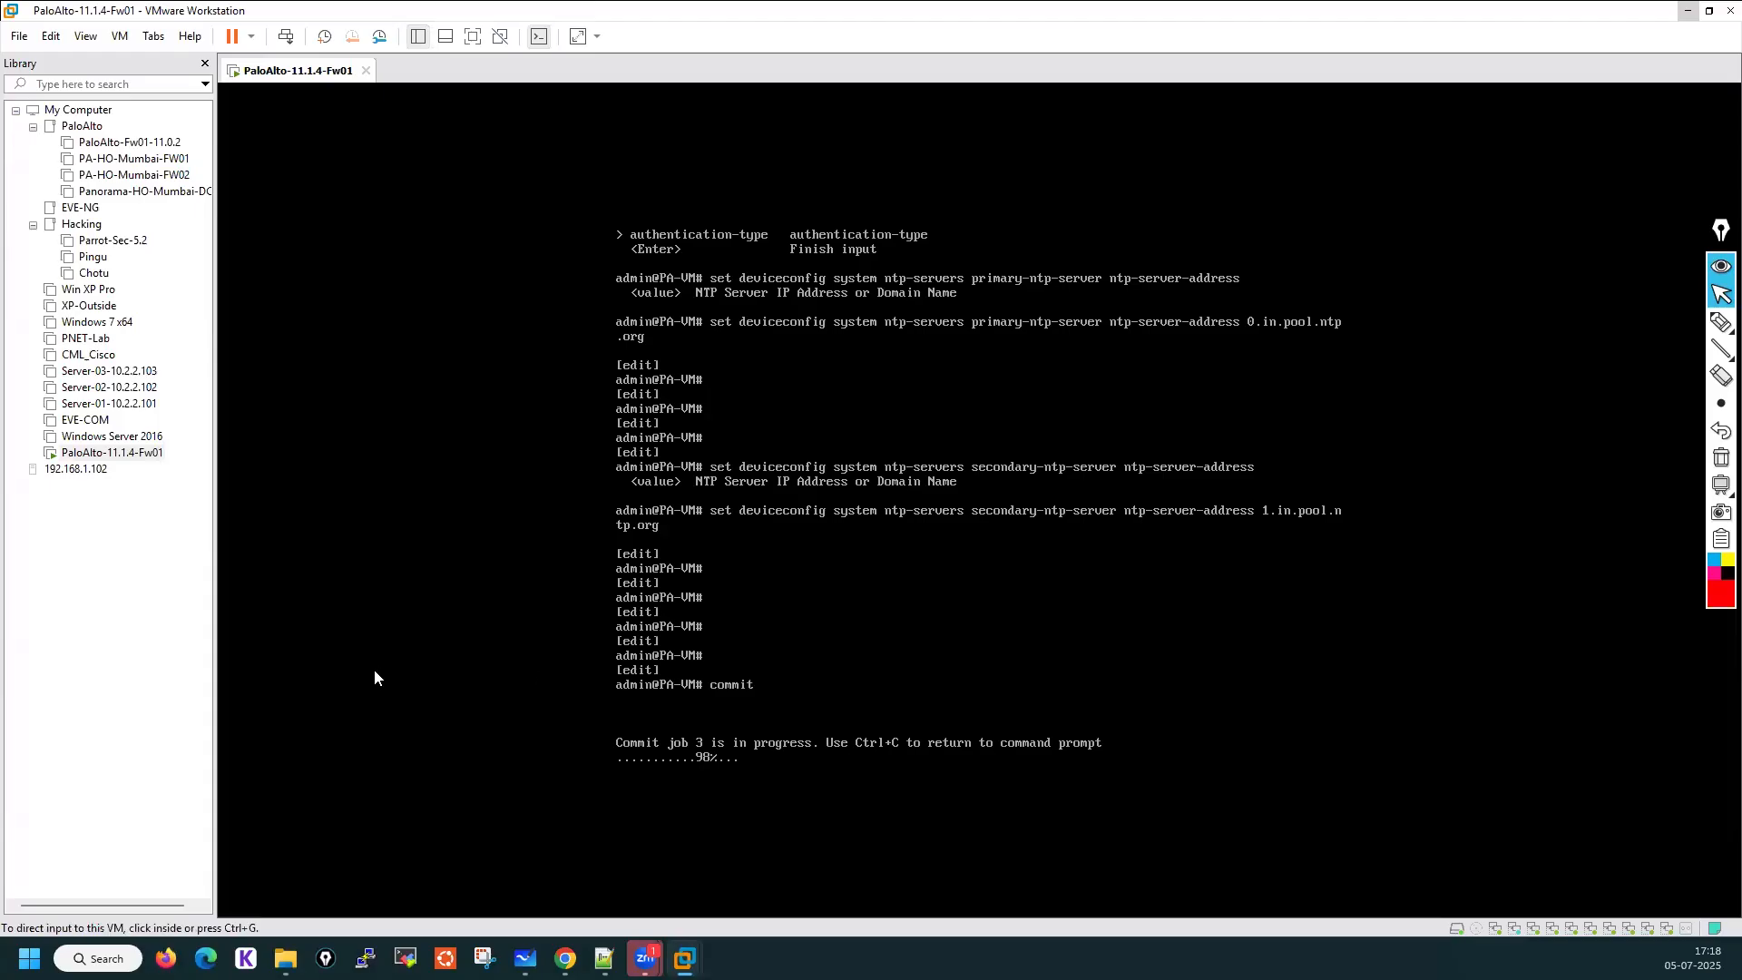
# Step: Select the PaloAlto-11.1.4-Fw01 VM, check its console, then switch to the Chrome browser
pyautogui.click(138, 626)
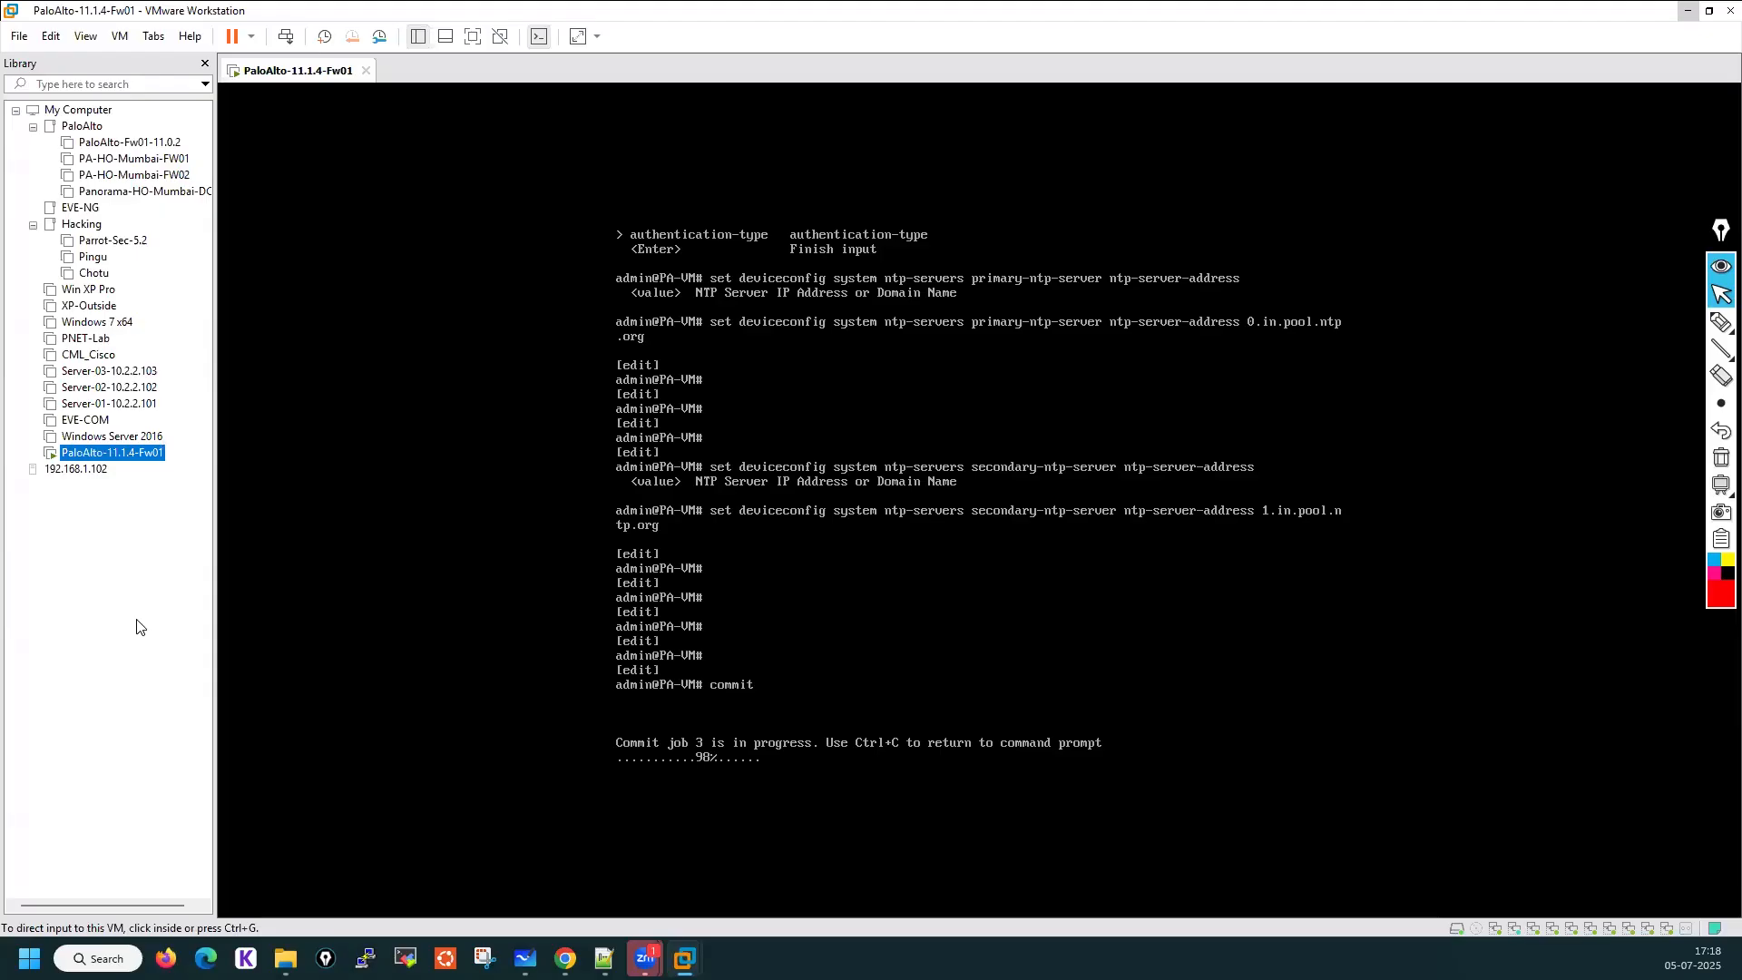
pyautogui.click(281, 606)
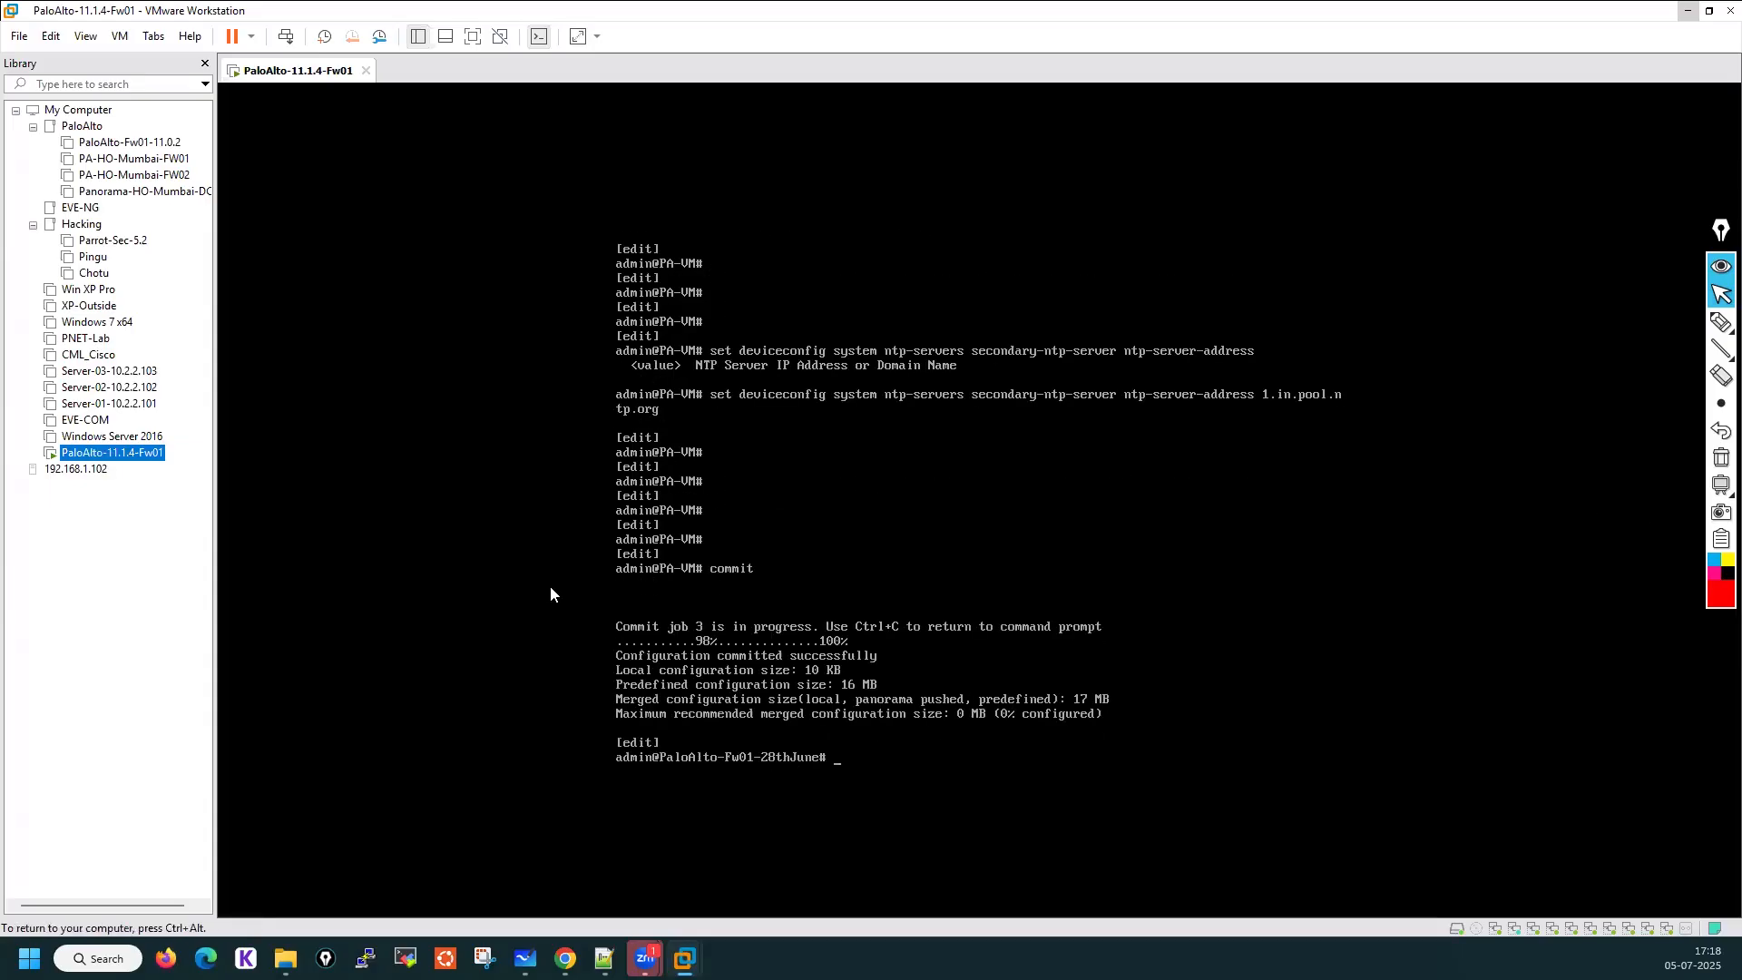
pyautogui.hotkey('ctrl', 'alt')
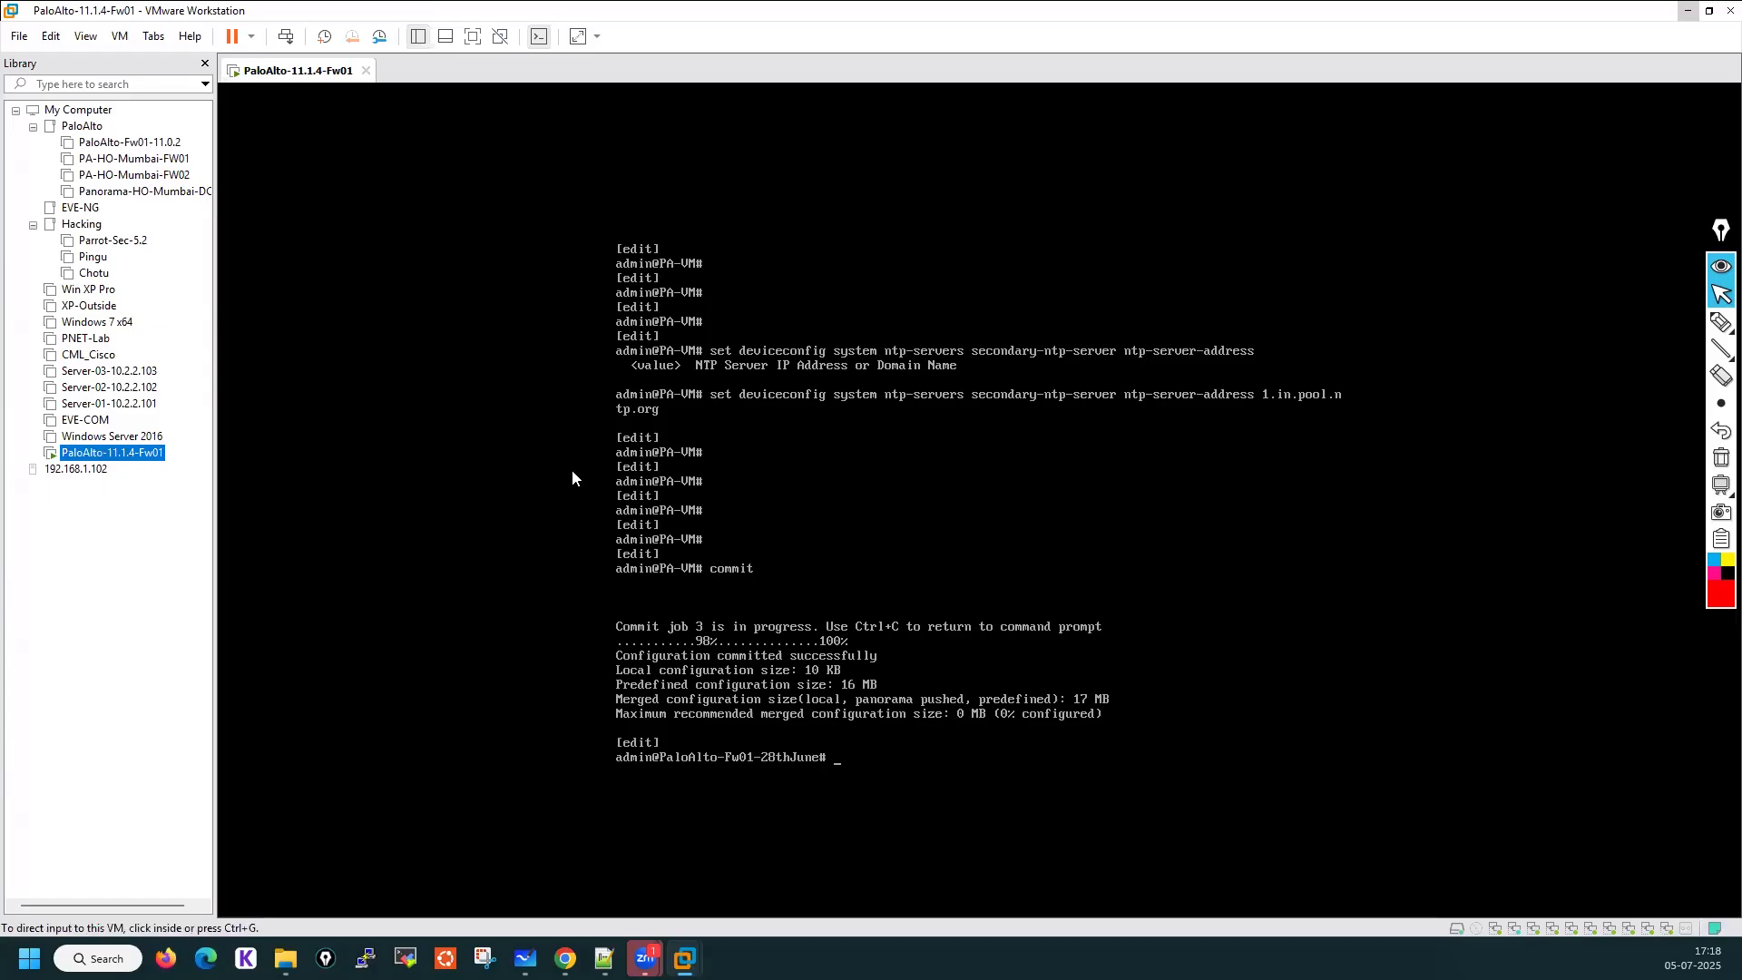
pyautogui.click(381, 427)
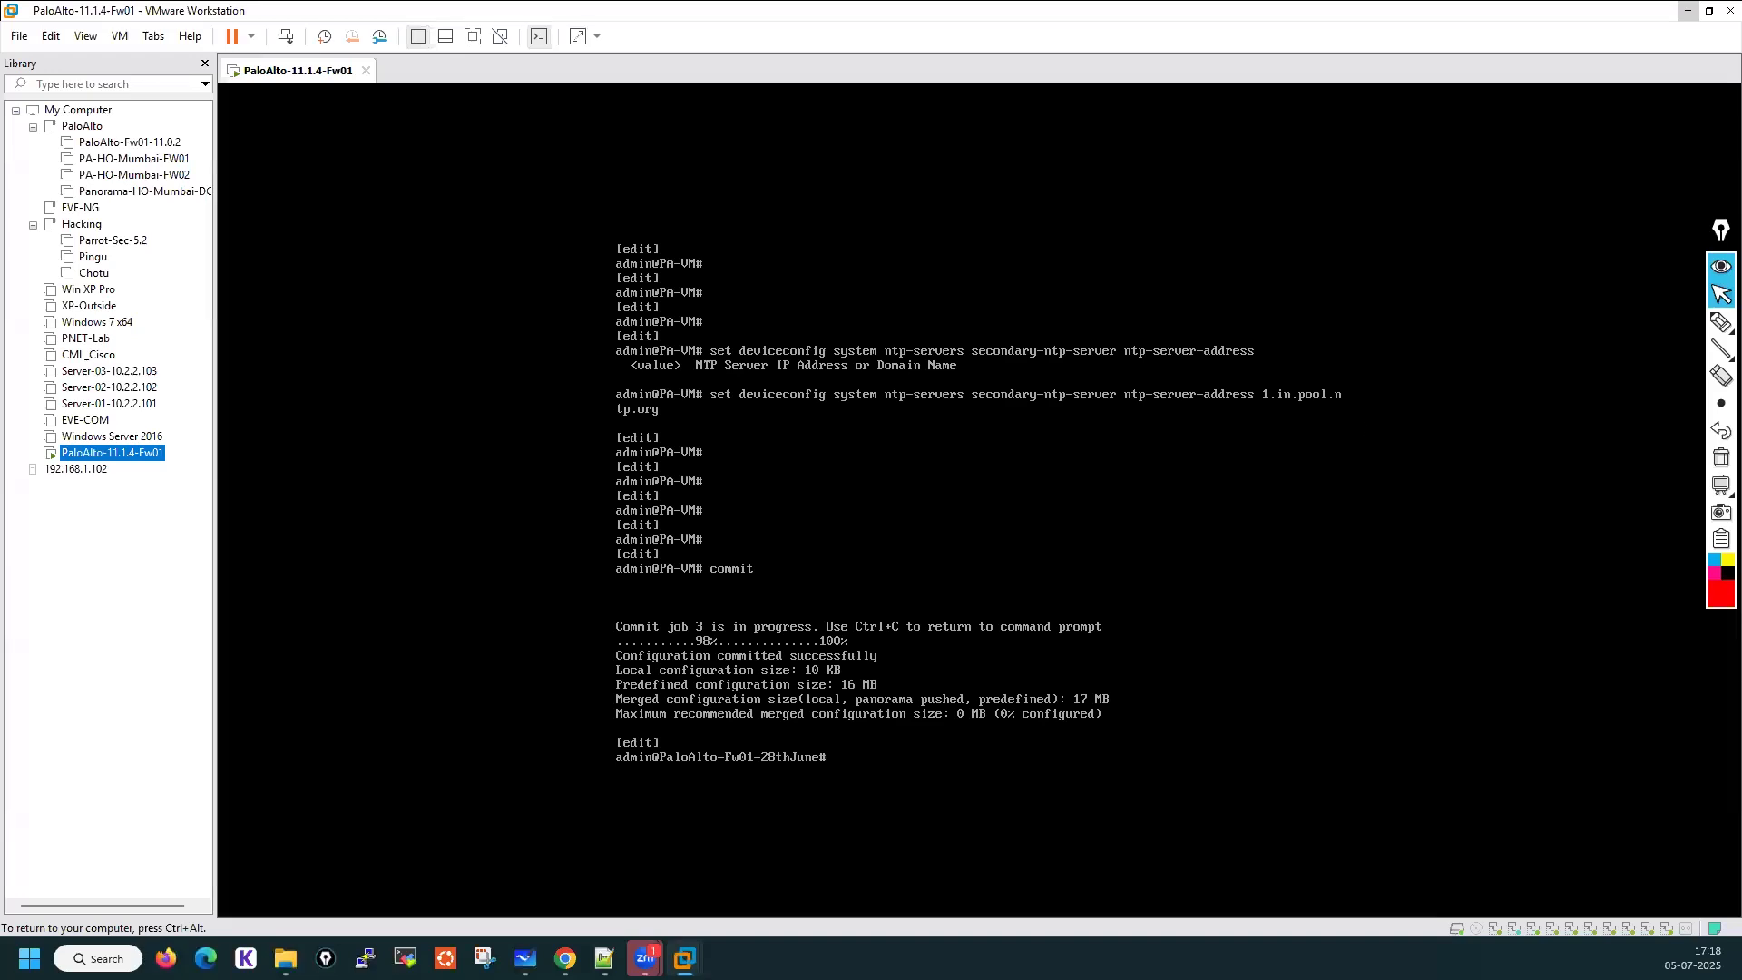
pyautogui.hotkey('ctrl', 'alt')
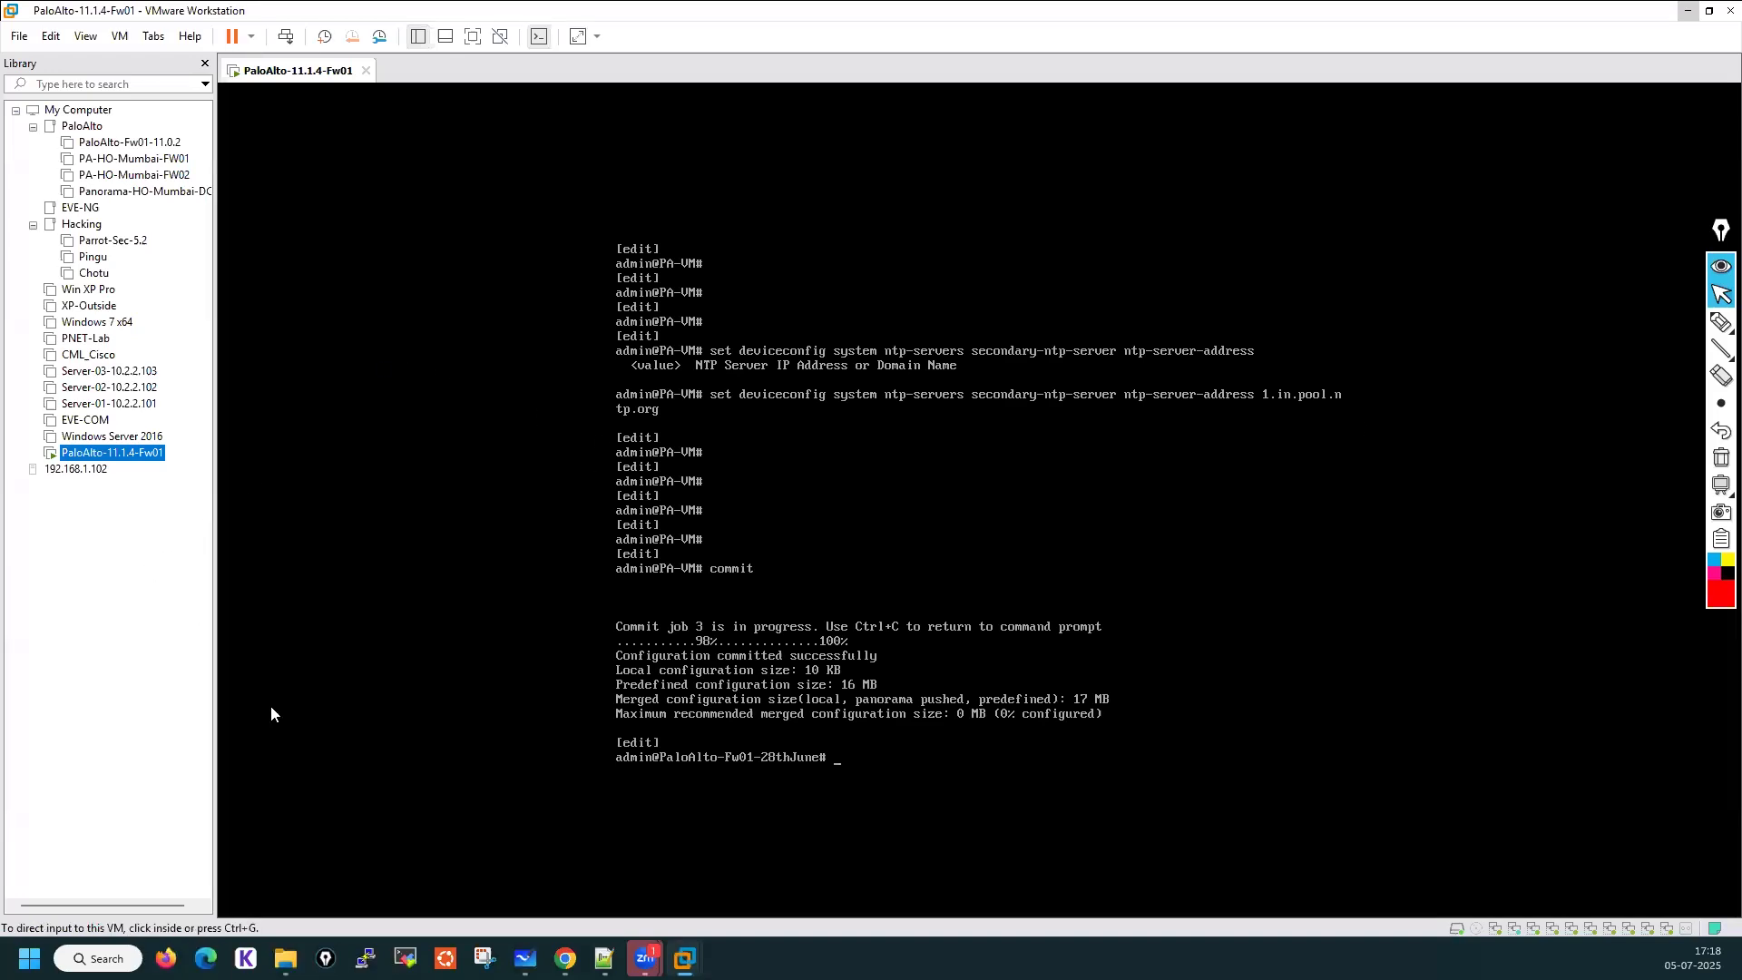
pyautogui.click(564, 958)
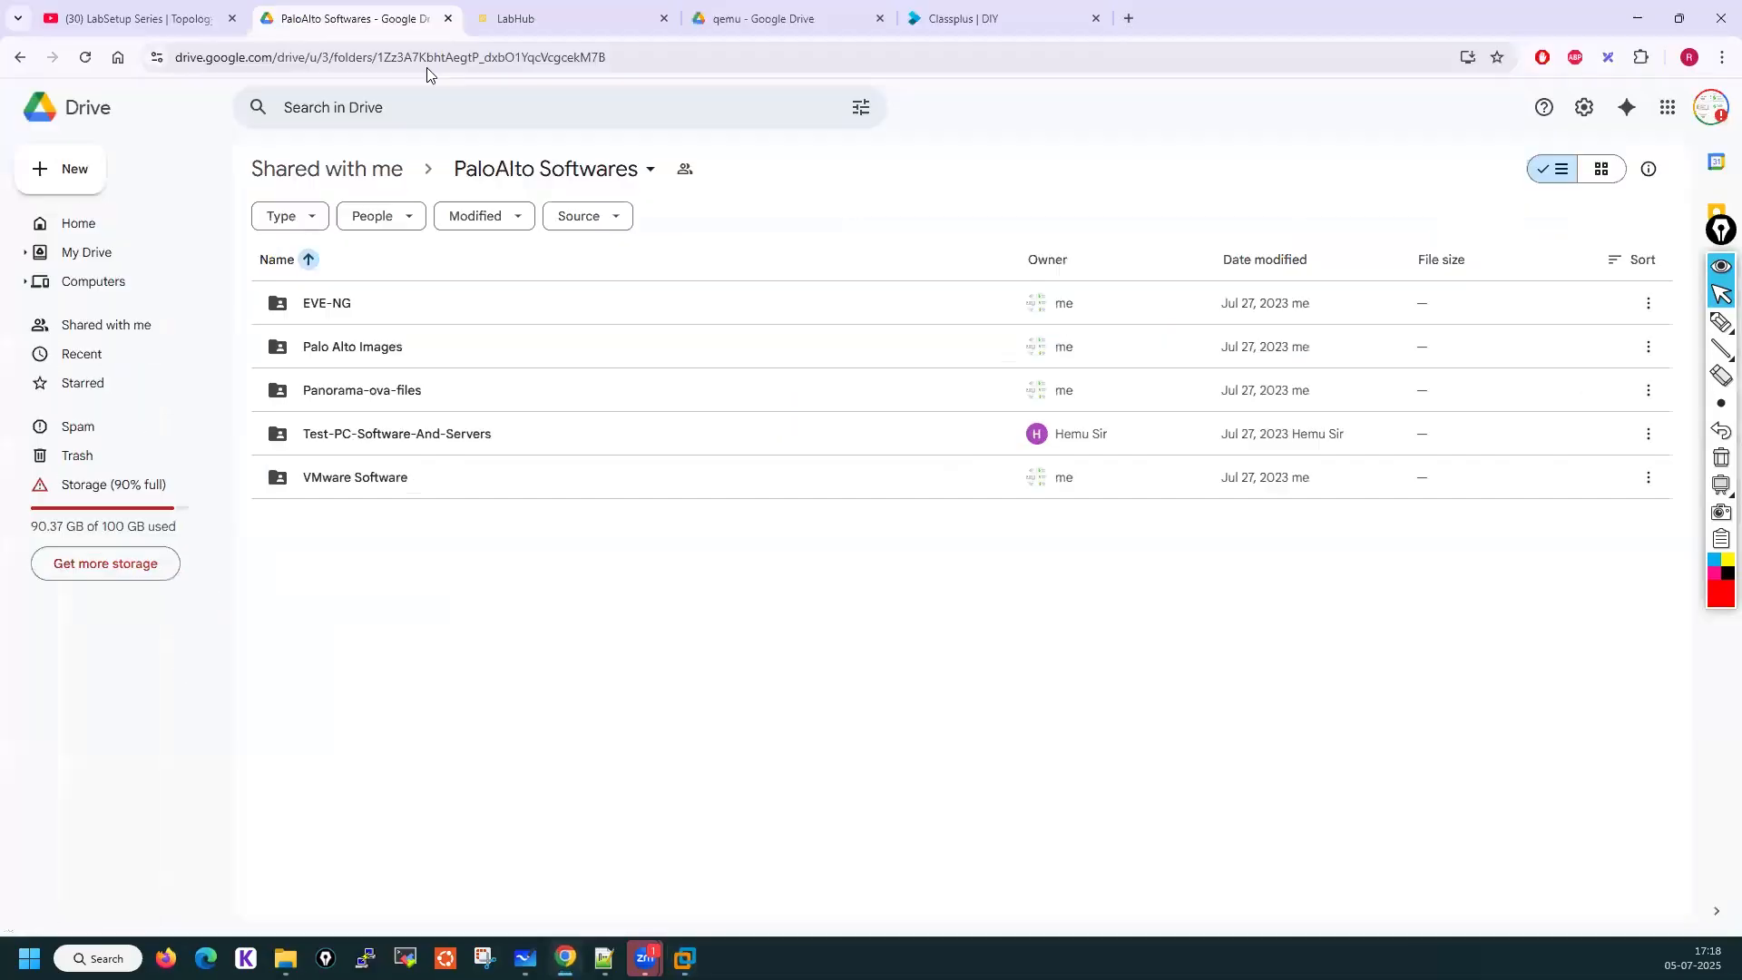
pyautogui.click(1128, 21)
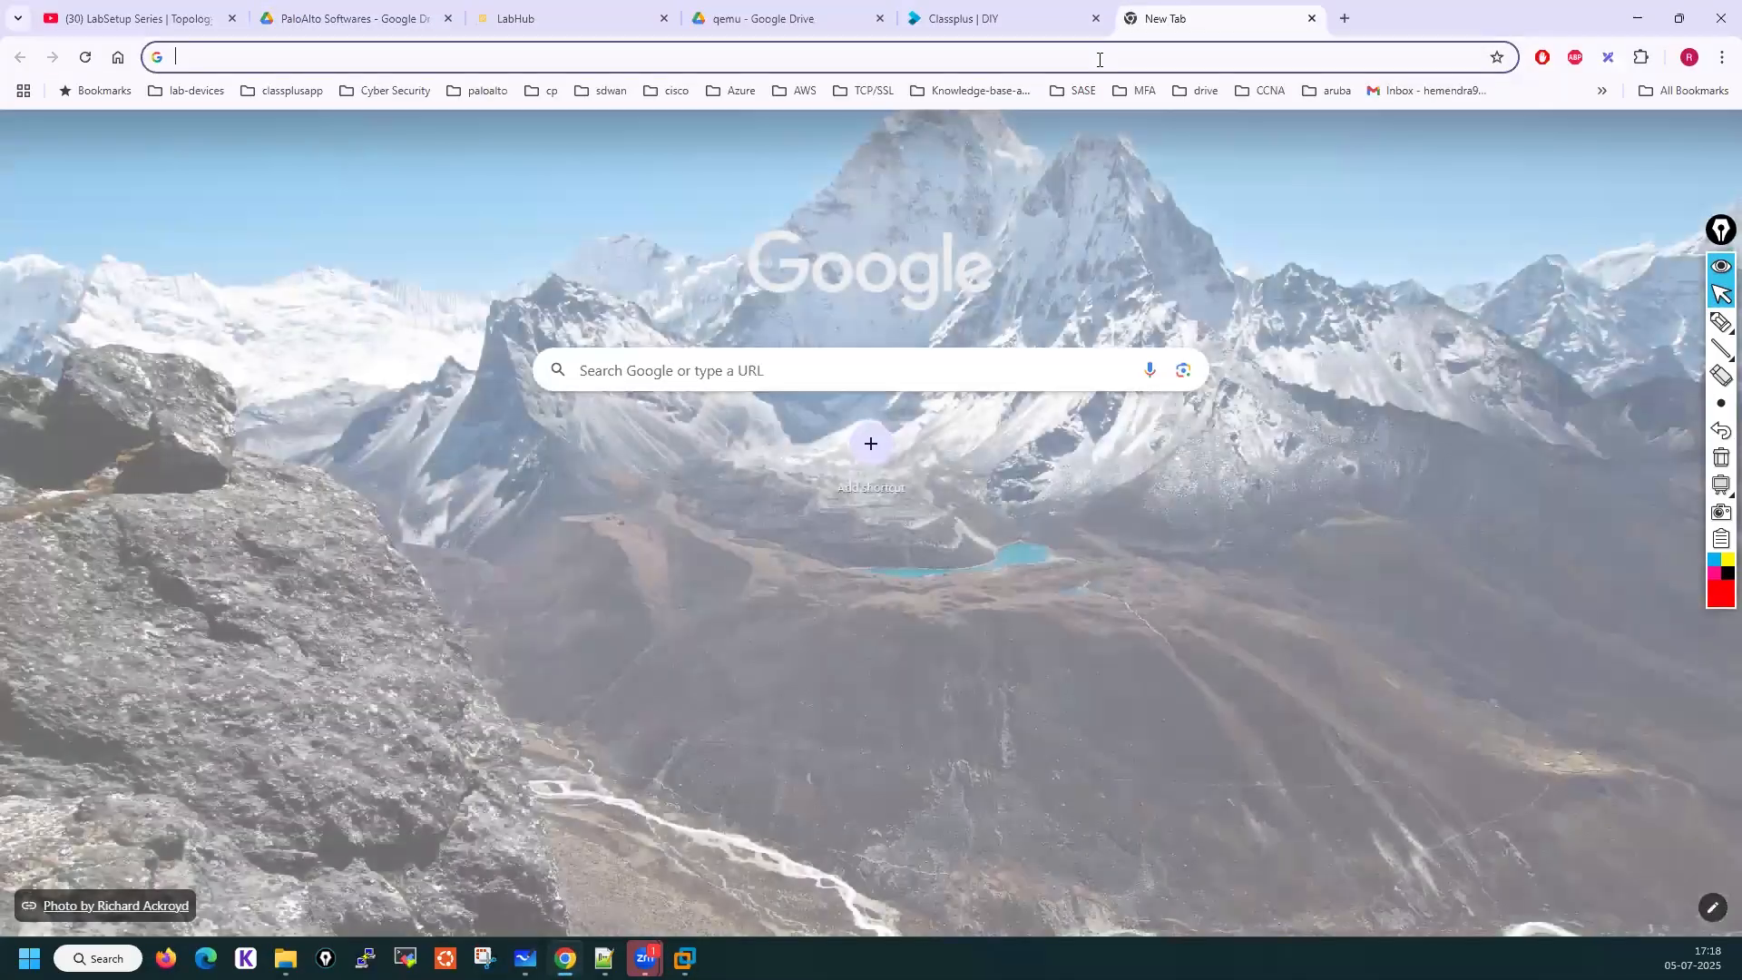
pyautogui.click(1099, 60)
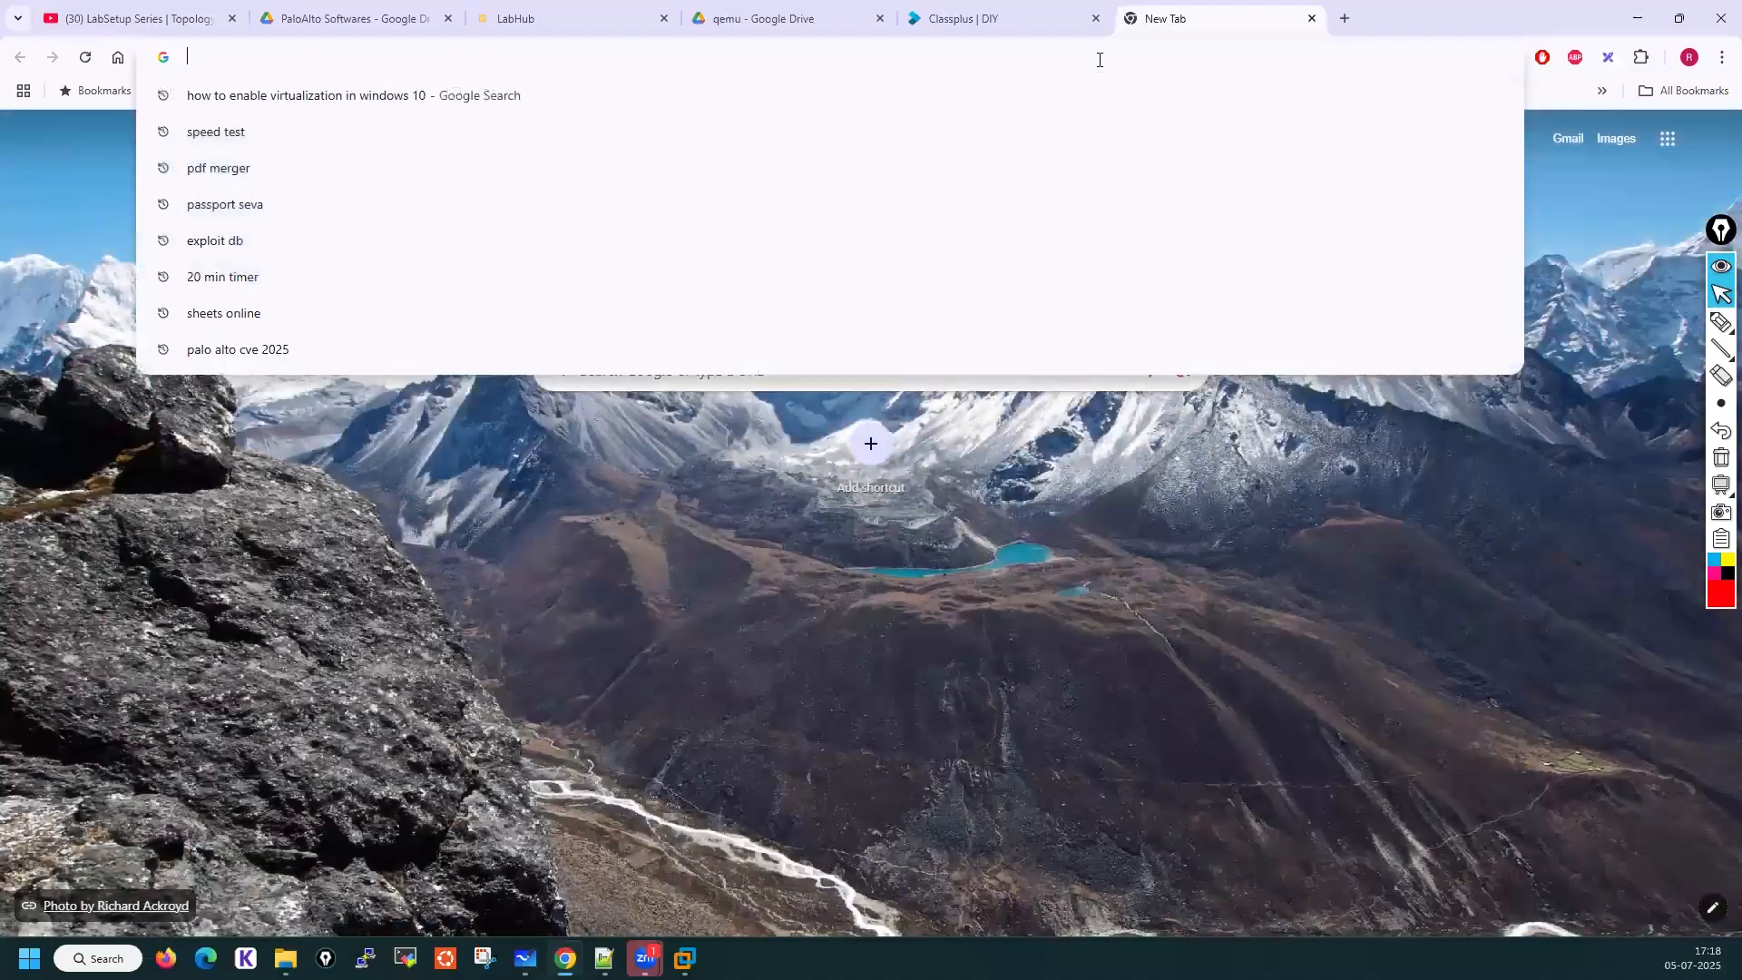
pyautogui.write('https://192')
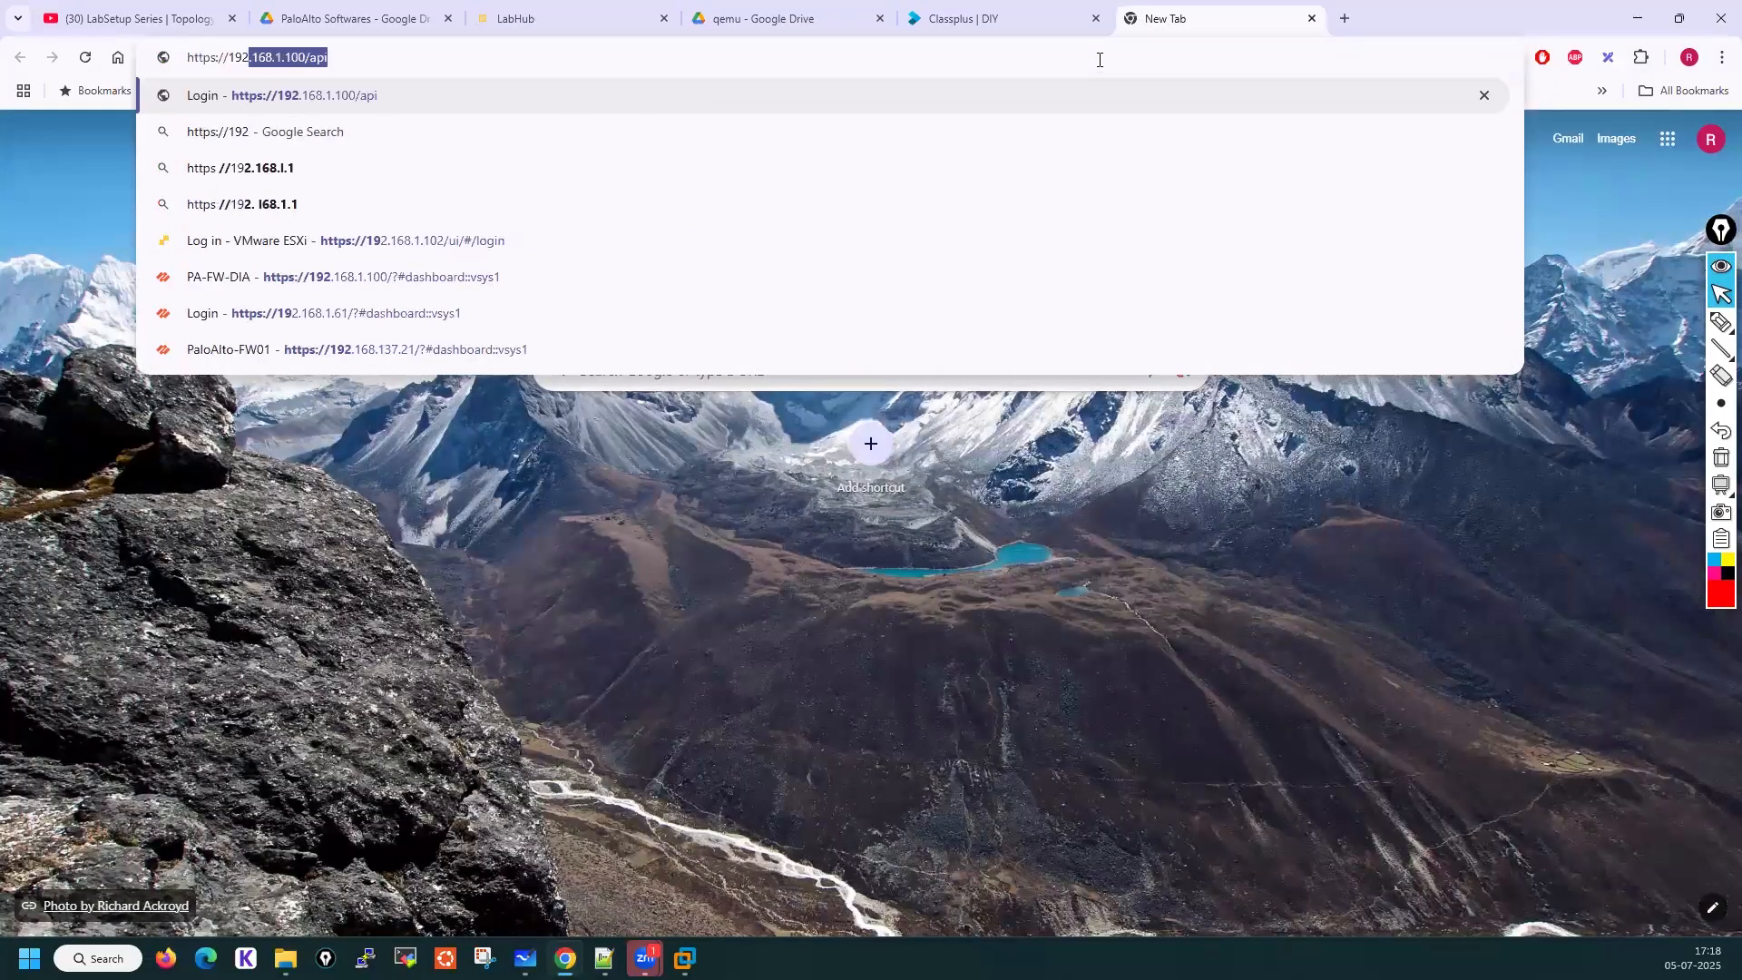
pyautogui.write('.1')
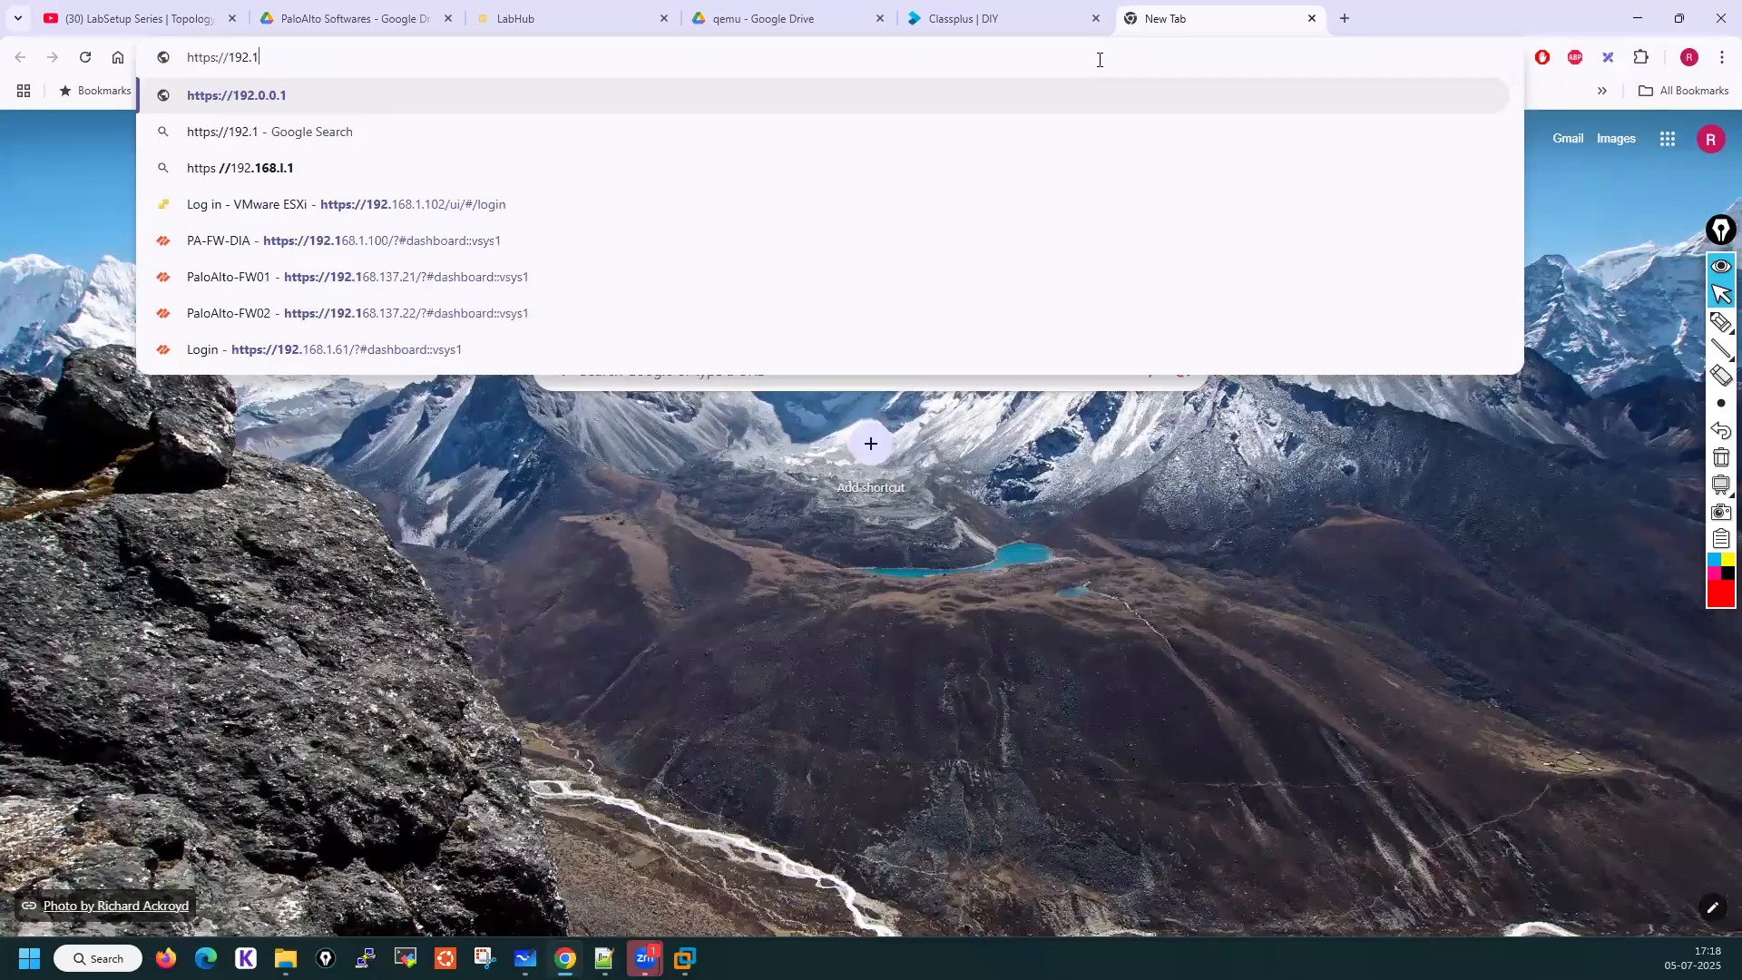
pyautogui.write('6')
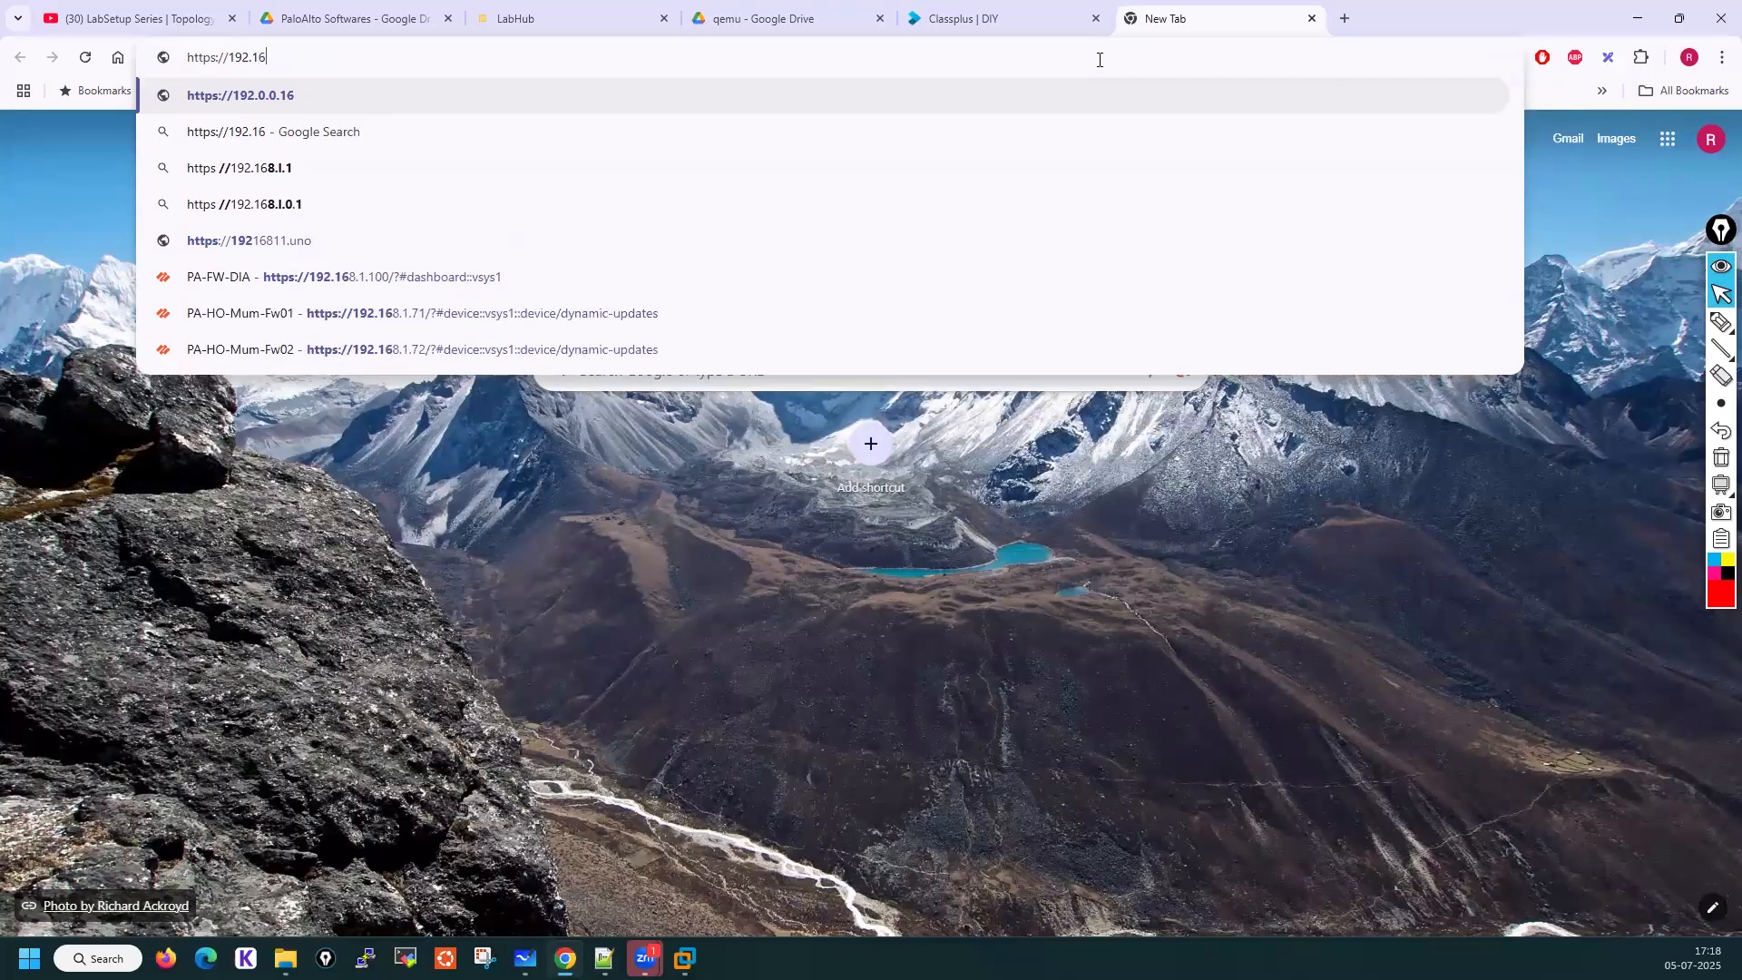
pyautogui.write('8.137.21')
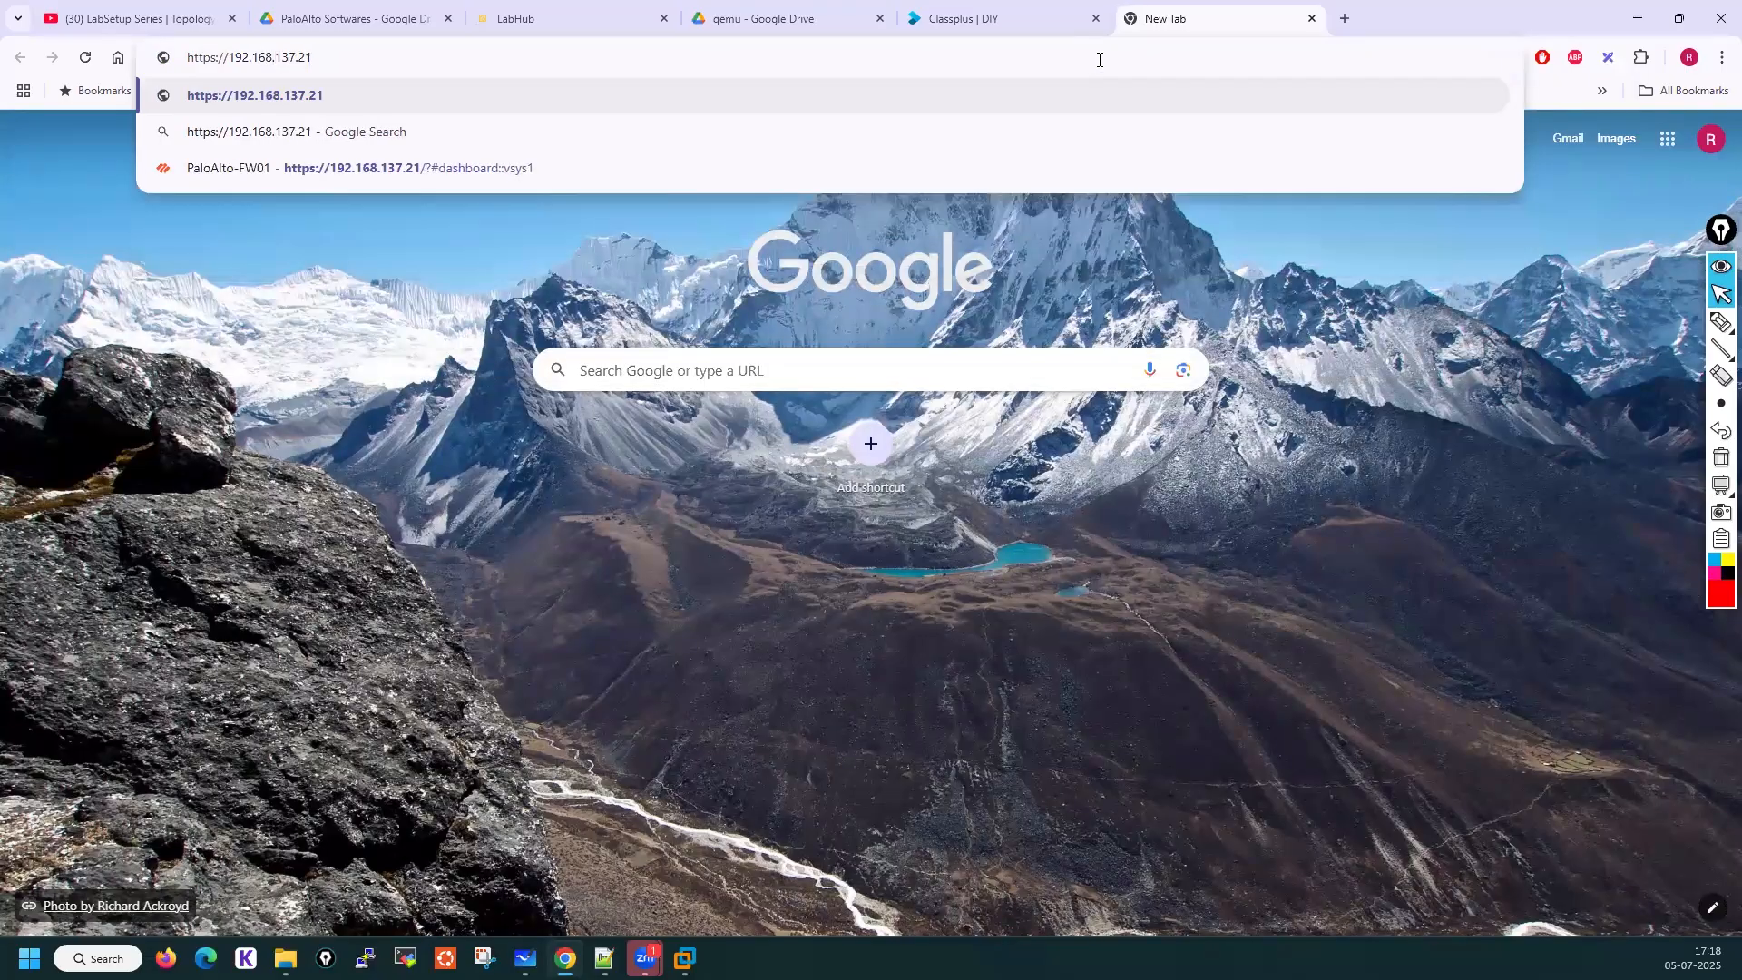
pyautogui.press('Return')
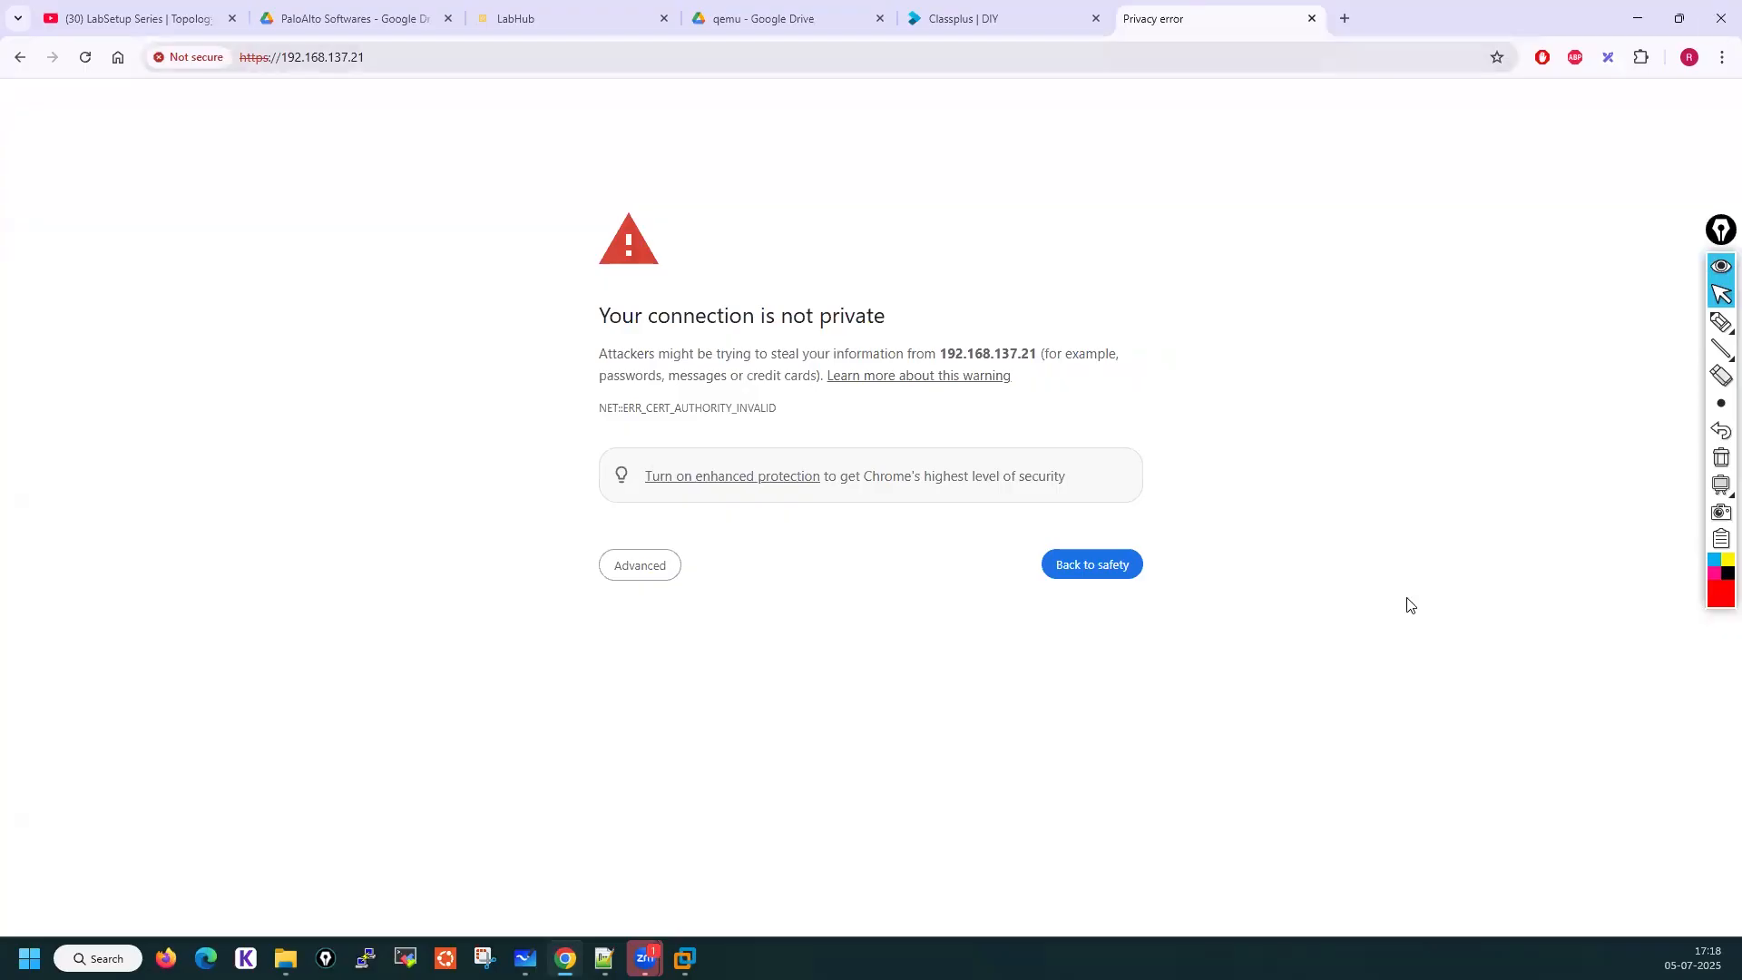
pyautogui.click(639, 564)
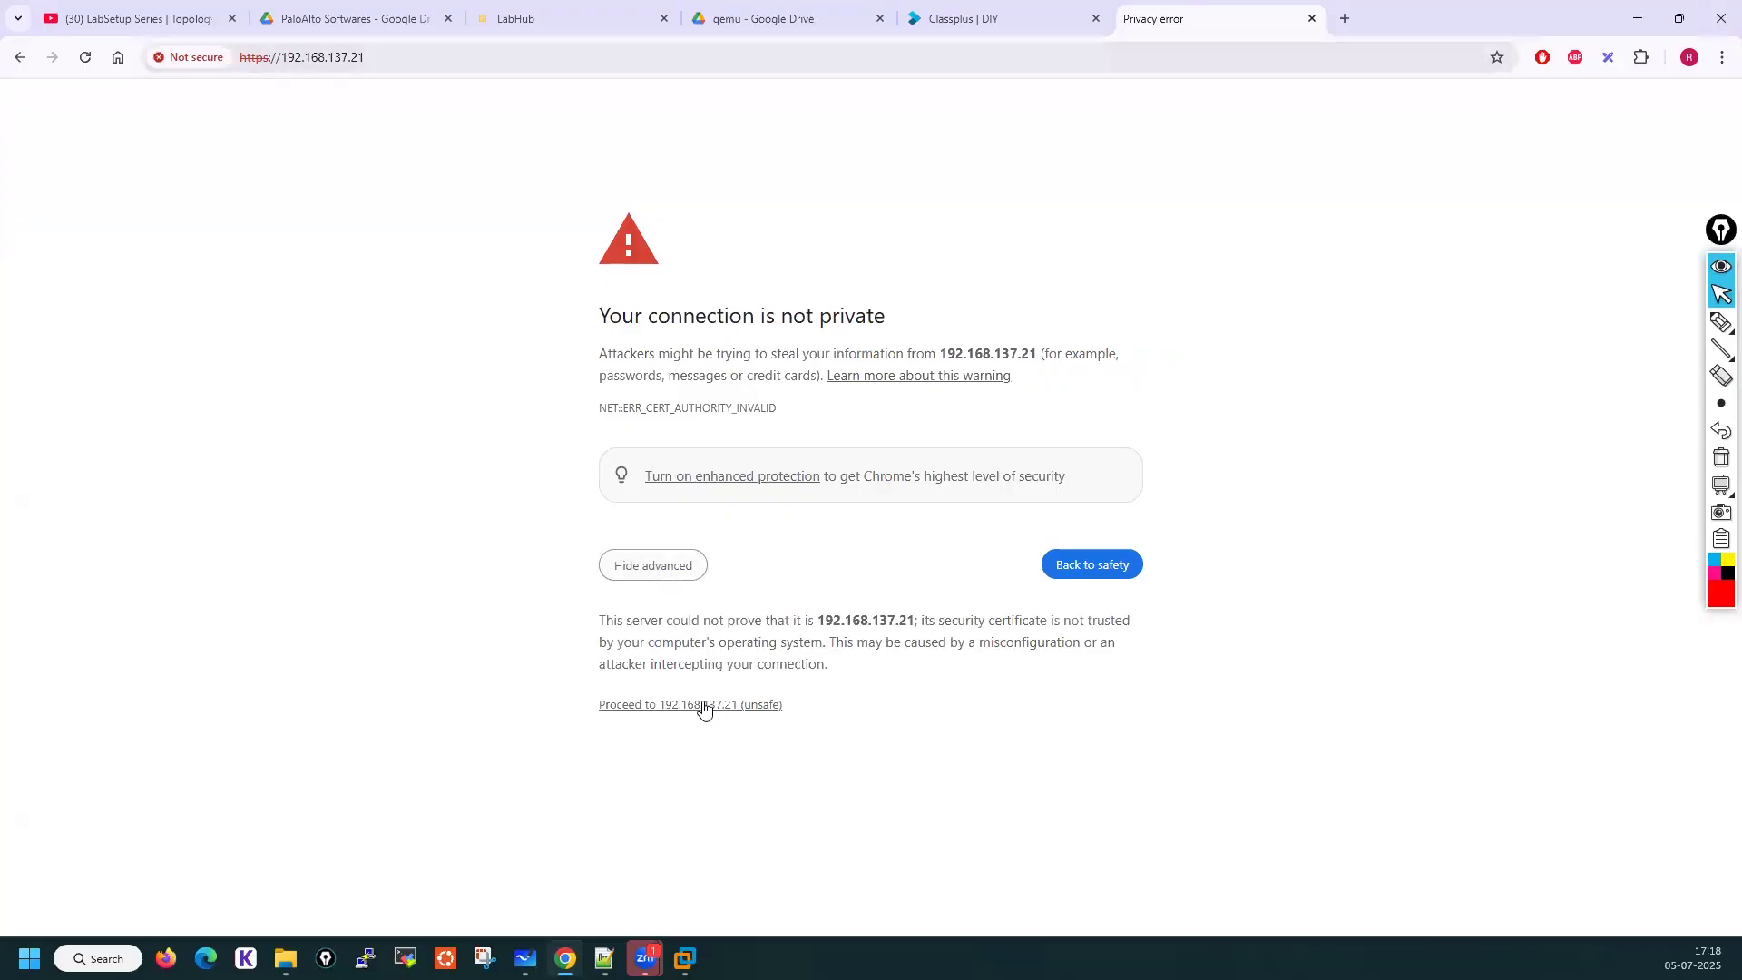
pyautogui.click(701, 708)
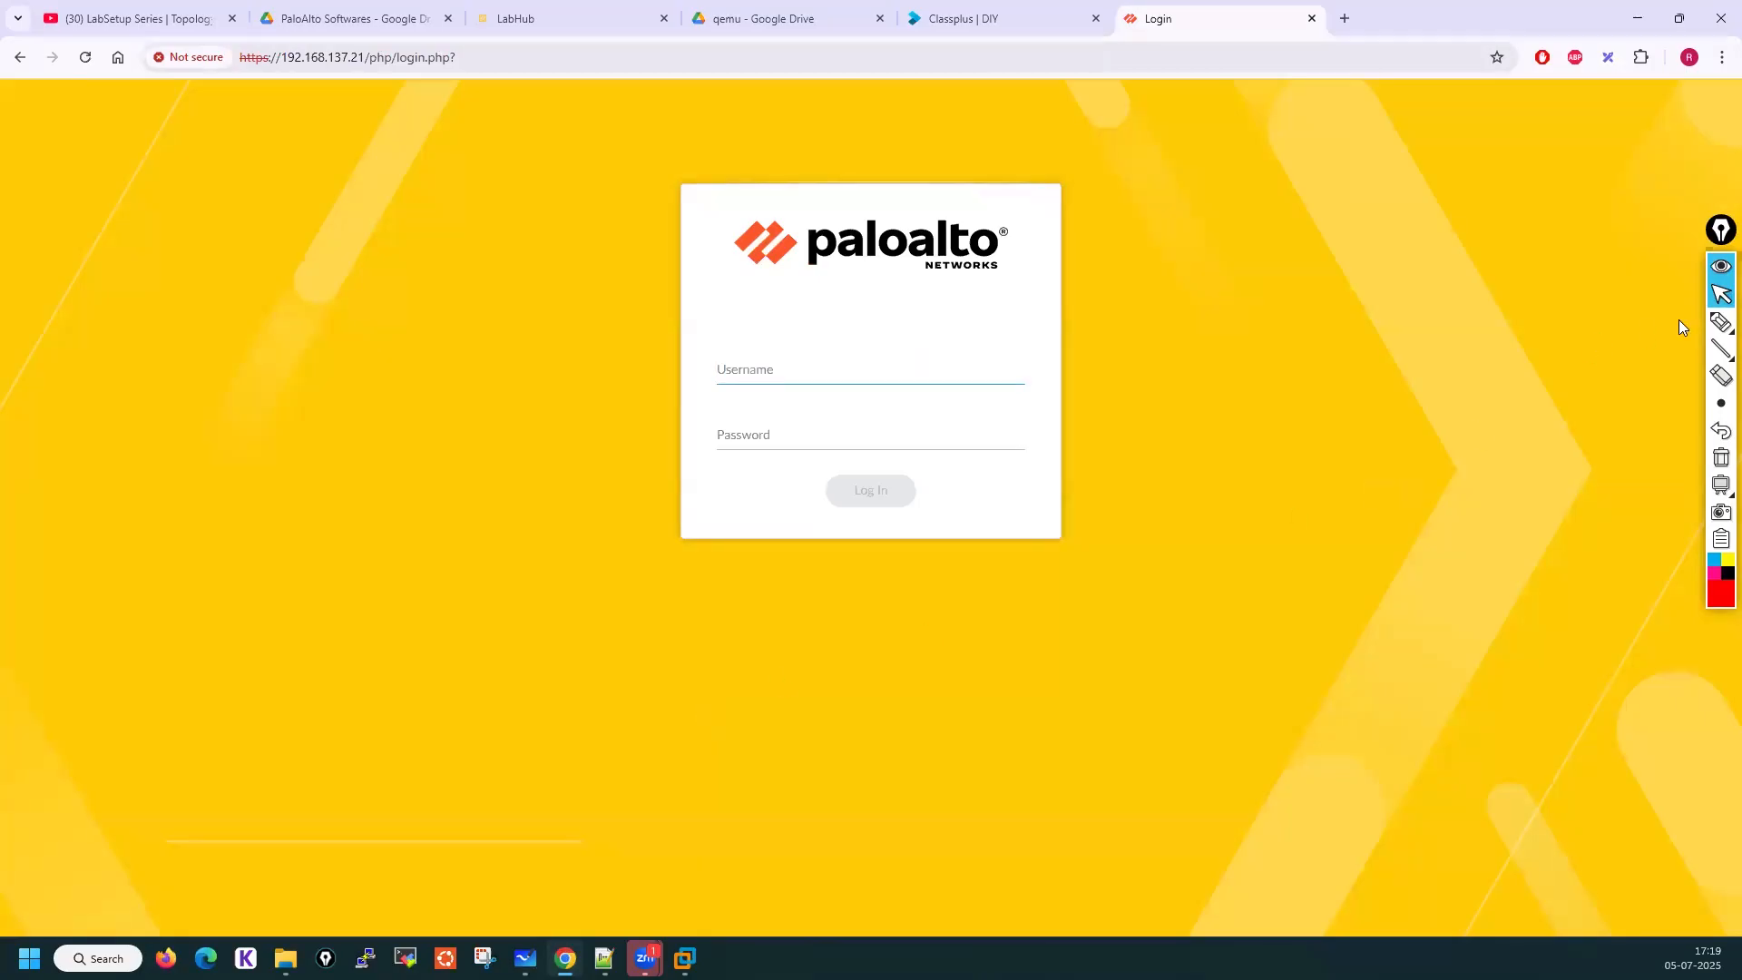
pyautogui.click(1721, 322)
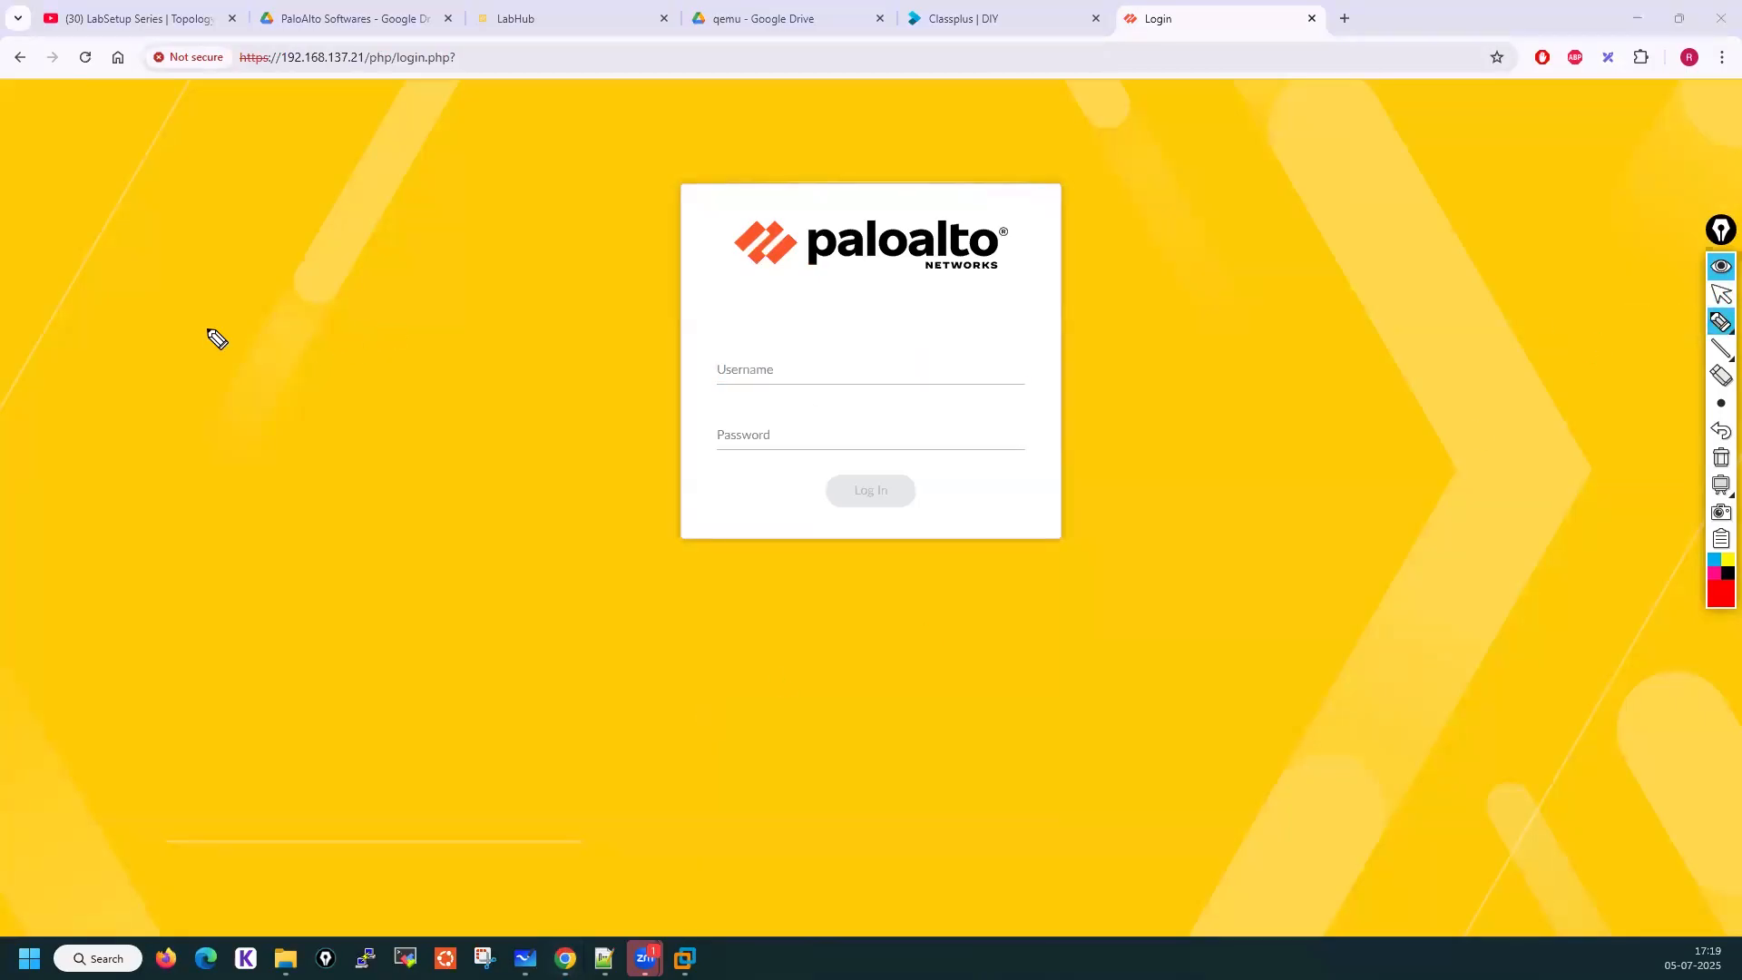
pyautogui.moveTo(153, 277)
pyautogui.mouseDown()
pyautogui.moveTo(156, 325)
pyautogui.moveTo(260, 281)
pyautogui.moveTo(377, 280)
pyautogui.moveTo(403, 220)
pyautogui.mouseUp()
pyautogui.moveTo(101, 319); pyautogui.dragTo(403, 216)
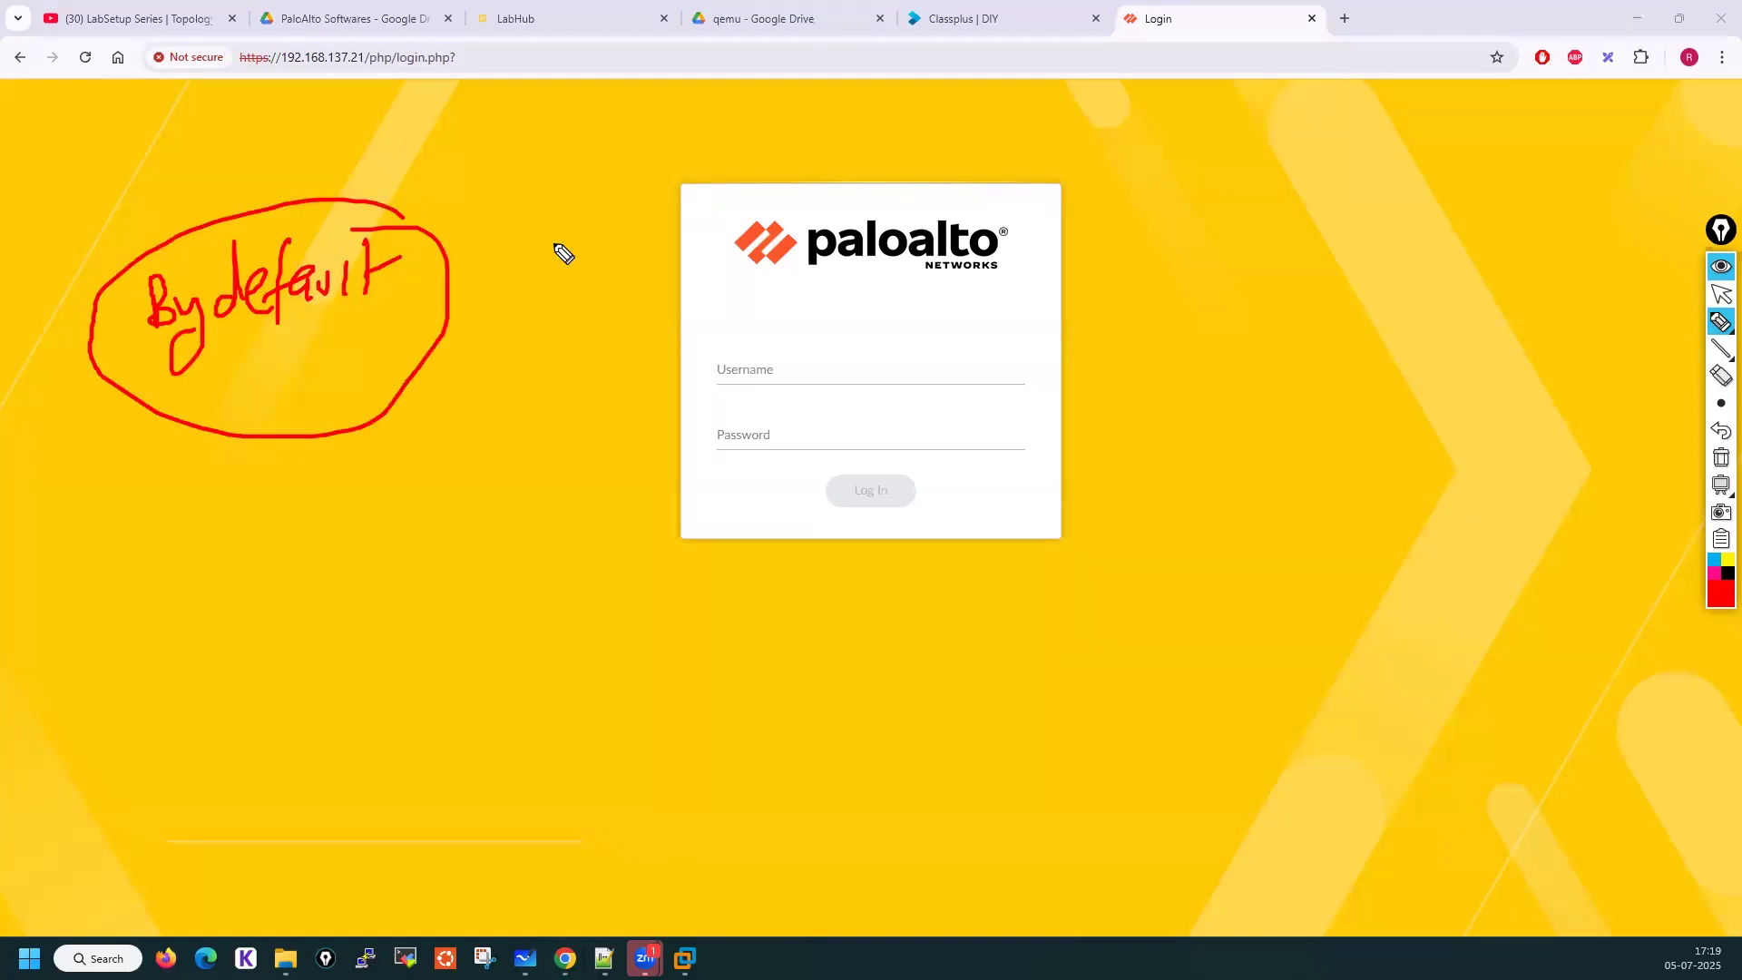
pyautogui.moveTo(566, 240)
pyautogui.mouseDown()
pyautogui.moveTo(483, 259)
pyautogui.moveTo(531, 296)
pyautogui.mouseUp()
pyautogui.moveTo(555, 265); pyautogui.dragTo(479, 281)
pyautogui.moveTo(481, 367)
pyautogui.mouseDown()
pyautogui.moveTo(611, 400)
pyautogui.moveTo(600, 358)
pyautogui.moveTo(520, 335)
pyautogui.moveTo(577, 325)
pyautogui.mouseUp()
pyautogui.moveTo(268, 355)
pyautogui.mouseDown()
pyautogui.moveTo(285, 476)
pyautogui.moveTo(331, 470)
pyautogui.mouseUp()
pyautogui.moveTo(185, 536)
pyautogui.mouseDown()
pyautogui.moveTo(230, 576)
pyautogui.moveTo(264, 537)
pyautogui.moveTo(317, 543)
pyautogui.moveTo(362, 517)
pyautogui.moveTo(381, 530)
pyautogui.mouseUp()
pyautogui.moveTo(237, 626); pyautogui.dragTo(329, 490)
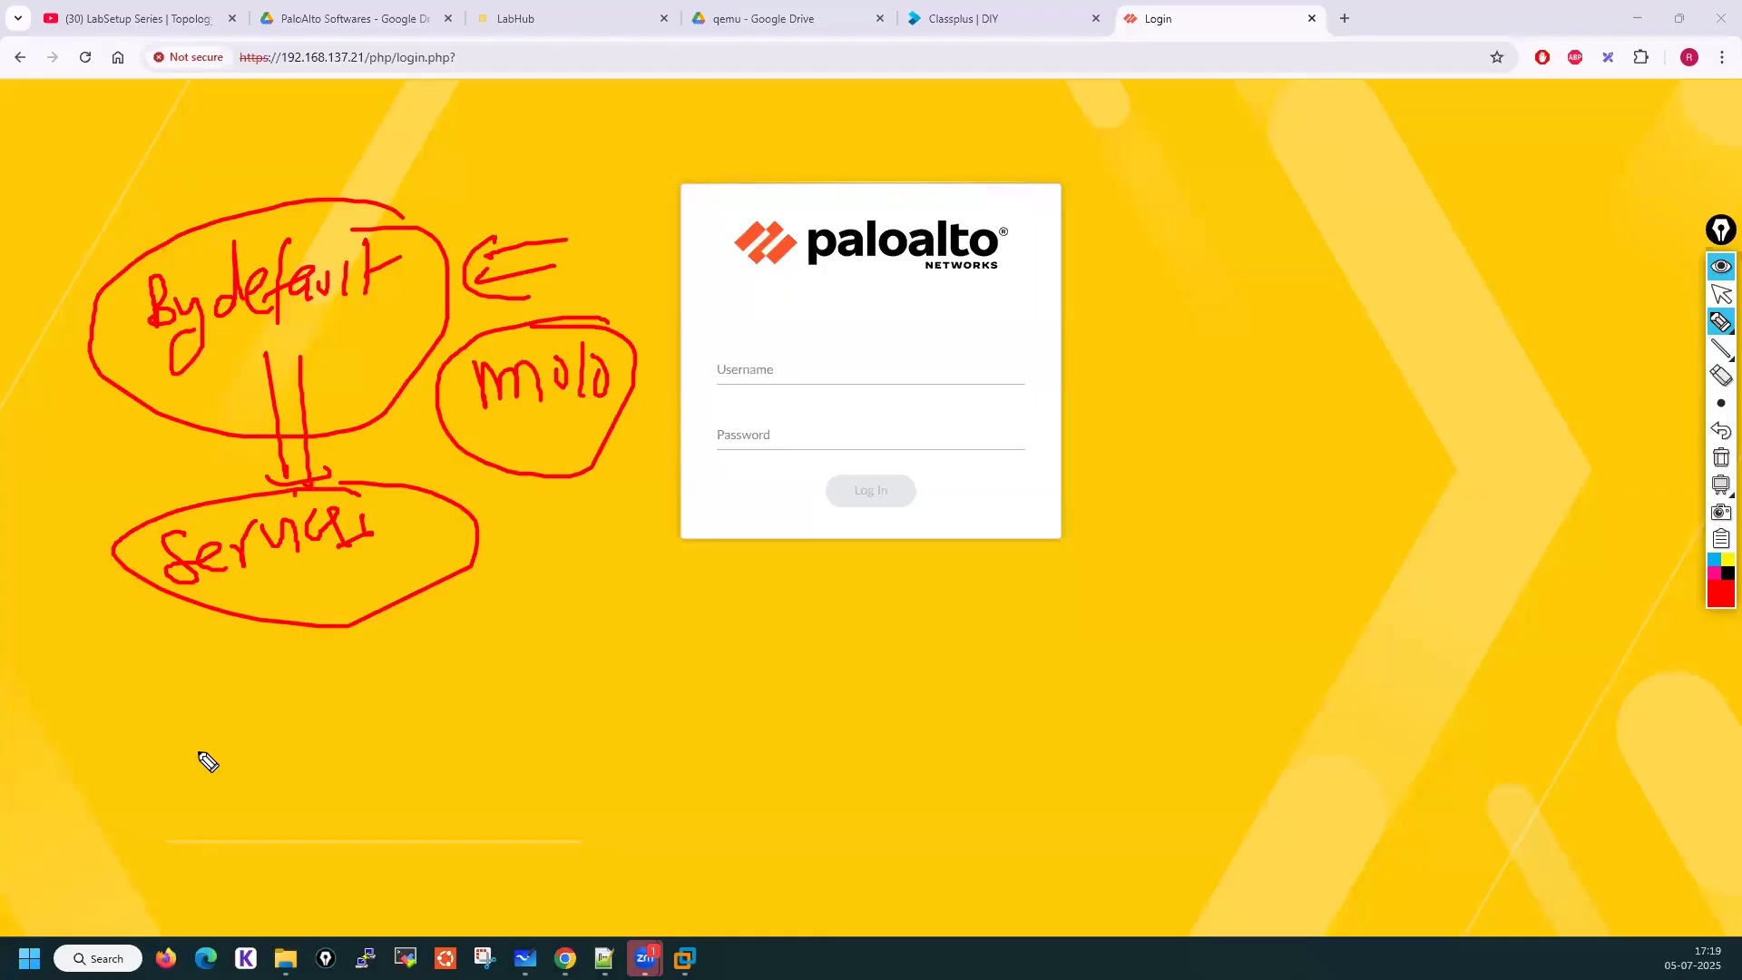
pyautogui.moveTo(209, 809)
pyautogui.mouseDown()
pyautogui.moveTo(205, 753)
pyautogui.moveTo(283, 791)
pyautogui.moveTo(345, 789)
pyautogui.moveTo(487, 732)
pyautogui.moveTo(498, 766)
pyautogui.moveTo(533, 762)
pyautogui.moveTo(516, 771)
pyautogui.mouseUp()
pyautogui.moveTo(561, 704)
pyautogui.mouseDown()
pyautogui.moveTo(561, 751)
pyautogui.moveTo(588, 722)
pyautogui.mouseUp()
pyautogui.moveTo(590, 697)
pyautogui.mouseDown()
pyautogui.moveTo(588, 746)
pyautogui.moveTo(639, 688)
pyautogui.mouseUp()
pyautogui.moveTo(626, 693)
pyautogui.mouseDown()
pyautogui.moveTo(626, 733)
pyautogui.moveTo(738, 689)
pyautogui.moveTo(712, 739)
pyautogui.moveTo(740, 703)
pyautogui.mouseUp()
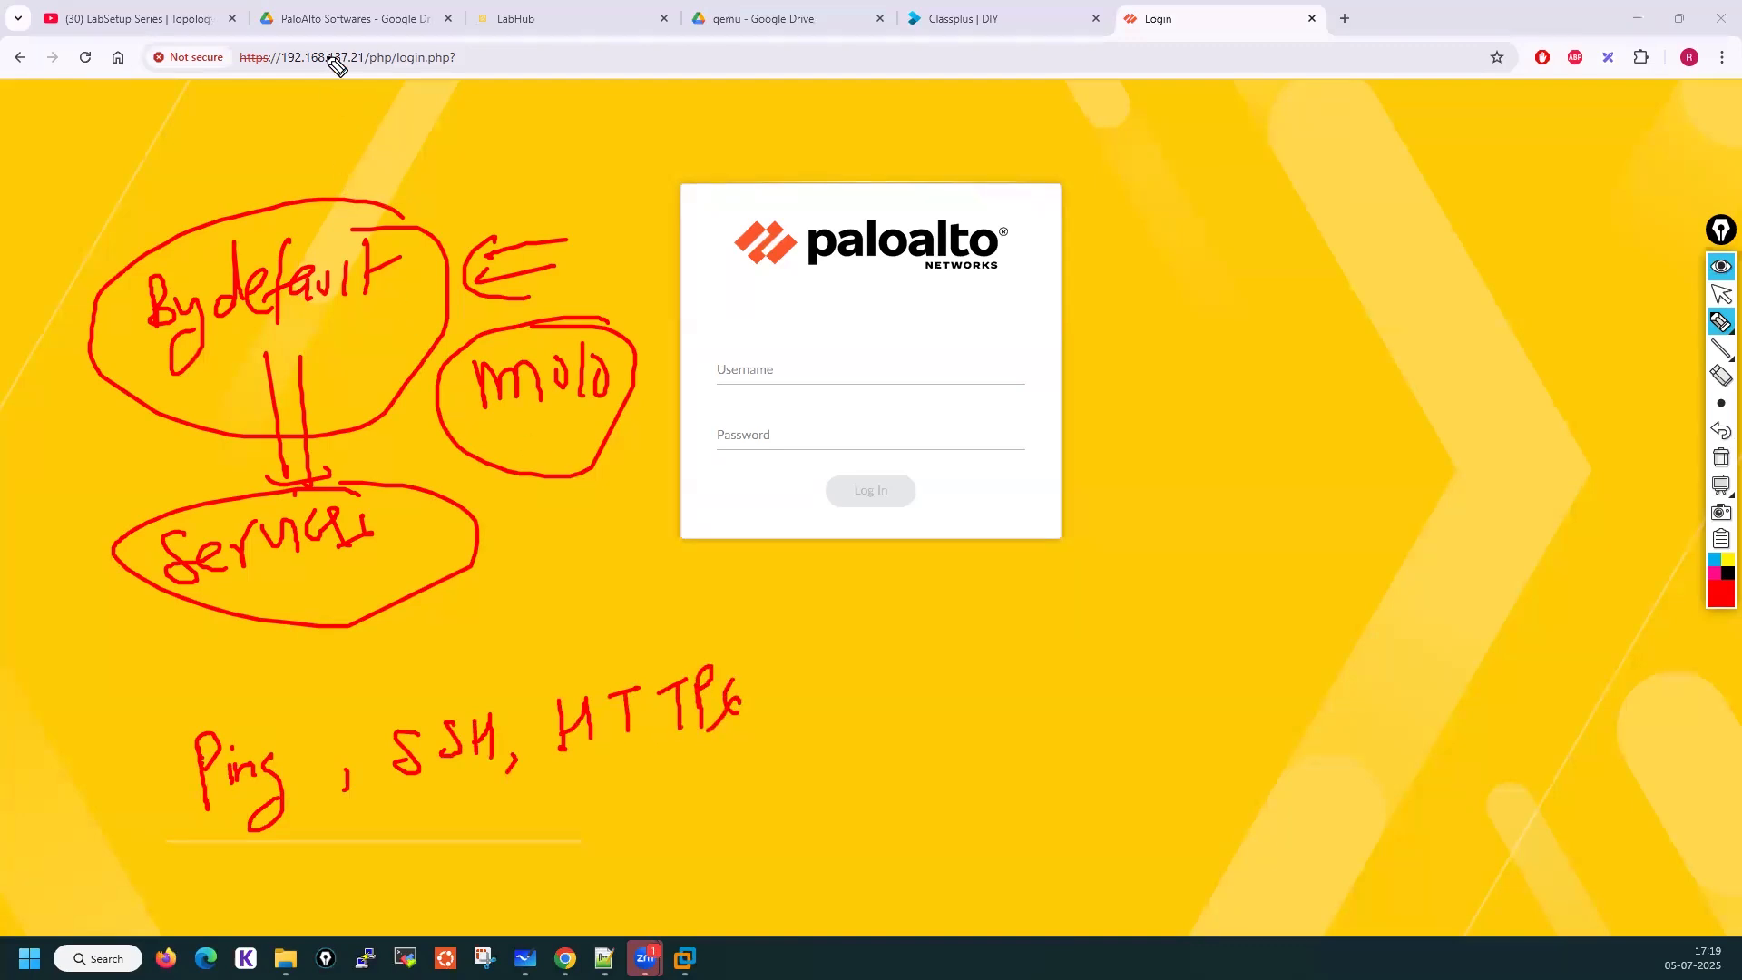
pyautogui.moveTo(324, 37)
pyautogui.mouseDown()
pyautogui.moveTo(265, 37)
pyautogui.moveTo(487, 78)
pyautogui.moveTo(295, 53)
pyautogui.mouseUp()
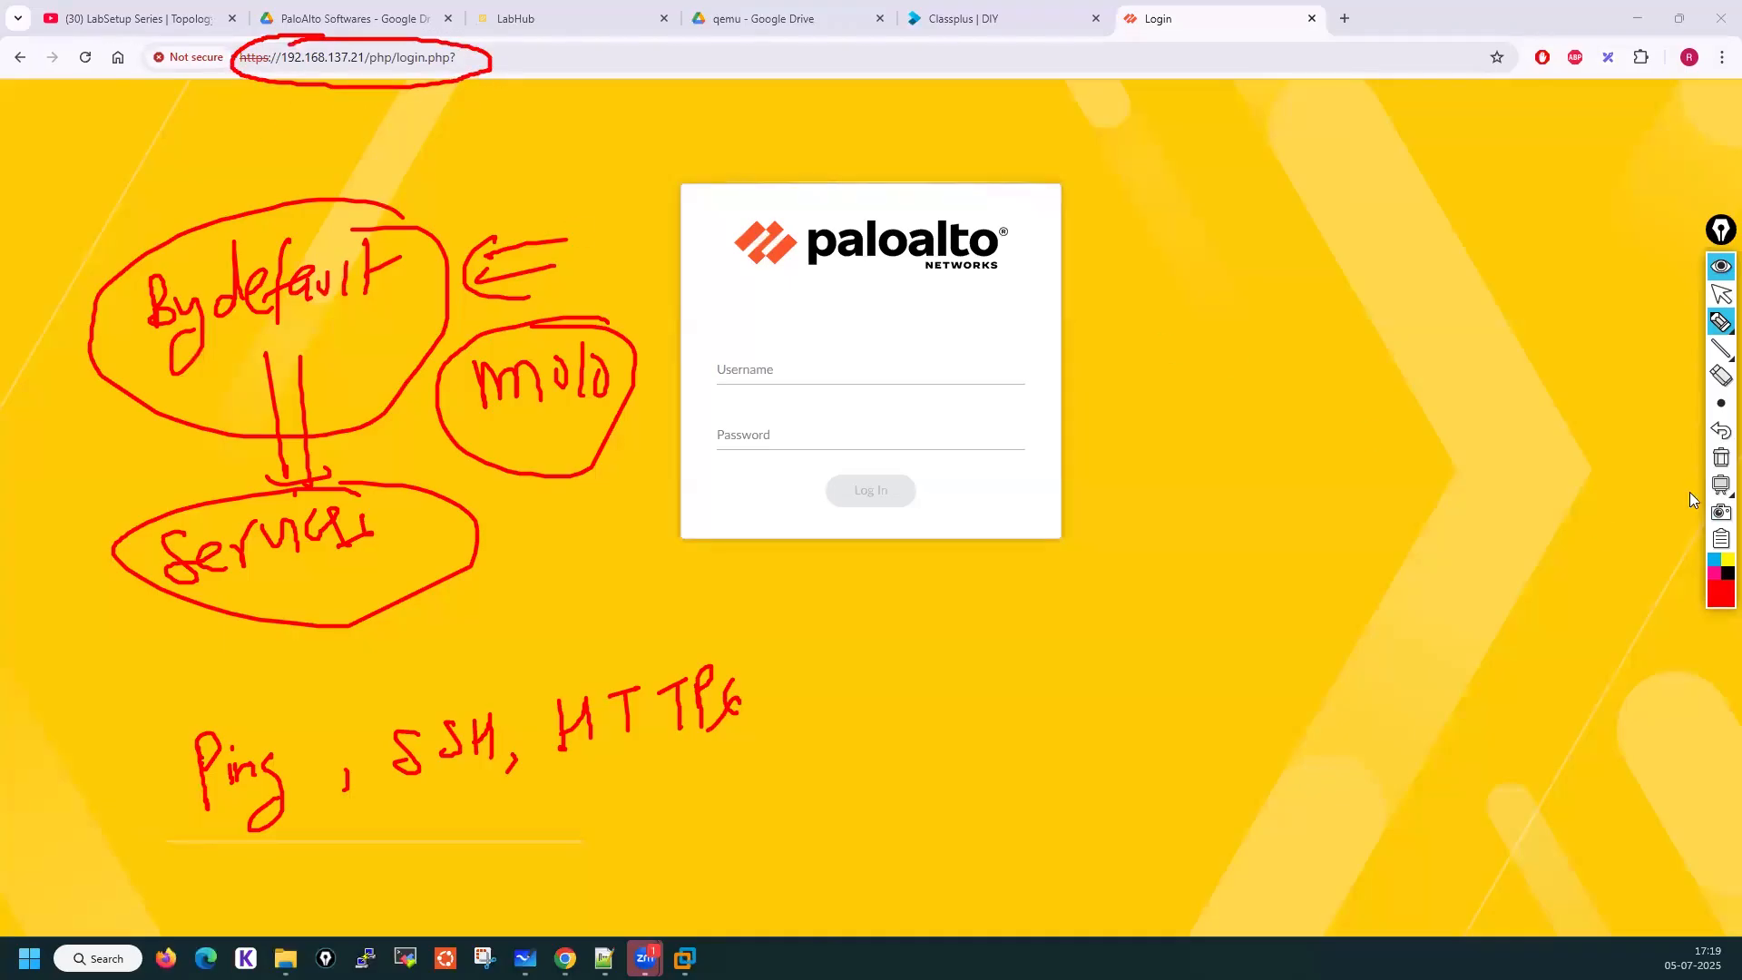
pyautogui.click(1722, 457)
# Step: Ping 192.168.137.21 from Command Prompt, confirm replies, then close the window
pyautogui.click(1721, 295)
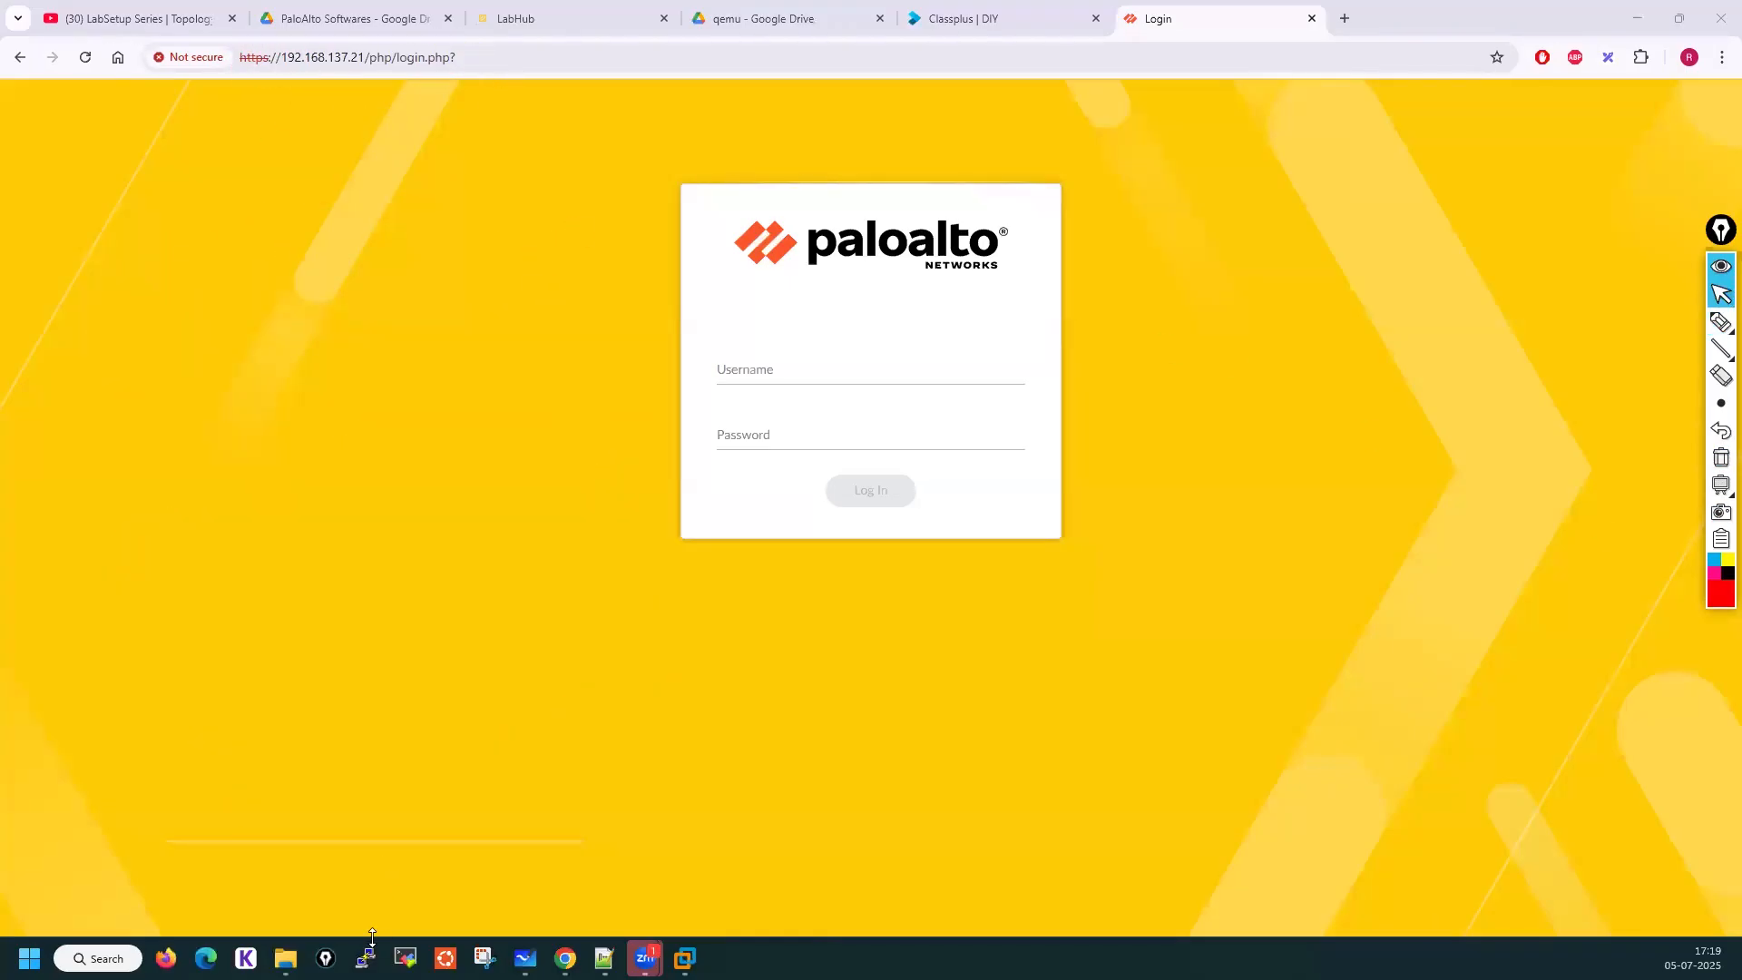
pyautogui.press('super+s')
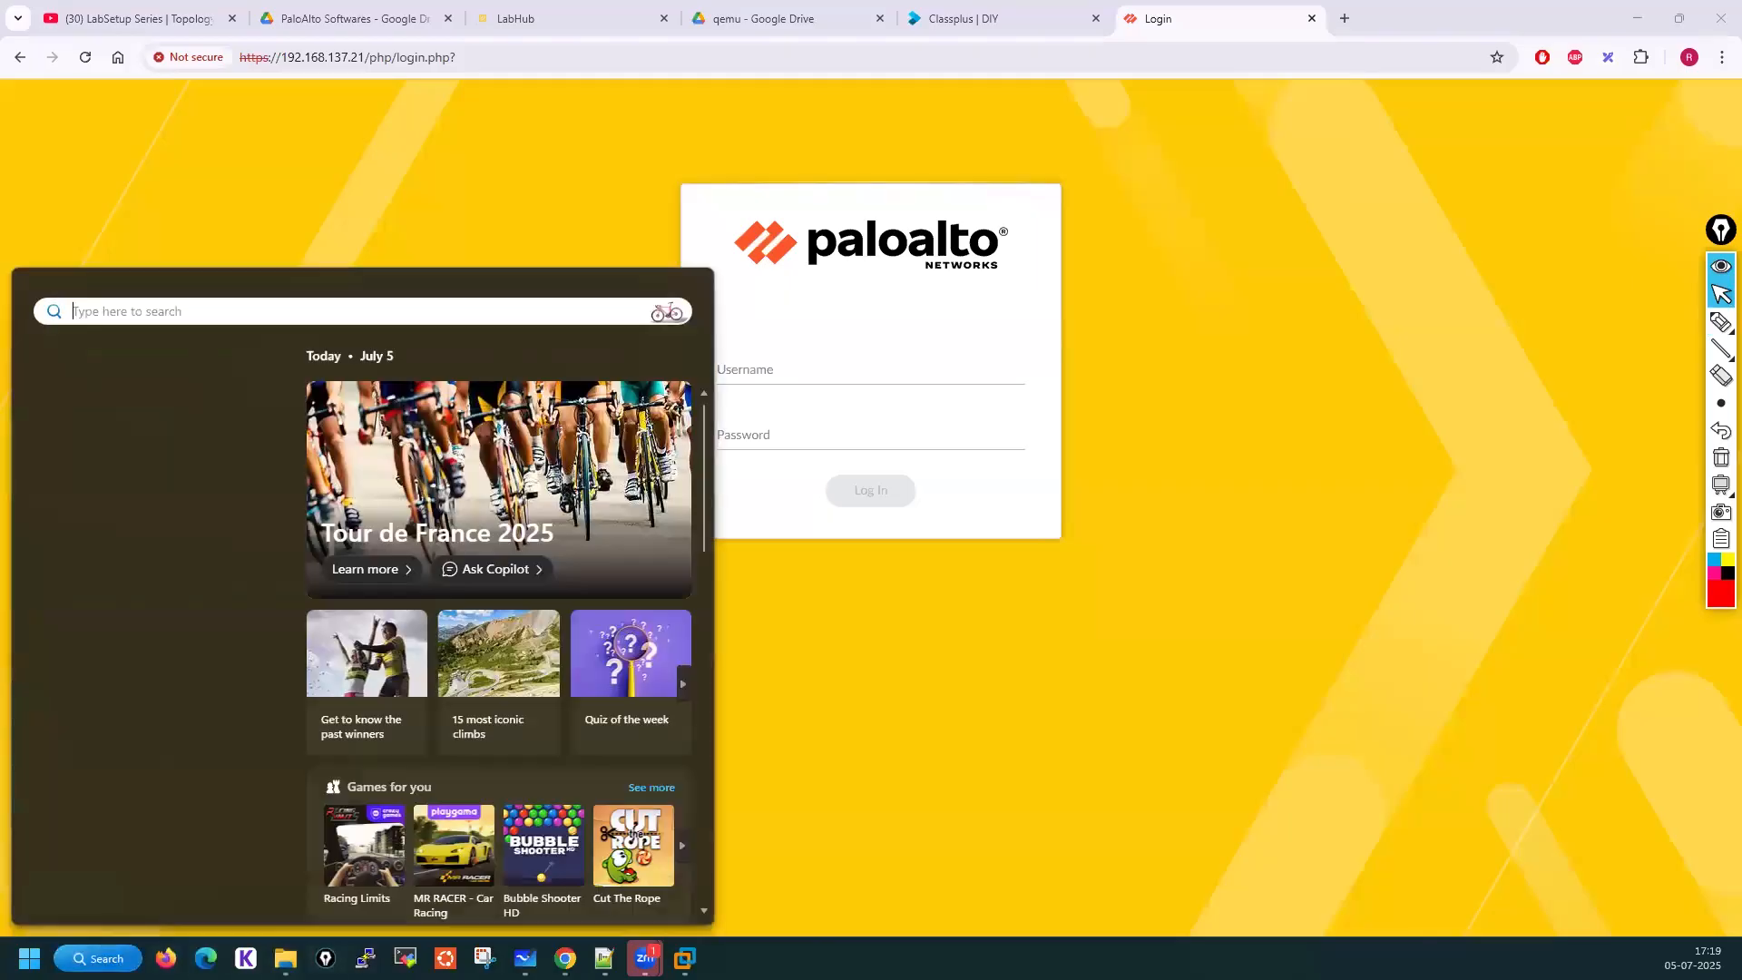
pyautogui.write('cmd')
pyautogui.press('Return')
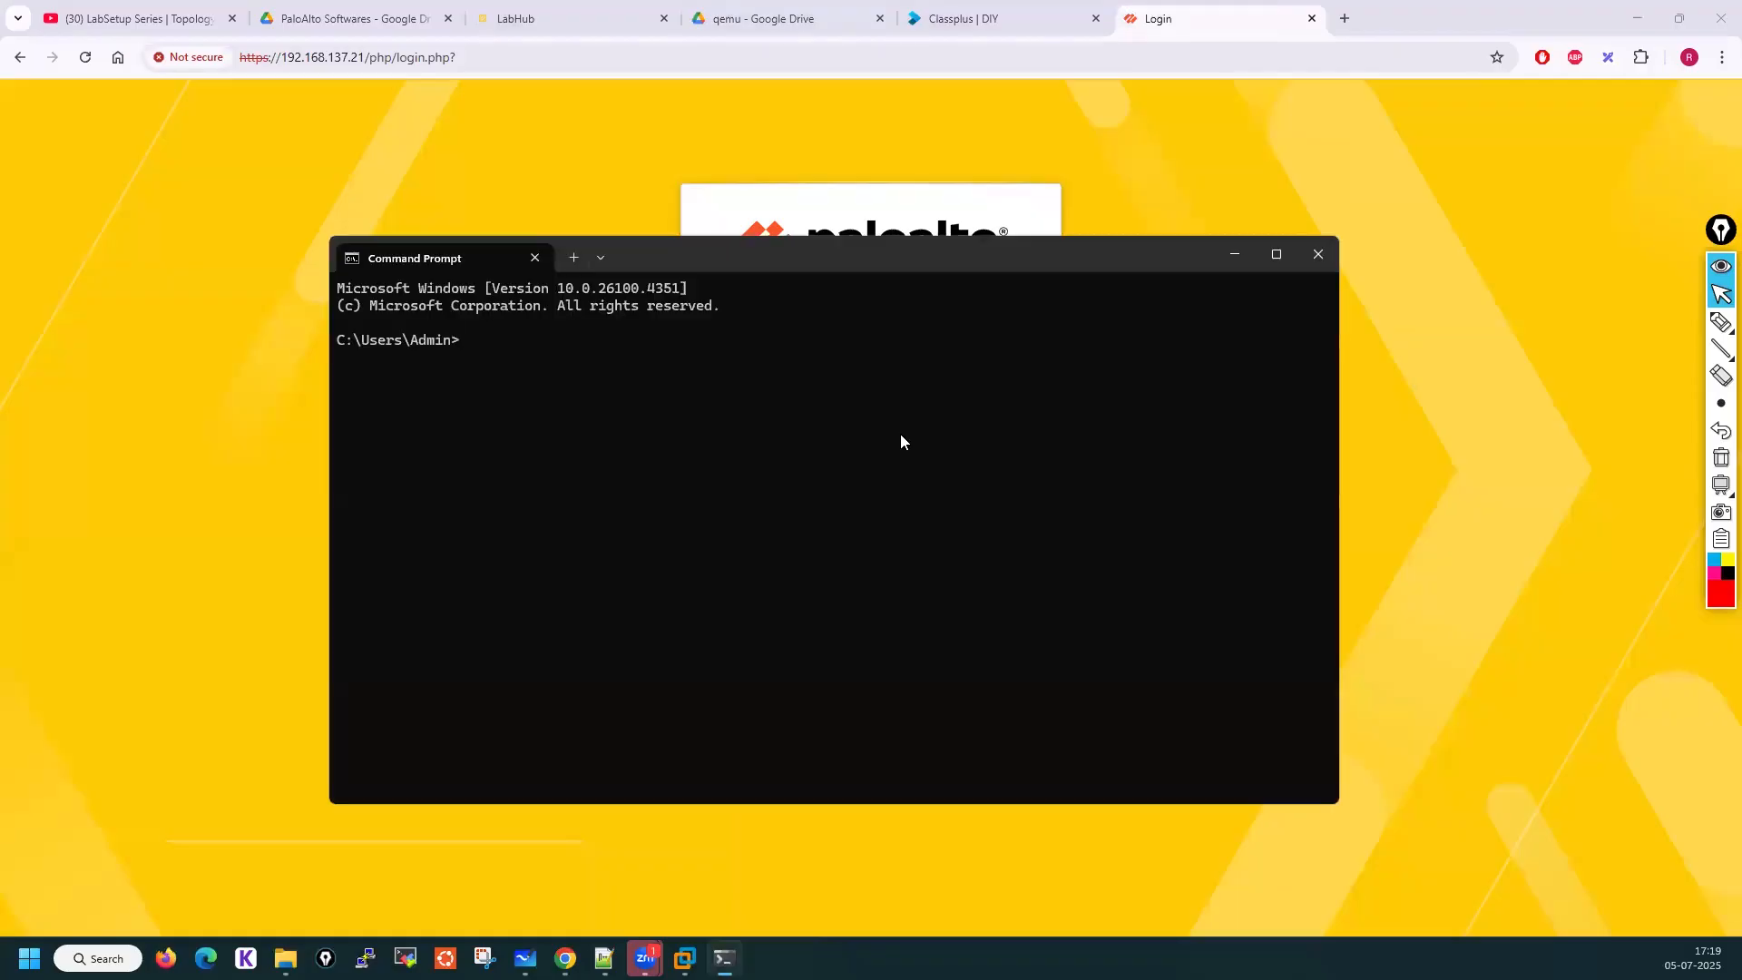
pyautogui.write('ping 192.168.137.21')
pyautogui.press('Return')
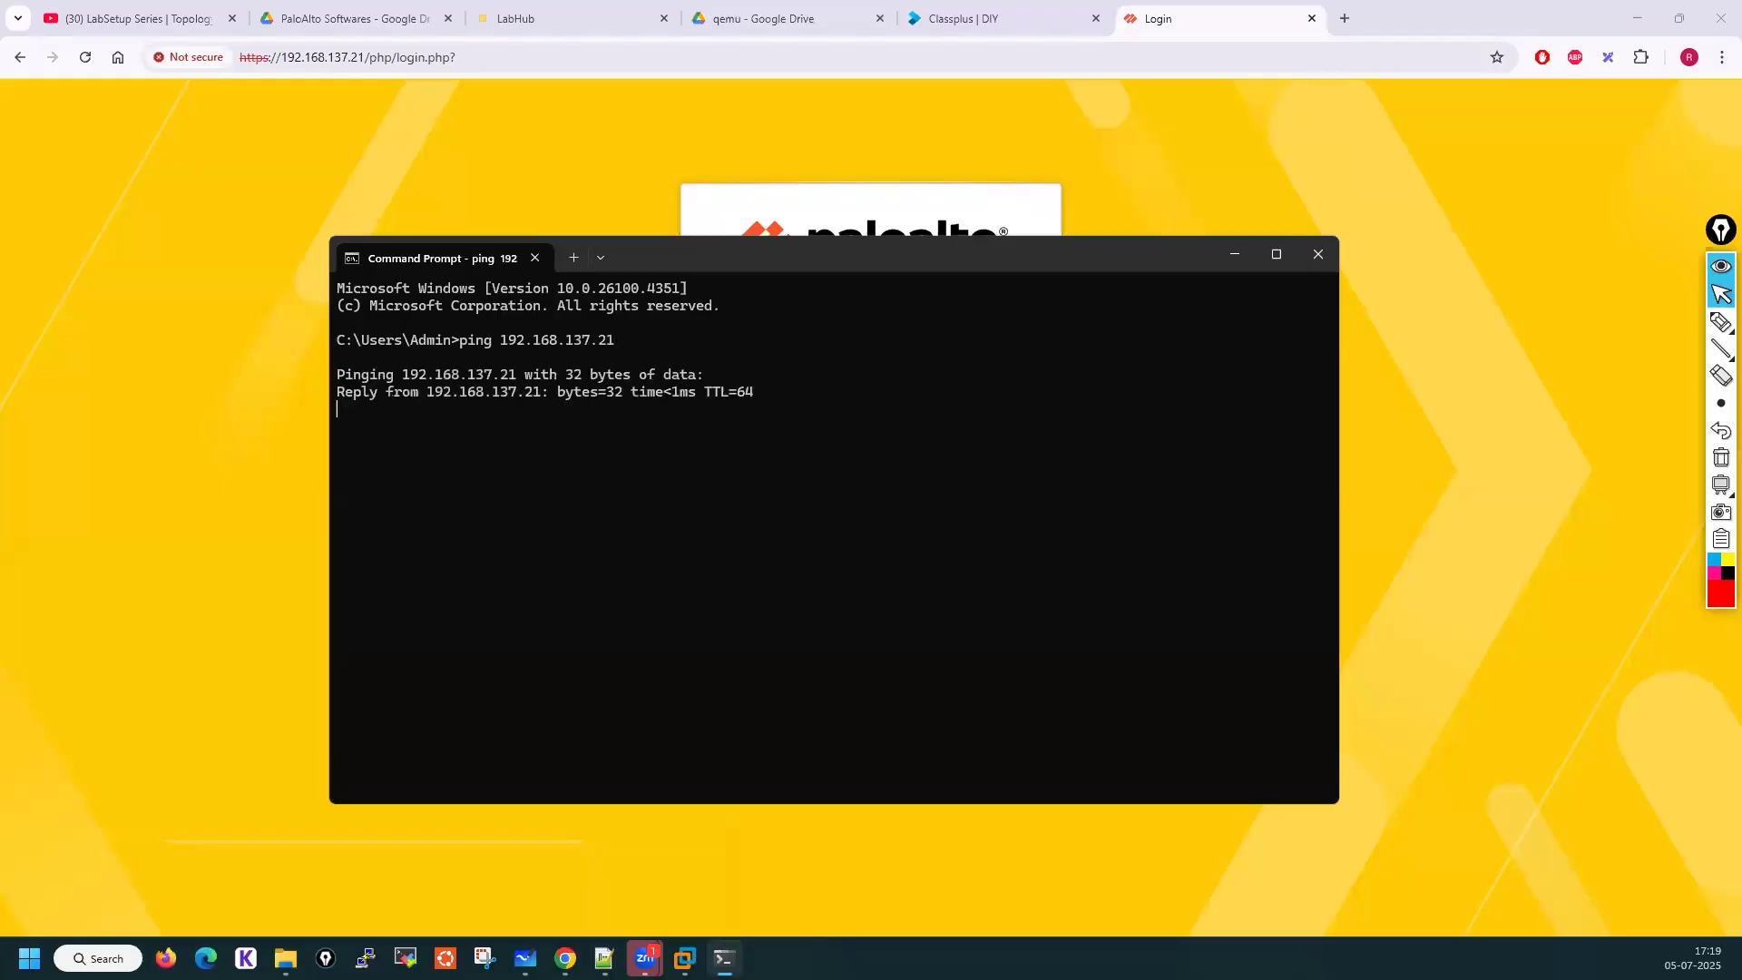
pyautogui.click(1320, 258)
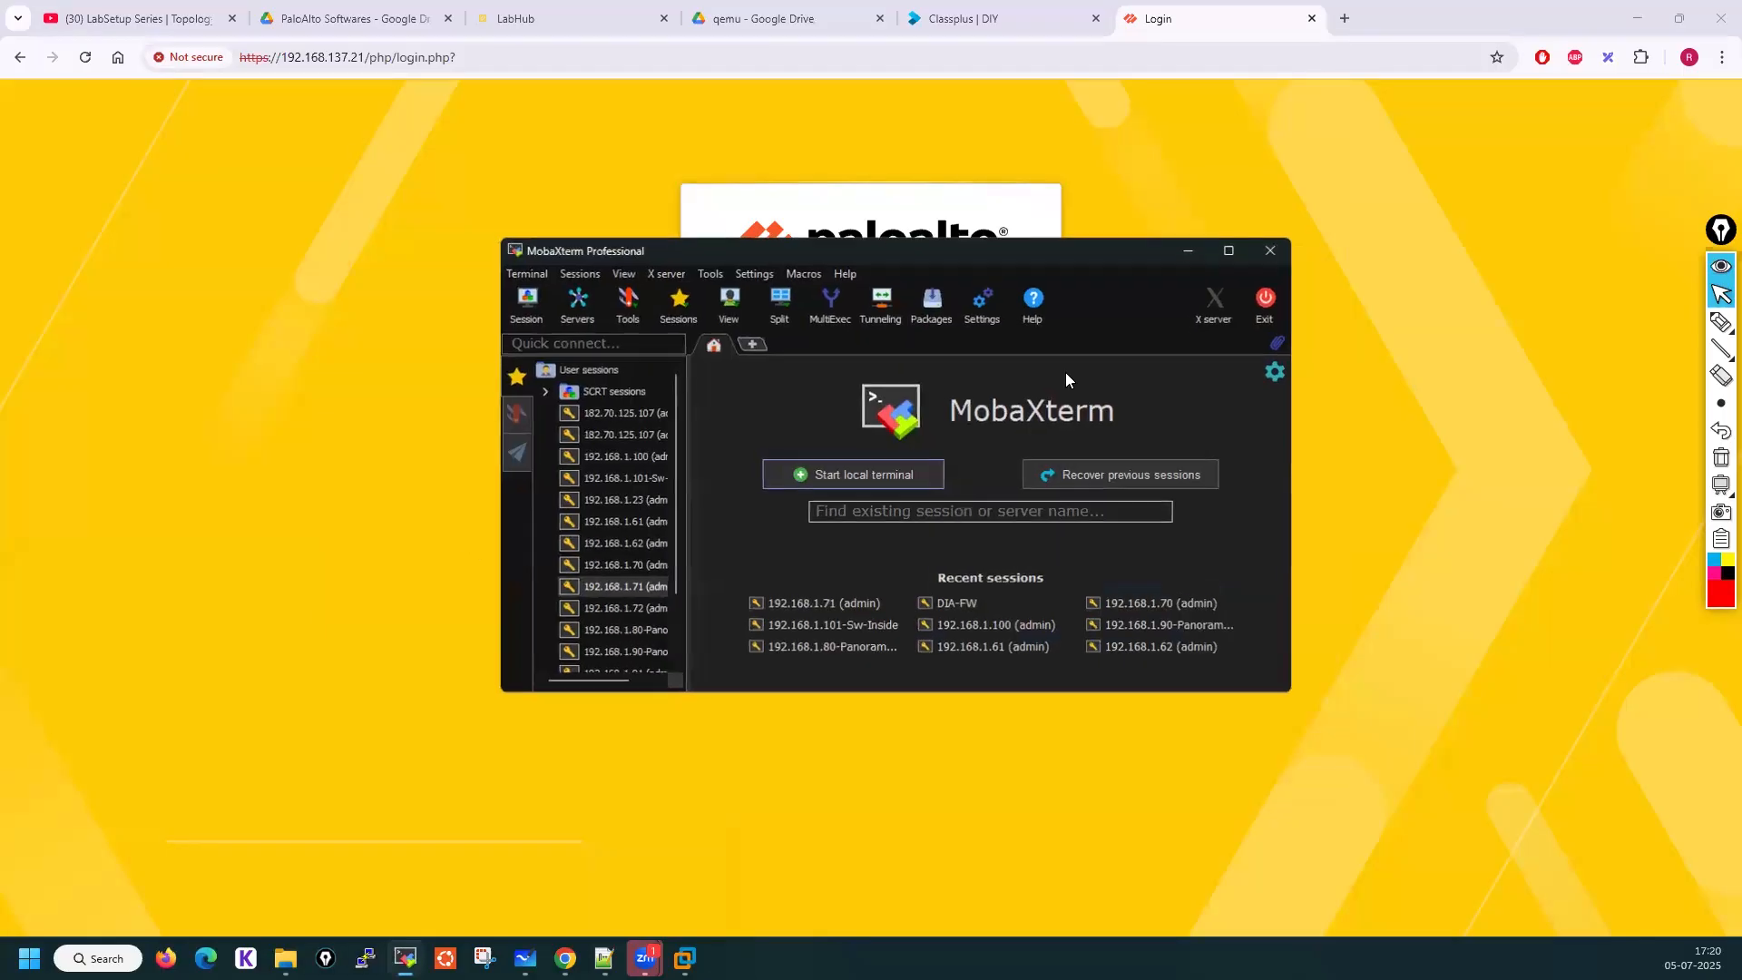
# Step: Maximize MobaXterm and start an SSH session to 192.168.137.21 with username admin
pyautogui.click(1234, 254)
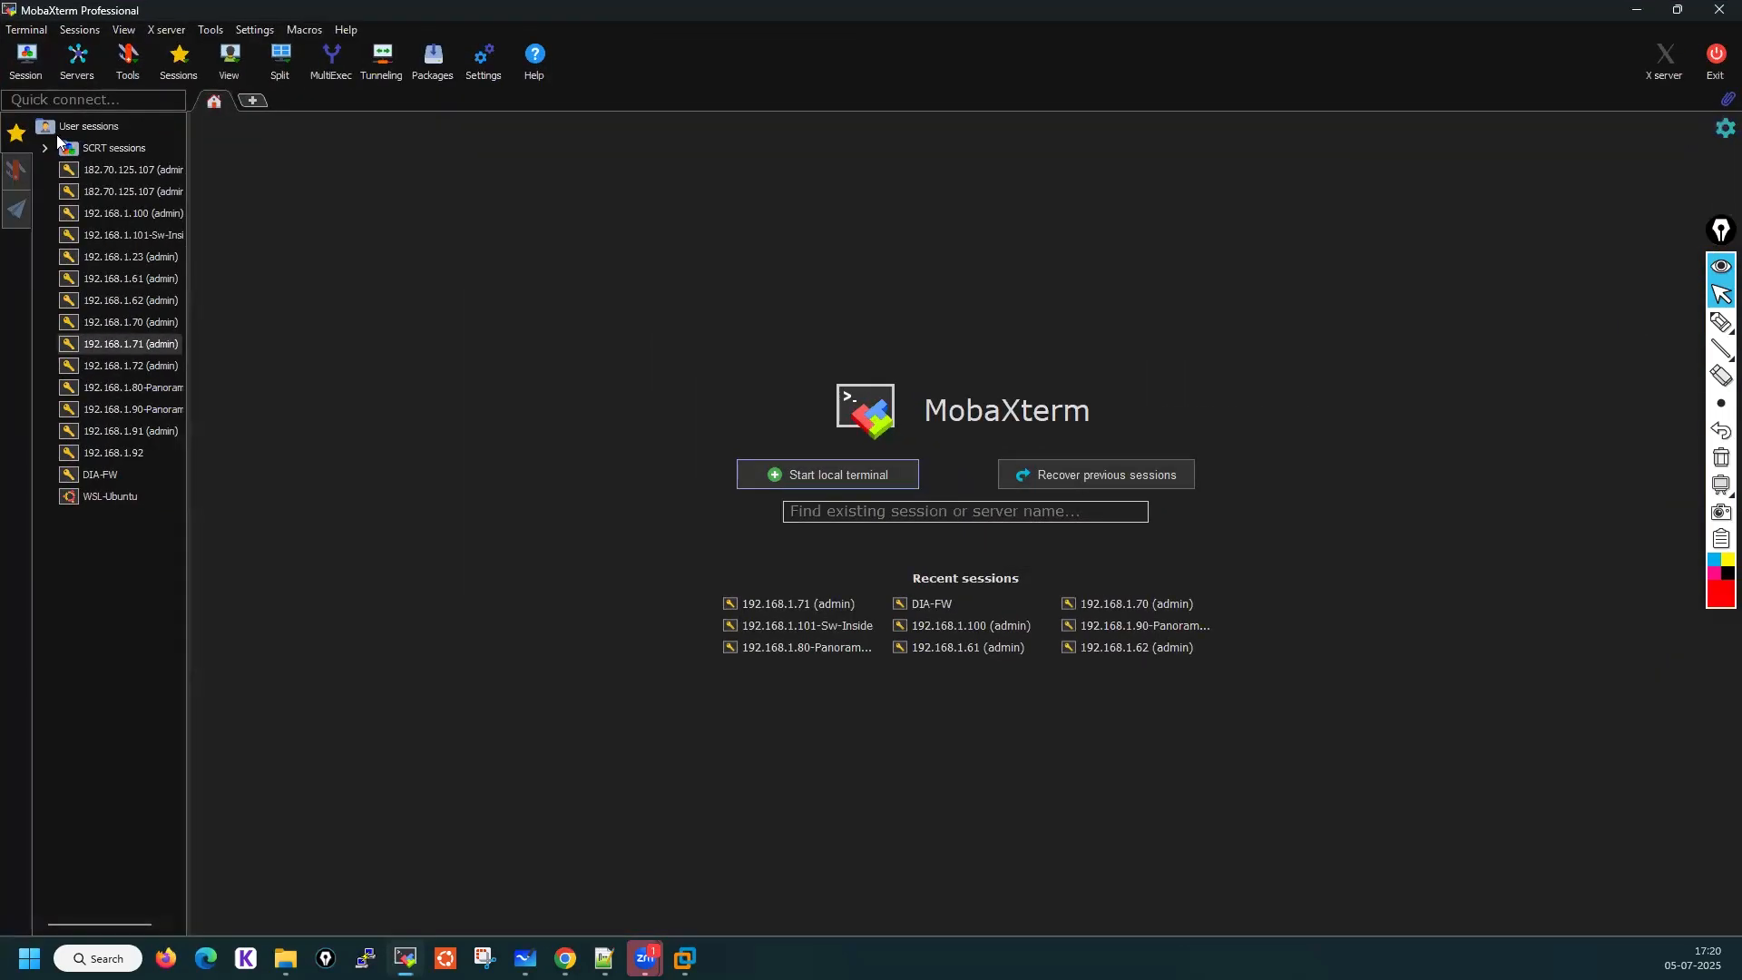
pyautogui.click(26, 59)
pyautogui.click(513, 278)
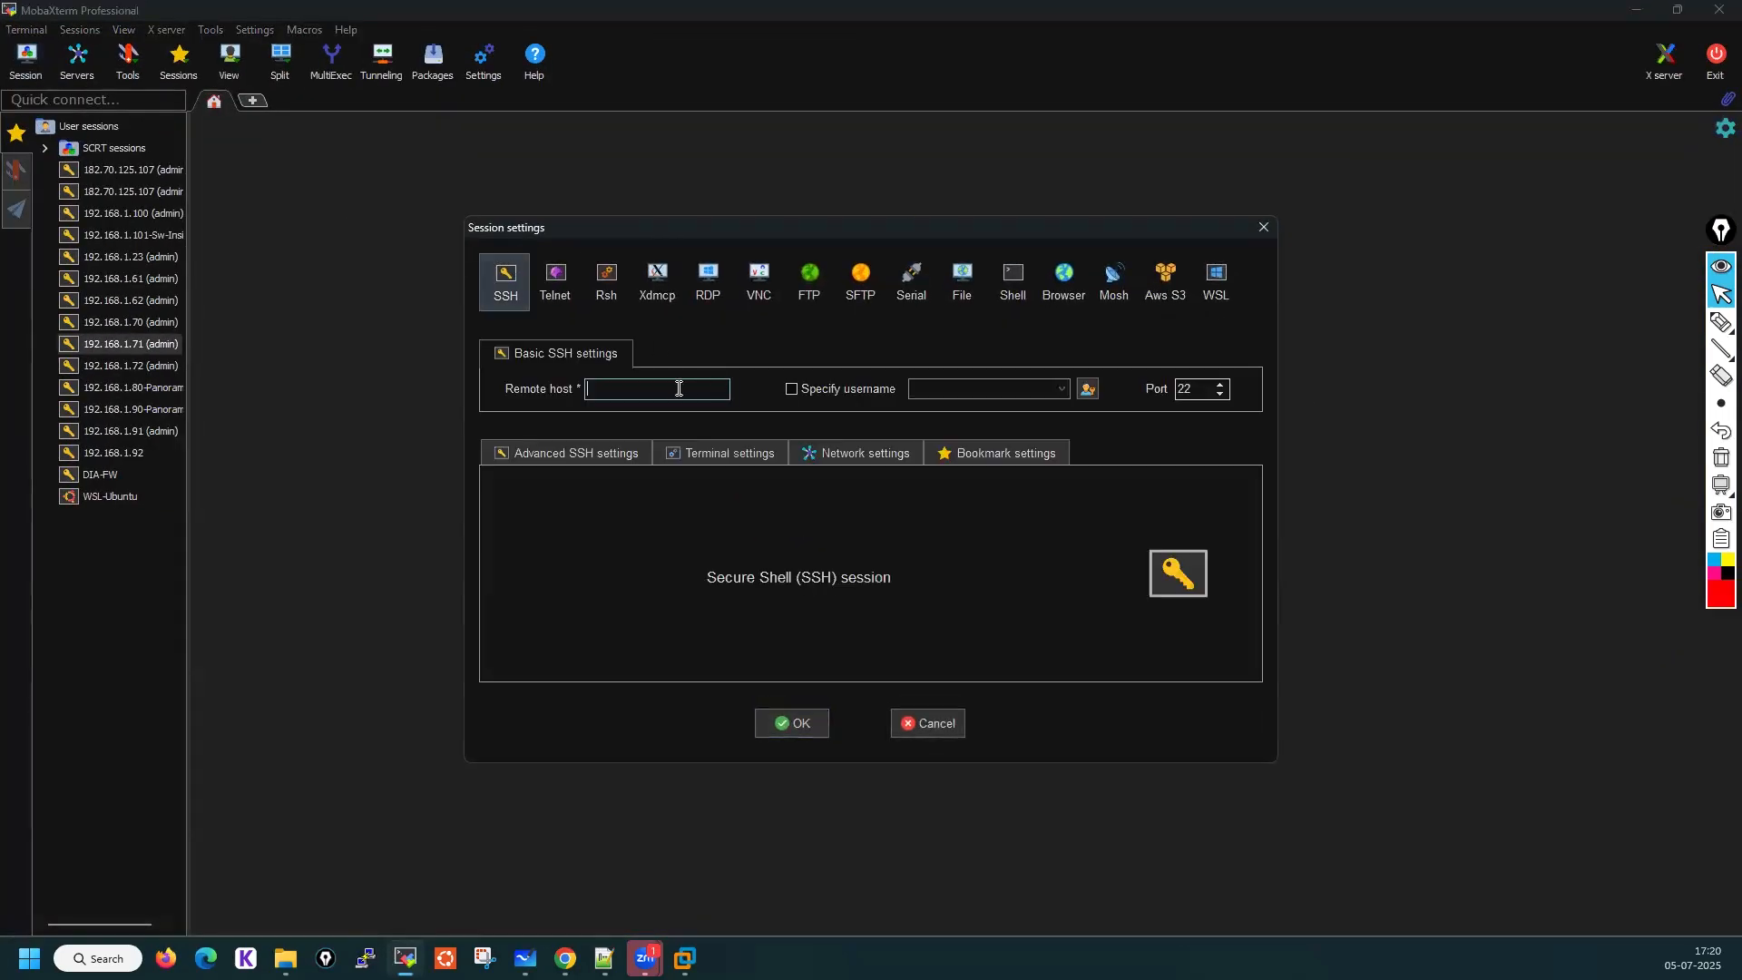
pyautogui.write('192.168.137.21')
pyautogui.click(972, 388)
pyautogui.write('admin')
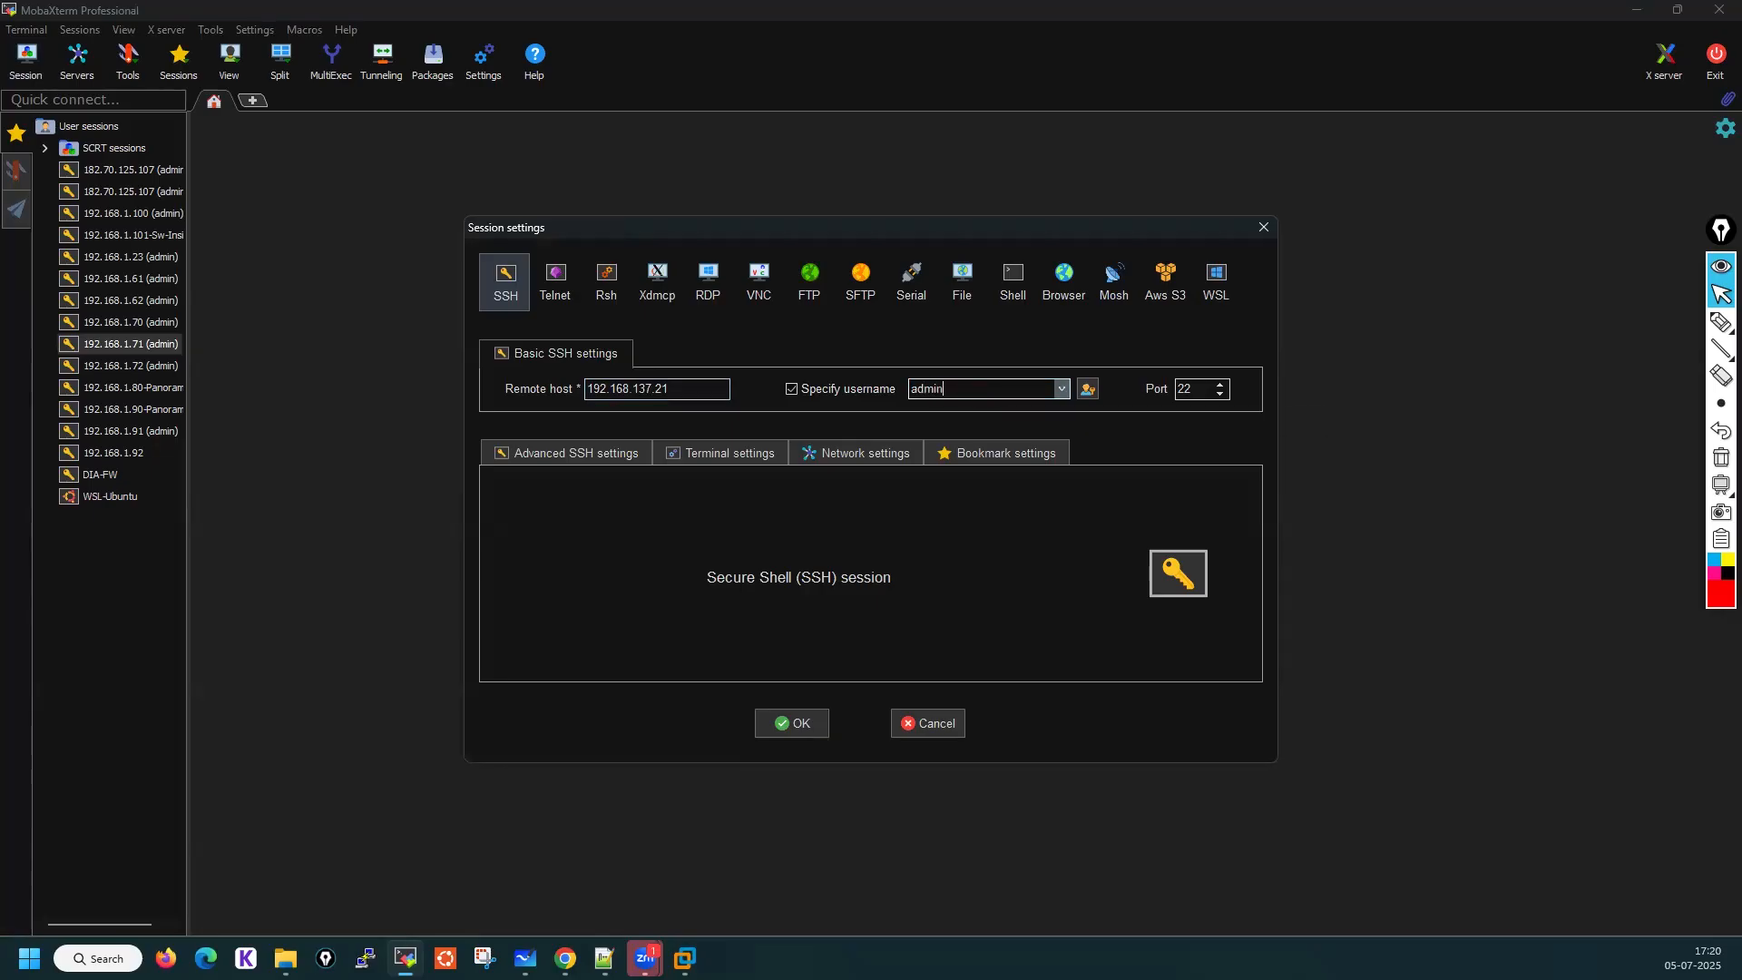
pyautogui.click(790, 733)
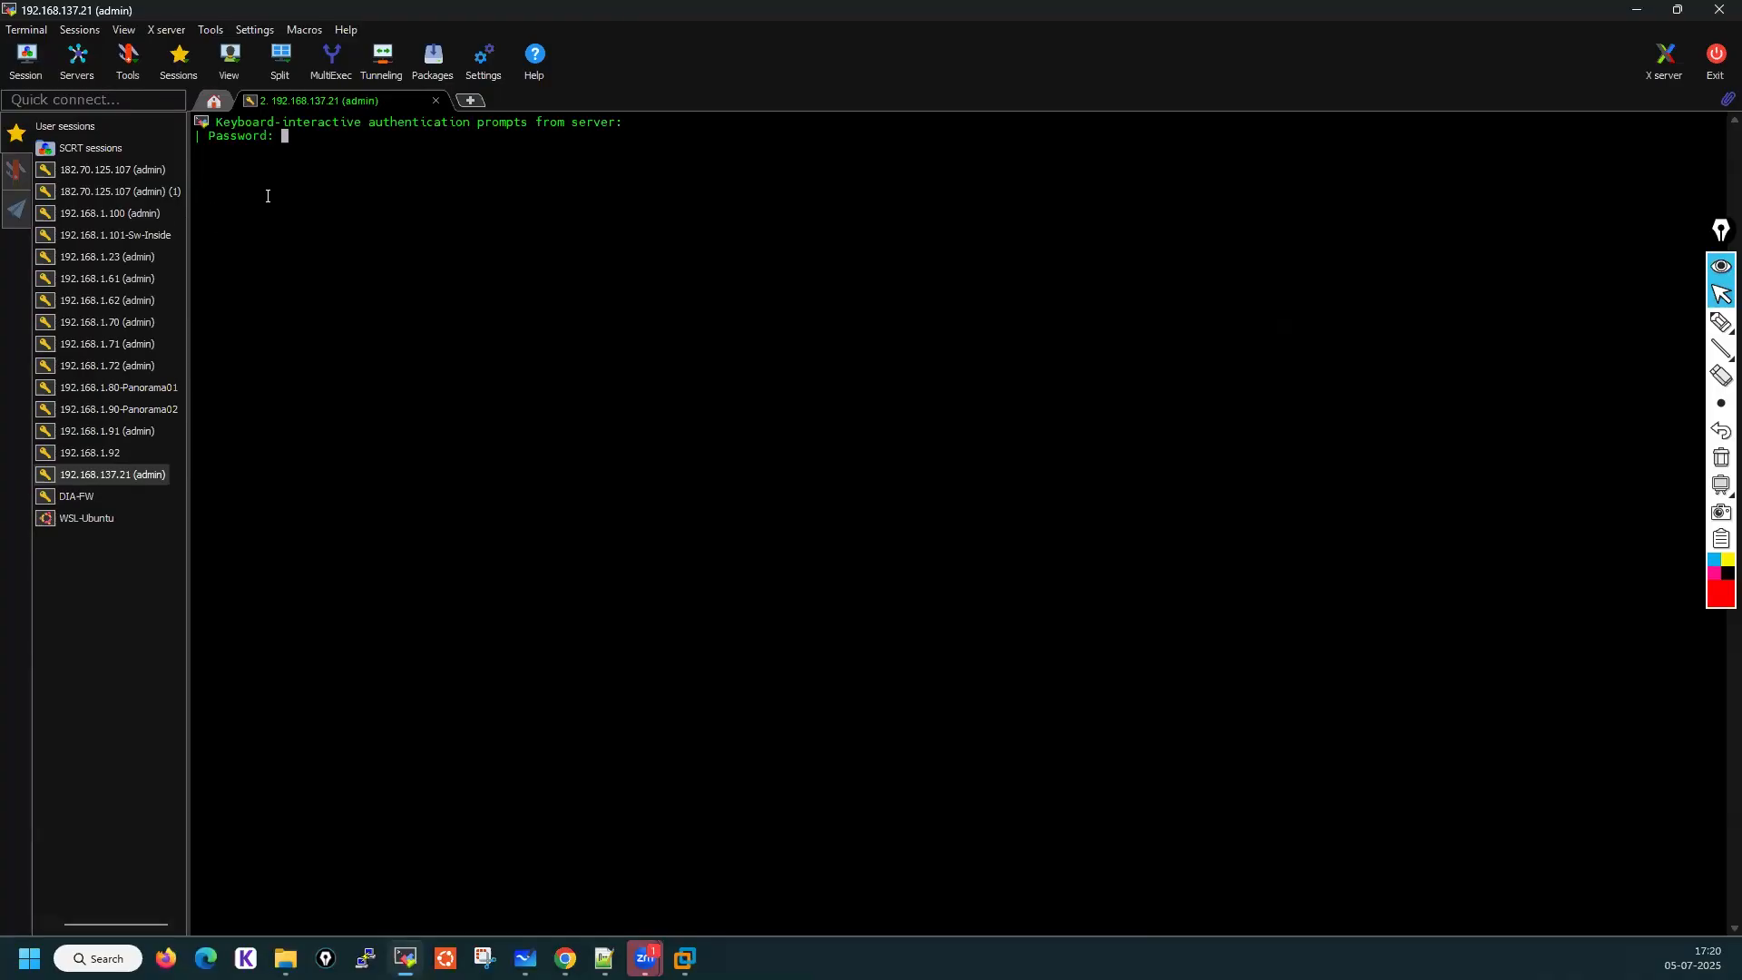
# Step: Log in, widen the terminal pane, and enter configuration mode with configure
pyautogui.press('Return')
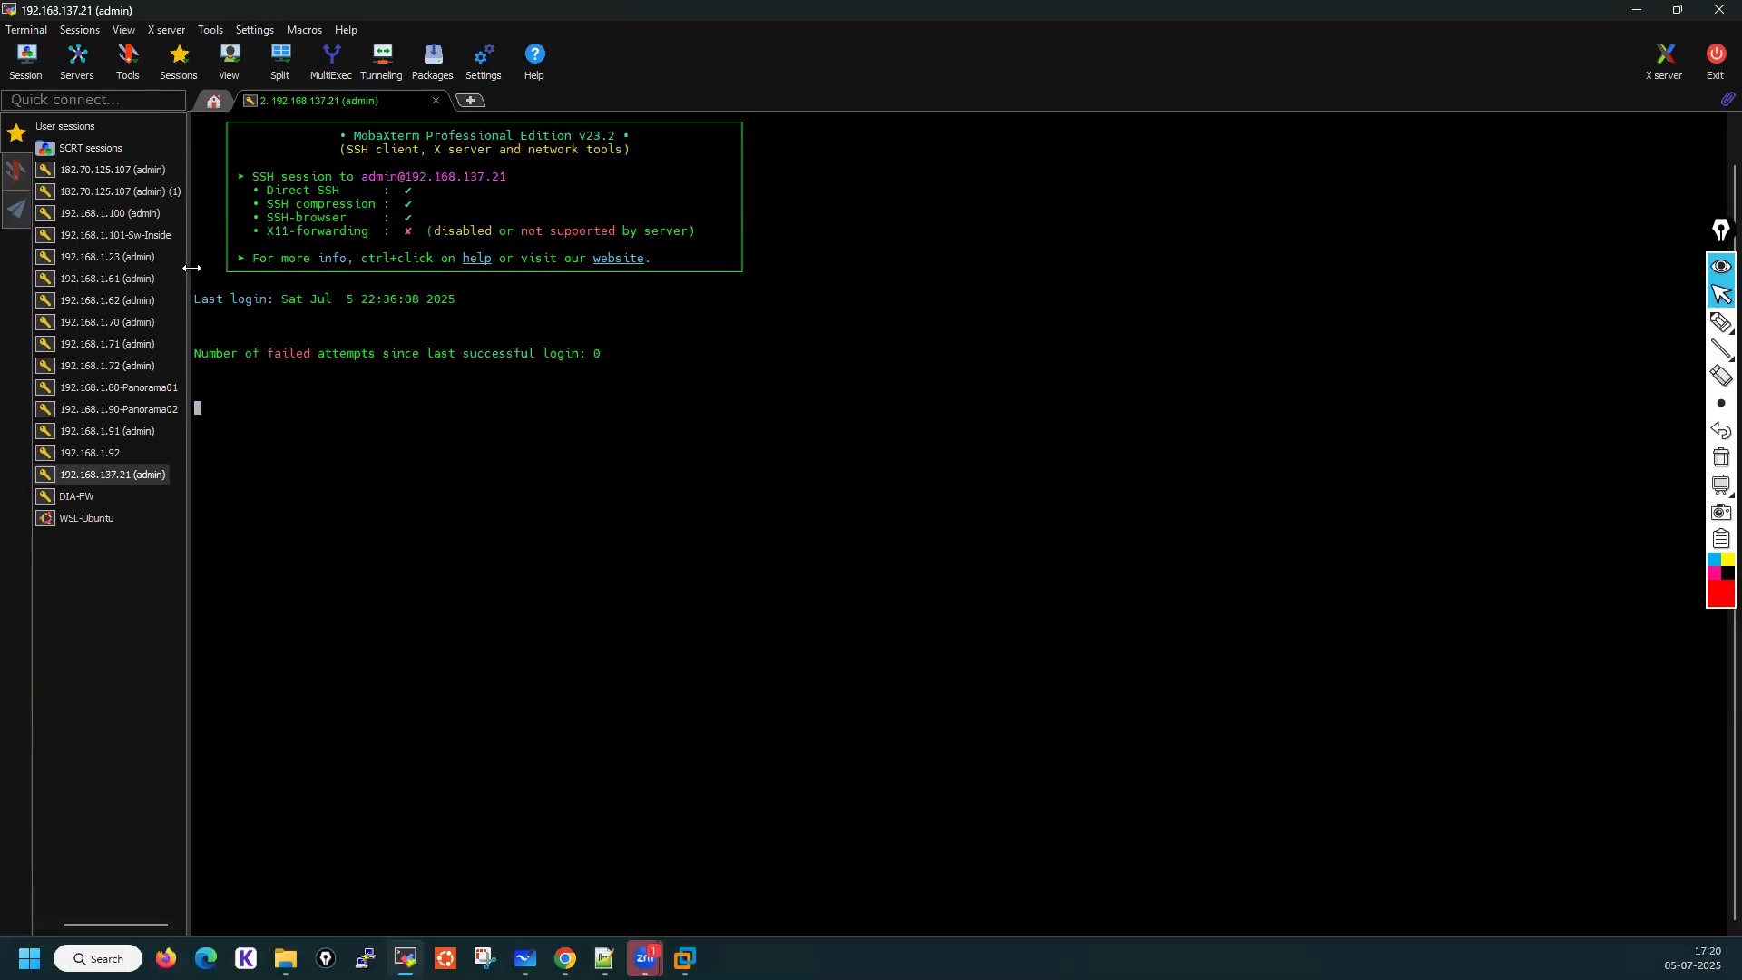
pyautogui.moveTo(188, 267); pyautogui.dragTo(108, 263)
pyautogui.scroll(3, 482, 512)
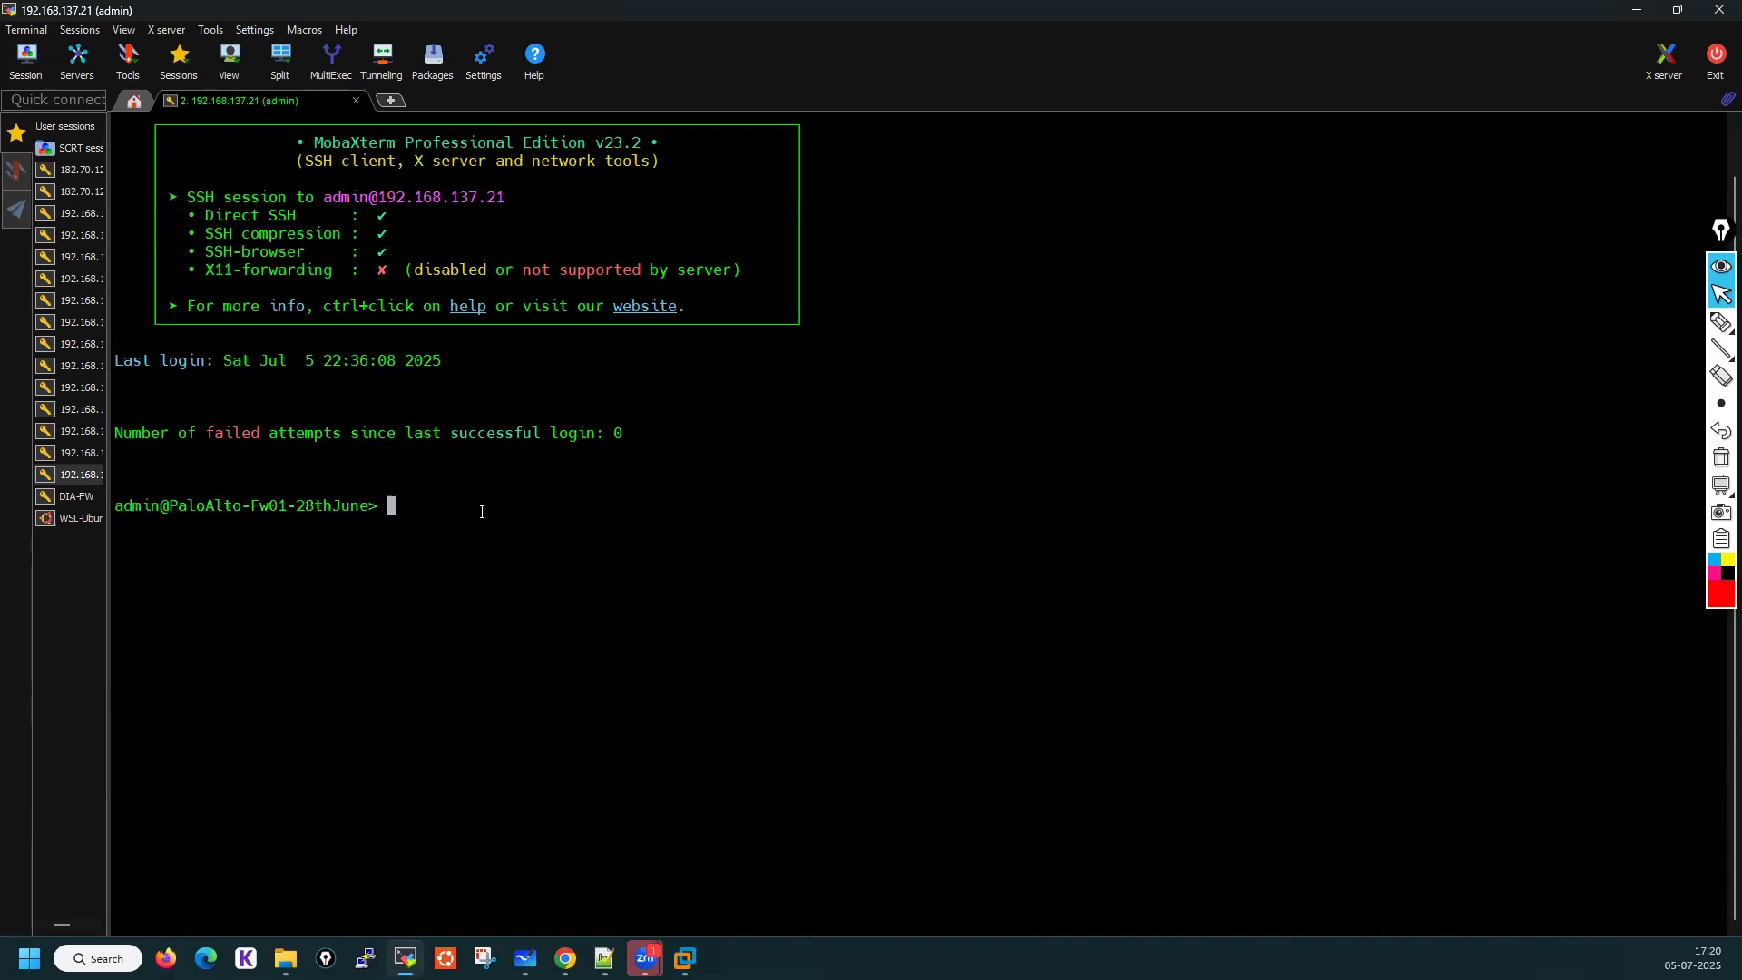
pyautogui.press('Return')
pyautogui.press('Return')
pyautogui.press('Return')
pyautogui.press('Return')
pyautogui.press('Return')
pyautogui.press('Return')
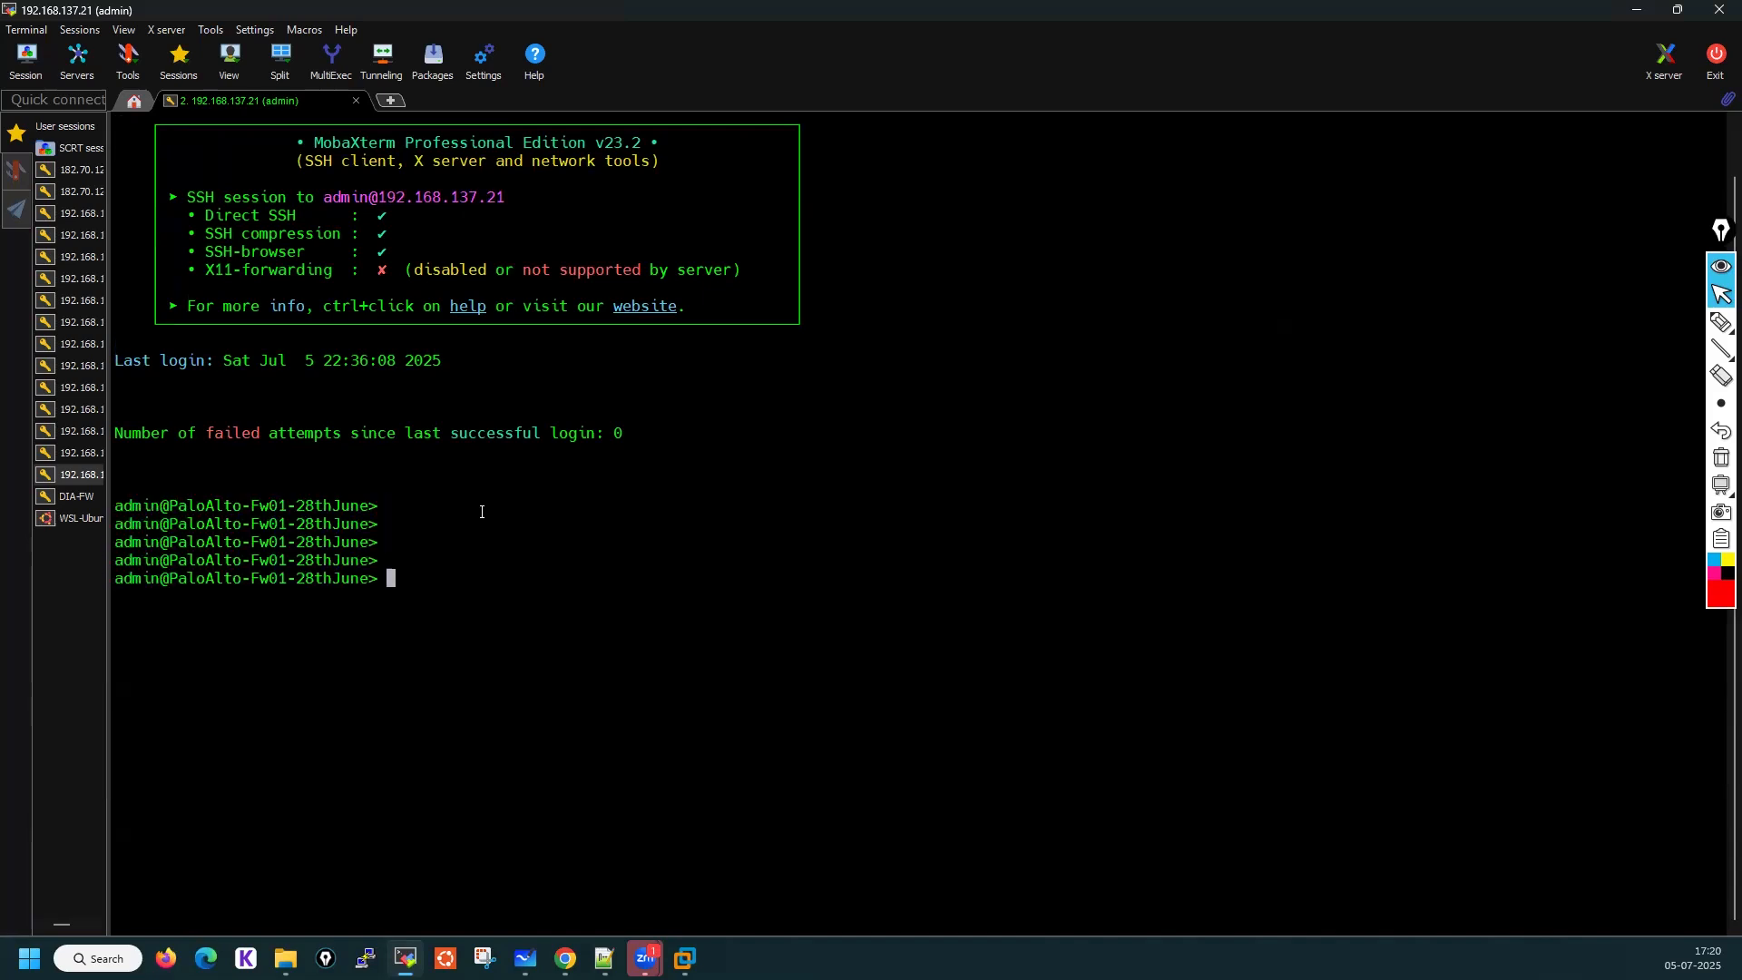
pyautogui.write('set cli')
pyautogui.press('BackSpace')
pyautogui.press('BackSpace')
pyautogui.press('BackSpace')
pyautogui.press('BackSpace')
pyautogui.press('BackSpace')
pyautogui.press('BackSpace')
pyautogui.press('BackSpace')
pyautogui.write('configure')
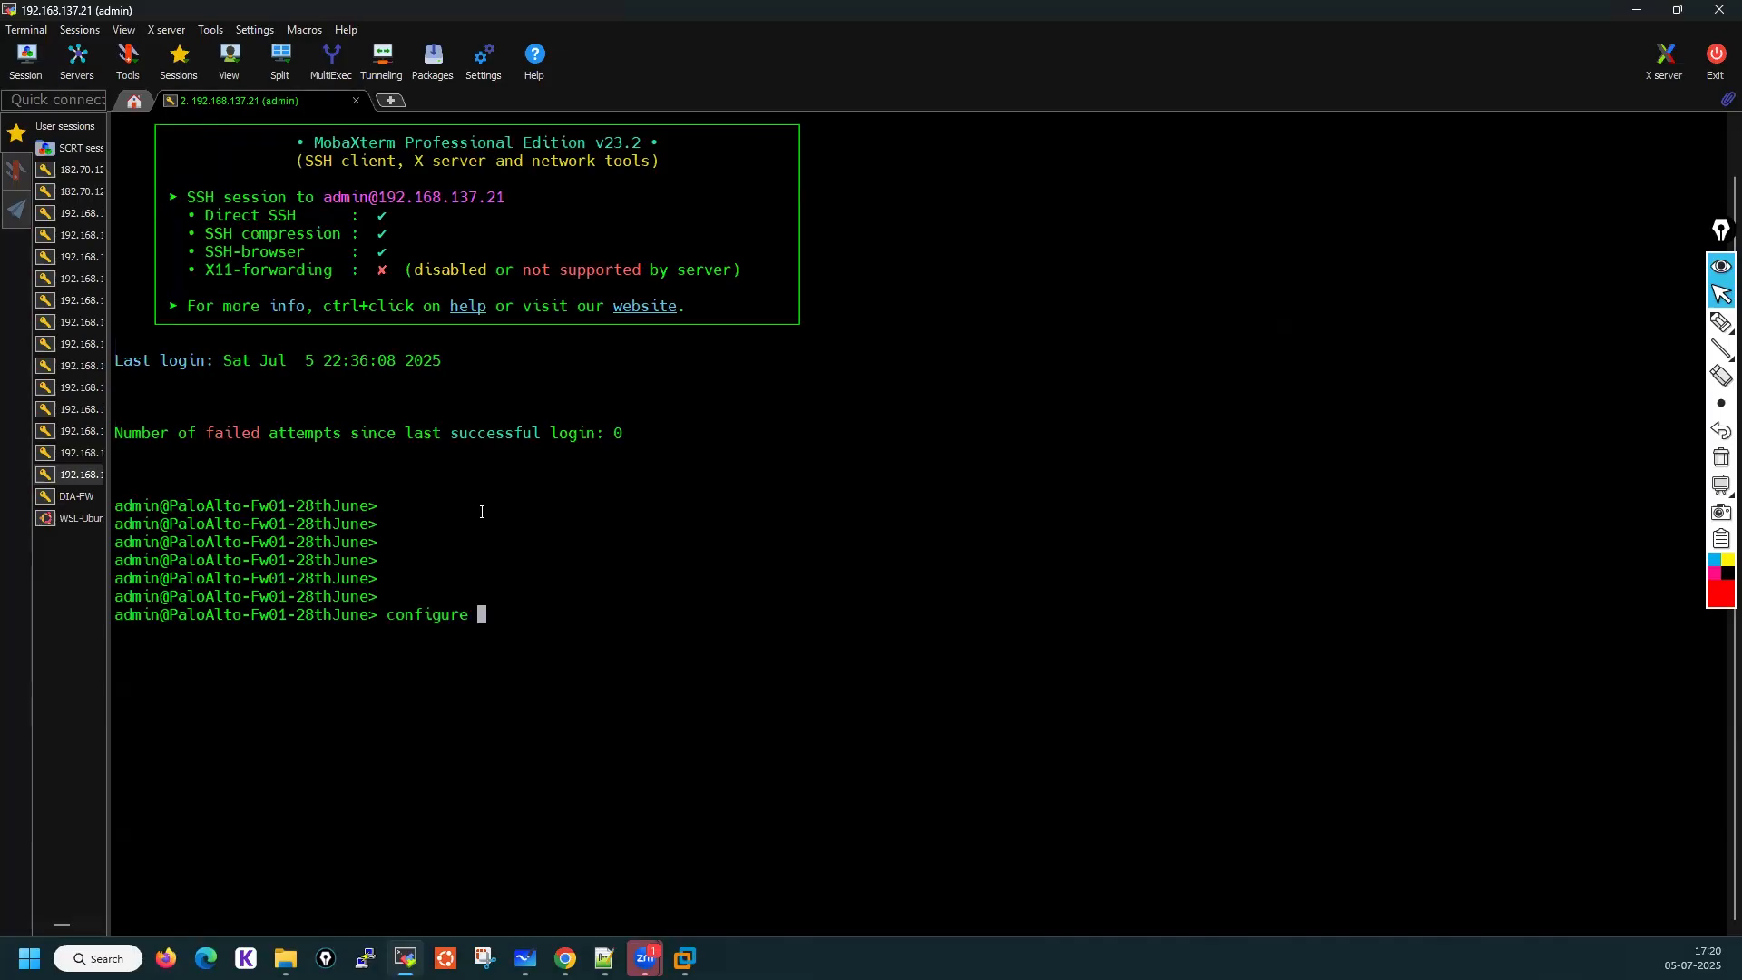
pyautogui.press('Return')
pyautogui.press('Return')
pyautogui.press('Return')
pyautogui.press('Return')
pyautogui.press('Return')
# Step: Run show deviceconfig system and highlight the hostname, address and DNS settings
pyautogui.write('show device')
pyautogui.press('Tab')
pyautogui.write('co')
pyautogui.press('Tab')
pyautogui.write('sy')
pyautogui.press('Tab')
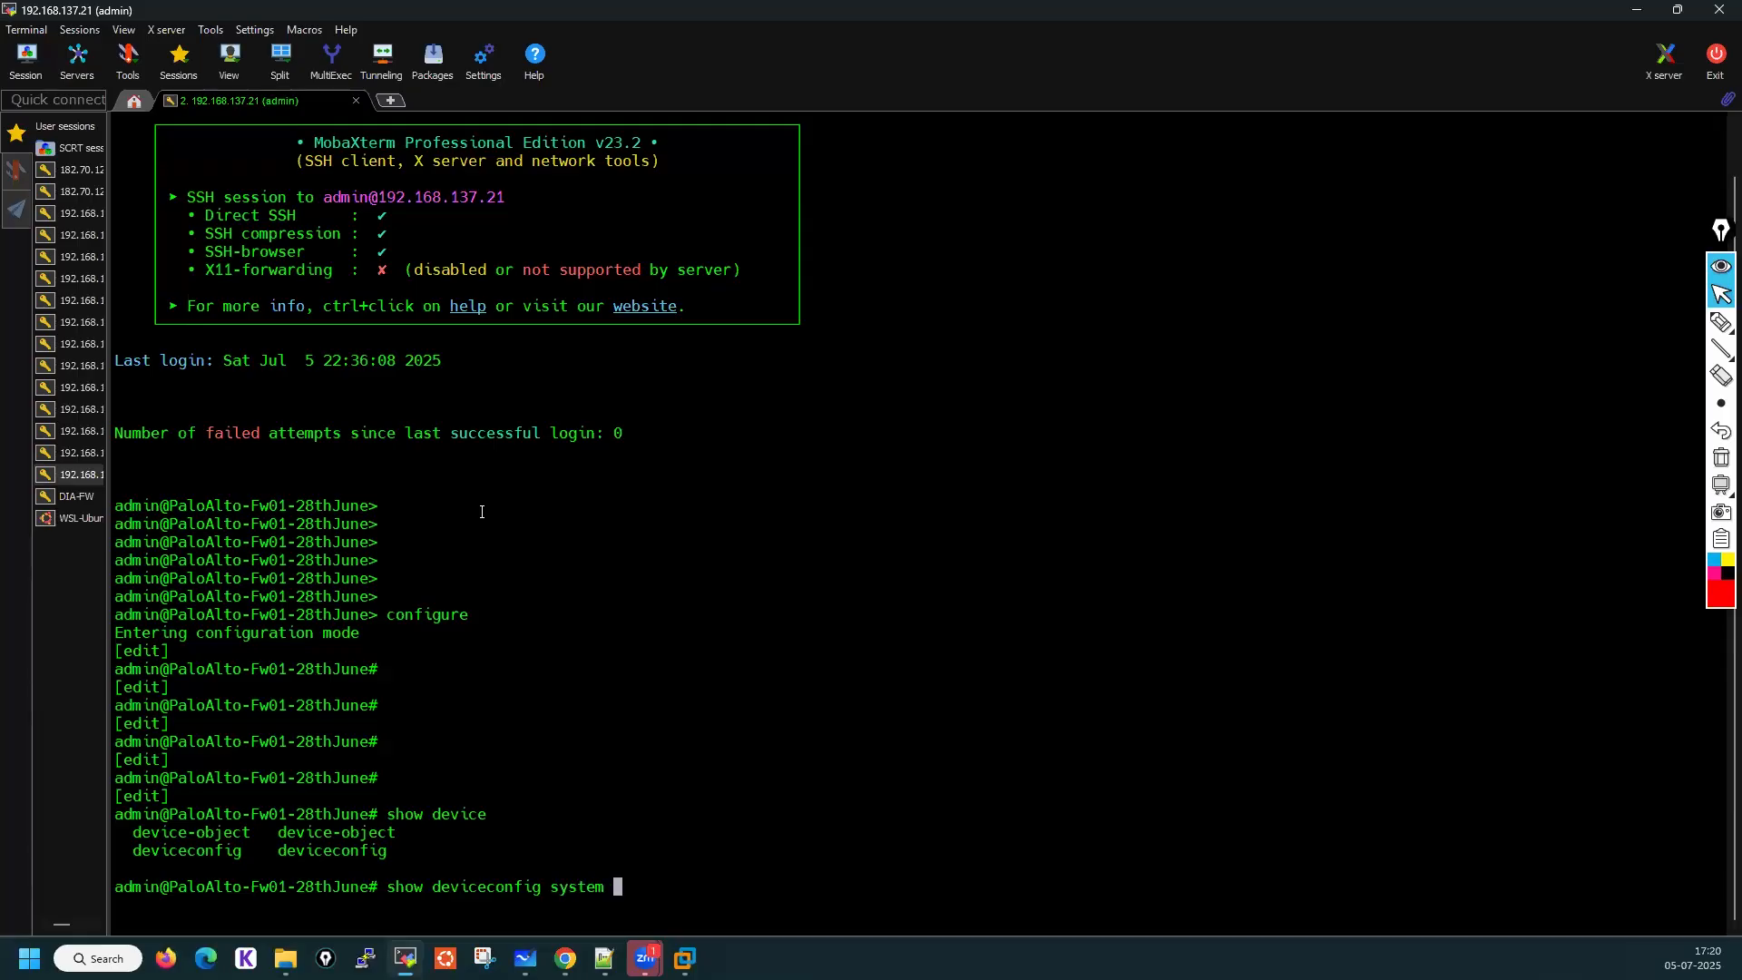
pyautogui.press('Return')
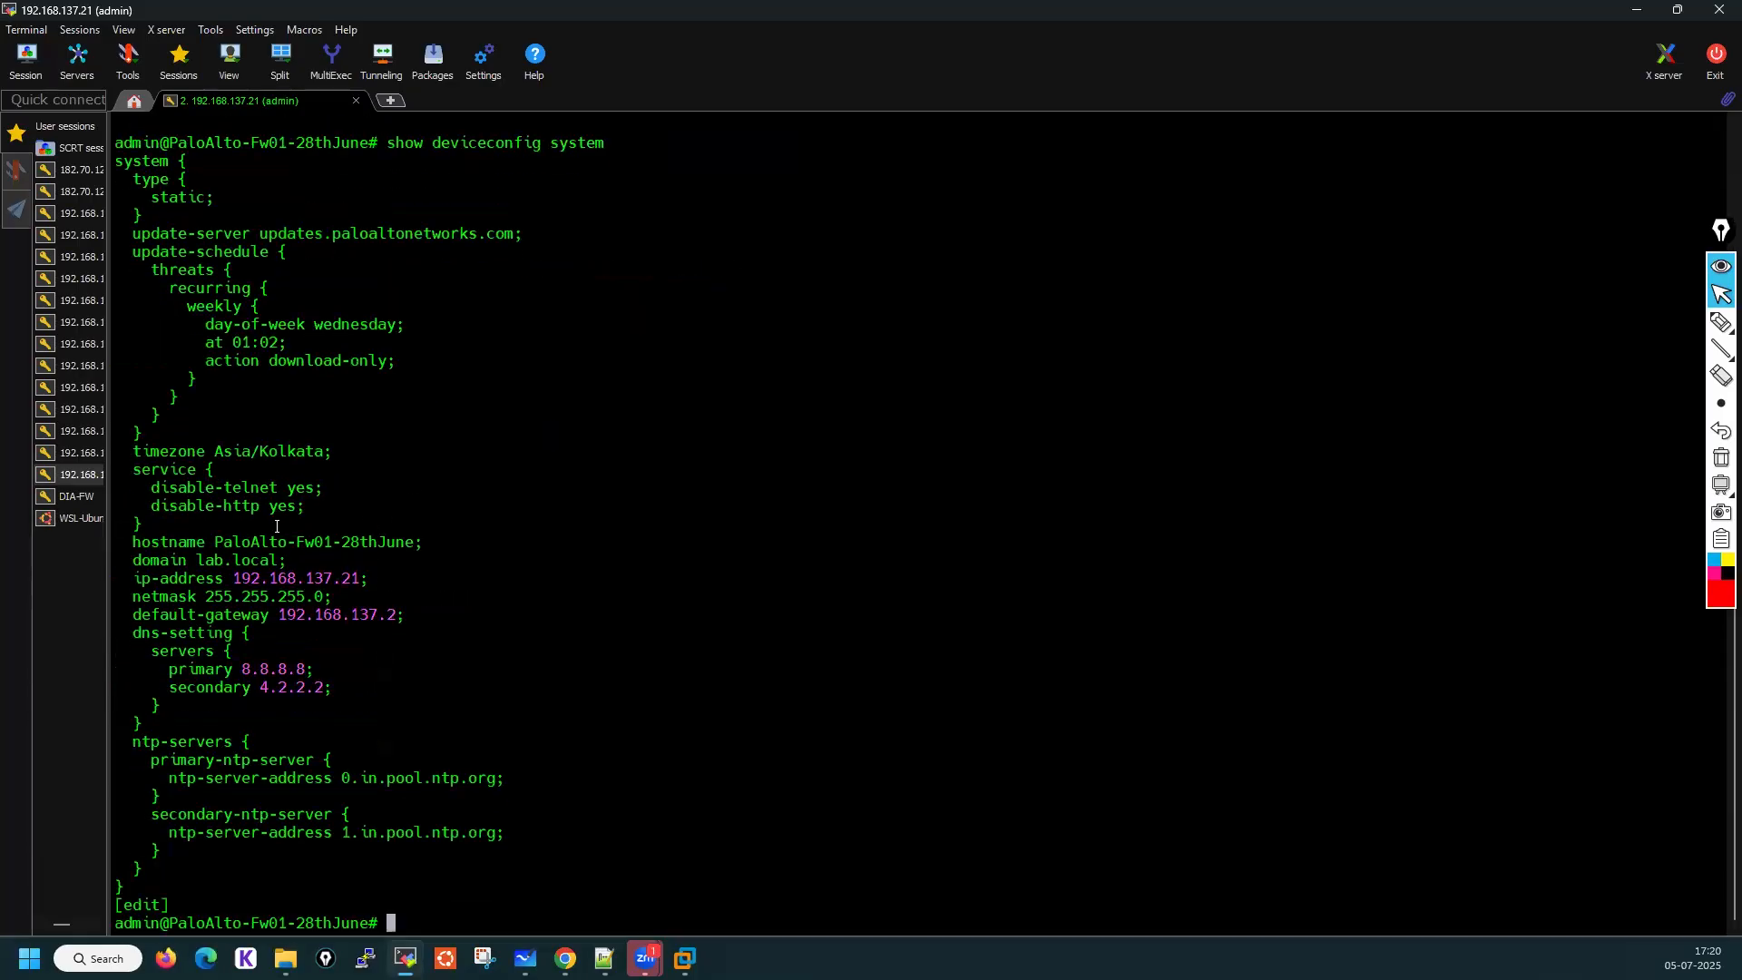
pyautogui.moveTo(134, 541); pyautogui.dragTo(329, 726)
pyautogui.scroll(5, 402, 755)
# Step: Clear the output highlighting and exit configuration mode
pyautogui.moveTo(118, 610); pyautogui.dragTo(408, 908)
pyautogui.scroll(-8, 411, 734)
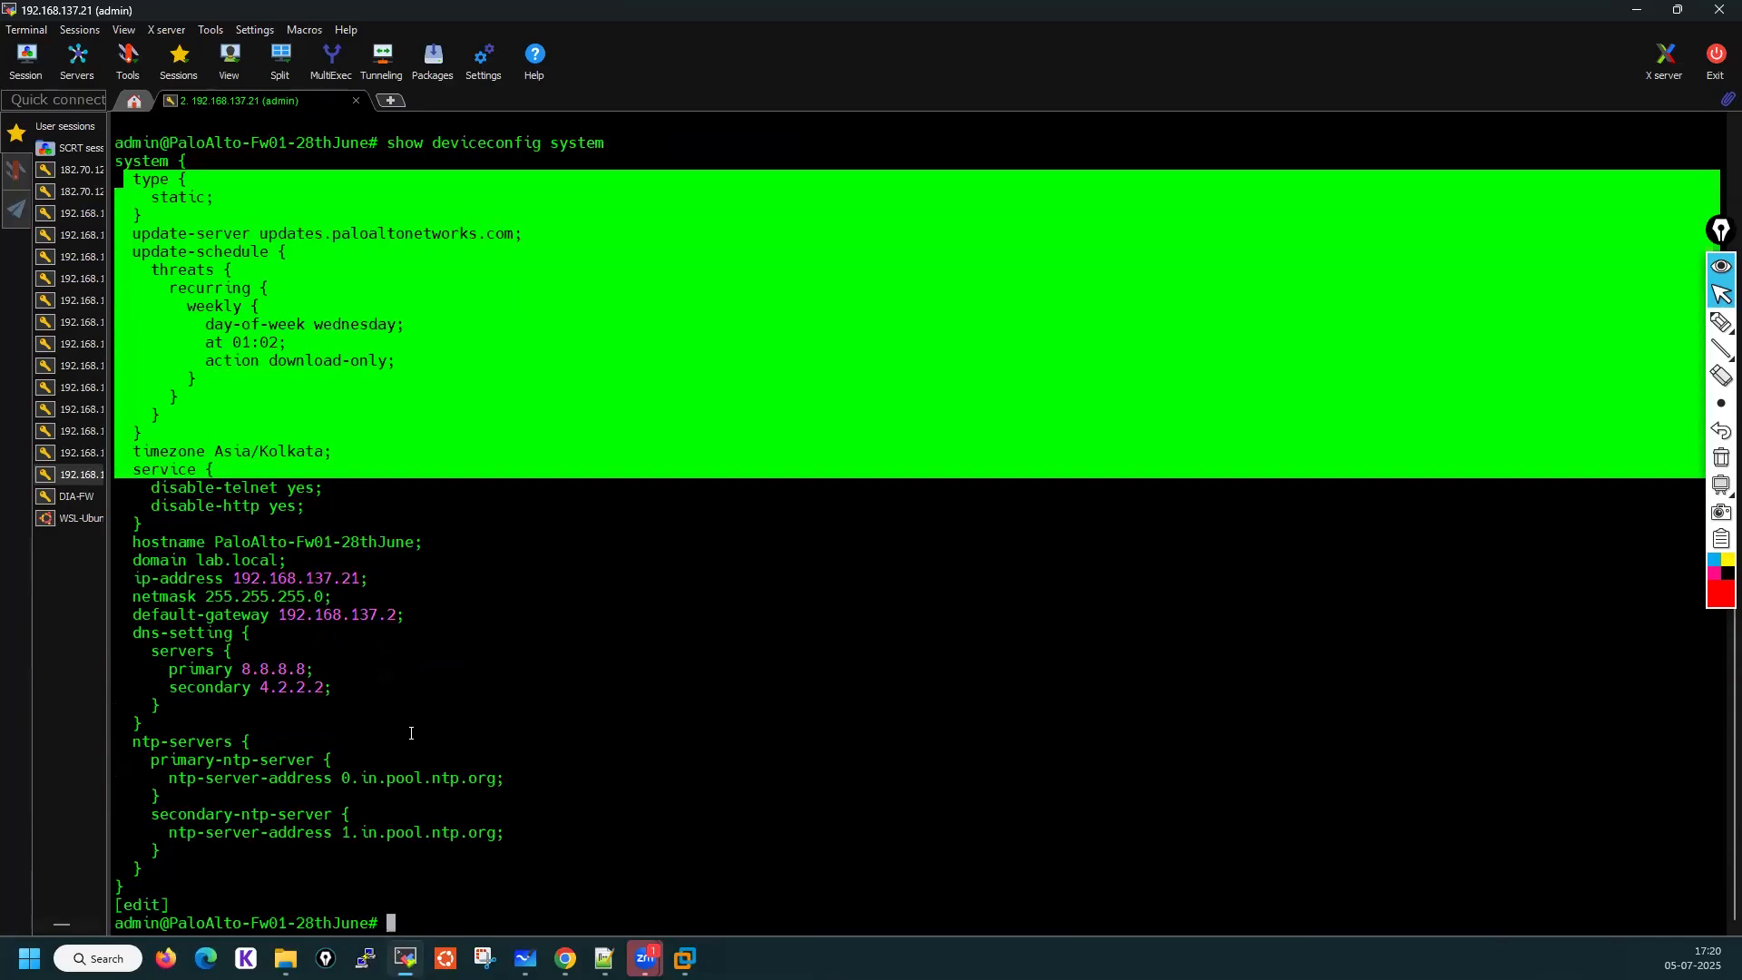
pyautogui.click(602, 720)
pyautogui.press('Return')
pyautogui.press('Return')
pyautogui.press('Return')
pyautogui.press('Return')
pyautogui.press('Return')
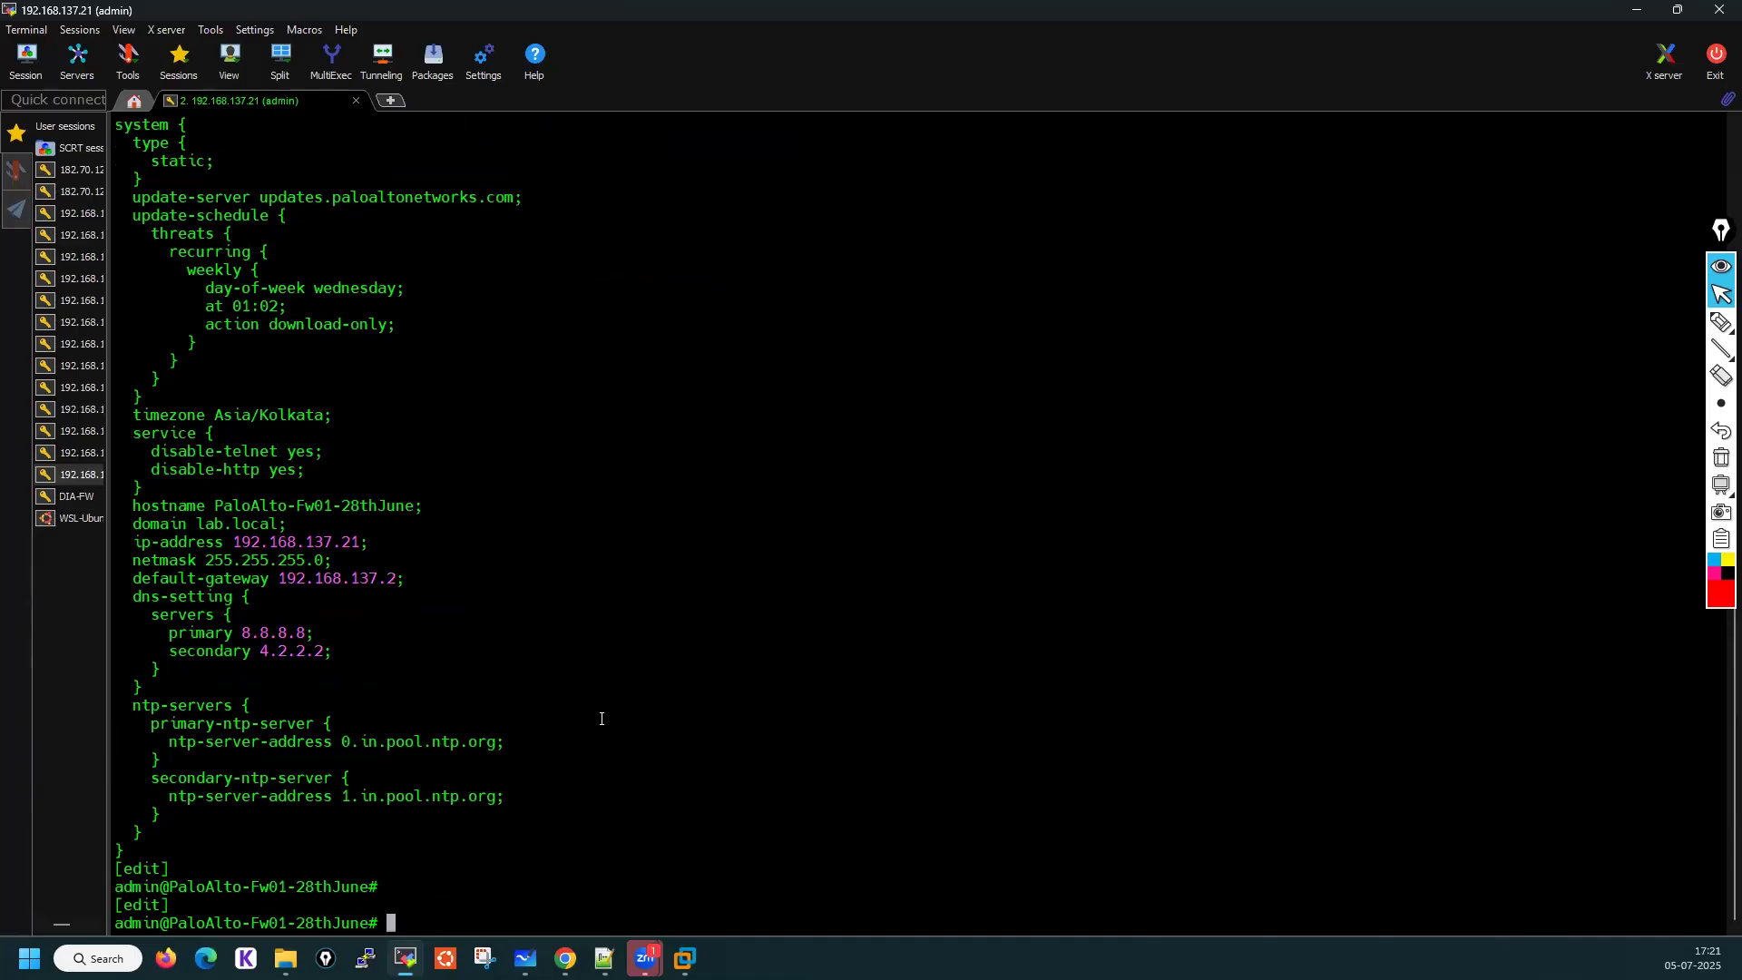
pyautogui.write('exit')
pyautogui.press('Return')
# Step: Set the CLI config-output-format to set
pyautogui.write('set ')
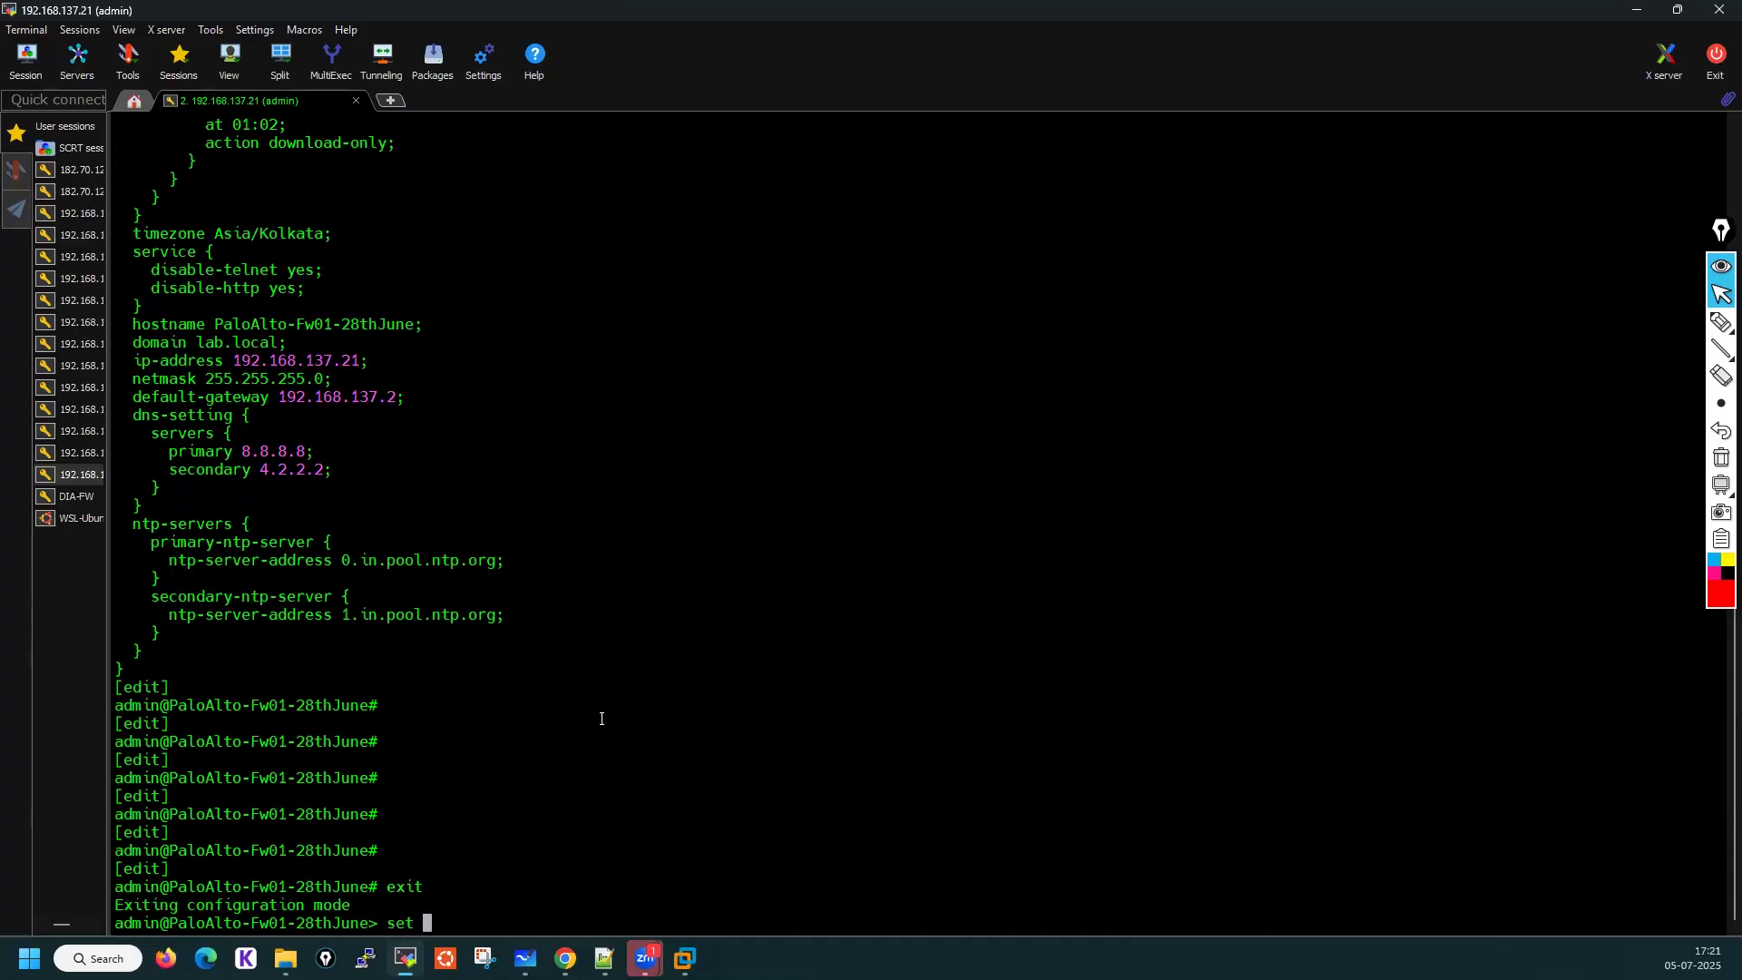
pyautogui.write('cli confi')
pyautogui.press('?')
pyautogui.write('g')
pyautogui.press('Tab')
pyautogui.press('?')
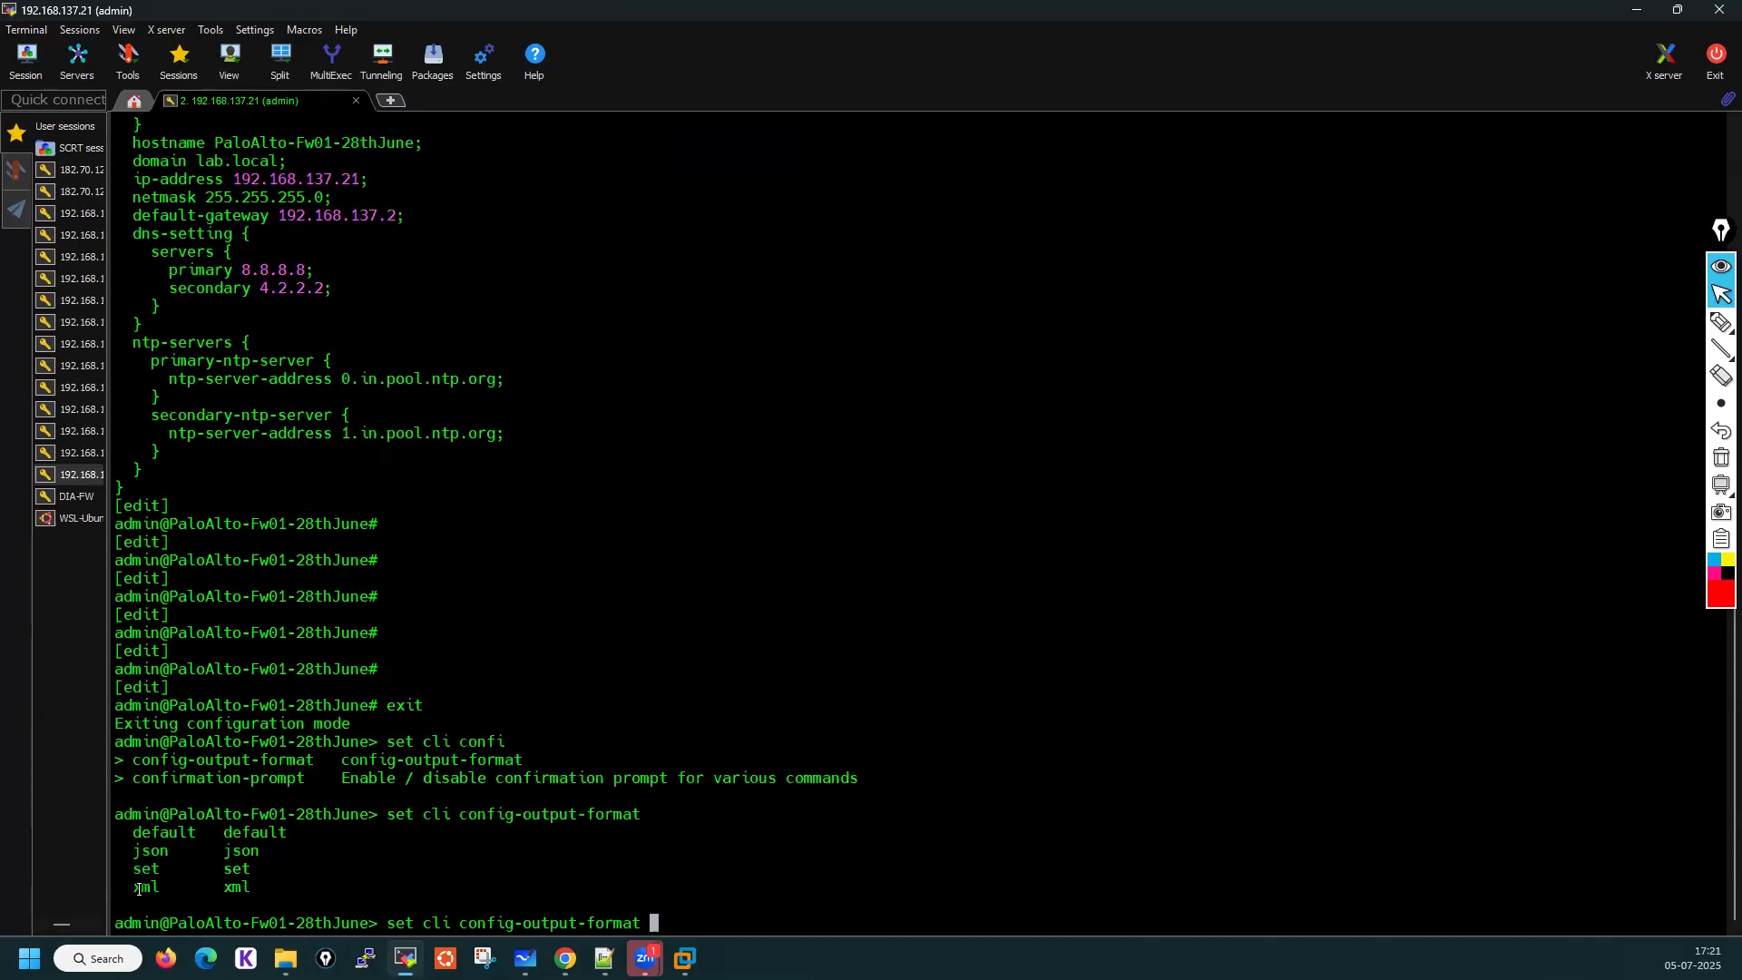
pyautogui.write('set')
pyautogui.press('Return')
pyautogui.press('Return')
pyautogui.press('Return')
# Step: Re-enter configuration mode and mark the output-format command line and prompt
pyautogui.press('Return')
pyautogui.write('configure')
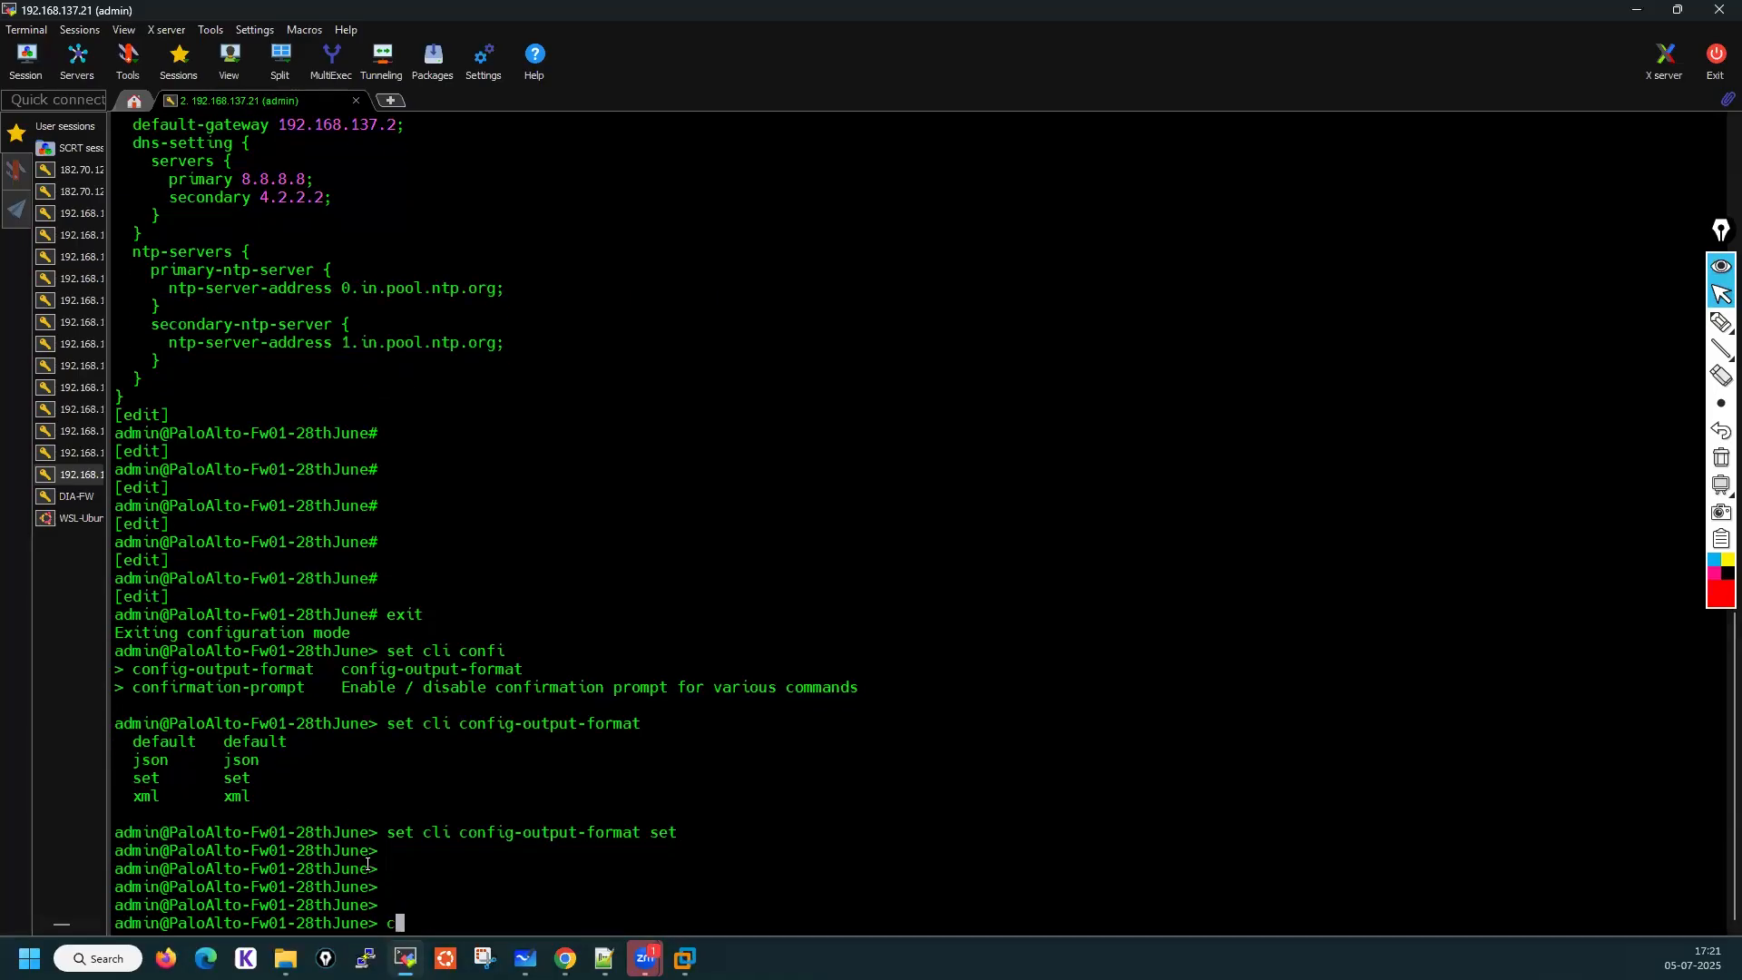
pyautogui.press('Return')
pyautogui.press('Return')
pyautogui.press('Return')
pyautogui.press('Return')
pyautogui.press('Return')
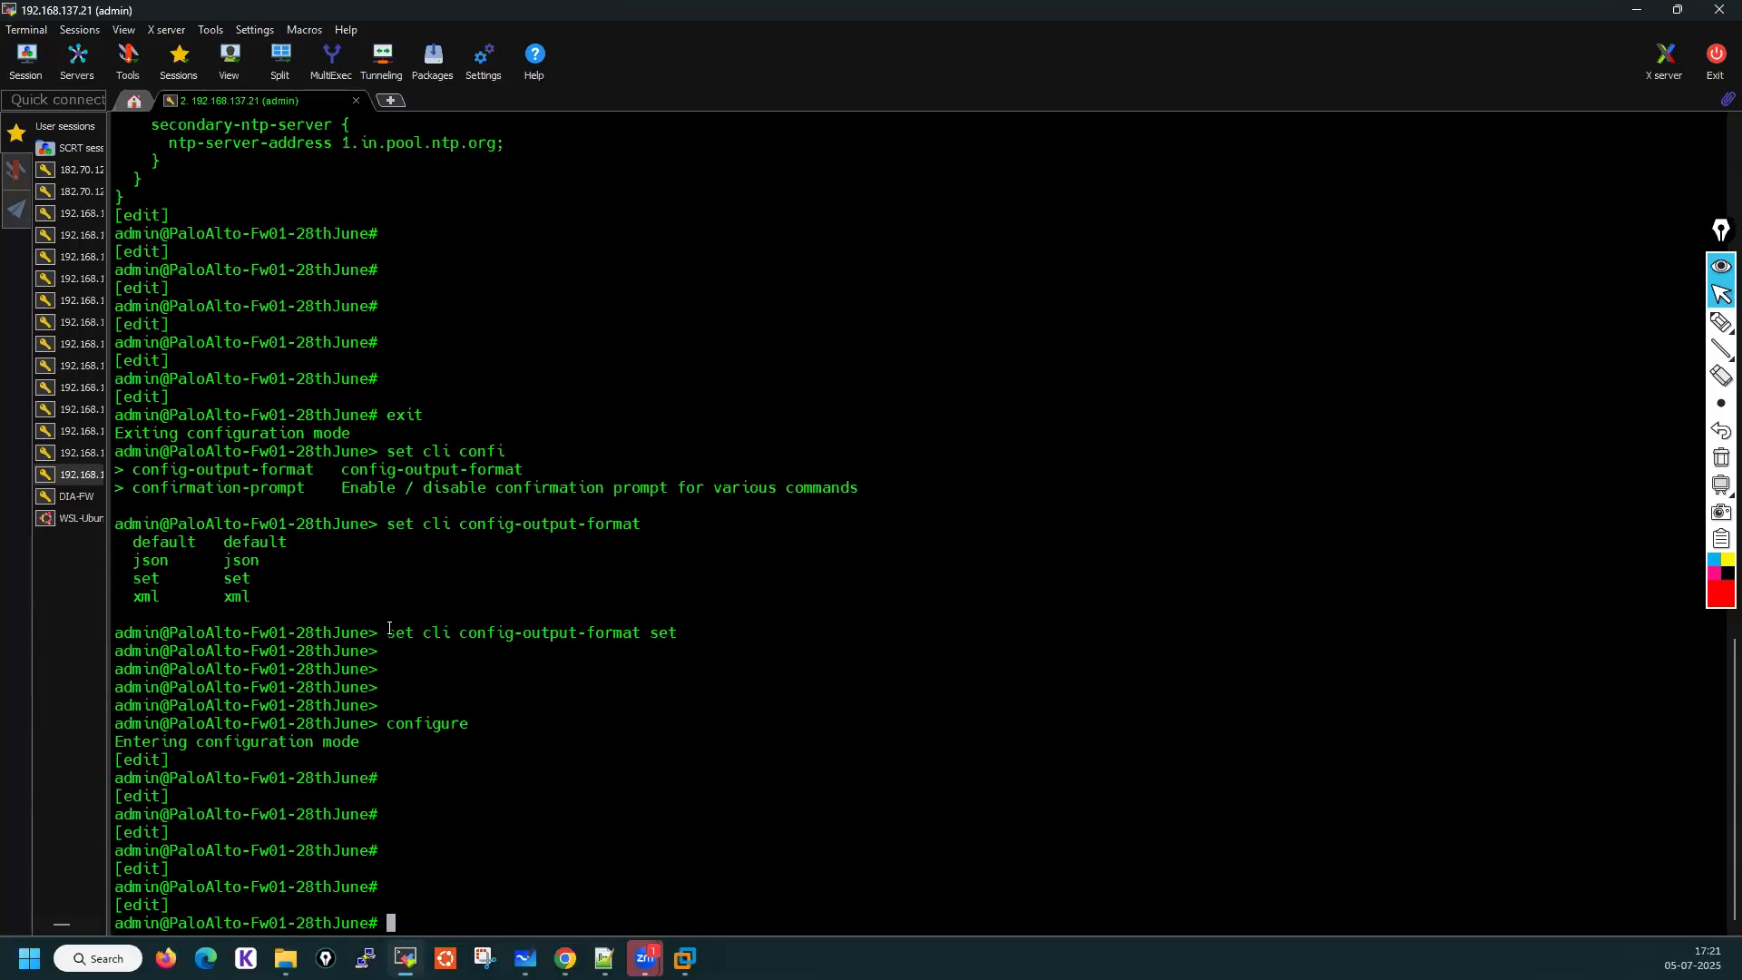
pyautogui.moveTo(387, 633); pyautogui.dragTo(685, 632)
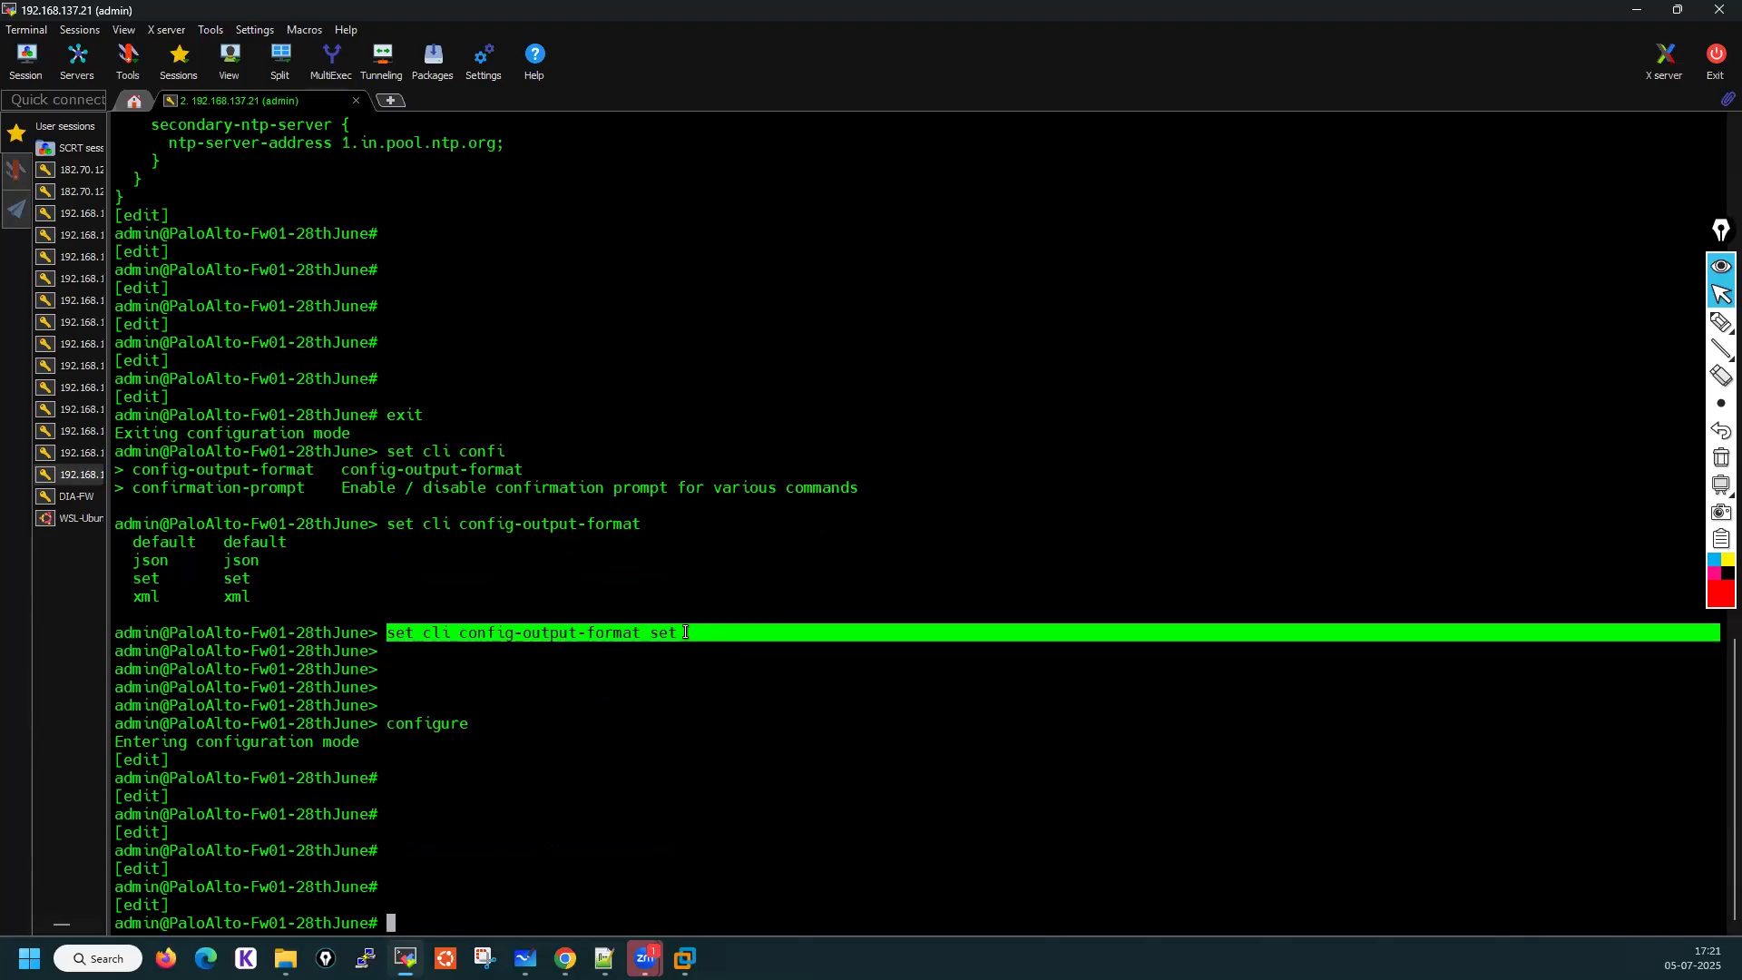
pyautogui.moveTo(367, 632); pyautogui.dragTo(372, 632)
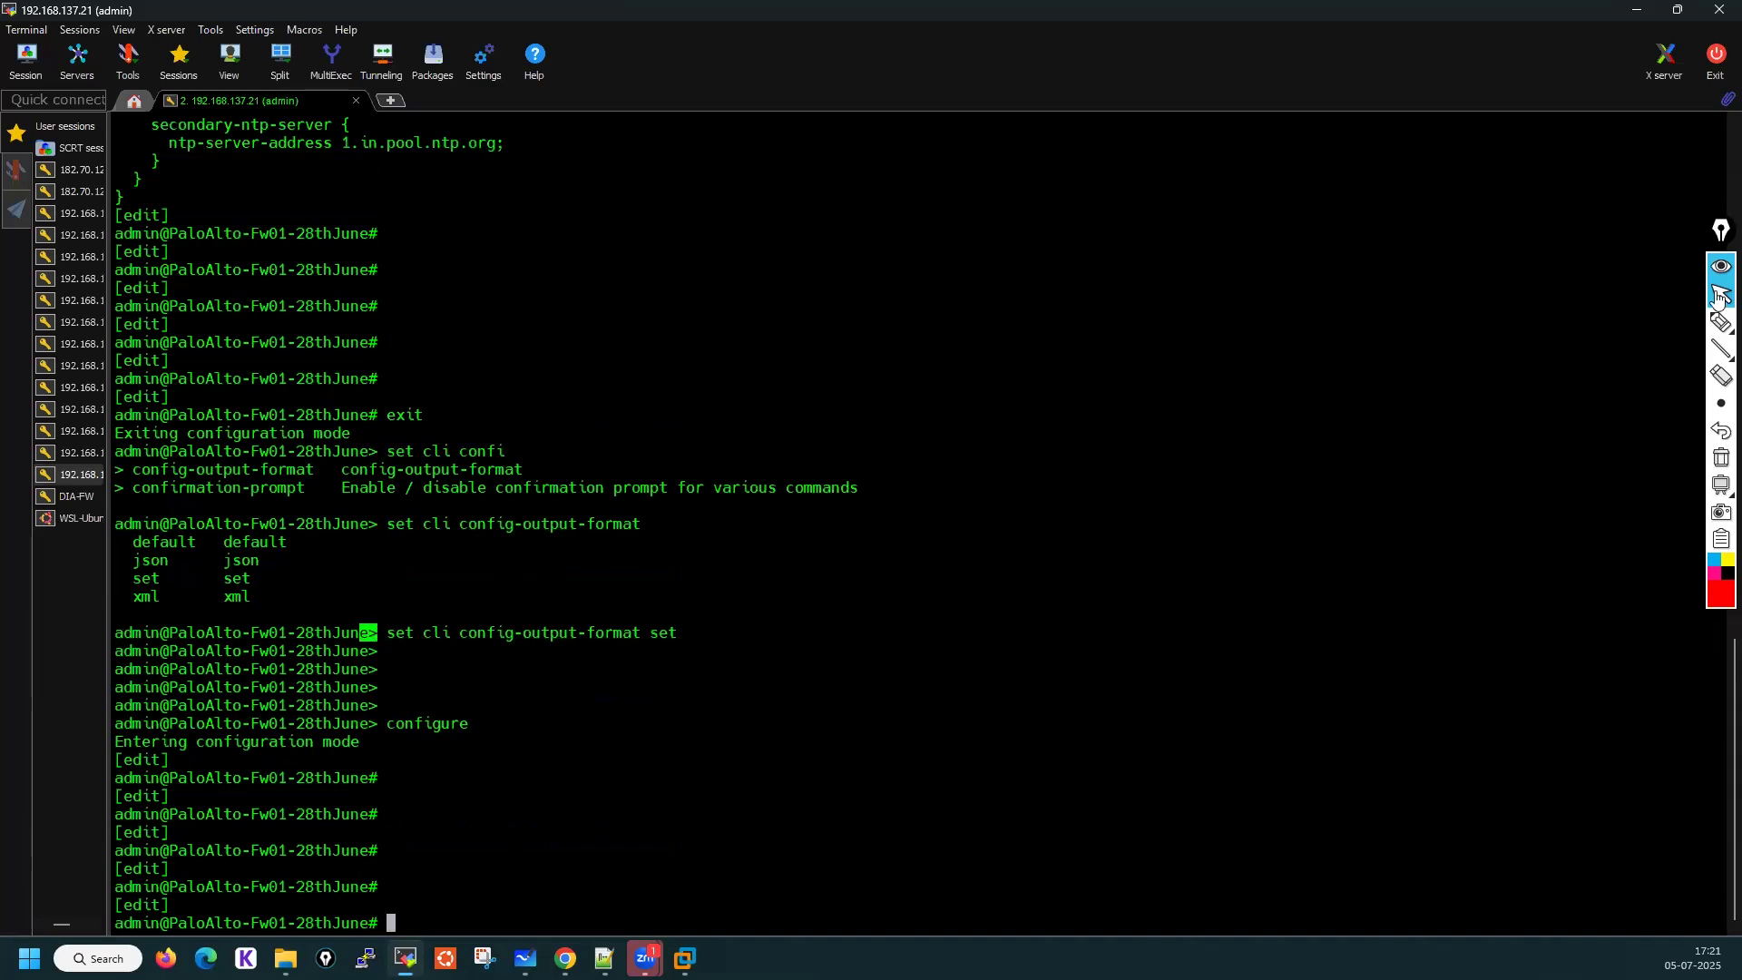
pyautogui.moveTo(1708, 315)
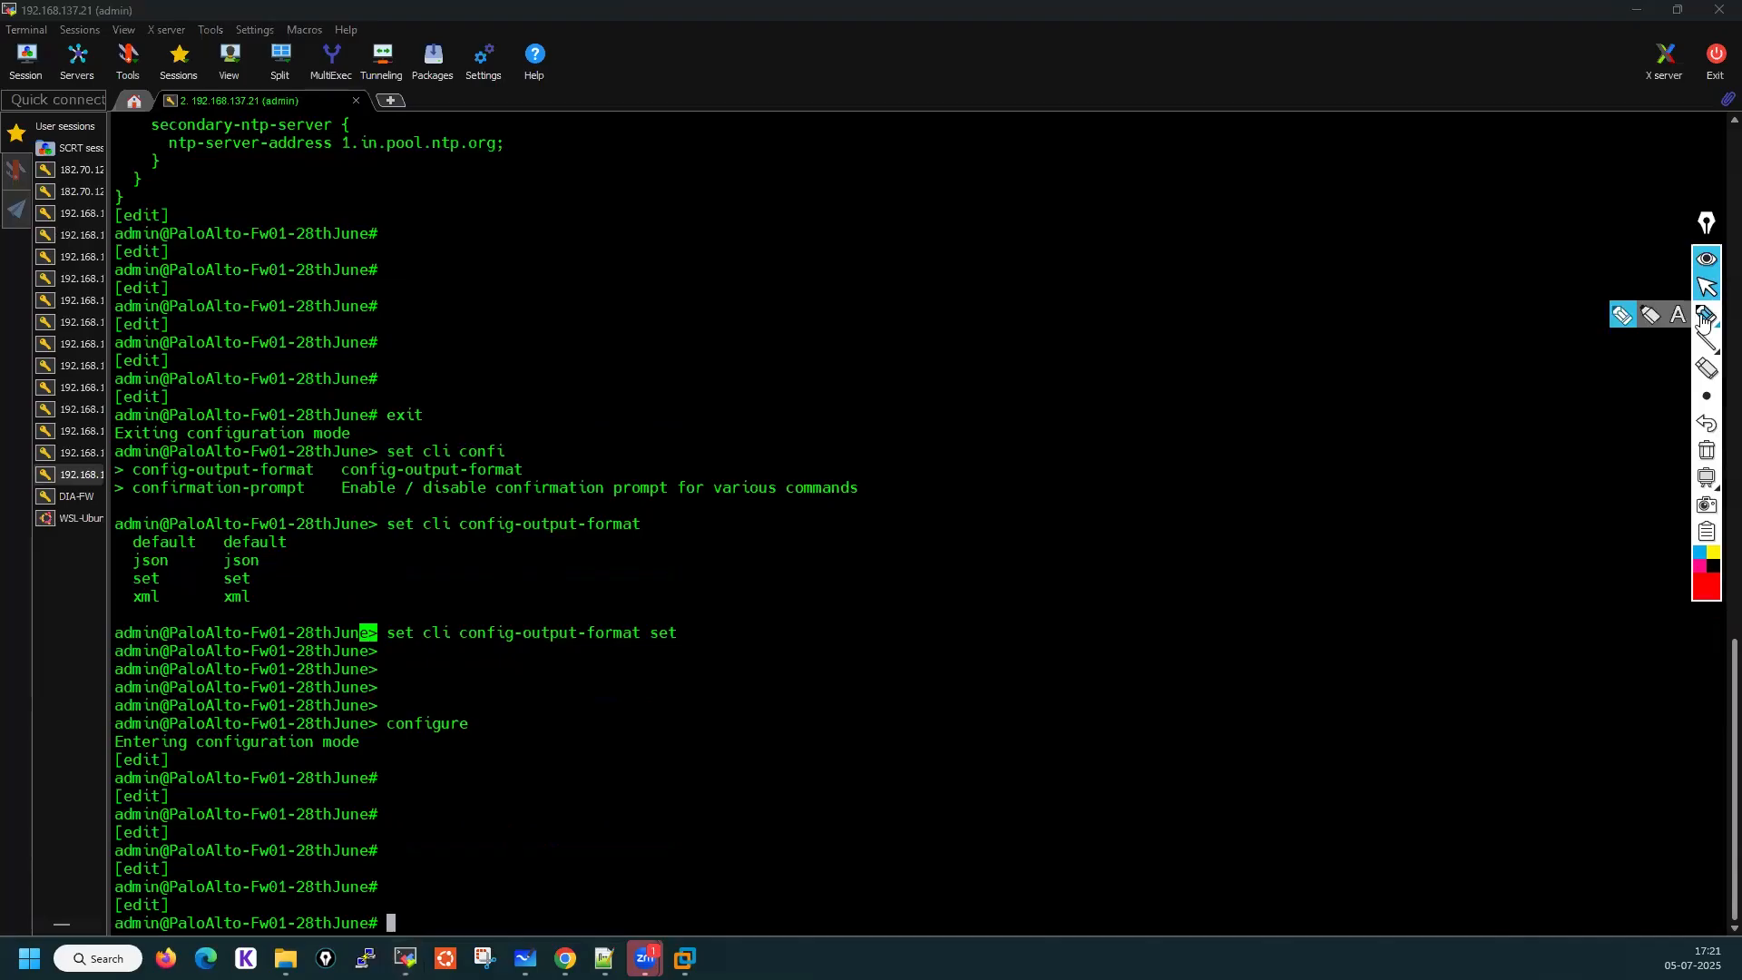
pyautogui.click(1624, 318)
pyautogui.moveTo(954, 246); pyautogui.dragTo(973, 307)
pyautogui.moveTo(1082, 179)
pyautogui.mouseDown()
pyautogui.moveTo(1068, 208)
pyautogui.moveTo(1063, 184)
pyautogui.moveTo(1103, 216)
pyautogui.moveTo(1169, 193)
pyautogui.moveTo(1234, 201)
pyautogui.moveTo(1306, 136)
pyautogui.moveTo(1316, 222)
pyautogui.moveTo(1370, 168)
pyautogui.moveTo(1470, 169)
pyautogui.mouseUp()
pyautogui.moveTo(1002, 367)
pyautogui.mouseDown()
pyautogui.moveTo(999, 436)
pyautogui.moveTo(1041, 399)
pyautogui.mouseUp()
pyautogui.moveTo(983, 418)
pyautogui.mouseDown()
pyautogui.moveTo(1189, 393)
pyautogui.moveTo(1240, 356)
pyautogui.moveTo(1249, 397)
pyautogui.moveTo(1279, 404)
pyautogui.moveTo(1329, 383)
pyautogui.moveTo(1483, 388)
pyautogui.moveTo(1519, 342)
pyautogui.moveTo(1571, 389)
pyautogui.moveTo(1551, 388)
pyautogui.mouseUp()
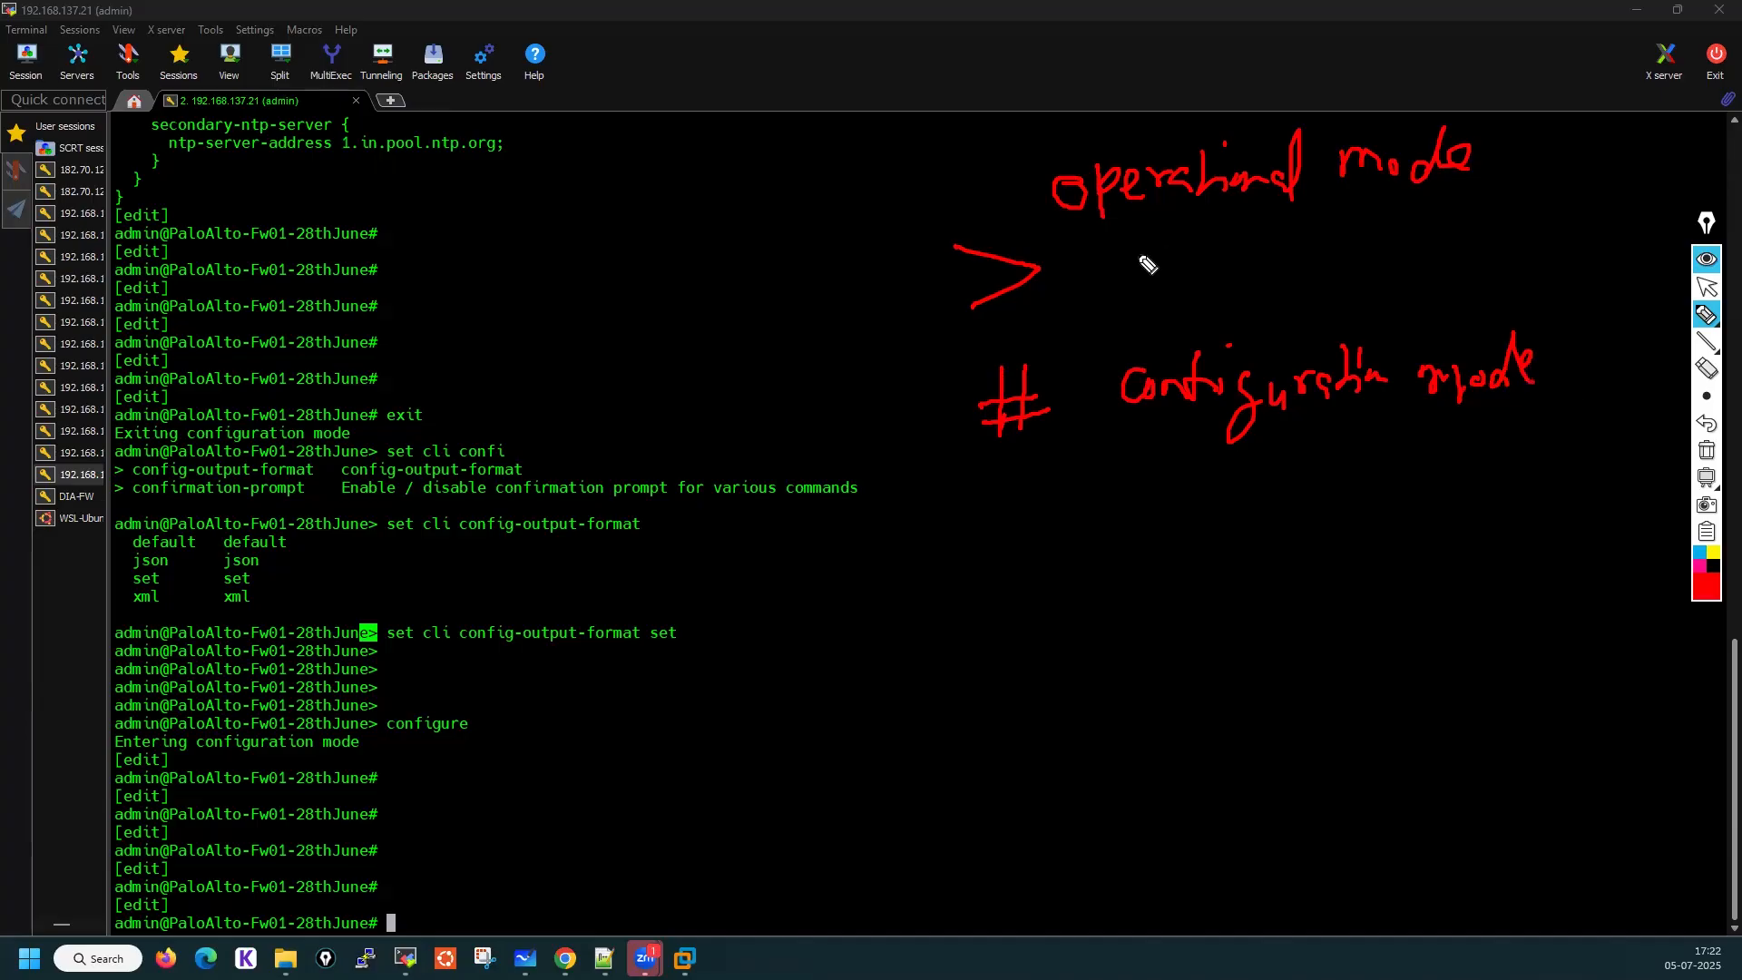
pyautogui.moveTo(1134, 246); pyautogui.dragTo(1131, 311)
pyautogui.moveTo(1447, 216)
pyautogui.mouseDown()
pyautogui.moveTo(1511, 218)
pyautogui.moveTo(1461, 278)
pyautogui.mouseUp()
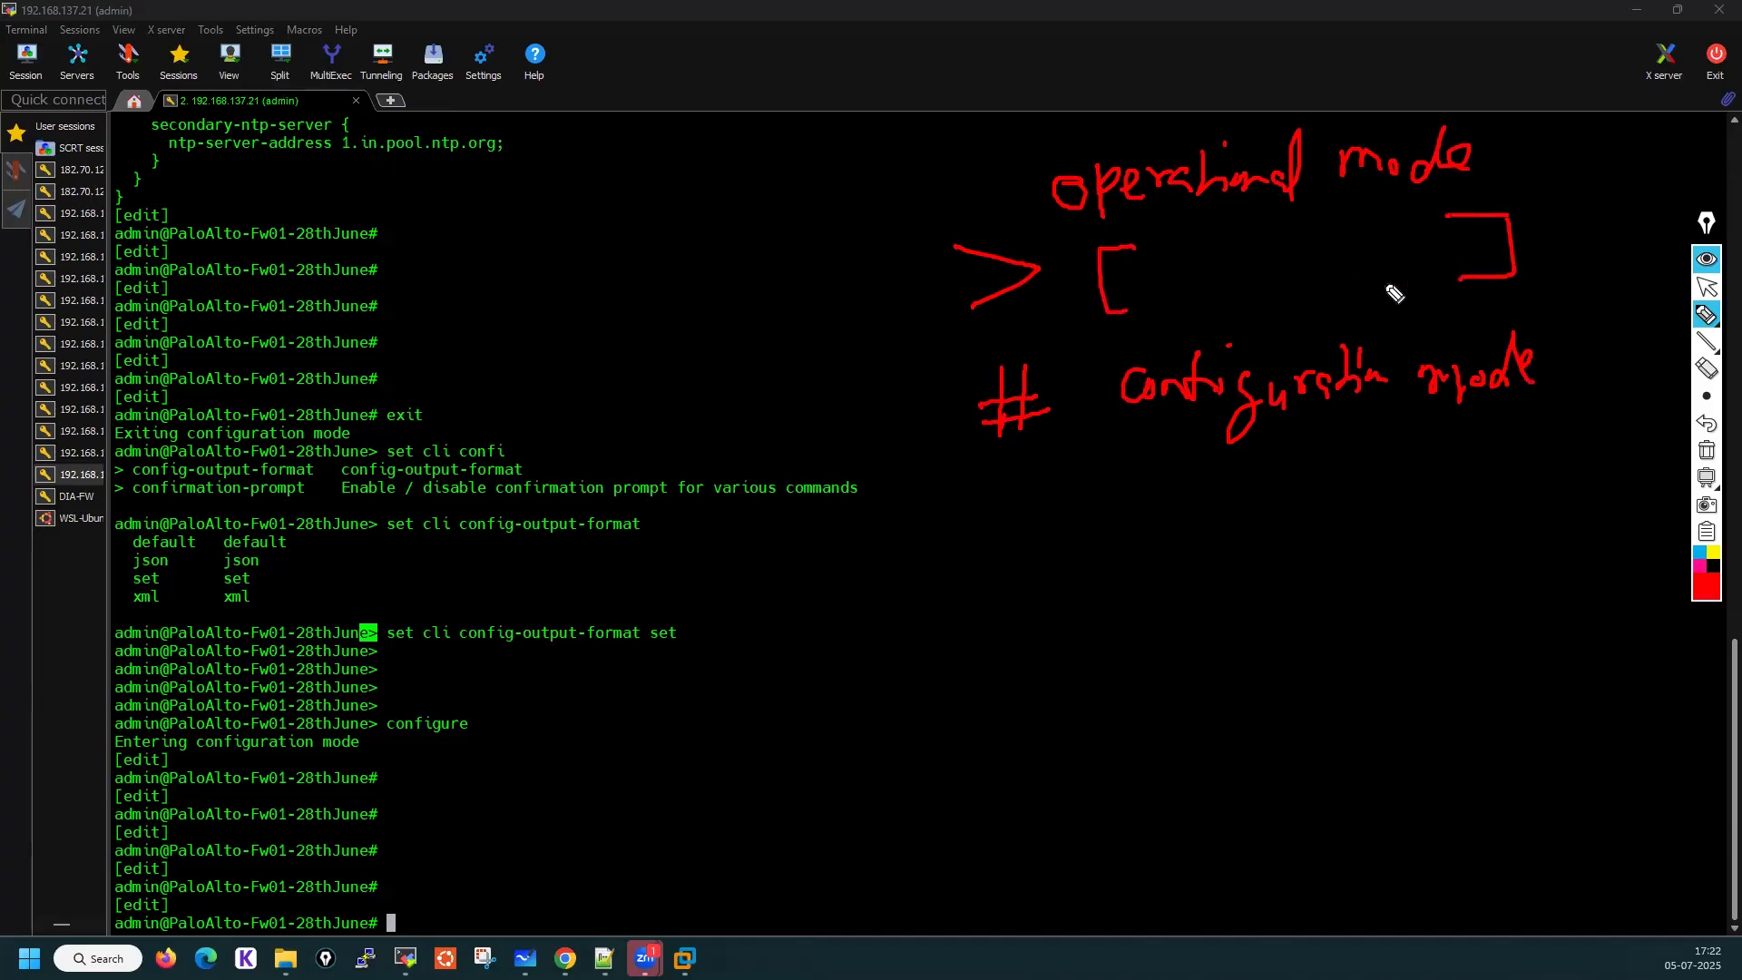
pyautogui.moveTo(1215, 253)
pyautogui.mouseDown()
pyautogui.moveTo(1289, 238)
pyautogui.moveTo(1302, 257)
pyautogui.mouseUp()
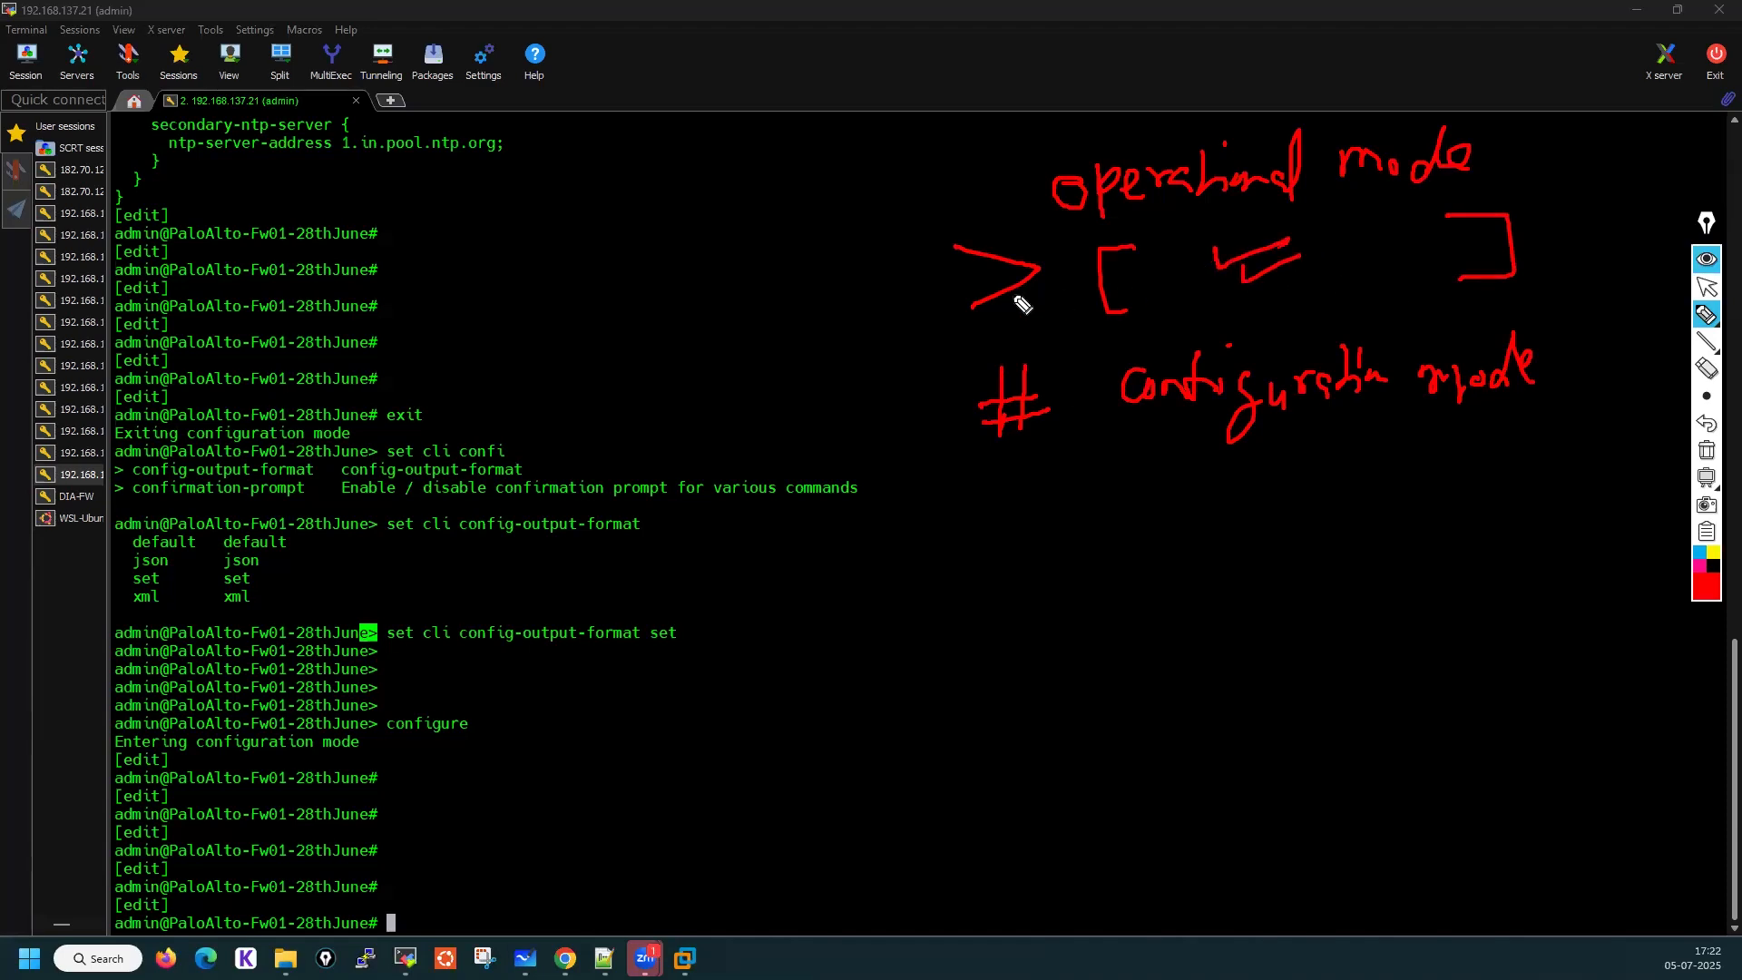
pyautogui.moveTo(975, 255)
pyautogui.mouseDown()
pyautogui.moveTo(1030, 268)
pyautogui.moveTo(991, 315)
pyautogui.moveTo(974, 308)
pyautogui.mouseUp()
pyautogui.moveTo(1555, 233)
pyautogui.mouseDown()
pyautogui.moveTo(1624, 249)
pyautogui.moveTo(1620, 440)
pyautogui.mouseUp()
pyautogui.moveTo(1397, 523)
pyautogui.mouseDown()
pyautogui.moveTo(1270, 481)
pyautogui.moveTo(1280, 428)
pyautogui.mouseUp()
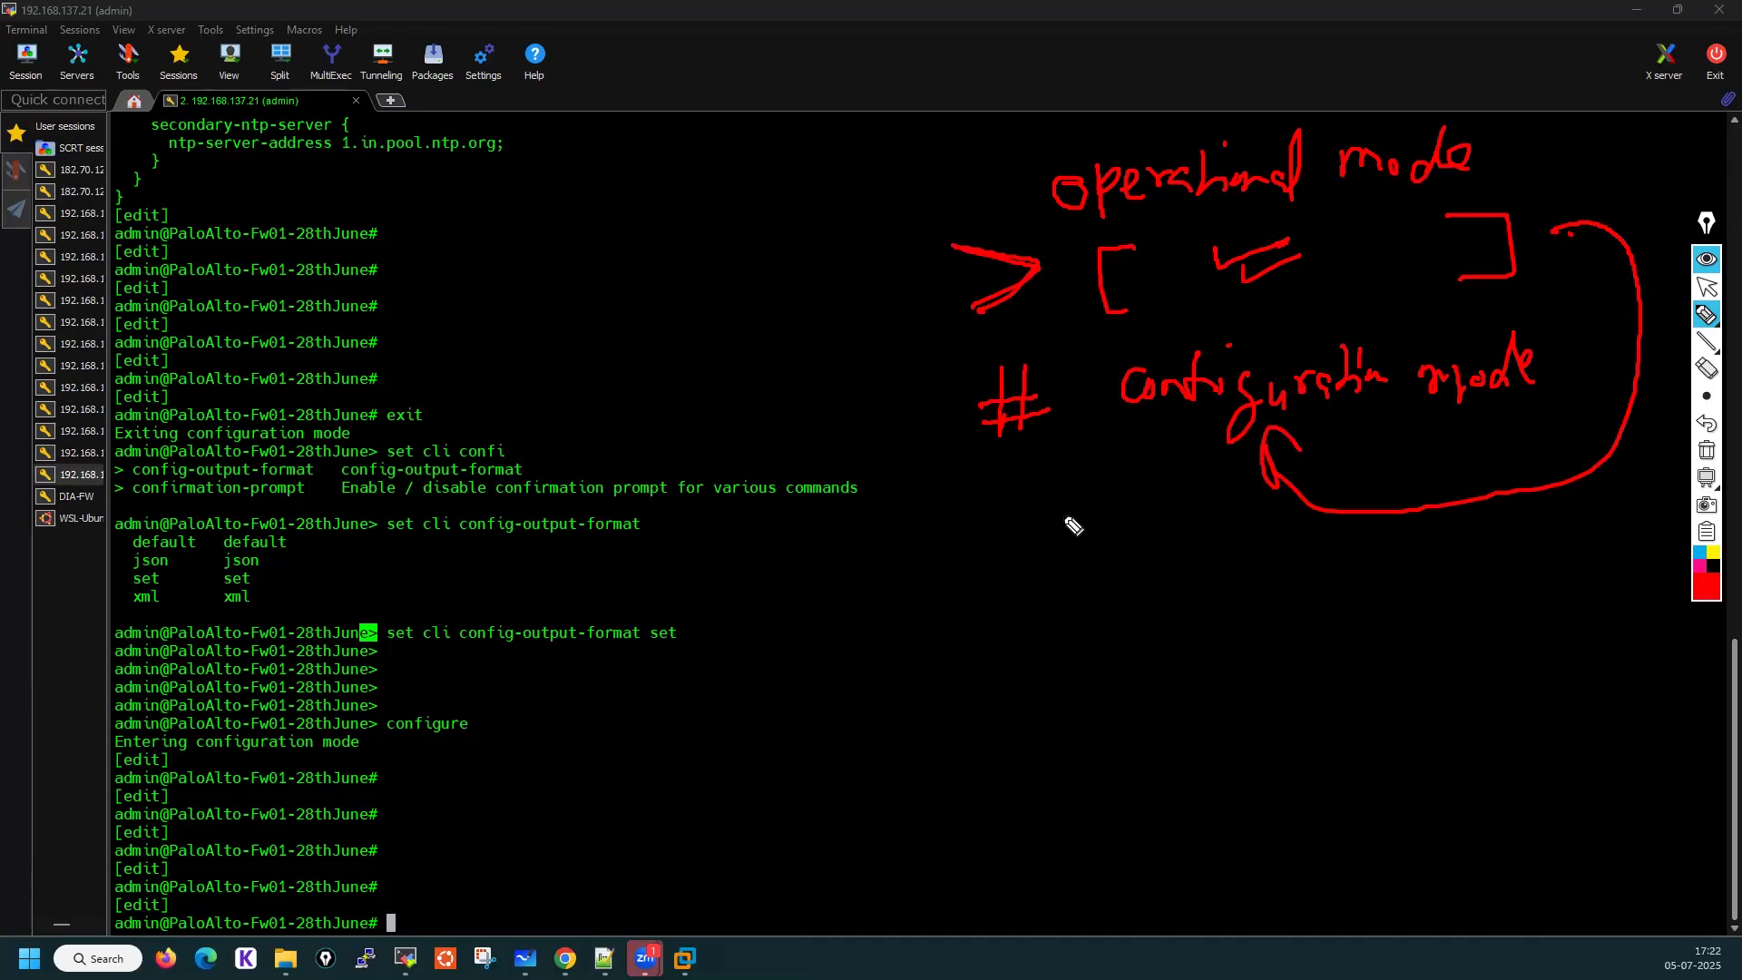
pyautogui.moveTo(1060, 492)
pyautogui.mouseDown()
pyautogui.moveTo(1070, 549)
pyautogui.moveTo(1108, 514)
pyautogui.moveTo(1132, 532)
pyautogui.mouseUp()
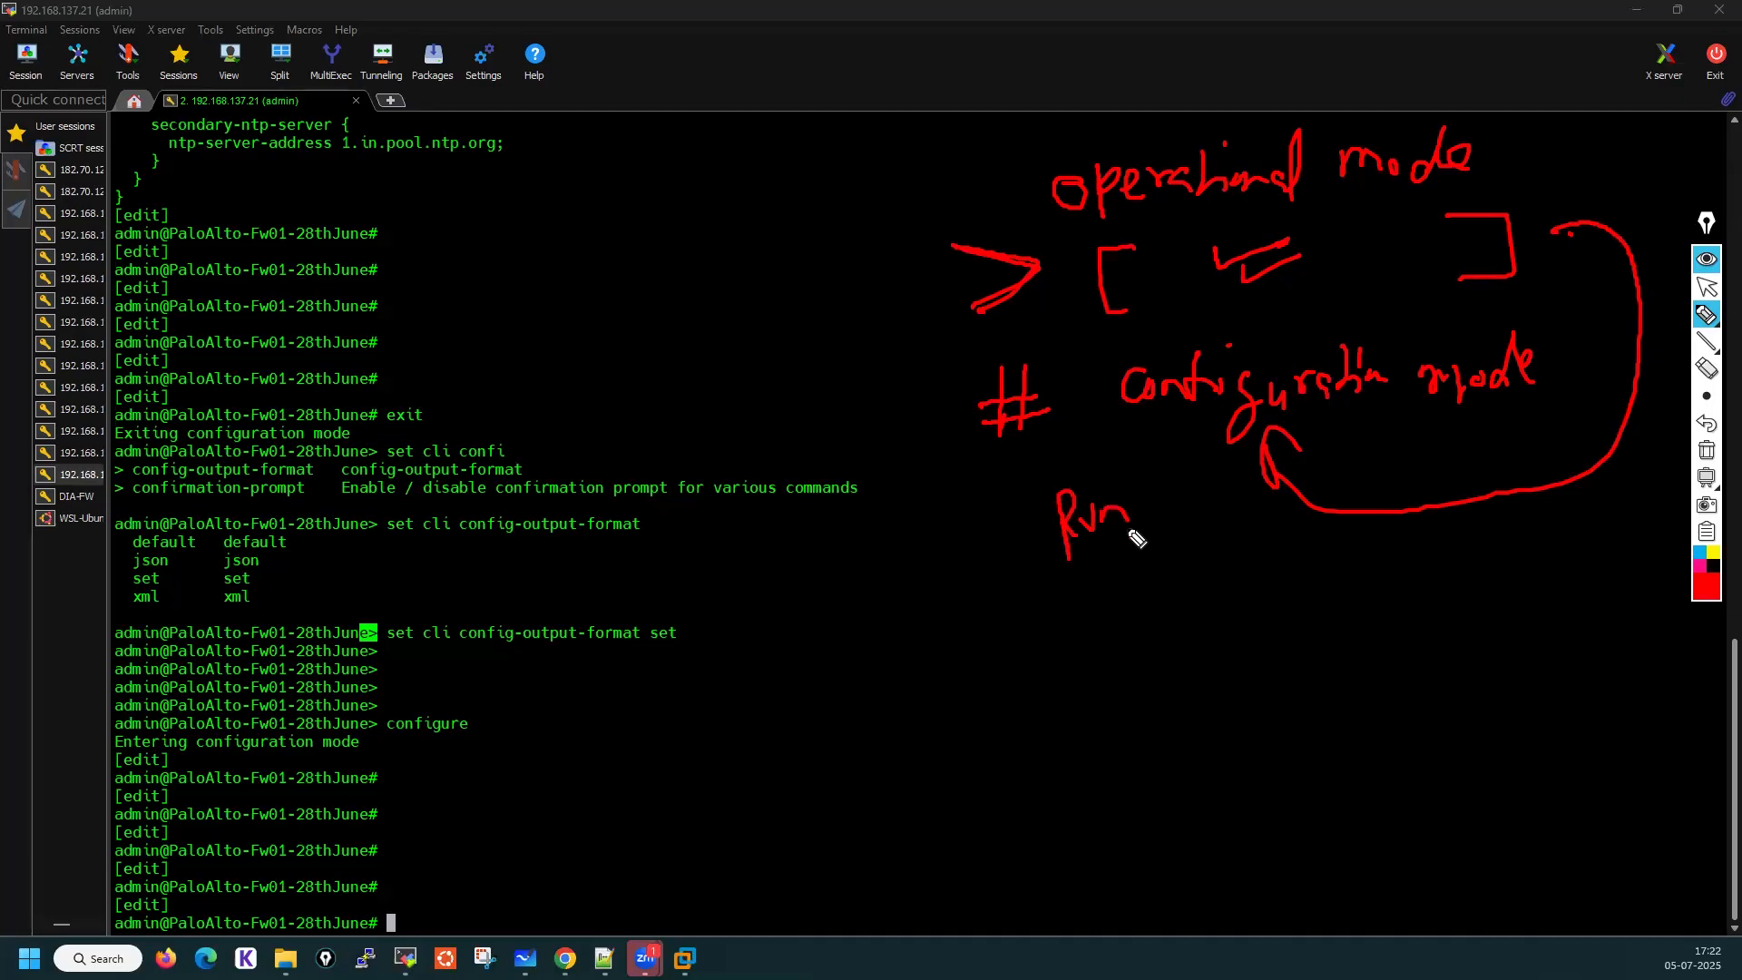
pyautogui.click(1709, 453)
pyautogui.click(1706, 287)
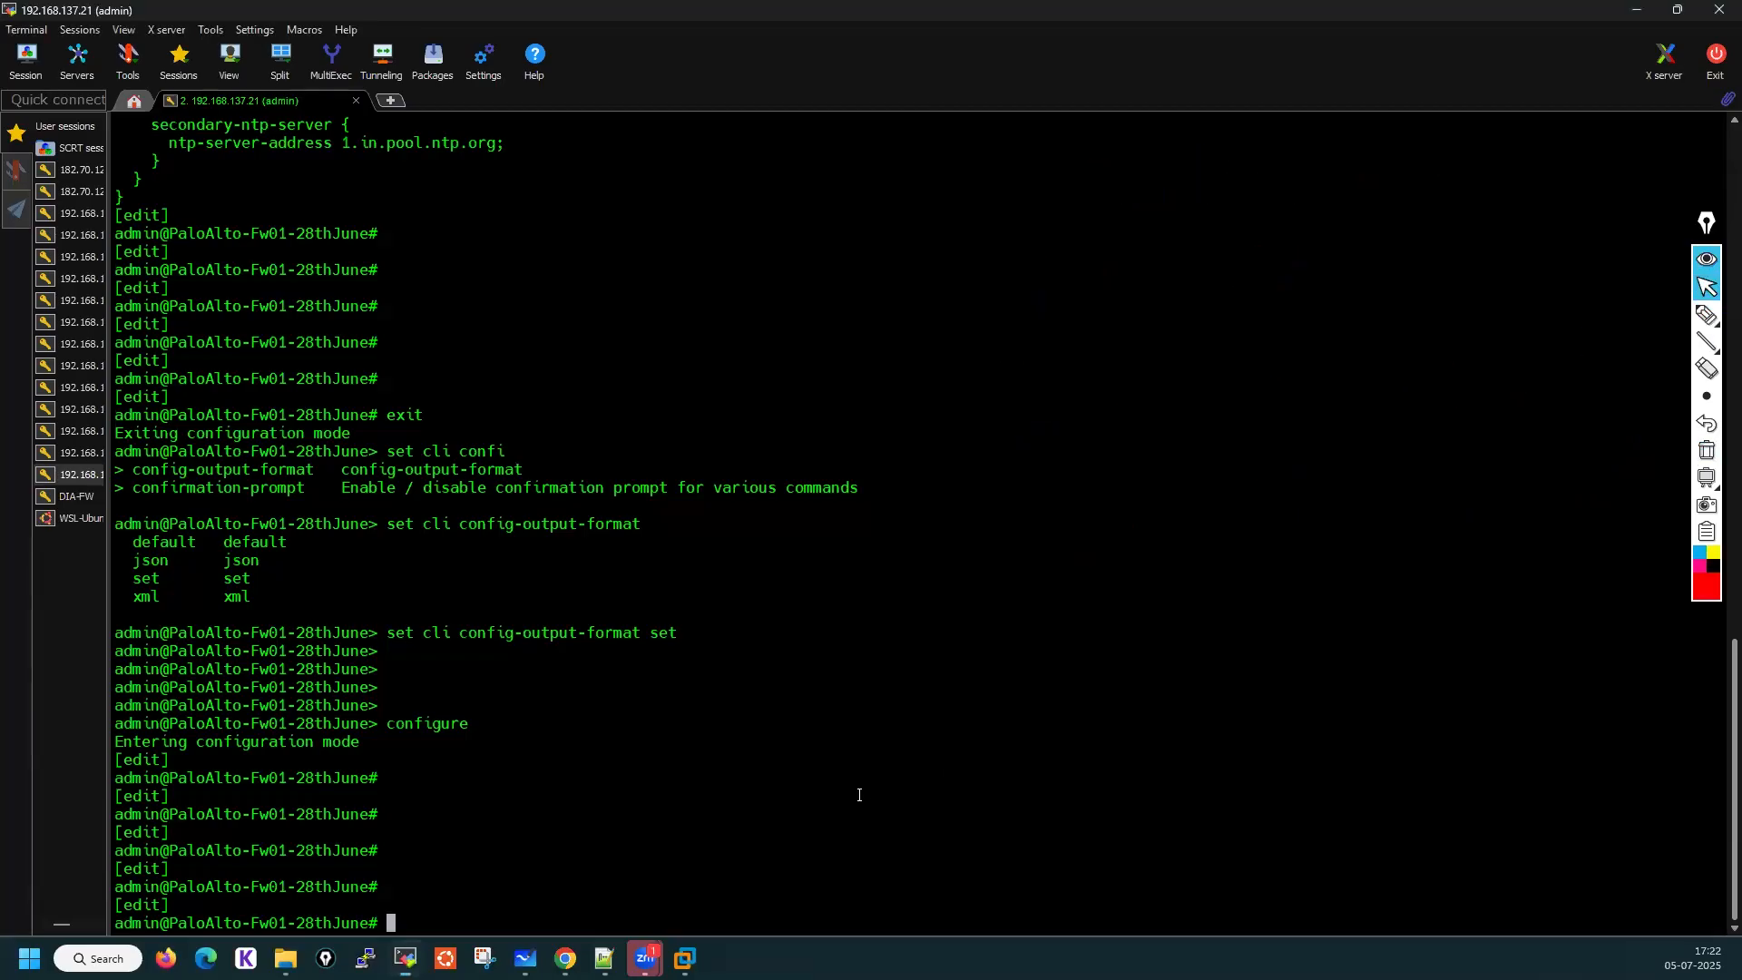
# Step: Exit configuration mode and run show system info
pyautogui.write('xit')
pyautogui.press('Return')
pyautogui.press('Return')
pyautogui.press('Return')
pyautogui.press('Return')
pyautogui.press('Return')
pyautogui.press('Return')
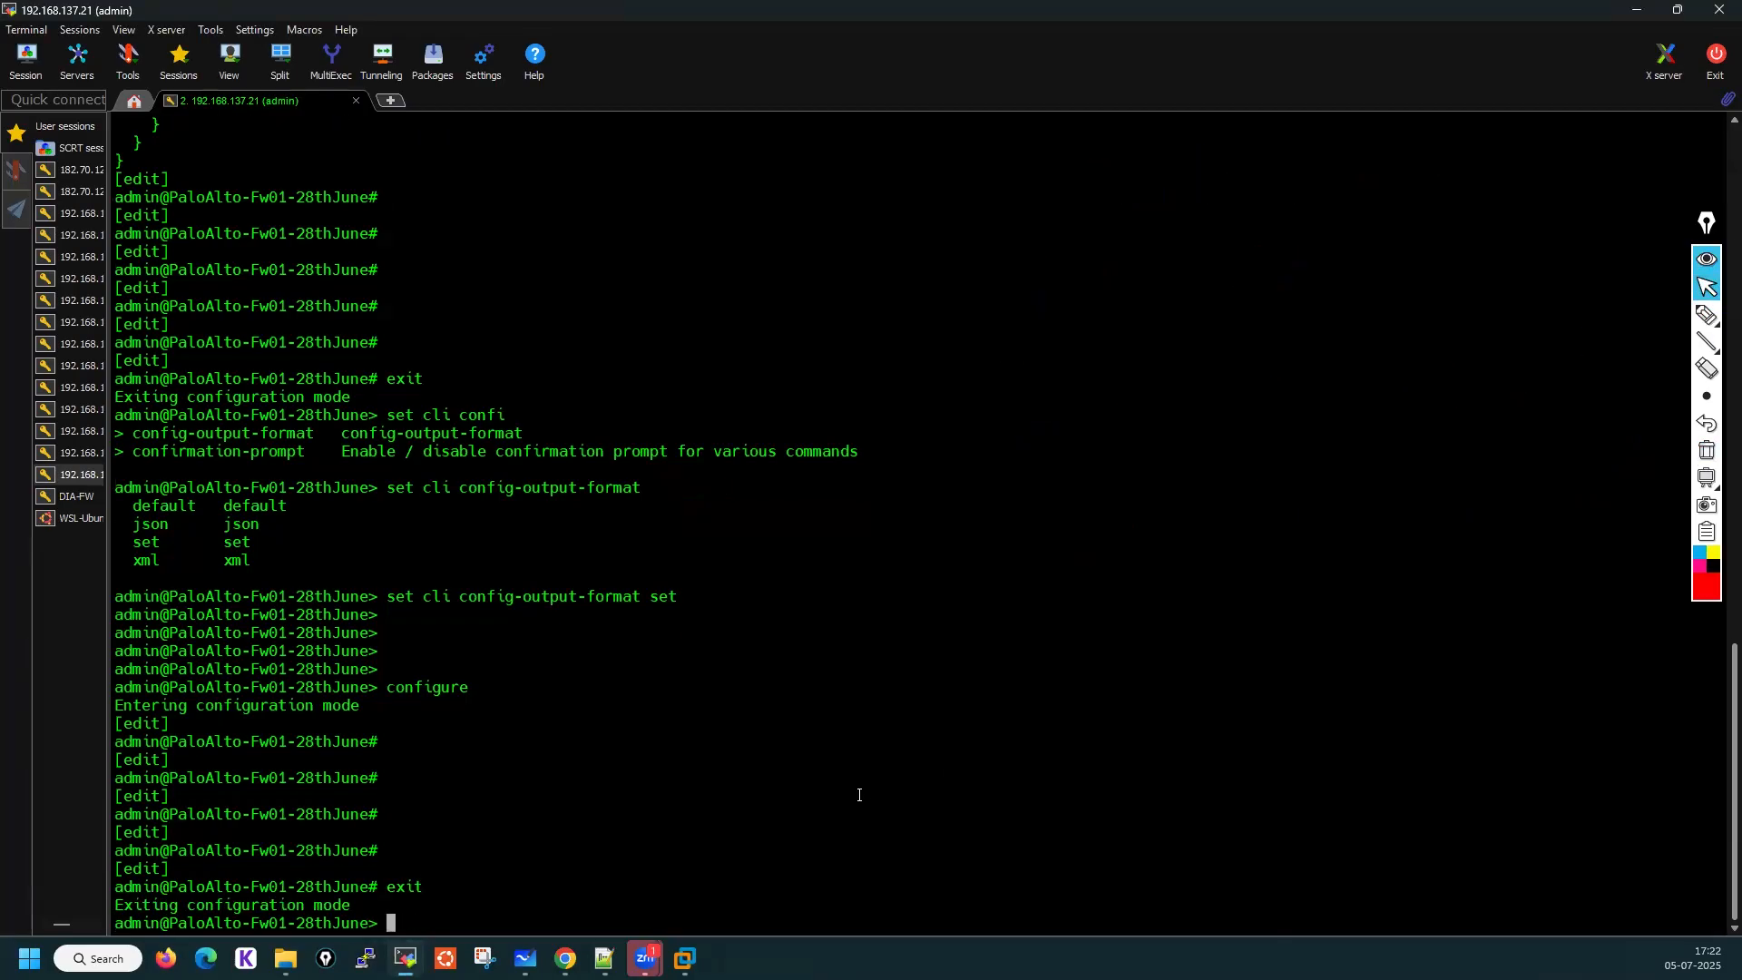
pyautogui.press('Return')
pyautogui.press('Return')
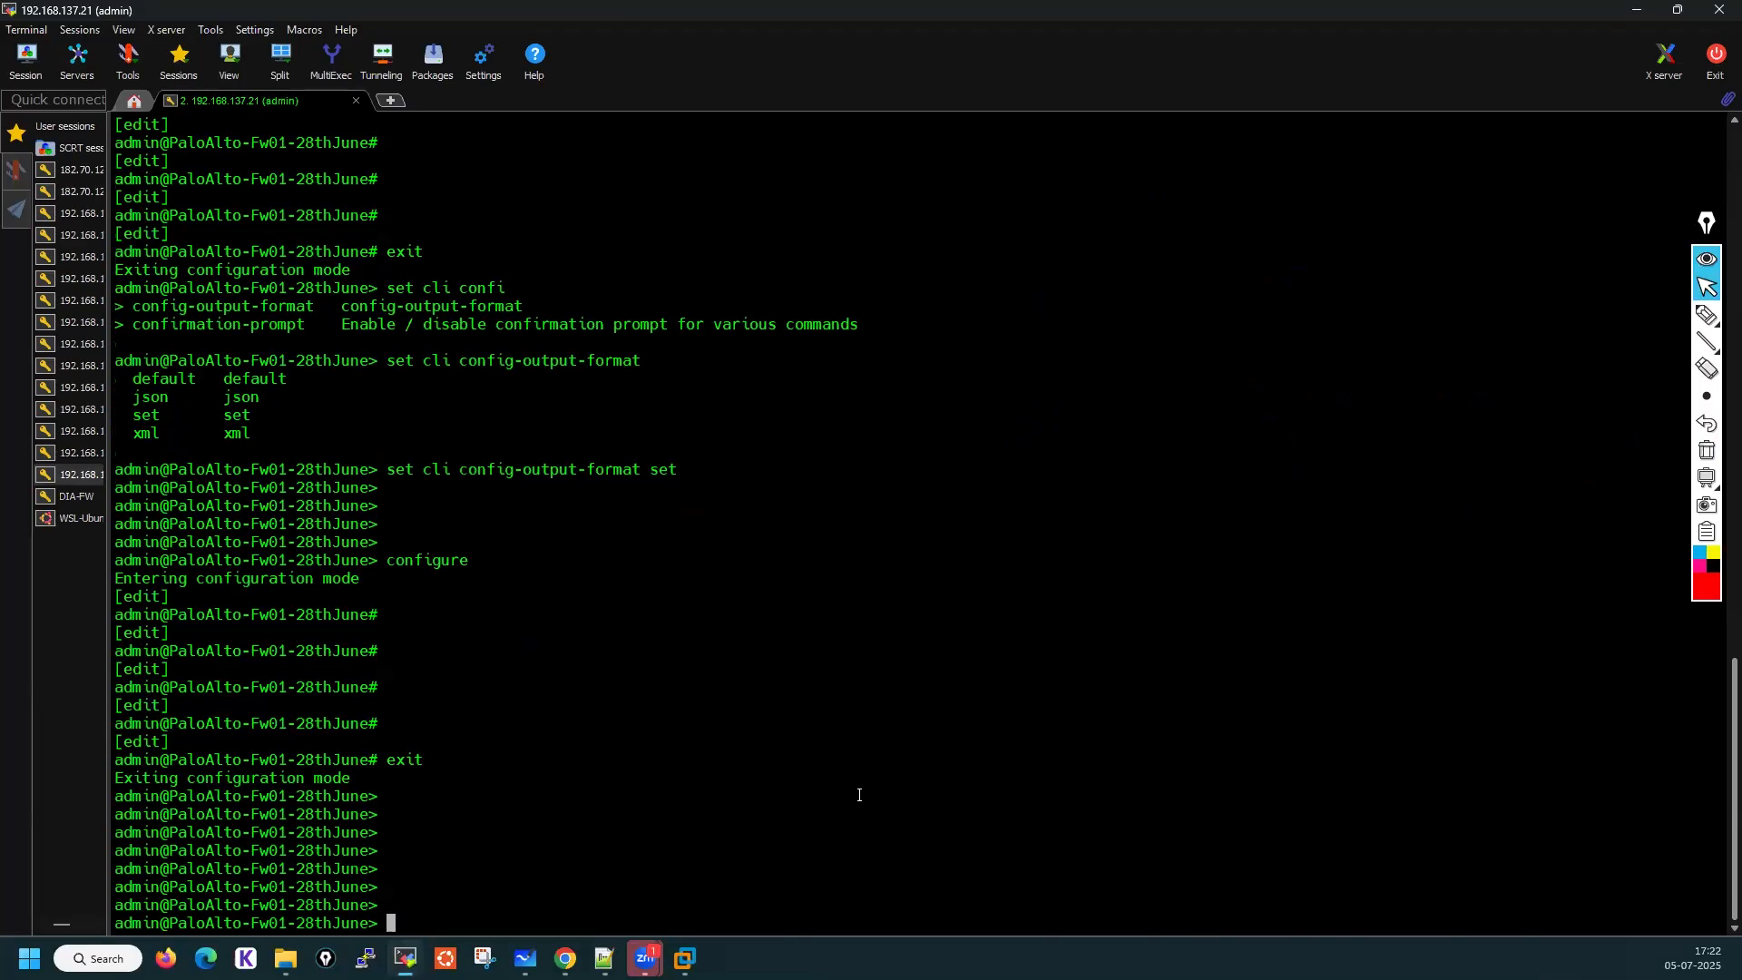
pyautogui.write('show system info')
pyautogui.press('Return')
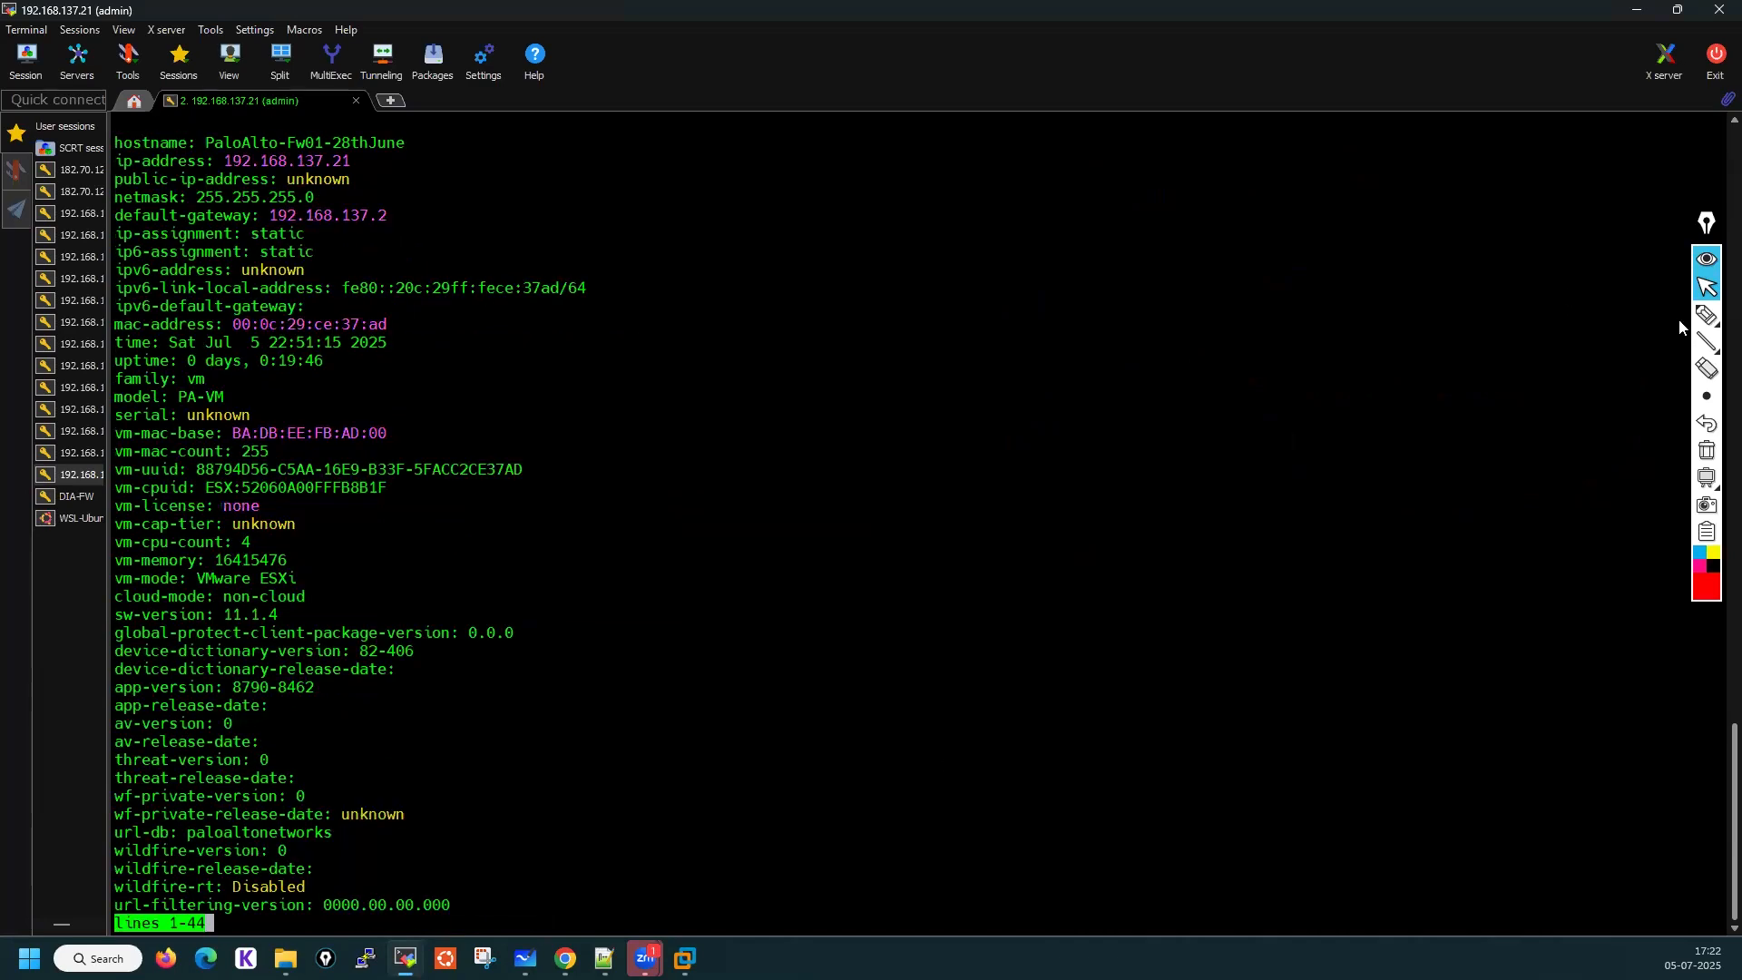
# Step: Annotate the hostname, IP 192.168.137.21, netmask, MAC address and VM fields with the pen
pyautogui.click(1706, 315)
pyautogui.moveTo(414, 138)
pyautogui.mouseDown()
pyautogui.moveTo(478, 128)
pyautogui.moveTo(466, 148)
pyautogui.moveTo(507, 127)
pyautogui.mouseUp()
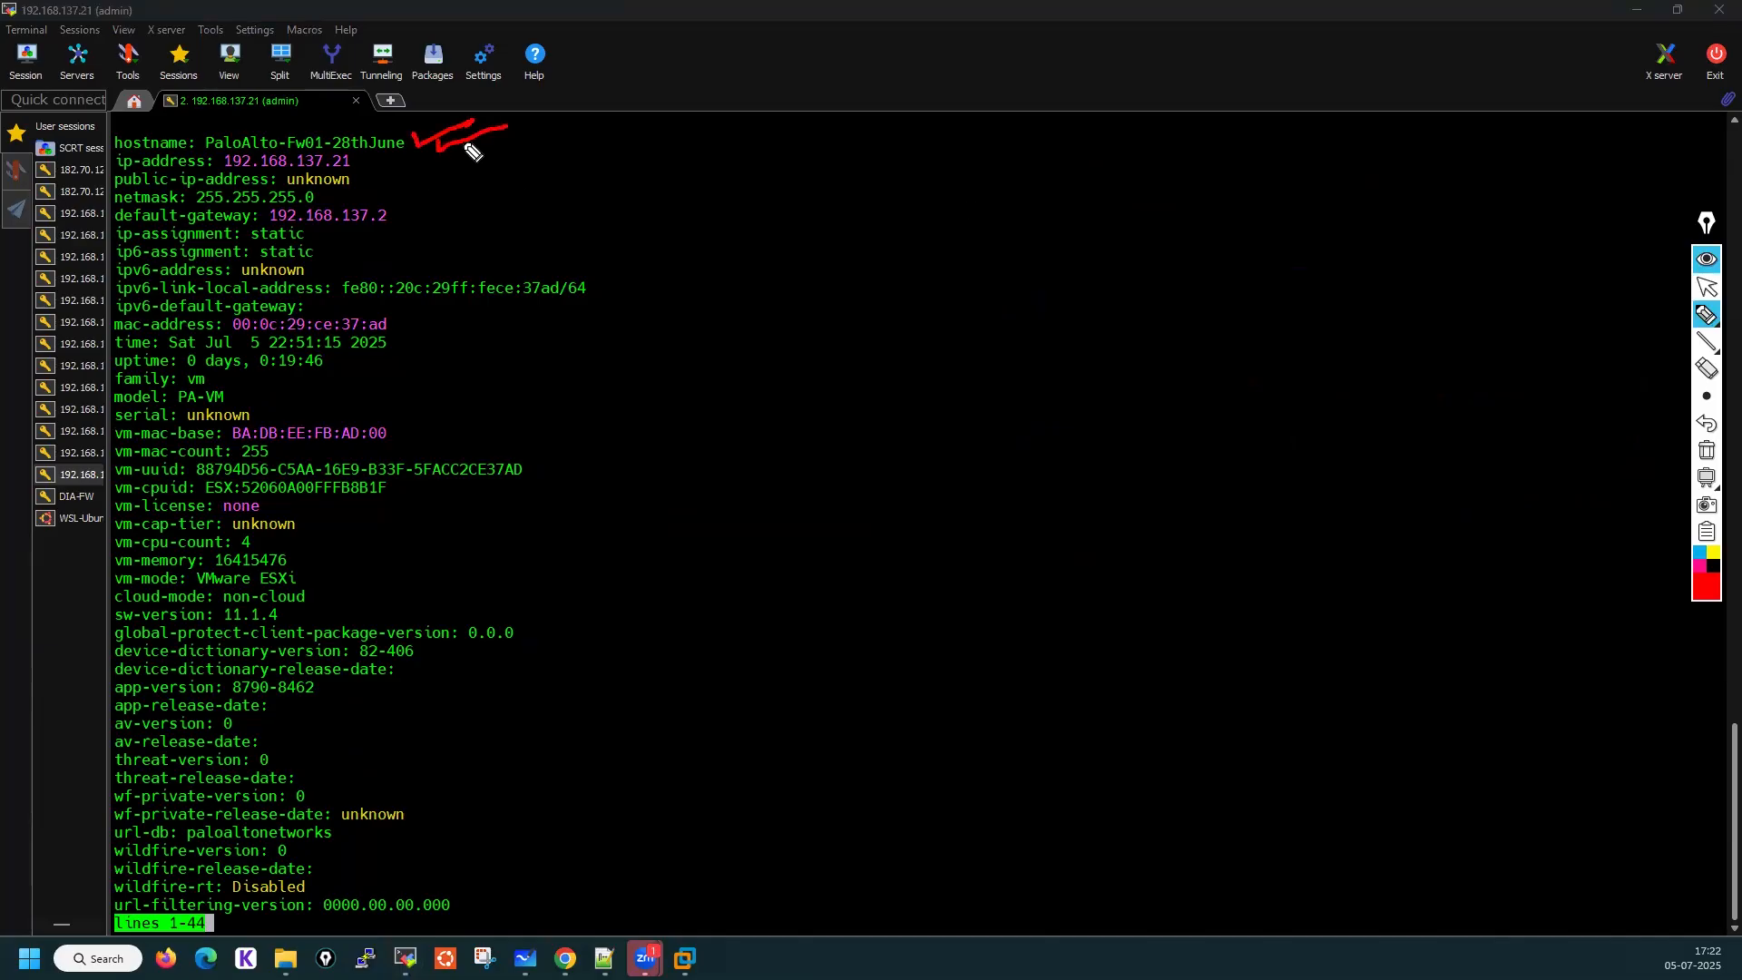
pyautogui.moveTo(366, 164); pyautogui.dragTo(447, 150)
pyautogui.moveTo(323, 198); pyautogui.dragTo(460, 197)
pyautogui.moveTo(312, 238); pyautogui.dragTo(385, 224)
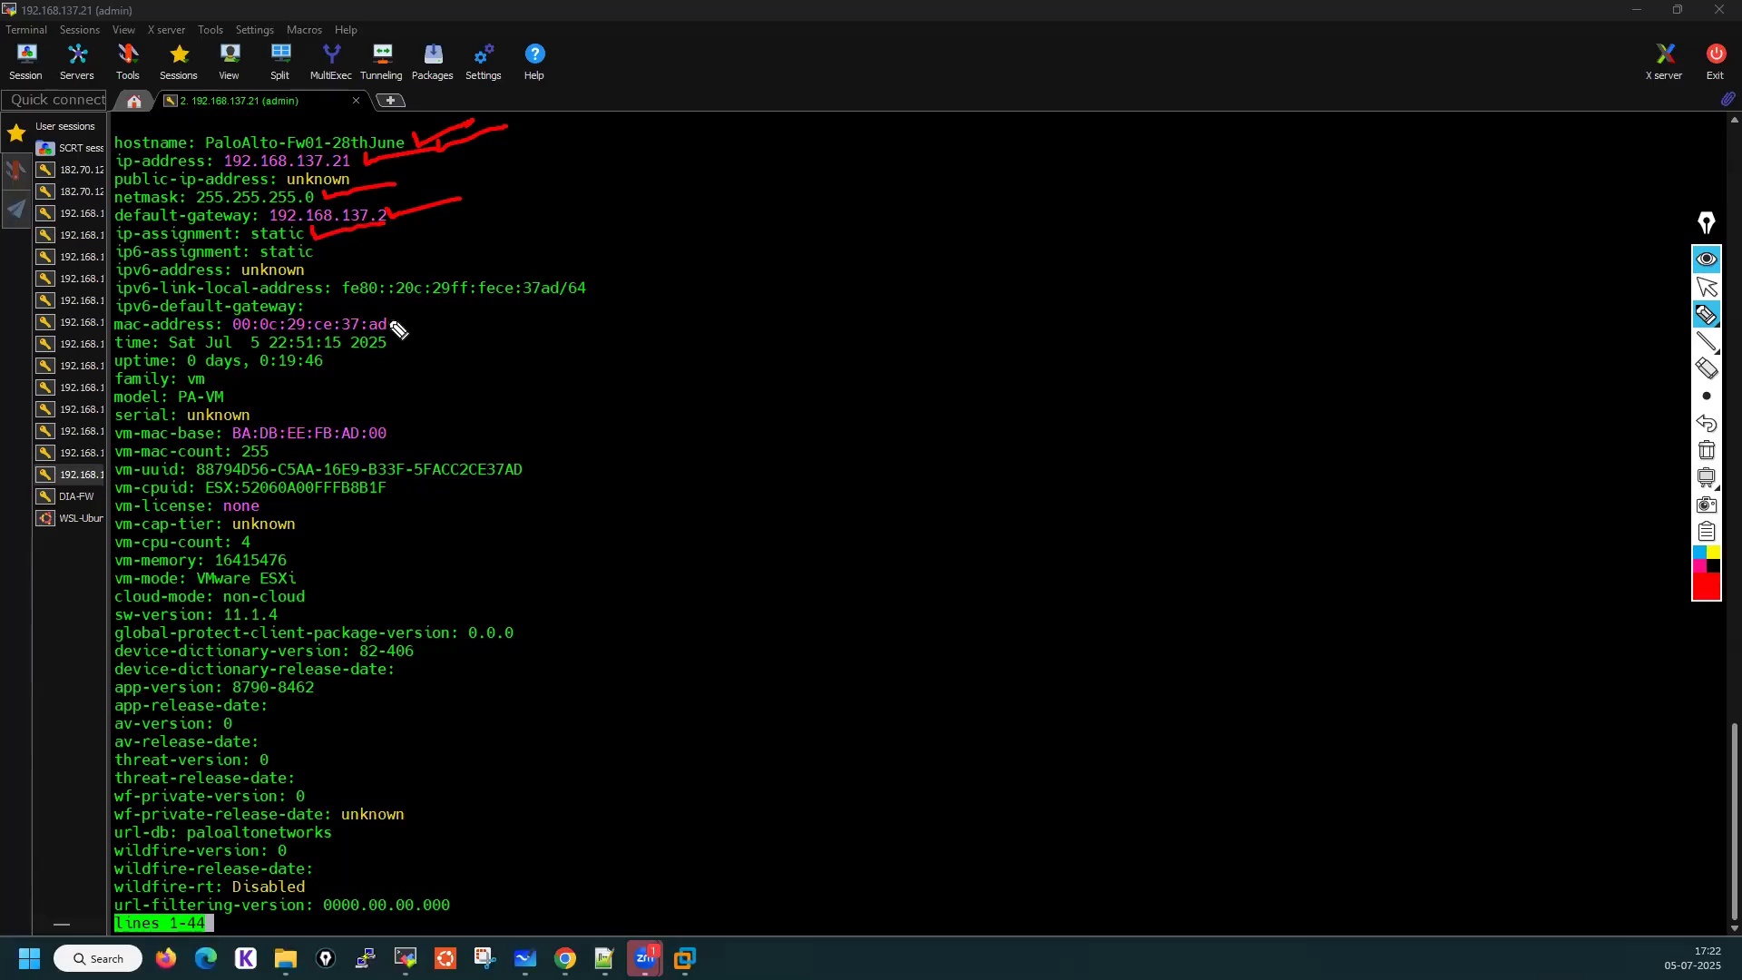
pyautogui.moveTo(390, 324); pyautogui.dragTo(450, 305)
pyautogui.moveTo(319, 453); pyautogui.dragTo(327, 464)
pyautogui.click(544, 461)
pyautogui.moveTo(624, 456); pyautogui.dragTo(620, 454)
pyautogui.moveTo(390, 492); pyautogui.dragTo(430, 486)
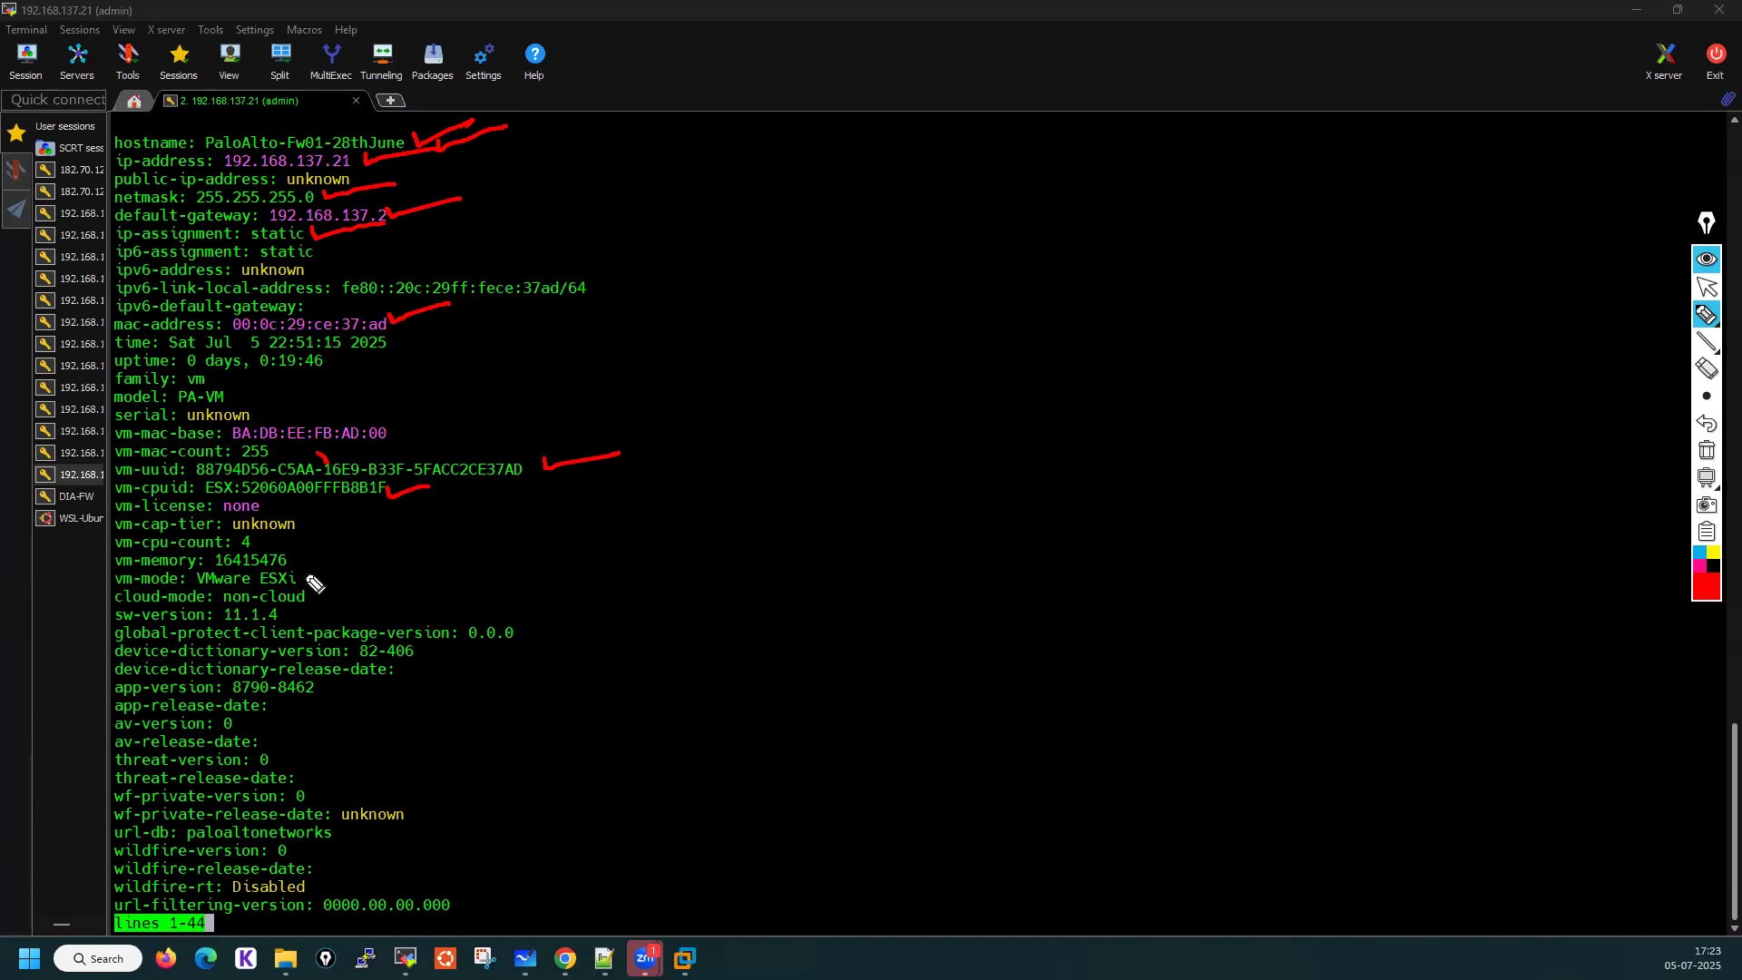
pyautogui.moveTo(291, 550)
pyautogui.mouseDown()
pyautogui.moveTo(343, 543)
pyautogui.moveTo(372, 561)
pyautogui.mouseUp()
# Step: Mark sw-version 11.1.4 and the content version lines, then clear the ink and continue the output
pyautogui.moveTo(301, 621); pyautogui.dragTo(370, 599)
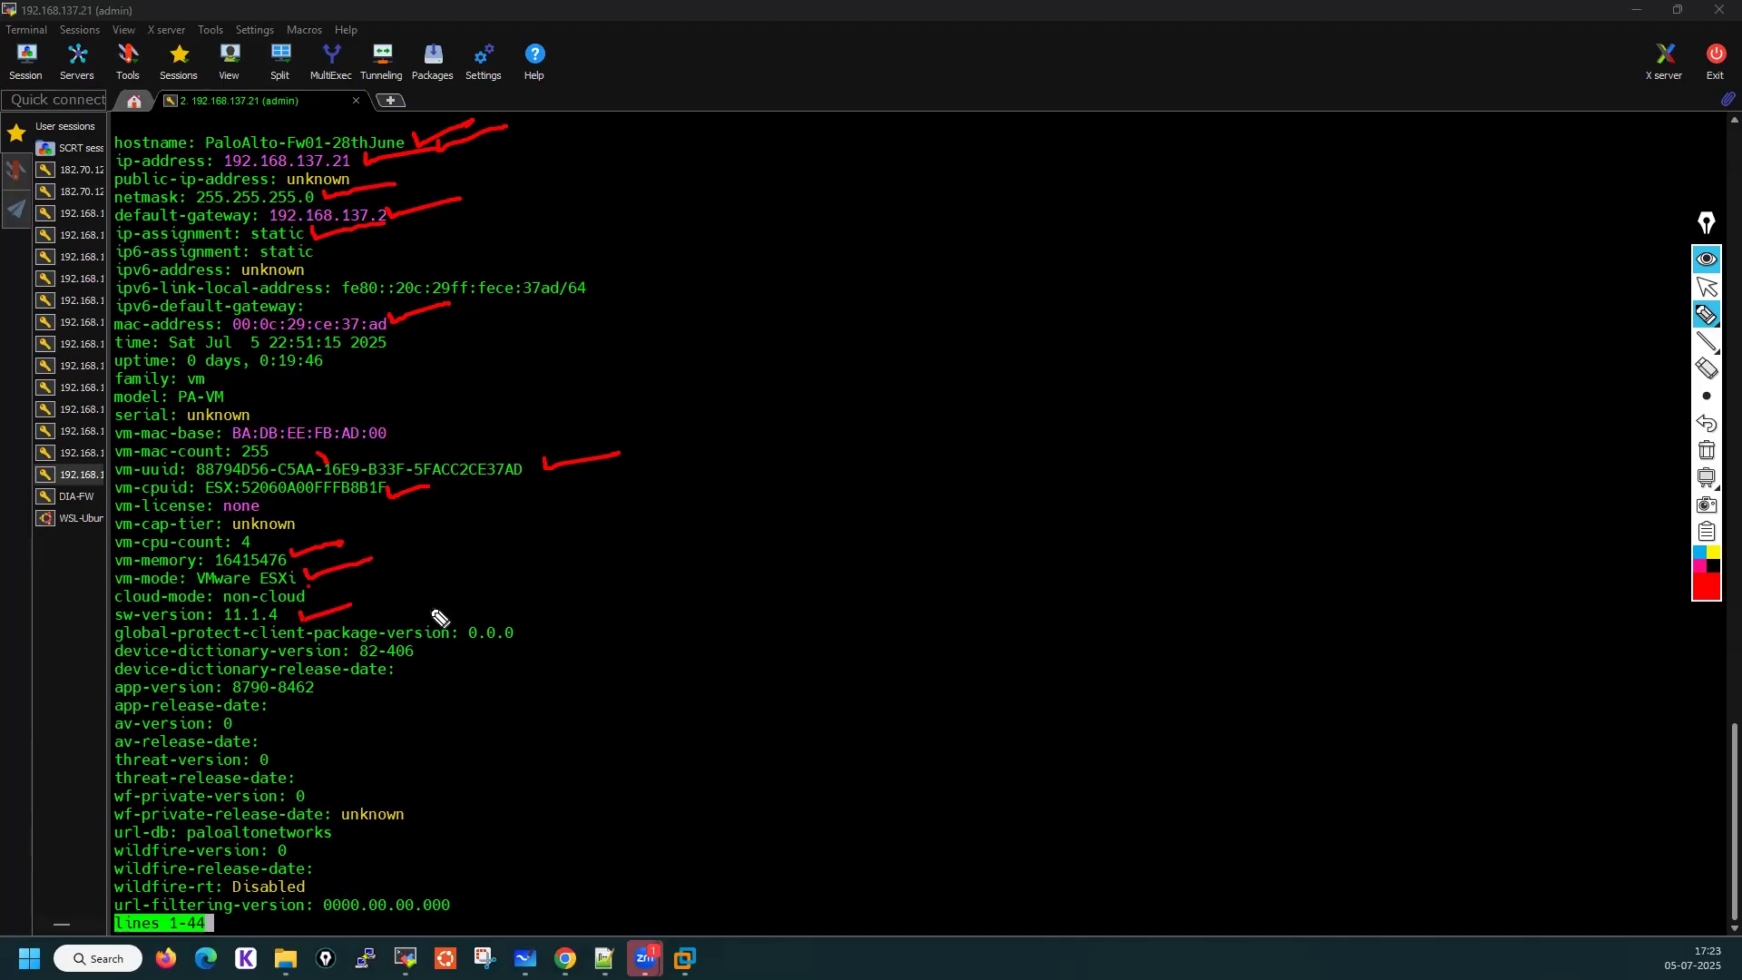
pyautogui.moveTo(523, 632); pyautogui.dragTo(585, 623)
pyautogui.moveTo(433, 652); pyautogui.dragTo(502, 649)
pyautogui.moveTo(405, 676); pyautogui.dragTo(454, 663)
pyautogui.moveTo(336, 700); pyautogui.dragTo(397, 689)
pyautogui.moveTo(279, 723); pyautogui.dragTo(319, 716)
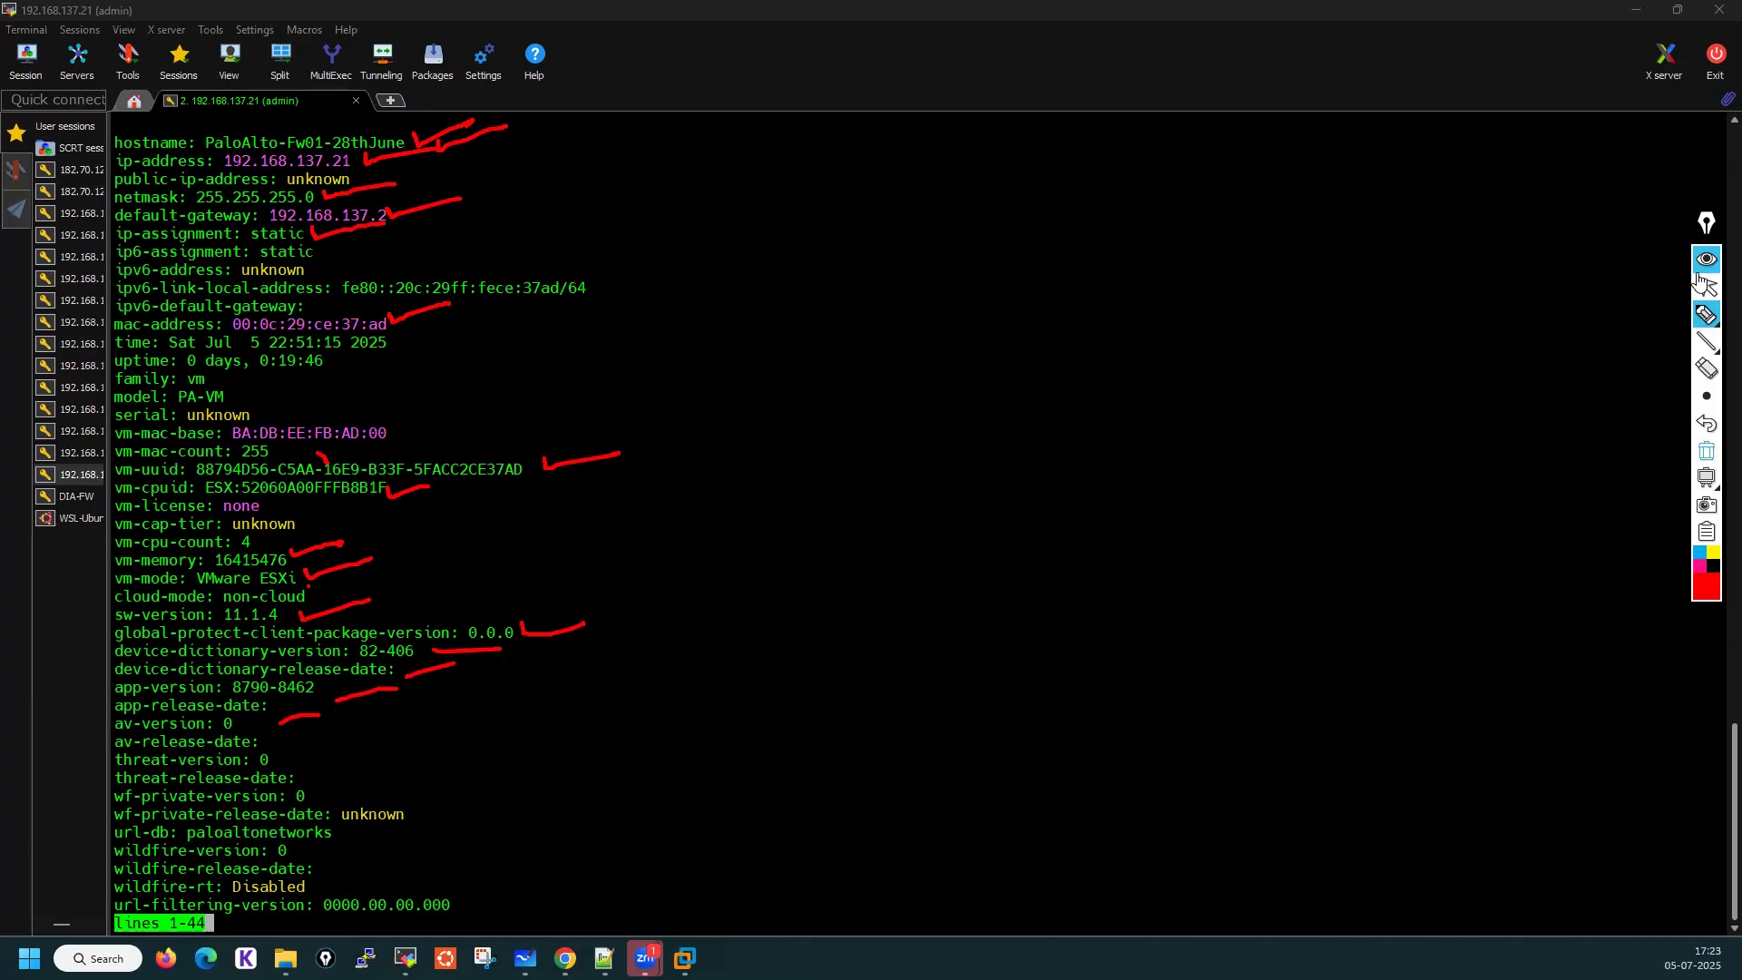
pyautogui.moveTo(1704, 224); pyautogui.dragTo(1693, 228)
pyautogui.click(682, 707)
pyautogui.click(1695, 291)
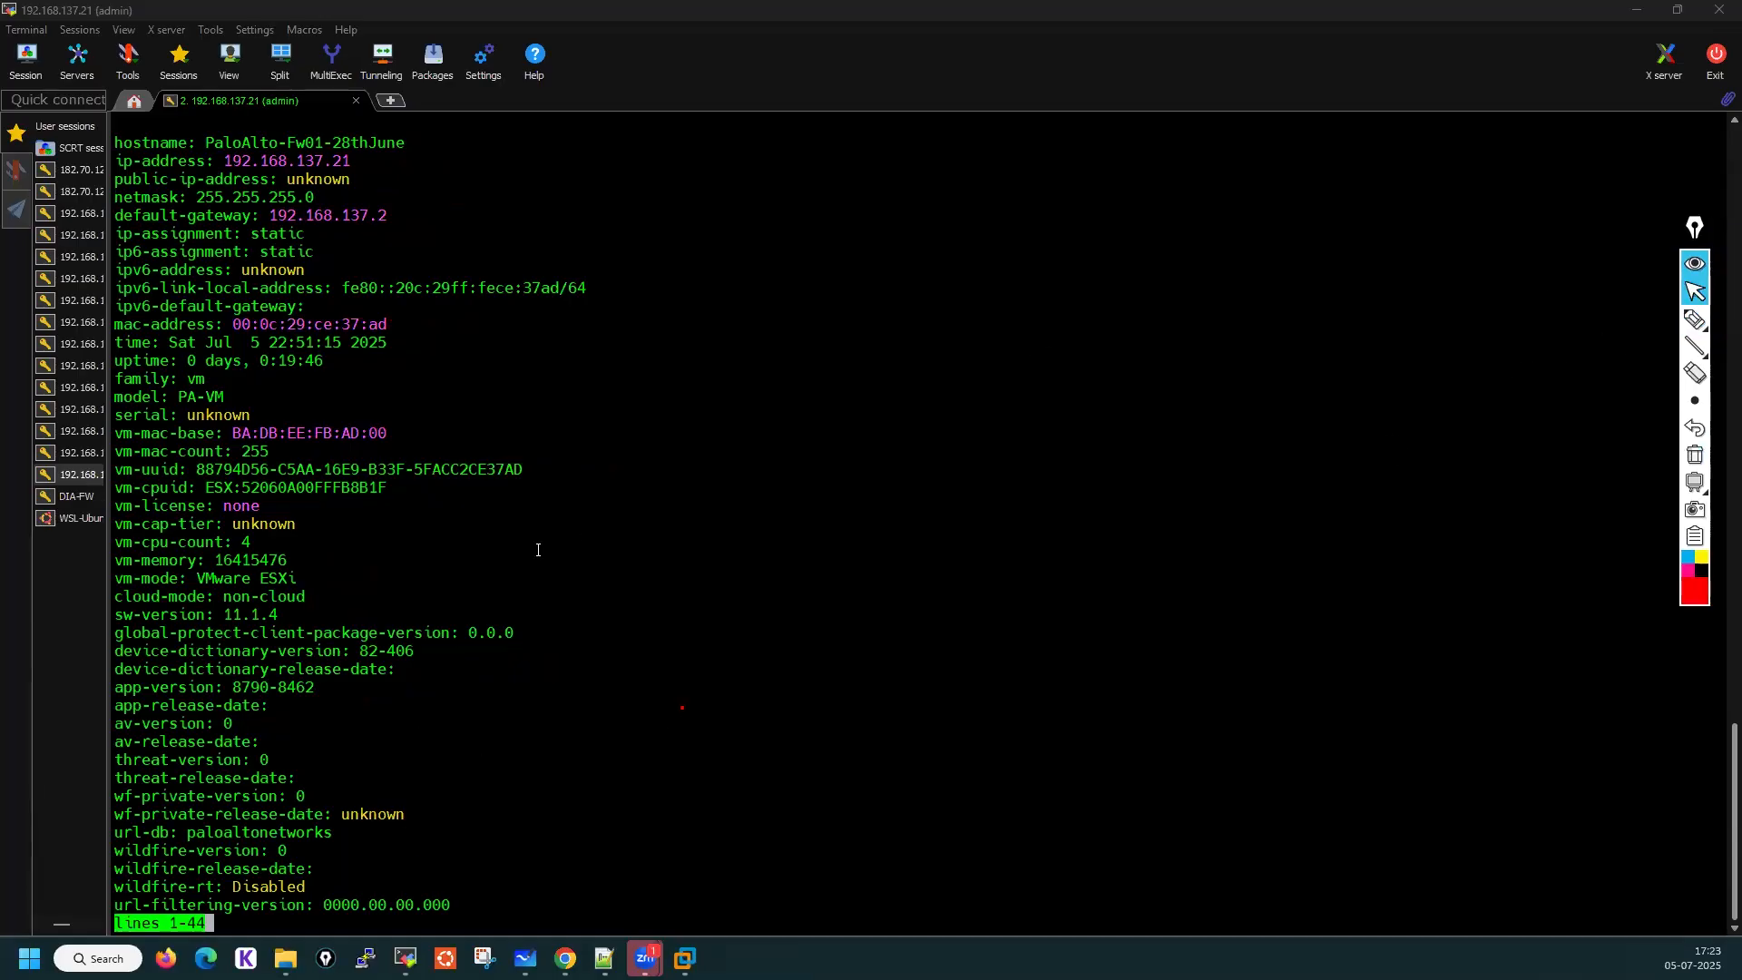
pyautogui.press('space')
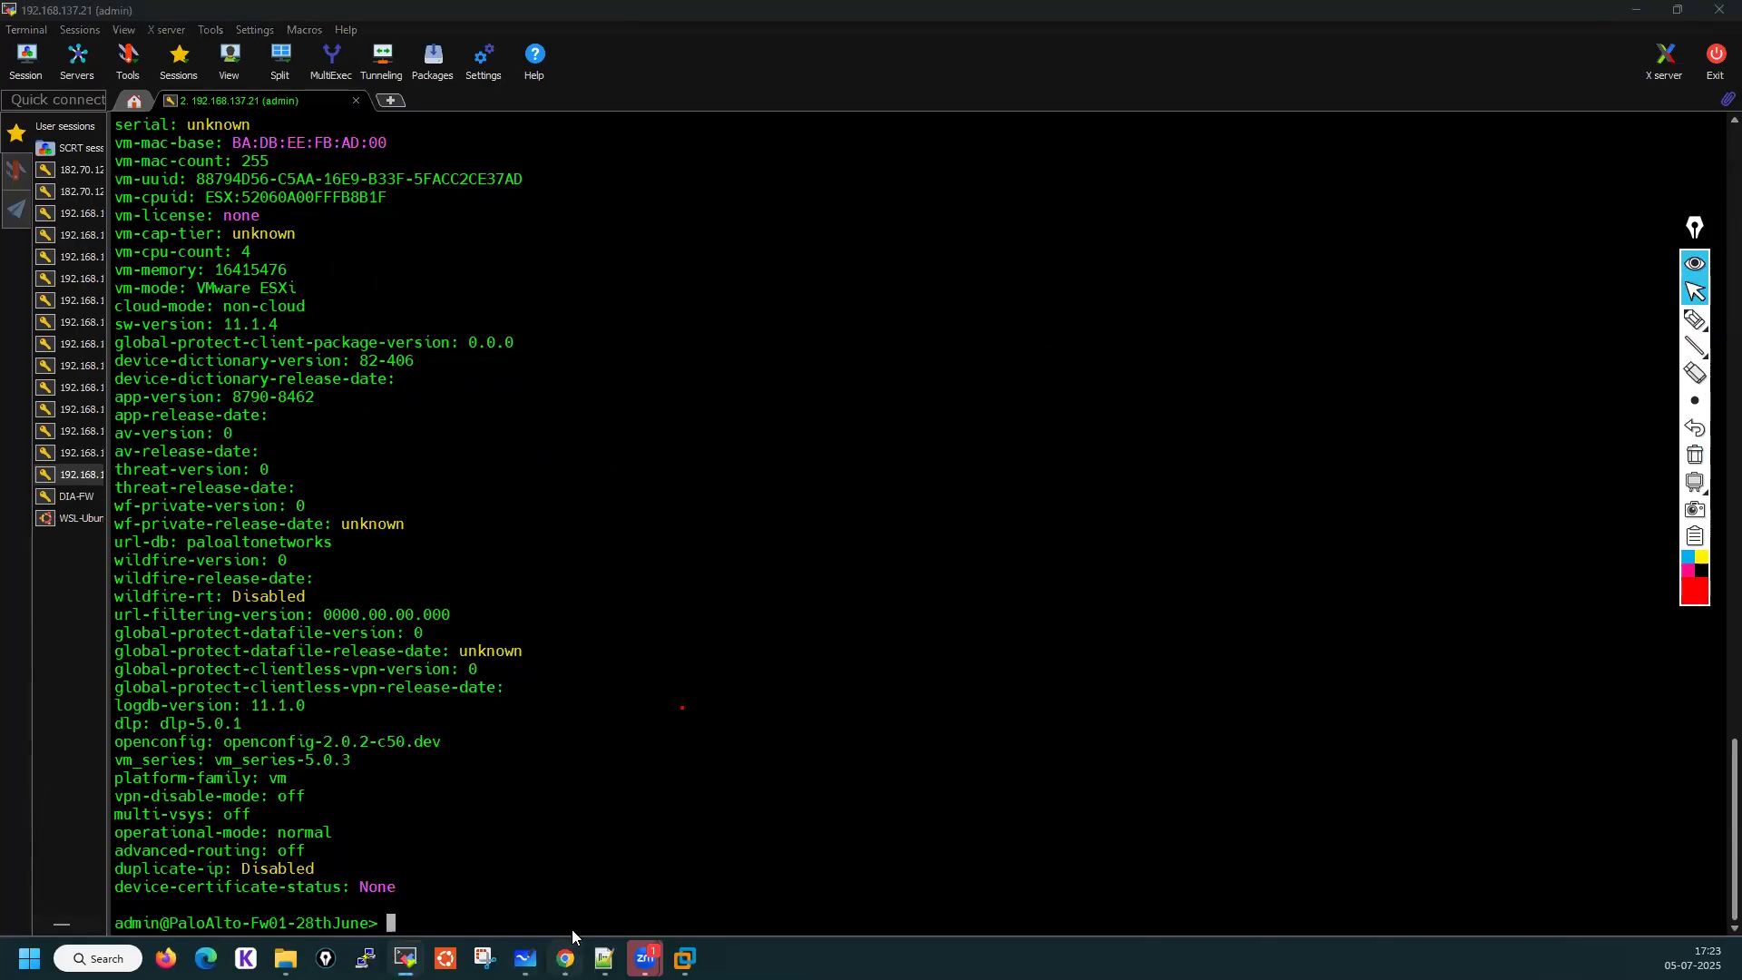
# Step: Sign in to the PAN-OS web interface as admin and dismiss the Welcome and Telemetry dialogs
pyautogui.click(566, 954)
pyautogui.write('admin')
pyautogui.press('Tab')
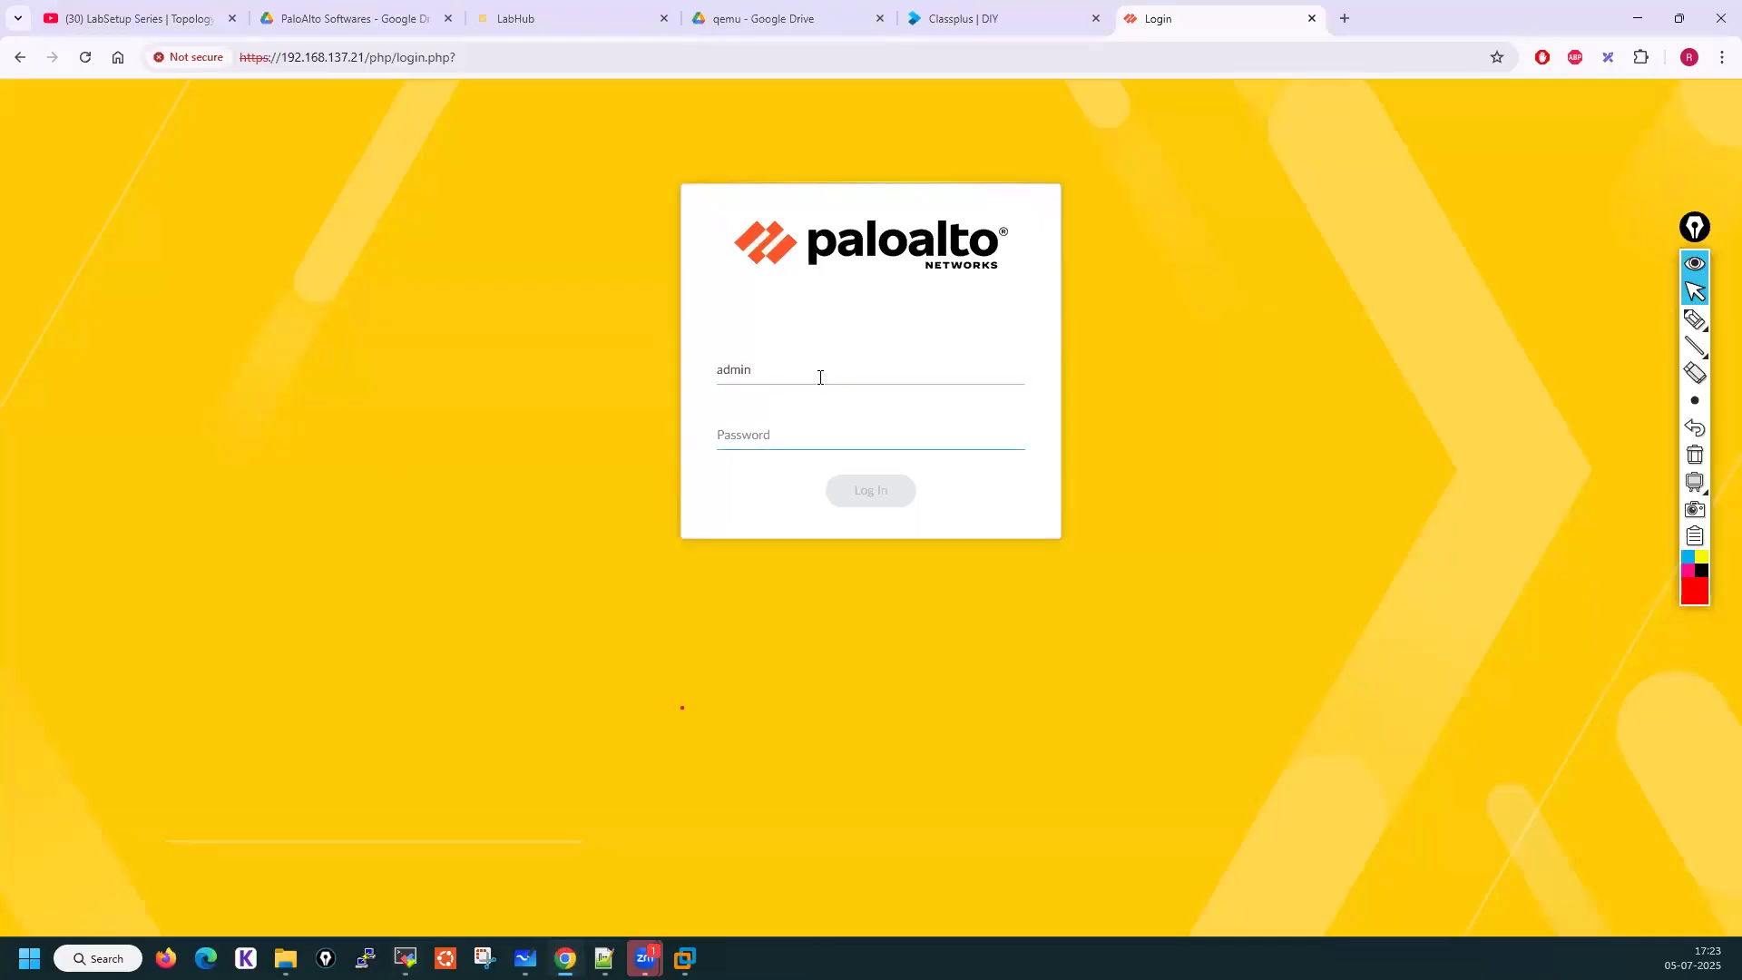
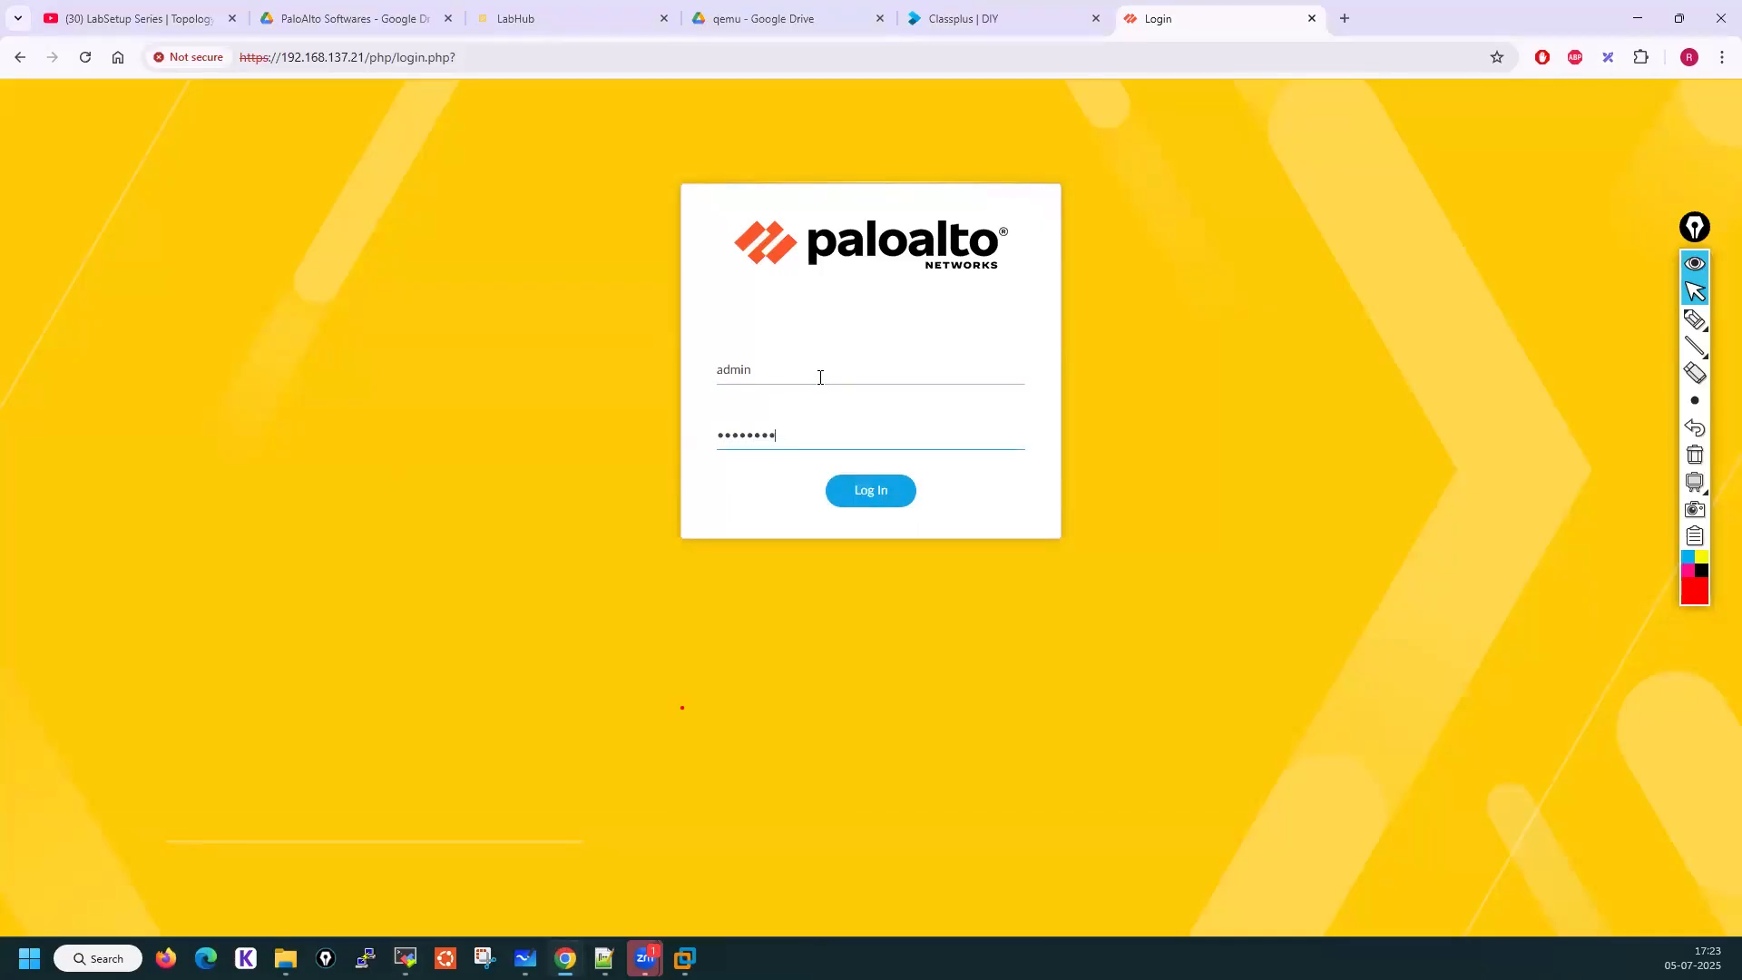
pyautogui.press('Return')
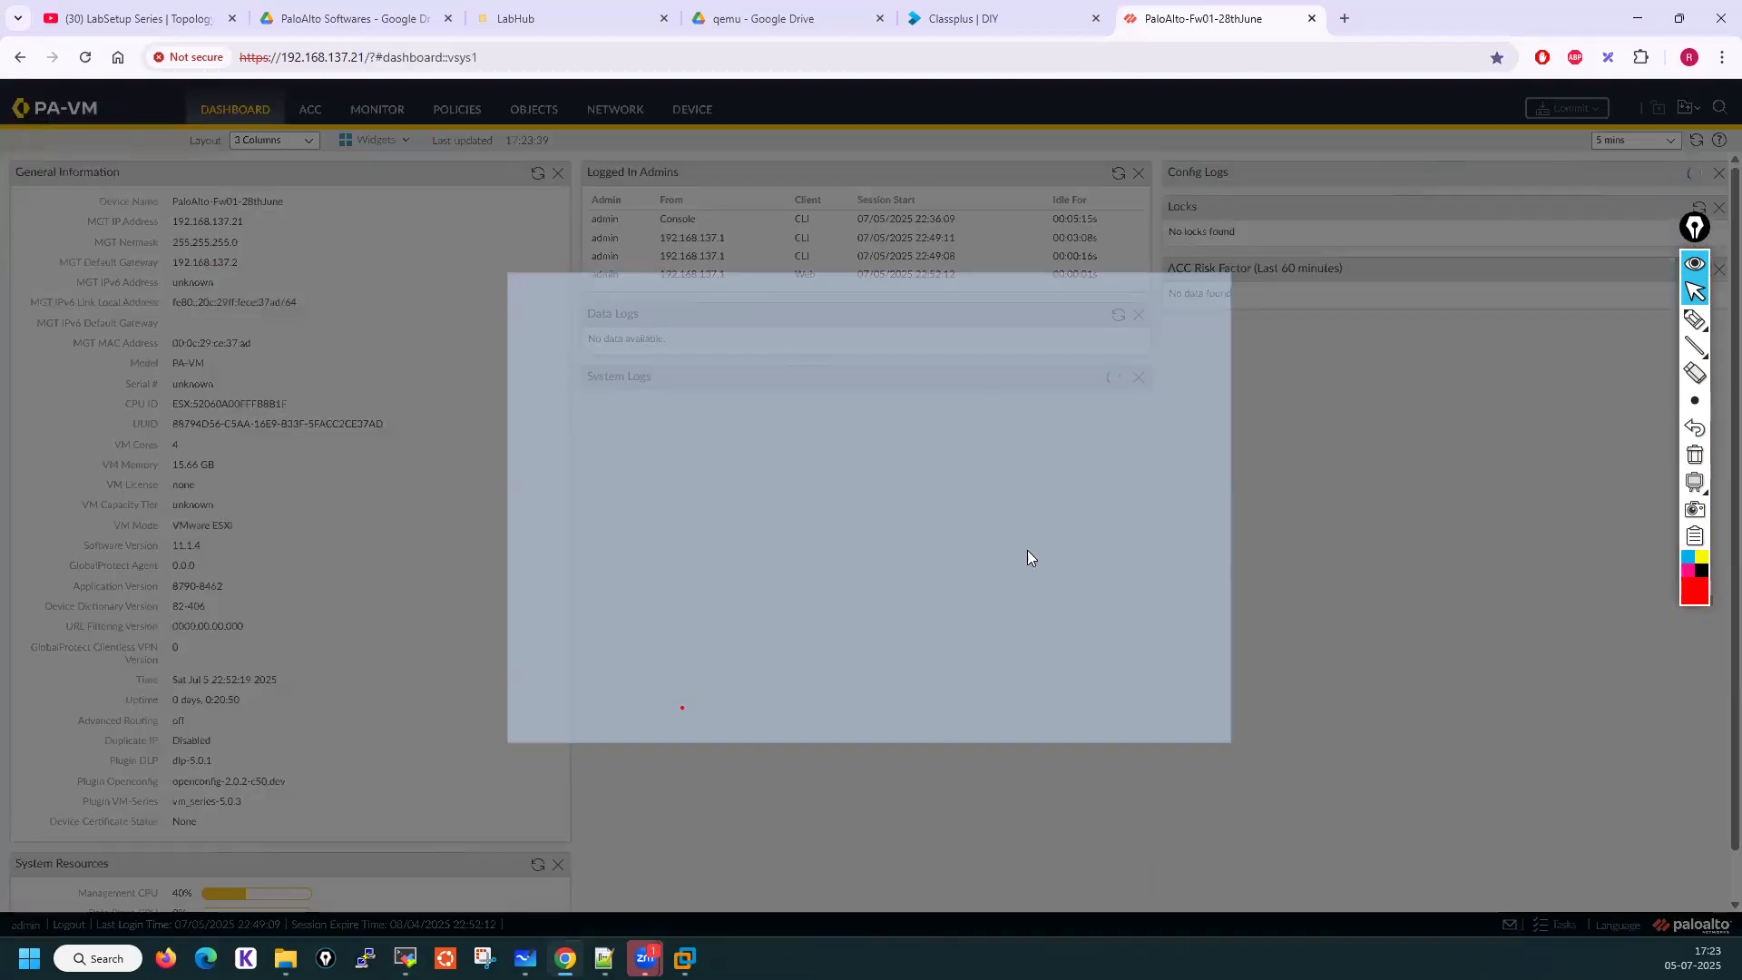
pyautogui.click(1186, 716)
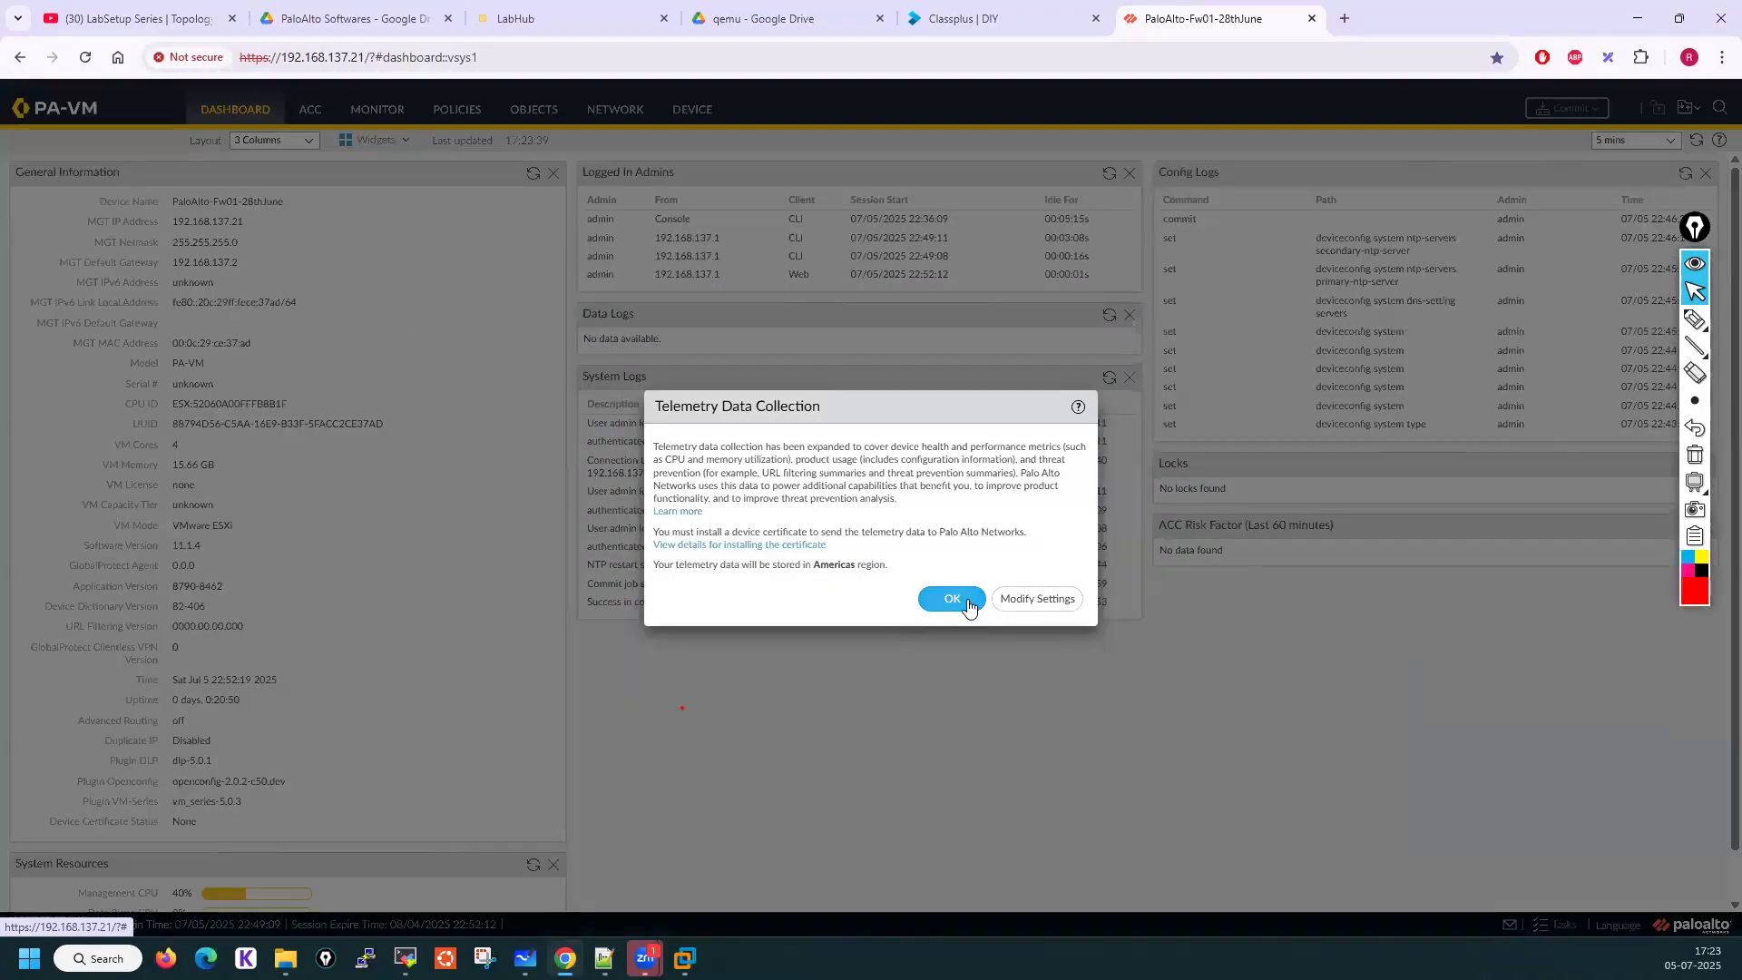
pyautogui.click(951, 600)
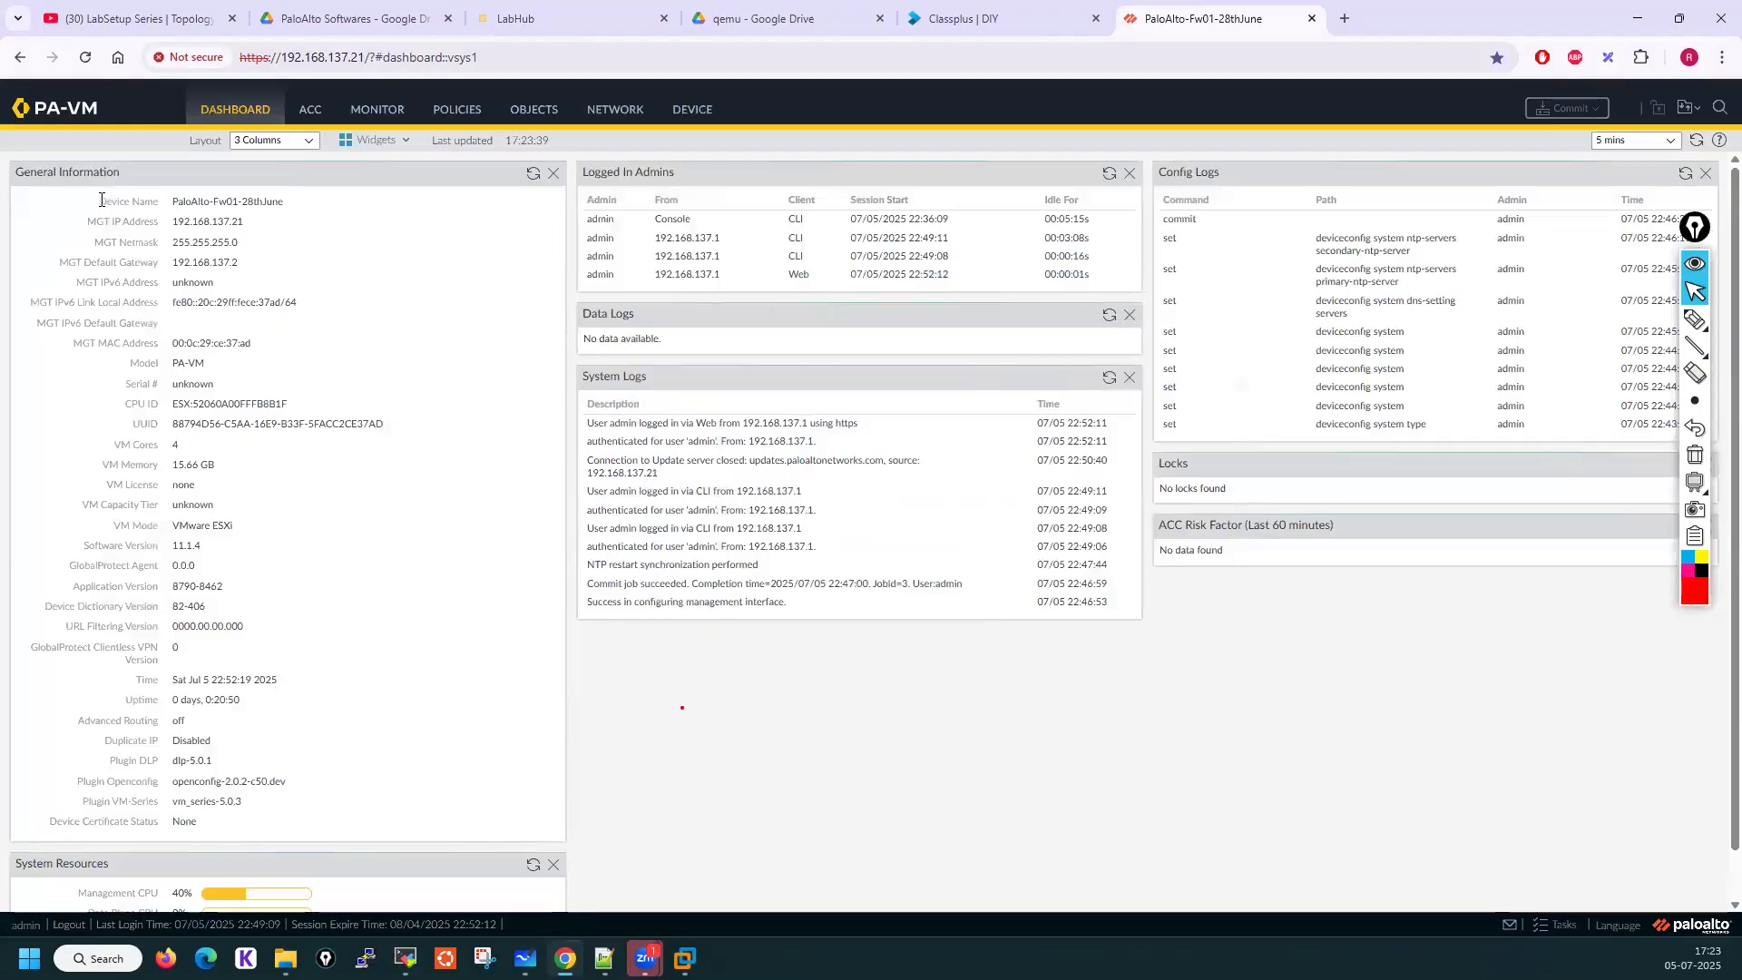
# Step: Highlight the dashboard's General Information details, then return to MobaXterm
pyautogui.moveTo(95, 199); pyautogui.dragTo(345, 824)
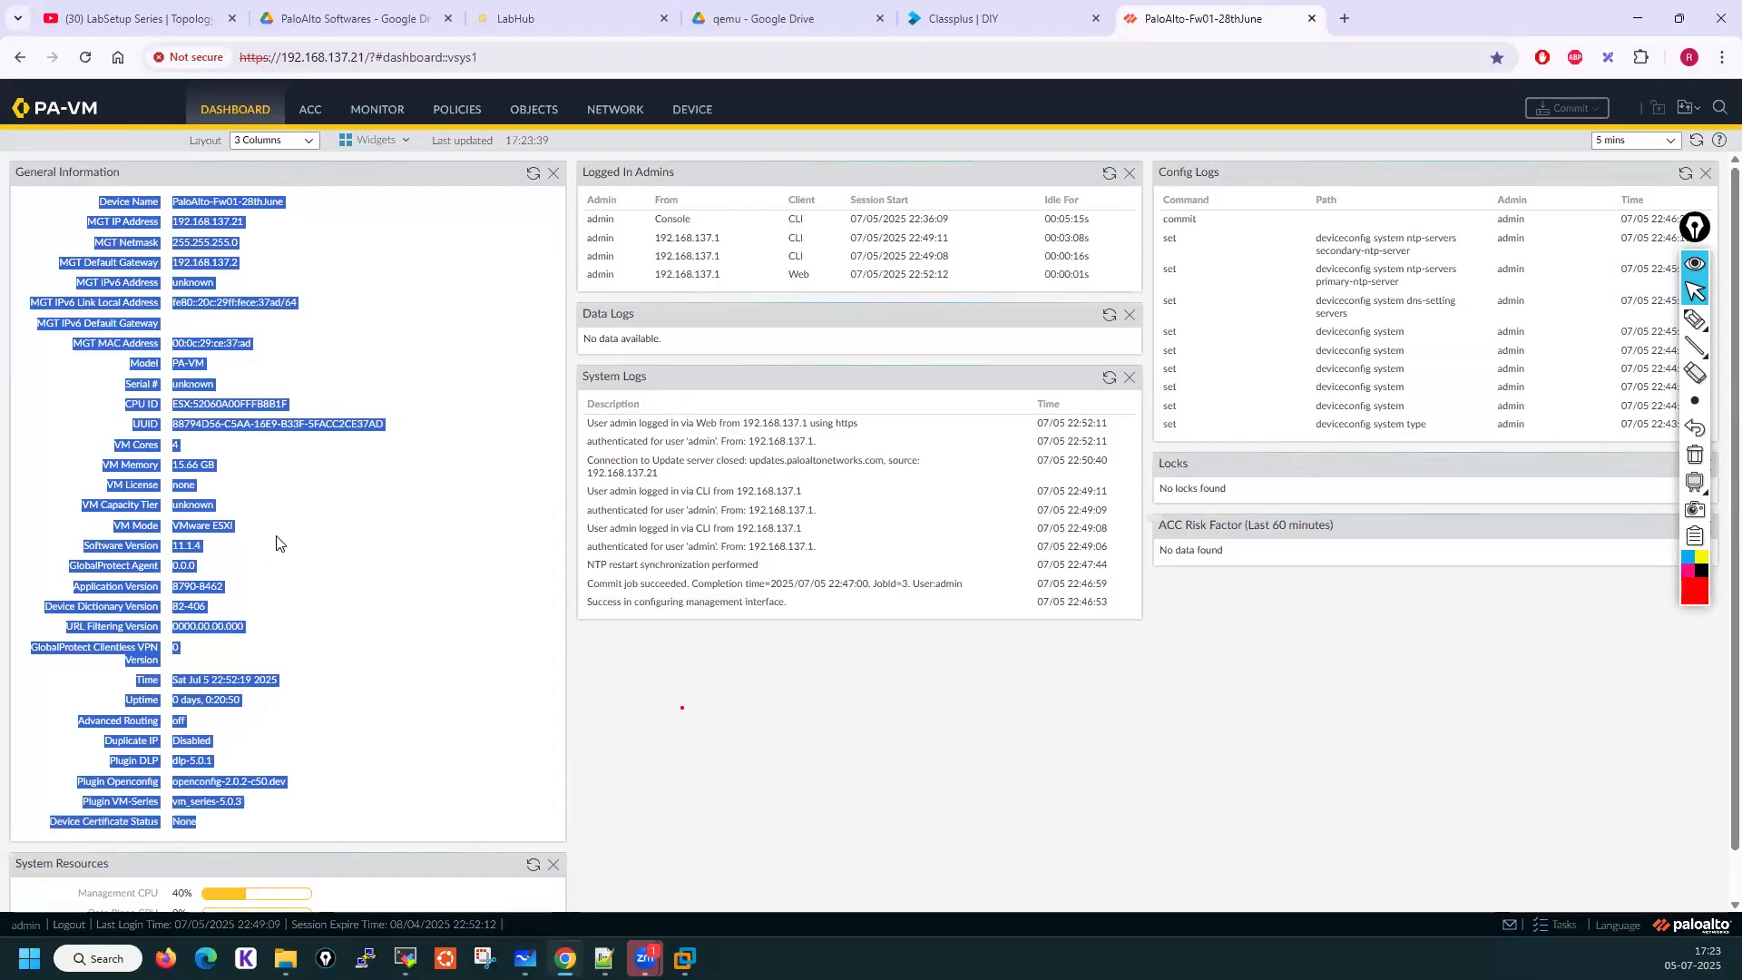
pyautogui.click(407, 699)
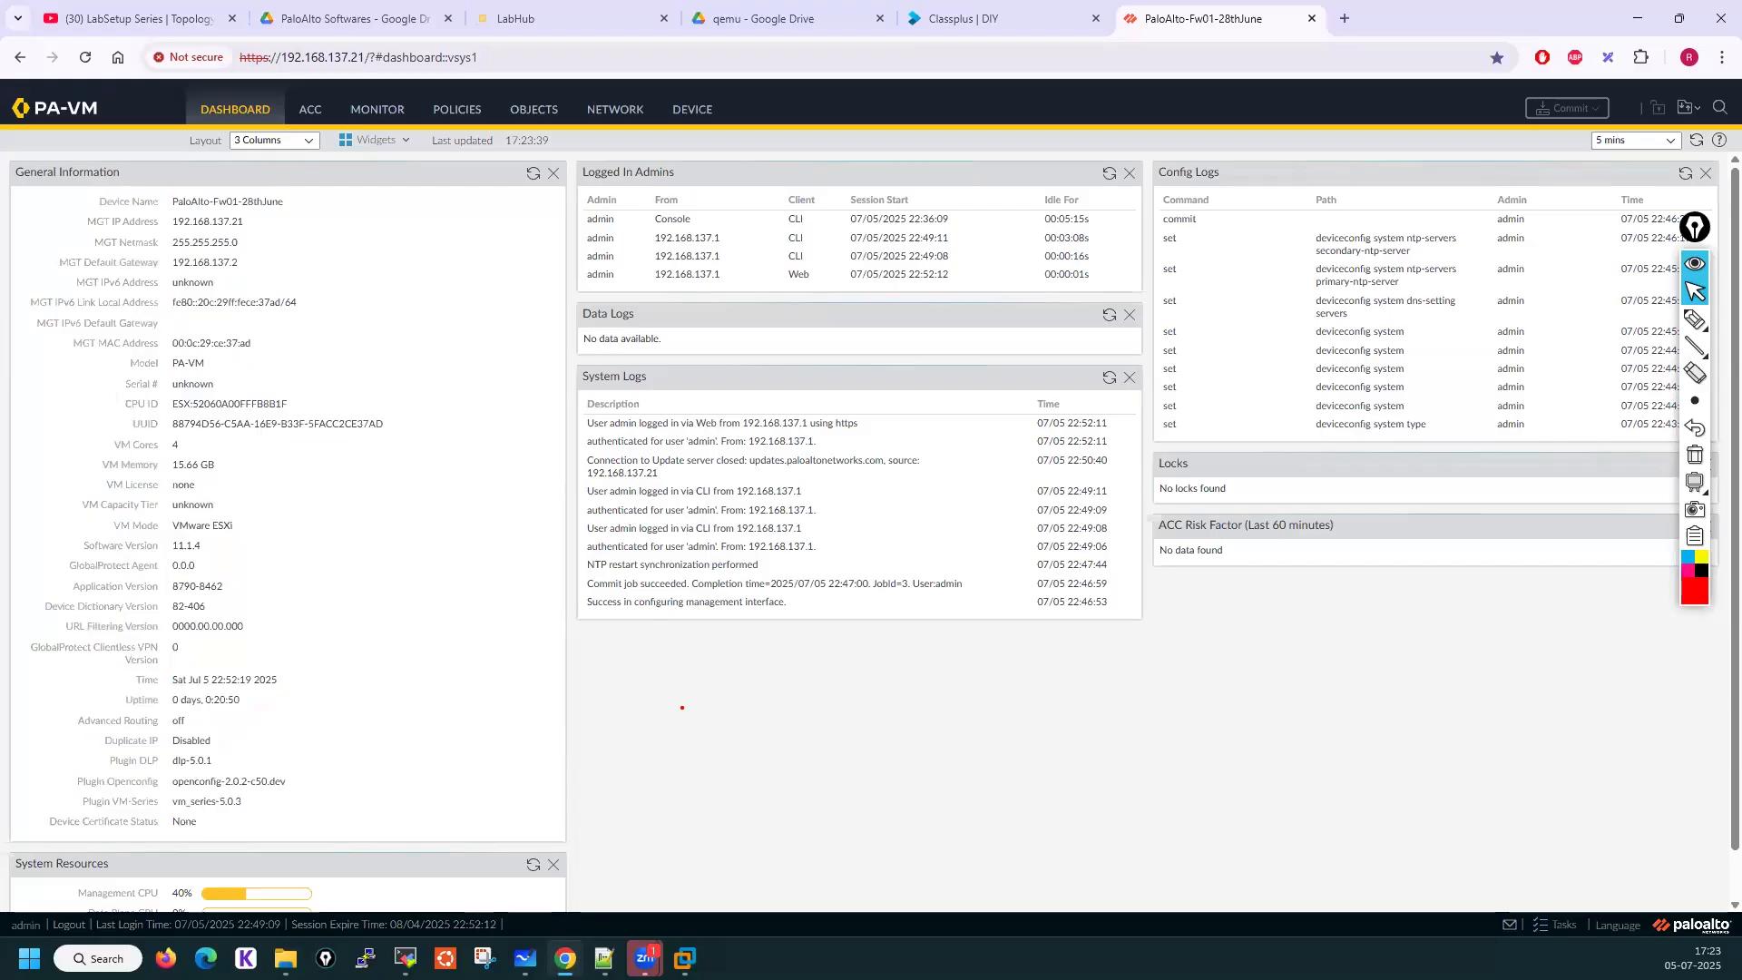
pyautogui.click(406, 958)
# Step: Run show interface management and highlight its output
pyautogui.write('show in')
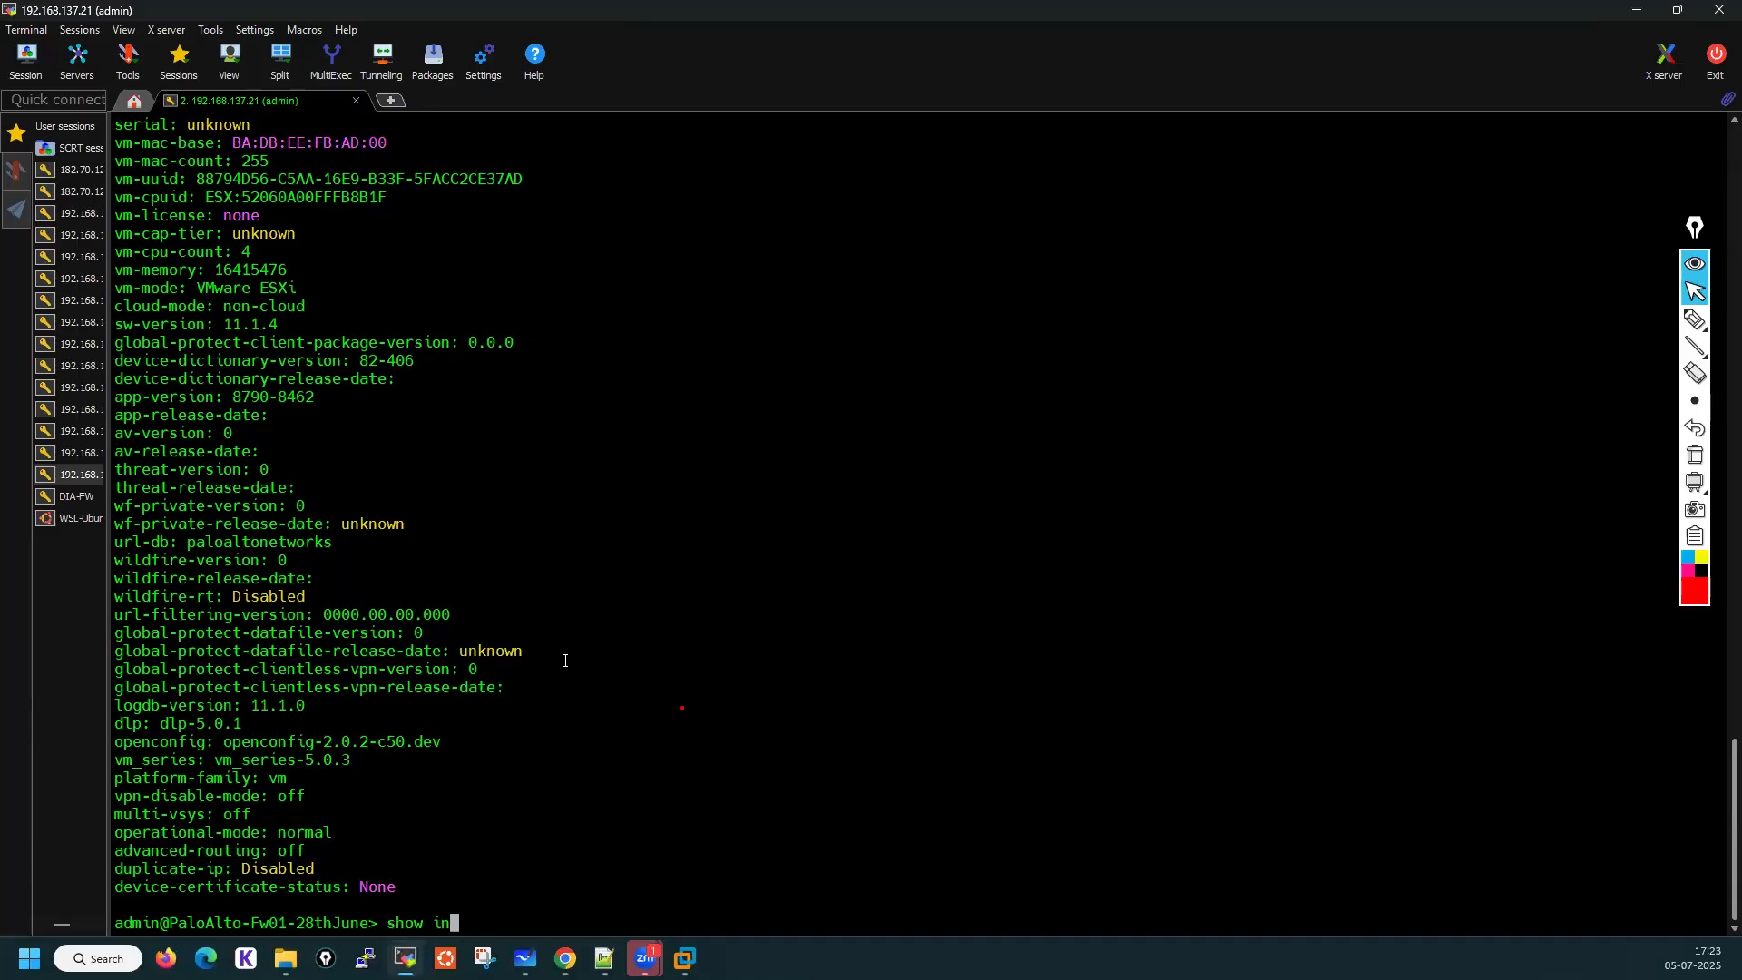
pyautogui.write('terface management')
pyautogui.press('Return')
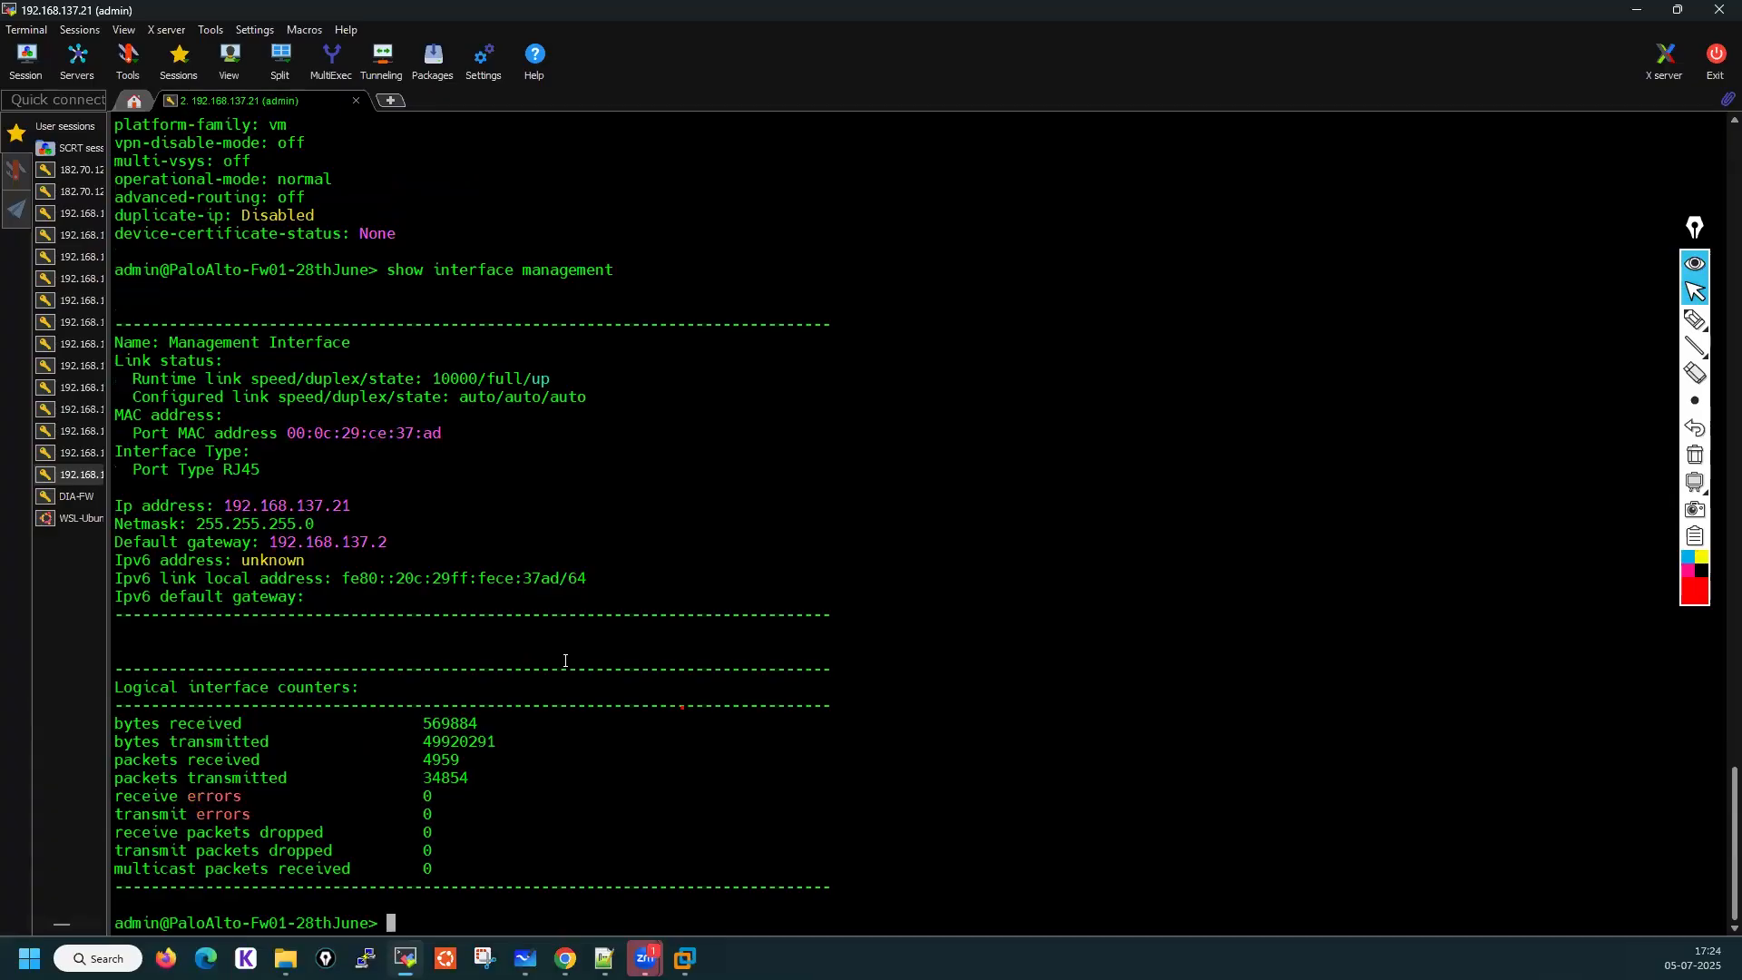
pyautogui.moveTo(124, 264); pyautogui.dragTo(452, 869)
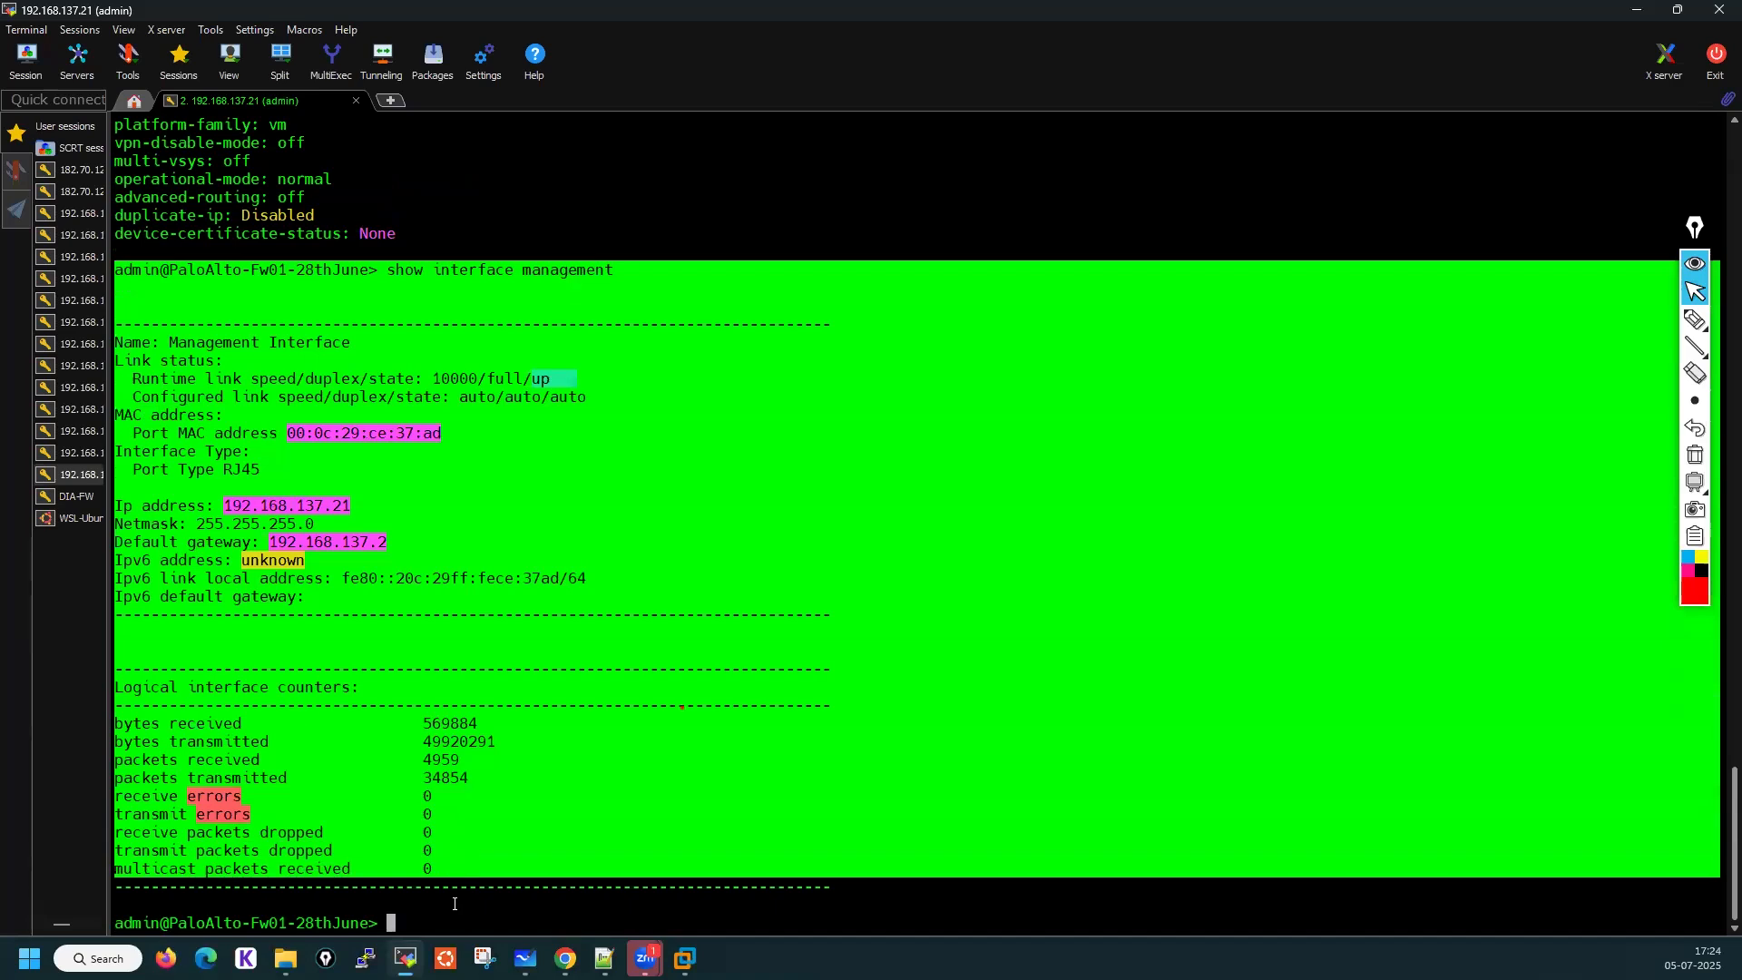
pyautogui.click(456, 904)
# Step: Run show admins all to list the four administrator accounts and review the output
pyautogui.write('sh')
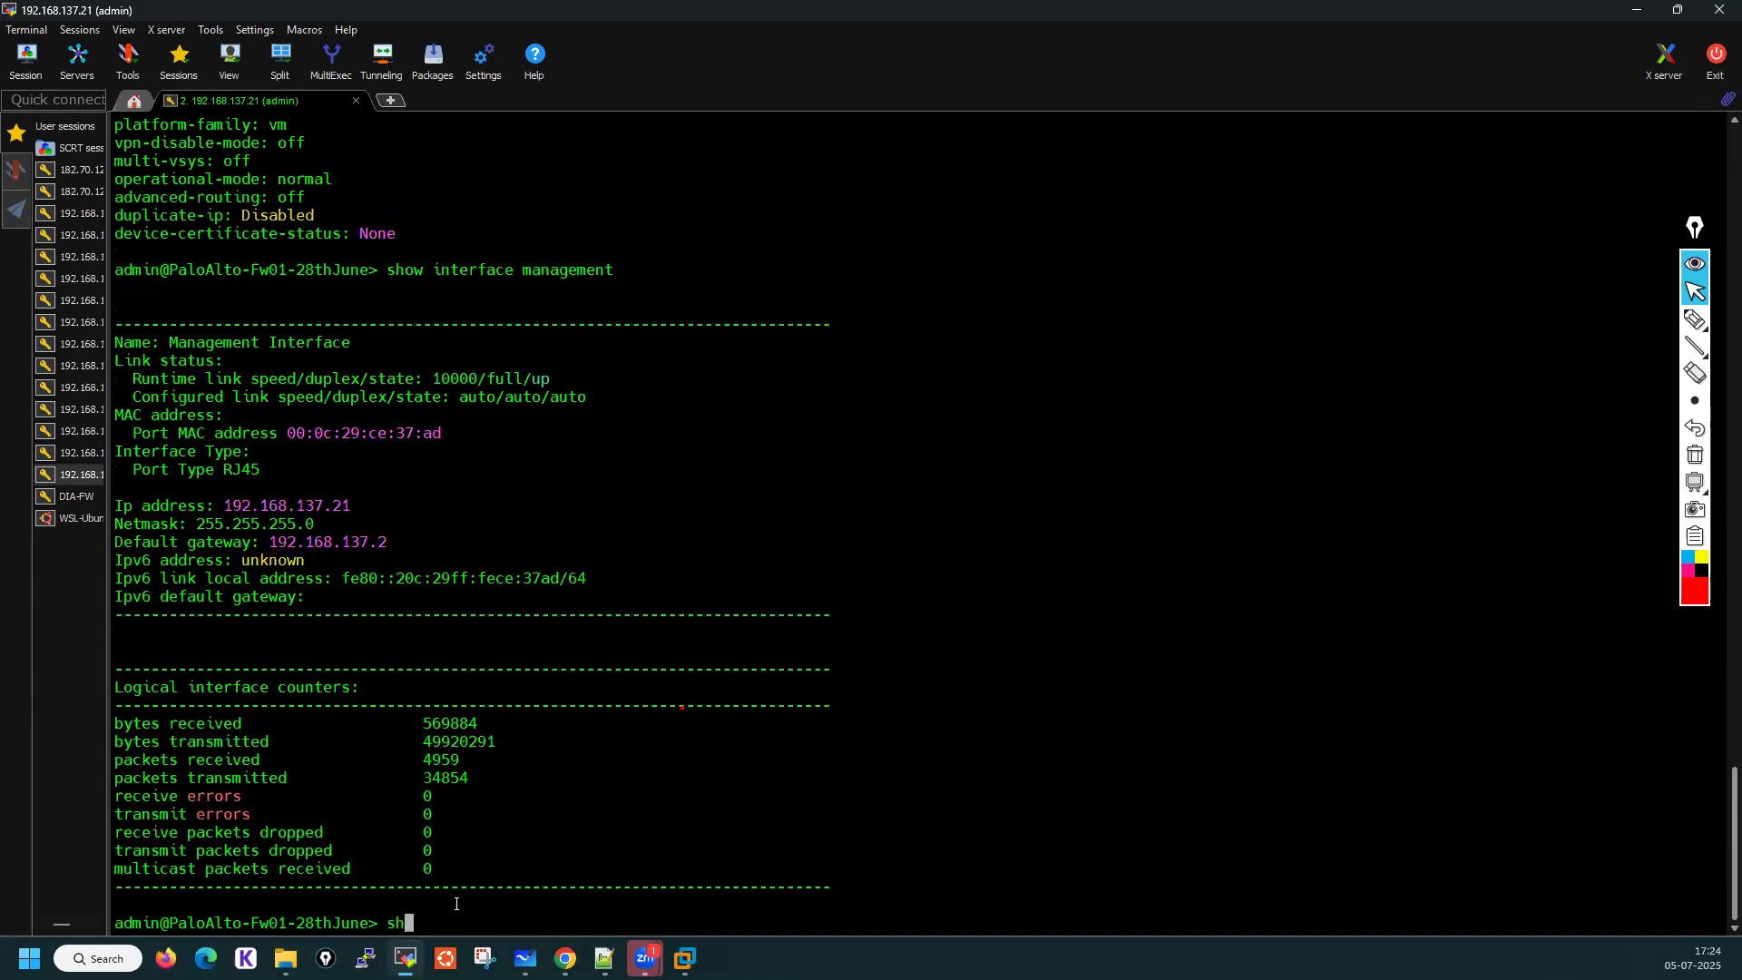
pyautogui.write('ow admins')
pyautogui.press('?')
pyautogui.write('all')
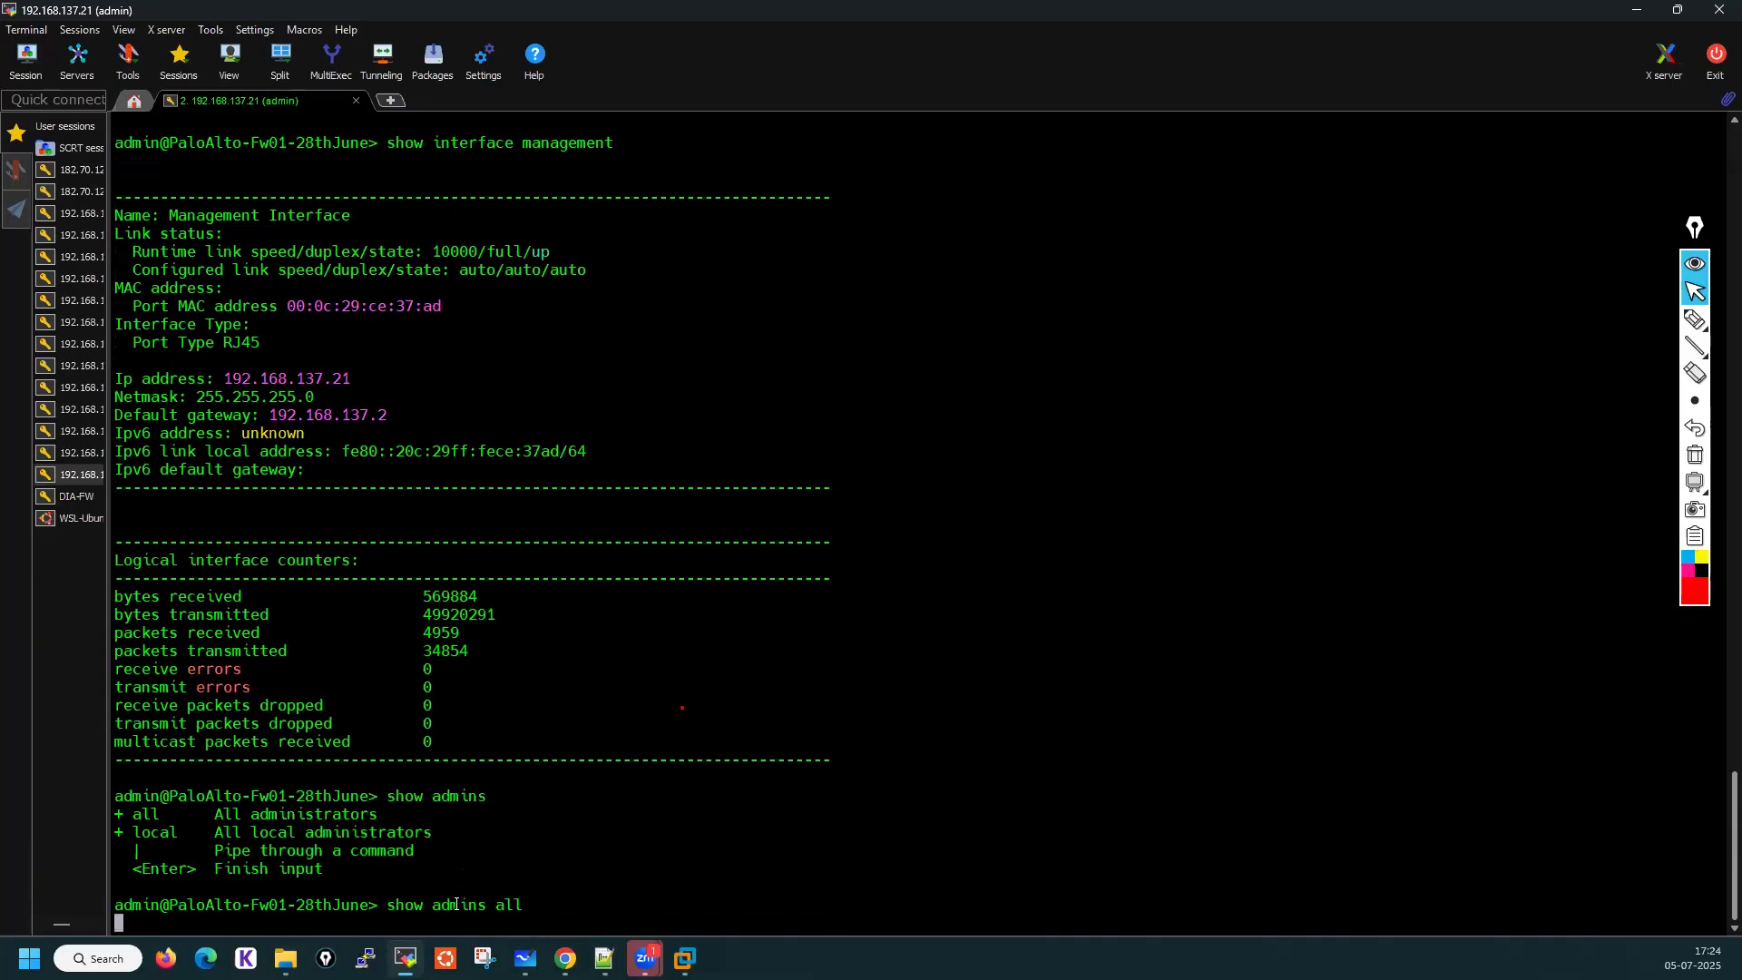
pyautogui.press('Return')
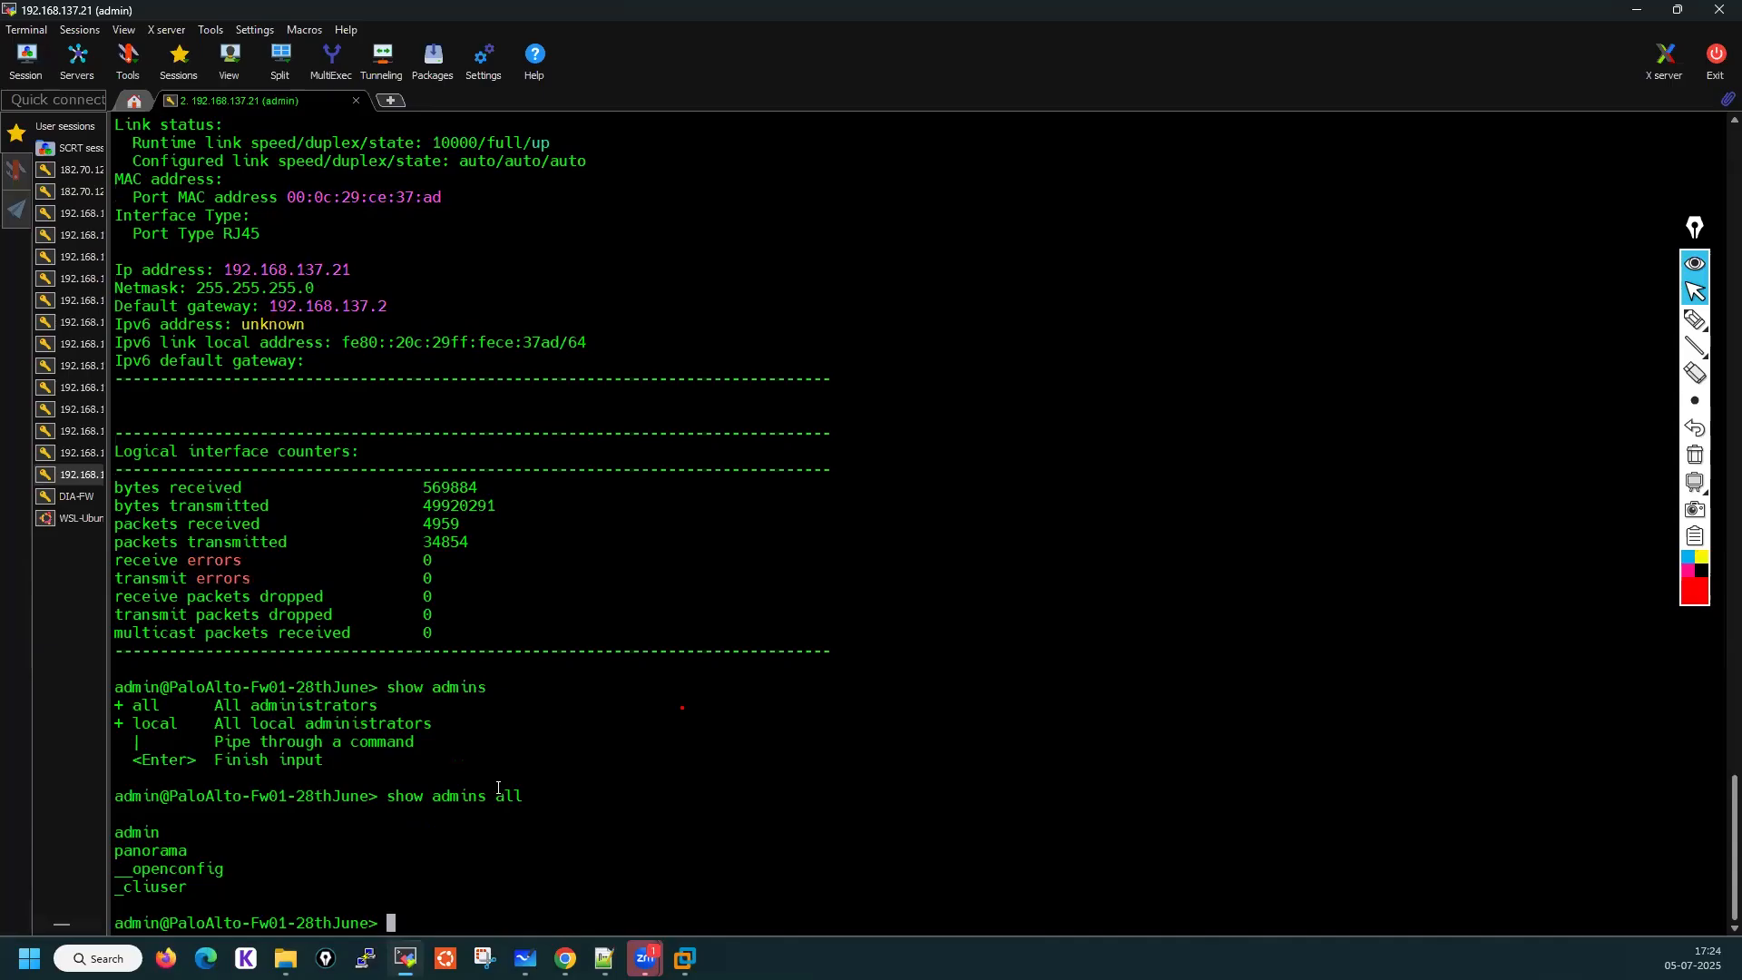
pyautogui.scroll(2, 647, 771)
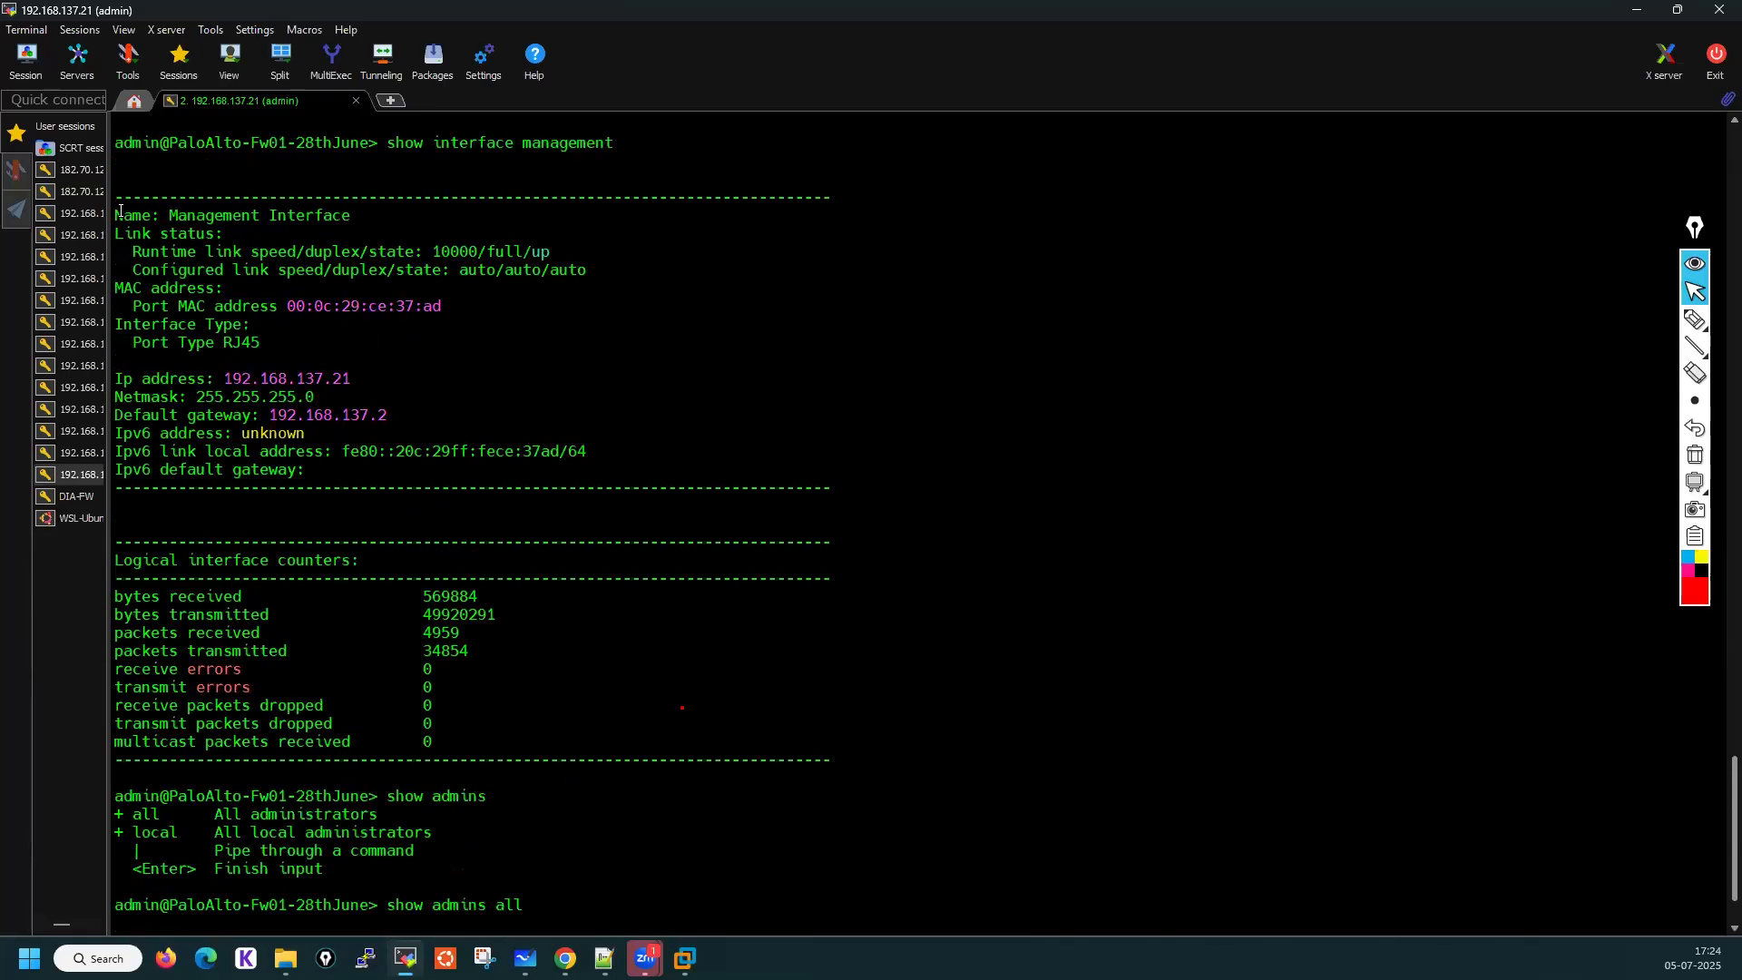
pyautogui.moveTo(121, 211); pyautogui.dragTo(531, 759)
pyautogui.scroll(-1, 629, 691)
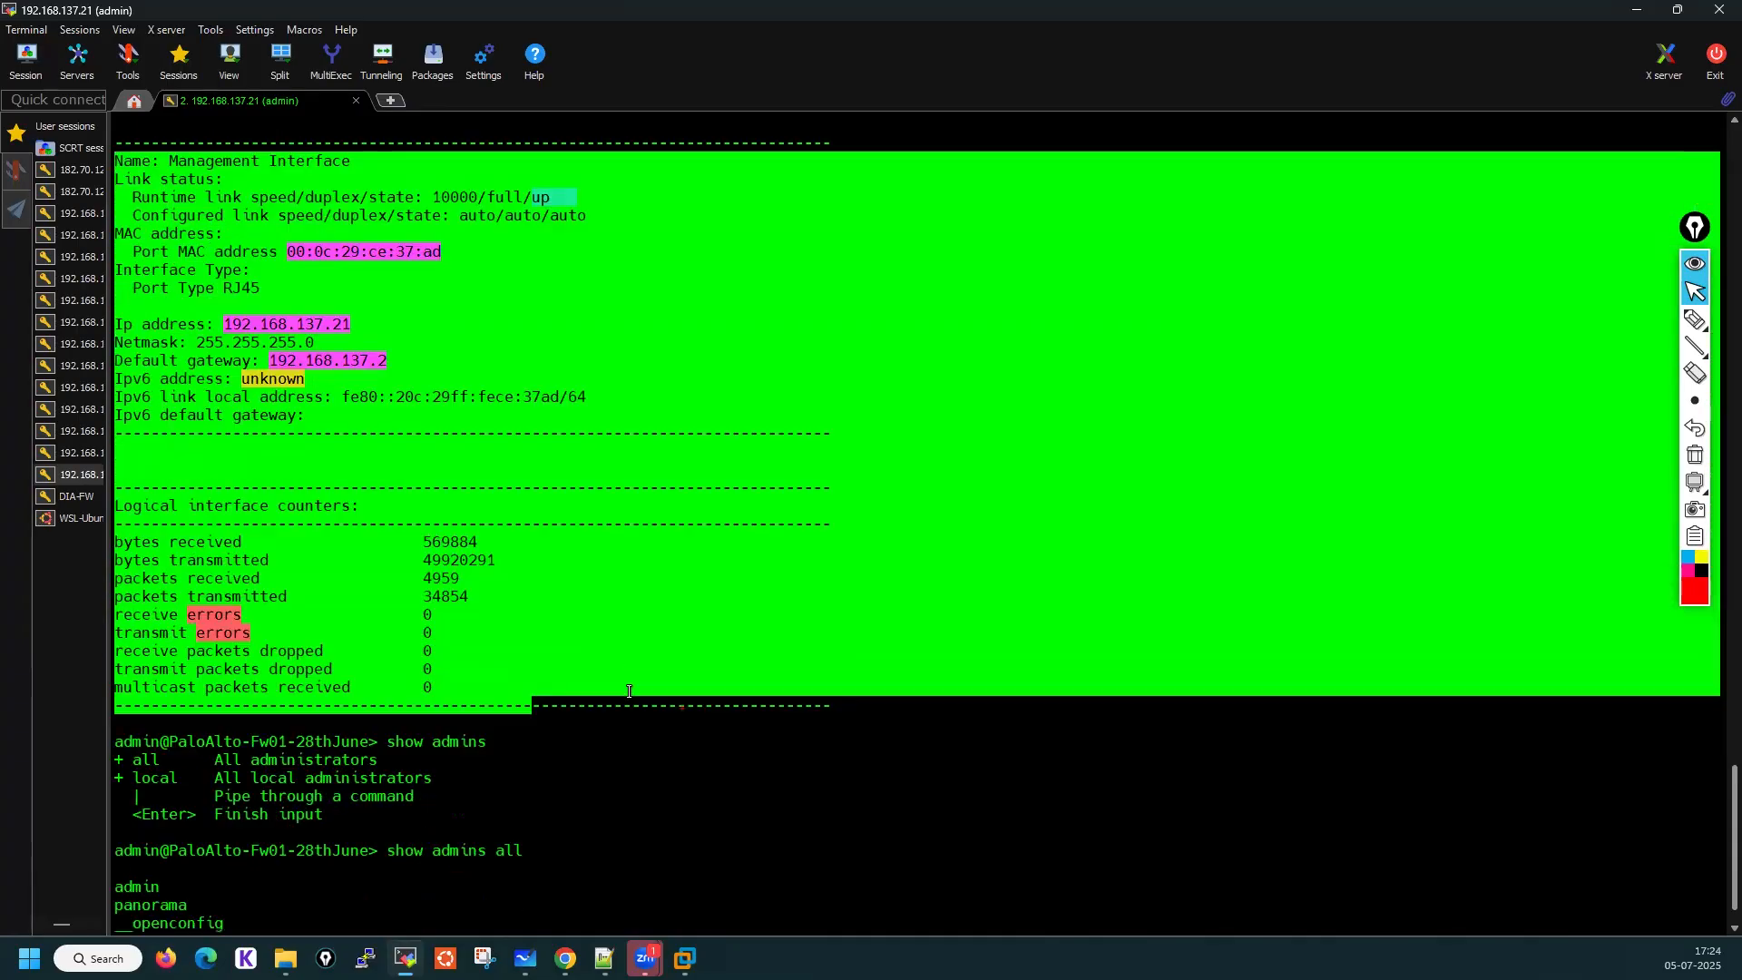
pyautogui.scroll(-1, 629, 691)
pyautogui.click(807, 787)
# Step: Enter configuration mode and try show system info there
pyautogui.press('Return')
pyautogui.press('Return')
pyautogui.press('Return')
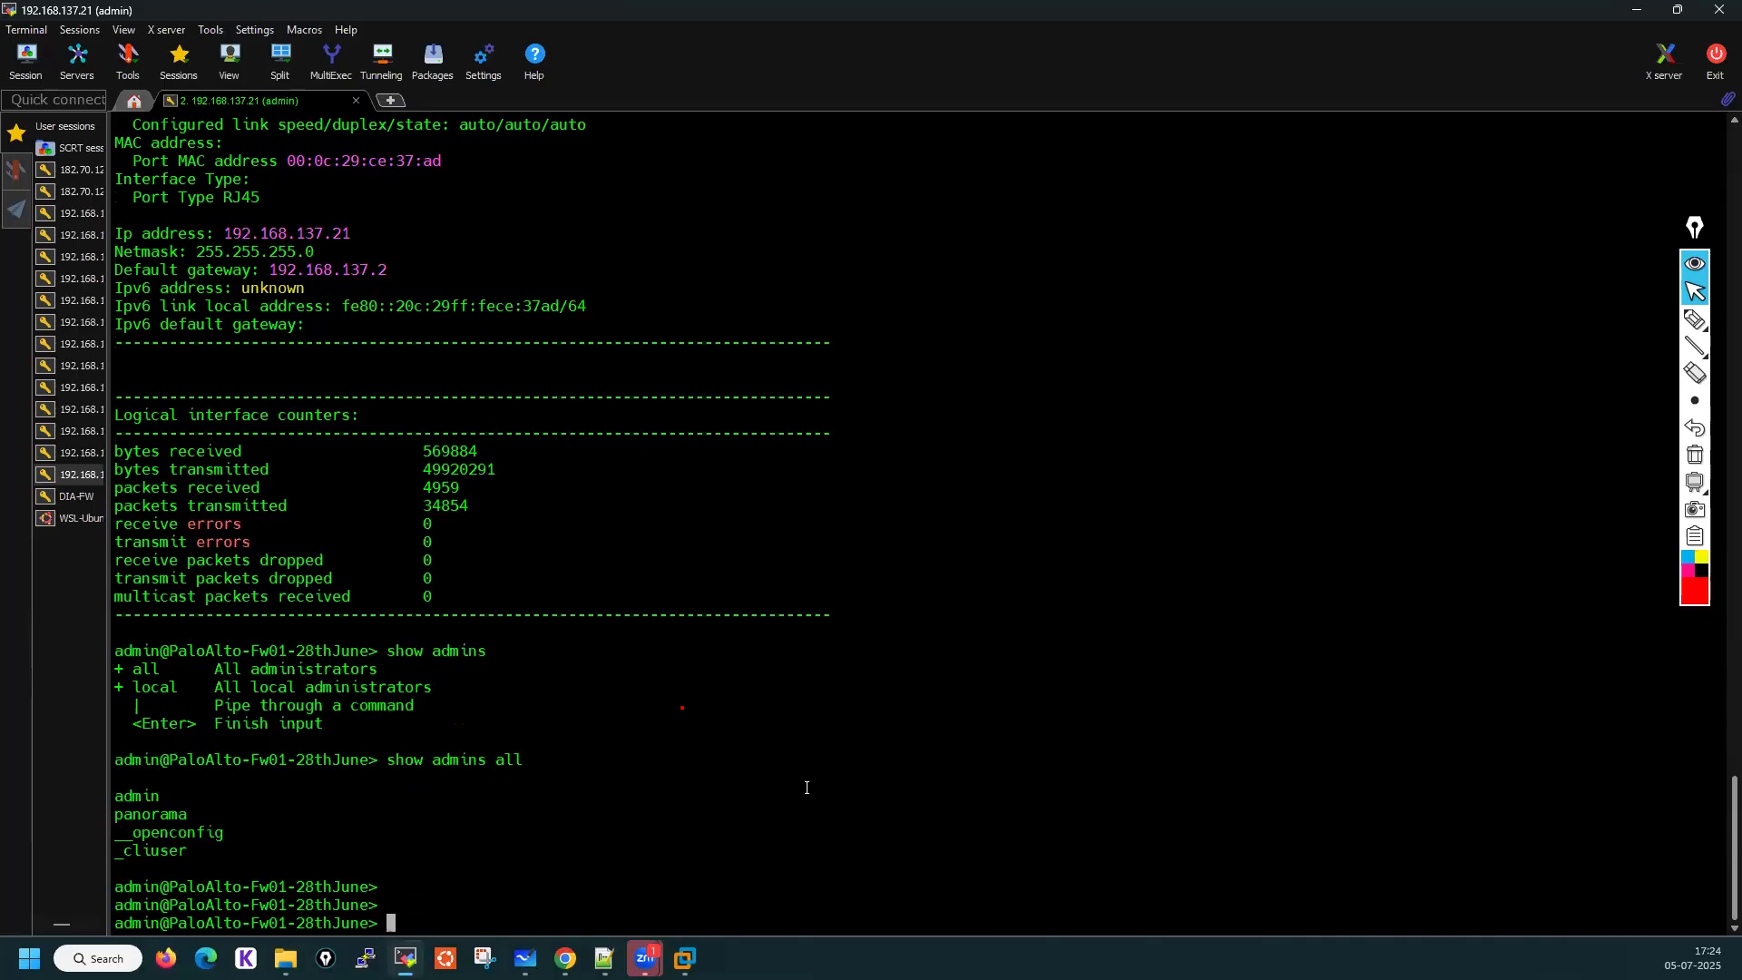
pyautogui.write('configure')
pyautogui.press('Return')
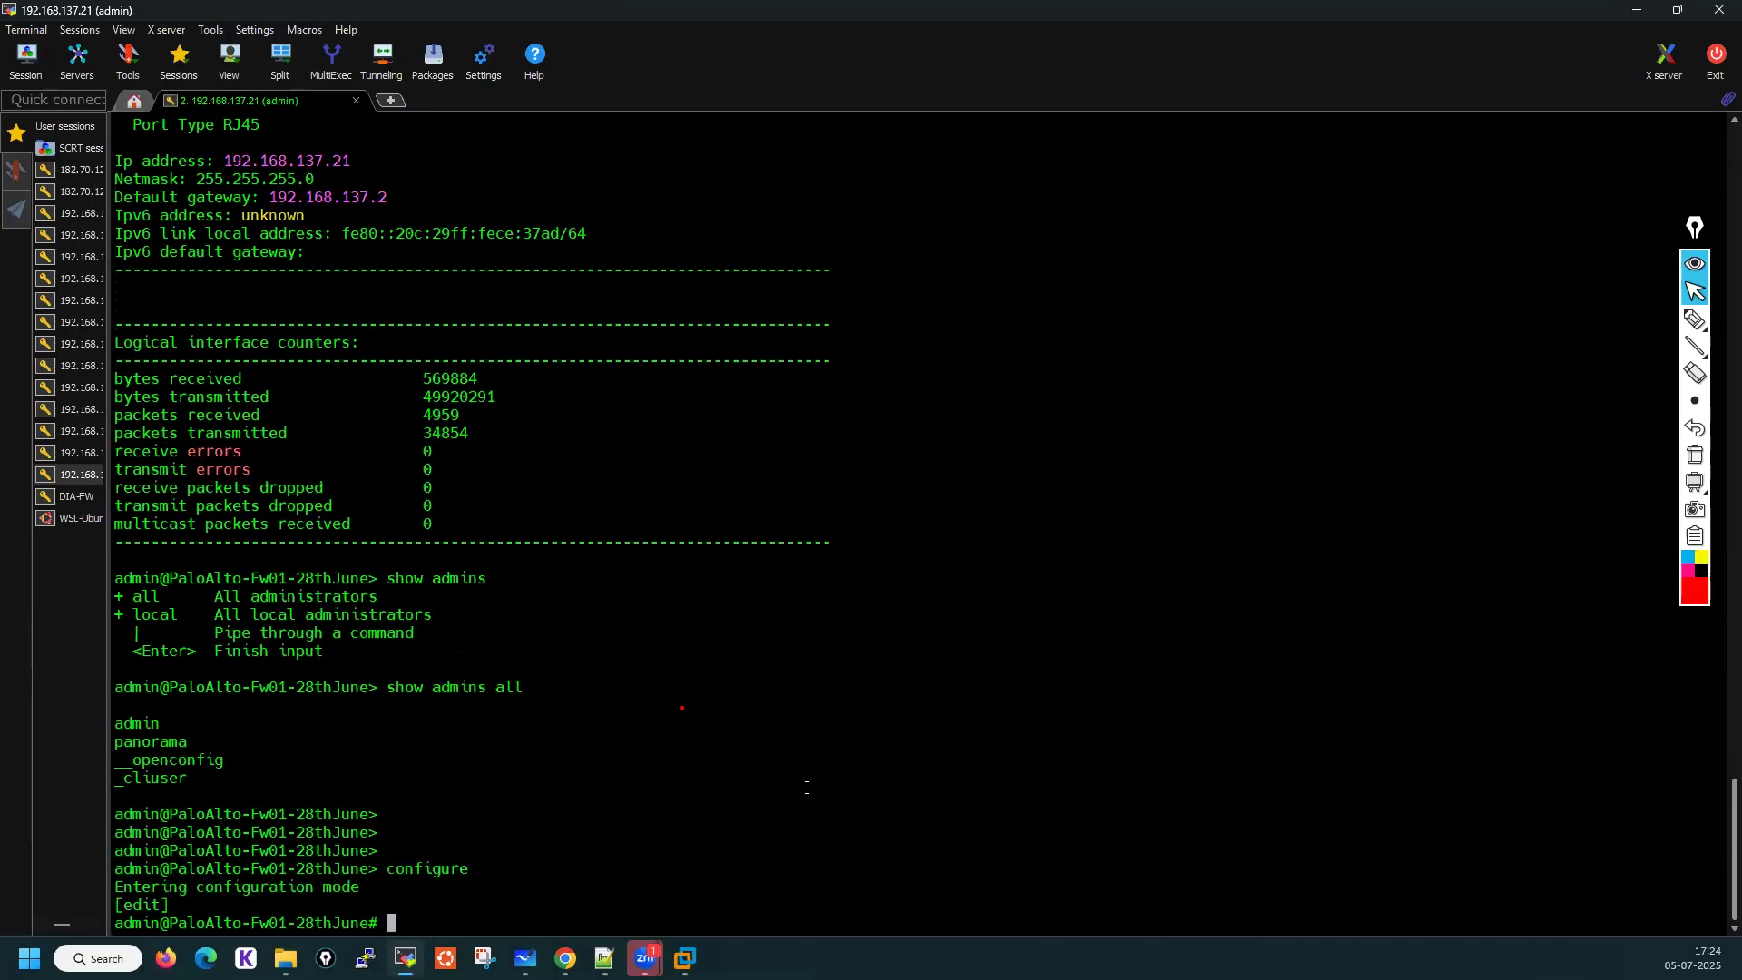
pyautogui.press('Return')
pyautogui.press('Return')
pyautogui.press('Return')
pyautogui.press('Return')
pyautogui.press('Return')
pyautogui.press('Return')
pyautogui.press('Return')
pyautogui.press('Return')
pyautogui.press('Return')
pyautogui.press('Return')
pyautogui.press('Return')
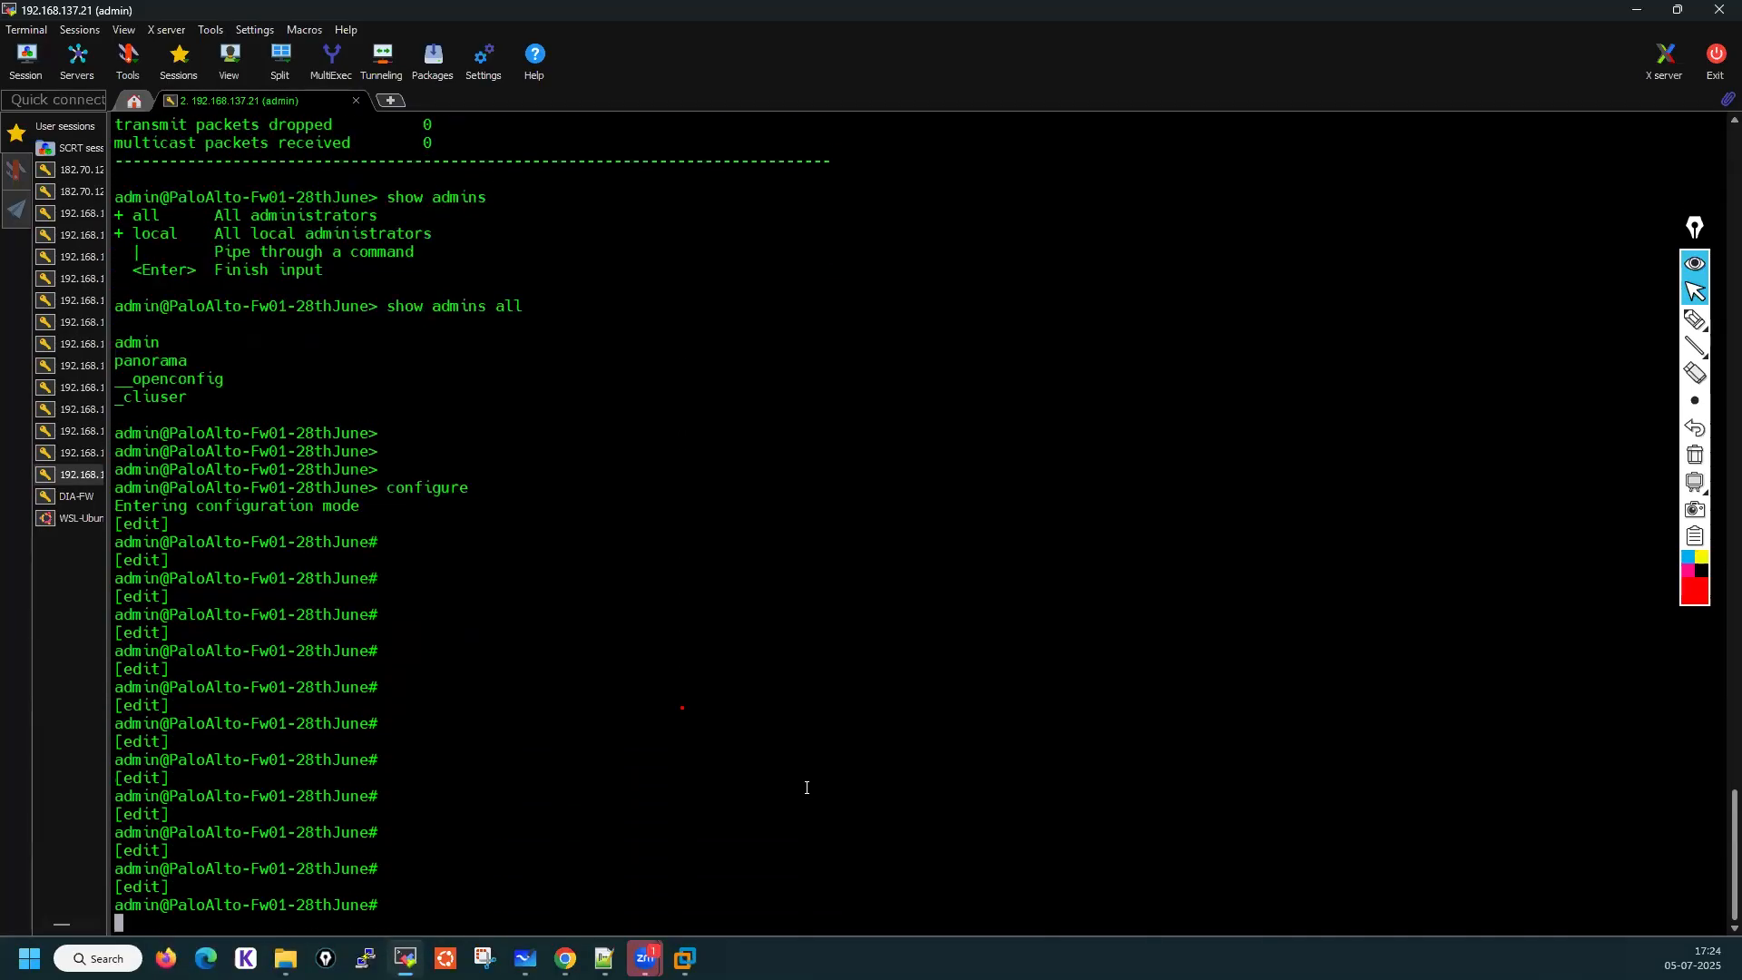
pyautogui.write('s')
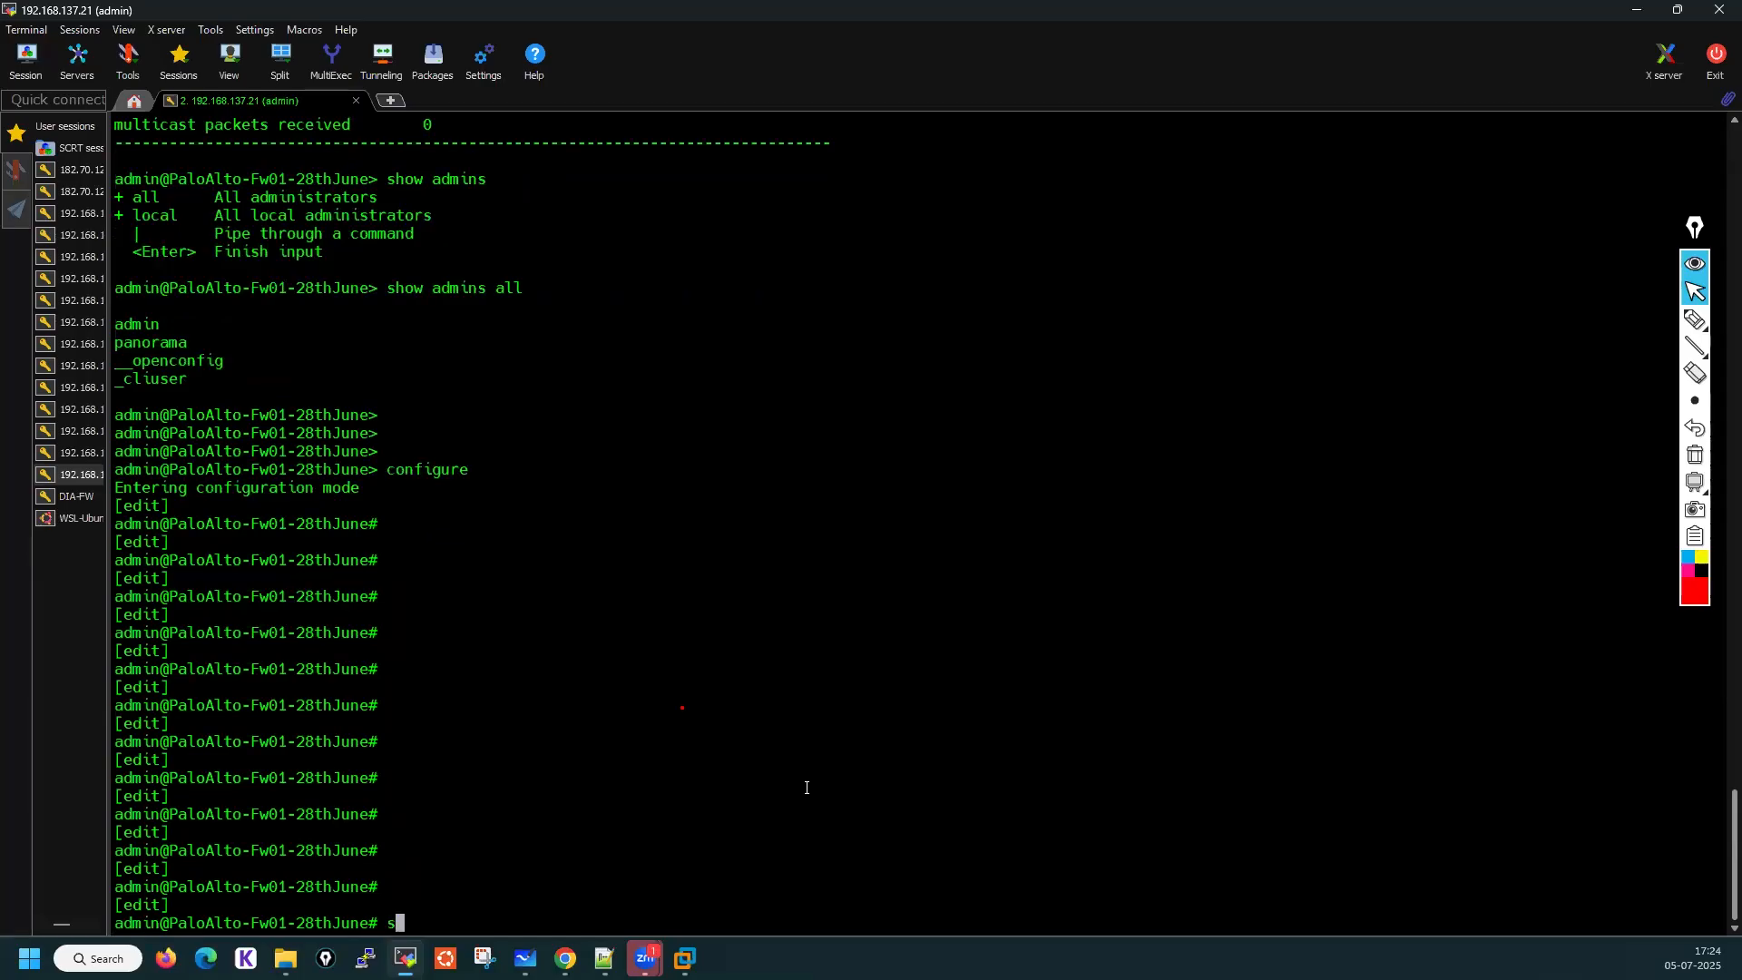
pyautogui.write('how system info')
pyautogui.press('Return')
# Step: Rerun it as run show system info and page through the full output
pyautogui.press('Up')
pyautogui.press('Left')
pyautogui.press('Left')
pyautogui.press('Left')
pyautogui.press('Left')
pyautogui.press('Left')
pyautogui.press('Left')
pyautogui.press('Left')
pyautogui.press('Left')
pyautogui.press('Left')
pyautogui.press('Left')
pyautogui.press('Left')
pyautogui.press('Left')
pyautogui.press('Left')
pyautogui.press('Left')
pyautogui.press('Left')
pyautogui.press('Left')
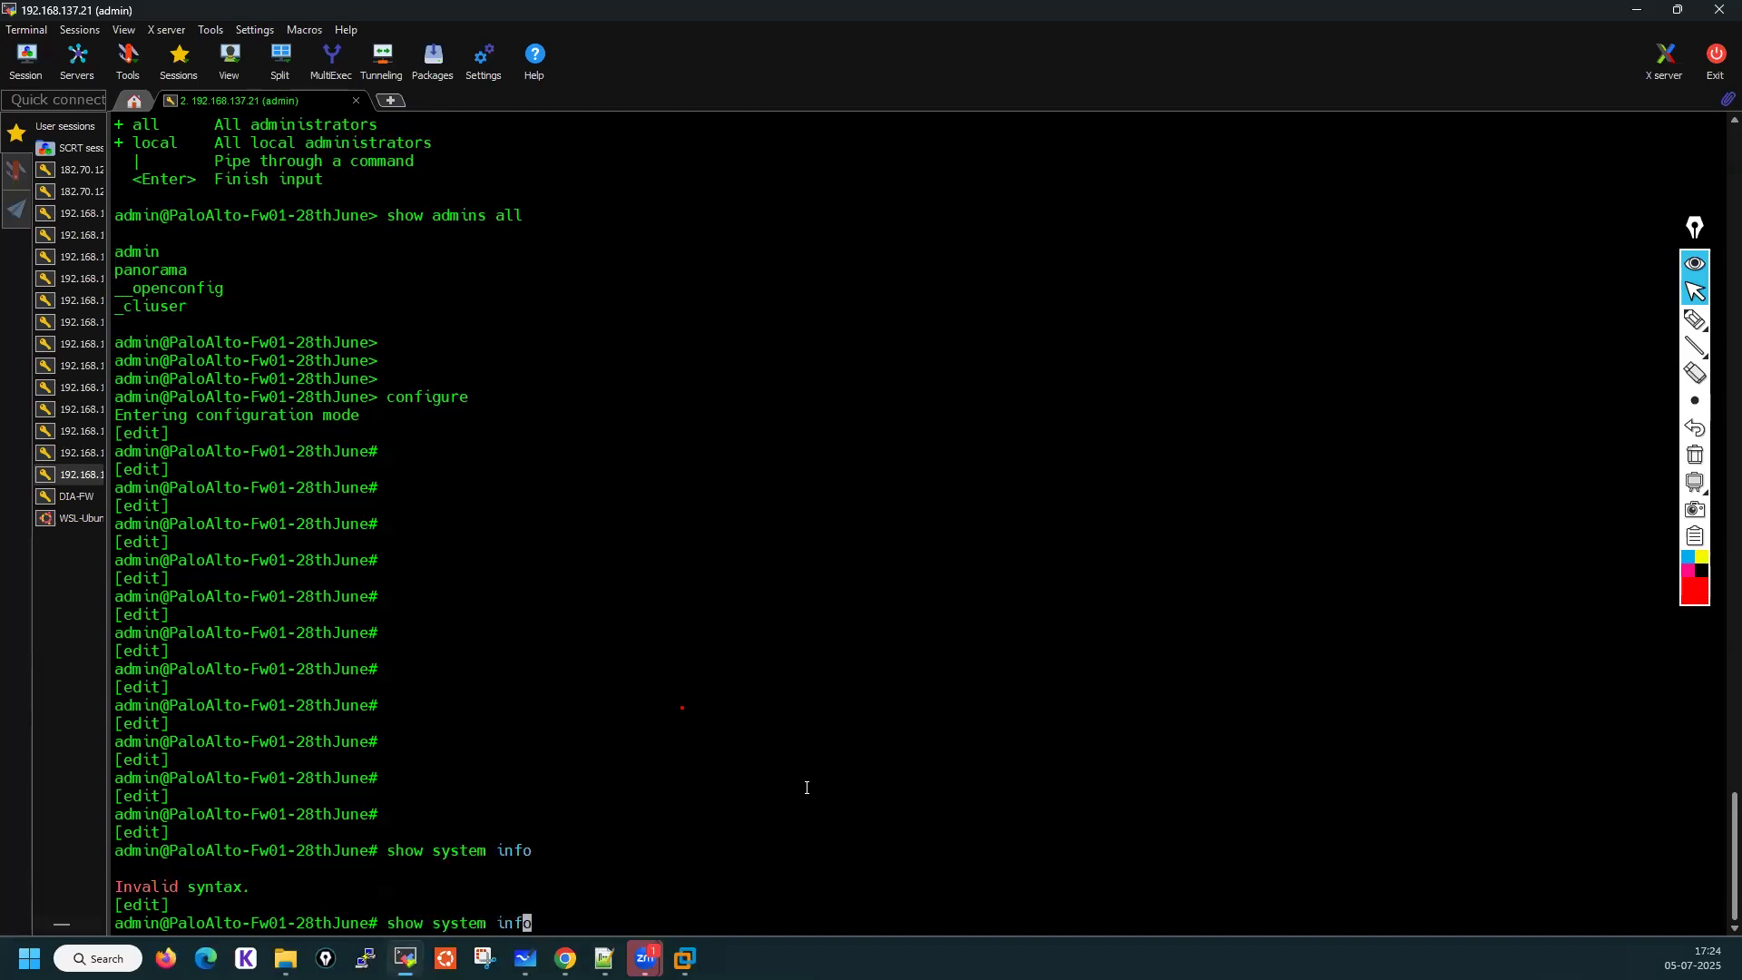
pyautogui.write('run')
pyautogui.press('Return')
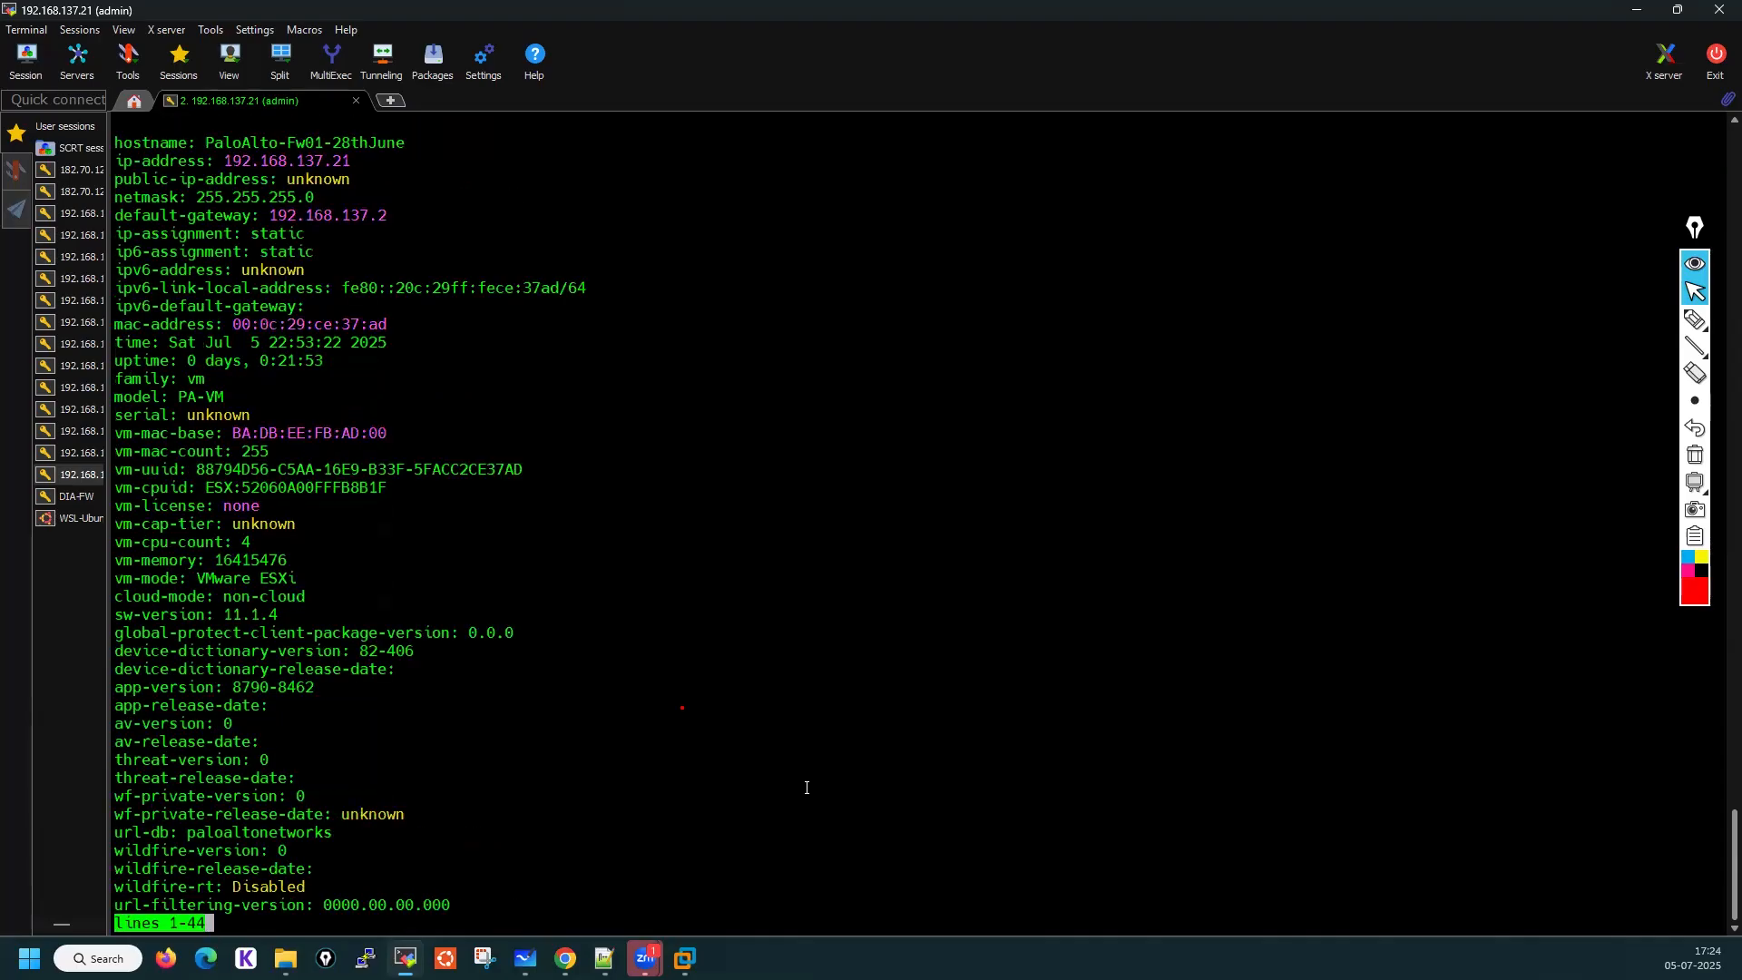
pyautogui.press('space')
pyautogui.write('show interface management')
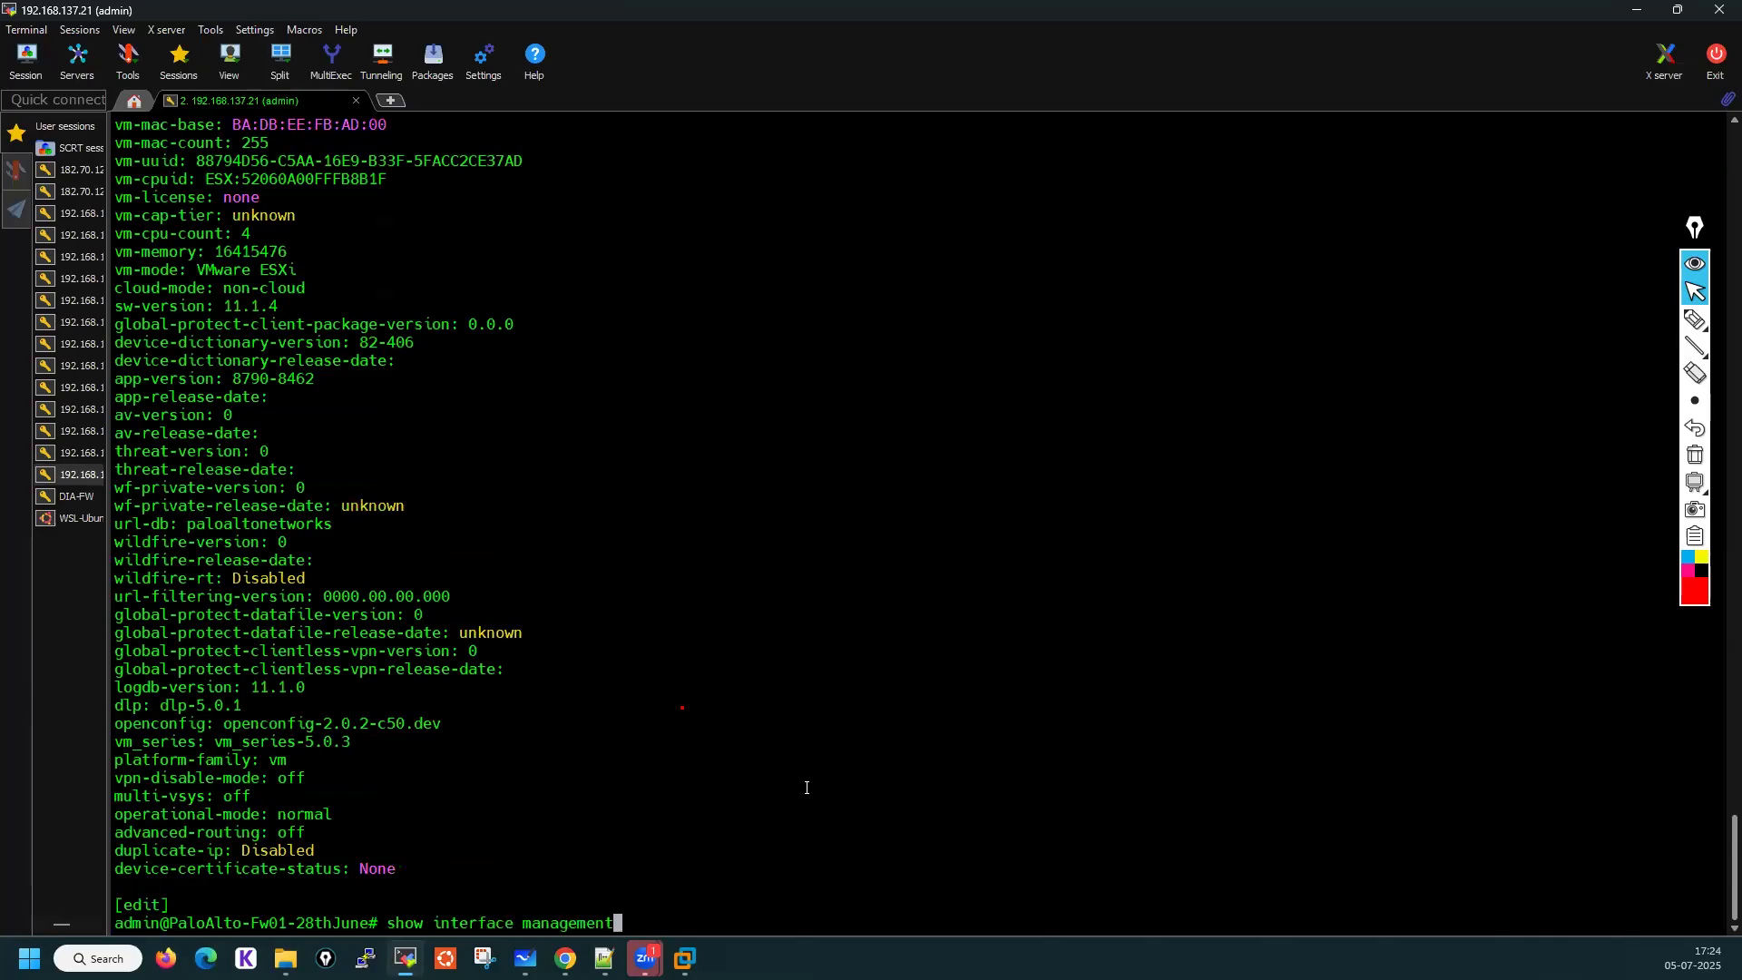
# Step: Show the management interface details from configuration mode using run show interface management
pyautogui.press('Return')
pyautogui.press('Up')
pyautogui.press('Left')
pyautogui.press('Left')
pyautogui.press('Left')
pyautogui.press('Left')
pyautogui.press('Left')
pyautogui.press('Left')
pyautogui.press('Left')
pyautogui.press('Left')
pyautogui.press('Left')
pyautogui.press('Left')
pyautogui.press('Left')
pyautogui.press('Left')
pyautogui.press('Left')
pyautogui.press('Left')
pyautogui.press('Left')
pyautogui.press('Left')
pyautogui.press('Left')
pyautogui.press('Left')
pyautogui.press('Left')
pyautogui.press('Left')
pyautogui.write('run')
pyautogui.press('Return')
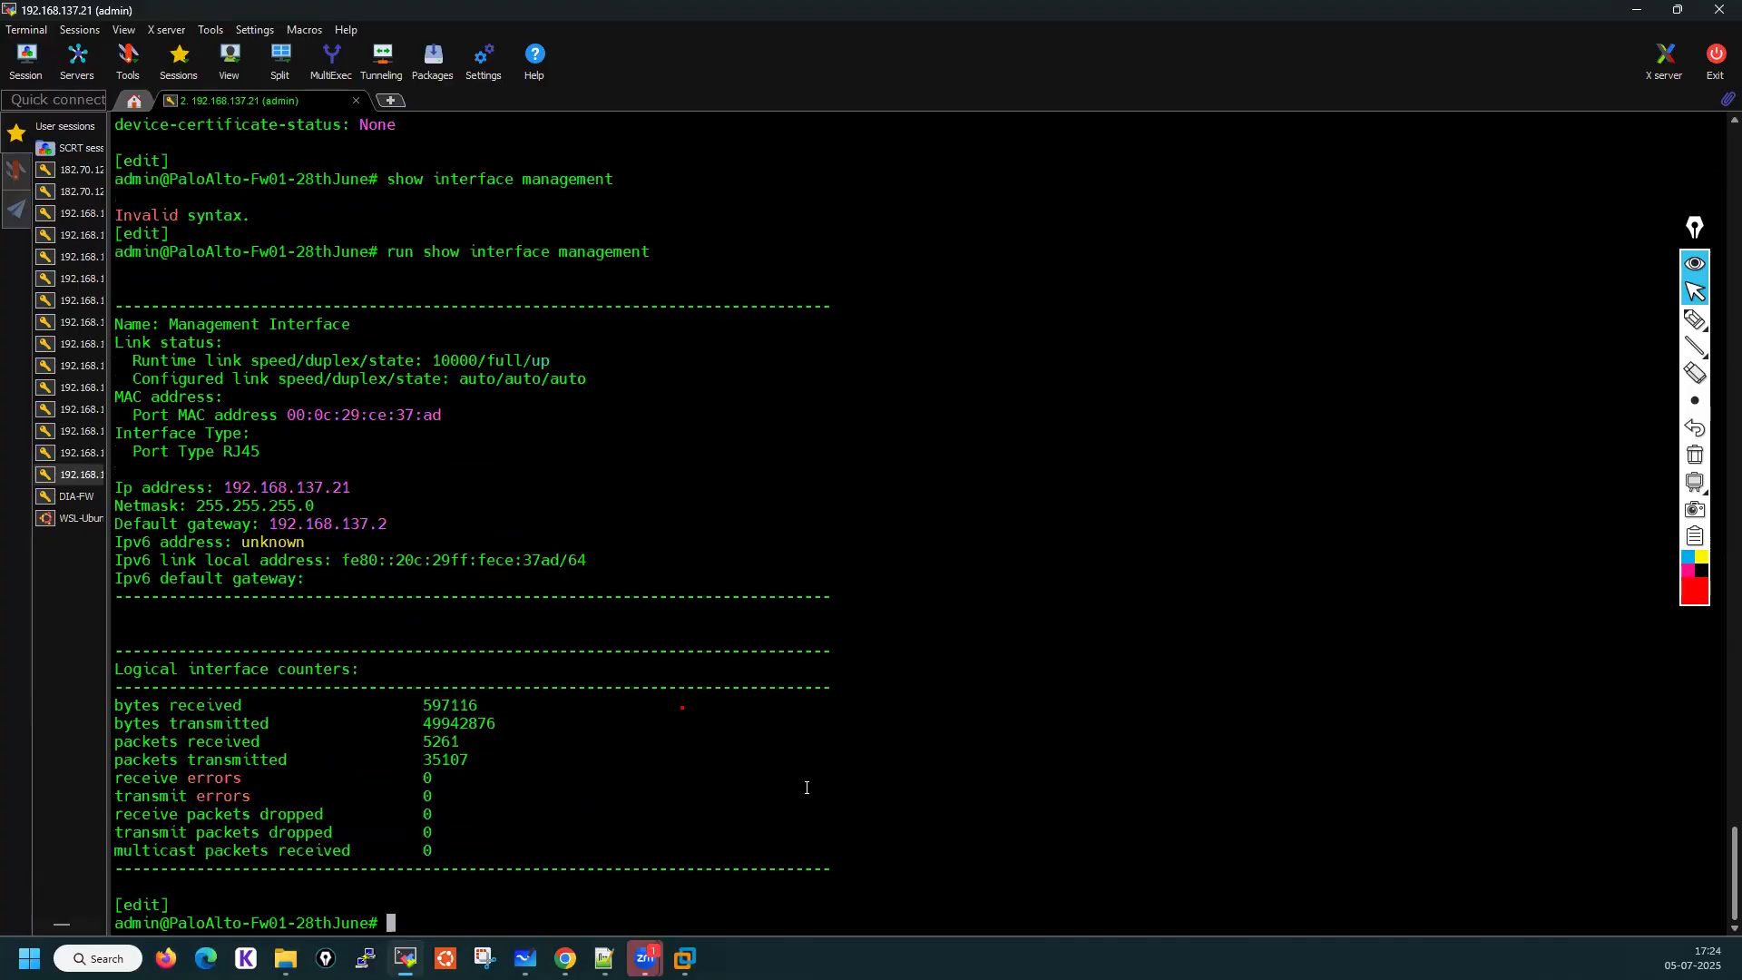
pyautogui.press('Return')
pyautogui.press('Return')
pyautogui.press('Return')
pyautogui.press('Return')
pyautogui.press('Return')
pyautogui.press('Return')
pyautogui.press('Return')
pyautogui.press('Return')
pyautogui.press('Return')
pyautogui.press('Return')
pyautogui.press('Return')
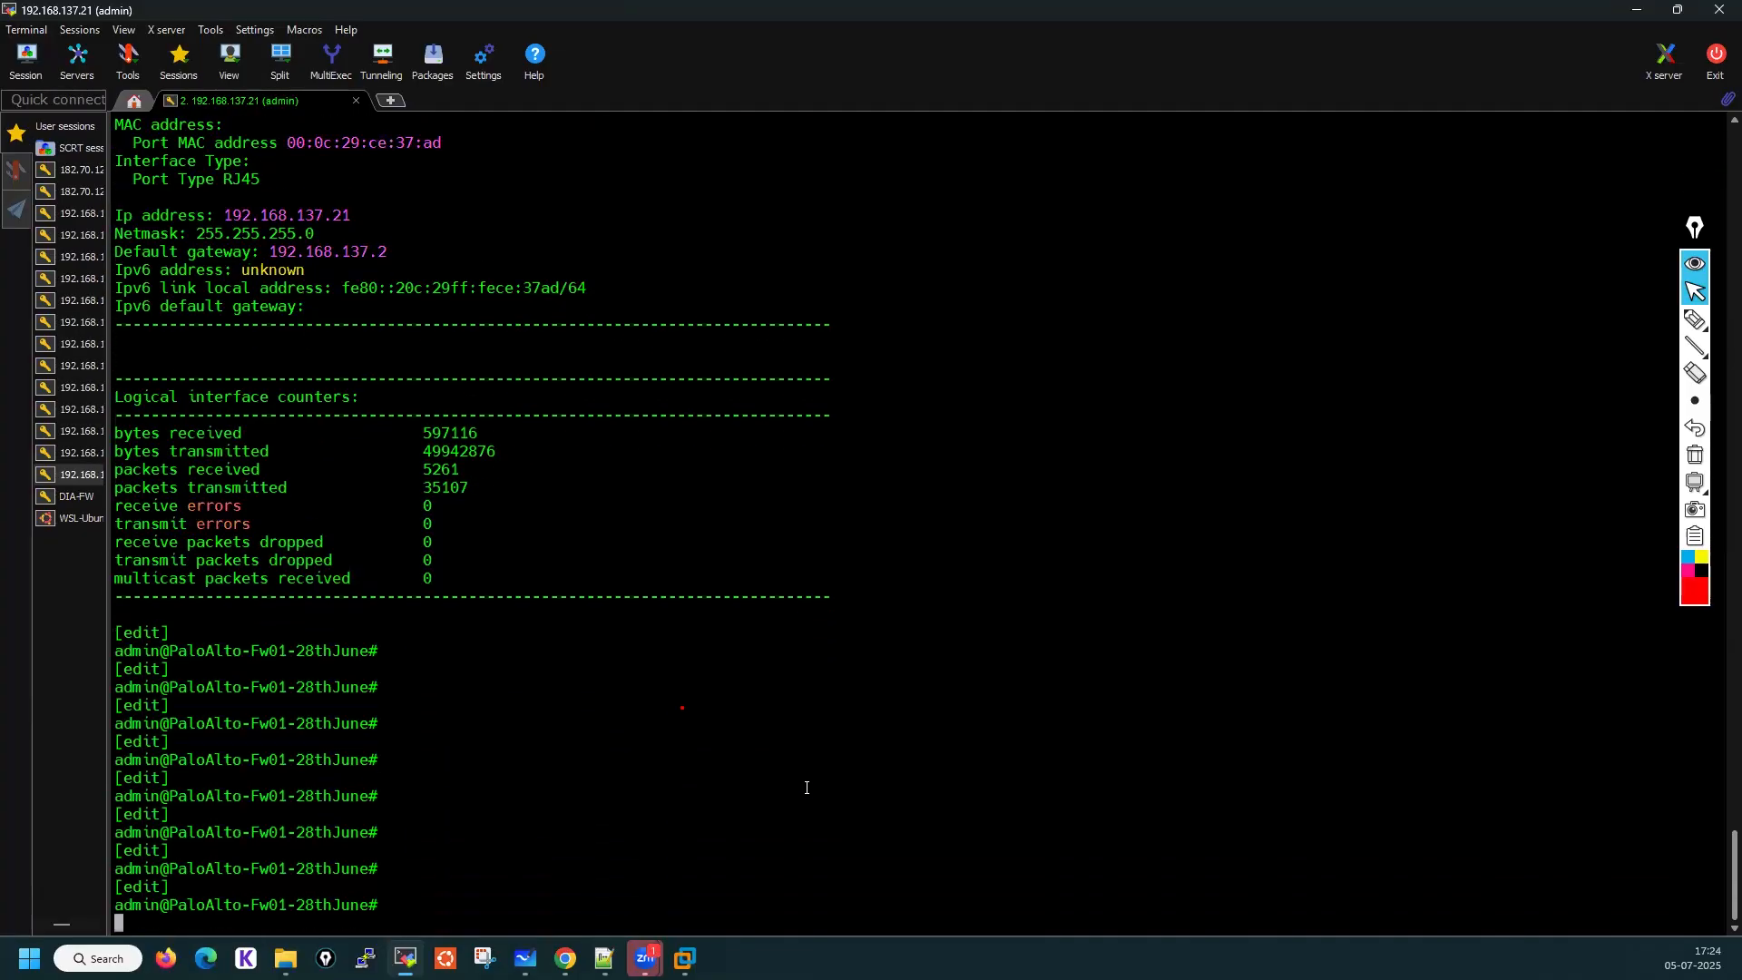
pyautogui.press('Return')
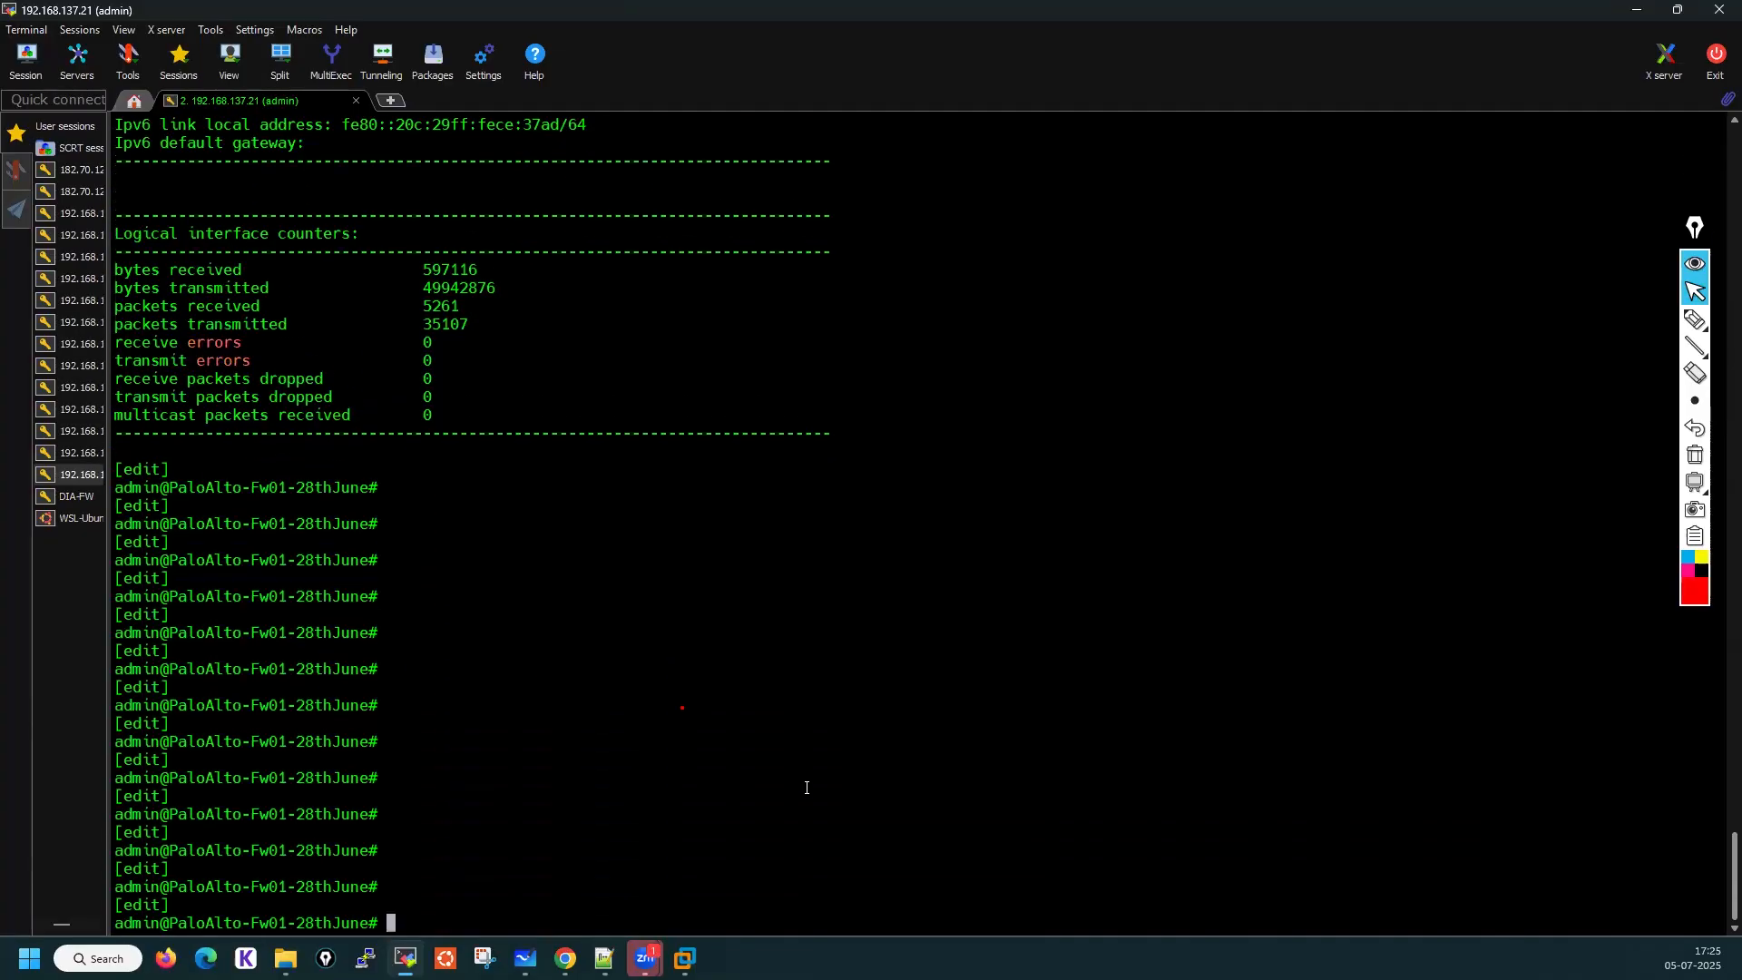
# Step: Run show deviceconfig system with Tab completion to list the settings as set commands
pyautogui.write('show device')
pyautogui.press('Tab')
pyautogui.write('co')
pyautogui.press('Tab')
pyautogui.write('sy')
pyautogui.press('Tab')
pyautogui.press('Return')
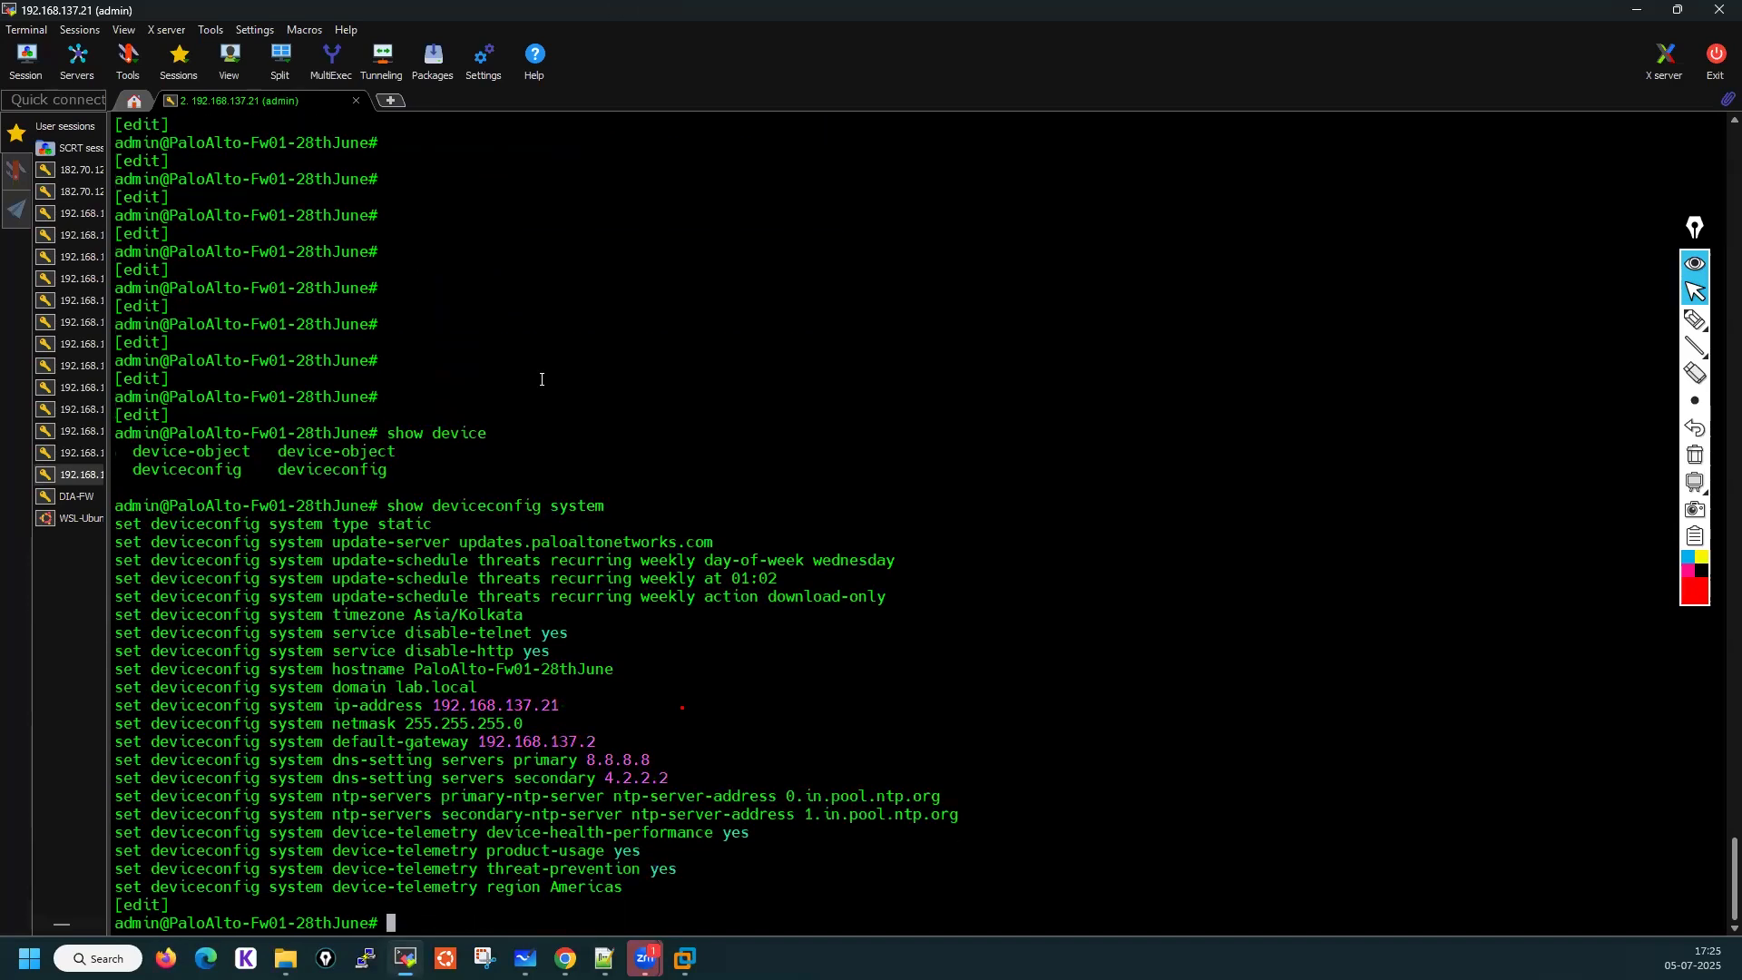
# Step: Highlight the set deviceconfig system lines, then switch to the PA-VM dashboard in Chrome
pyautogui.moveTo(118, 524); pyautogui.dragTo(664, 873)
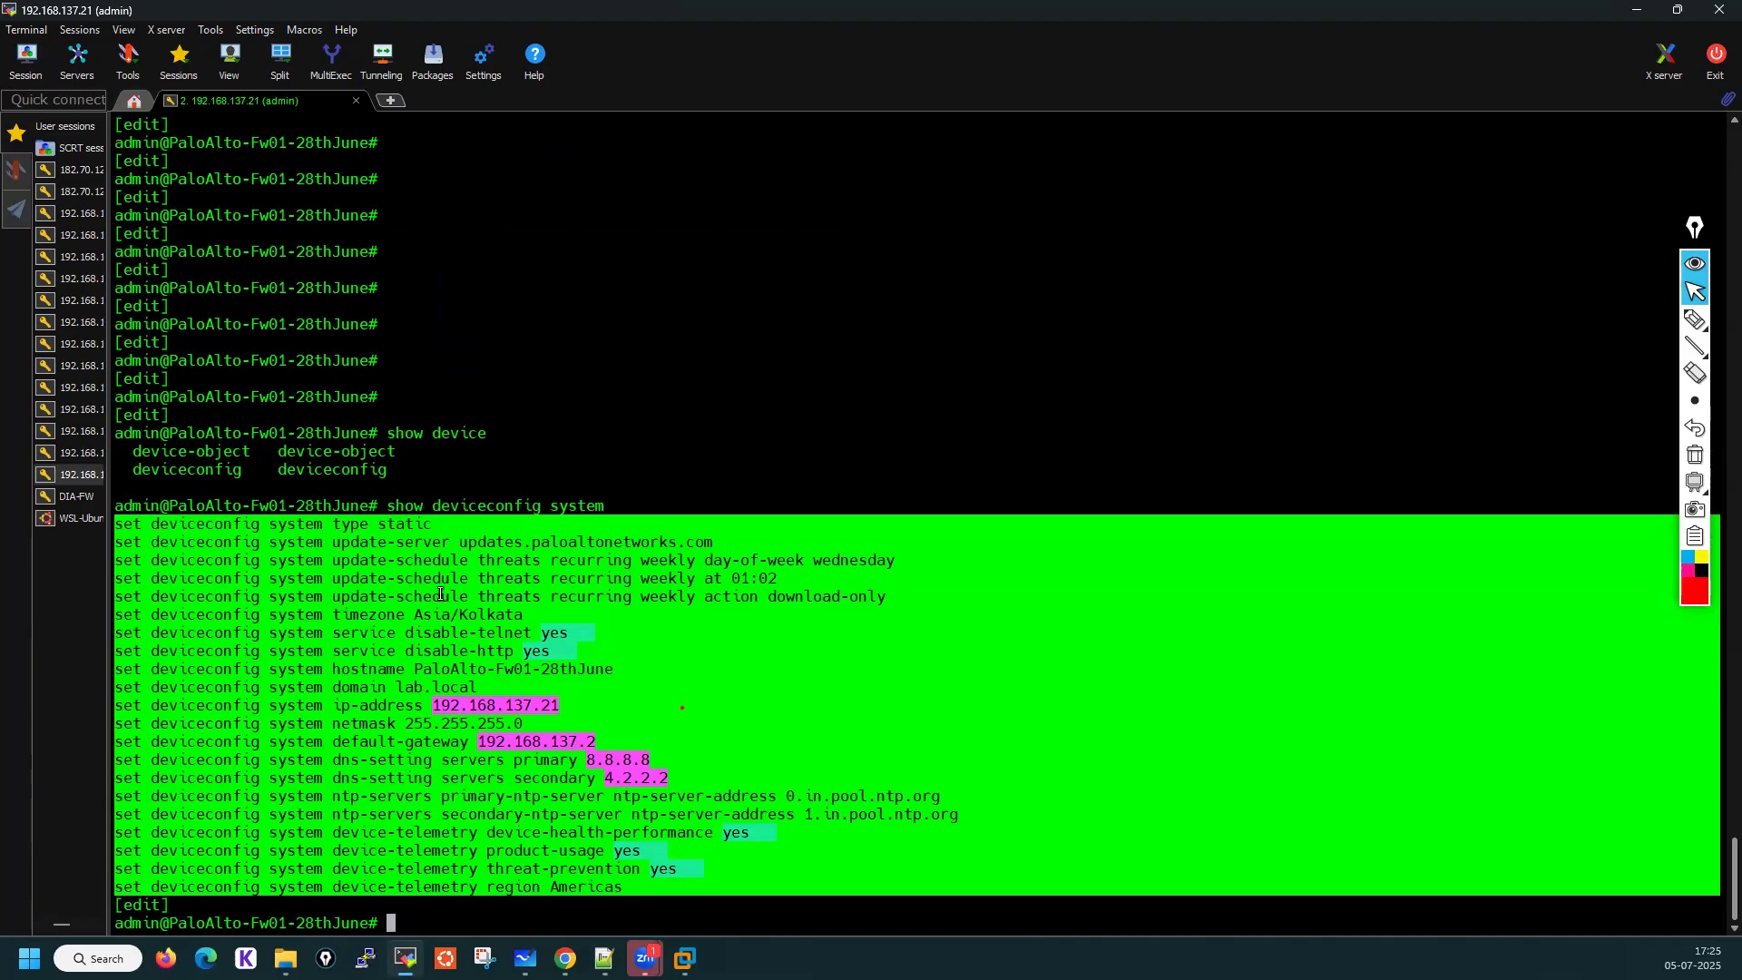
pyautogui.click(111, 543)
pyautogui.moveTo(116, 524); pyautogui.dragTo(672, 895)
pyautogui.click(564, 958)
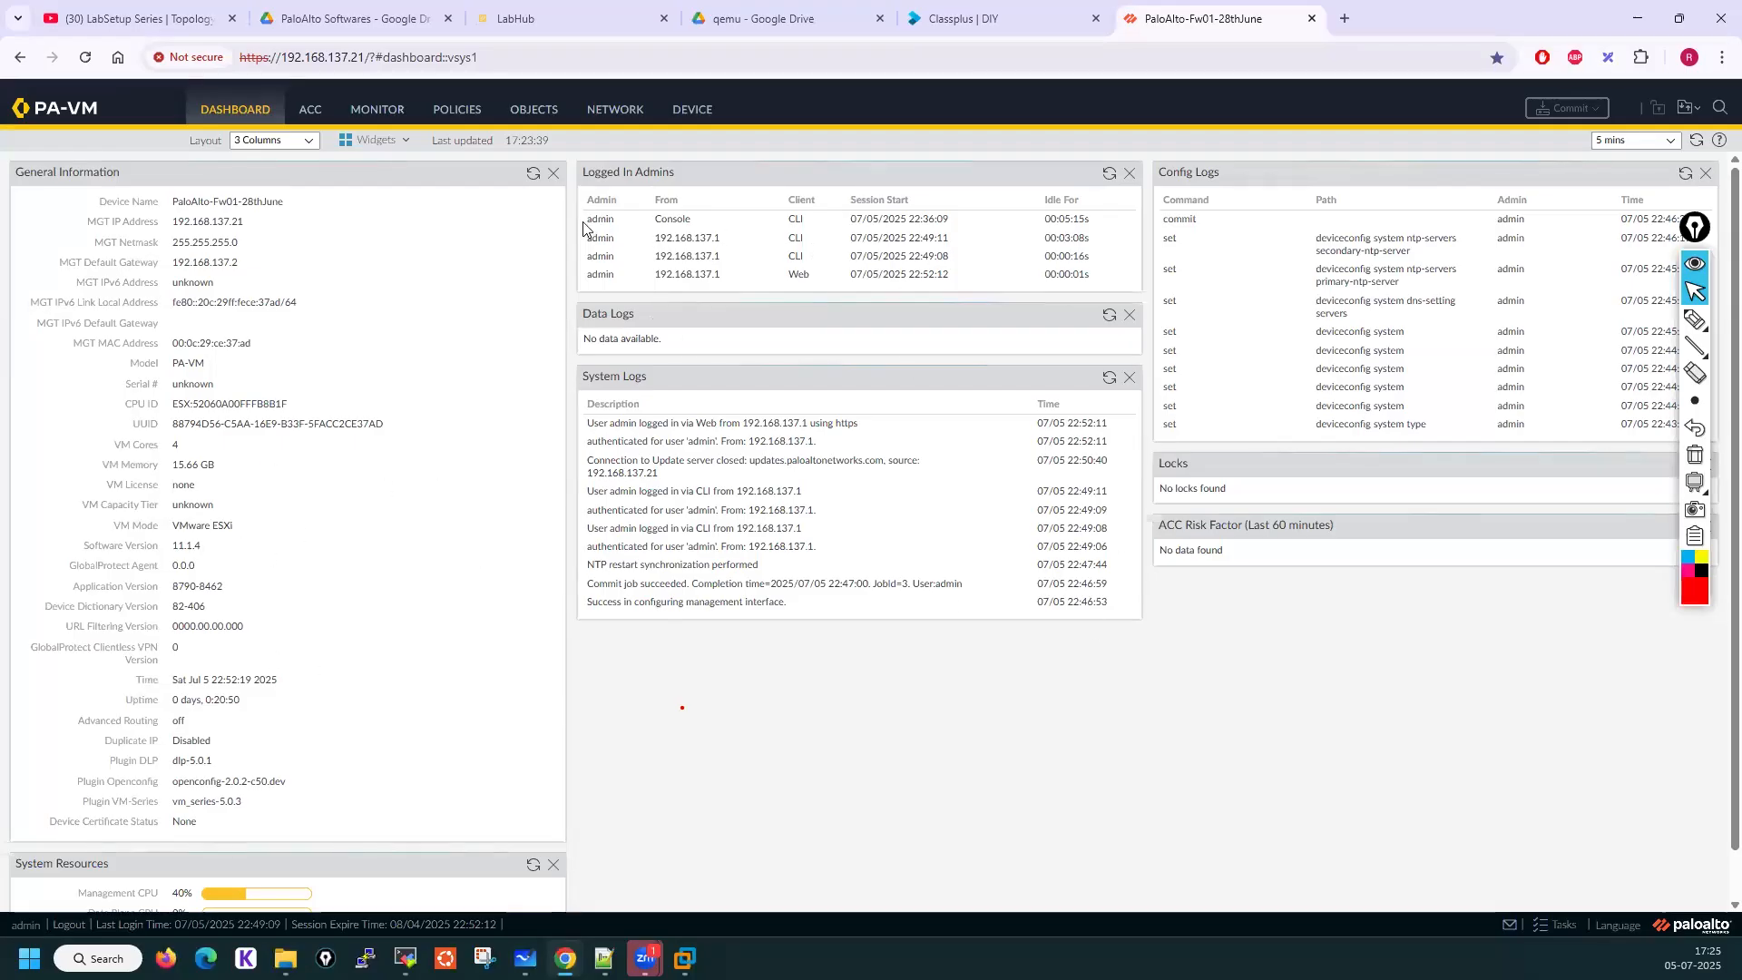
# Step: Point out logged-in admins, CPU usage and session count, then open Device Setup Management
pyautogui.moveTo(657, 219); pyautogui.dragTo(916, 265)
pyautogui.moveTo(592, 275); pyautogui.dragTo(893, 277)
pyautogui.scroll(-1, 432, 626)
pyautogui.moveTo(81, 838); pyautogui.dragTo(272, 842)
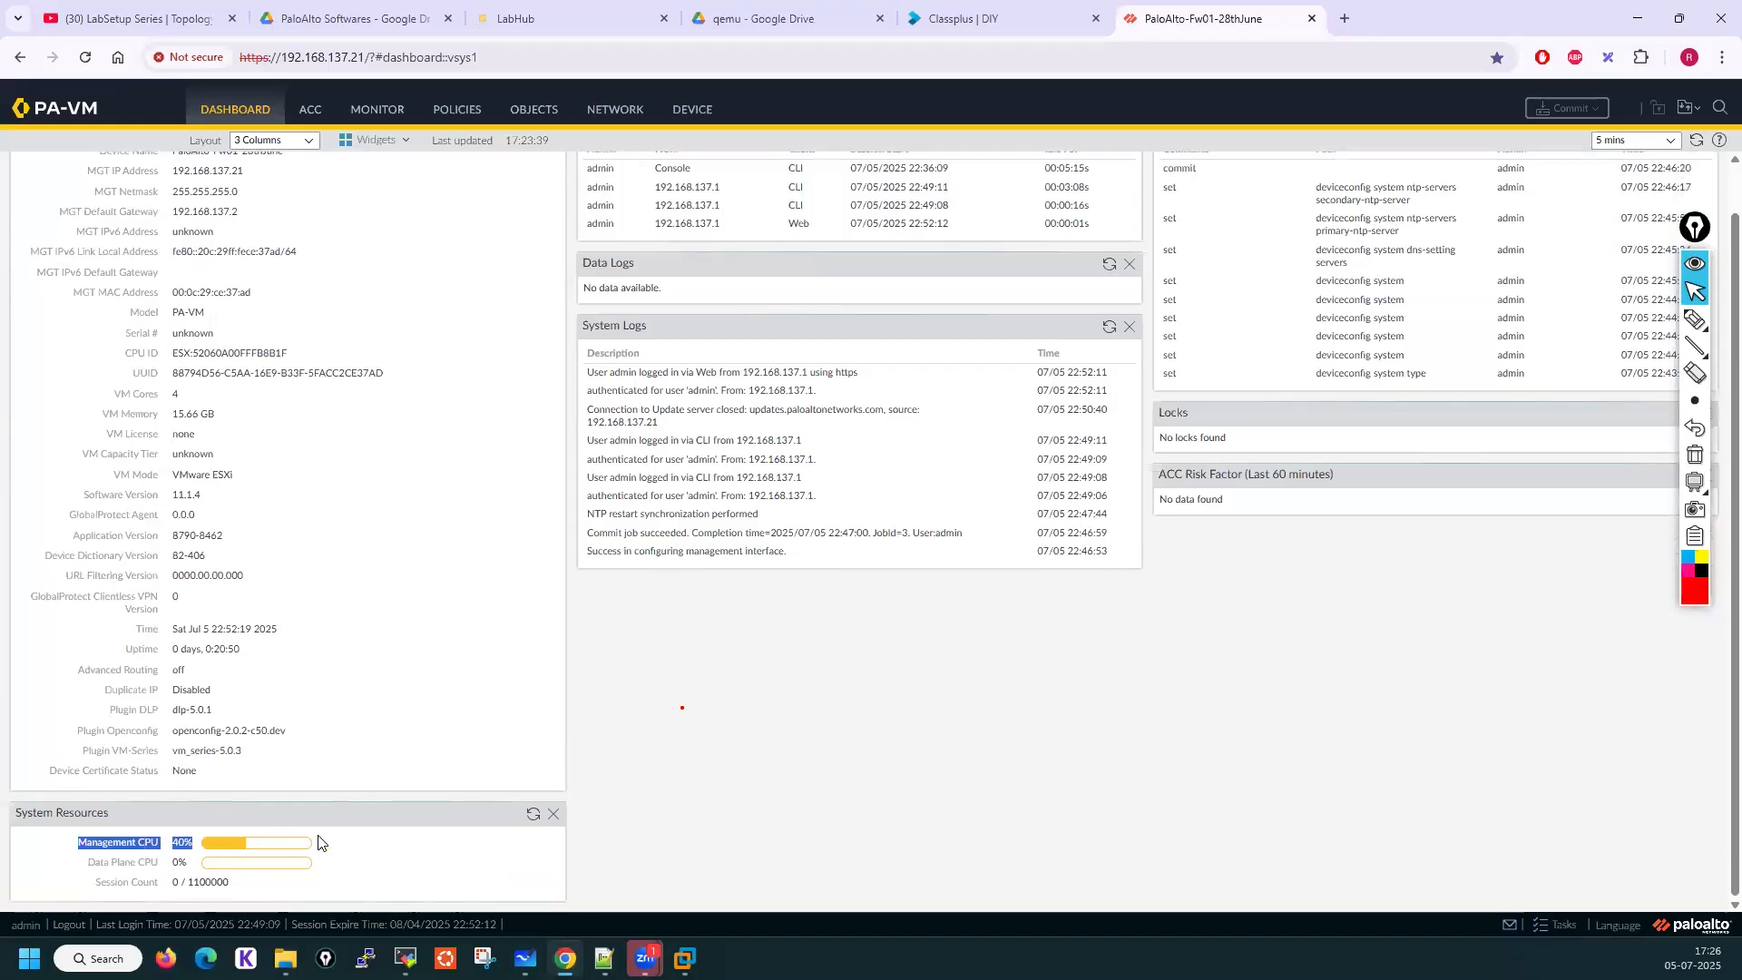
pyautogui.moveTo(87, 863); pyautogui.dragTo(270, 874)
pyautogui.moveTo(94, 883); pyautogui.dragTo(250, 882)
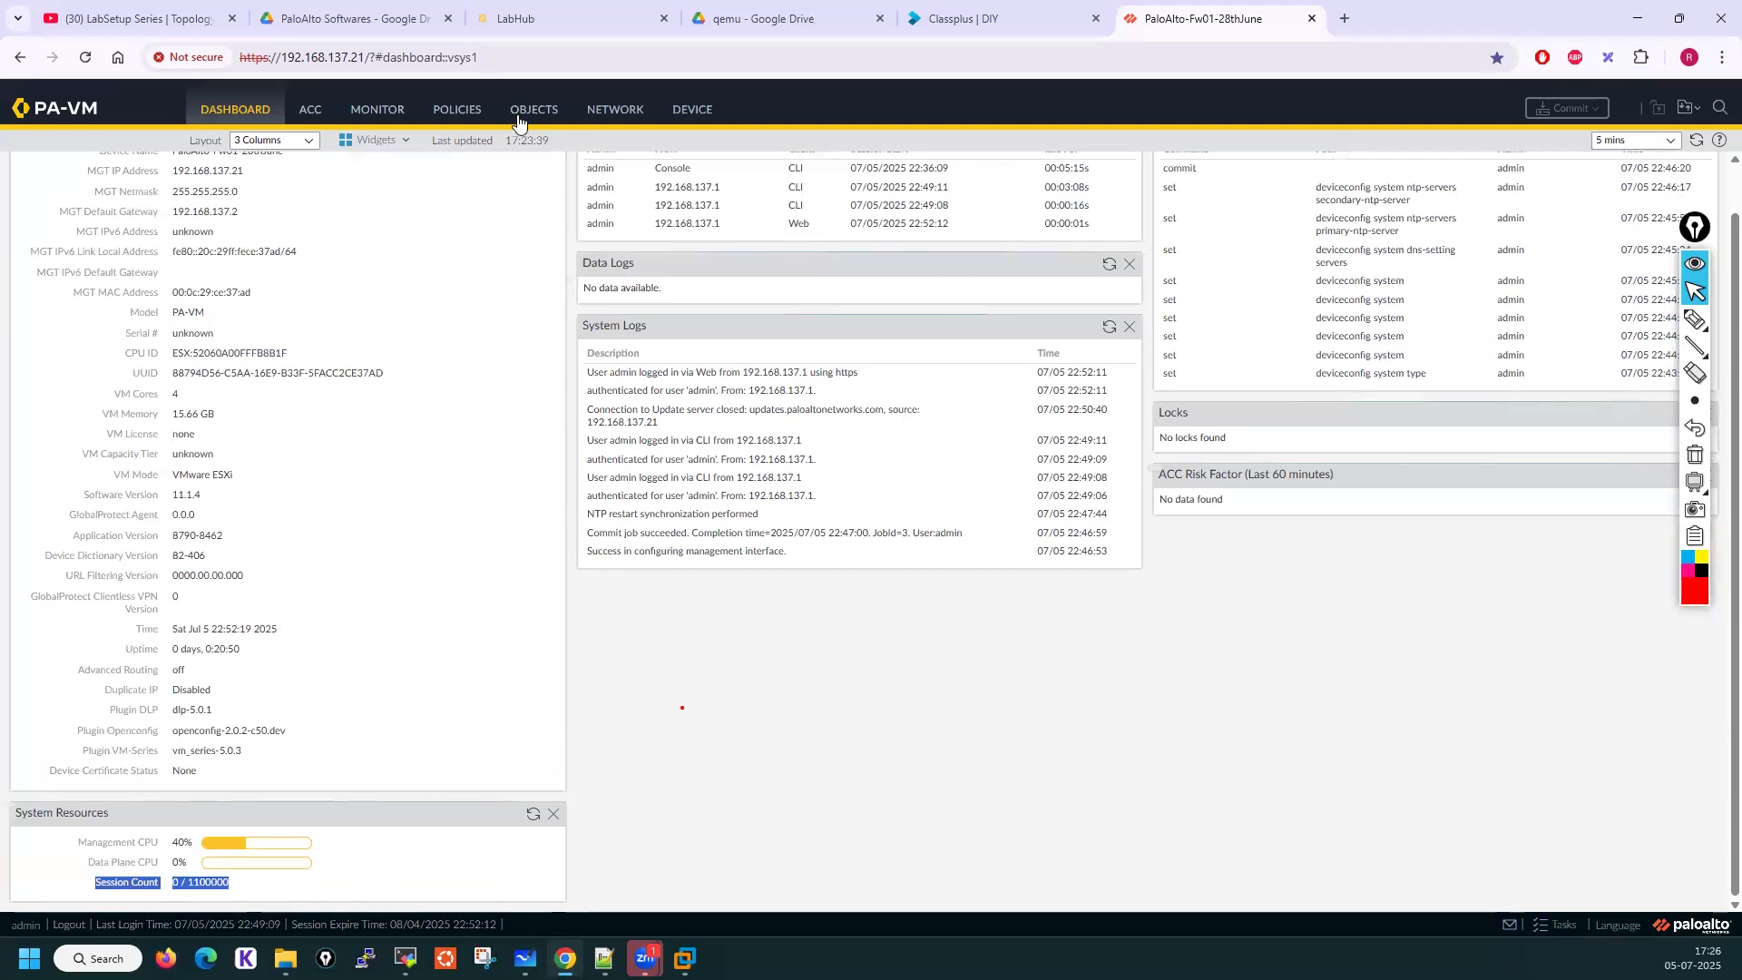
pyautogui.click(629, 113)
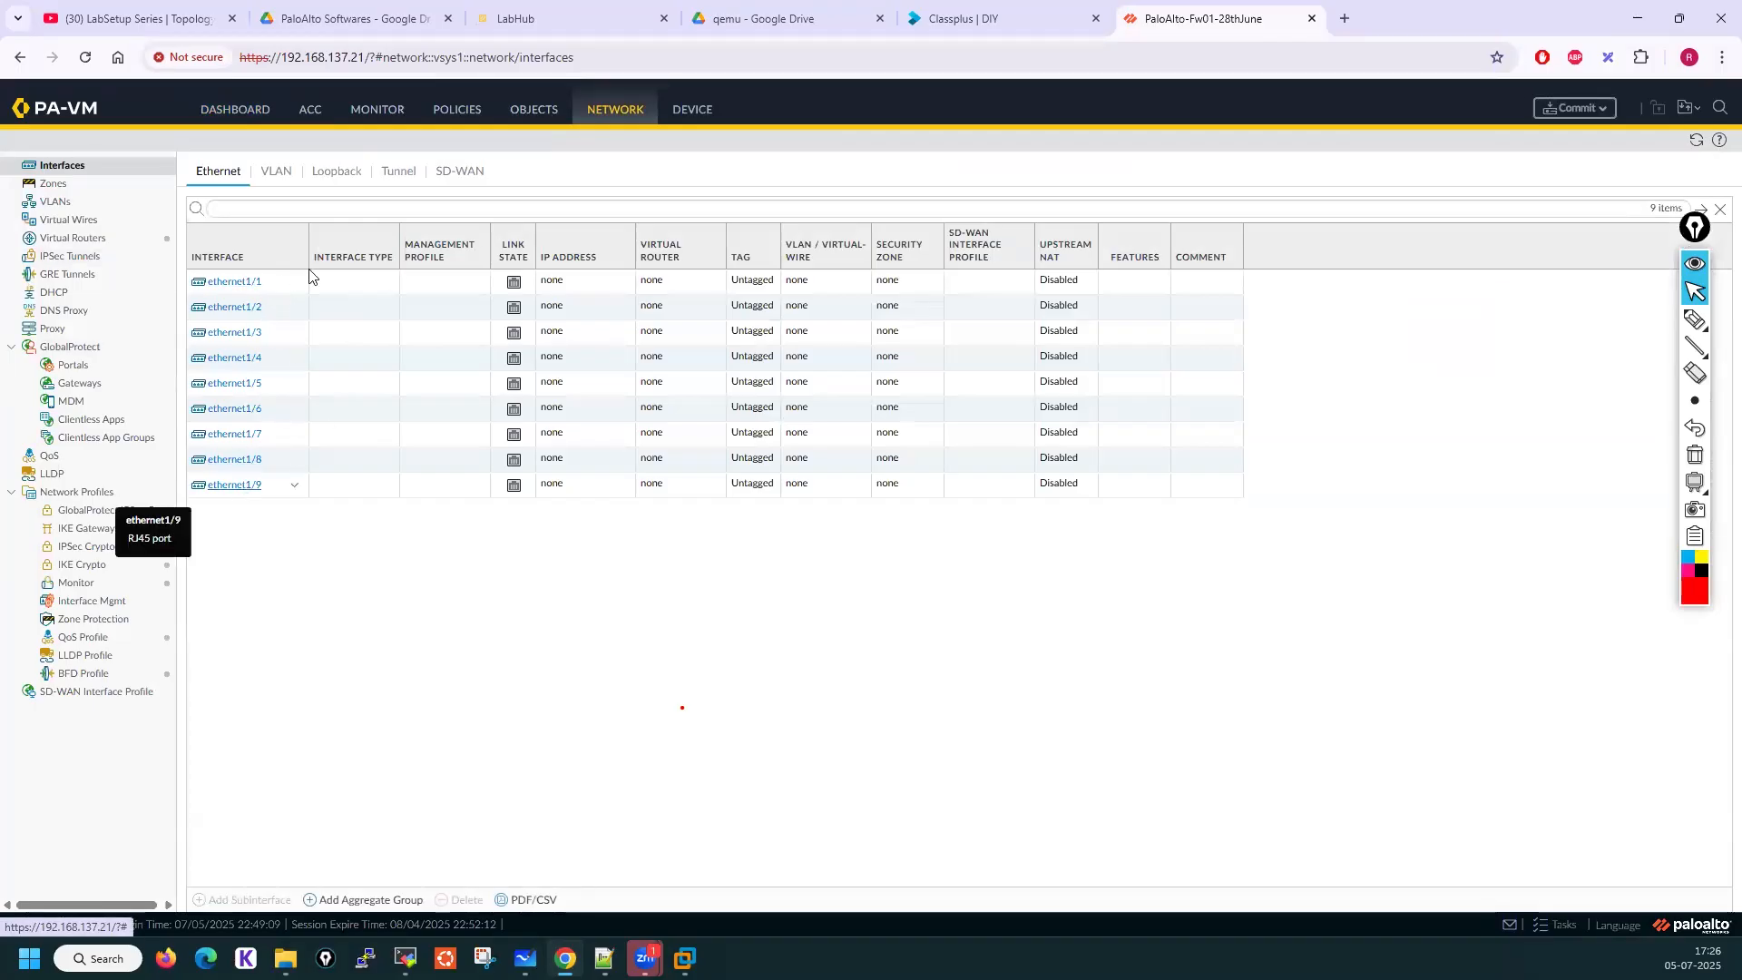
pyautogui.click(691, 112)
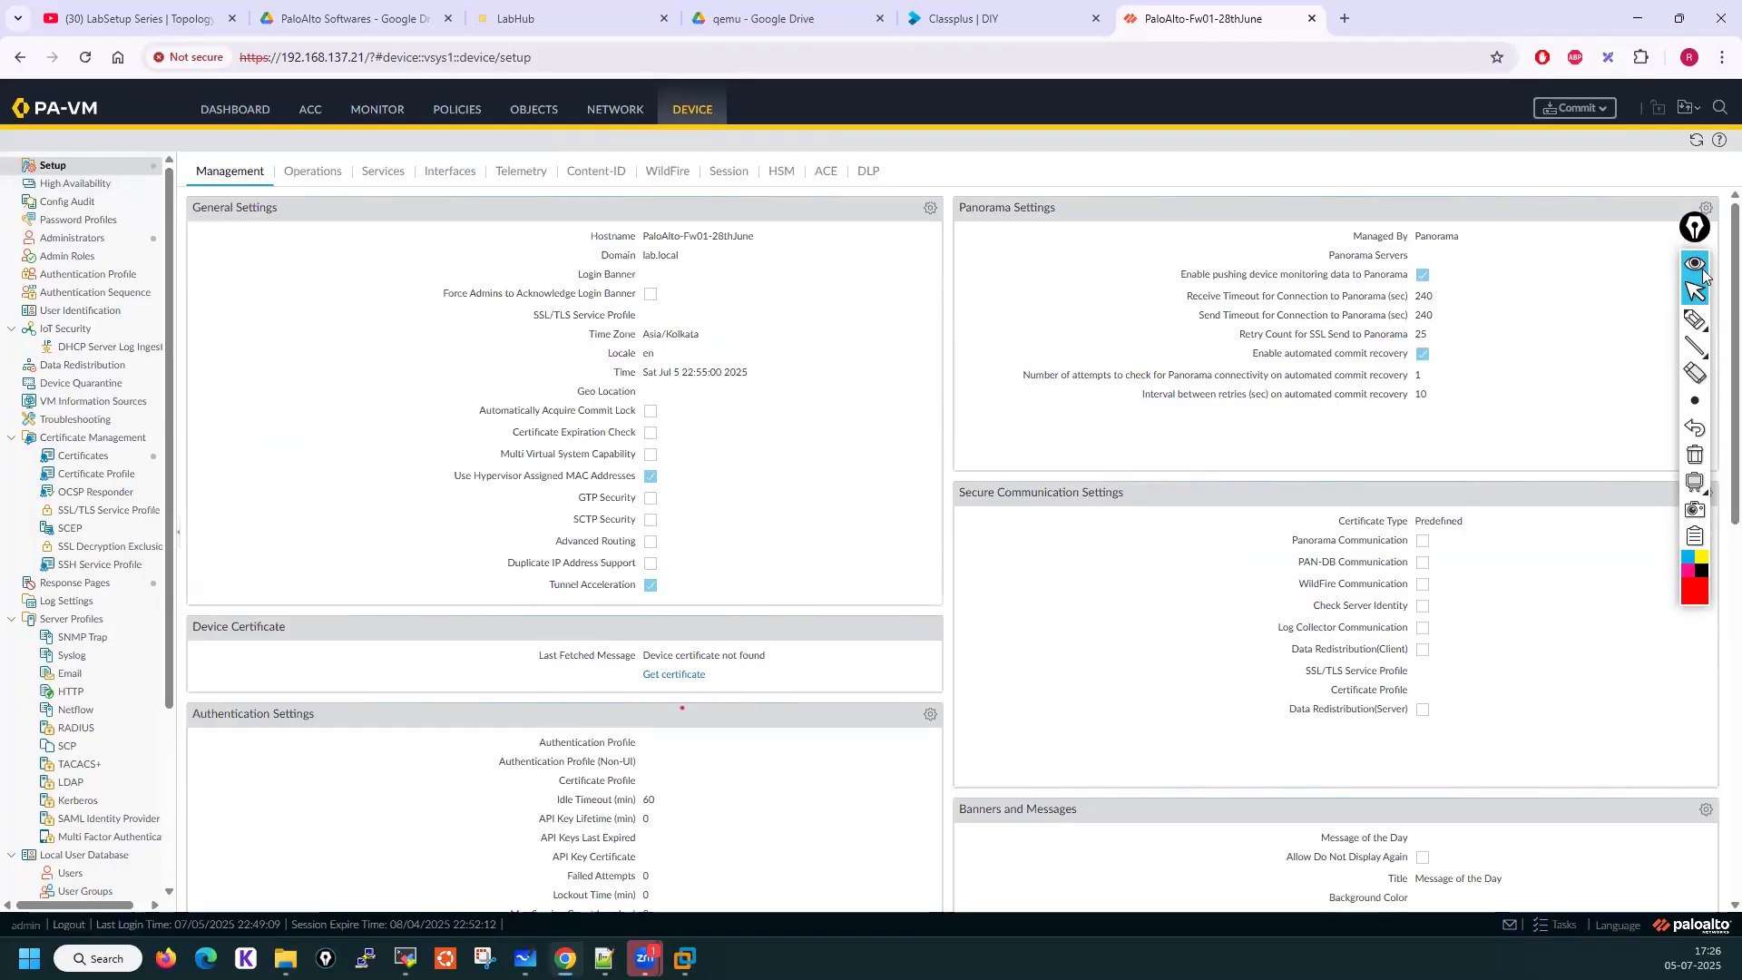
# Step: Open General Settings and overwrite the old PaloAlto-Fw01-28thJune hostname
pyautogui.moveTo(1694, 227); pyautogui.dragTo(1706, 292)
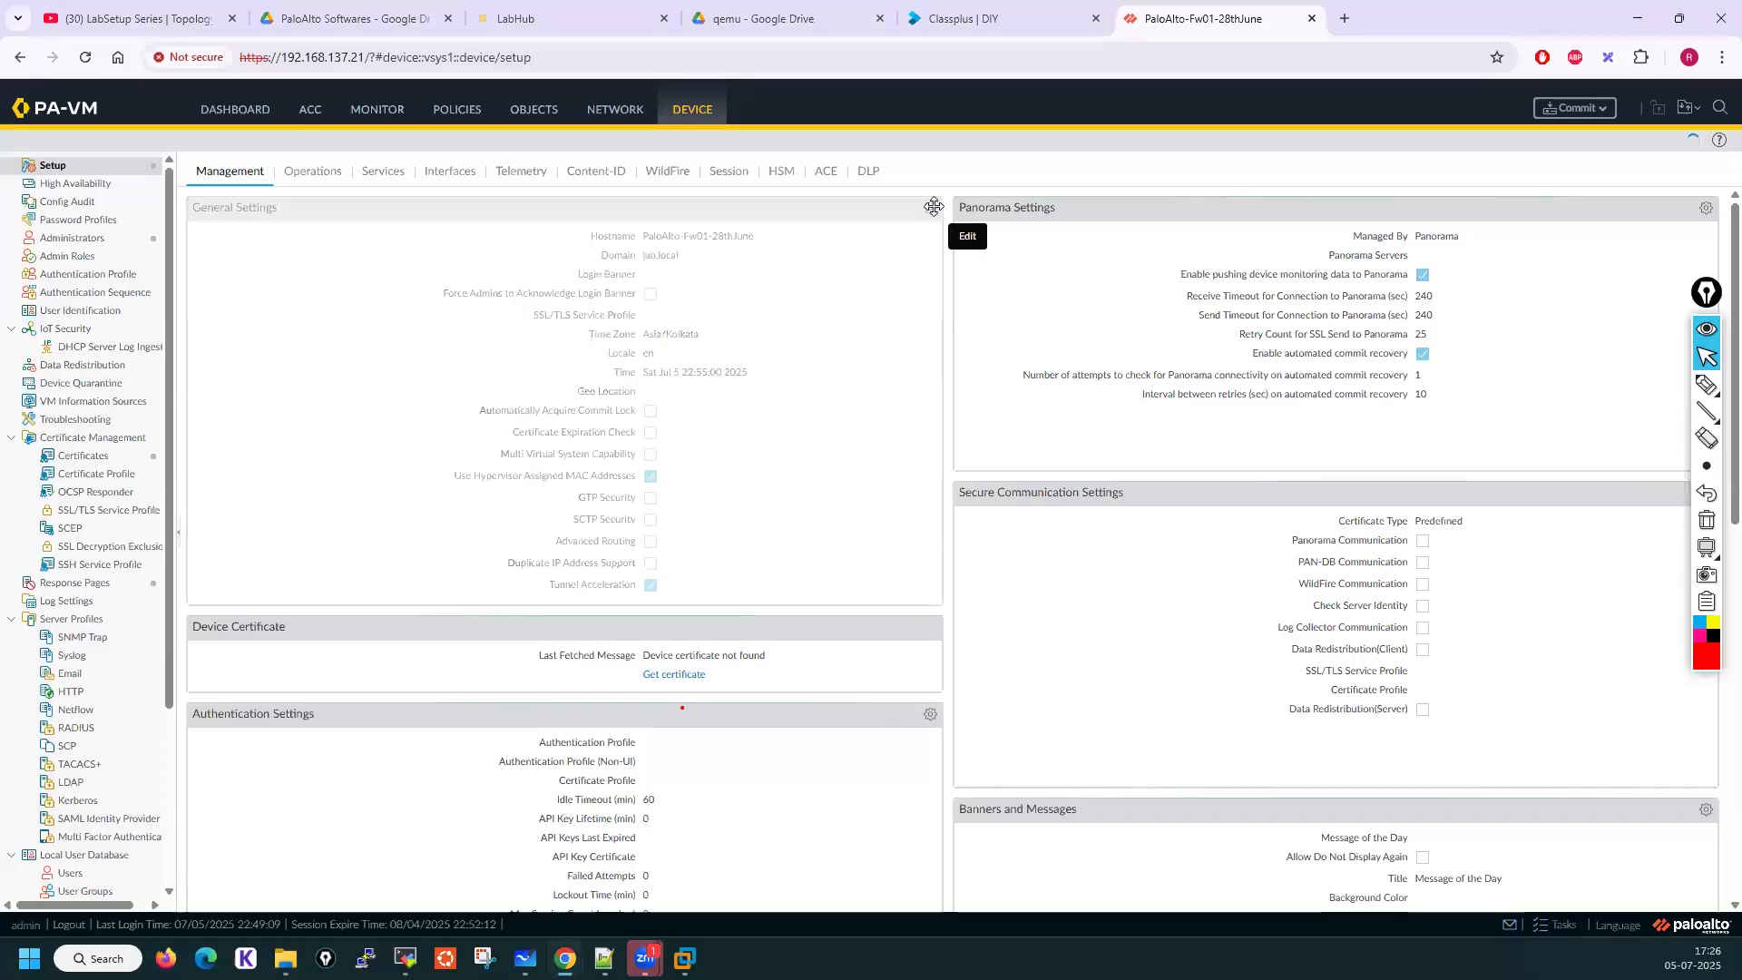
pyautogui.click(930, 208)
pyautogui.moveTo(944, 240); pyautogui.dragTo(870, 245)
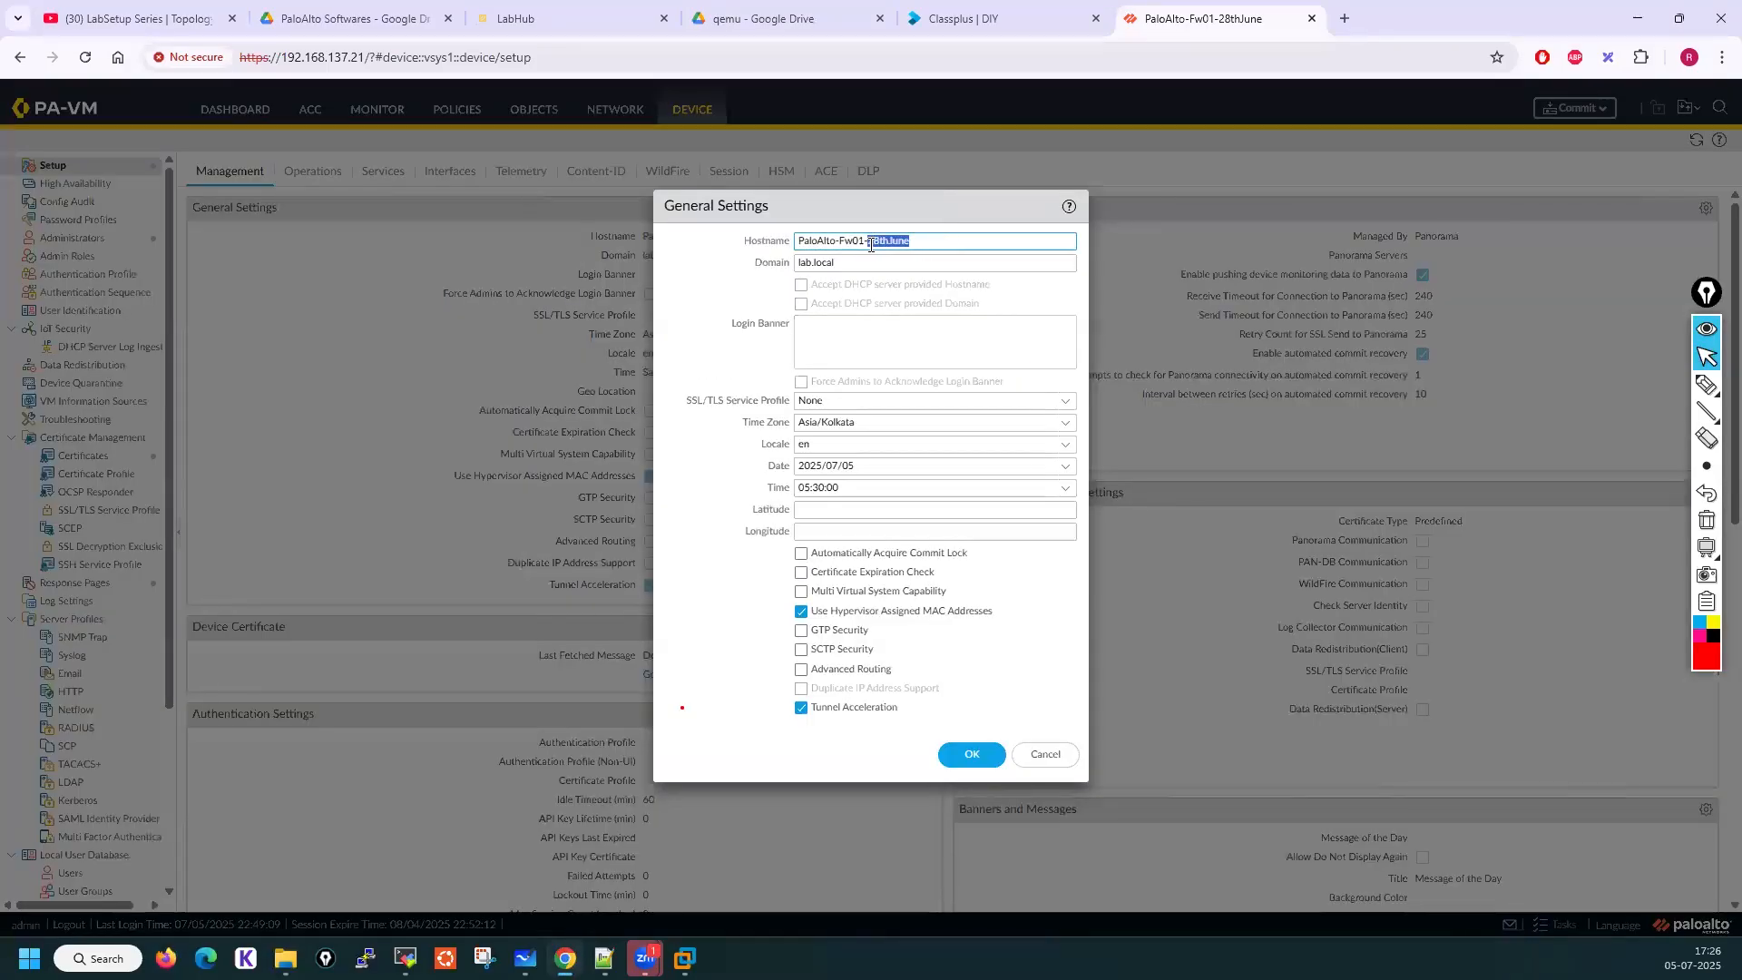
pyautogui.press('BackSpace')
pyautogui.press('BackSpace')
pyautogui.press('BackSpace')
pyautogui.press('BackSpace')
pyautogui.press('BackSpace')
pyautogui.press('BackSpace')
pyautogui.press('BackSpace')
pyautogui.press('BackSpace')
pyautogui.press('BackSpace')
pyautogui.press('BackSpace')
pyautogui.press('BackSpace')
pyautogui.press('BackSpace')
pyautogui.press('BackSpace')
pyautogui.write('PA-FW')
pyautogui.write('-28')
pyautogui.press('BackSpace')
pyautogui.press('BackSpace')
pyautogui.press('BackSpace')
pyautogui.write('JU')
pyautogui.write('Fw')
# Step: Insert 01 to finish the PA-FW01-Lab hostname, put the caret in Login Banner, and open a new tab
pyautogui.click(830, 250)
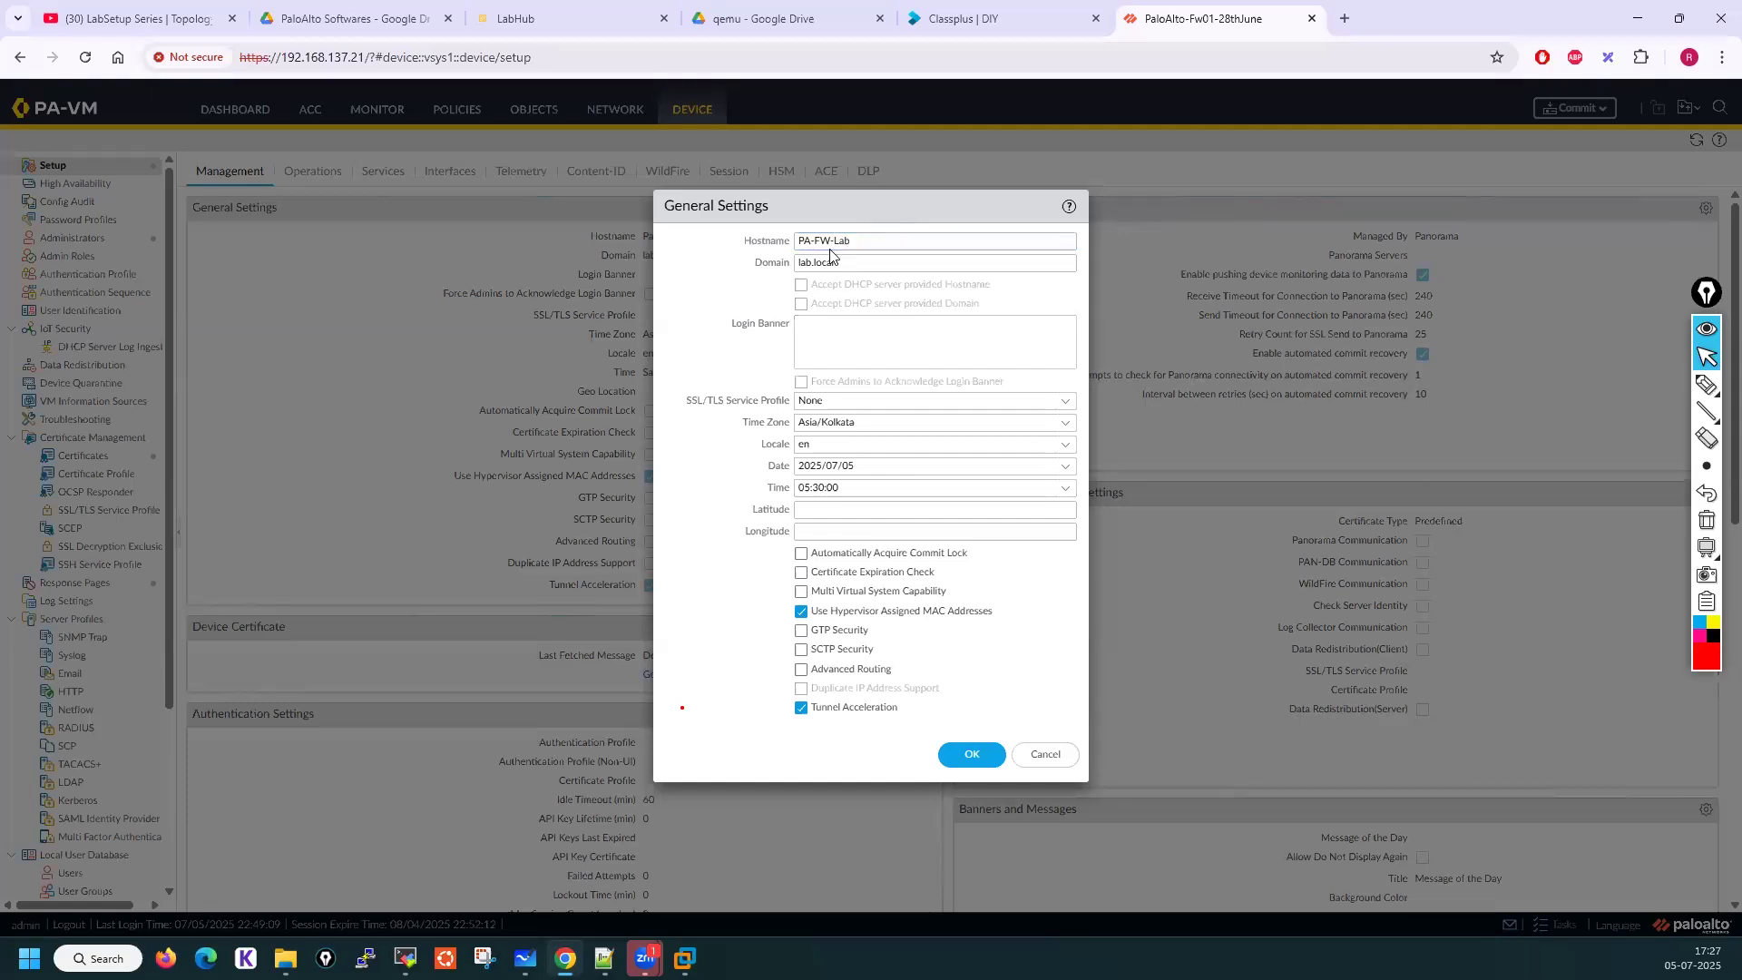
pyautogui.click(833, 238)
pyautogui.write('01')
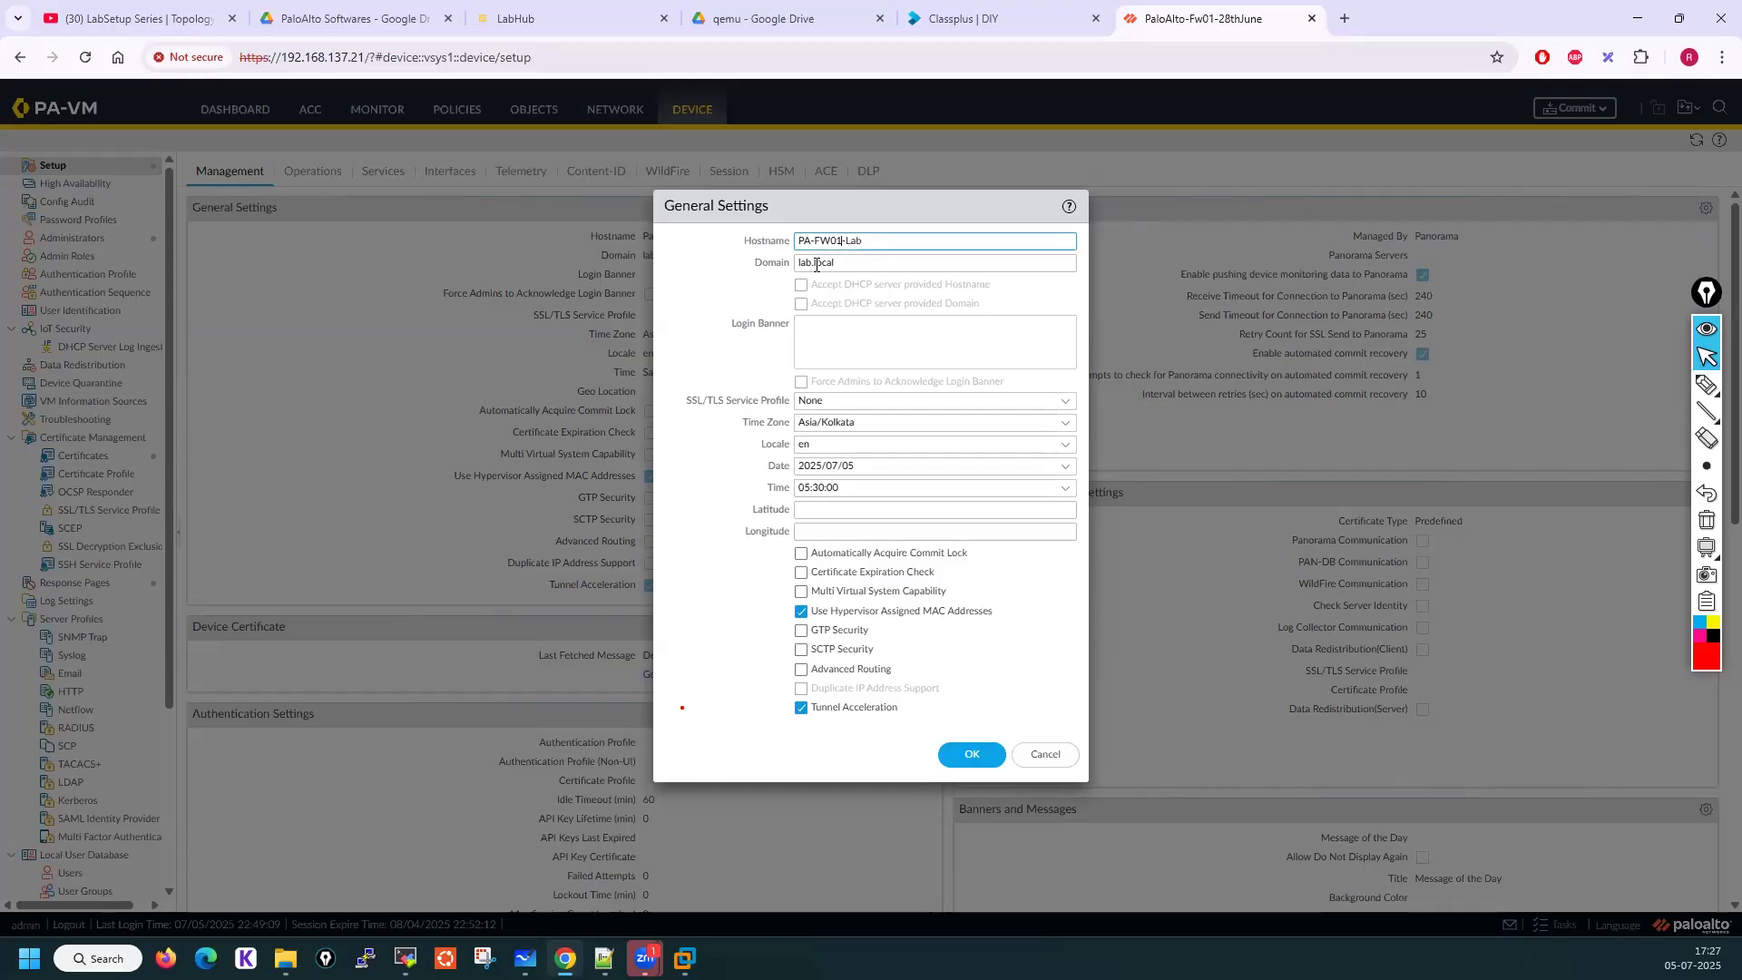
pyautogui.click(845, 263)
pyautogui.click(821, 323)
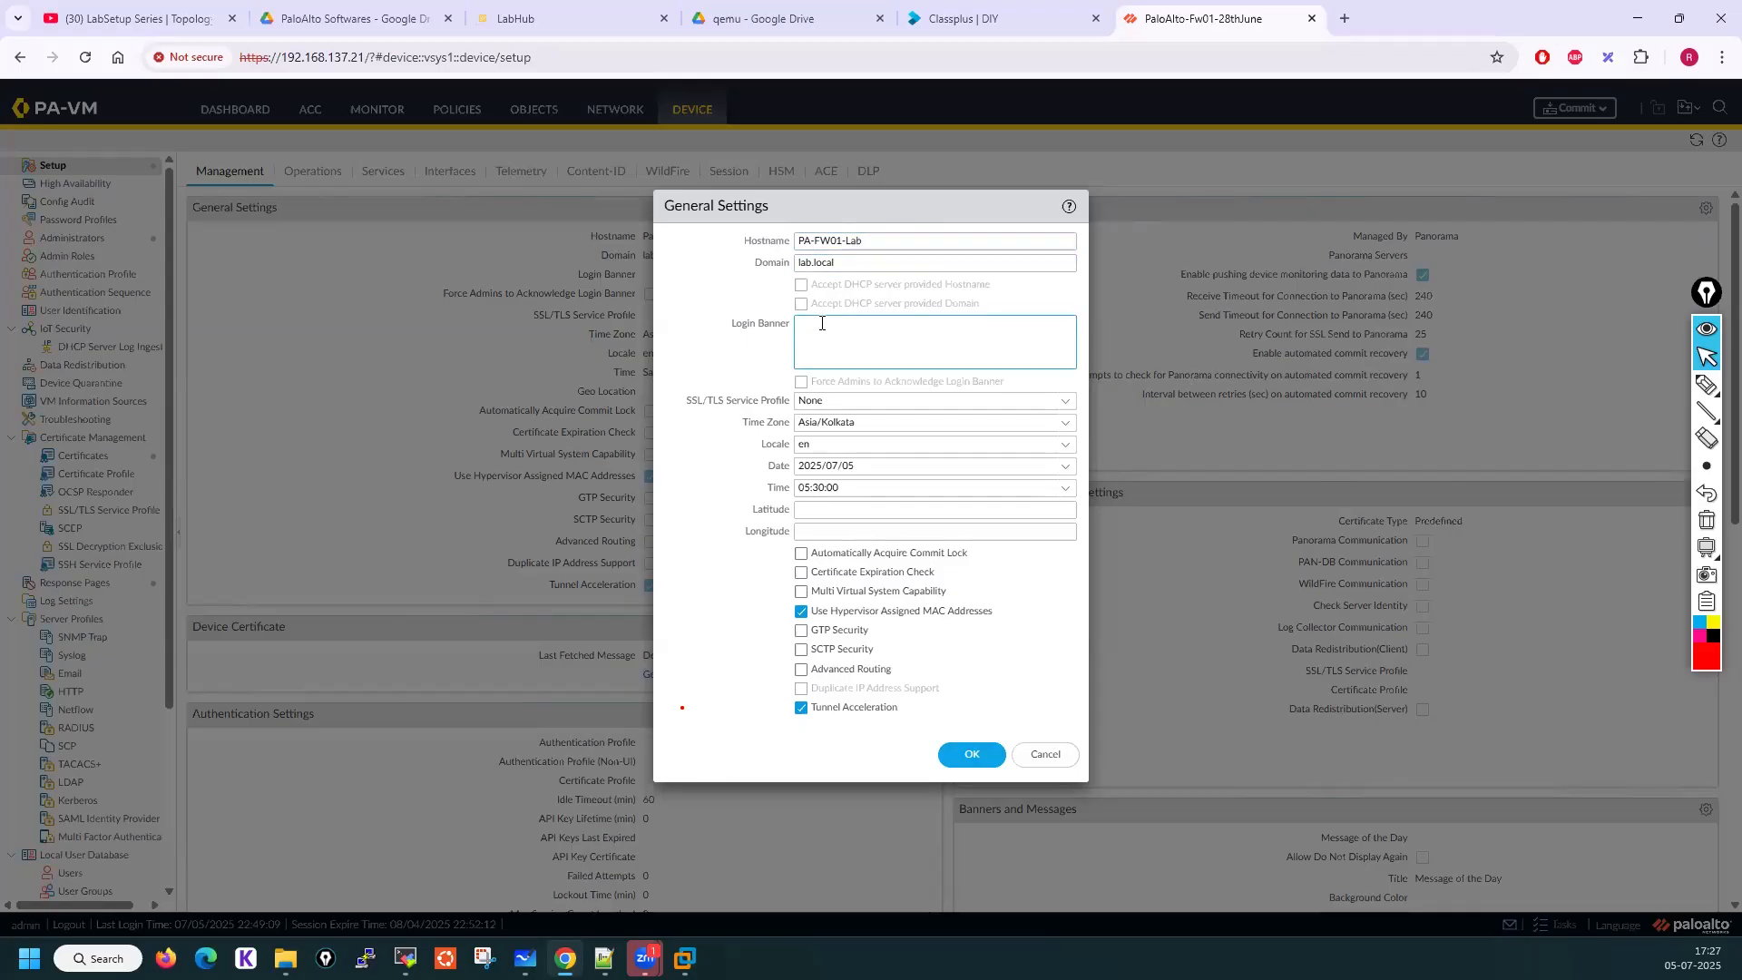
pyautogui.click(1348, 18)
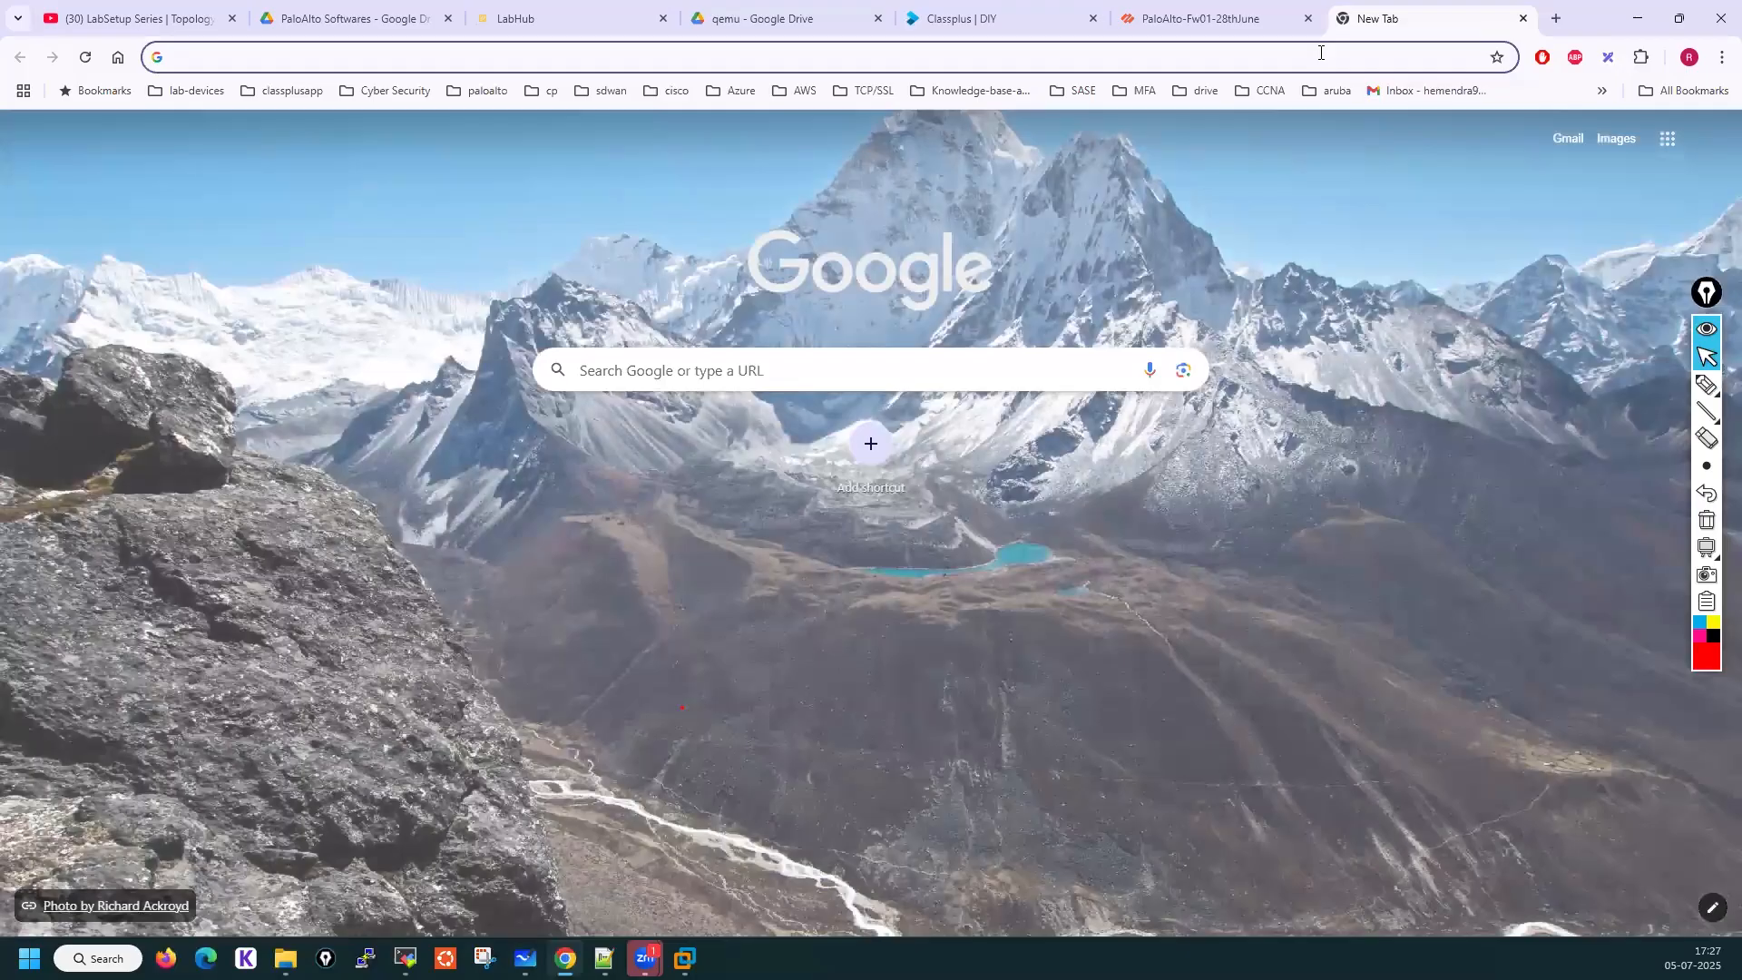
# Step: Search 'login banner for network device' and open the Cisco Login Banner document in a new tab
pyautogui.write('log')
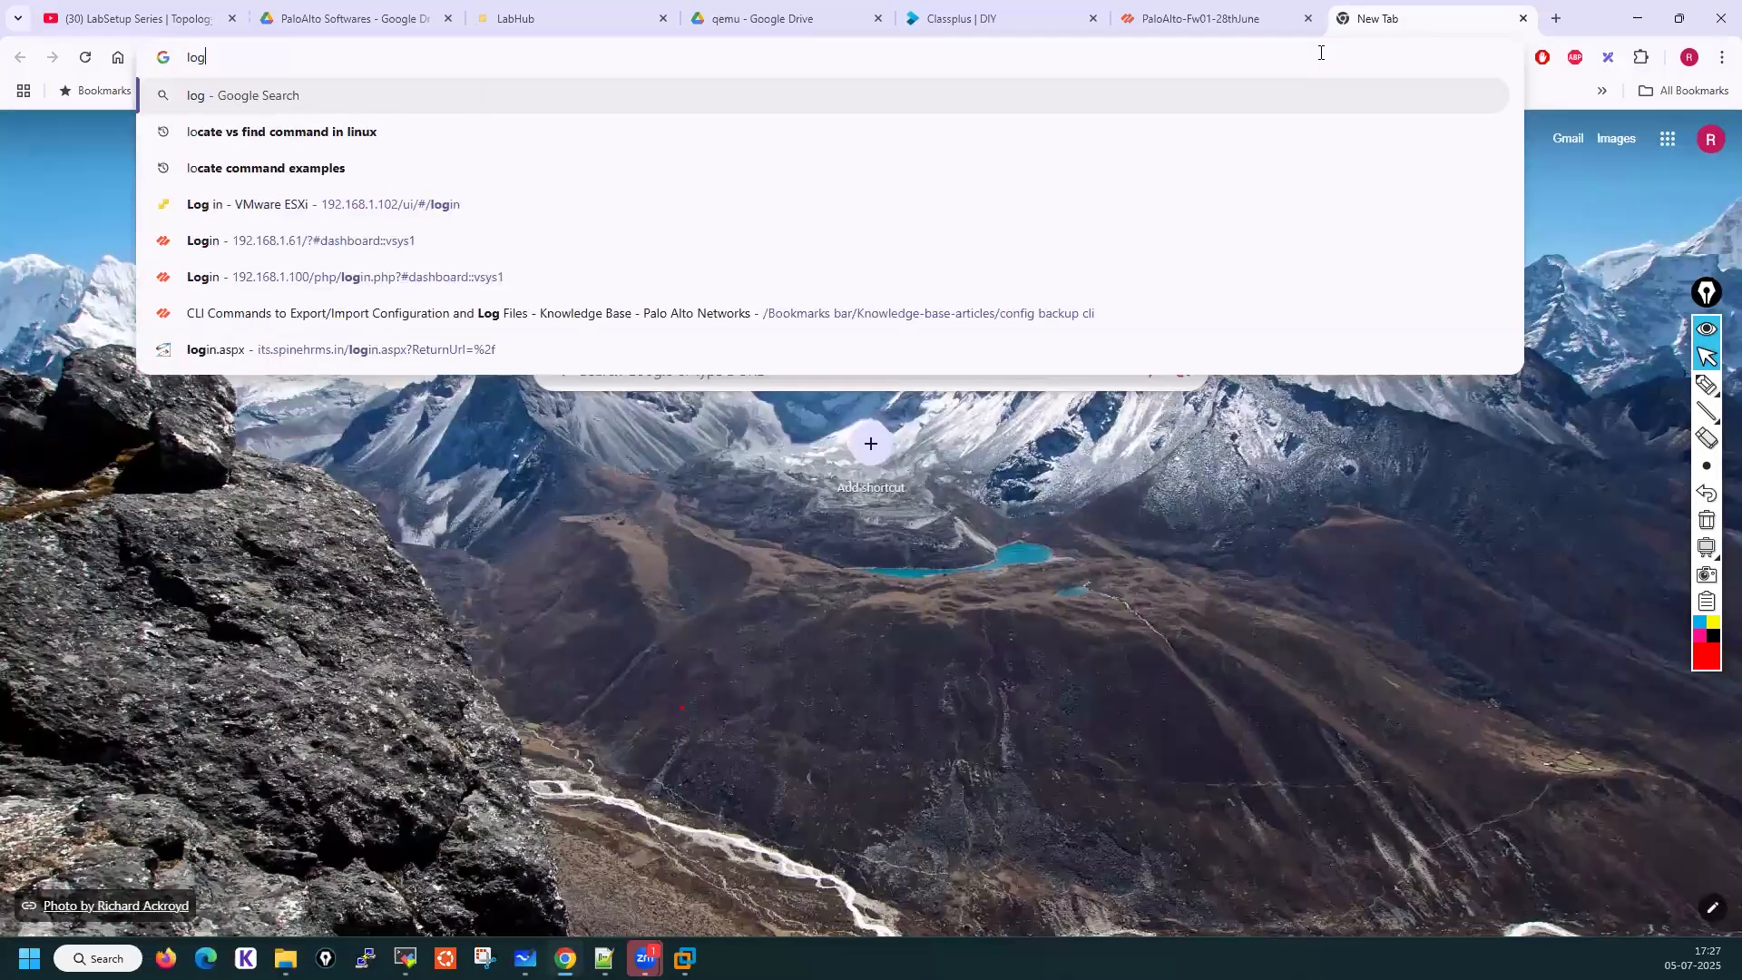
pyautogui.write('in banner for ')
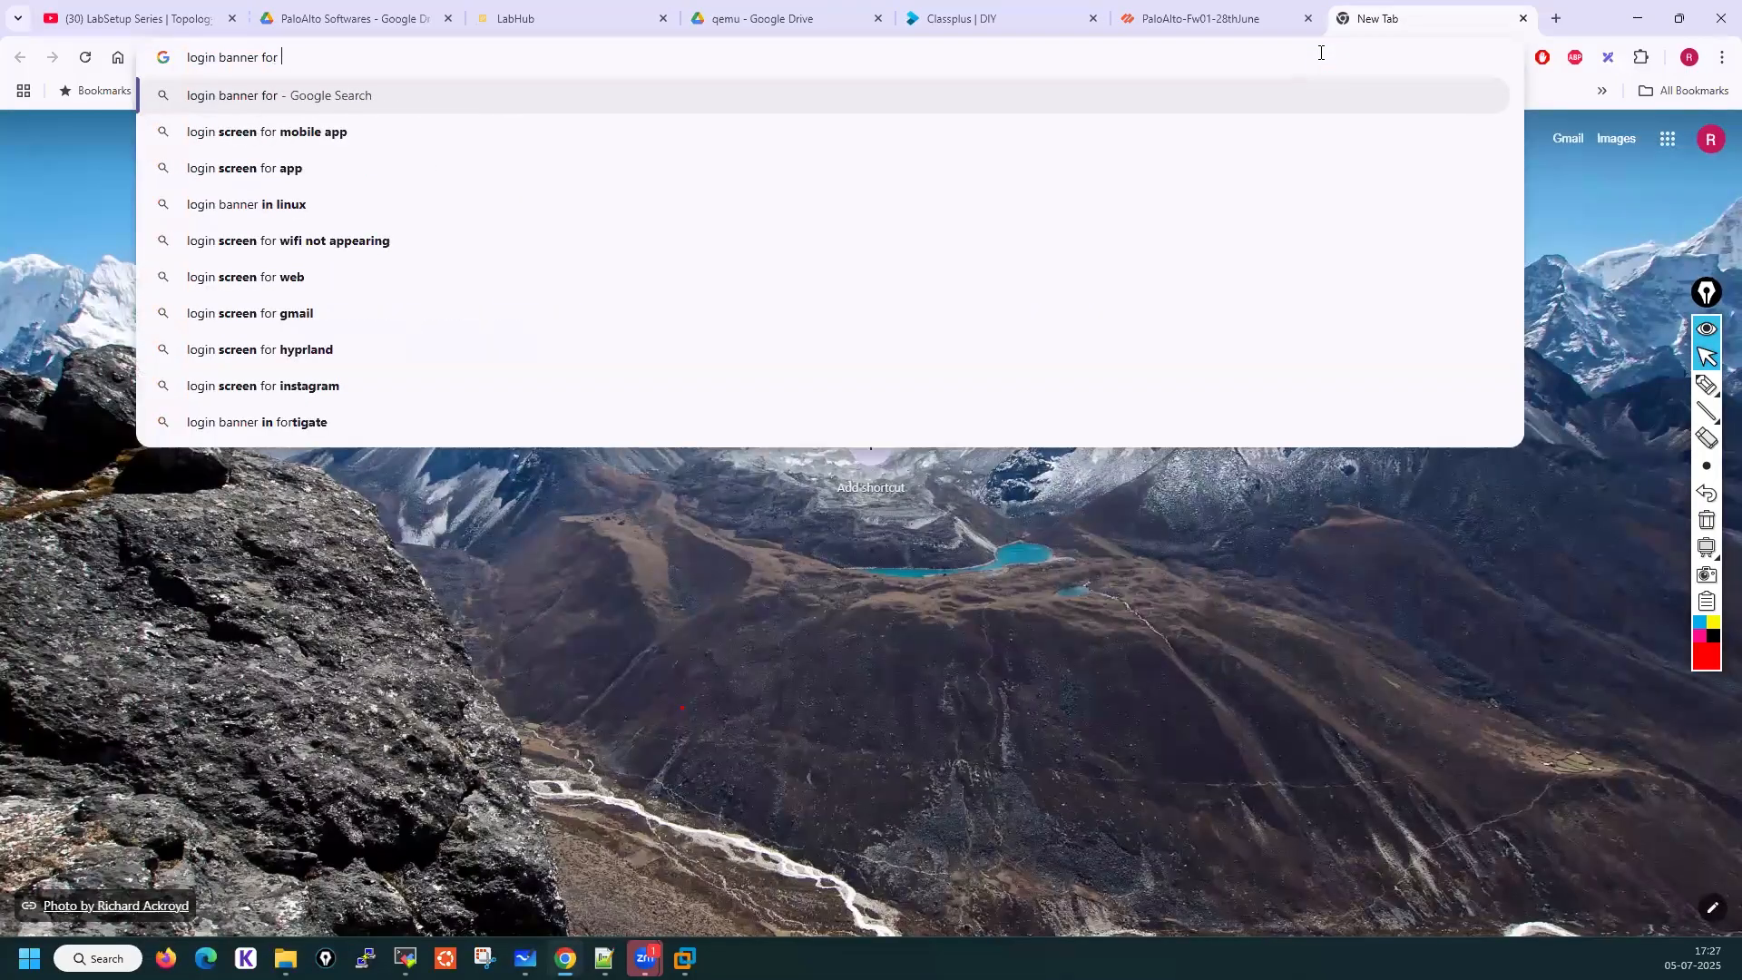
pyautogui.write('netw')
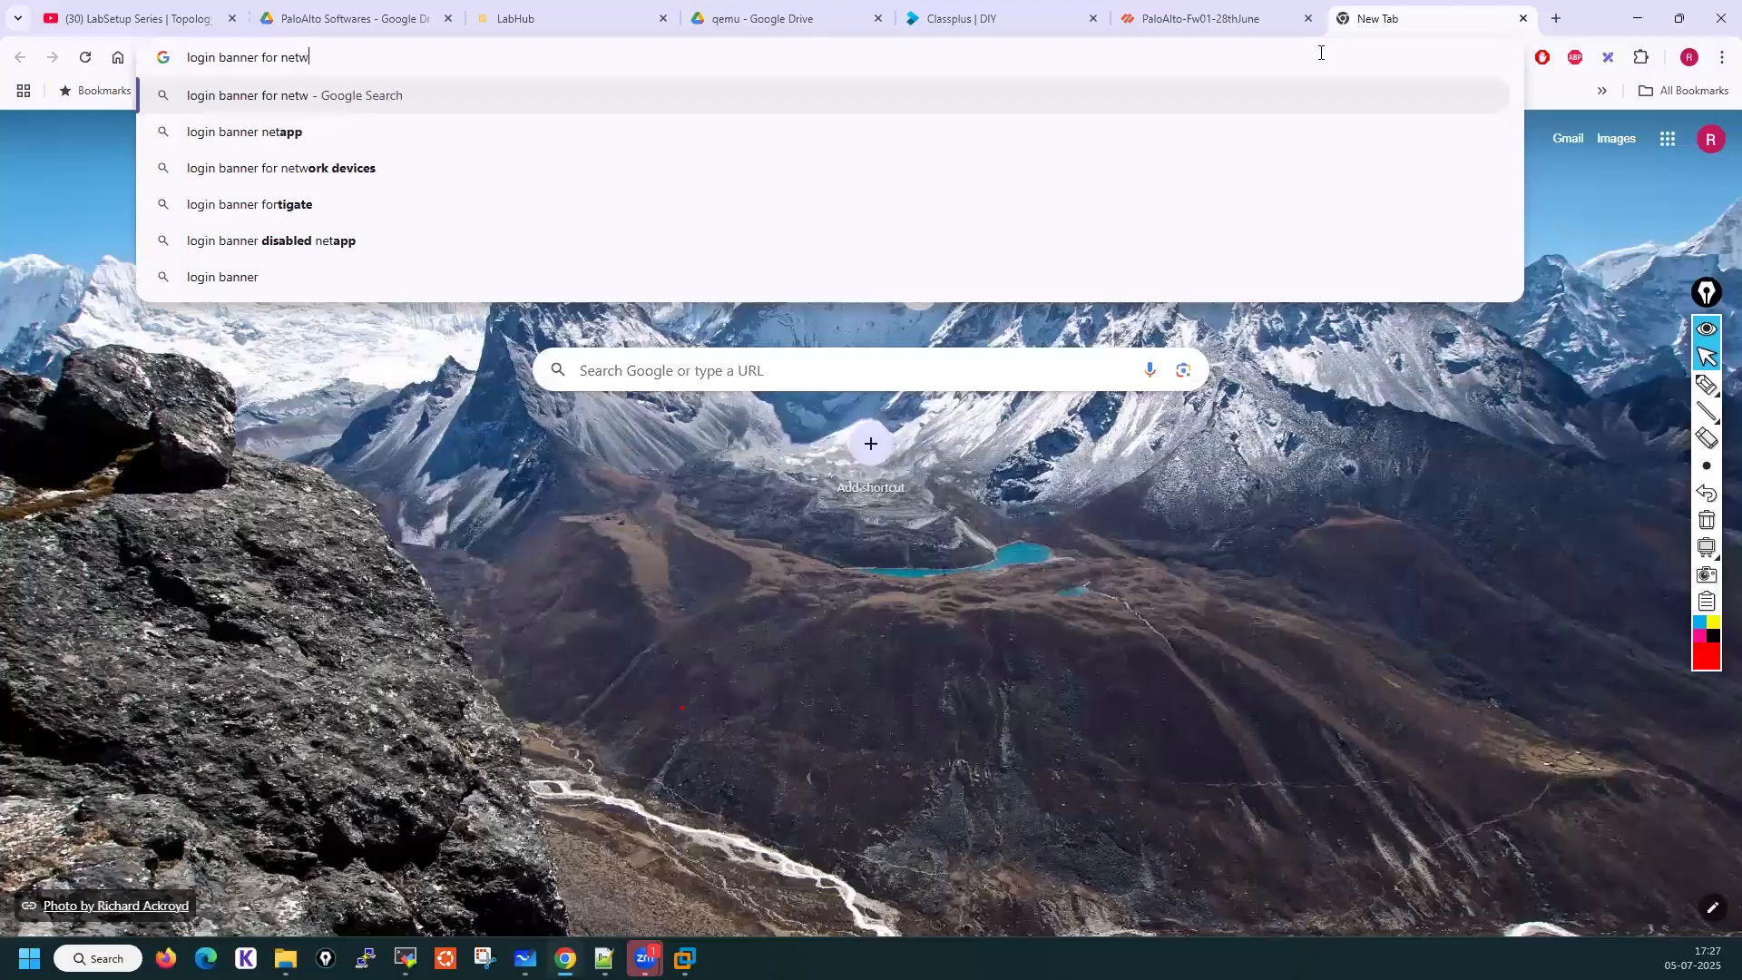
pyautogui.write('ork device')
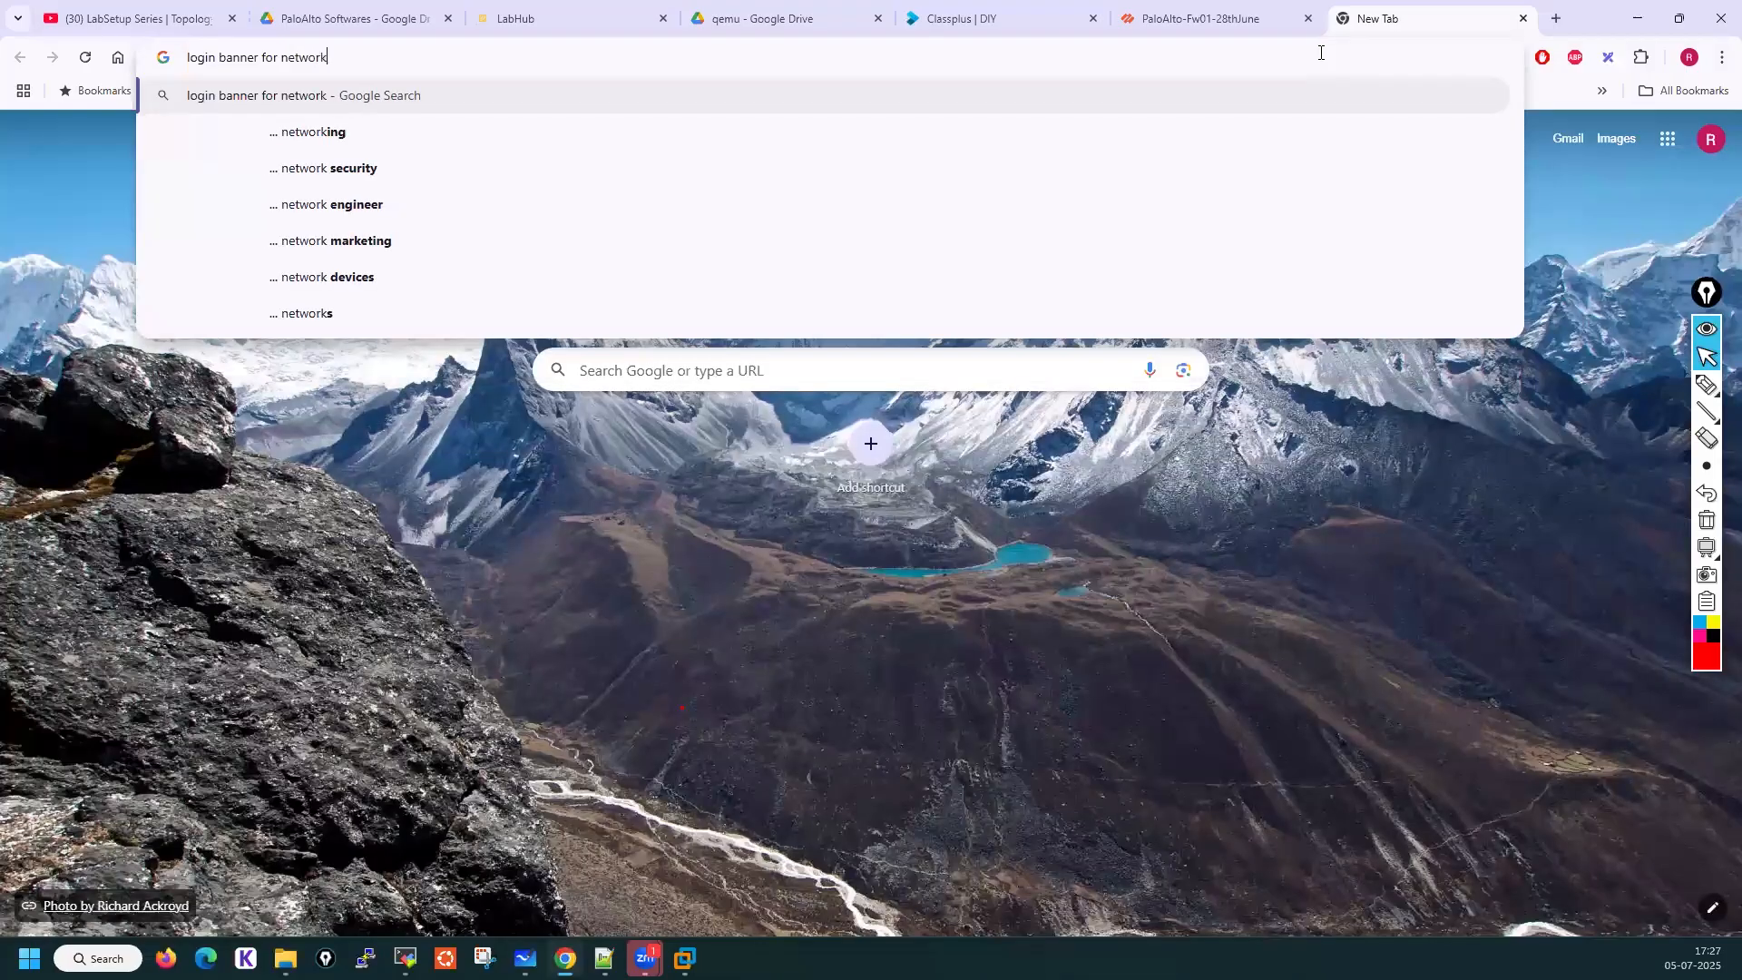
pyautogui.press('Return')
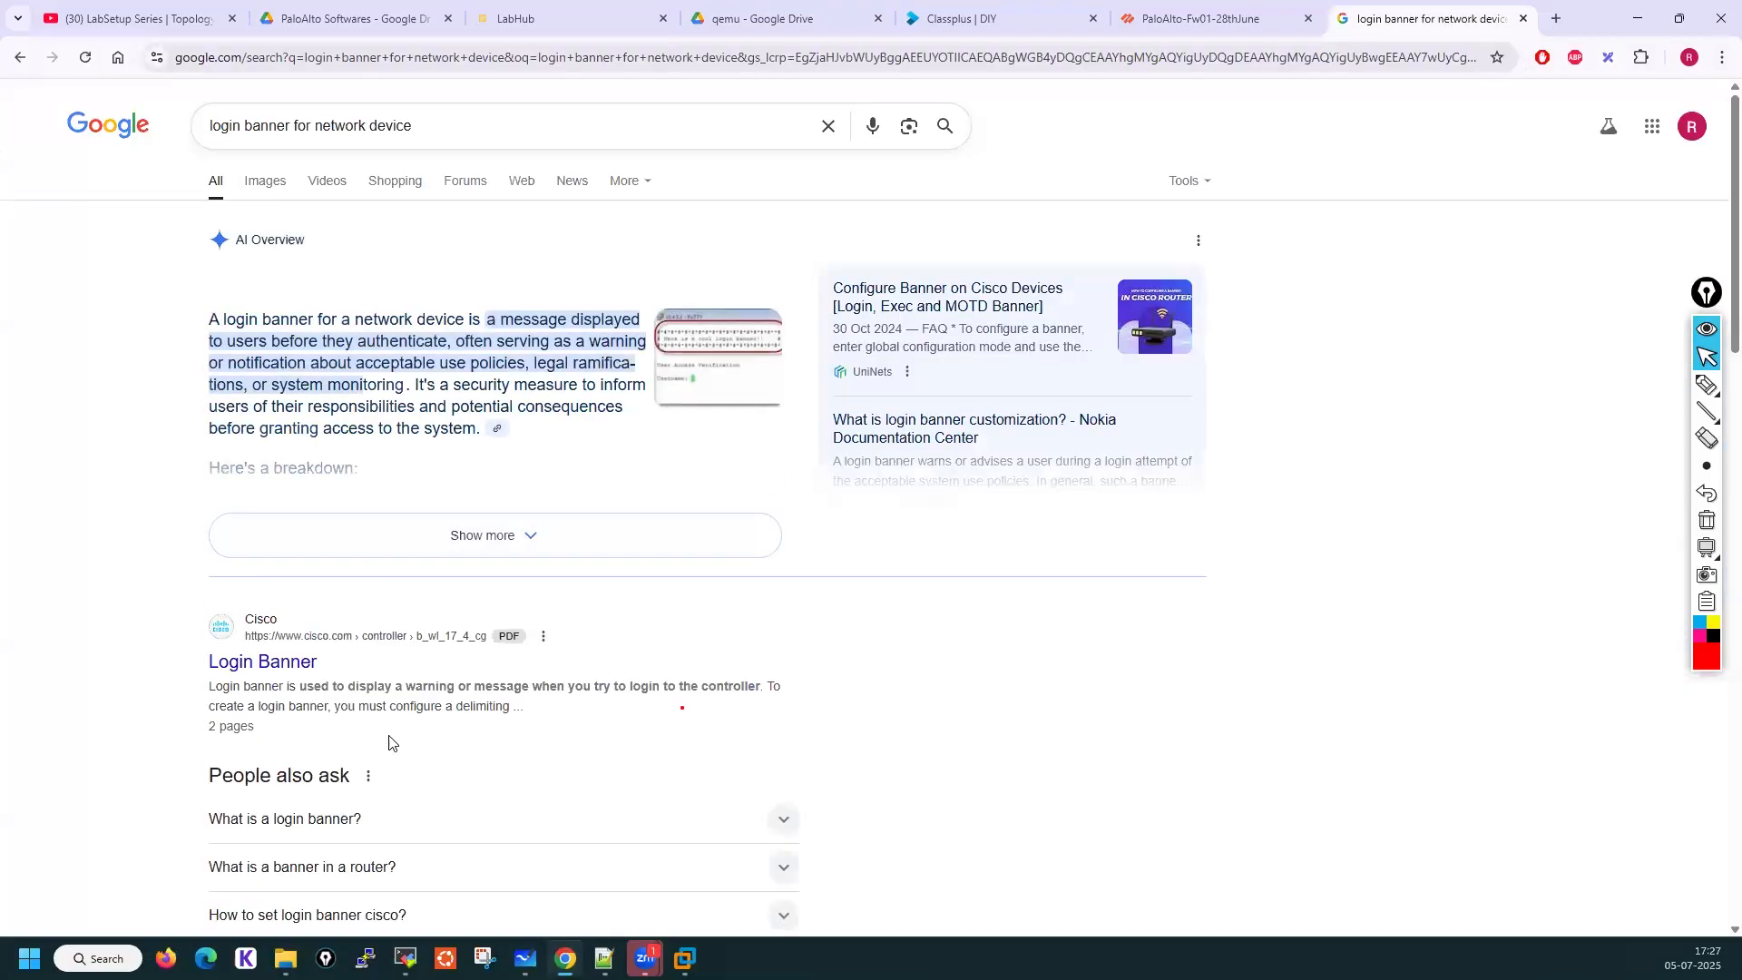
pyautogui.rightClick(250, 671)
pyautogui.click(290, 690)
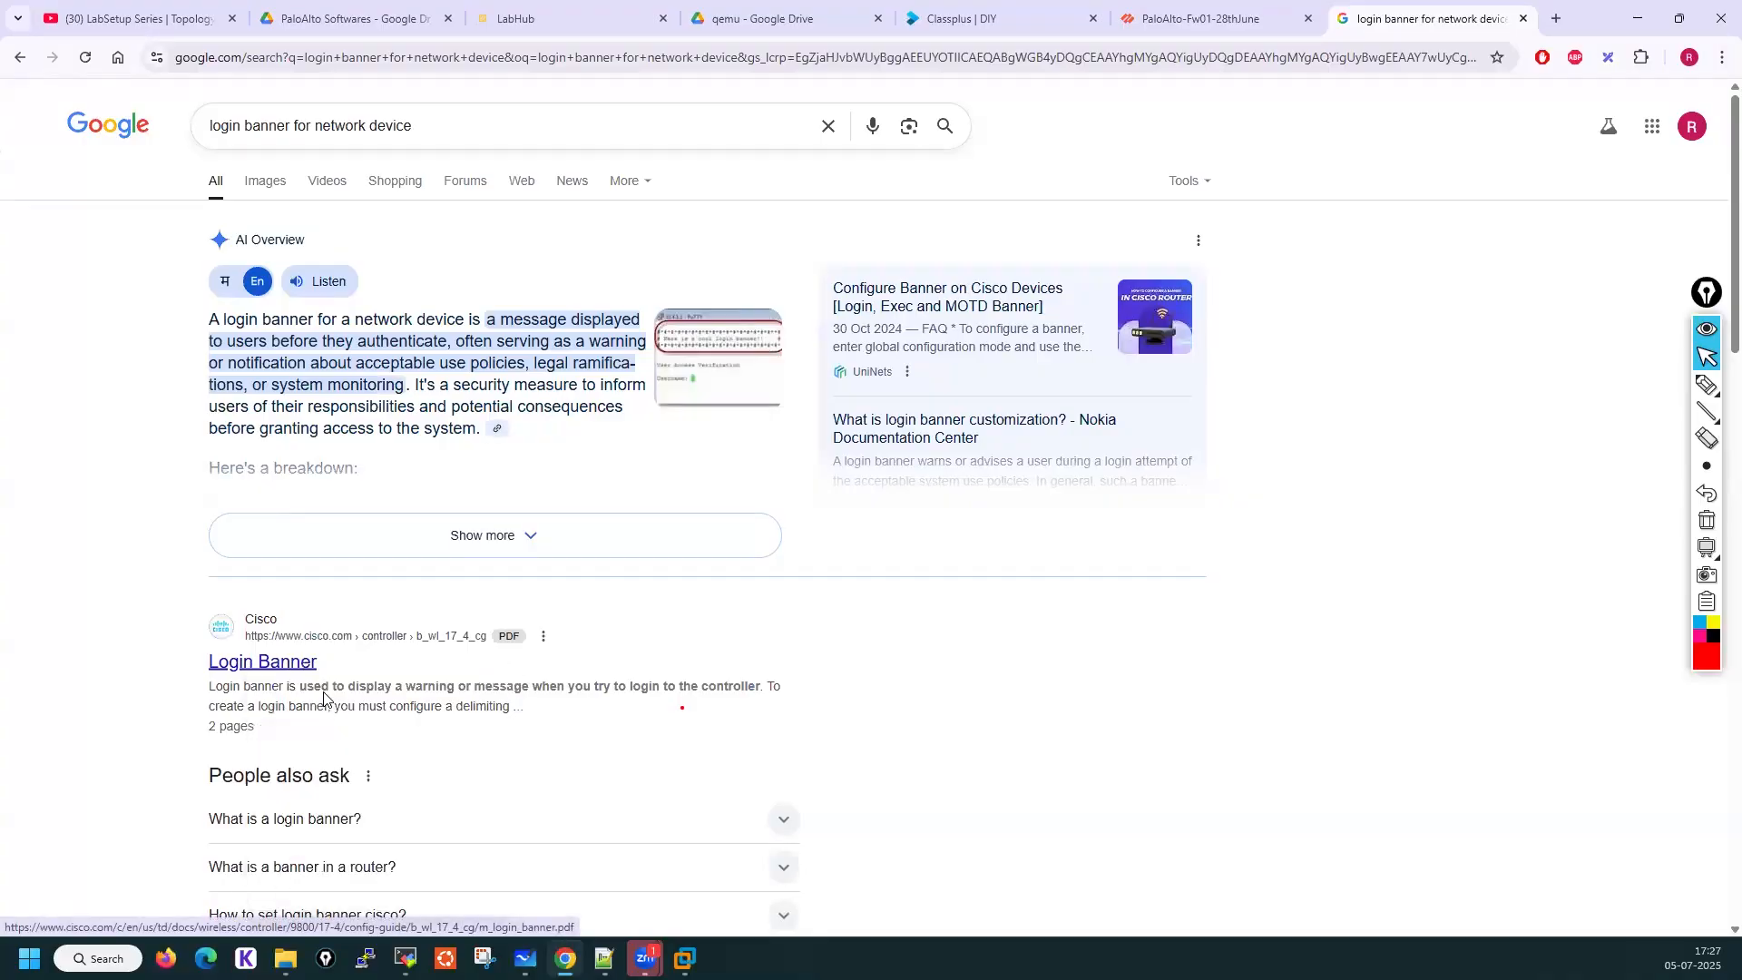
pyautogui.scroll(-5, 308, 672)
pyautogui.scroll(-1, 333, 792)
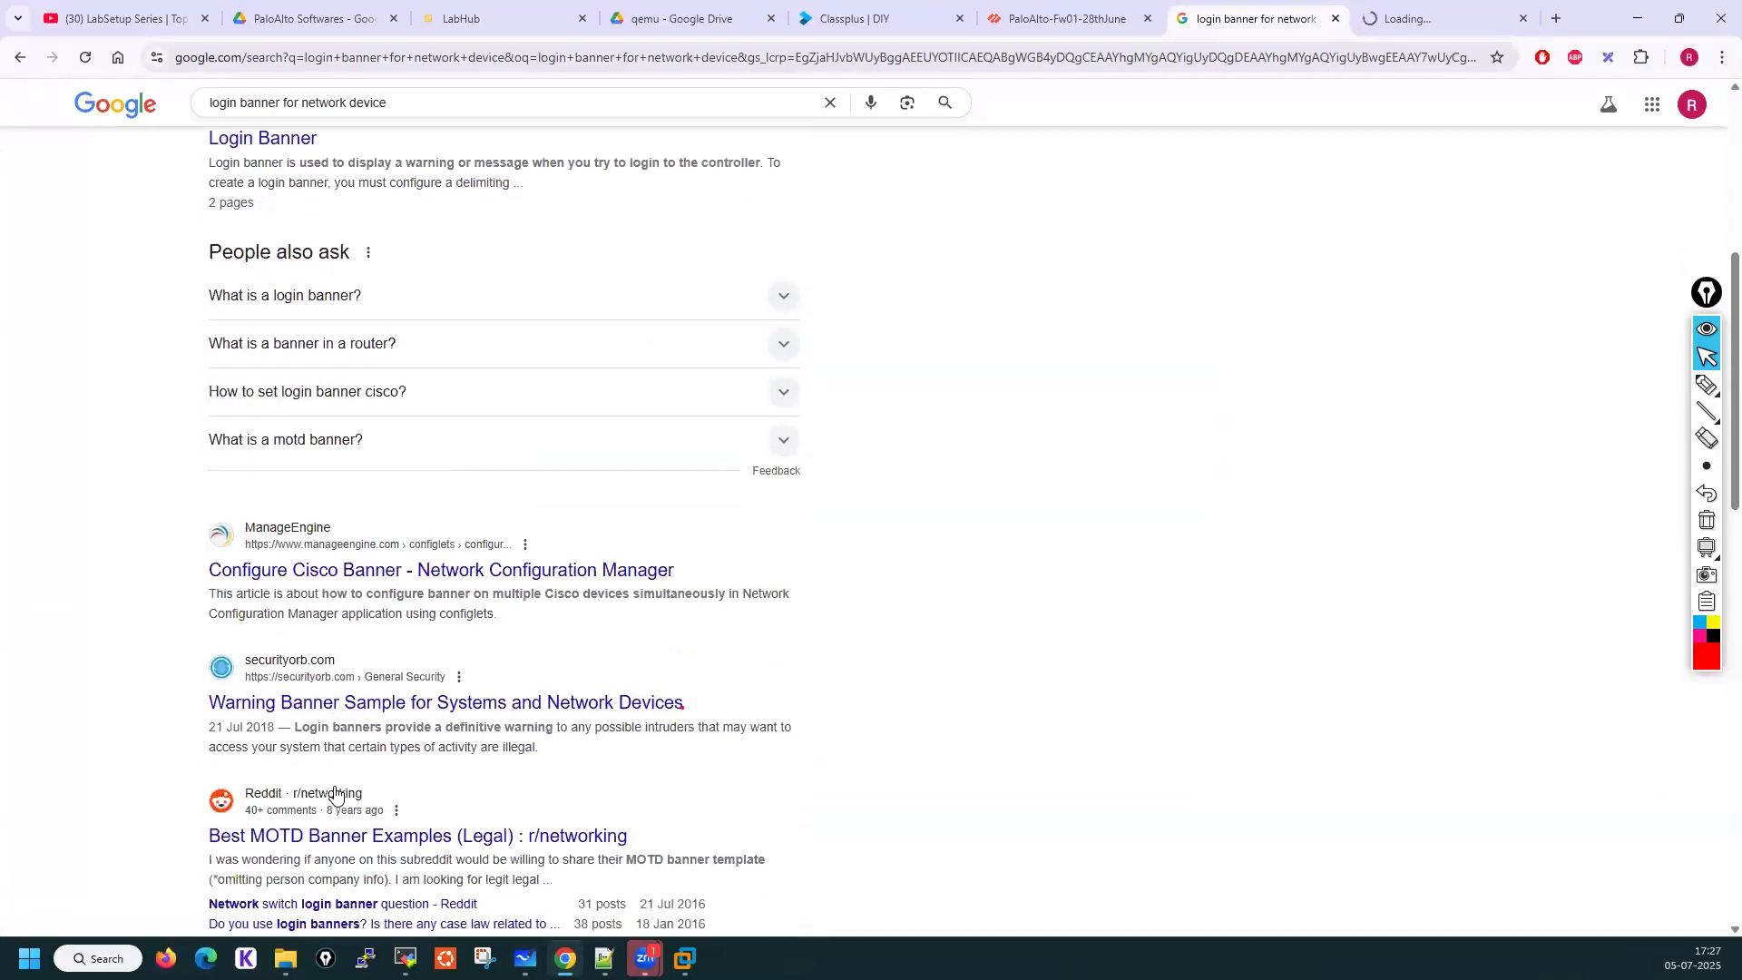
# Step: Copy the long-form WARNING banner text from the Warning Banner Sample article
pyautogui.click(342, 690)
pyautogui.click(1399, 23)
pyautogui.click(1234, 20)
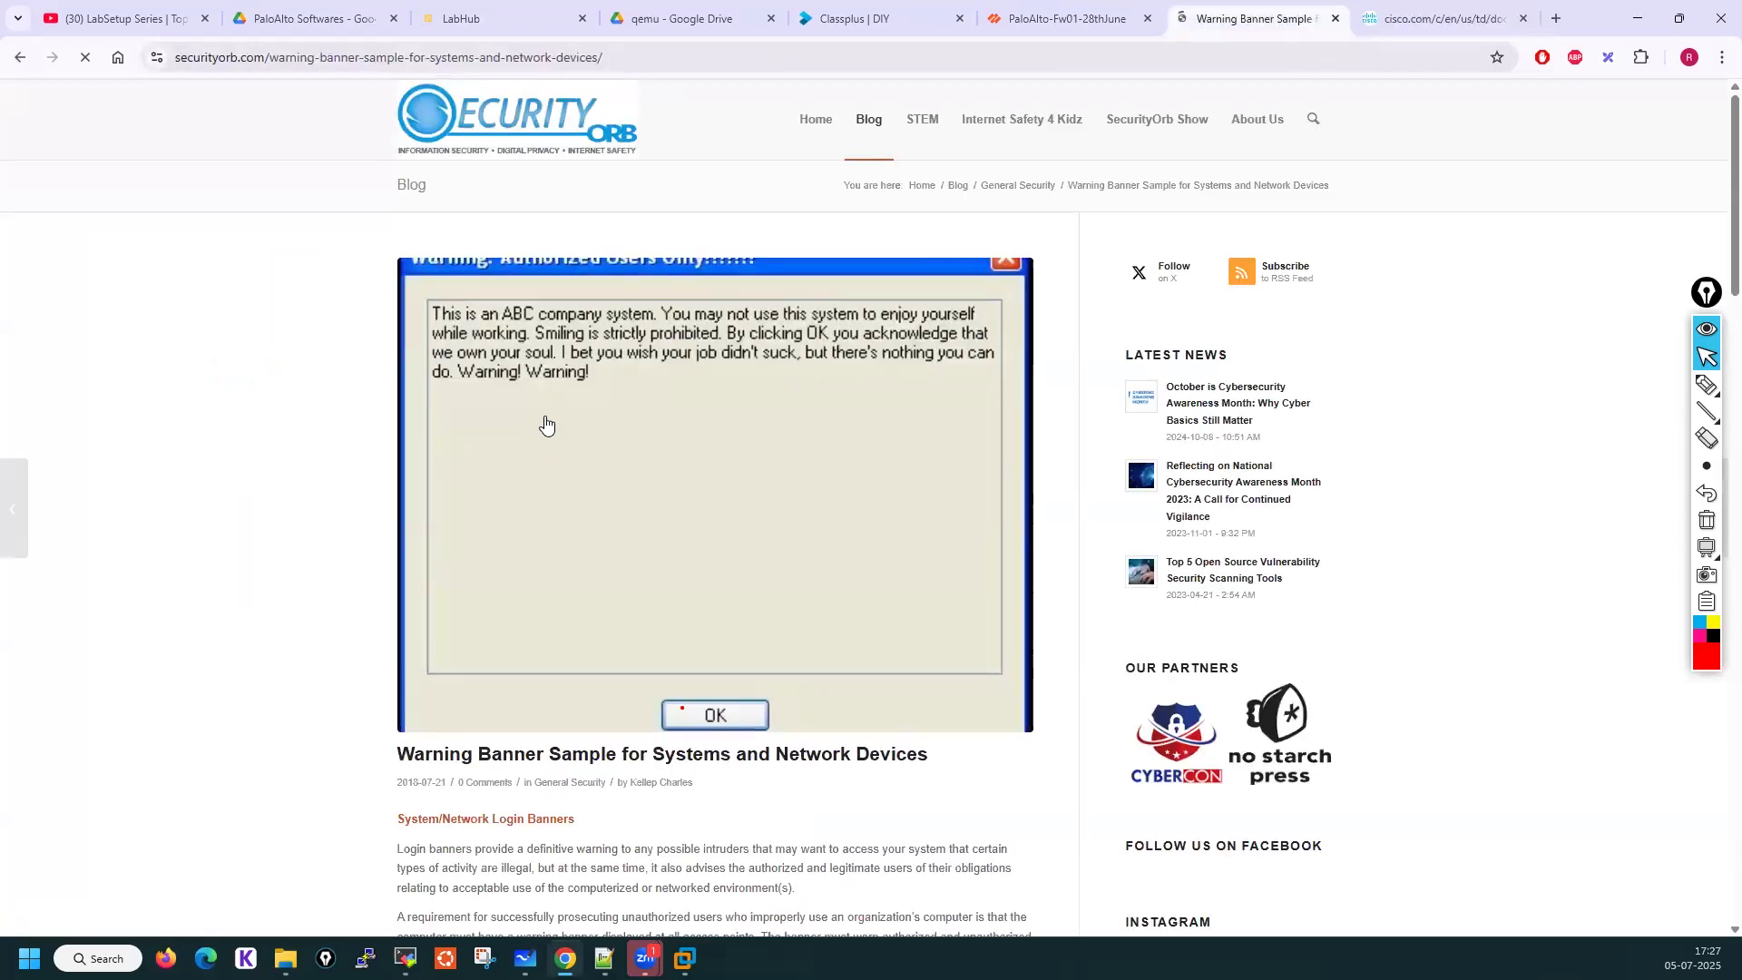
pyautogui.scroll(-5, 707, 721)
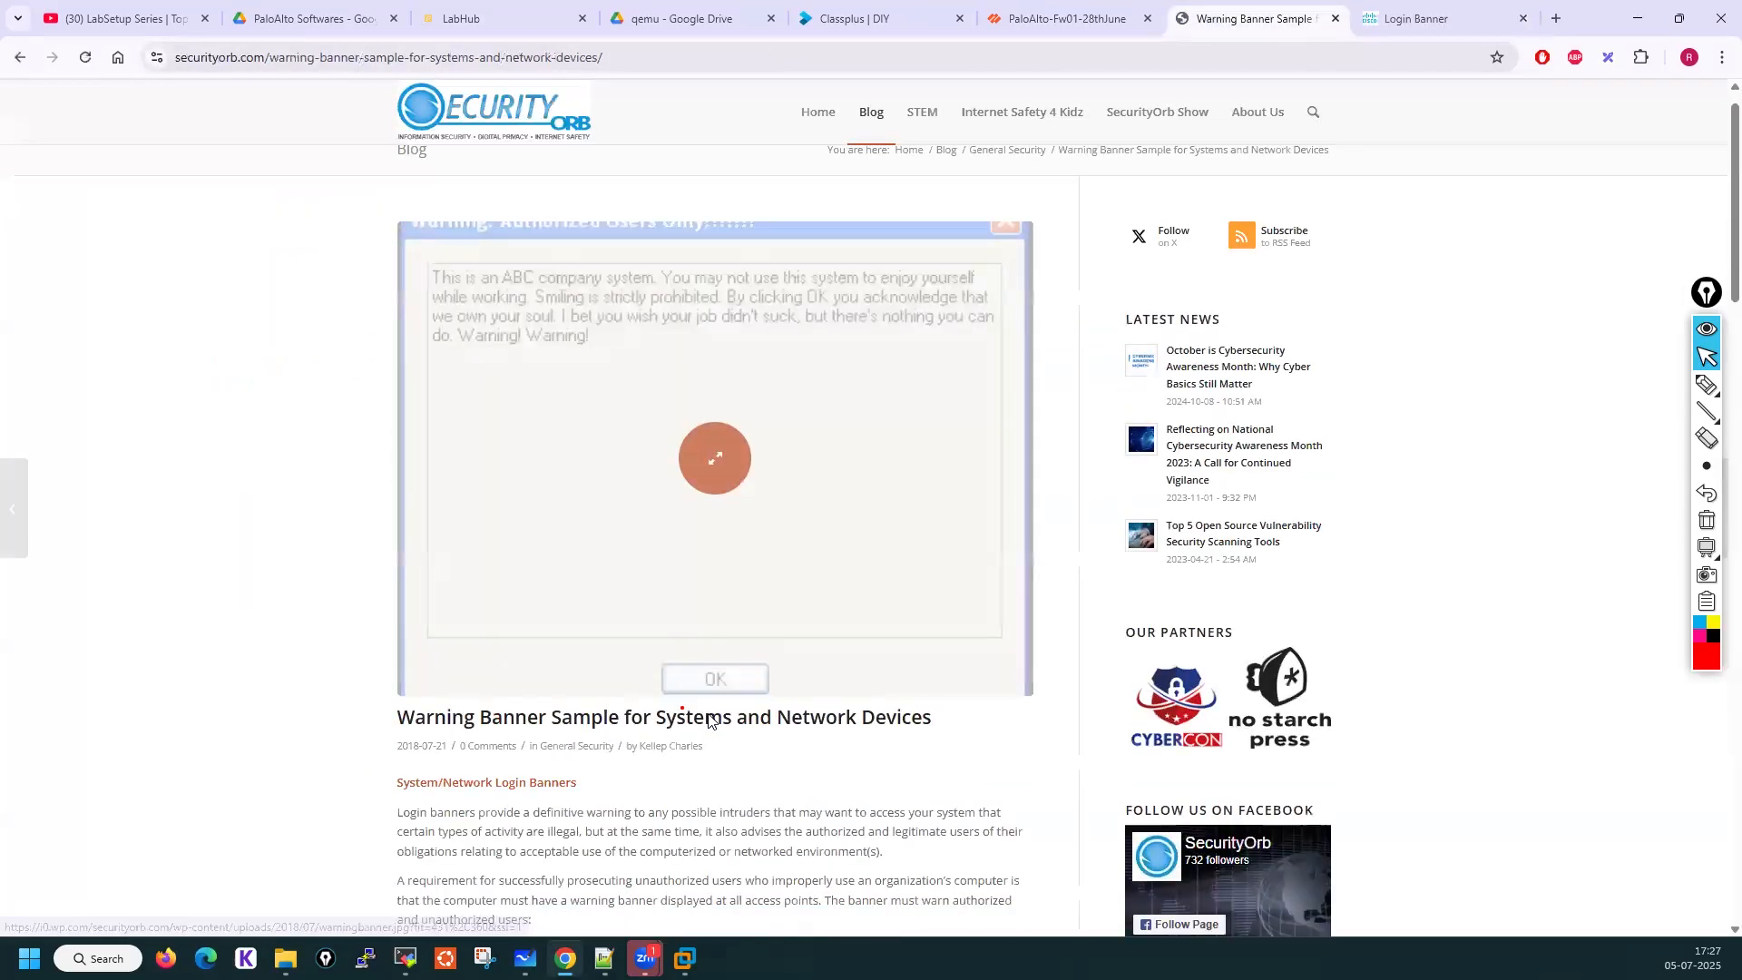
pyautogui.scroll(-4, 676, 695)
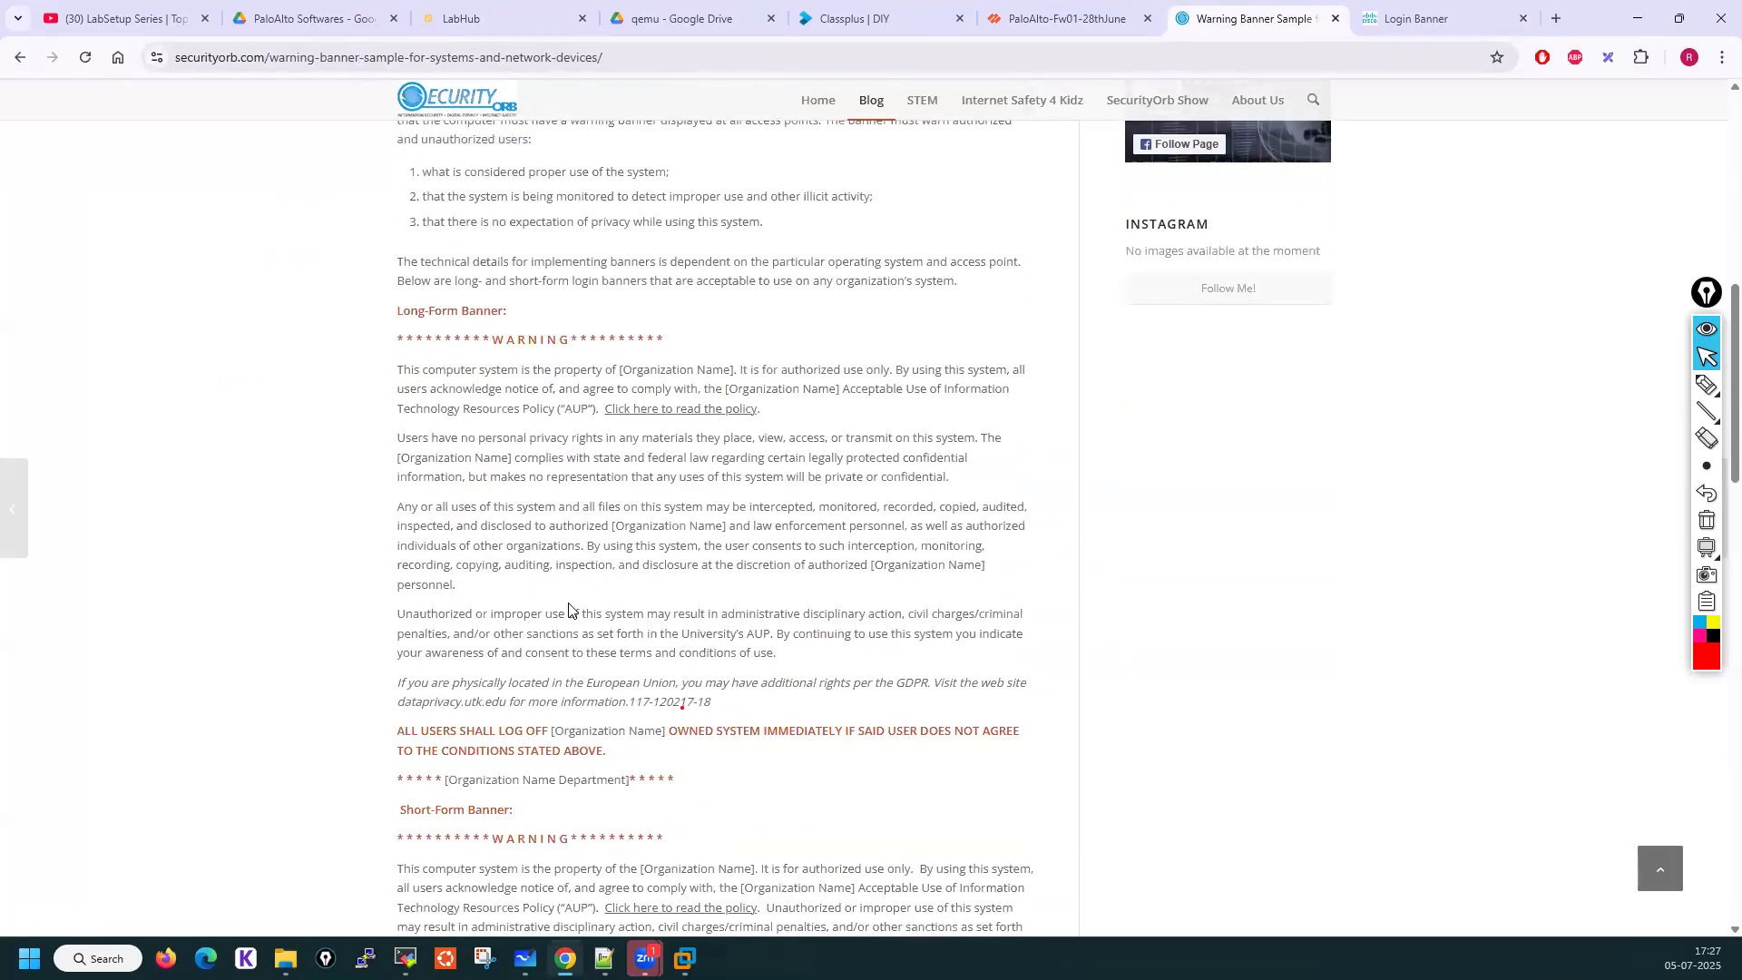
pyautogui.scroll(-1, 569, 610)
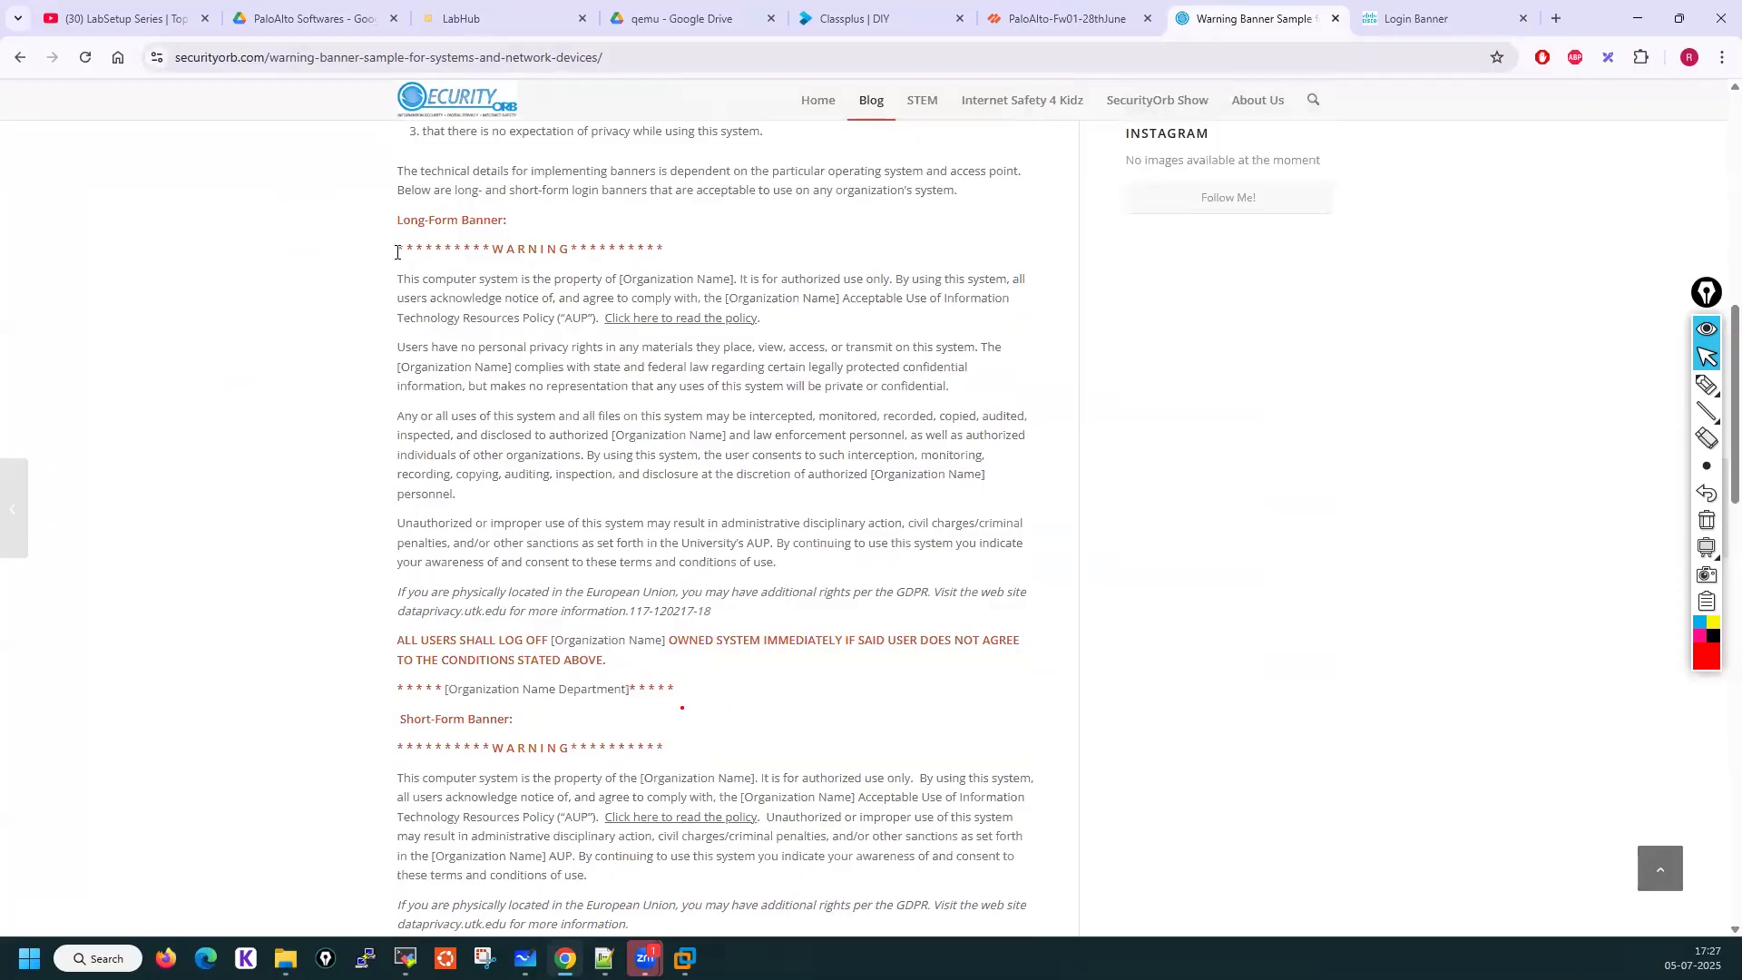
pyautogui.moveTo(397, 249); pyautogui.dragTo(683, 757)
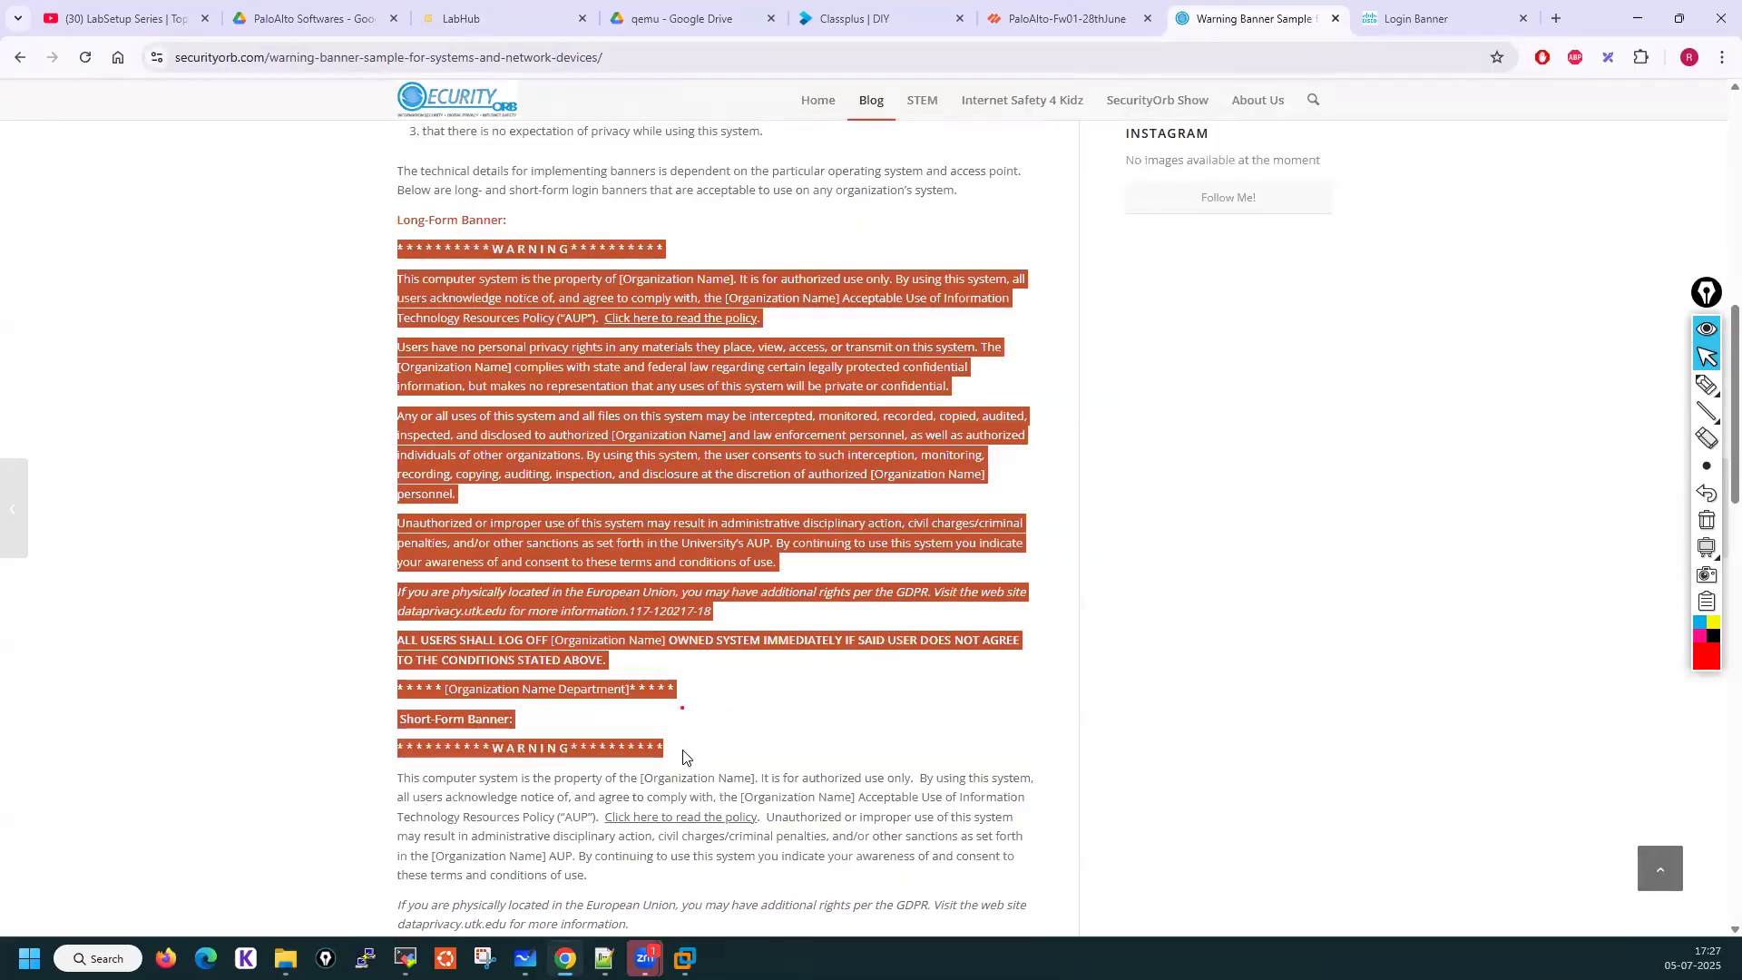
pyautogui.rightClick(559, 461)
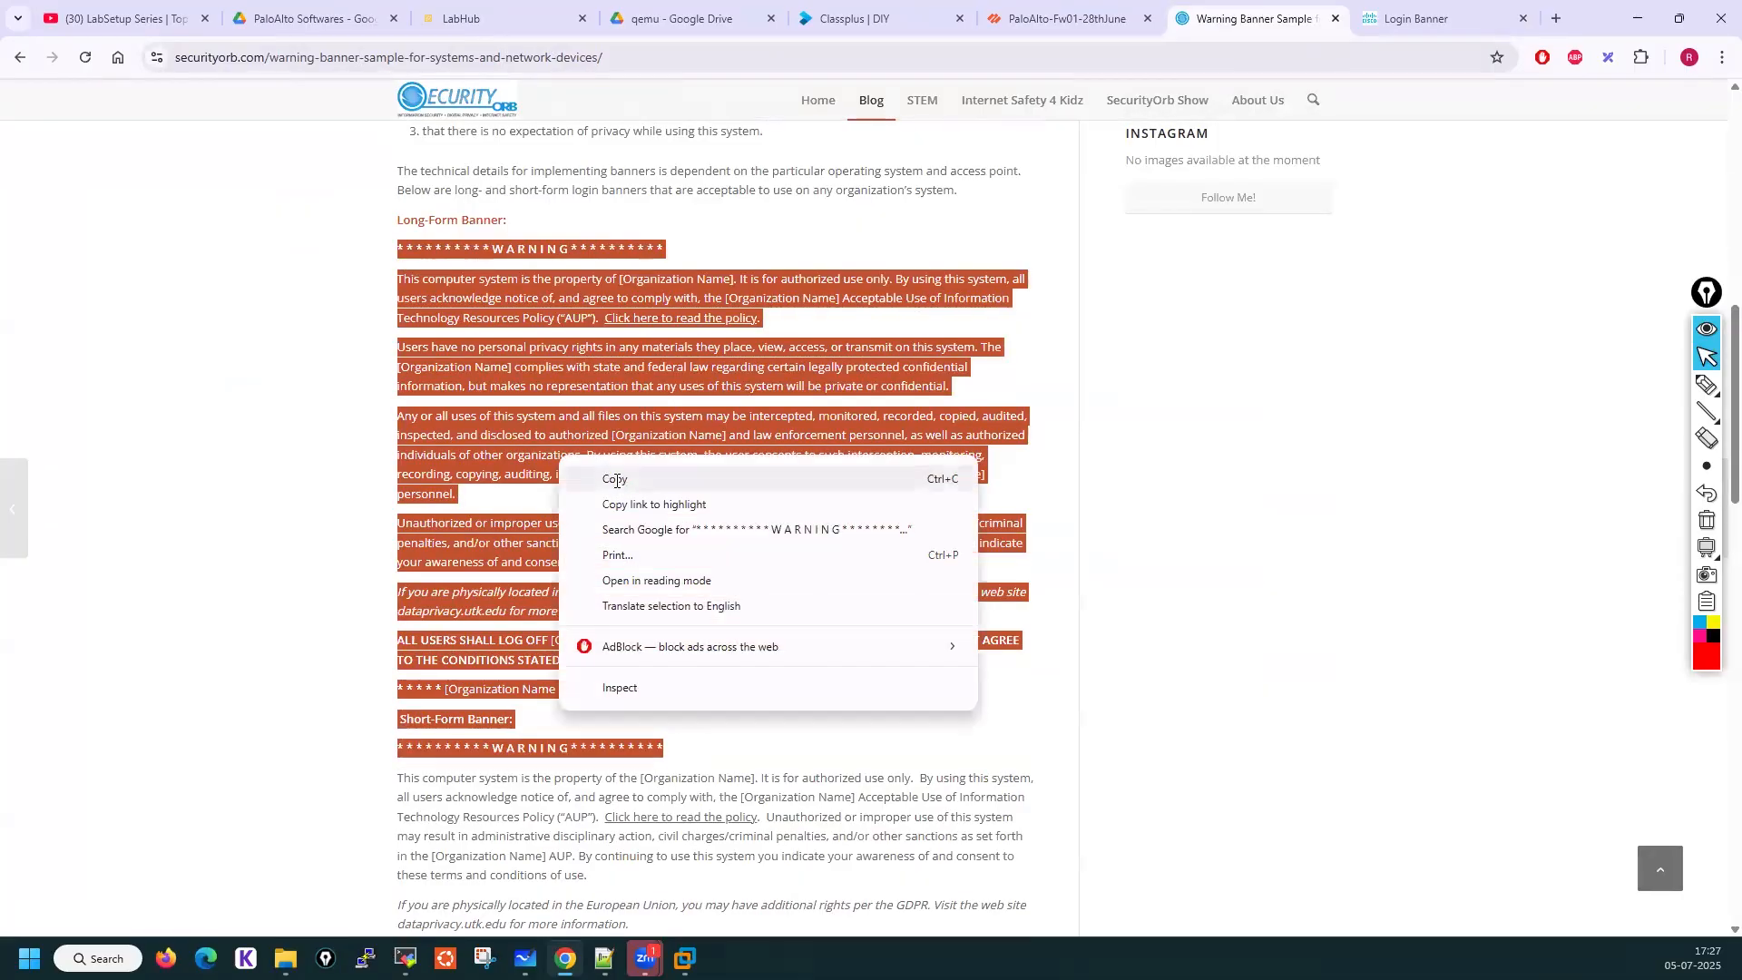
pyautogui.click(617, 478)
pyautogui.scroll(-3, 775, 676)
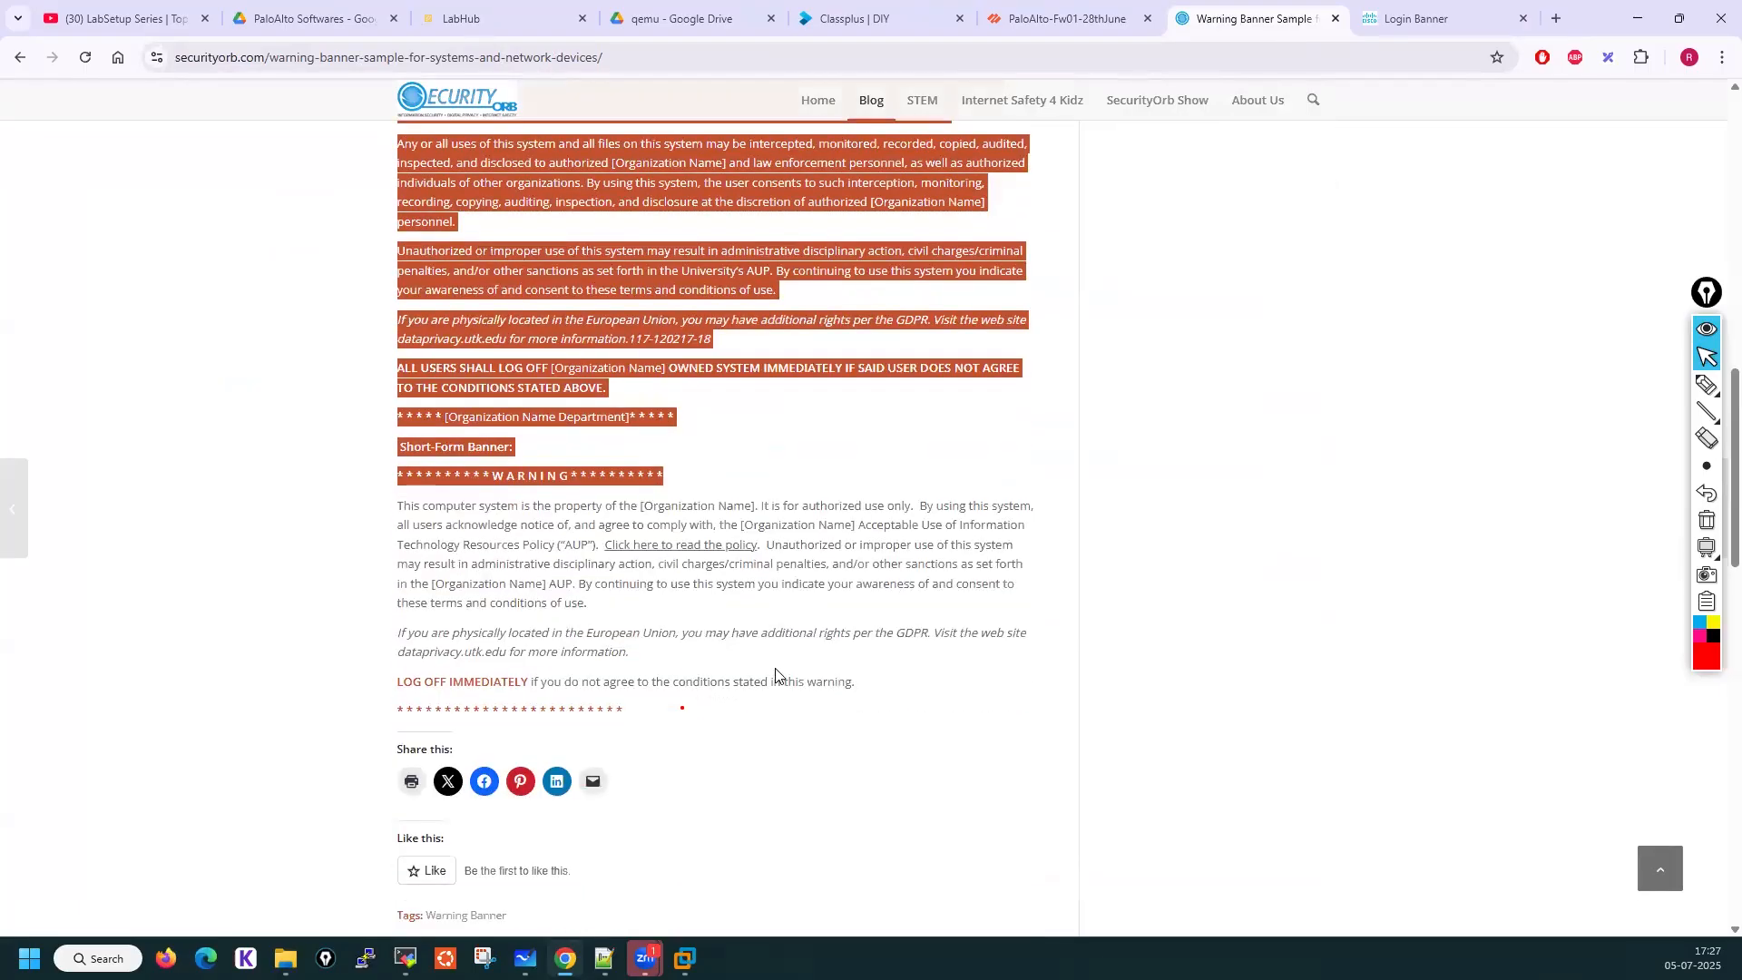
pyautogui.scroll(-3, 776, 675)
pyautogui.scroll(14, 776, 676)
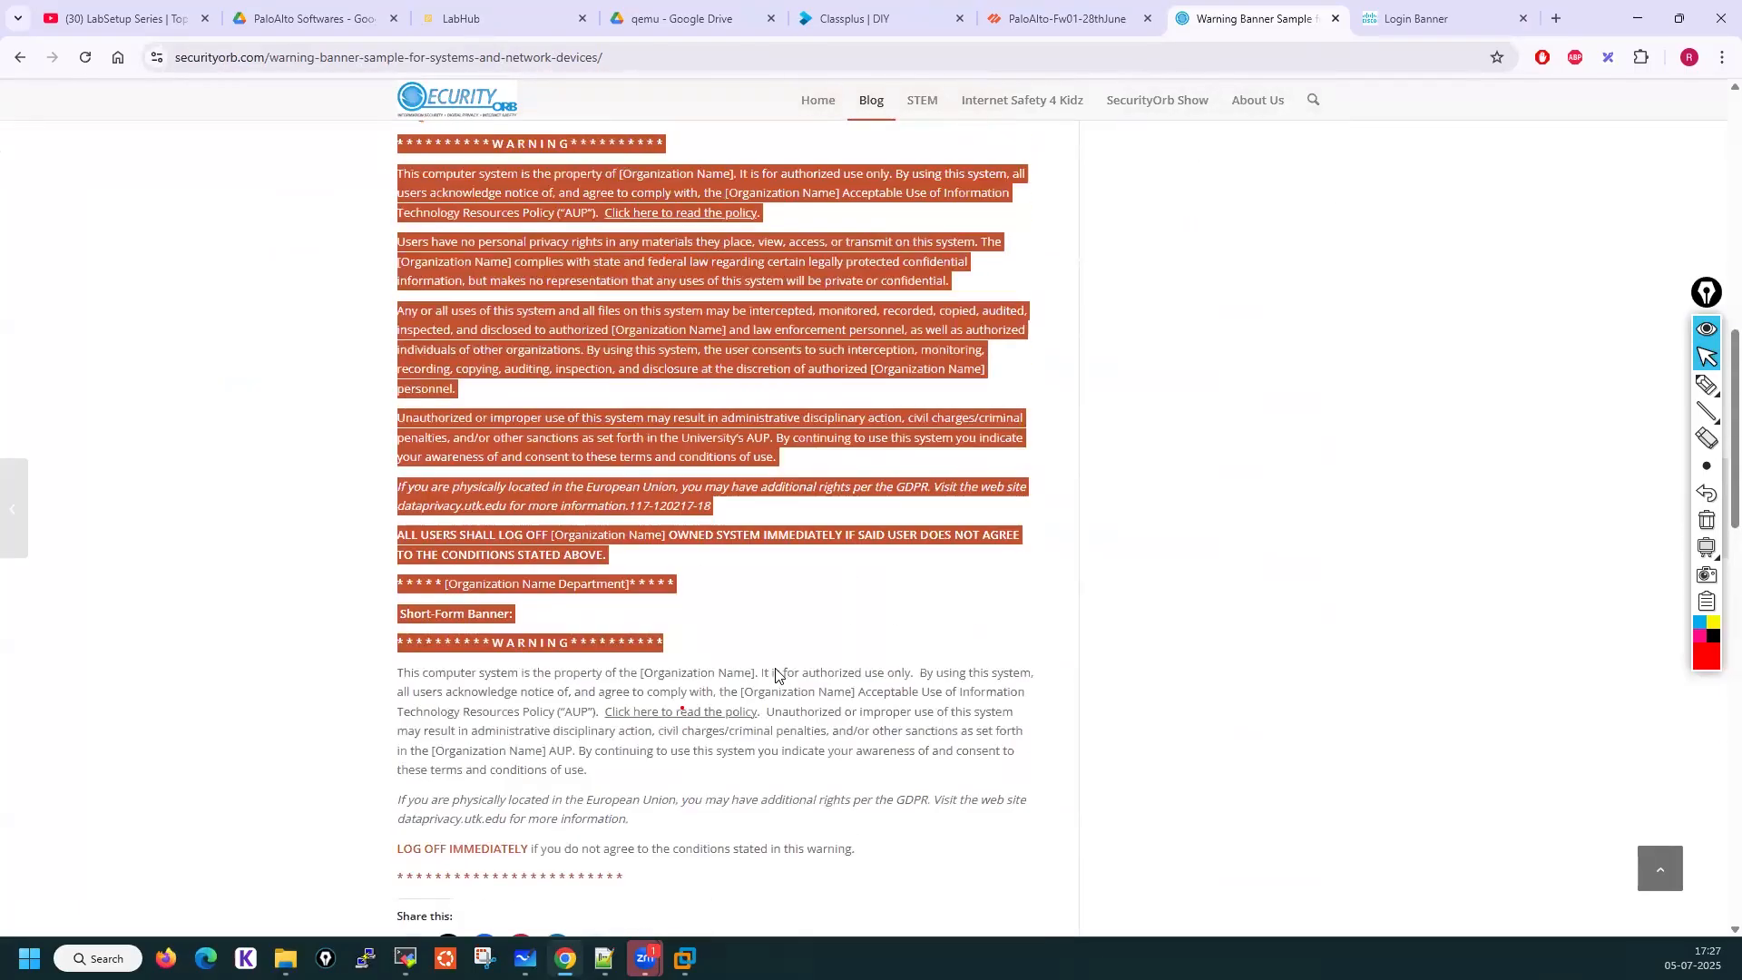
pyautogui.scroll(4, 776, 676)
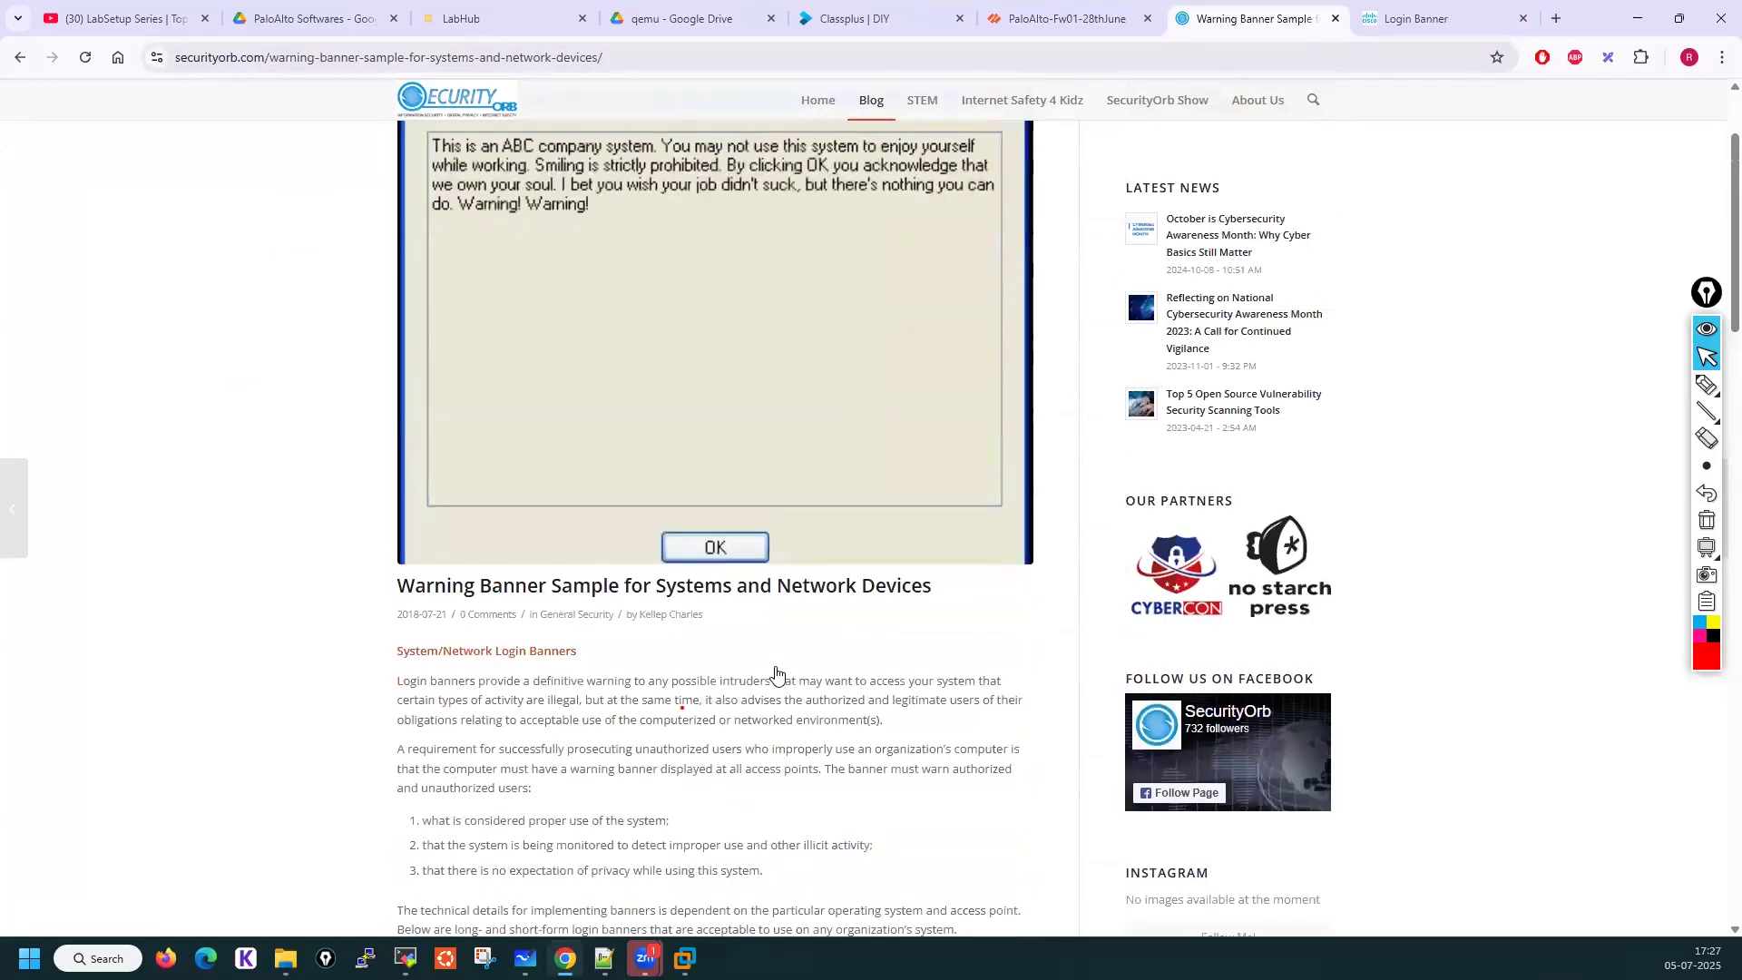
# Step: Skim the Cisco Login Banner document, close it, and return to the search results
pyautogui.click(1399, 28)
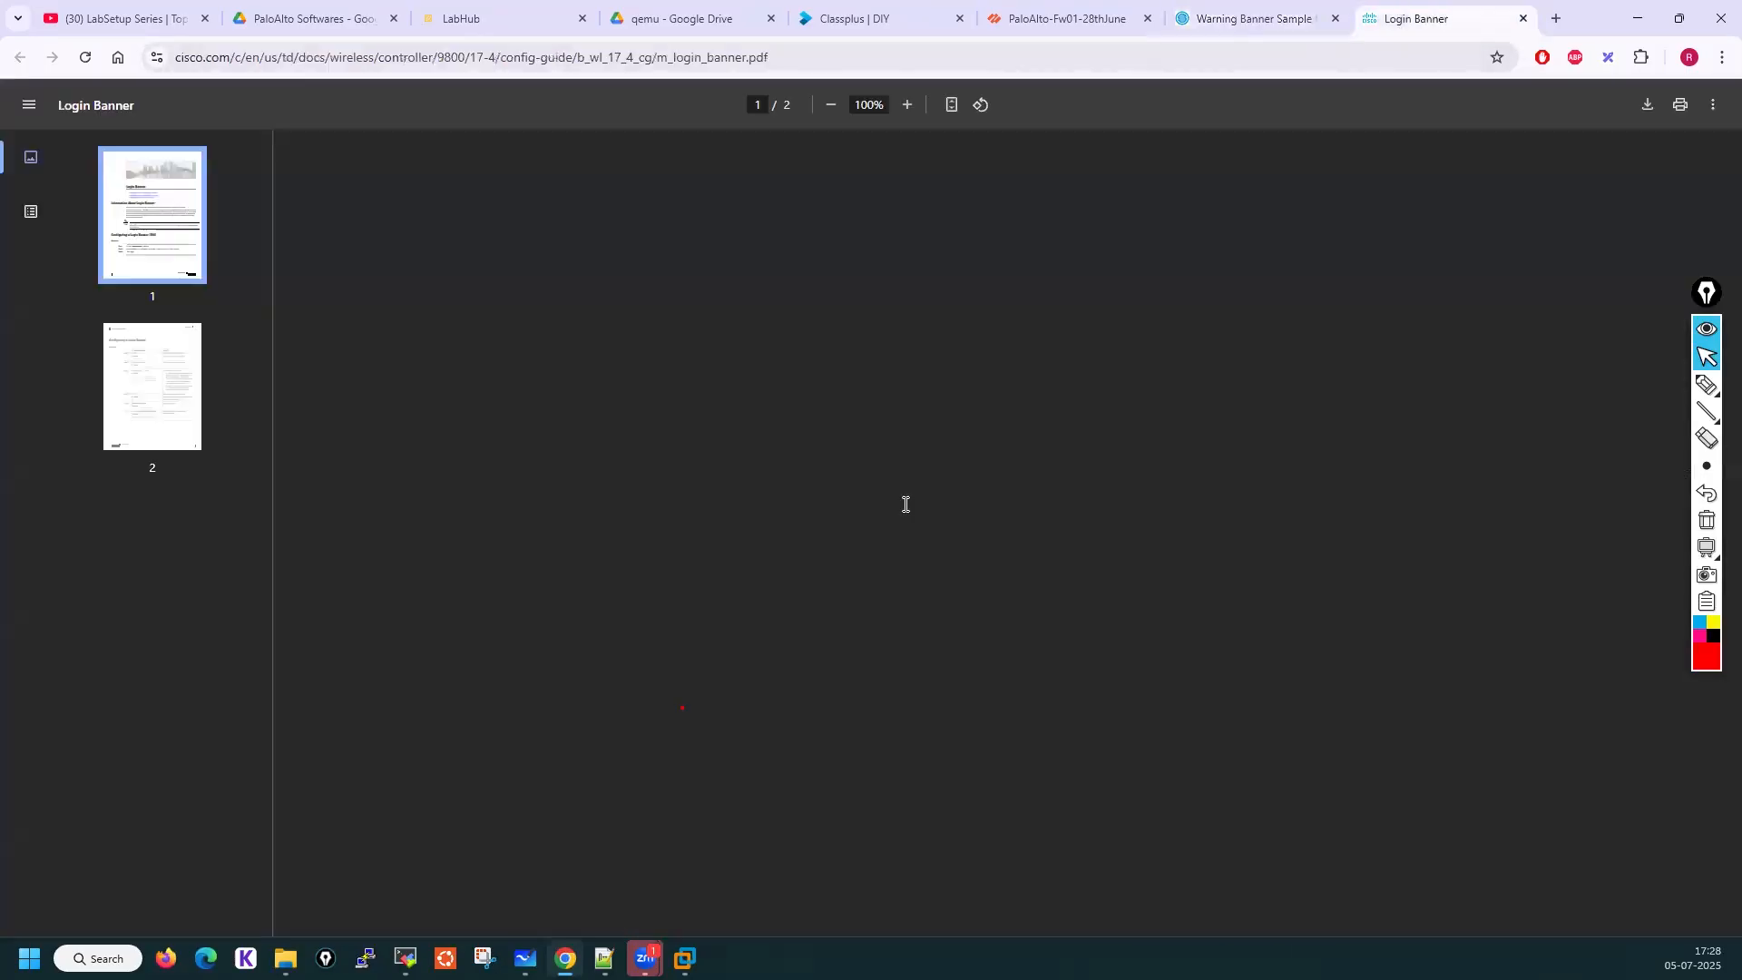
pyautogui.click(156, 410)
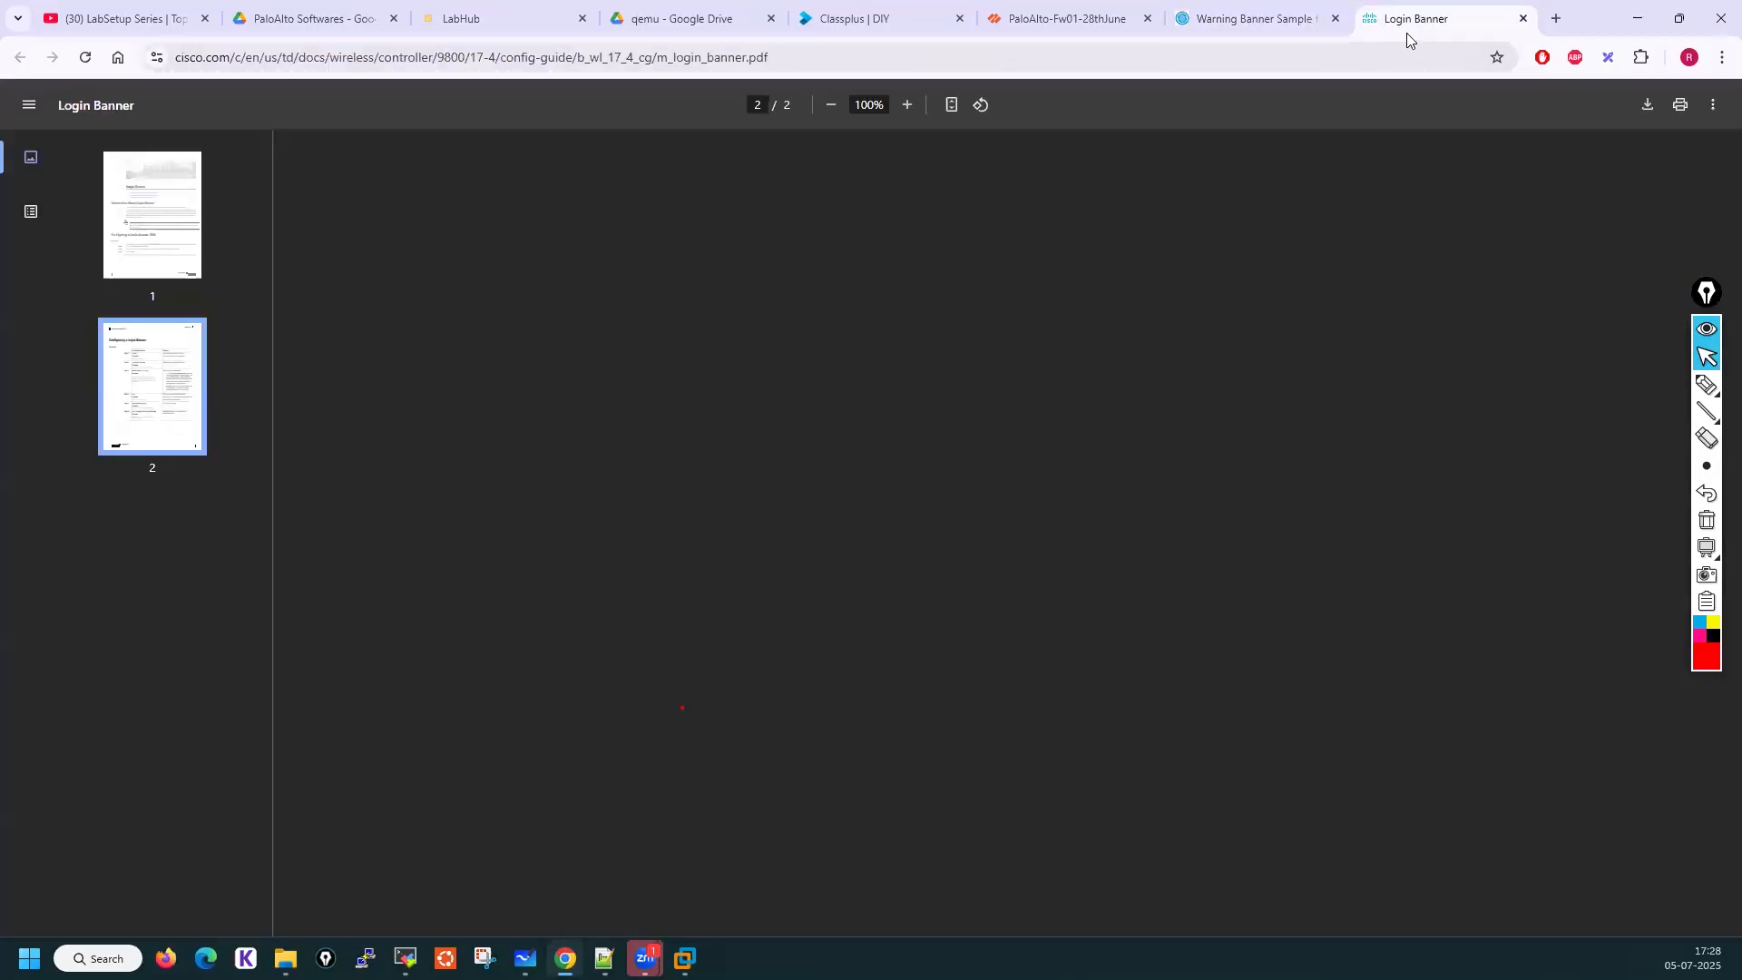
pyautogui.click(1523, 19)
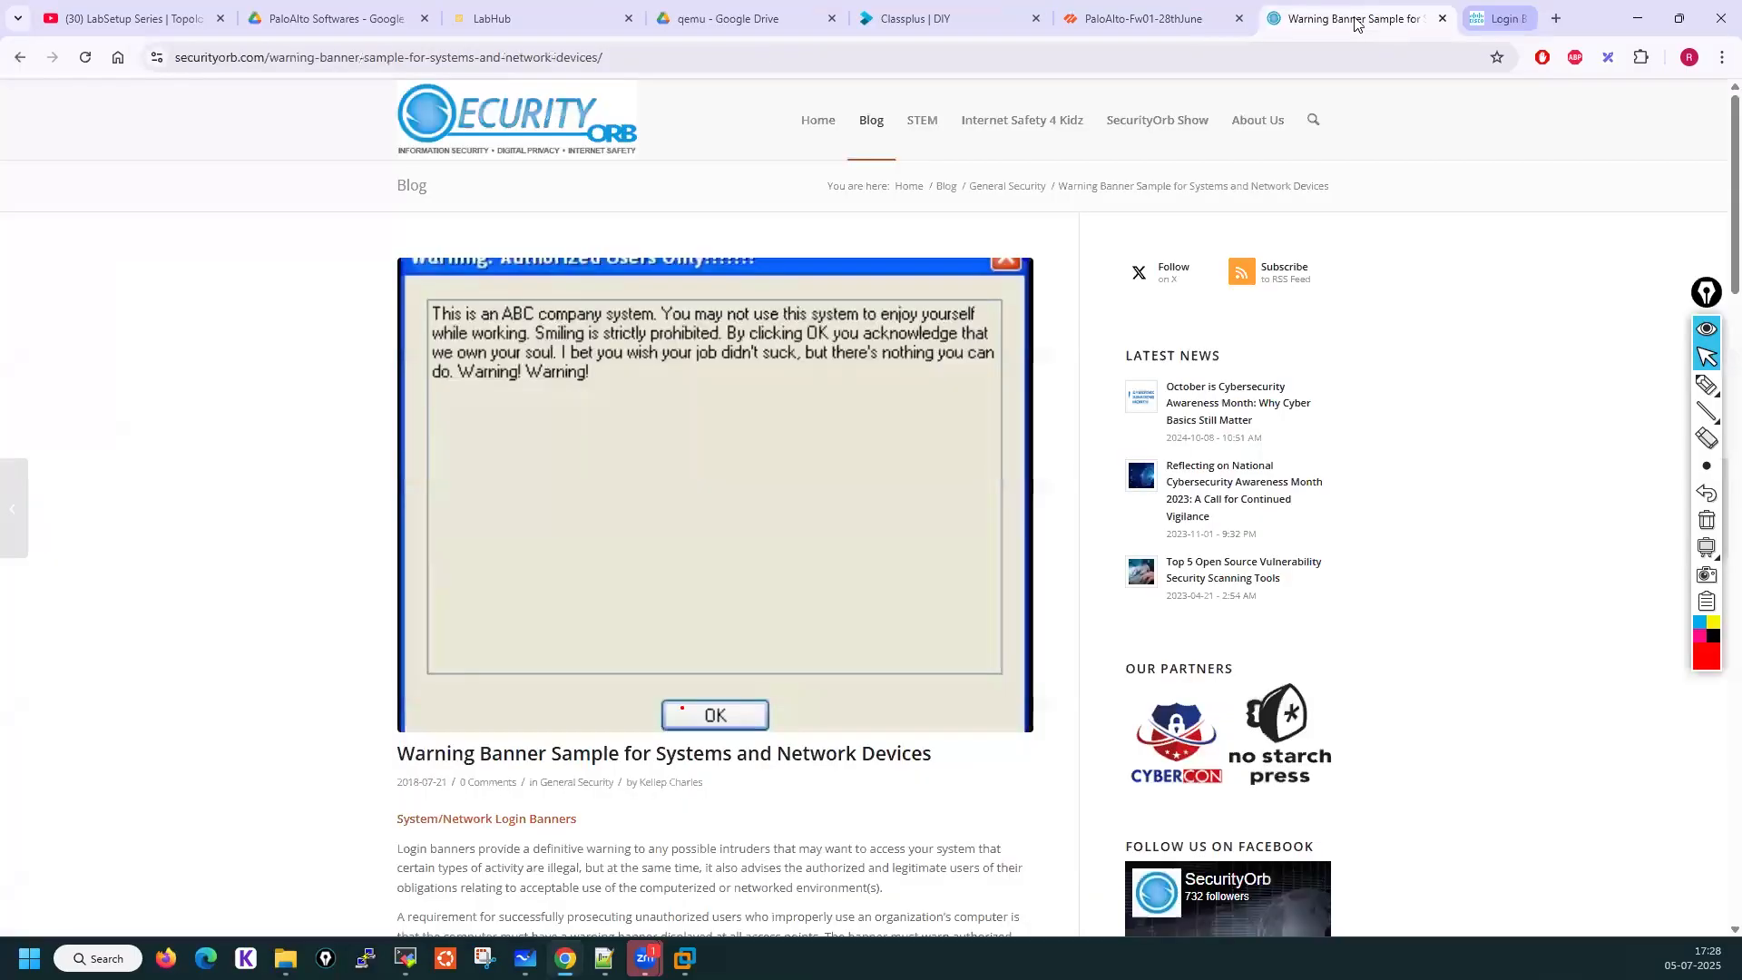
pyautogui.click(19, 57)
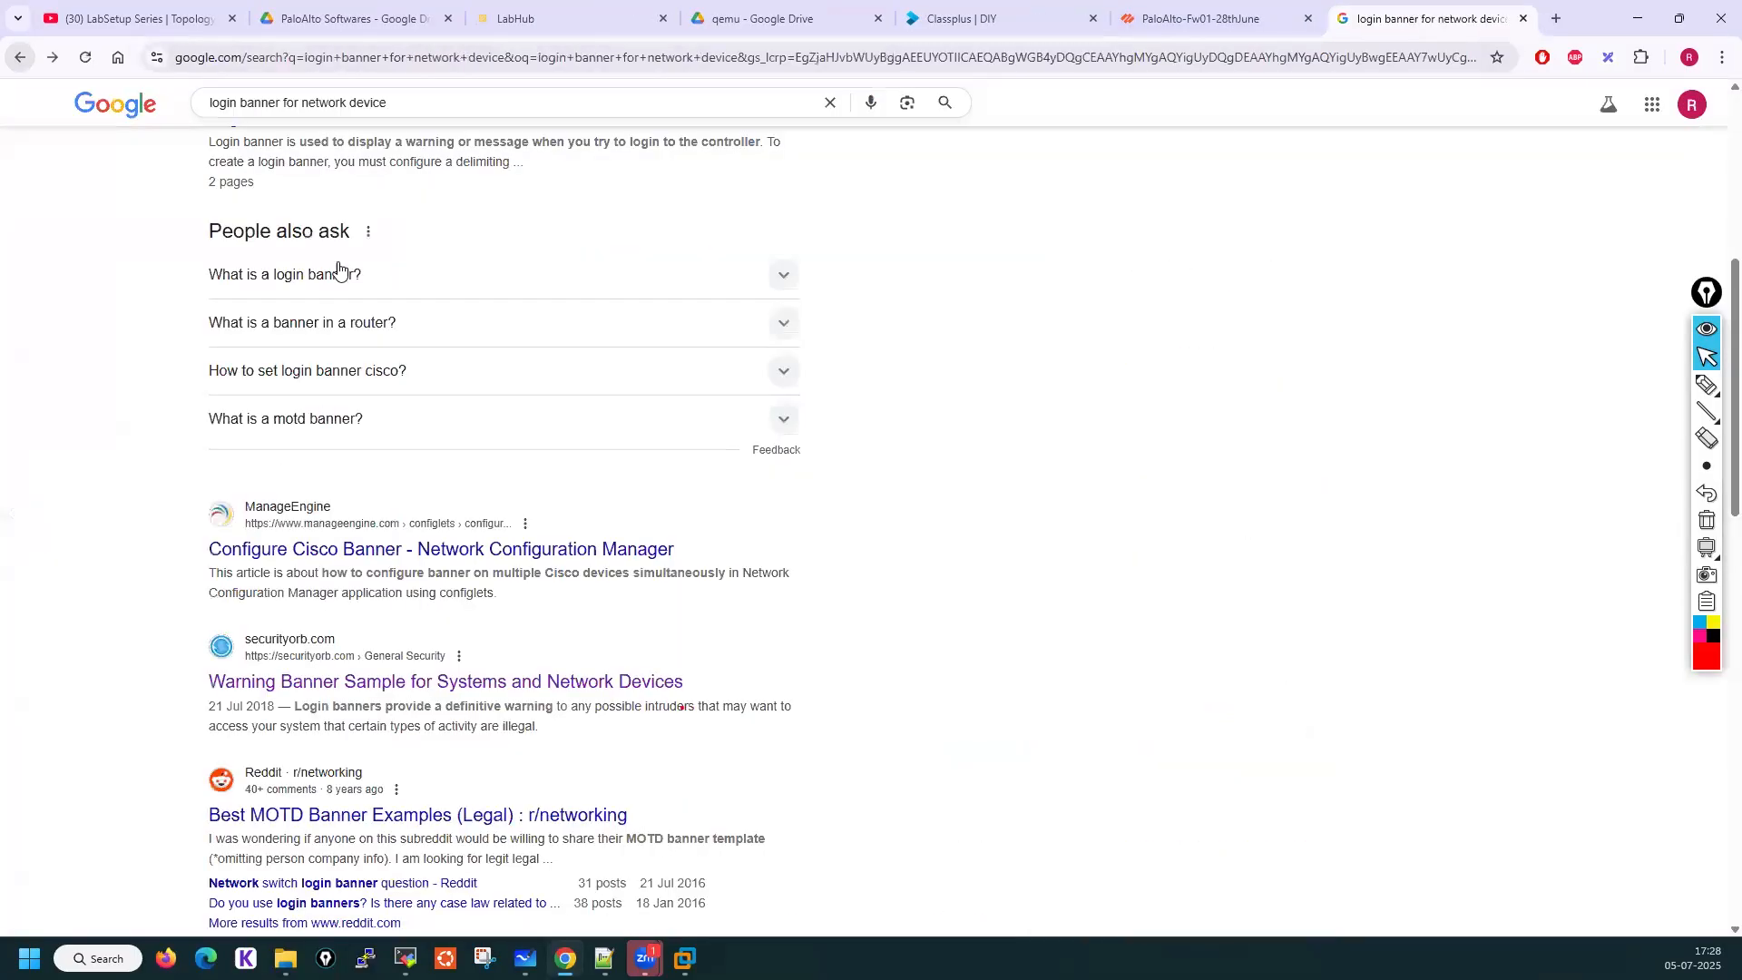
# Step: Change the Google query to 'login banner formate' and run it
pyautogui.scroll(4, 369, 122)
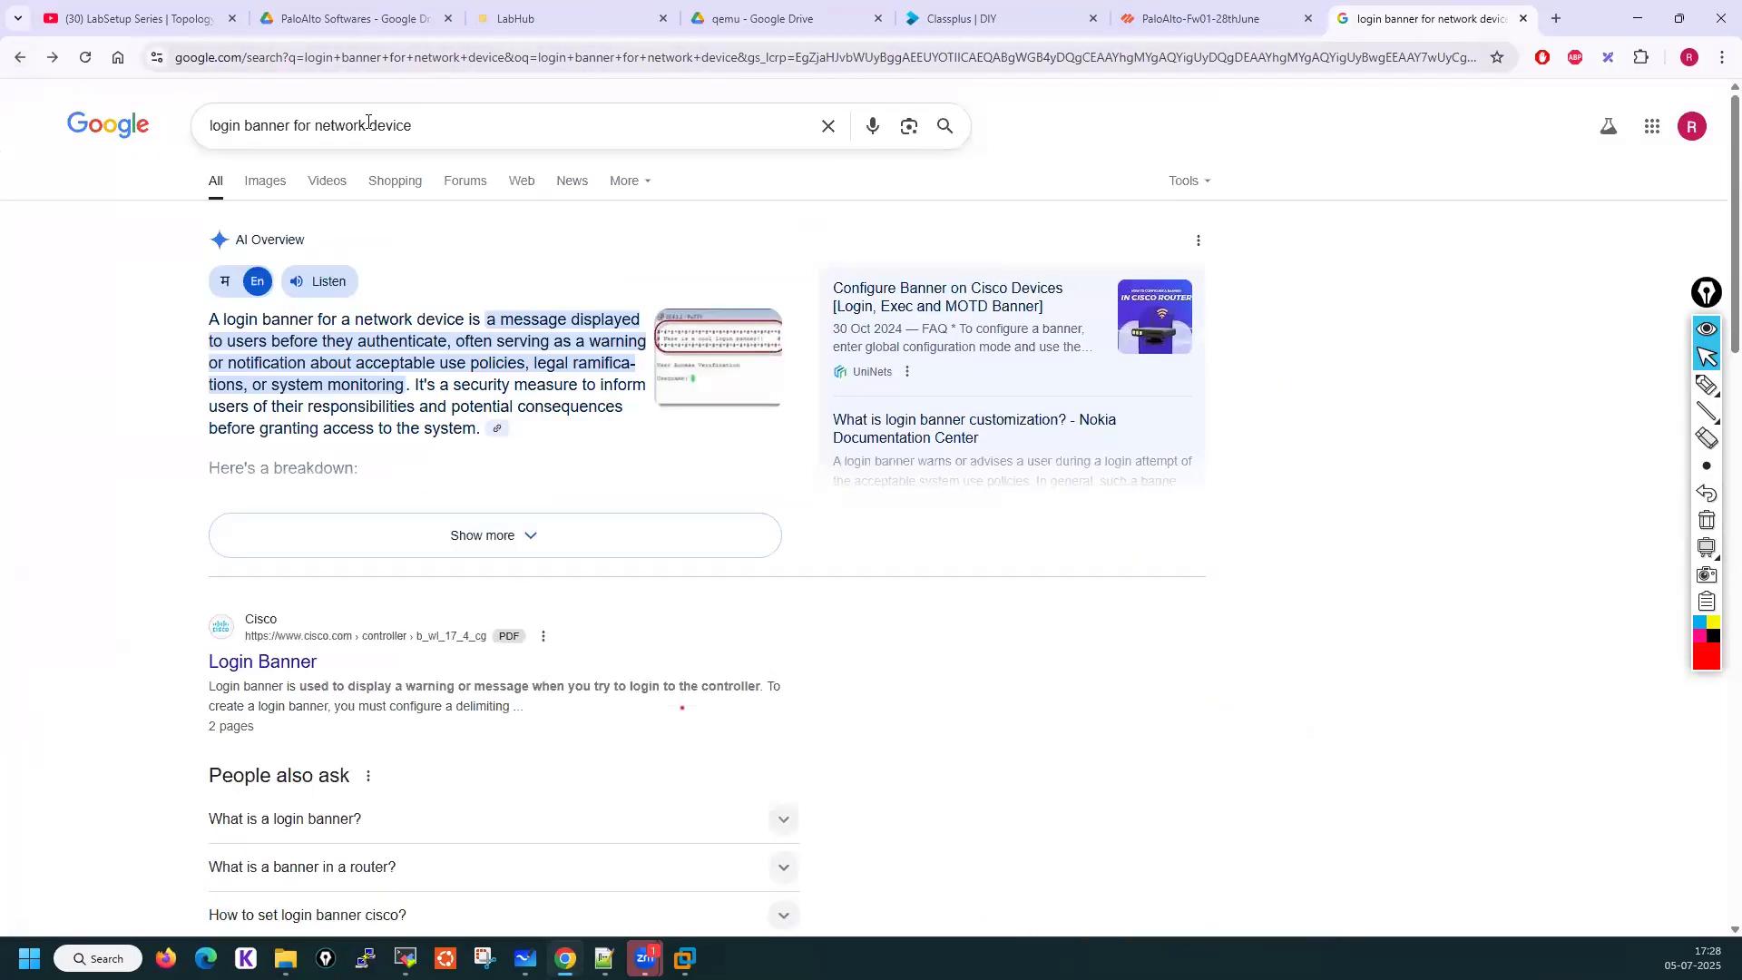
pyautogui.click(293, 125)
pyautogui.write('from')
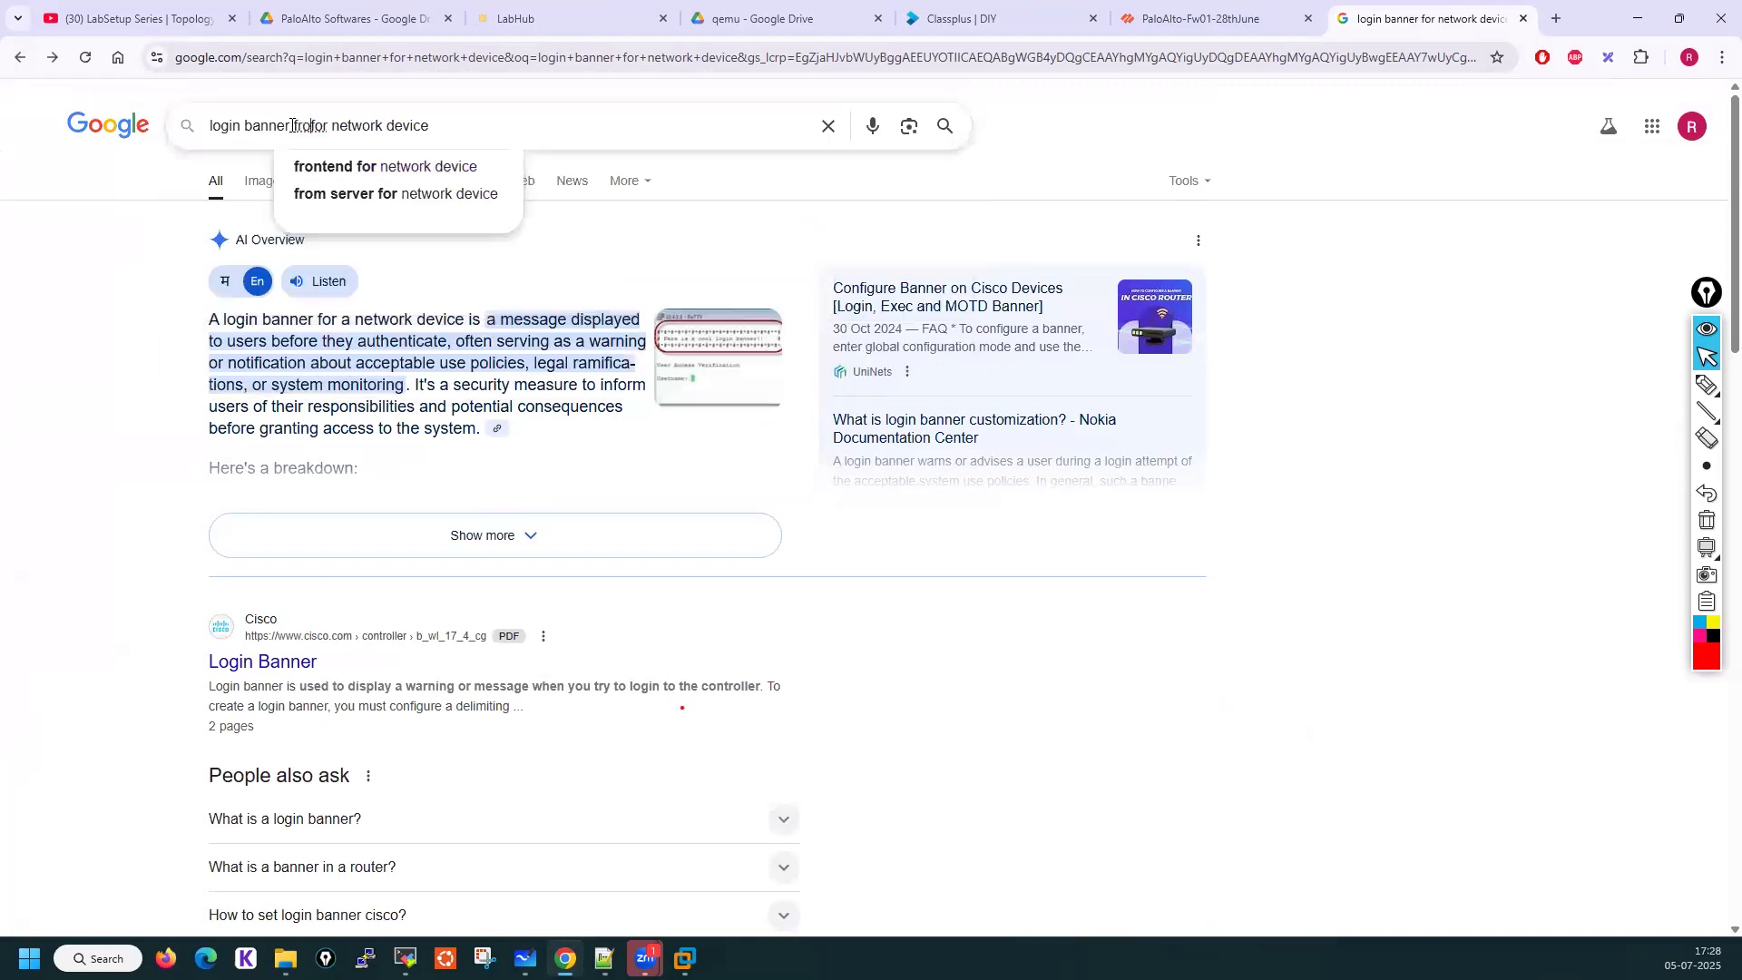
pyautogui.press('BackSpace')
pyautogui.press('BackSpace')
pyautogui.press('BackSpace')
pyautogui.press('BackSpace')
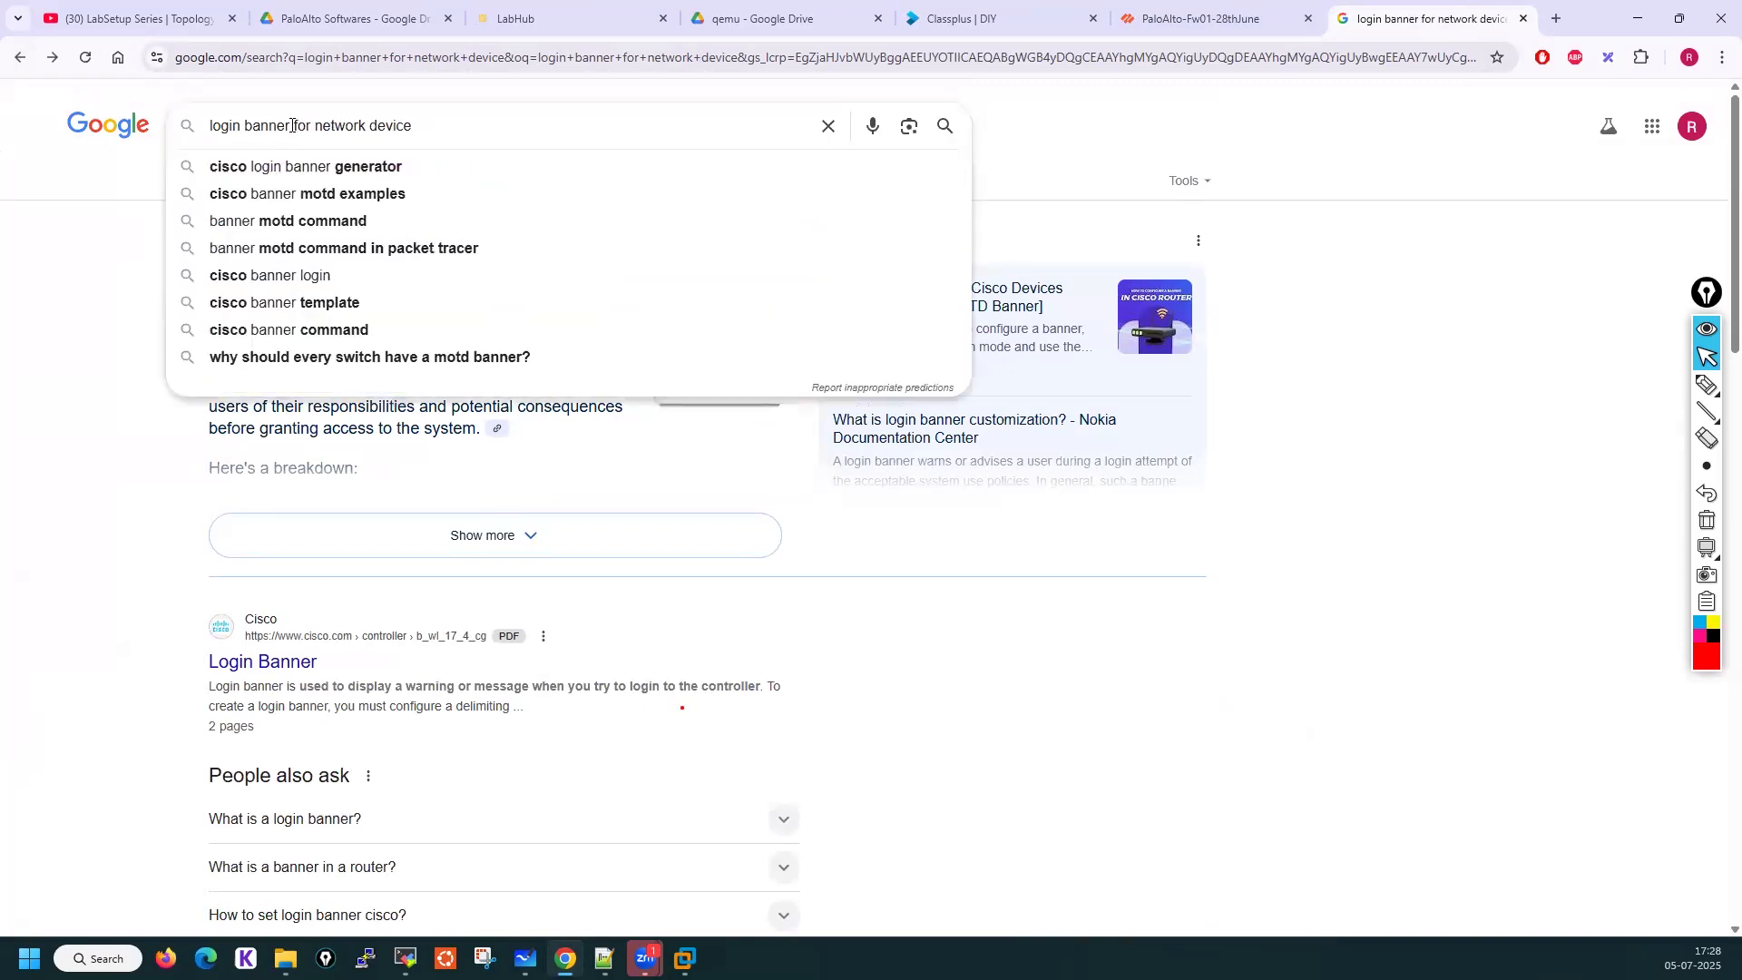
pyautogui.click(345, 167)
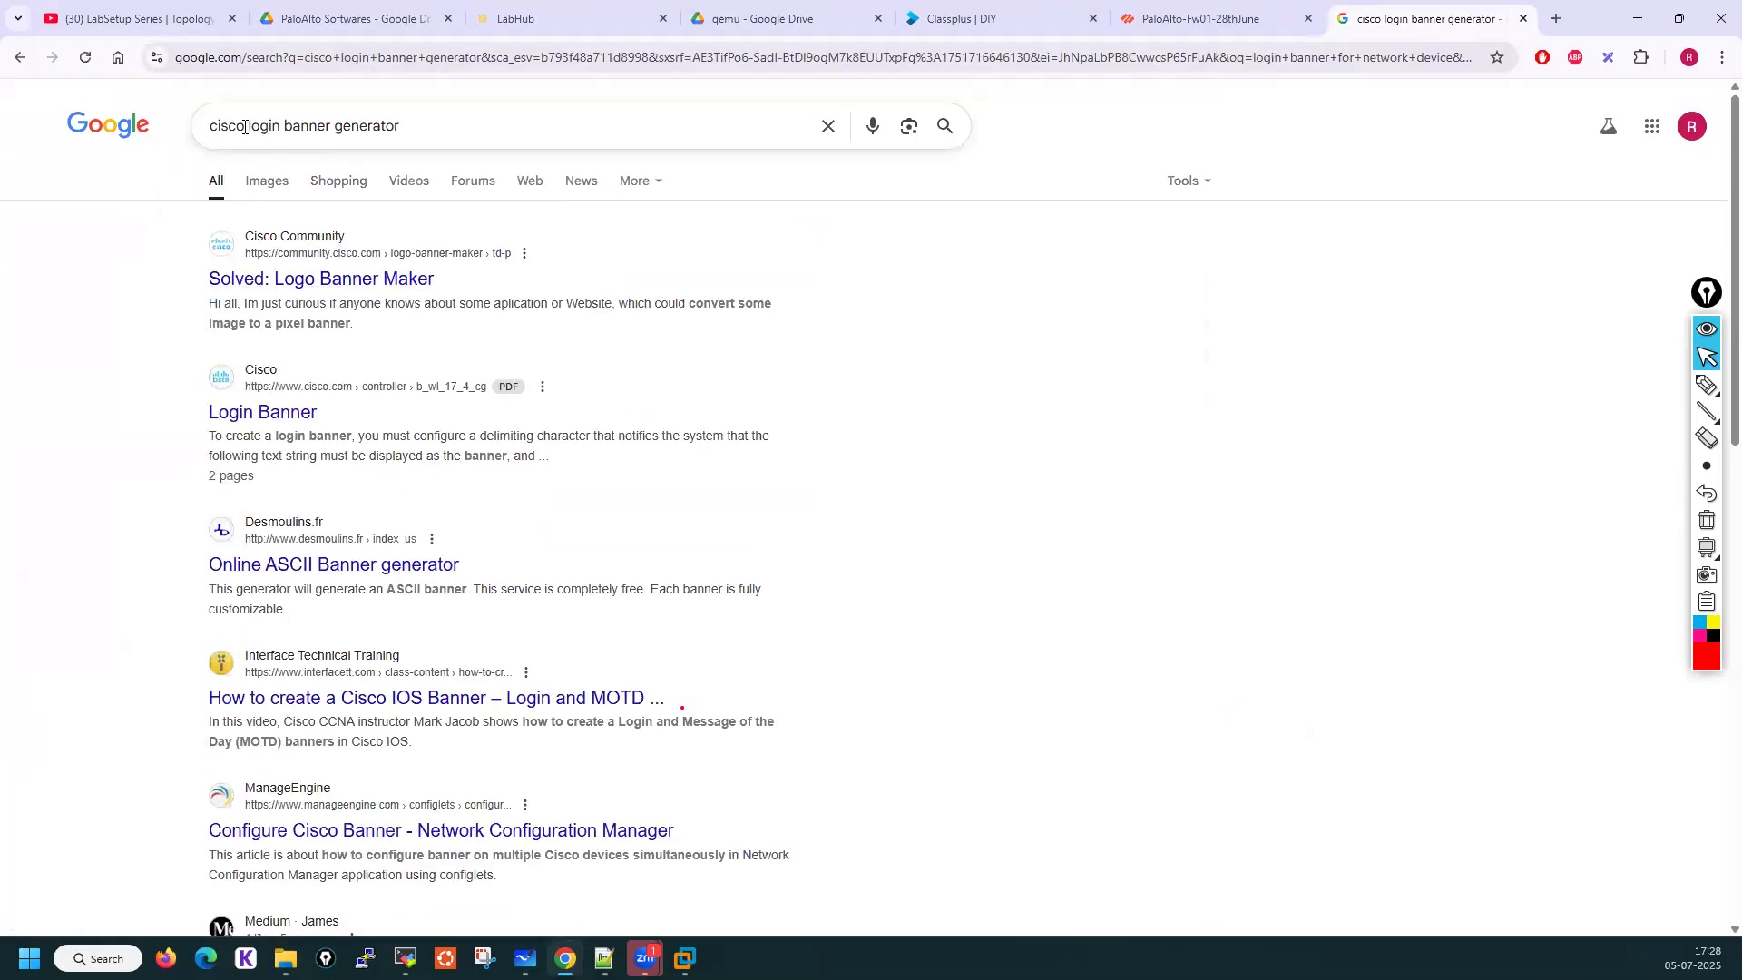
pyautogui.click(248, 127)
pyautogui.doubleClick(248, 127)
pyautogui.press('BackSpace')
pyautogui.moveTo(296, 127); pyautogui.dragTo(370, 125)
pyautogui.press('BackSpace')
pyautogui.write('formate')
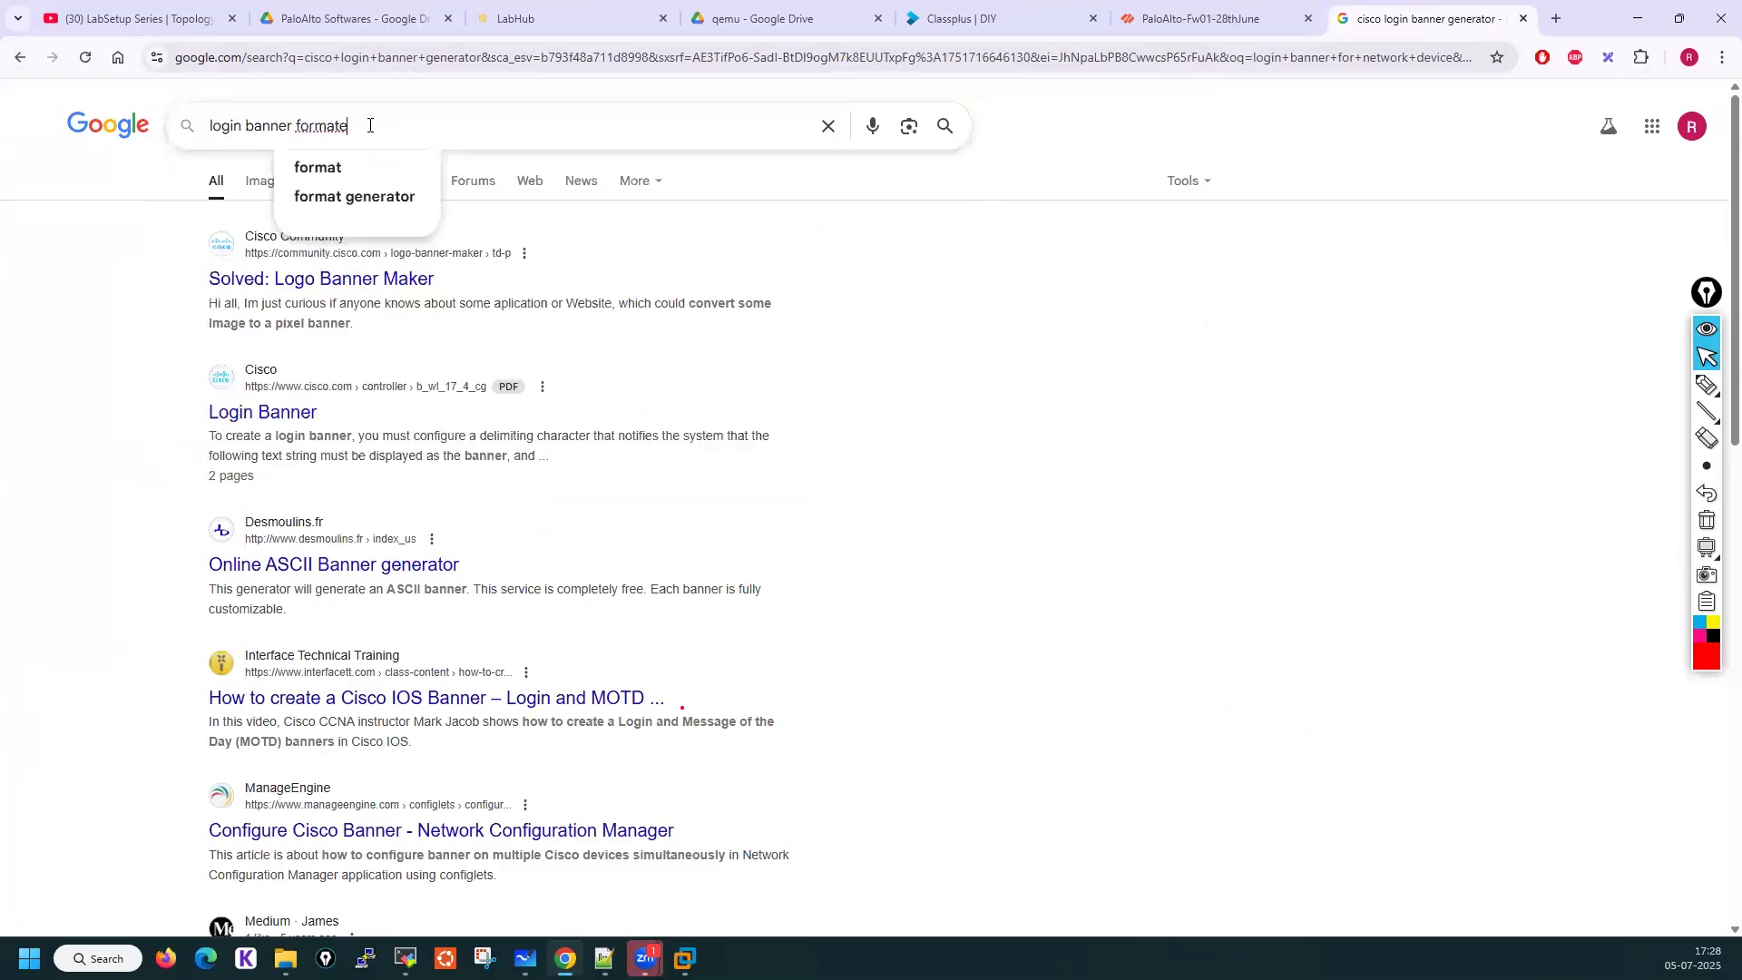
pyautogui.press('Return')
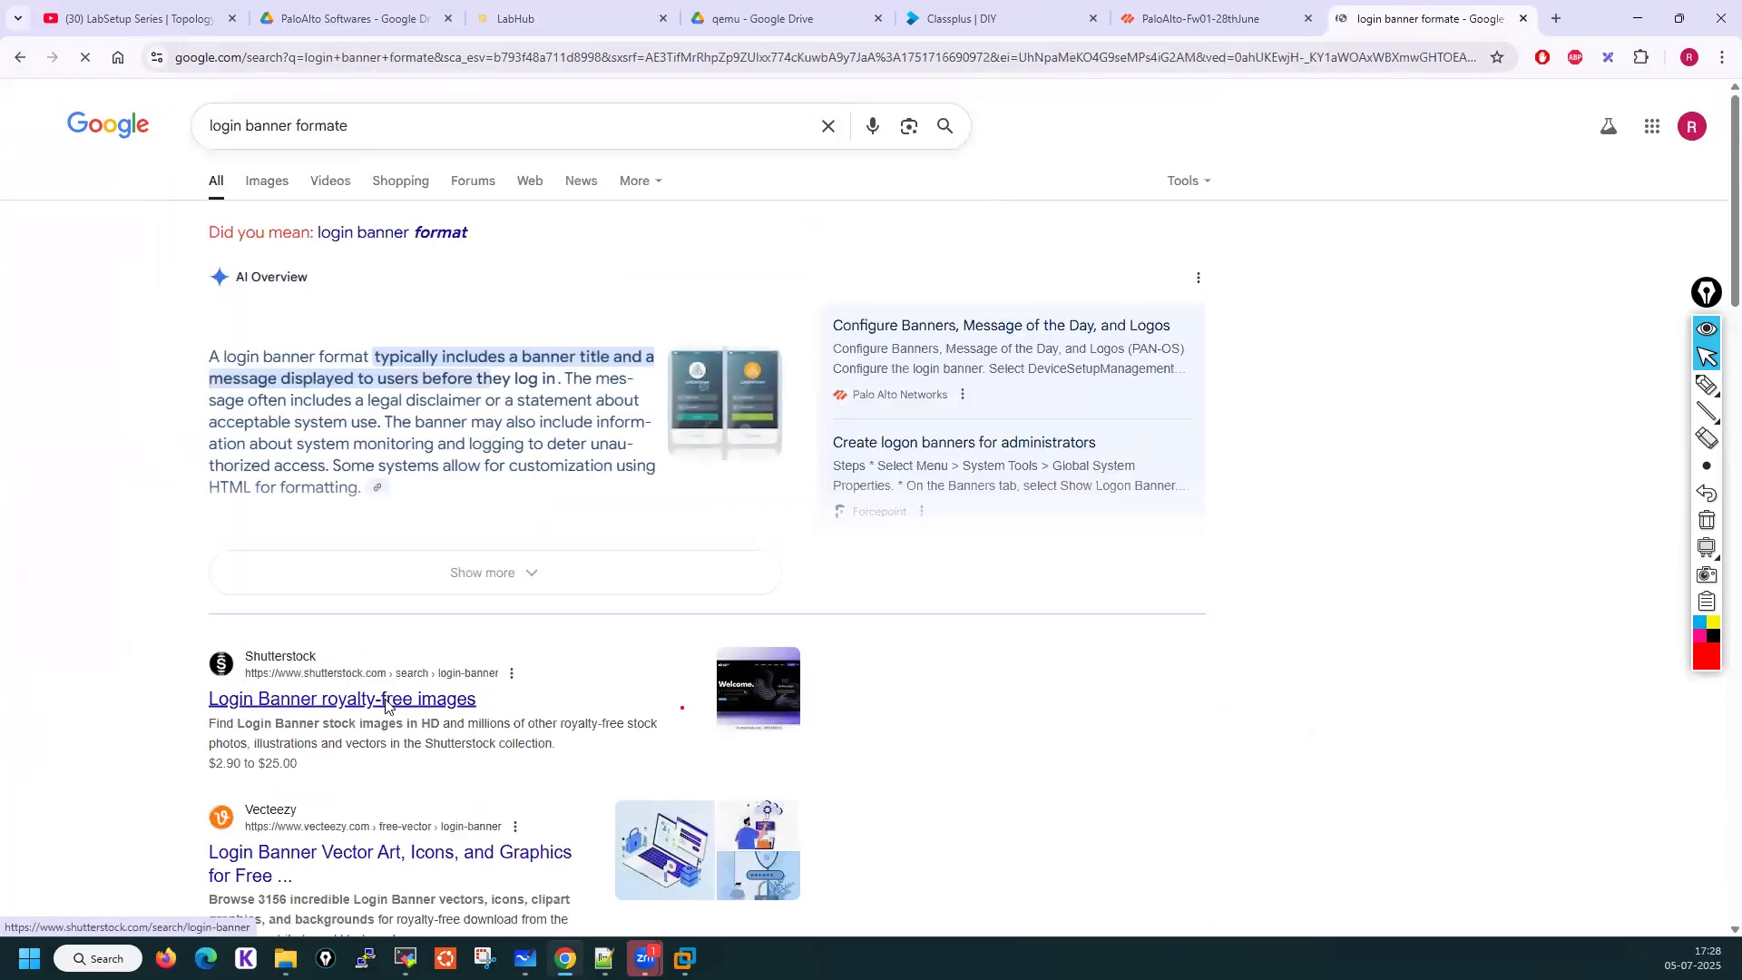
# Step: Open the Shutterstock result in a new tab and search 'login banner formate for firewall'
pyautogui.rightClick(387, 700)
pyautogui.click(479, 487)
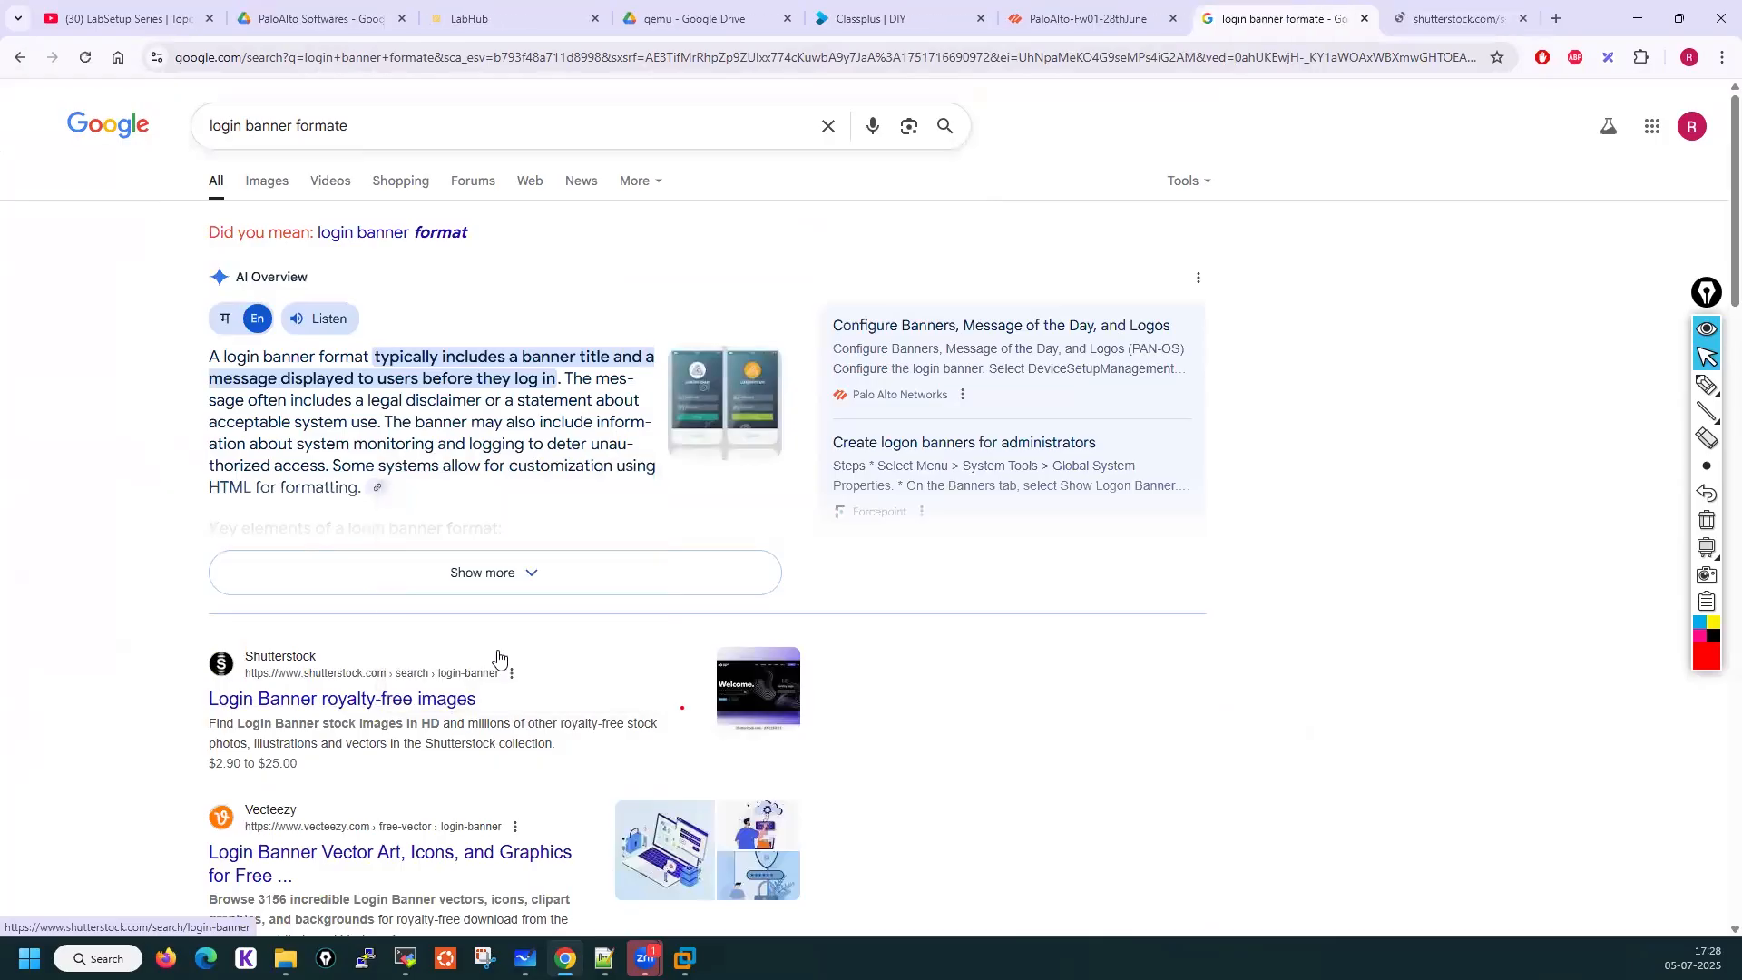
pyautogui.scroll(-3, 495, 662)
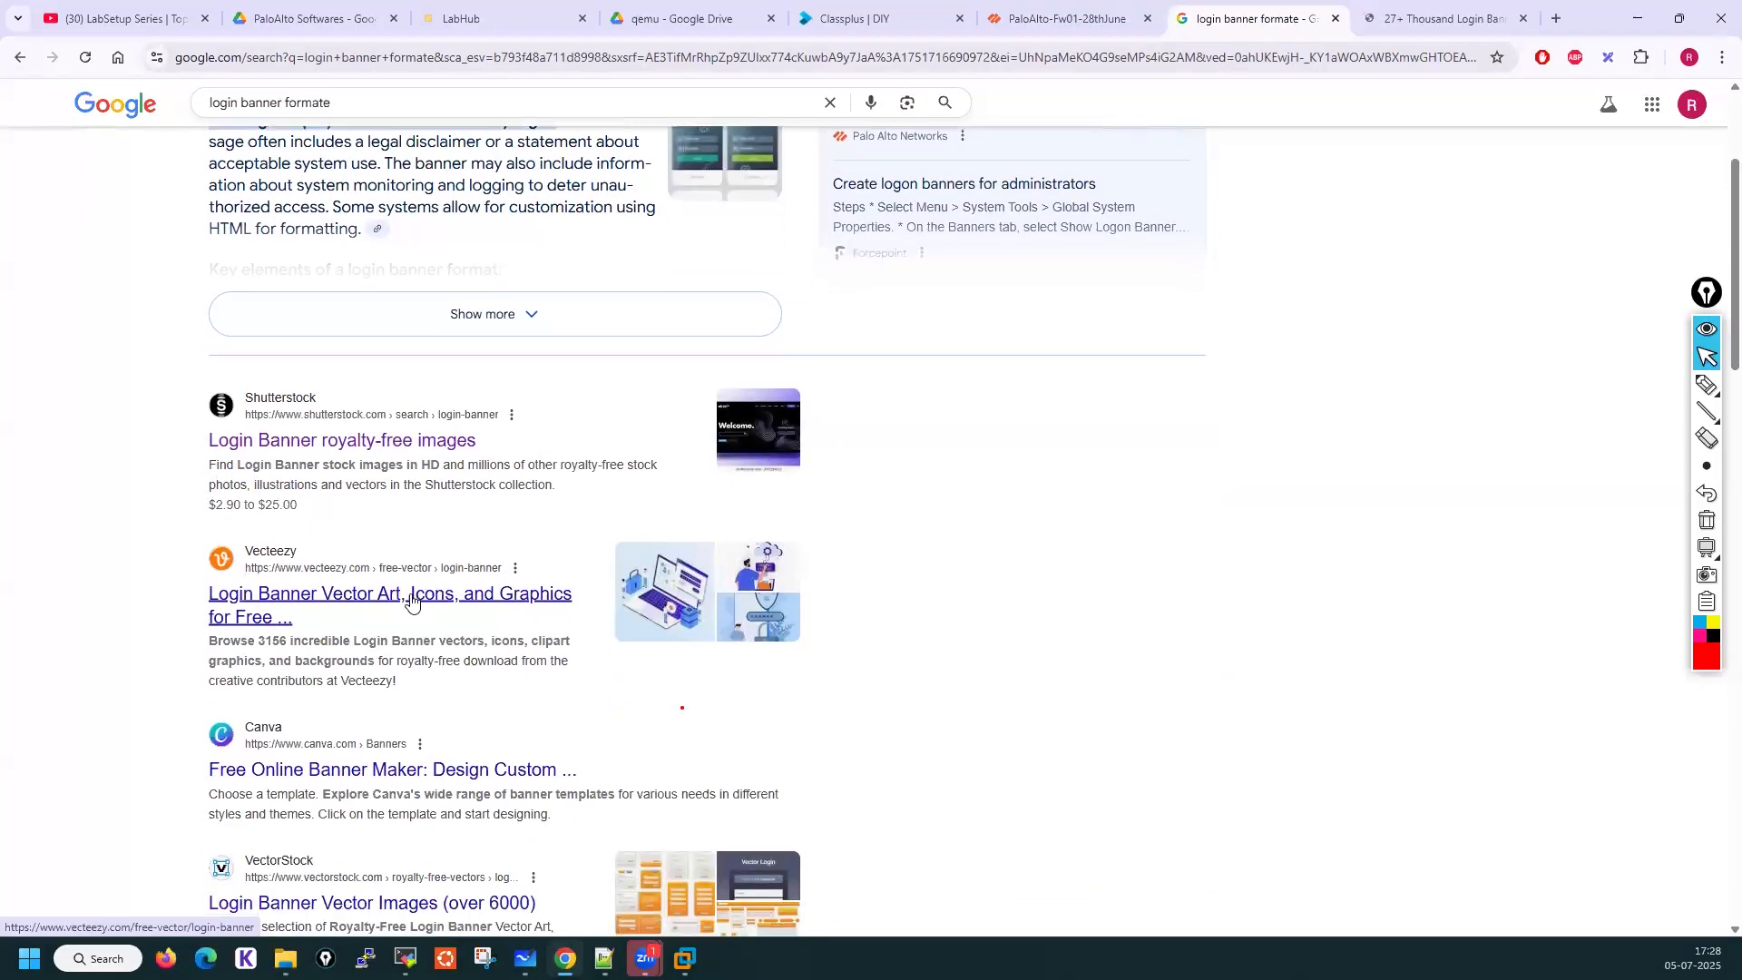
pyautogui.scroll(3, 361, 291)
pyautogui.click(369, 128)
pyautogui.write('for firewall')
pyautogui.press('Return')
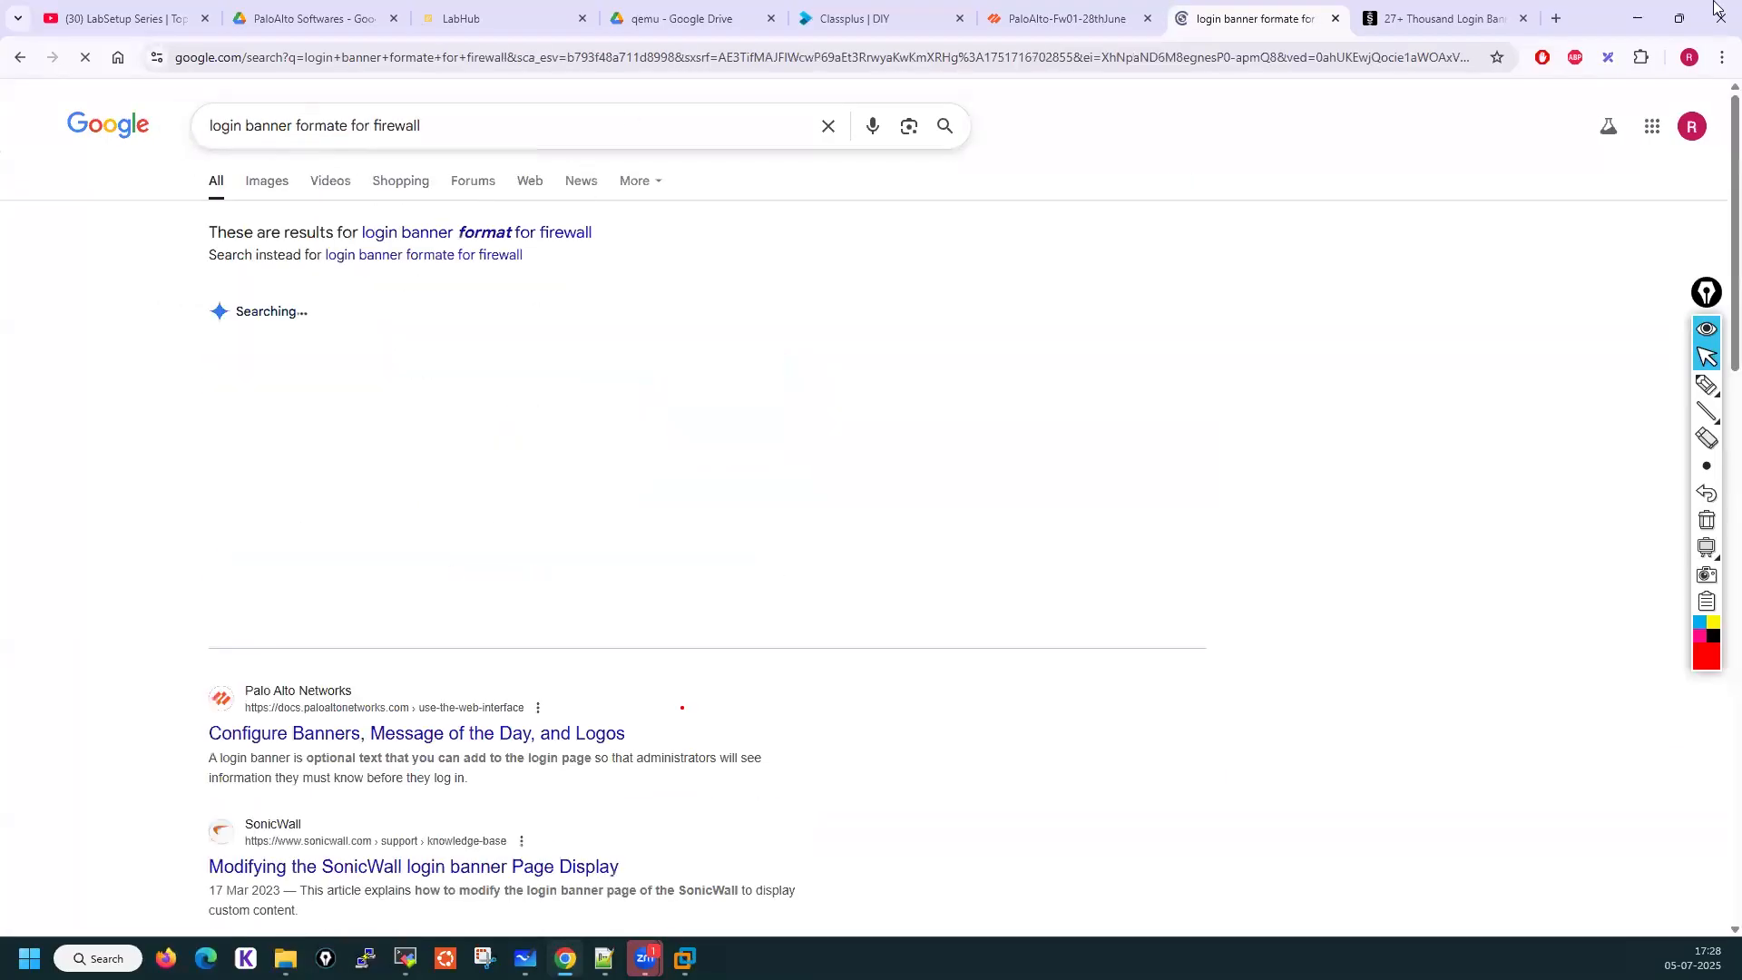
# Step: Close Shutterstock and open the Palo Alto Configure Banners, sample banner thread and logon banner pages
pyautogui.click(1477, 18)
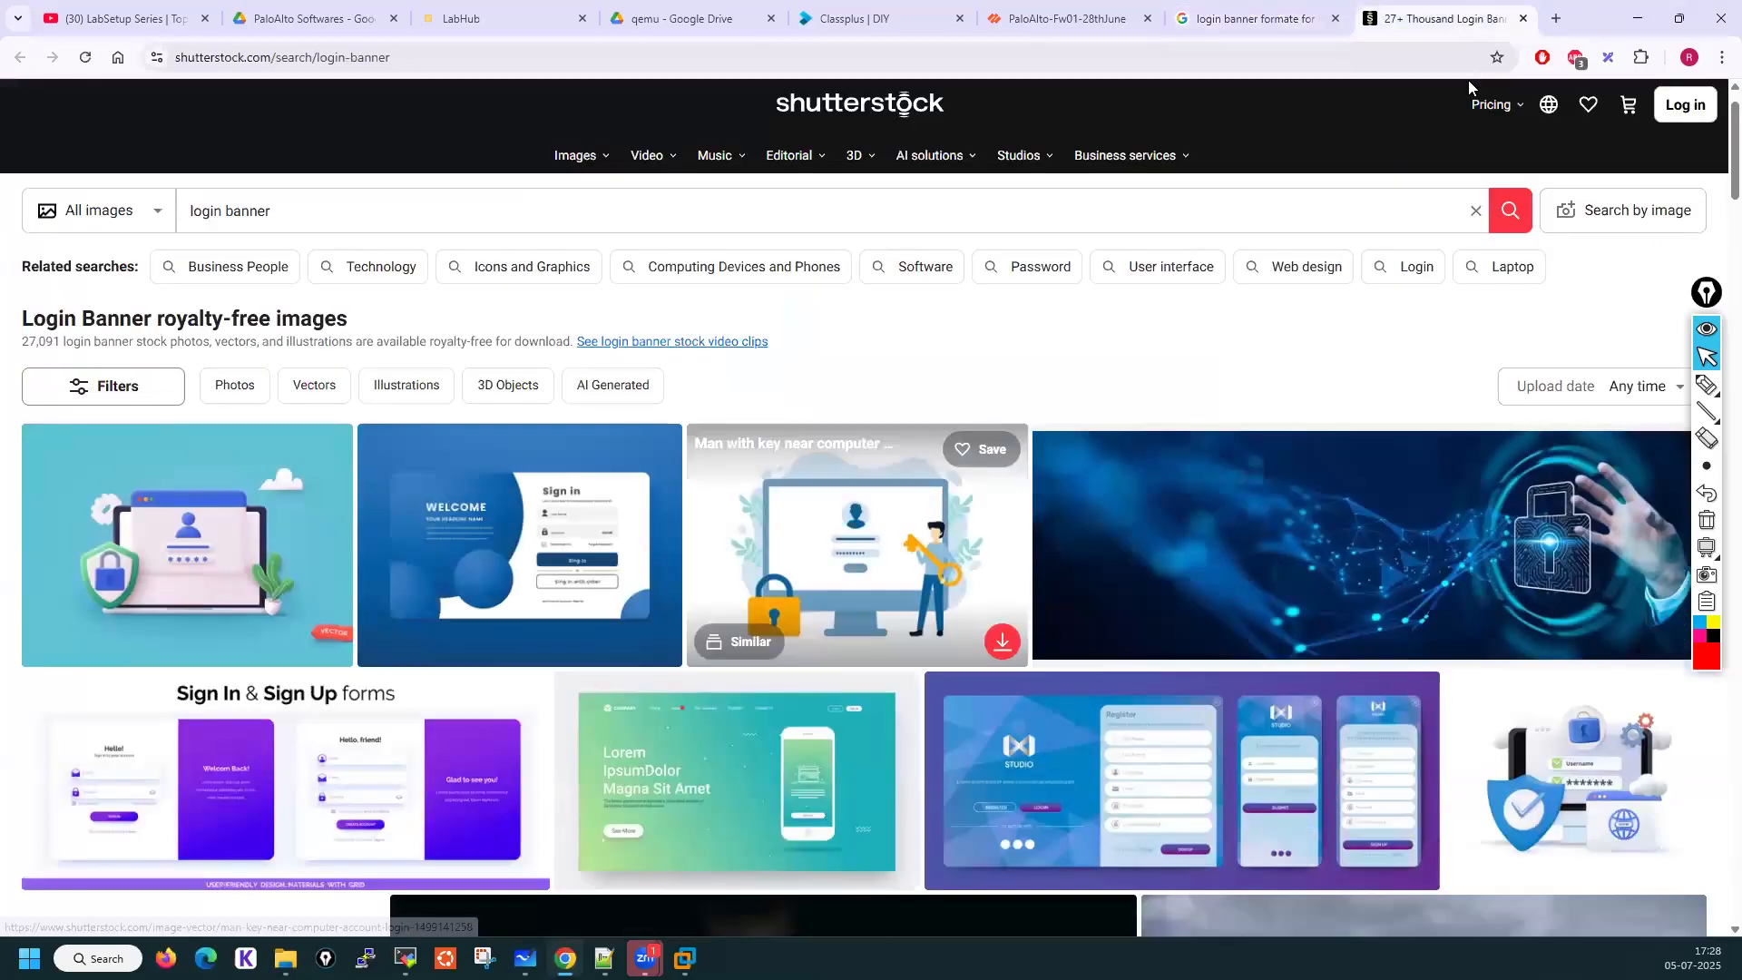
pyautogui.scroll(-6, 1472, 87)
pyautogui.click(1523, 18)
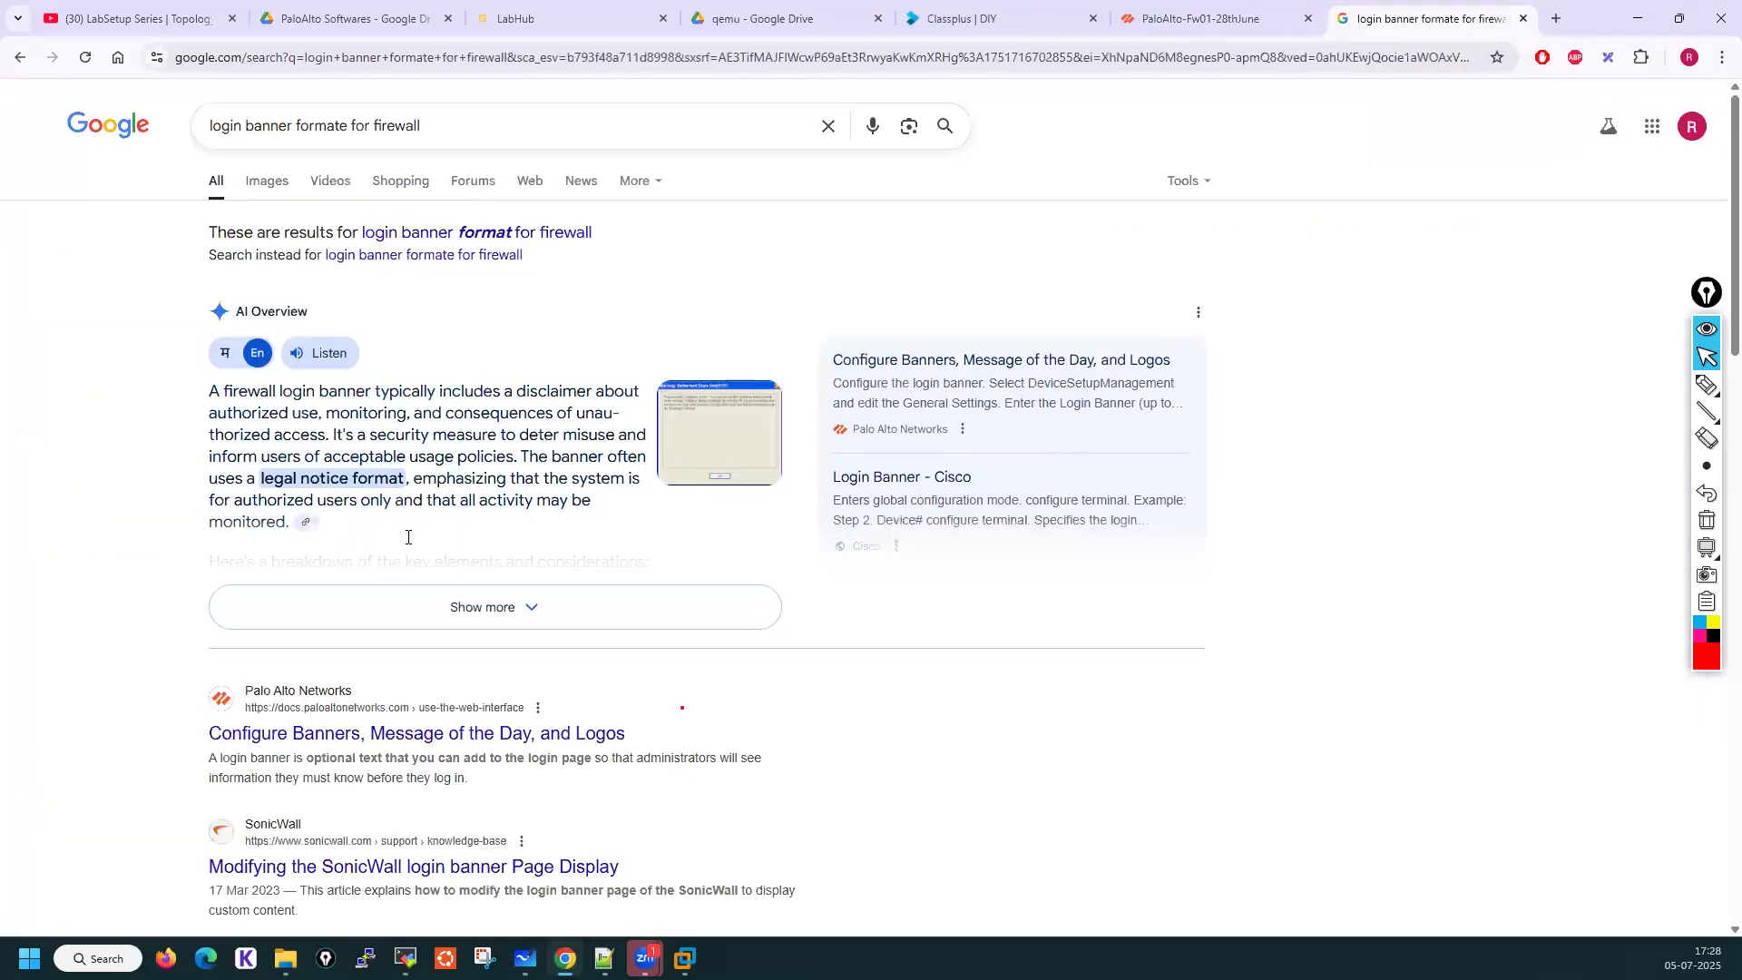
pyautogui.scroll(-5, 422, 506)
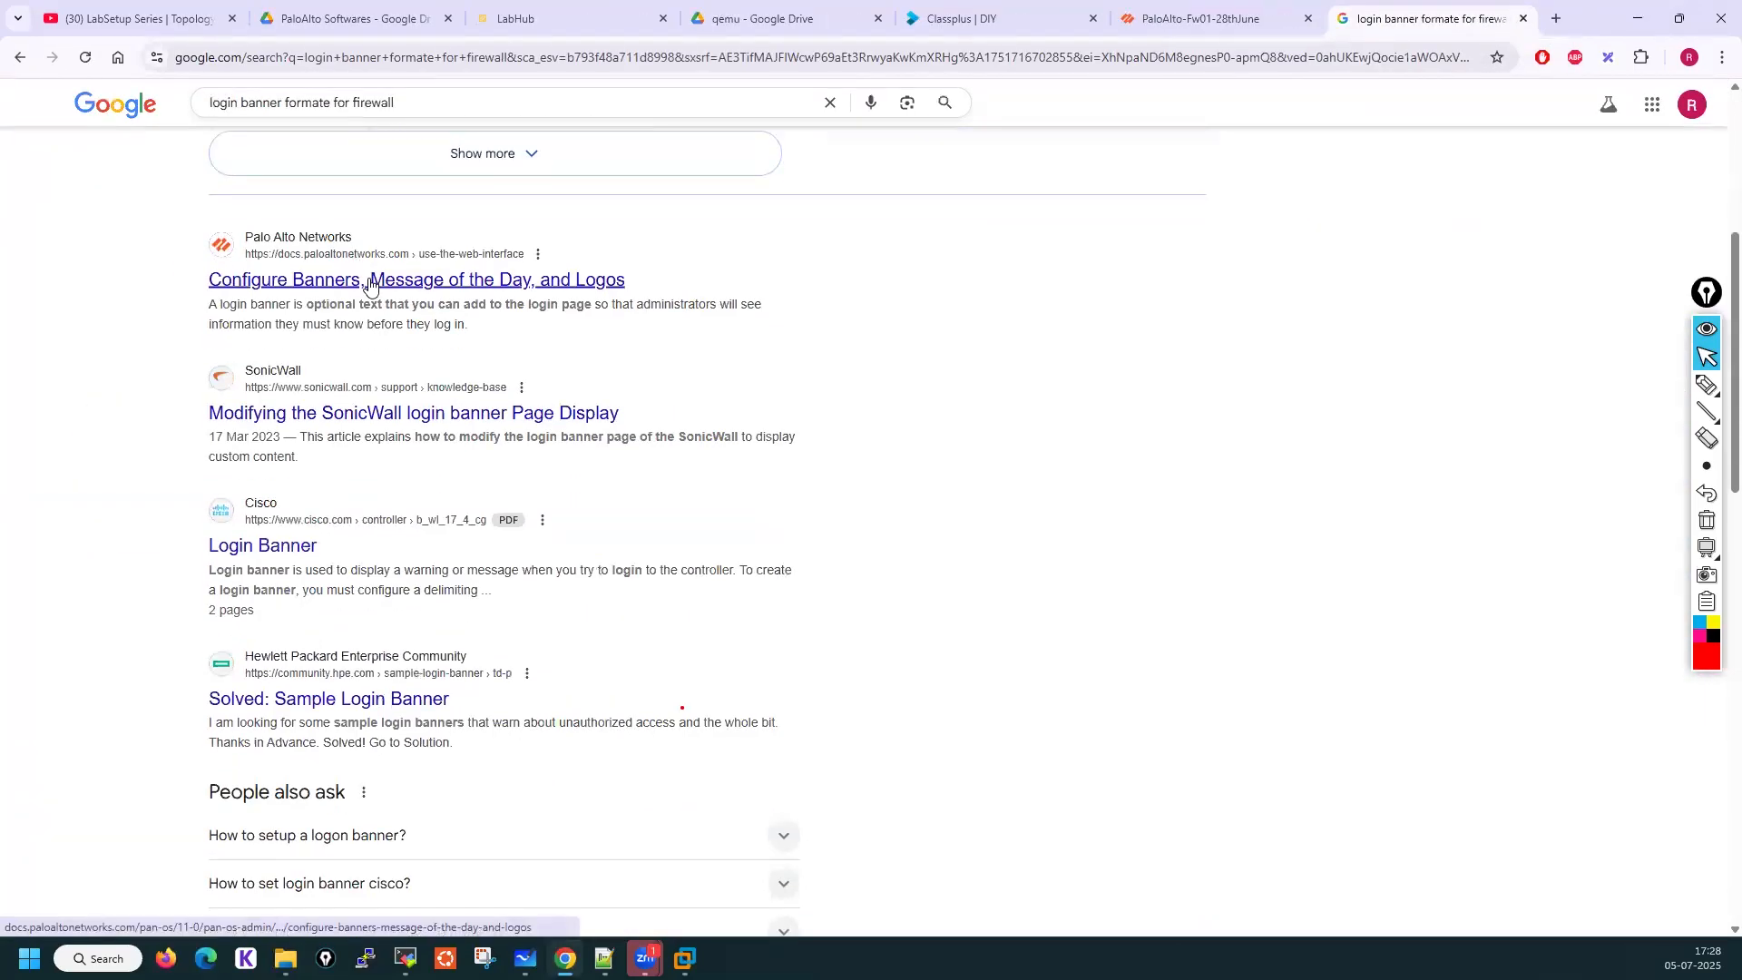
pyautogui.rightClick(369, 282)
pyautogui.click(409, 300)
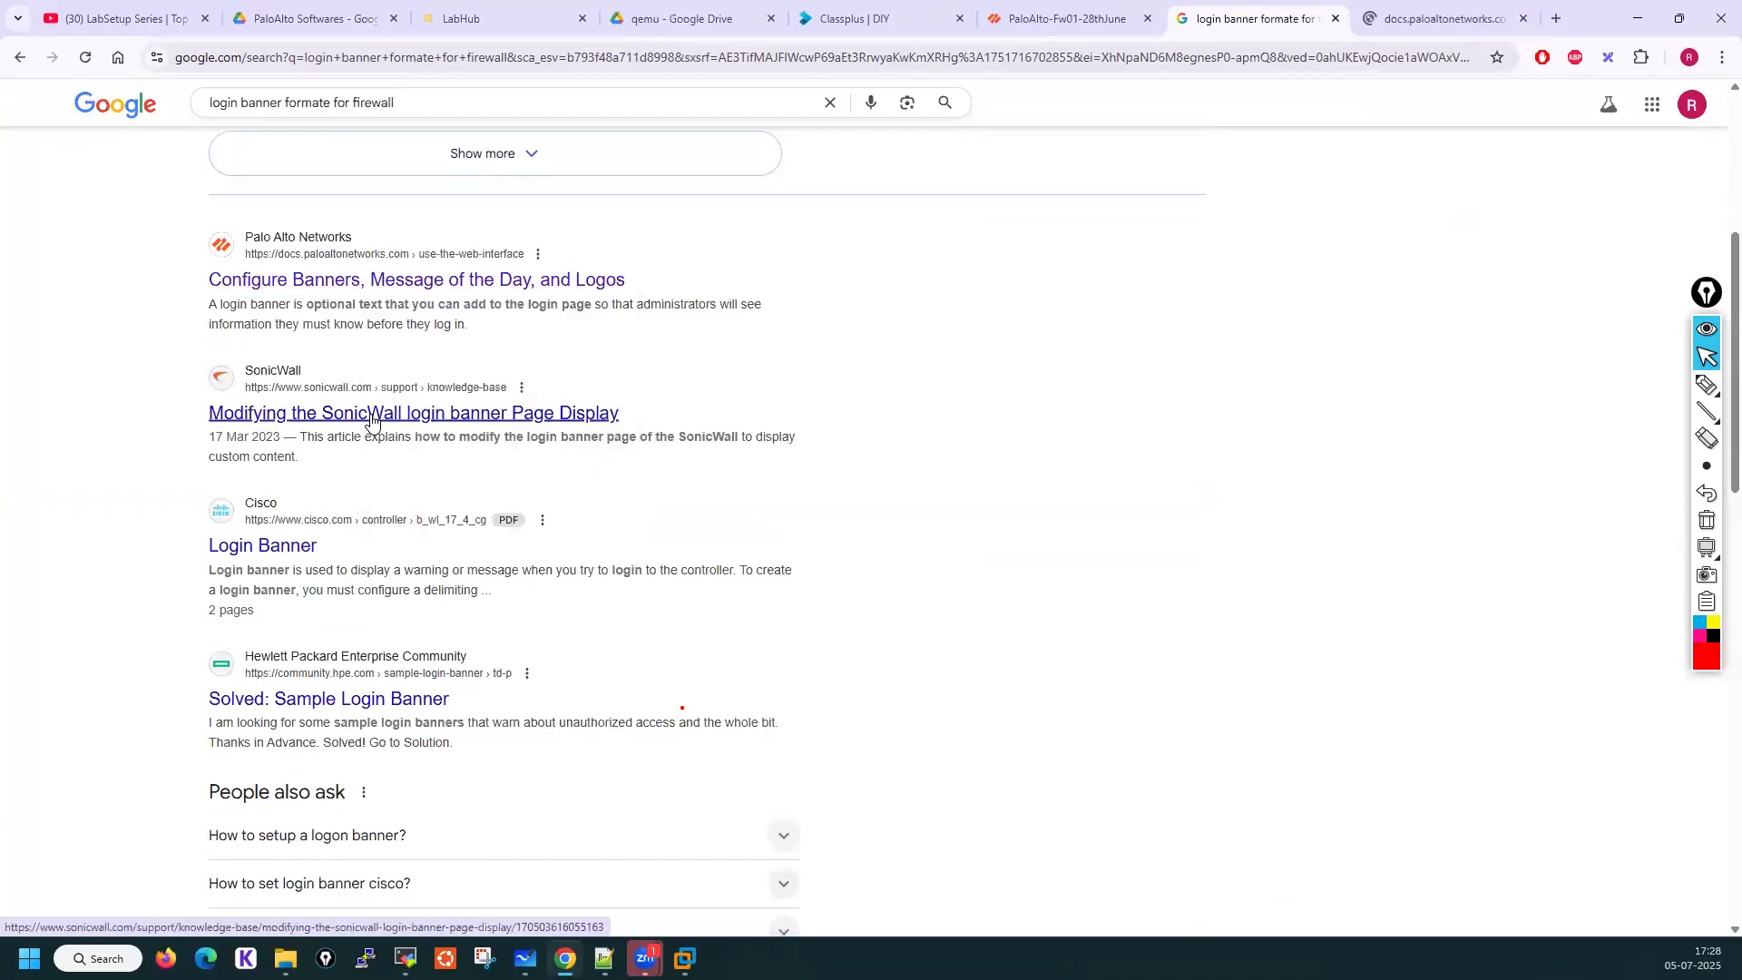
pyautogui.scroll(-5, 300, 610)
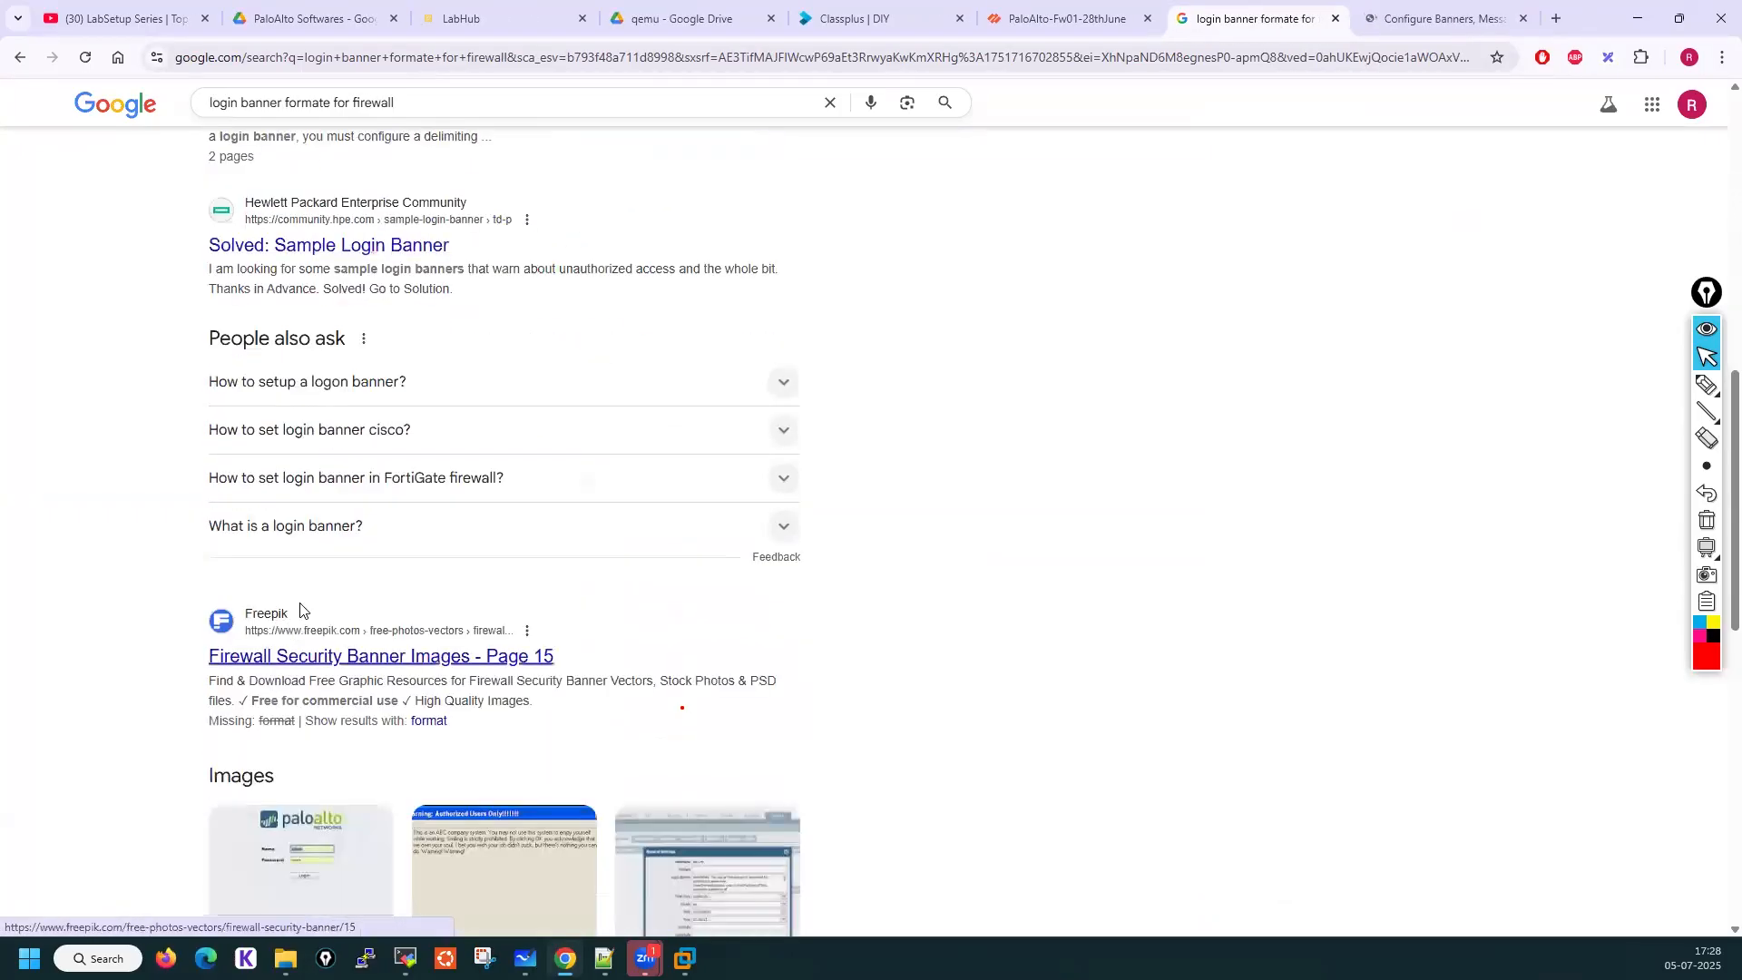
pyautogui.rightClick(372, 262)
pyautogui.click(453, 276)
pyautogui.scroll(-9, 505, 361)
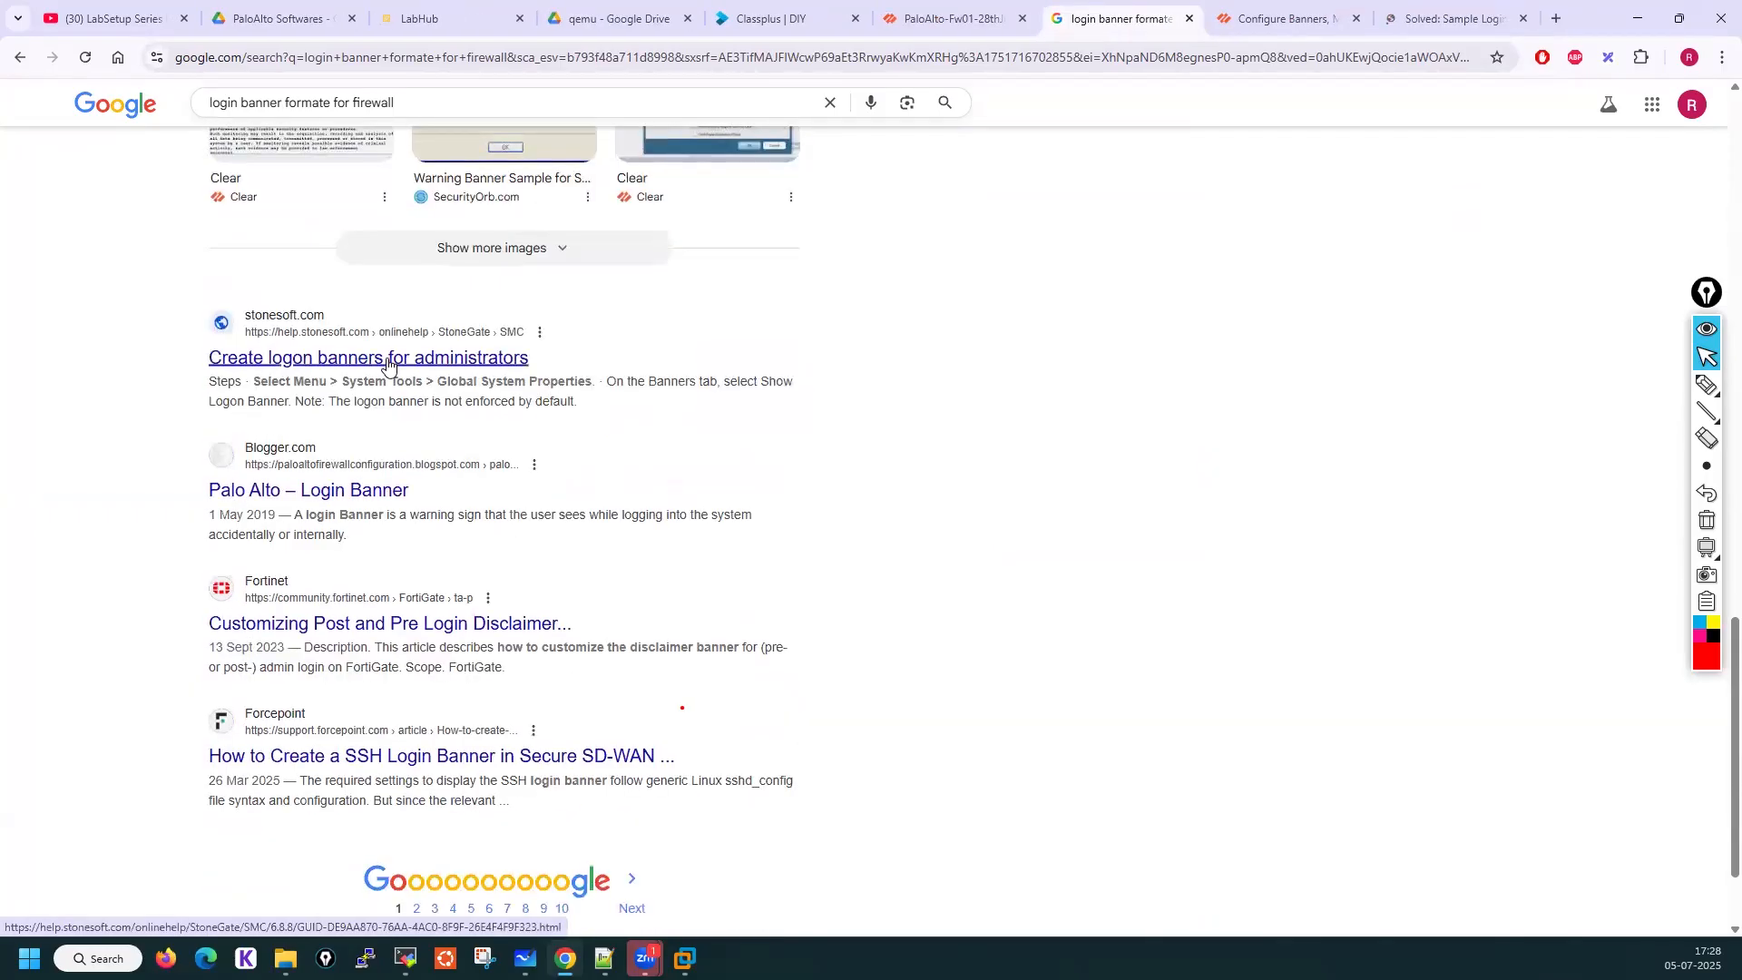
pyautogui.click(388, 359)
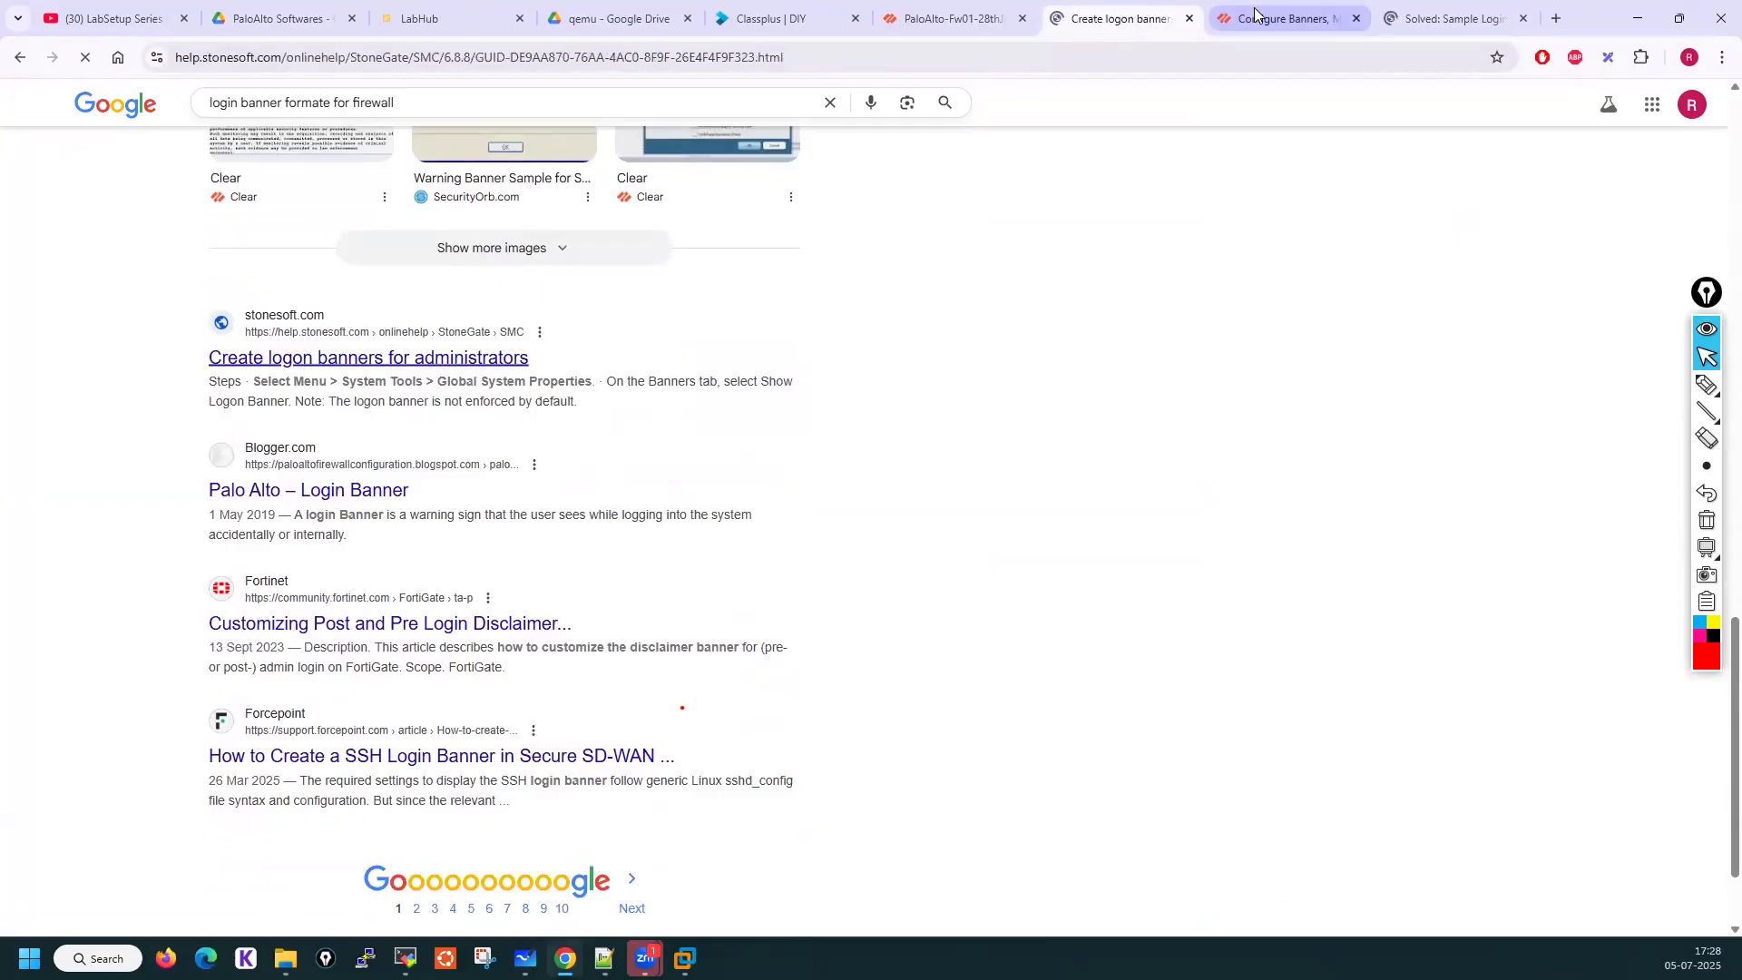
# Step: Read and close the reference tabs, then paste the WARNING banner into the Login Banner box
pyautogui.click(1261, 18)
pyautogui.scroll(-15, 947, 483)
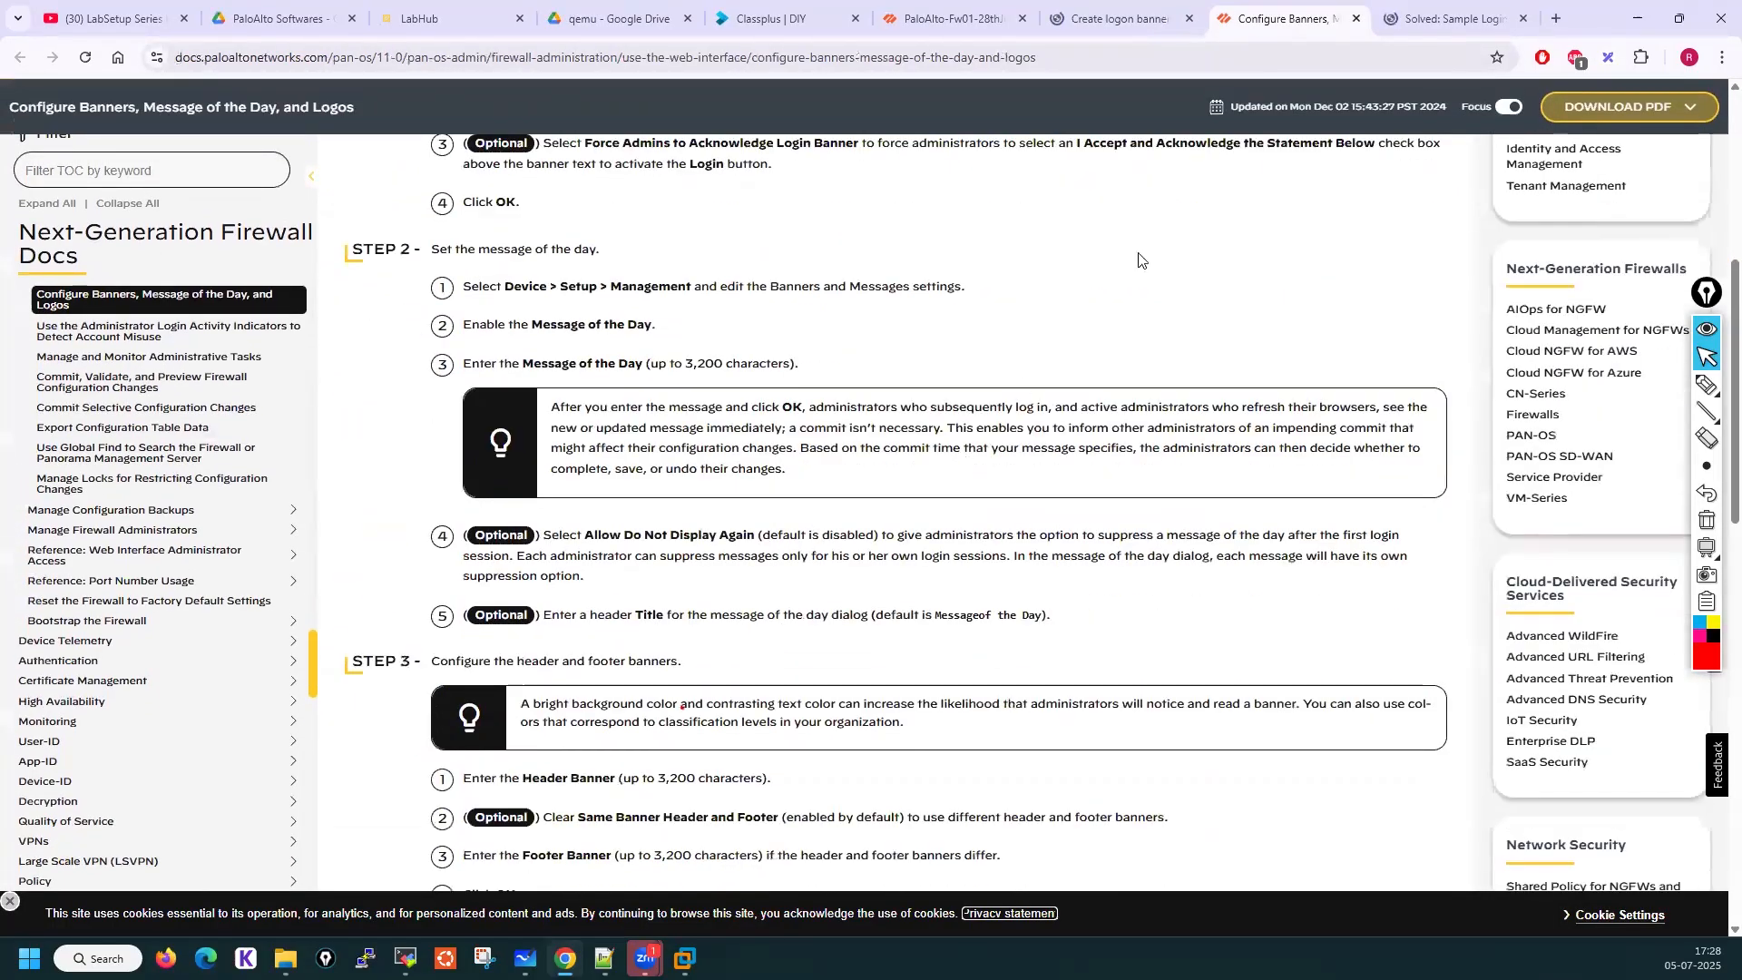
pyautogui.scroll(-8, 687, 419)
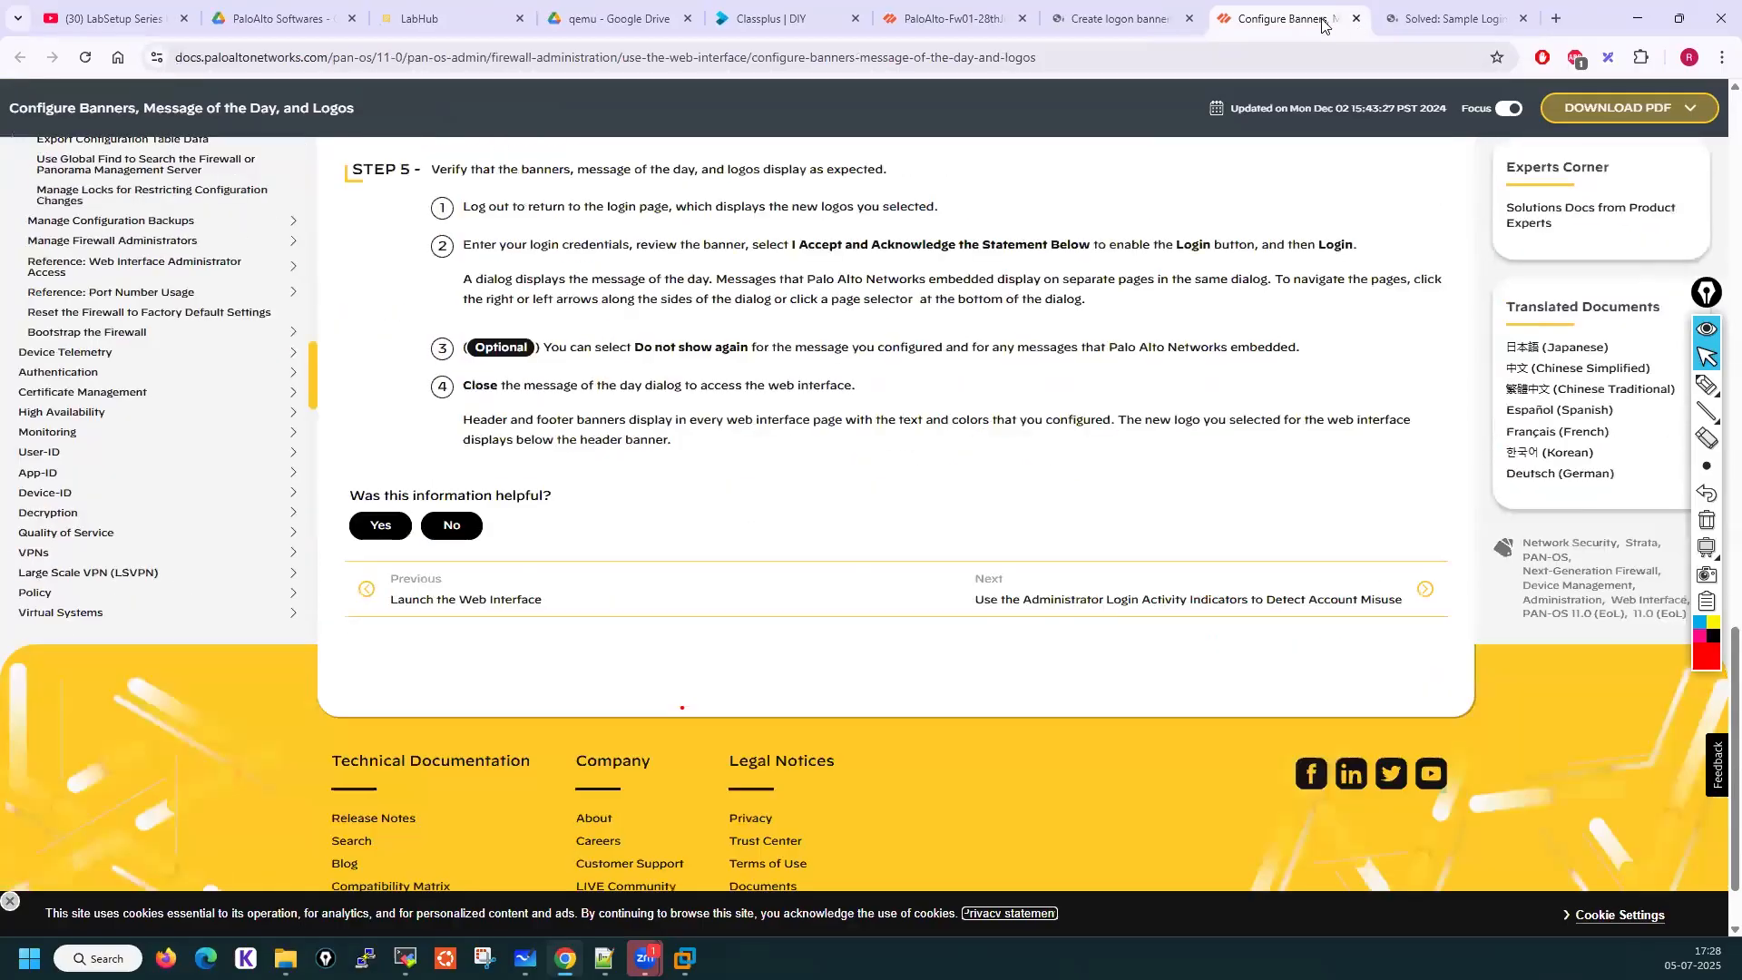
pyautogui.hotkey('ctrl', 'w')
pyautogui.scroll(-5, 698, 459)
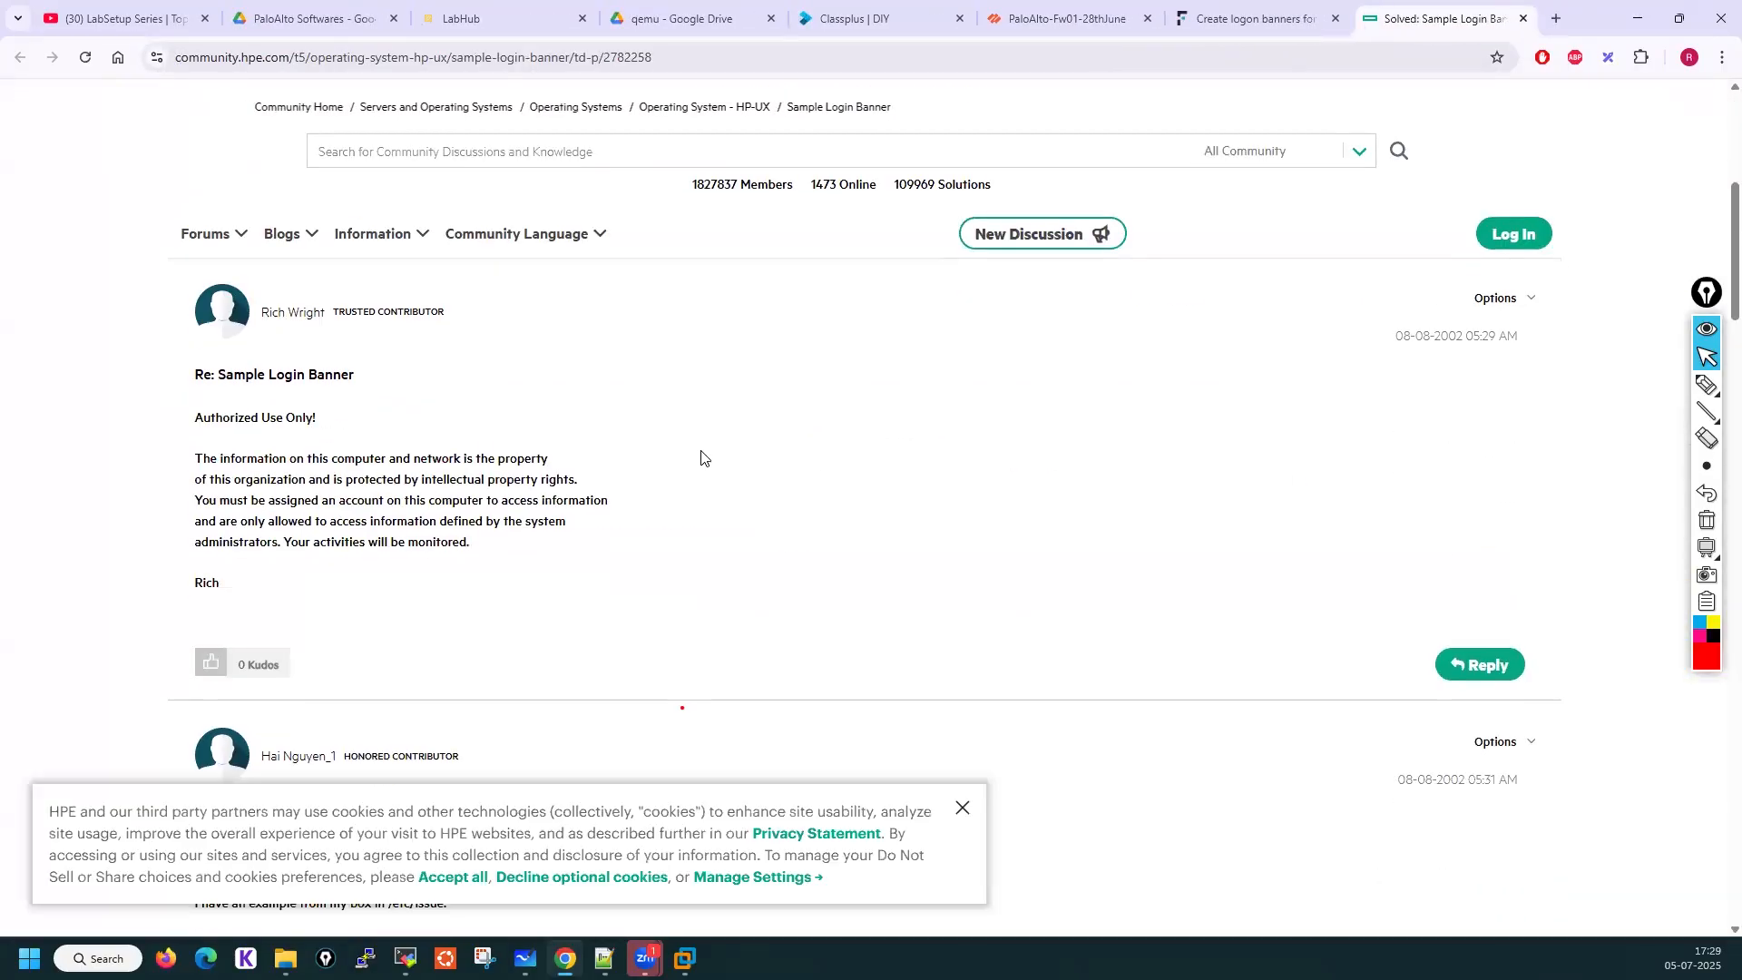
pyautogui.scroll(-7, 1229, 233)
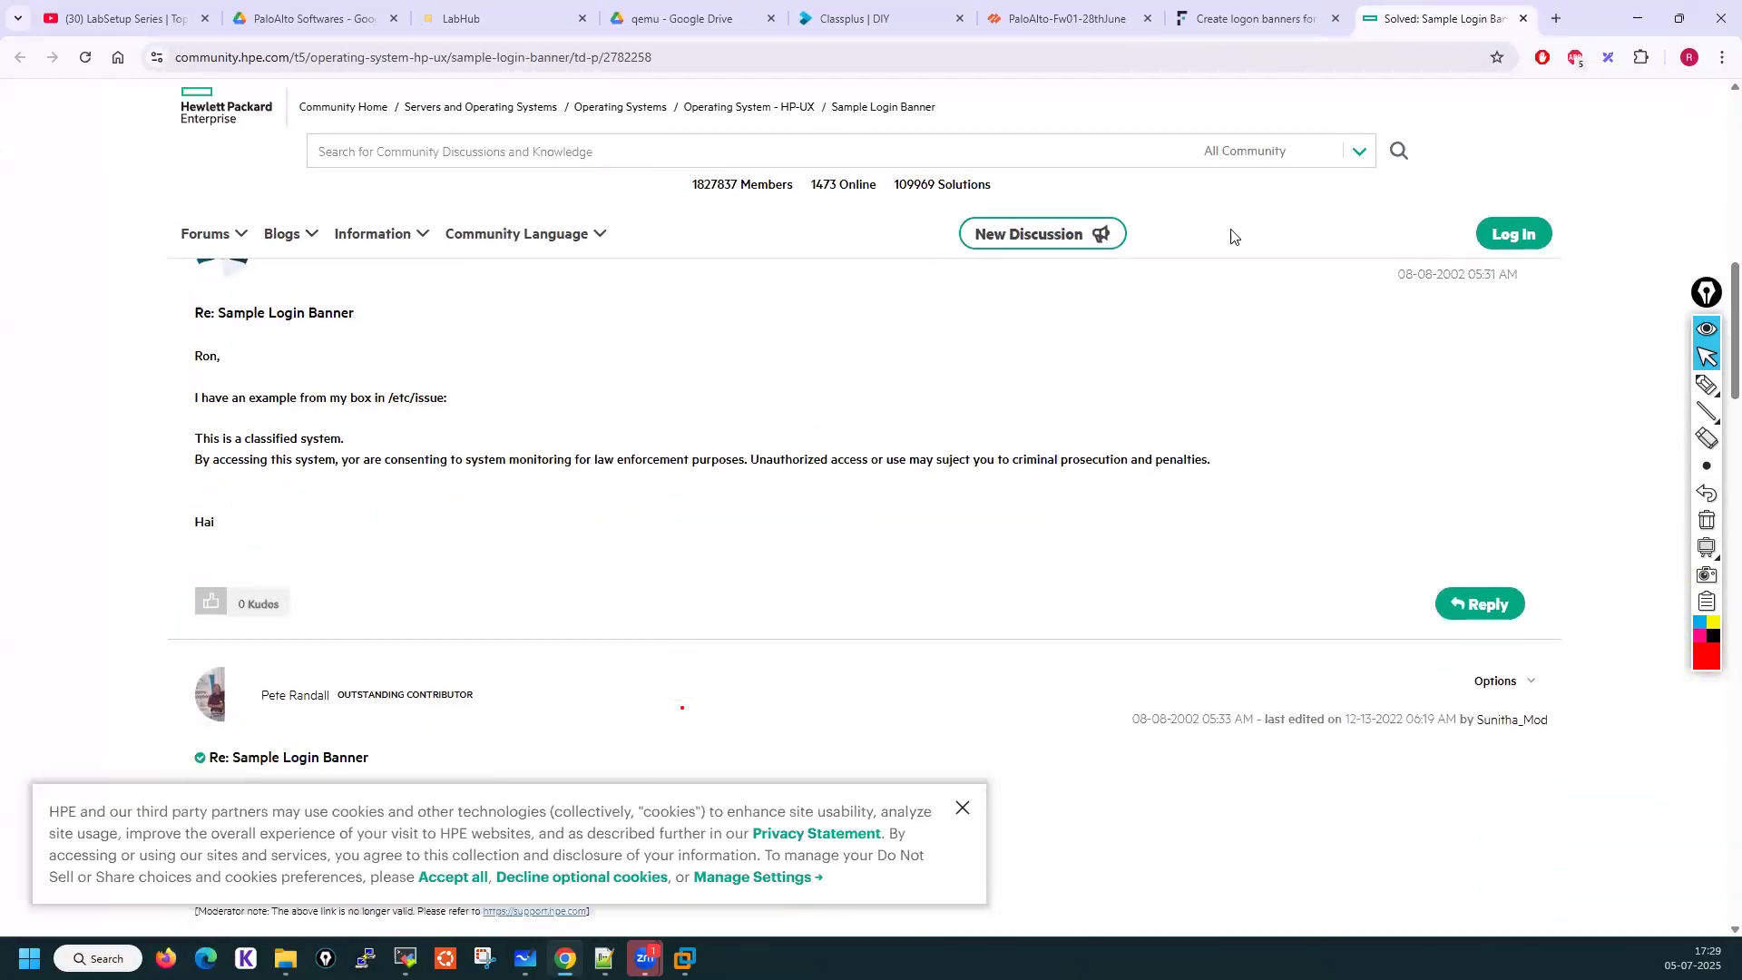
pyautogui.click(1524, 20)
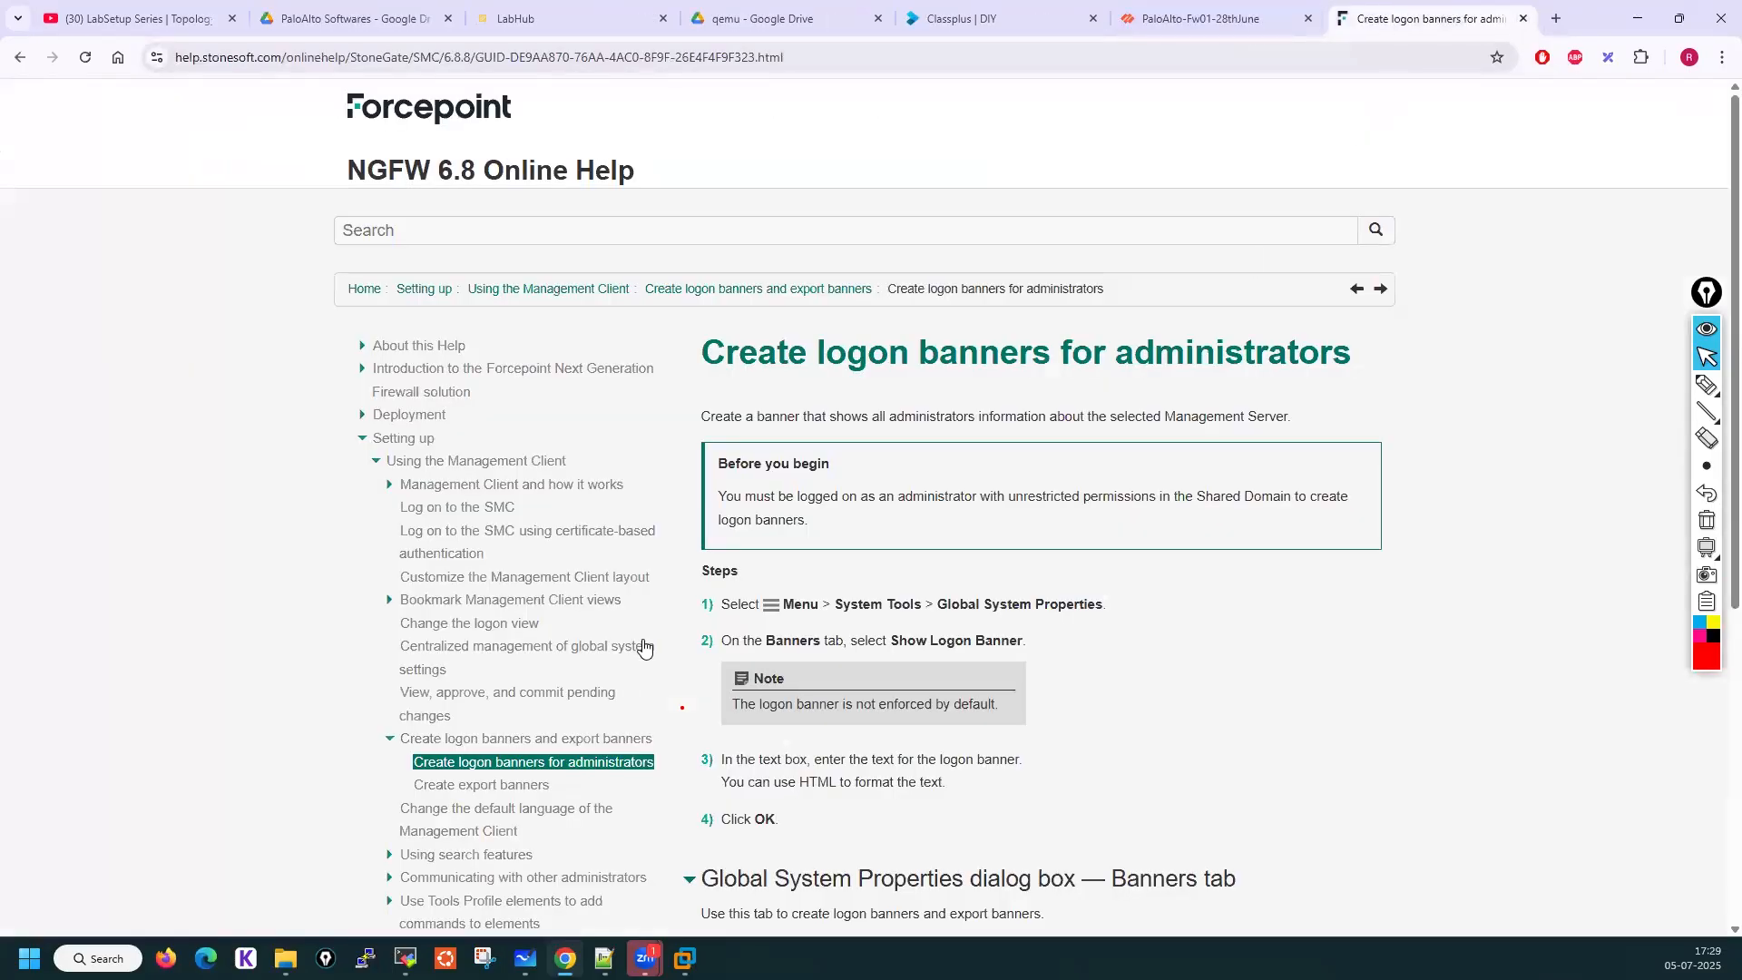
pyautogui.scroll(-6, 643, 647)
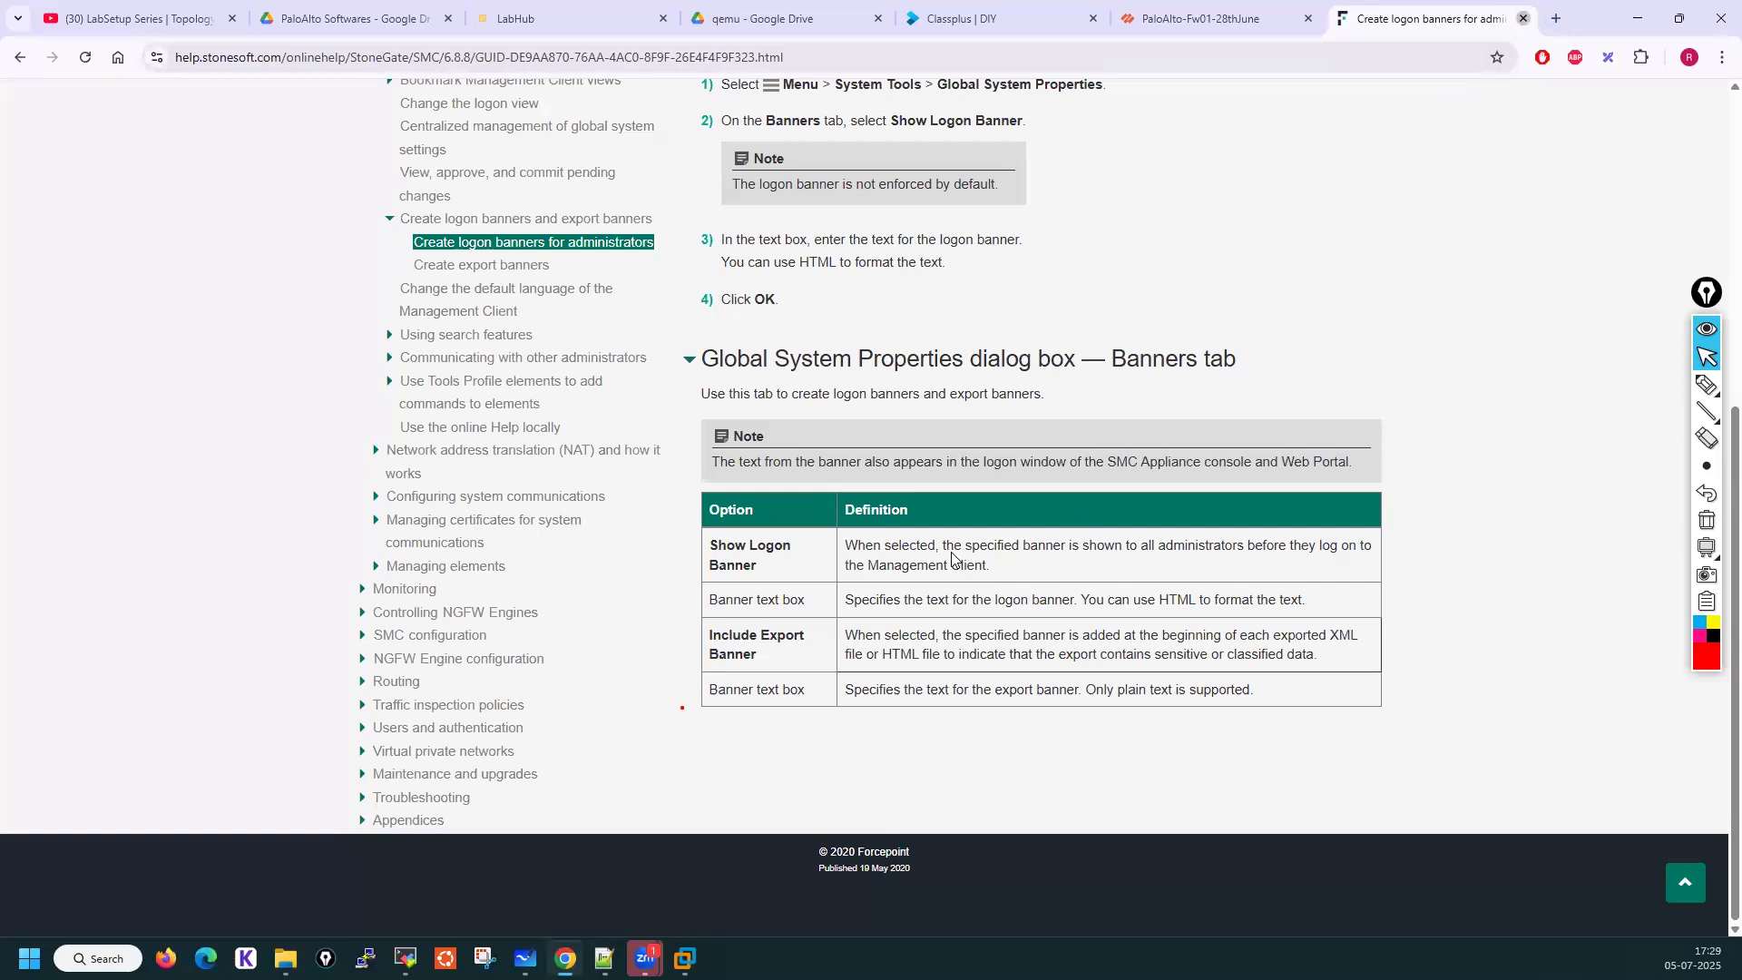
pyautogui.click(1524, 19)
pyautogui.hotkey('ctrl', 'v')
pyautogui.scroll(5, 930, 350)
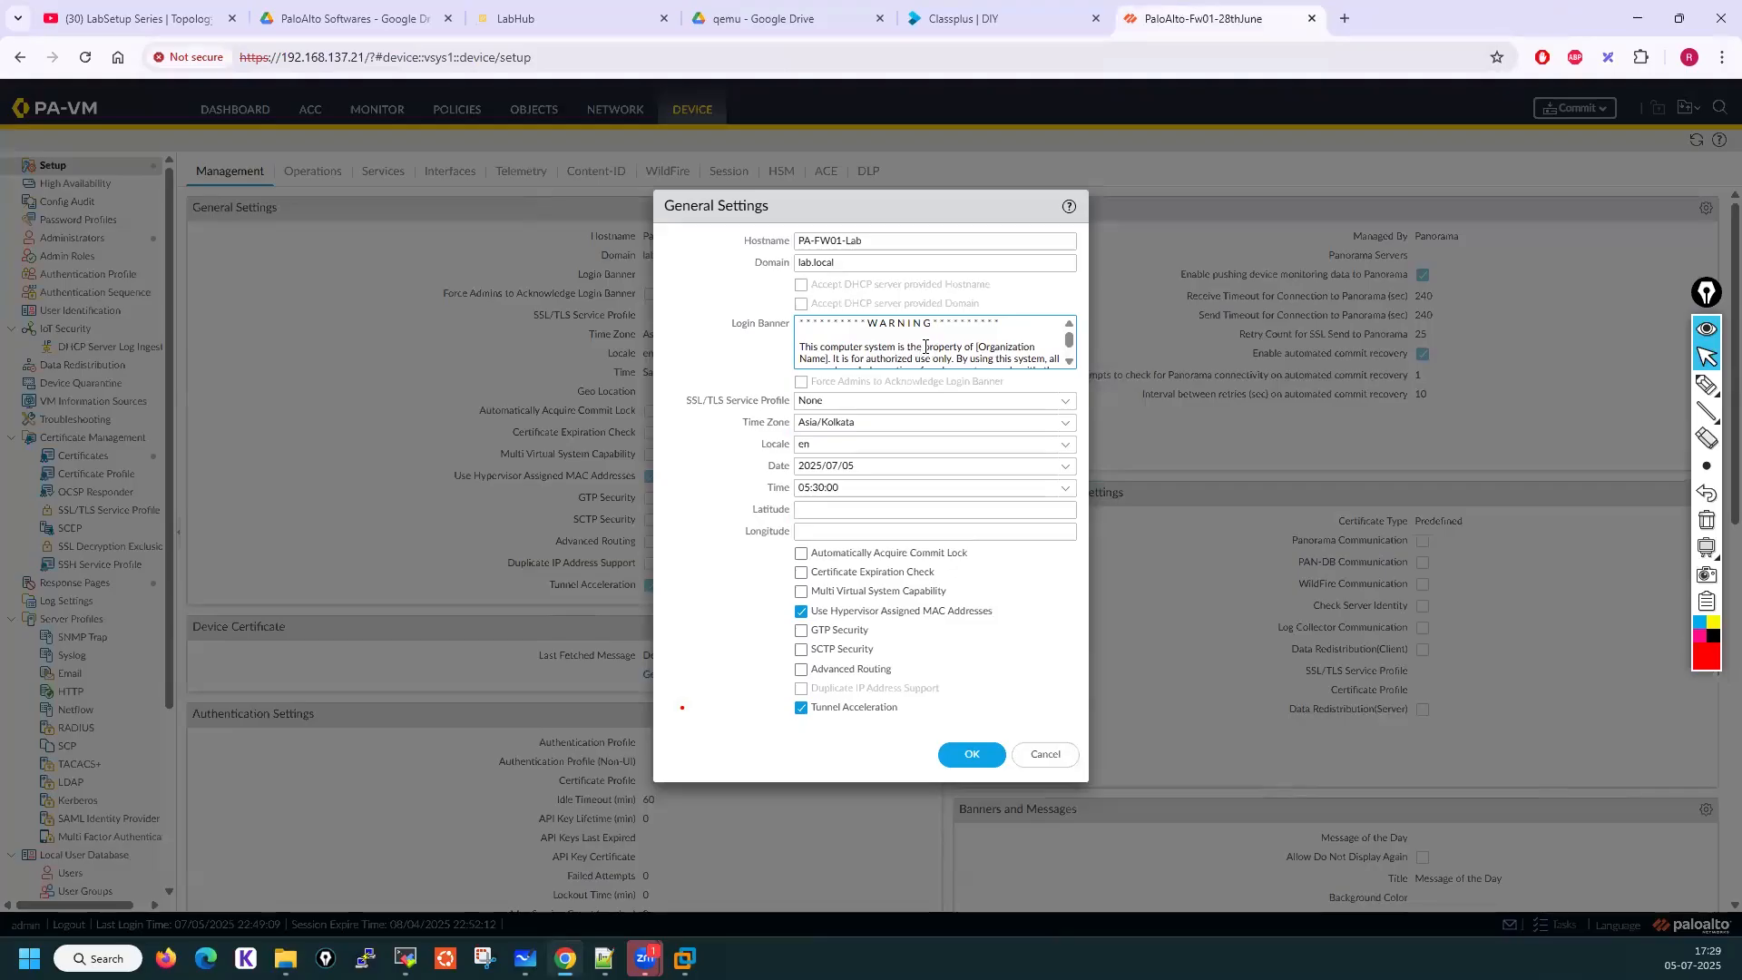
# Step: Select the WARNING text in the Login Banner box and bring up Notepad++
pyautogui.moveTo(981, 344); pyautogui.dragTo(868, 362)
pyautogui.click(604, 959)
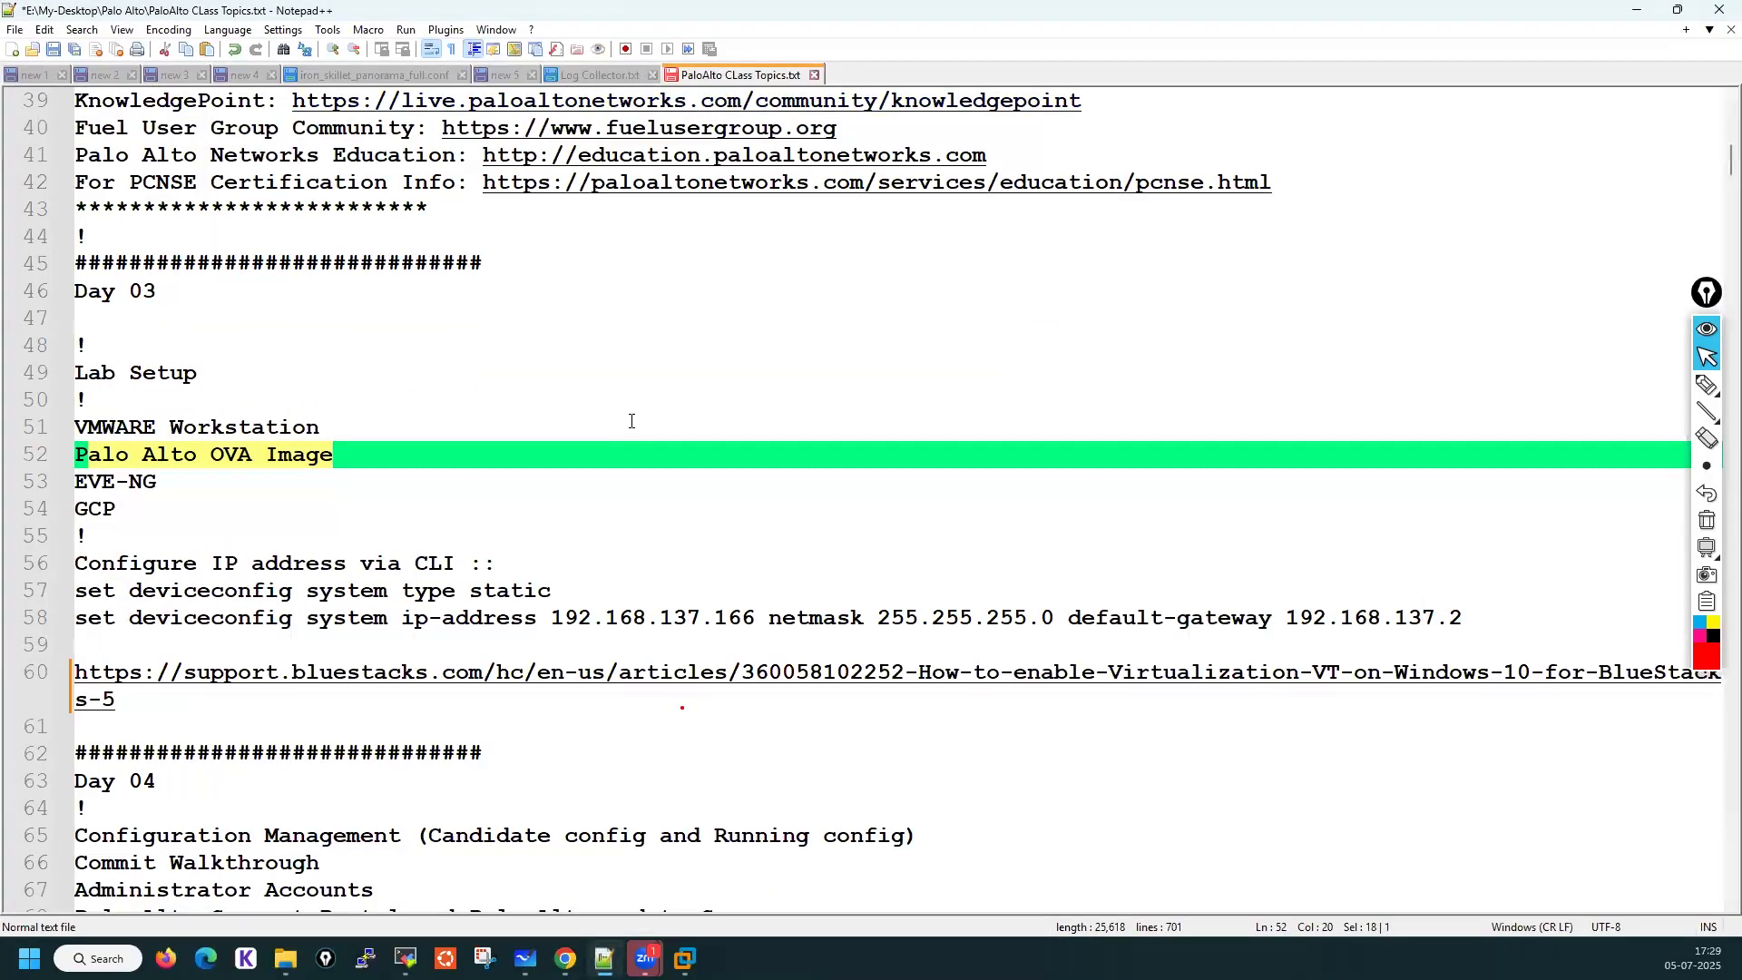
# Step: Paste the WARNING banner into a new Notepad++ document and replace the first placeholder with sianets.com
pyautogui.hotkey('ctrl', 'n')
pyautogui.hotkey('ctrl', 'v')
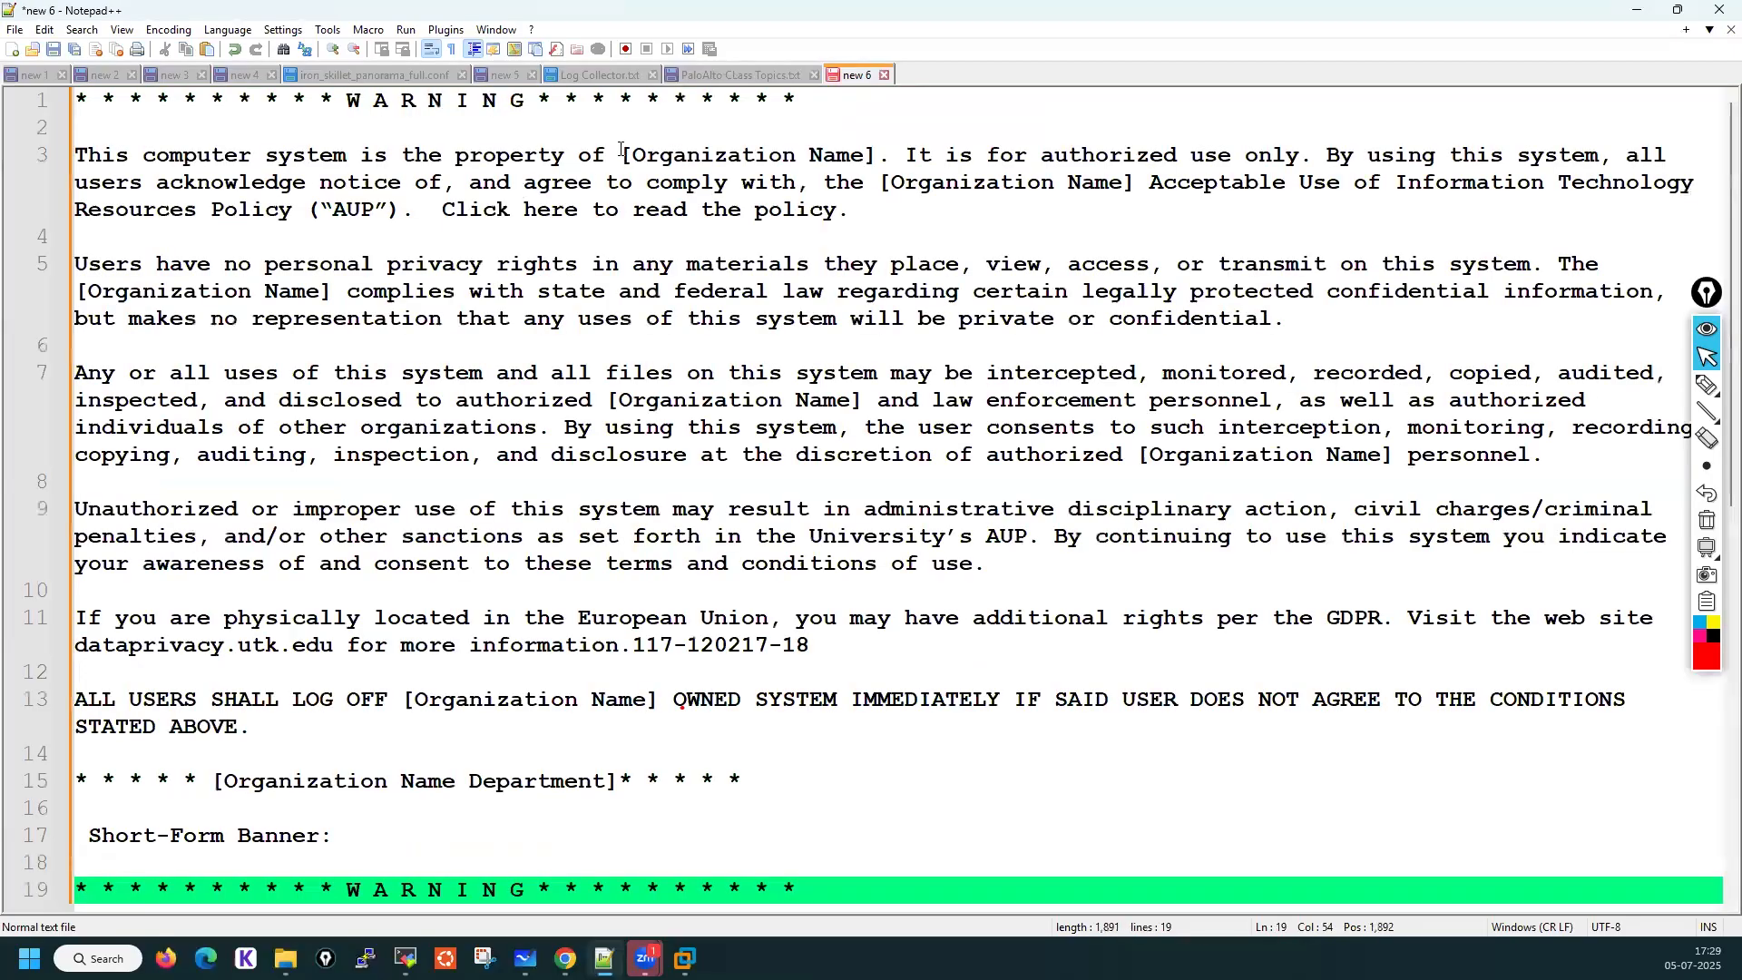
pyautogui.moveTo(621, 155); pyautogui.dragTo(853, 155)
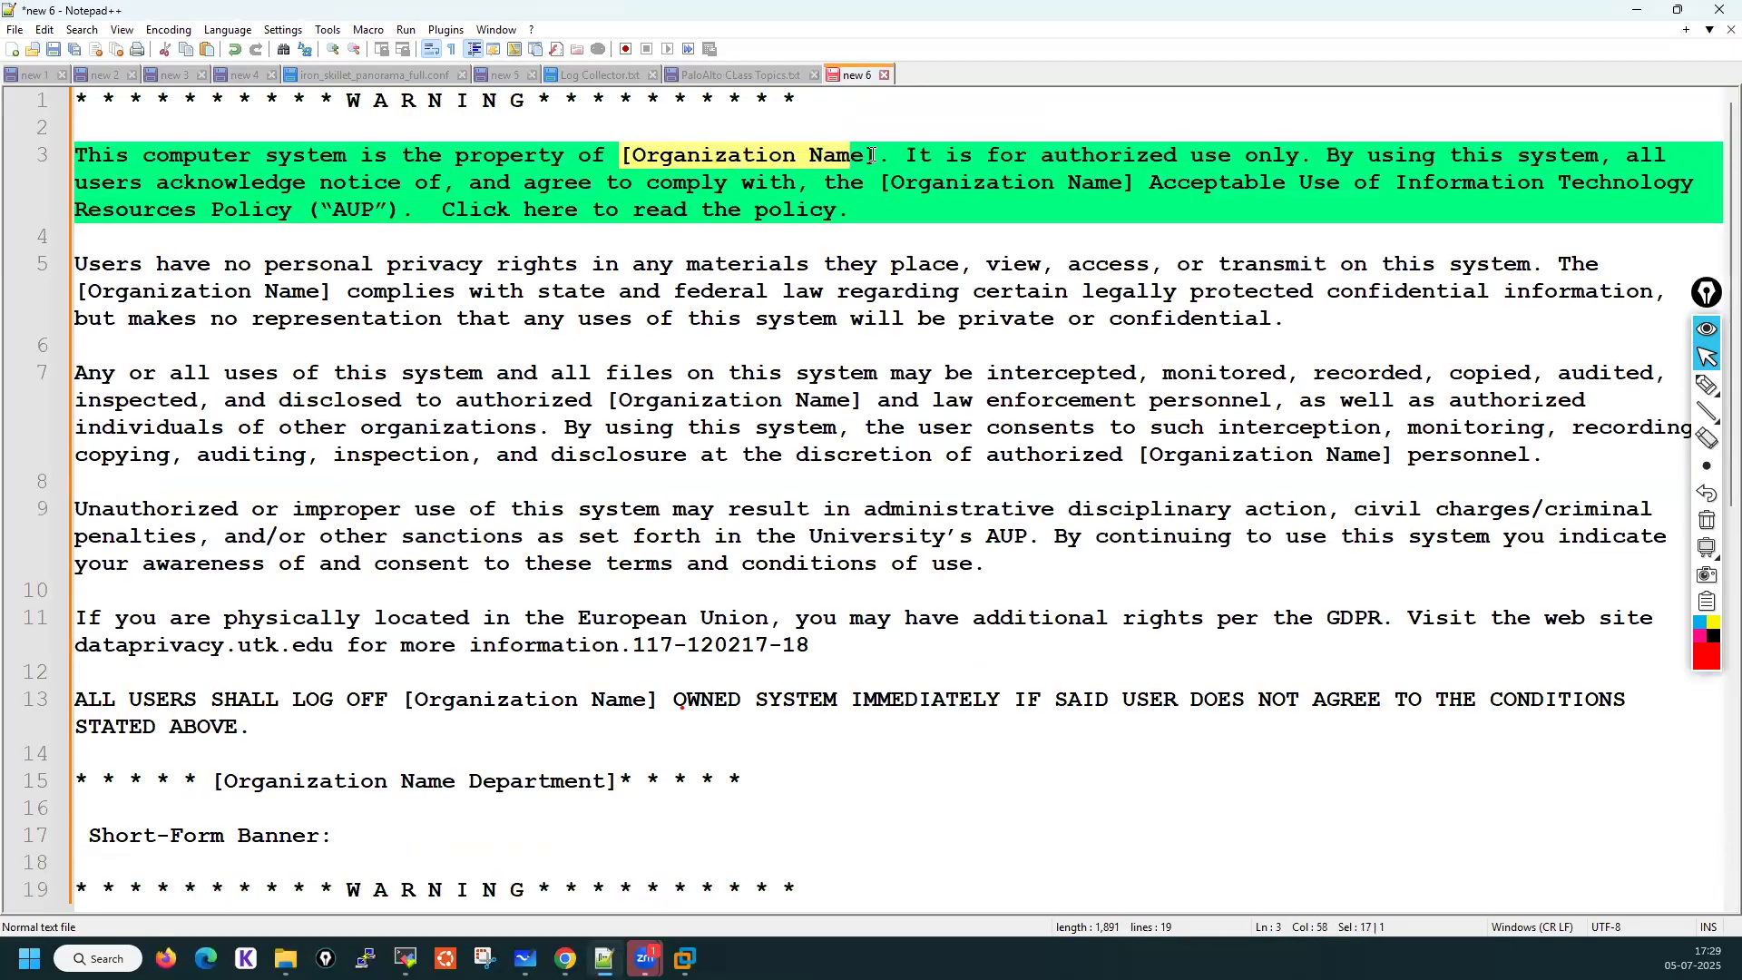
pyautogui.write('sianetys')
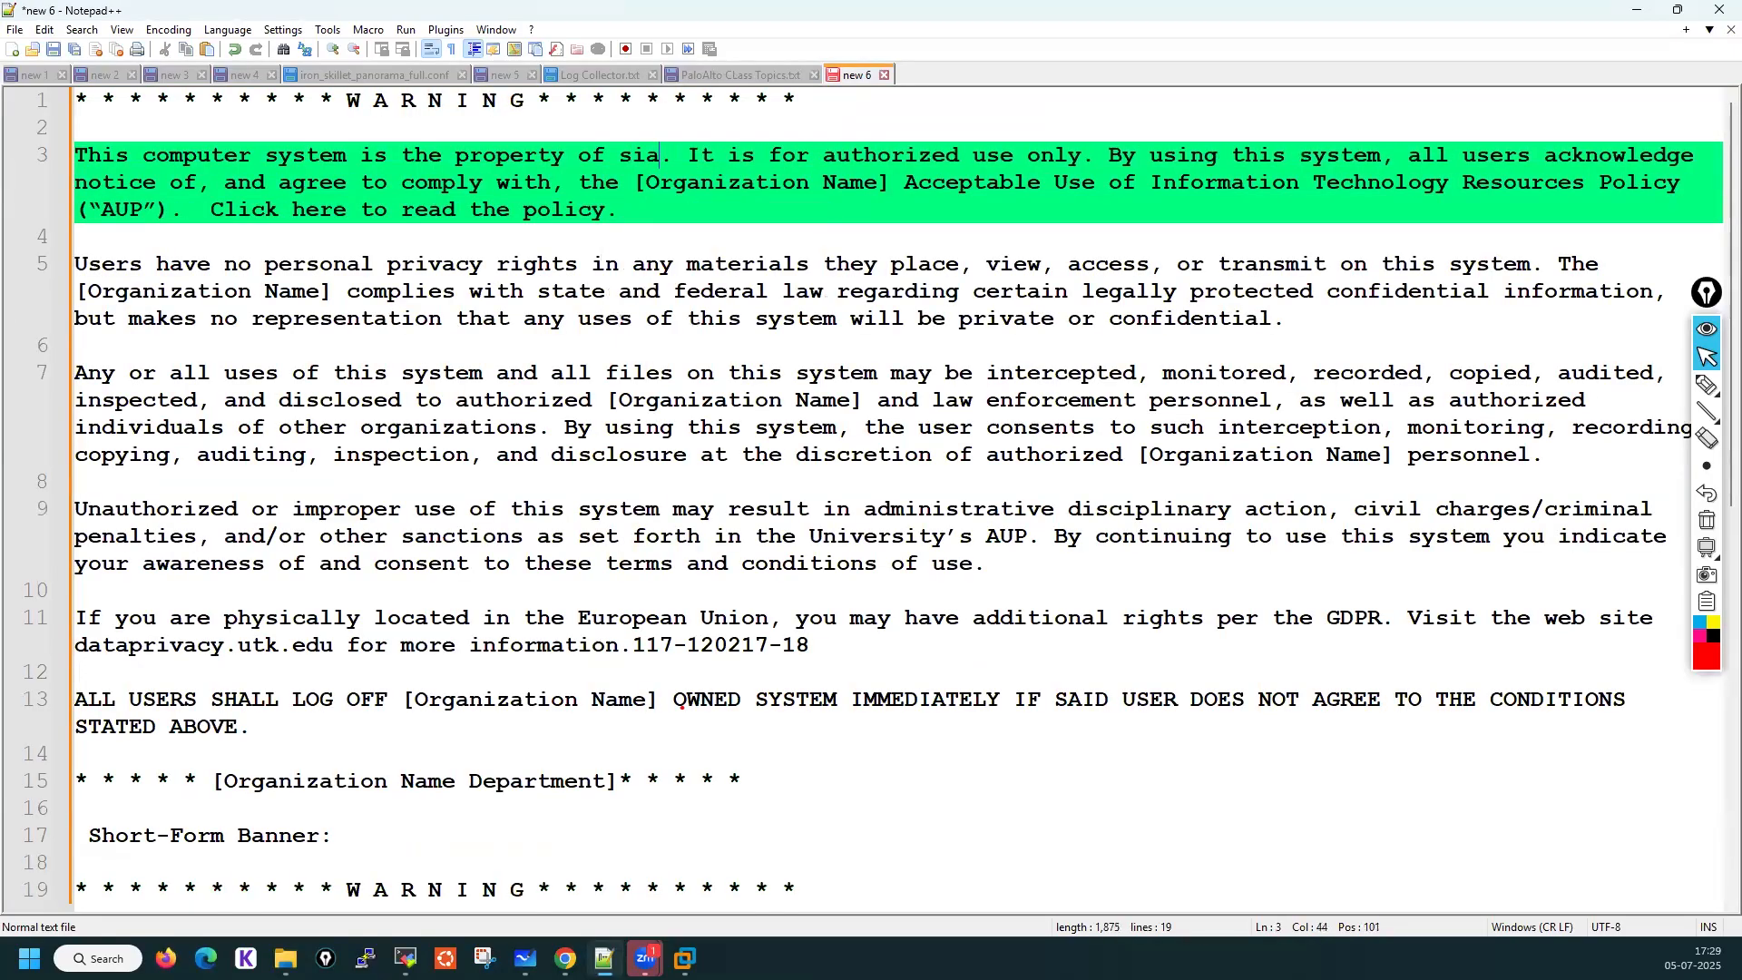
pyautogui.press('BackSpace')
pyautogui.press('BackSpace')
pyautogui.write('s')
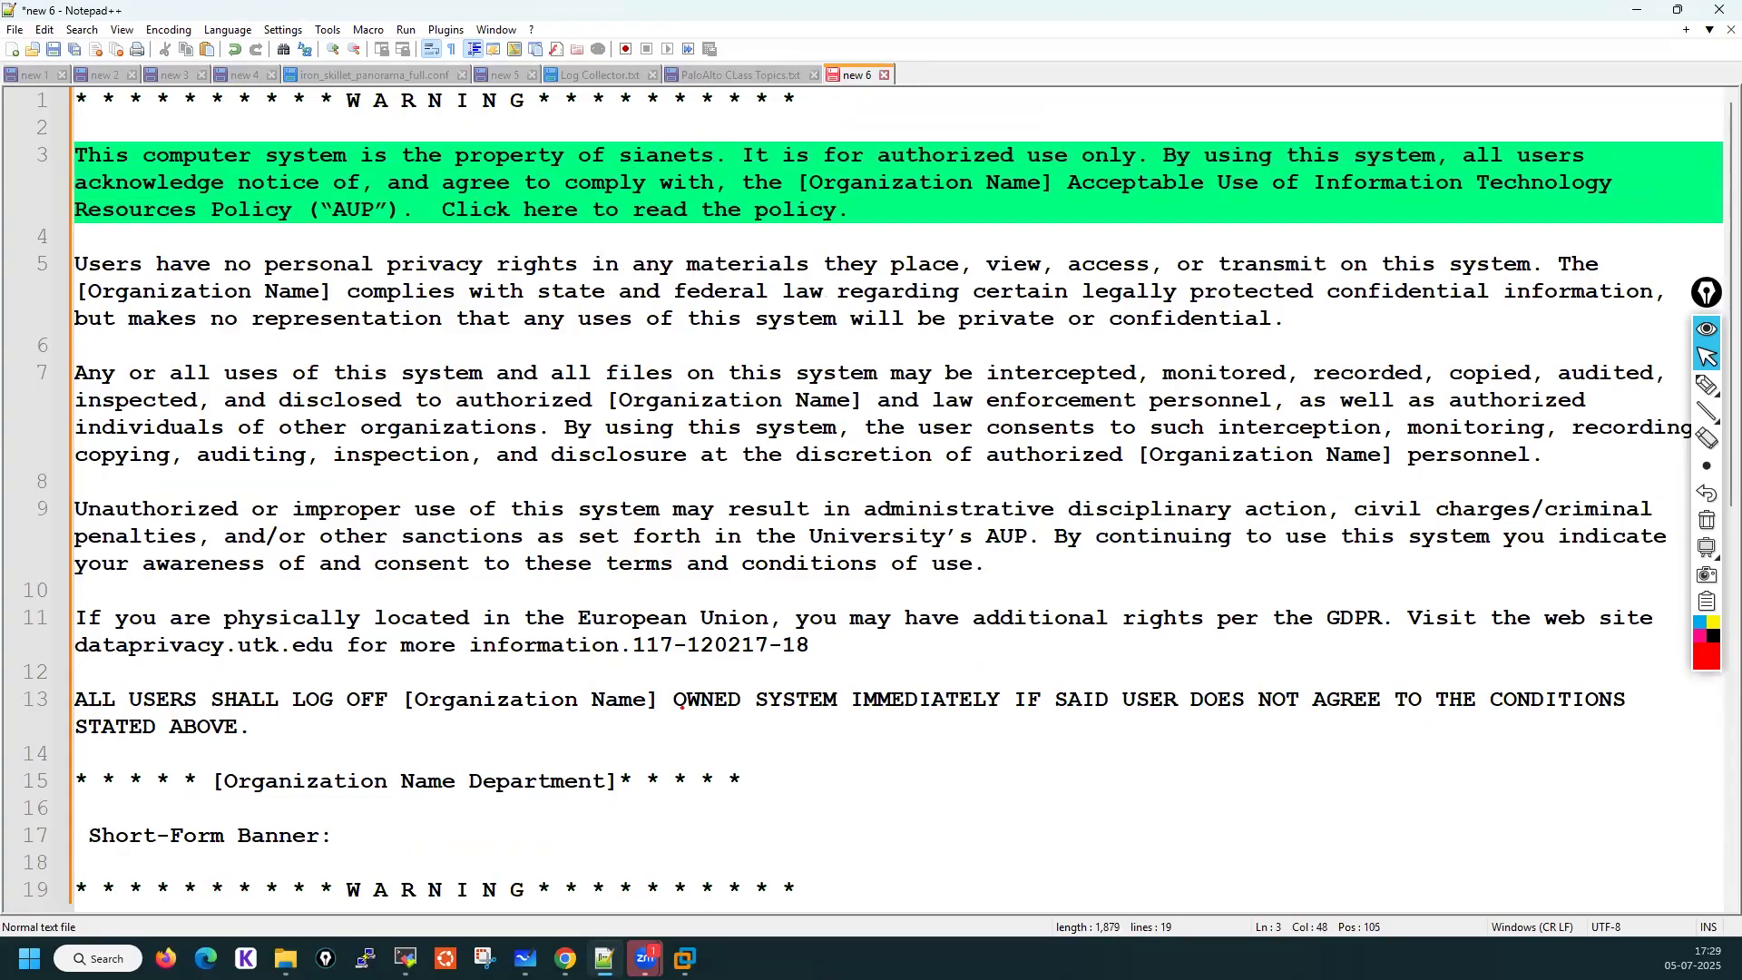
pyautogui.write('.com')
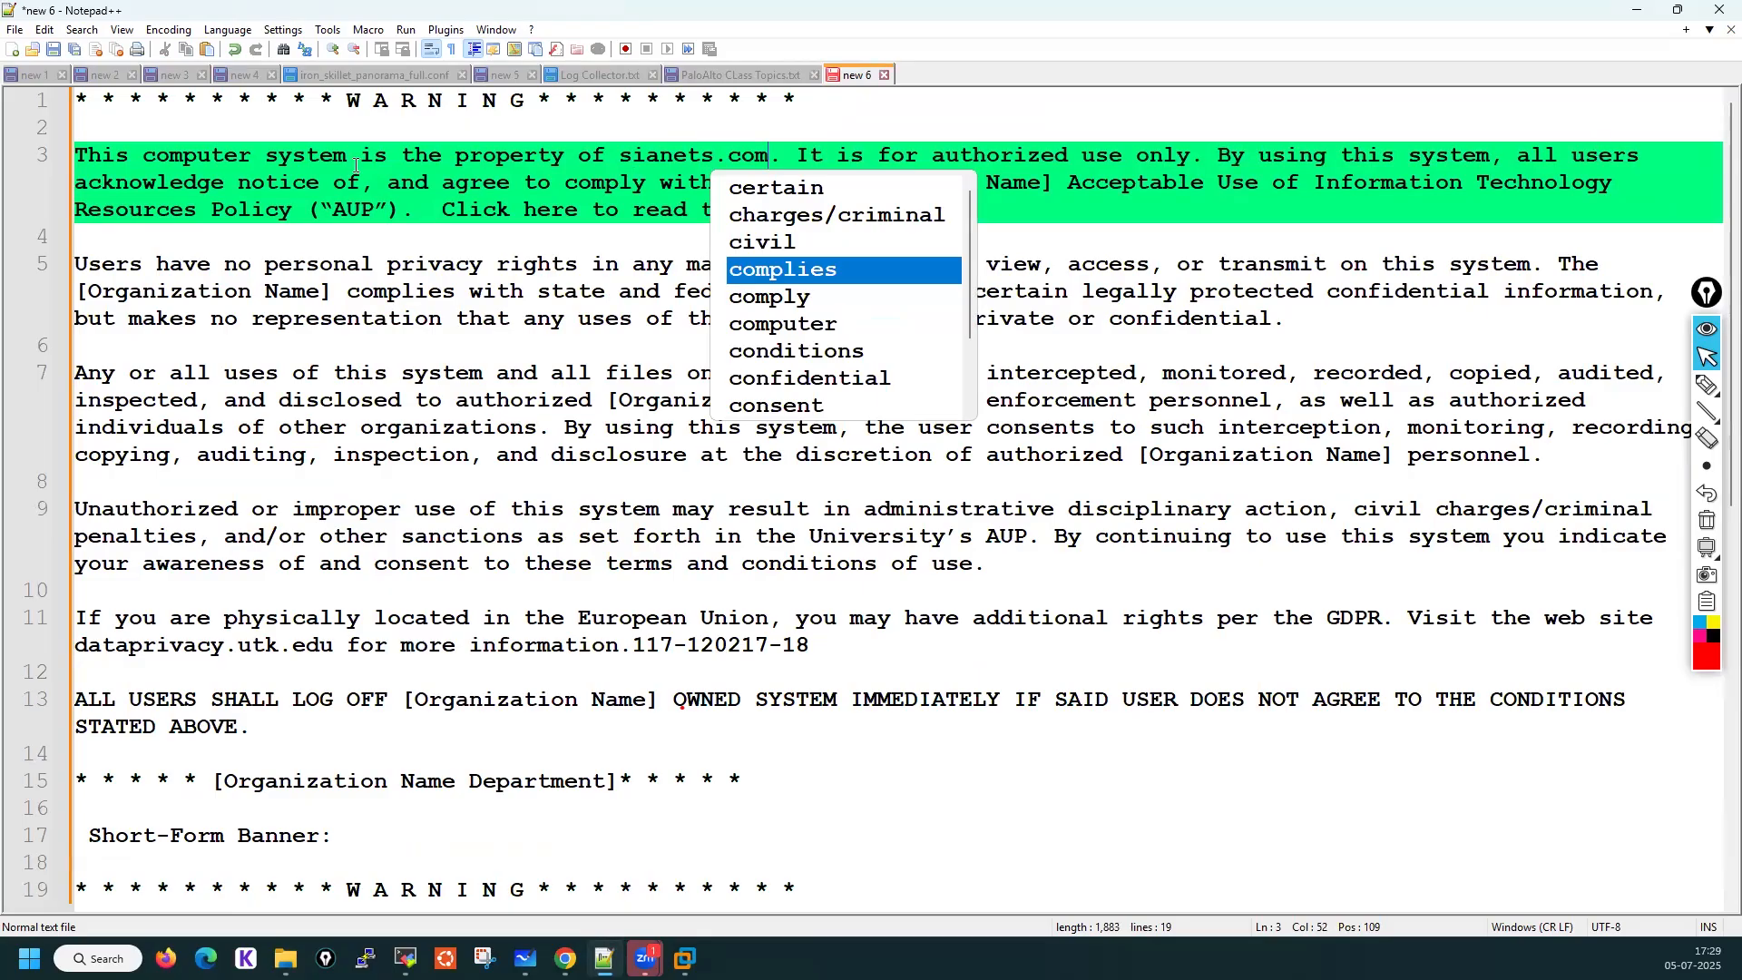
pyautogui.click(306, 195)
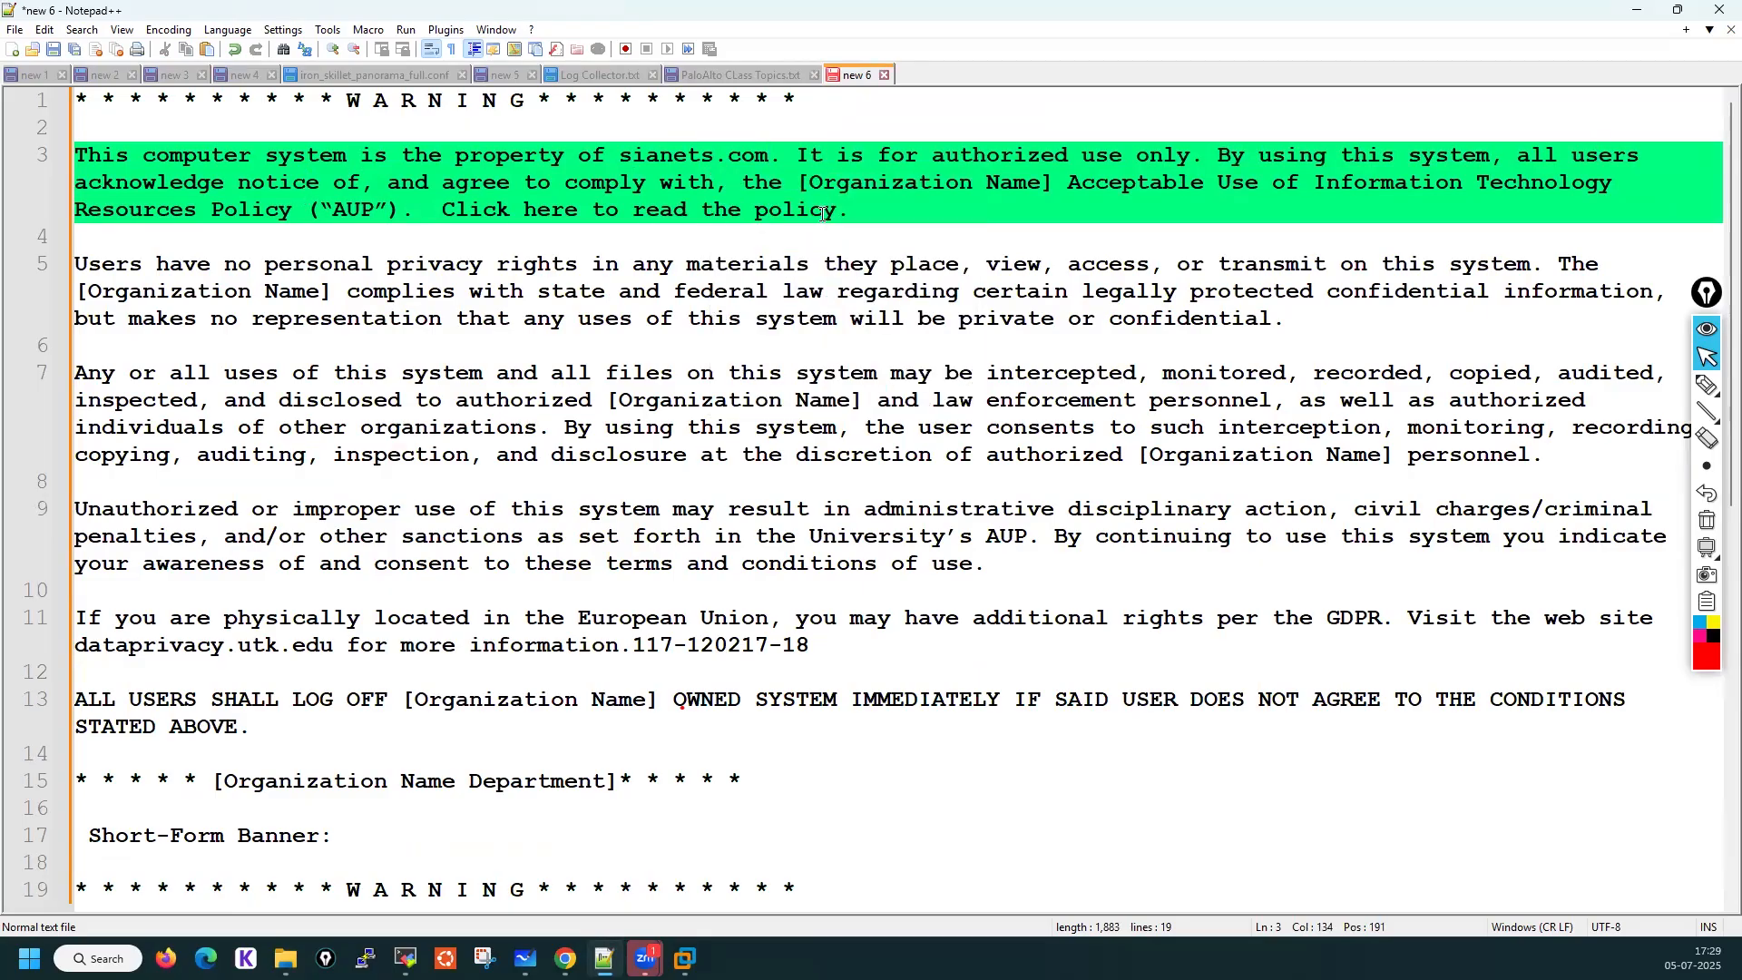
# Step: Replace line 3's next [Organization Name] with sianets and delete the (“AUP”) click-here sentence
pyautogui.moveTo(798, 184); pyautogui.dragTo(1049, 181)
pyautogui.write('sianets')
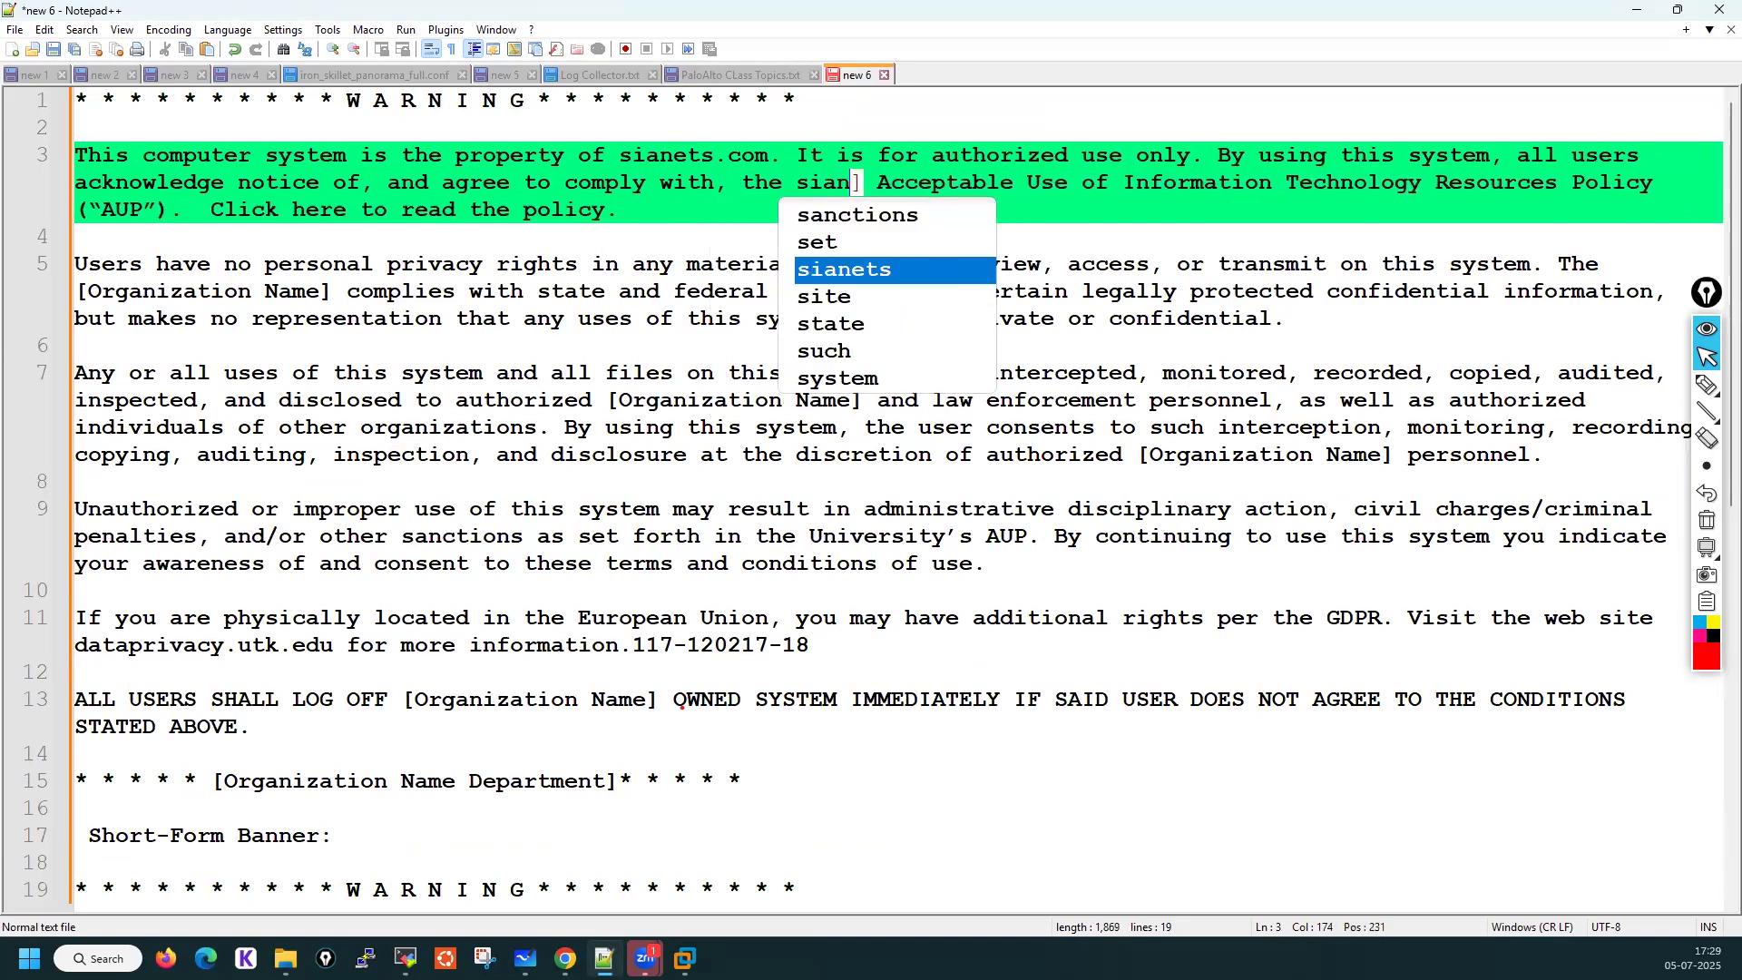
pyautogui.click(899, 186)
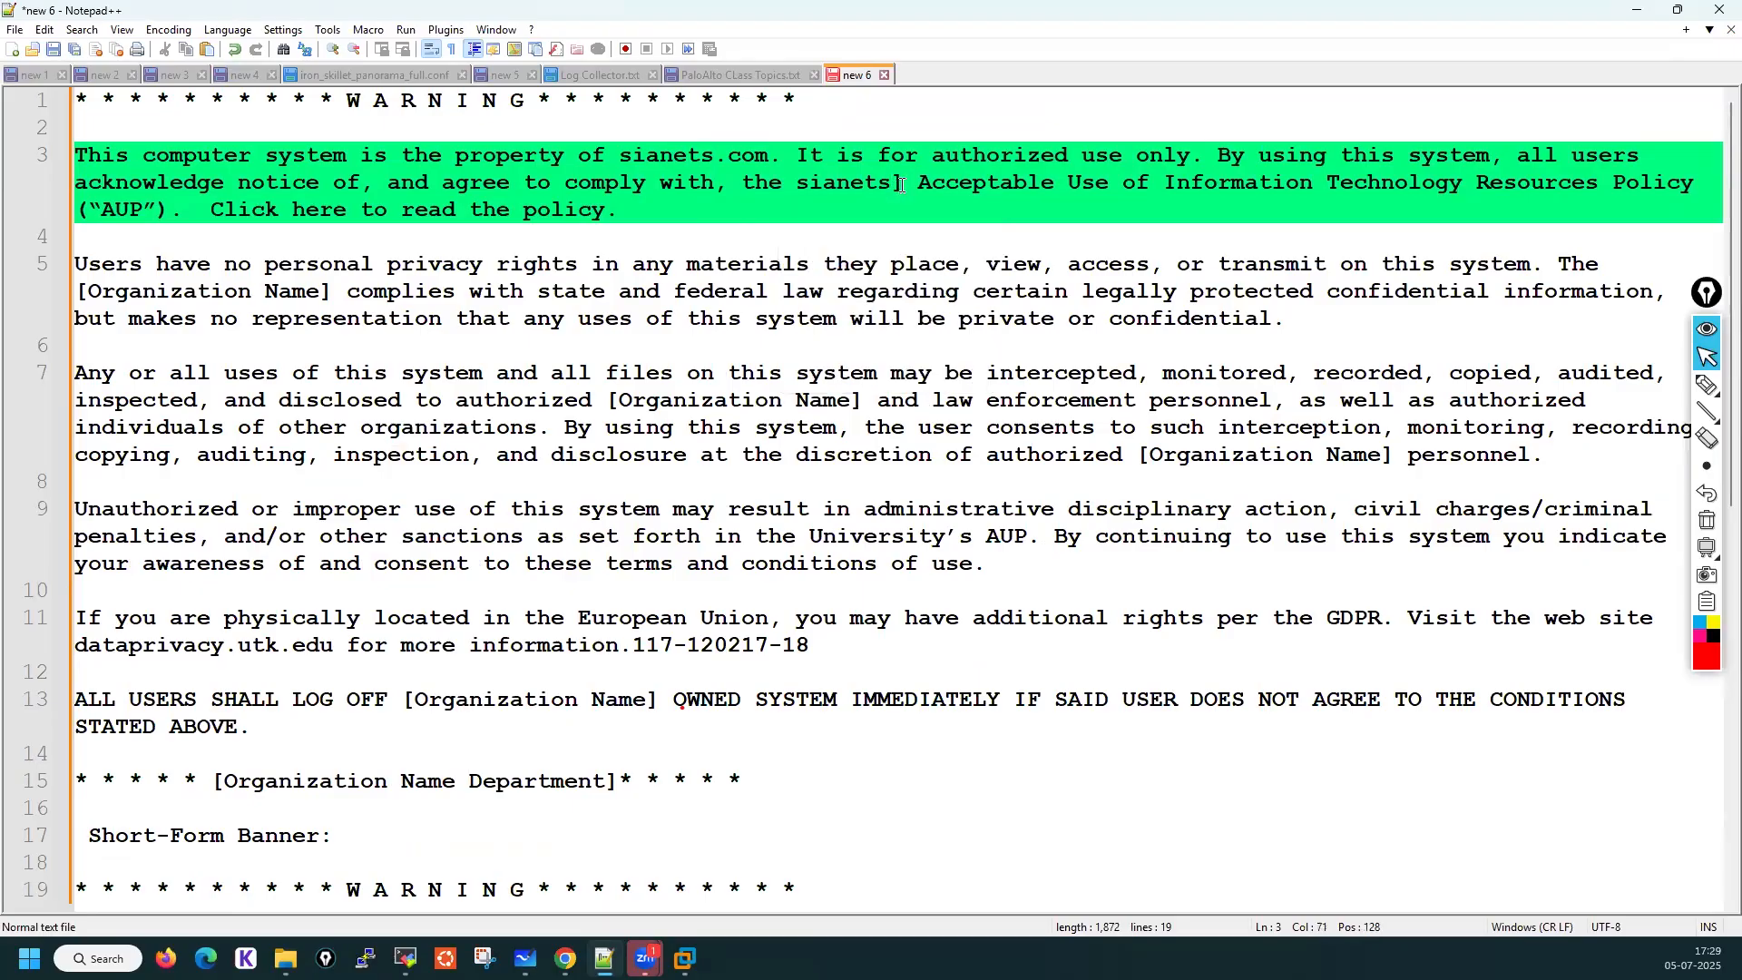
pyautogui.press('Delete')
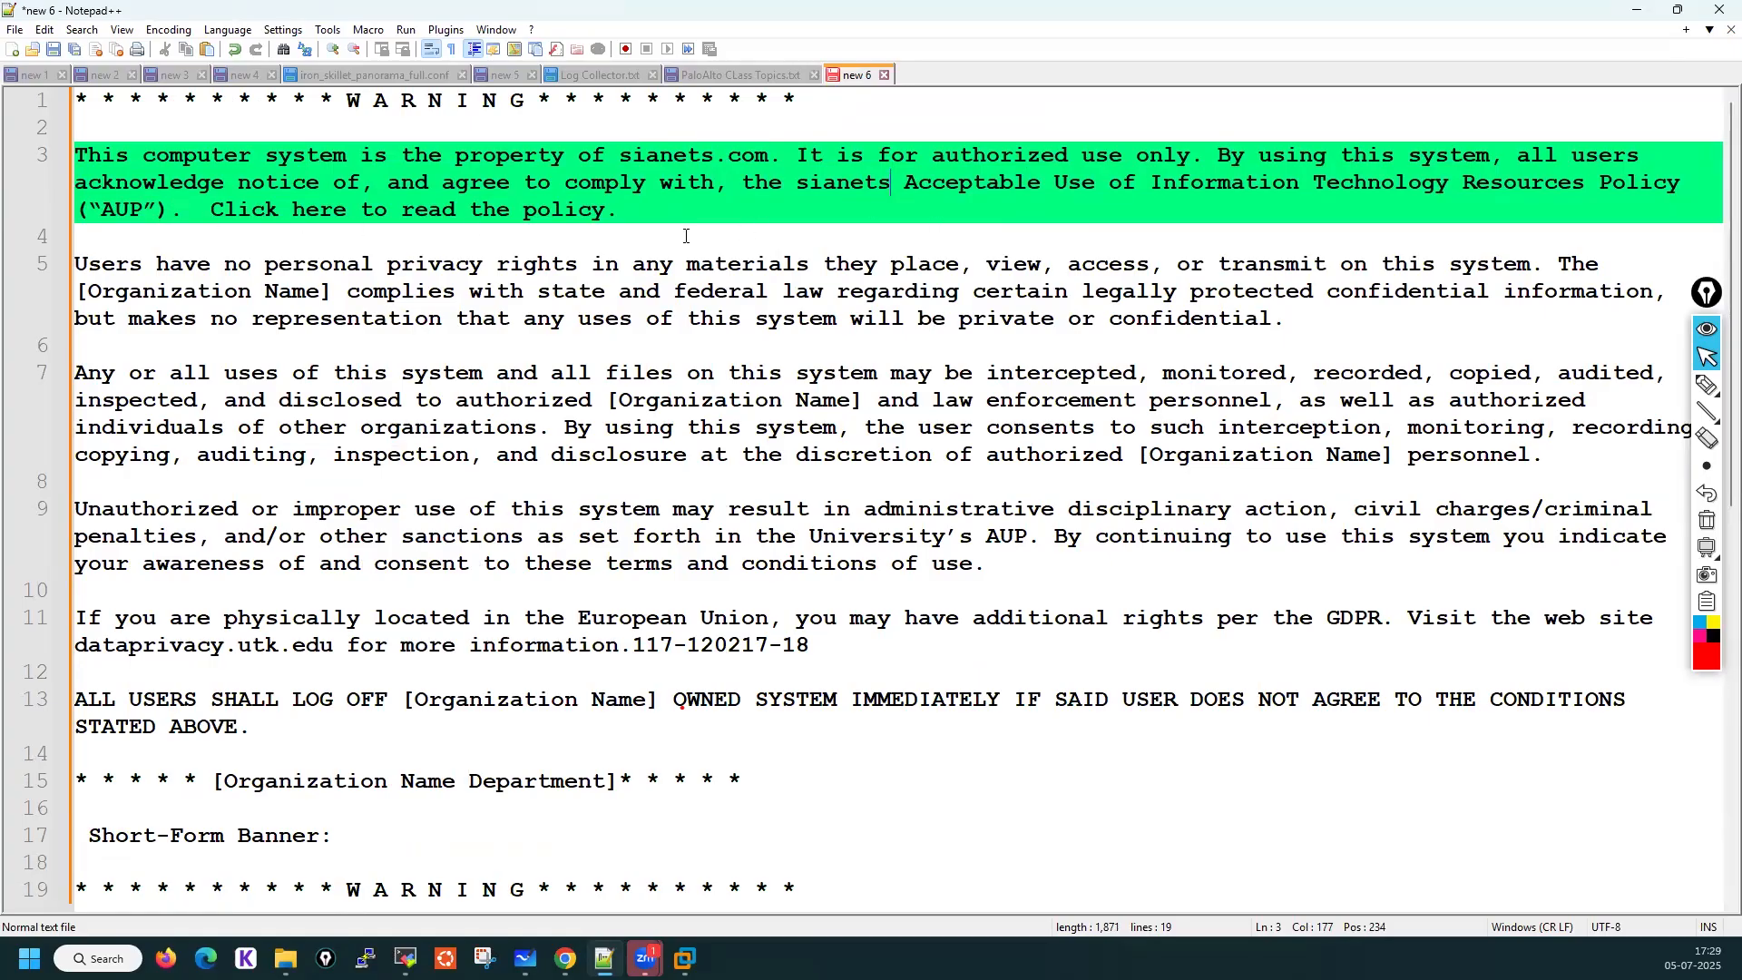
pyautogui.moveTo(80, 210); pyautogui.dragTo(625, 215)
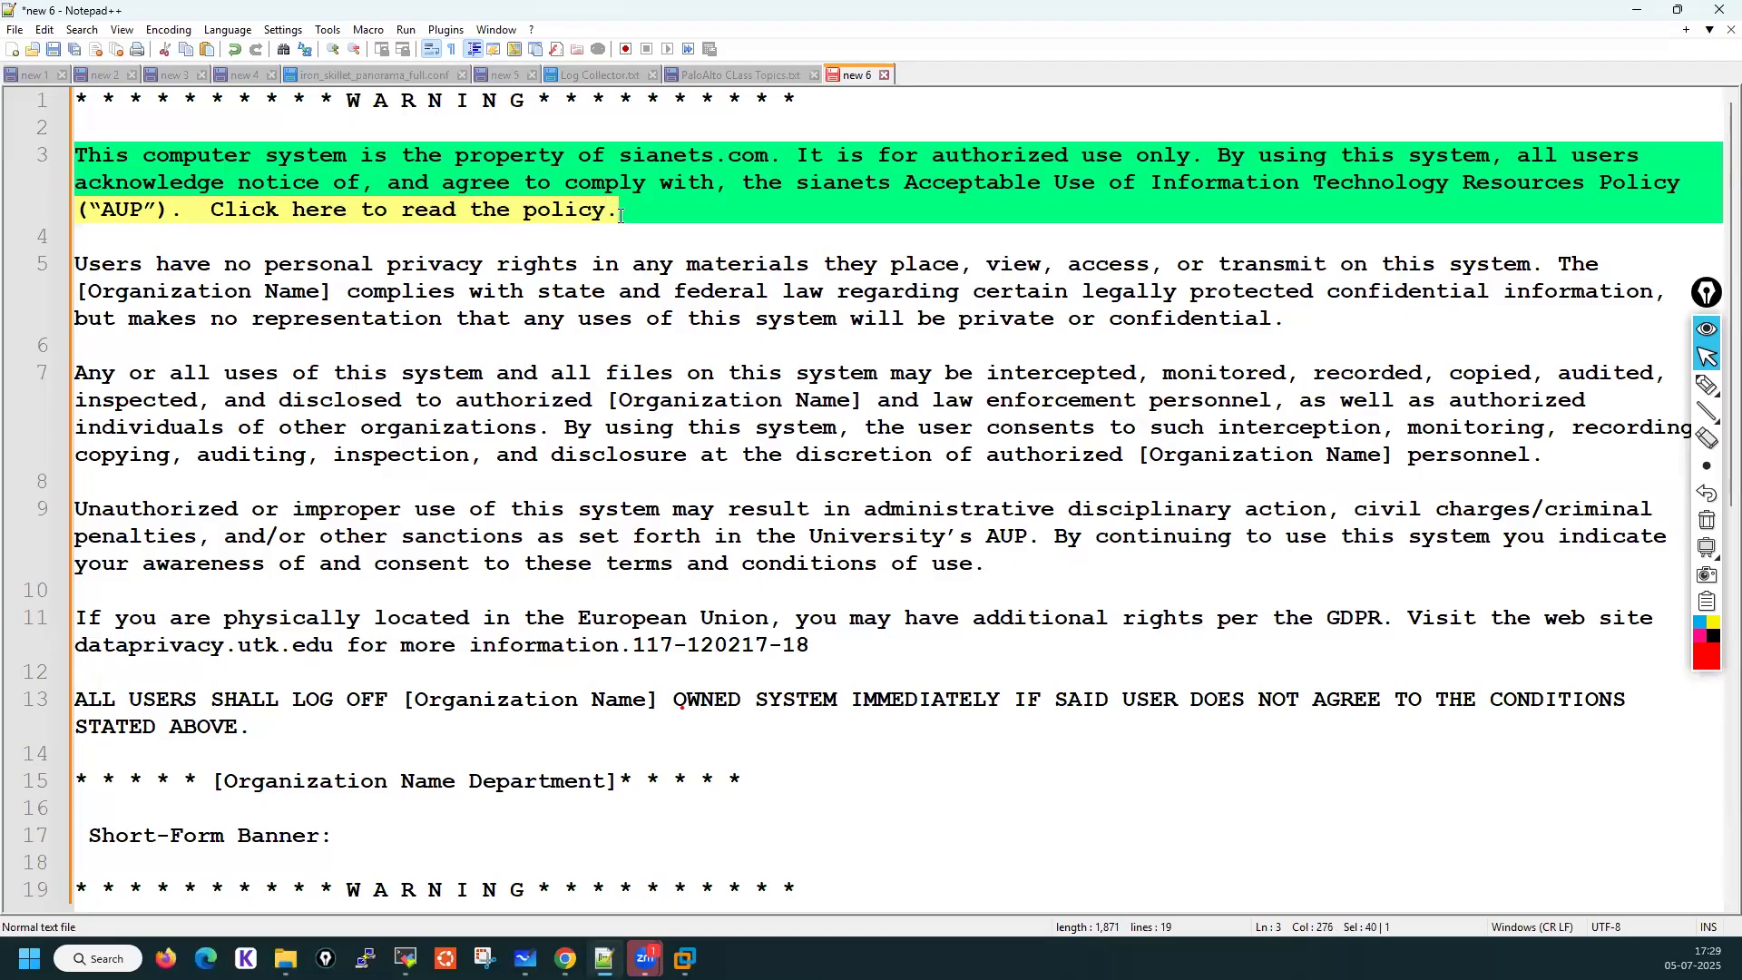
pyautogui.press('Delete')
pyautogui.press('BackSpace')
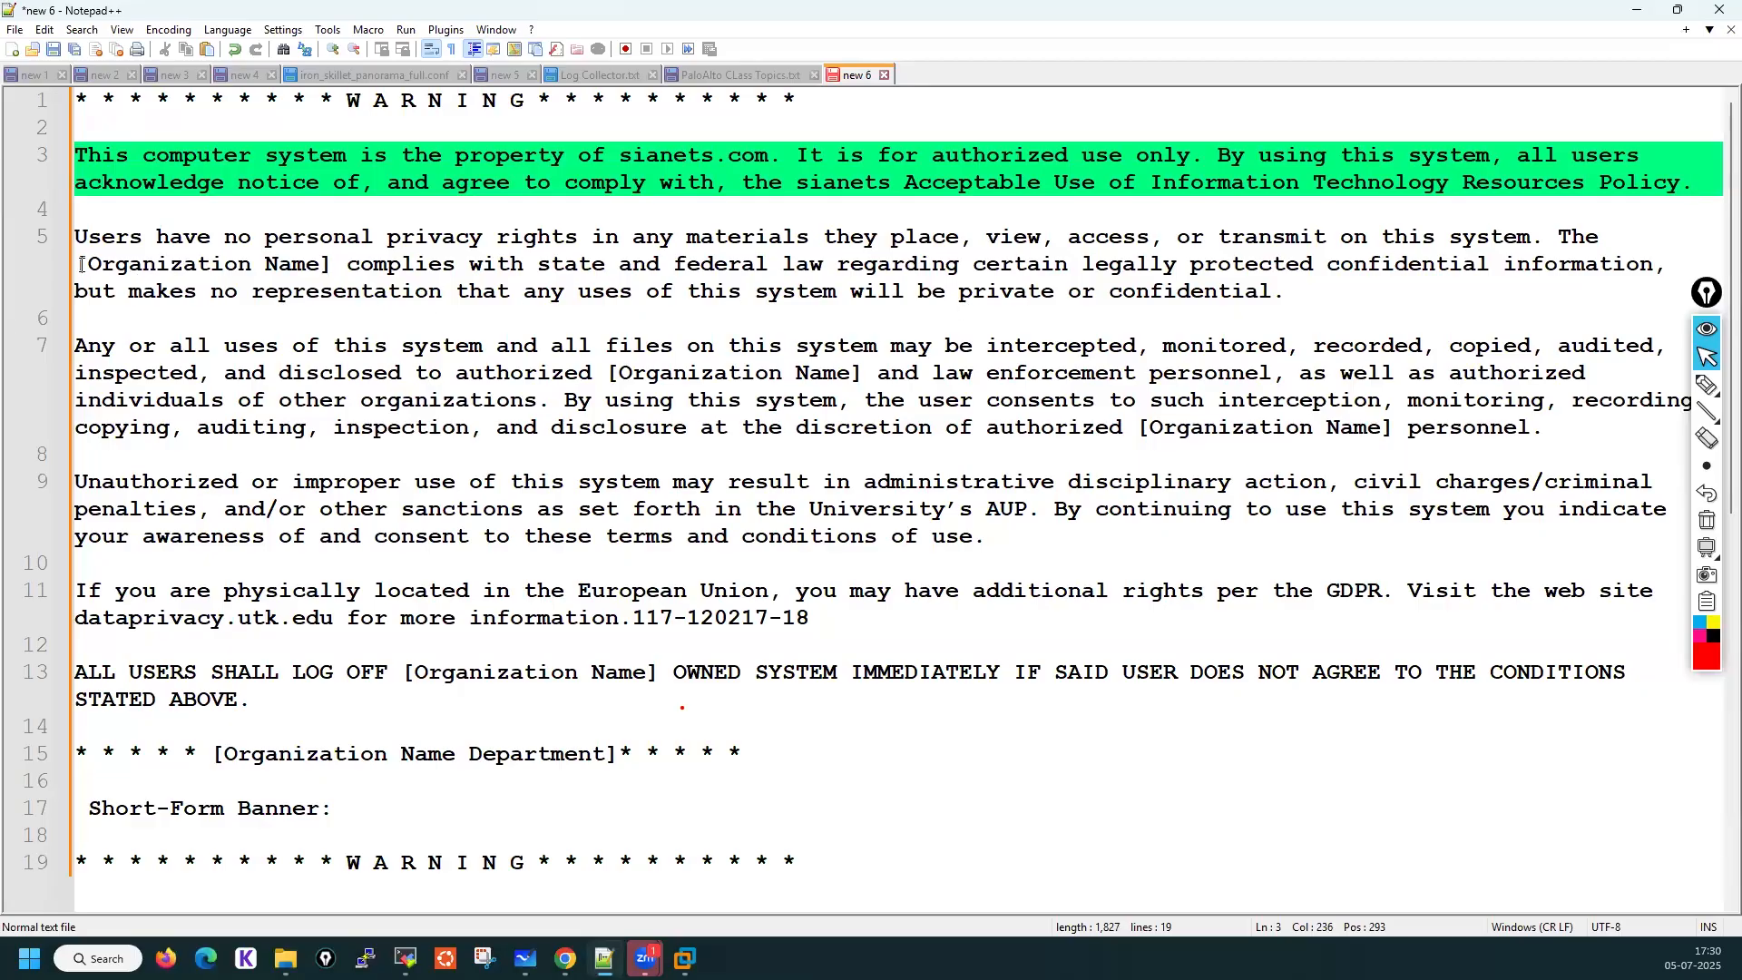
pyautogui.moveTo(83, 263); pyautogui.dragTo(332, 263)
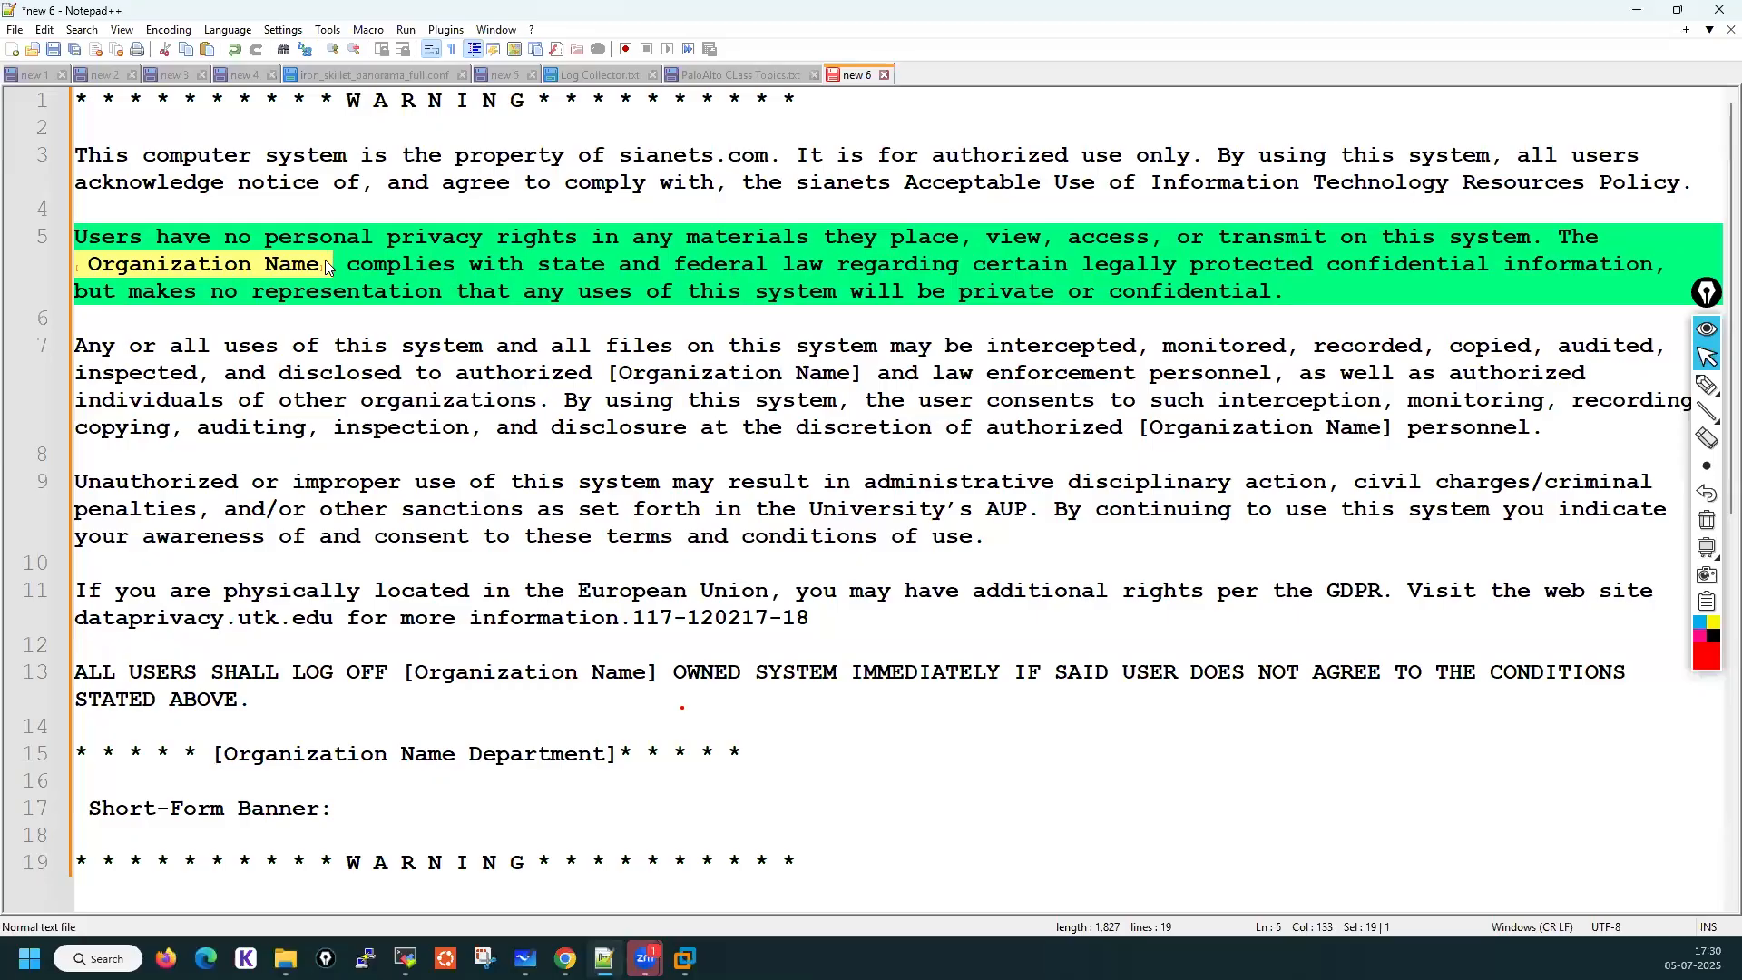
# Step: Replace all [Organization Name] placeholders with Sianets
pyautogui.hotkey('ctrl', 'h')
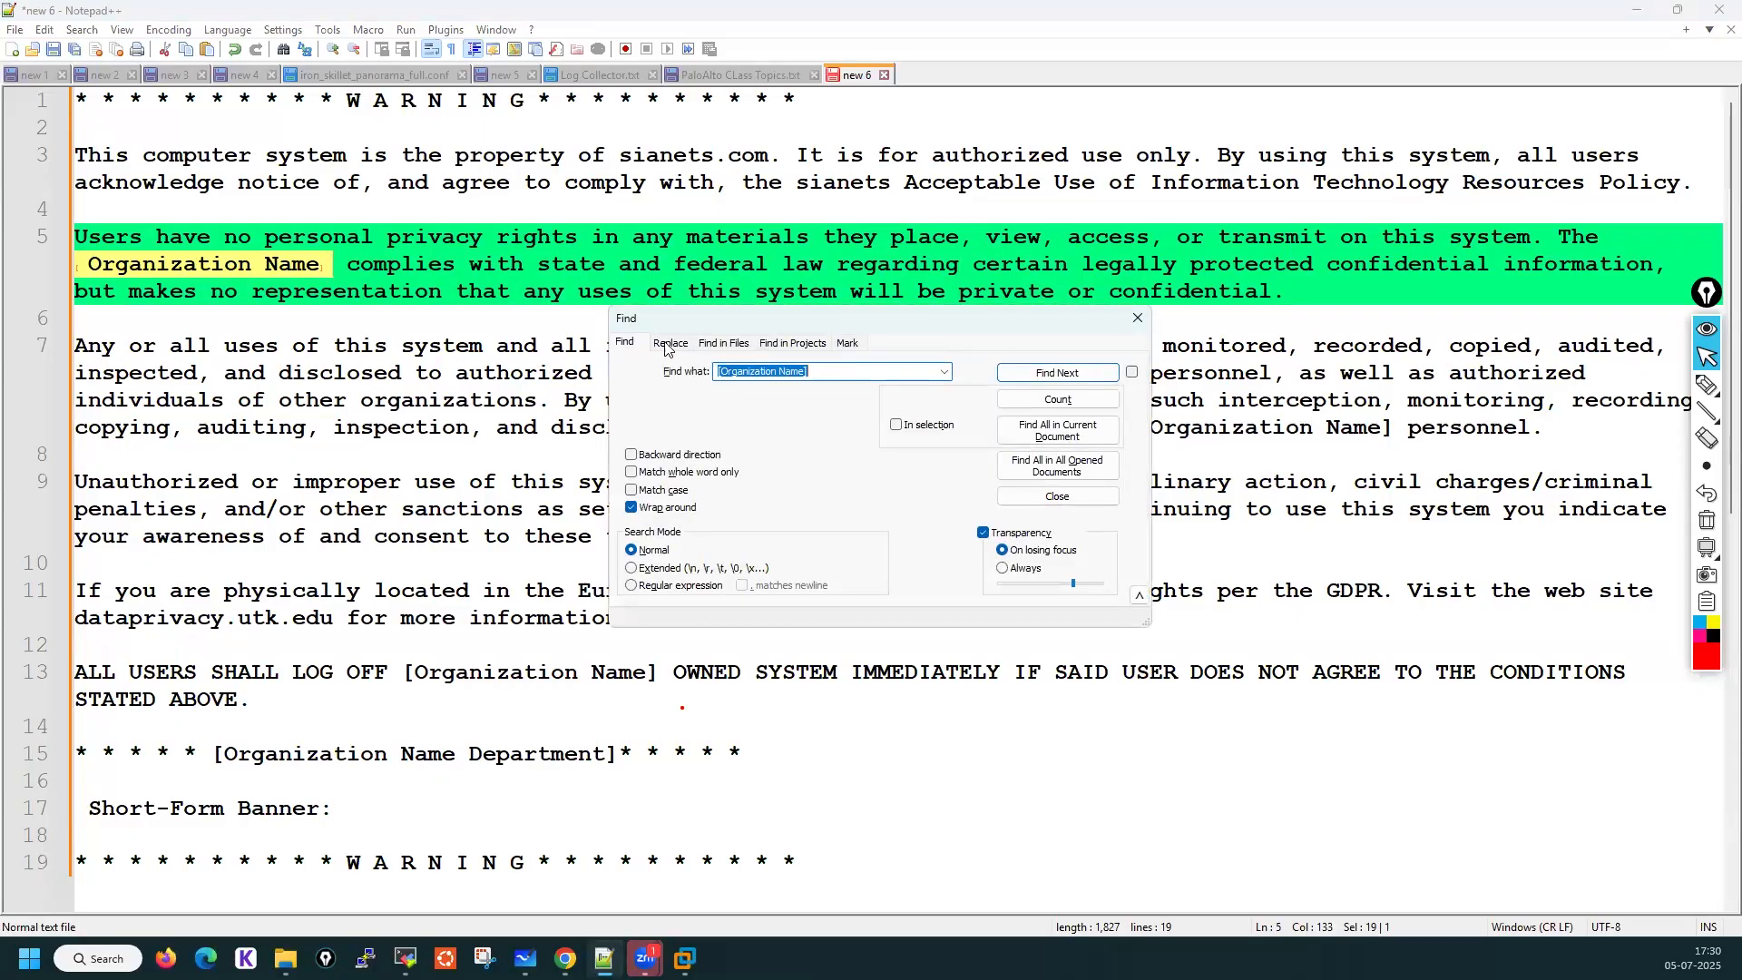
pyautogui.press('Tab')
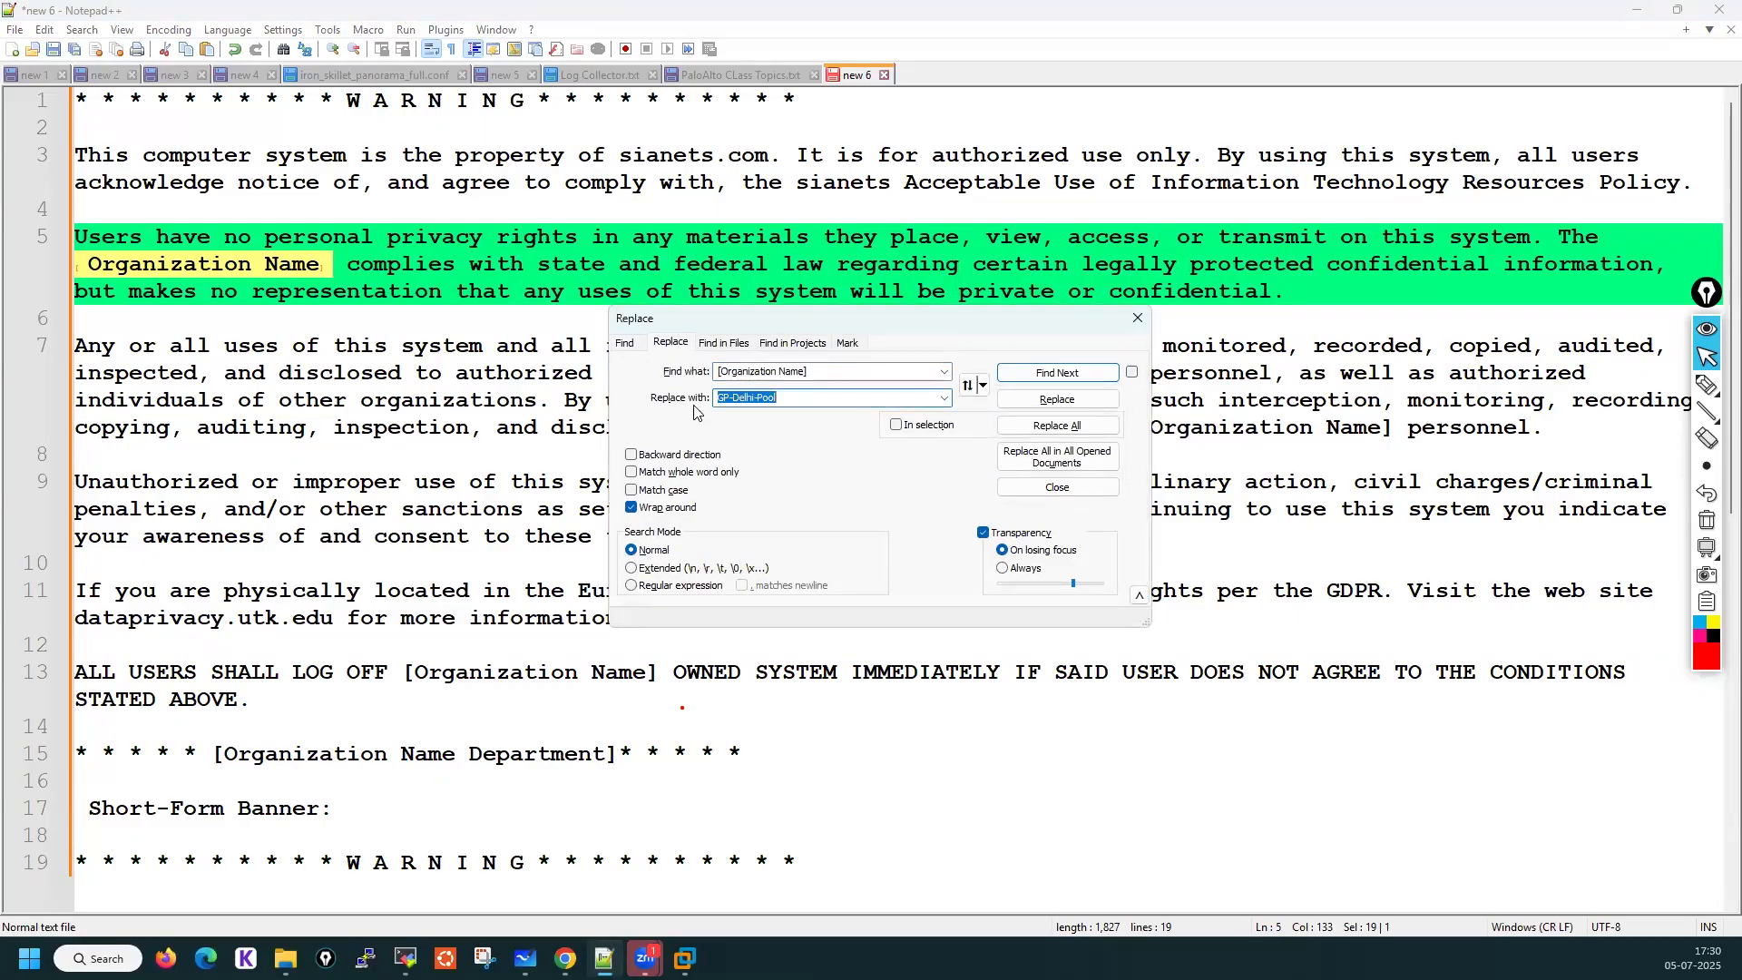
pyautogui.write('Sianets')
pyautogui.click(1066, 434)
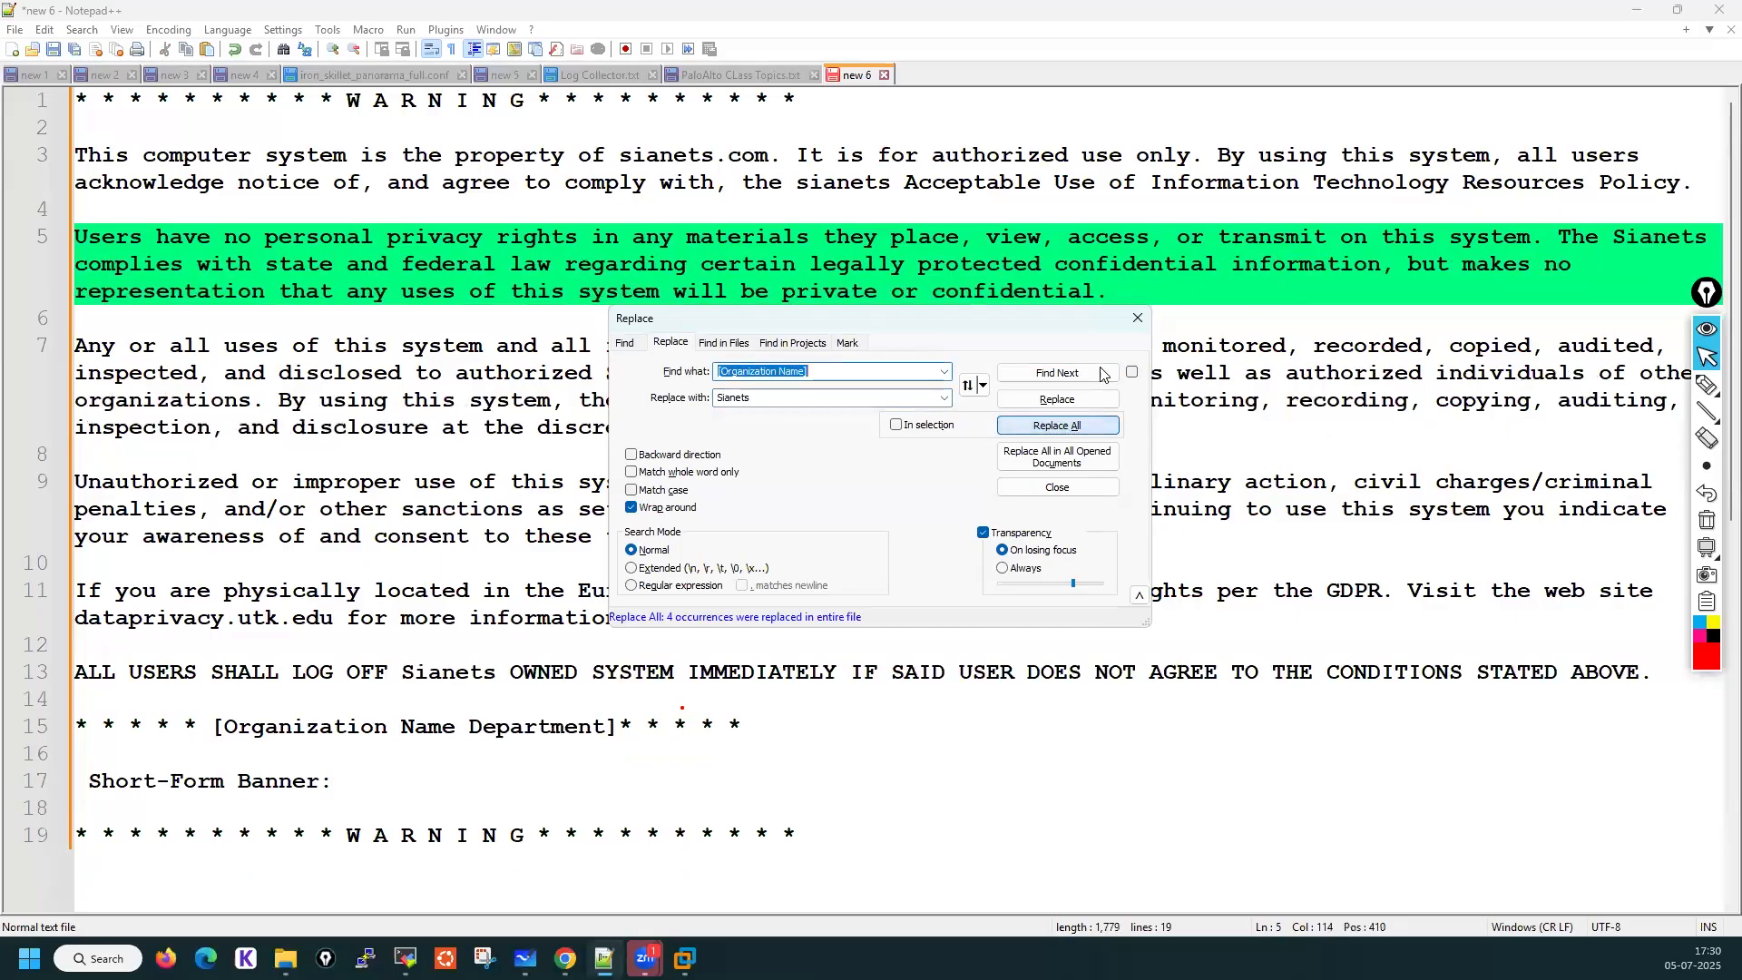
pyautogui.click(1138, 320)
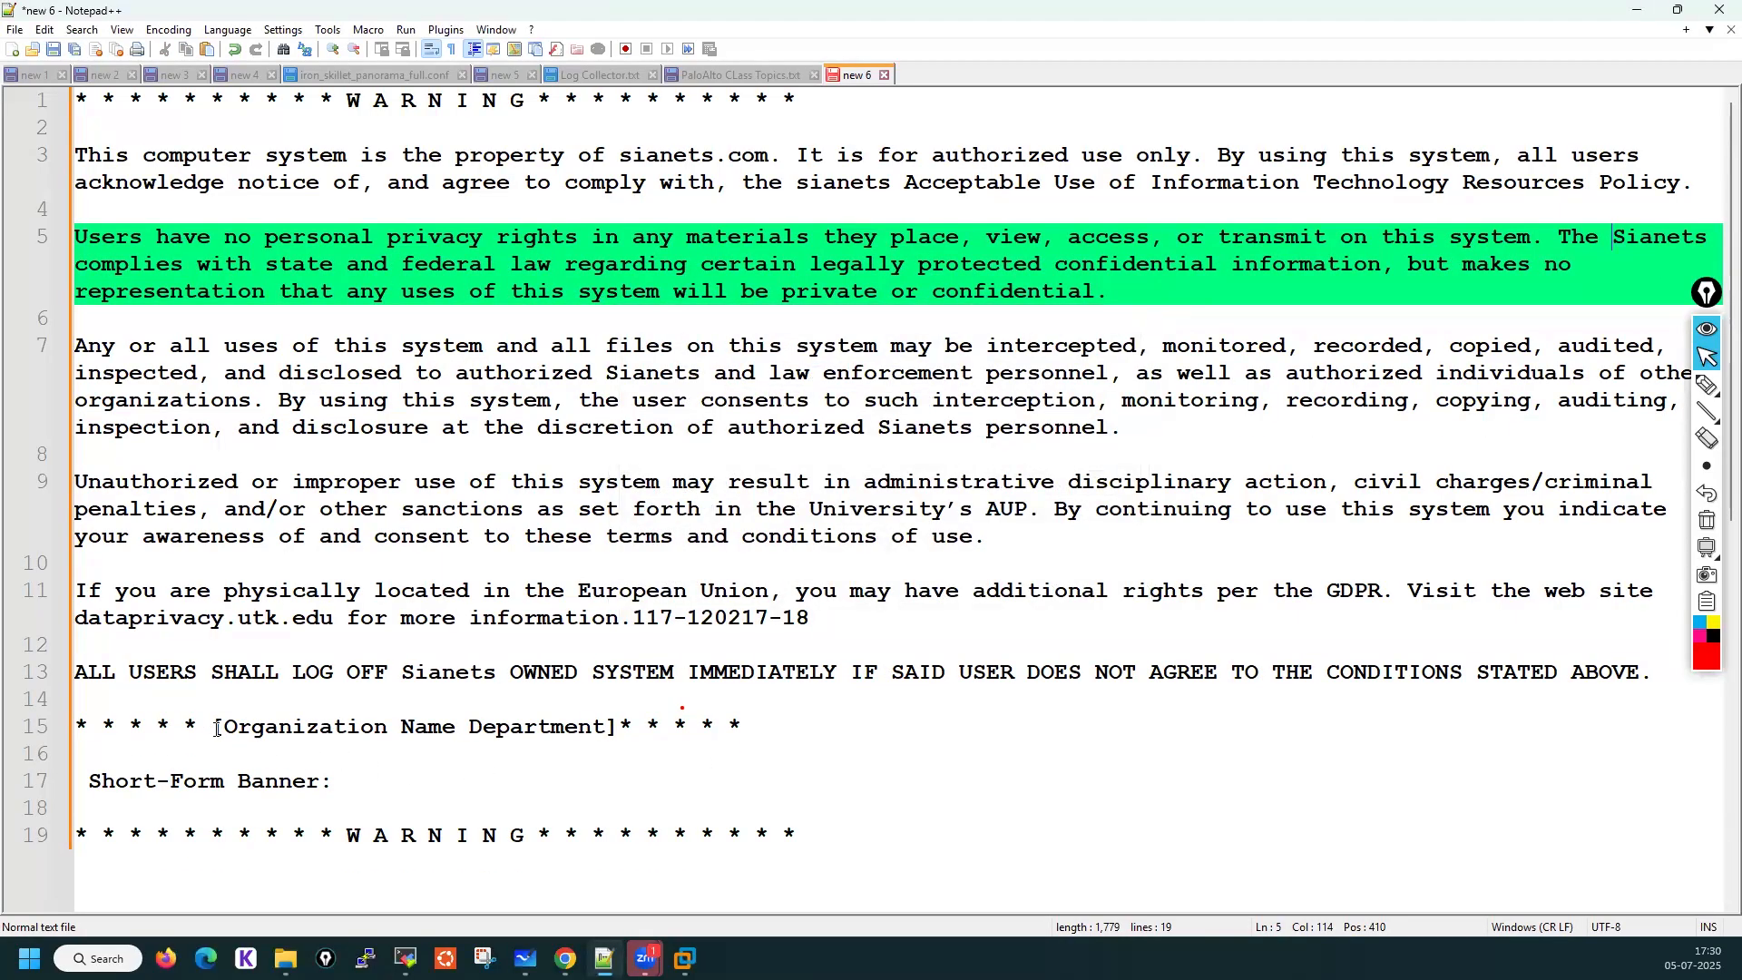
# Step: Change the line 15 department placeholder to Network Security Team
pyautogui.moveTo(218, 726); pyautogui.dragTo(613, 719)
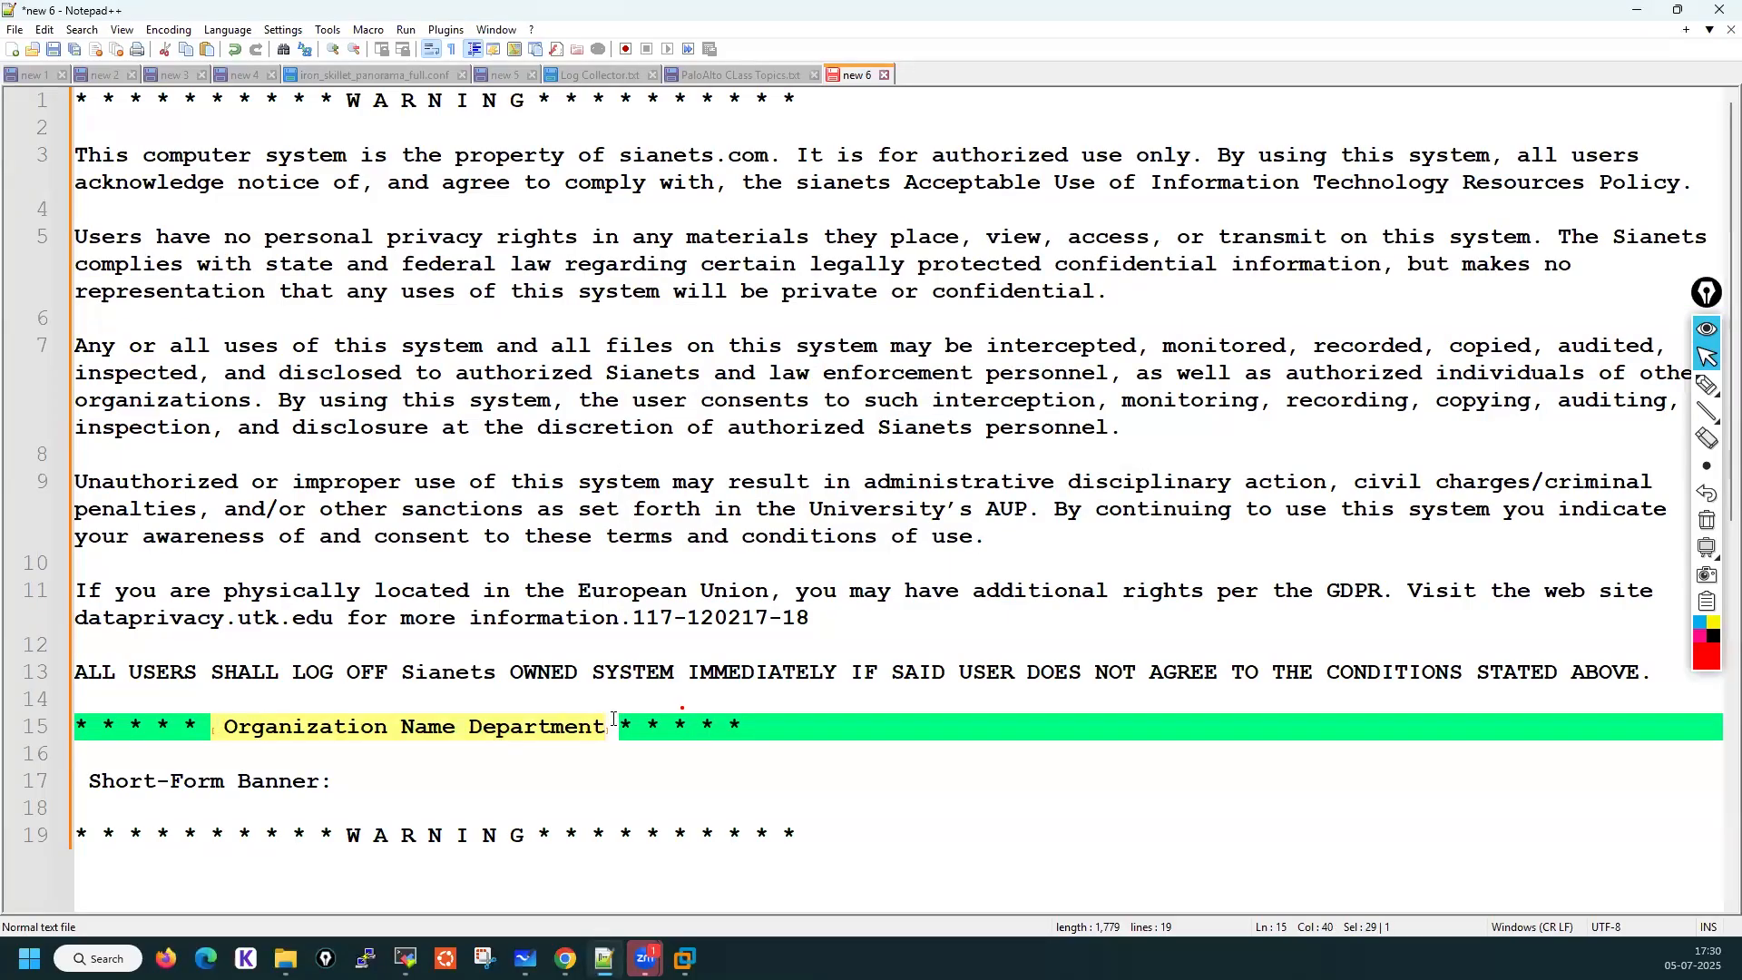
pyautogui.write('=')
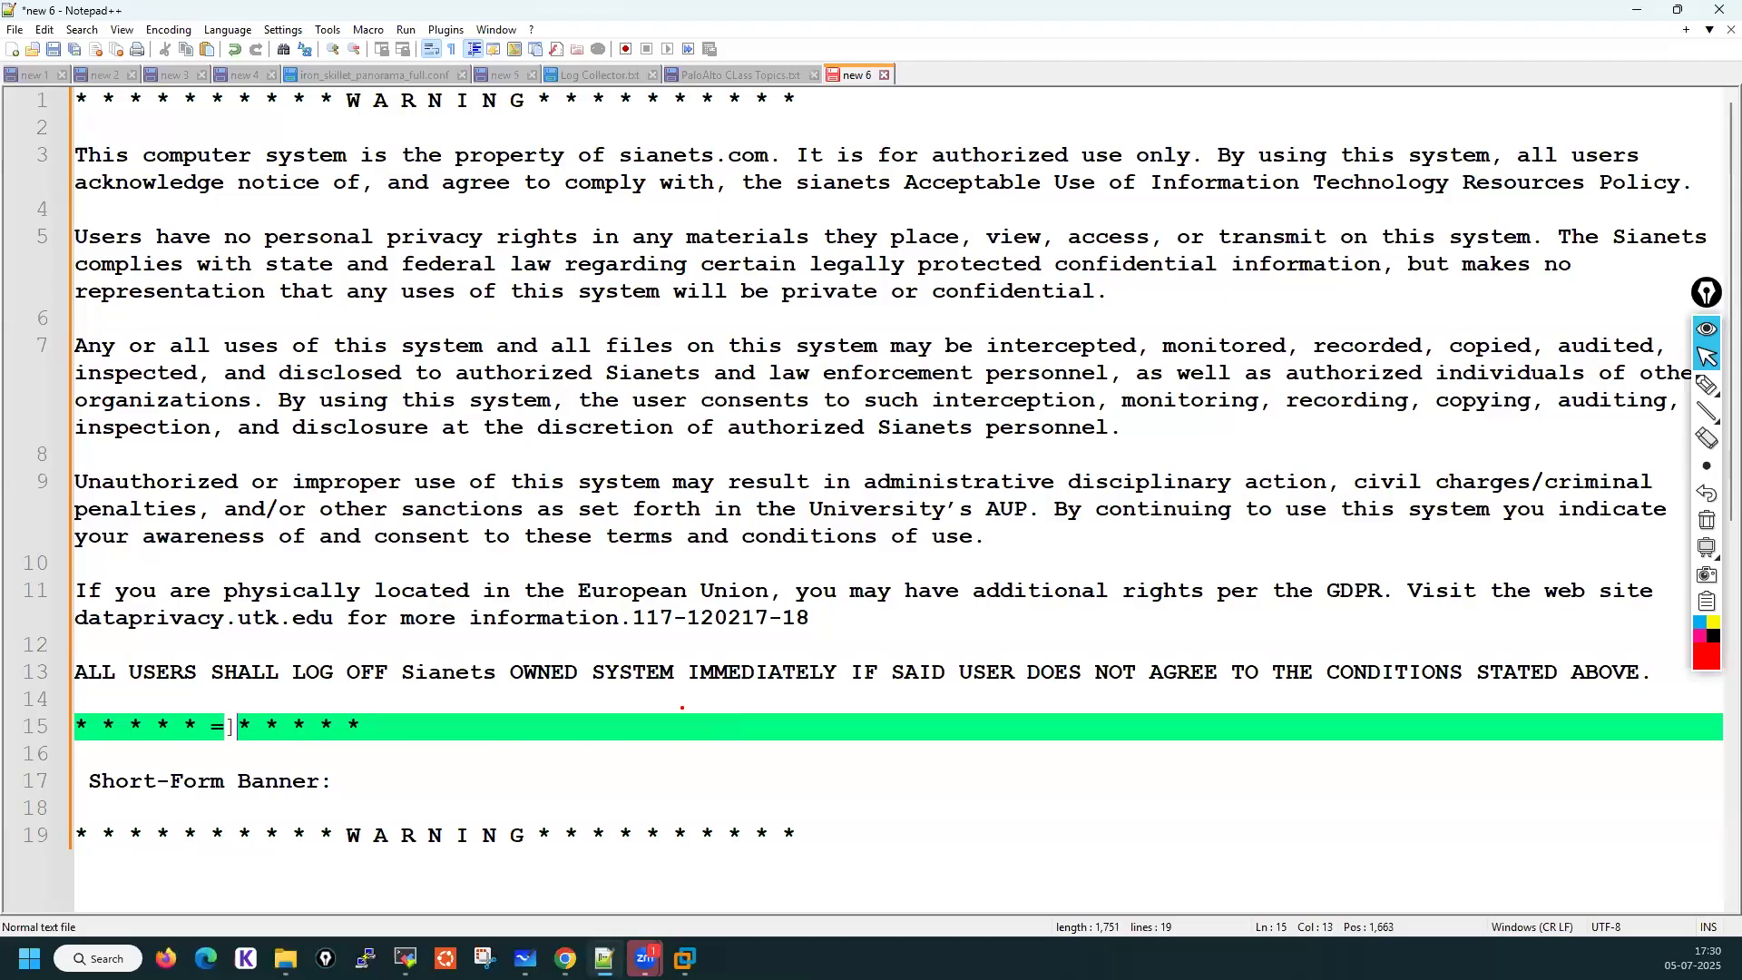
pyautogui.press('BackSpace')
pyautogui.press('BackSpace')
pyautogui.write('Network Security T')
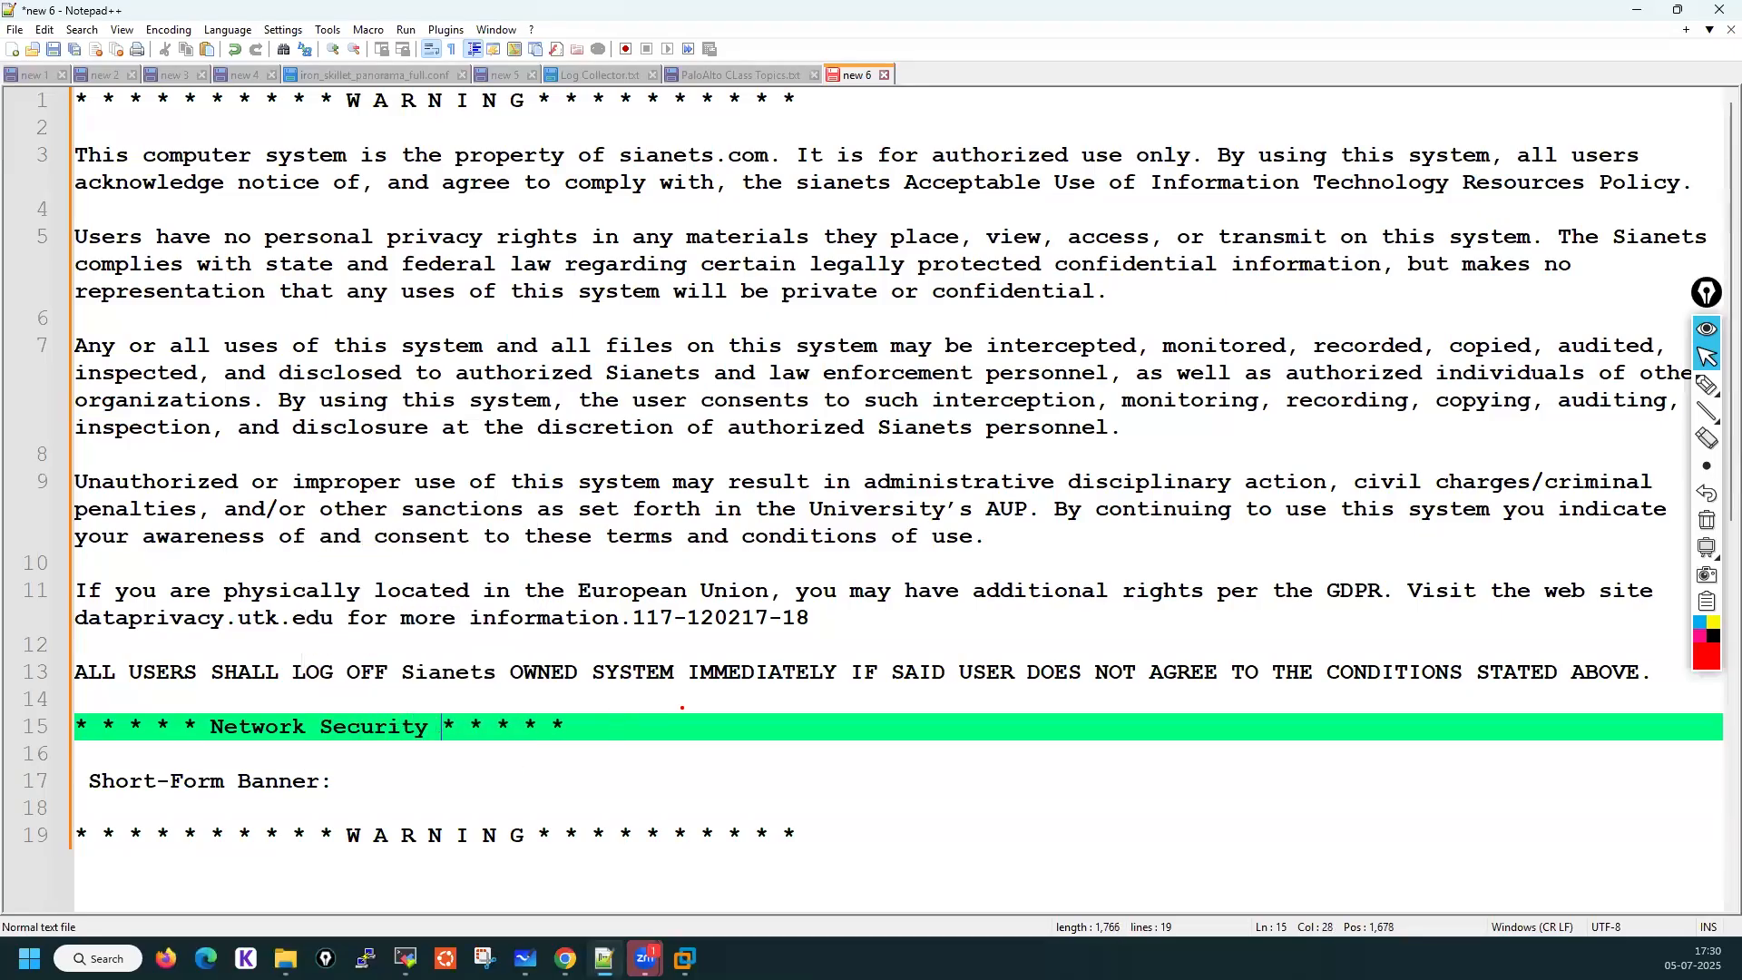
pyautogui.write('eam')
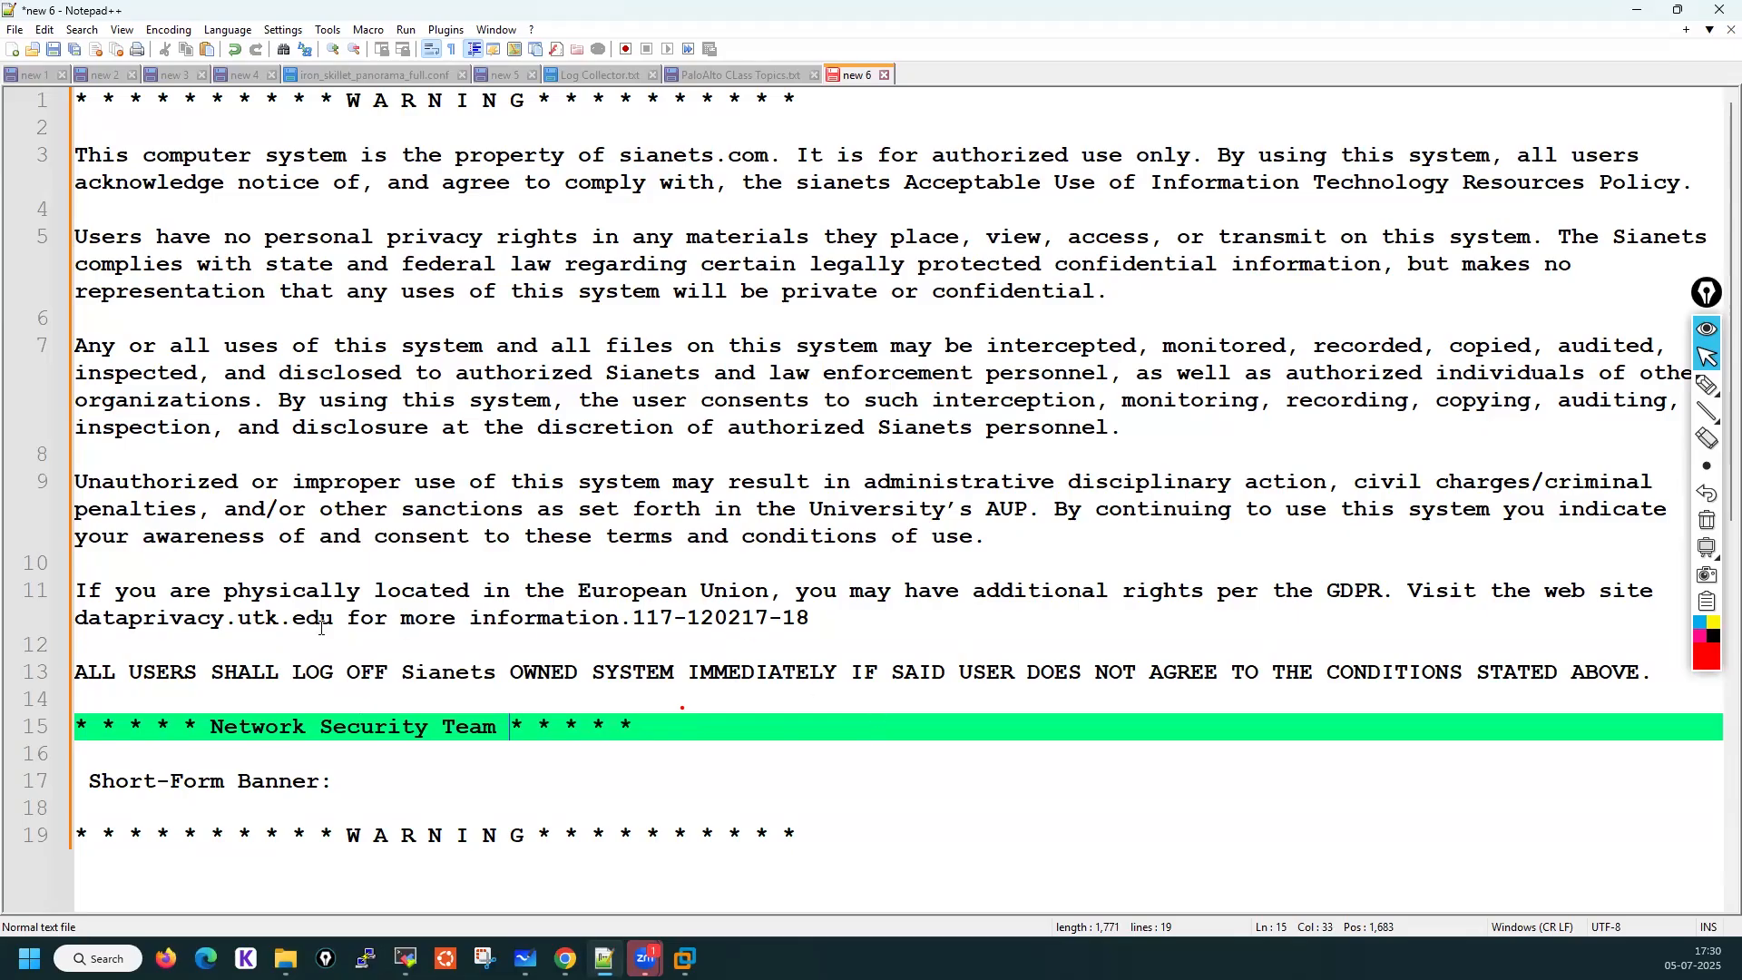
# Step: Delete the Short-Form Banner line and select the entire edited banner text
pyautogui.moveTo(806, 831); pyautogui.dragTo(77, 100)
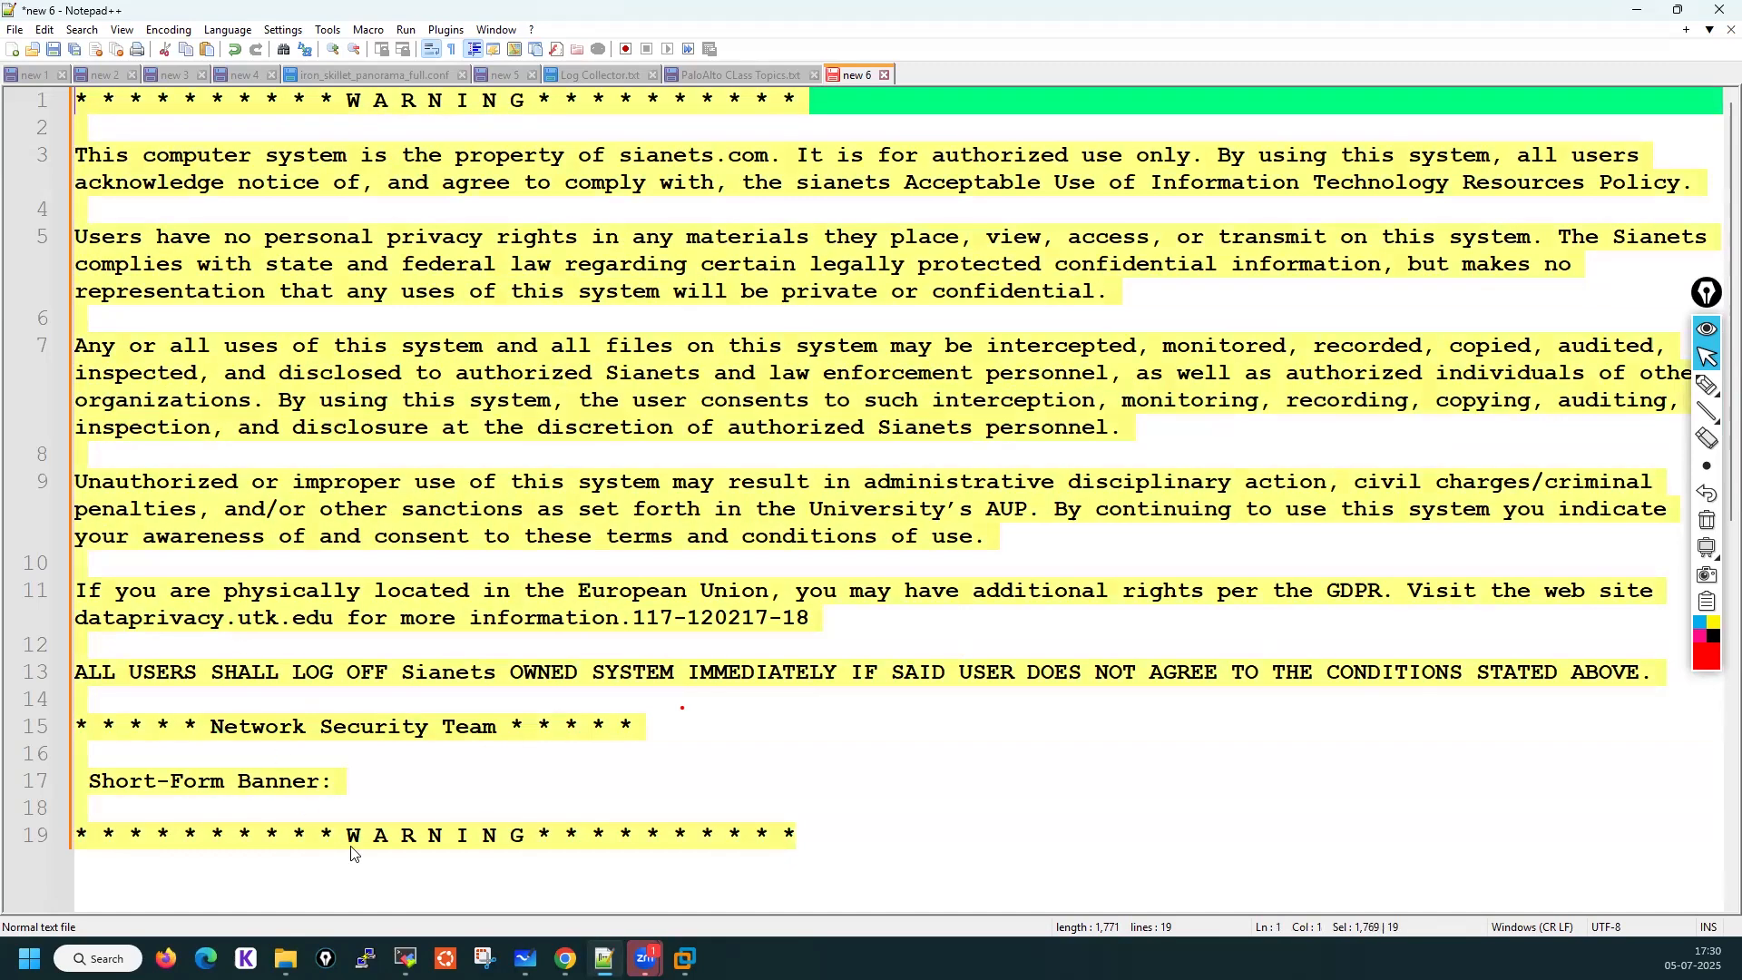
pyautogui.moveTo(353, 781); pyautogui.dragTo(74, 779)
pyautogui.press('BackSpace')
pyautogui.press('BackSpace')
pyautogui.press('BackSpace')
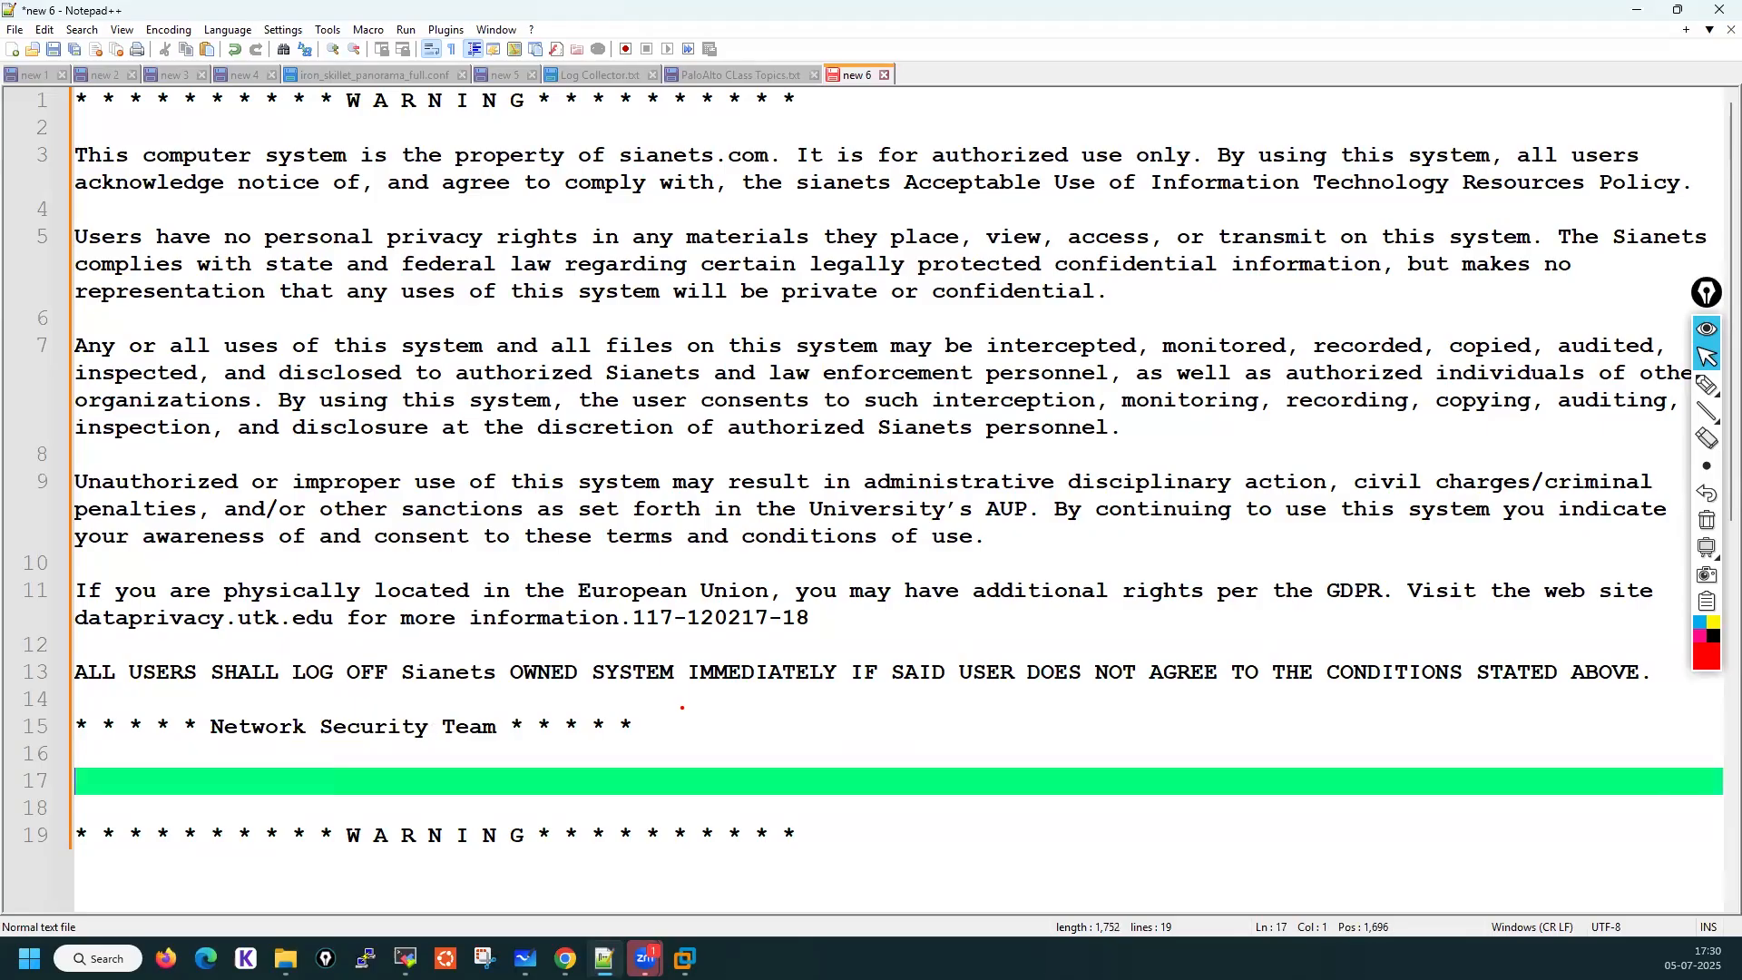
pyautogui.moveTo(824, 795); pyautogui.dragTo(68, 107)
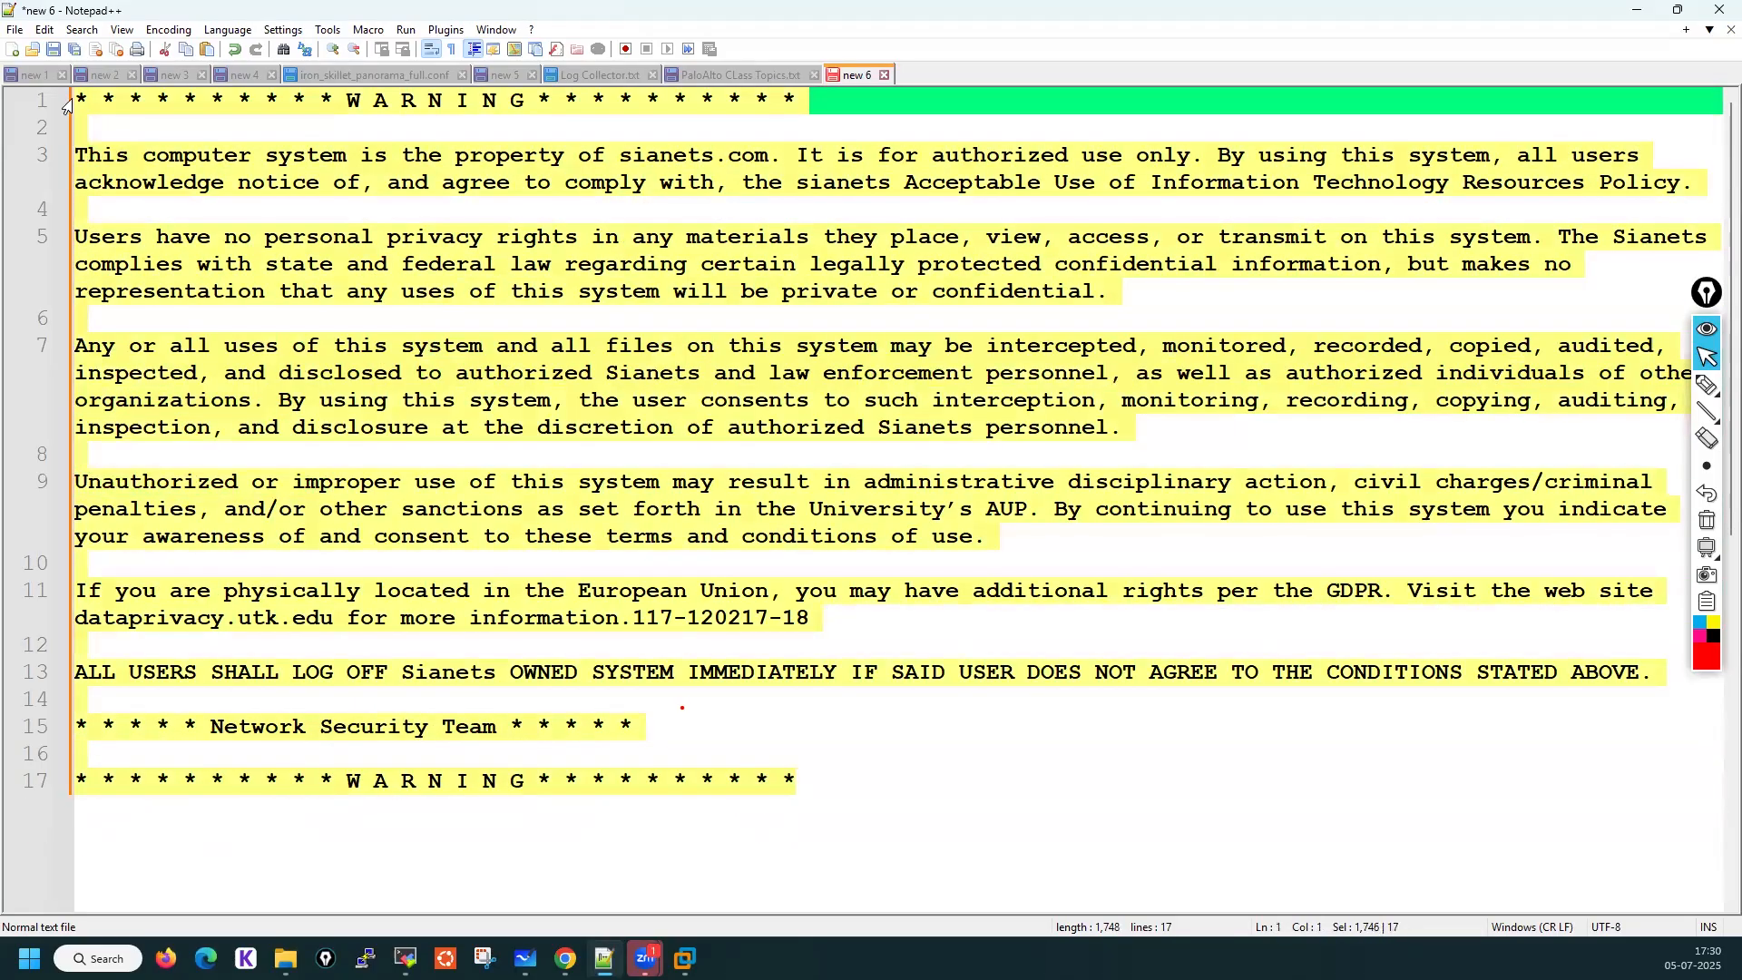
pyautogui.hotkey('ctrl', 'v')
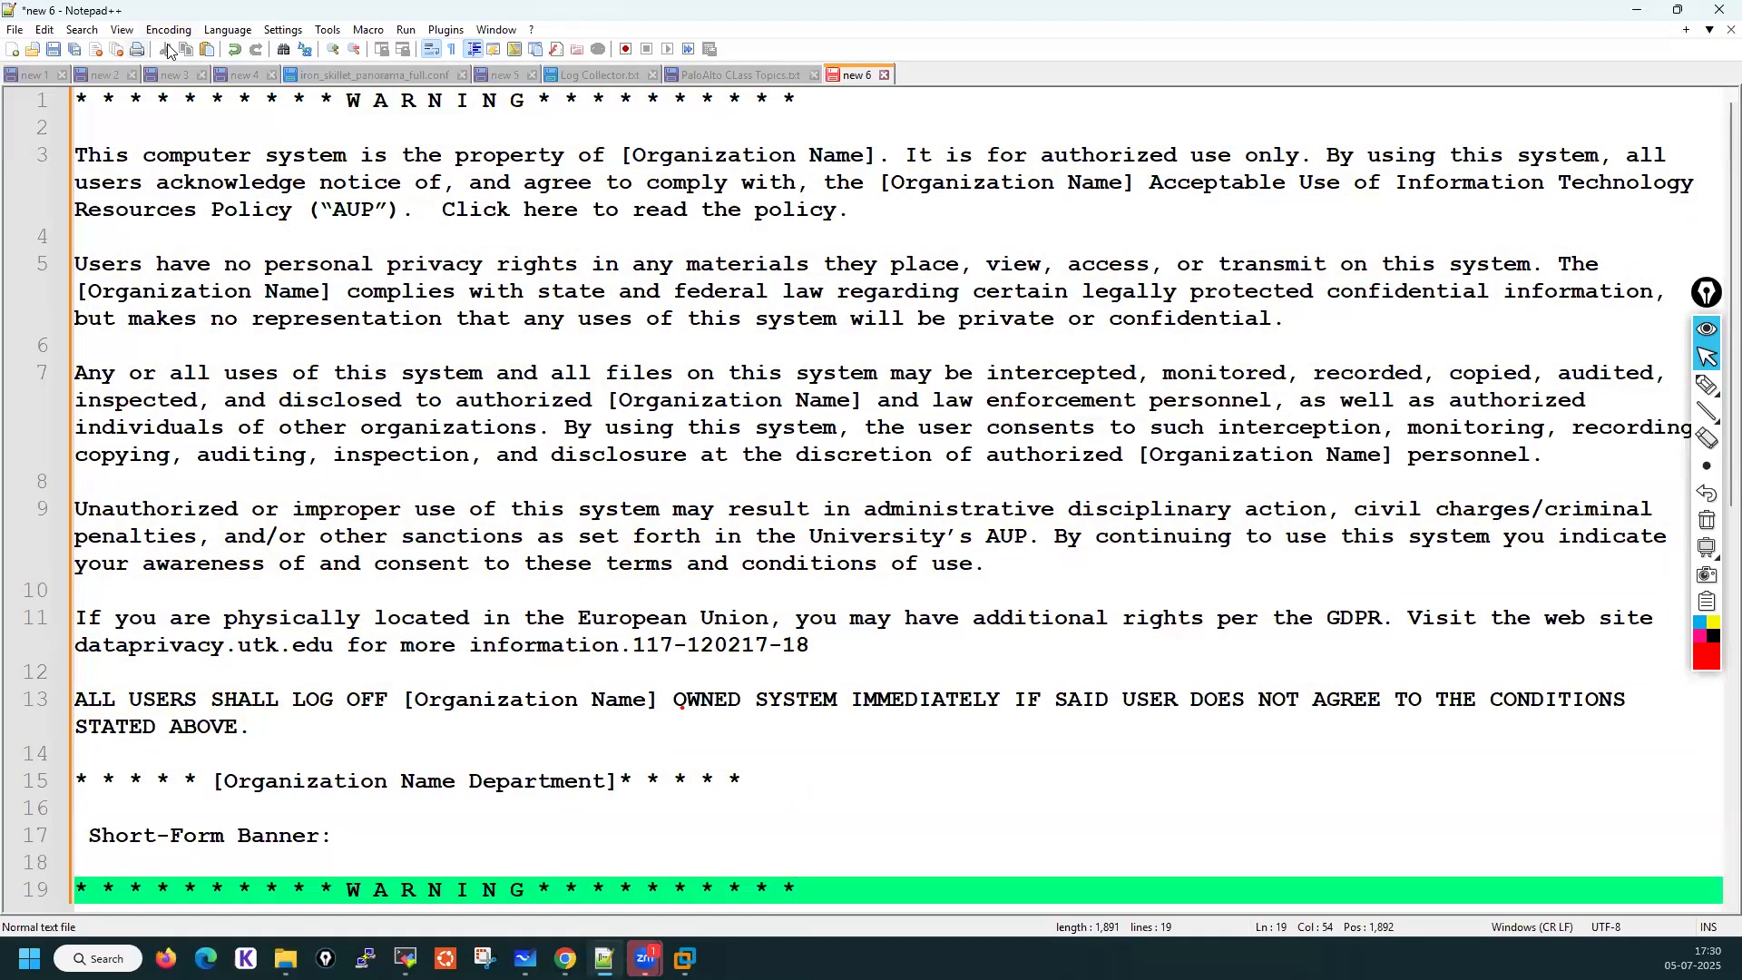
pyautogui.click(234, 52)
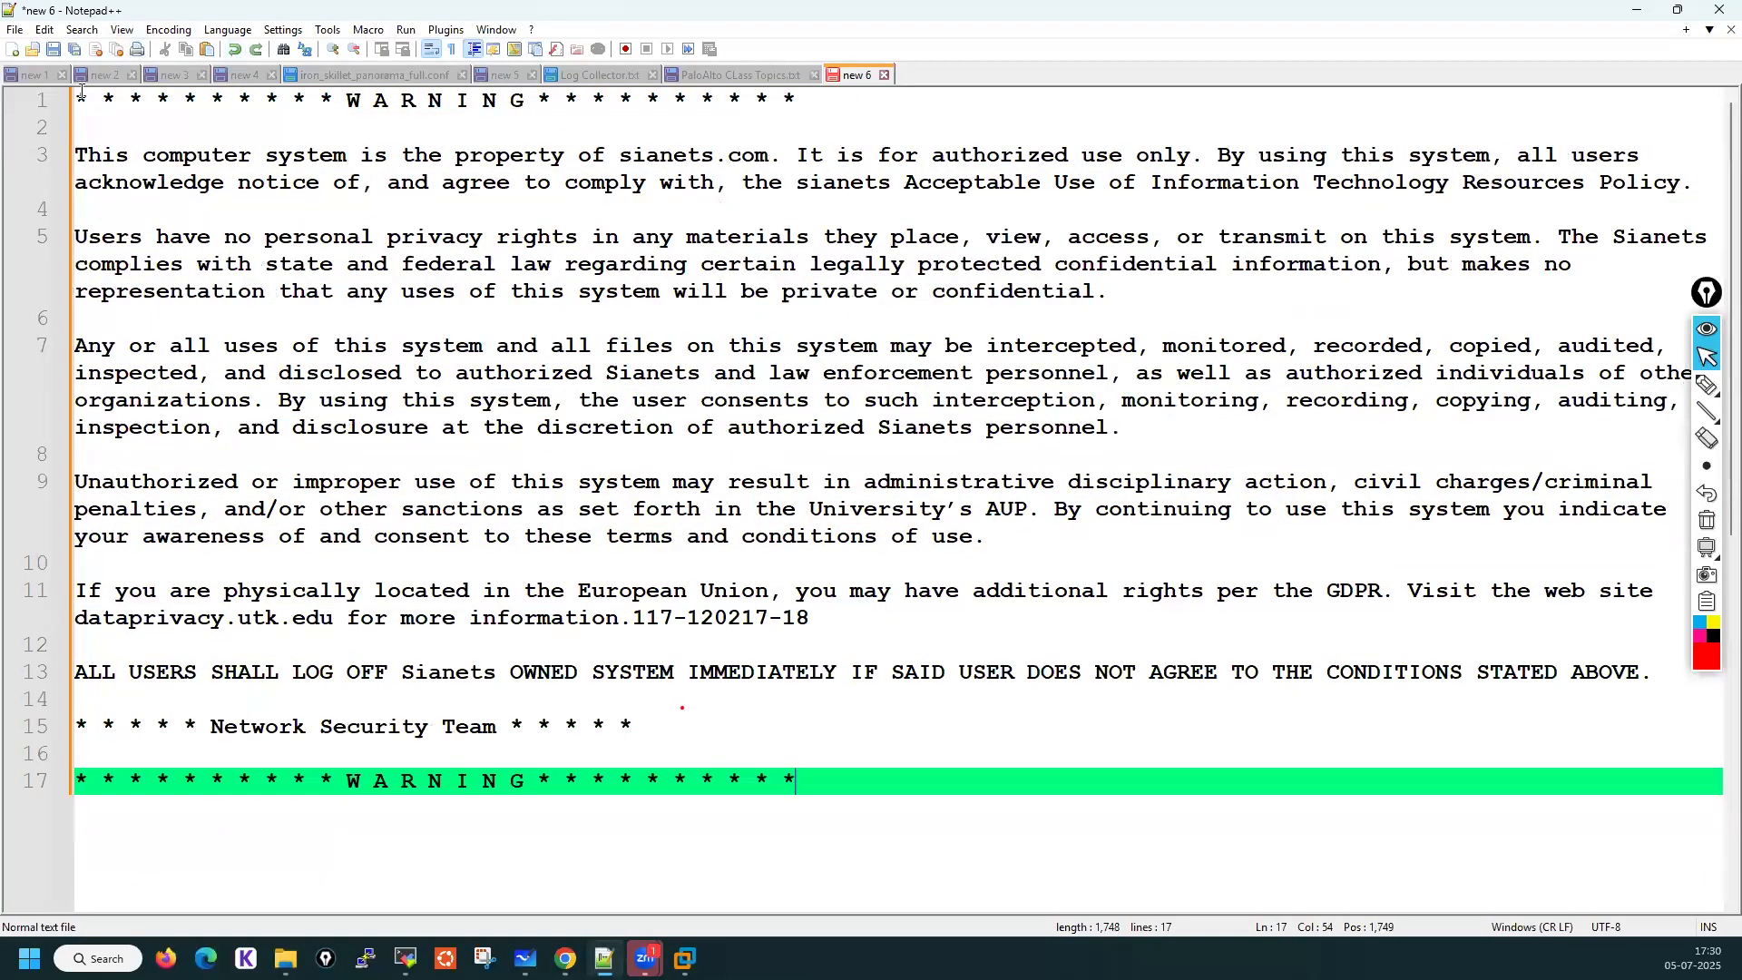
pyautogui.moveTo(81, 94); pyautogui.dragTo(115, 183)
pyautogui.moveTo(916, 792); pyautogui.dragTo(914, 790)
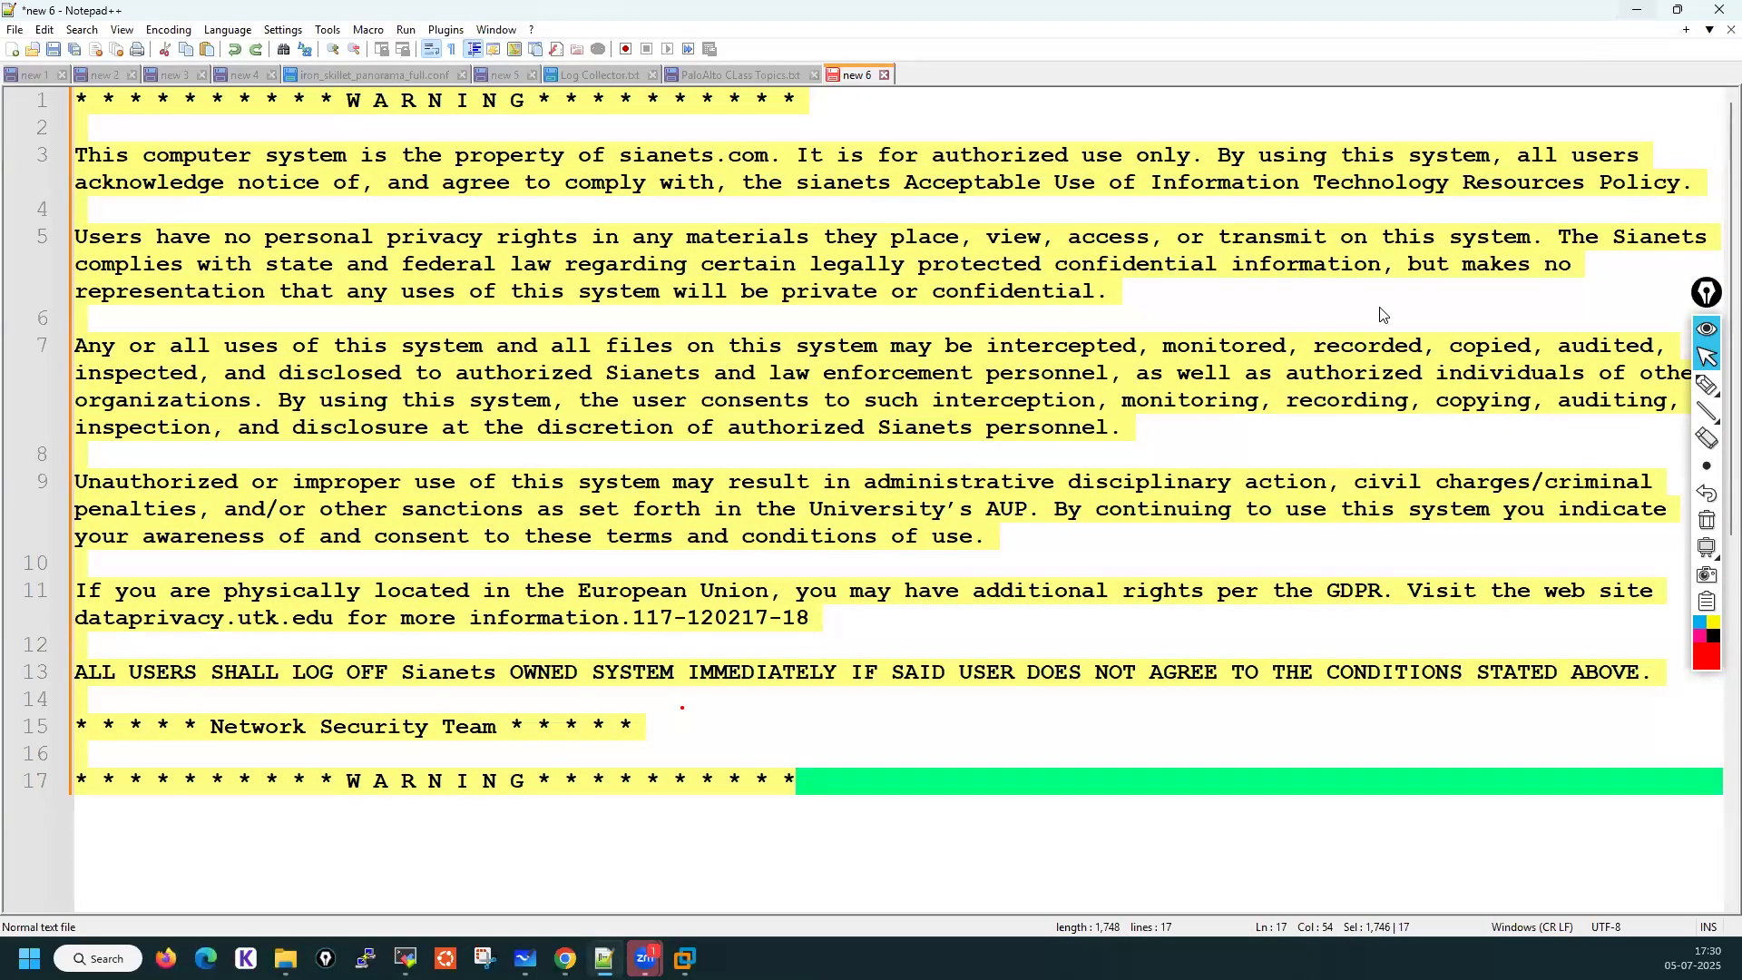
pyautogui.hotkey('alt', 'Tab')
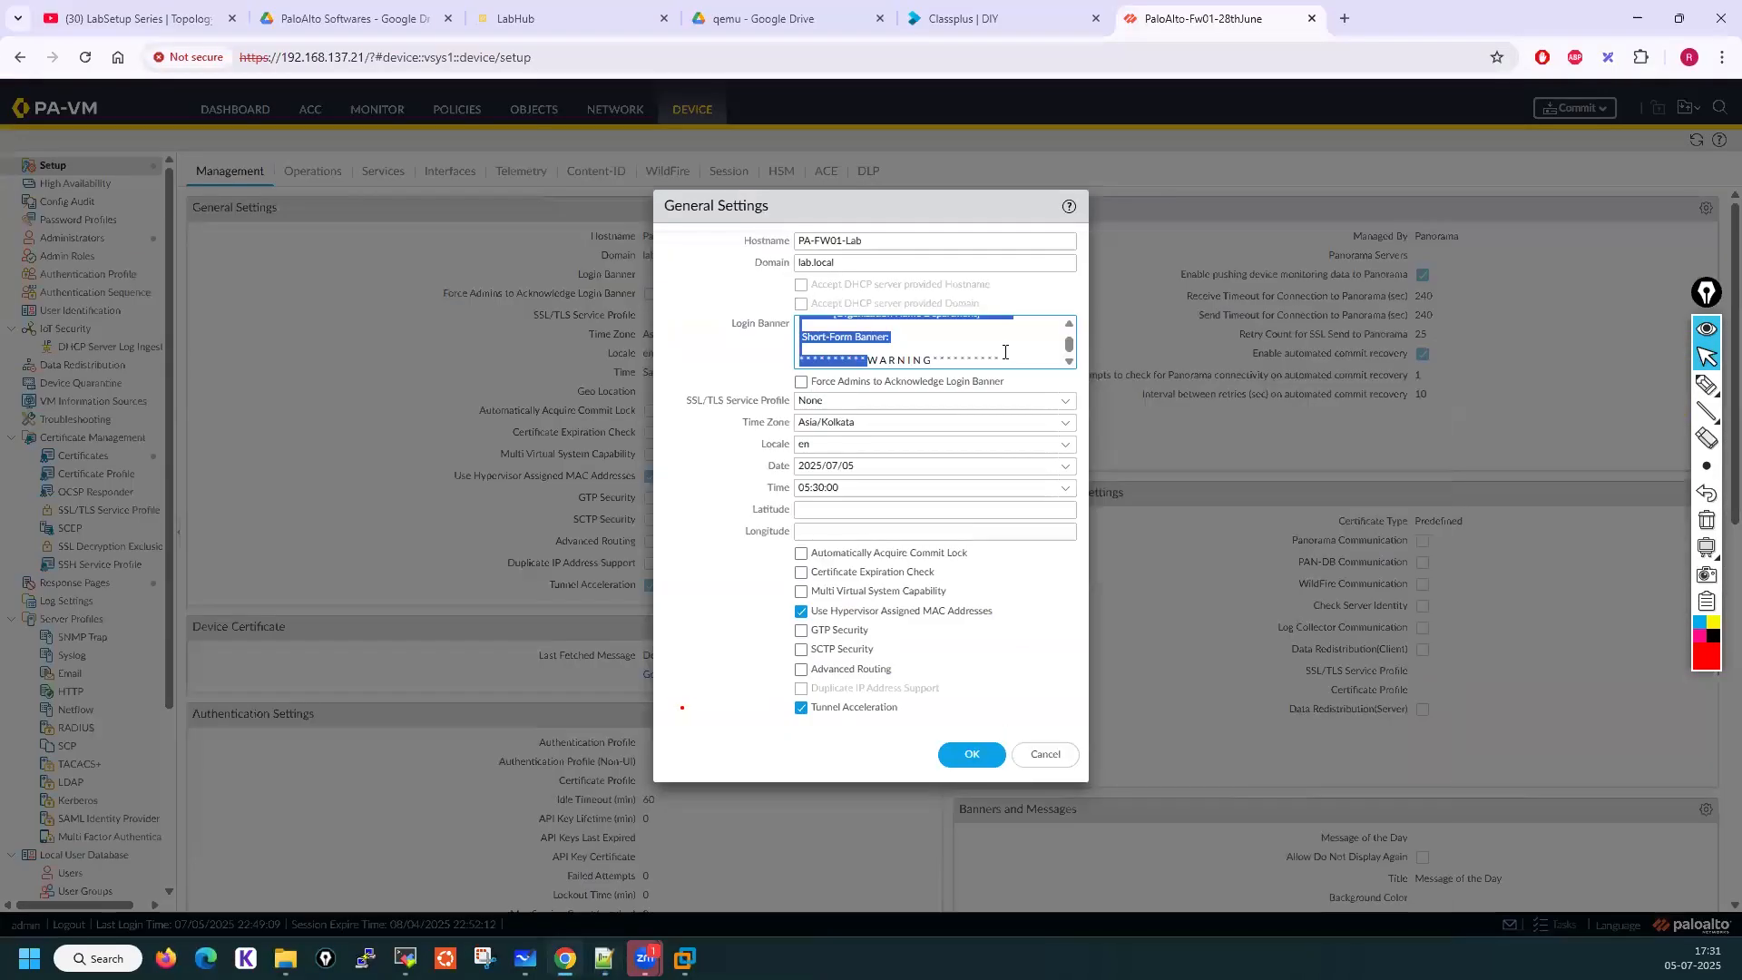
# Step: Swap the Login Banner text for the edited Sianets banner, keeping the Asia/Kolkata time zone
pyautogui.press('BackSpace')
pyautogui.hotkey('ctrl', 'v')
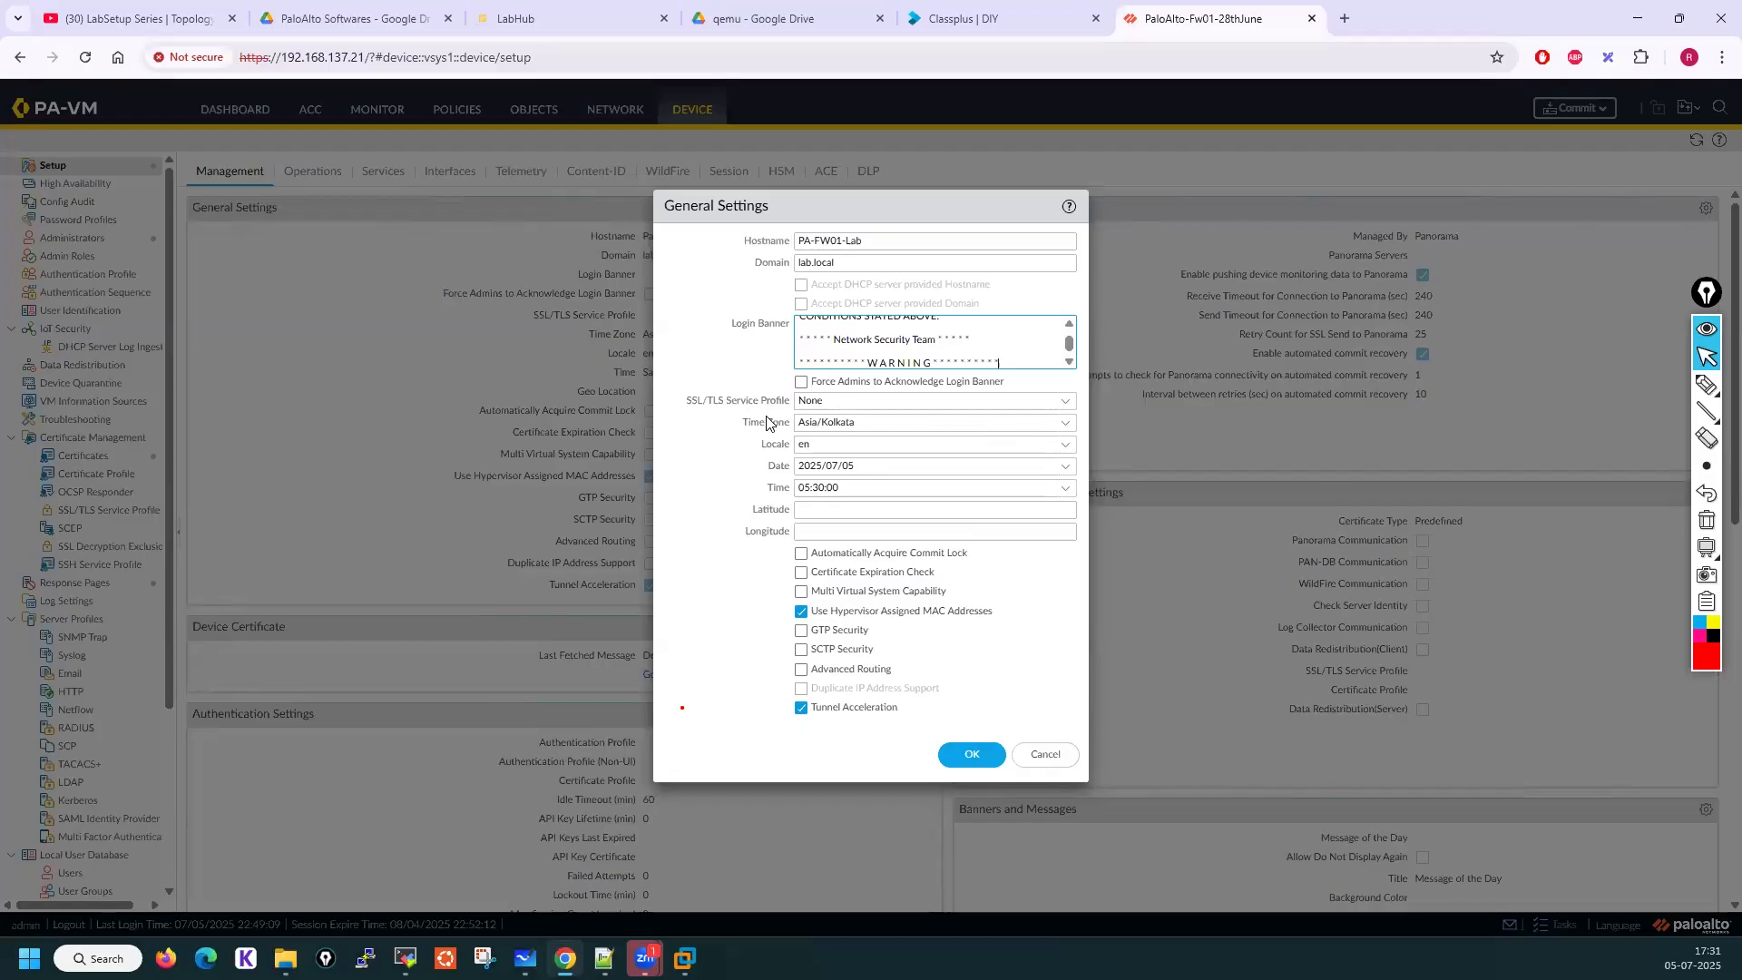
pyautogui.click(1066, 424)
pyautogui.click(1066, 426)
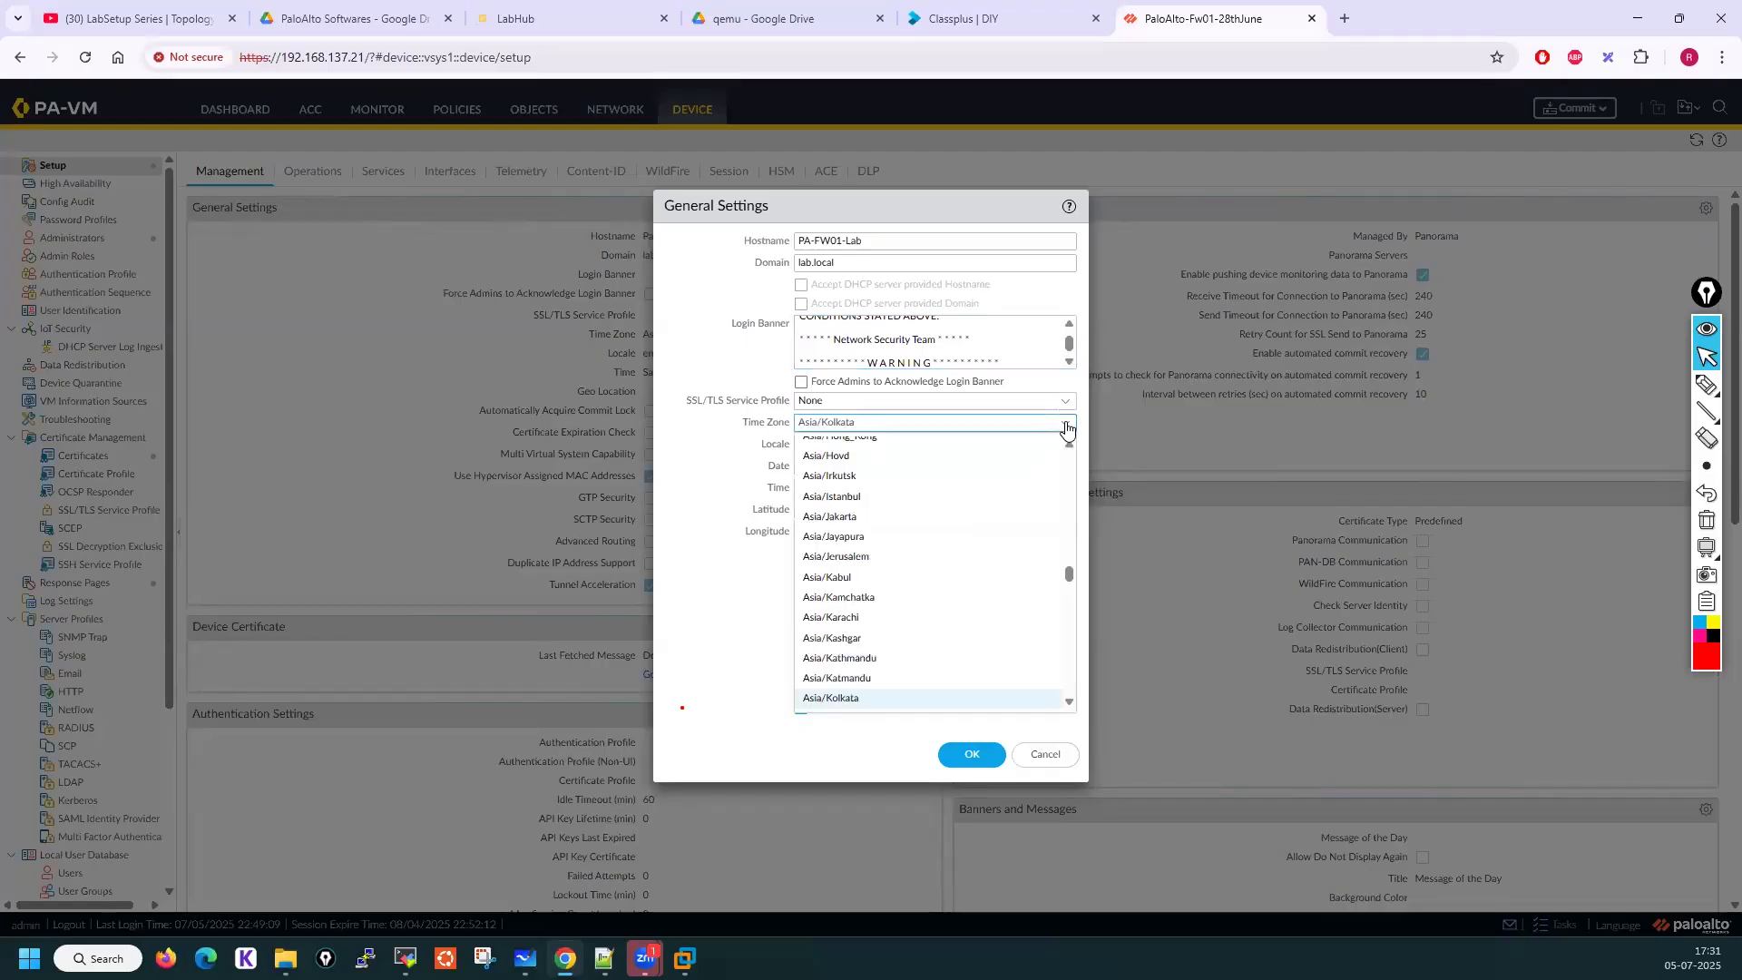
pyautogui.click(861, 464)
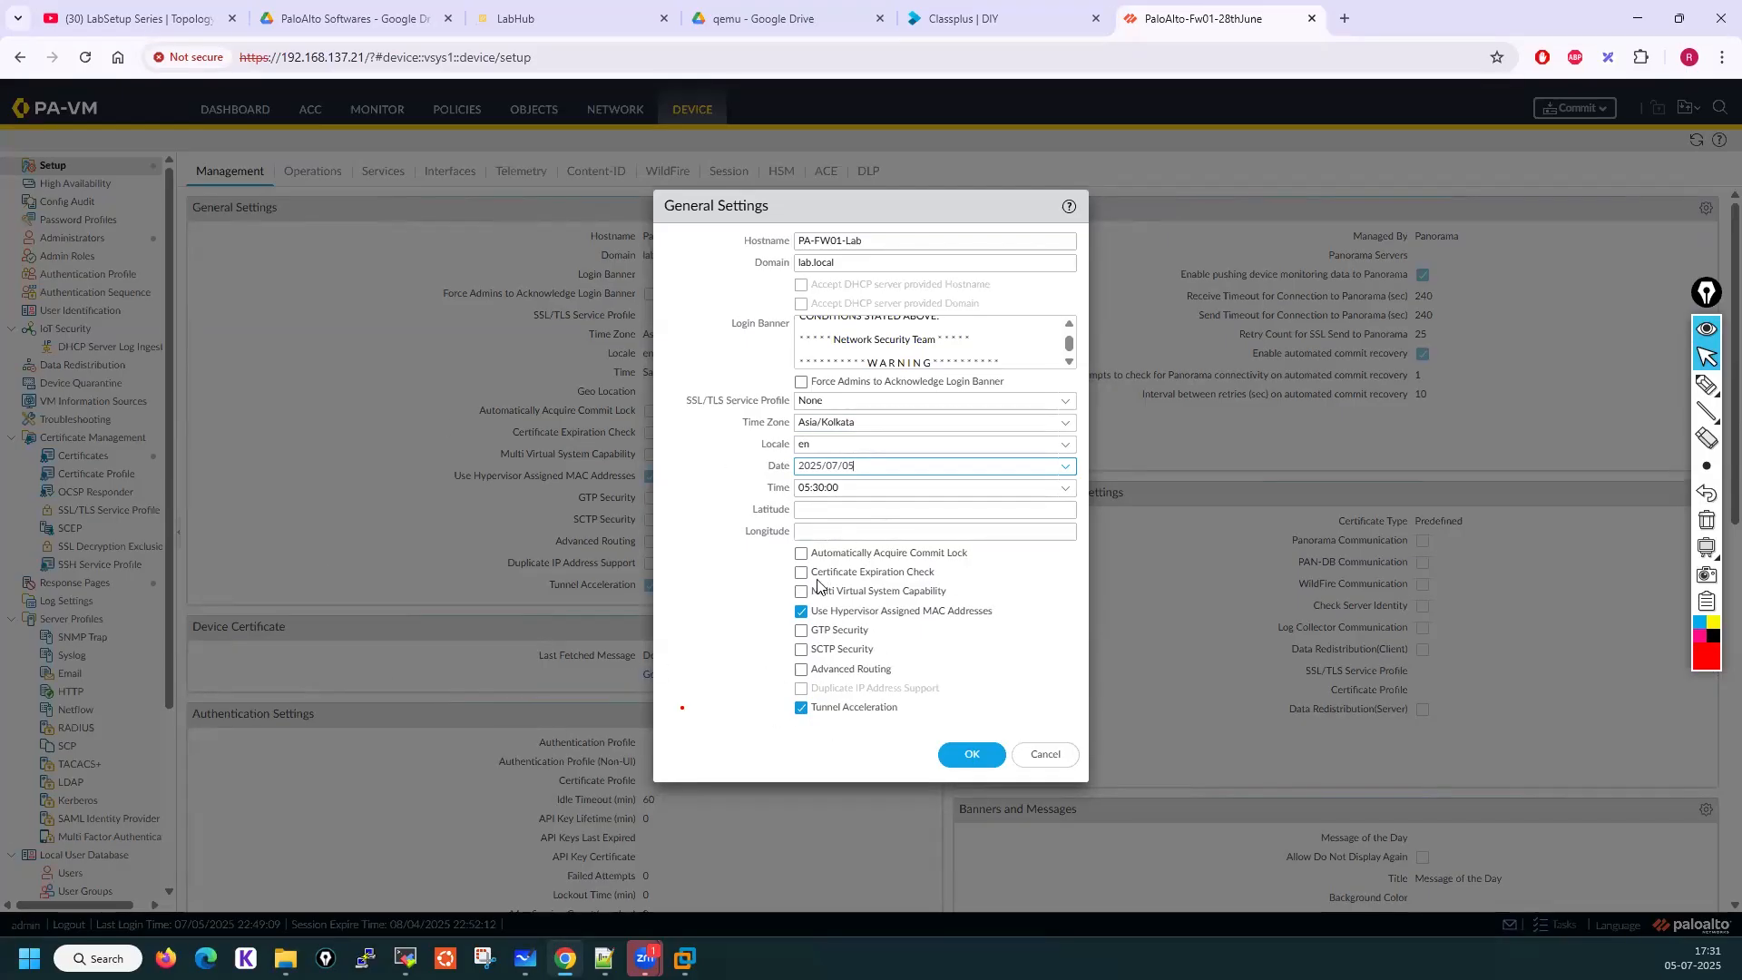
# Step: Save the general settings with hostname PA-FW01-Lab and the warning banner, then move to Services
pyautogui.click(967, 756)
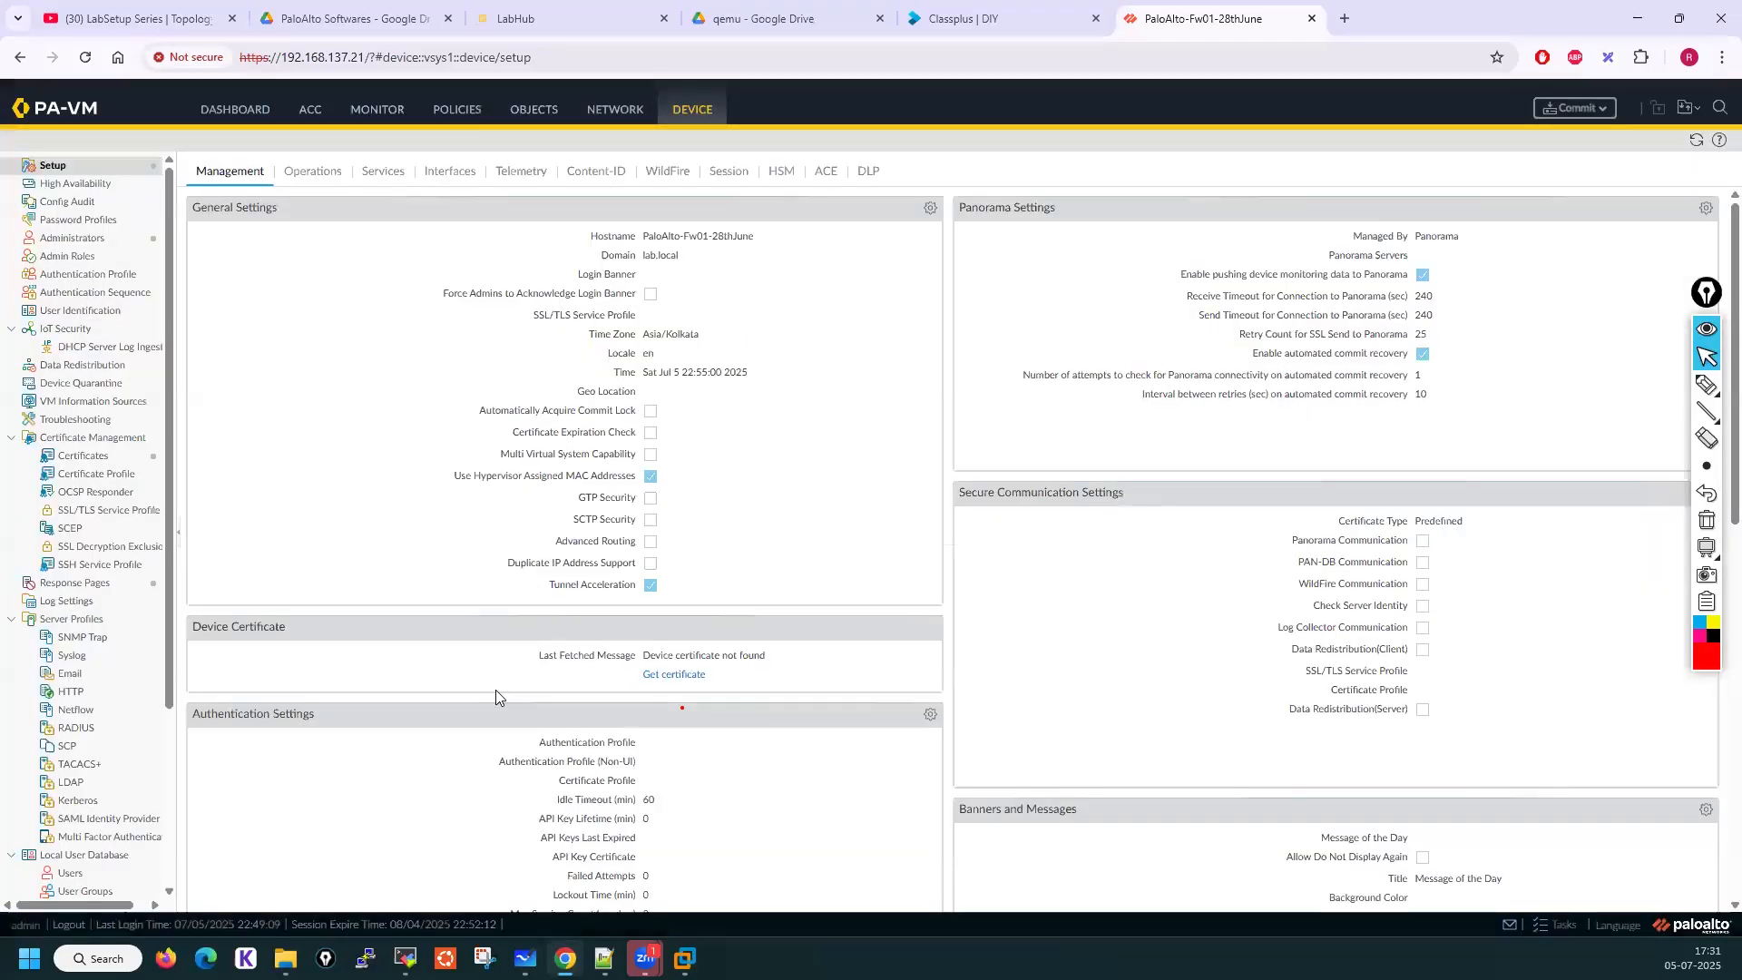
pyautogui.click(382, 173)
# Step: Review the update-server, DNS and NTP server entries, save the Services settings, and show Interfaces
pyautogui.click(627, 208)
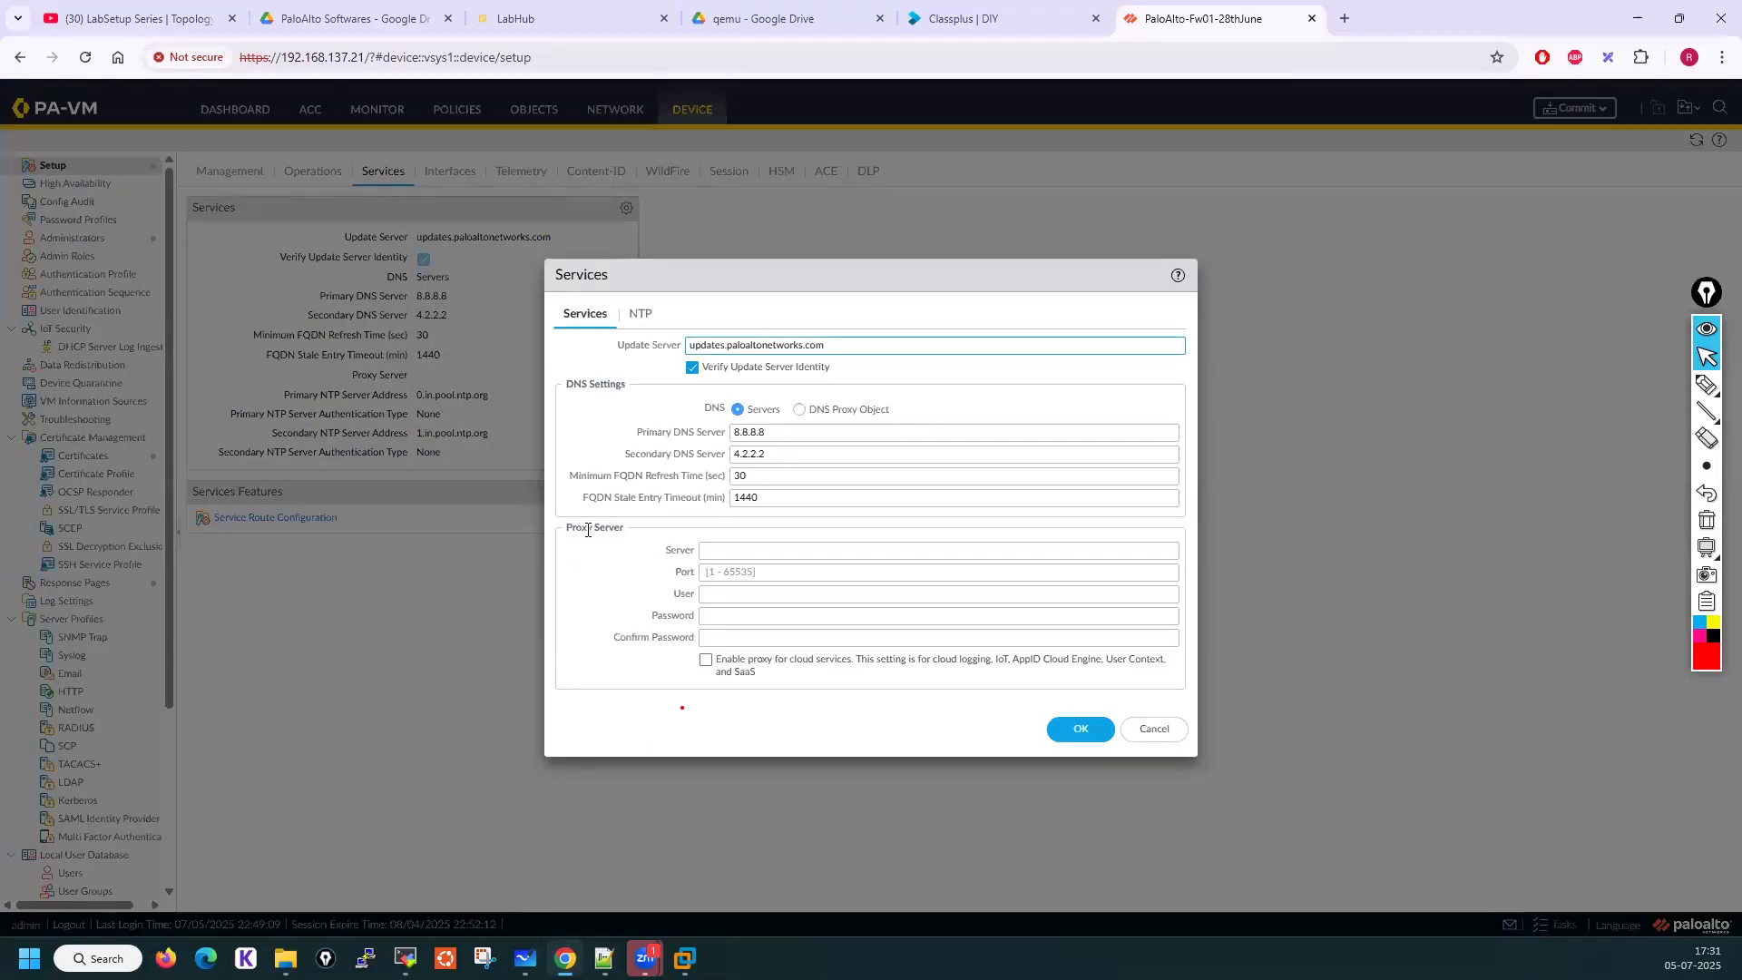
pyautogui.click(713, 552)
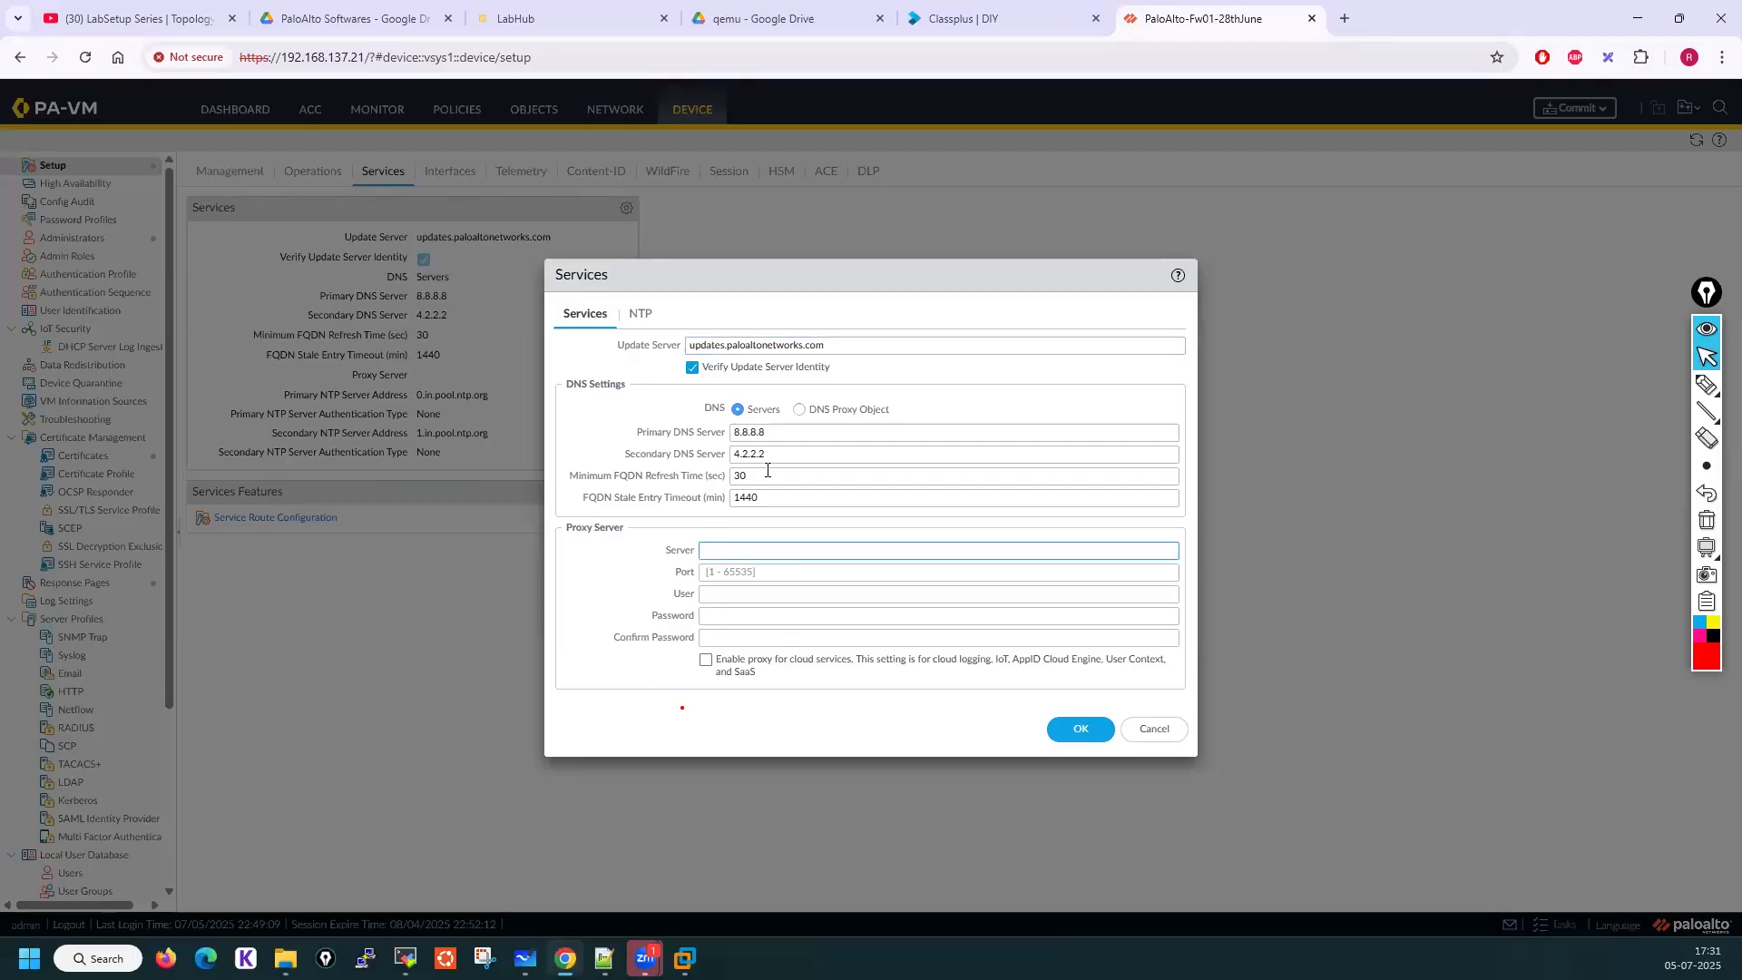
pyautogui.click(642, 315)
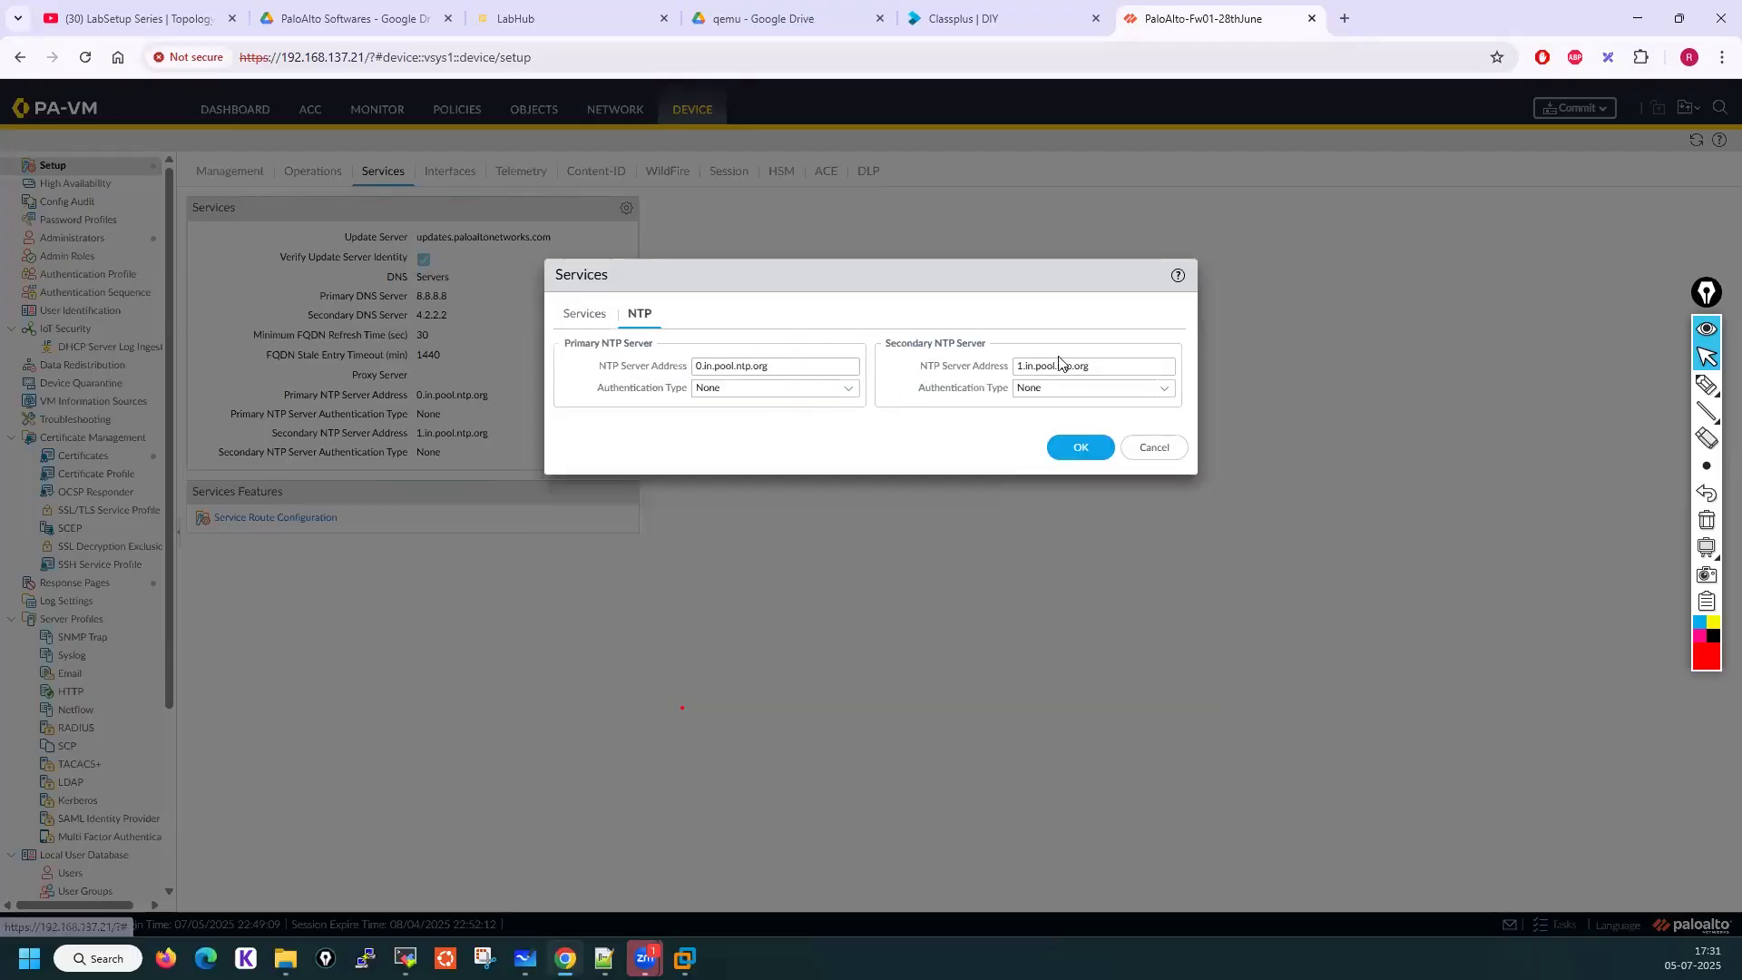
pyautogui.click(1080, 448)
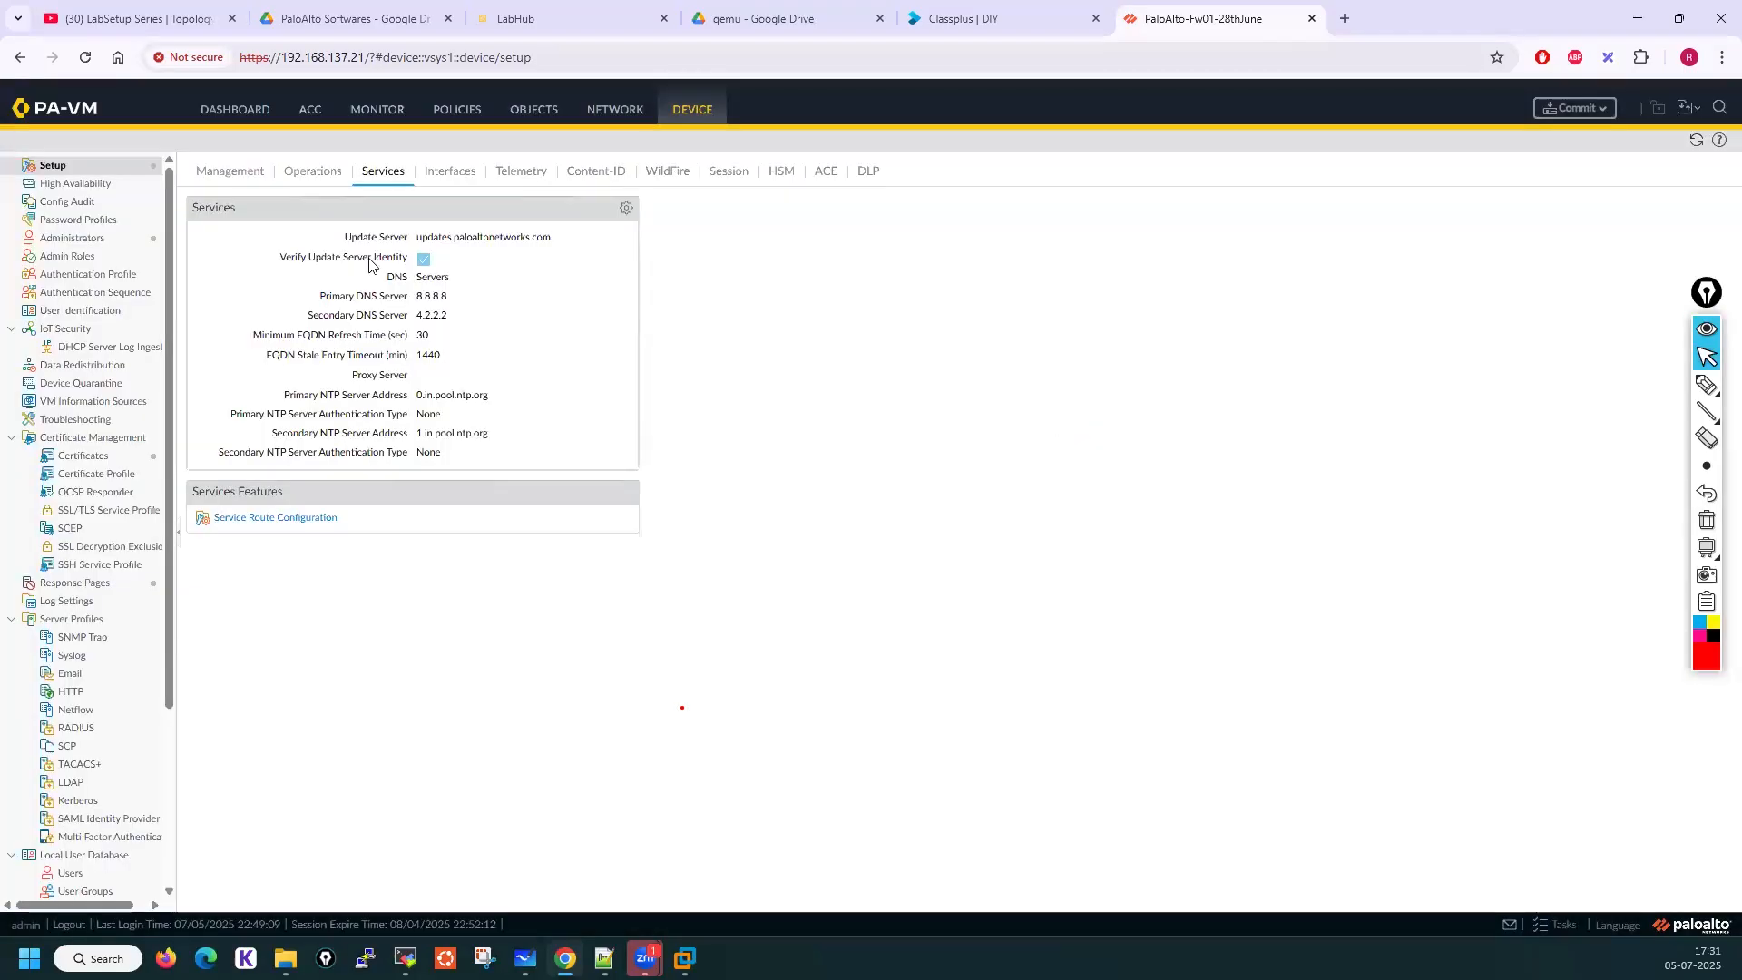
pyautogui.click(449, 175)
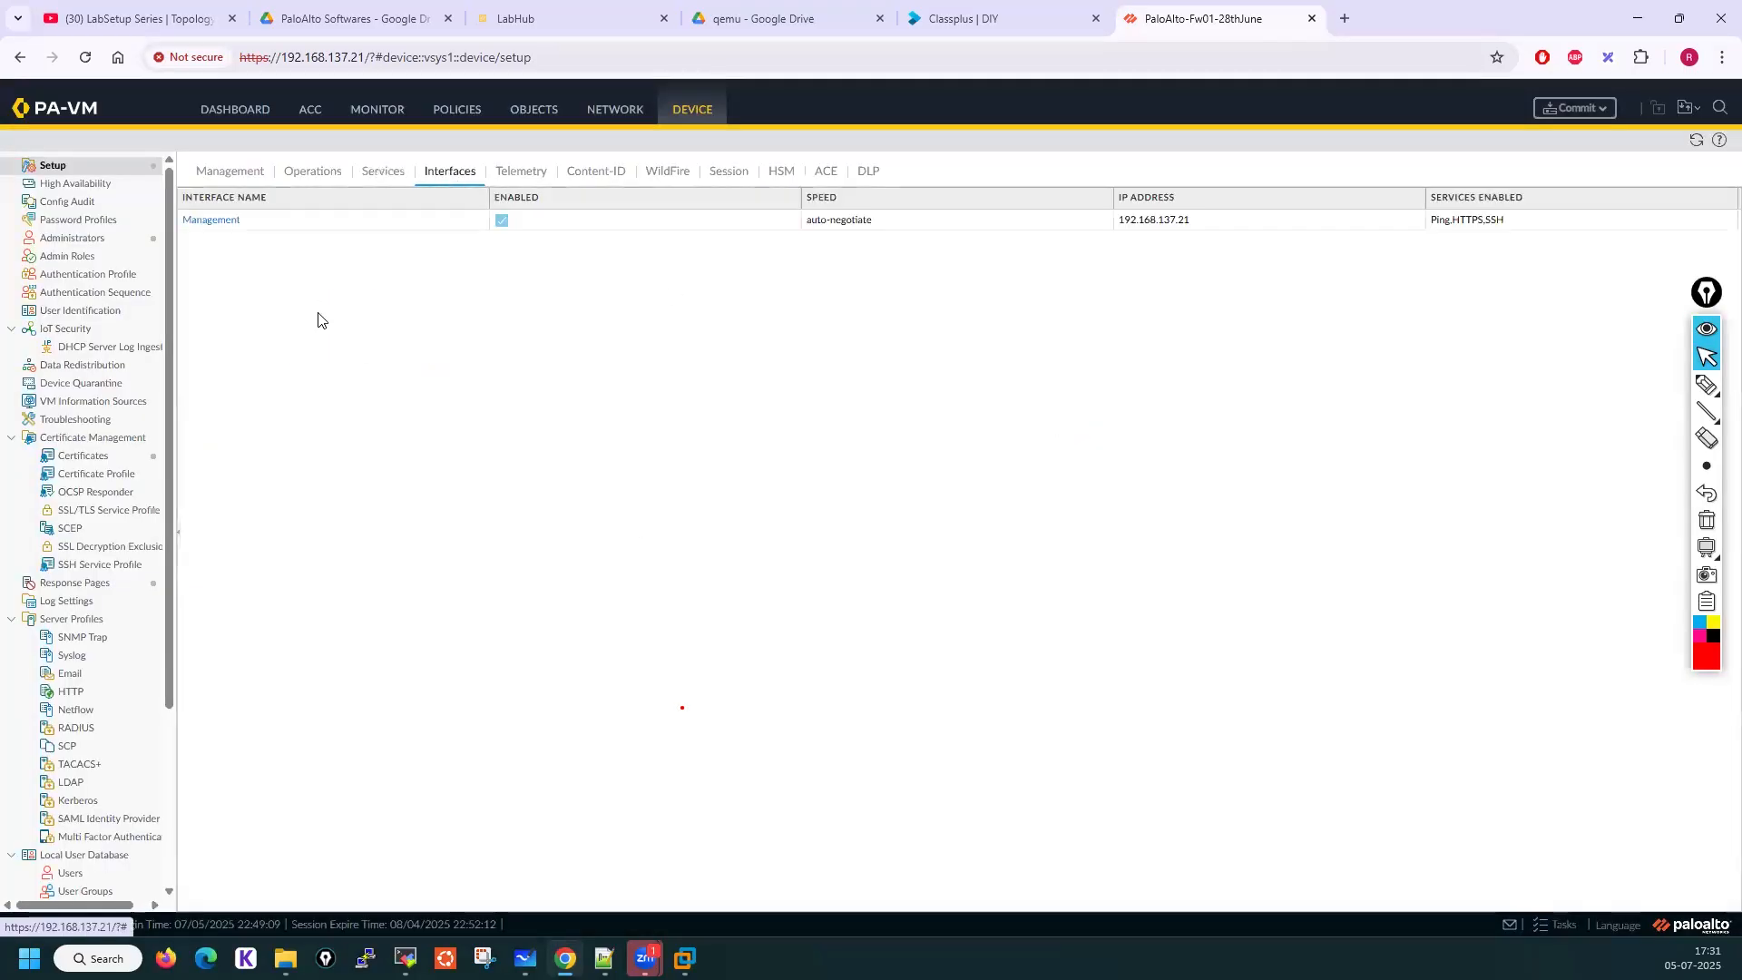
# Step: Permit Management interface access only from 192.168.137.0/24, described as JumpServerSubnet
pyautogui.click(216, 231)
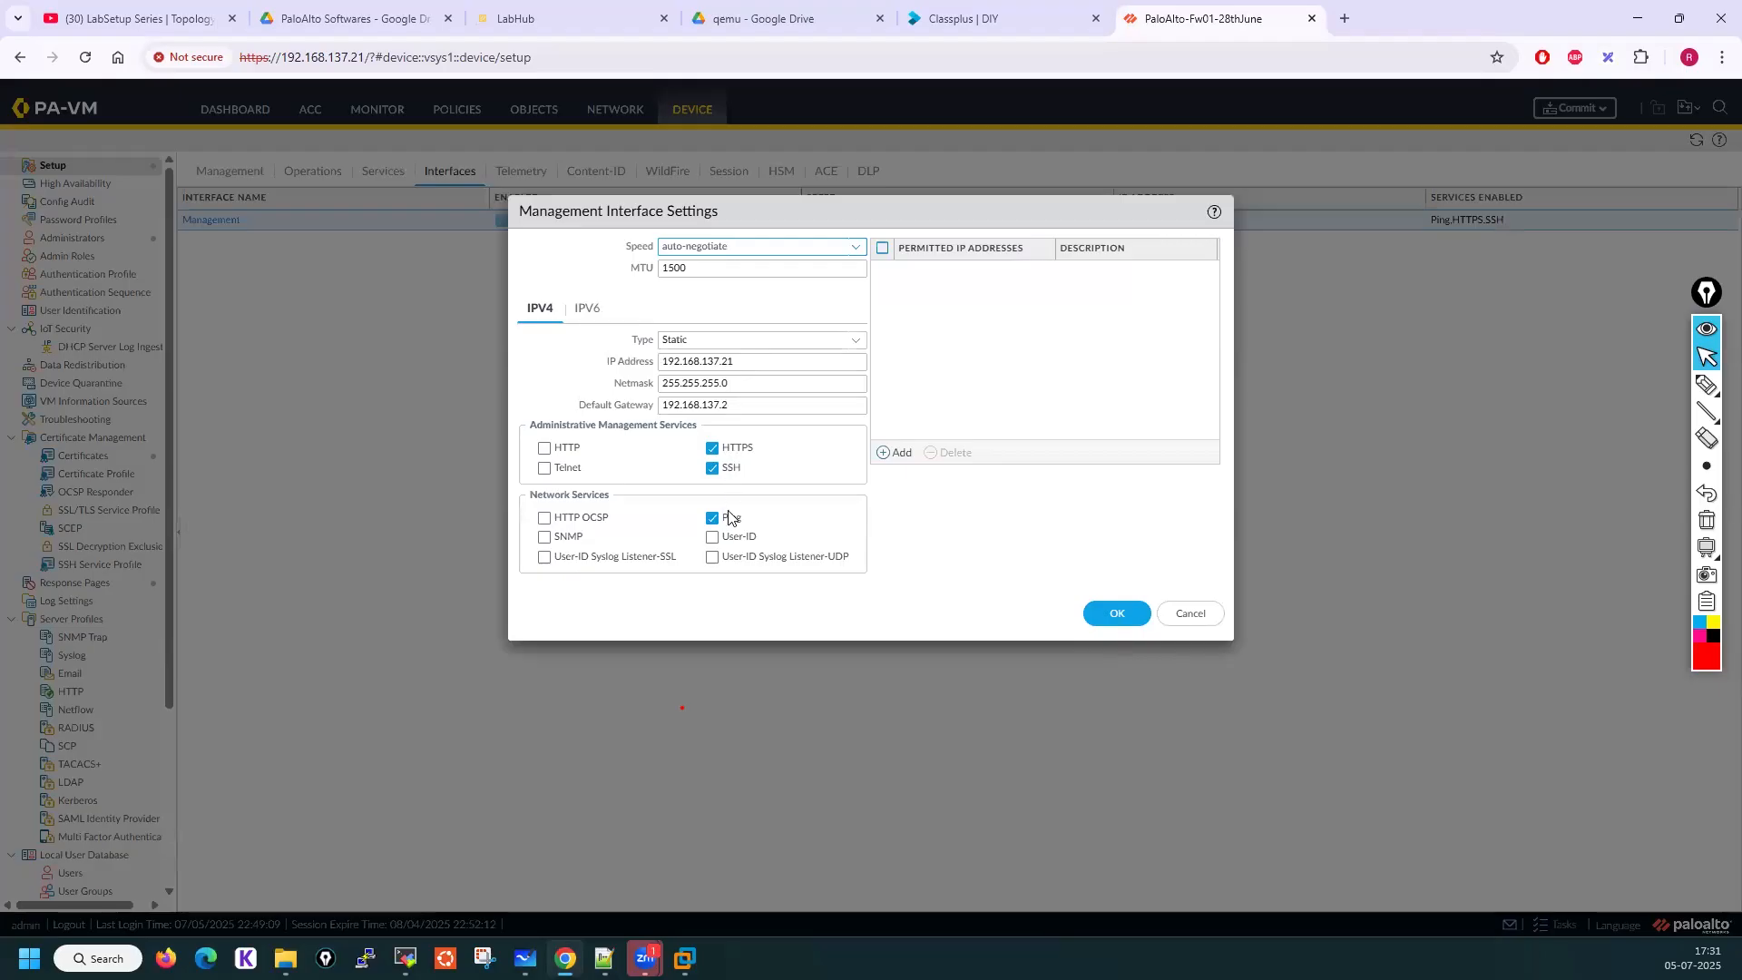
pyautogui.click(895, 453)
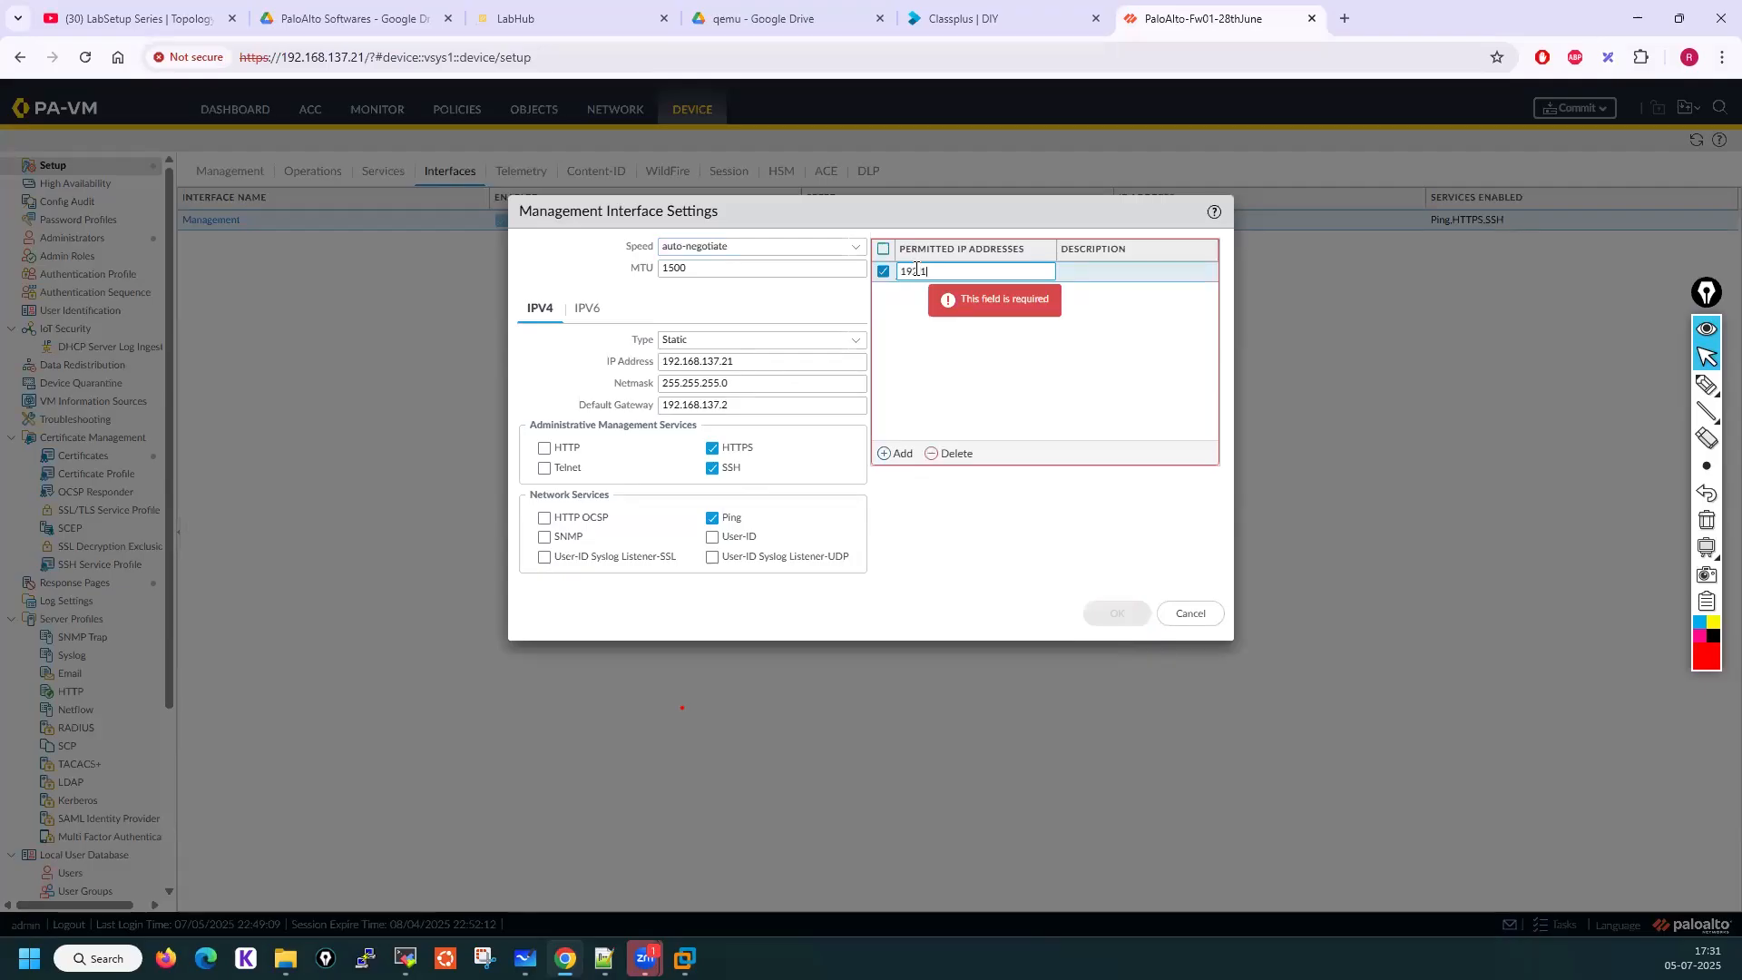
pyautogui.write('192.168.137.0/24')
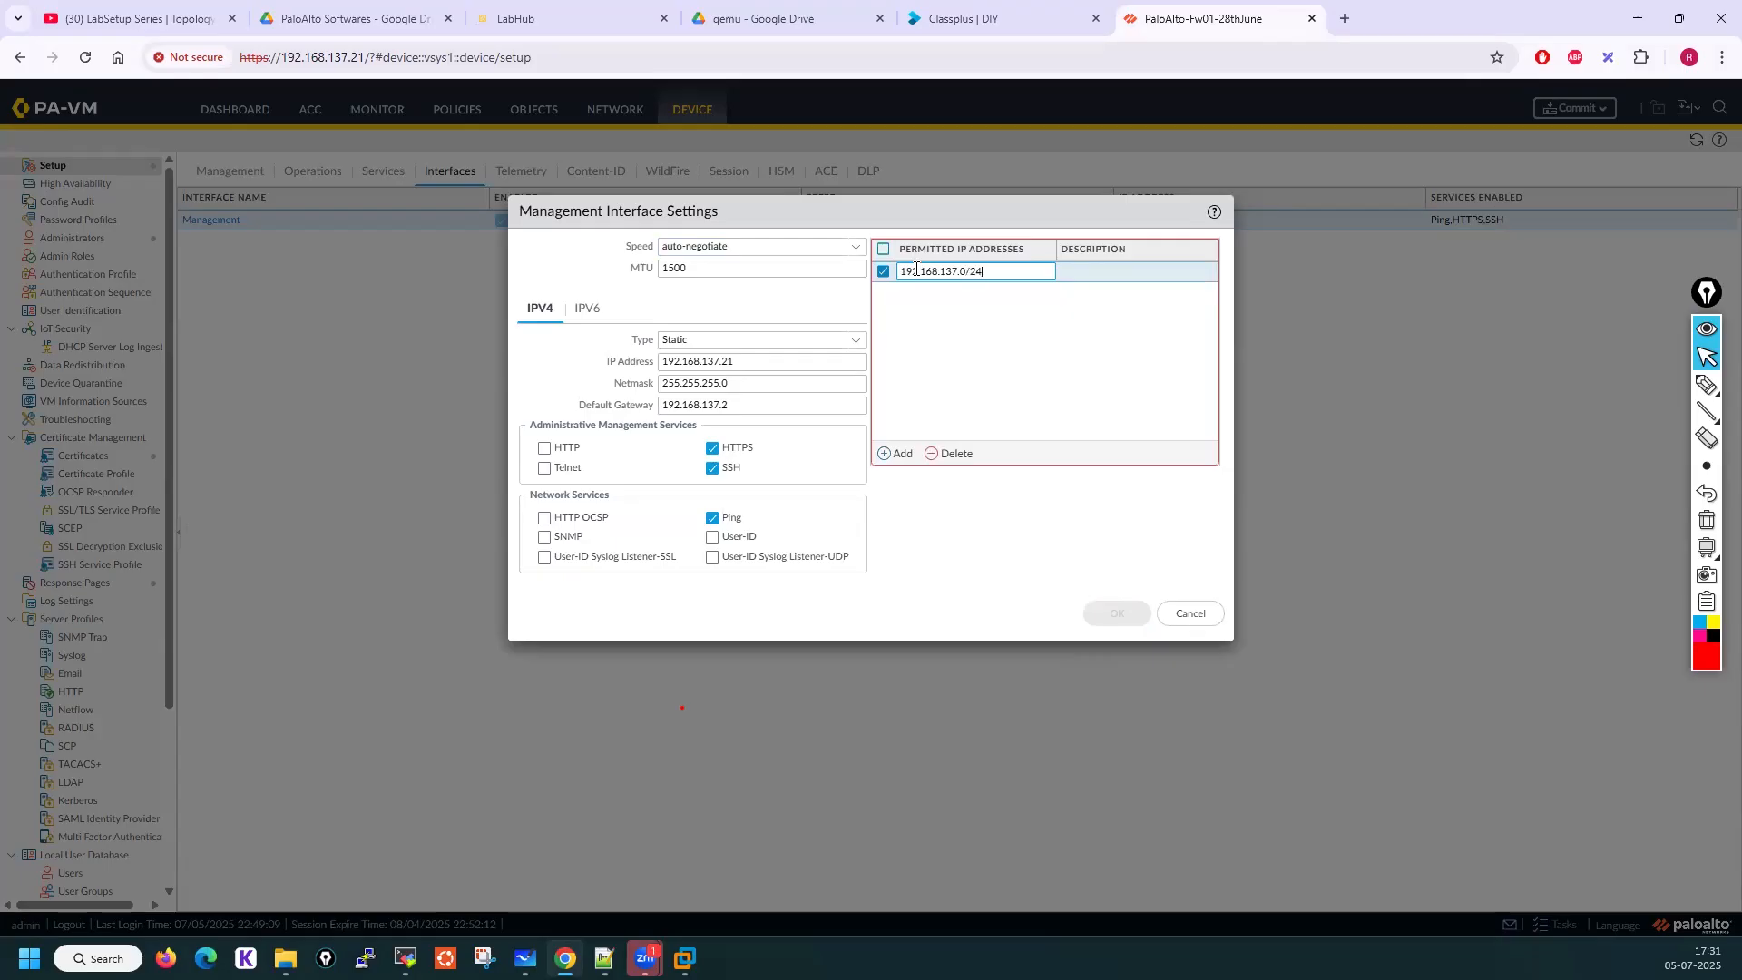
pyautogui.click(979, 402)
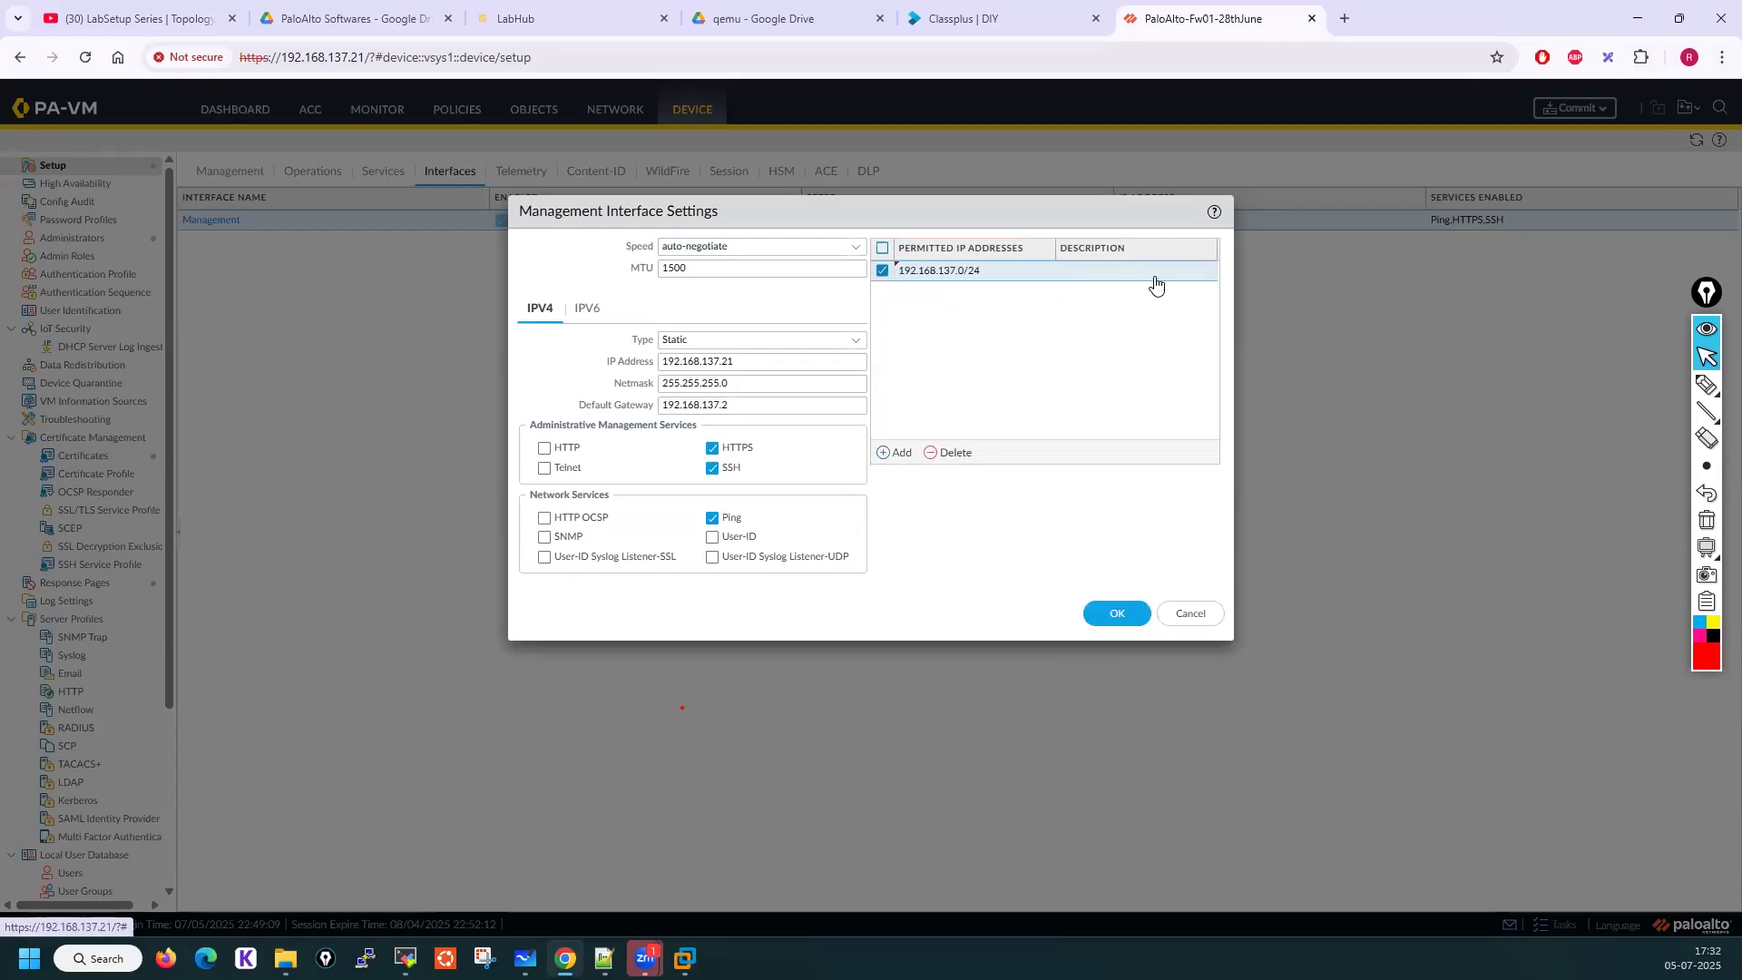
pyautogui.click(1125, 270)
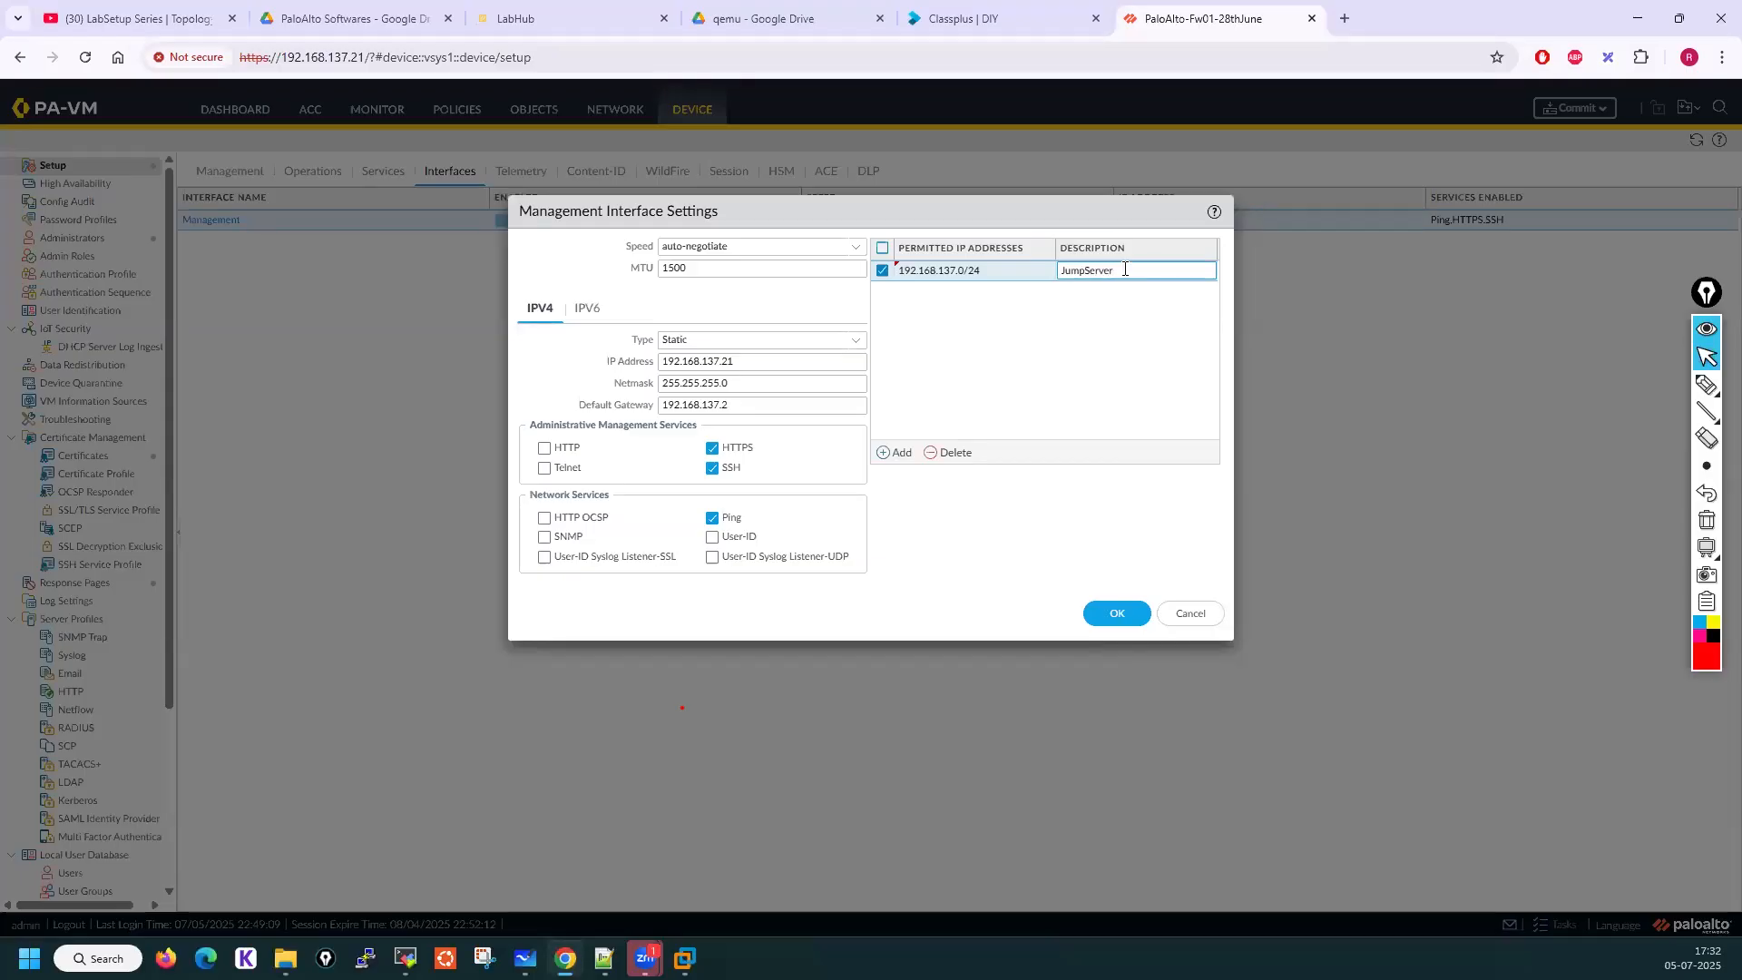
pyautogui.write('JumpServerSubnet')
pyautogui.click(1058, 385)
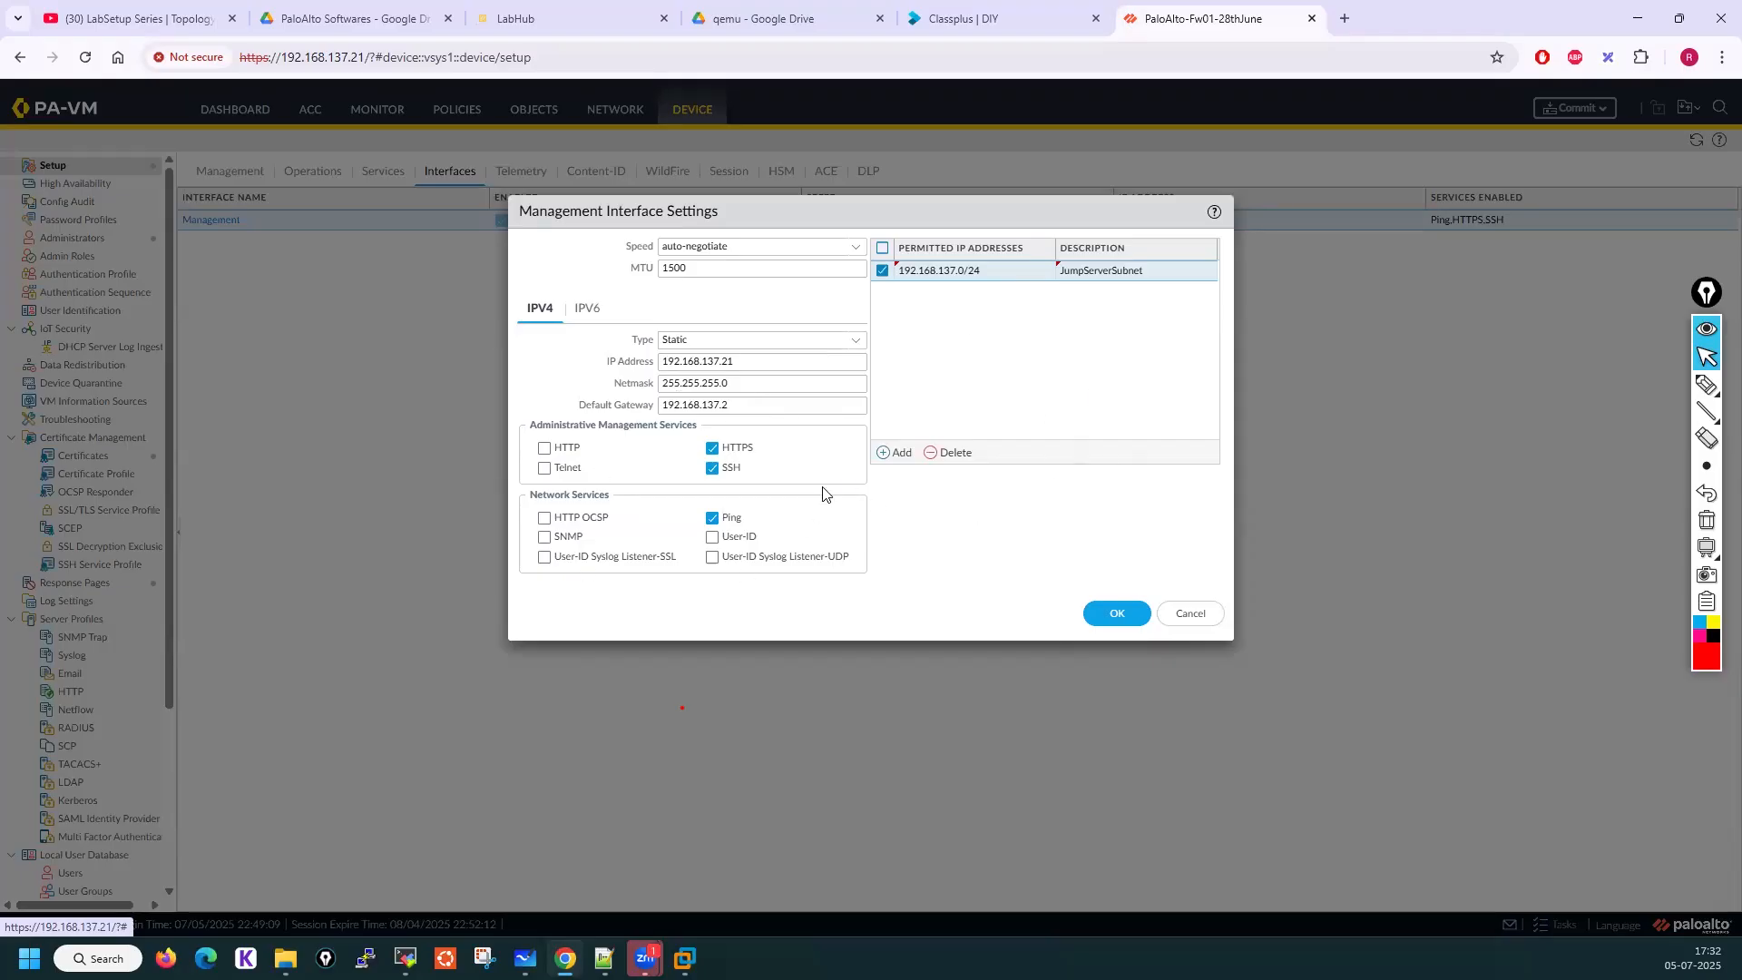
pyautogui.click(1105, 615)
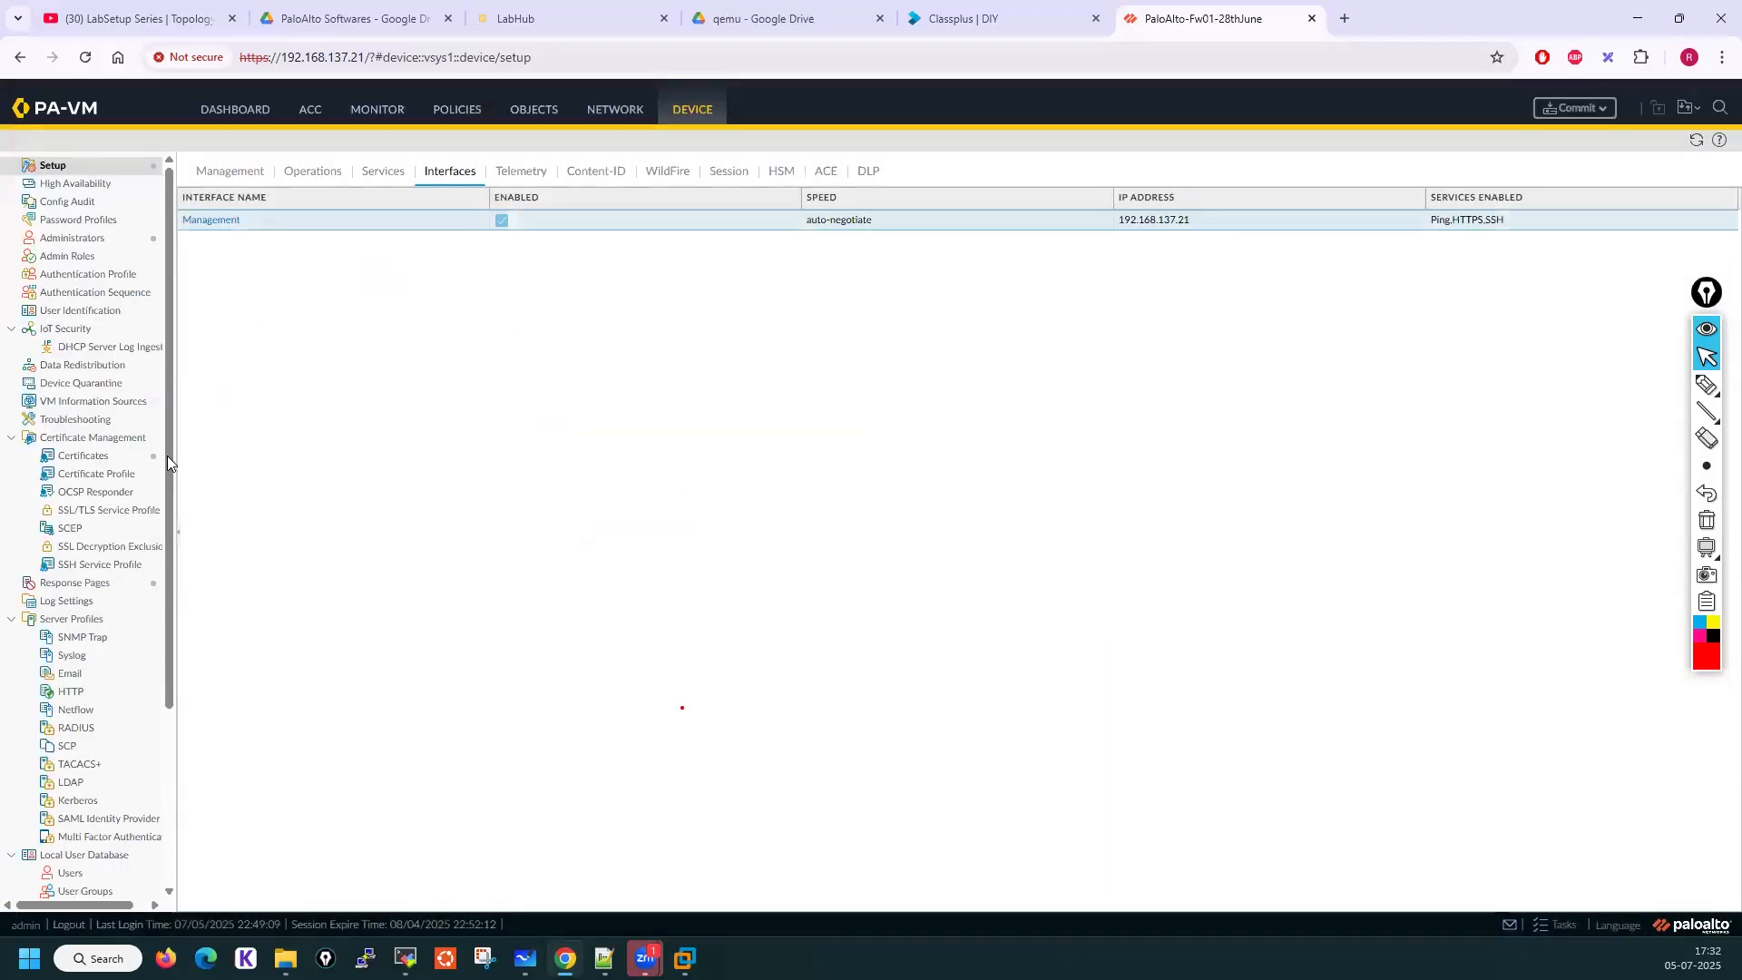
# Step: Create a new Superuser administrator account with its password and commit the configuration
pyautogui.click(69, 240)
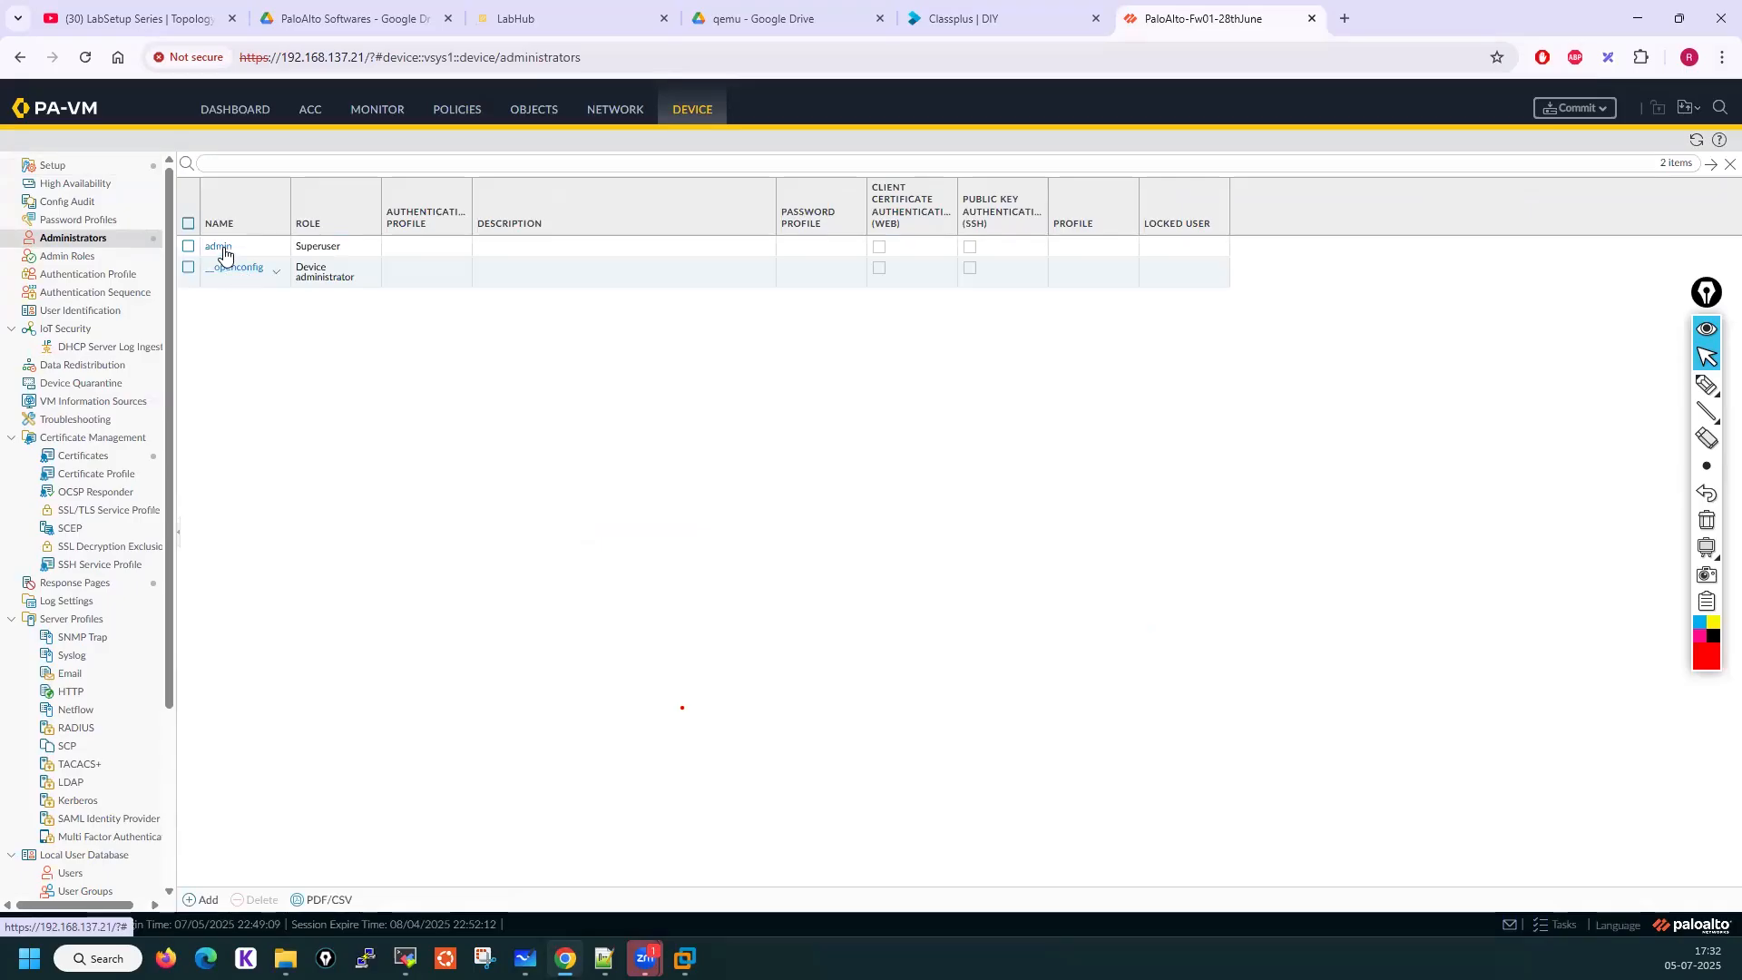
pyautogui.click(208, 899)
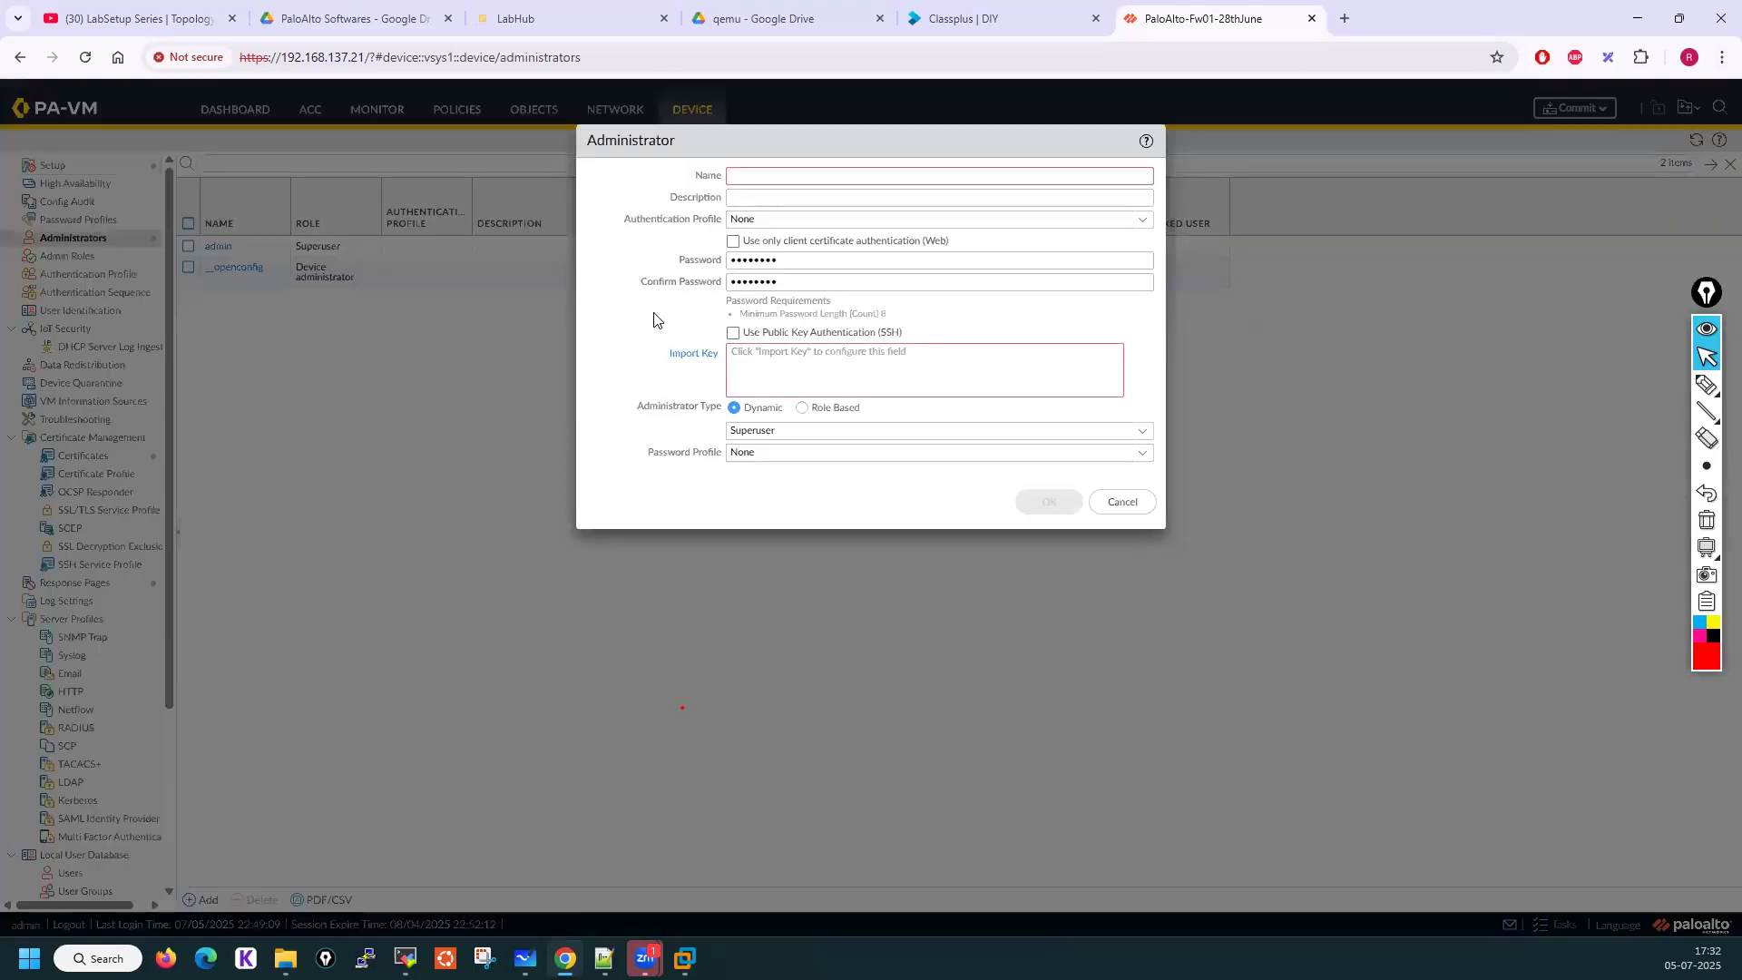
pyautogui.write('admin01')
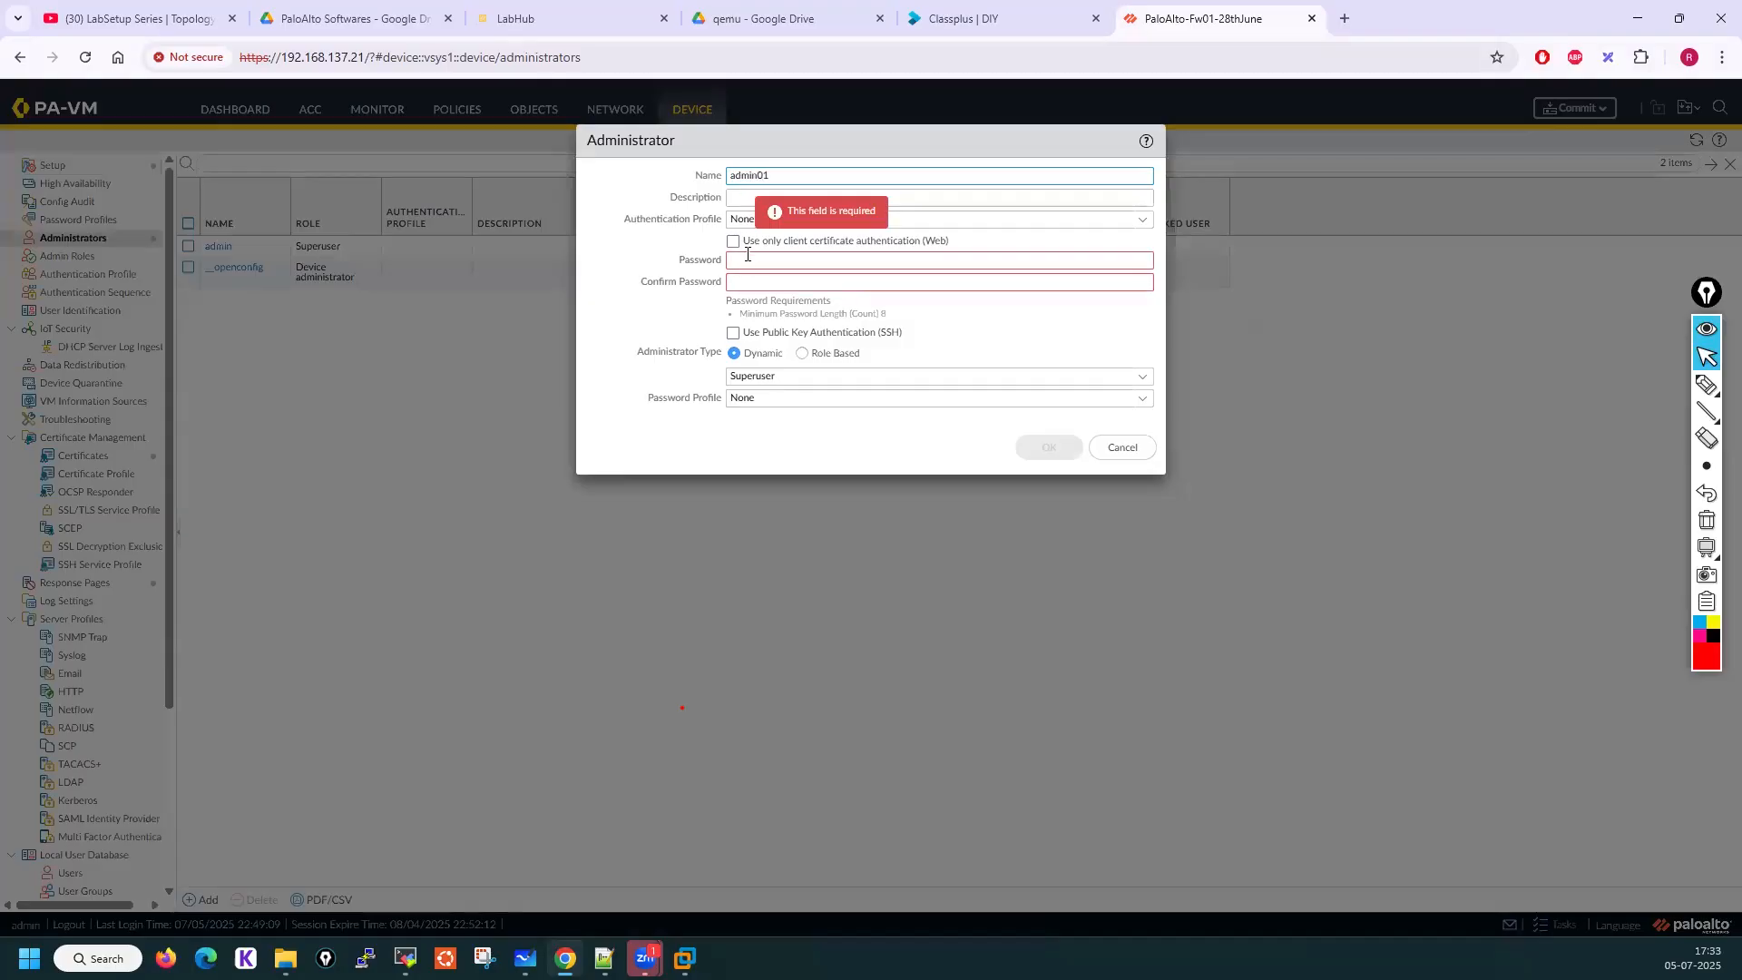
pyautogui.click(743, 257)
pyautogui.write('•••••••')
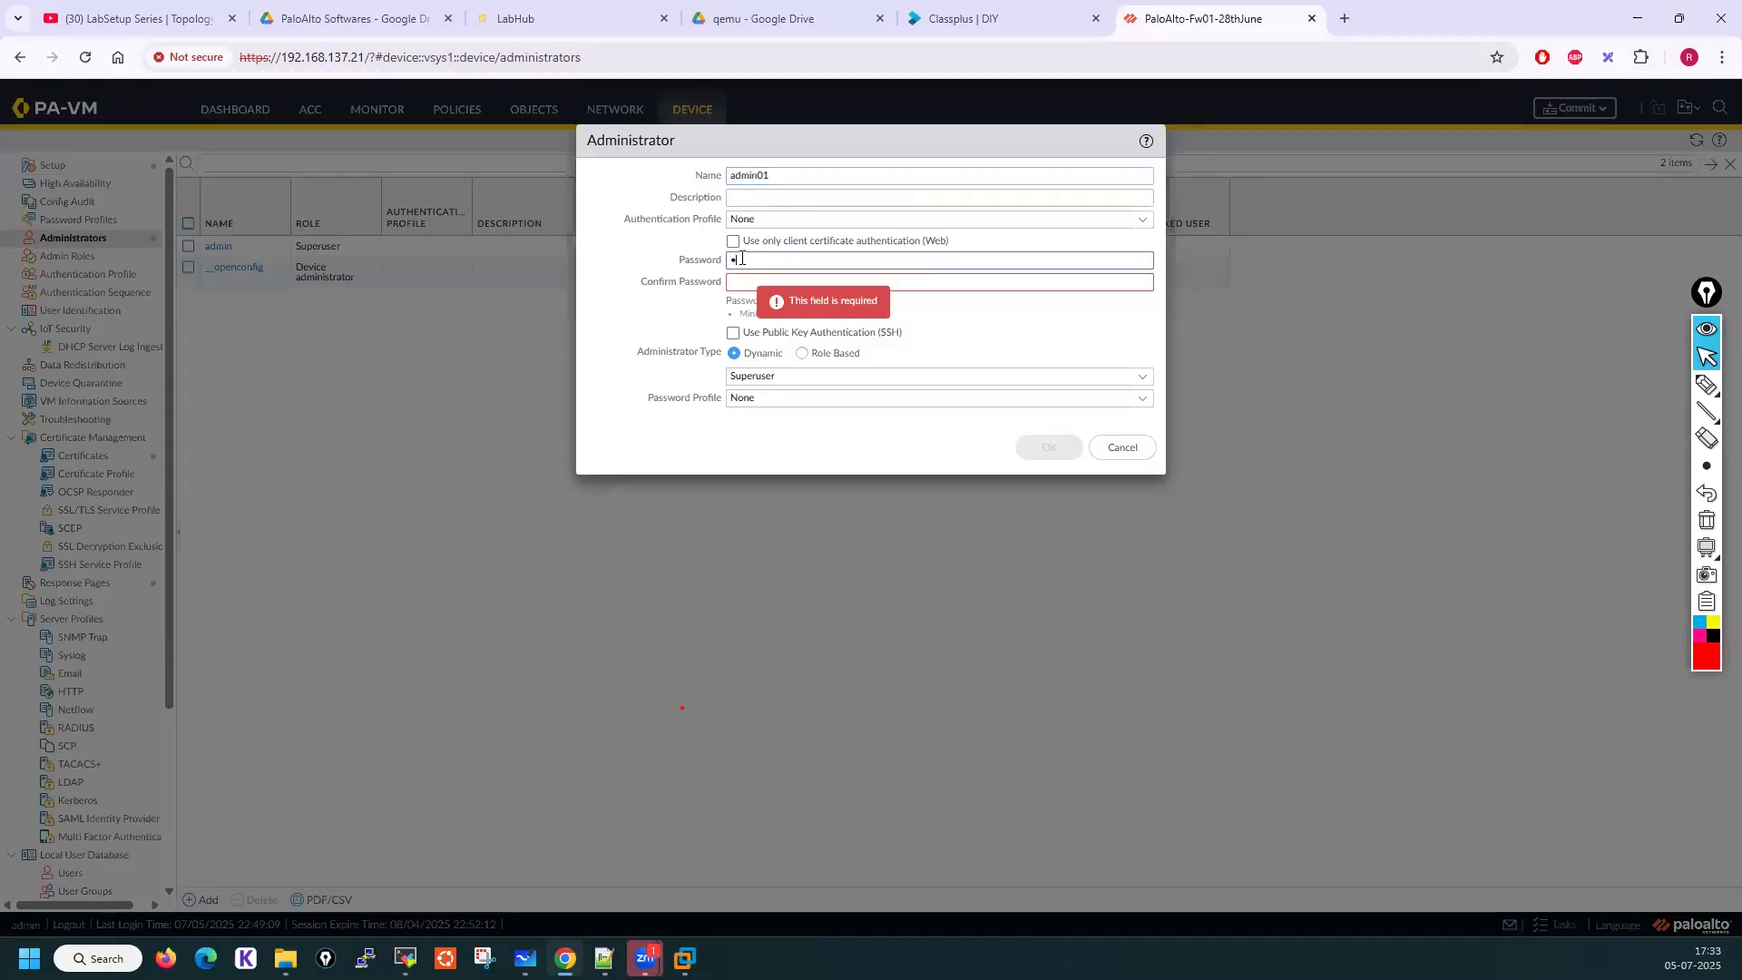
pyautogui.write('••')
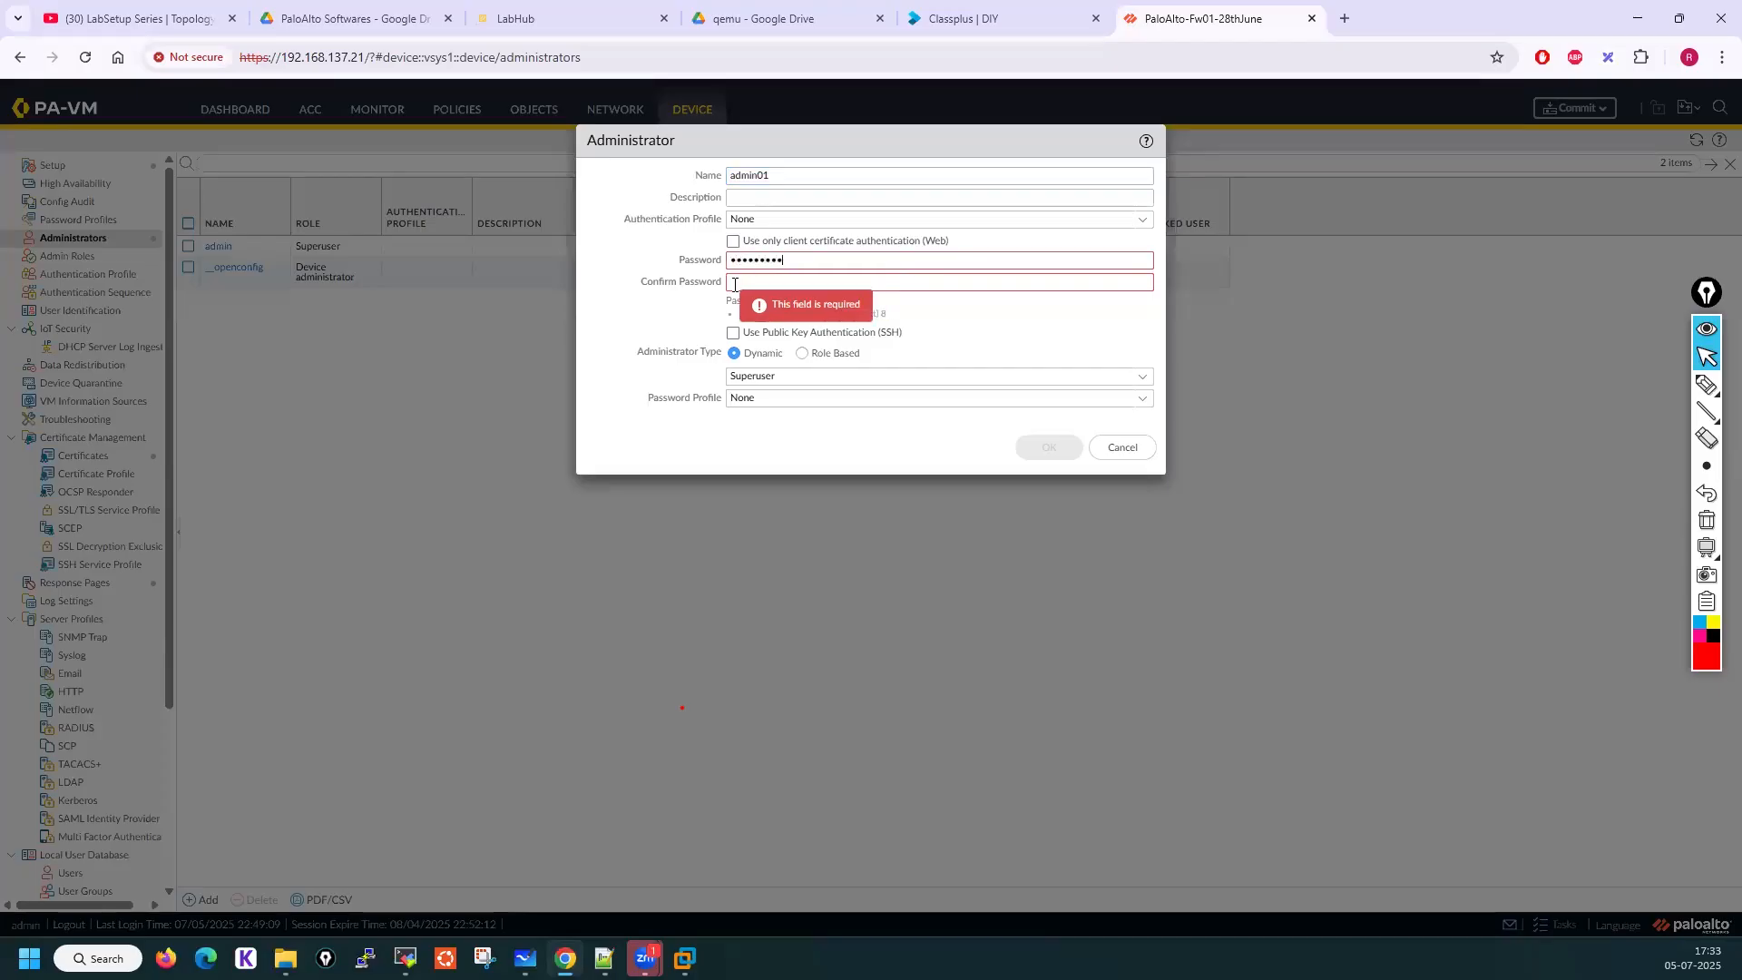
pyautogui.press('BackSpace')
pyautogui.press('BackSpace')
pyautogui.write('••••••')
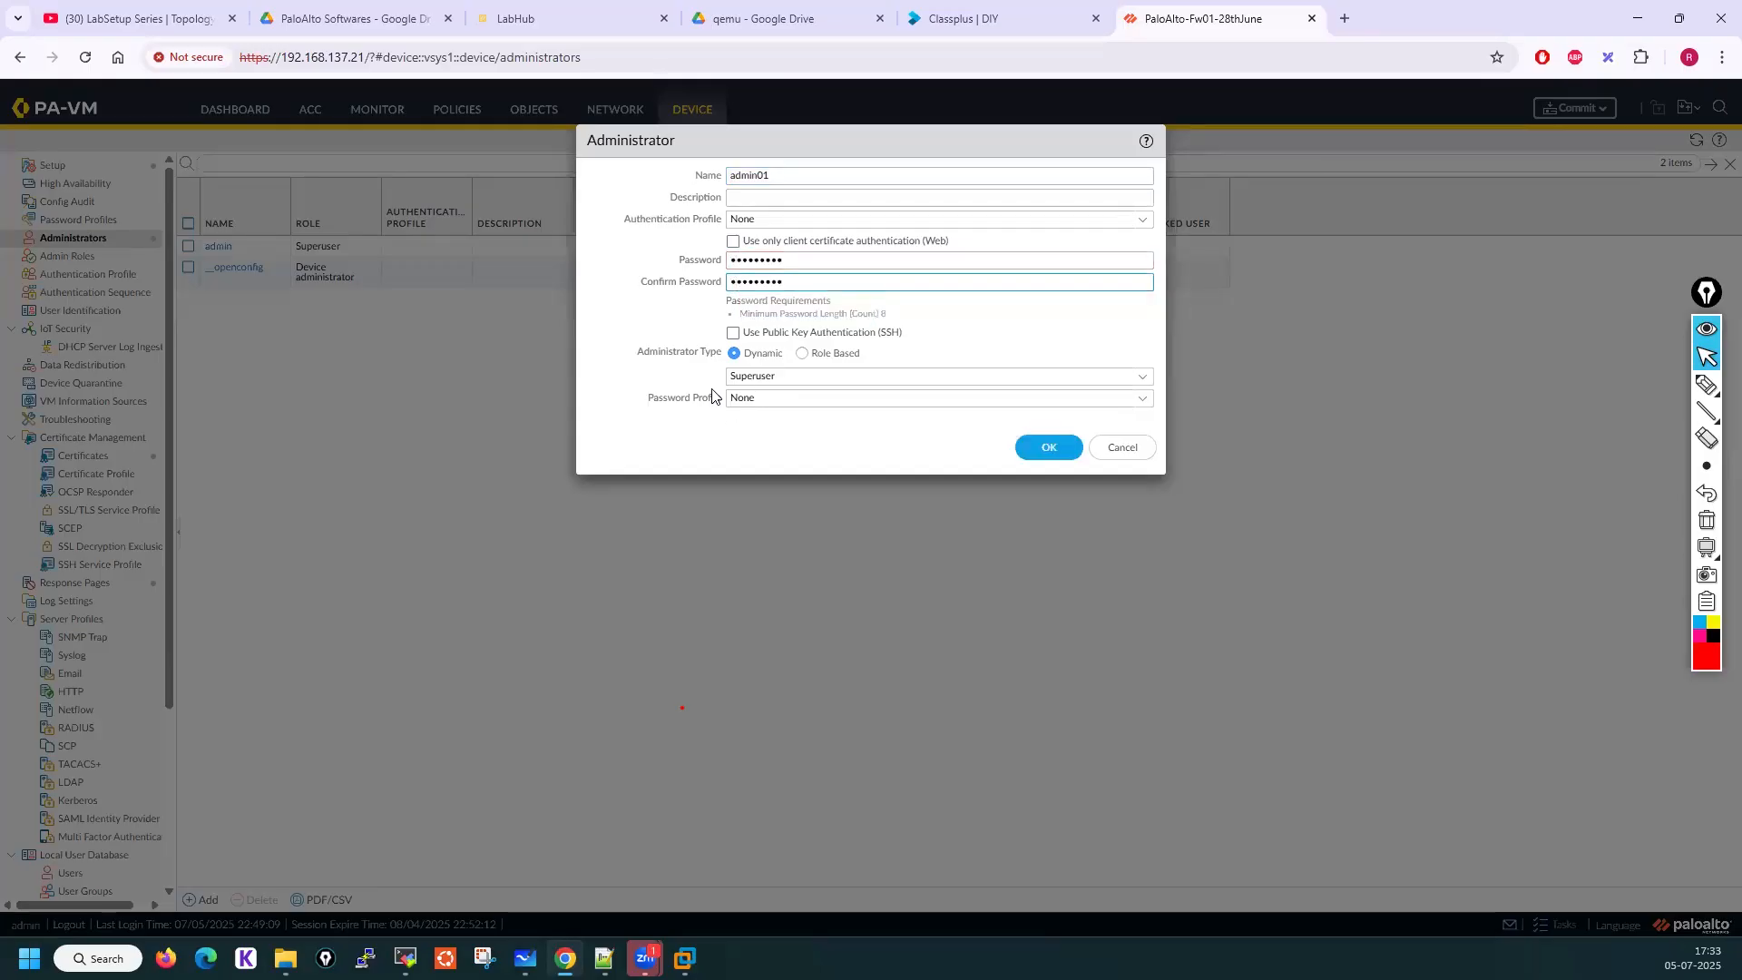
pyautogui.click(1035, 448)
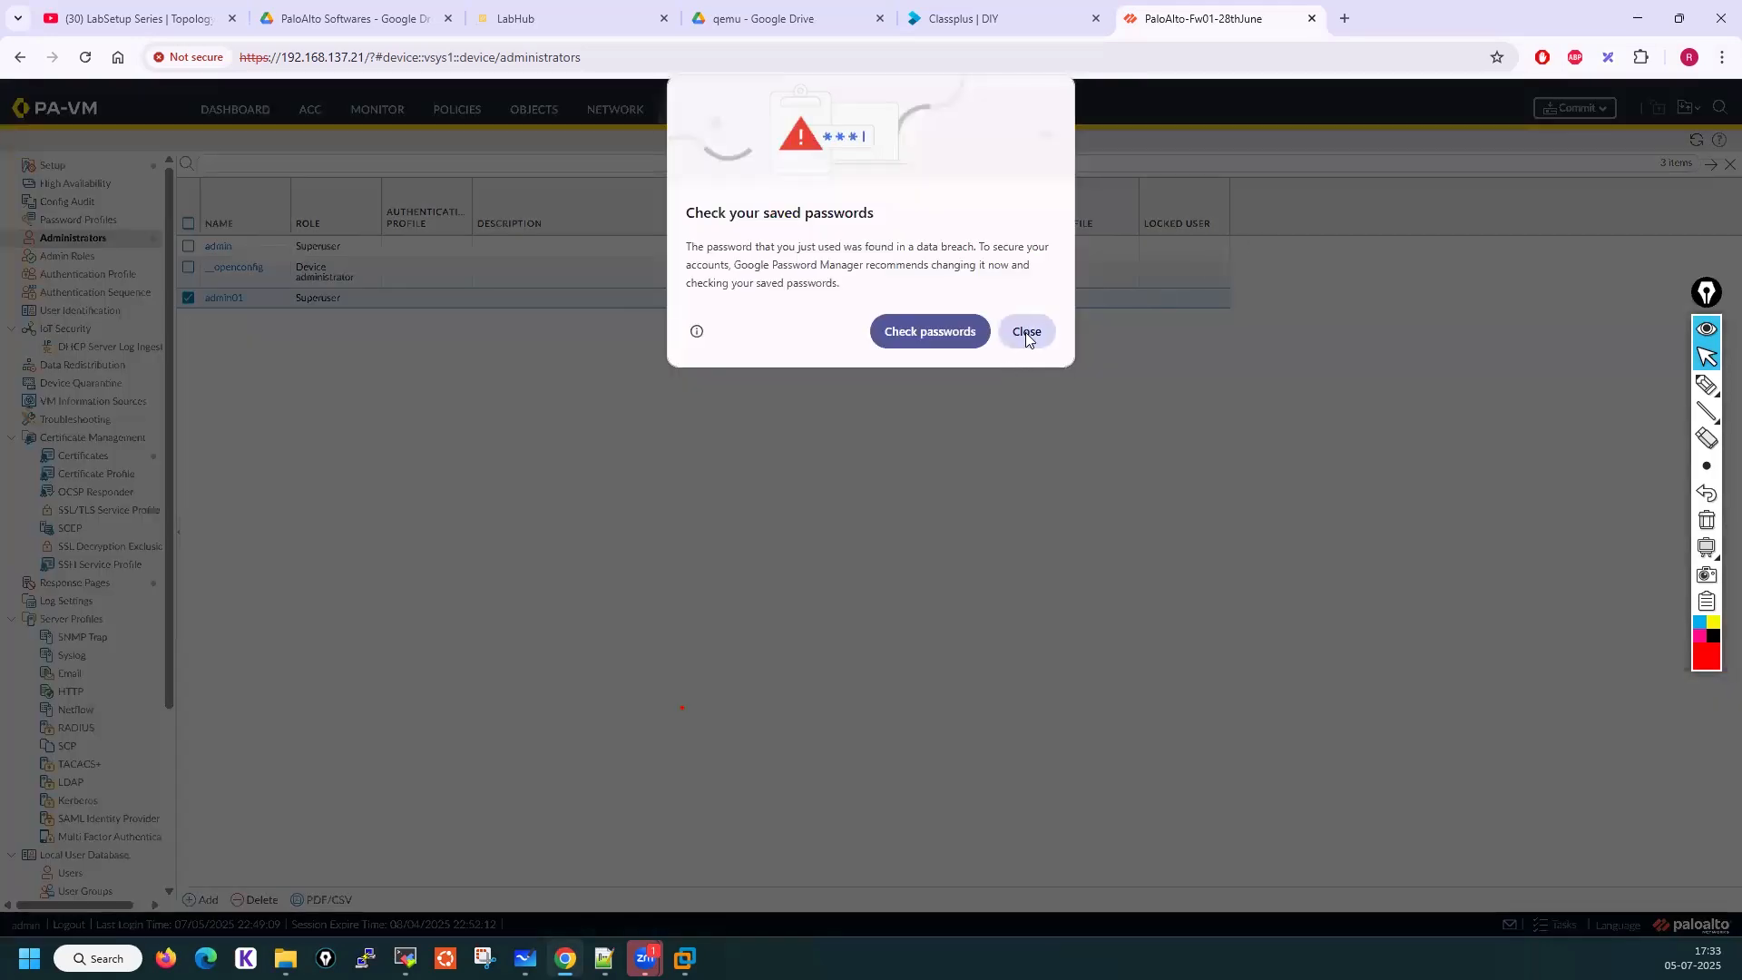
pyautogui.click(1026, 333)
pyautogui.click(1581, 111)
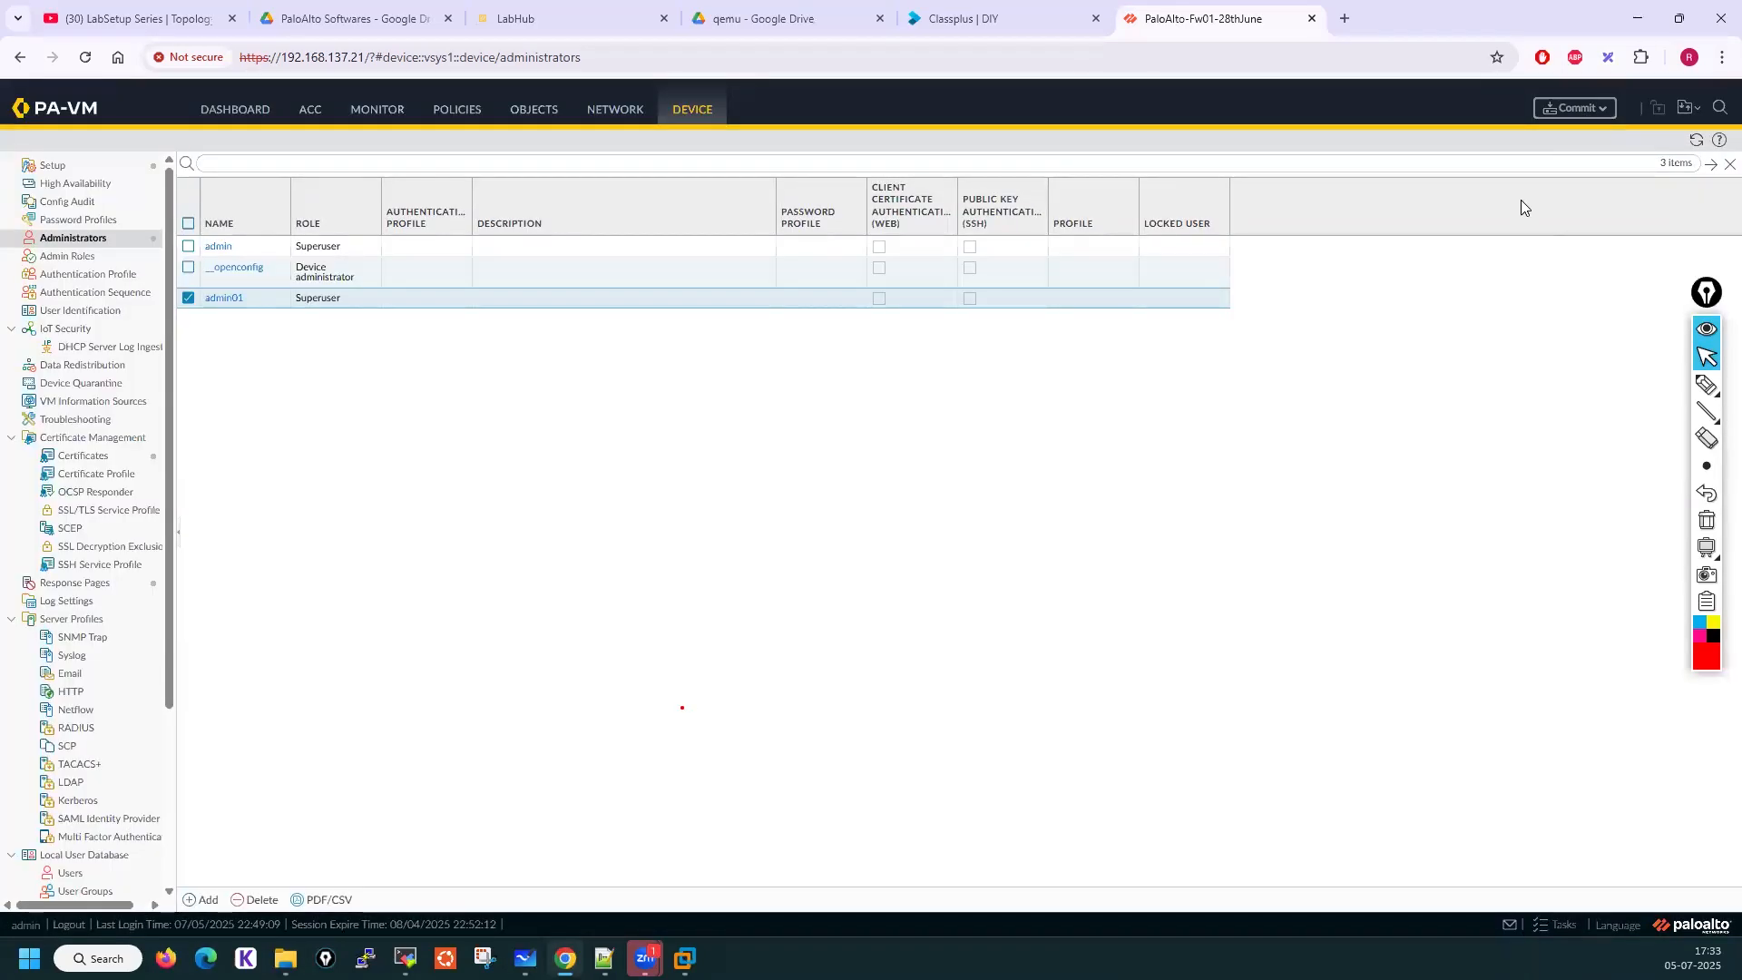
pyautogui.click(1032, 738)
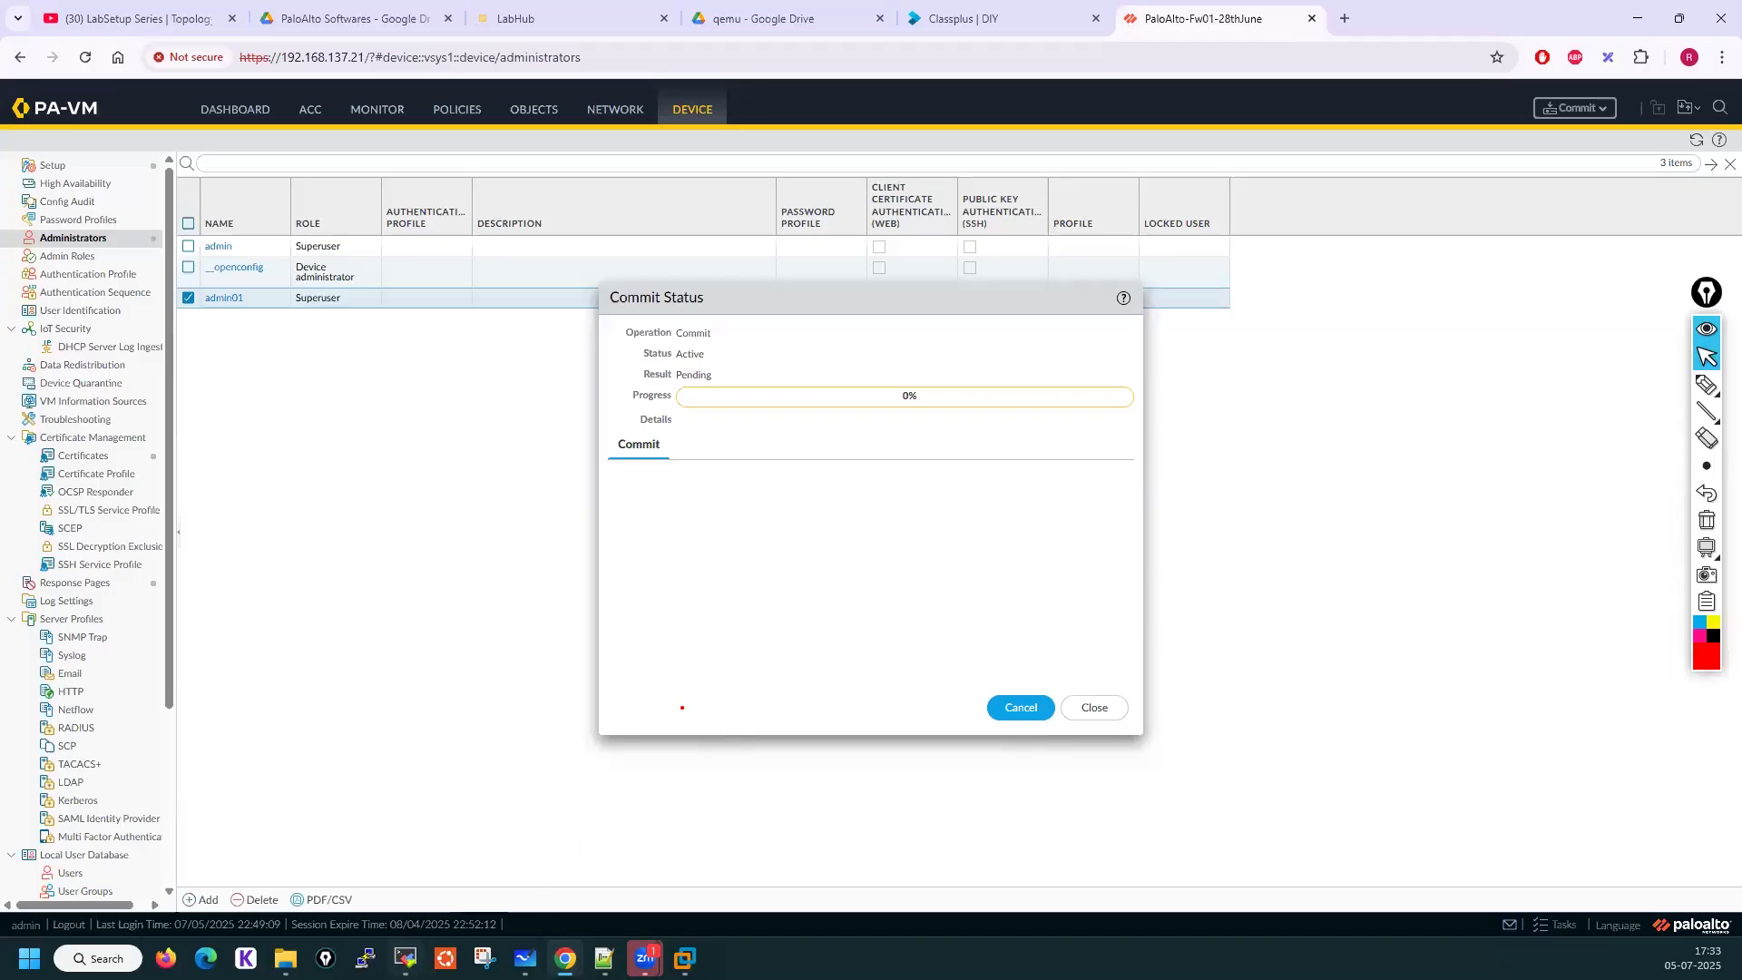
# Step: In the firewall SSH session, re-display the current system configuration
pyautogui.hotkey('alt', 'Tab')
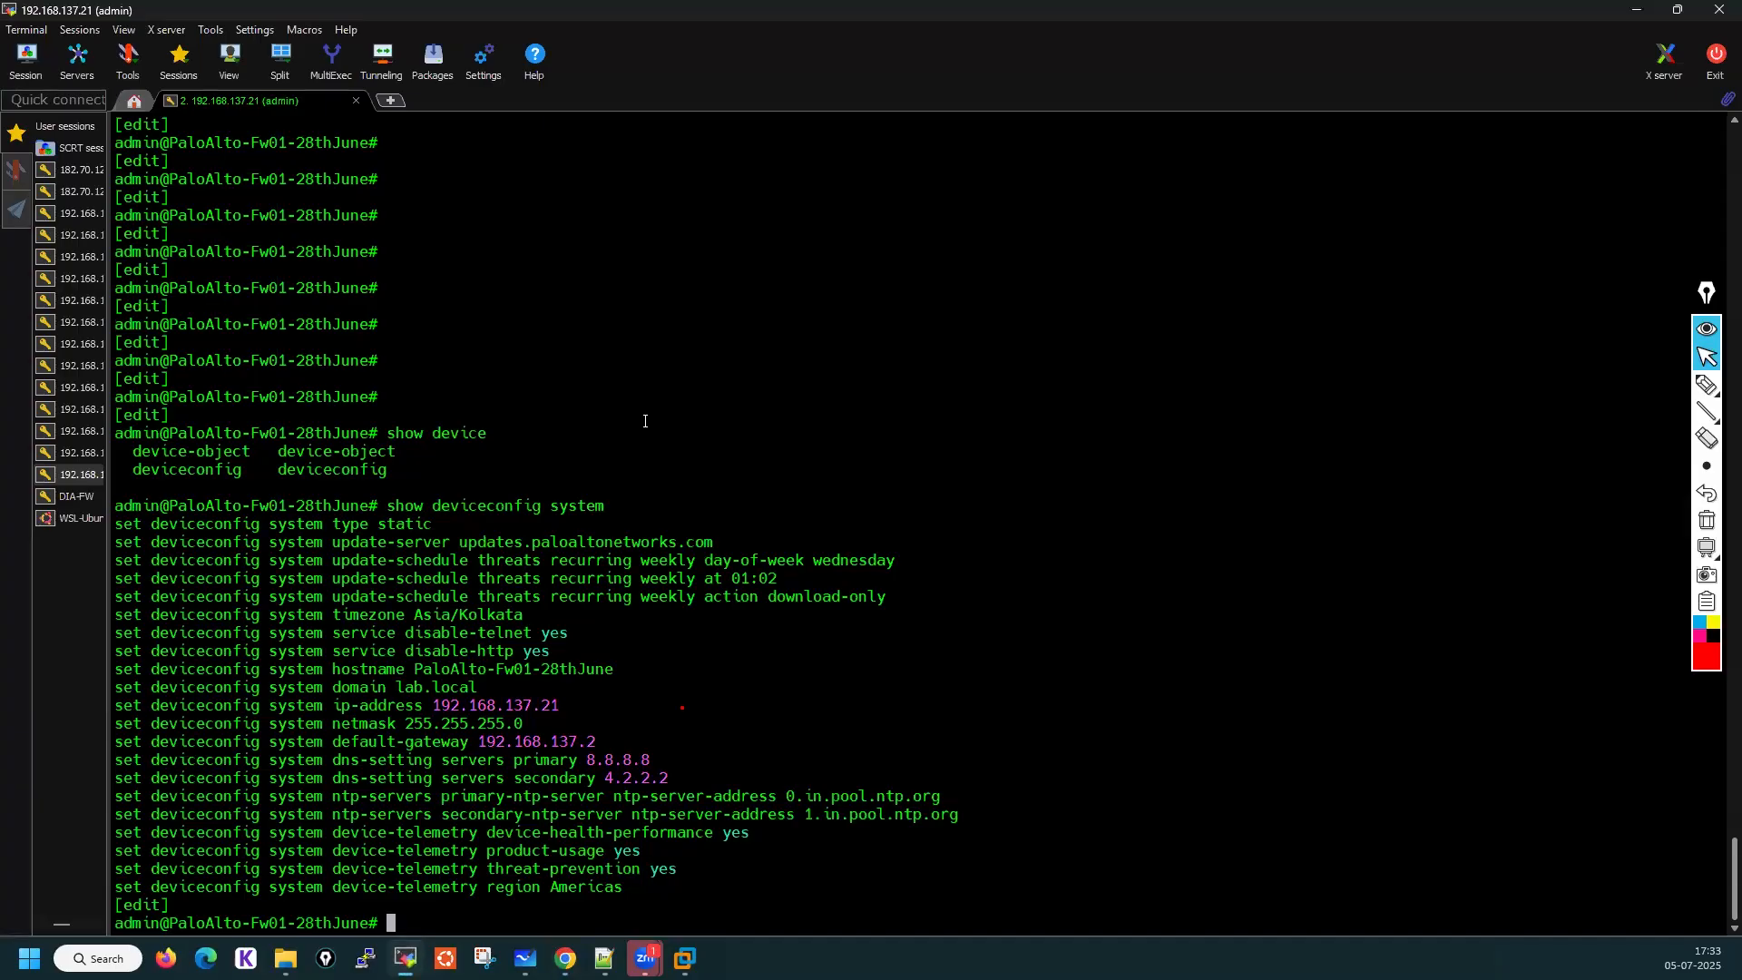
pyautogui.press('Return')
pyautogui.press('Return')
pyautogui.press('Return')
pyautogui.press('Return')
pyautogui.press('Return')
pyautogui.press('Return')
pyautogui.press('Up')
pyautogui.press('Return')
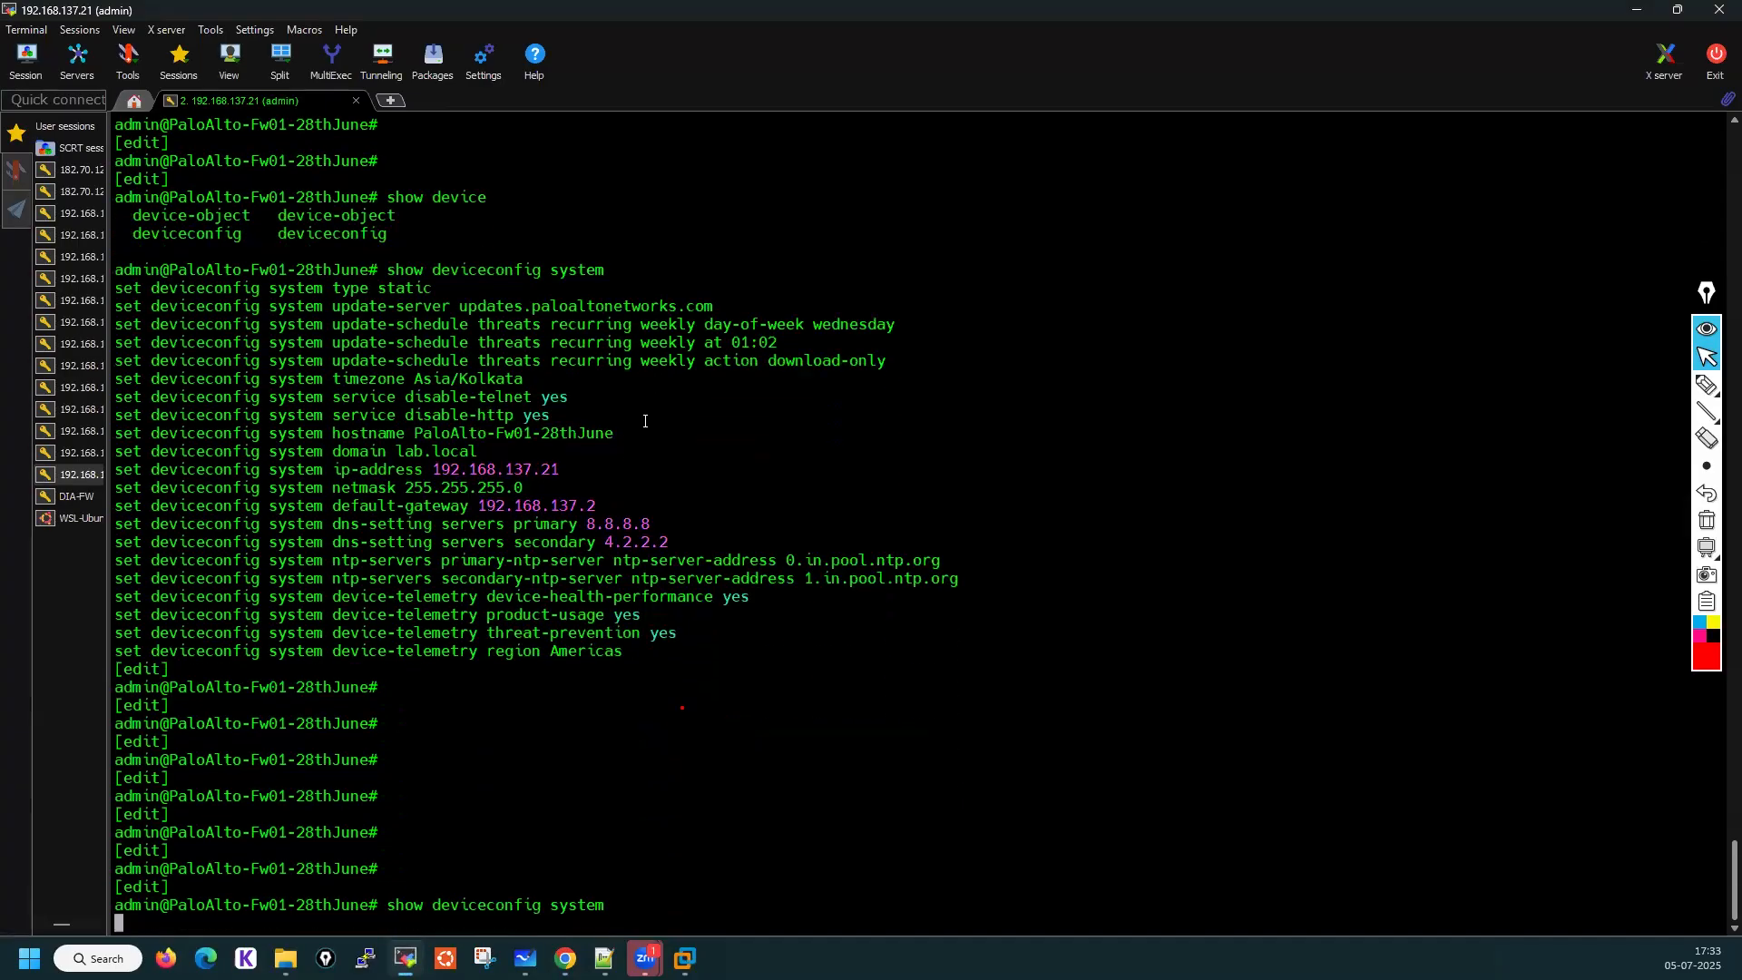
pyautogui.press('q')
pyautogui.press('Return')
pyautogui.press('Return')
pyautogui.press('Return')
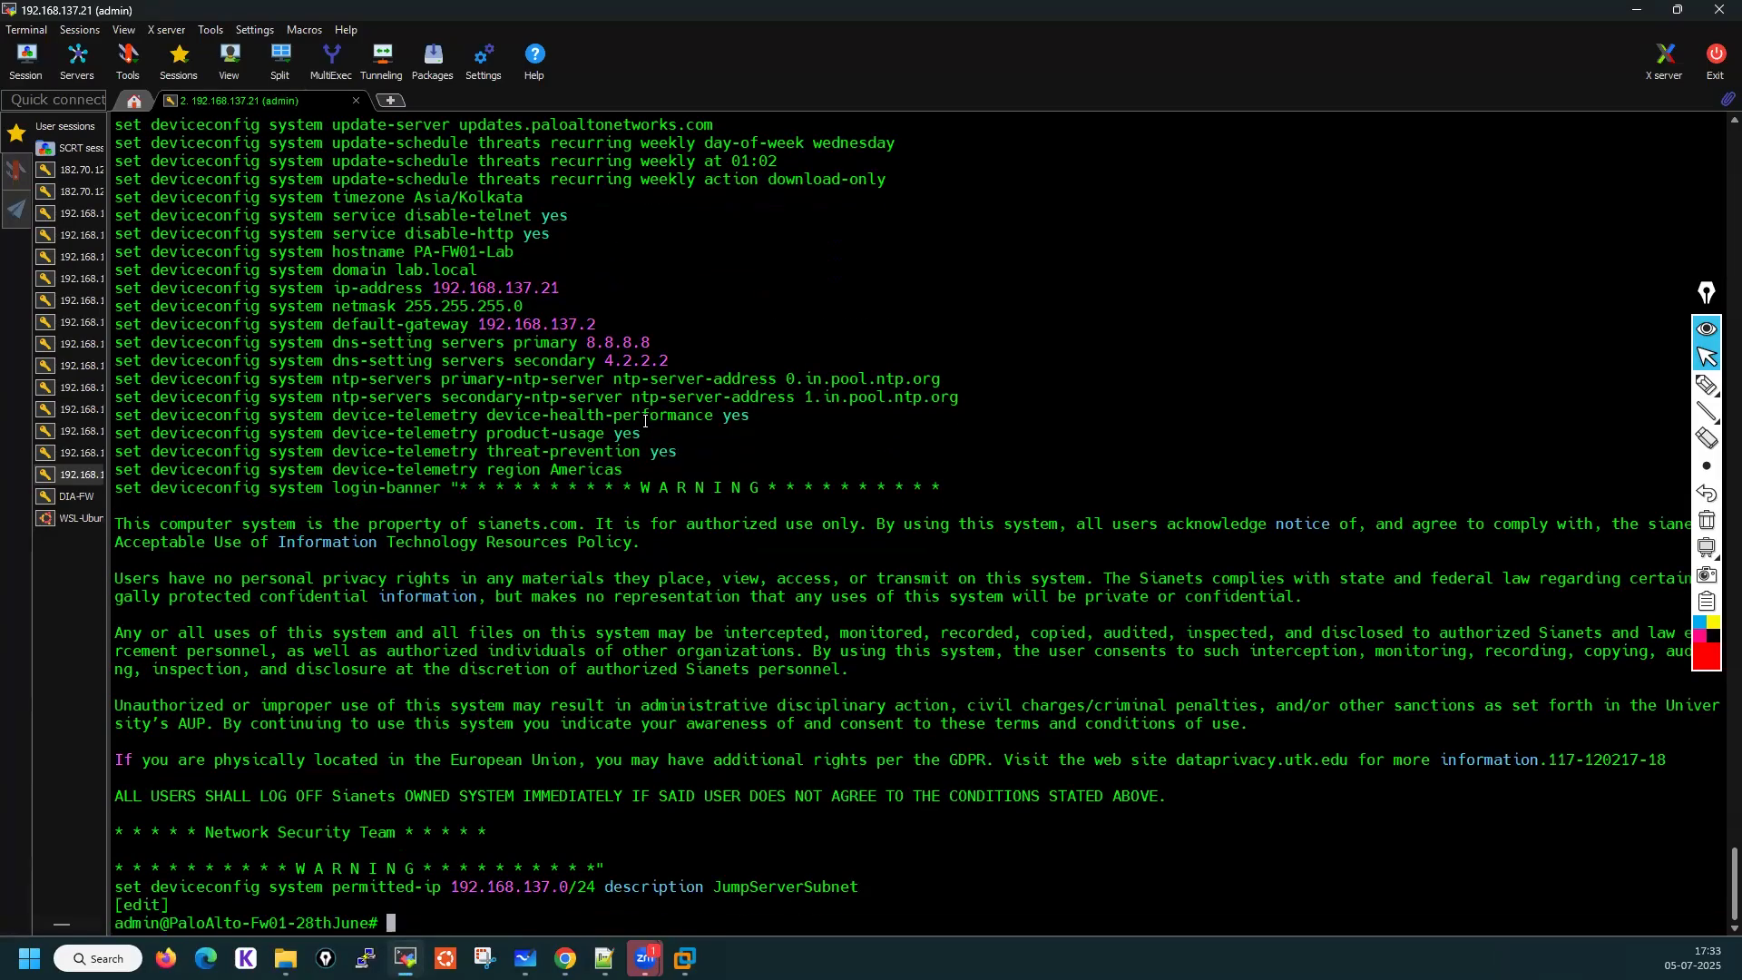
# Step: Select the system configuration output and bring up the Notepad++ warning-banner document
pyautogui.scroll(6, 656, 419)
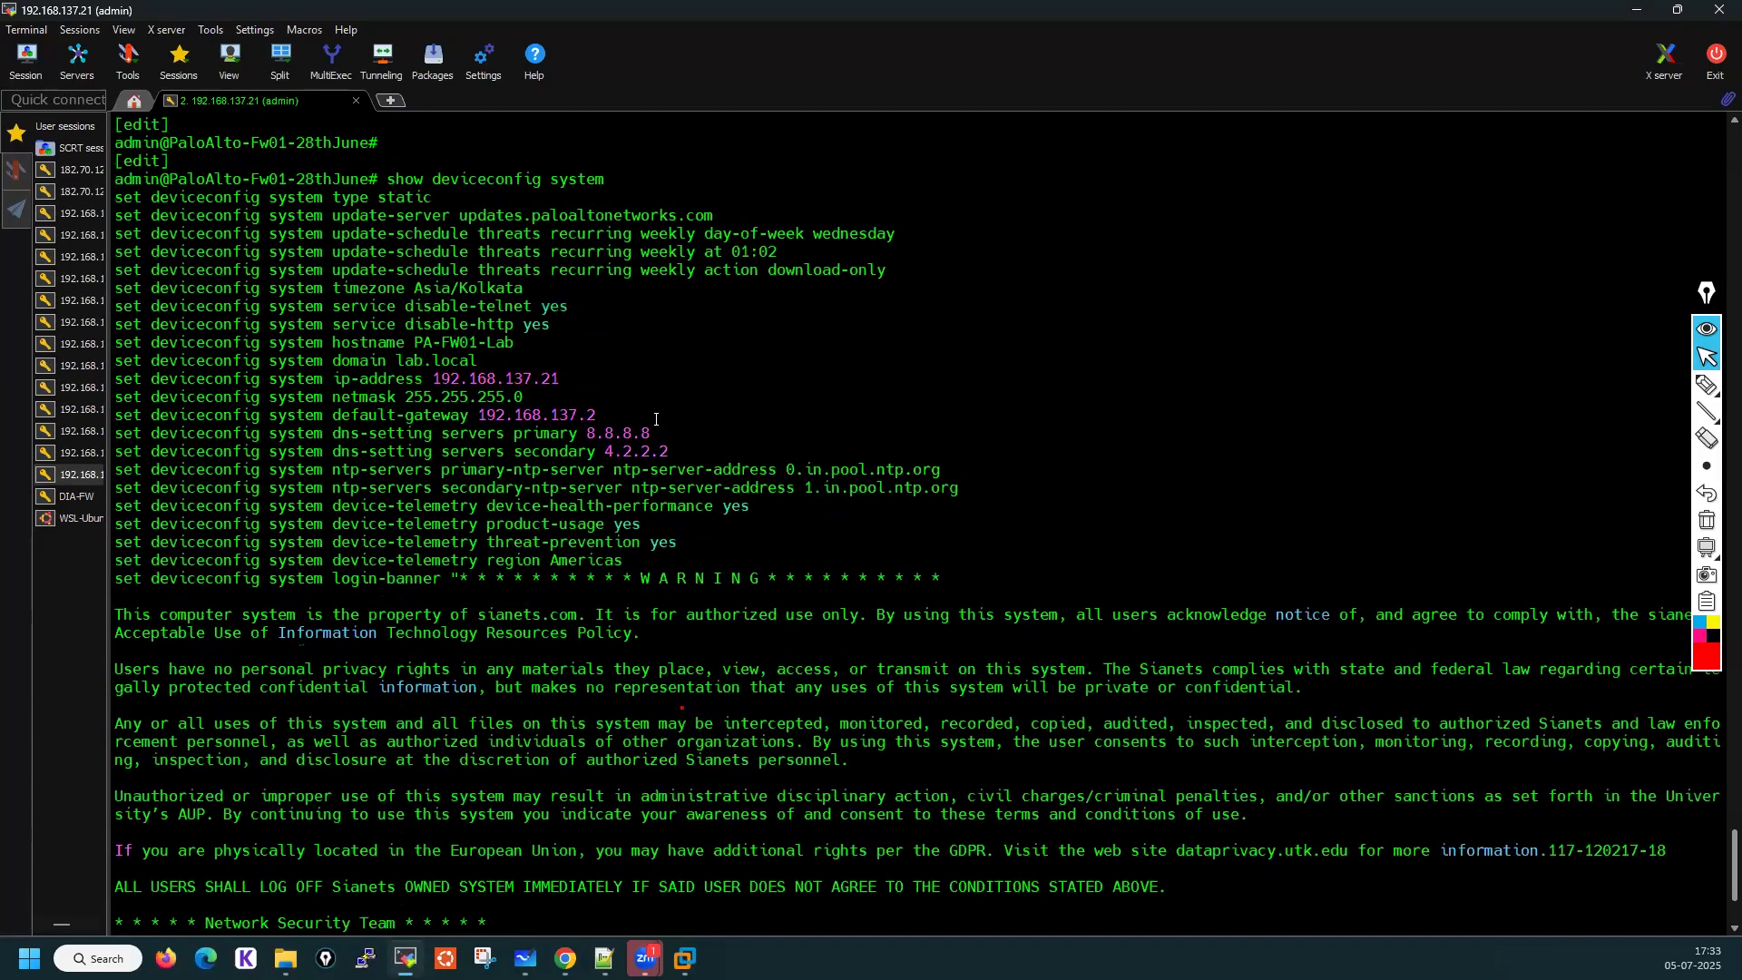
pyautogui.scroll(-6, 611, 297)
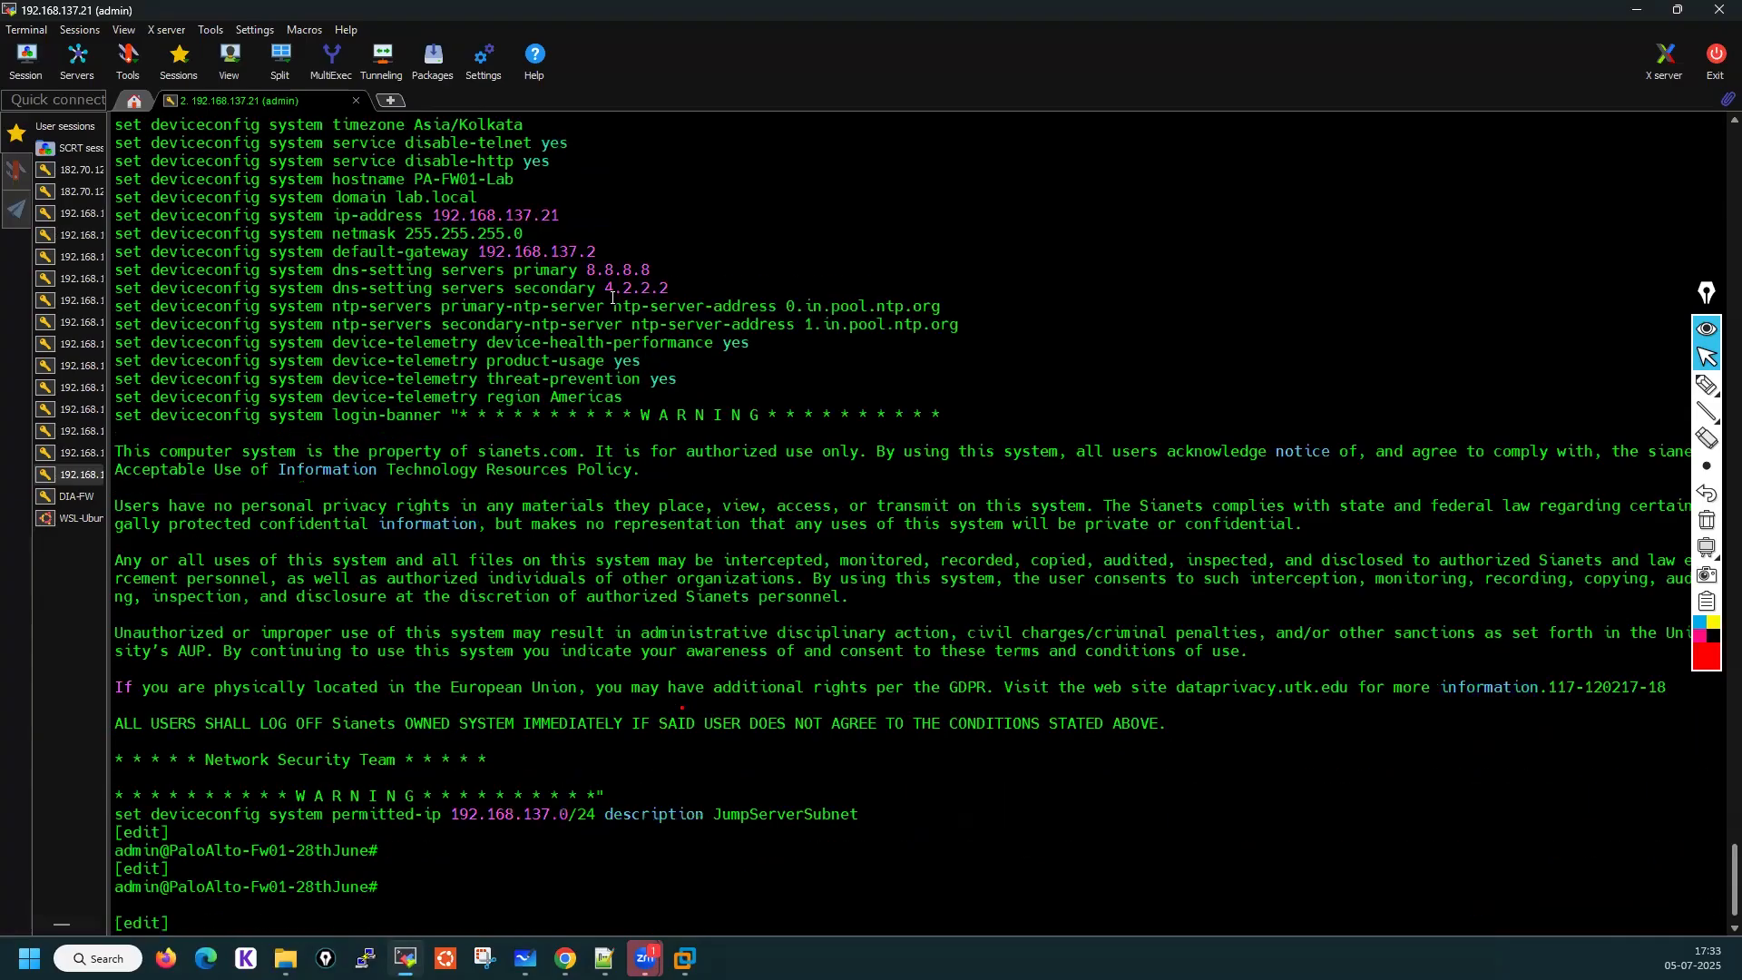
pyautogui.scroll(4, 402, 320)
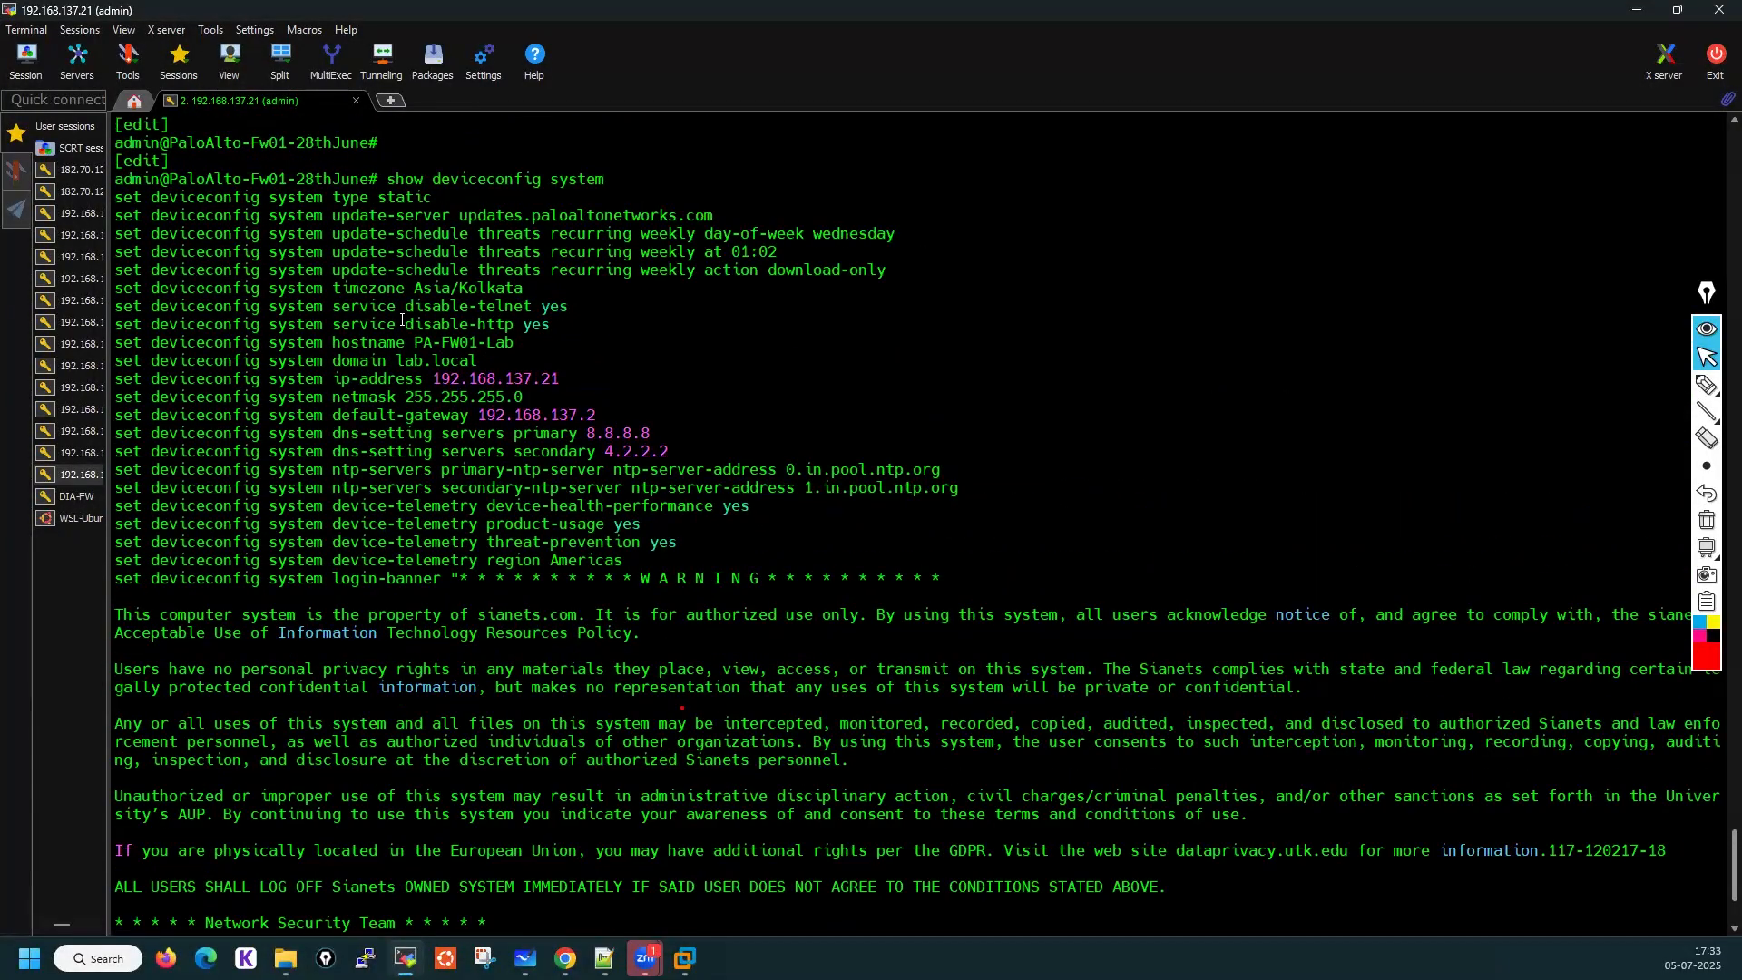
pyautogui.moveTo(115, 197); pyautogui.dragTo(350, 669)
pyautogui.moveTo(431, 953); pyautogui.dragTo(919, 755)
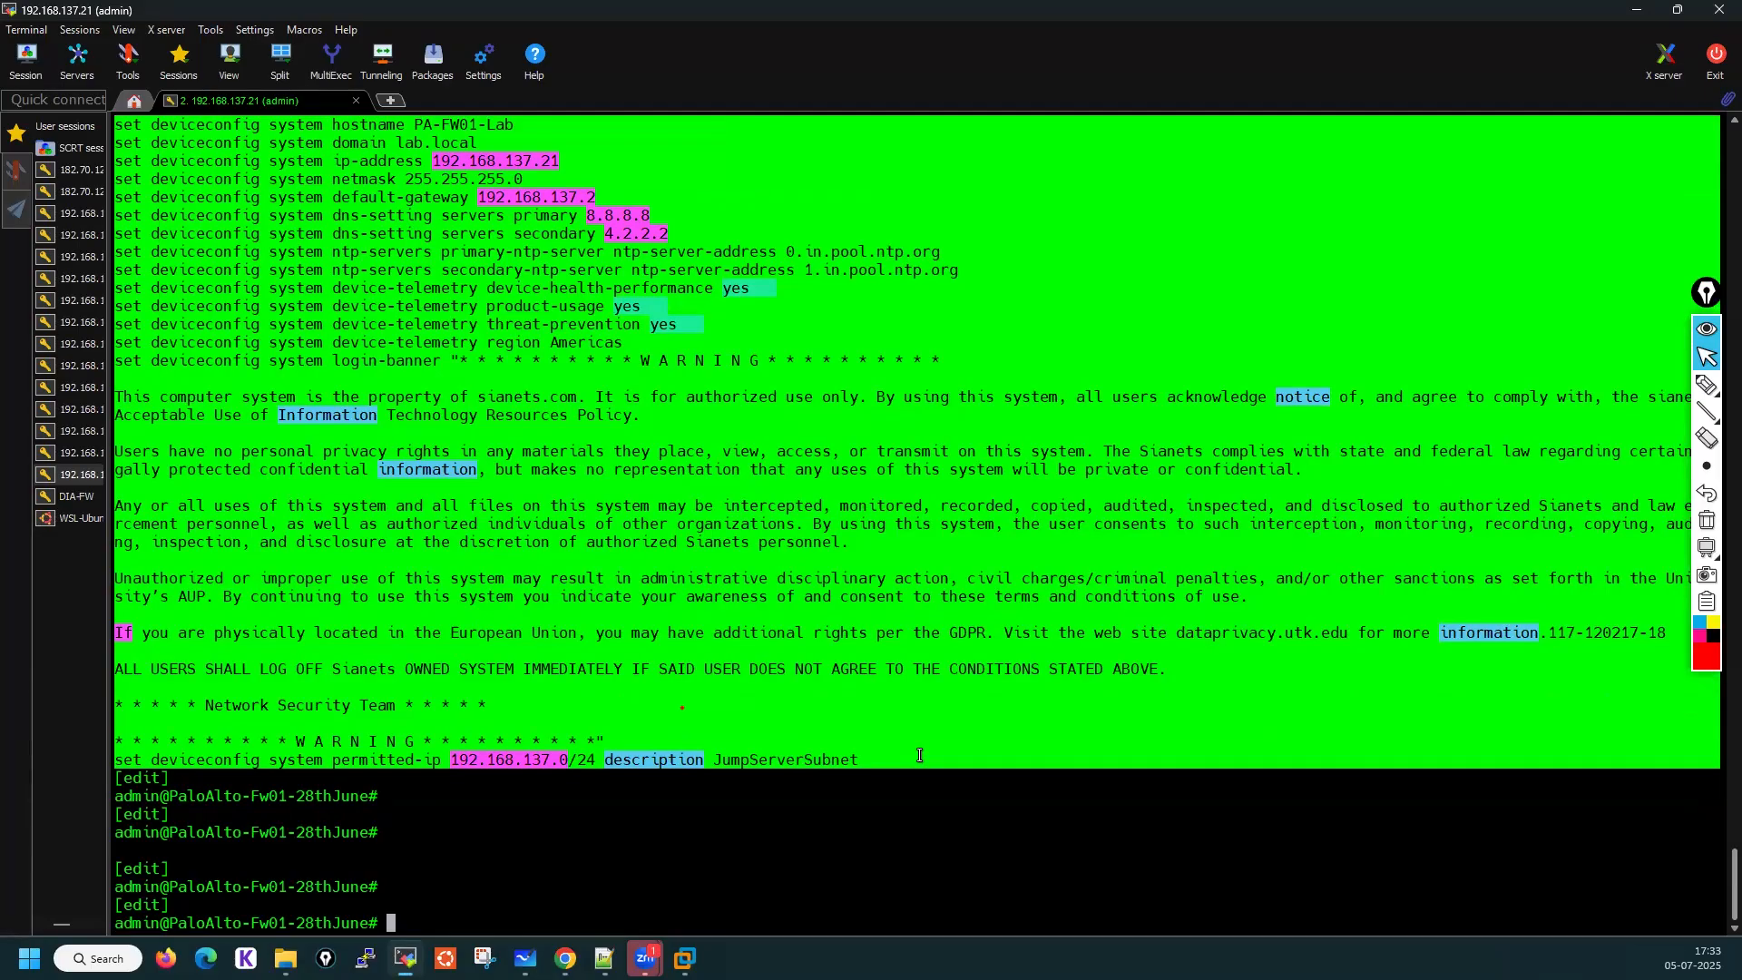
pyautogui.click(605, 954)
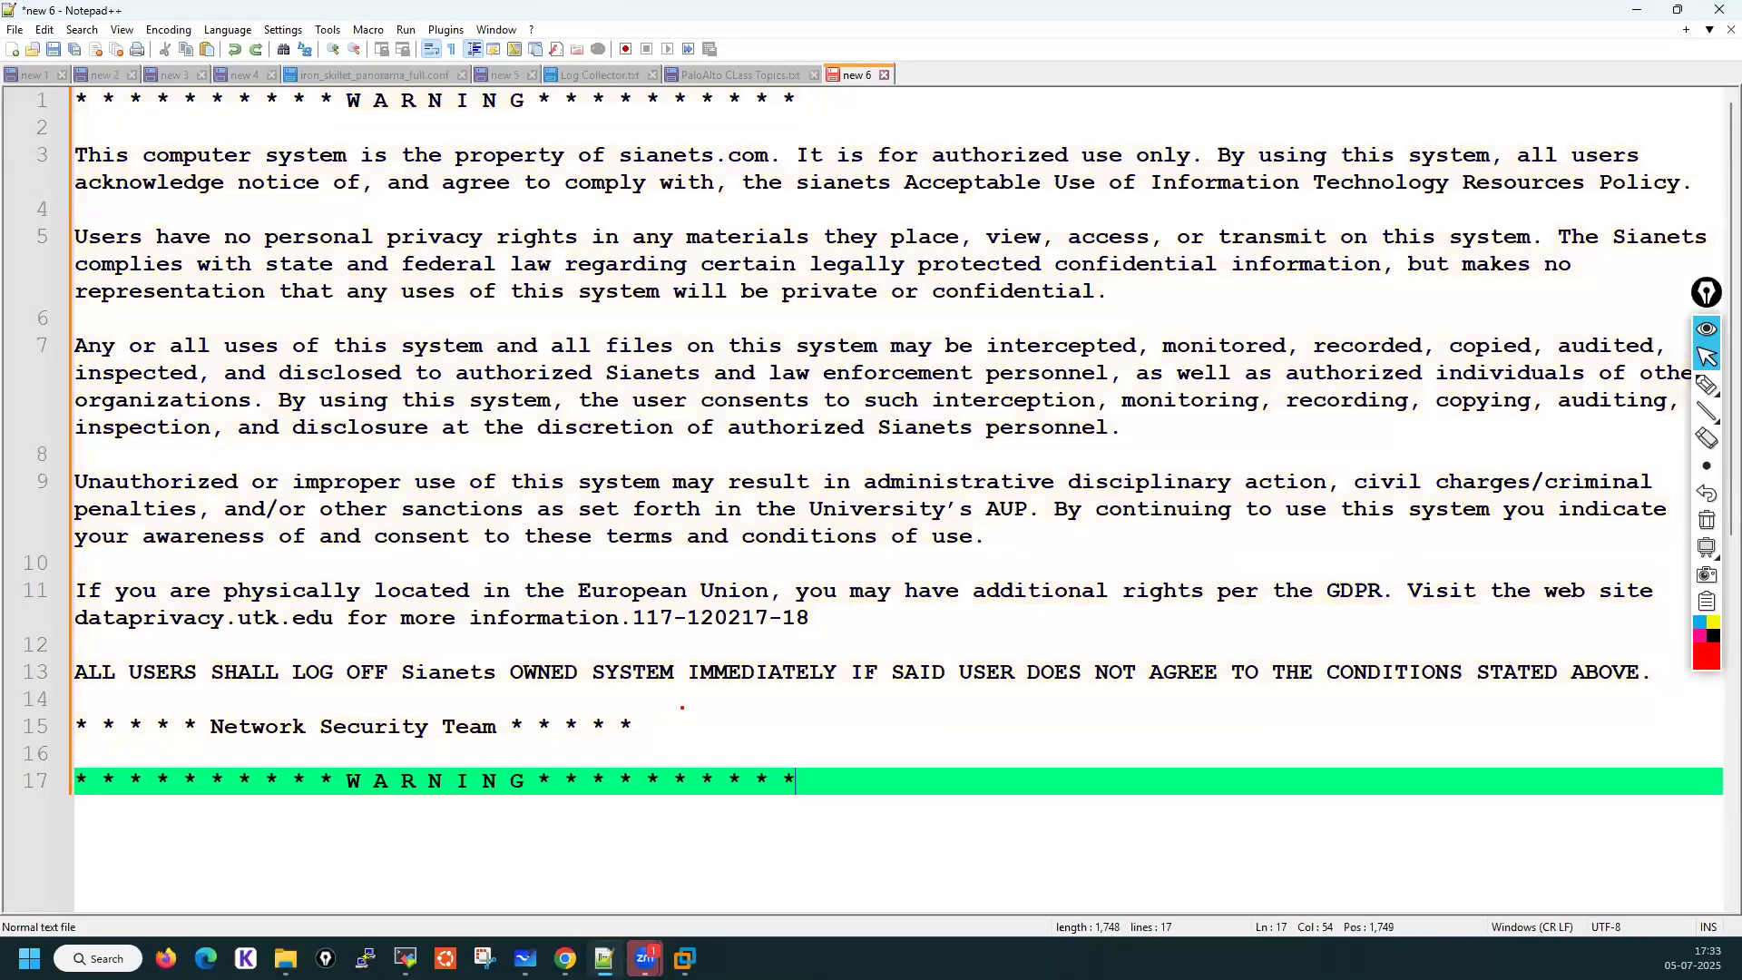
# Step: Replace the document with the pasted PAN-OS configuration commands, leaving blank lines at the top
pyautogui.press('Delete')
pyautogui.hotkey('ctrl', 'v')
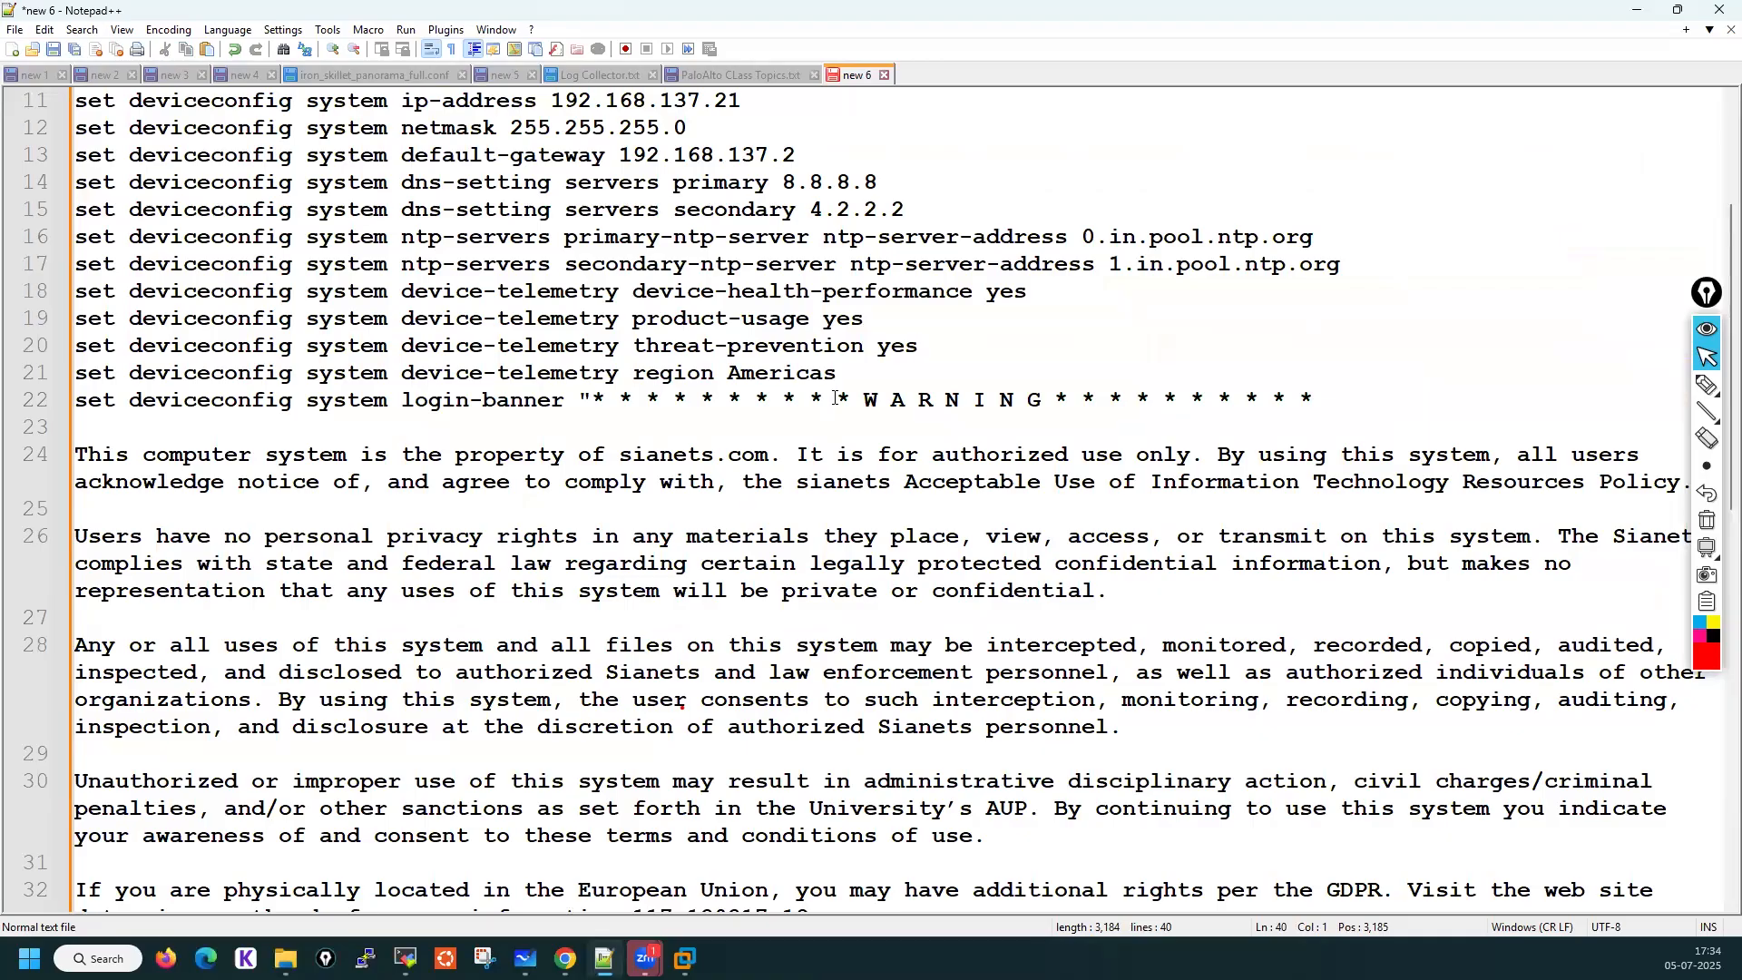
pyautogui.scroll(4, 878, 385)
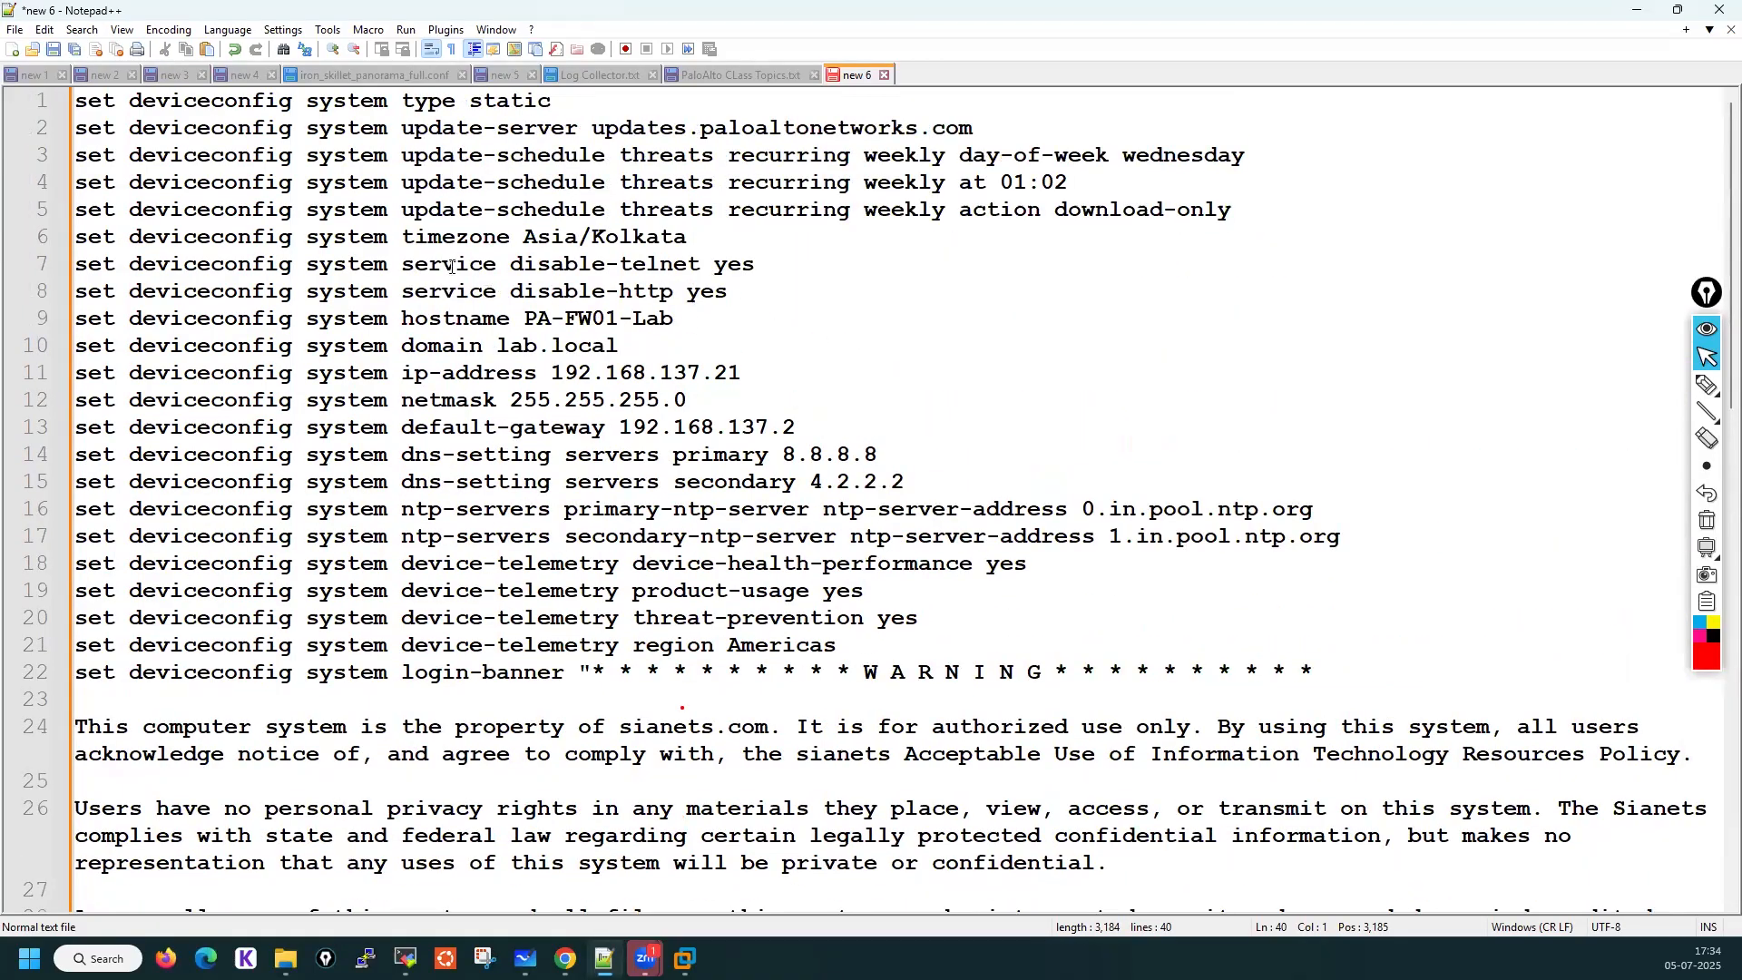
pyautogui.hotkey('ctrl', 'Home')
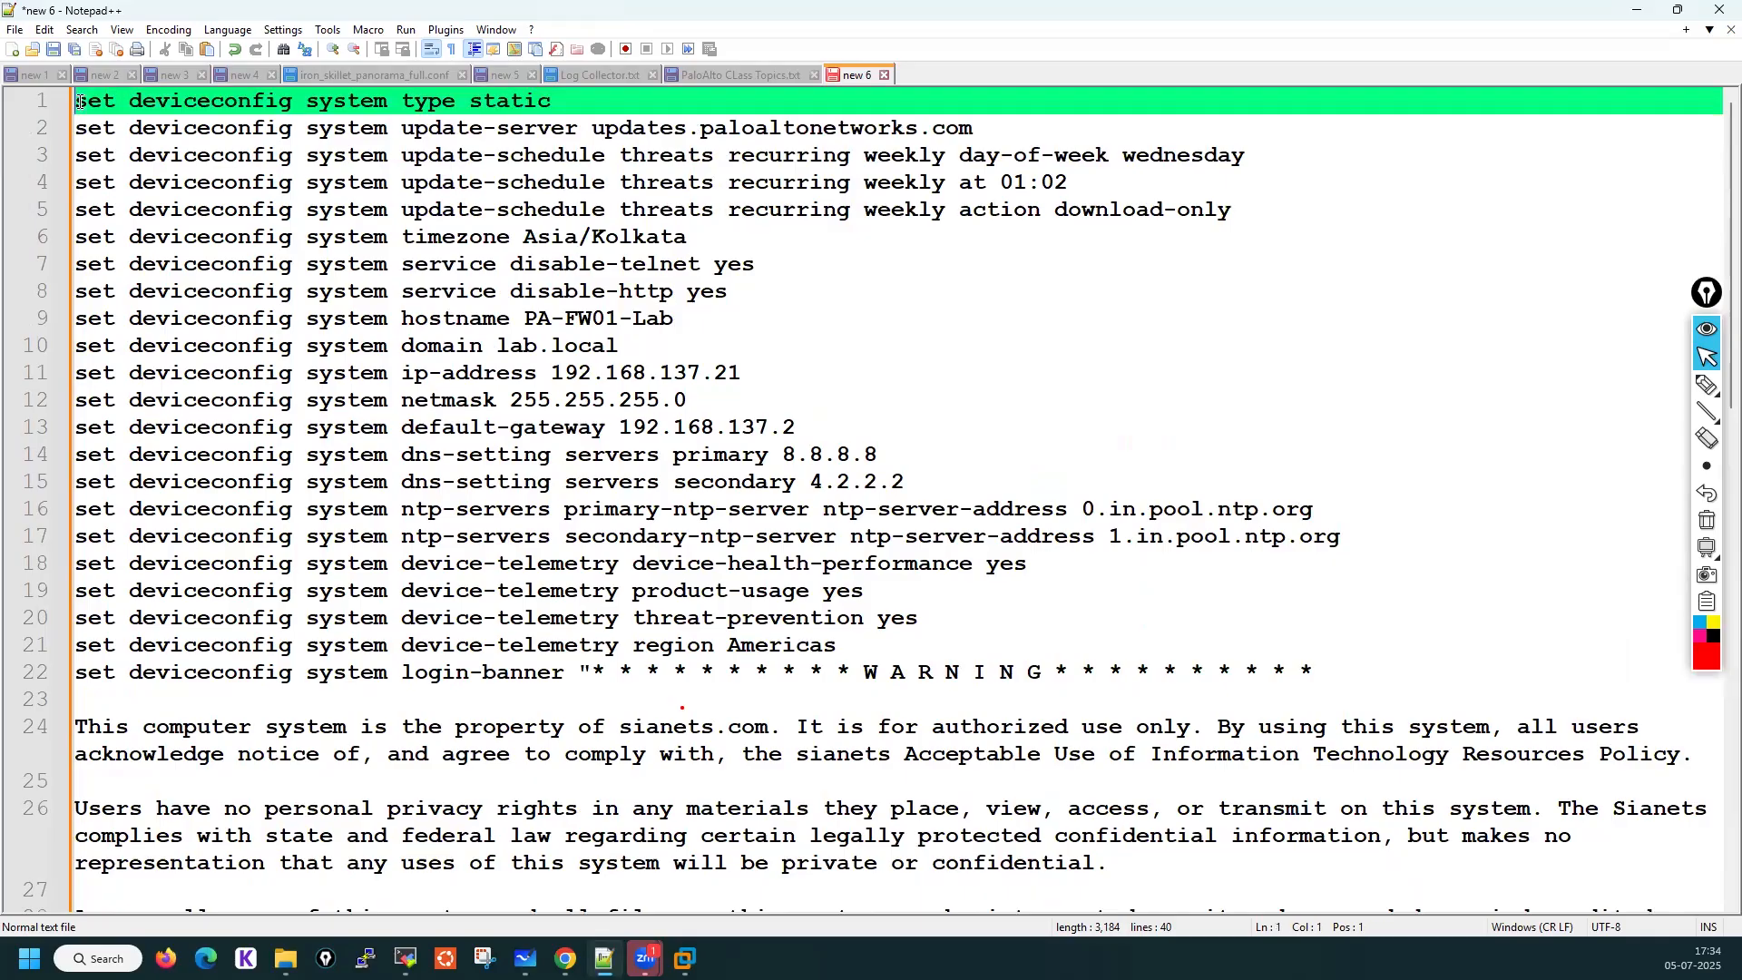
pyautogui.press('Return')
pyautogui.press('Return')
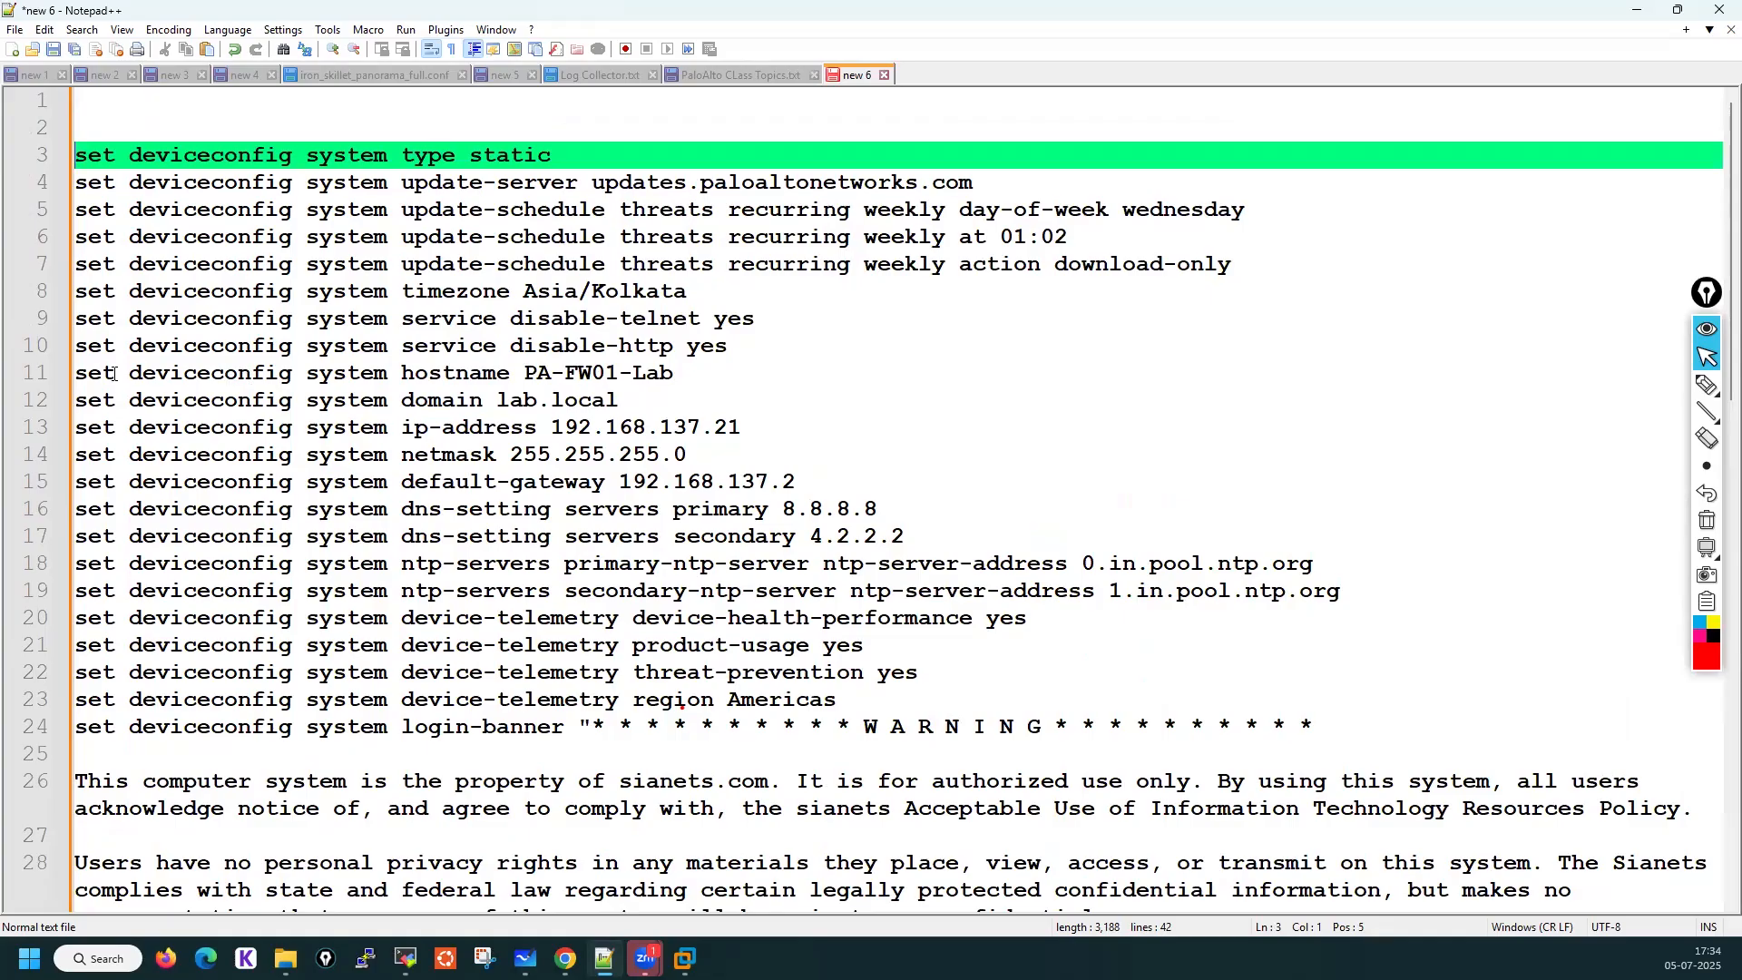
# Step: Move the hostname PA-FW01-Lab and domain lab.local commands to the top of the draft
pyautogui.moveTo(76, 372); pyautogui.dragTo(677, 376)
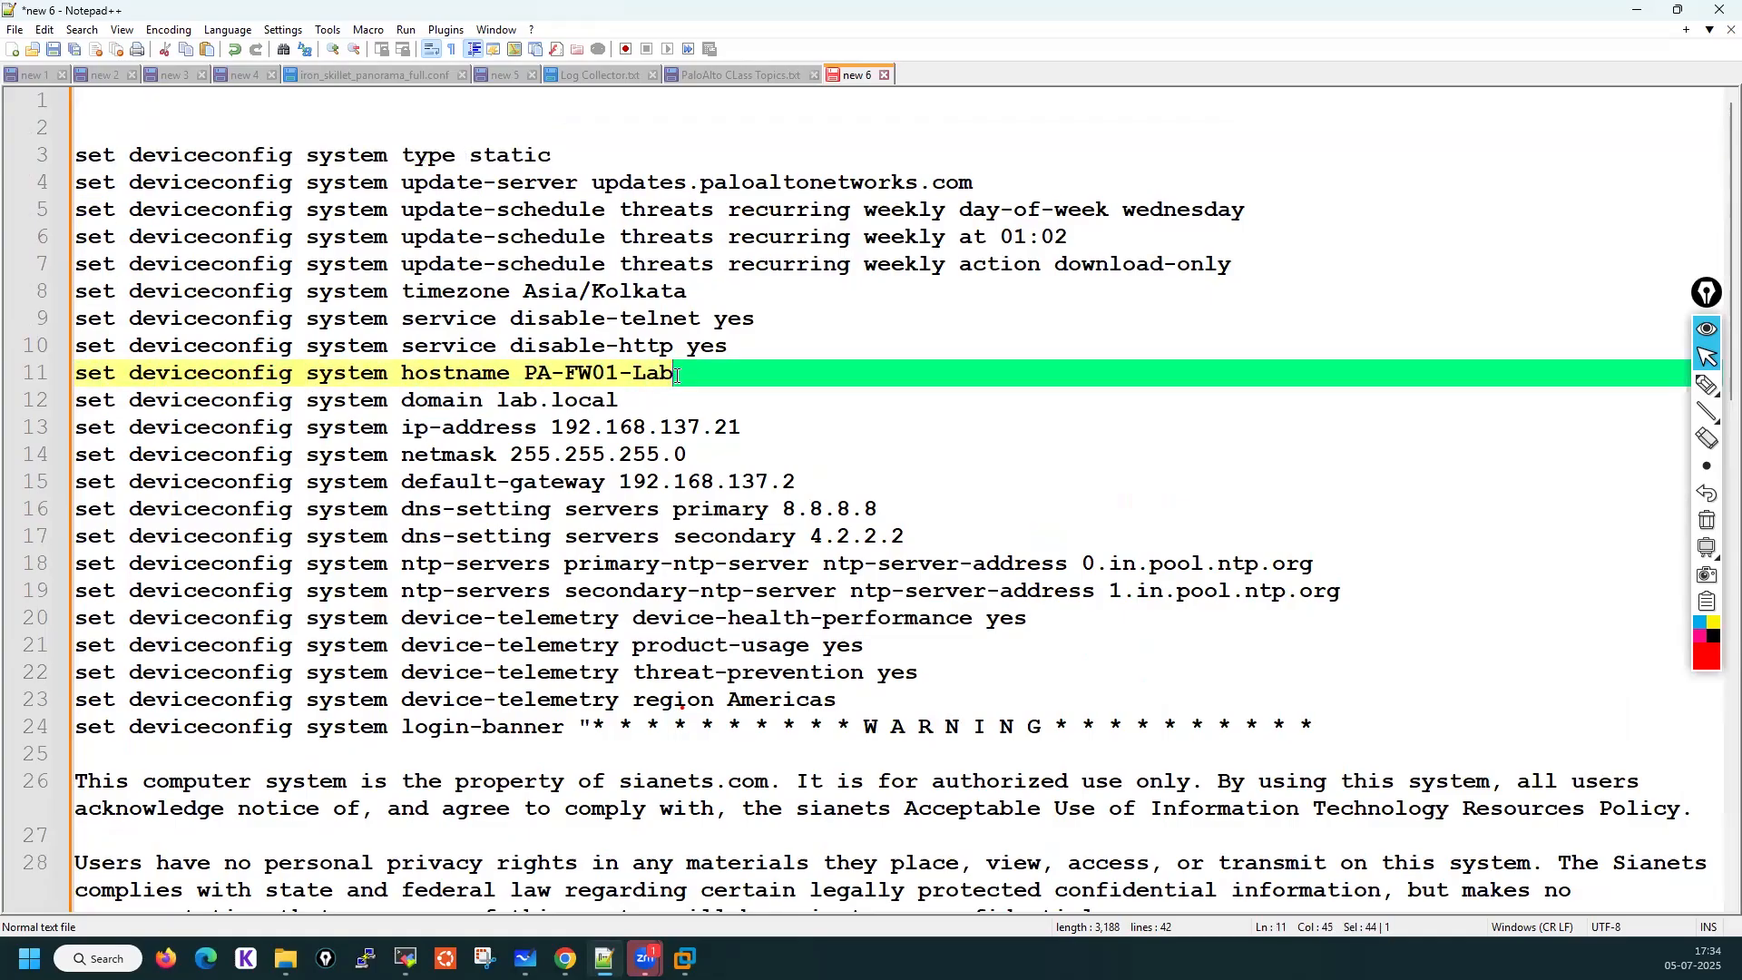
pyautogui.hotkey('ctrl', 'x')
pyautogui.click(113, 112)
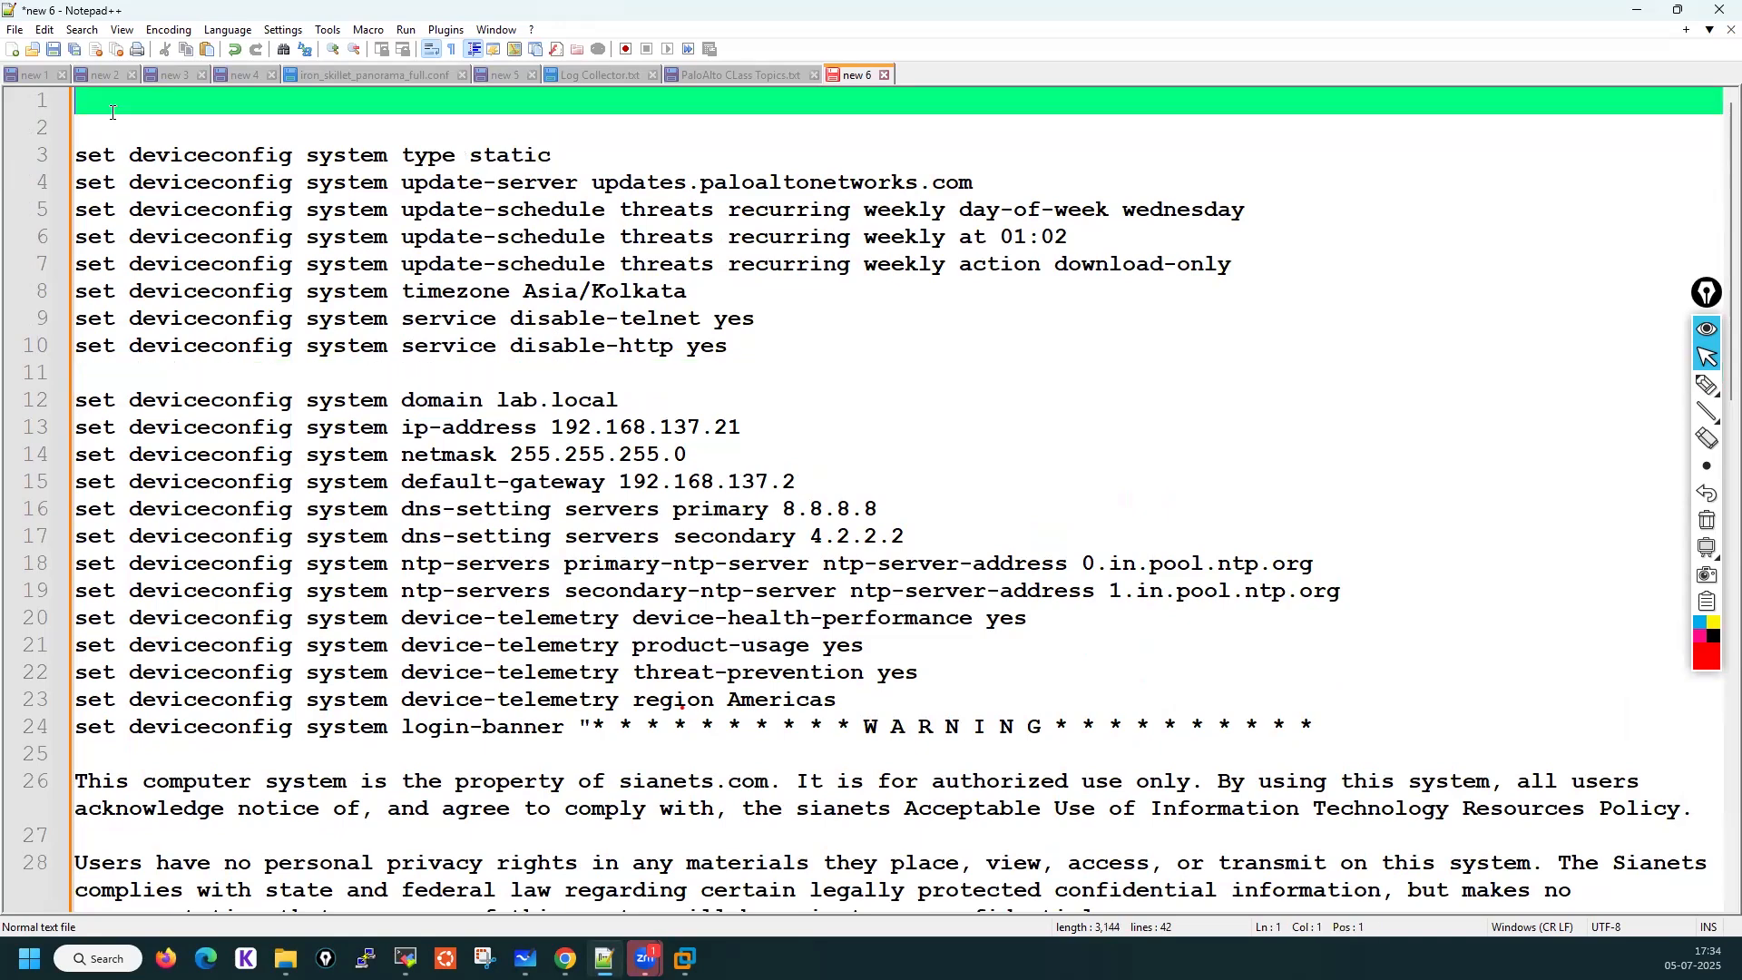
pyautogui.press('Return')
pyautogui.hotkey('ctrl', 'v')
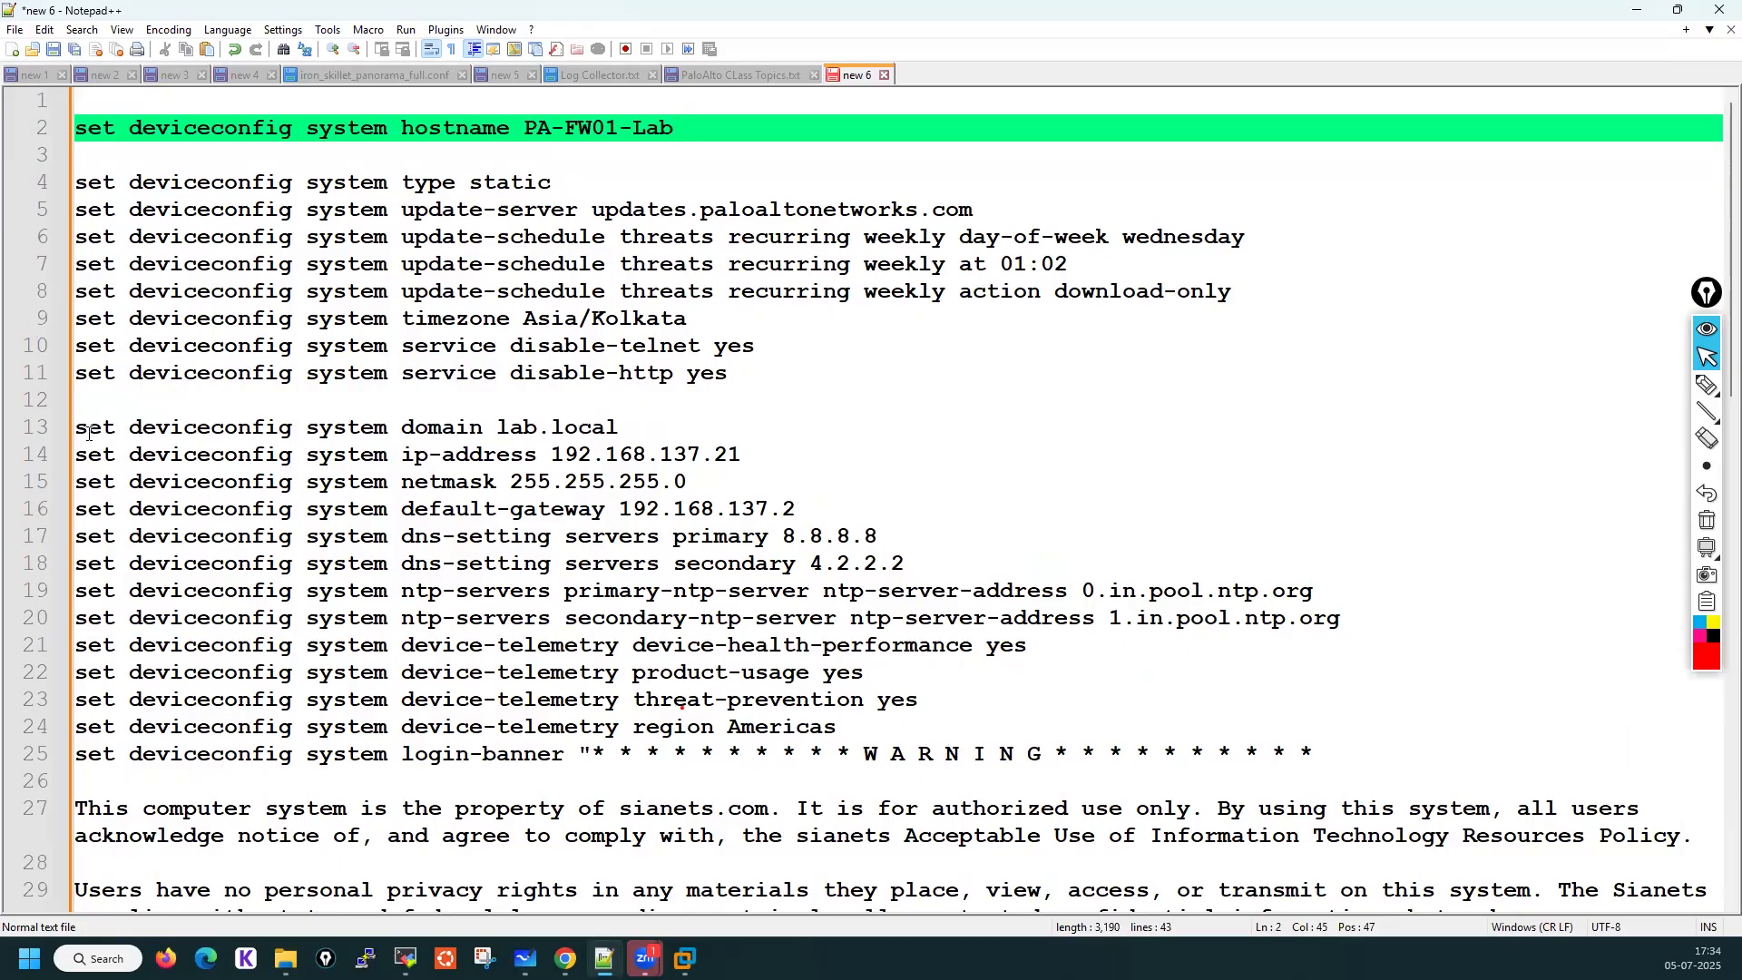
pyautogui.moveTo(78, 427); pyautogui.dragTo(646, 425)
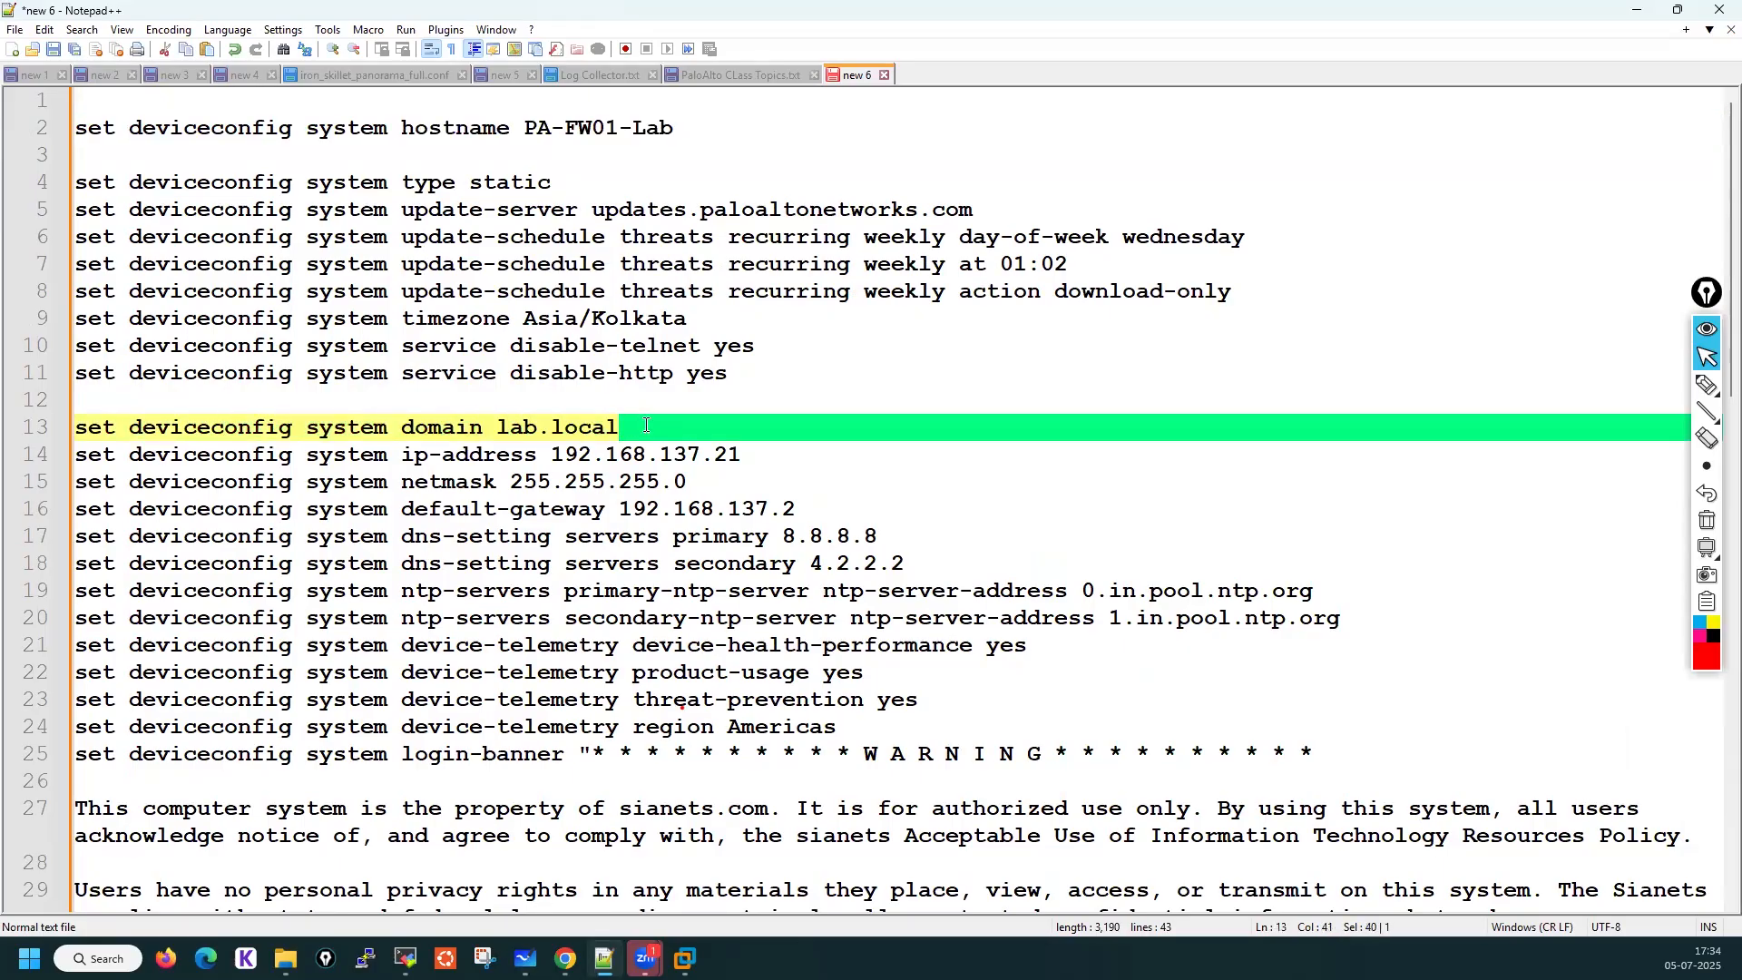
pyautogui.hotkey('ctrl', 'x')
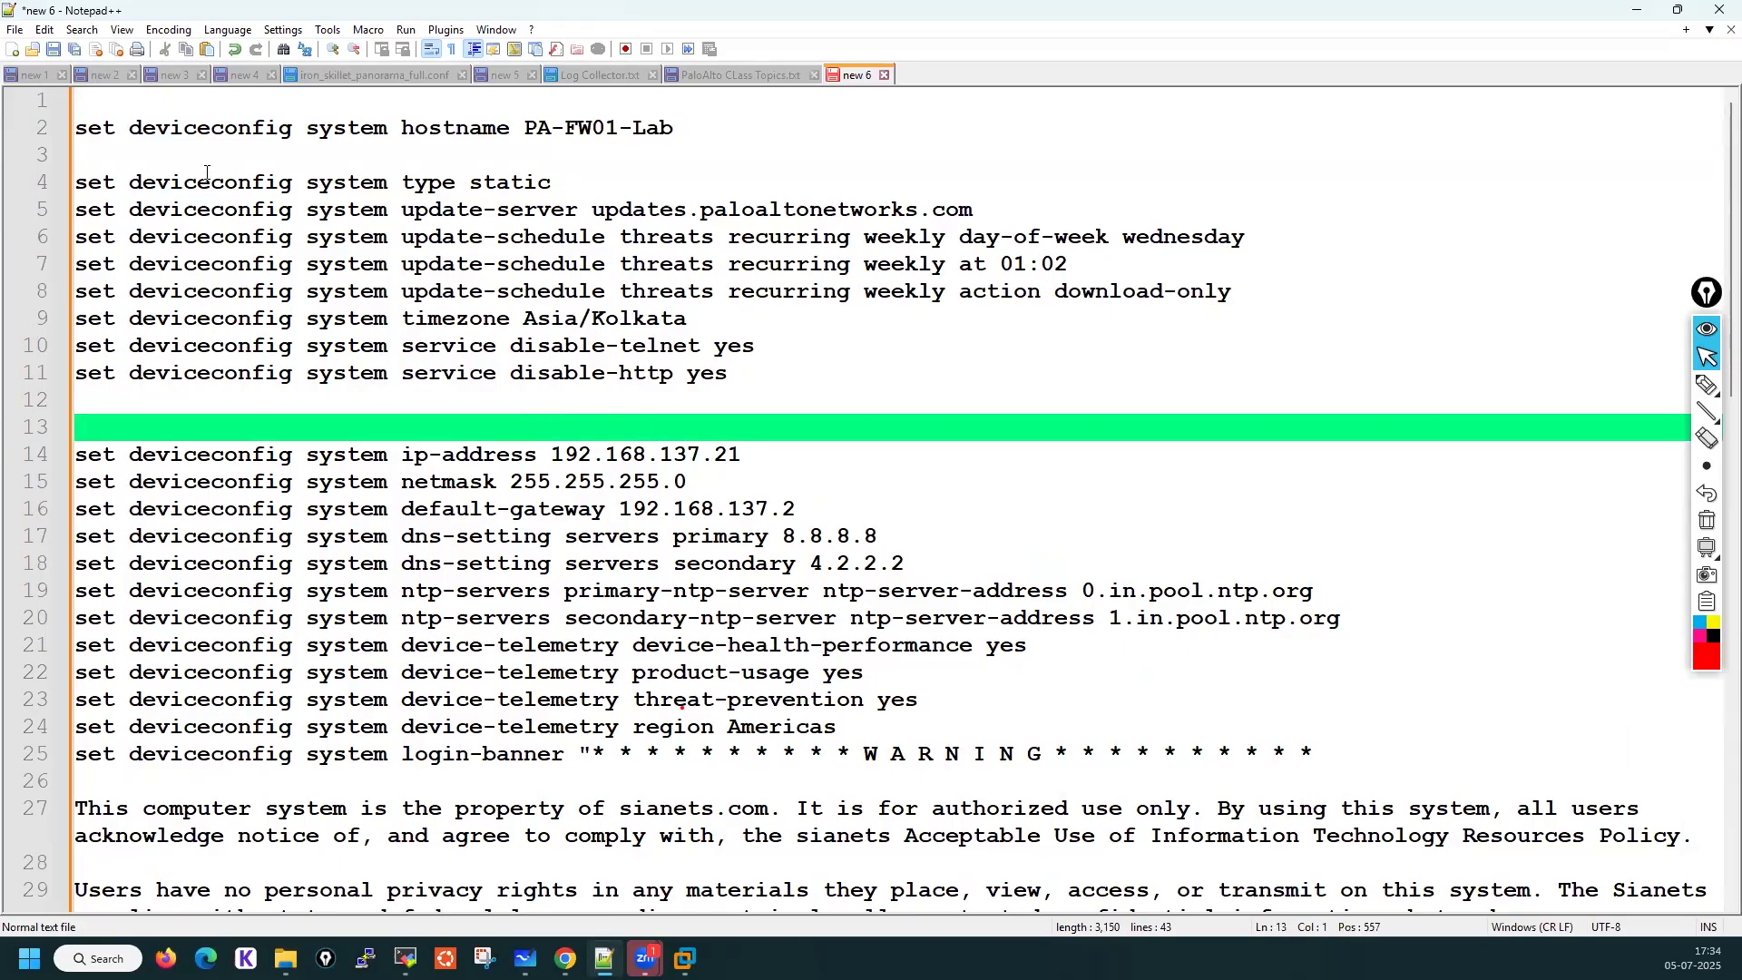
pyautogui.click(145, 155)
pyautogui.hotkey('ctrl', 'v')
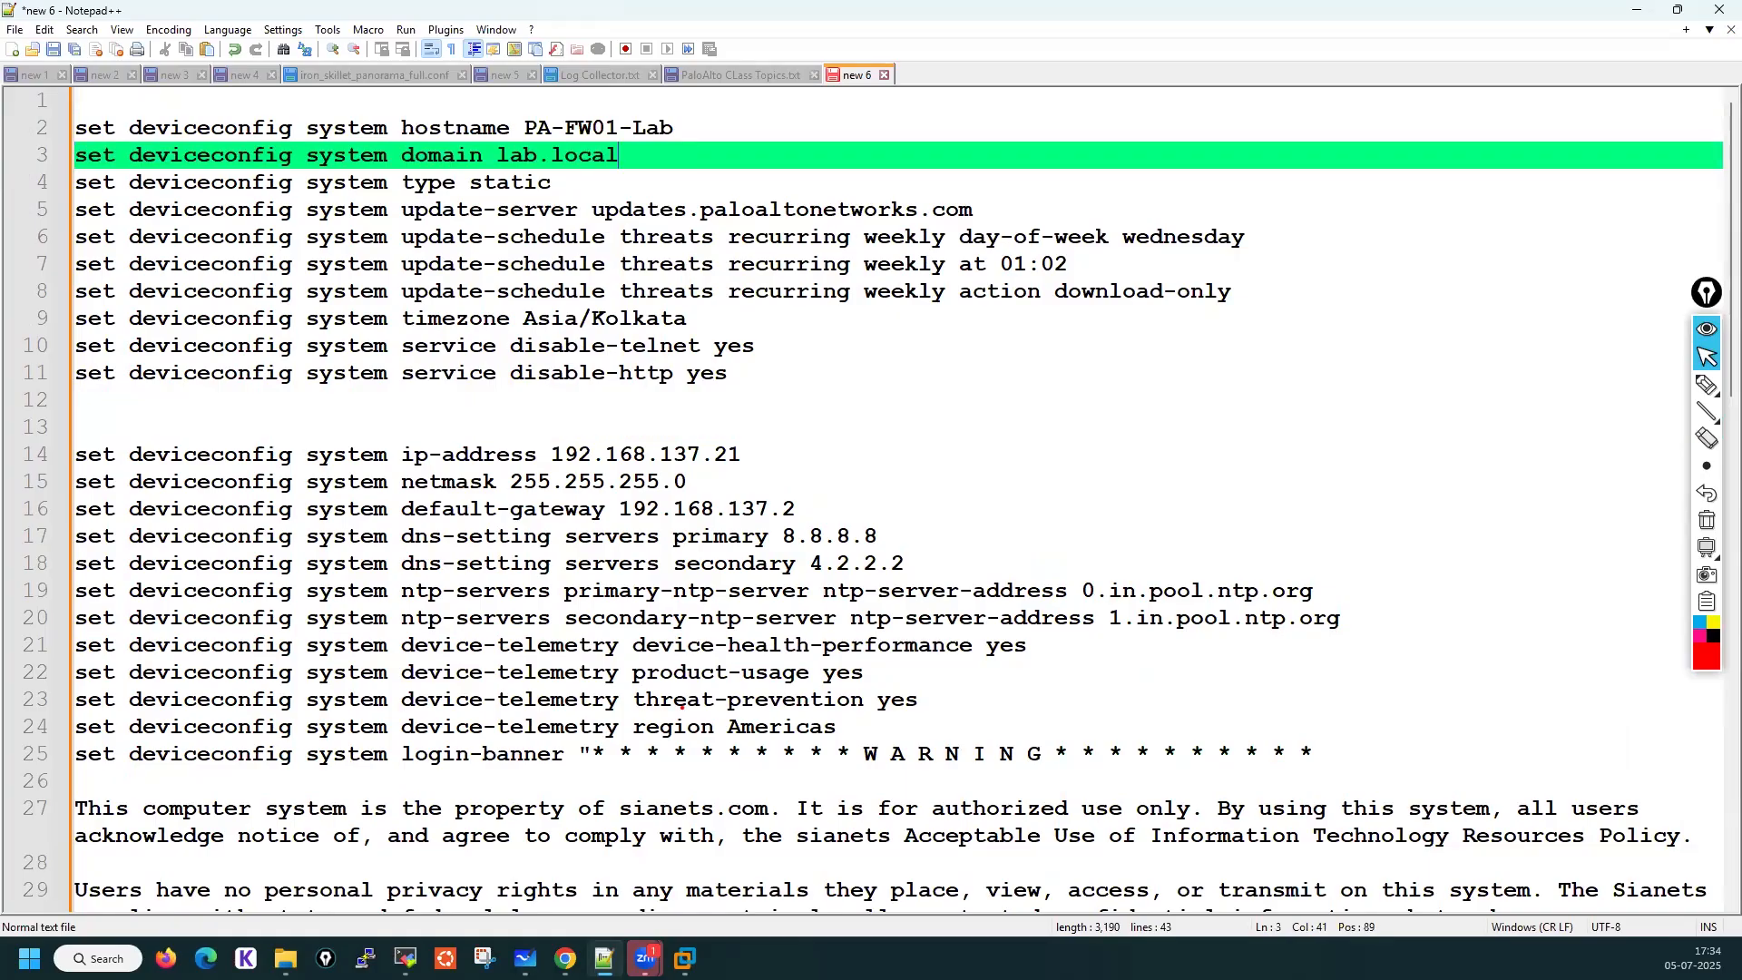
pyautogui.press('Return')
pyautogui.press('Return')
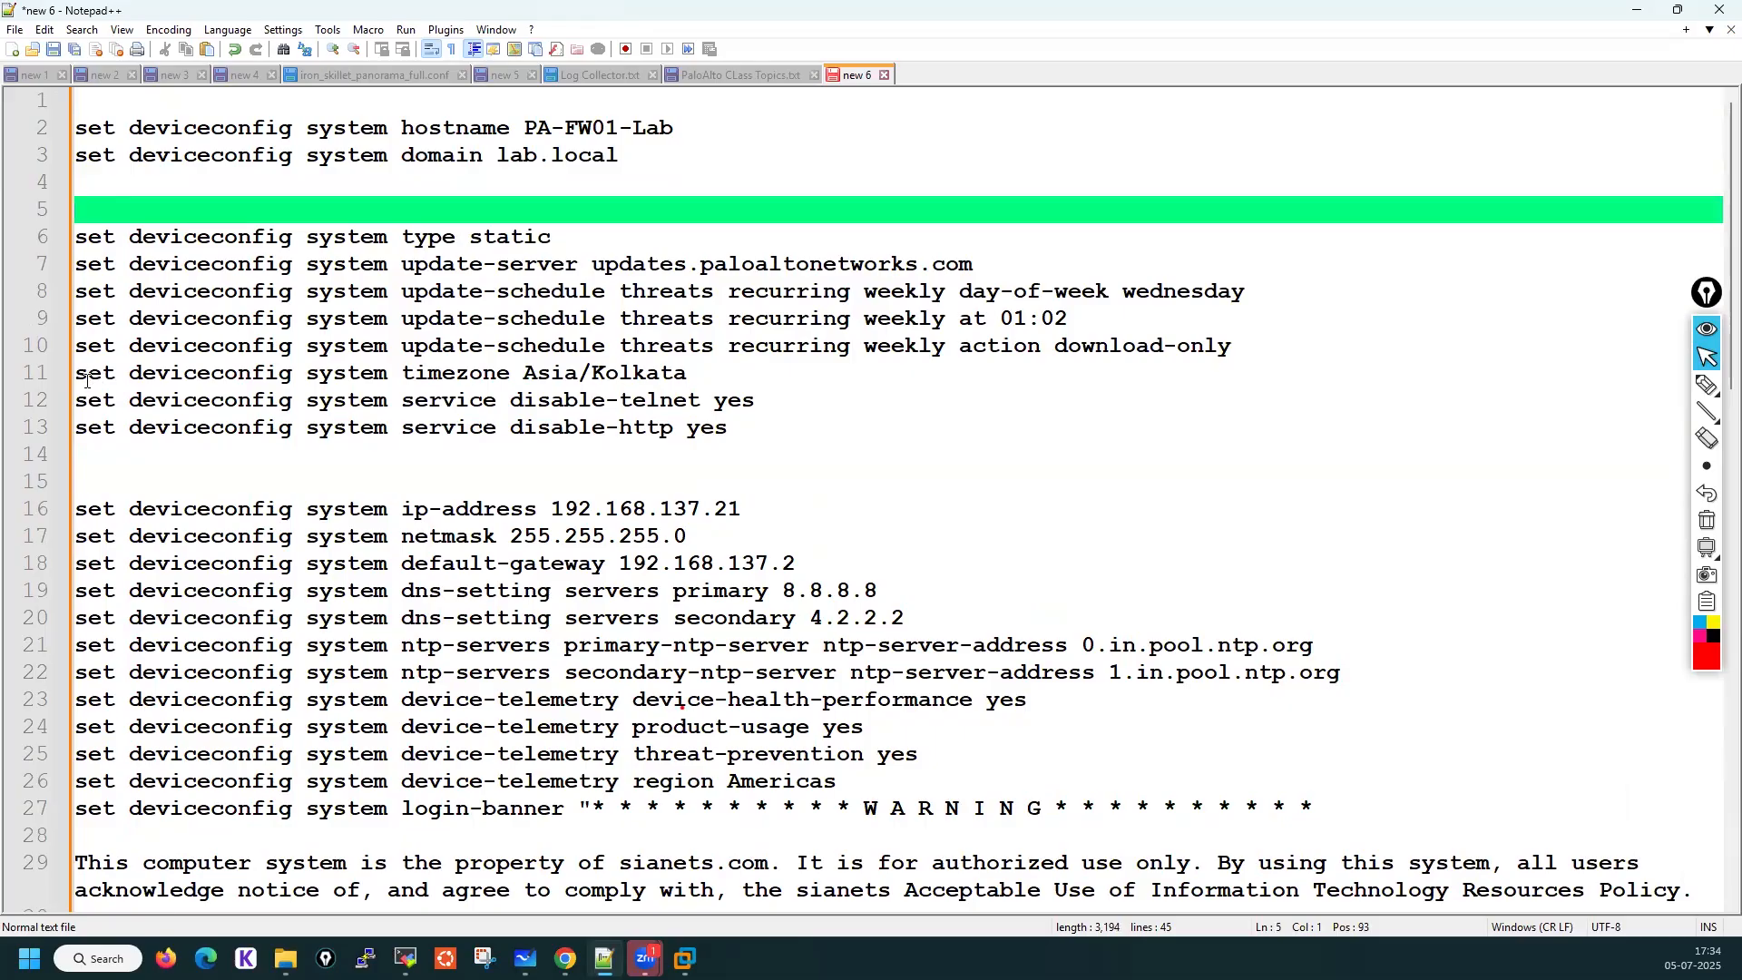
# Step: Move the Asia/Kolkata timezone command to line 4, under the domain command
pyautogui.moveTo(75, 373); pyautogui.dragTo(156, 373)
pyautogui.moveTo(438, 366); pyautogui.dragTo(691, 368)
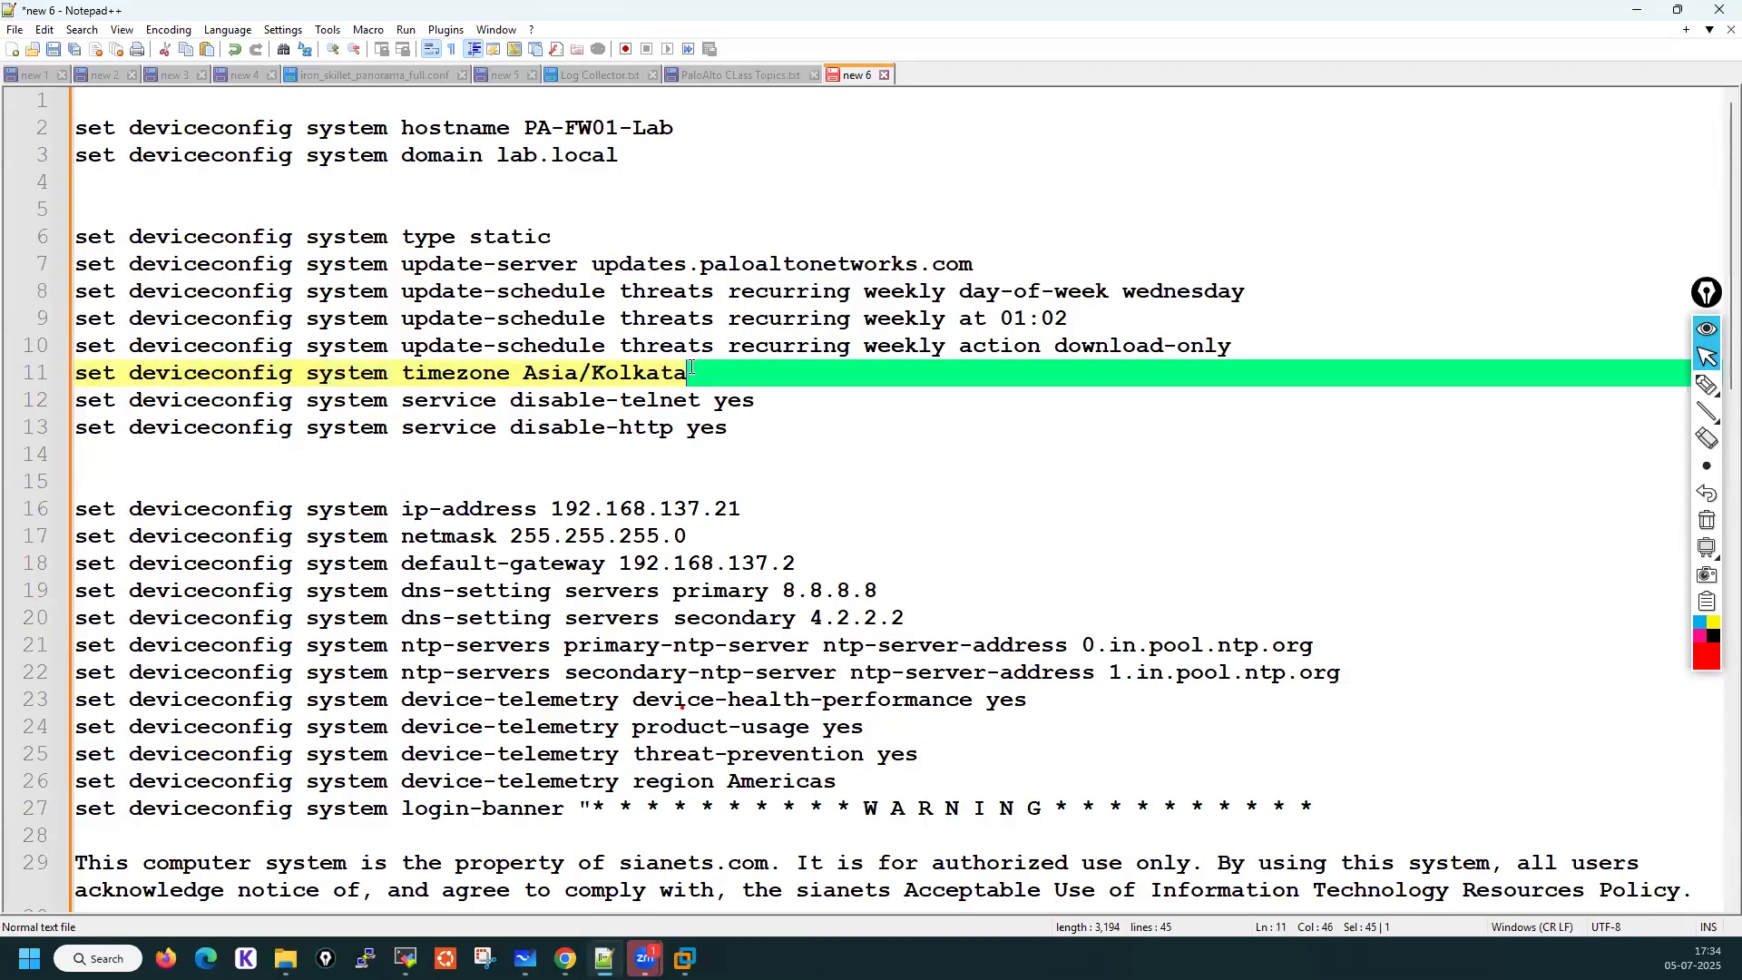
pyautogui.press('Delete')
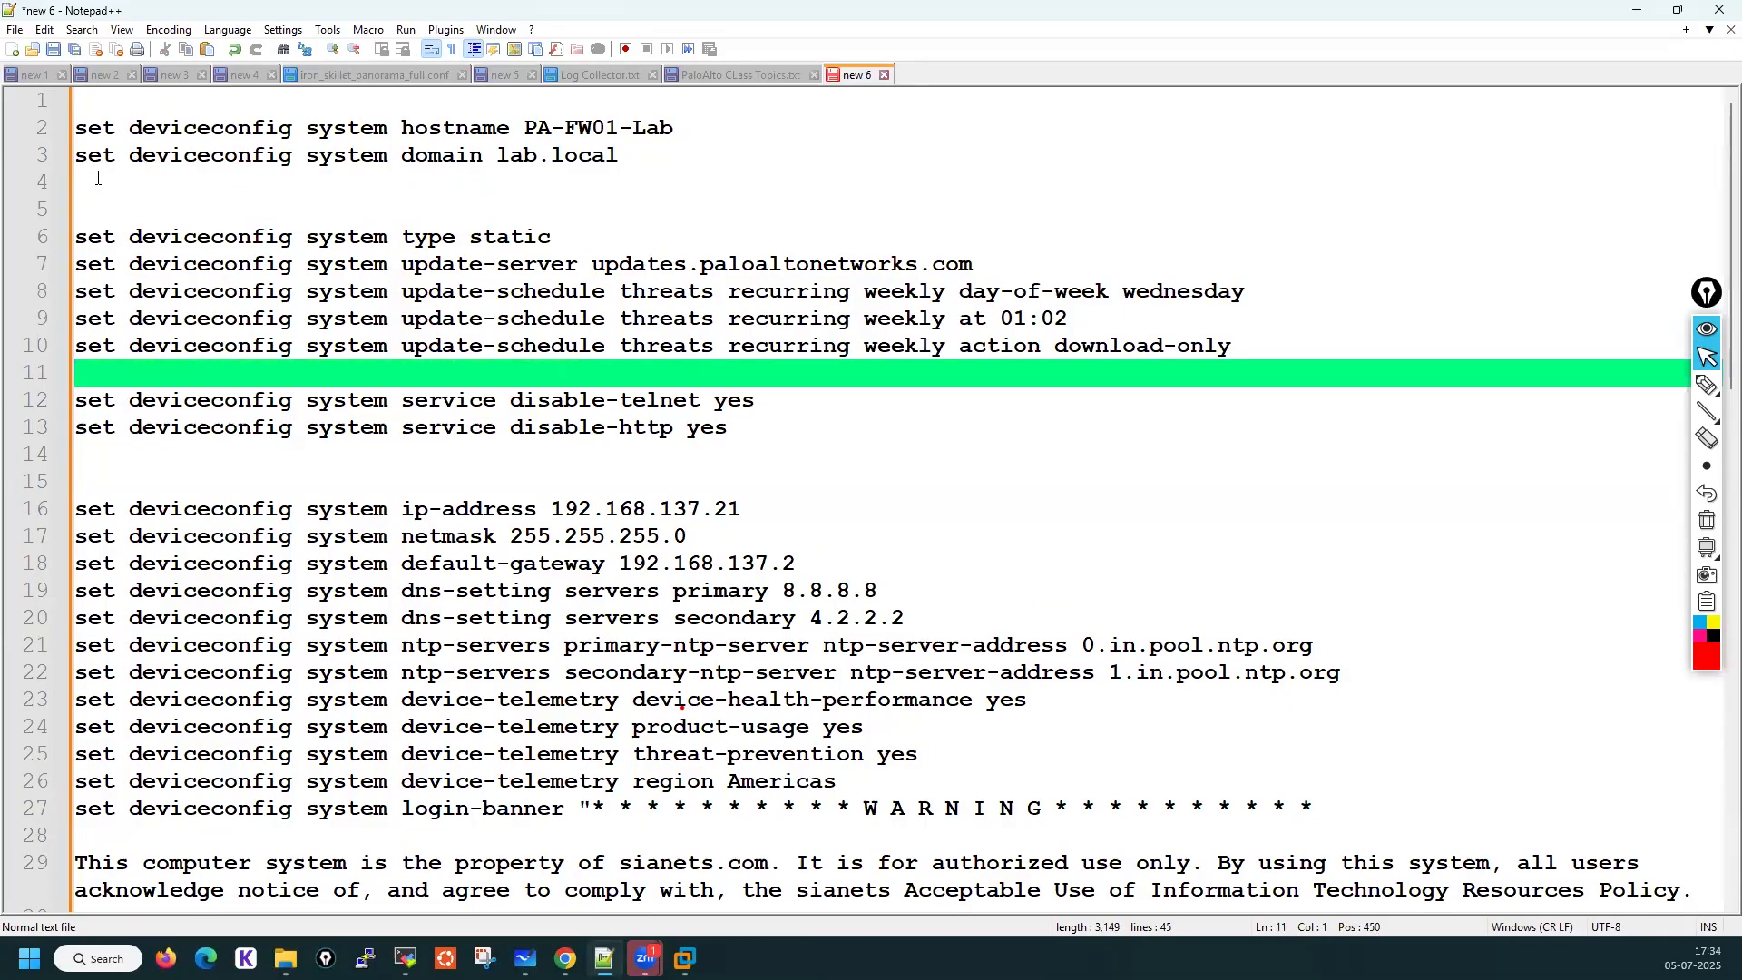
pyautogui.click(98, 179)
pyautogui.hotkey('ctrl', 'v')
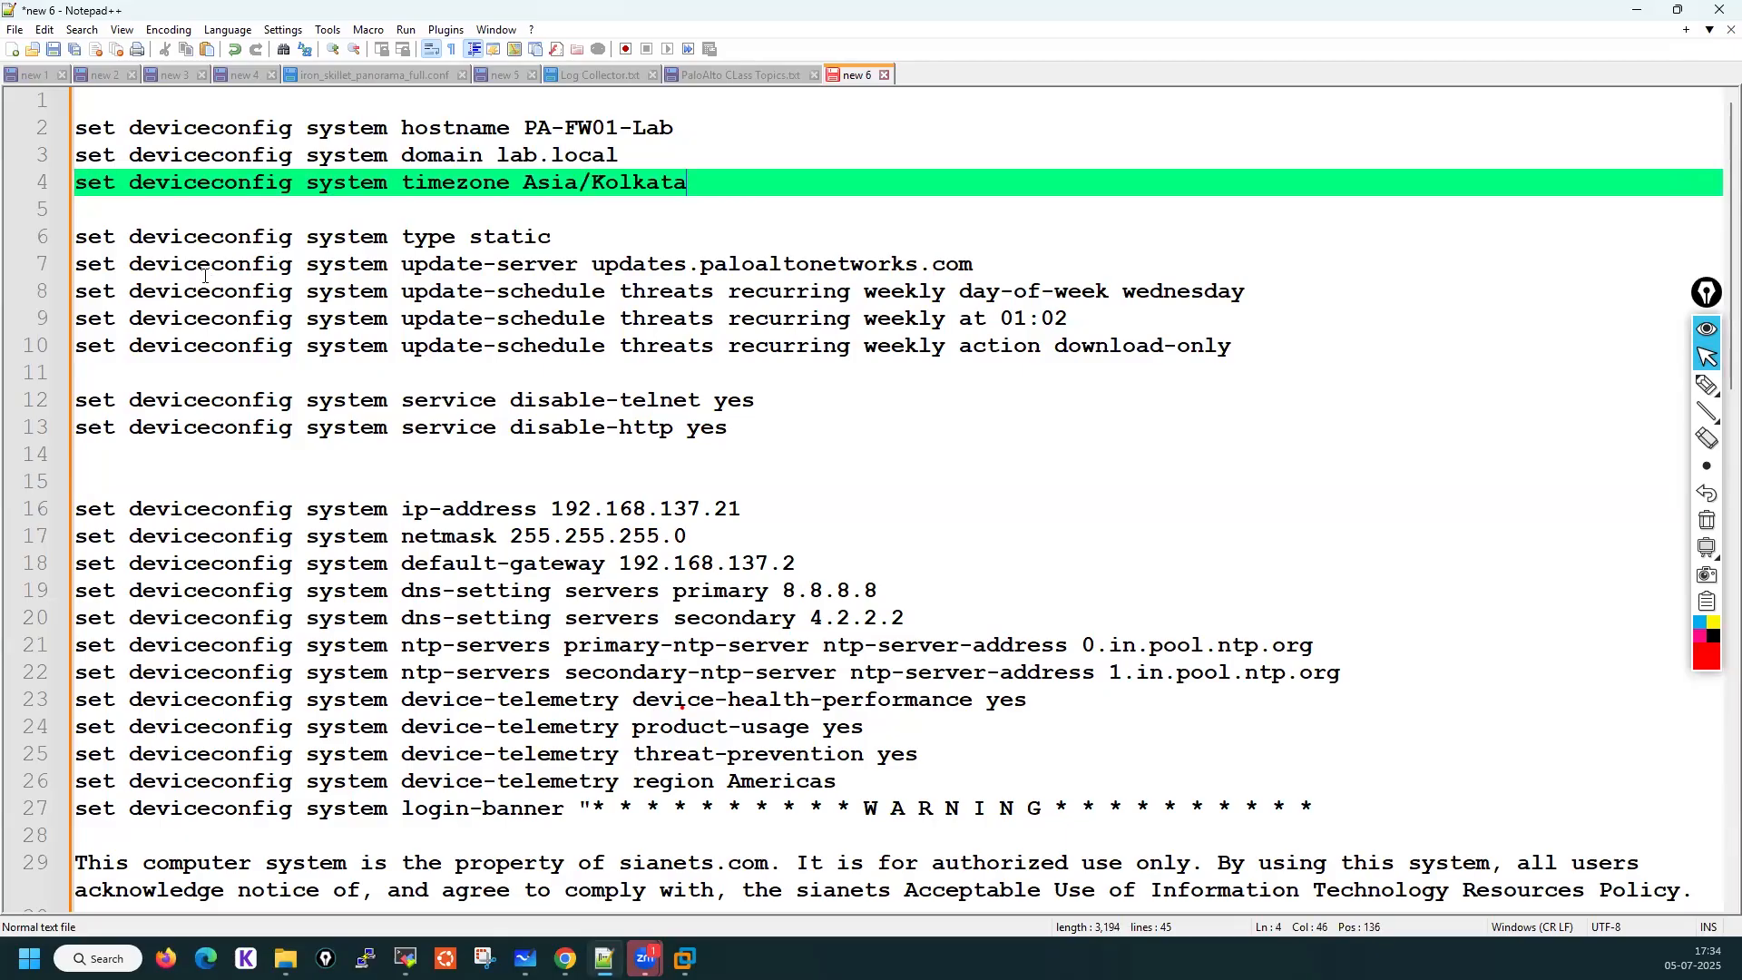
# Step: Delete the update-server, update-schedule and service commands and their leftover empty lines
pyautogui.moveTo(78, 264); pyautogui.dragTo(633, 292)
pyautogui.moveTo(759, 314); pyautogui.dragTo(1116, 426)
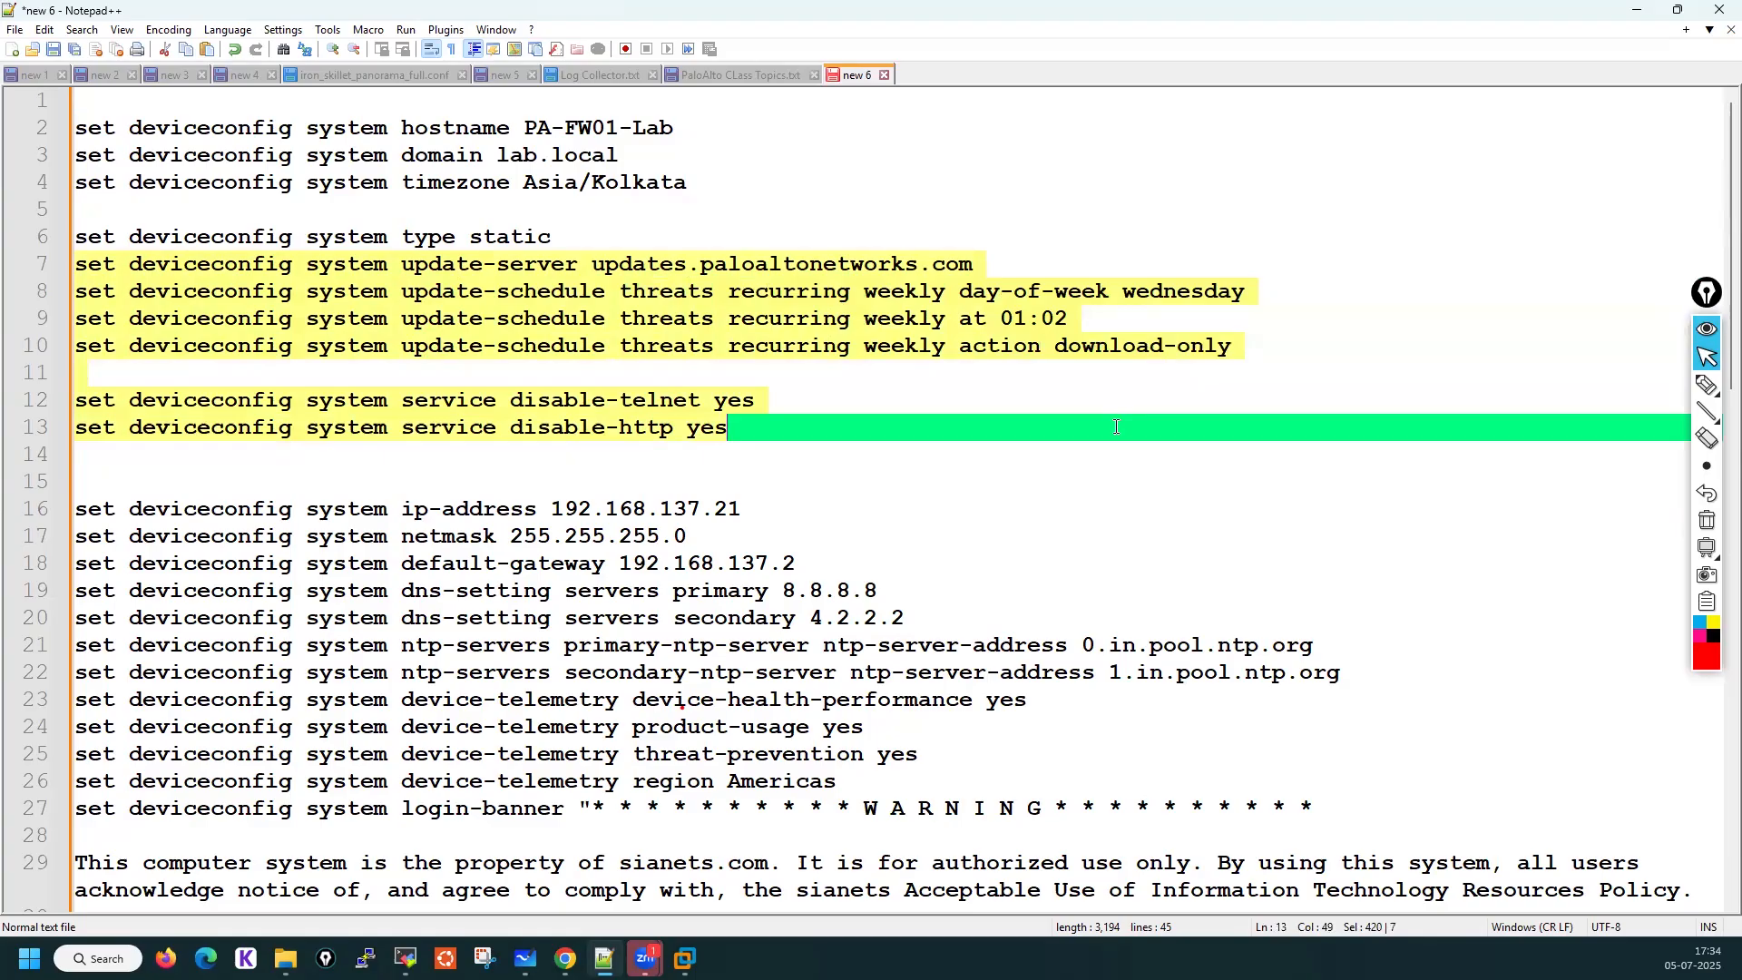
pyautogui.press('Delete')
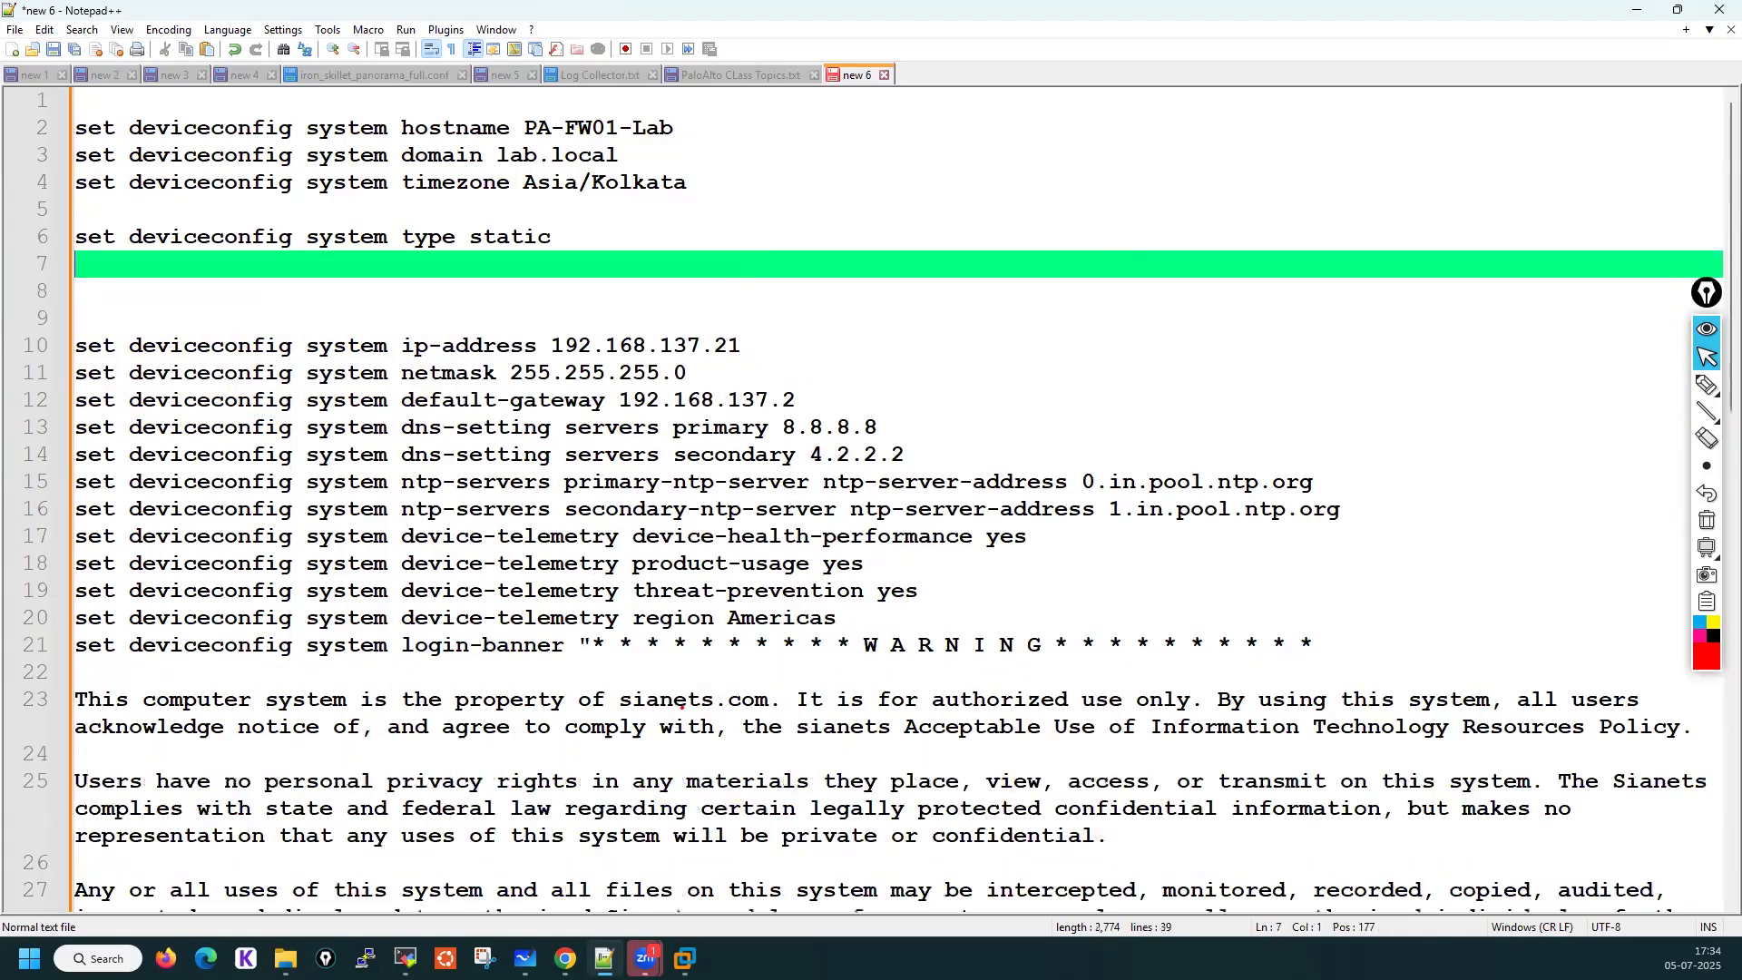
pyautogui.click(131, 322)
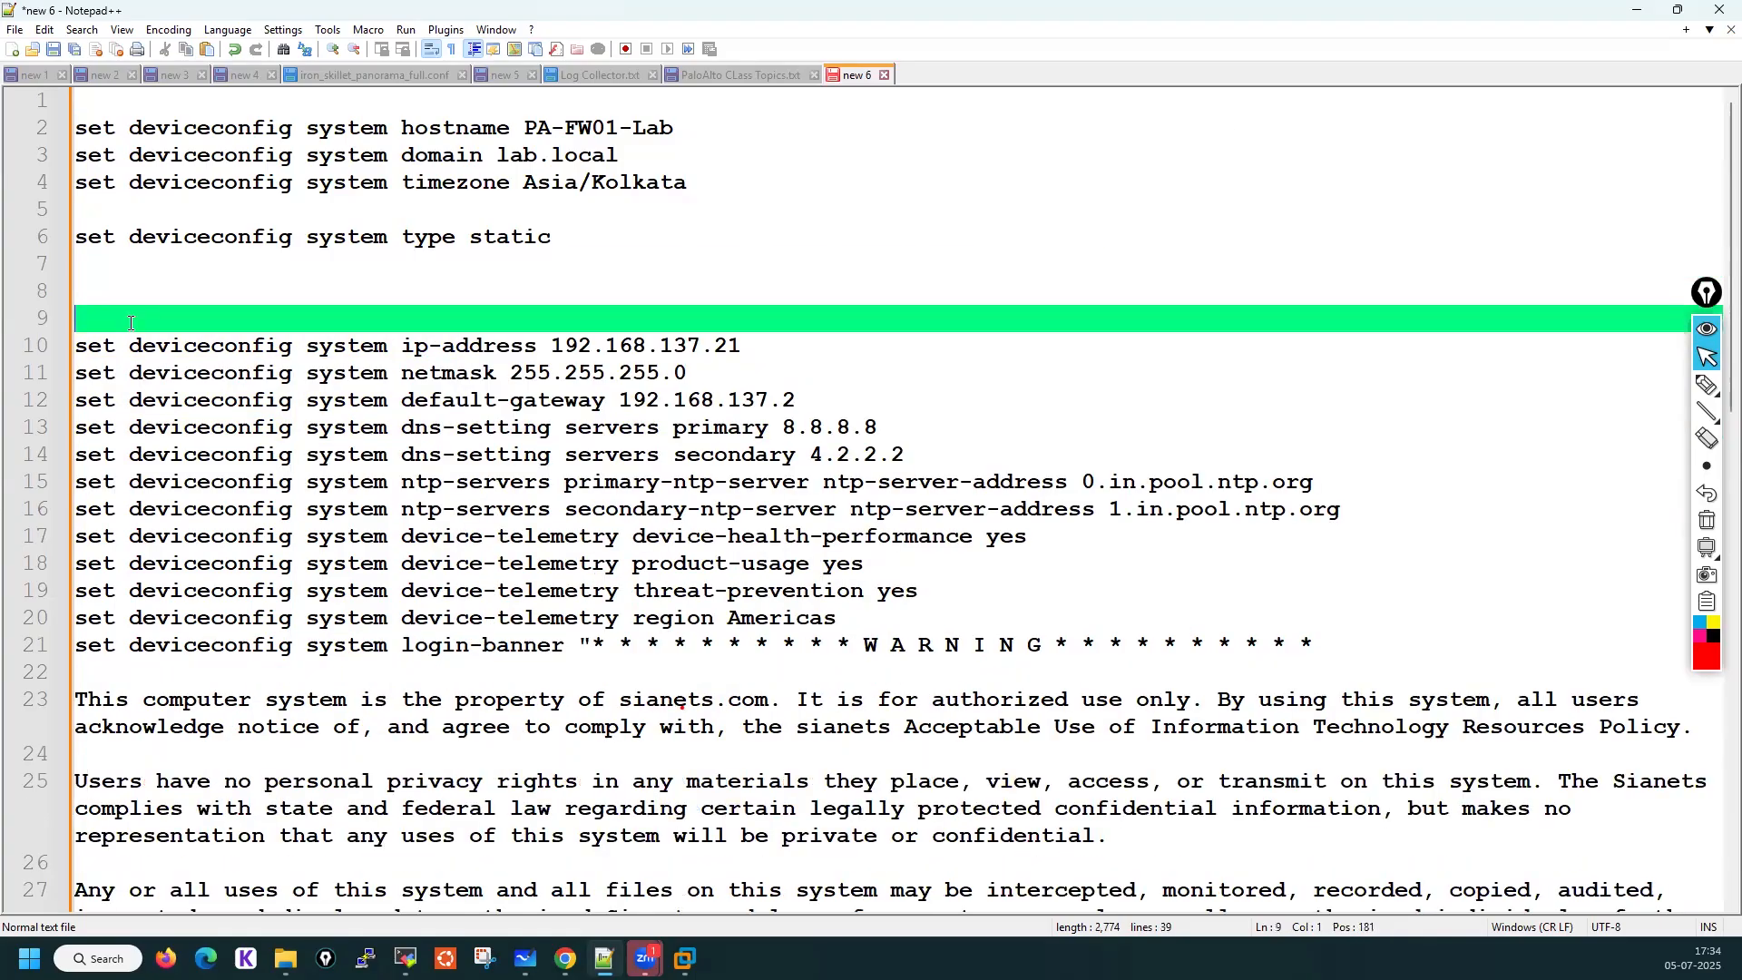
pyautogui.press('BackSpace')
pyautogui.press('BackSpace')
pyautogui.press('BackSpace')
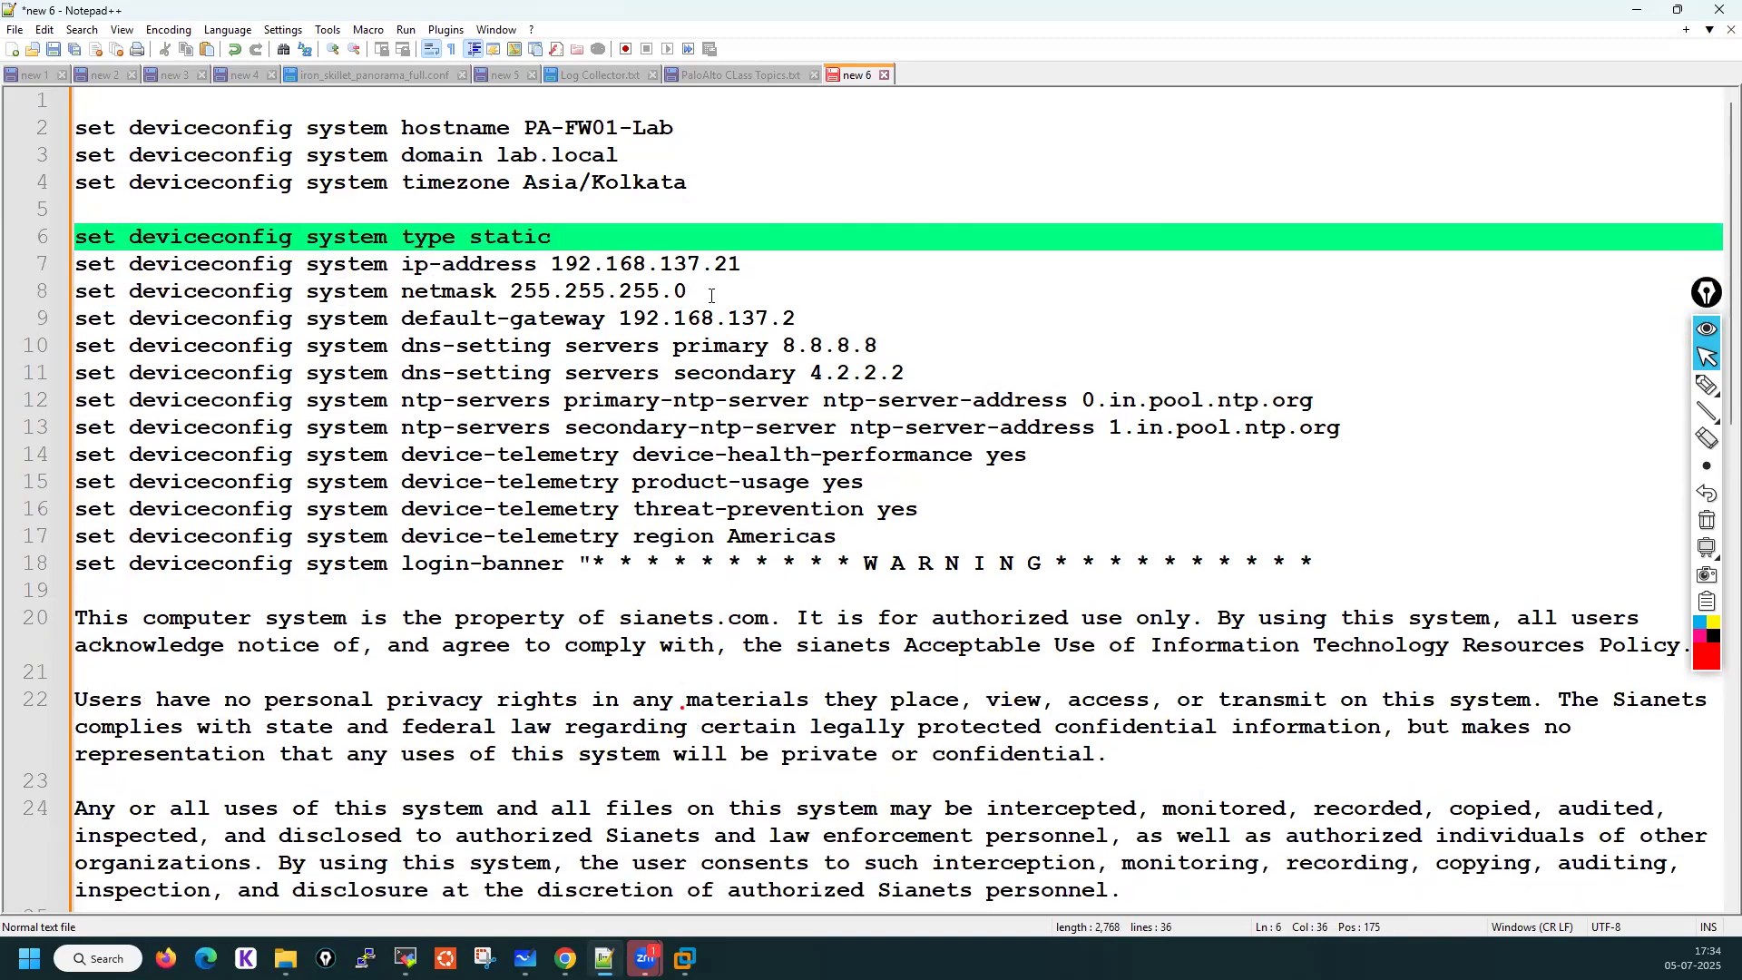
# Step: Change the default gateway's last digit to 2 and space out the gateway and NTP lines
pyautogui.click(817, 317)
pyautogui.press('BackSpace')
pyautogui.write('2')
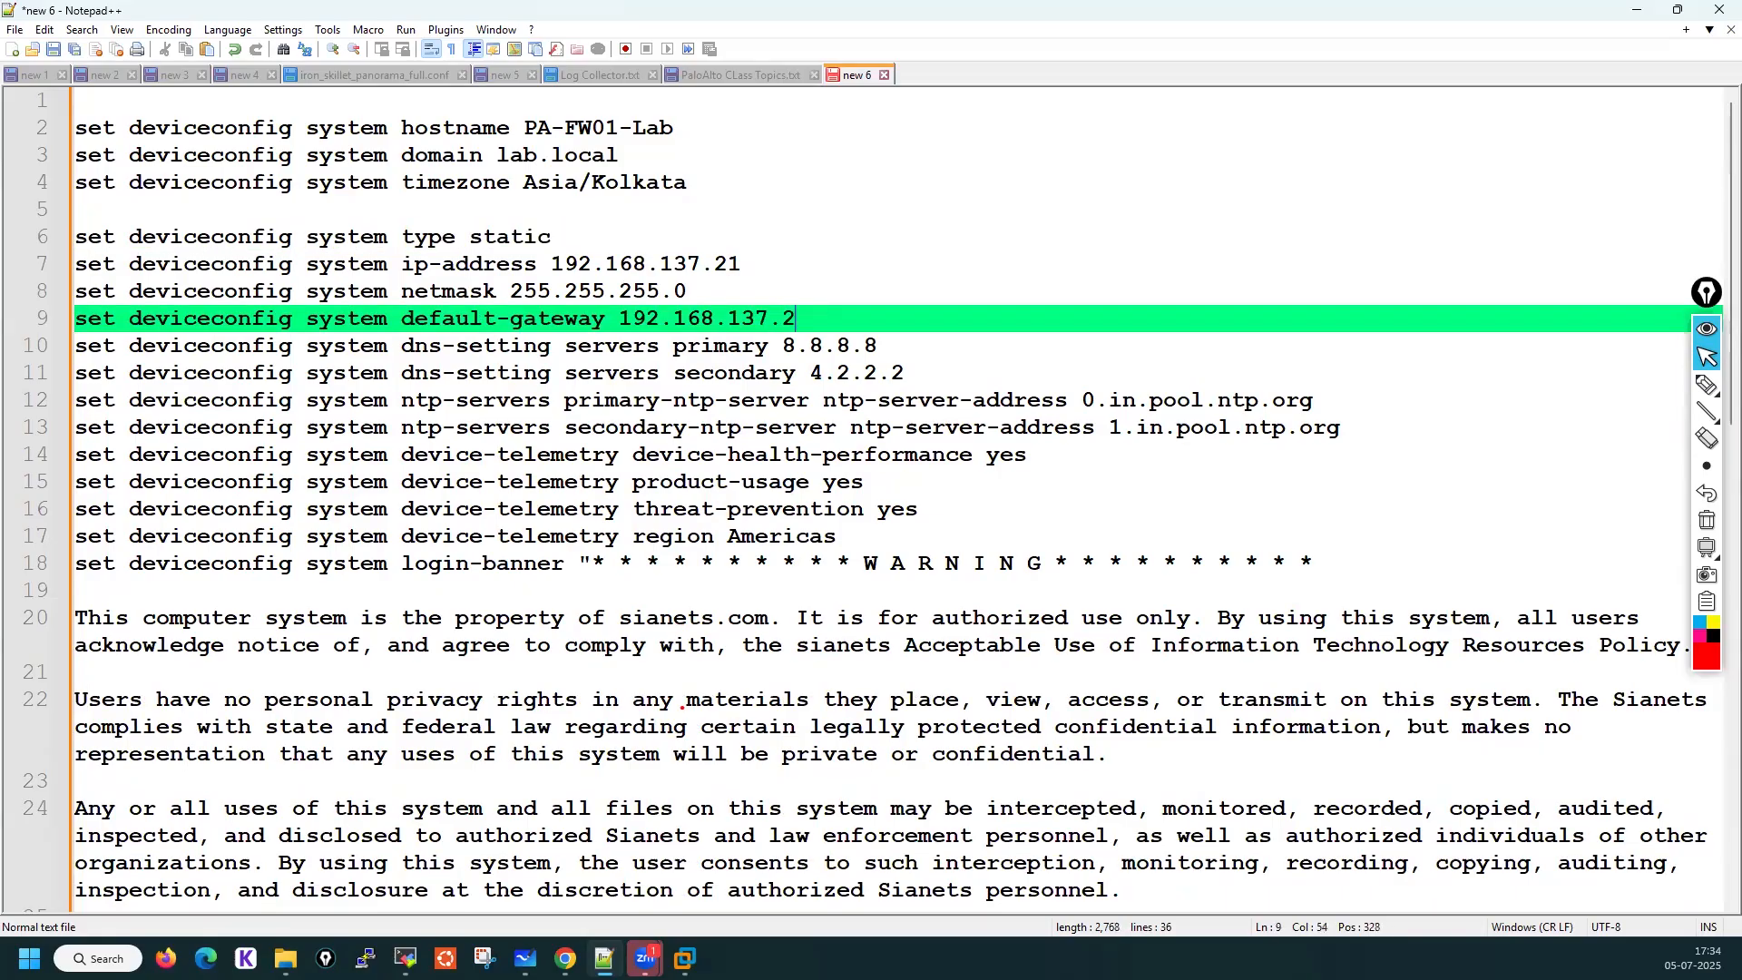
pyautogui.press('Return')
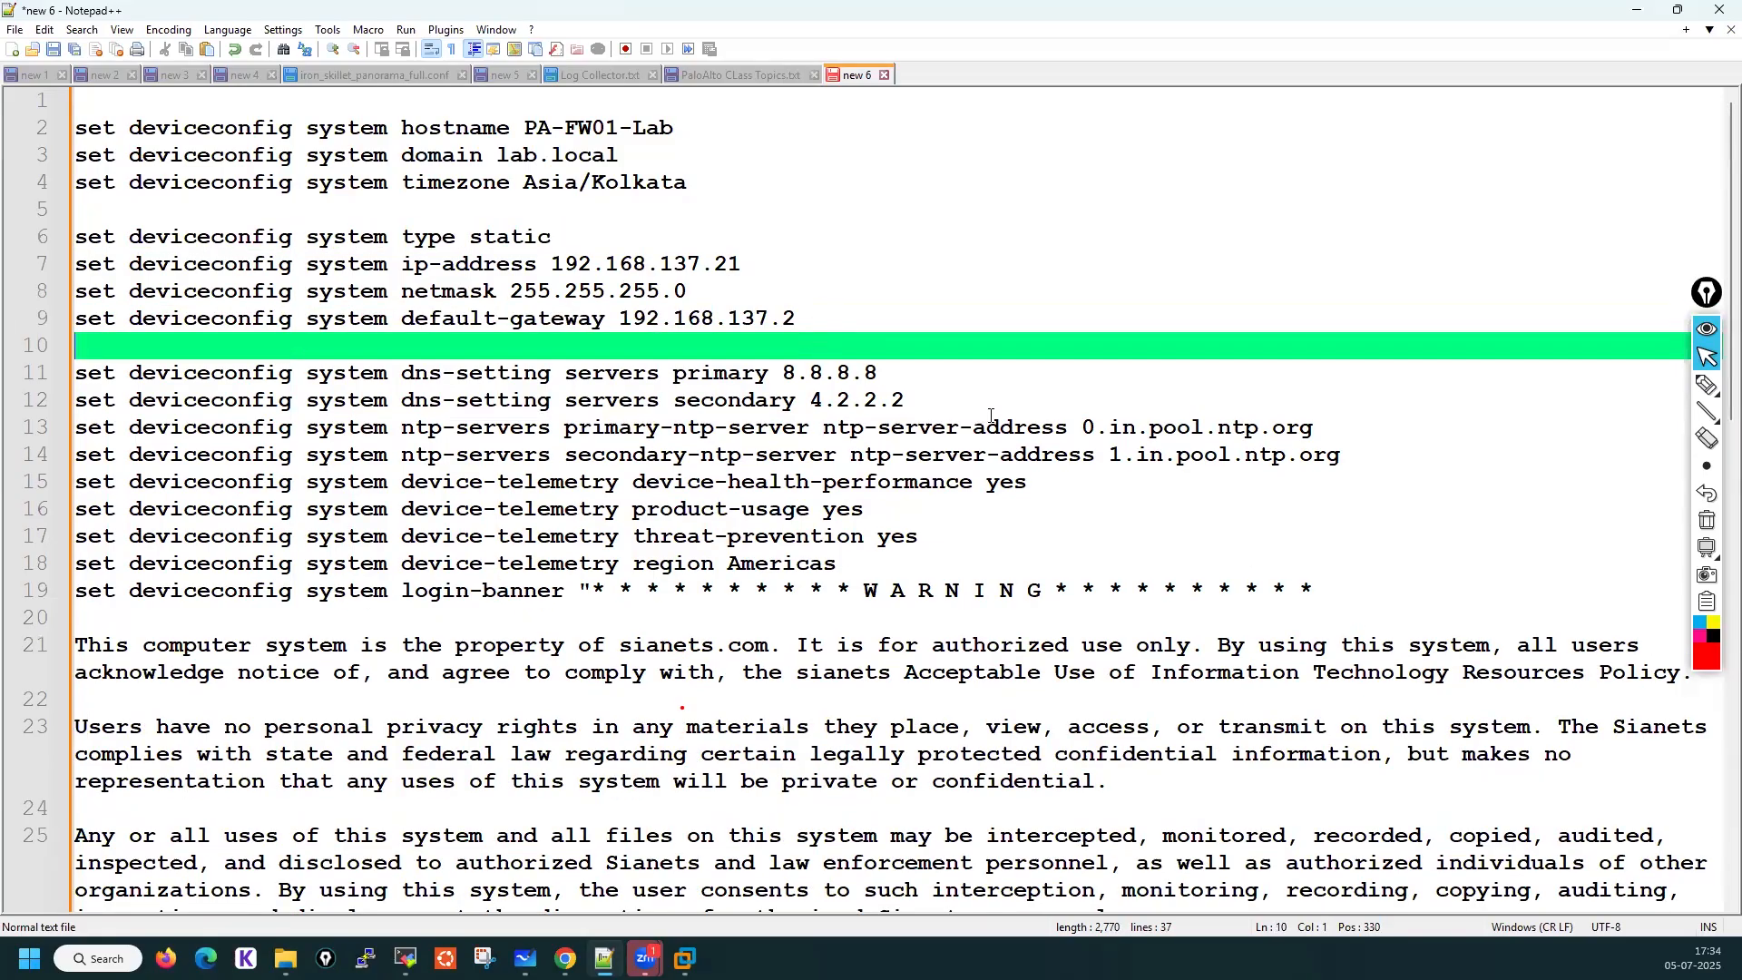
pyautogui.click(951, 401)
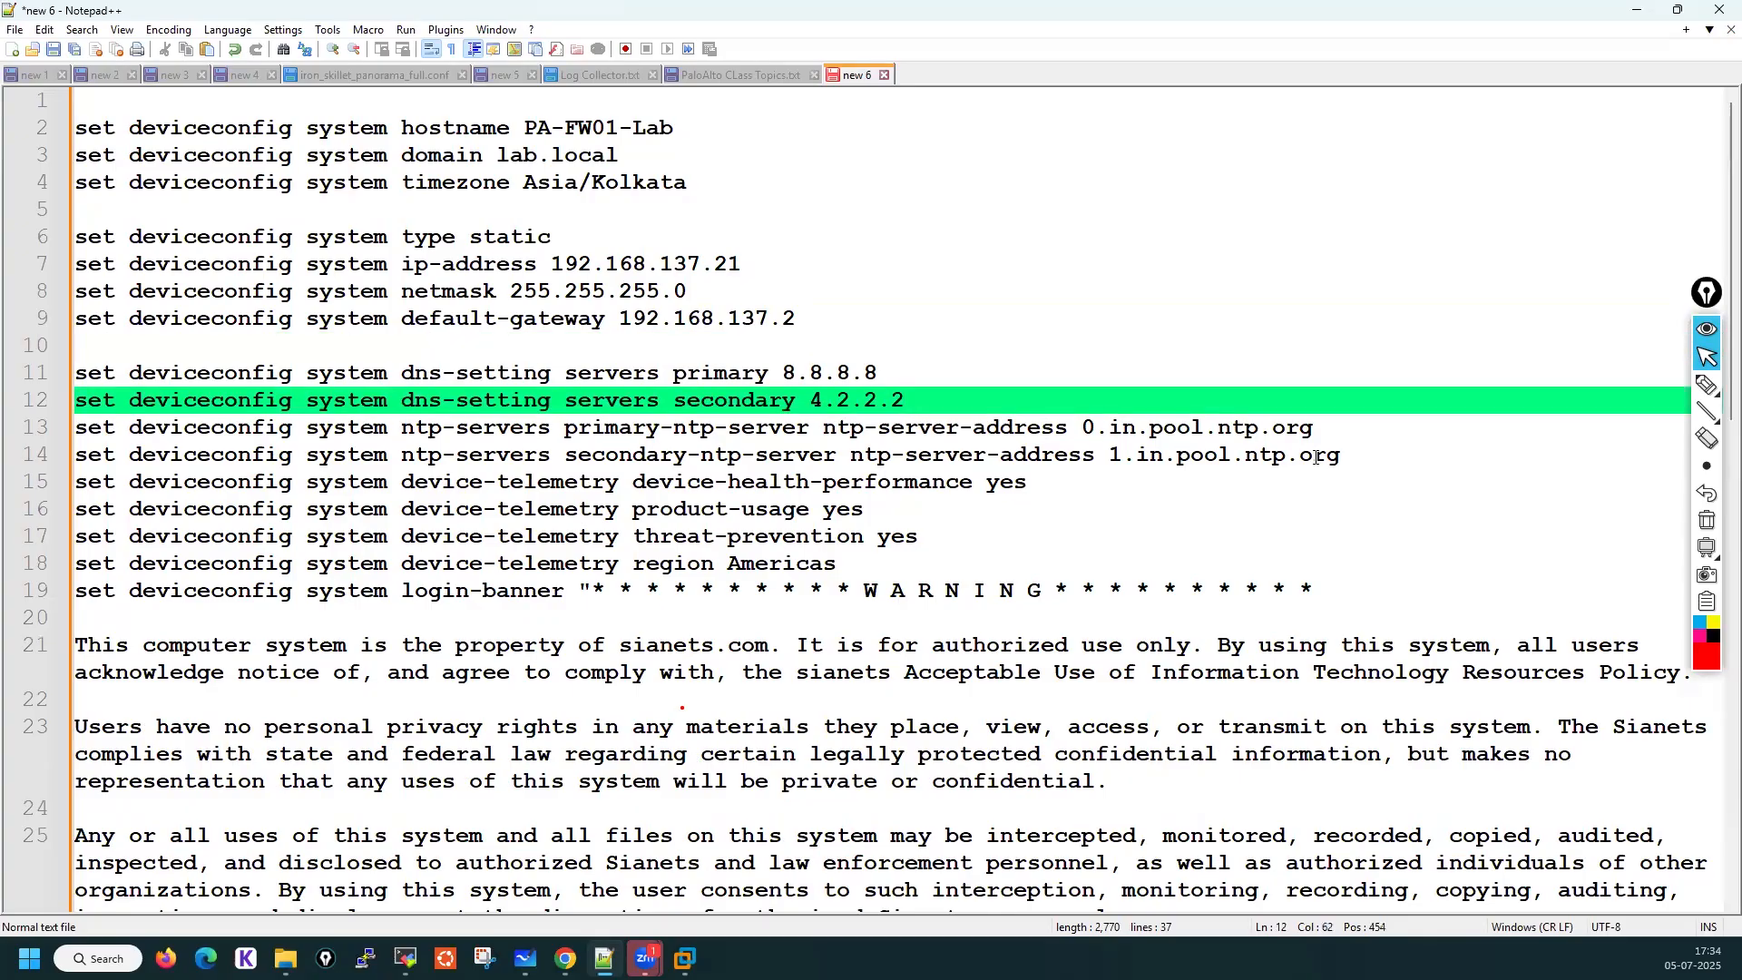
pyautogui.click(1368, 464)
pyautogui.press('Return')
pyautogui.press('Return')
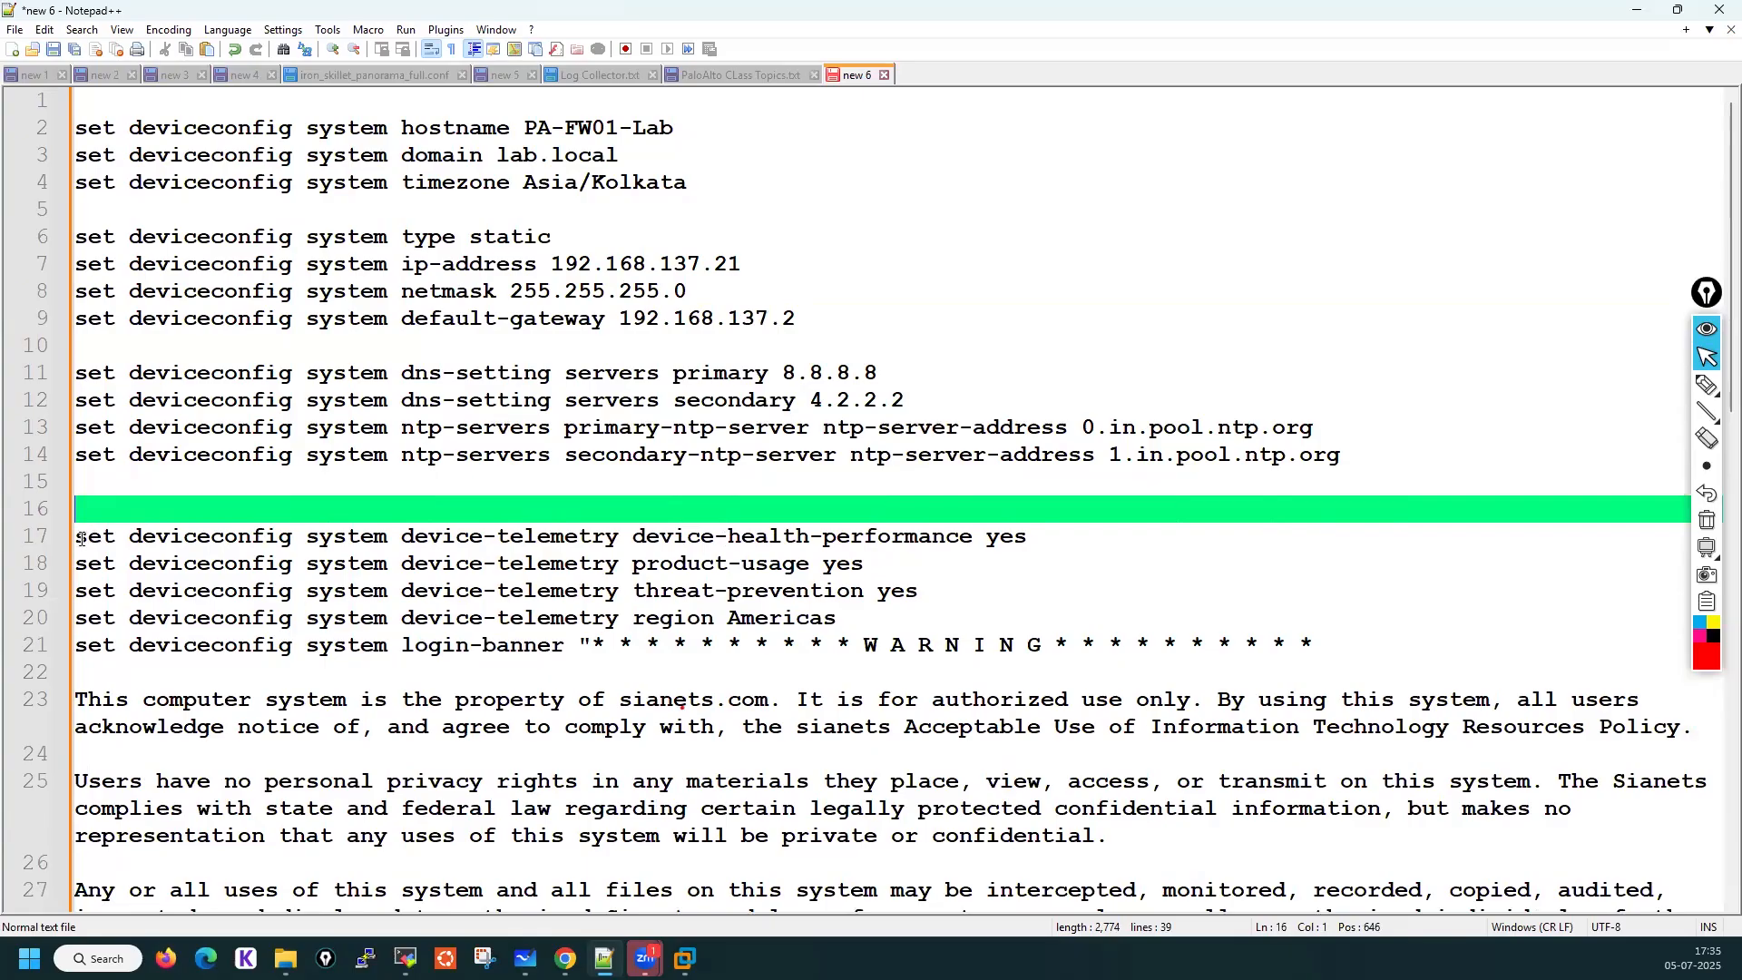
# Step: Remove the four device-telemetry commands and tidy blank lines around the banner and permitted-ip command
pyautogui.moveTo(76, 536); pyautogui.dragTo(844, 619)
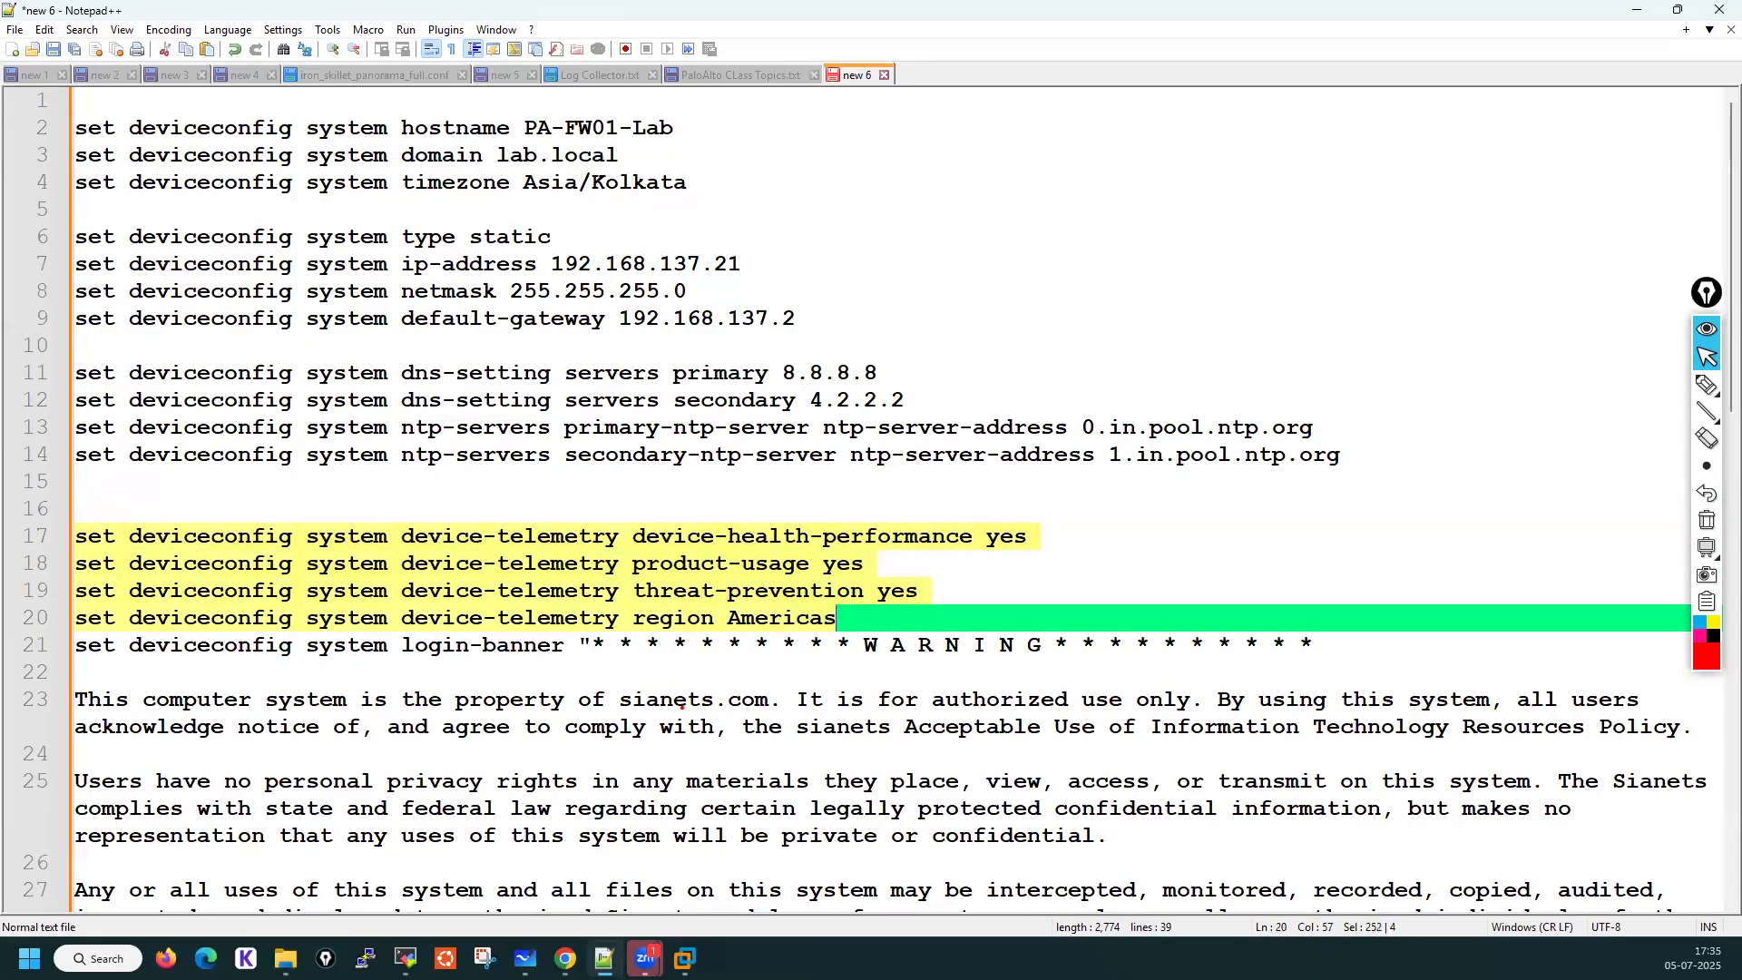
pyautogui.press('Return')
pyautogui.press('BackSpace')
pyautogui.press('BackSpace')
pyautogui.press('BackSpace')
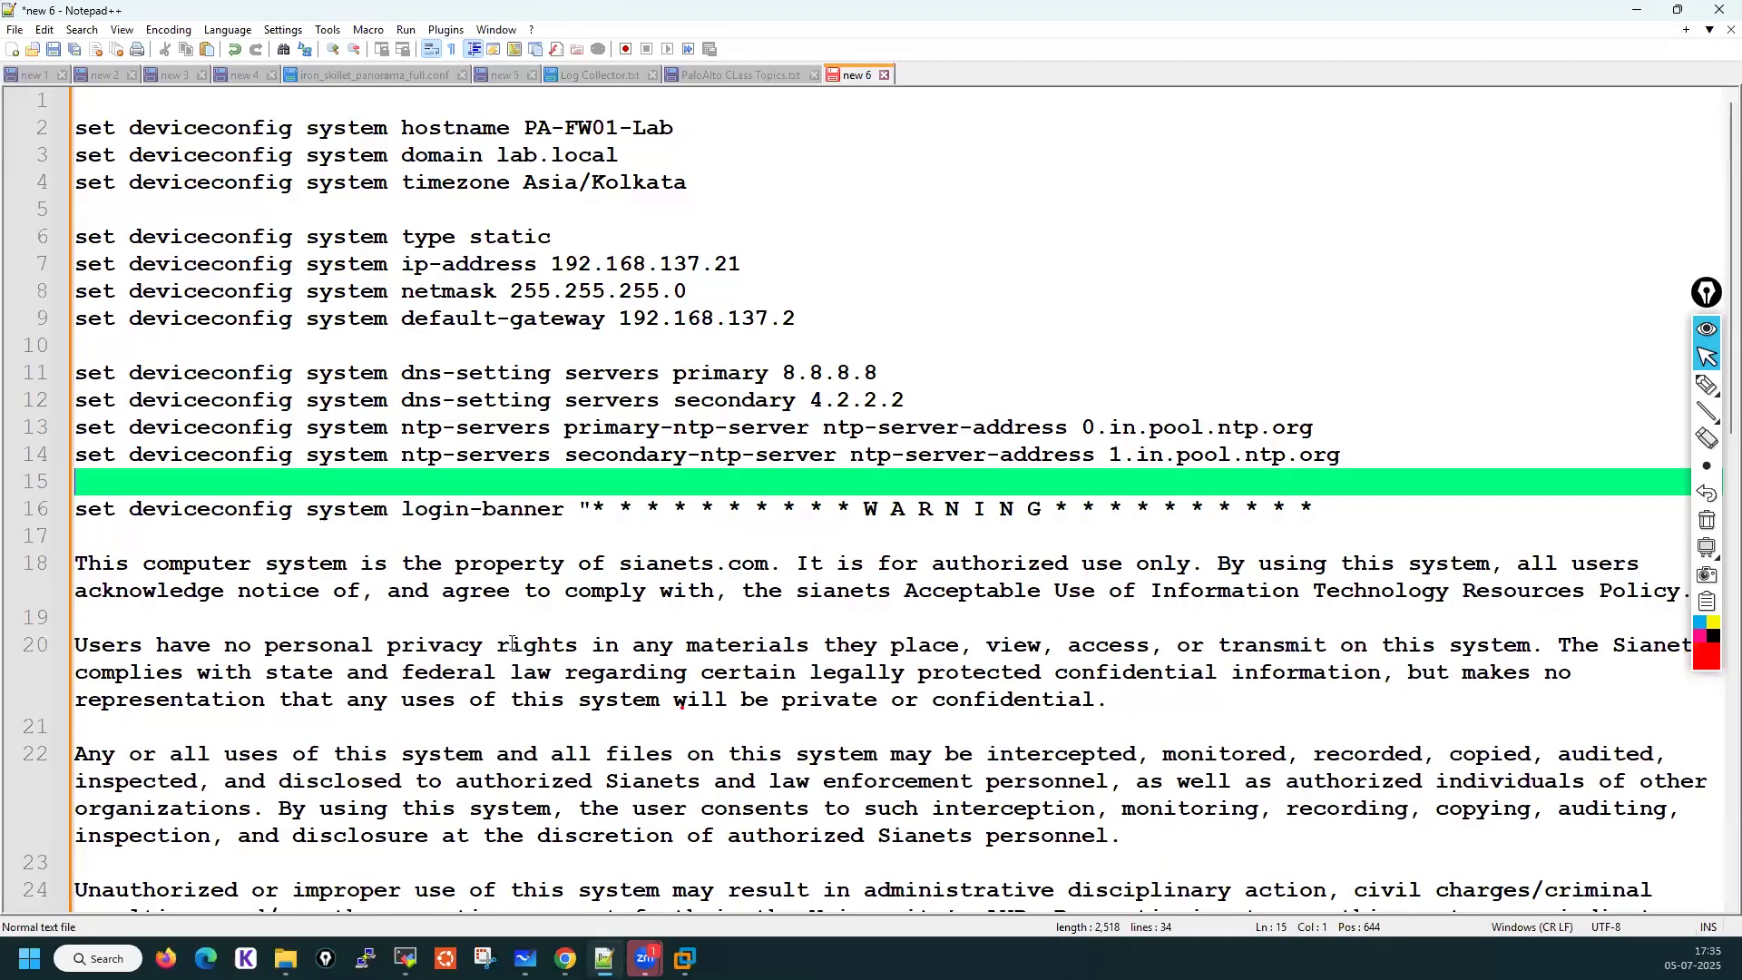
pyautogui.scroll(-1, 252, 408)
pyautogui.scroll(-3, 183, 218)
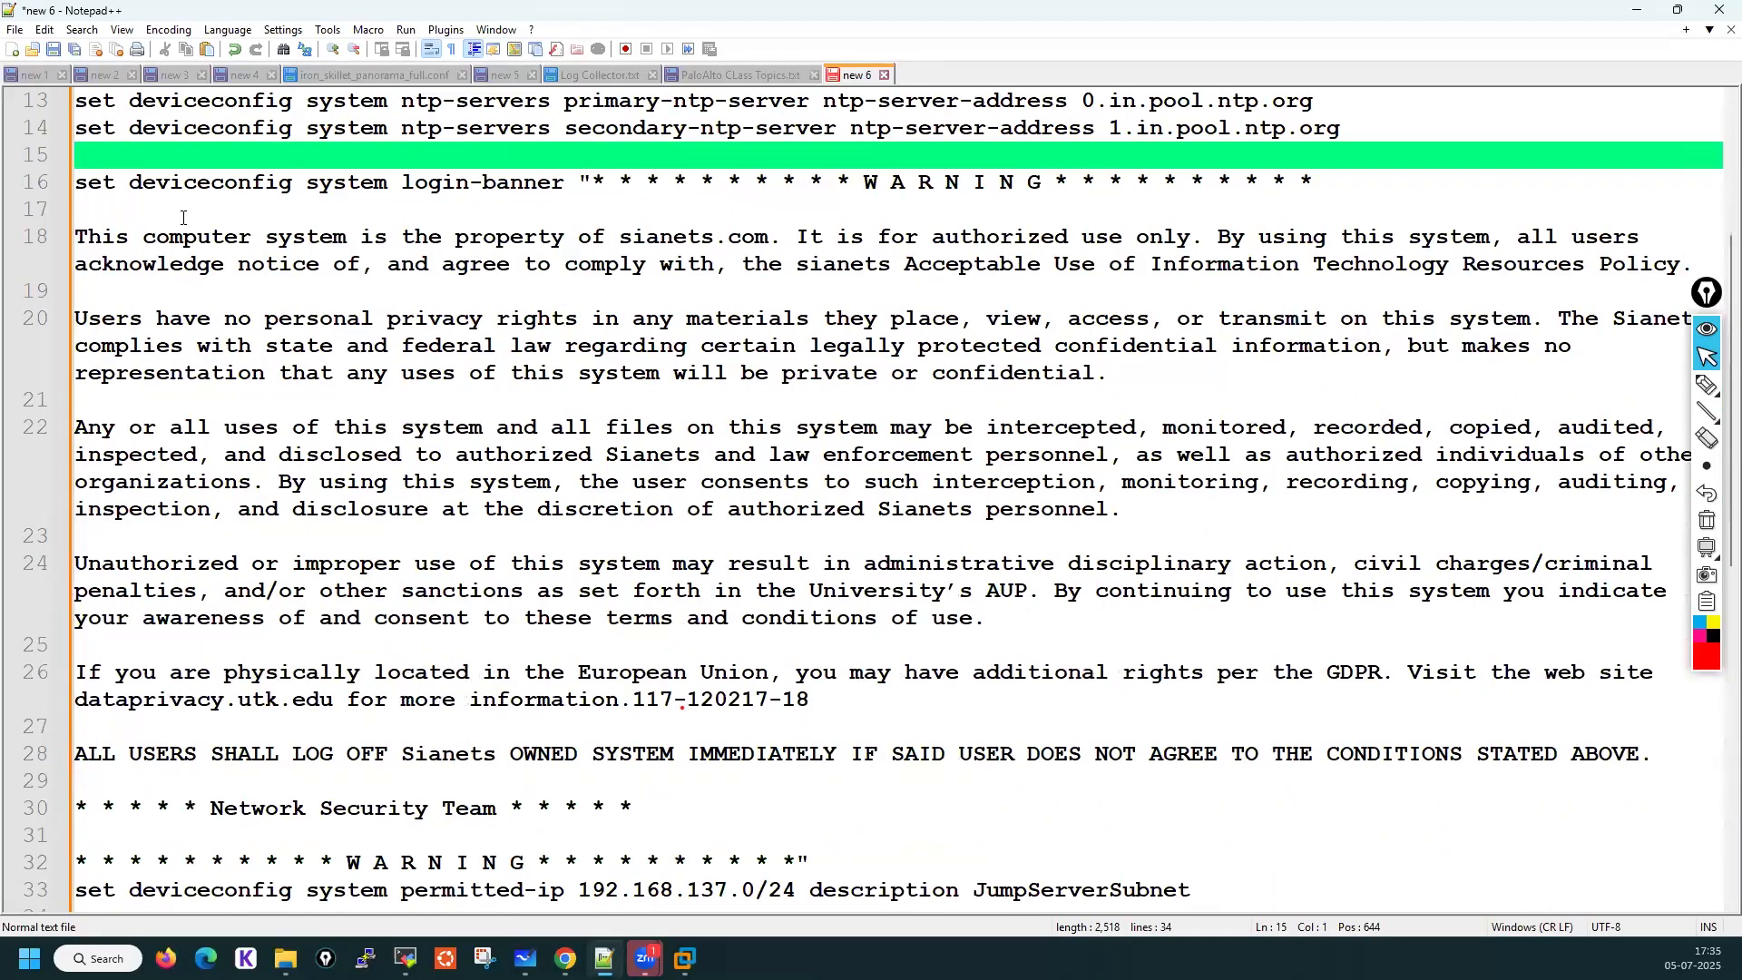
pyautogui.scroll(-4, 368, 399)
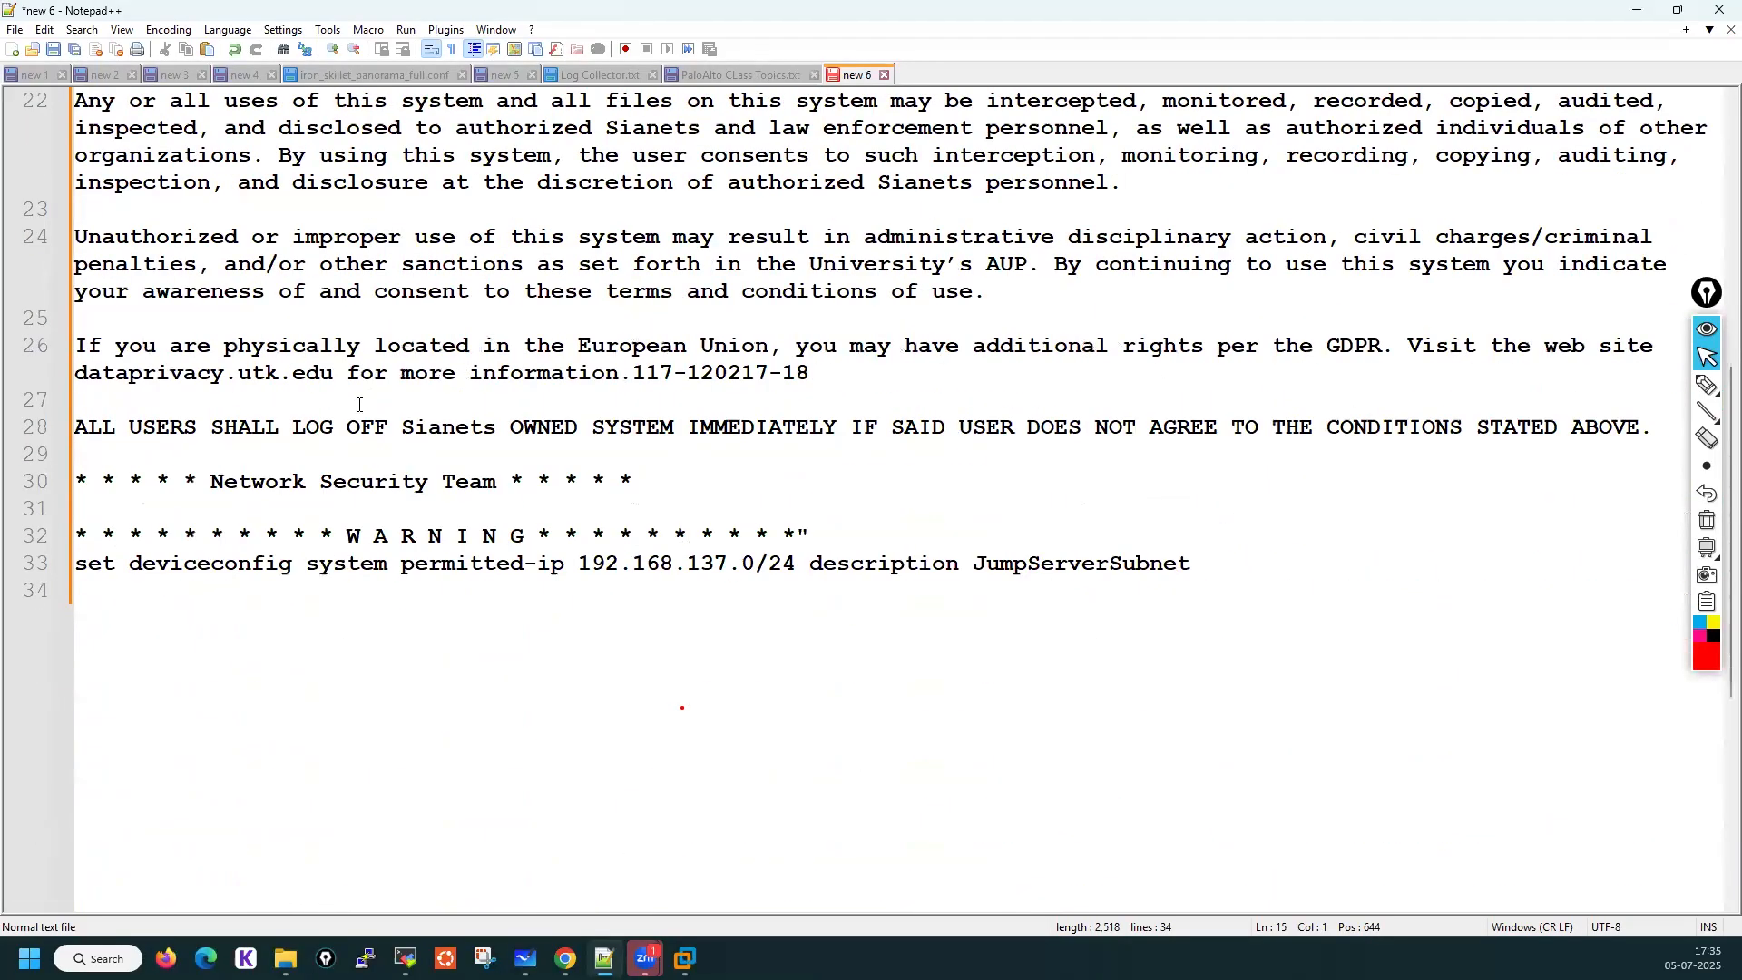
pyautogui.click(827, 536)
pyautogui.press('Return')
pyautogui.press('Return')
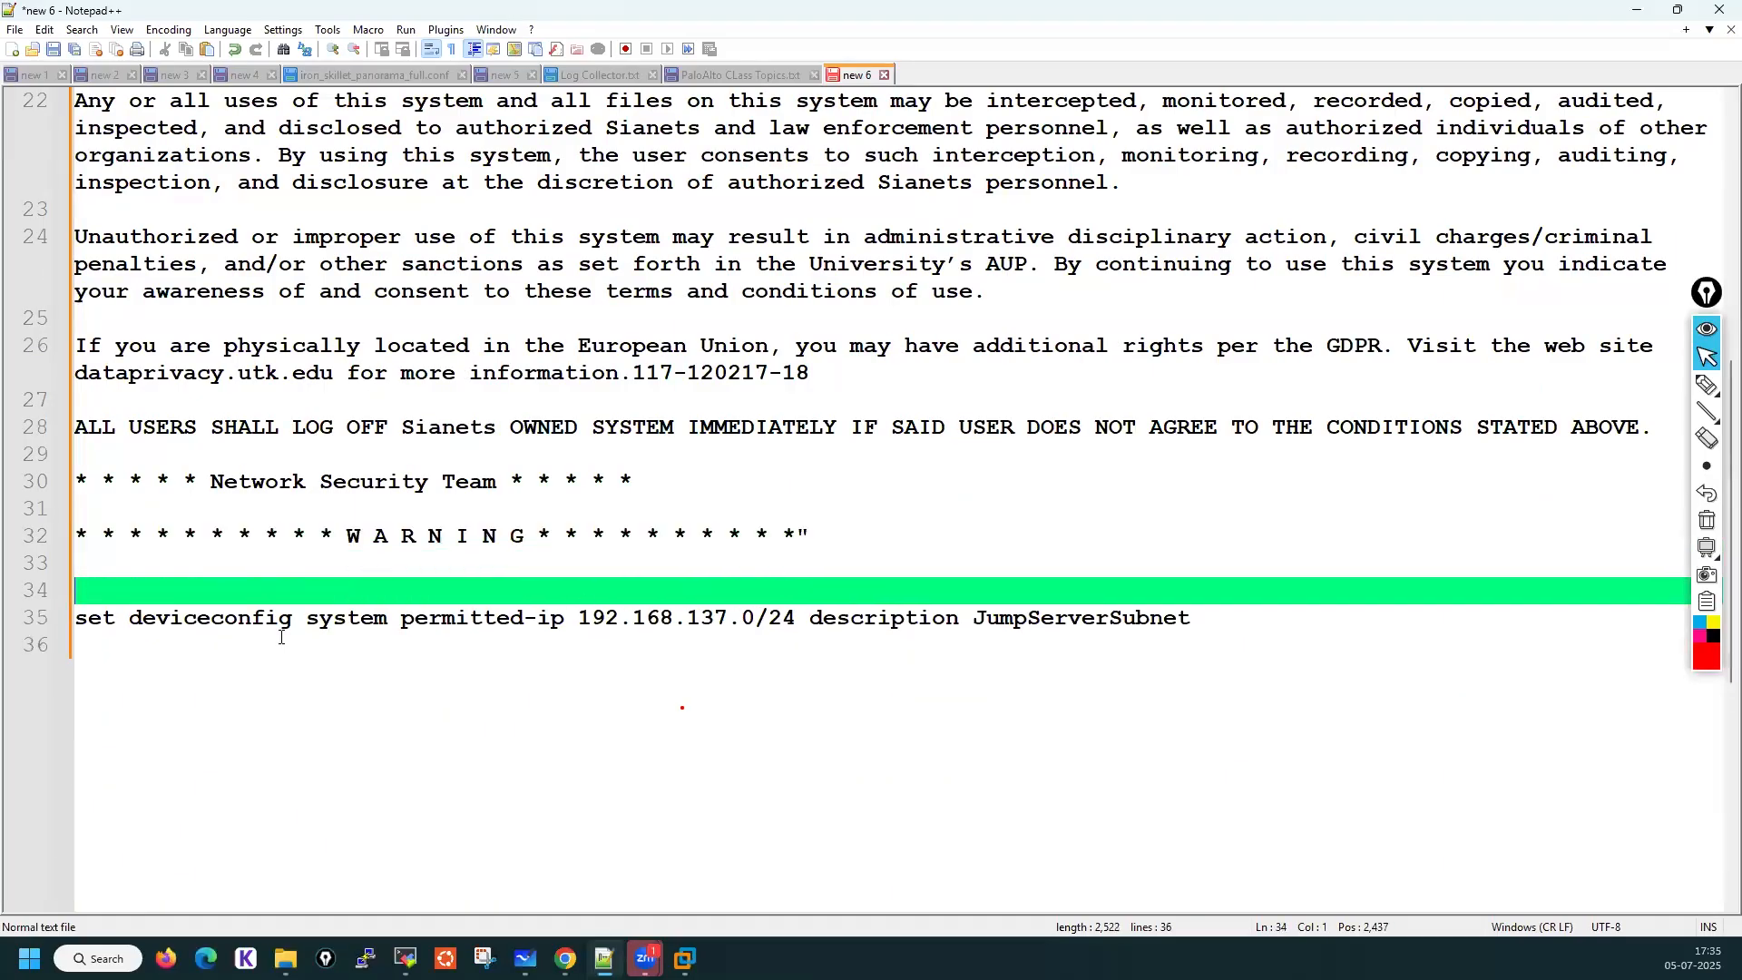
pyautogui.click(194, 647)
pyautogui.press('Return')
pyautogui.press('Return')
pyautogui.press('Return')
pyautogui.press('Return')
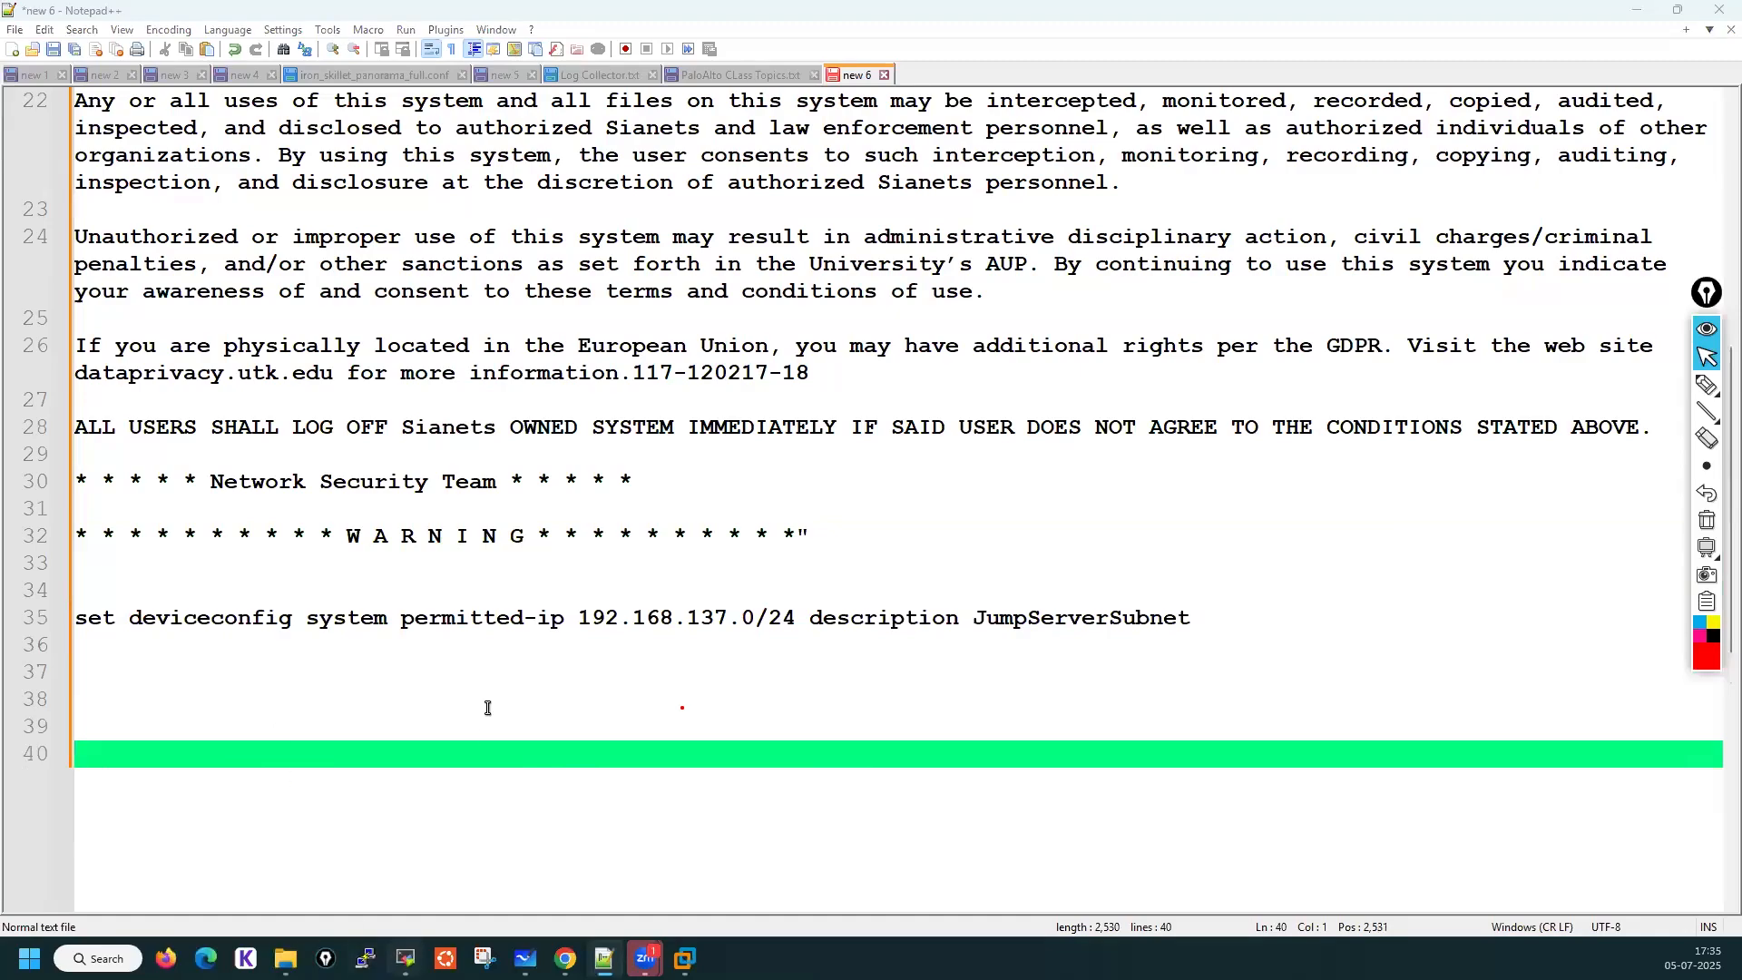
# Step: In the firewall terminal, explore 'show deviceconfig setting management' options with Tab completion
pyautogui.hotkey('alt', 'Tab')
pyautogui.write('sho')
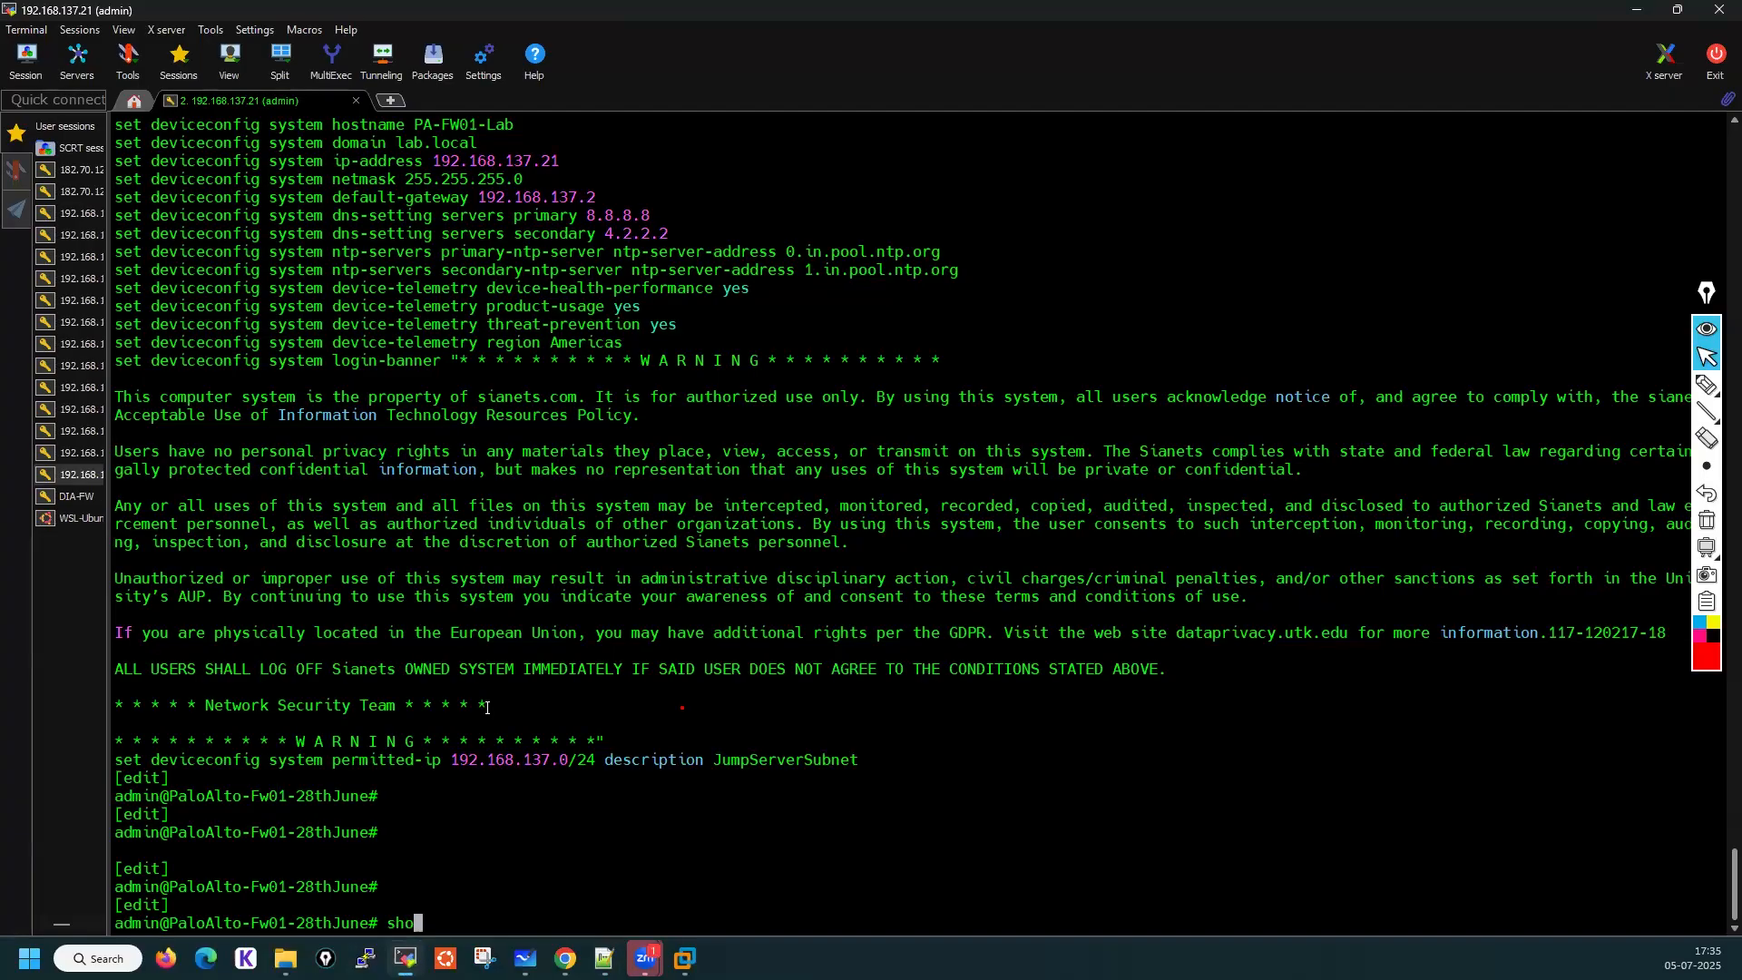
pyautogui.write('w device')
pyautogui.press('Tab')
pyautogui.write('c')
pyautogui.press('Tab')
pyautogui.press('Tab')
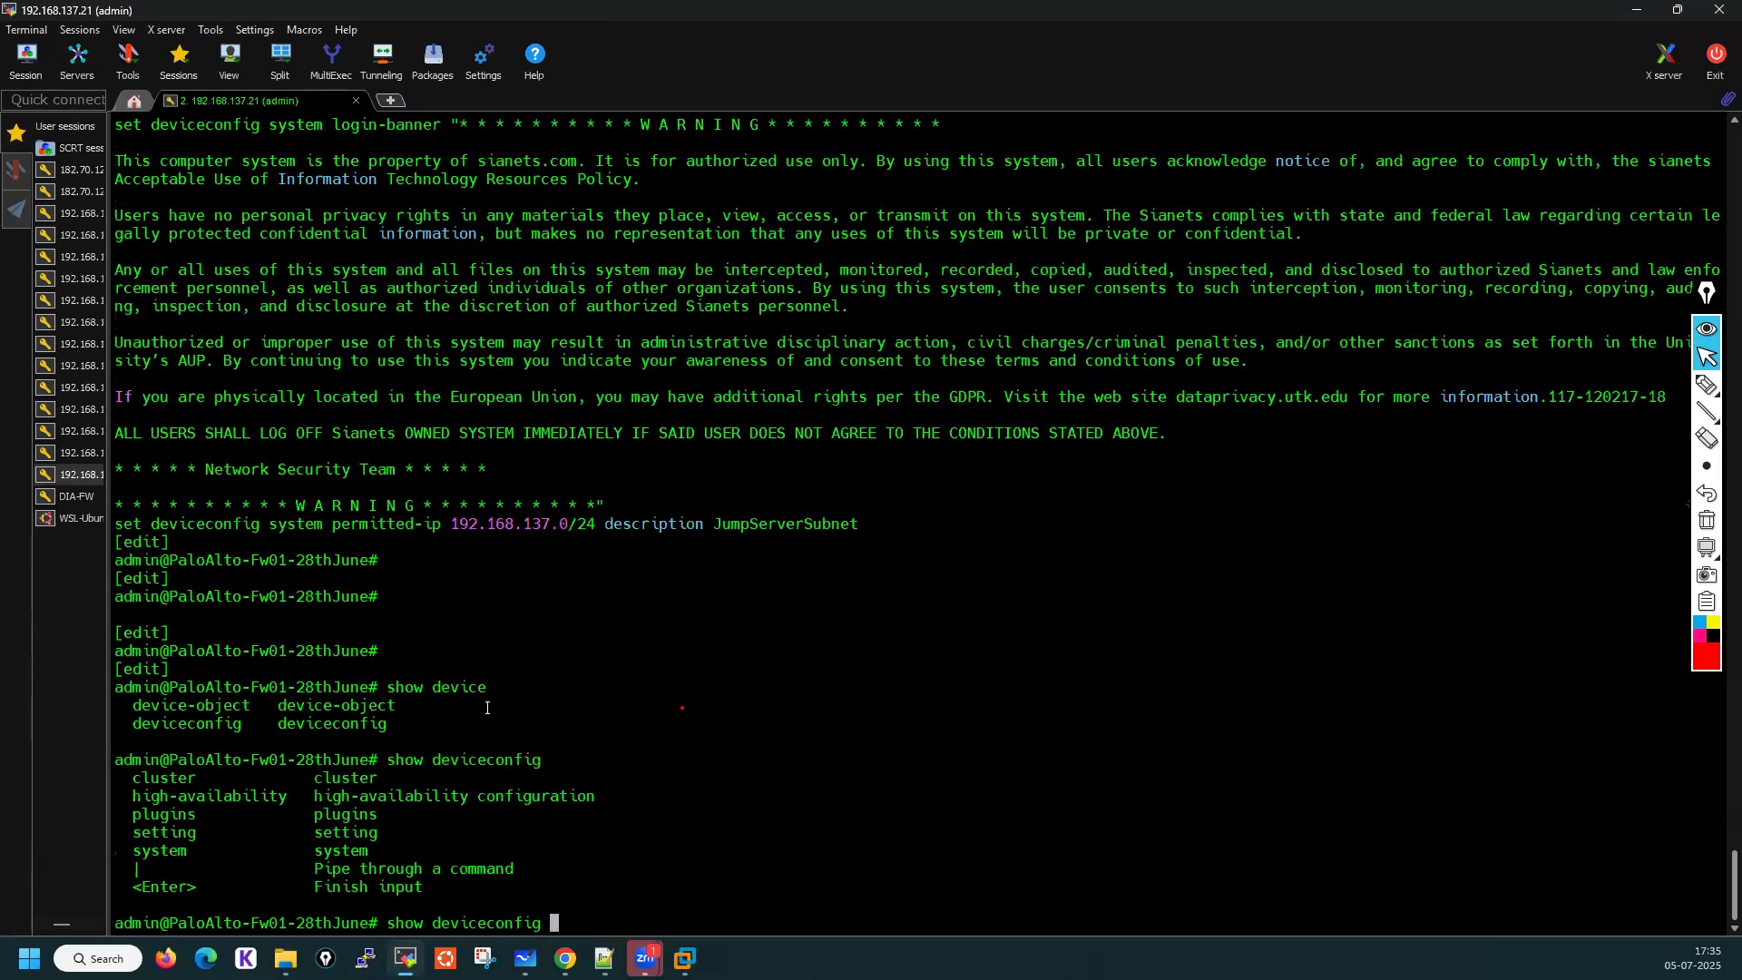
pyautogui.press('Tab')
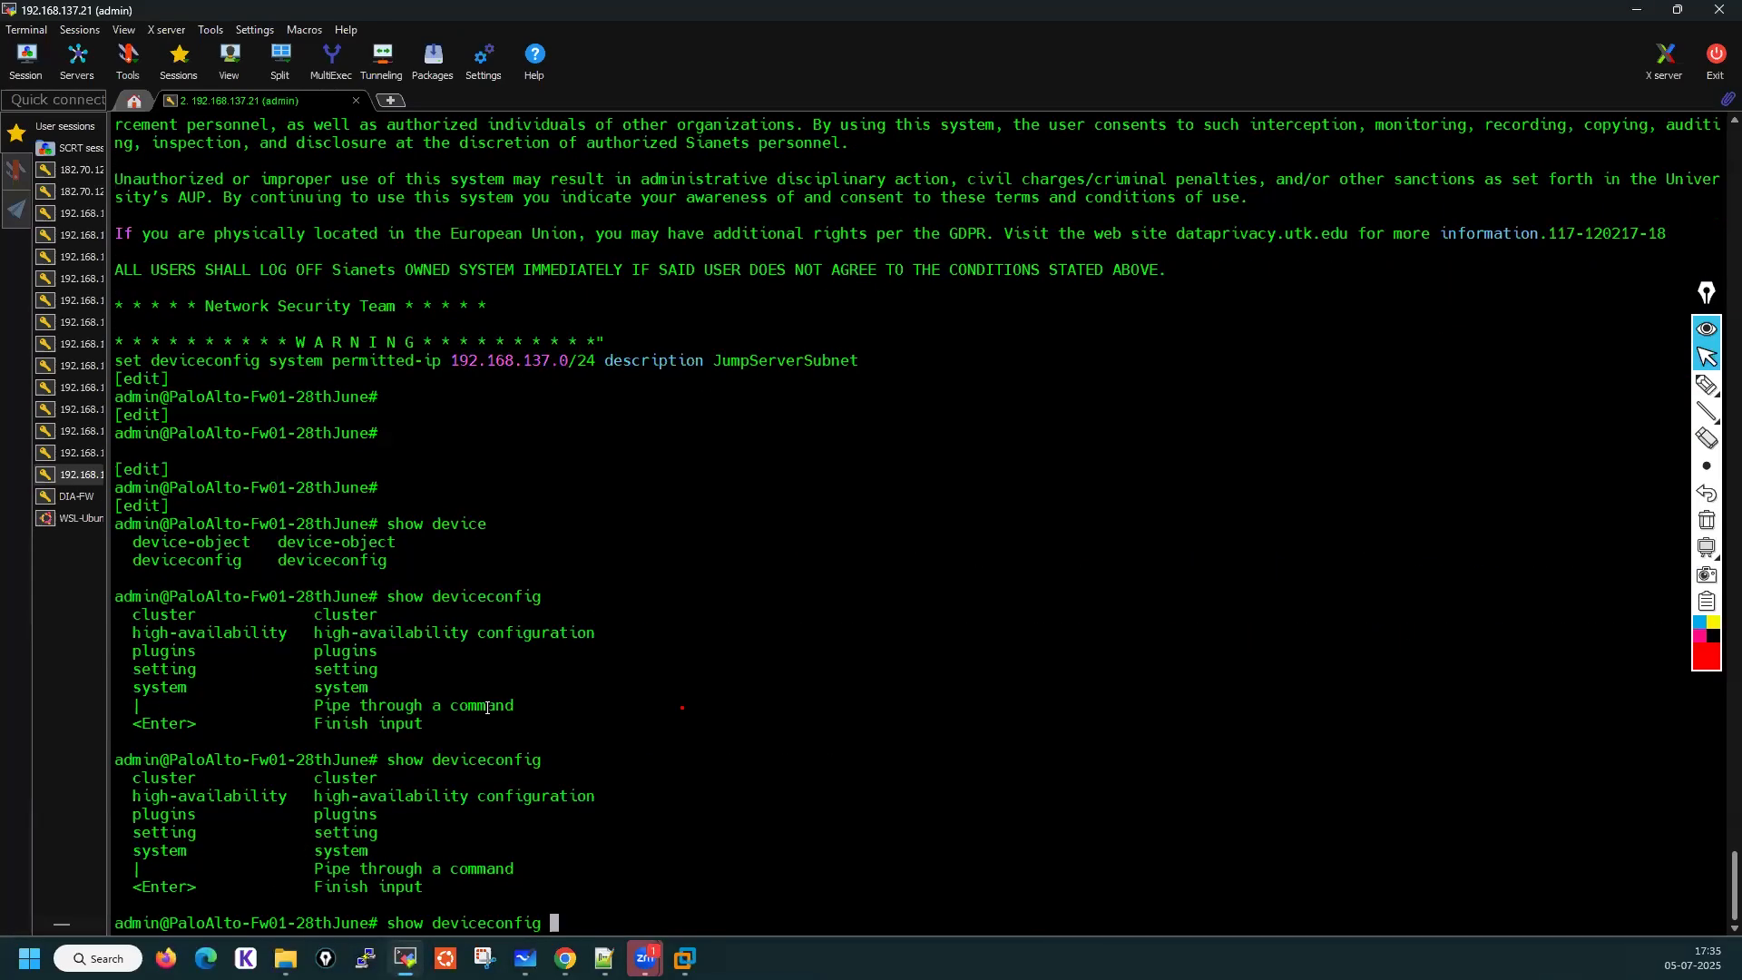
pyautogui.press('Tab')
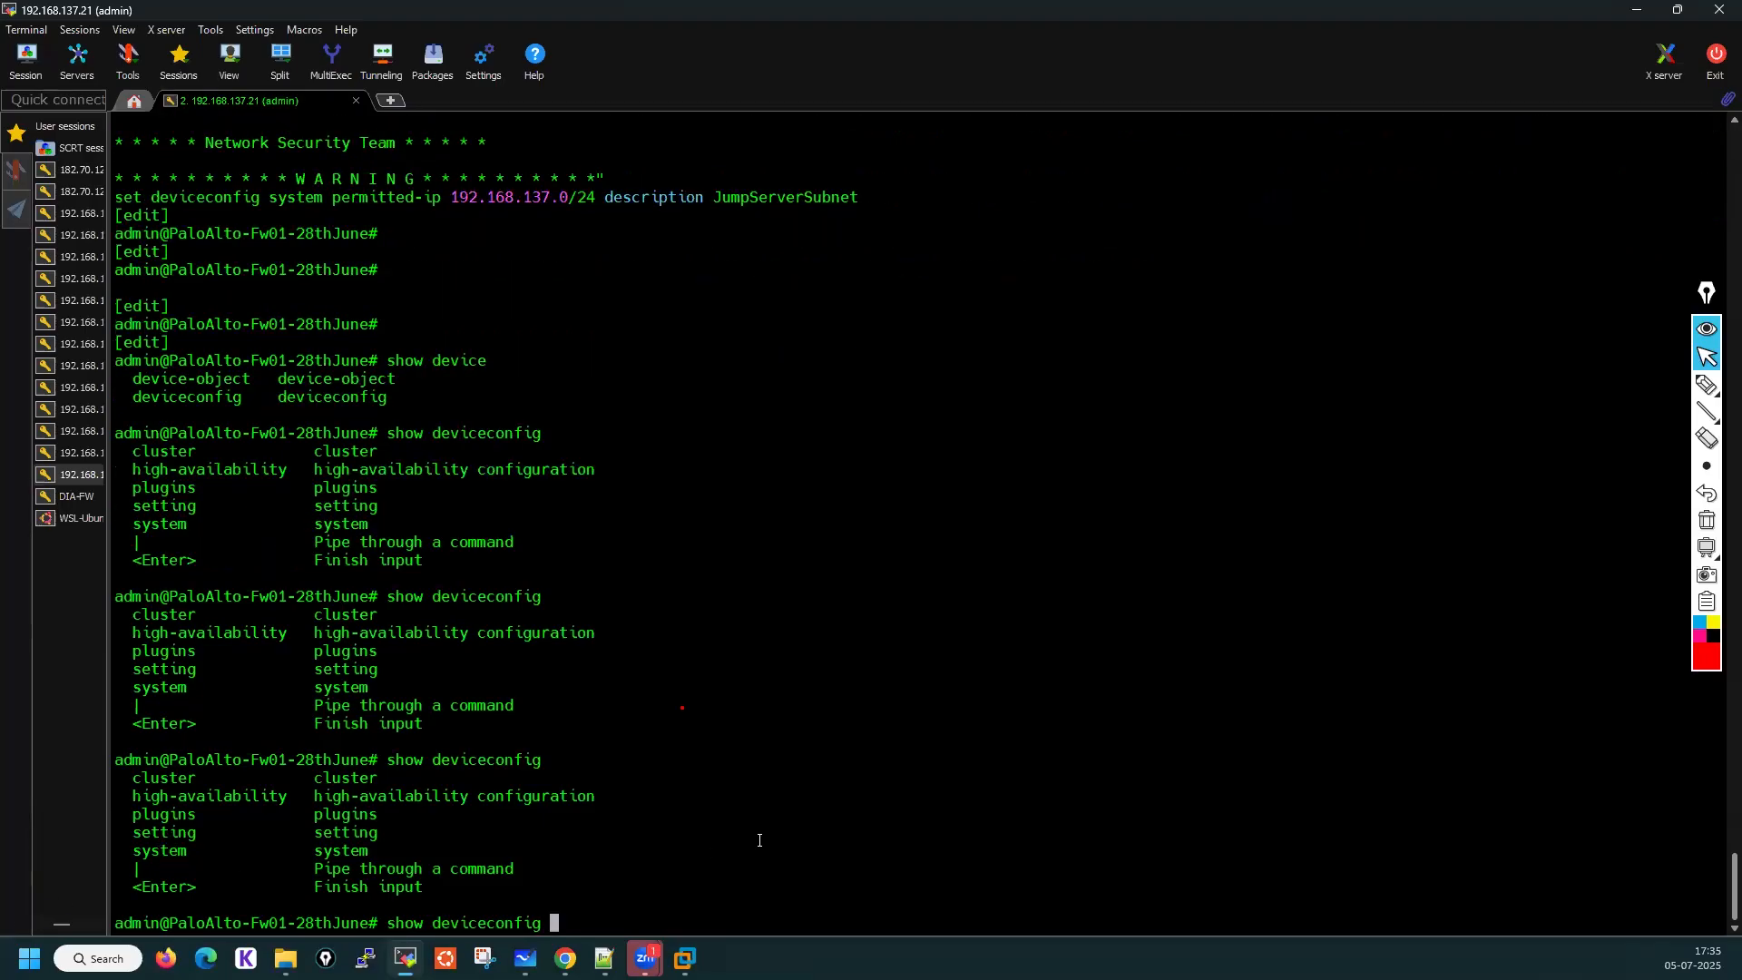
pyautogui.write('setting')
pyautogui.press('Tab')
pyautogui.write('a')
pyautogui.press('Tab')
pyautogui.press('Tab')
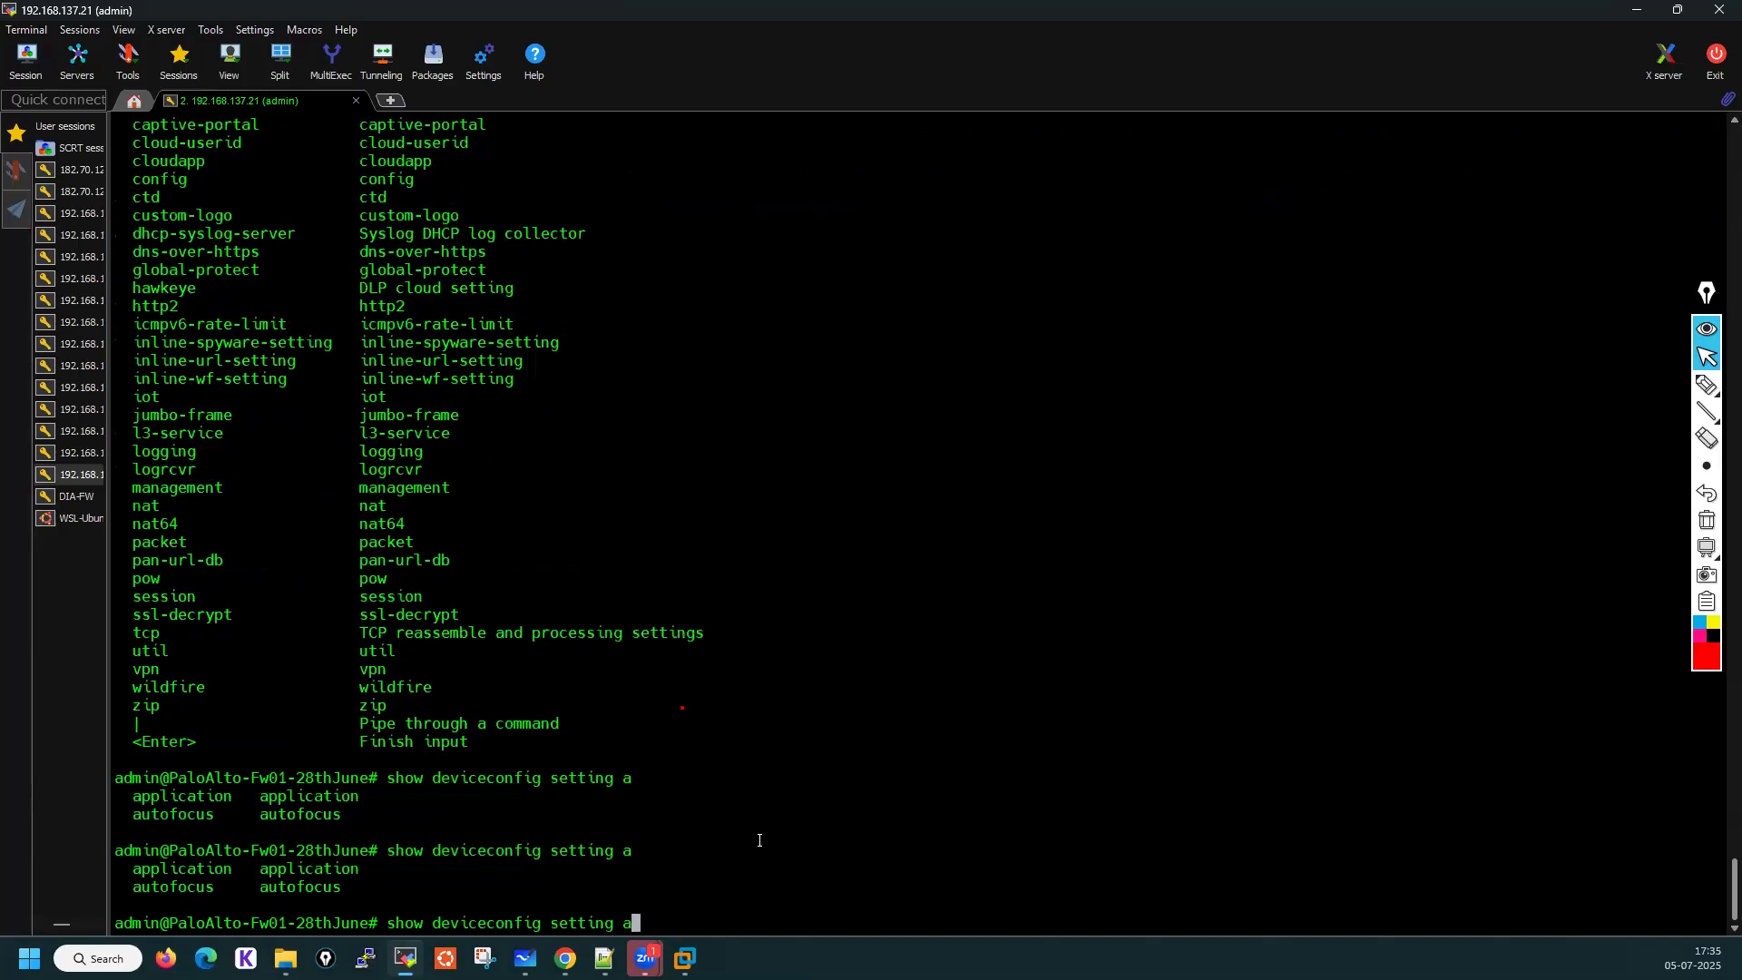
pyautogui.press('BackSpace')
pyautogui.write('ma')
pyautogui.press('Tab')
pyautogui.press('Tab')
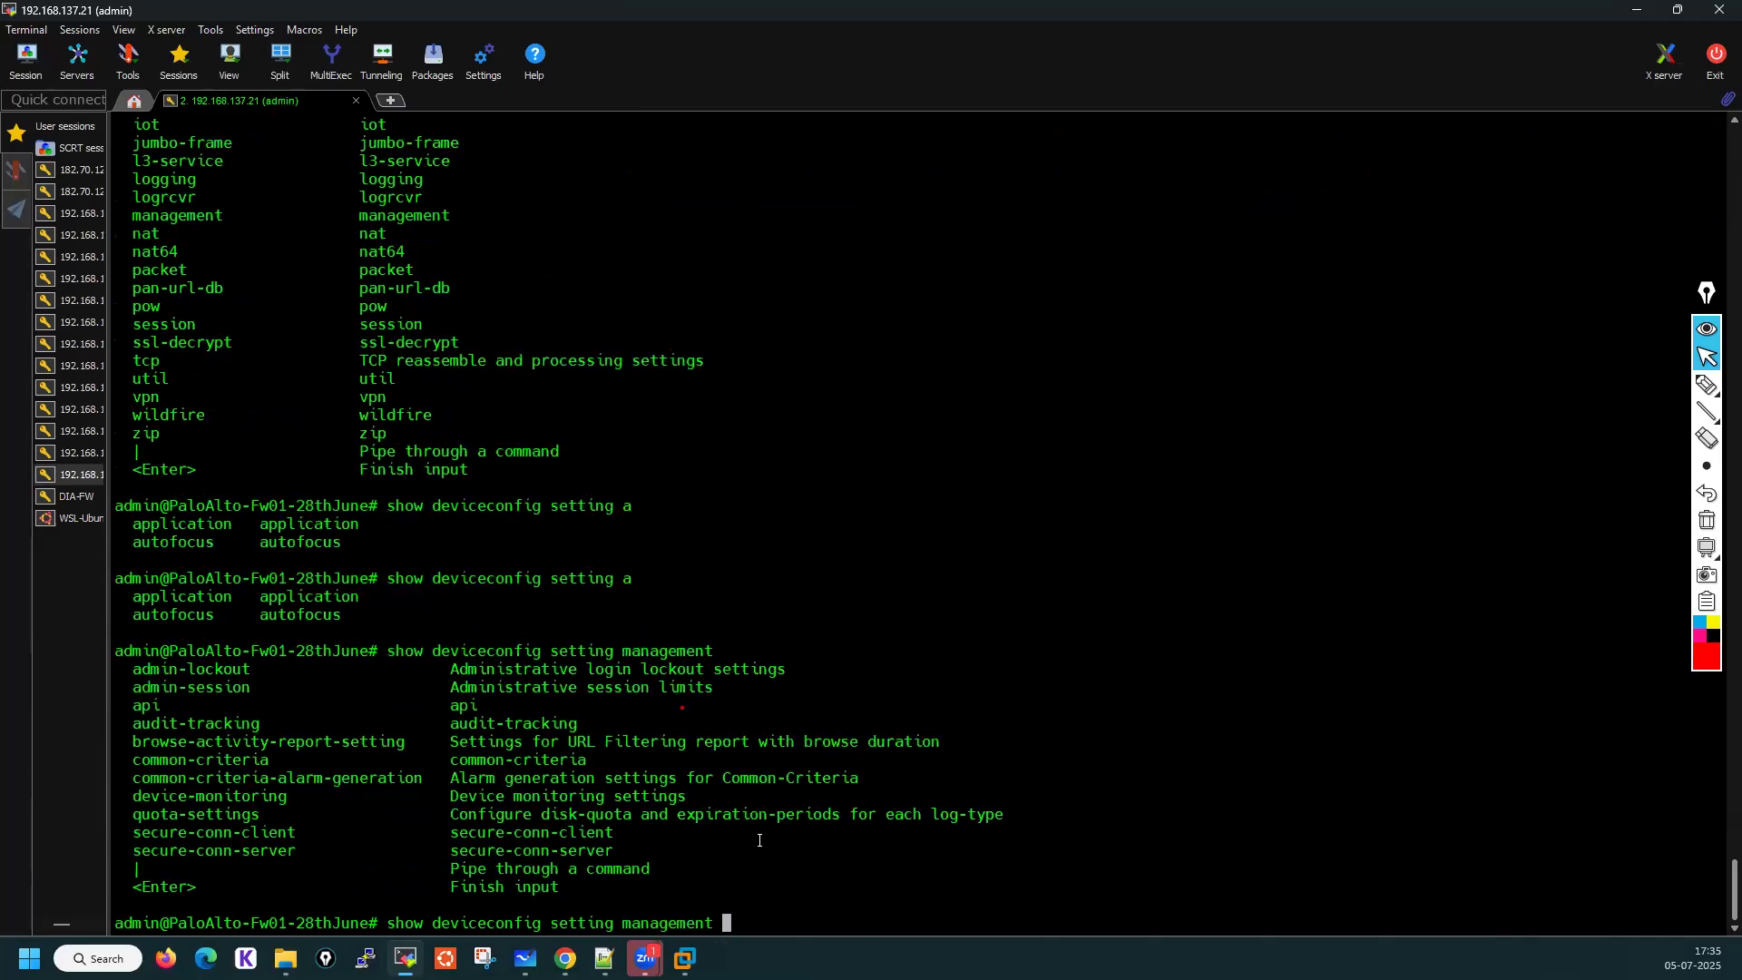
pyautogui.press('BackSpace')
pyautogui.press('BackSpace')
pyautogui.press('BackSpace')
pyautogui.press('BackSpace')
pyautogui.press('BackSpace')
pyautogui.press('BackSpace')
pyautogui.press('BackSpace')
pyautogui.press('BackSpace')
pyautogui.press('BackSpace')
pyautogui.press('BackSpace')
pyautogui.press('BackSpace')
pyautogui.press('BackSpace')
pyautogui.press('BackSpace')
pyautogui.press('BackSpace')
pyautogui.press('BackSpace')
pyautogui.press('BackSpace')
pyautogui.press('BackSpace')
pyautogui.press('BackSpace')
pyautogui.press('BackSpace')
pyautogui.press('BackSpace')
pyautogui.press('BackSpace')
pyautogui.press('BackSpace')
pyautogui.press('BackSpace')
pyautogui.press('BackSpace')
pyautogui.press('BackSpace')
pyautogui.press('BackSpace')
pyautogui.press('BackSpace')
pyautogui.press('BackSpace')
pyautogui.press('BackSpace')
pyautogui.press('BackSpace')
pyautogui.press('BackSpace')
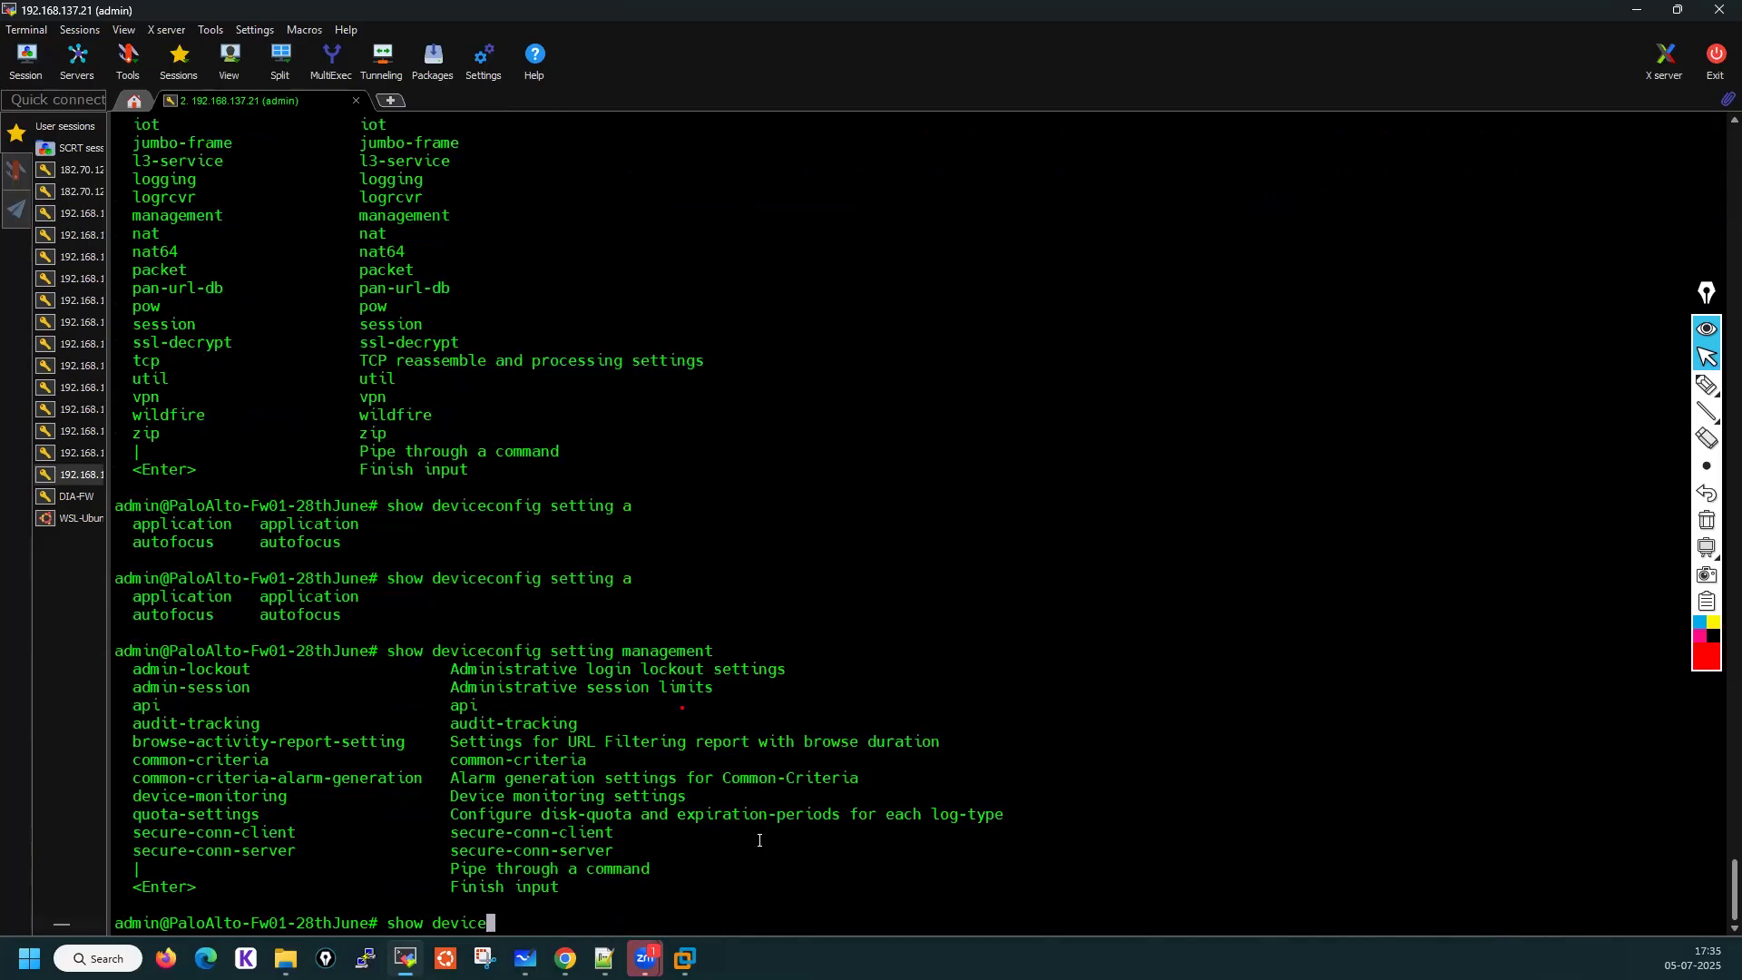
pyautogui.press('BackSpace')
# Step: Run 'show mgt-config users' and paste the admin01 role and password-hash lines into the draft
pyautogui.write('mg')
pyautogui.press('Tab')
pyautogui.write('?')
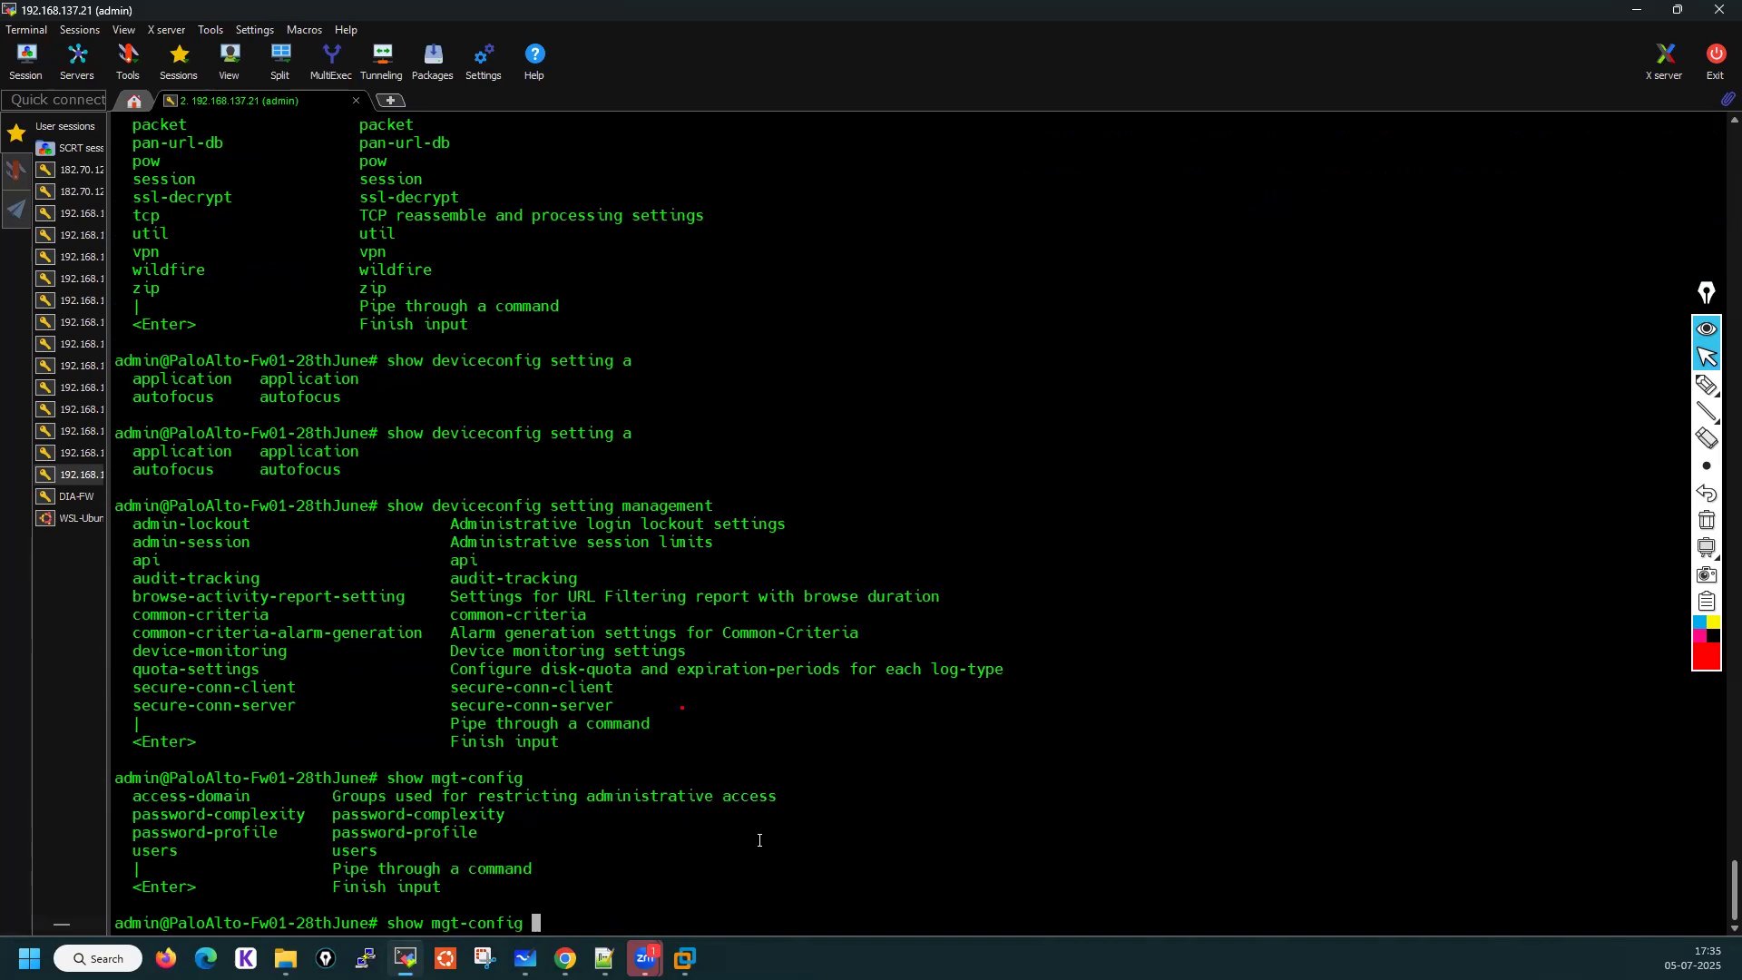
pyautogui.write('users')
pyautogui.press('Return')
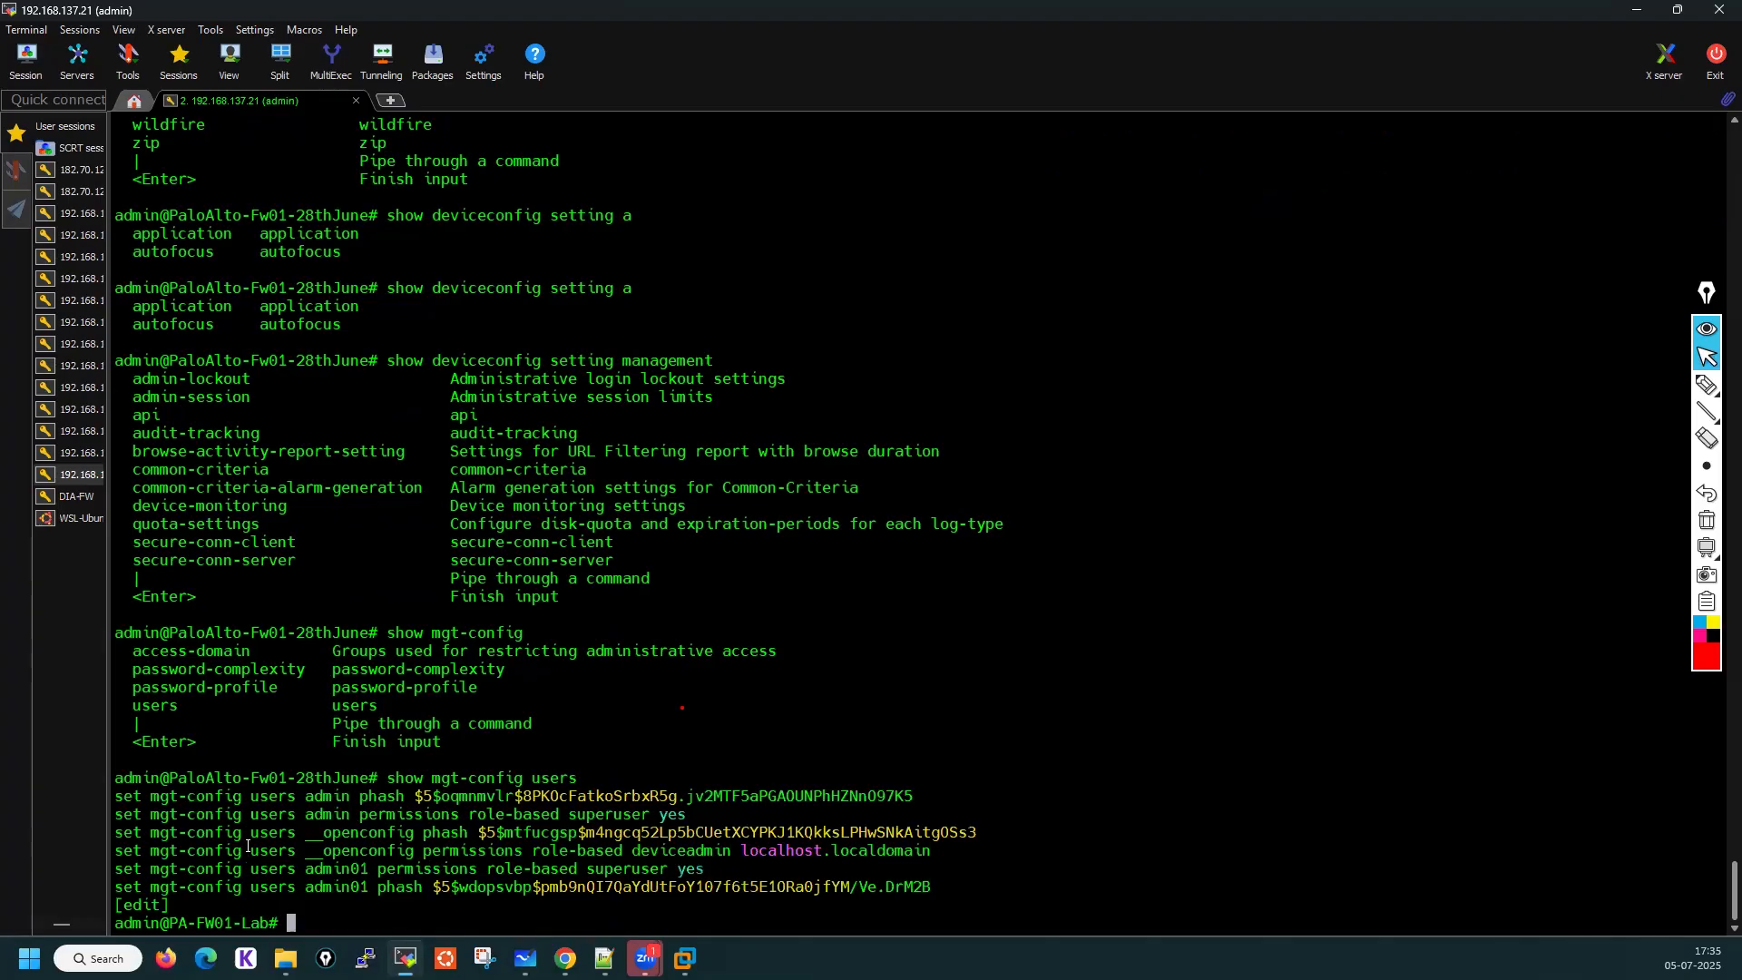
pyautogui.moveTo(113, 870); pyautogui.dragTo(926, 888)
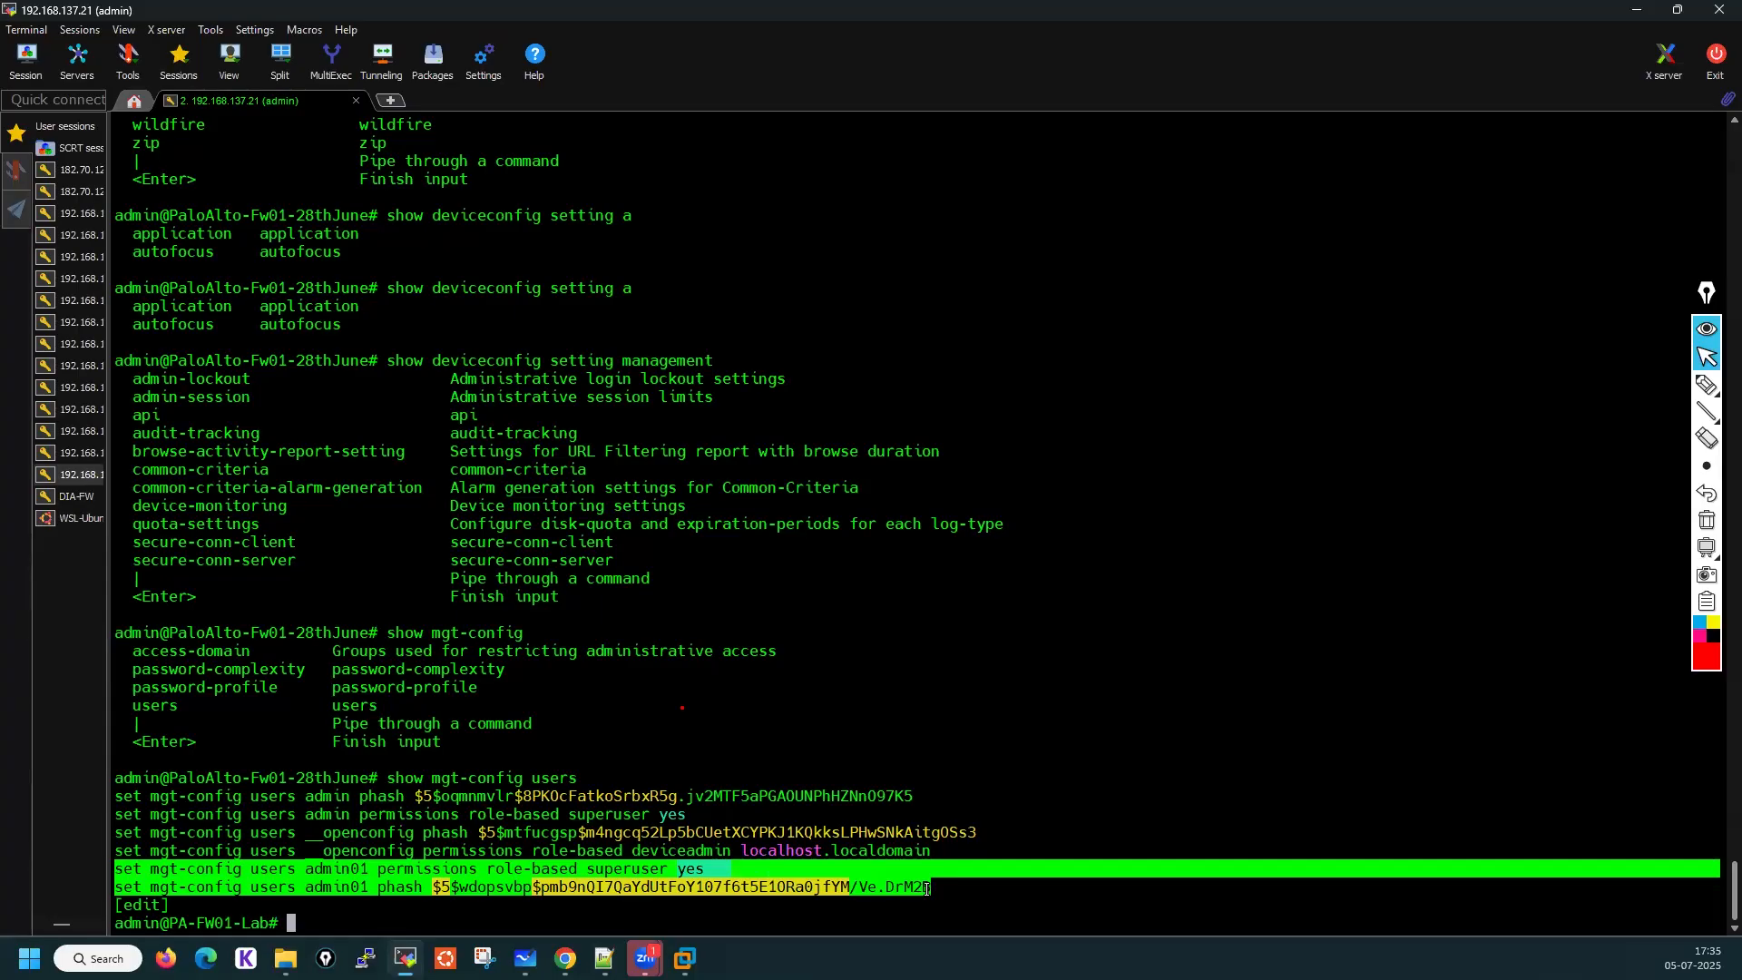
pyautogui.click(604, 959)
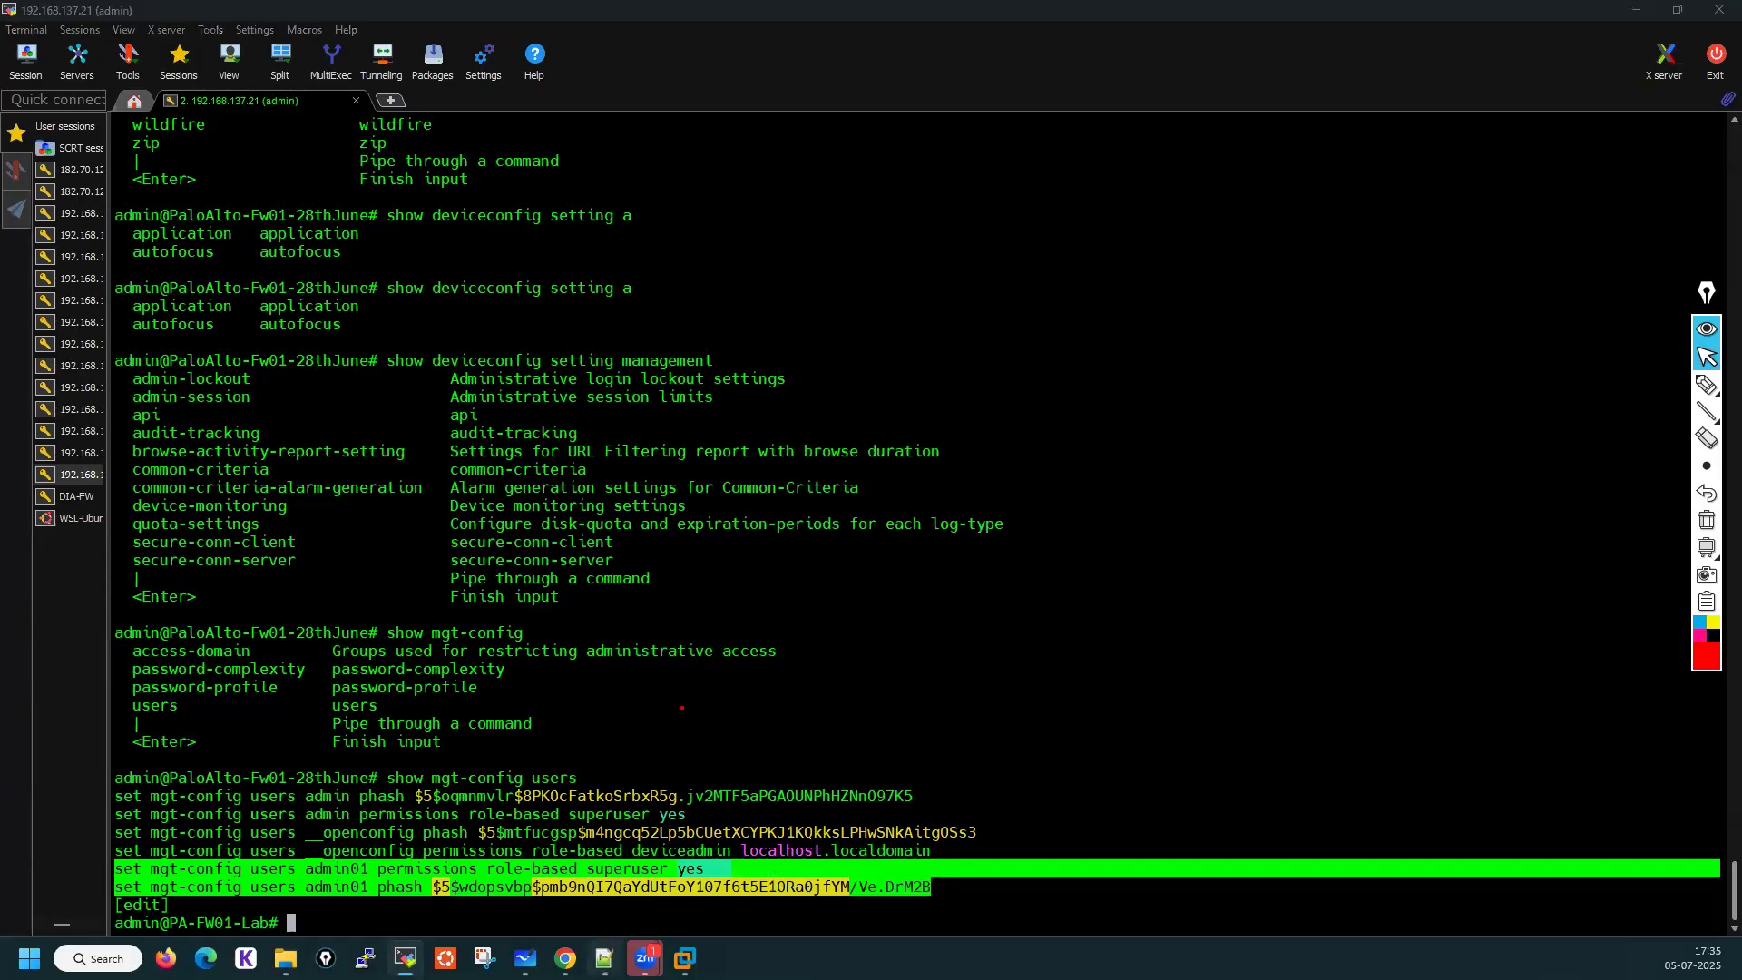
pyautogui.click(108, 691)
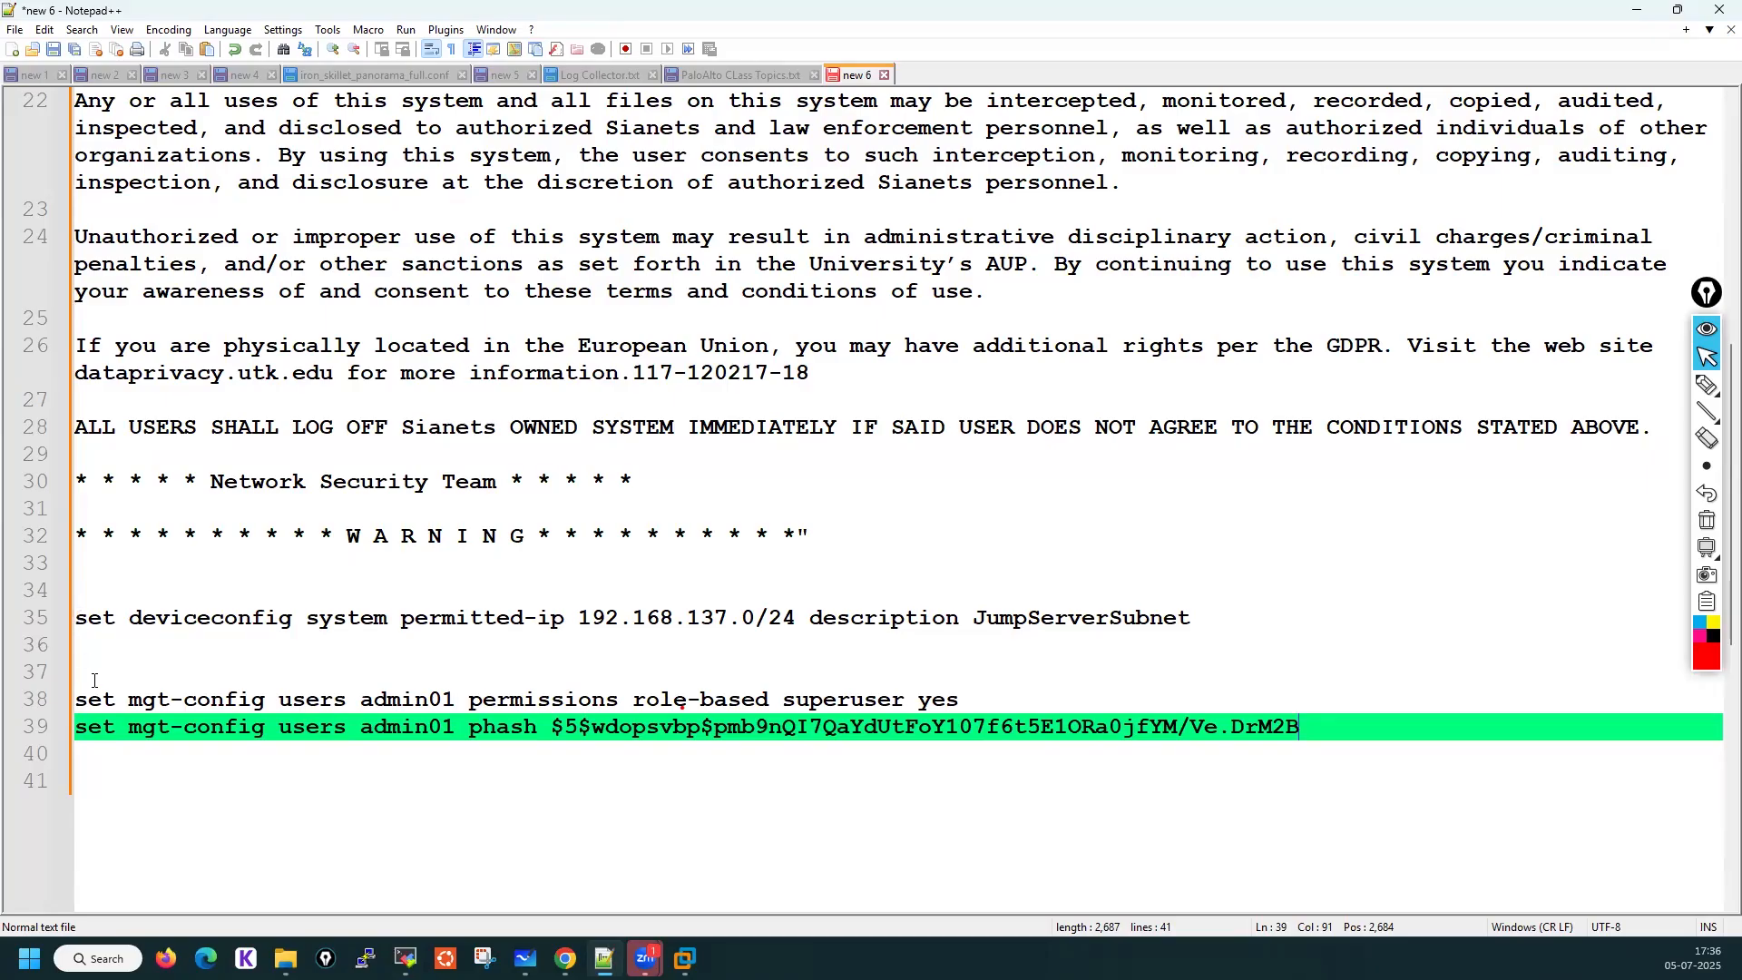
# Step: Adjust the blank lines around the permitted-ip and admin01 commands at the end of the draft
pyautogui.click(96, 581)
pyautogui.press('Return')
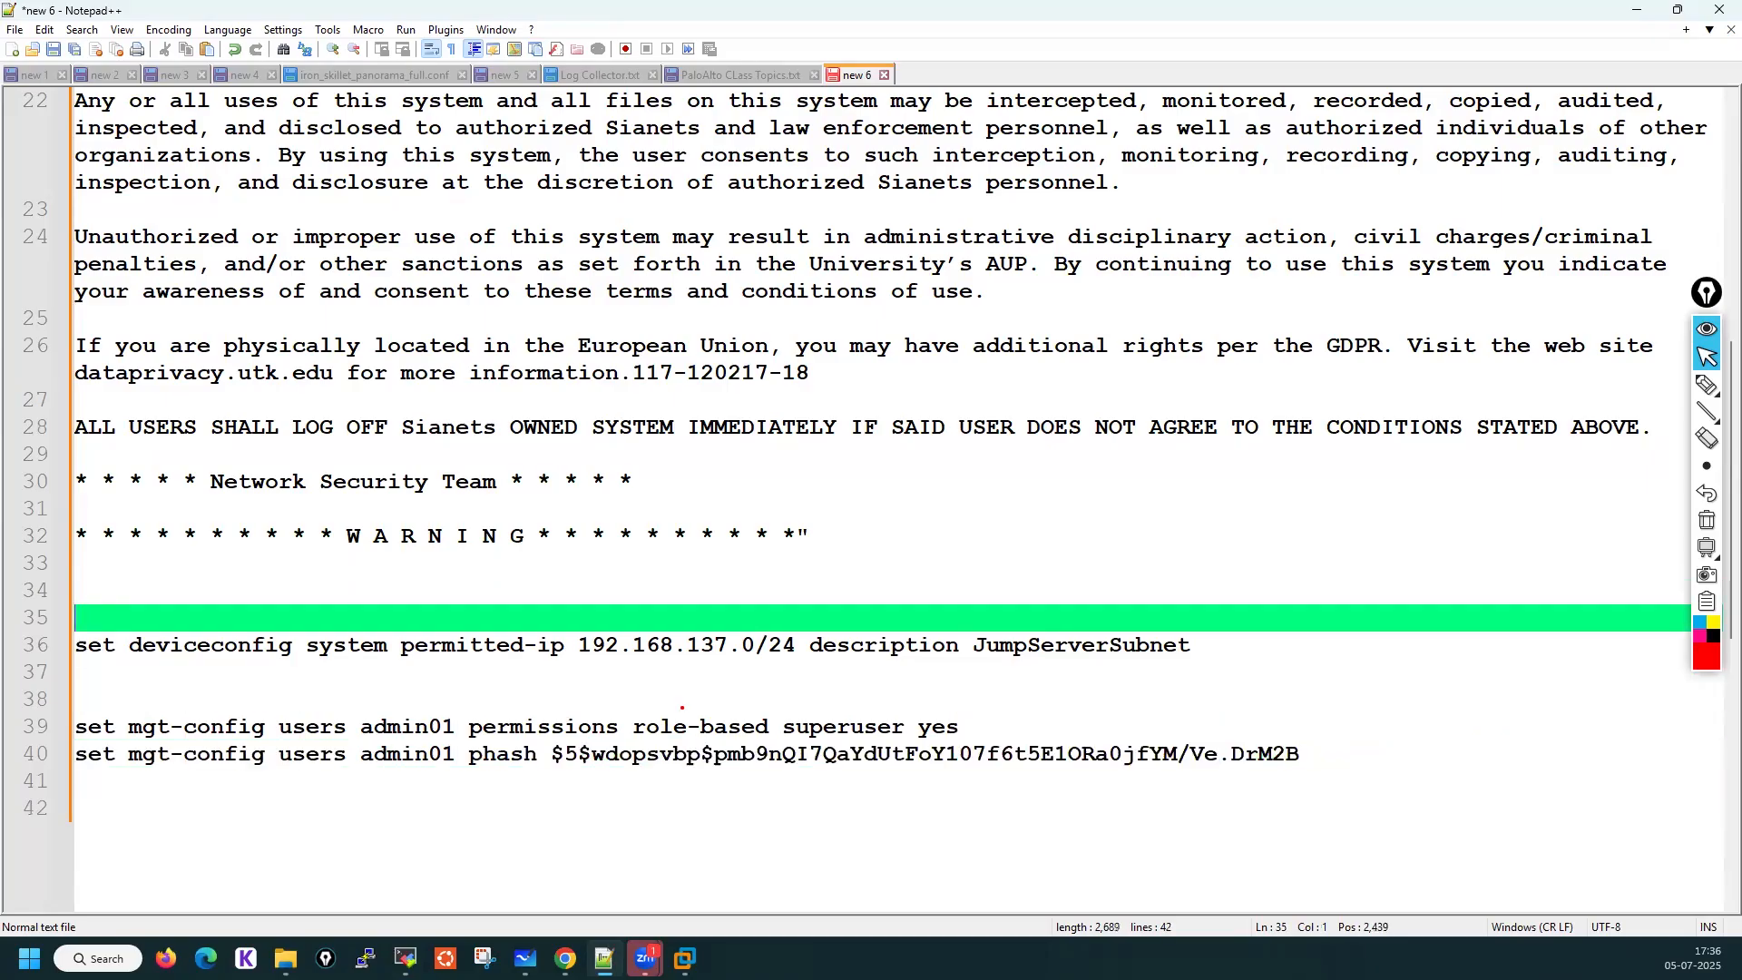
pyautogui.click(571, 806)
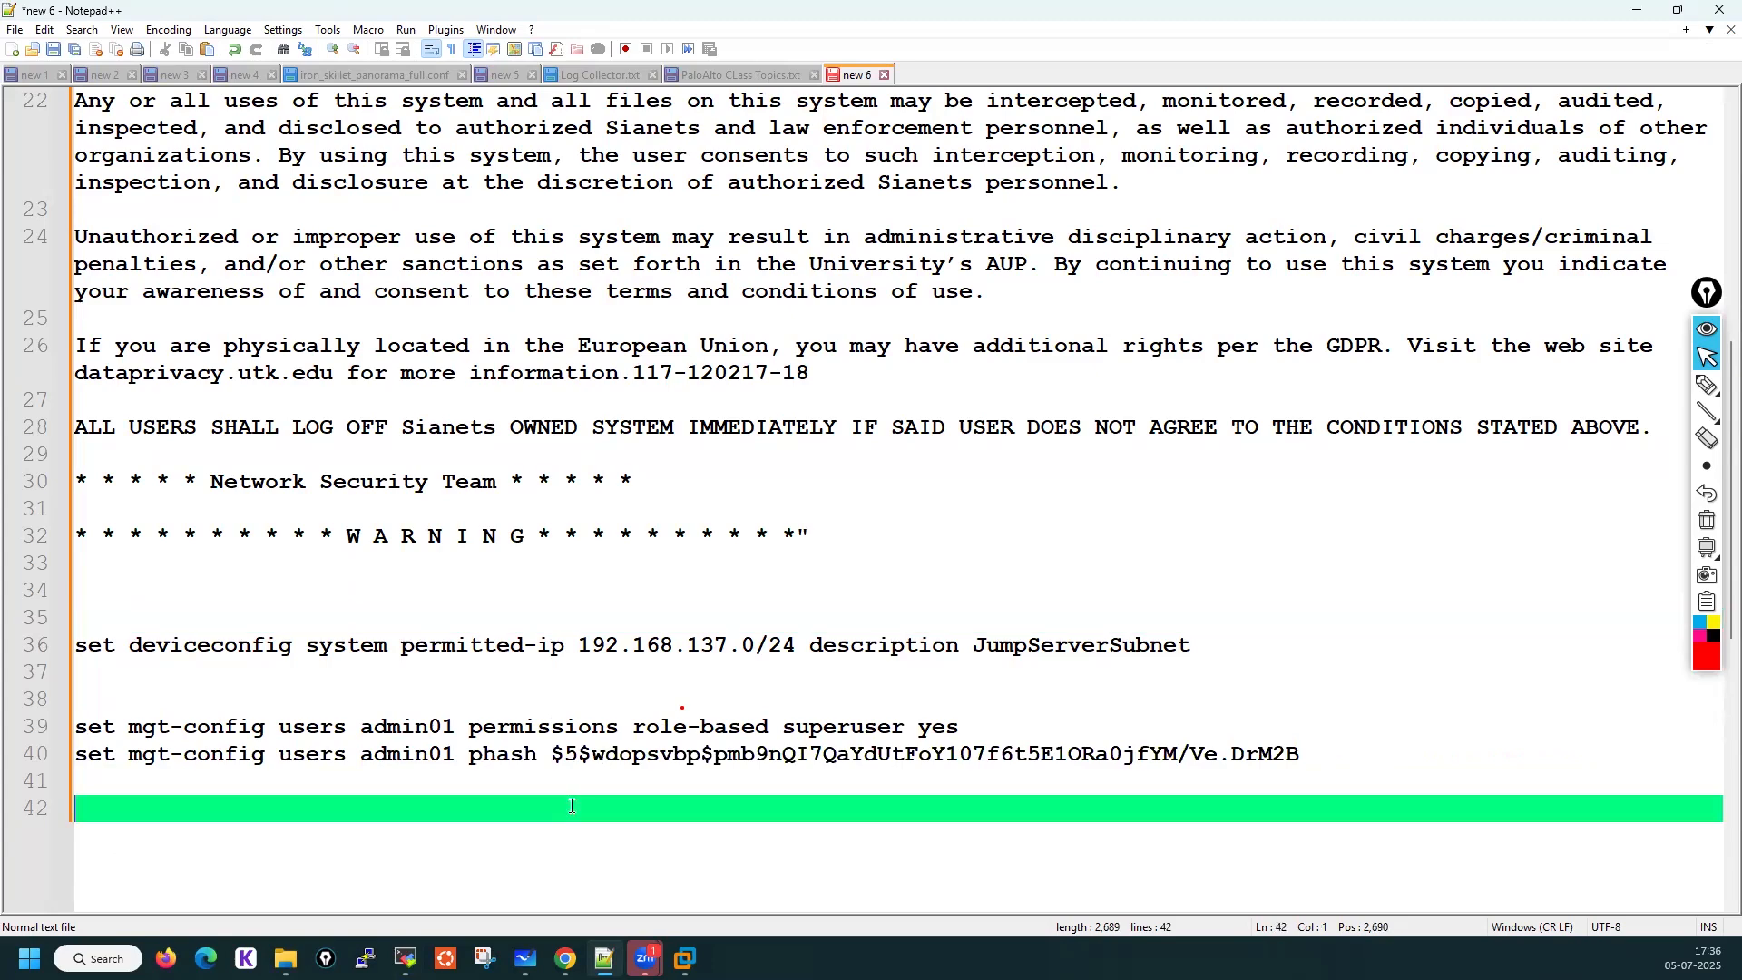
pyautogui.scroll(5, 332, 591)
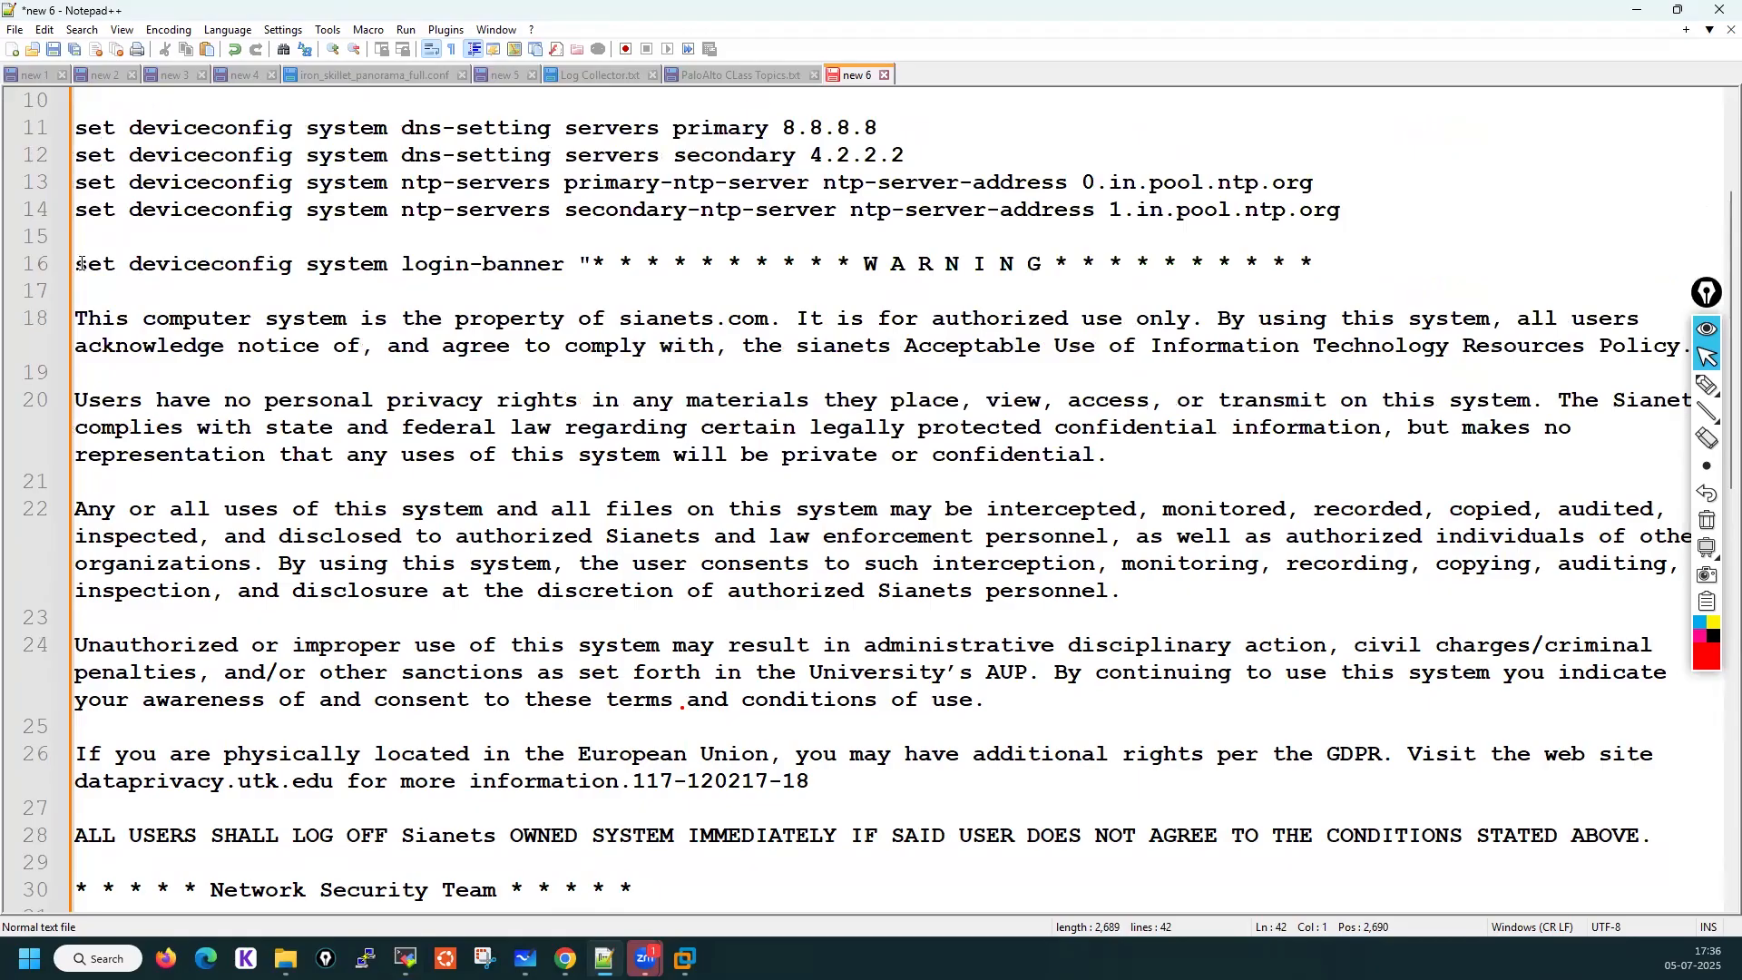
pyautogui.scroll(3, 113, 262)
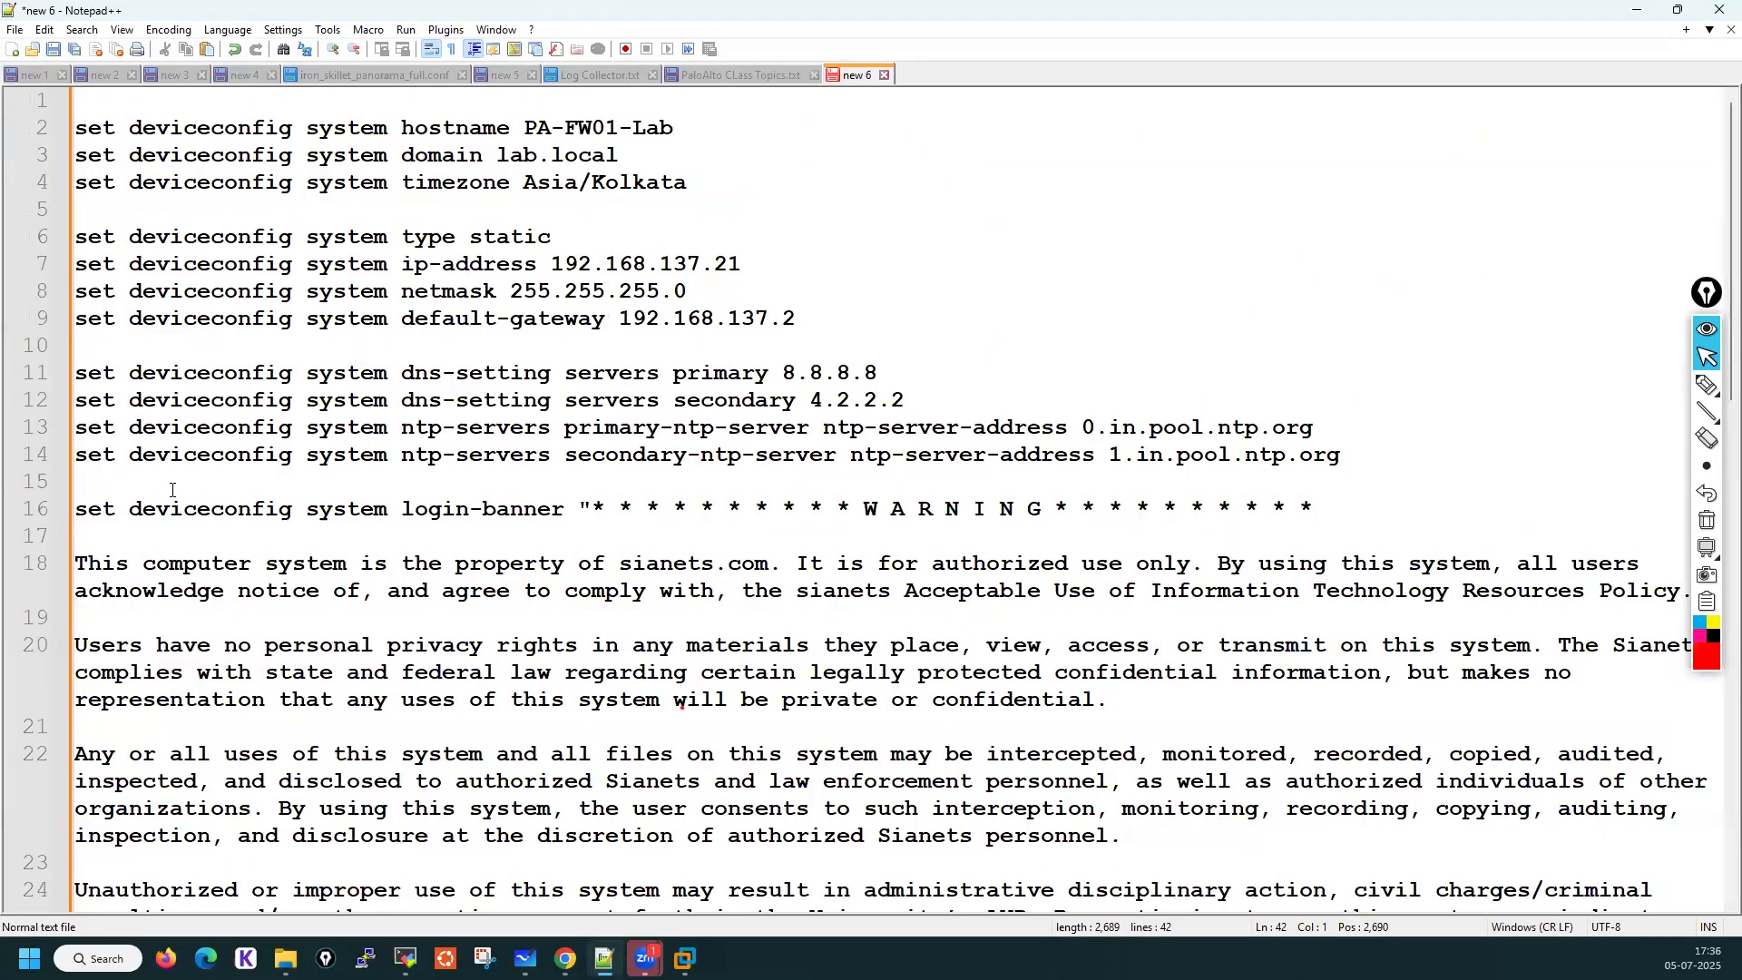
pyautogui.scroll(-7, 159, 512)
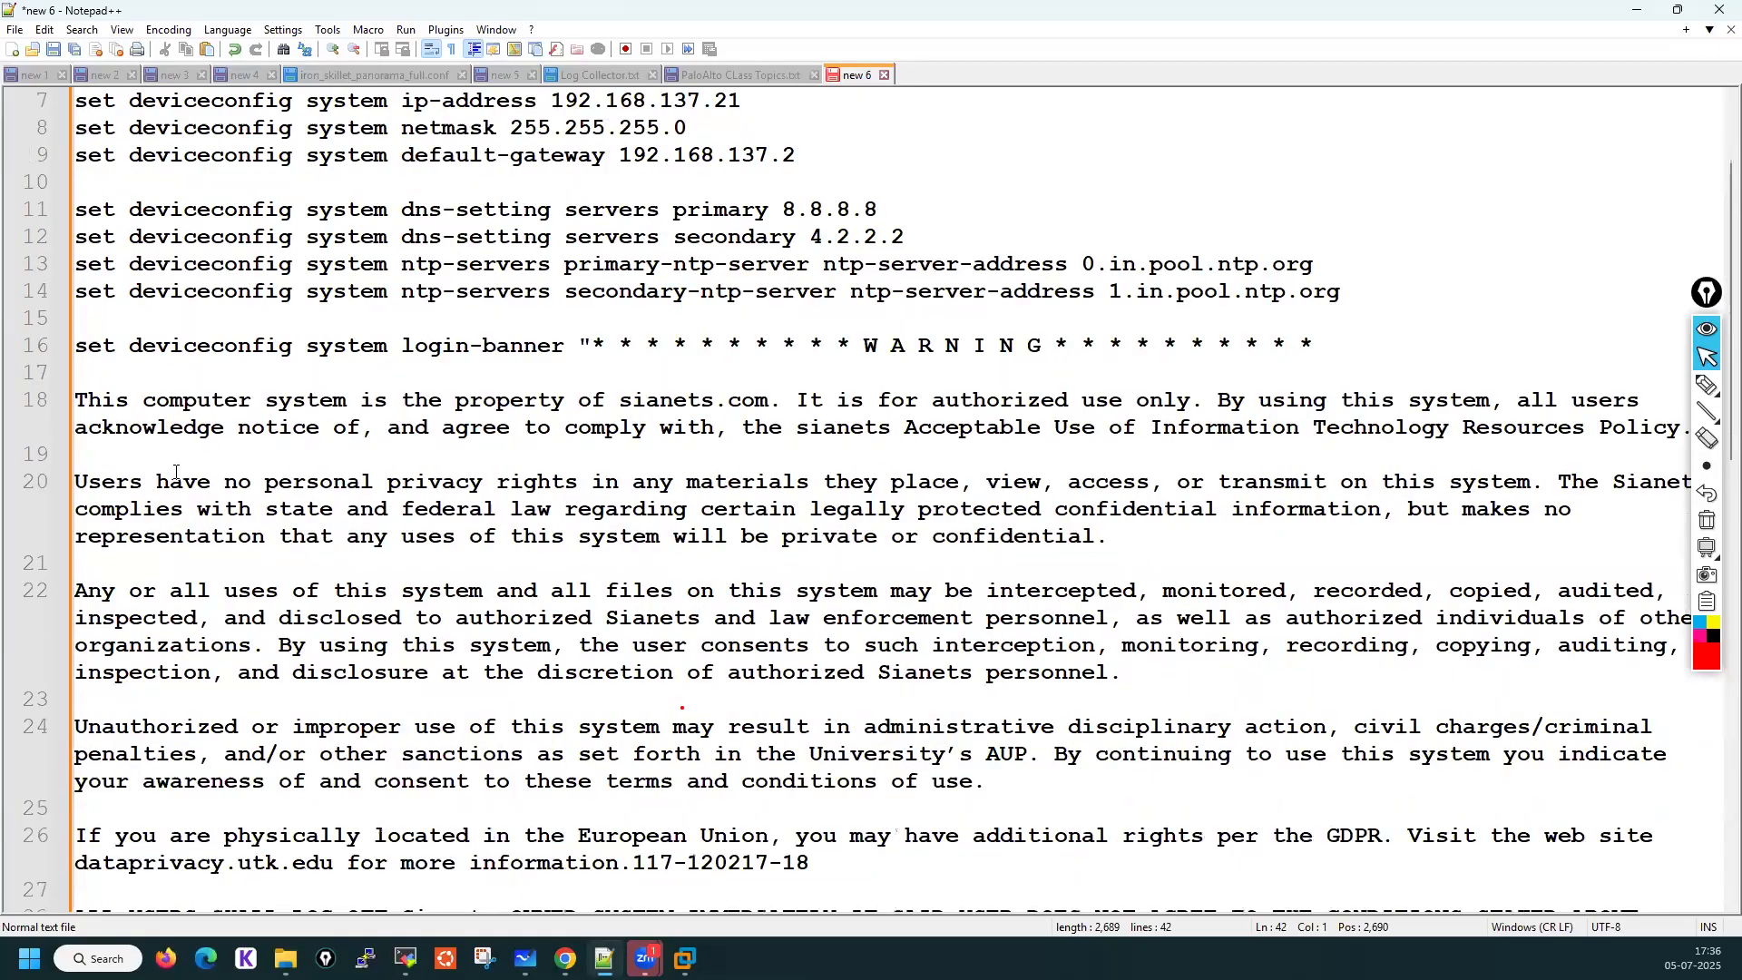
pyautogui.scroll(-4, 399, 421)
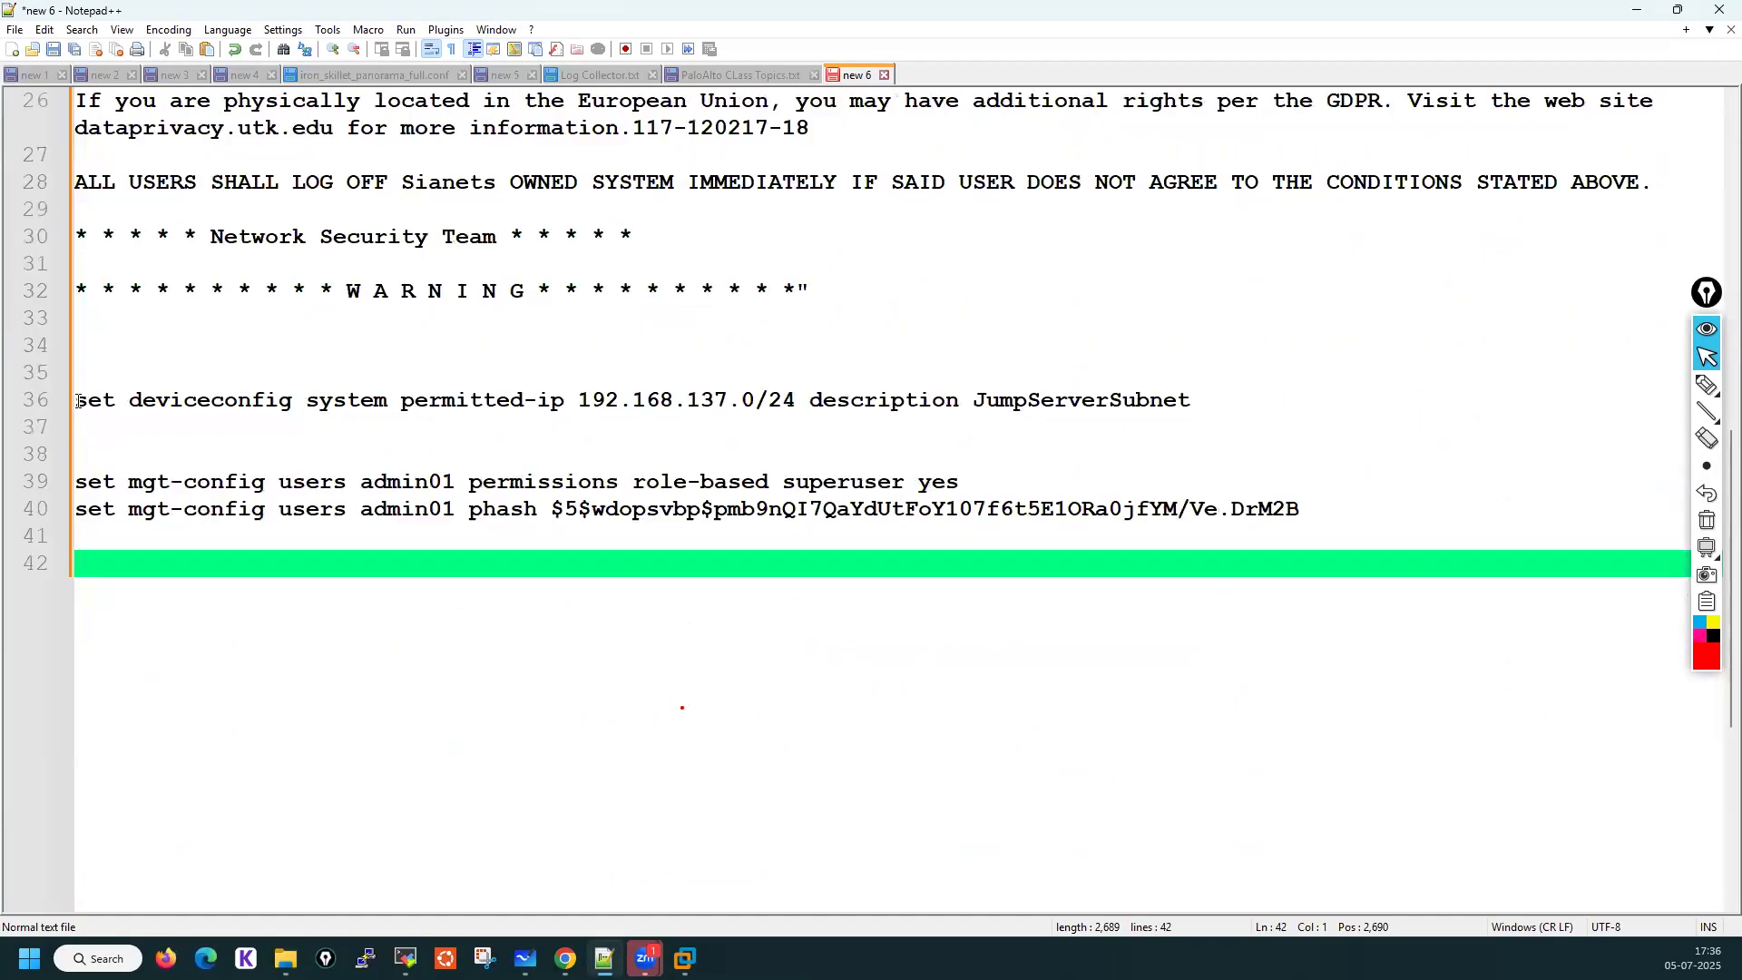
pyautogui.click(96, 461)
pyautogui.press('BackSpace')
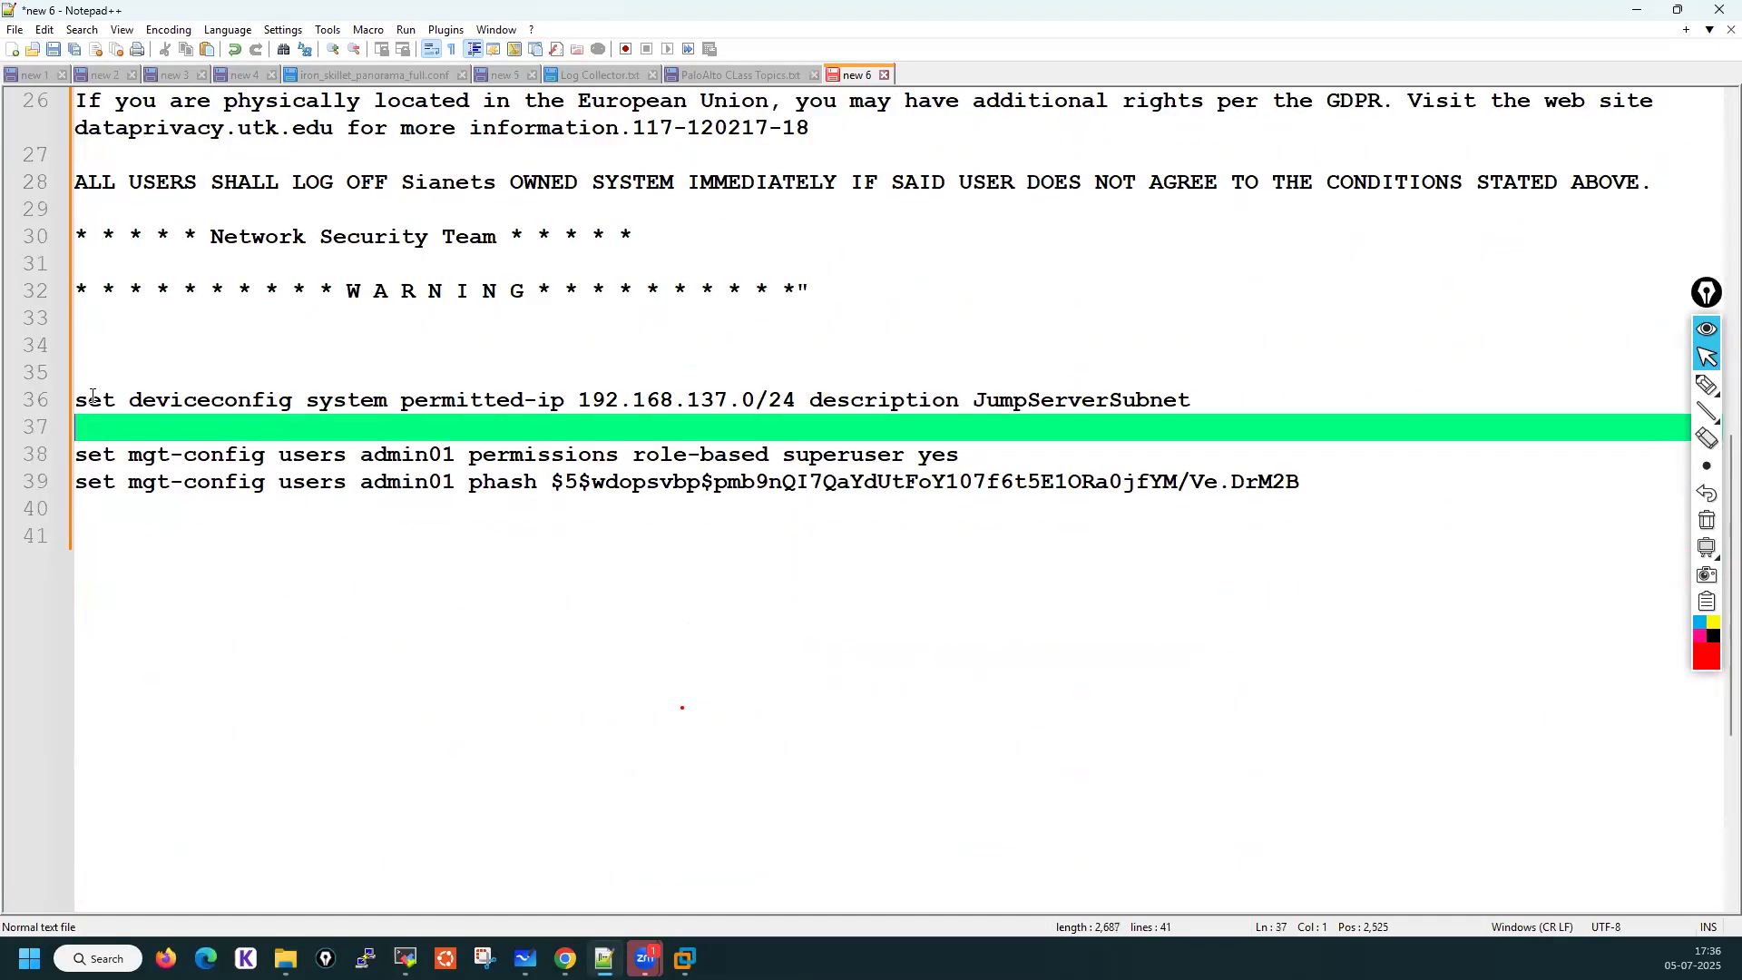
# Step: Move the permitted-ip and admin01 lines up to line 16, right below the NTP commands
pyautogui.moveTo(82, 394); pyautogui.dragTo(1302, 488)
pyautogui.hotkey('ctrl', 'c')
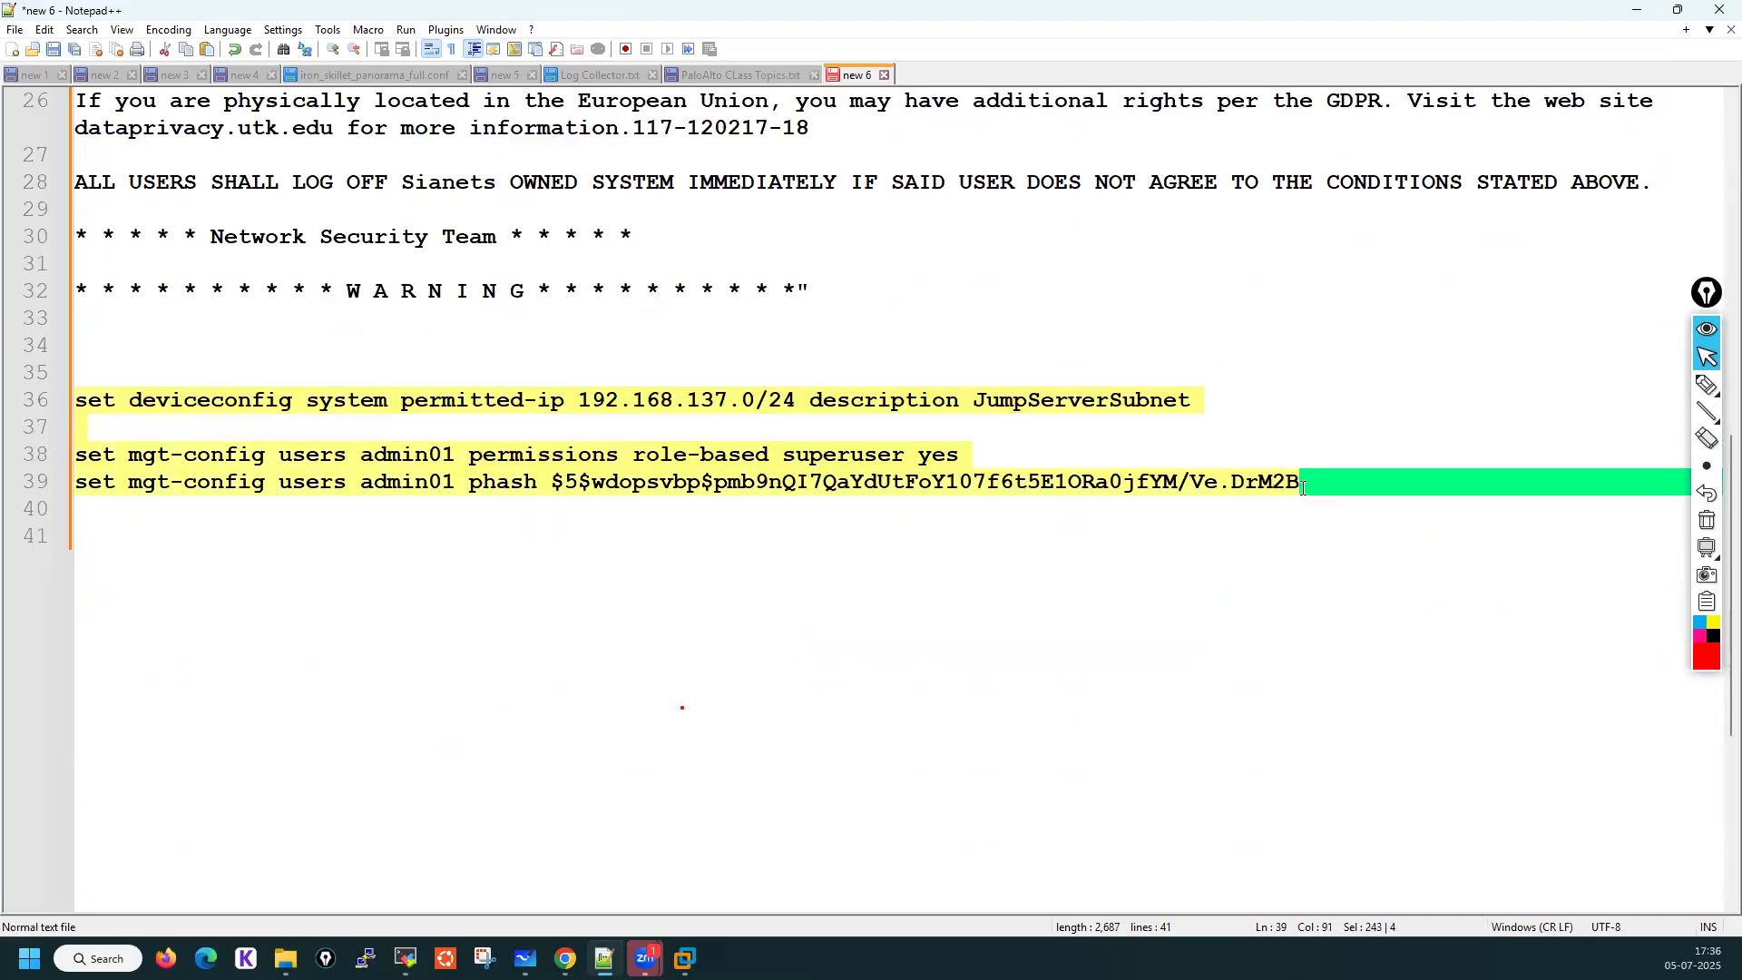
pyautogui.press('Delete')
pyautogui.scroll(5, 808, 493)
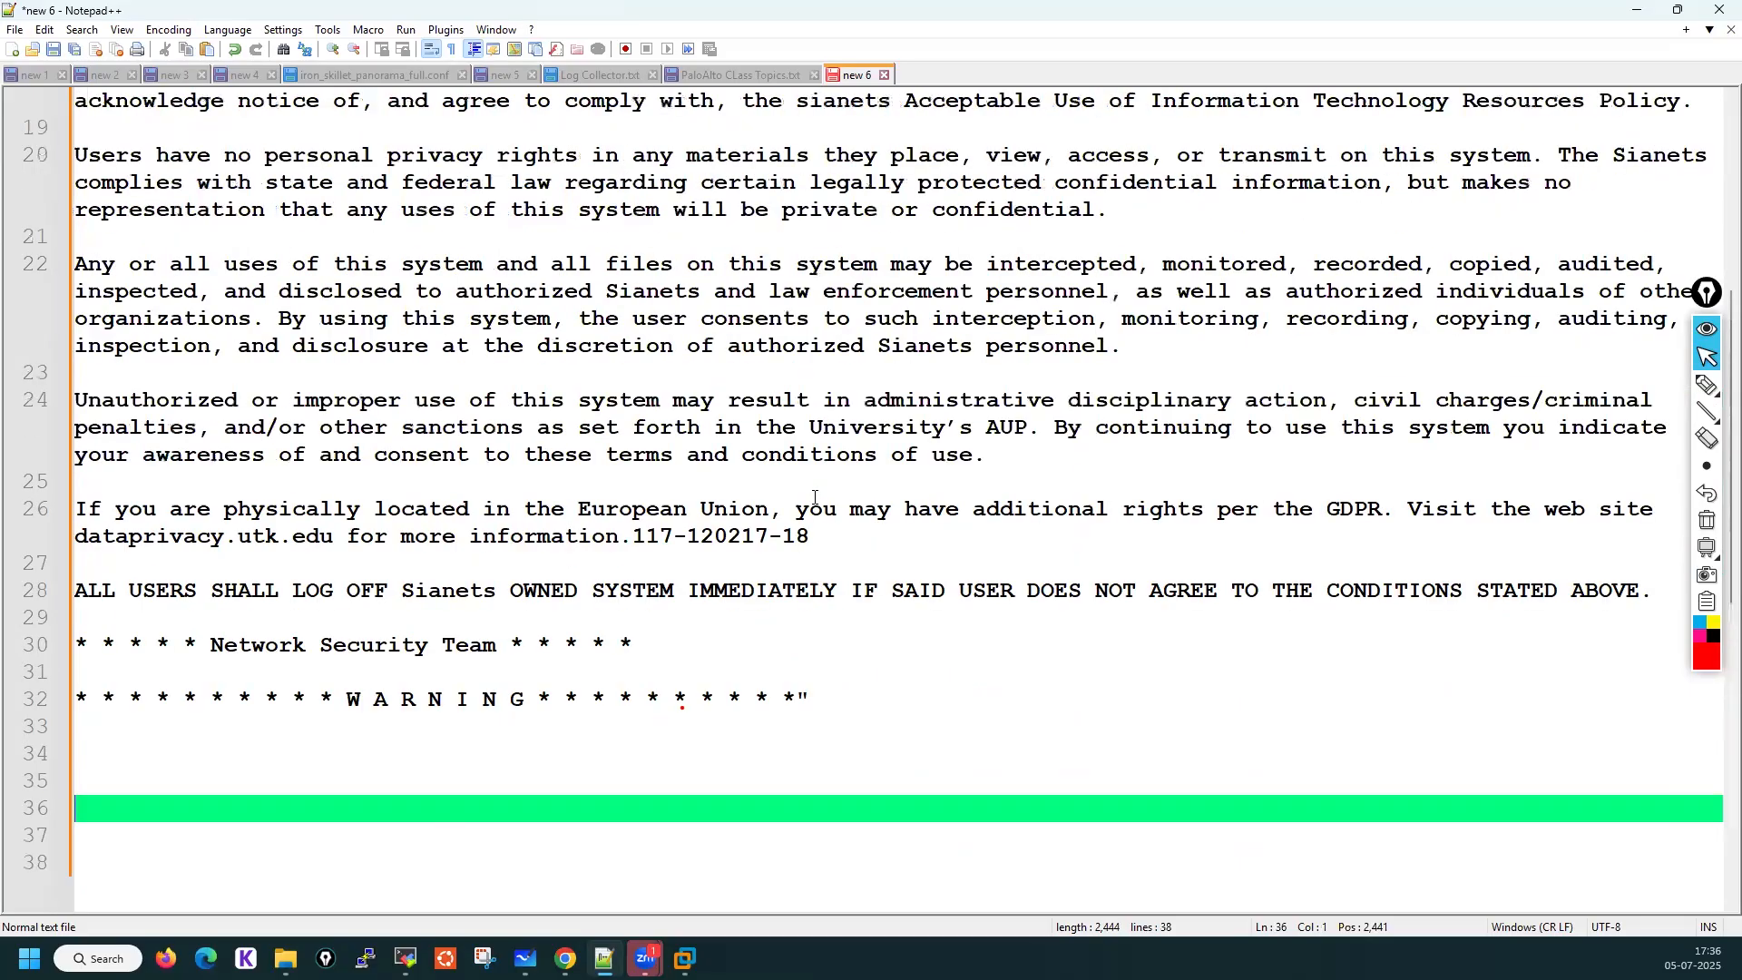
pyautogui.scroll(6, 1317, 479)
pyautogui.click(1359, 456)
pyautogui.press('Return')
pyautogui.press('Return')
pyautogui.press('Return')
pyautogui.press('Up')
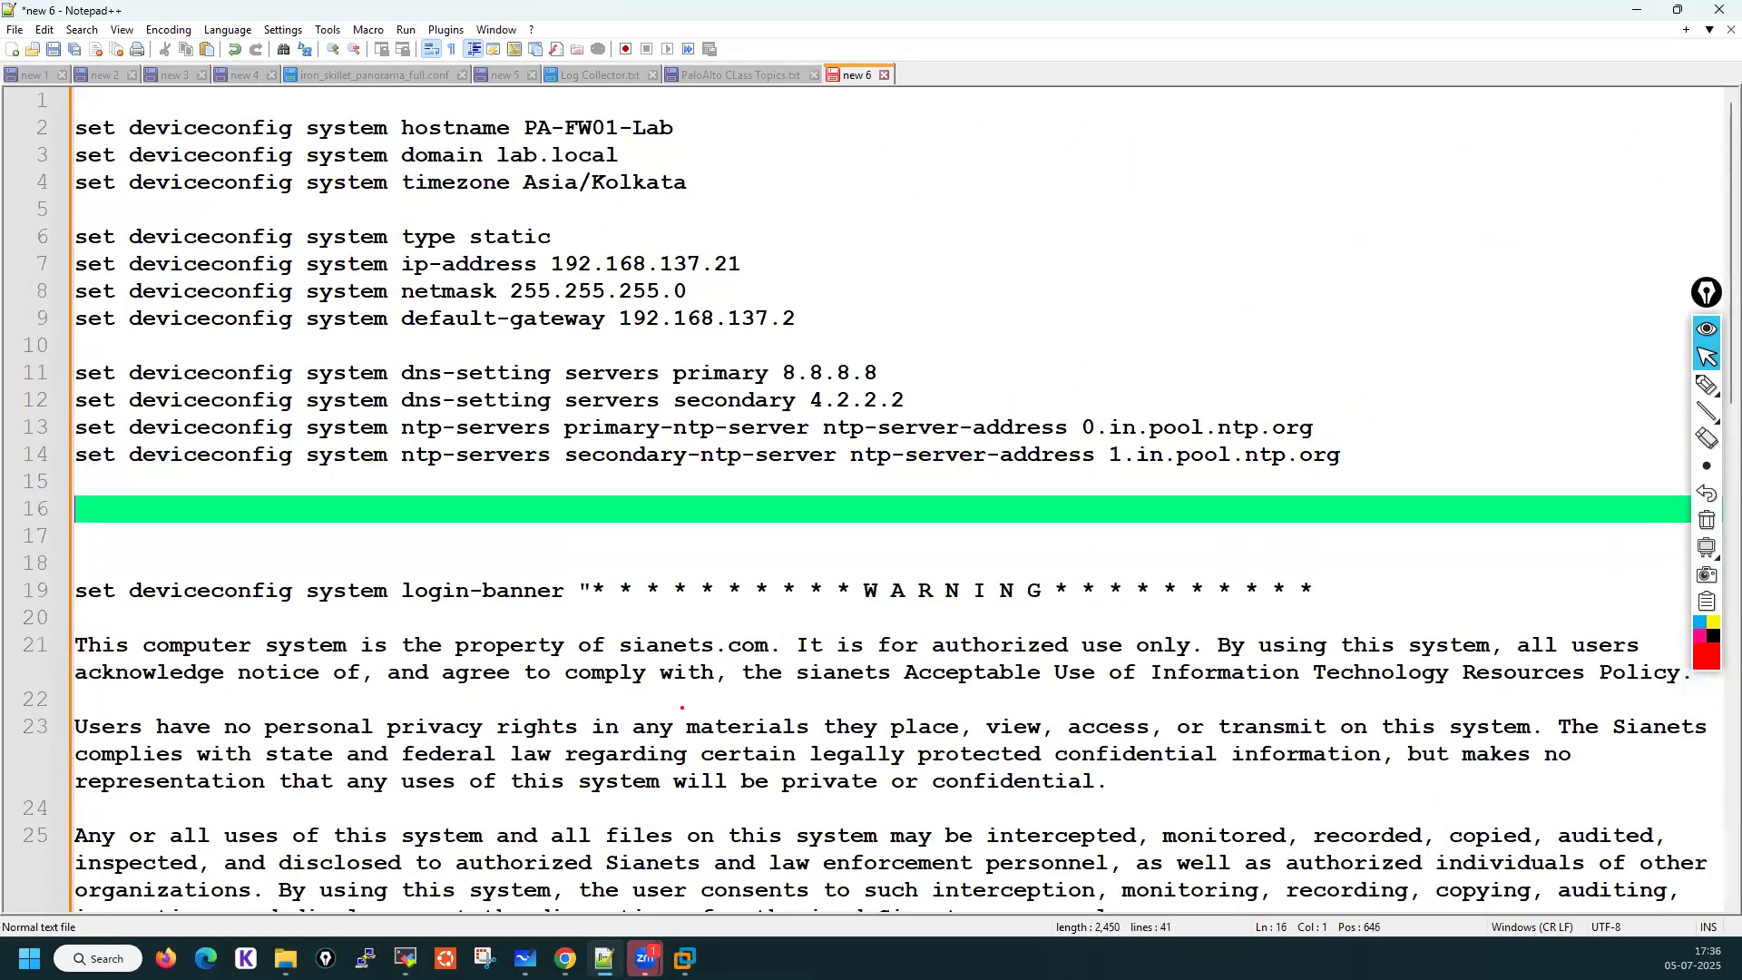
pyautogui.hotkey('ctrl', 'v')
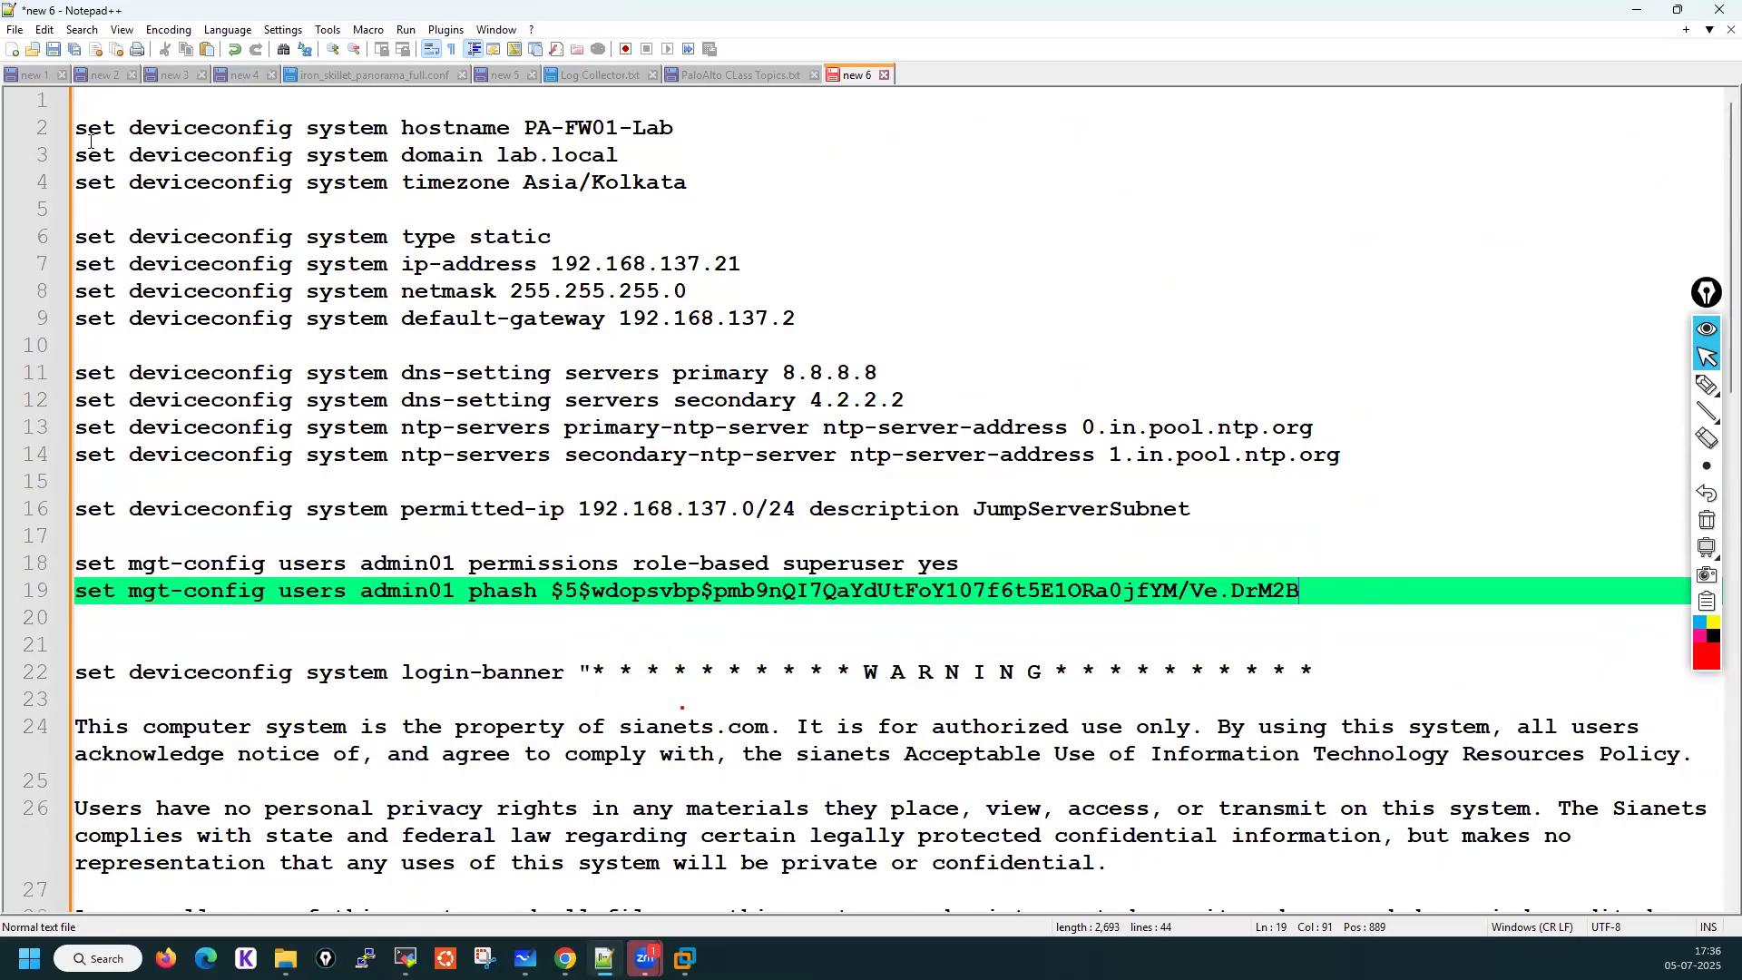
# Step: Copy the whole draft, from the hostname command through the login banner and password hash
pyautogui.moveTo(81, 131); pyautogui.dragTo(1293, 893)
pyautogui.moveTo(1292, 742); pyautogui.dragTo(1293, 753)
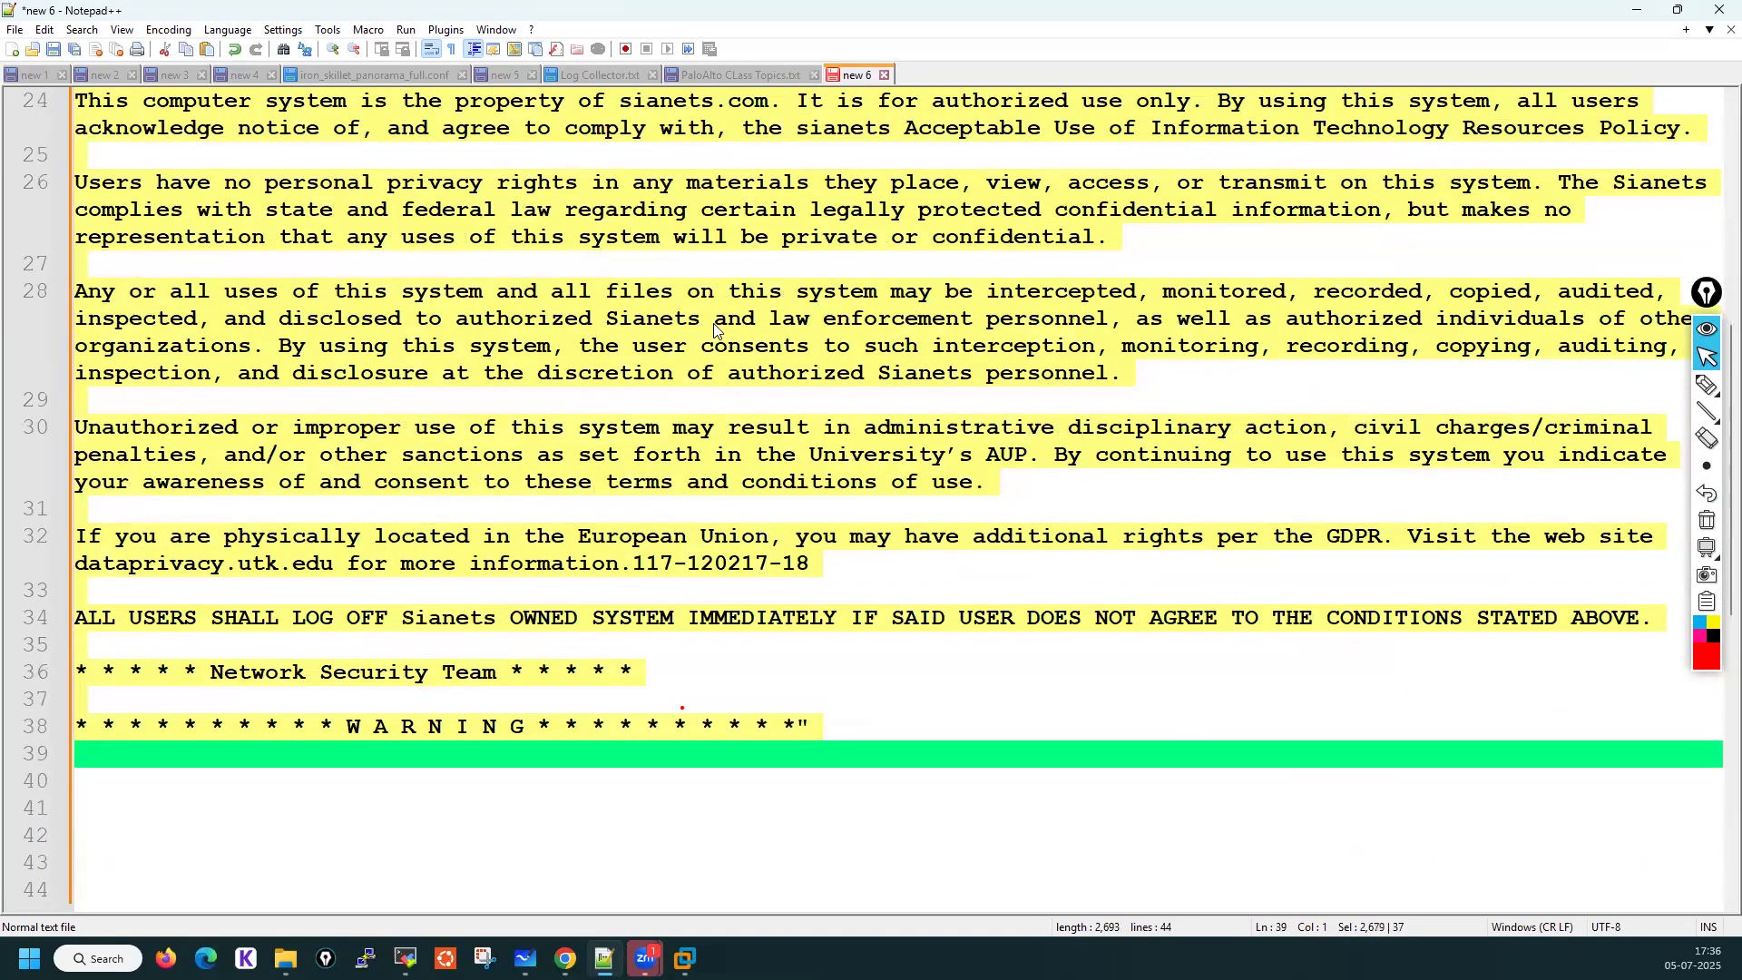
pyautogui.rightClick(715, 327)
pyautogui.click(766, 357)
# Step: Reselect config lines 2–19 and minimise Notepad++ to reach the terminal
pyautogui.hotkey('alt', 'Tab')
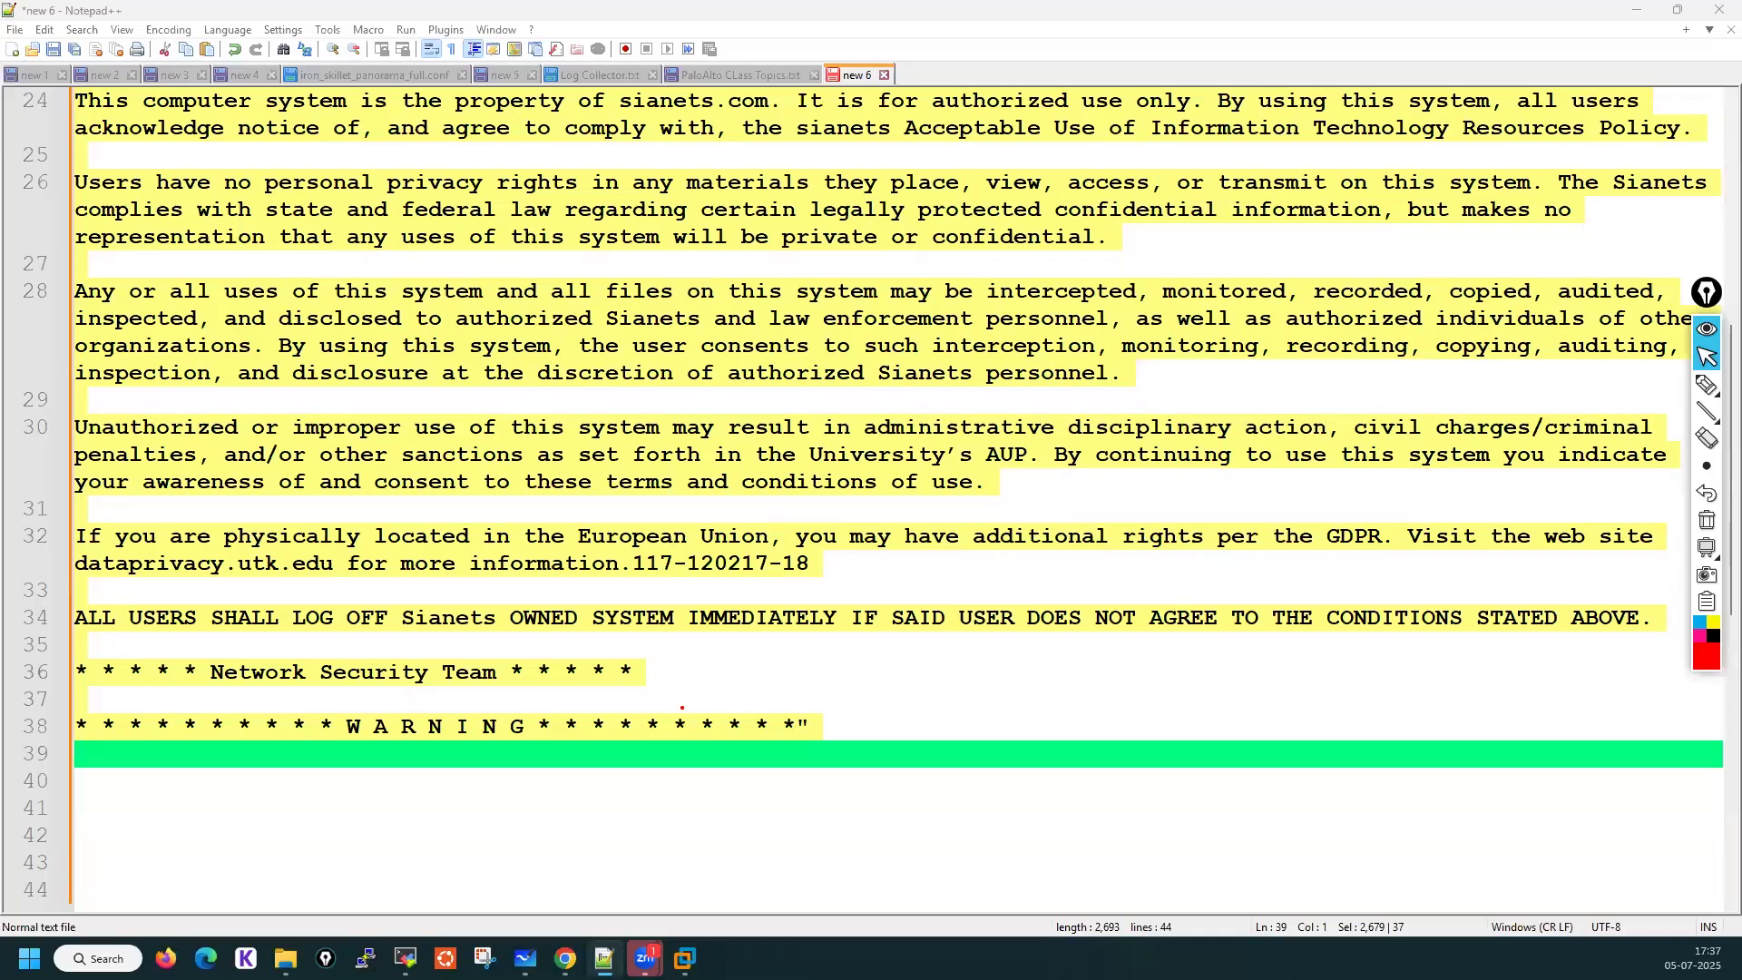
pyautogui.click(654, 708)
pyautogui.scroll(2, 714, 682)
pyautogui.scroll(3, 713, 682)
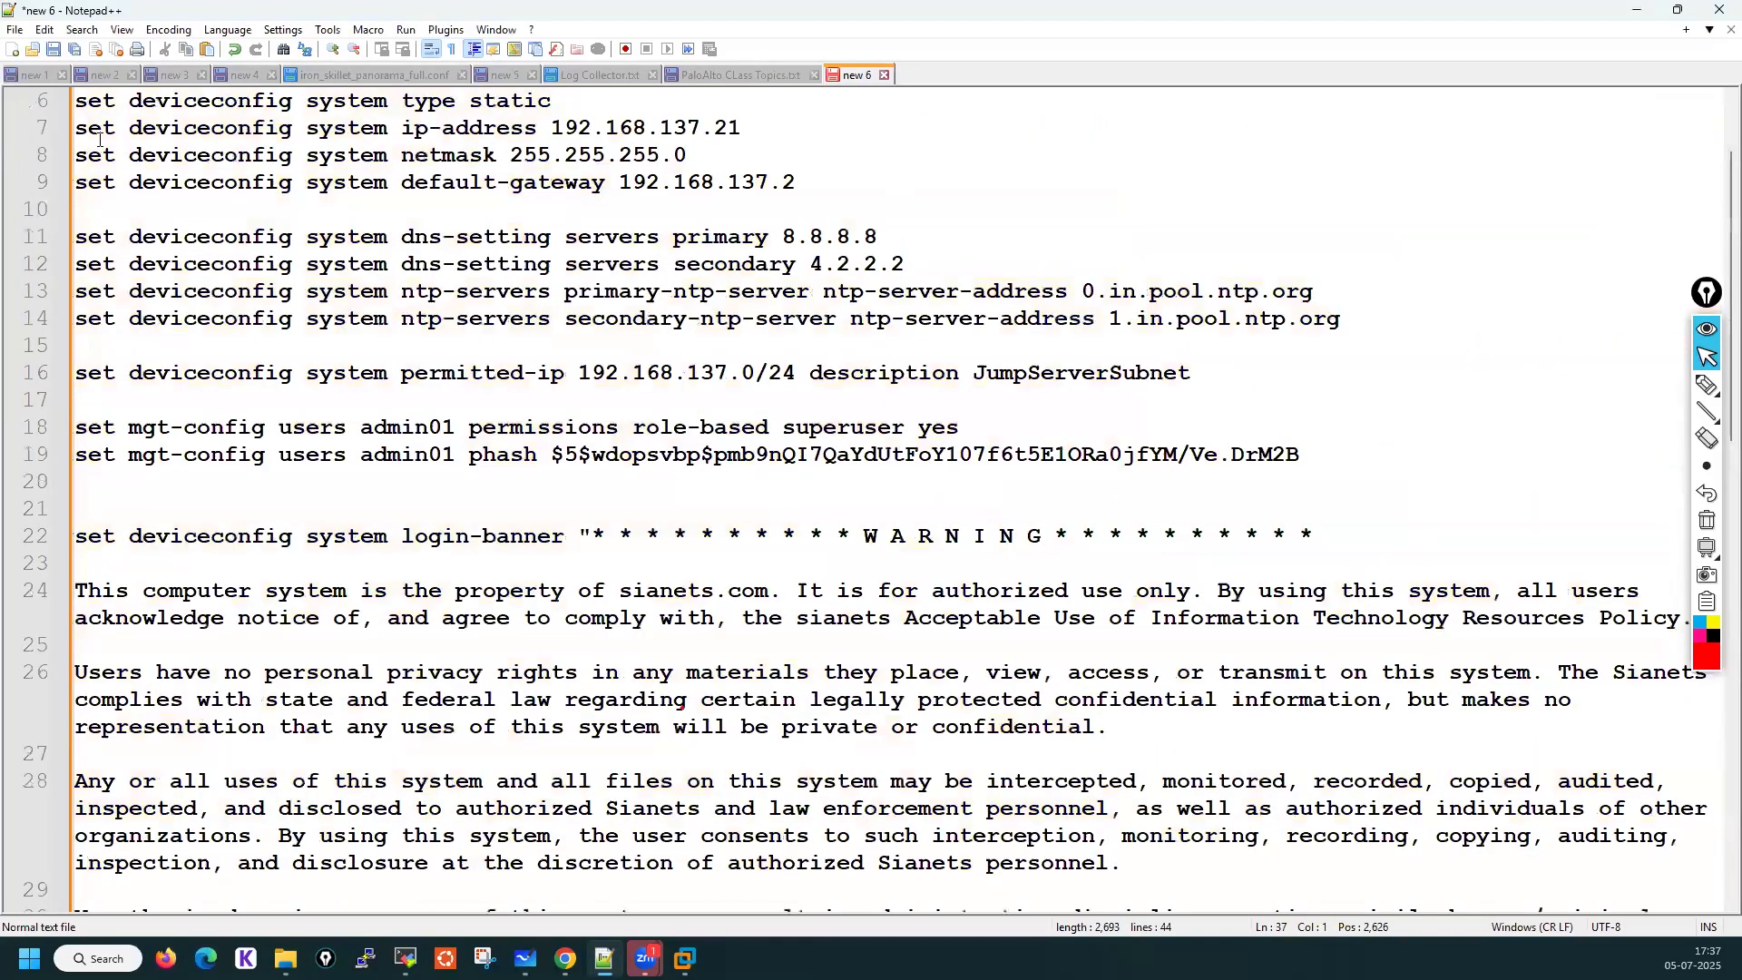
pyautogui.scroll(2, 77, 127)
pyautogui.moveTo(77, 127); pyautogui.dragTo(1323, 595)
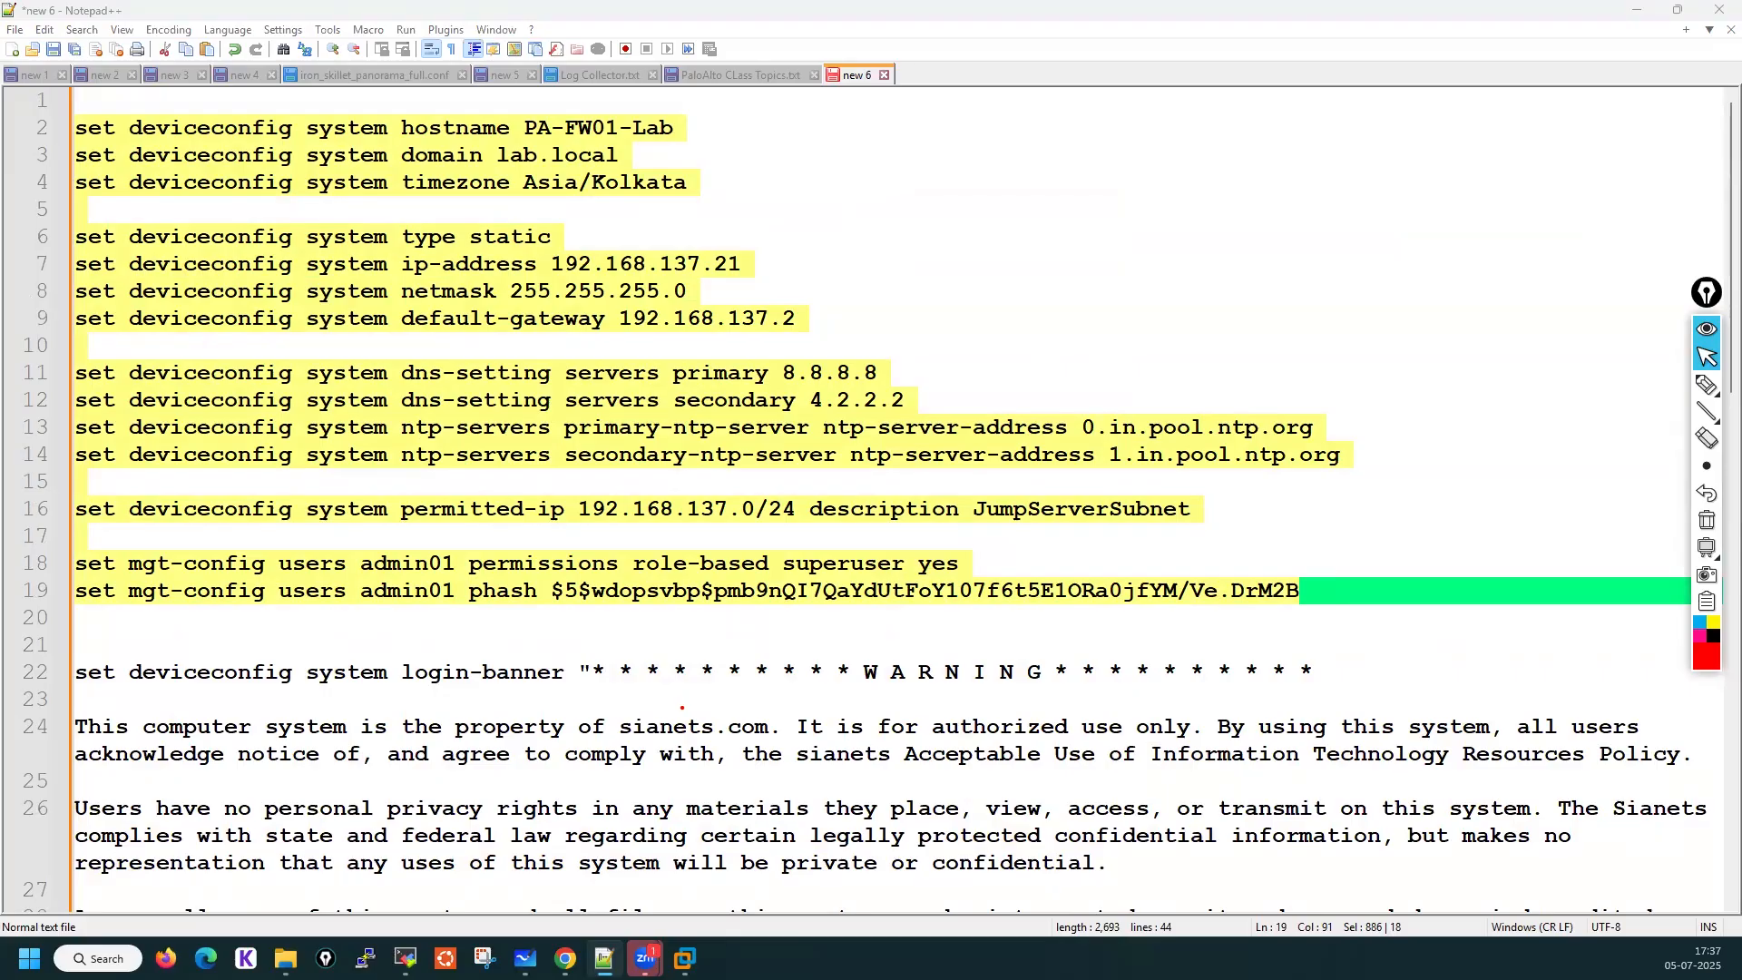
pyautogui.click(1641, 9)
# Step: Minimise MobaXterm at the PA-FW01-Lab prompt and close the PA-VM Commit Status report
pyautogui.press('Return')
pyautogui.press('Return')
pyautogui.press('Return')
pyautogui.press('Return')
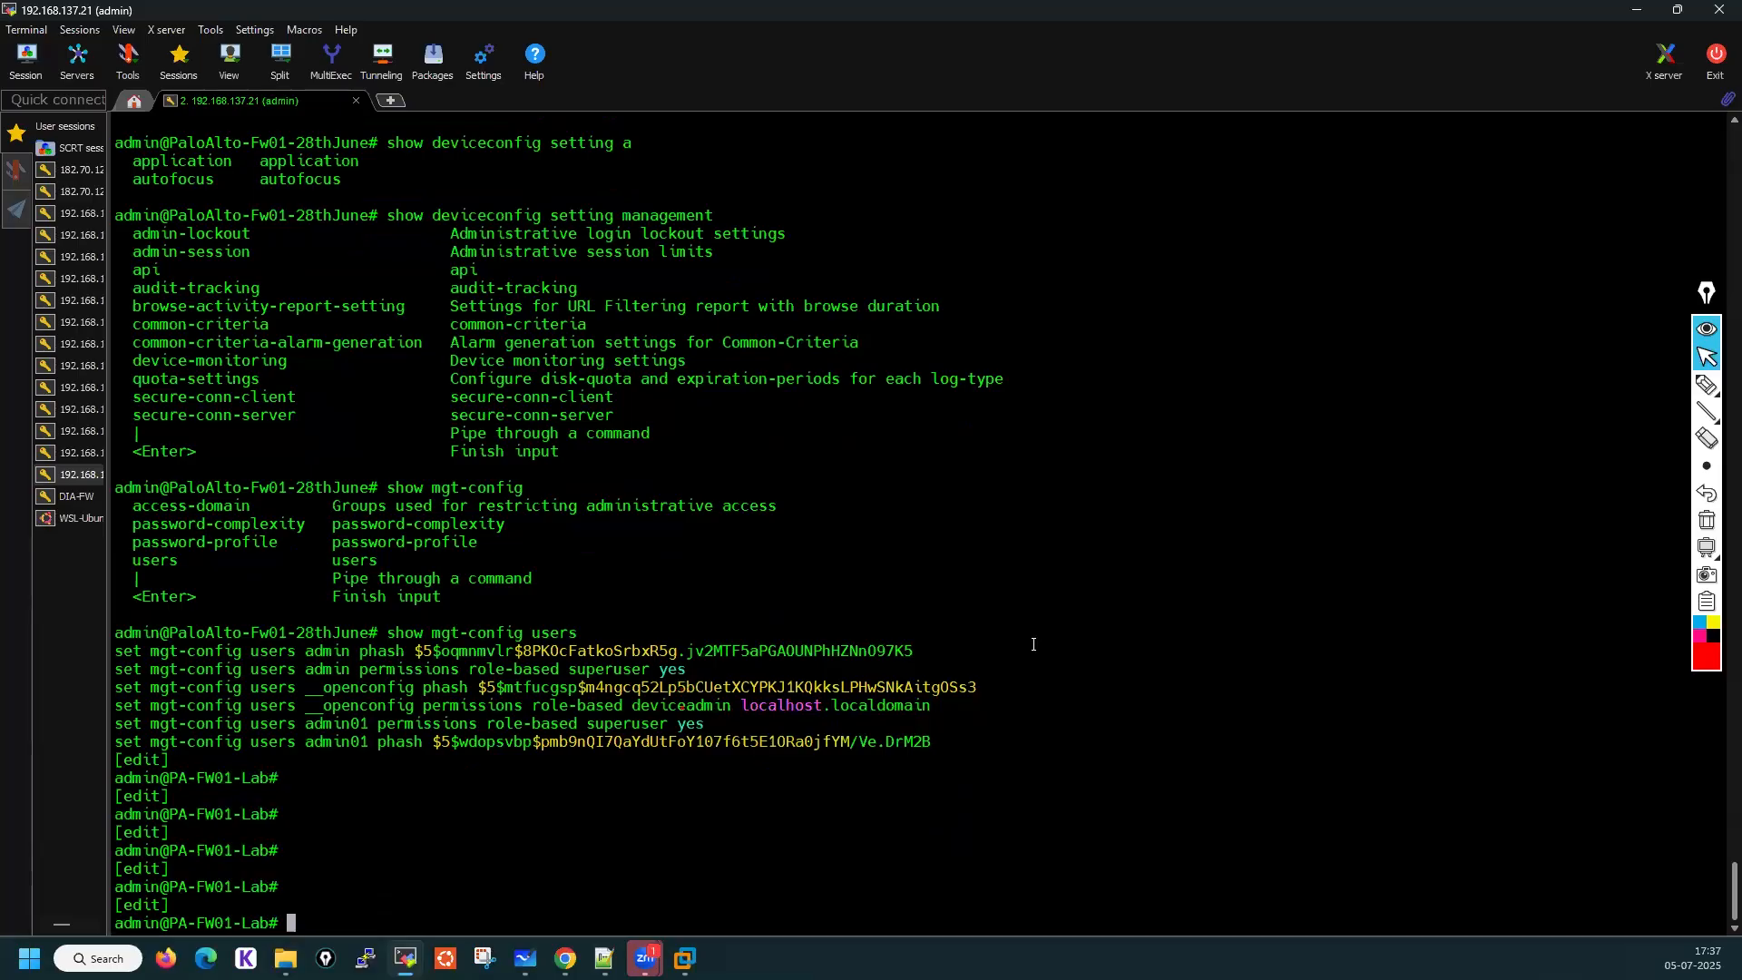
pyautogui.click(1632, 11)
pyautogui.click(1113, 726)
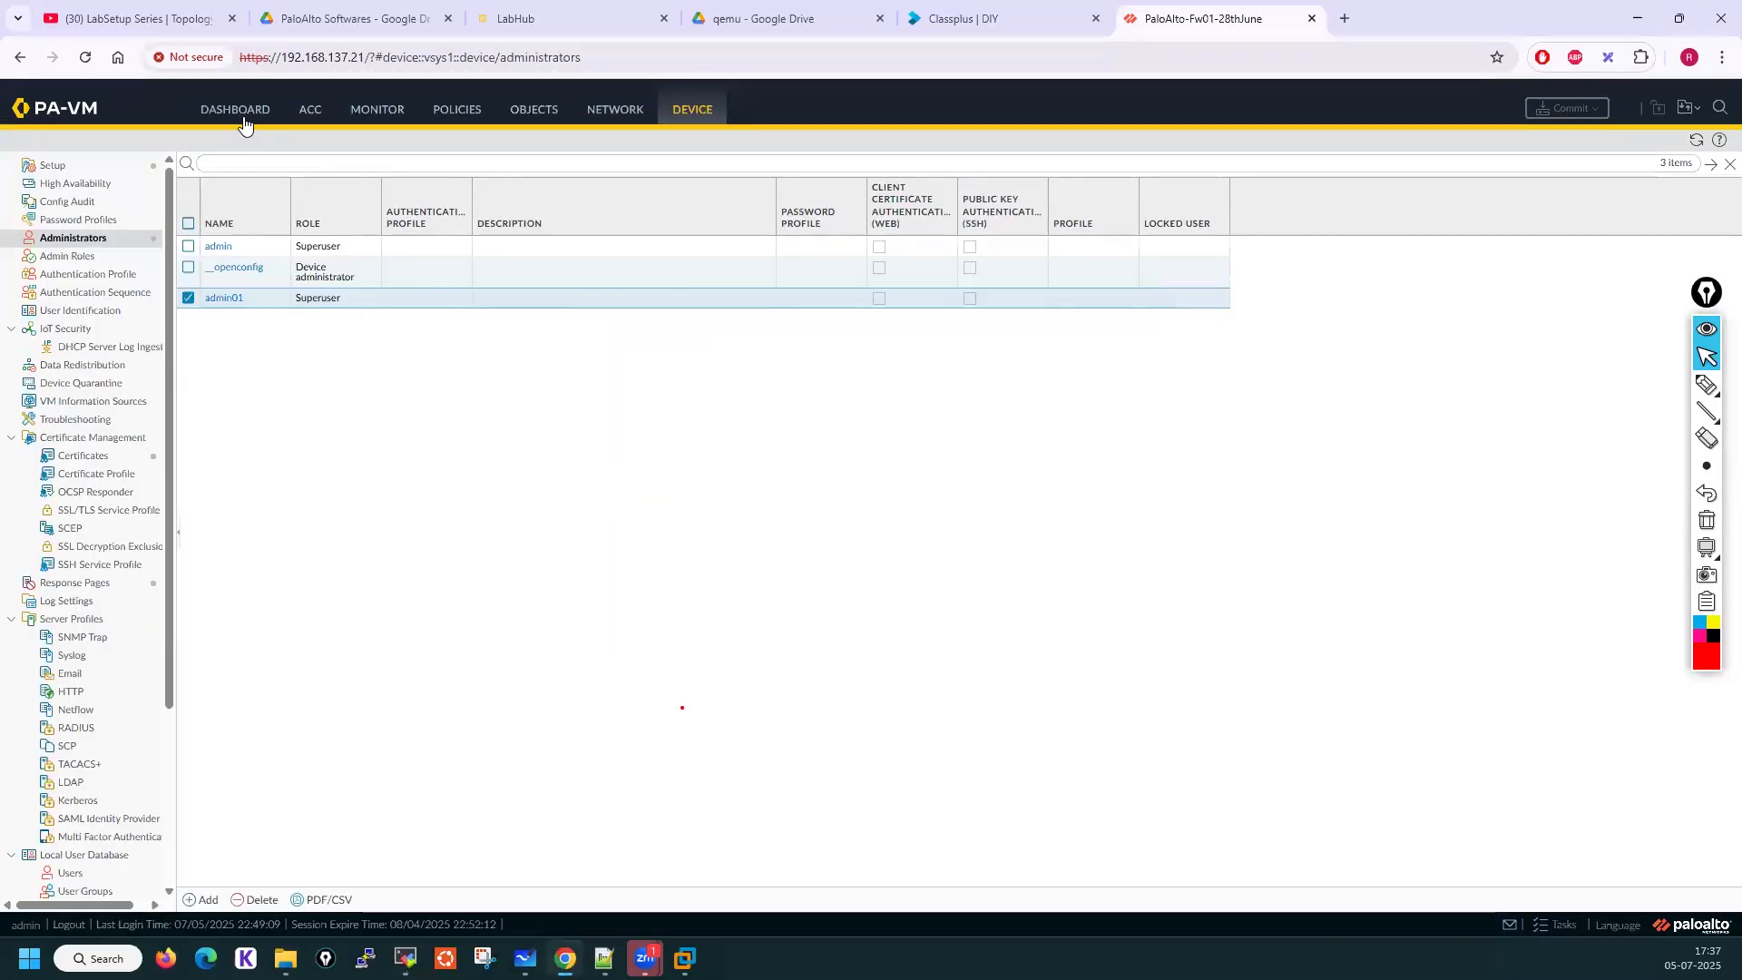
# Step: Review the firewall dashboard, the Device administrators list and the Licenses page
pyautogui.click(241, 116)
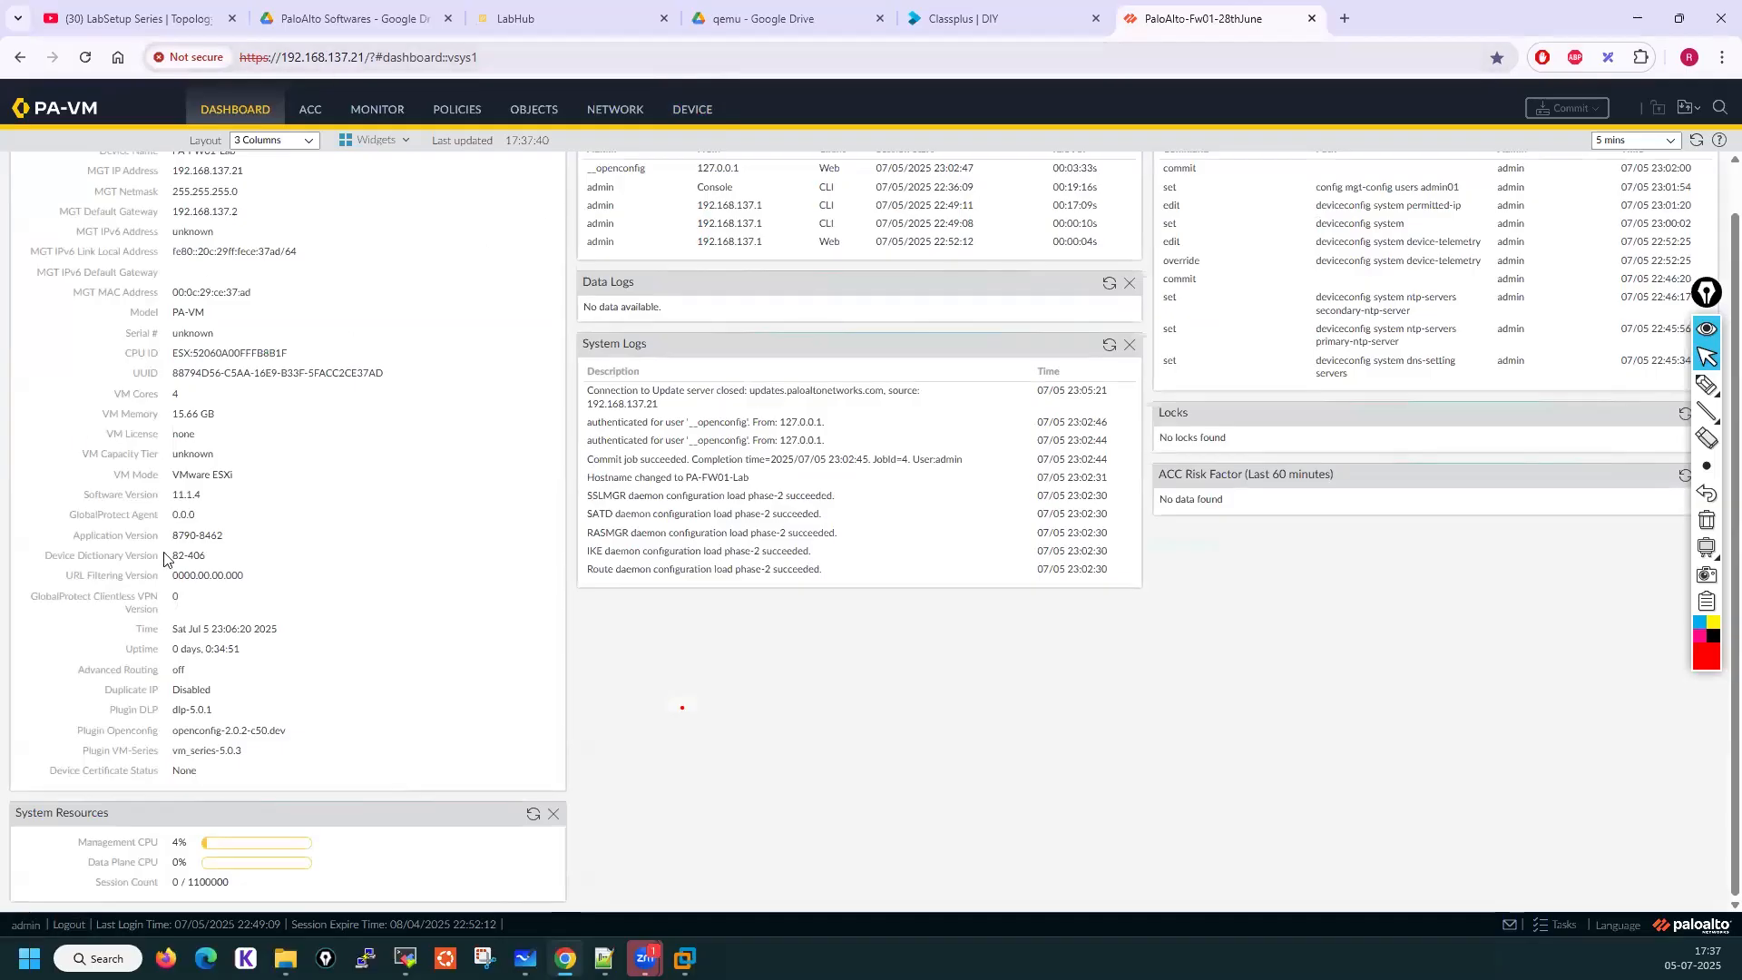
pyautogui.scroll(1, 484, 426)
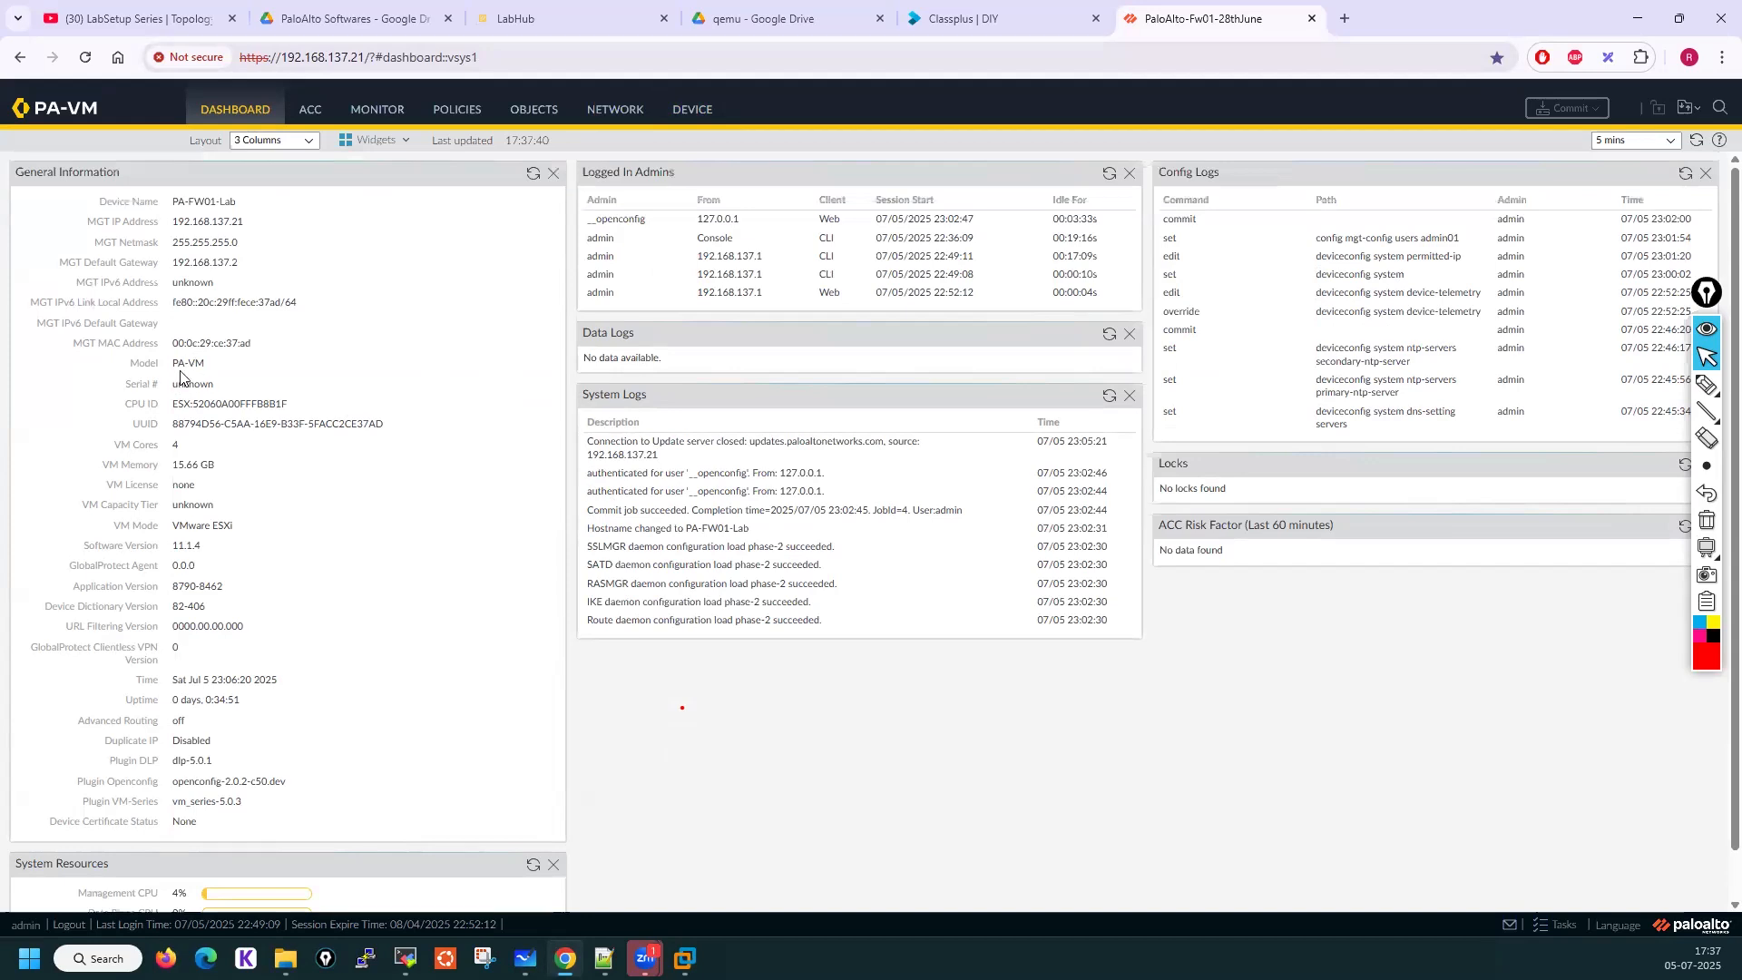
pyautogui.click(691, 112)
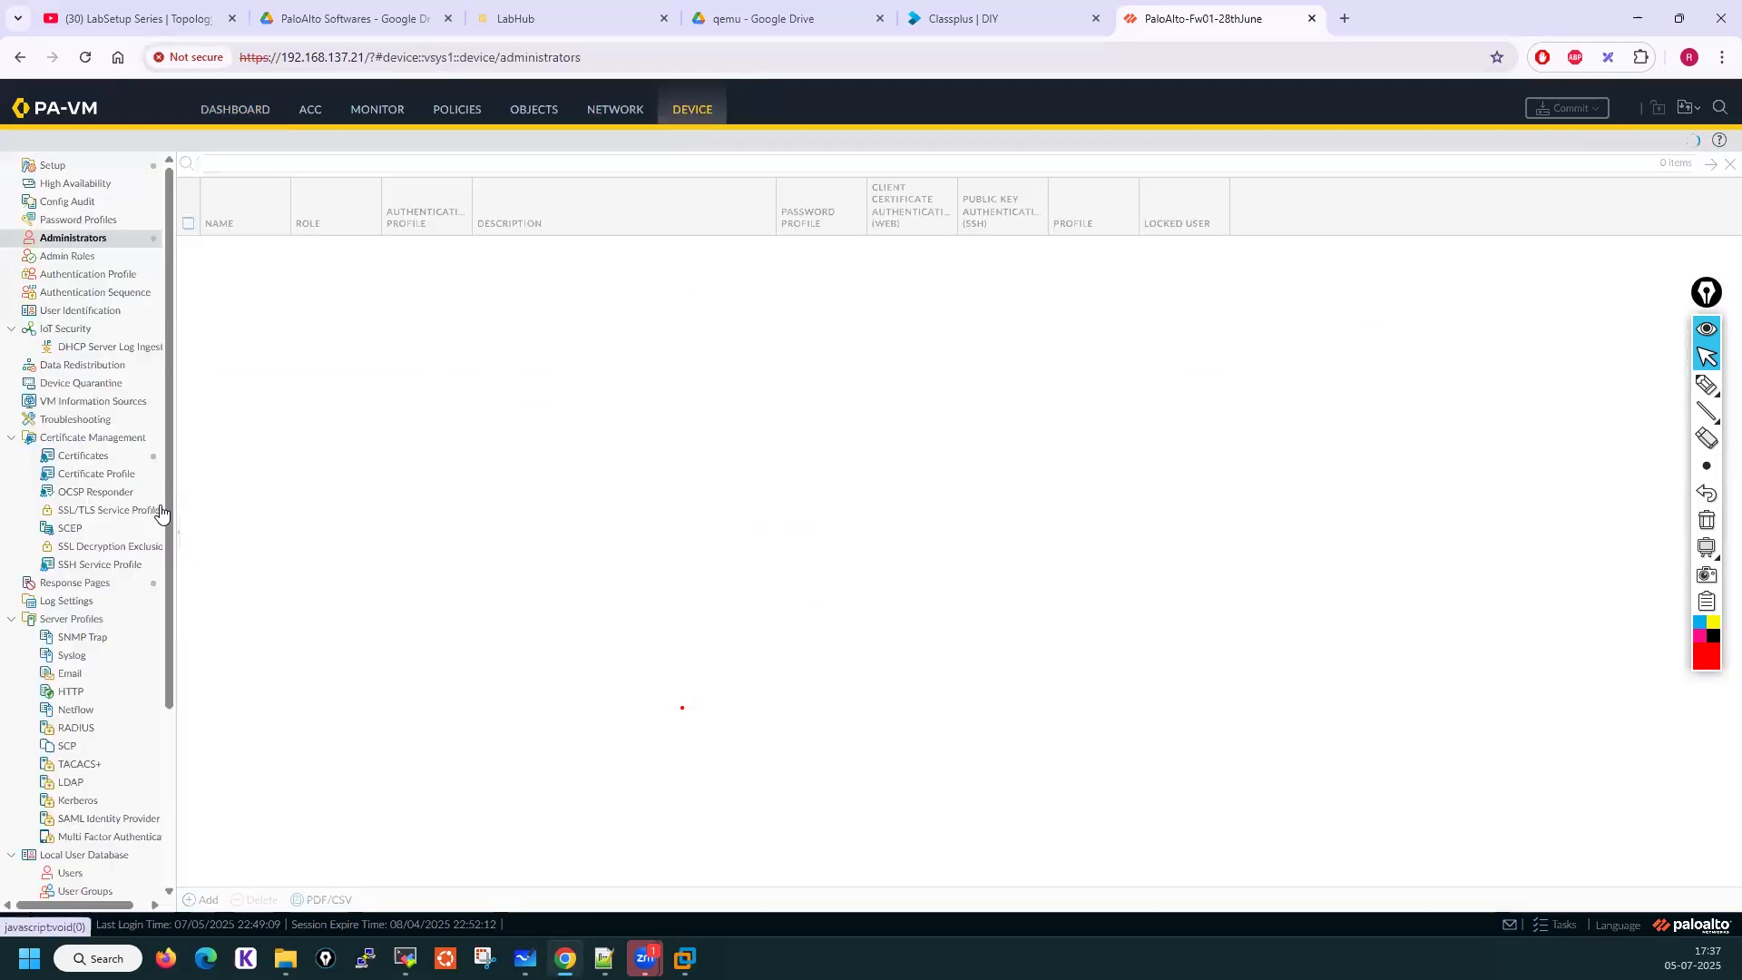
pyautogui.scroll(-3, 115, 671)
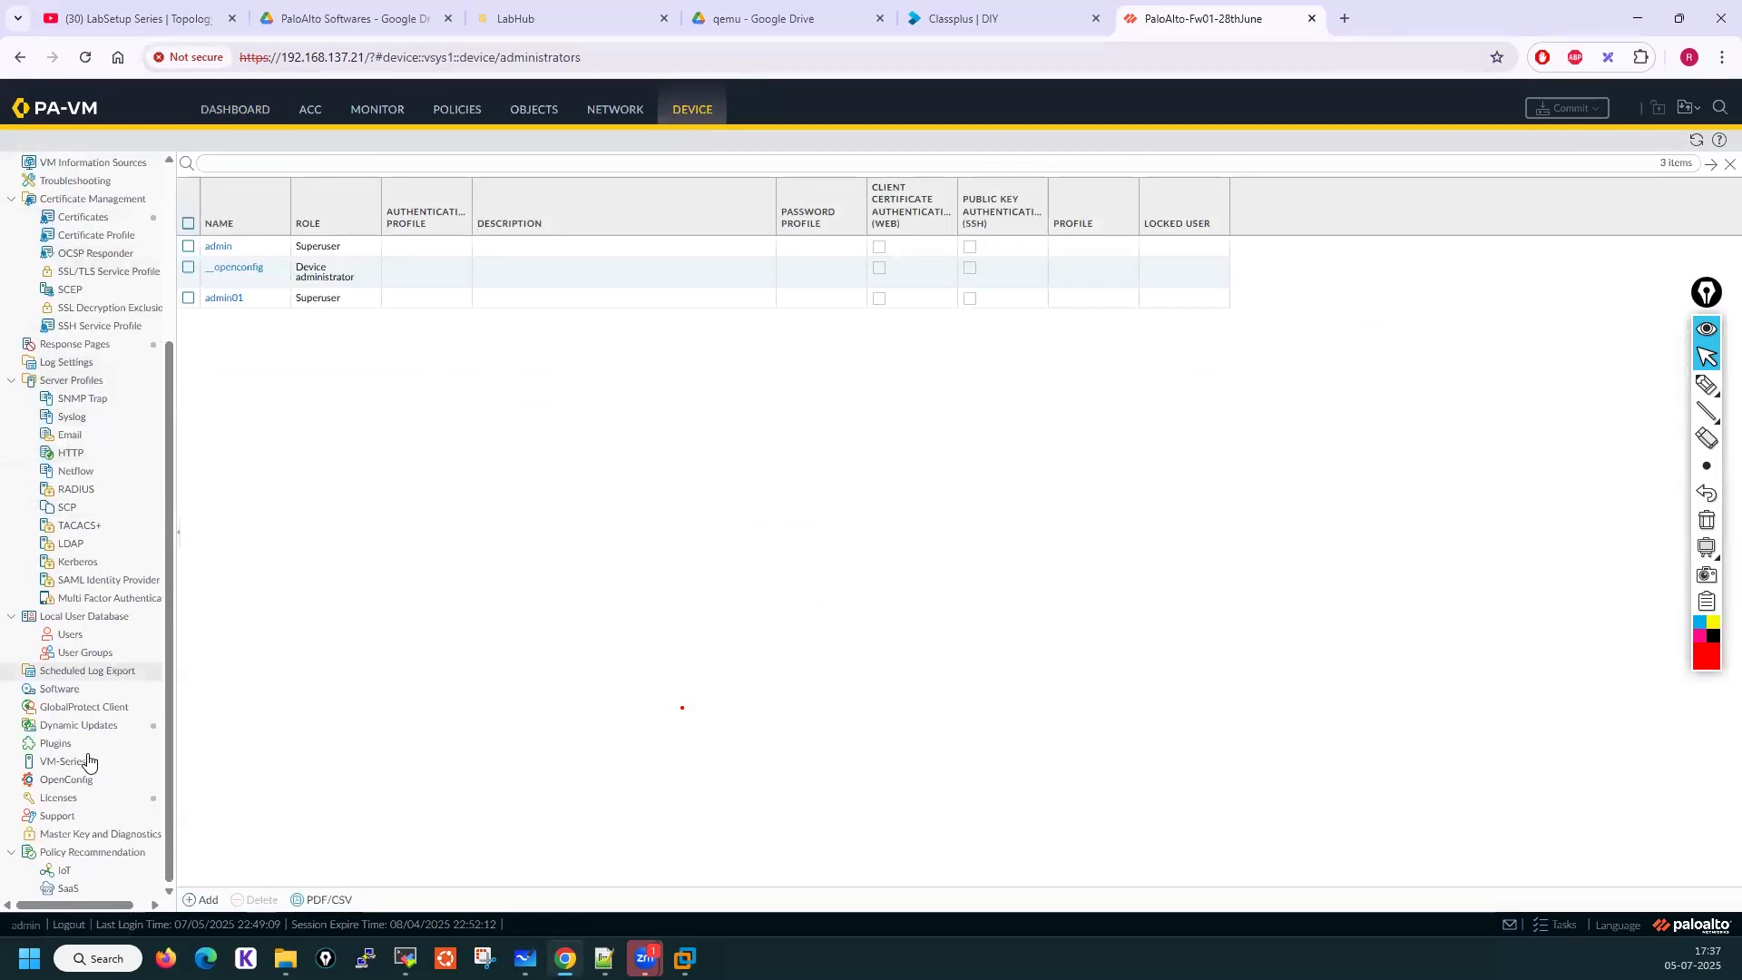
pyautogui.click(70, 796)
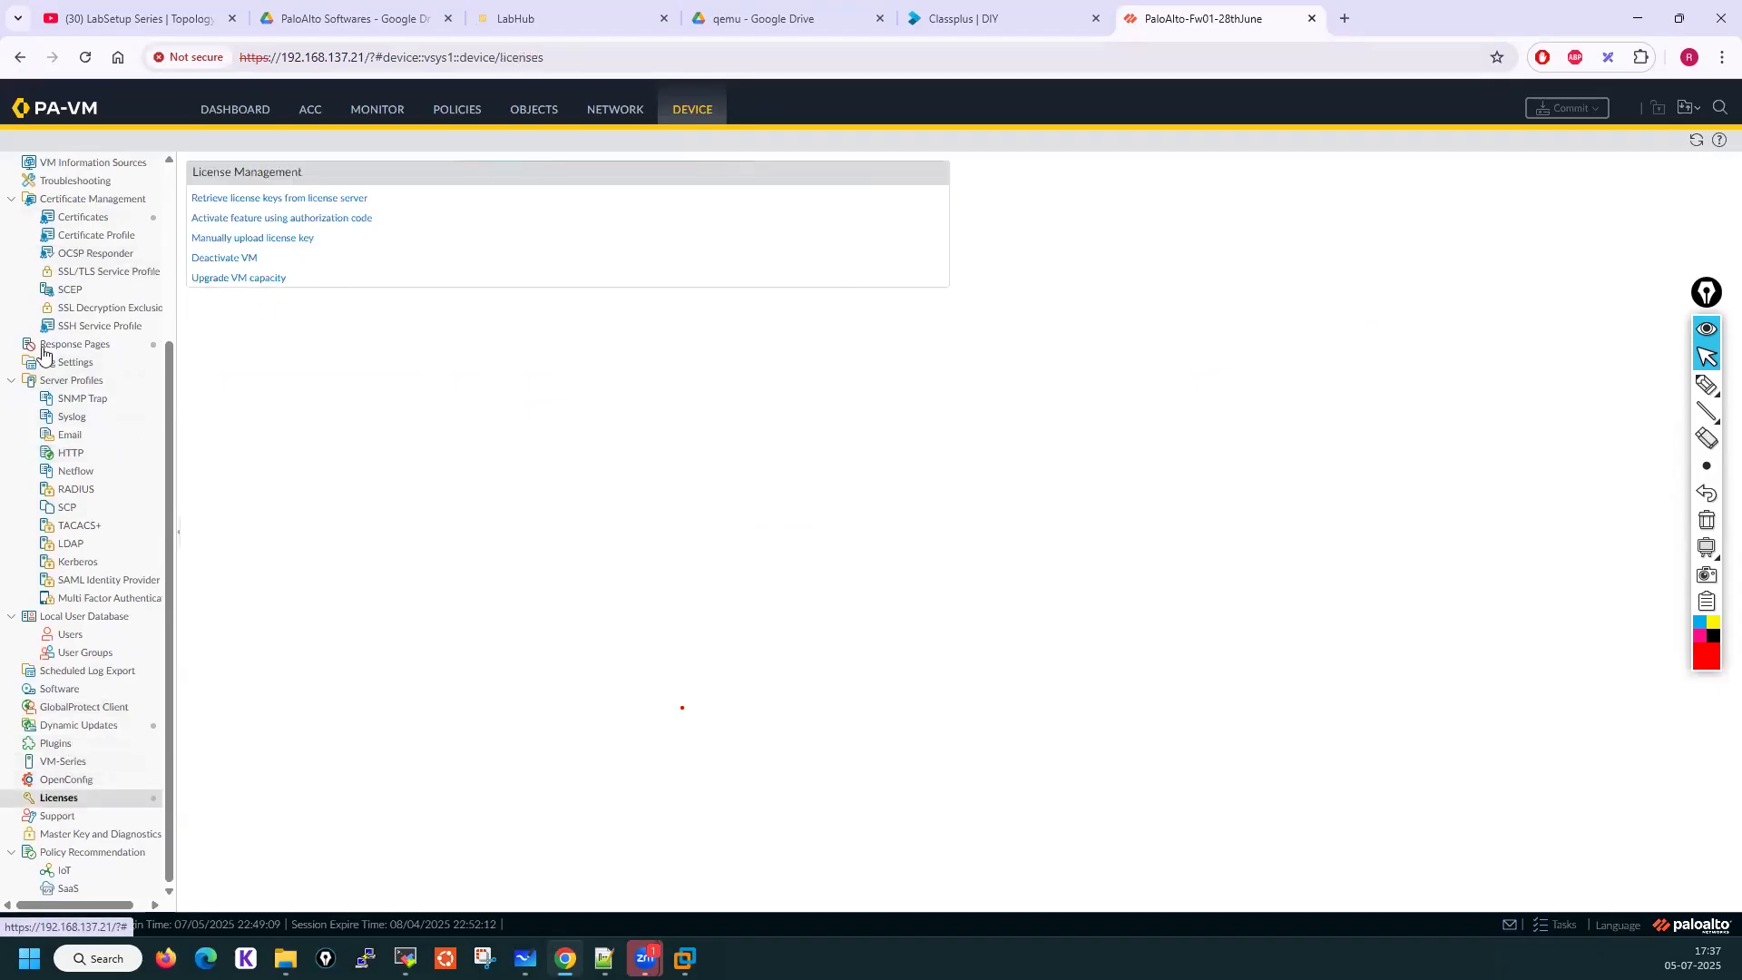
# Step: Show Device Setup's Management settings: hostname PA-FW01-Lab, domain lab.local and the login banner
pyautogui.scroll(1, 108, 366)
pyautogui.scroll(5, 106, 363)
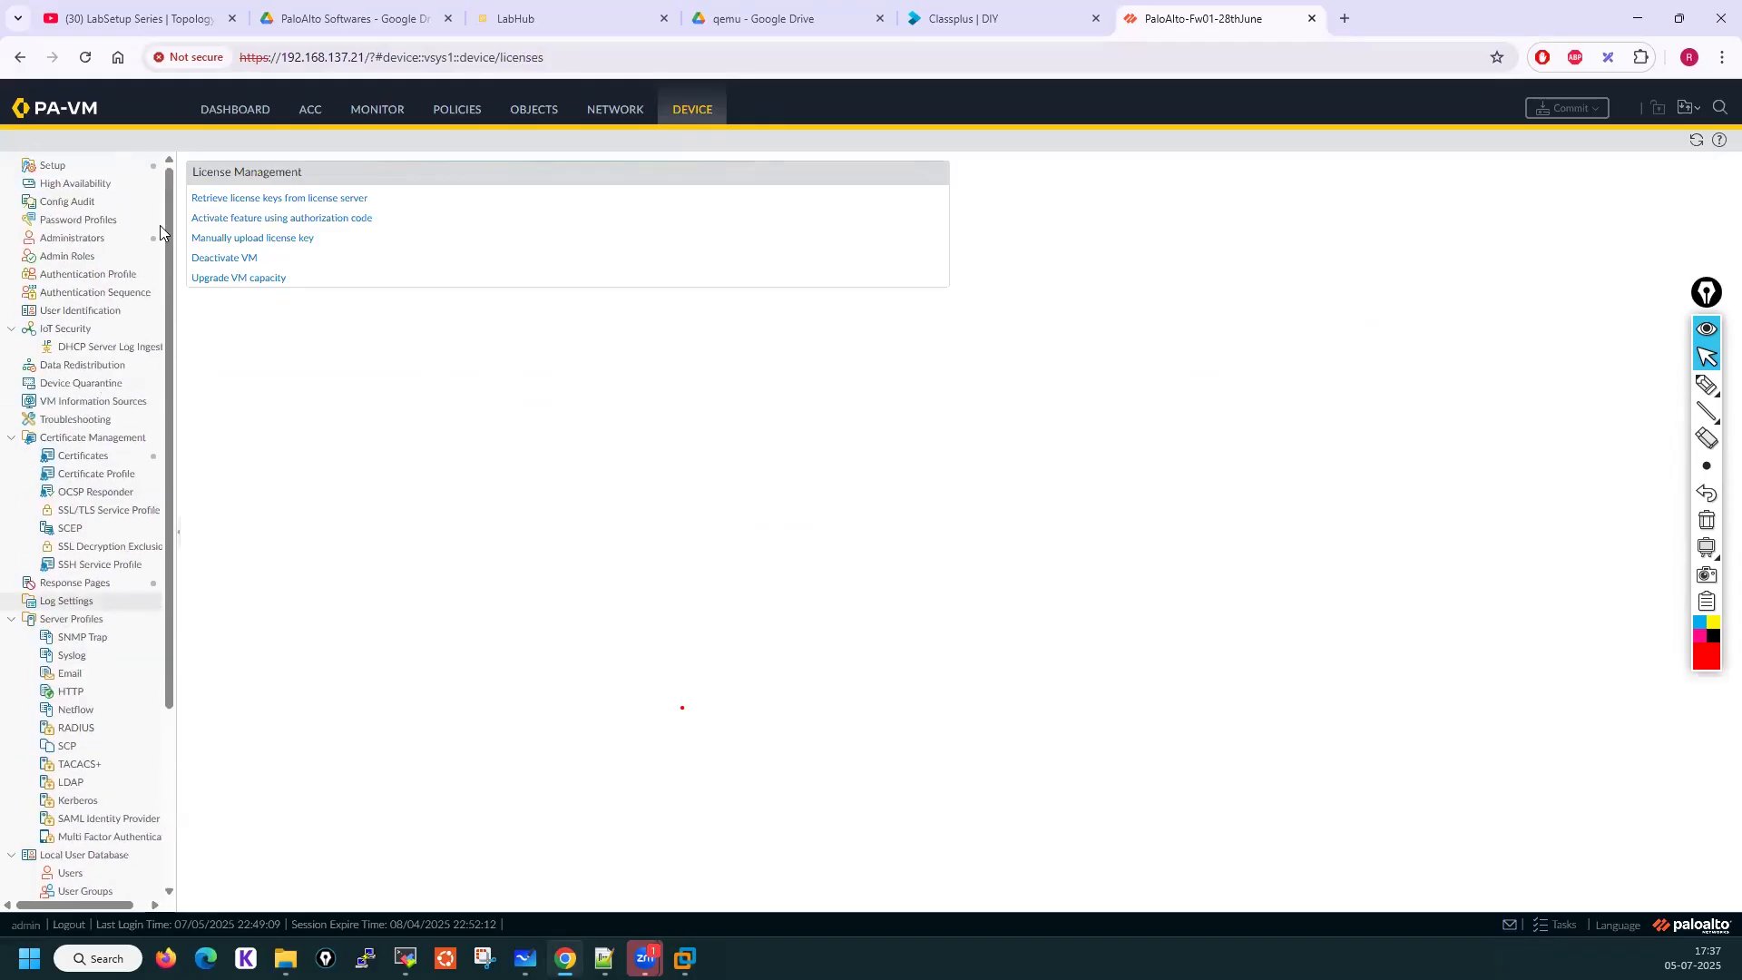
pyautogui.click(51, 167)
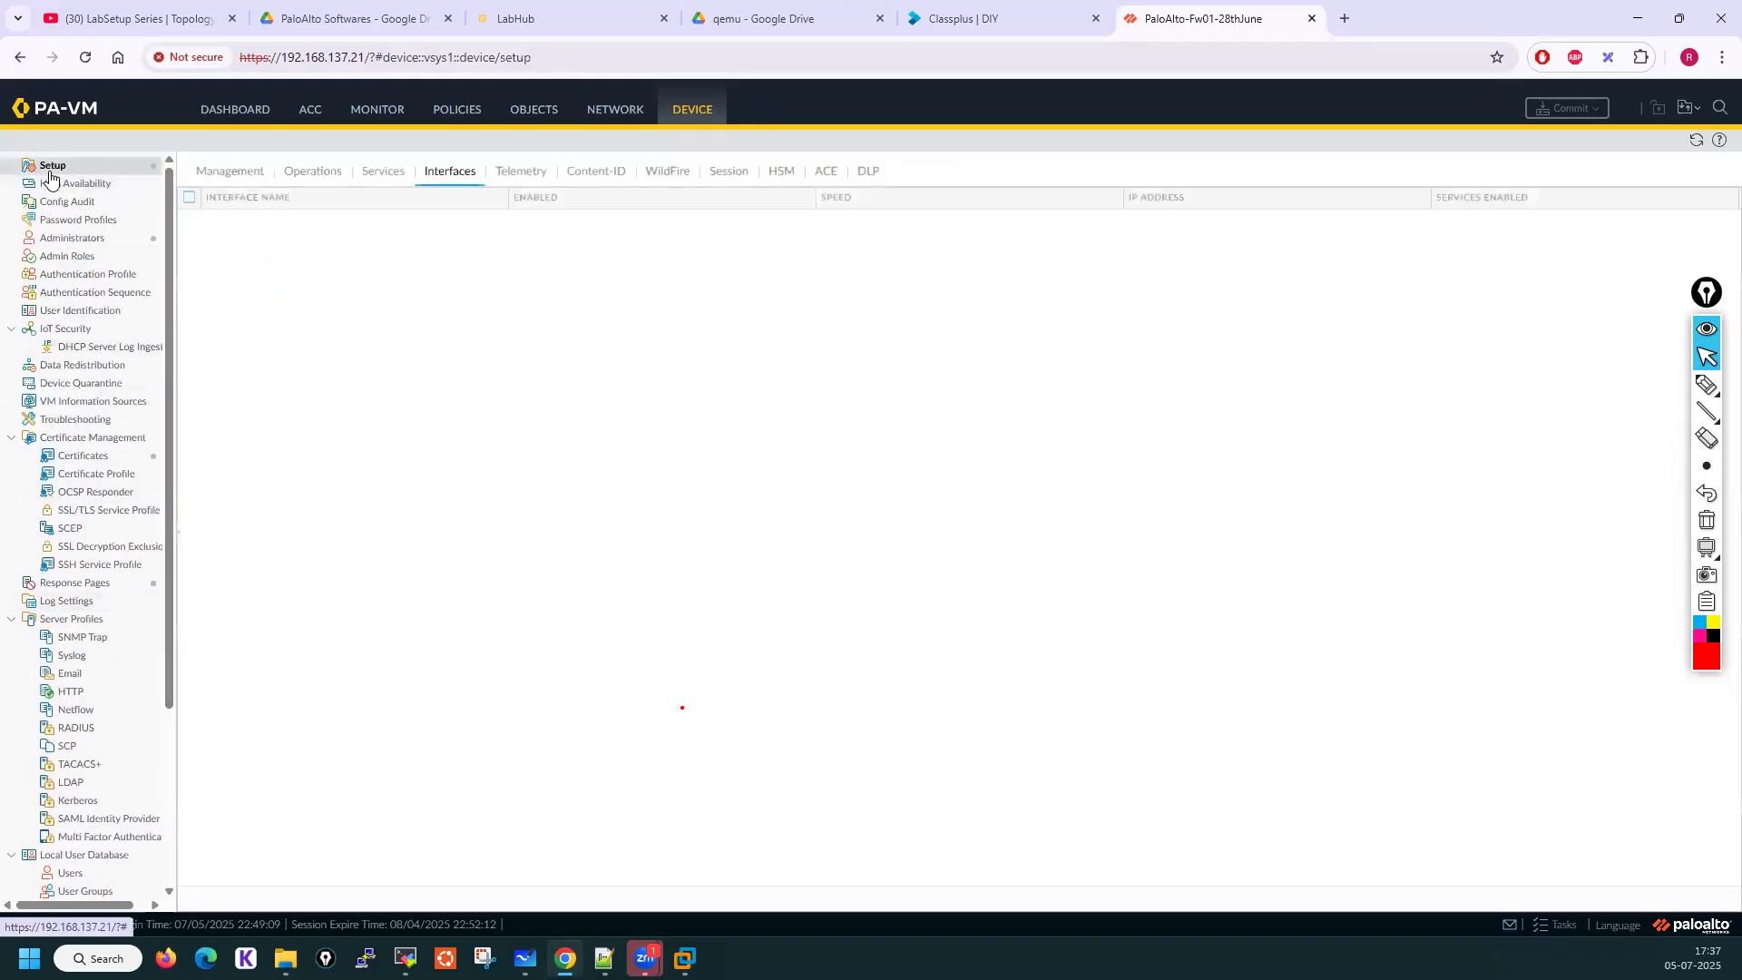
pyautogui.click(247, 174)
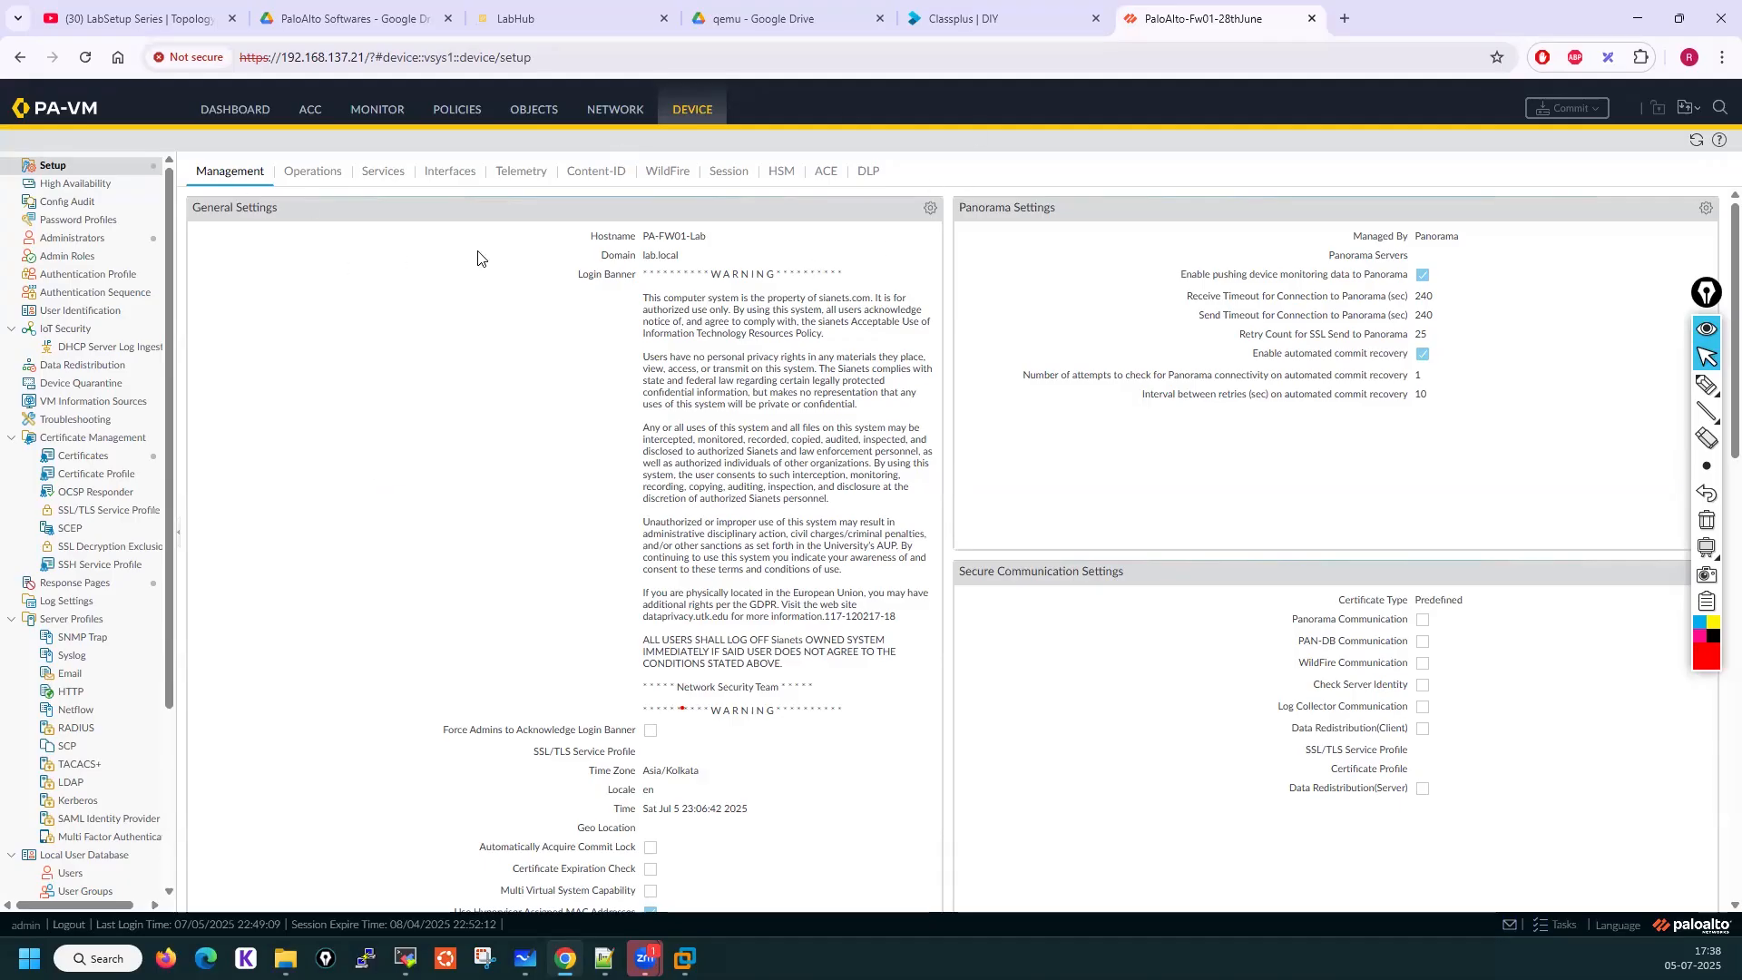
pyautogui.click(237, 114)
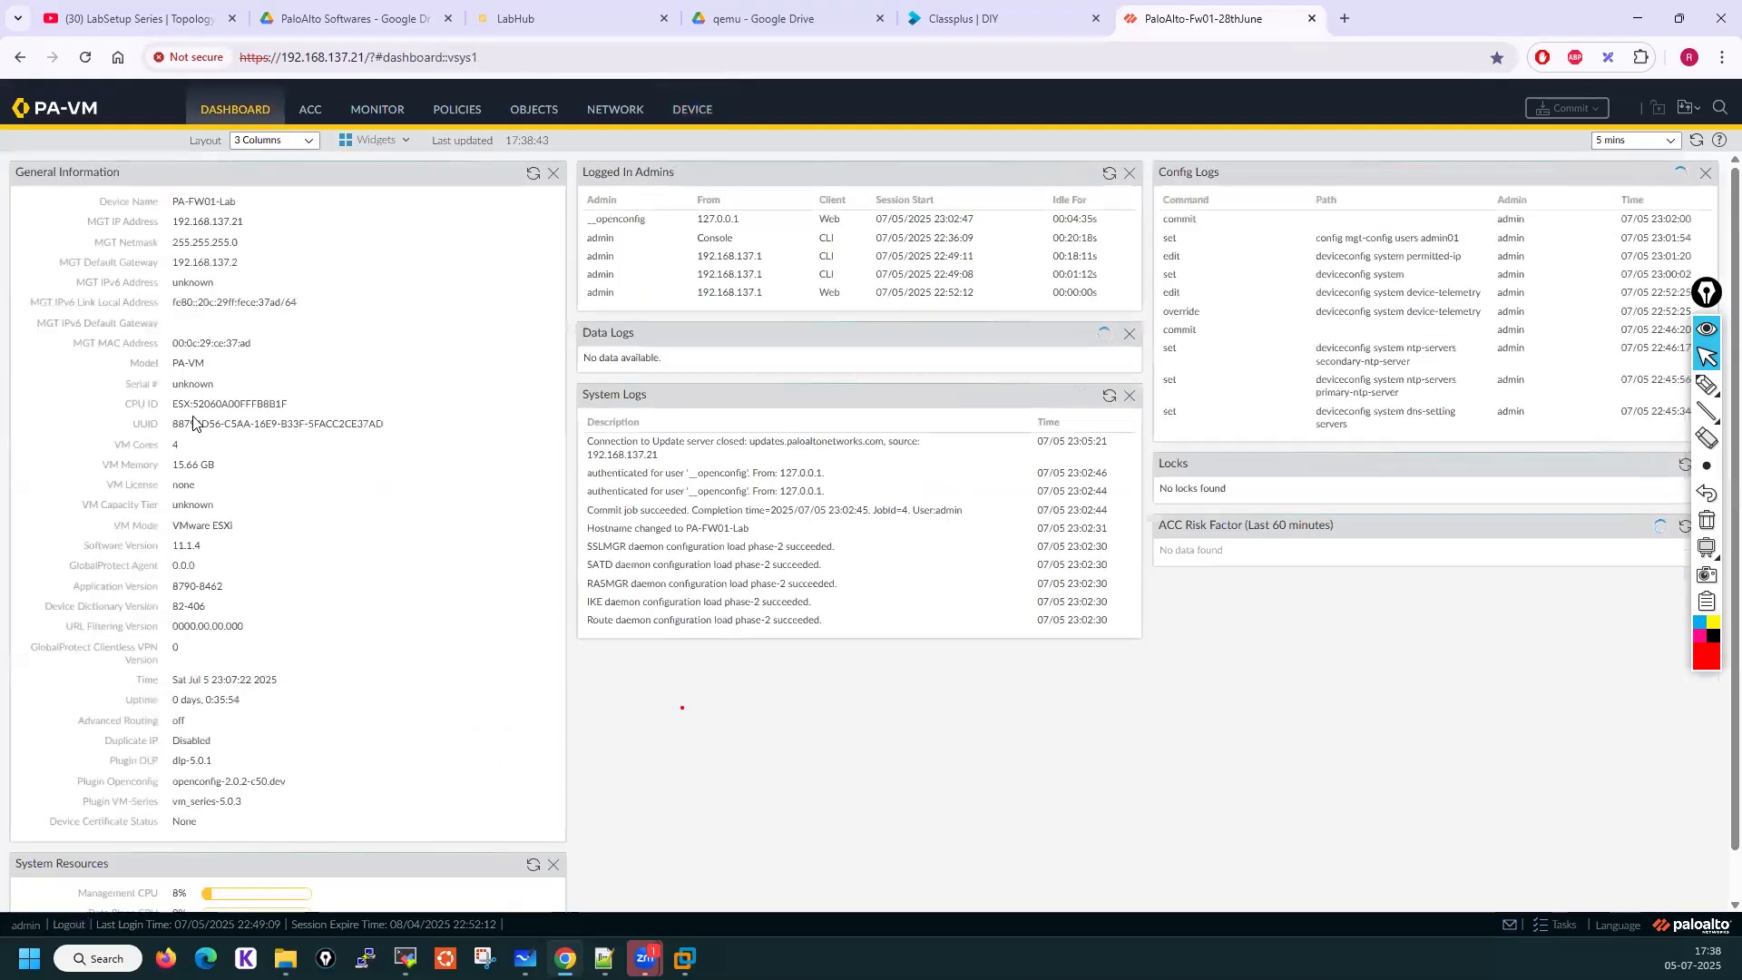
pyautogui.moveTo(172, 404); pyautogui.dragTo(393, 433)
pyautogui.click(173, 424)
pyautogui.click(354, 419)
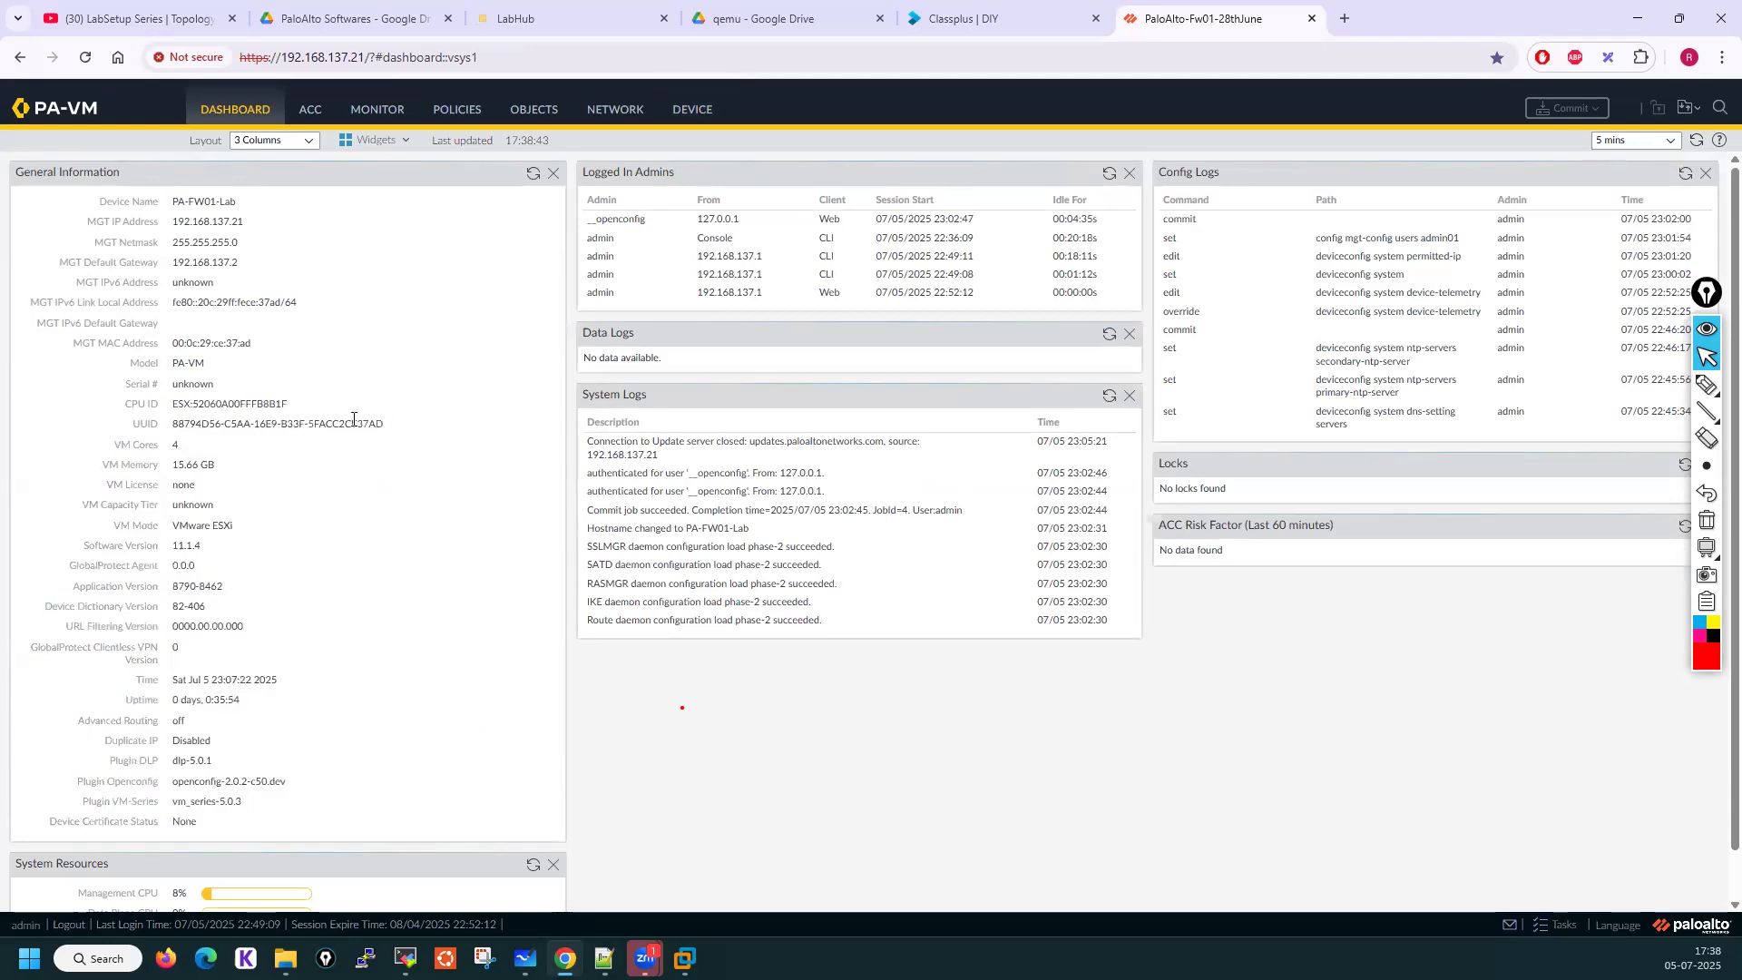
pyautogui.moveTo(173, 405); pyautogui.dragTo(306, 408)
pyautogui.moveTo(172, 424); pyautogui.dragTo(390, 425)
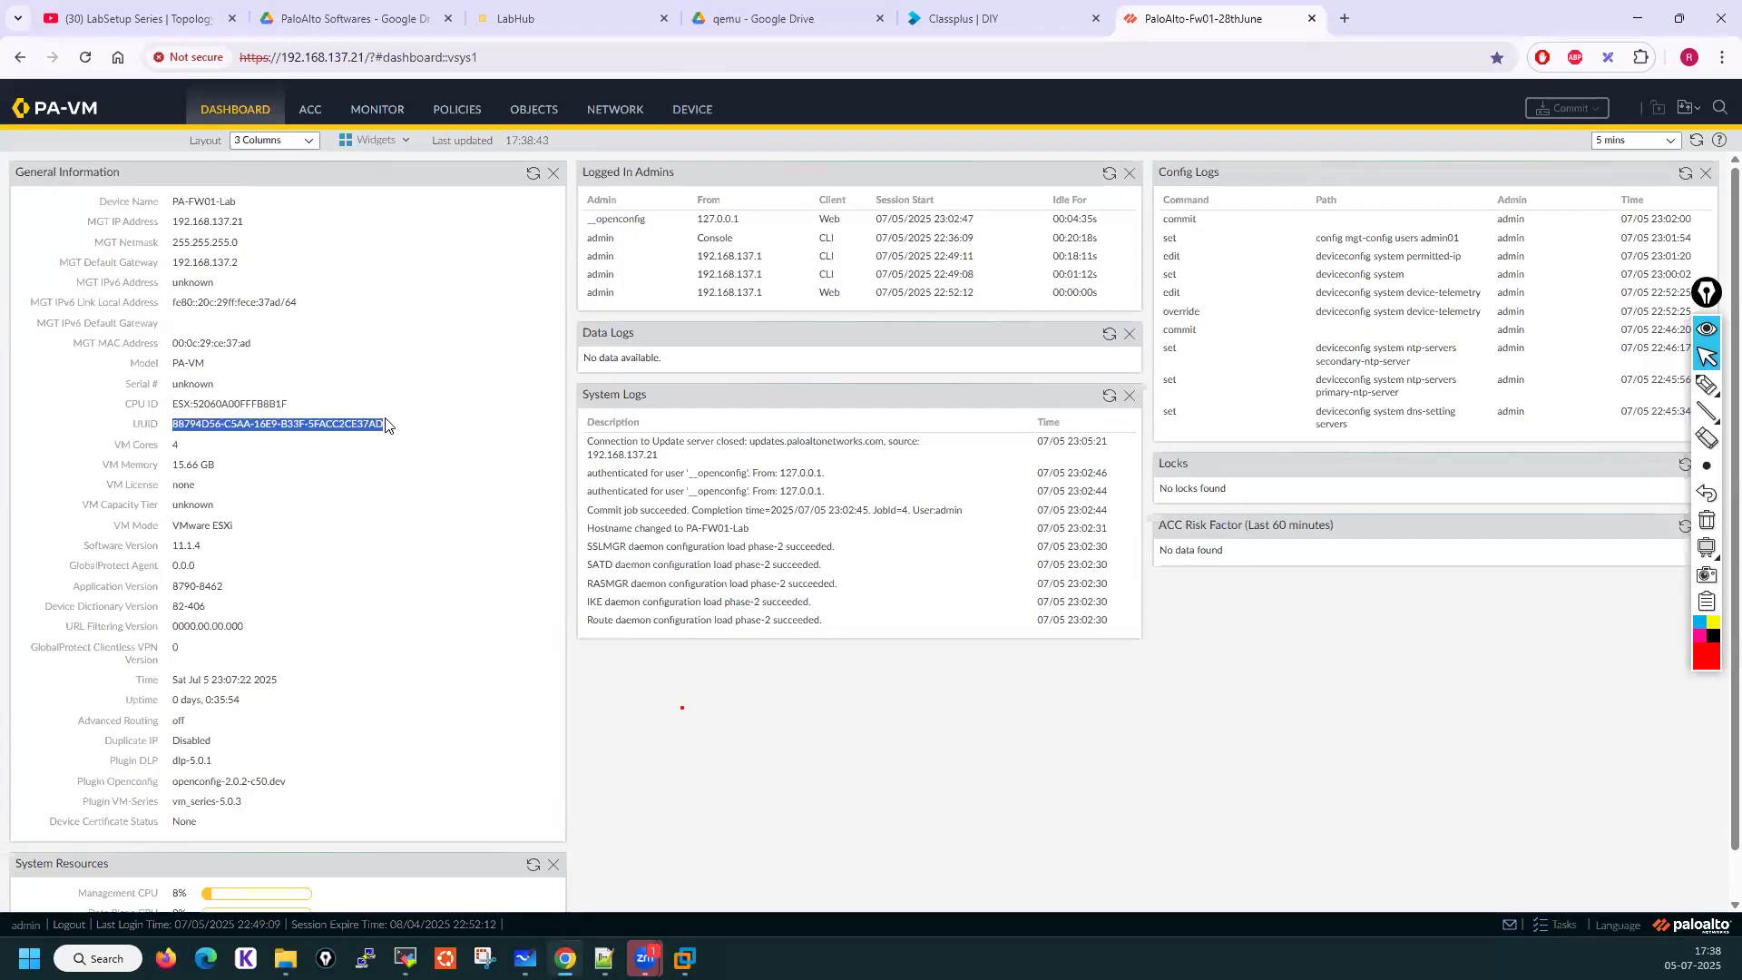
pyautogui.click(705, 116)
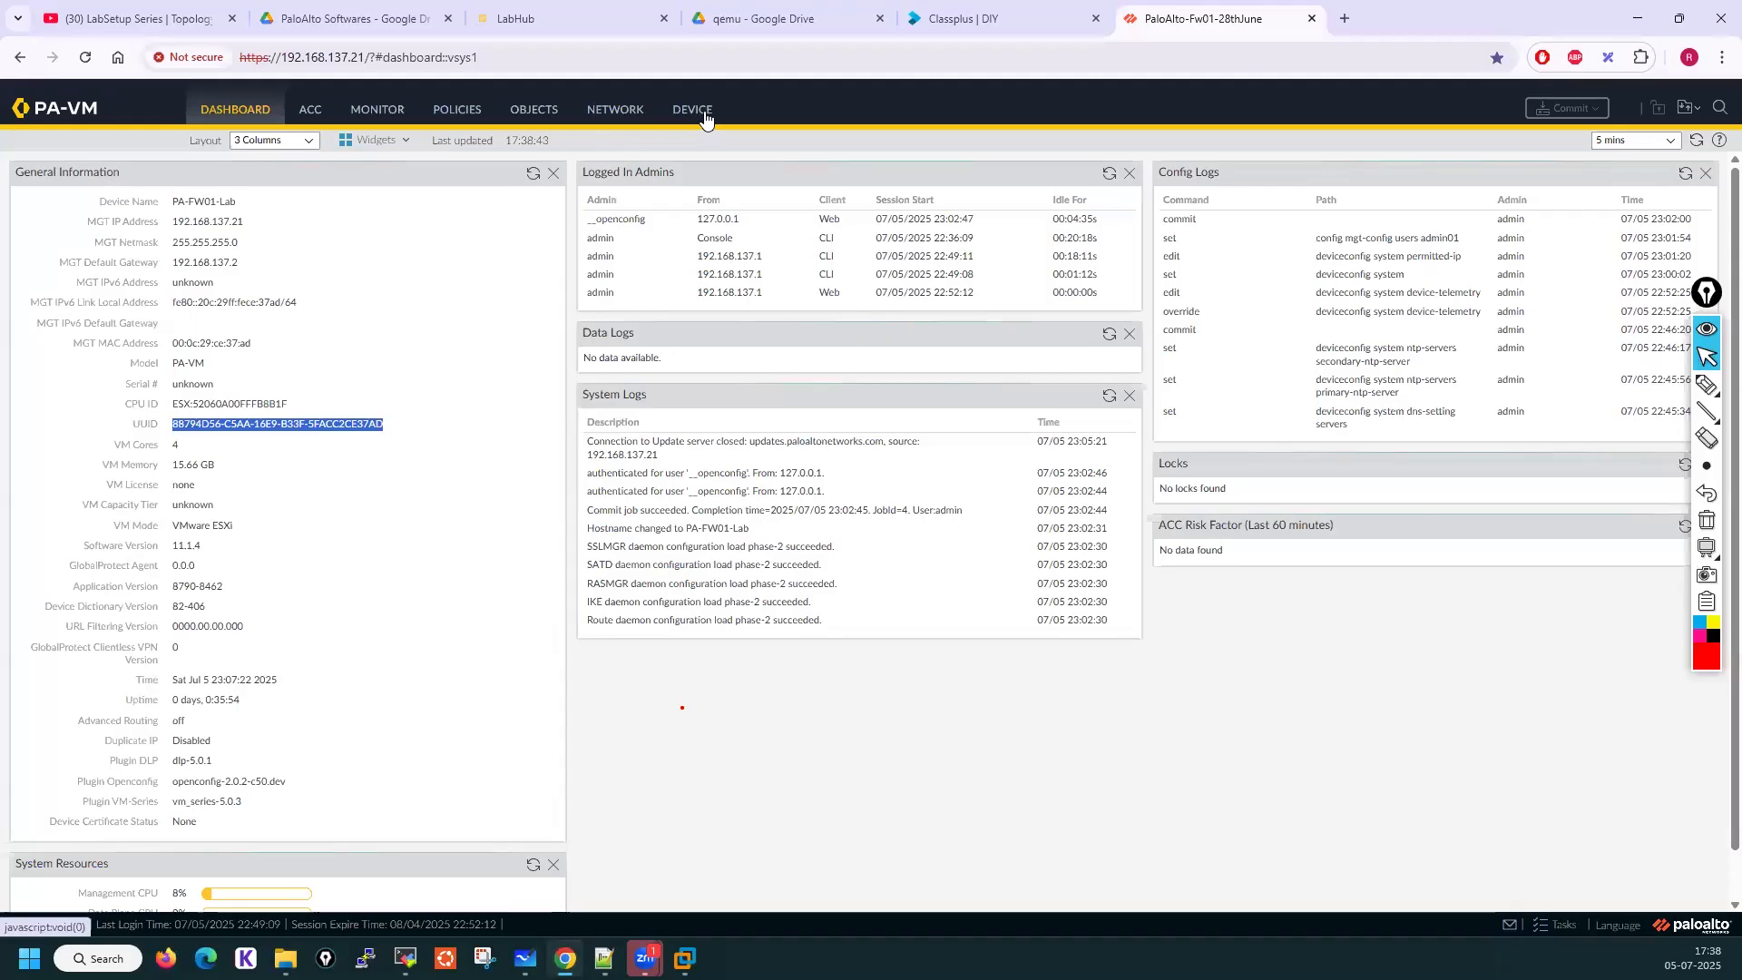
pyautogui.scroll(-3, 119, 606)
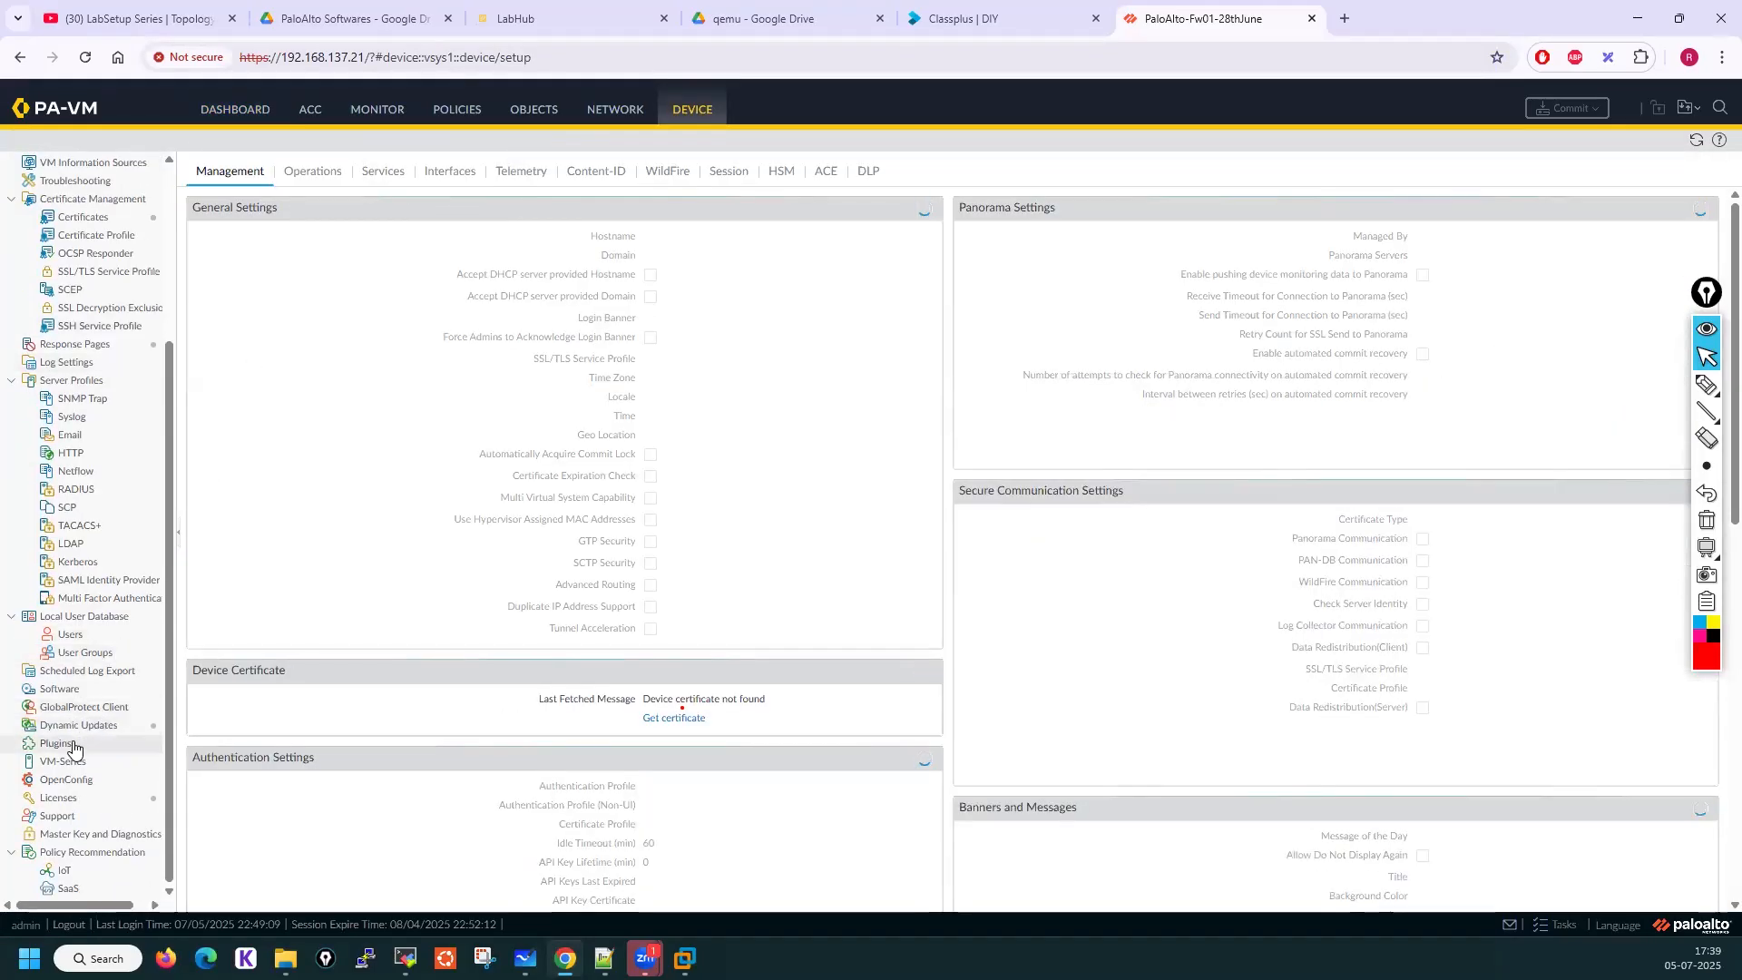
# Step: Activate the license with the authorization code and accept the service restart warning
pyautogui.click(59, 799)
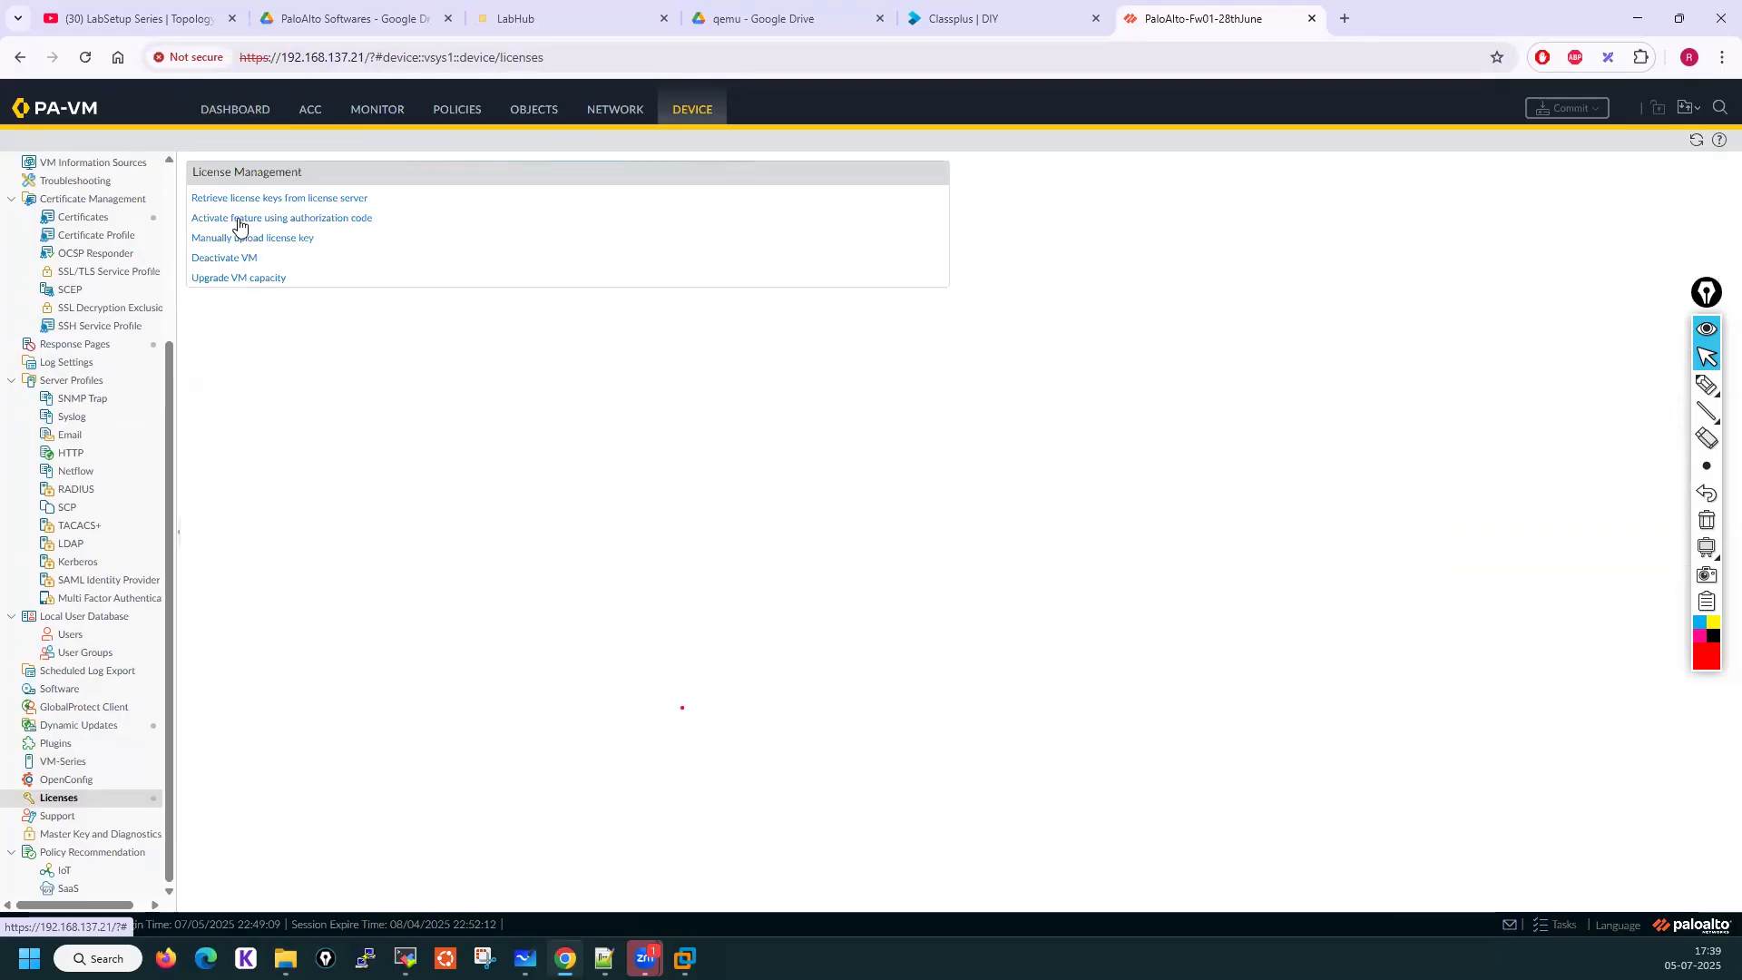
pyautogui.click(239, 224)
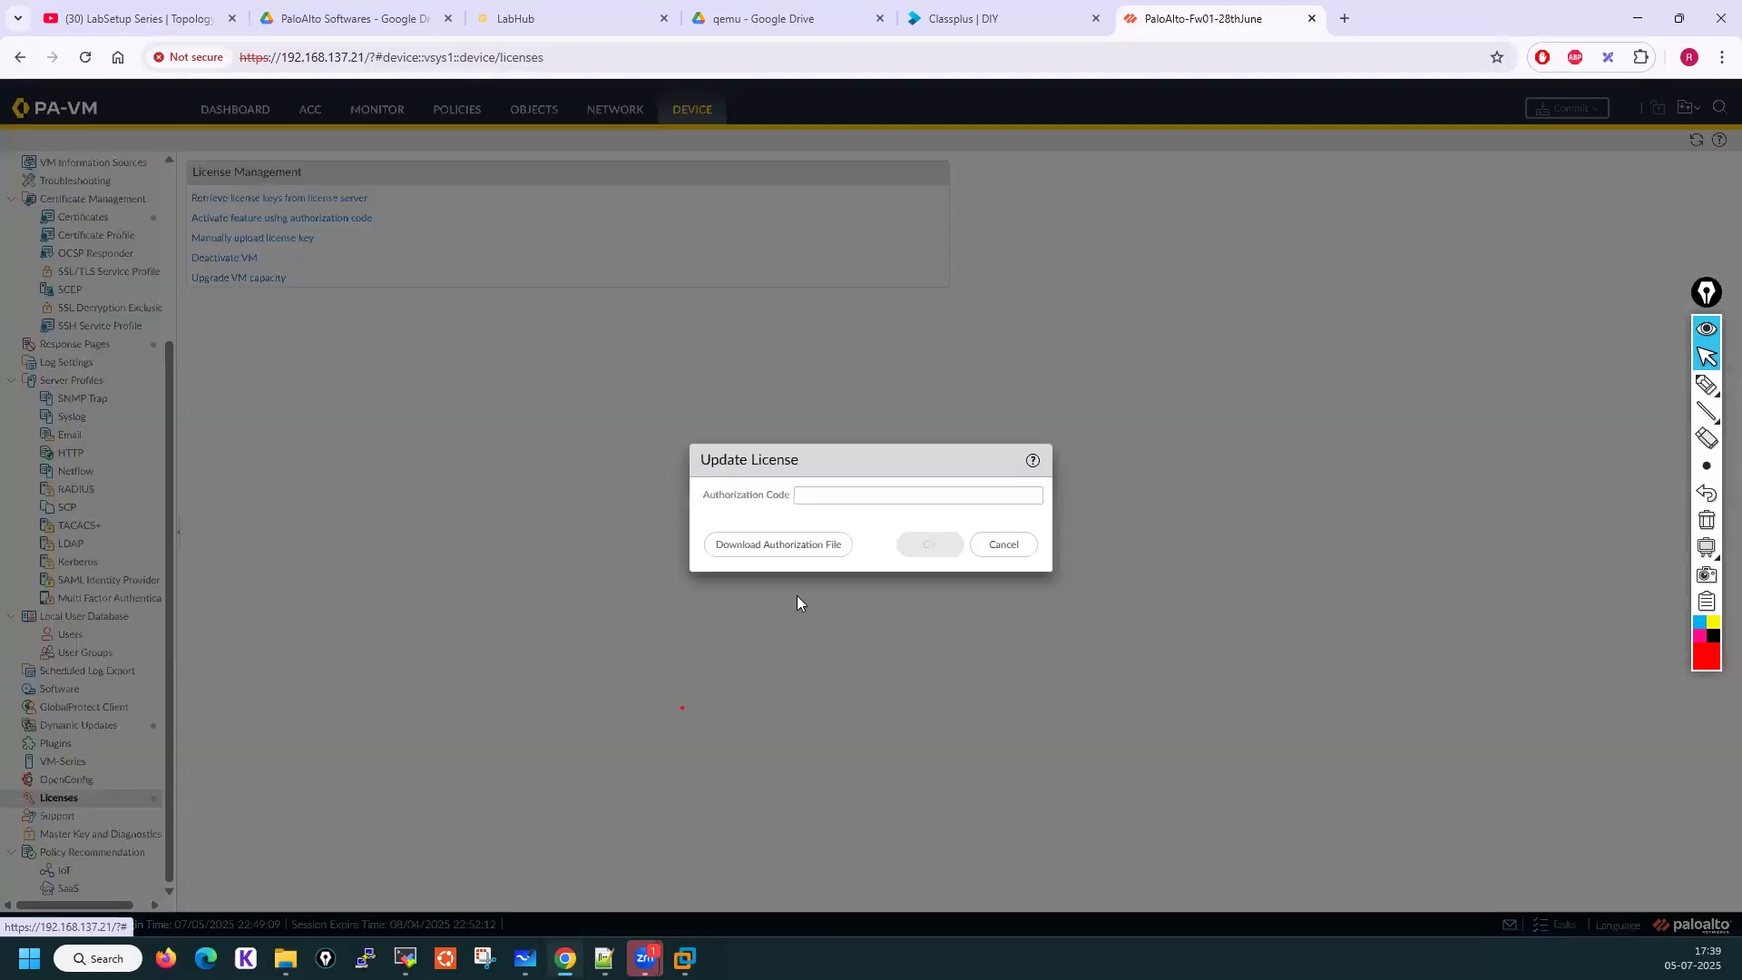
pyautogui.click(814, 503)
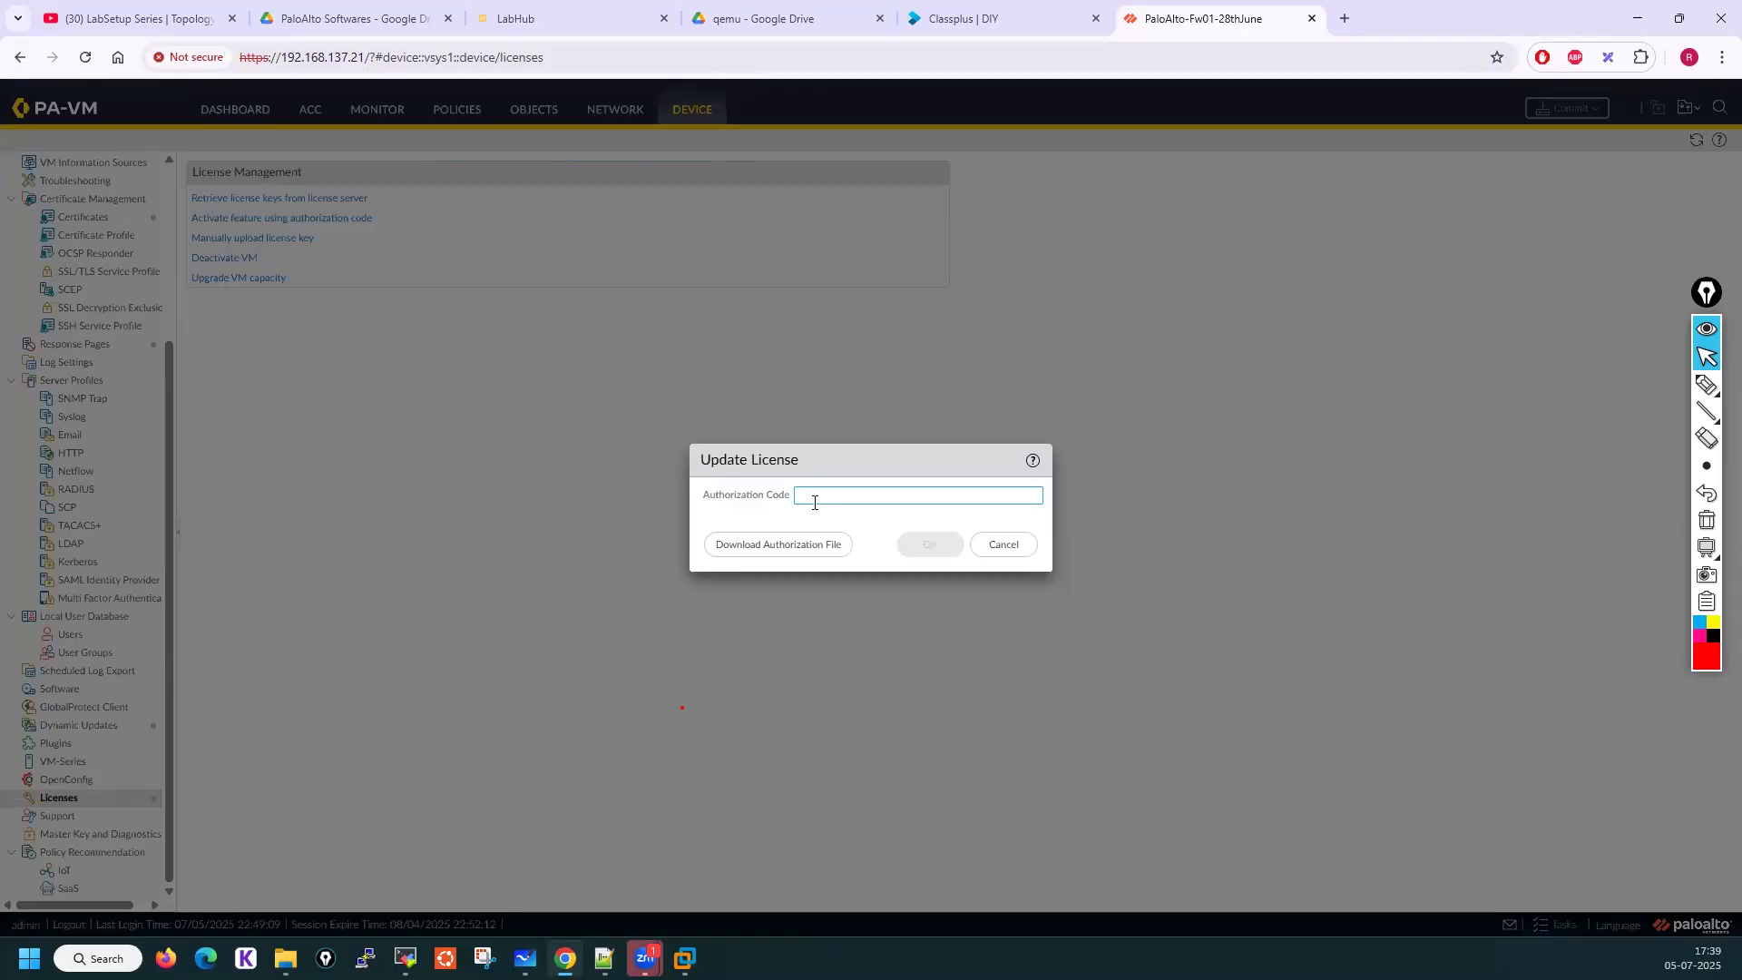
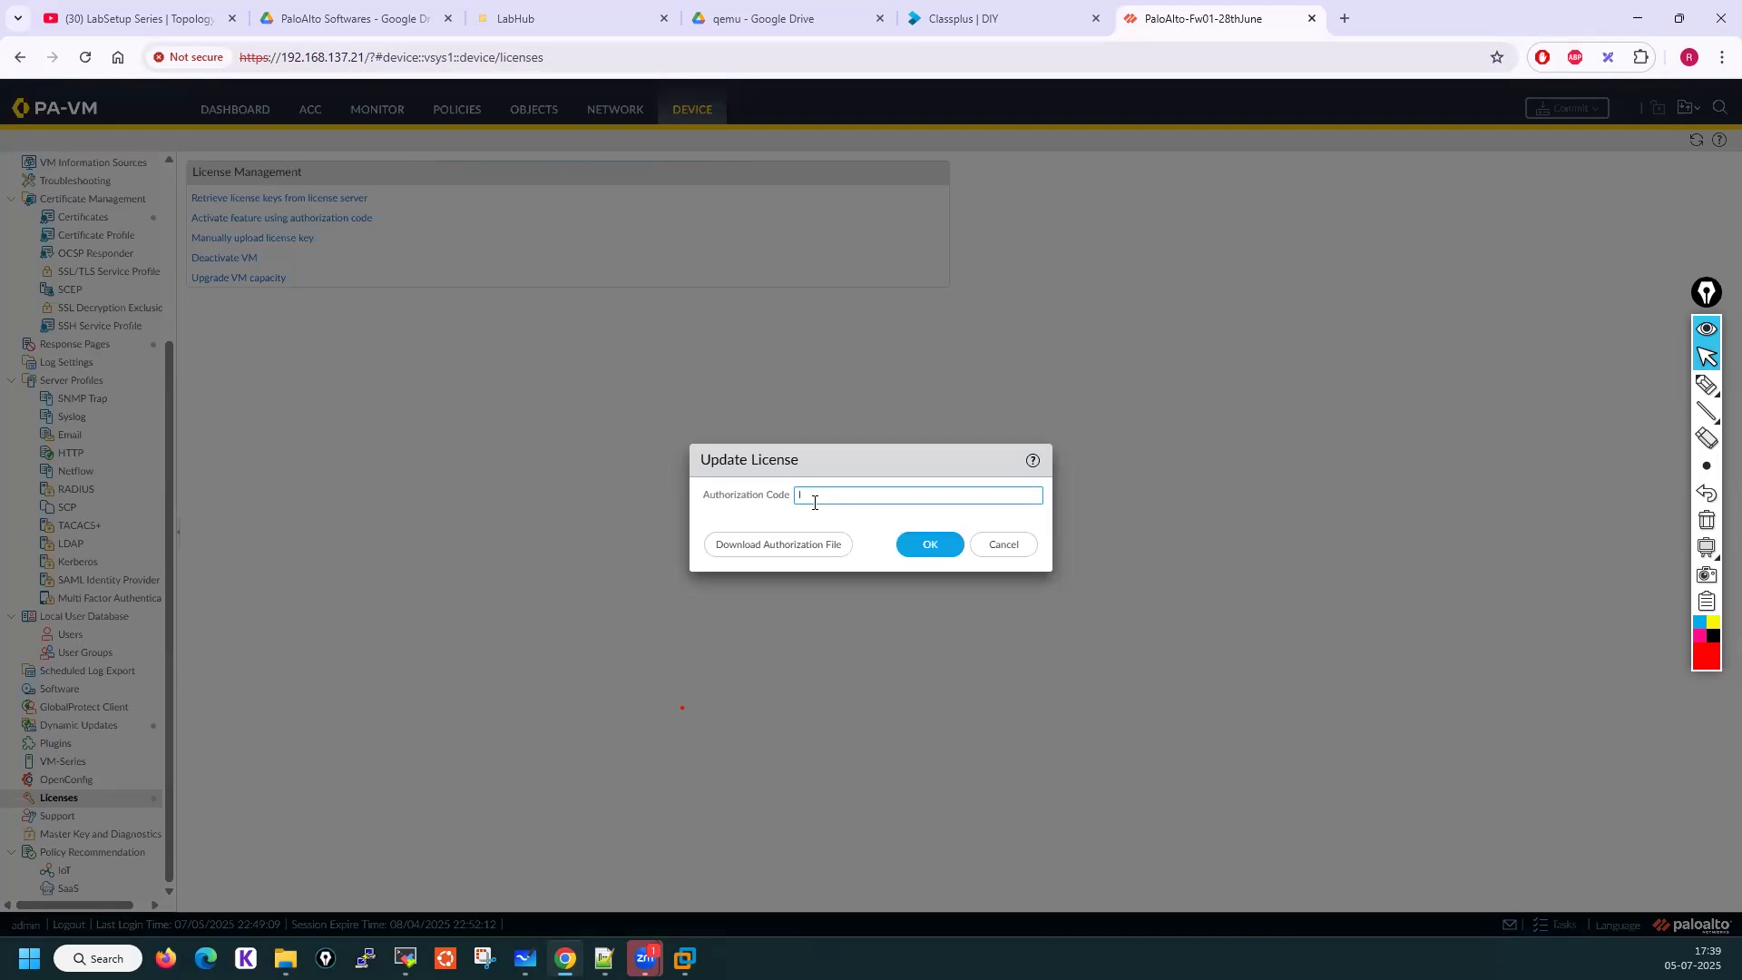
pyautogui.click(932, 550)
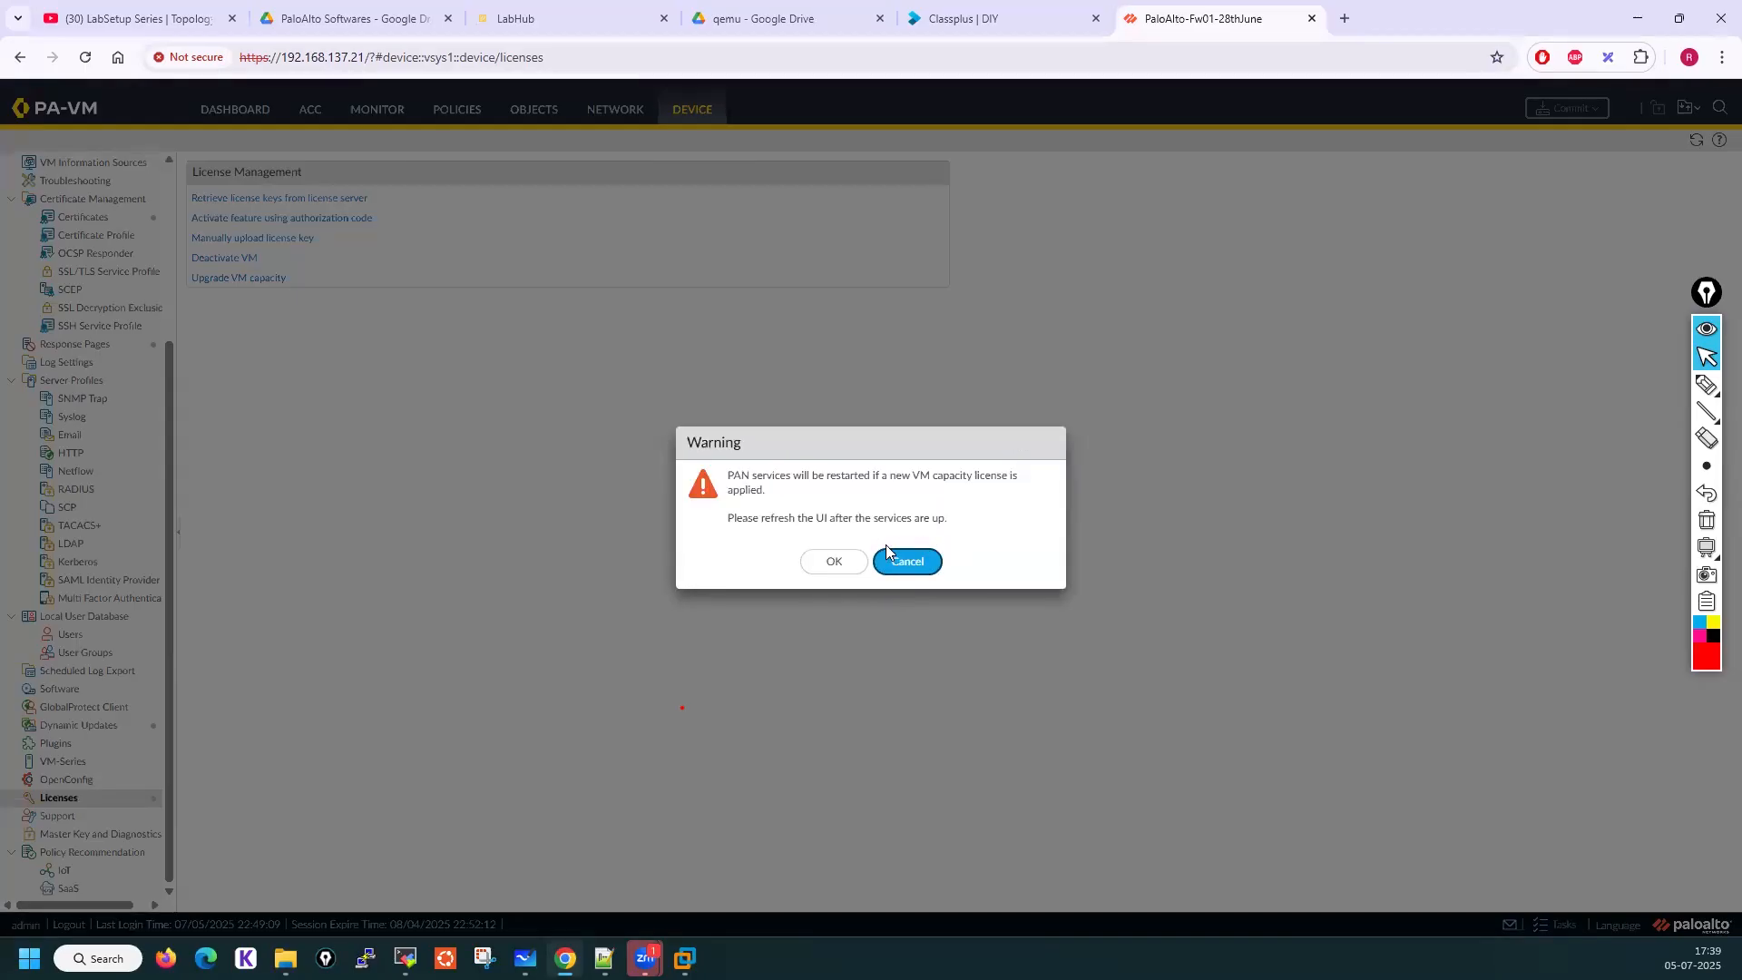
pyautogui.click(826, 562)
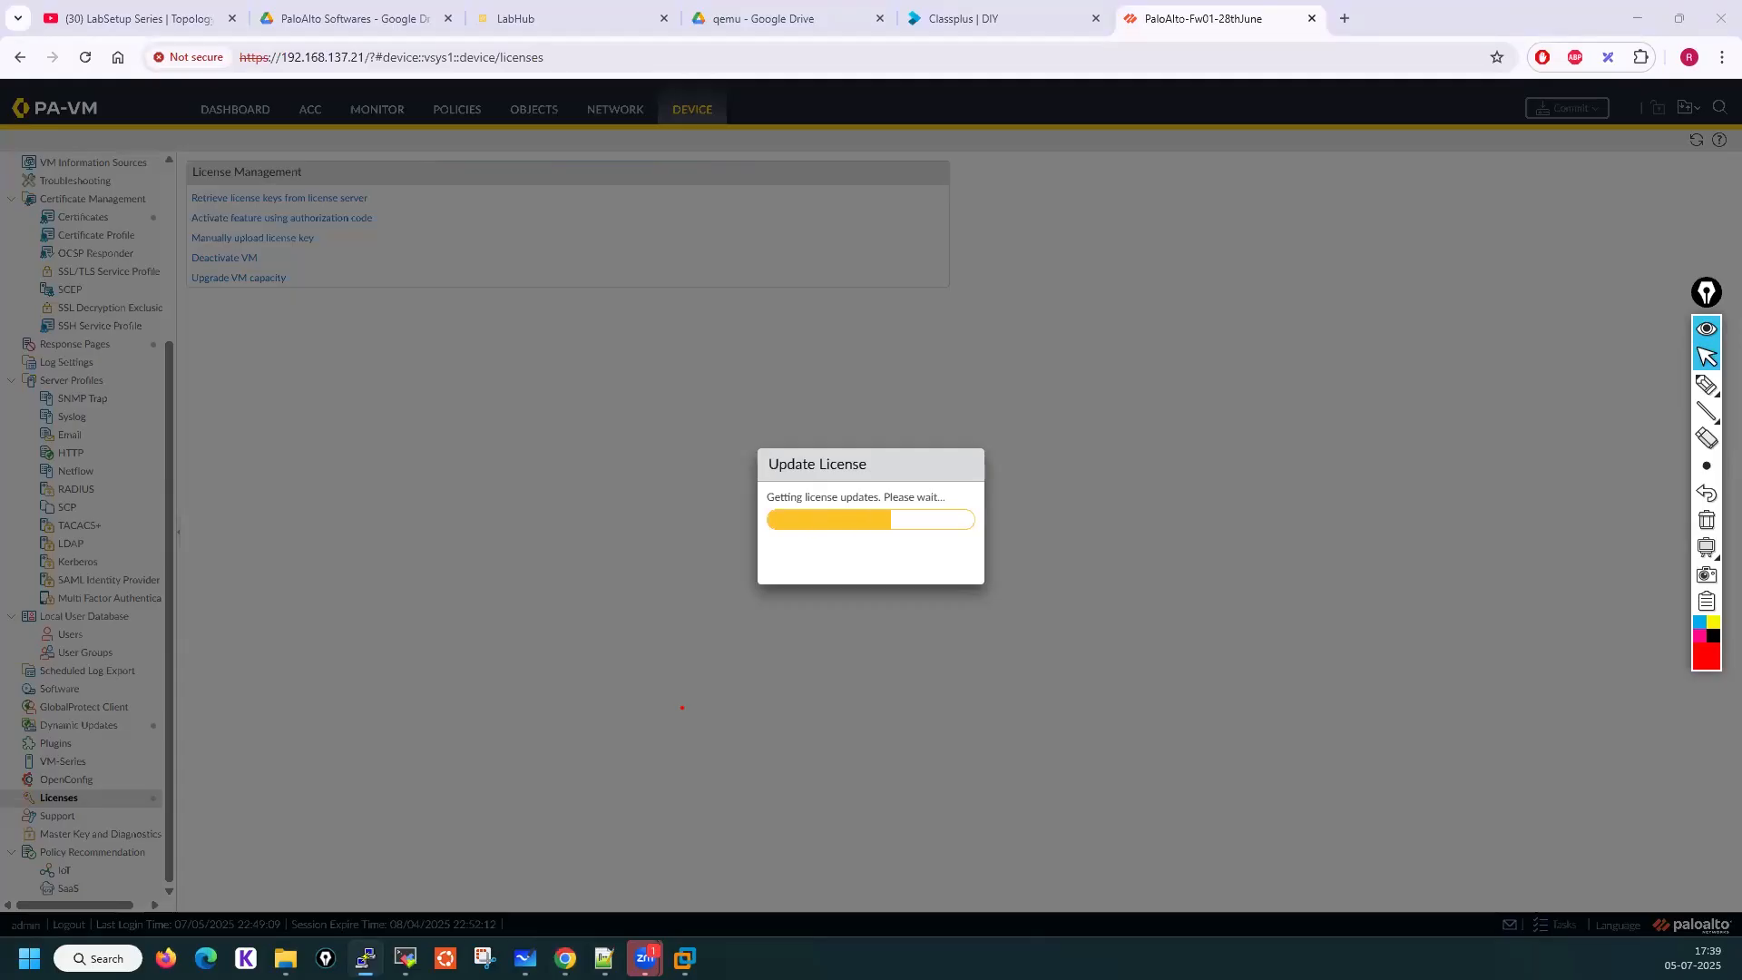
pyautogui.press('Return')
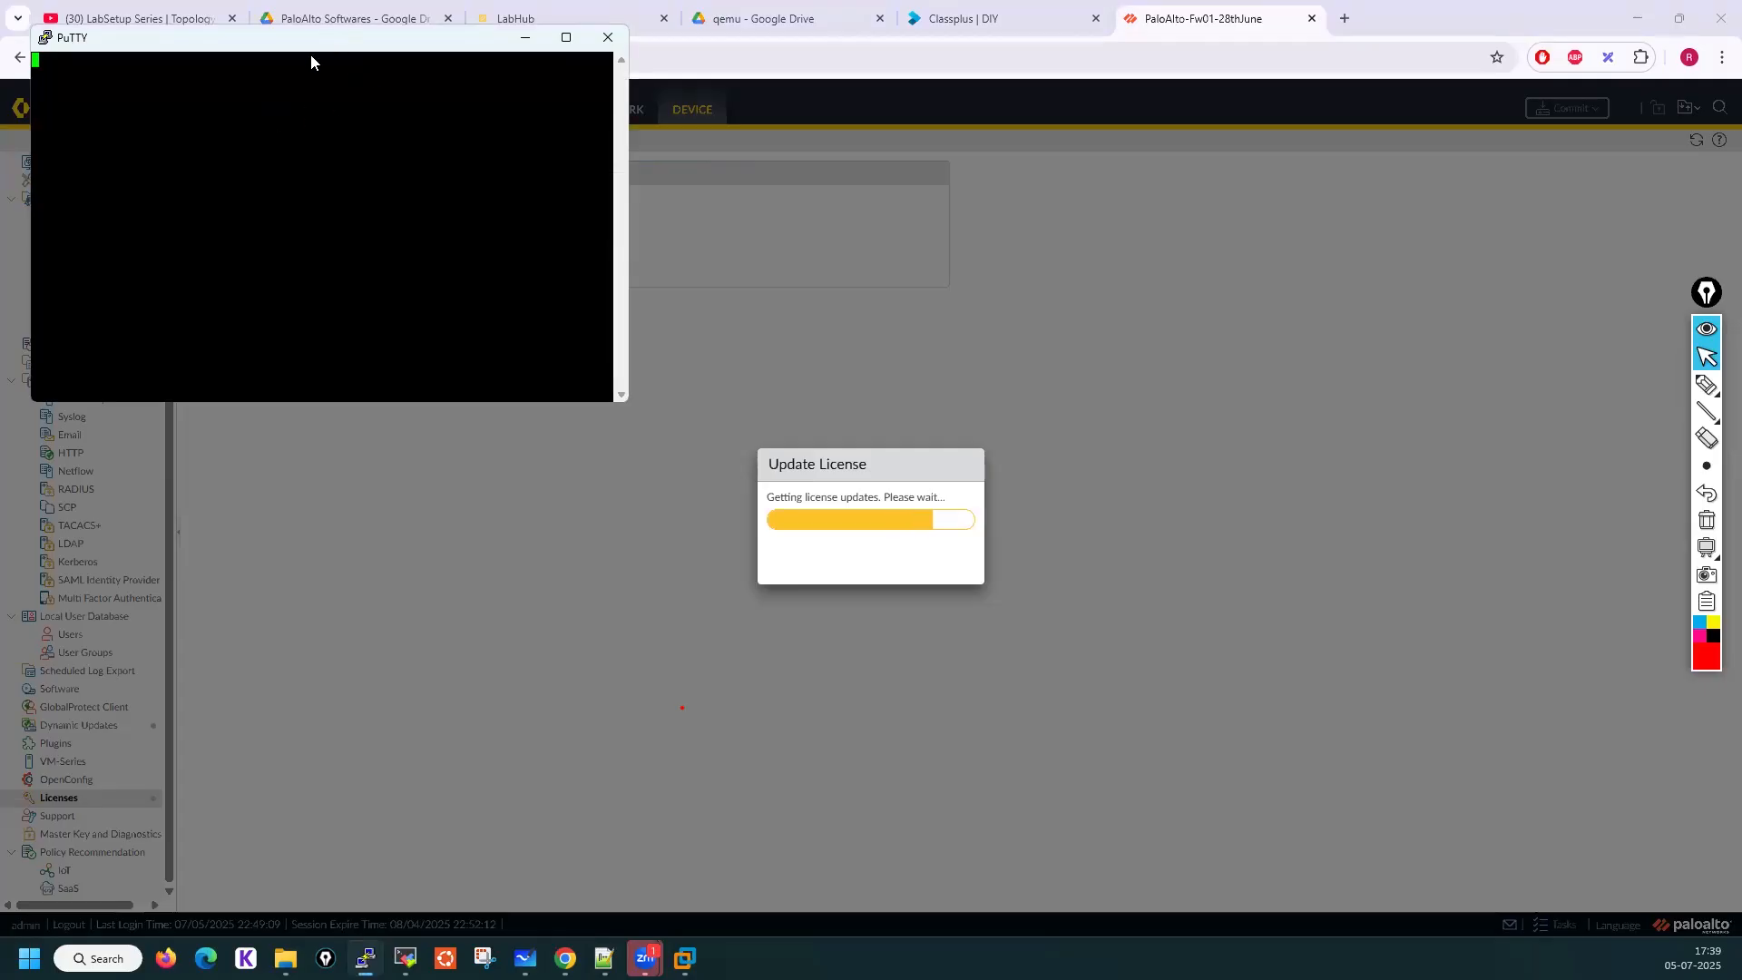
pyautogui.moveTo(311, 52); pyautogui.dragTo(0, 52)
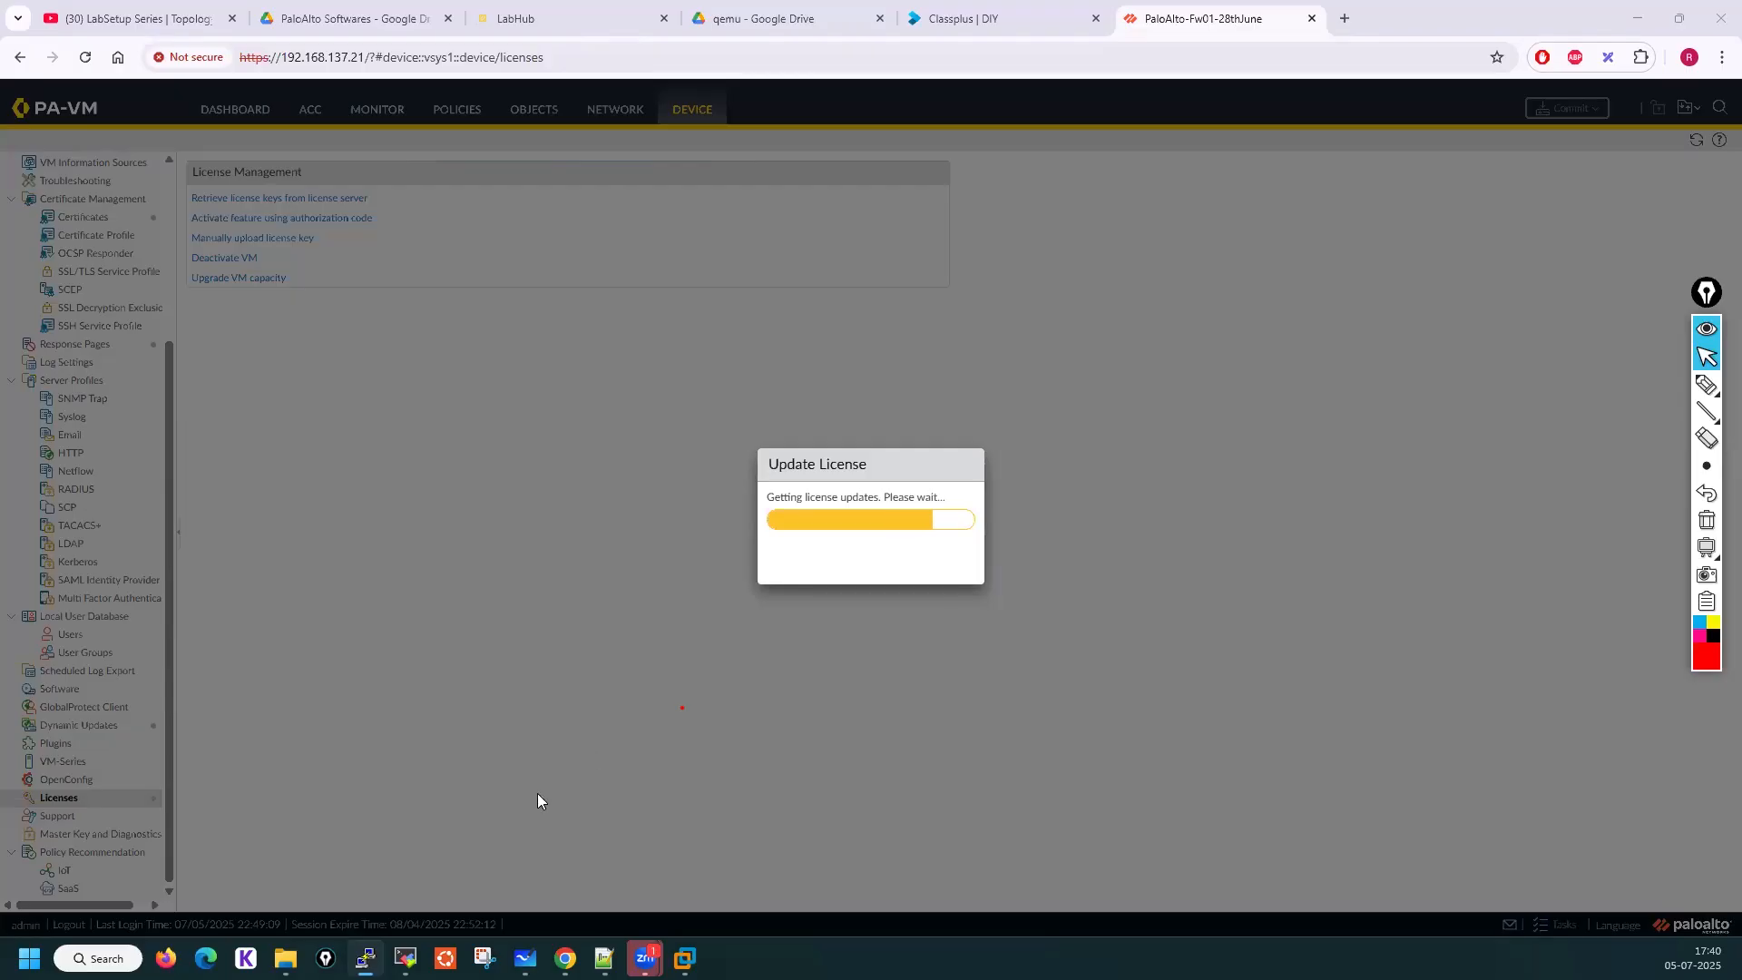
# Step: Exit configuration mode in the firewall's SSH session
pyautogui.click(406, 958)
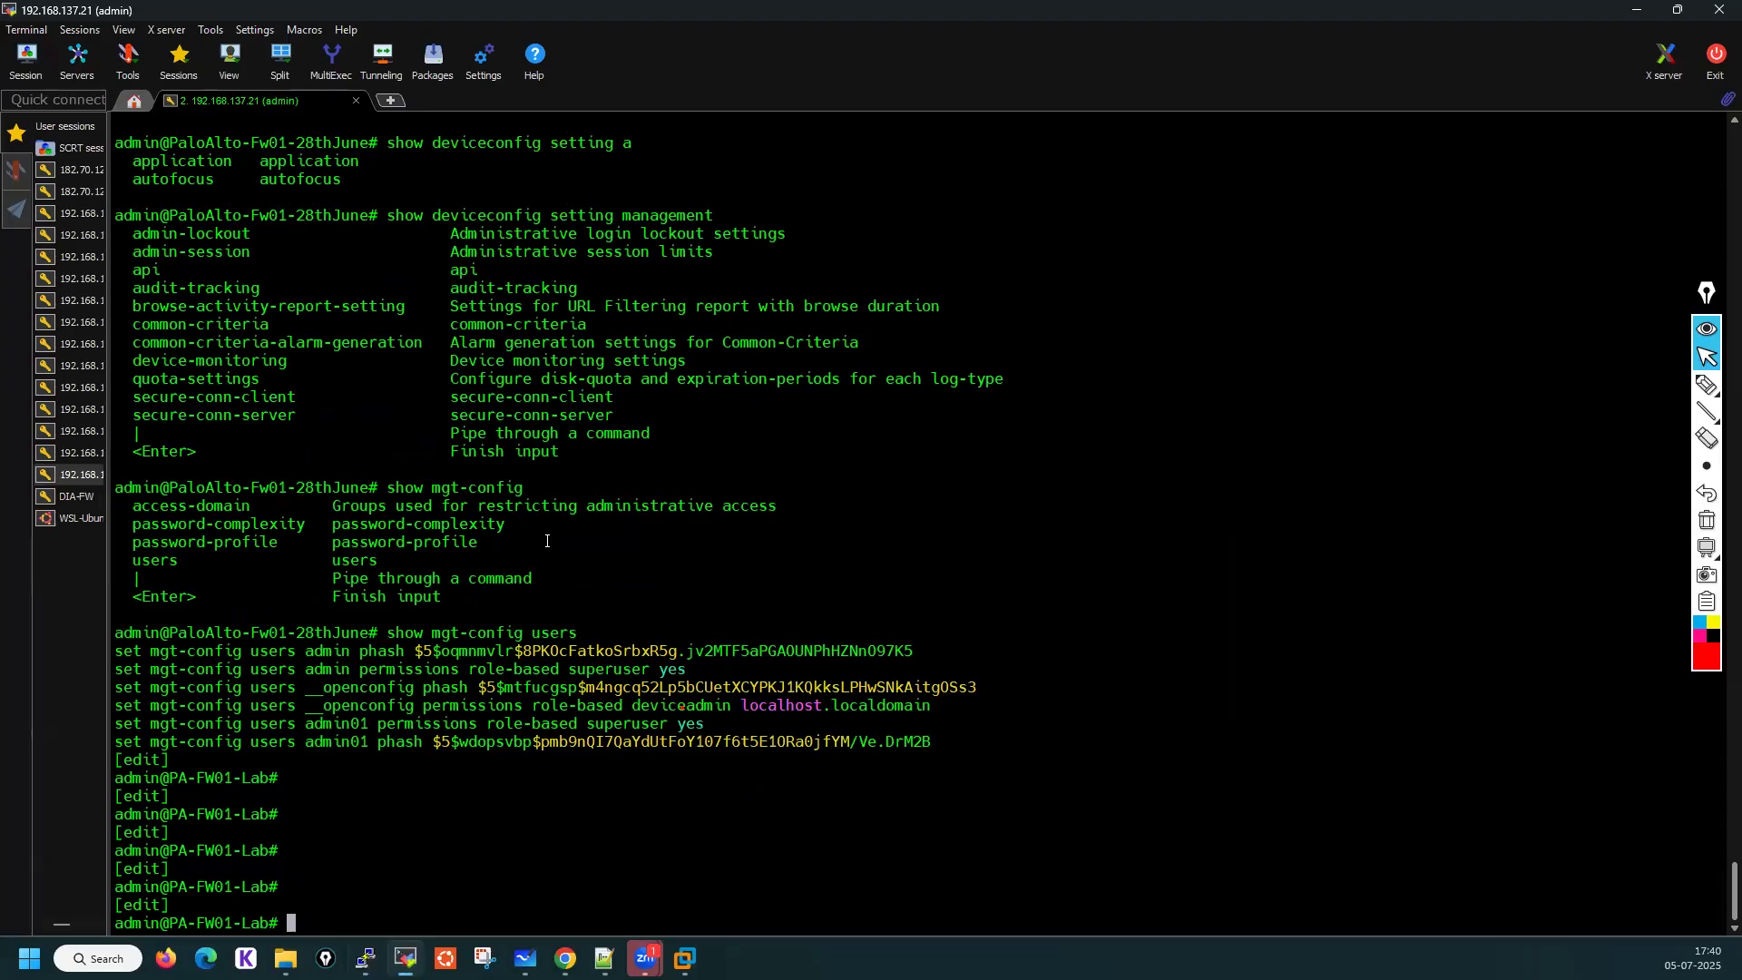
pyautogui.write('eixt')
pyautogui.press('Return')
pyautogui.press('Return')
pyautogui.press('Return')
pyautogui.press('Return')
pyautogui.press('Return')
pyautogui.write('exit')
pyautogui.press('Return')
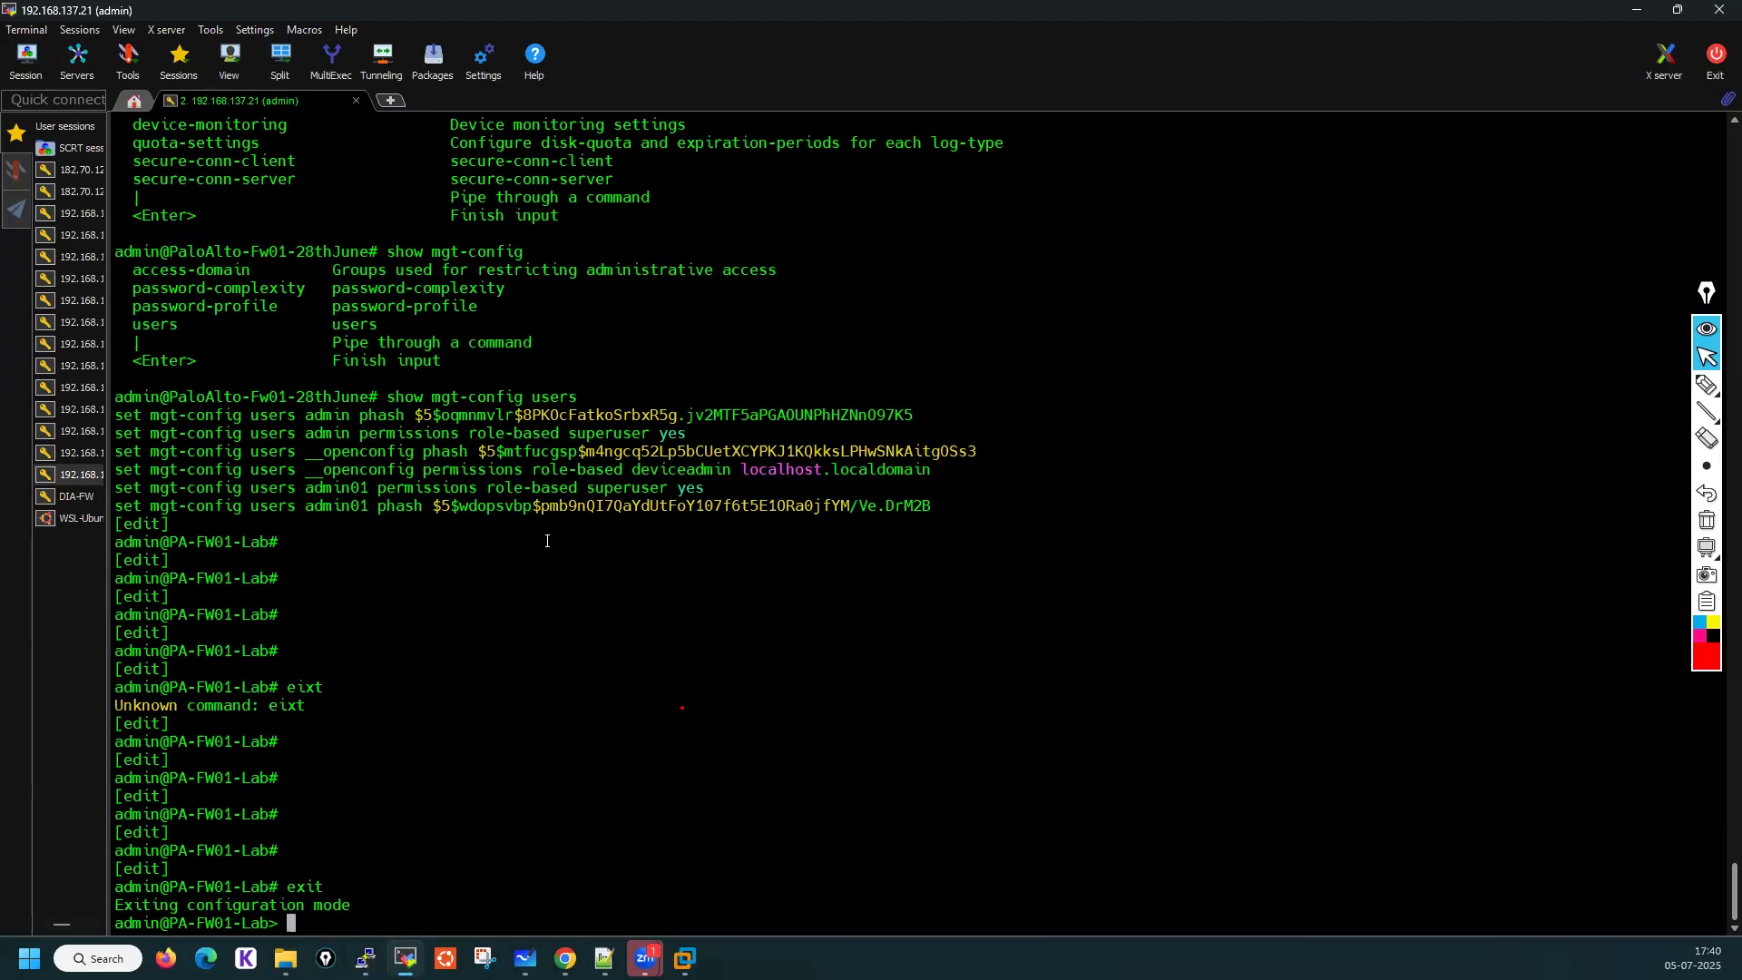
pyautogui.press('Return')
pyautogui.press('Return')
pyautogui.press('Return')
pyautogui.press('Return')
# Step: Ping google.com, then the gateway 192.168.137.2, stopping each to read statistics
pyautogui.write('ping host google.com')
pyautogui.press('Return')
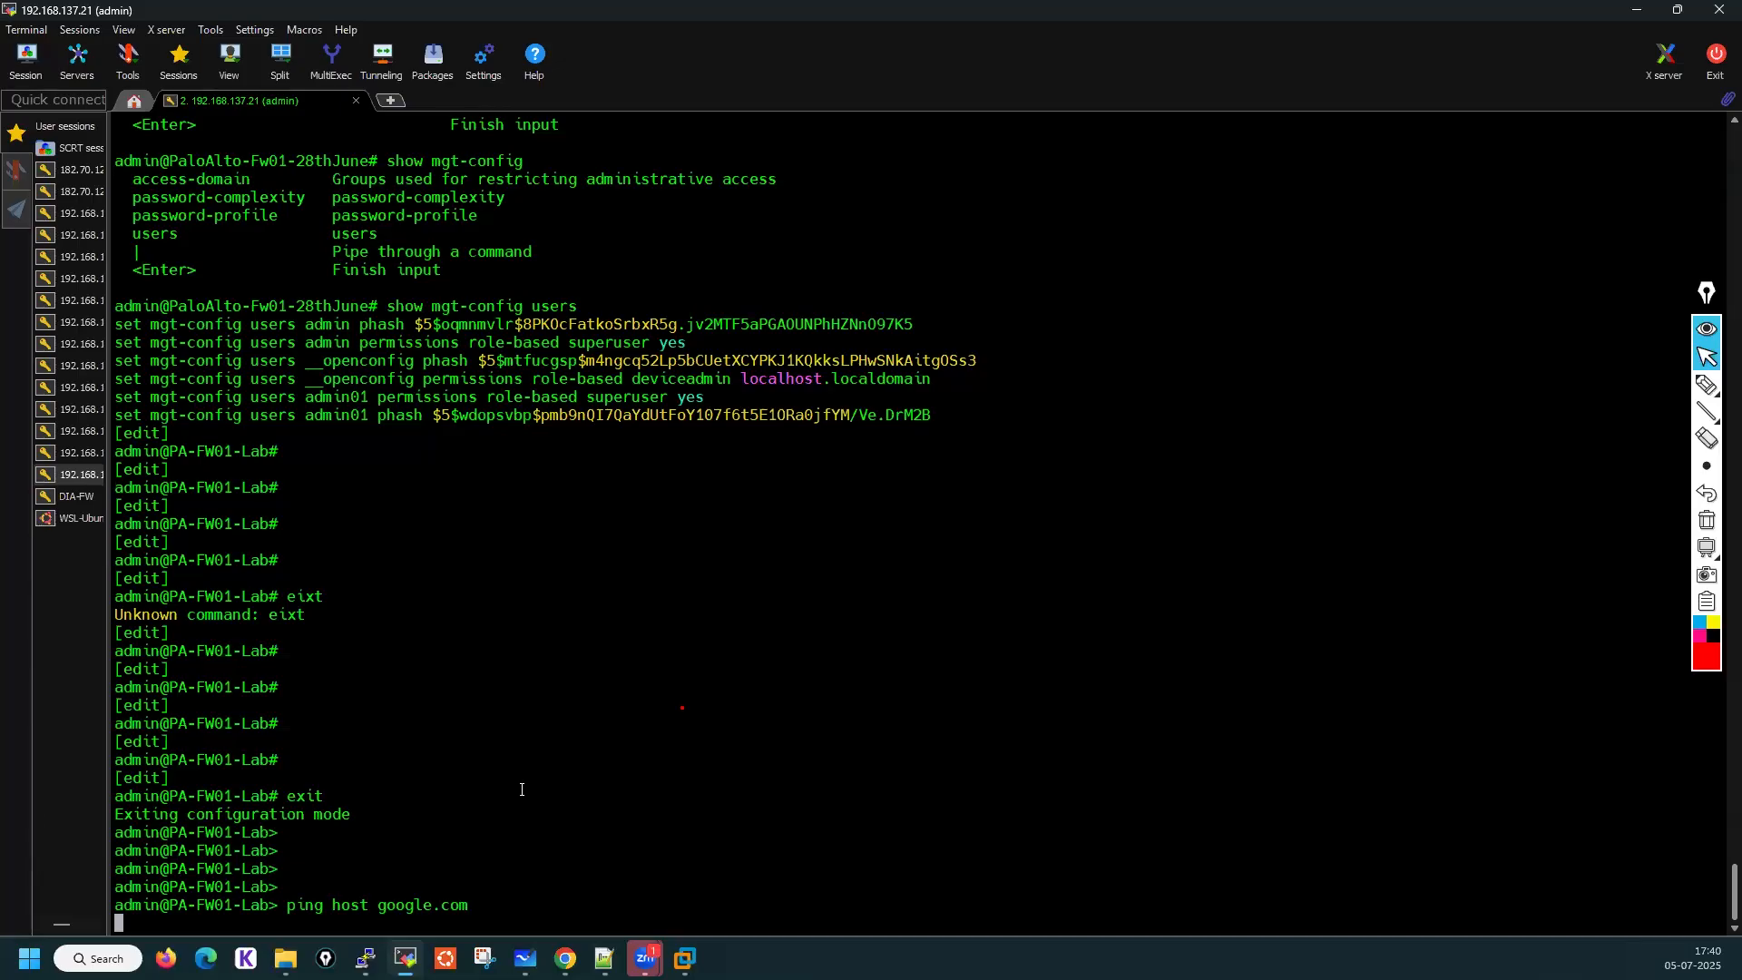
pyautogui.hotkey('ctrl', 'c')
pyautogui.write('pi')
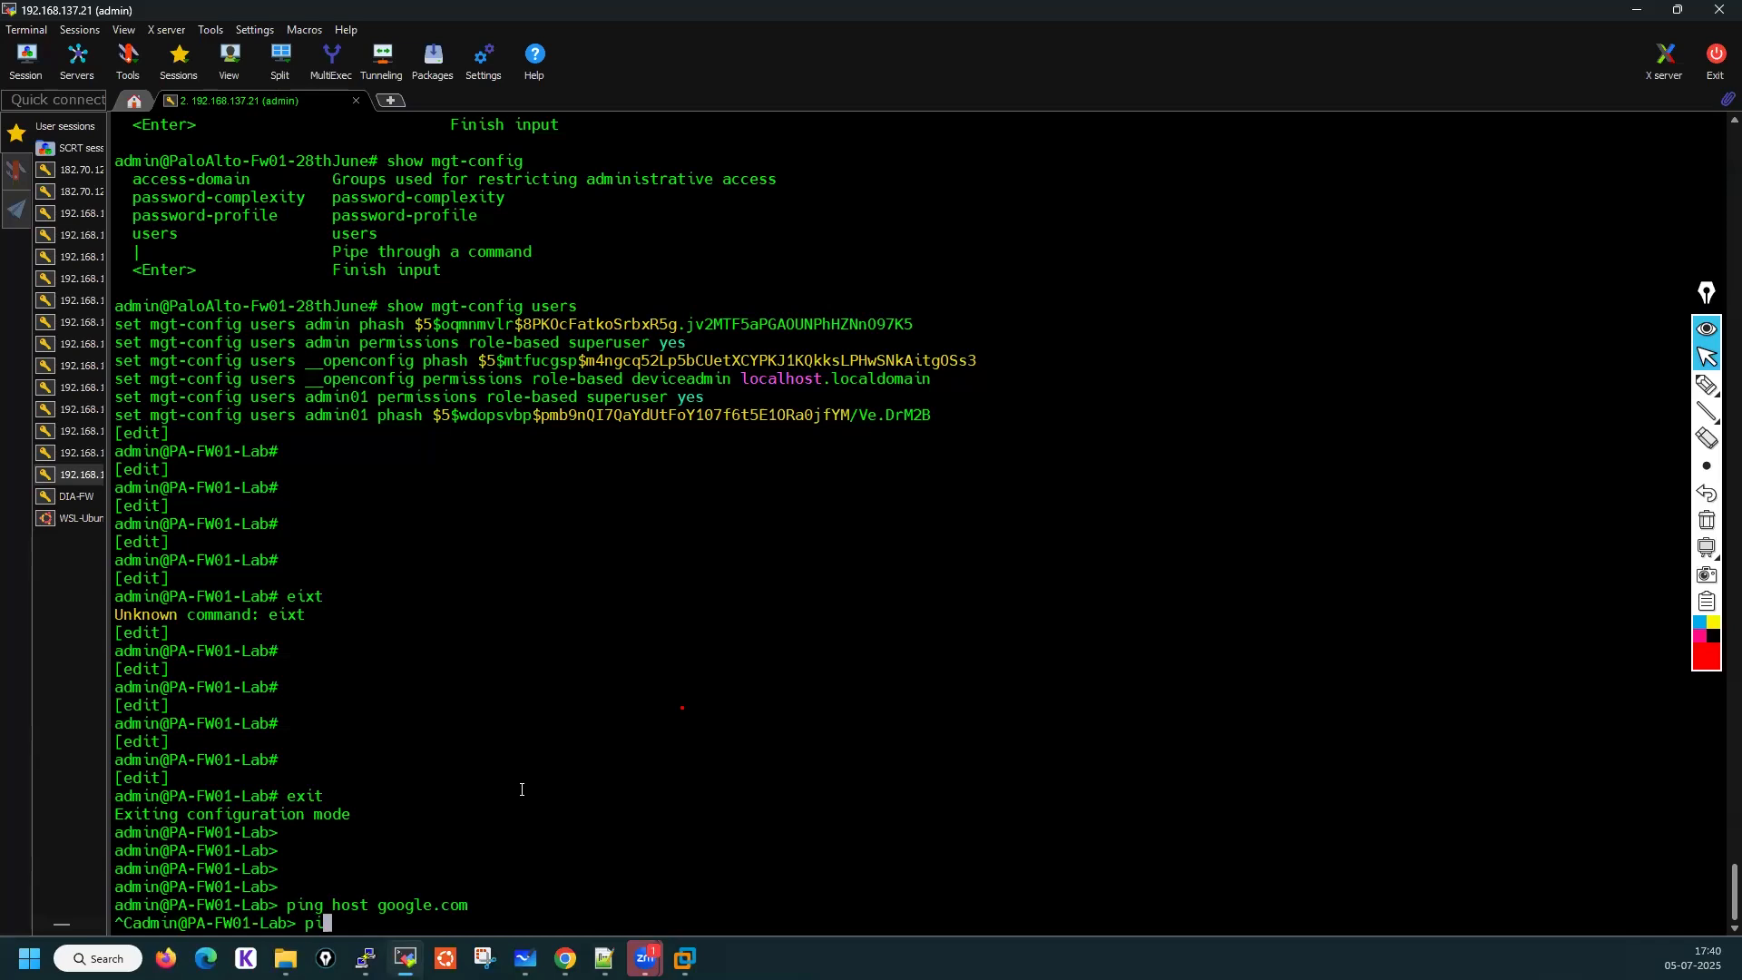
pyautogui.write('ng host 1')
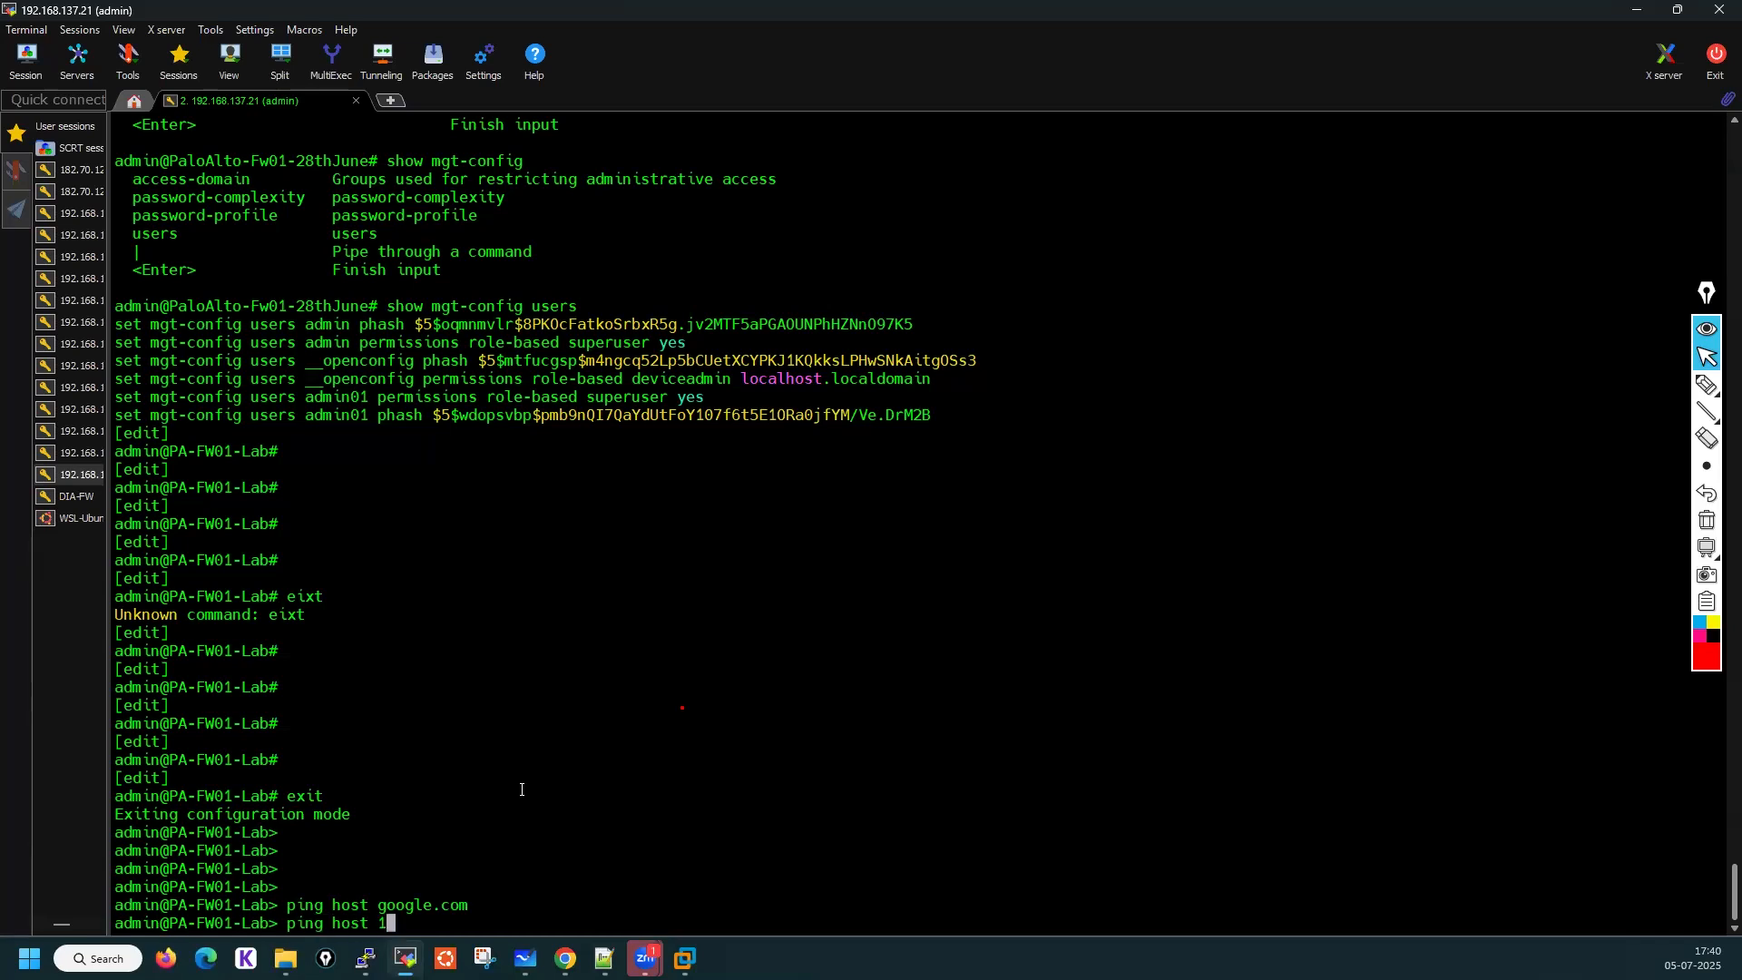
pyautogui.write('92.168.137.2')
pyautogui.press('Return')
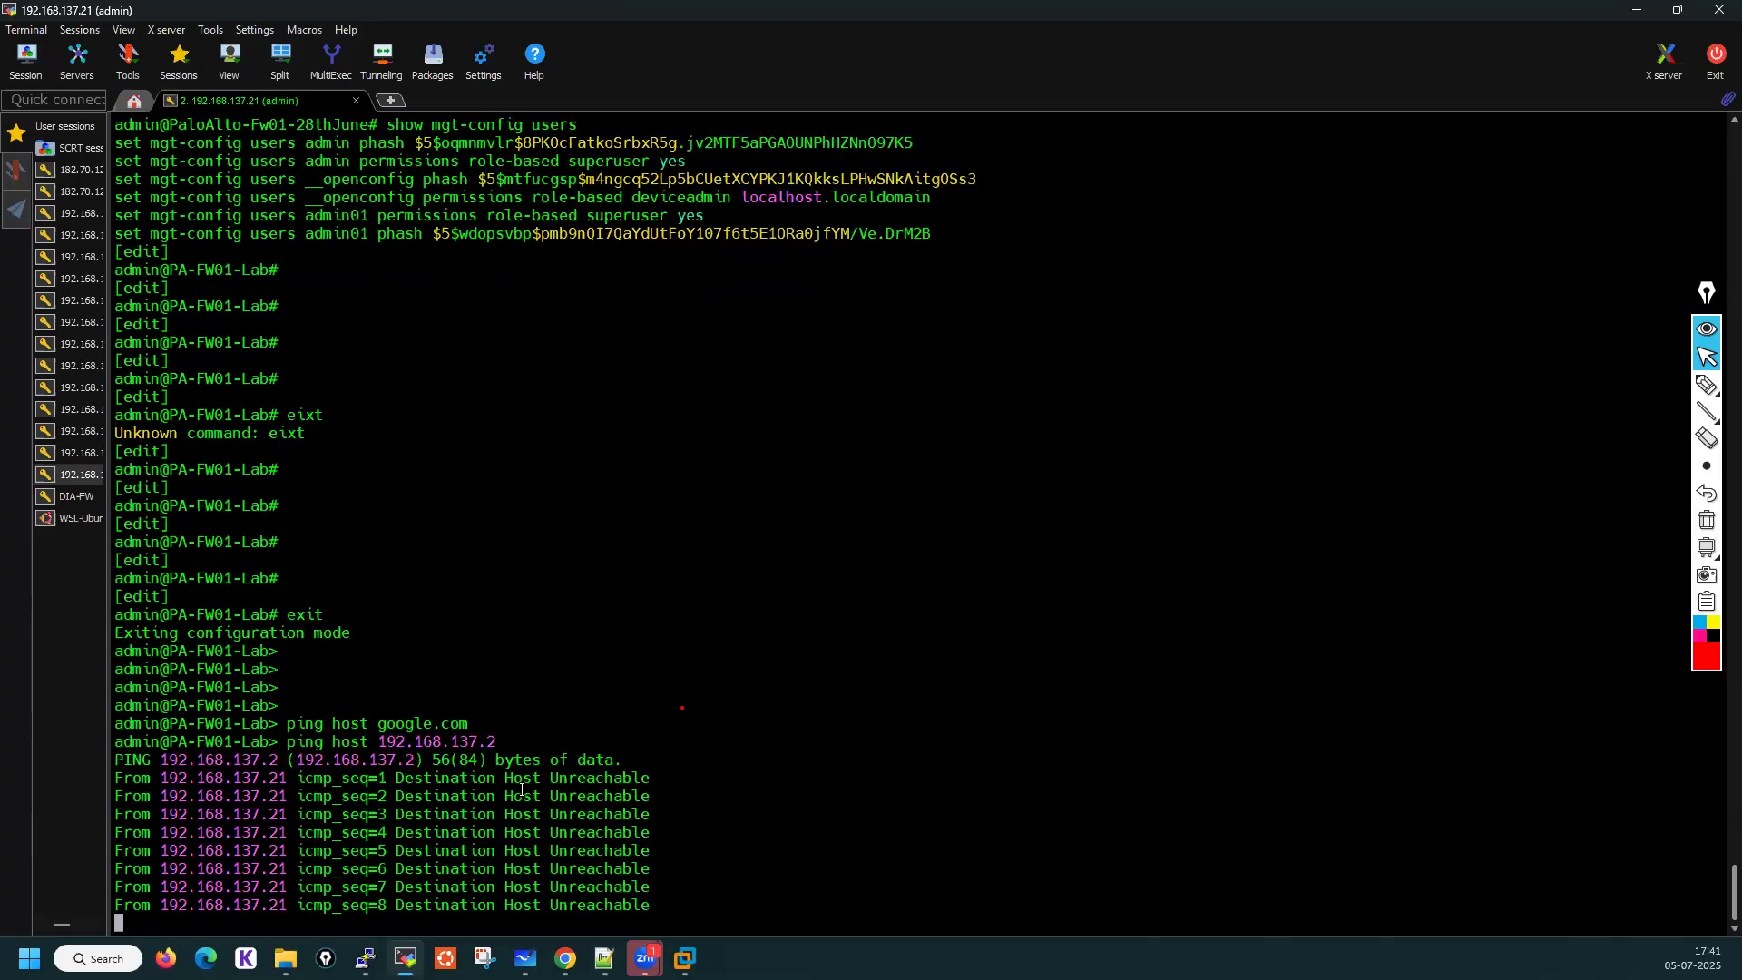
pyautogui.hotkey('ctrl', 'c')
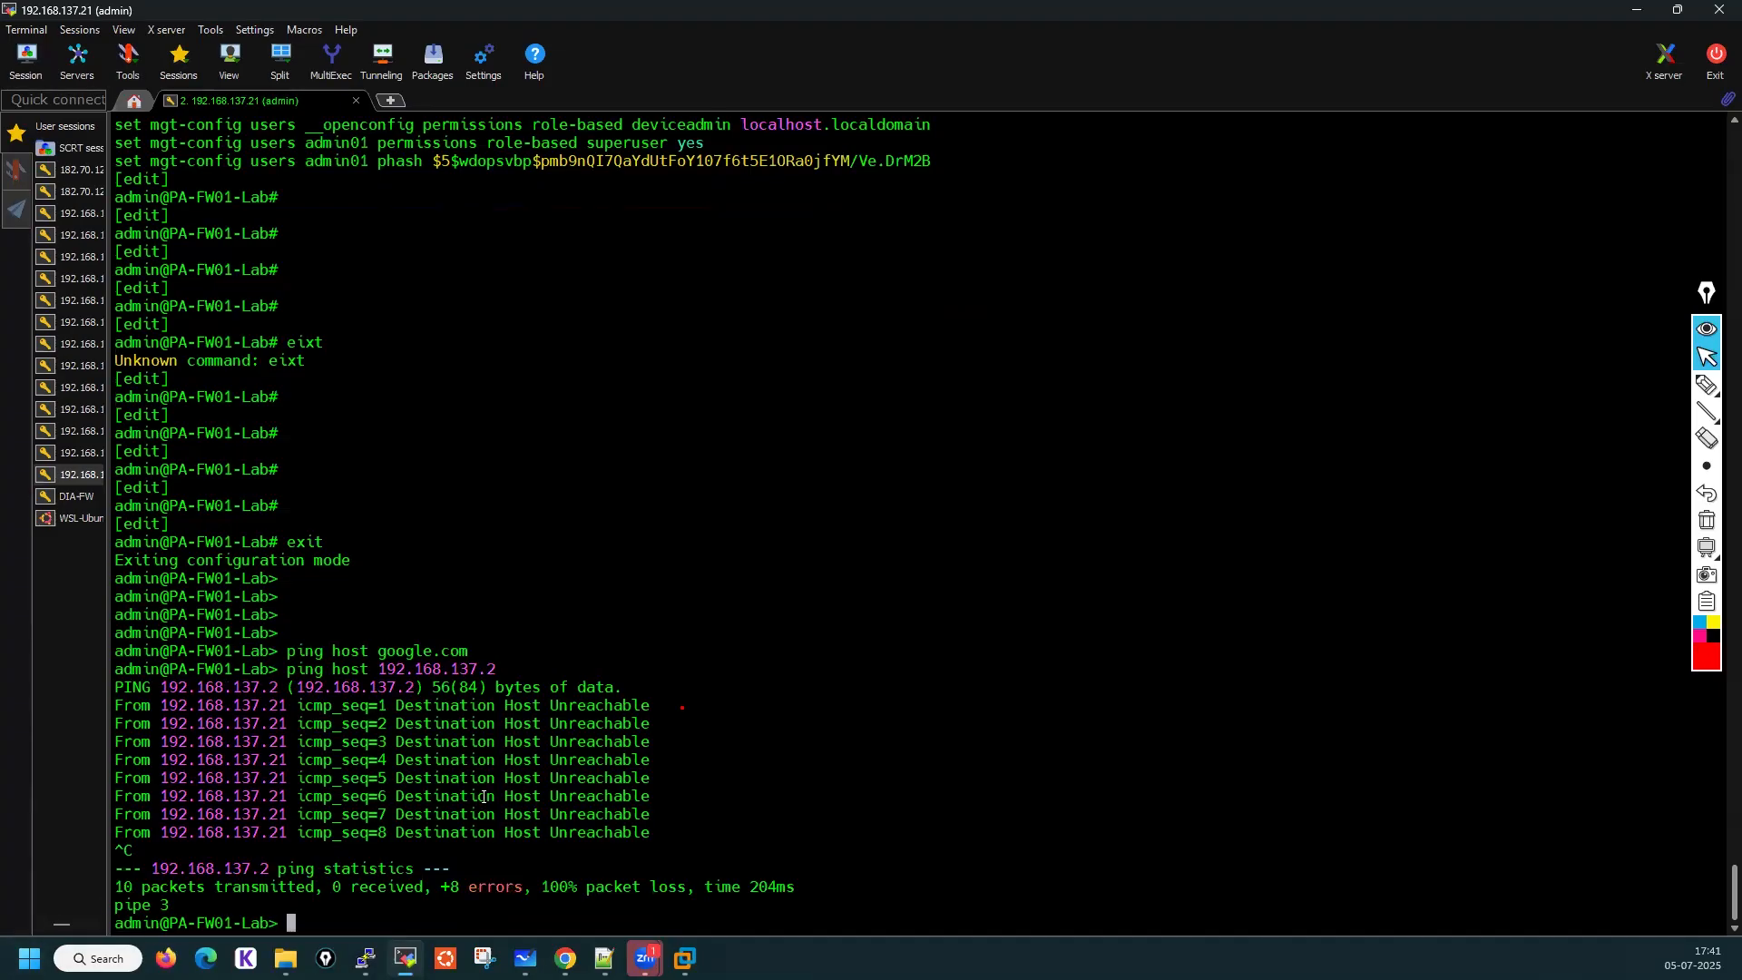
# Step: Ping the host 192.168.137.1 and confirm it replies with 0% loss
pyautogui.write('ping host 192.168.137.1')
pyautogui.press('Return')
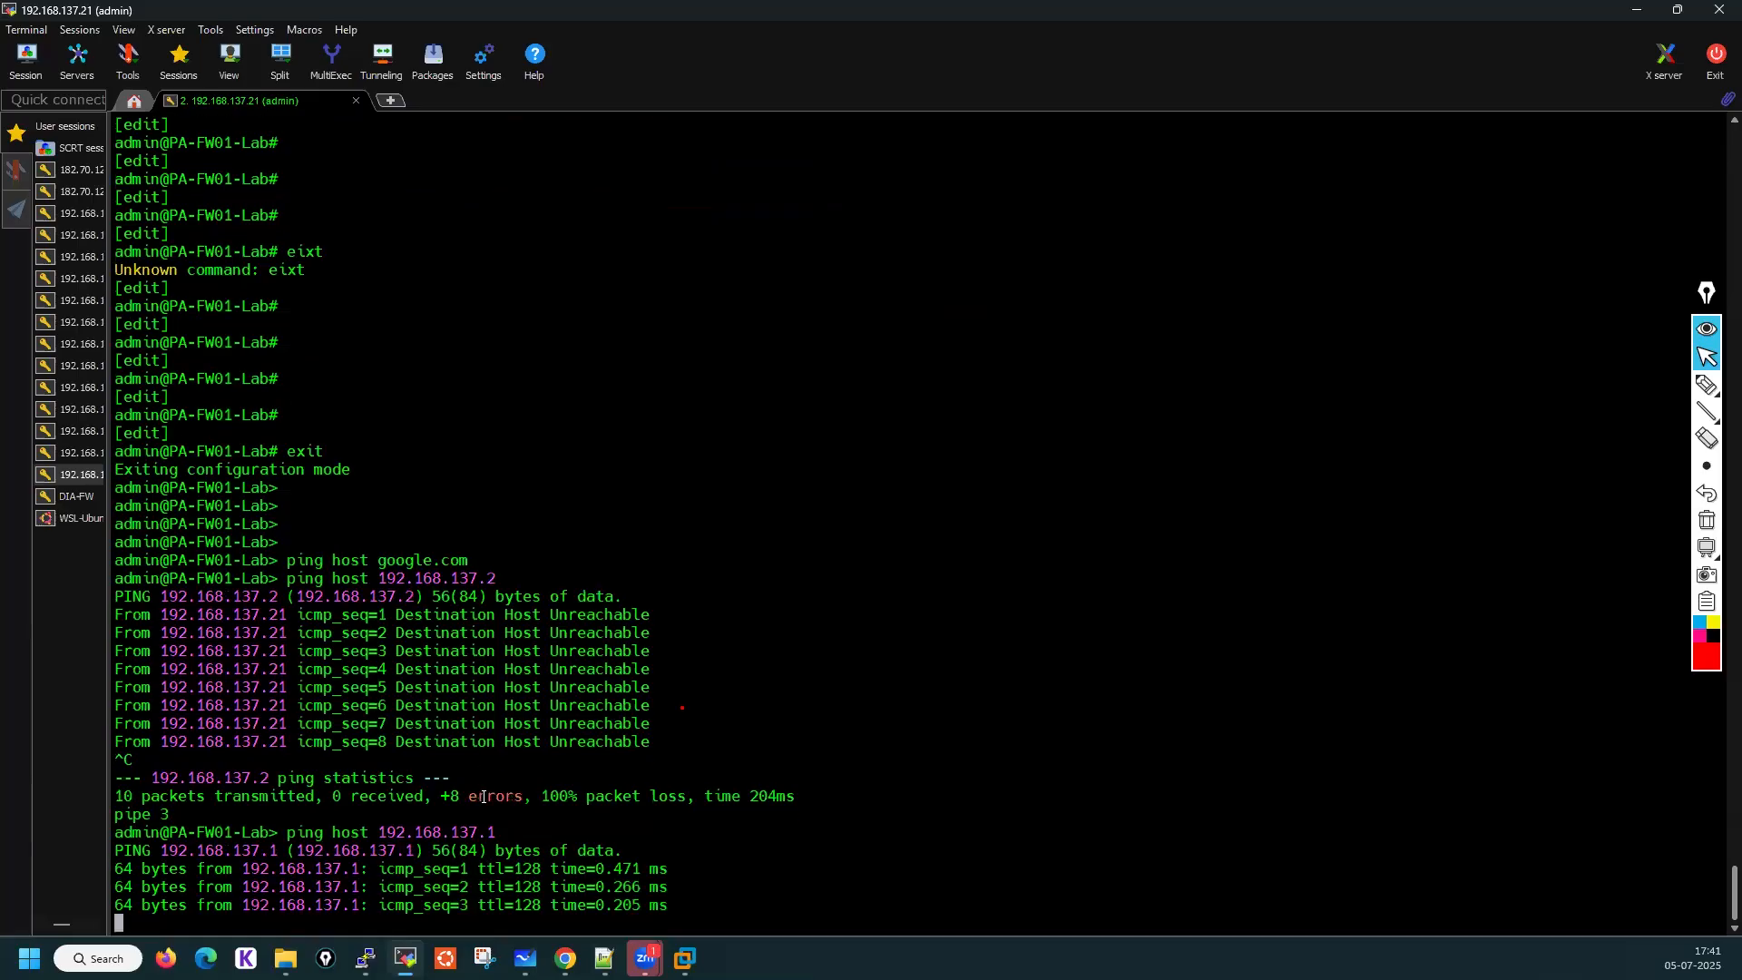
pyautogui.hotkey('ctrl', 'c')
pyautogui.press('Return')
pyautogui.press('Return')
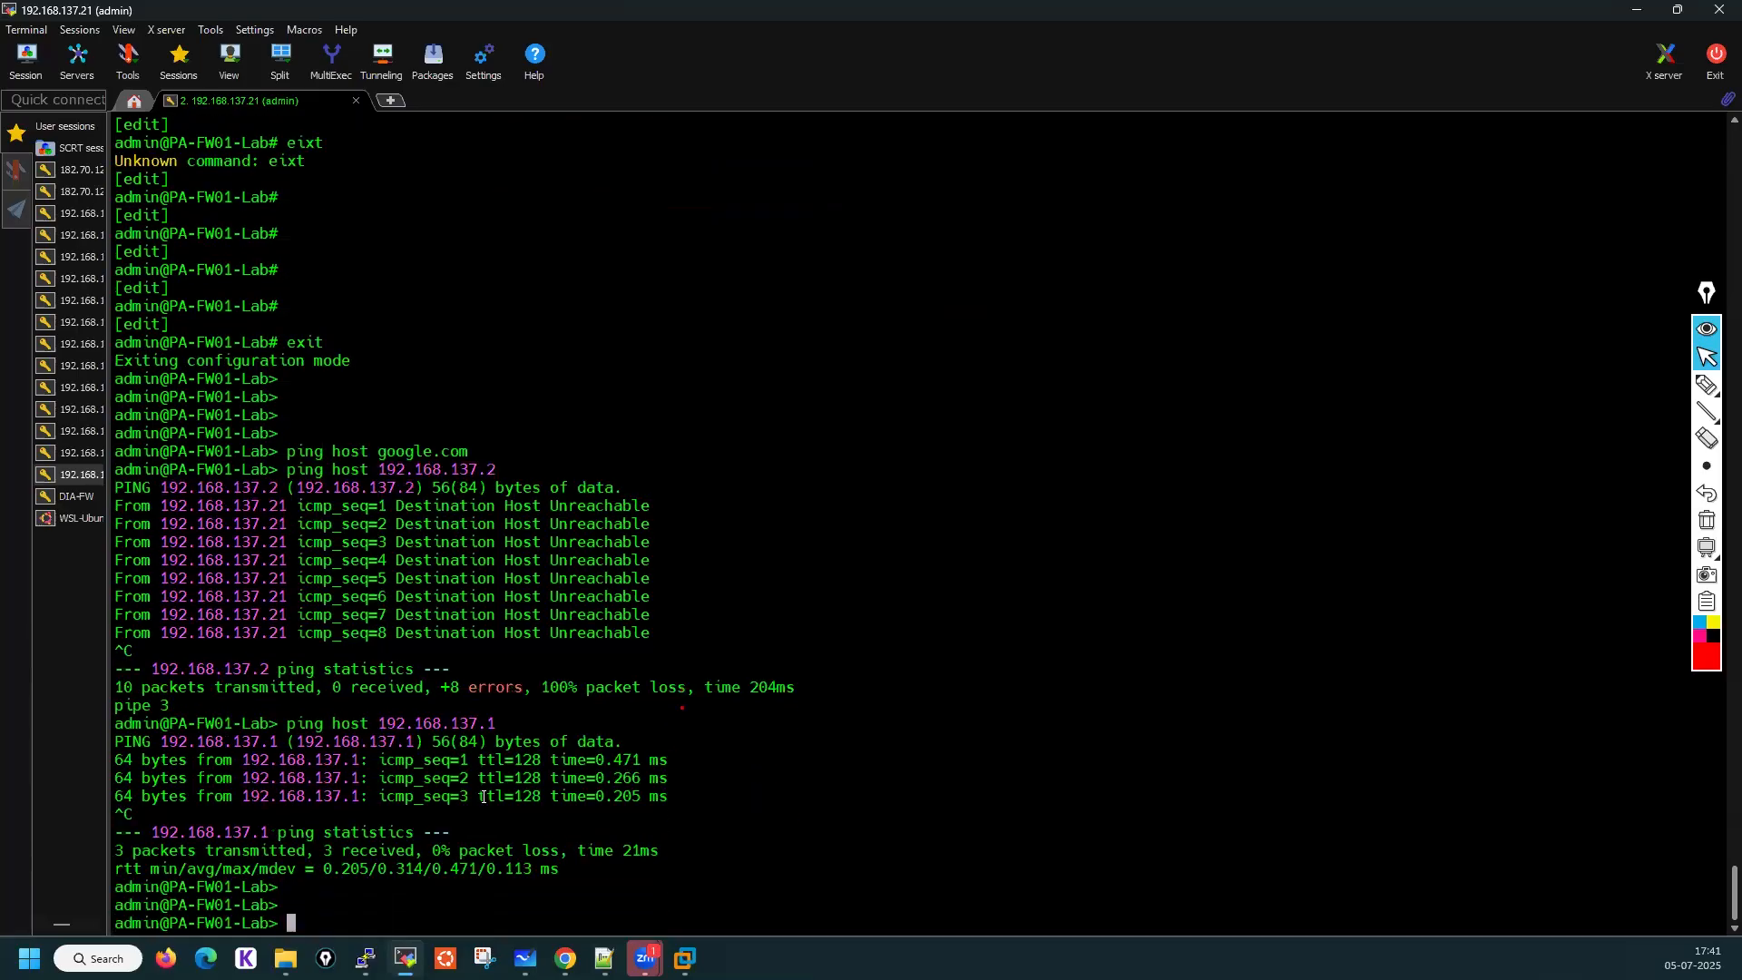
# Step: Rerun the earlier 'ping host google.com' command from history
pyautogui.press('Up')
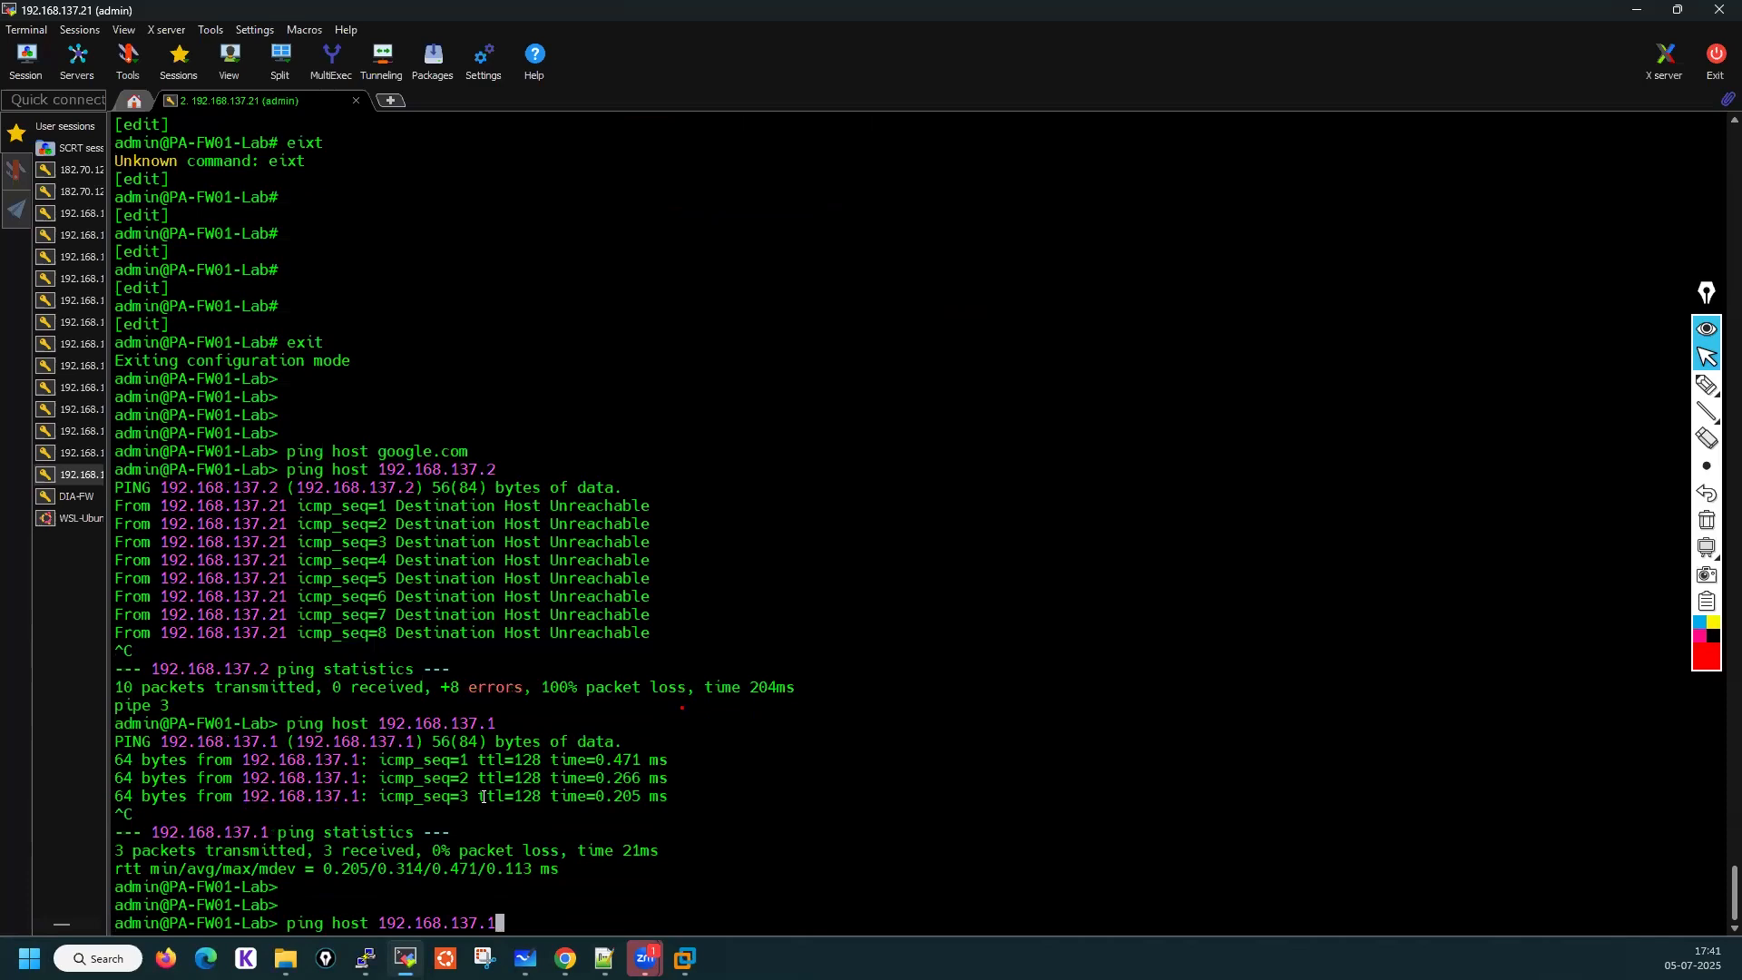
pyautogui.press('Up')
pyautogui.press('Return')
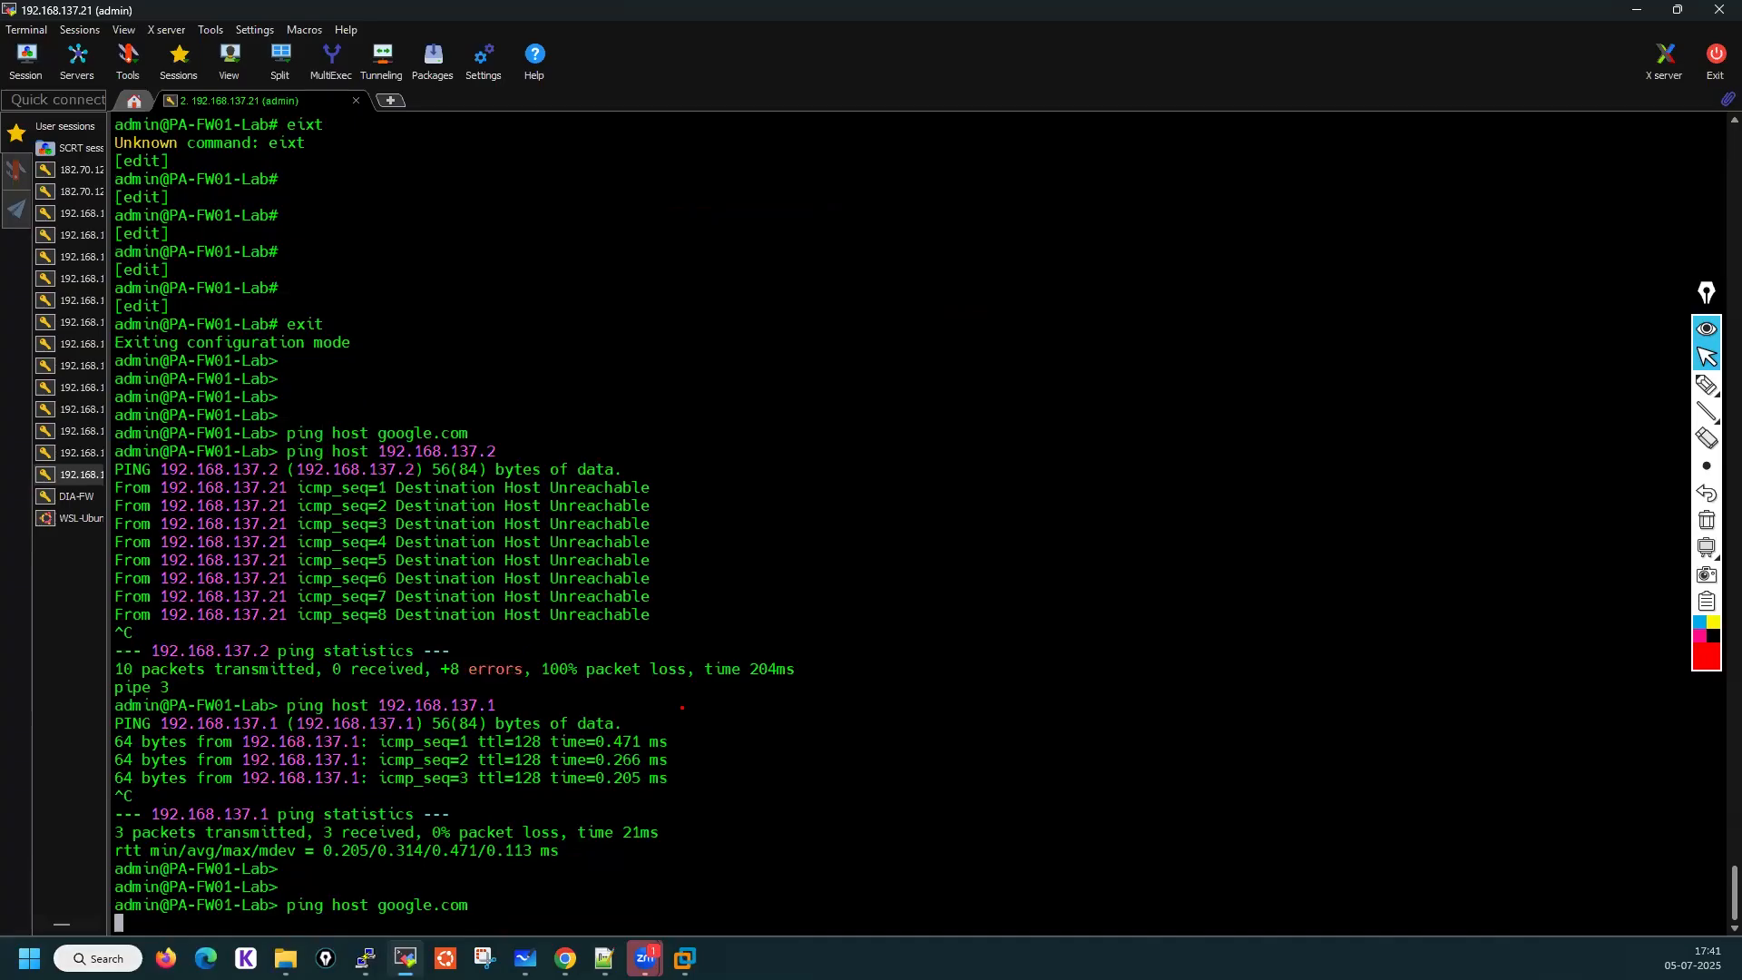
# Step: Open Network Connections via ncpa.cpl and check the Ethernet adapter's IP details
pyautogui.click(98, 958)
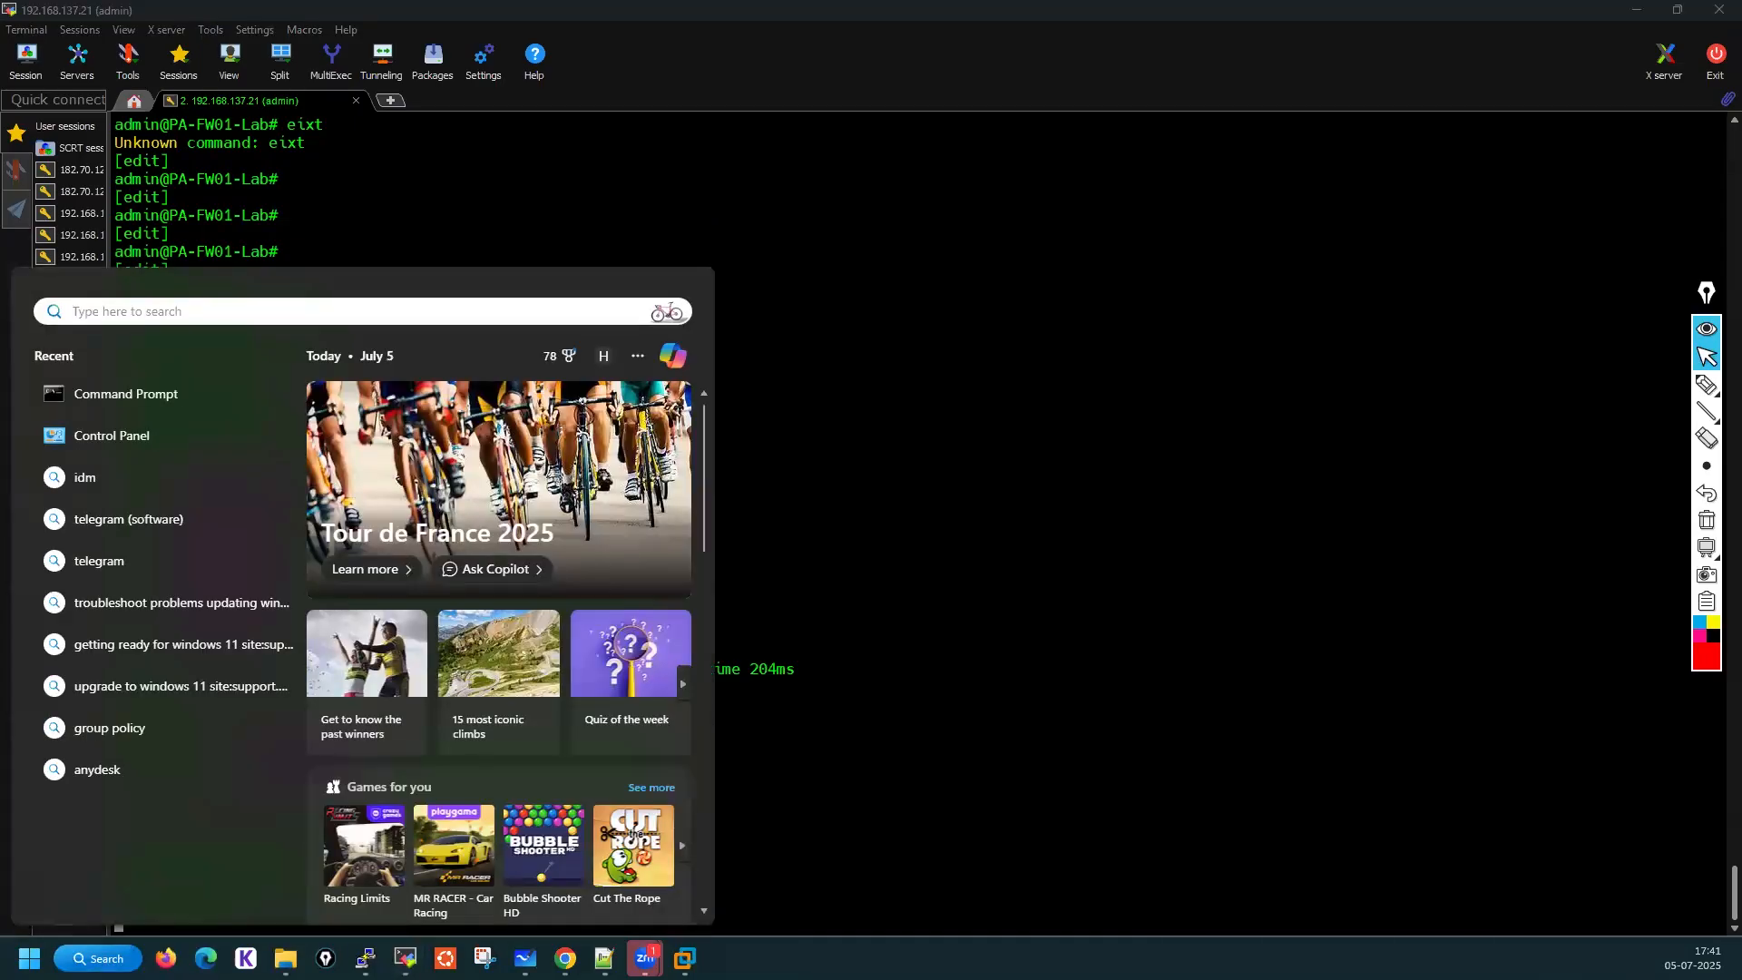
pyautogui.write('ncpa')
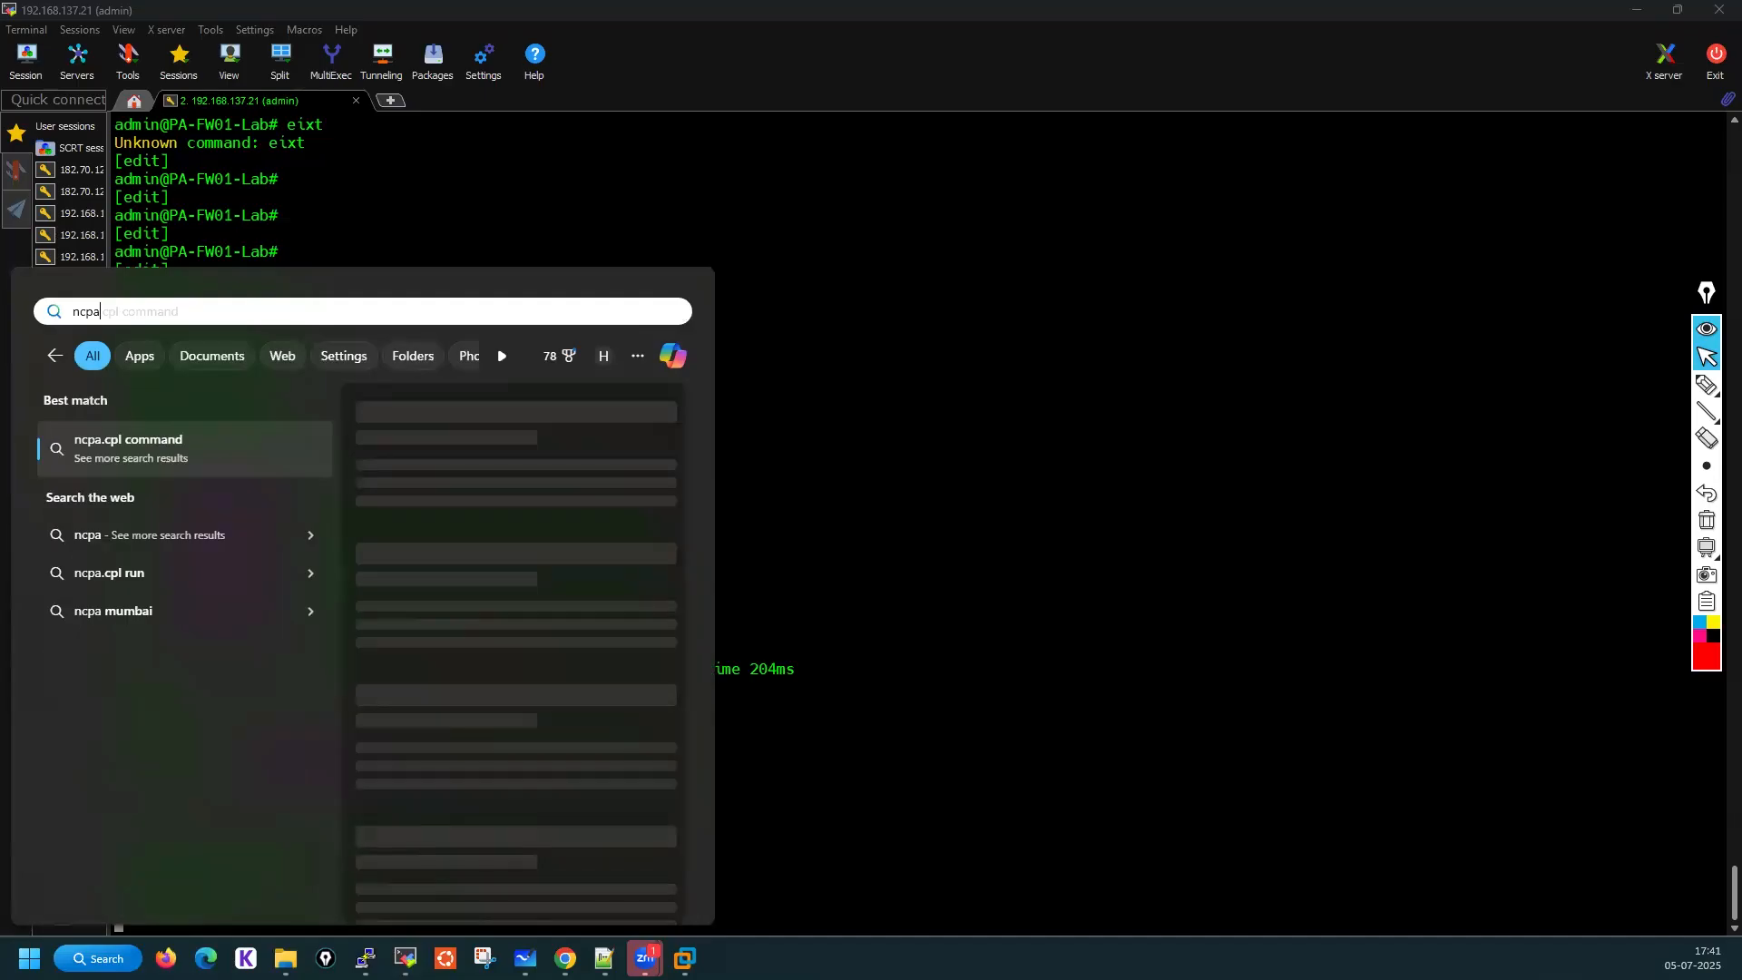
pyautogui.write('.cpl')
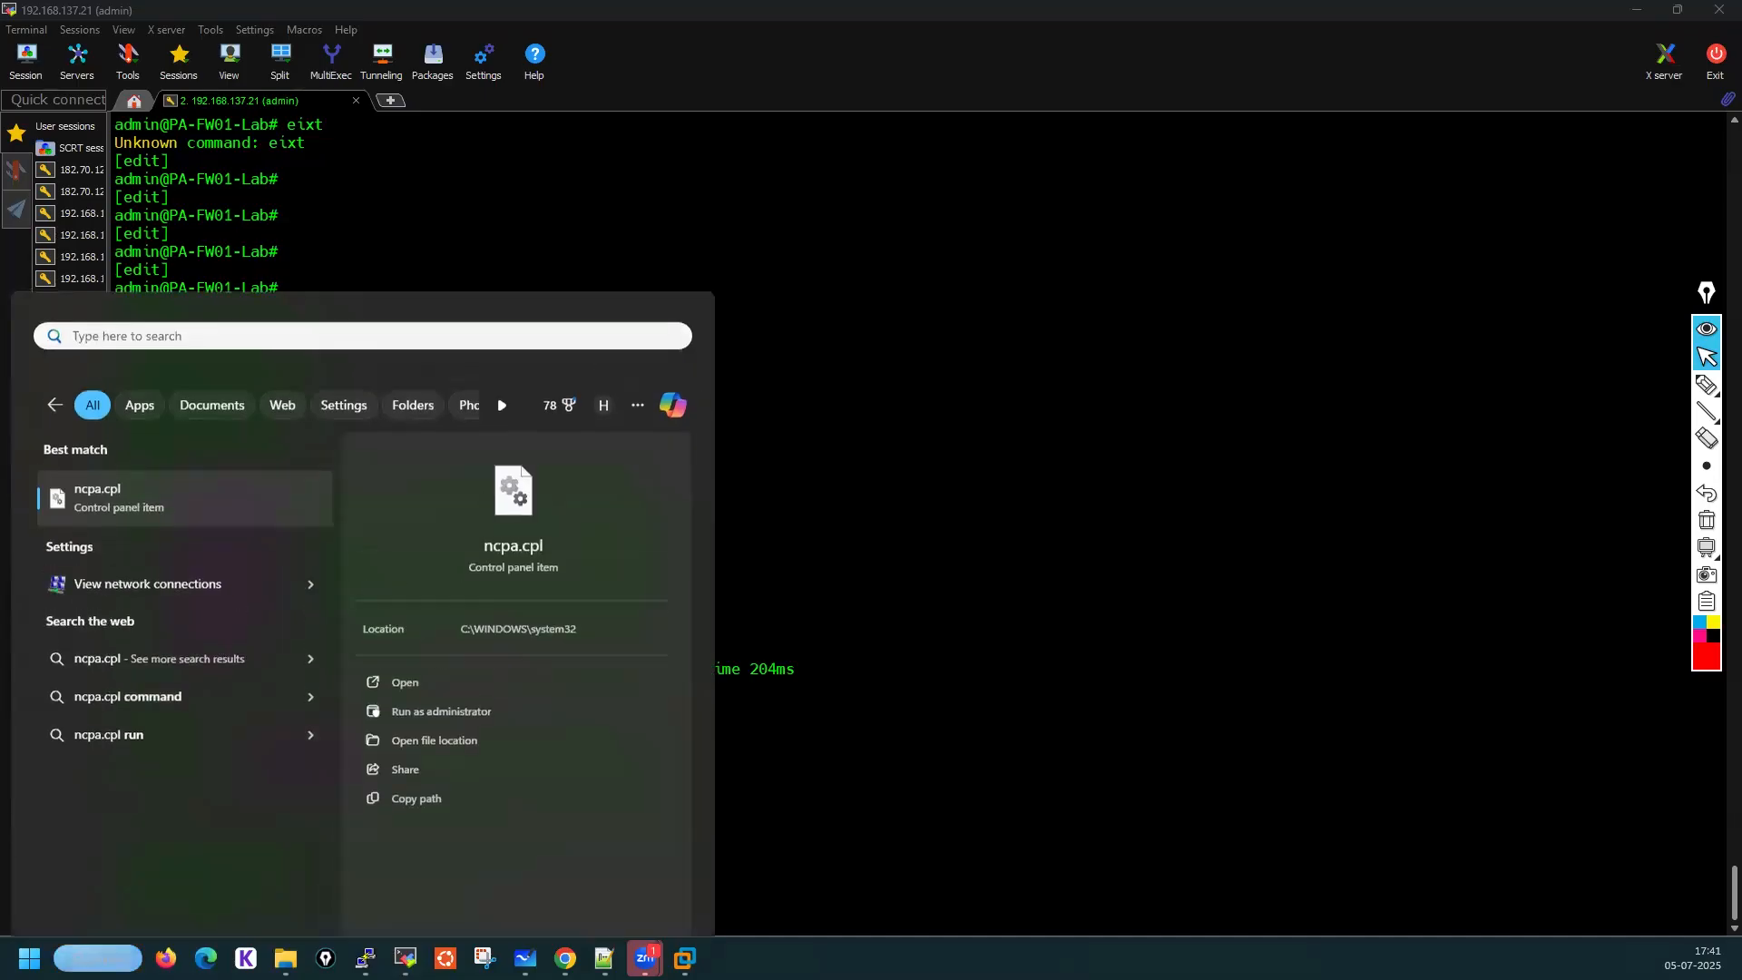
pyautogui.press('Return')
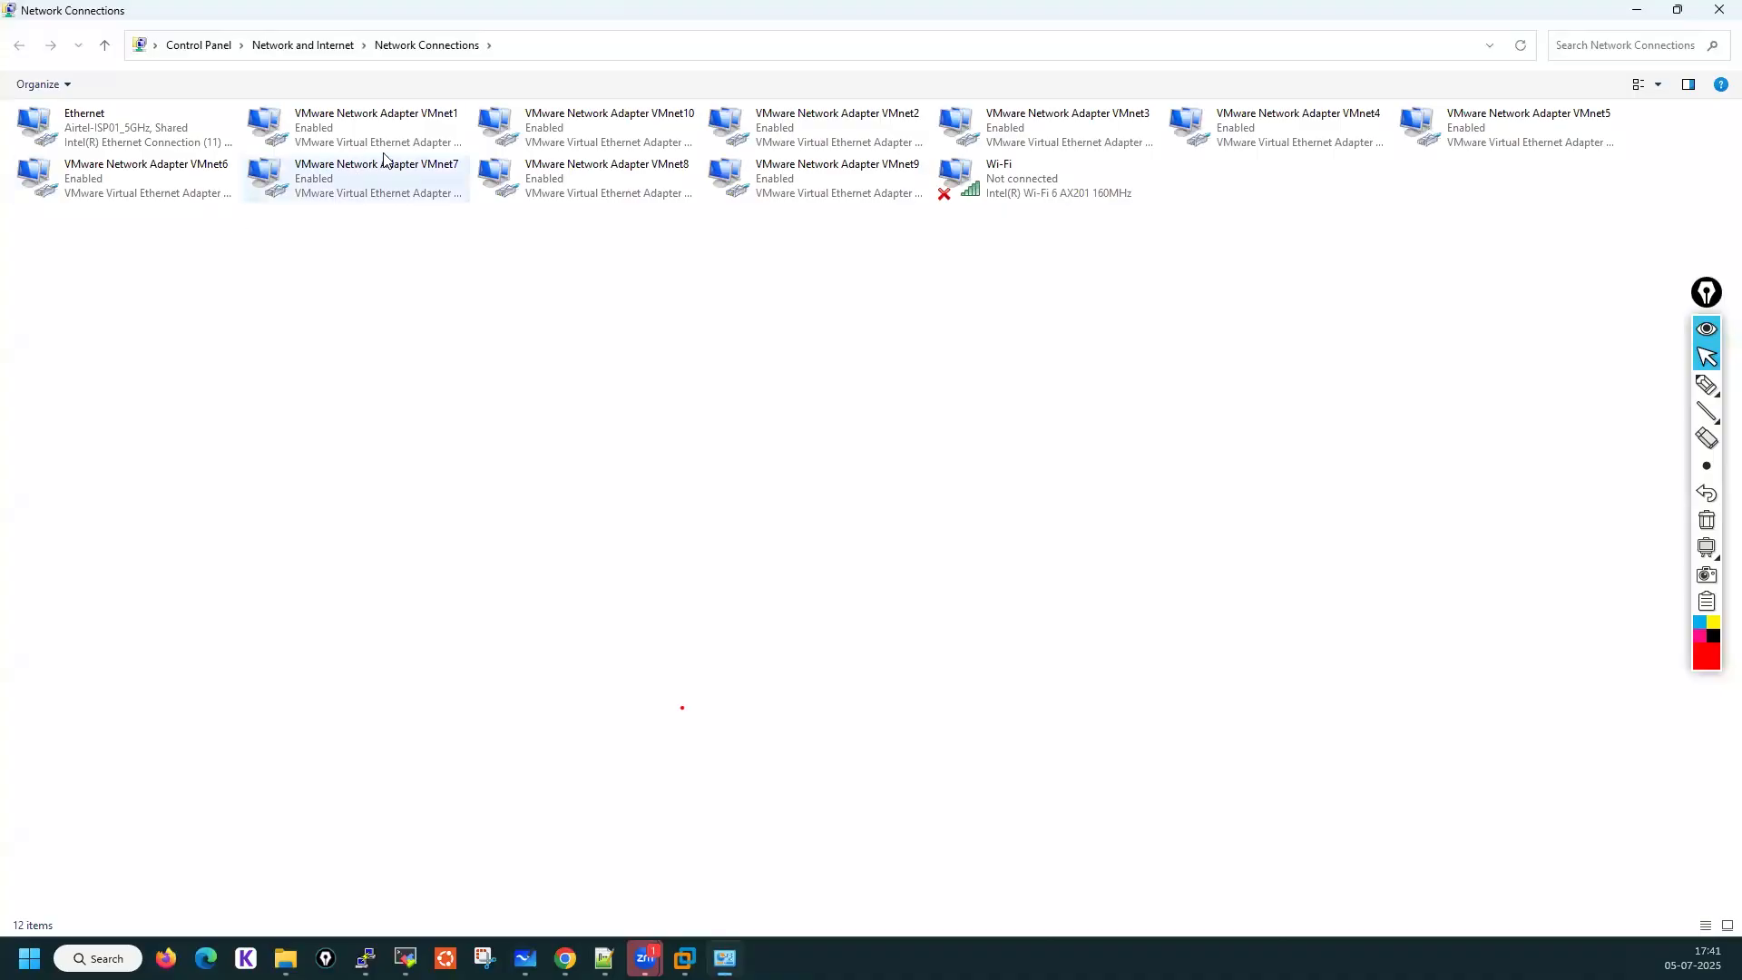
pyautogui.click(180, 130)
pyautogui.hotkey('alt', 'Tab')
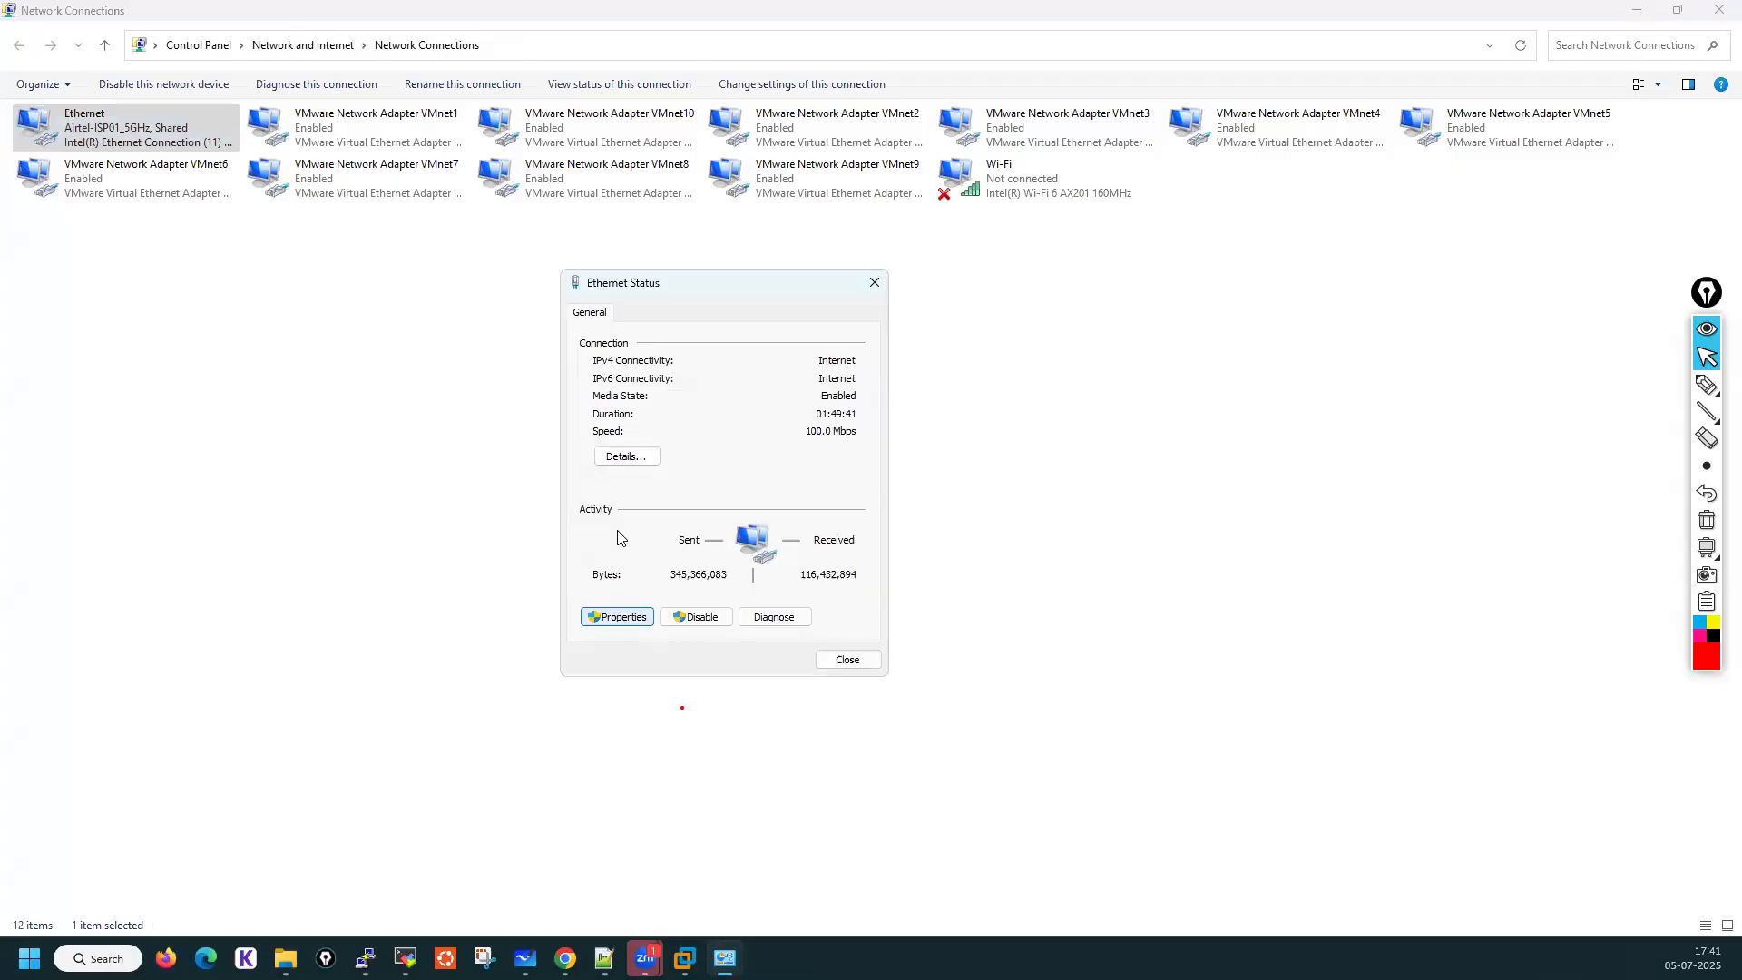
pyautogui.click(615, 463)
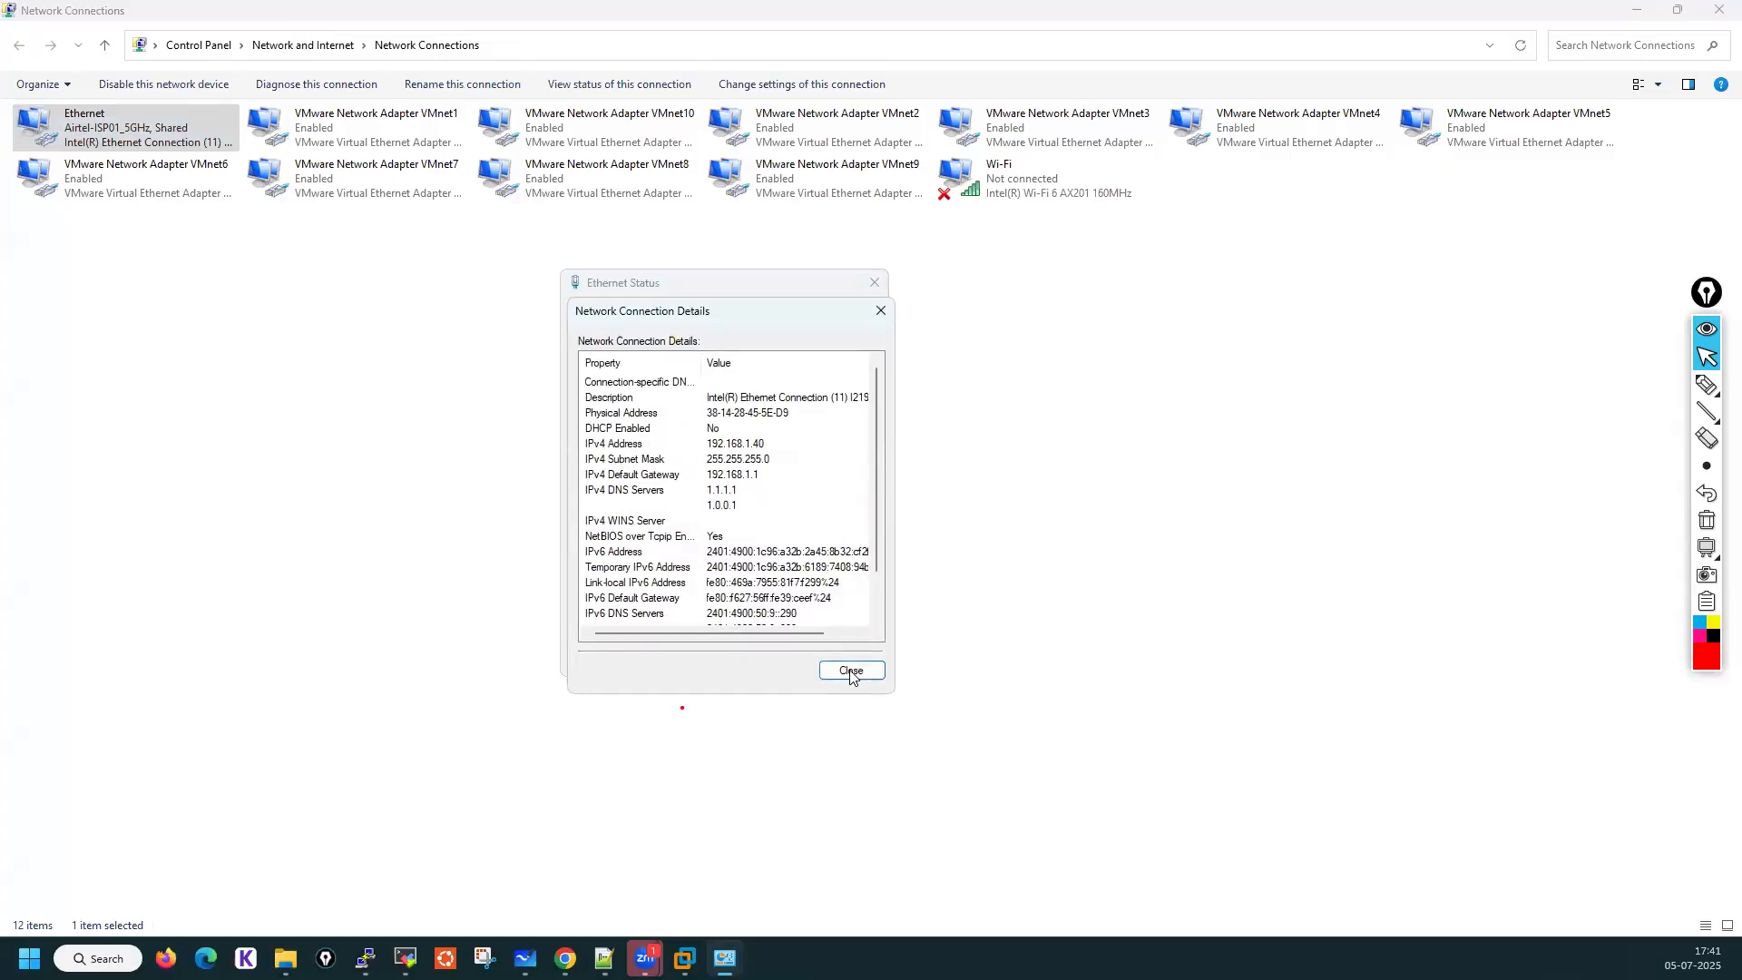
pyautogui.press('Escape')
# Step: Enable Internet Connection Sharing on Ethernet for VMware Network Adapter VMnet8
pyautogui.click(630, 614)
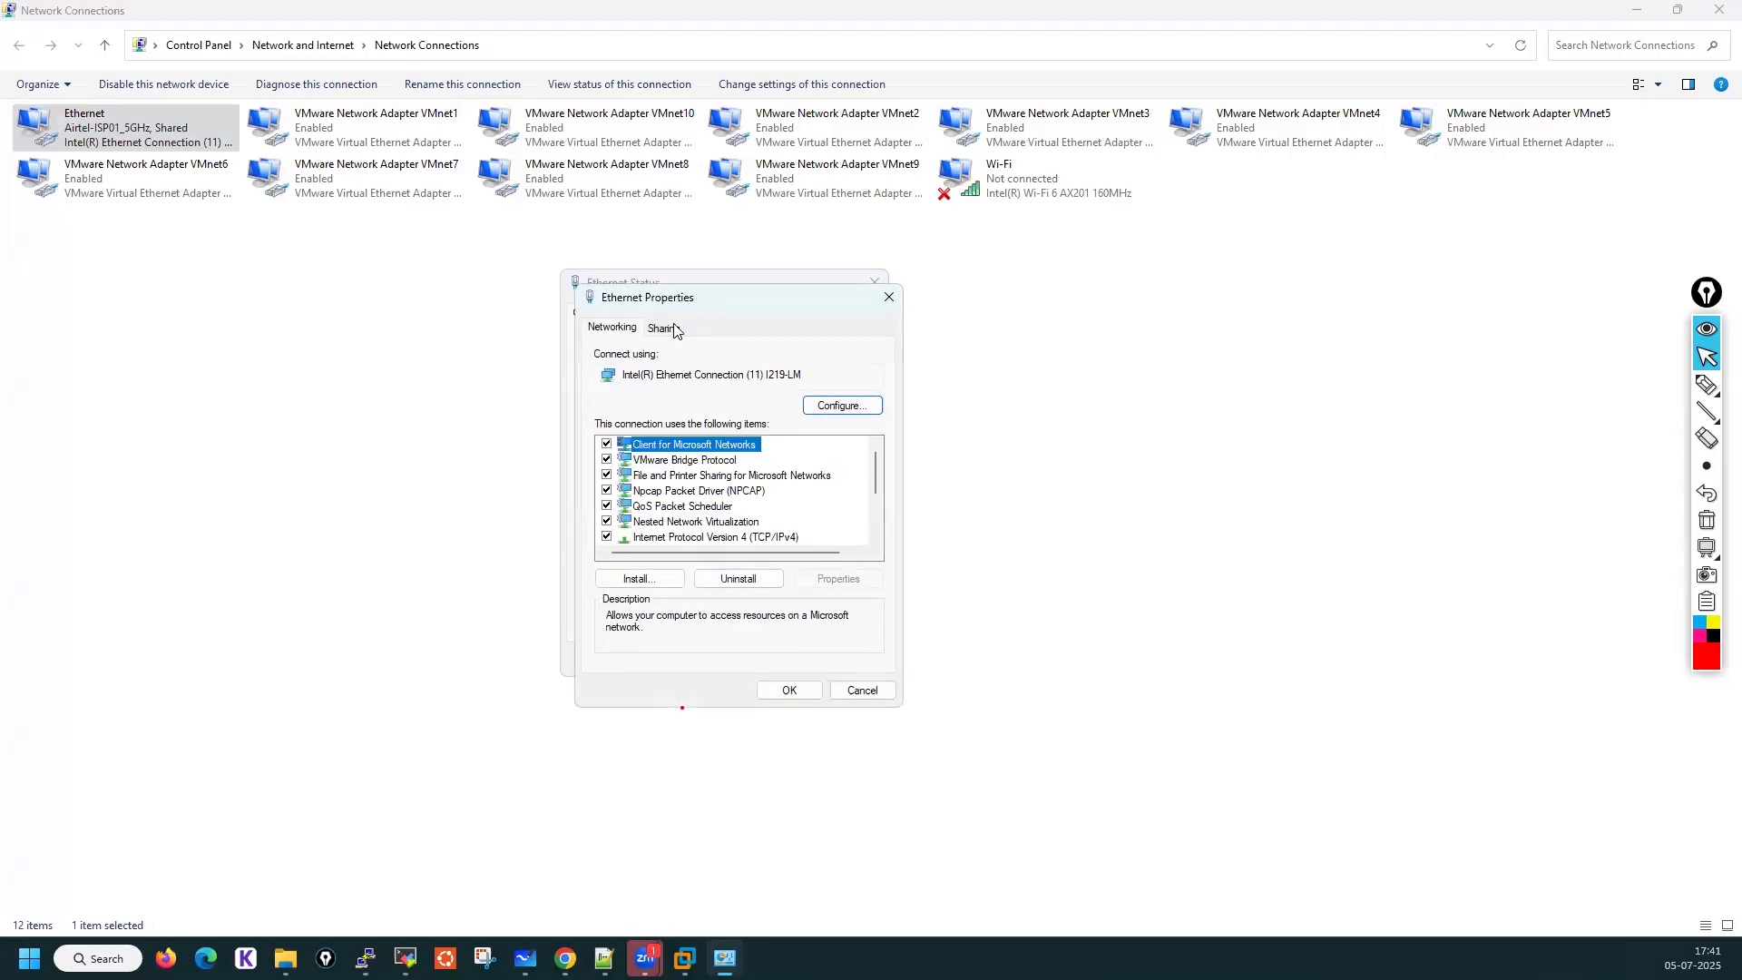
pyautogui.click(675, 329)
pyautogui.click(719, 436)
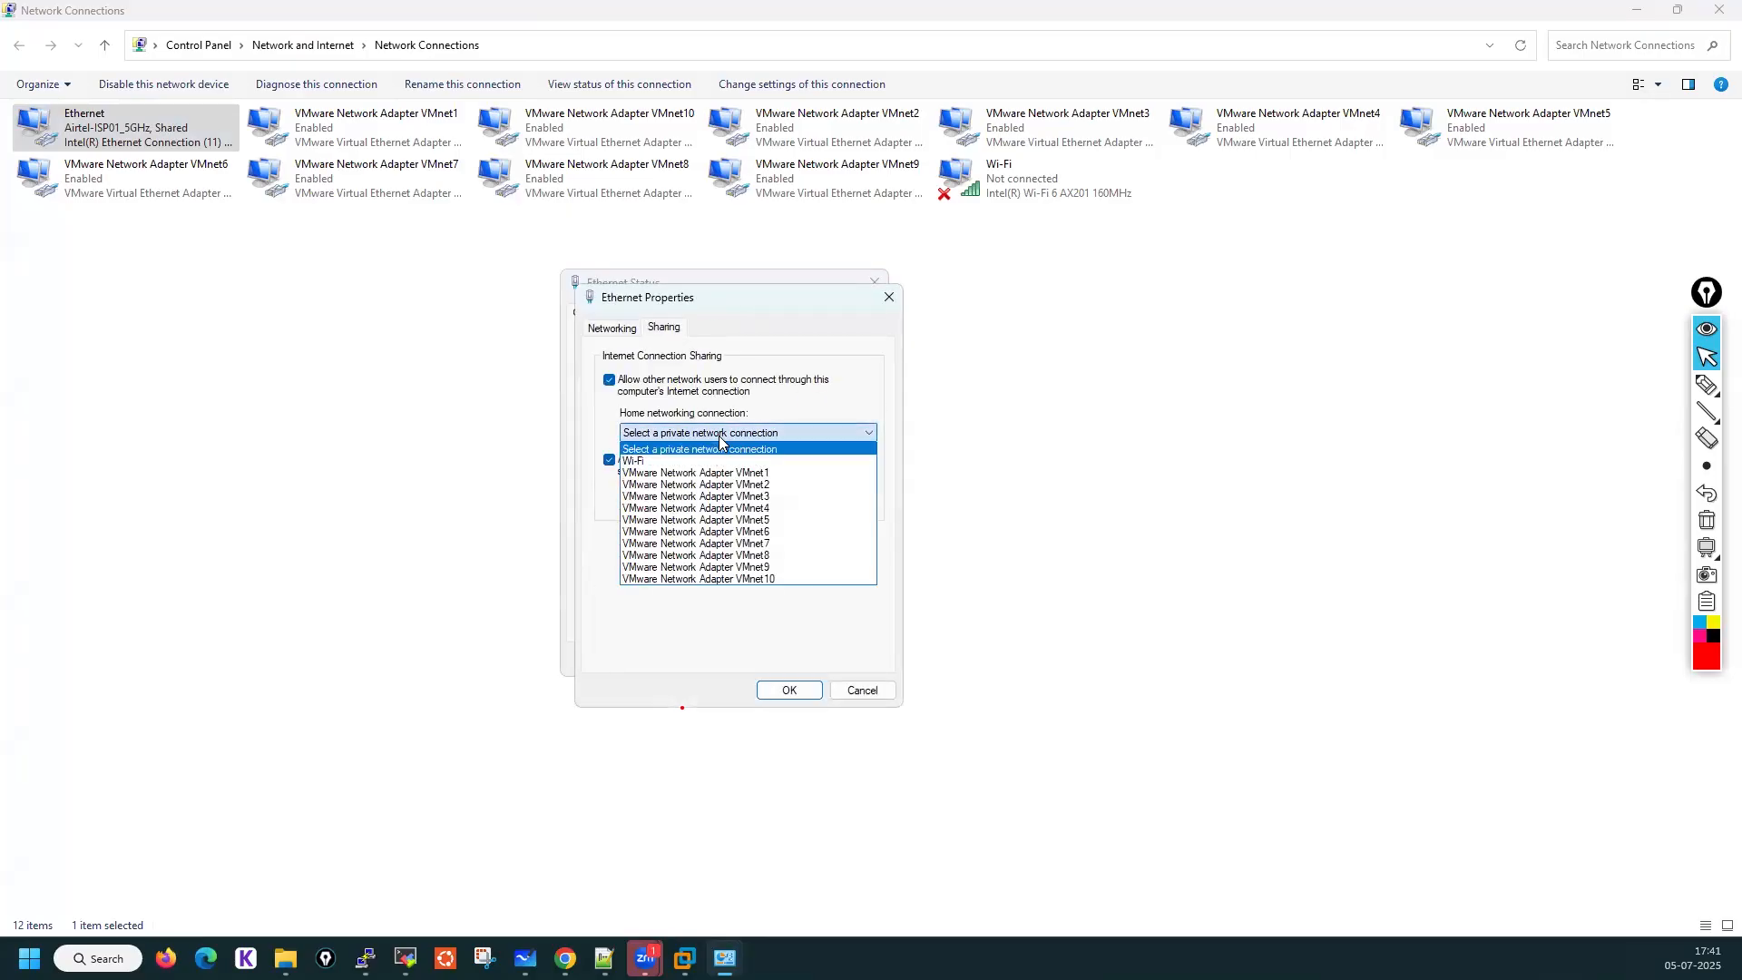
pyautogui.click(737, 557)
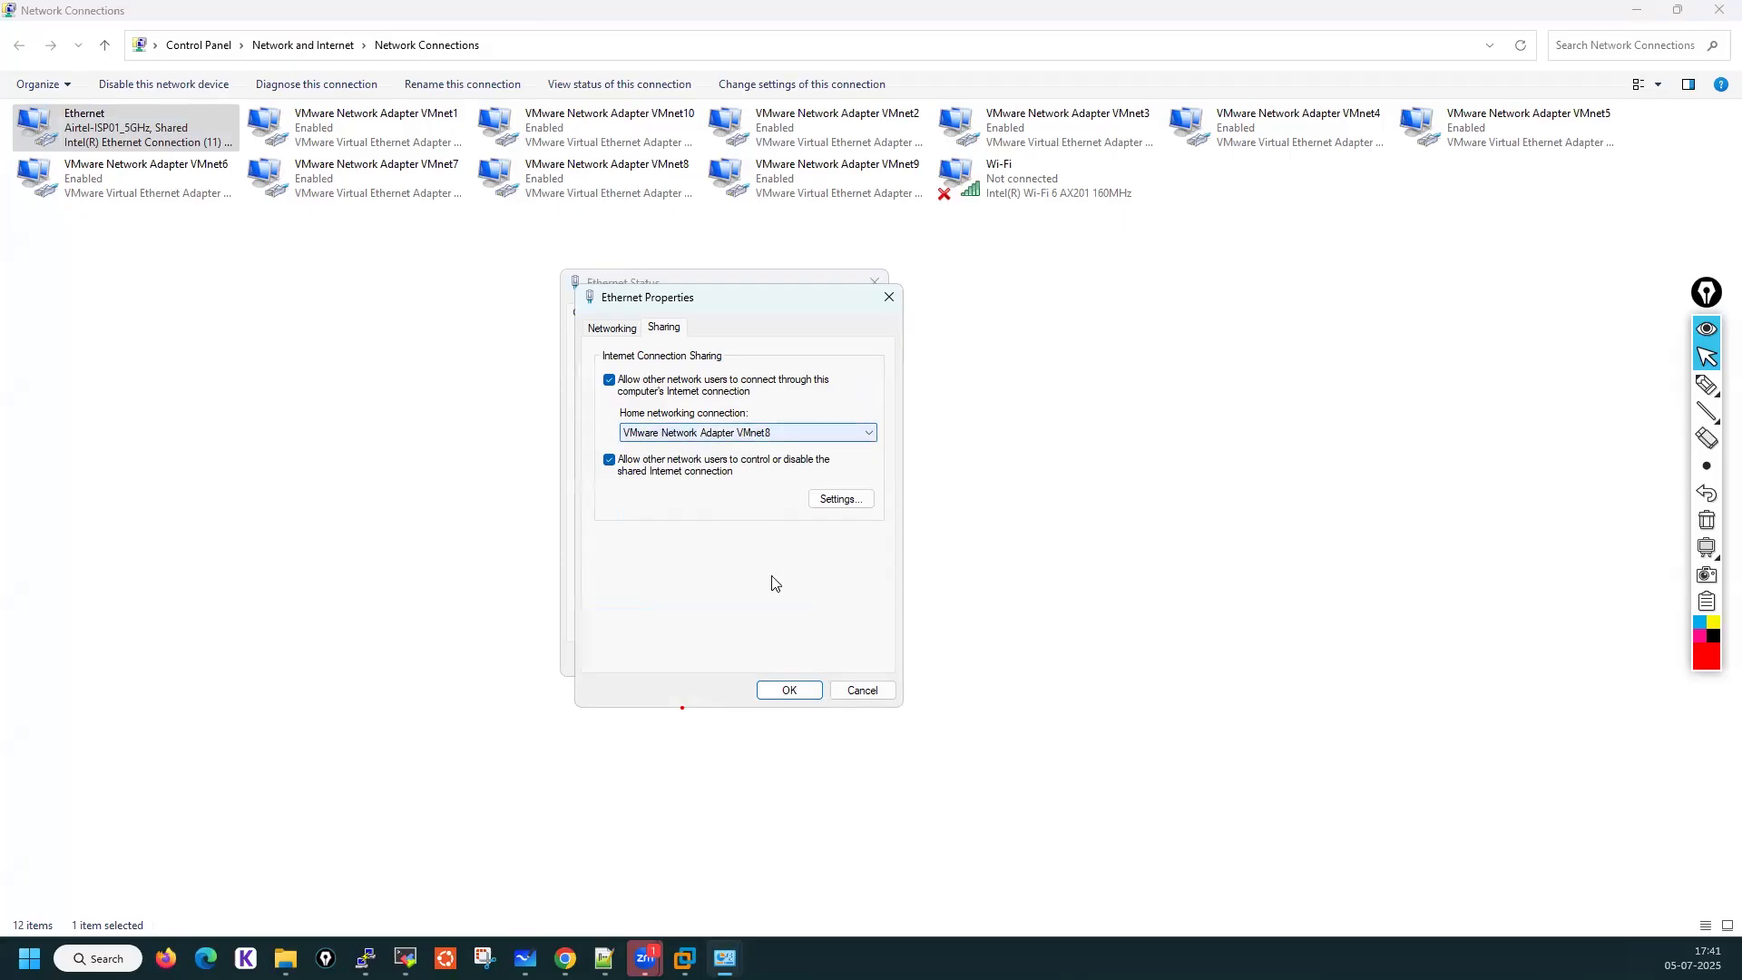
pyautogui.click(789, 692)
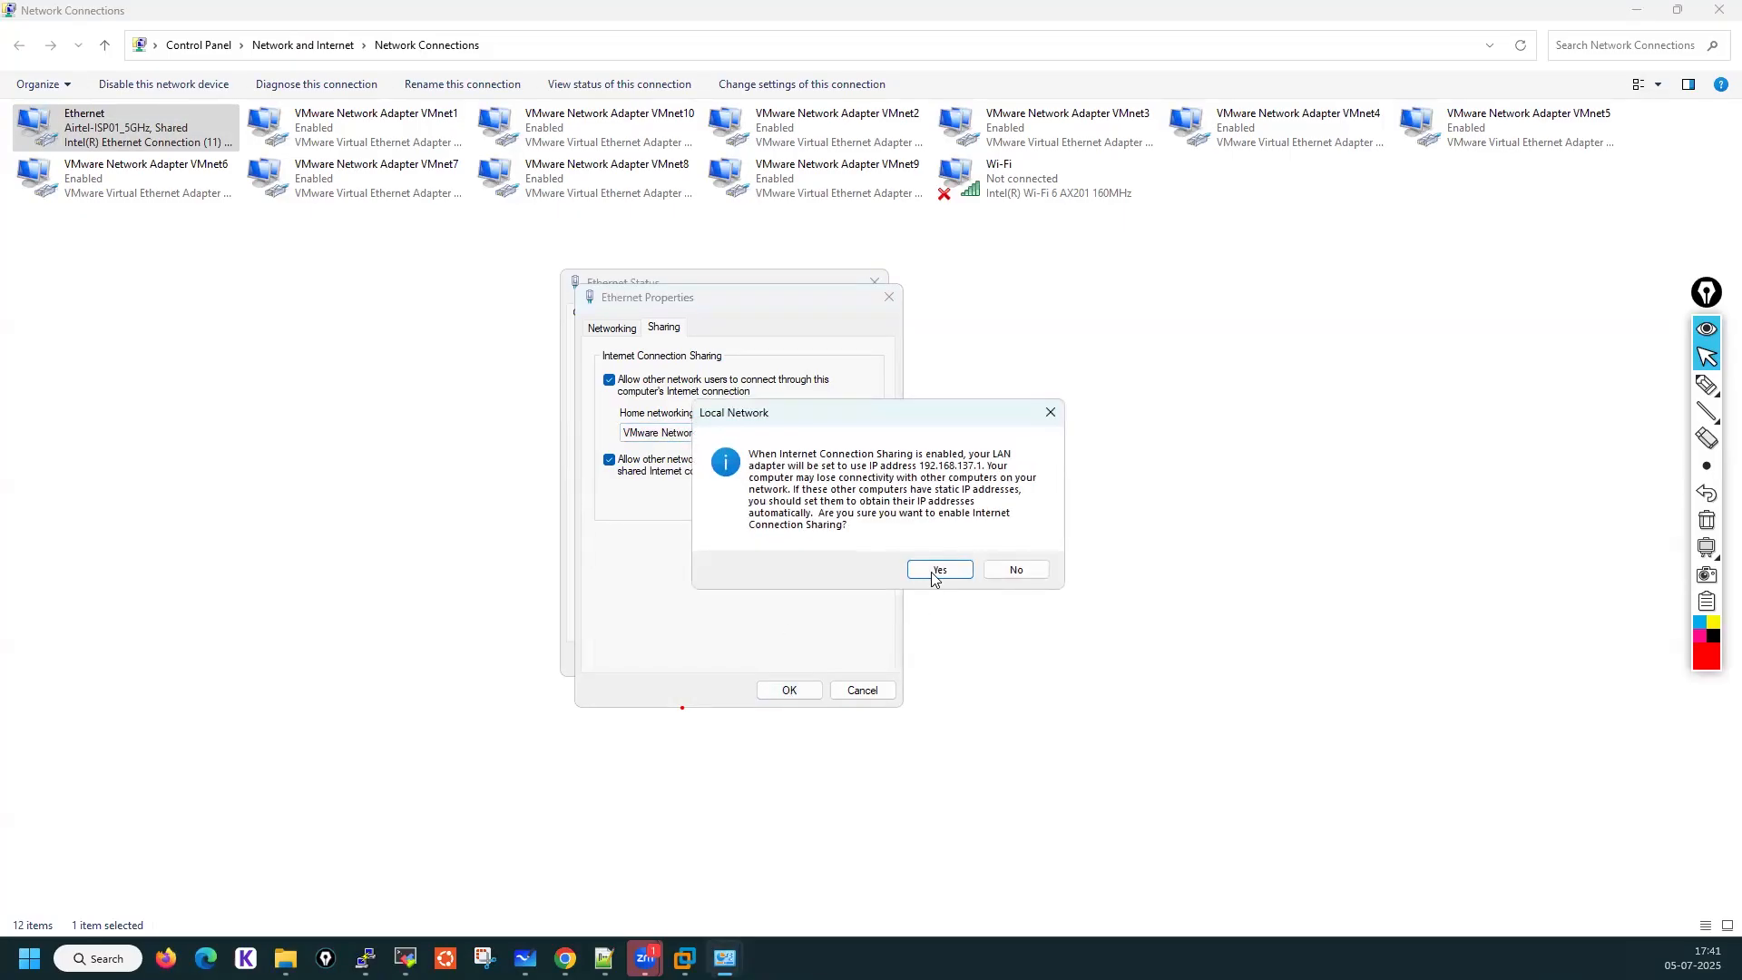
pyautogui.click(932, 570)
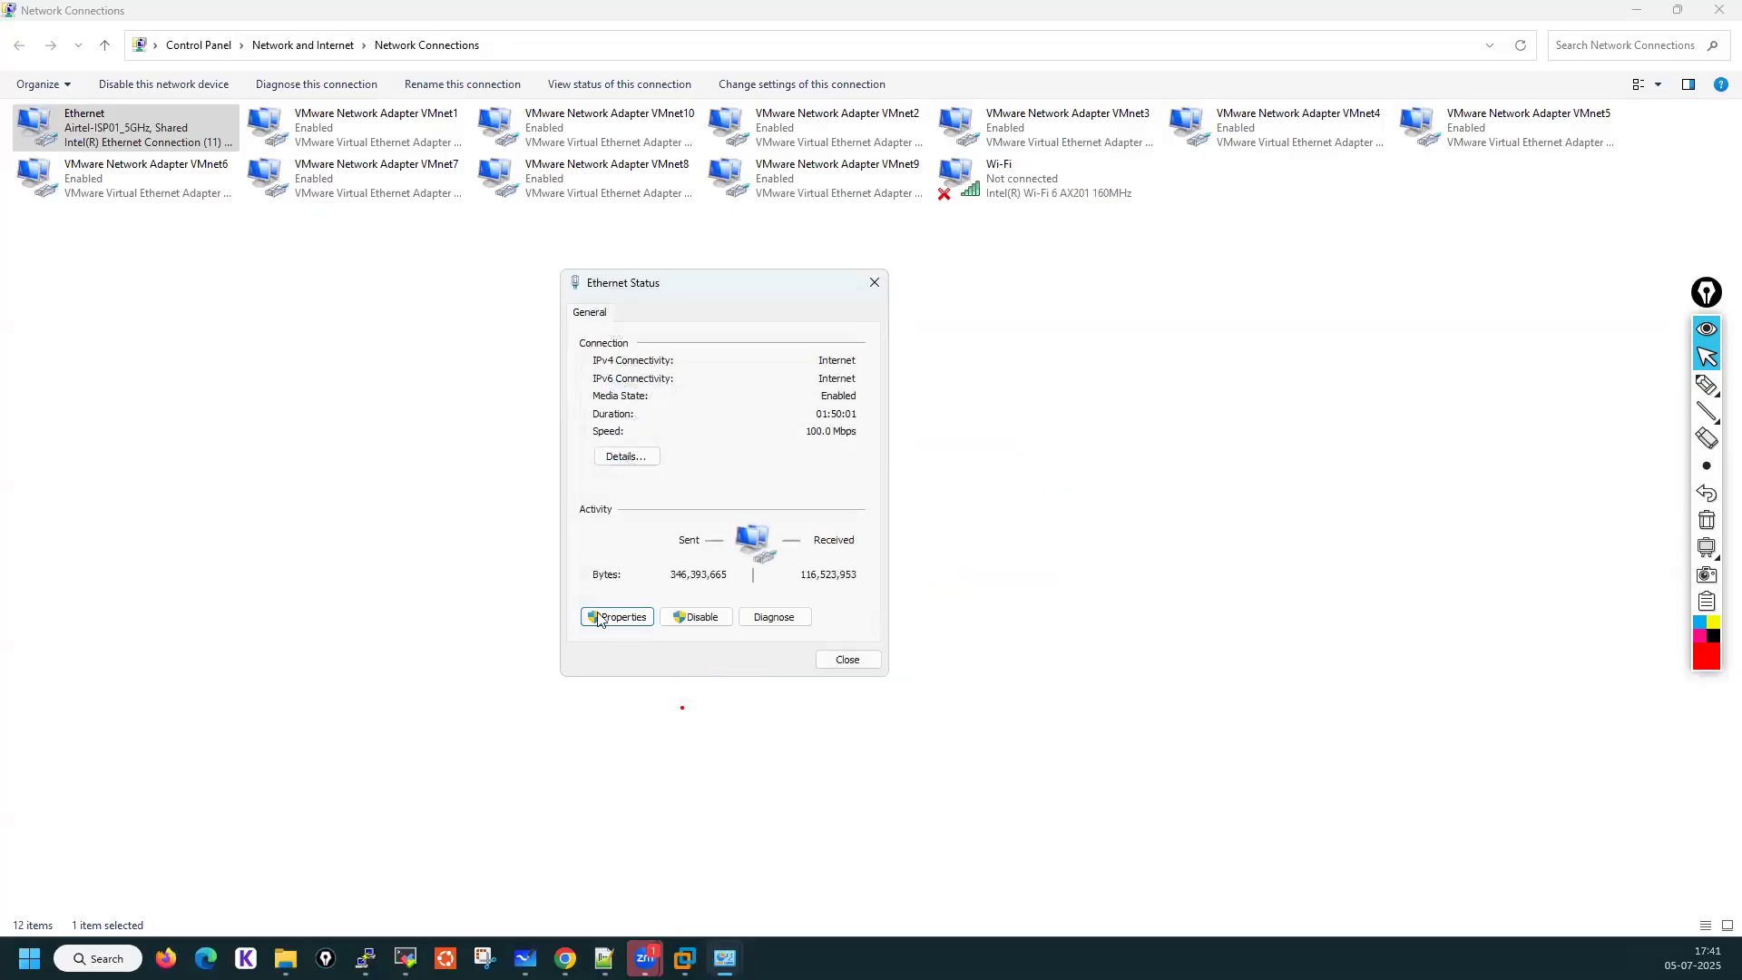
pyautogui.click(847, 658)
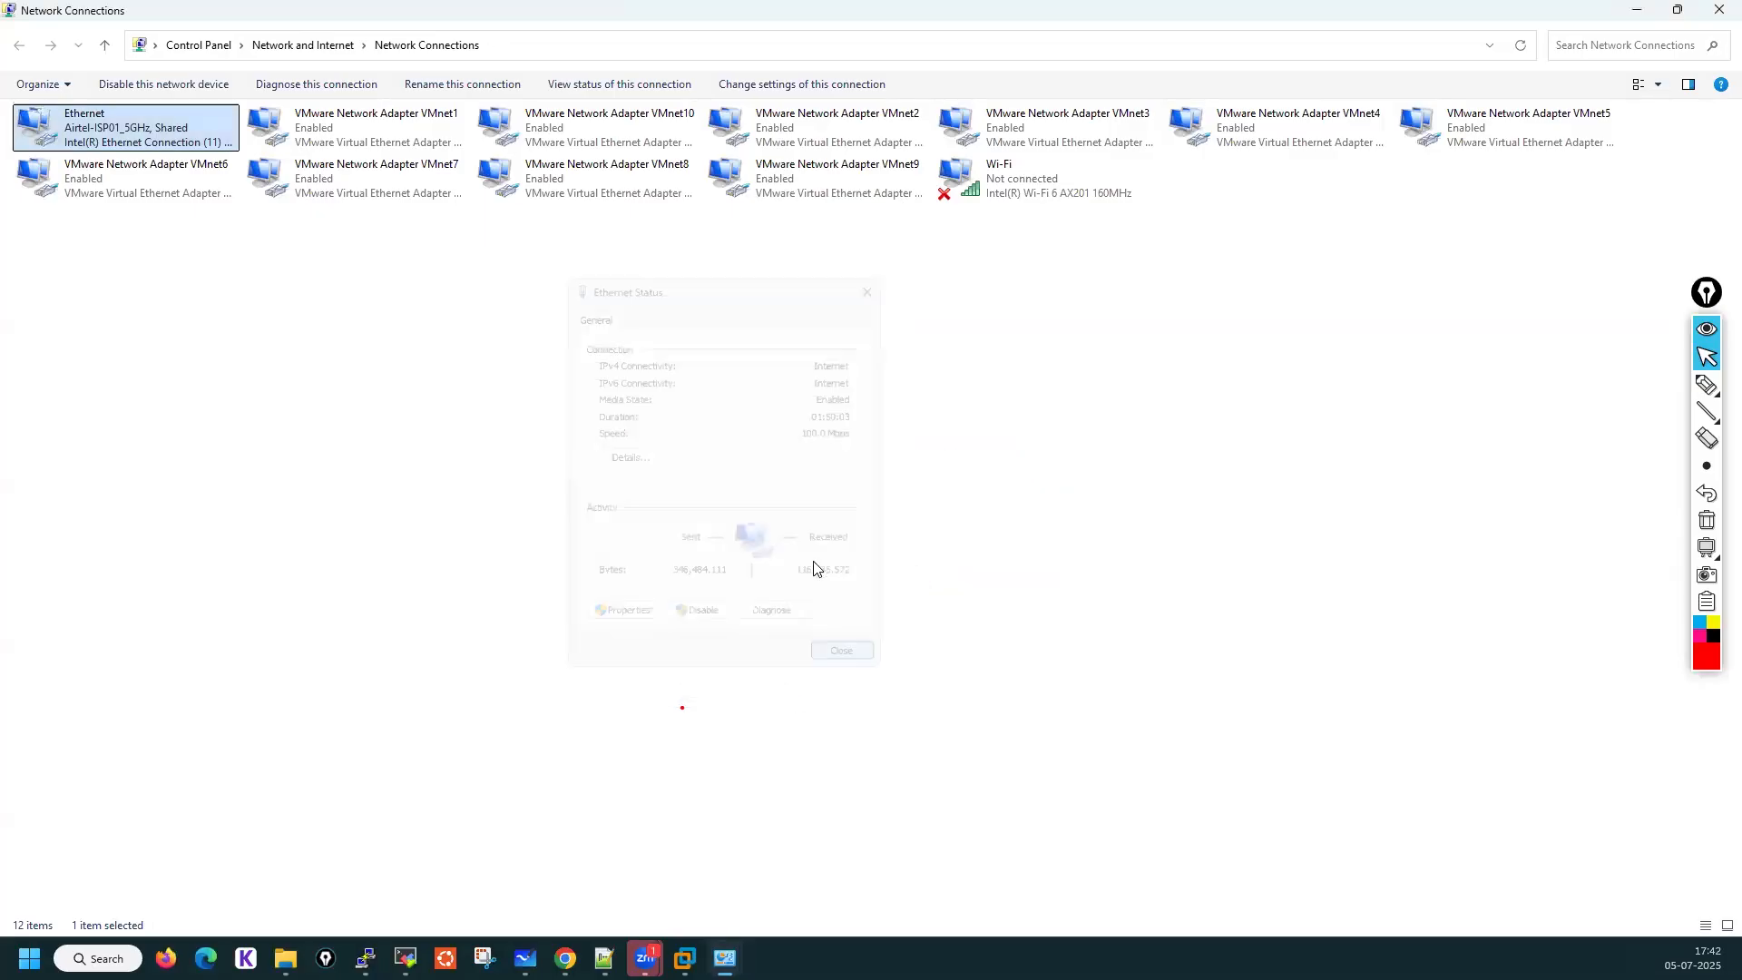
pyautogui.click(1638, 13)
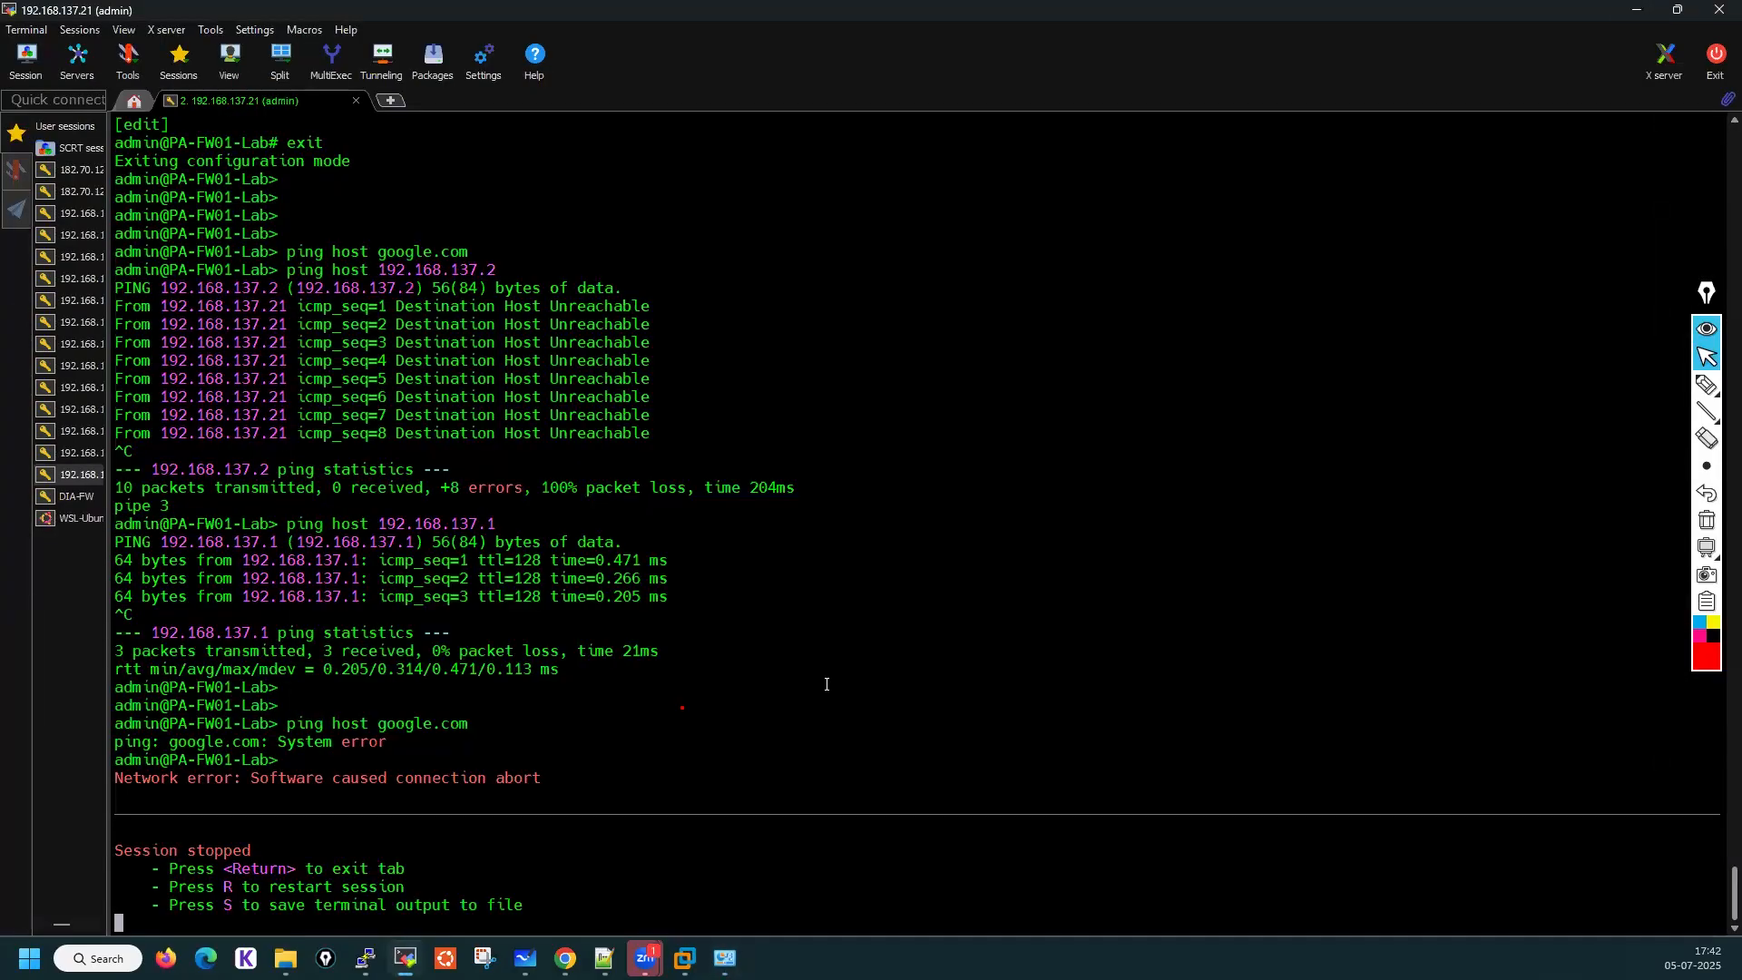
# Step: Restart the dropped SSH session and ping google.com from the firewall
pyautogui.press('r')
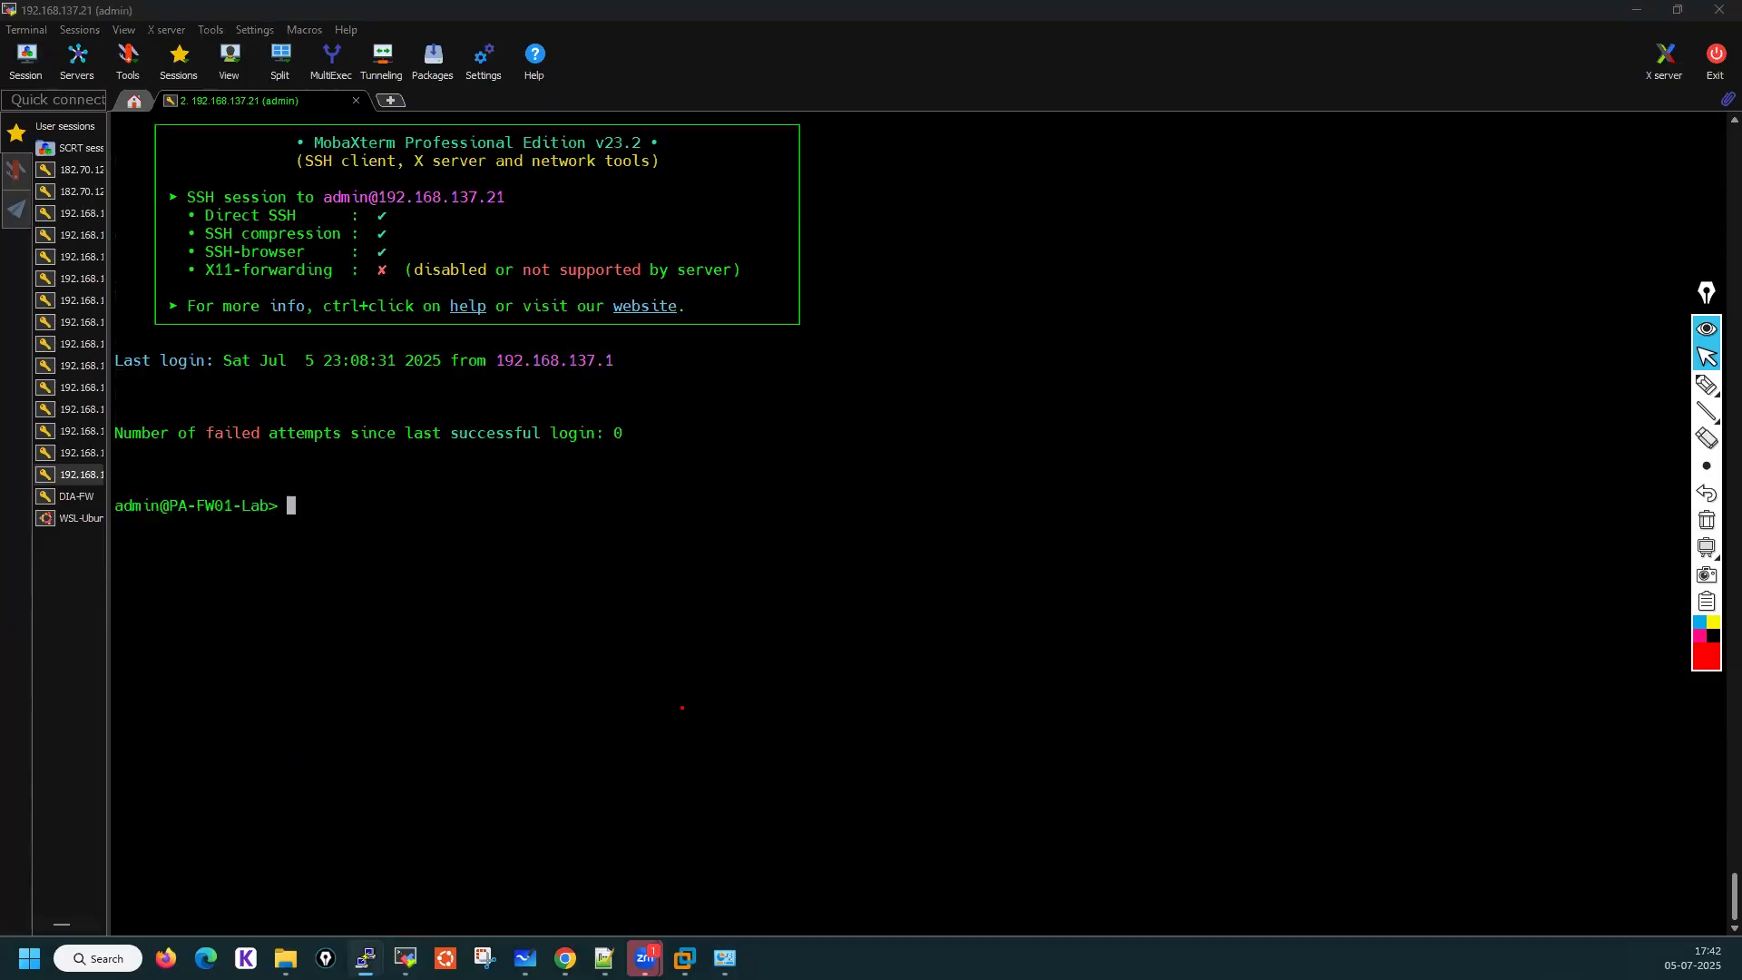
pyautogui.click(406, 514)
pyautogui.write('ping host google.com')
pyautogui.press('Return')
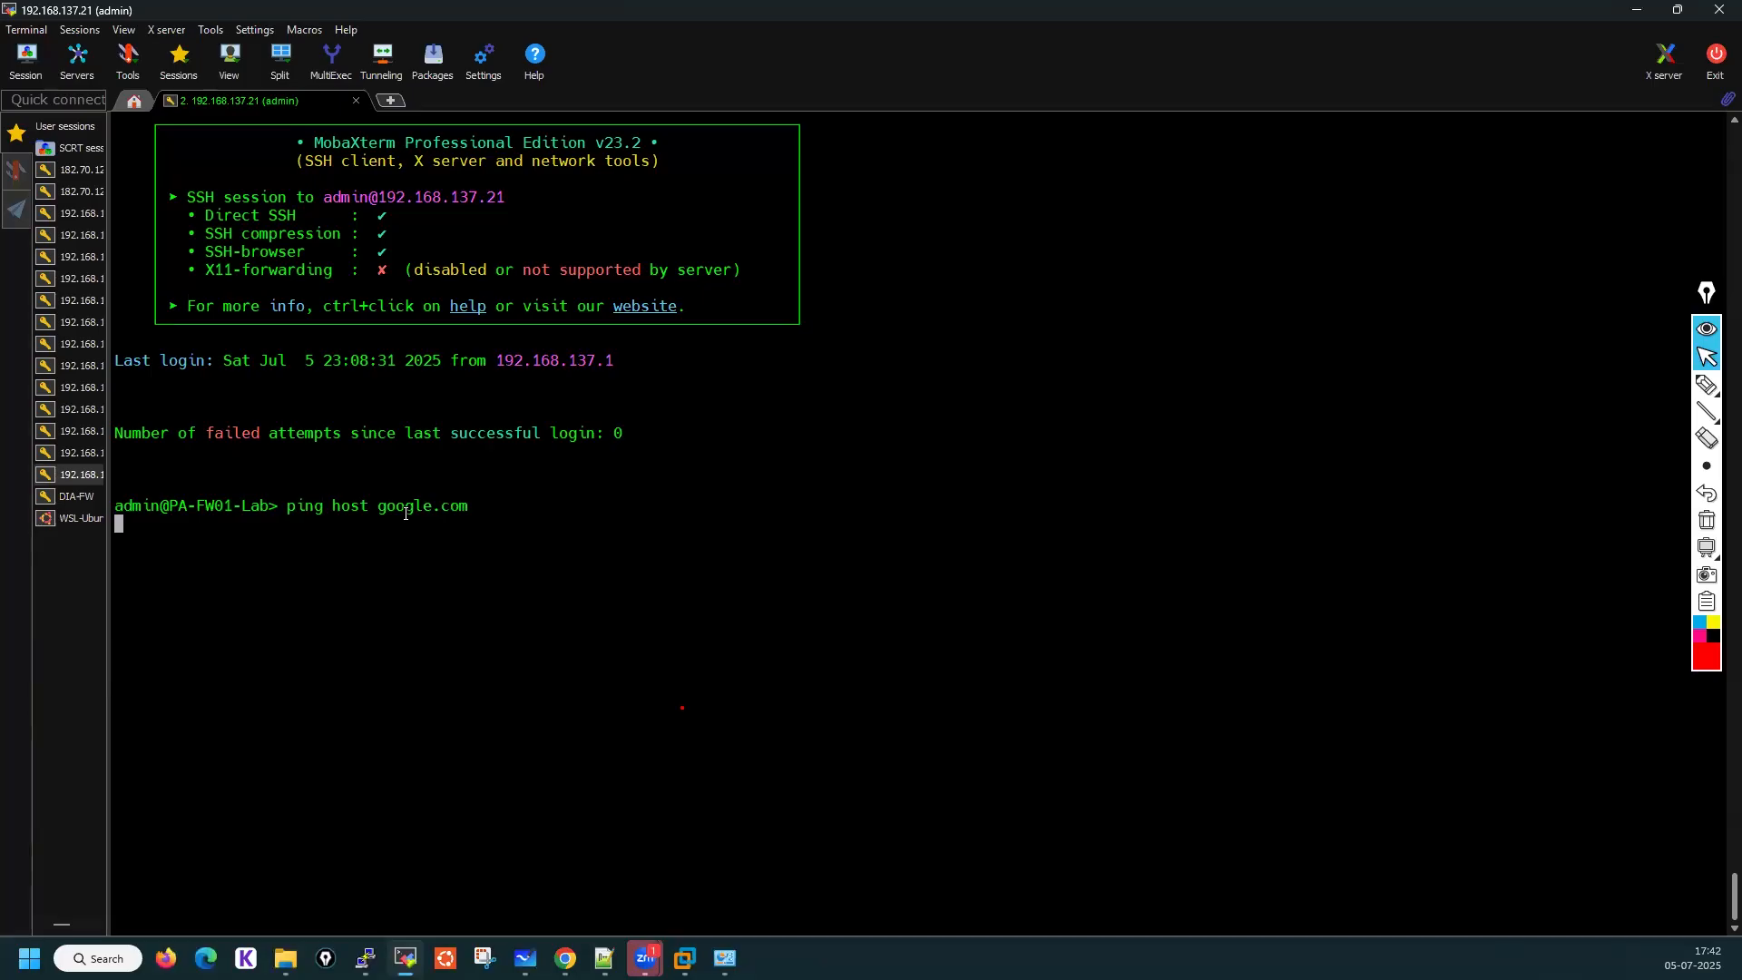
pyautogui.hotkey('ctrl', 'c')
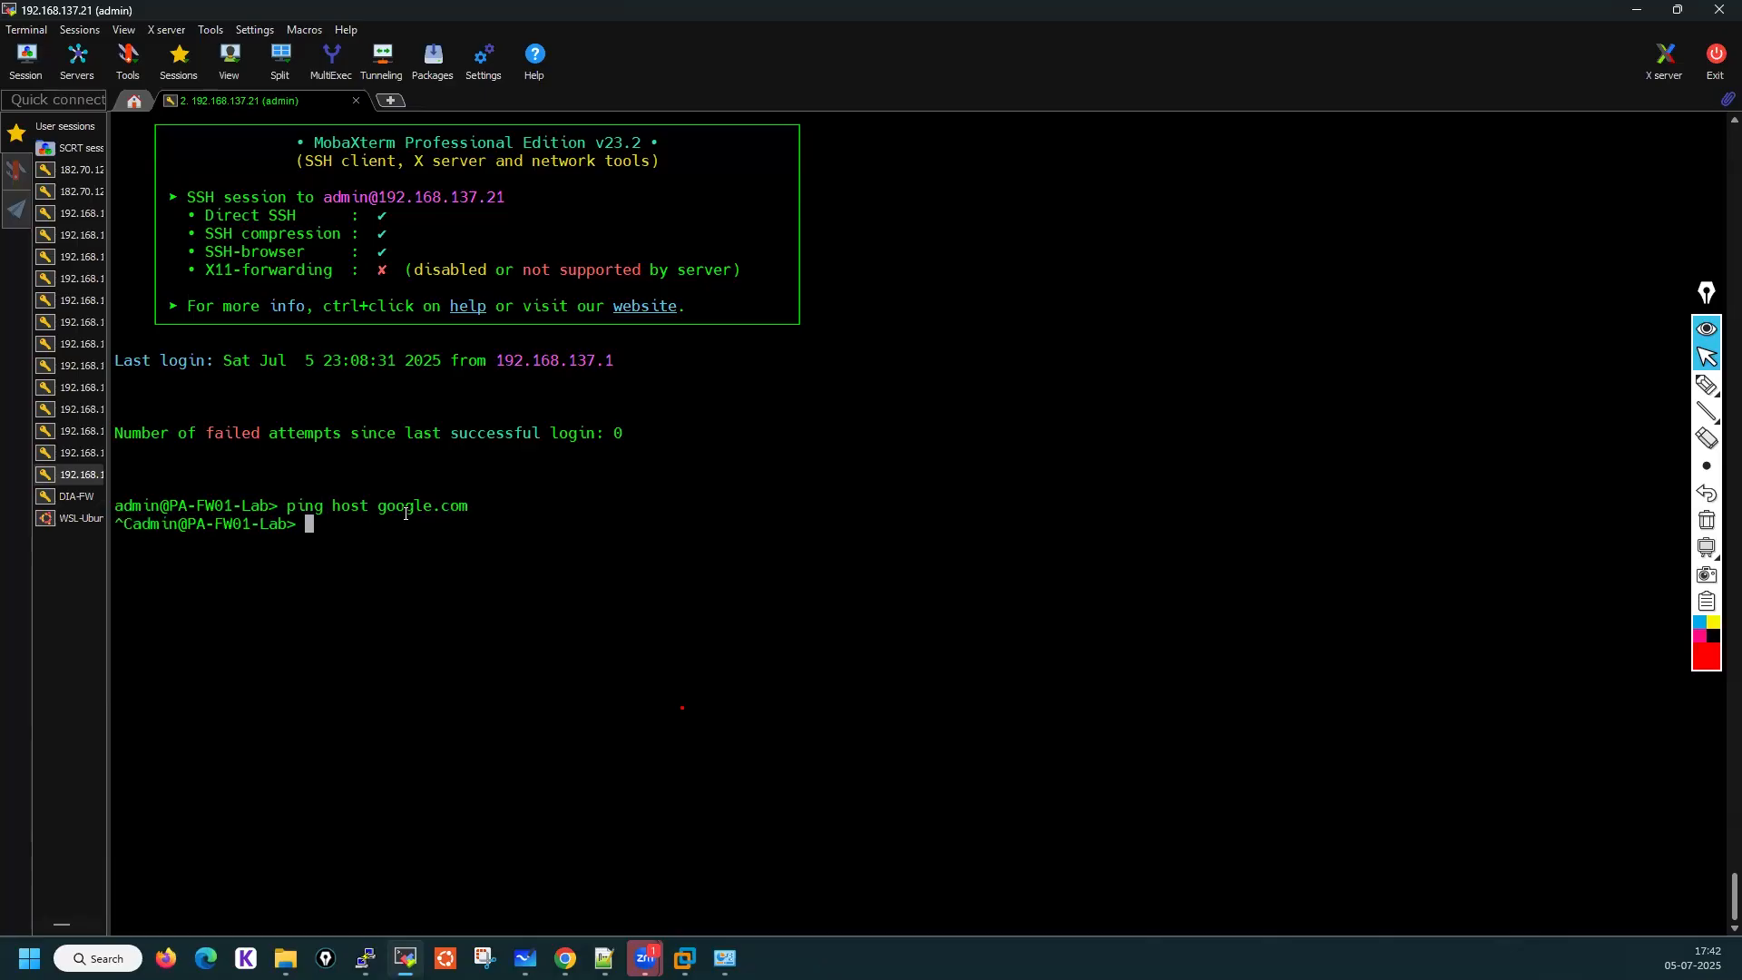
# Step: Ping 8.8.8.8 instead, ending with 100% packet loss
pyautogui.press('Up')
pyautogui.press('BackSpace')
pyautogui.press('BackSpace')
pyautogui.press('BackSpace')
pyautogui.press('BackSpace')
pyautogui.press('BackSpace')
pyautogui.press('BackSpace')
pyautogui.press('BackSpace')
pyautogui.press('BackSpace')
pyautogui.press('BackSpace')
pyautogui.press('BackSpace')
pyautogui.write('8.8.8.8')
pyautogui.press('Return')
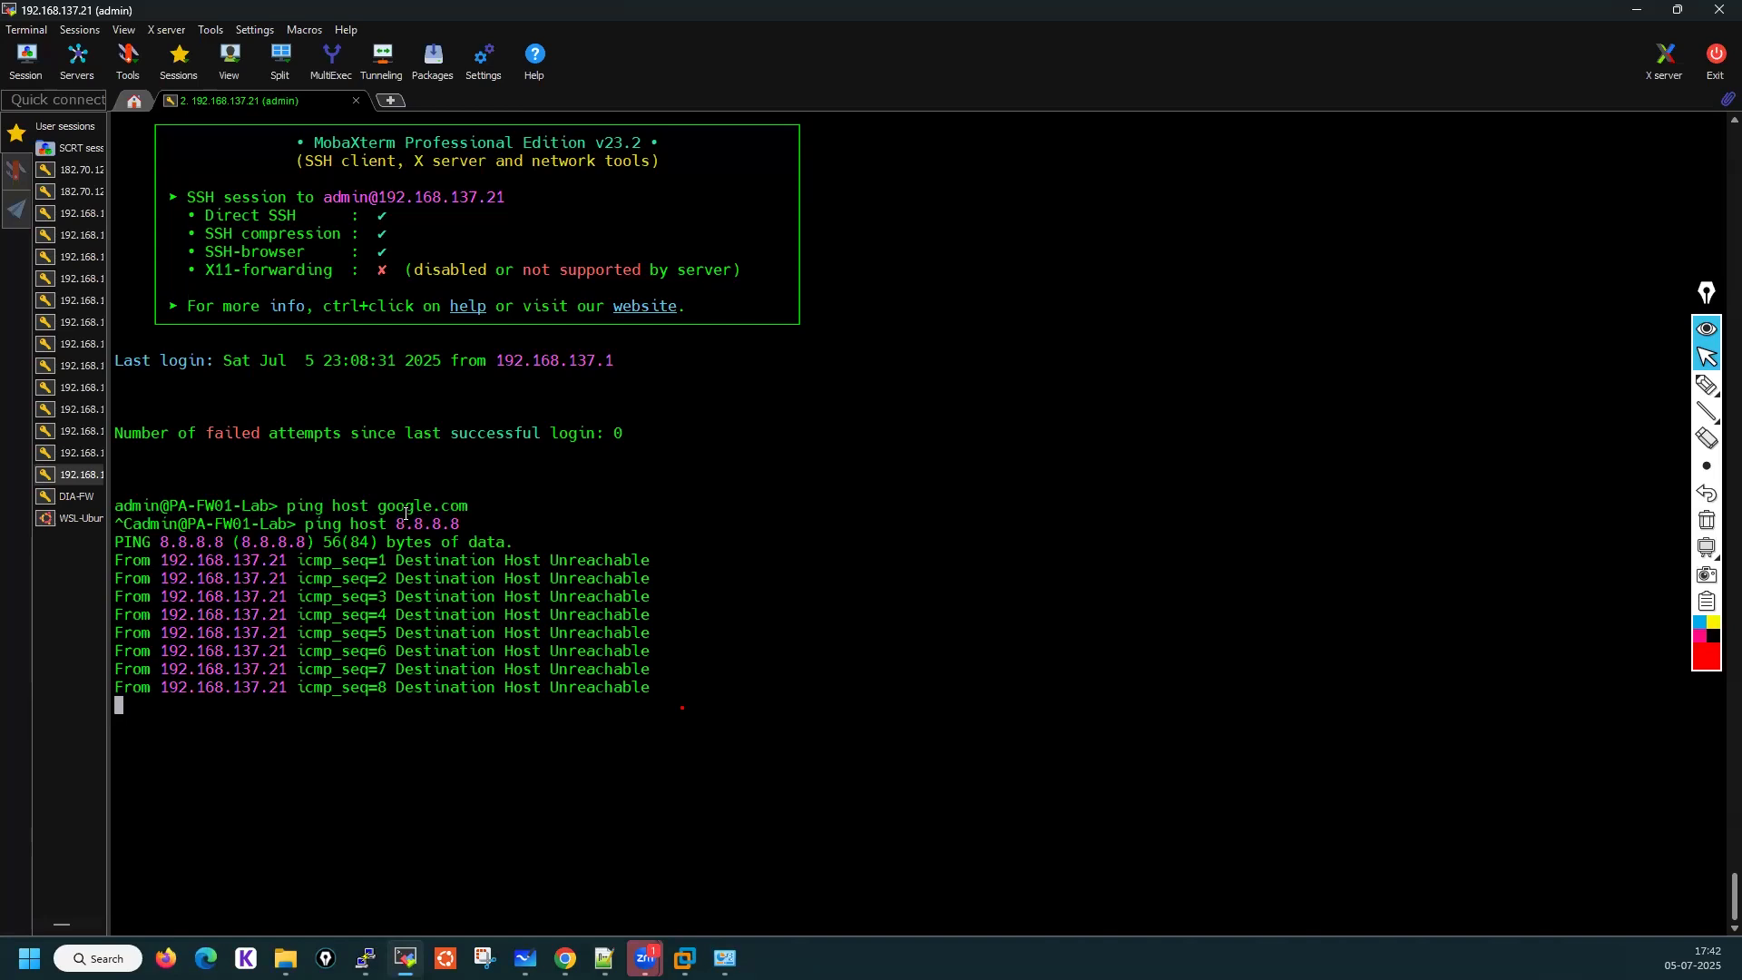
pyautogui.hotkey('ctrl', 'c')
# Step: Display the firewall's management interface settings with 'show interface management'
pyautogui.write('sh')
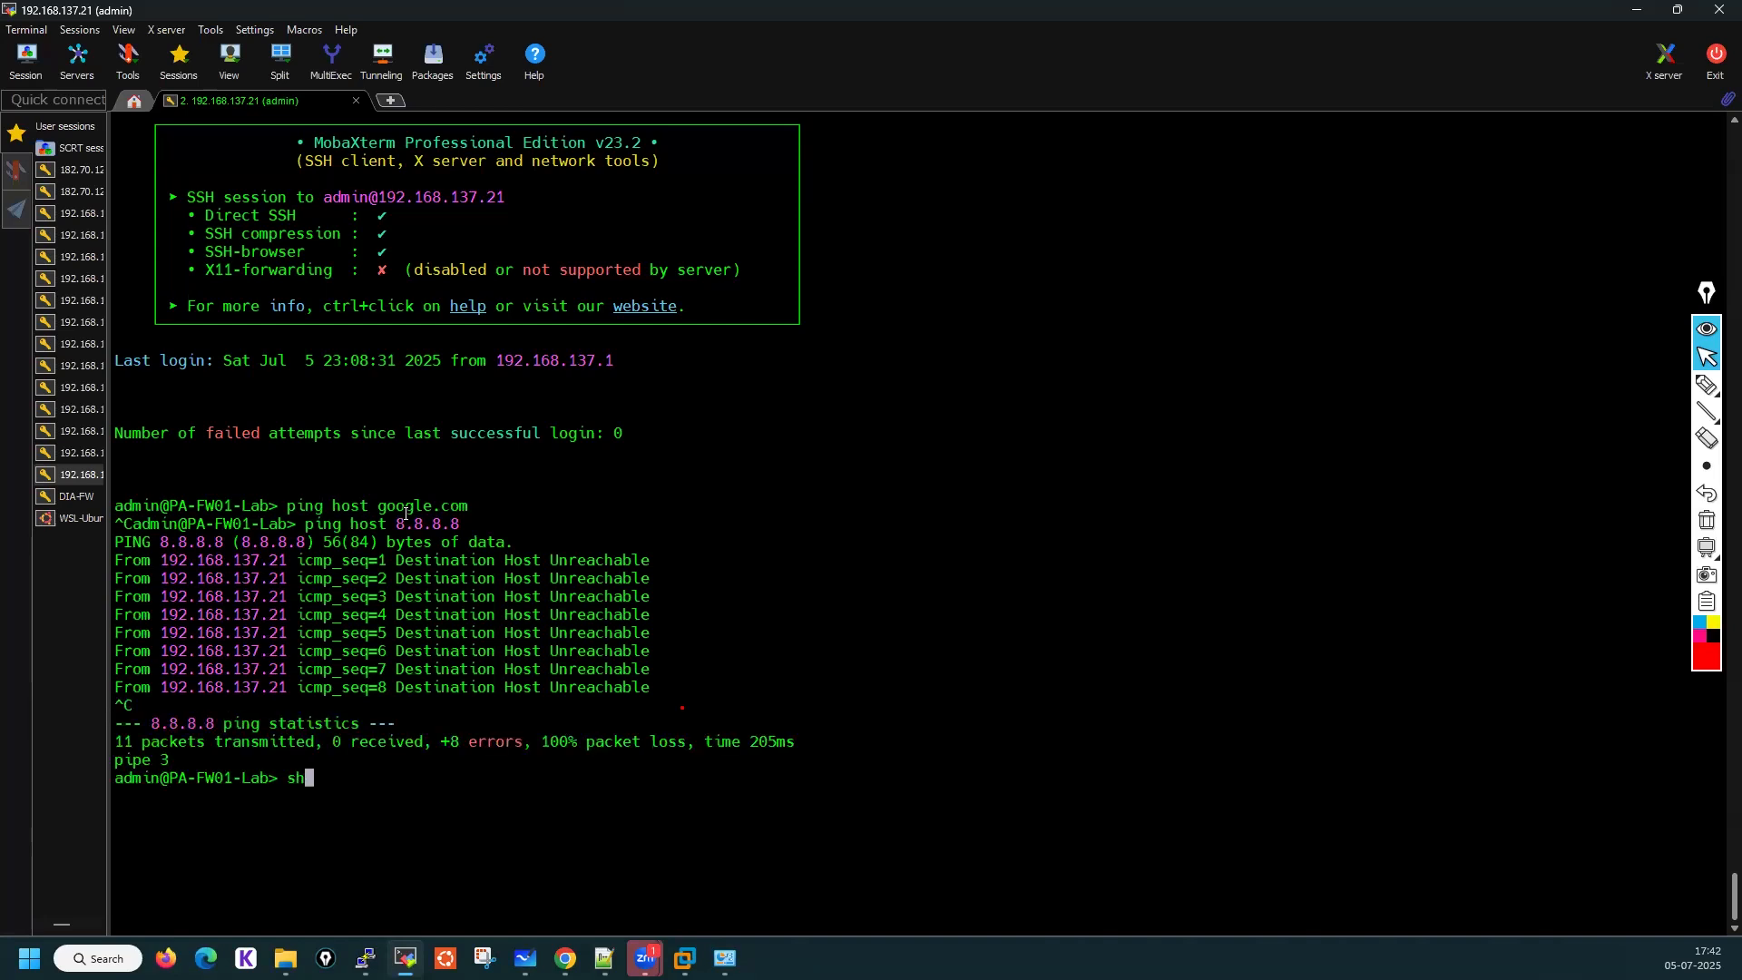
pyautogui.write('ow interface management')
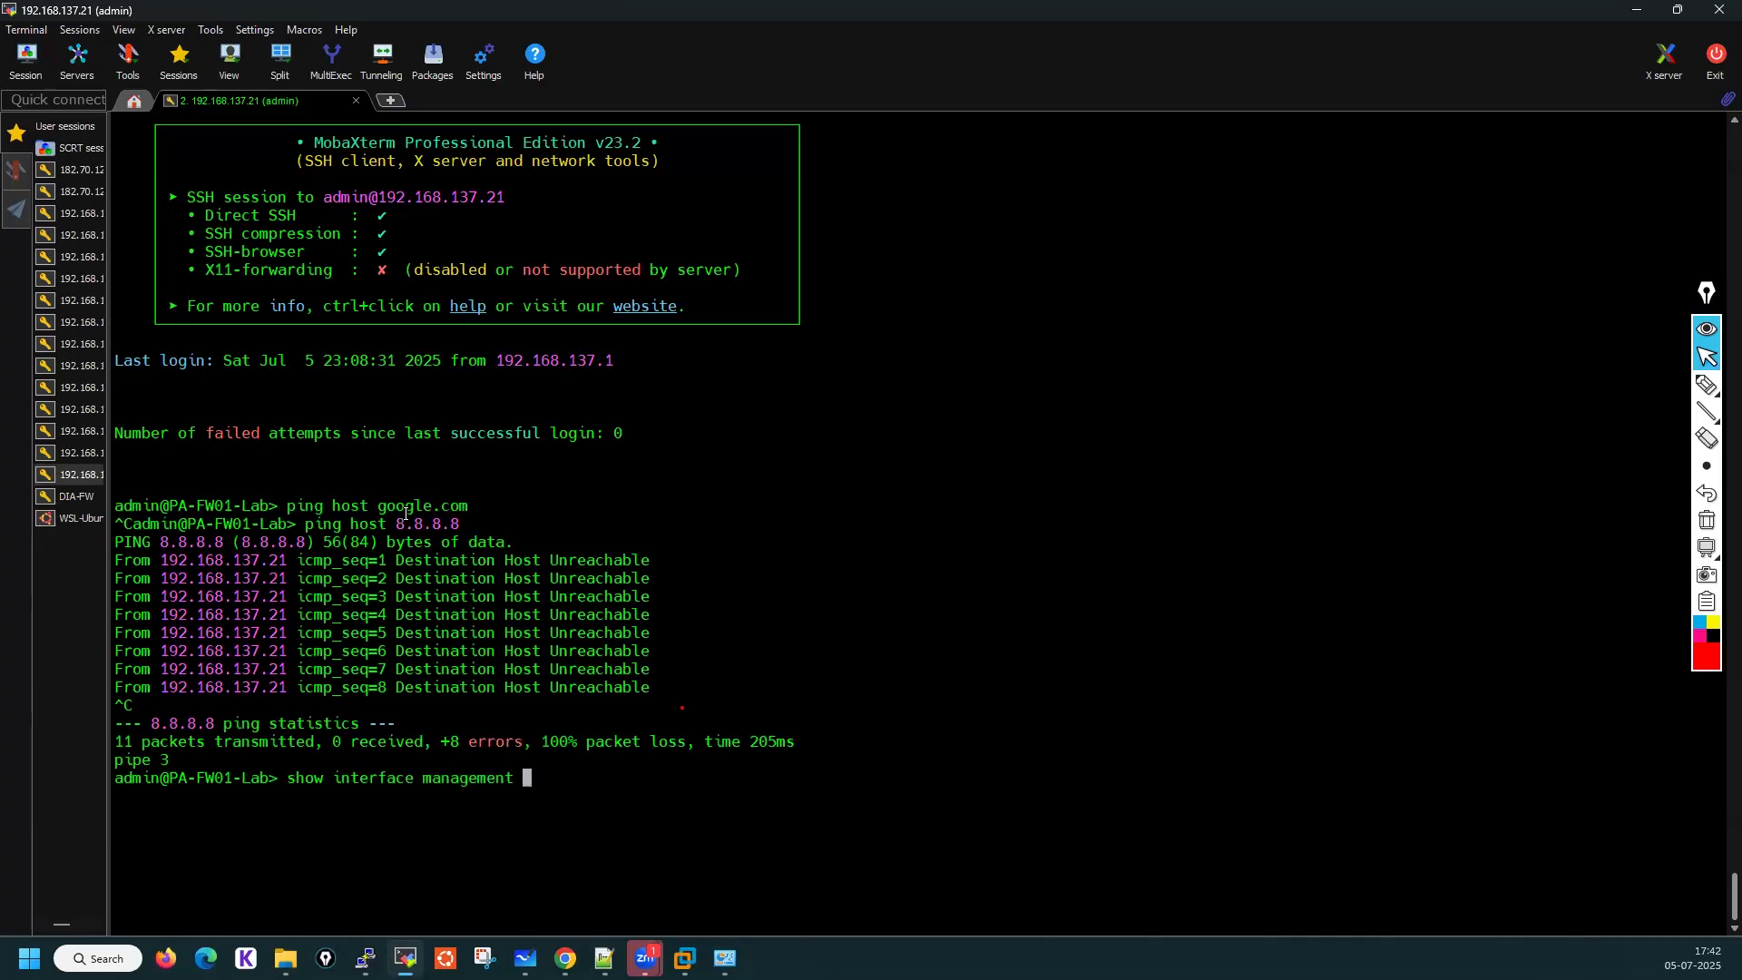
pyautogui.press('Return')
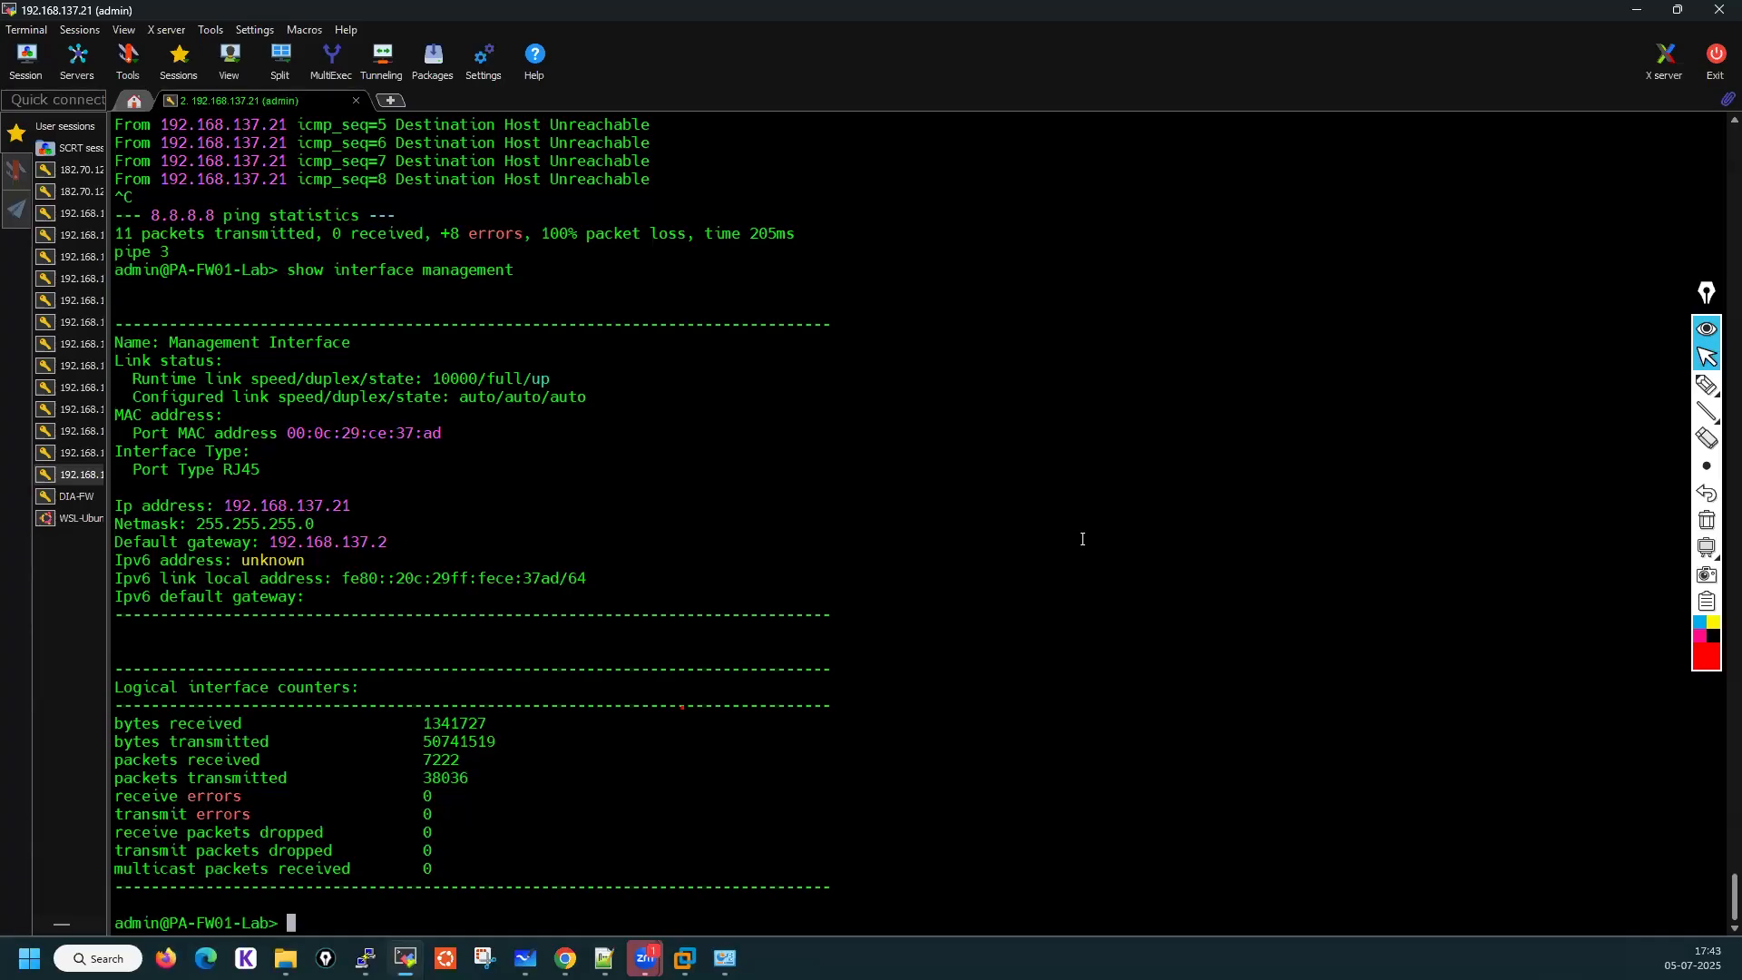
pyautogui.press('Return')
pyautogui.press('Return')
pyautogui.press('Return')
pyautogui.press('Return')
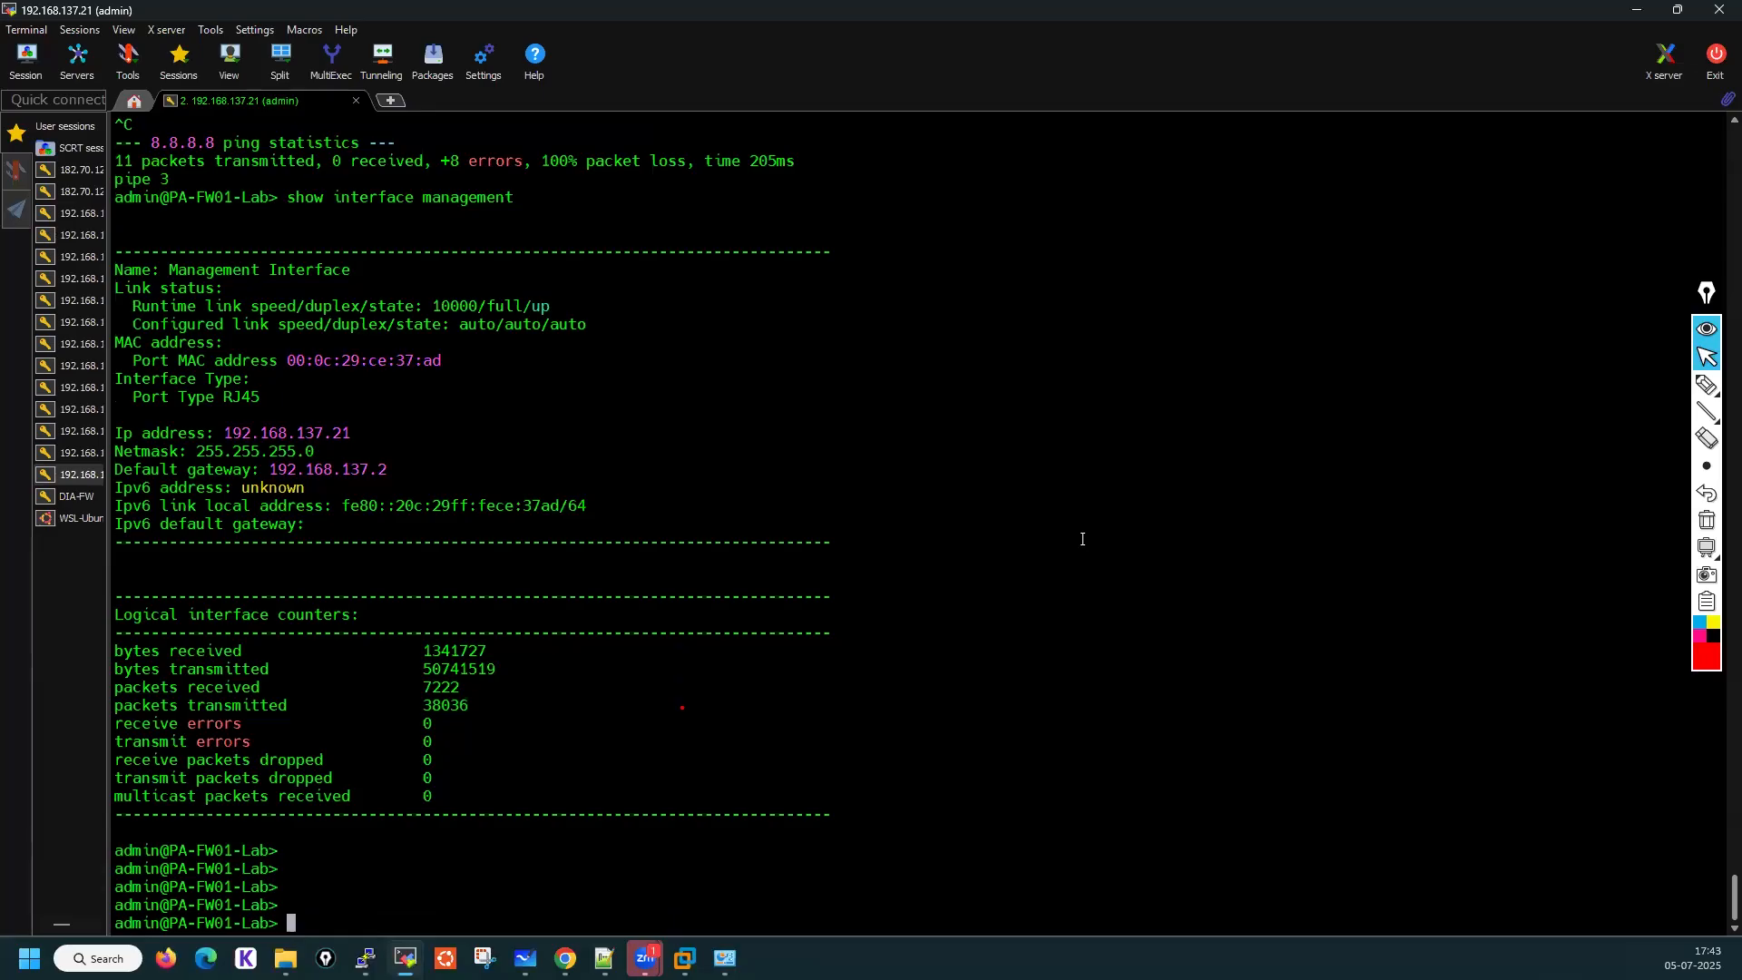
# Step: Rerun the ping to 8.8.8.8 and switch toward the VMware window
pyautogui.press('Up')
pyautogui.press('Up')
pyautogui.press('Return')
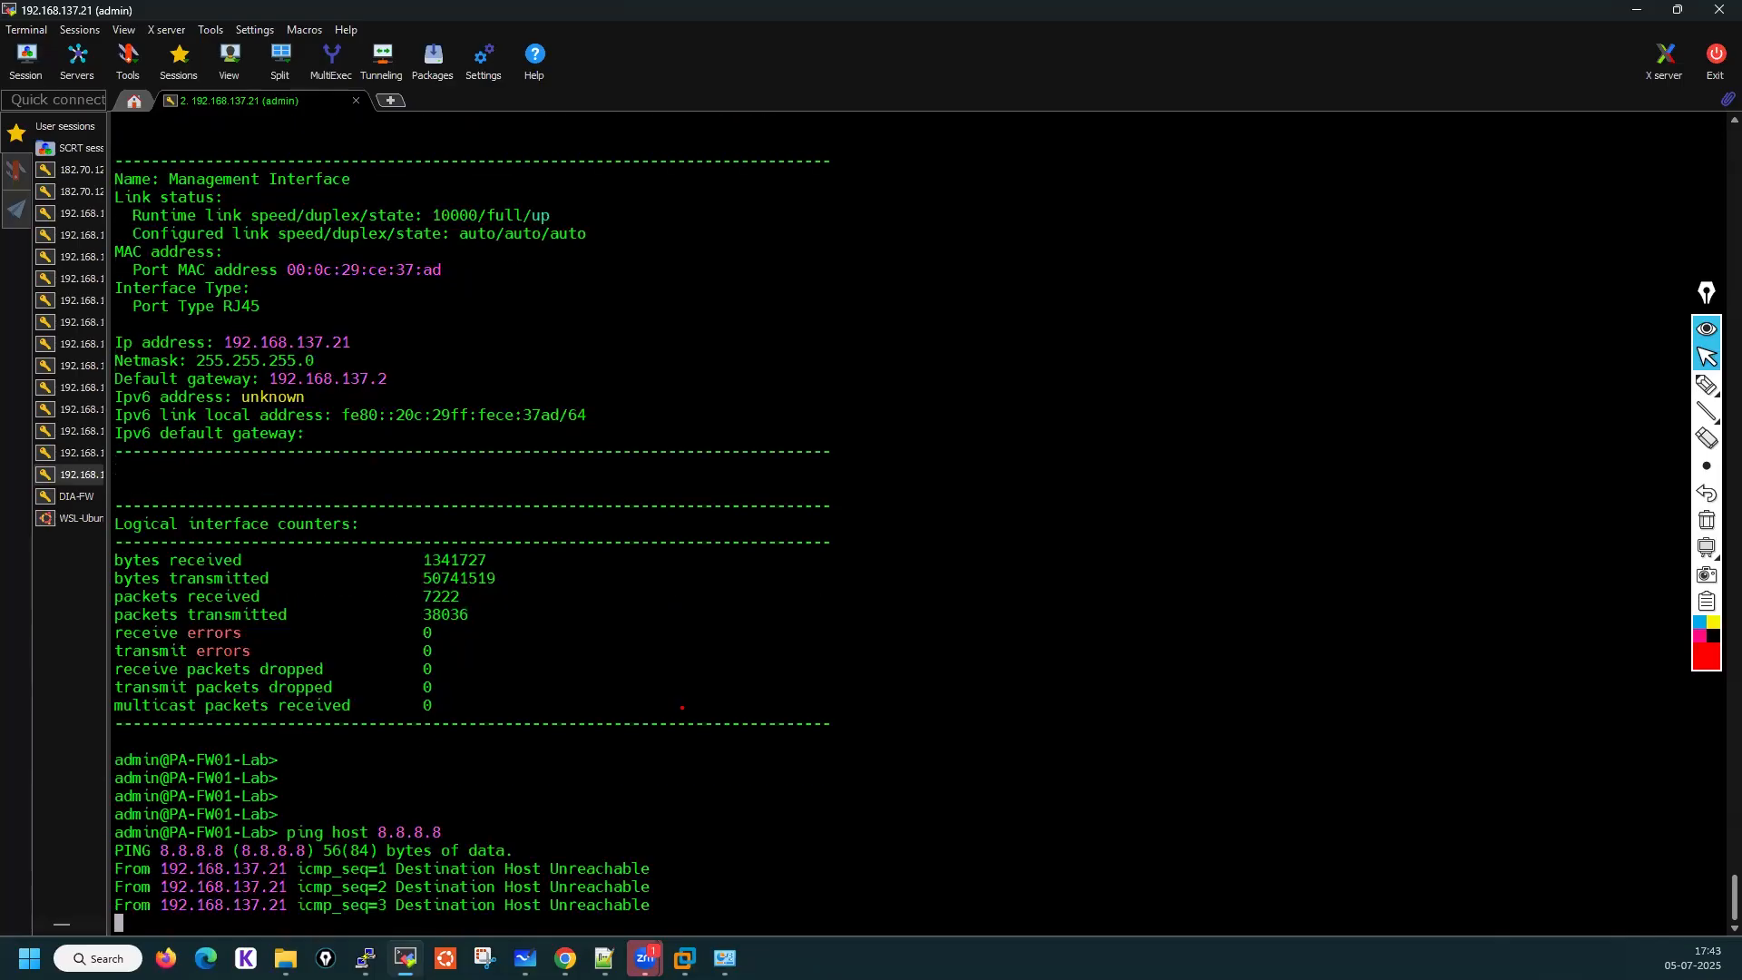
pyautogui.hotkey('alt', 'Tab')
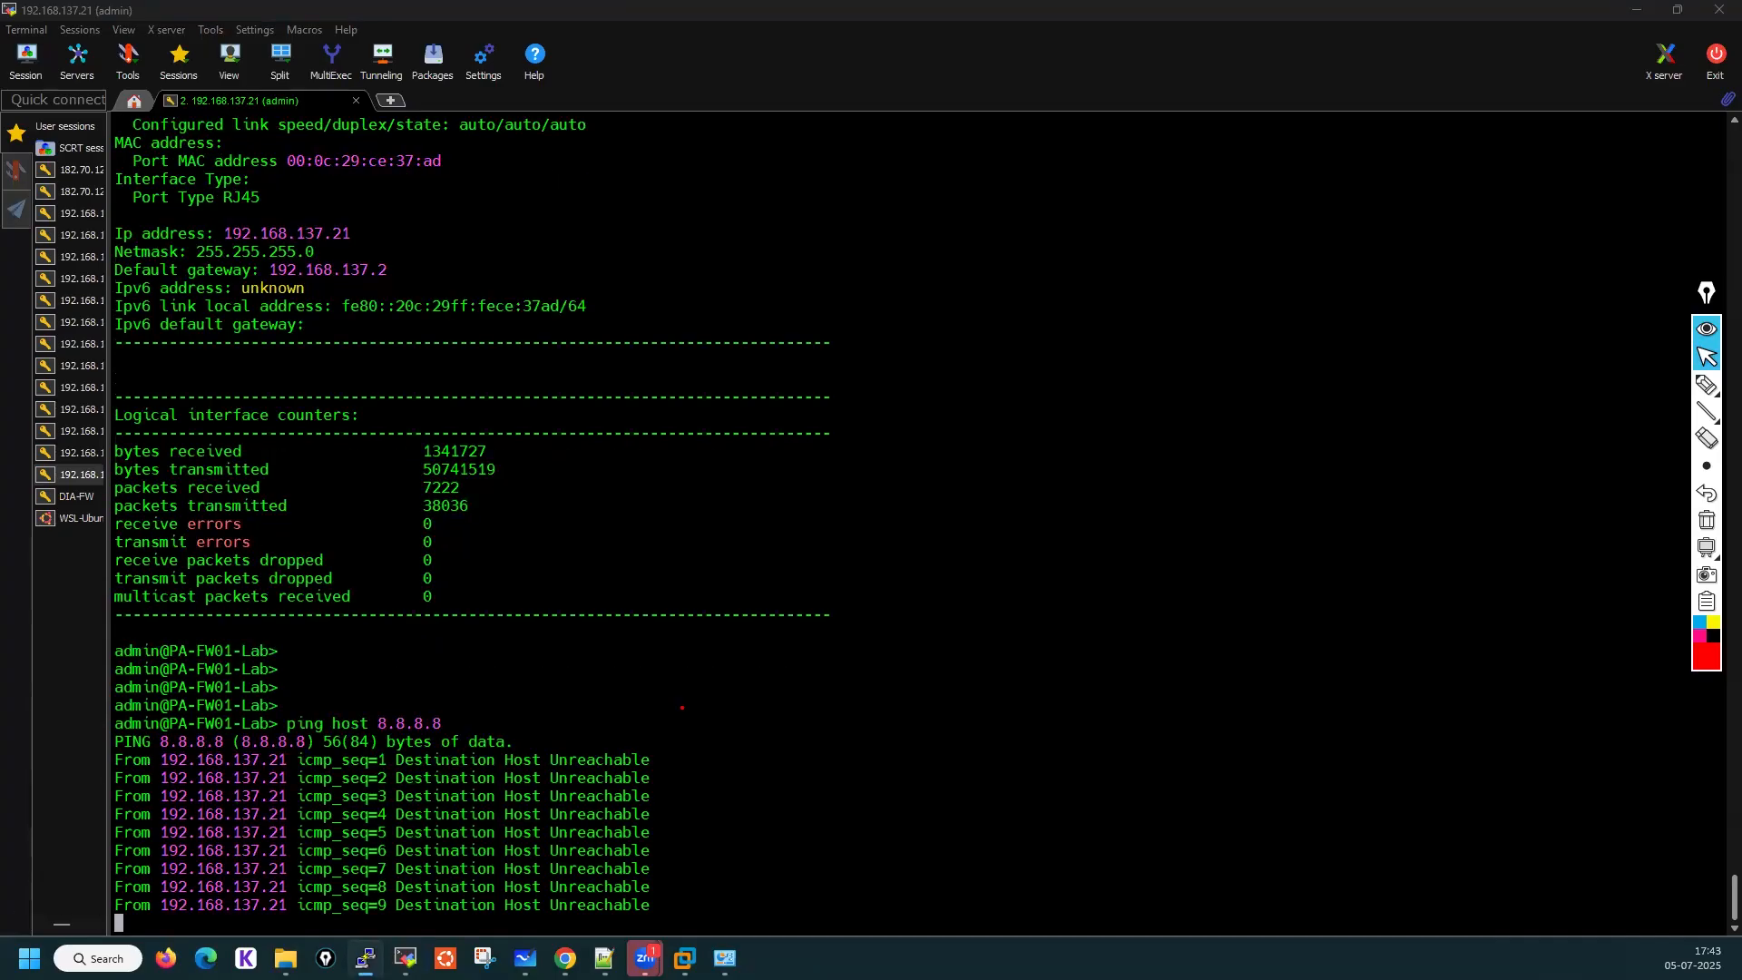
pyautogui.moveTo(685, 958)
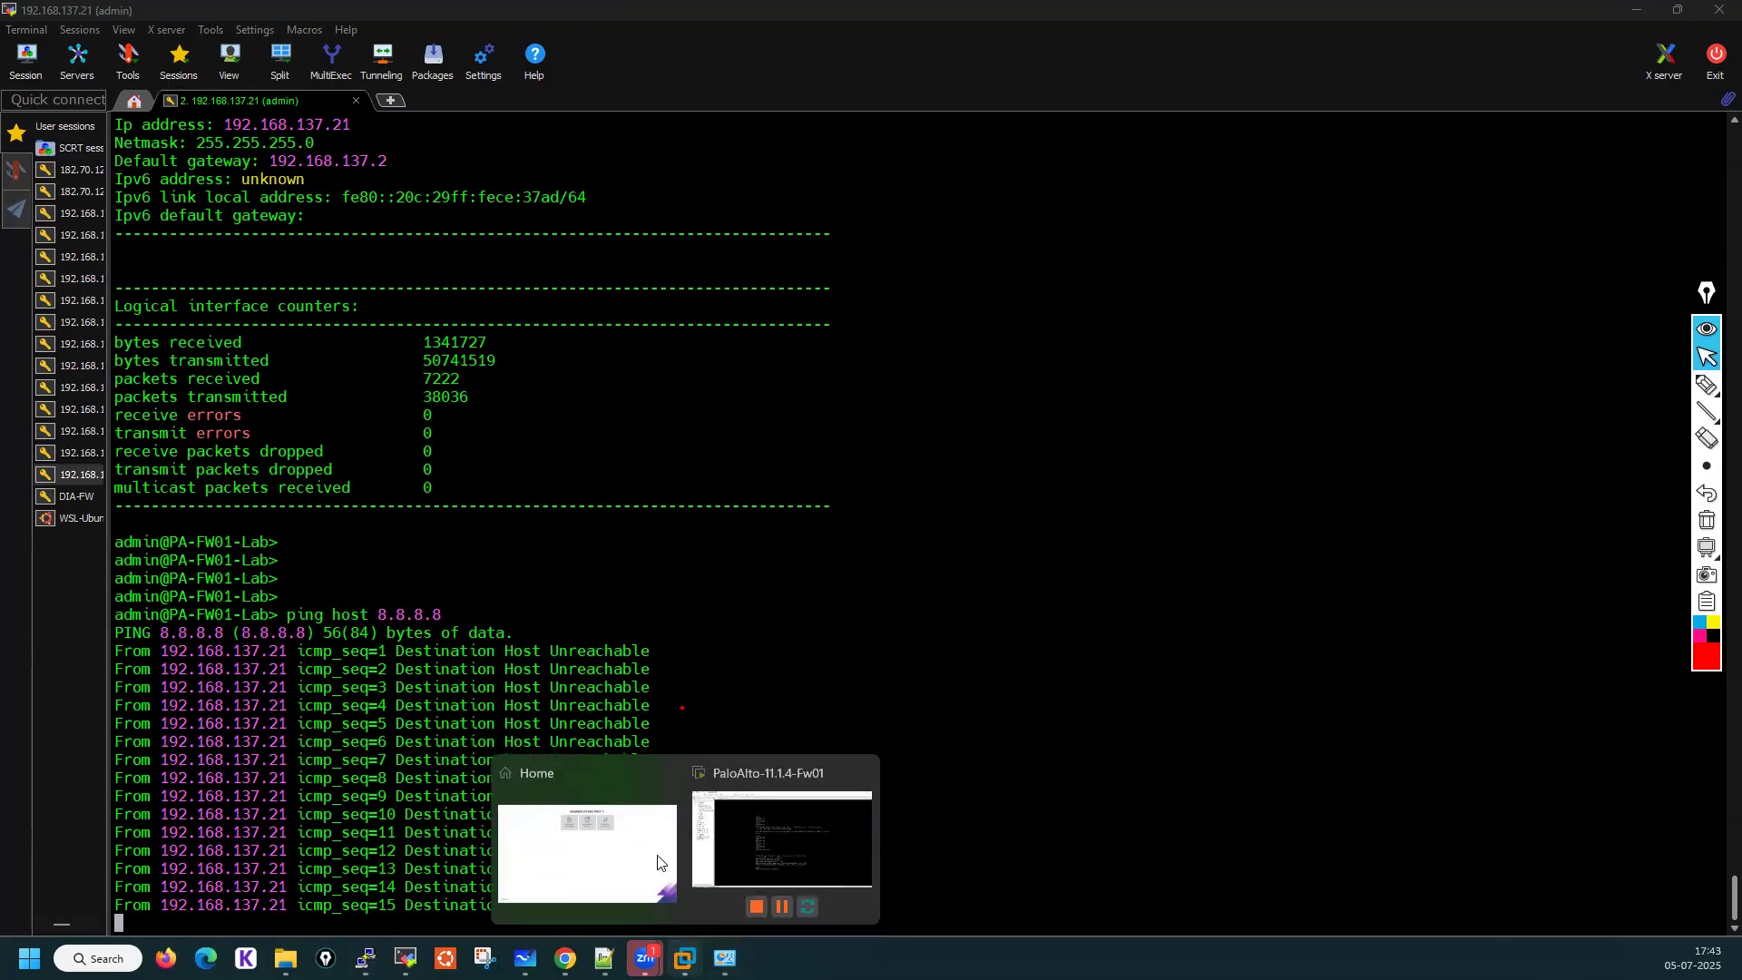
pyautogui.click(807, 814)
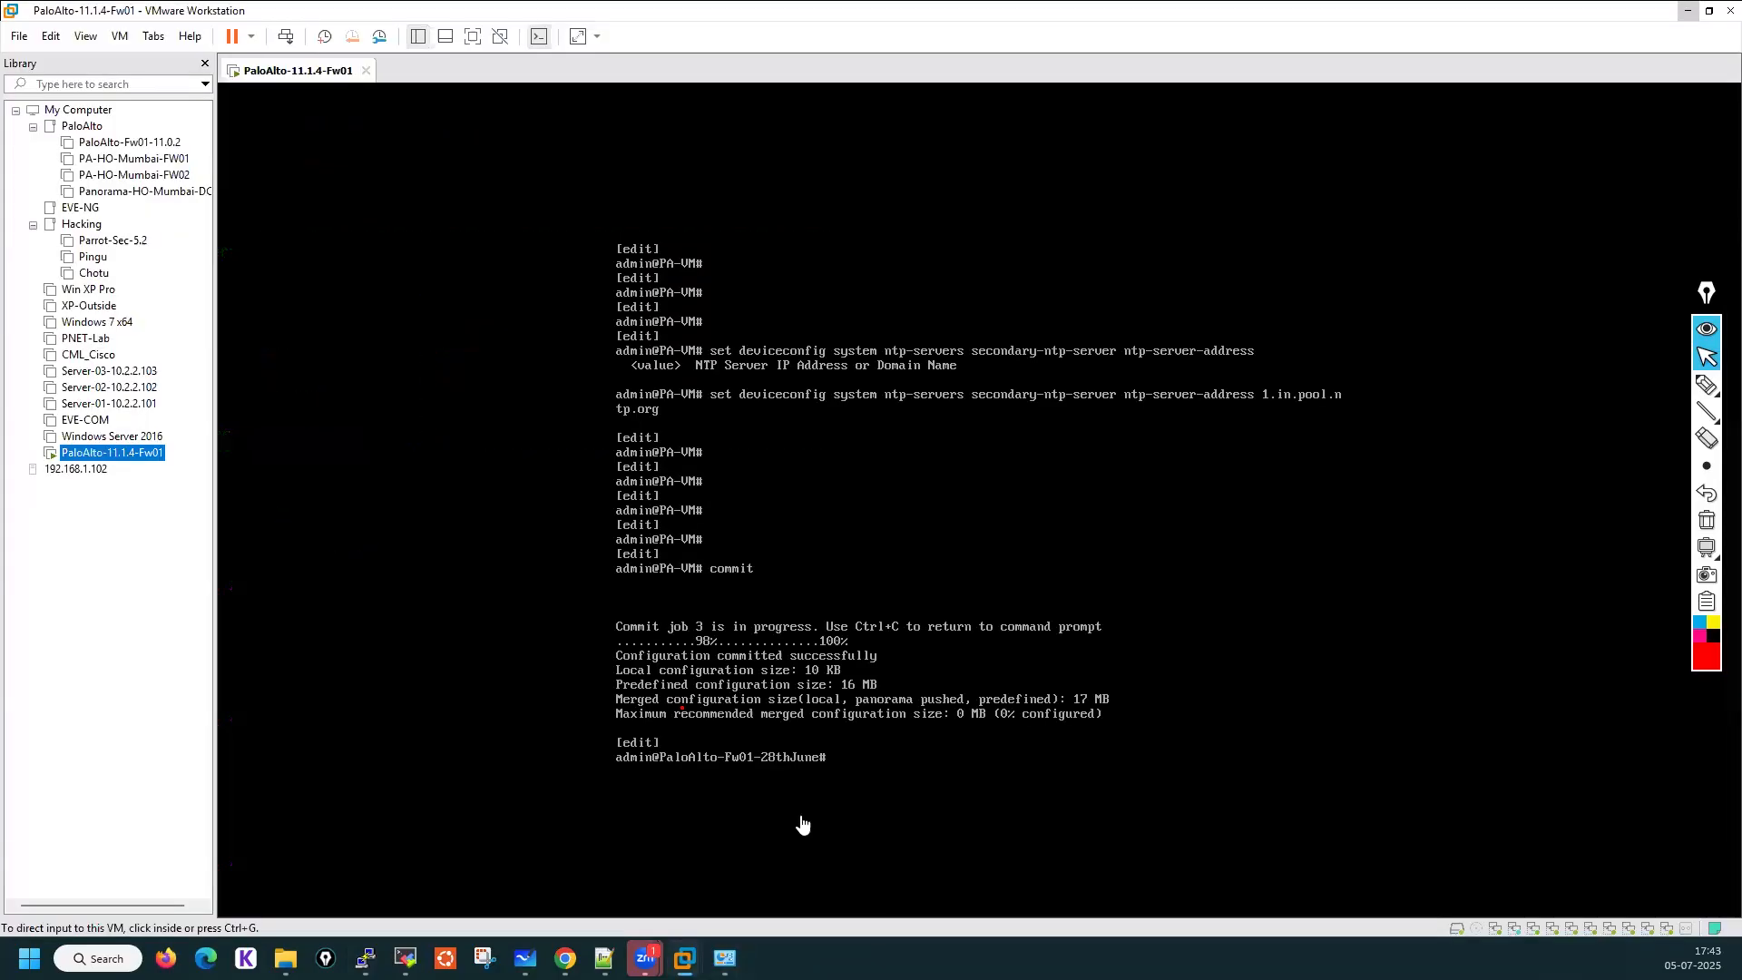
pyautogui.click(50, 36)
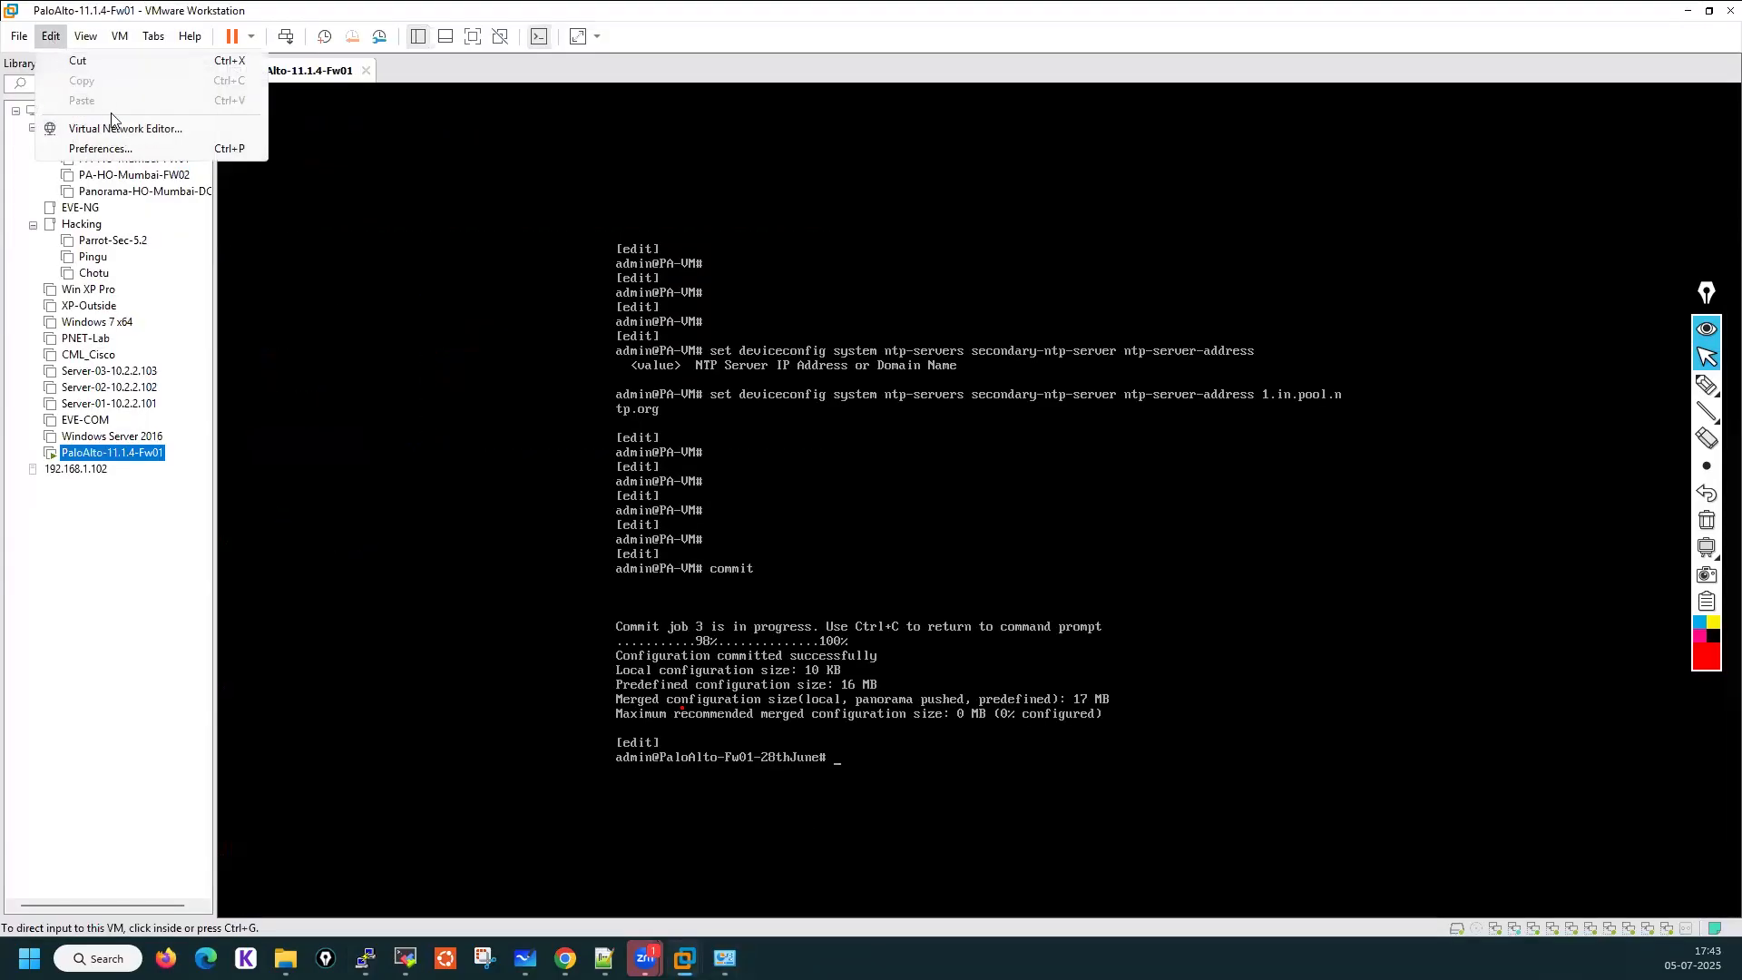
pyautogui.click(116, 129)
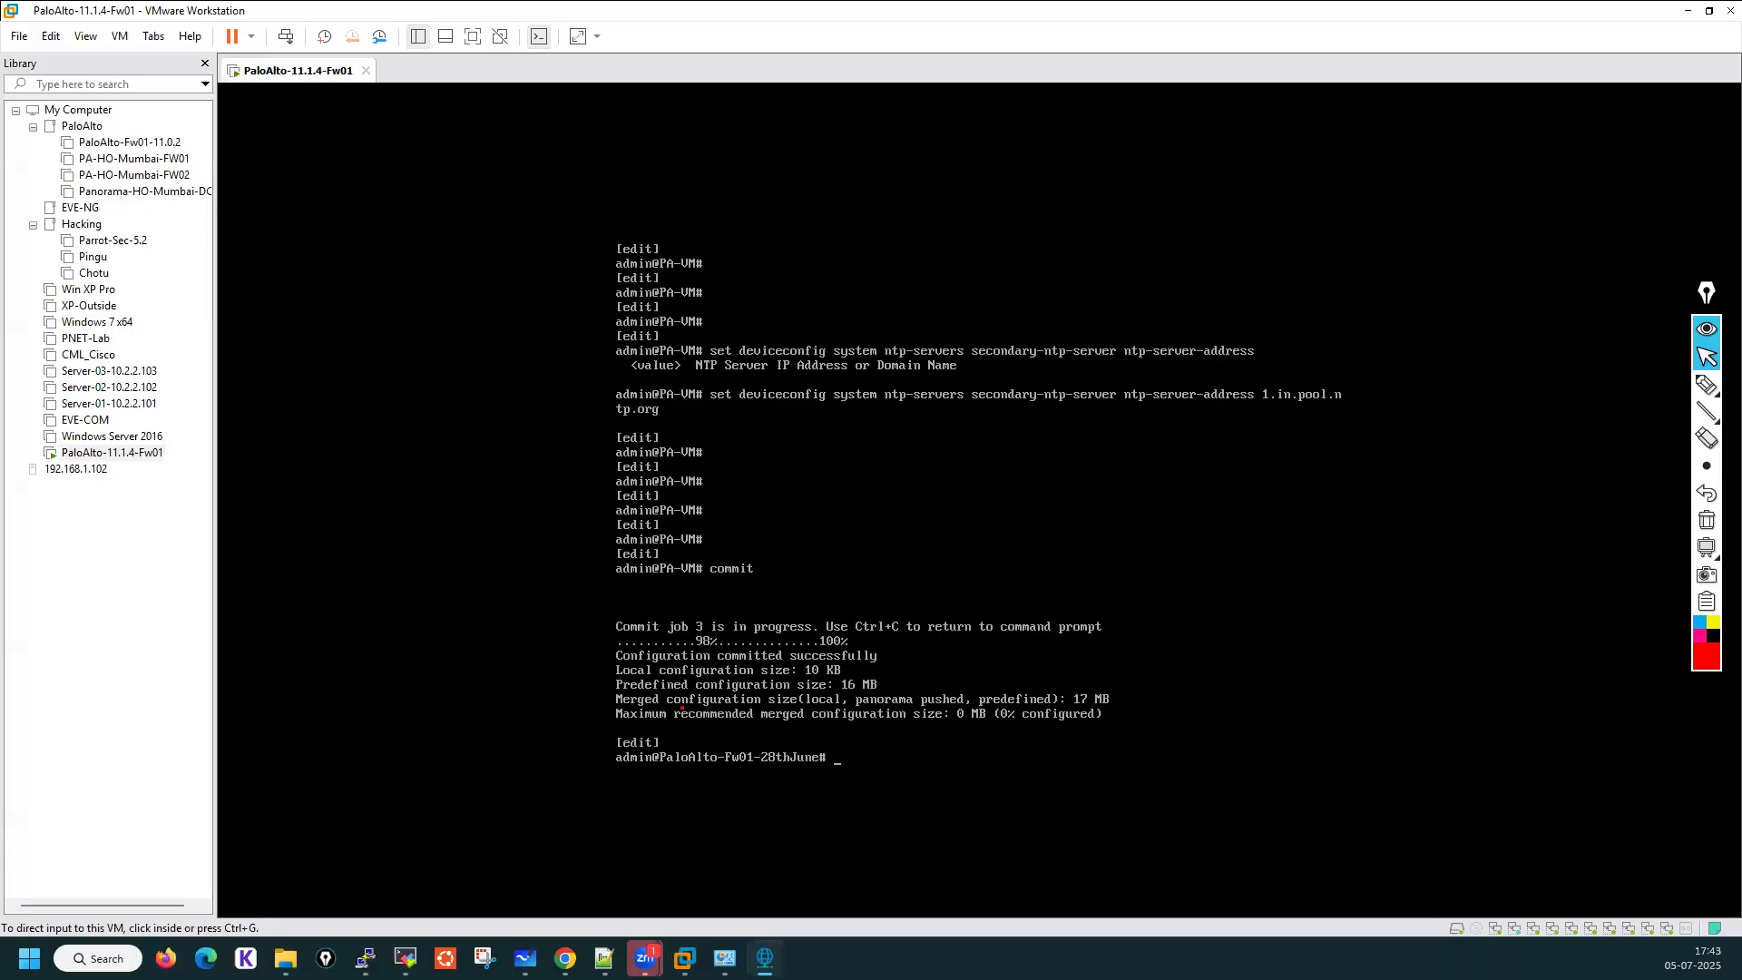
pyautogui.click(673, 343)
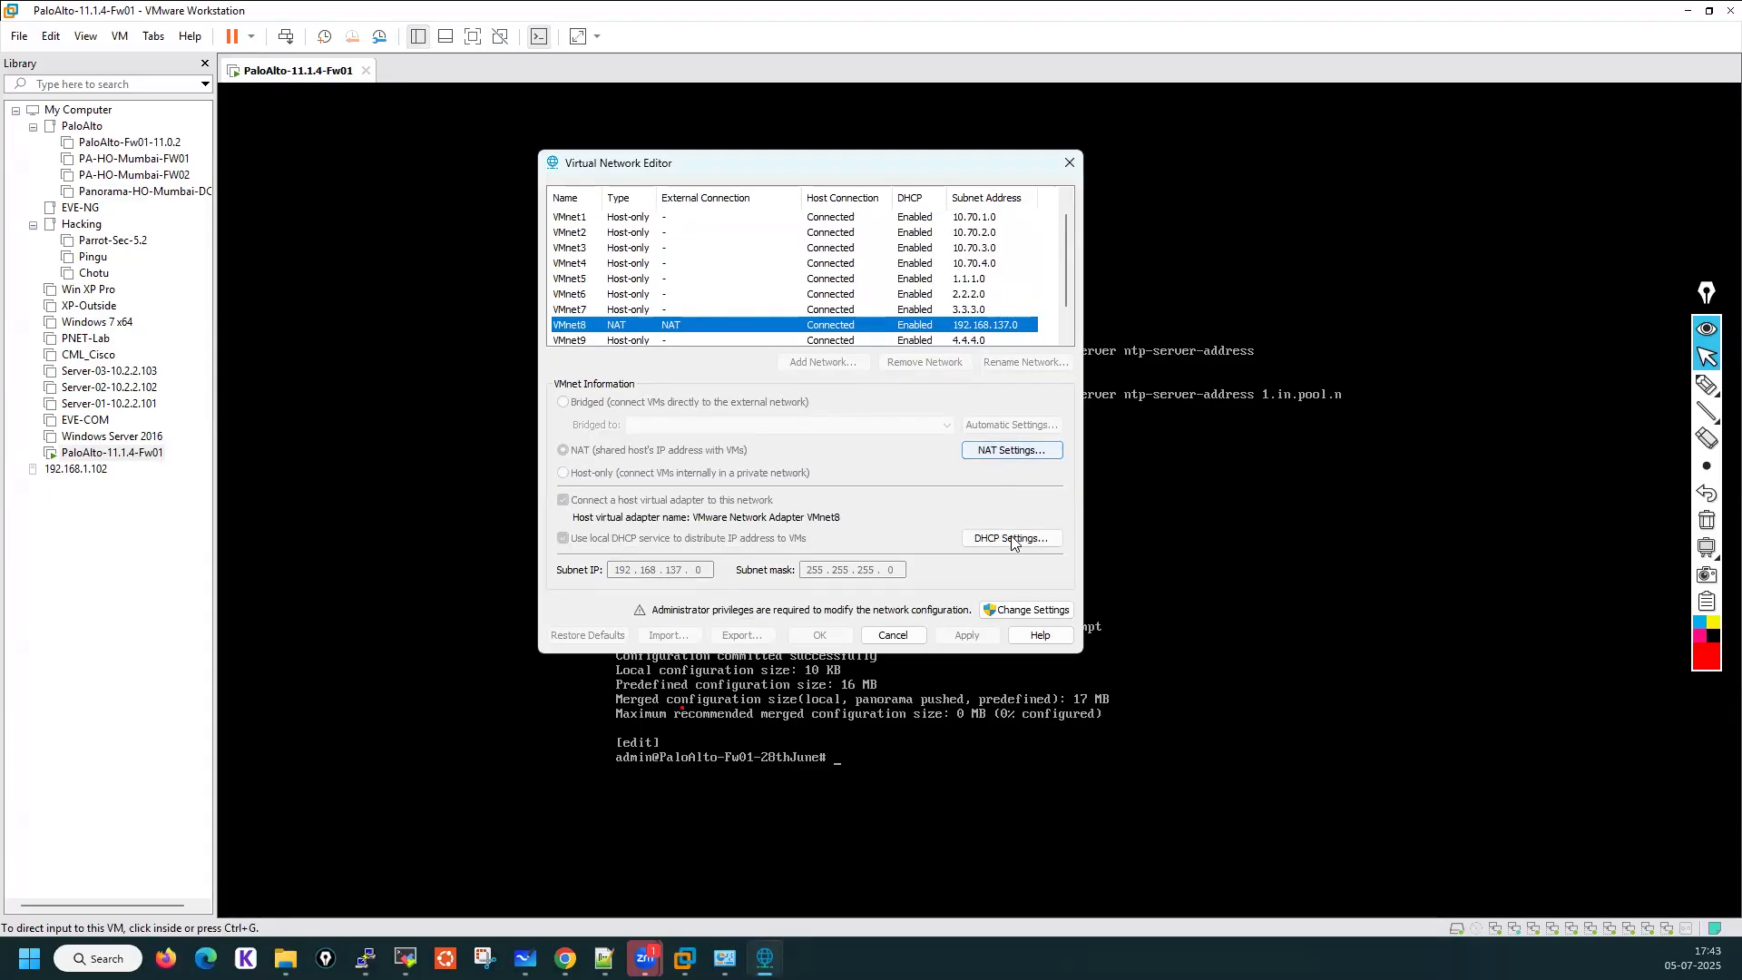
pyautogui.click(1010, 454)
pyautogui.click(1050, 612)
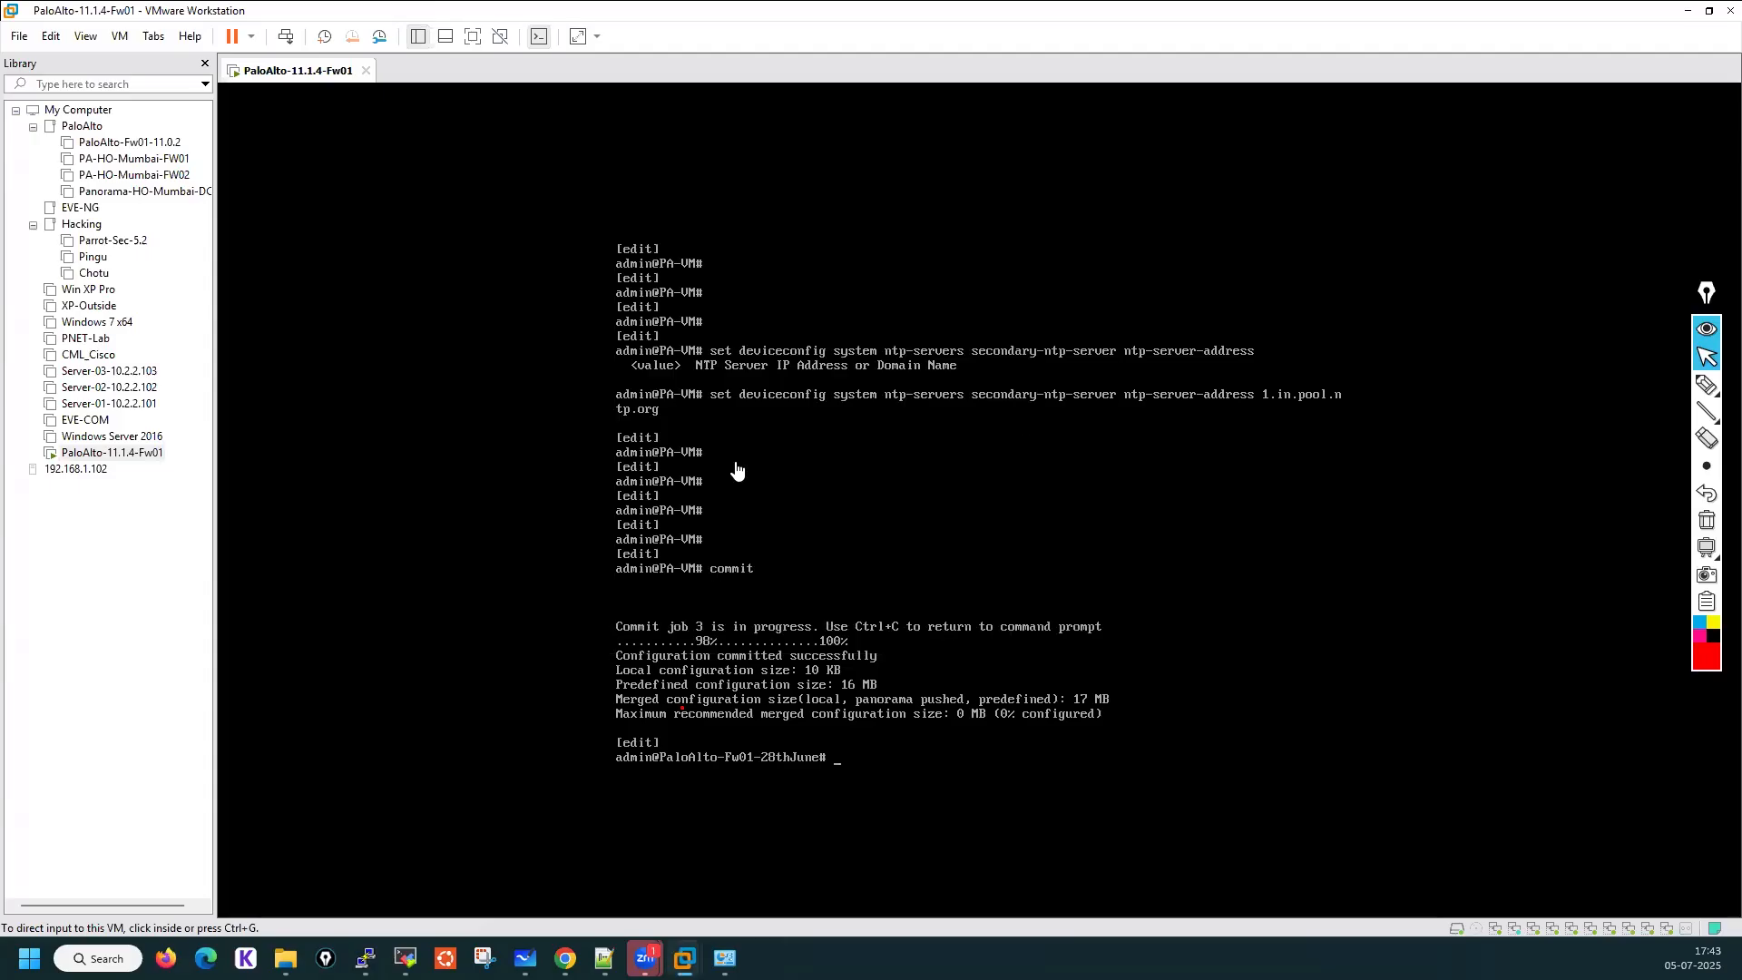
pyautogui.click(738, 471)
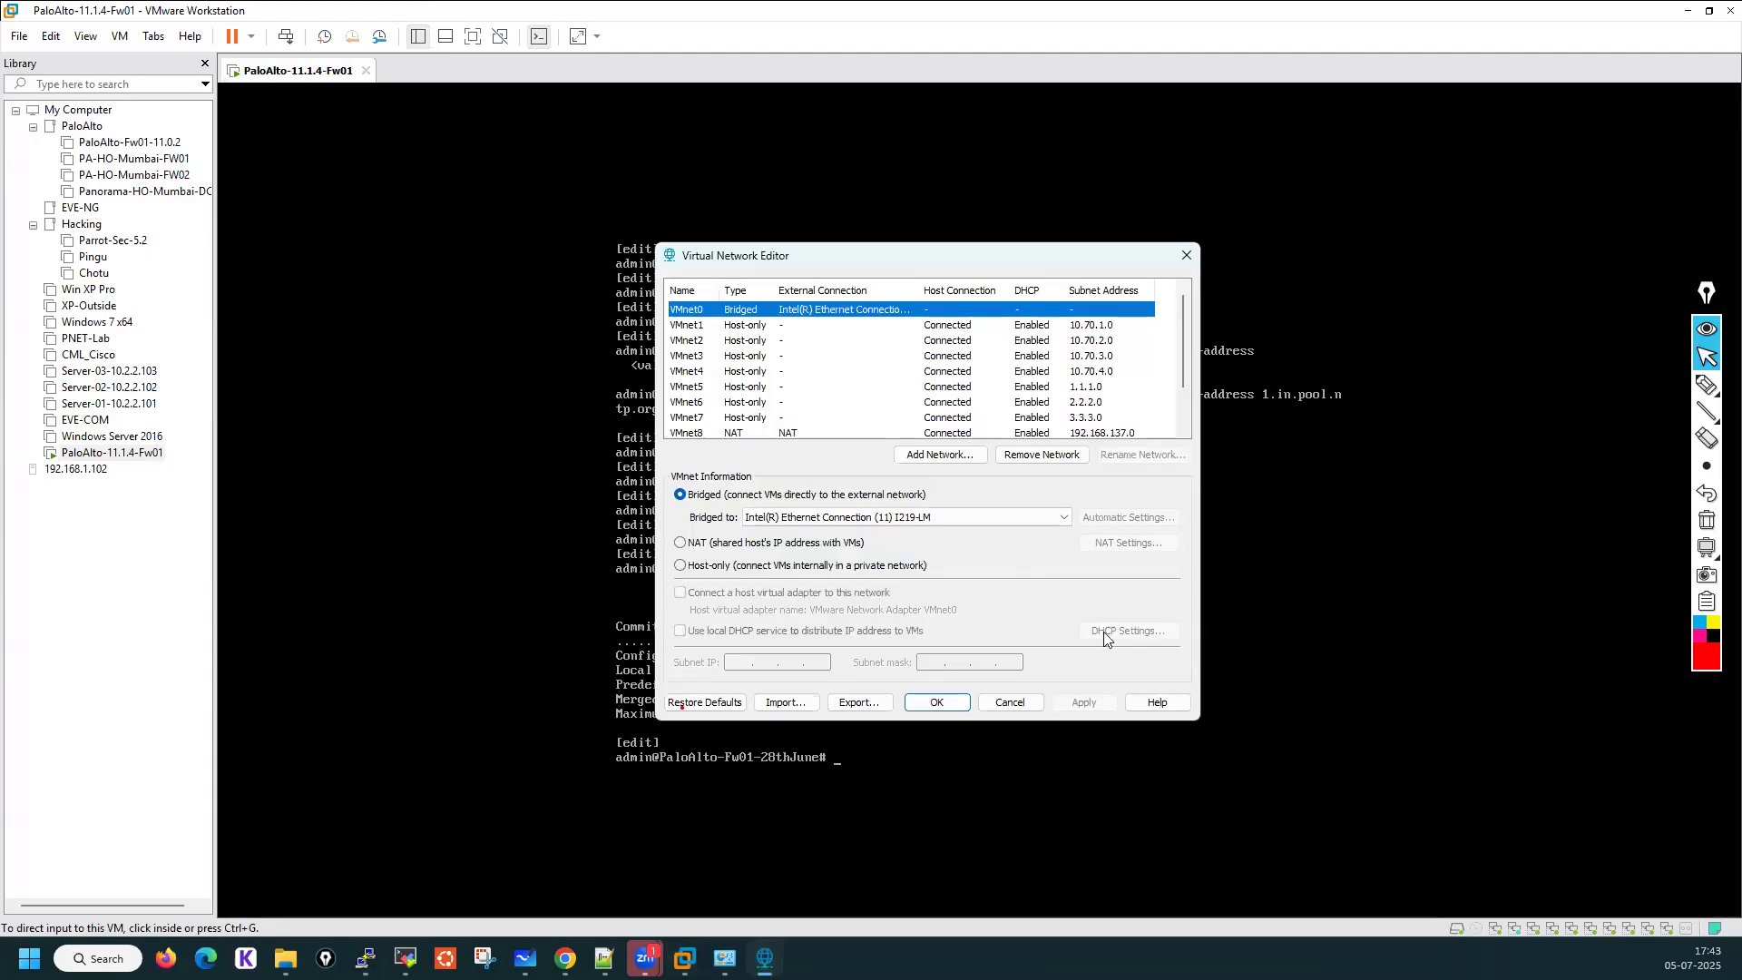
pyautogui.click(712, 434)
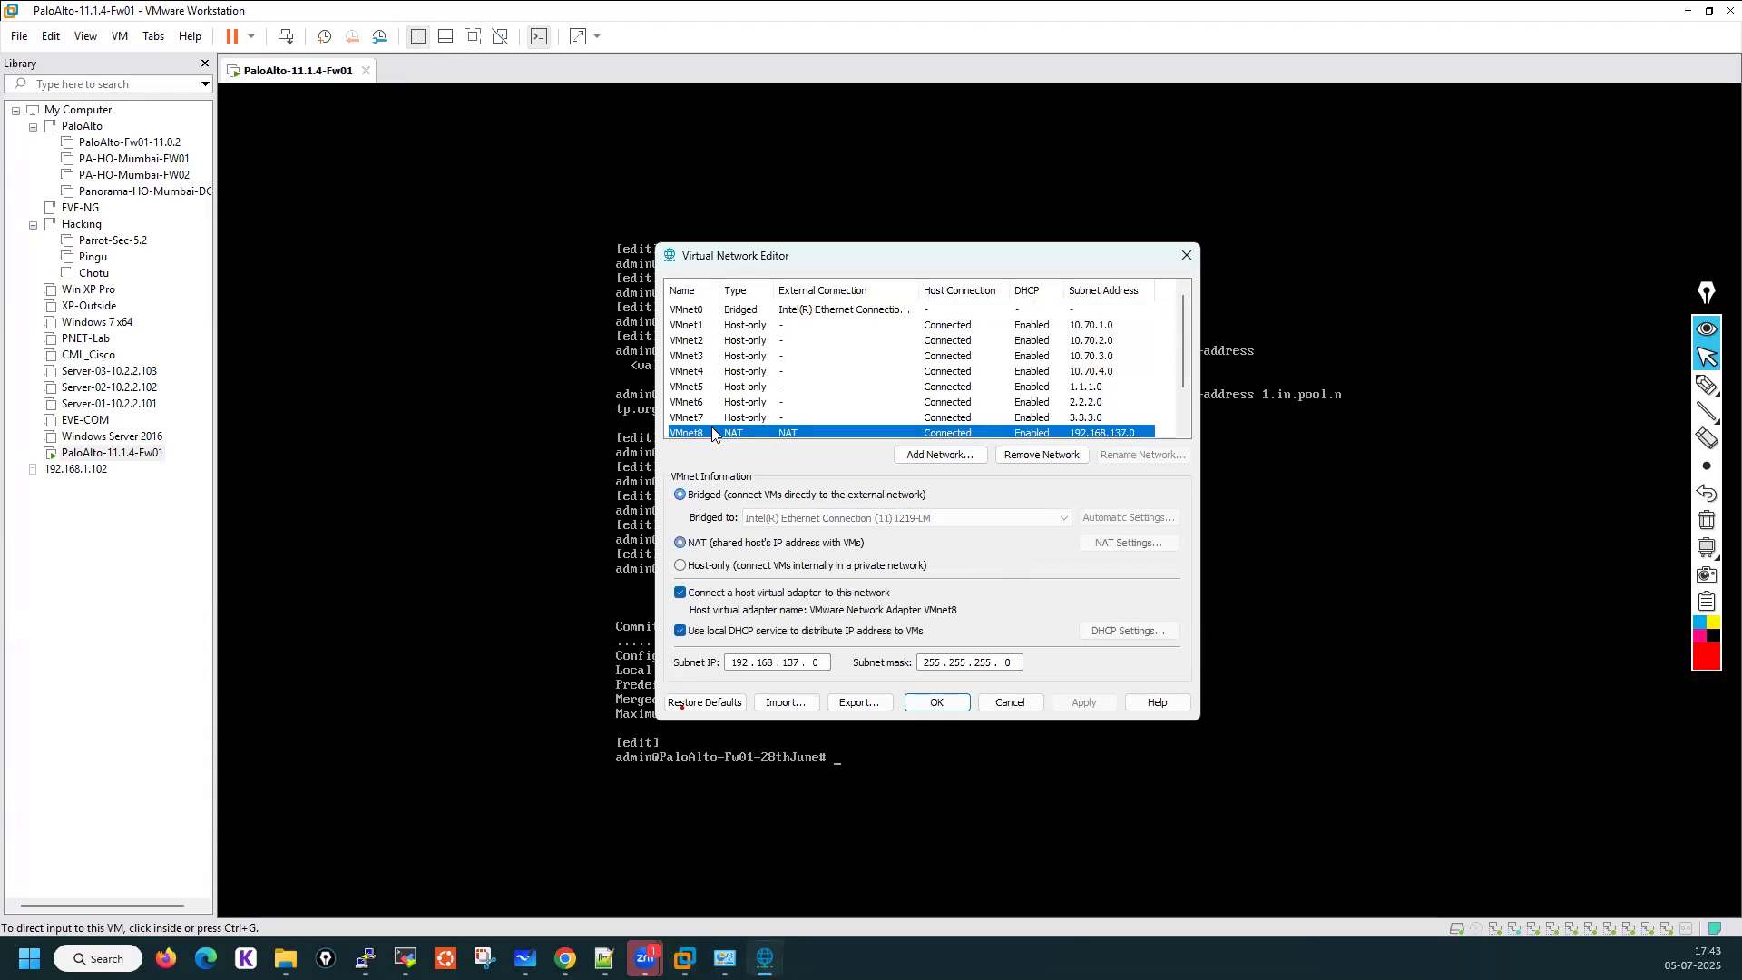
pyautogui.click(1120, 542)
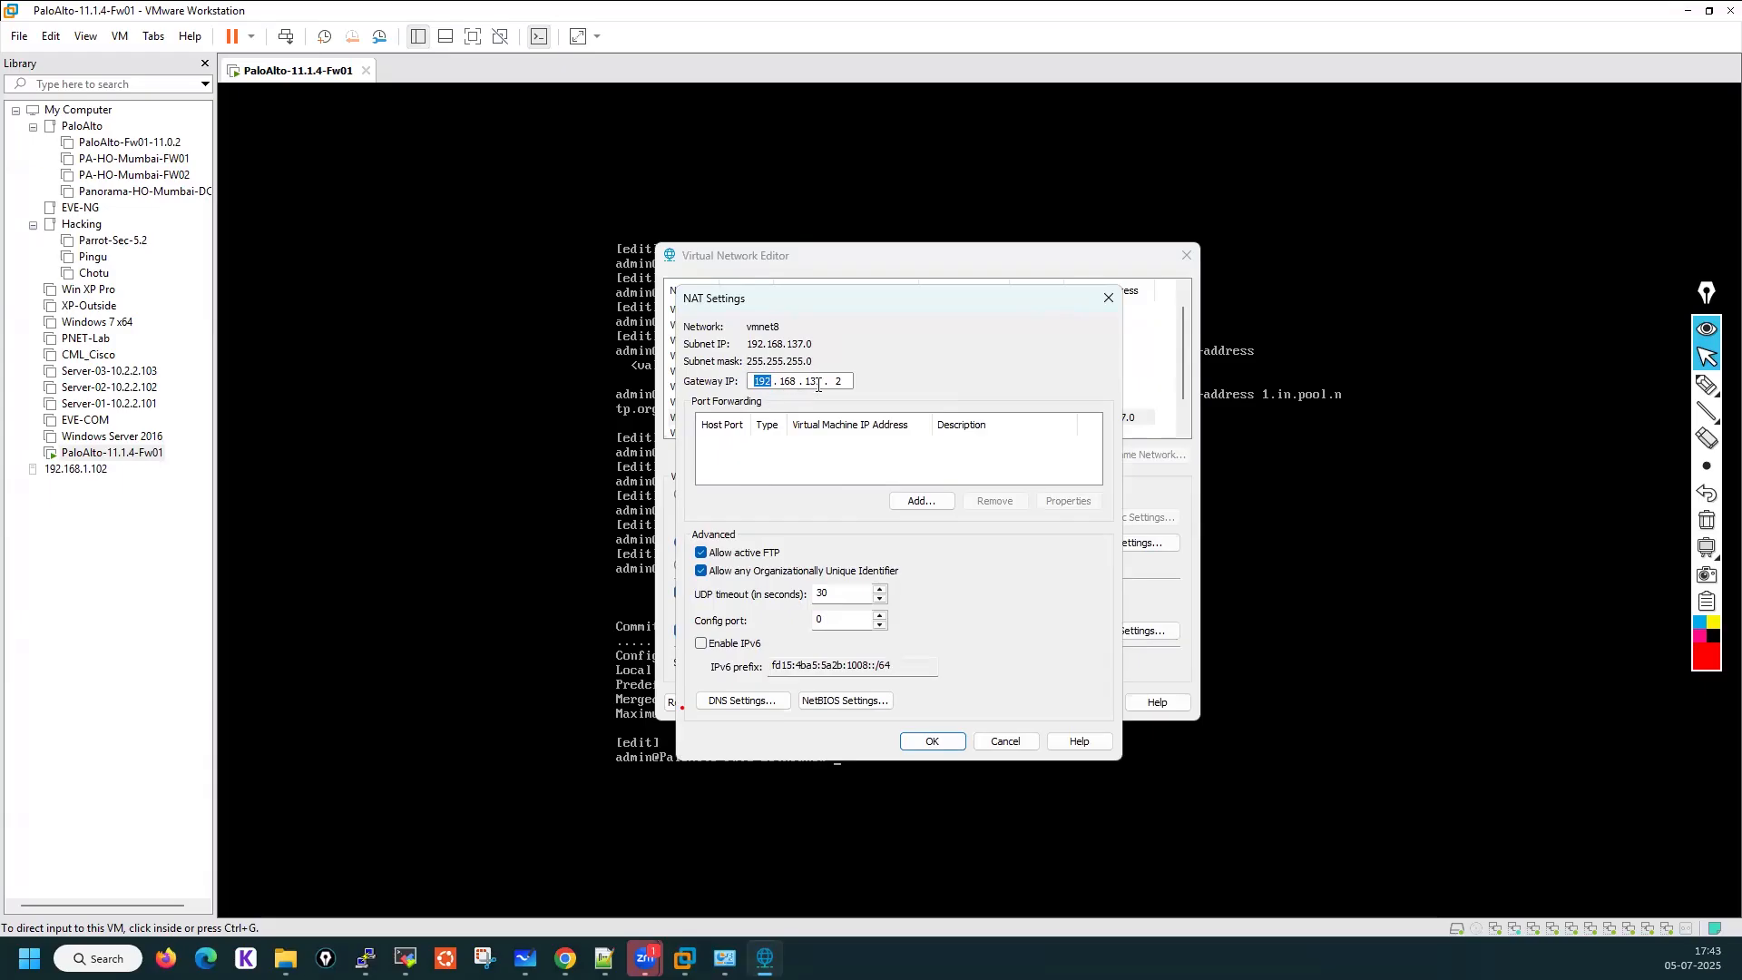
pyautogui.click(932, 742)
pyautogui.scroll(-1, 817, 422)
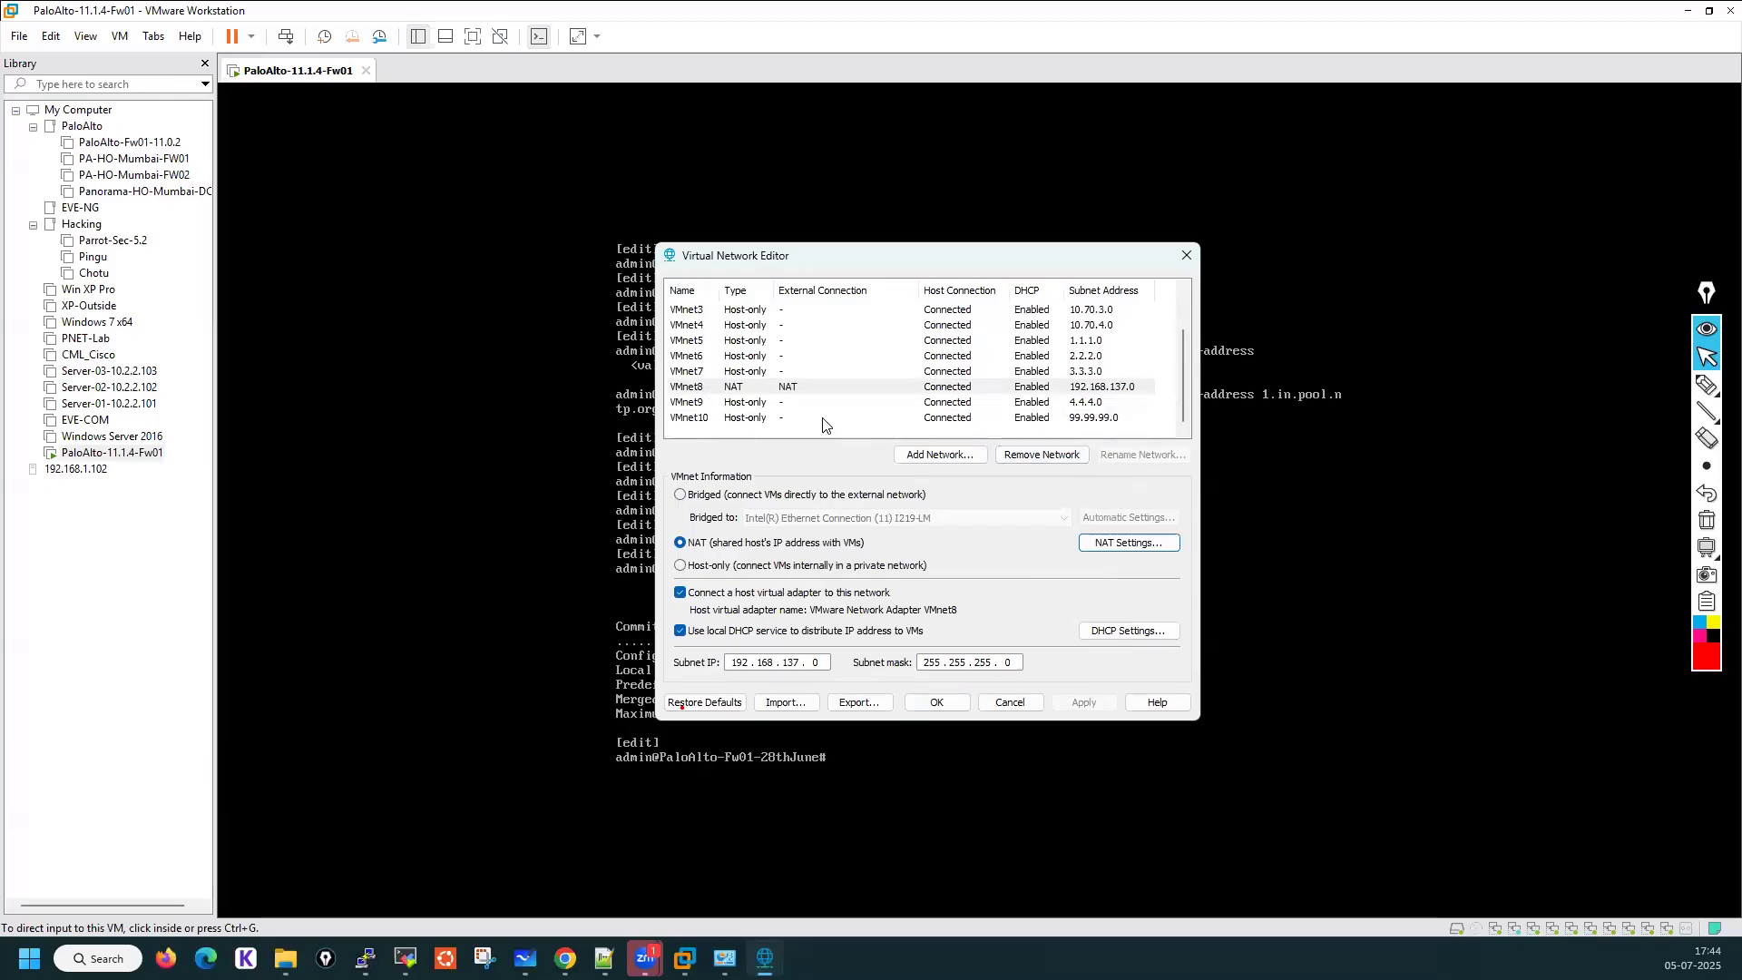
pyautogui.click(1134, 635)
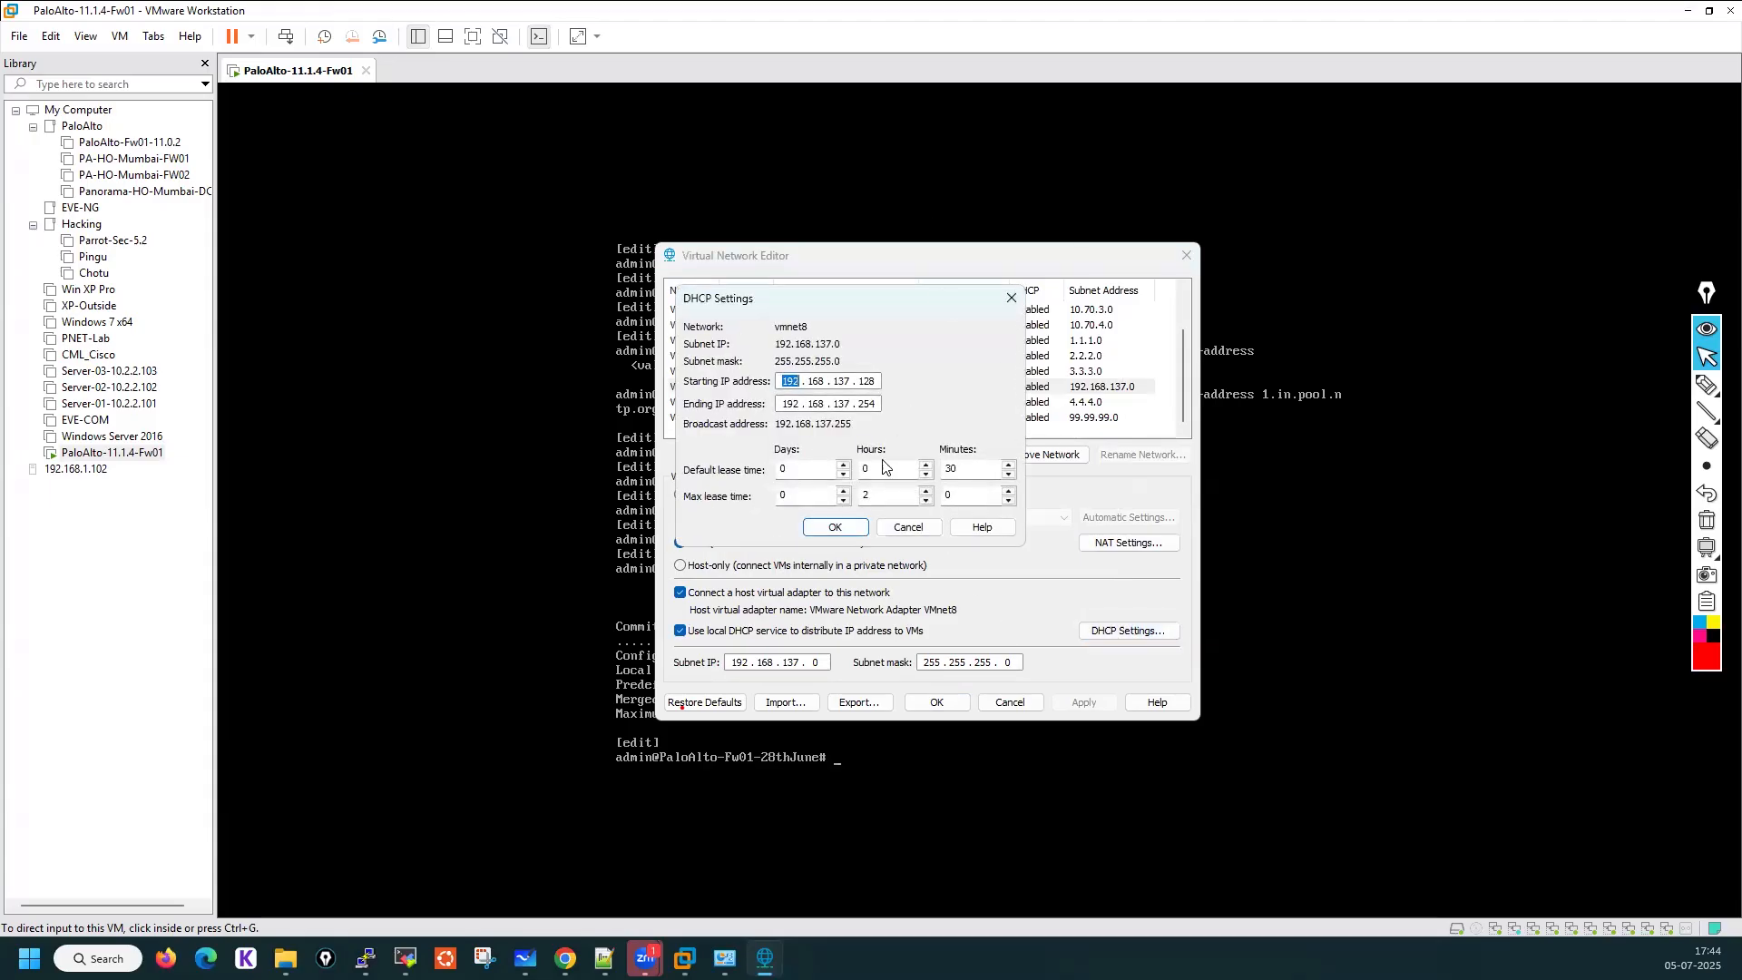
pyautogui.click(836, 527)
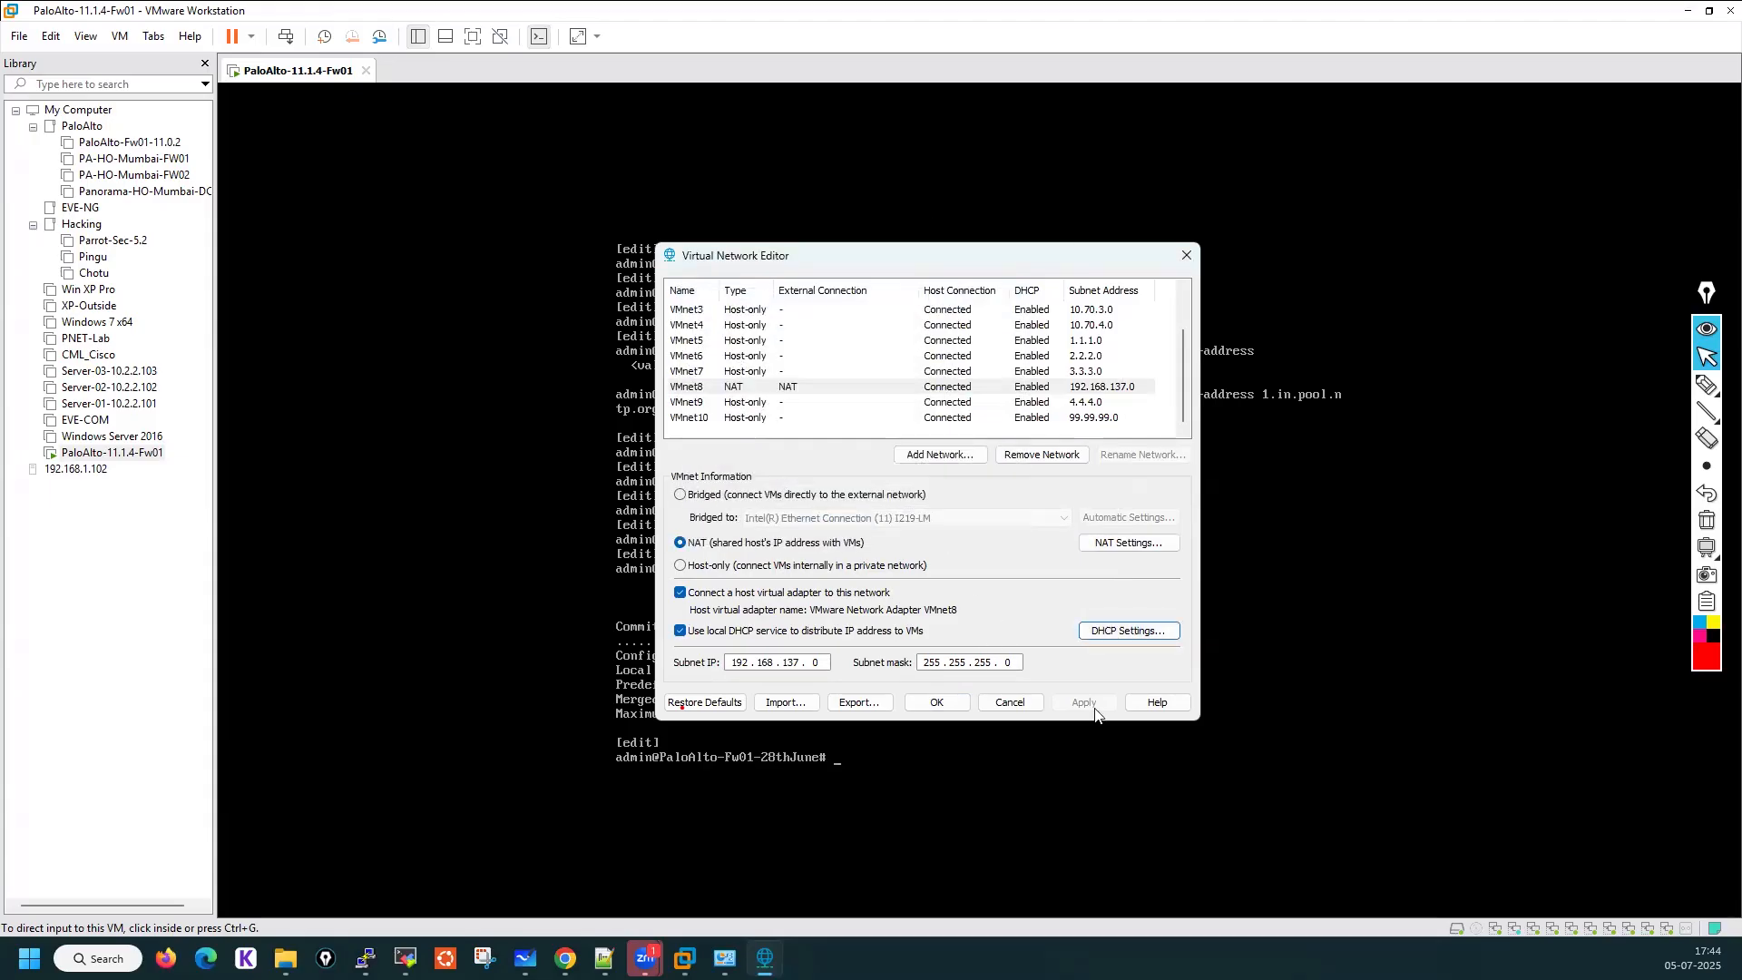
pyautogui.click(1033, 704)
pyautogui.hotkey('ctrl', 'alt')
# Step: Stop the 8.8.8.8 ping, which ended at 71 packets with 100% loss
pyautogui.click(1690, 13)
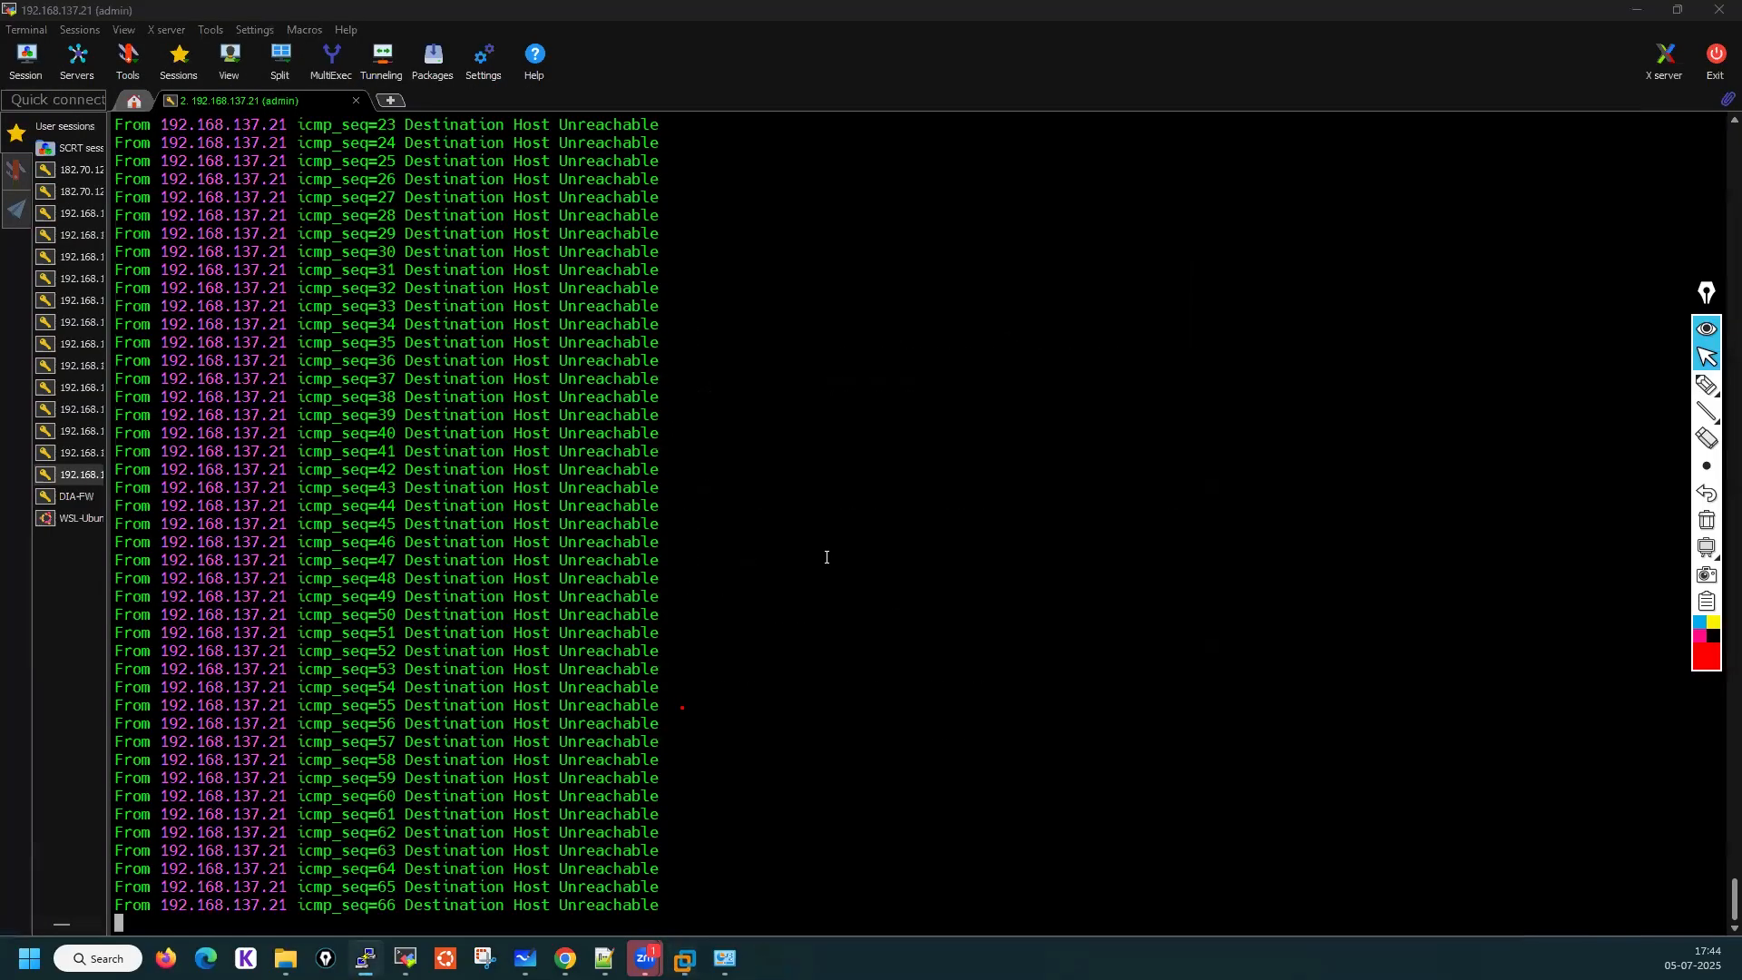
pyautogui.hotkey('ctrl', 'c')
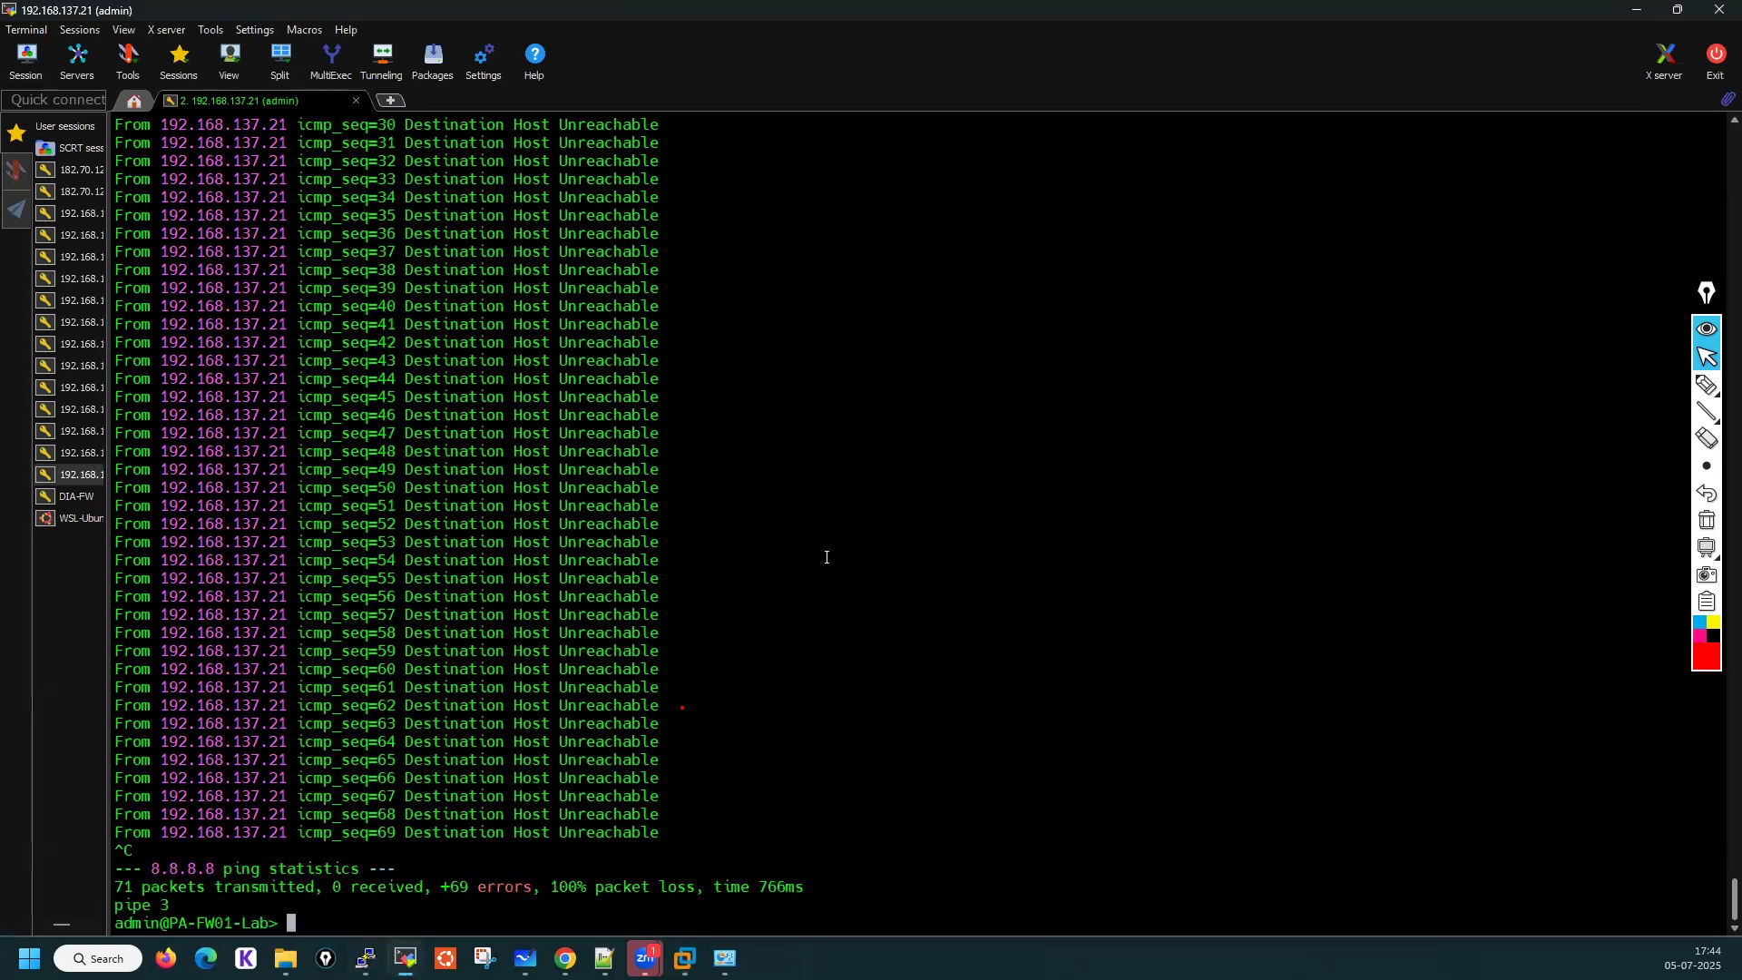
pyautogui.press('Return')
pyautogui.press('Return')
pyautogui.press('Return')
pyautogui.press('Return')
# Step: Ping 192.168.137.2 from the firewall, then bring the PaloAlto VM console forward
pyautogui.press('Up')
pyautogui.press('BackSpace')
pyautogui.press('BackSpace')
pyautogui.press('BackSpace')
pyautogui.press('BackSpace')
pyautogui.press('BackSpace')
pyautogui.press('BackSpace')
pyautogui.press('BackSpace')
pyautogui.write('192.168')
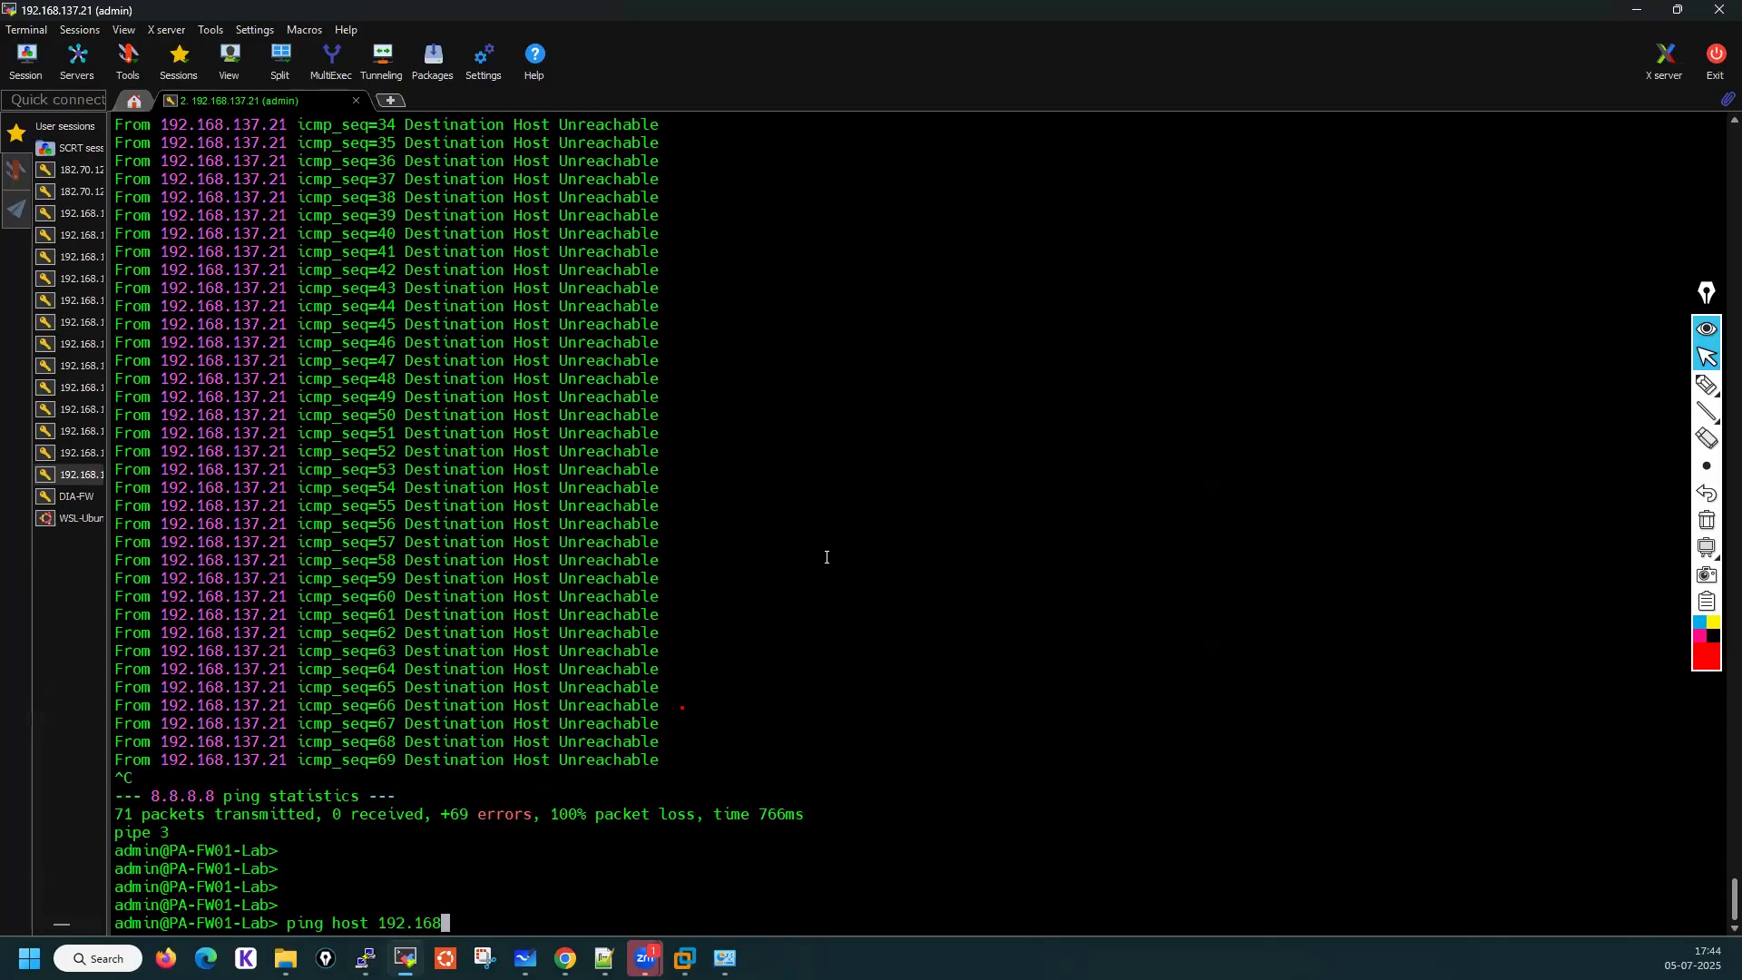
pyautogui.write('.137.2')
pyautogui.press('Return')
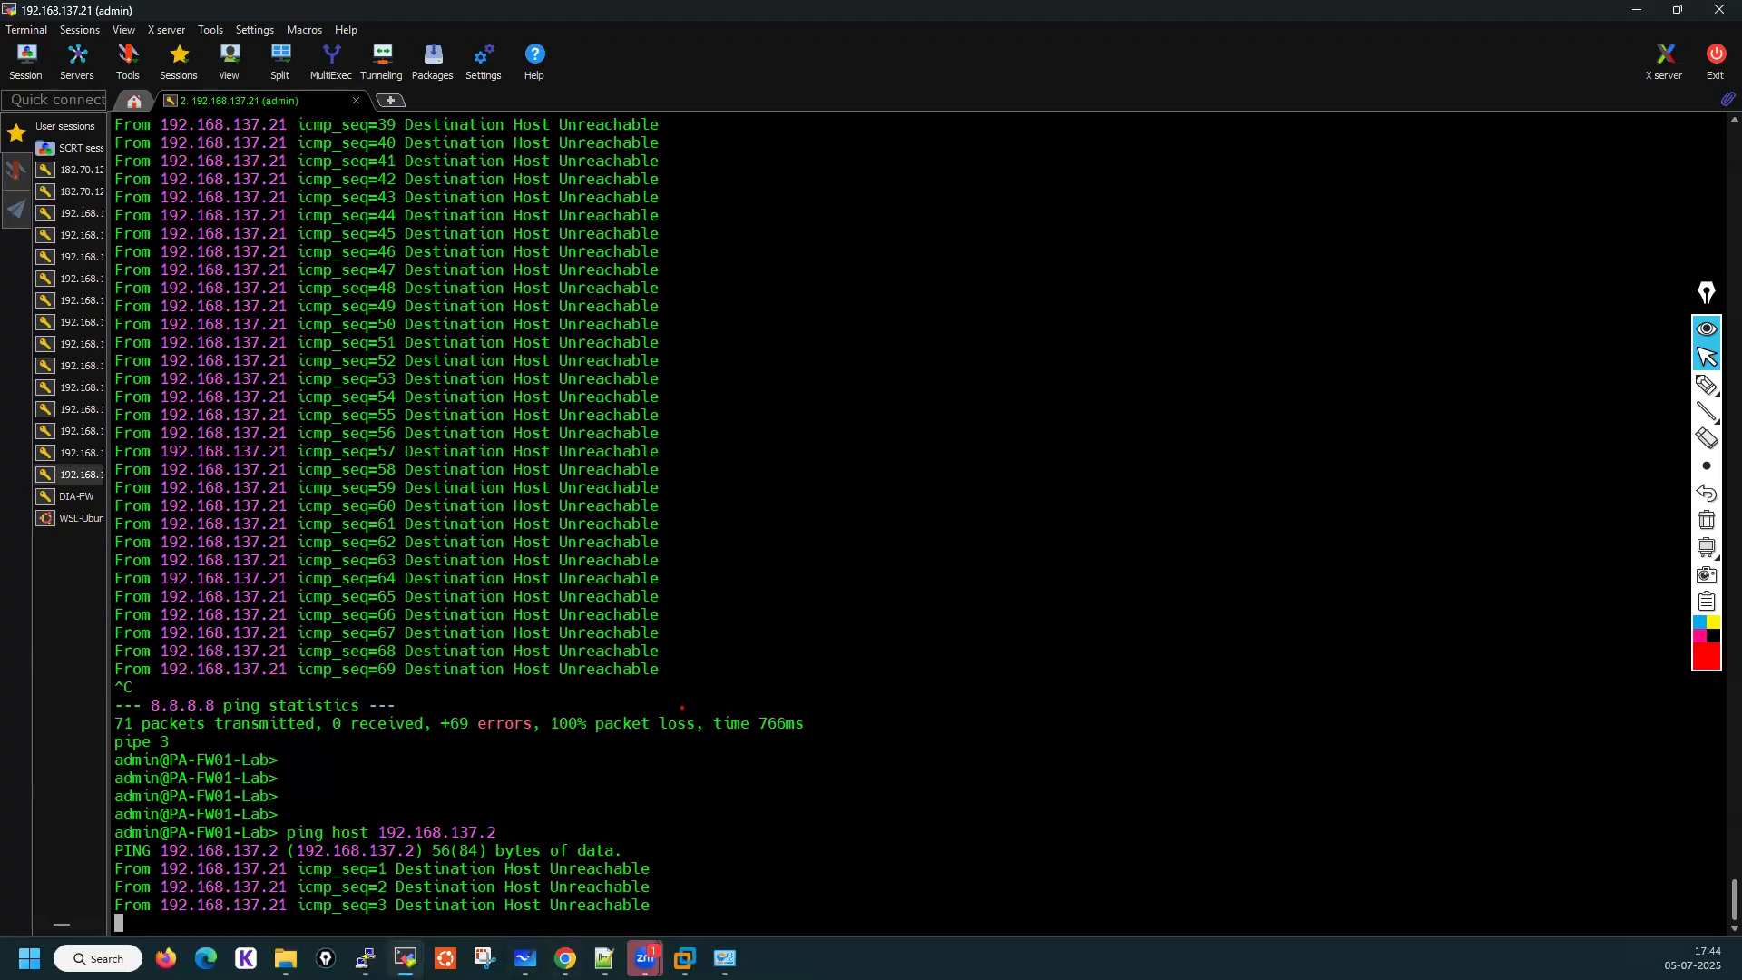
pyautogui.moveTo(685, 958)
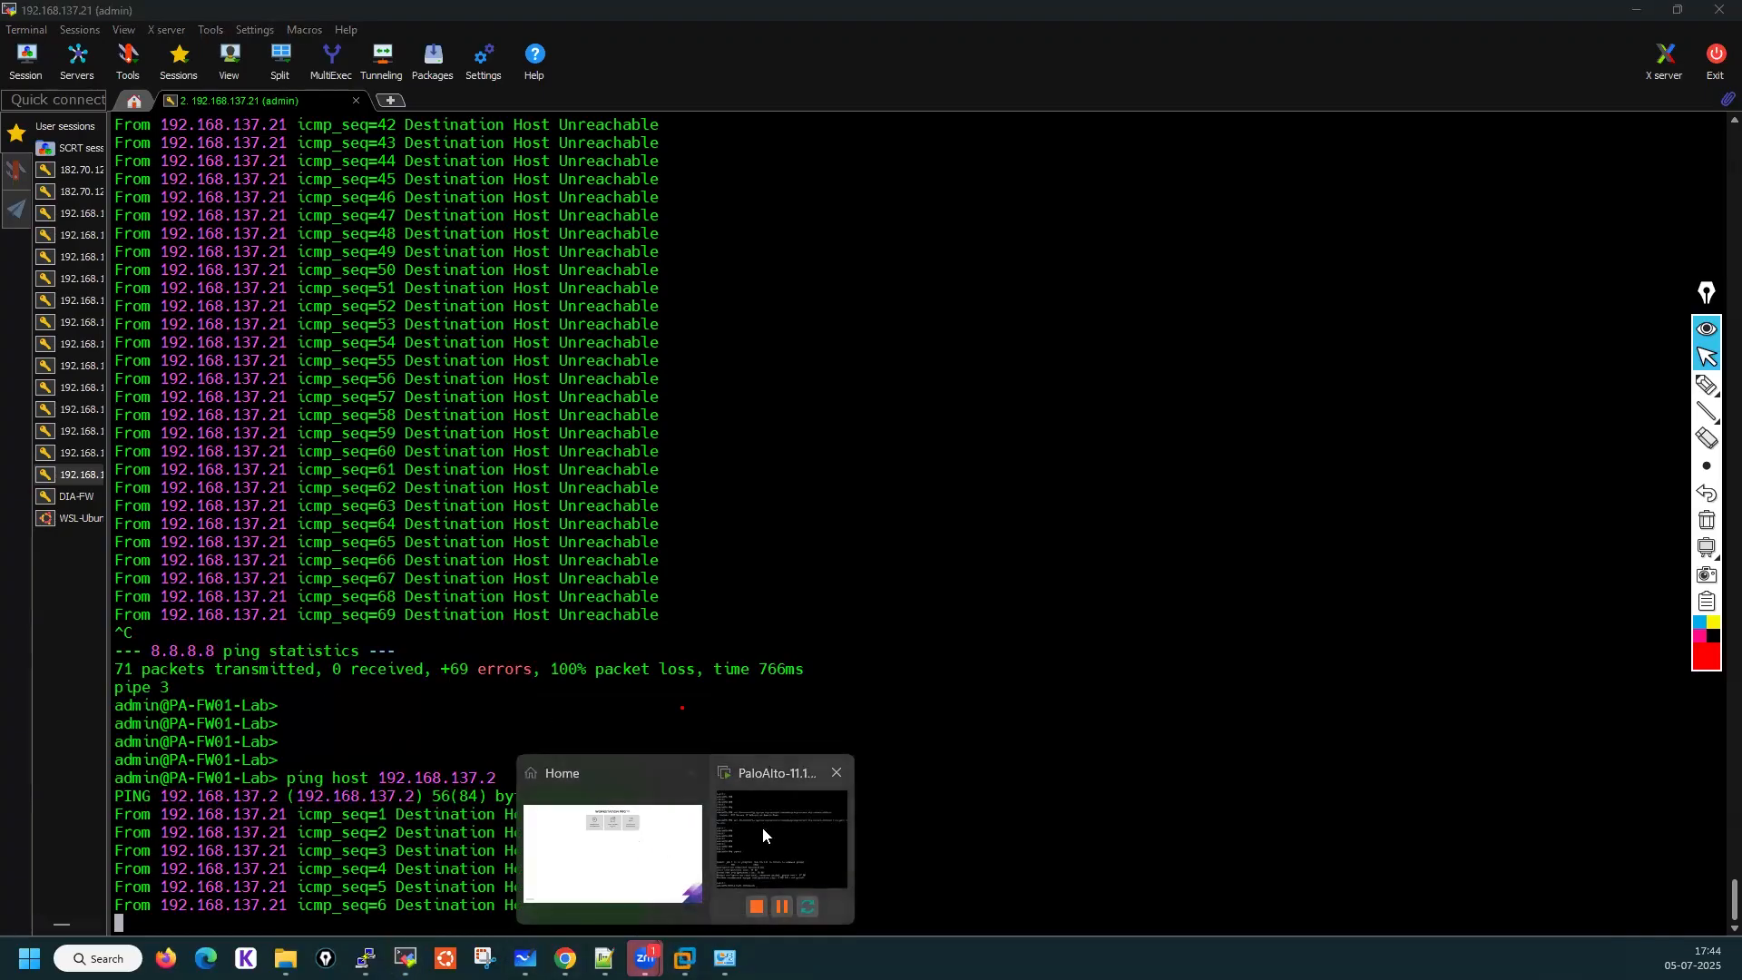
pyautogui.click(762, 827)
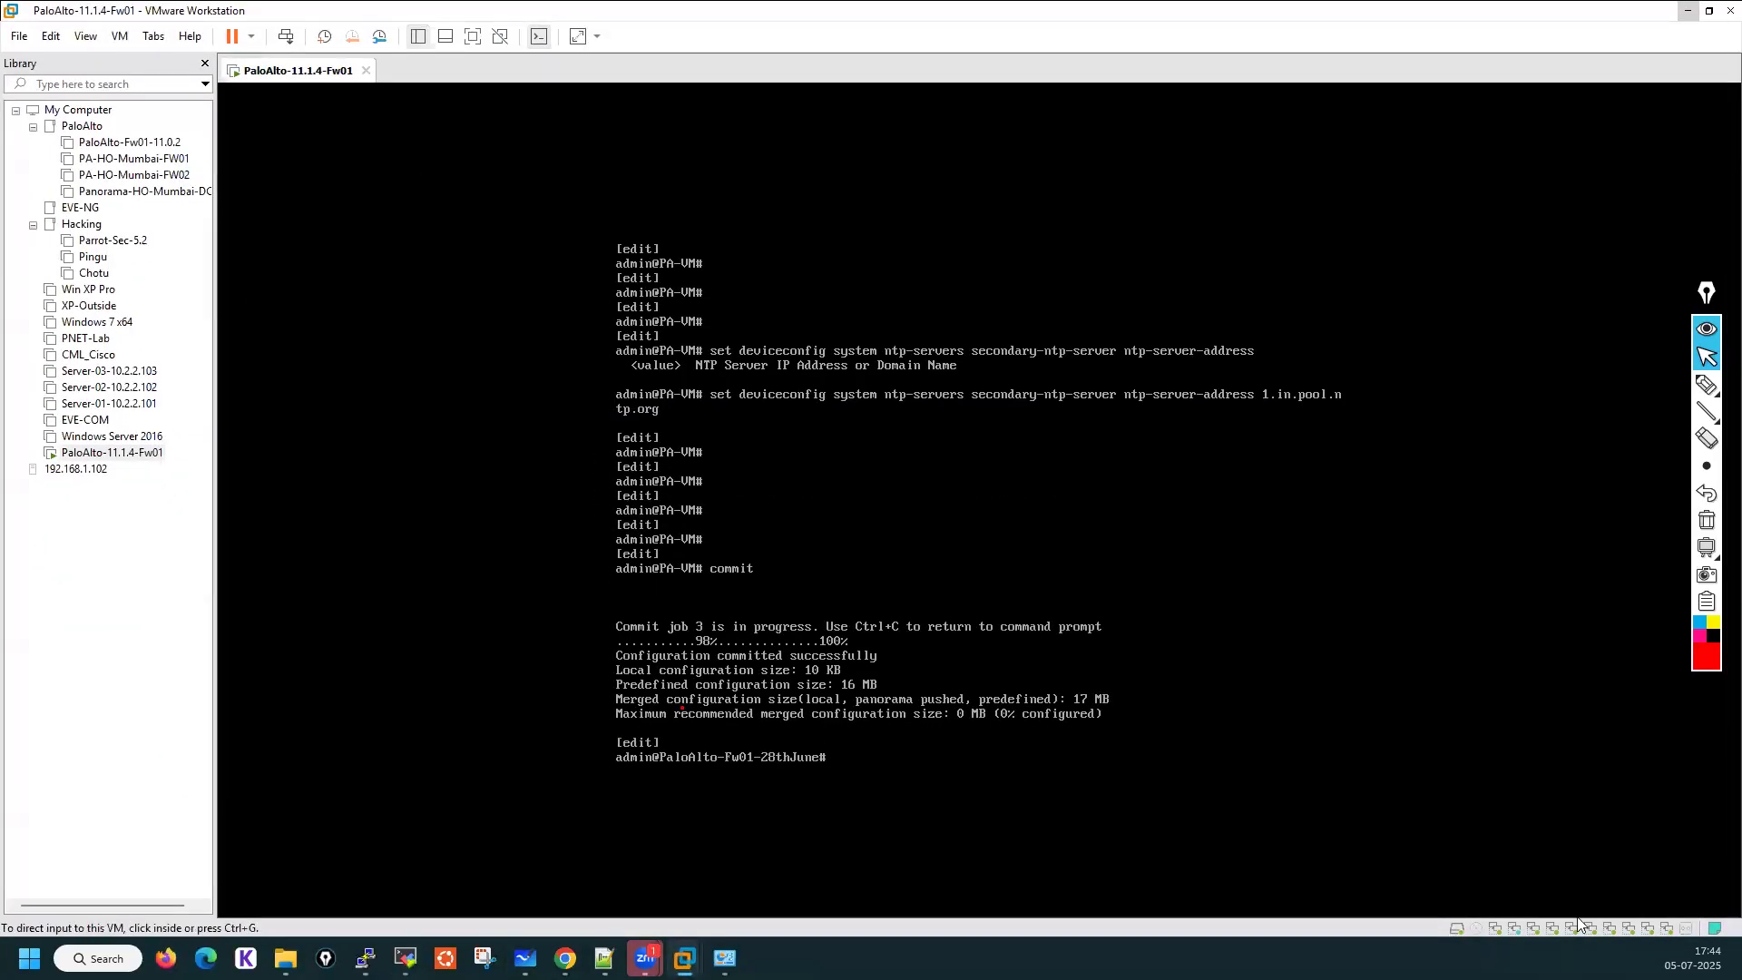
# Step: Disconnect and reconnect the firewall VM's network adapter
pyautogui.click(1505, 928)
pyautogui.click(1553, 893)
pyautogui.click(1496, 928)
pyautogui.click(1546, 894)
# Step: In the VM console, exit configuration mode and ping 192.168.137.2
pyautogui.click(405, 957)
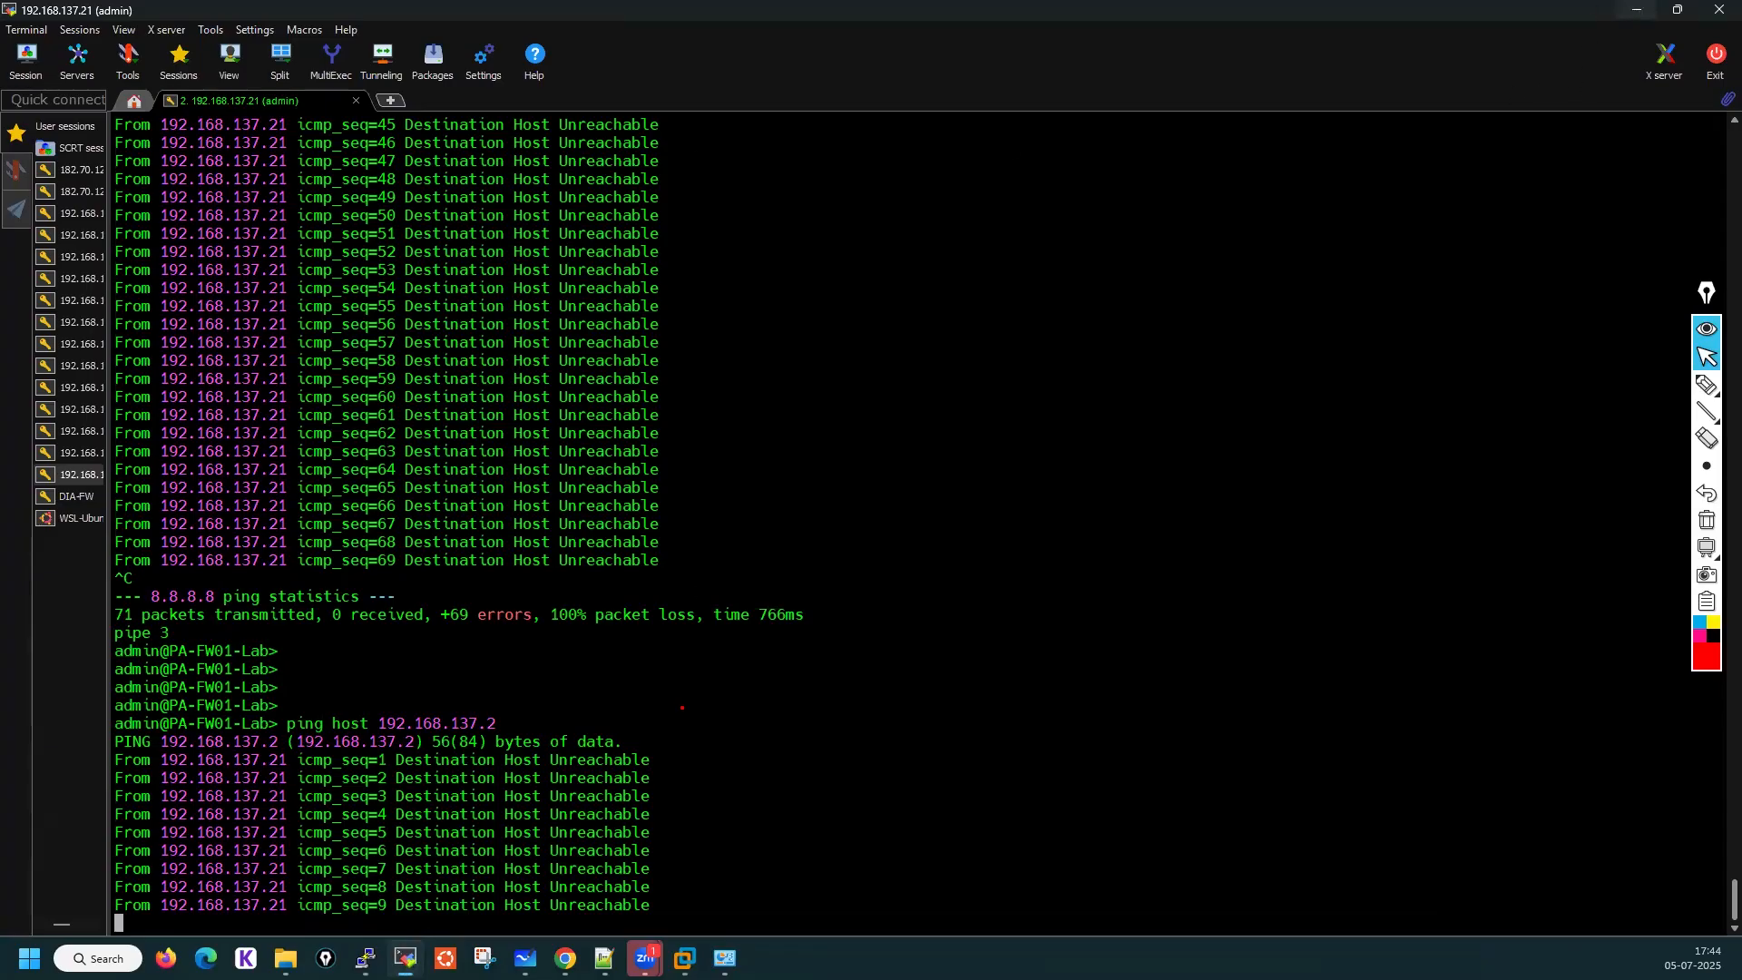
pyautogui.click(1636, 9)
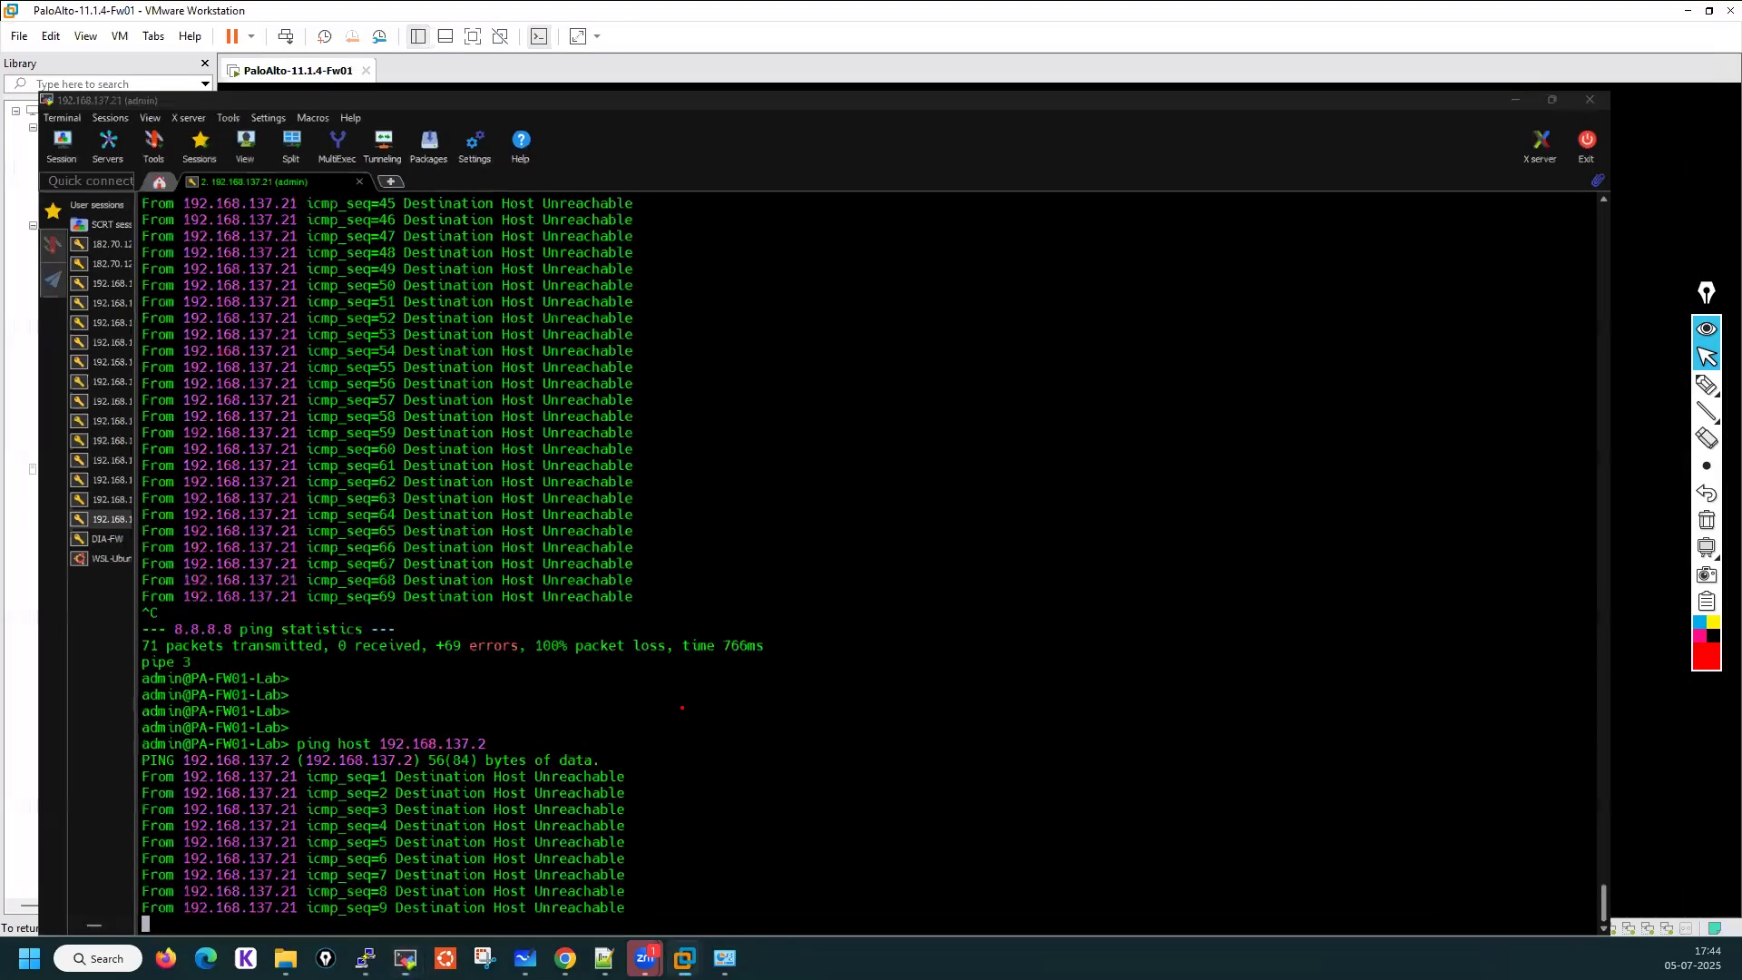
pyautogui.write('exit')
pyautogui.press('Return')
pyautogui.press('Return')
pyautogui.press('Return')
pyautogui.press('Return')
pyautogui.press('Return')
pyautogui.press('Return')
pyautogui.write('ping host')
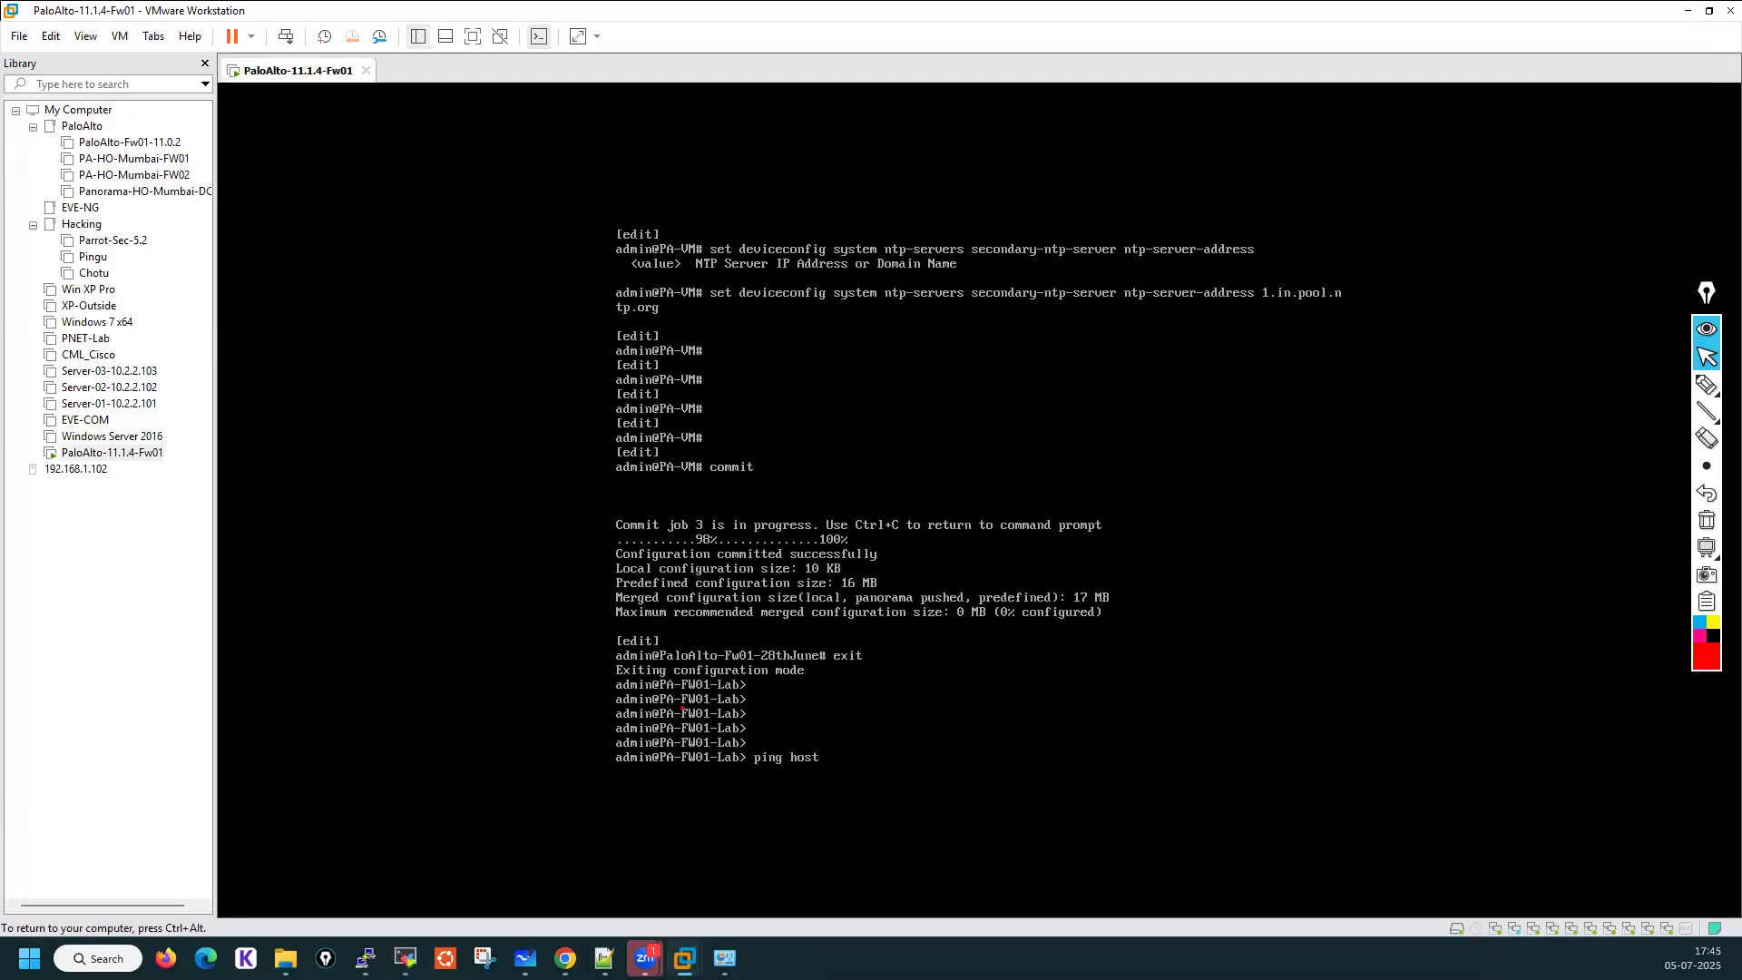
pyautogui.write(' 192.168.137.2')
pyautogui.press('Return')
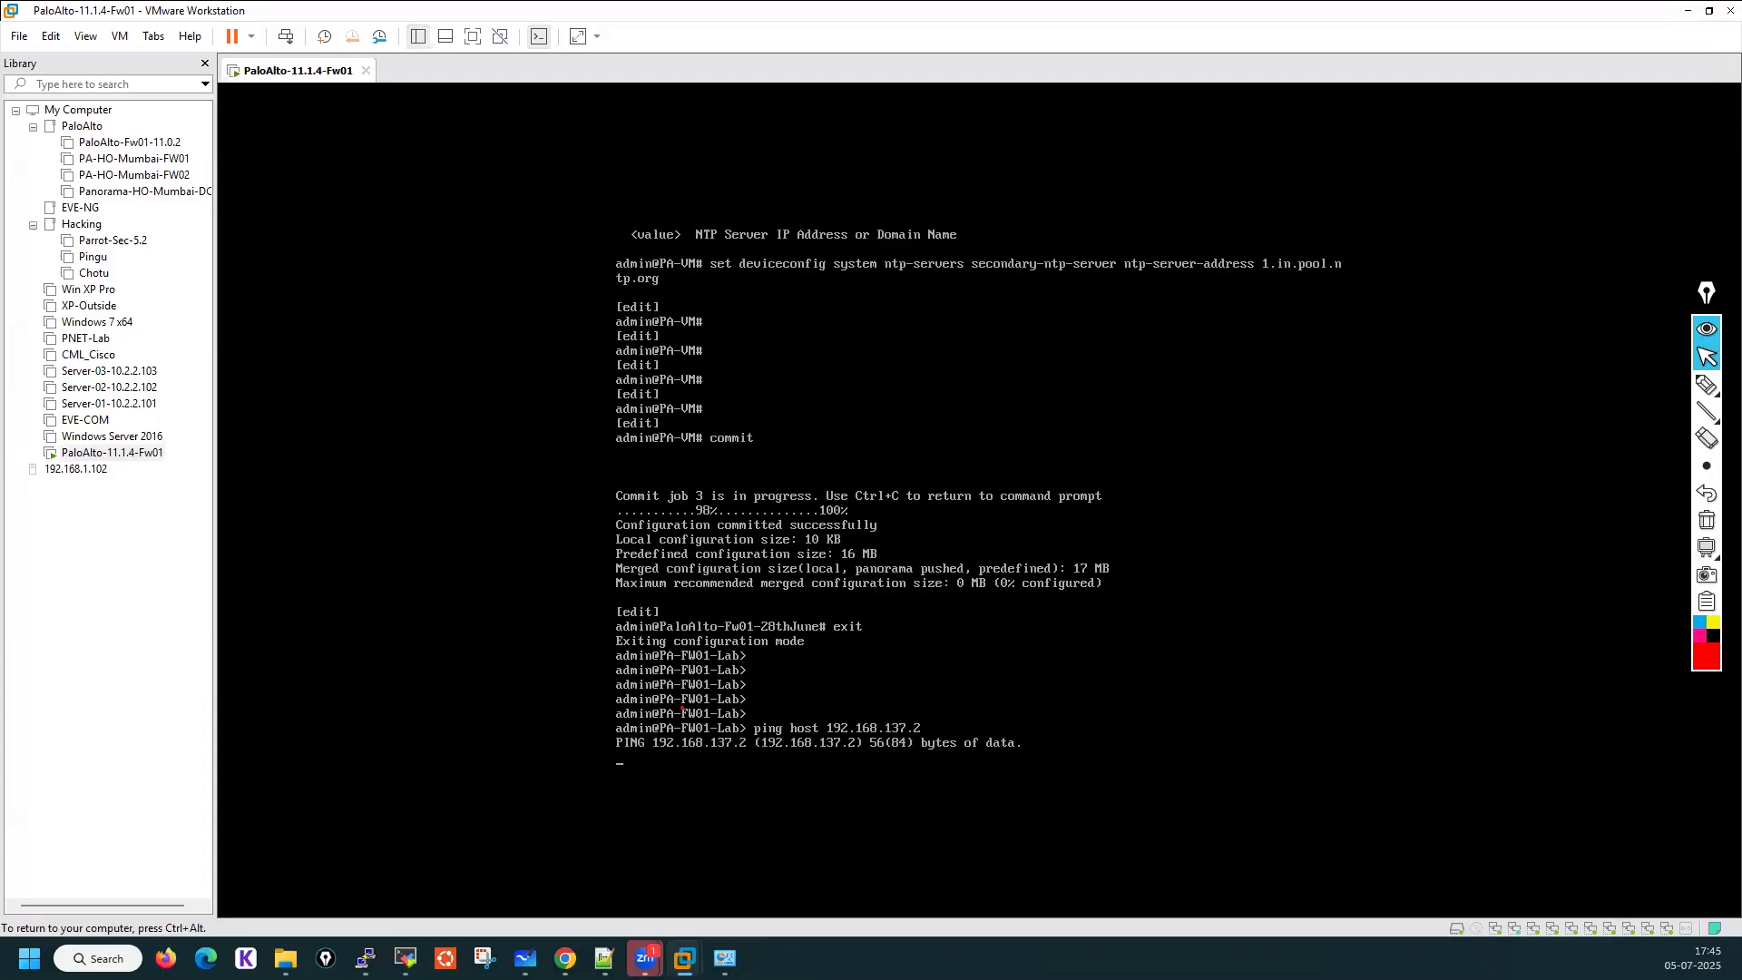
# Step: Stop that ping at 100% loss and ping 192.168.137.1 instead
pyautogui.hotkey('ctrl', 'alt')
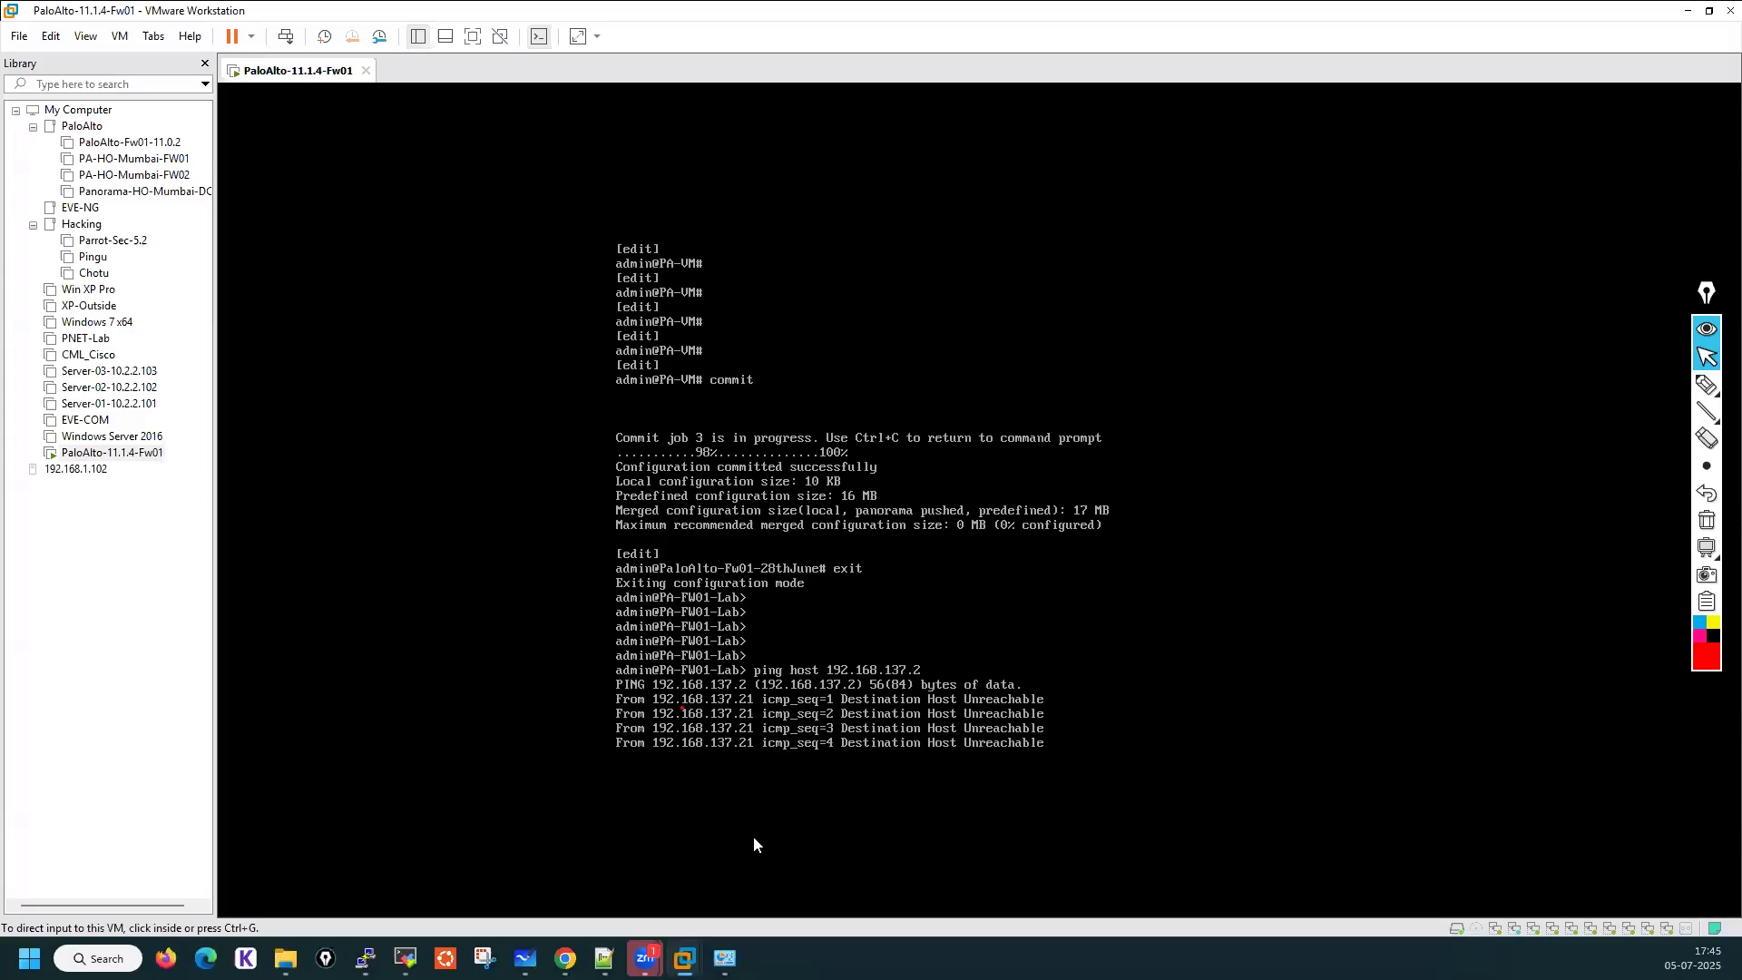
pyautogui.click(844, 778)
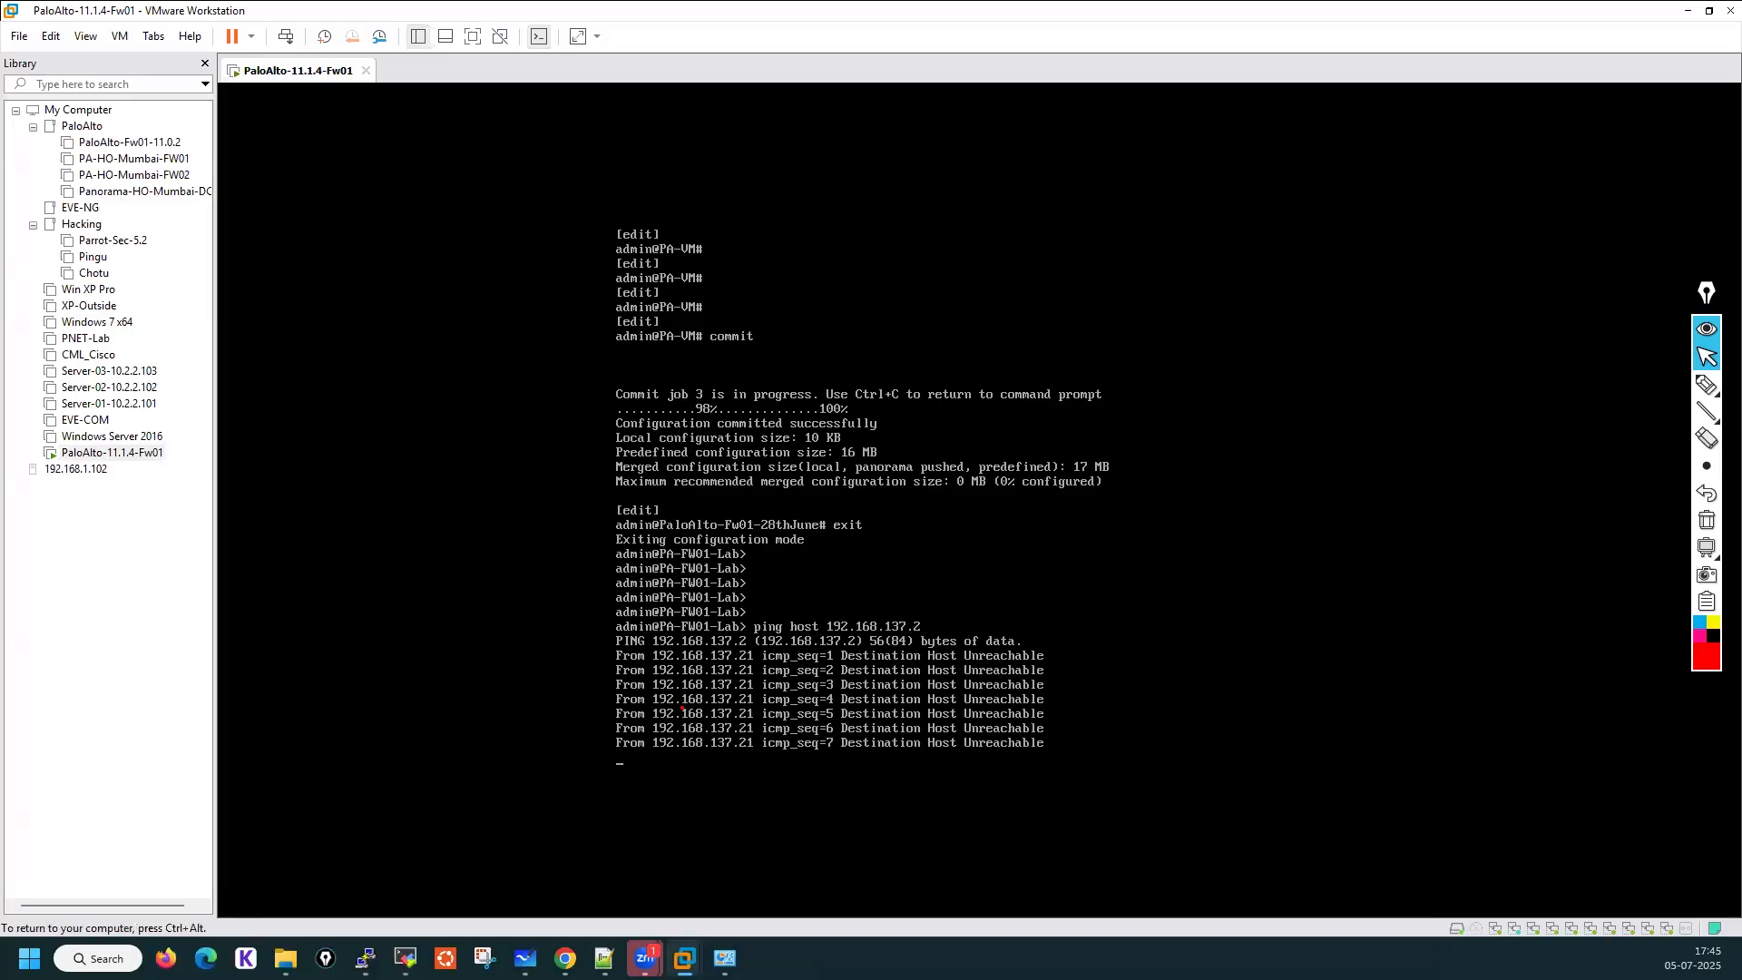
pyautogui.hotkey('ctrl', 'c')
pyautogui.press('Up')
pyautogui.press('BackSpace')
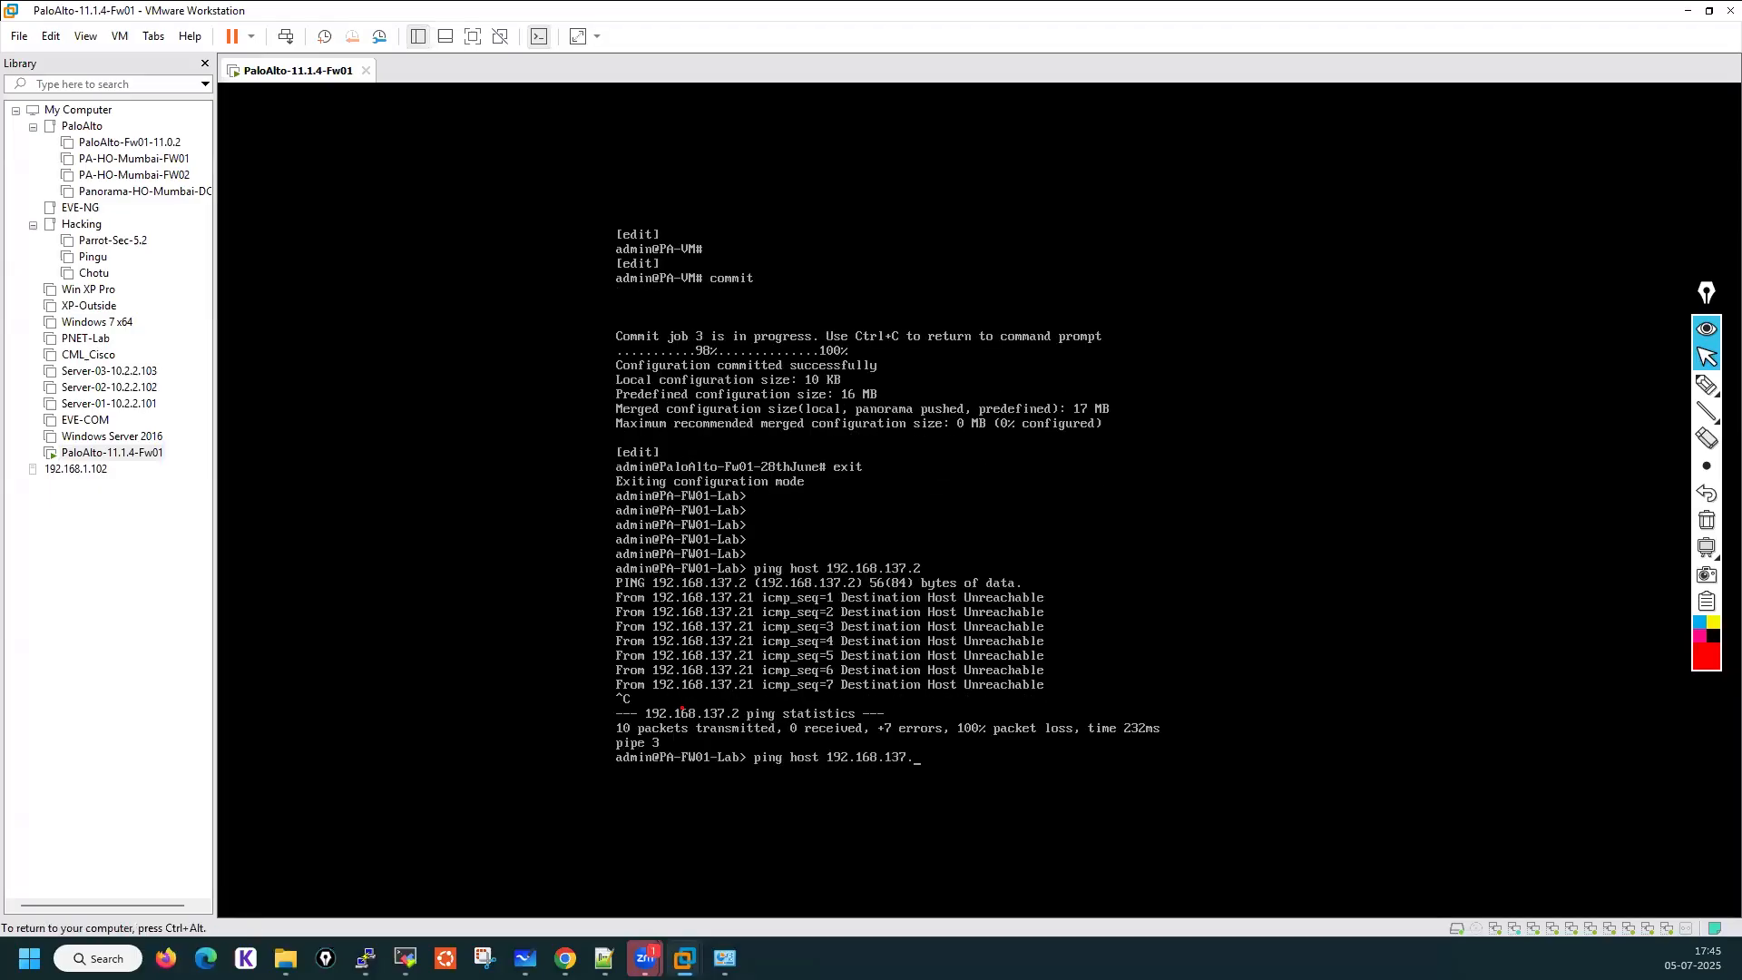
pyautogui.press('Return')
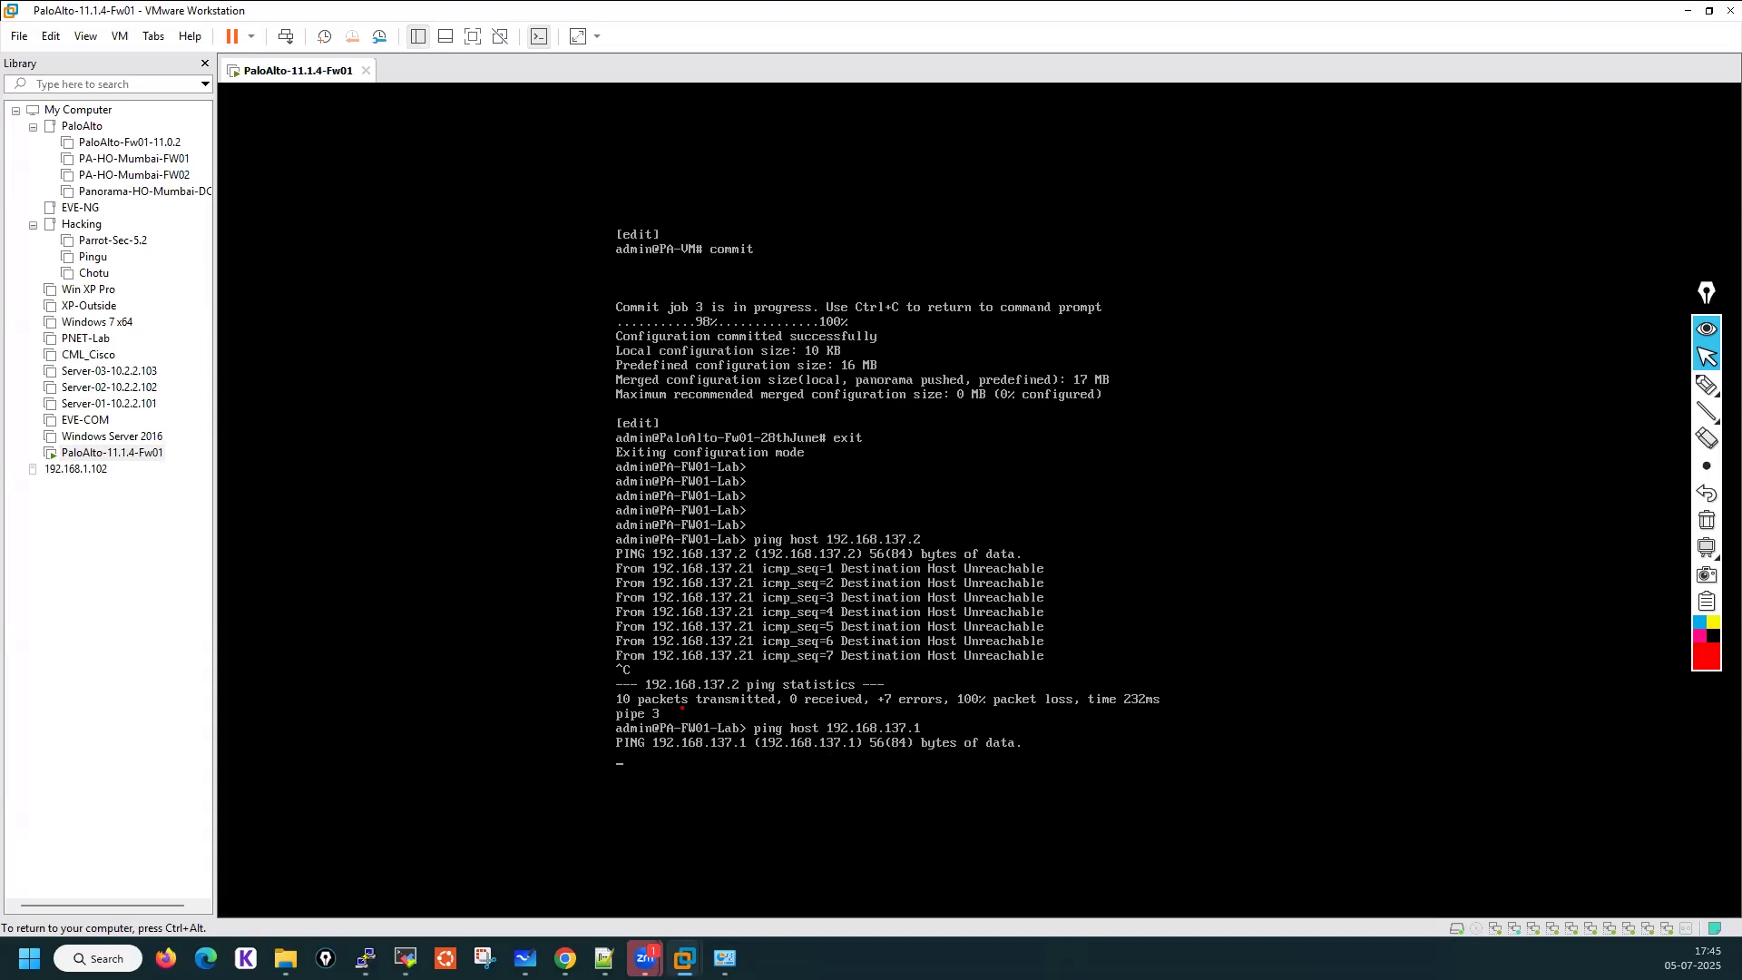
pyautogui.hotkey('ctrl', 'alt')
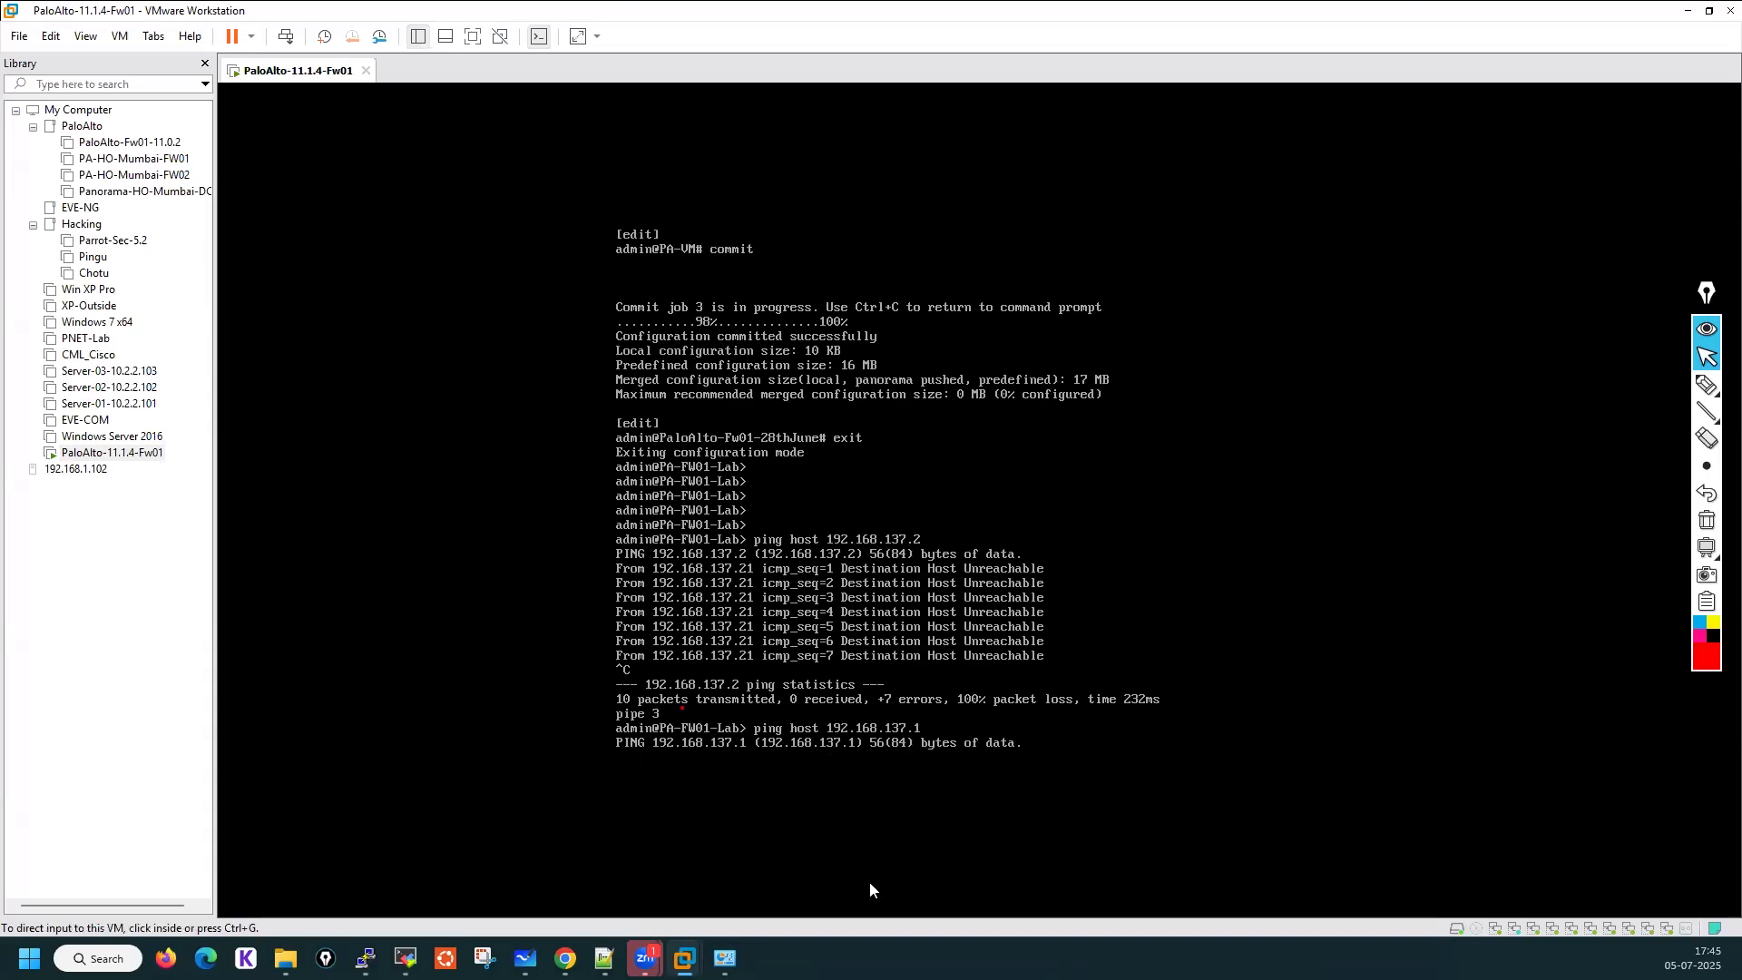
# Step: Check VMnet8's status and IP details in Network Connections
pyautogui.click(724, 959)
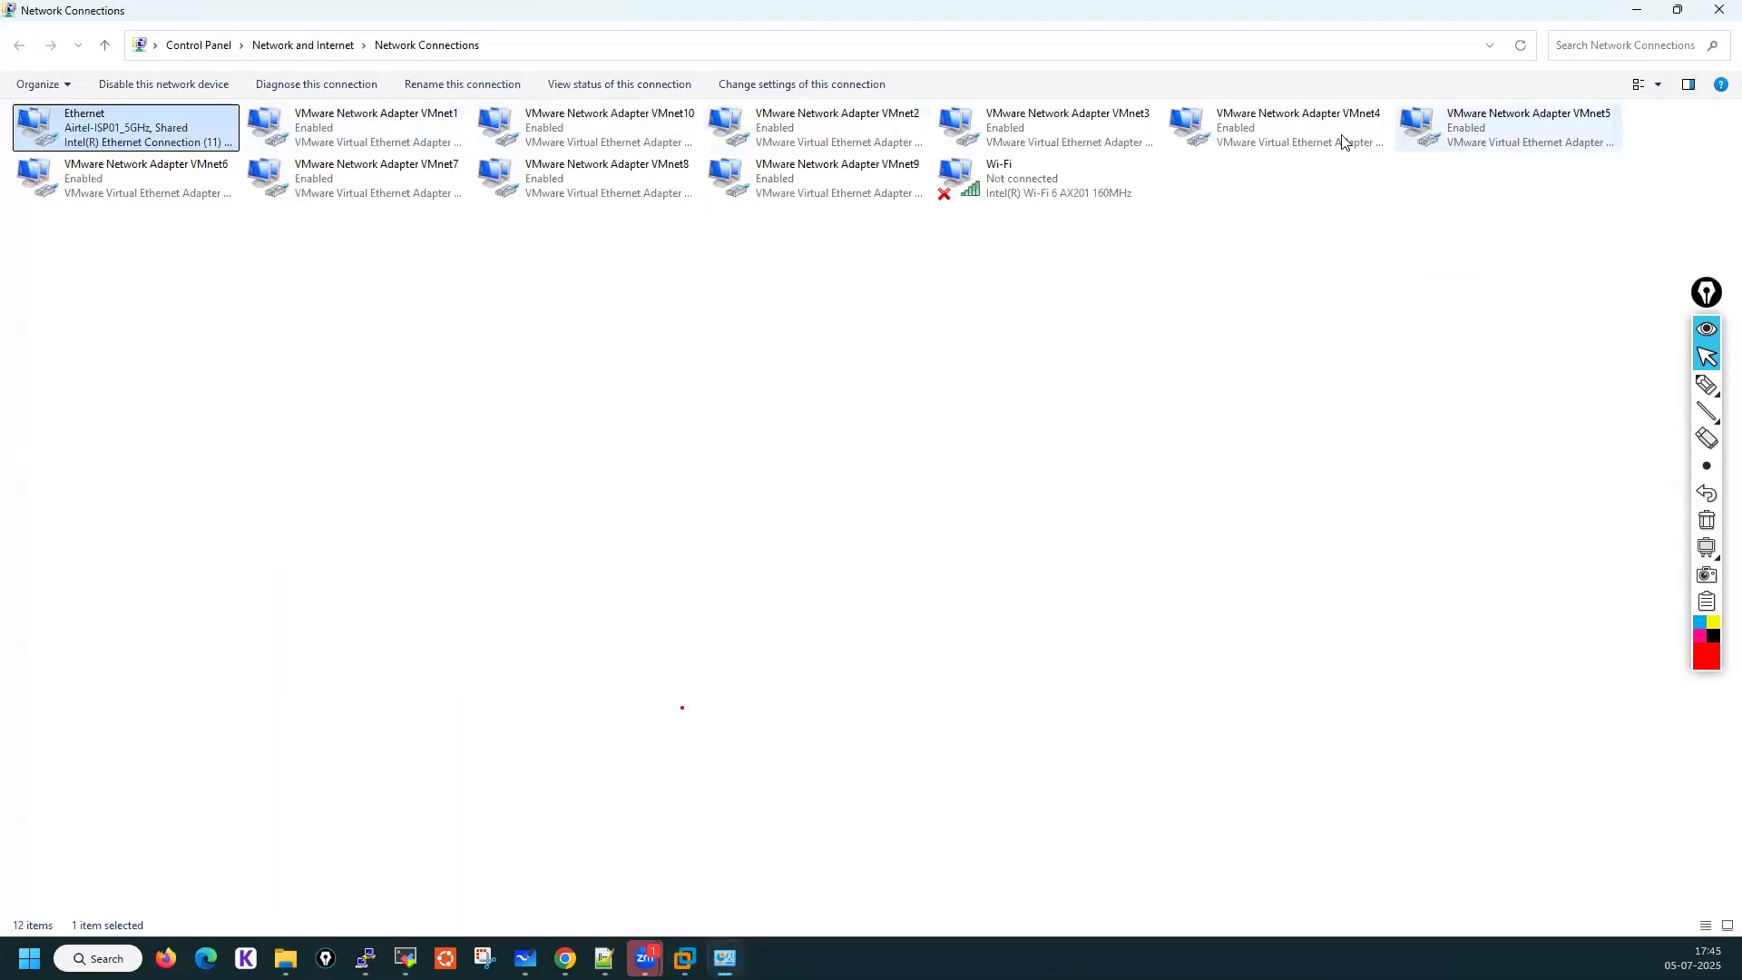
pyautogui.click(592, 197)
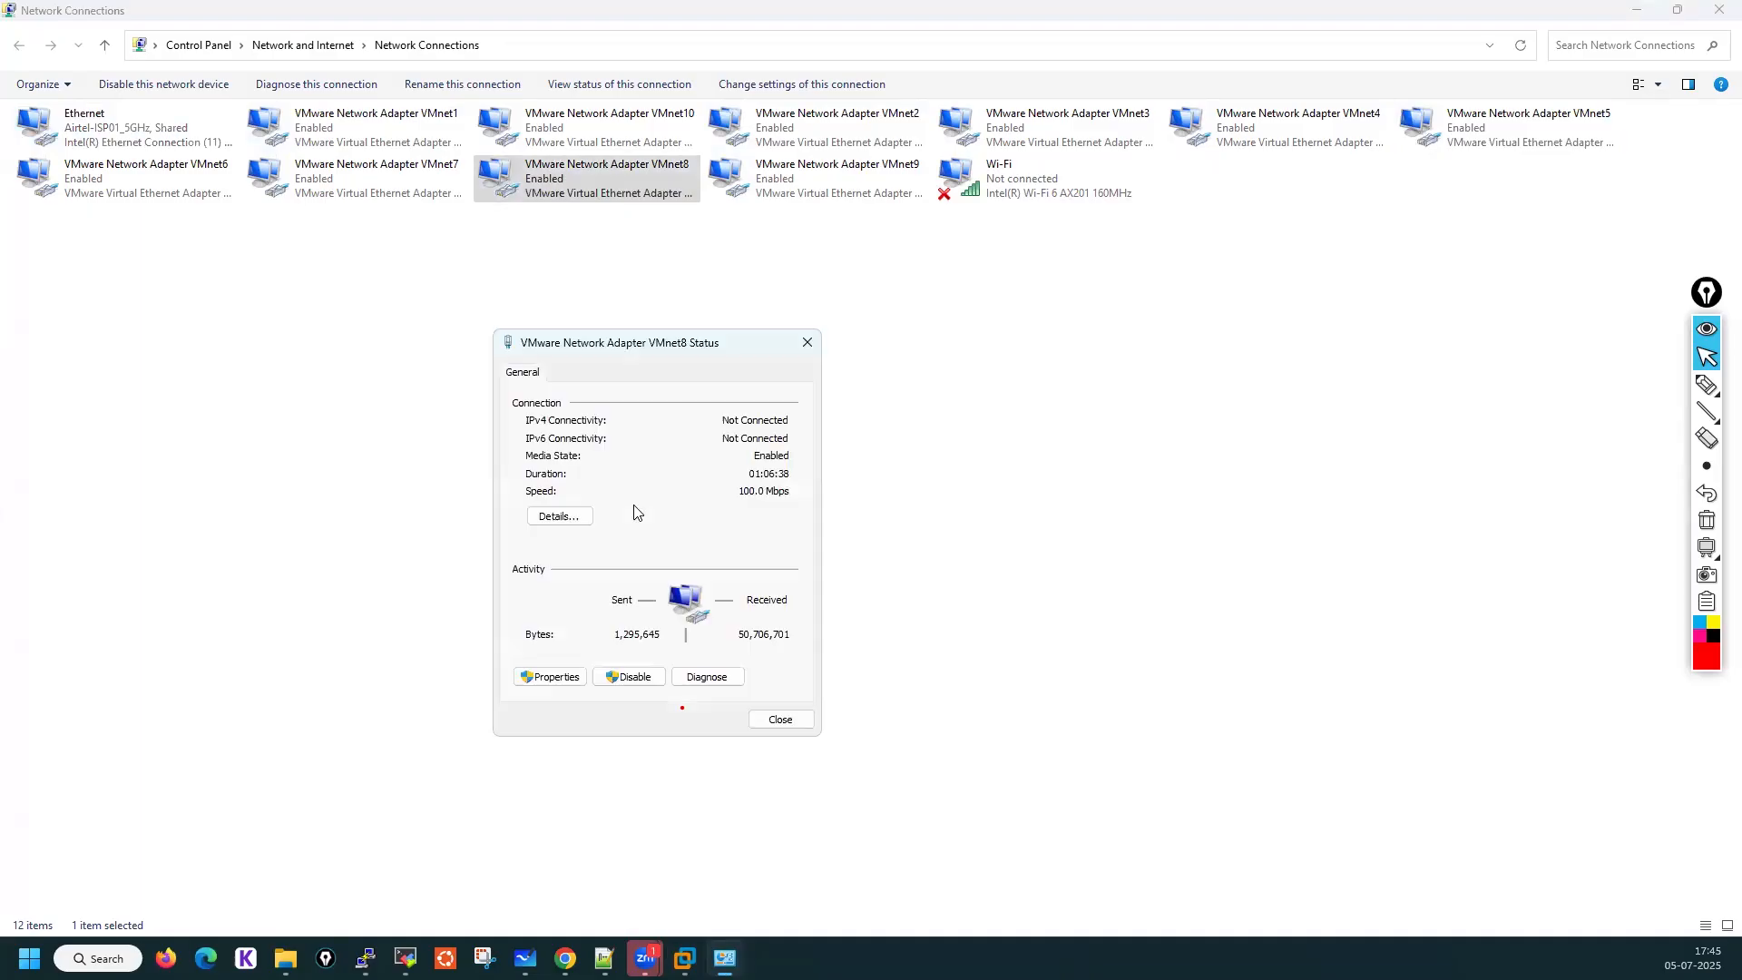
pyautogui.click(558, 516)
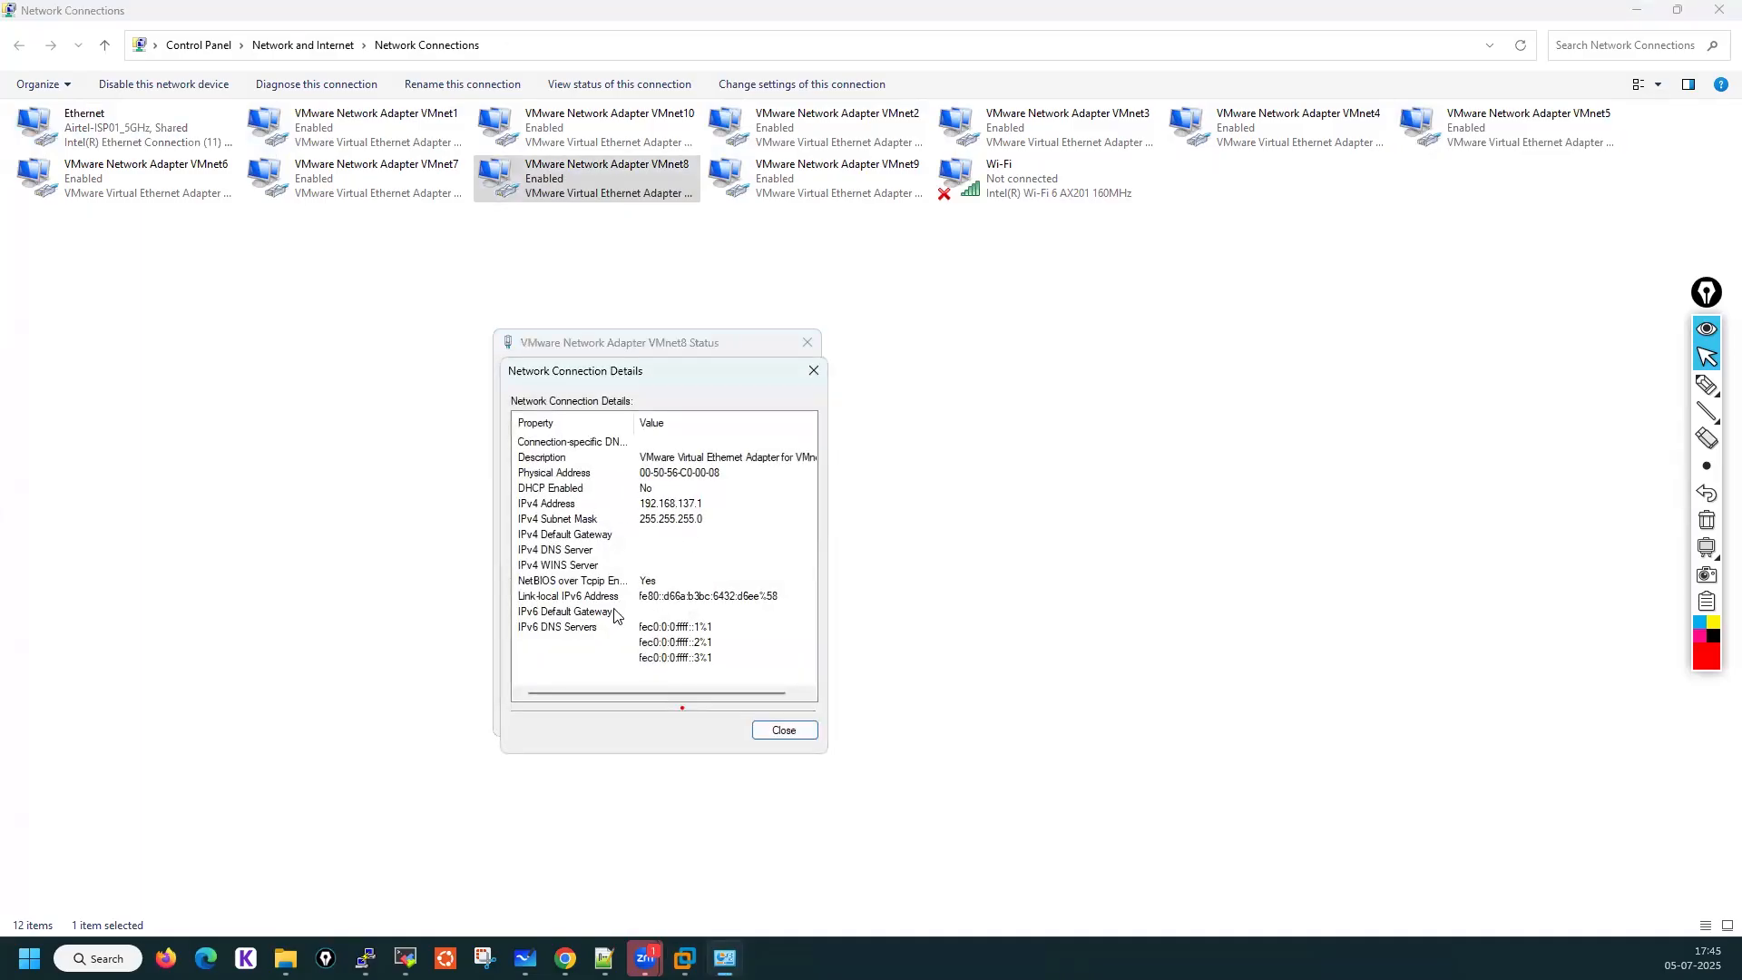
pyautogui.click(777, 731)
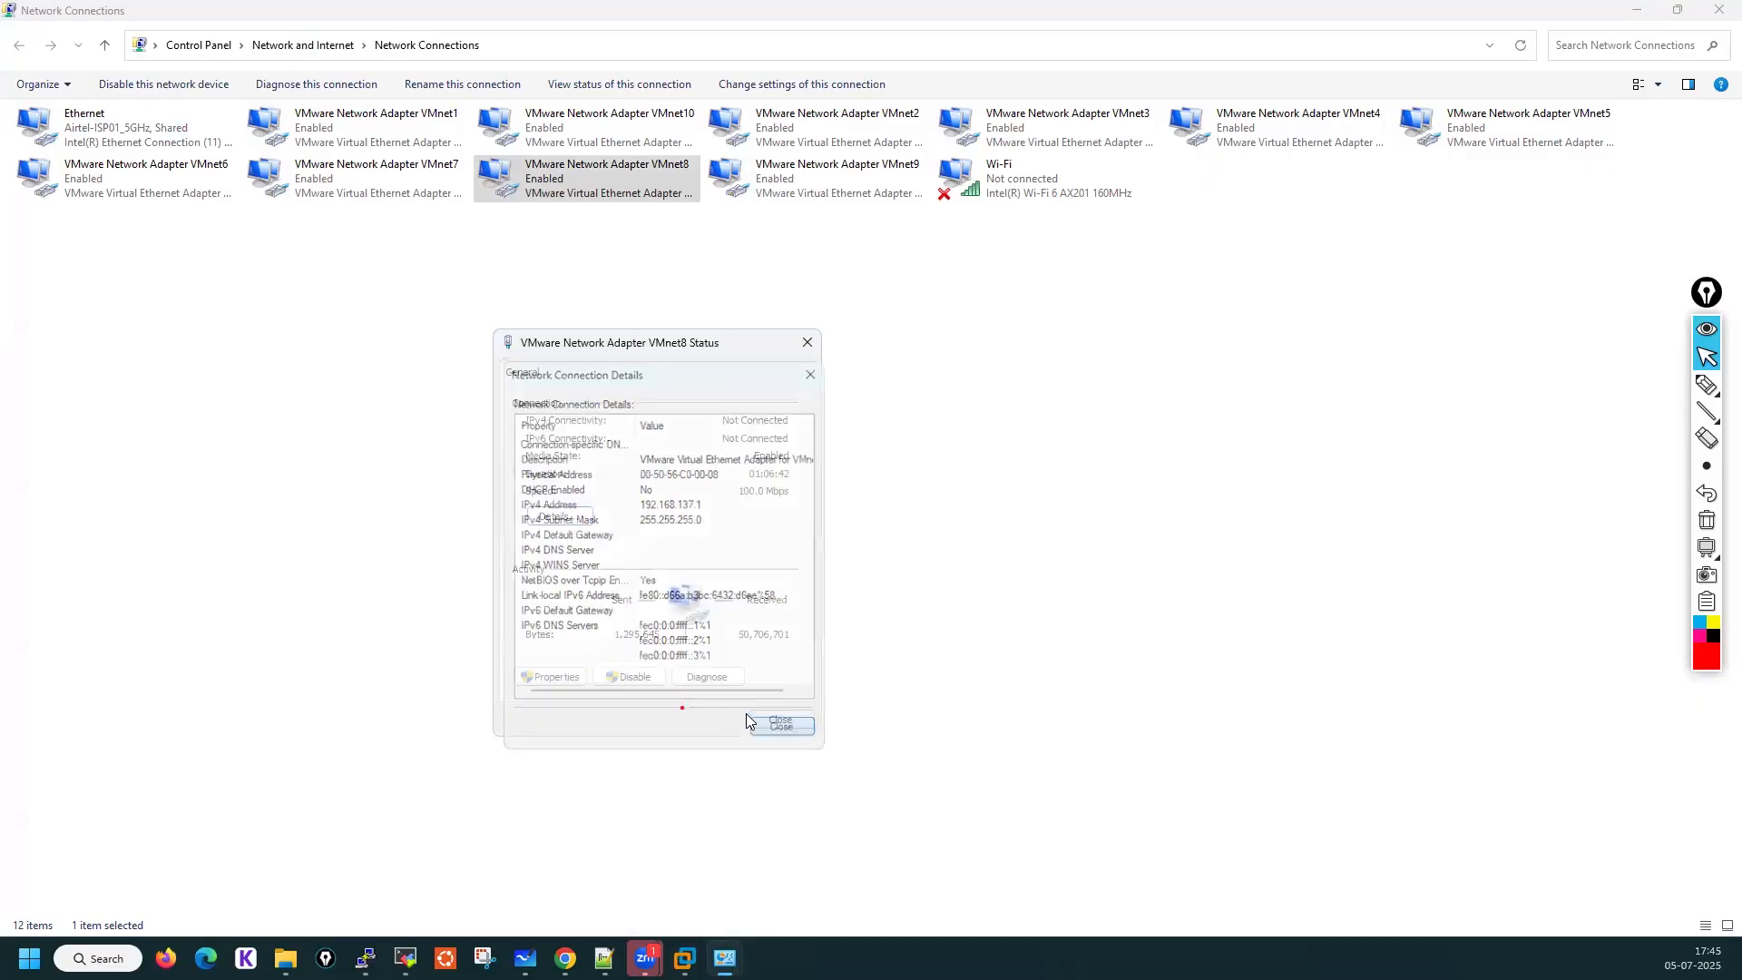
pyautogui.click(782, 719)
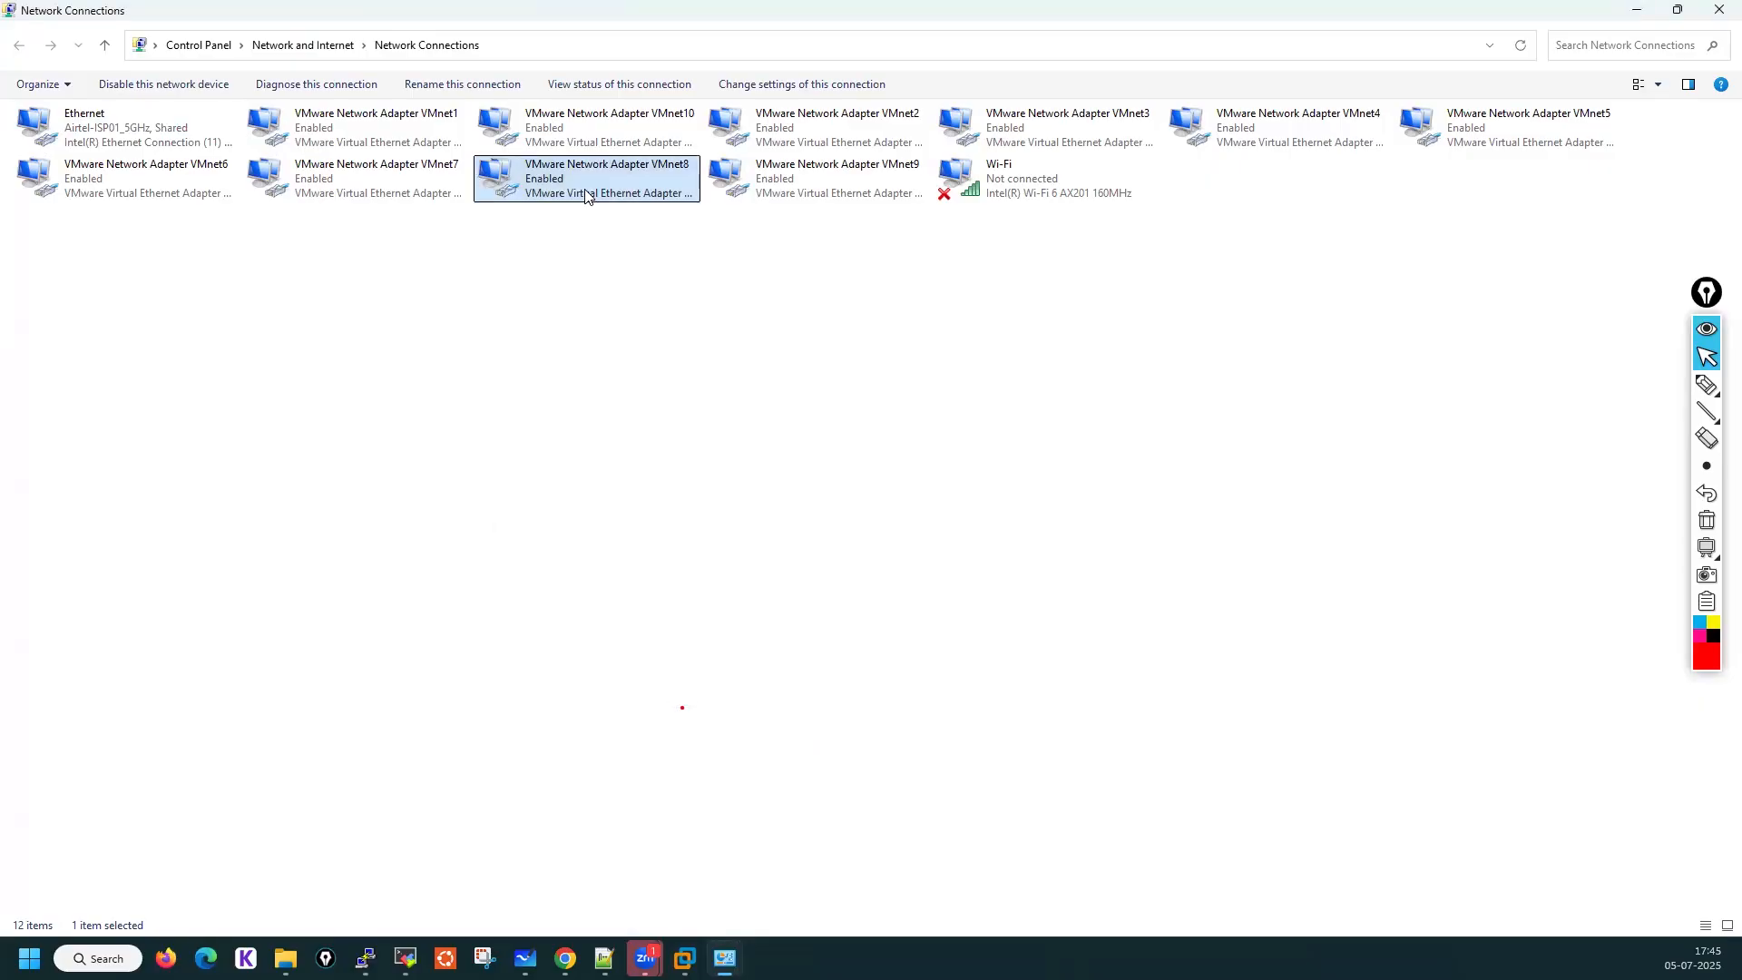
# Step: Disable then re-enable VMware Network Adapter VMnet8 and refresh the connections list
pyautogui.rightClick(585, 195)
pyautogui.click(610, 204)
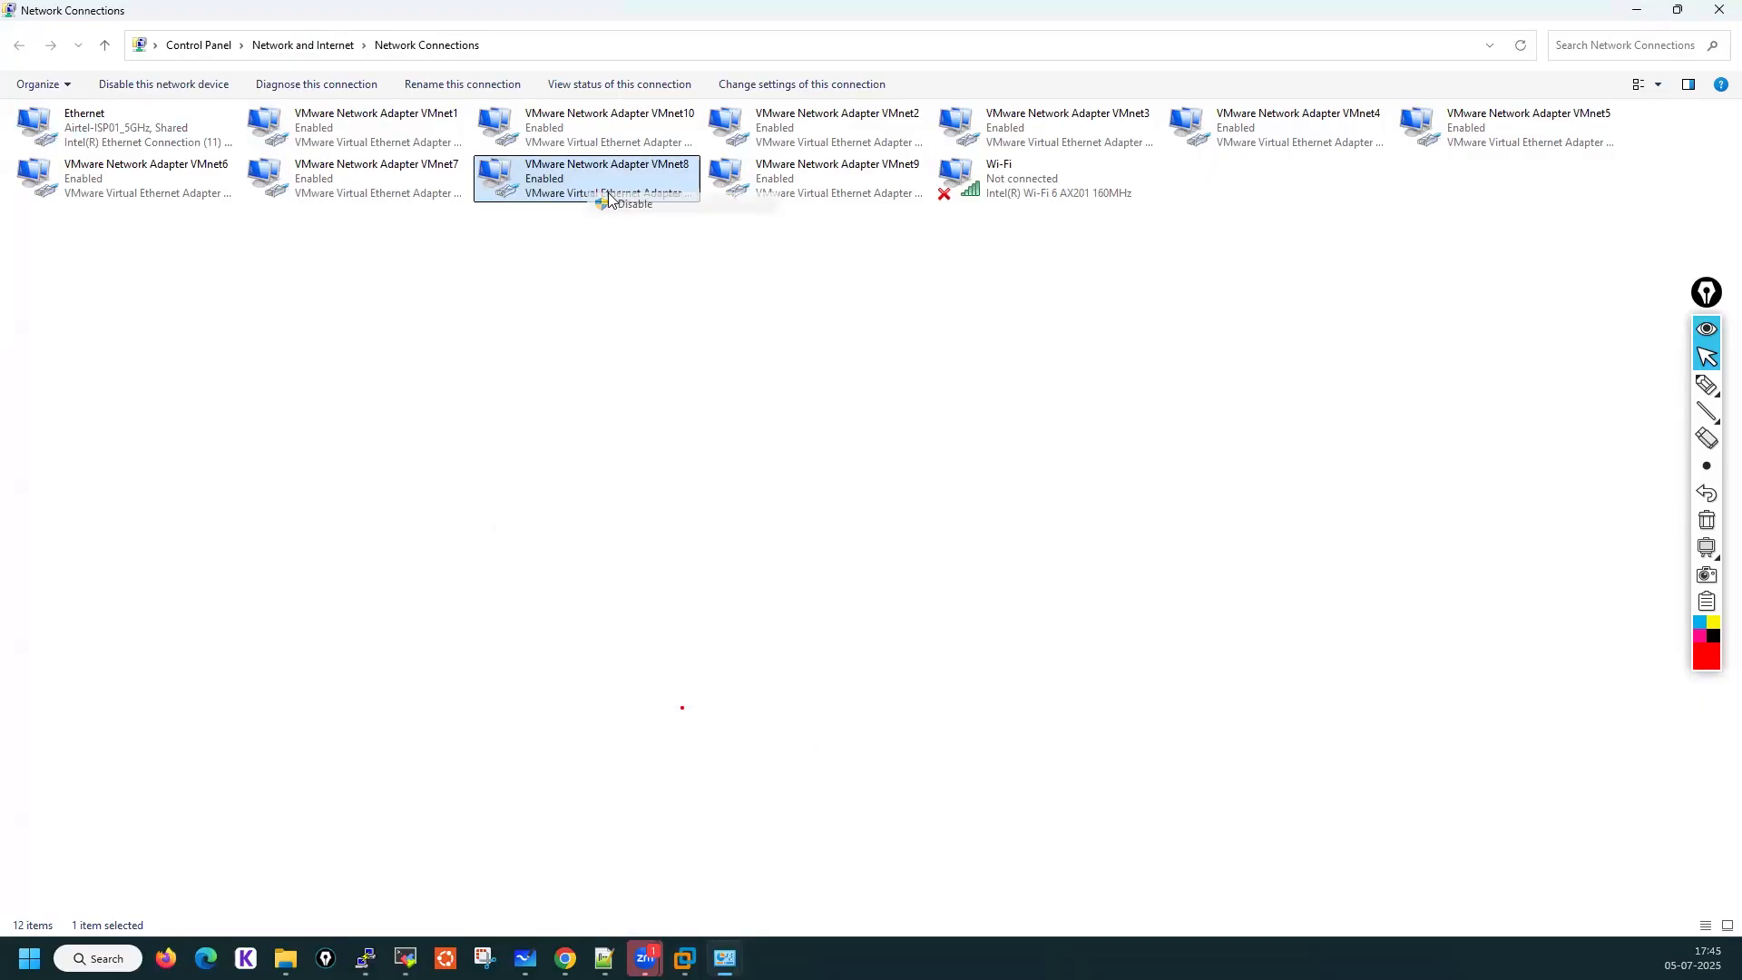
pyautogui.rightClick(581, 178)
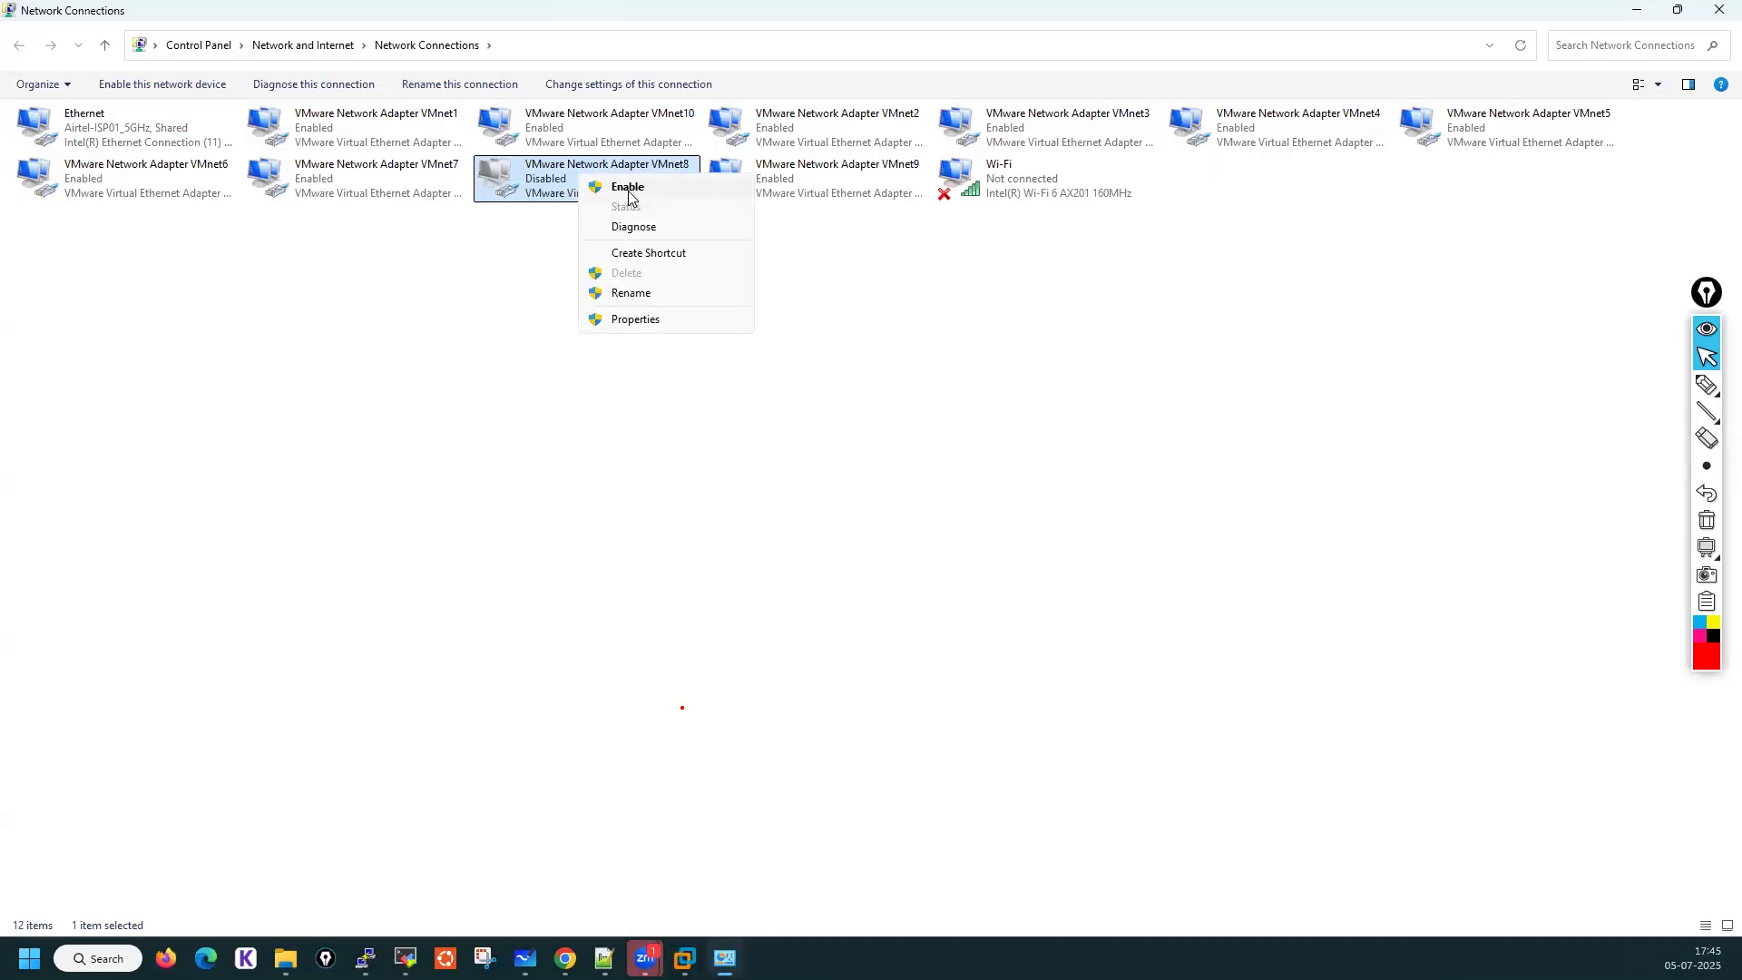
pyautogui.click(631, 194)
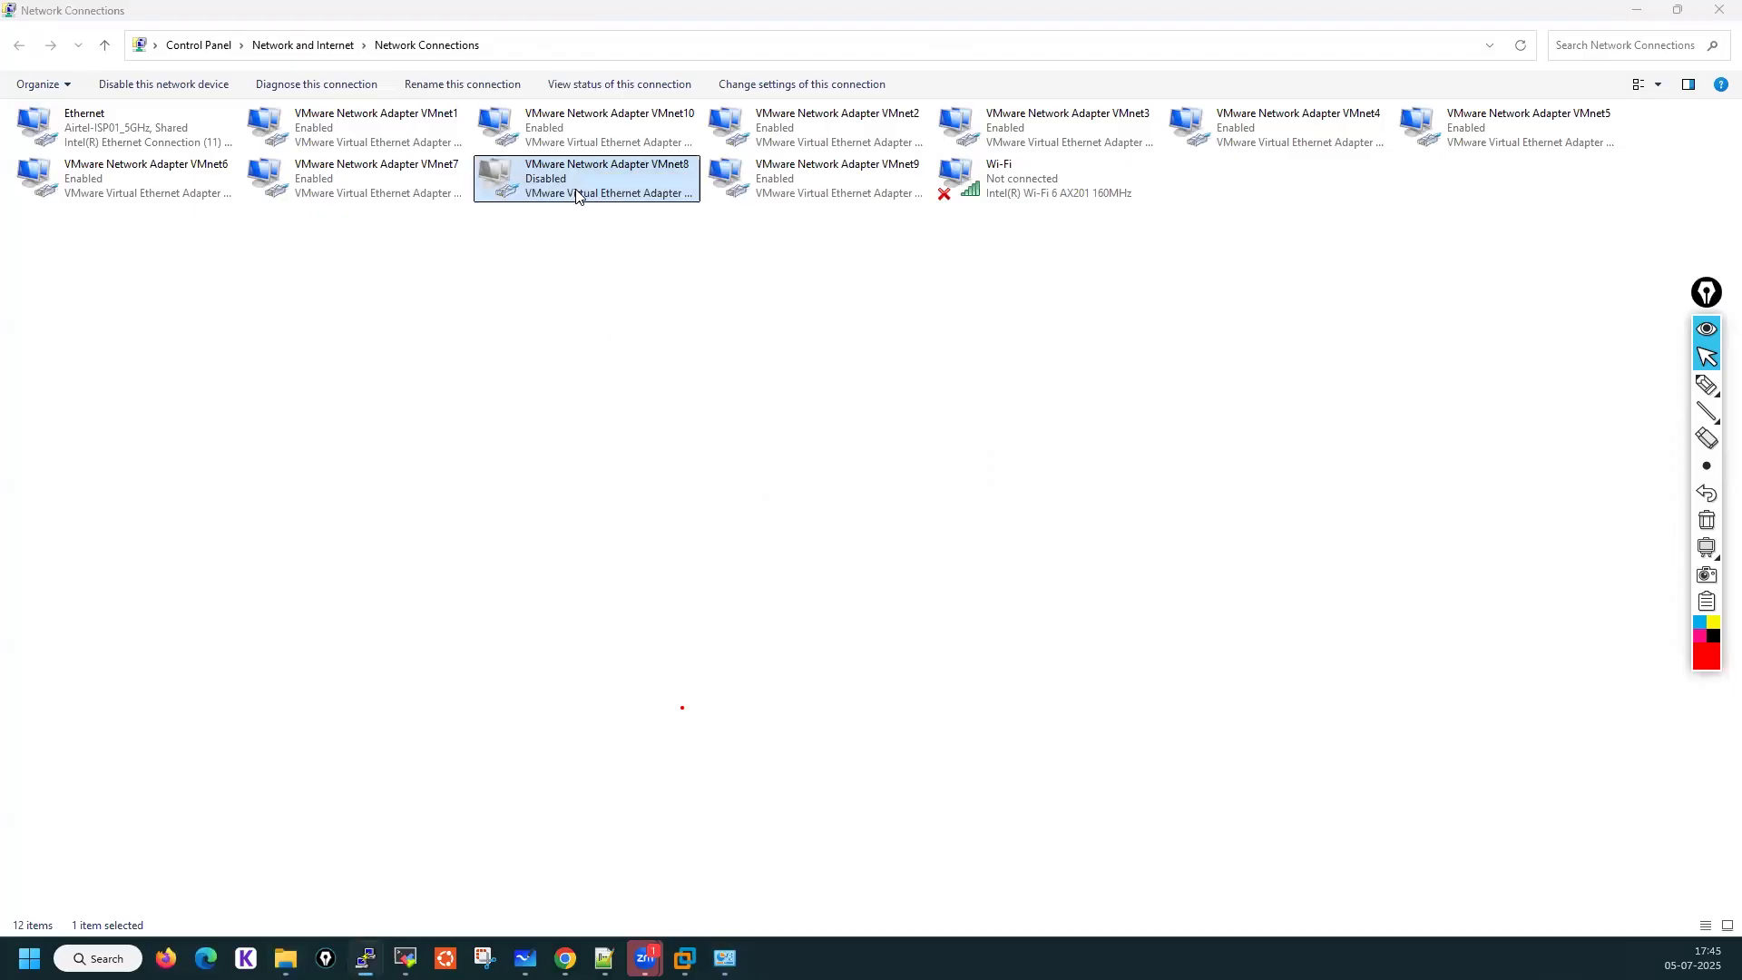
pyautogui.rightClick(584, 318)
pyautogui.click(626, 391)
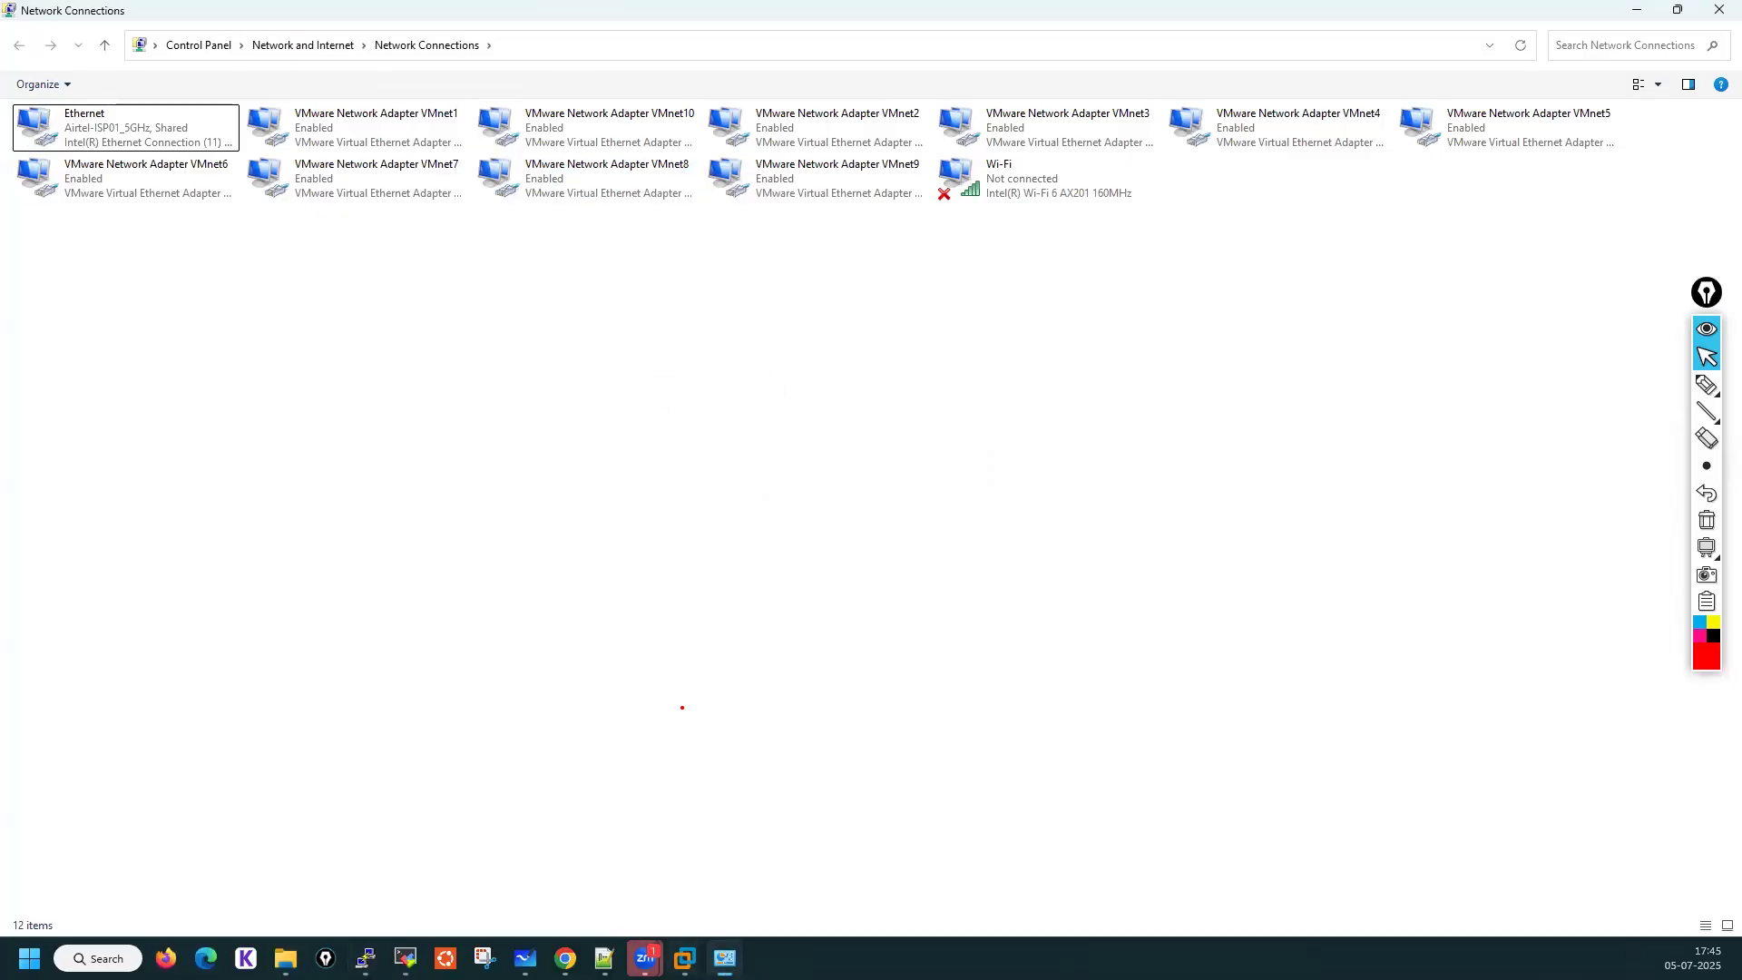
# Step: Restart the 'ping host 192.168.137.1' command in the PaloAlto firewall console
pyautogui.click(782, 807)
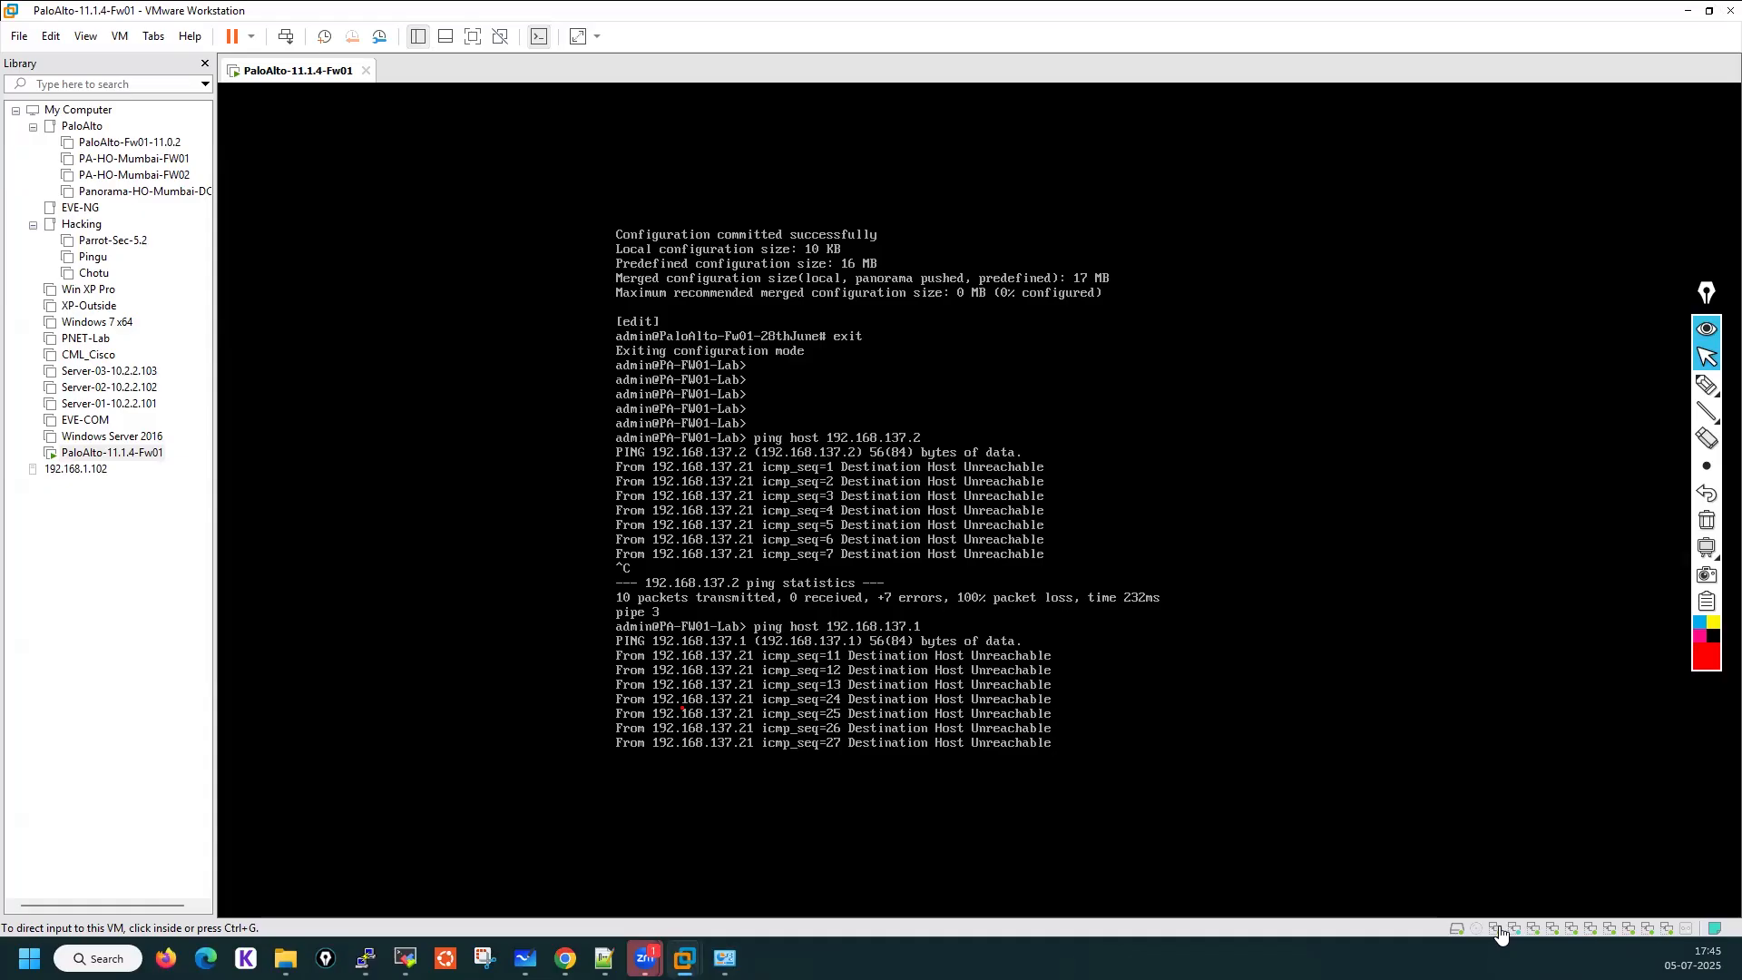
pyautogui.click(860, 693)
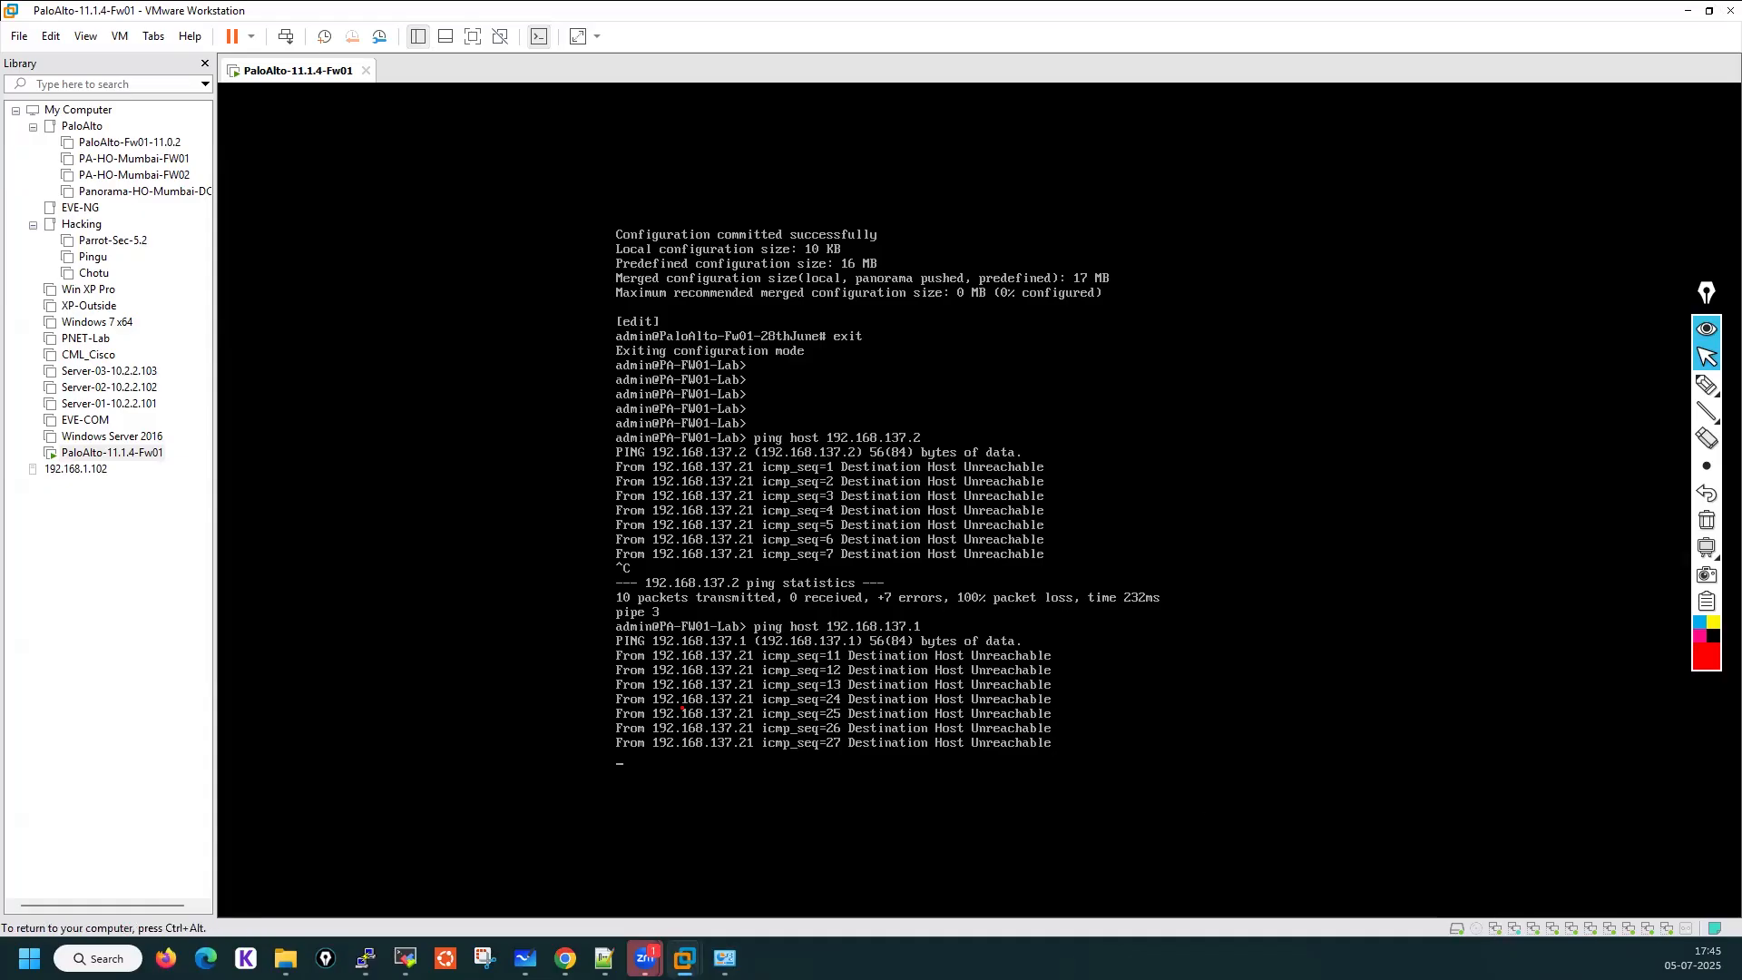
pyautogui.hotkey('ctrl', 'c')
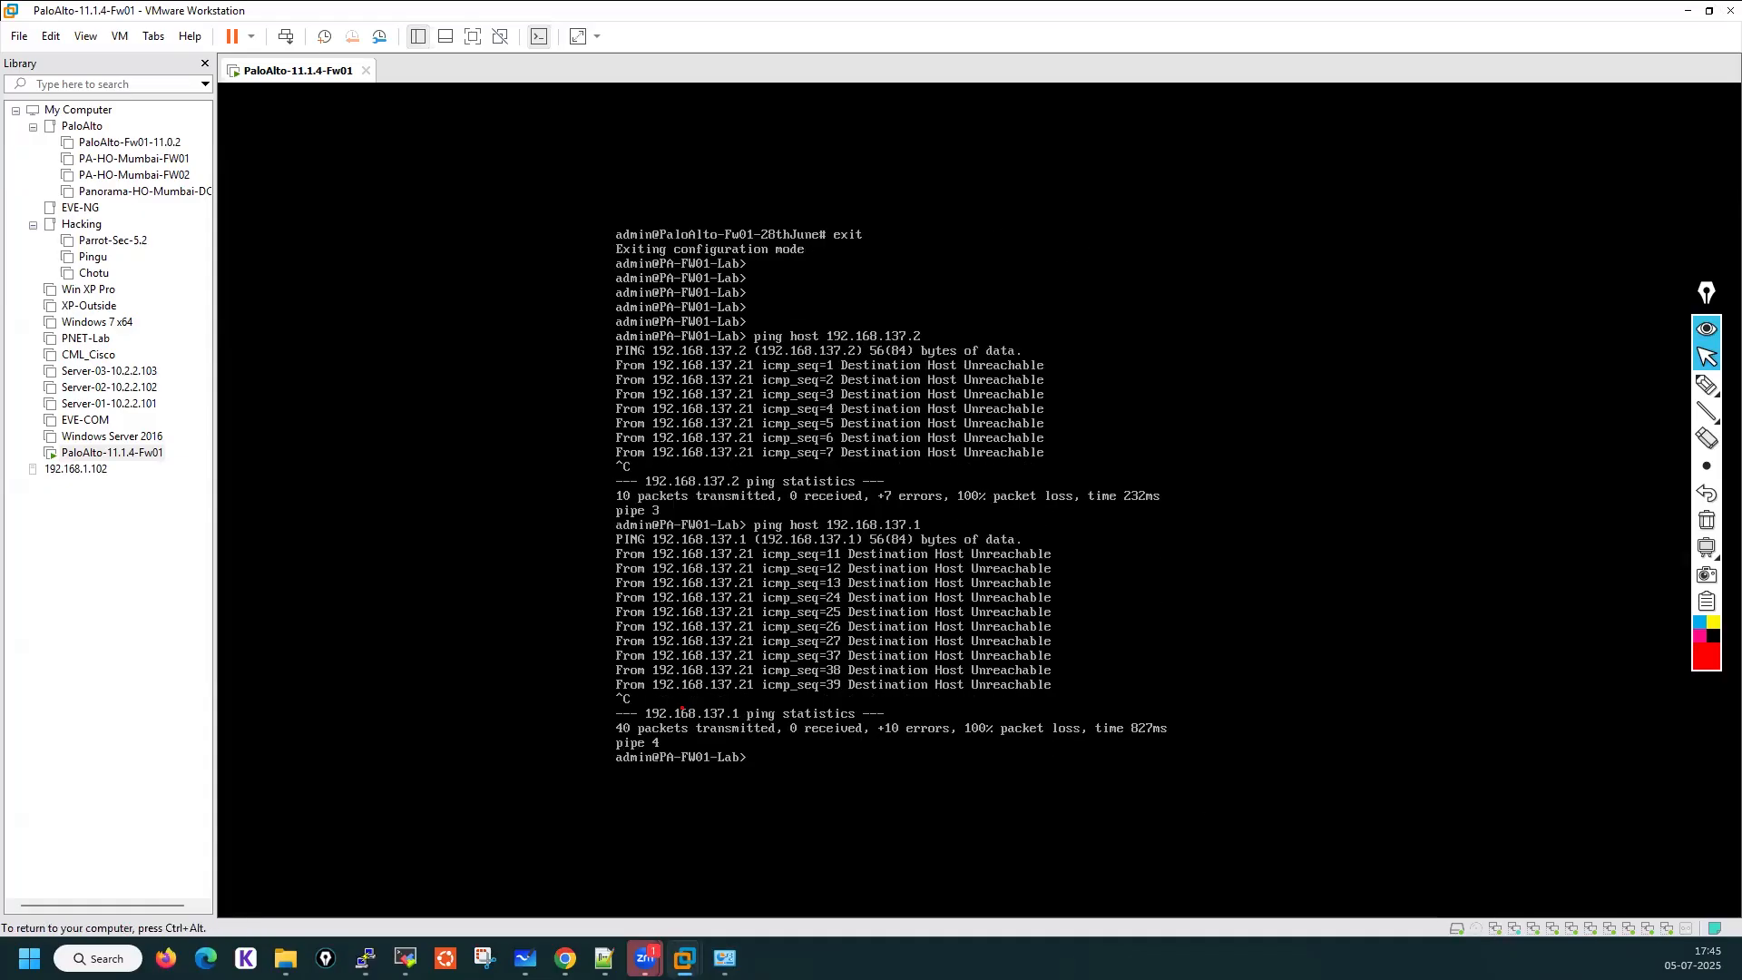
pyautogui.press('Return')
pyautogui.press('Return')
pyautogui.press('Return')
pyautogui.press('Up')
pyautogui.press('Return')
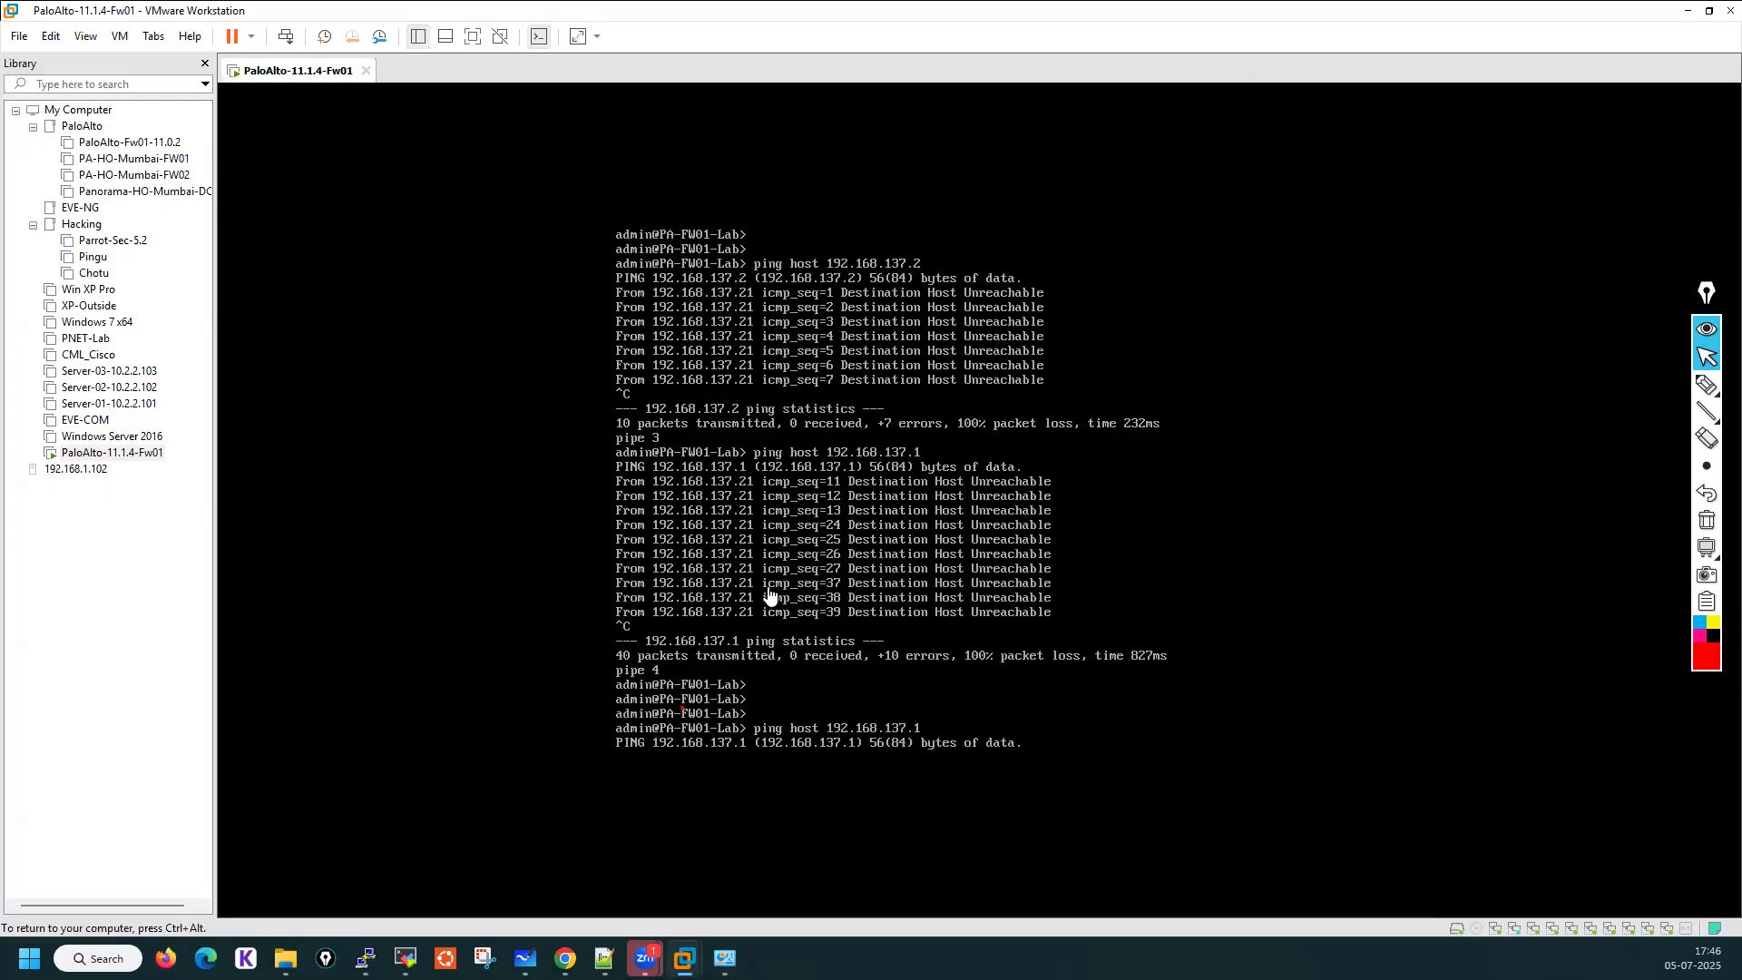
pyautogui.hotkey('ctrl', 'alt')
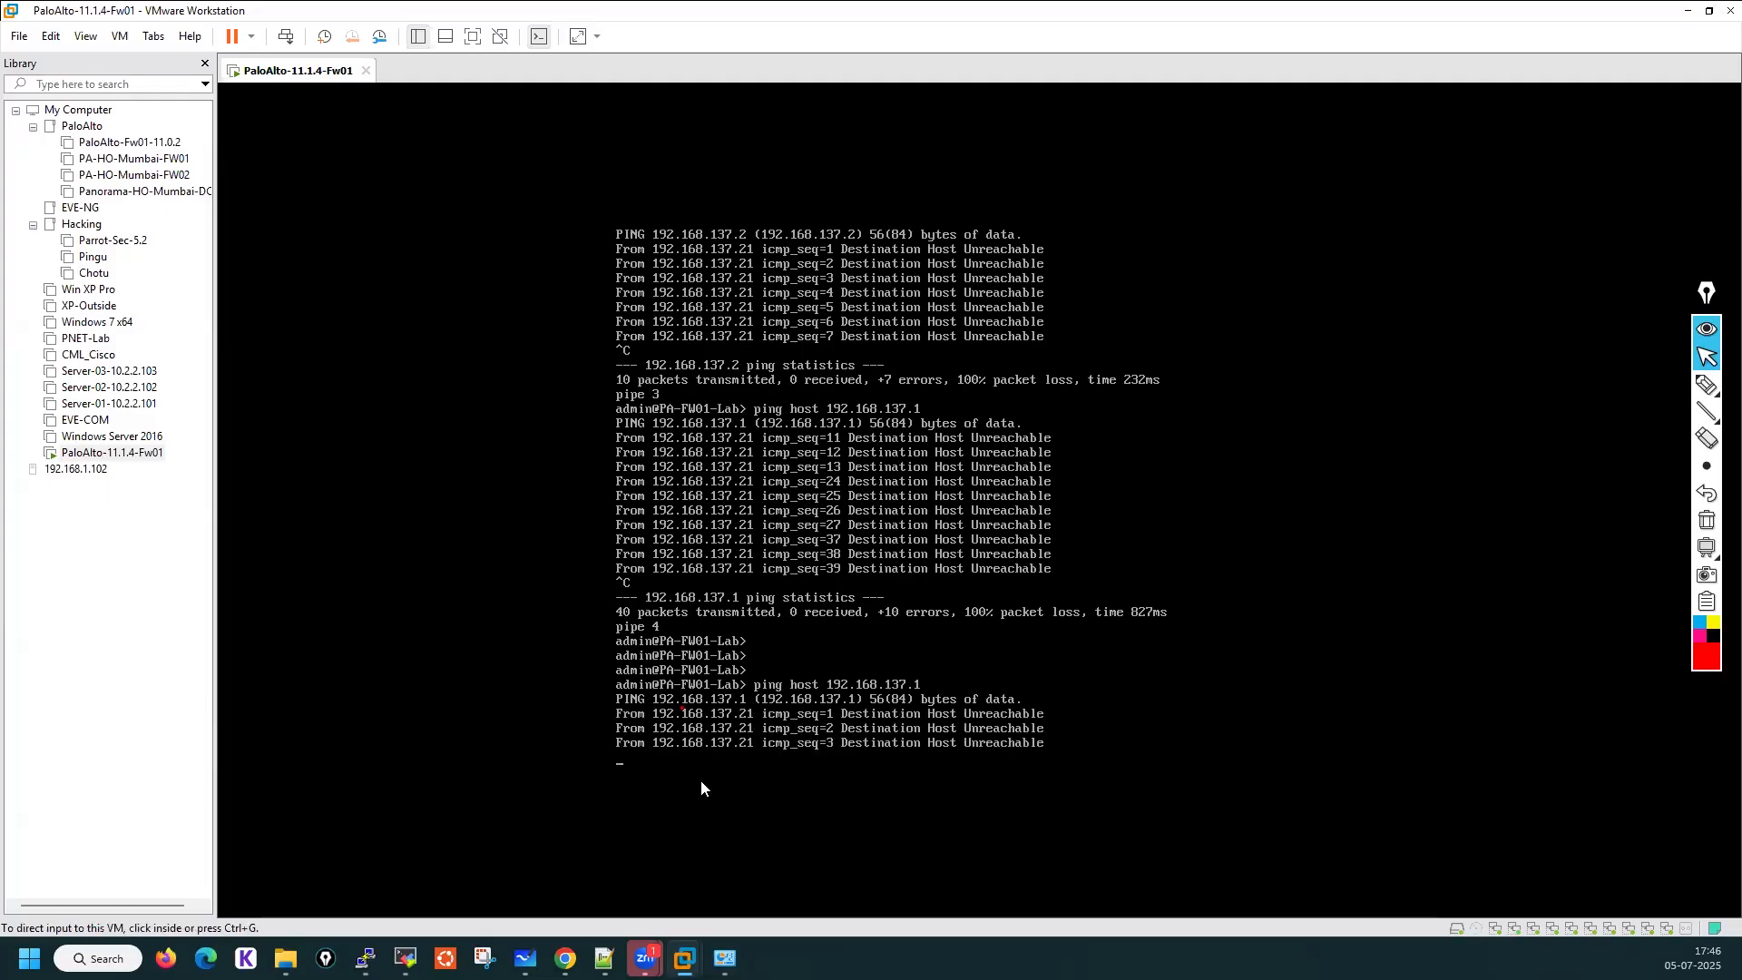
# Step: Stop the ping after 9 packets with 100% loss and release the console
pyautogui.click(972, 660)
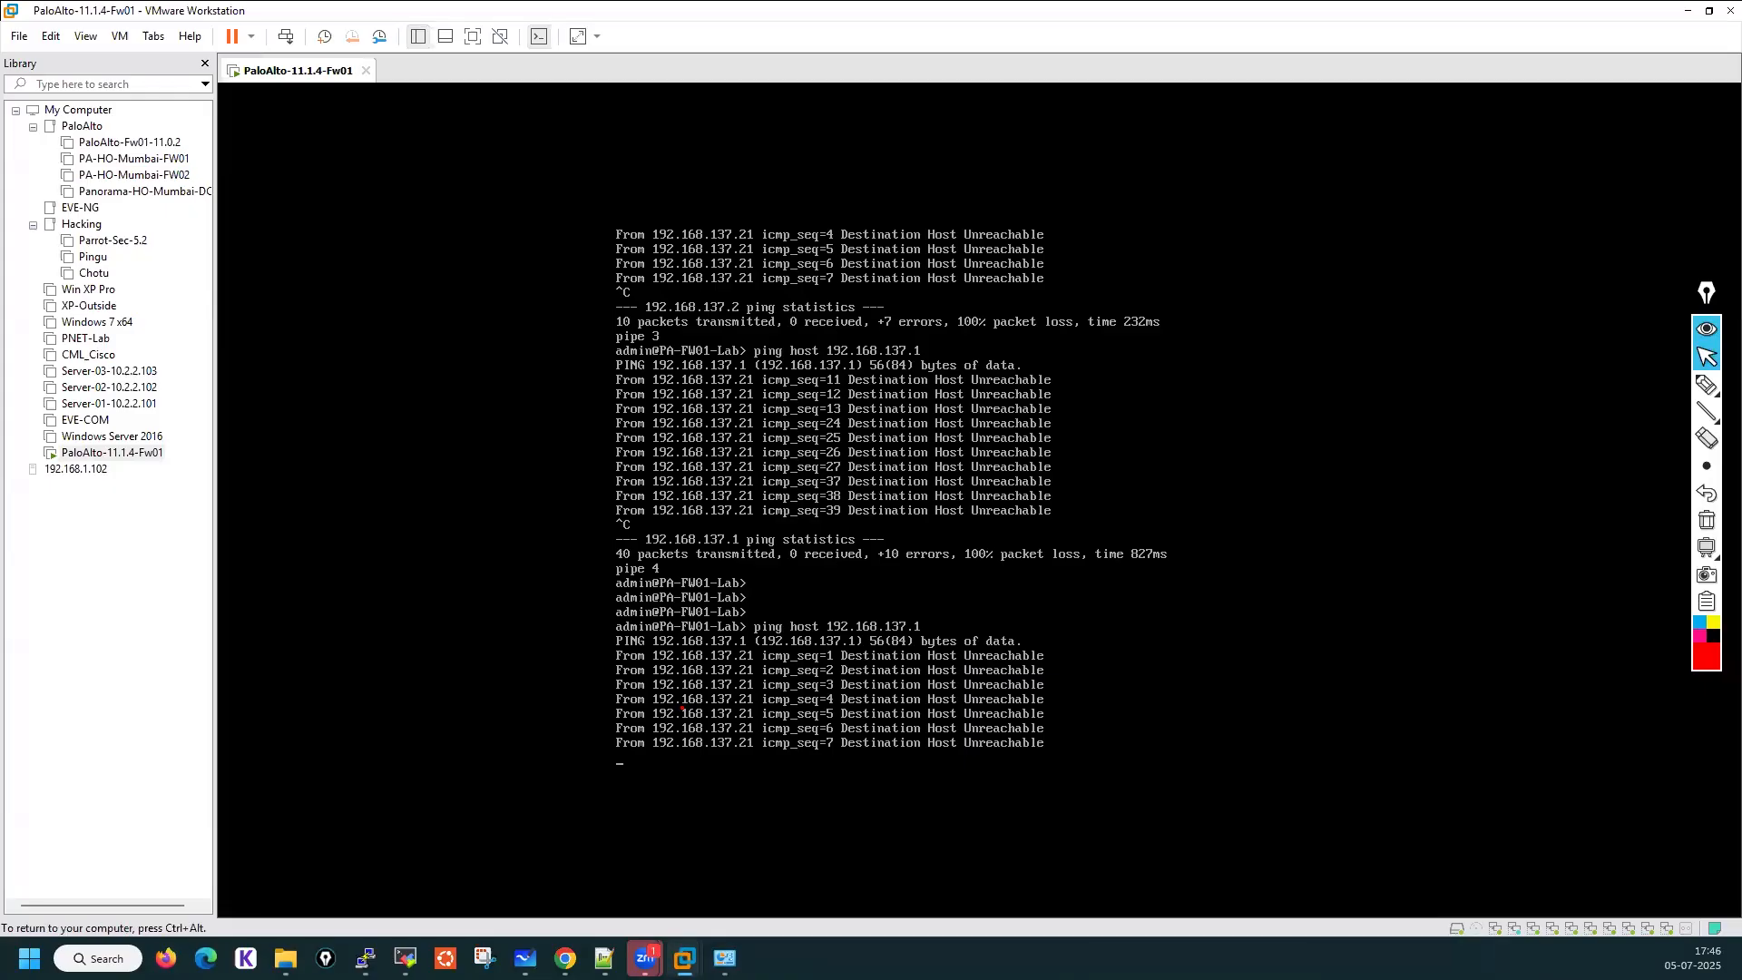
pyautogui.hotkey('ctrl', 'c')
pyautogui.hotkey('ctrl', 'alt')
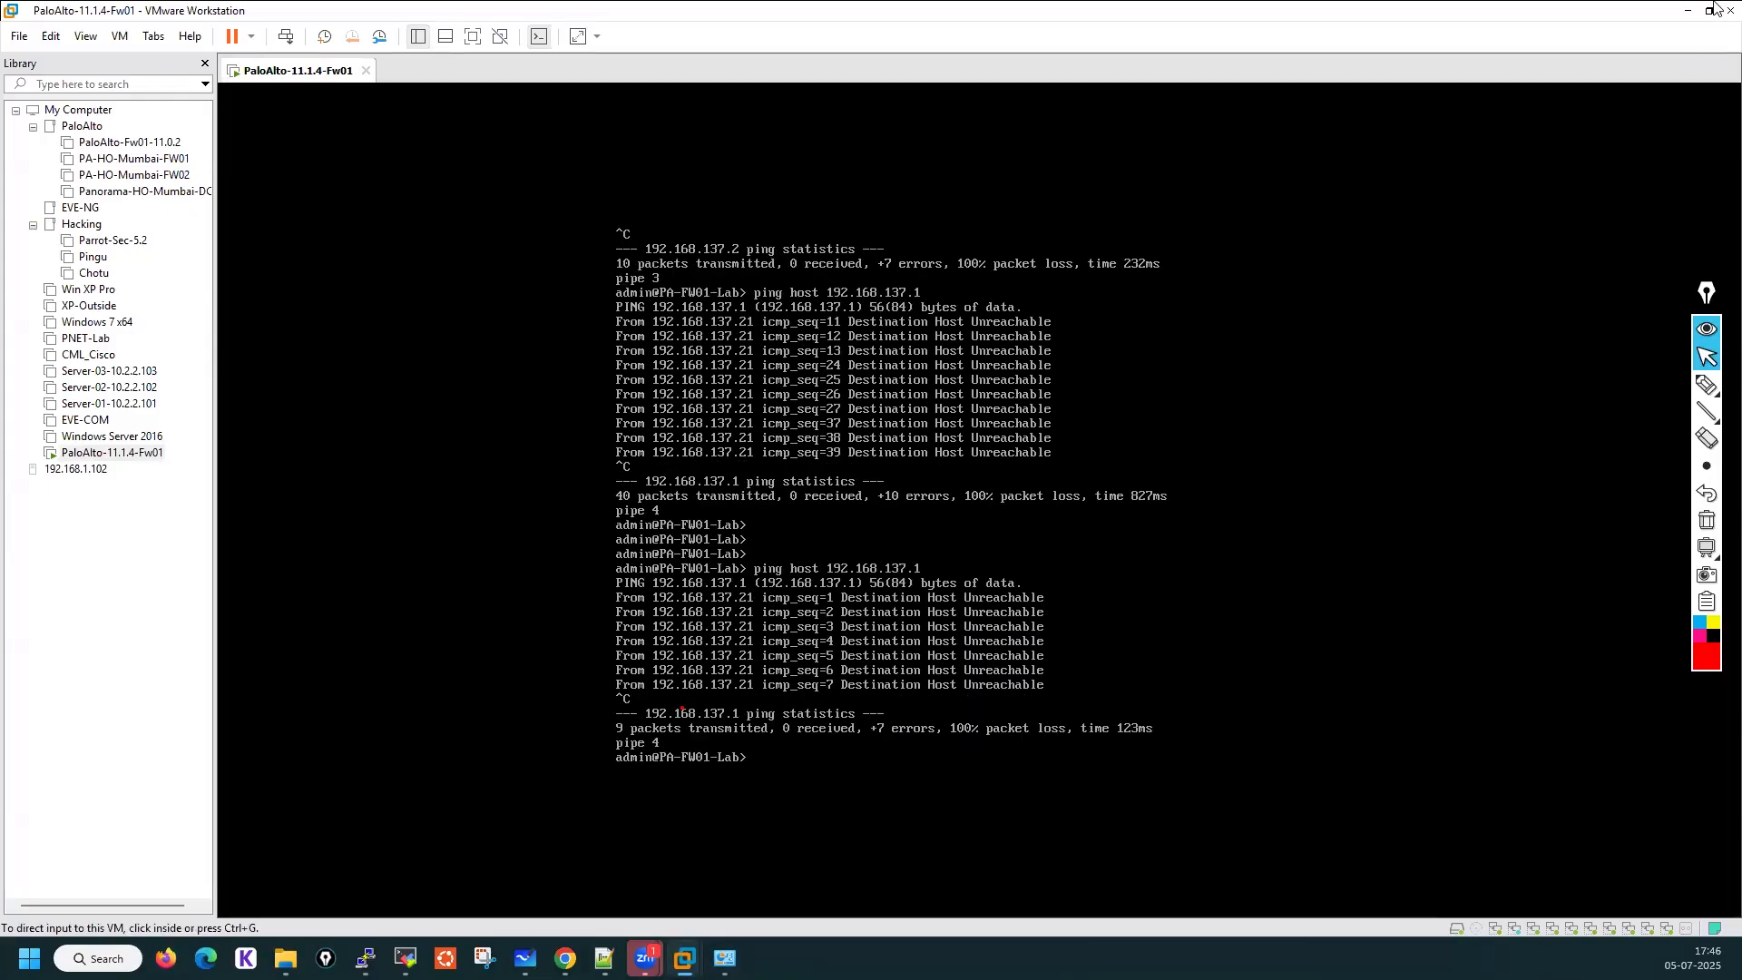
# Step: Review the Ethernet adapter's status and properties without changes, then go back to the PA-VM page in Chrome
pyautogui.click(1687, 11)
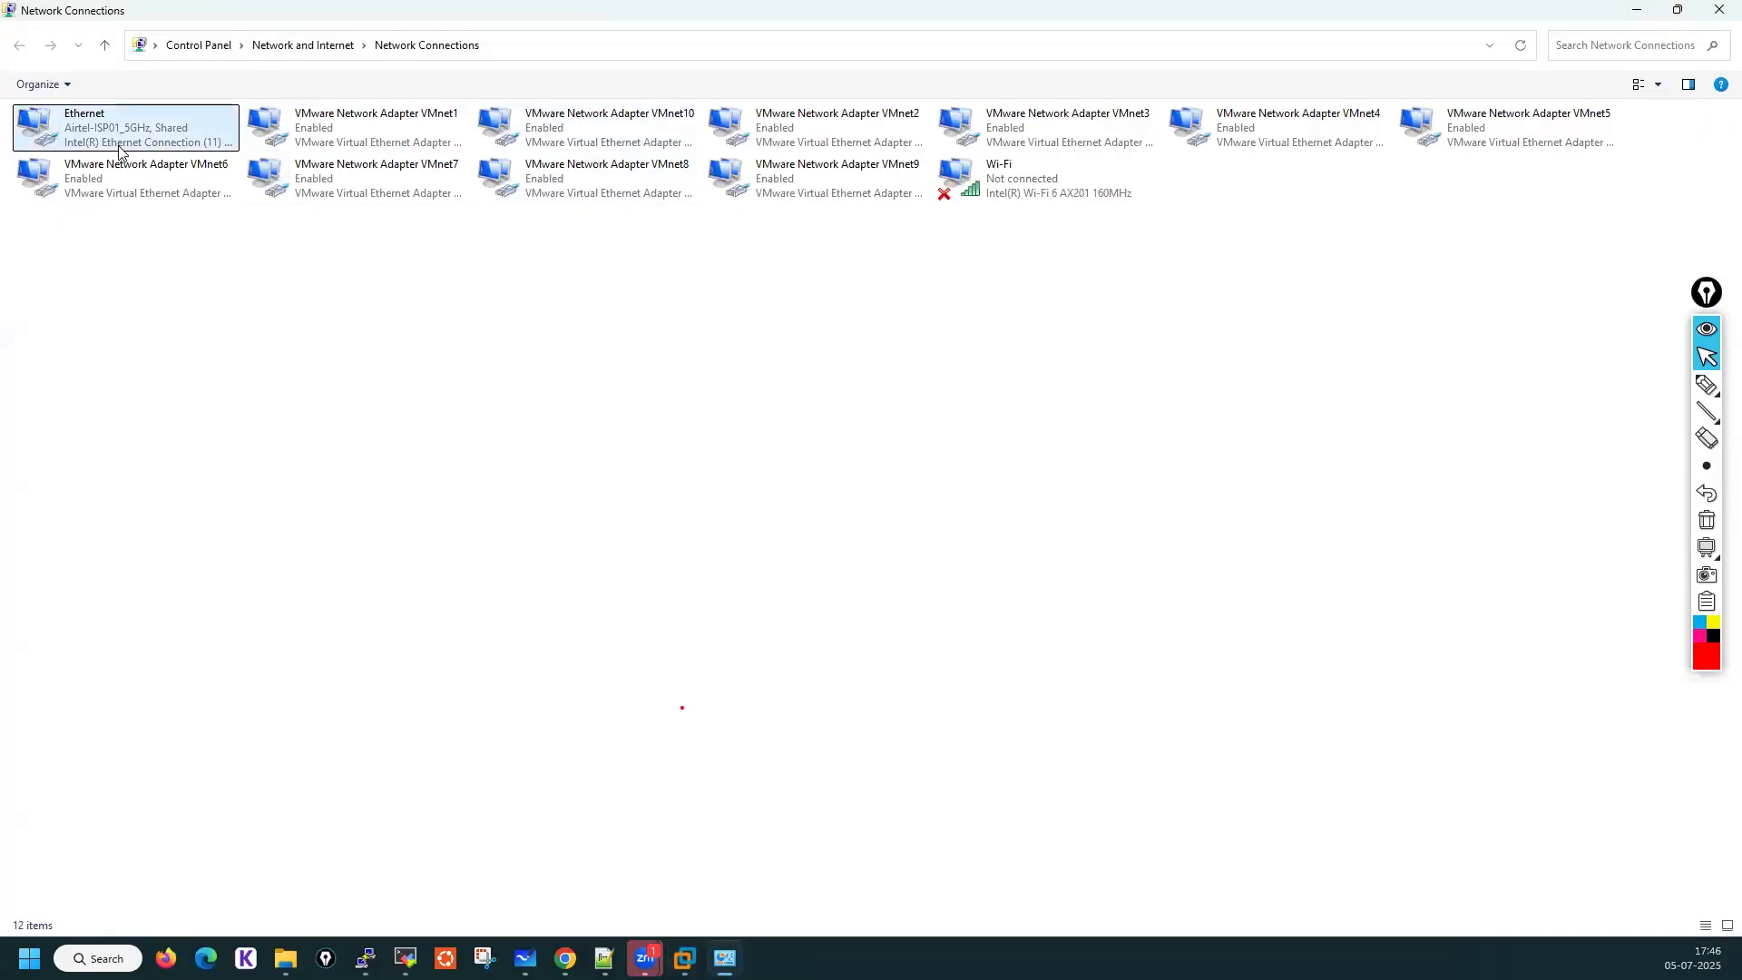
pyautogui.click(114, 142)
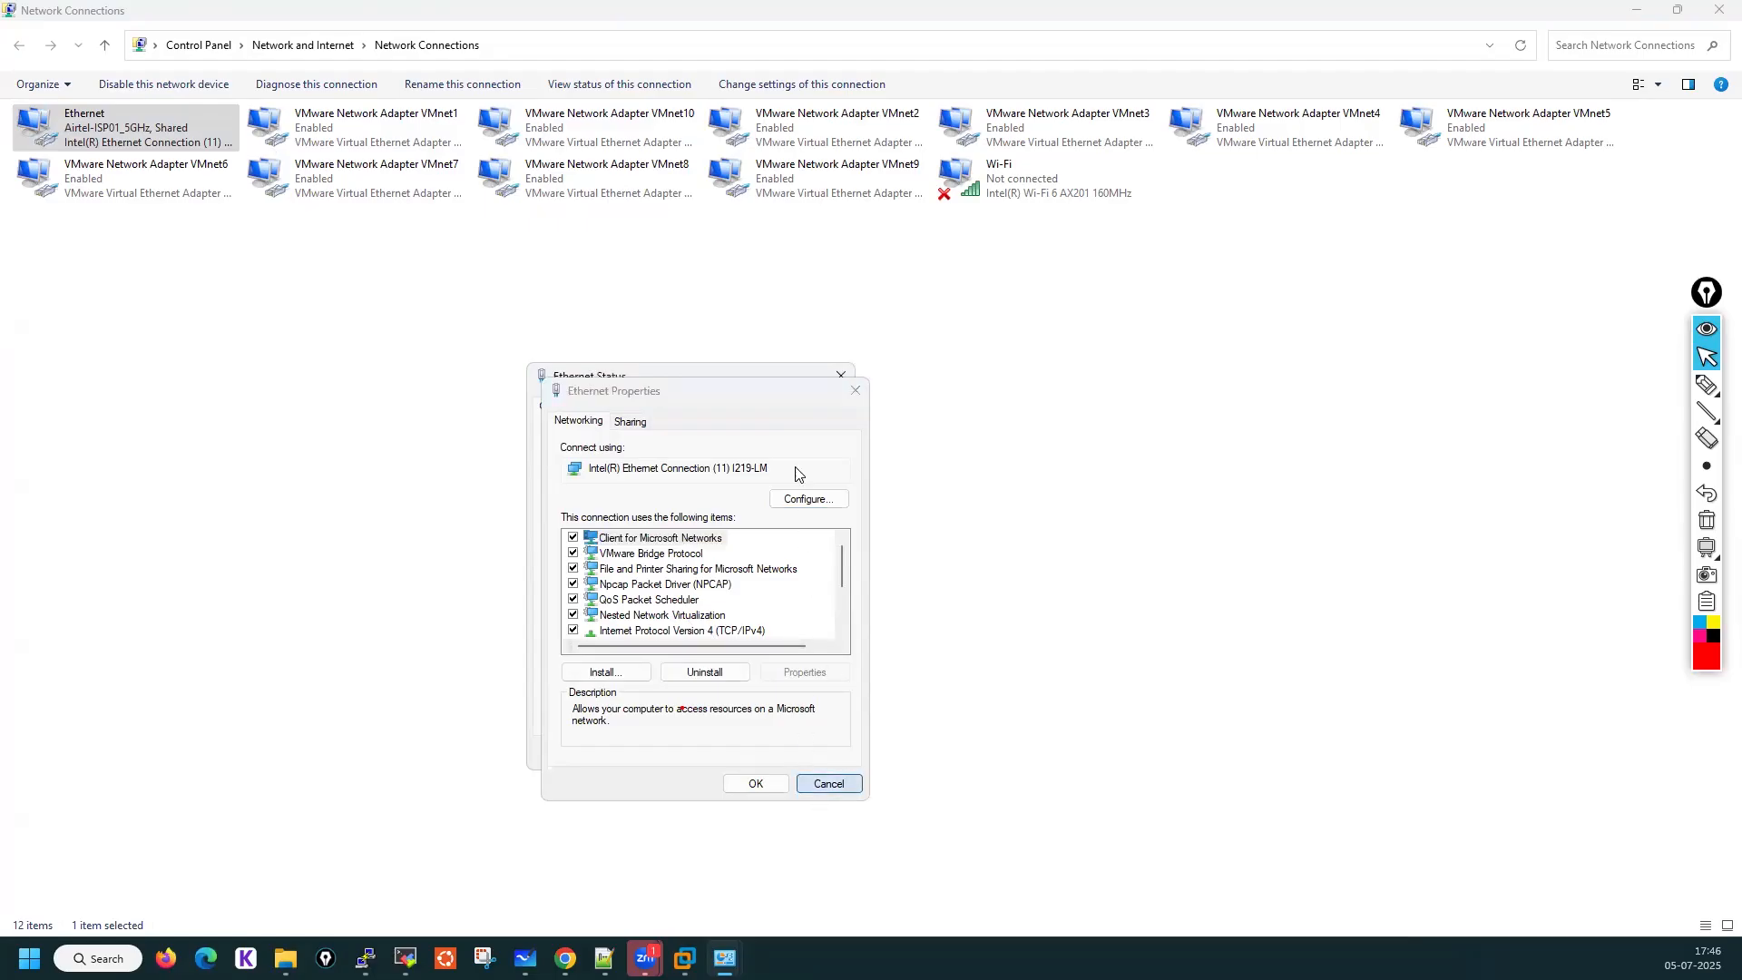
pyautogui.click(827, 782)
pyautogui.click(814, 753)
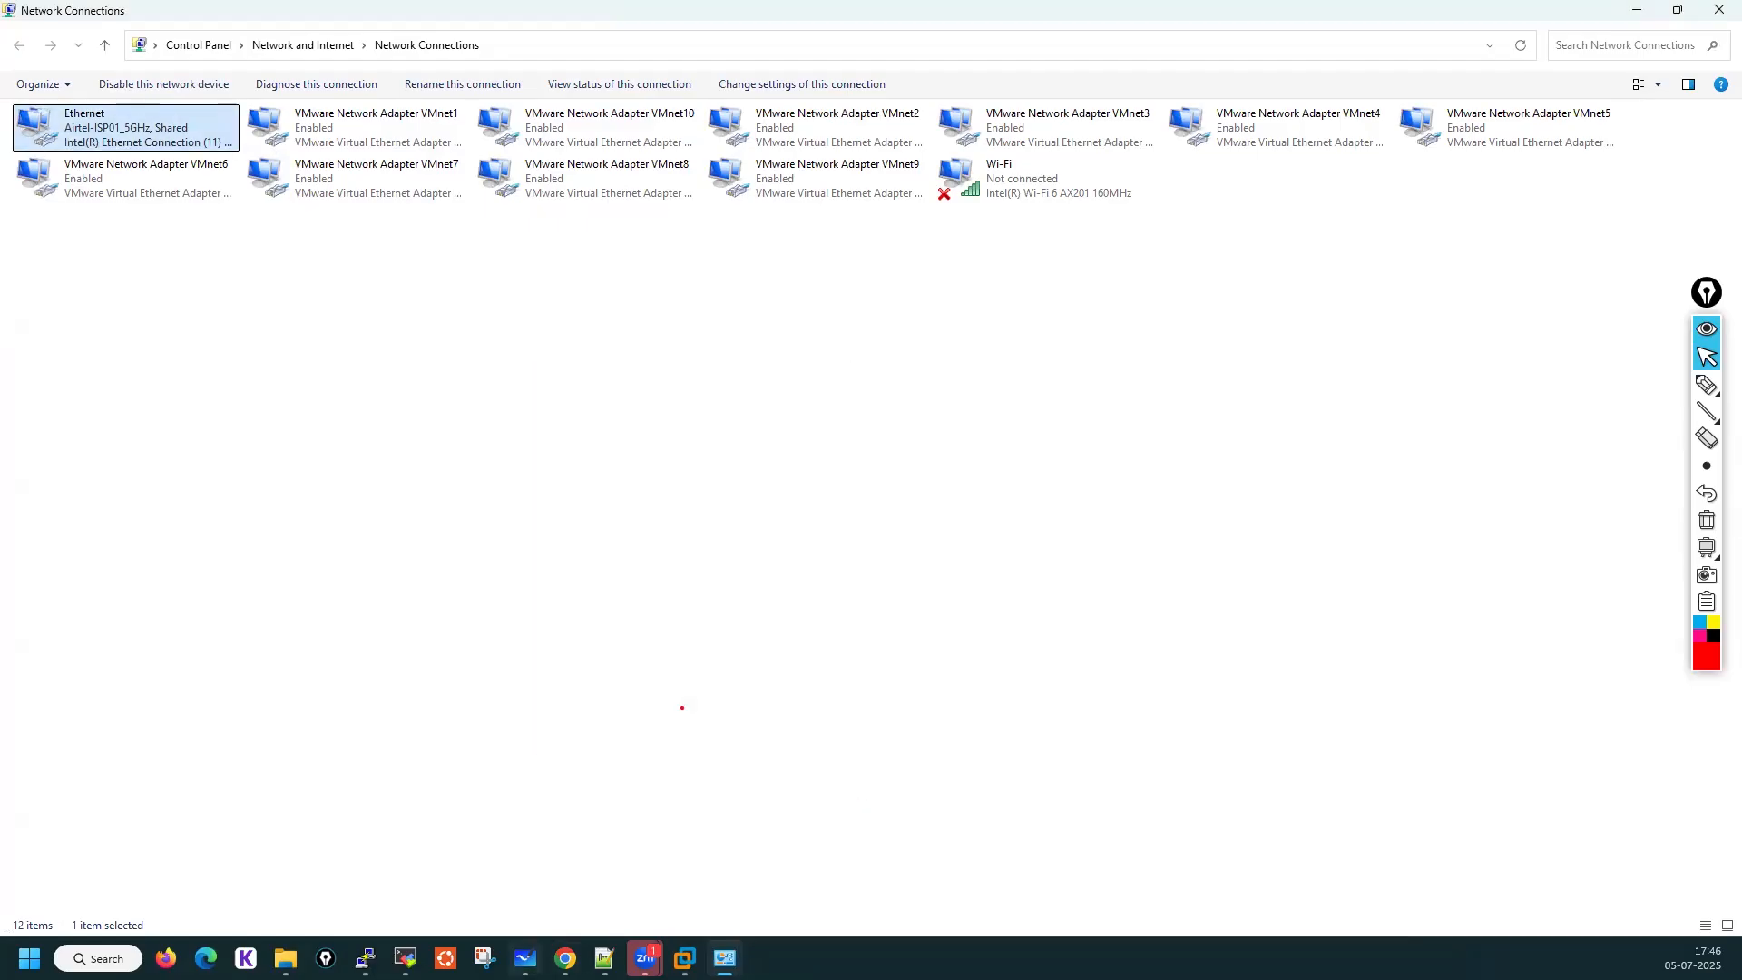
pyautogui.hotkey('alt', 'Tab')
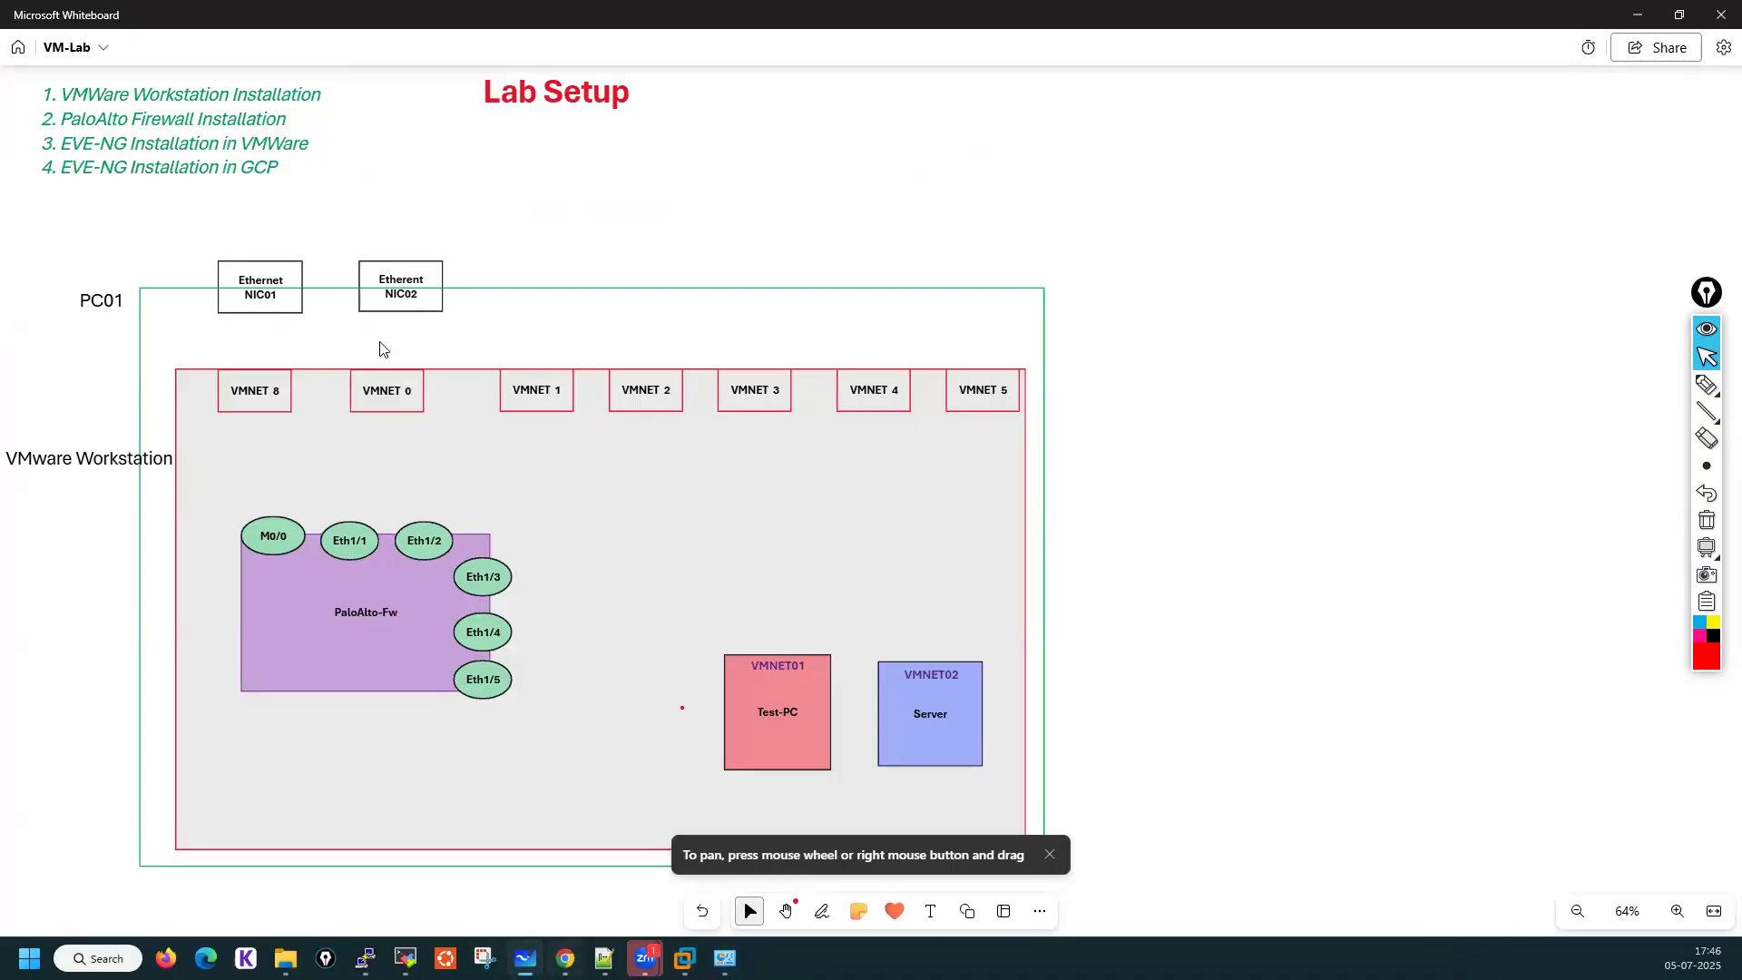
pyautogui.hotkey('alt', 'Tab')
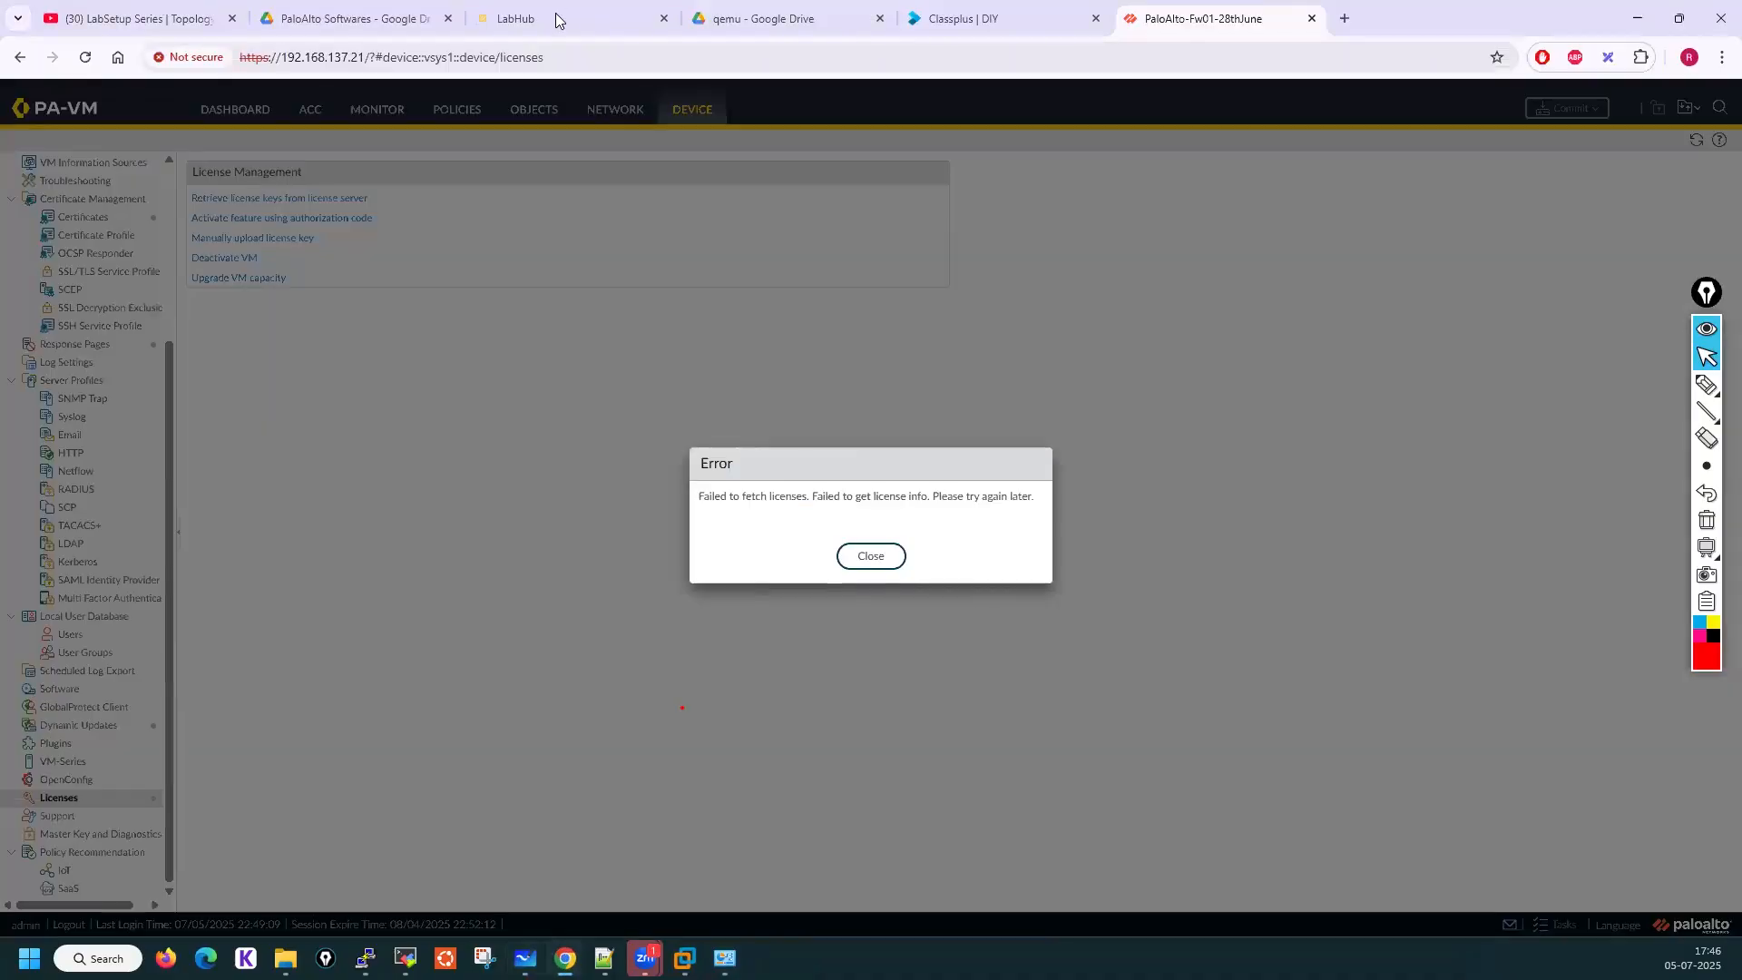
# Step: Reload the licenses page, then load the firewall at its bare address 192.168.137.21
pyautogui.click(82, 60)
pyautogui.moveTo(366, 65); pyautogui.dragTo(695, 73)
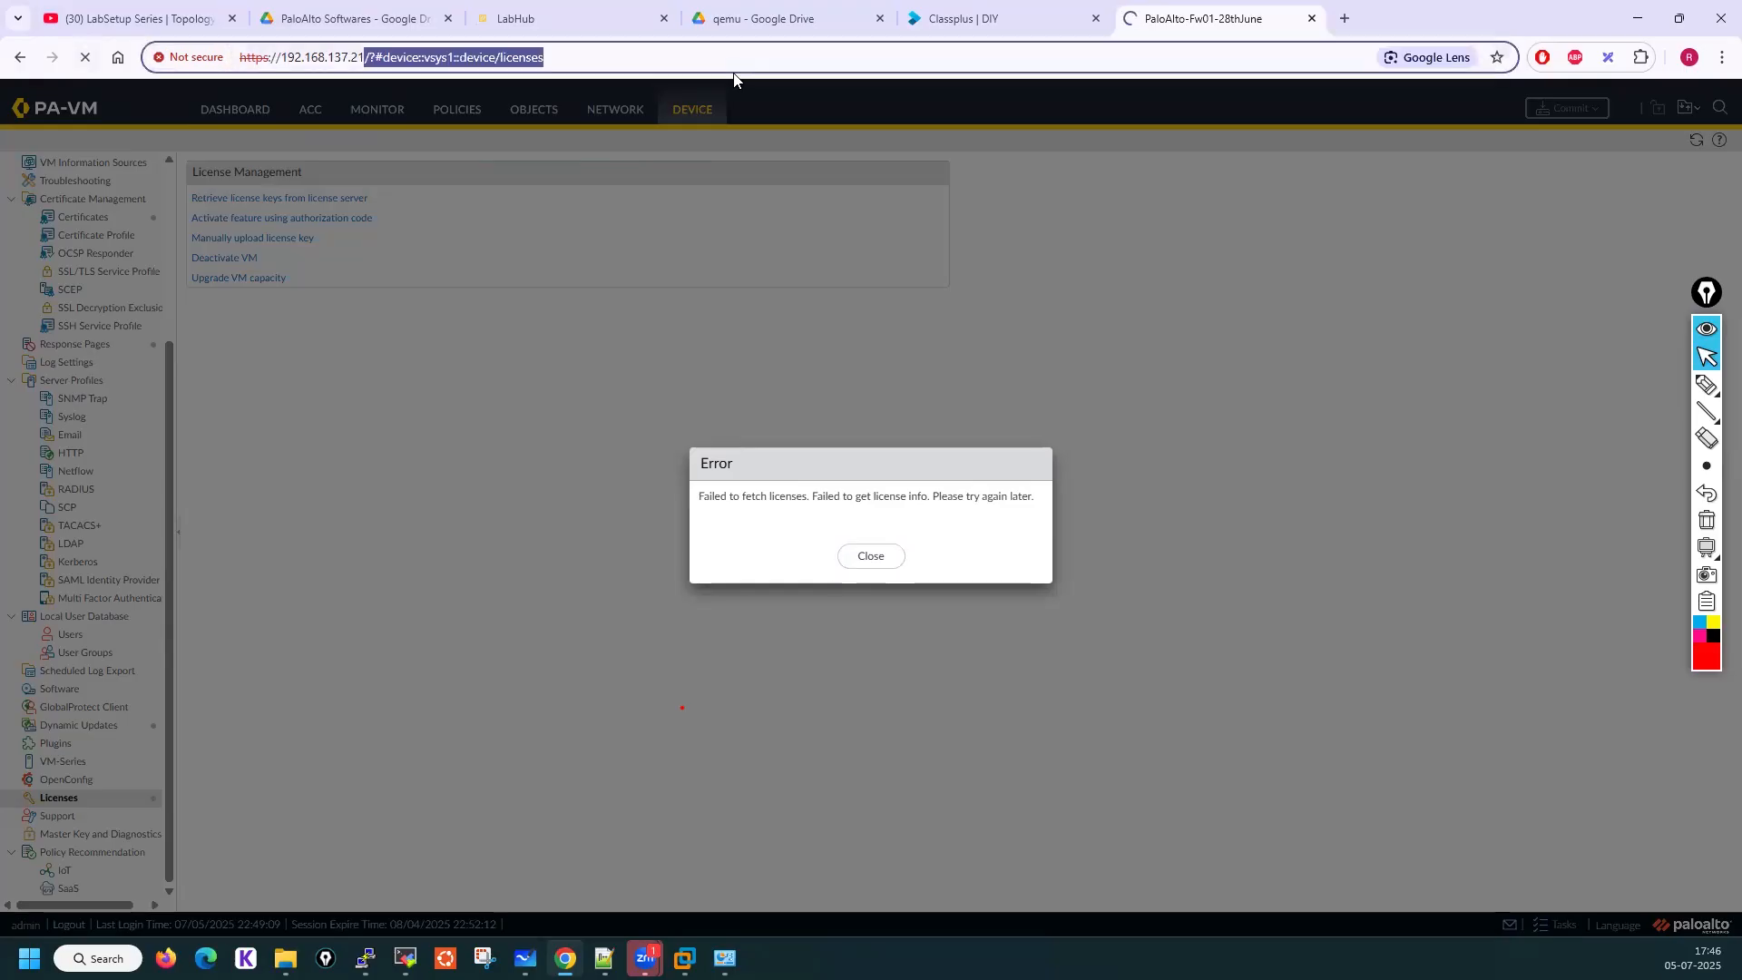
pyautogui.press('BackSpace')
pyautogui.press('Return')
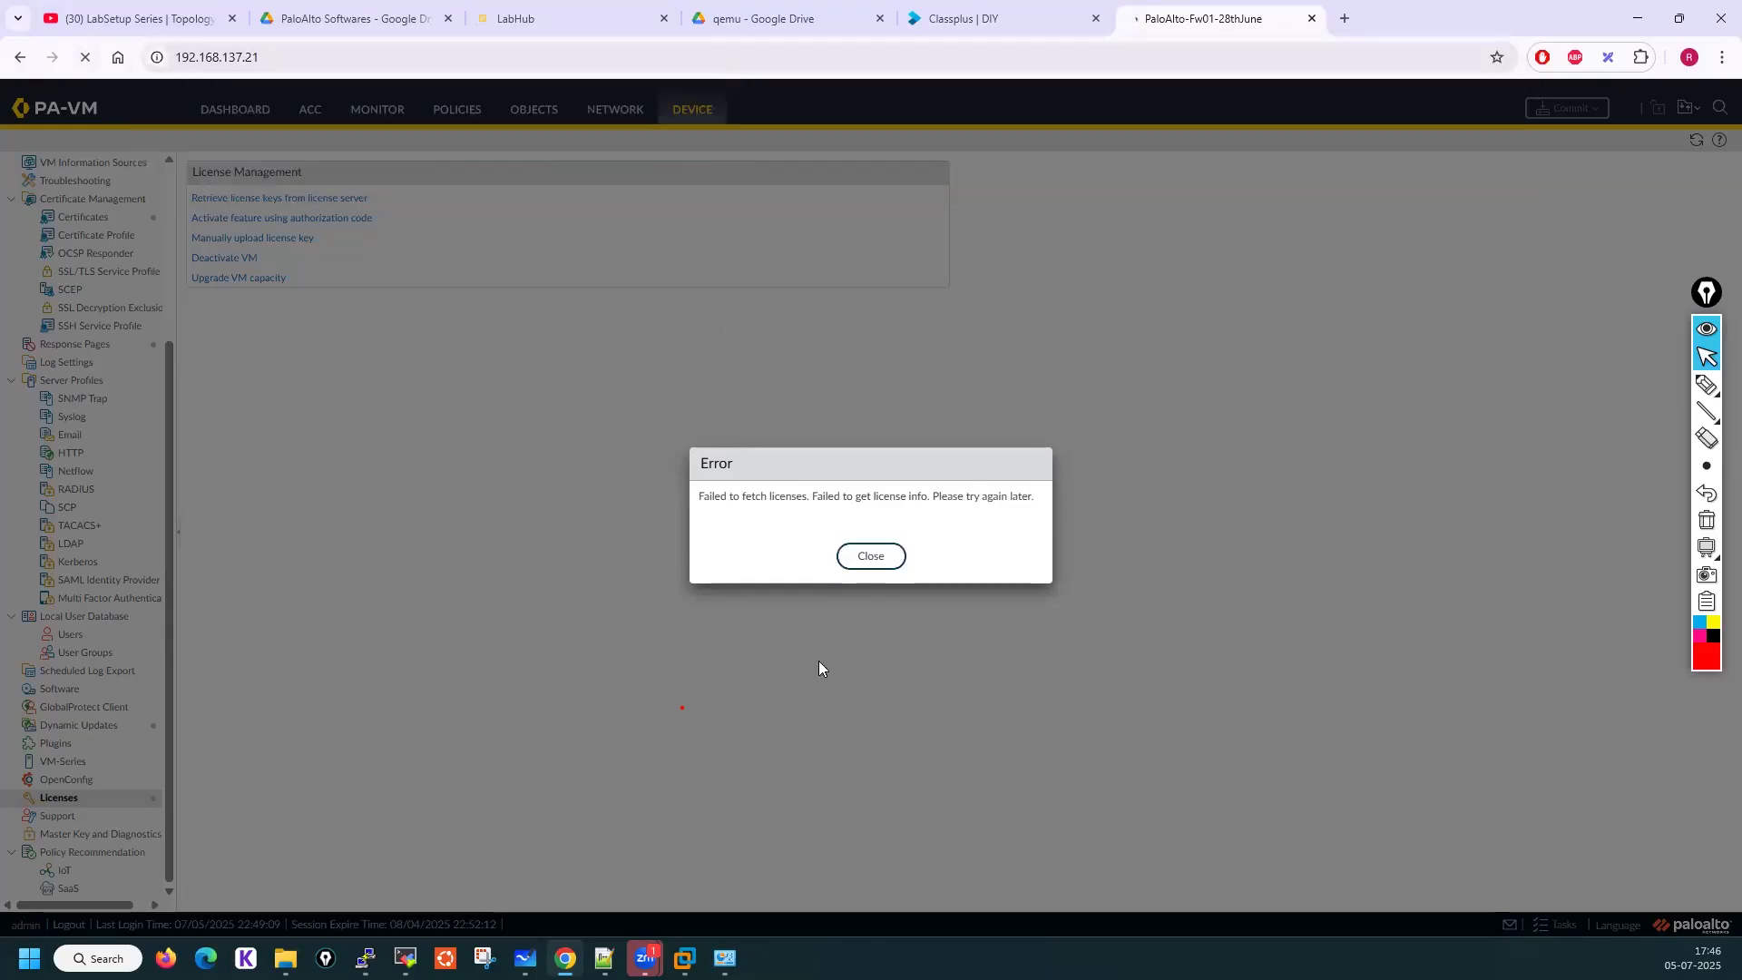
# Step: Dismiss the failed-to-fetch-licenses error, reload 192.168.137.21, and search Windows for cmd
pyautogui.click(855, 562)
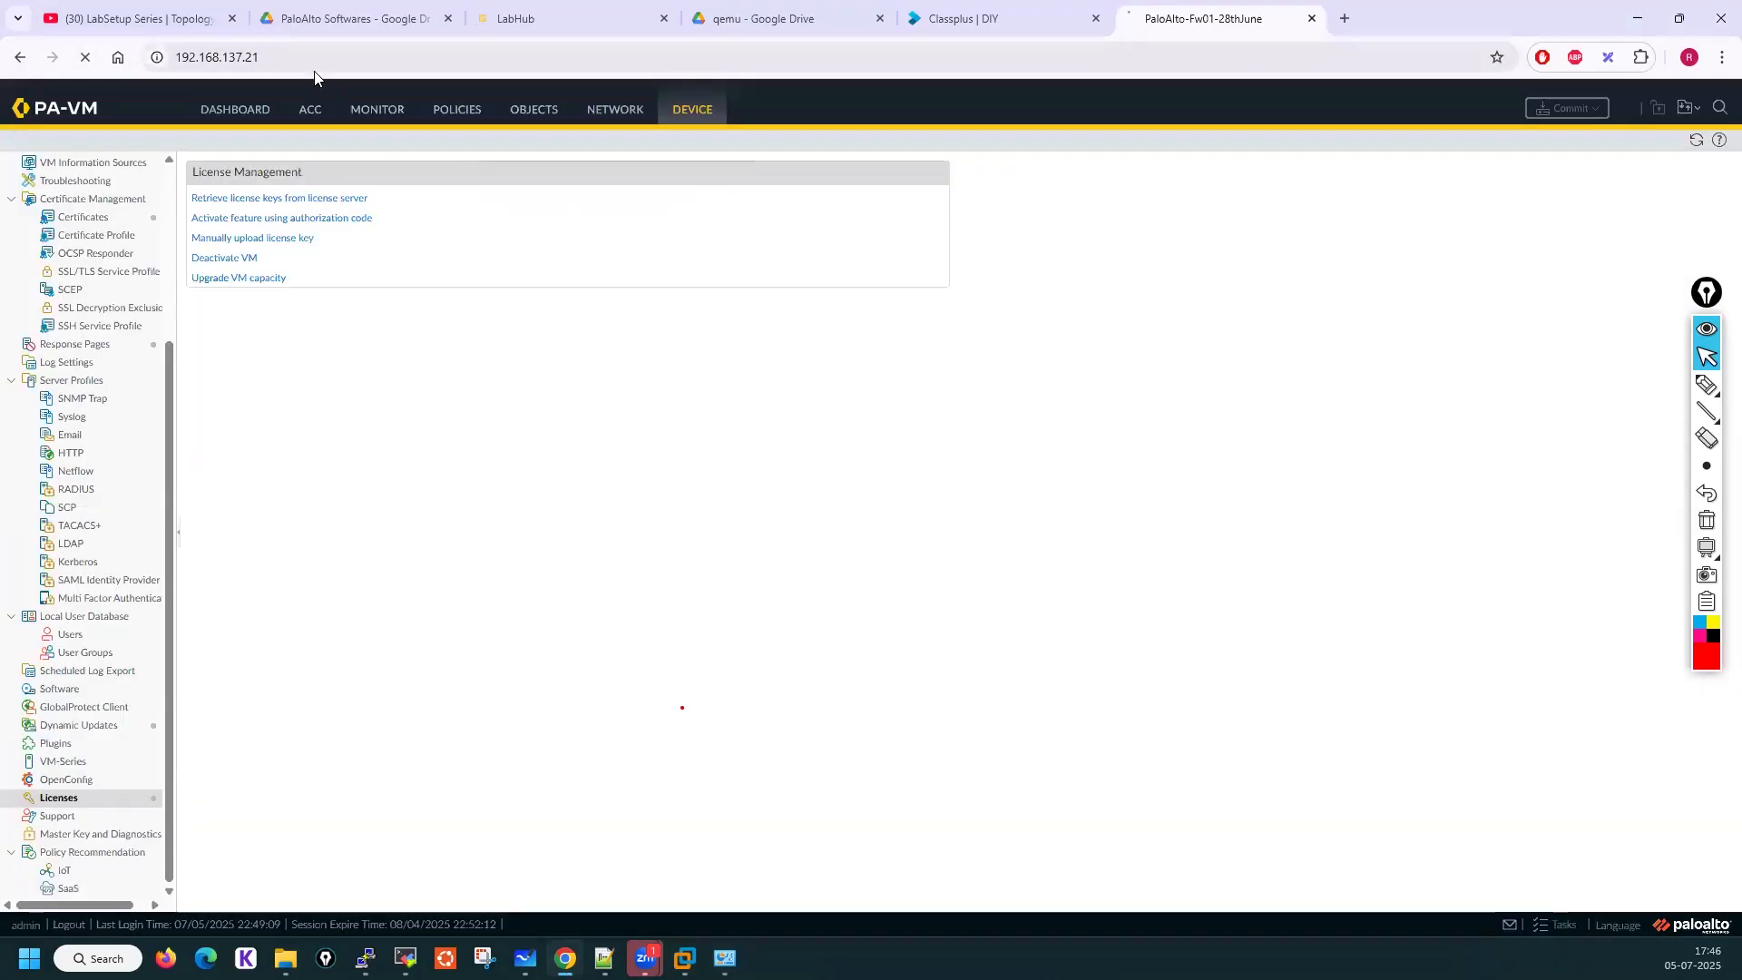
pyautogui.click(392, 67)
pyautogui.click(392, 66)
pyautogui.press('Return')
pyautogui.click(98, 958)
pyautogui.write('cmd')
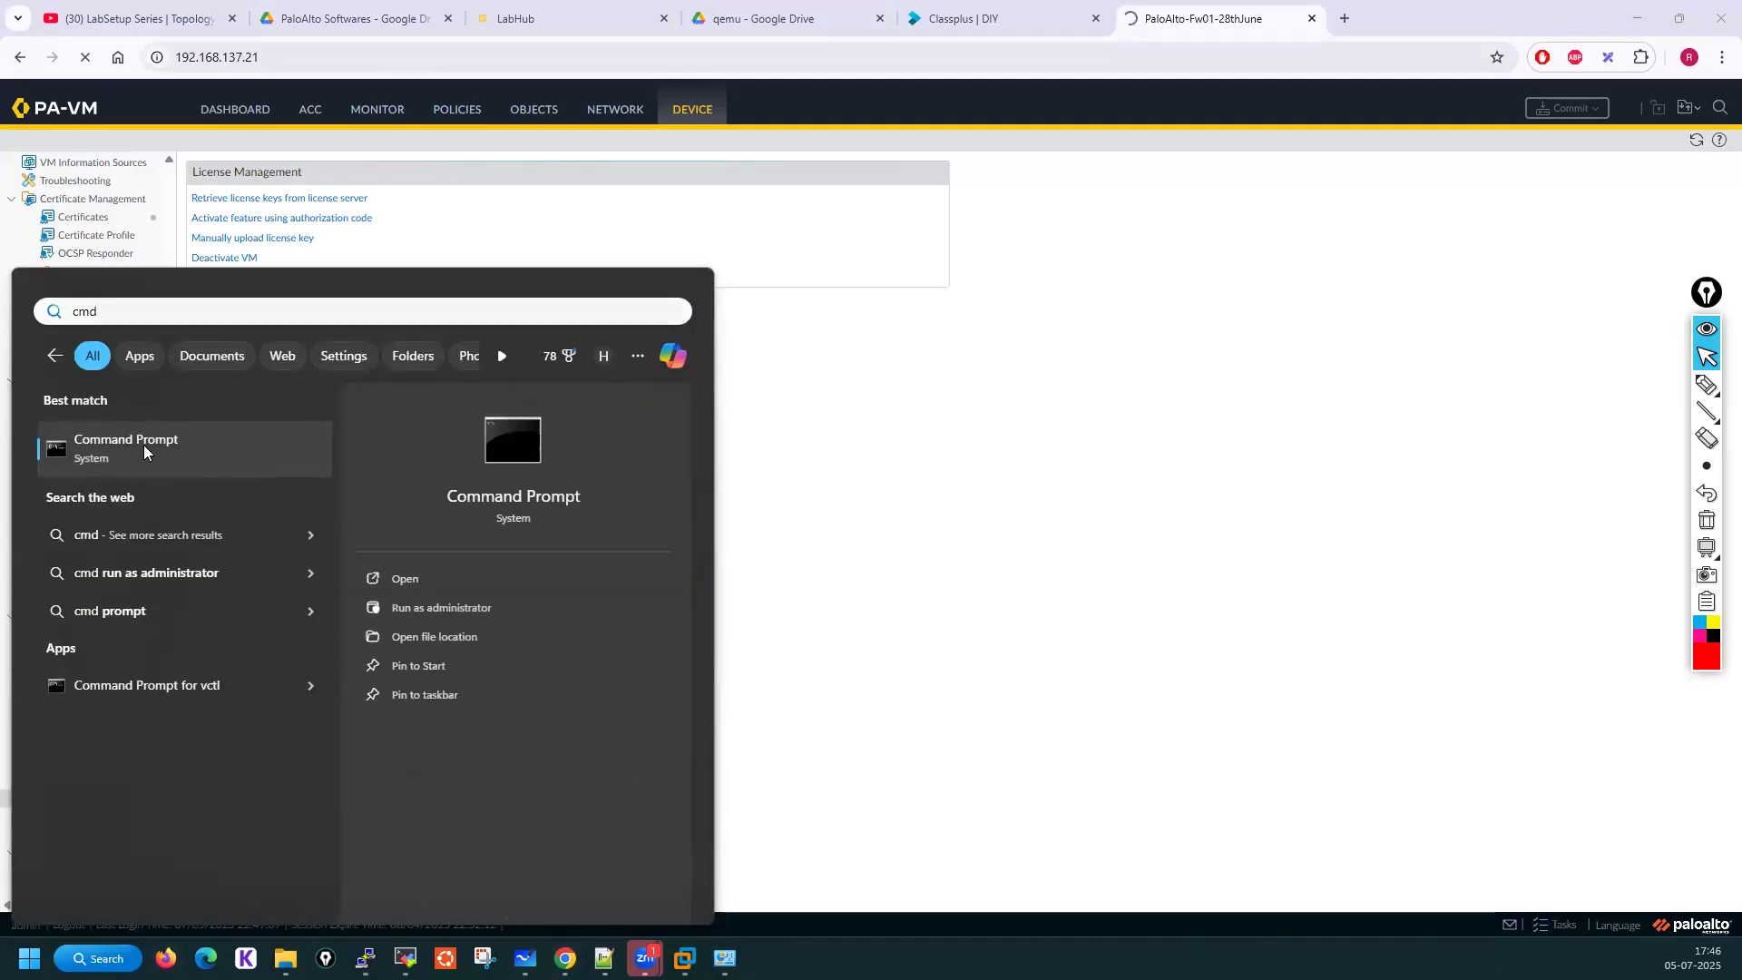
# Step: Launch Command Prompt and run 'ping 192.168.137.21 -t', which keeps timing out
pyautogui.click(145, 451)
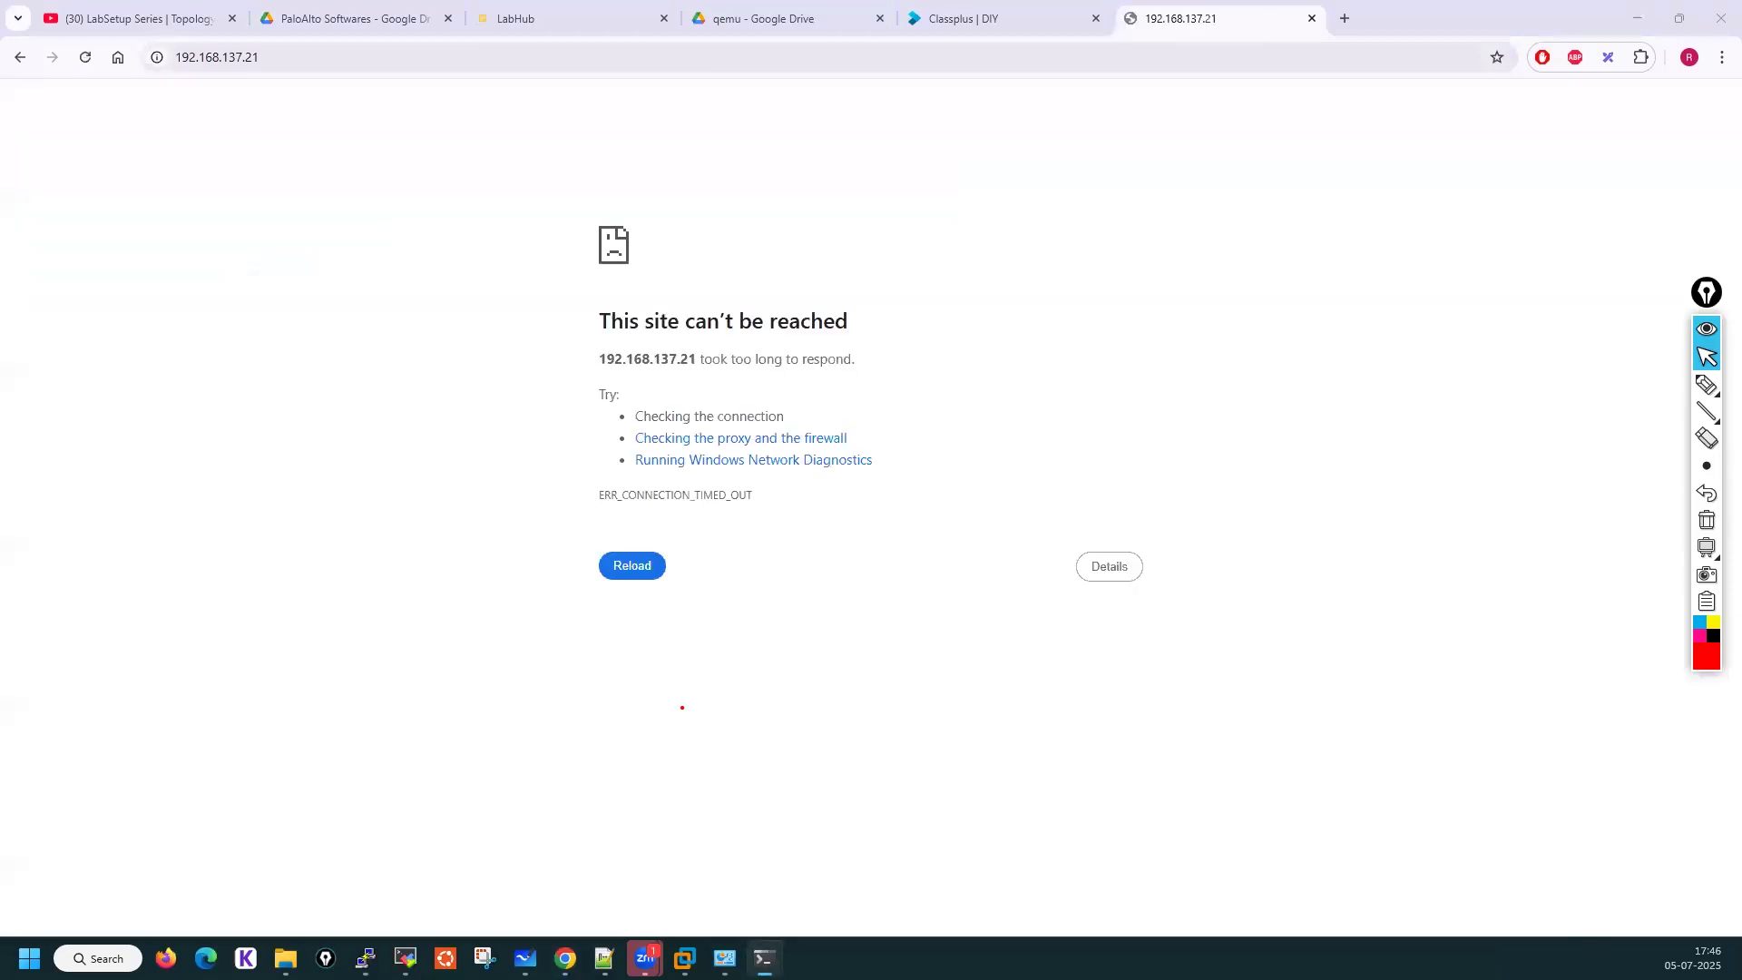
pyautogui.write('ping 192.')
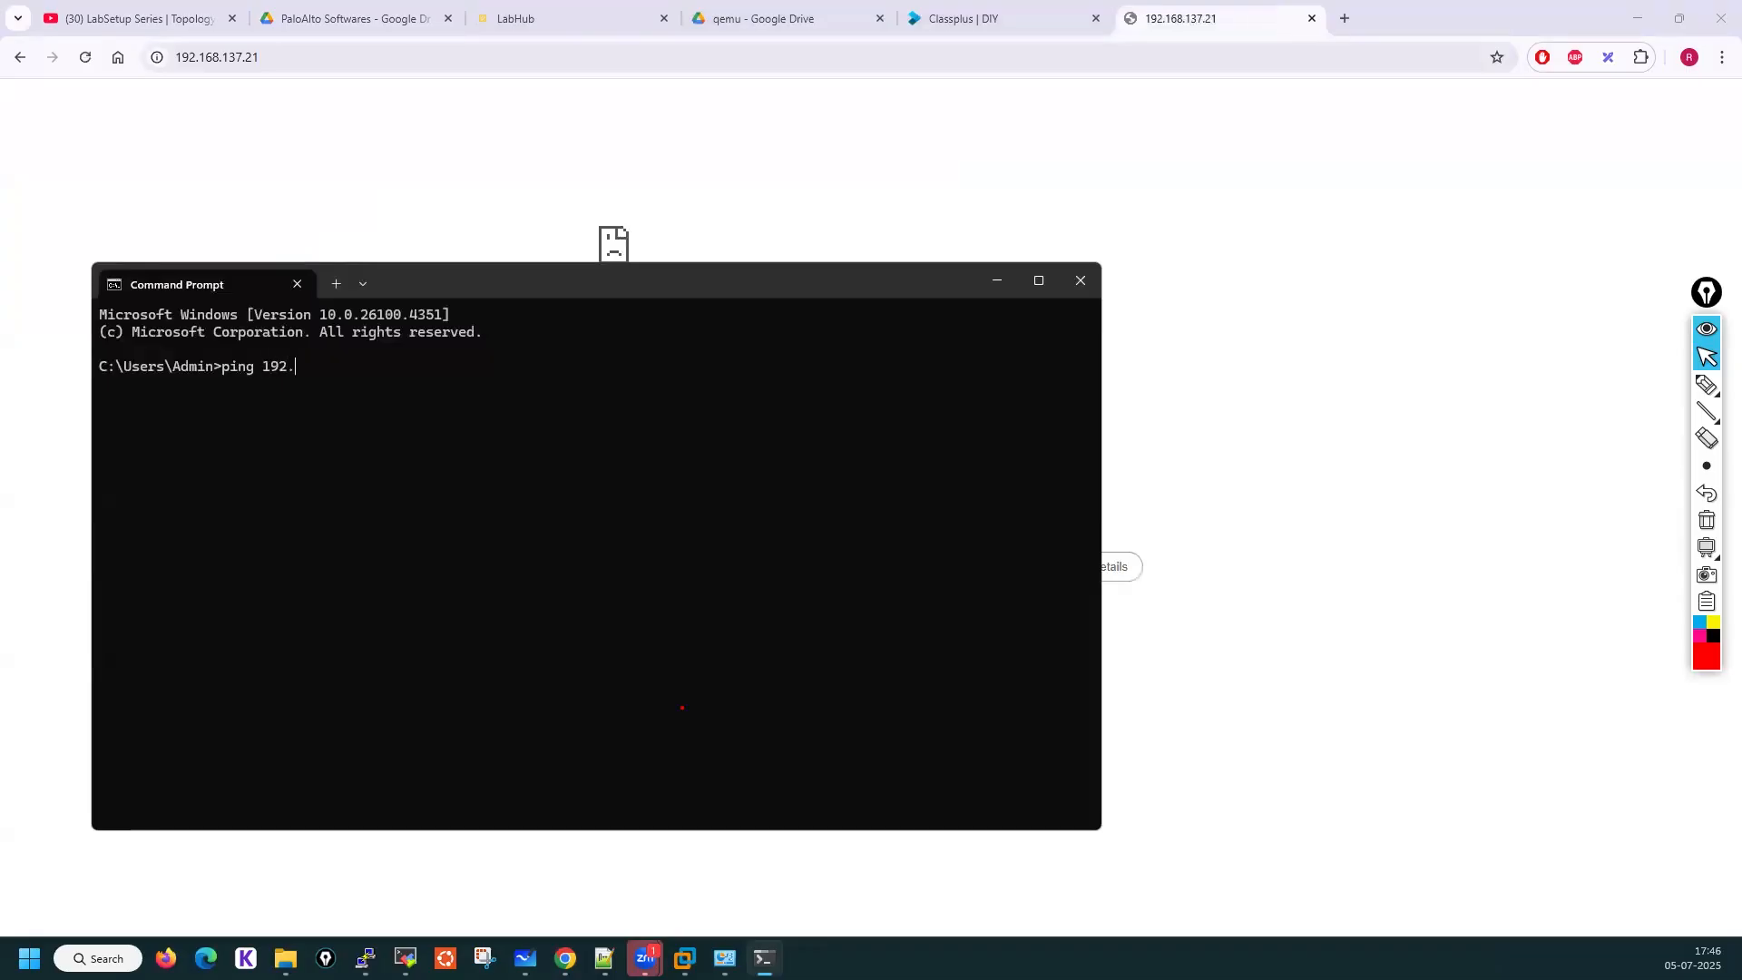
pyautogui.write('168.137.')
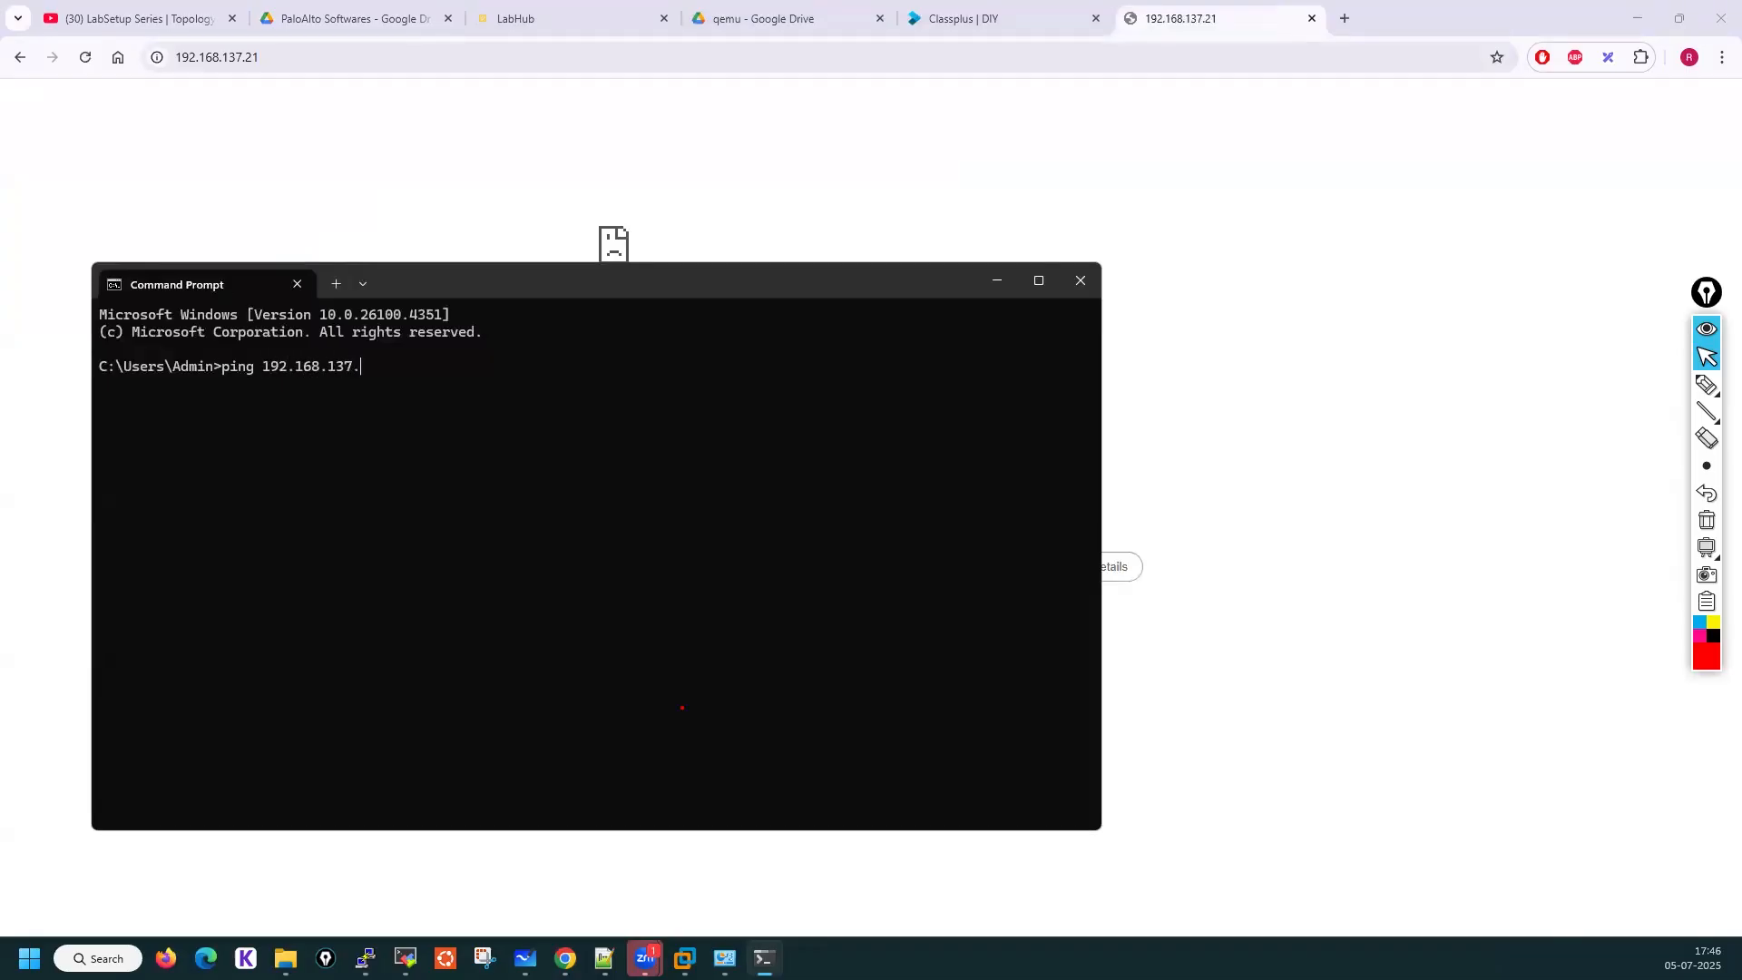
pyautogui.write('21 -t')
pyautogui.press('Return')
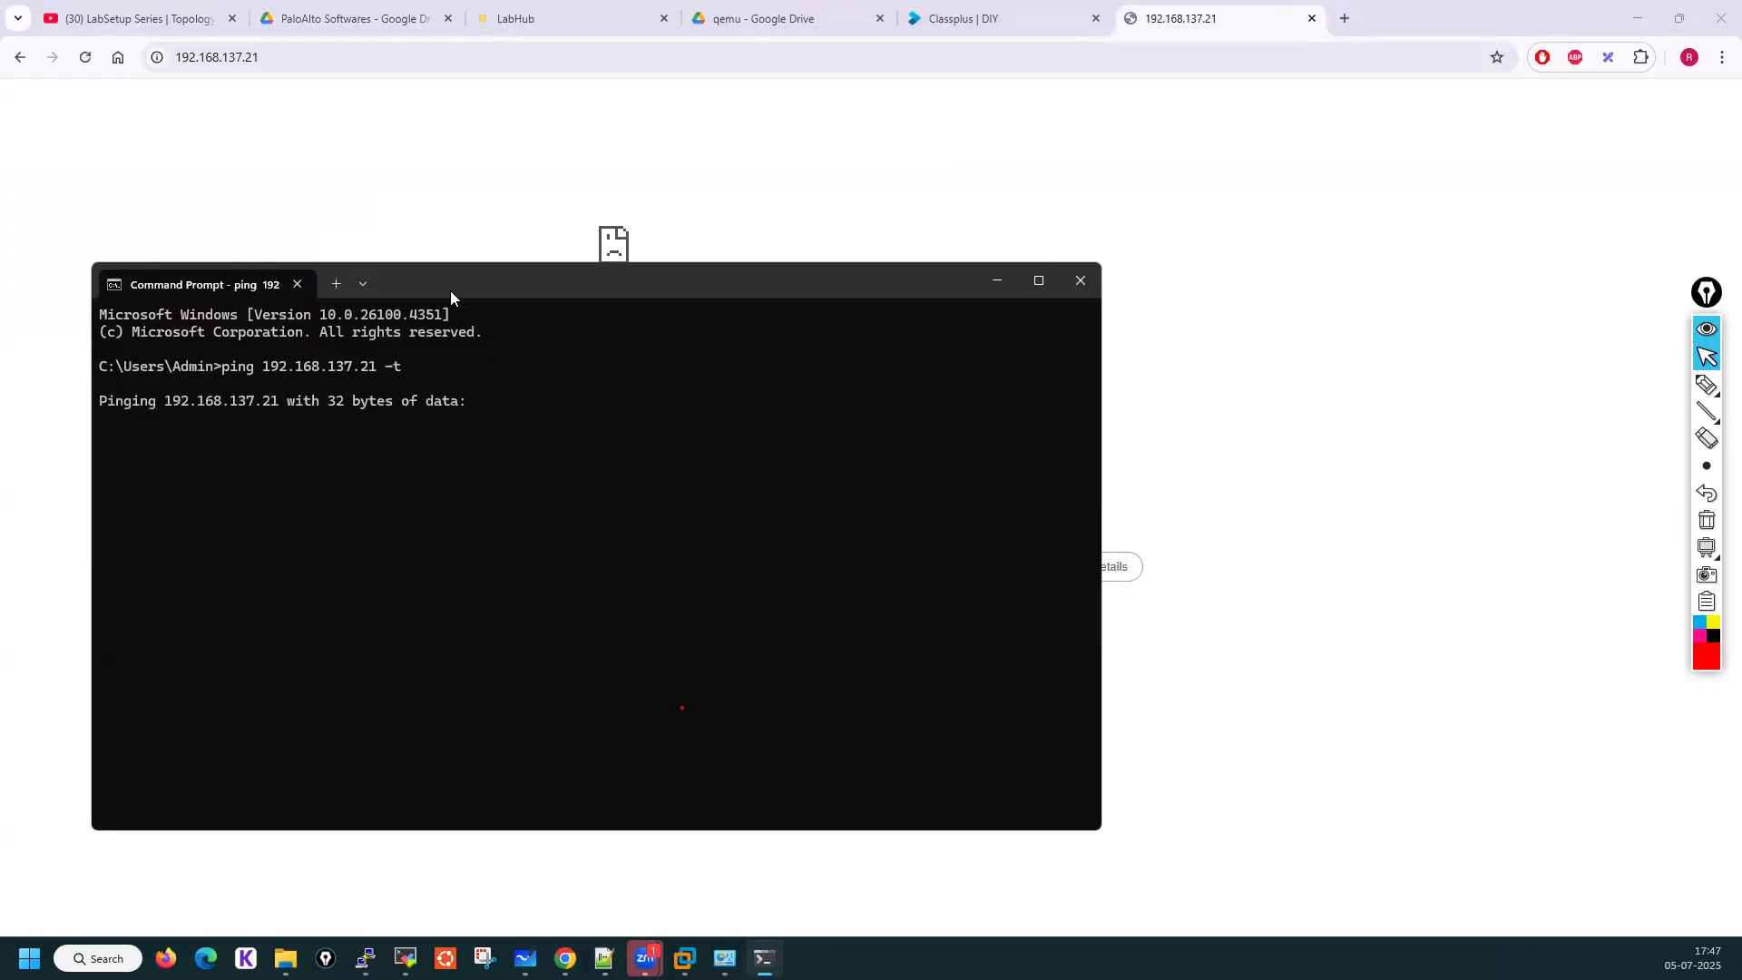
pyautogui.moveTo(451, 296); pyautogui.dragTo(785, 231)
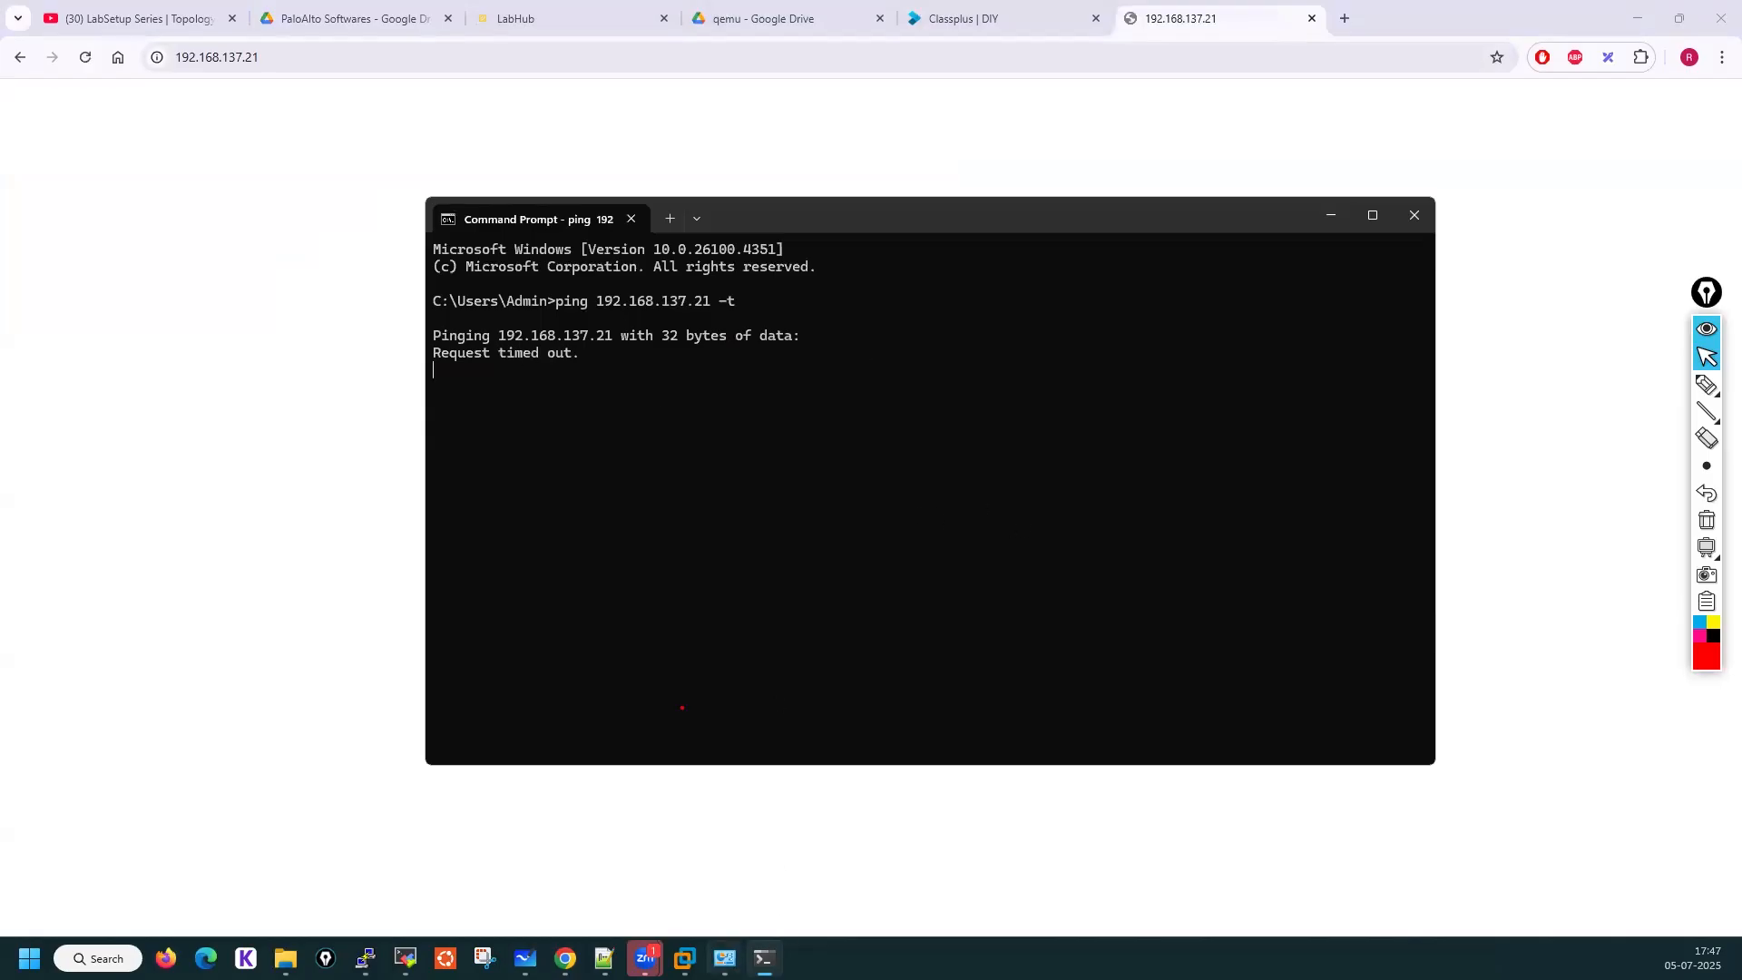
pyautogui.click(724, 927)
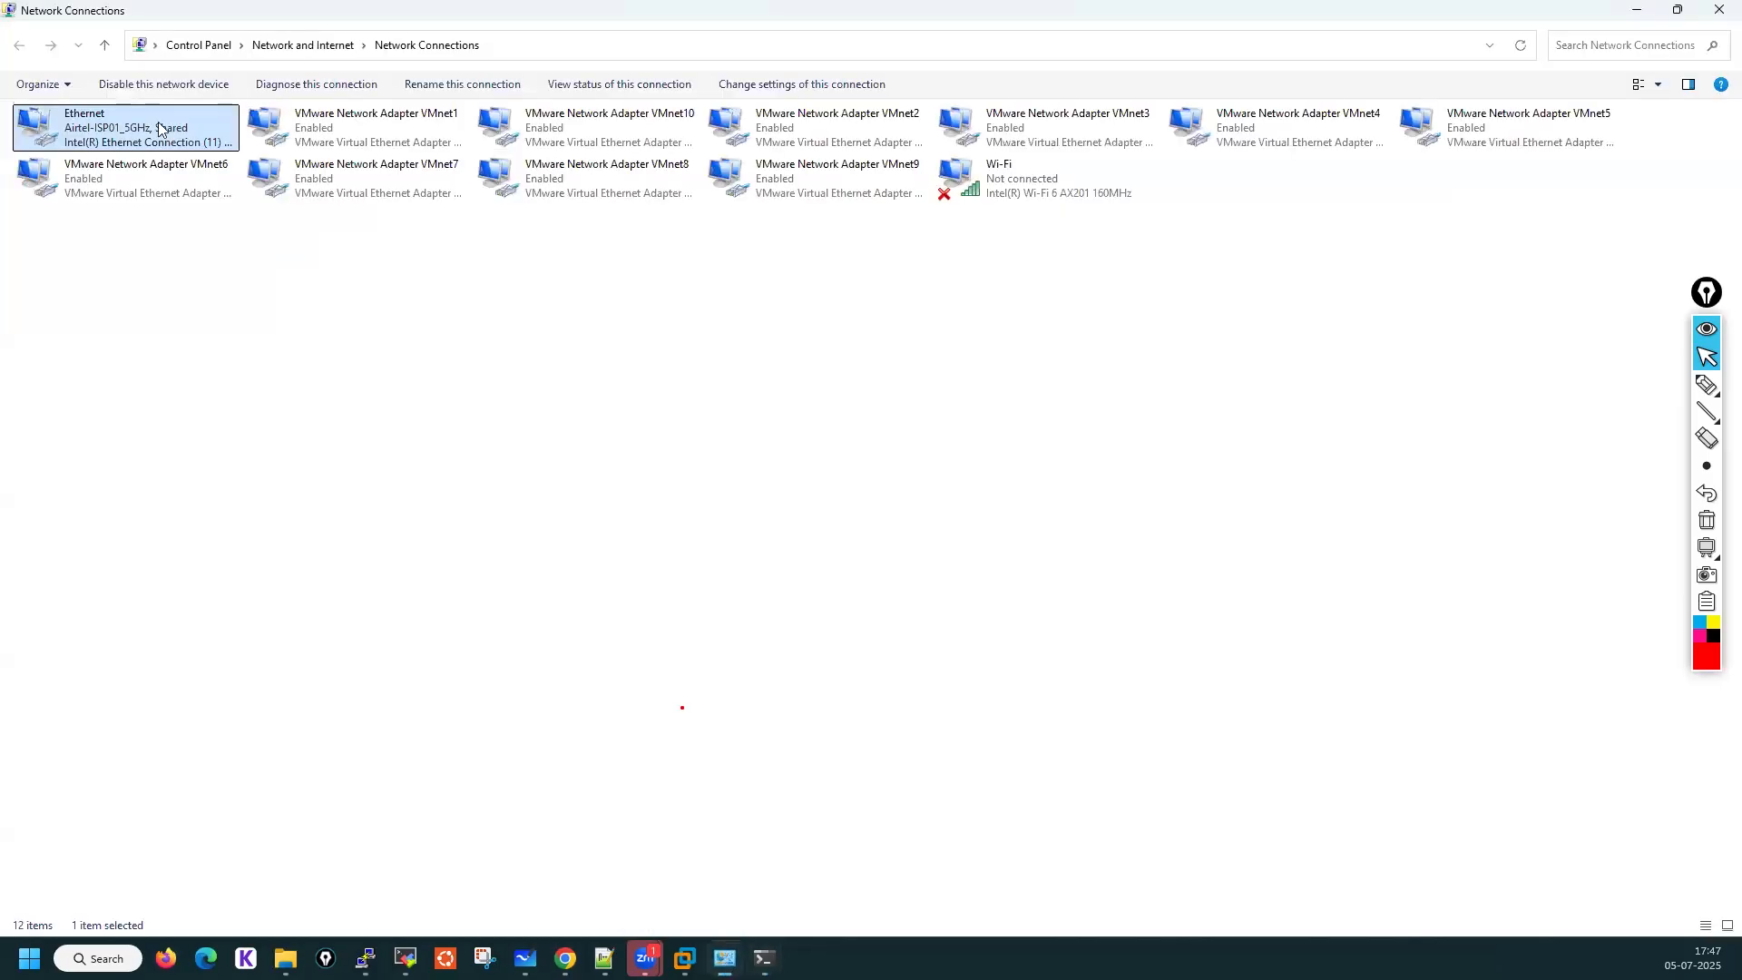
# Step: Turn off Internet Connection Sharing on the Ethernet adapter and close its status window
pyautogui.doubleClick(117, 143)
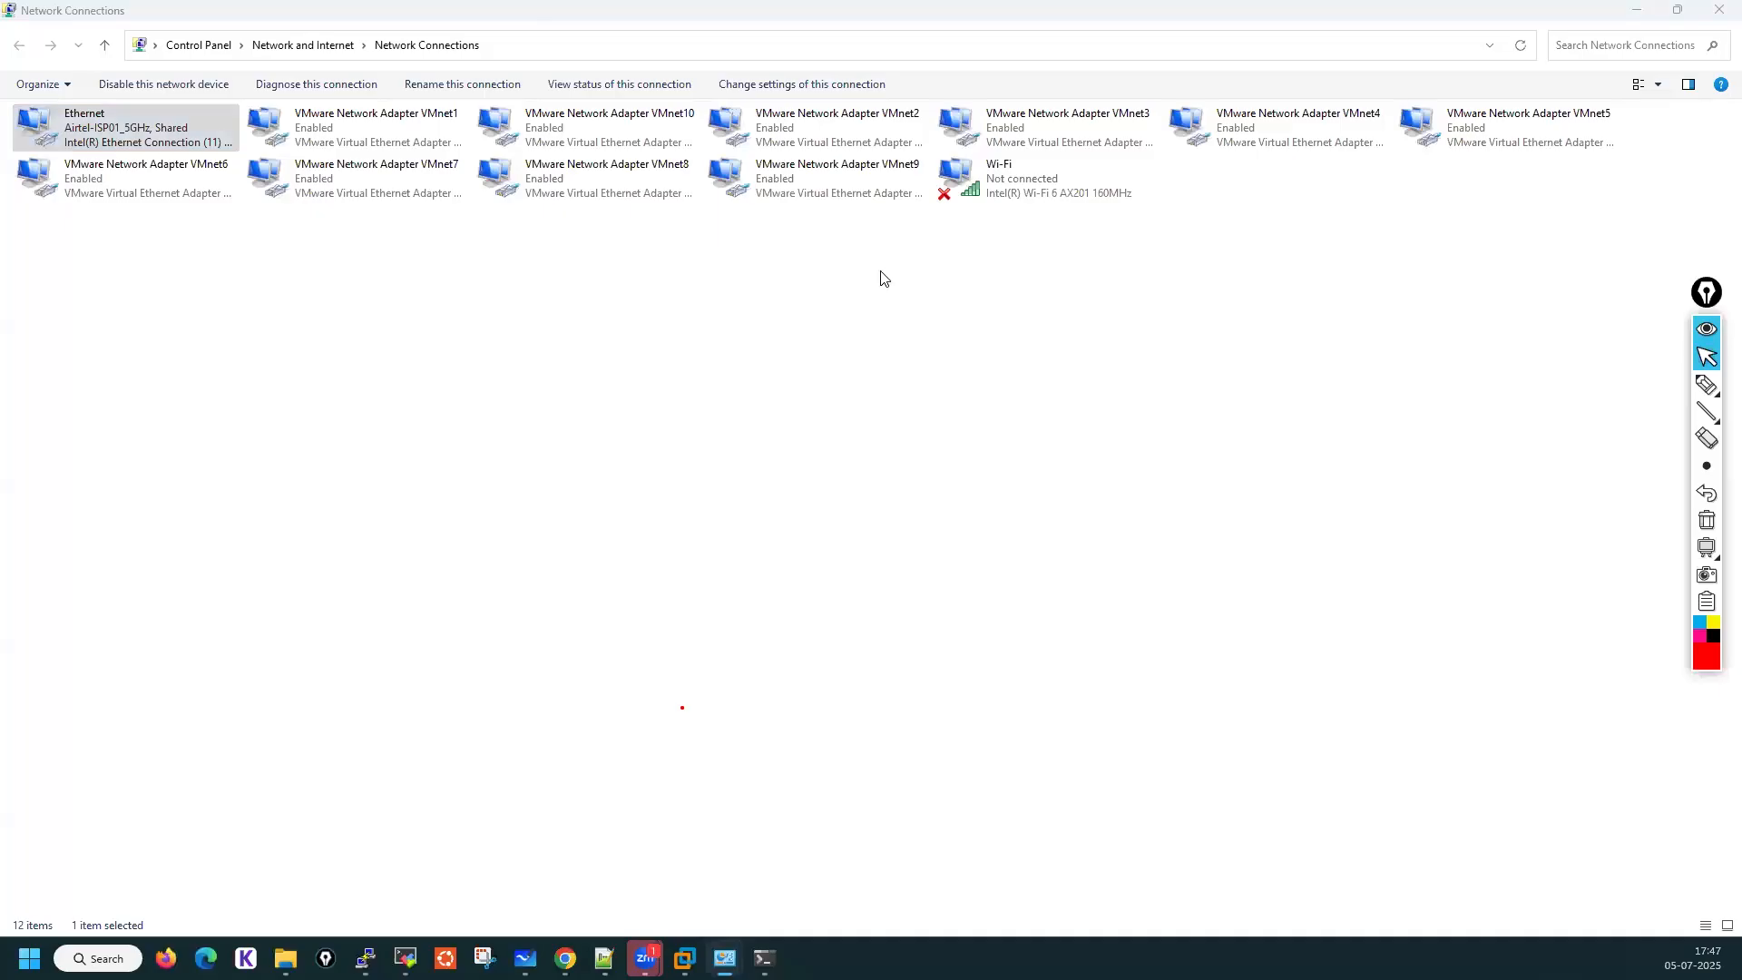
pyautogui.click(716, 607)
pyautogui.click(757, 319)
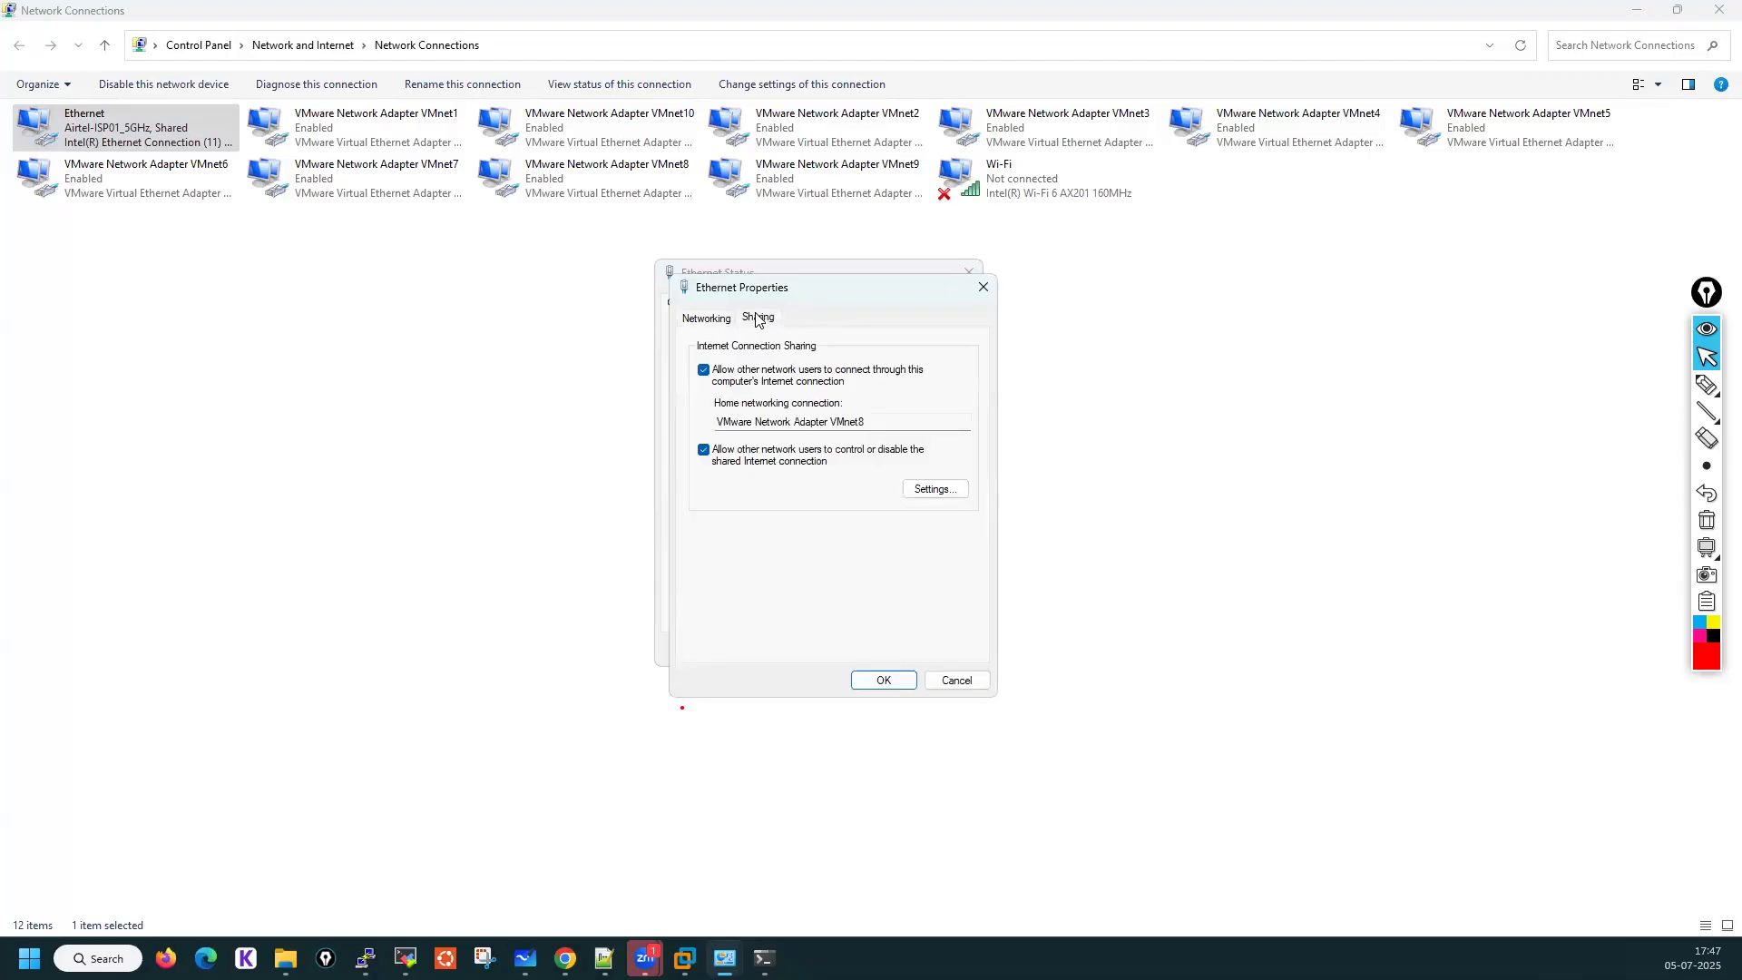
pyautogui.click(704, 371)
pyautogui.click(881, 677)
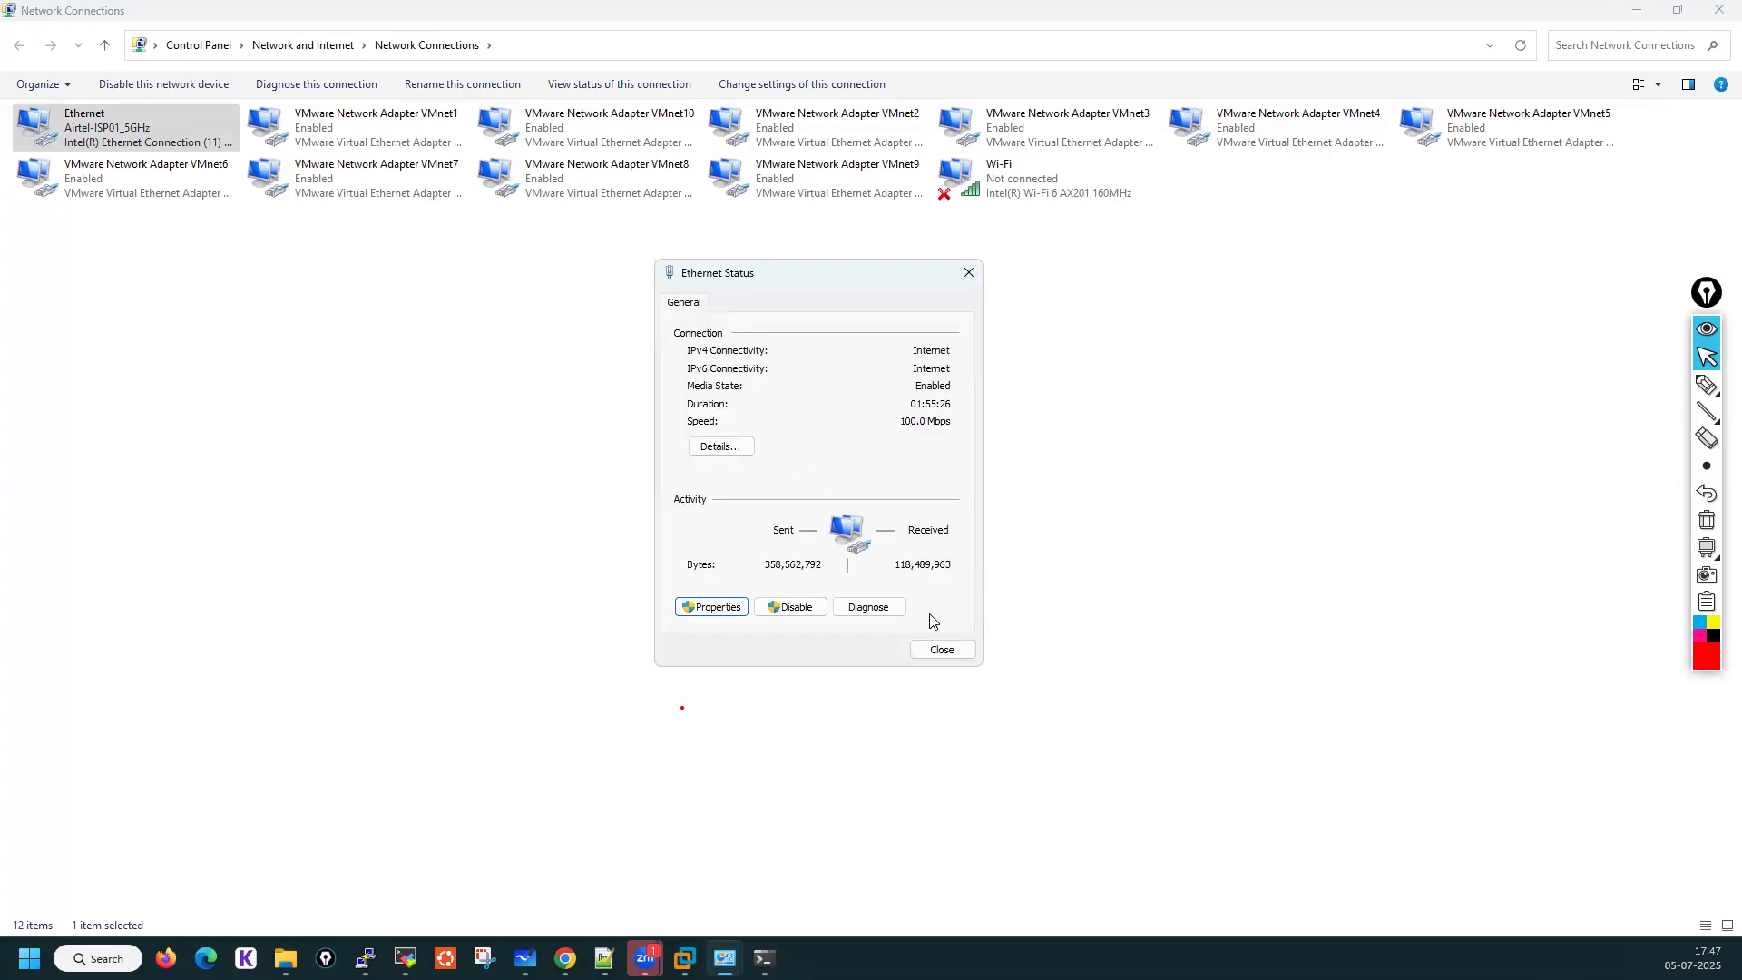
pyautogui.click(944, 649)
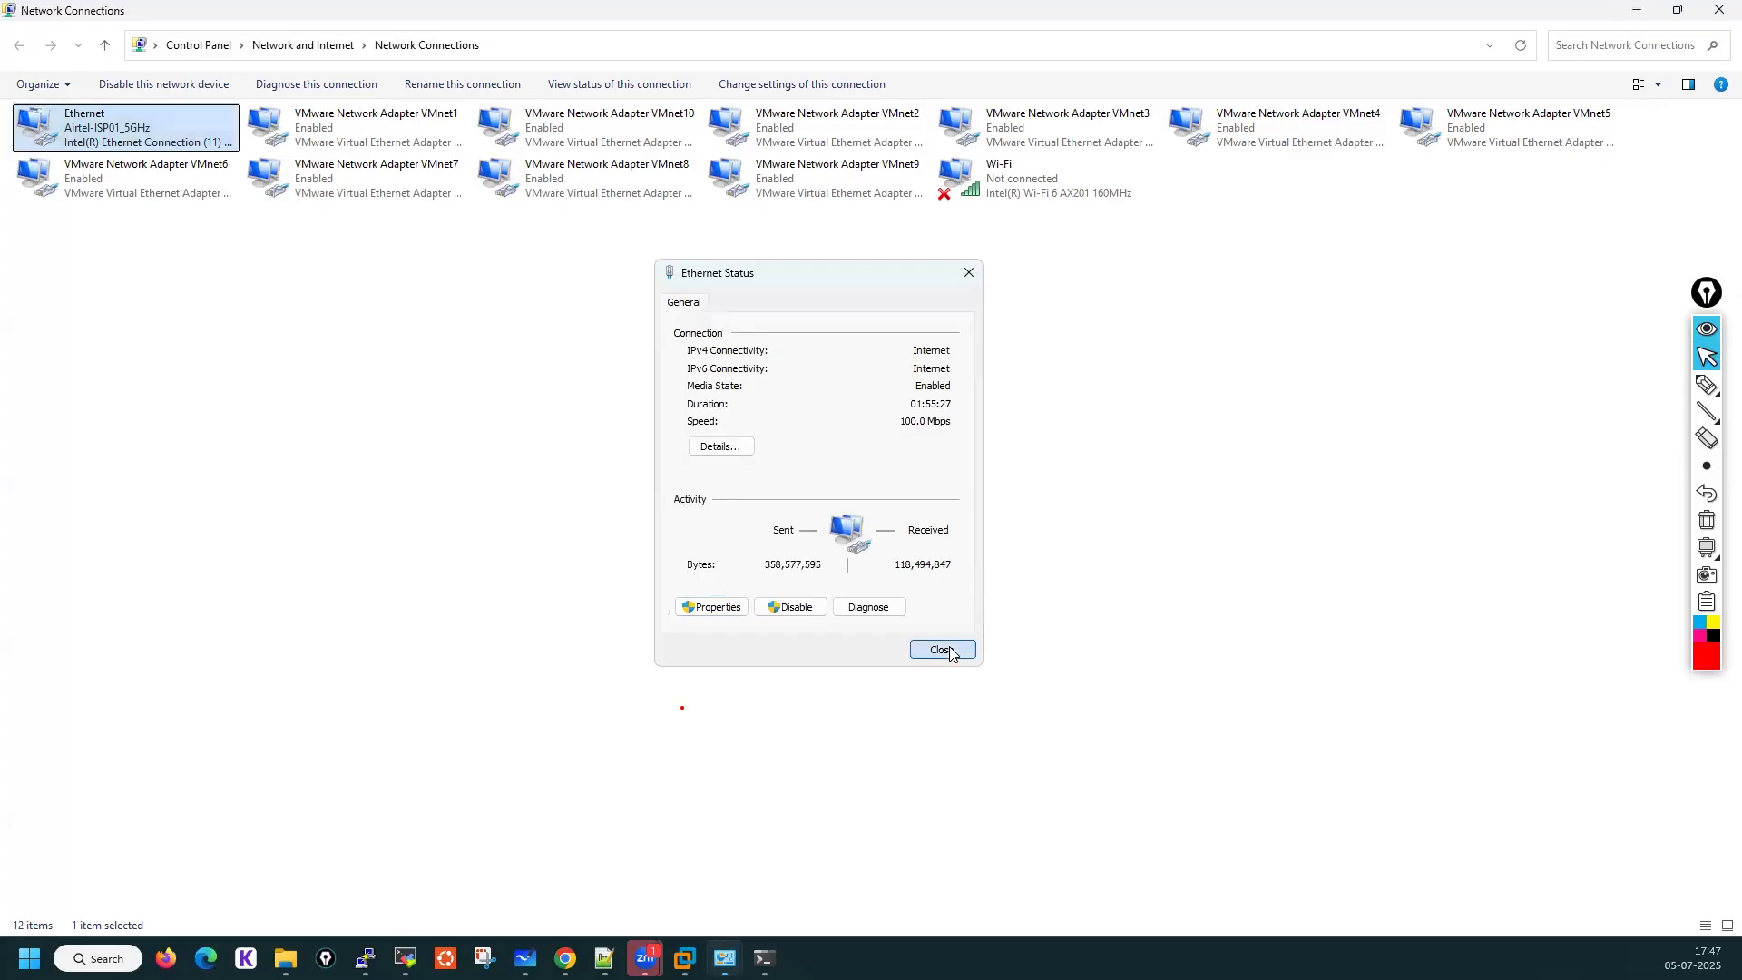
# Step: Refresh the adapter list and restart the continuous ping to 192.168.137.21
pyautogui.rightClick(425, 406)
pyautogui.click(436, 435)
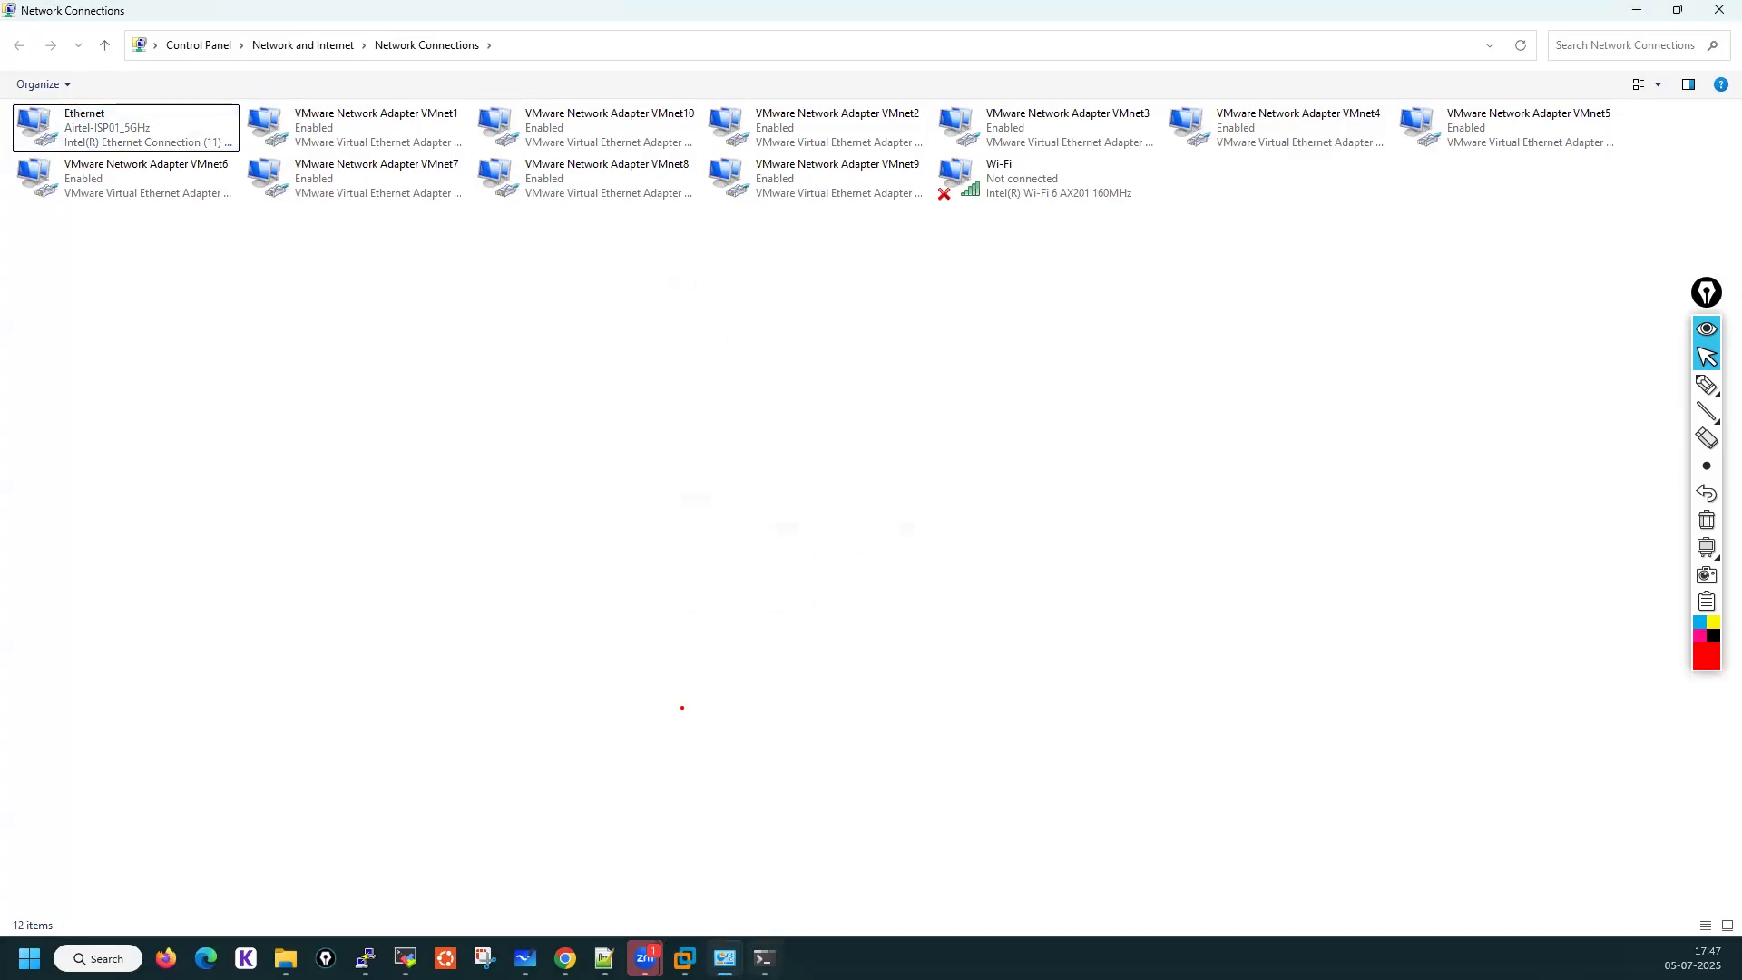
pyautogui.hotkey('alt', 'Tab')
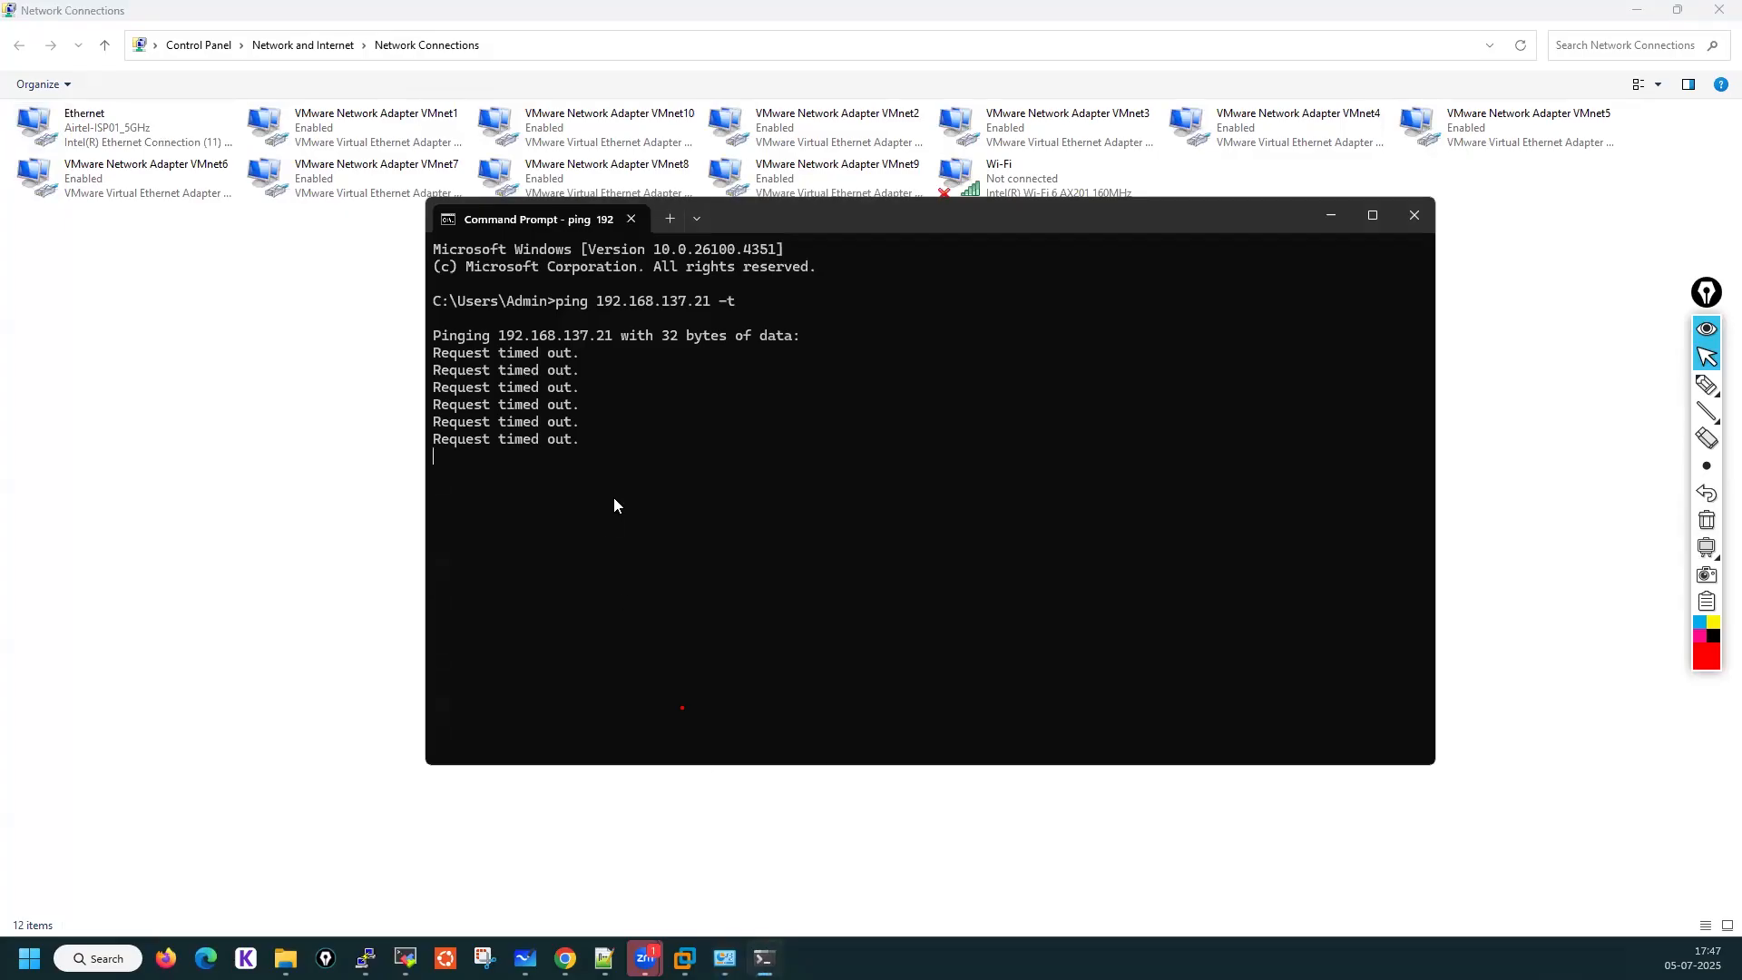
pyautogui.hotkey('ctrl', 'c')
pyautogui.press('Return')
pyautogui.press('Return')
pyautogui.press('Up')
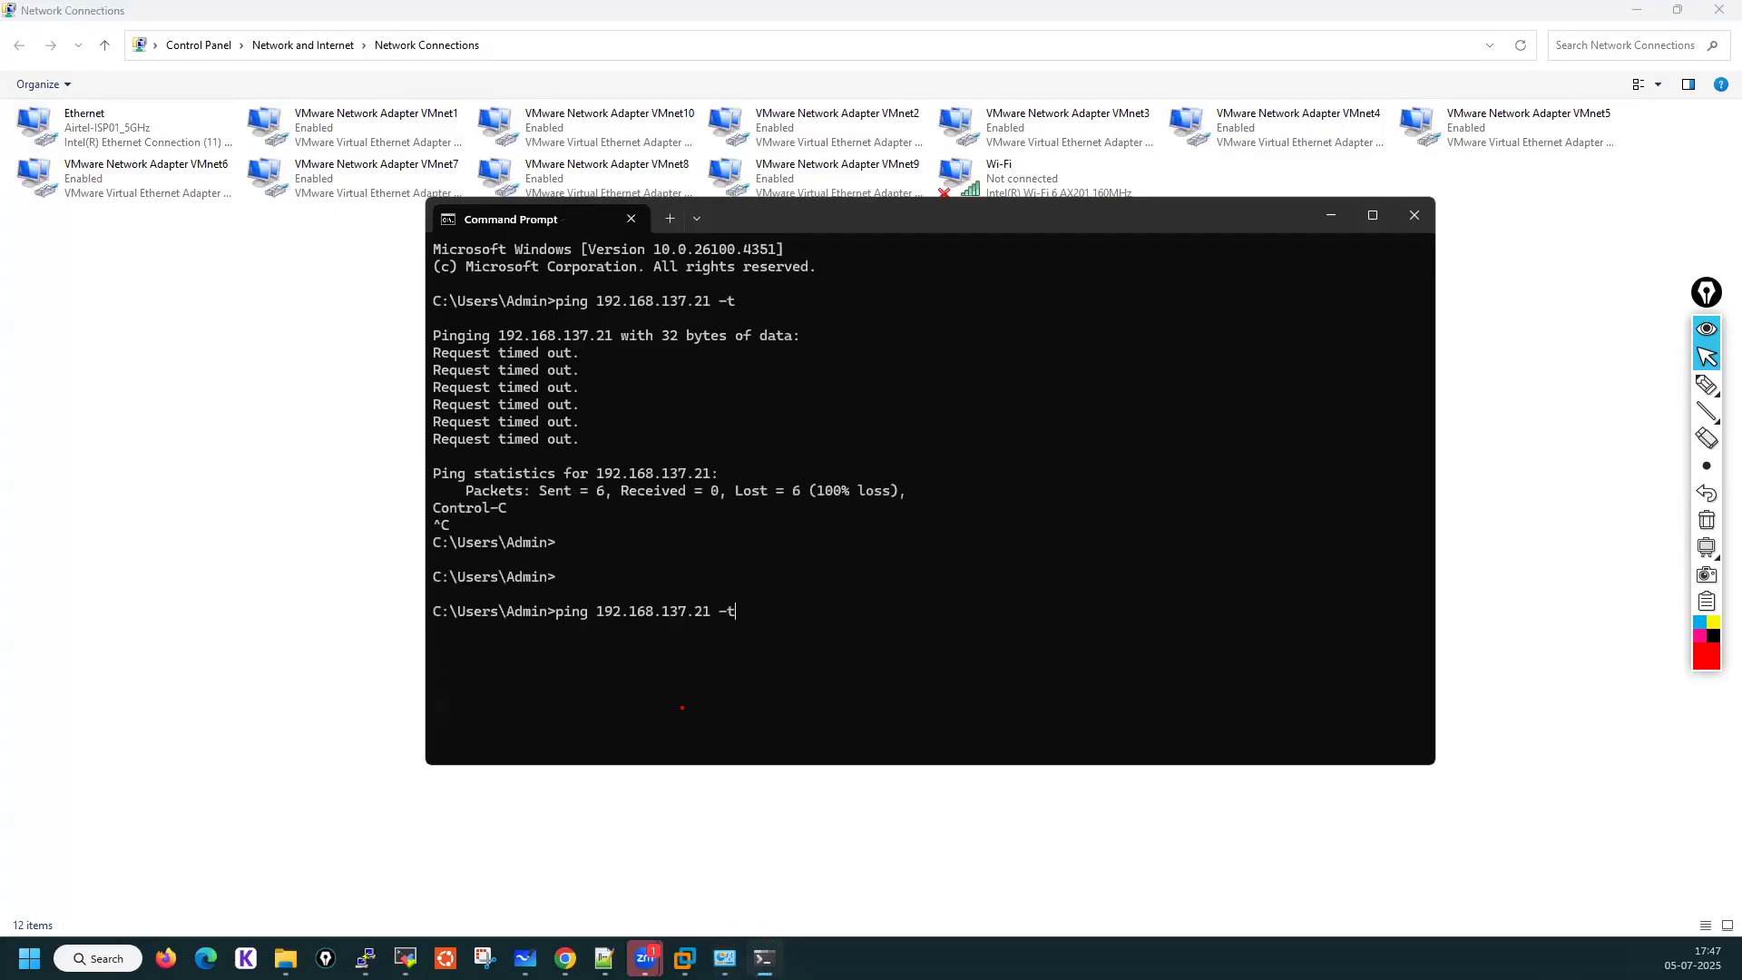
pyautogui.press('Return')
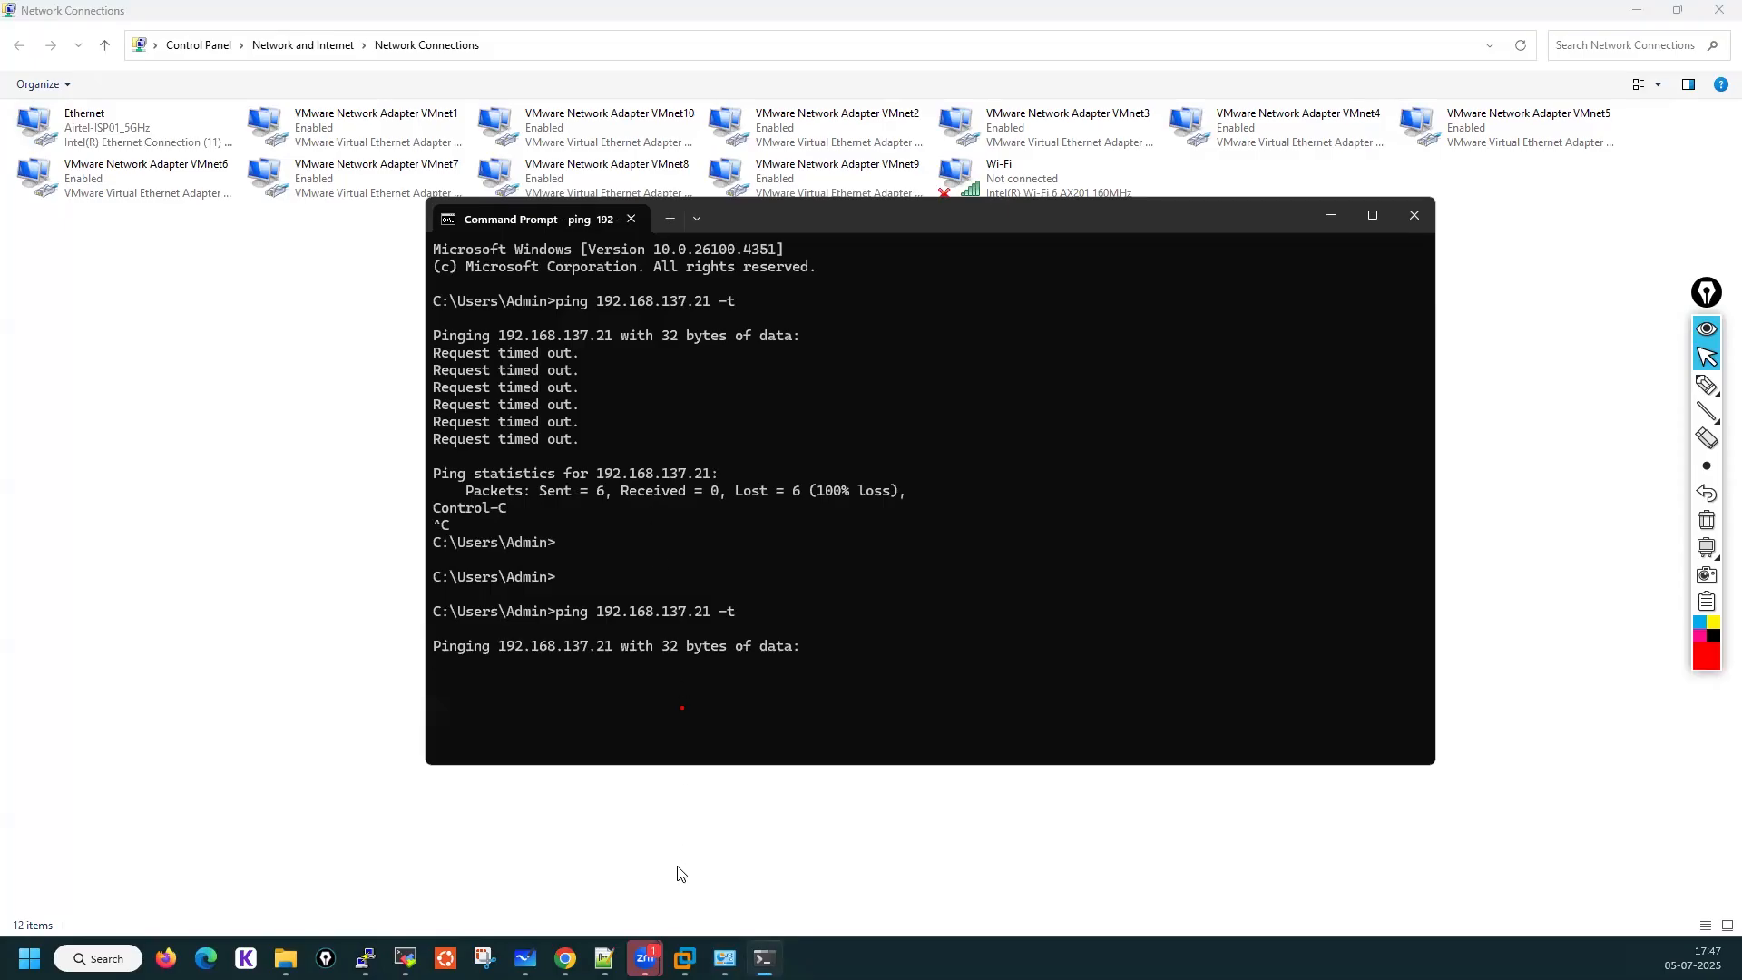
# Step: Disable the VMnet8 adapter and refresh the connections list
pyautogui.click(337, 309)
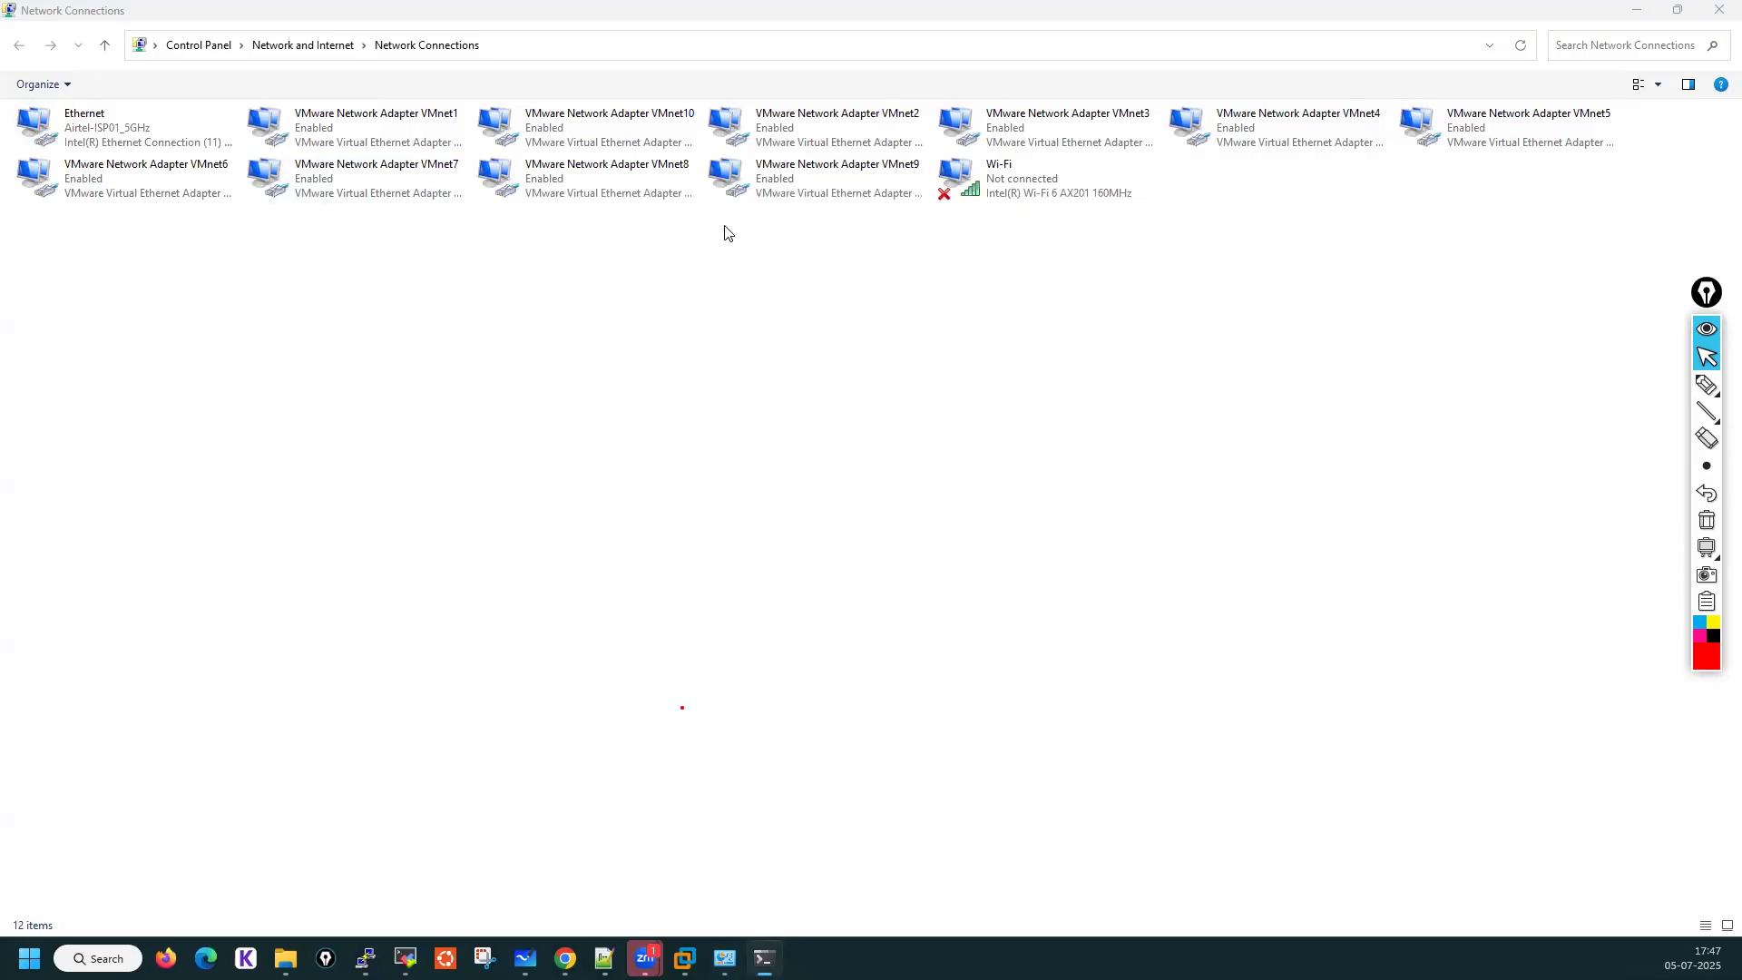
pyautogui.click(622, 187)
pyautogui.rightClick(620, 193)
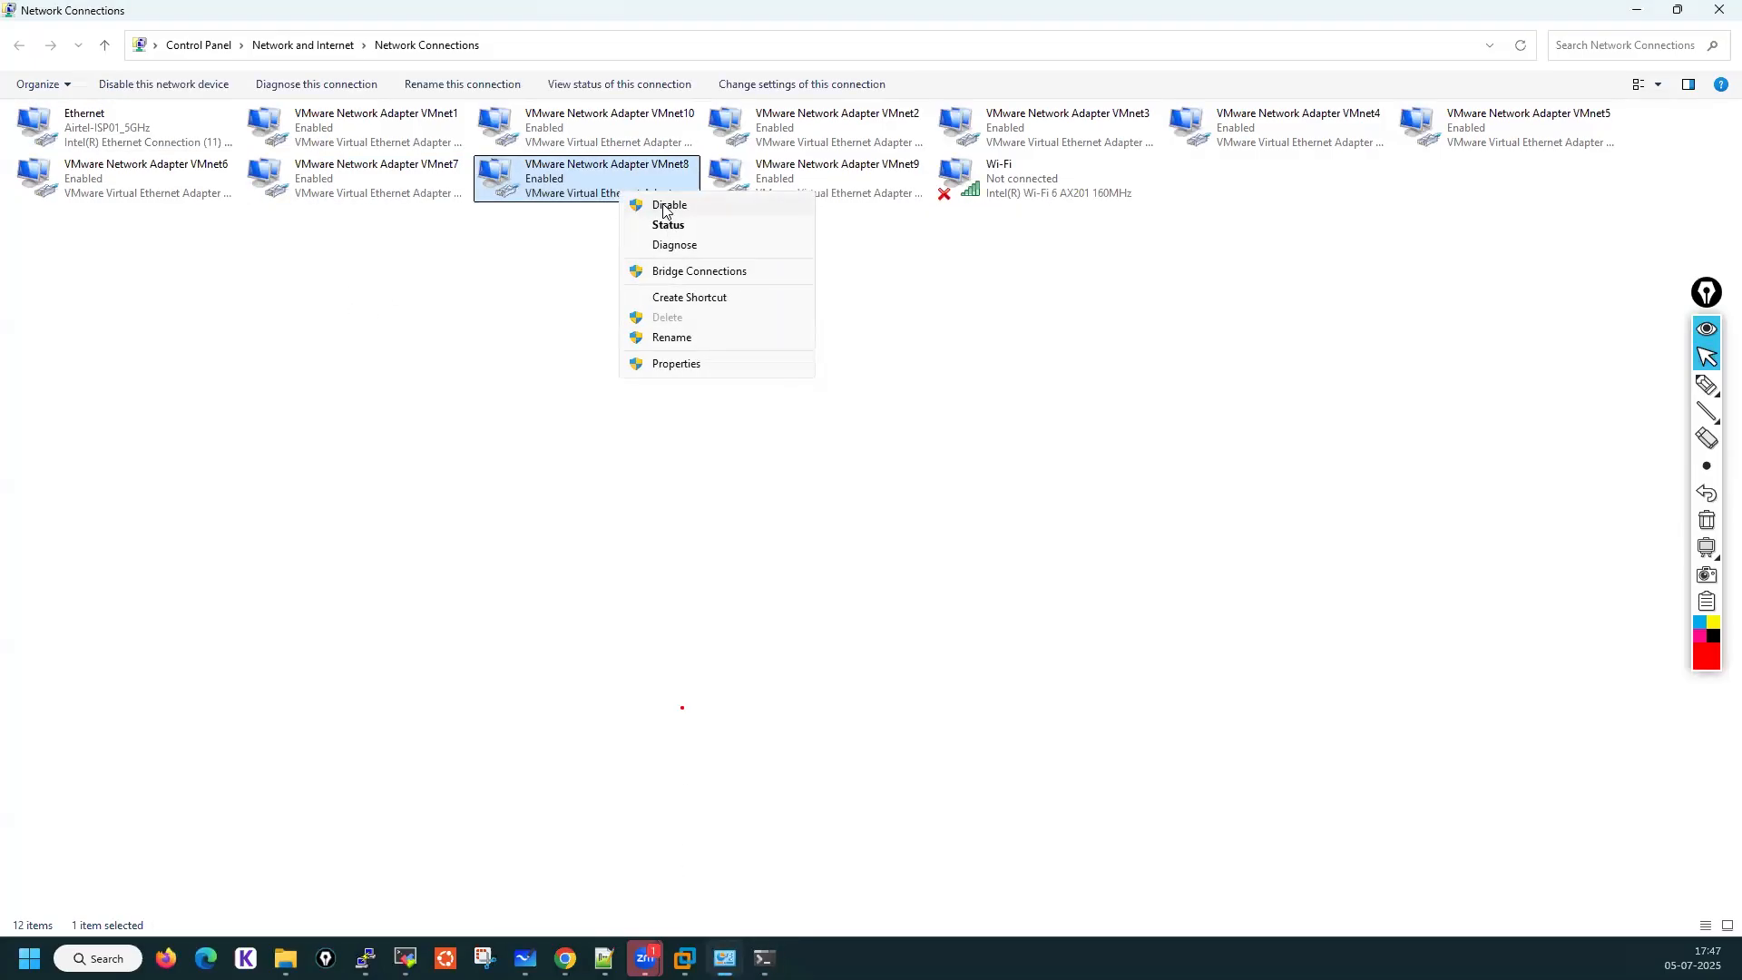
pyautogui.click(587, 257)
pyautogui.rightClick(583, 261)
pyautogui.click(633, 330)
# Step: Re-enable VMnet8, refresh the list, and minimize Network Connections to watch the ping
pyautogui.click(575, 186)
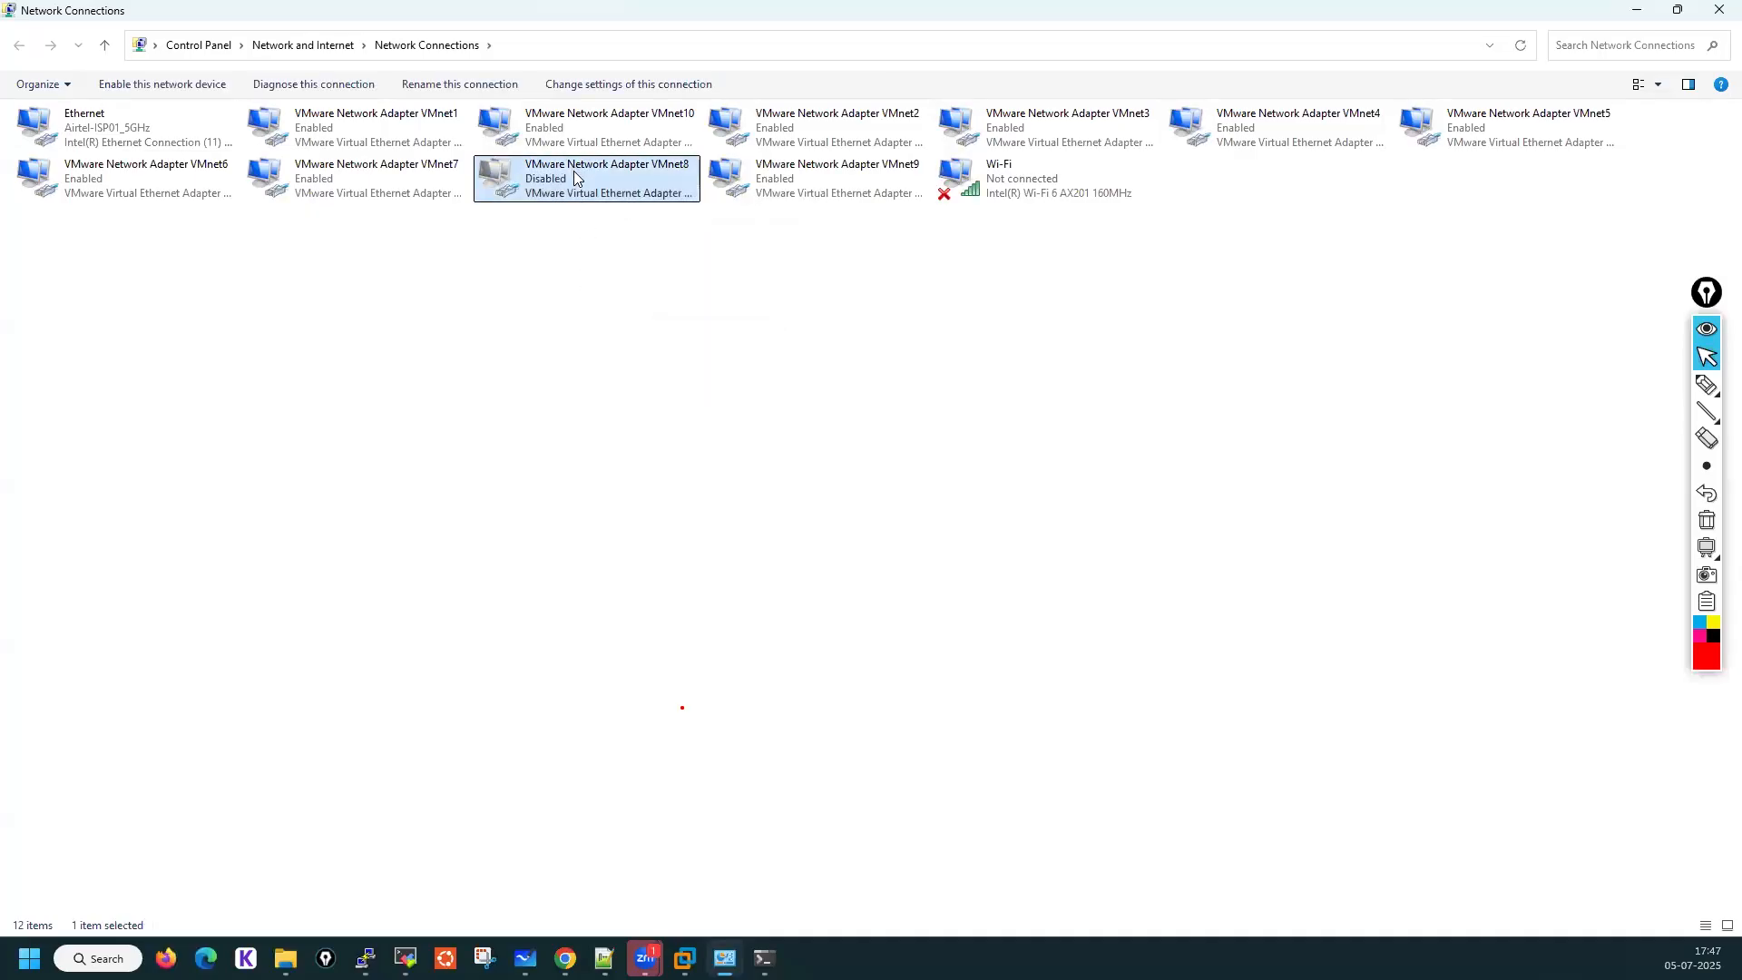
pyautogui.doubleClick(573, 170)
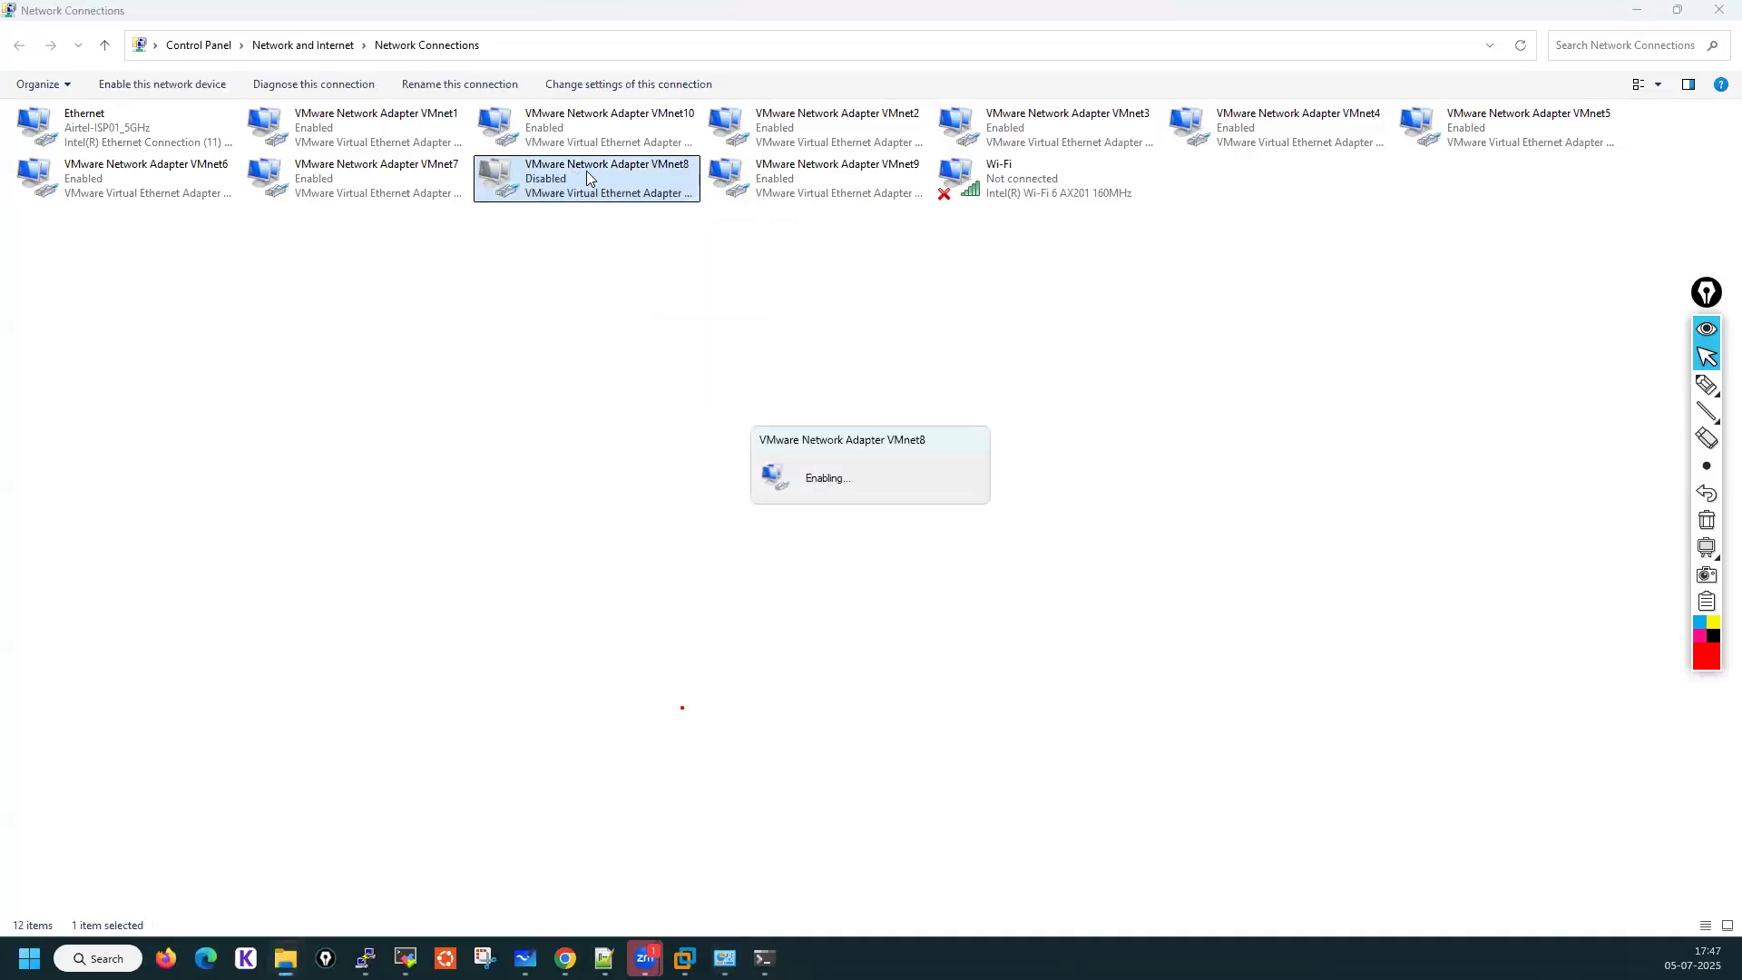
pyautogui.rightClick(626, 356)
pyautogui.click(672, 428)
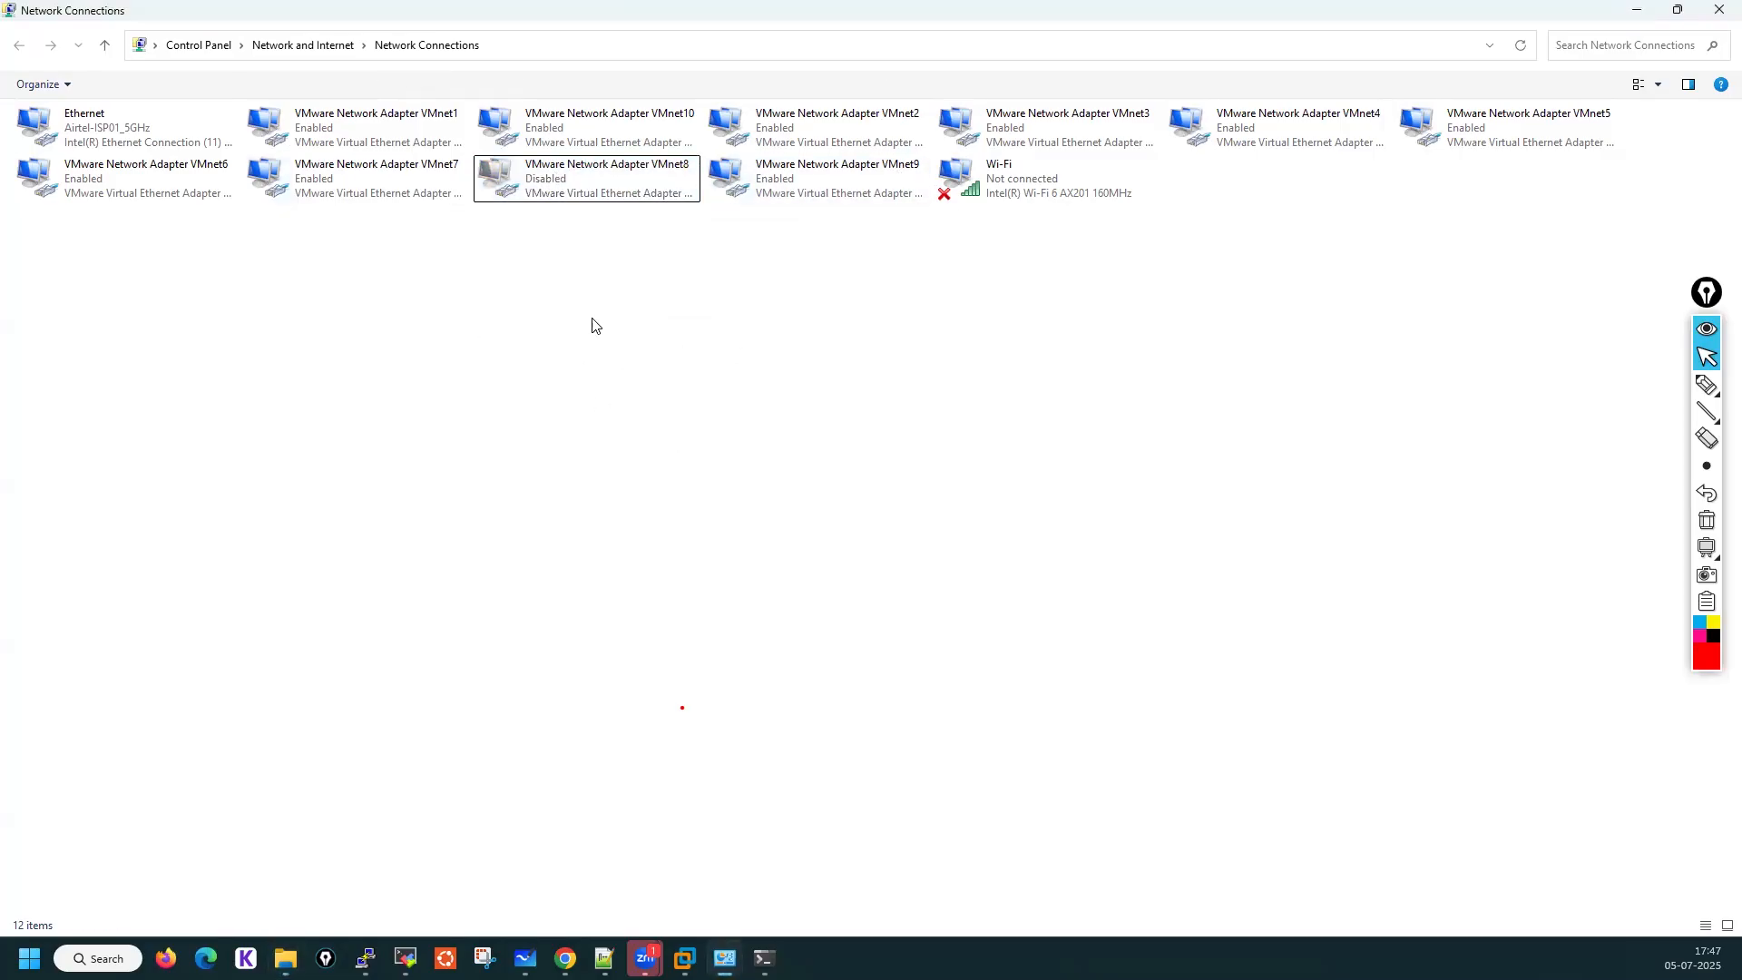
pyautogui.click(1625, 18)
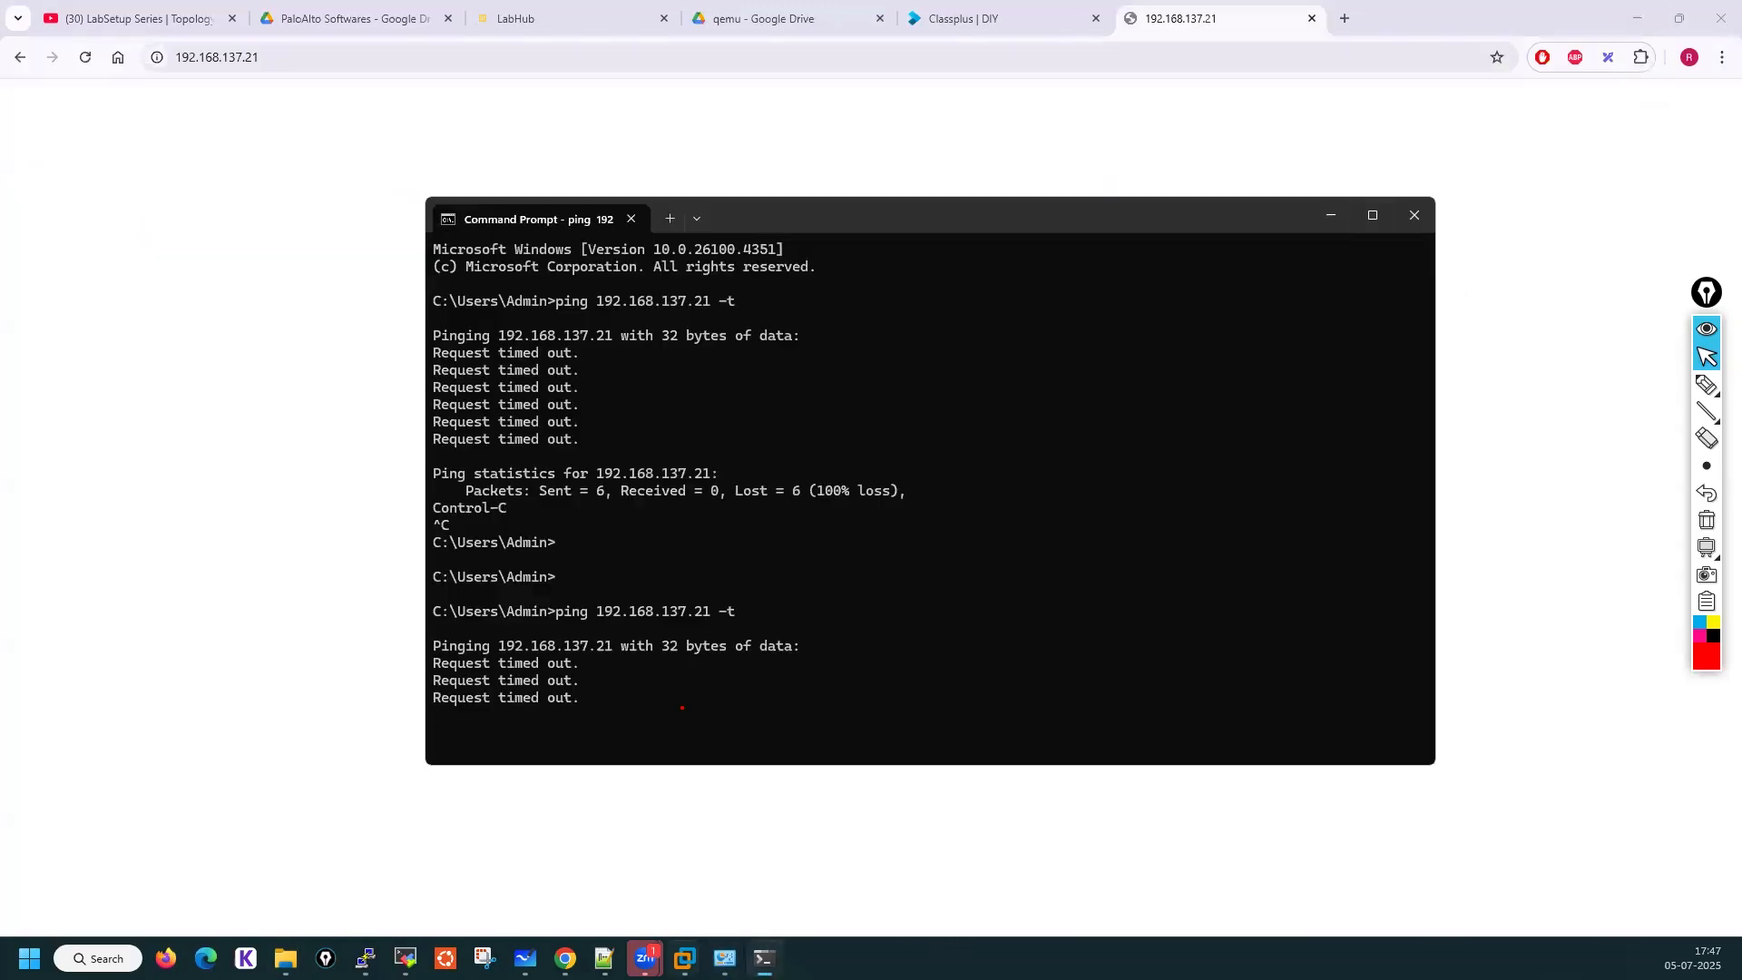
pyautogui.moveTo(685, 958)
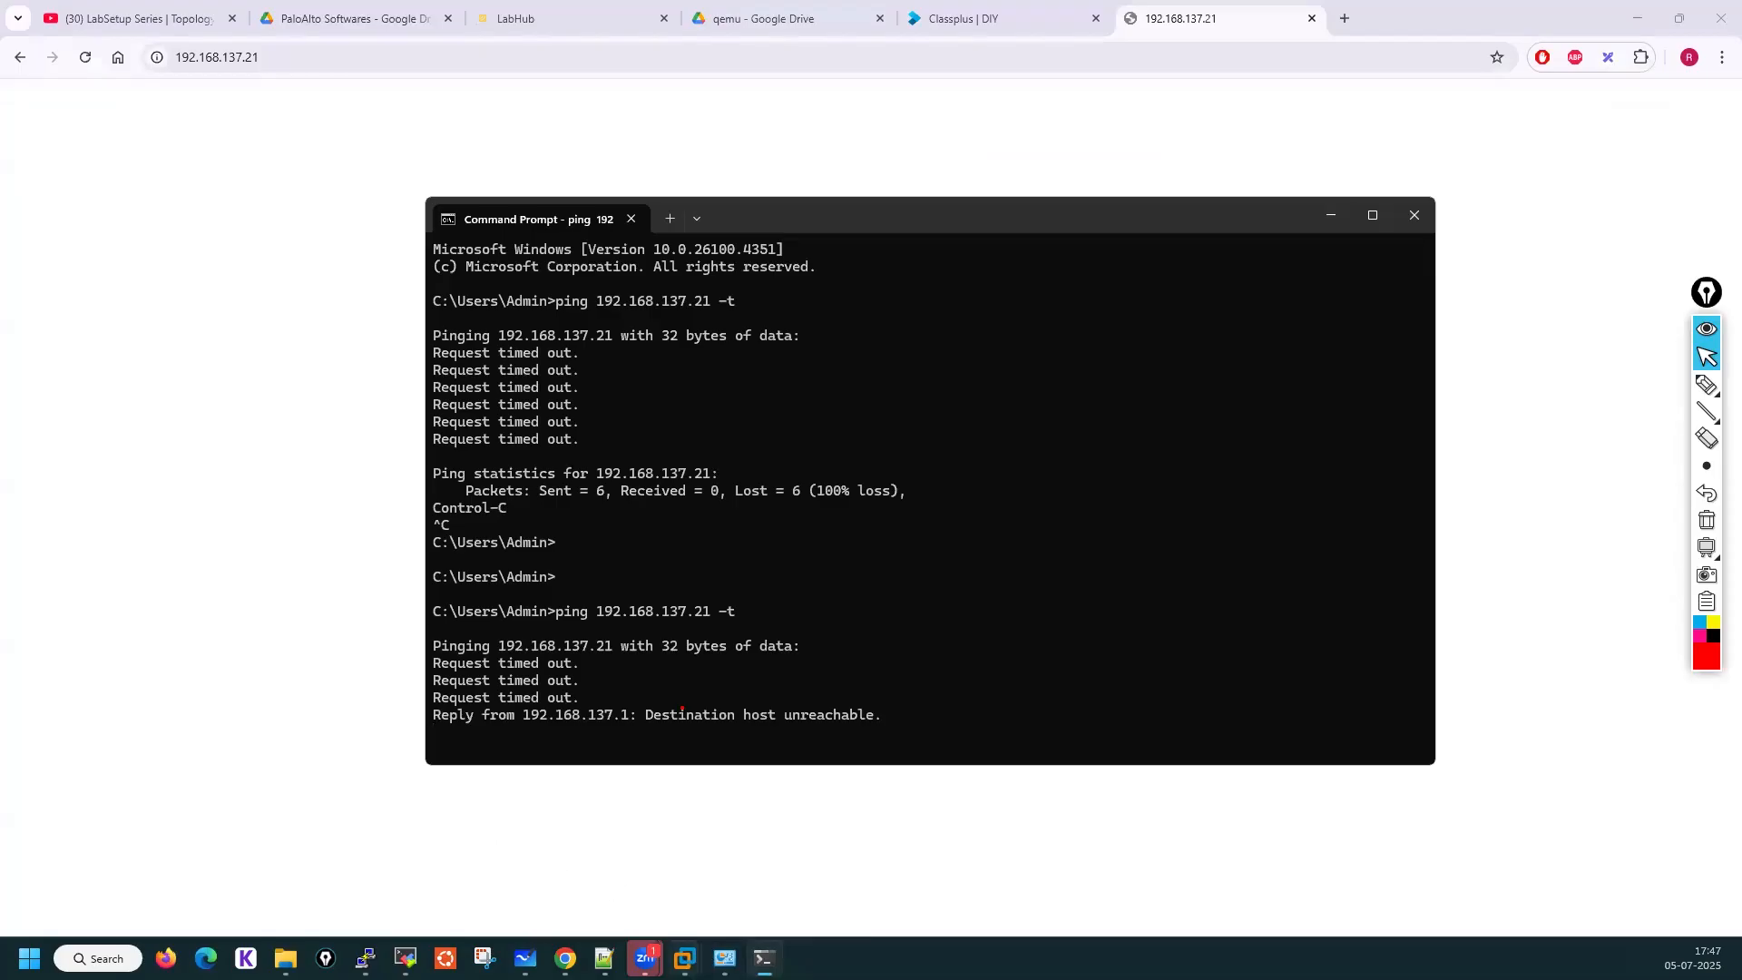
# Step: Open VMnet8's connection details and check its IPv4 address 192.168.137.1
pyautogui.click(724, 958)
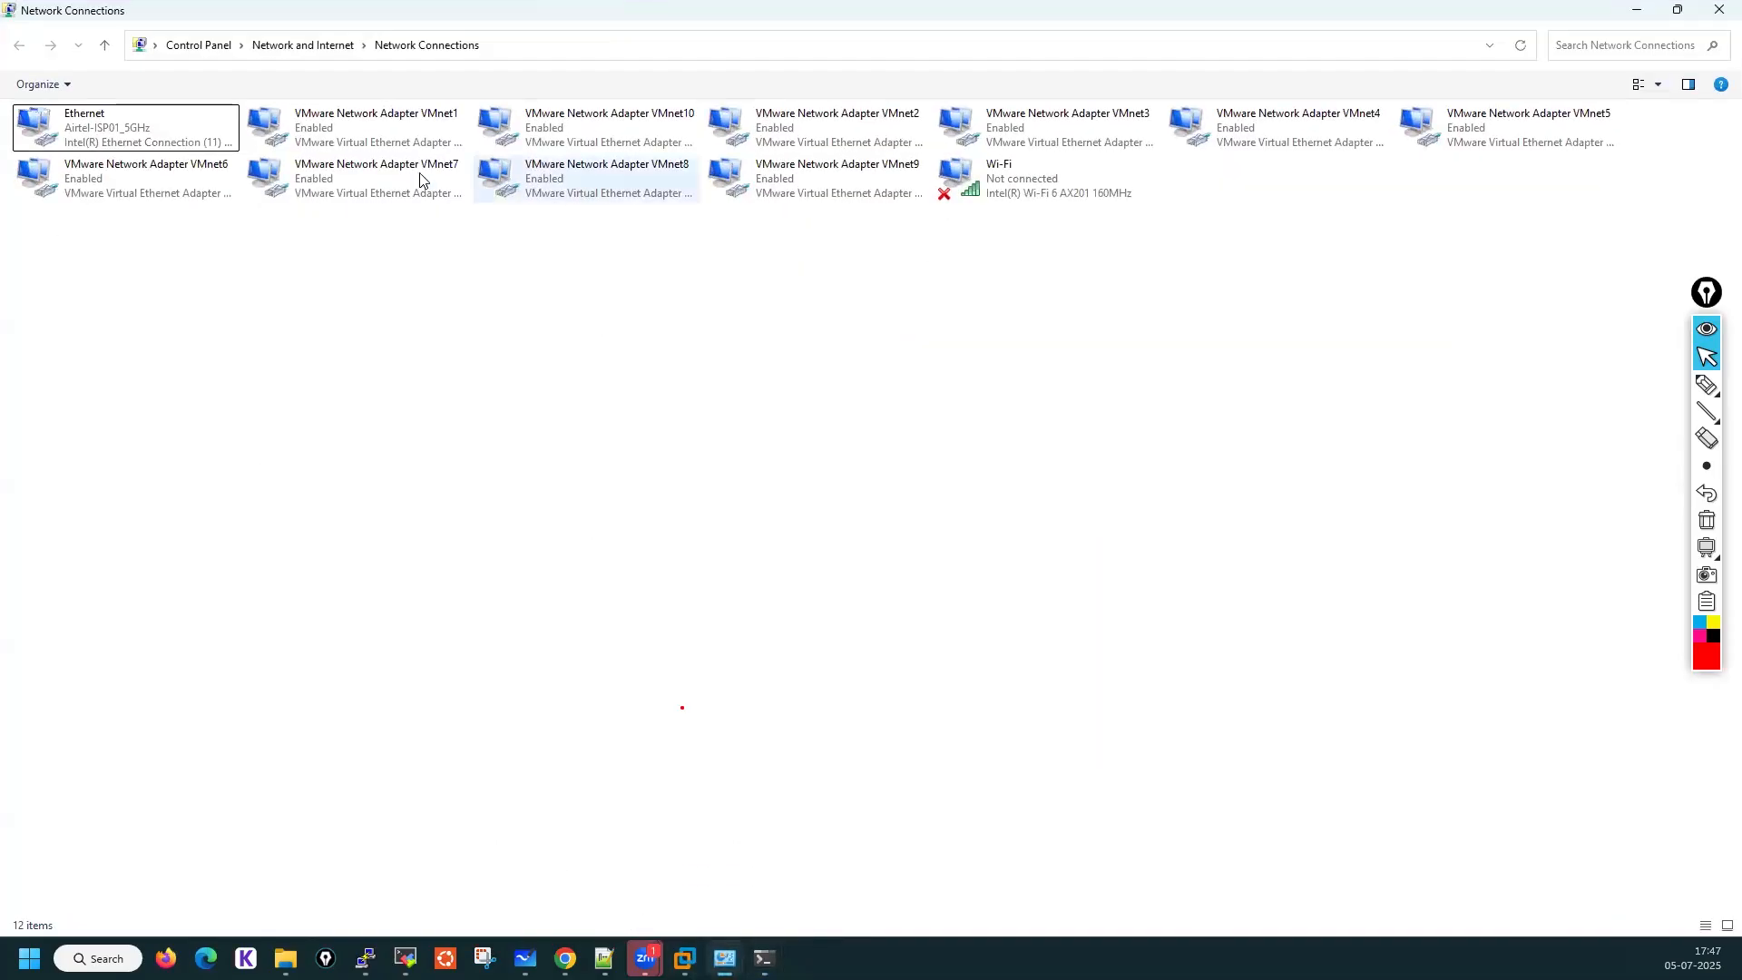
pyautogui.click(581, 181)
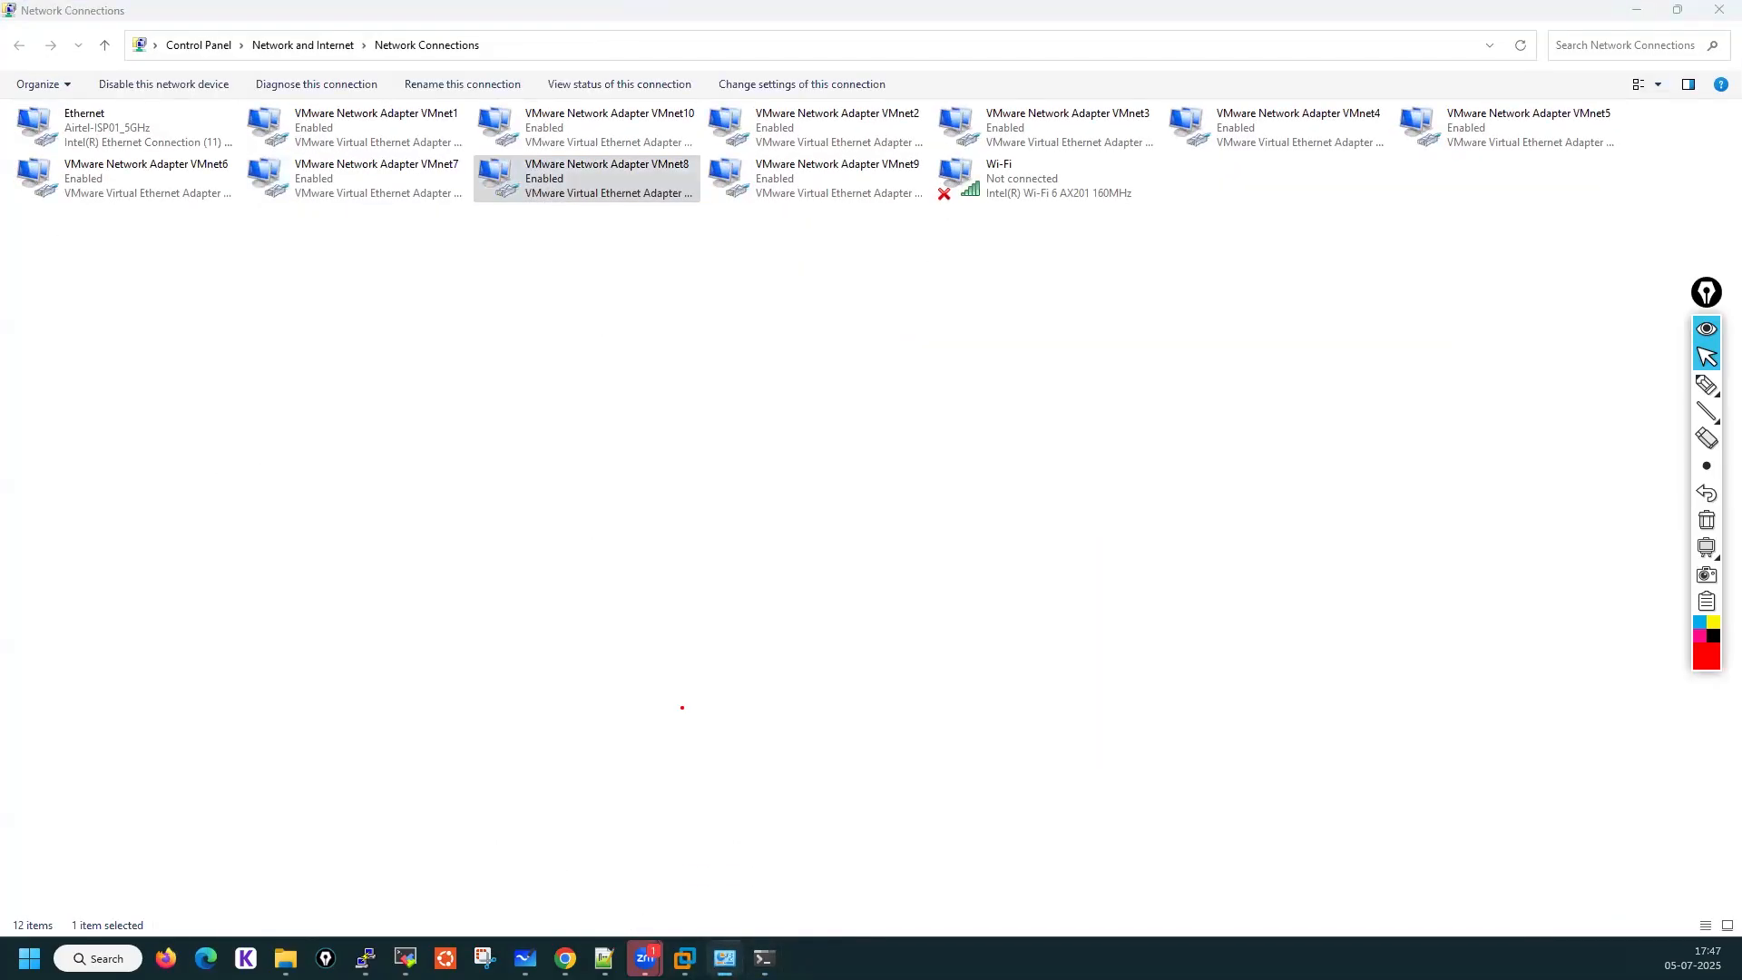
pyautogui.click(761, 515)
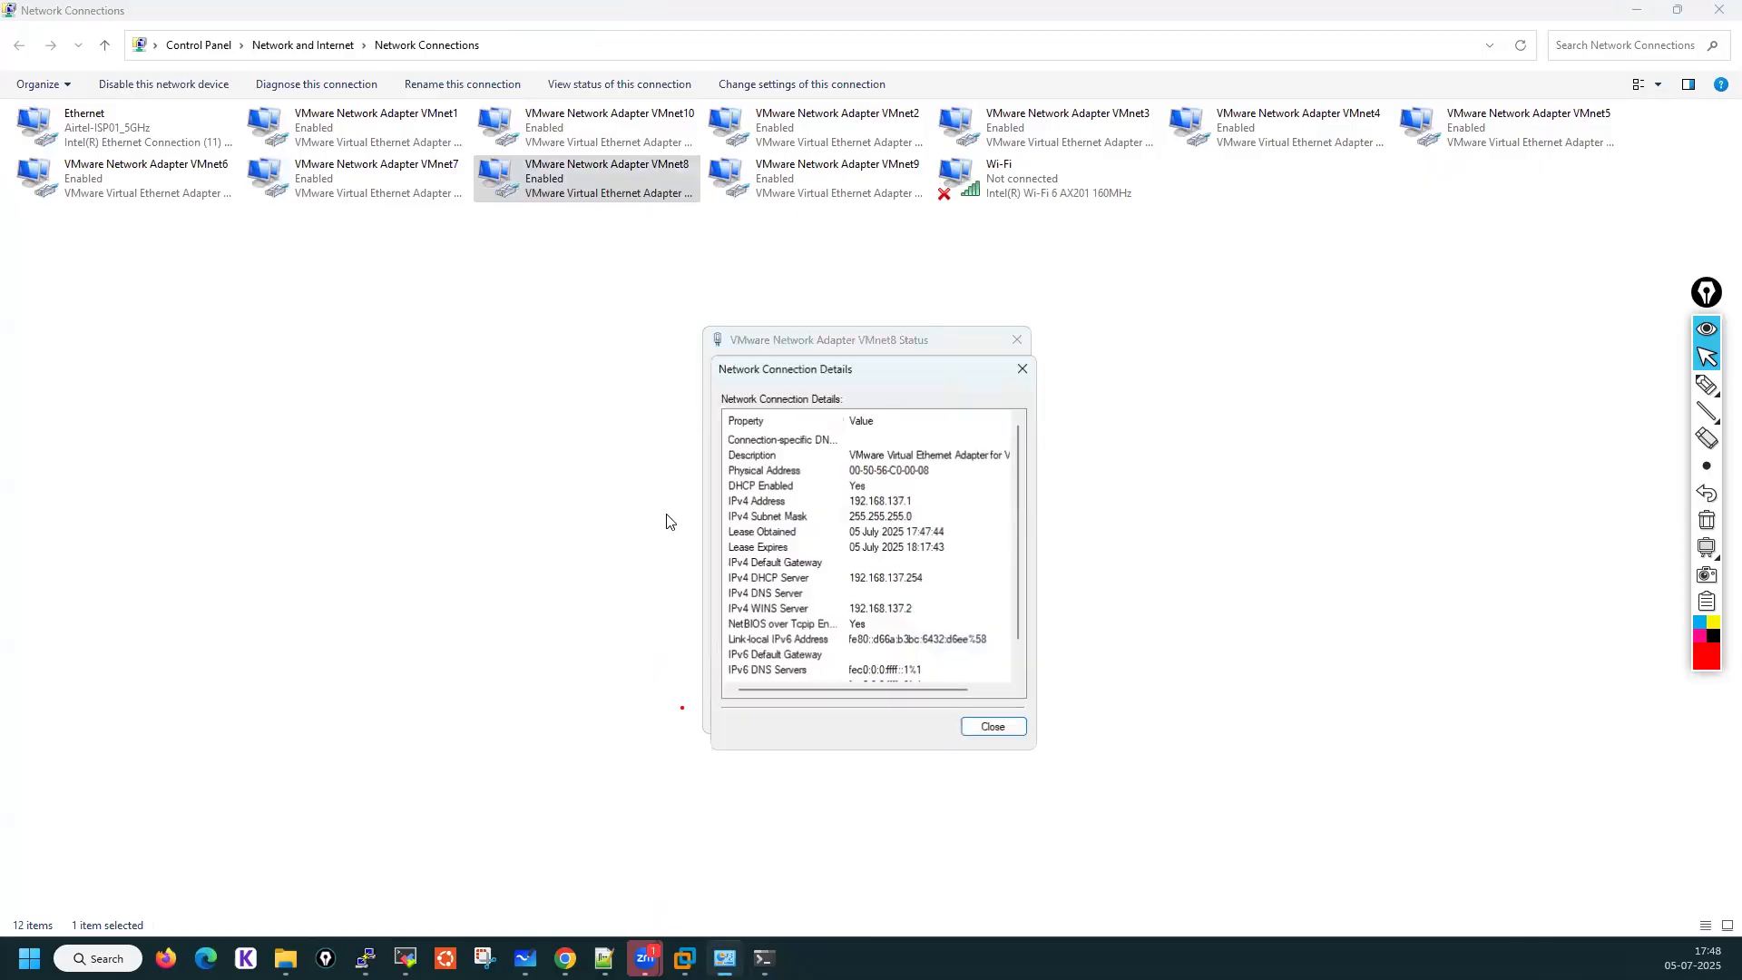
pyautogui.click(868, 505)
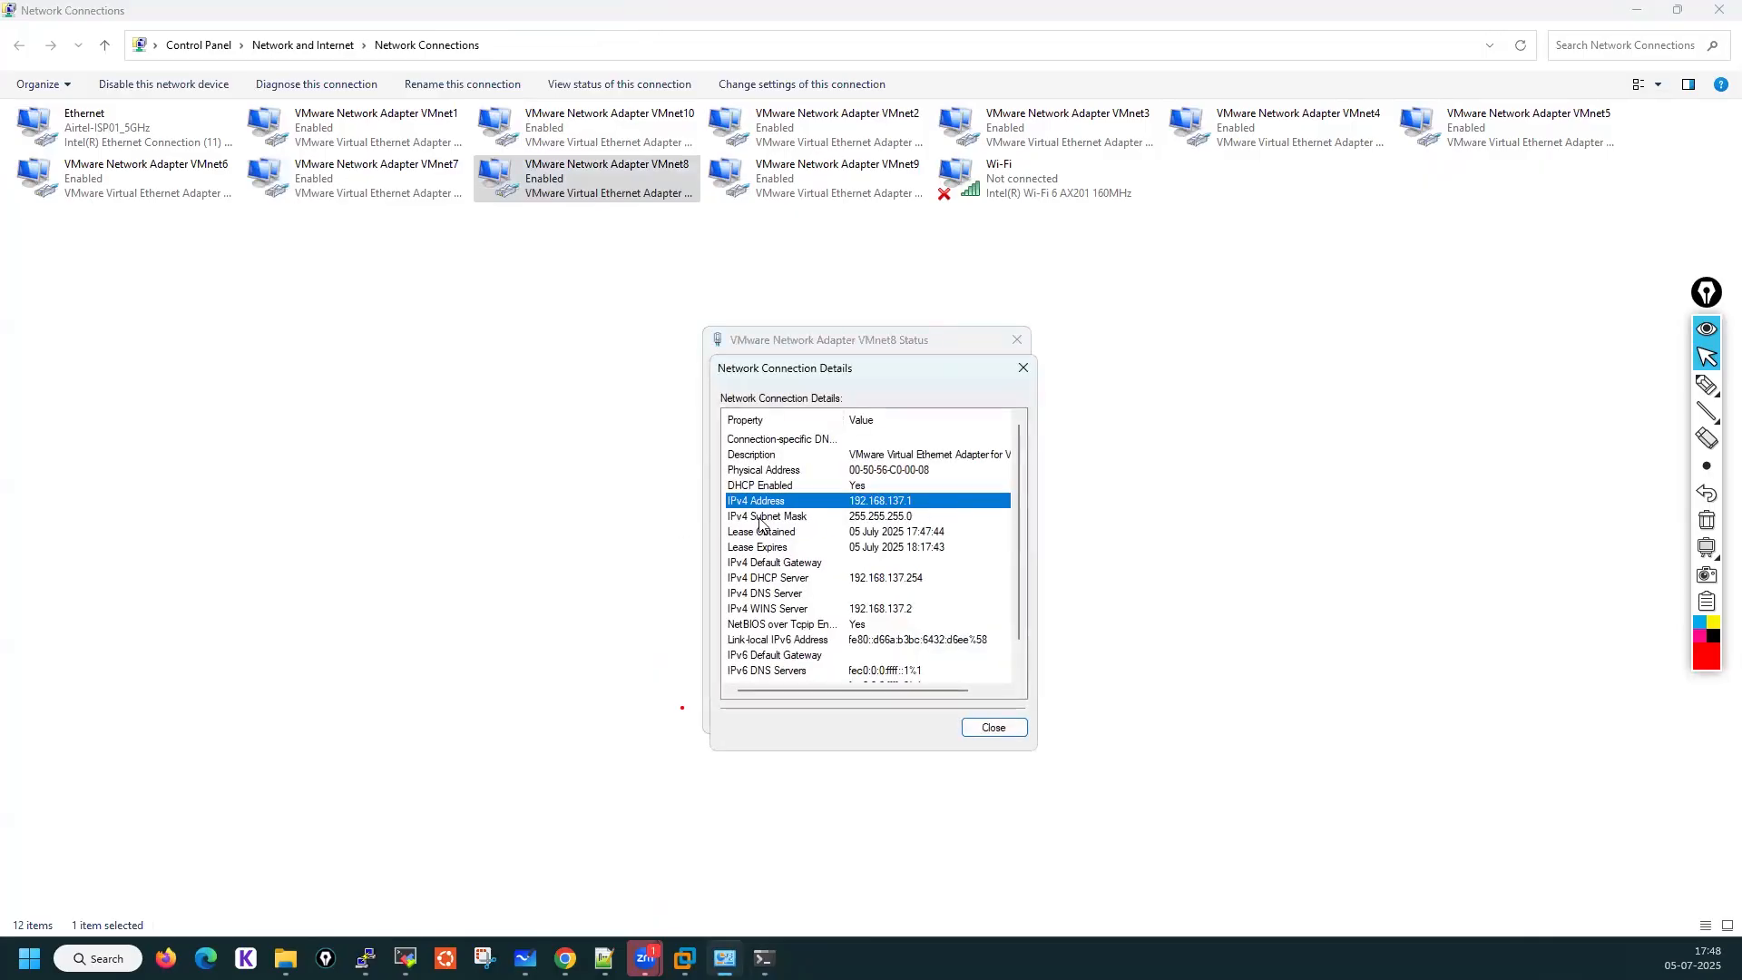
pyautogui.click(990, 726)
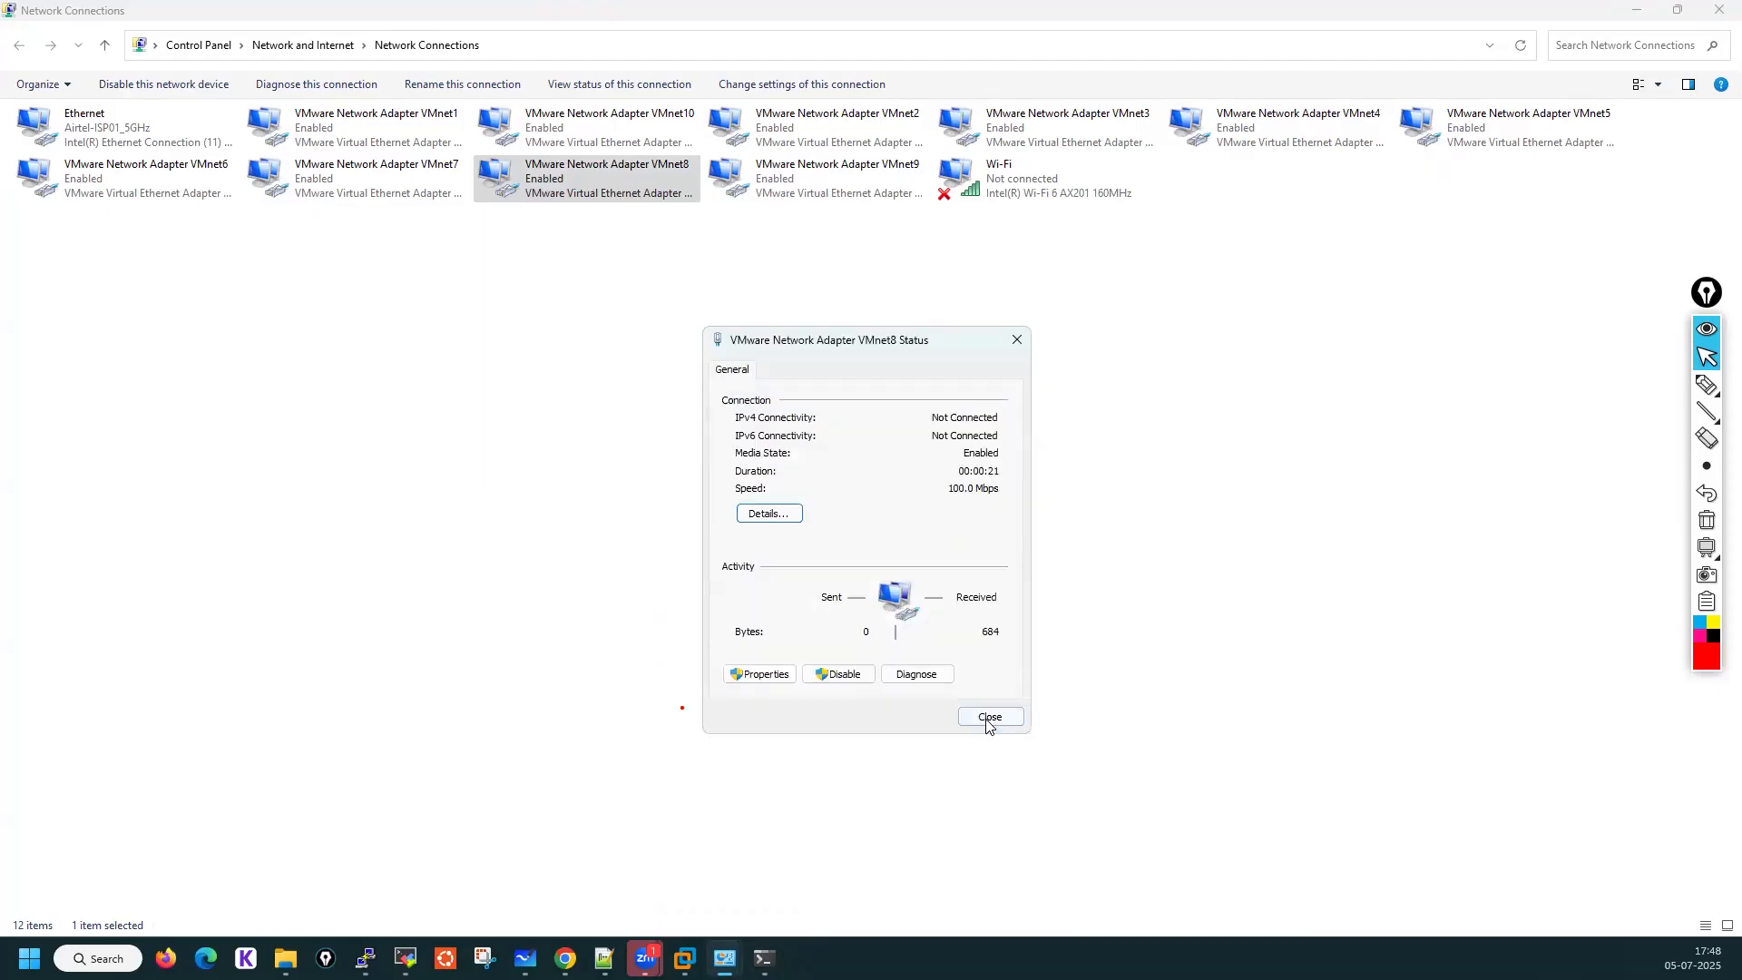
# Step: Recheck VMnet8's details for the IPv4 WINS Server row, then close the VMnet8 status window
pyautogui.click(768, 514)
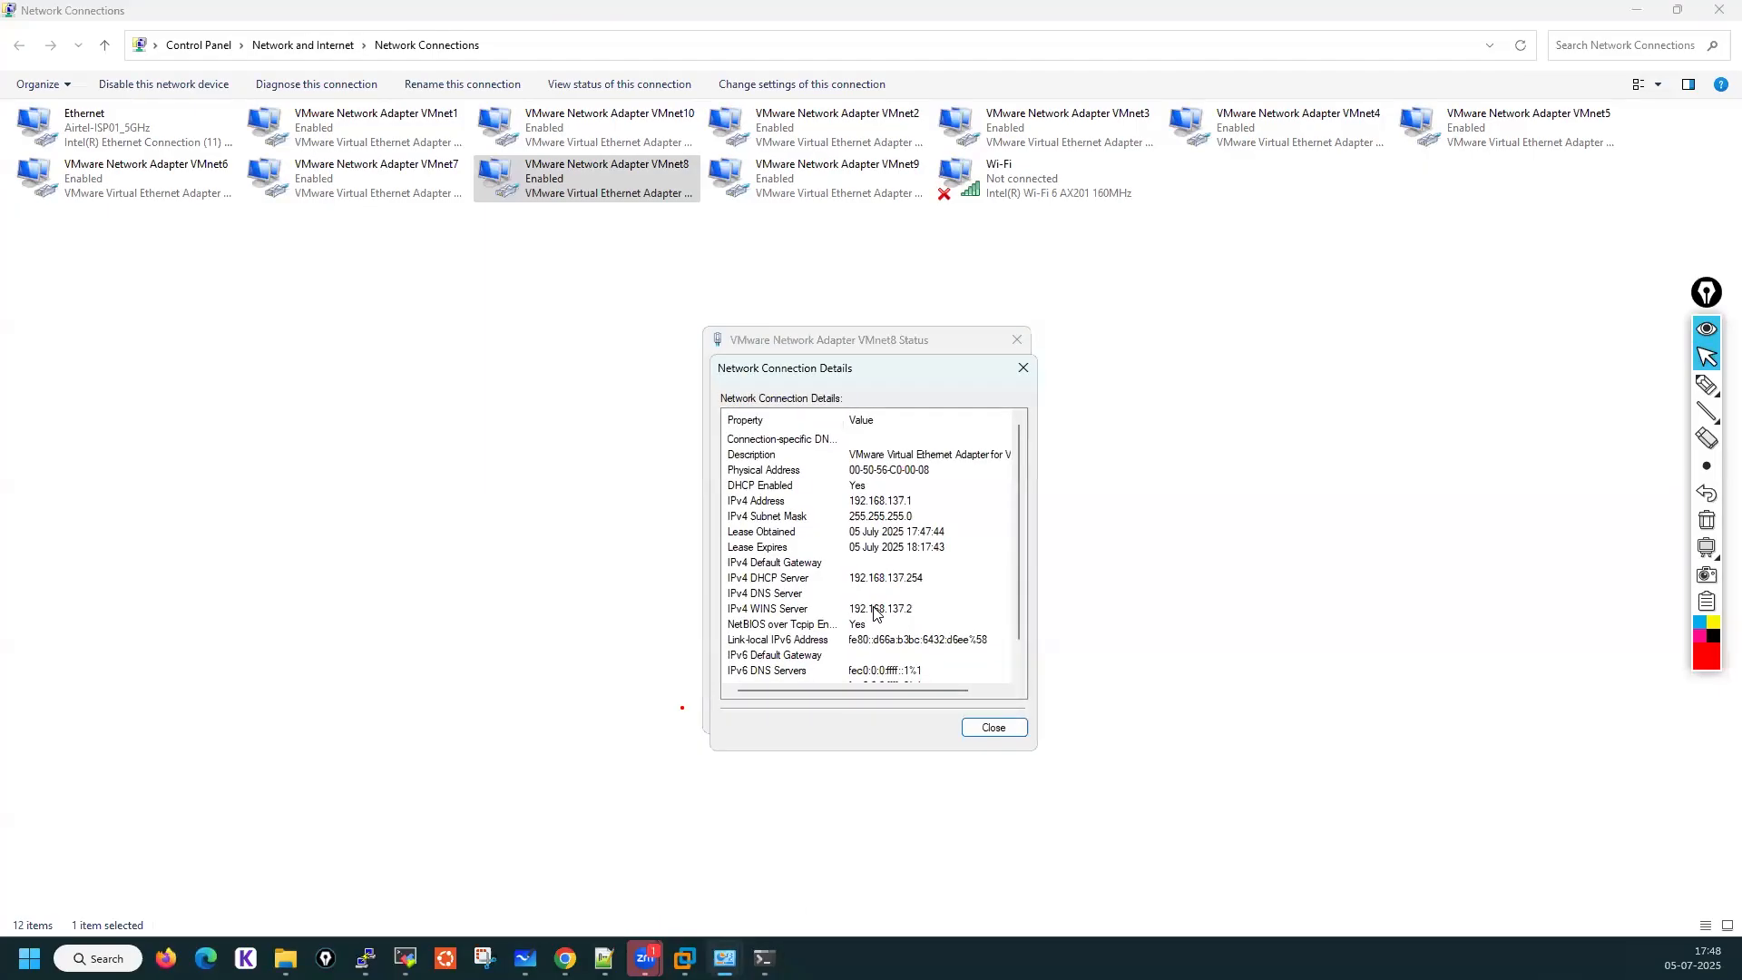
pyautogui.click(876, 611)
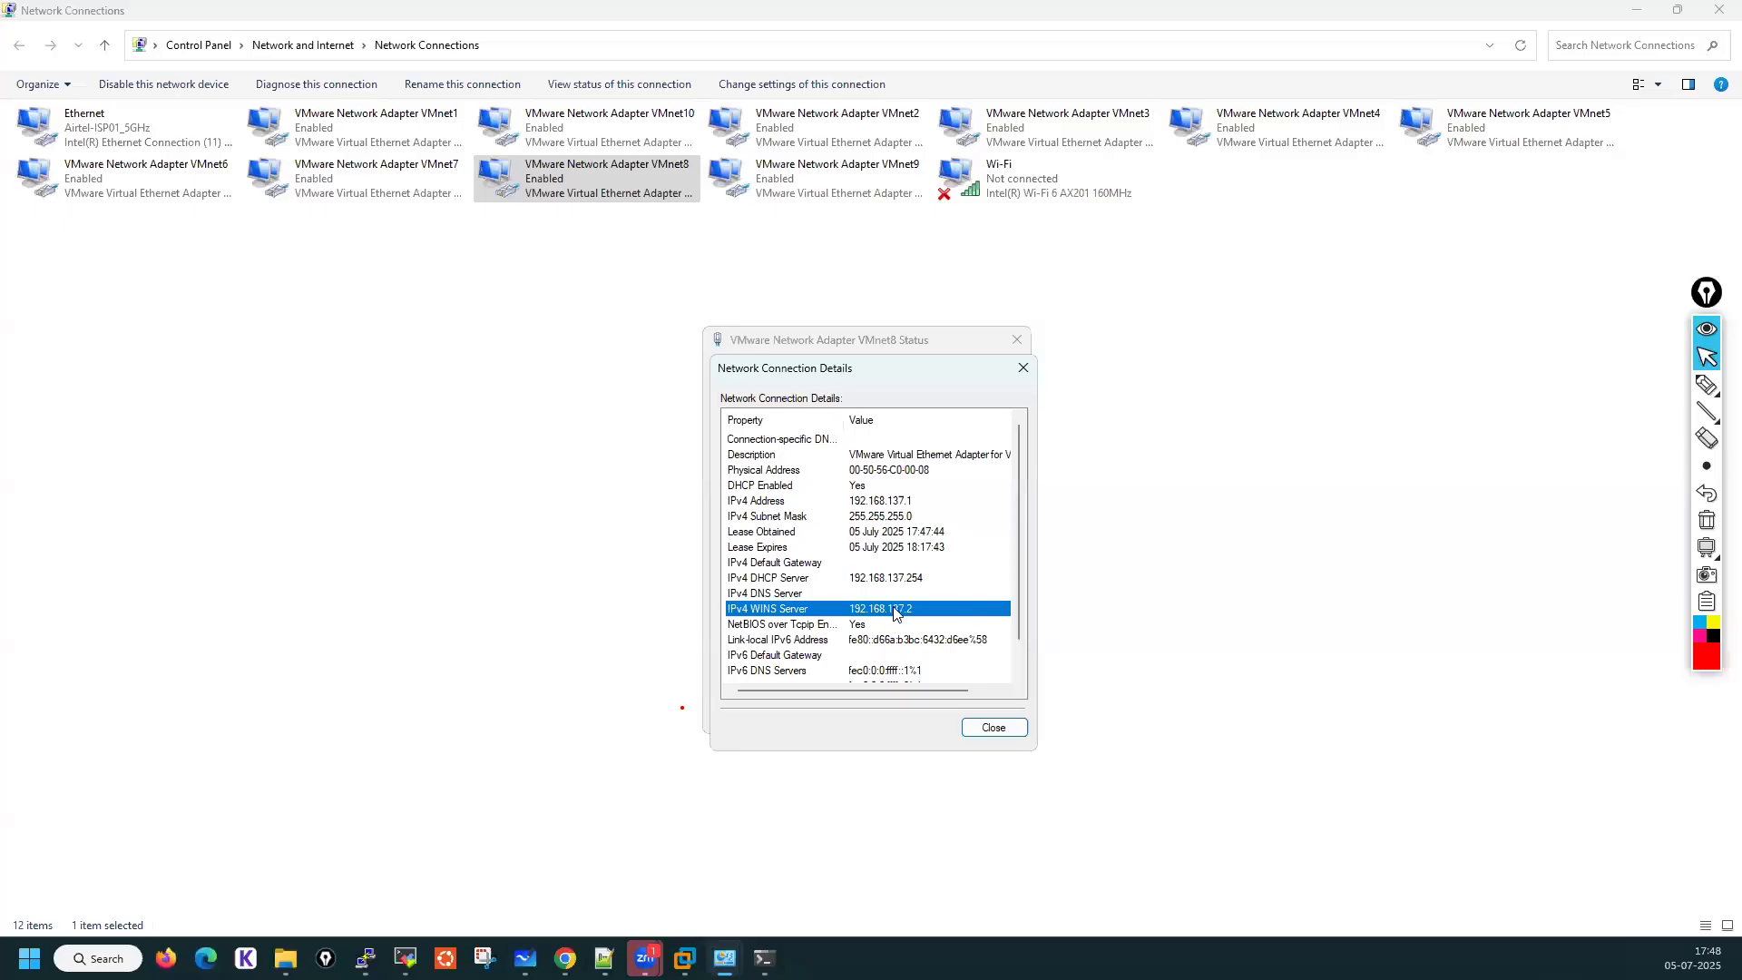
pyautogui.click(994, 728)
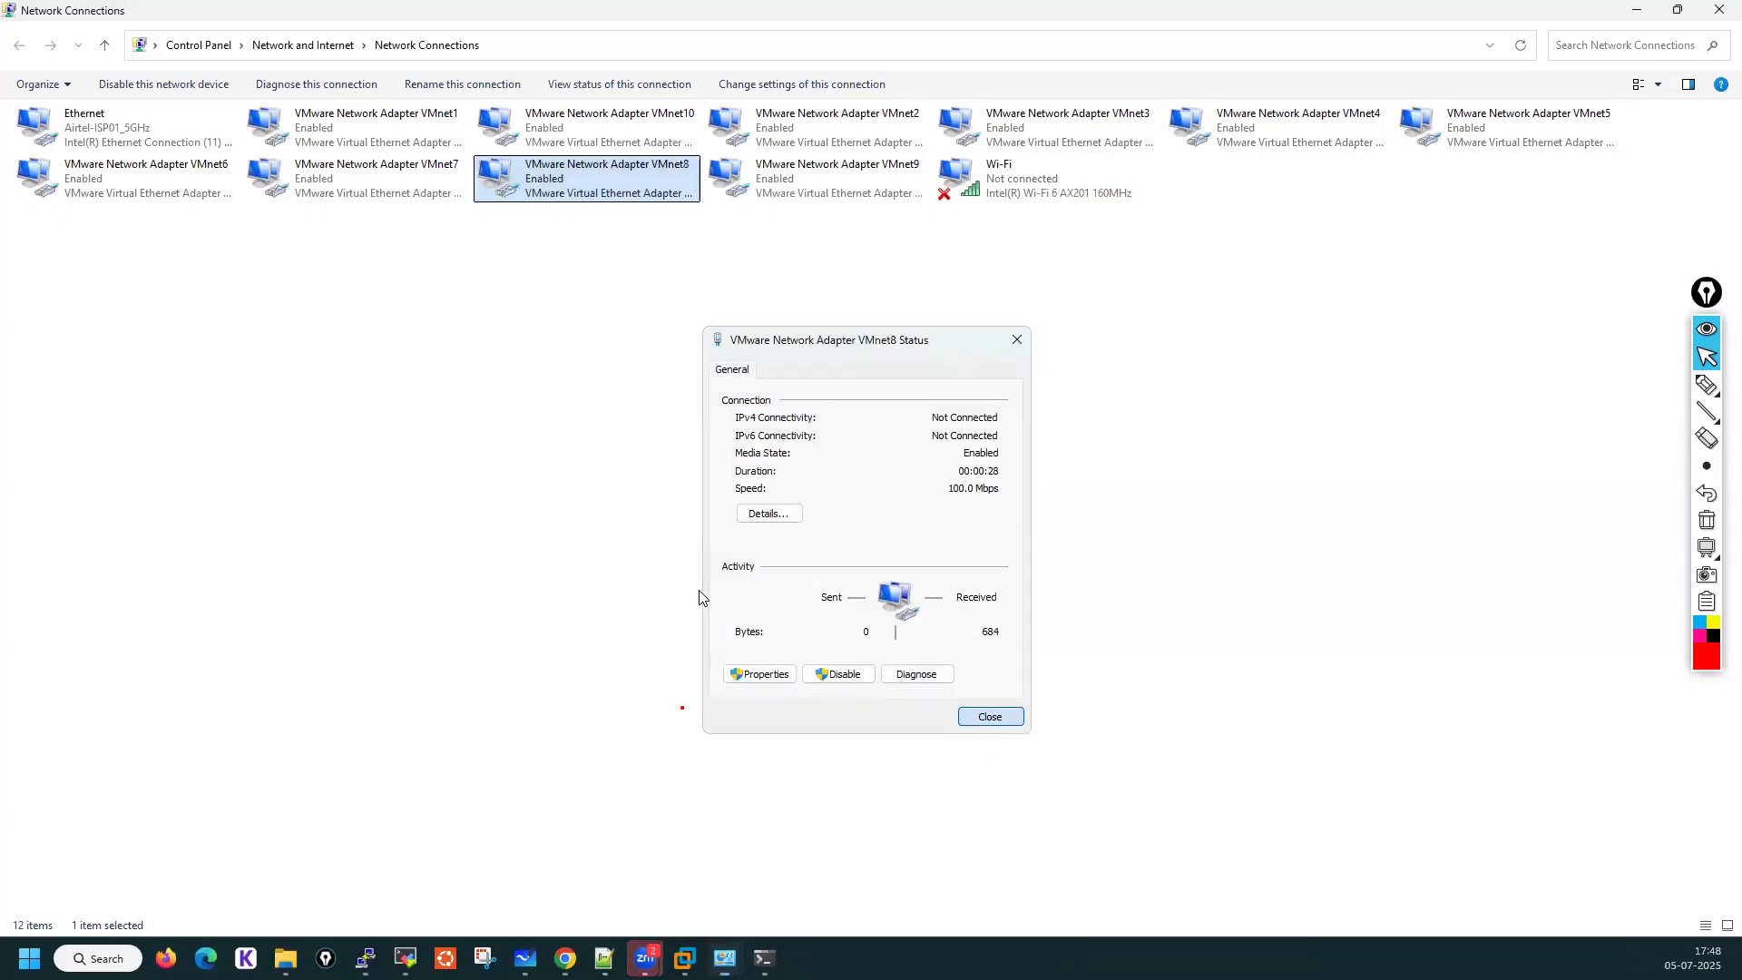
pyautogui.press('Escape')
pyautogui.click(699, 878)
# Step: Rerun ping host 192.168.137.1 from the PA-FW01 firewall console
pyautogui.click(764, 958)
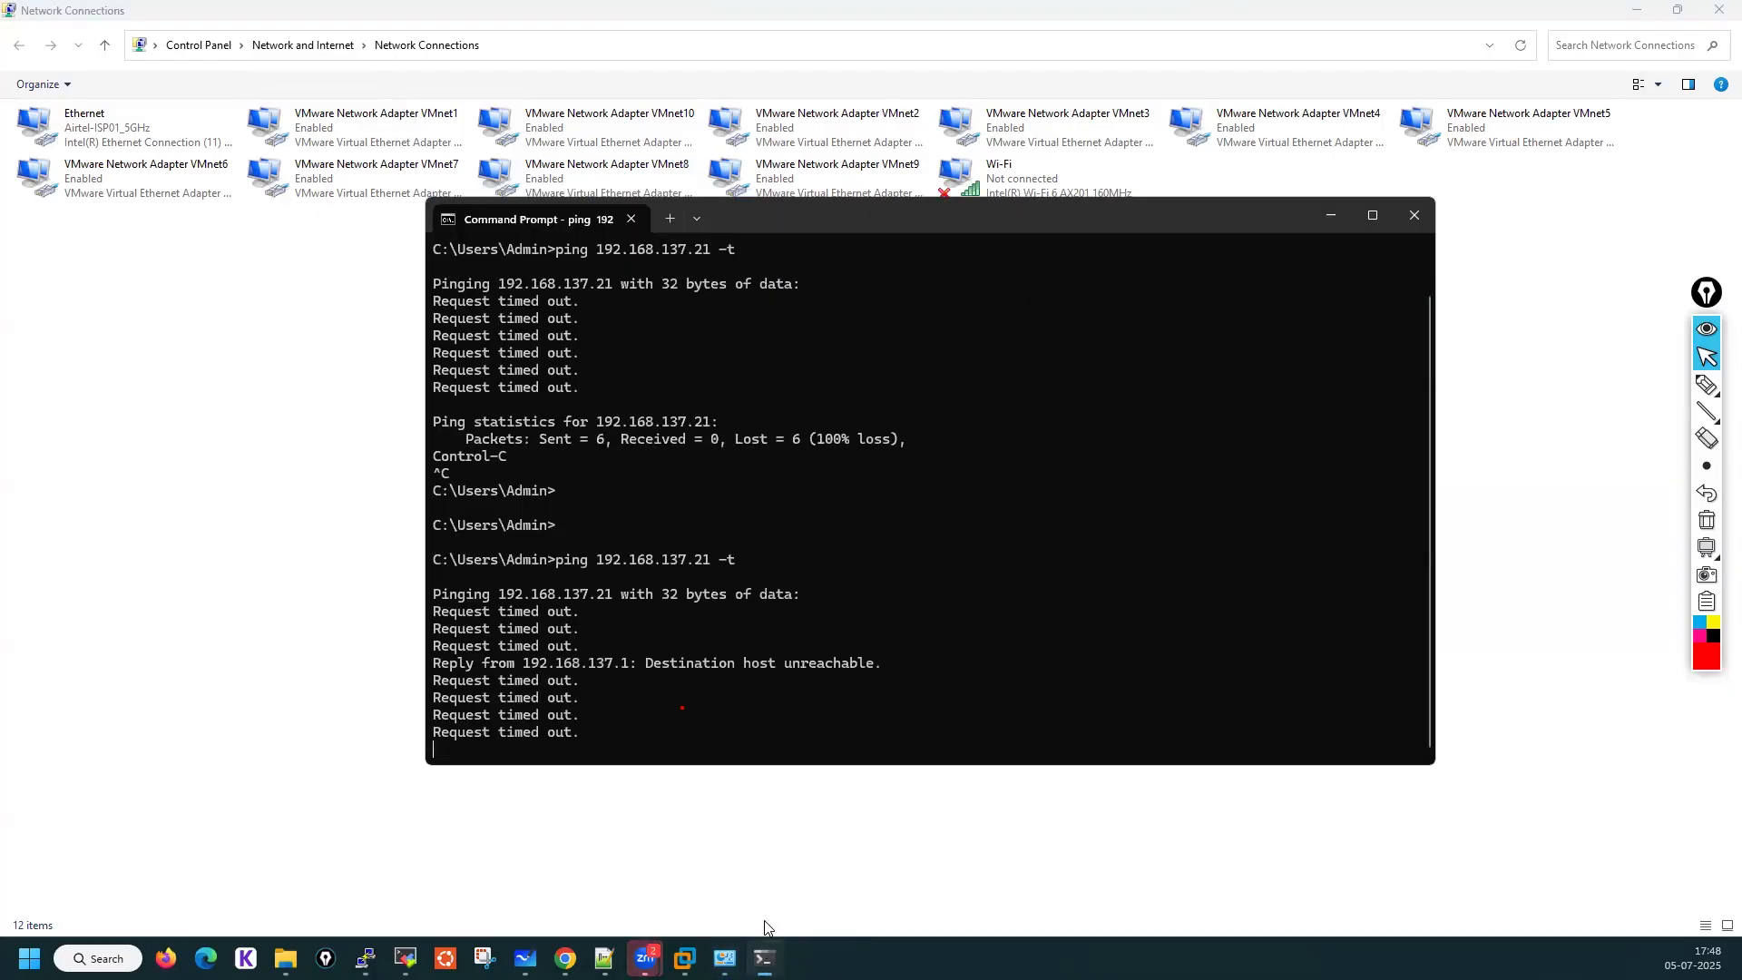
pyautogui.moveTo(525, 958)
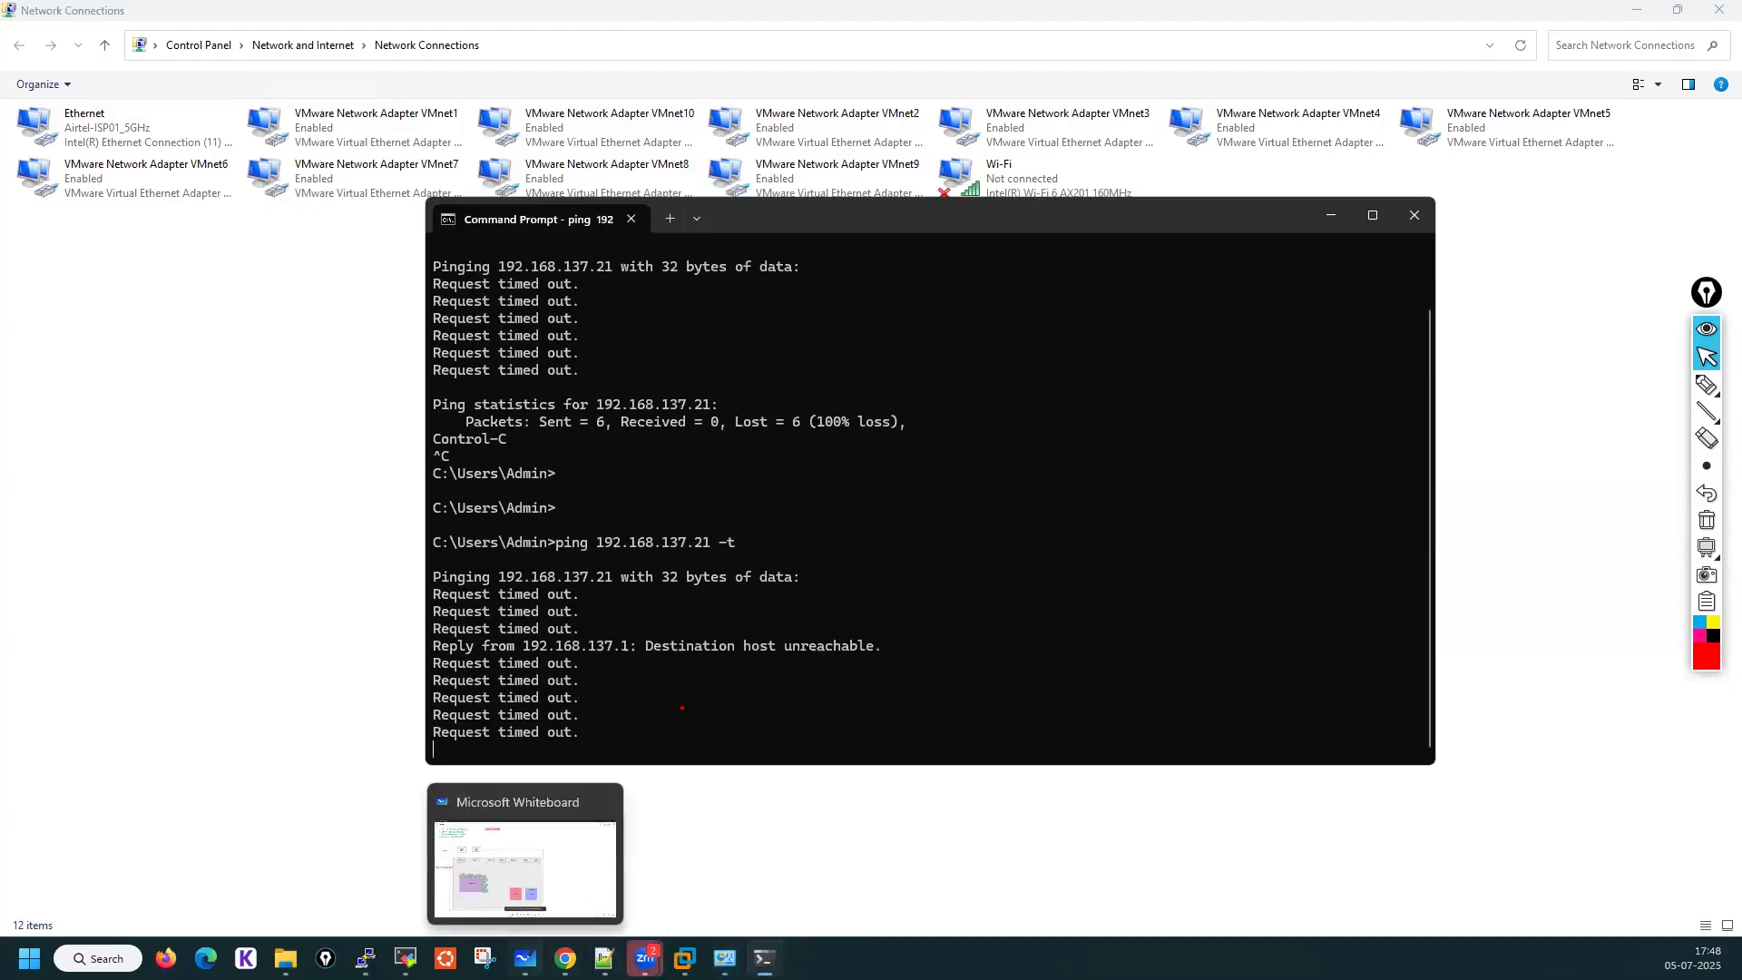
pyautogui.click(732, 867)
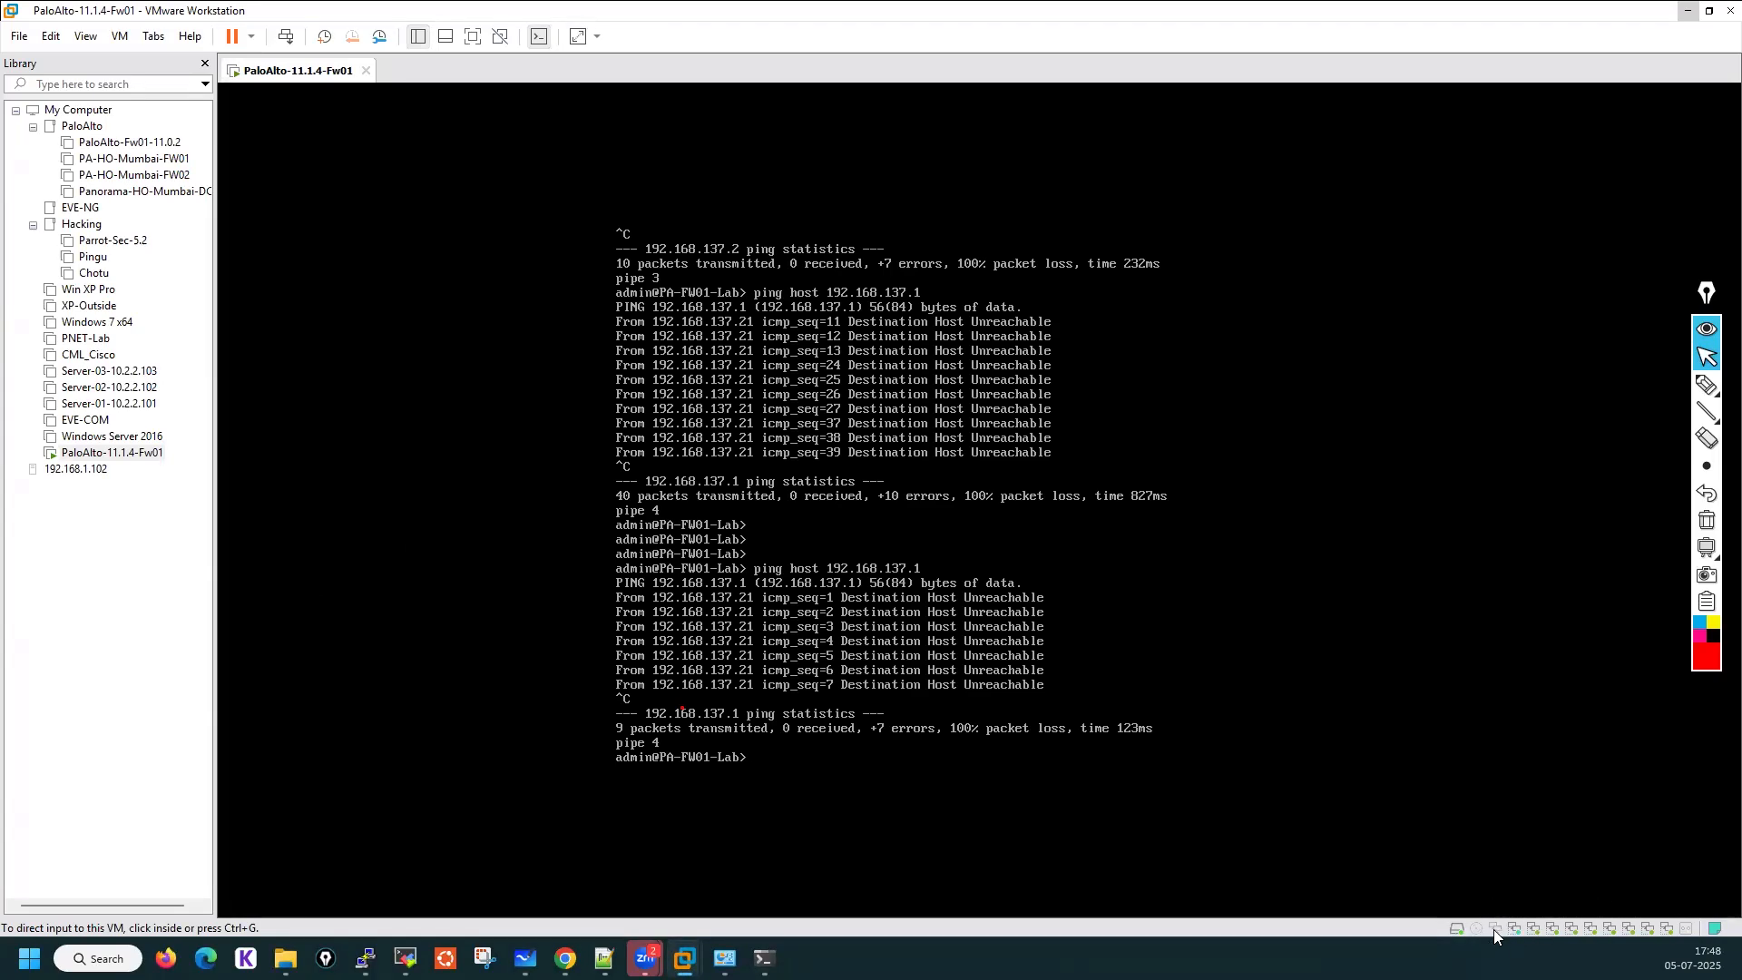
pyautogui.click(1041, 683)
pyautogui.press('Return')
pyautogui.press('Return')
pyautogui.press('Return')
pyautogui.press('Return')
pyautogui.press('Return')
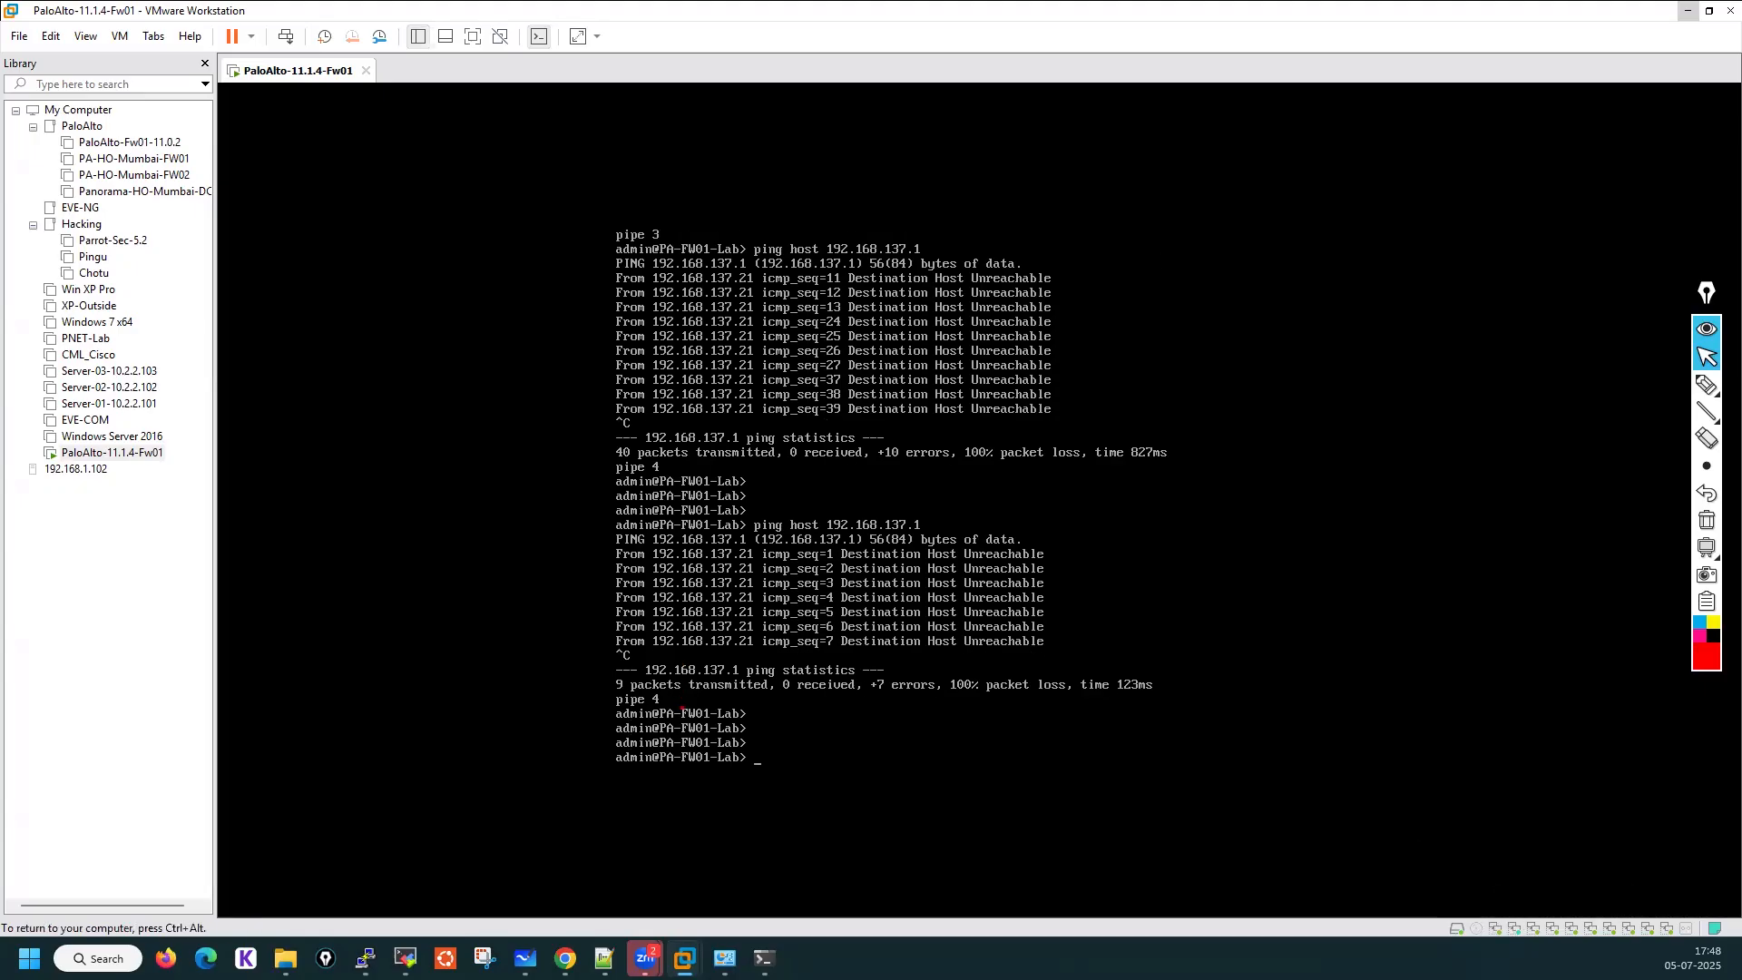
pyautogui.press('Up')
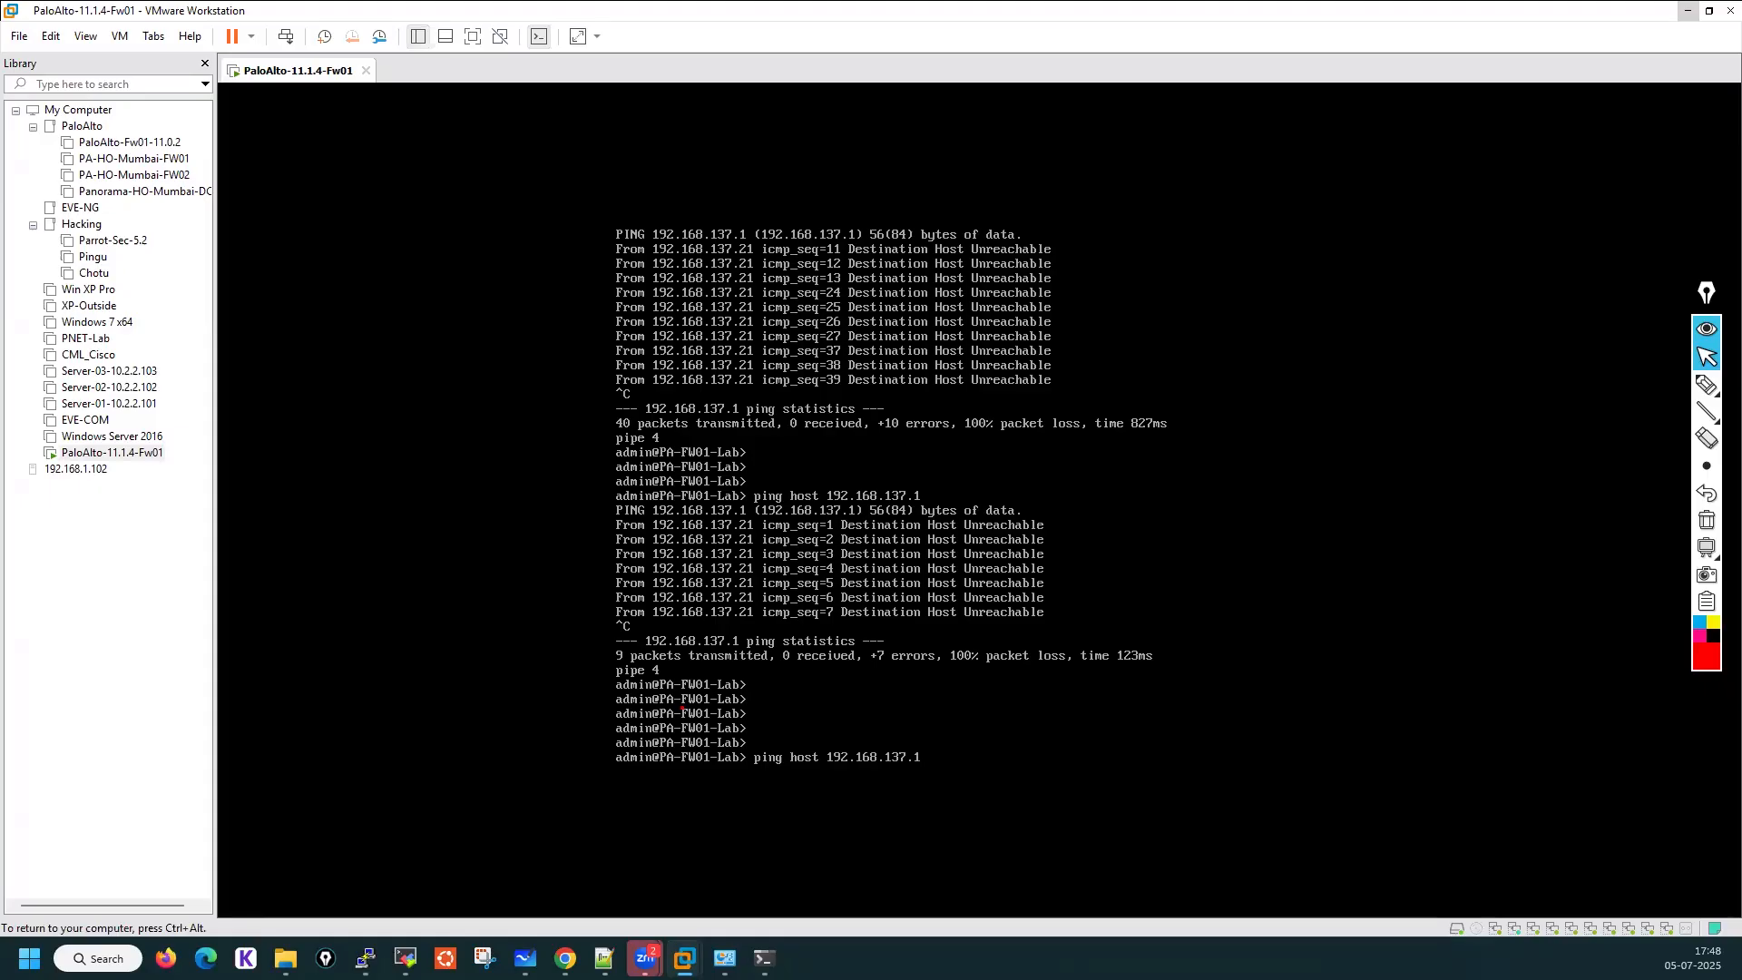
pyautogui.press('Return')
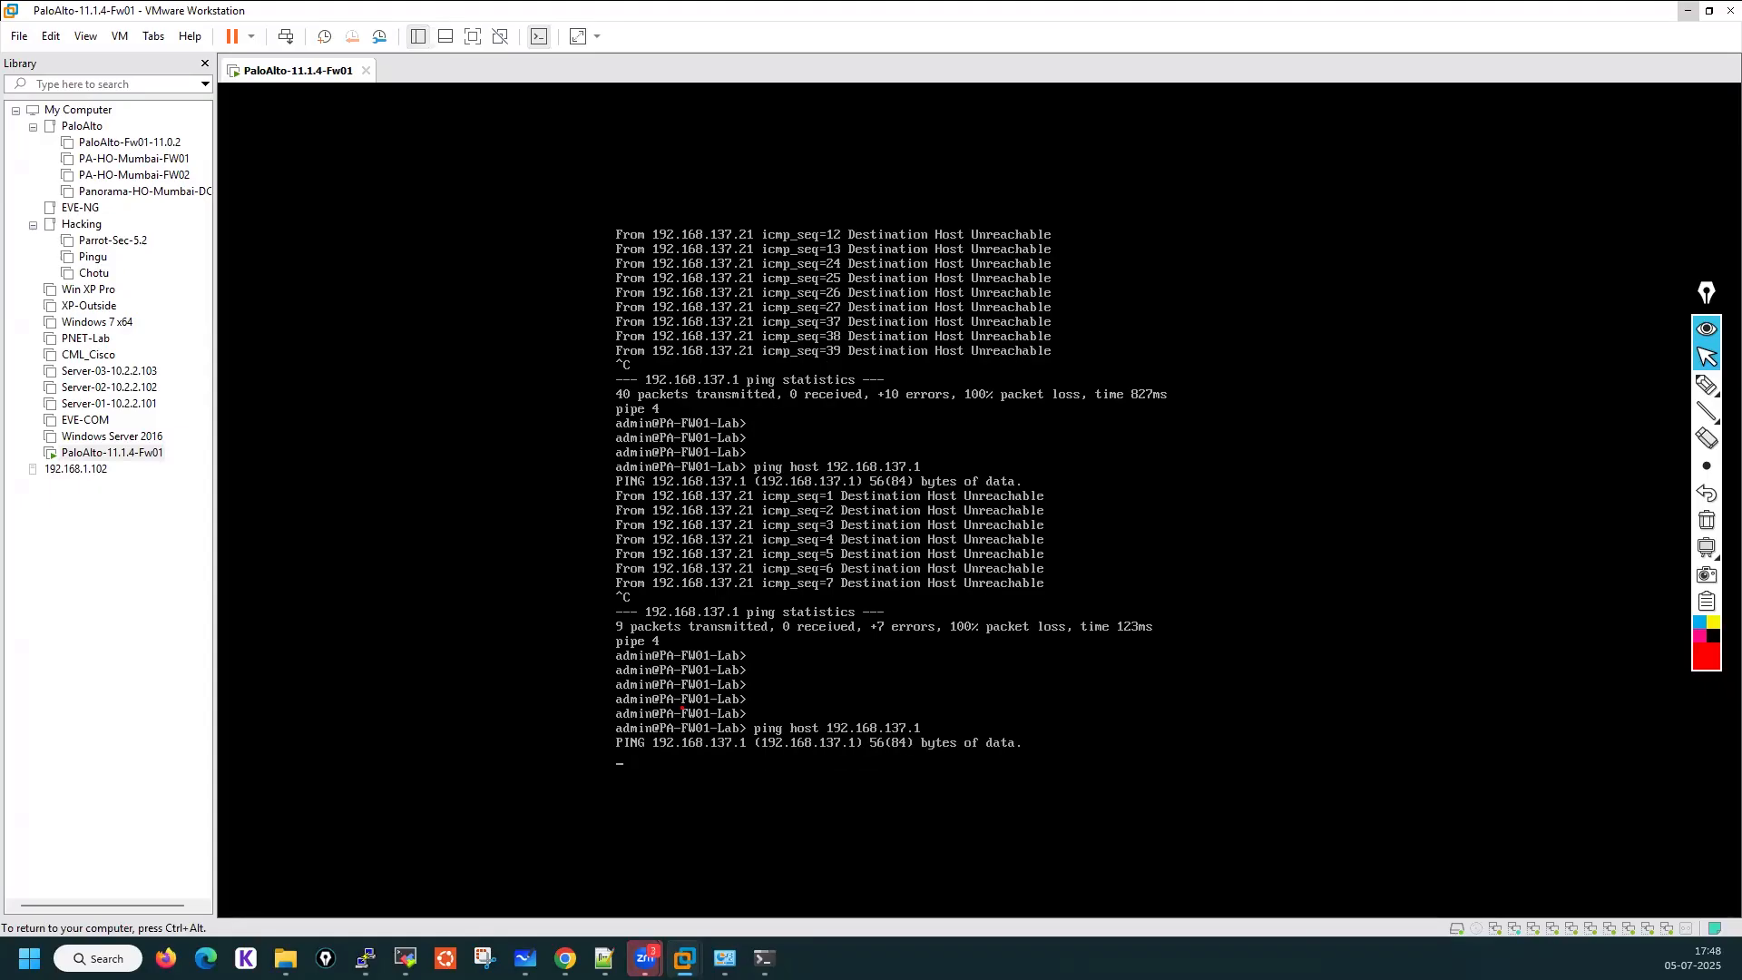
# Step: Stop that ping and ping host 192.168.137.2 instead, which is also unreachable
pyautogui.hotkey('ctrl', 'c')
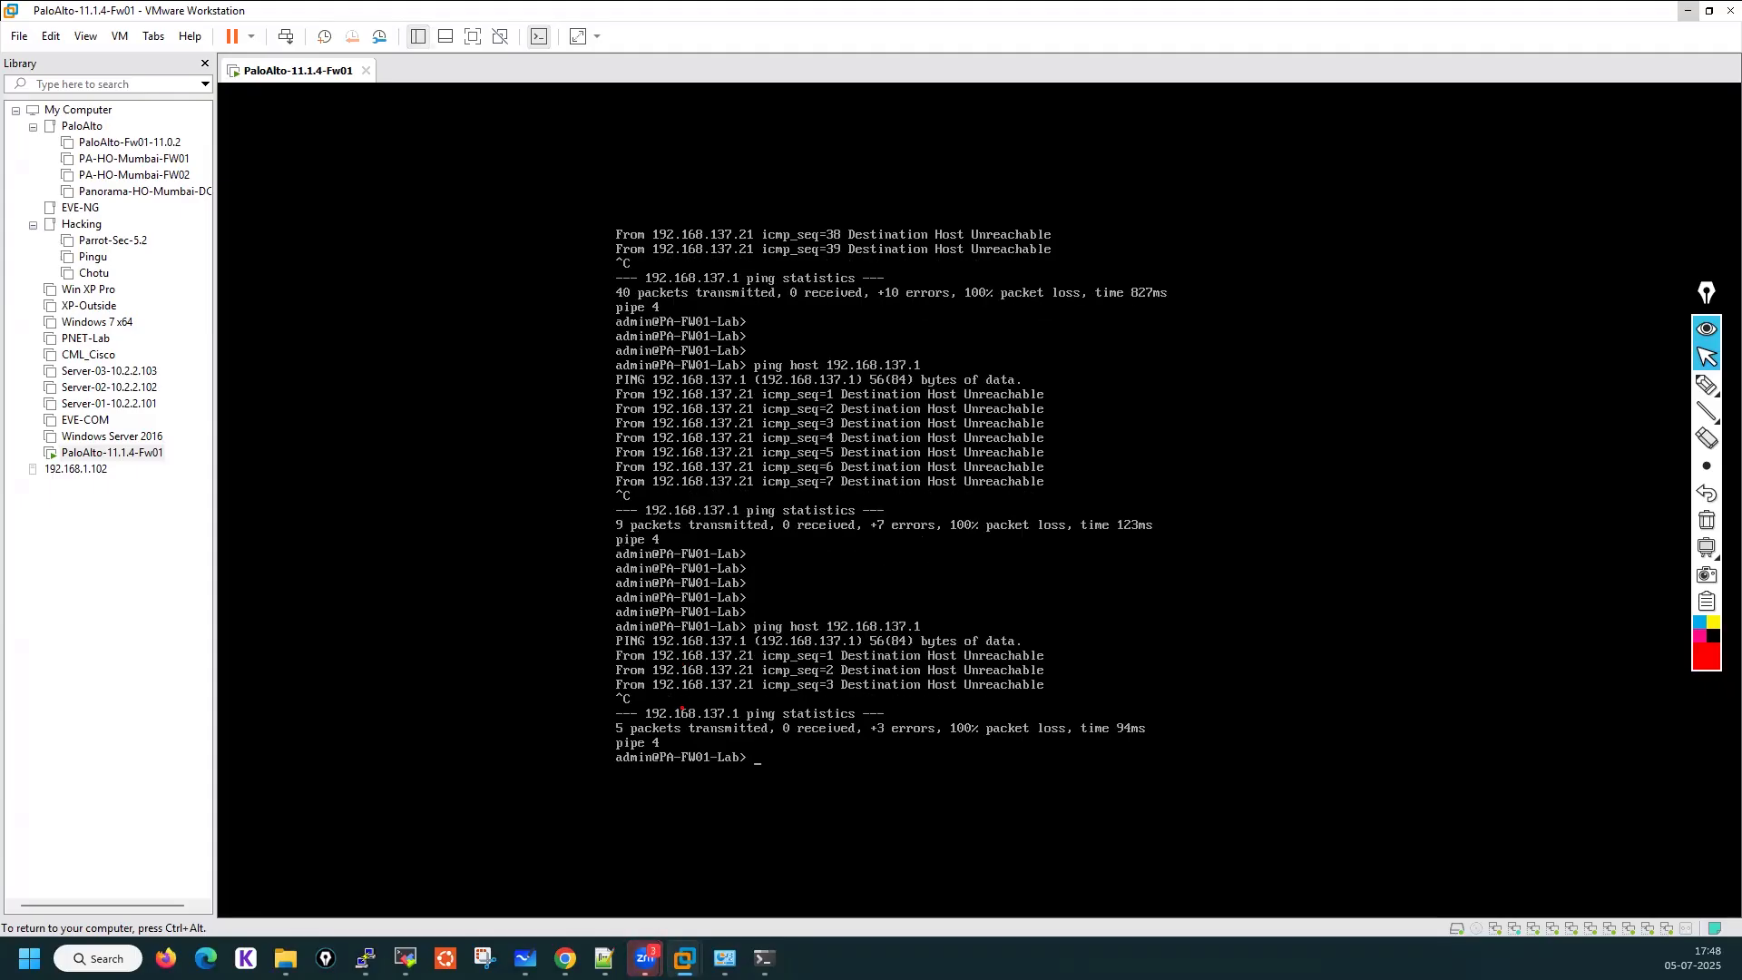
pyautogui.press('Up')
pyautogui.write('2')
pyautogui.press('Return')
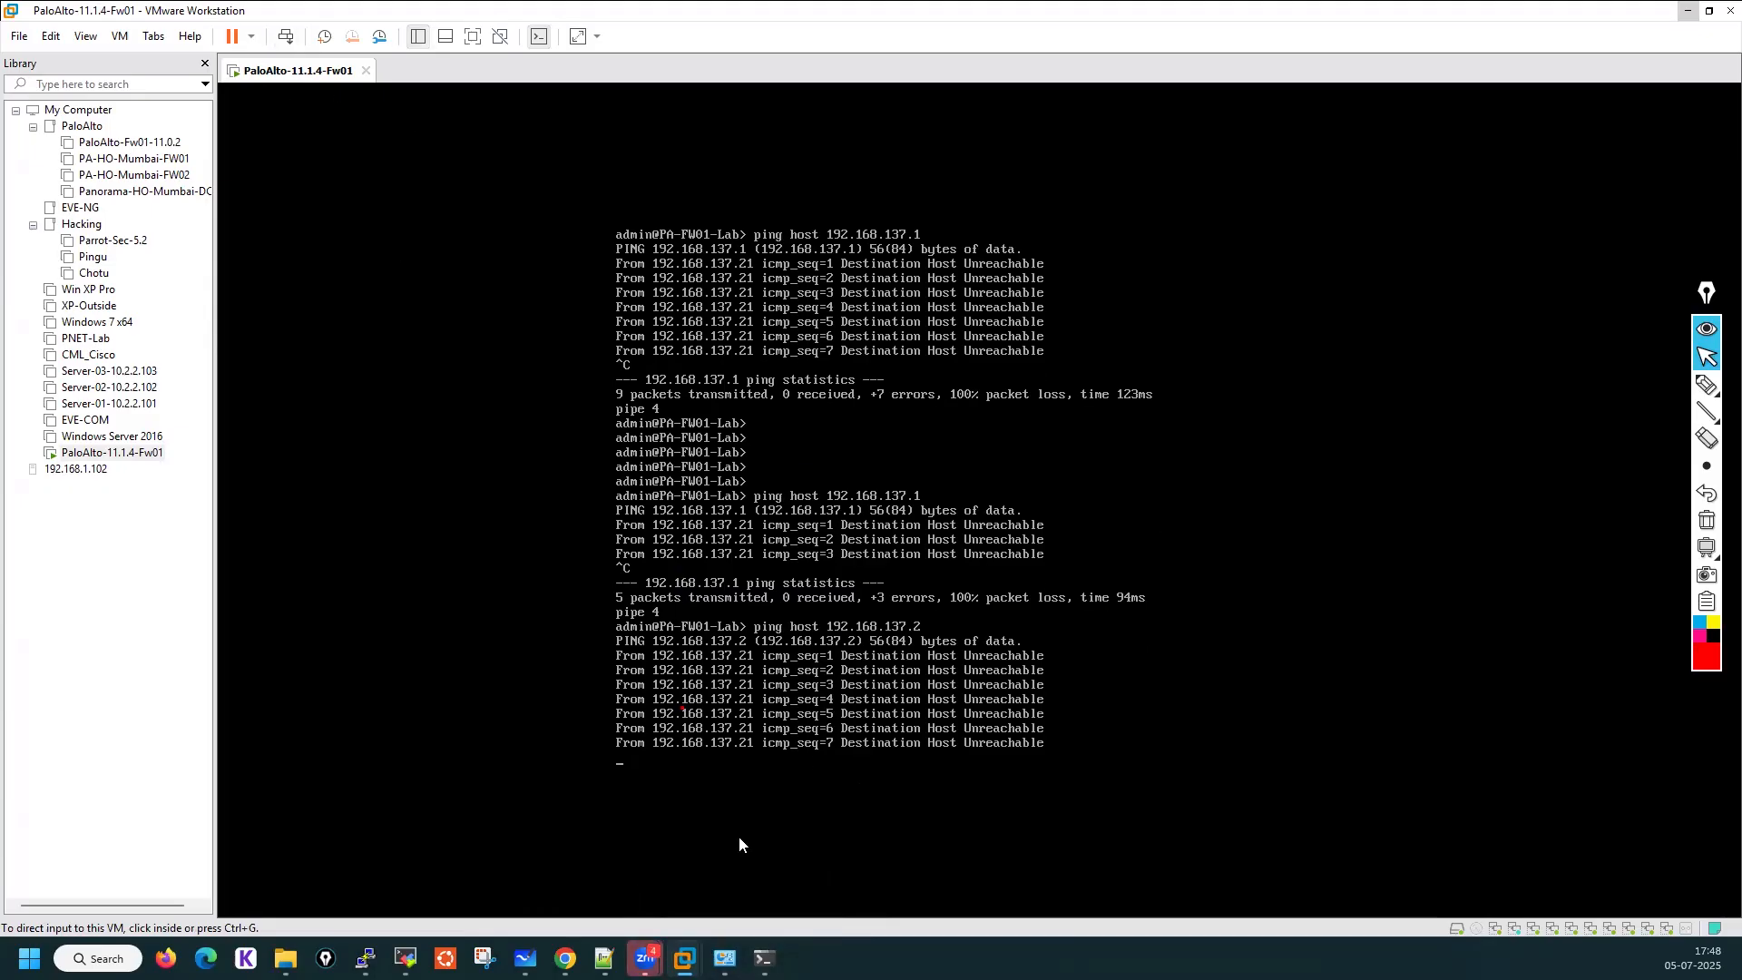
pyautogui.click(724, 958)
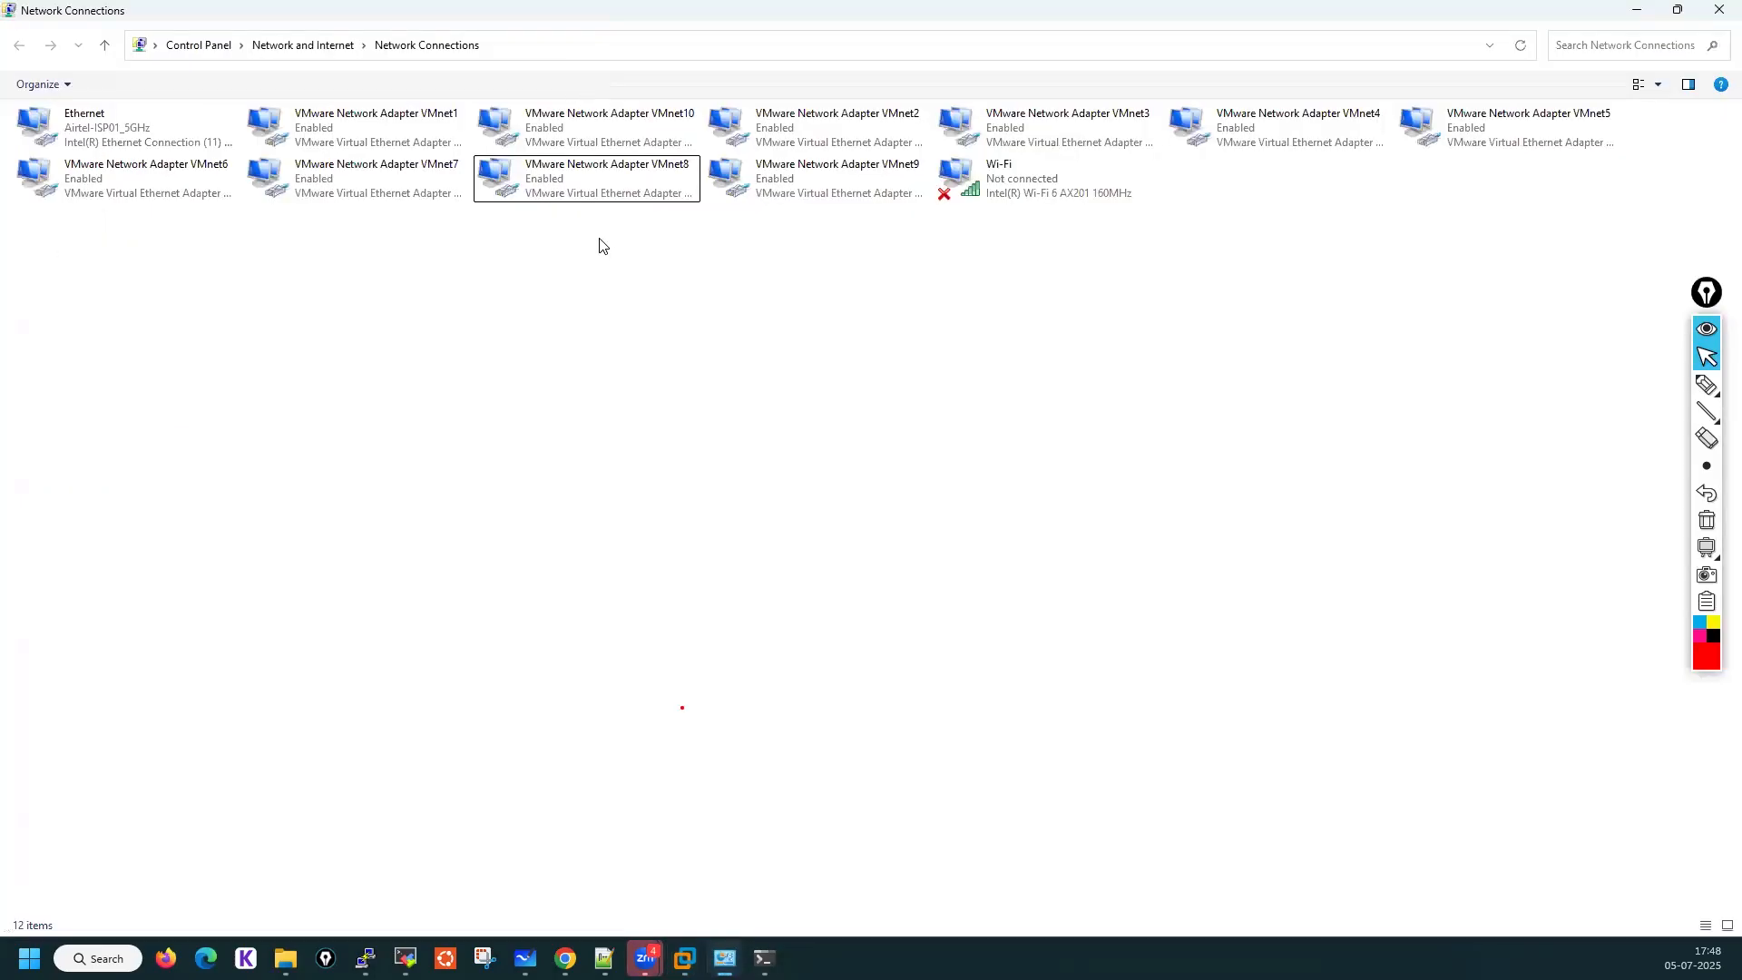
# Step: Refresh the adapter list and restart 'ping 192.168.137.21 -t' in Command Prompt
pyautogui.rightClick(608, 251)
pyautogui.click(635, 323)
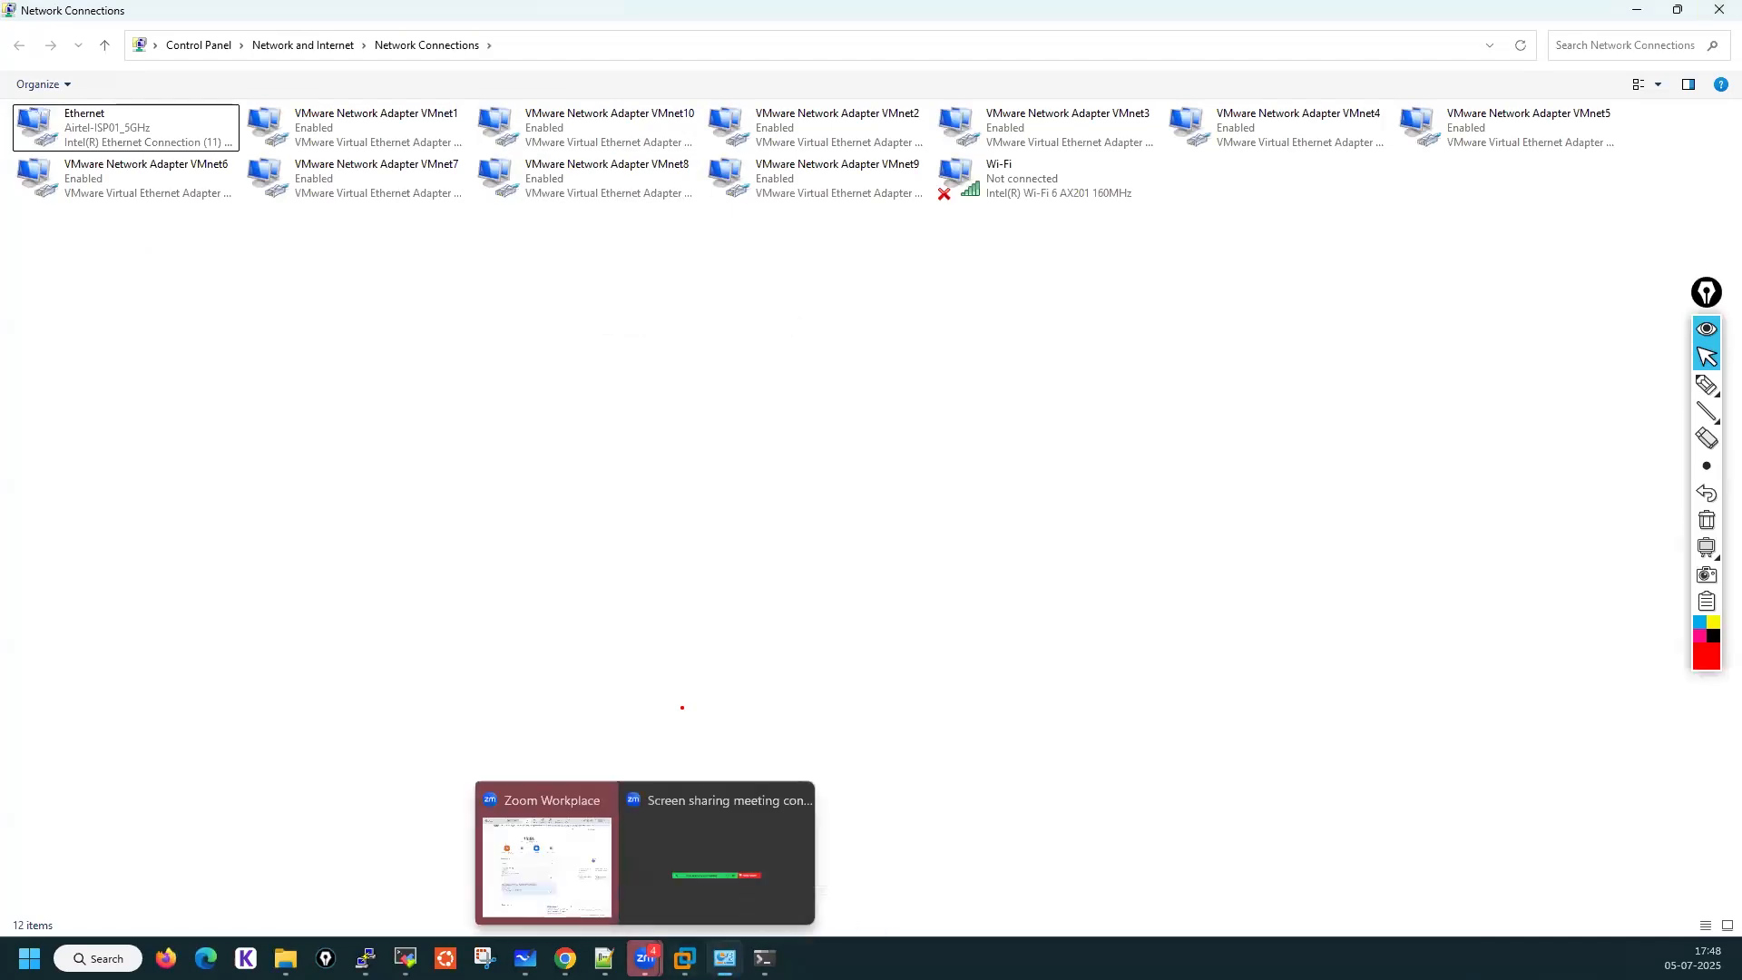
pyautogui.moveTo(764, 958)
pyautogui.click(764, 862)
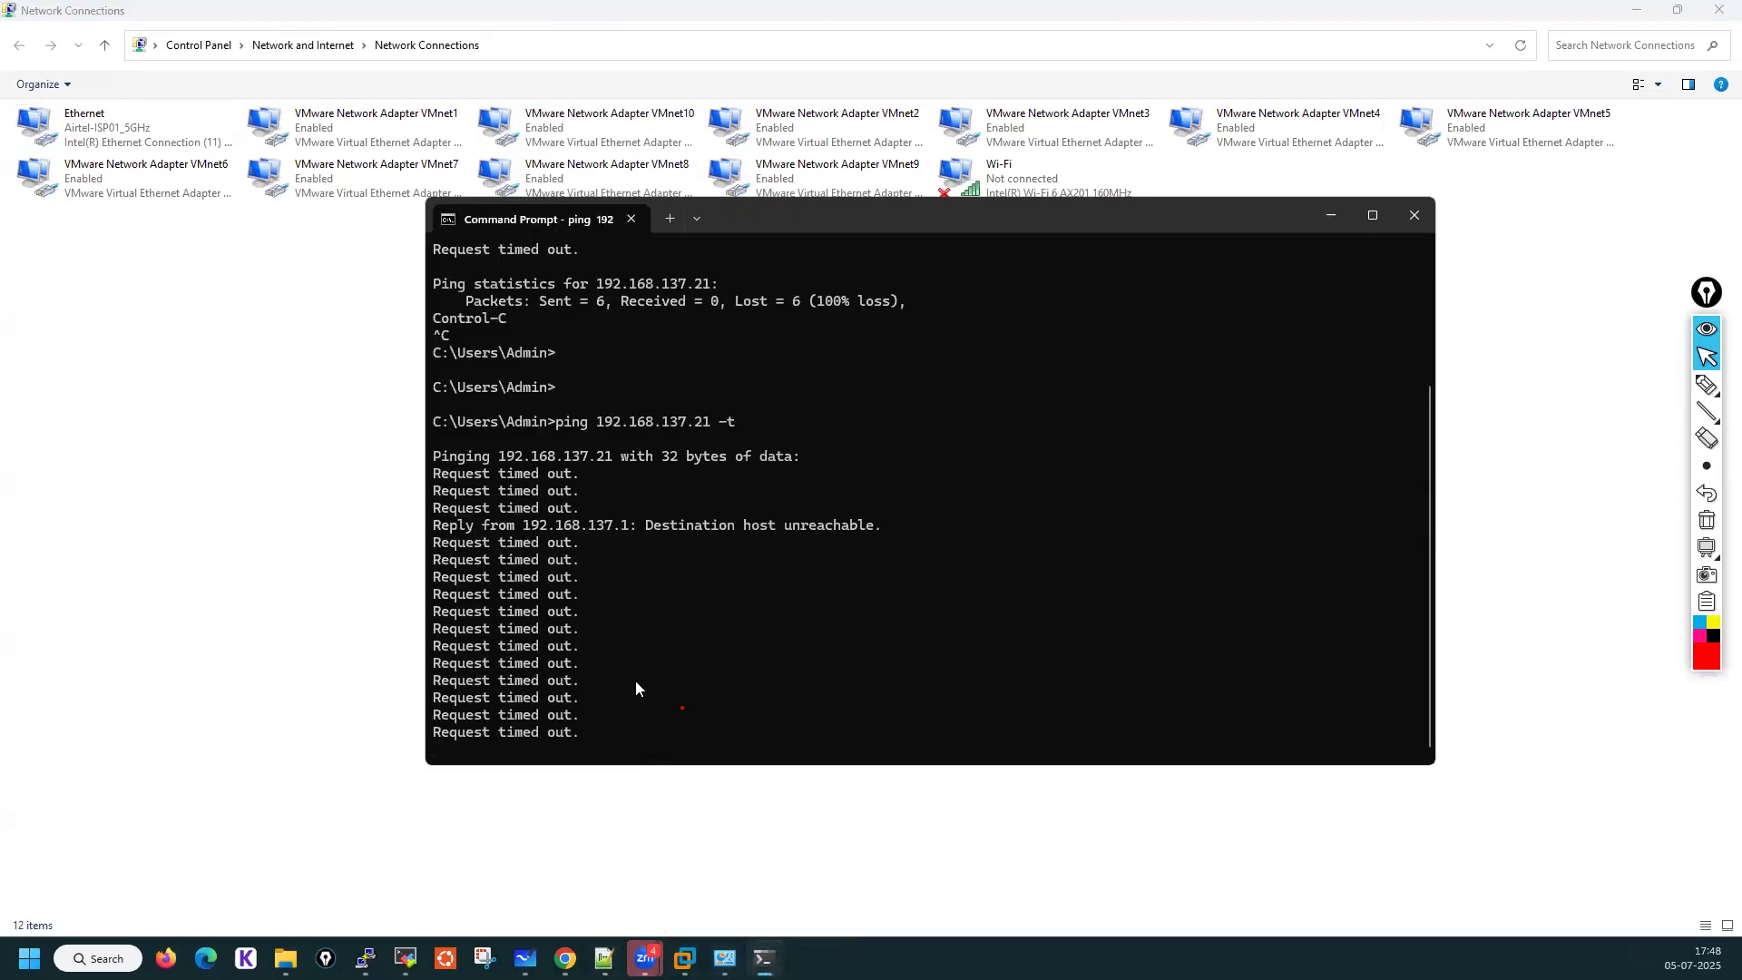
pyautogui.hotkey('ctrl', 'c')
pyautogui.press('Return')
pyautogui.press('Return')
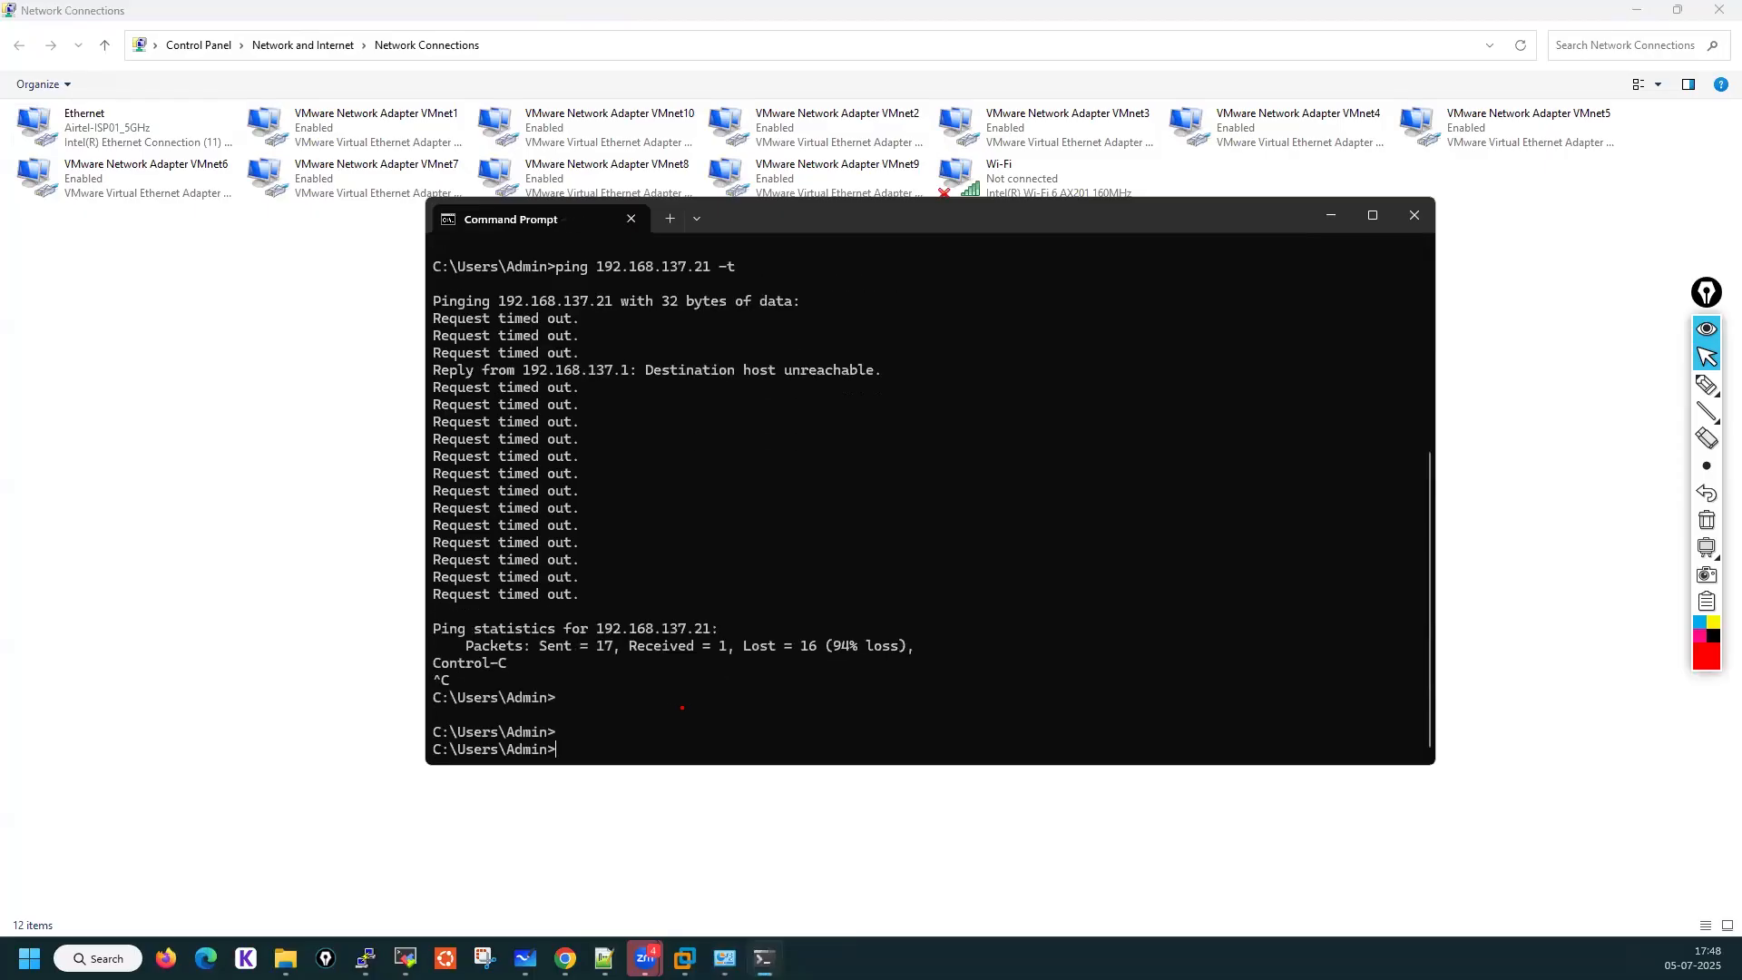
pyautogui.press('Return')
pyautogui.press('Return')
pyautogui.press('Up')
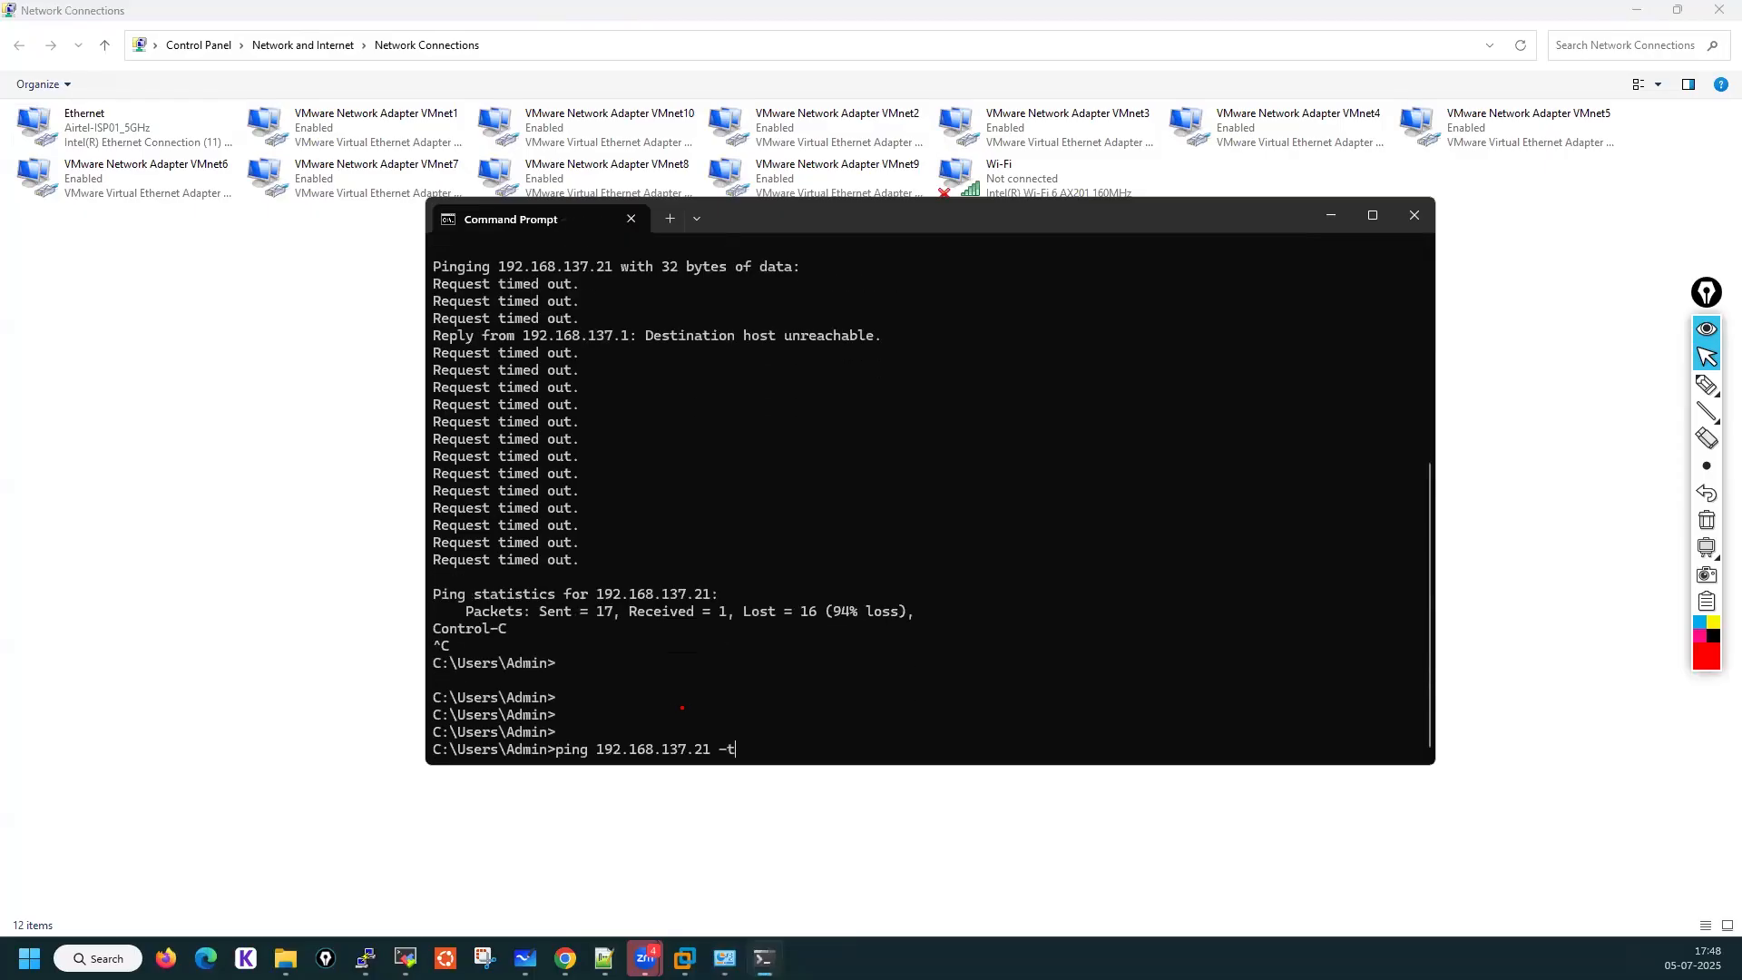
pyautogui.press('Return')
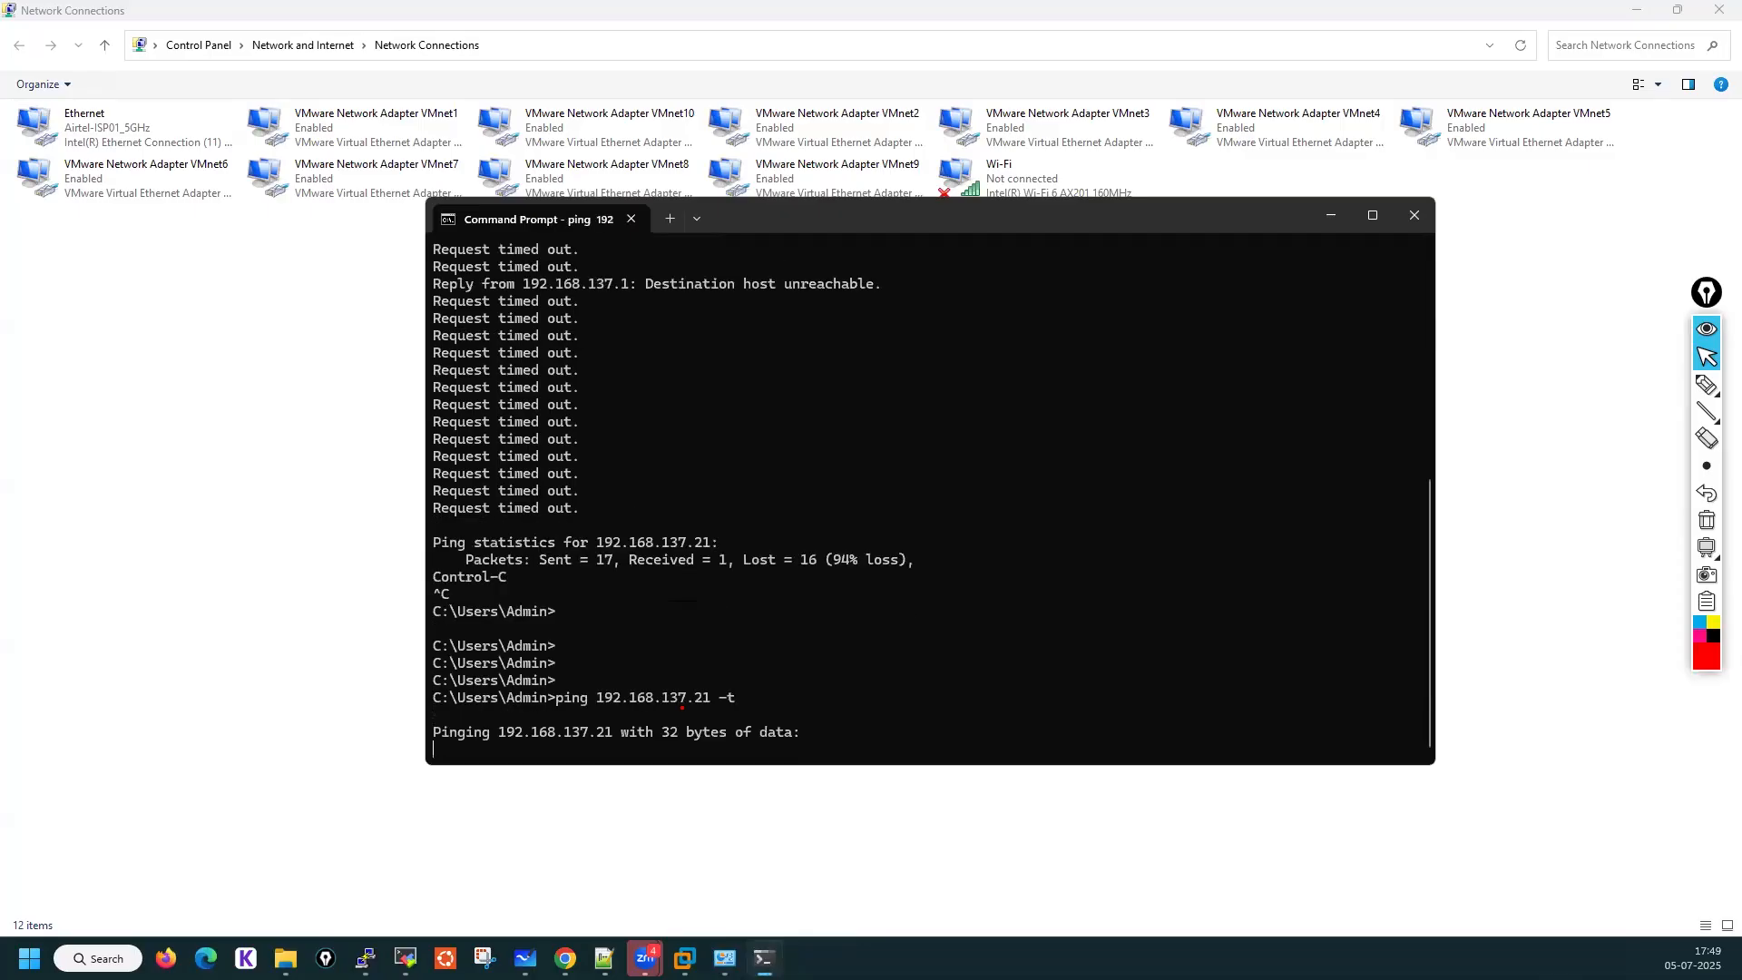
# Step: Return to the PaloAlto firewall's VM console in VMware
pyautogui.moveTo(366, 958)
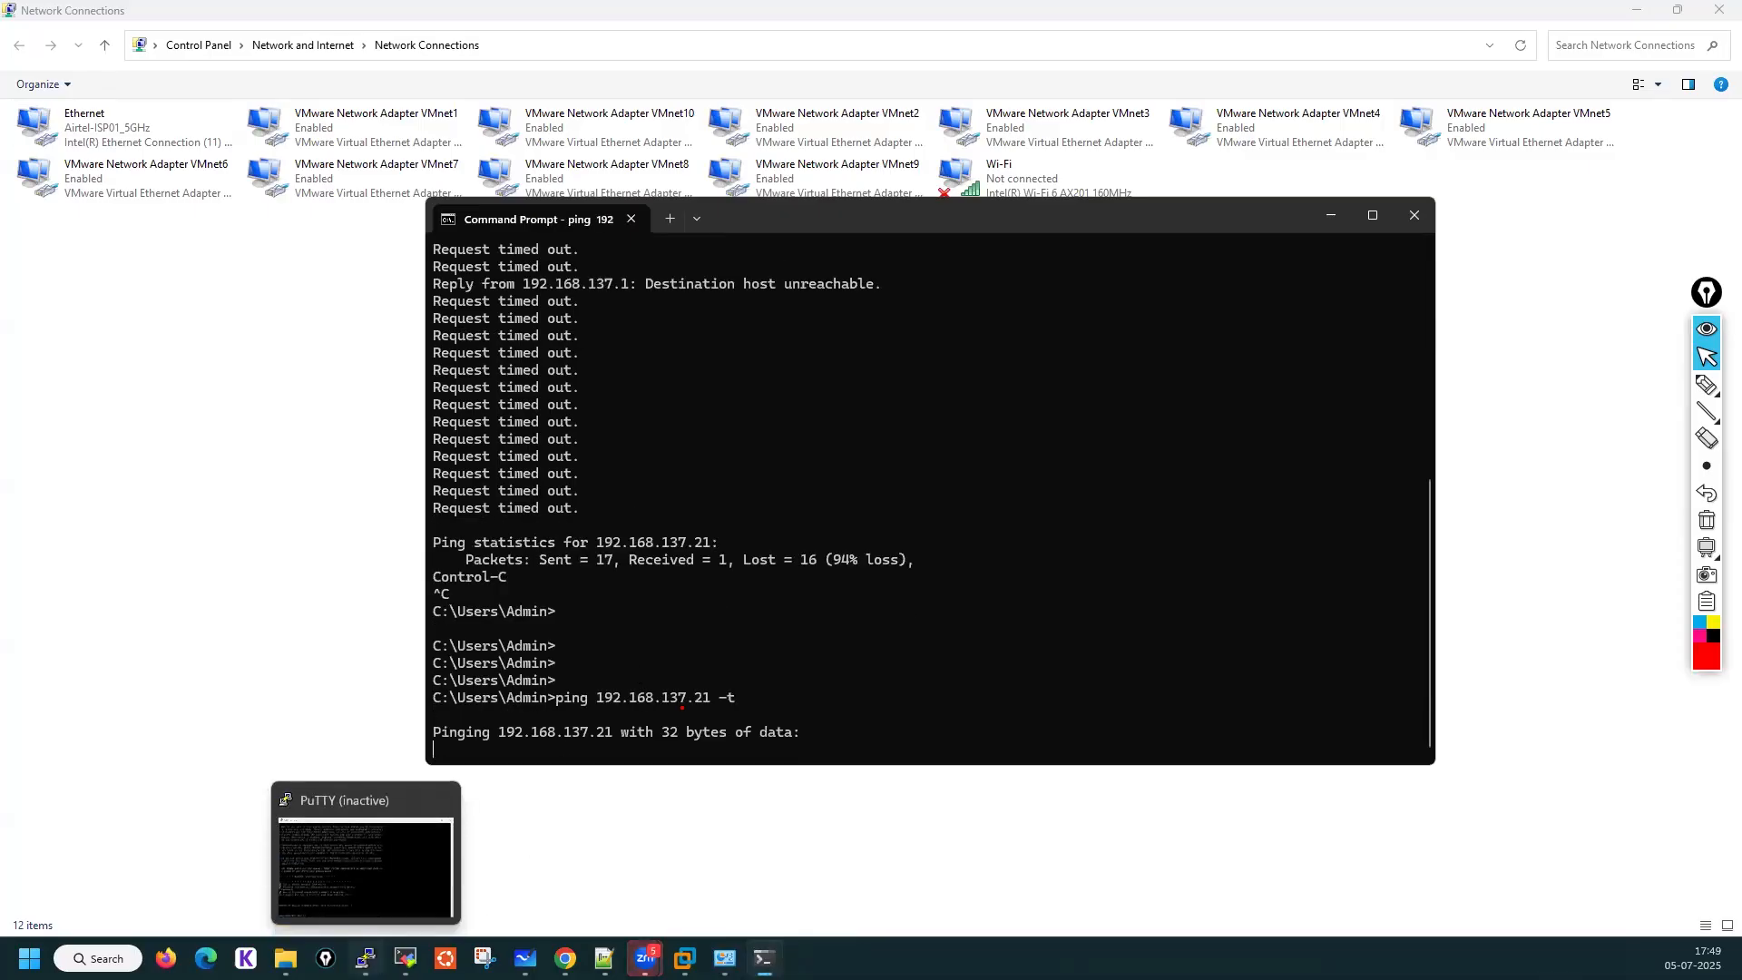
pyautogui.moveTo(684, 958)
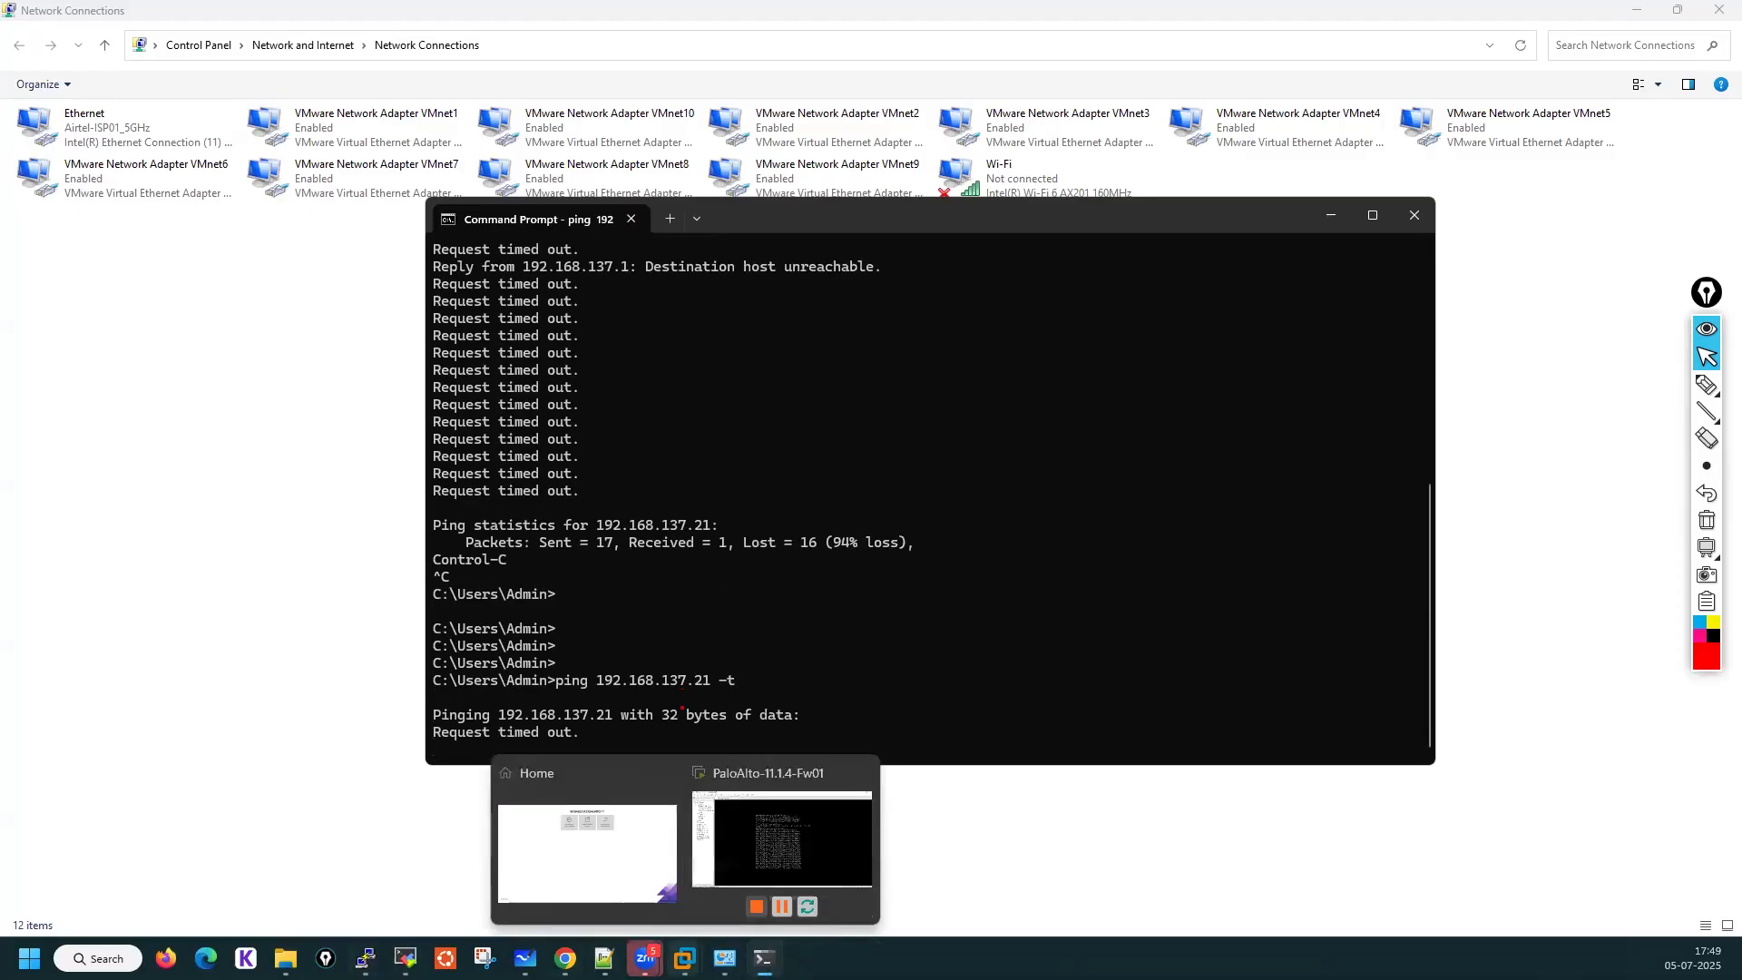
pyautogui.click(785, 835)
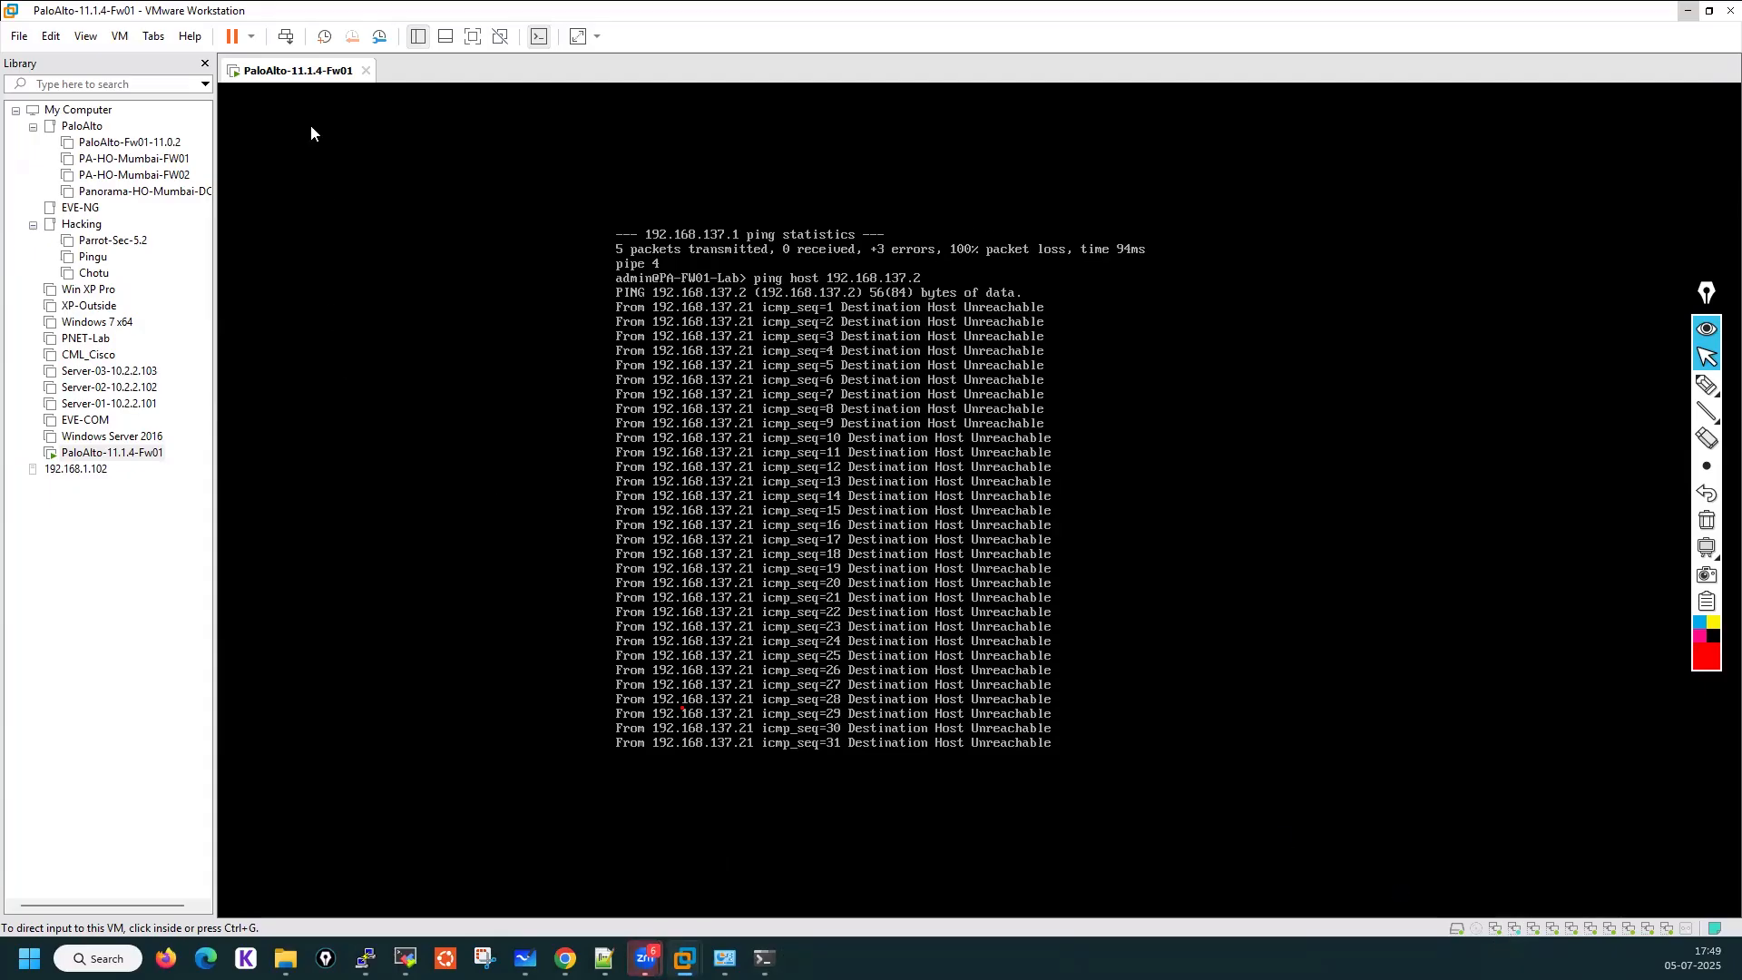
# Step: Restart the PaloAlto-11.1.4-Fw01 guest via Power > Restart Guest and confirm Restart
pyautogui.rightClick(314, 74)
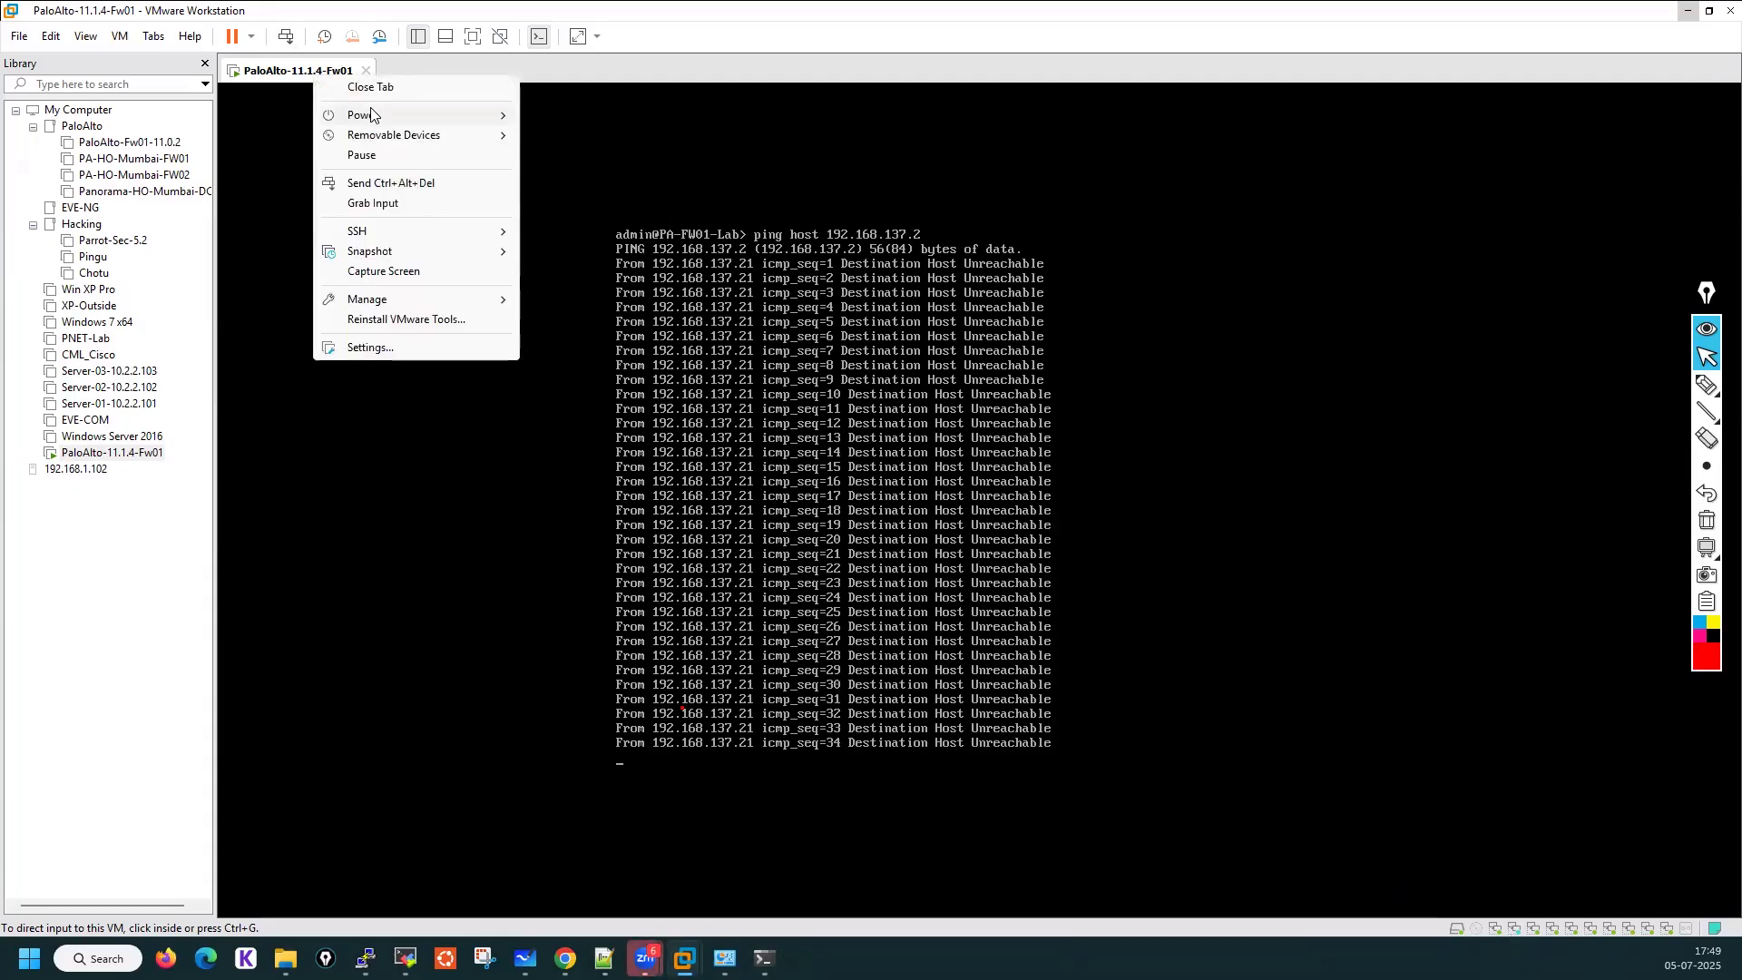
pyautogui.moveTo(371, 114)
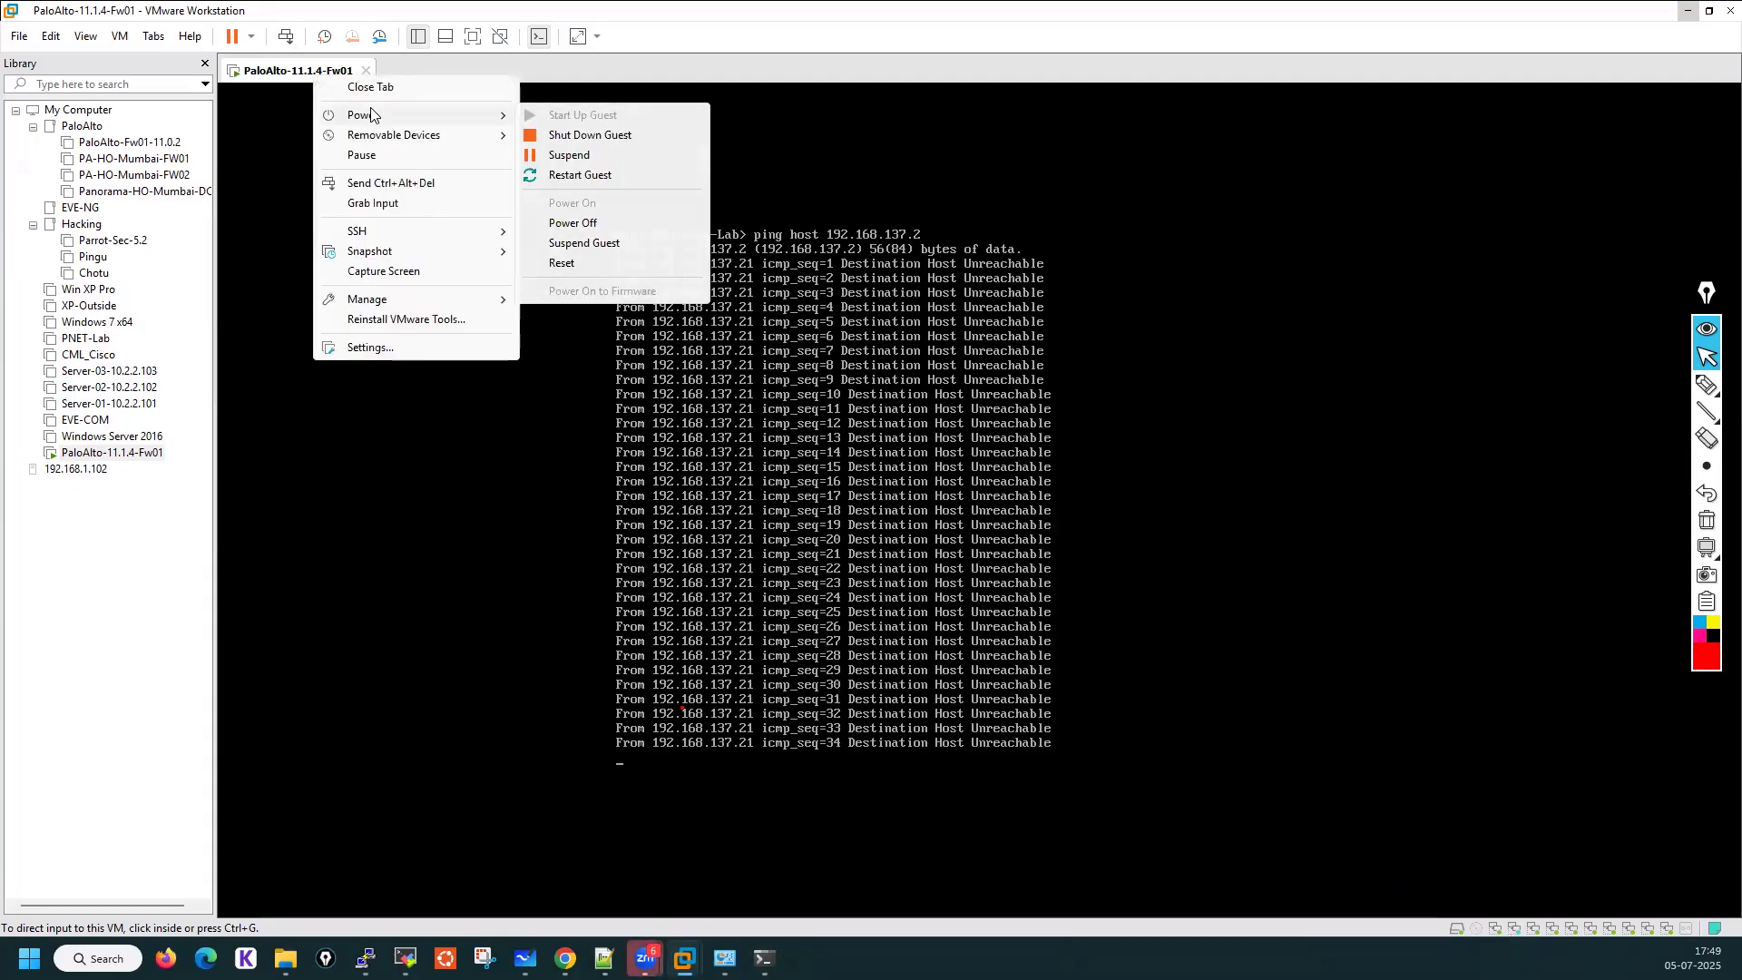
pyautogui.click(580, 174)
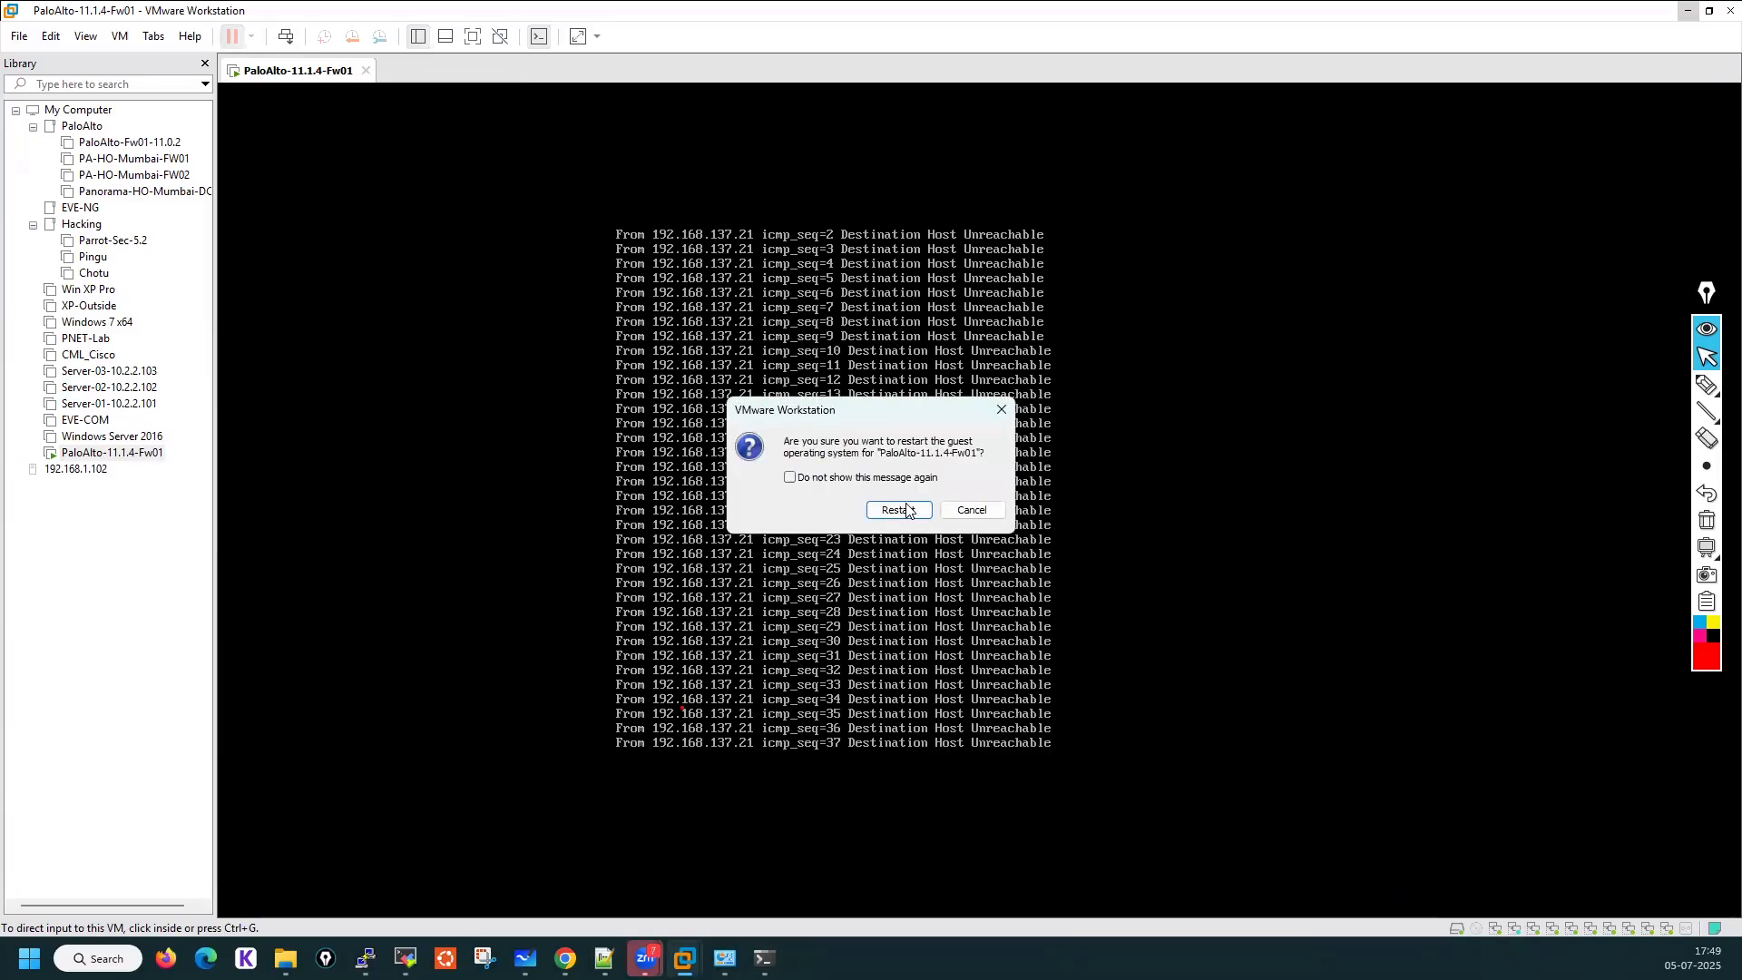
pyautogui.click(898, 510)
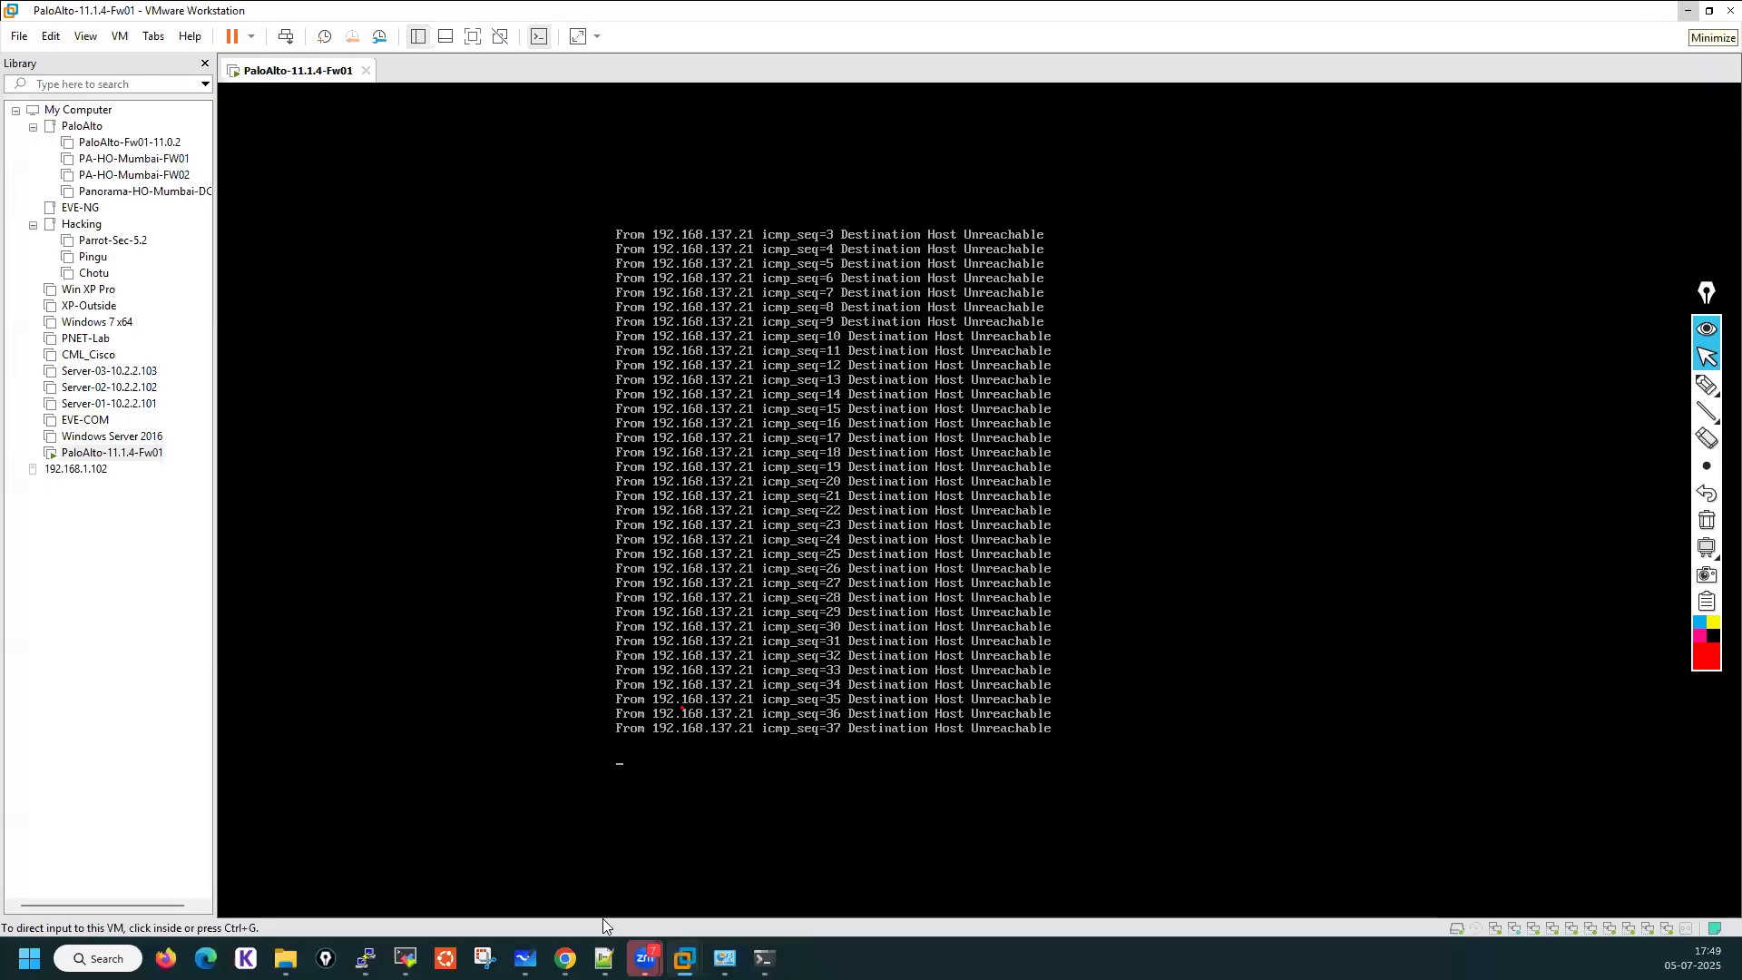
pyautogui.click(605, 958)
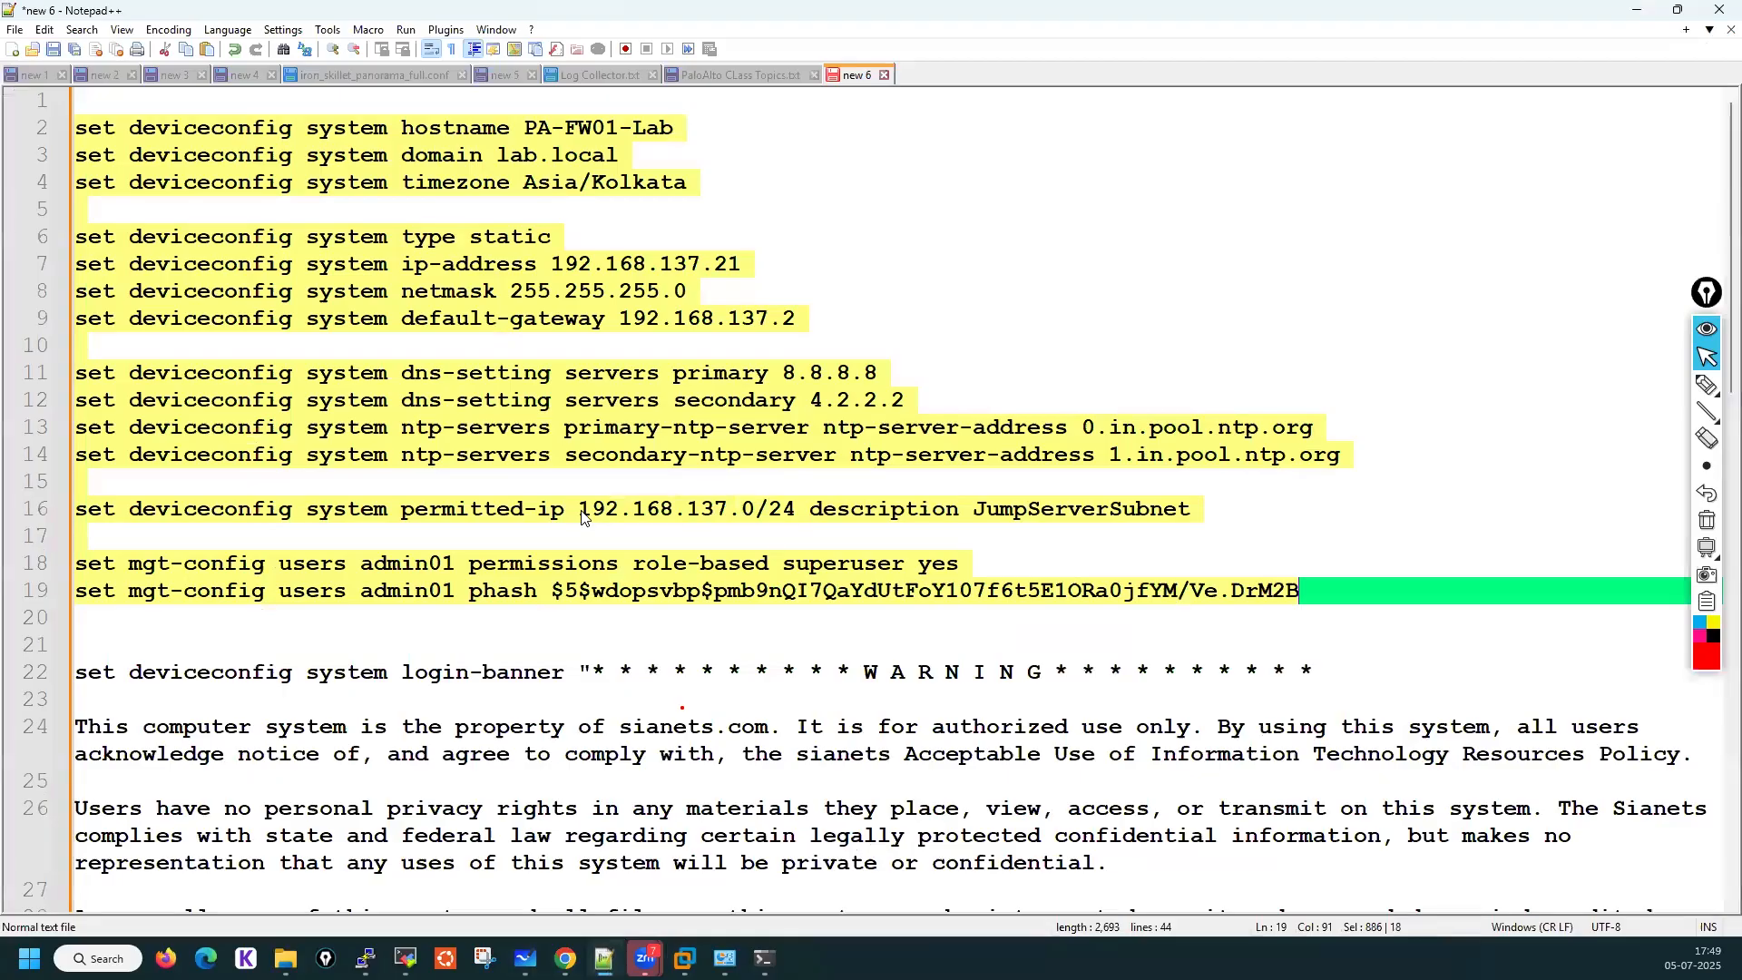
# Step: Highlight the permitted 192.168.137.0/24 subnet on line 16 in Notepad++
pyautogui.click(583, 509)
pyautogui.moveTo(581, 509); pyautogui.dragTo(795, 509)
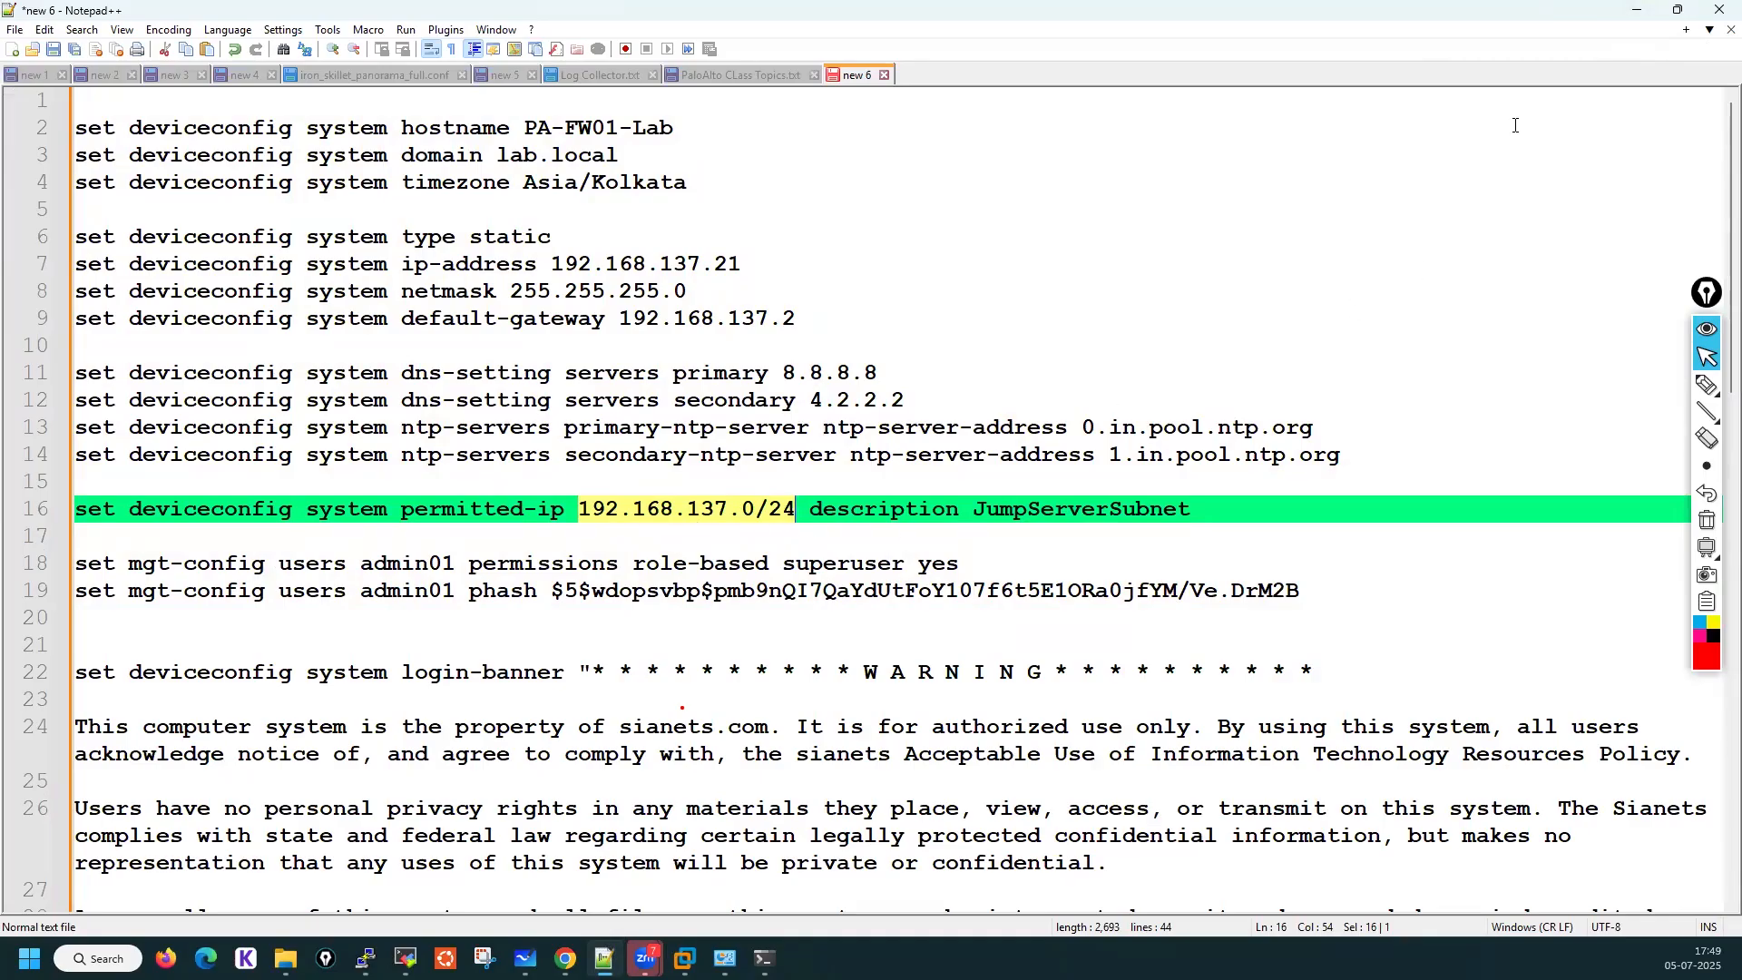
pyautogui.hotkey('alt', 'Tab')
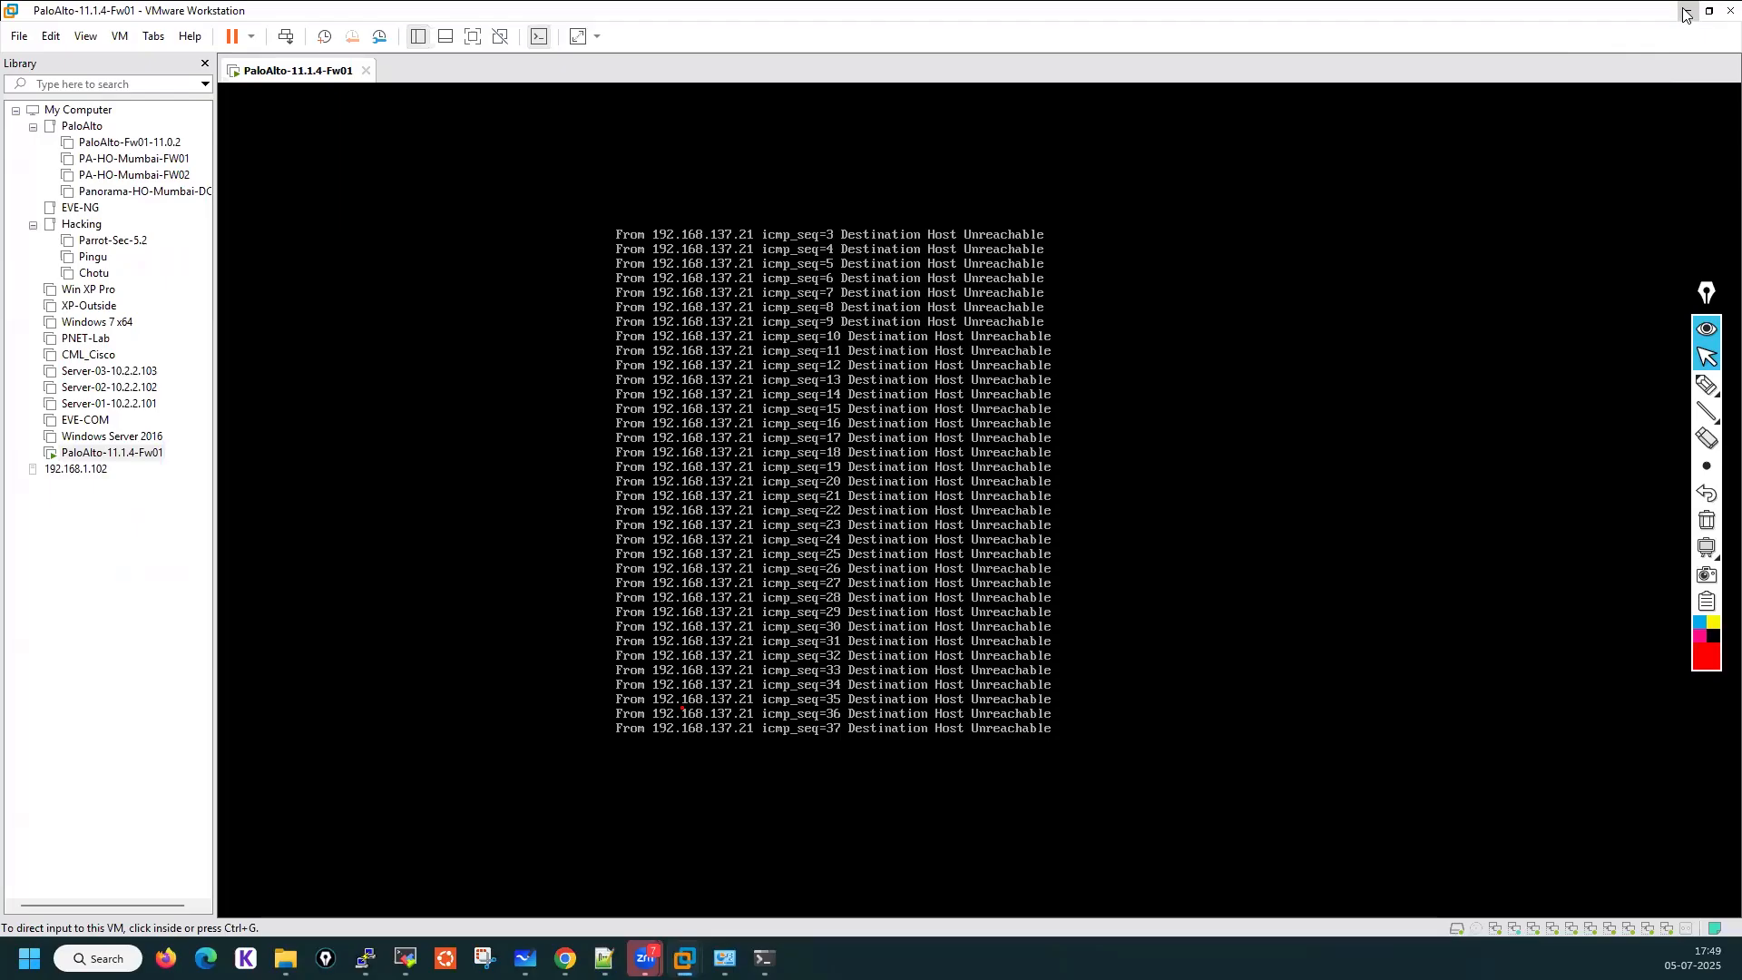
# Step: Minimize VMware and Network Connections, close Command Prompt, and show the VM-Lab Whiteboard diagram
pyautogui.click(1688, 11)
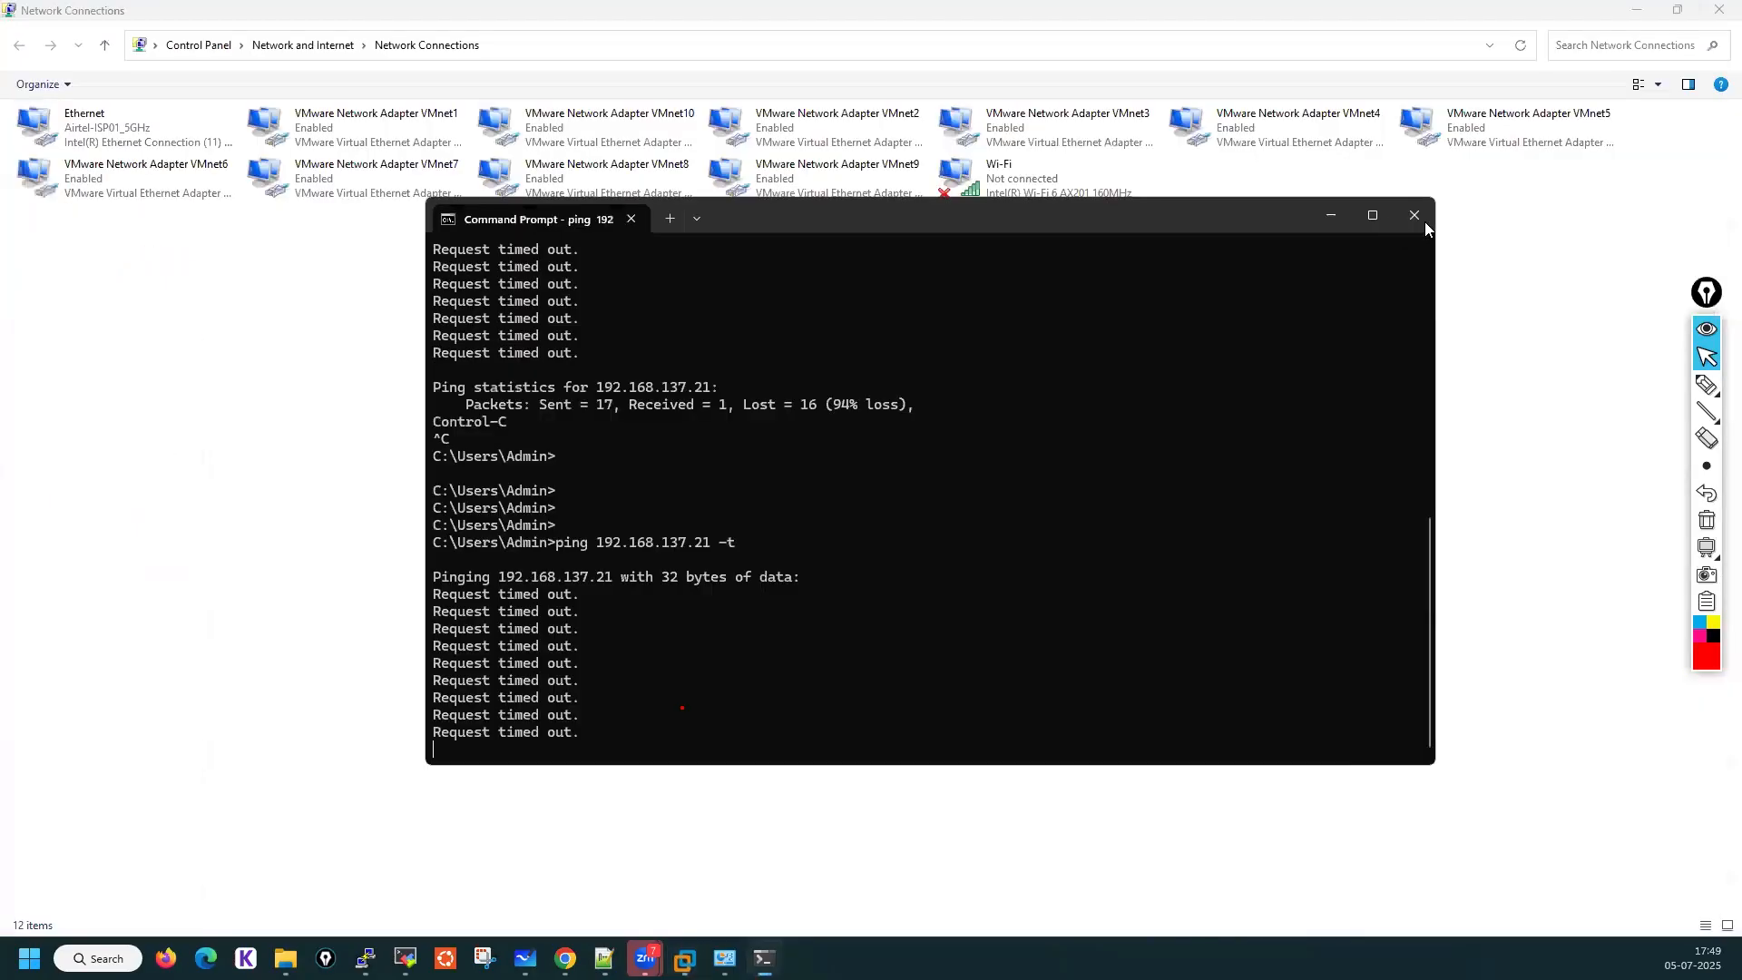
pyautogui.click(1426, 222)
pyautogui.click(1633, 19)
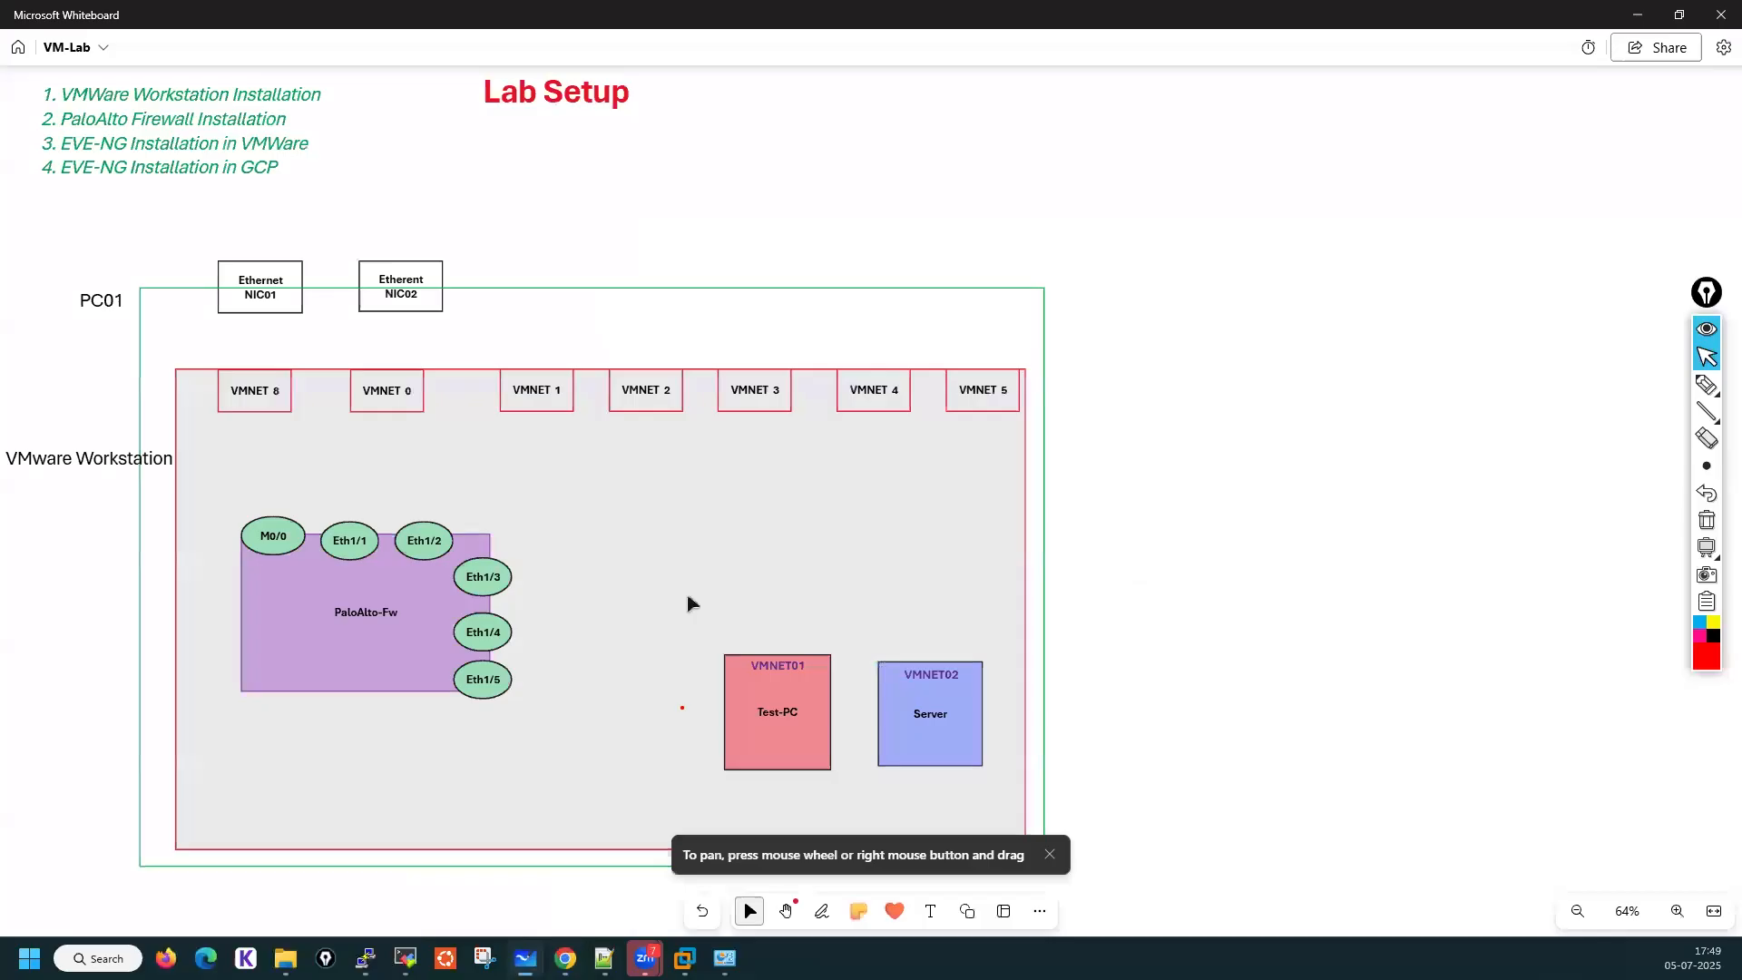
pyautogui.click(526, 958)
# Step: Locate the XP-Outside OVF package in File Explorer's Software > XP-IMG folder and bring up its options
pyautogui.click(285, 958)
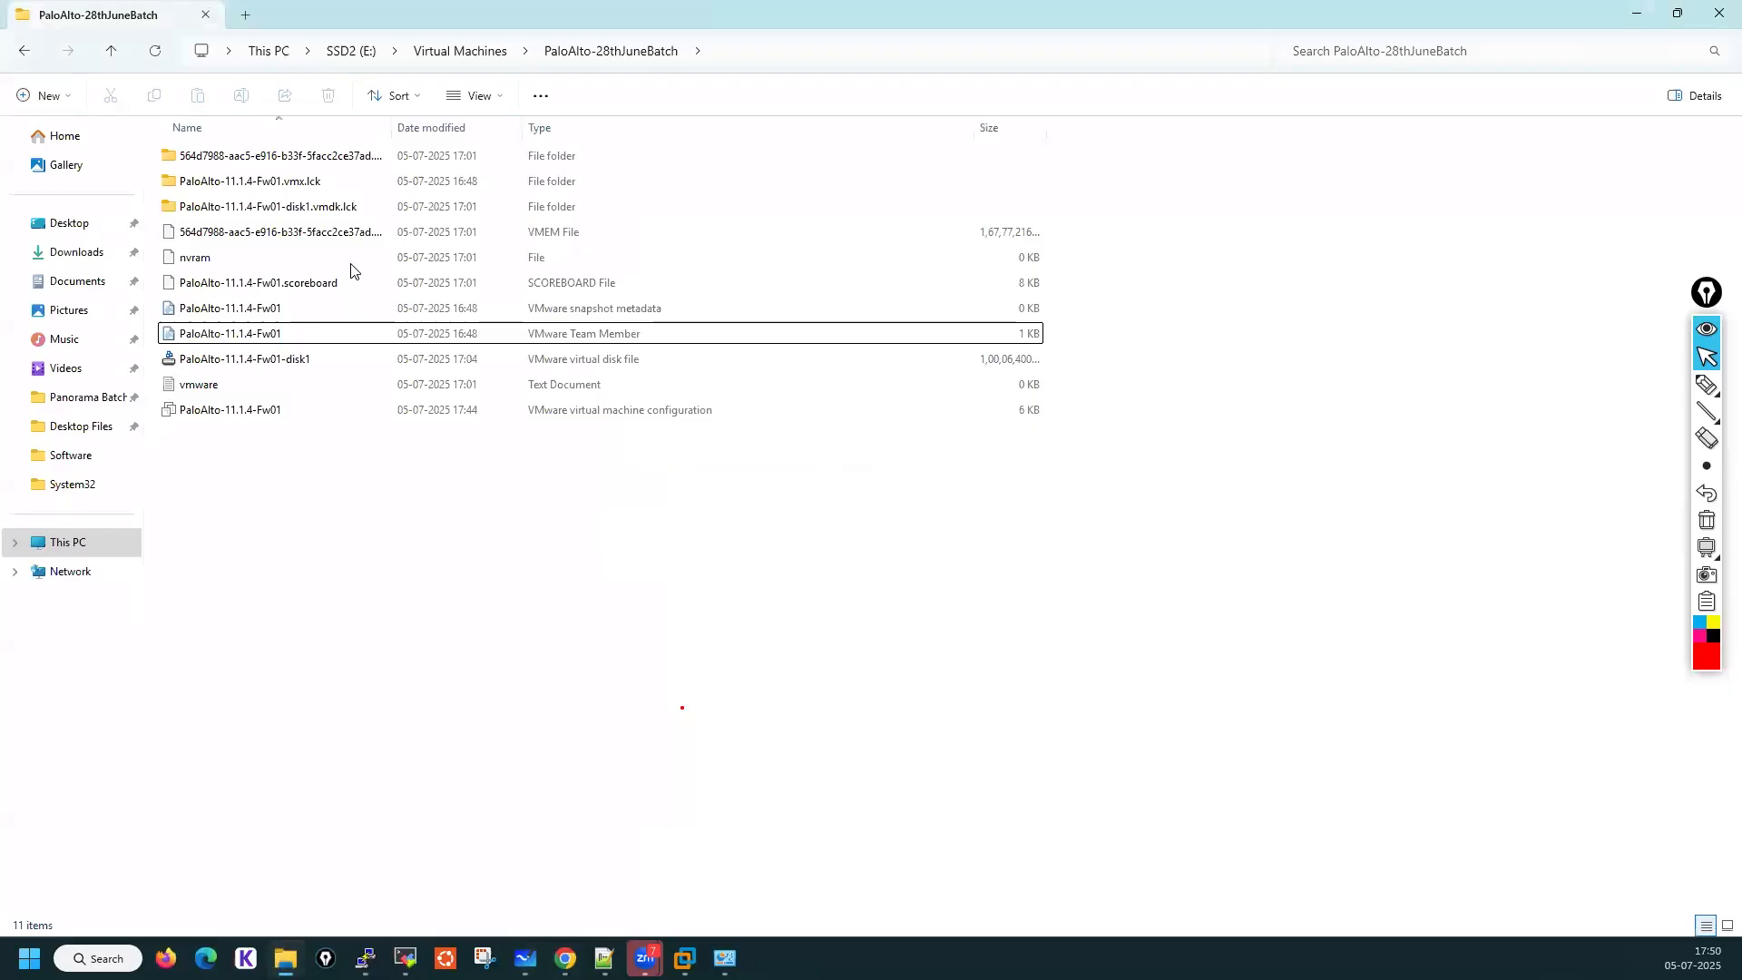
pyautogui.click(57, 454)
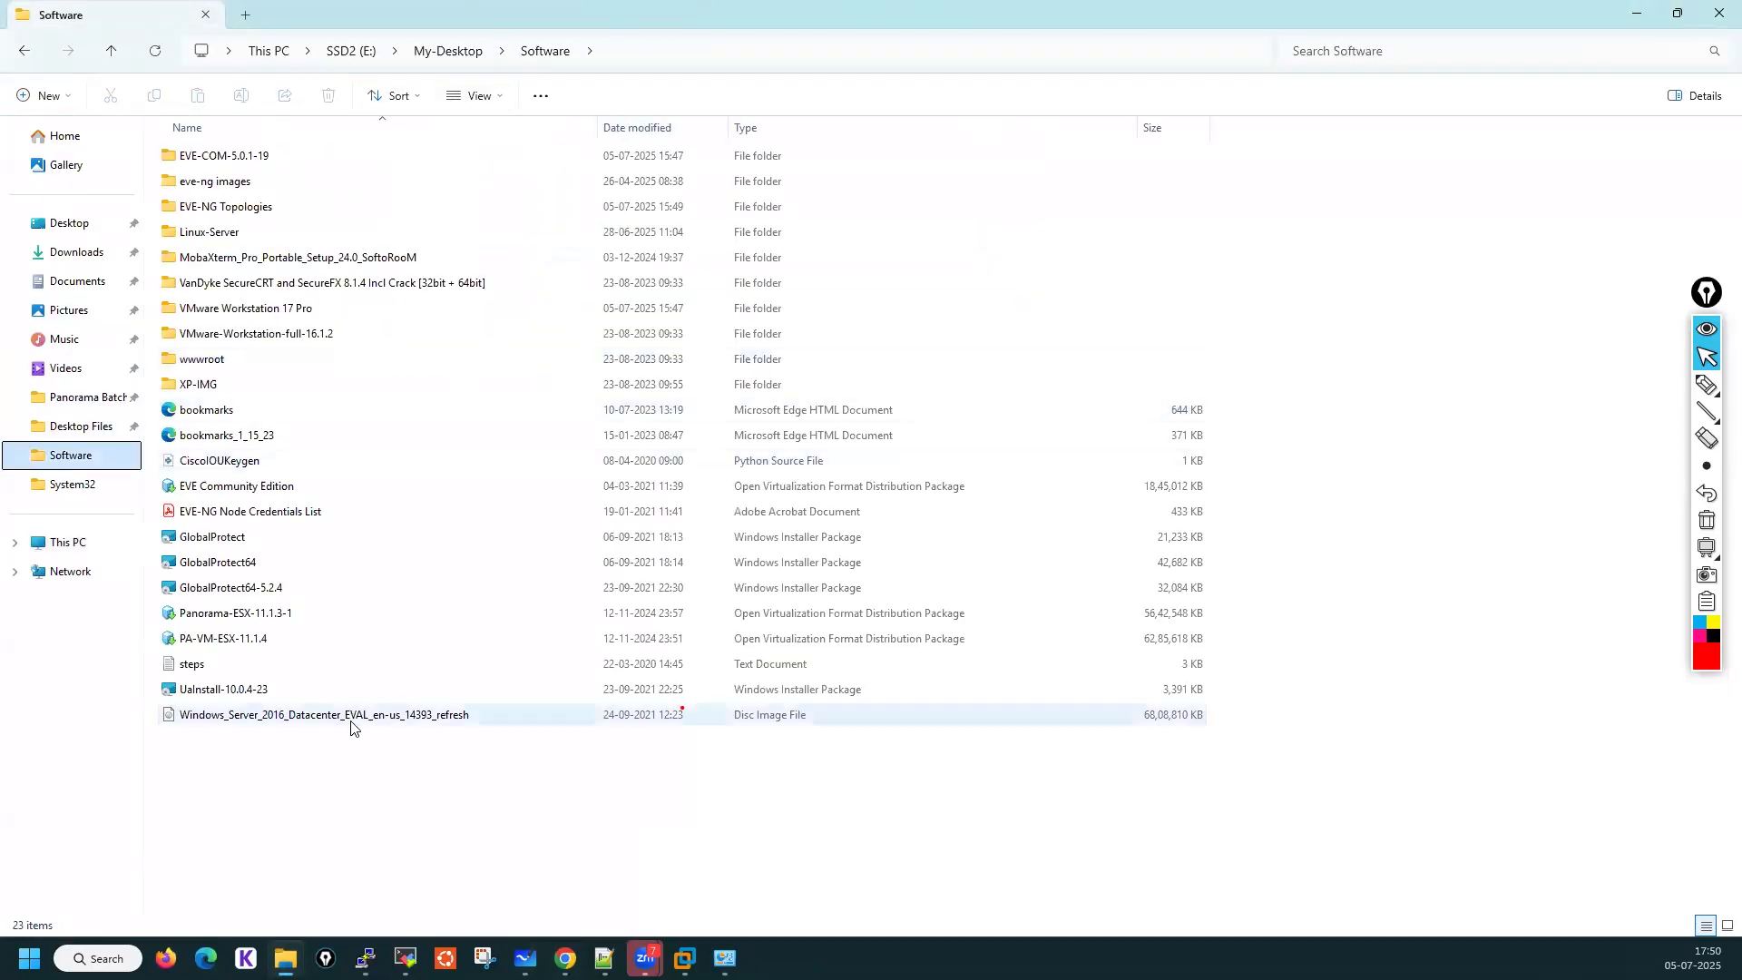
pyautogui.doubleClick(204, 385)
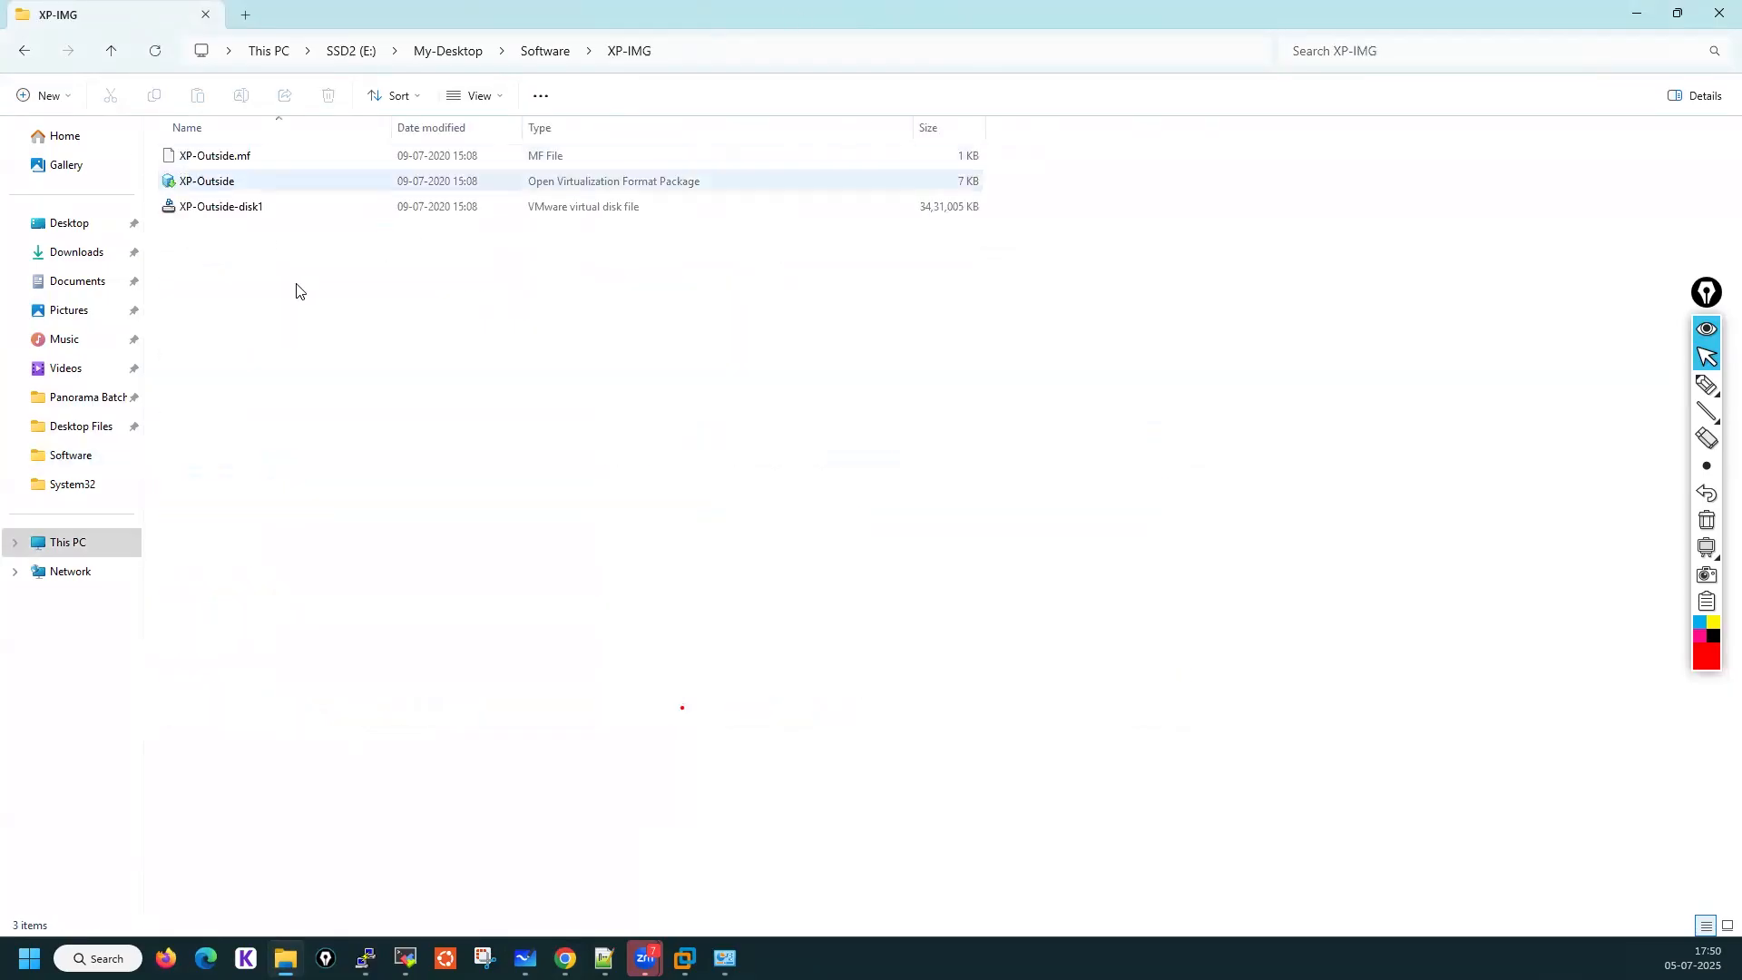
pyautogui.click(238, 189)
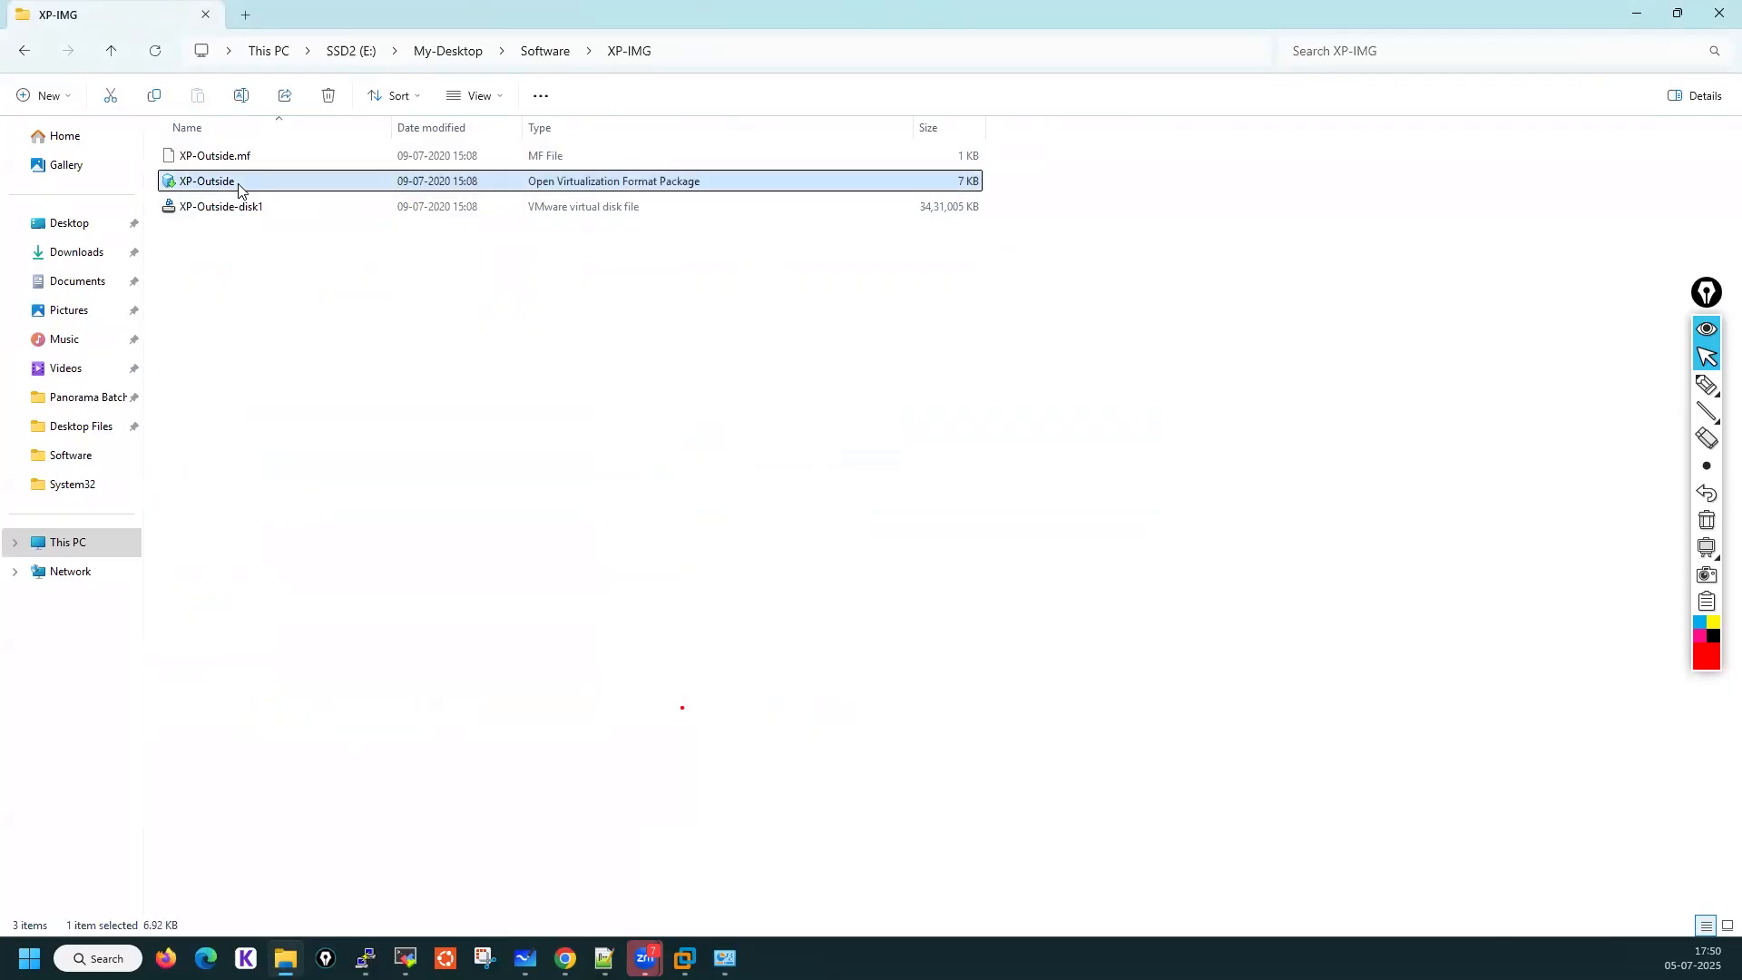
pyautogui.rightClick(239, 189)
# Step: Import XP-Outside into VMware Workstation as a new virtual machine named 'TestPC-Delete'
pyautogui.click(320, 194)
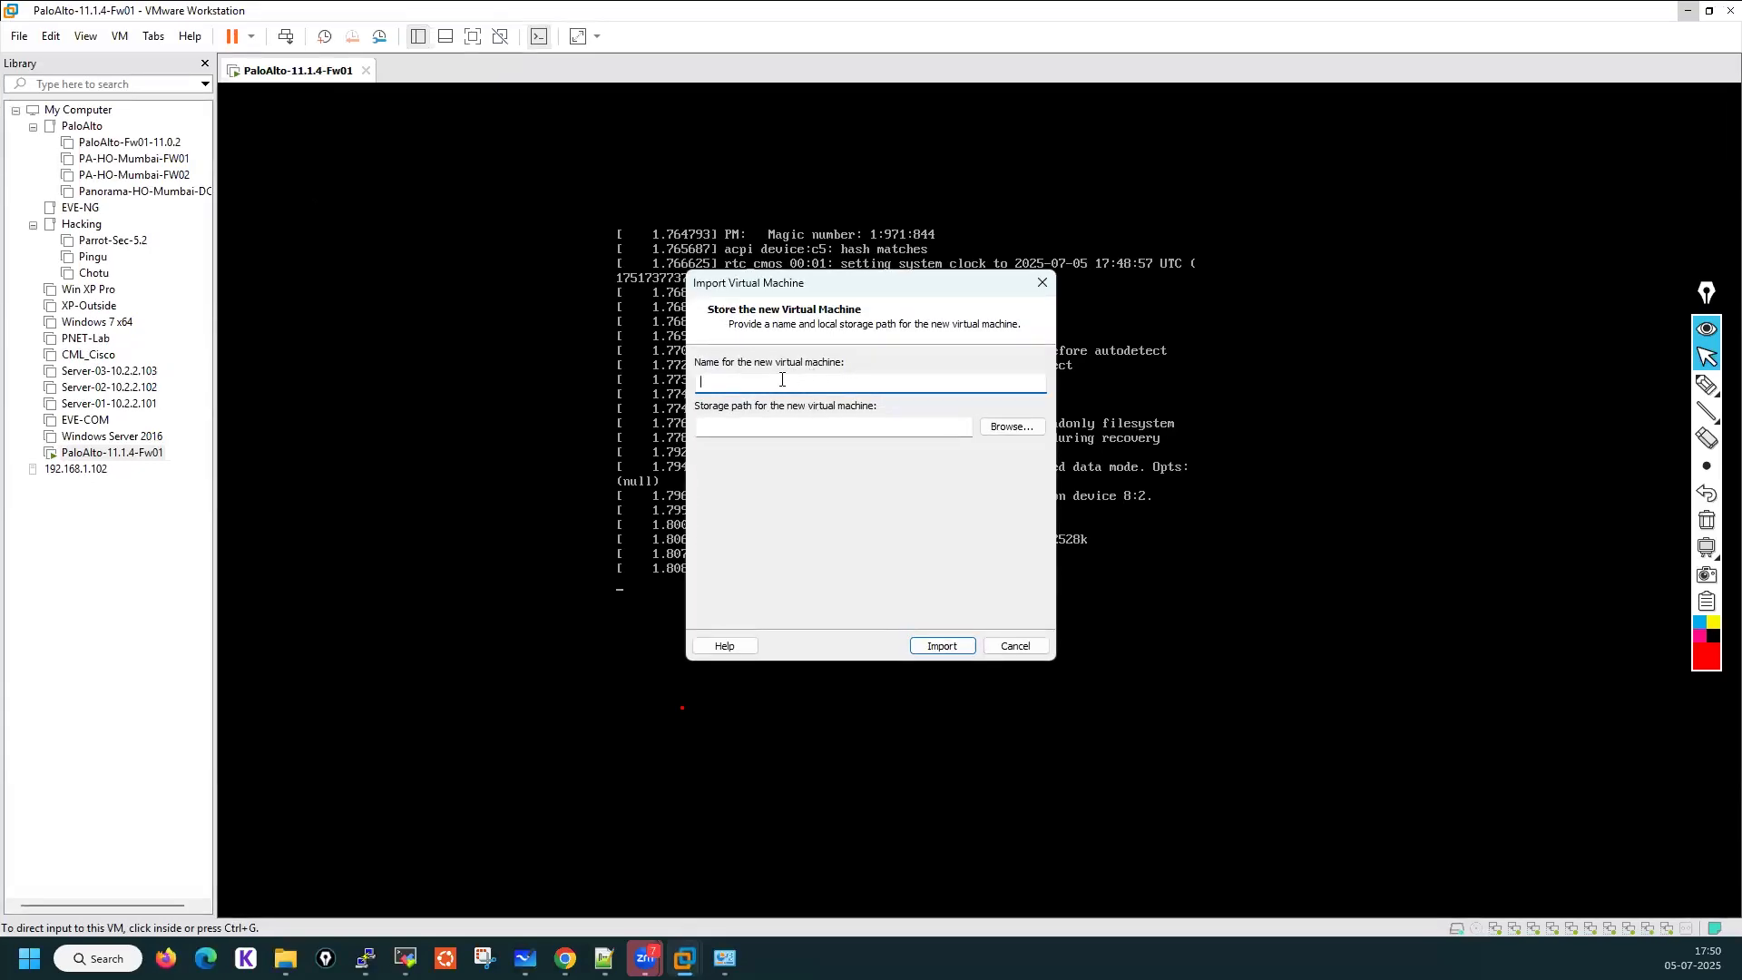
pyautogui.write('Test')
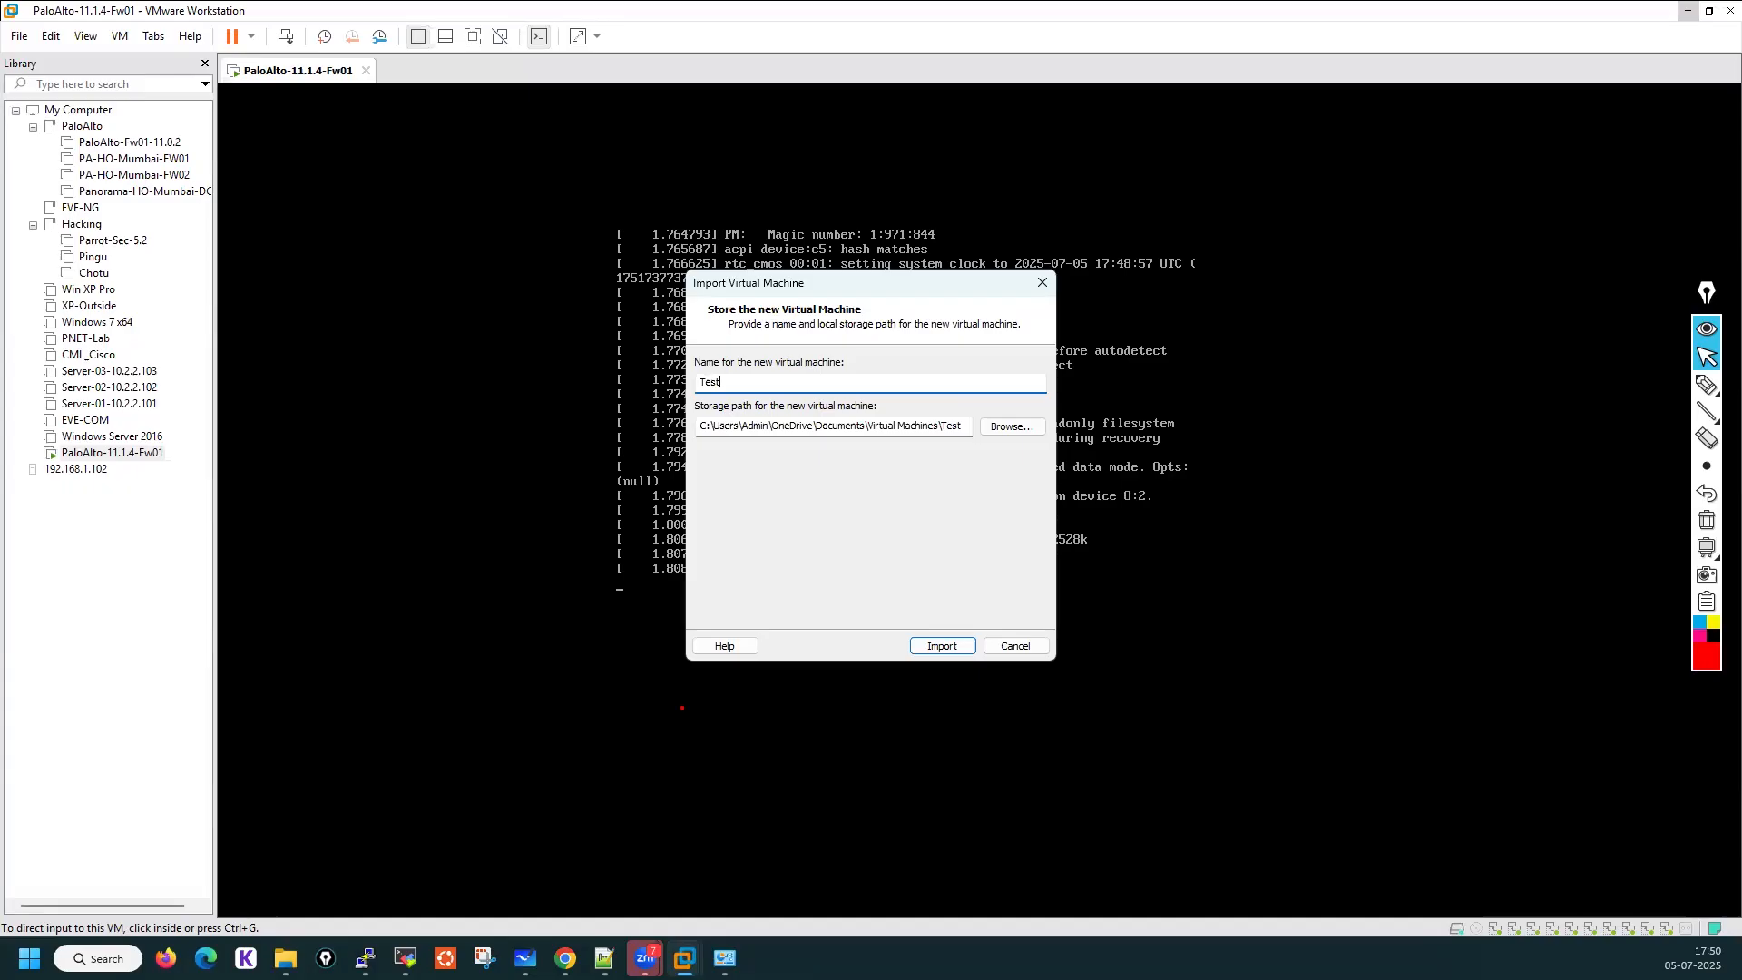
pyautogui.write('PC-Deleye')
pyautogui.click(942, 646)
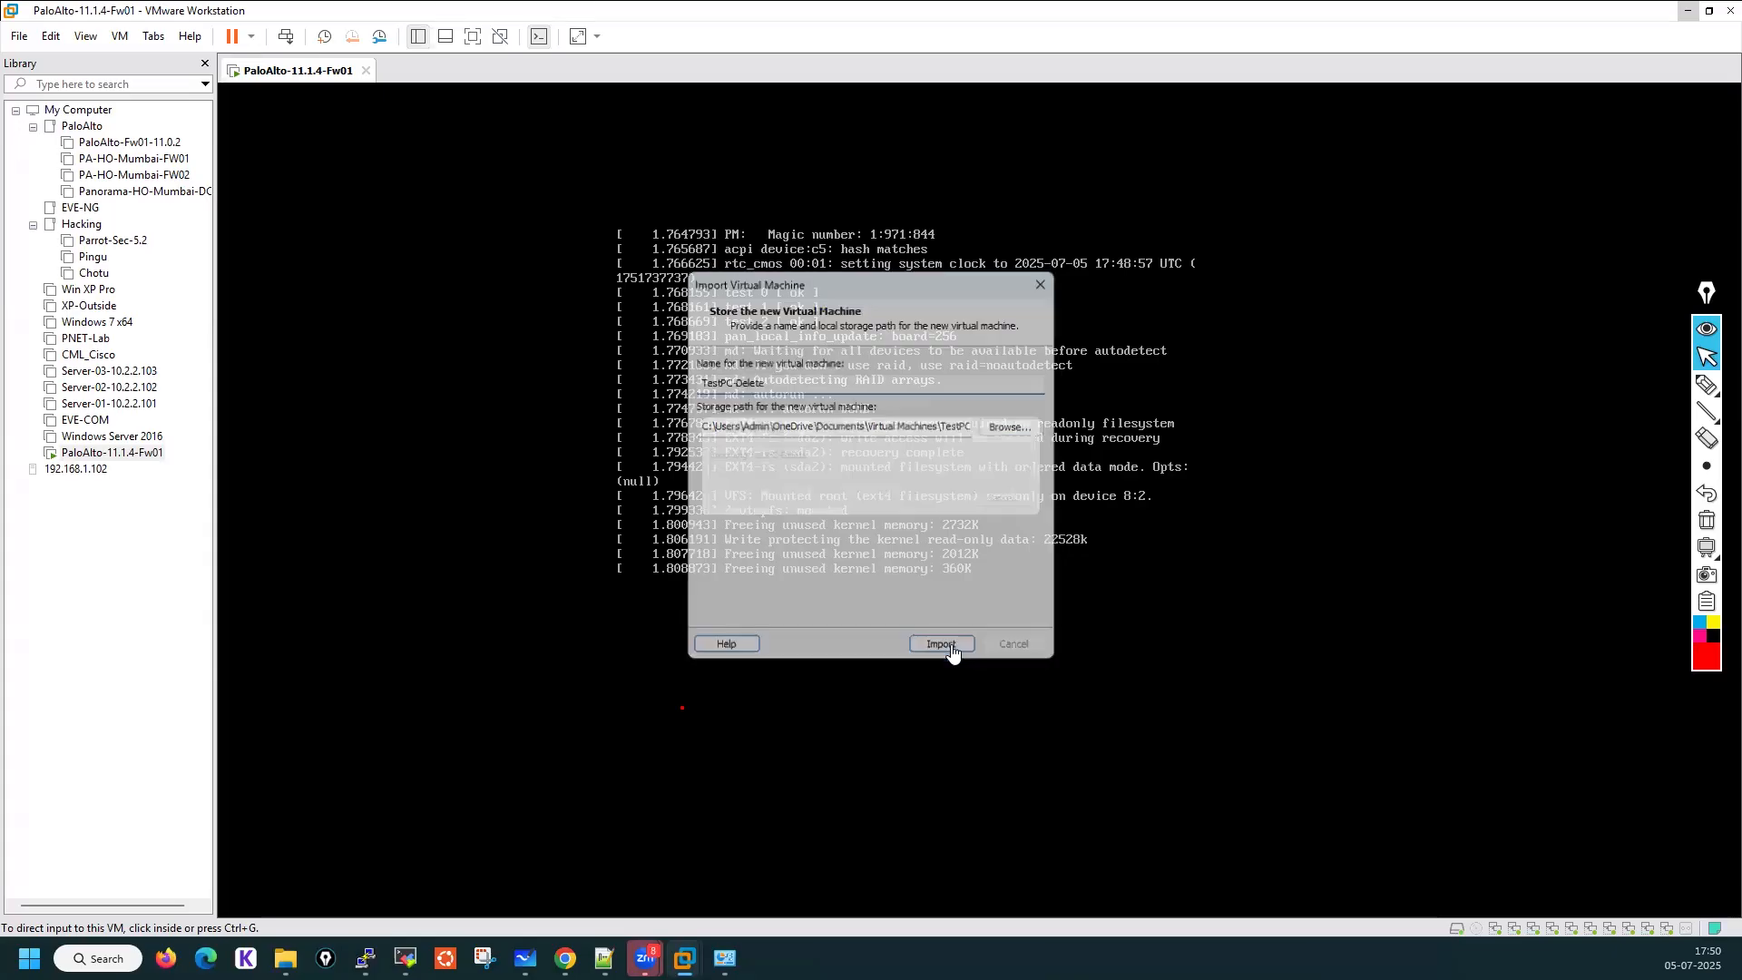
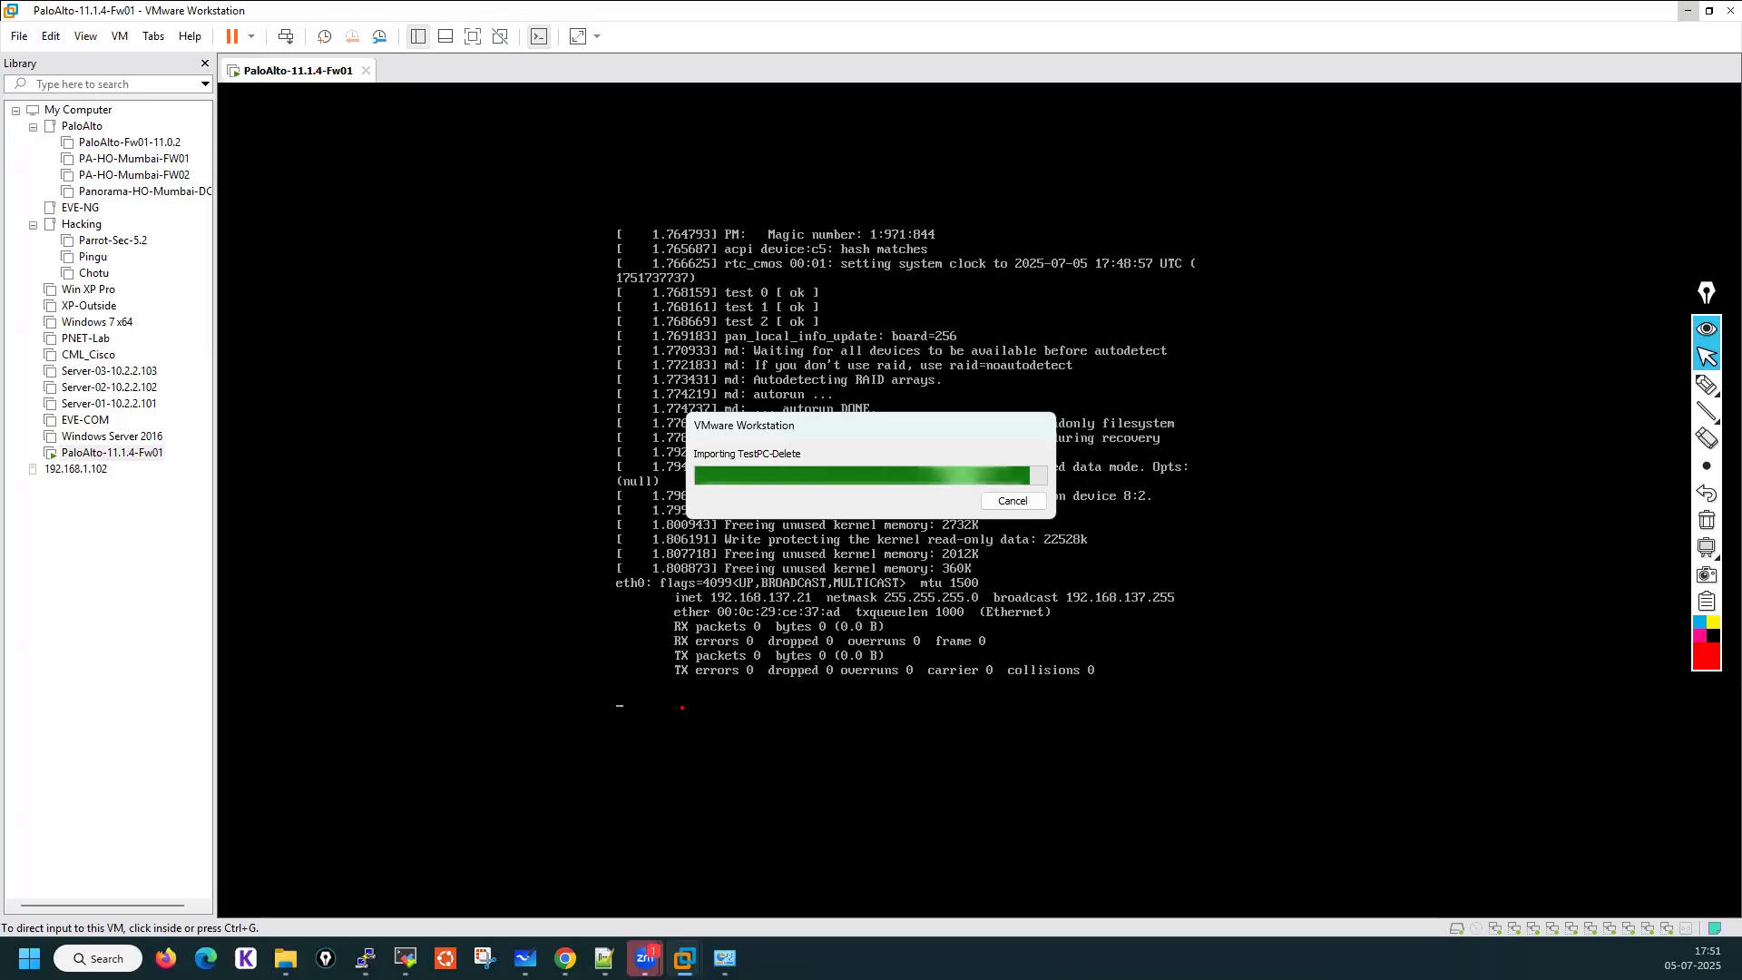
# Step: Check the firewall configuration notes in Notepad++, then return to the imported TestPC-Delete VM
pyautogui.click(605, 958)
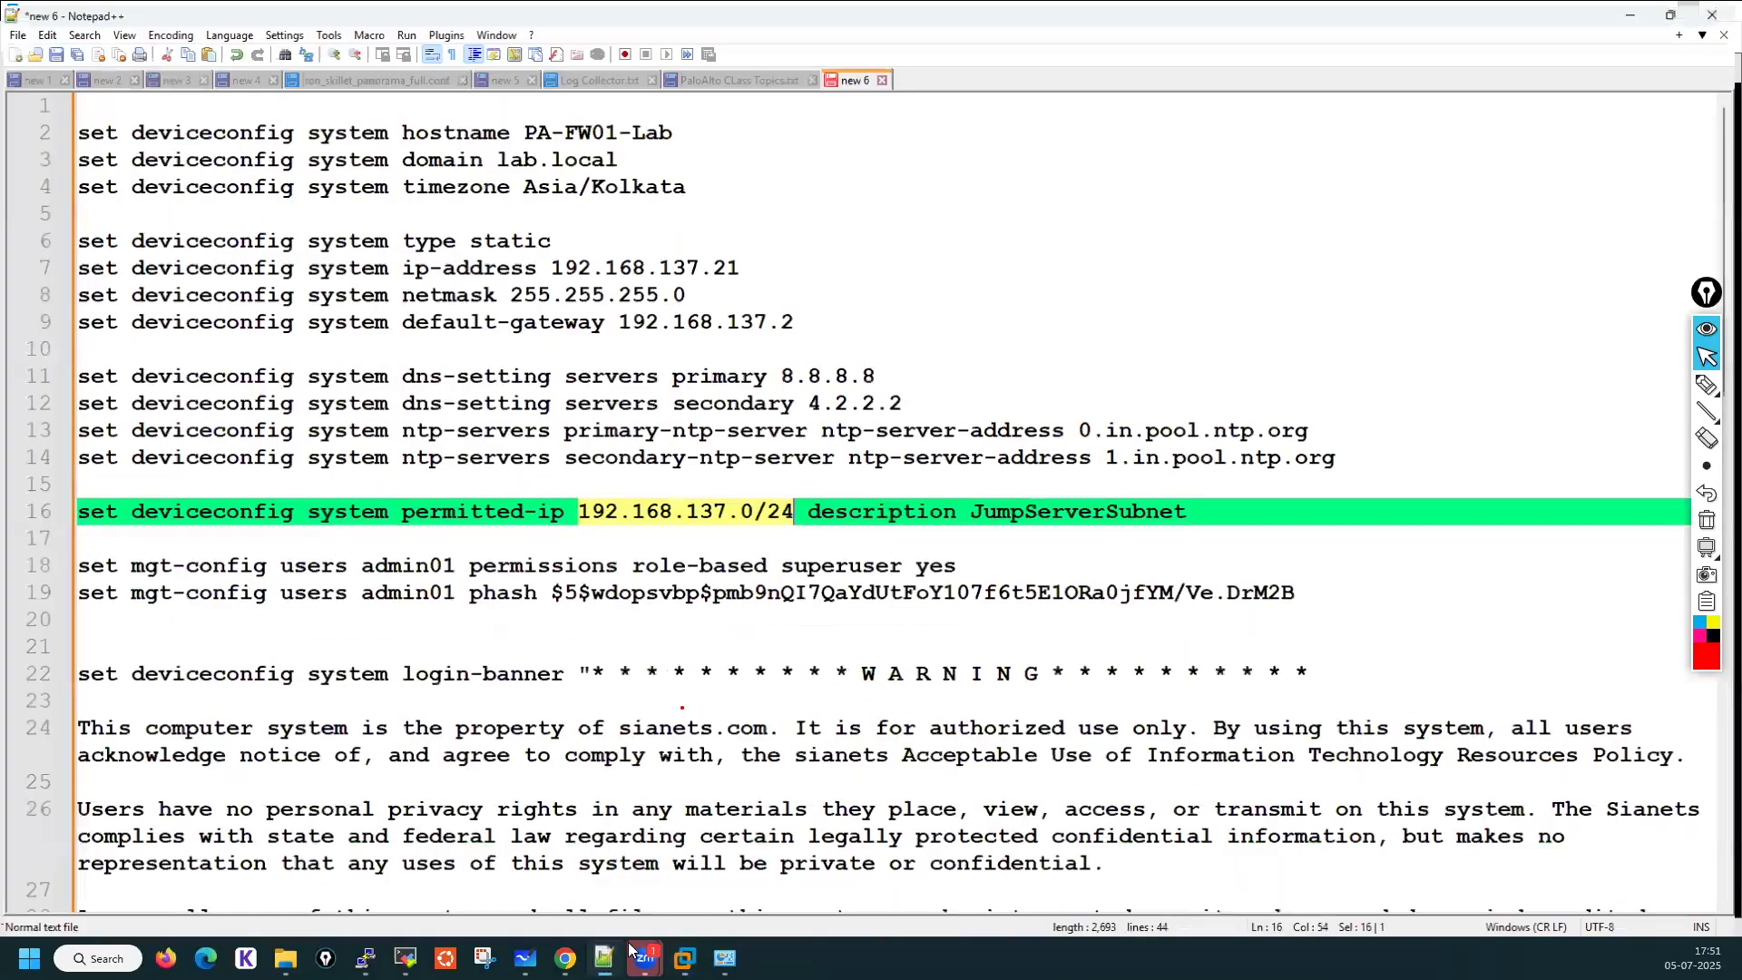
pyautogui.hotkey('alt', 'Tab')
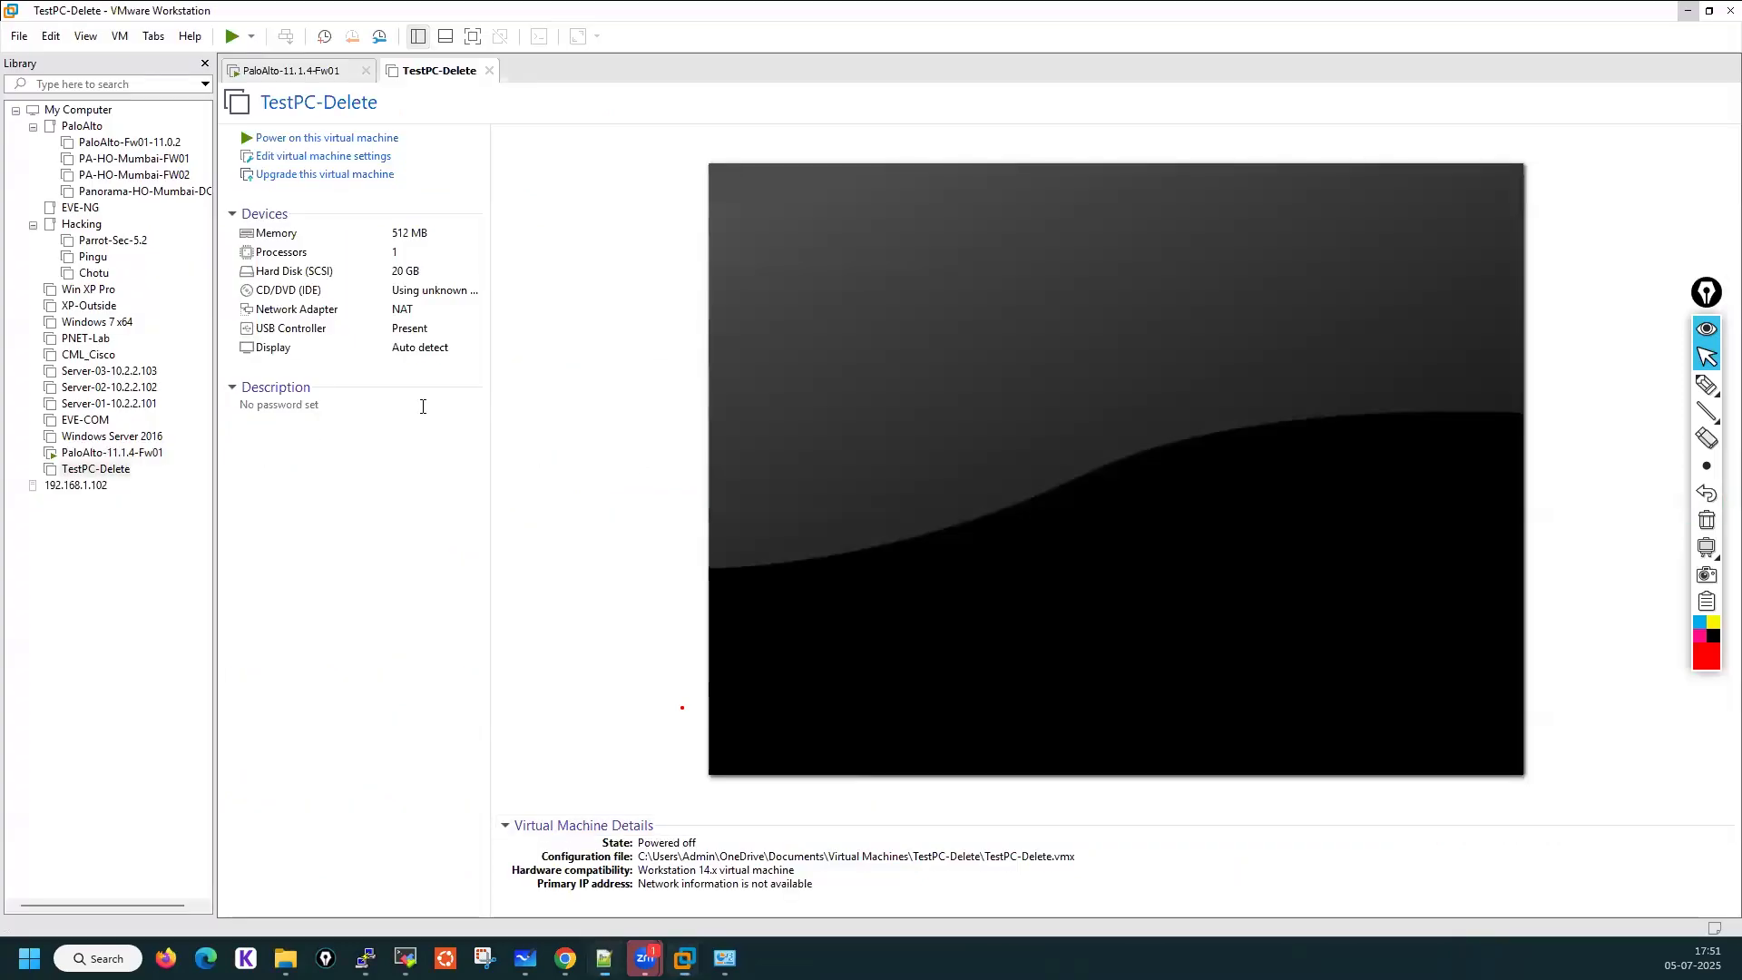
pyautogui.hotkey('alt', 'Tab')
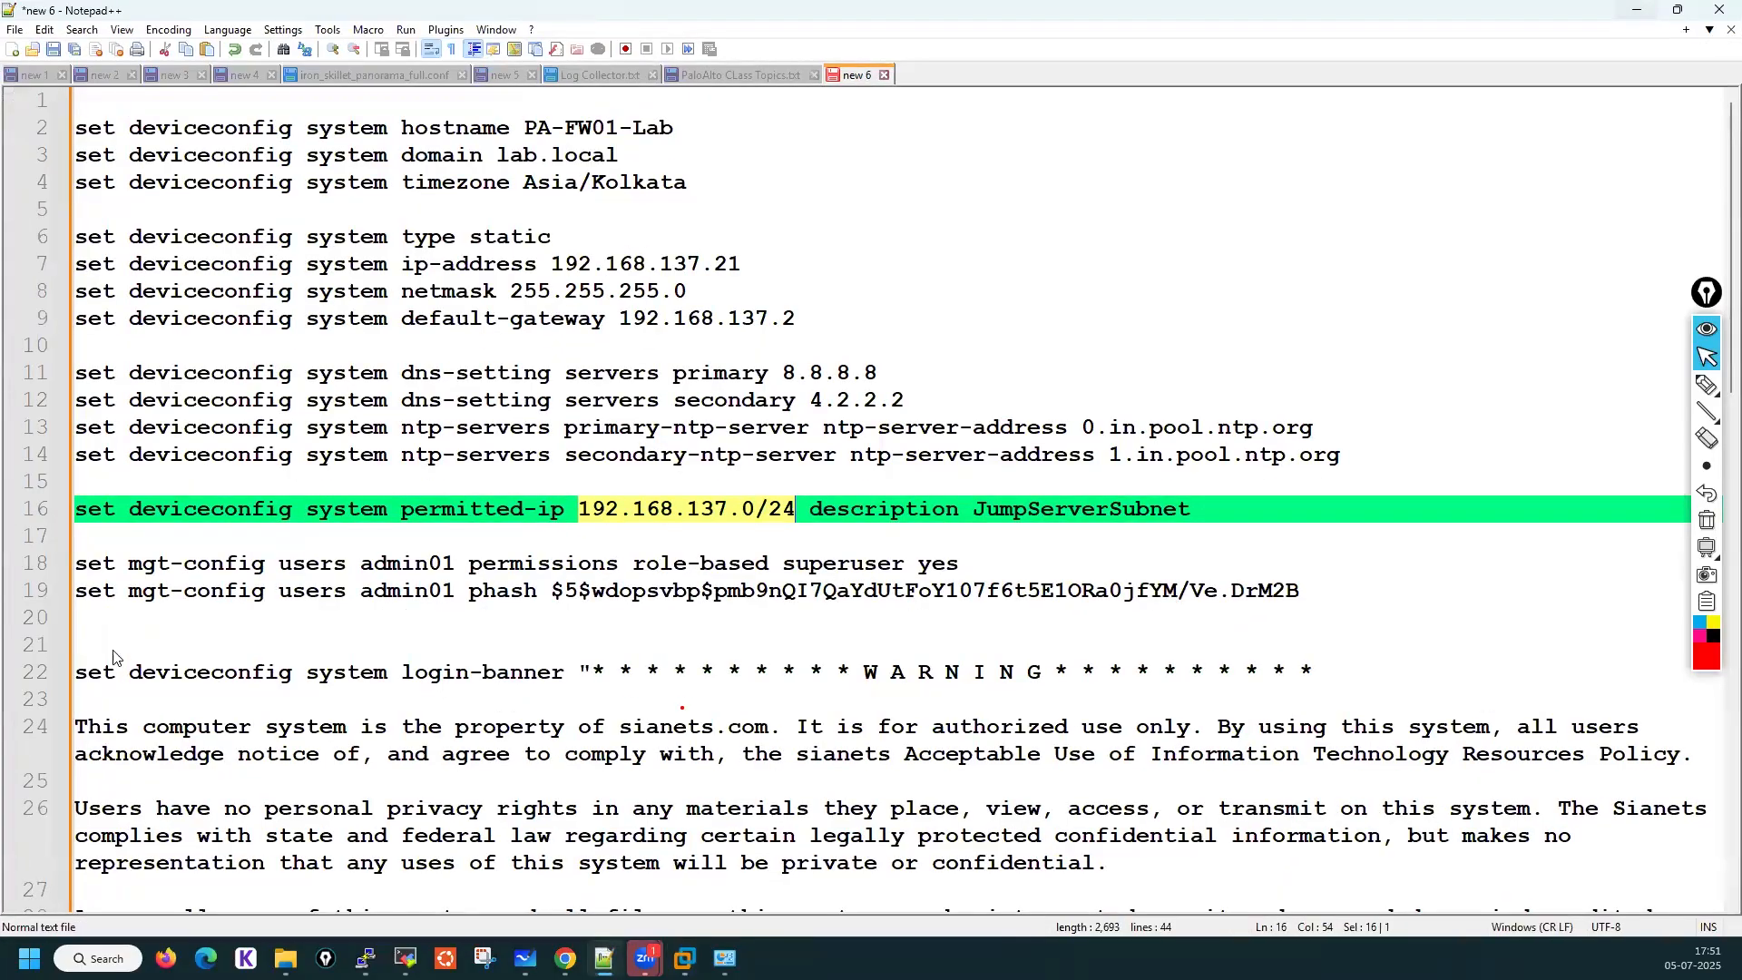
pyautogui.hotkey('alt', 'Tab')
# Step: Set TestPC-Delete's network adapter to Custom VMnet1 (Host-only)
pyautogui.click(336, 160)
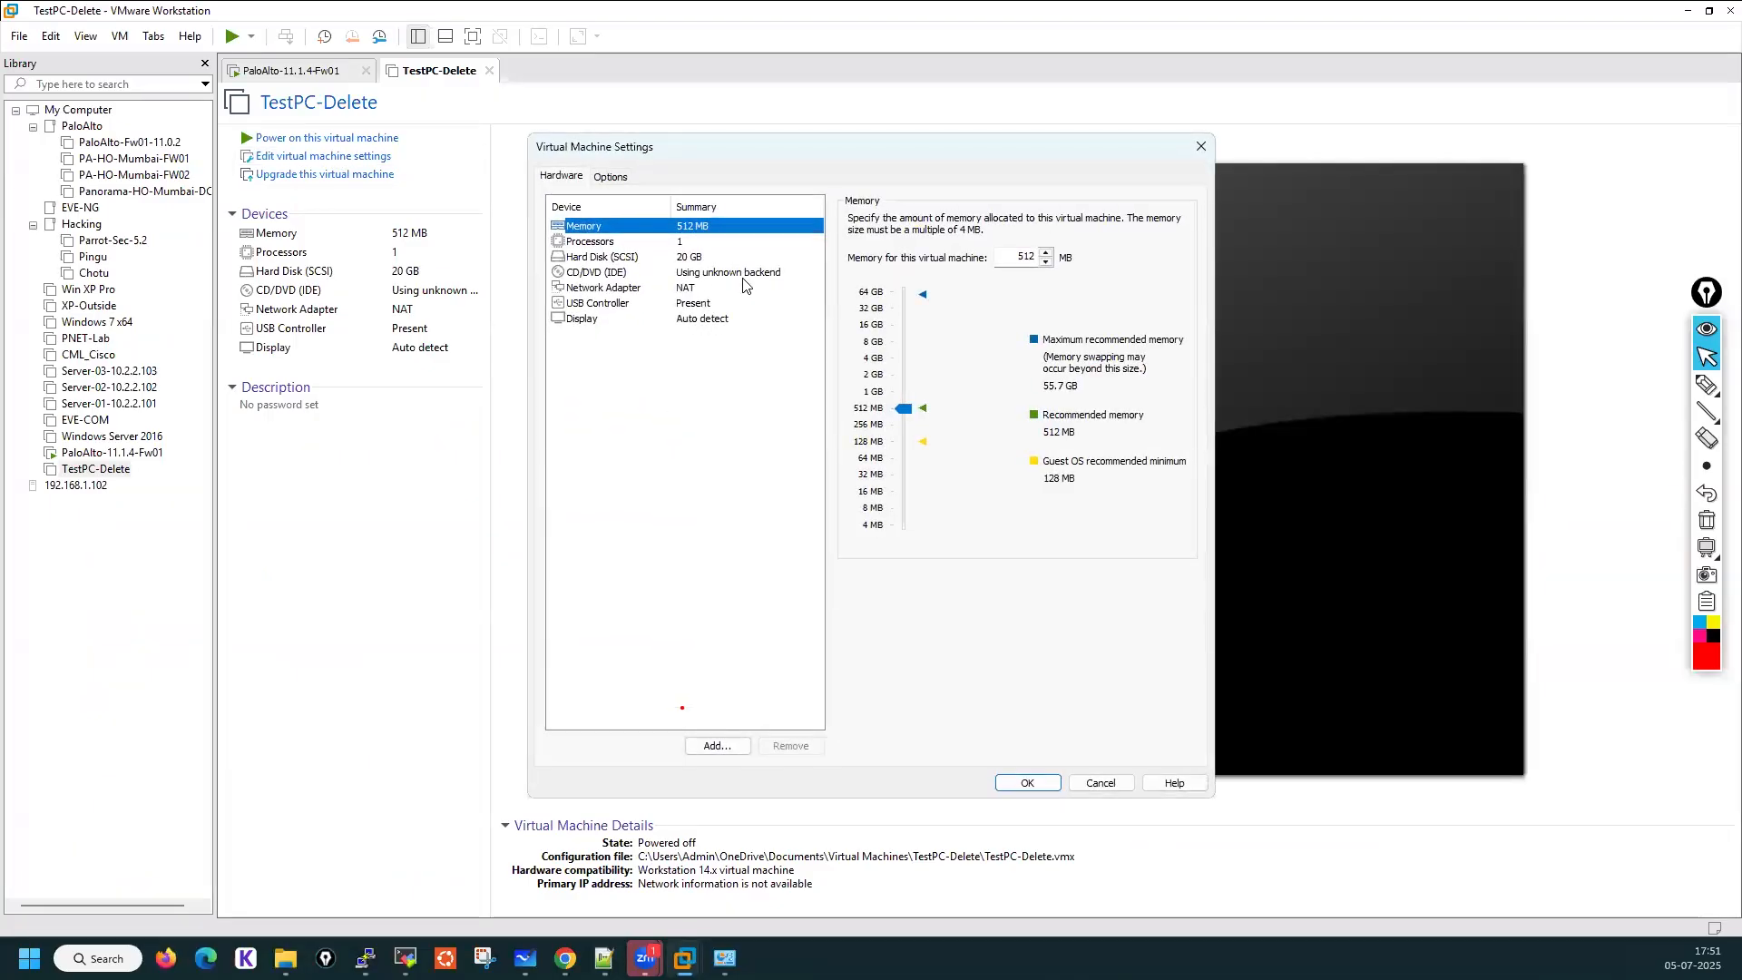
pyautogui.click(744, 287)
pyautogui.click(854, 368)
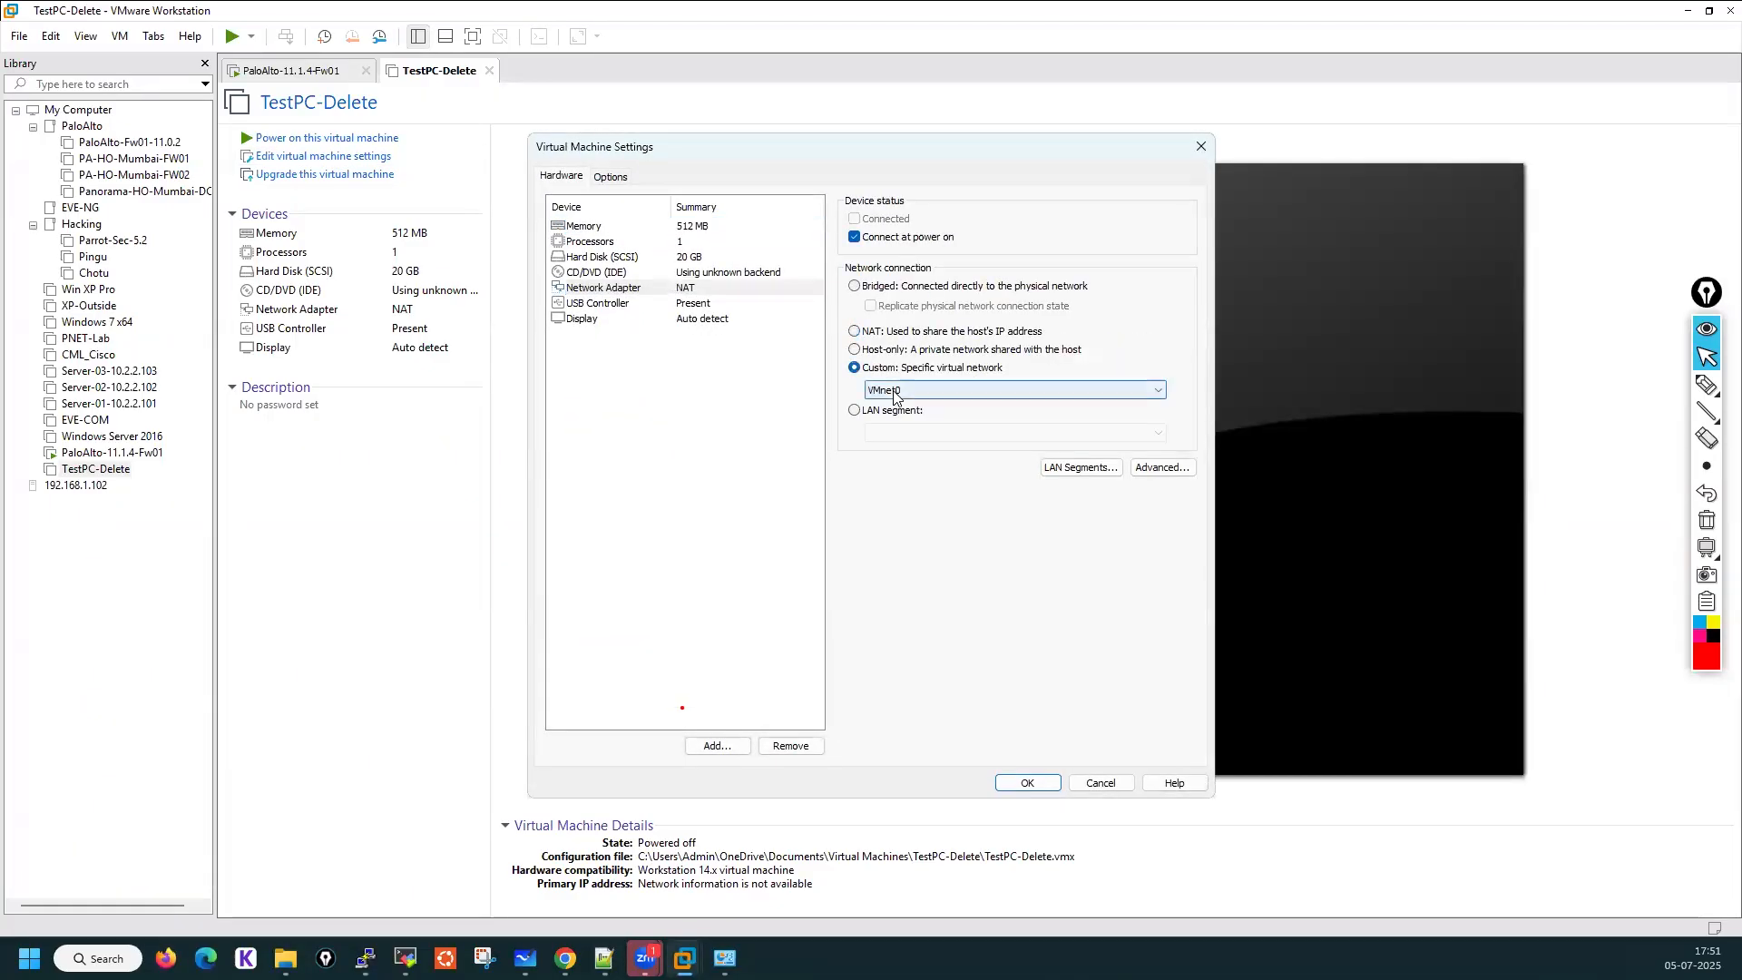
pyautogui.click(894, 391)
pyautogui.click(898, 419)
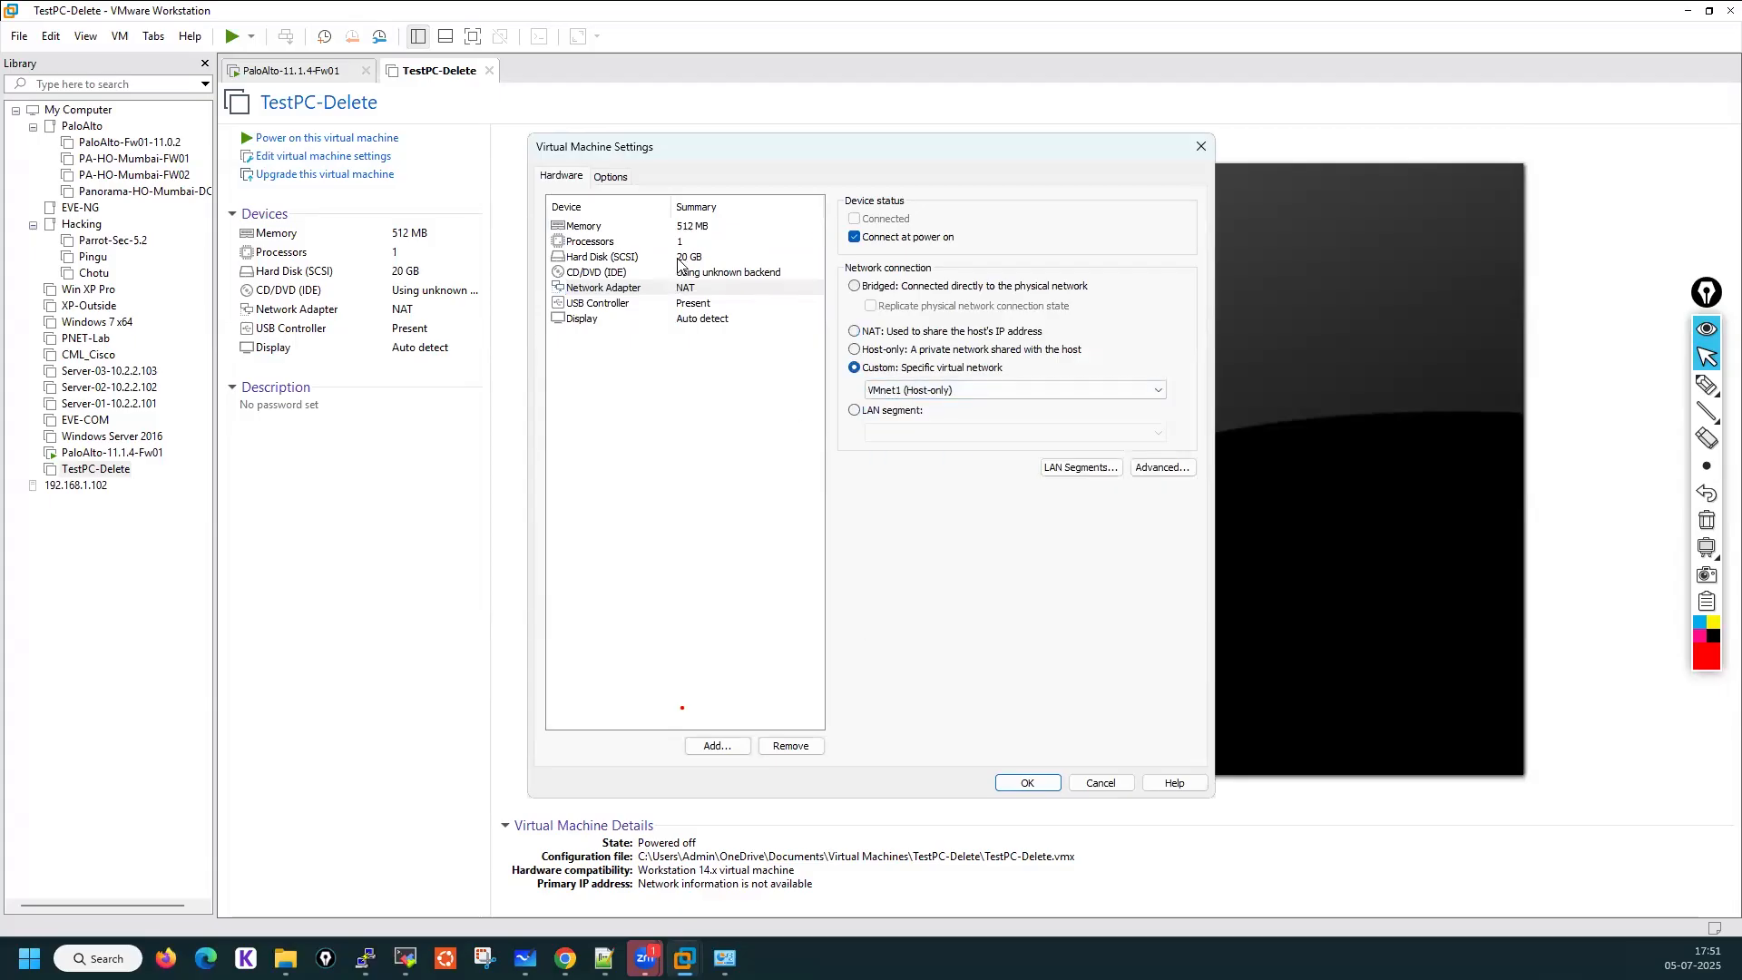
# Step: Review the hard disk, processor and memory settings, apply, and power on TestPC-Delete
pyautogui.click(679, 258)
pyautogui.click(659, 241)
pyautogui.click(713, 226)
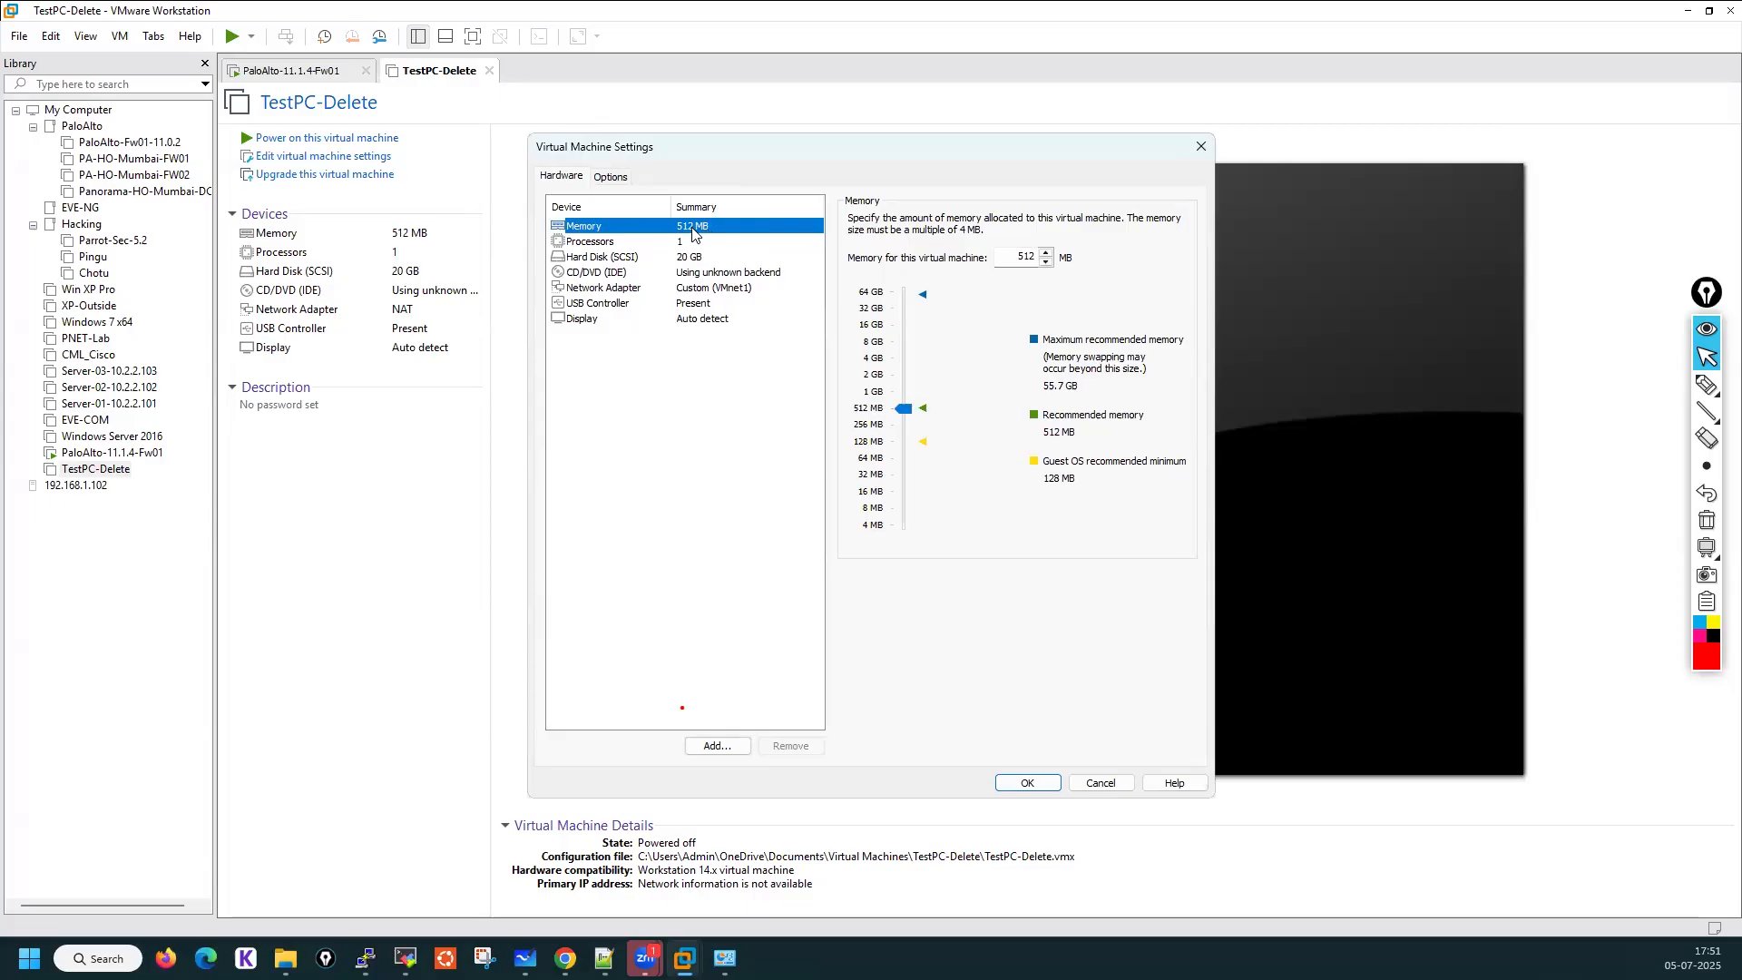
pyautogui.click(1026, 784)
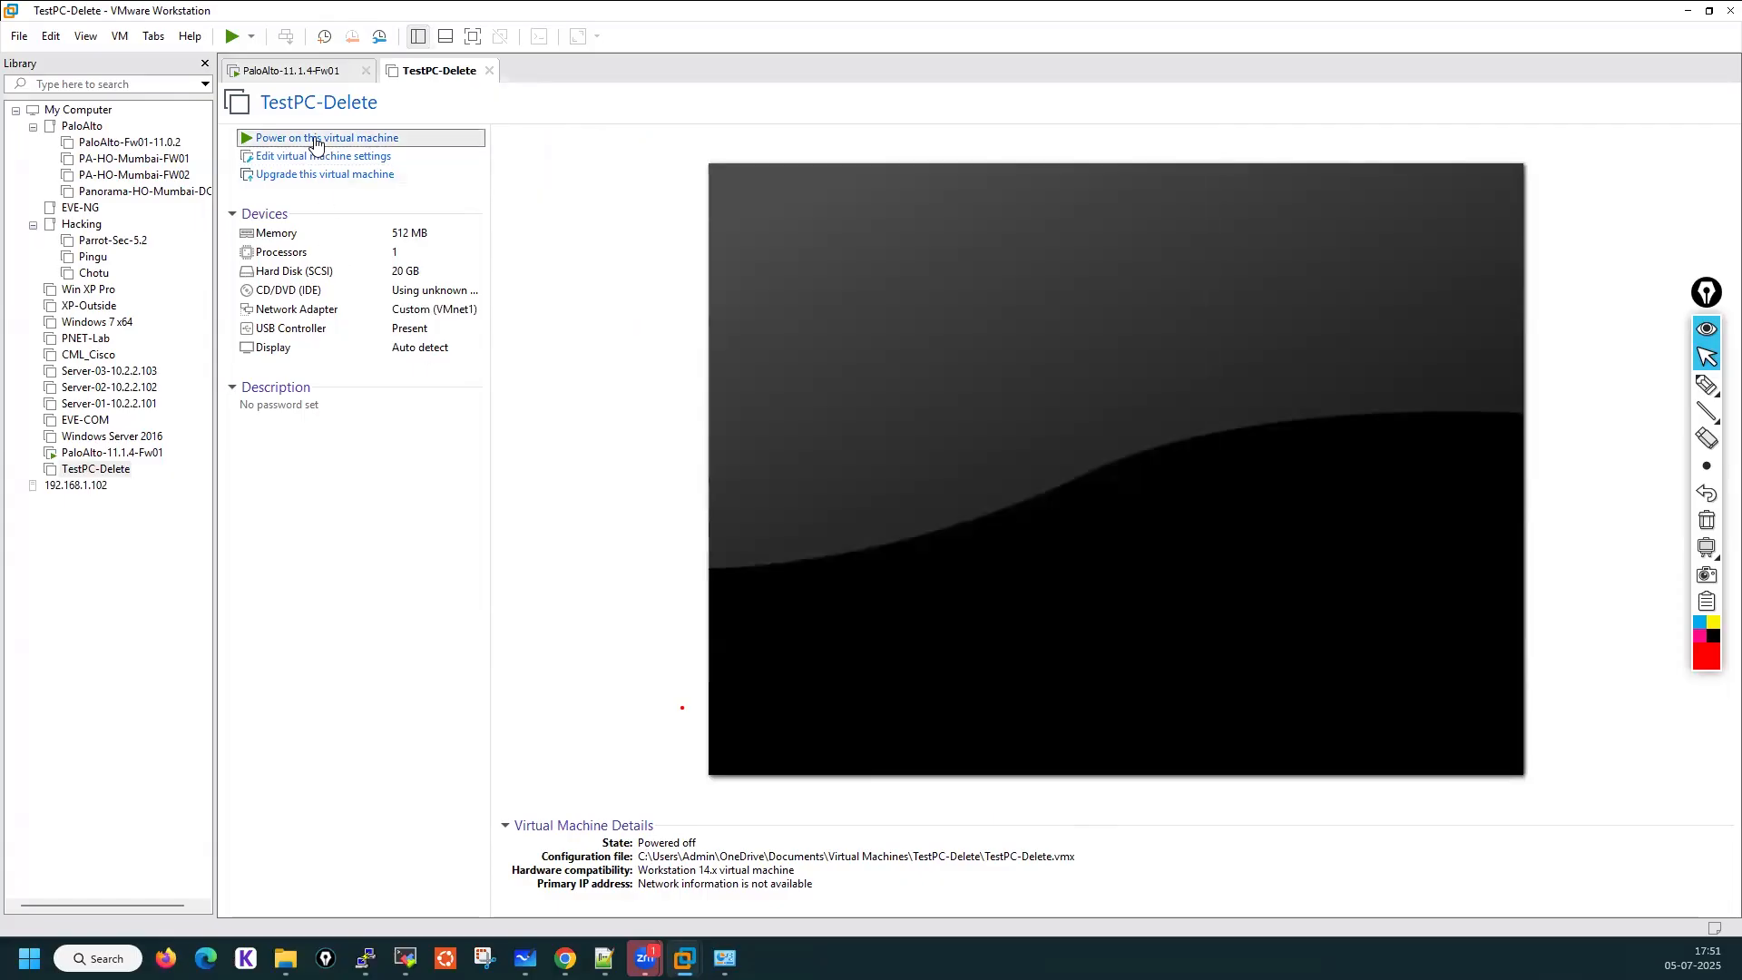
pyautogui.click(315, 141)
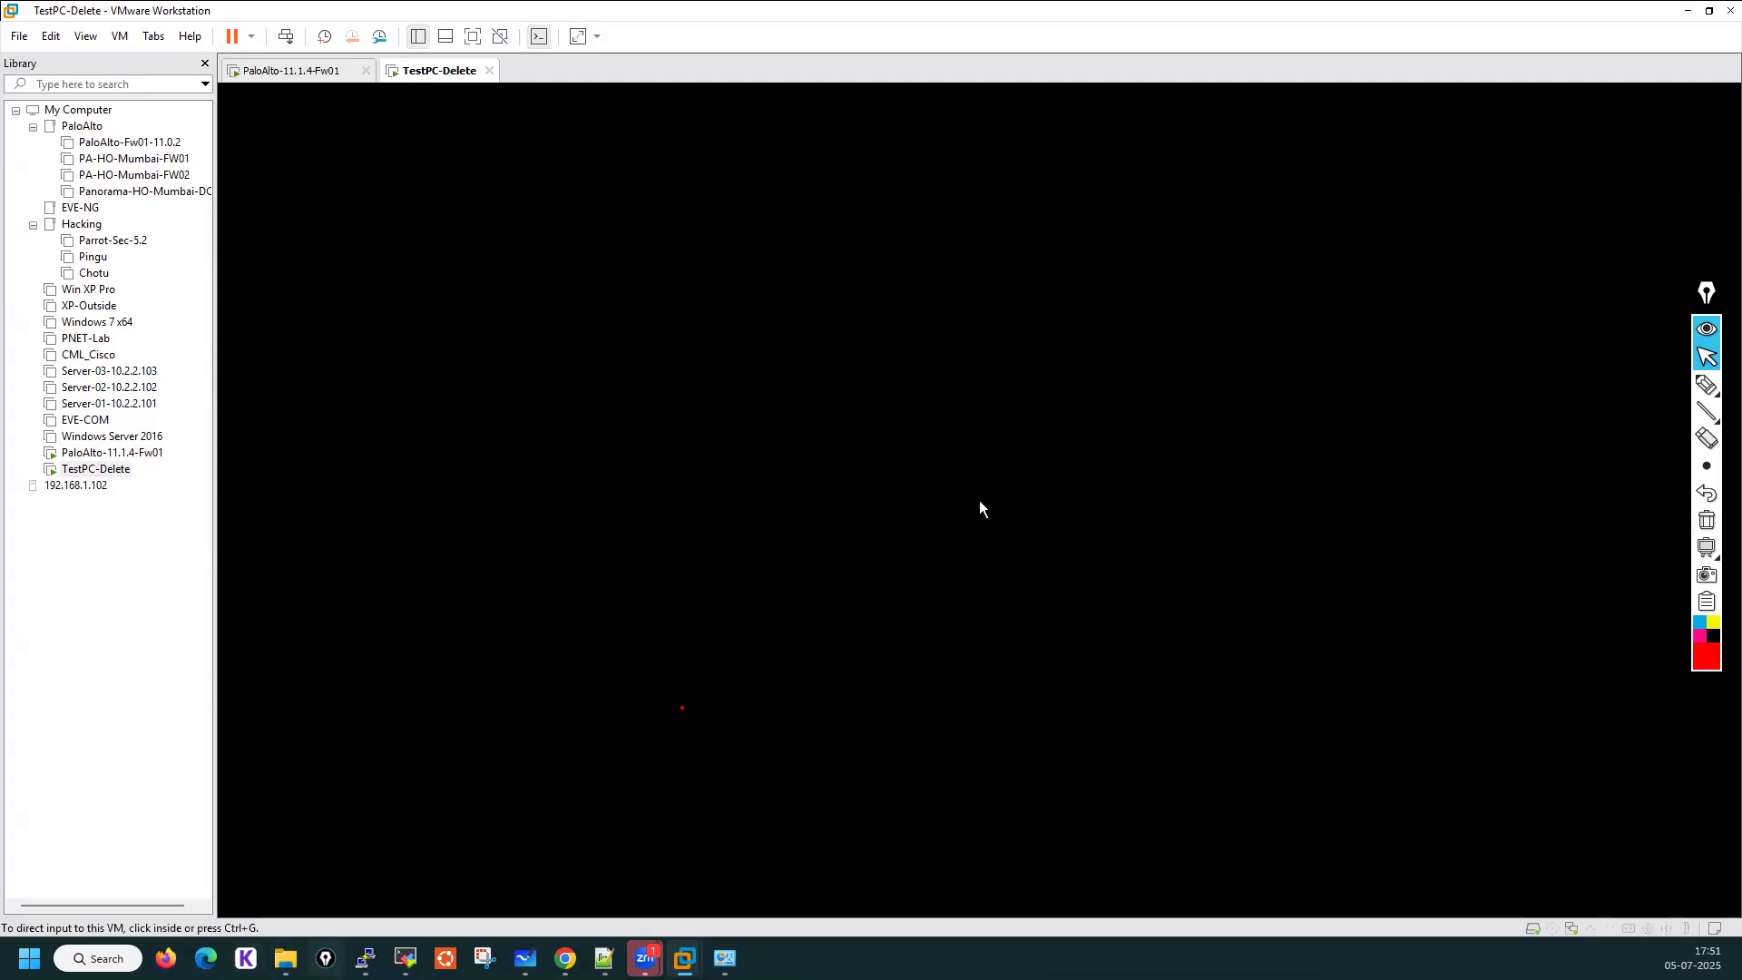
pyautogui.click(285, 958)
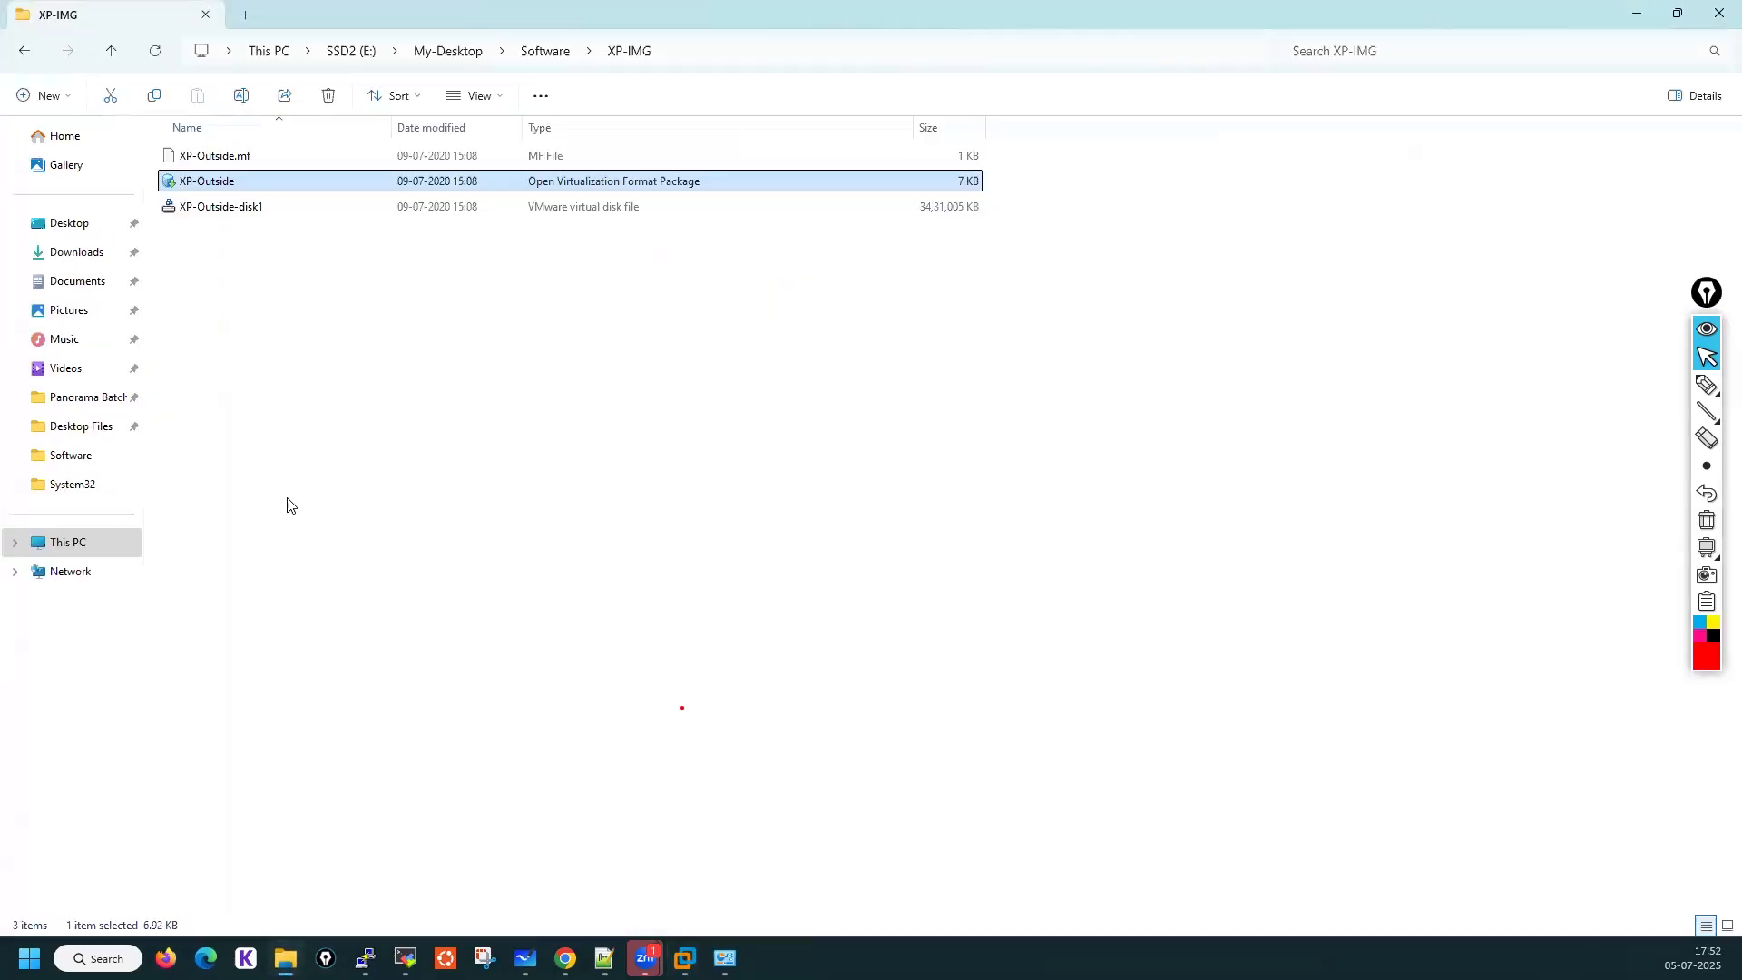
# Step: Open the Linux-Server .ovf package from Software > Linux-Server to start its import
pyautogui.click(545, 51)
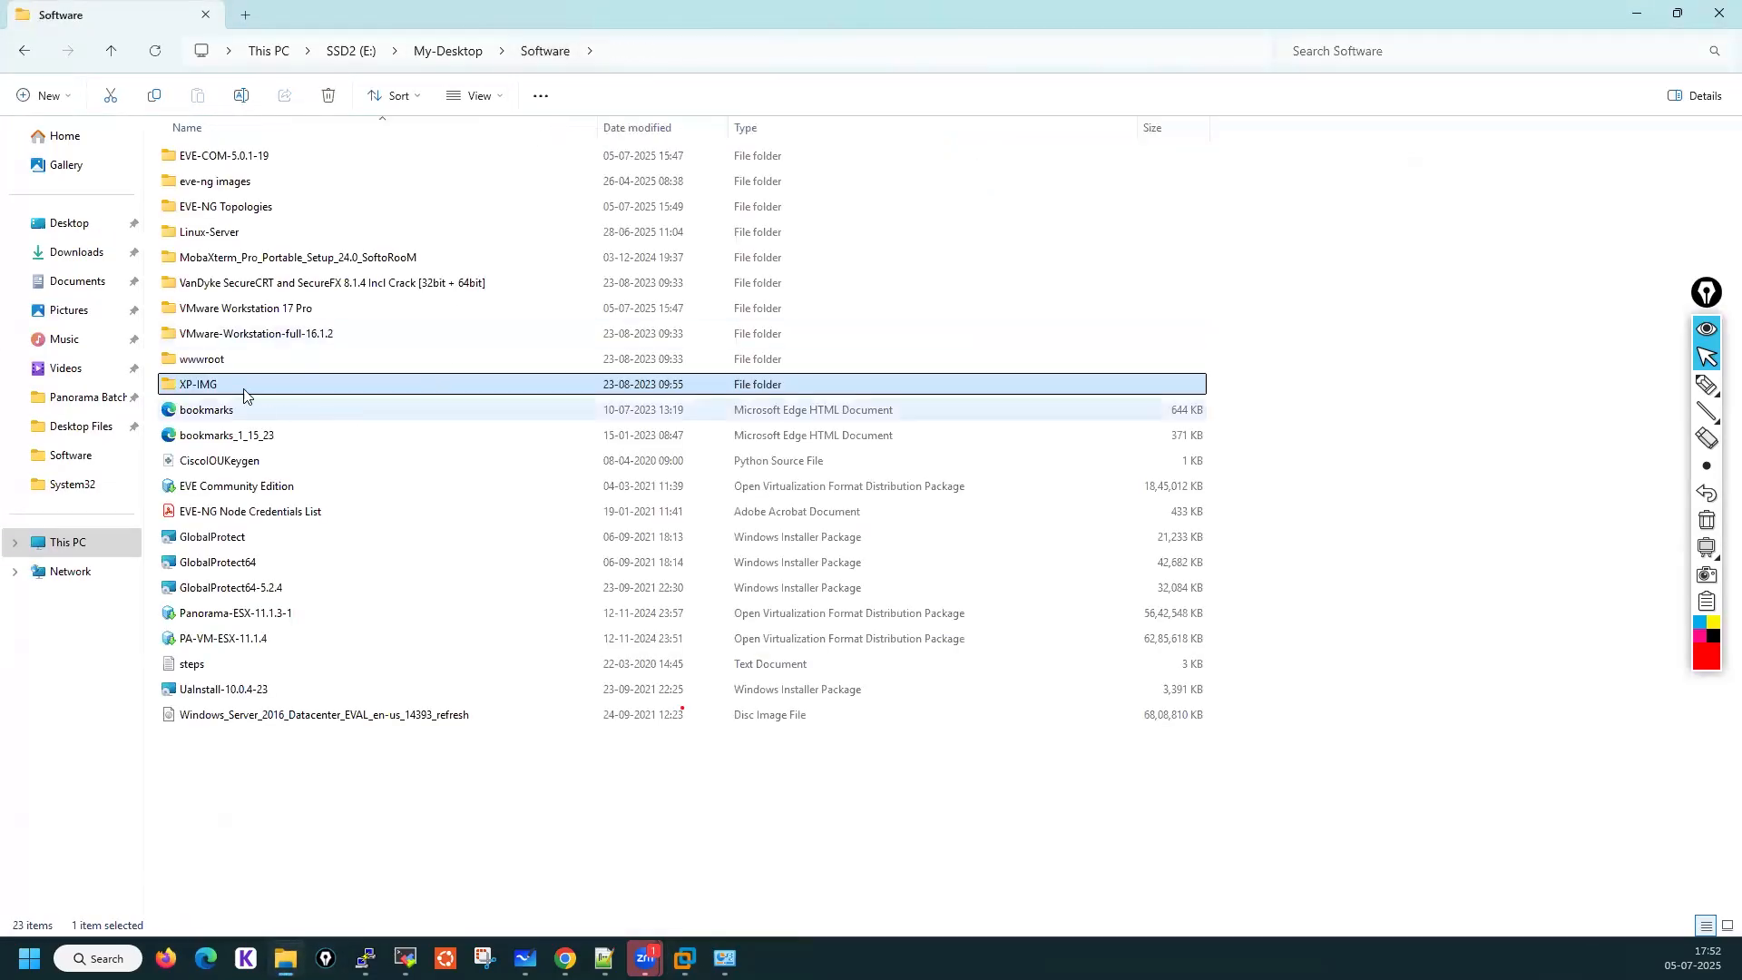
pyautogui.doubleClick(224, 235)
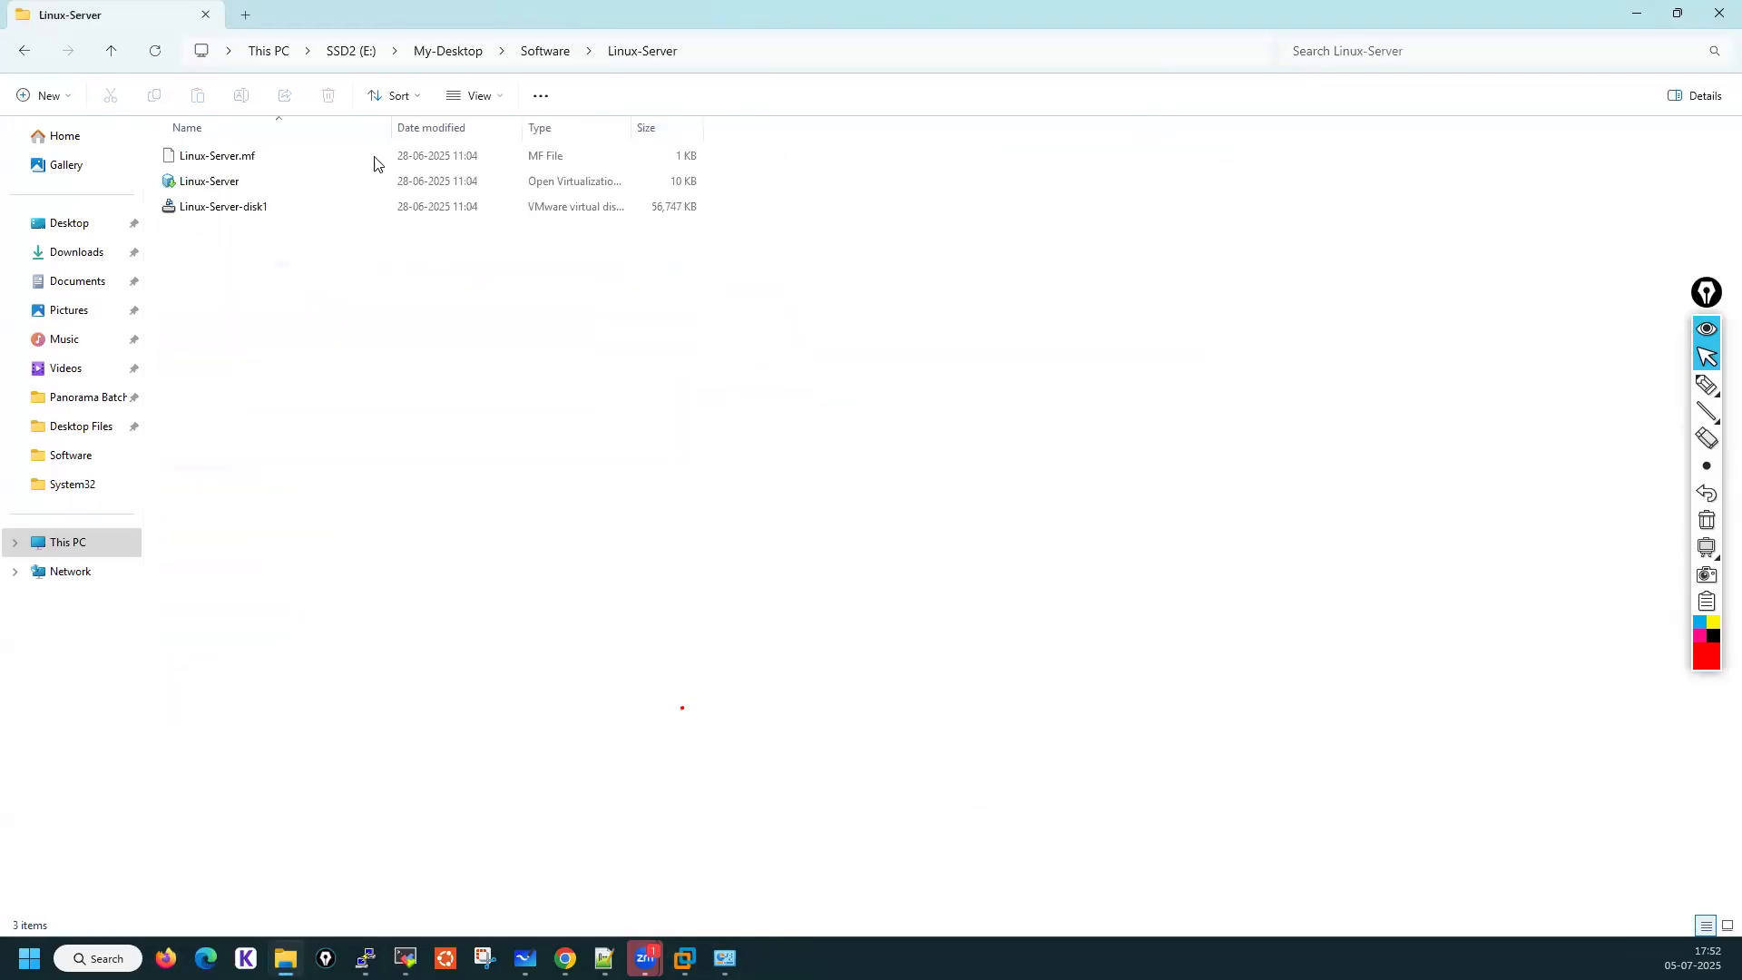
pyautogui.click(245, 184)
pyautogui.rightClick(245, 184)
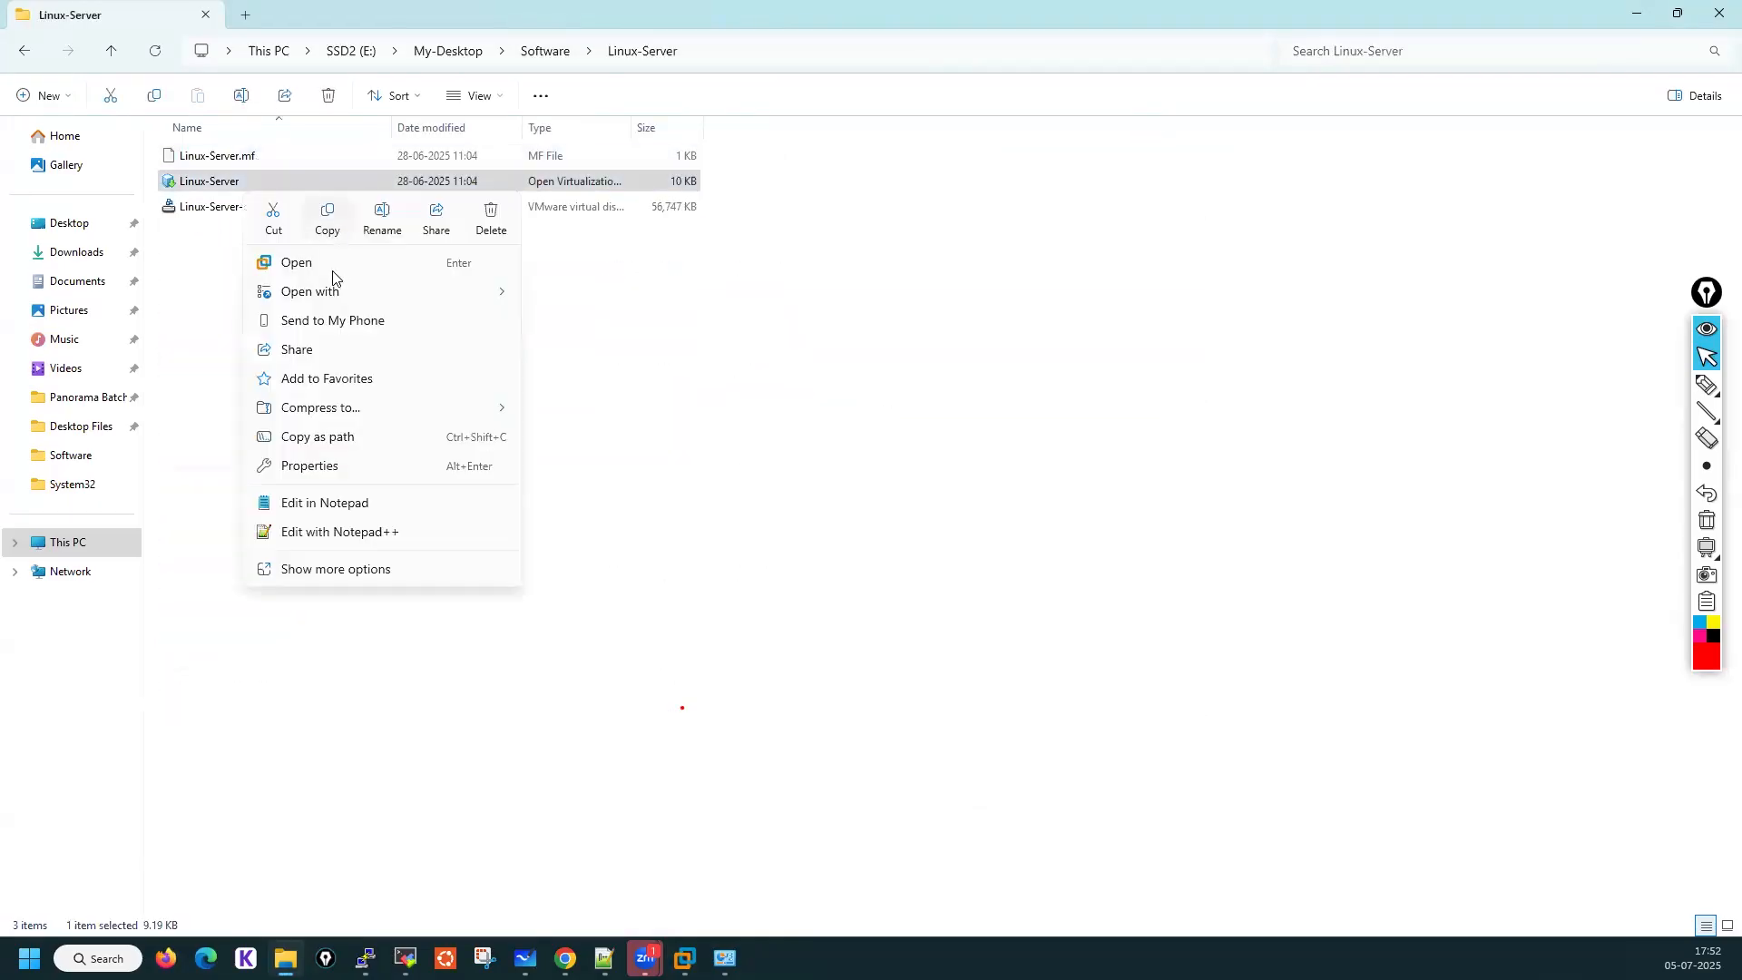
pyautogui.click(309, 261)
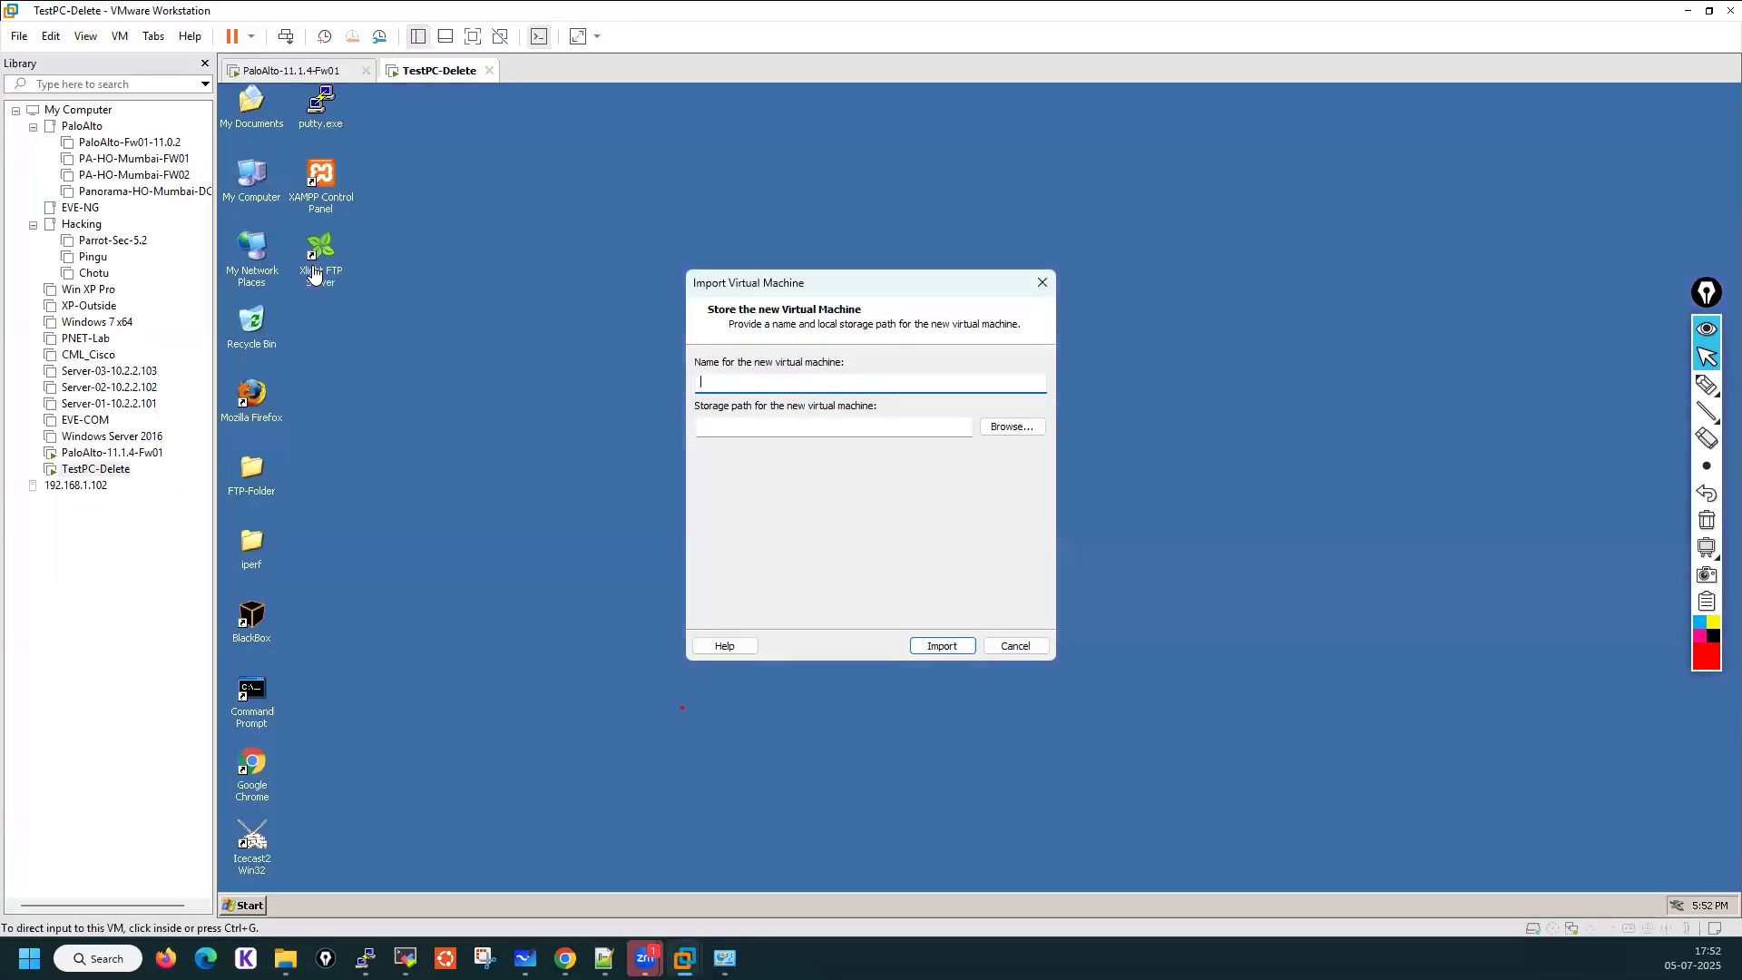
# Step: Import the Linux server as Server01-Delete and power it on, glancing at the other VM tabs
pyautogui.write('Server')
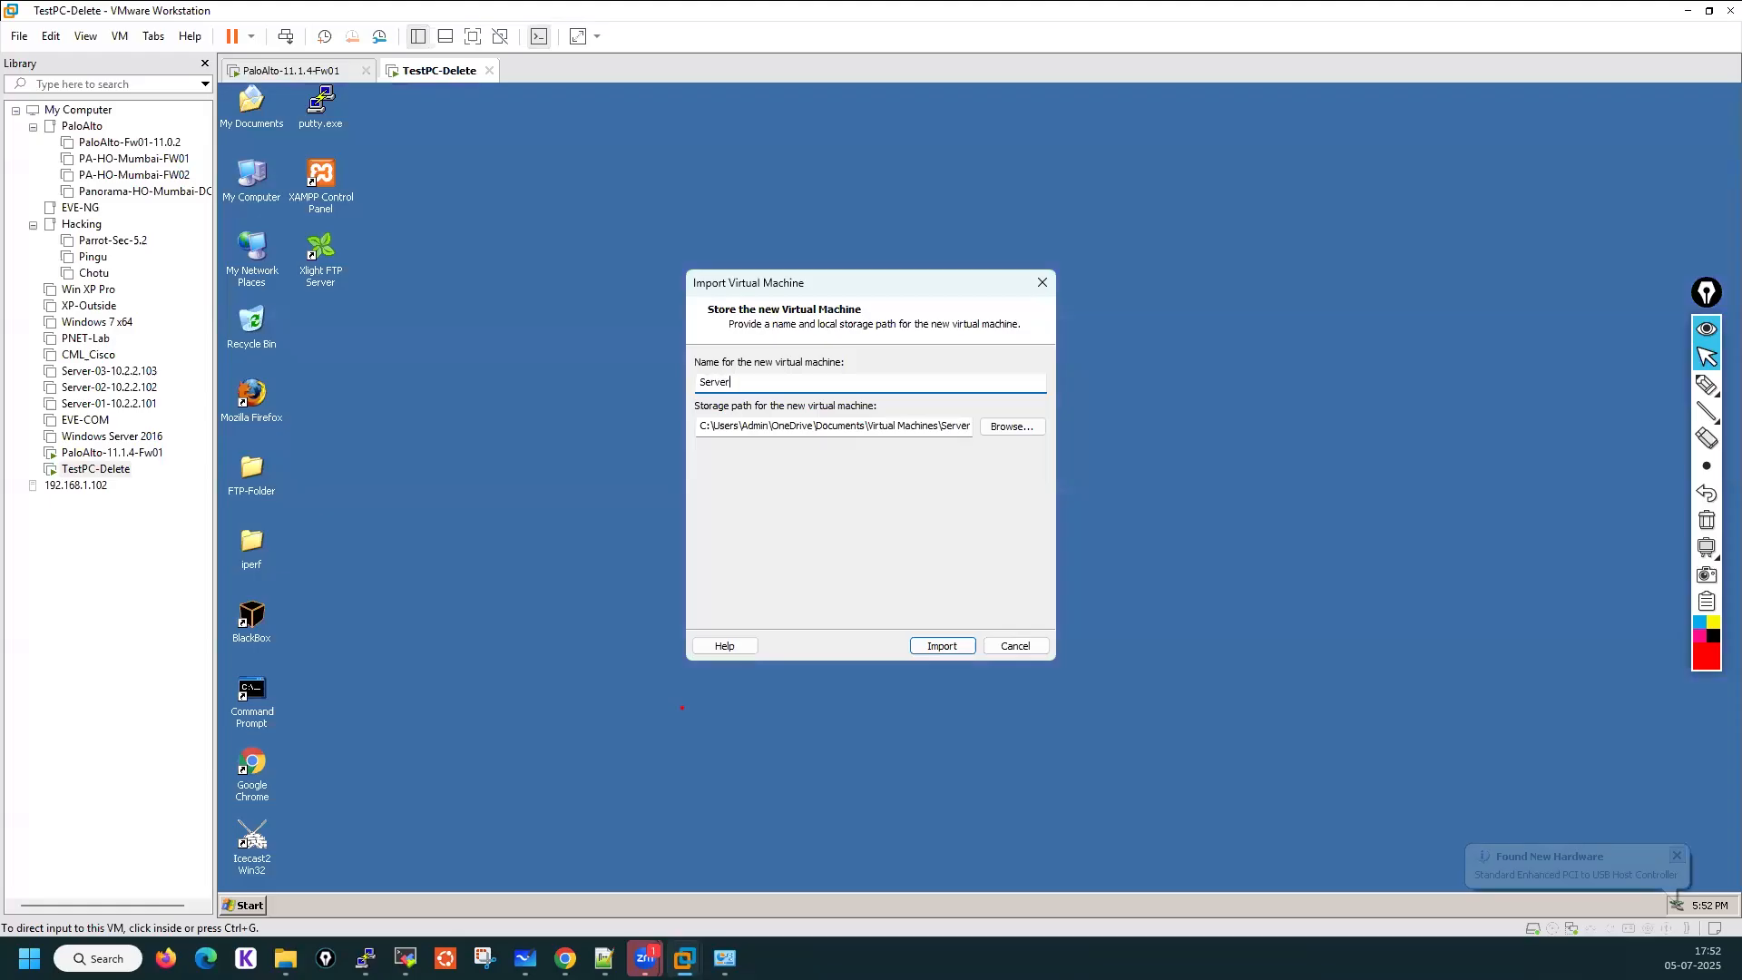
pyautogui.write('01-Delete')
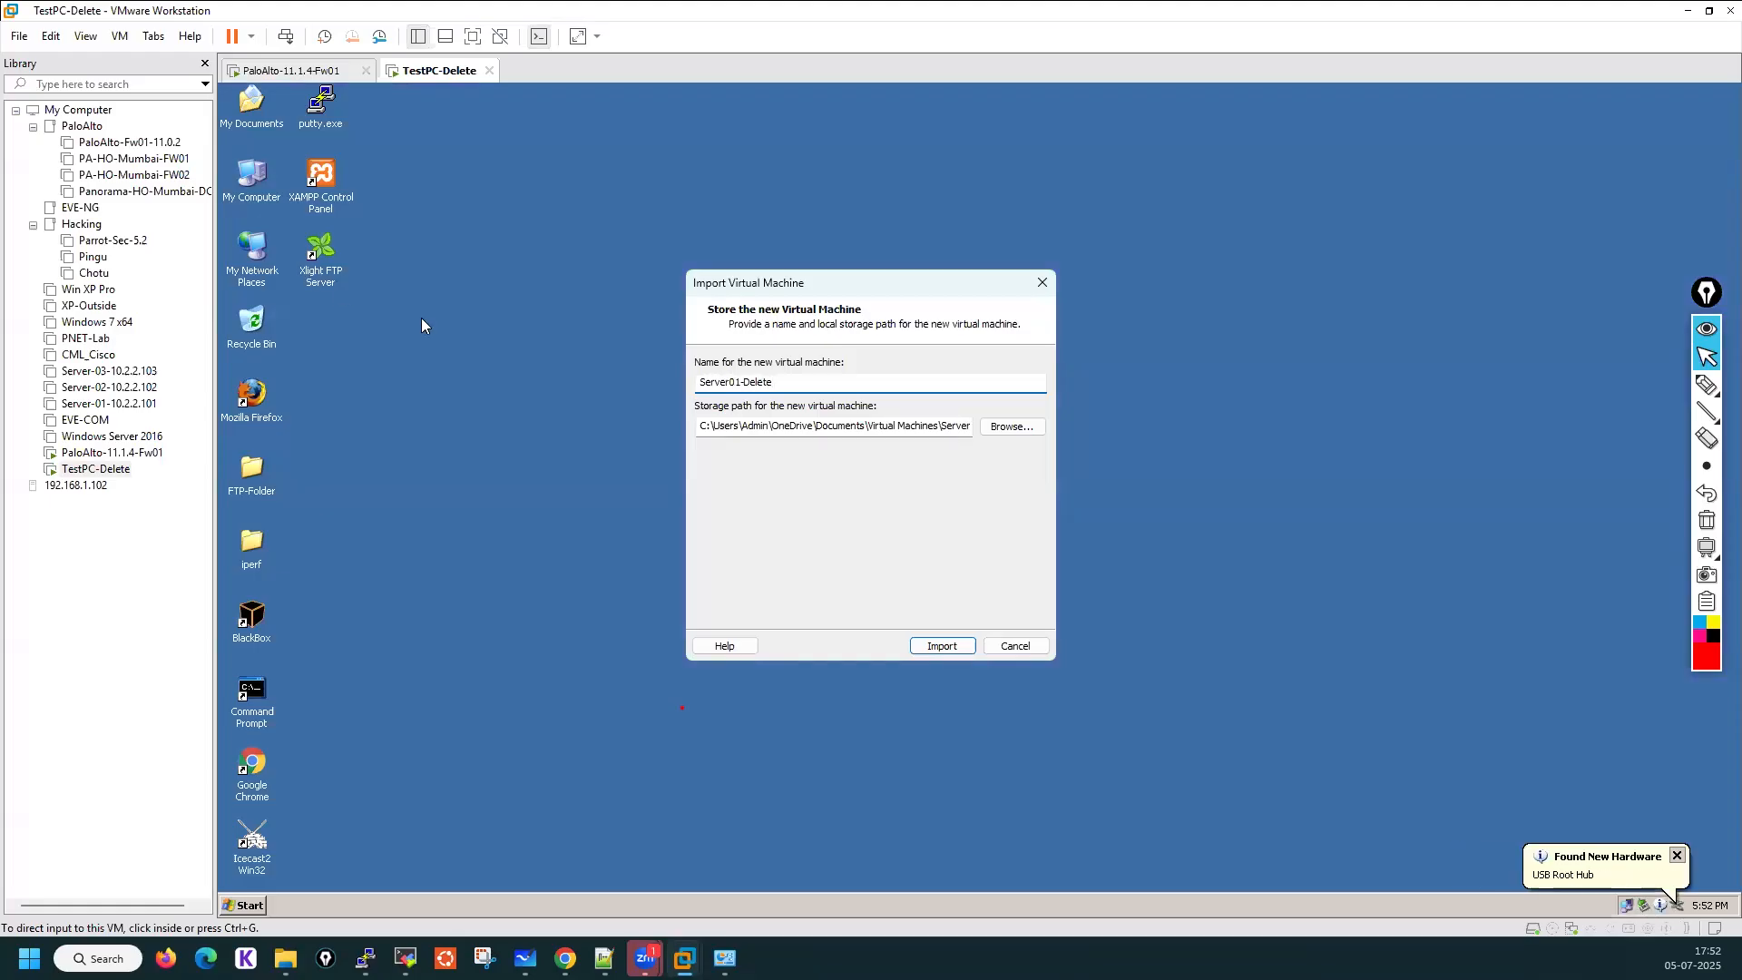
pyautogui.click(947, 648)
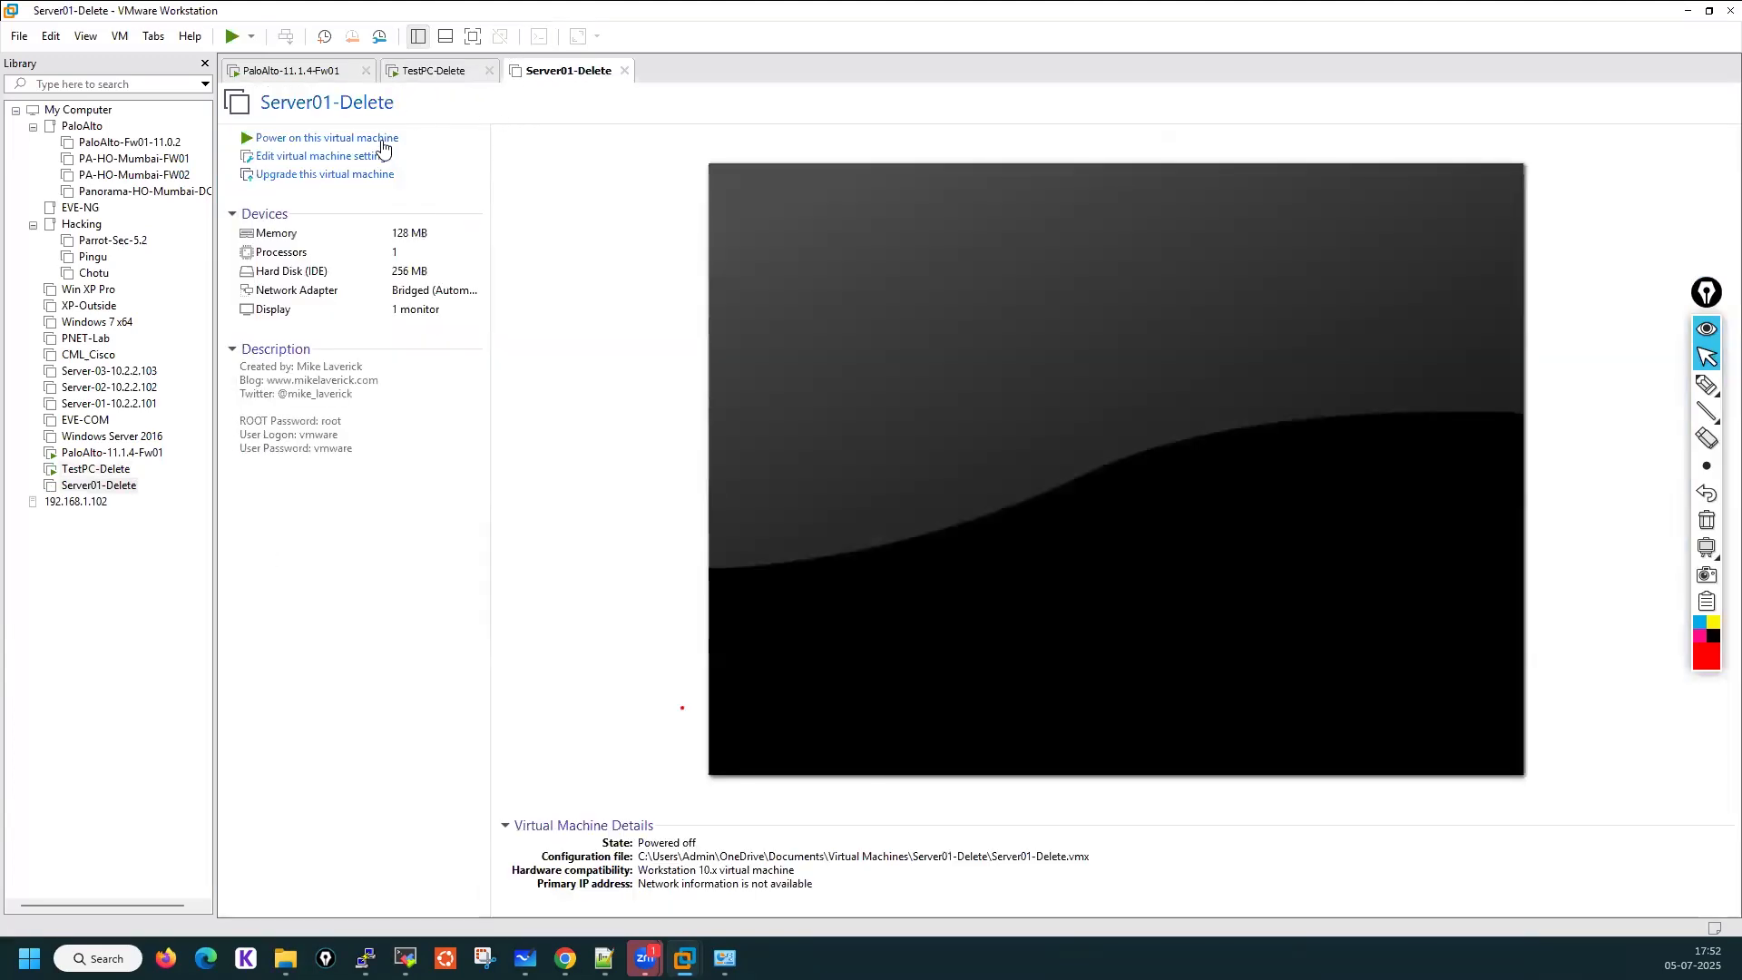
pyautogui.click(382, 138)
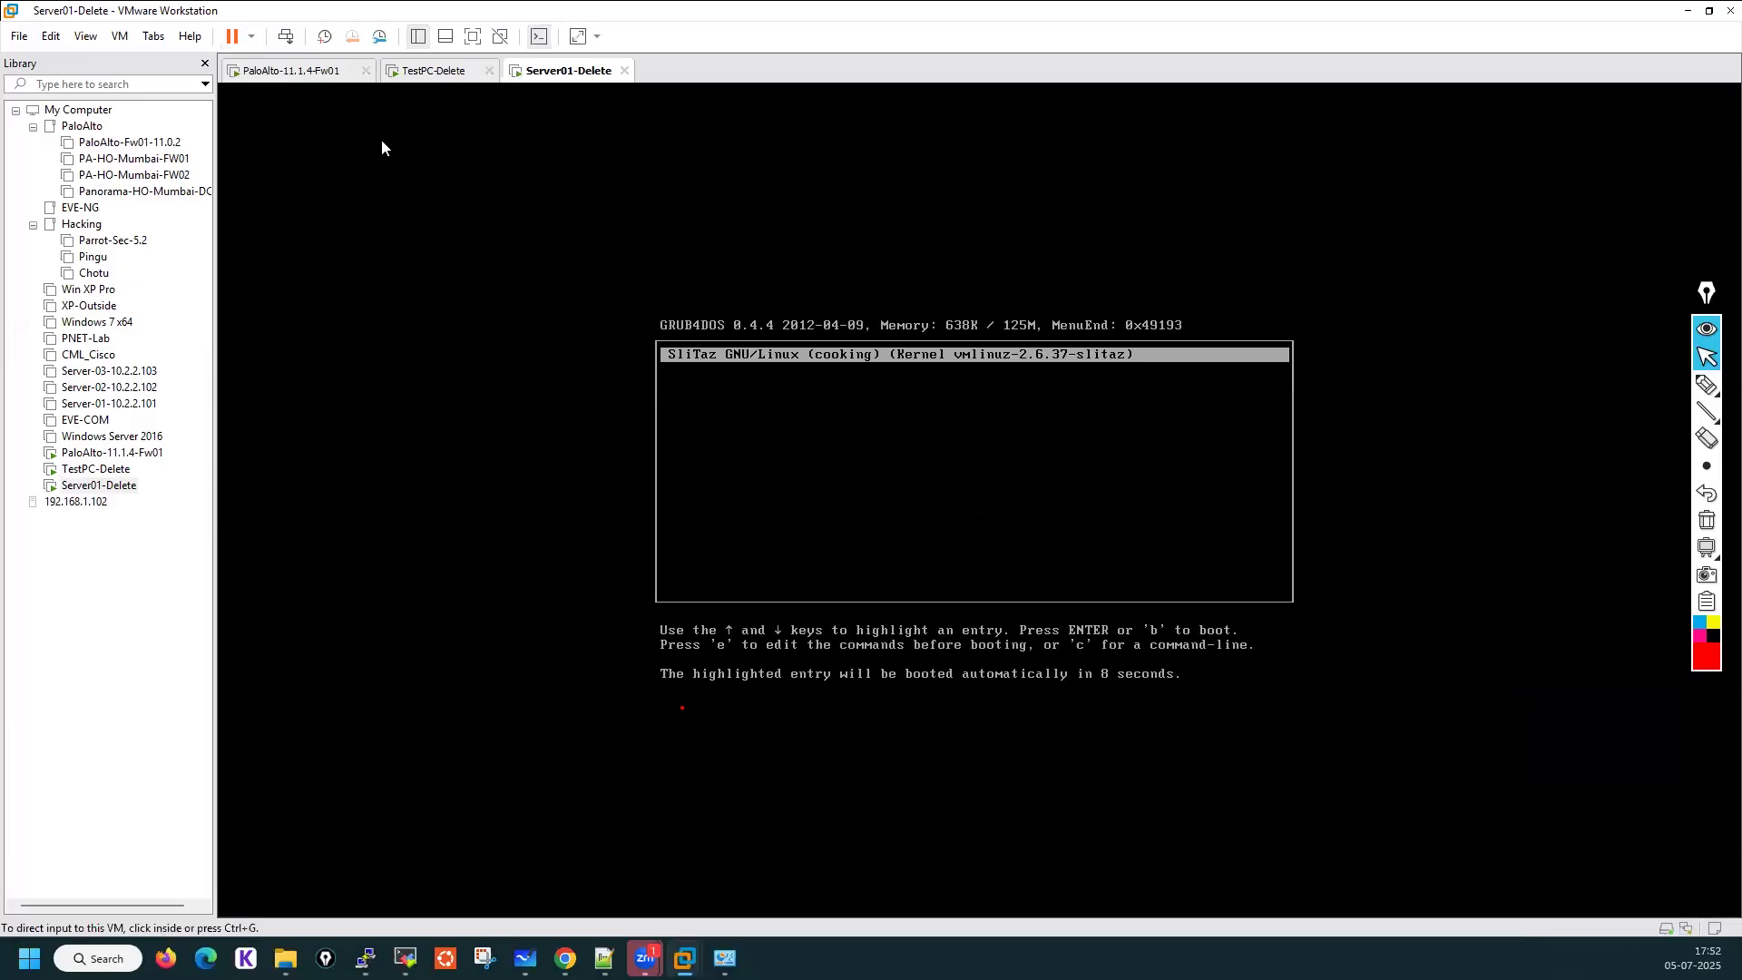
pyautogui.click(313, 80)
pyautogui.click(447, 71)
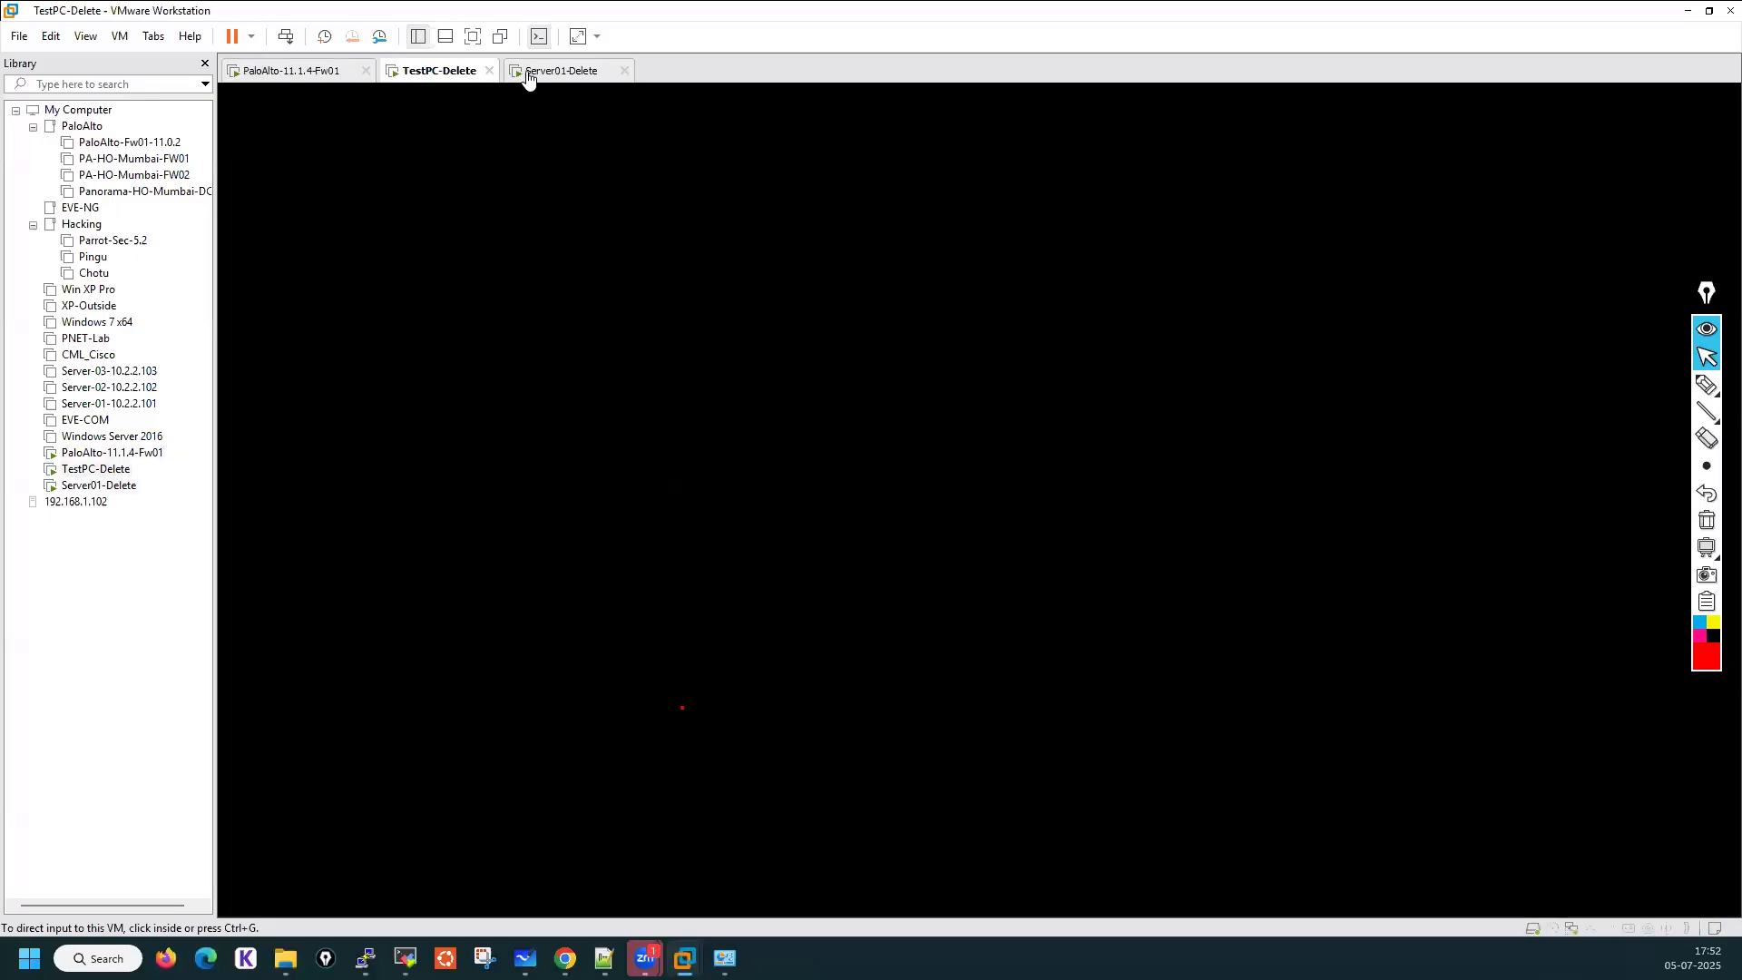
pyautogui.click(545, 73)
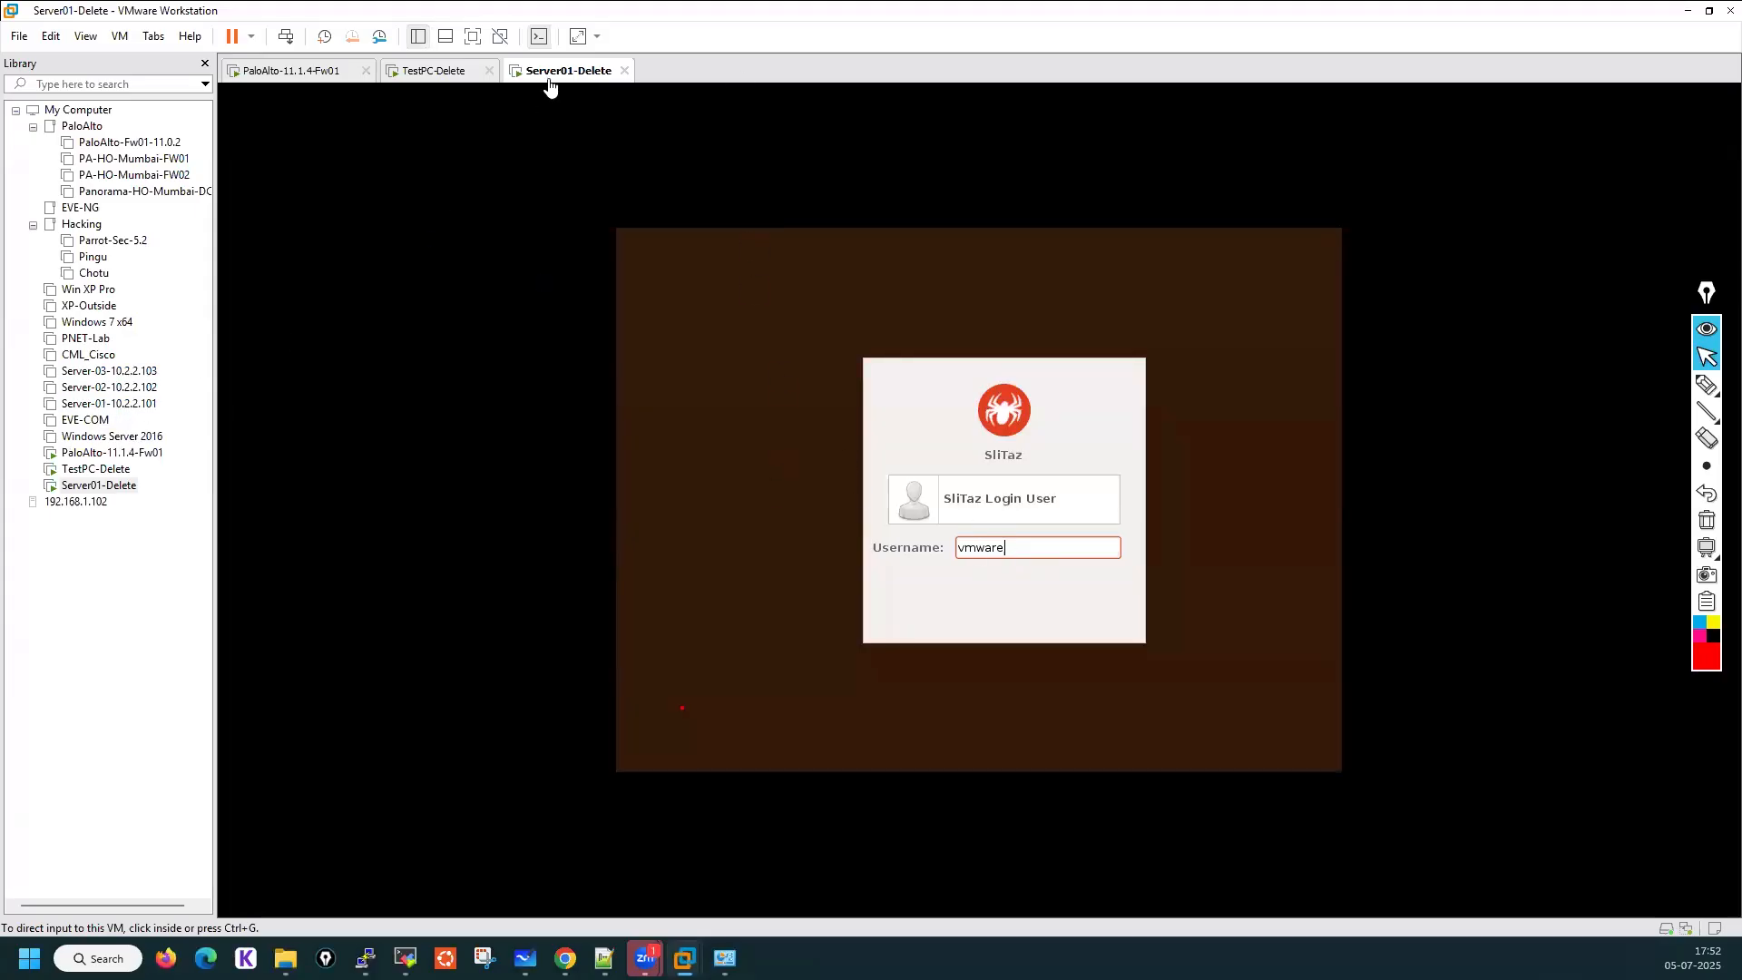
# Step: Log into SliTaz, run ip a in a terminal to confirm 10.70.2.101/24, and release input
pyautogui.click(978, 578)
pyautogui.press('Return')
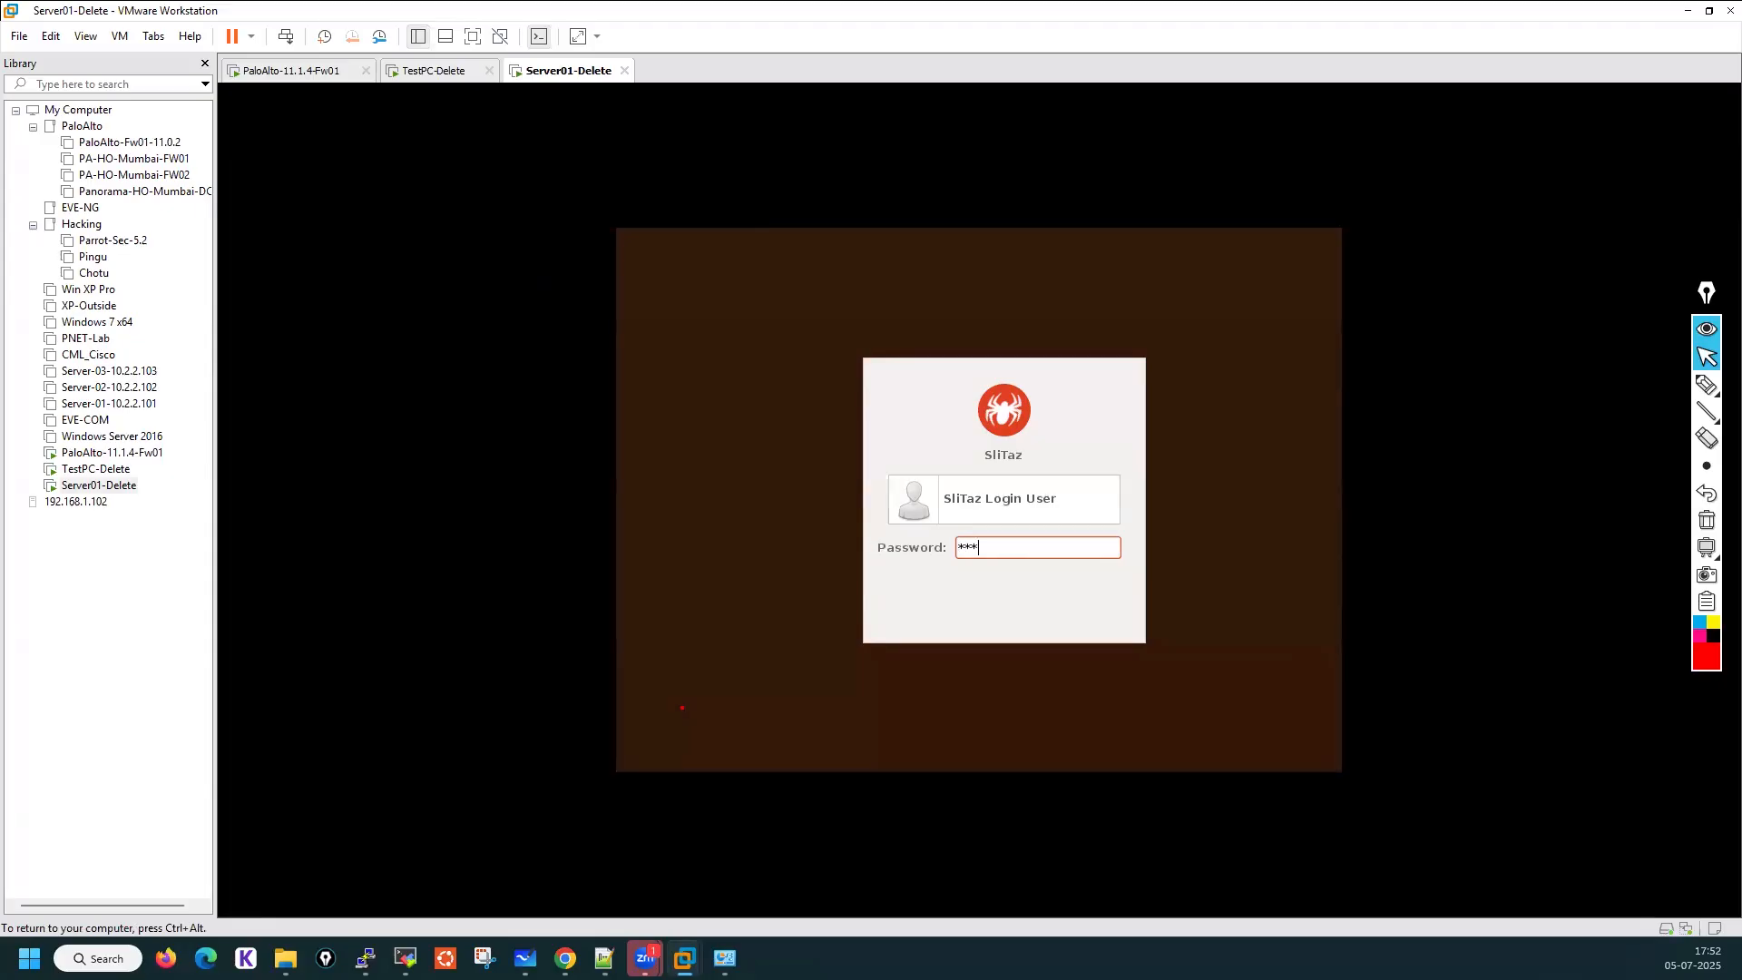
pyautogui.press('Return')
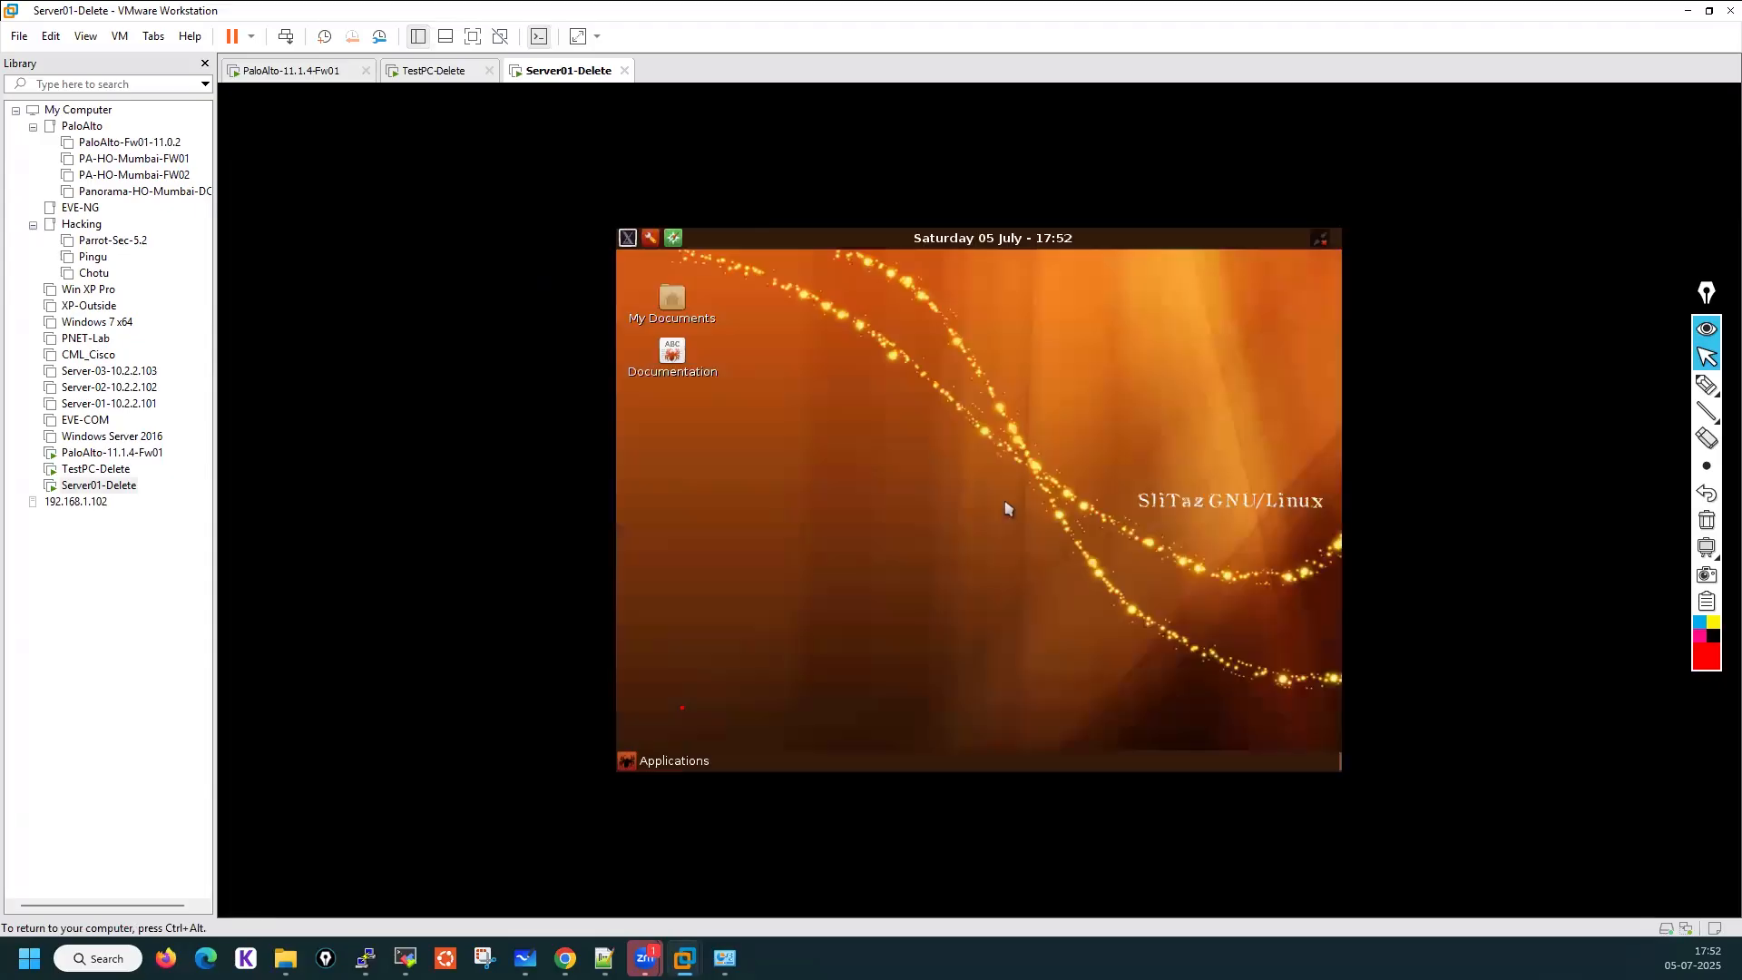
pyautogui.click(628, 238)
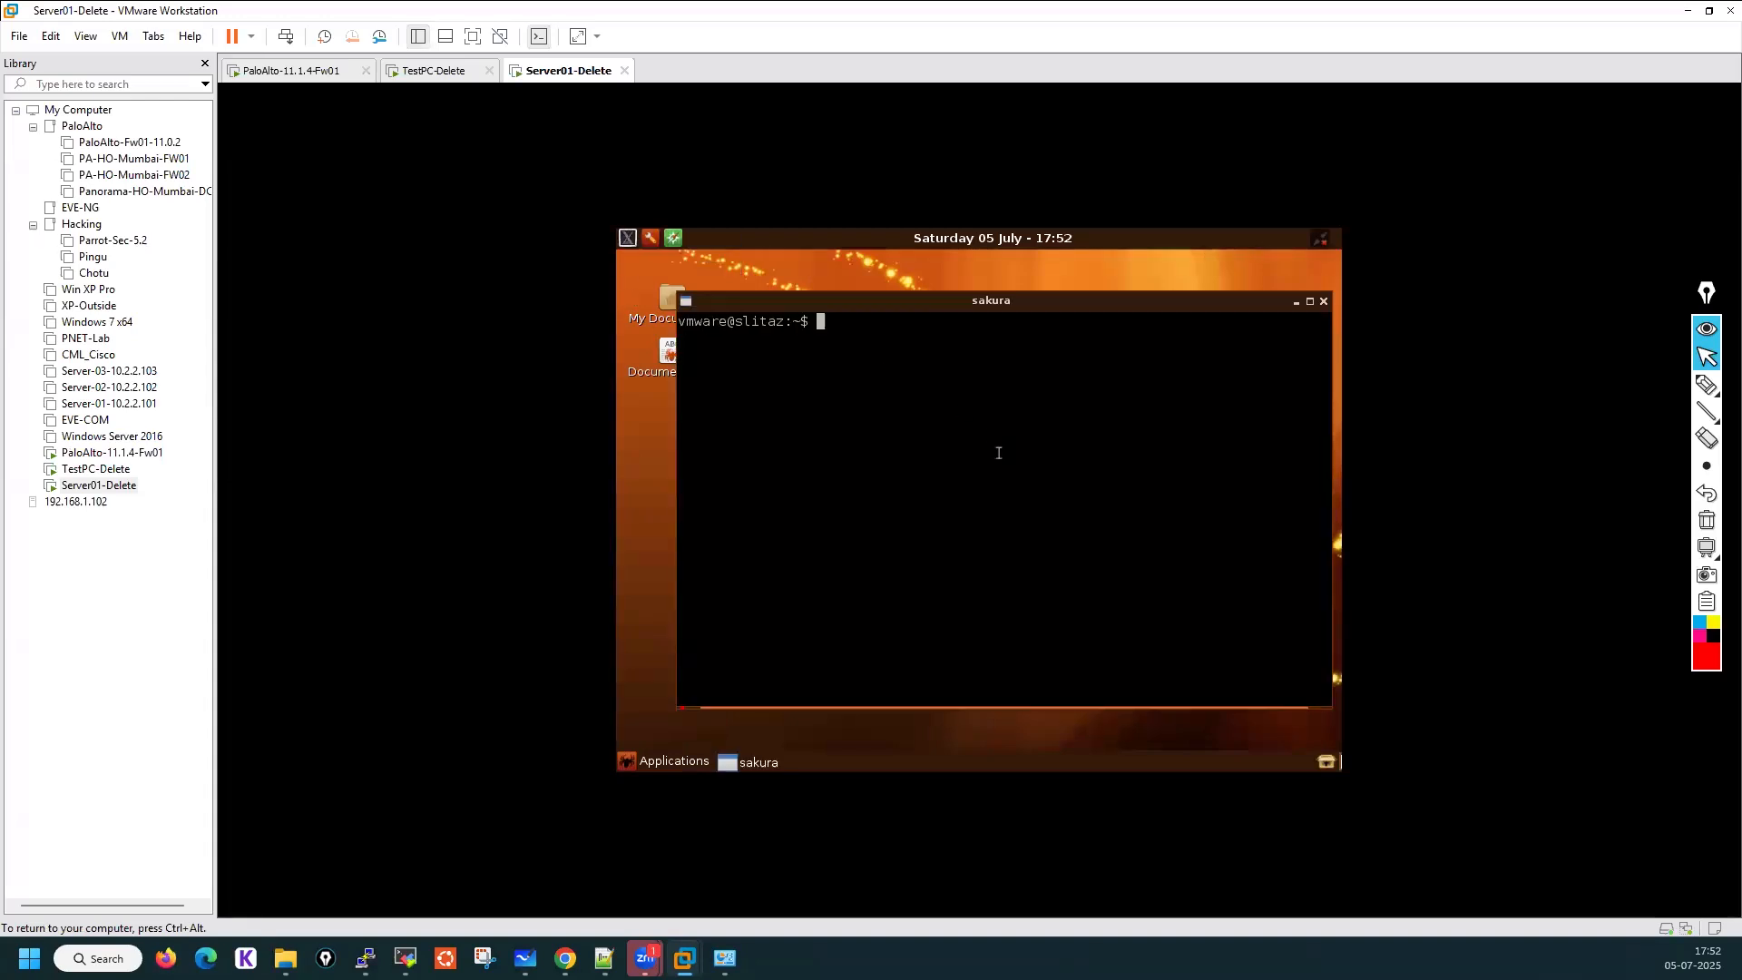
pyautogui.write('ip a')
pyautogui.press('Return')
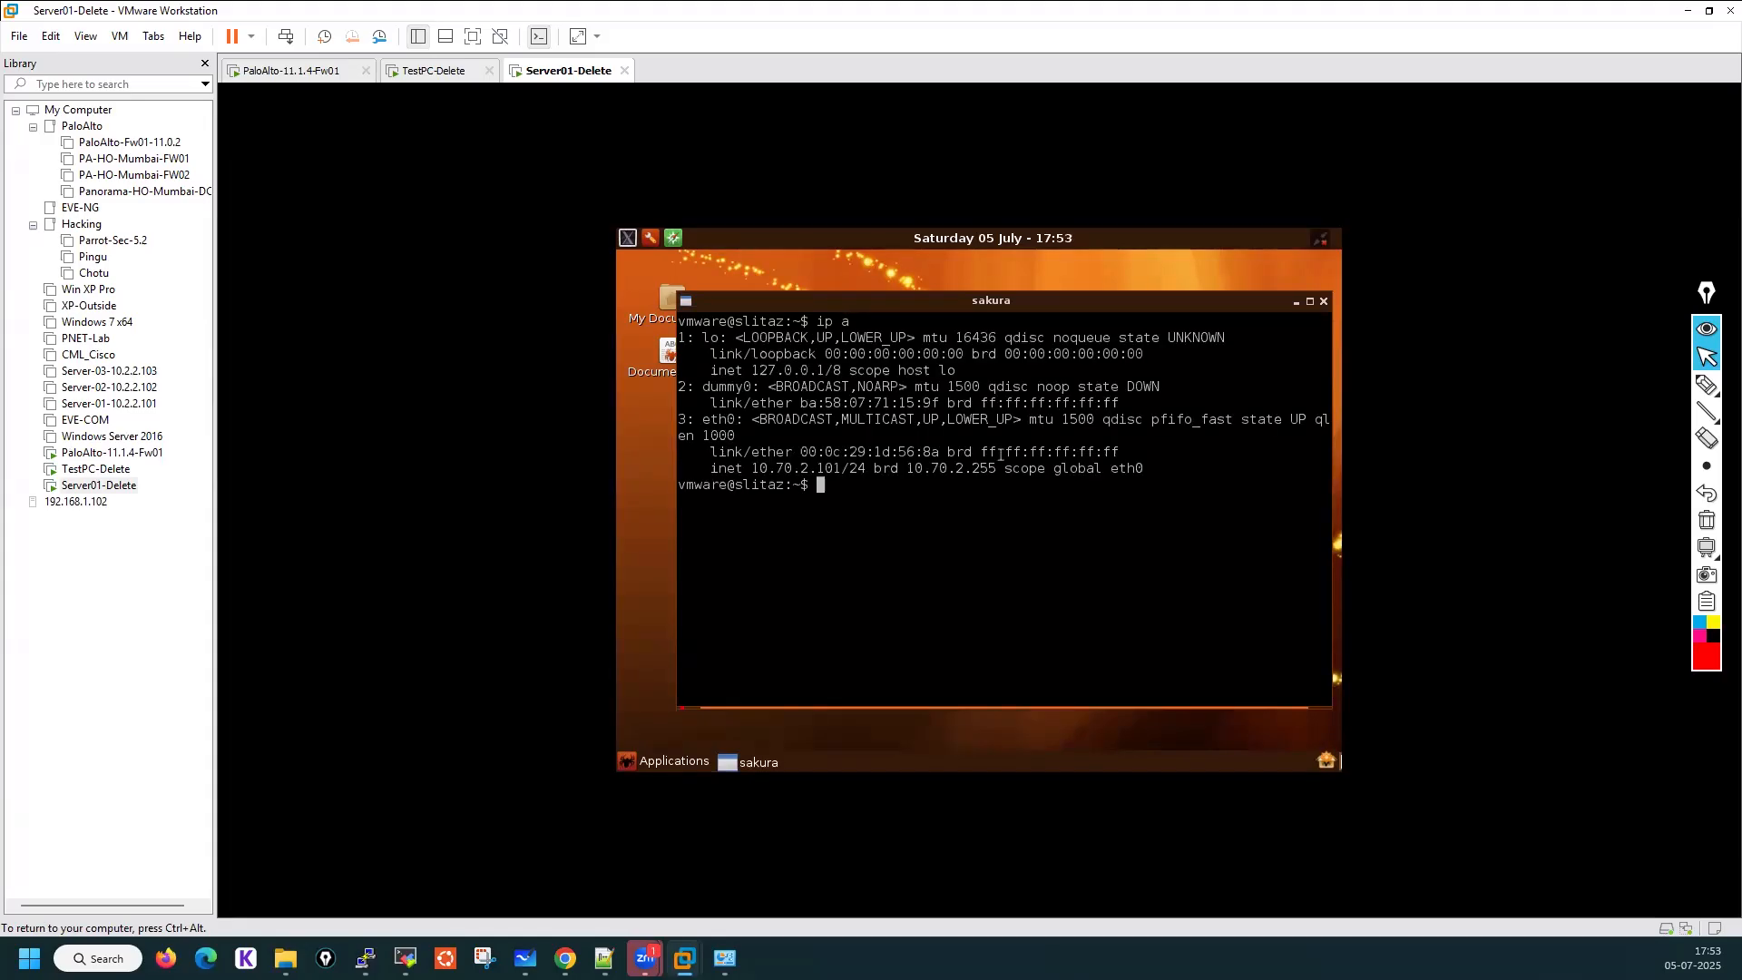
pyautogui.hotkey('ctrl', 'alt')
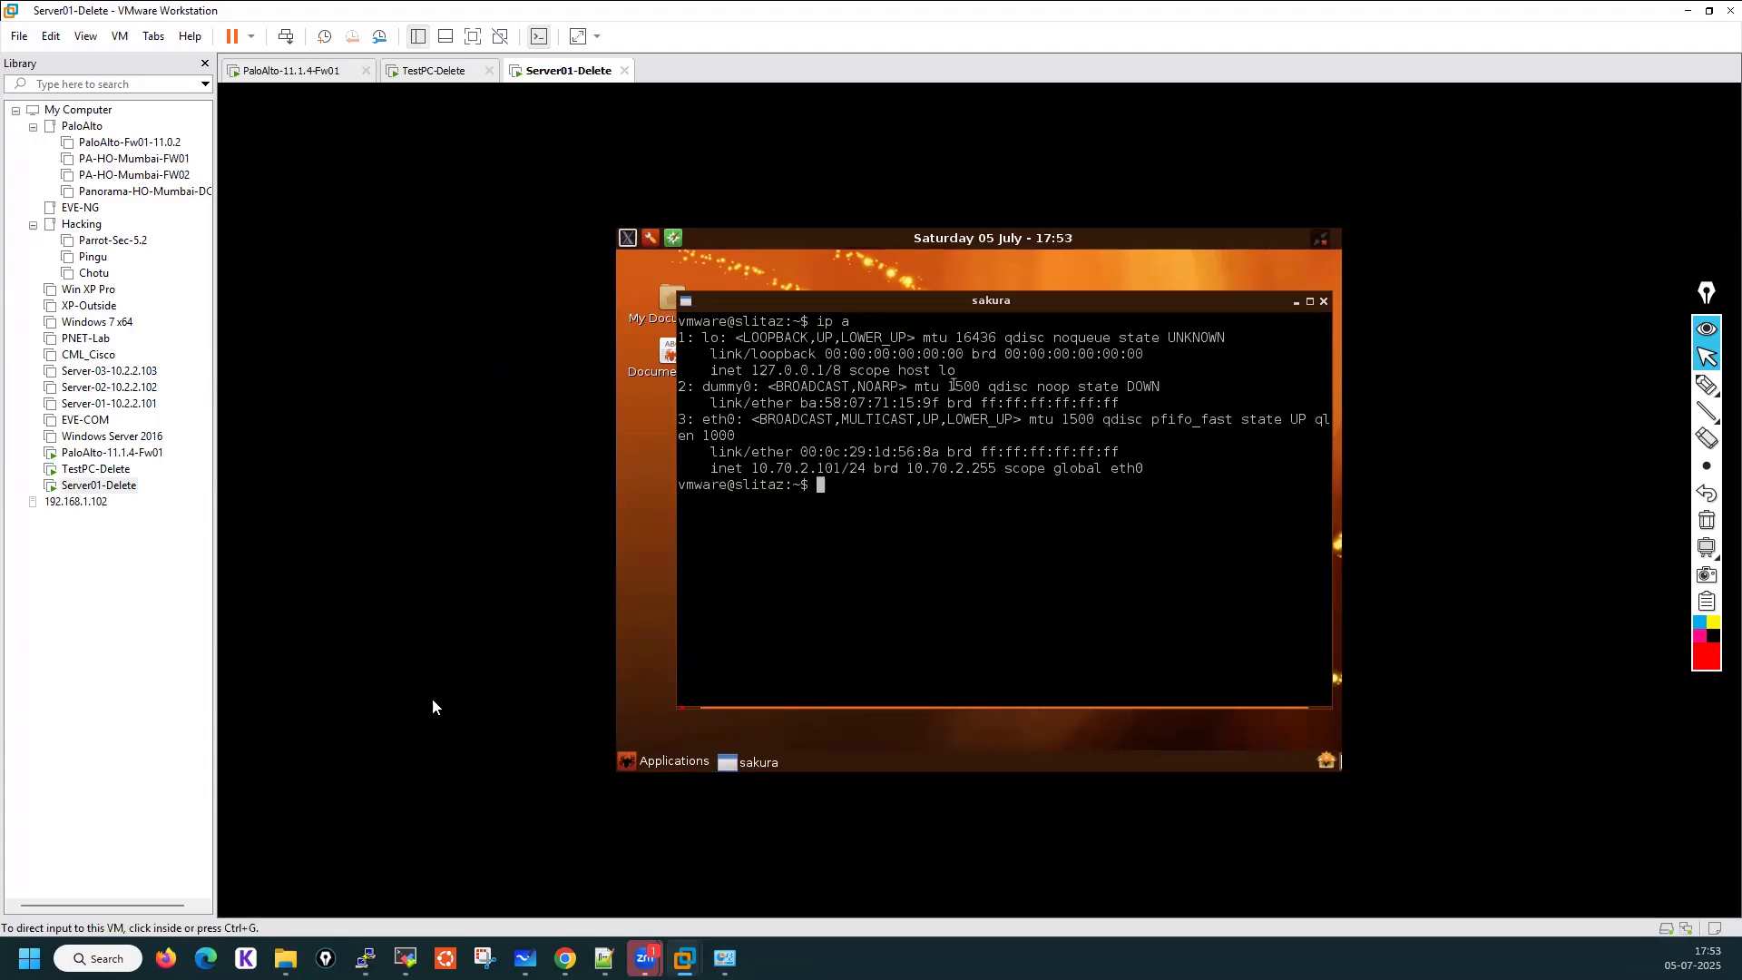
# Step: Import the Linux-Server package a second time as Server02-Delete
pyautogui.click(286, 958)
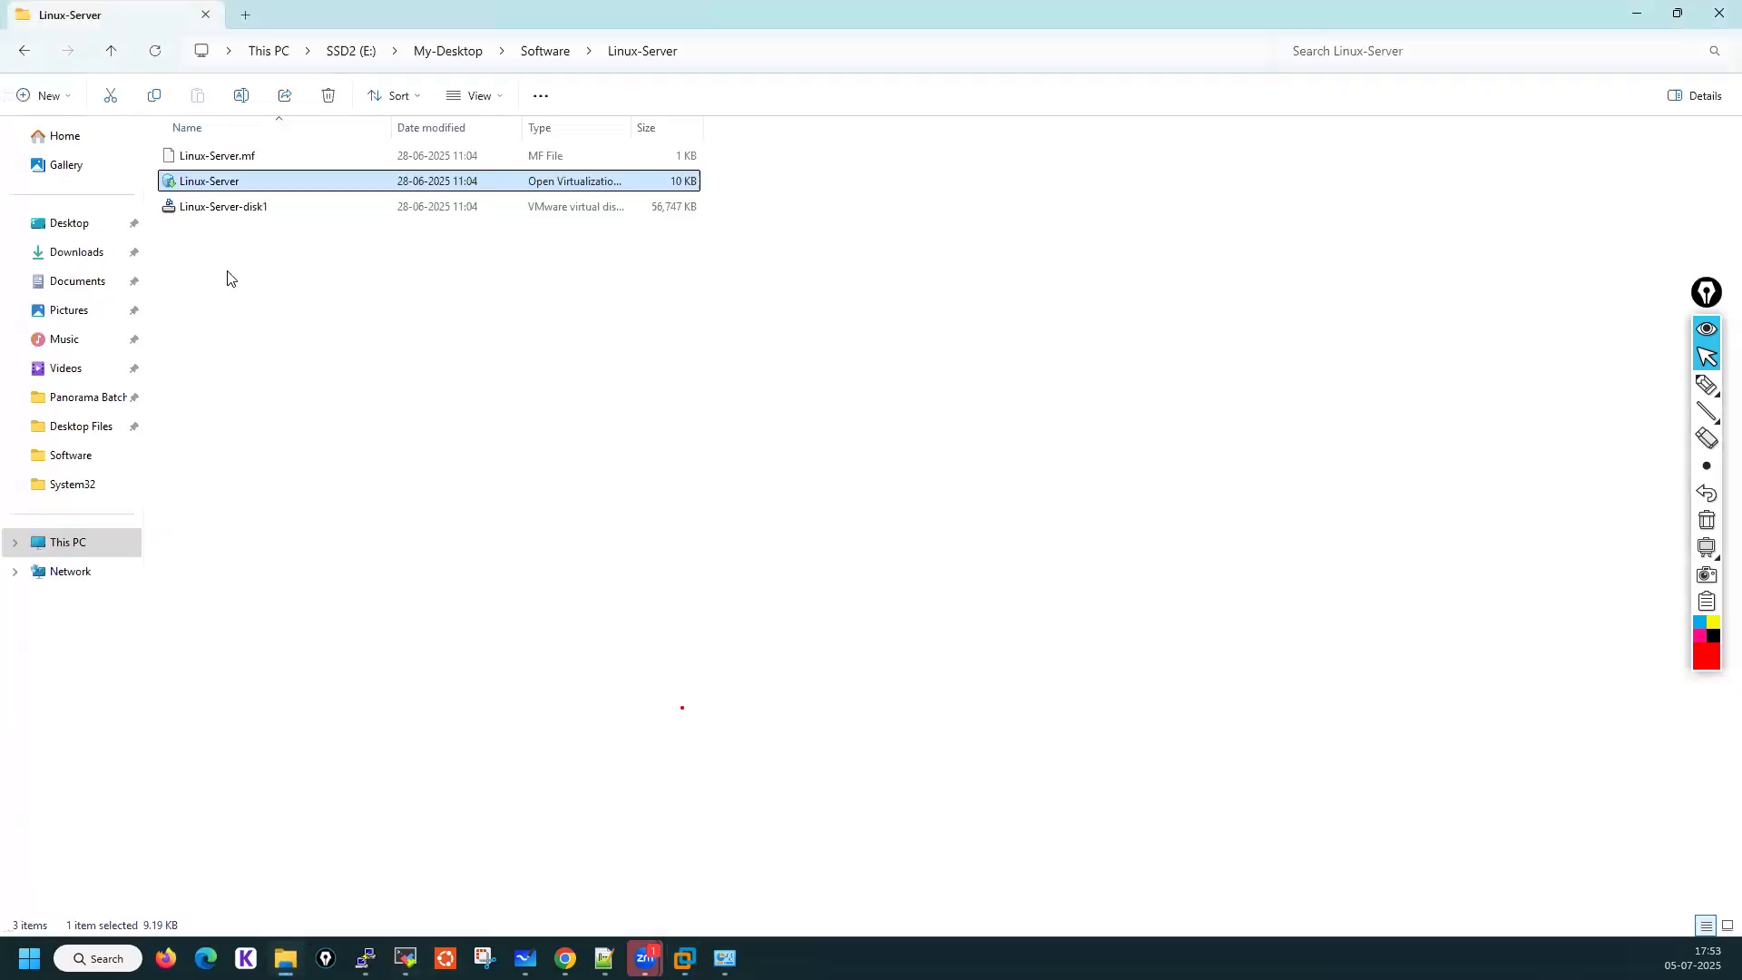
pyautogui.rightClick(237, 188)
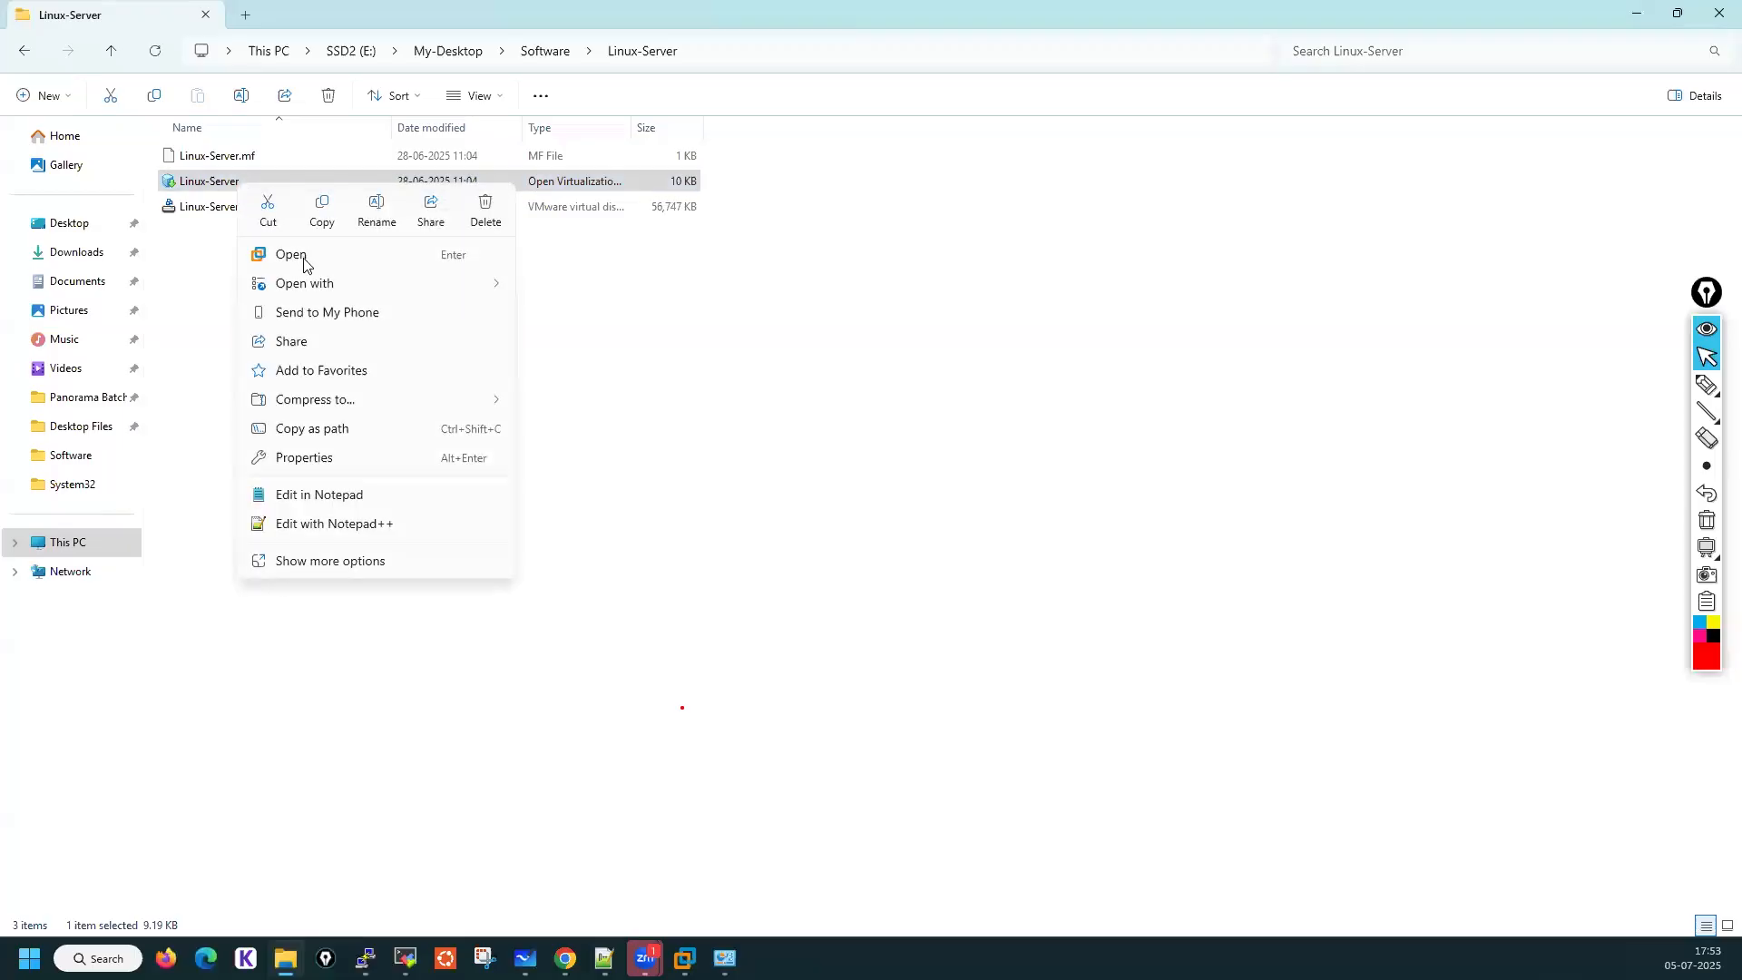
pyautogui.click(291, 257)
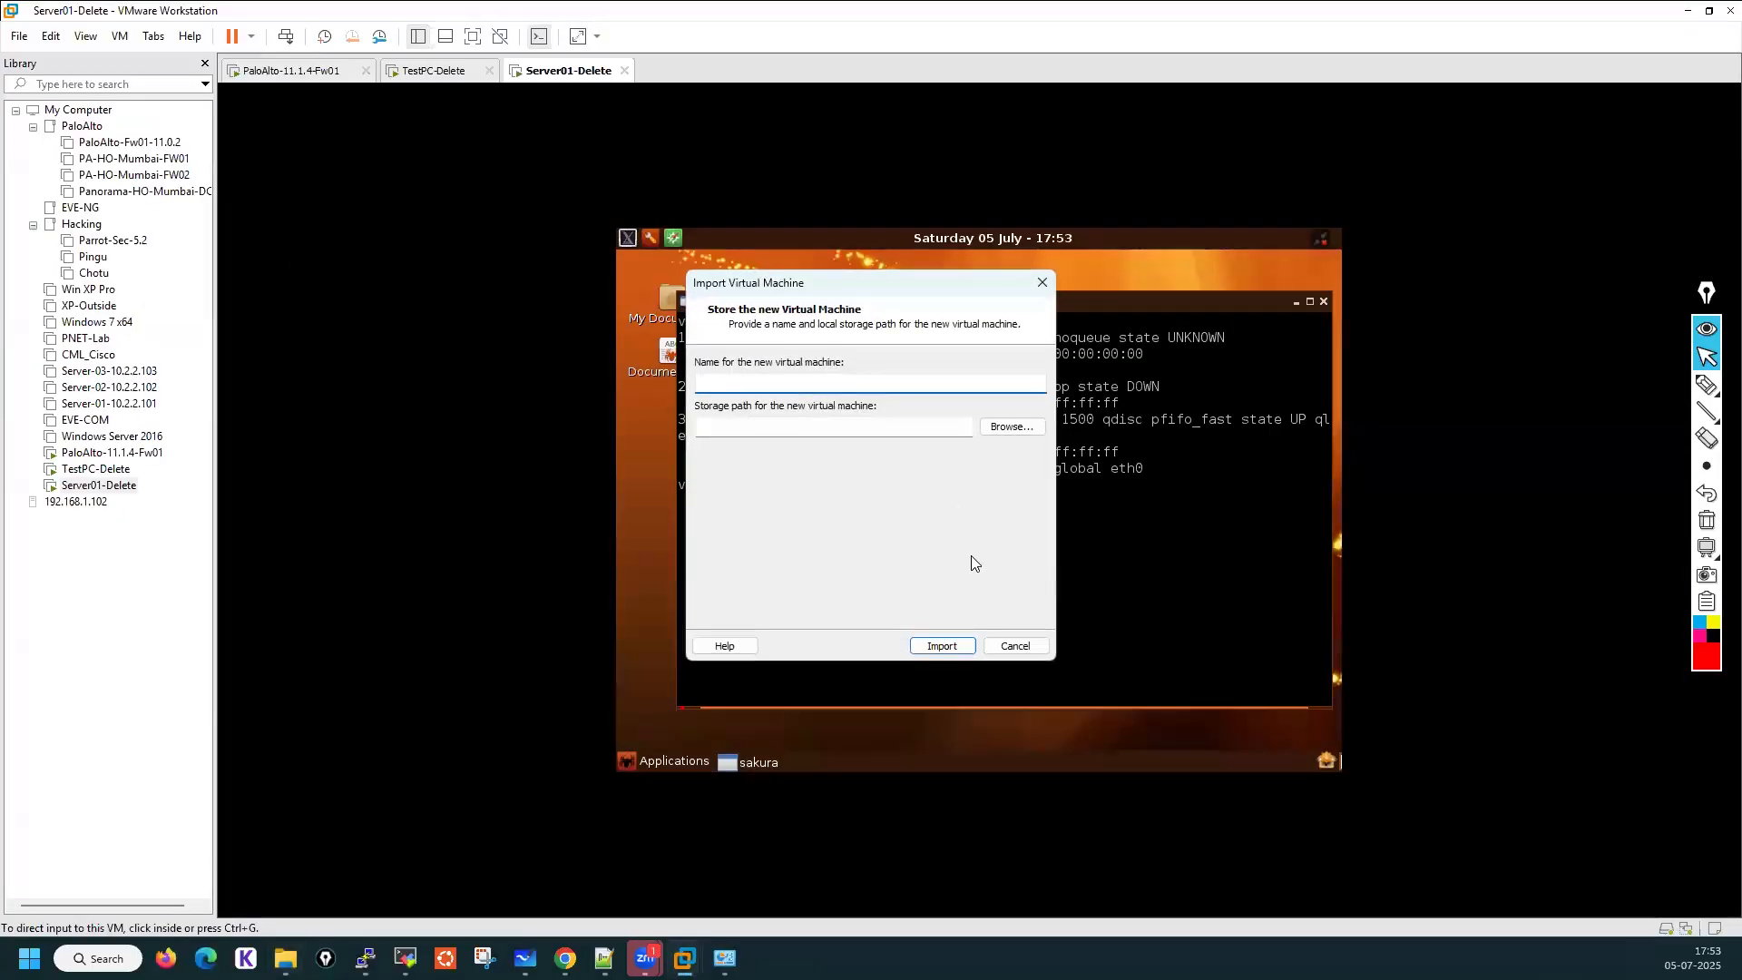
pyautogui.write('Server02-Delete')
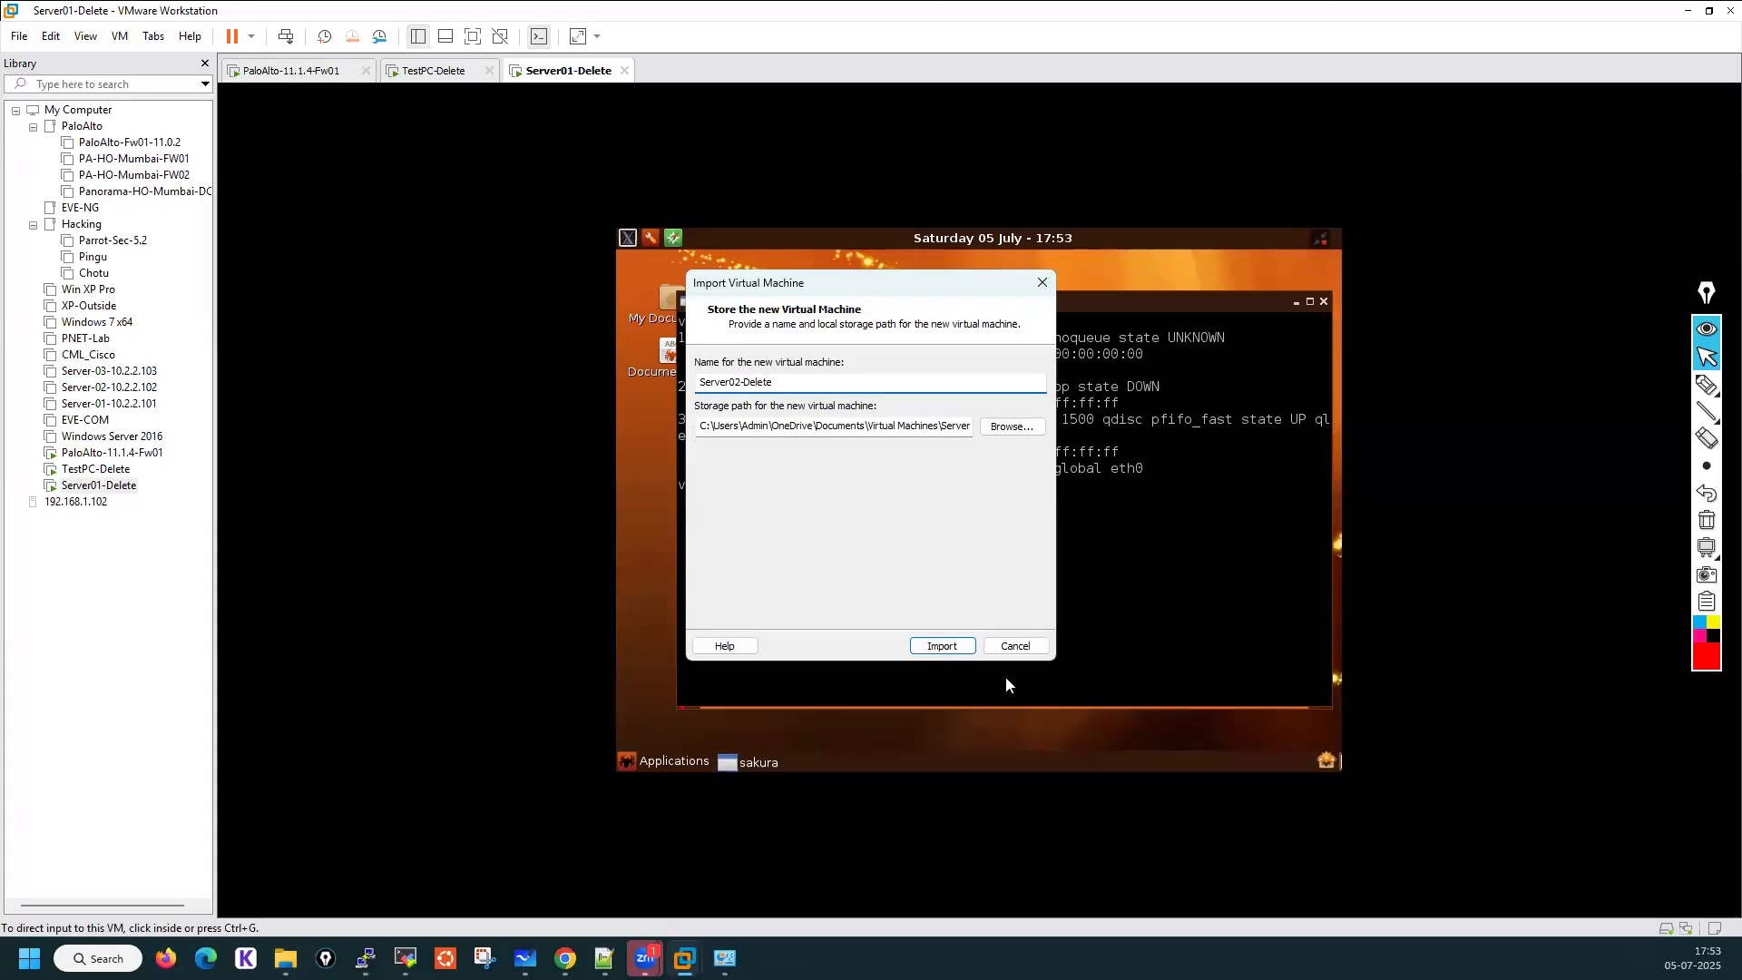
pyautogui.click(948, 646)
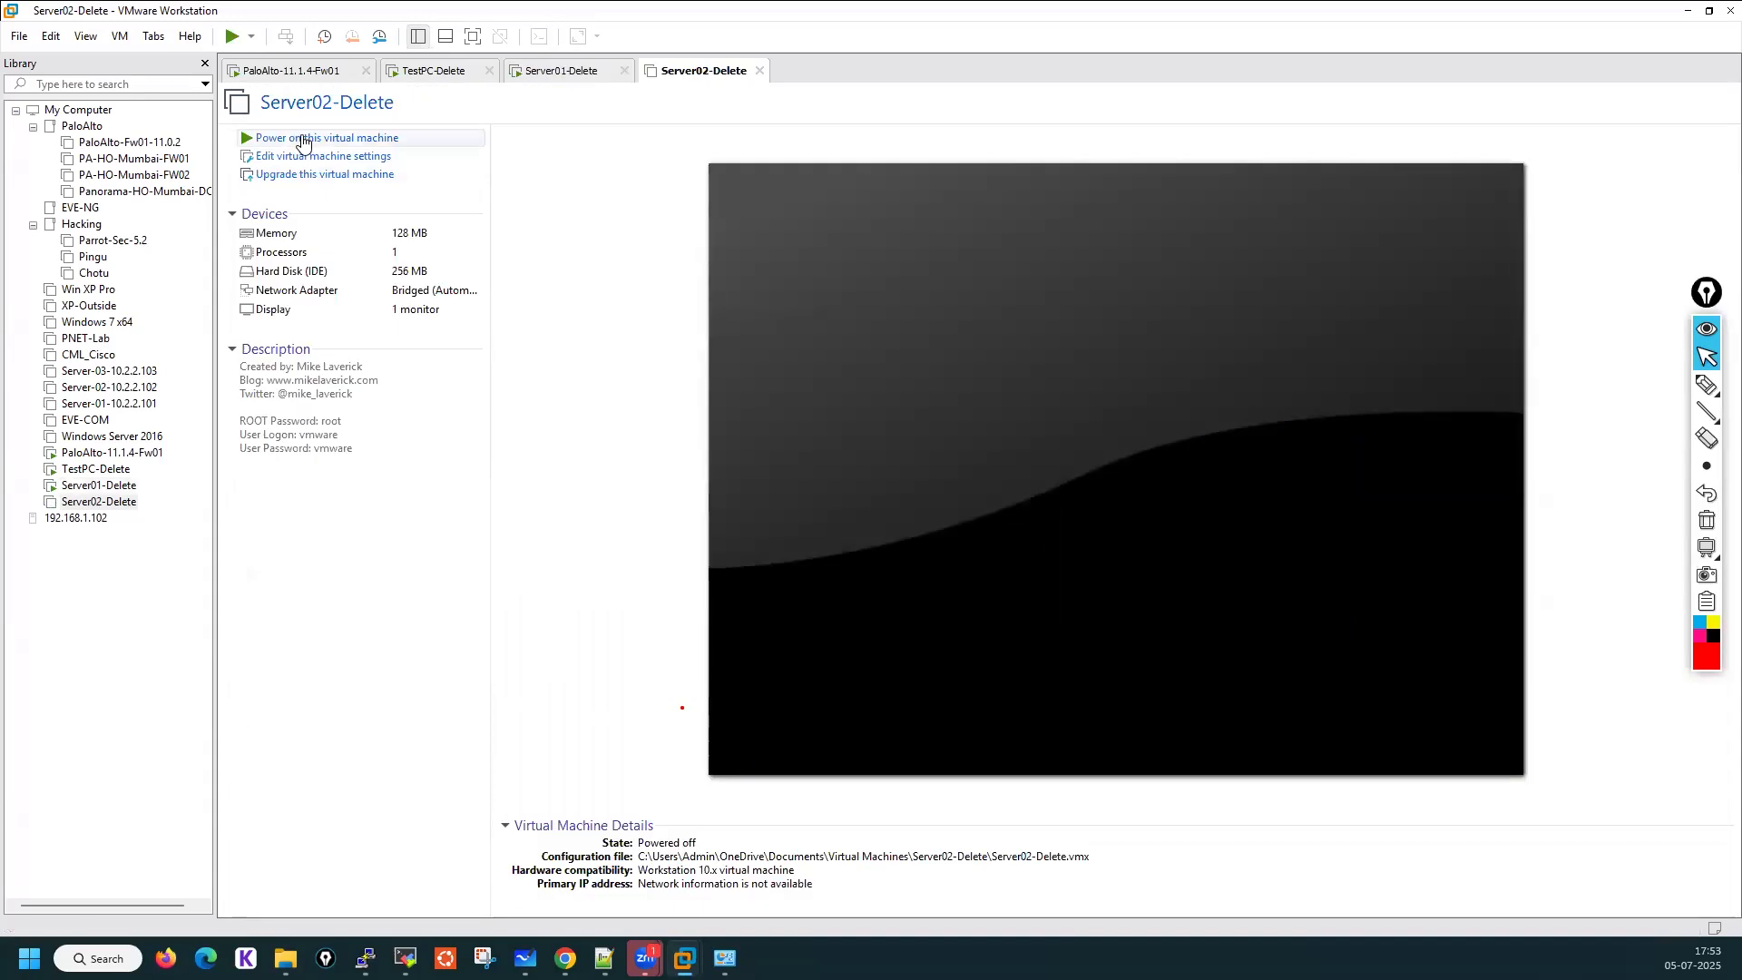
# Step: Set Server02-Delete's network adapter to Custom VMnet2 (Host-only)
pyautogui.click(361, 156)
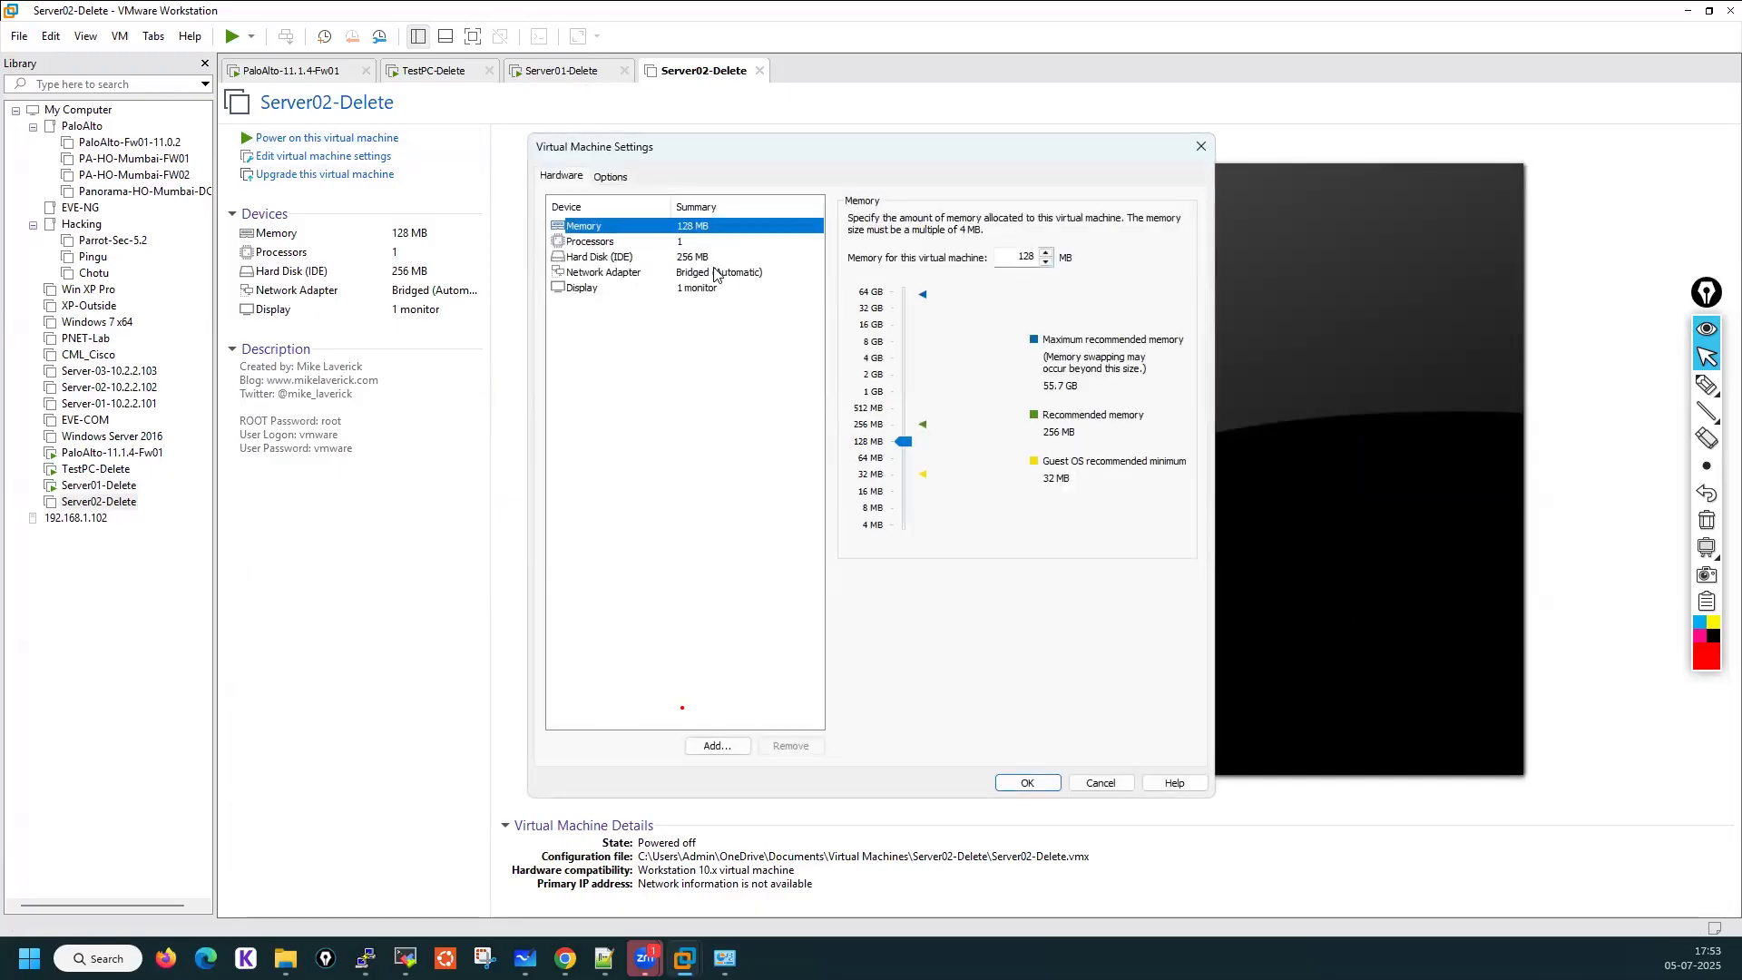
pyautogui.click(715, 273)
pyautogui.click(855, 368)
pyautogui.click(893, 392)
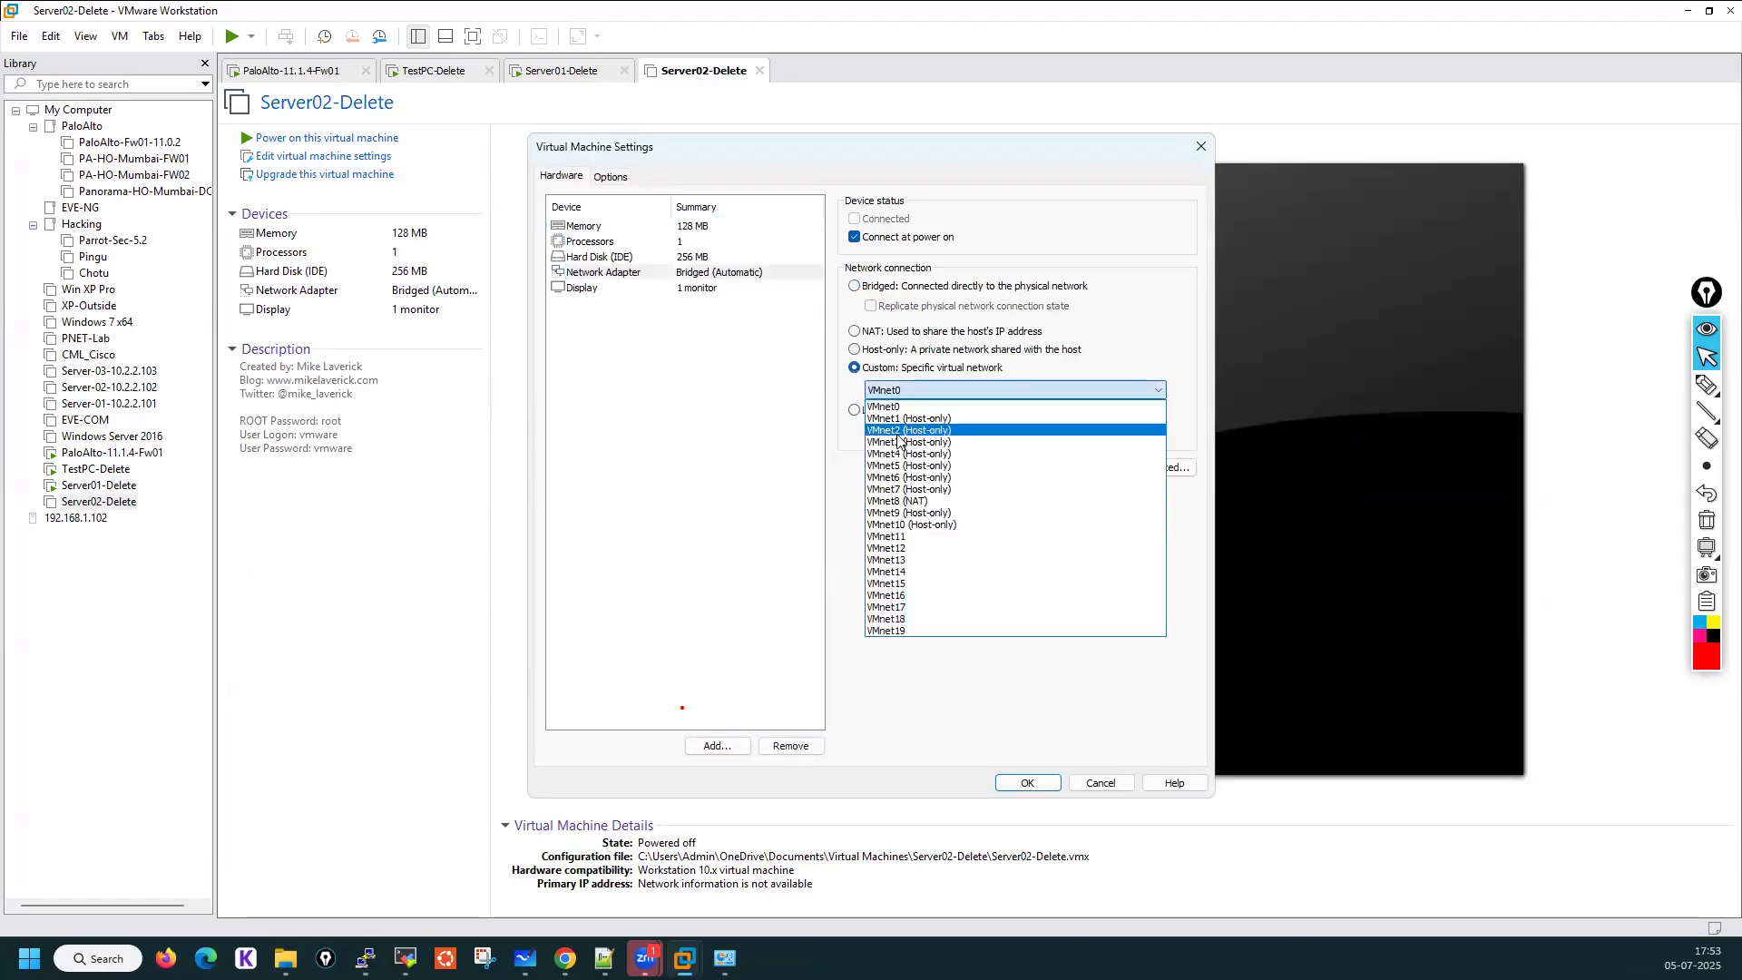
pyautogui.click(899, 432)
pyautogui.click(1025, 782)
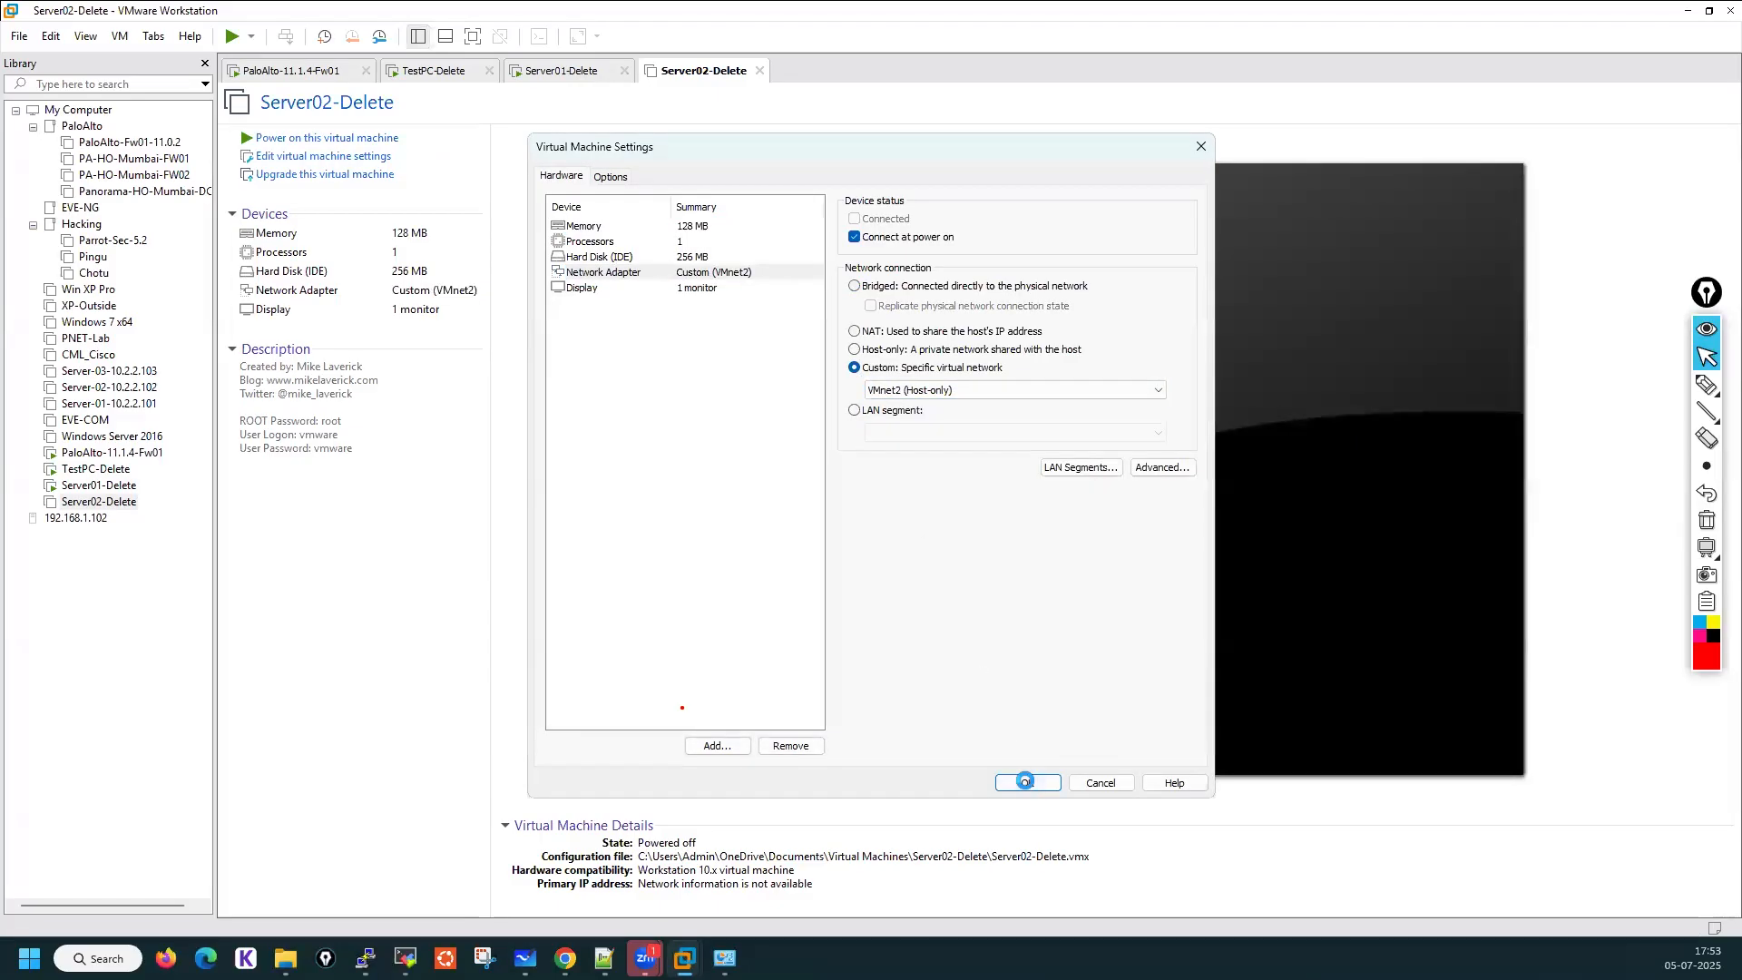
# Step: Power on Server02-Delete and move Server01-Delete's network adapter to Custom VMnet2 (Host-only)
pyautogui.click(395, 137)
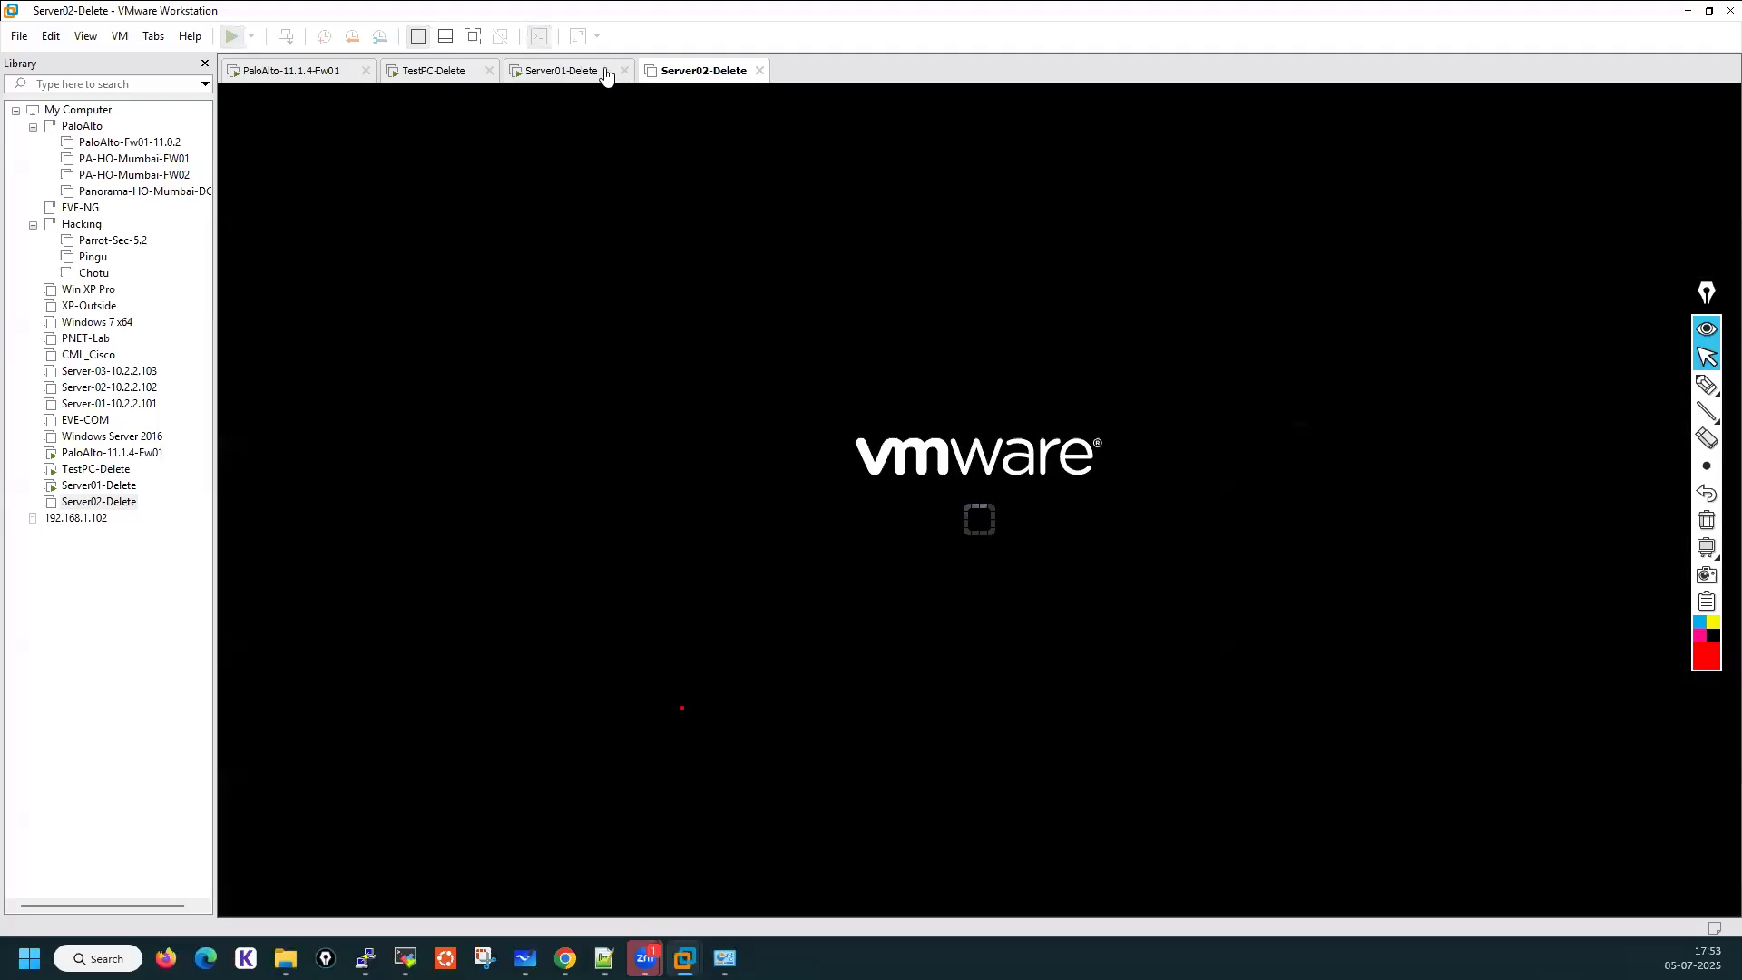
pyautogui.click(607, 76)
pyautogui.rightClick(607, 76)
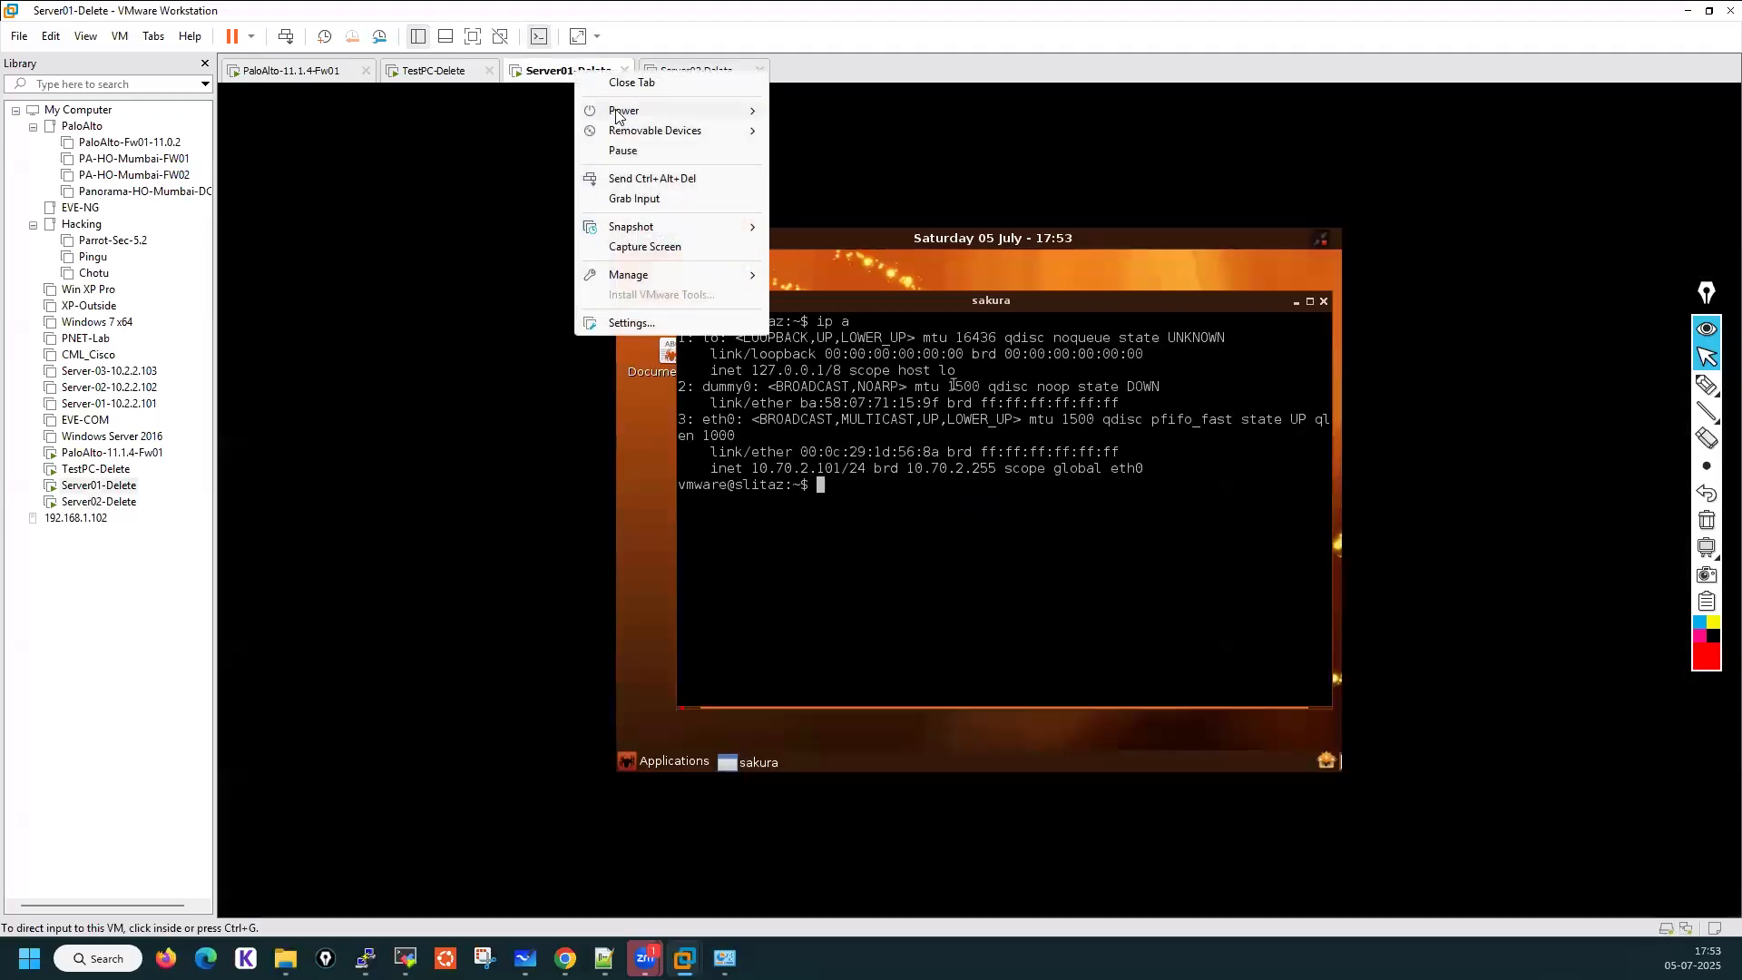
pyautogui.click(635, 323)
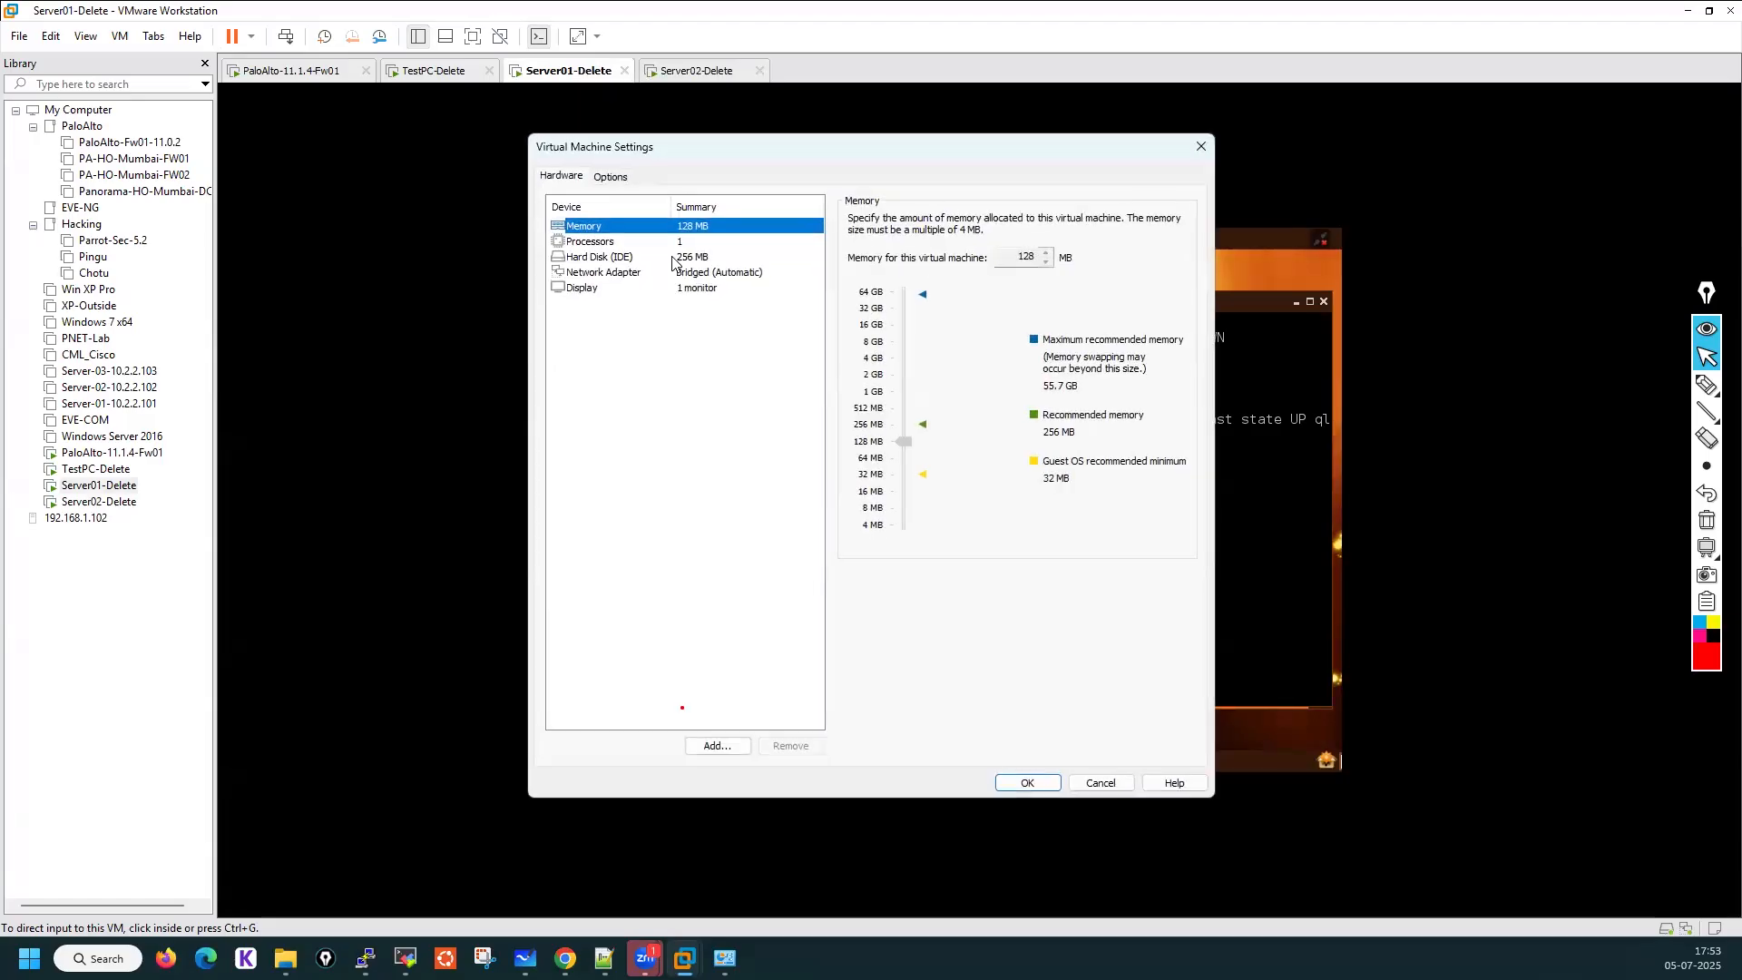
pyautogui.click(695, 275)
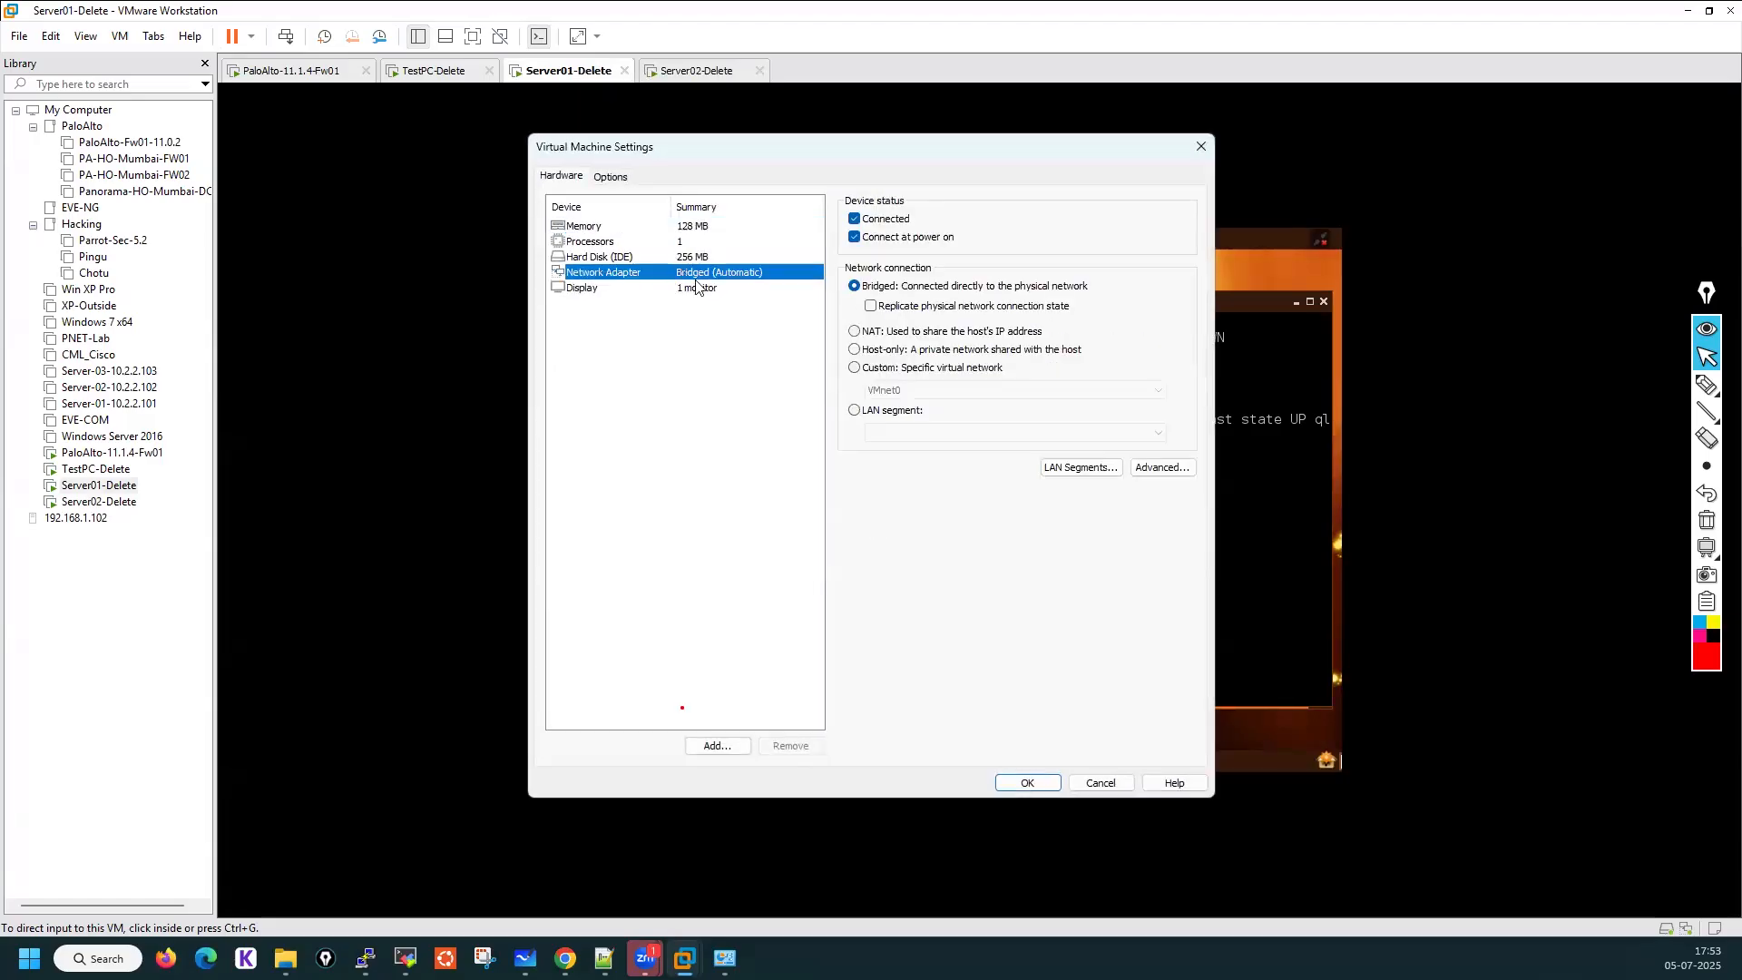
pyautogui.click(855, 367)
pyautogui.click(998, 390)
pyautogui.click(916, 424)
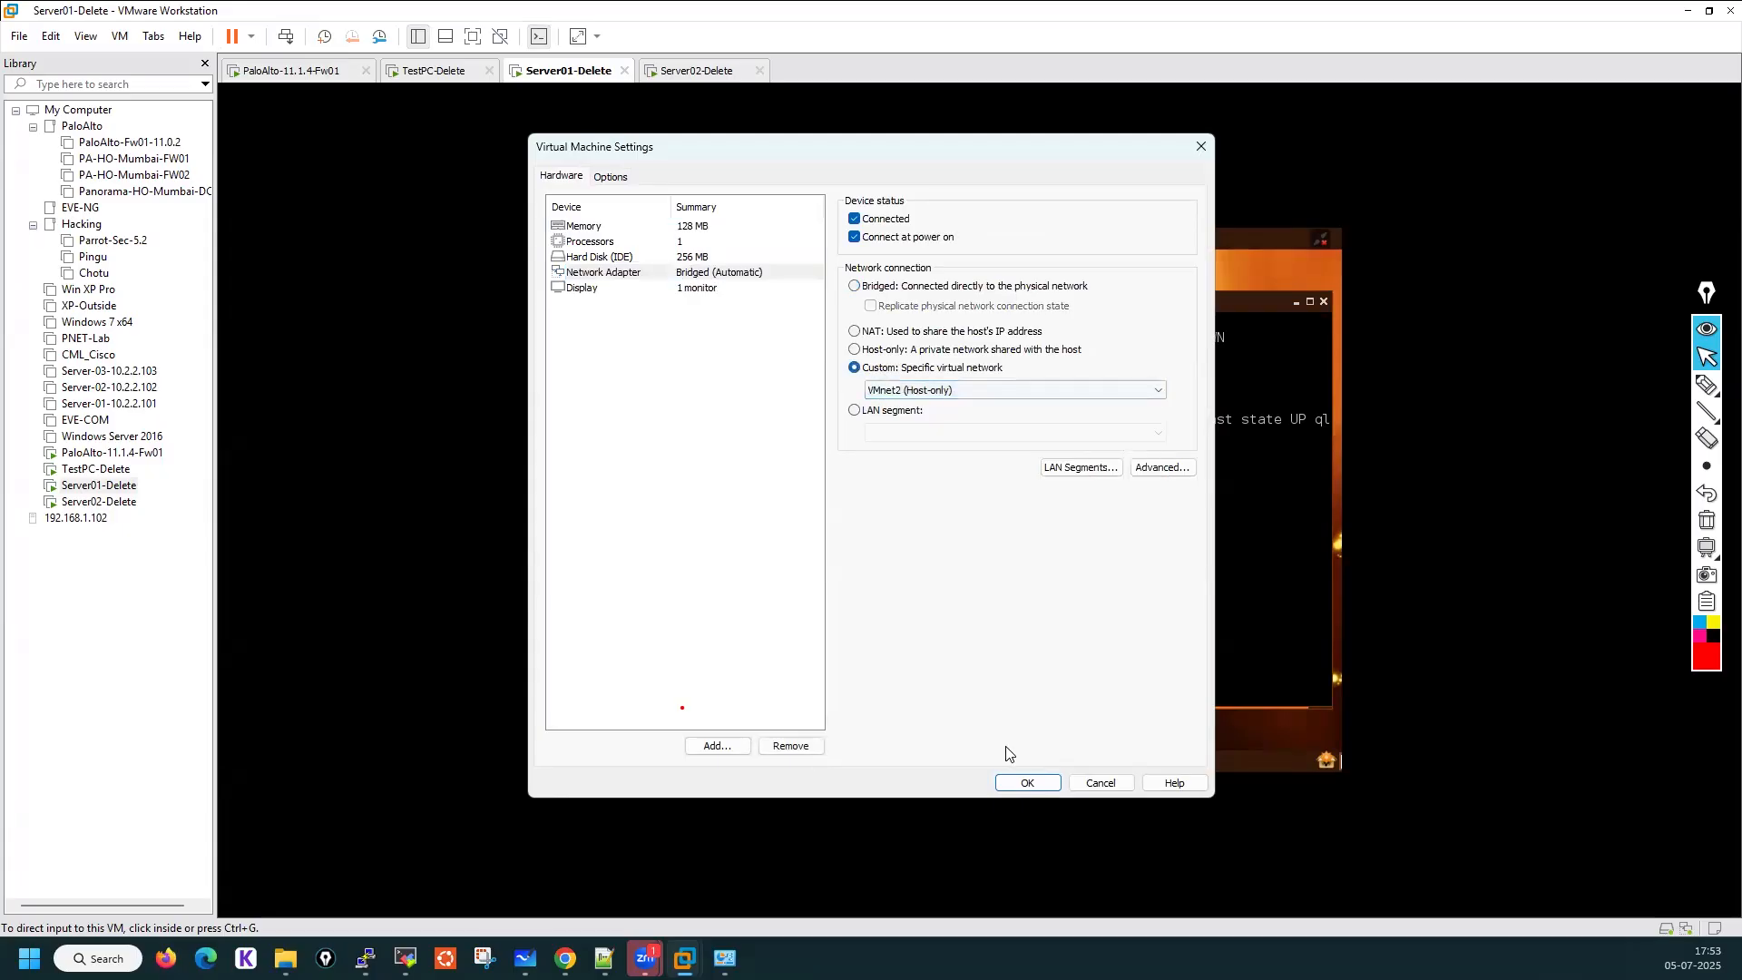
pyautogui.click(1021, 782)
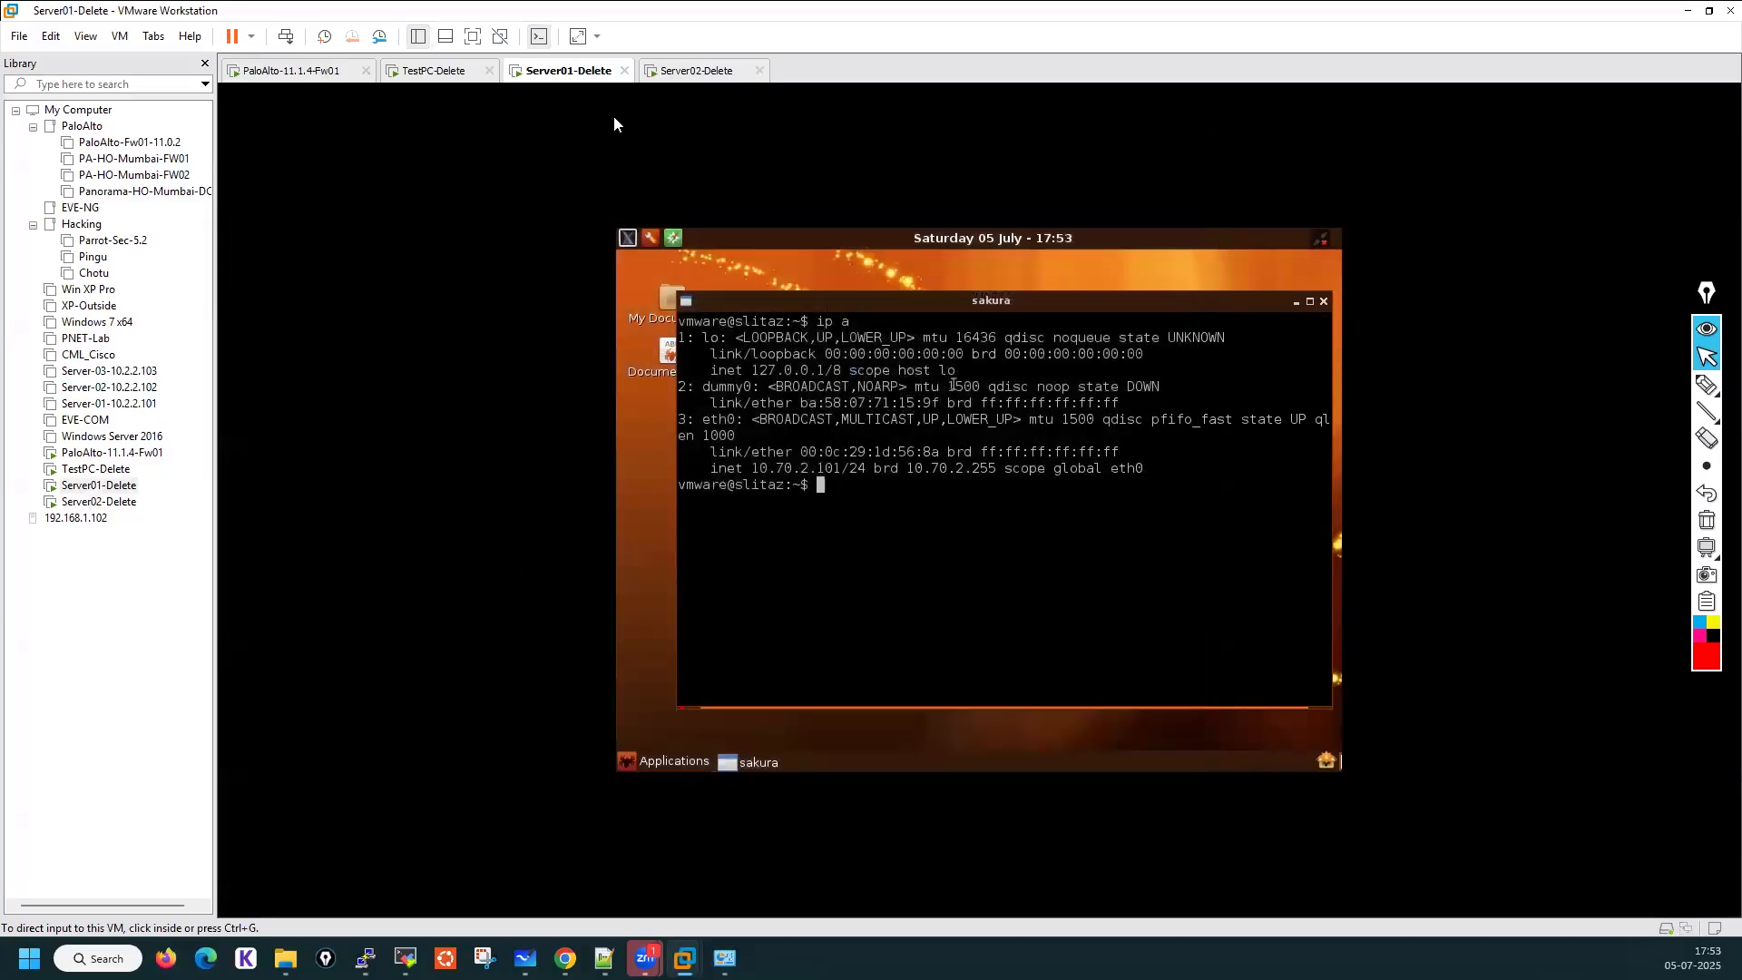
pyautogui.click(419, 73)
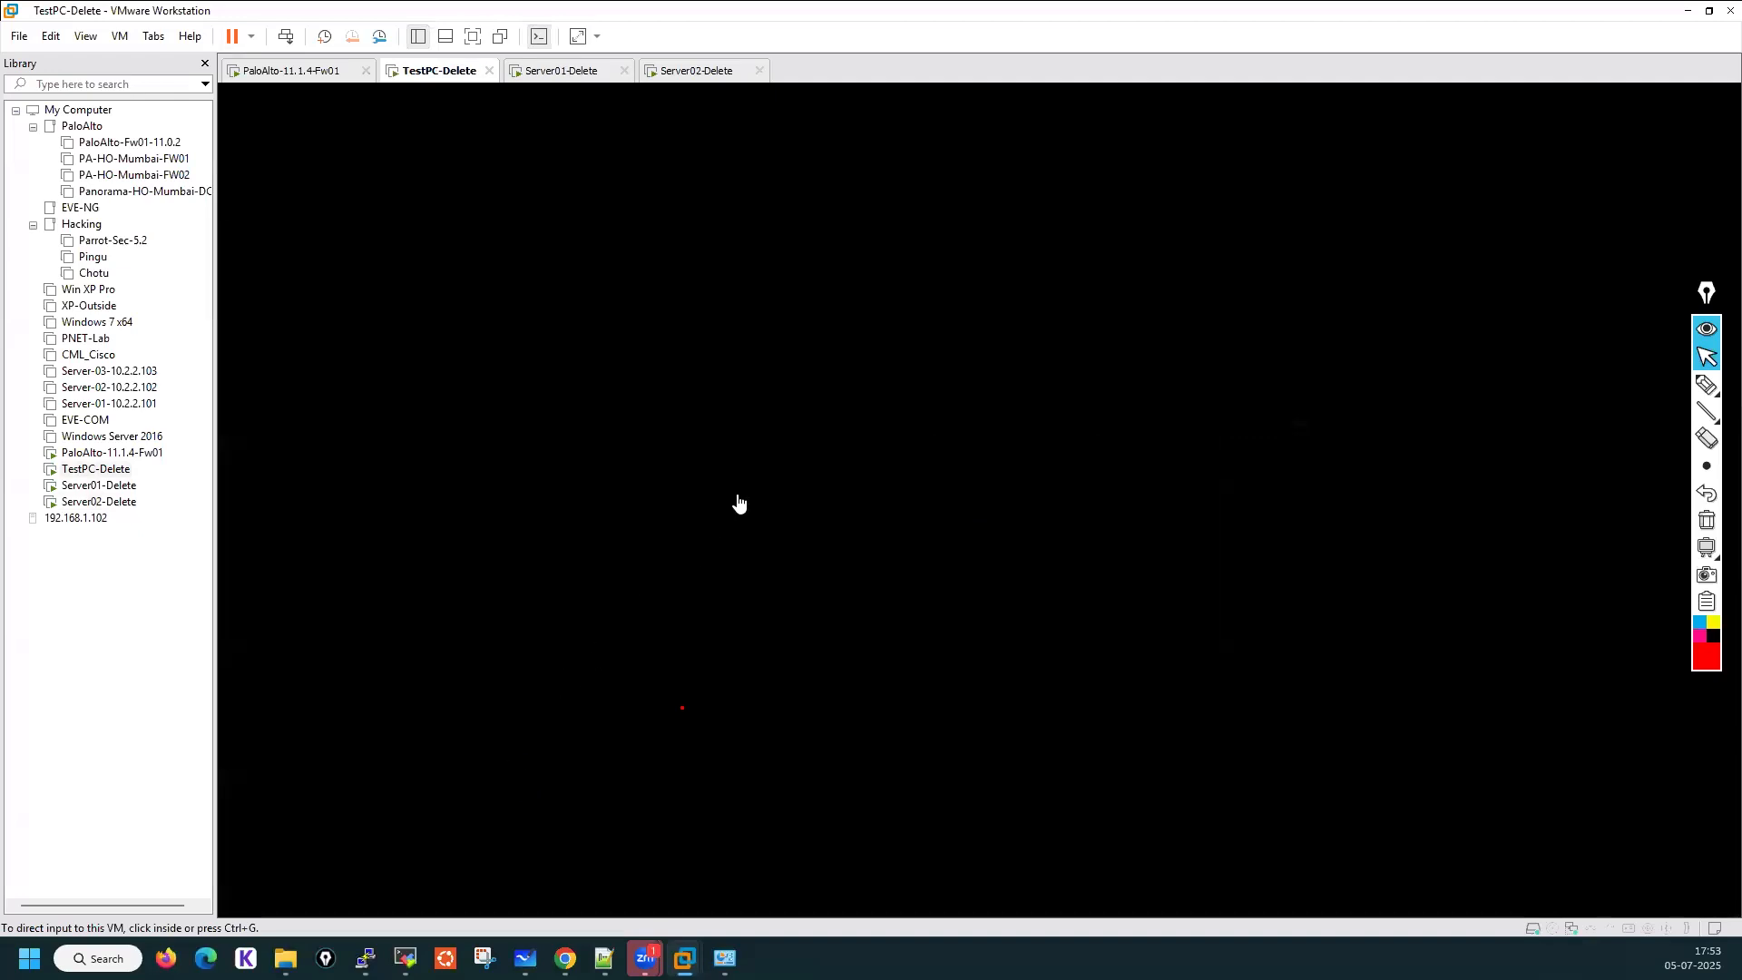
# Step: Open TCP/IP properties of Local Area Connection 3 in the XP guest via ncpa.cpl
pyautogui.click(847, 459)
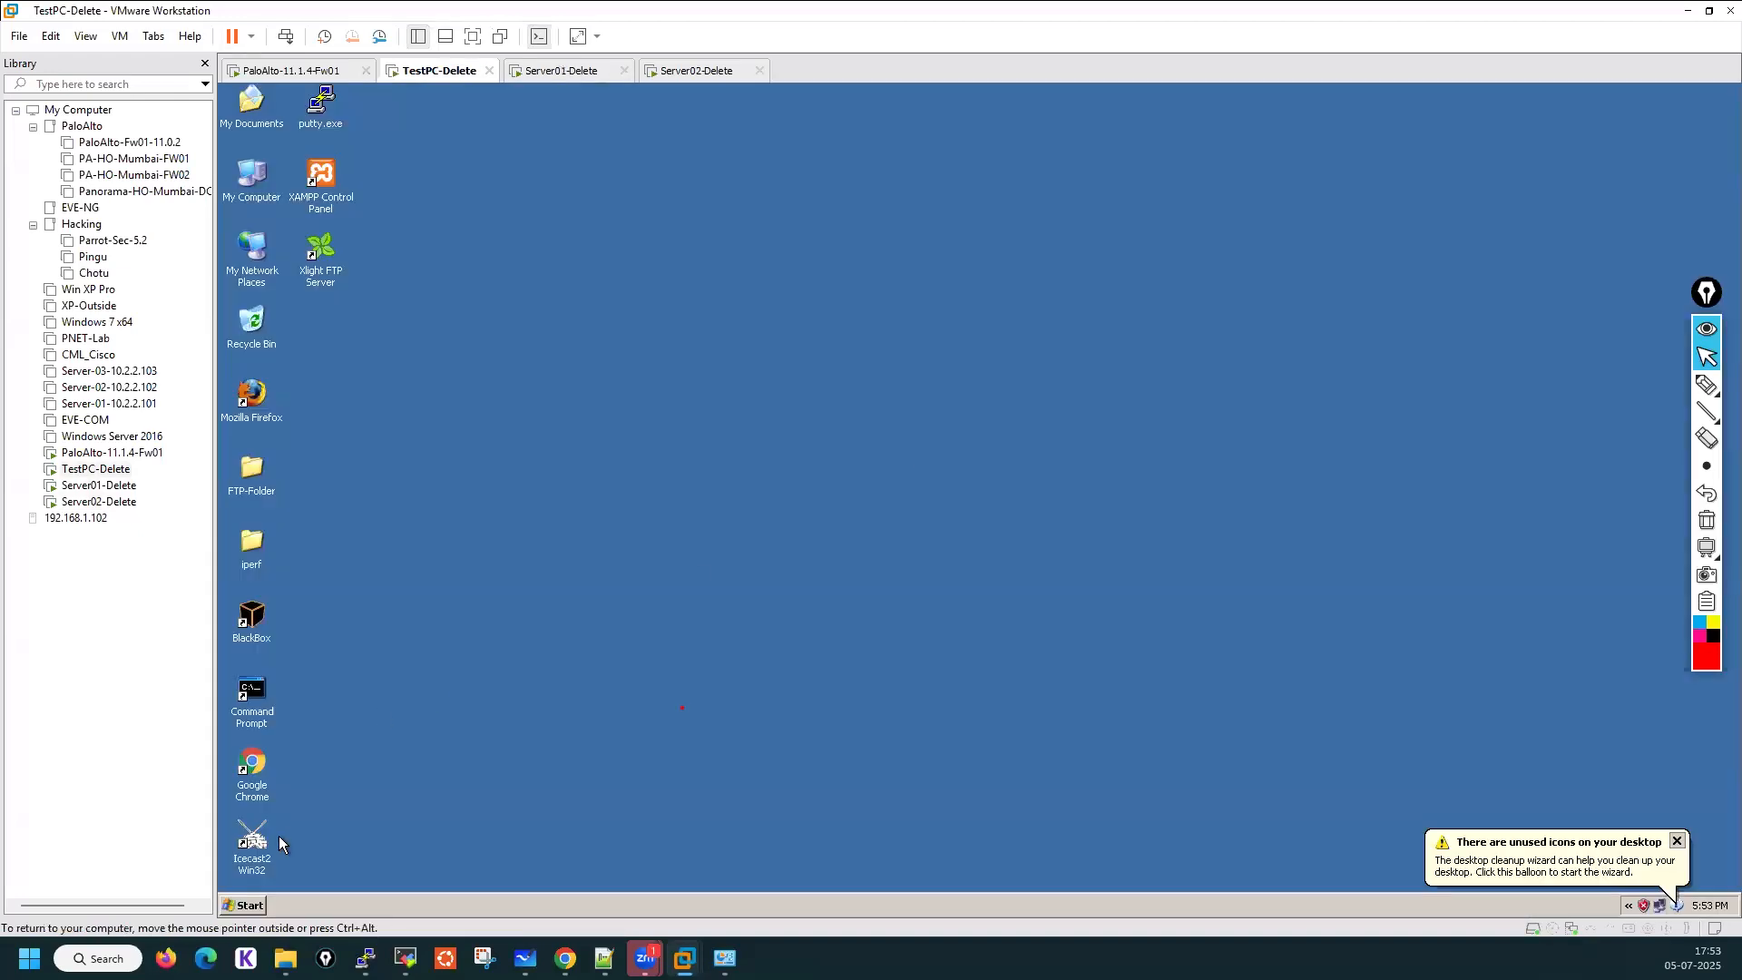
pyautogui.doubleClick(247, 693)
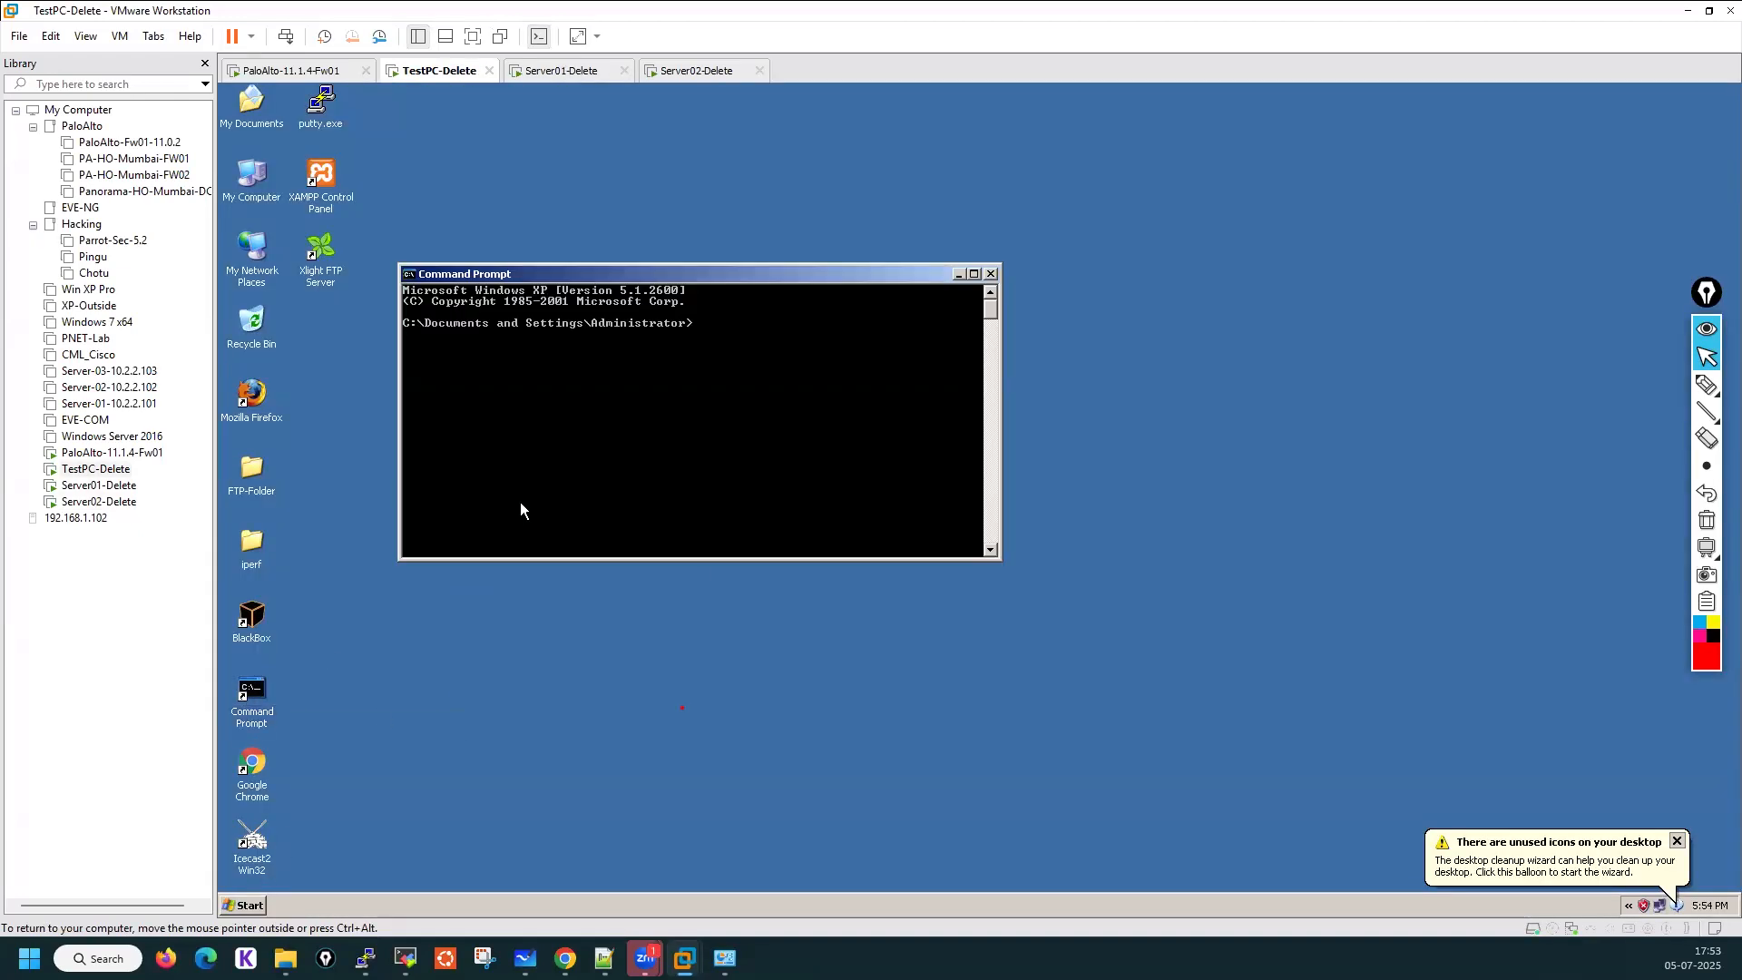
pyautogui.write('ncpa.cpl')
pyautogui.press('Return')
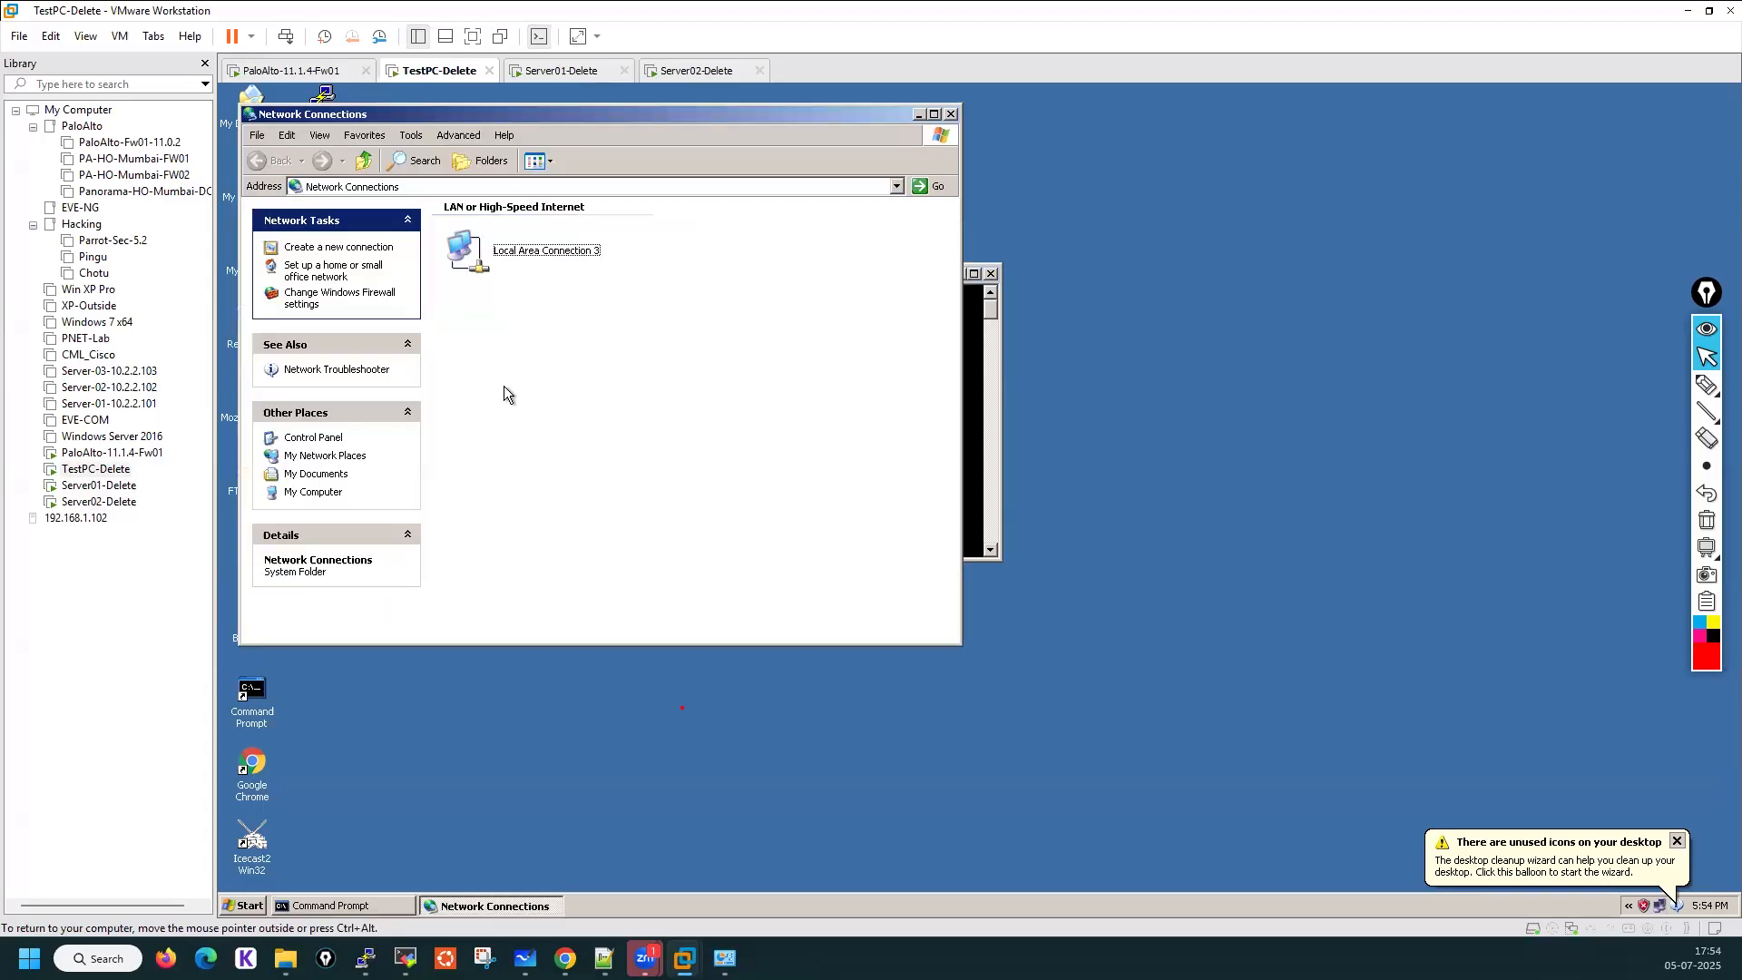
pyautogui.doubleClick(537, 262)
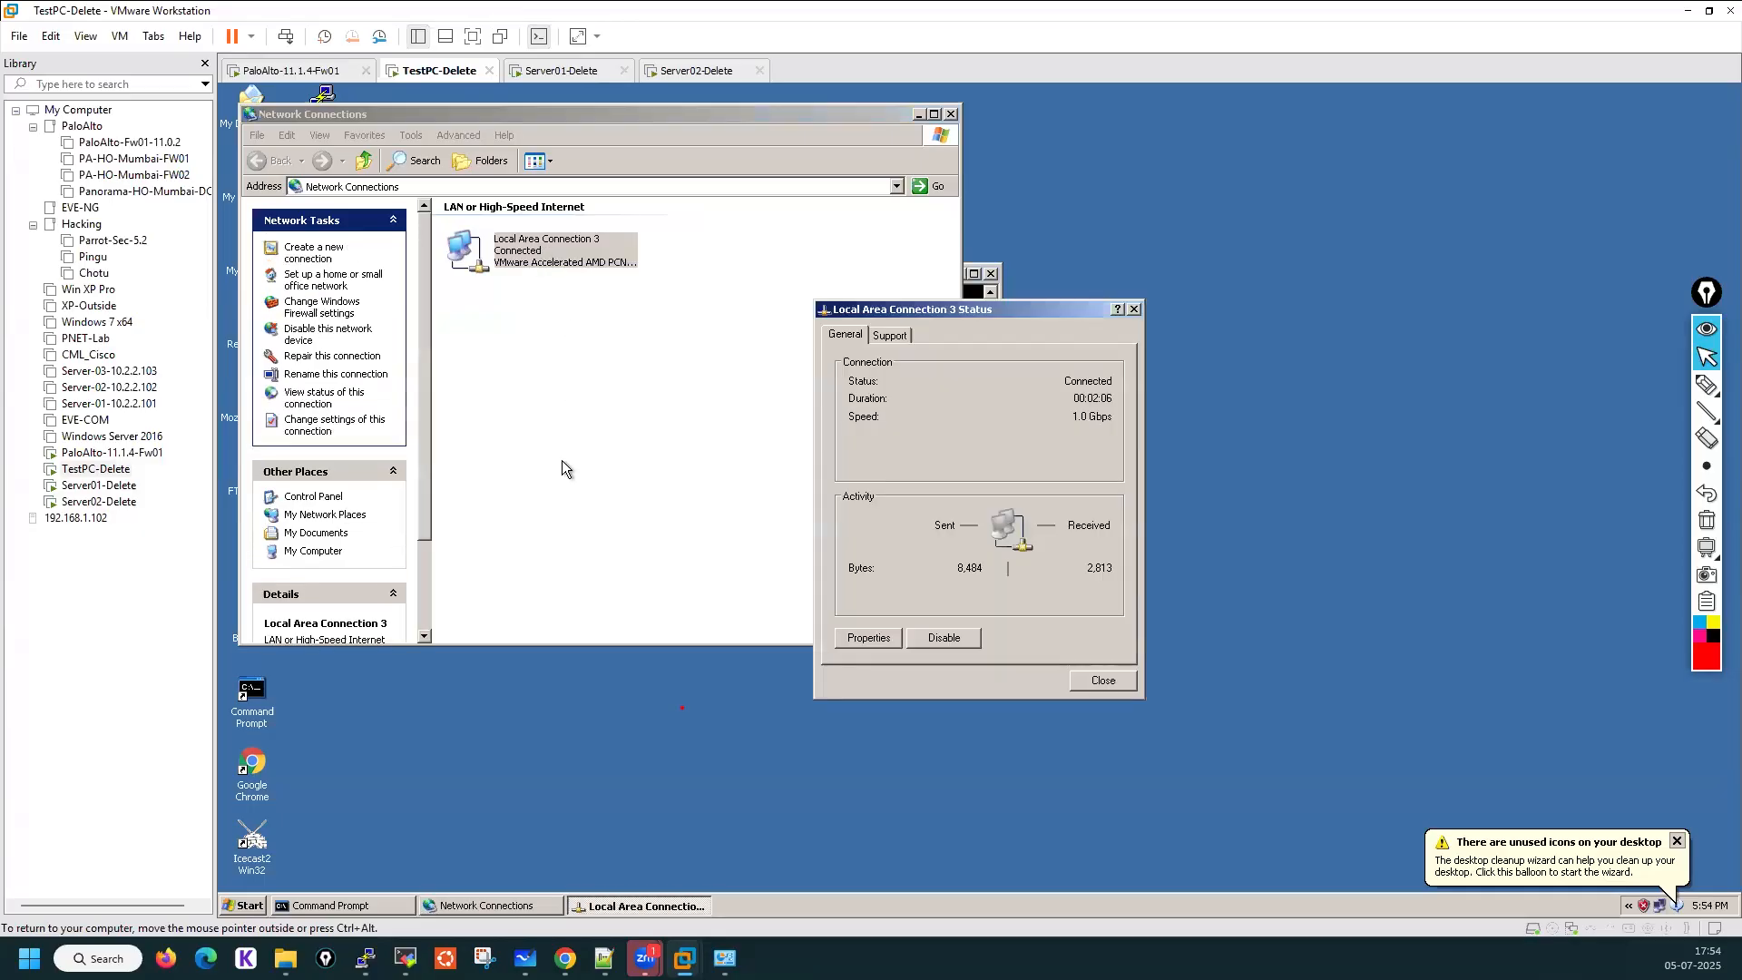
pyautogui.click(882, 638)
pyautogui.doubleClick(456, 345)
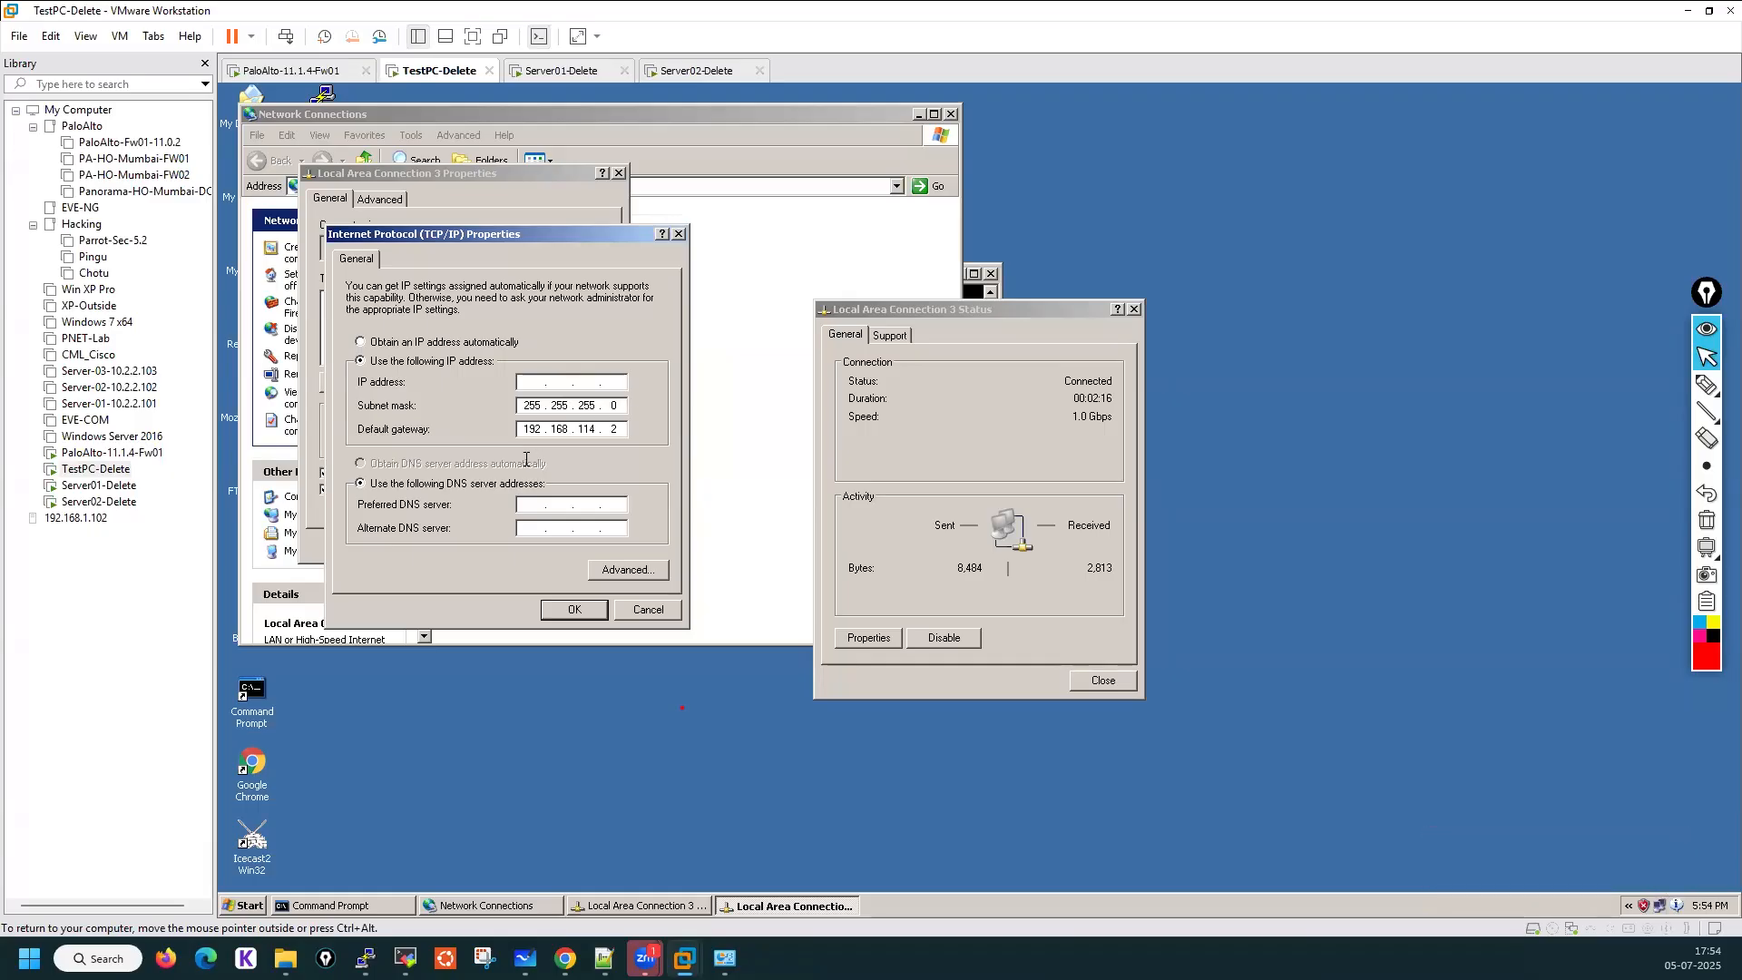
# Step: Set IP 10.70.1.105, gateway 10.70.1.250 and a DNS server, and confirm the dialogs
pyautogui.write('10 . 70 . 1 . 1')
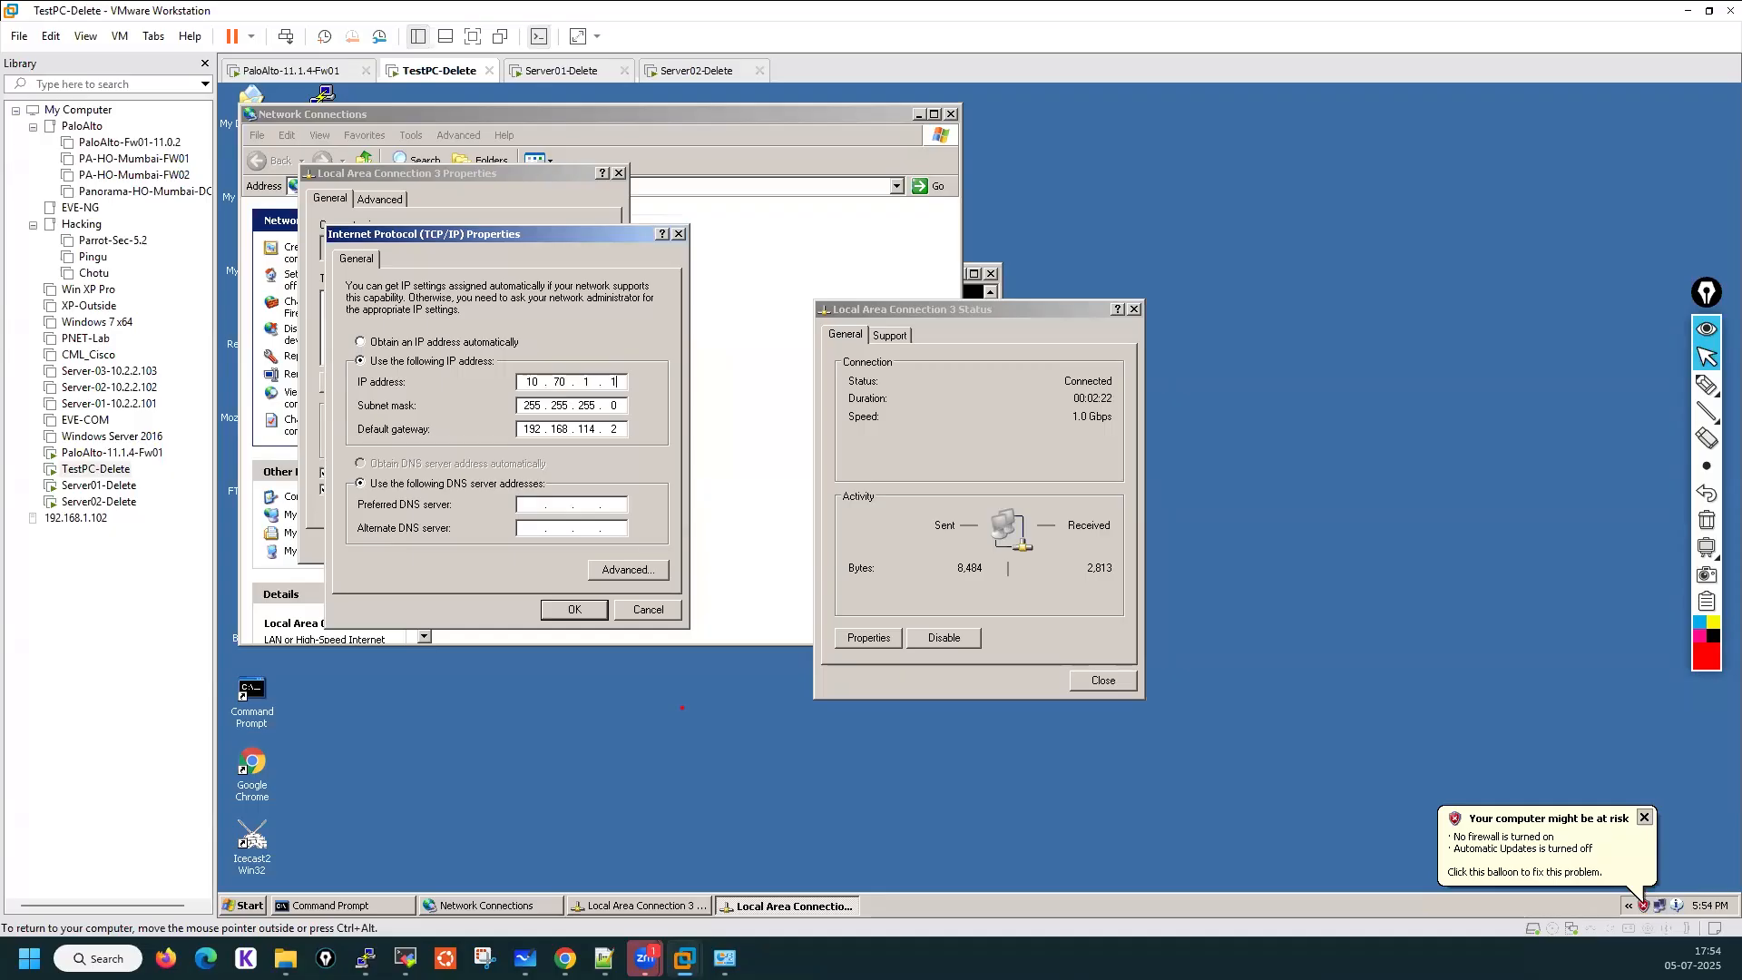
pyautogui.write('05')
pyautogui.press('Tab')
pyautogui.press('Tab')
pyautogui.write('10.')
pyautogui.write('70.1.')
pyautogui.write('250')
pyautogui.write('8.8.8')
pyautogui.write('4.2.2.2')
pyautogui.click(595, 614)
pyautogui.click(514, 544)
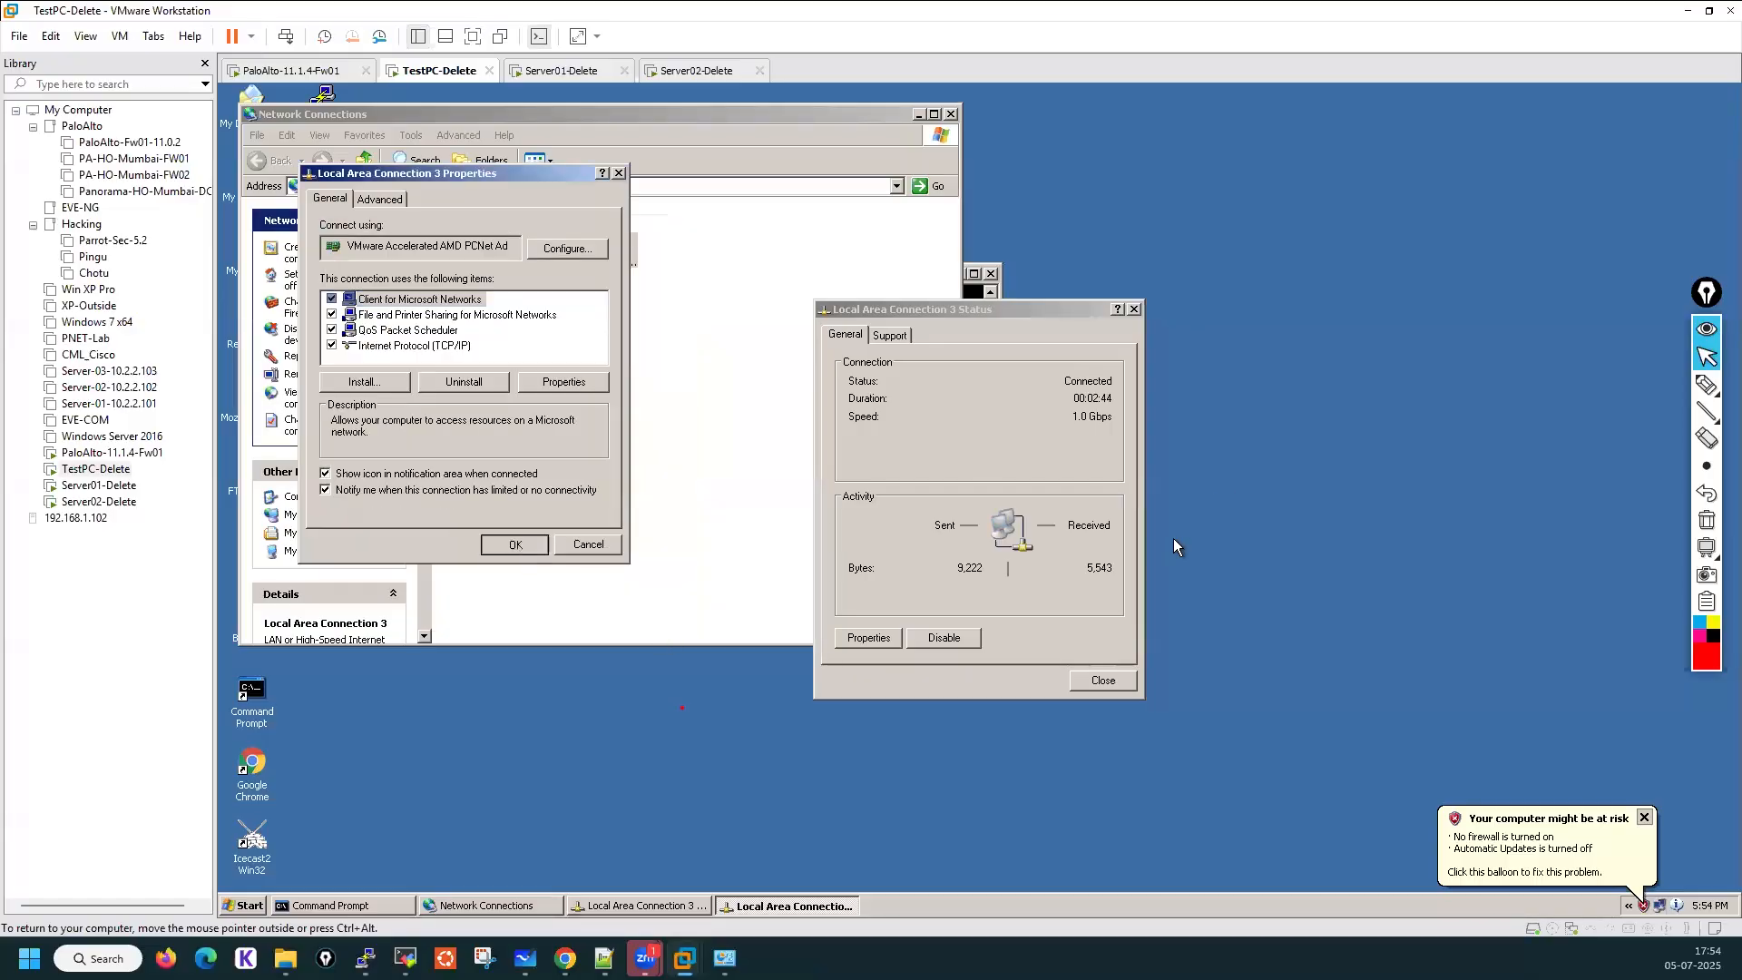
# Step: Close the connection status and Network Connections windows, then move to Server01-Delete's console
pyautogui.click(1112, 686)
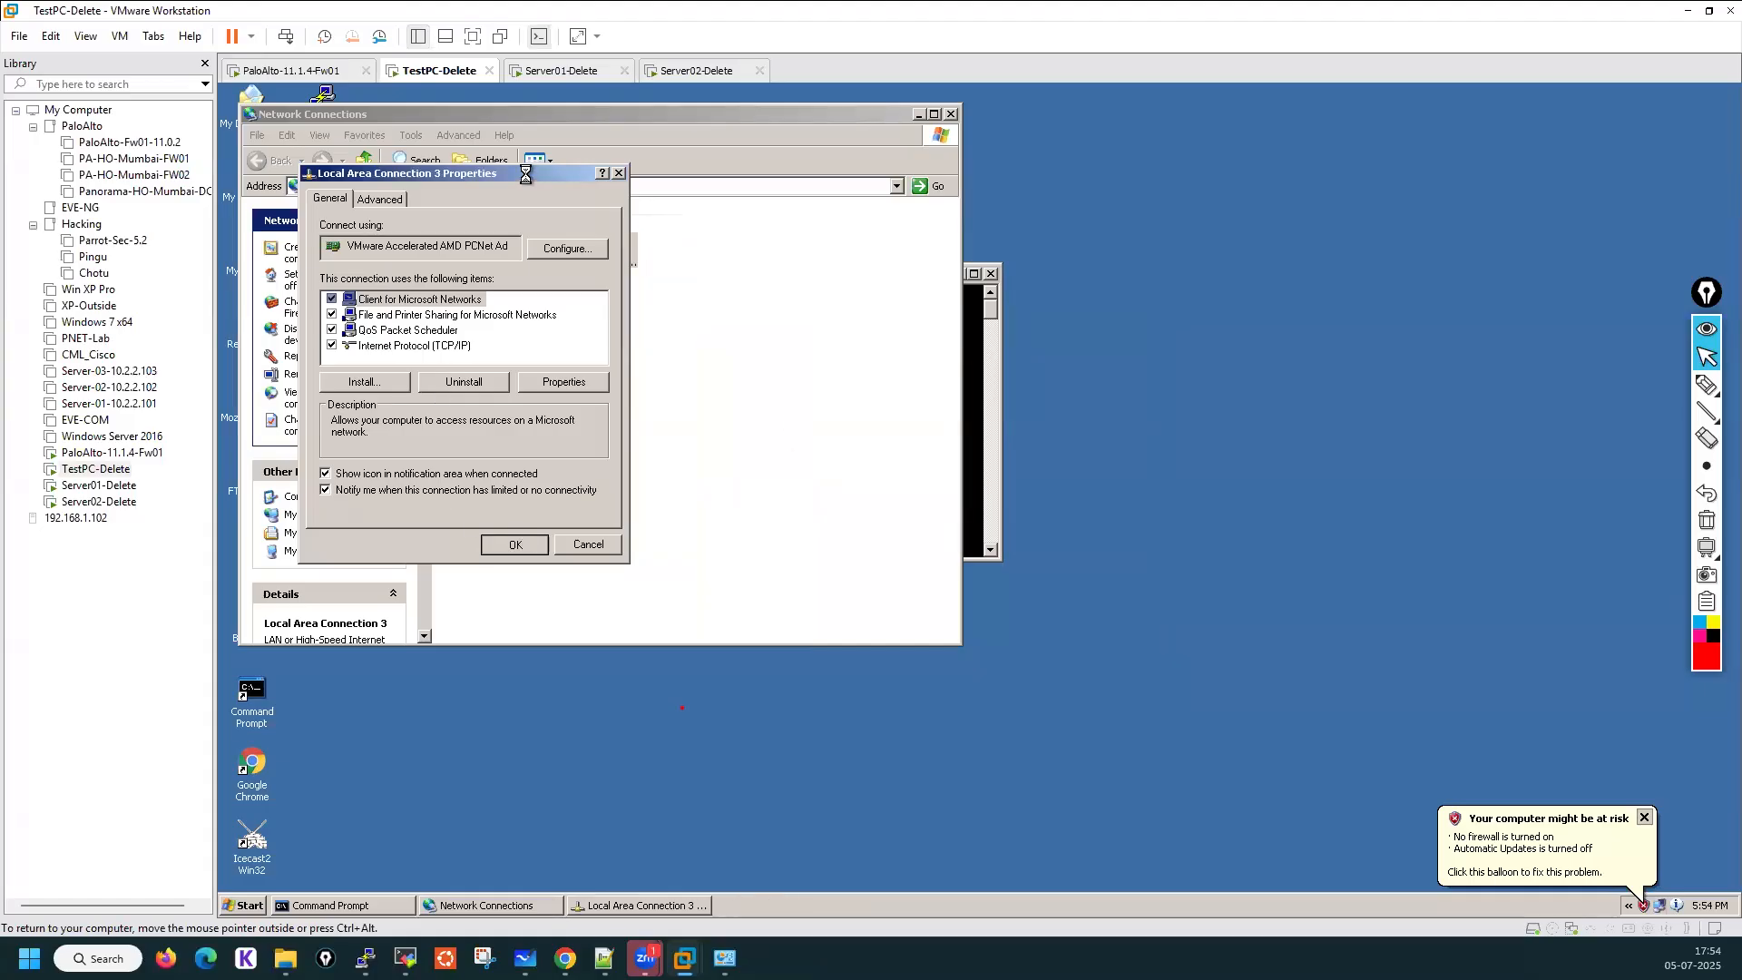
pyautogui.click(952, 114)
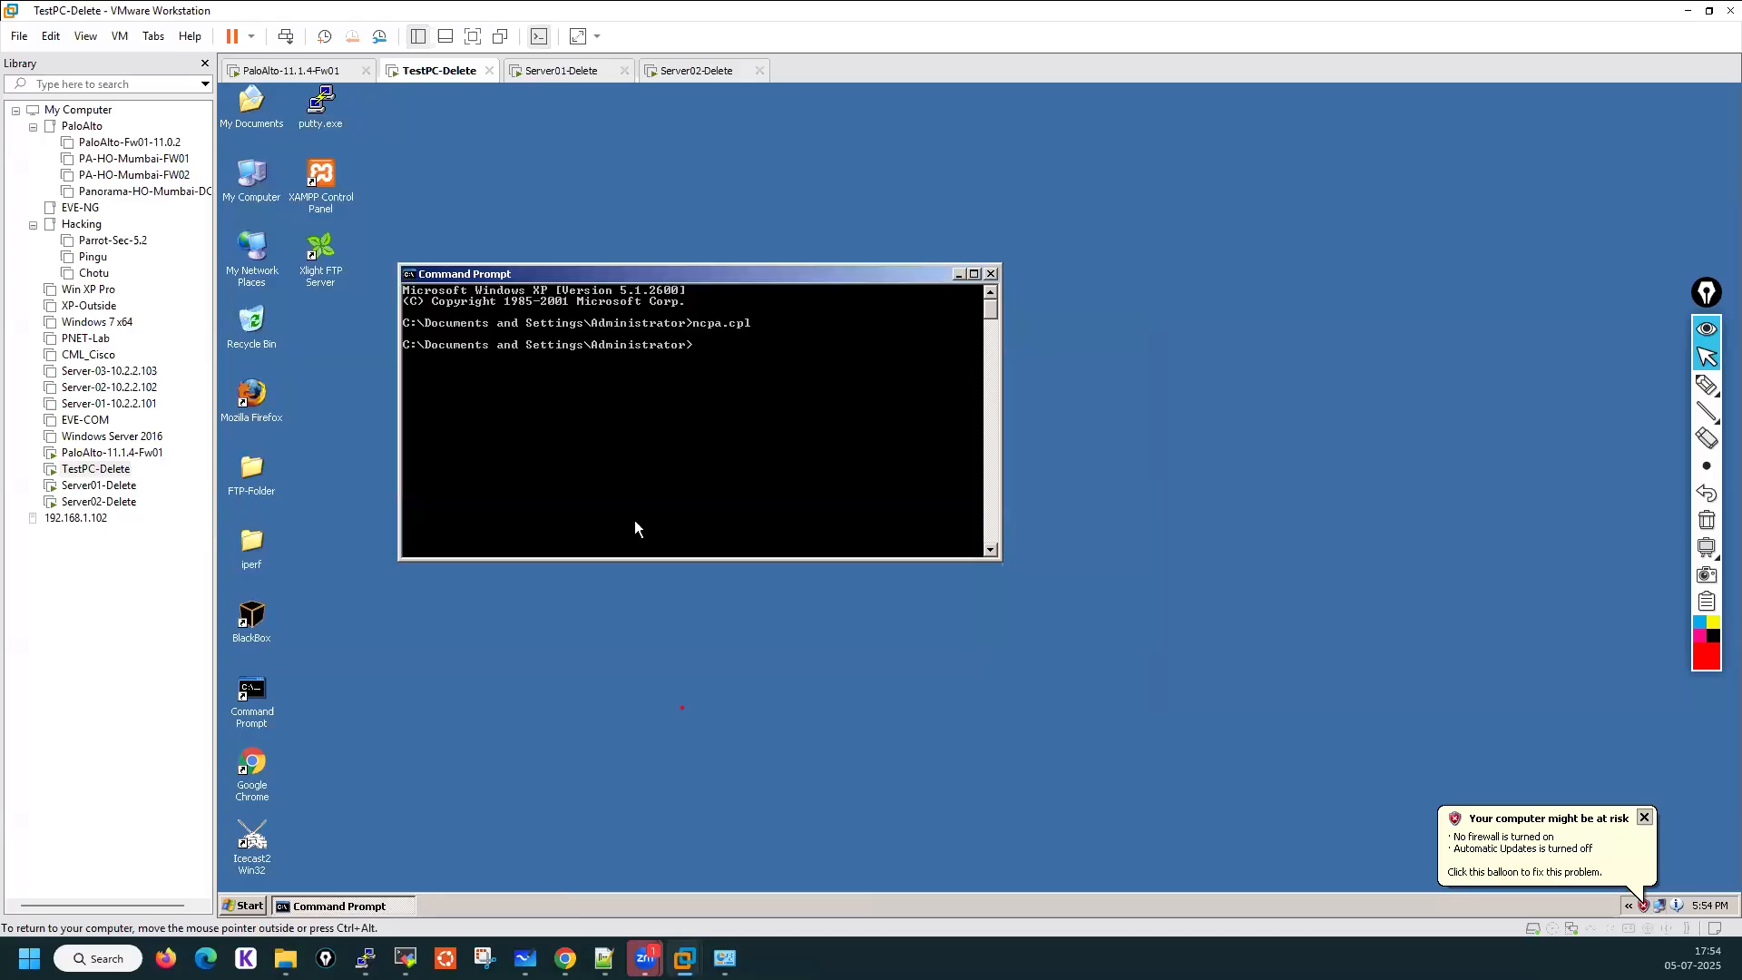
pyautogui.click(562, 71)
pyautogui.click(881, 508)
# Step: Run ifconfig and route -n, showing default gateway 10.70.2.75
pyautogui.write('p')
pyautogui.press('BackSpace')
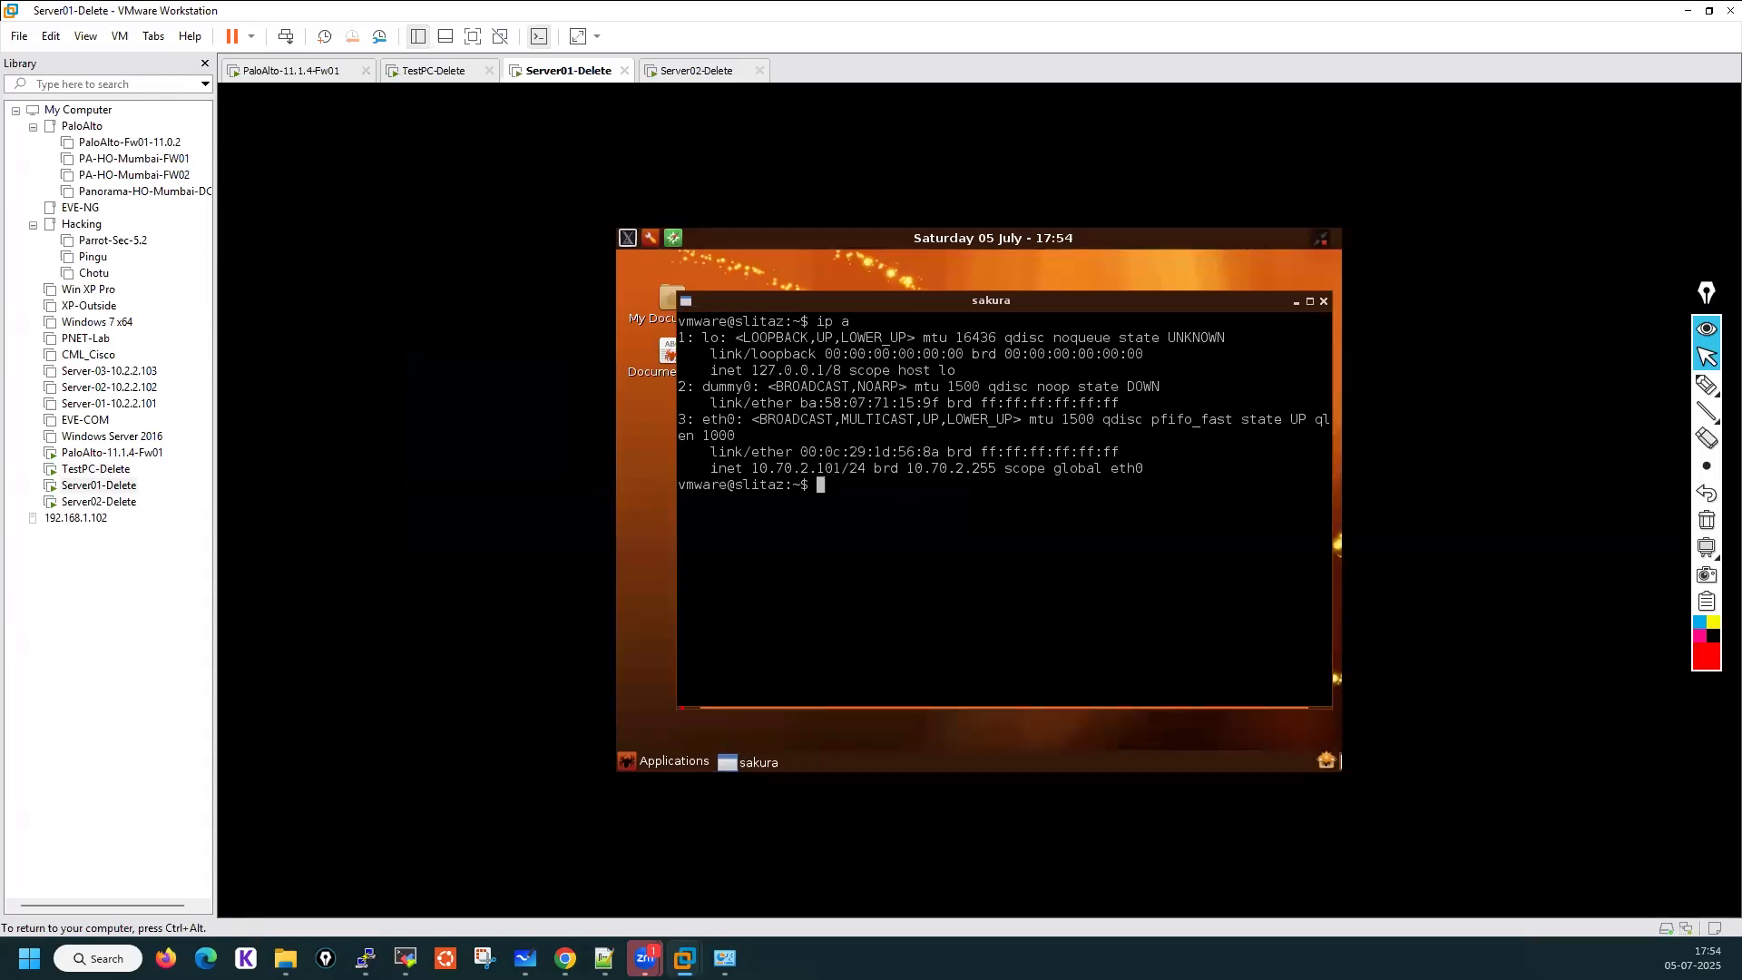
pyautogui.write('ifconfig')
pyautogui.press('Return')
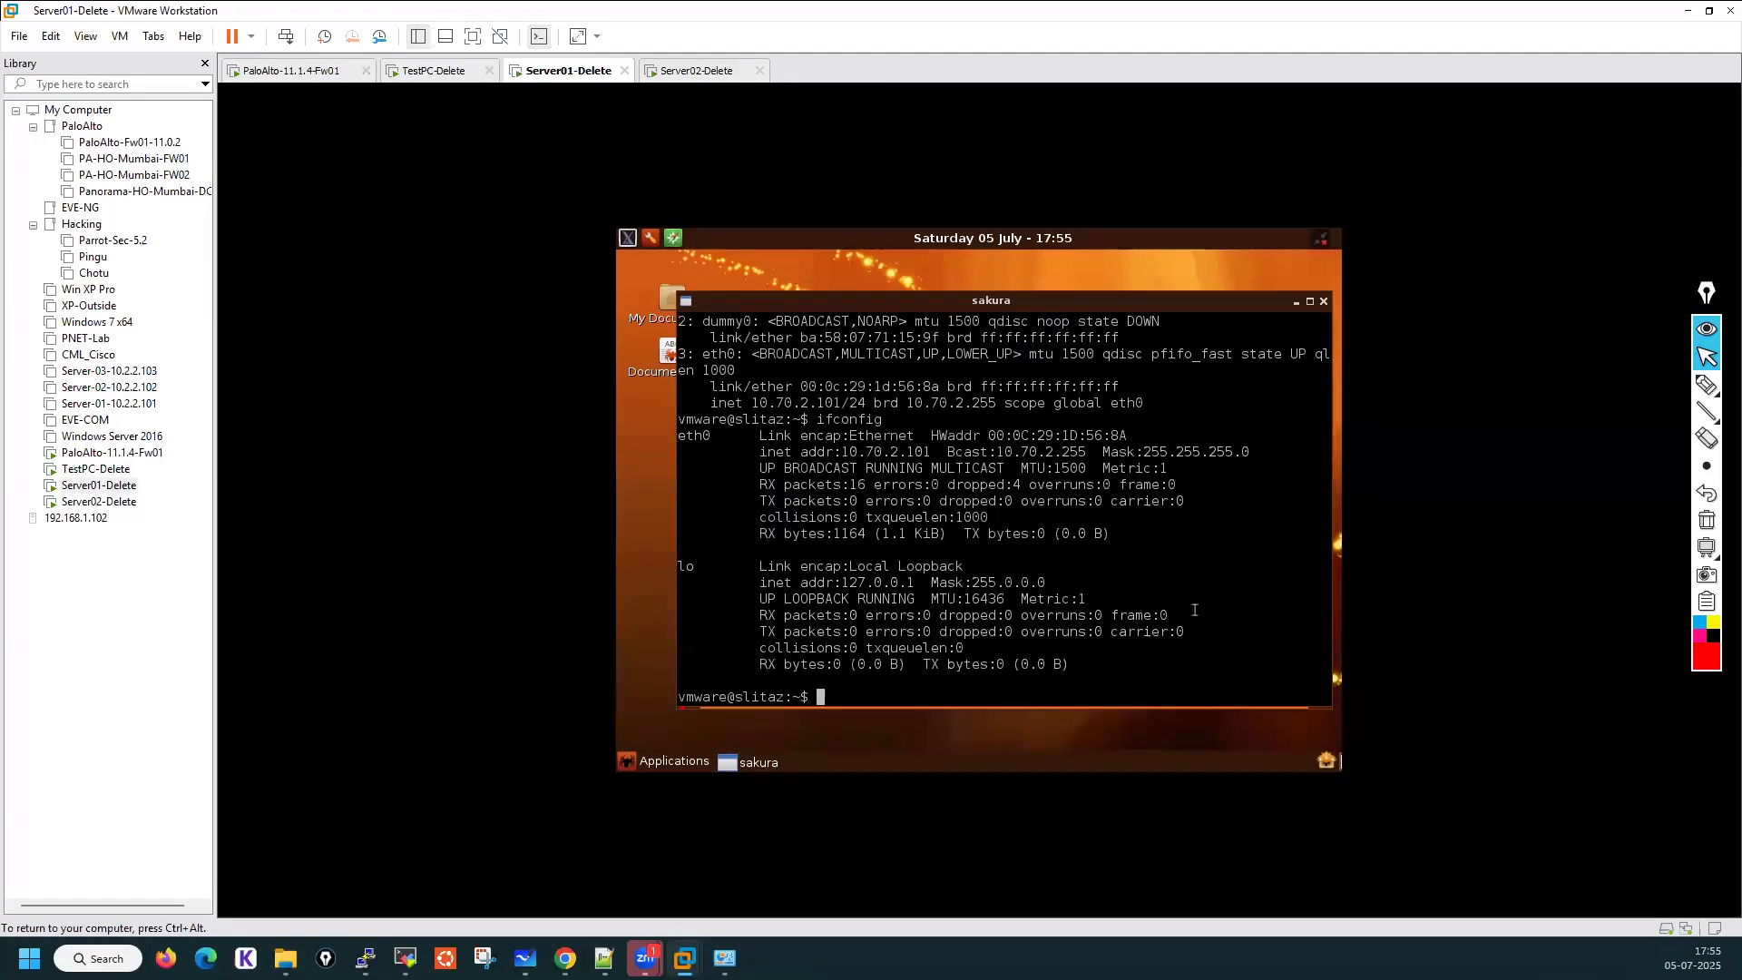
pyautogui.write('route -n')
pyautogui.press('Return')
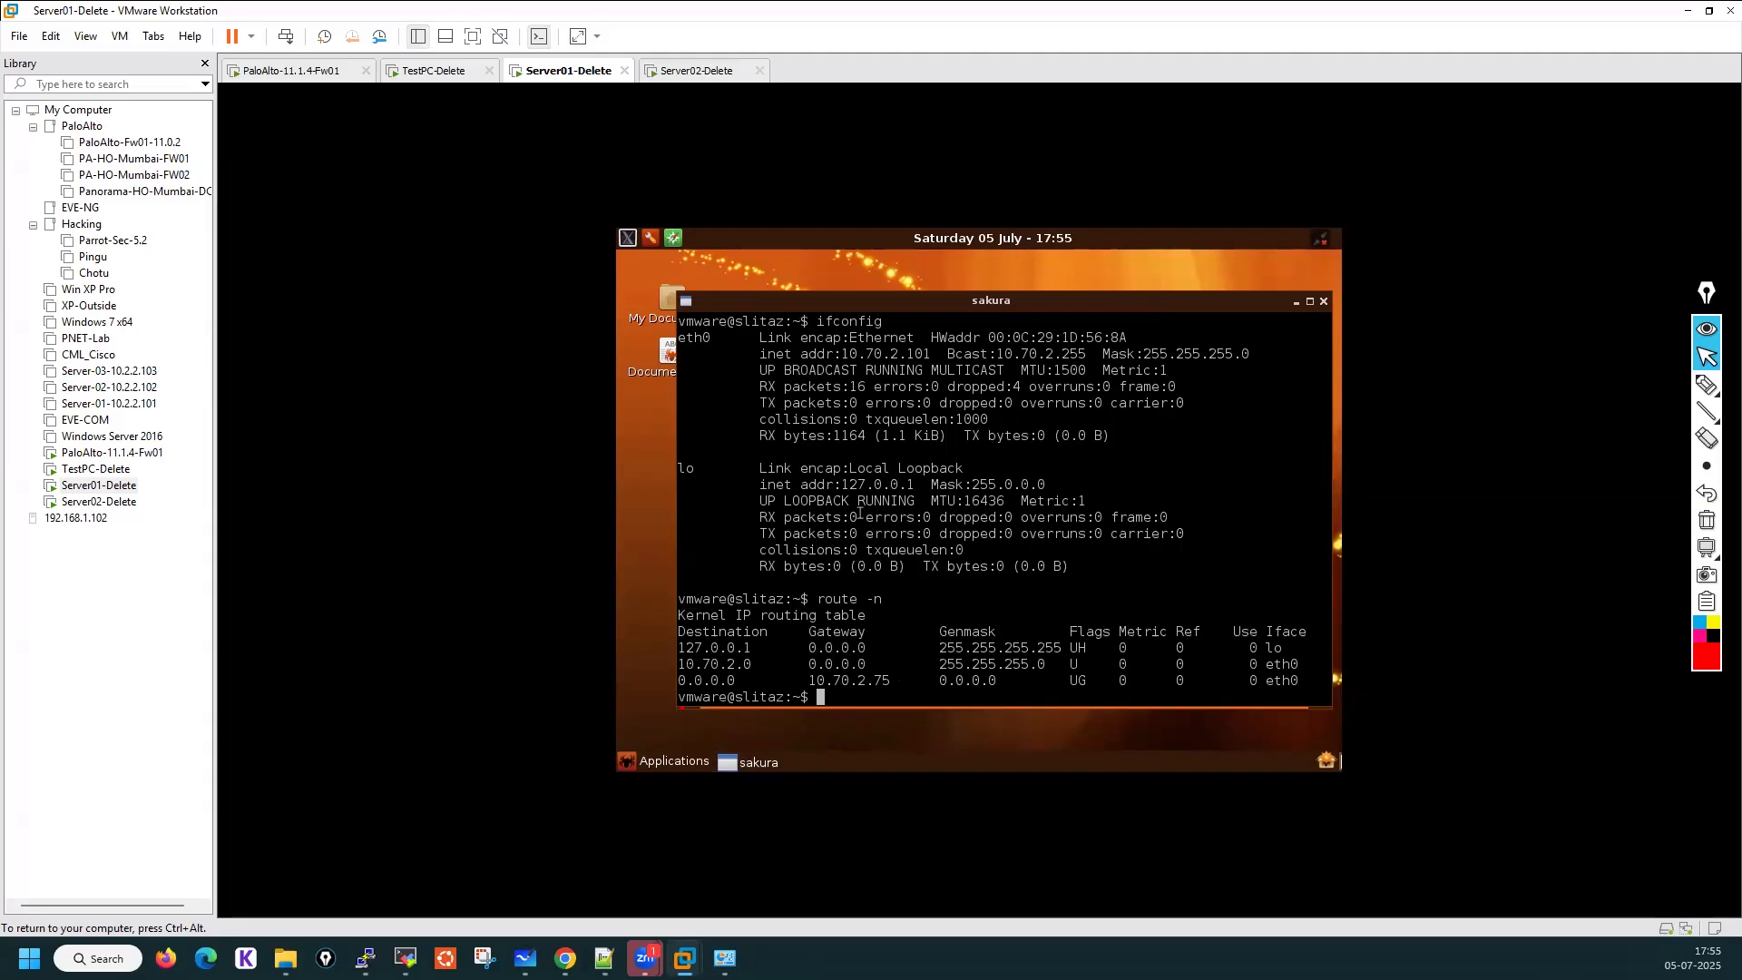
# Step: Become root with su - and the root password, then enter nano /etc/network.conf
pyautogui.press('Return')
pyautogui.press('Return')
pyautogui.press('Return')
pyautogui.write('s')
pyautogui.write('u -')
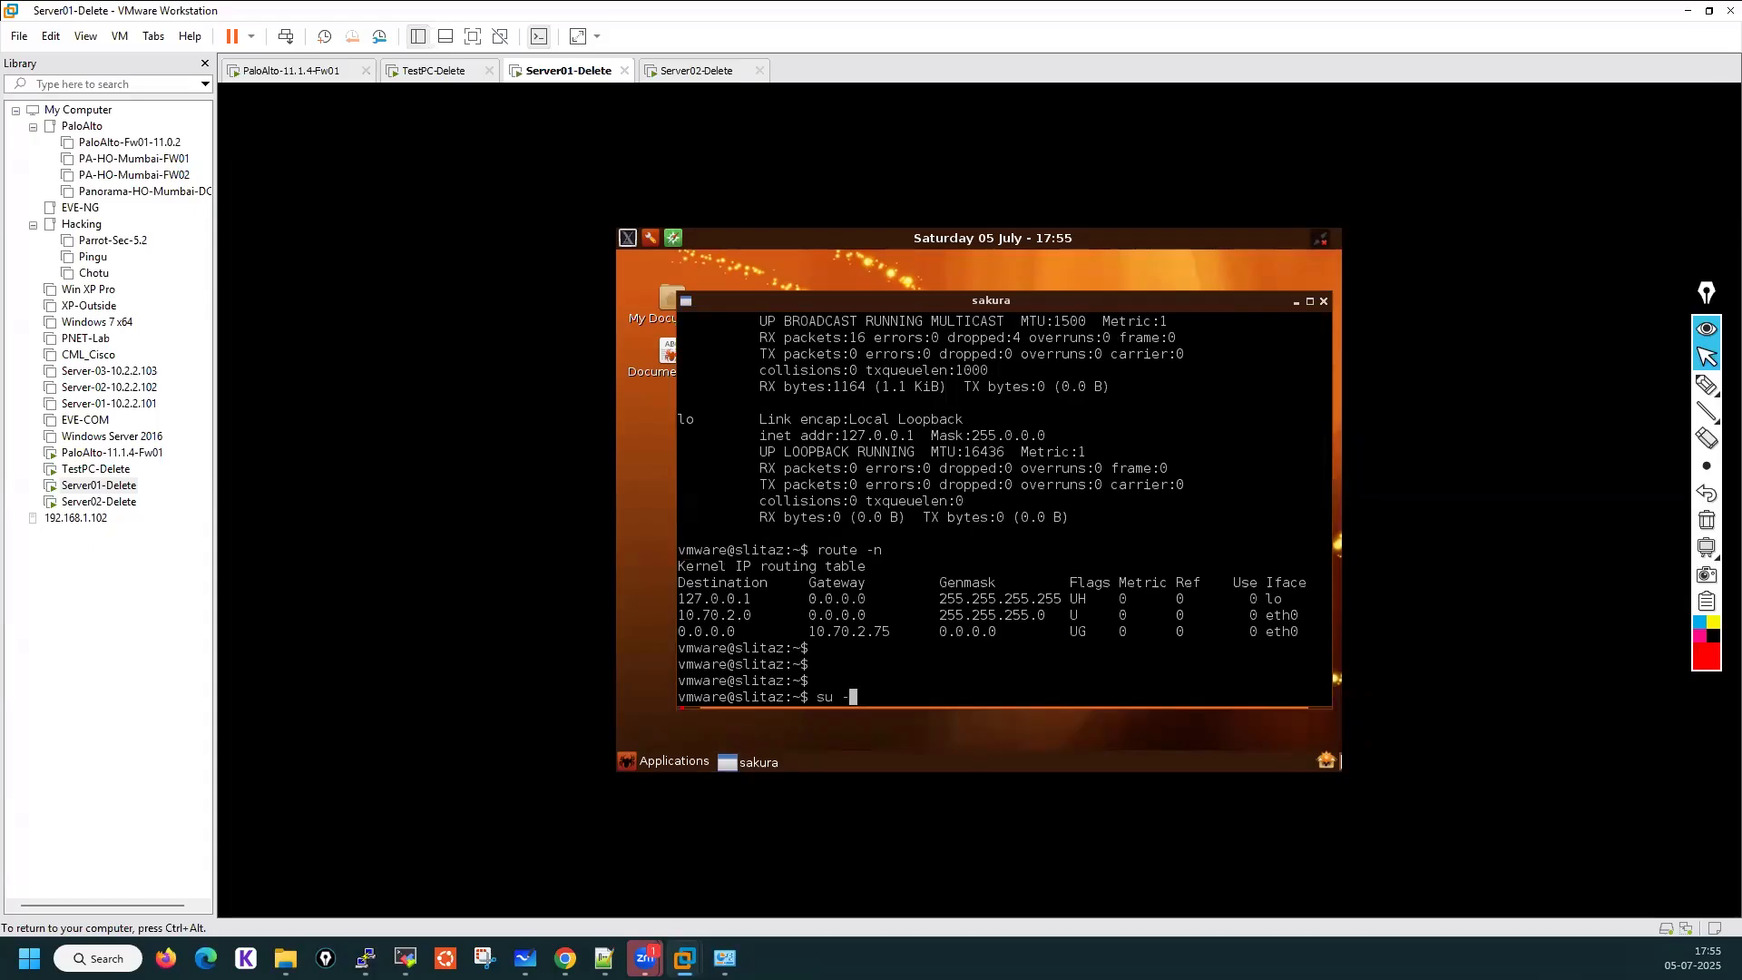
pyautogui.press('Return')
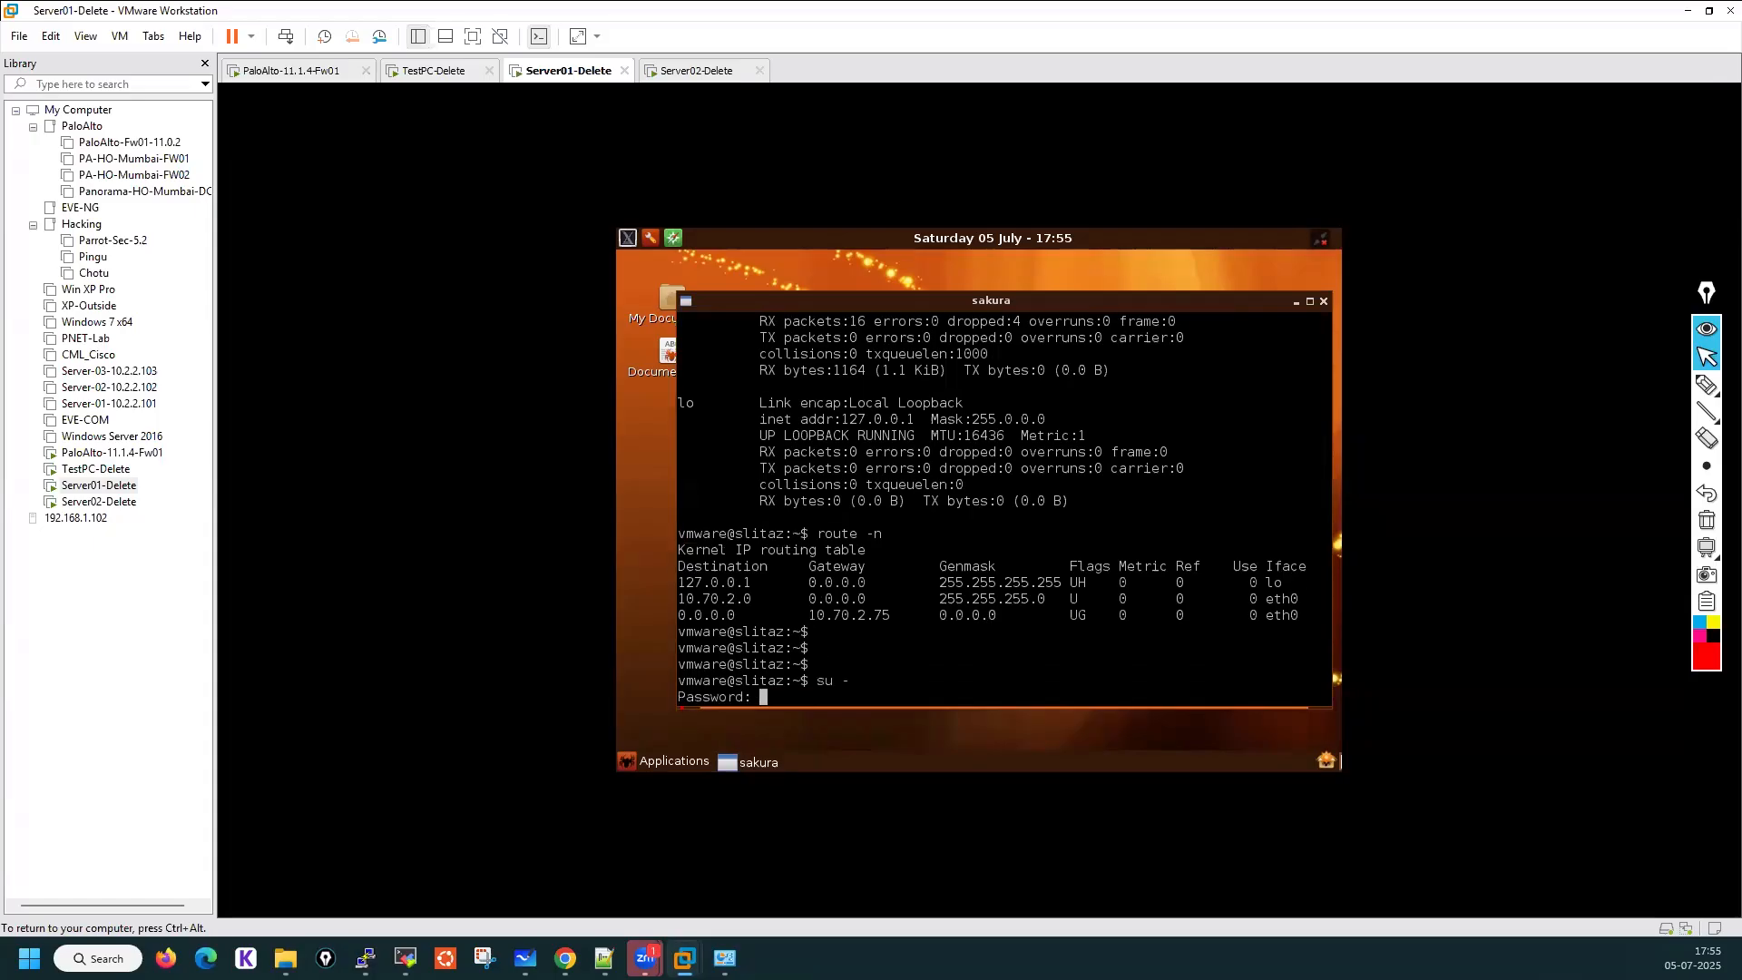
pyautogui.press('Return')
pyautogui.press('Return')
pyautogui.press('Return')
pyautogui.press('Return')
pyautogui.press('Return')
pyautogui.press('Return')
pyautogui.press('Return')
pyautogui.press('Return')
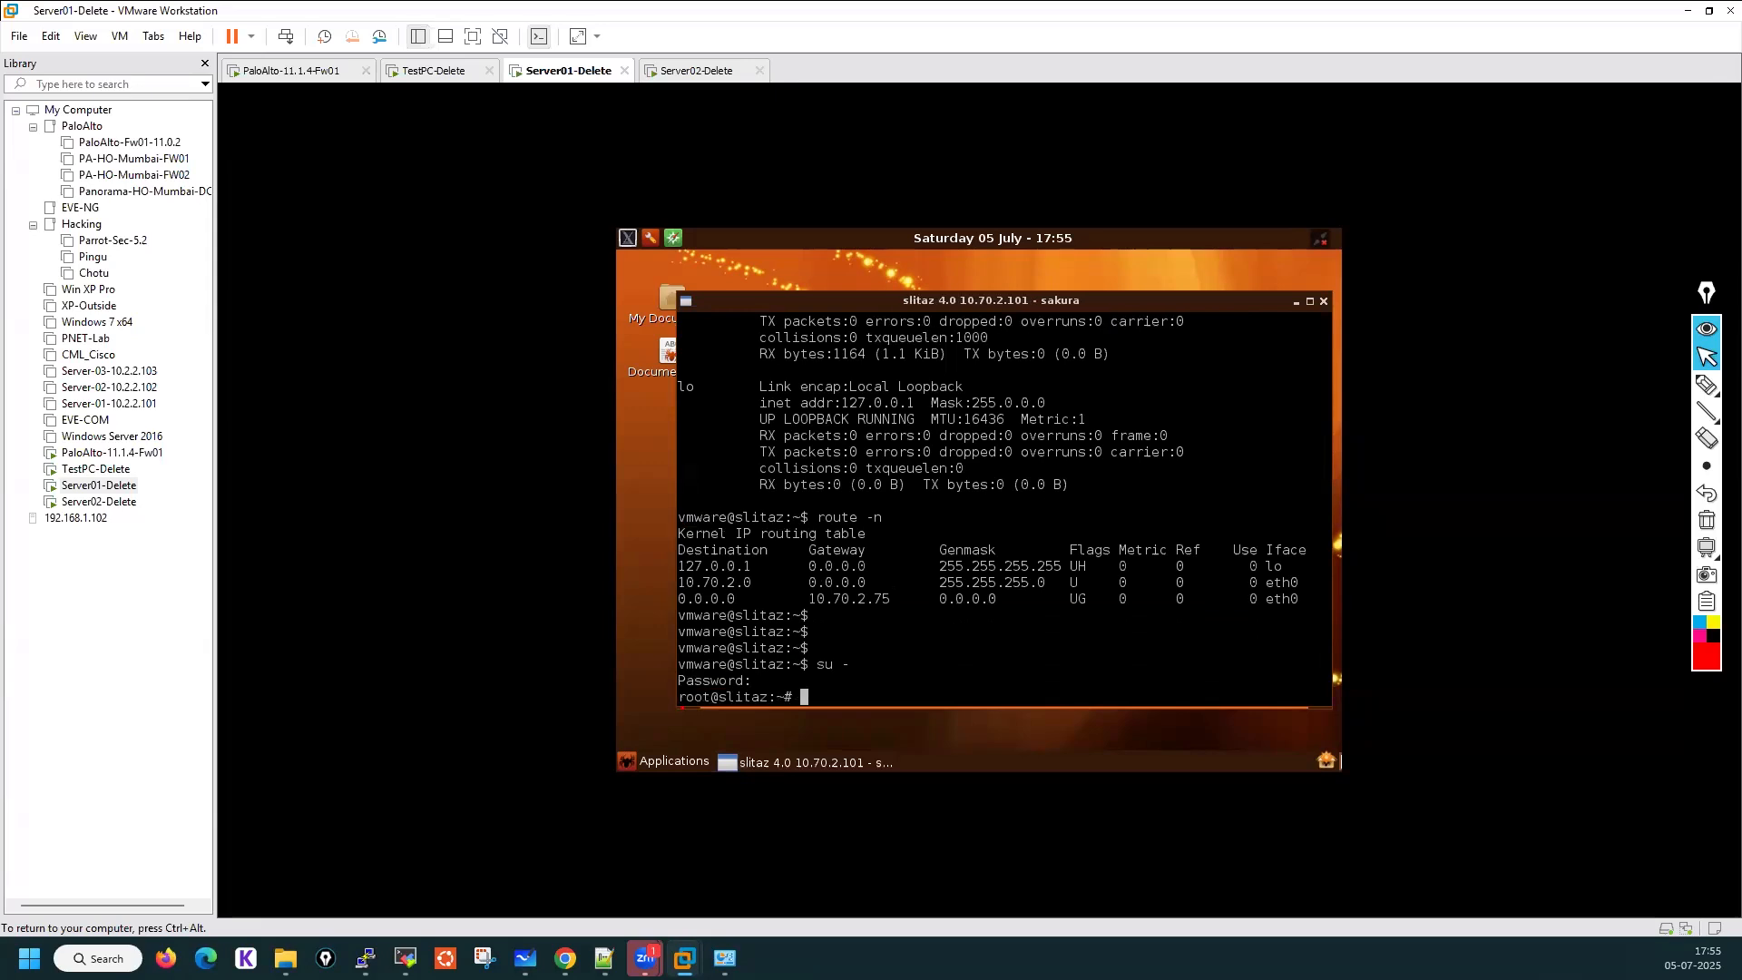
pyautogui.write('na')
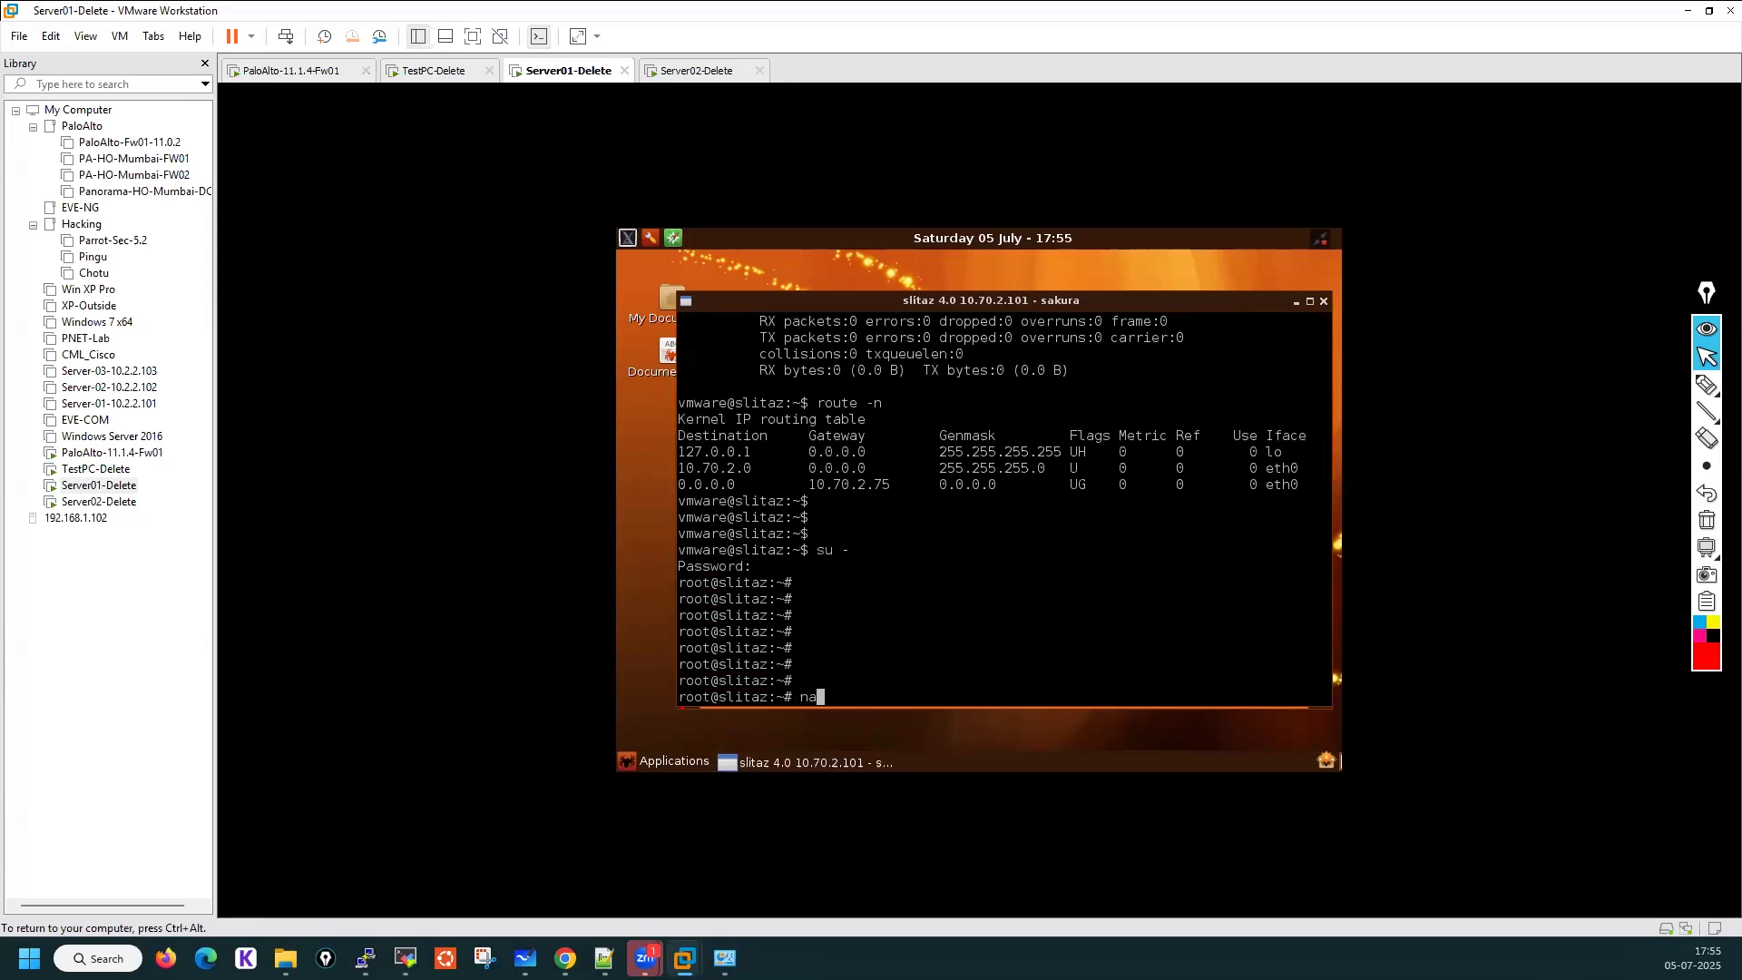
pyautogui.write('no /etc/network.conf')
# Step: Change GATEWAY in /etc/network.conf from 10.70.2.75 to 10.70.2.250 and save it in nano
pyautogui.press('Return')
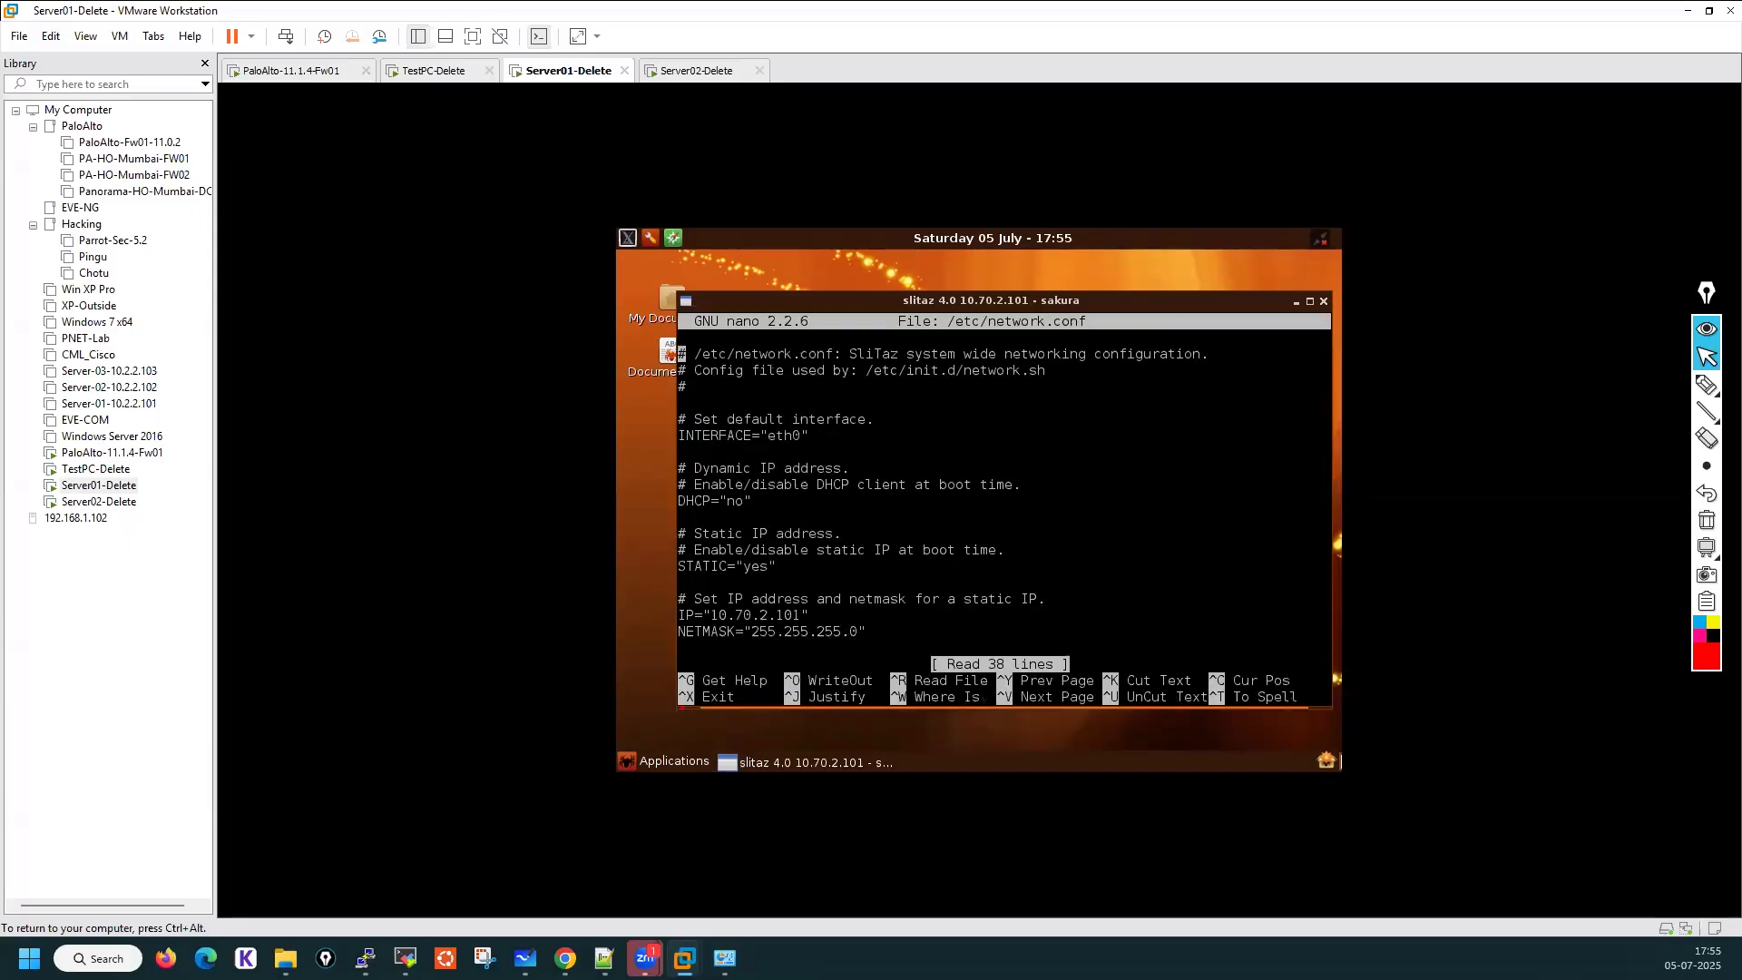
pyautogui.press('Down')
pyautogui.press('Down')
pyautogui.press('Down')
pyautogui.press('Down')
pyautogui.press('Down')
pyautogui.press('Down')
pyautogui.press('Down')
pyautogui.press('Down')
pyautogui.press('Down')
pyautogui.press('Down')
pyautogui.press('Down')
pyautogui.press('Down')
pyautogui.press('Down')
pyautogui.press('Down')
pyautogui.press('Down')
pyautogui.press('Down')
pyautogui.press('Down')
pyautogui.press('Down')
pyautogui.press('Down')
pyautogui.press('Down')
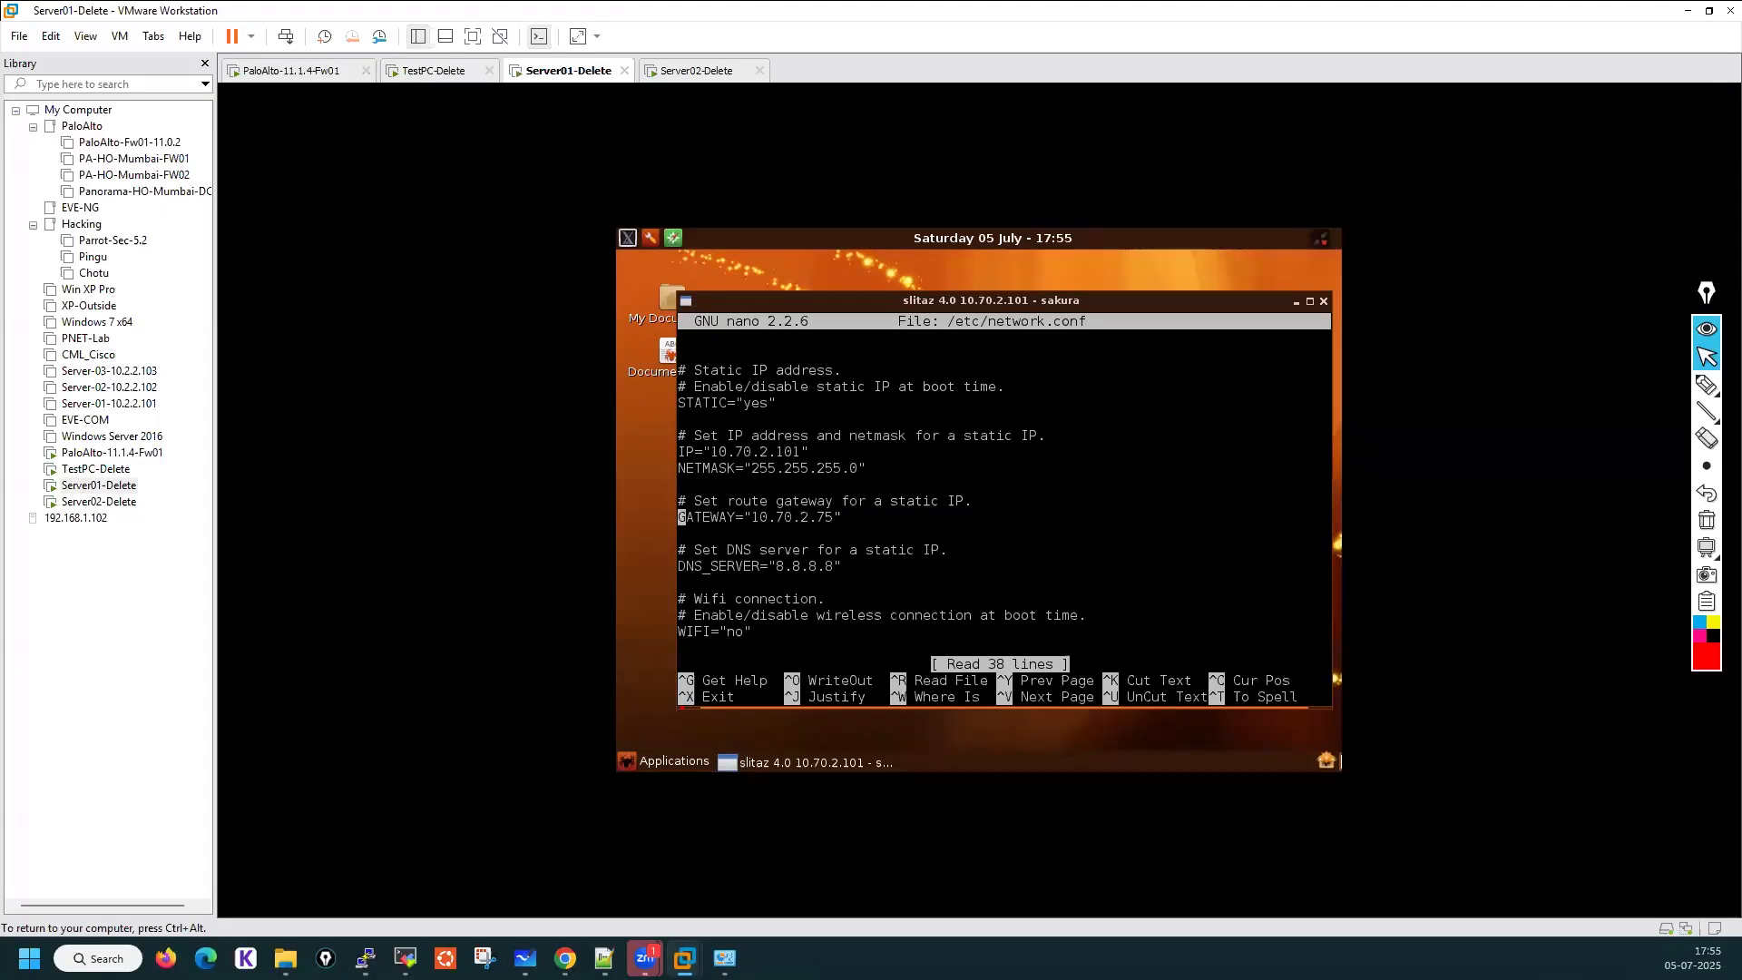
pyautogui.press('Right')
pyautogui.press('Right')
pyautogui.press('Right')
pyautogui.press('Right')
pyautogui.press('Right')
pyautogui.press('Right')
pyautogui.press('Right')
pyautogui.press('Right')
pyautogui.press('Right')
pyautogui.press('Right')
pyautogui.press('Right')
pyautogui.press('Right')
pyautogui.press('Right')
pyautogui.press('Right')
pyautogui.press('Right')
pyautogui.press('Right')
pyautogui.press('Right')
pyautogui.press('Right')
pyautogui.press('Right')
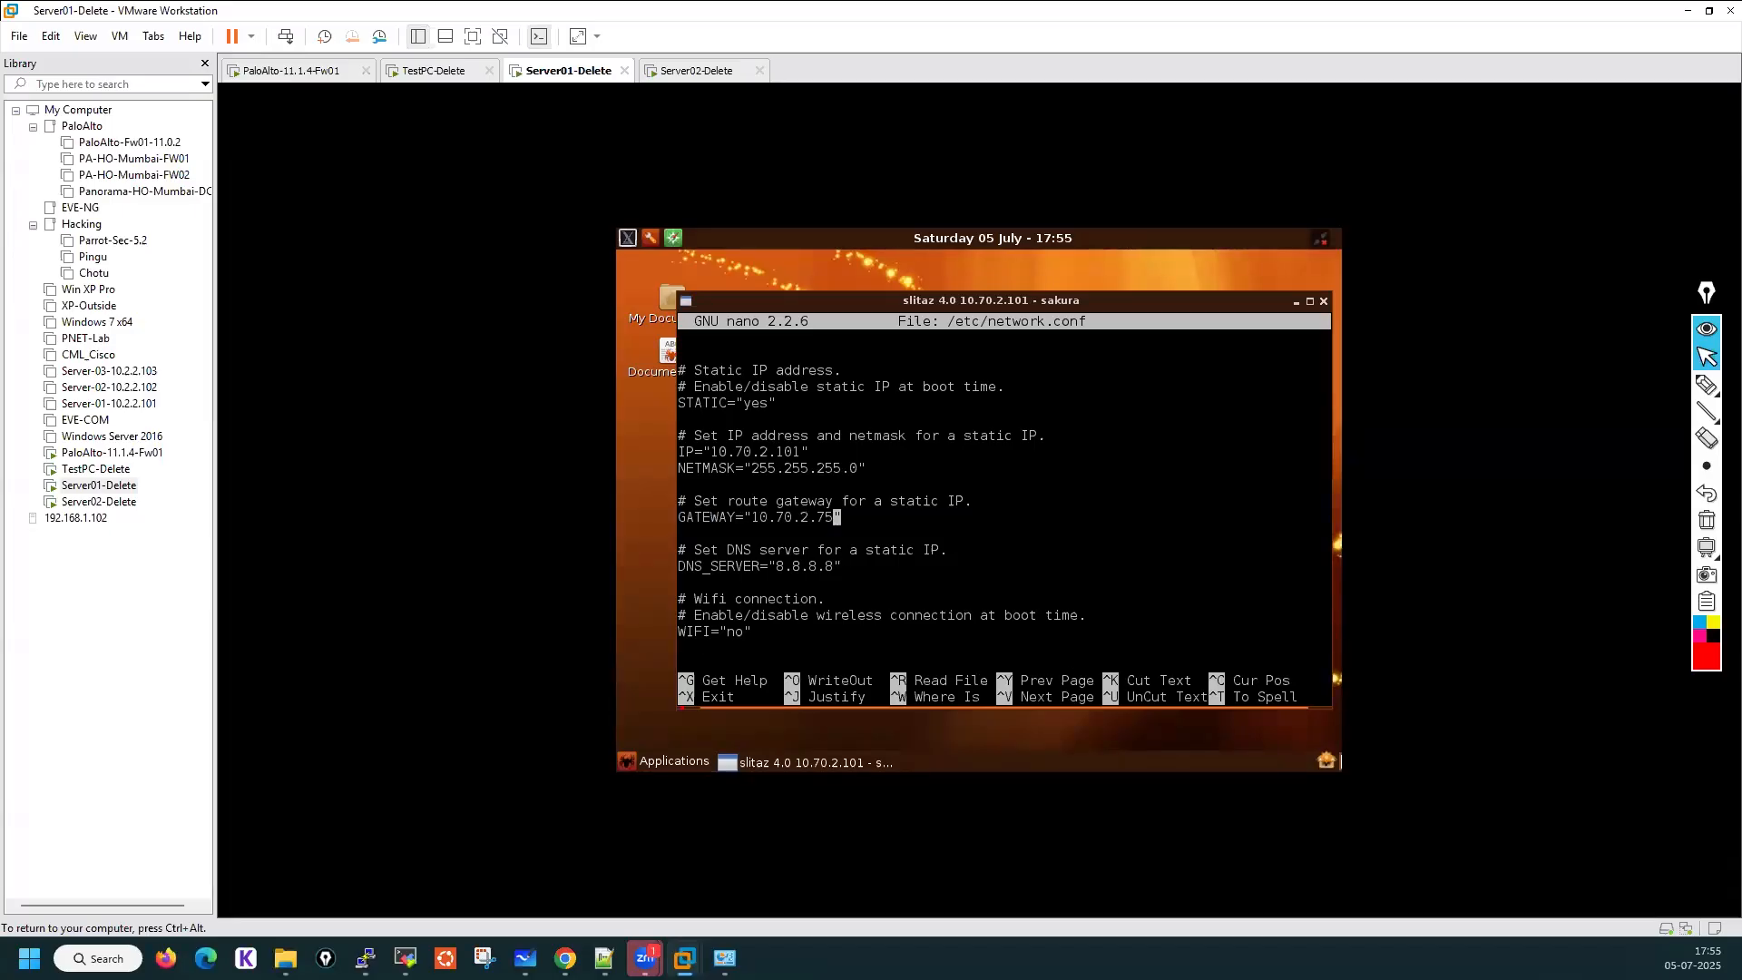
pyautogui.press('BackSpace')
pyautogui.press('BackSpace')
pyautogui.write('250')
pyautogui.hotkey('ctrl', 'x')
pyautogui.press('y')
pyautogui.press('Return')
pyautogui.press('Return')
pyautogui.press('Return')
pyautogui.press('Return')
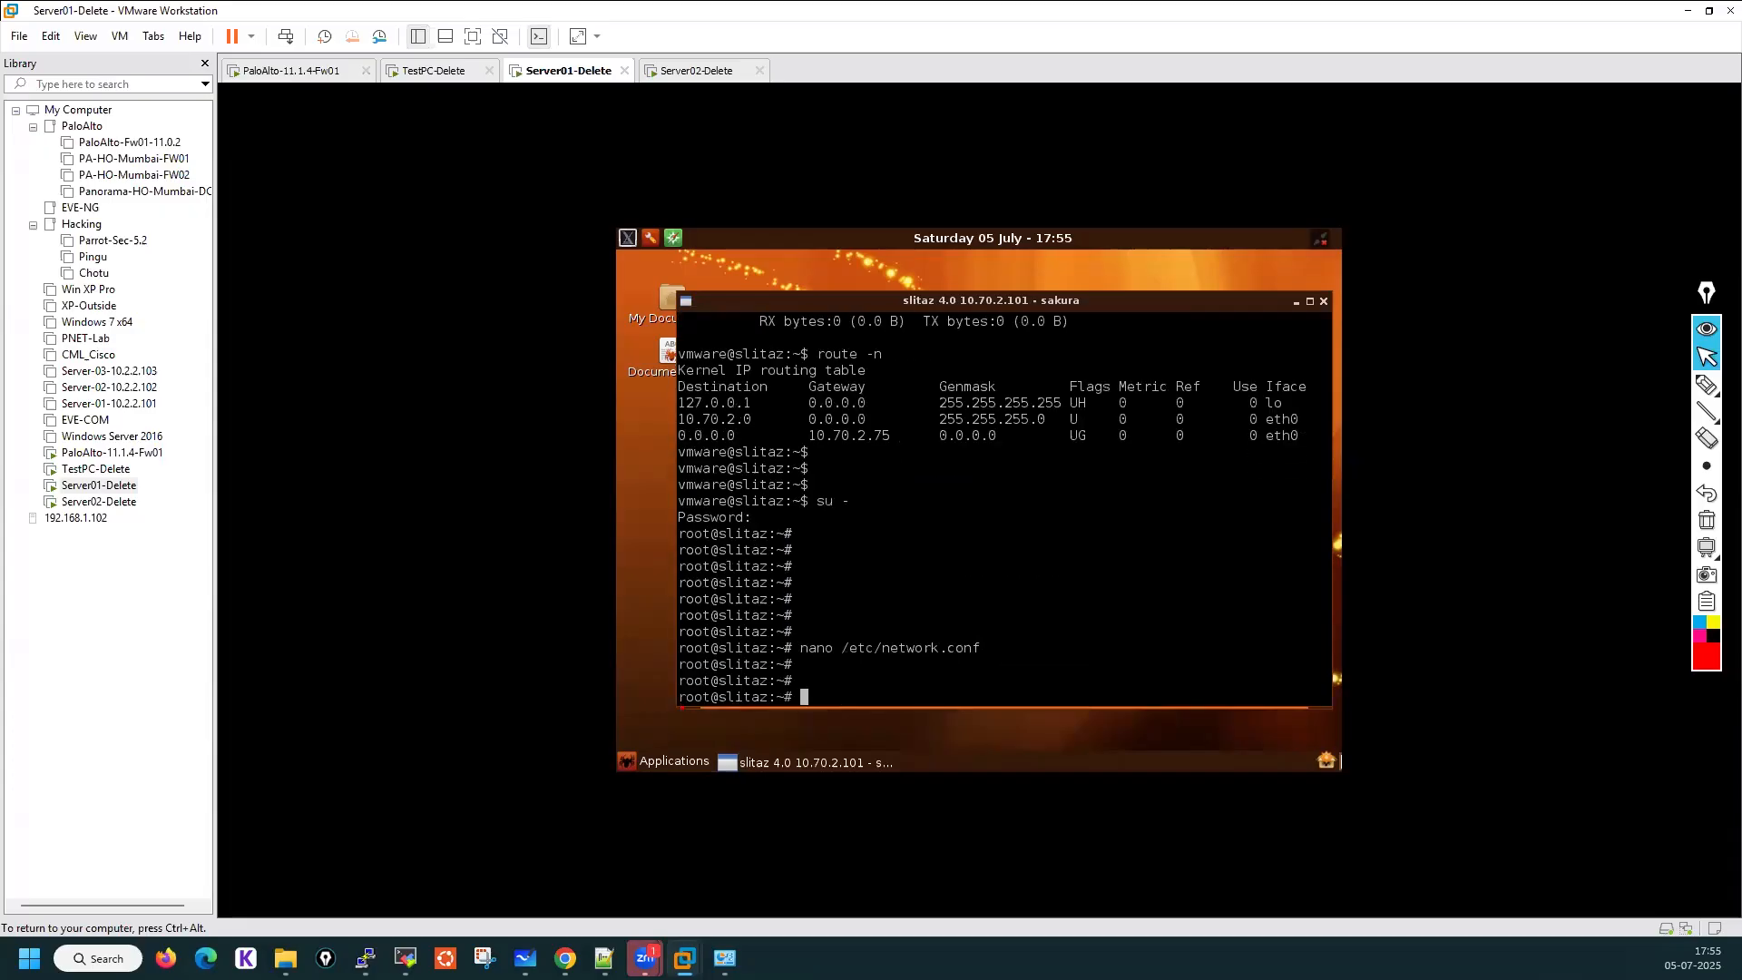
# Step: Restart the Server01 guest, trying init 0 before running reboot
pyautogui.write('init 0')
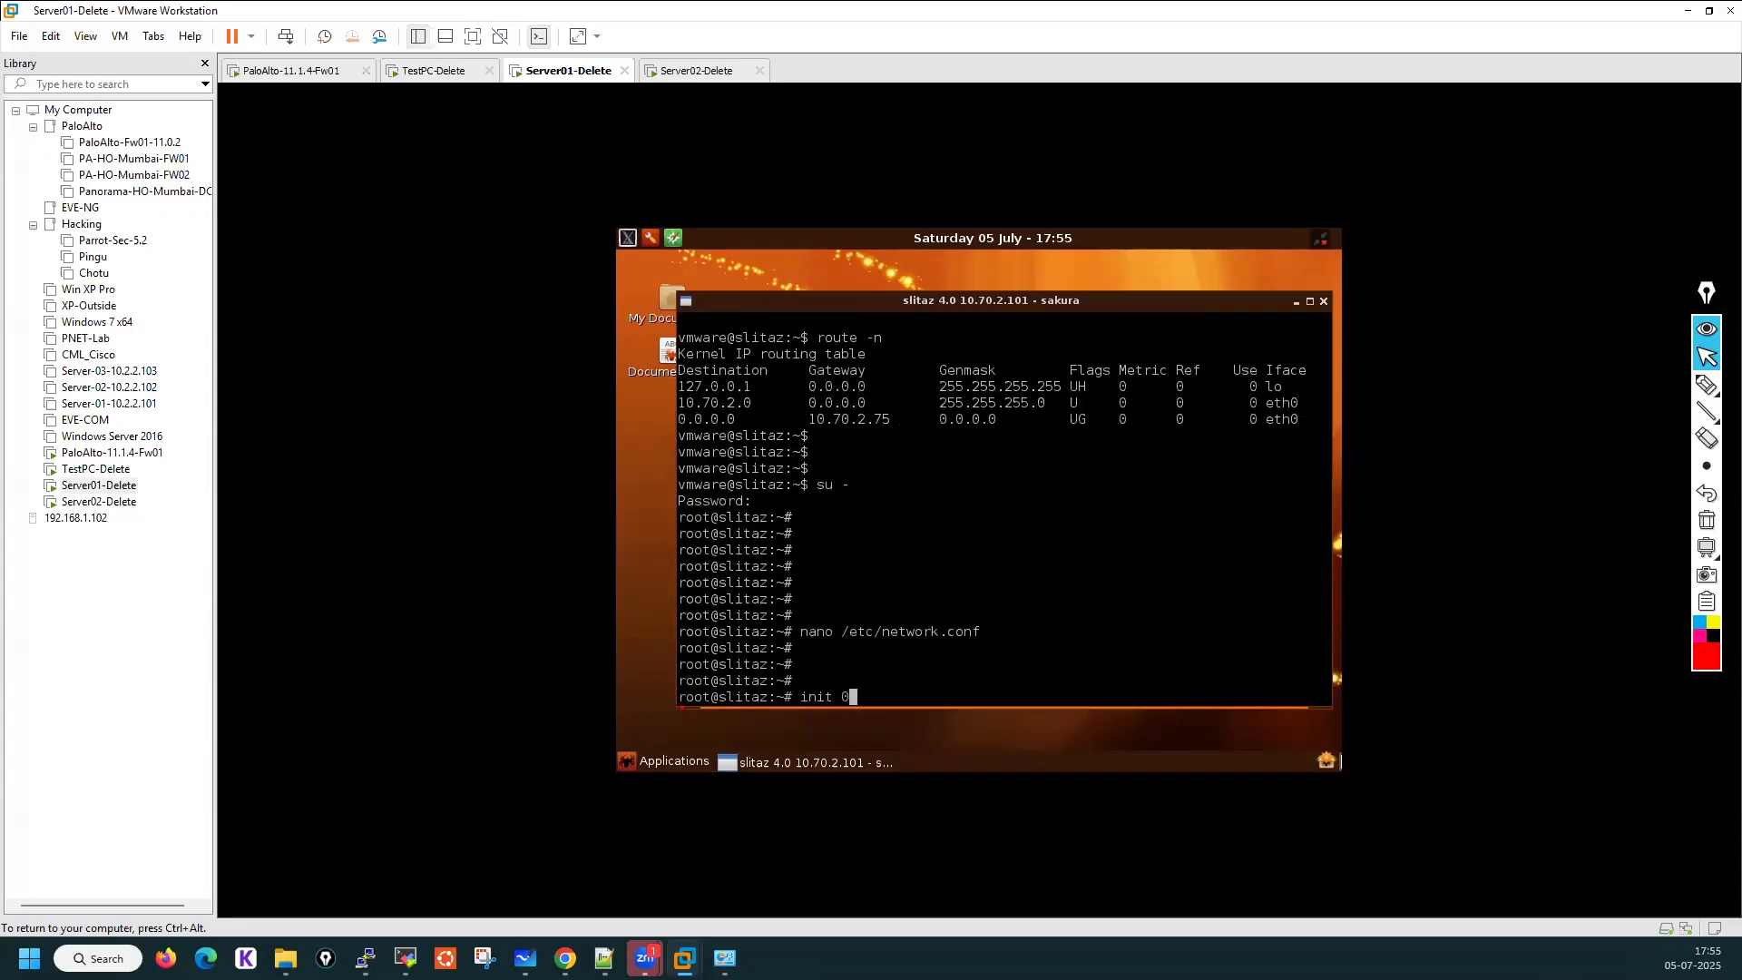
pyautogui.press('Return')
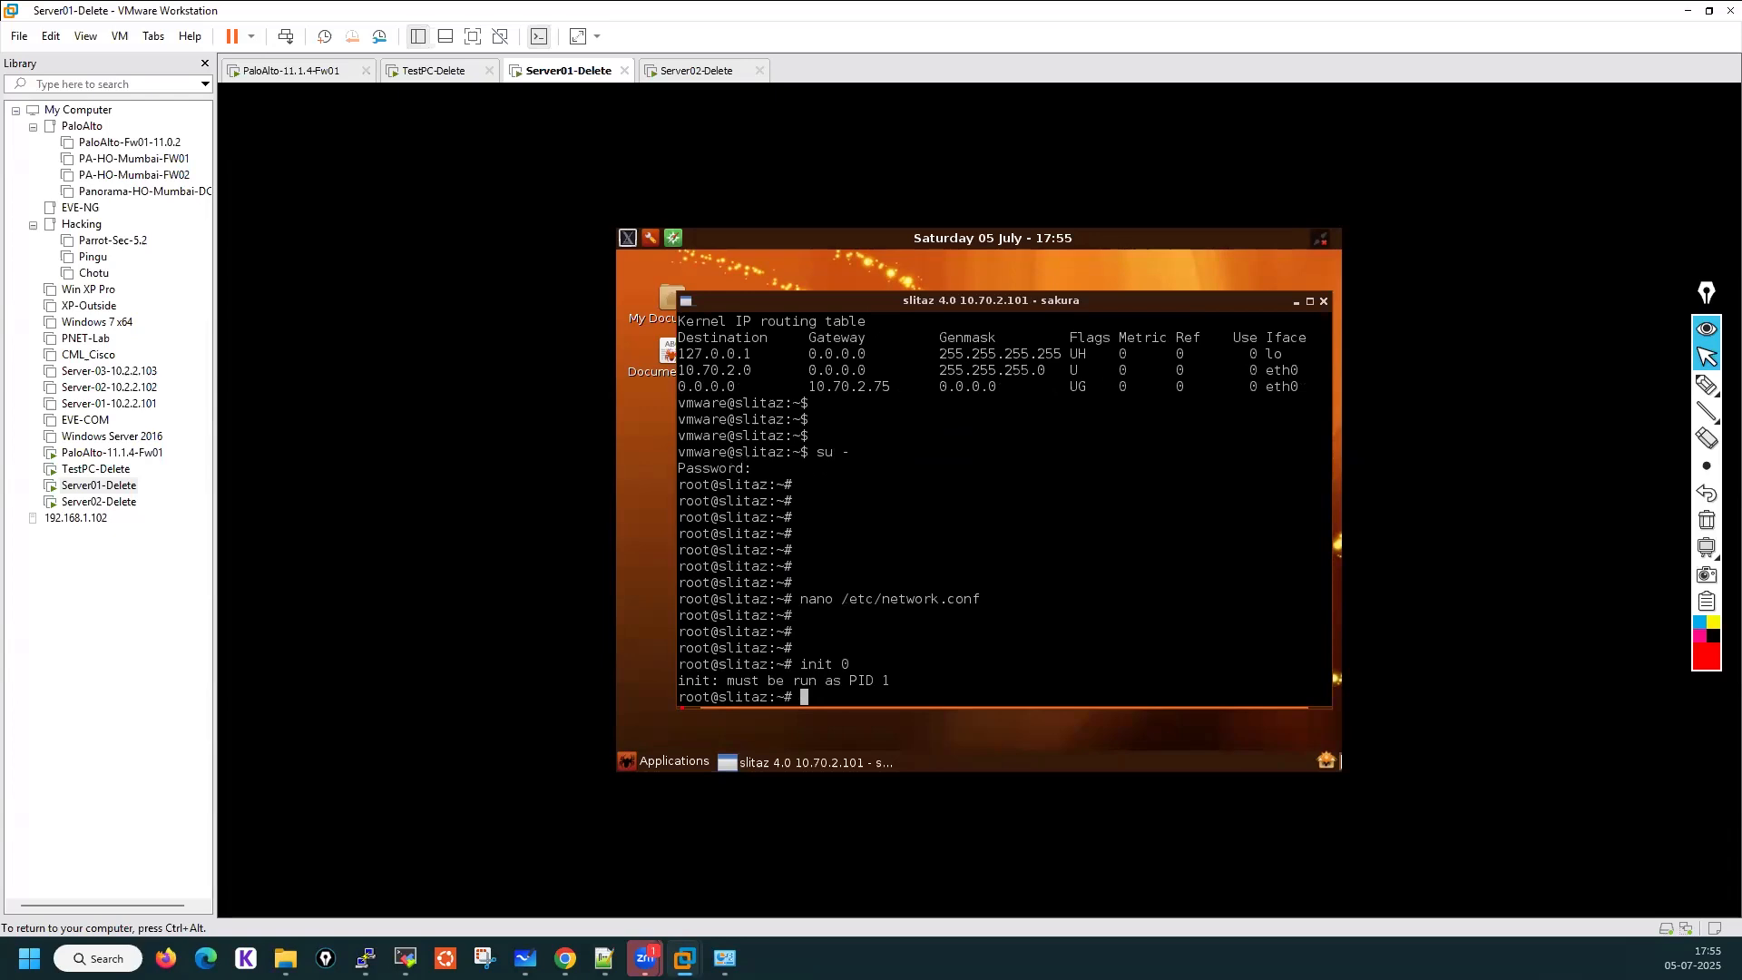
pyautogui.write('reboot')
pyautogui.press('Return')
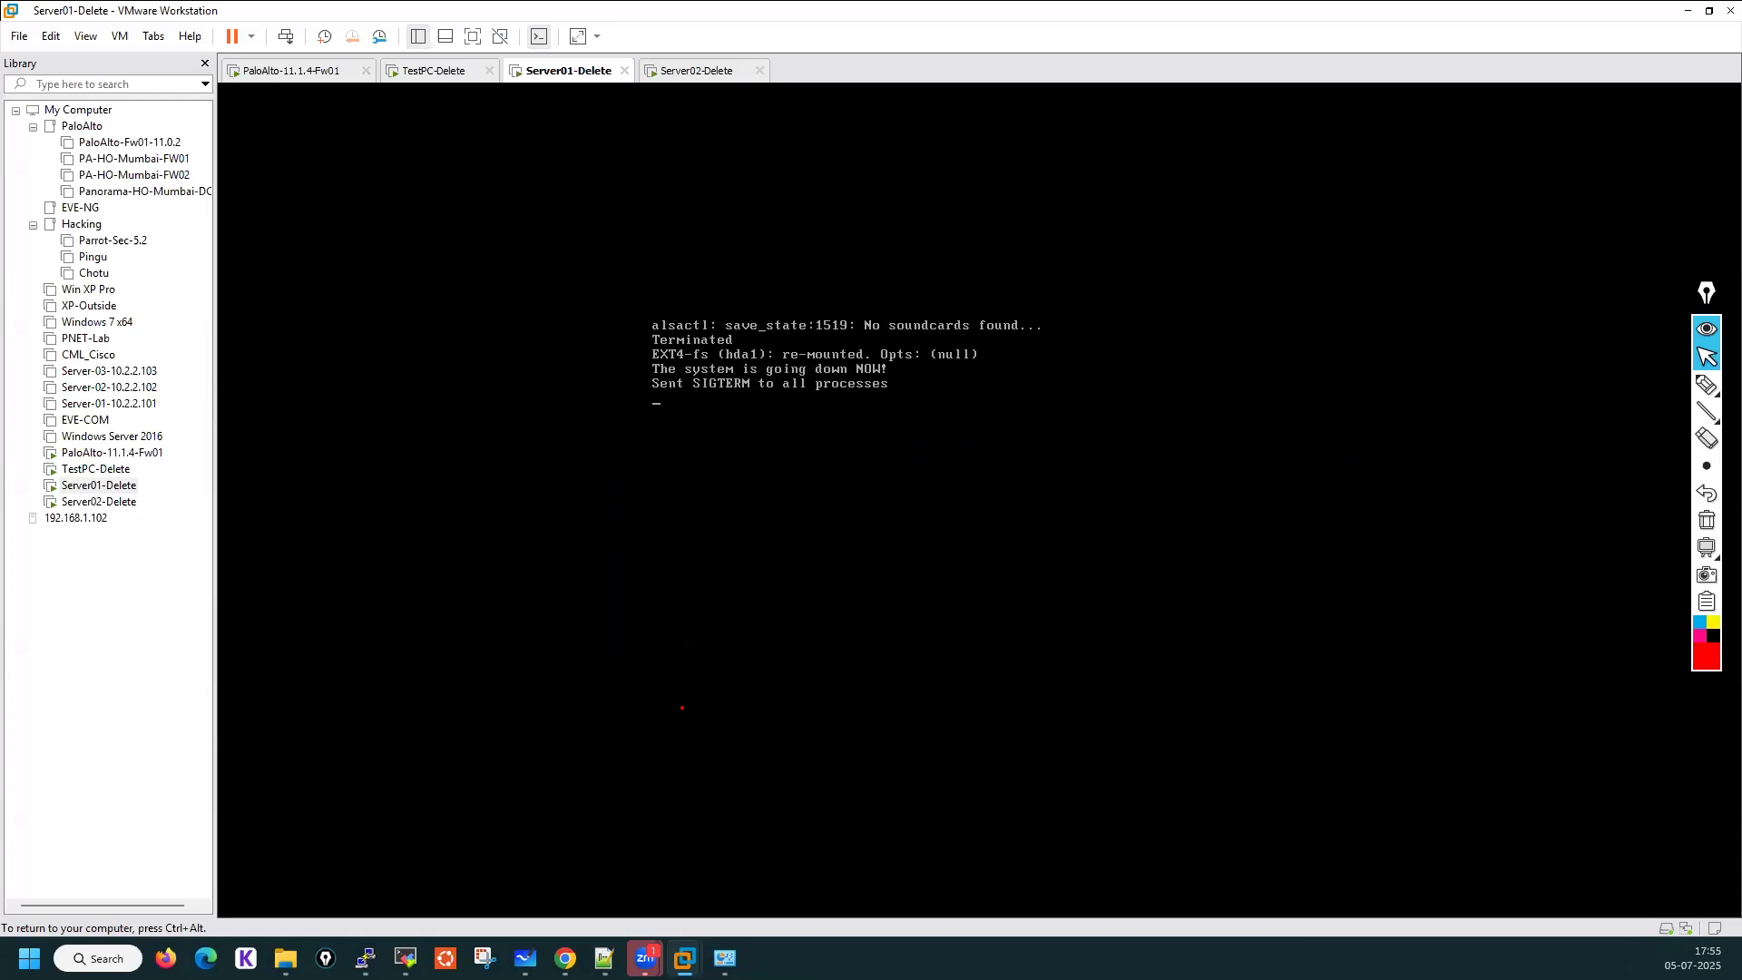
# Step: Switch to Server02-Delete and log into its SliTaz guest with the guest's username and password
pyautogui.click(695, 70)
pyautogui.click(1002, 555)
pyautogui.press('Return')
pyautogui.press('Return')
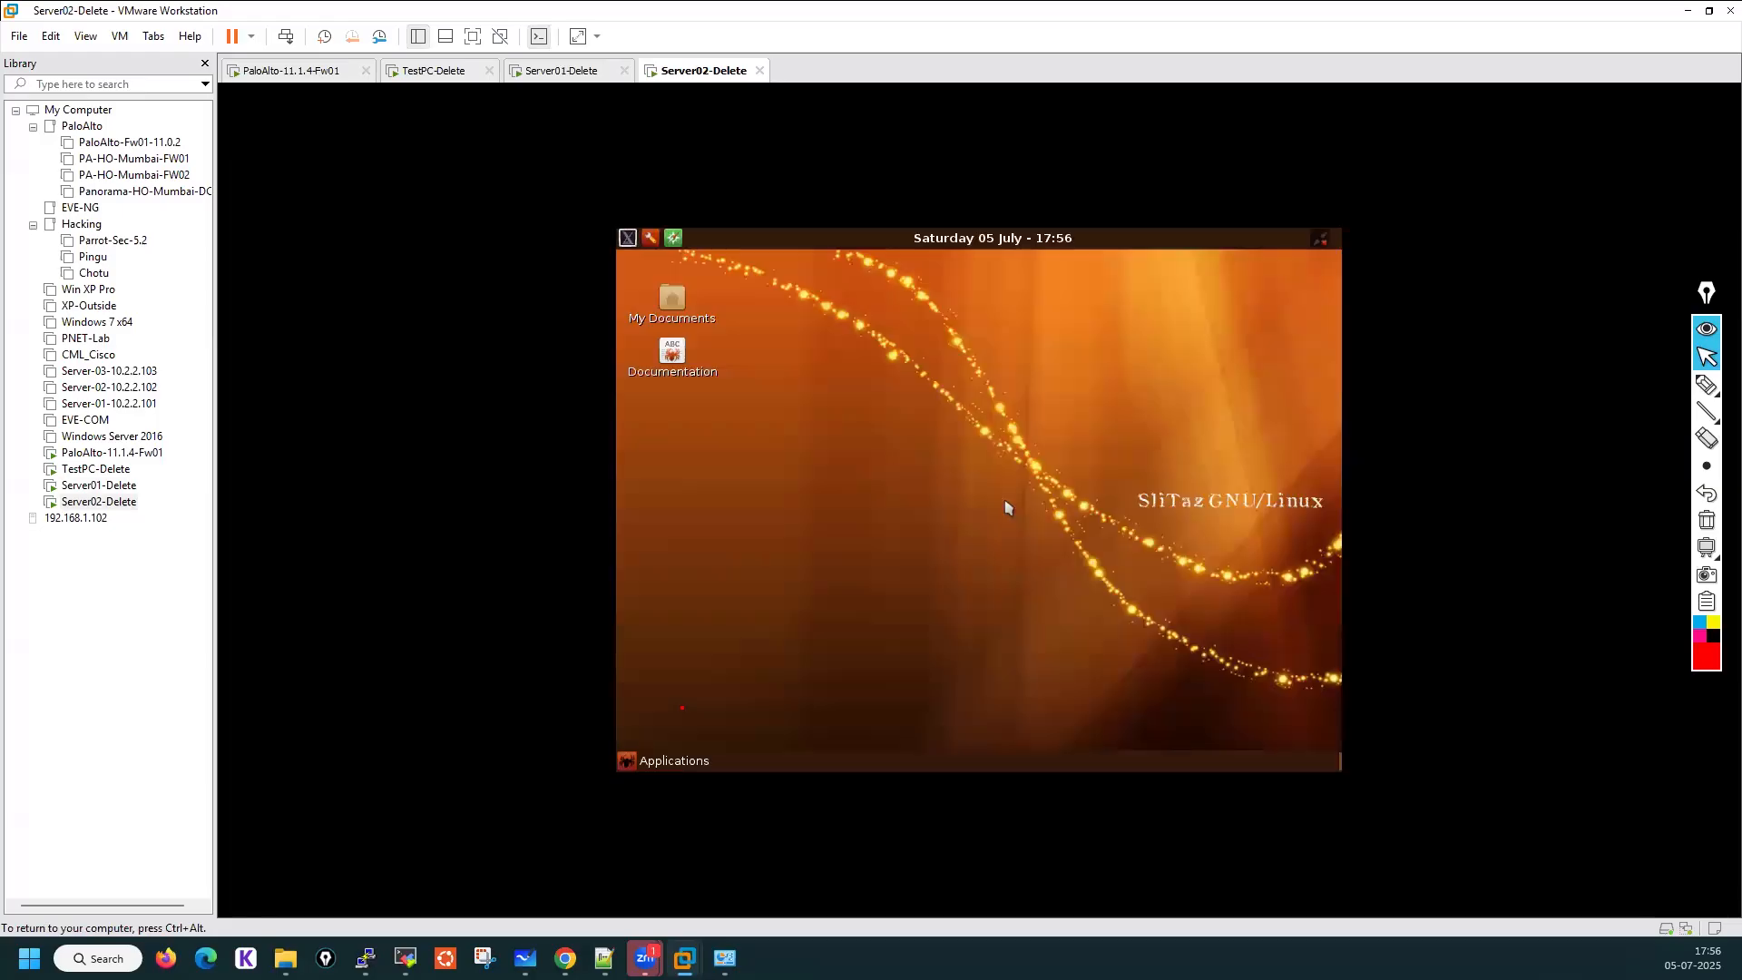
# Step: Open a root terminal with su - and load /etc/network.conf in nano
pyautogui.click(628, 238)
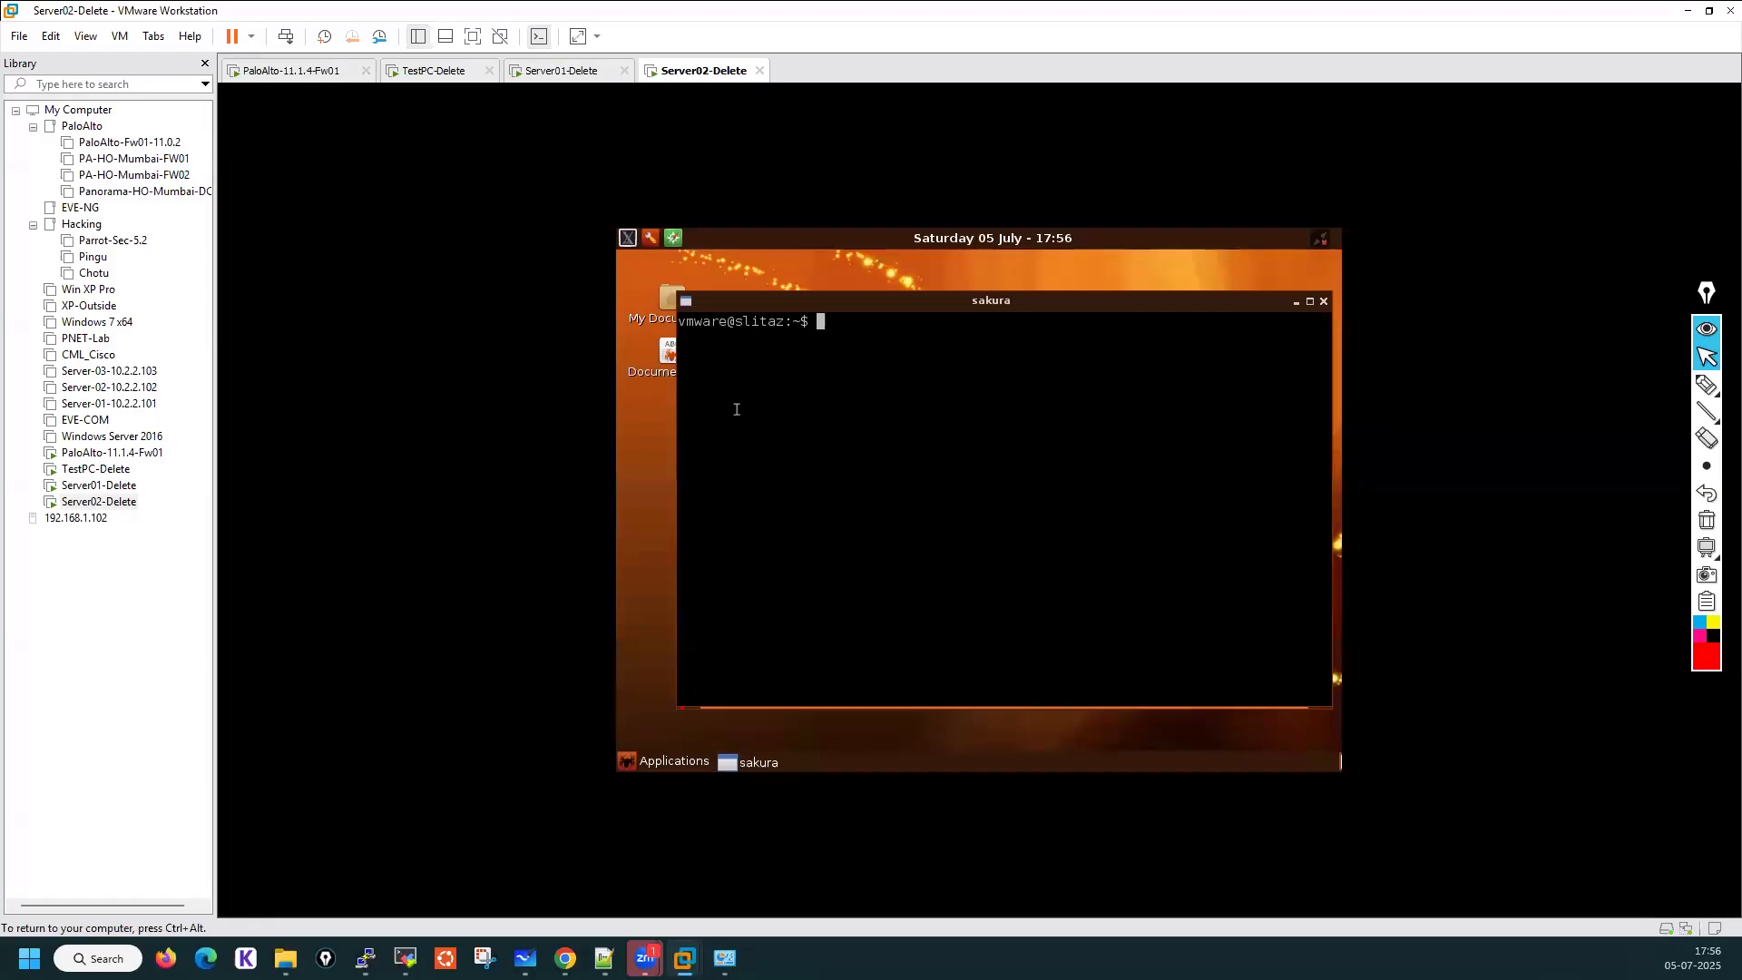
pyautogui.write('su -')
pyautogui.press('Return')
pyautogui.press('Return')
pyautogui.press('Return')
pyautogui.press('Return')
pyautogui.press('Return')
pyautogui.press('Return')
pyautogui.write('nano /etc/c')
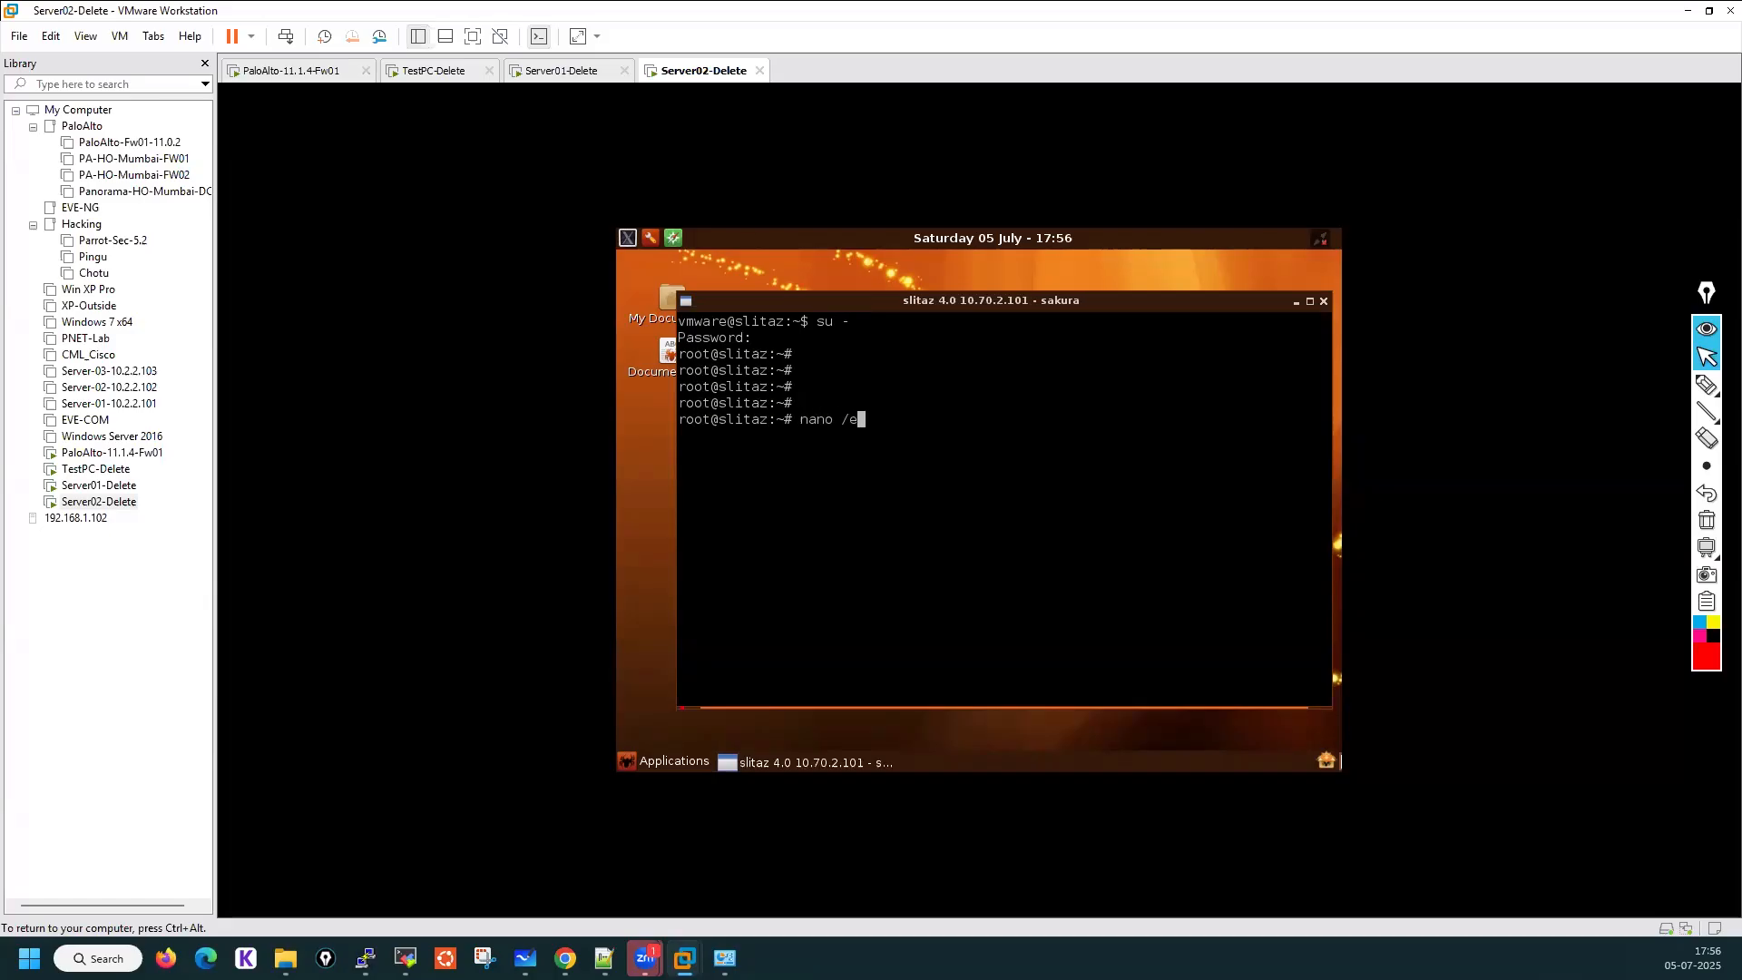
pyautogui.press('Home')
pyautogui.write('netw')
pyautogui.press('BackSpace')
pyautogui.press('BackSpace')
pyautogui.press('BackSpace')
pyautogui.press('BackSpace')
pyautogui.press('Right')
pyautogui.press('Right')
pyautogui.press('Right')
pyautogui.press('Right')
# Step: Change the IP address to 10.70.2.102
pyautogui.press('Right')
pyautogui.press('Right')
pyautogui.press('Right')
pyautogui.press('Right')
pyautogui.press('Right')
pyautogui.press('Right')
pyautogui.press('Right')
pyautogui.press('BackSpace')
pyautogui.write('network.c')
pyautogui.press('Tab')
pyautogui.press('Return')
pyautogui.press('Down')
pyautogui.press('Down')
pyautogui.press('Down')
pyautogui.press('Down')
pyautogui.press('Down')
pyautogui.press('Down')
pyautogui.press('Down')
pyautogui.press('Down')
pyautogui.press('Down')
pyautogui.press('Down')
pyautogui.press('Down')
pyautogui.press('Down')
pyautogui.press('Down')
pyautogui.press('Down')
pyautogui.press('Down')
pyautogui.press('Down')
pyautogui.press('Down')
pyautogui.press('Up')
pyautogui.press('Right')
pyautogui.press('Right')
pyautogui.press('Right')
pyautogui.press('Right')
pyautogui.press('Right')
pyautogui.press('Right')
pyautogui.press('Right')
pyautogui.press('Right')
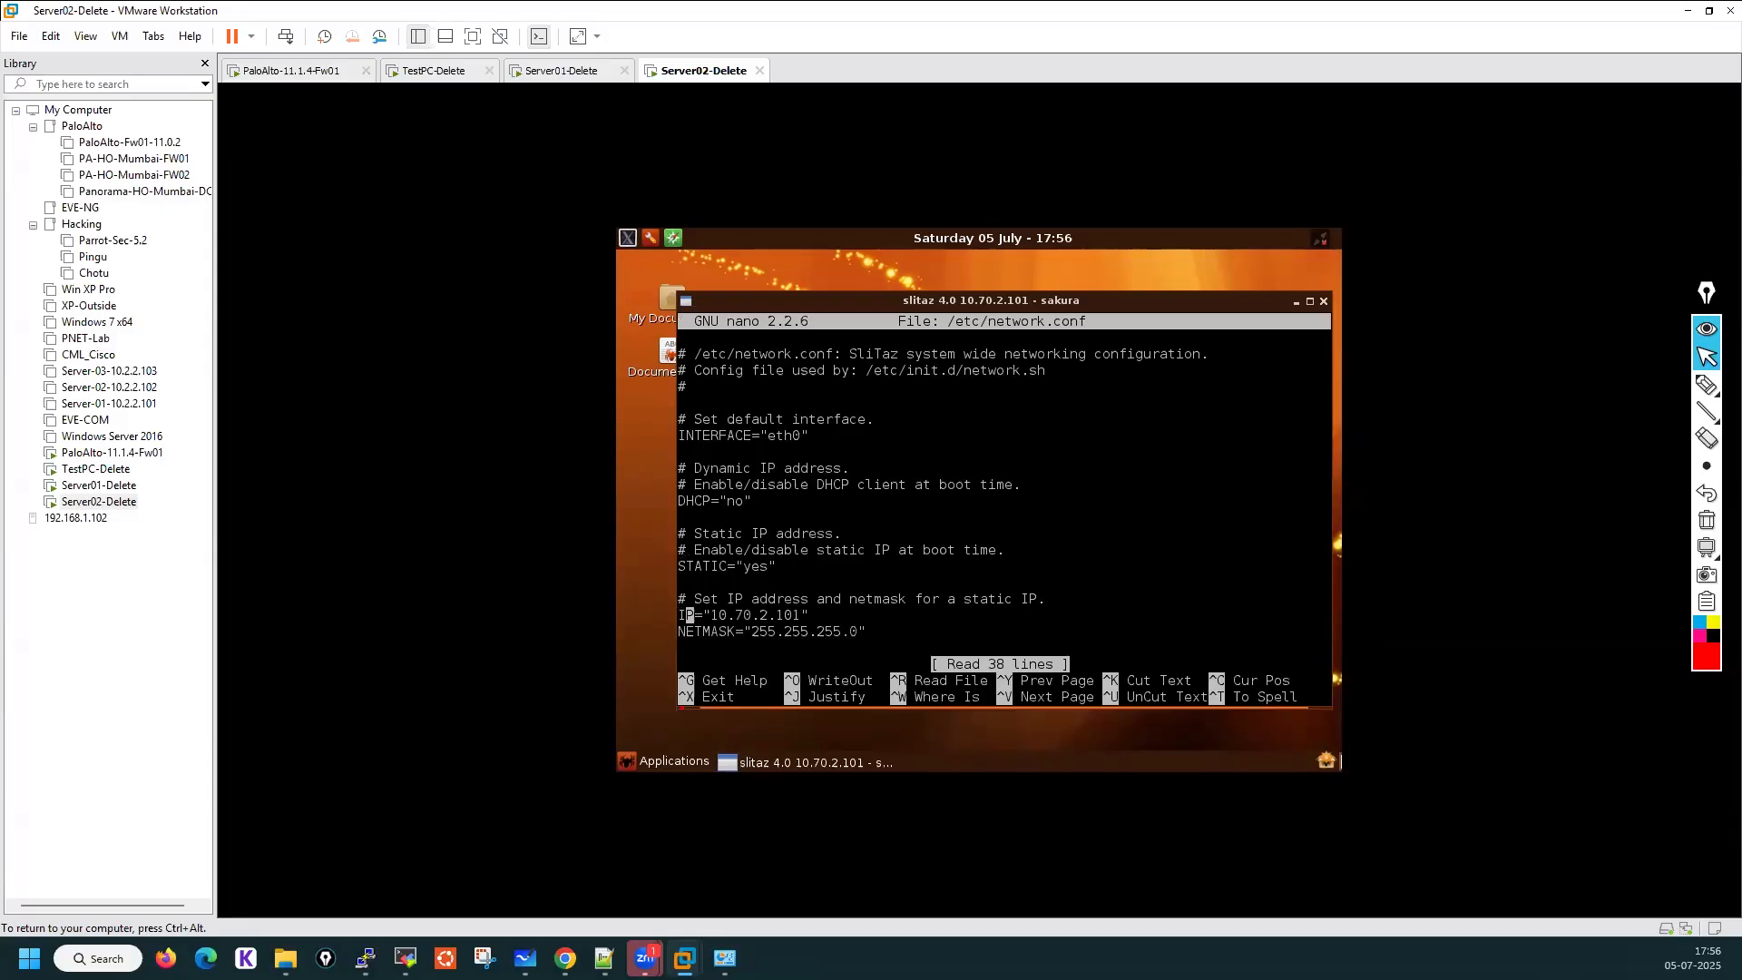
pyautogui.press('Right')
pyautogui.press('Right')
pyautogui.press('Right')
pyautogui.press('Right')
pyautogui.press('Right')
pyautogui.press('Right')
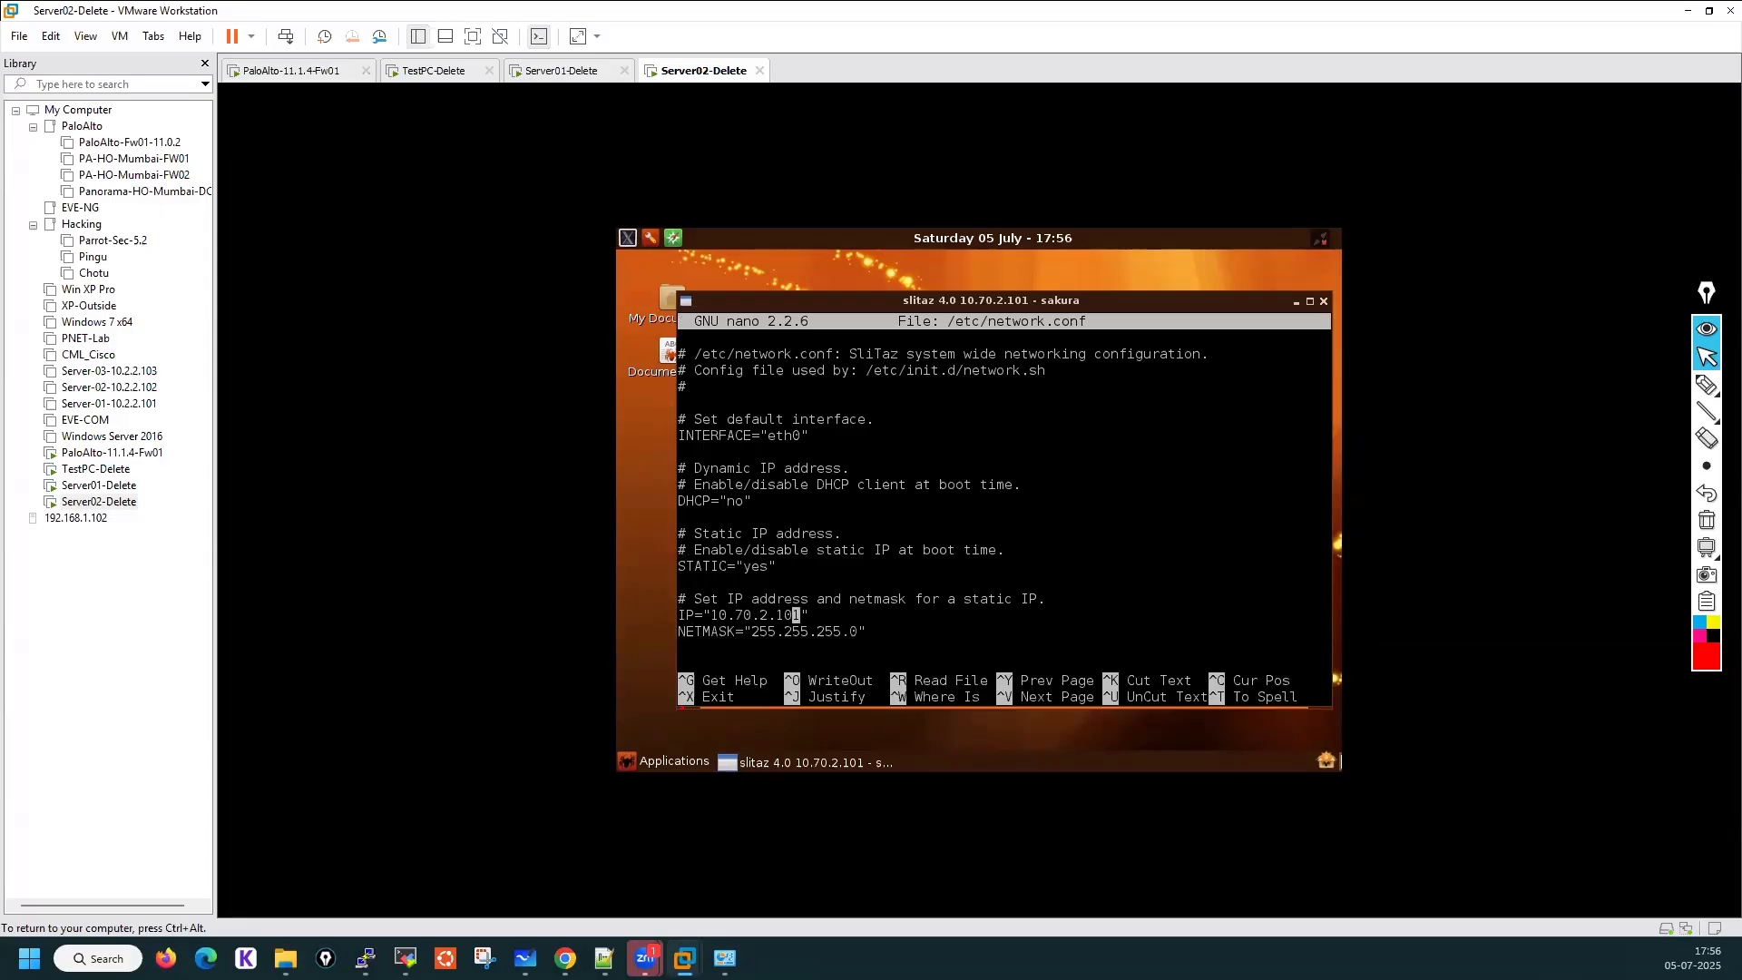
# Step: Change the gateway from its old value ending in 75 to 10.70.2.250
pyautogui.press('Right')
pyautogui.press('BackSpace')
pyautogui.press('Down')
pyautogui.press('Up')
pyautogui.write('2')
pyautogui.press('Down')
pyautogui.press('Down')
pyautogui.press('Down')
pyautogui.press('Down')
pyautogui.press('Down')
pyautogui.press('Down')
pyautogui.press('Up')
pyautogui.press('Up')
pyautogui.press('Right')
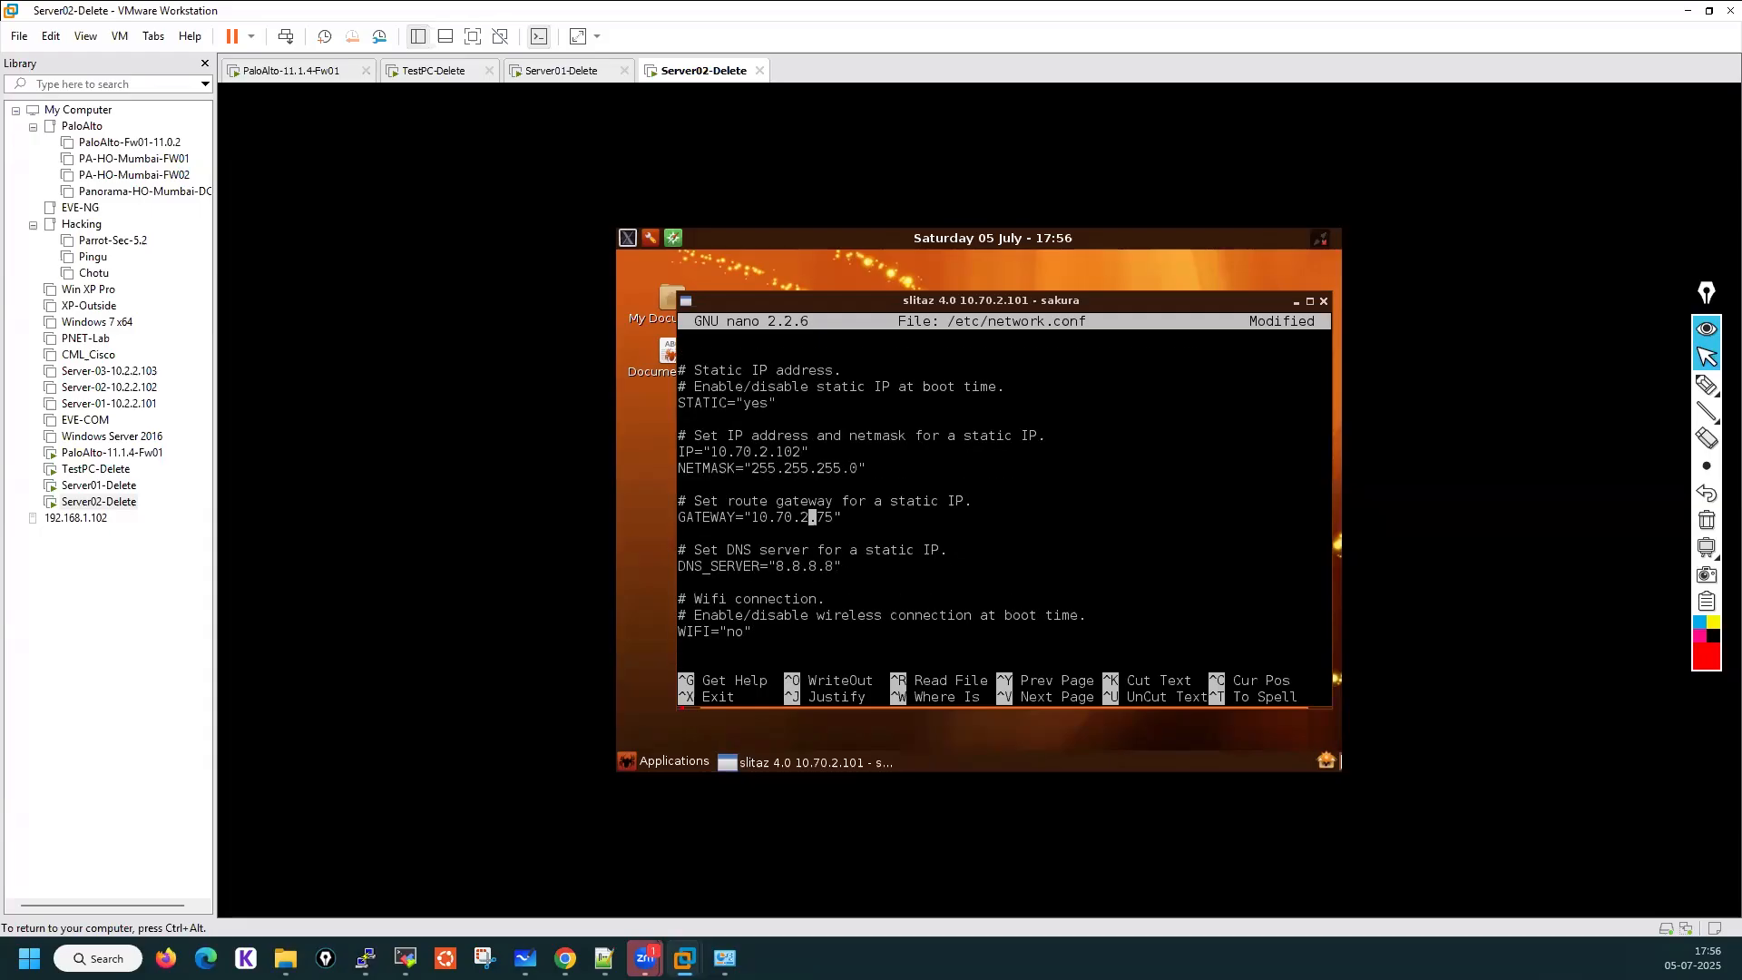
pyautogui.press('Right')
pyautogui.press('Right')
pyautogui.press('BackSpace')
pyautogui.press('Delete')
pyautogui.write('250')
# Step: Save network.conf, reboot Server02, and release input from the VM
pyautogui.hotkey('ctrl', 'x')
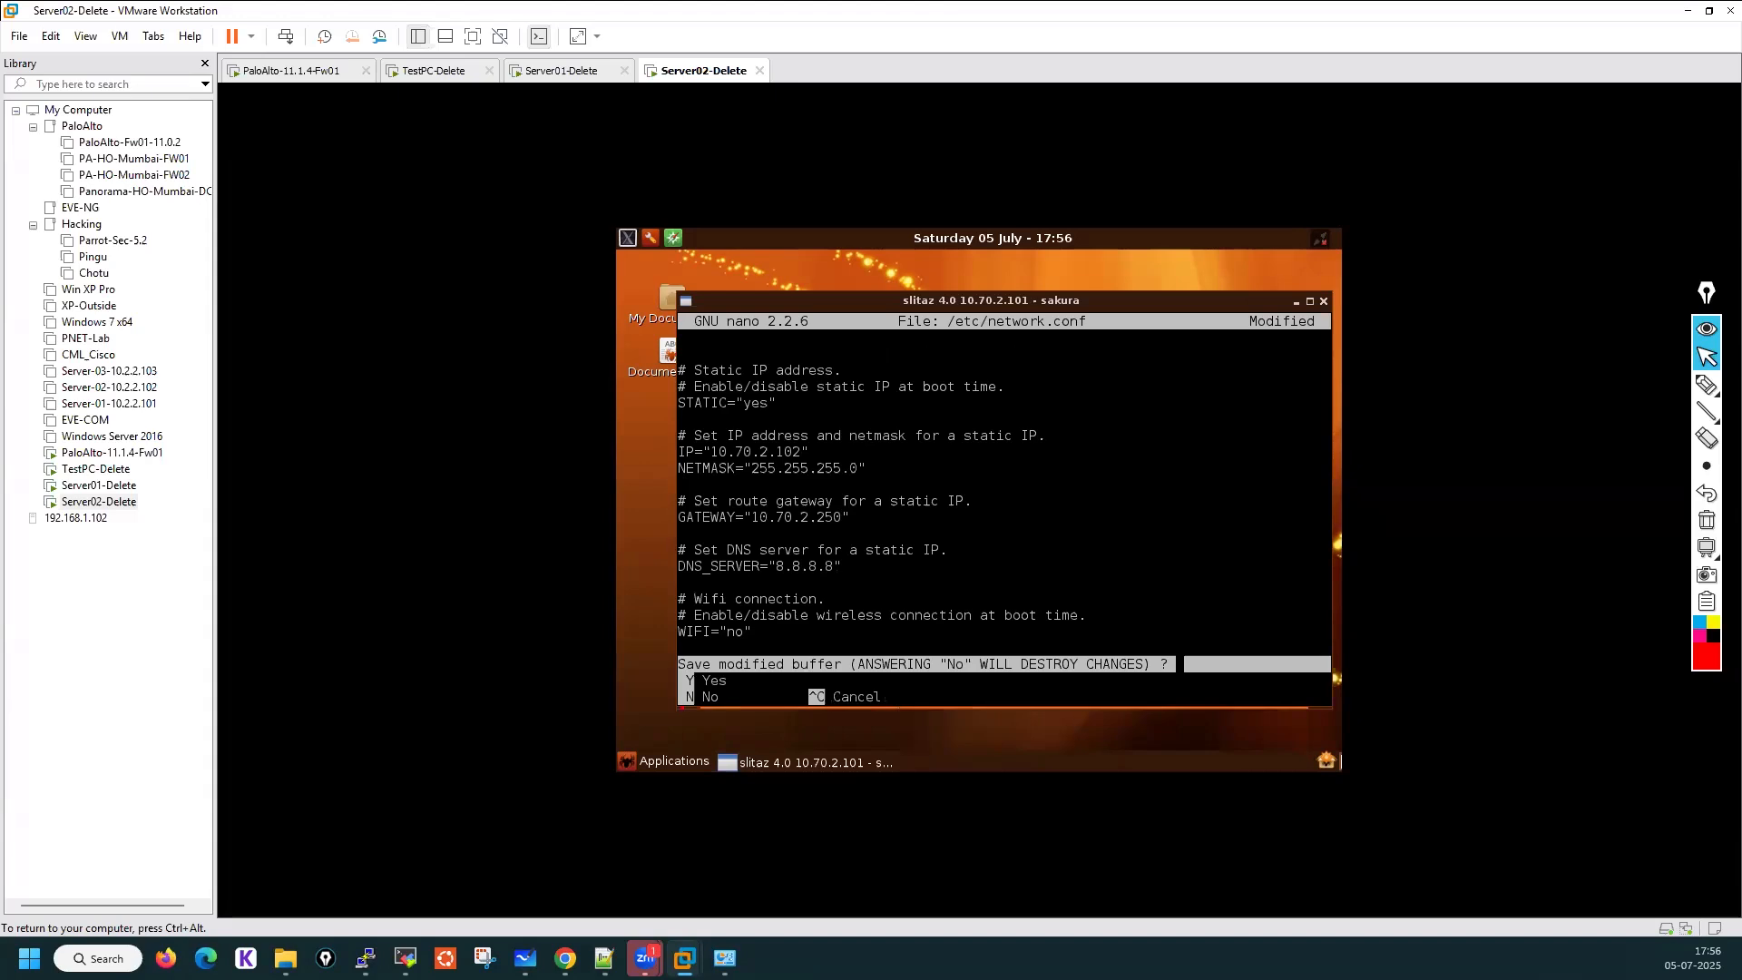
pyautogui.press('y')
pyautogui.press('Return')
pyautogui.press('Return')
pyautogui.press('Return')
pyautogui.press('Return')
pyautogui.write('reboot')
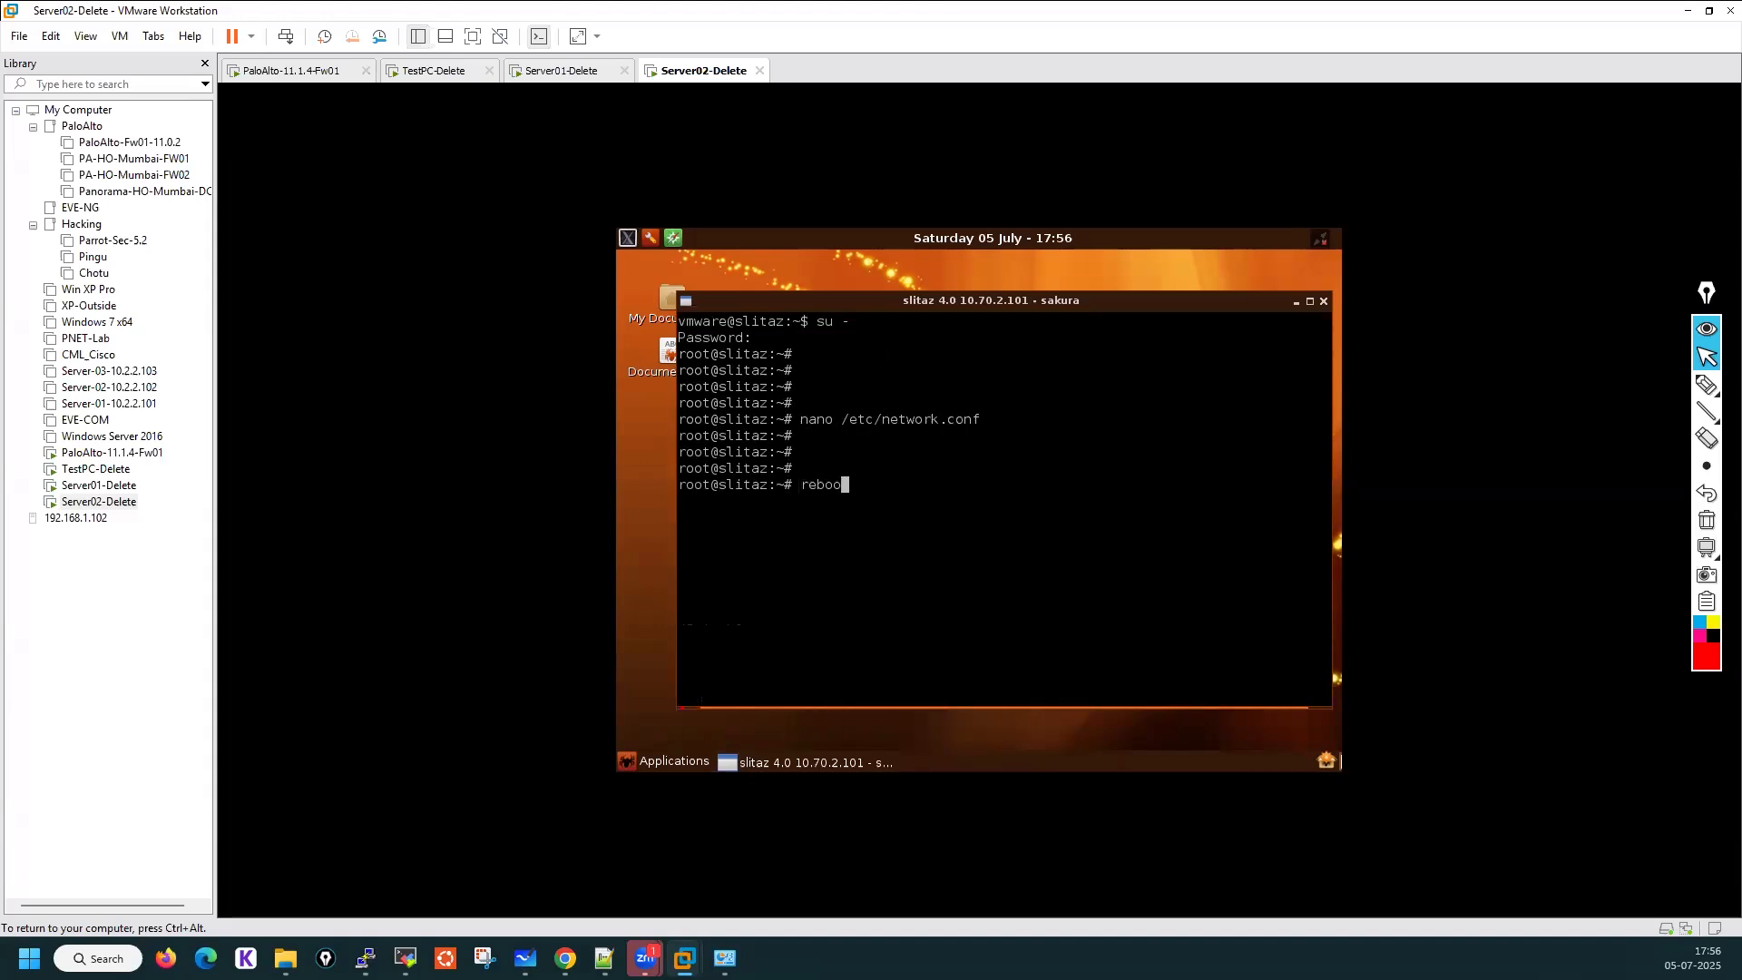
pyautogui.press('Return')
pyautogui.hotkey('ctrl', 'alt')
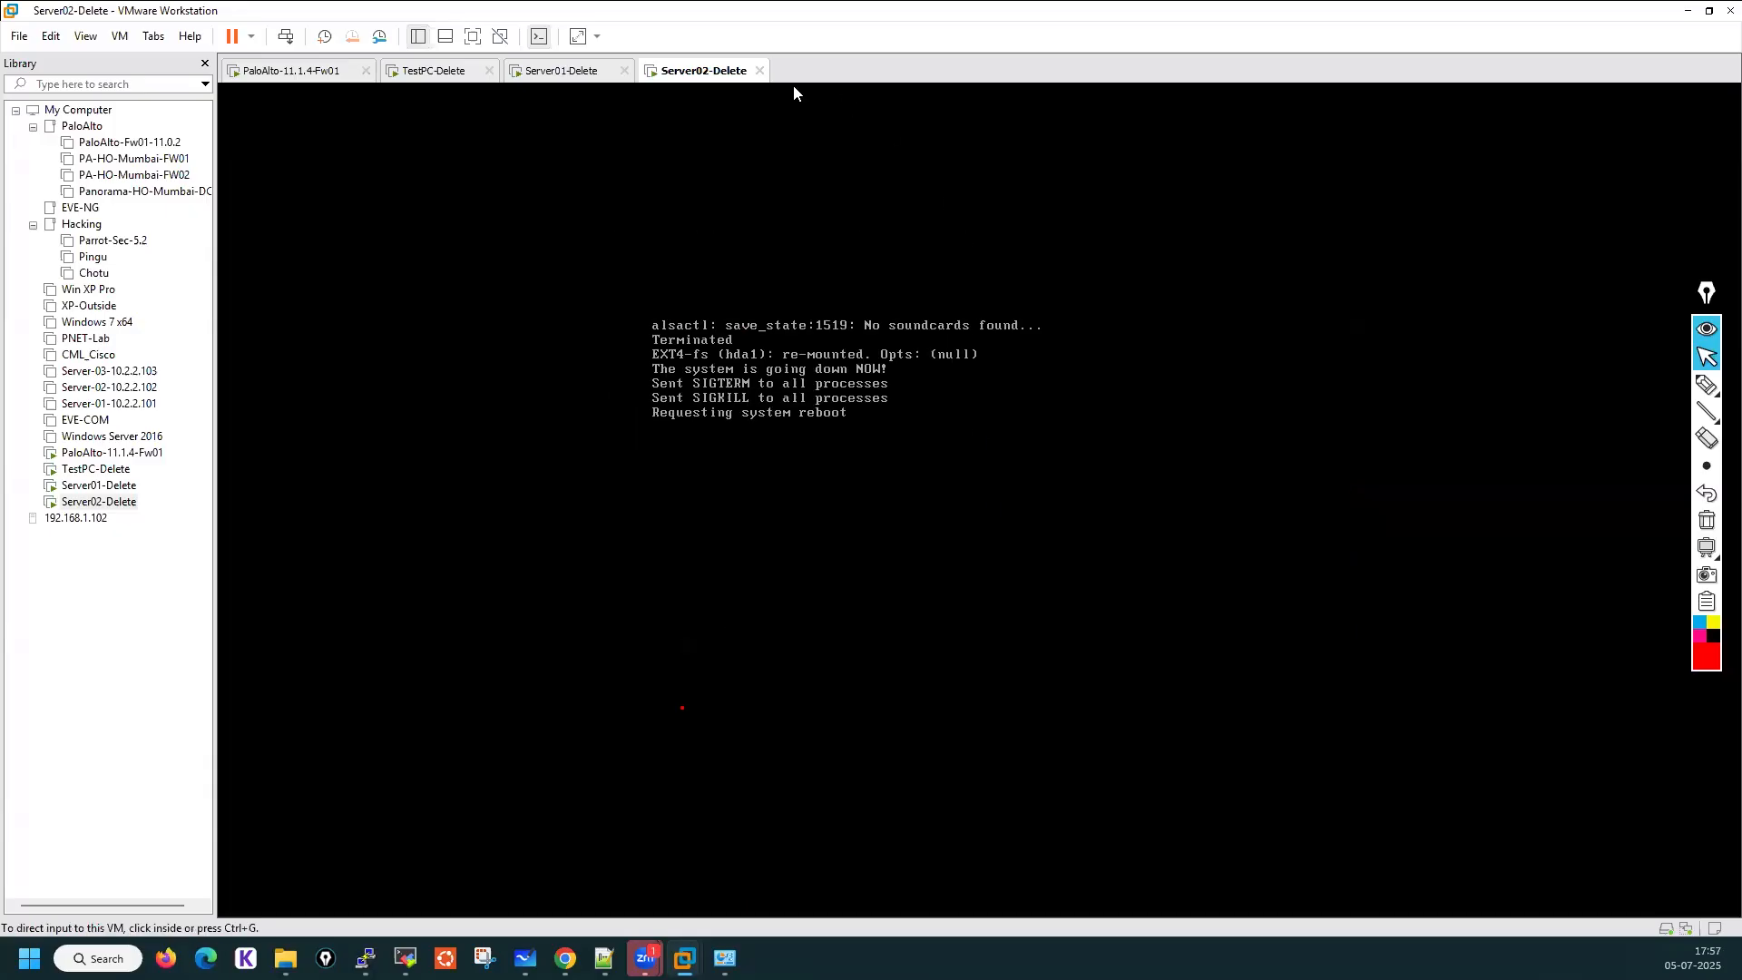
# Step: Switch to Server01-Delete and log into its guest
pyautogui.click(596, 79)
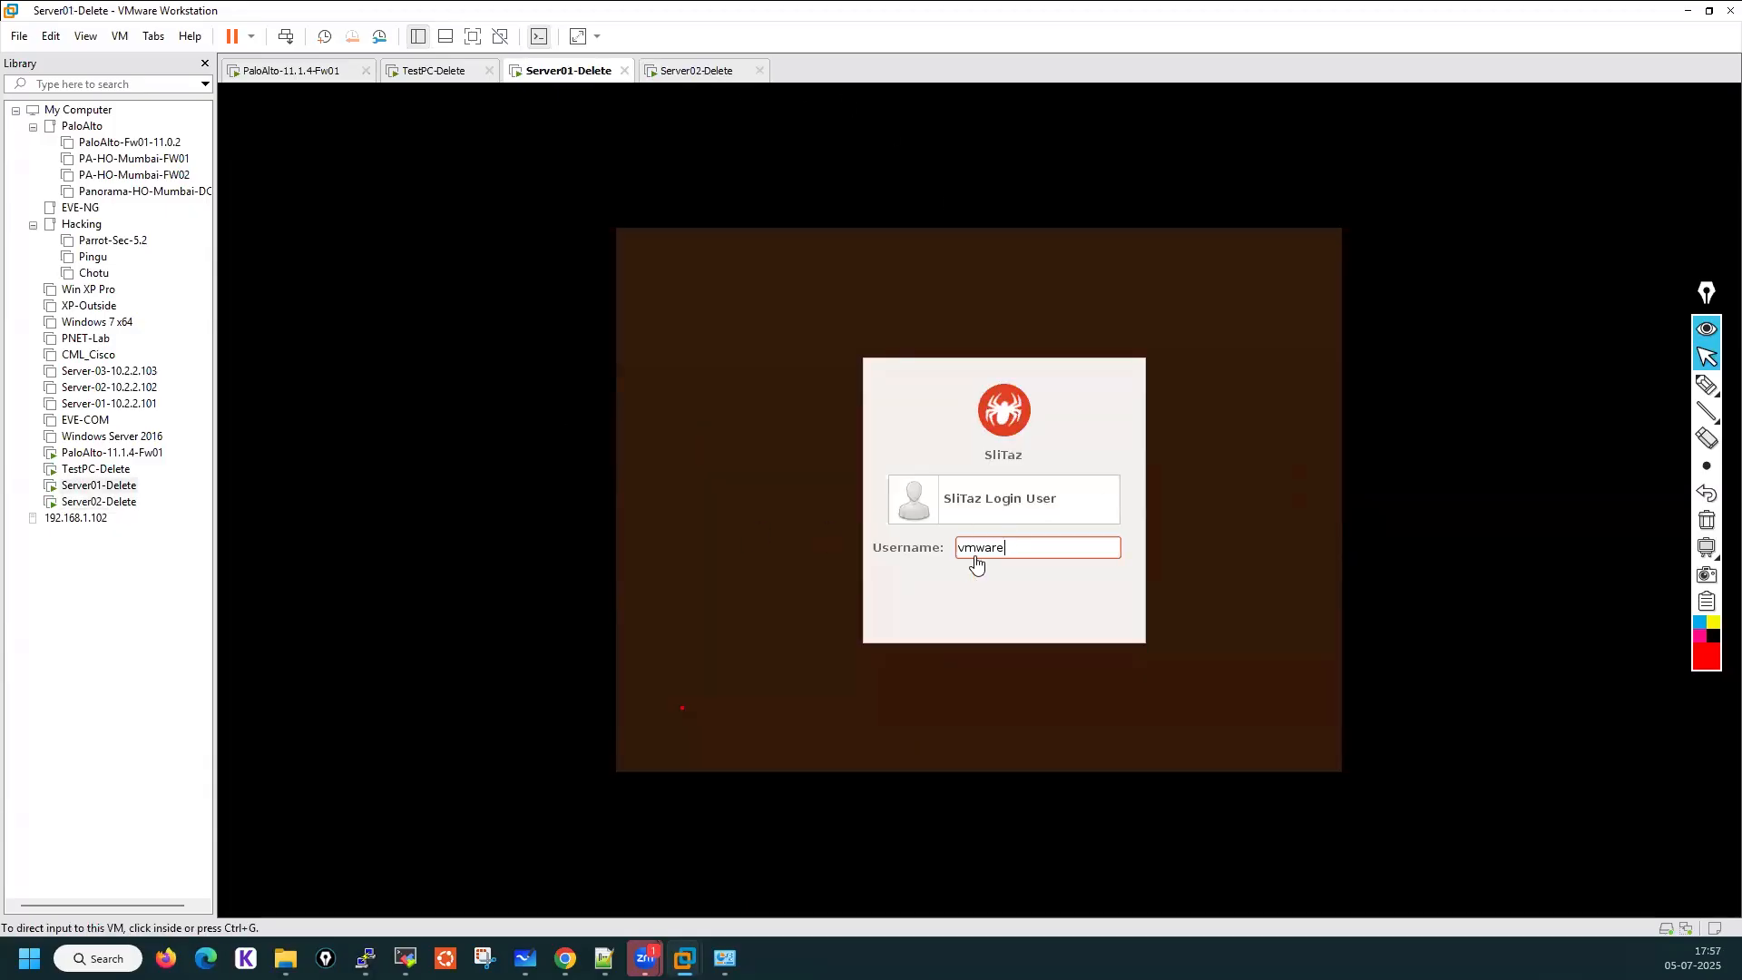
pyautogui.click(681, 707)
pyautogui.press('Return')
pyautogui.press('Return')
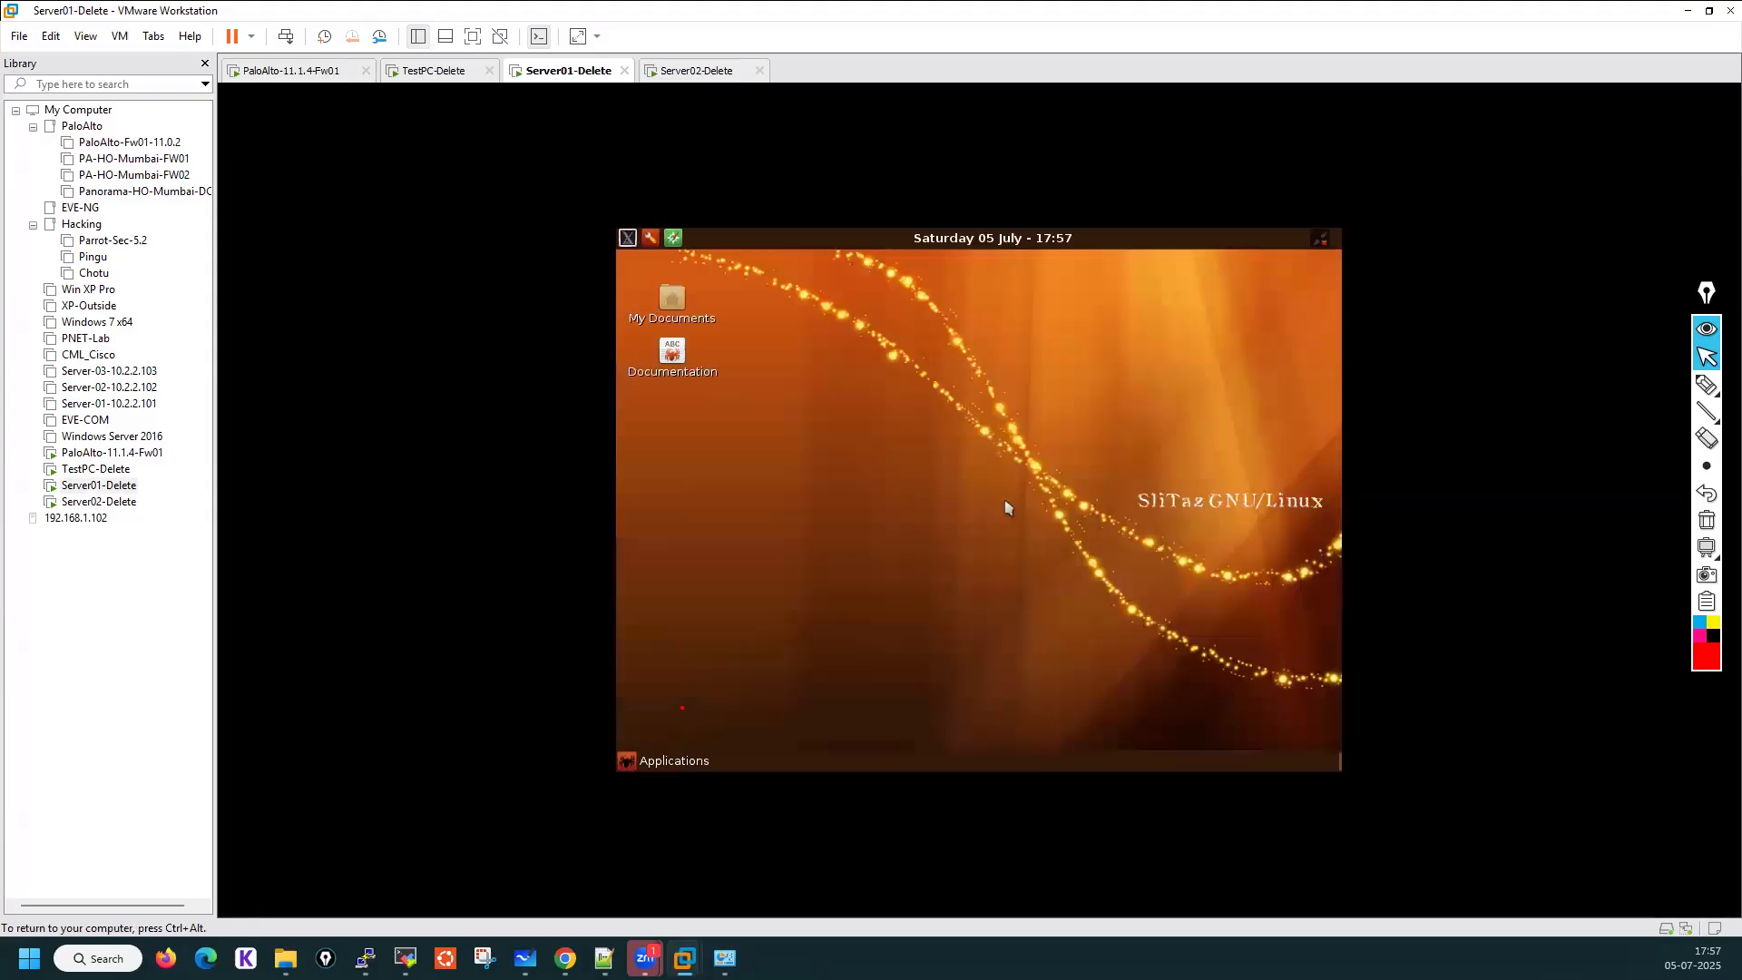
# Step: As root, run ifconfig and route -n to confirm 10.70.2.101 and gateway 10.70.2.250
pyautogui.click(627, 237)
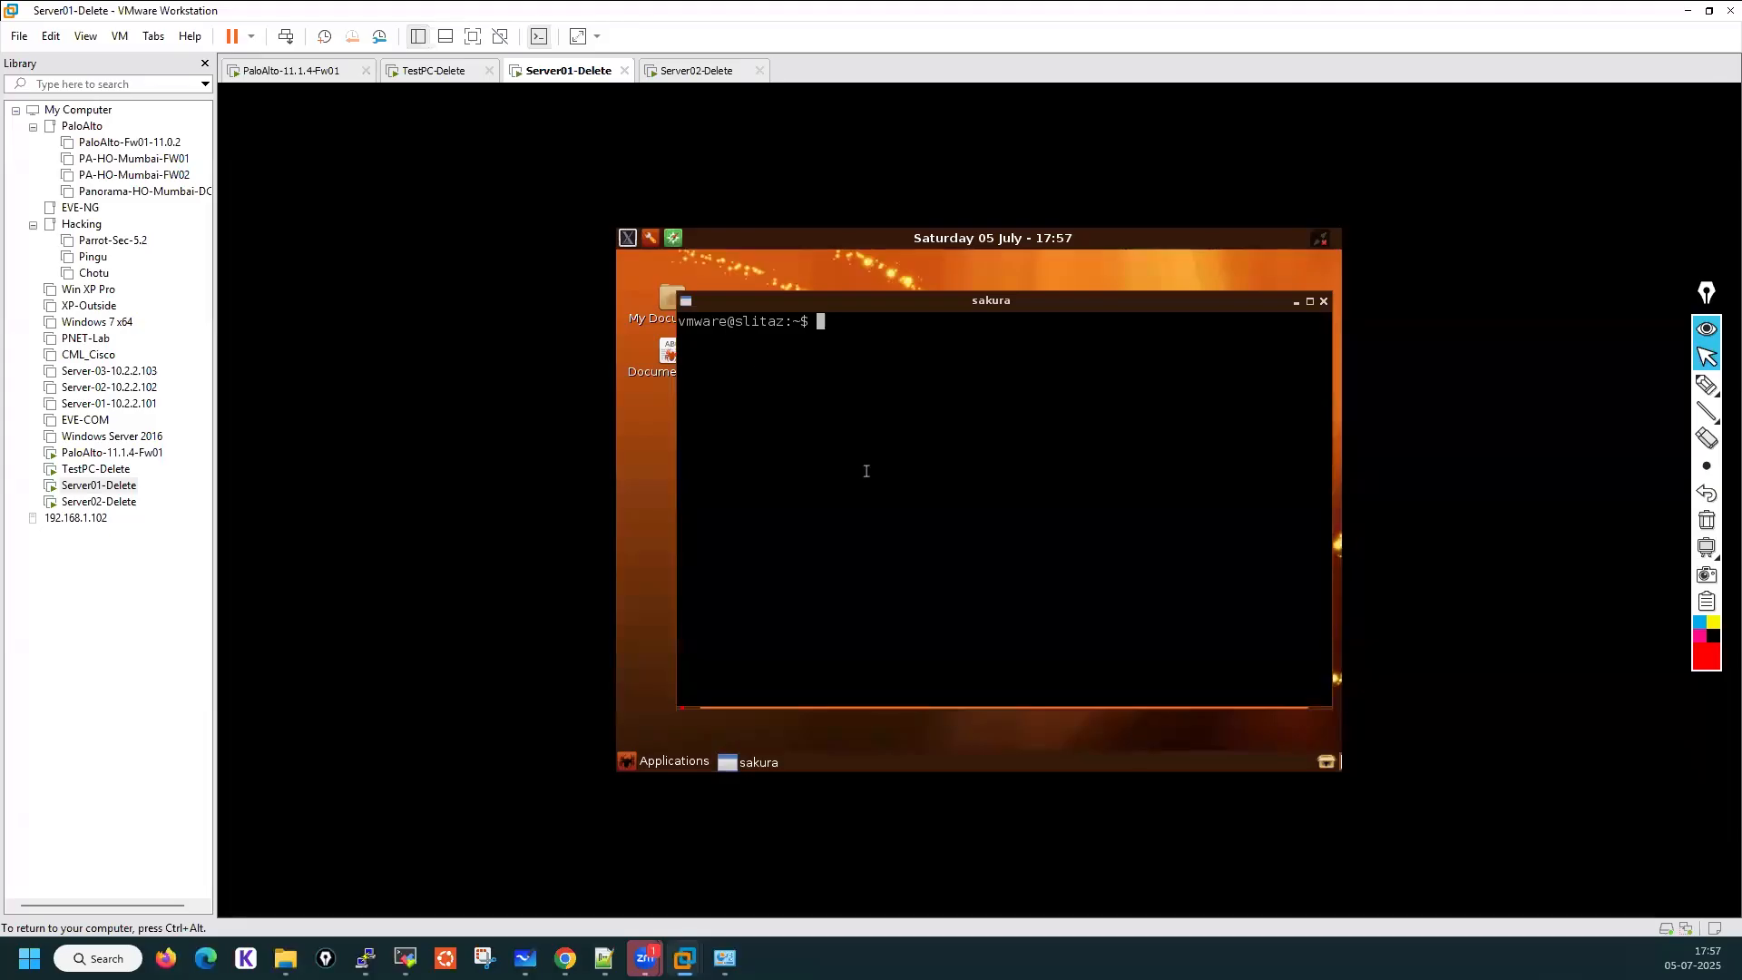
pyautogui.write('su -')
pyautogui.press('Return')
pyautogui.press('Return')
pyautogui.press('Return')
pyautogui.press('Return')
pyautogui.press('Return')
pyautogui.press('Return')
pyautogui.write('ifconfig')
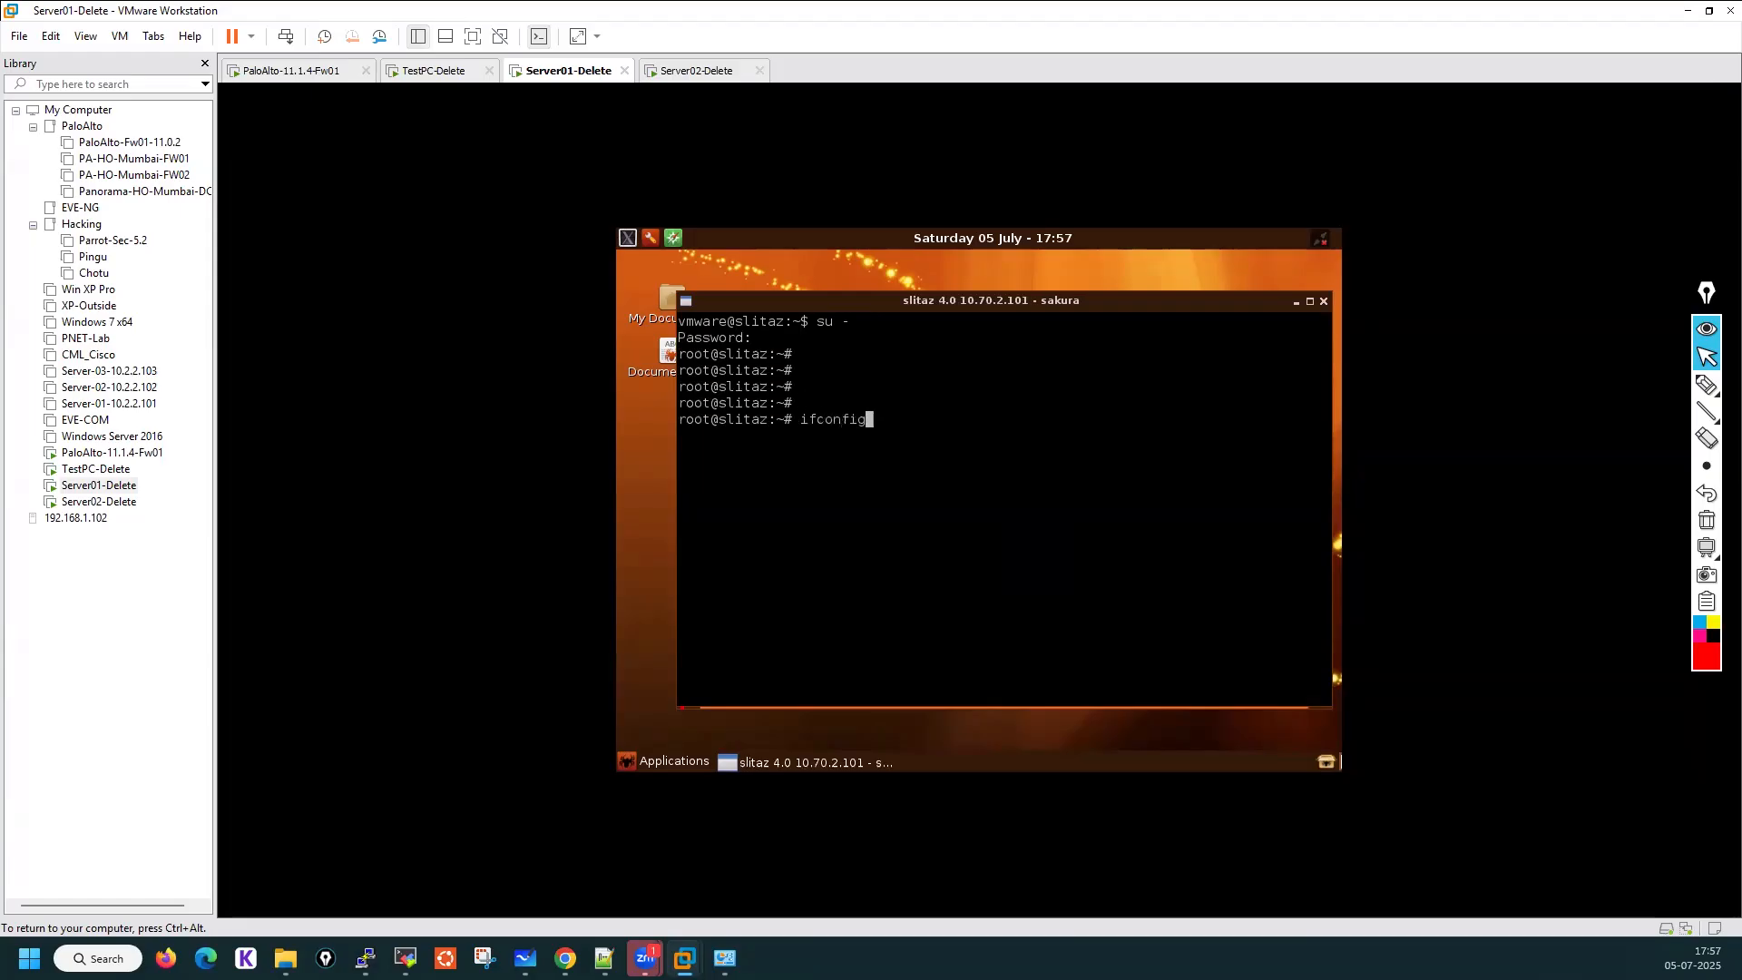
pyautogui.press('Return')
pyautogui.press('Return')
pyautogui.press('Return')
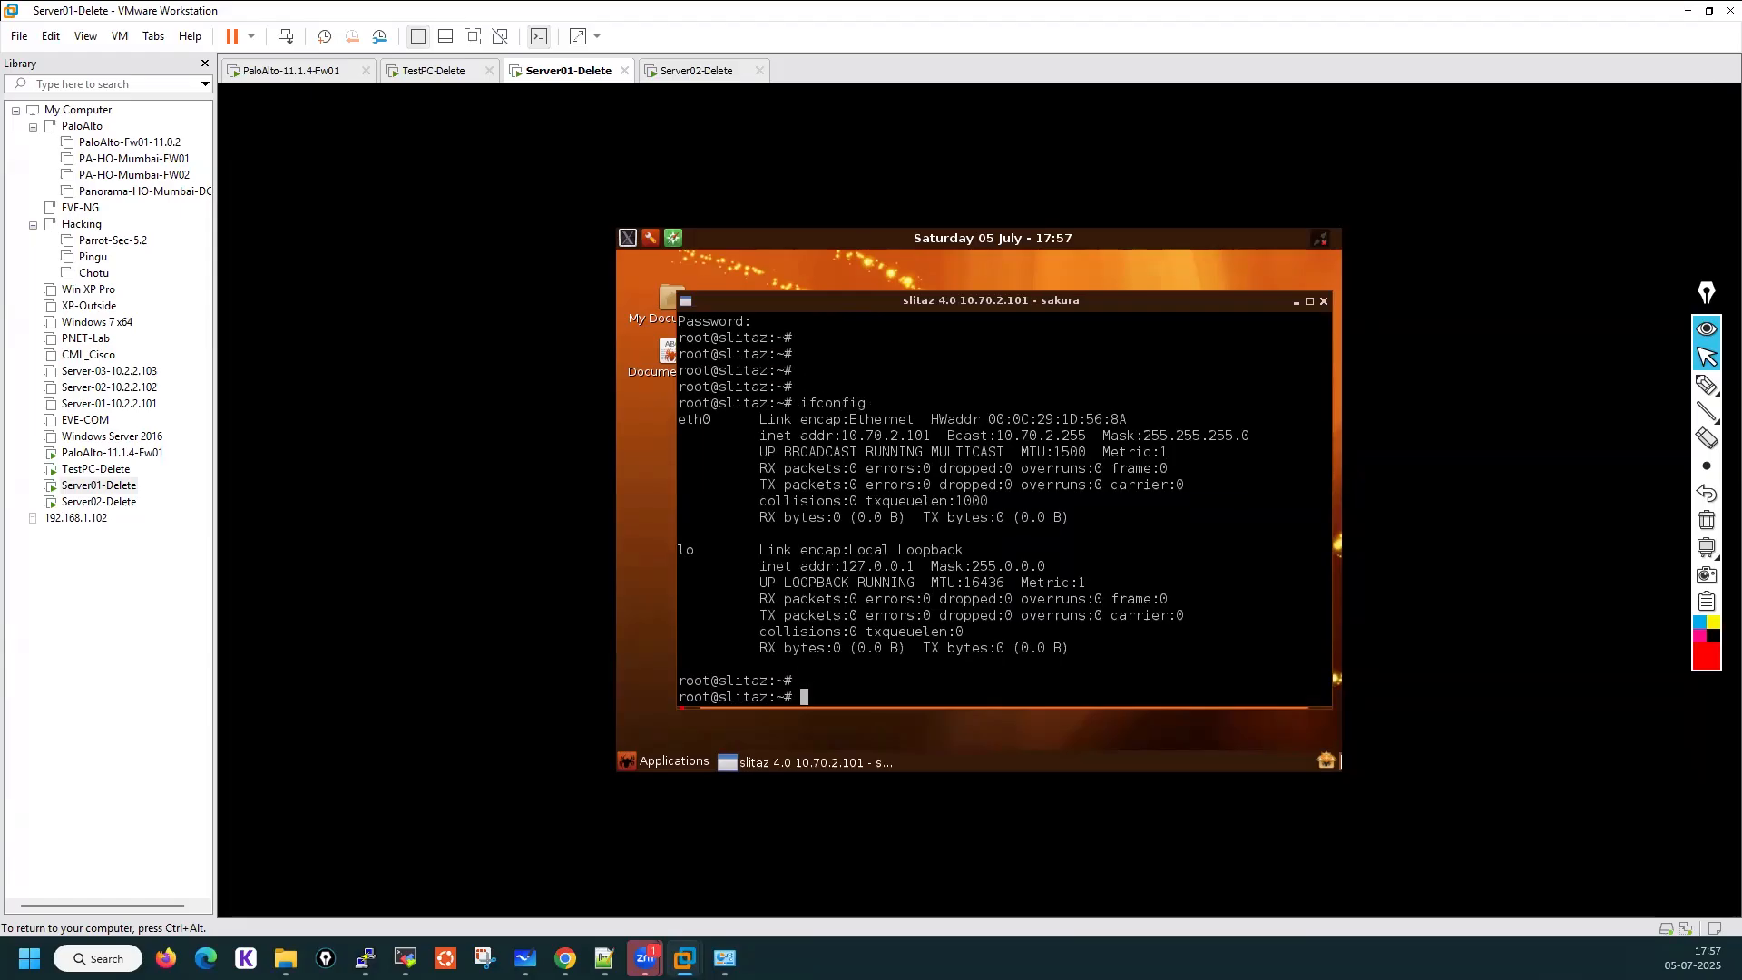
pyautogui.write('route -n')
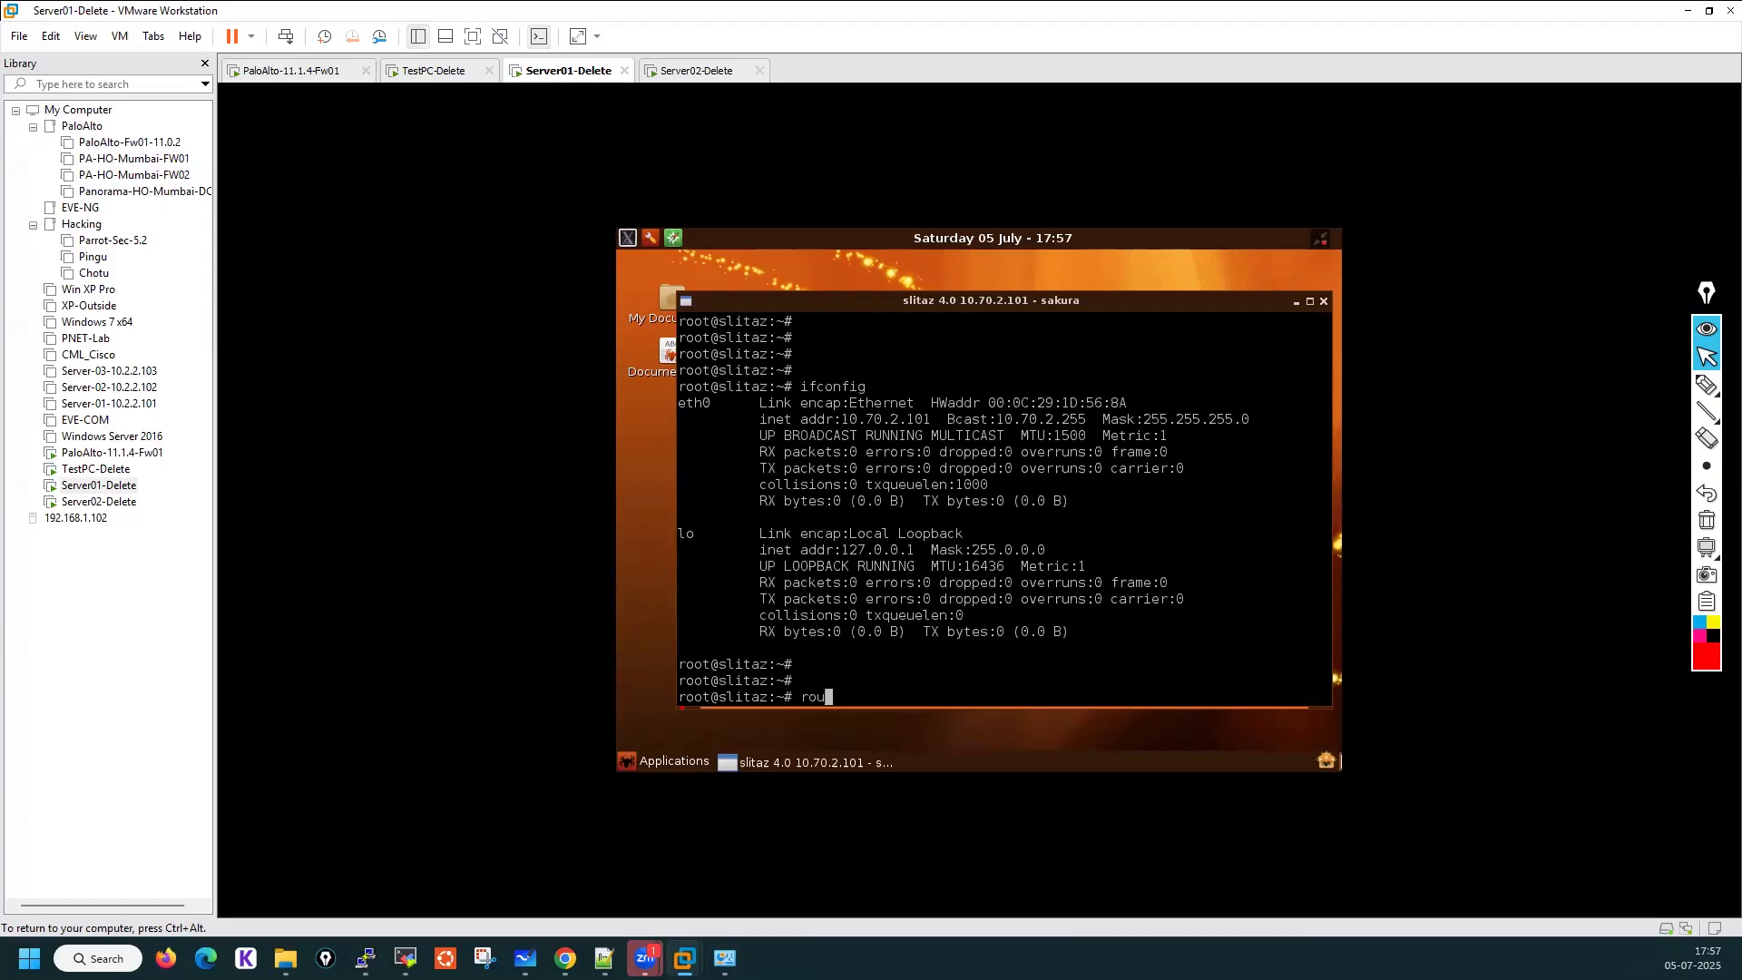
pyautogui.press('Return')
pyautogui.press('Return')
pyautogui.press('Return')
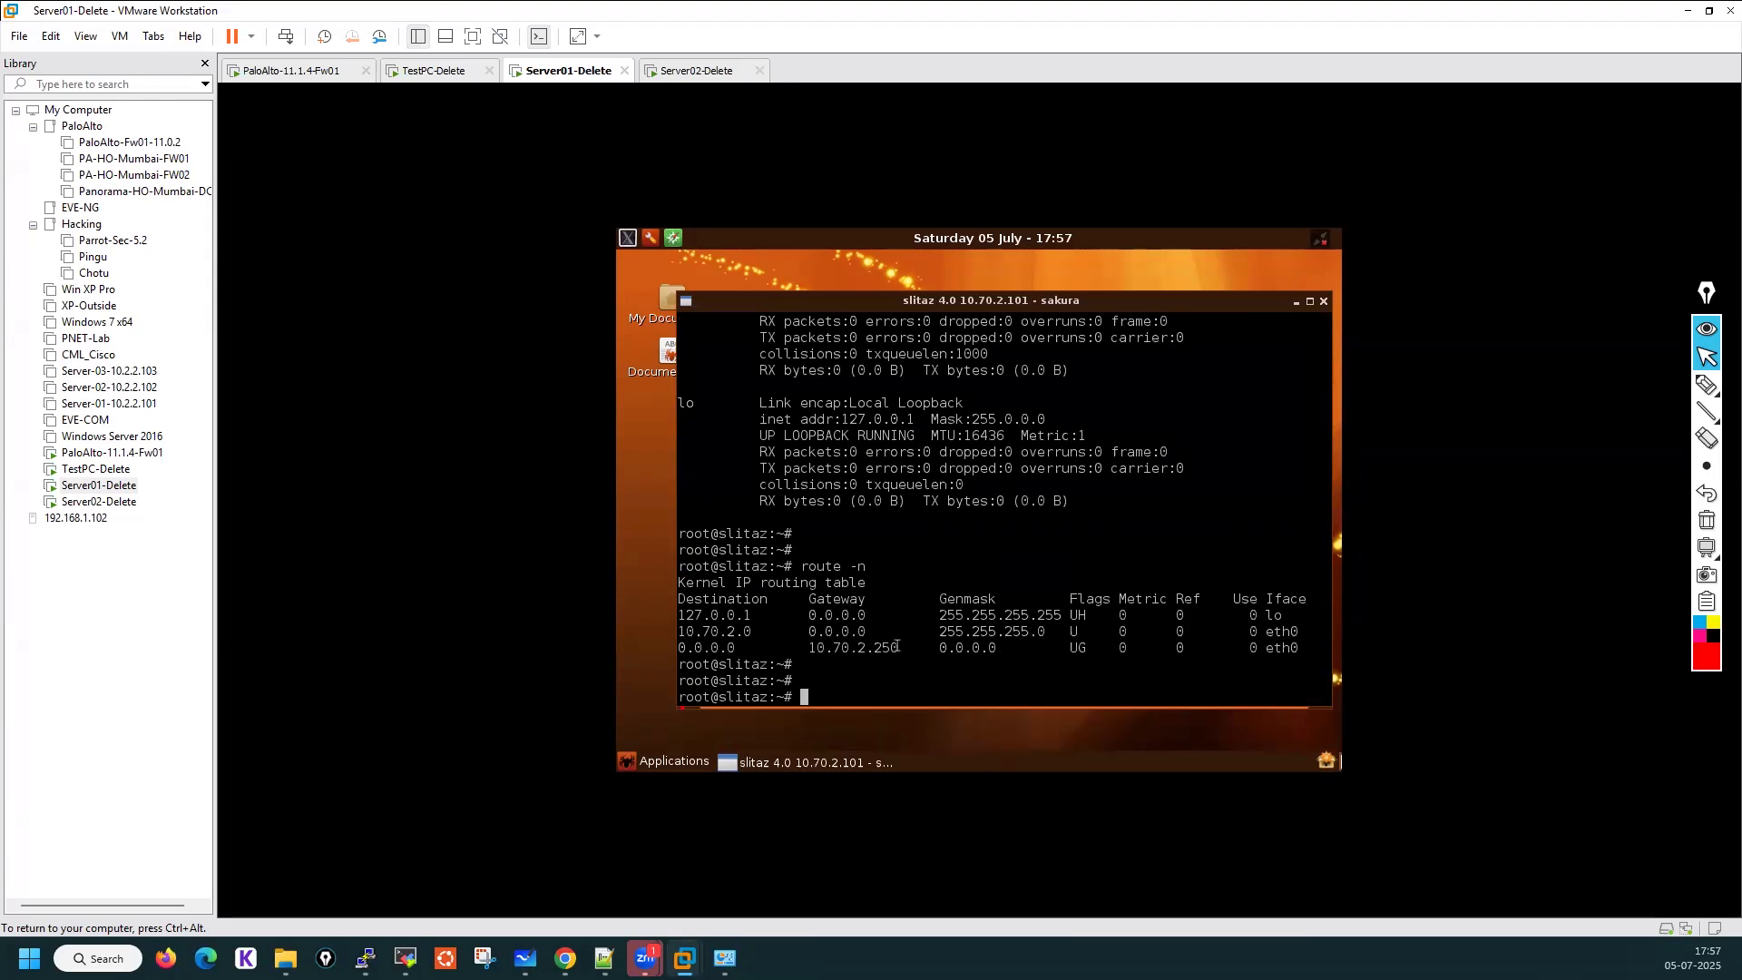
pyautogui.hotkey('ctrl', 'alt')
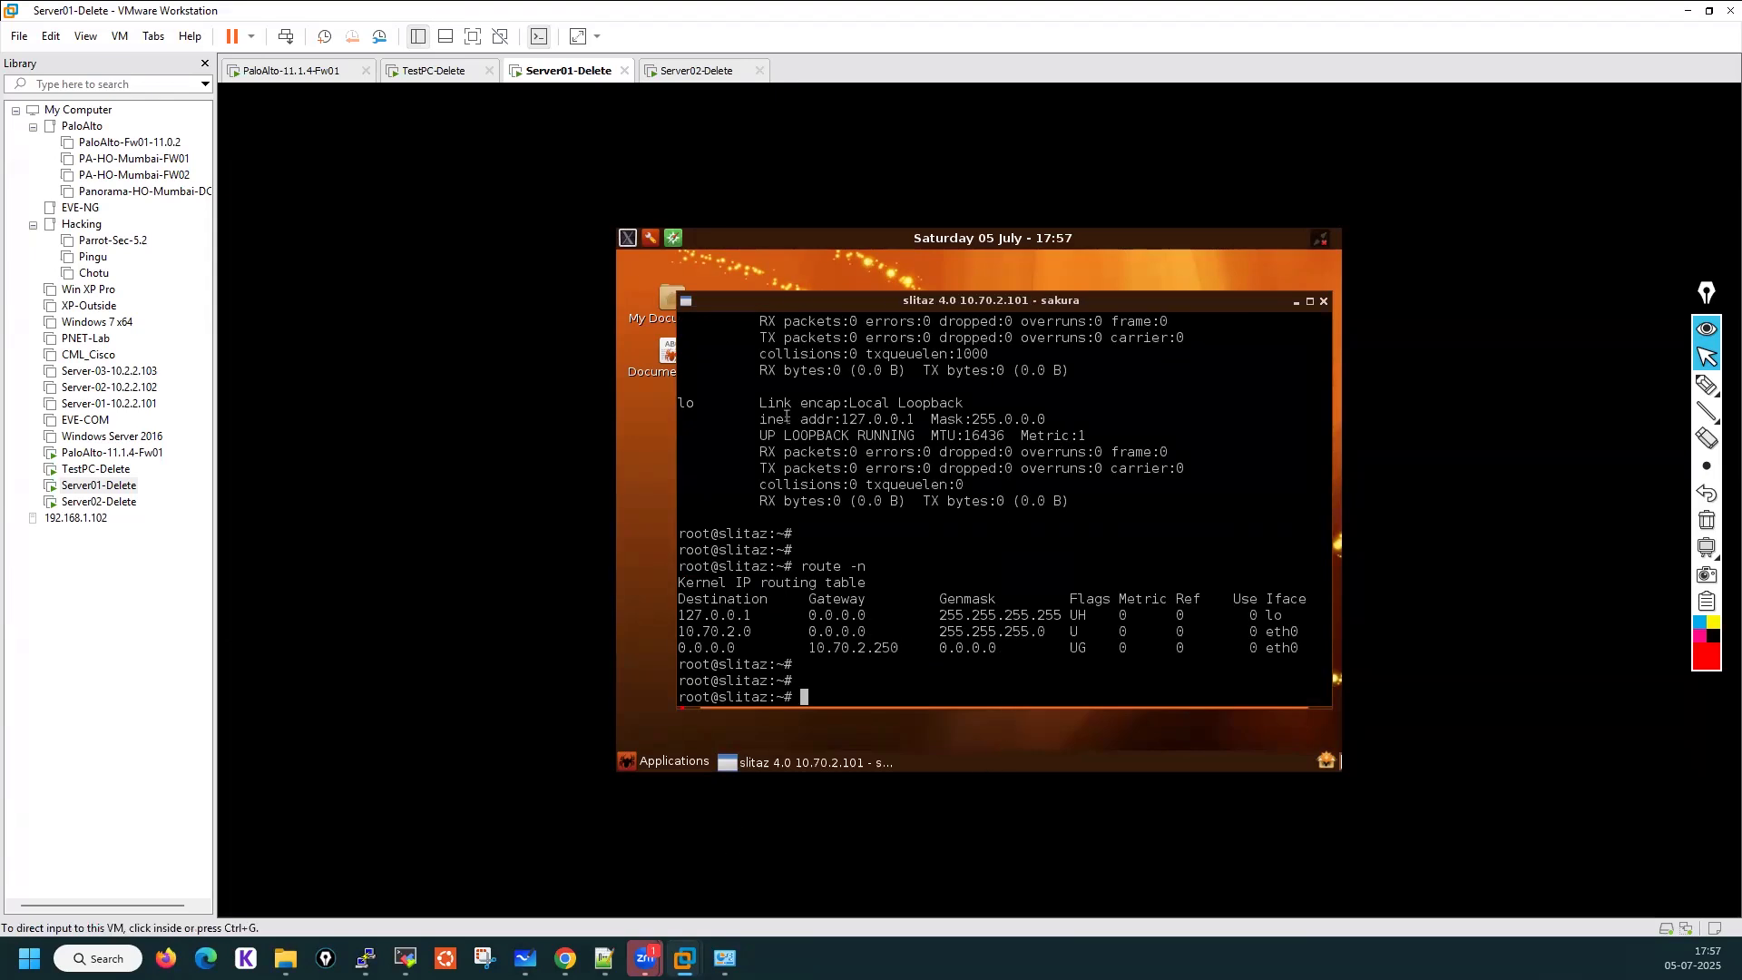
pyautogui.hotkey('alt', 'Tab')
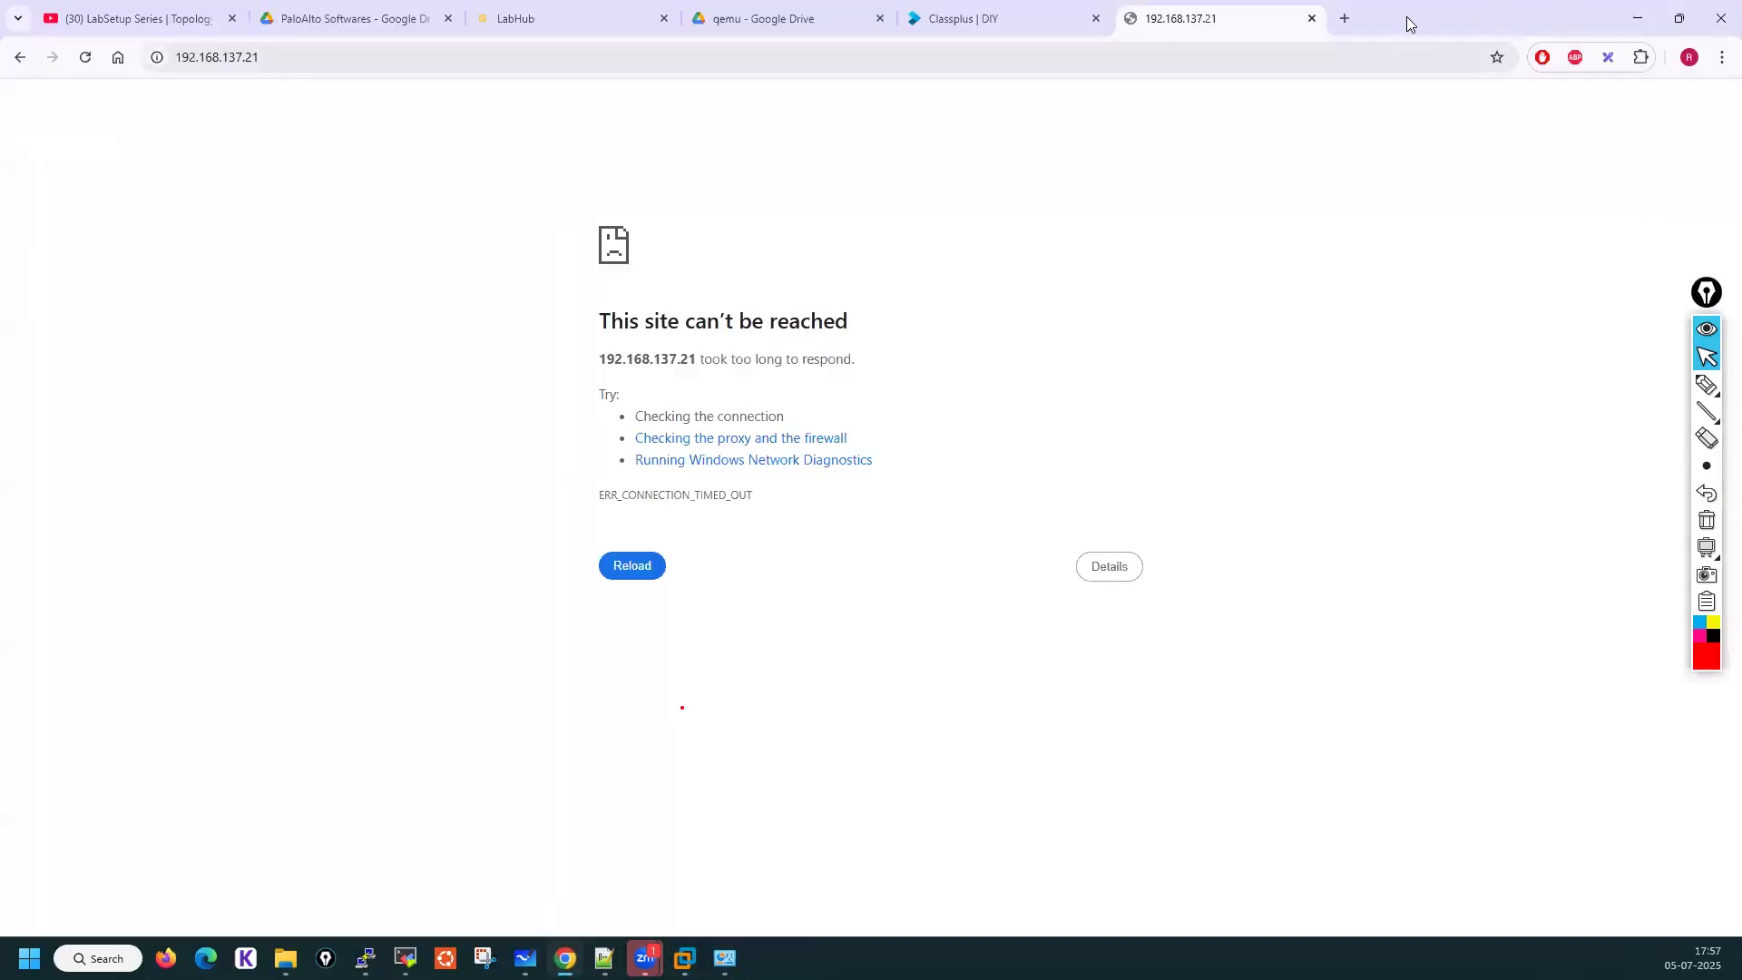
# Step: Load 10.70.2.101 in a new Chrome tab
pyautogui.click(1343, 19)
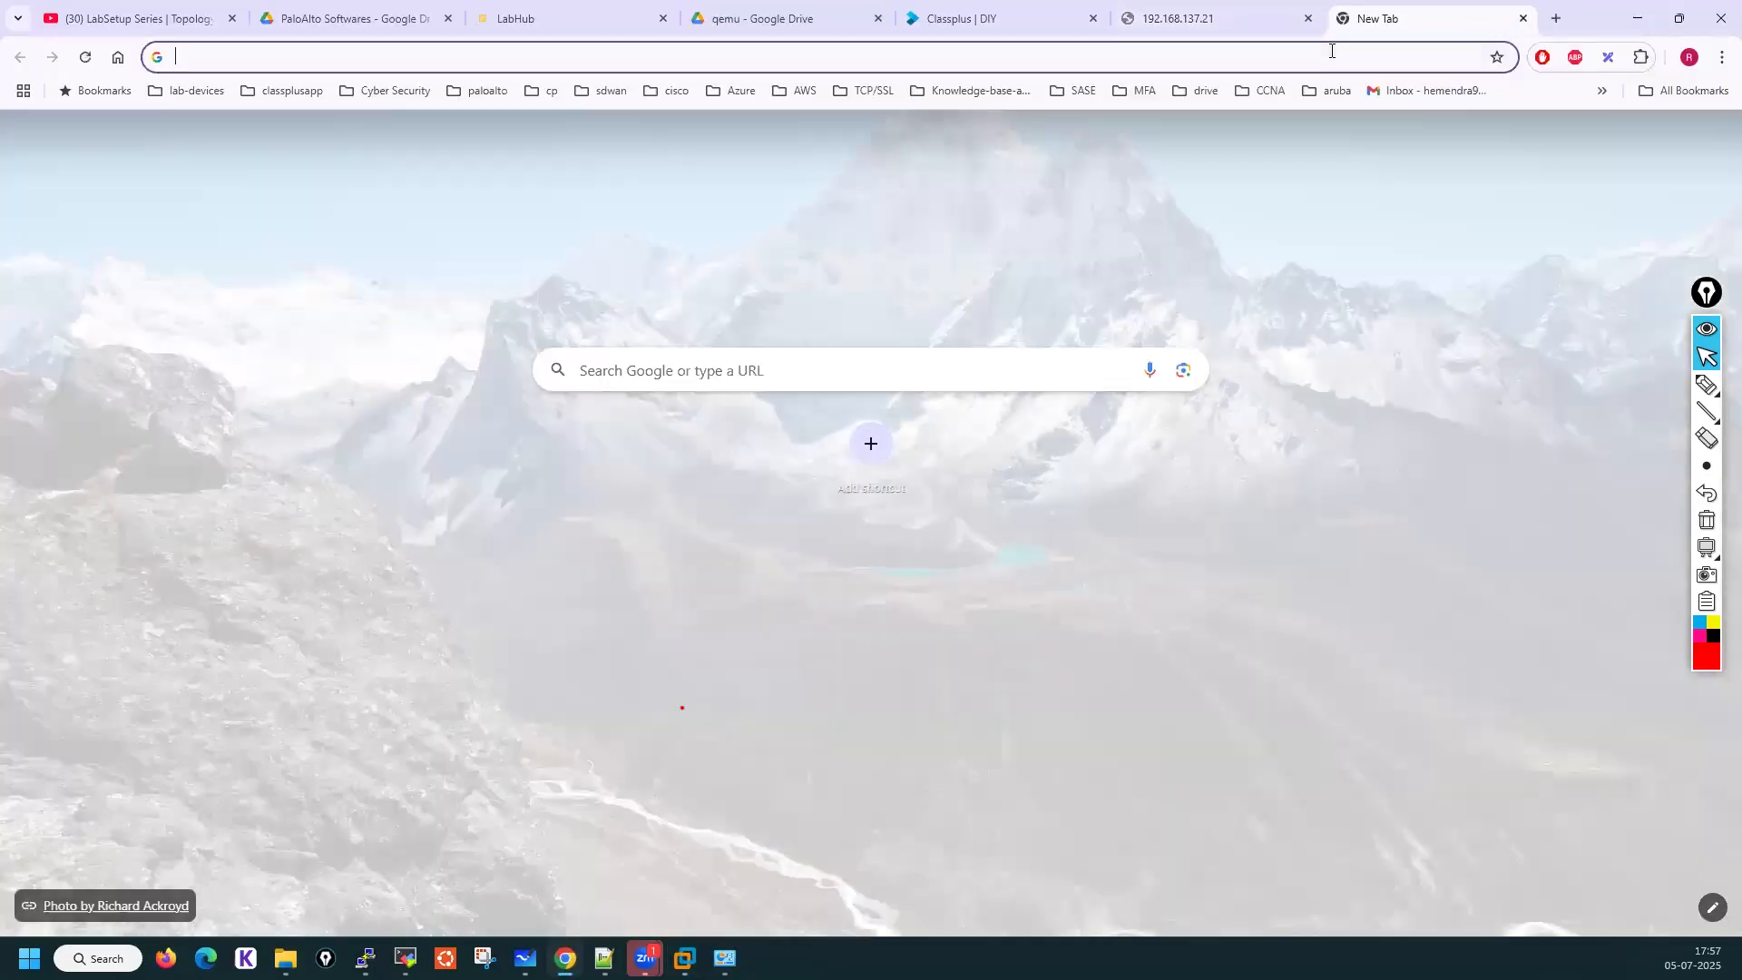
pyautogui.click(1331, 51)
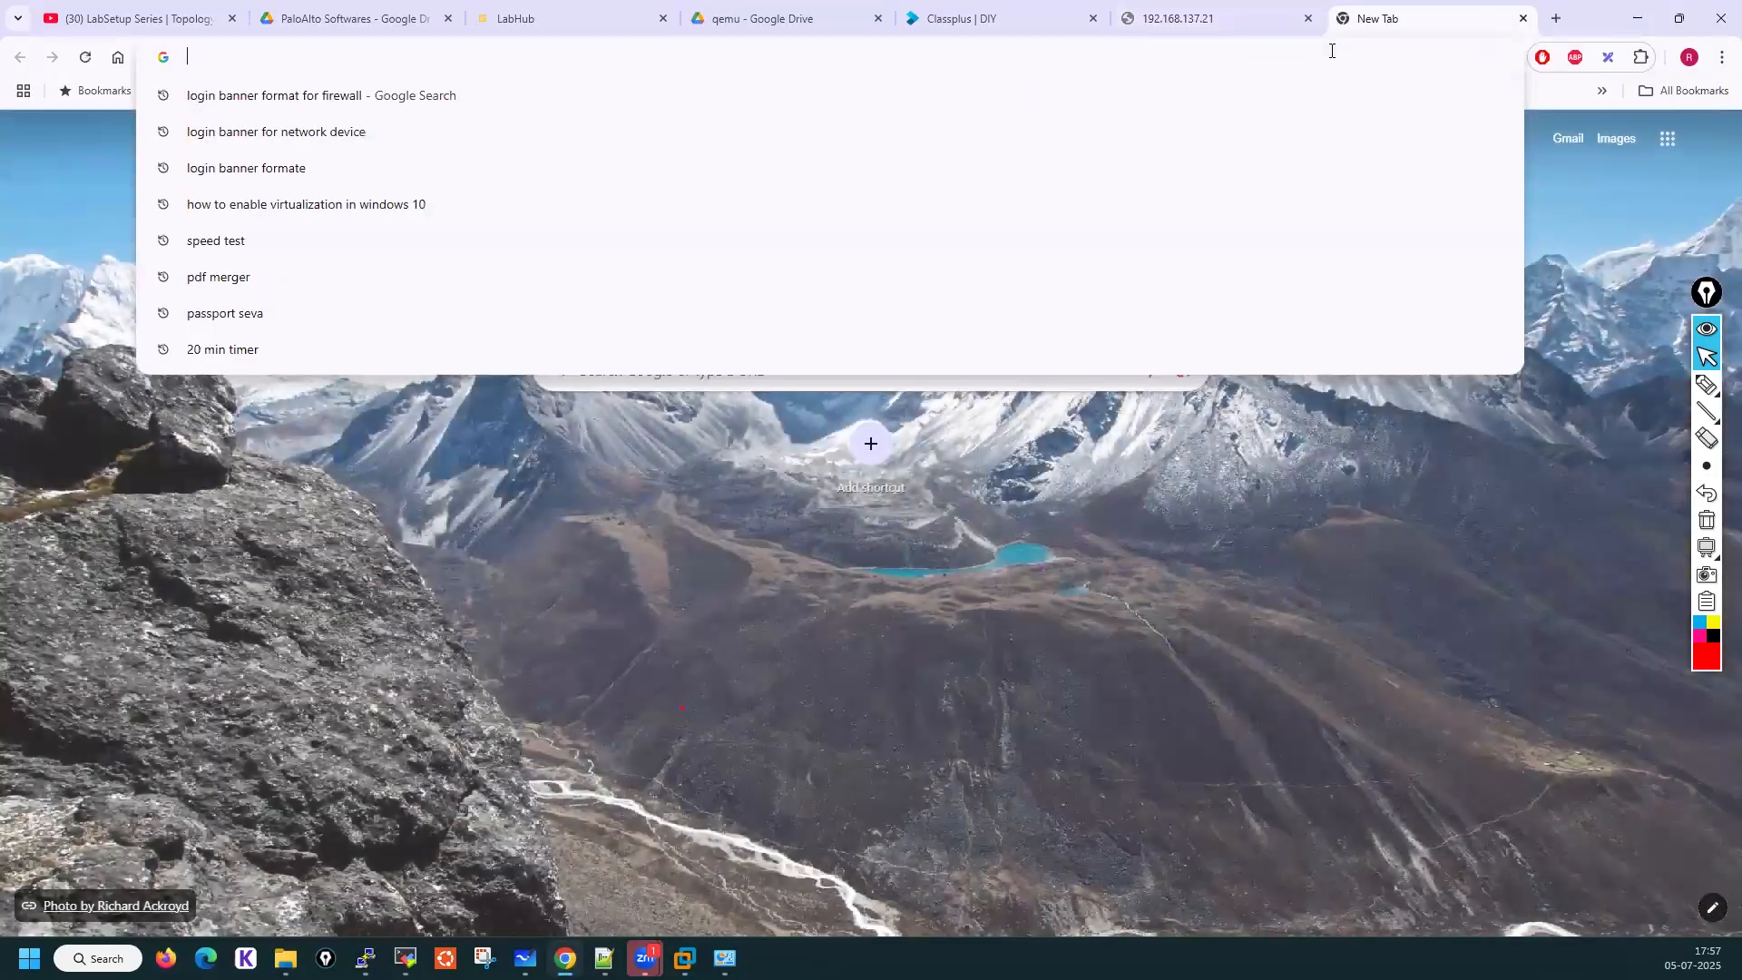
pyautogui.write('10')
pyautogui.write('.70.2')
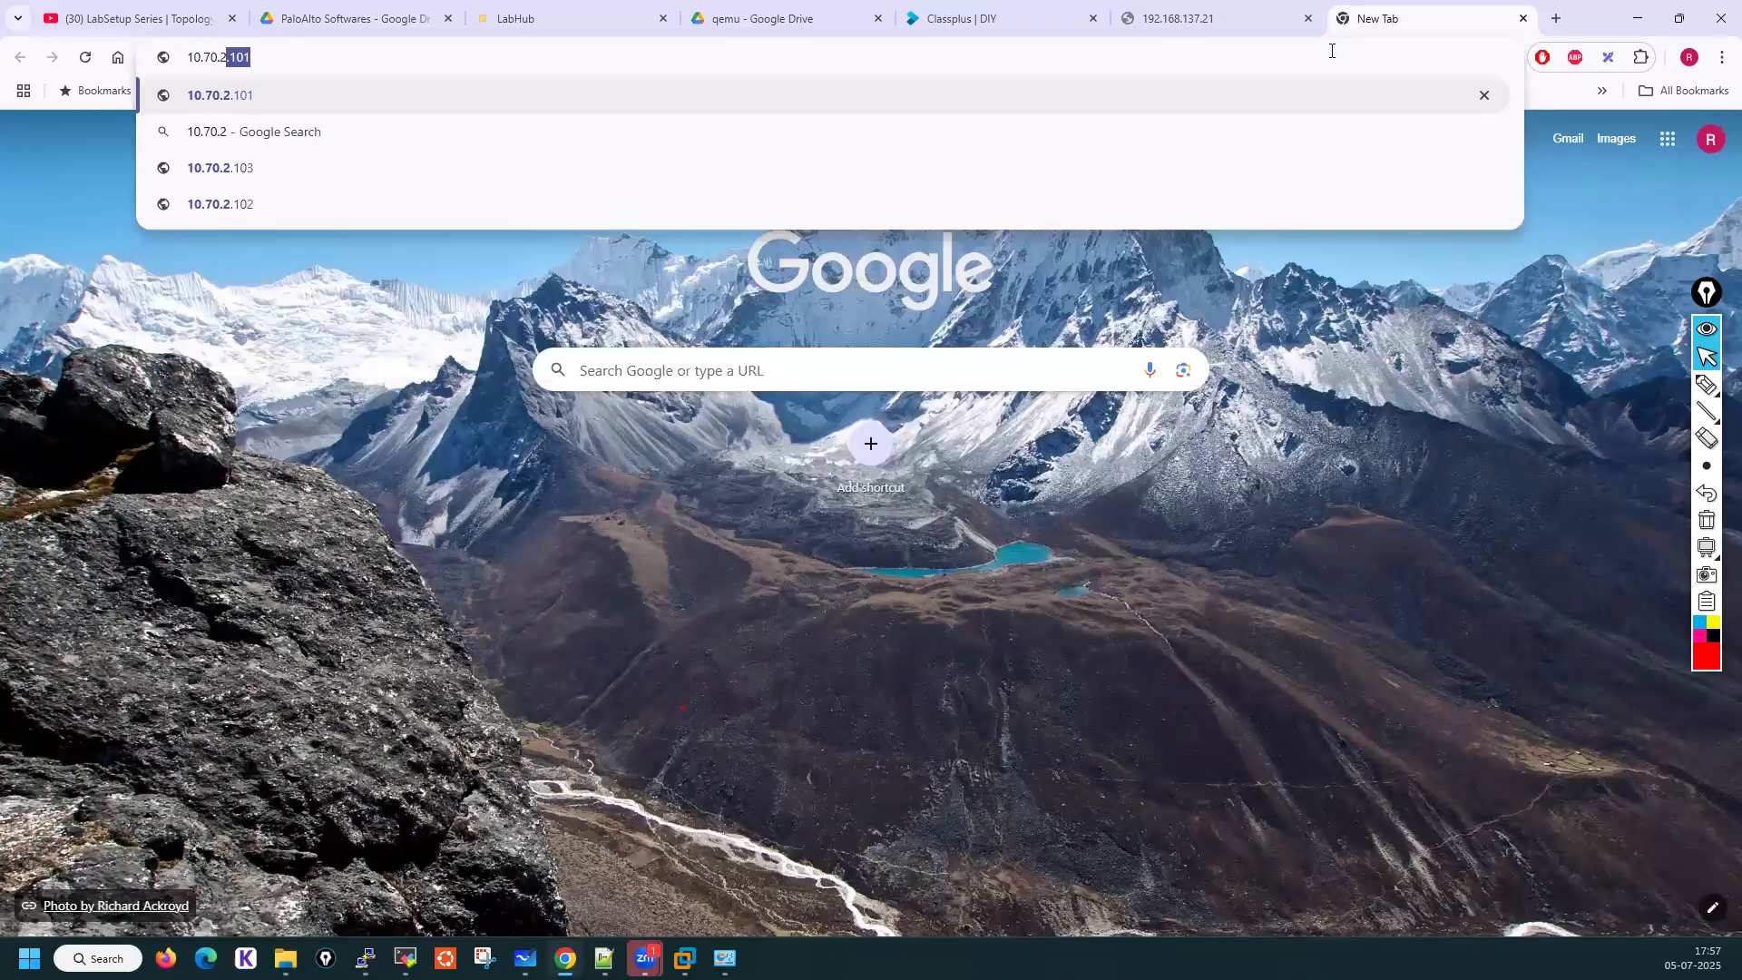
pyautogui.press('Return')
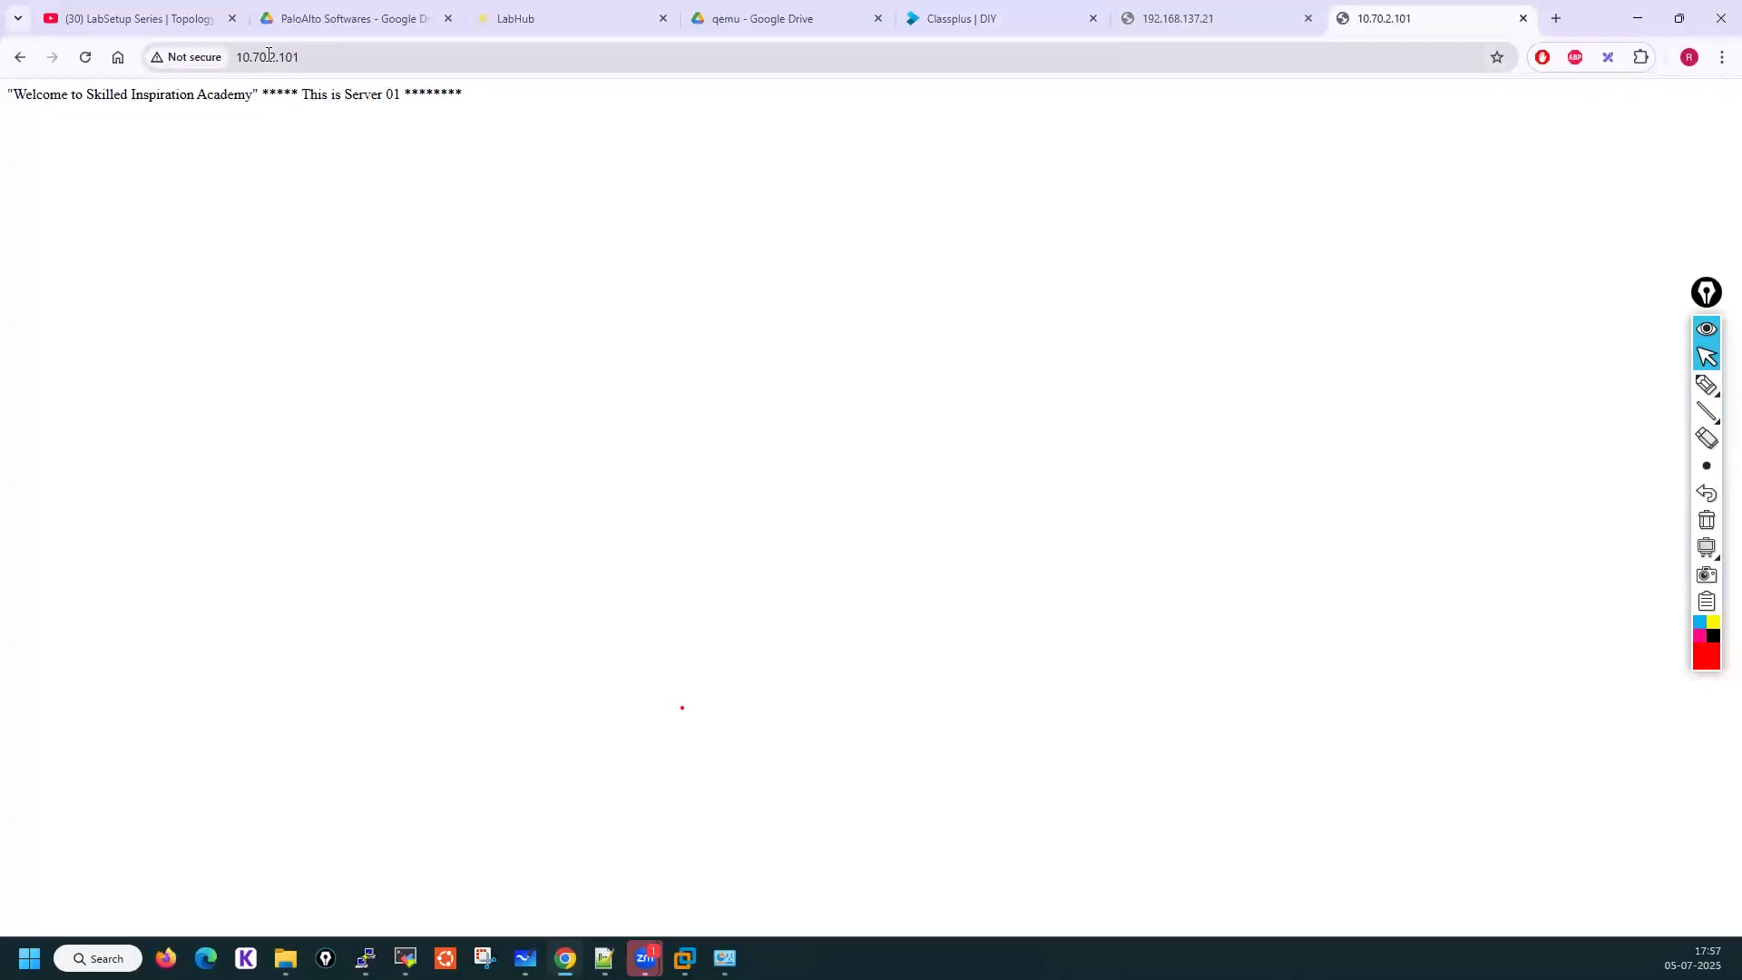
# Step: Change the address to 10.70.2.102 and load that page
pyautogui.moveTo(291, 55); pyautogui.dragTo(340, 54)
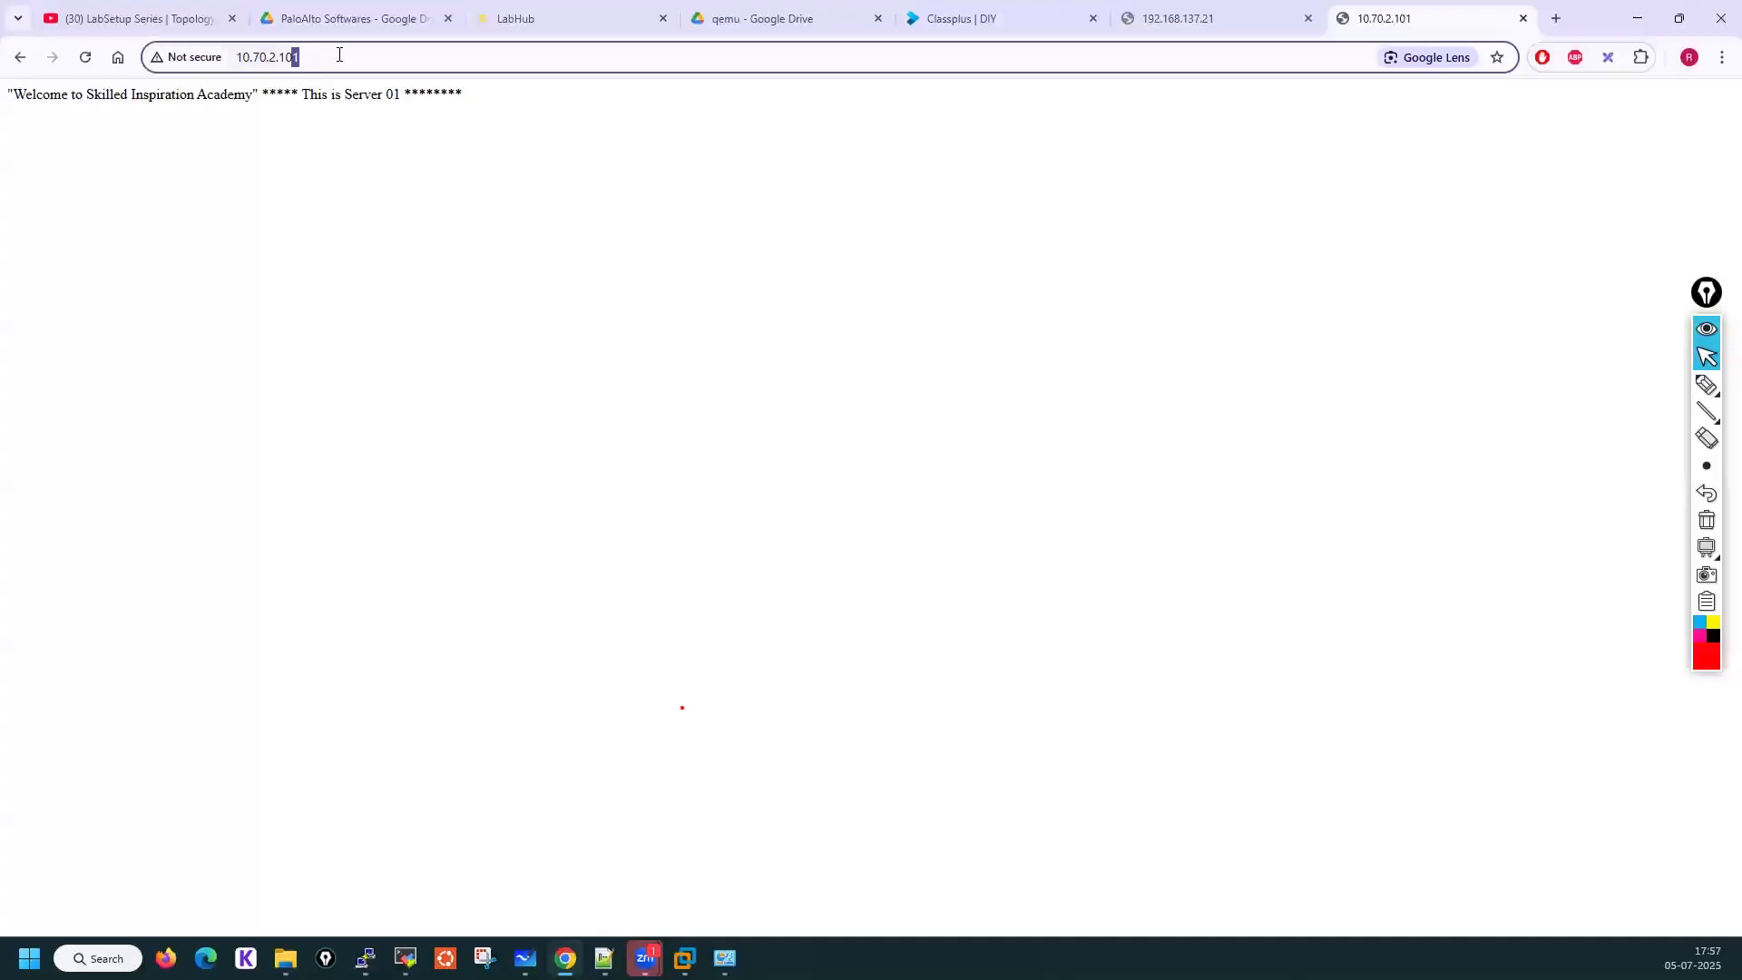
pyautogui.write('2')
pyautogui.press('Return')
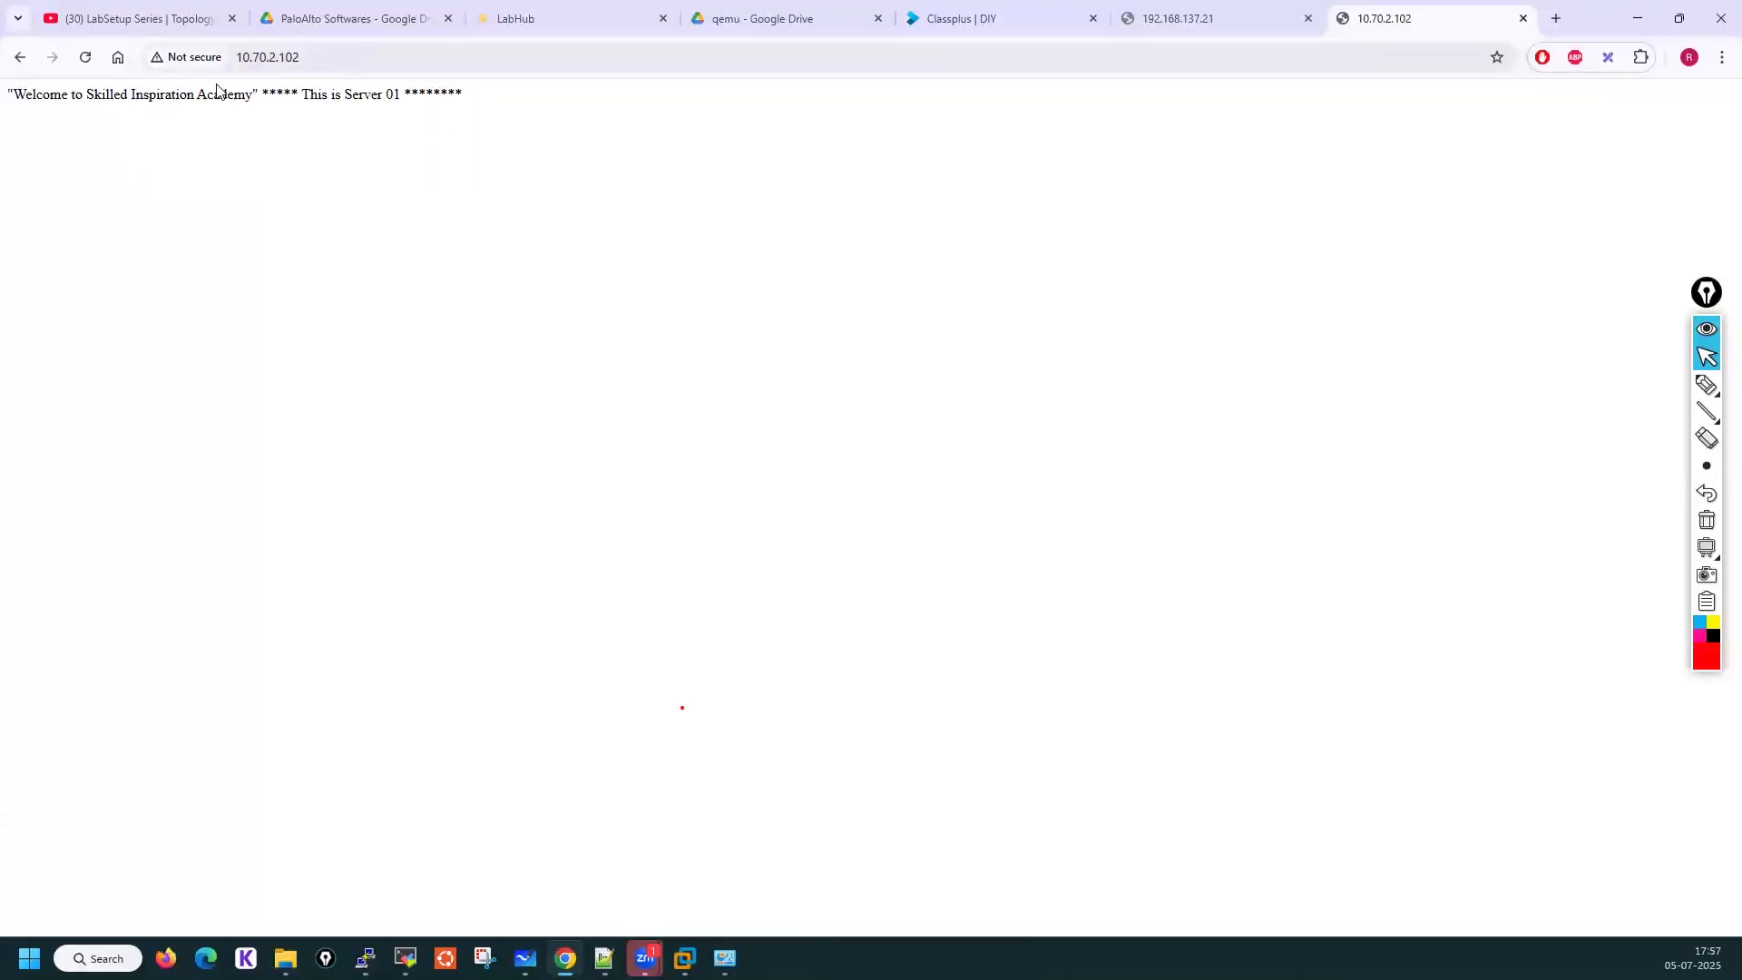
pyautogui.click(327, 57)
pyautogui.click(331, 57)
pyautogui.press('Return')
# Step: Return to VMware Workstation and select the Server02-Delete VM
pyautogui.moveTo(685, 955)
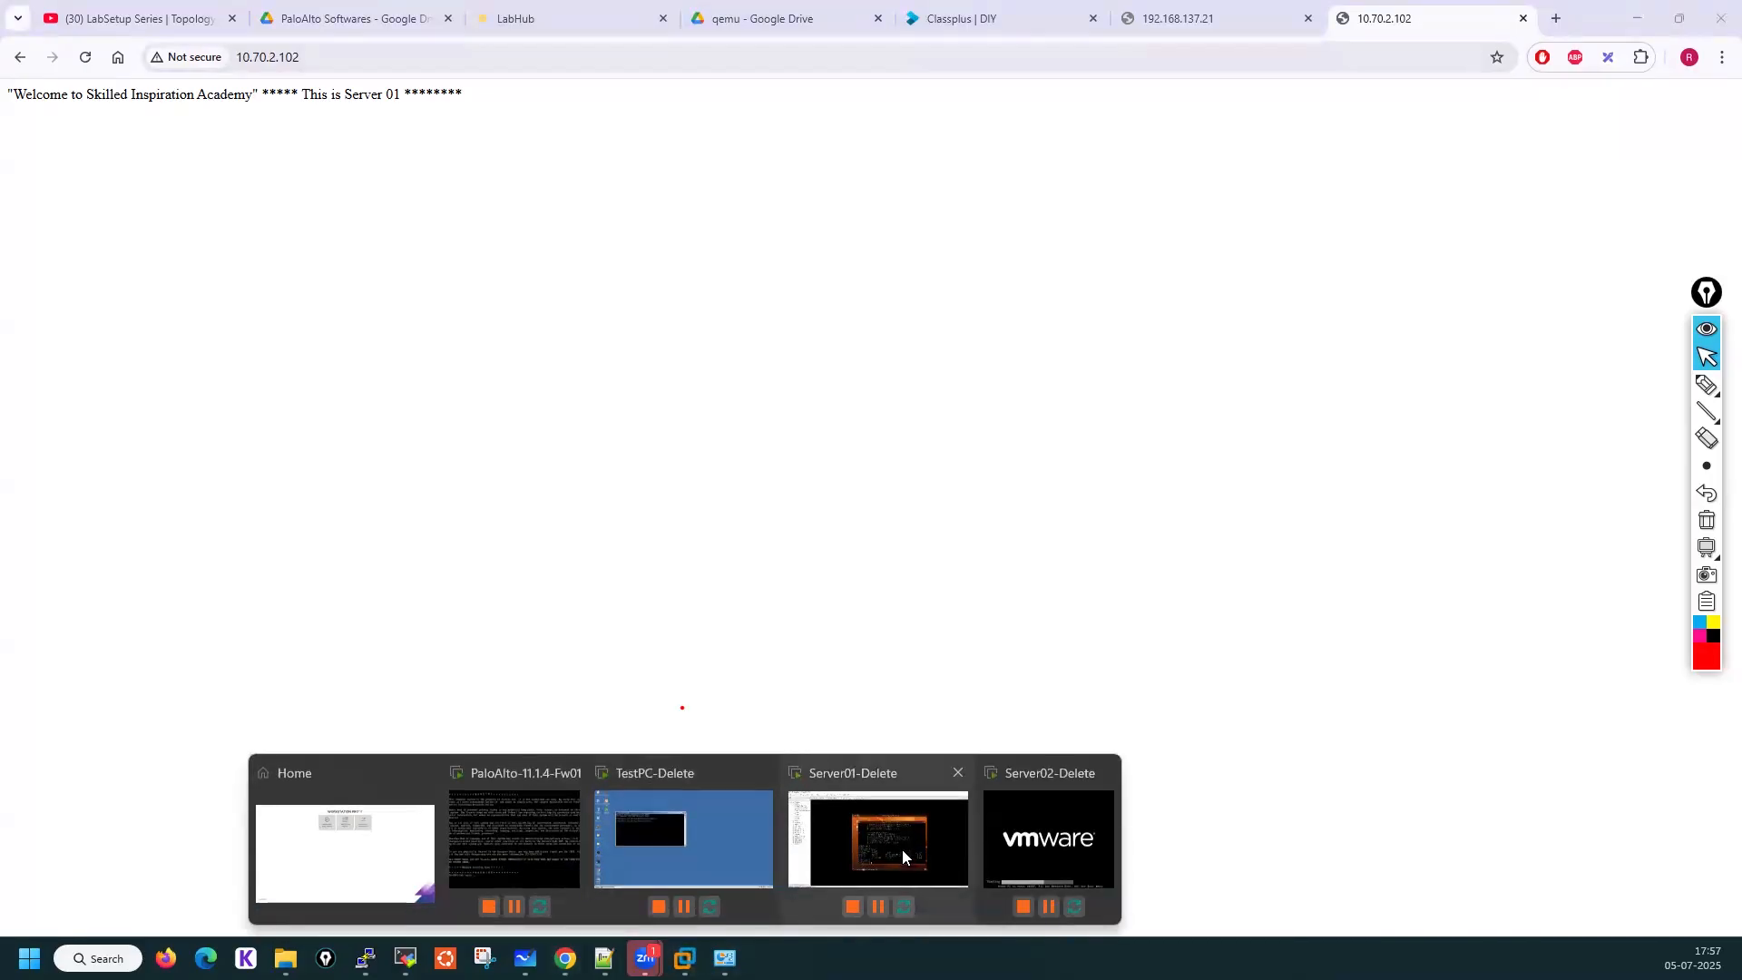
pyautogui.click(898, 865)
pyautogui.click(676, 71)
# Step: Log into Server02-Delete's guest and launch a terminal on the SliTaz desktop
pyautogui.click(1045, 543)
pyautogui.press('Return')
pyautogui.press('Return')
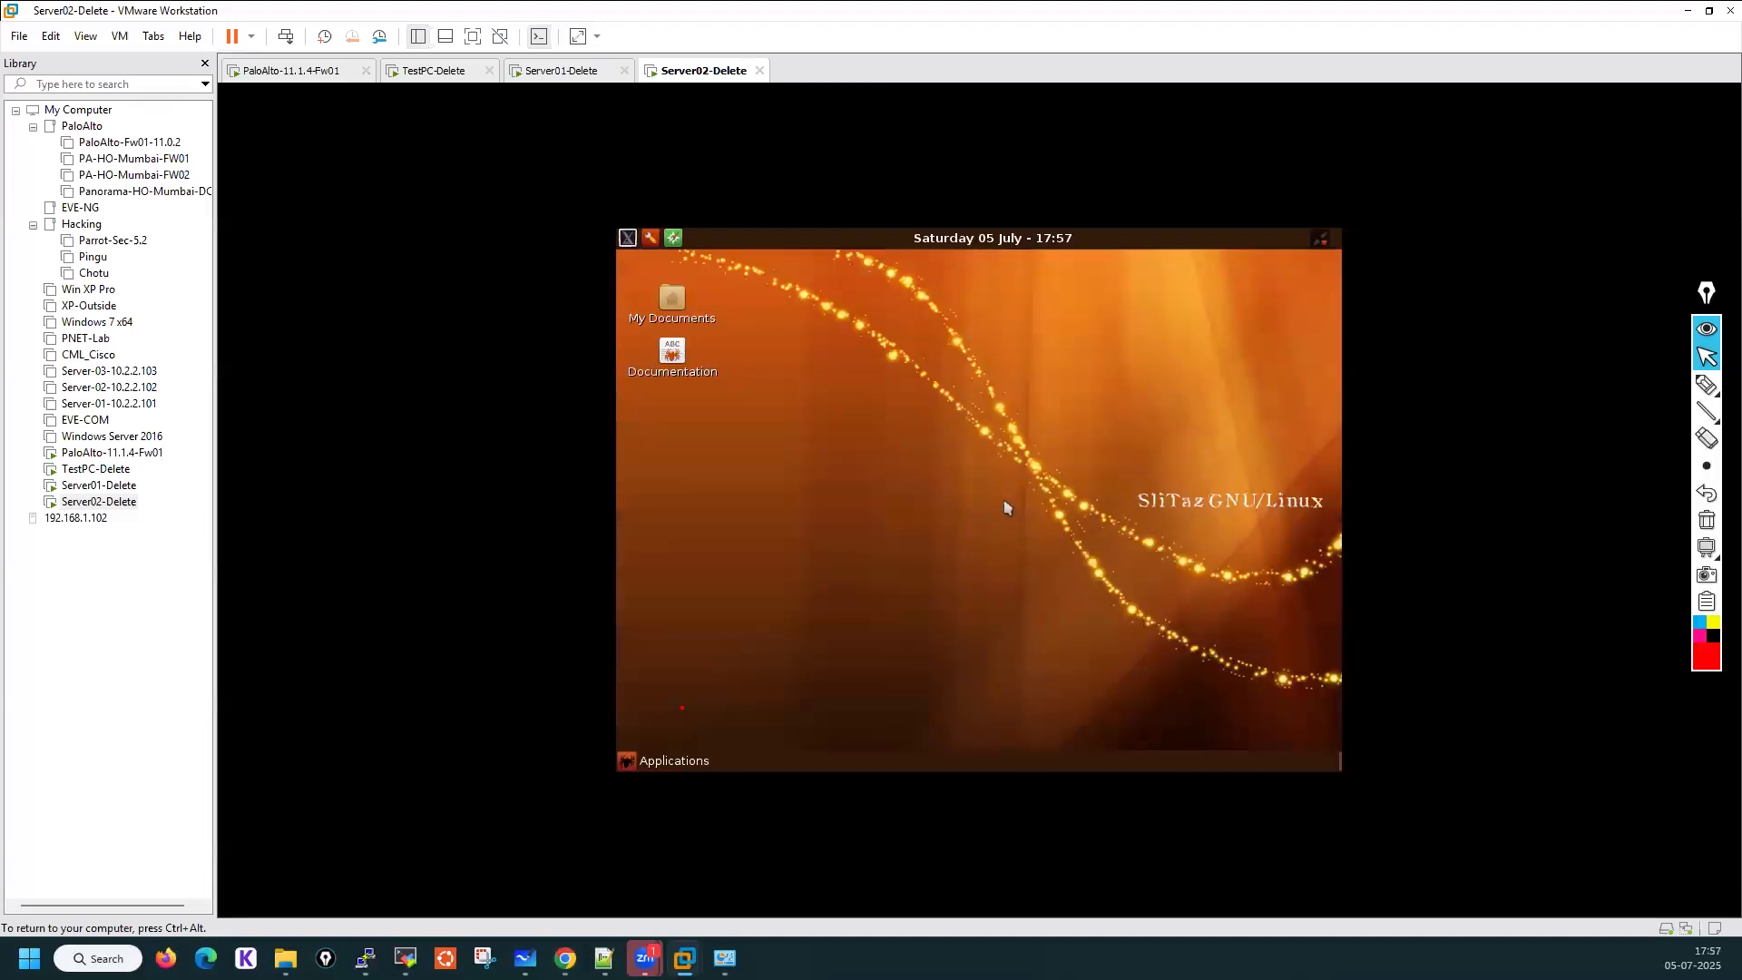
pyautogui.click(627, 238)
# Step: Become root and open /var/www/index.html in nano
pyautogui.write('su -')
pyautogui.press('Return')
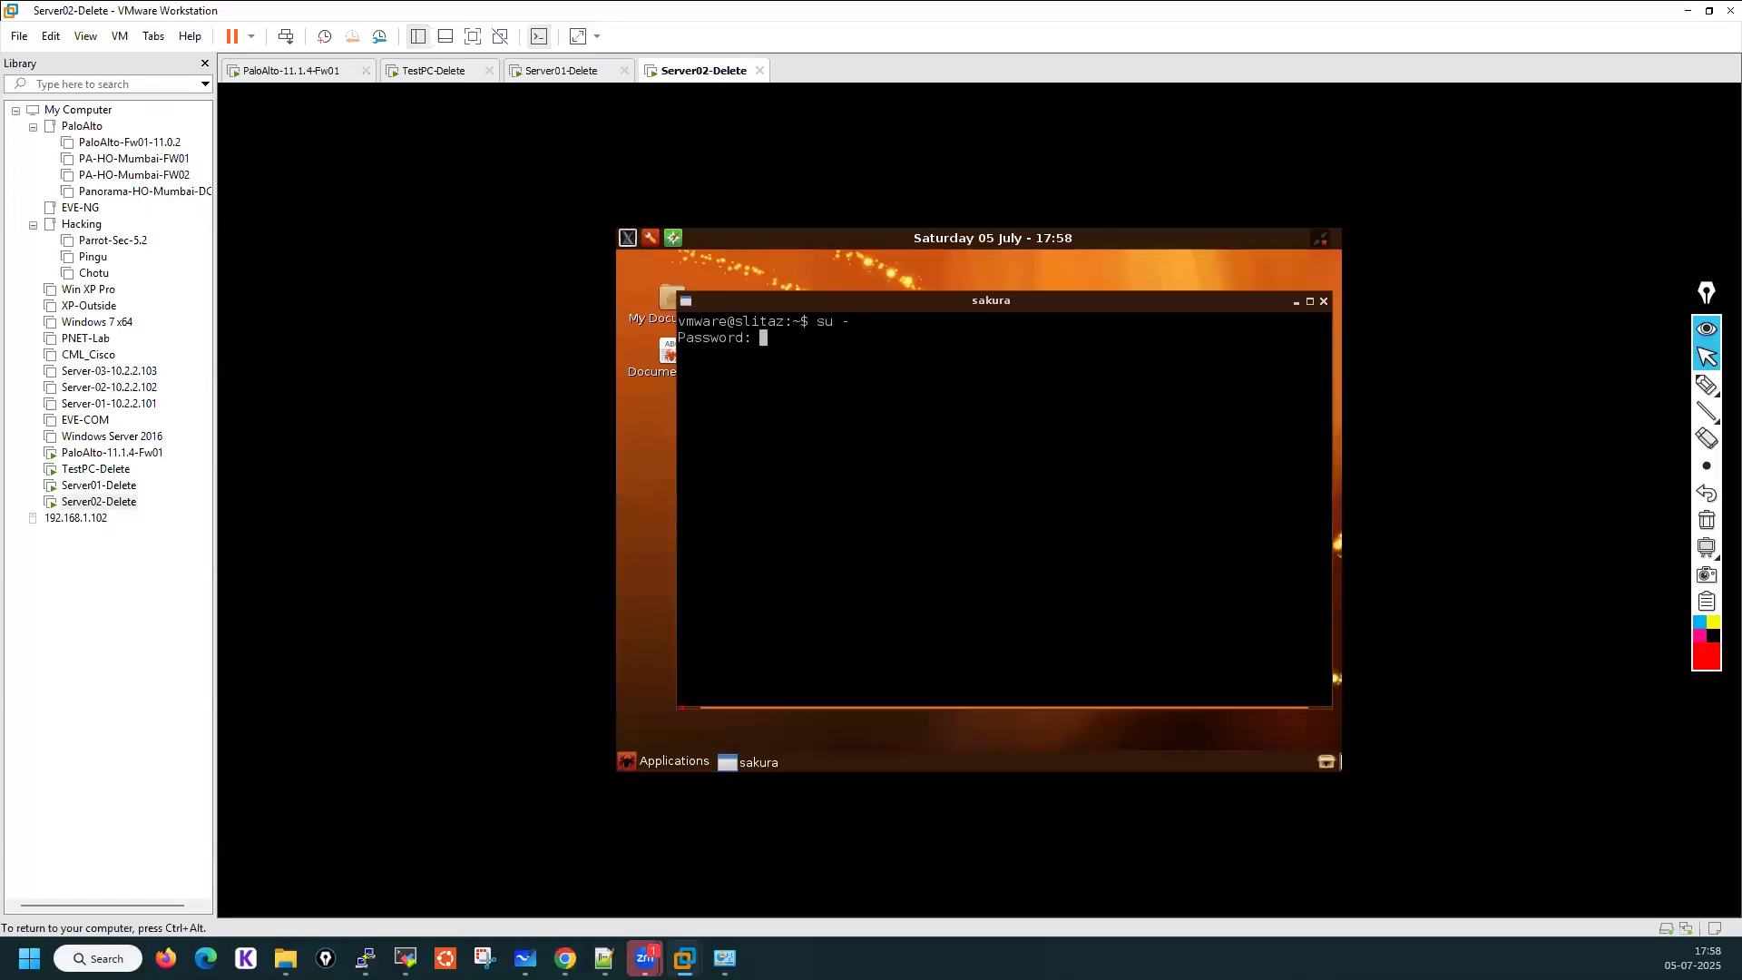
pyautogui.press('Return')
pyautogui.press('Return')
pyautogui.press('Return')
pyautogui.press('Return')
pyautogui.press('Return')
pyautogui.press('Return')
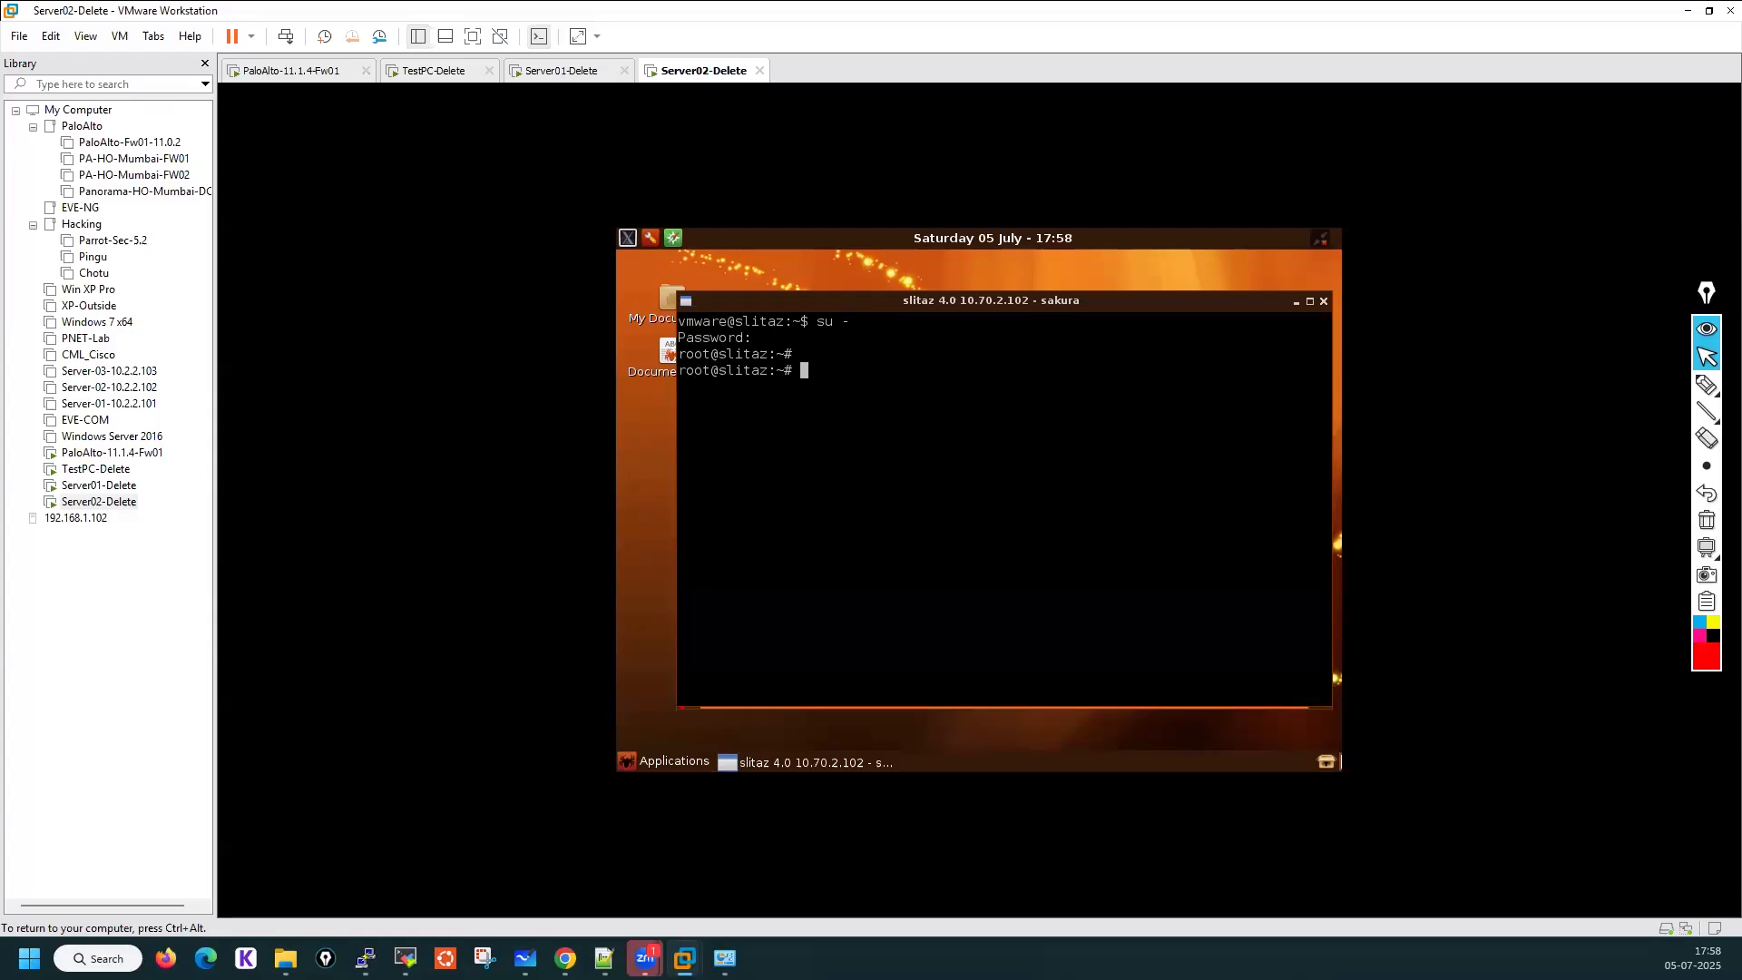
pyautogui.write('nano ')
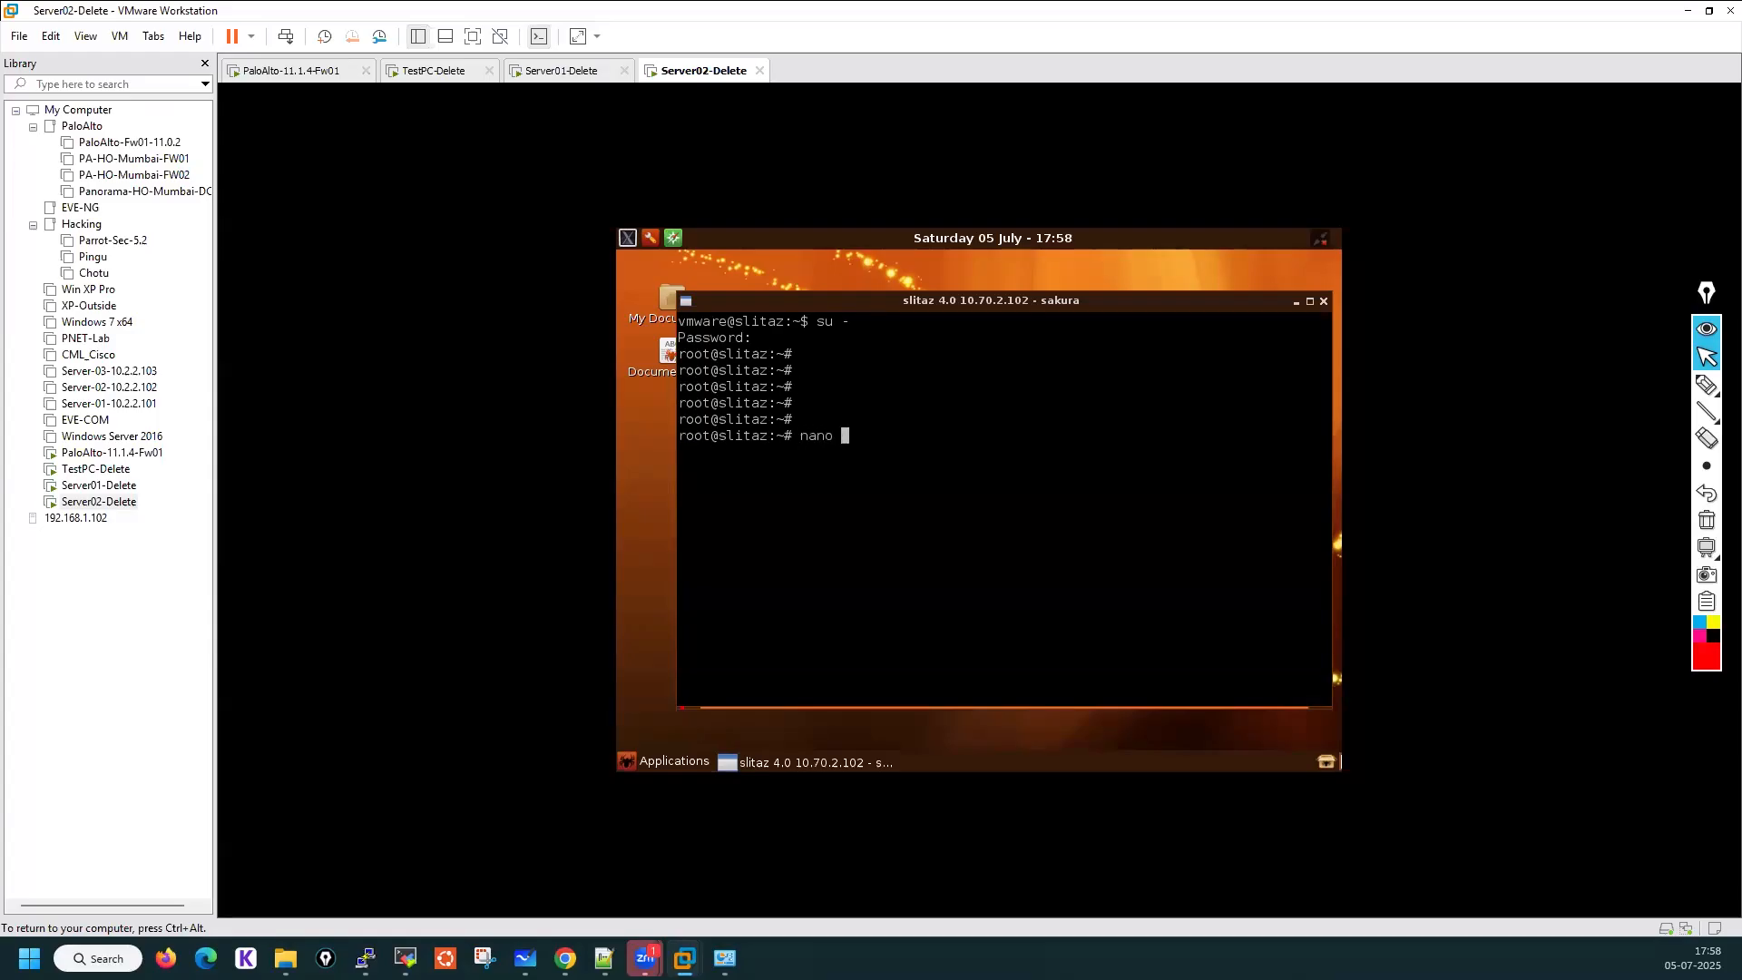
pyautogui.write('/var/www/')
pyautogui.press('Tab')
pyautogui.press('Tab')
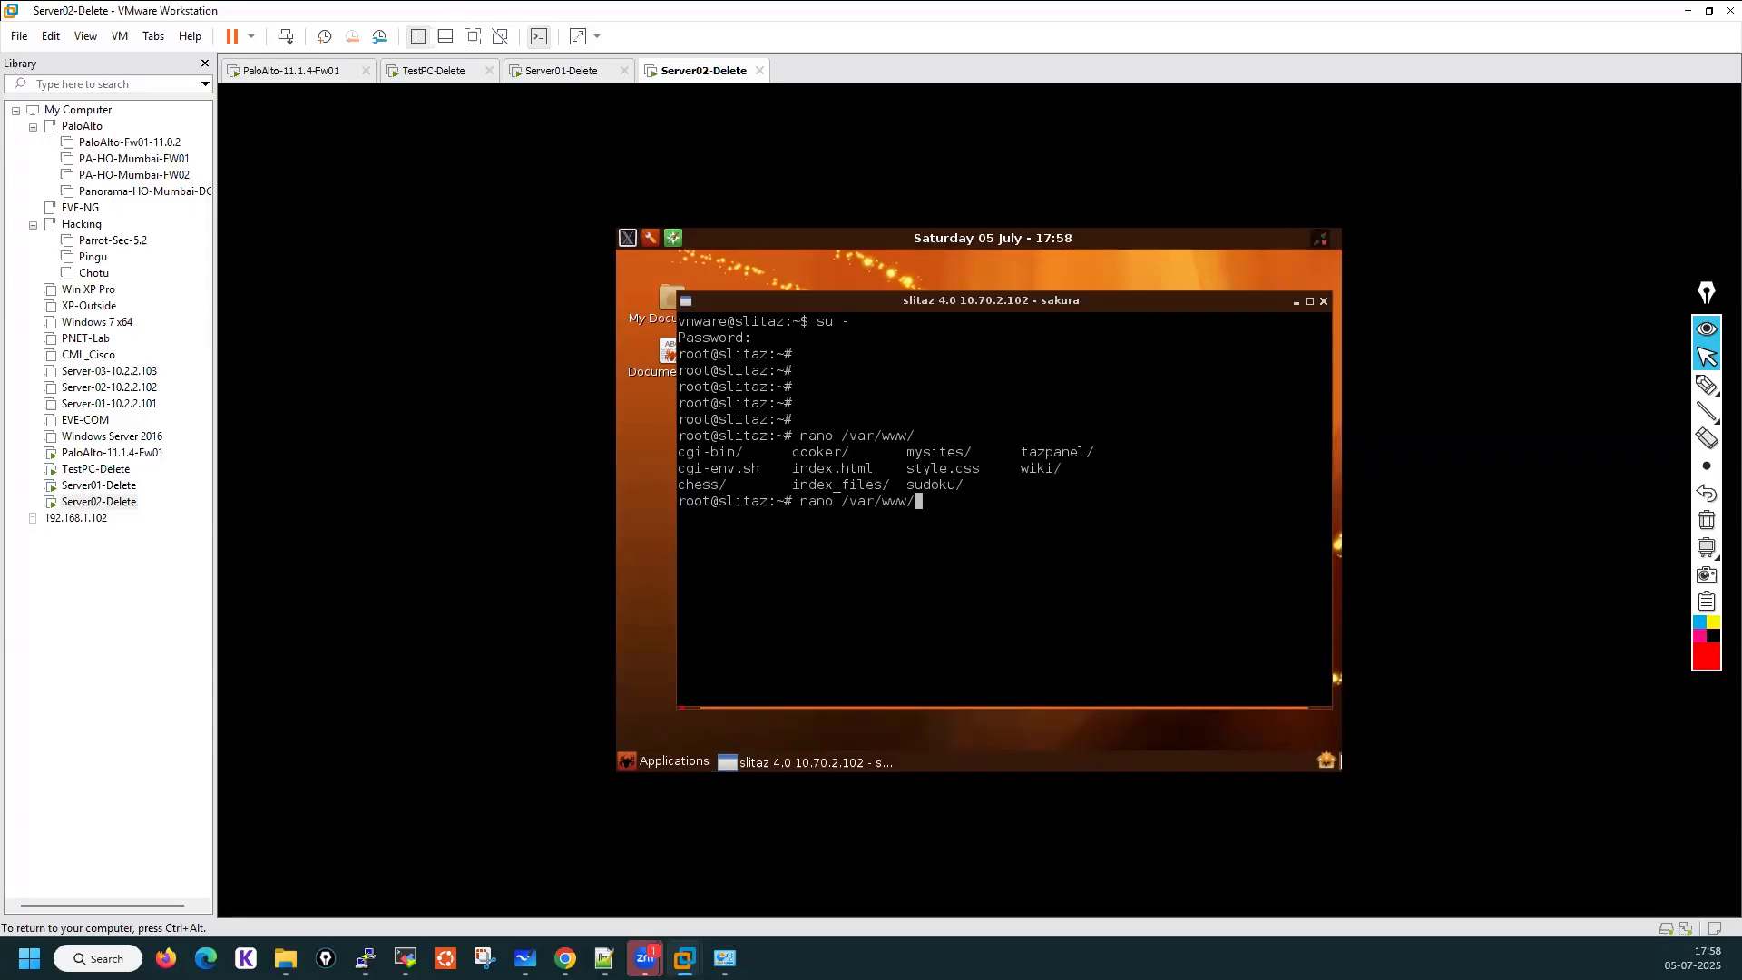
pyautogui.write('index.html')
pyautogui.press('Return')
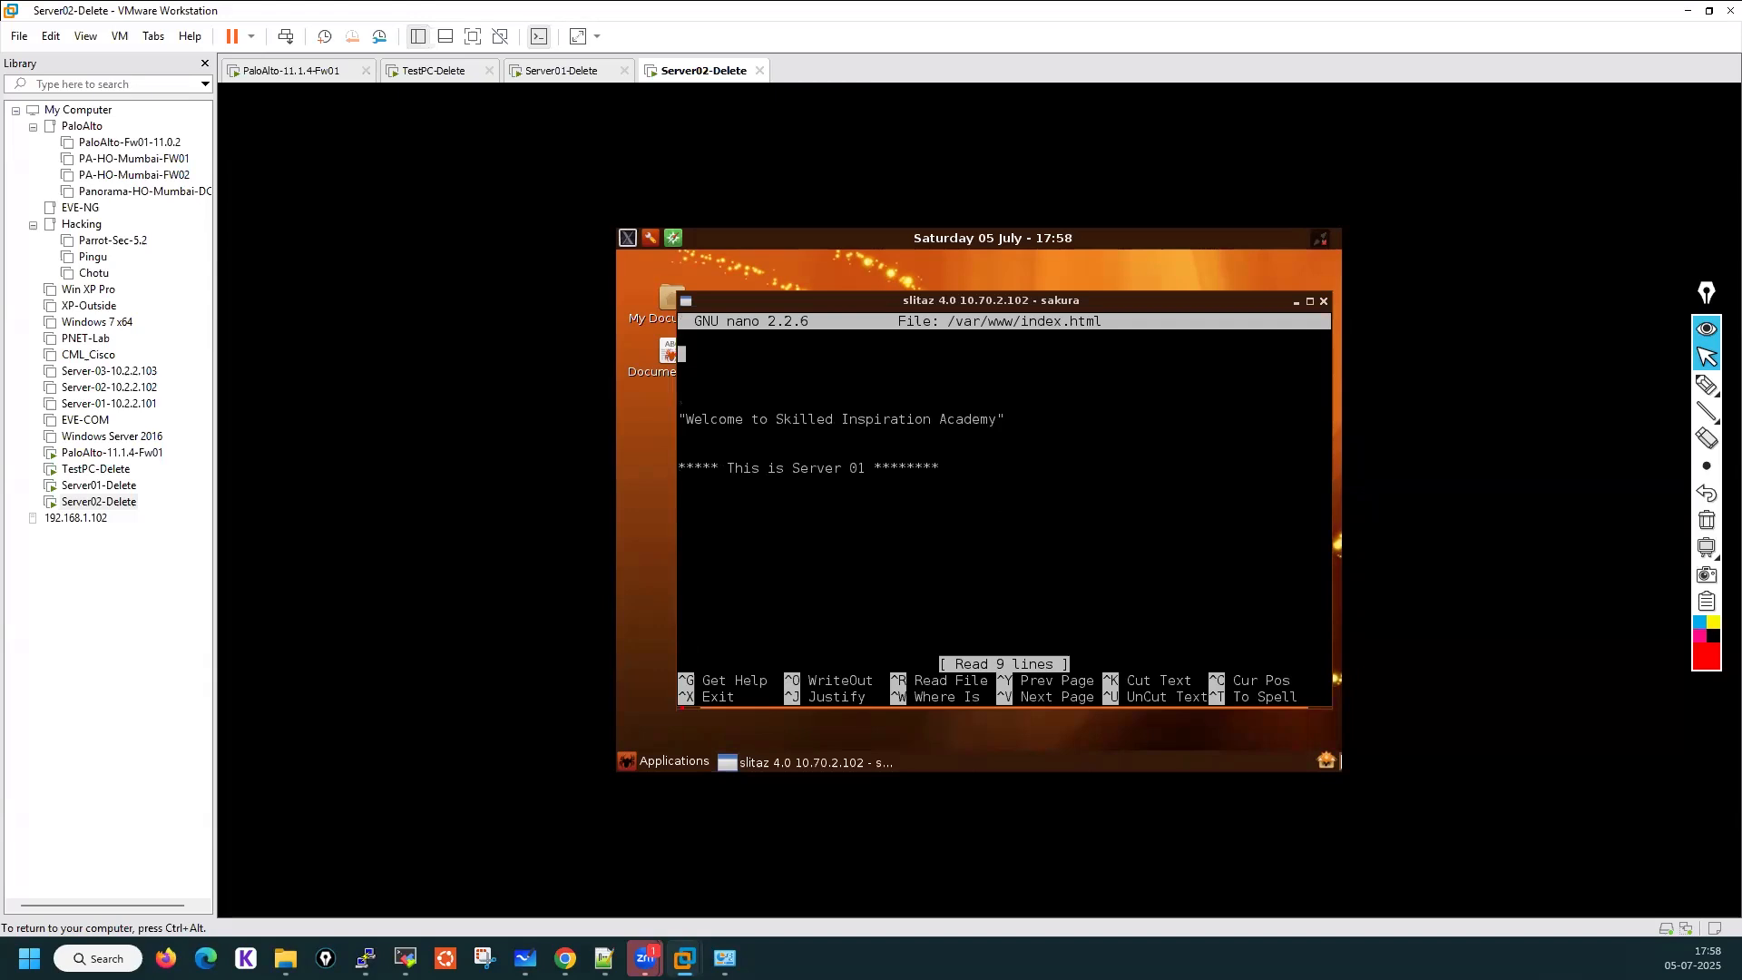
# Step: Change 'Server 01' to 'Server 02' and save index.html
pyautogui.press('Down')
pyautogui.press('Down')
pyautogui.press('Down')
pyautogui.press('Down')
pyautogui.press('Down')
pyautogui.press('Down')
pyautogui.press('Down')
pyautogui.press('Right')
pyautogui.press('Right')
pyautogui.press('Right')
pyautogui.press('Right')
pyautogui.press('Right')
pyautogui.press('Right')
pyautogui.press('Right')
pyautogui.press('Right')
pyautogui.press('Right')
pyautogui.press('Right')
pyautogui.press('Right')
pyautogui.press('Right')
pyautogui.press('Right')
pyautogui.press('Right')
pyautogui.press('Right')
pyautogui.press('Right')
pyautogui.press('Right')
pyautogui.press('Right')
pyautogui.press('Right')
pyautogui.press('Right')
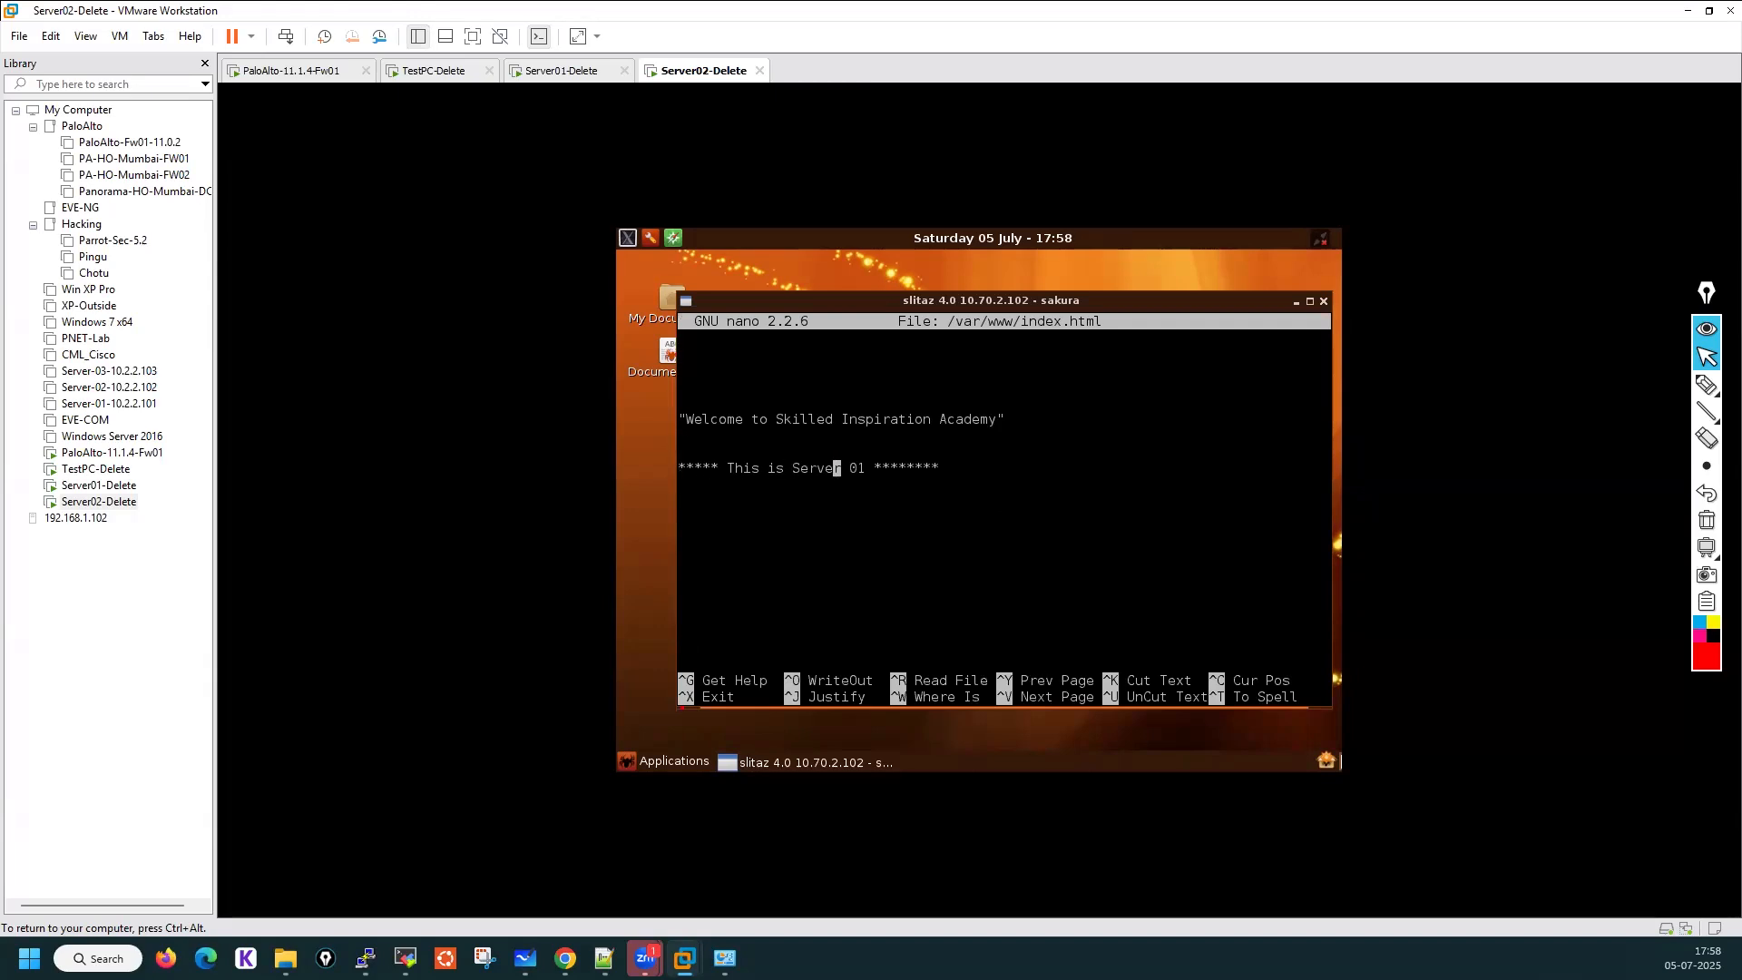
pyautogui.press('Right')
pyautogui.press('BackSpace')
pyautogui.write('2')
pyautogui.hotkey('ctrl', 'x')
pyautogui.press('y')
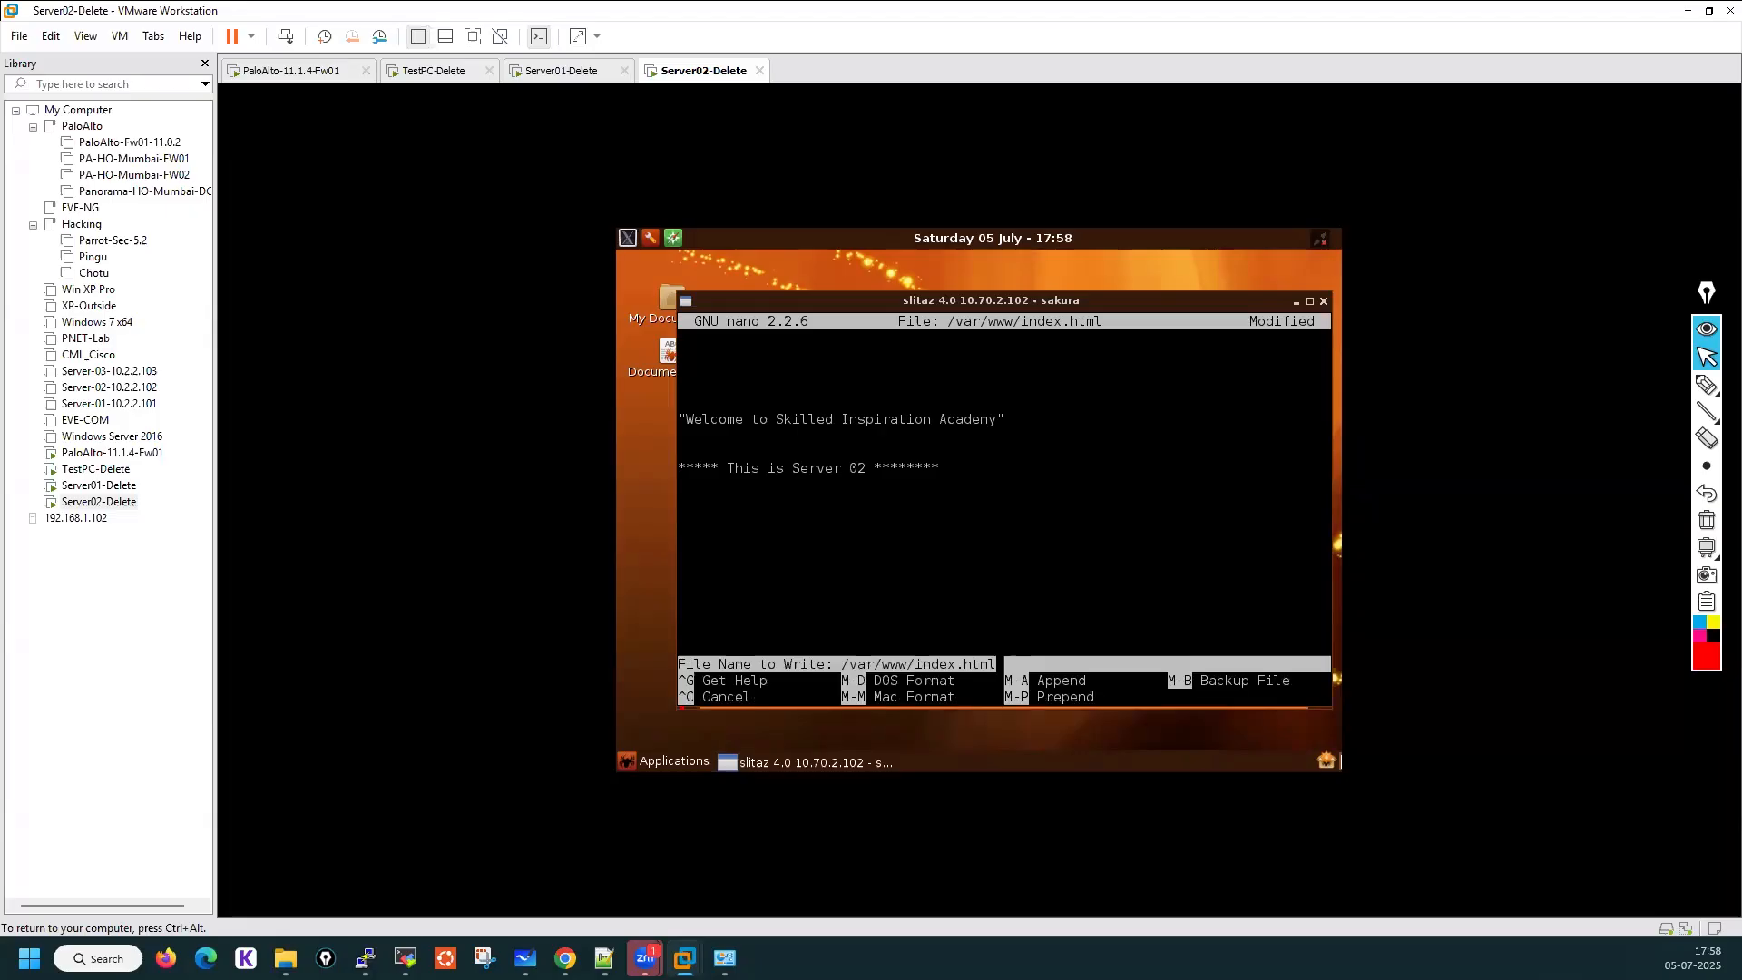
pyautogui.press('Return')
pyautogui.press('Return')
pyautogui.press('Return')
pyautogui.press('Return')
pyautogui.press('Return')
pyautogui.press('Return')
pyautogui.press('Return')
pyautogui.press('Return')
pyautogui.press('Return')
pyautogui.press('Return')
pyautogui.press('Return')
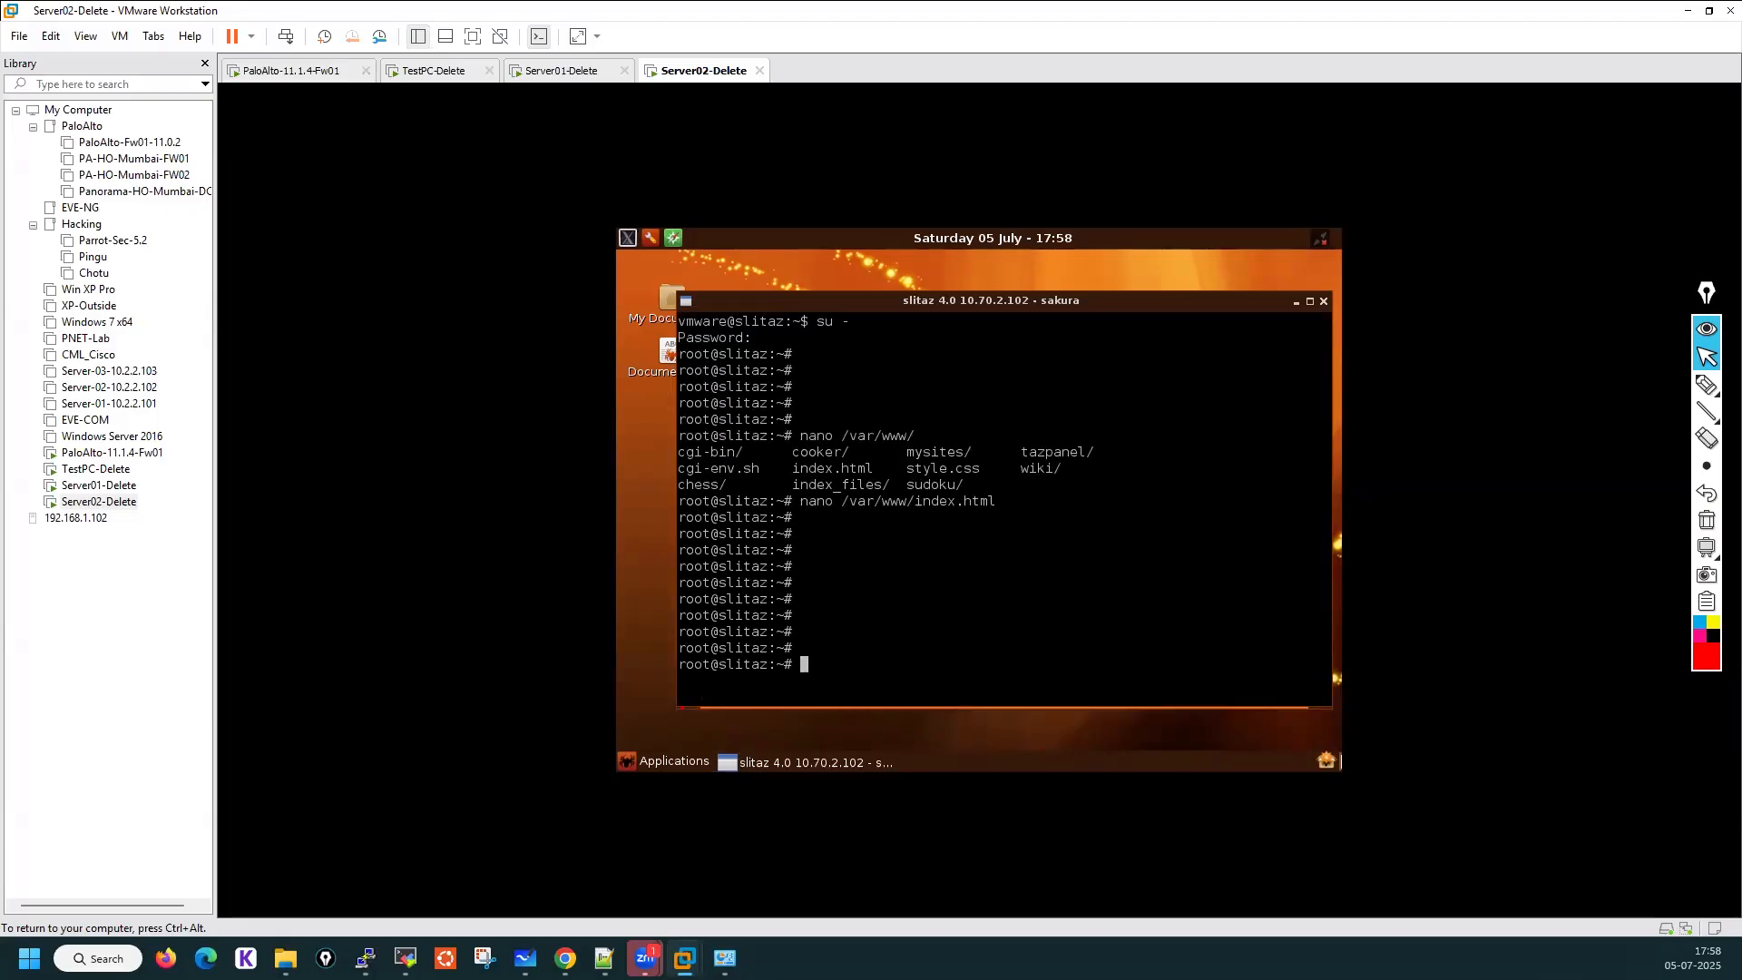
# Step: Try restarting the web server with 'service apache2 restart' and 'service restart apache2'
pyautogui.write('servi')
pyautogui.press('BackSpace')
pyautogui.press('BackSpace')
pyautogui.press('BackSpace')
pyautogui.press('BackSpace')
pyautogui.press('BackSpace')
pyautogui.press('Return')
pyautogui.write('service ')
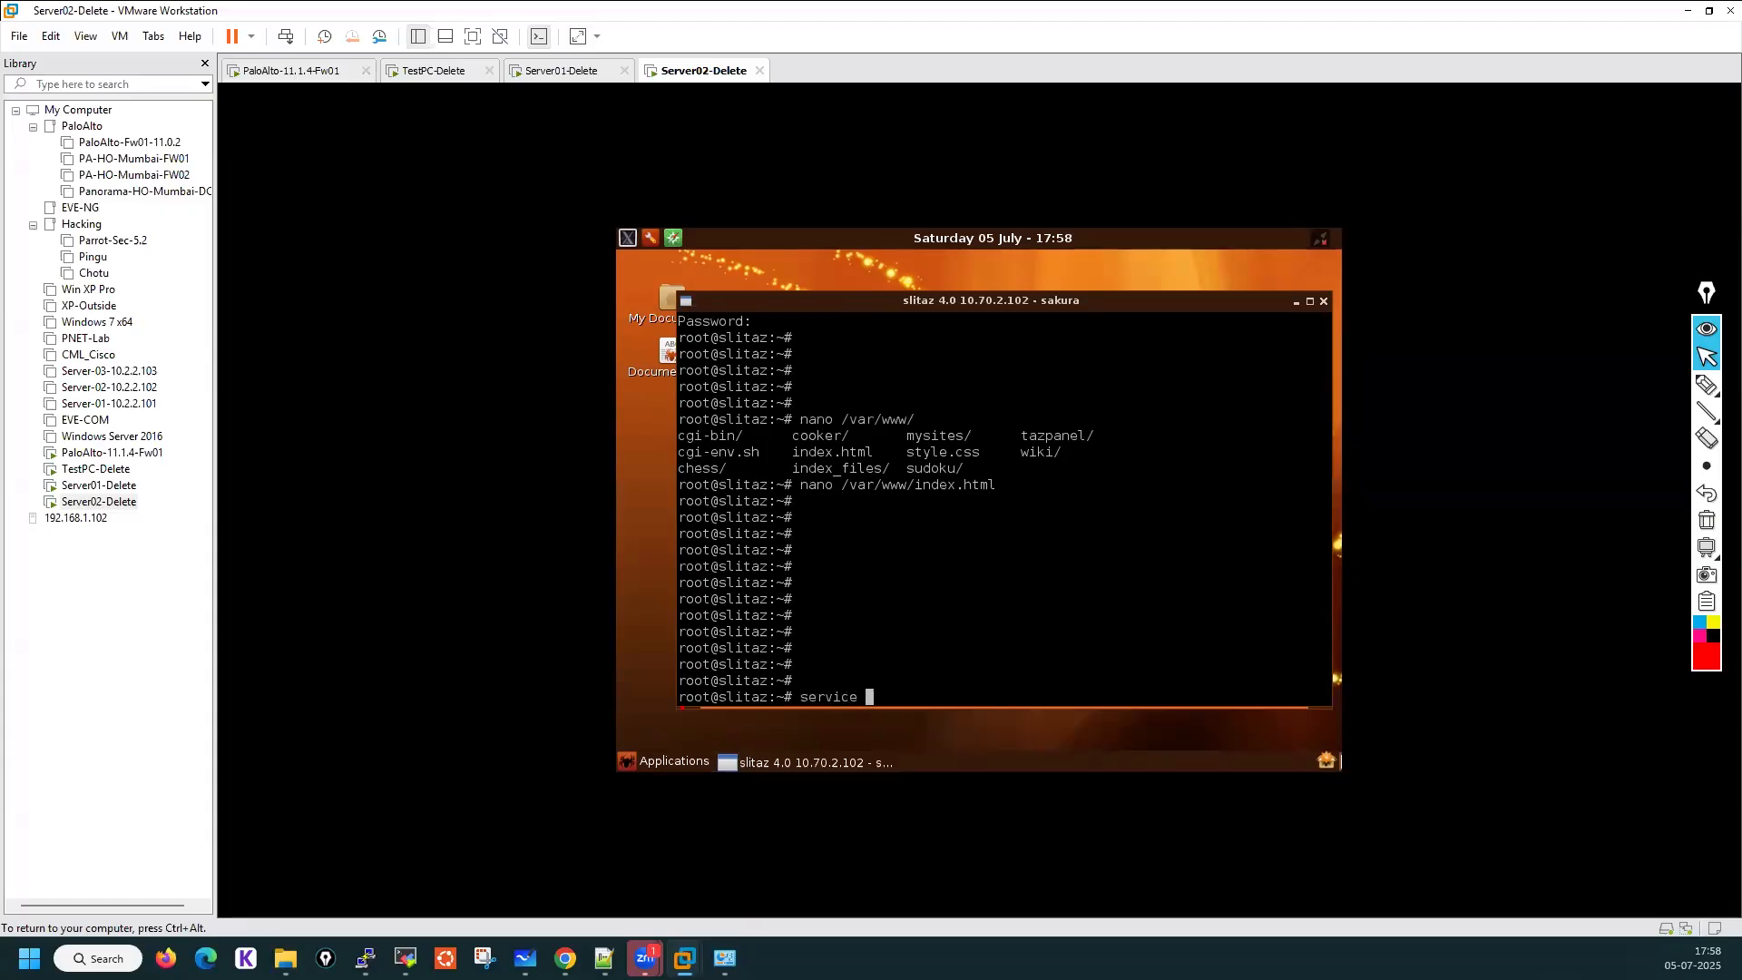
pyautogui.write('apache2 restart')
pyautogui.press('Return')
pyautogui.press('Up')
pyautogui.press('BackSpace')
pyautogui.press('BackSpace')
# Step: Try 'service restart httpd', then reboot Server02 and release input from the VM
pyautogui.press('BackSpace')
pyautogui.press('BackSpace')
pyautogui.press('BackSpace')
pyautogui.press('BackSpace')
pyautogui.press('BackSpace')
pyautogui.press('BackSpace')
pyautogui.press('BackSpace')
pyautogui.press('BackSpace')
pyautogui.press('BackSpace')
pyautogui.press('BackSpace')
pyautogui.press('BackSpace')
pyautogui.press('BackSpace')
pyautogui.press('BackSpace')
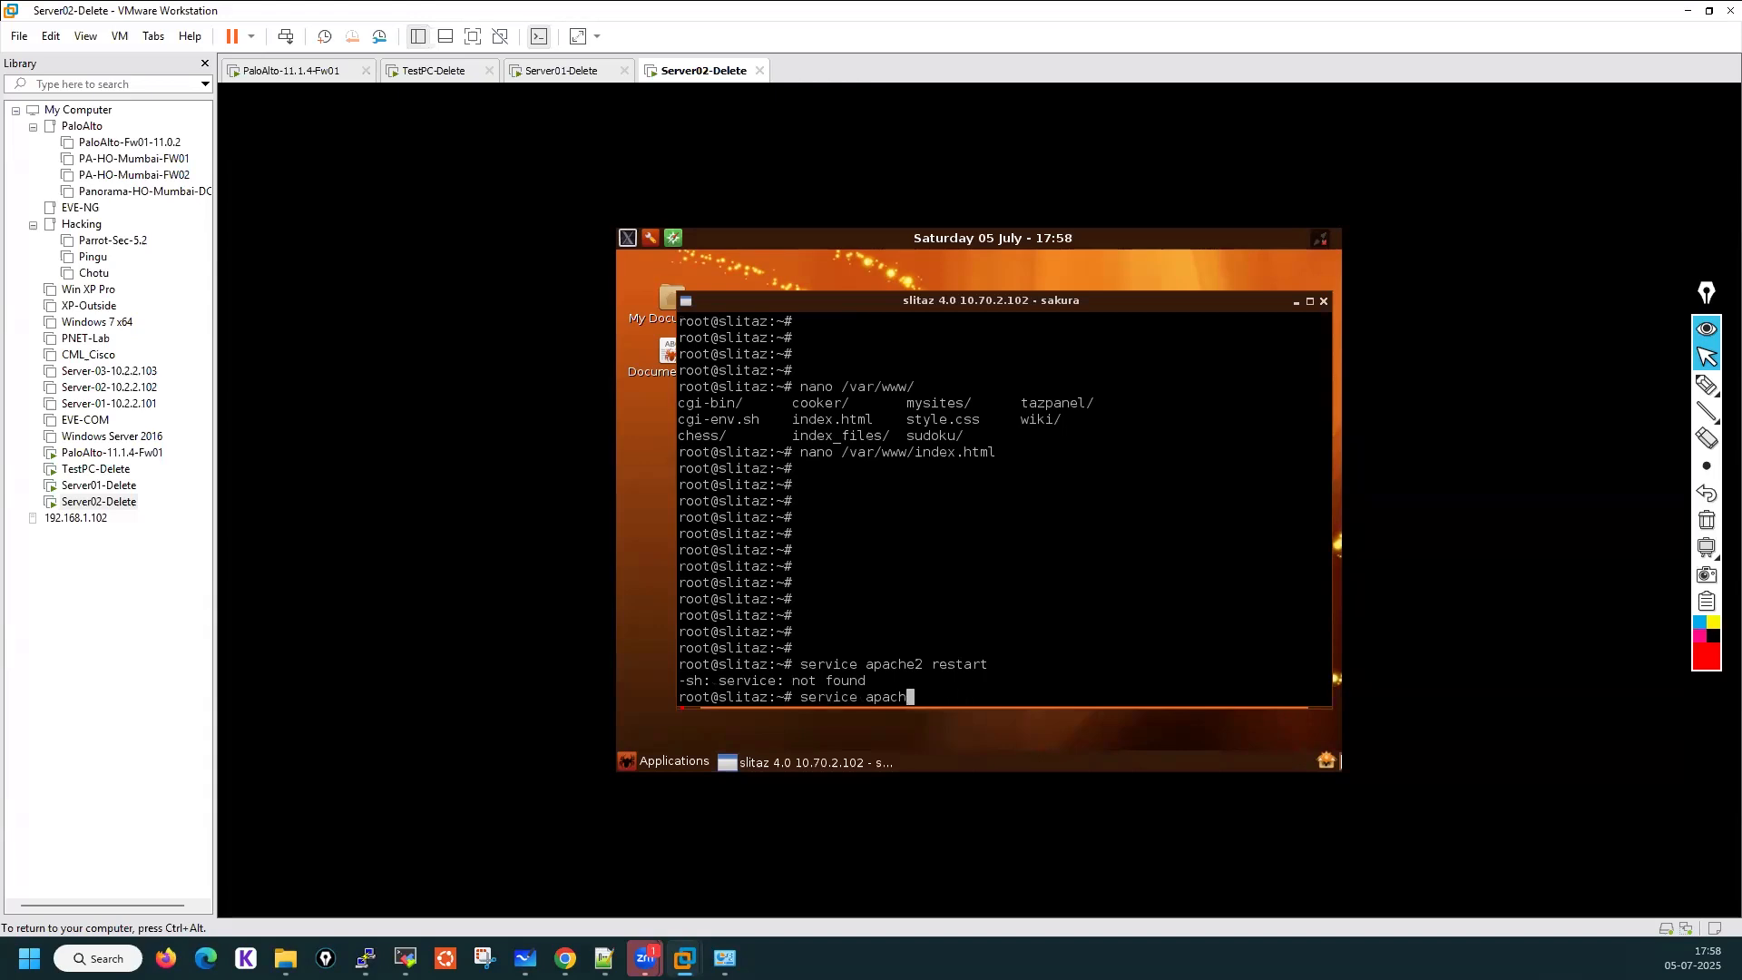
pyautogui.write('restart apache2')
pyautogui.press('Return')
pyautogui.press('Up')
pyautogui.press('BackSpace')
pyautogui.press('BackSpace')
pyautogui.press('BackSpace')
pyautogui.press('BackSpace')
pyautogui.press('BackSpace')
pyautogui.press('BackSpace')
pyautogui.press('BackSpace')
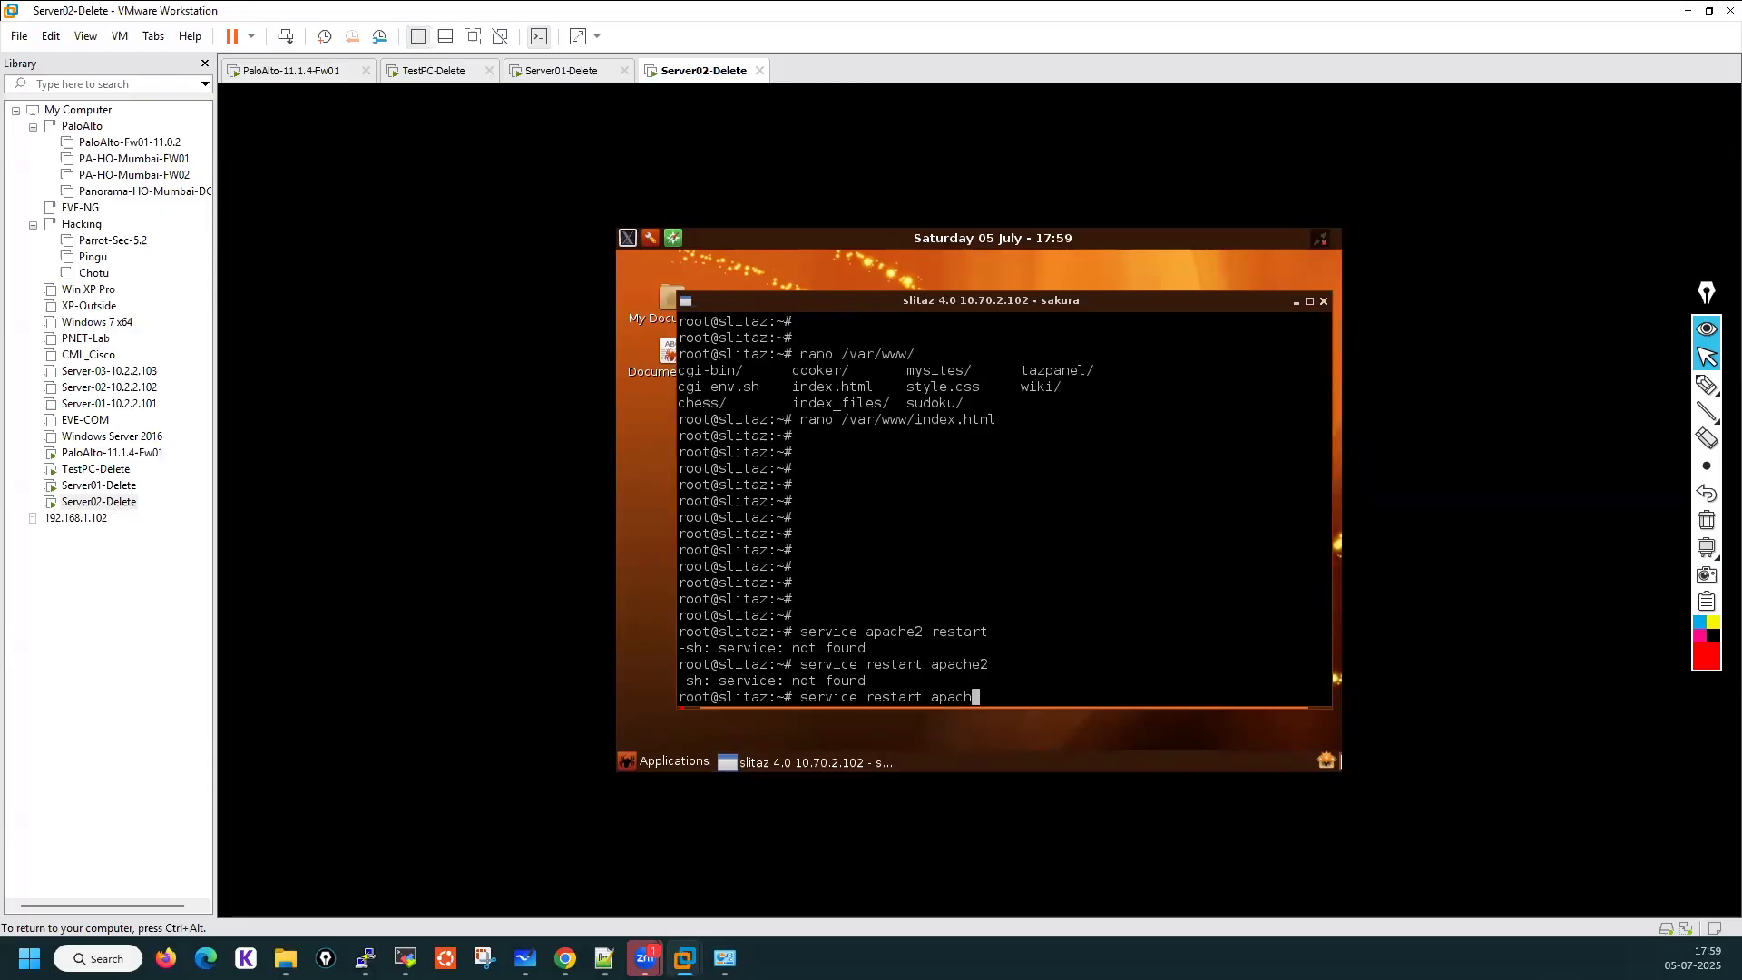
pyautogui.write('httpd')
pyautogui.press('Return')
pyautogui.press('Return')
pyautogui.press('Return')
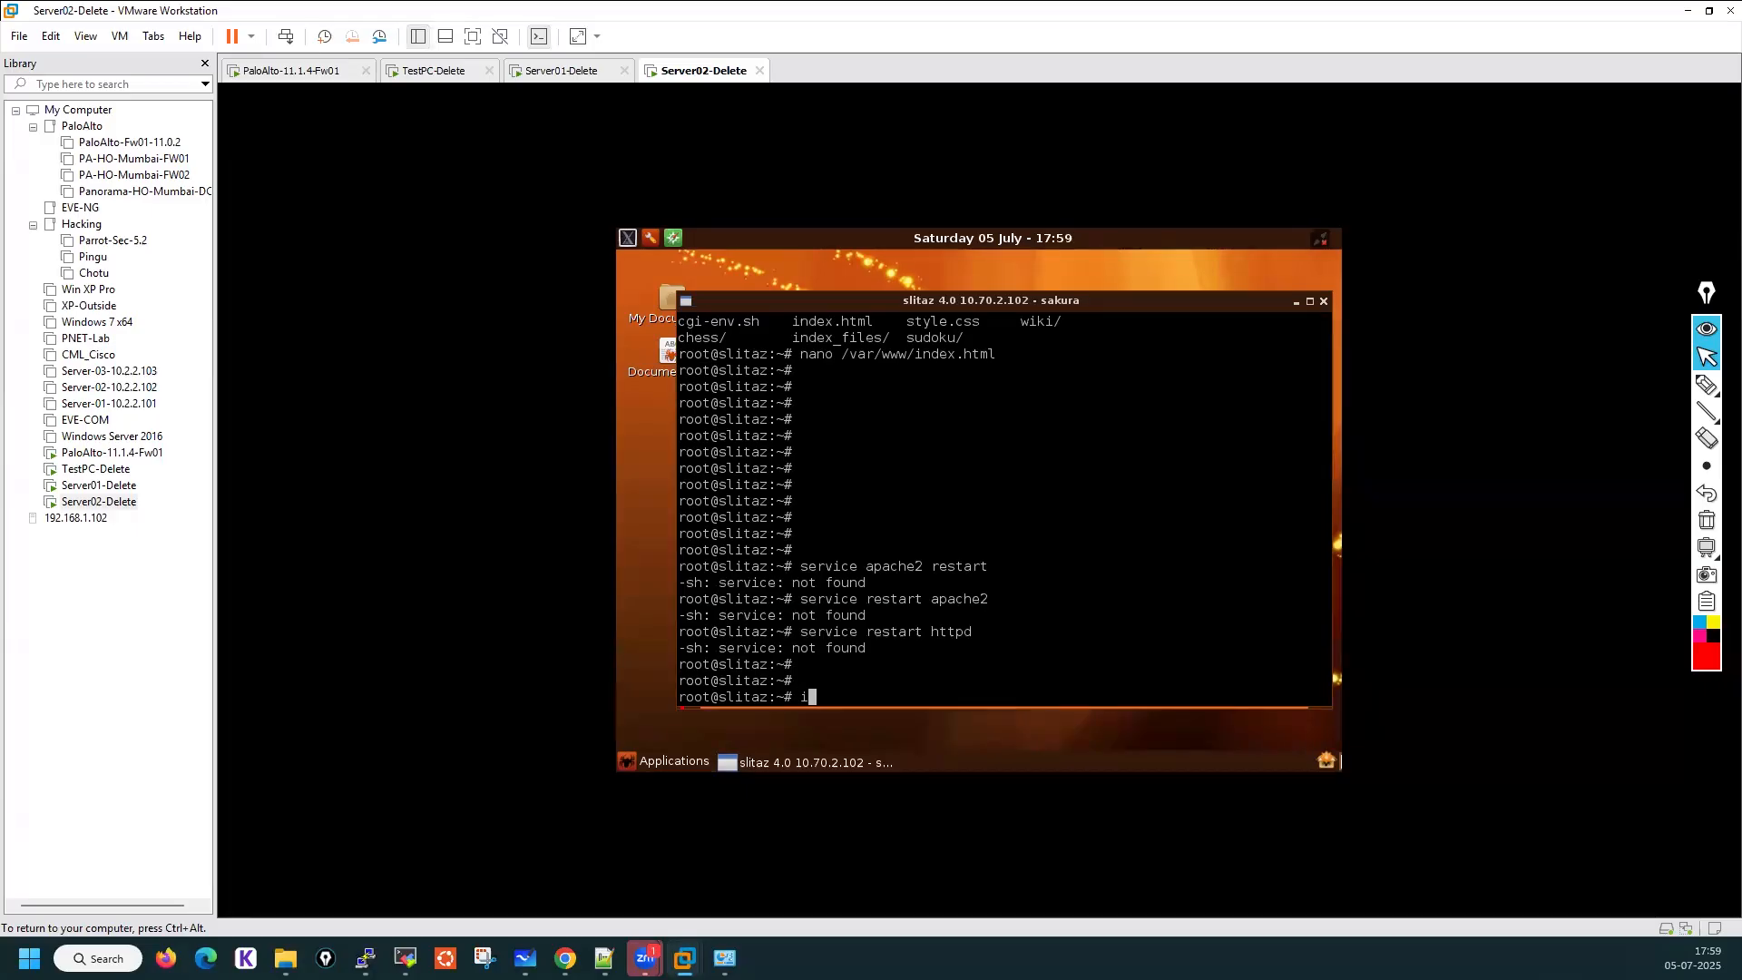
pyautogui.write('reboot')
pyautogui.press('Return')
pyautogui.hotkey('ctrl', 'alt')
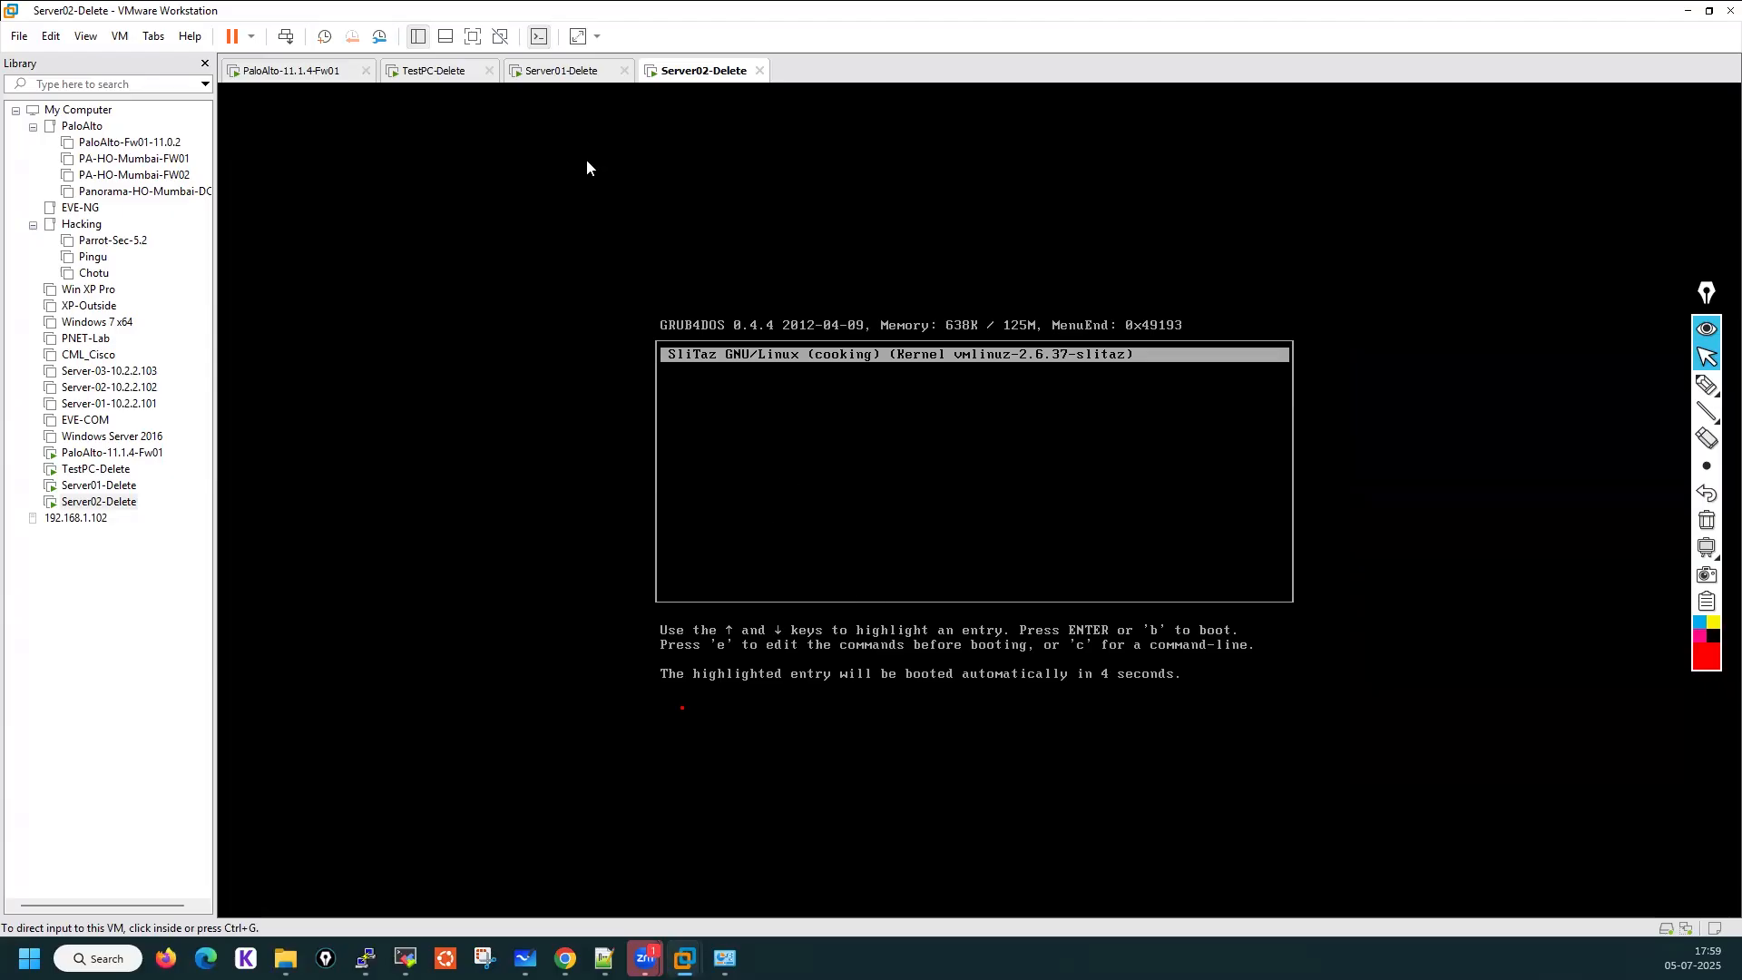
# Step: Cycle through the TestPC and PaloAlto VMs, then reload 192.168.137.21 in Chrome
pyautogui.click(441, 69)
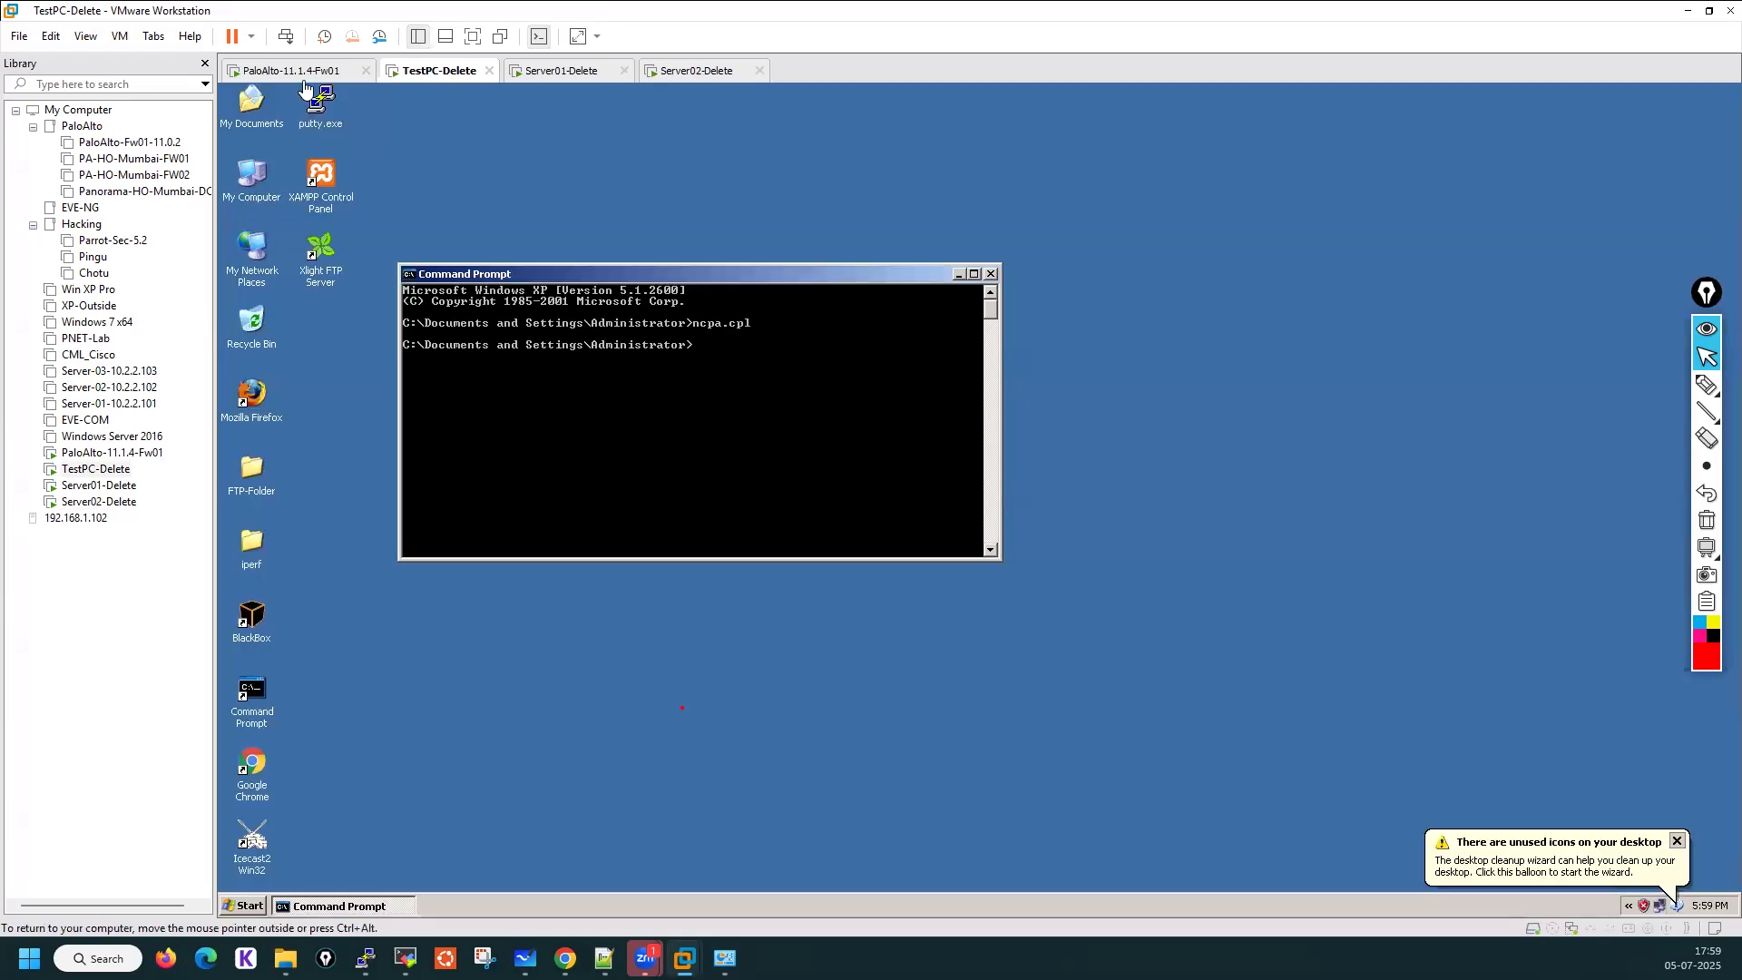
pyautogui.click(302, 70)
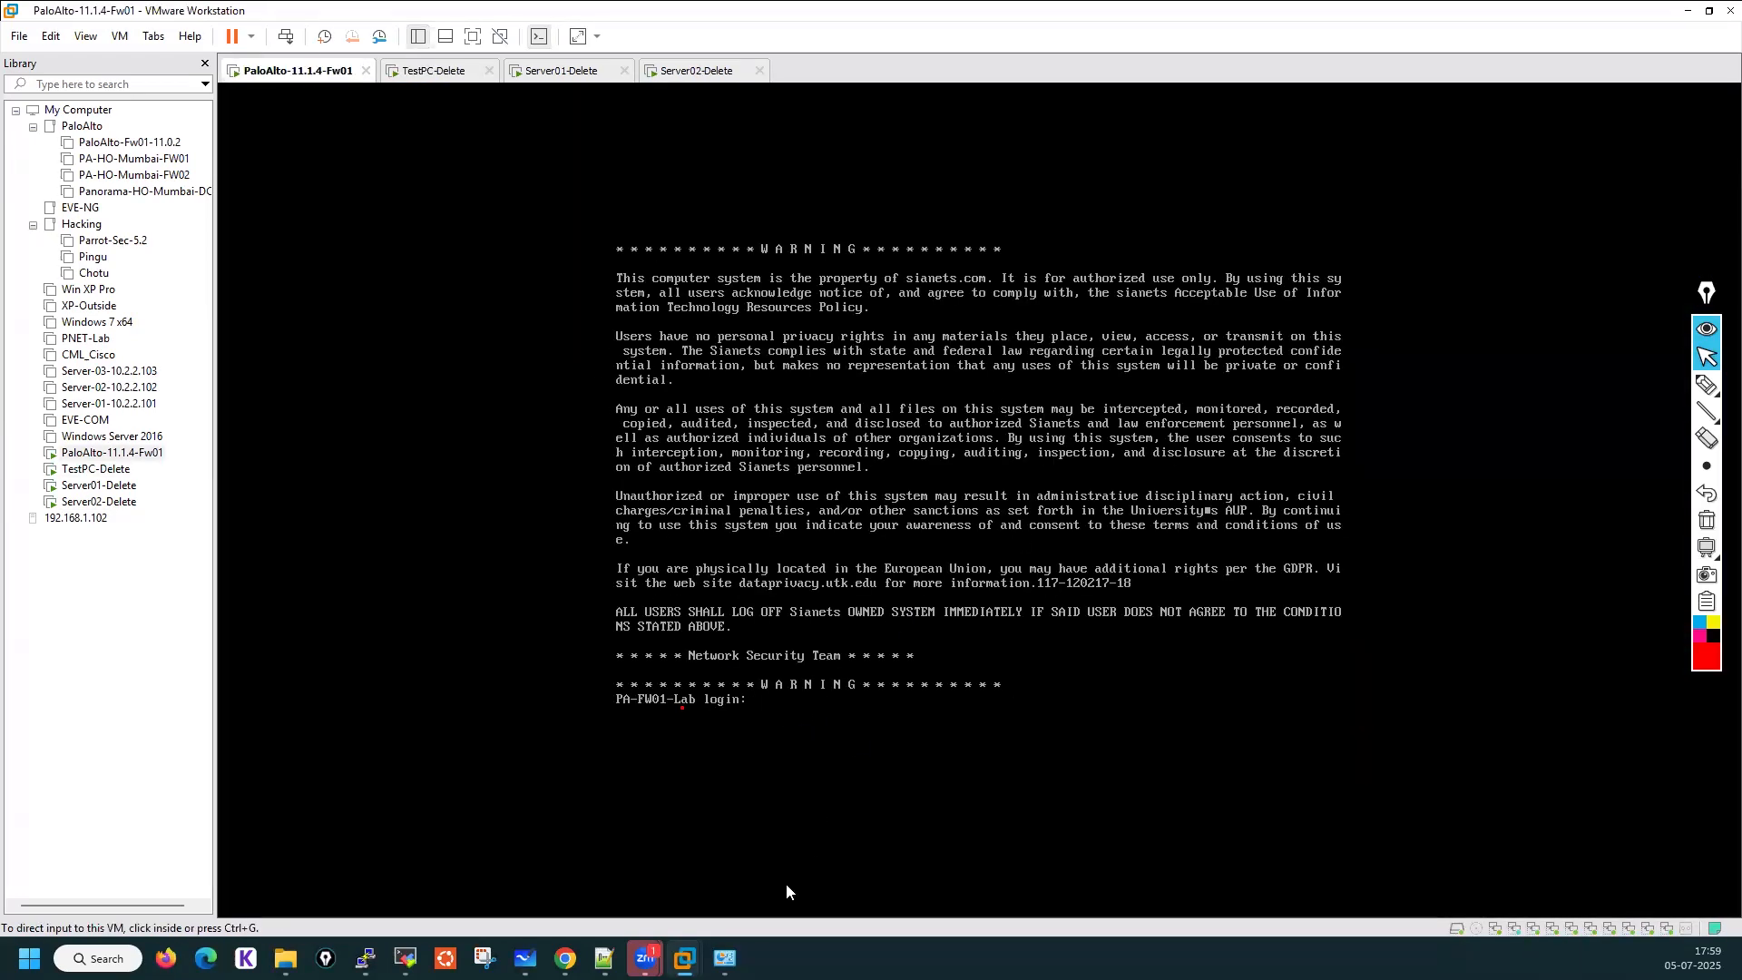
pyautogui.hotkey('alt', 'Tab')
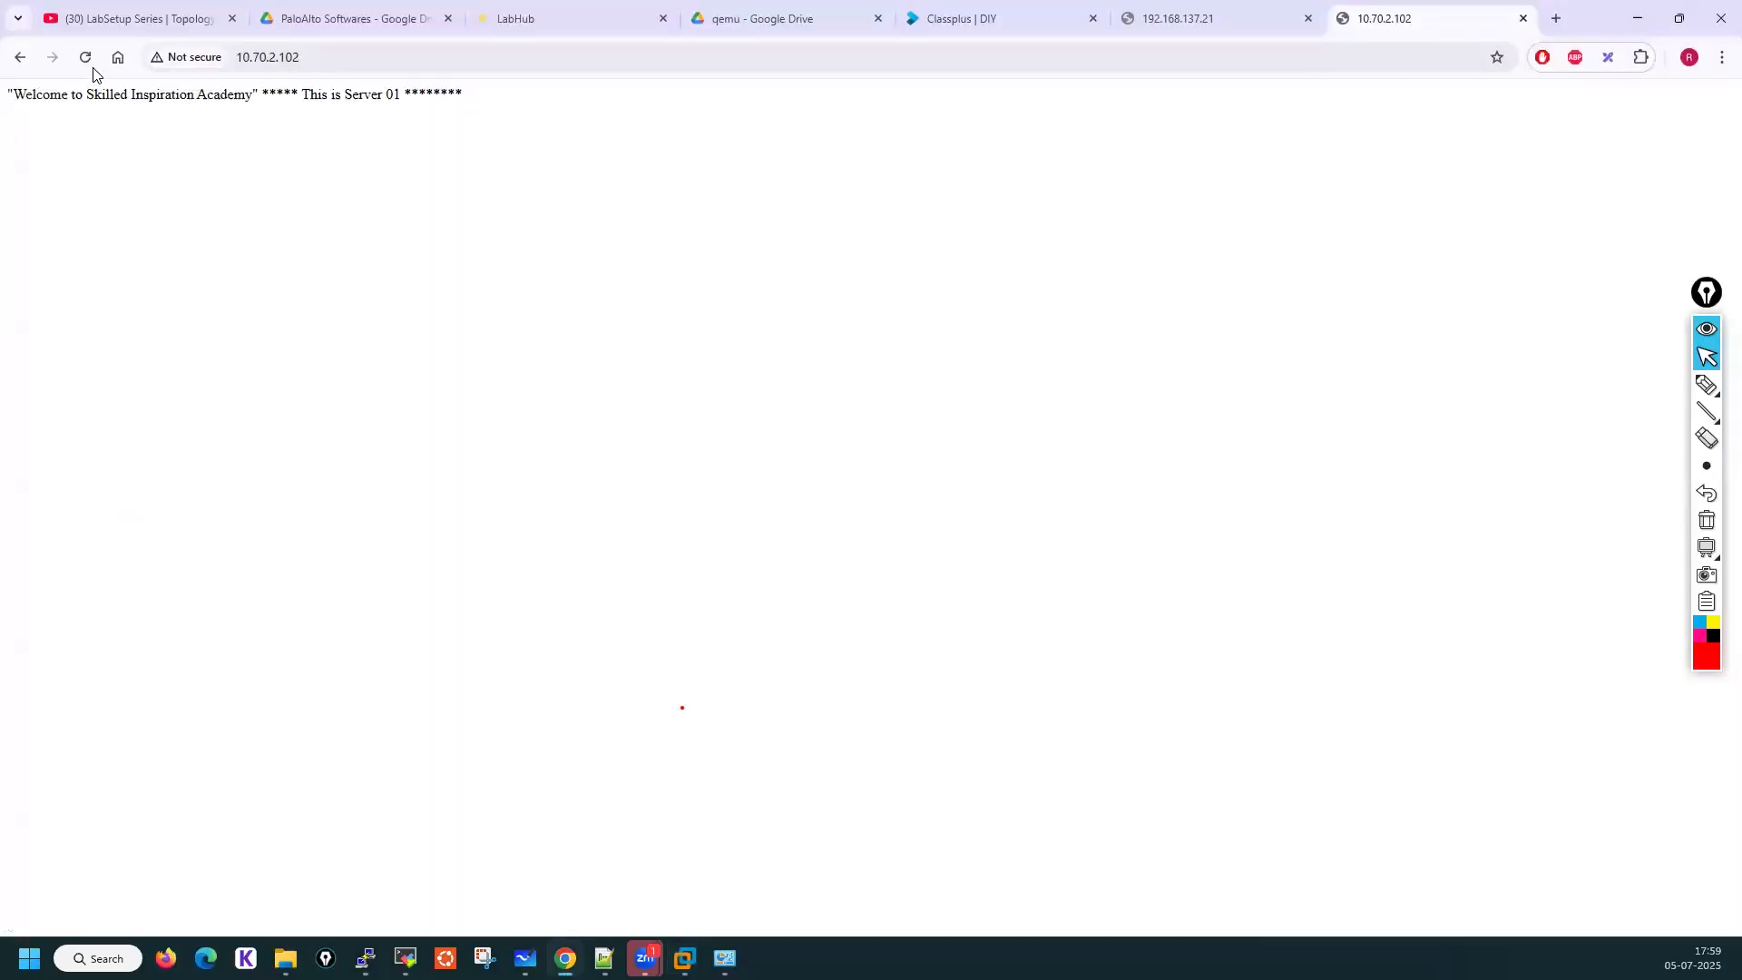
pyautogui.click(1156, 28)
pyautogui.click(85, 59)
pyautogui.click(338, 58)
pyautogui.click(363, 64)
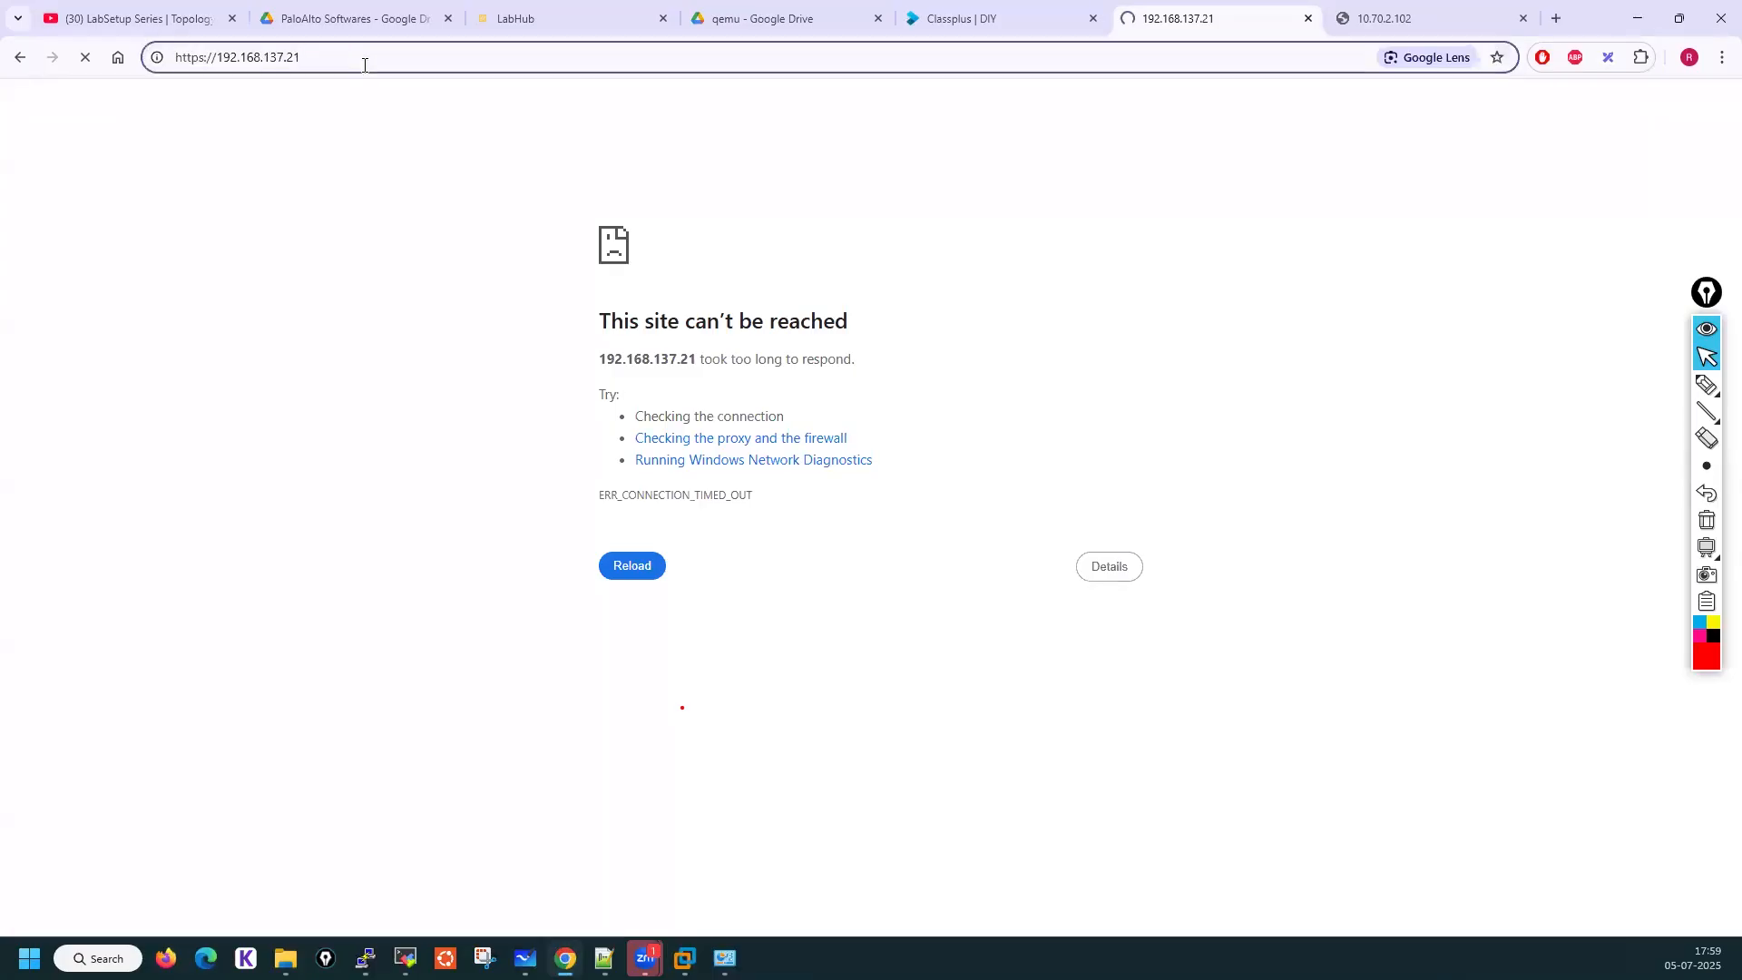
pyautogui.click(365, 65)
pyautogui.press('Return')
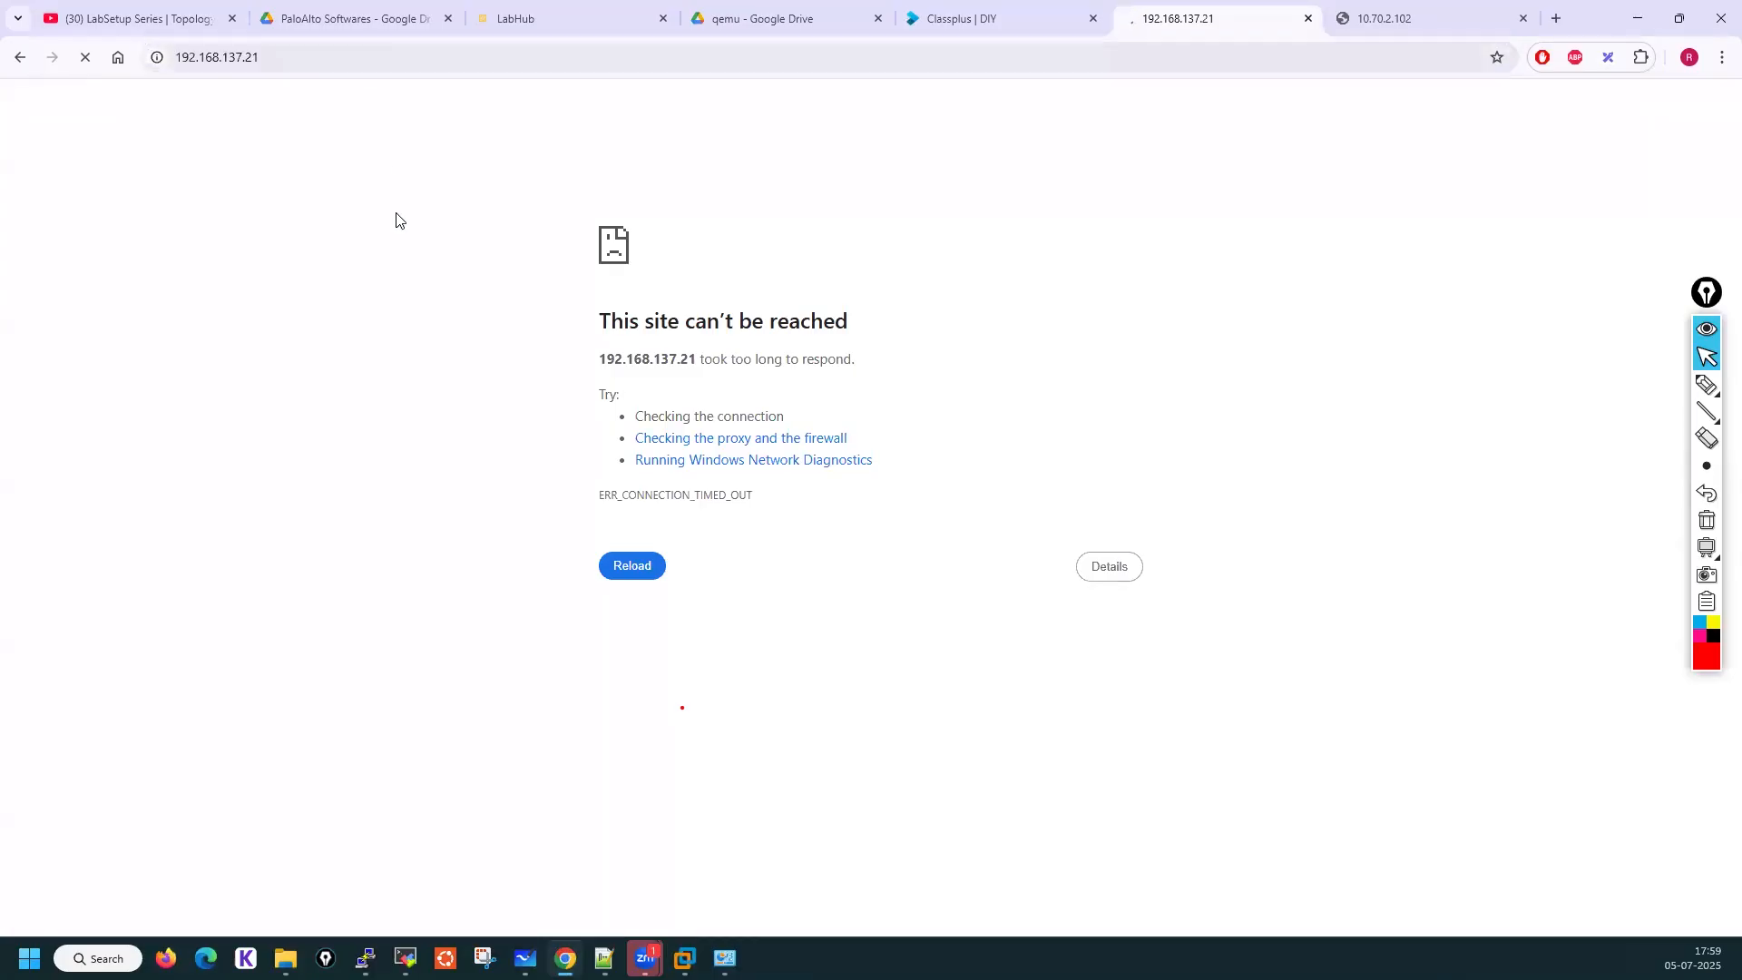
# Step: Load 192.168.137.21 again, still timing out, and bring up Network Connections
pyautogui.click(365, 958)
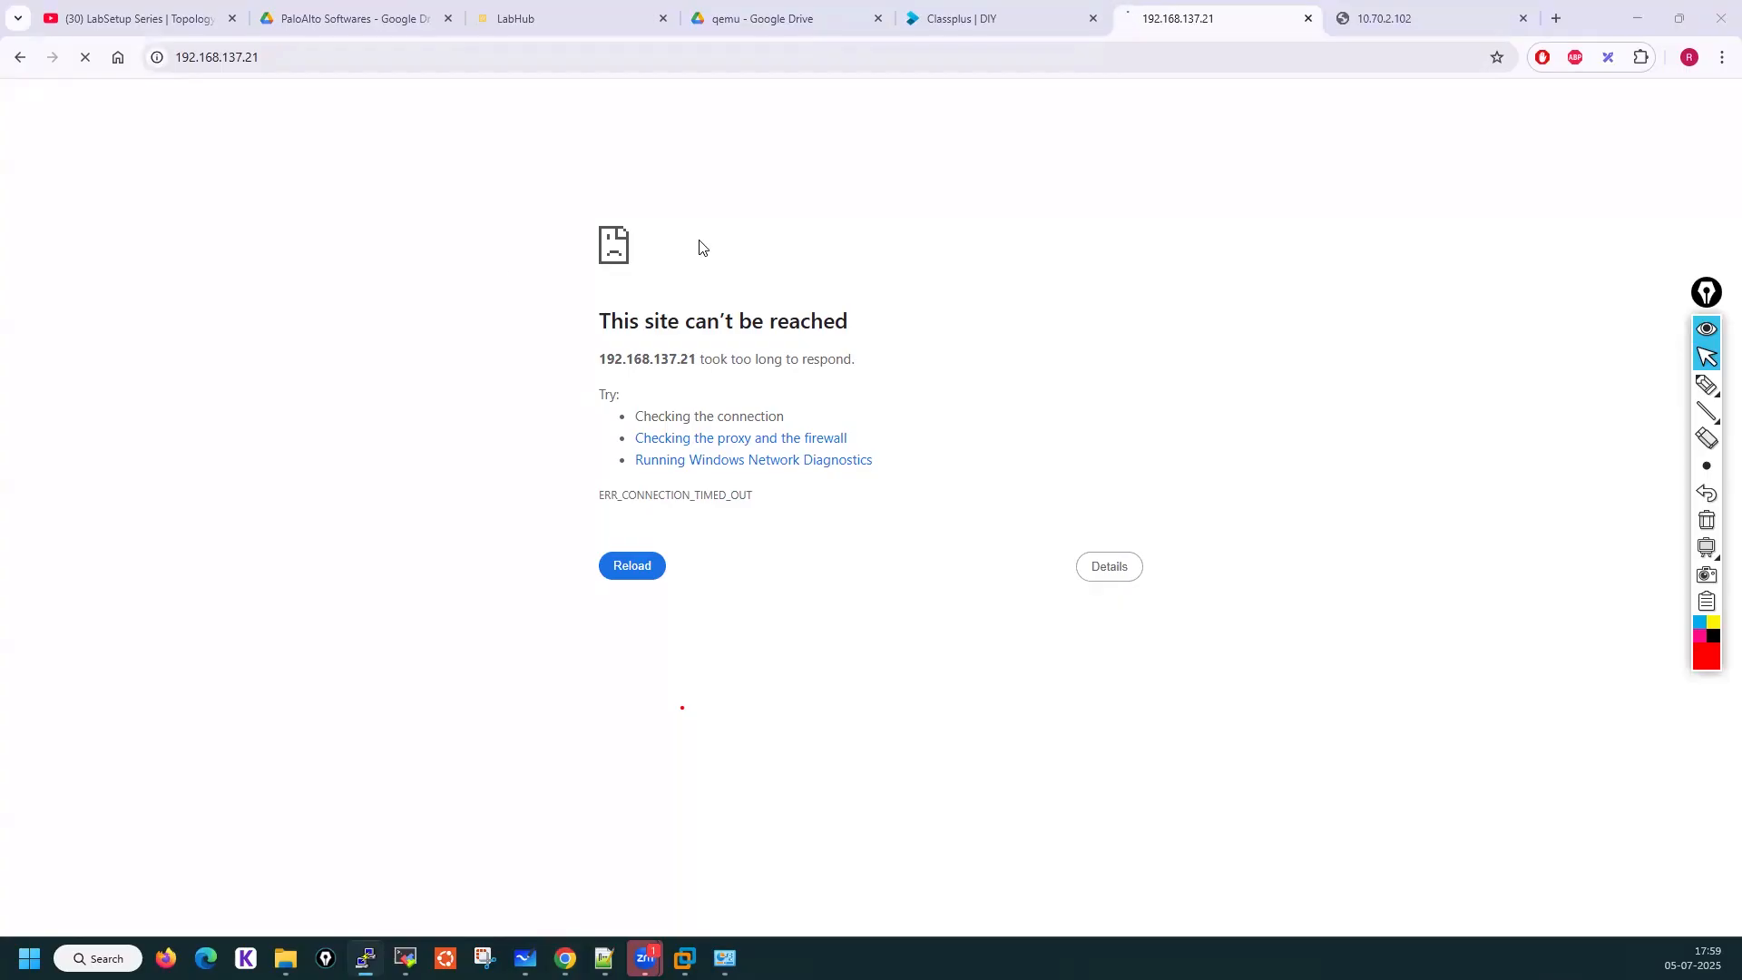
pyautogui.click(304, 59)
pyautogui.click(344, 58)
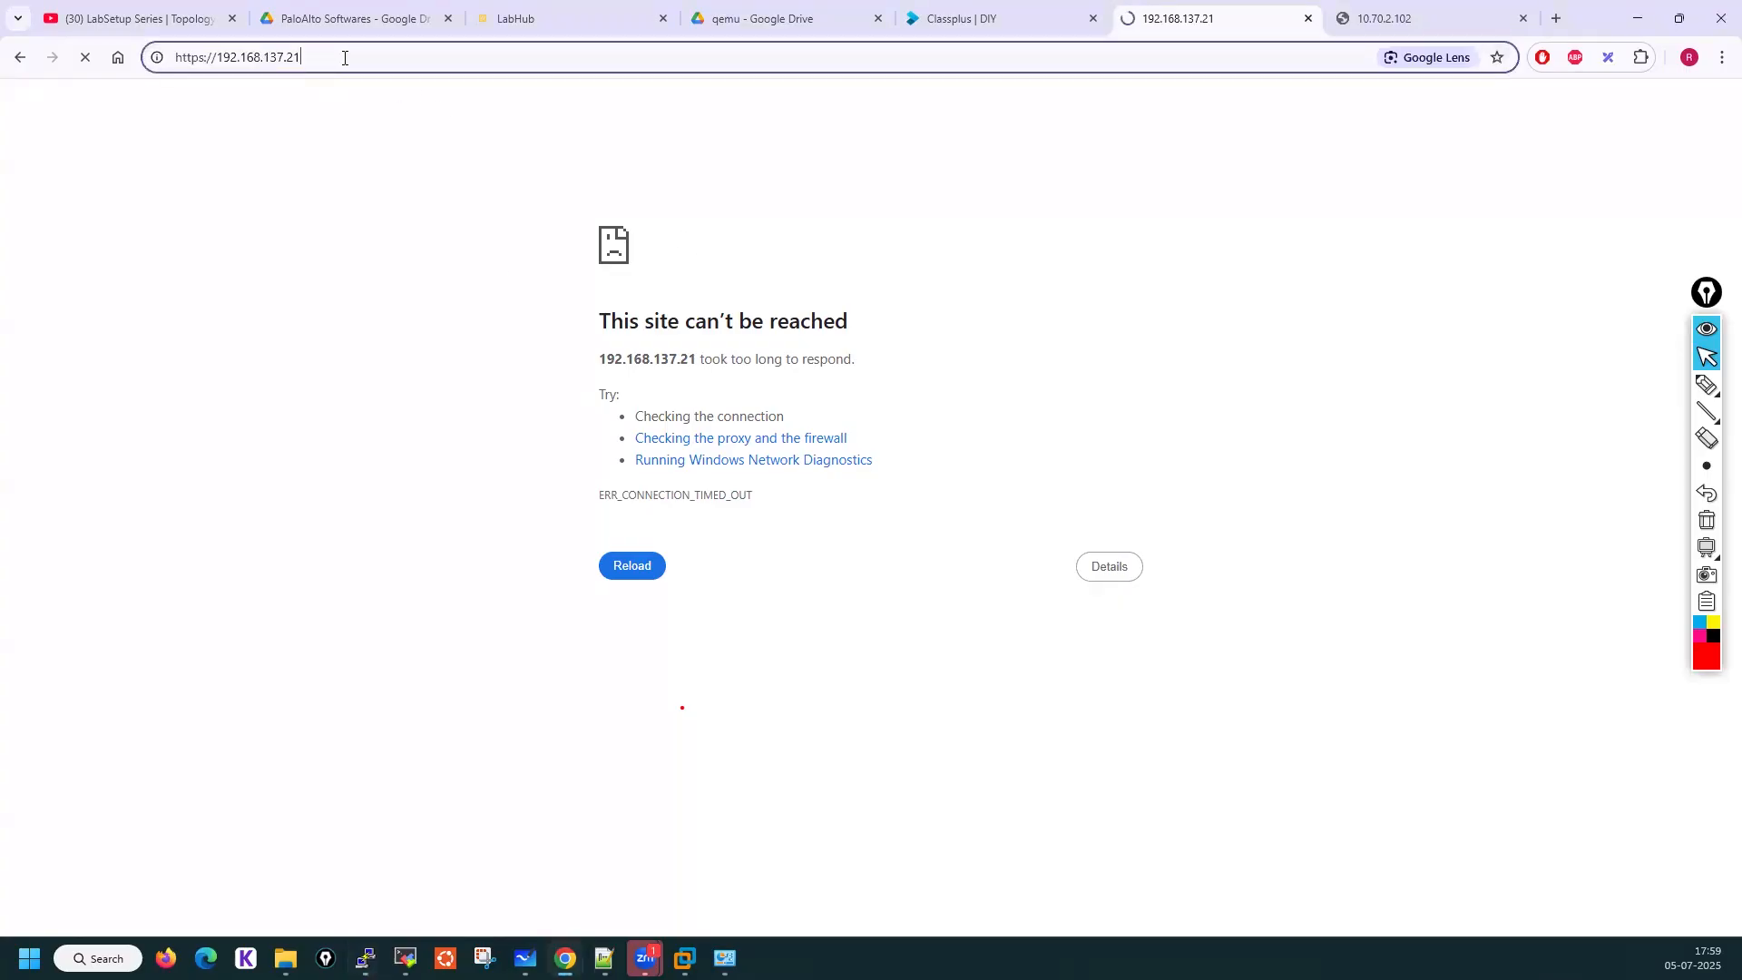
pyautogui.press('Return')
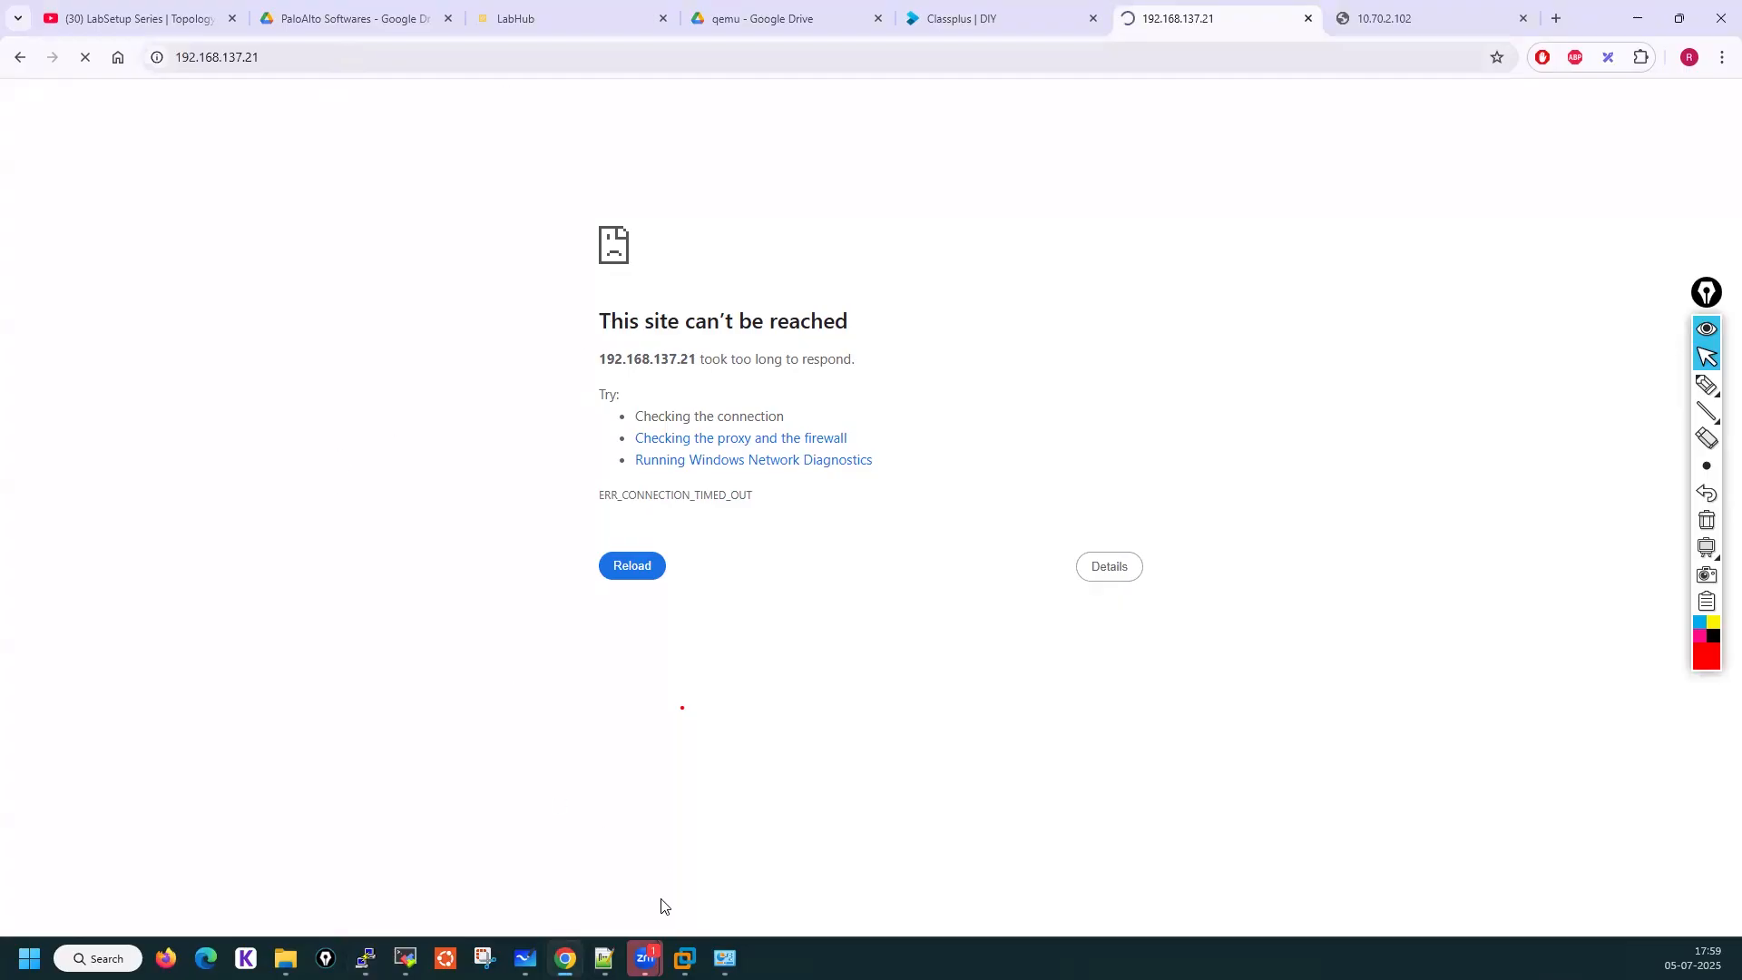
pyautogui.click(725, 958)
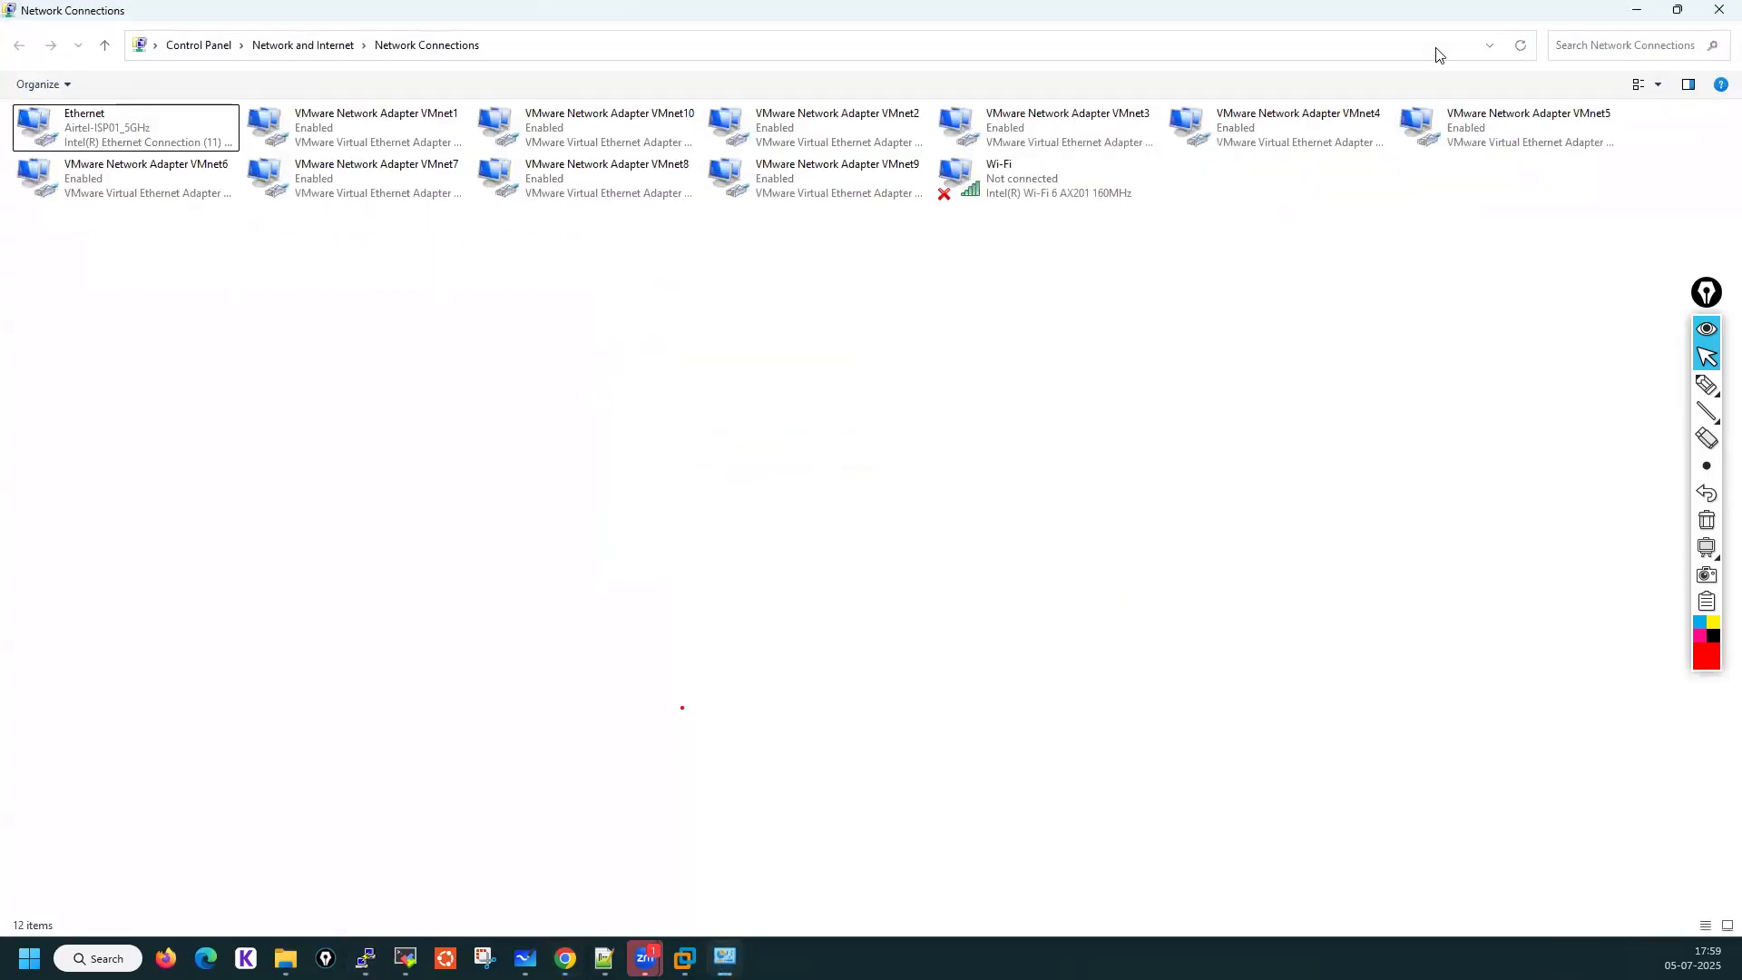
# Step: Run 'ping 192.168.137.21 -t' in Command Prompt, see timeouts, then close it
pyautogui.click(1637, 10)
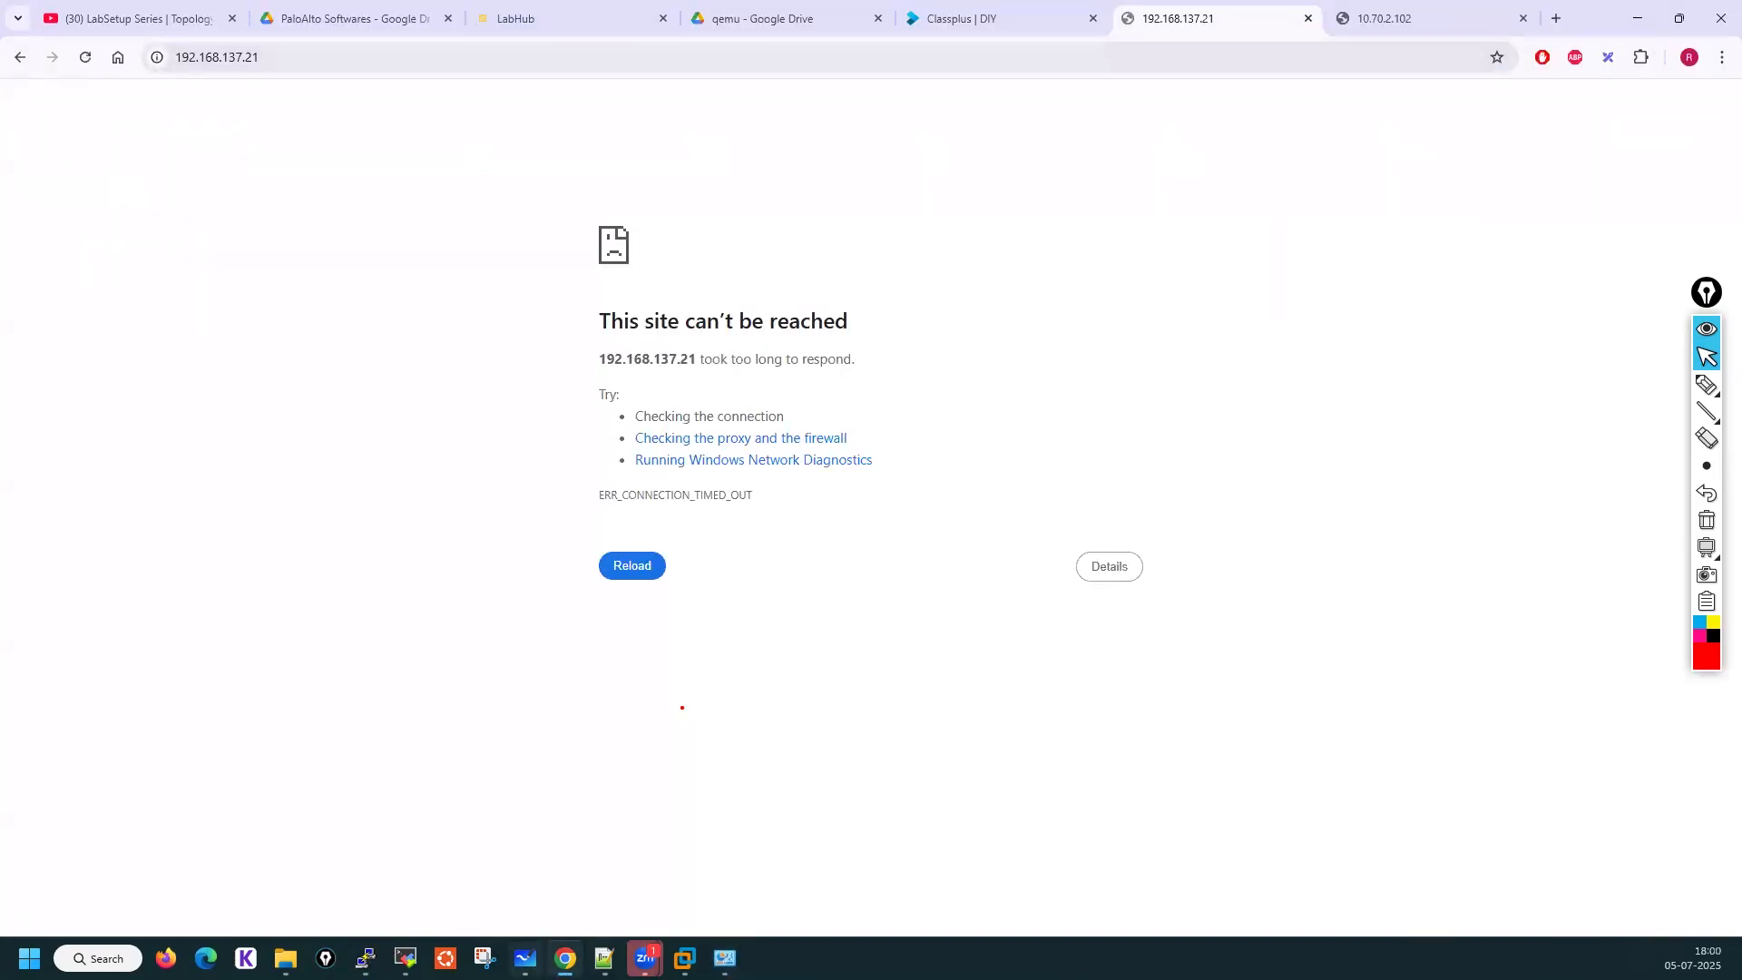
pyautogui.click(97, 958)
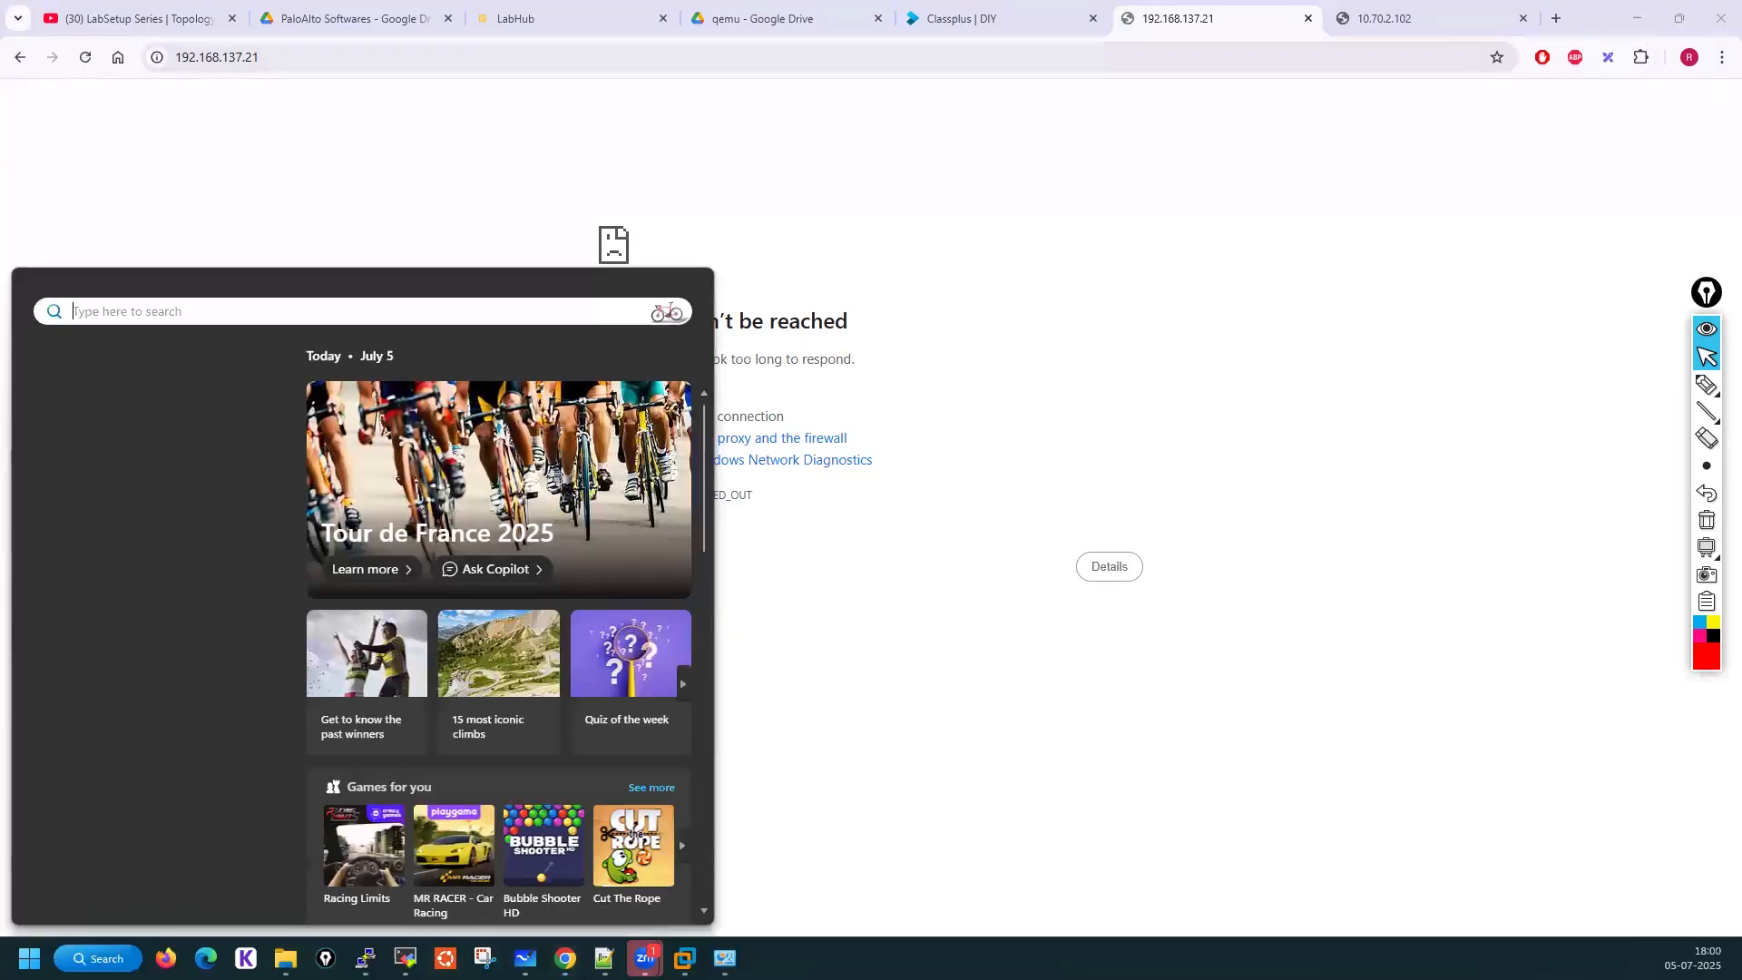
pyautogui.write('cmd')
pyautogui.press('Return')
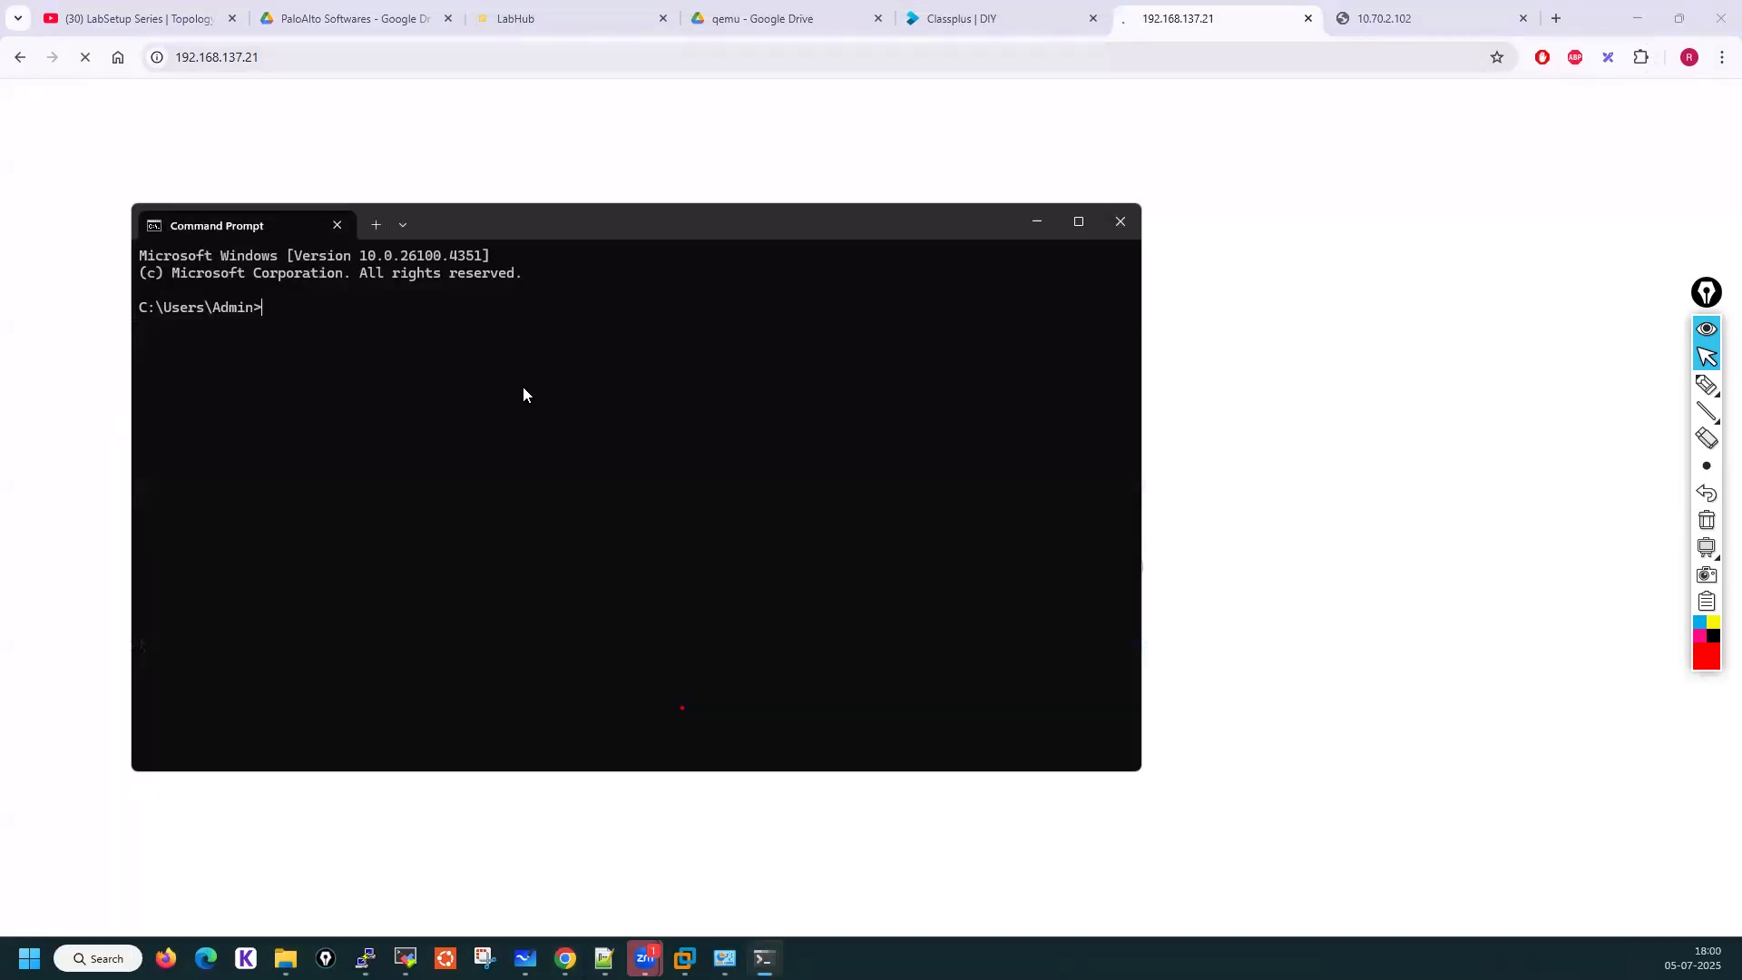
pyautogui.write('ping 192.168.137.21 -t')
pyautogui.press('Return')
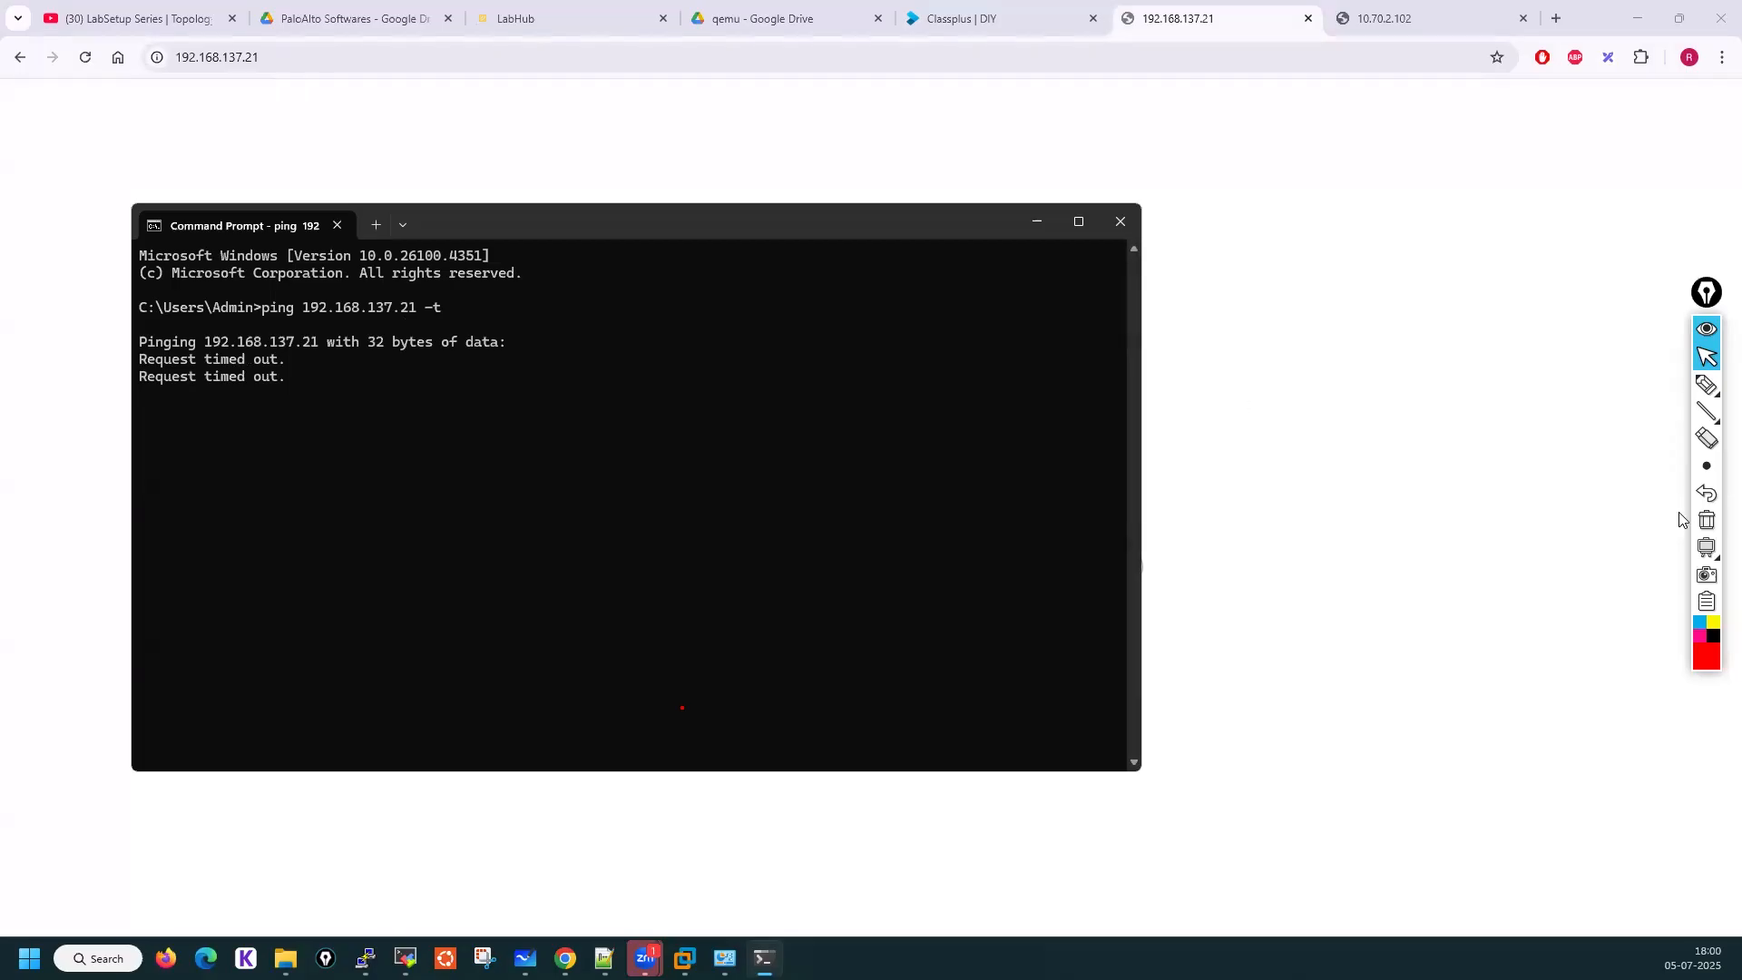
pyautogui.click(1118, 223)
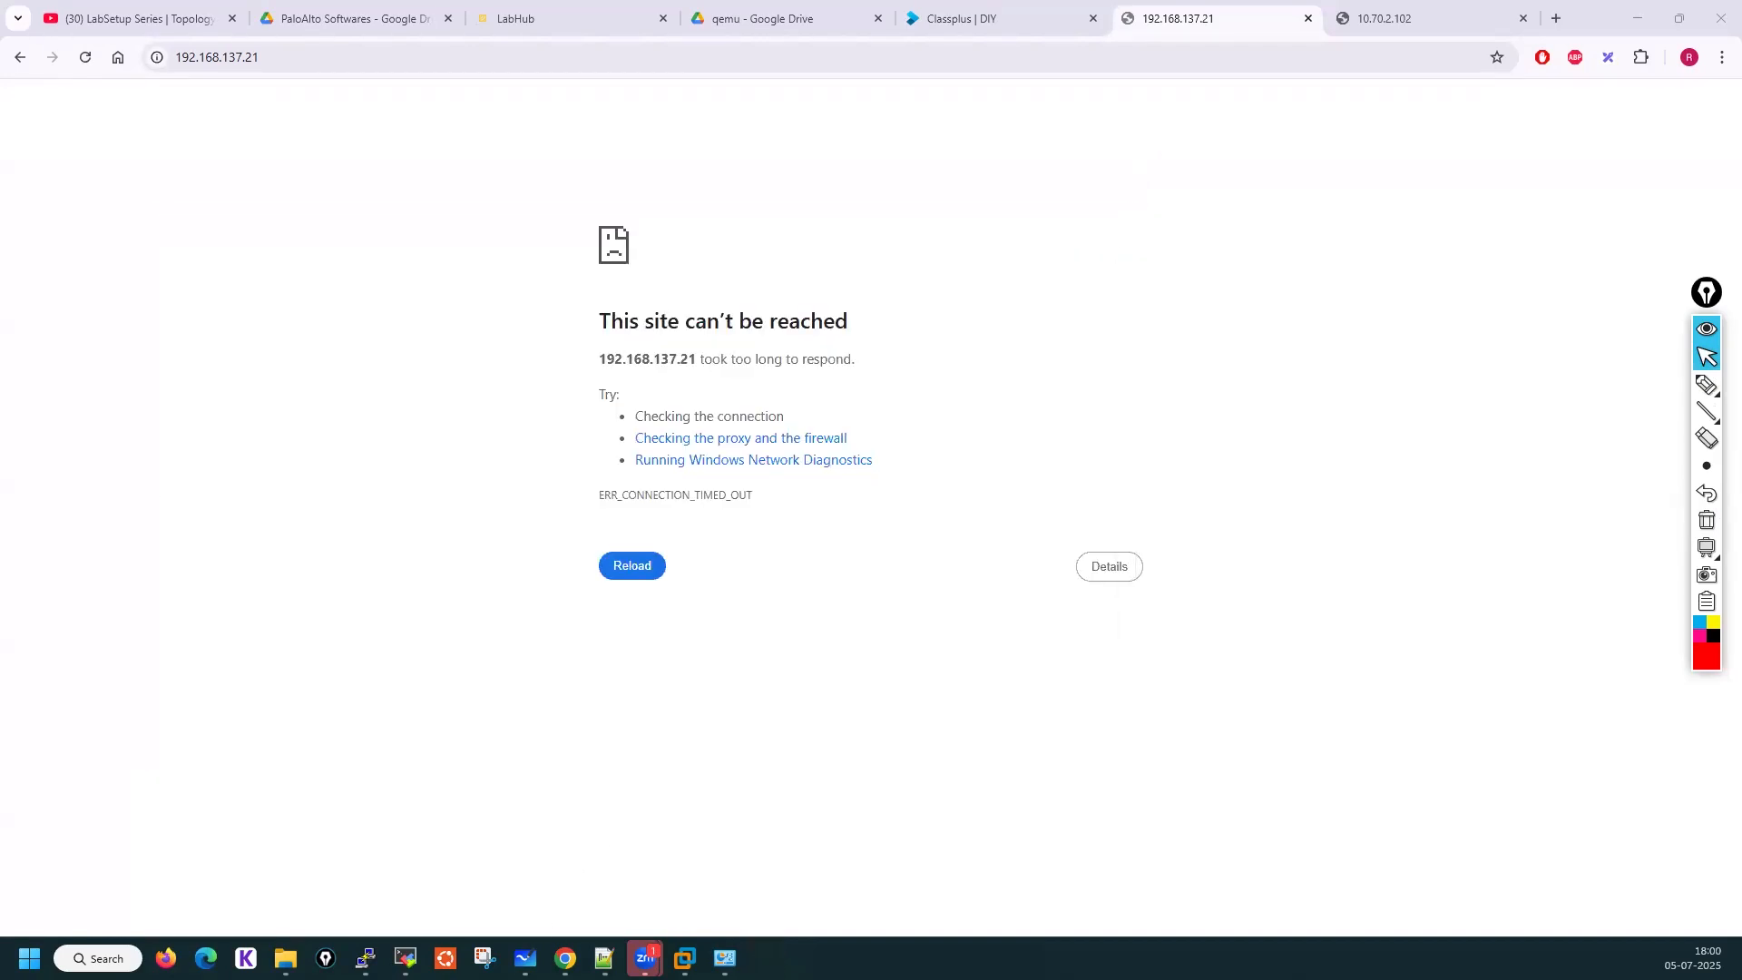
# Step: In the Virtual Network Editor, remove NAT VMnet8 and re-add it as host-only on 192.168.187.0
pyautogui.moveTo(684, 958)
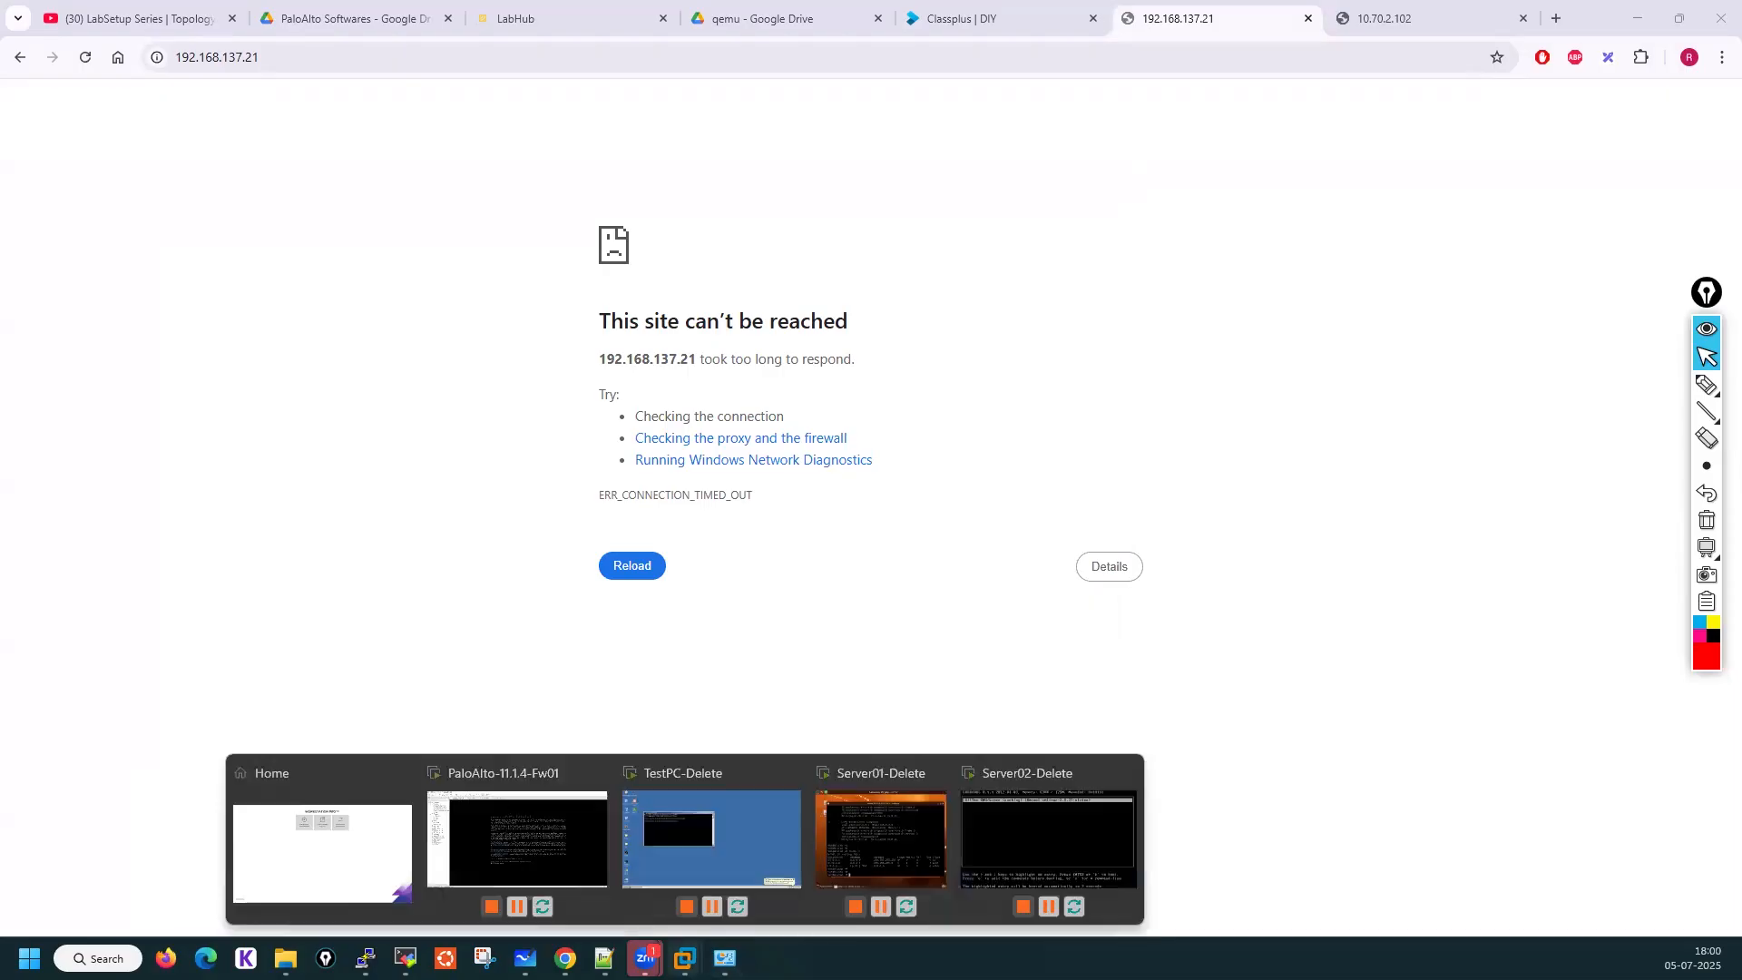
pyautogui.click(579, 829)
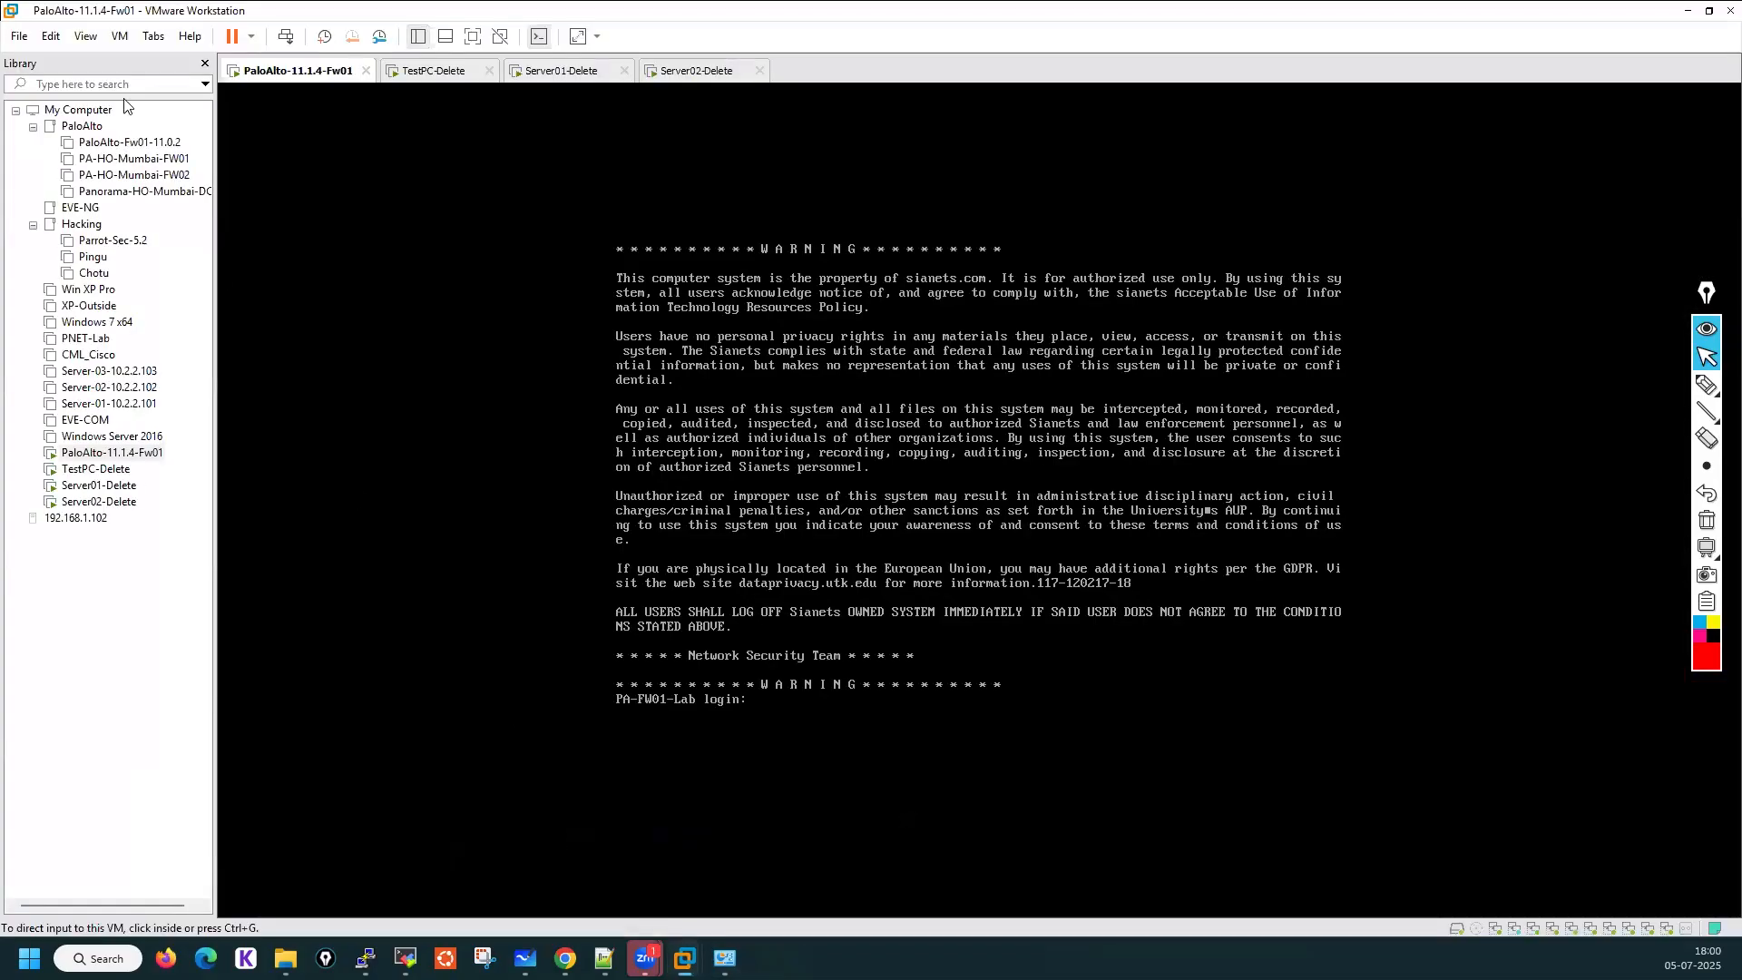
pyautogui.click(51, 37)
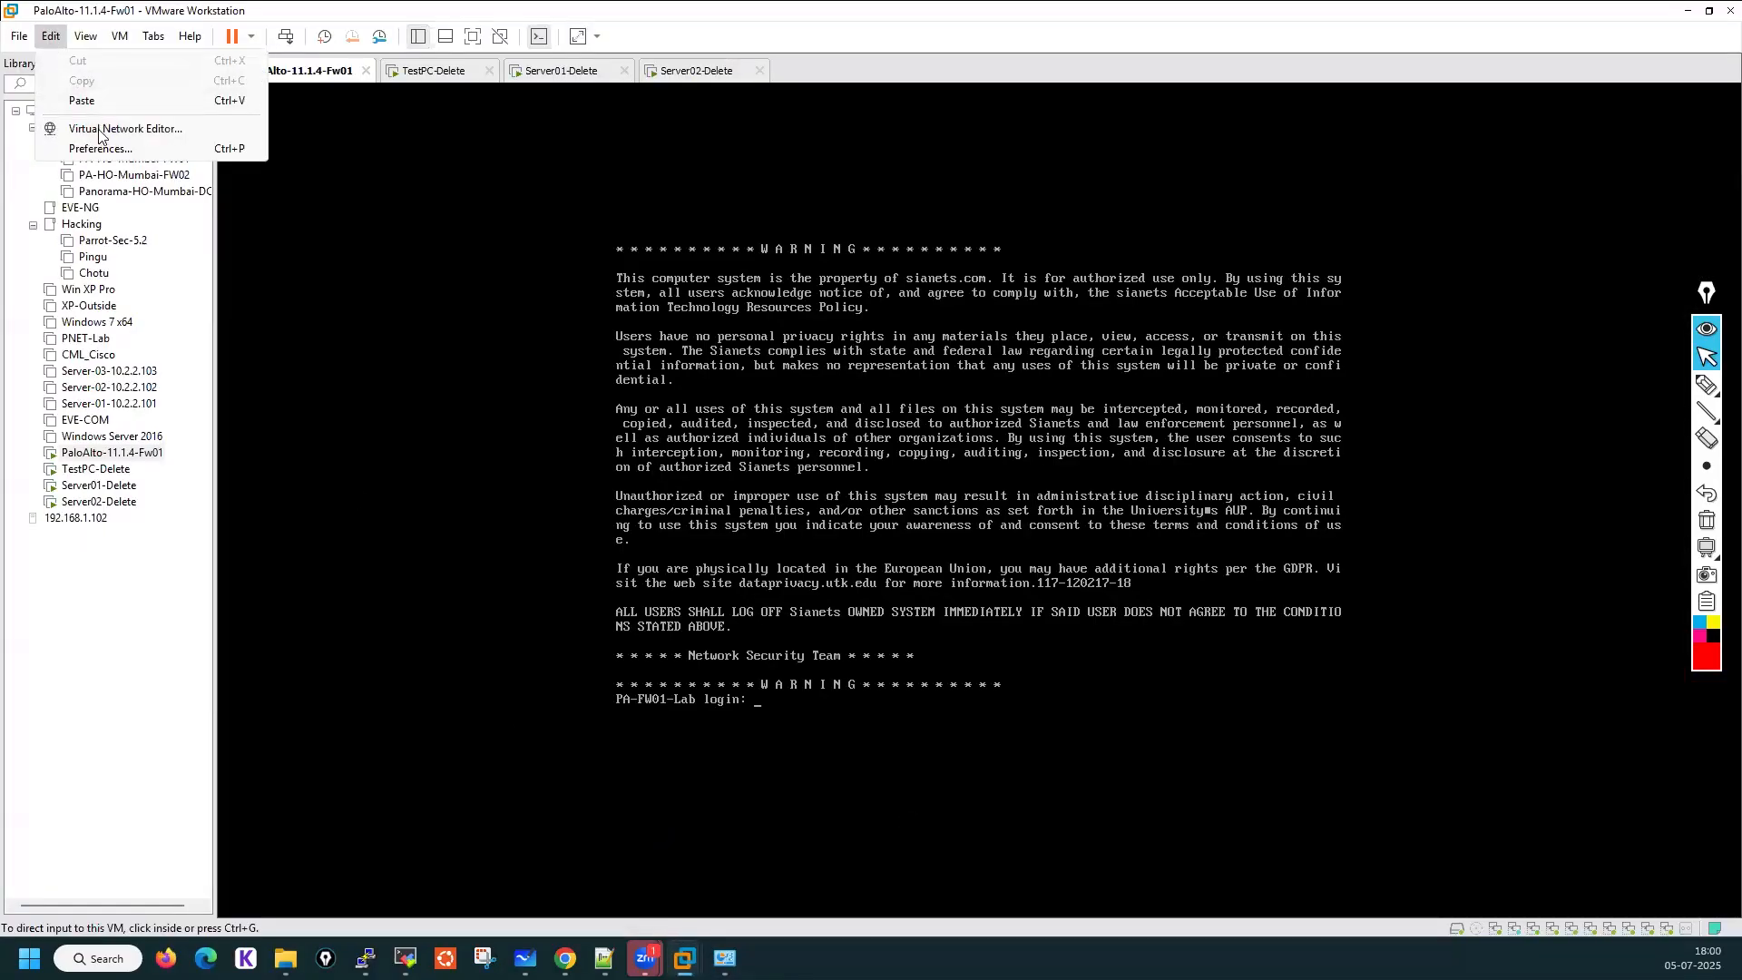
pyautogui.click(100, 129)
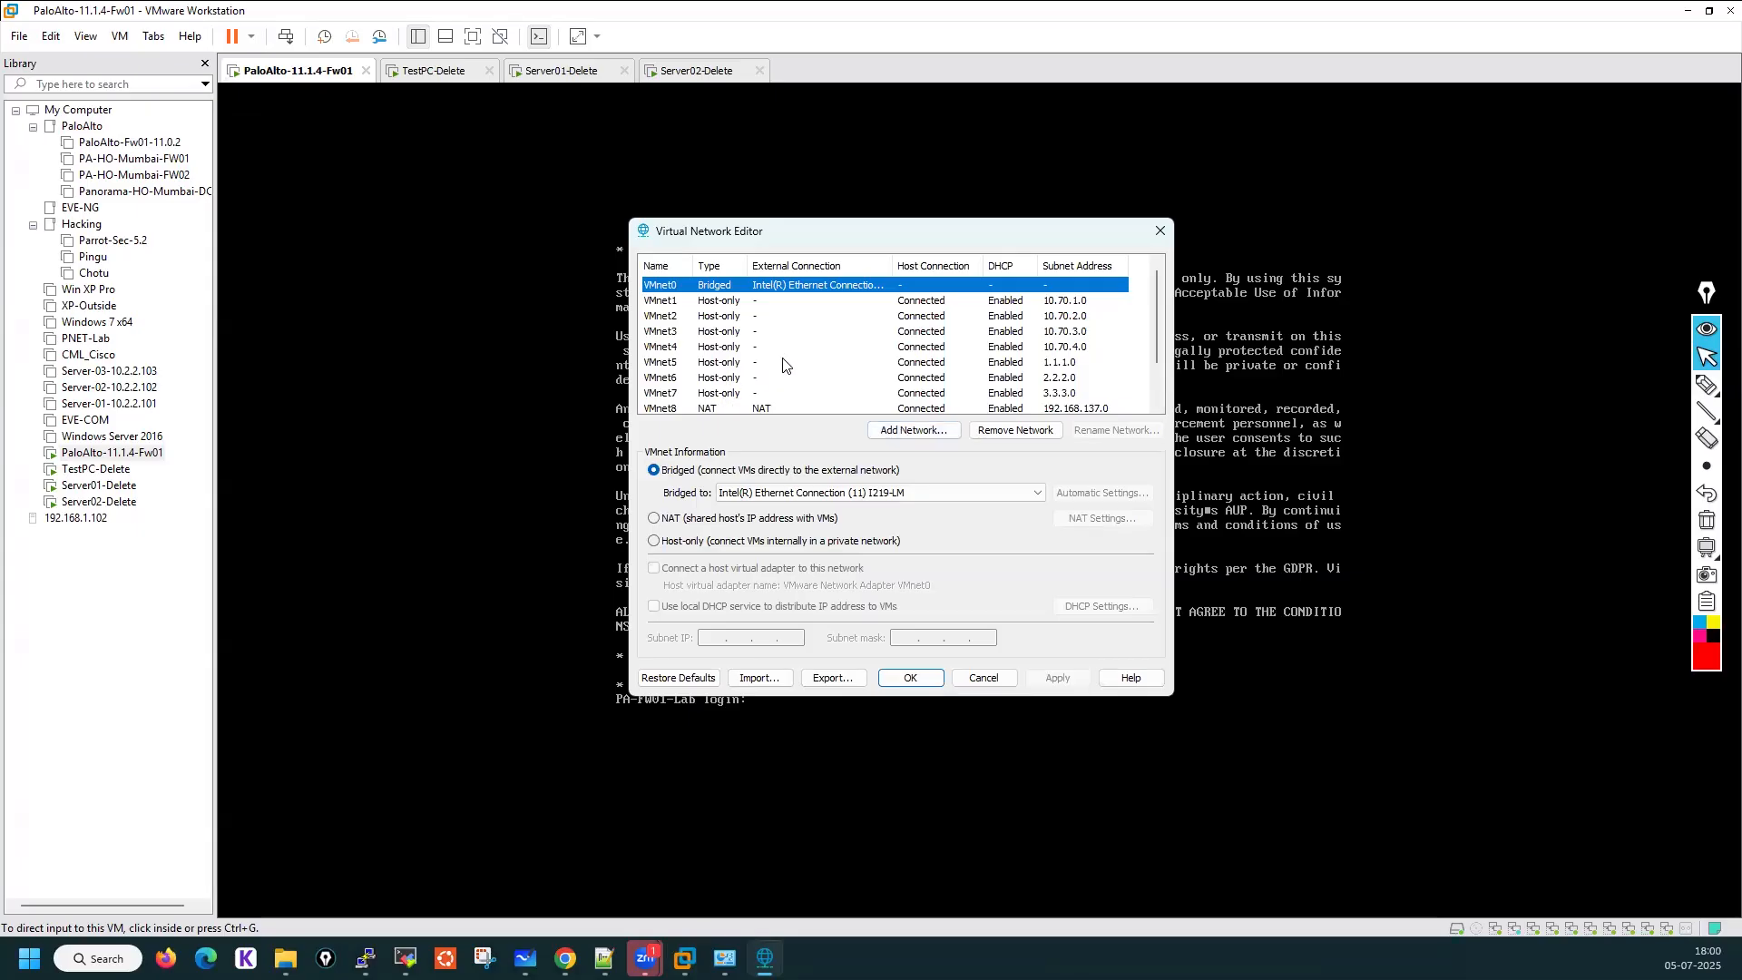
pyautogui.scroll(-1, 785, 361)
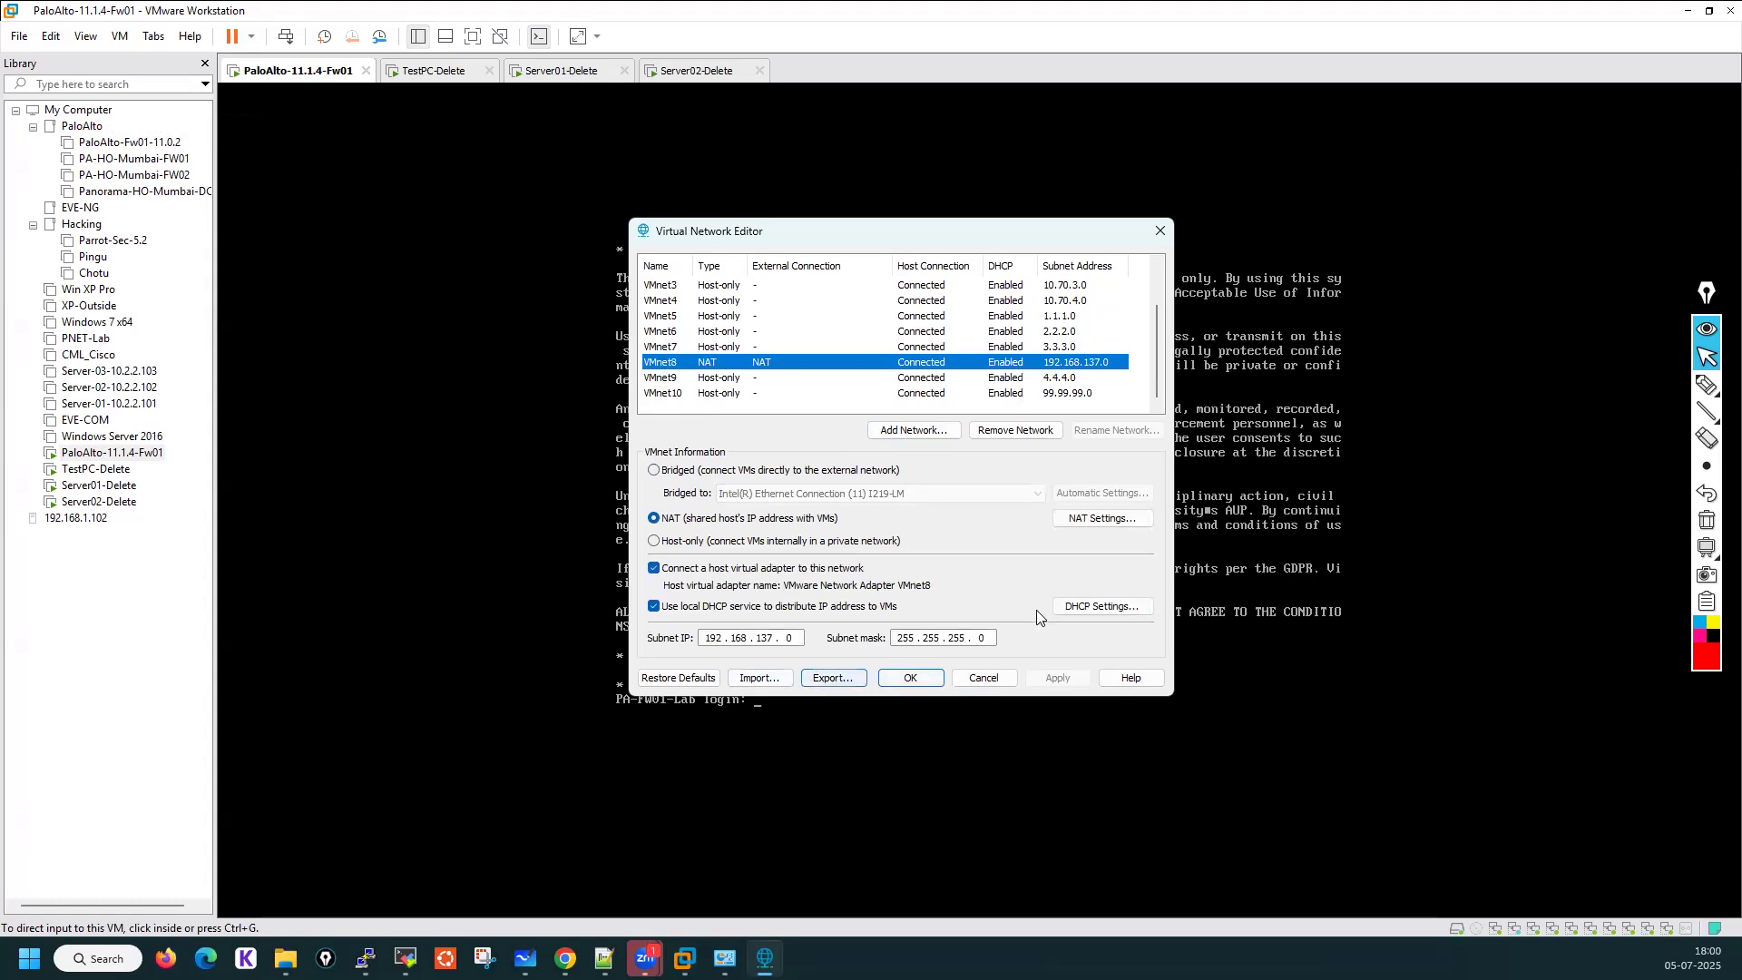
pyautogui.click(1006, 432)
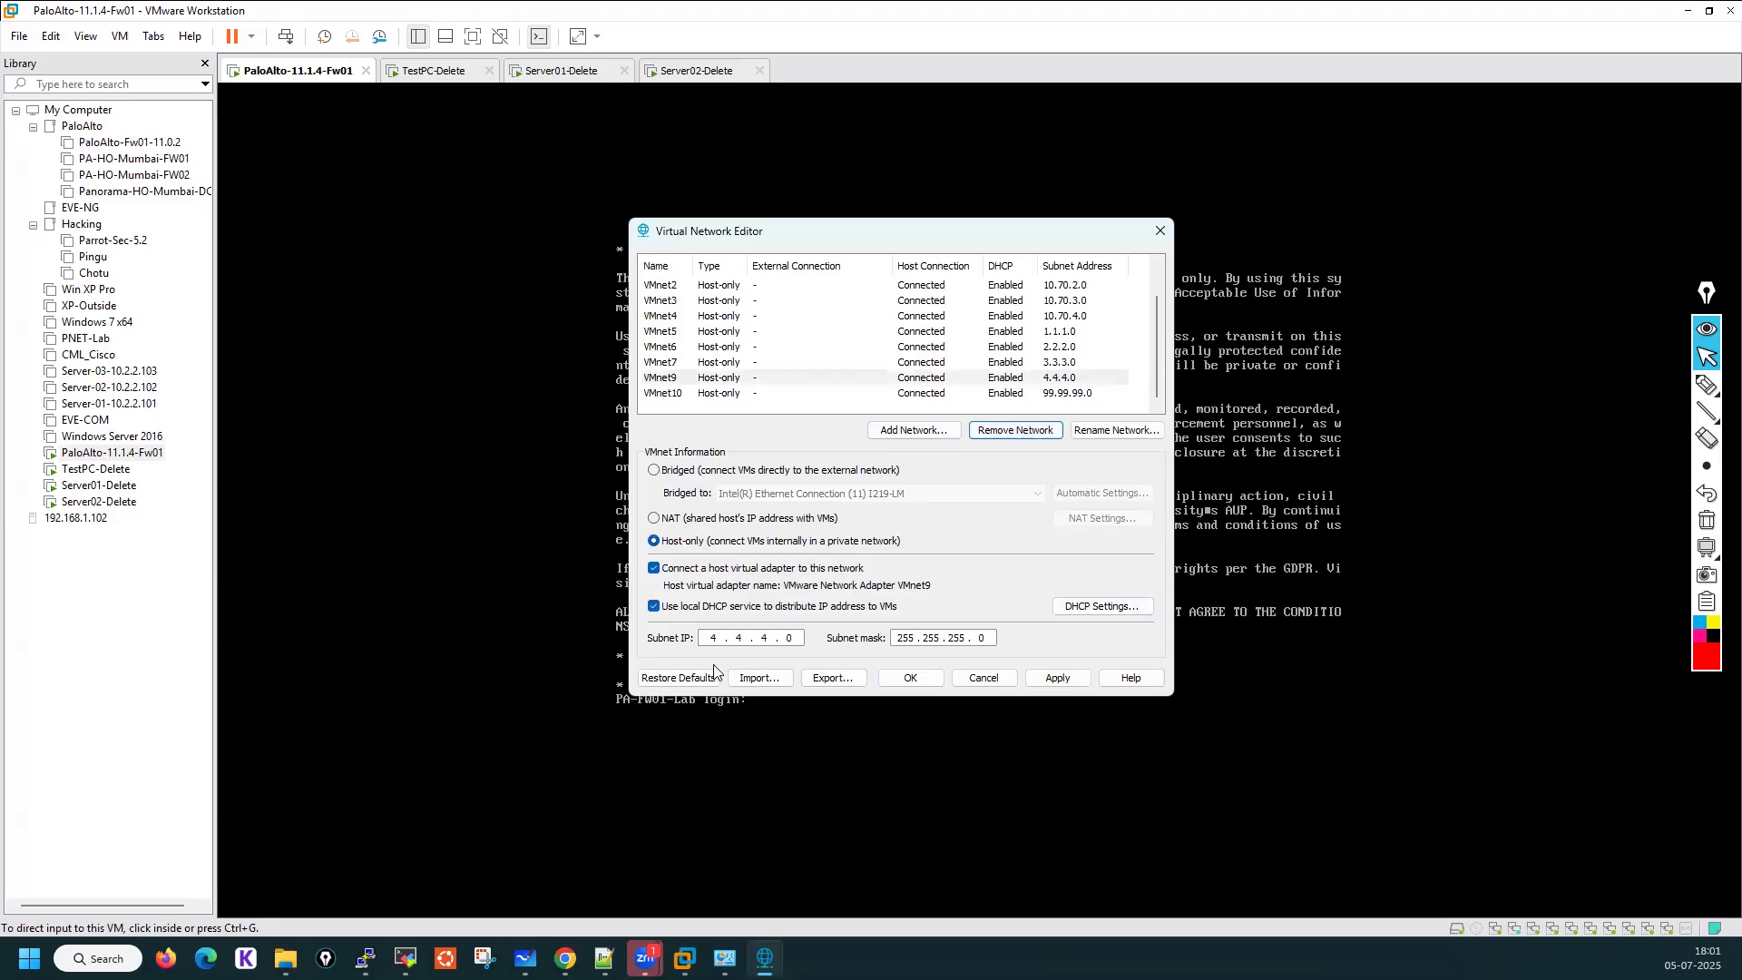
pyautogui.click(902, 432)
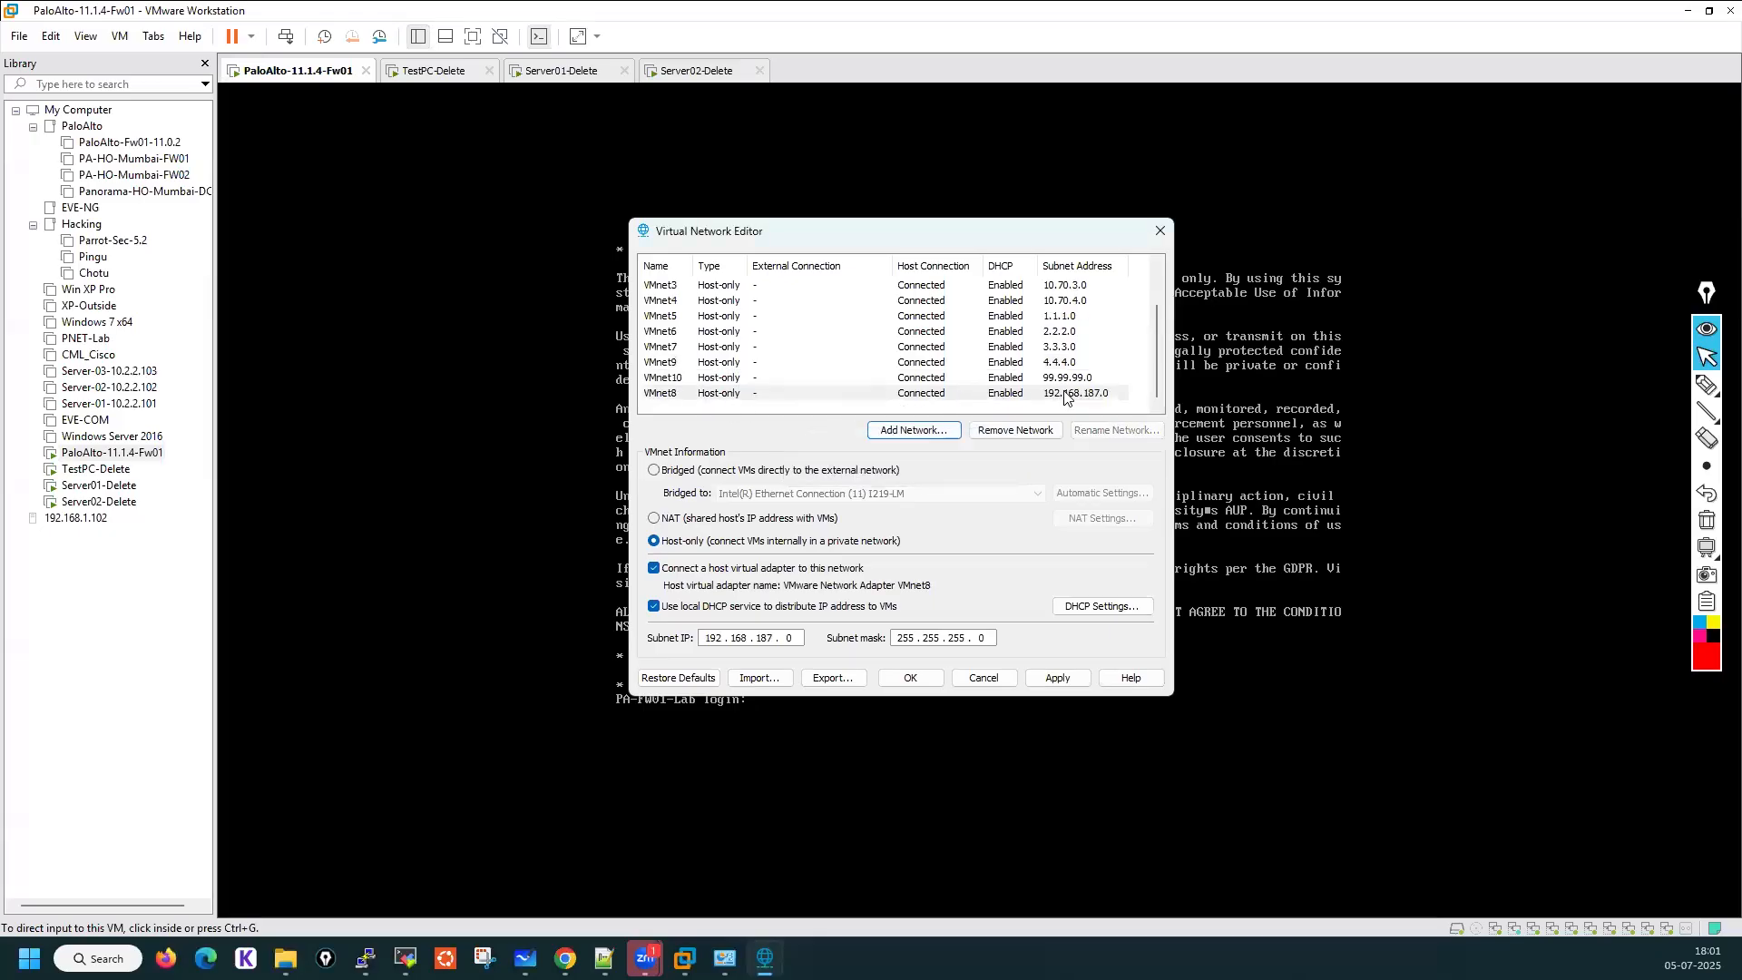
# Step: Change VMnet8's subnet IP third octet to 137, making it 192.168.137.0
pyautogui.click(777, 638)
pyautogui.click(774, 638)
pyautogui.press('BackSpace')
pyautogui.press('BackSpace')
pyautogui.write('137')
# Step: Update VMnet8's DHCP start and end addresses to the 192.168.137.x range
pyautogui.click(1089, 606)
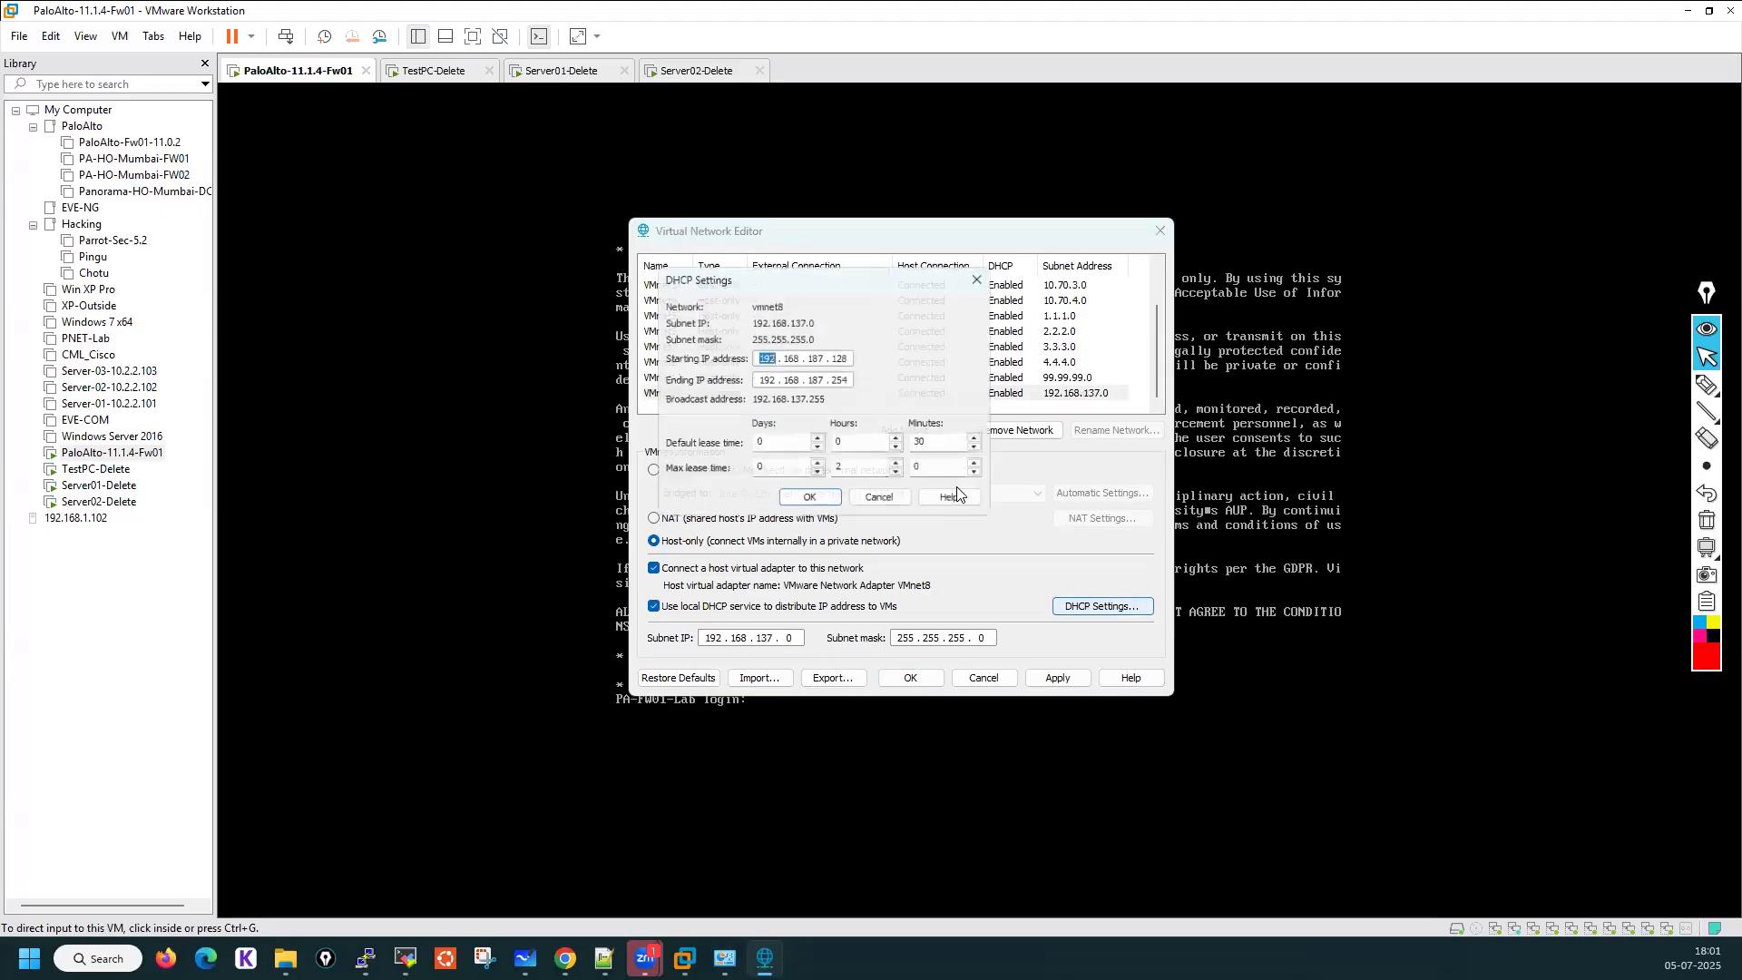
pyautogui.click(822, 358)
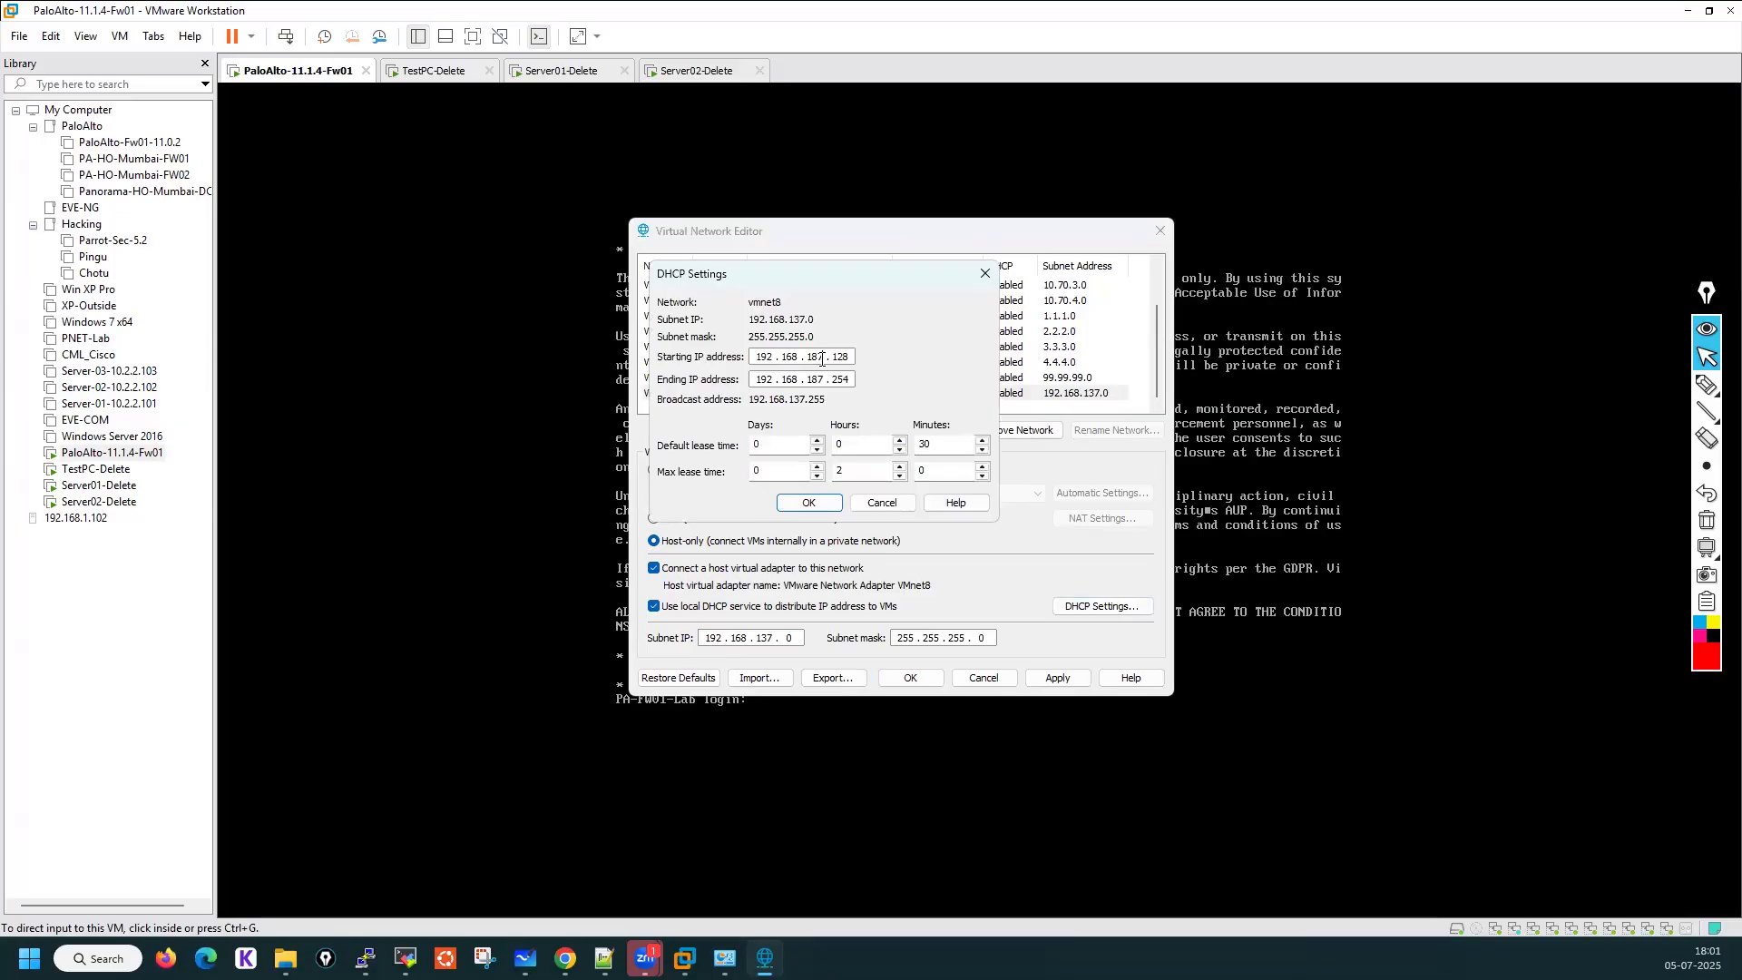
pyautogui.doubleClick(822, 359)
pyautogui.press('BackSpace')
pyautogui.write('137')
pyautogui.click(821, 381)
pyautogui.press('BackSpace')
pyautogui.write('3')
pyautogui.click(807, 505)
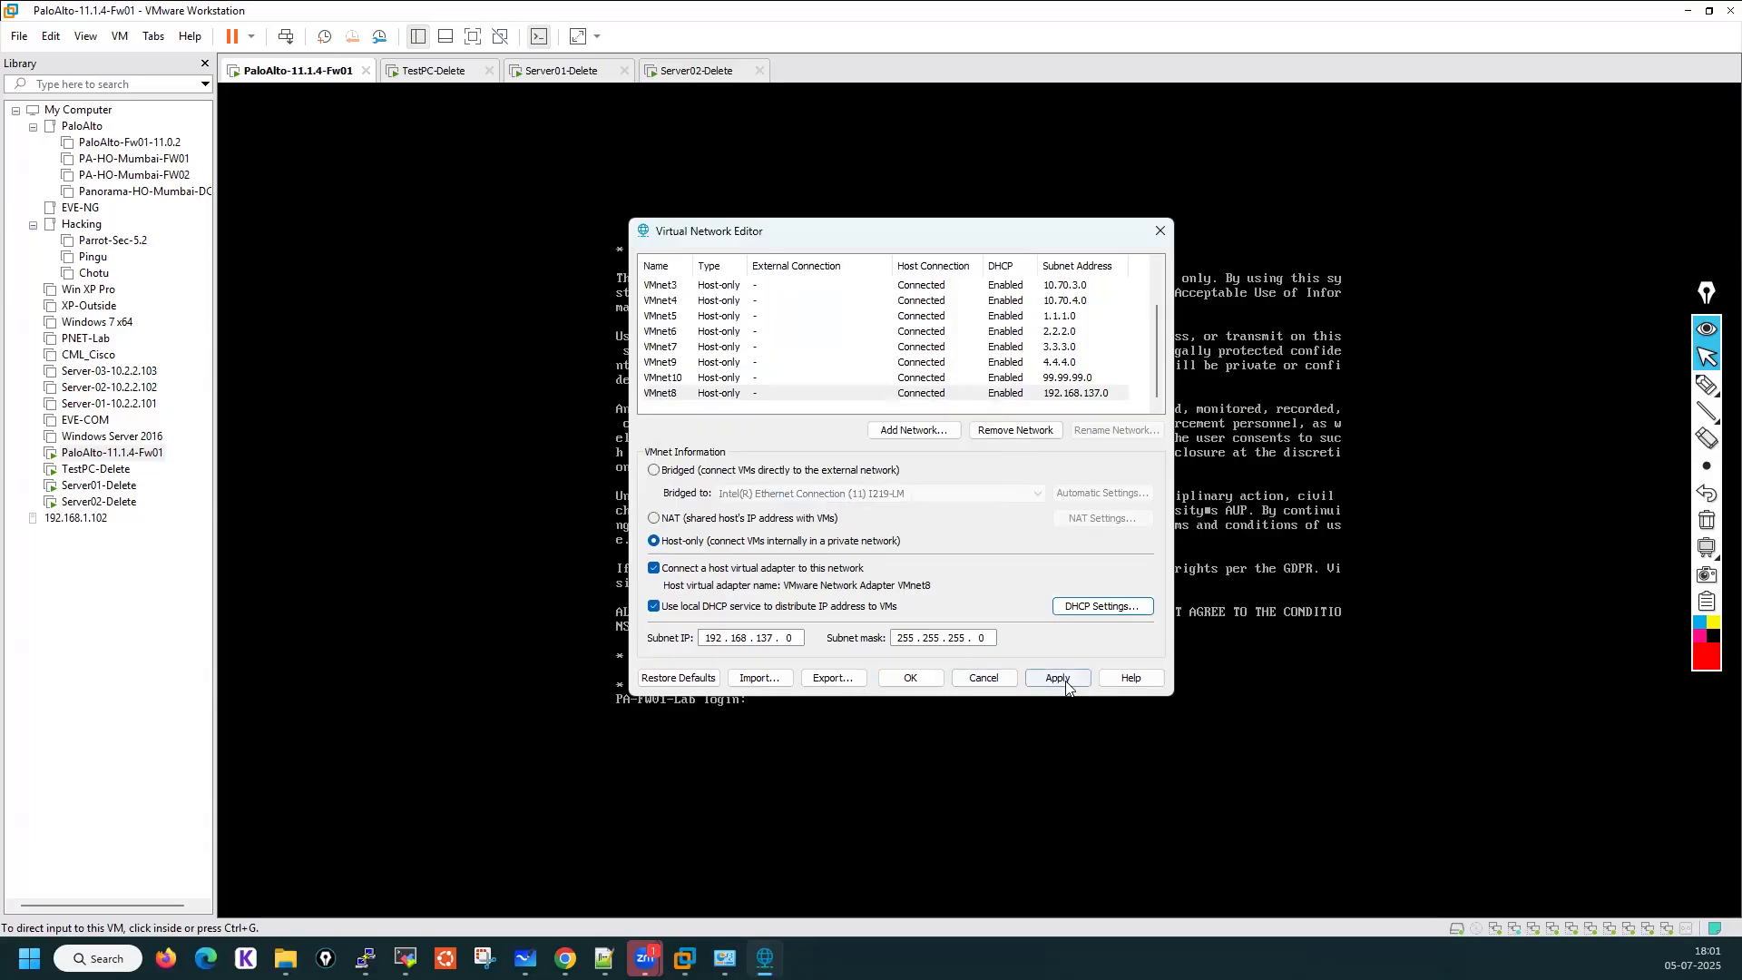
# Step: Make VMnet8 a NAT network with gateway 192.168.137.2 and apply the changes
pyautogui.click(657, 521)
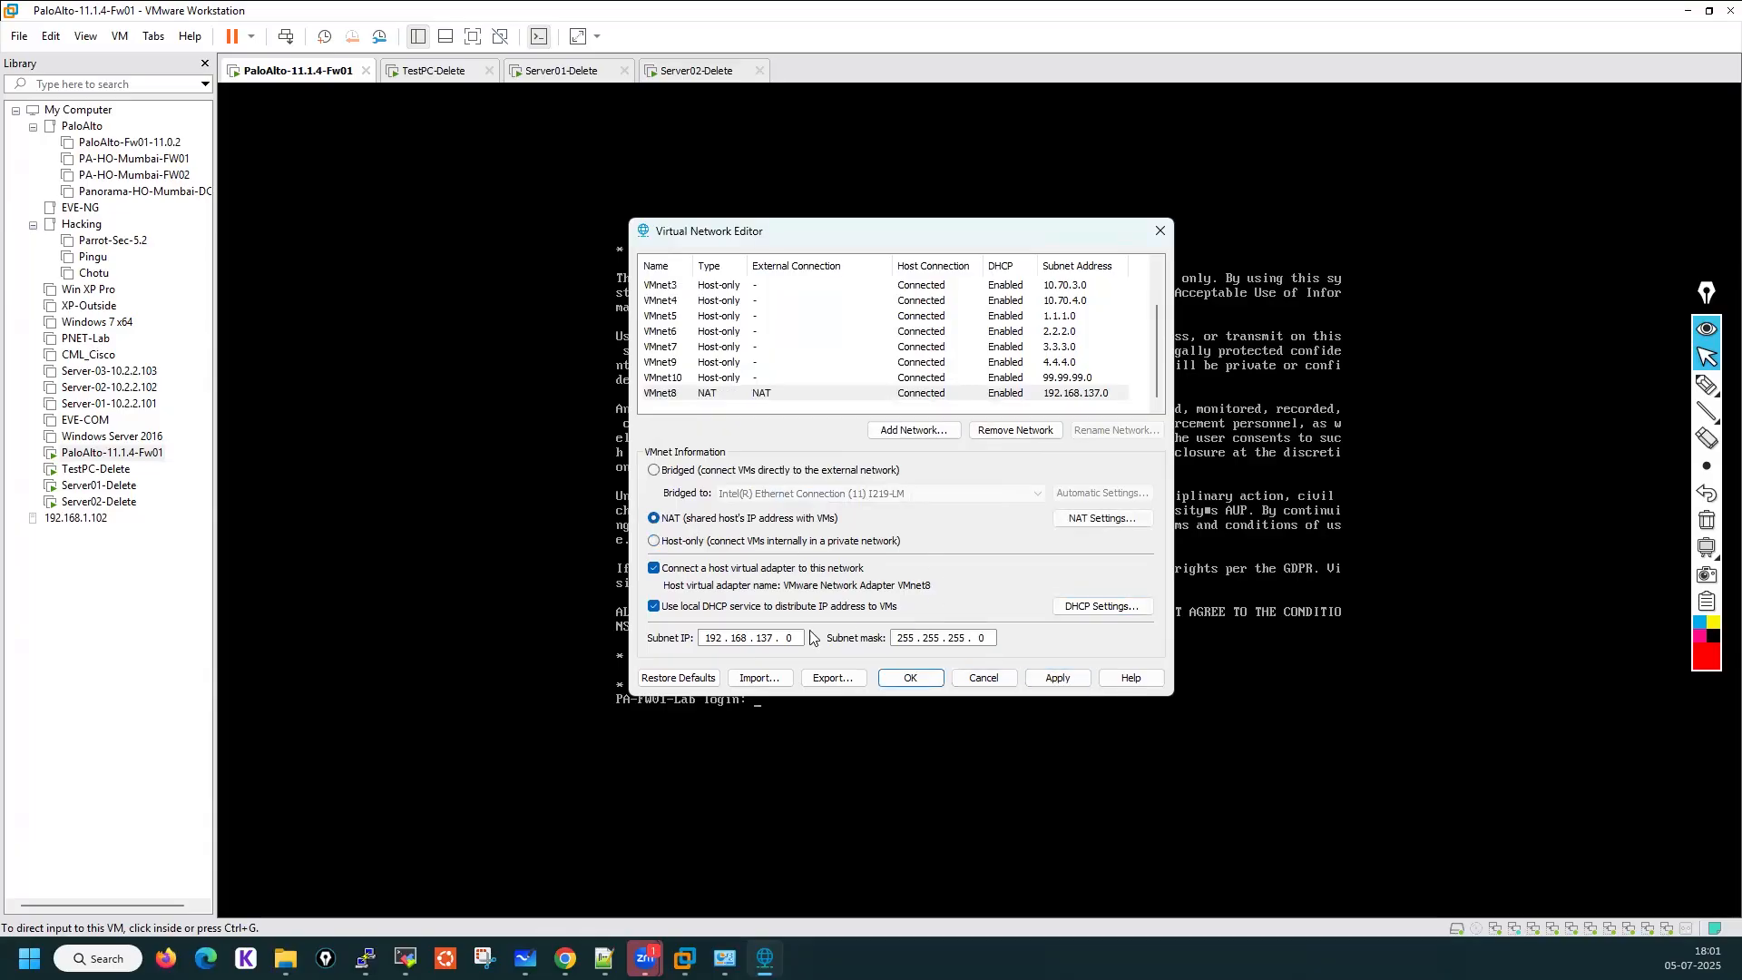
pyautogui.click(1100, 521)
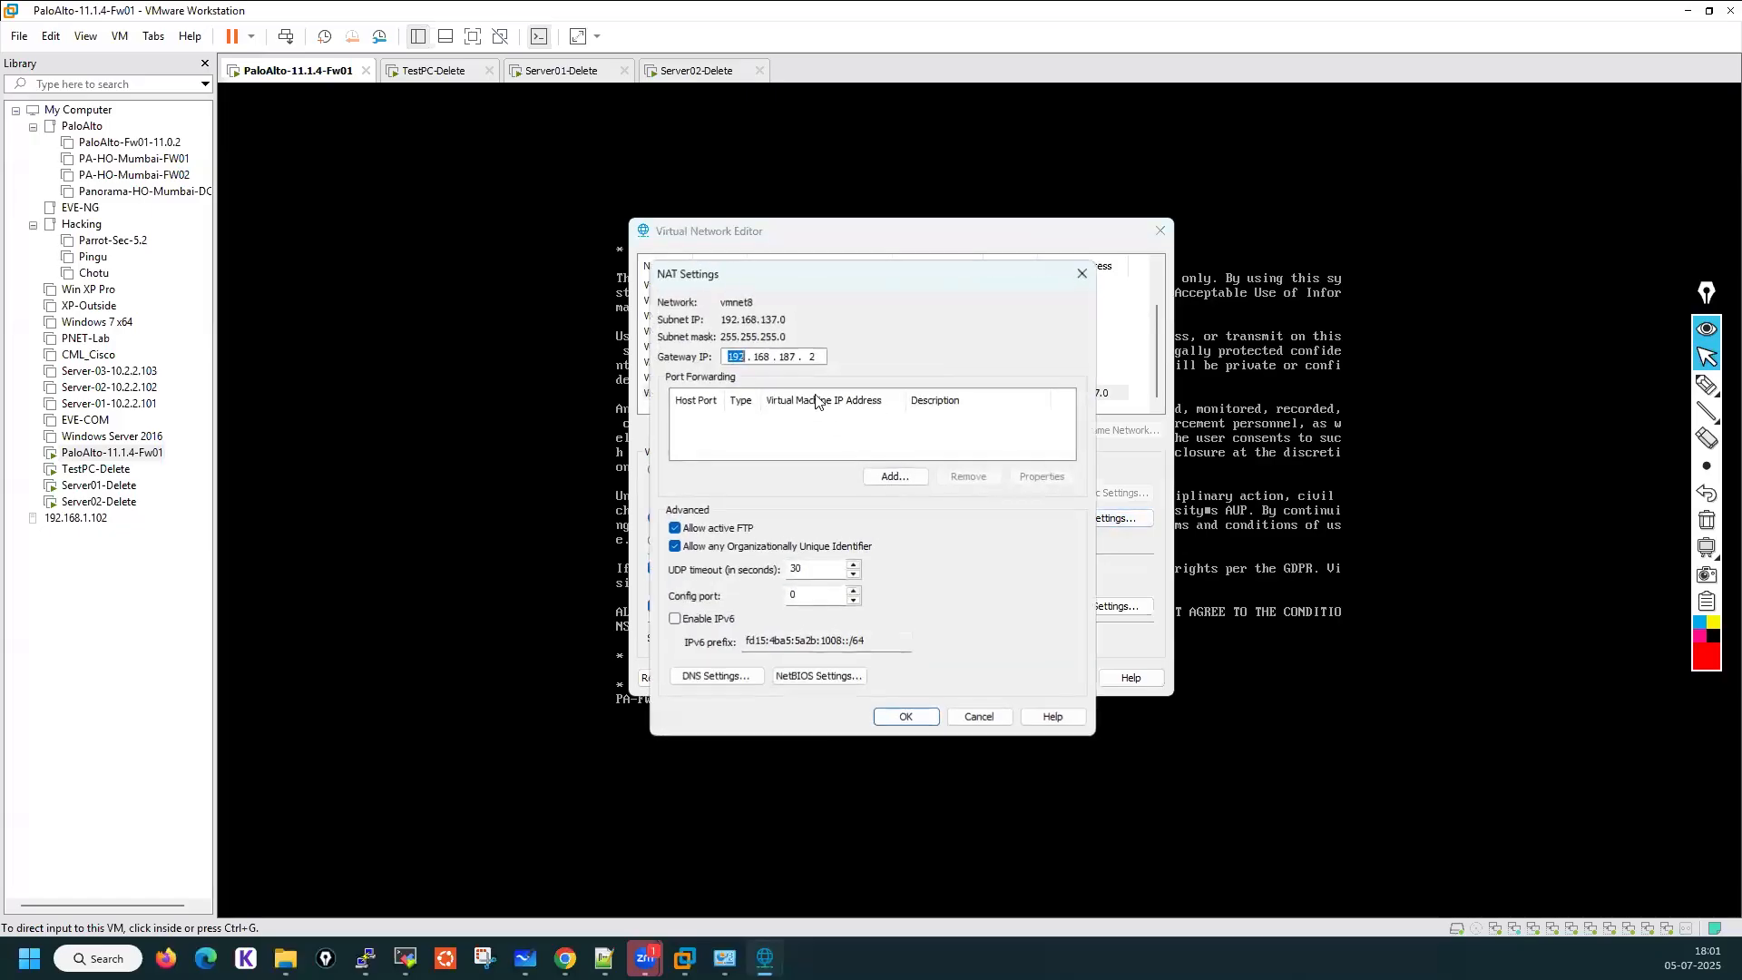
pyautogui.click(793, 357)
pyautogui.press('BackSpace')
pyautogui.press('BackSpace')
pyautogui.press('BackSpace')
pyautogui.write('137')
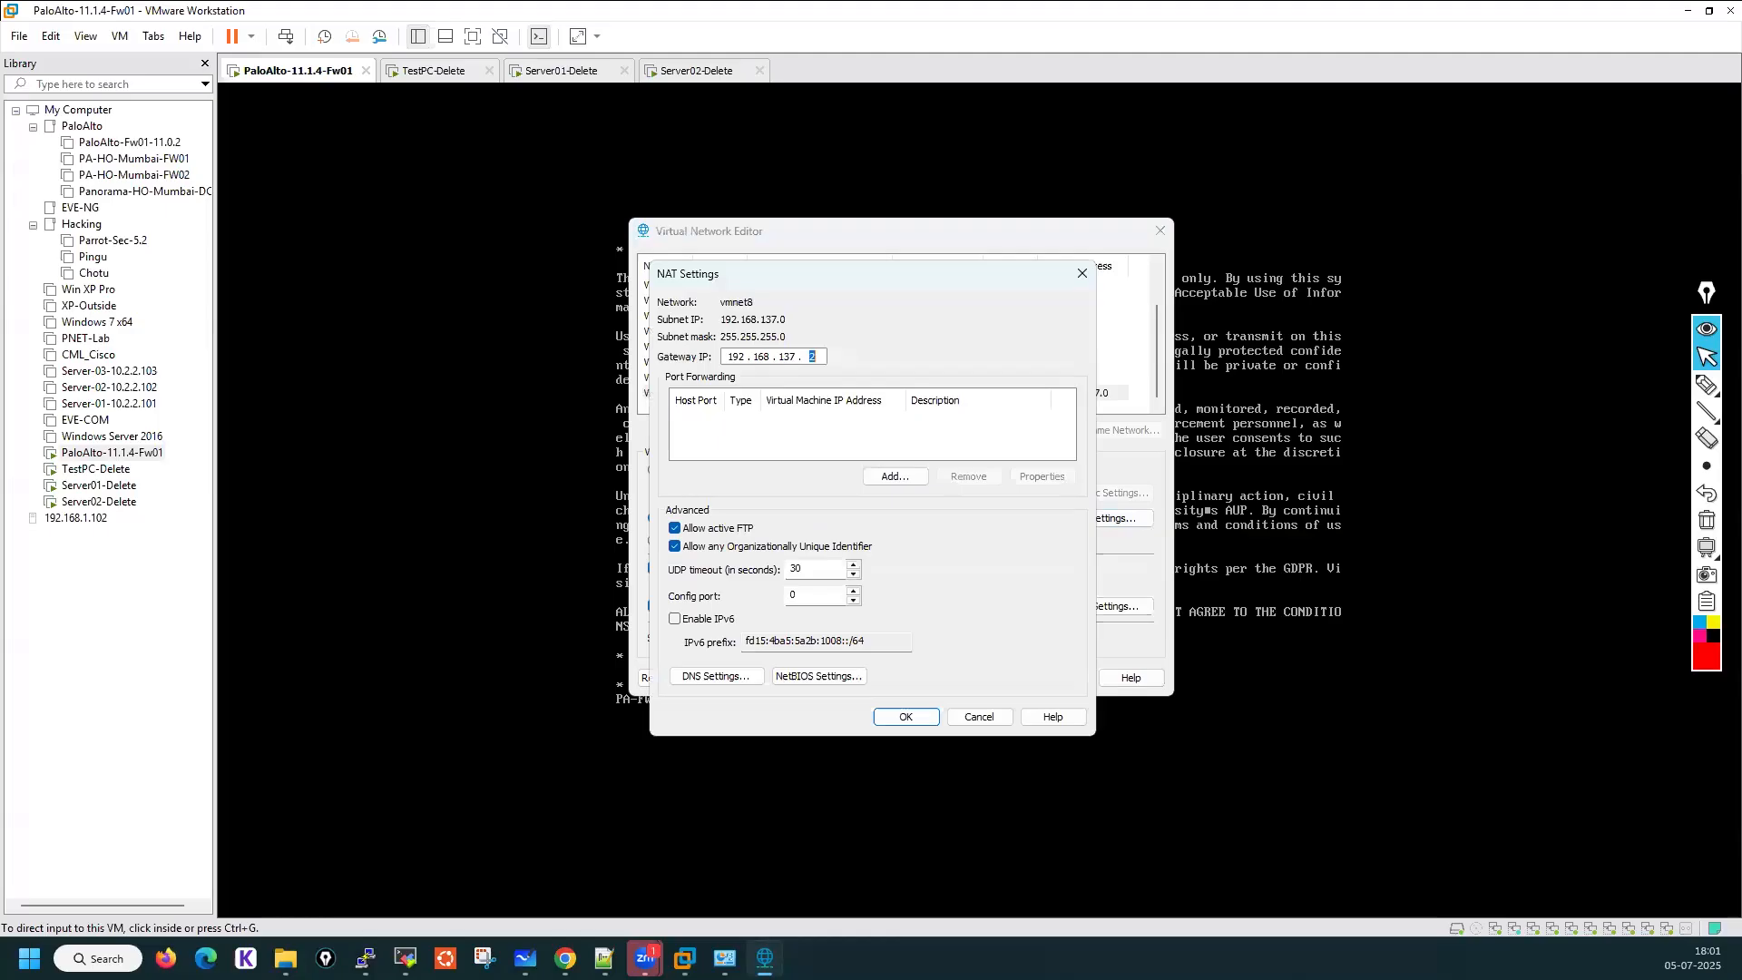
pyautogui.click(908, 717)
pyautogui.click(1056, 680)
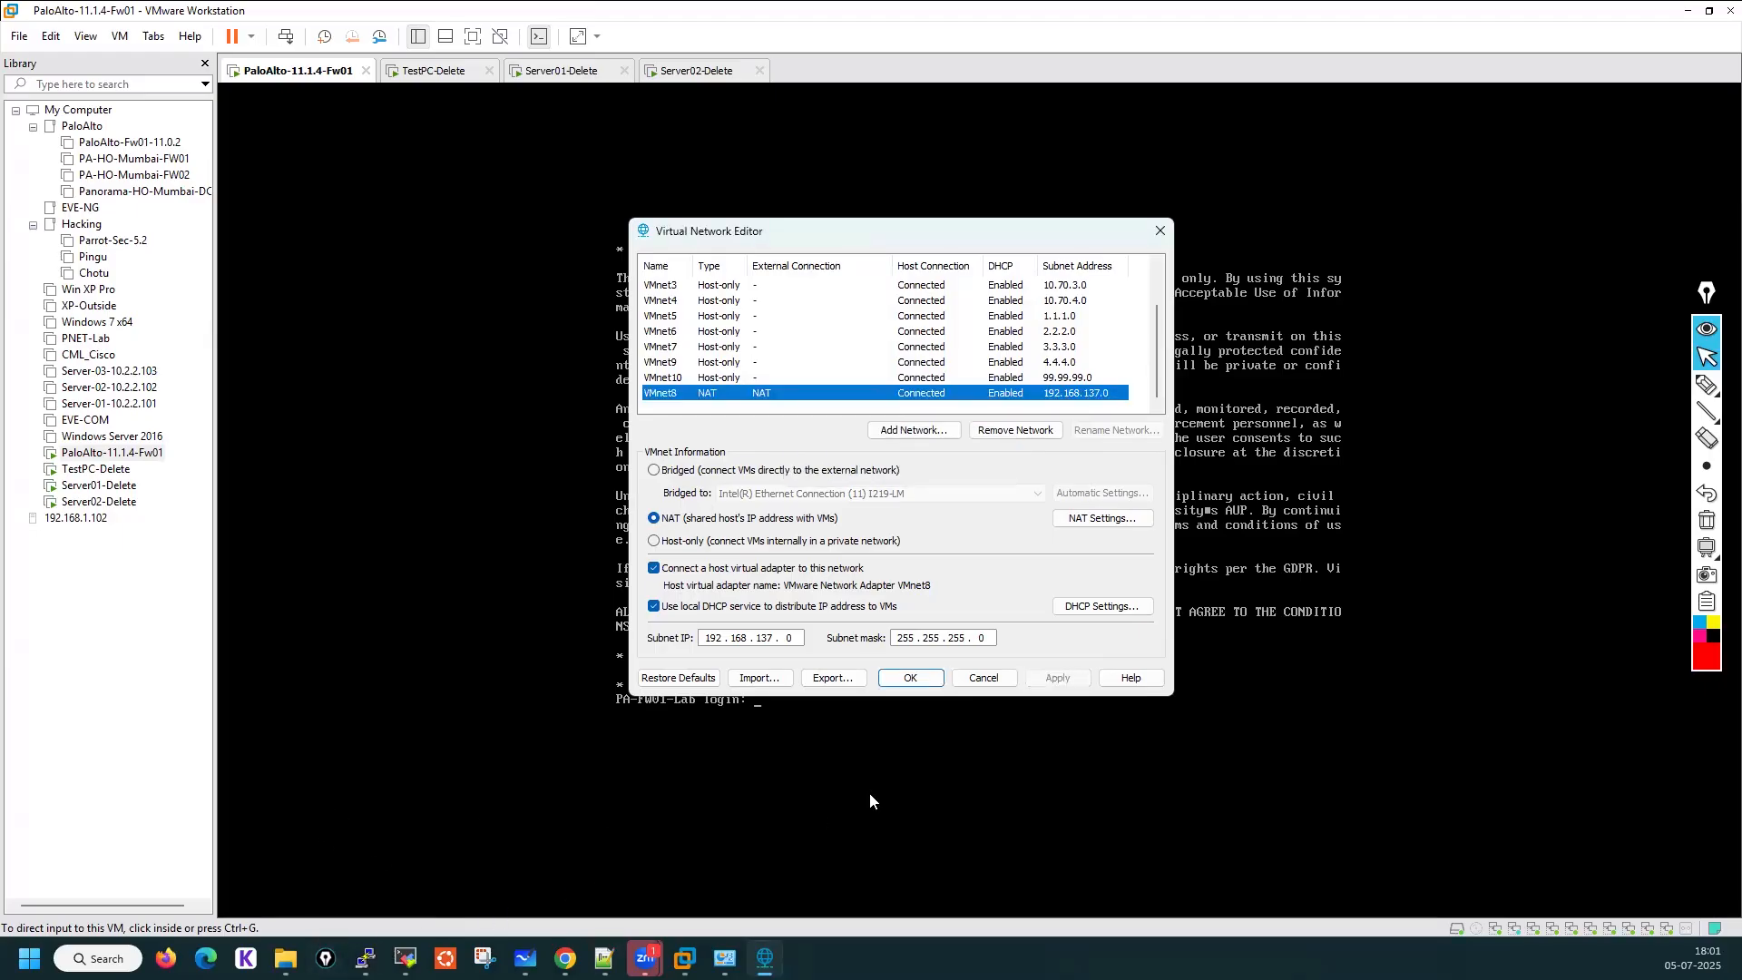
# Step: Close the network editor and log into the firewall console as admin
pyautogui.click(912, 677)
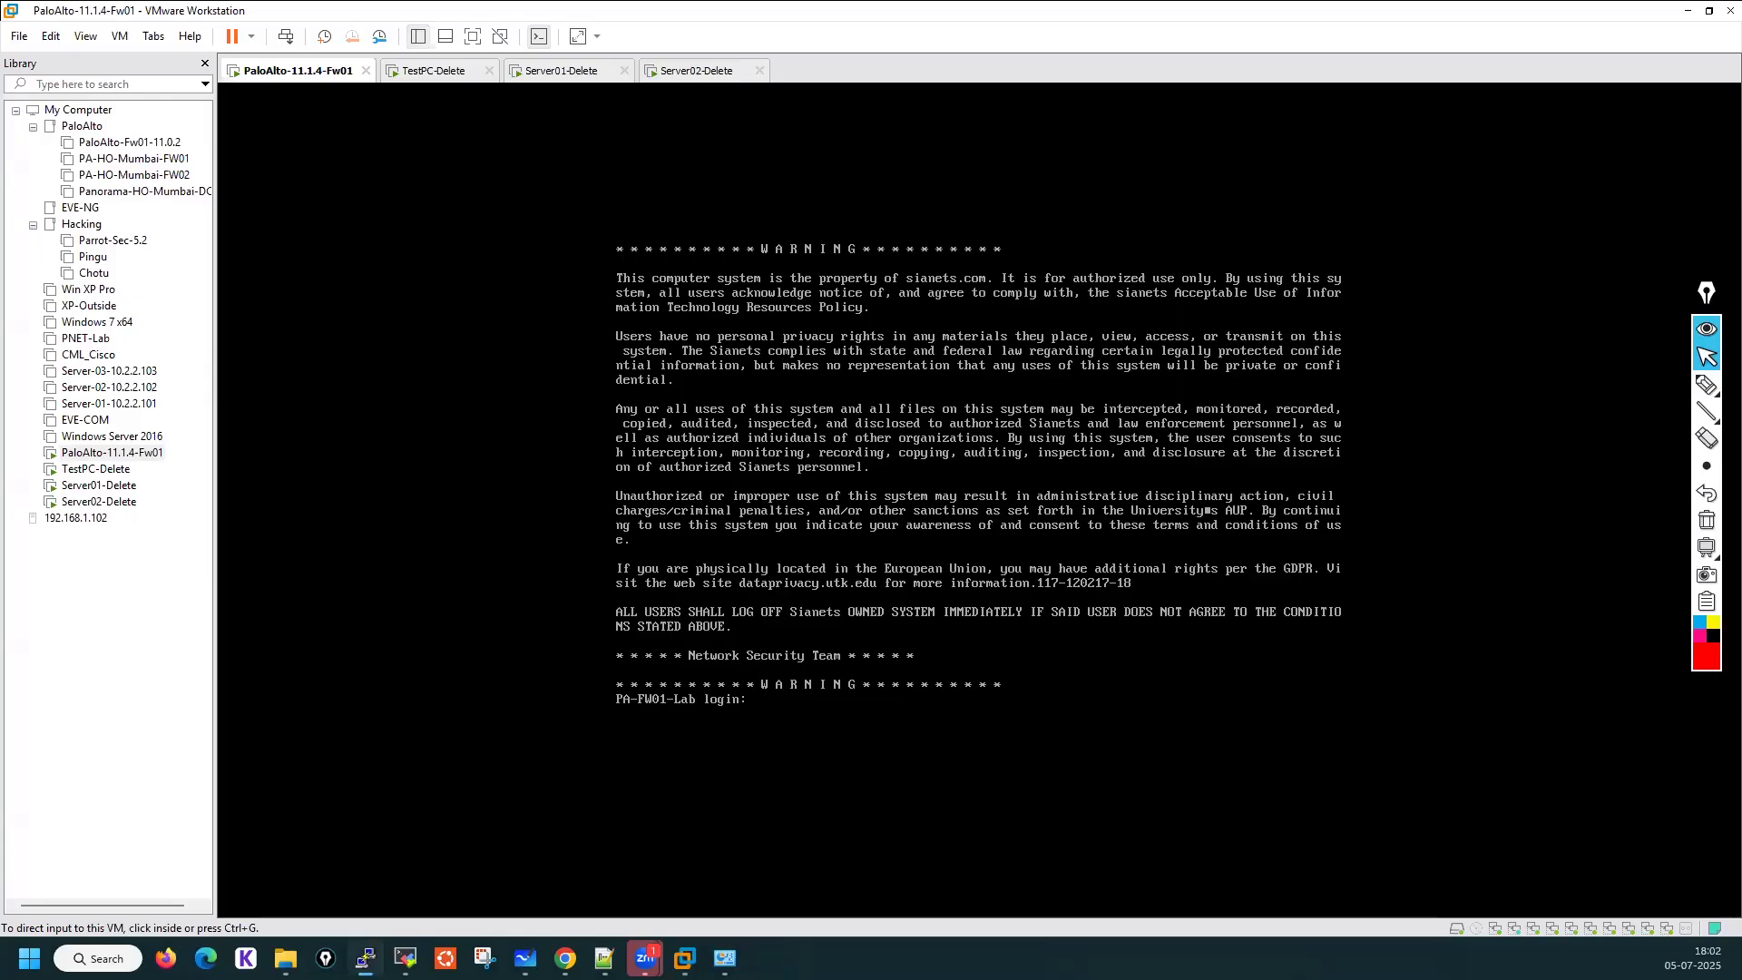
pyautogui.click(875, 733)
pyautogui.write('admin')
pyautogui.press('Return')
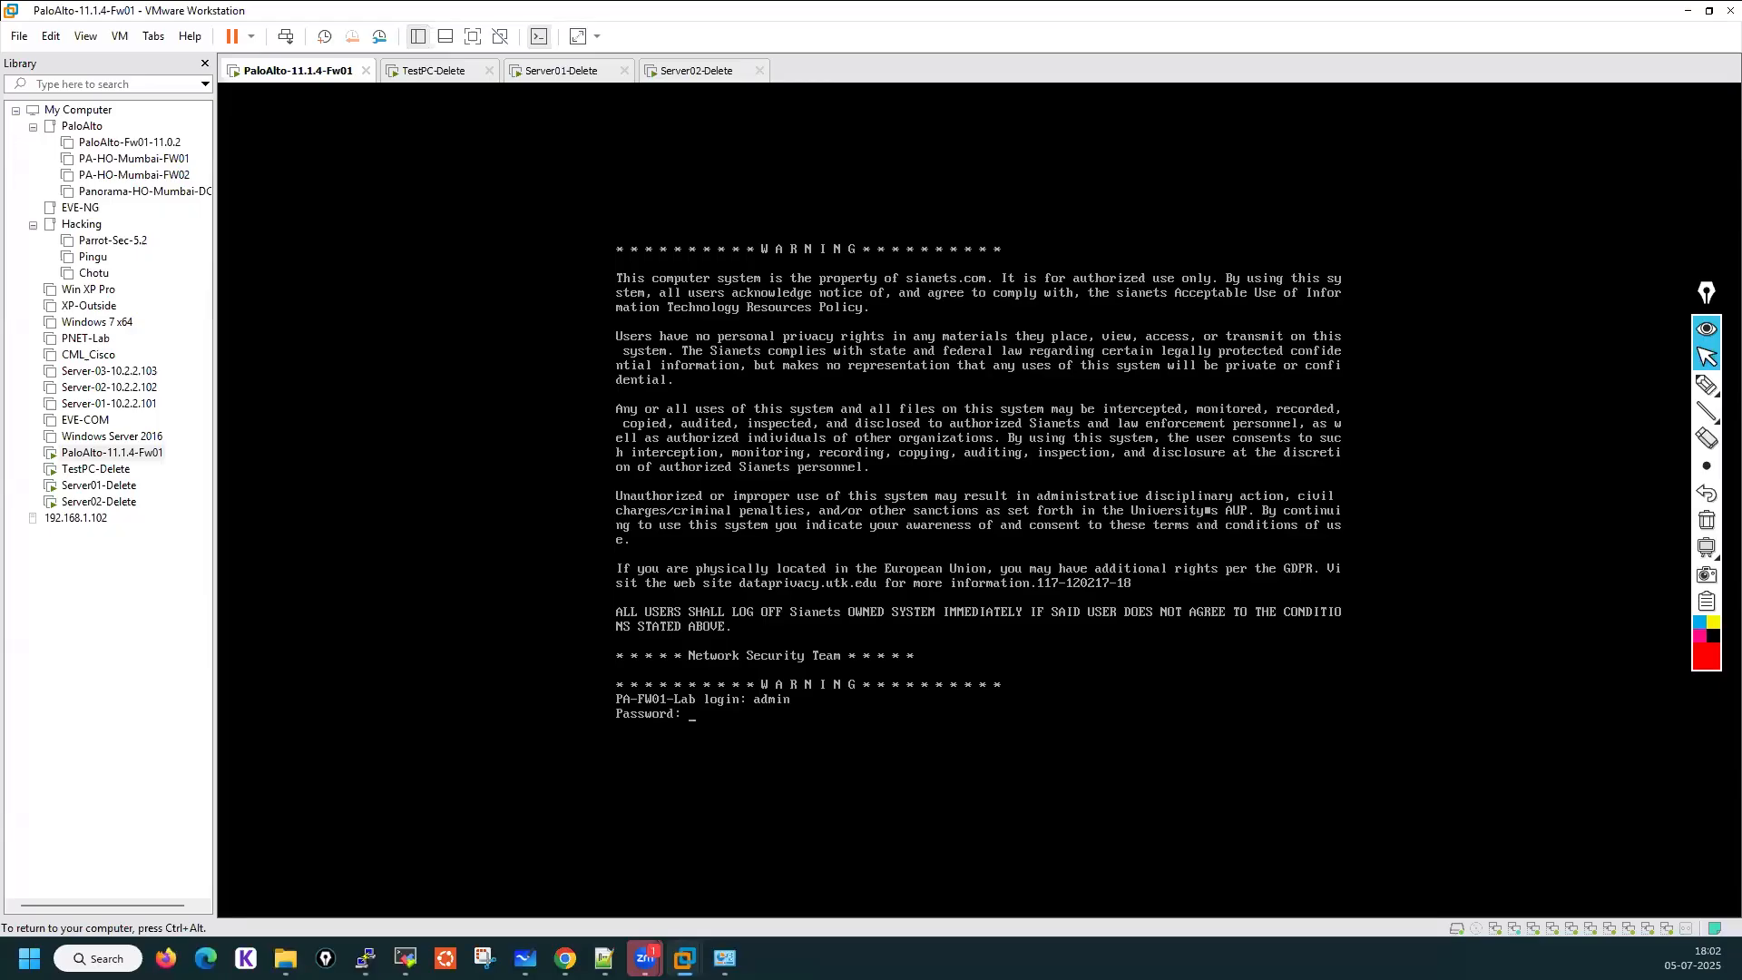
pyautogui.press('Return')
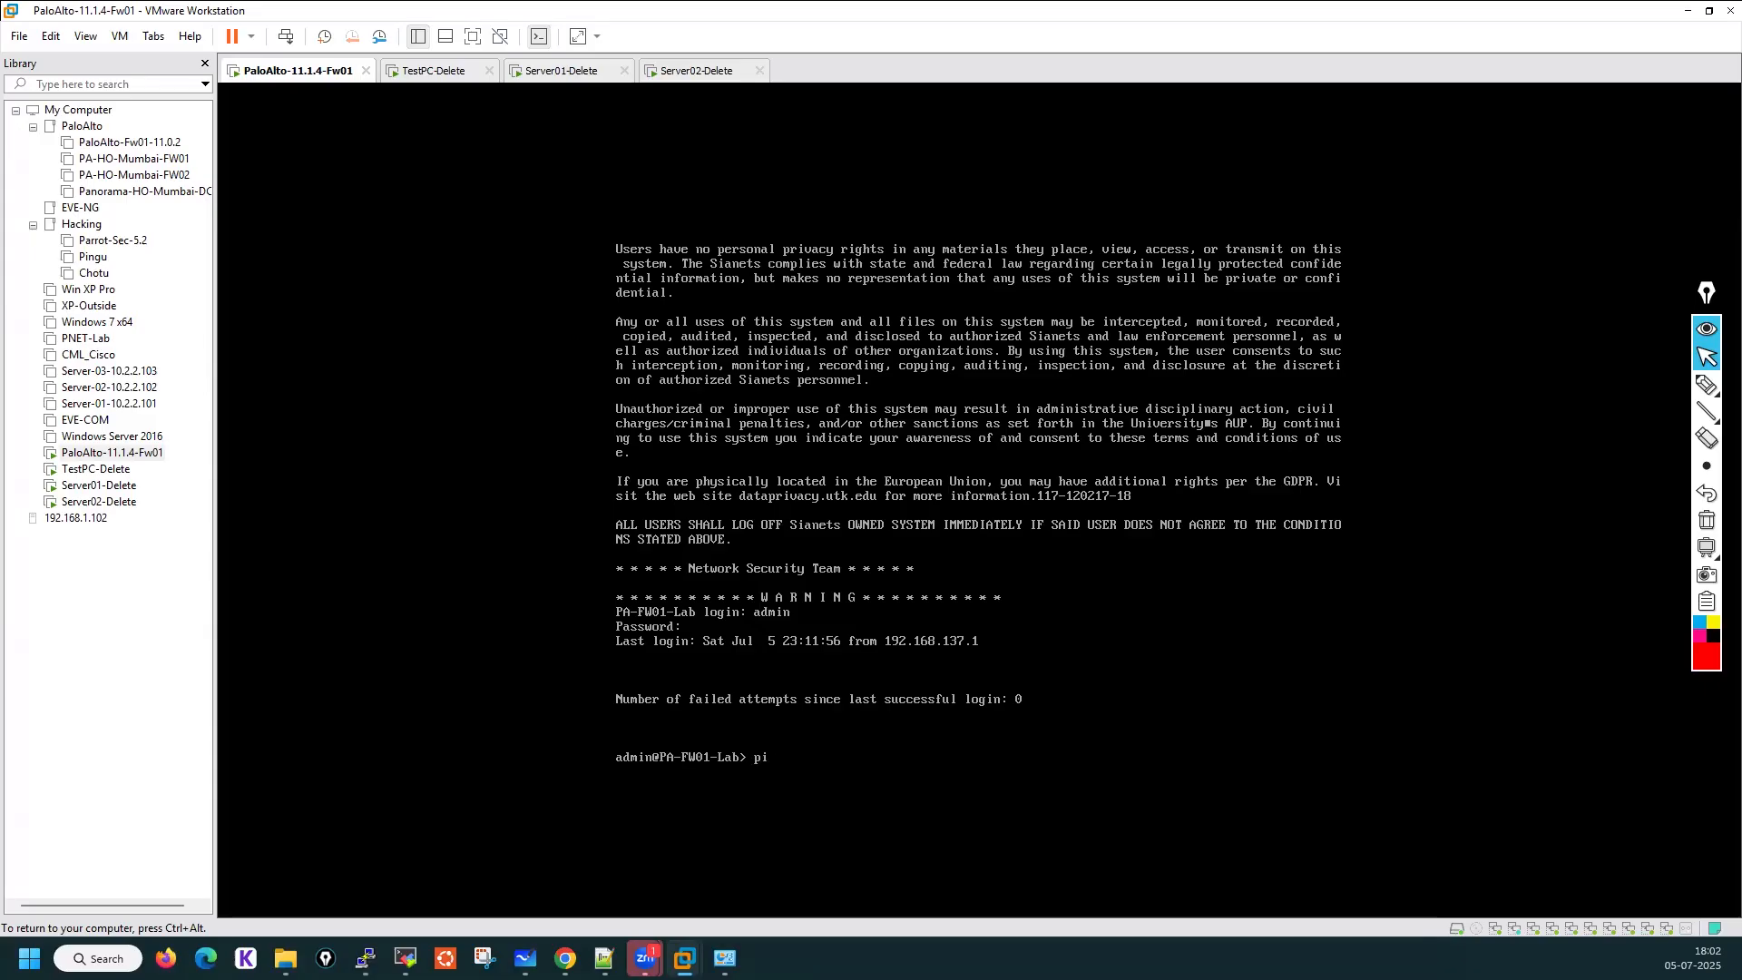
# Step: Ping 192.168.137.1 and then 192.168.137.2 from the firewall console
pyautogui.write('ping host 111')
pyautogui.press('BackSpace')
pyautogui.write('92.168.137.1')
pyautogui.press('Return')
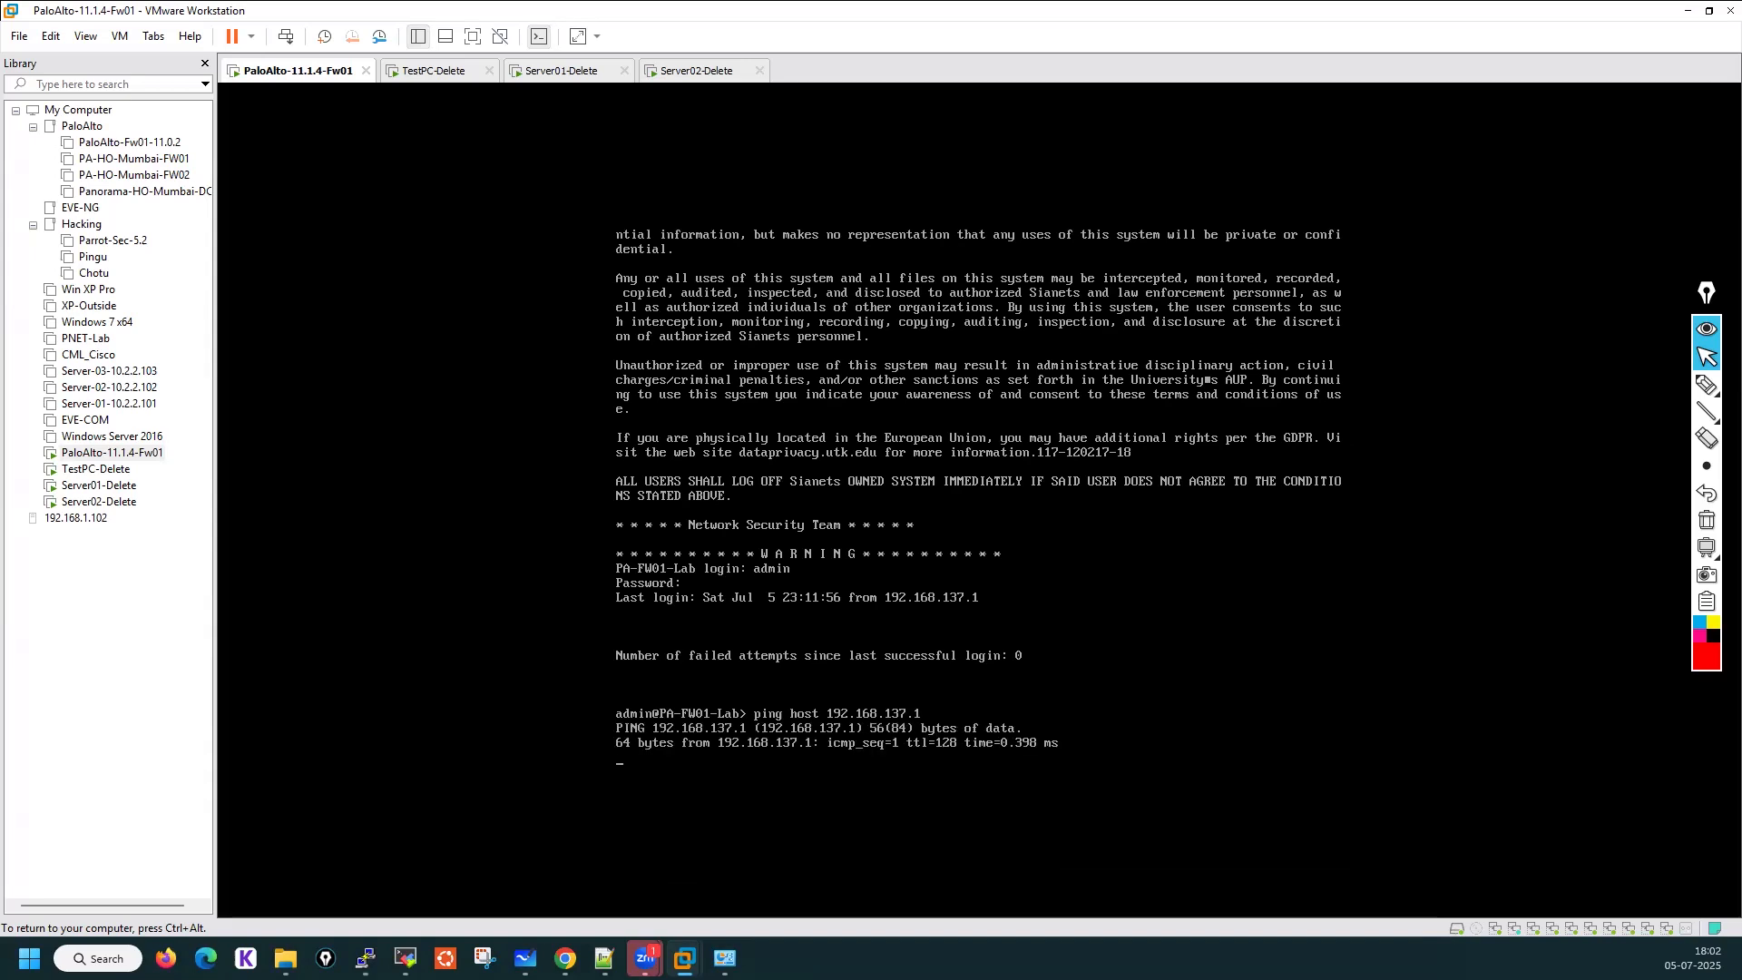
pyautogui.hotkey('ctrl', 'c')
pyautogui.press('Up')
pyautogui.press('BackSpace')
pyautogui.write('2')
pyautogui.press('Return')
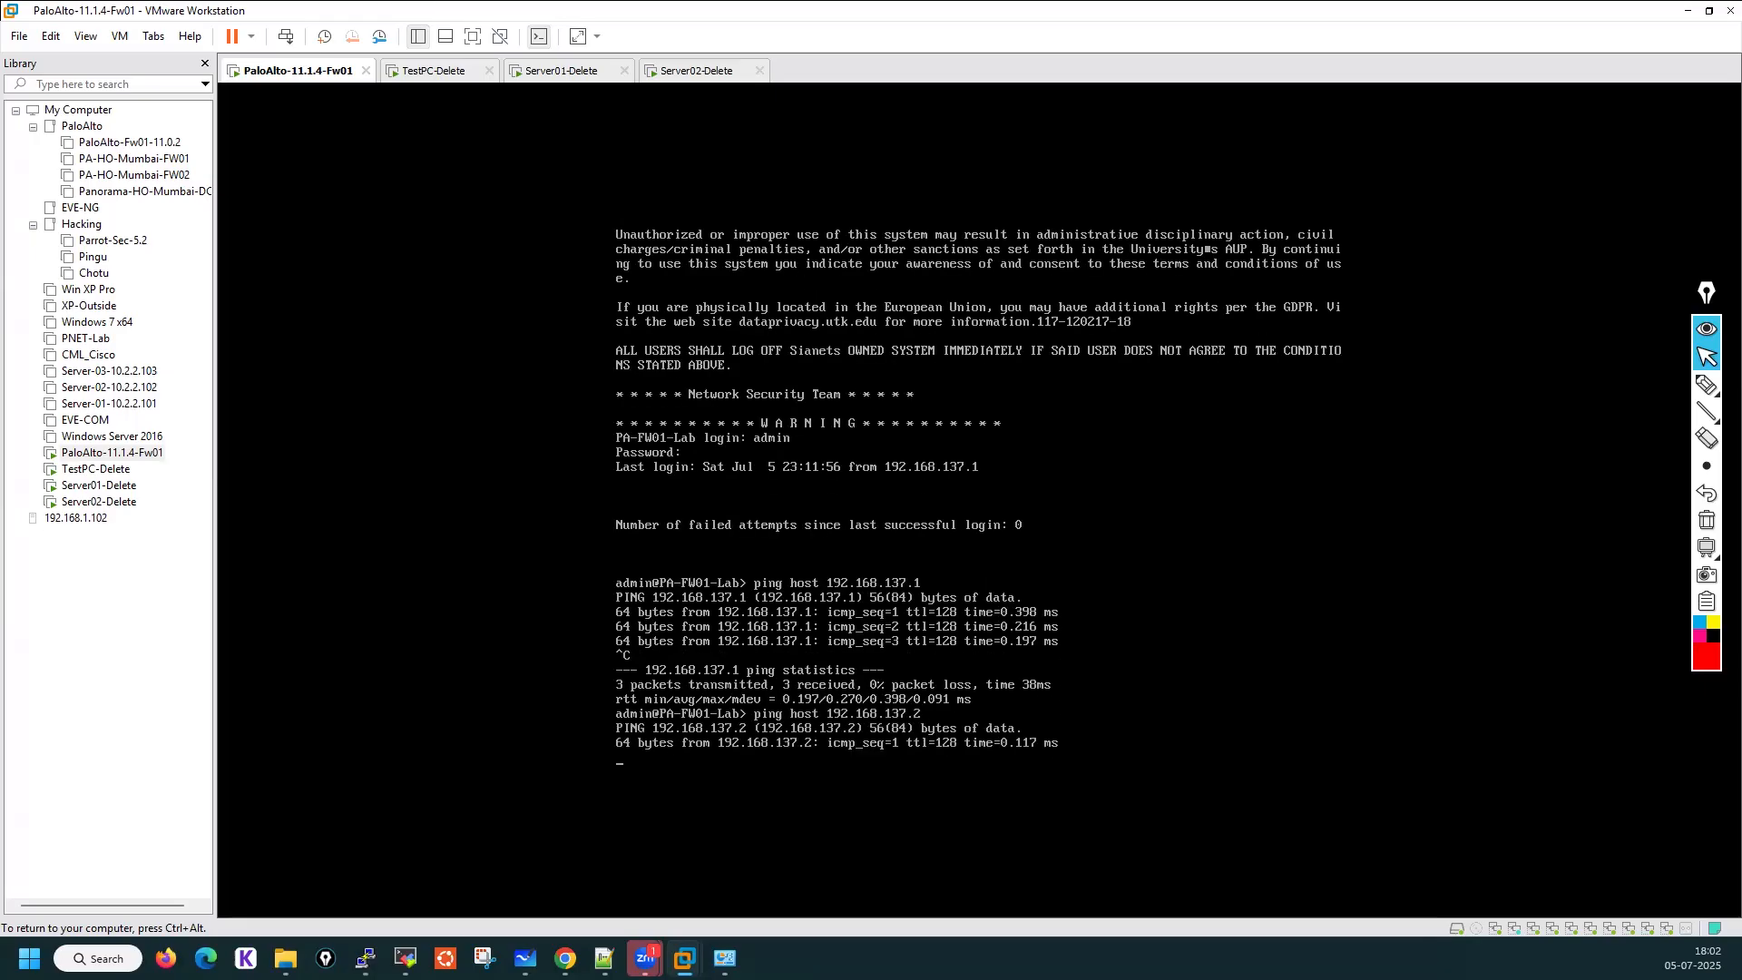
pyautogui.hotkey('ctrl', 'c')
# Step: Ping google.com from the firewall console, then release input to the host
pyautogui.press('Up')
pyautogui.press('BackSpace')
pyautogui.press('BackSpace')
pyautogui.press('BackSpace')
pyautogui.press('BackSpace')
pyautogui.press('BackSpace')
pyautogui.press('BackSpace')
pyautogui.press('BackSpace')
pyautogui.press('BackSpace')
pyautogui.press('BackSpace')
pyautogui.press('BackSpace')
pyautogui.press('BackSpace')
pyautogui.press('BackSpace')
pyautogui.press('BackSpace')
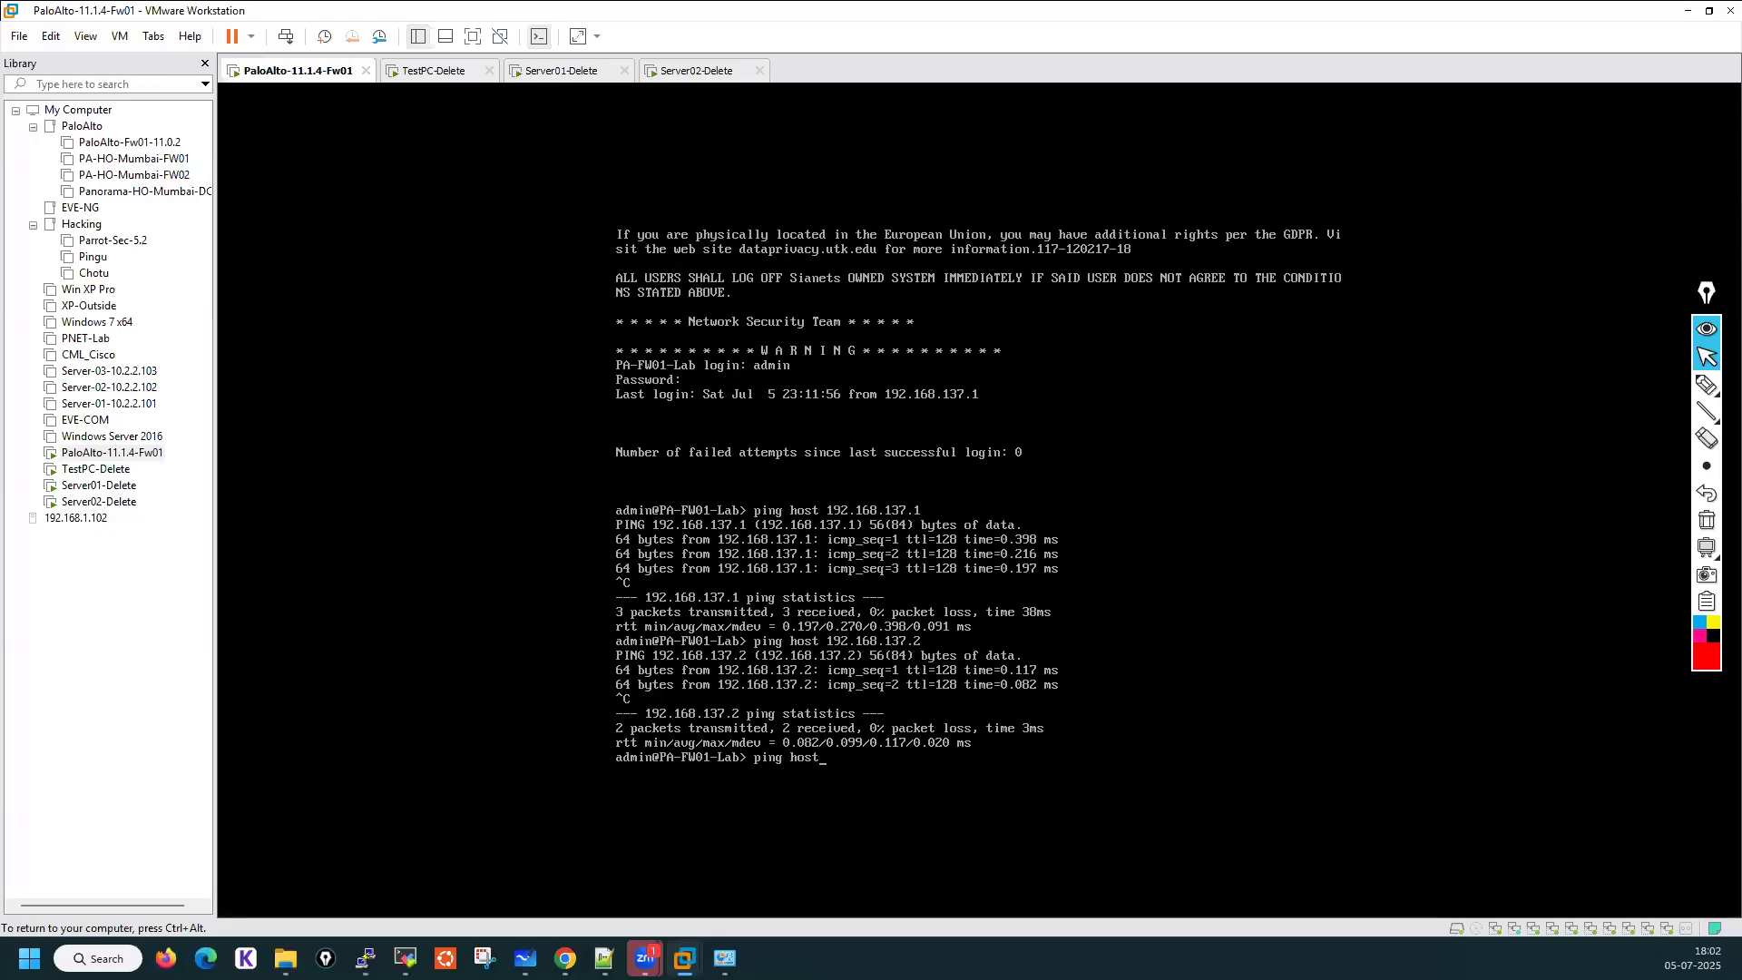
pyautogui.write('google.')
pyautogui.write('com')
pyautogui.press('Return')
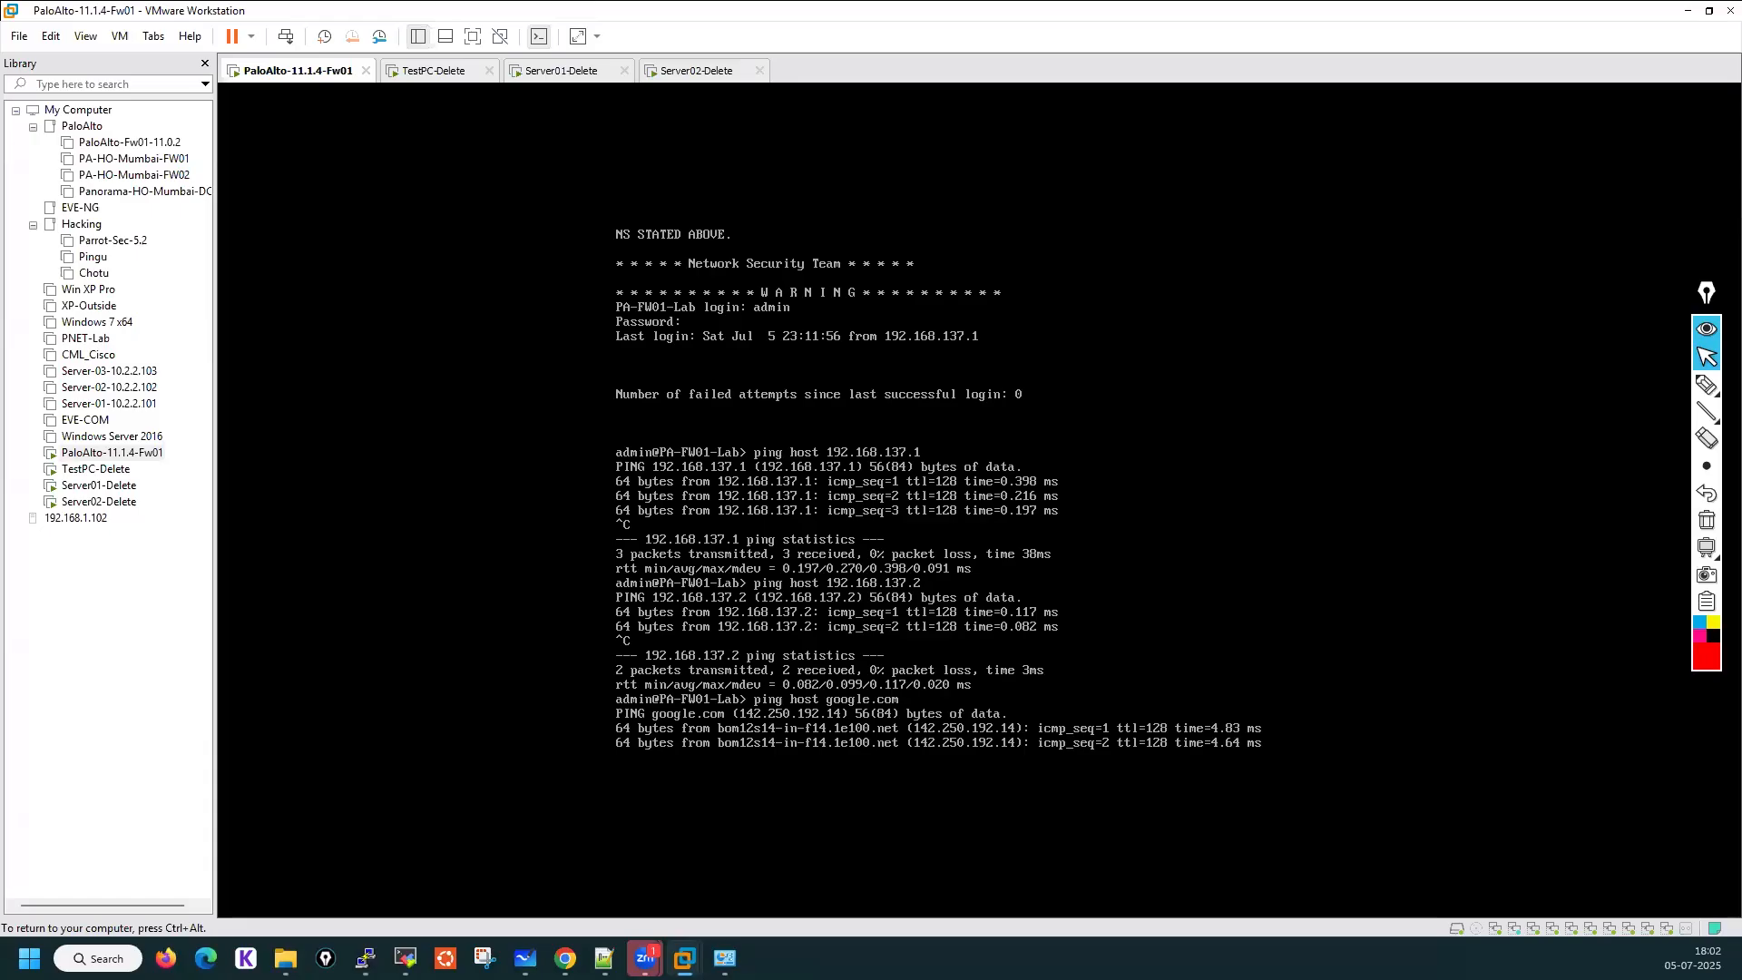
pyautogui.hotkey('ctrl', 'c')
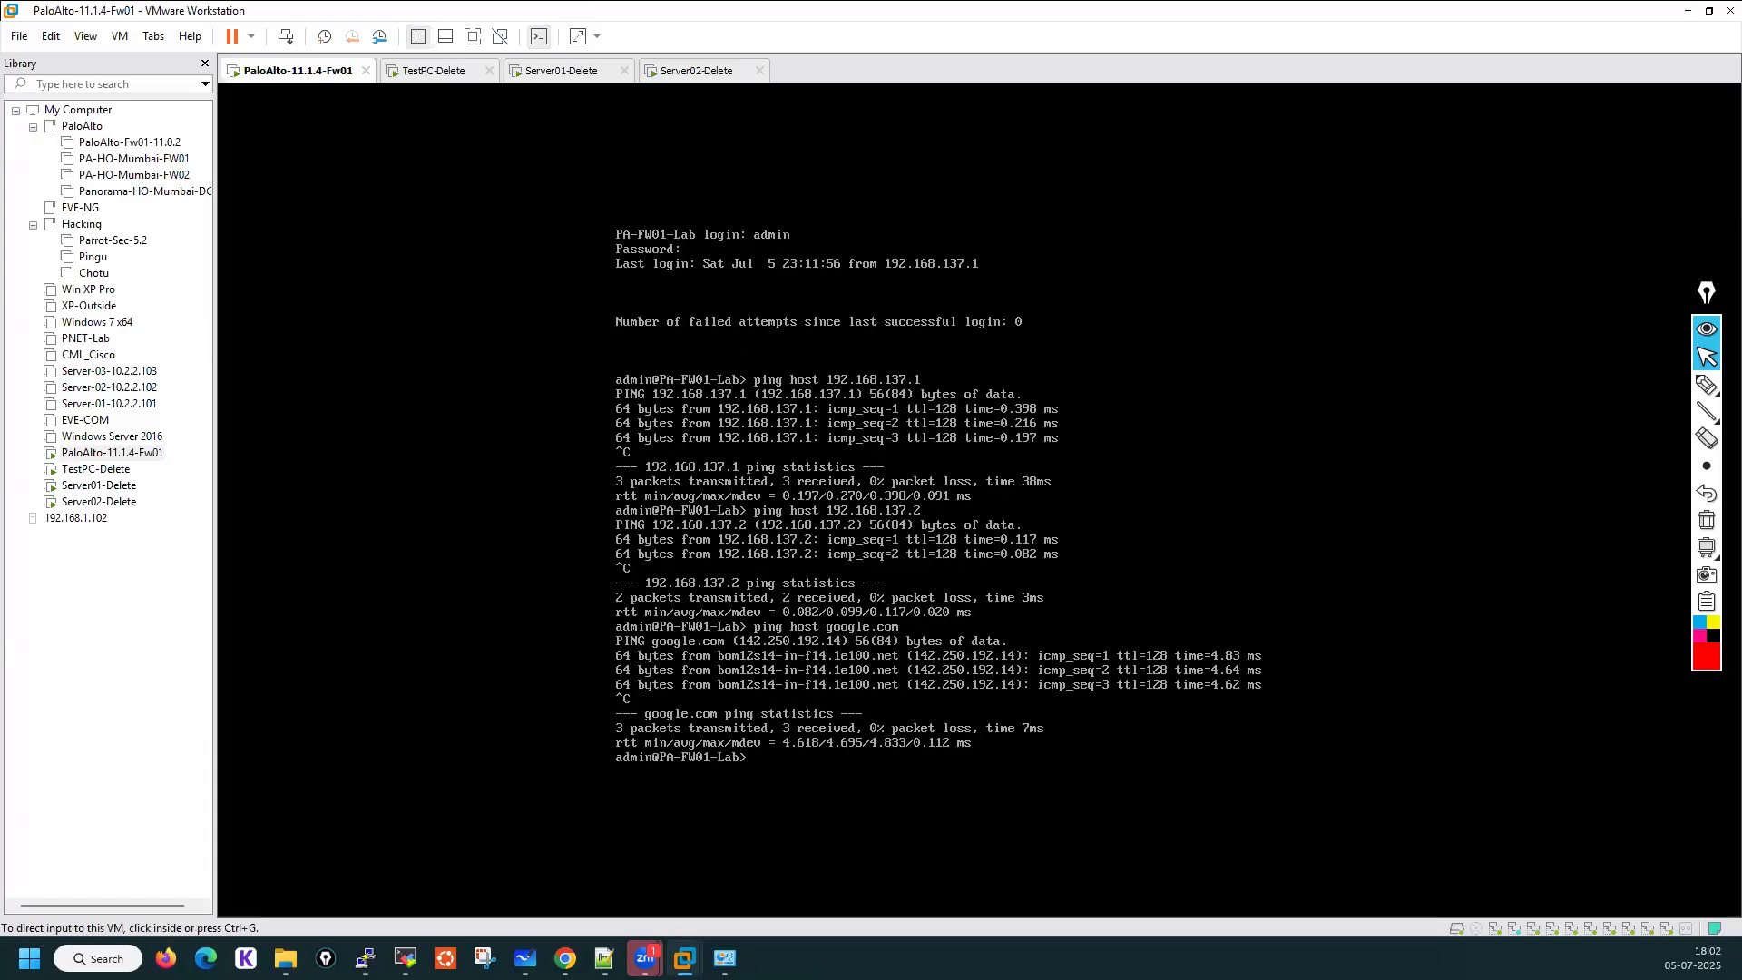
pyautogui.hotkey('alt', 'Tab')
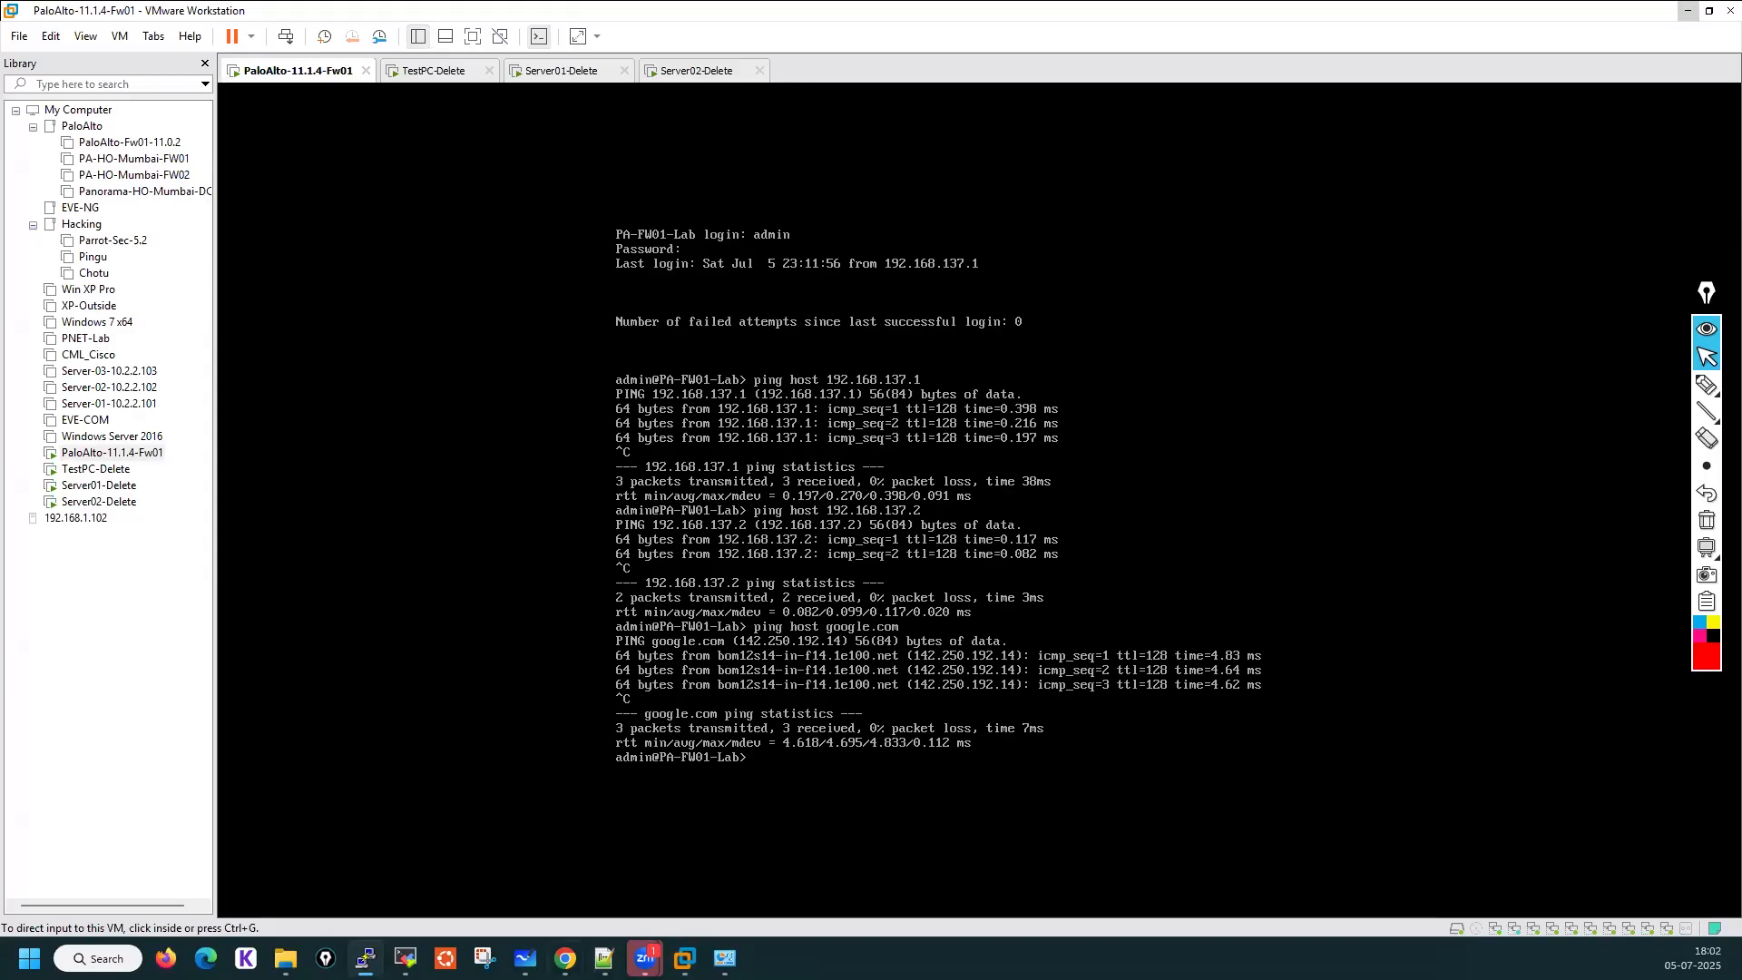
# Step: In Chrome, log into the PAN-OS web page at 192.168.137.21 with the admin username and password
pyautogui.click(565, 958)
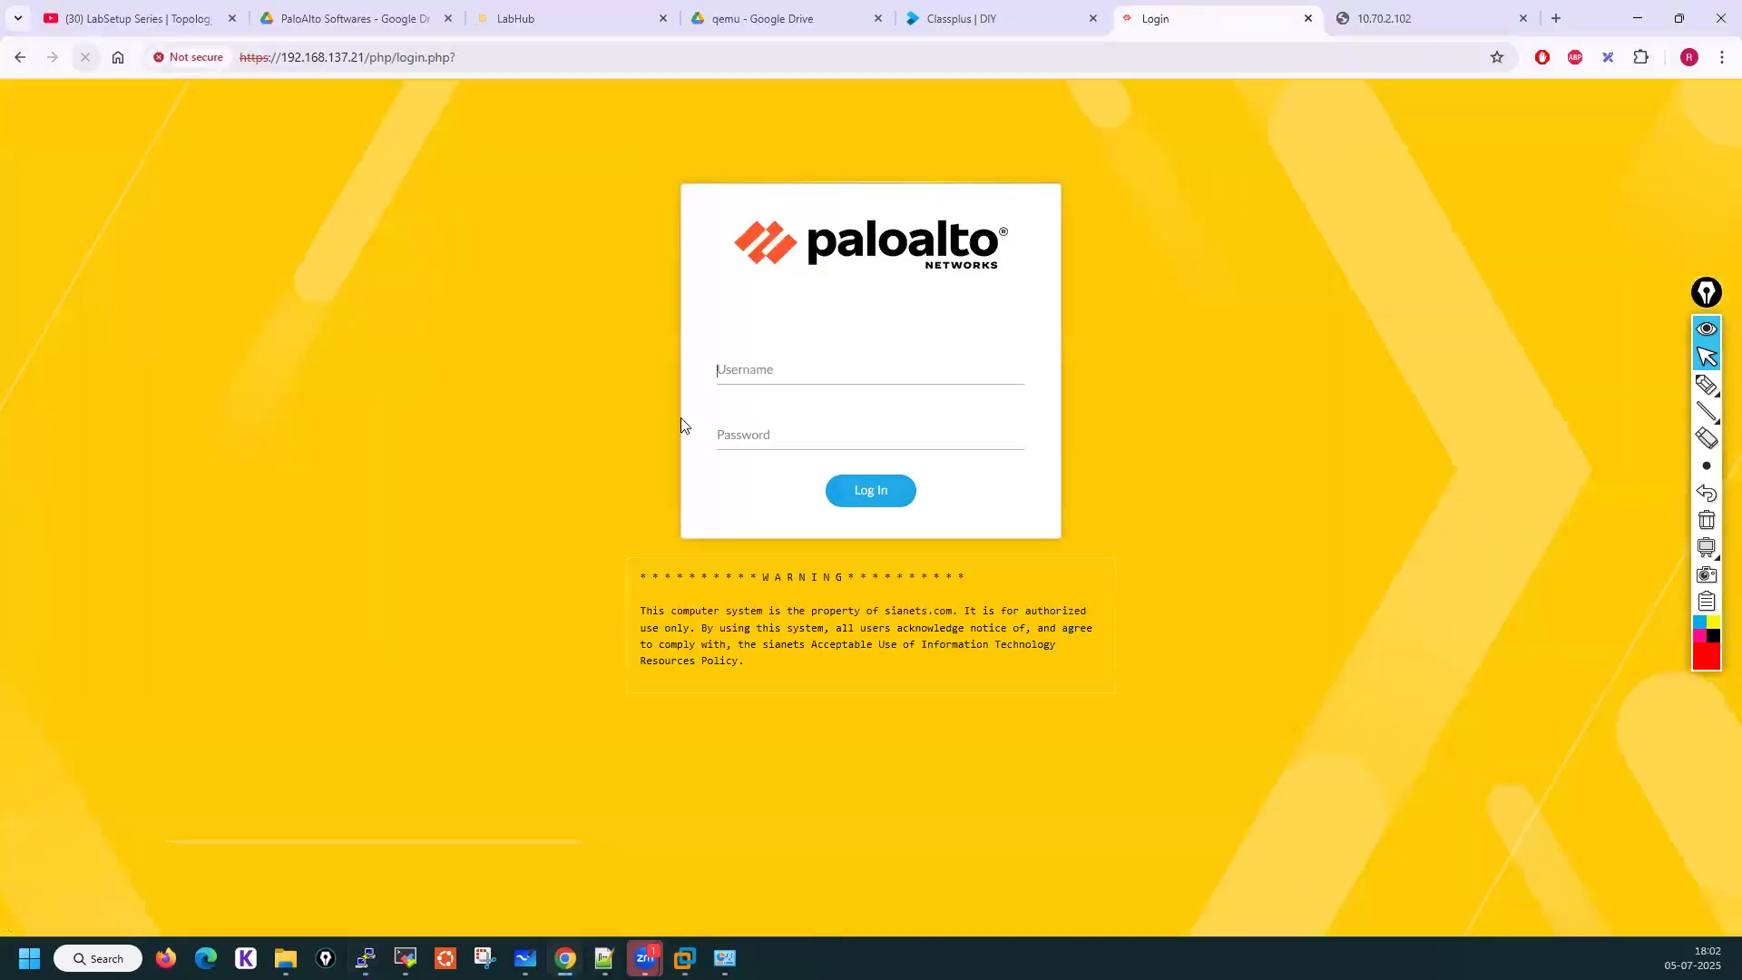
pyautogui.write('a')
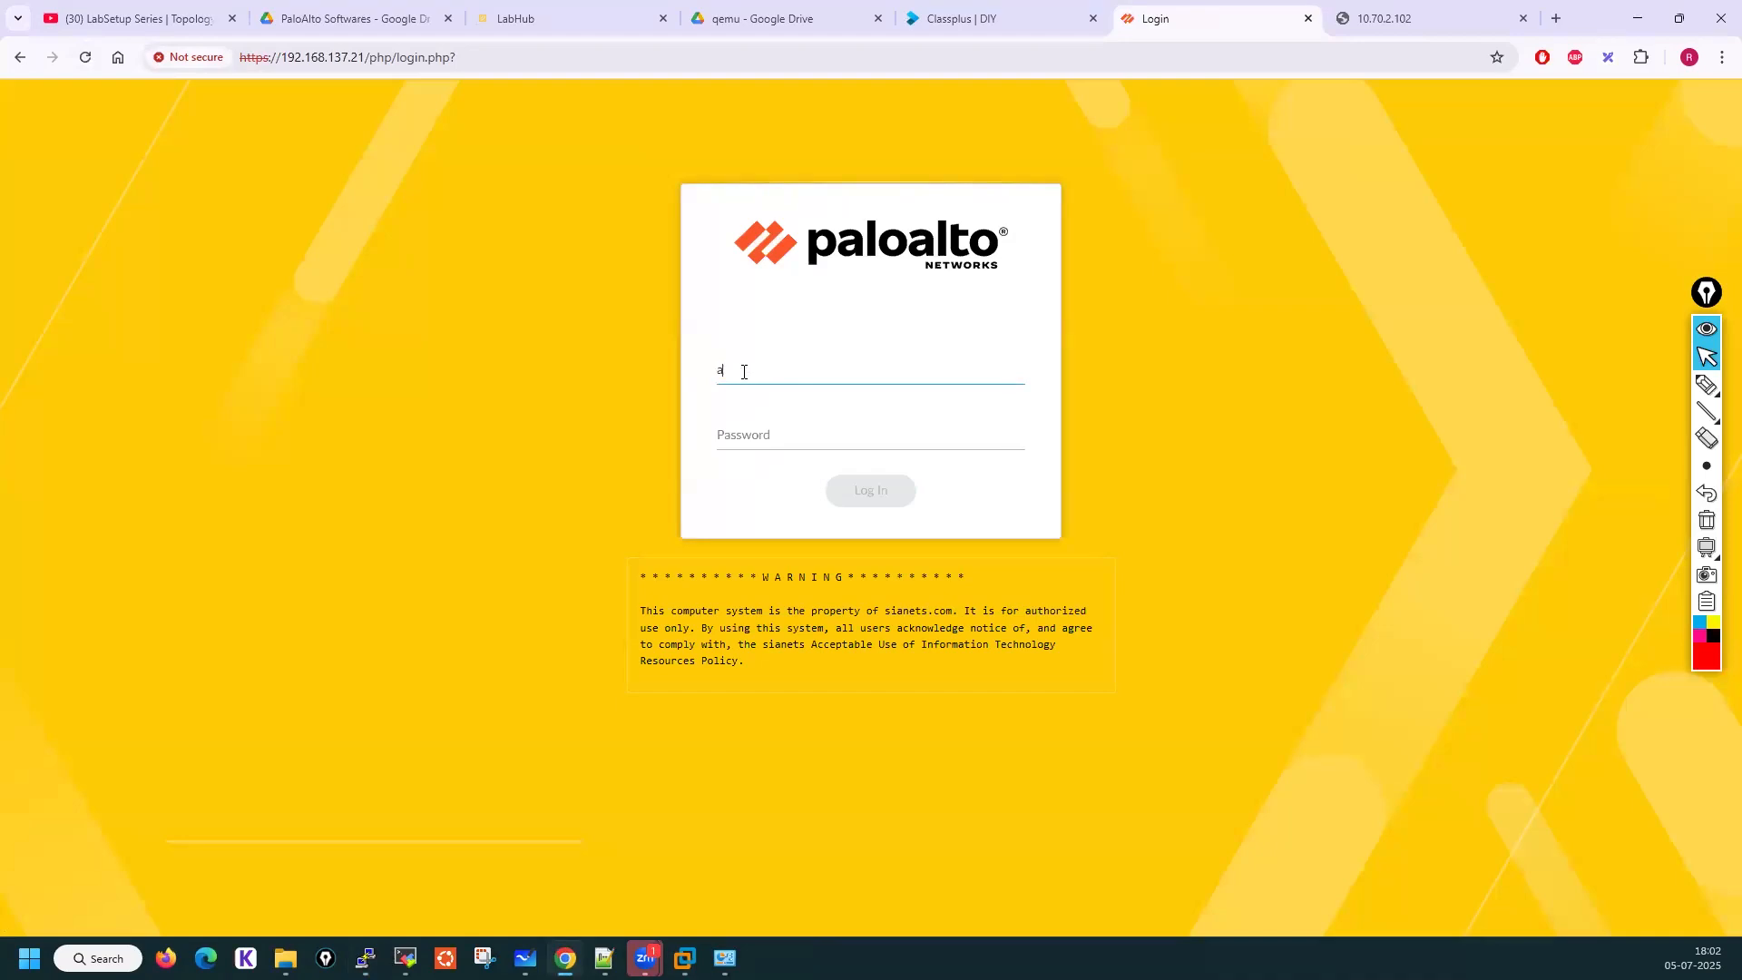
pyautogui.write('dmin')
pyautogui.press('Tab')
pyautogui.write('*********')
pyautogui.press('Return')
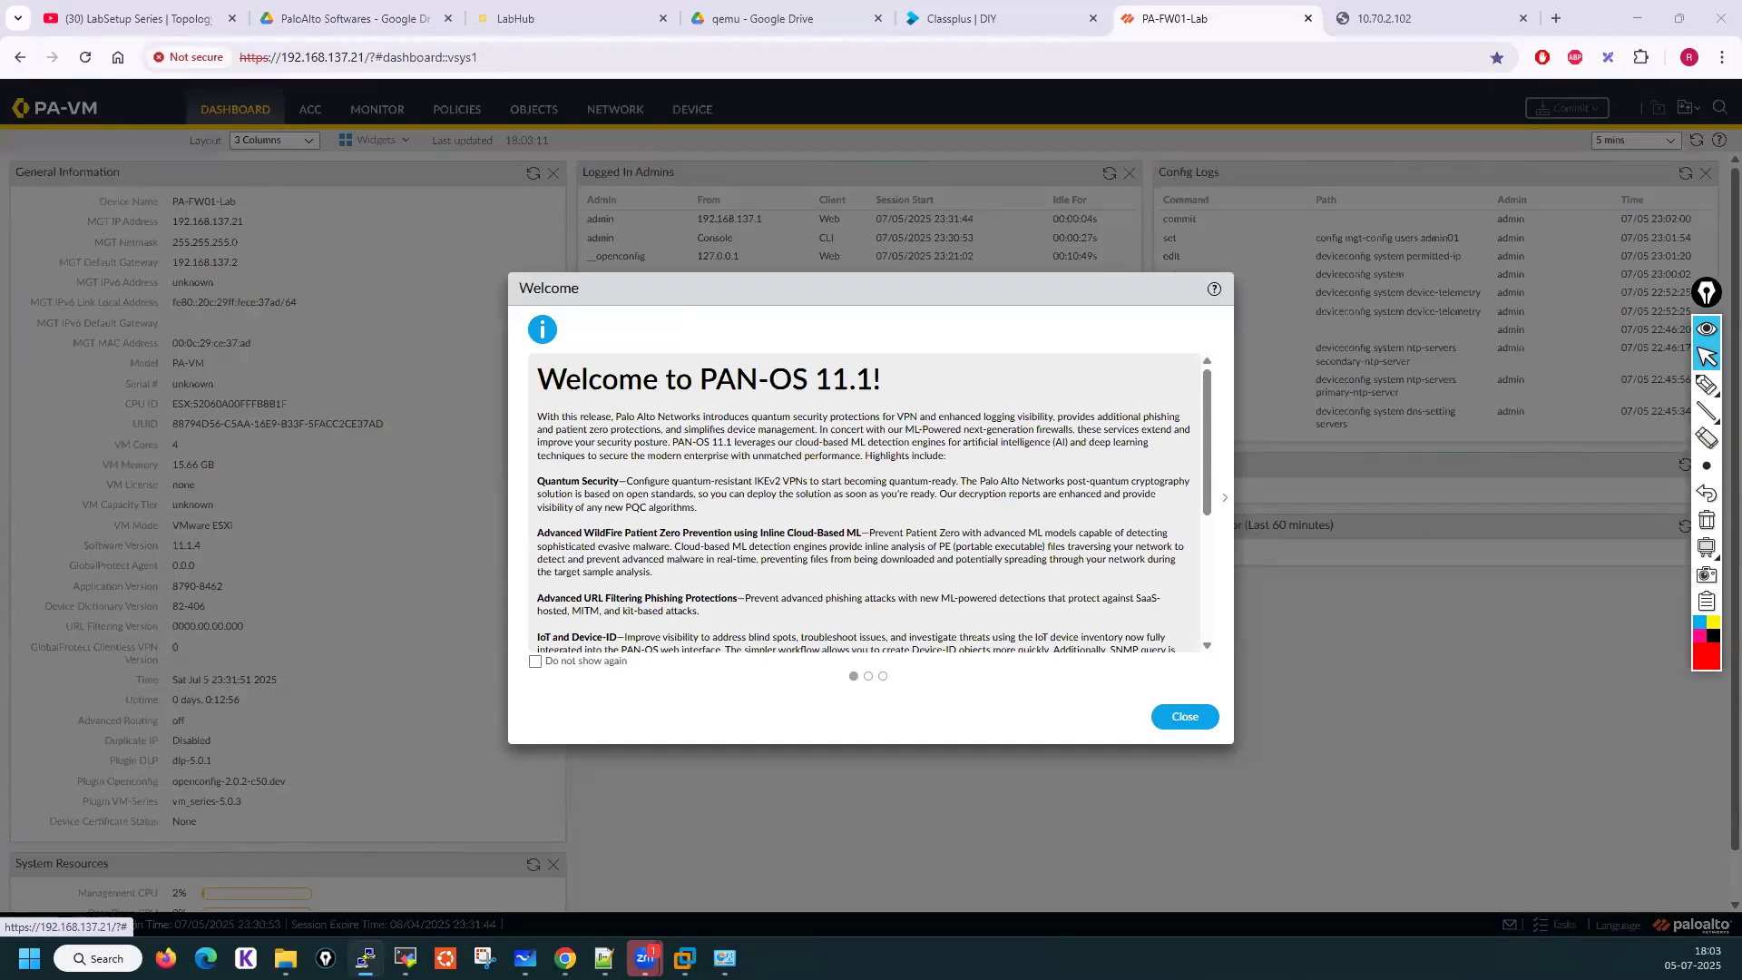
# Step: Close the PAN-OS 11.1 welcome notice, review the Device Licenses page, then go back to the Dashboard
pyautogui.click(1185, 717)
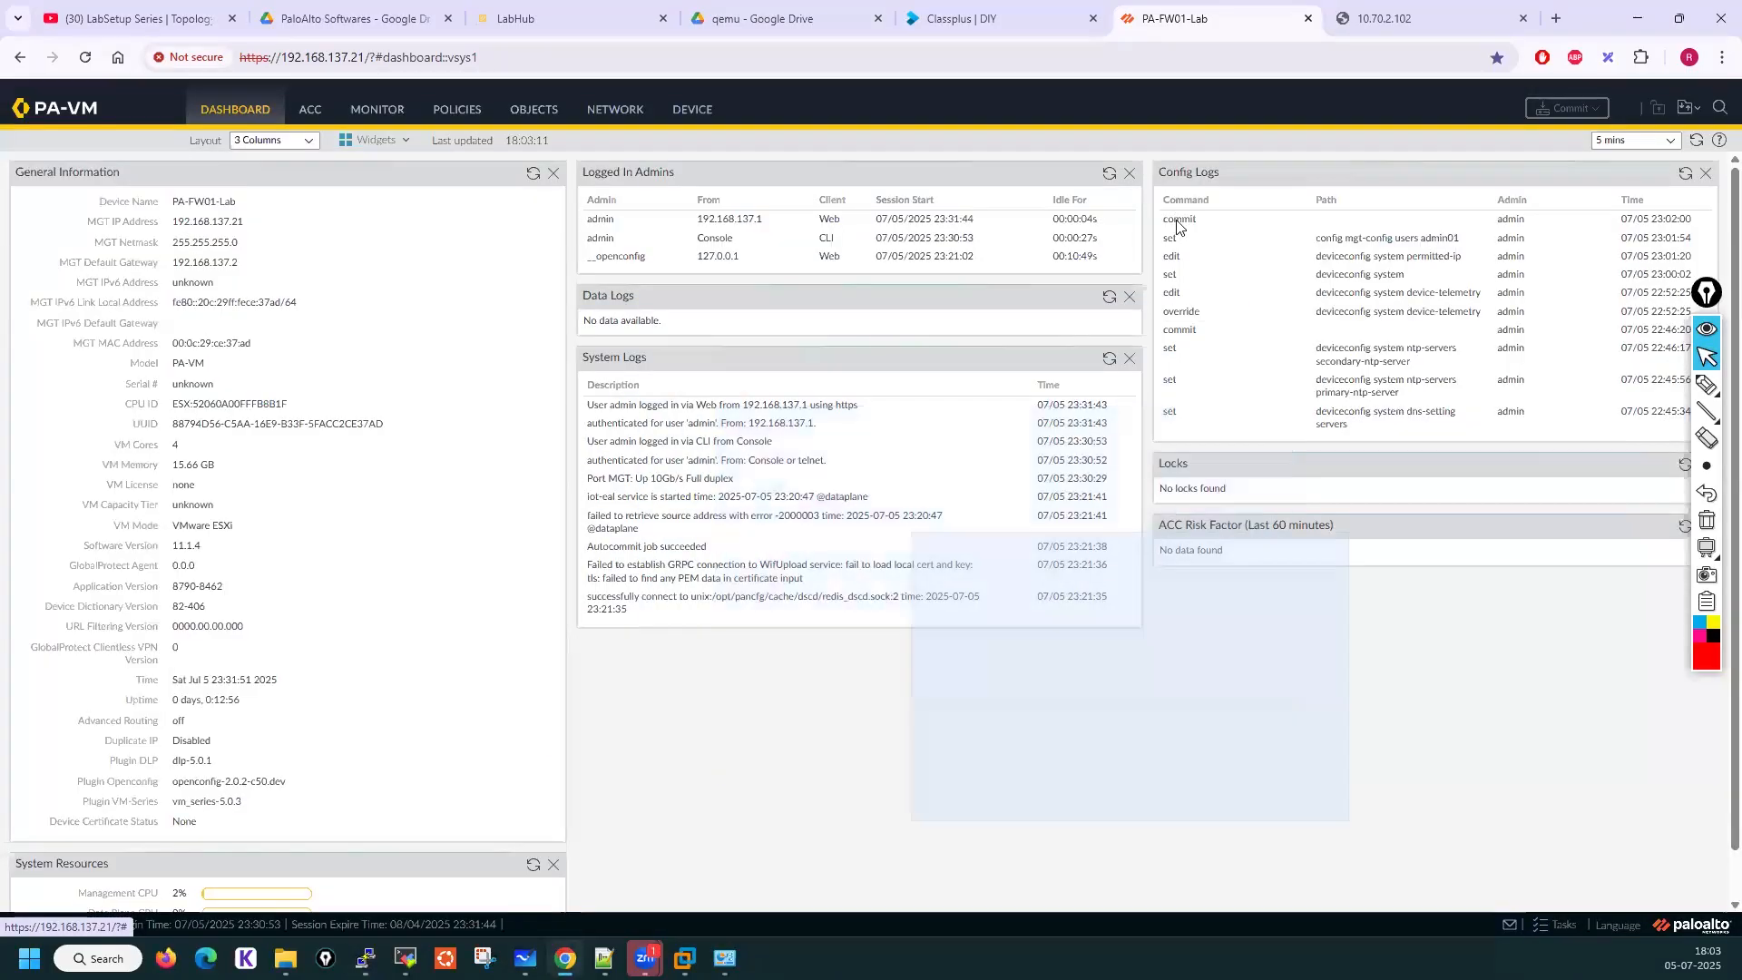
pyautogui.click(692, 114)
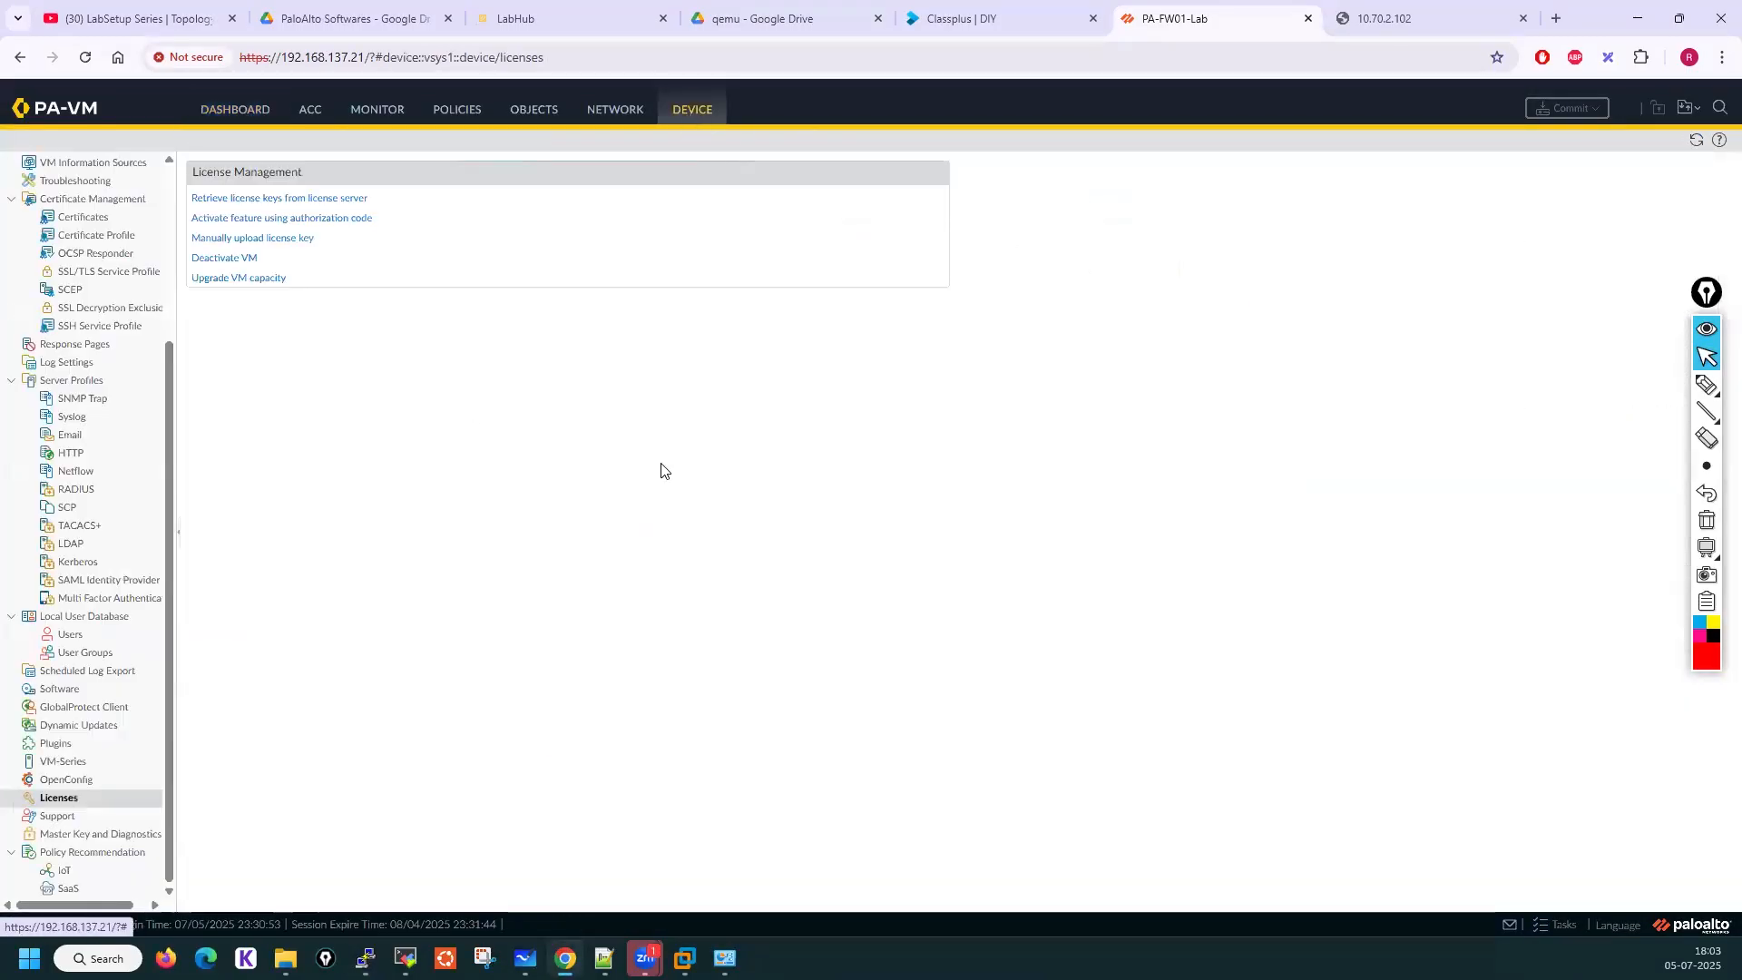
pyautogui.click(237, 113)
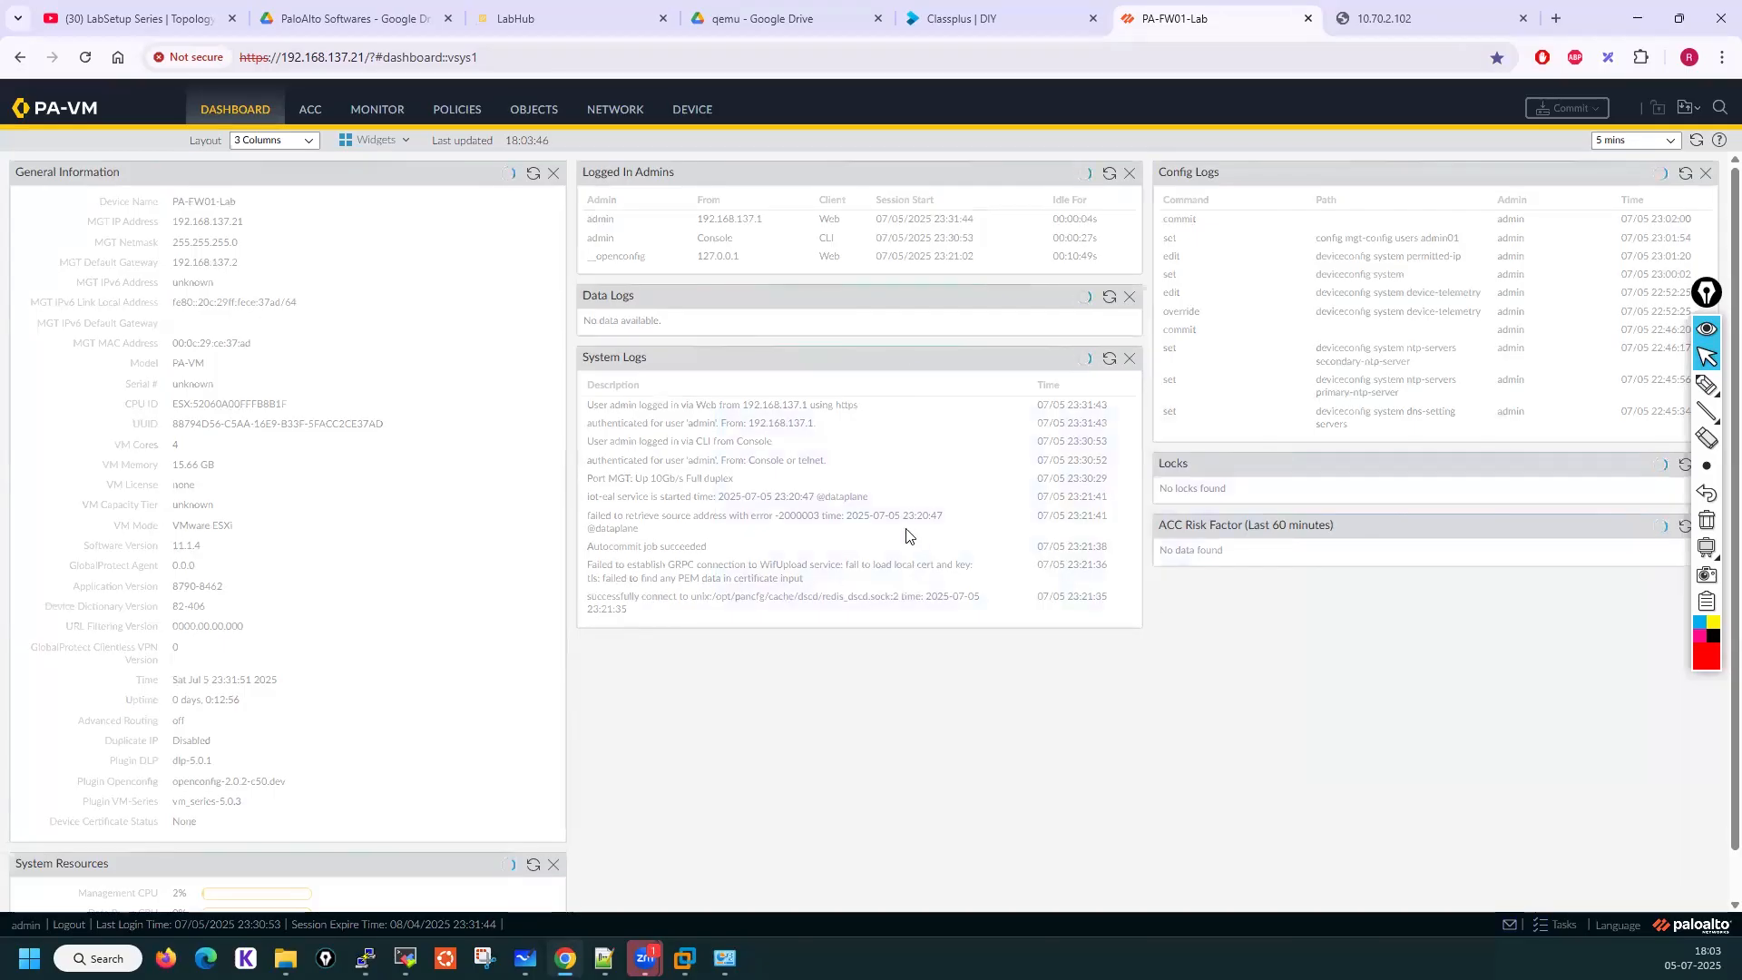
pyautogui.click(692, 108)
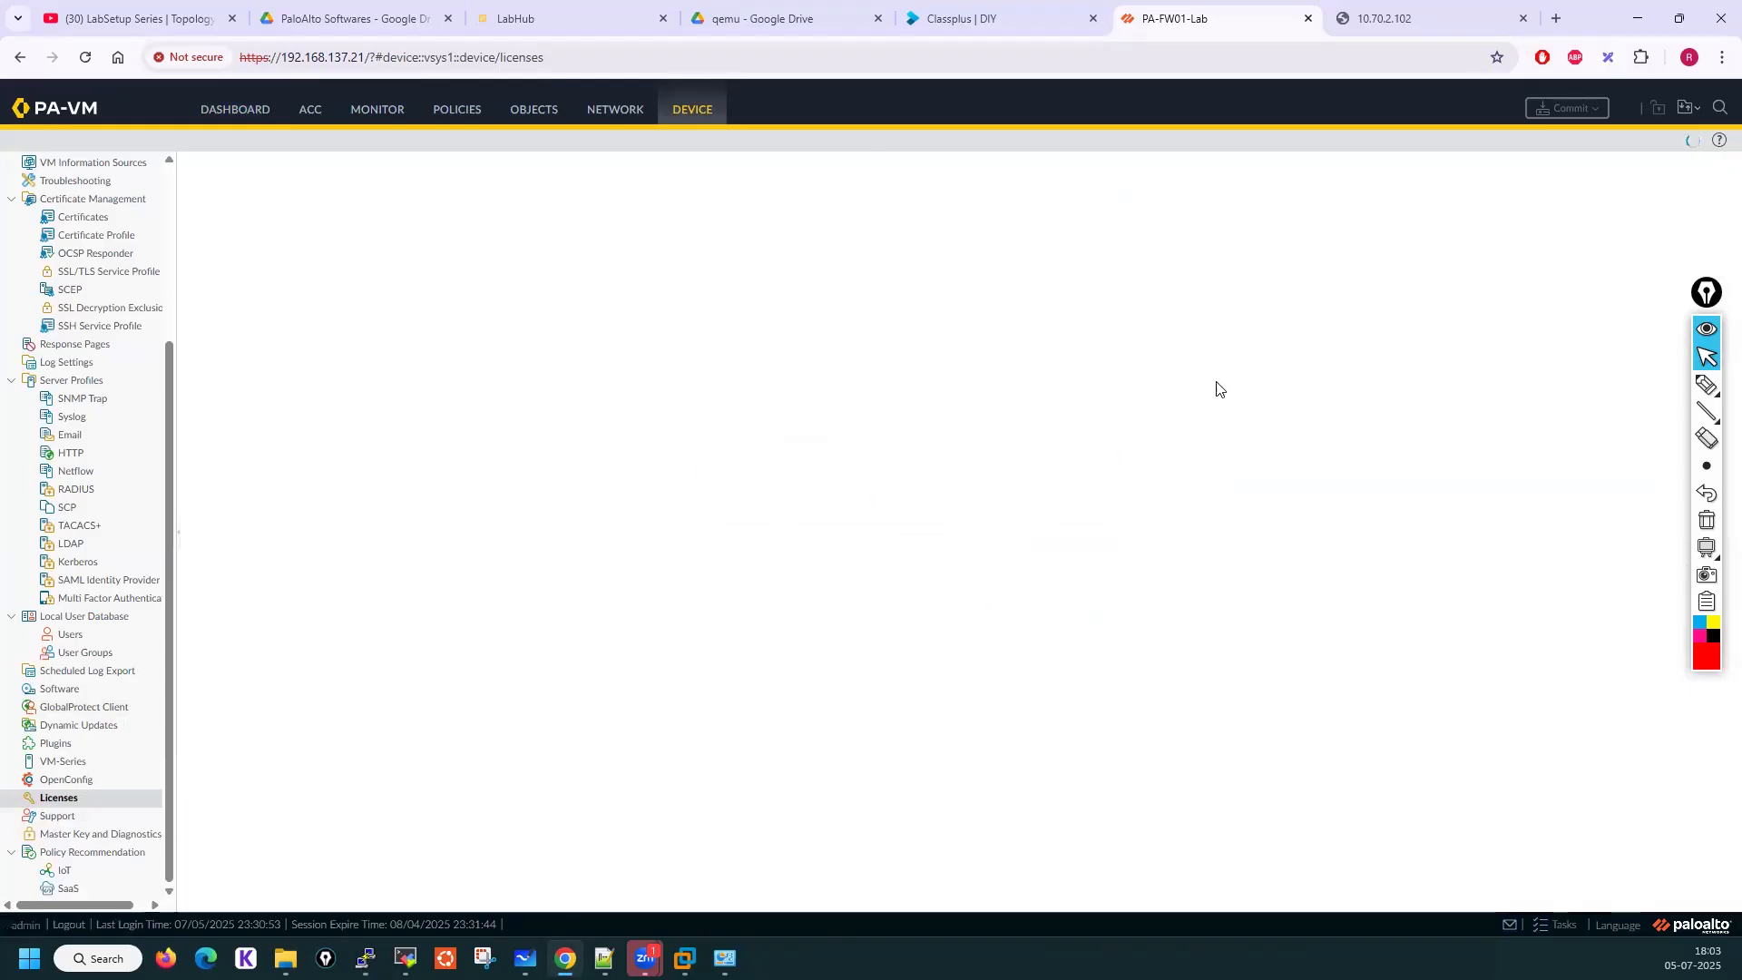
pyautogui.click(1706, 292)
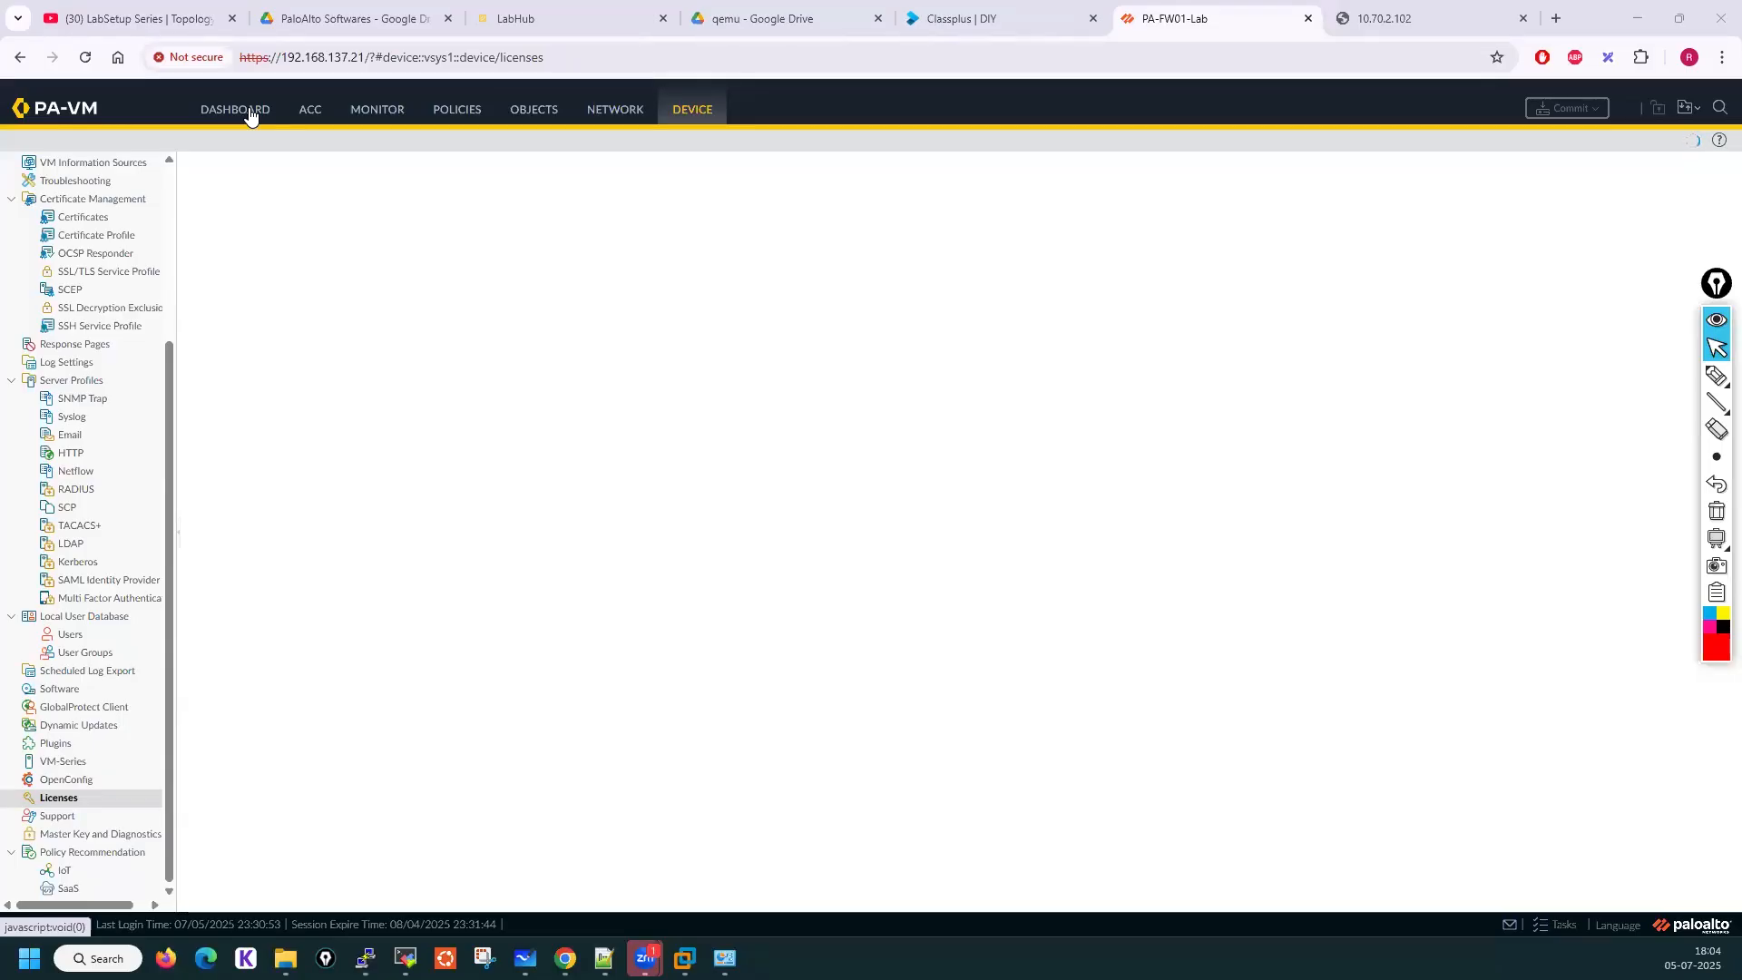
pyautogui.click(250, 115)
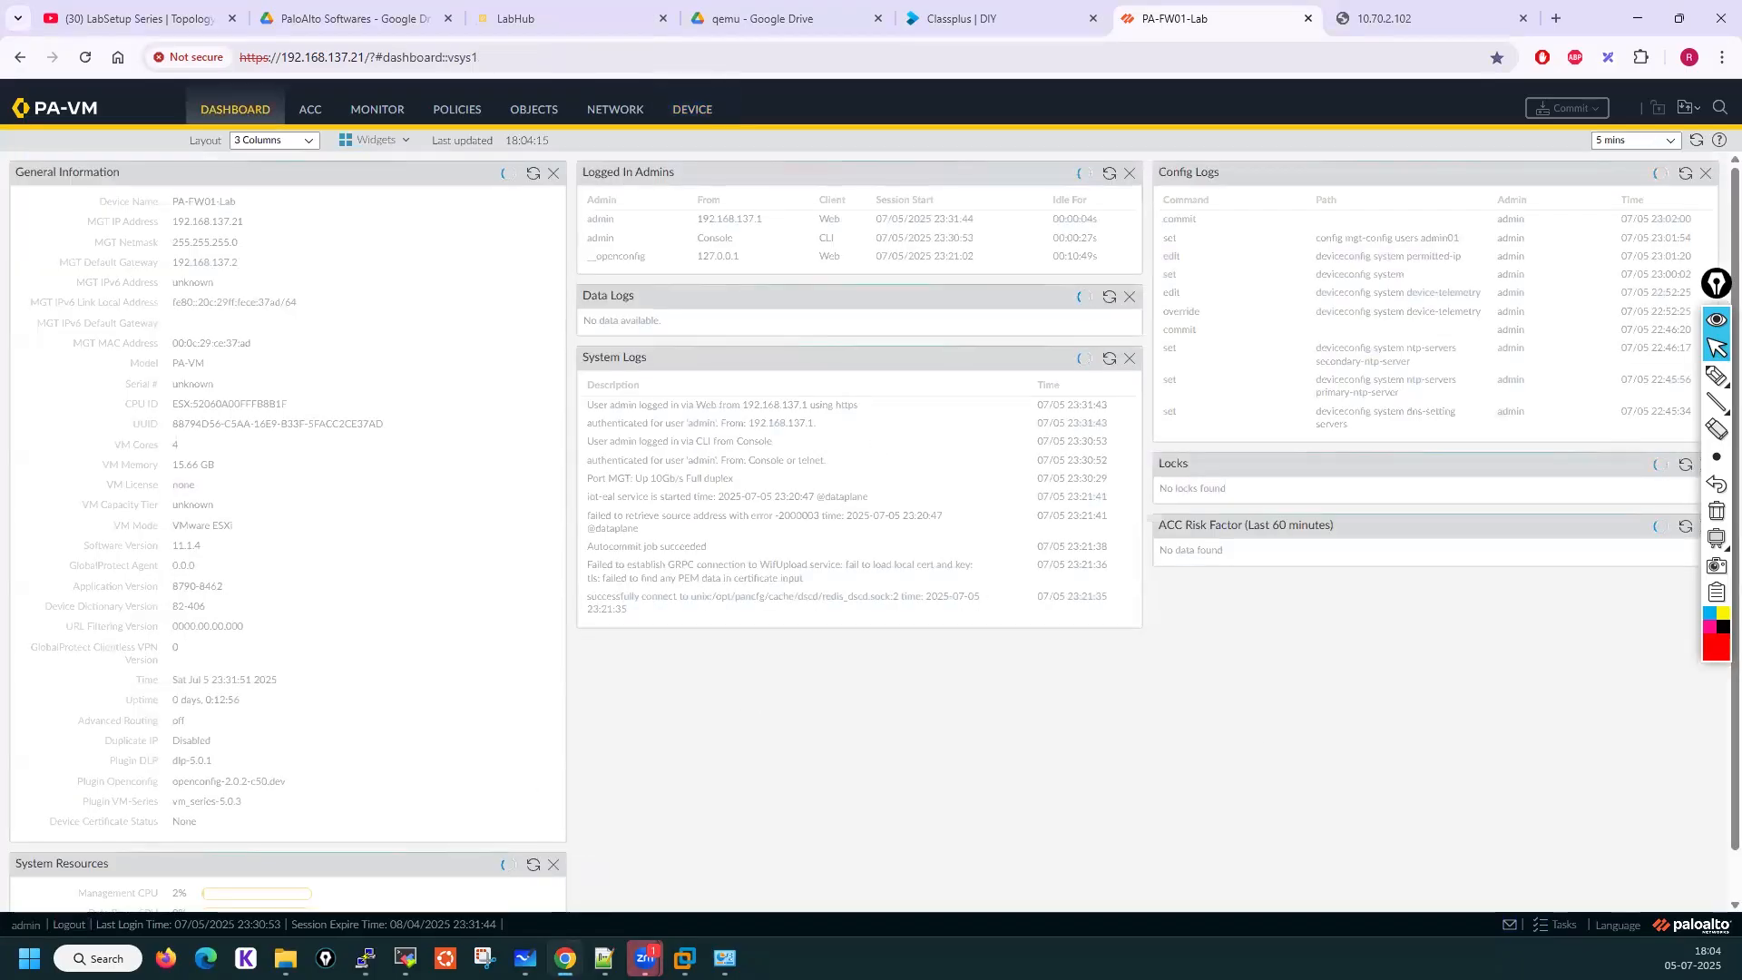
# Step: Return to VMware Workstation and power off the Server01-Delete VM
pyautogui.moveTo(684, 958)
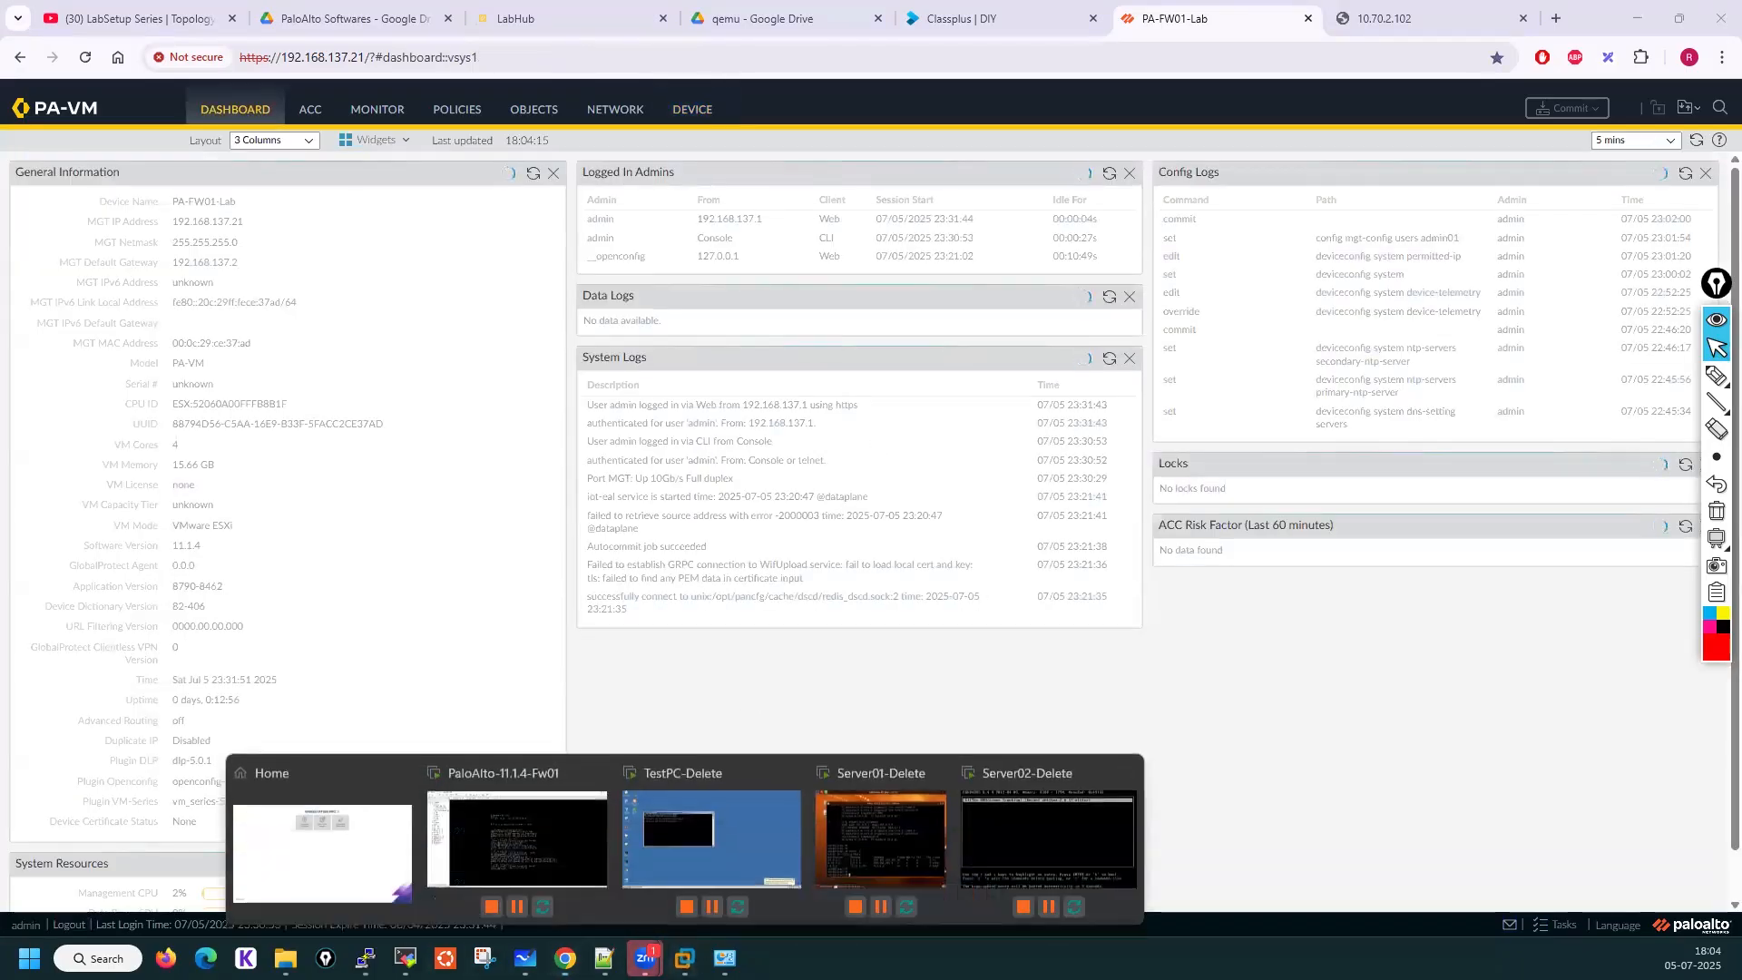
pyautogui.click(547, 842)
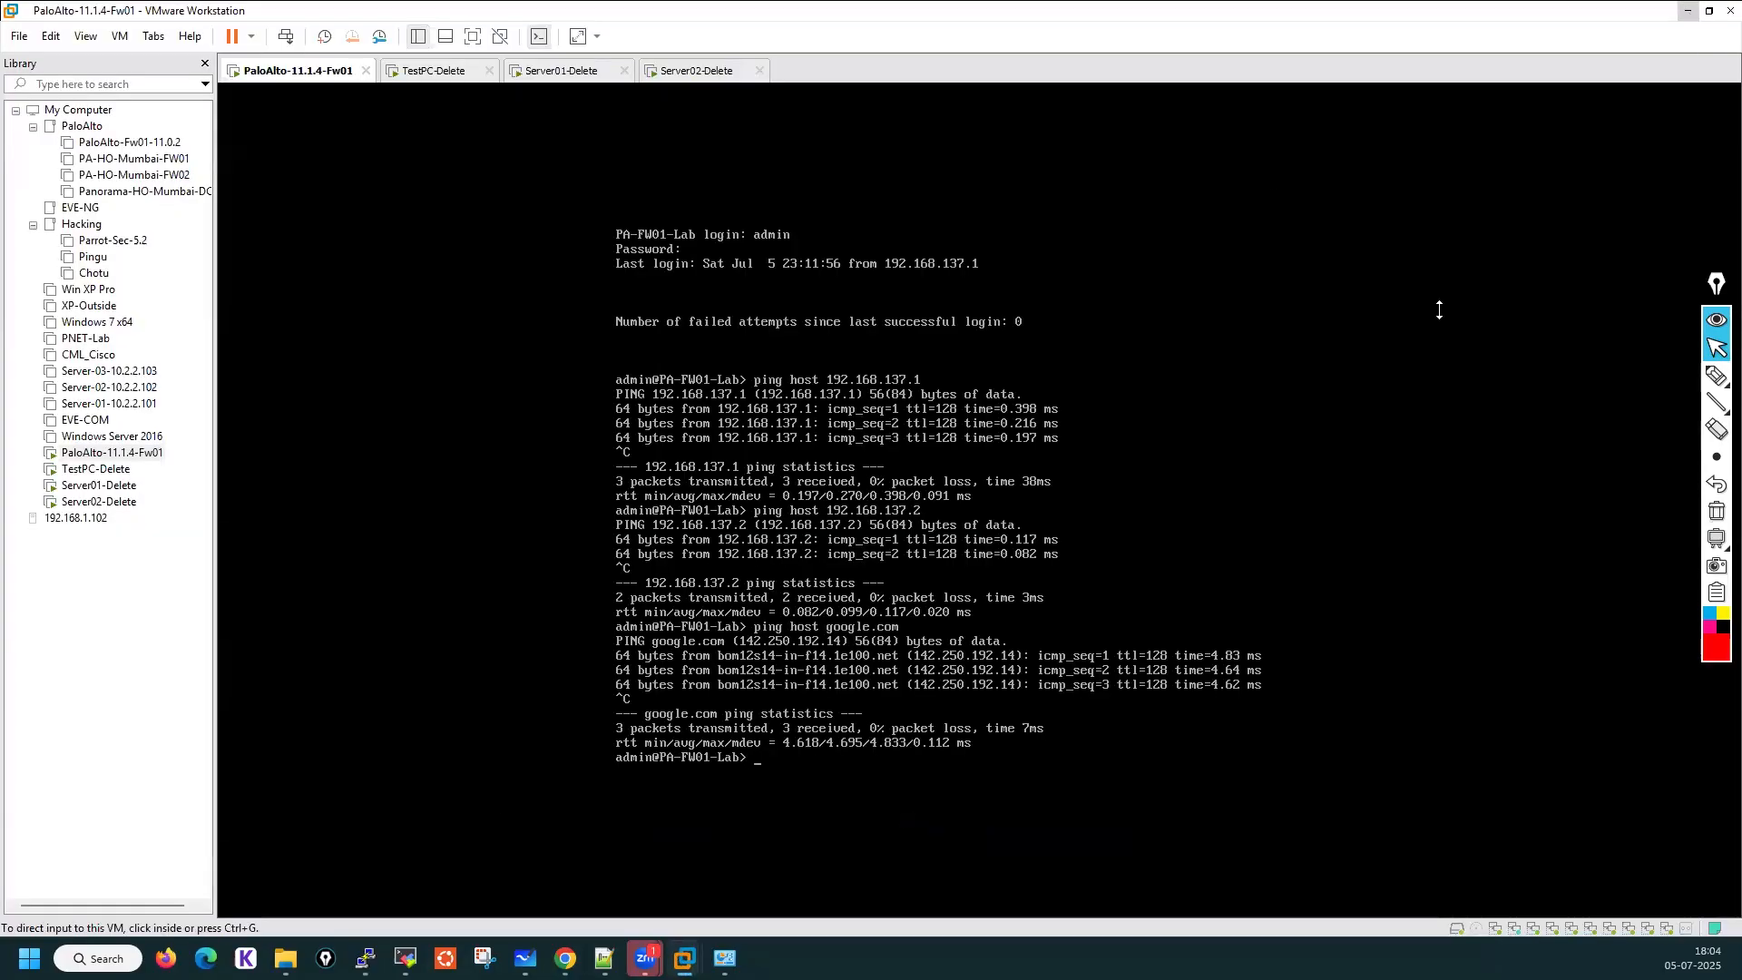
pyautogui.hotkey('alt', 'Tab')
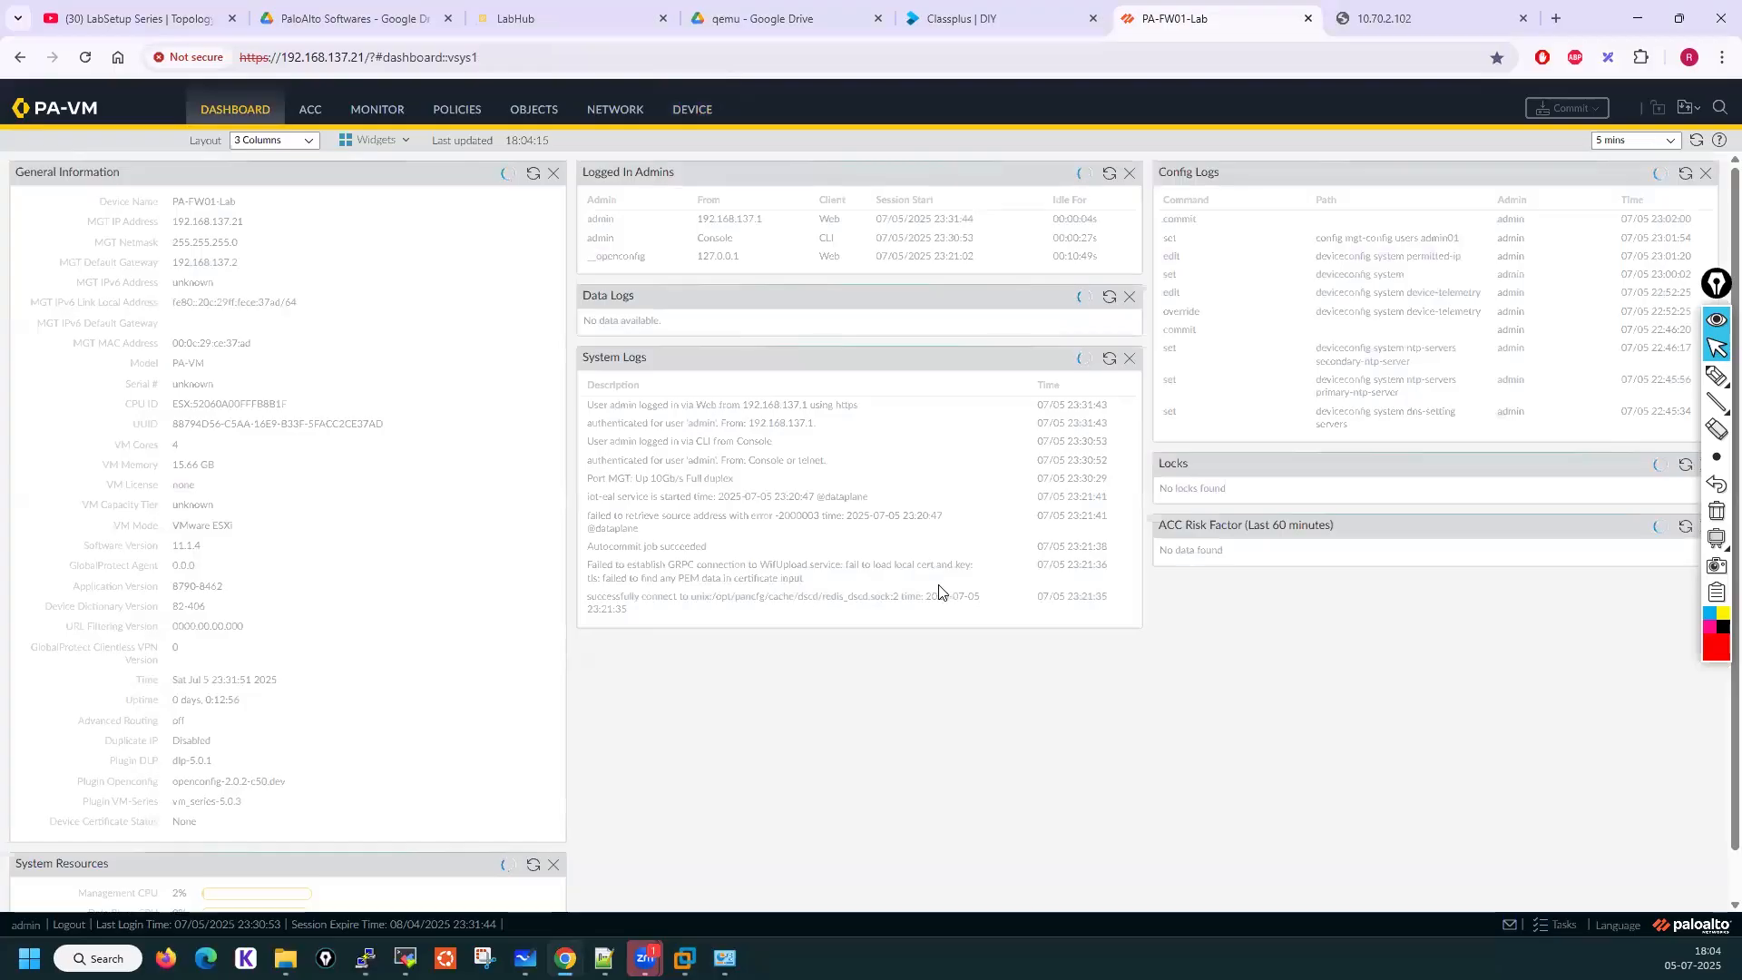
pyautogui.moveTo(684, 958)
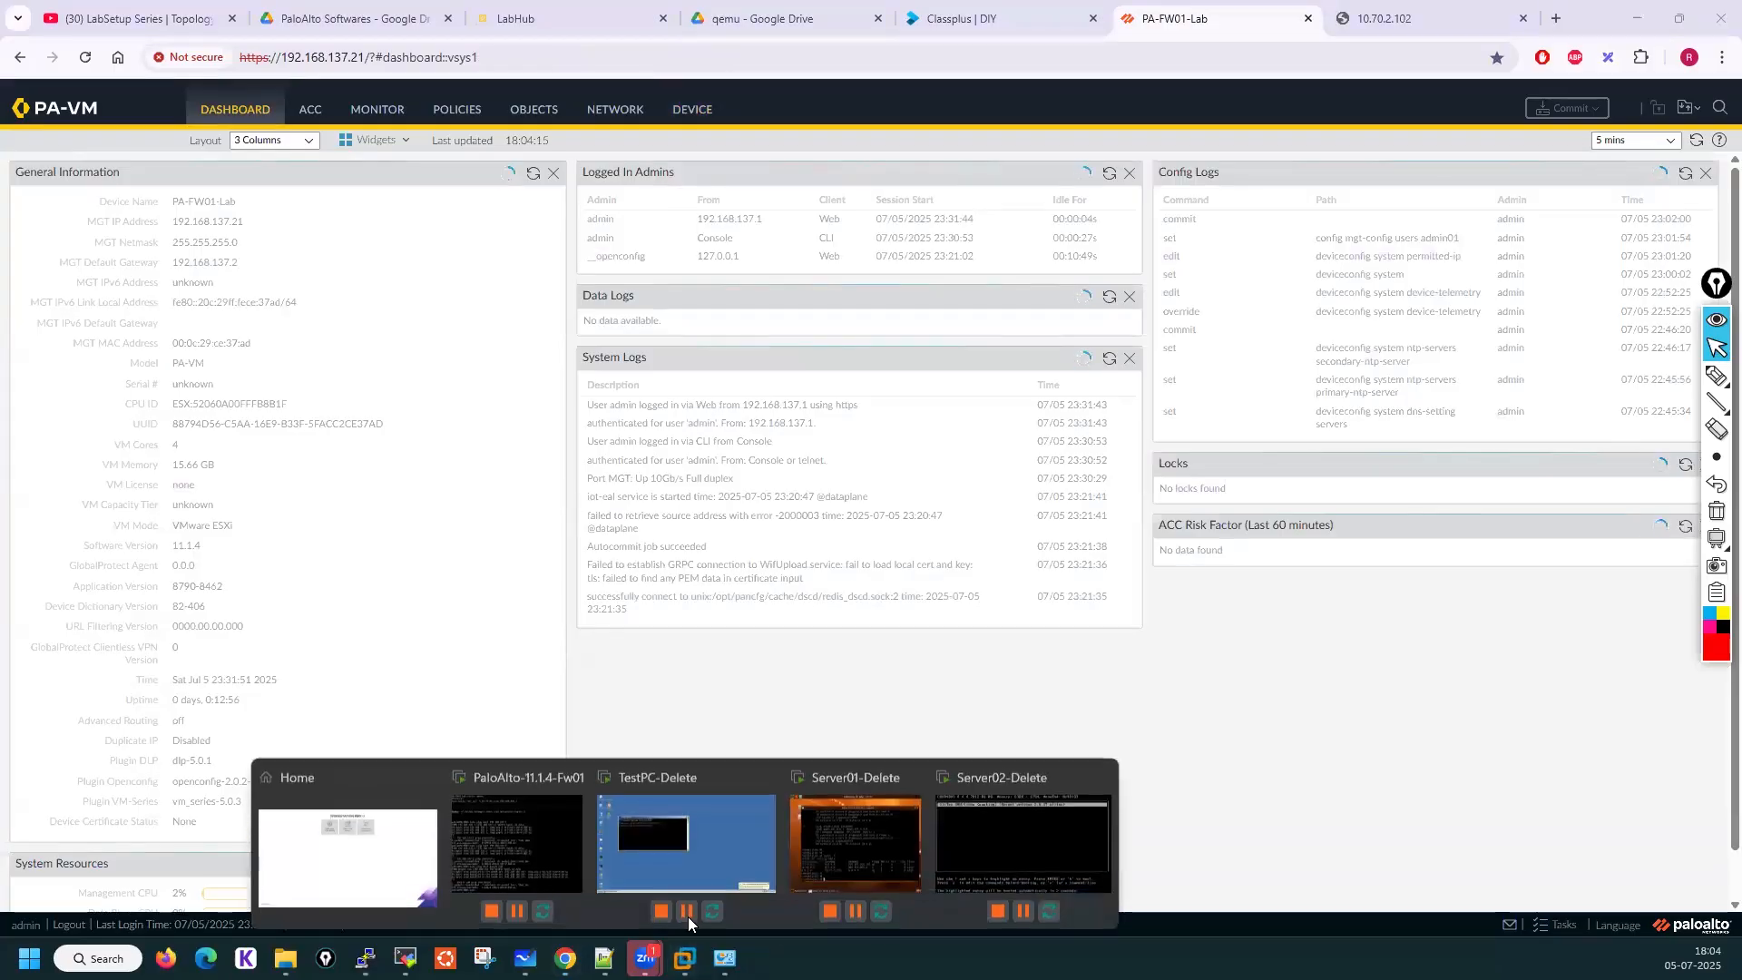
pyautogui.click(497, 827)
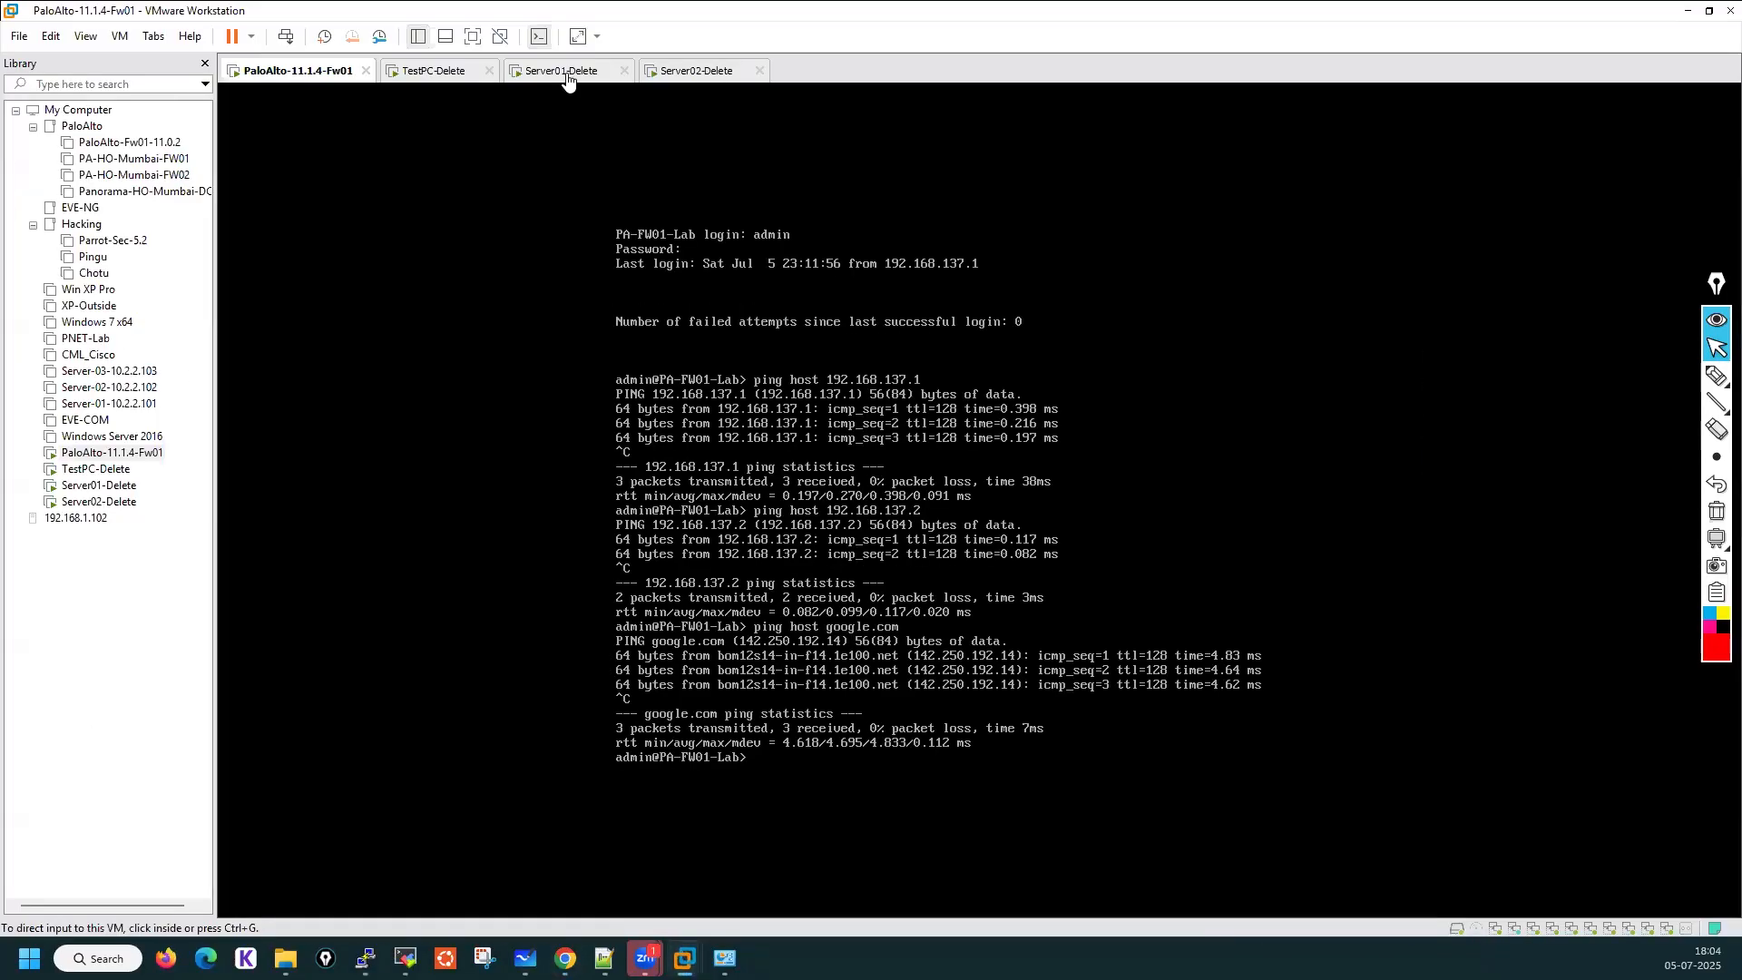
pyautogui.click(568, 72)
pyautogui.rightClick(568, 78)
pyautogui.moveTo(671, 113)
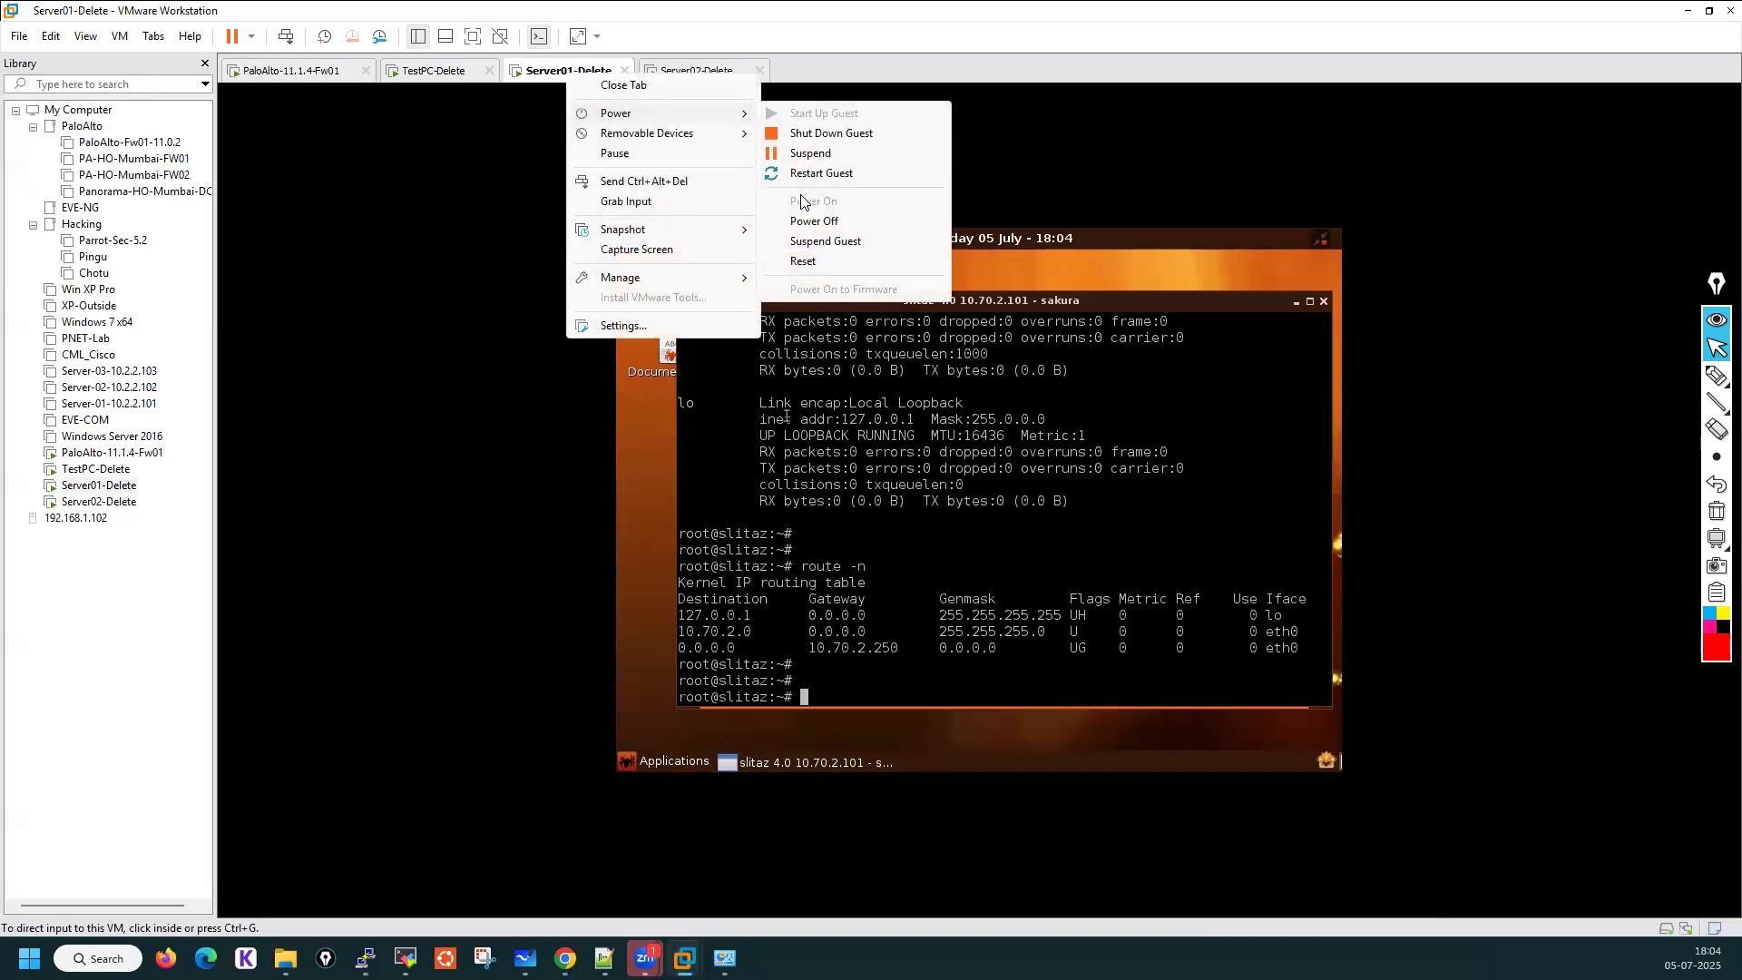
pyautogui.click(812, 221)
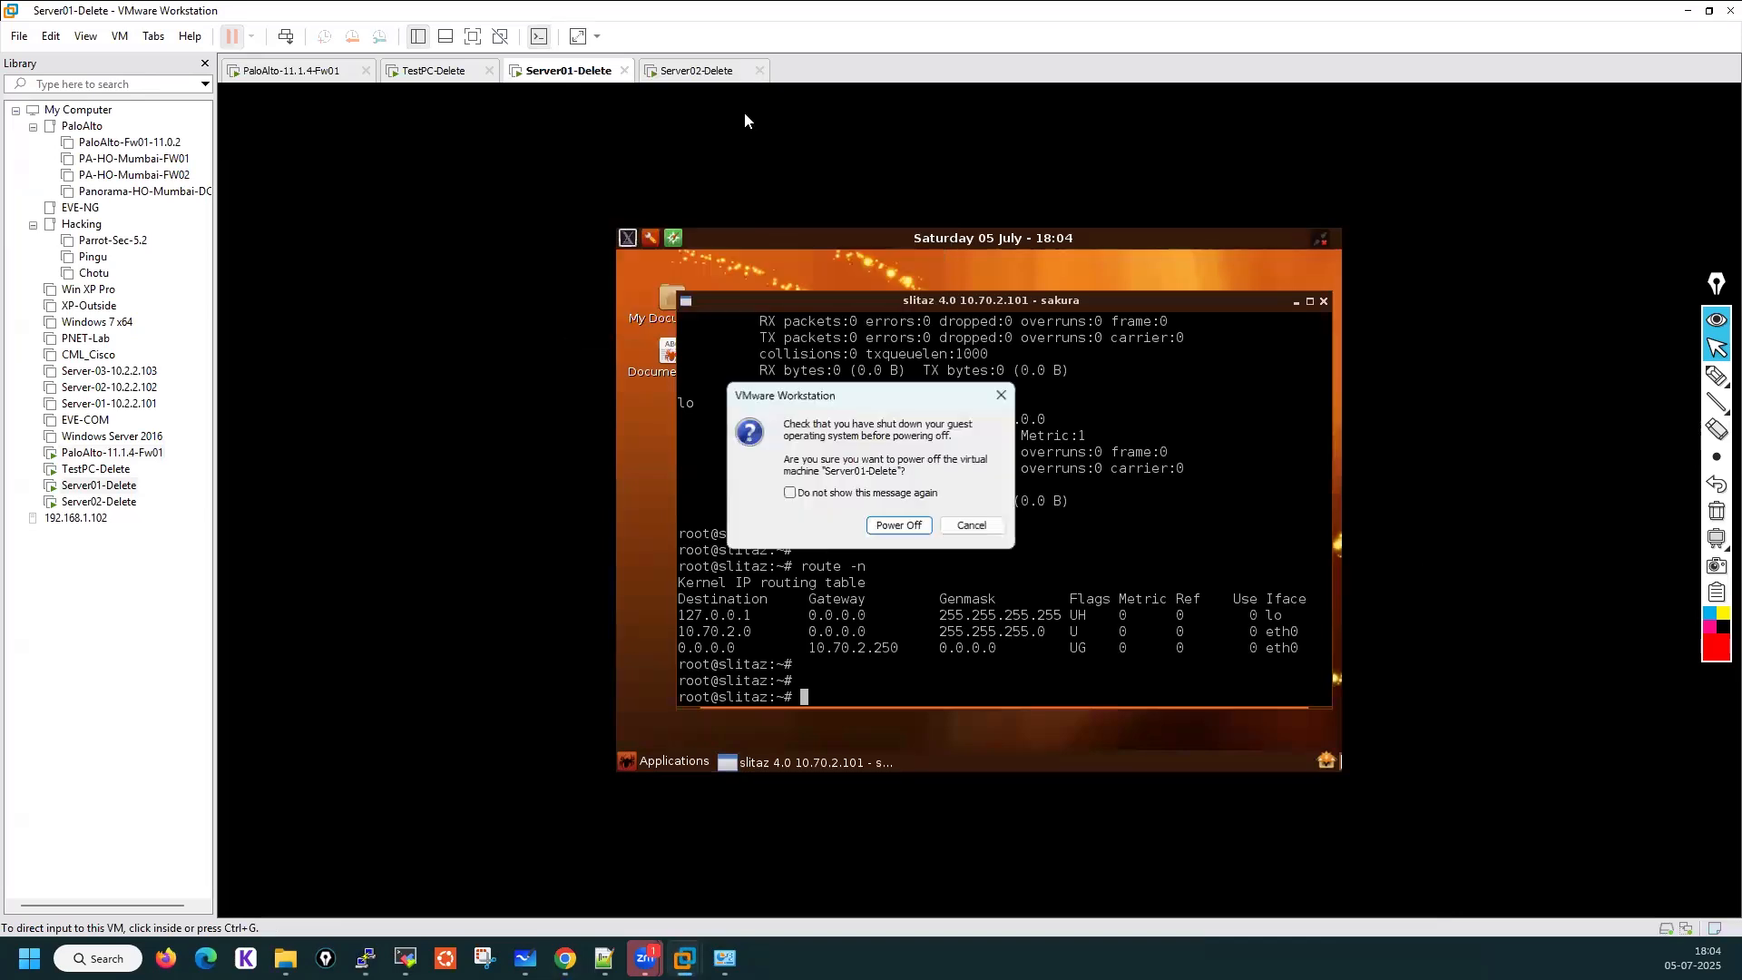
pyautogui.click(900, 527)
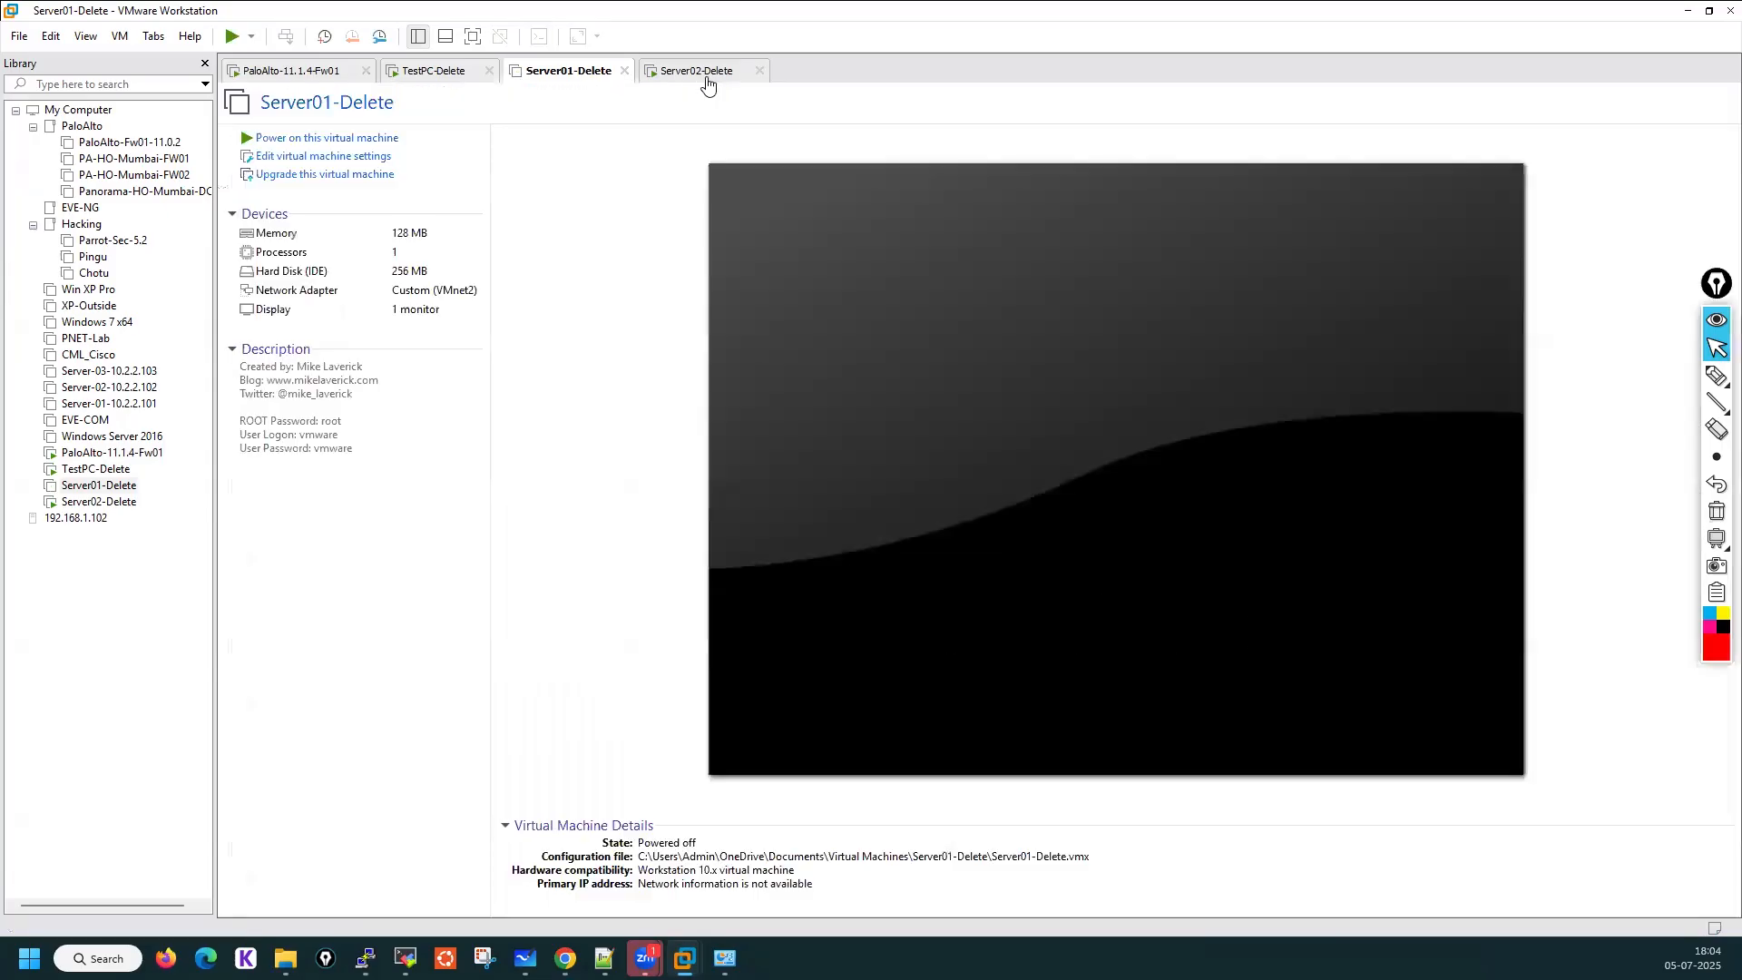
# Step: Power off the Server02-Delete and TestPC-Delete virtual machines
pyautogui.click(704, 72)
pyautogui.rightClick(705, 72)
pyautogui.moveTo(816, 111)
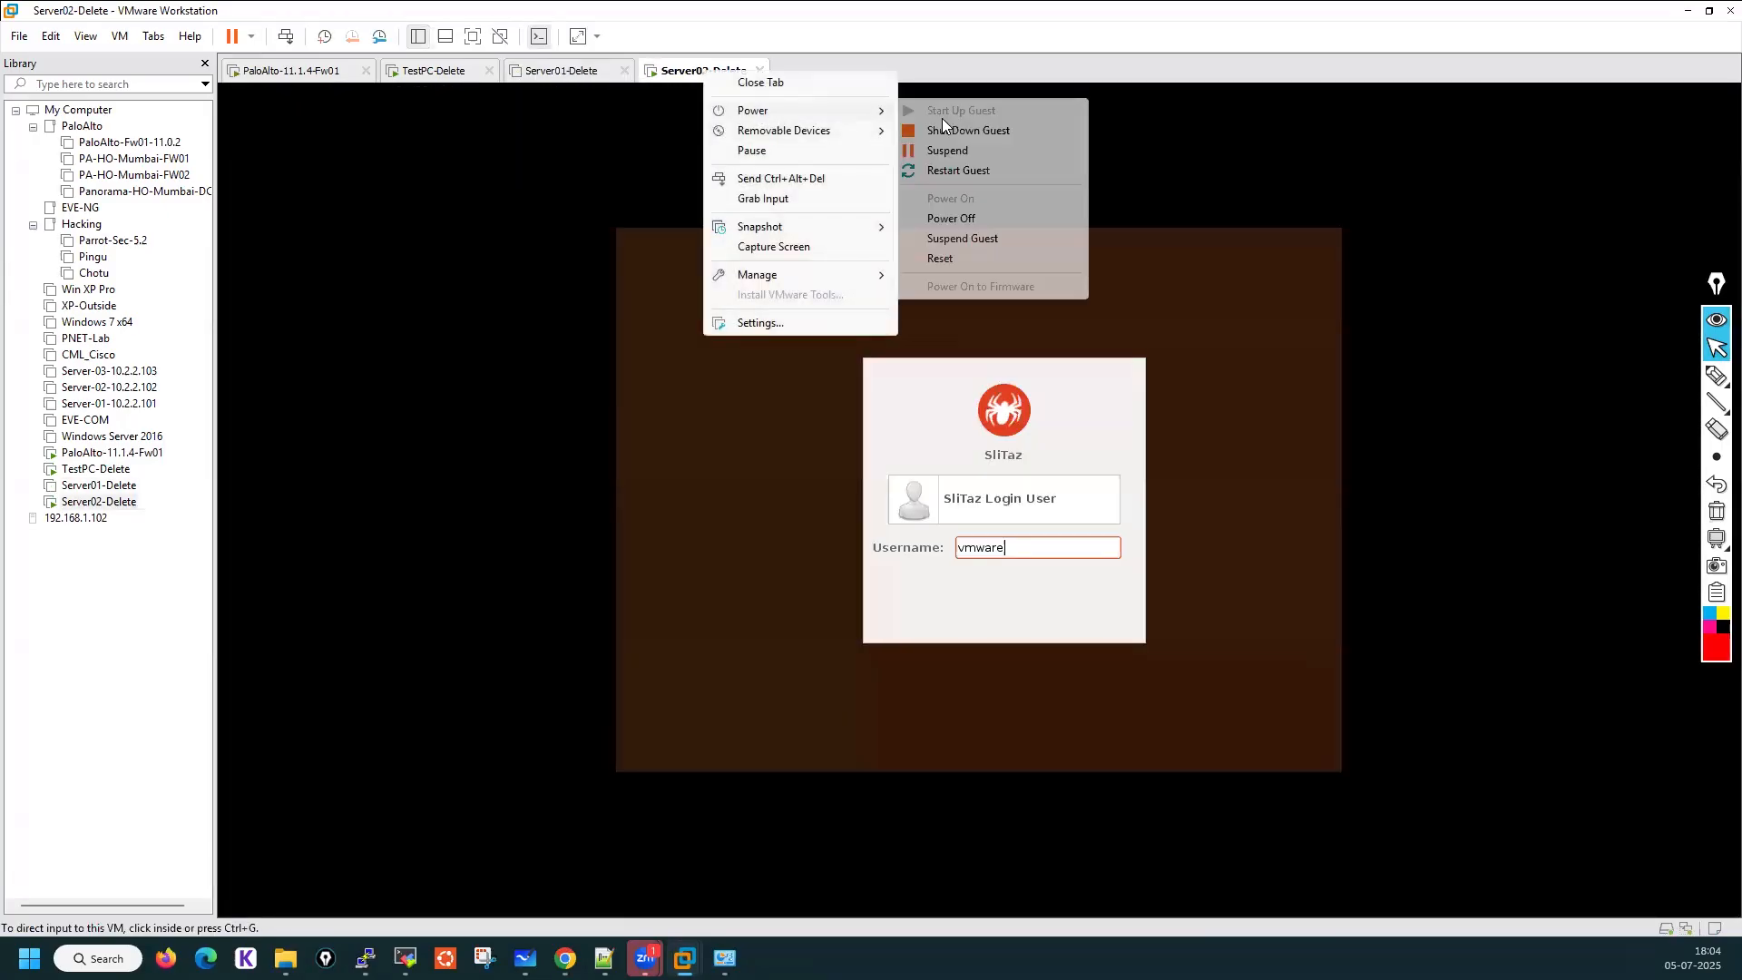
pyautogui.press('Return')
pyautogui.click(891, 526)
pyautogui.click(428, 73)
pyautogui.rightClick(428, 76)
pyautogui.moveTo(544, 112)
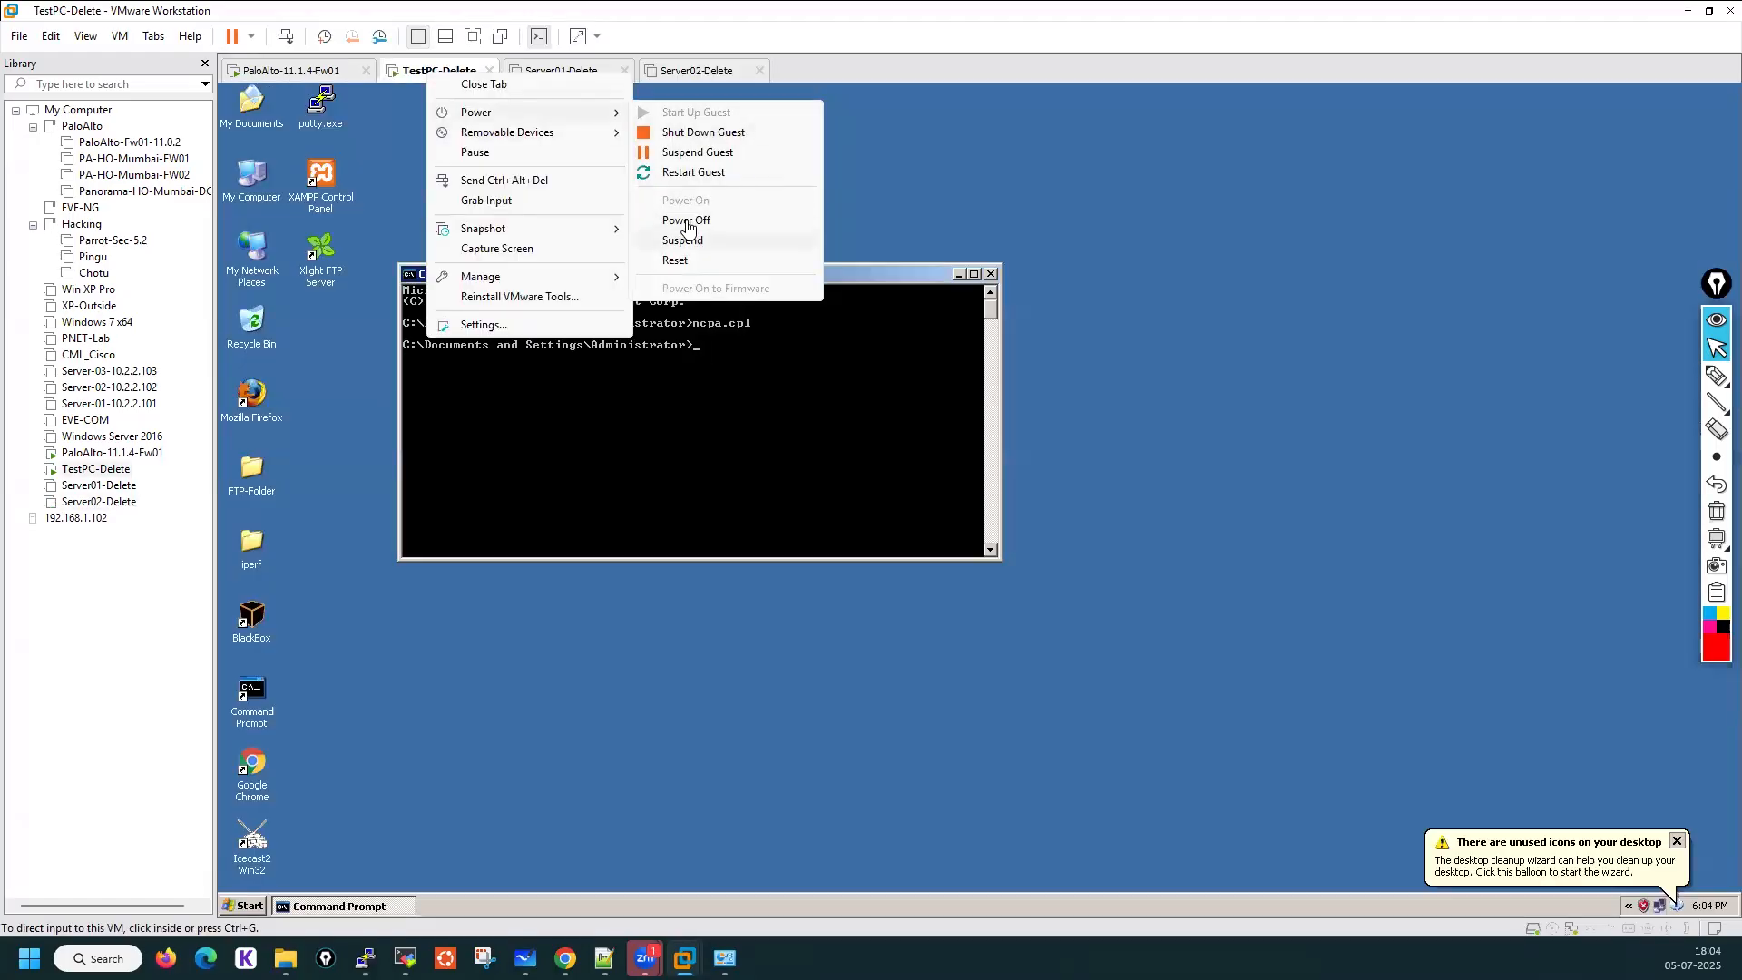
pyautogui.click(687, 222)
pyautogui.click(891, 525)
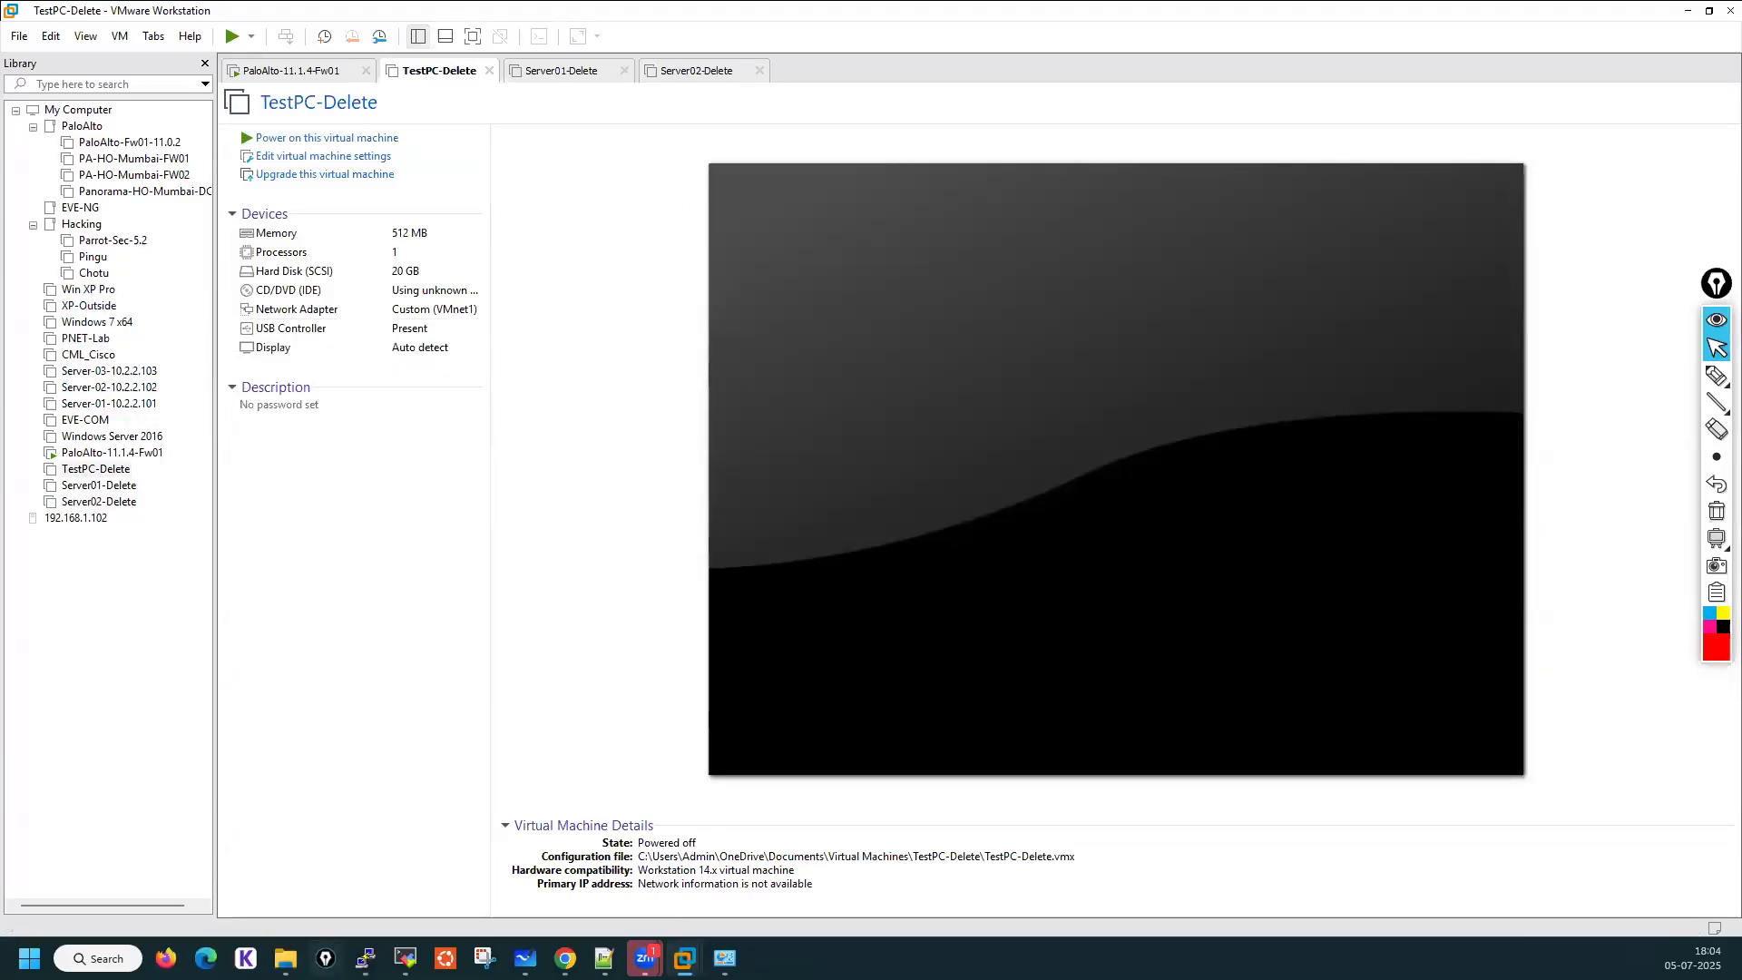
pyautogui.click(287, 958)
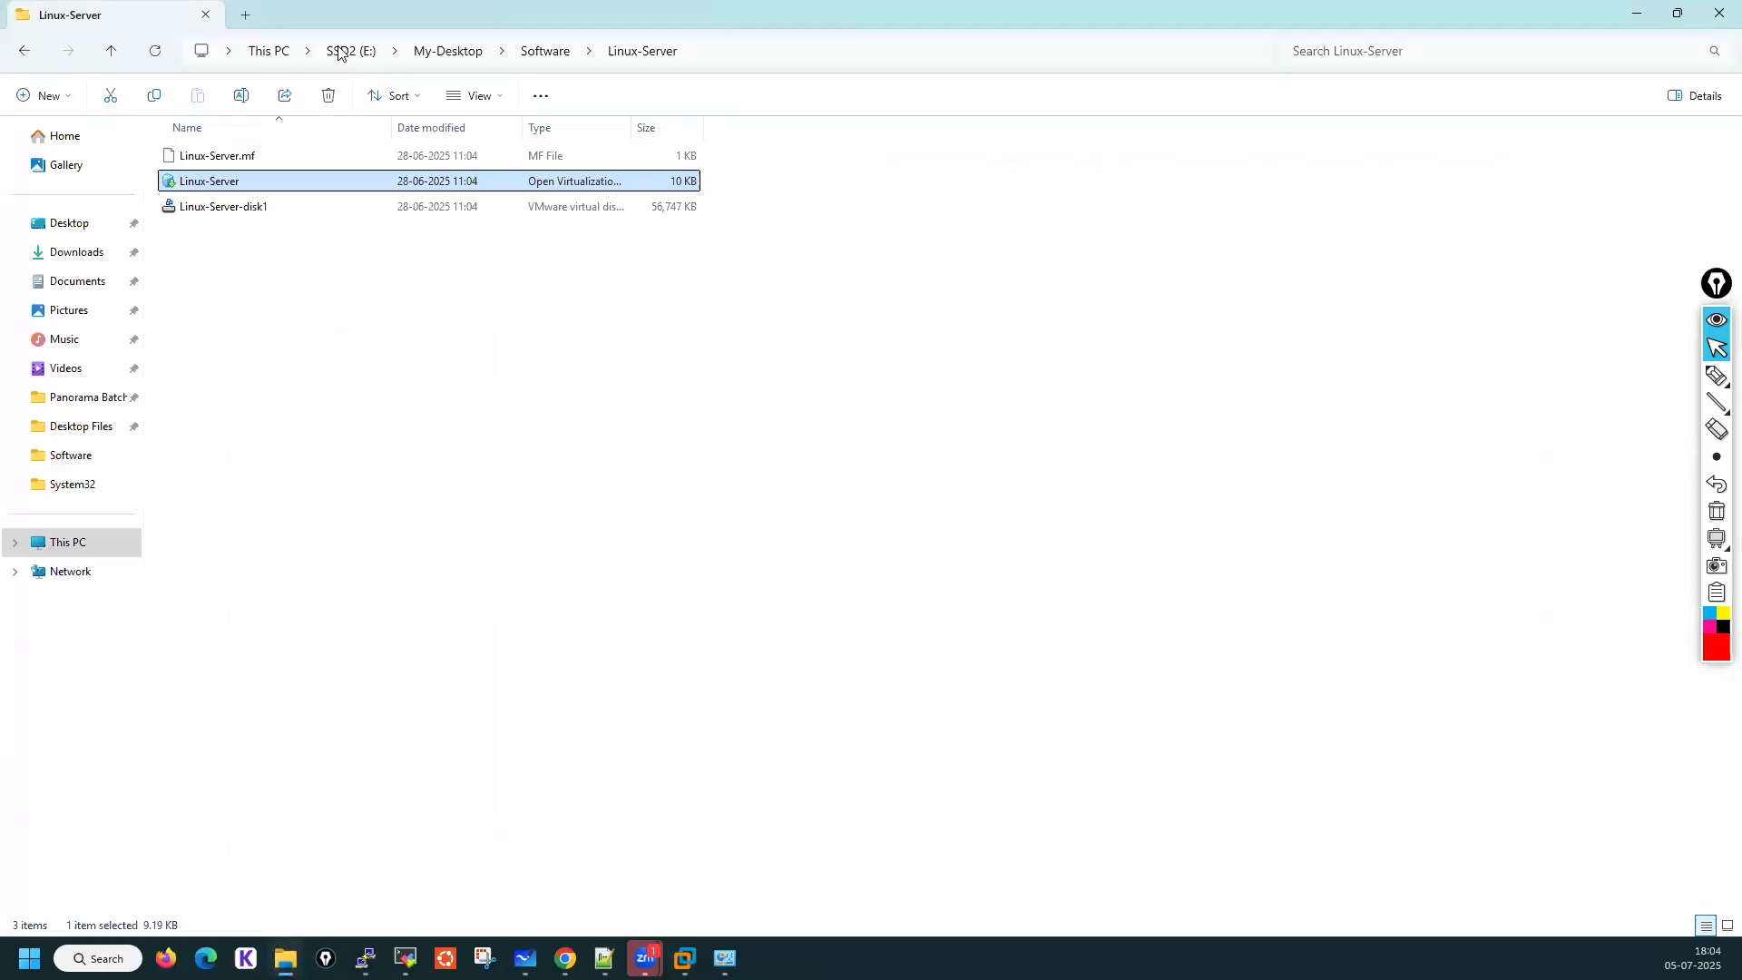
# Step: Delete the TestPC-Delete, Server01-Delete and Server02-Delete folders from Documents\Virtual Machines, then close Explorer
pyautogui.click(59, 283)
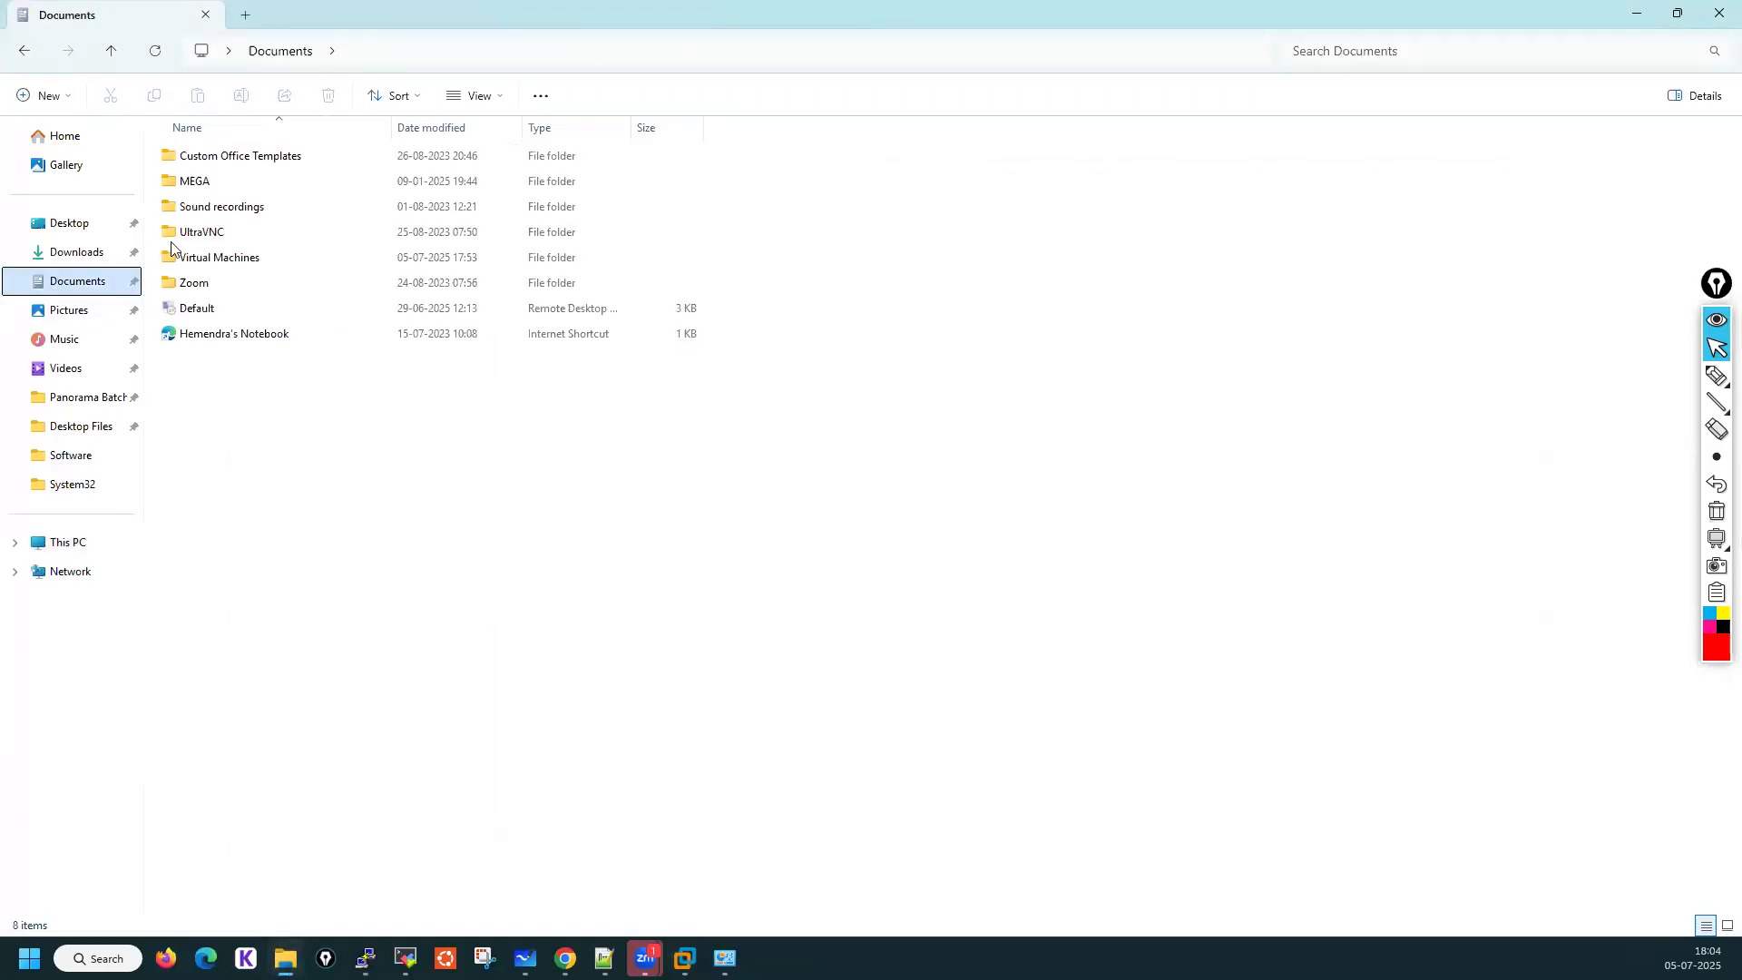
pyautogui.doubleClick(218, 255)
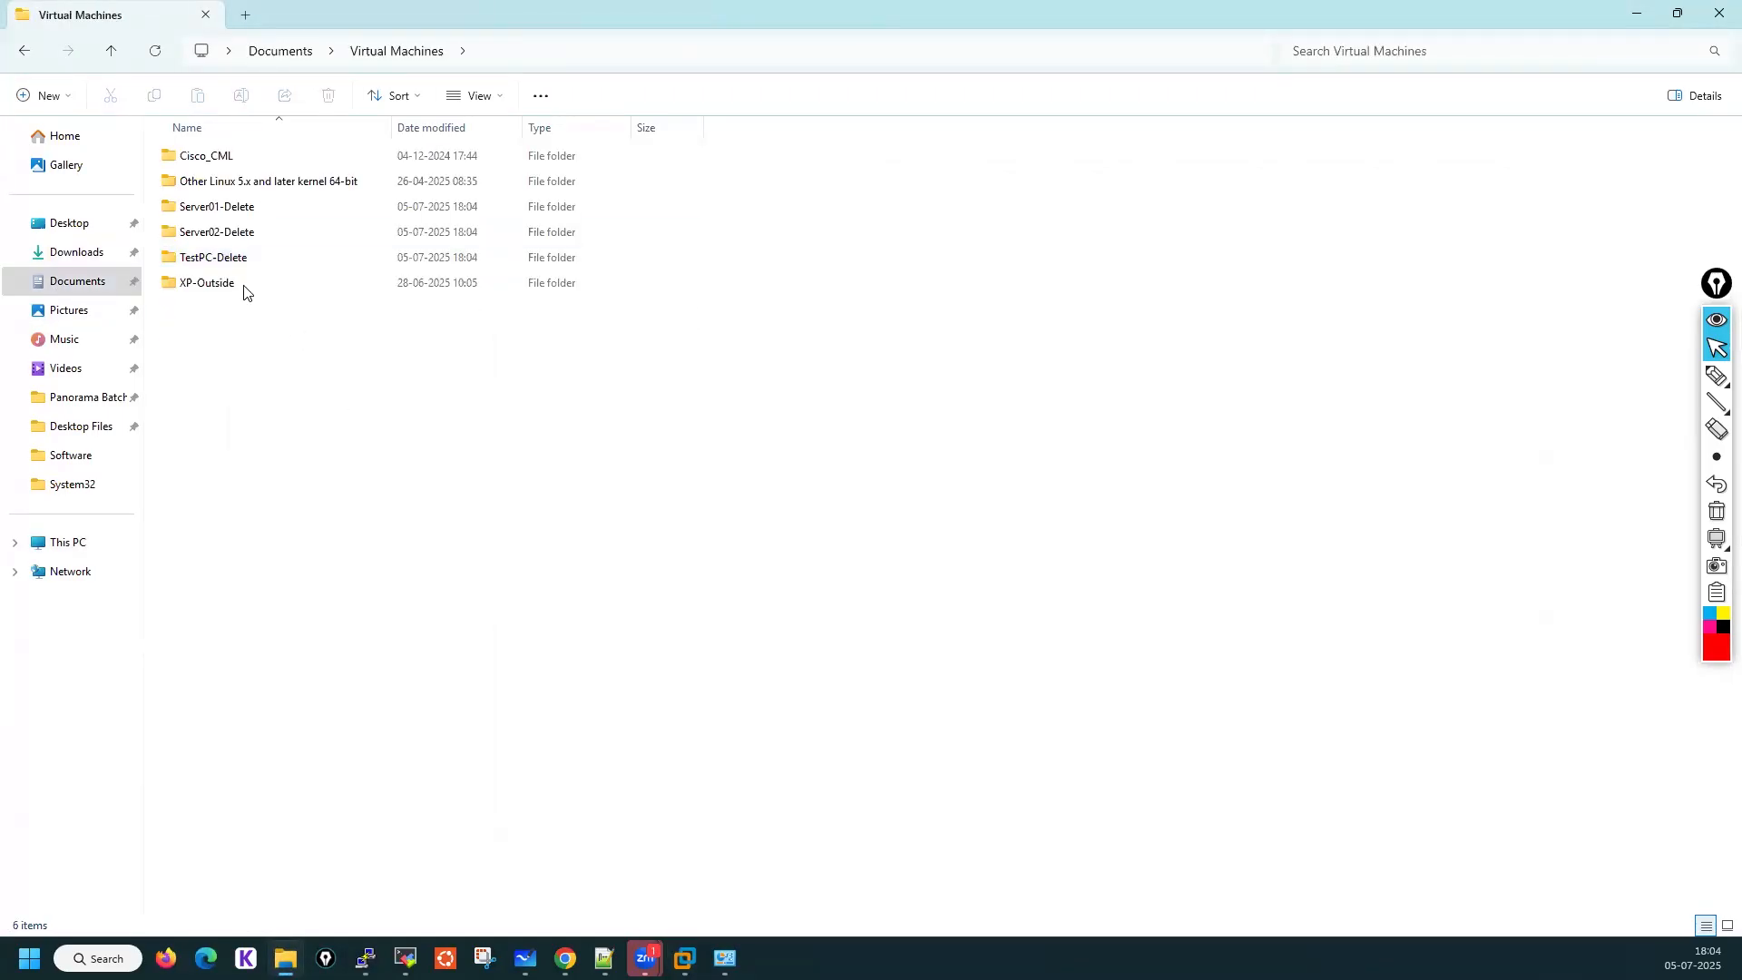
pyautogui.click(236, 262)
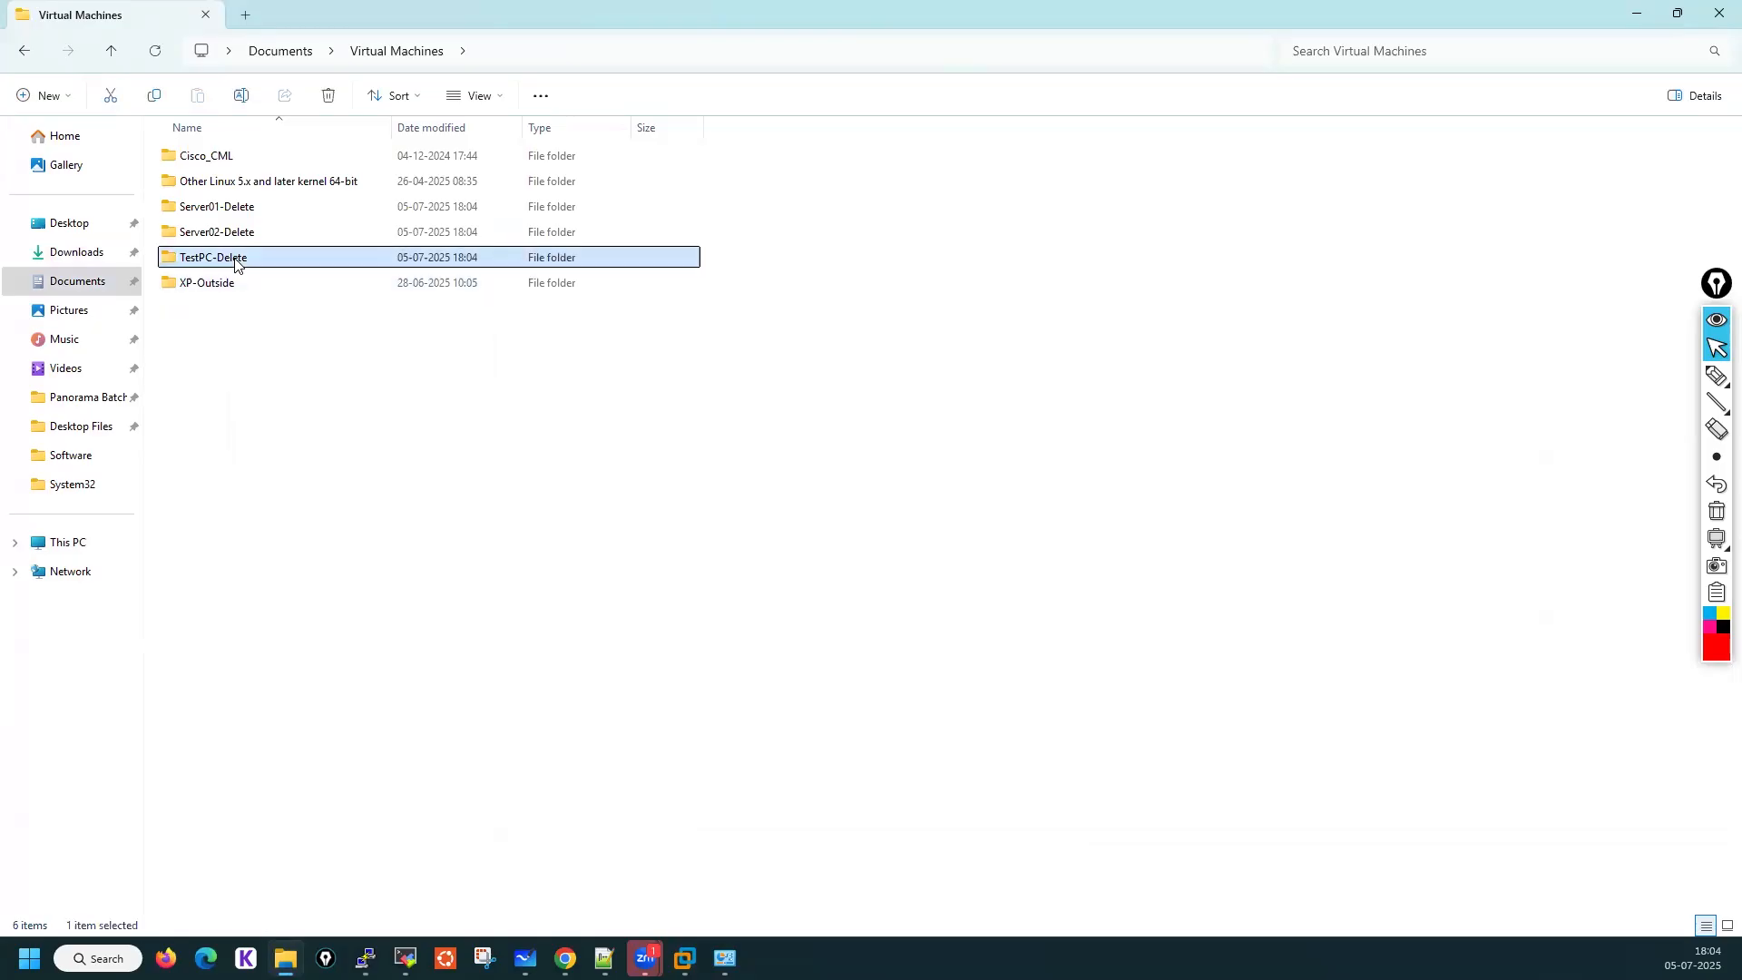
pyautogui.keyDown('ctrl'); pyautogui.click(230, 237); pyautogui.keyUp('ctrl')
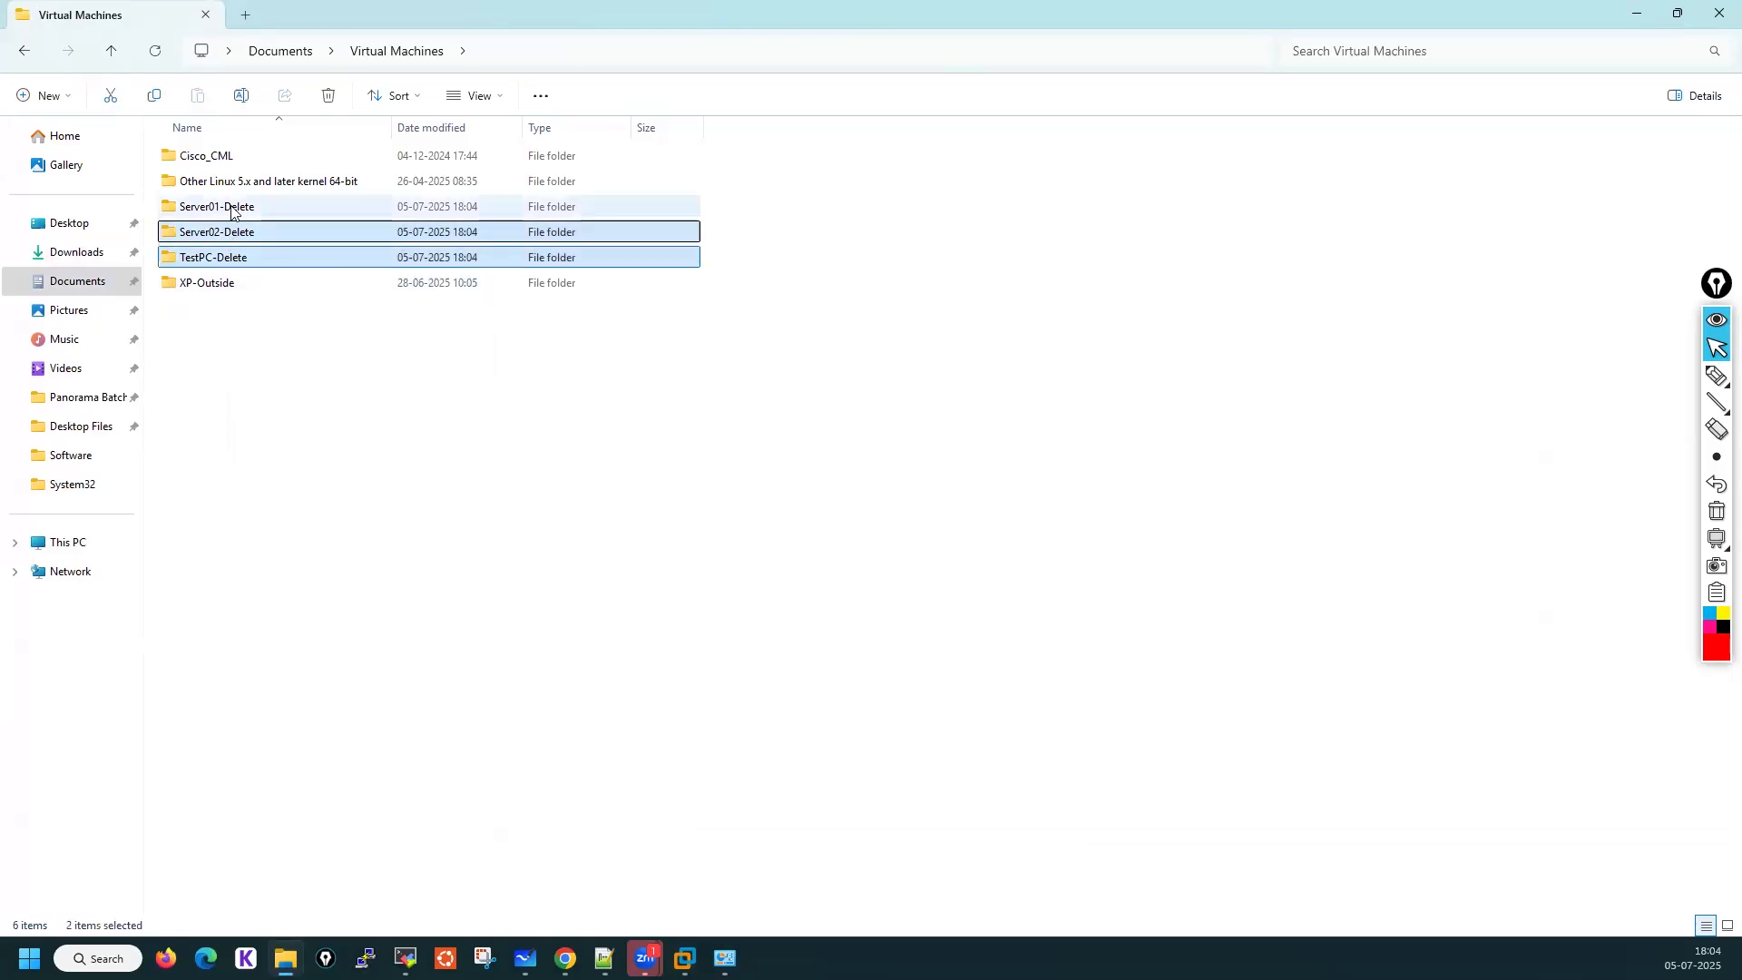
pyautogui.keyDown('ctrl'); pyautogui.click(232, 210); pyautogui.keyUp('ctrl')
pyautogui.rightClick(232, 210)
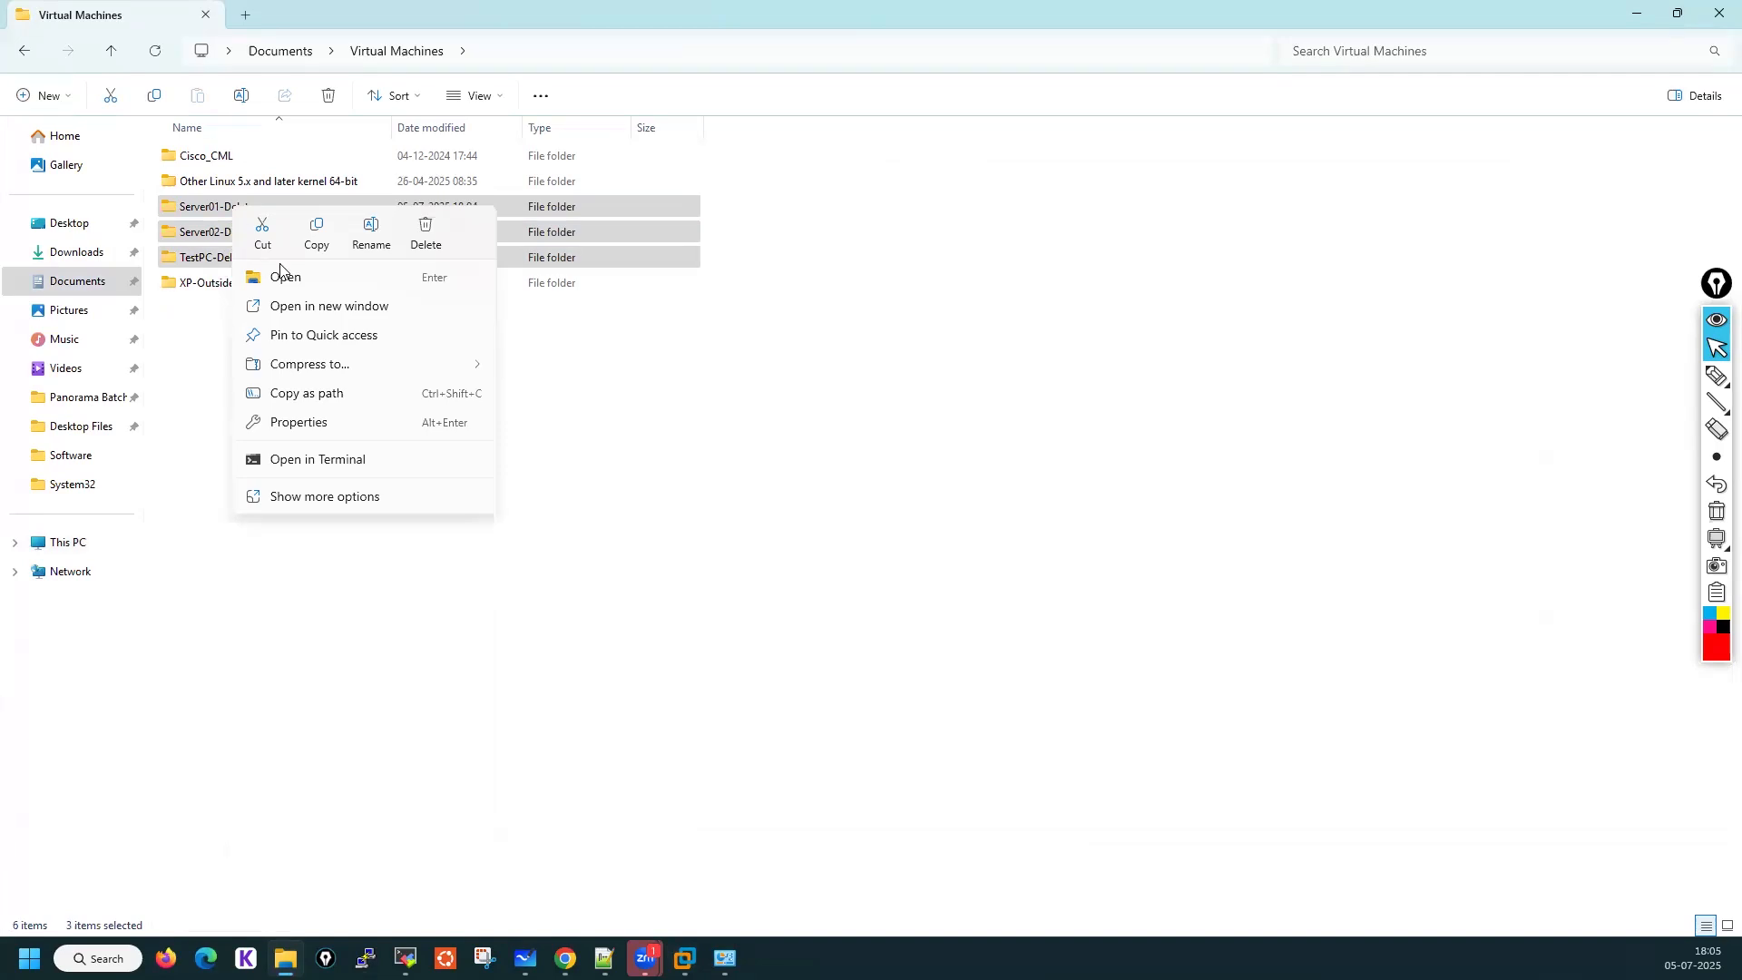
pyautogui.click(424, 233)
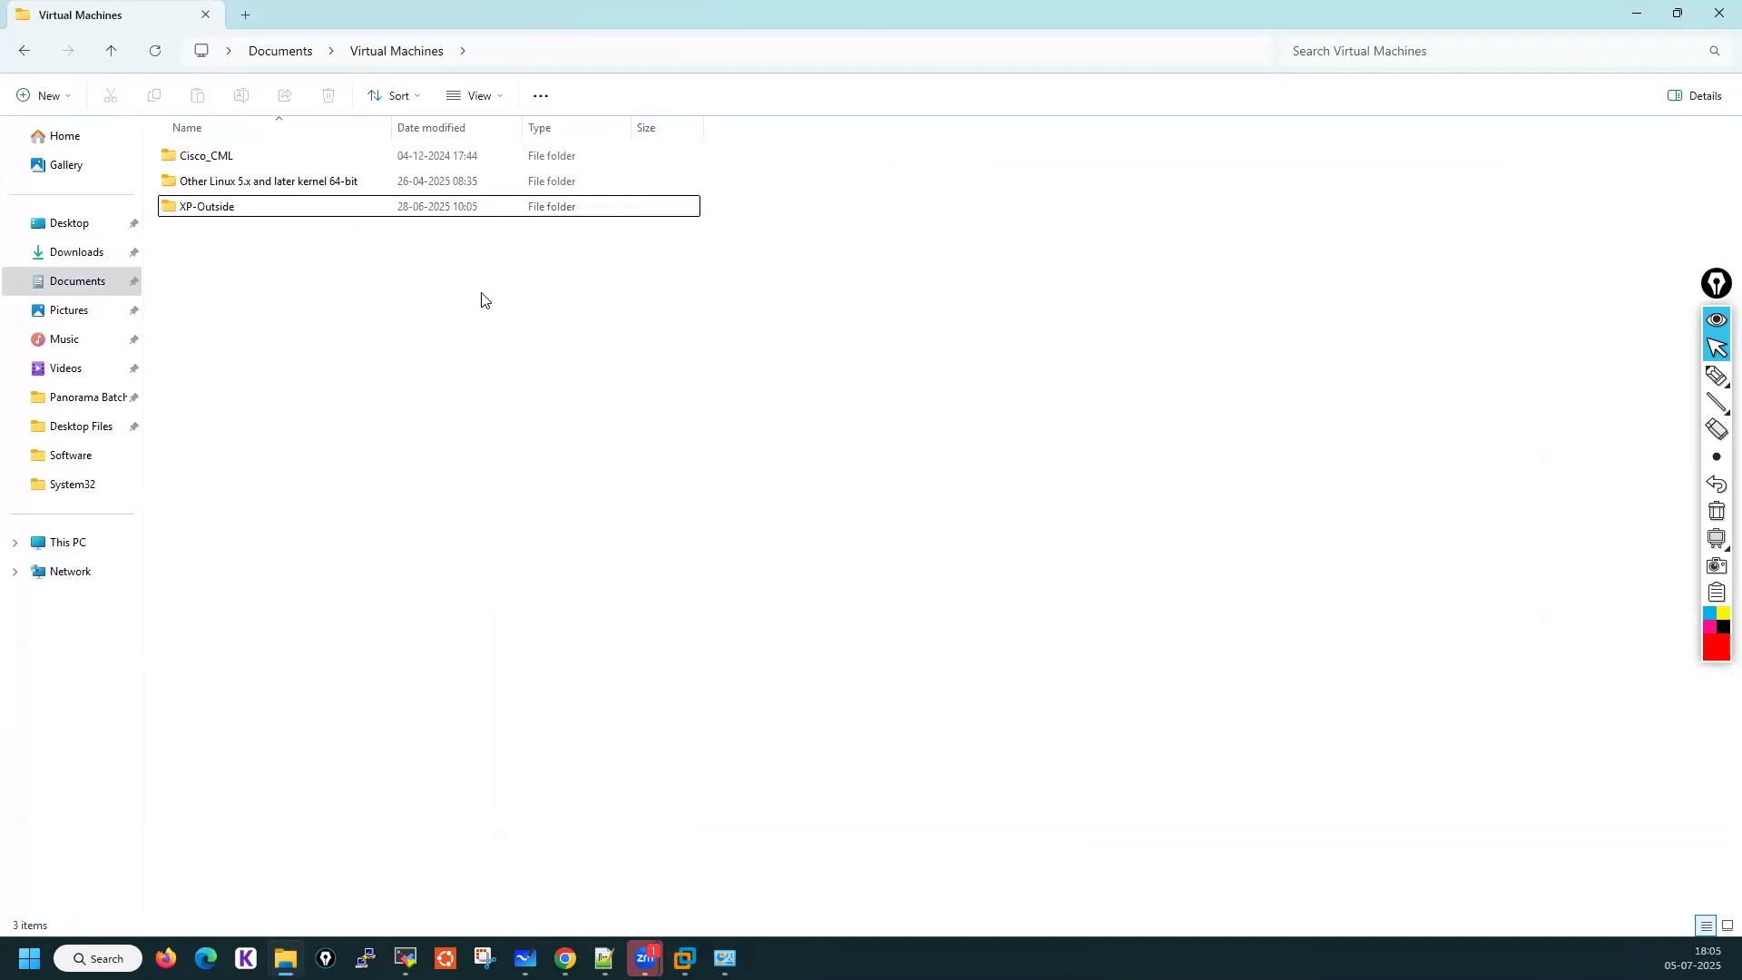
pyautogui.click(1715, 11)
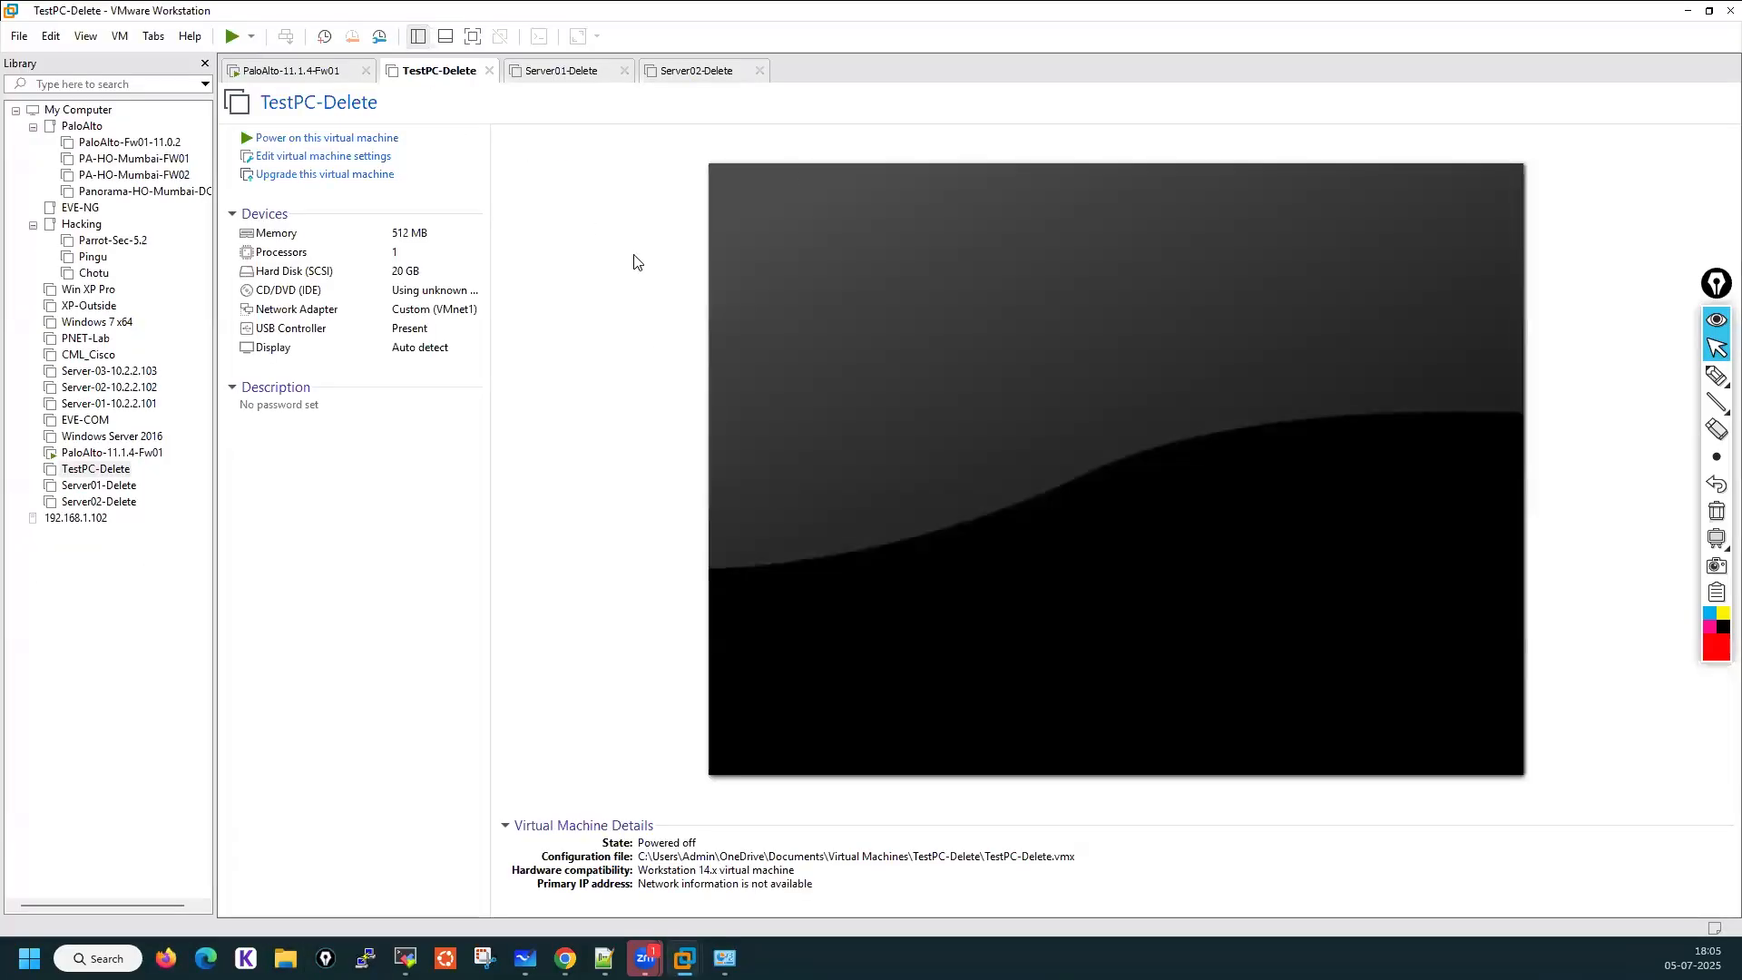
# Step: Close the TestPC-Delete, Server01-Delete and Server02-Delete tabs and remove those VMs from the library
pyautogui.click(489, 71)
pyautogui.click(501, 71)
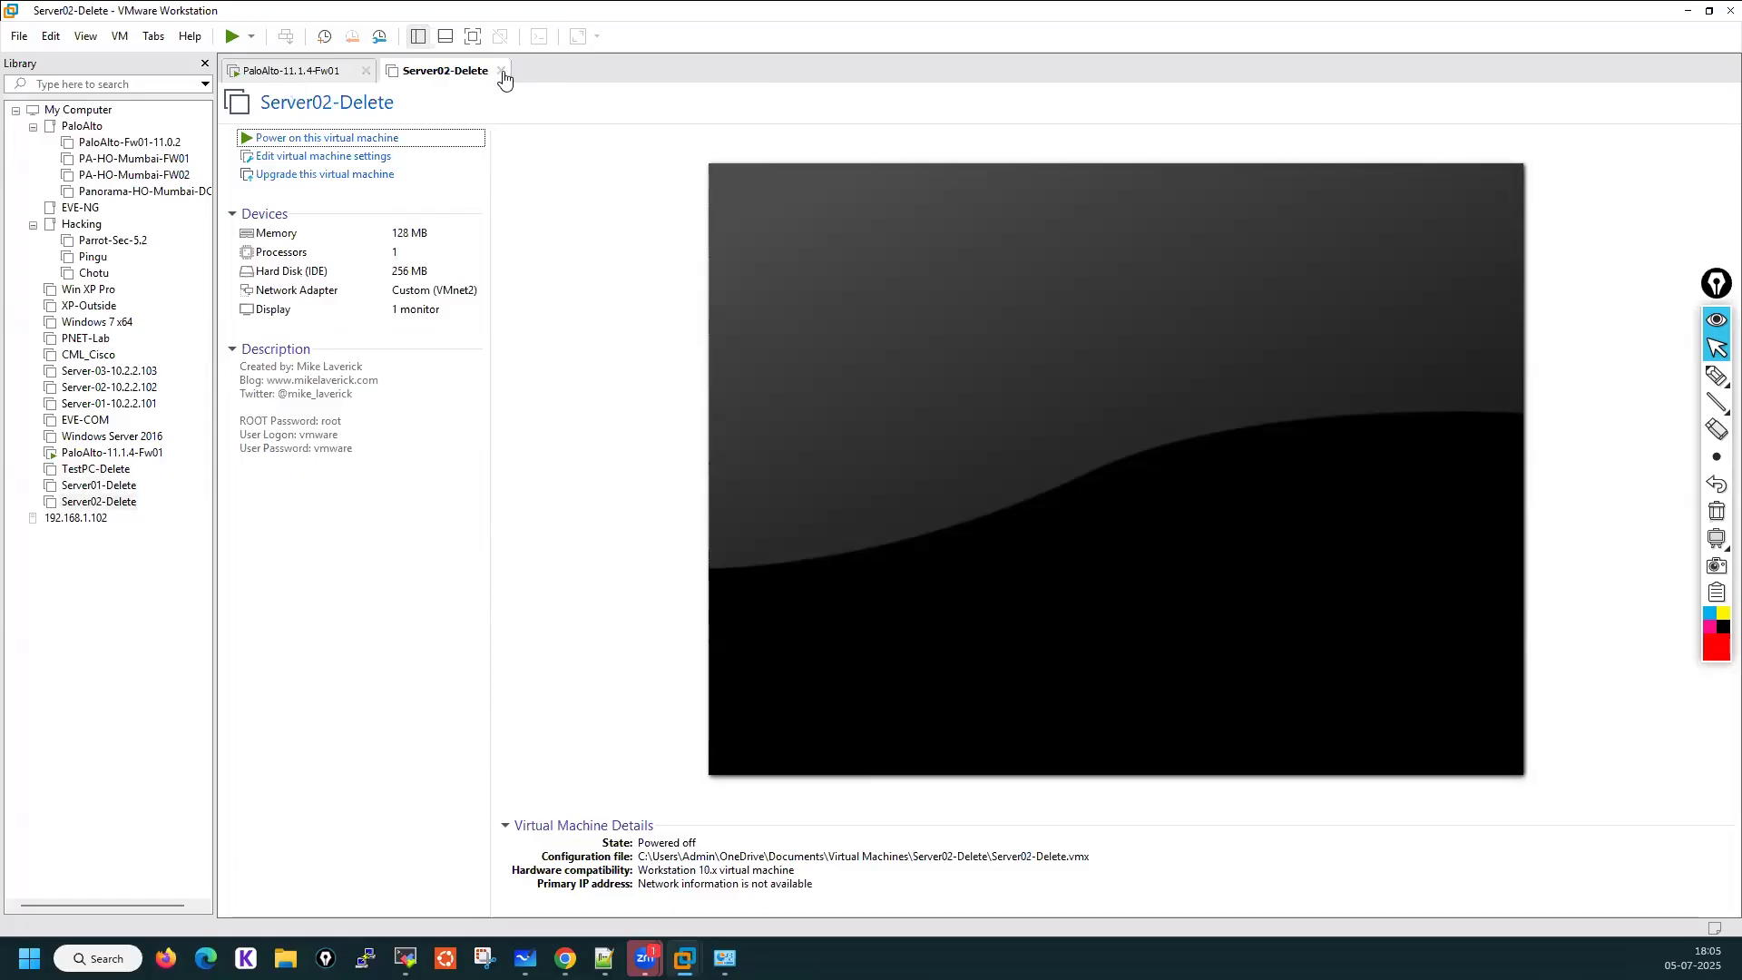
pyautogui.click(501, 71)
pyautogui.doubleClick(91, 470)
pyautogui.click(910, 532)
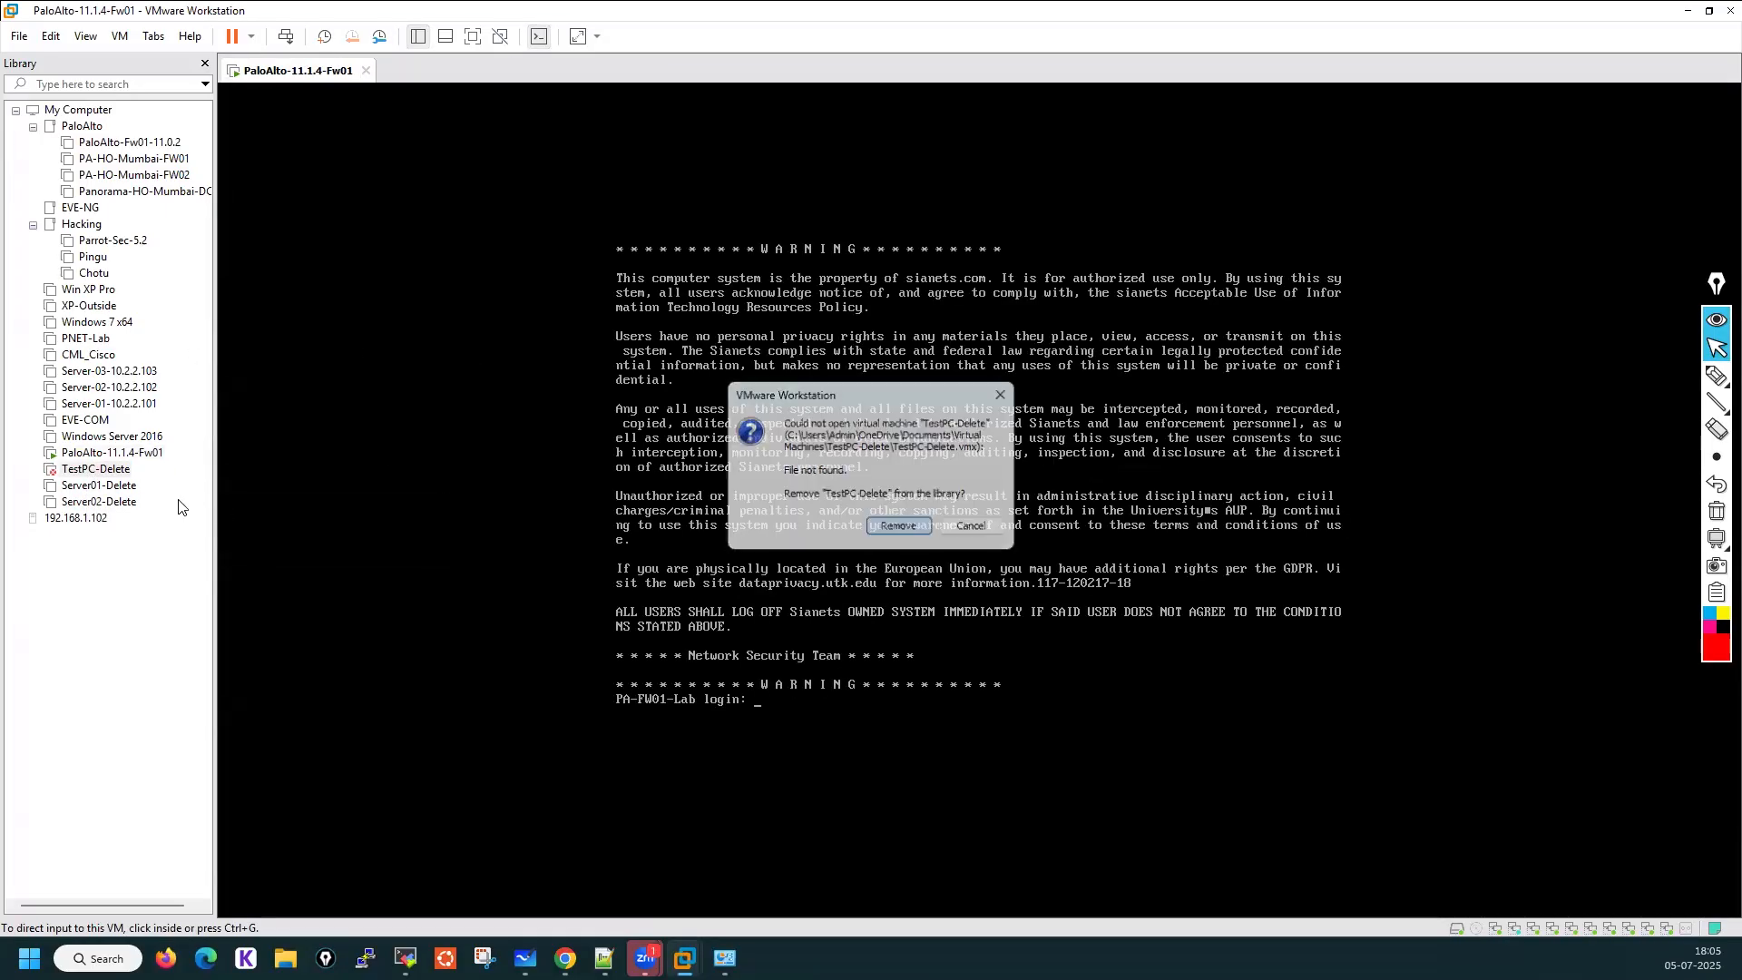
pyautogui.doubleClick(95, 469)
pyautogui.click(920, 530)
pyautogui.doubleClick(95, 469)
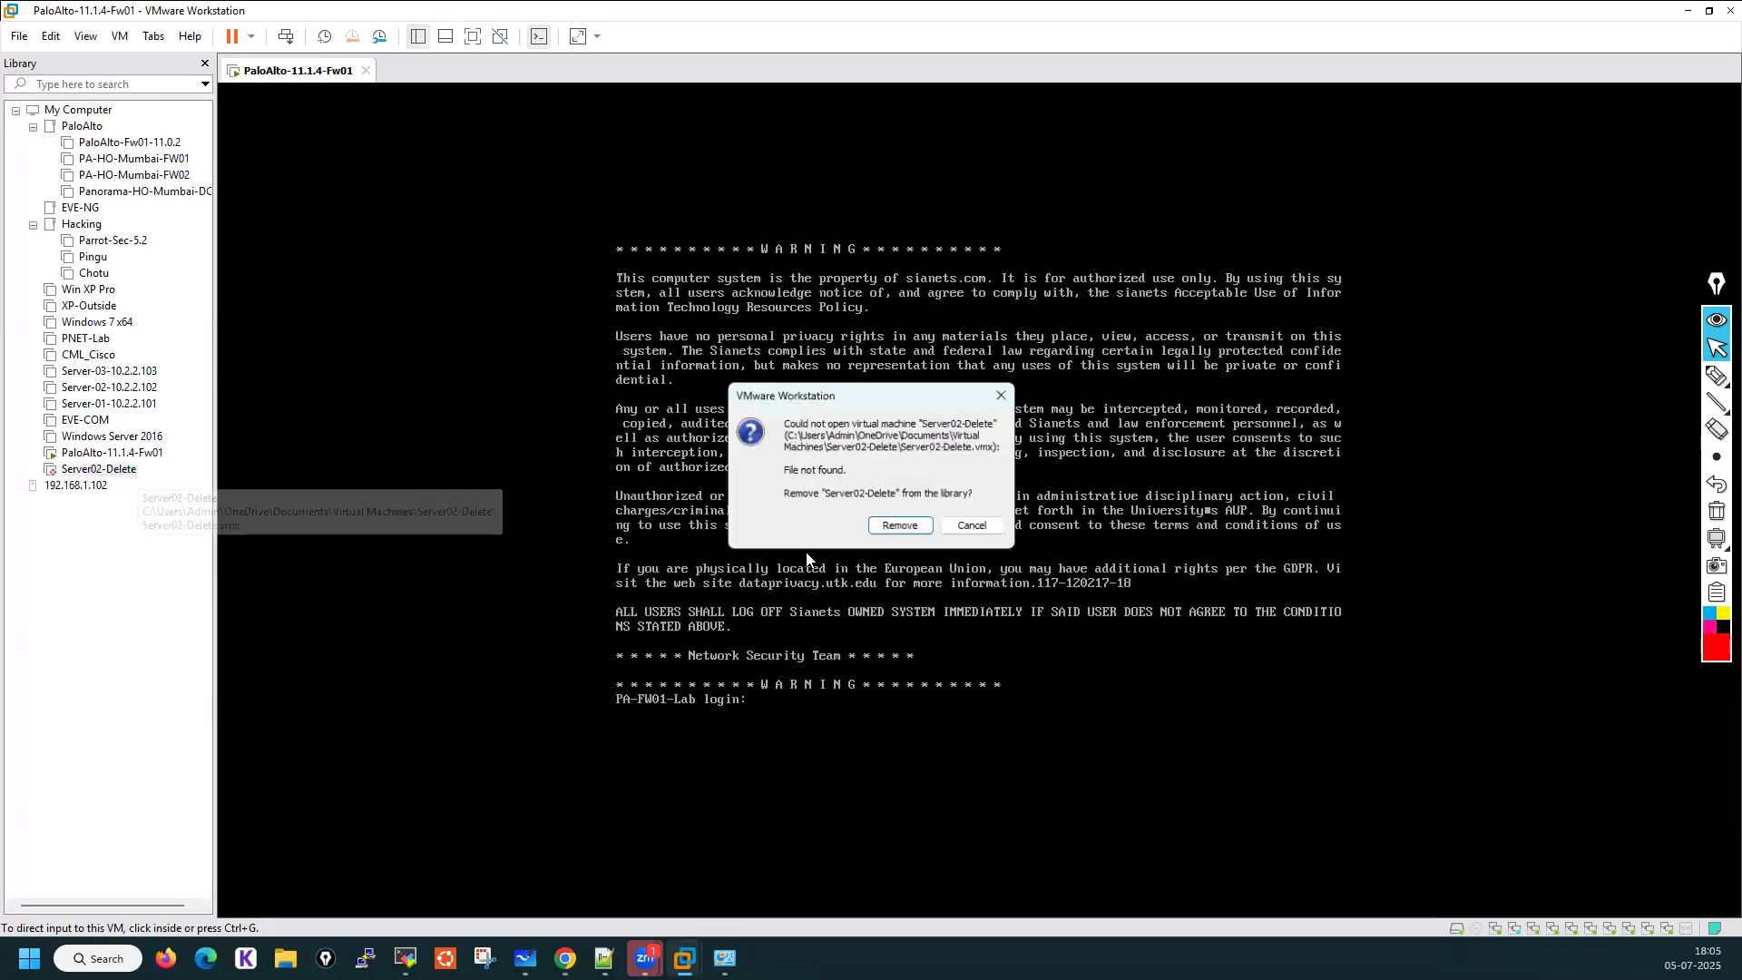
pyautogui.click(907, 527)
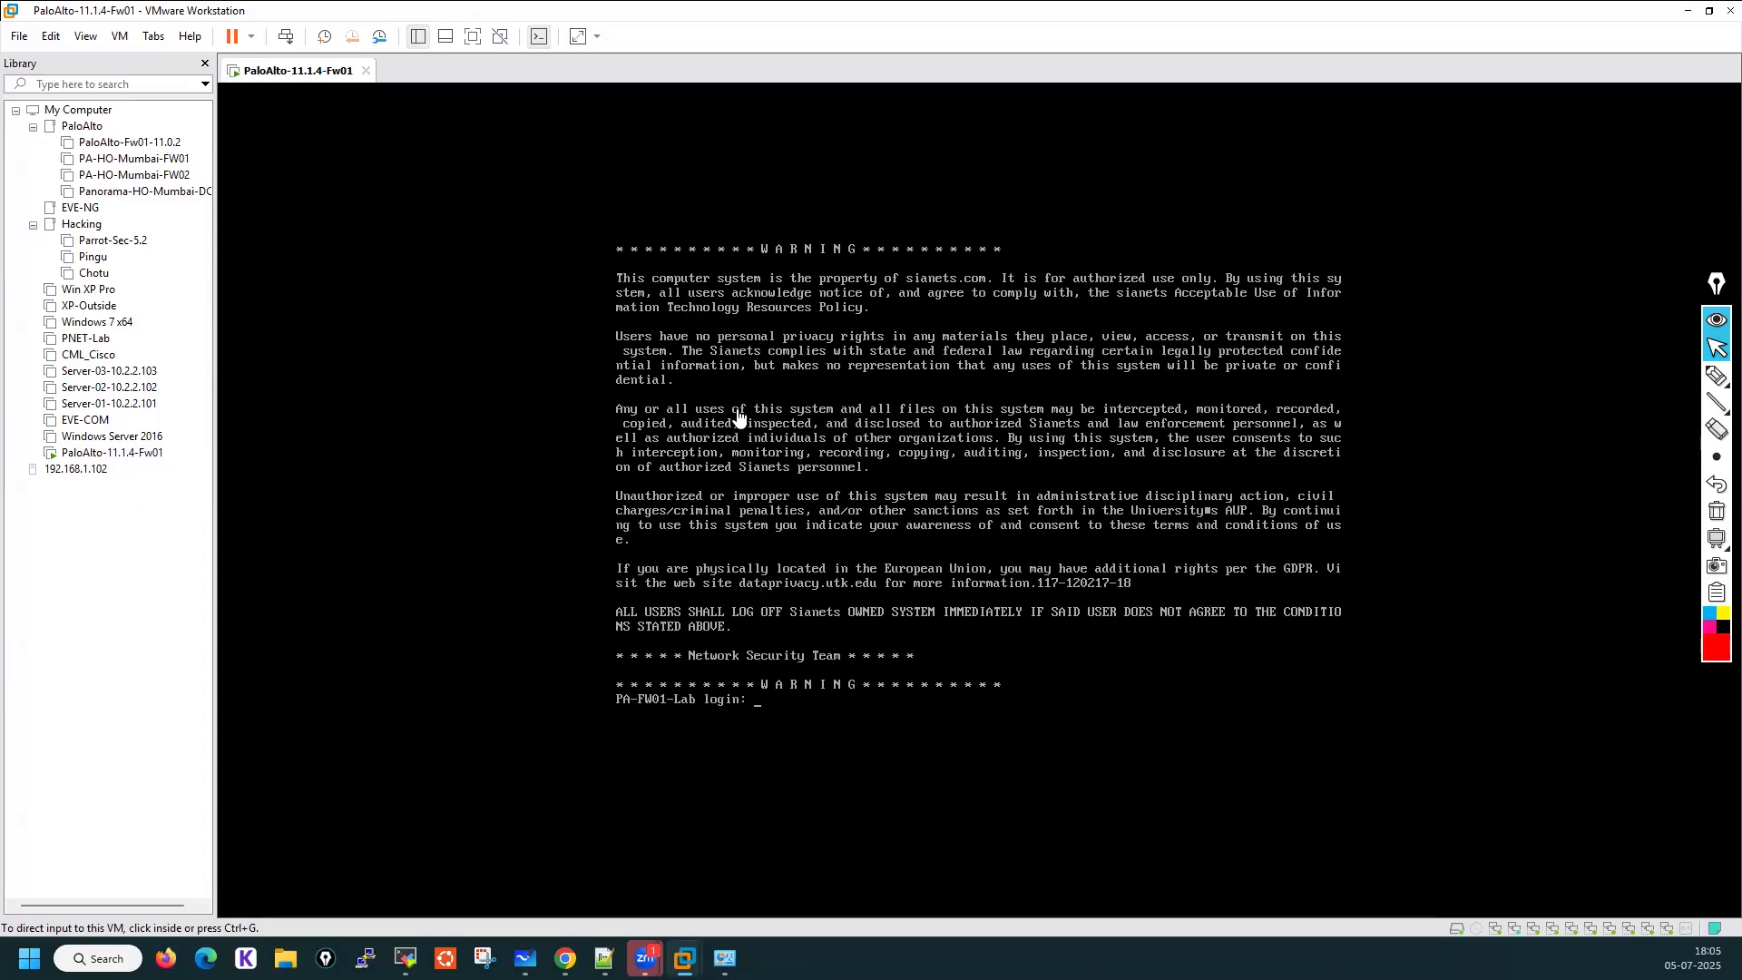
# Step: Refresh the PaloAlto-11.1.4-Fw01 console login prompt and minimise Workstation
pyautogui.click(838, 479)
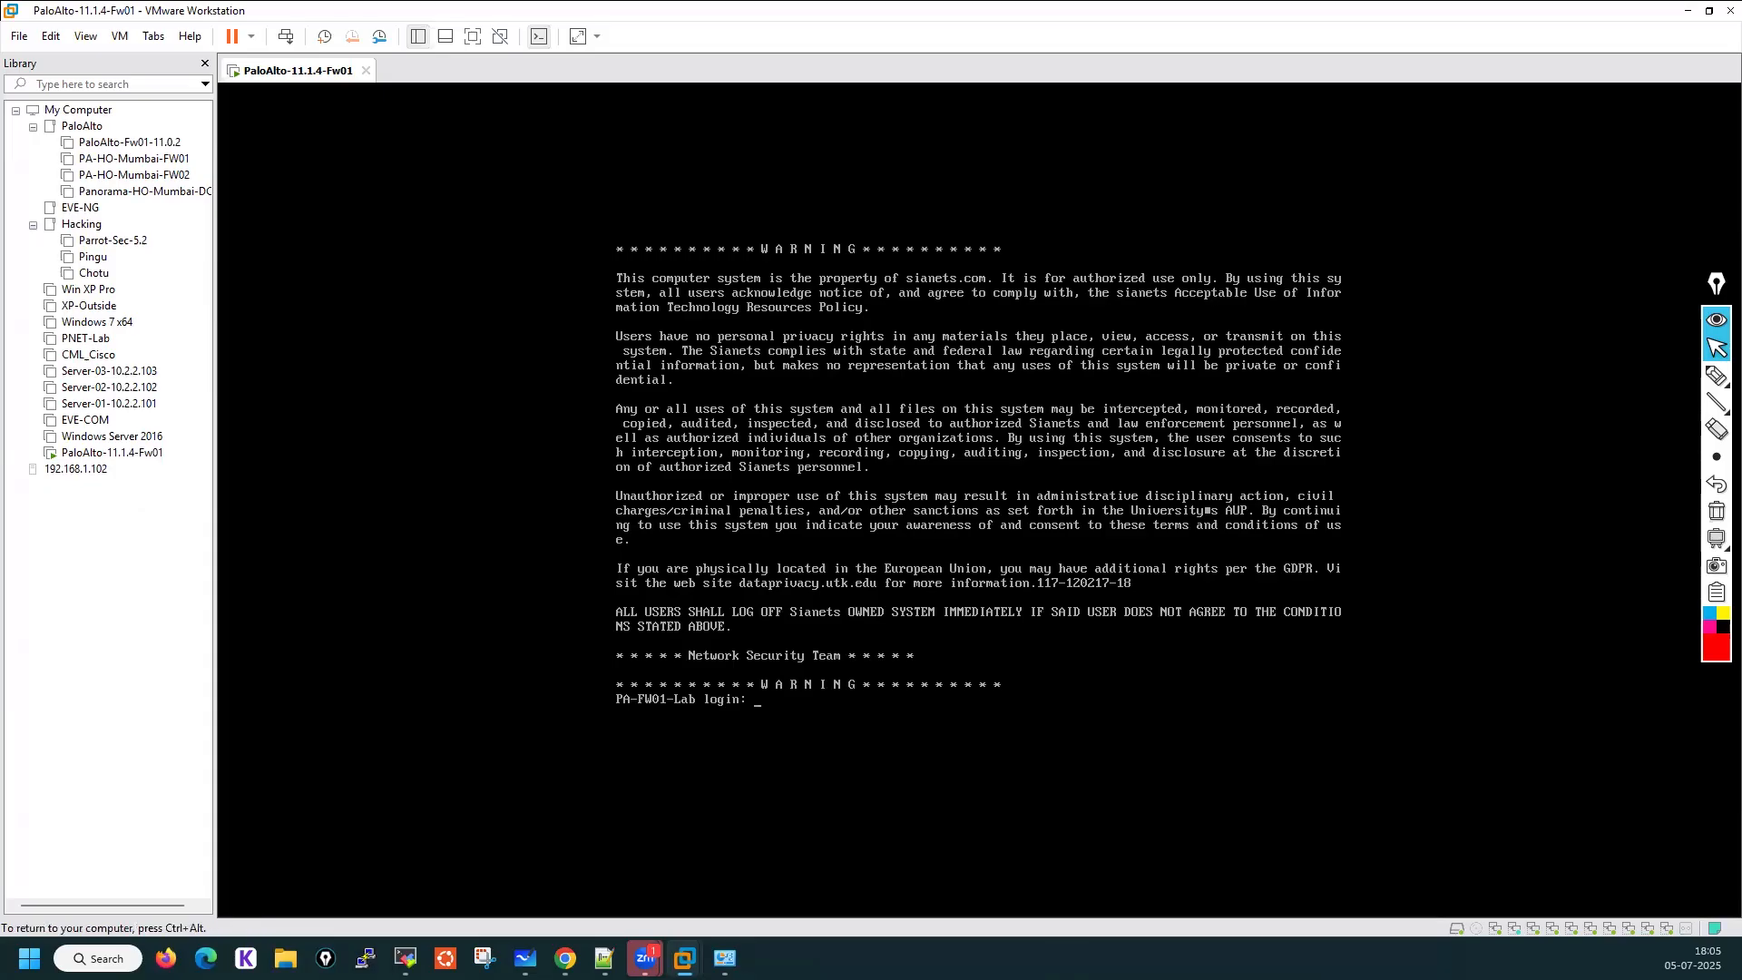
pyautogui.press('Return')
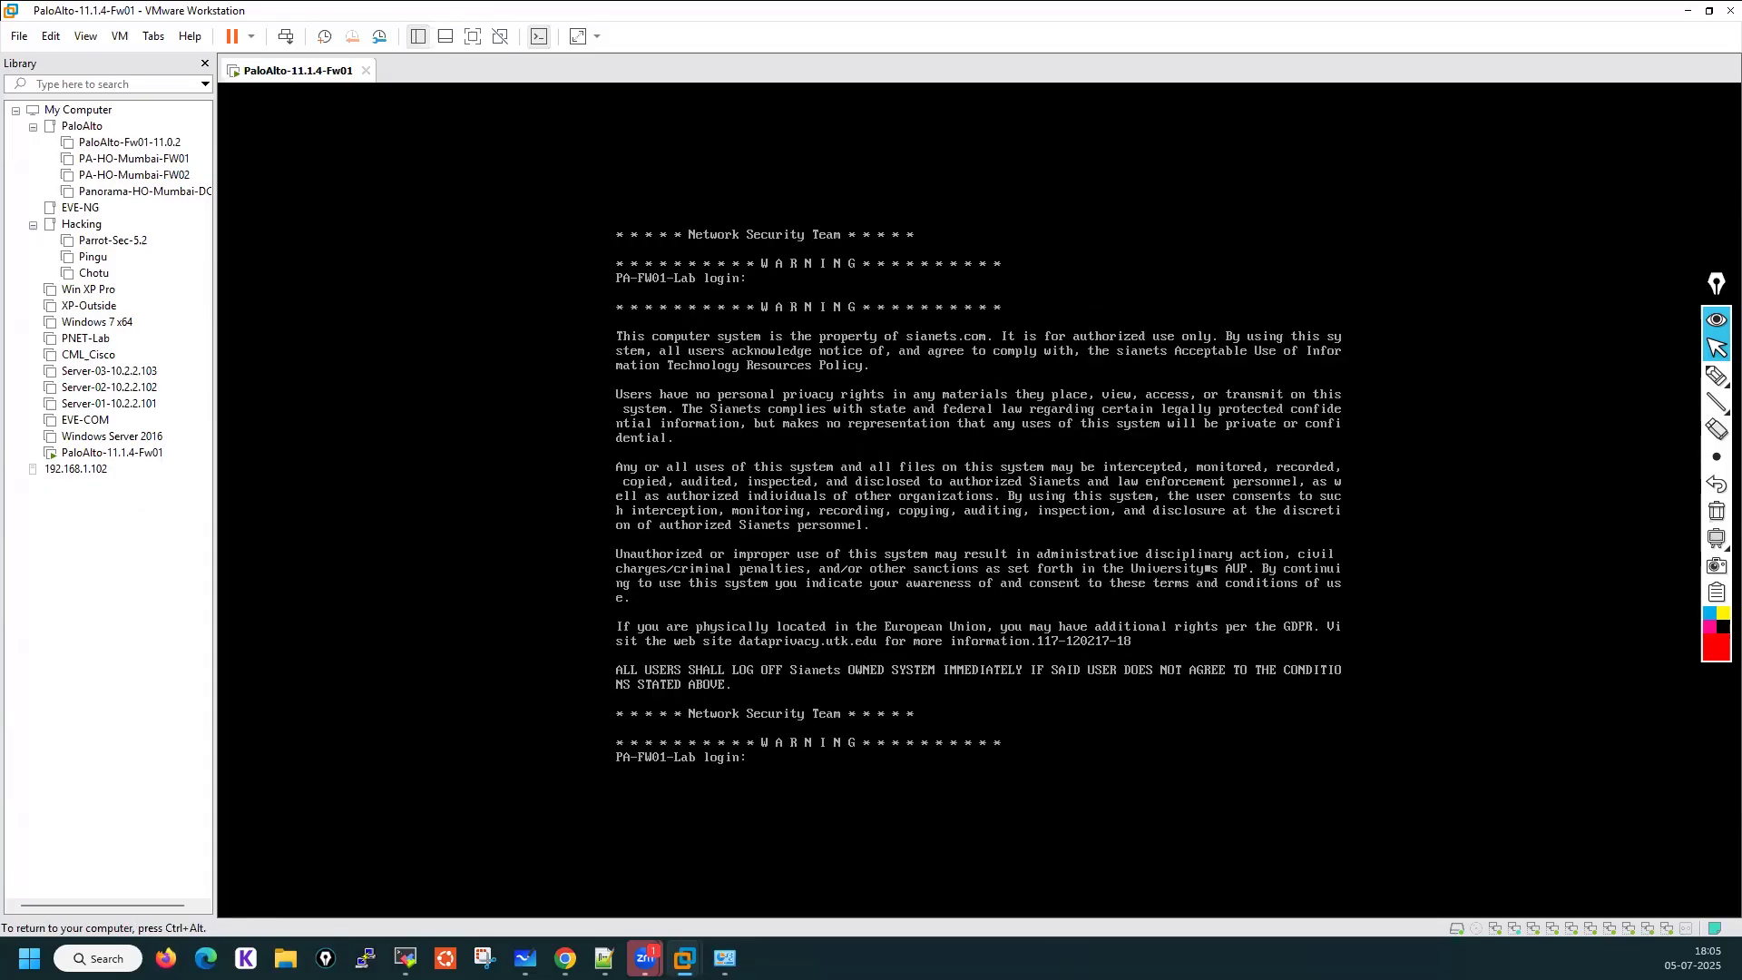
pyautogui.hotkey('ctrl', 'alt')
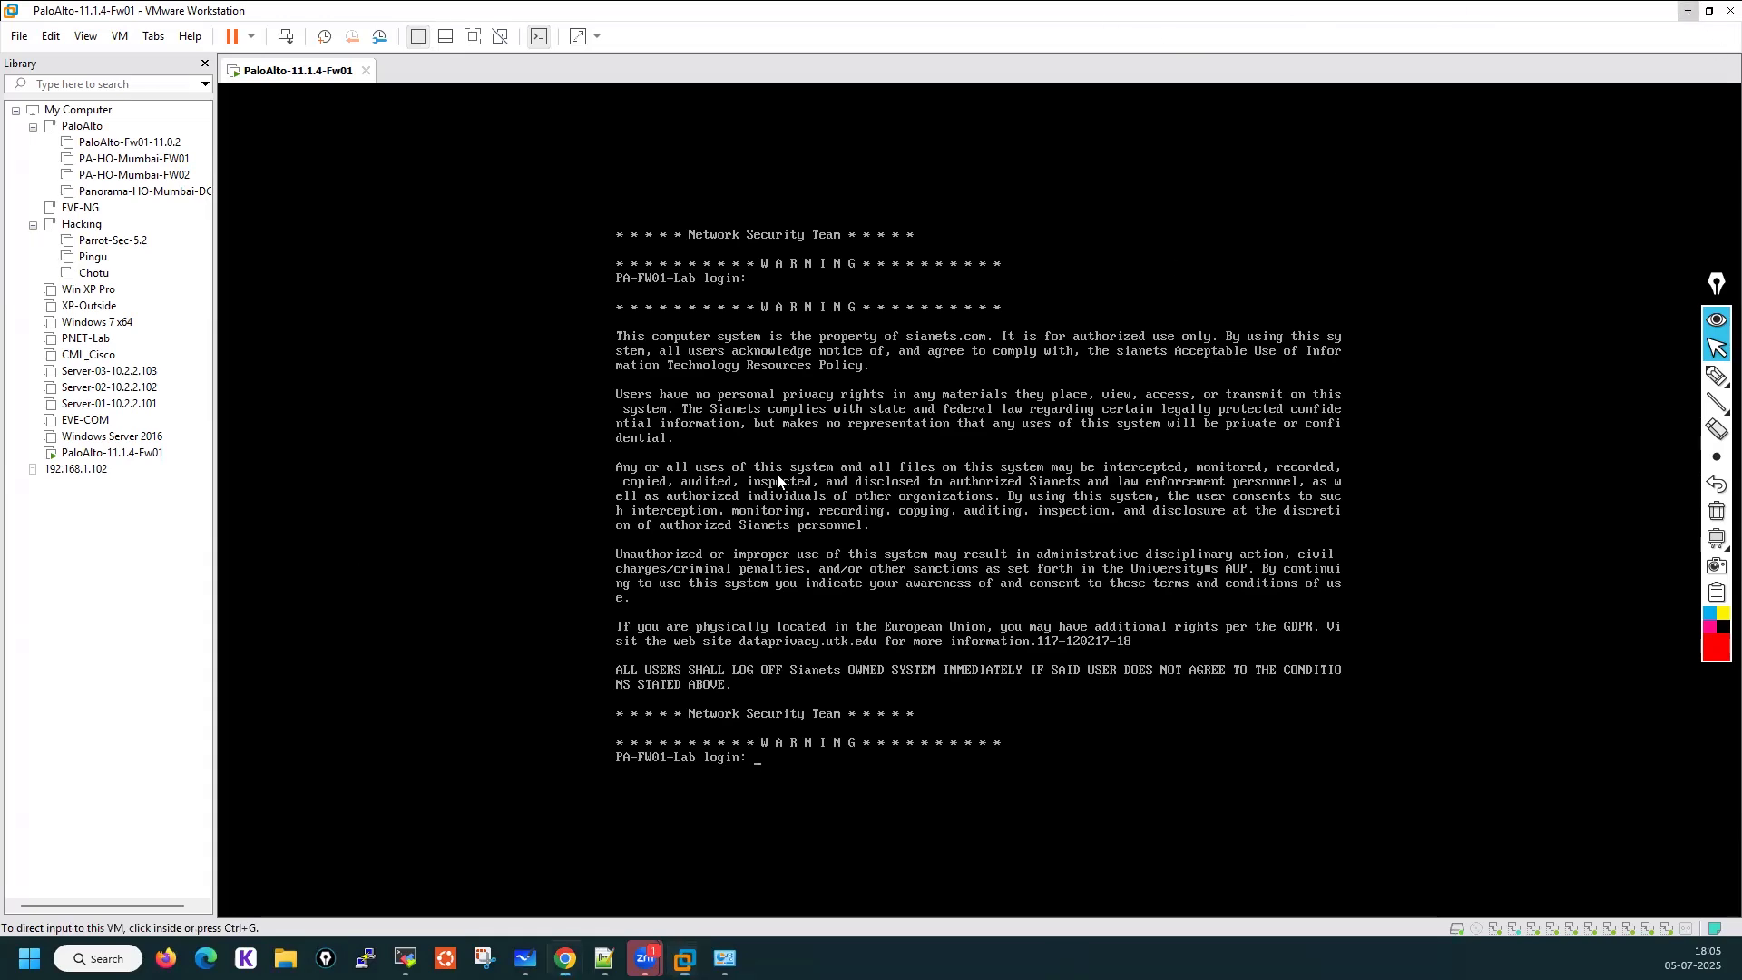
pyautogui.click(1687, 11)
# Step: Reload the 192.168.137.21 firewall dashboard and close the 10.70.2.102 tab
pyautogui.click(85, 60)
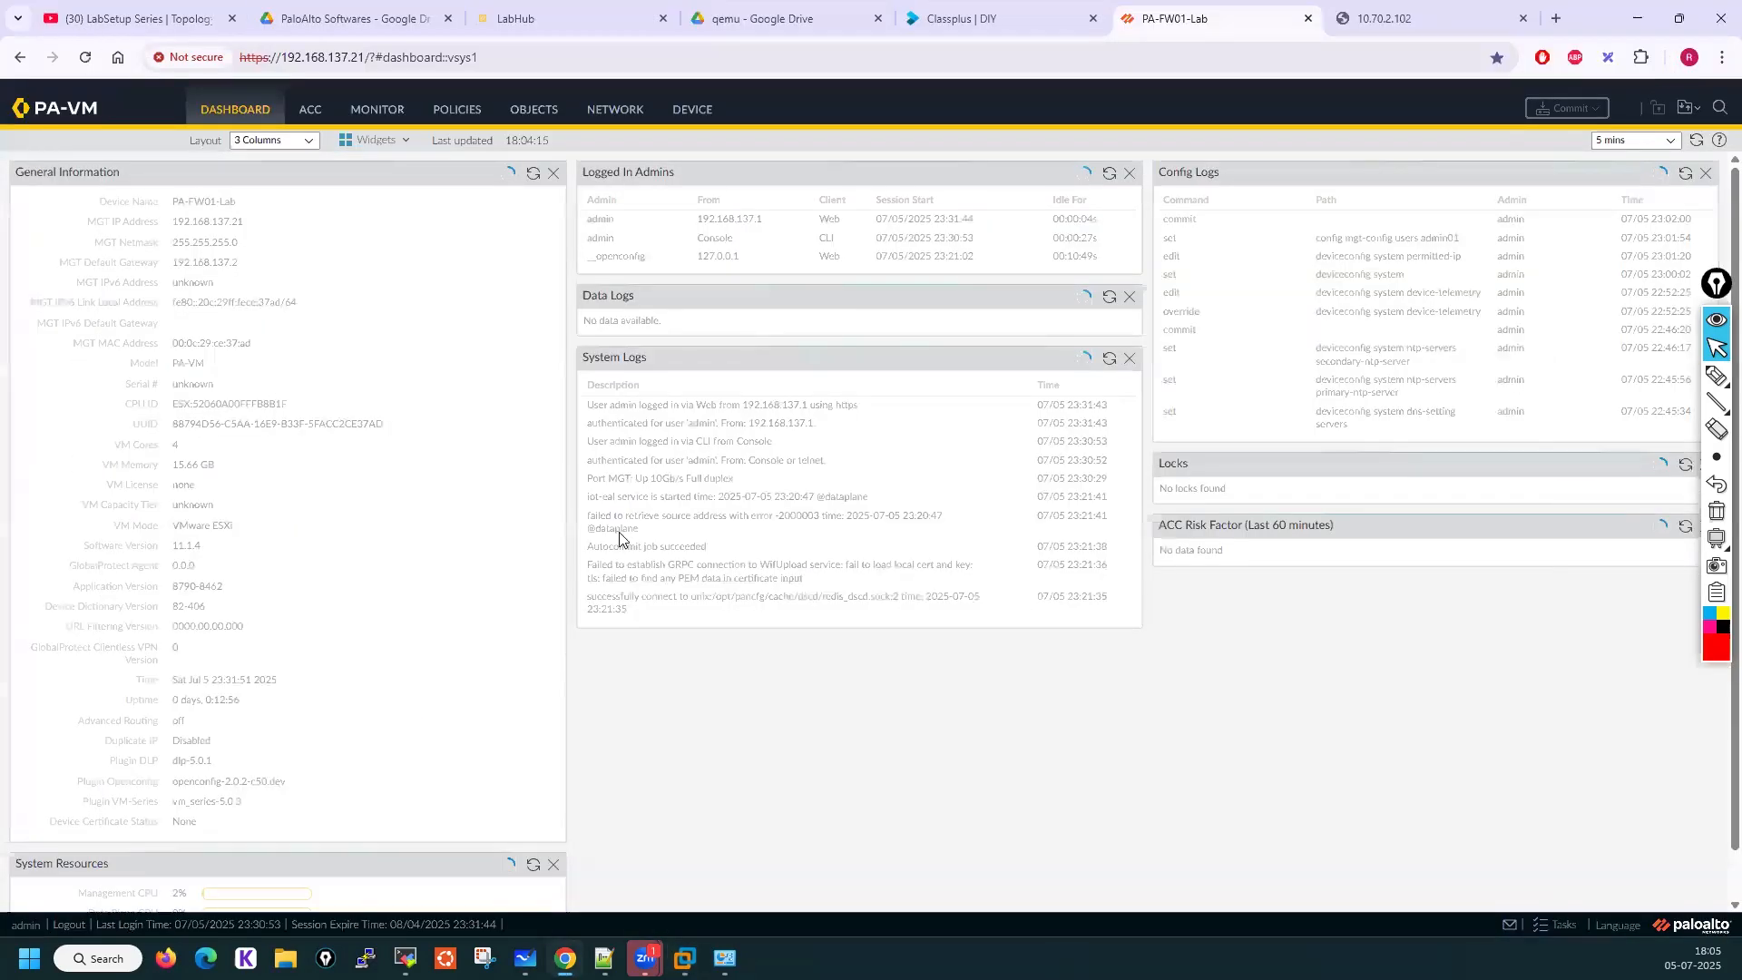
pyautogui.click(1501, 24)
pyautogui.click(1523, 18)
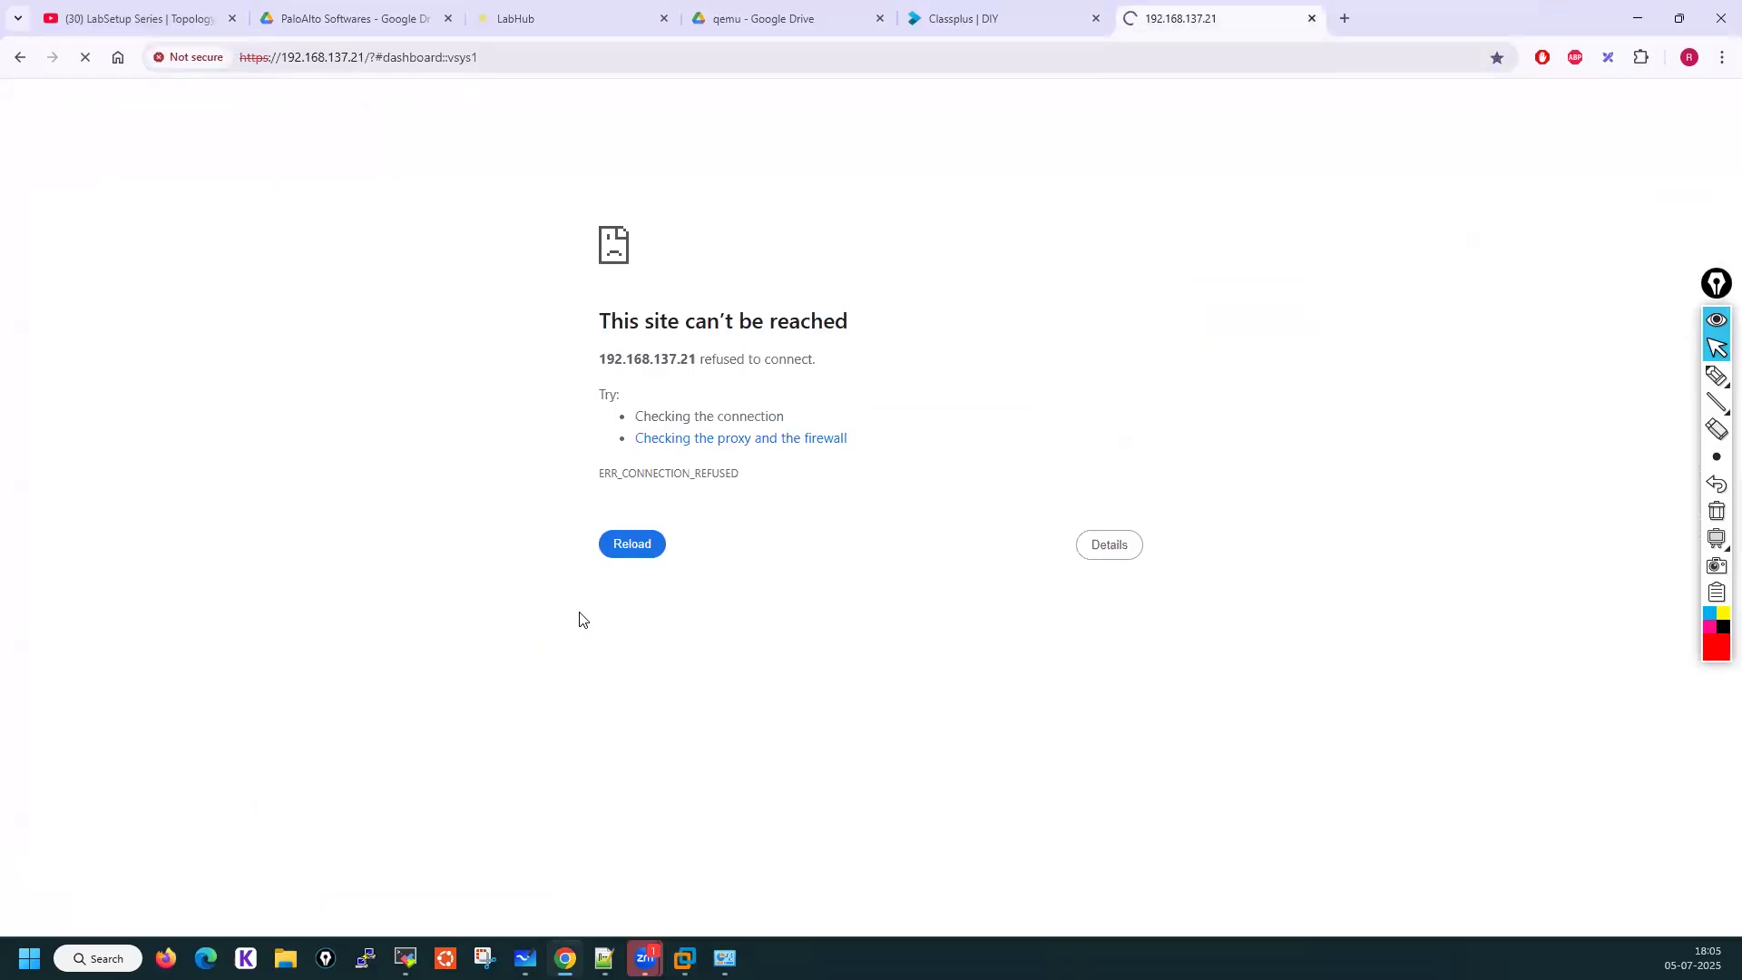
# Step: Draw a circled '16 GB RAM' note with an arrow on screen, then erase it
pyautogui.click(1717, 376)
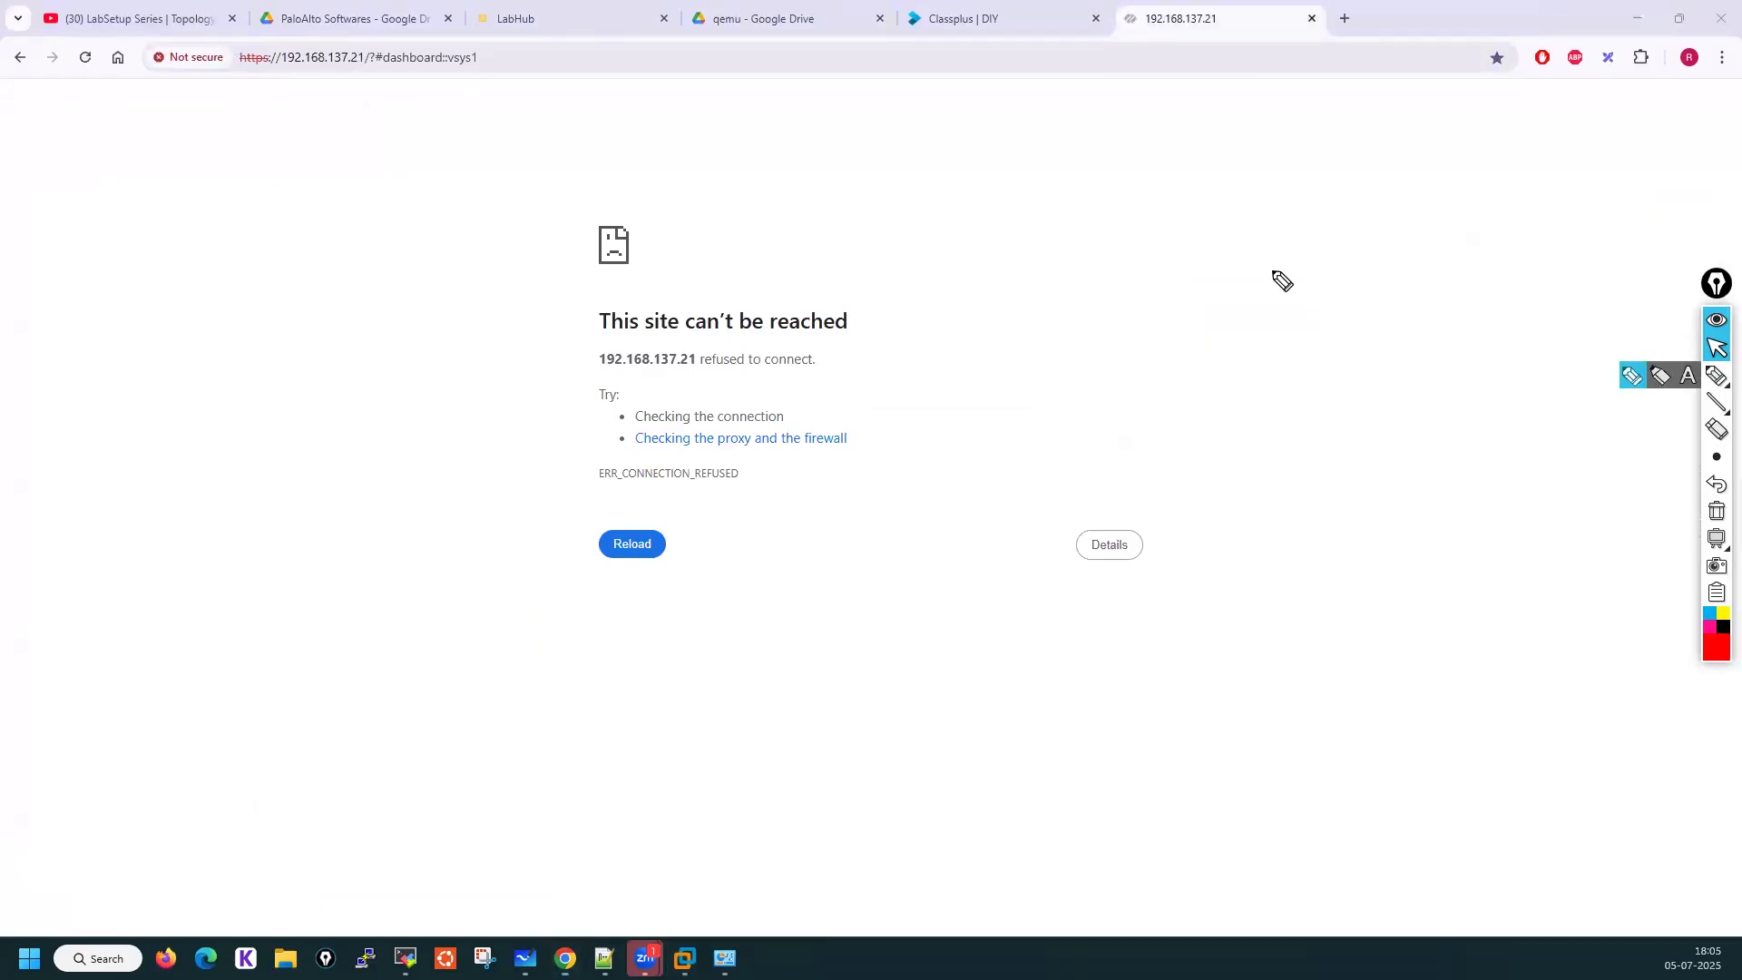
pyautogui.moveTo(1276, 257); pyautogui.dragTo(1275, 343)
pyautogui.moveTo(1319, 261)
pyautogui.mouseDown()
pyautogui.moveTo(1307, 297)
pyautogui.moveTo(1369, 270)
pyautogui.moveTo(1390, 304)
pyautogui.mouseUp()
pyautogui.moveTo(1326, 363); pyautogui.dragTo(1327, 424)
pyautogui.moveTo(1329, 358)
pyautogui.mouseDown()
pyautogui.moveTo(1360, 413)
pyautogui.moveTo(1388, 386)
pyautogui.moveTo(1438, 392)
pyautogui.mouseUp()
pyautogui.moveTo(1423, 221)
pyautogui.mouseDown()
pyautogui.moveTo(1478, 248)
pyautogui.moveTo(1402, 228)
pyautogui.mouseUp()
pyautogui.moveTo(1605, 209)
pyautogui.mouseDown()
pyautogui.moveTo(1507, 272)
pyautogui.moveTo(1583, 284)
pyautogui.mouseUp()
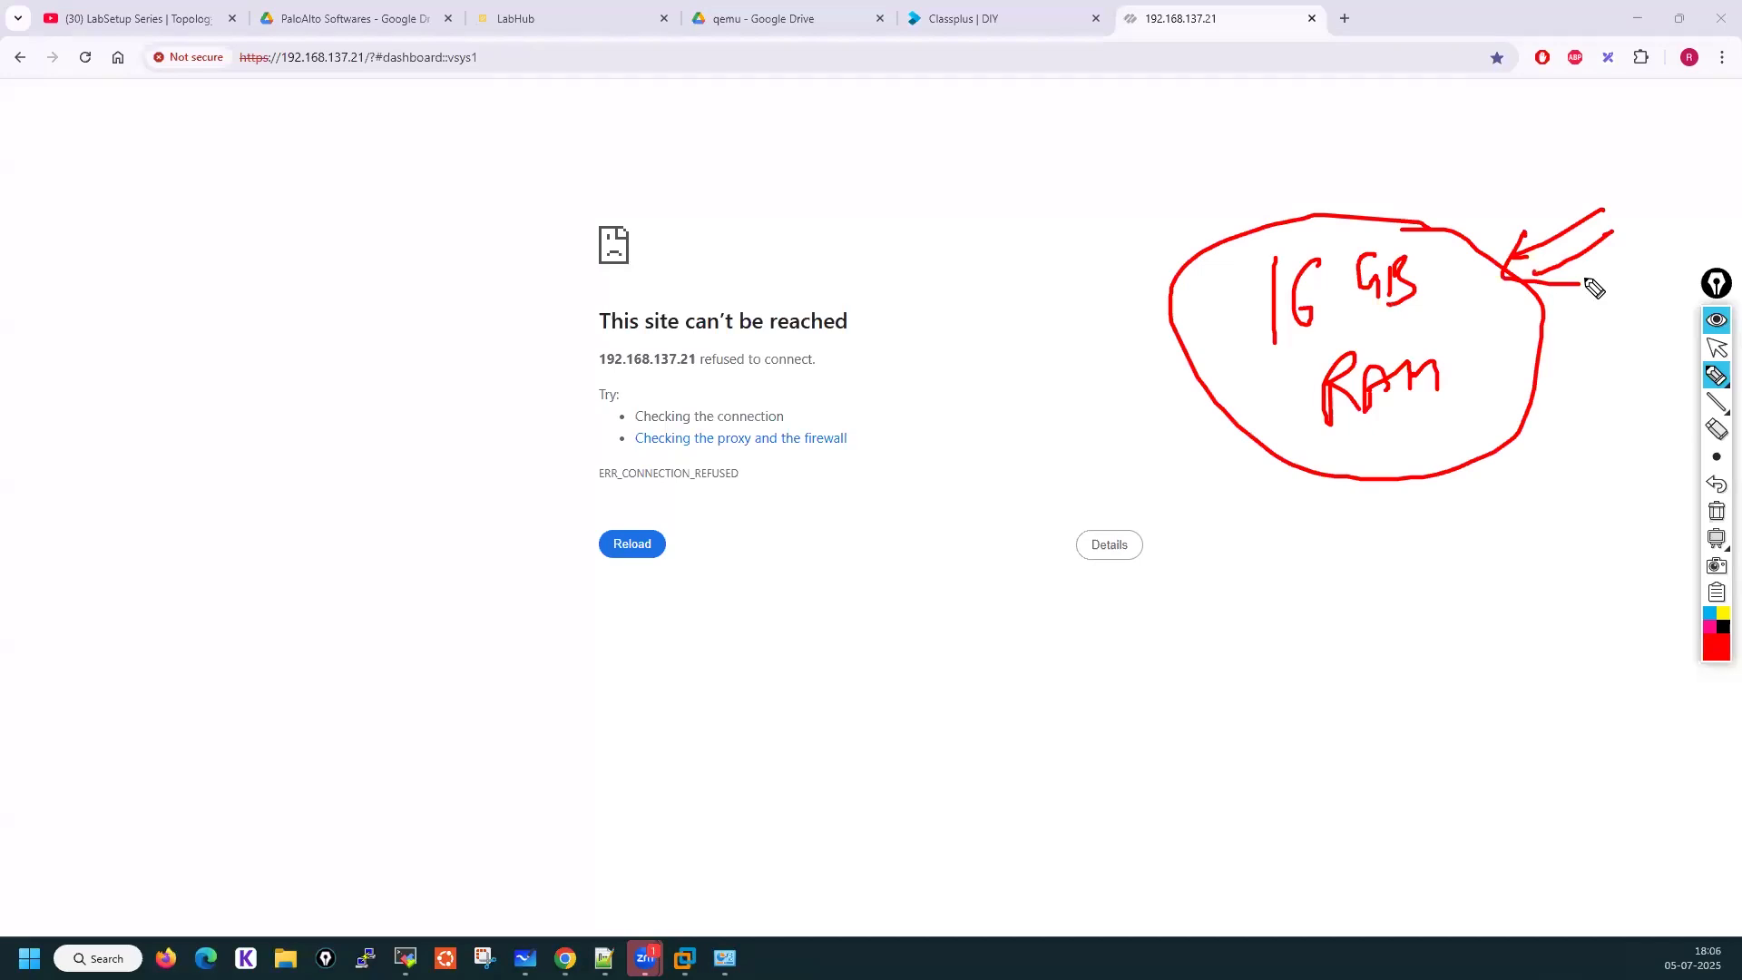
pyautogui.click(1716, 513)
pyautogui.click(1714, 356)
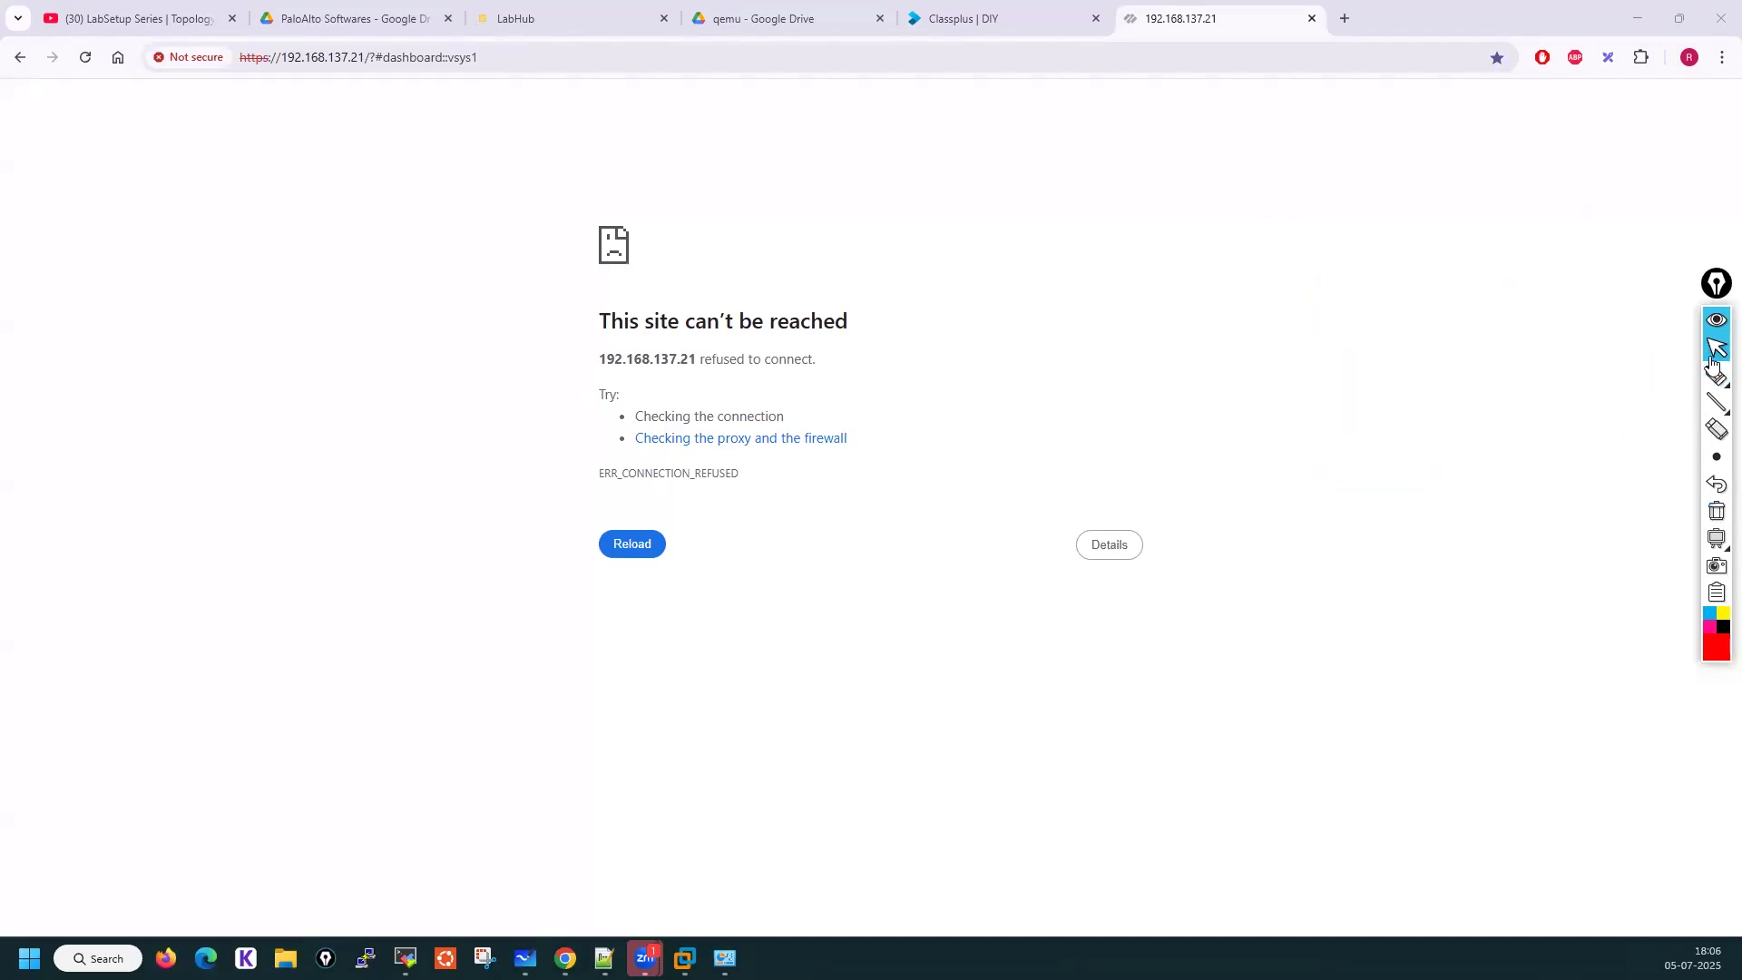
pyautogui.click(404, 11)
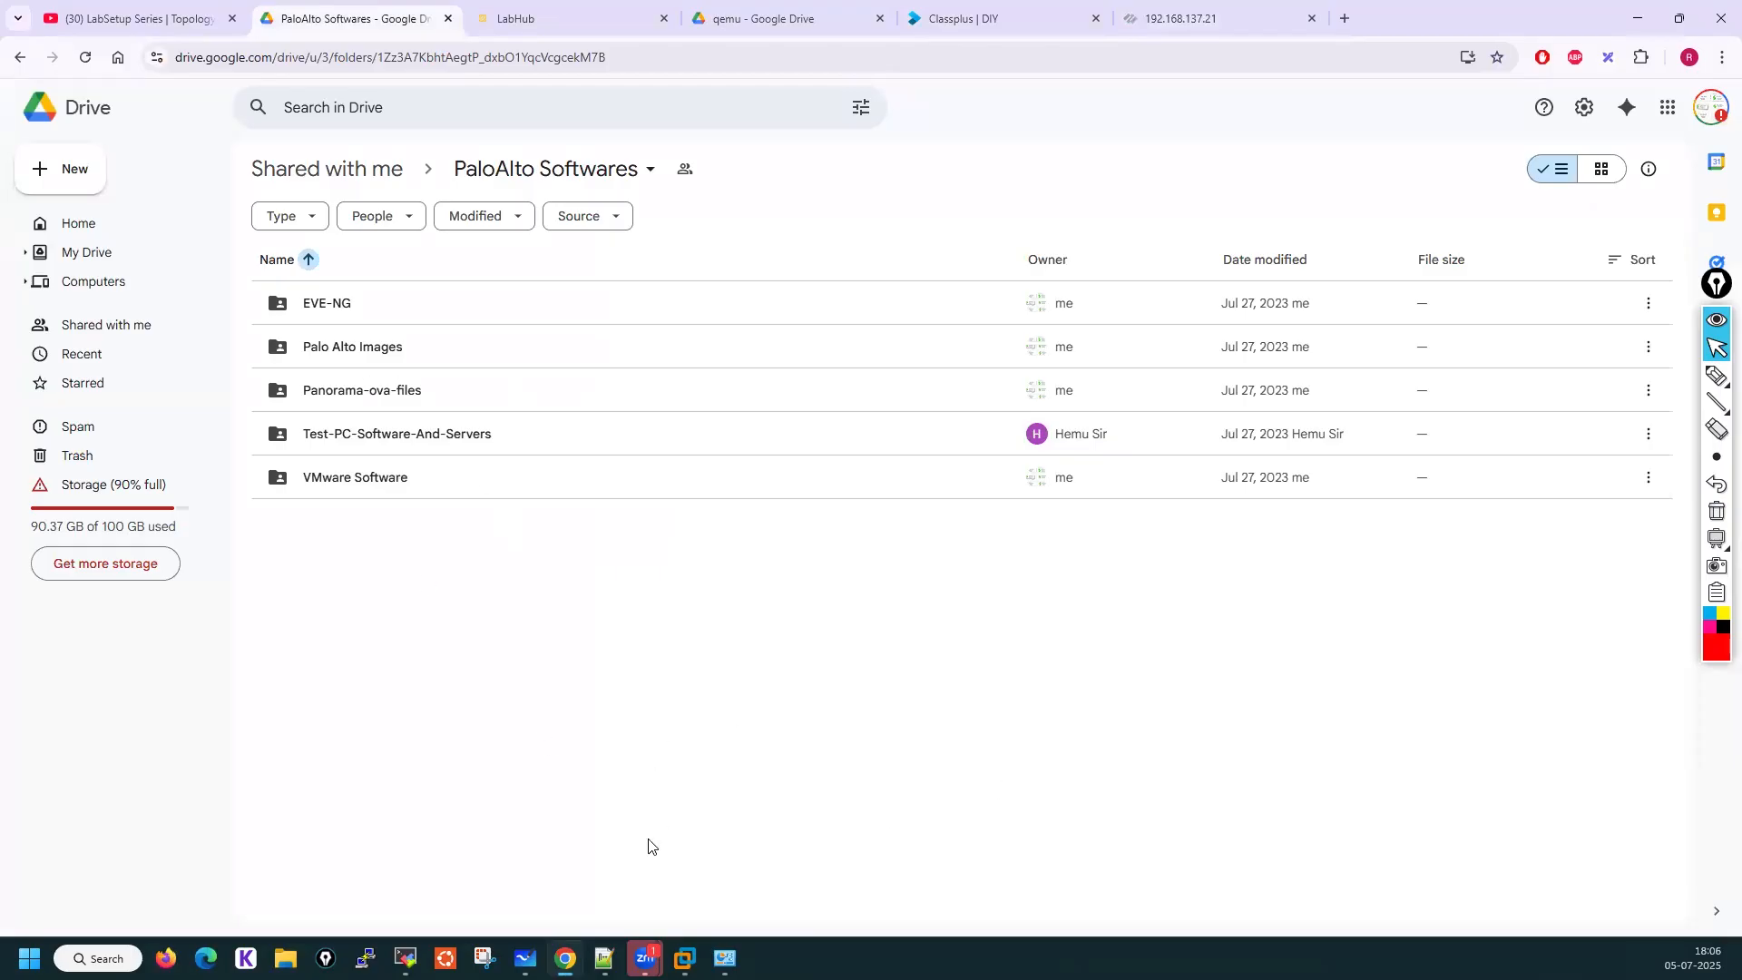
# Step: Close Network Connections and open EVE-NG > EVE-COM-5.0.1-19 in Google Drive
pyautogui.click(724, 954)
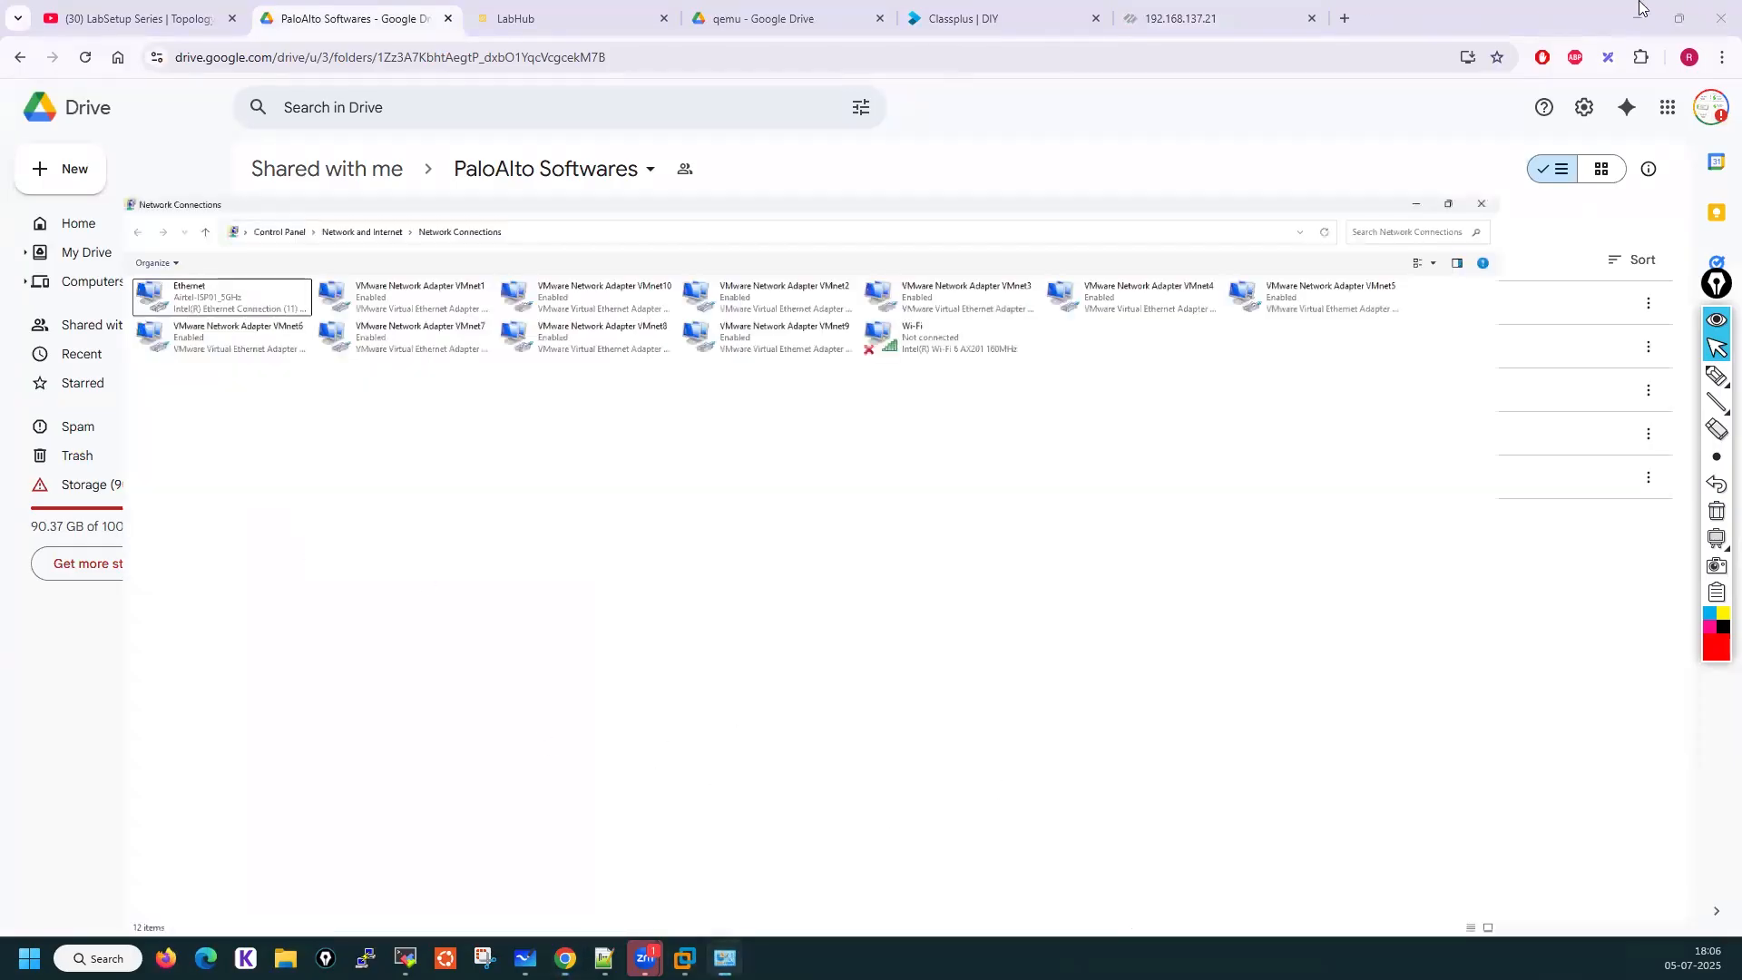
pyautogui.click(1719, 10)
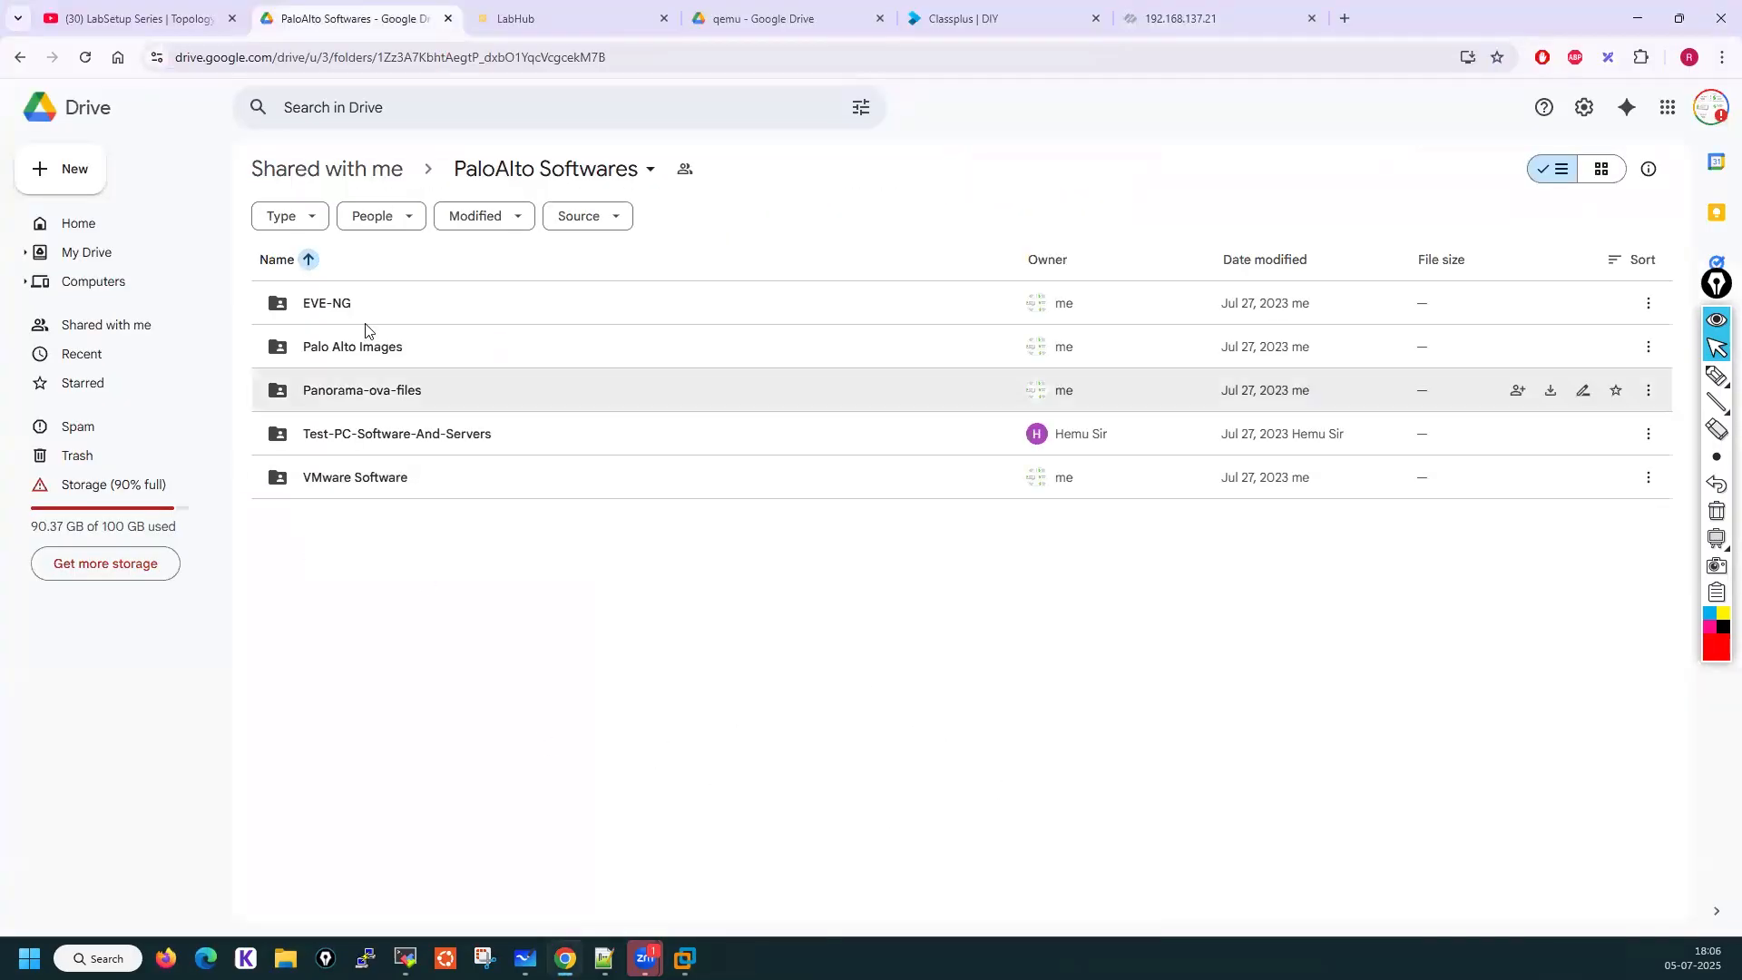
pyautogui.doubleClick(305, 307)
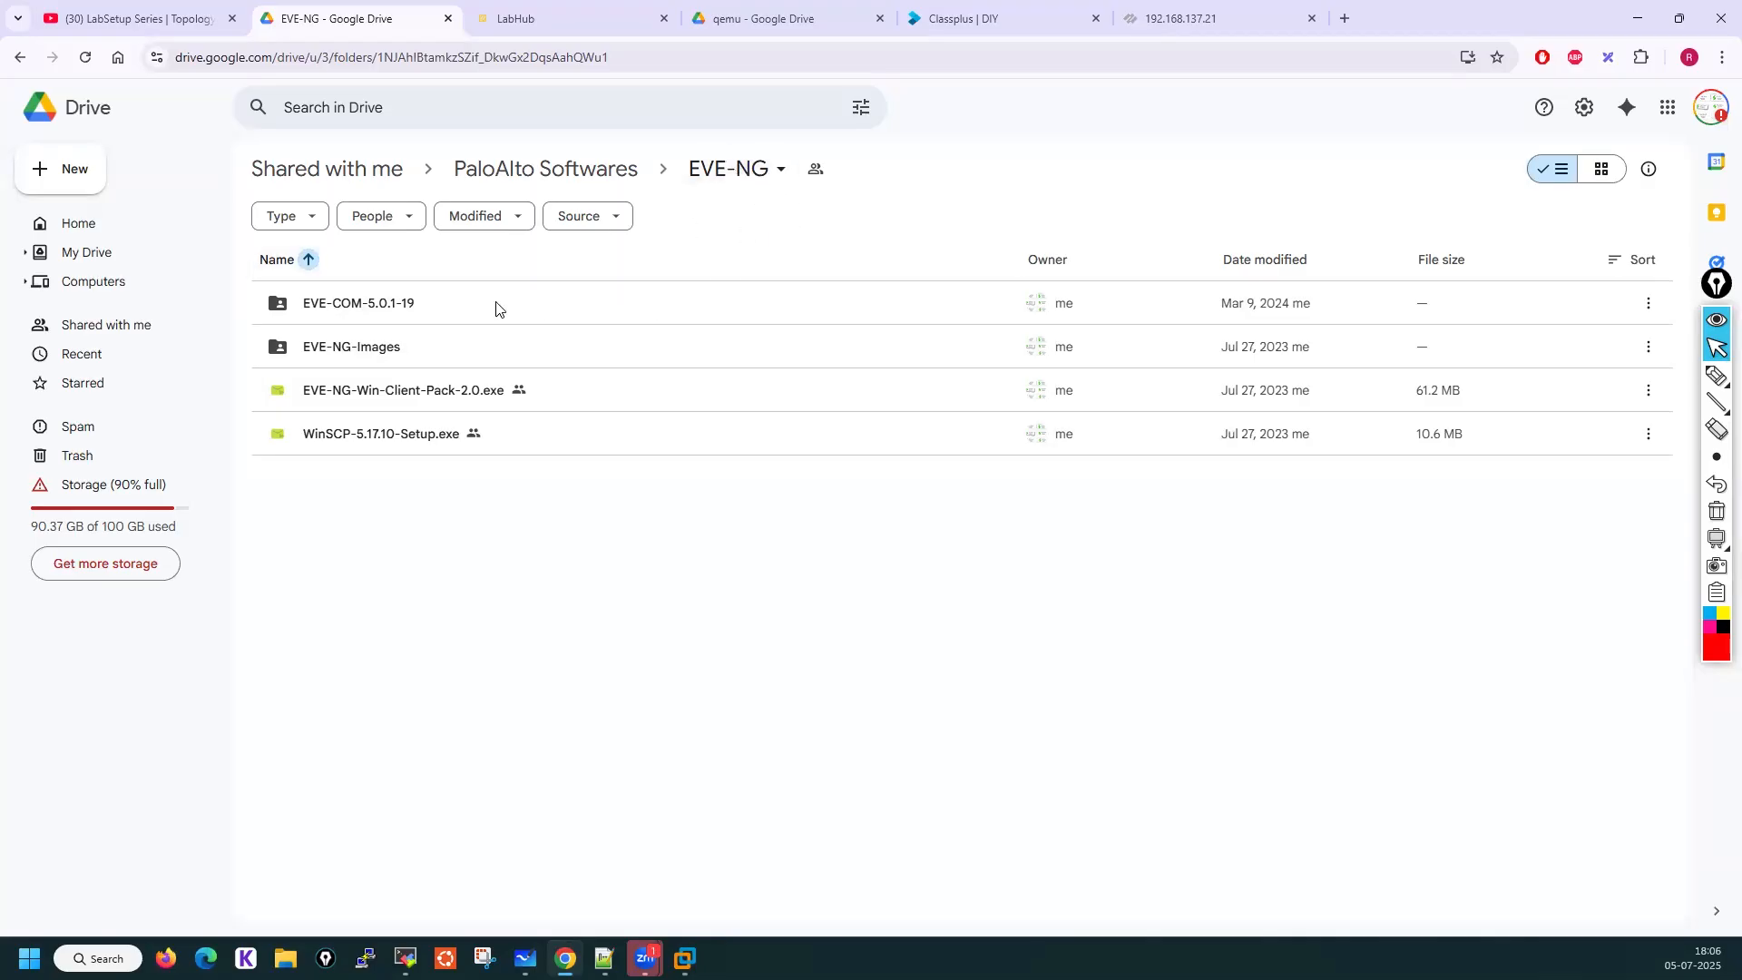
pyautogui.click(336, 305)
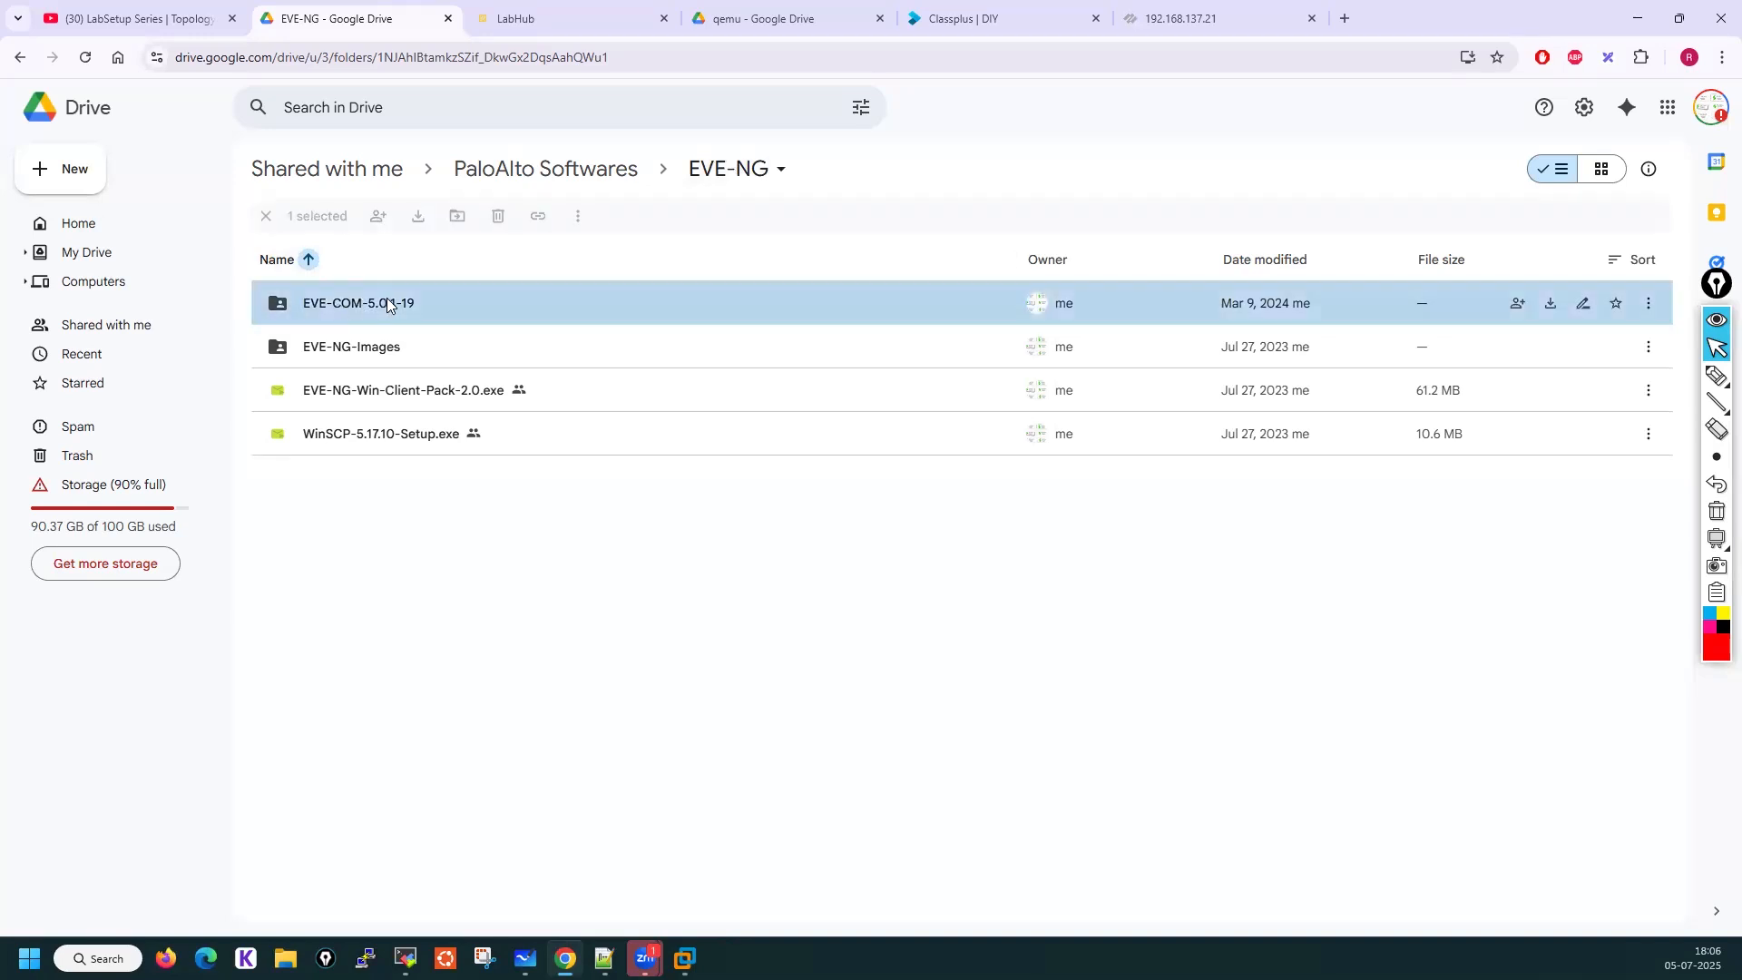
pyautogui.doubleClick(331, 303)
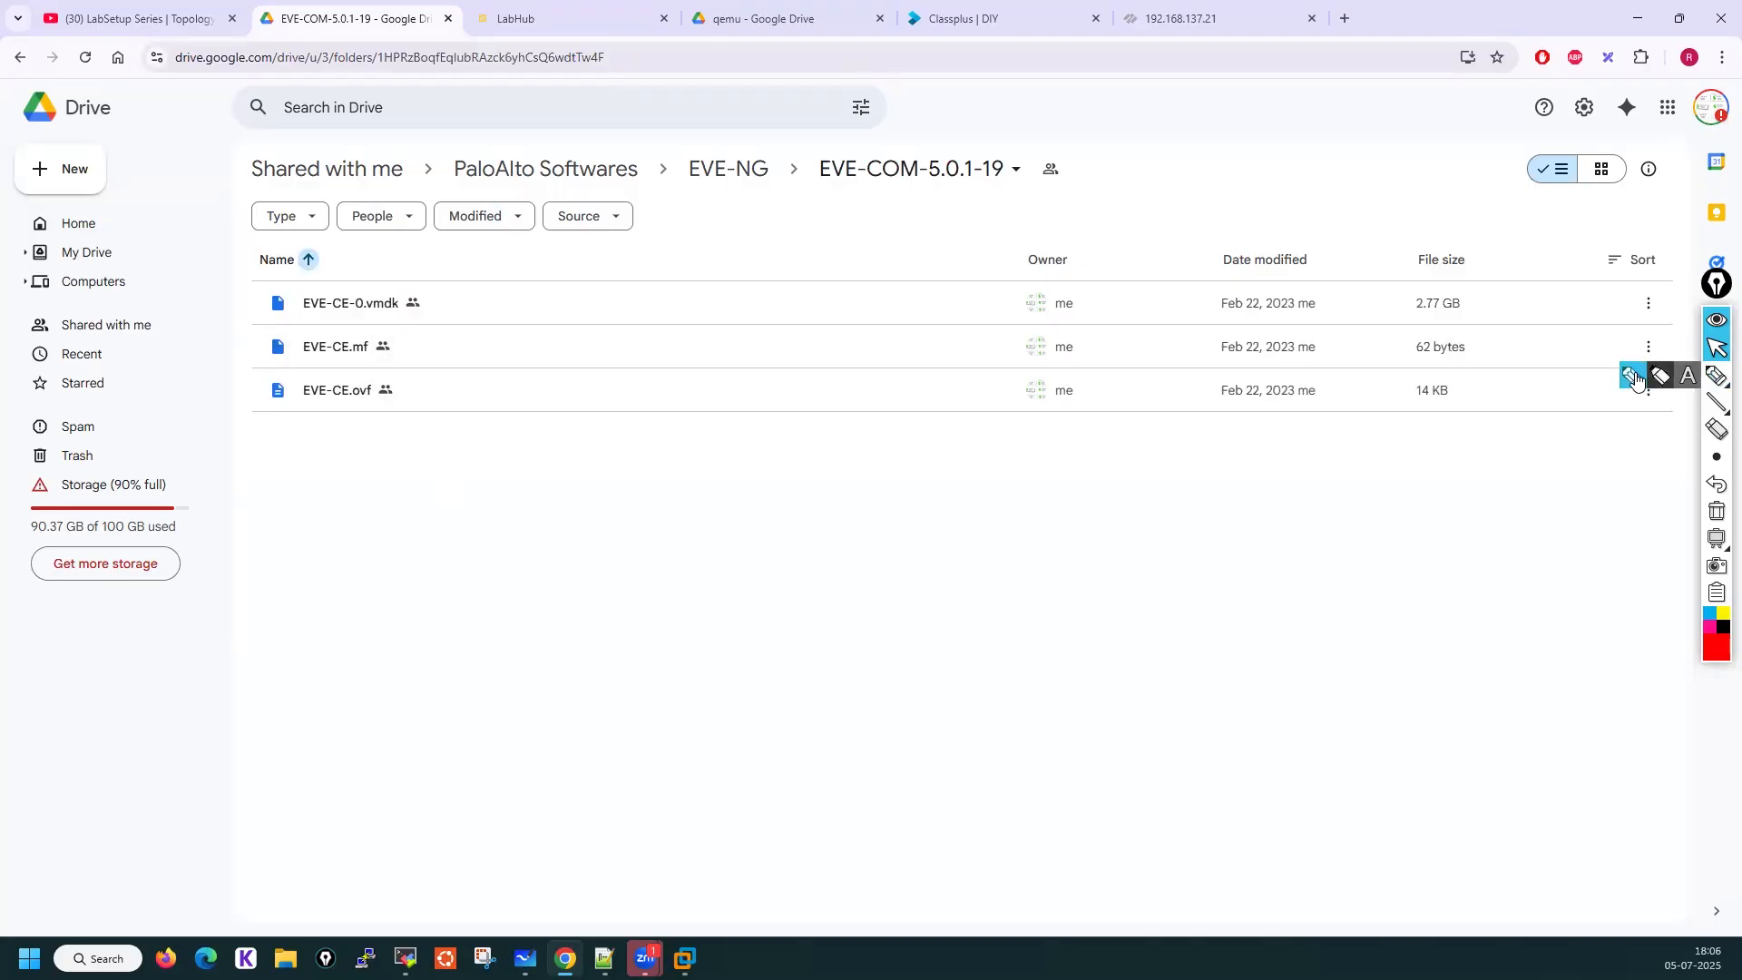
# Step: Circle the three EVE-CE files and the EVE-COM-5.0.1-19 path on screen, then erase the drawings
pyautogui.click(1717, 375)
pyautogui.moveTo(366, 284)
pyautogui.mouseDown()
pyautogui.moveTo(258, 294)
pyautogui.moveTo(234, 376)
pyautogui.mouseUp()
pyautogui.moveTo(287, 456)
pyautogui.mouseDown()
pyautogui.moveTo(505, 303)
pyautogui.moveTo(349, 259)
pyautogui.mouseUp()
pyautogui.moveTo(574, 246)
pyautogui.mouseDown()
pyautogui.moveTo(504, 282)
pyautogui.moveTo(510, 306)
pyautogui.mouseUp()
pyautogui.click(575, 274)
pyautogui.moveTo(957, 138); pyautogui.dragTo(840, 132)
pyautogui.moveTo(834, 220)
pyautogui.mouseDown()
pyautogui.moveTo(1032, 186)
pyautogui.moveTo(937, 141)
pyautogui.mouseUp()
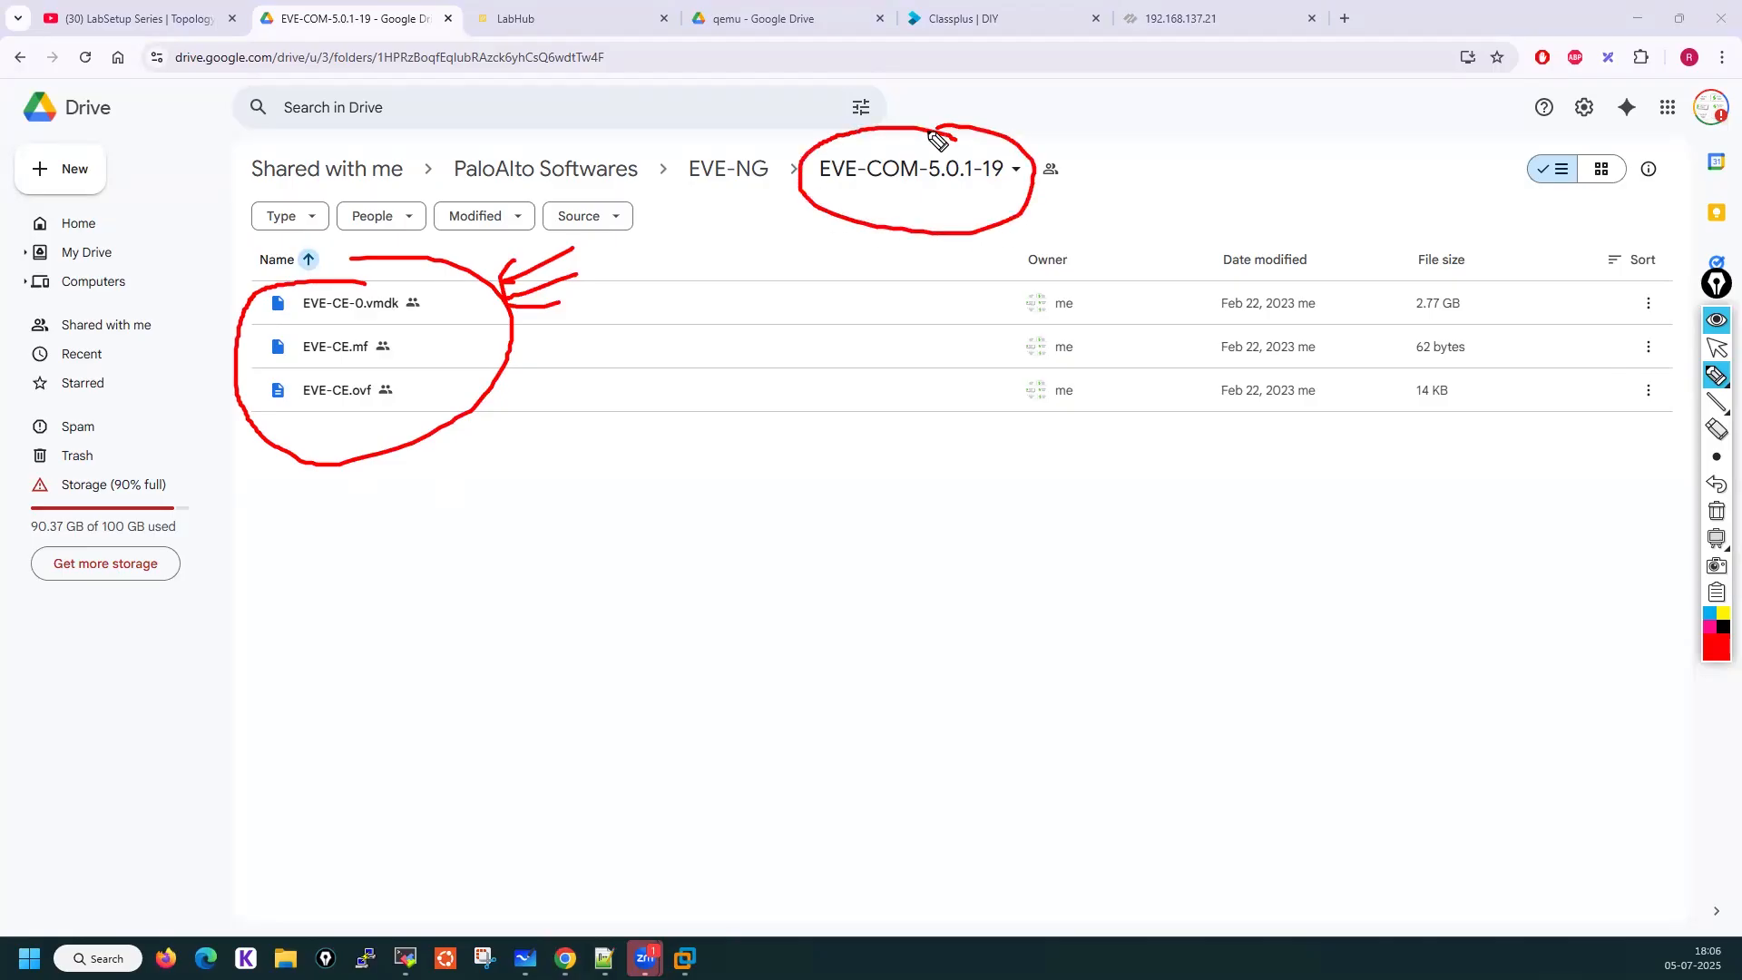
pyautogui.click(1719, 349)
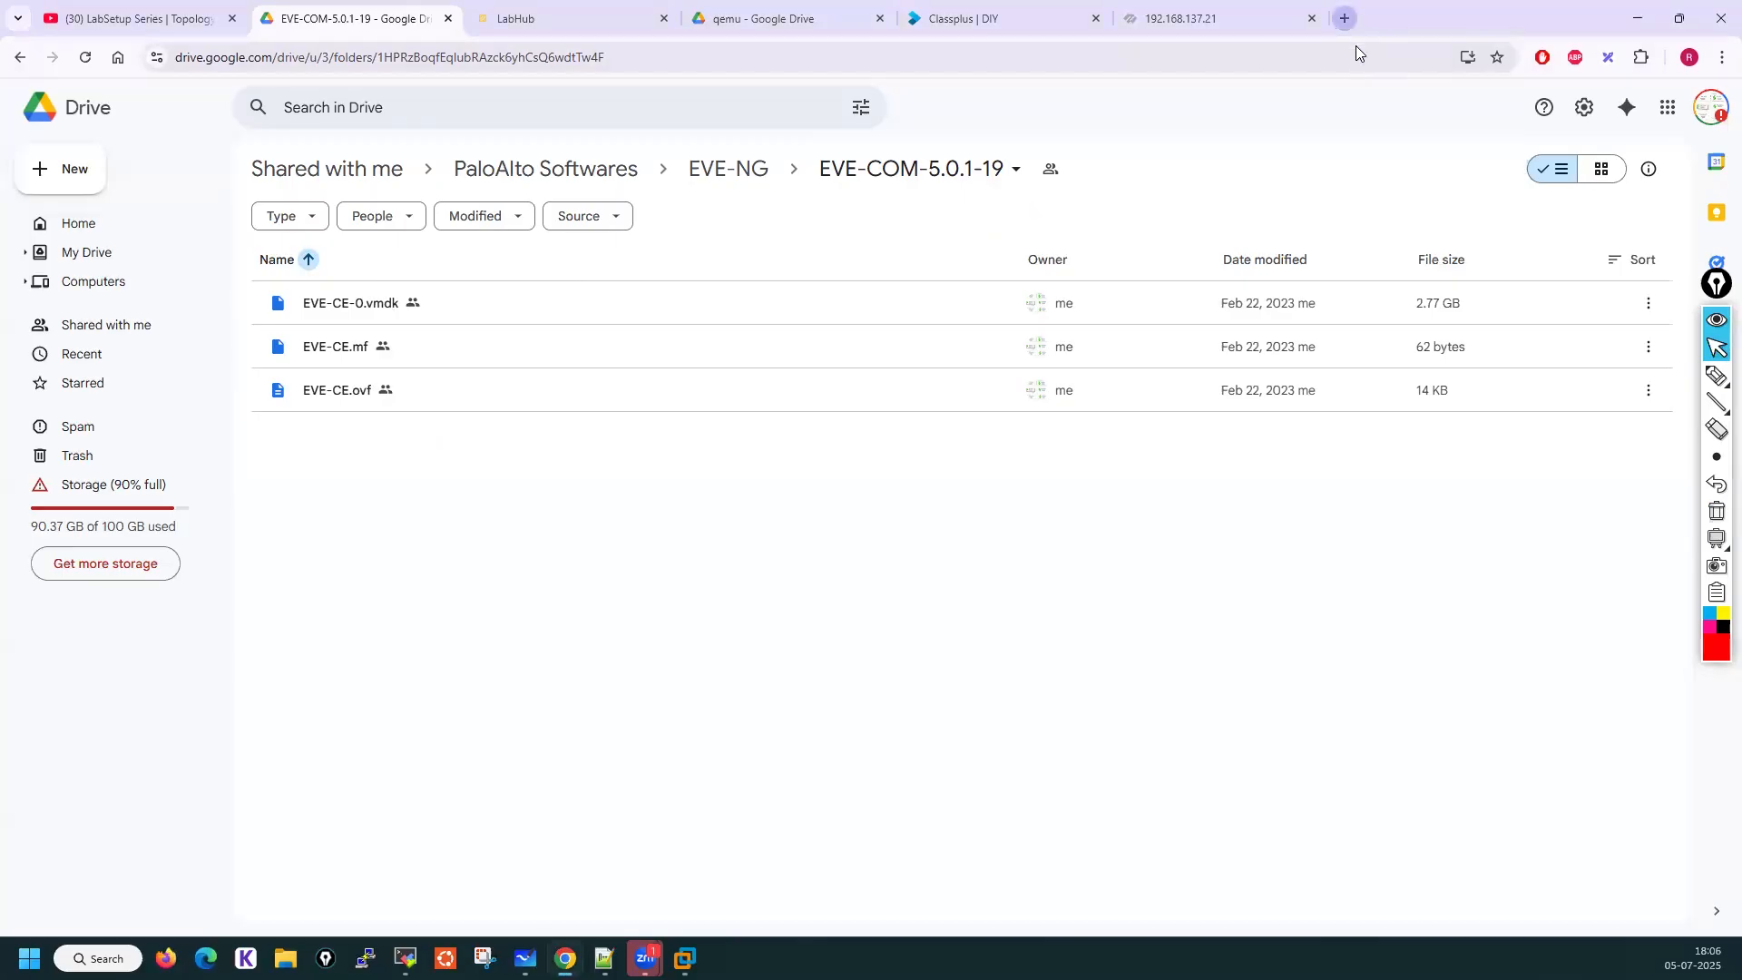
# Step: Search the web for 'eve-ng' in a new tab and open the official EVE-NG website
pyautogui.click(1344, 18)
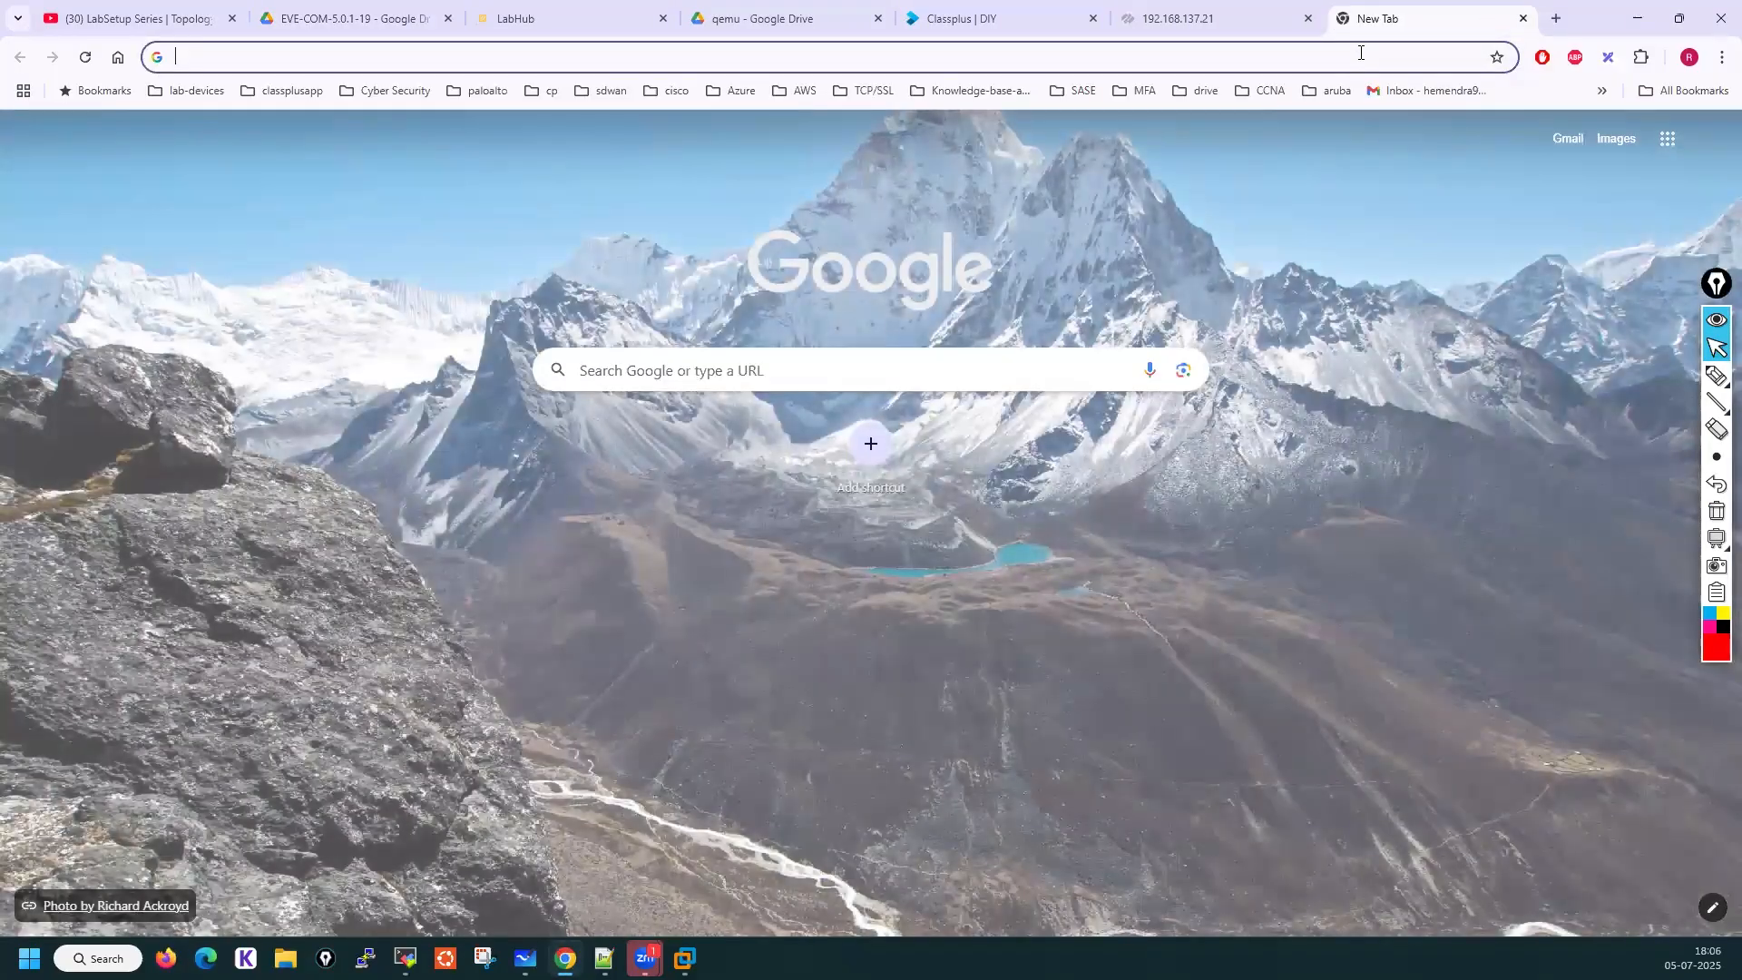
pyautogui.click(1361, 52)
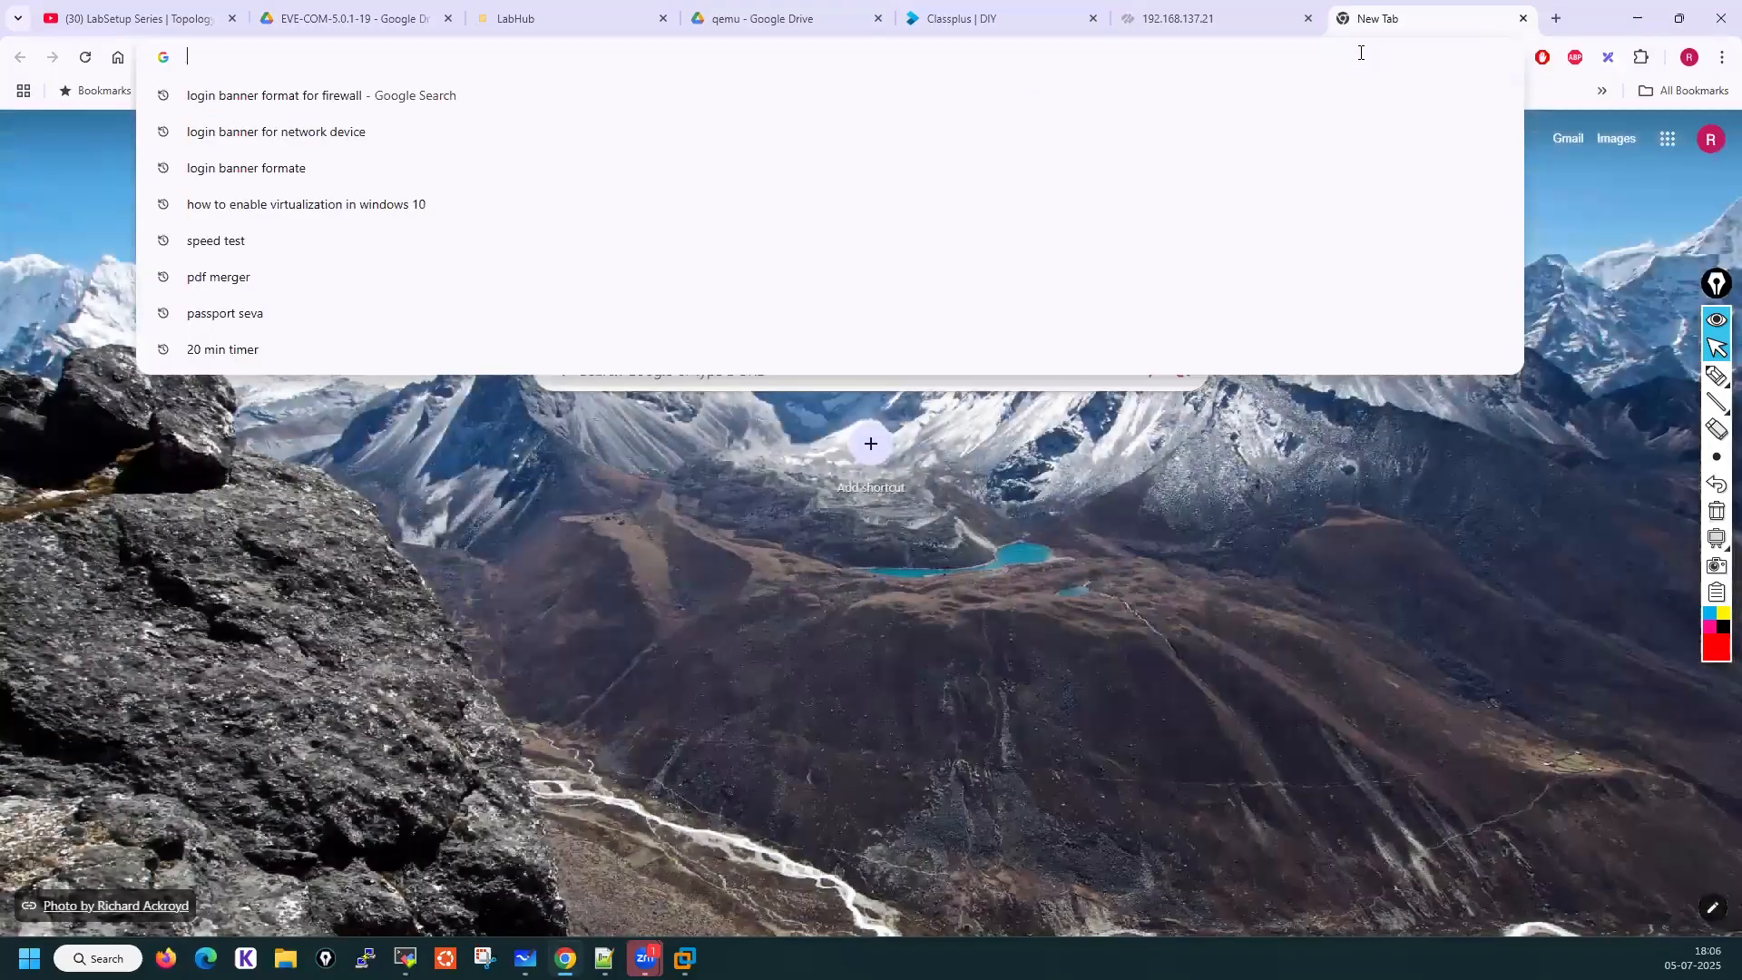
pyautogui.write('eve-ng')
pyautogui.press('Return')
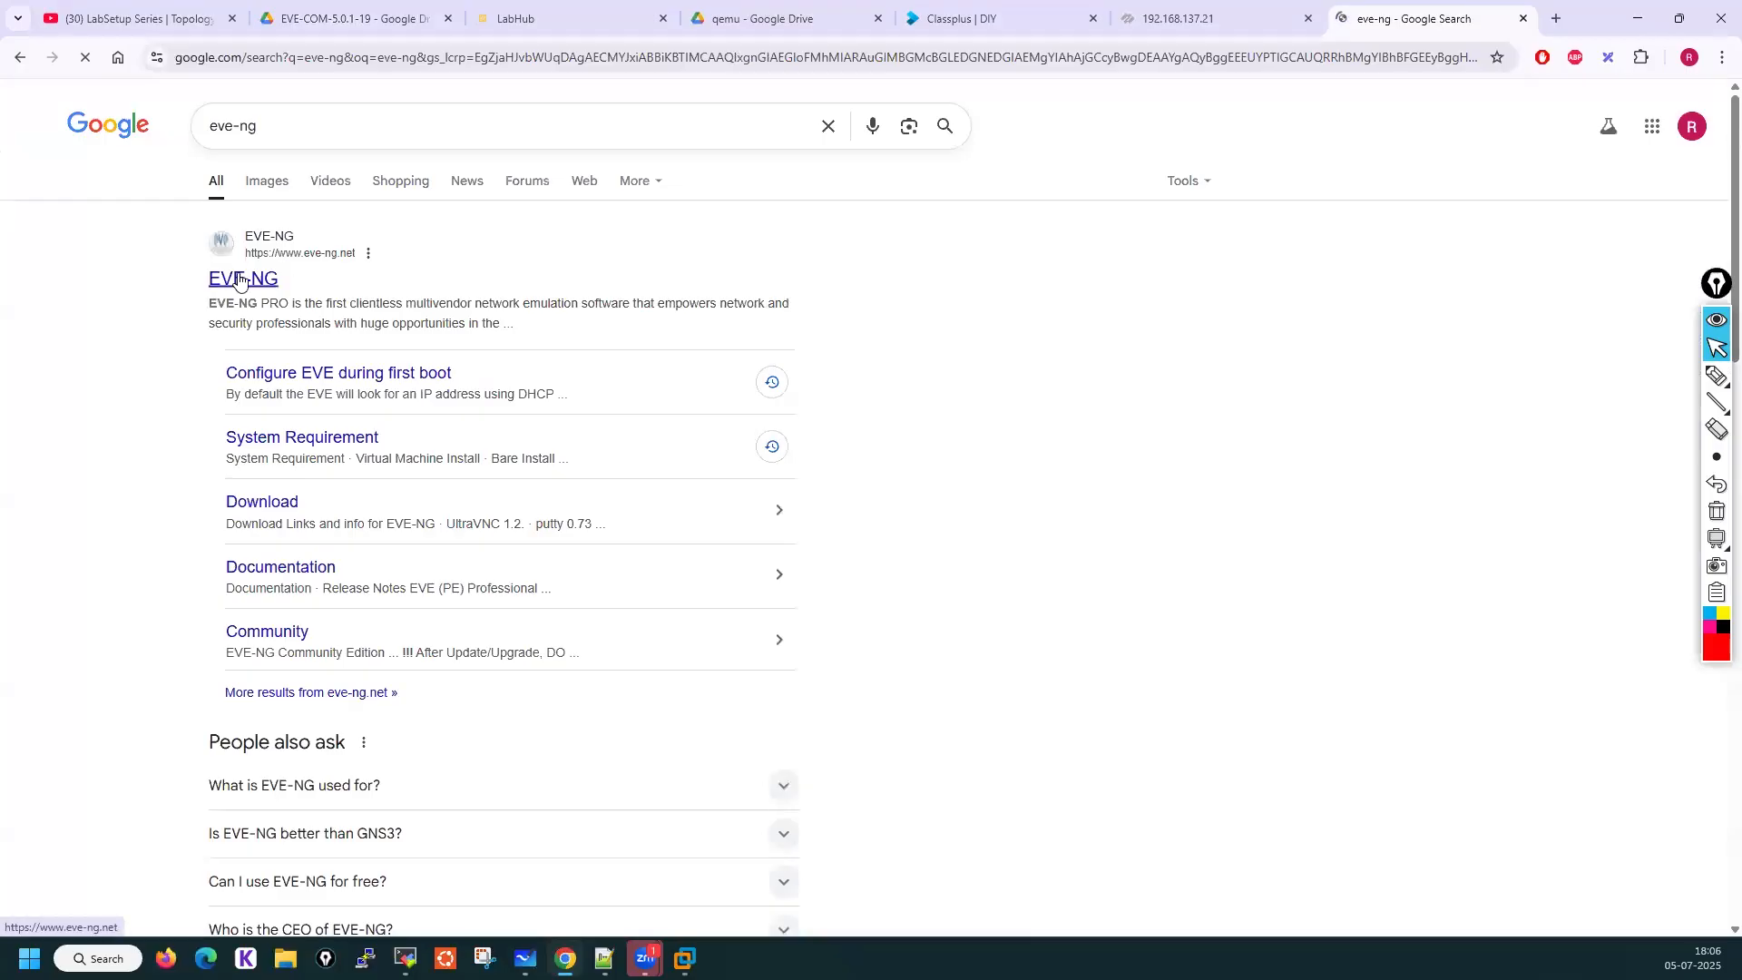
pyautogui.click(302, 287)
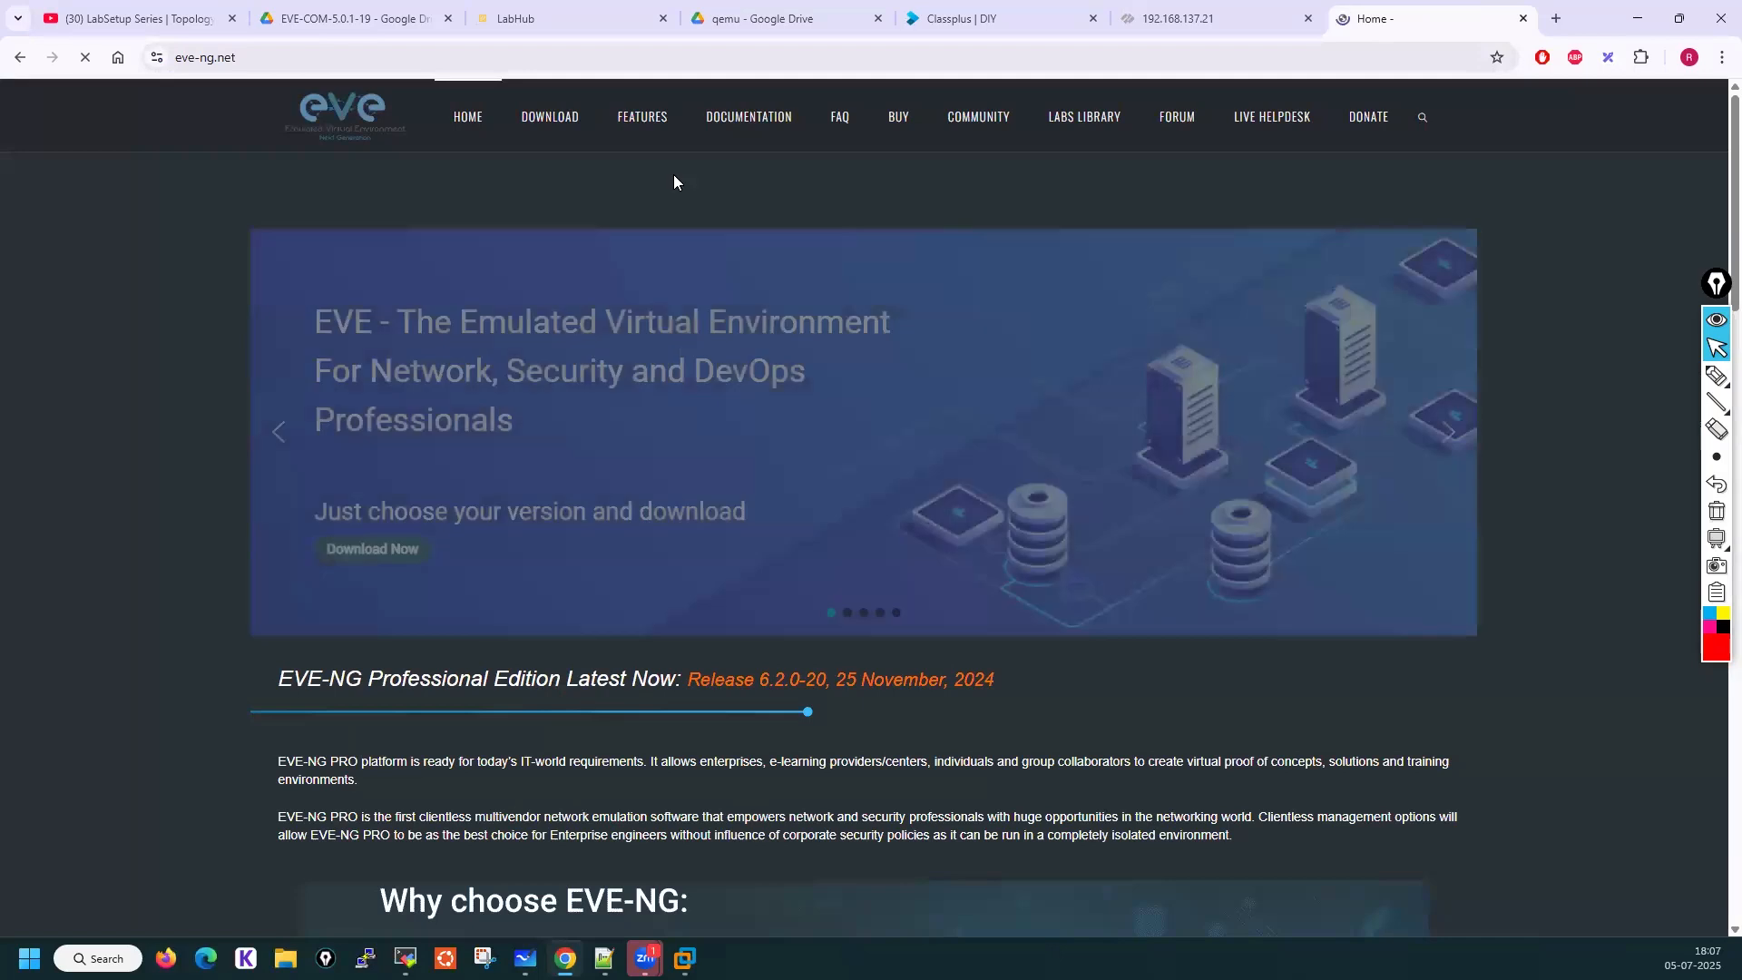
# Step: Highlight the Free EVE Community Edition 6.2.0-4 download section, then close the tab
pyautogui.click(548, 118)
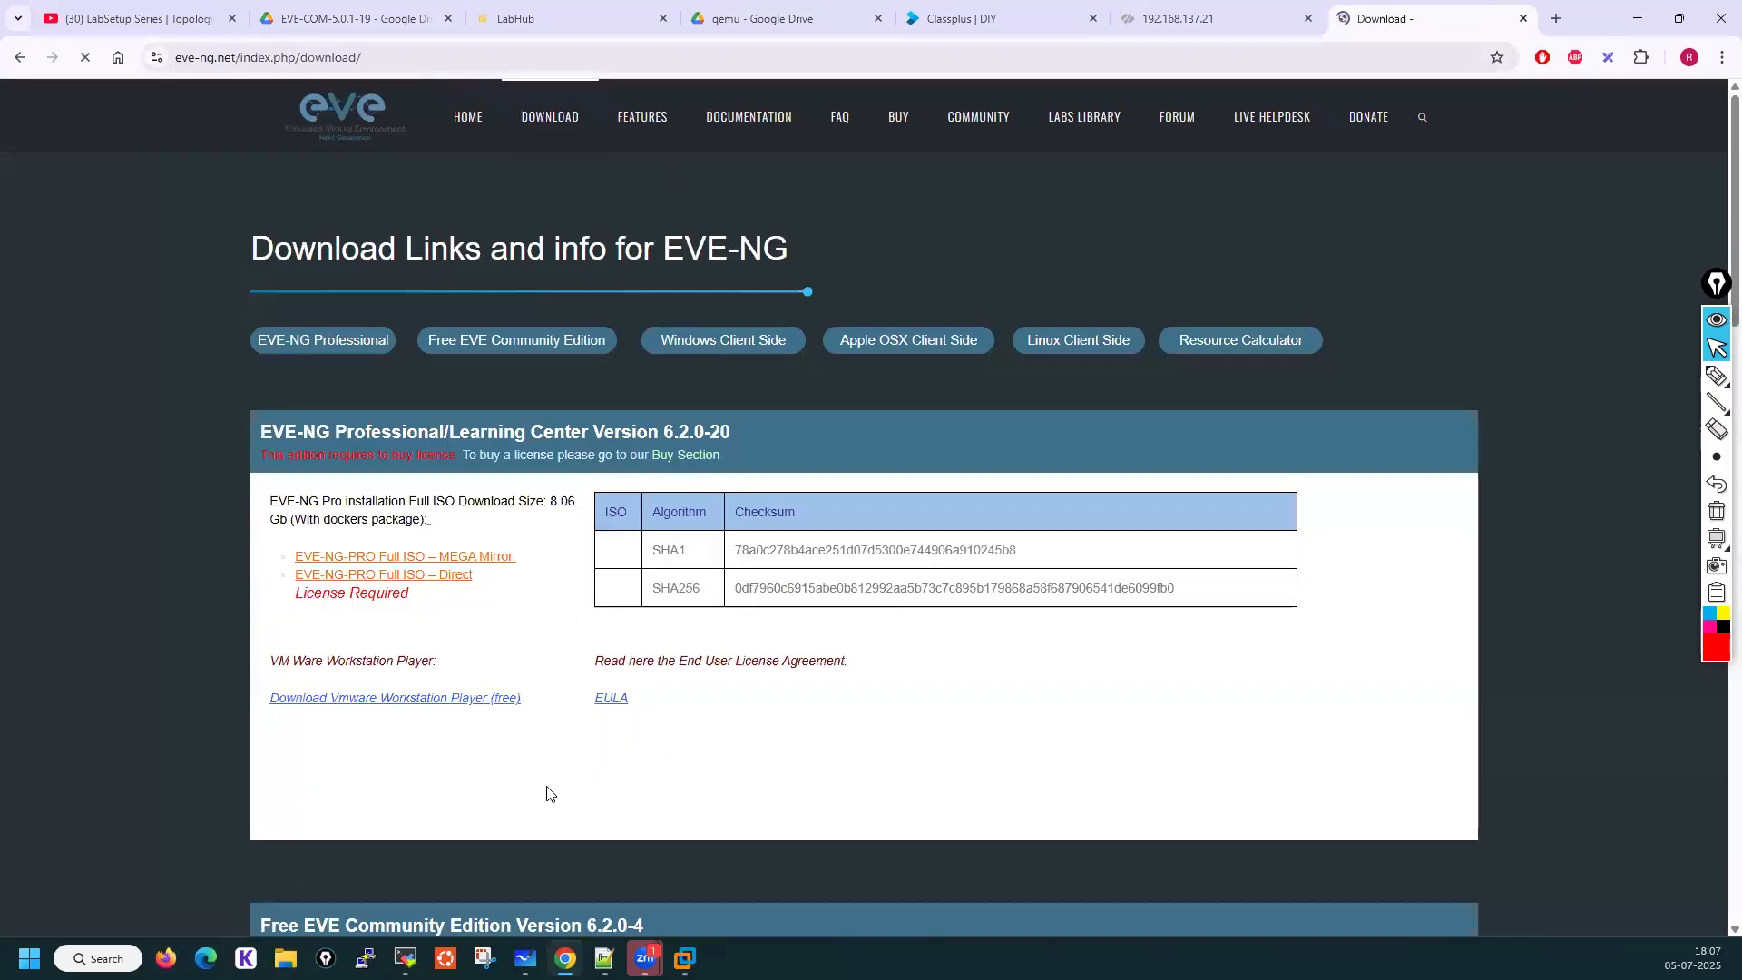
pyautogui.scroll(-6, 524, 636)
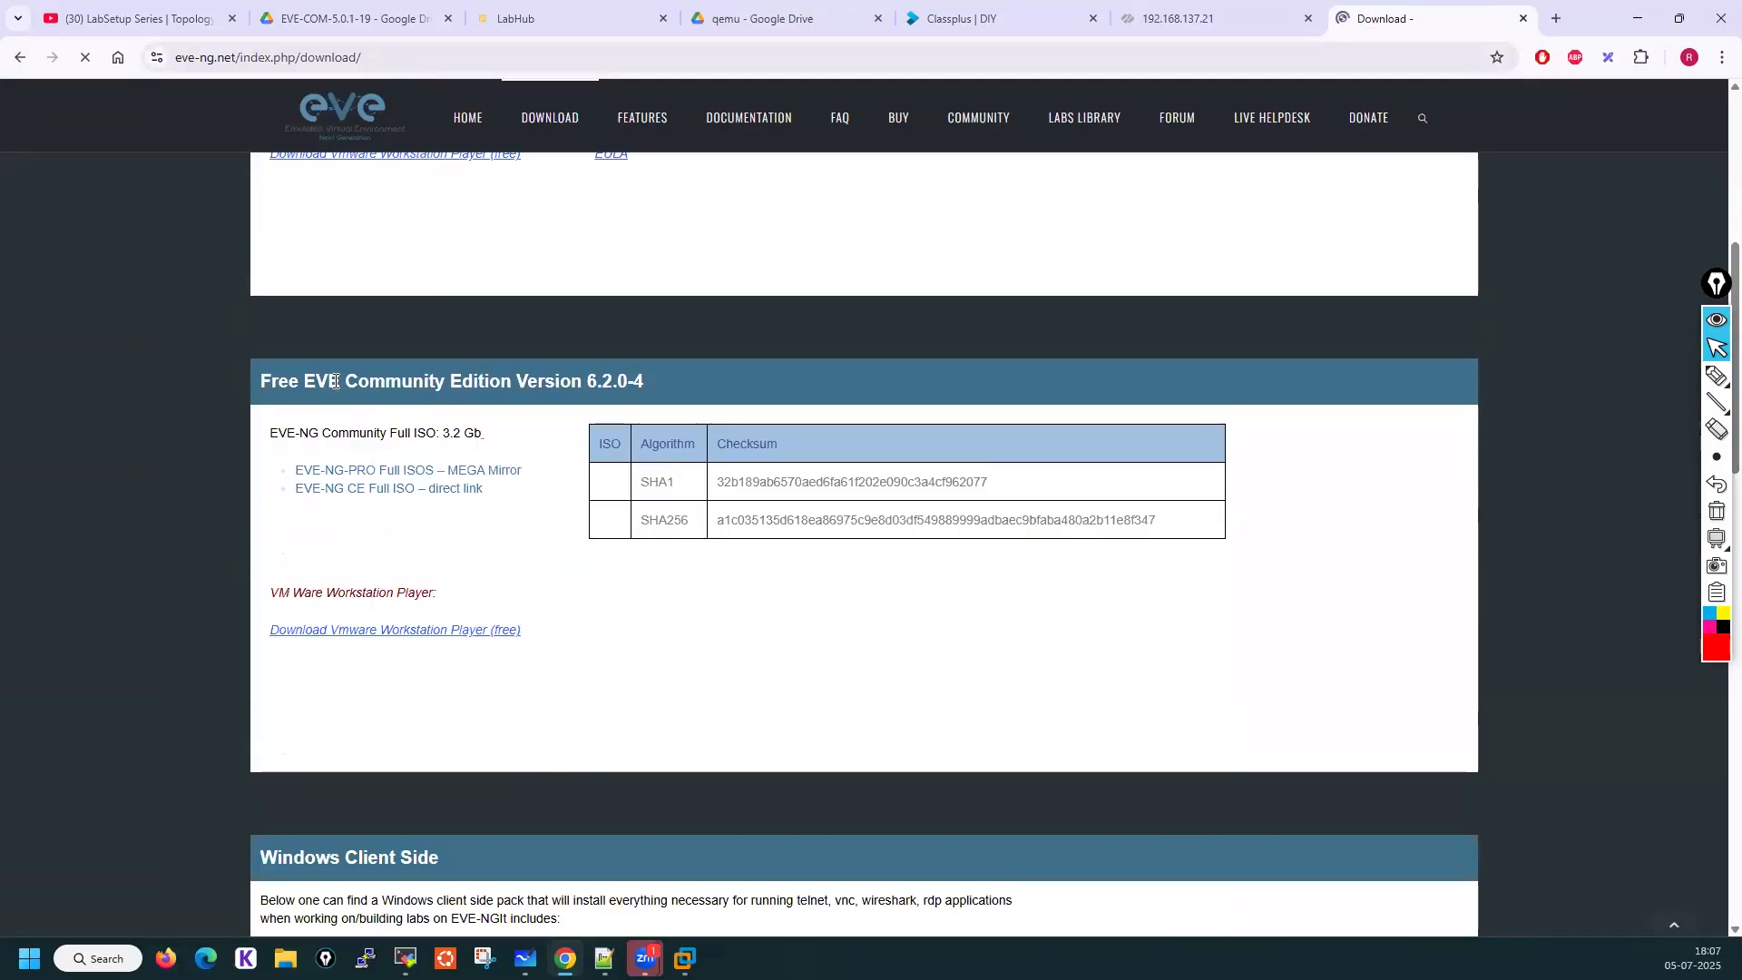
pyautogui.moveTo(268, 381); pyautogui.dragTo(684, 387)
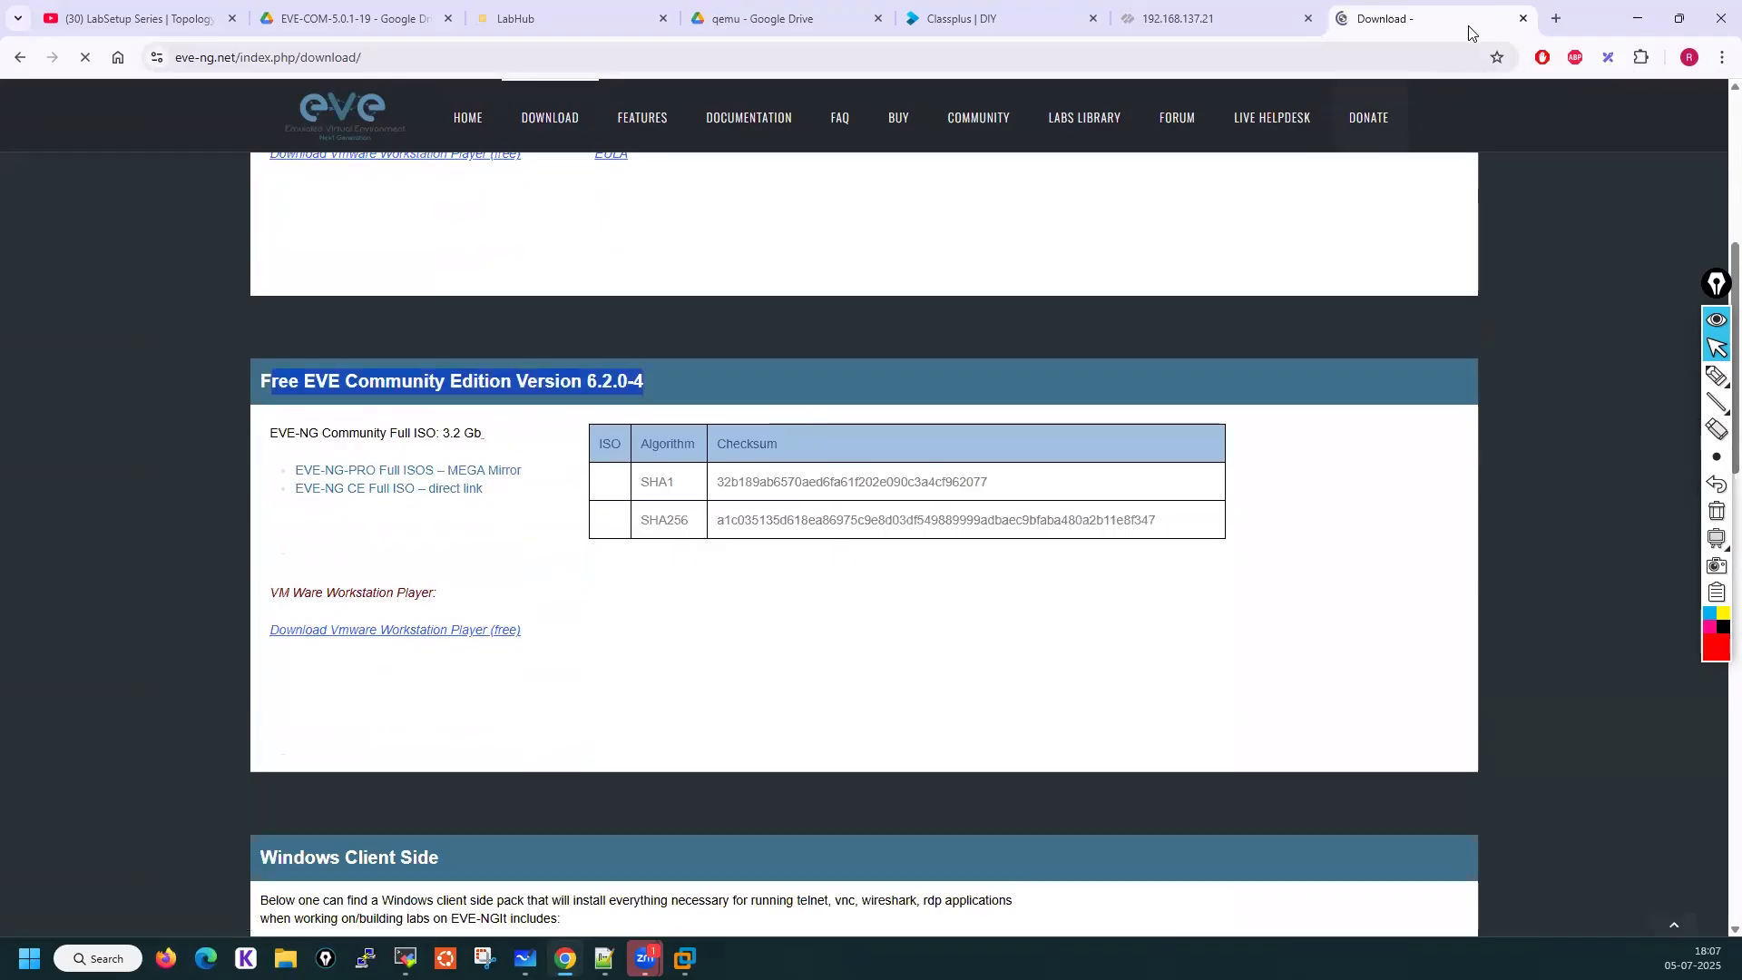
pyautogui.click(1525, 19)
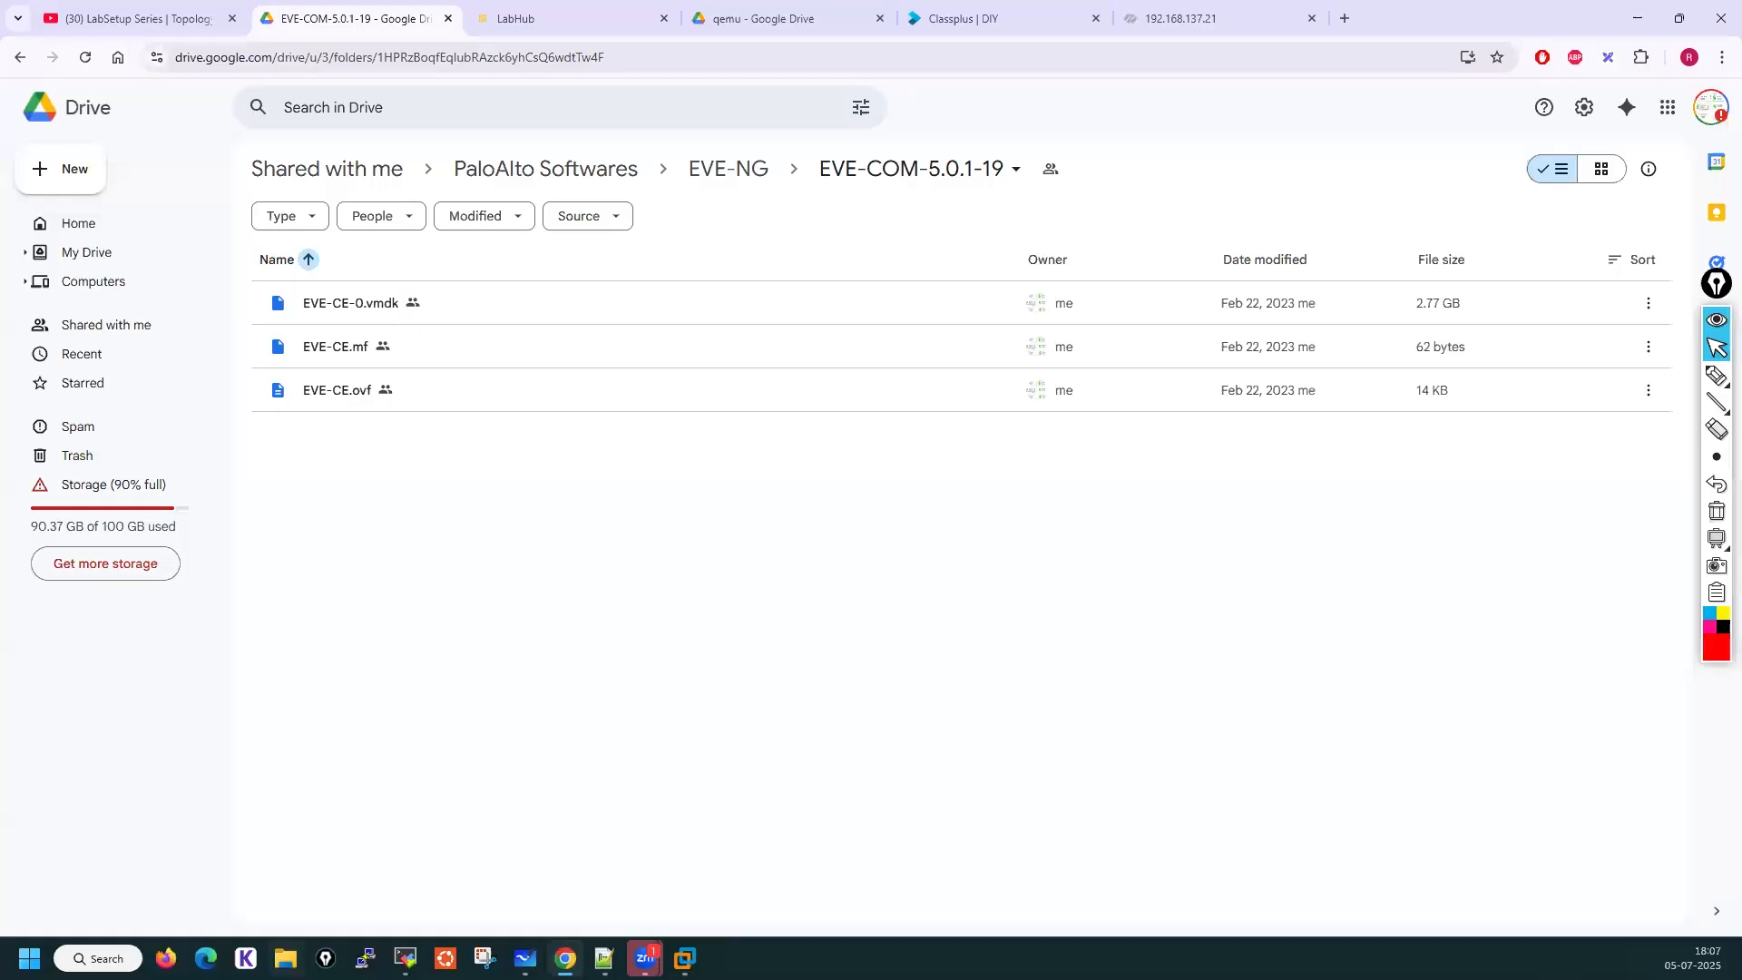
# Step: Open the EVE-CE OVF package from Software\EVE-COM-5.0.1-19 in File Explorer
pyautogui.click(286, 959)
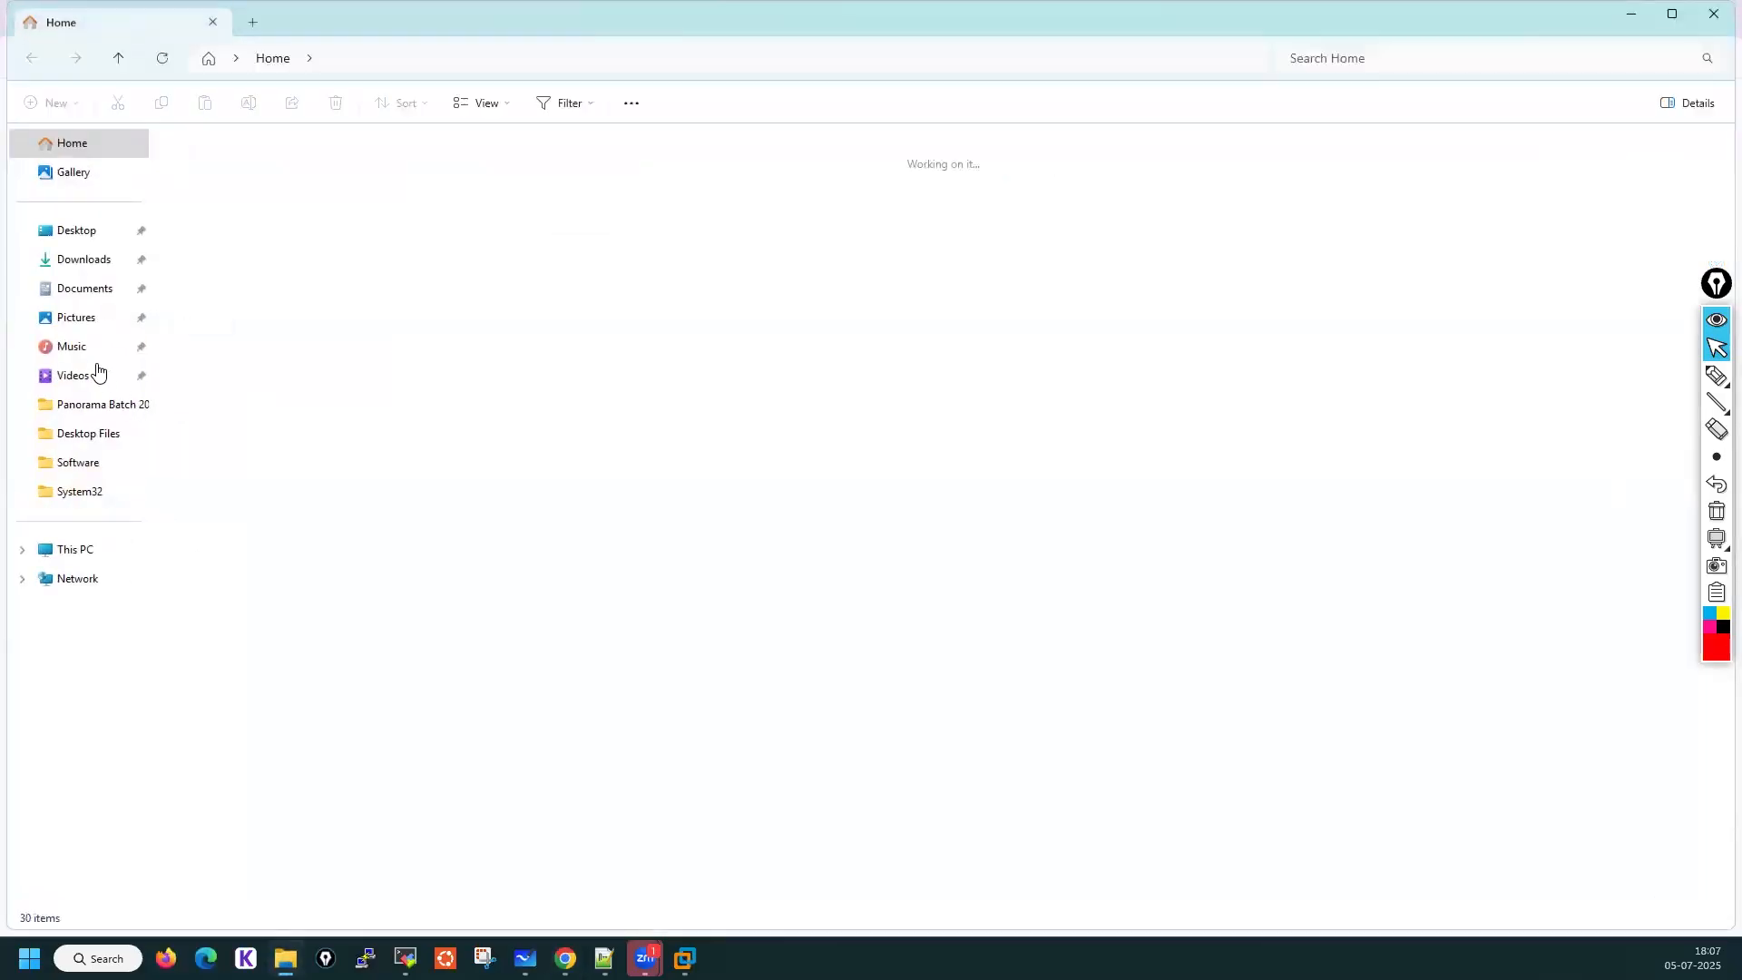
pyautogui.click(74, 468)
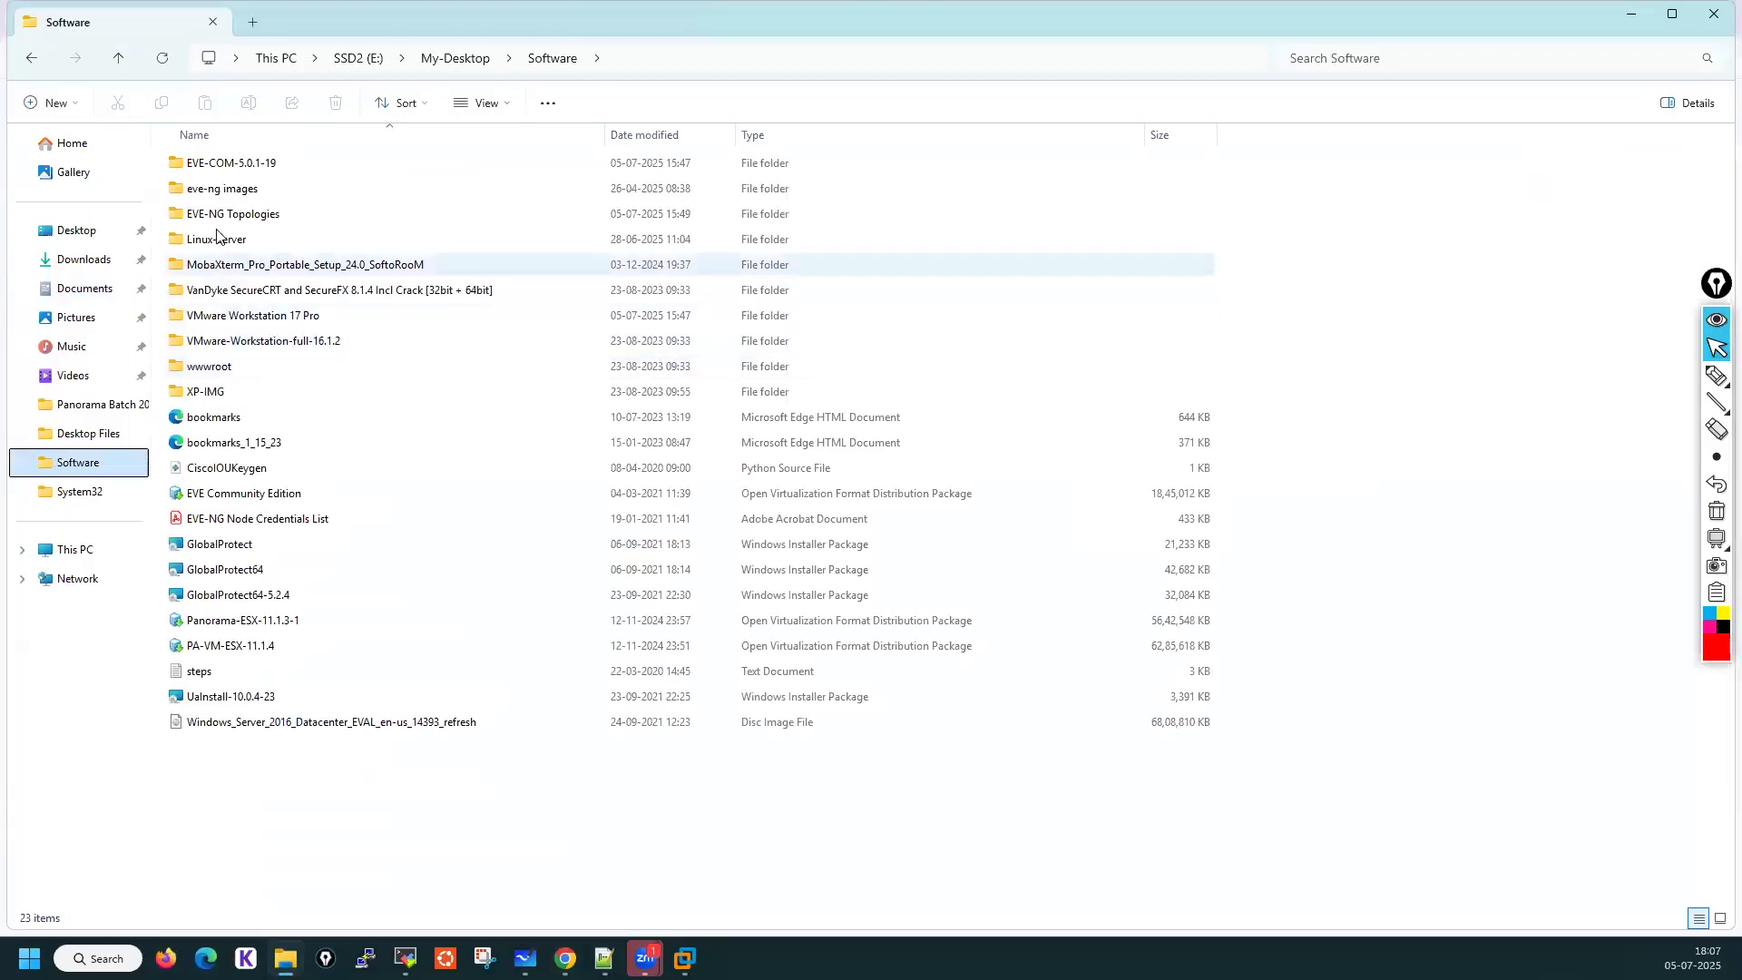
pyautogui.doubleClick(225, 163)
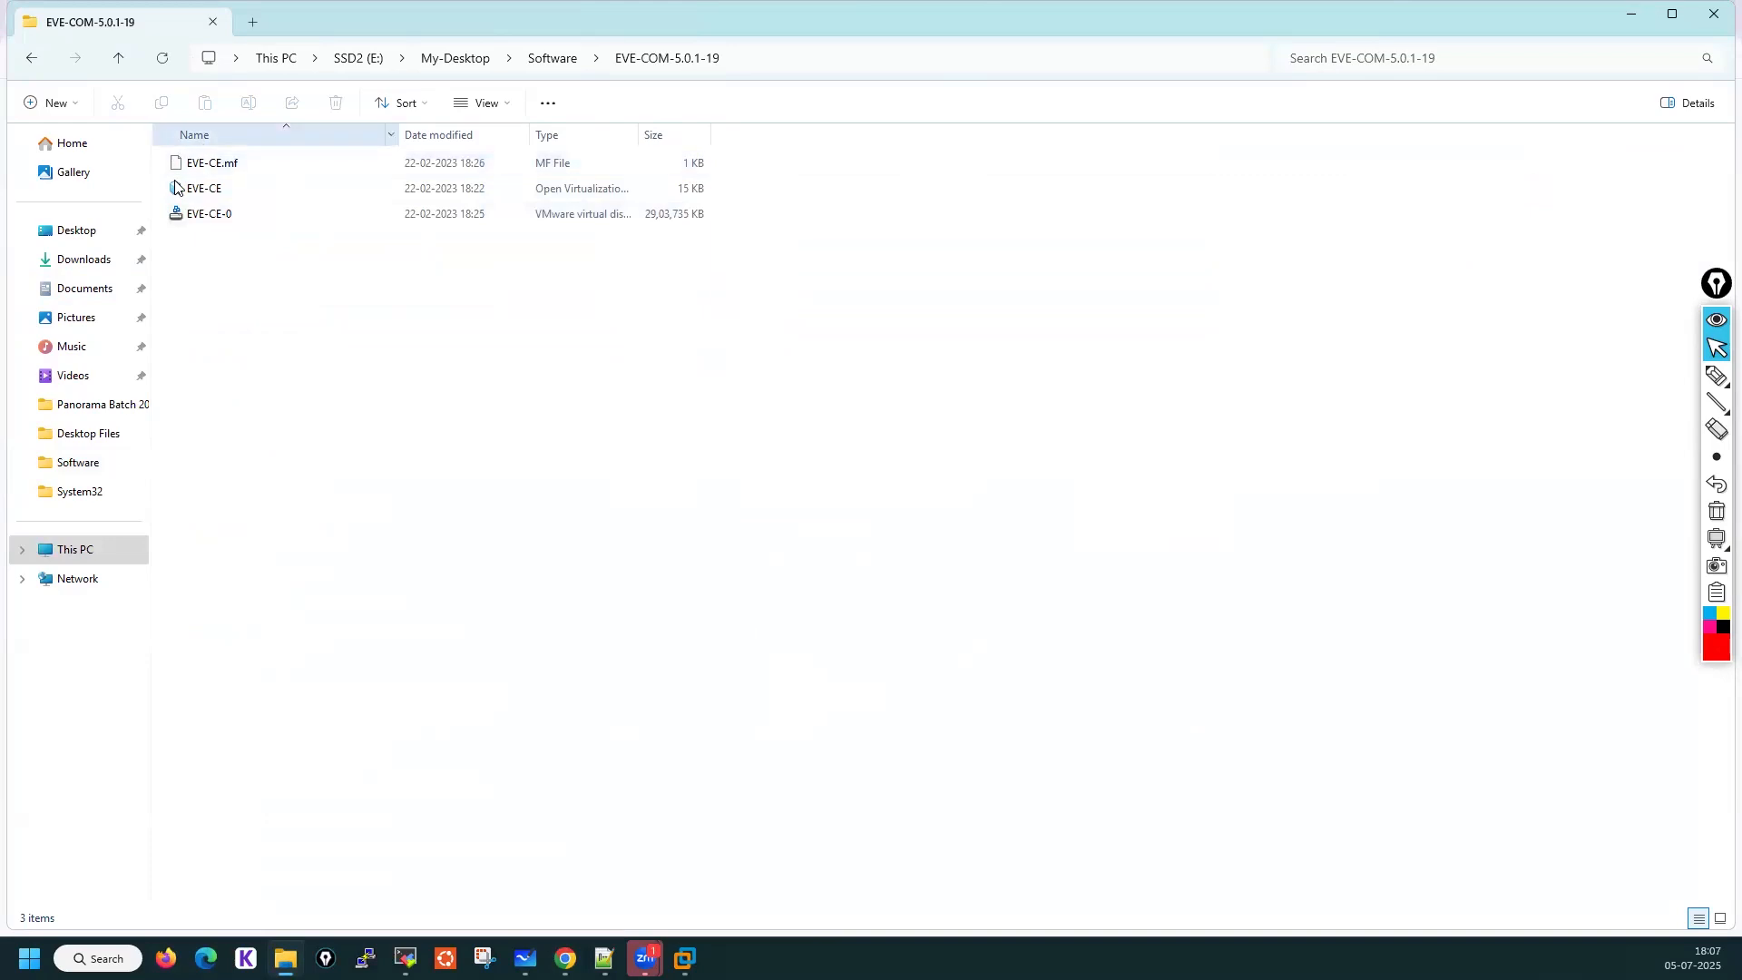
pyautogui.moveTo(710, 134); pyautogui.dragTo(939, 135)
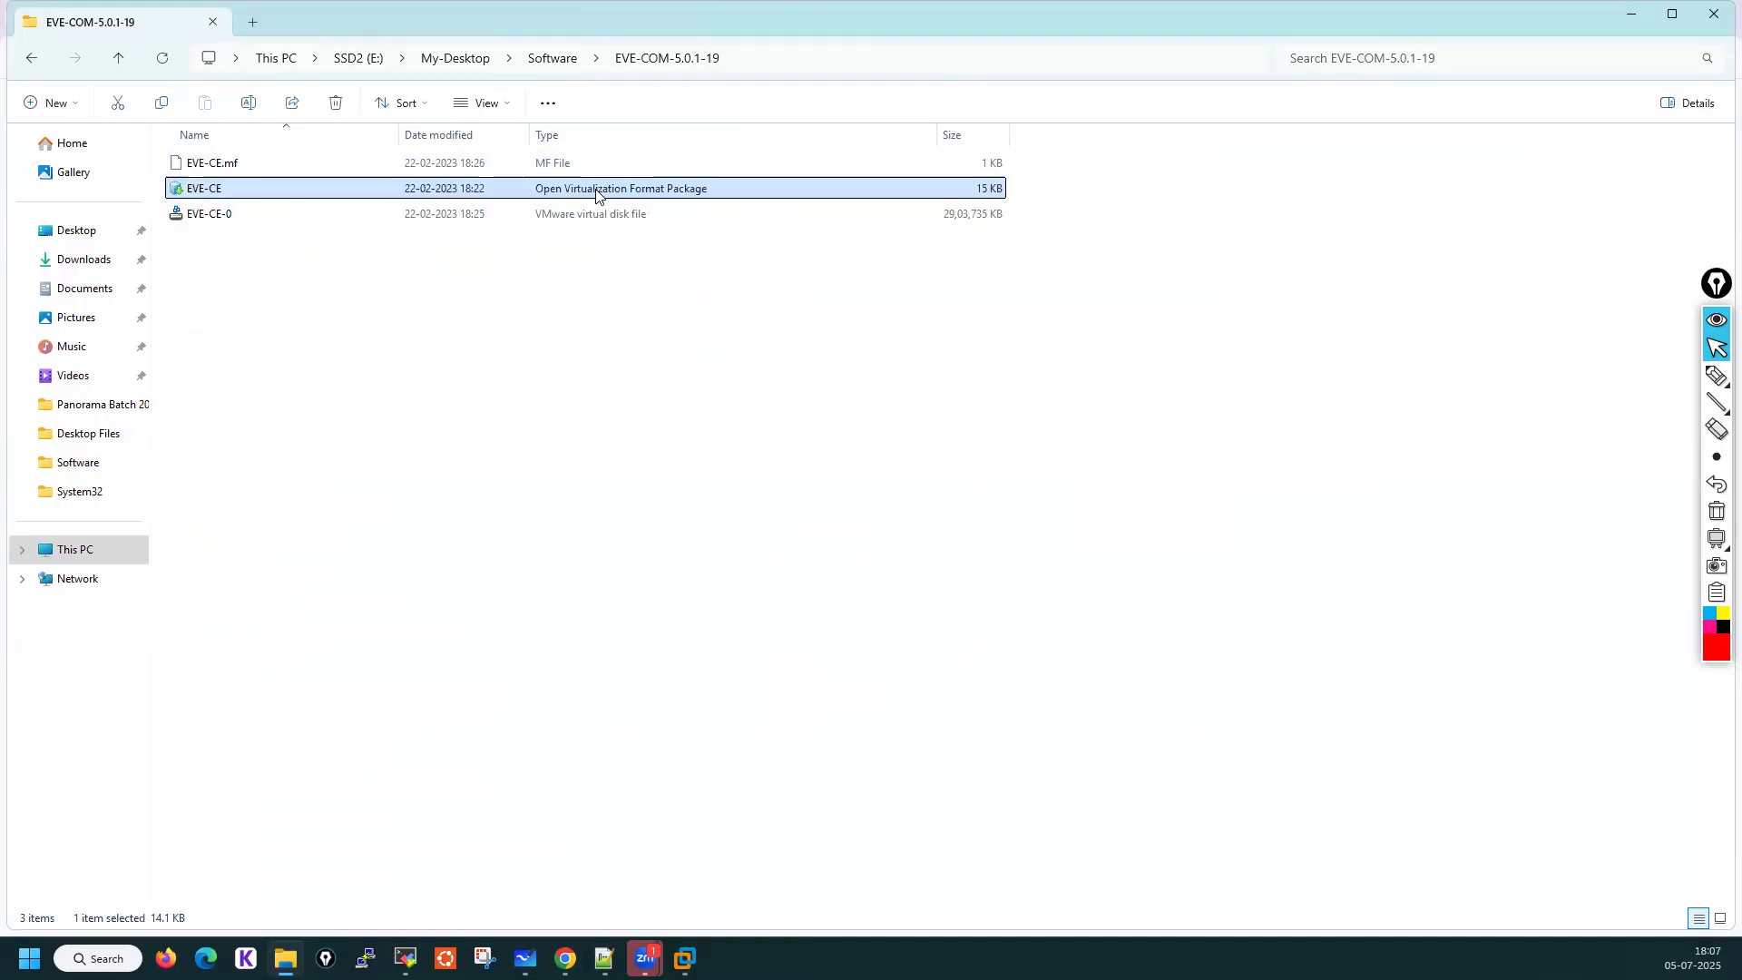
pyautogui.rightClick(596, 196)
pyautogui.click(651, 266)
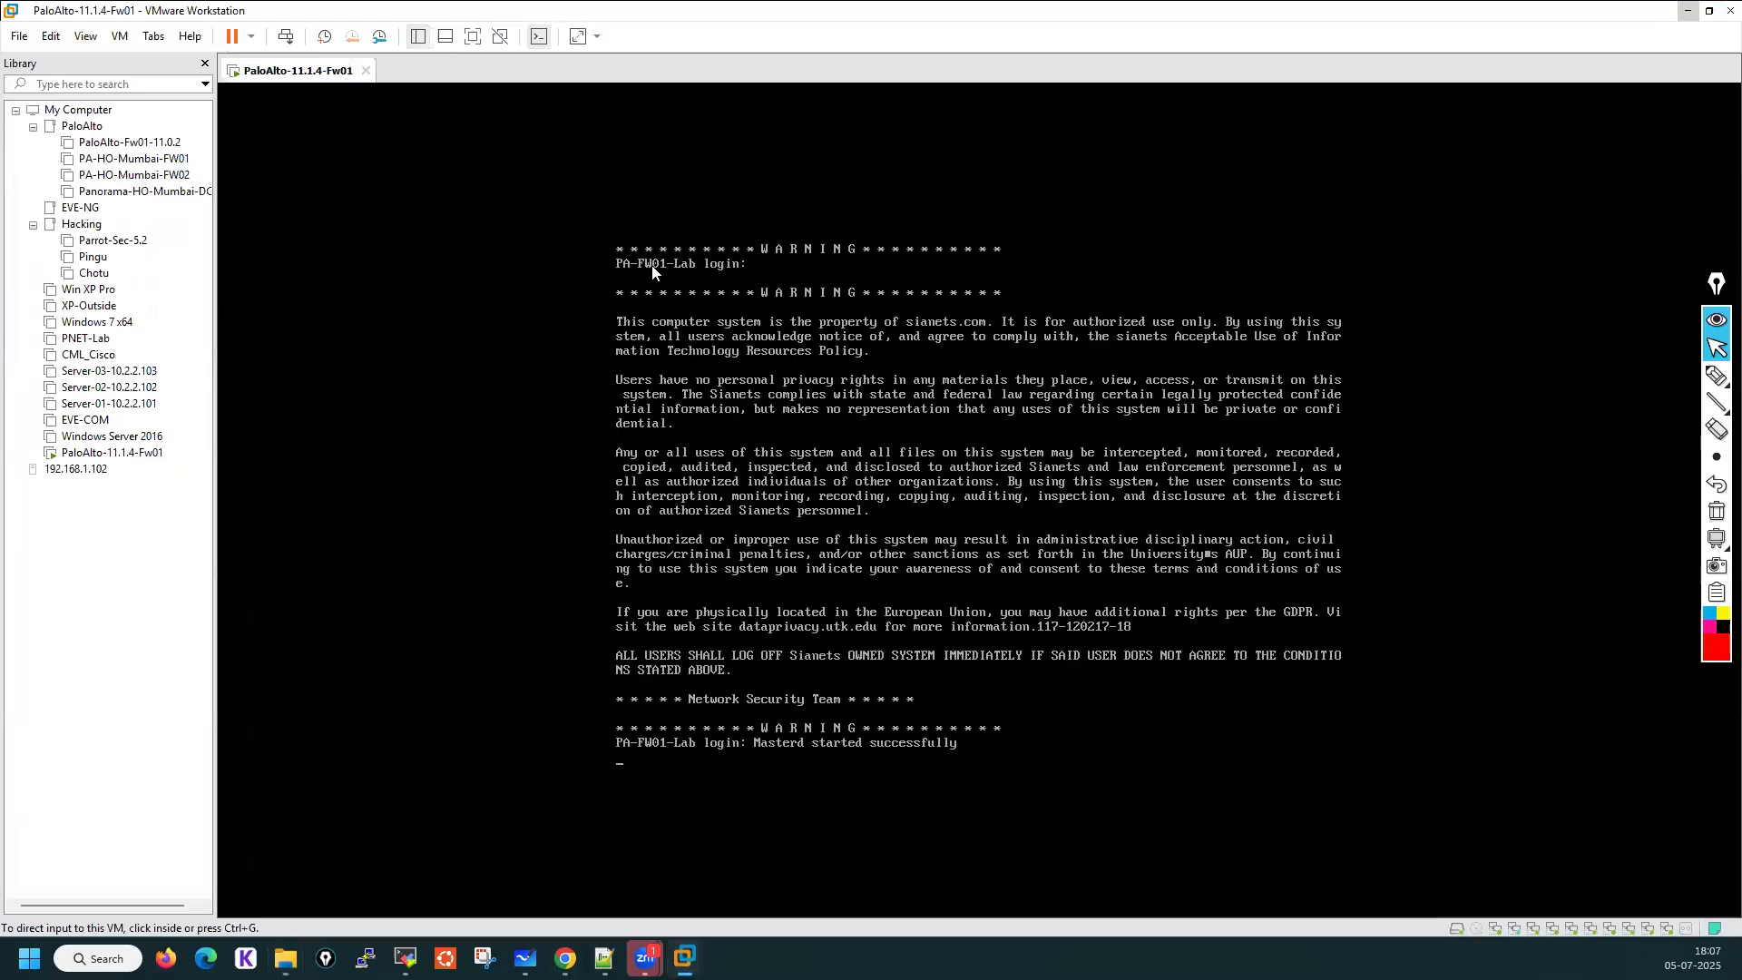
# Step: Name the imported machine EVE-NG-Delete, keep the default storage folder, and return to File Explorer
pyautogui.write('EVE')
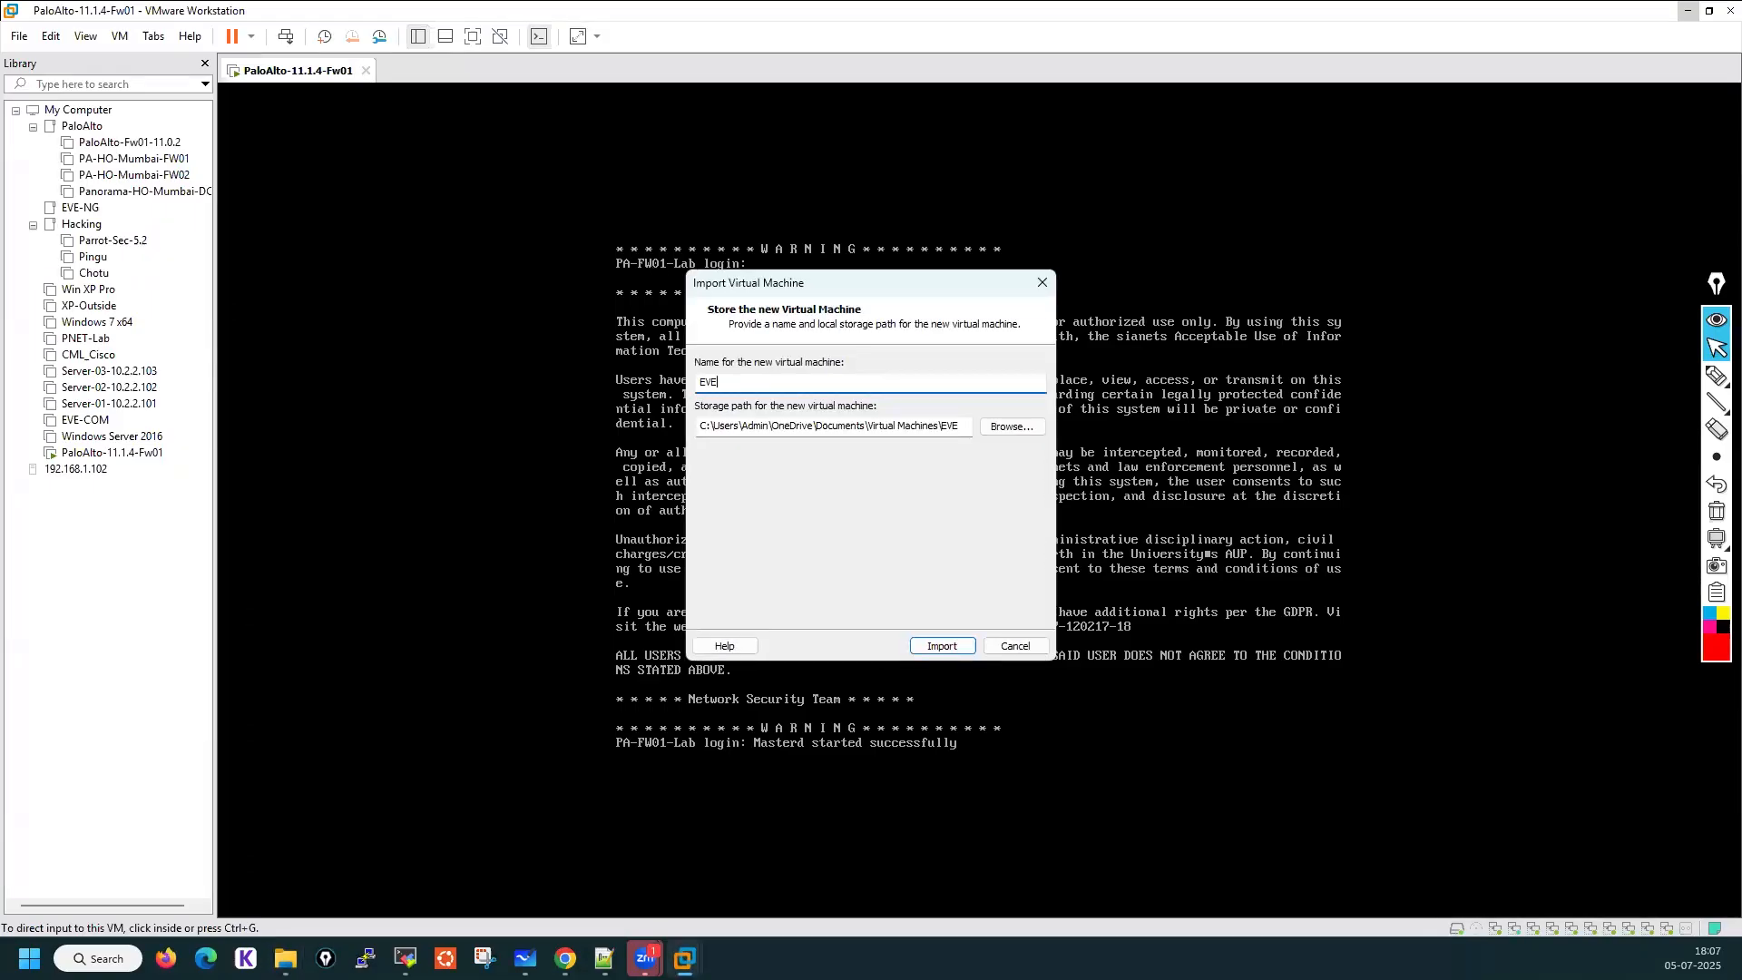
pyautogui.write('-NG-Delete')
pyautogui.click(1011, 427)
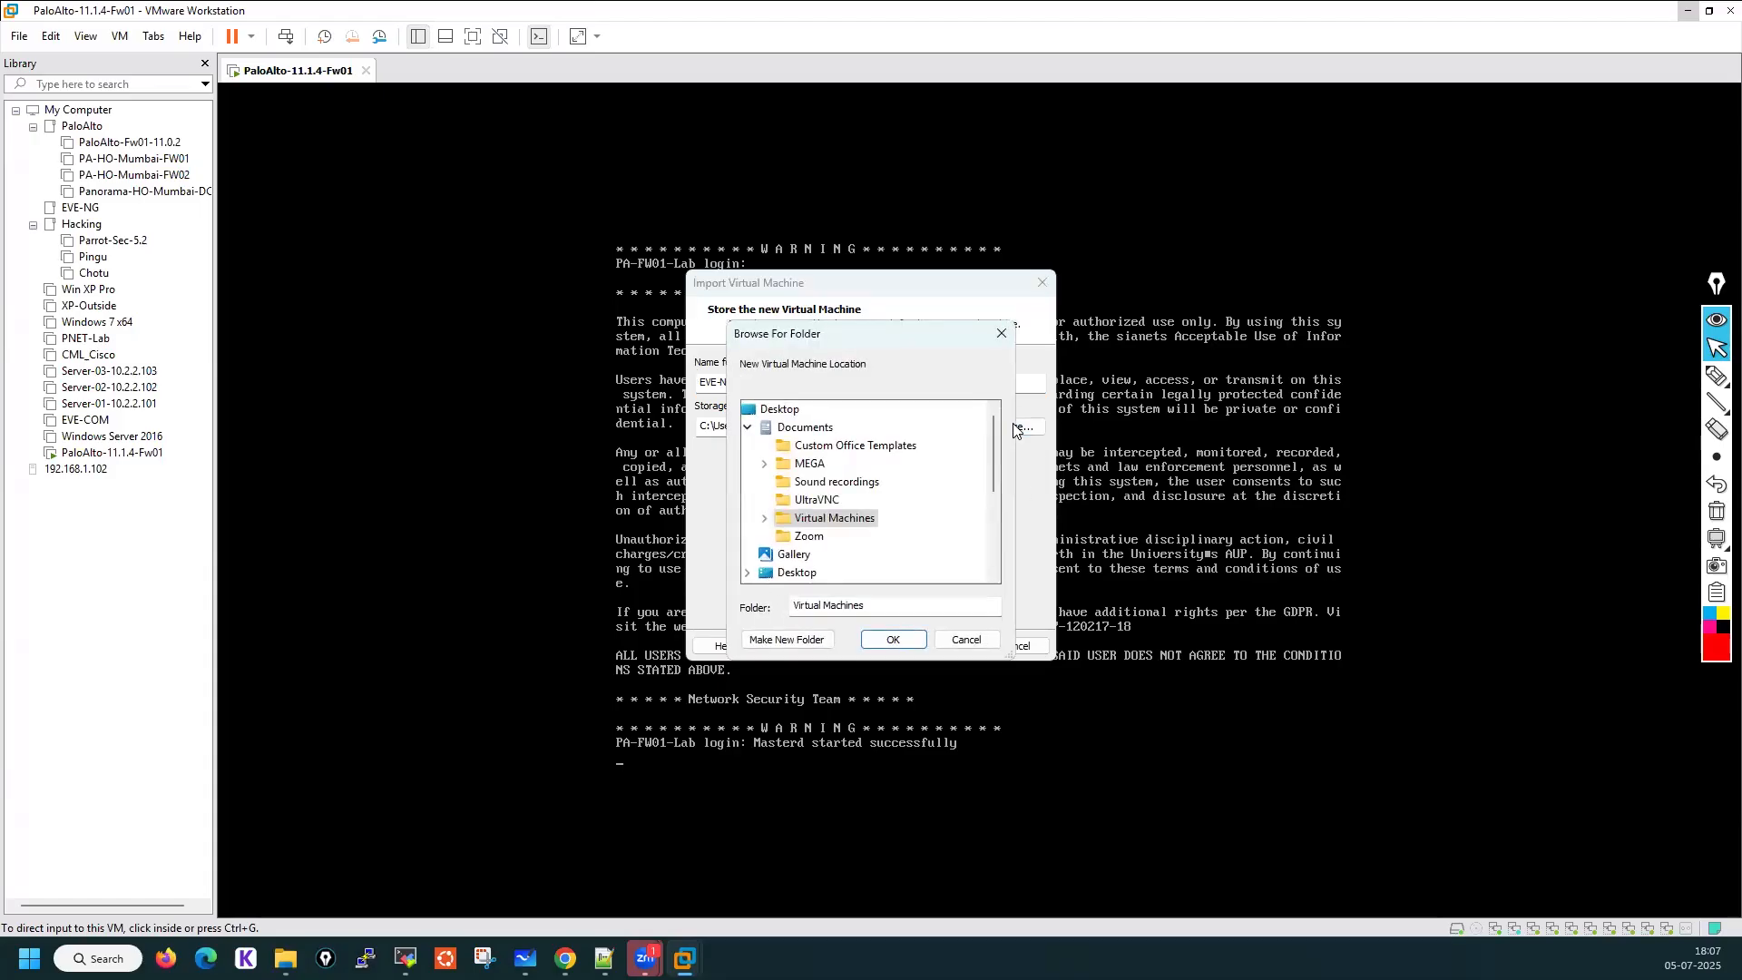
pyautogui.scroll(-4, 860, 501)
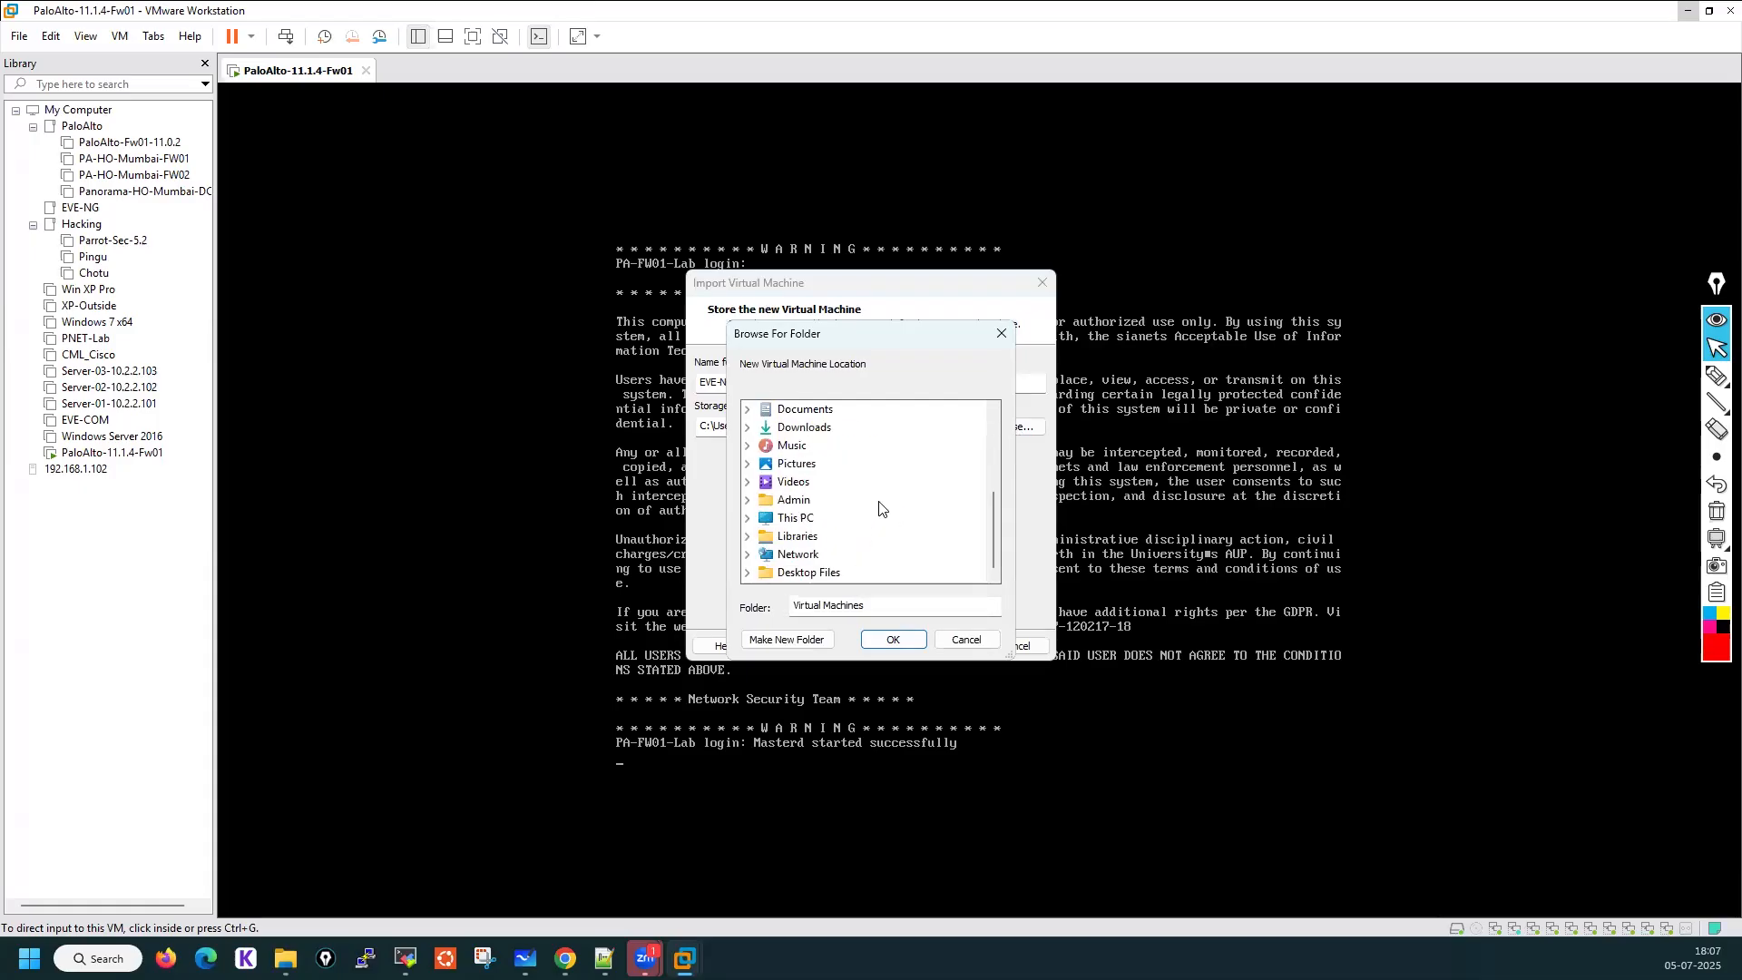
pyautogui.click(748, 518)
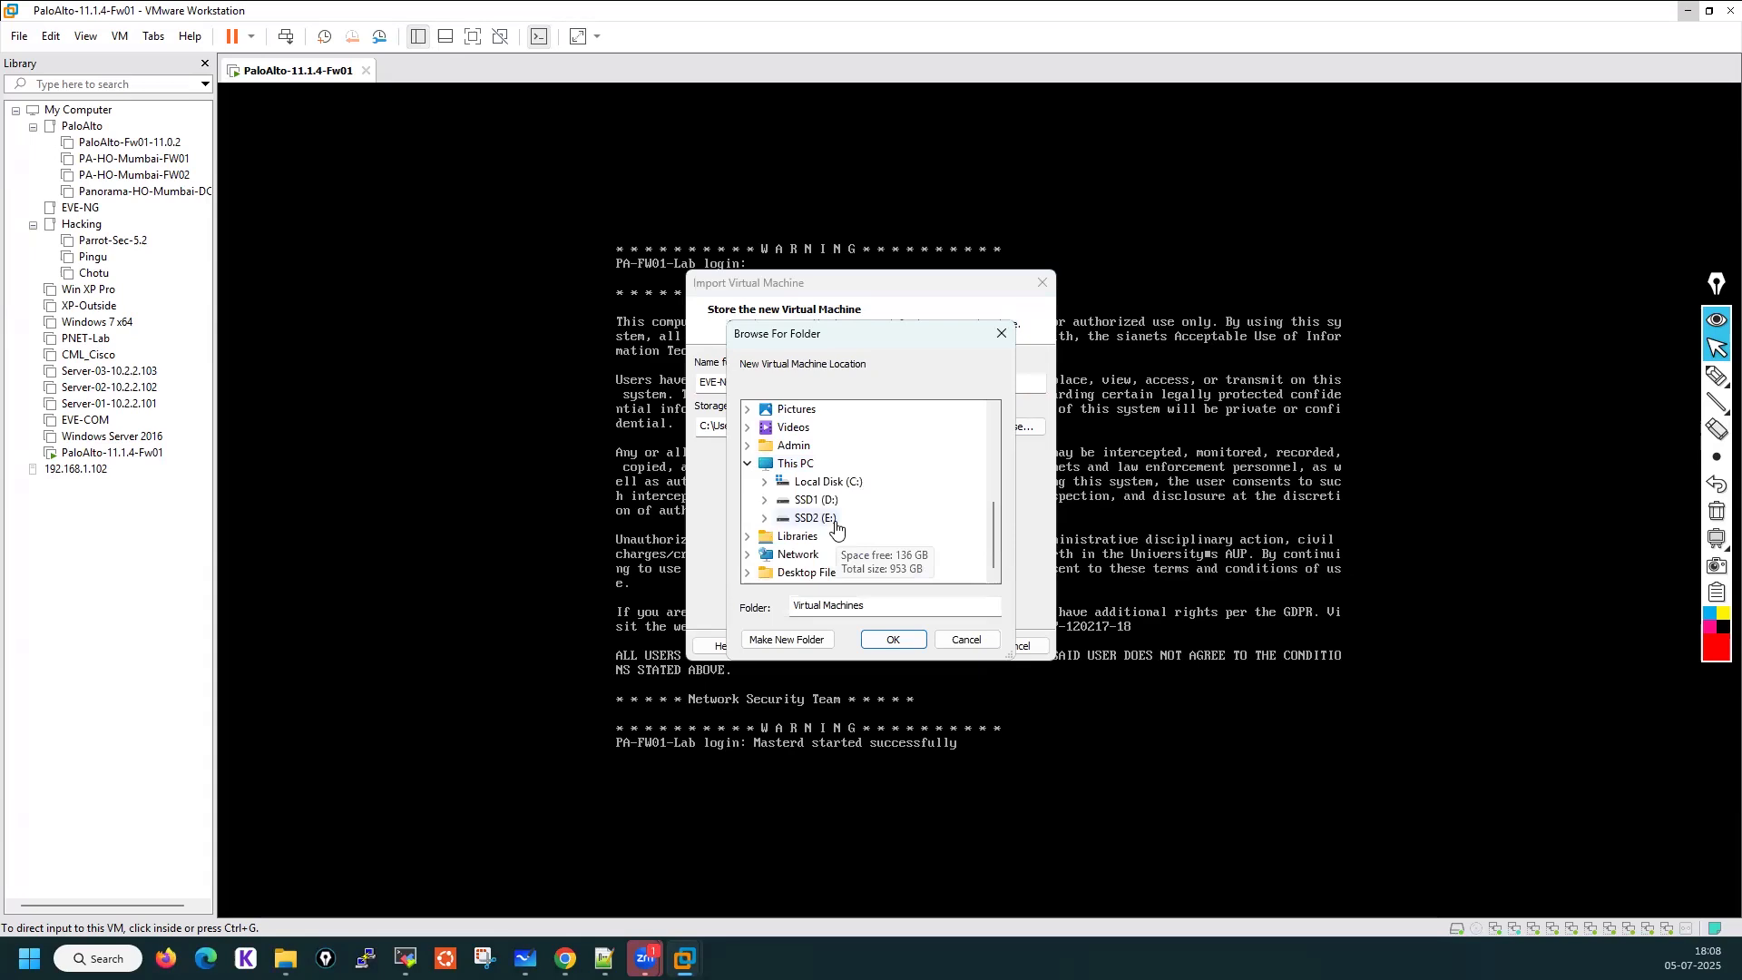
pyautogui.click(765, 518)
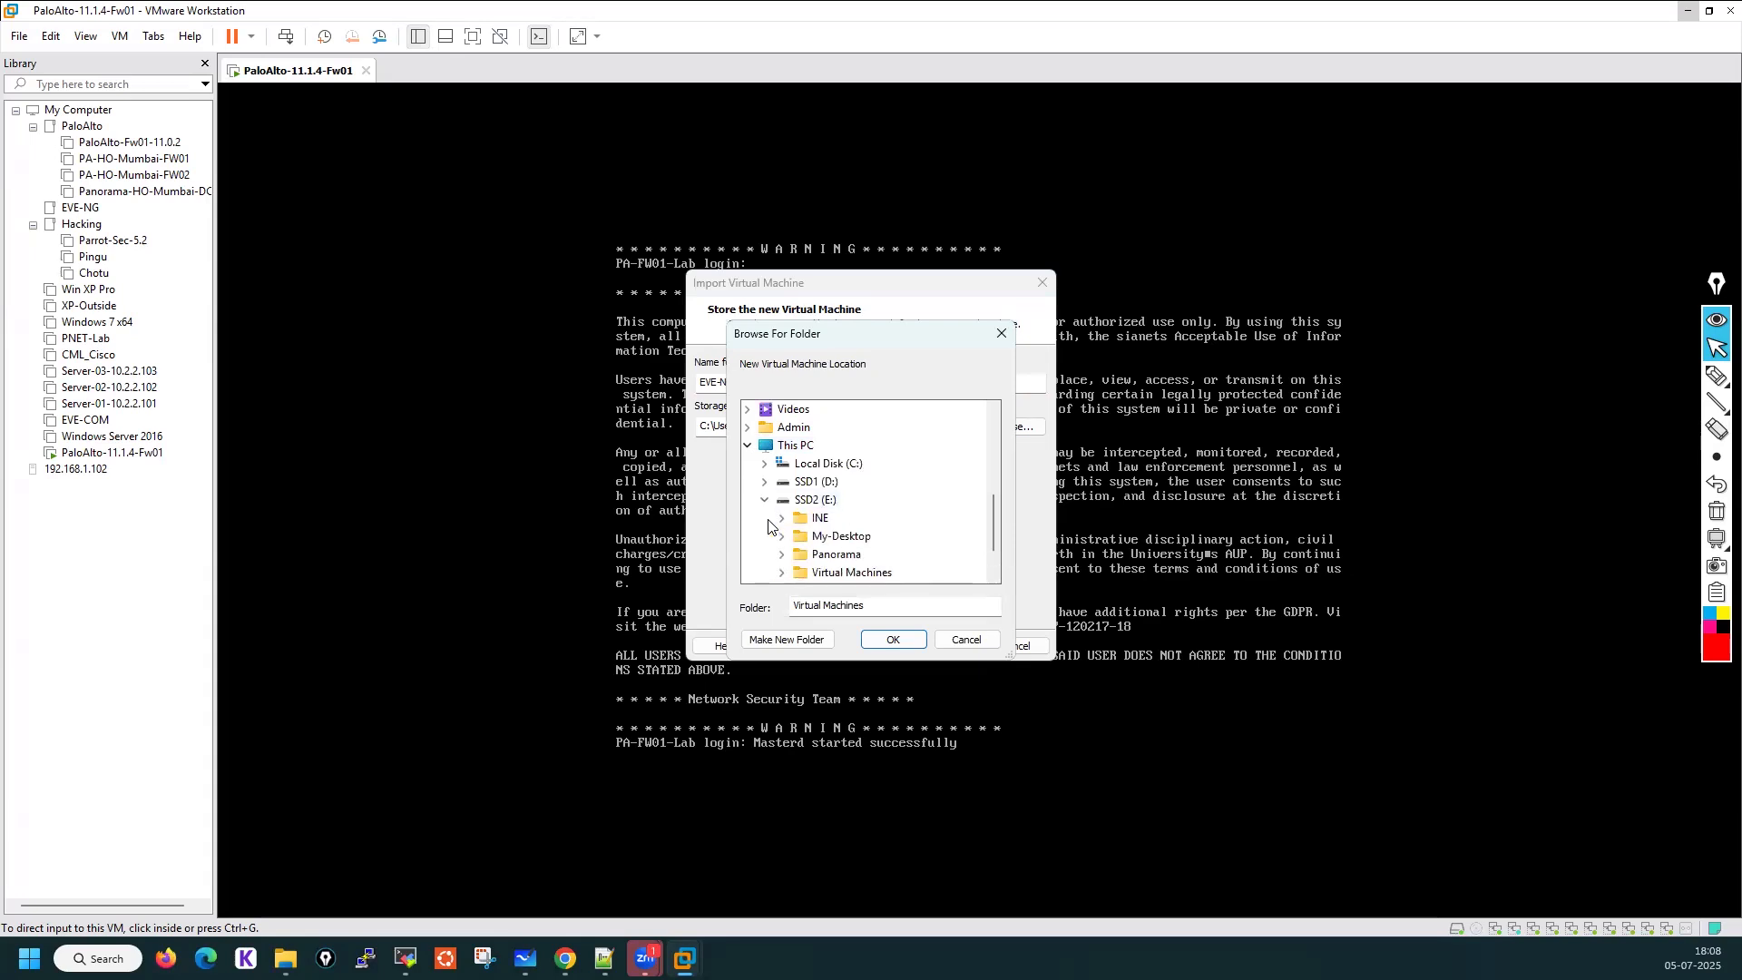
pyautogui.scroll(5, 766, 472)
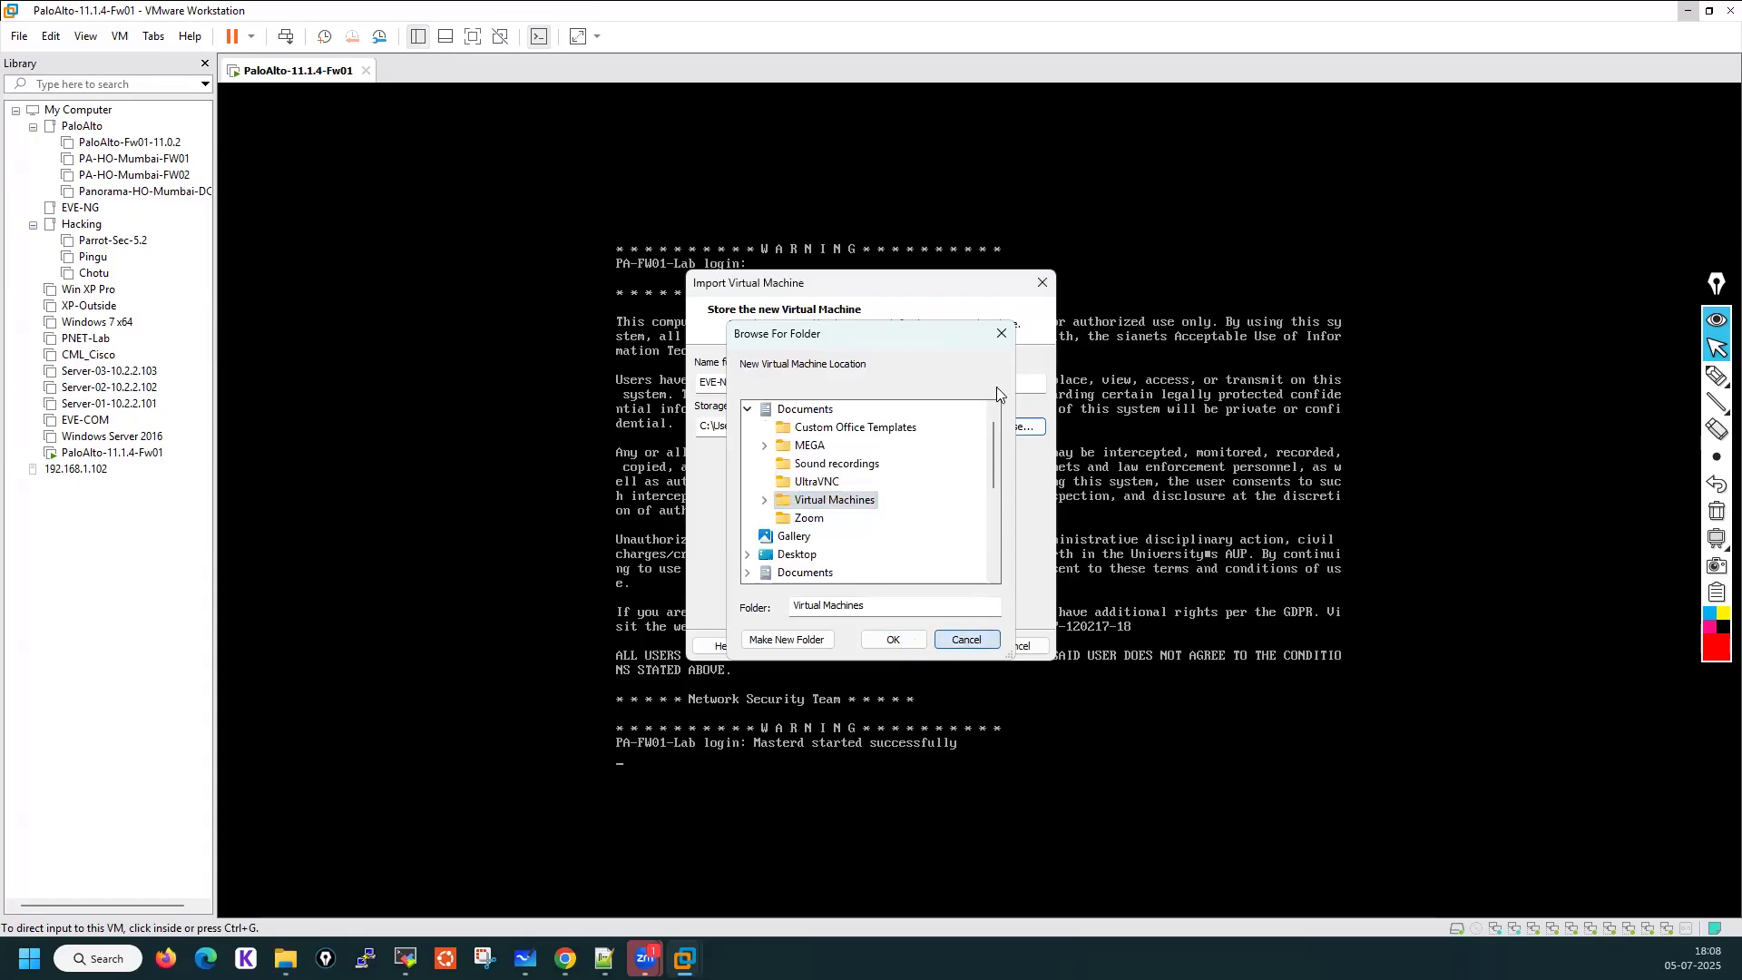
pyautogui.click(966, 640)
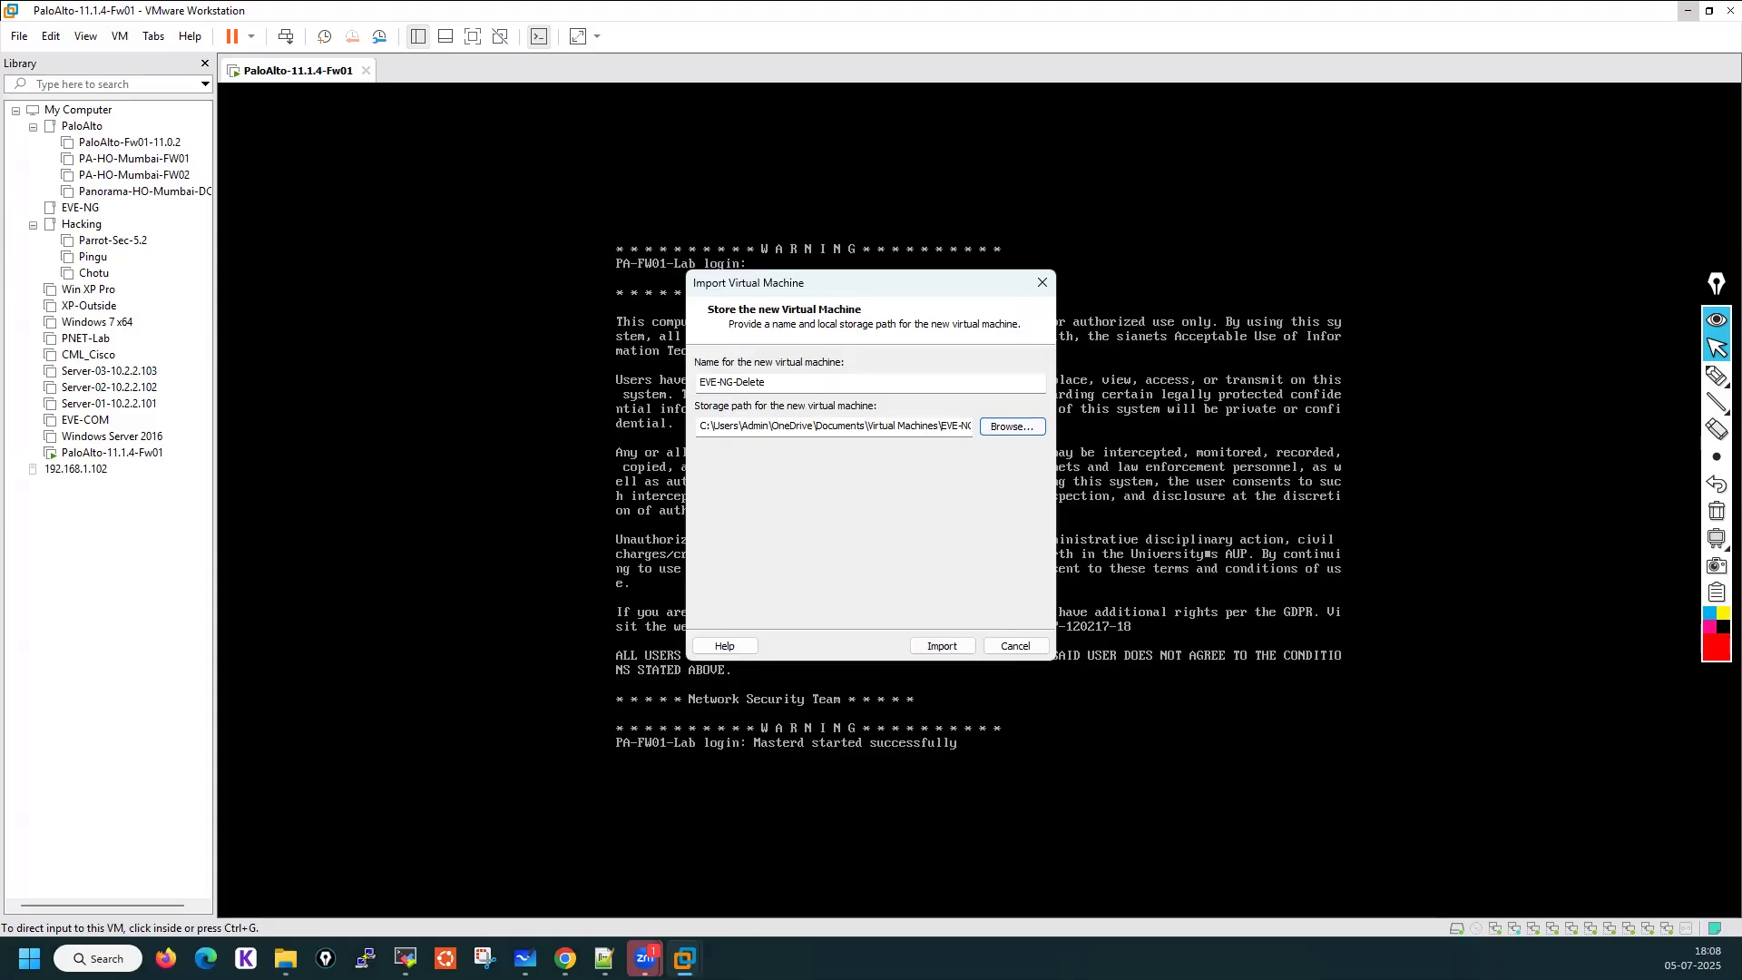
pyautogui.click(286, 958)
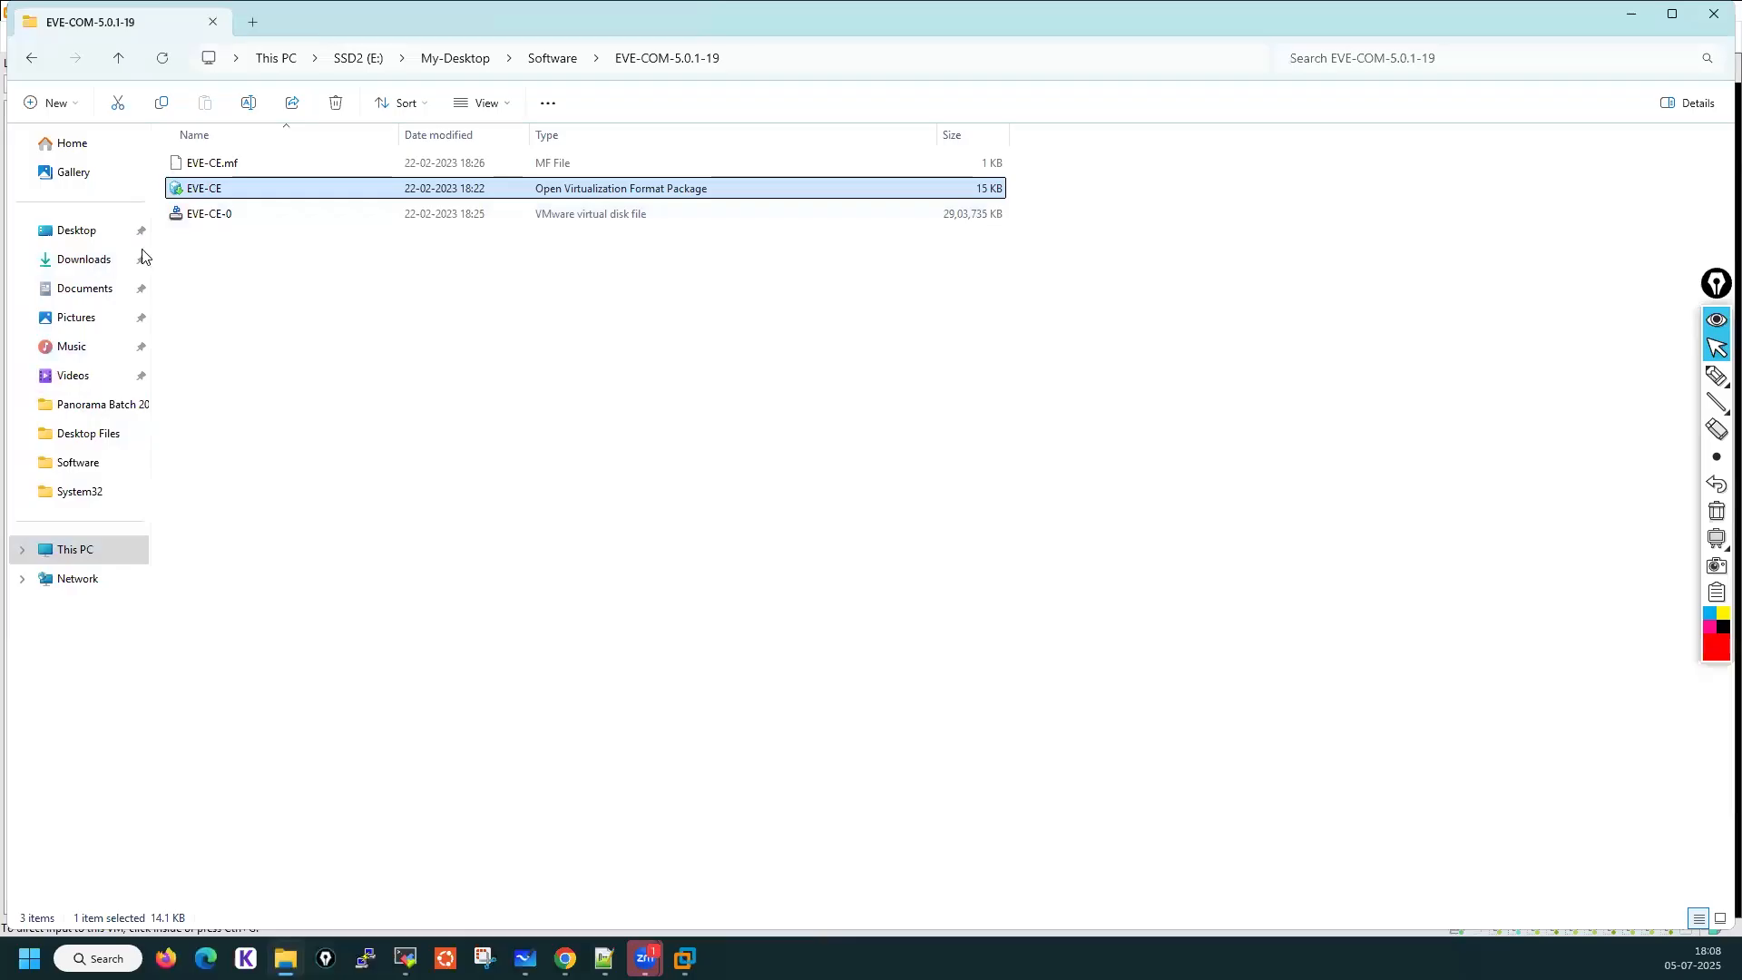
# Step: Inspect the existing disk files in E:\Virtual Machines\eve-com, then close File Explorer
pyautogui.click(90, 554)
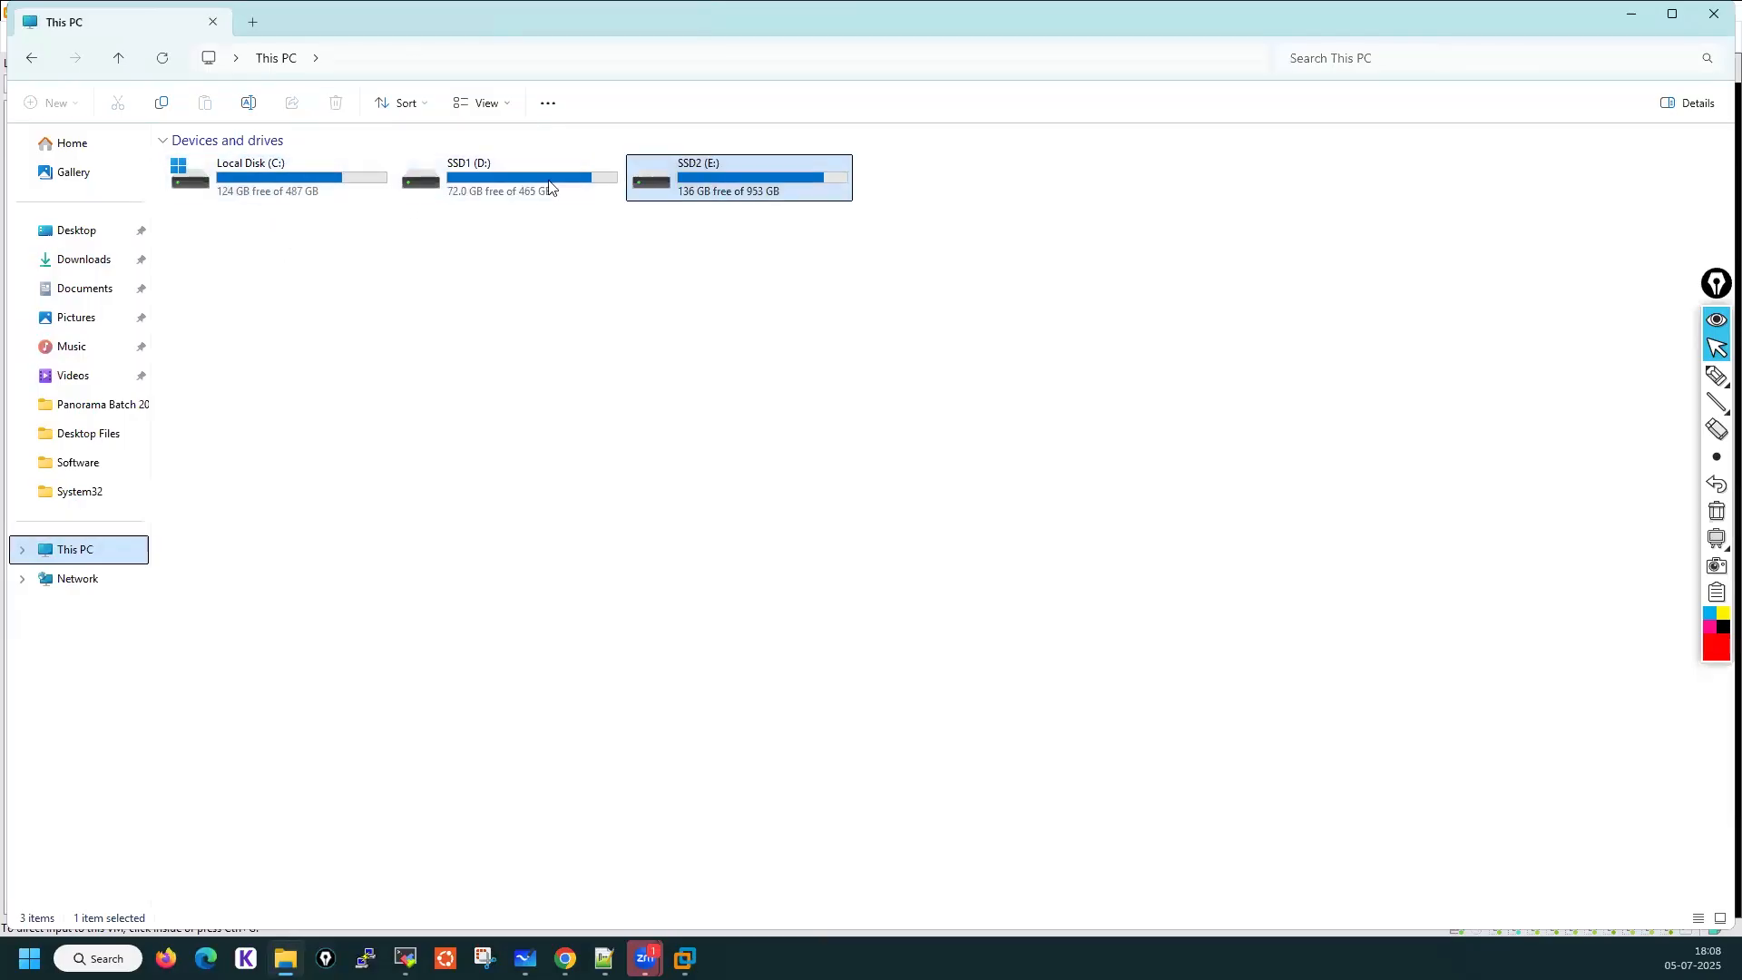
pyautogui.click(292, 187)
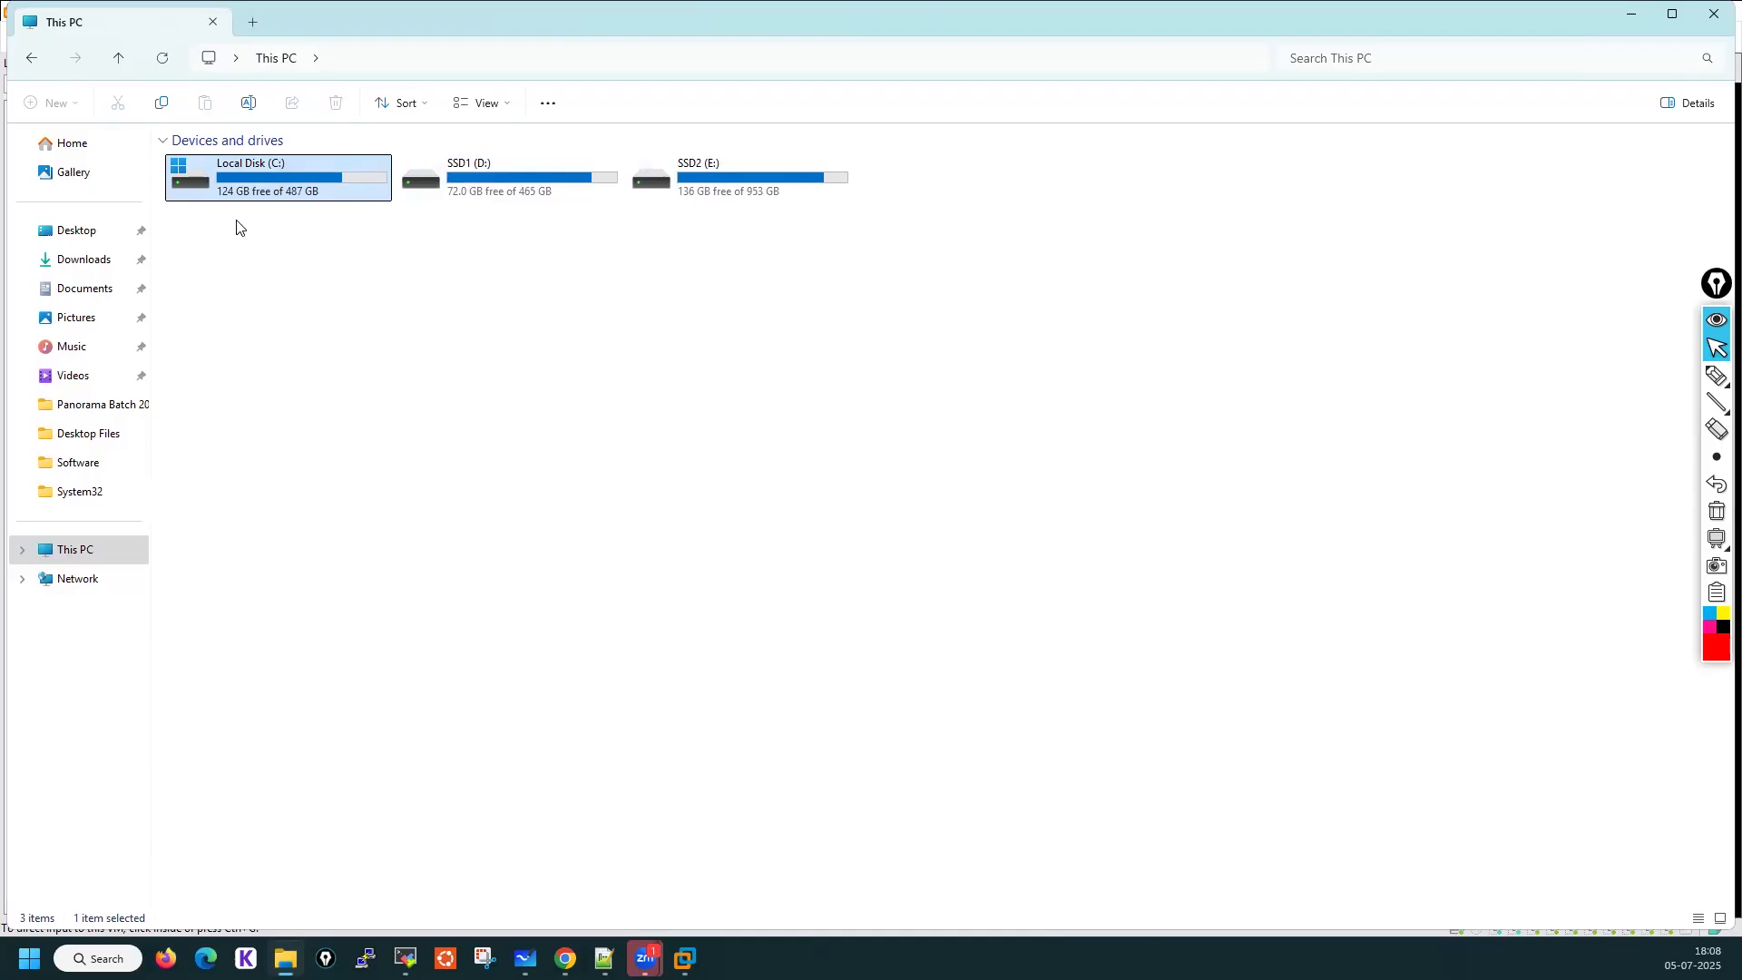
pyautogui.doubleClick(715, 193)
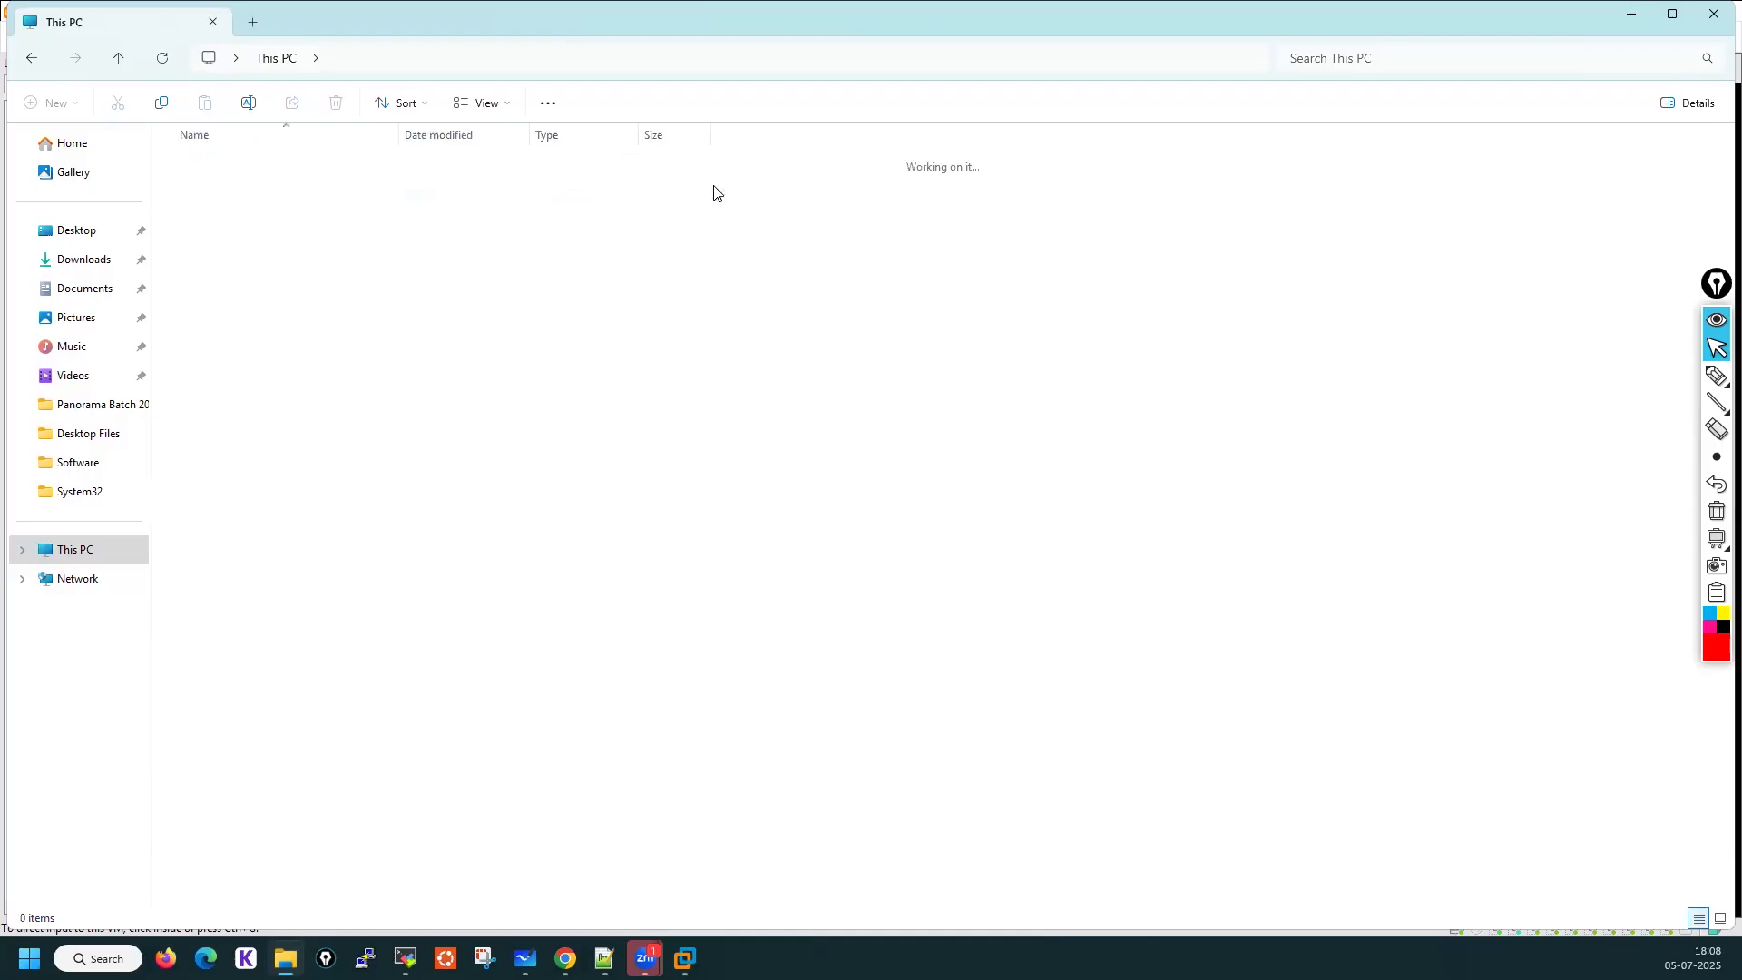
pyautogui.doubleClick(214, 243)
pyautogui.doubleClick(214, 294)
pyautogui.scroll(-4, 682, 636)
pyautogui.scroll(4, 683, 641)
pyautogui.click(448, 62)
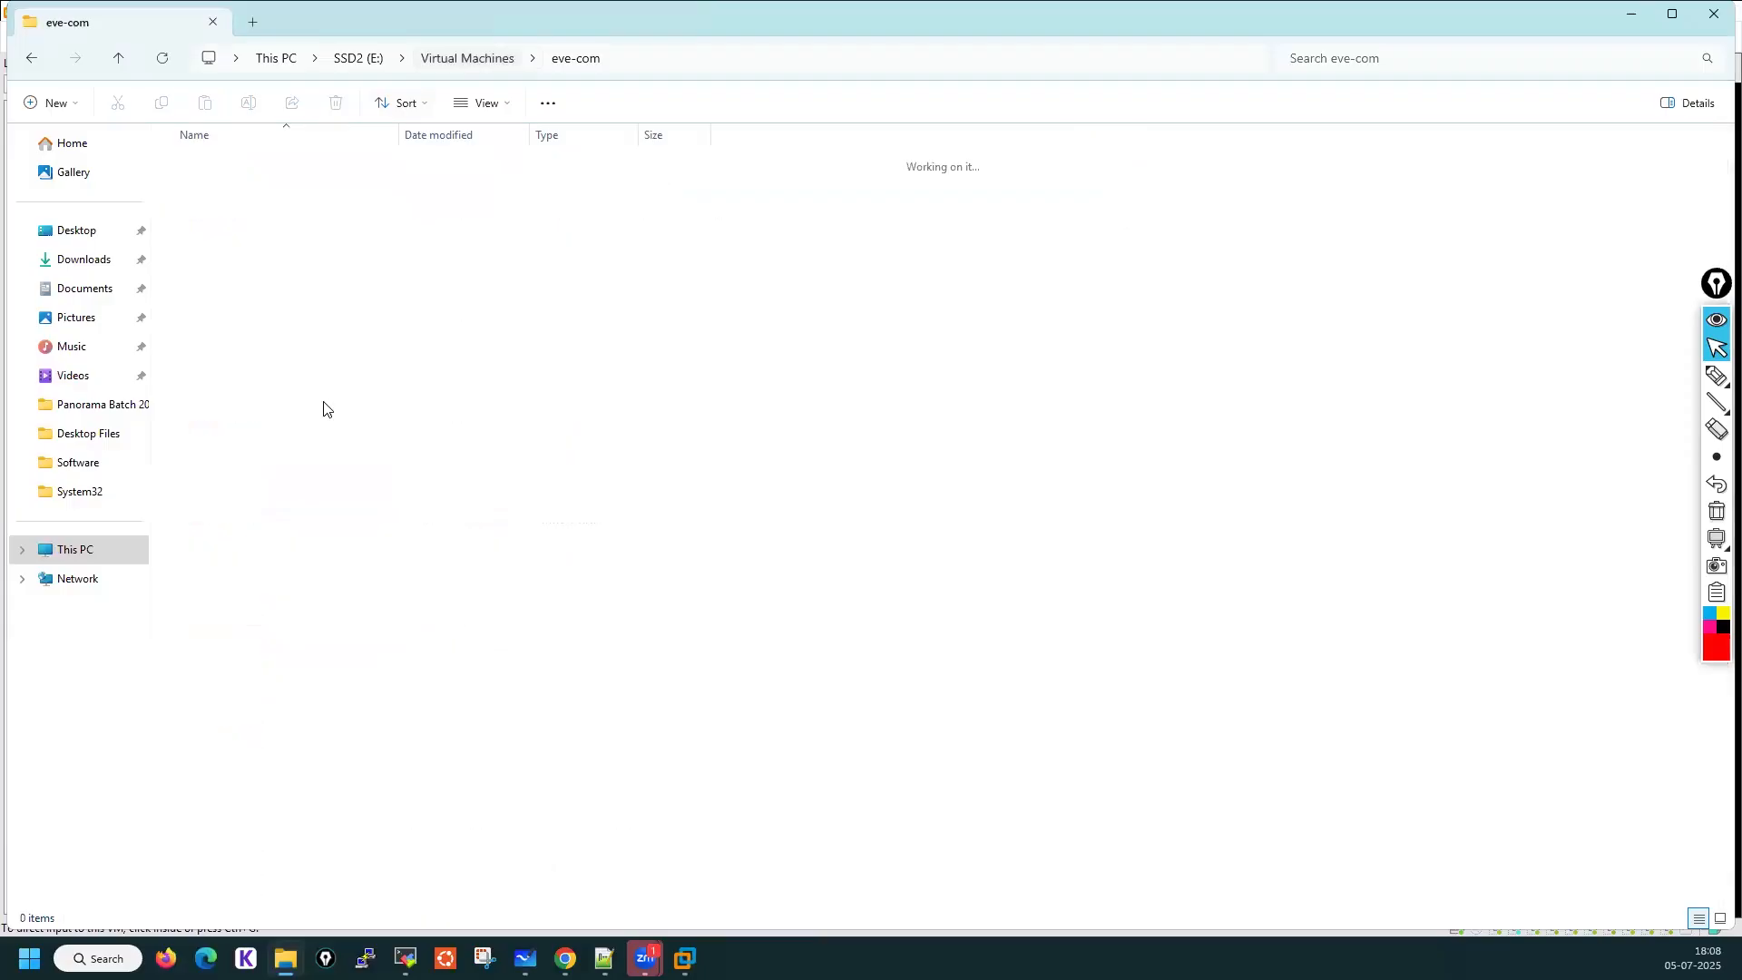
pyautogui.click(1714, 15)
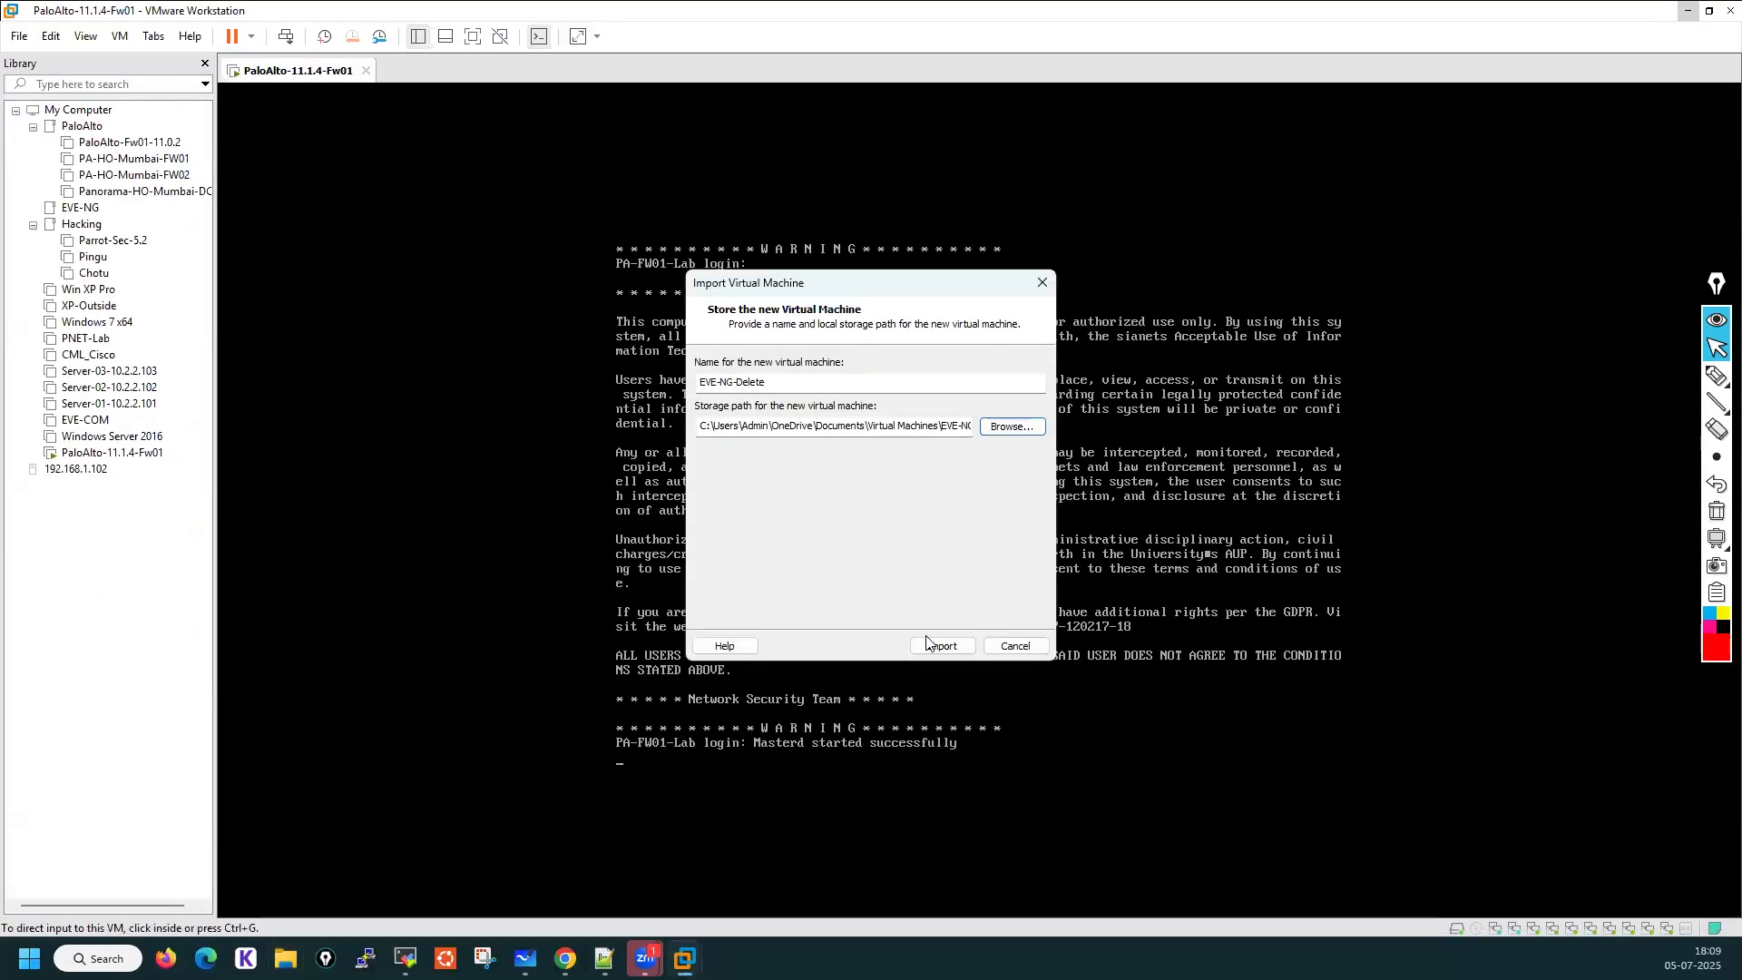
# Step: Begin the EVE-NG-Delete import and minimize VMware Workstation to reveal the Drive folder
pyautogui.click(941, 646)
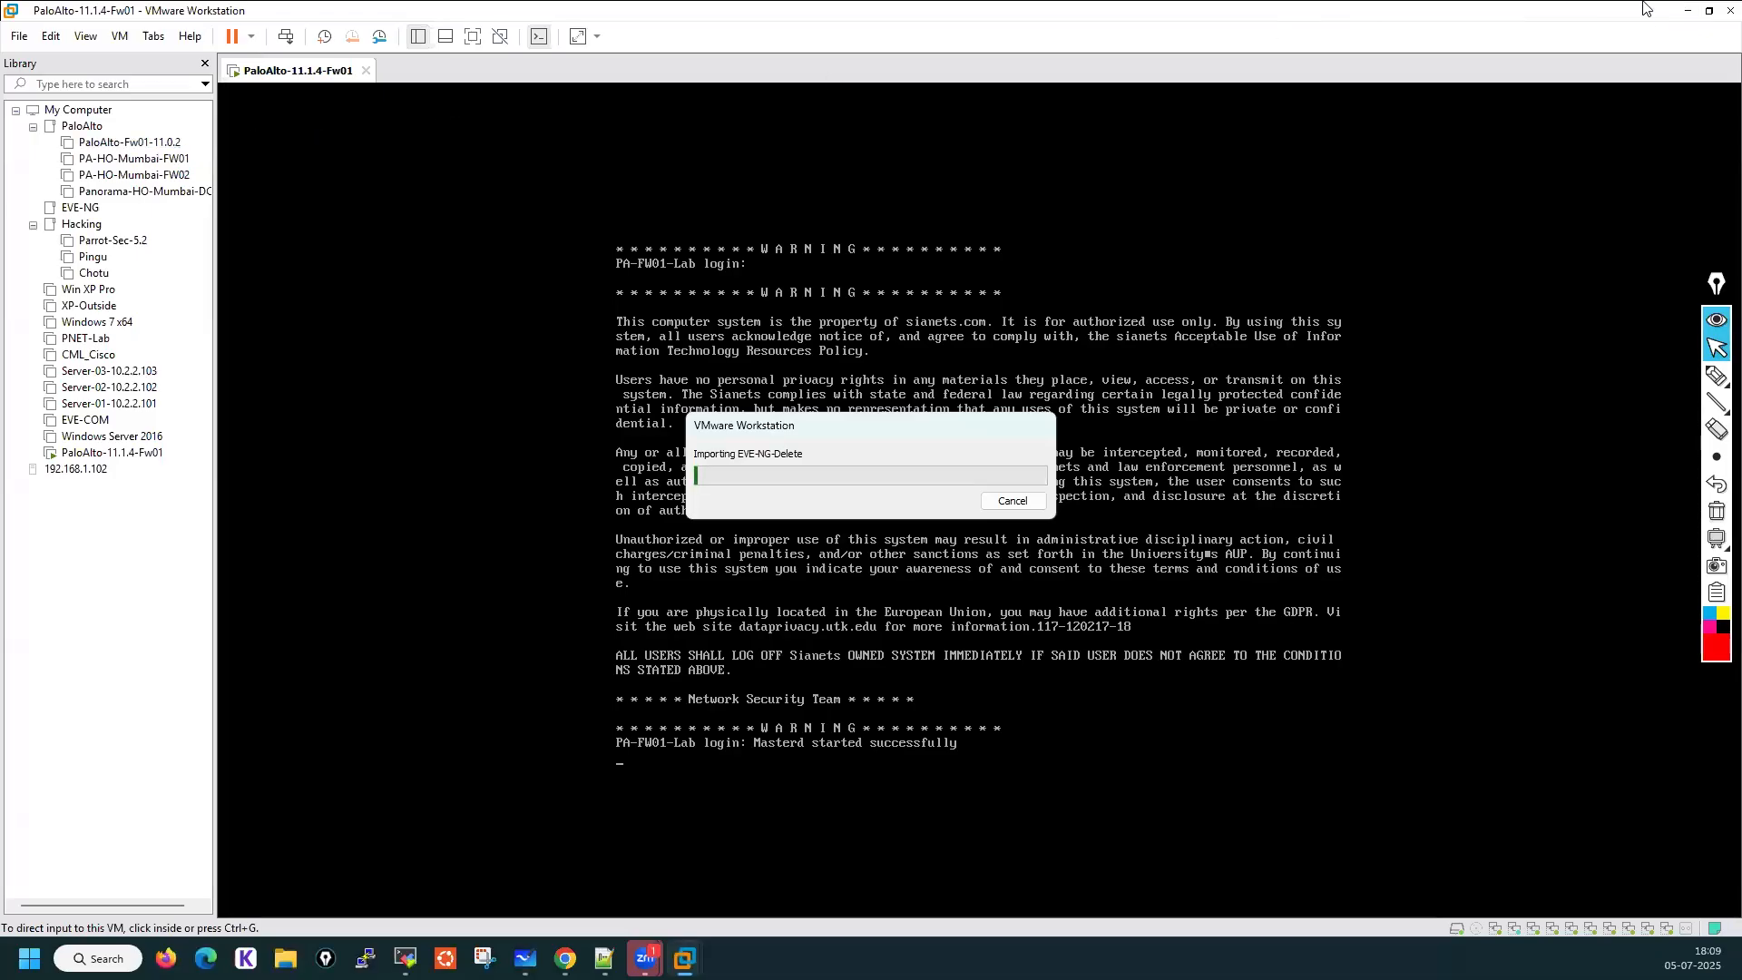
pyautogui.click(1690, 16)
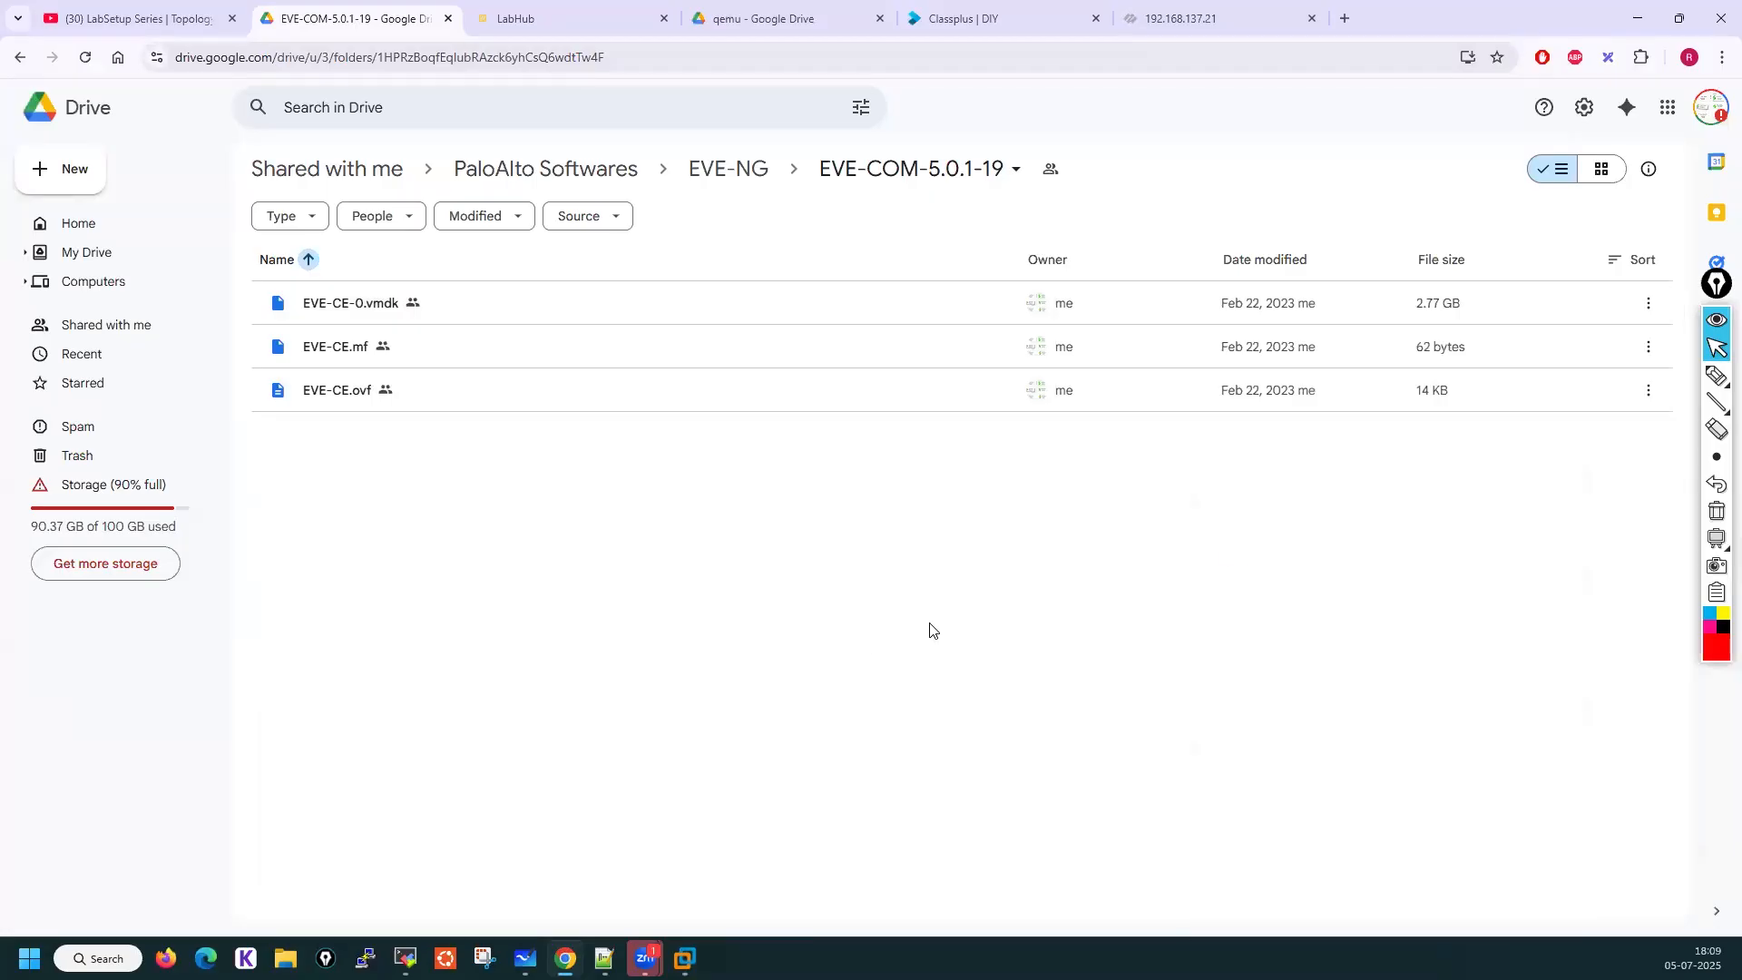
pyautogui.click(1716, 375)
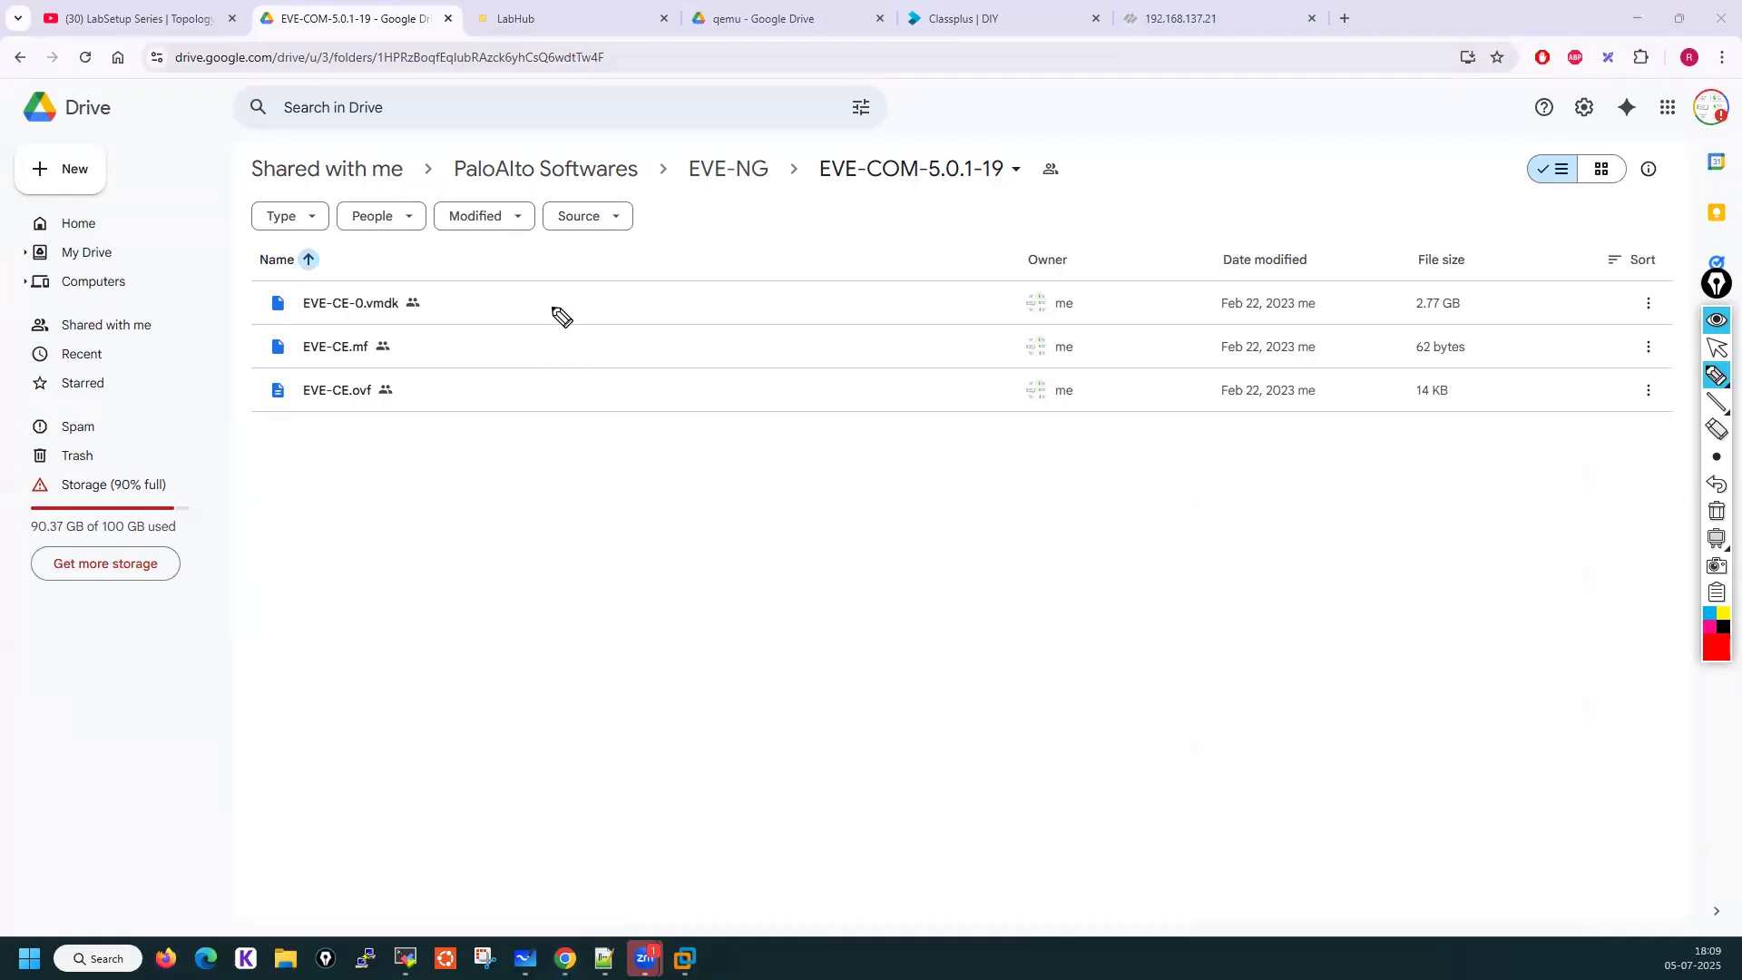
pyautogui.moveTo(274, 294)
pyautogui.mouseDown()
pyautogui.moveTo(389, 289)
pyautogui.moveTo(378, 308)
pyautogui.moveTo(391, 289)
pyautogui.mouseUp()
pyautogui.click(807, 145)
pyautogui.moveTo(807, 145)
pyautogui.mouseDown()
pyautogui.moveTo(805, 193)
pyautogui.moveTo(908, 143)
pyautogui.moveTo(1012, 141)
pyautogui.mouseUp()
pyautogui.moveTo(1023, 209); pyautogui.dragTo(813, 196)
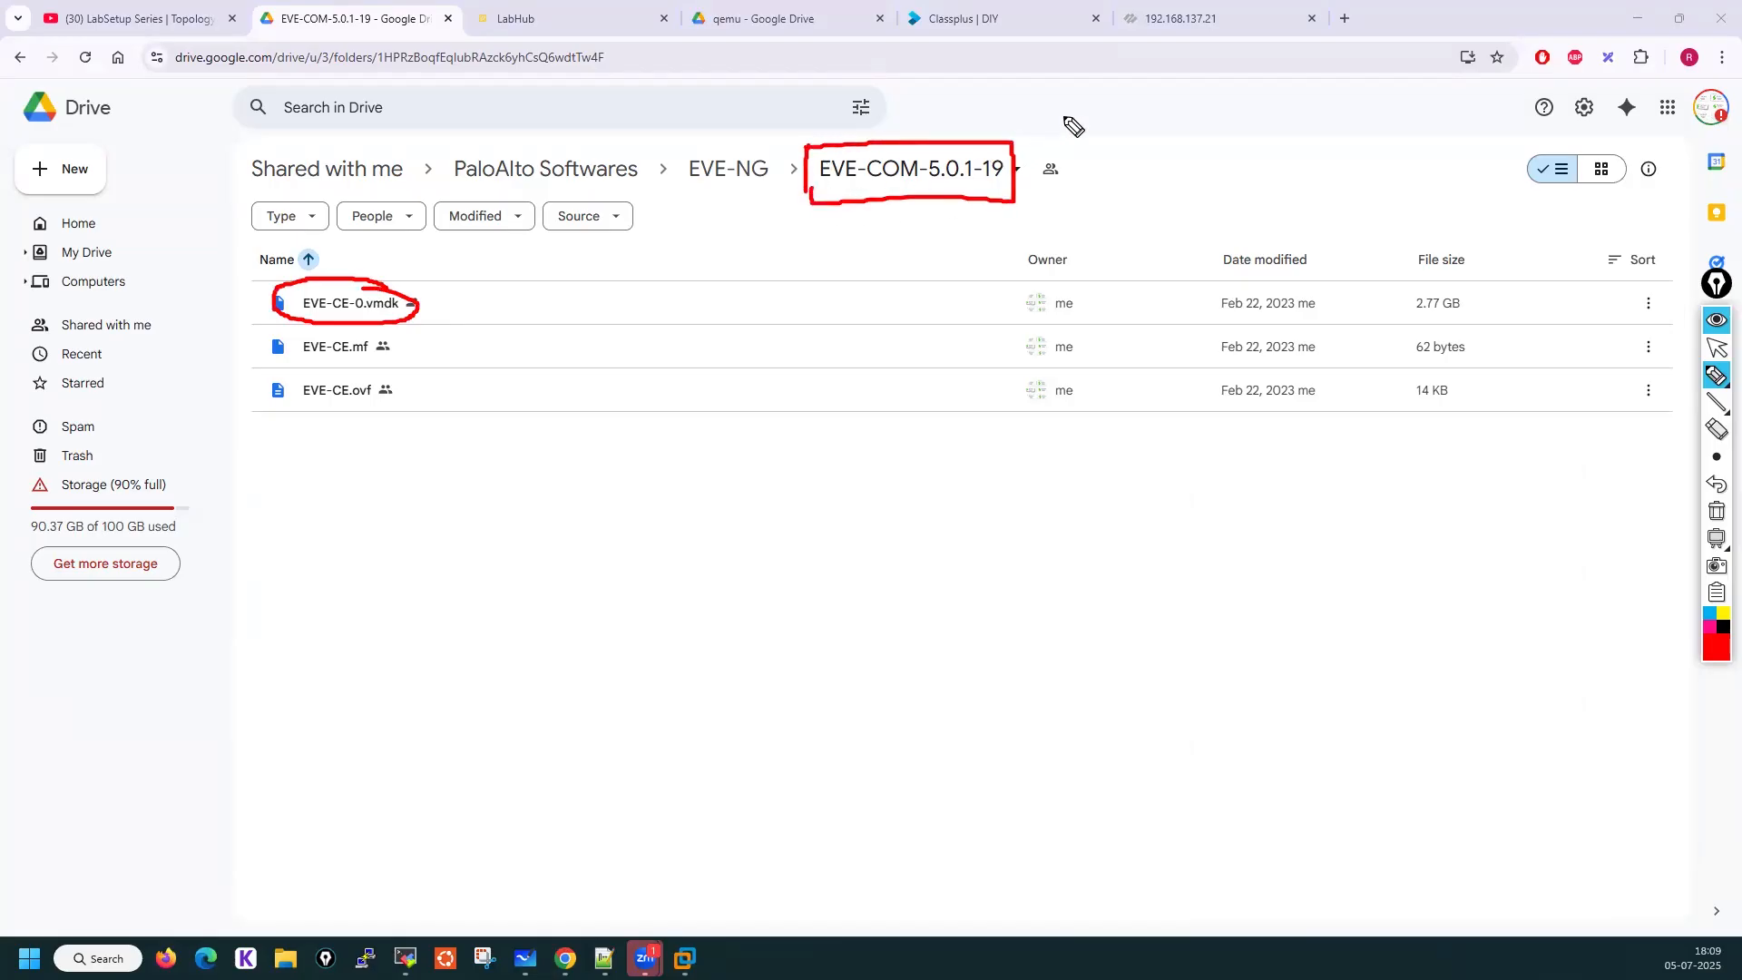
pyautogui.moveTo(1077, 111)
pyautogui.mouseDown()
pyautogui.moveTo(1028, 147)
pyautogui.moveTo(1061, 143)
pyautogui.mouseUp()
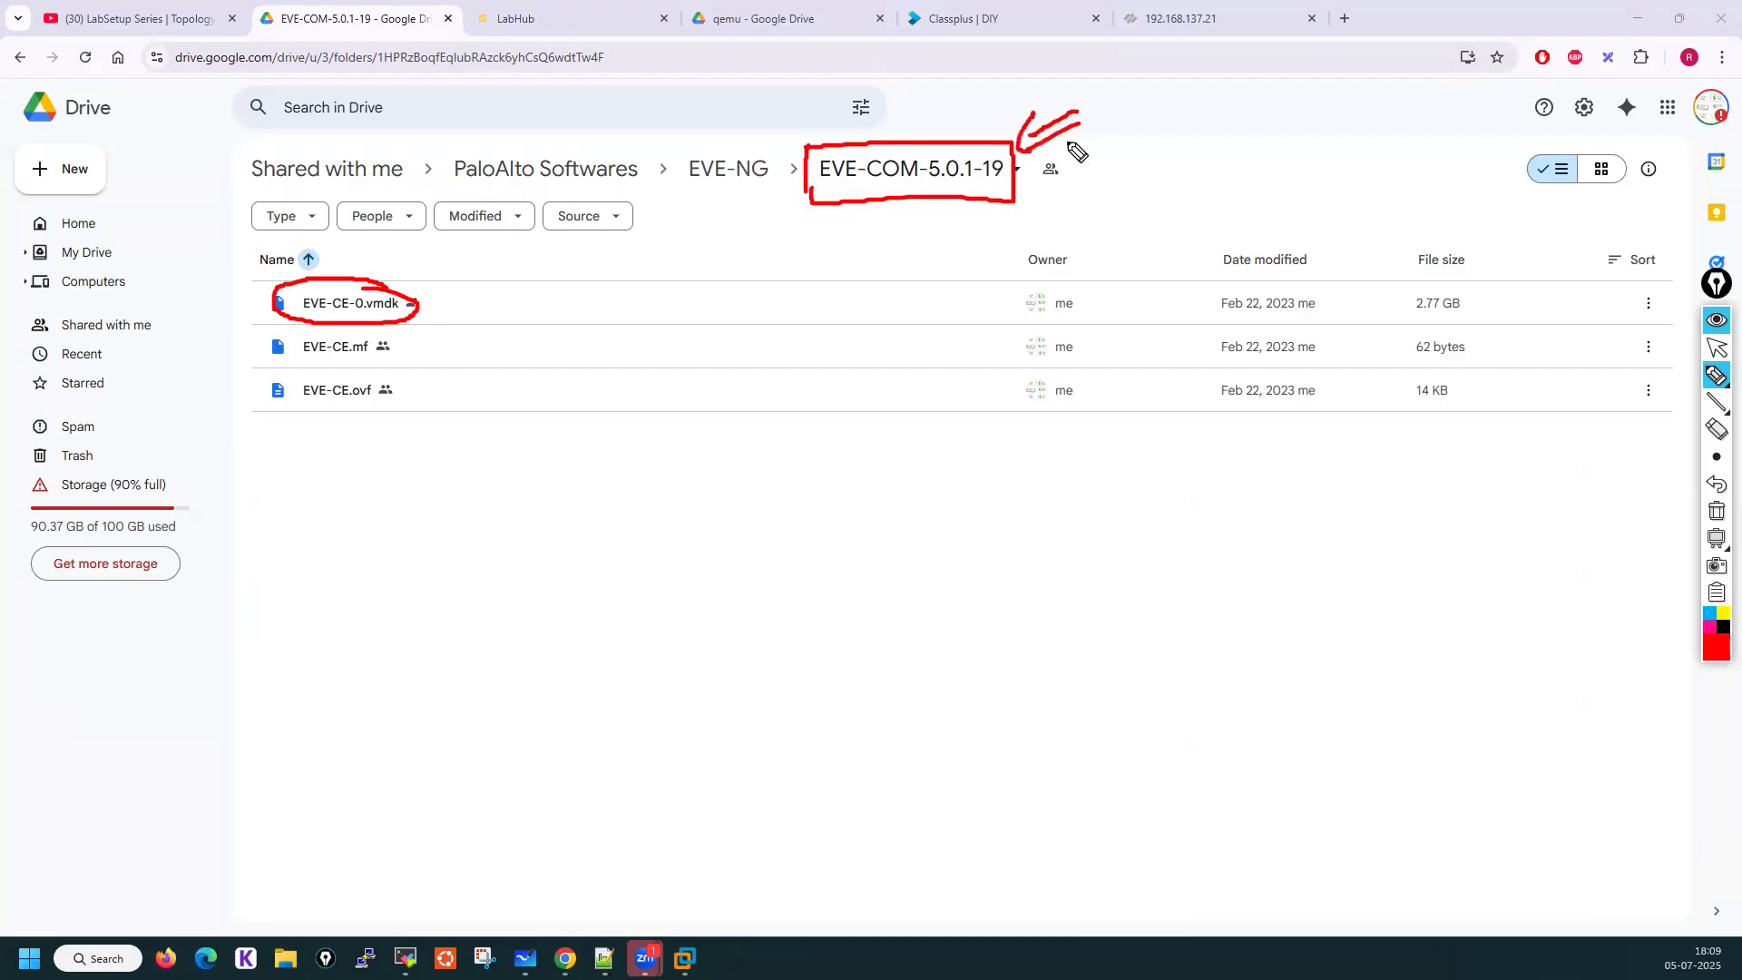
pyautogui.moveTo(460, 296)
pyautogui.mouseDown()
pyautogui.moveTo(595, 308)
pyautogui.moveTo(822, 253)
pyautogui.moveTo(855, 215)
pyautogui.moveTo(858, 240)
pyautogui.mouseUp()
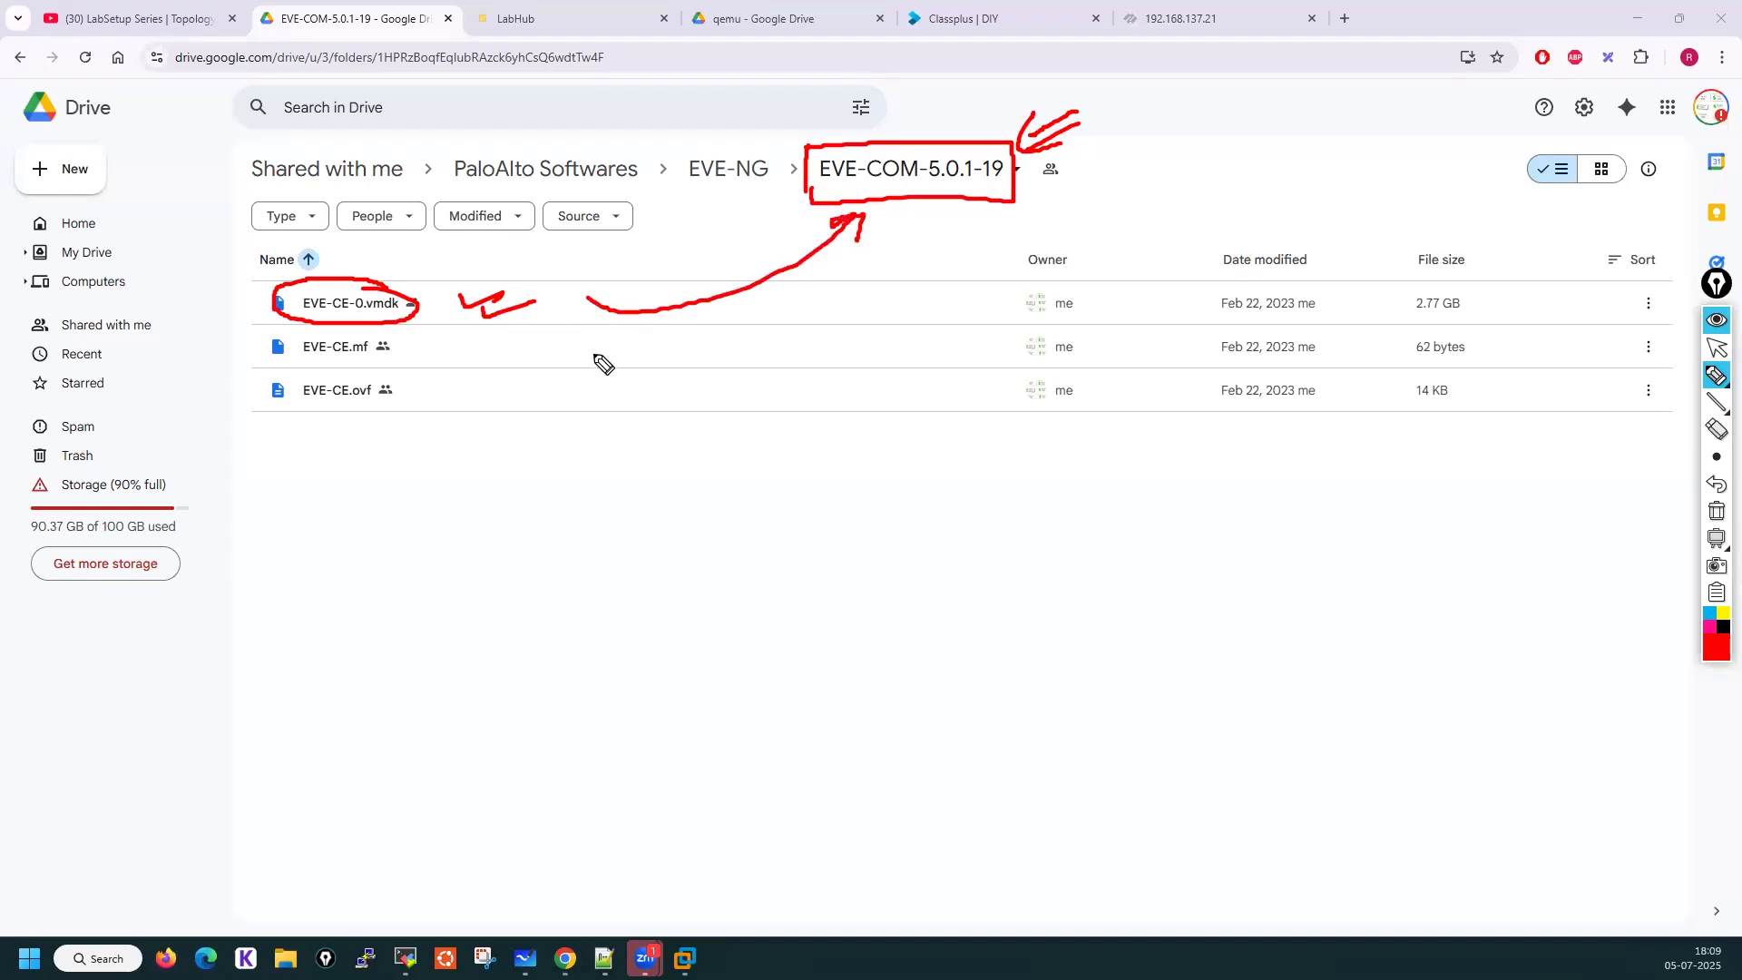
pyautogui.moveTo(404, 338)
pyautogui.mouseDown()
pyautogui.moveTo(281, 363)
pyautogui.moveTo(413, 356)
pyautogui.moveTo(372, 334)
pyautogui.mouseUp()
pyautogui.moveTo(276, 390)
pyautogui.mouseDown()
pyautogui.moveTo(331, 434)
pyautogui.moveTo(390, 386)
pyautogui.mouseUp()
pyautogui.moveTo(632, 384)
pyautogui.mouseDown()
pyautogui.moveTo(714, 390)
pyautogui.moveTo(898, 256)
pyautogui.moveTo(910, 224)
pyautogui.moveTo(921, 238)
pyautogui.mouseUp()
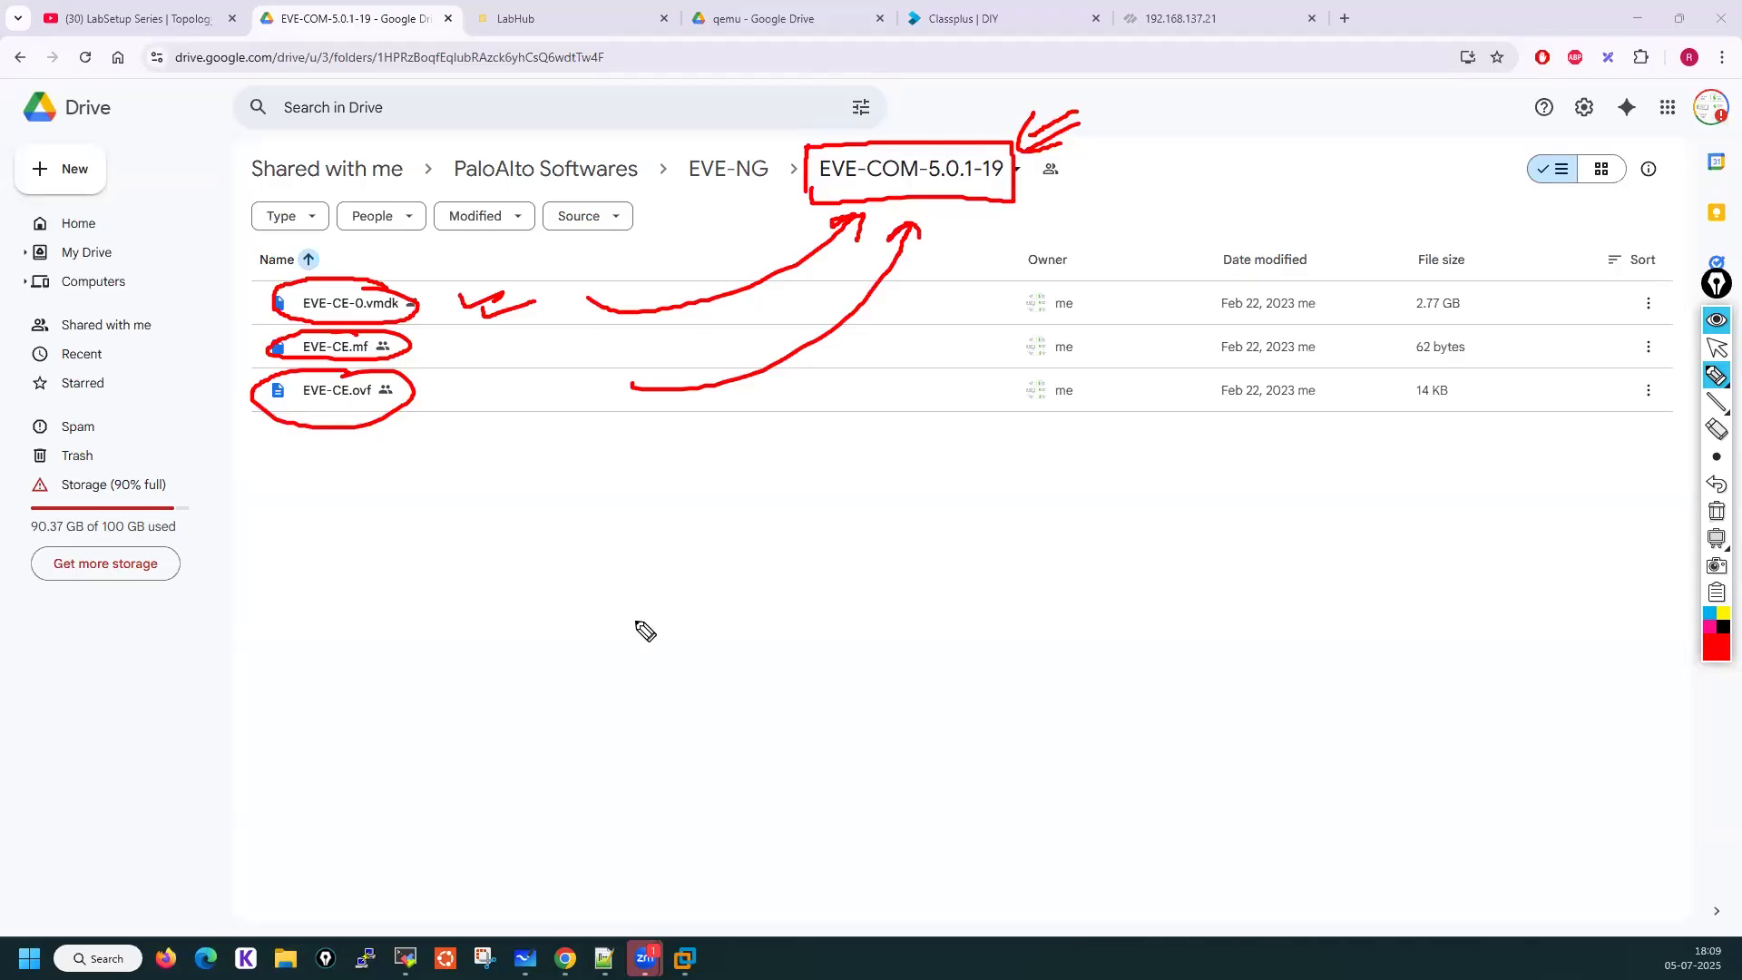
pyautogui.moveTo(627, 688)
pyautogui.mouseDown()
pyautogui.moveTo(632, 621)
pyautogui.moveTo(631, 653)
pyautogui.moveTo(671, 675)
pyautogui.moveTo(701, 615)
pyautogui.moveTo(726, 649)
pyautogui.moveTo(791, 599)
pyautogui.mouseUp()
pyautogui.moveTo(773, 604)
pyautogui.mouseDown()
pyautogui.moveTo(770, 649)
pyautogui.moveTo(683, 587)
pyautogui.mouseUp()
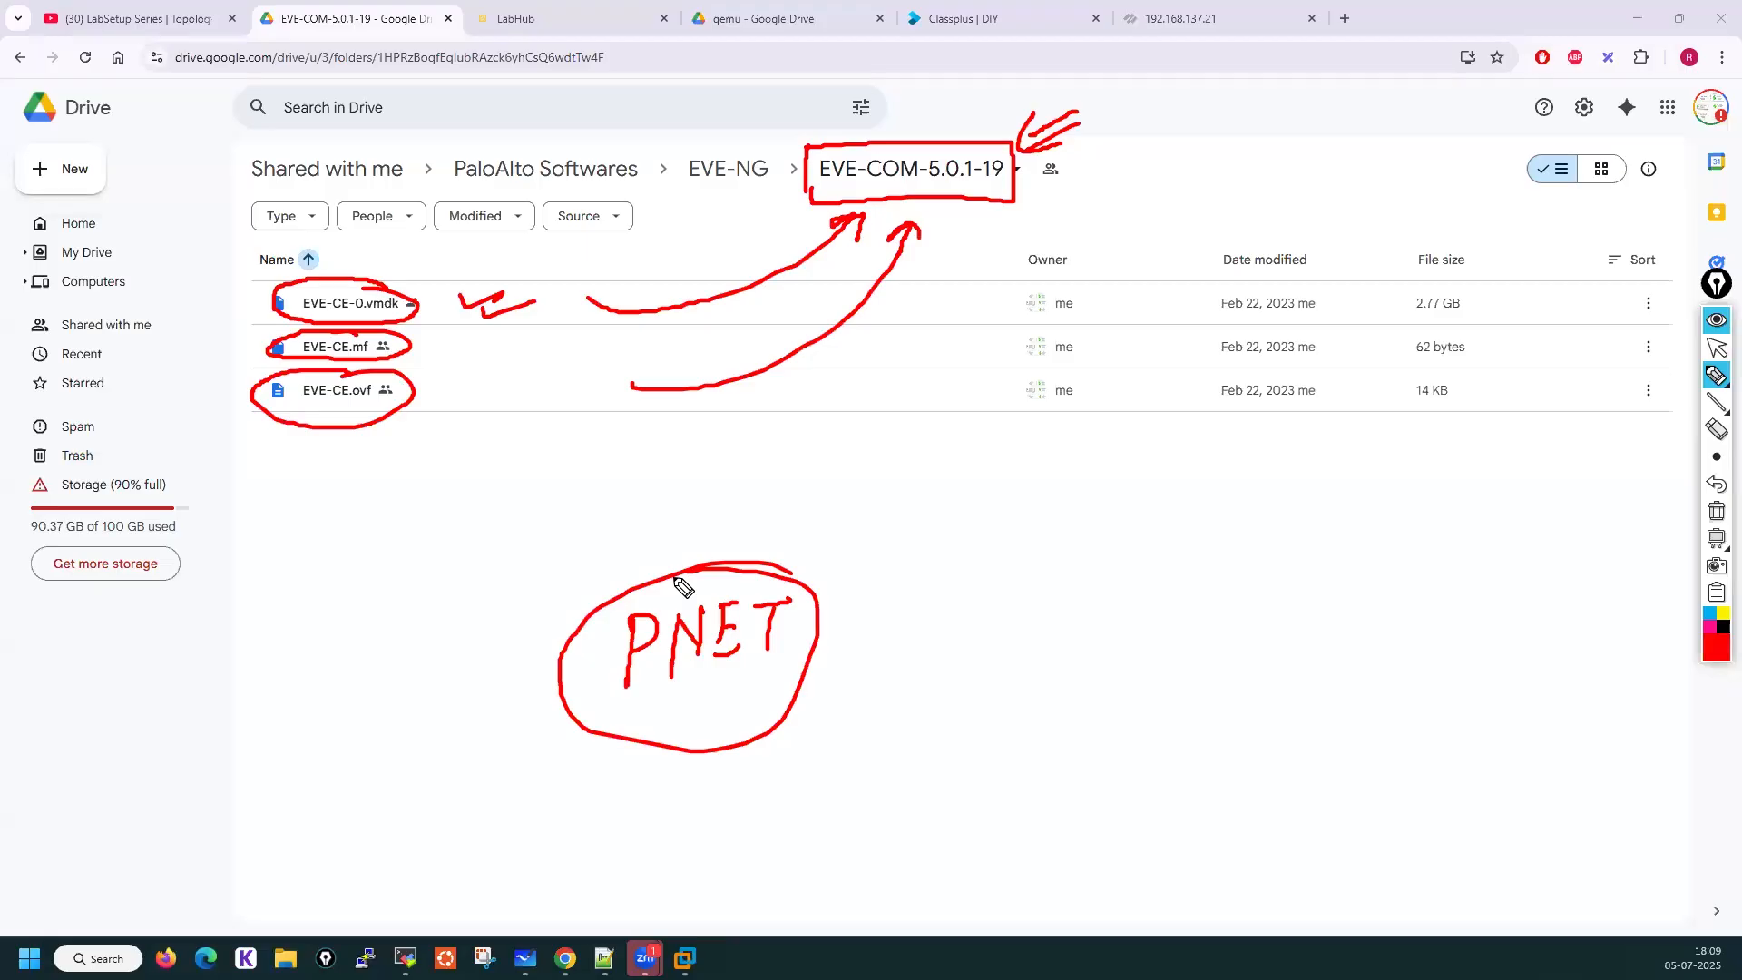
pyautogui.click(1718, 512)
pyautogui.click(1714, 353)
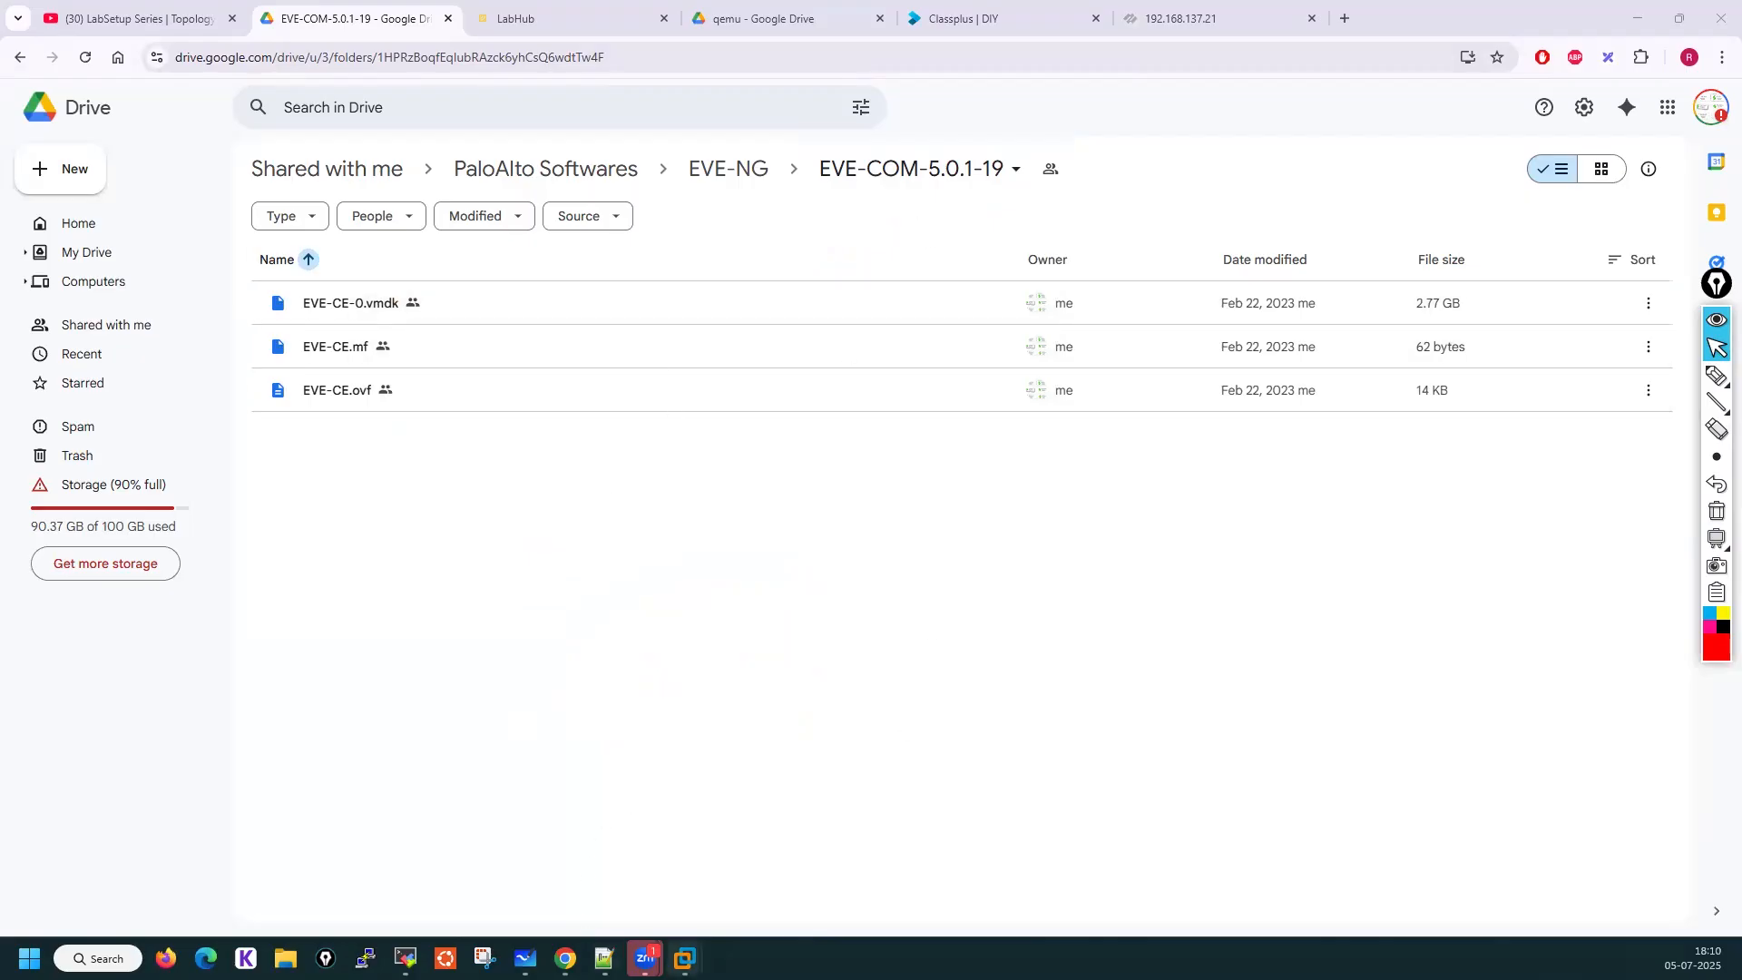
# Step: Close the PNET-Lab page and show the powered-off EVE-NG-Delete VM summary (8 GB, 4 CPUs, 60 GB disk)
pyautogui.moveTo(685, 959)
pyautogui.click(555, 857)
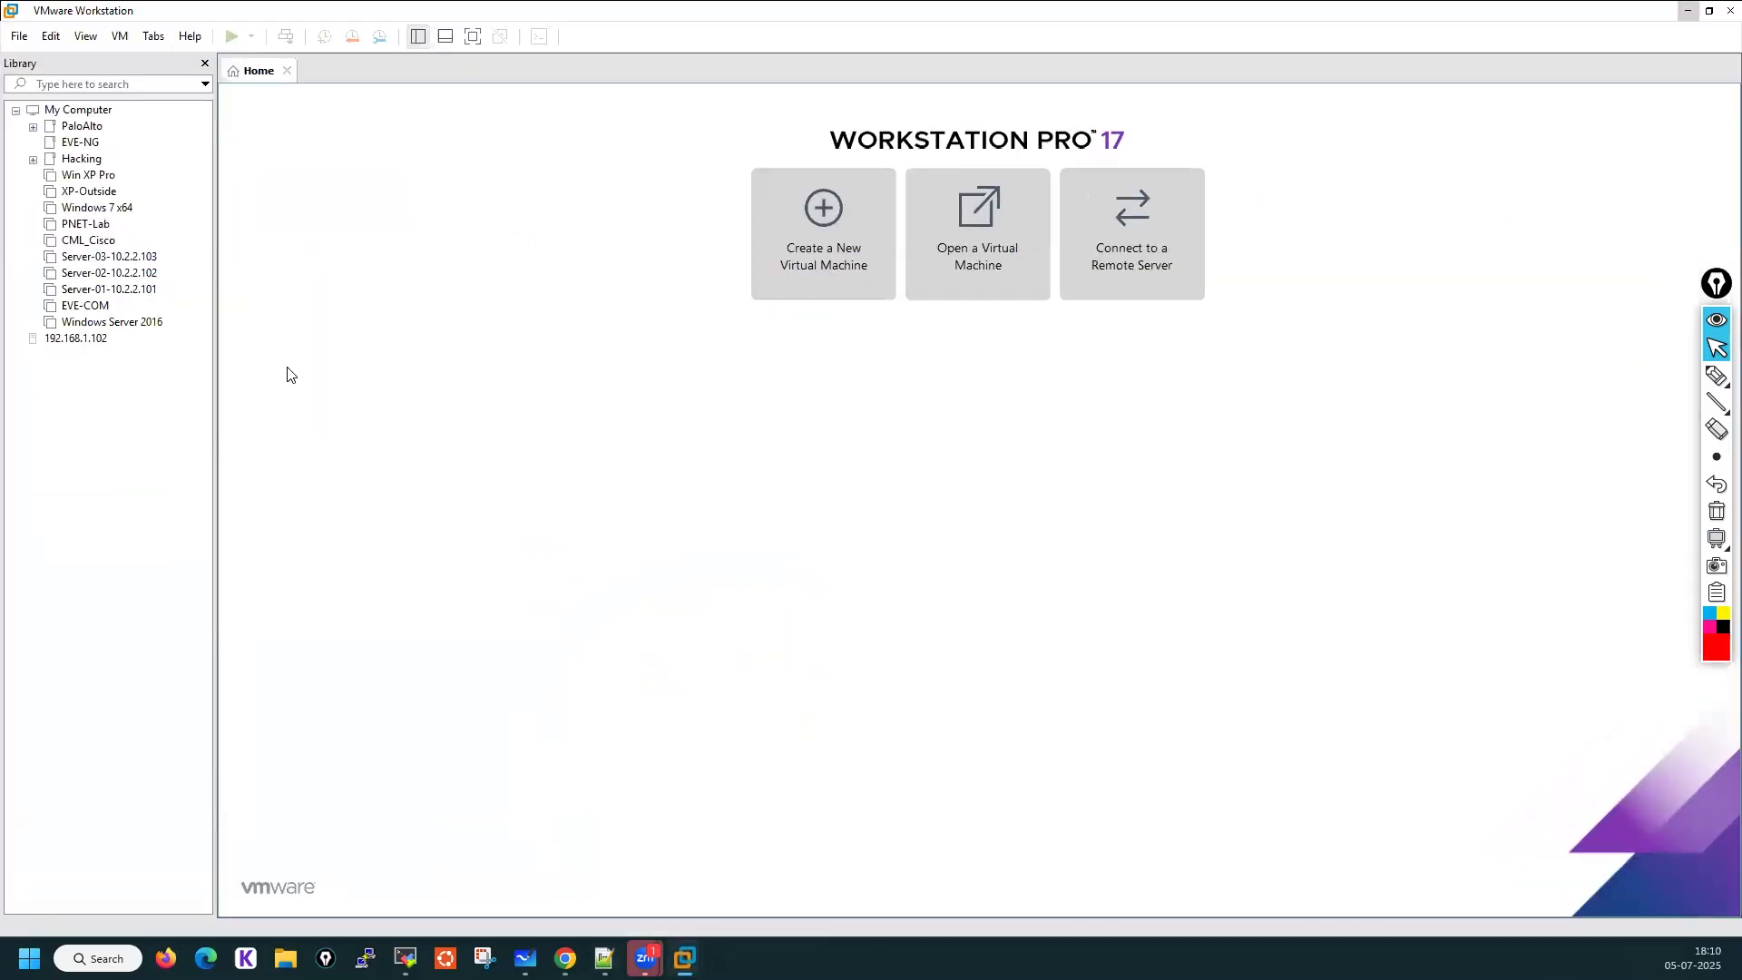
pyautogui.click(95, 227)
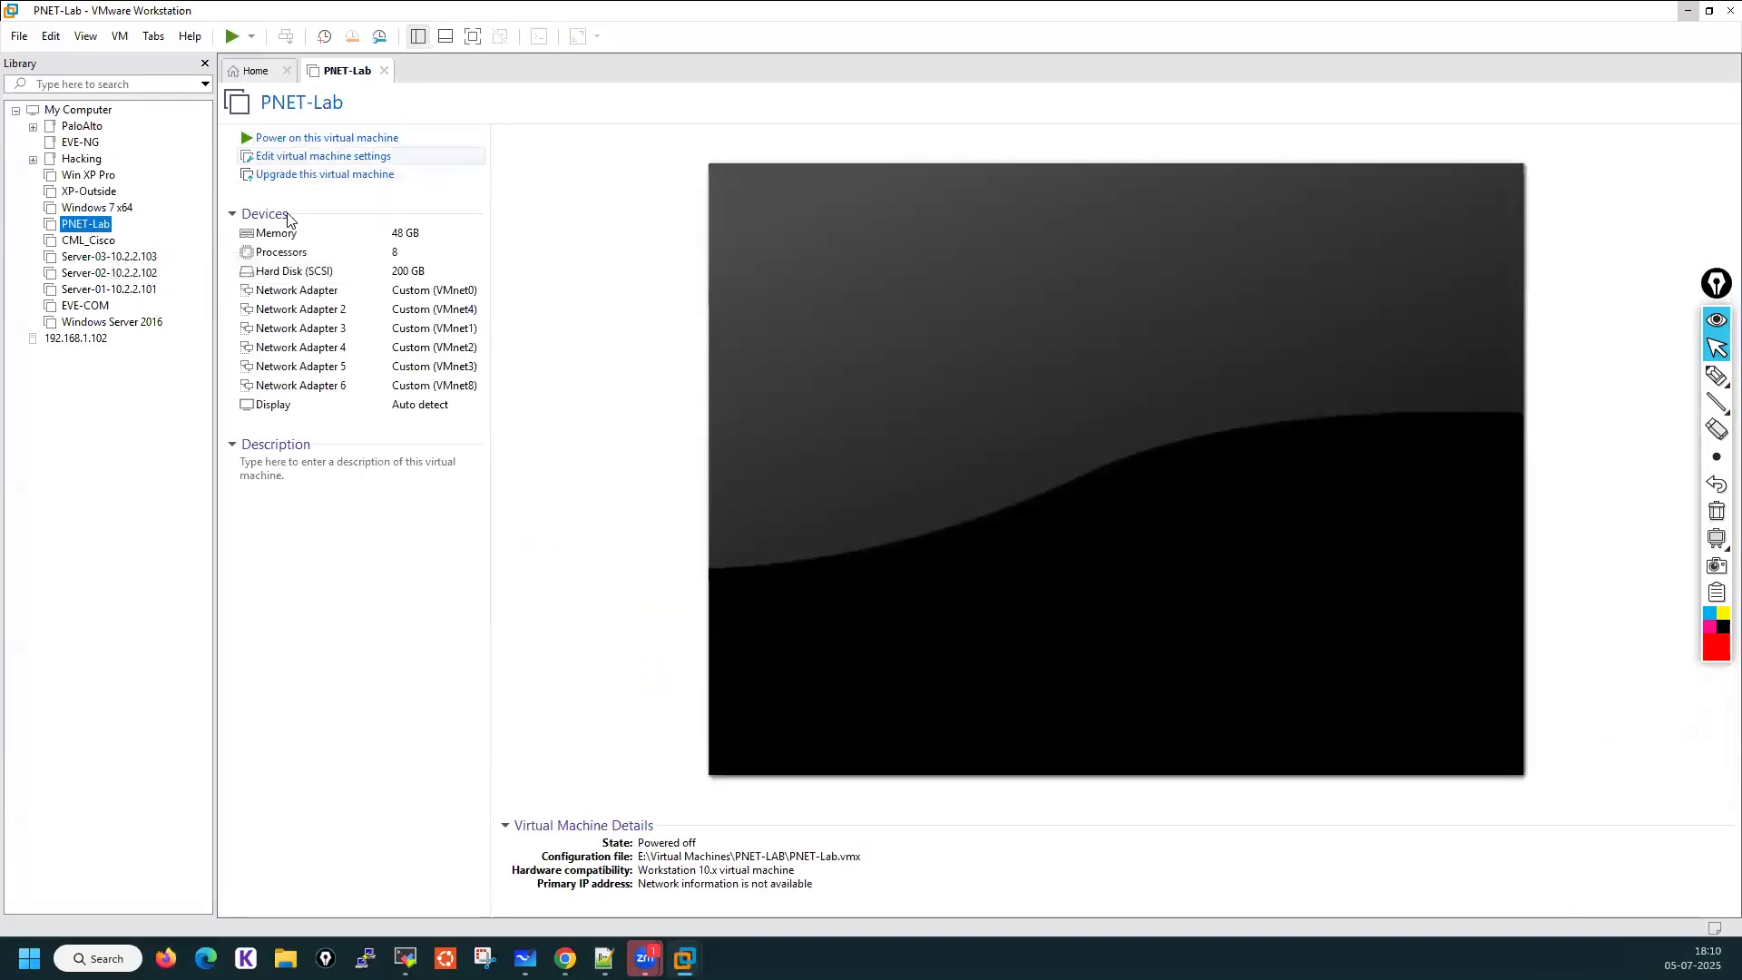
pyautogui.click(384, 71)
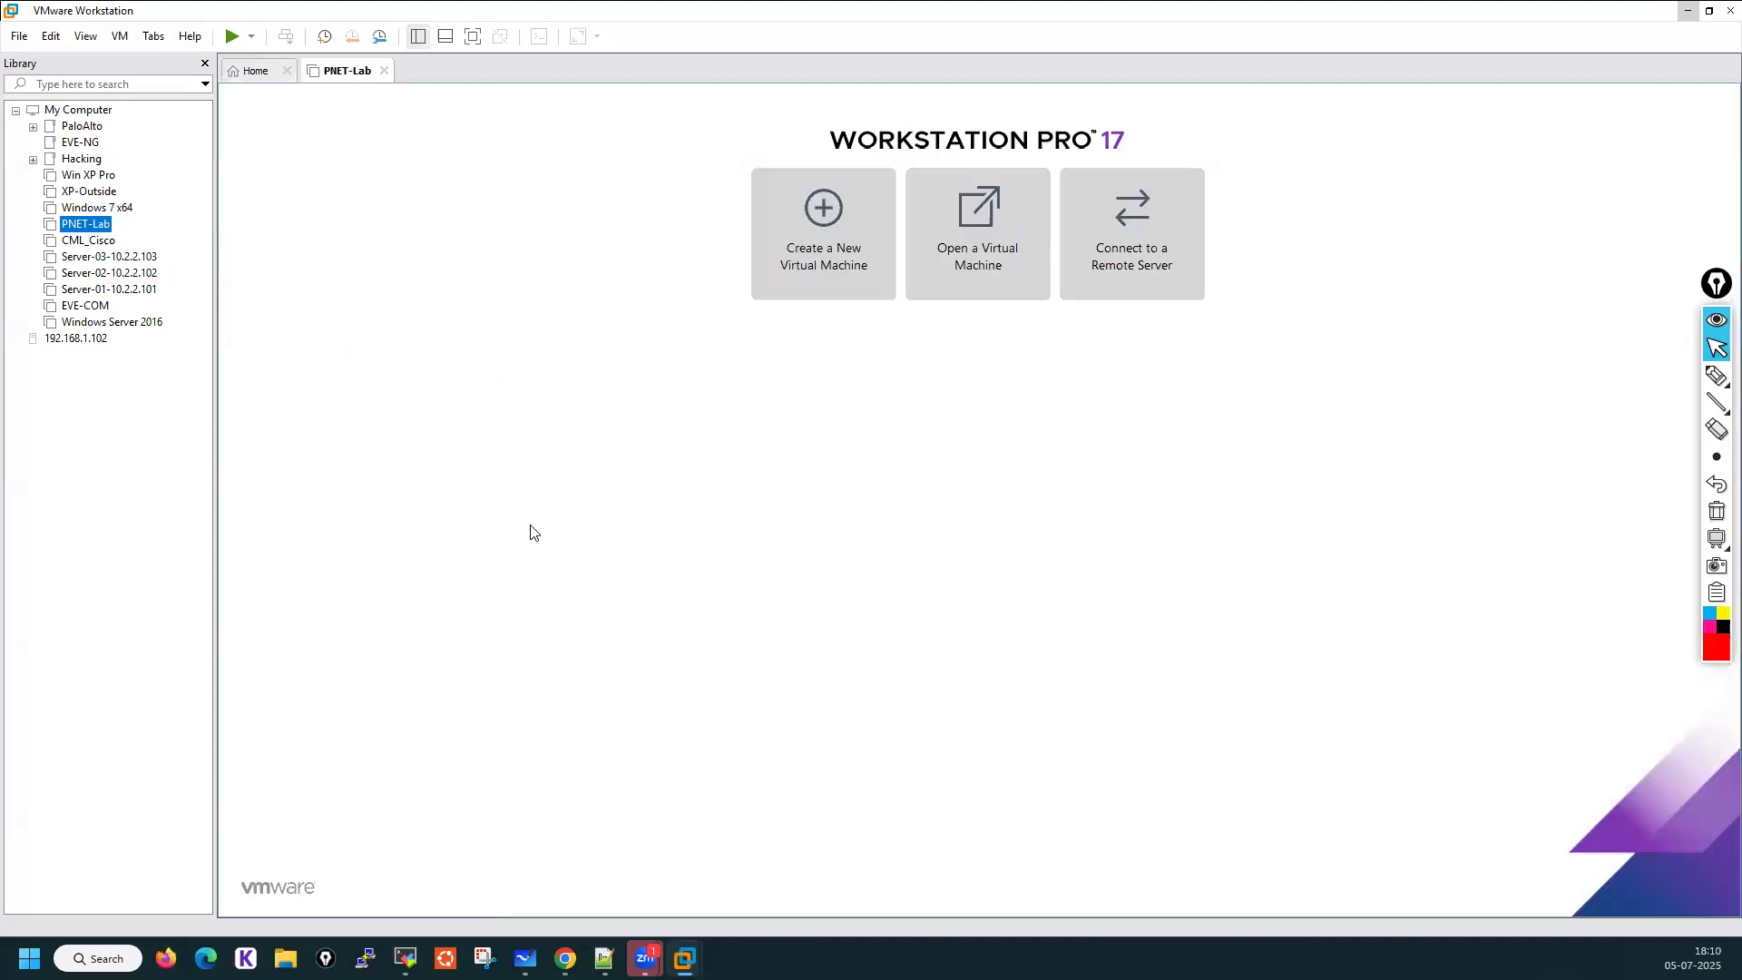
pyautogui.click(1679, 15)
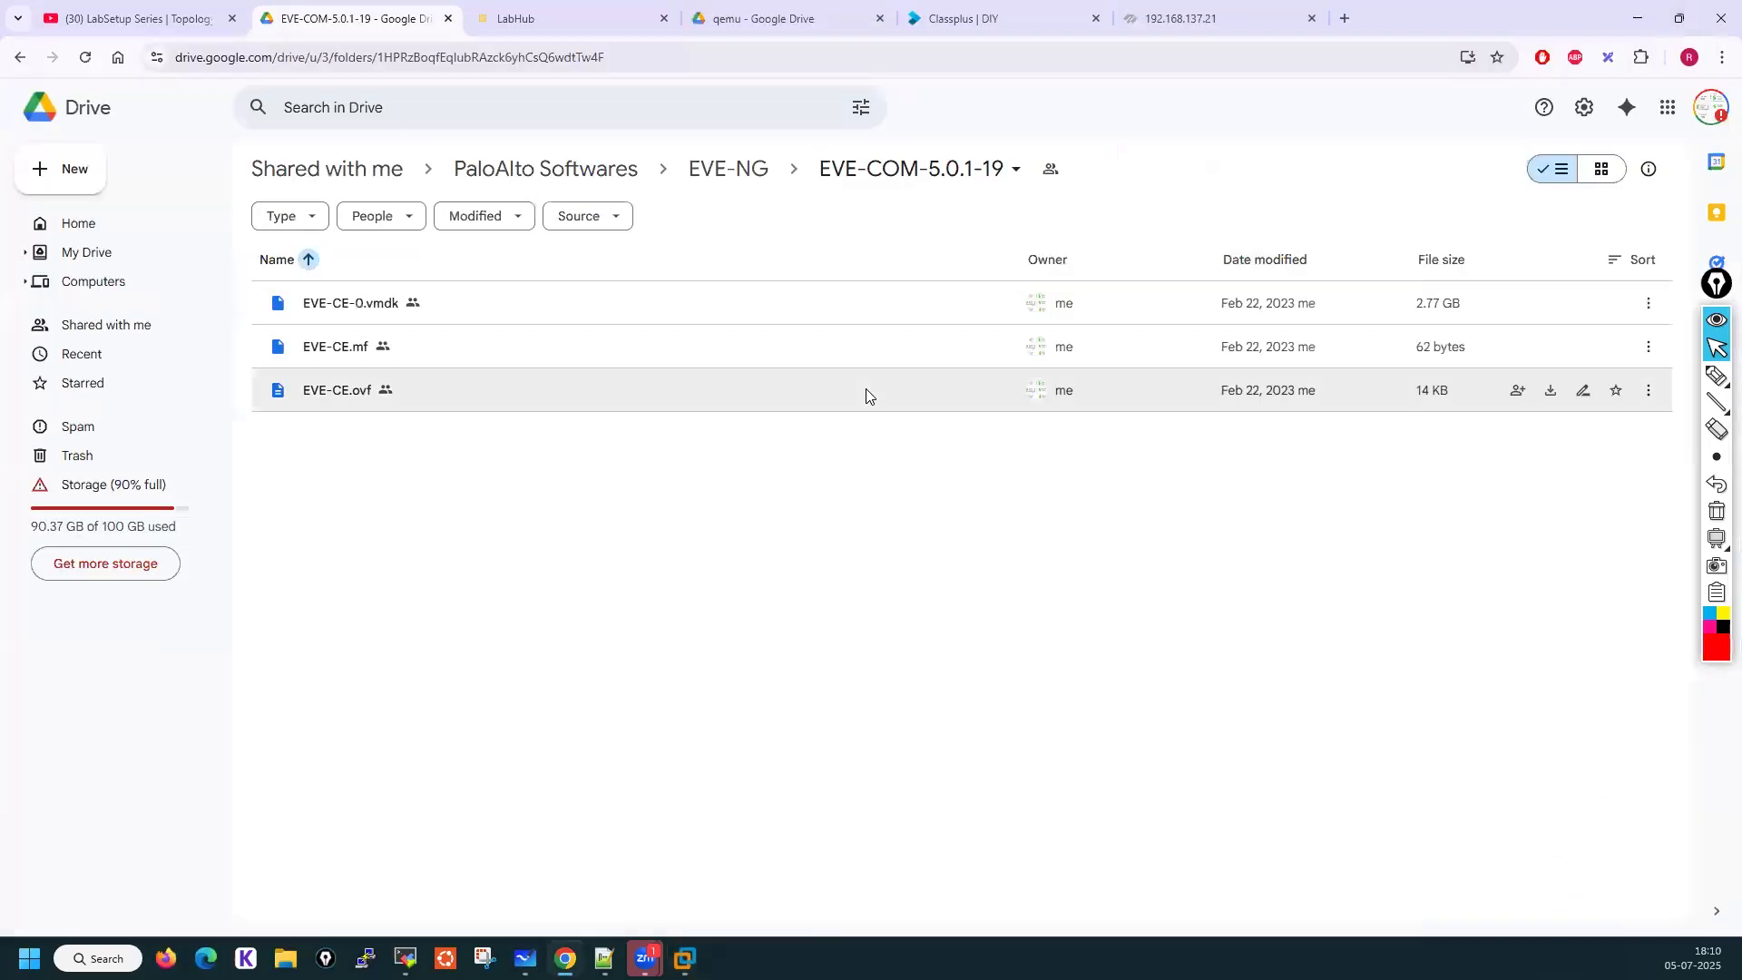
pyautogui.moveTo(685, 958)
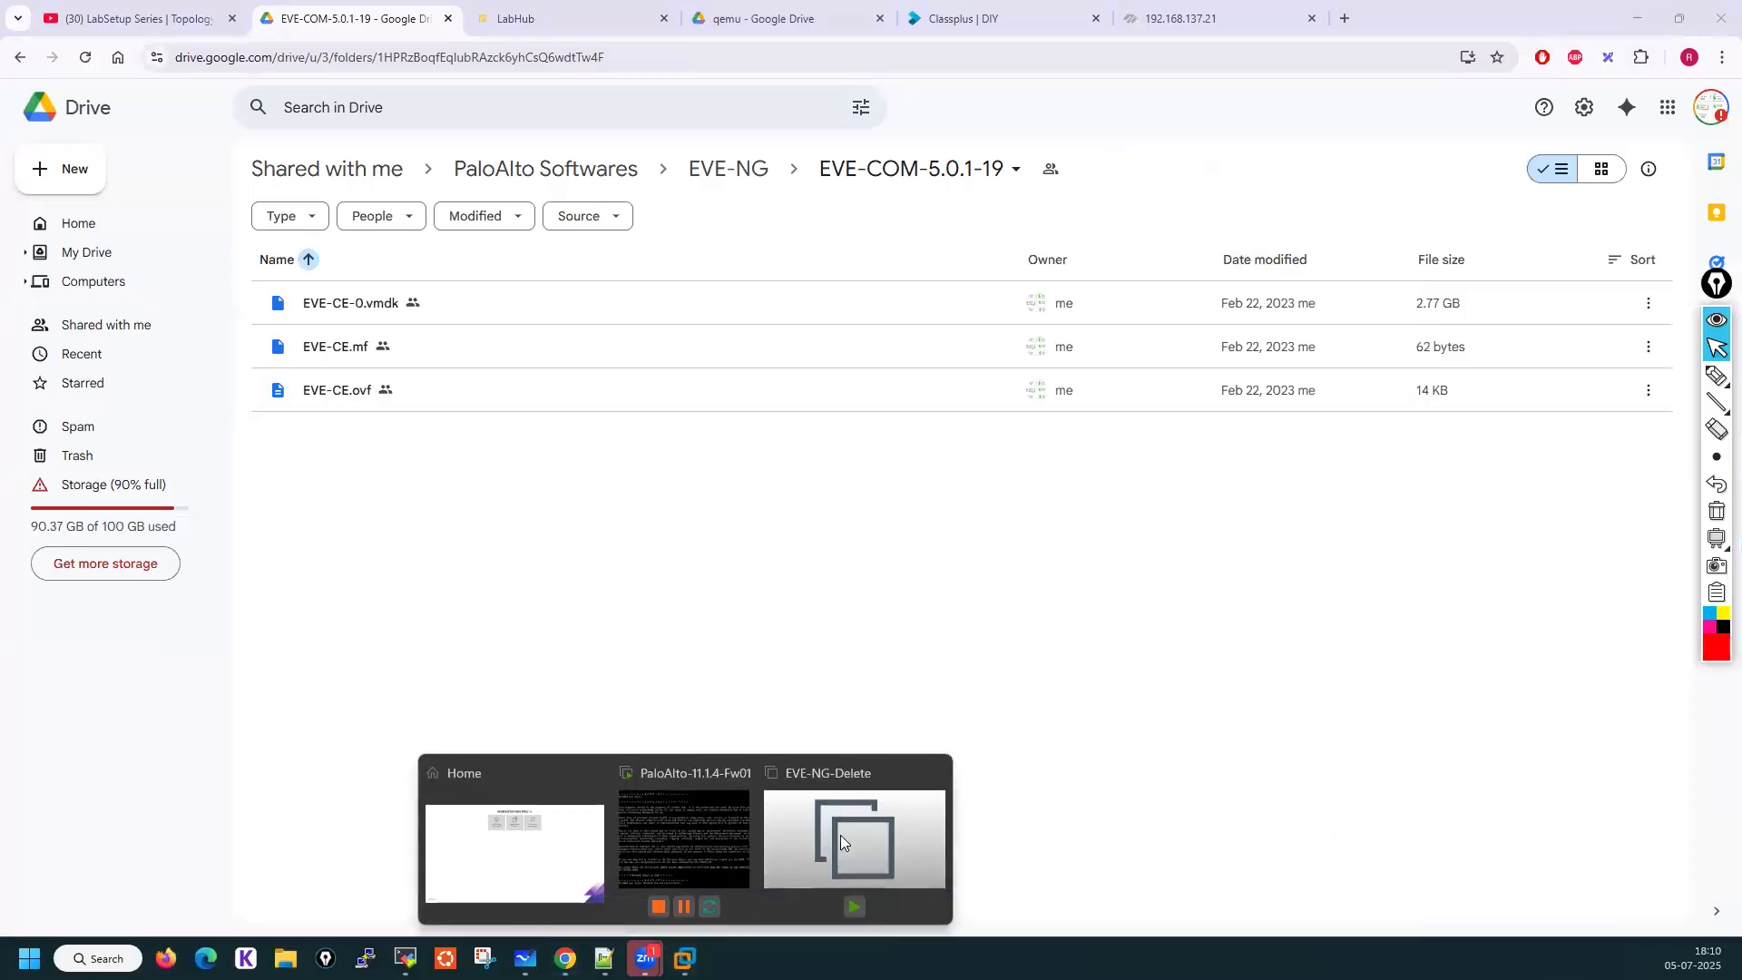
pyautogui.click(840, 834)
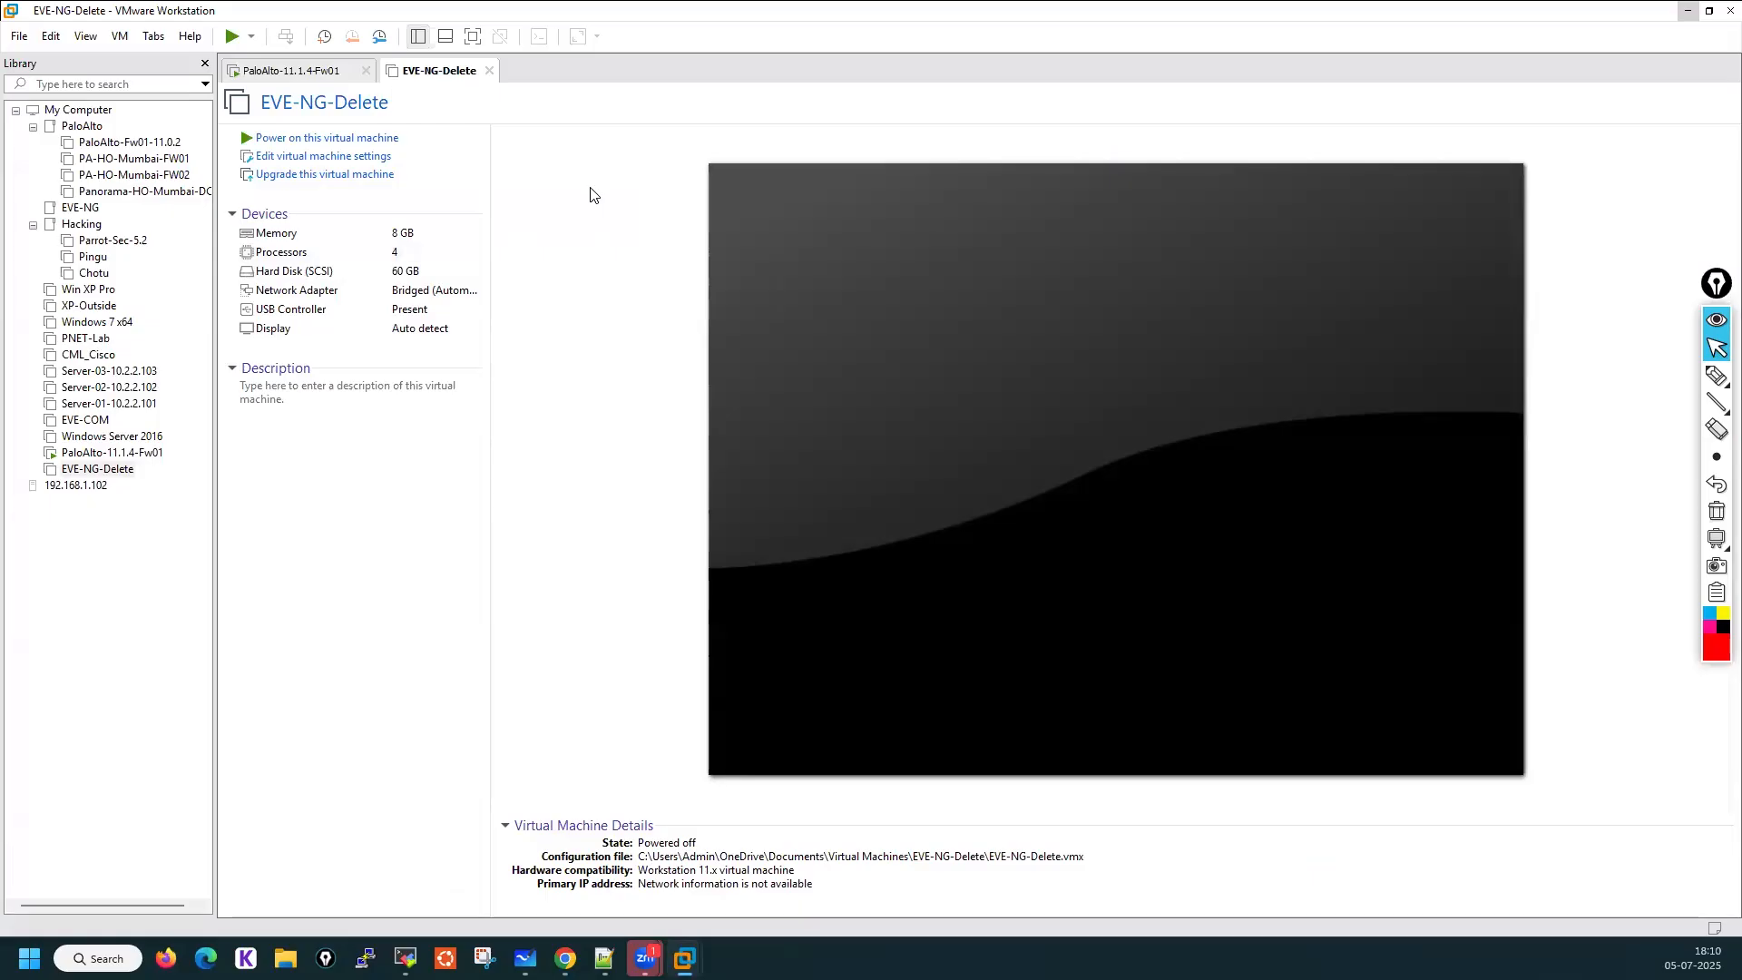
# Step: Raise EVE-NG-Delete's memory to 14264 MB (13.9 GB), then review its processor and hard disk settings
pyautogui.click(334, 156)
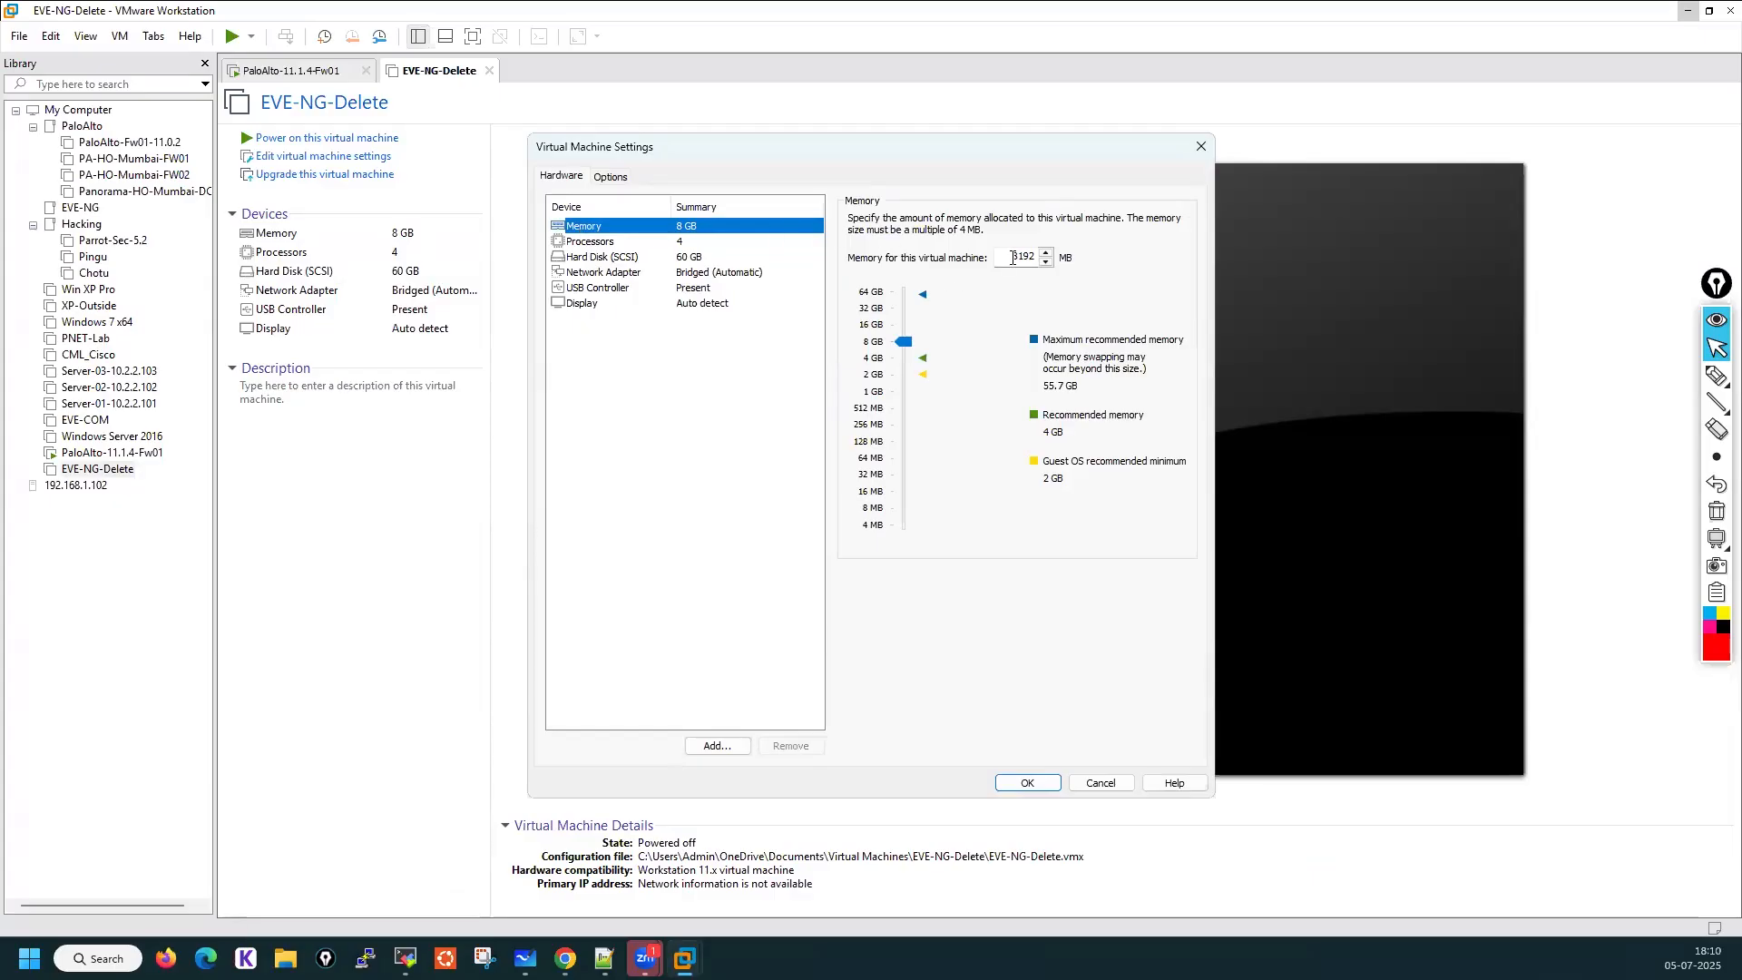
pyautogui.moveTo(1012, 258); pyautogui.dragTo(1046, 258)
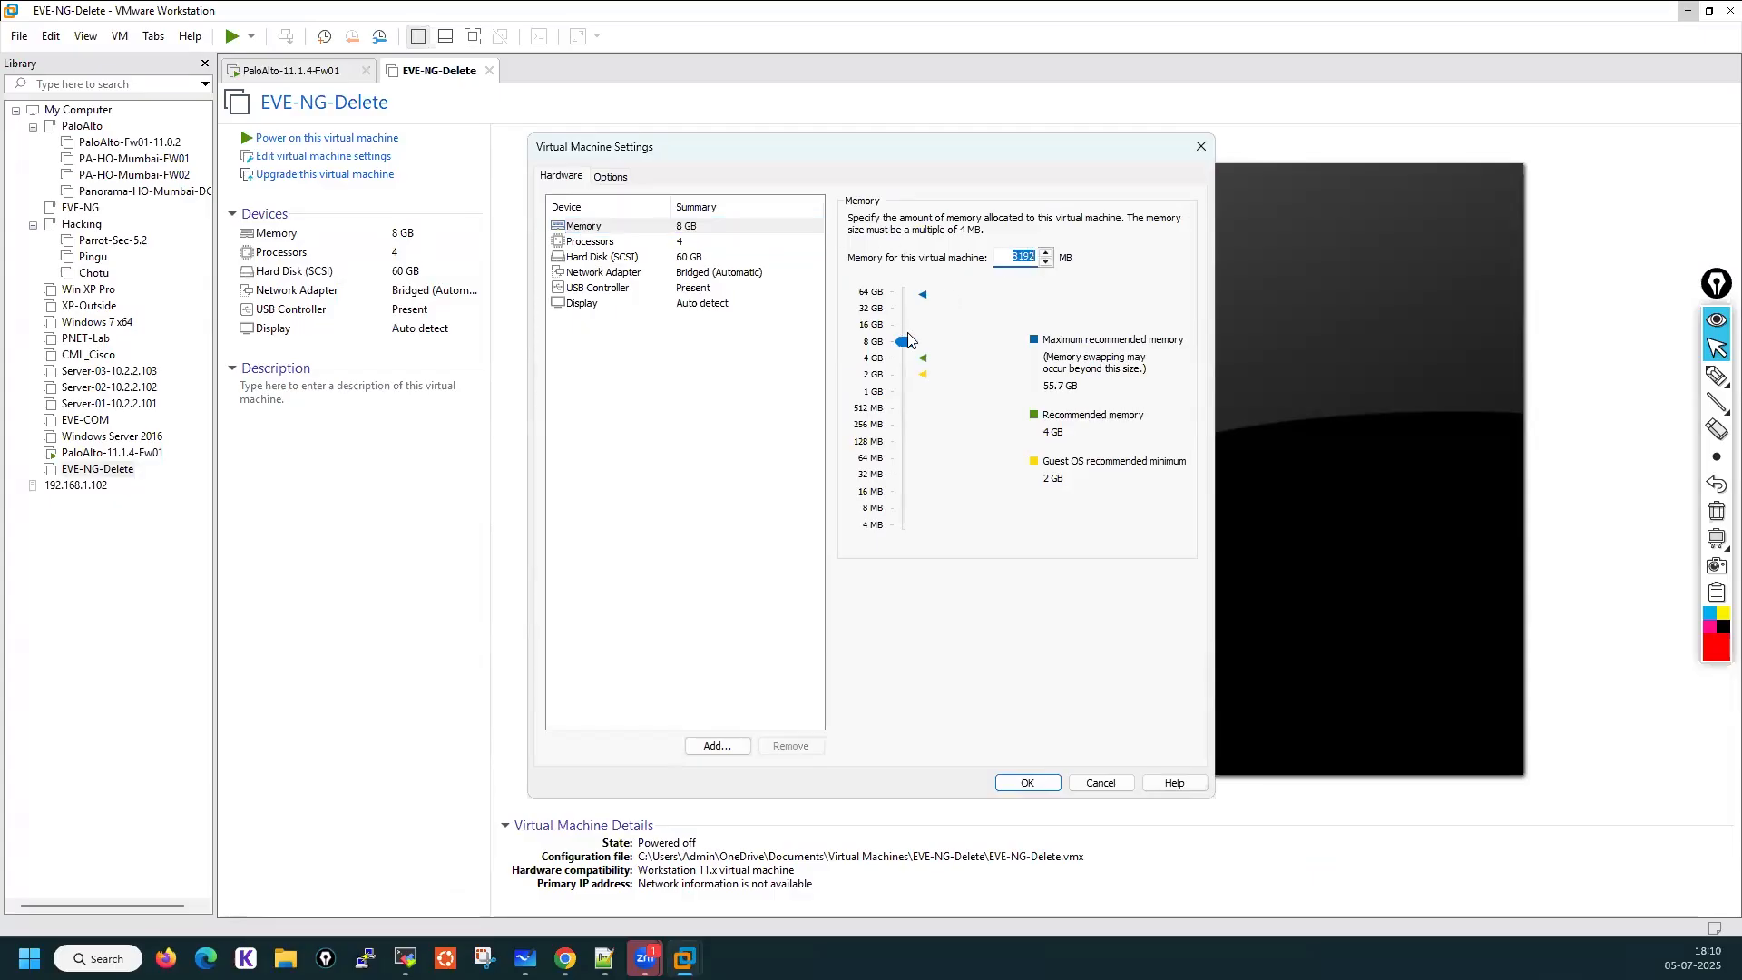
pyautogui.moveTo(905, 341); pyautogui.dragTo(911, 333)
pyautogui.click(594, 243)
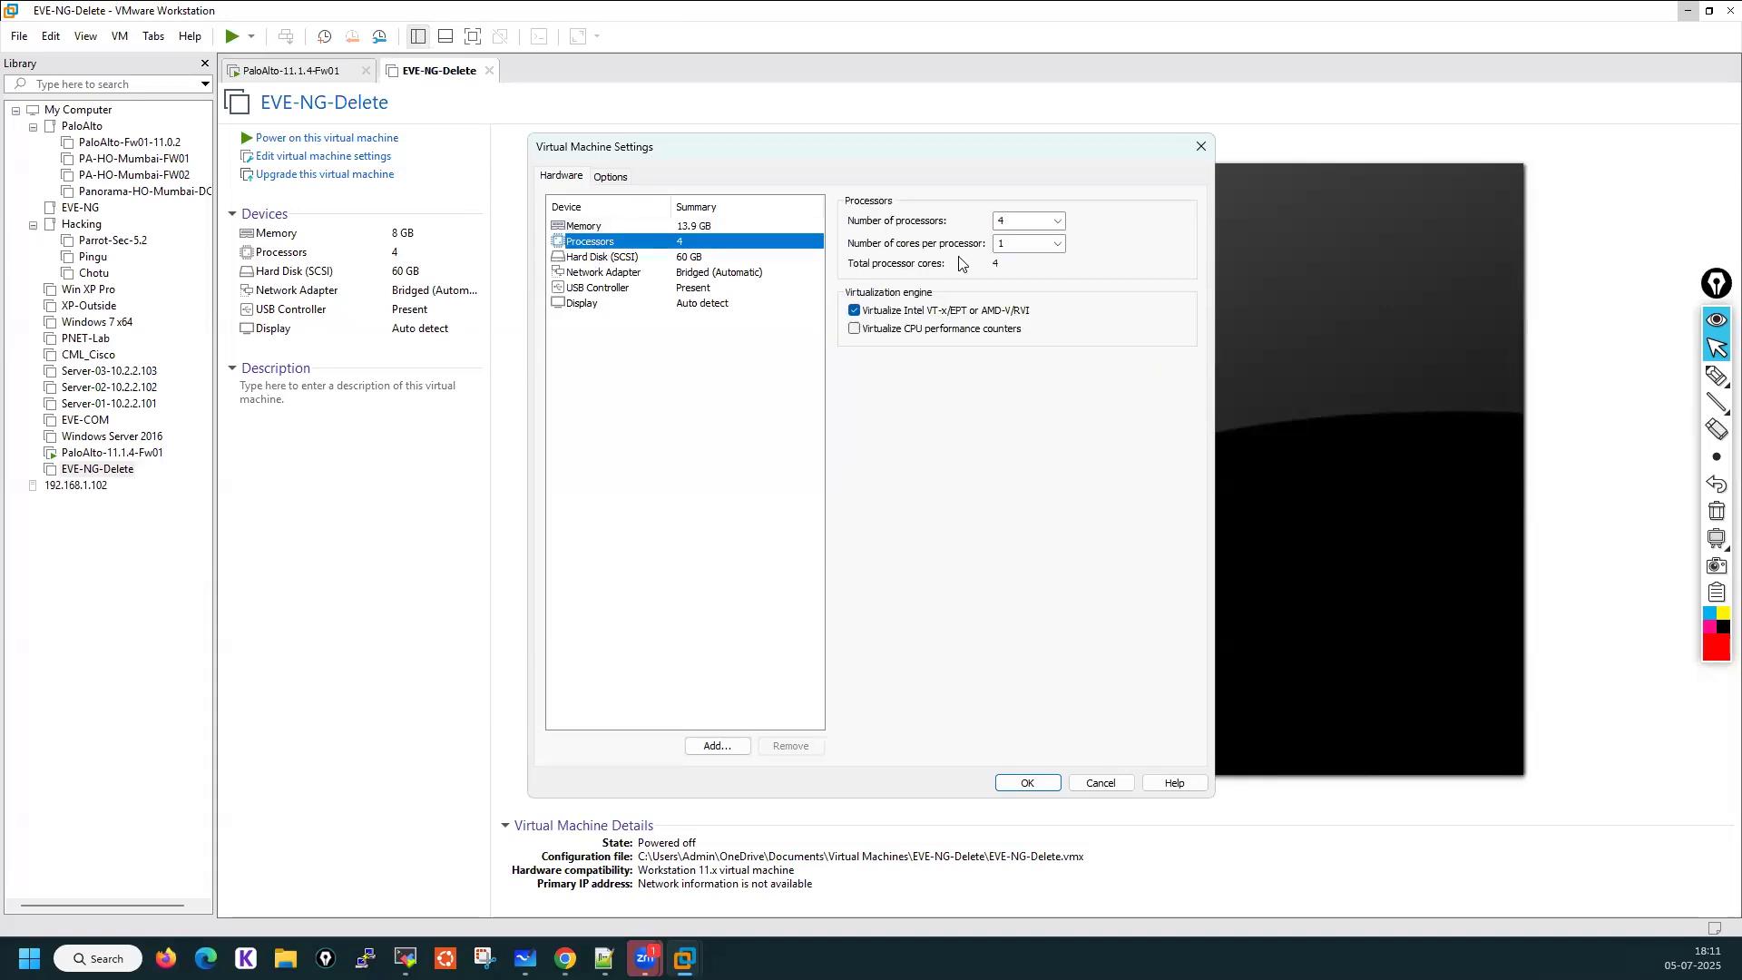
pyautogui.click(687, 258)
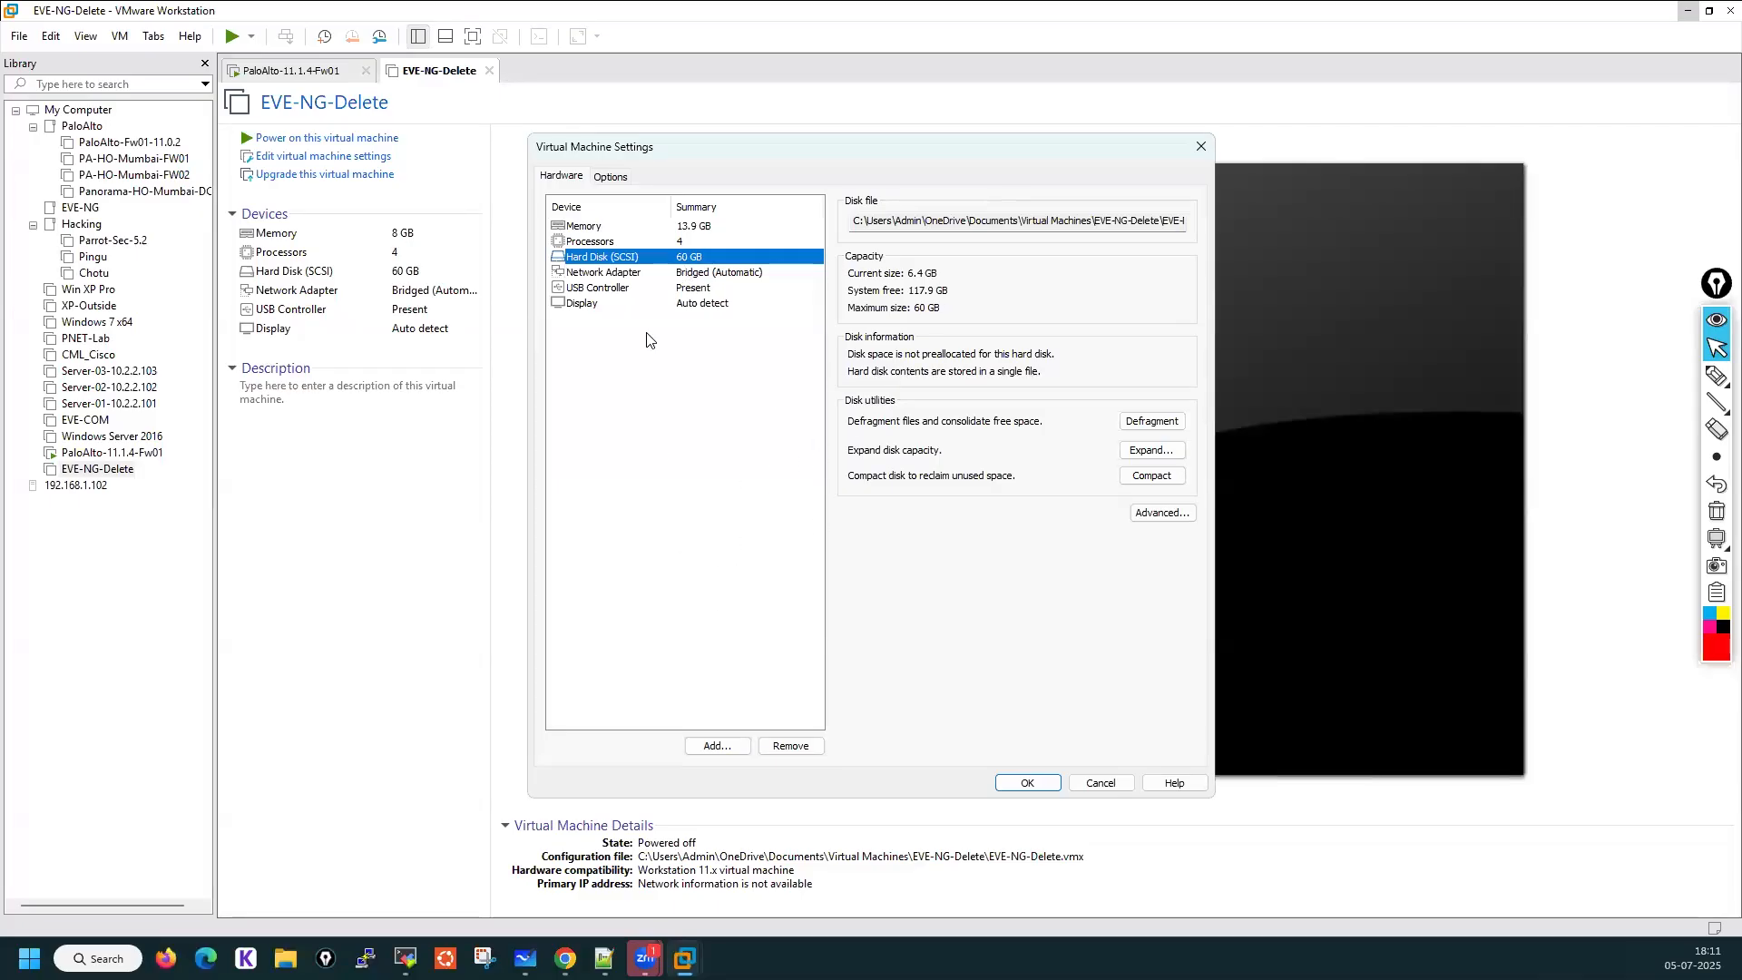
# Step: Add a new 200 GB SCSI virtual disk, EVE-NG-Delete.vmdk, alongside the original 60 GB disk
pyautogui.click(708, 746)
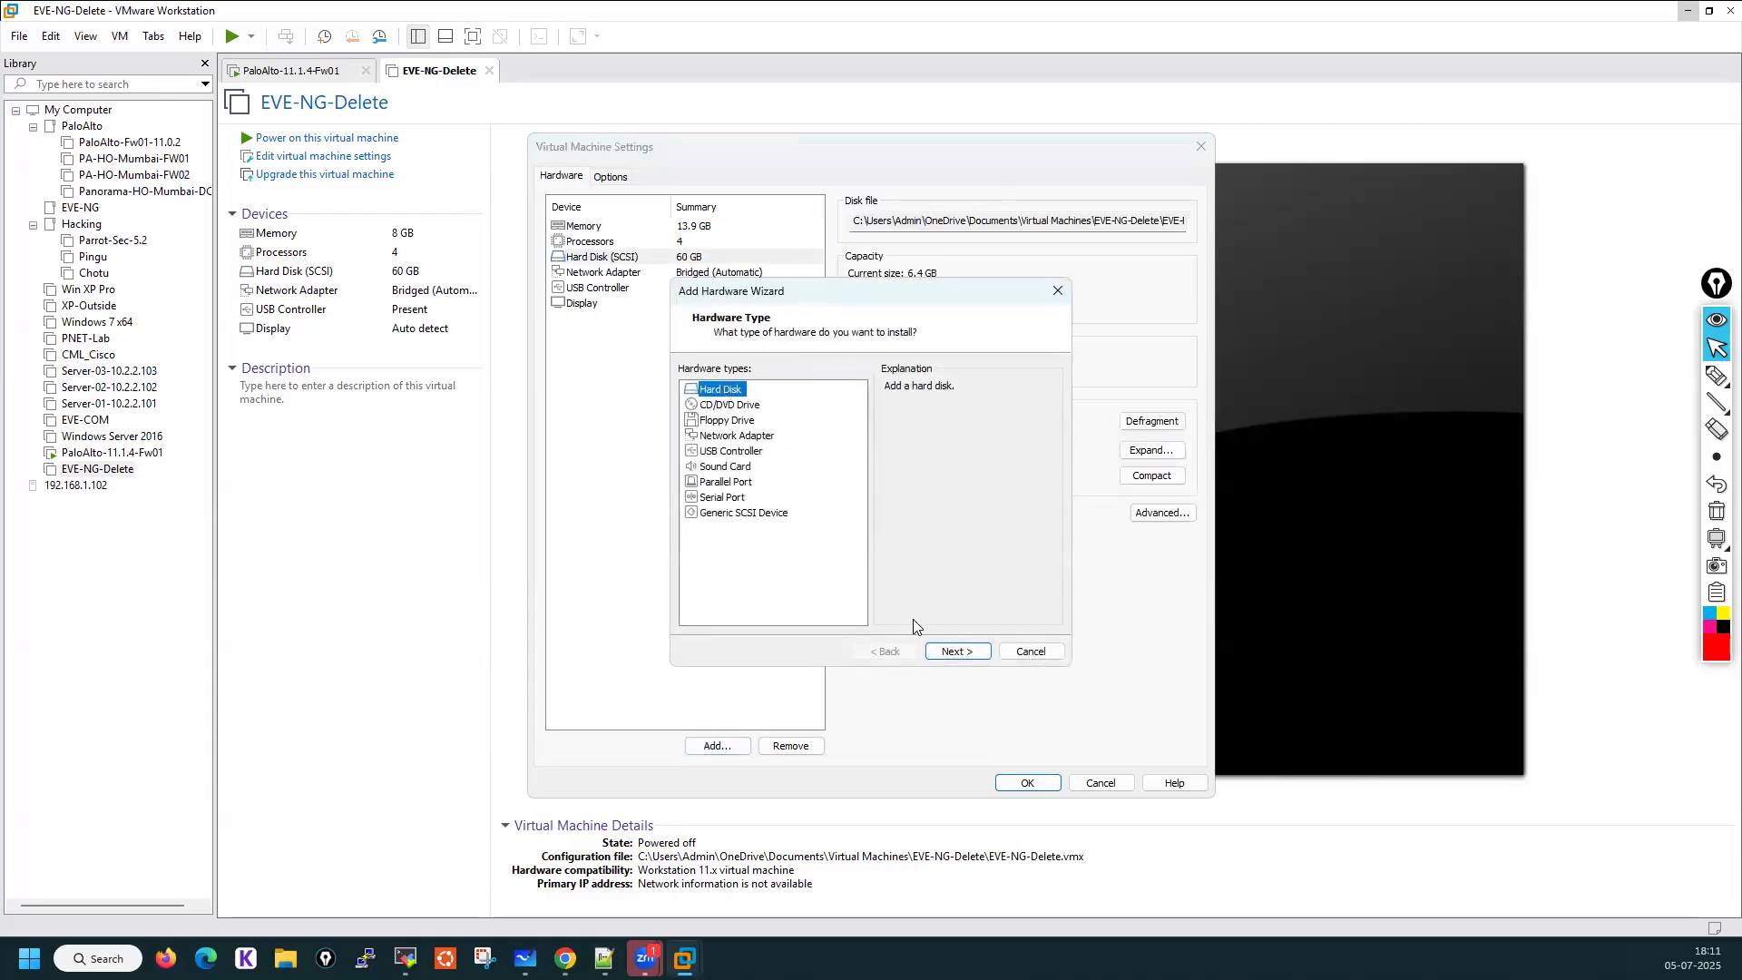
pyautogui.click(958, 652)
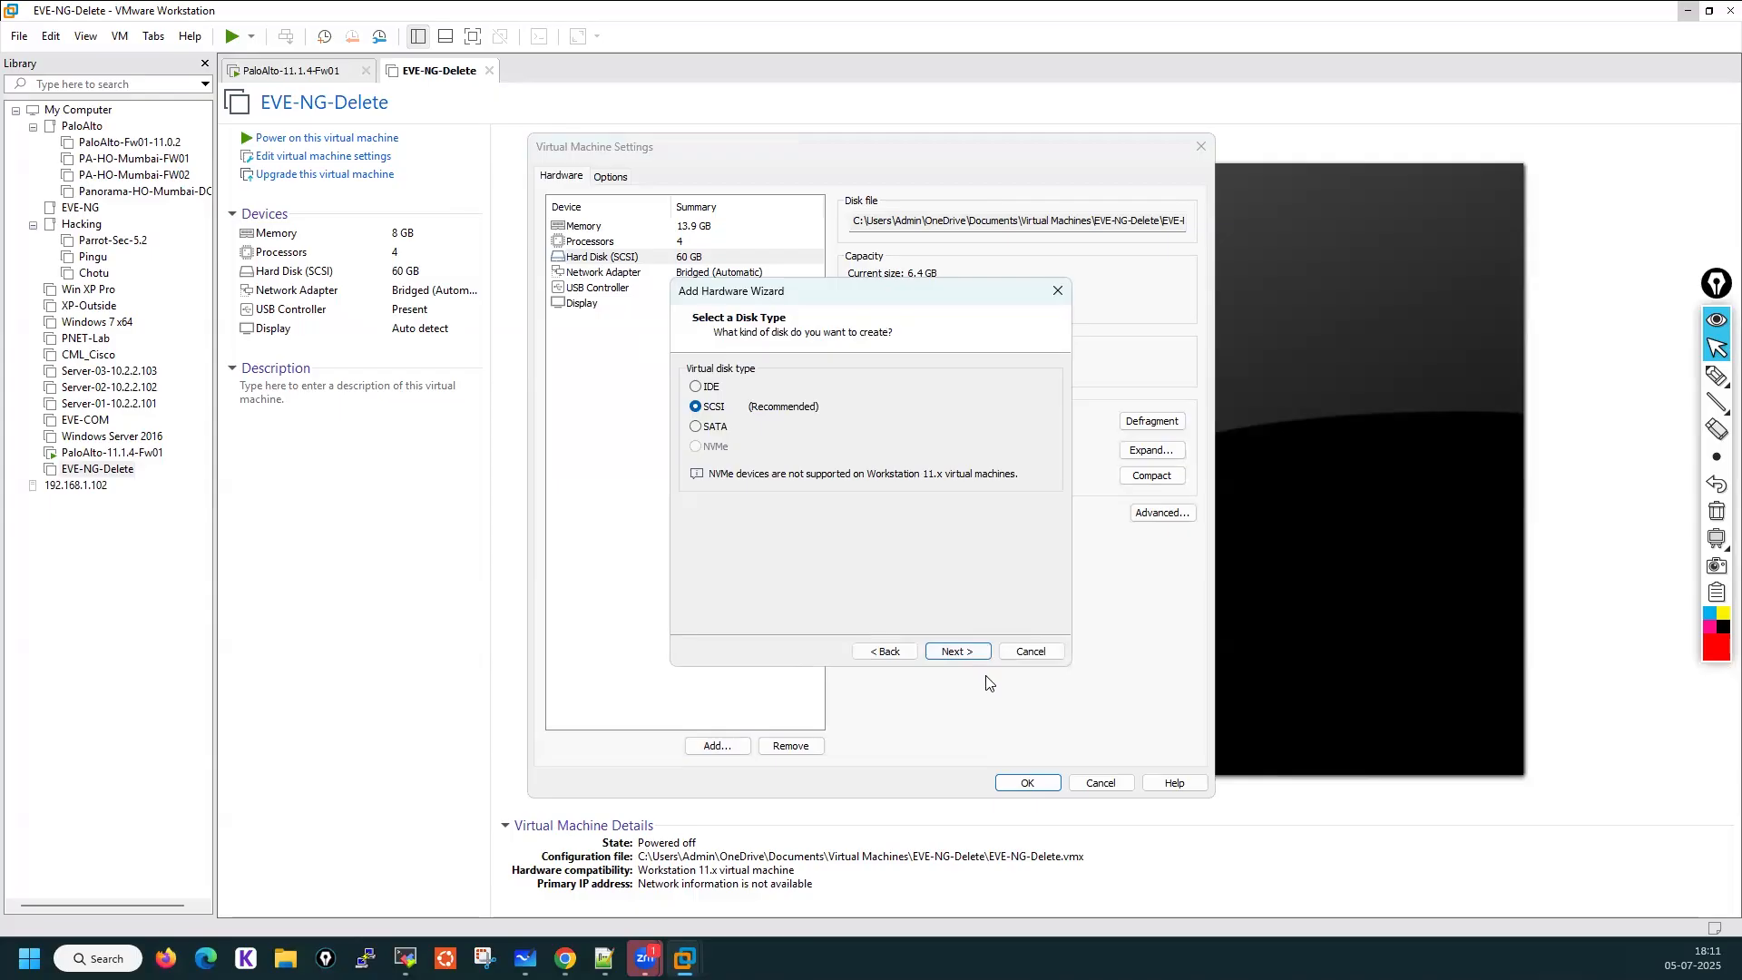
pyautogui.click(965, 651)
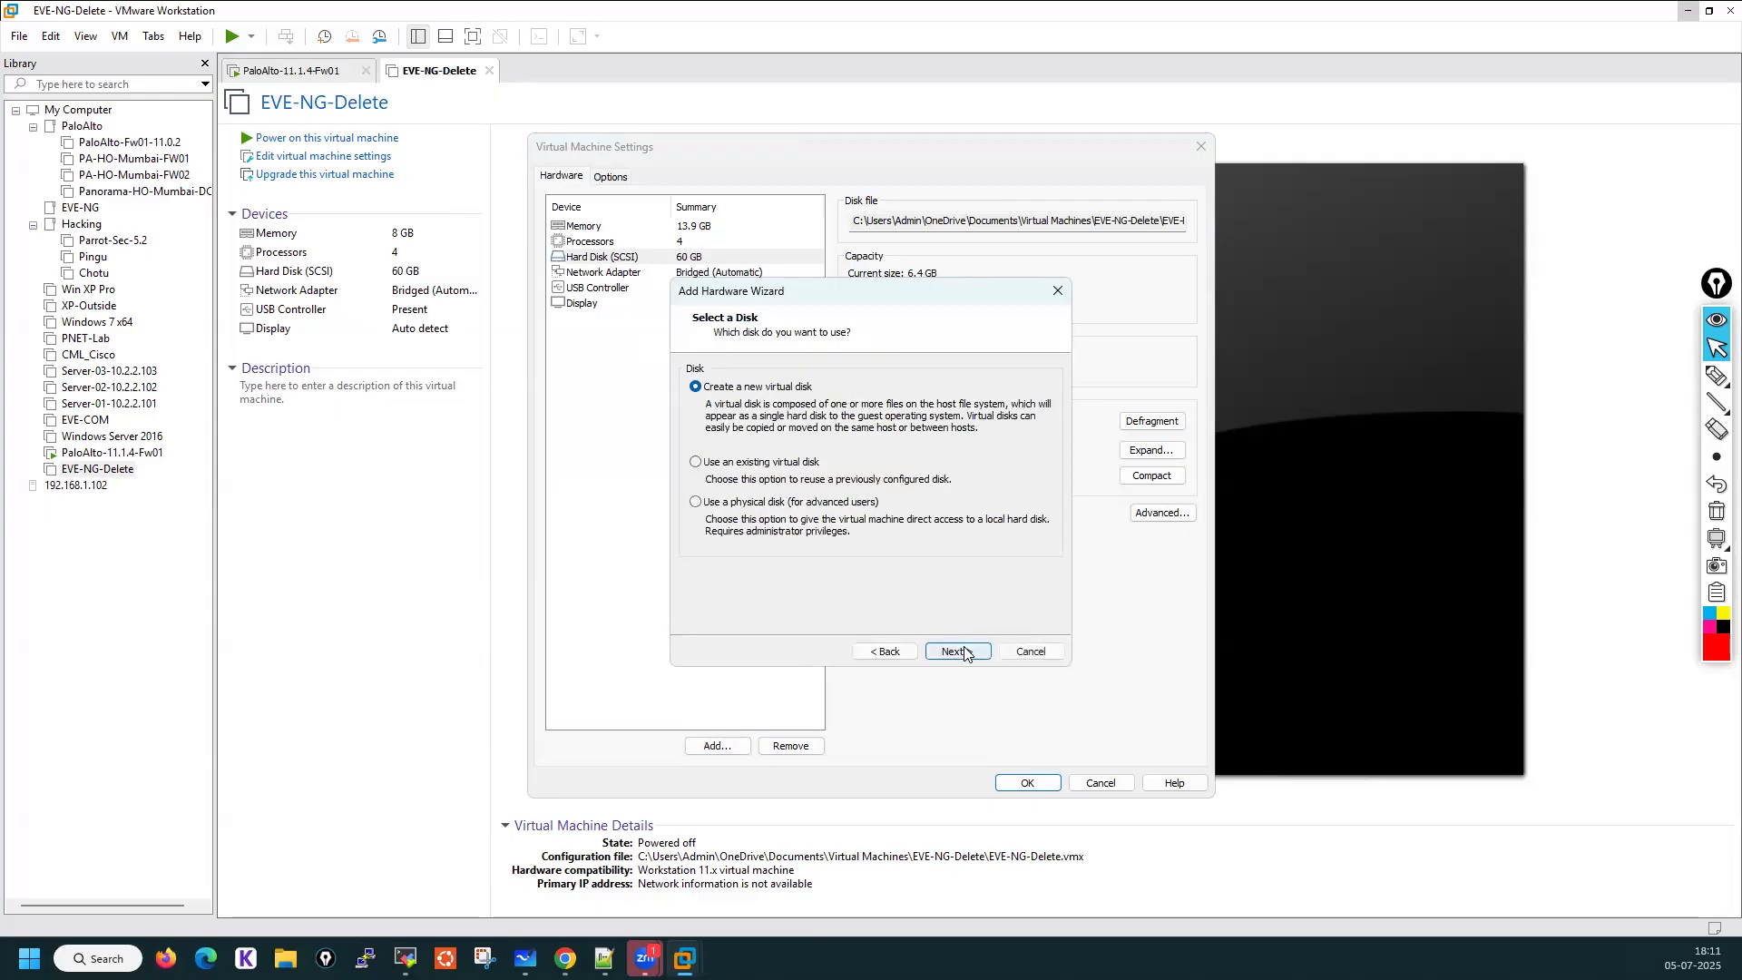
pyautogui.click(965, 652)
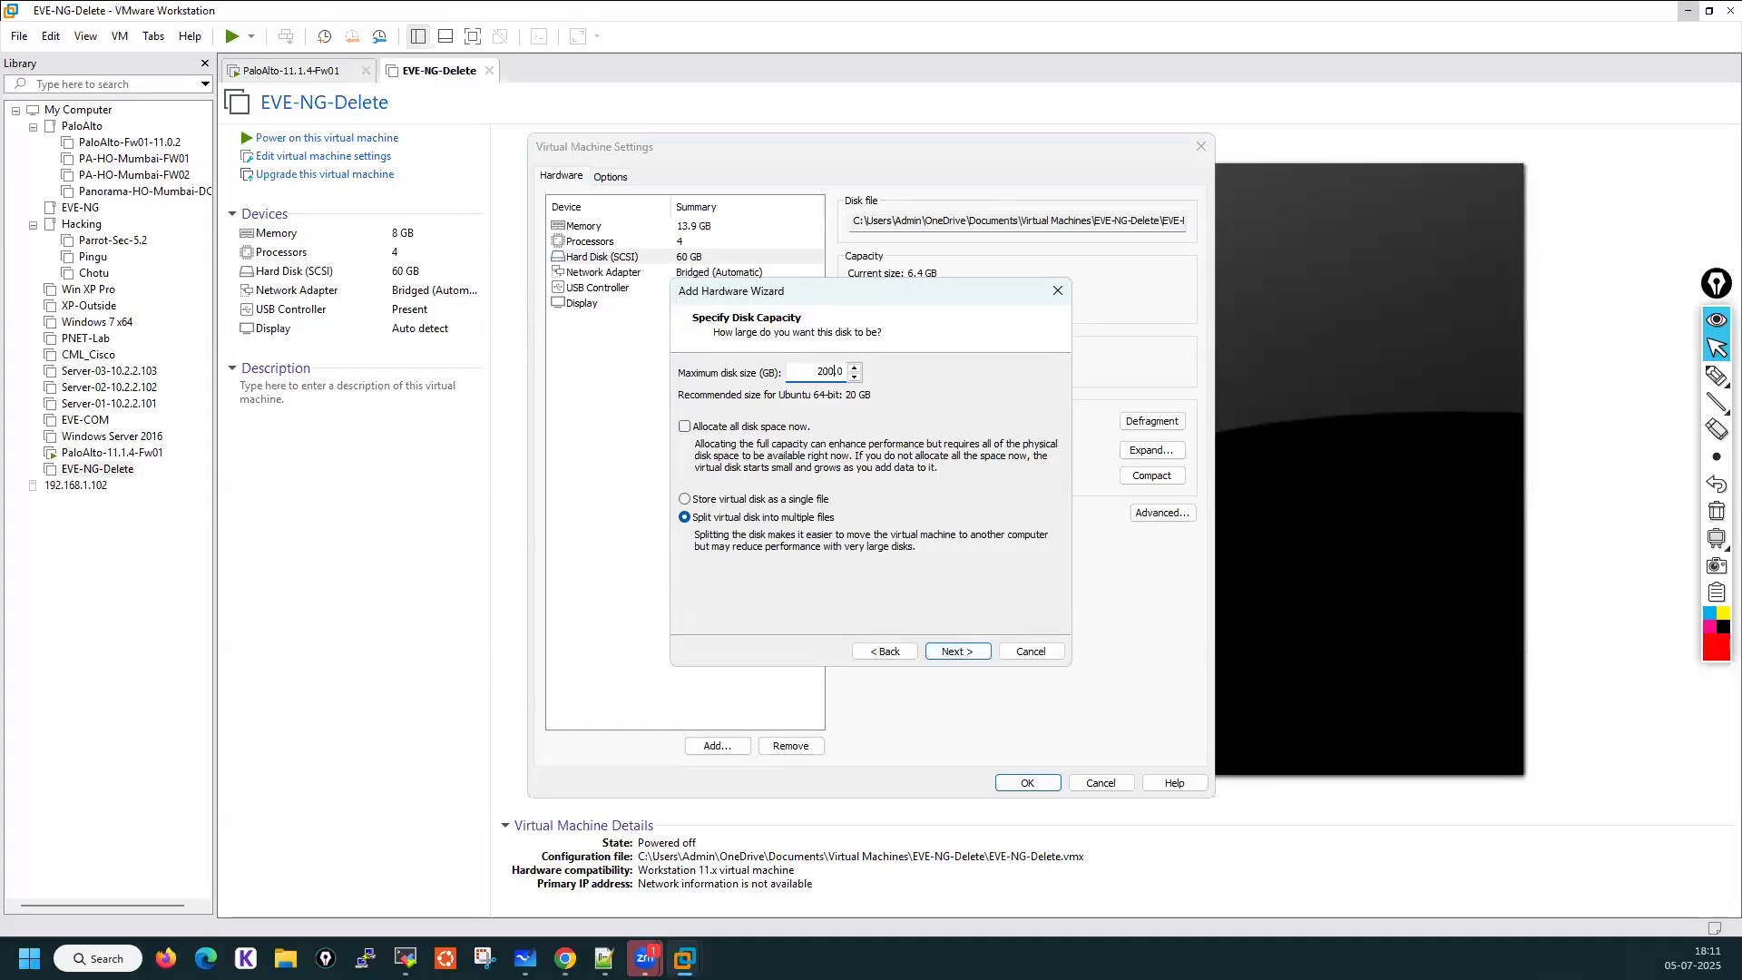
pyautogui.click(771, 503)
pyautogui.click(958, 652)
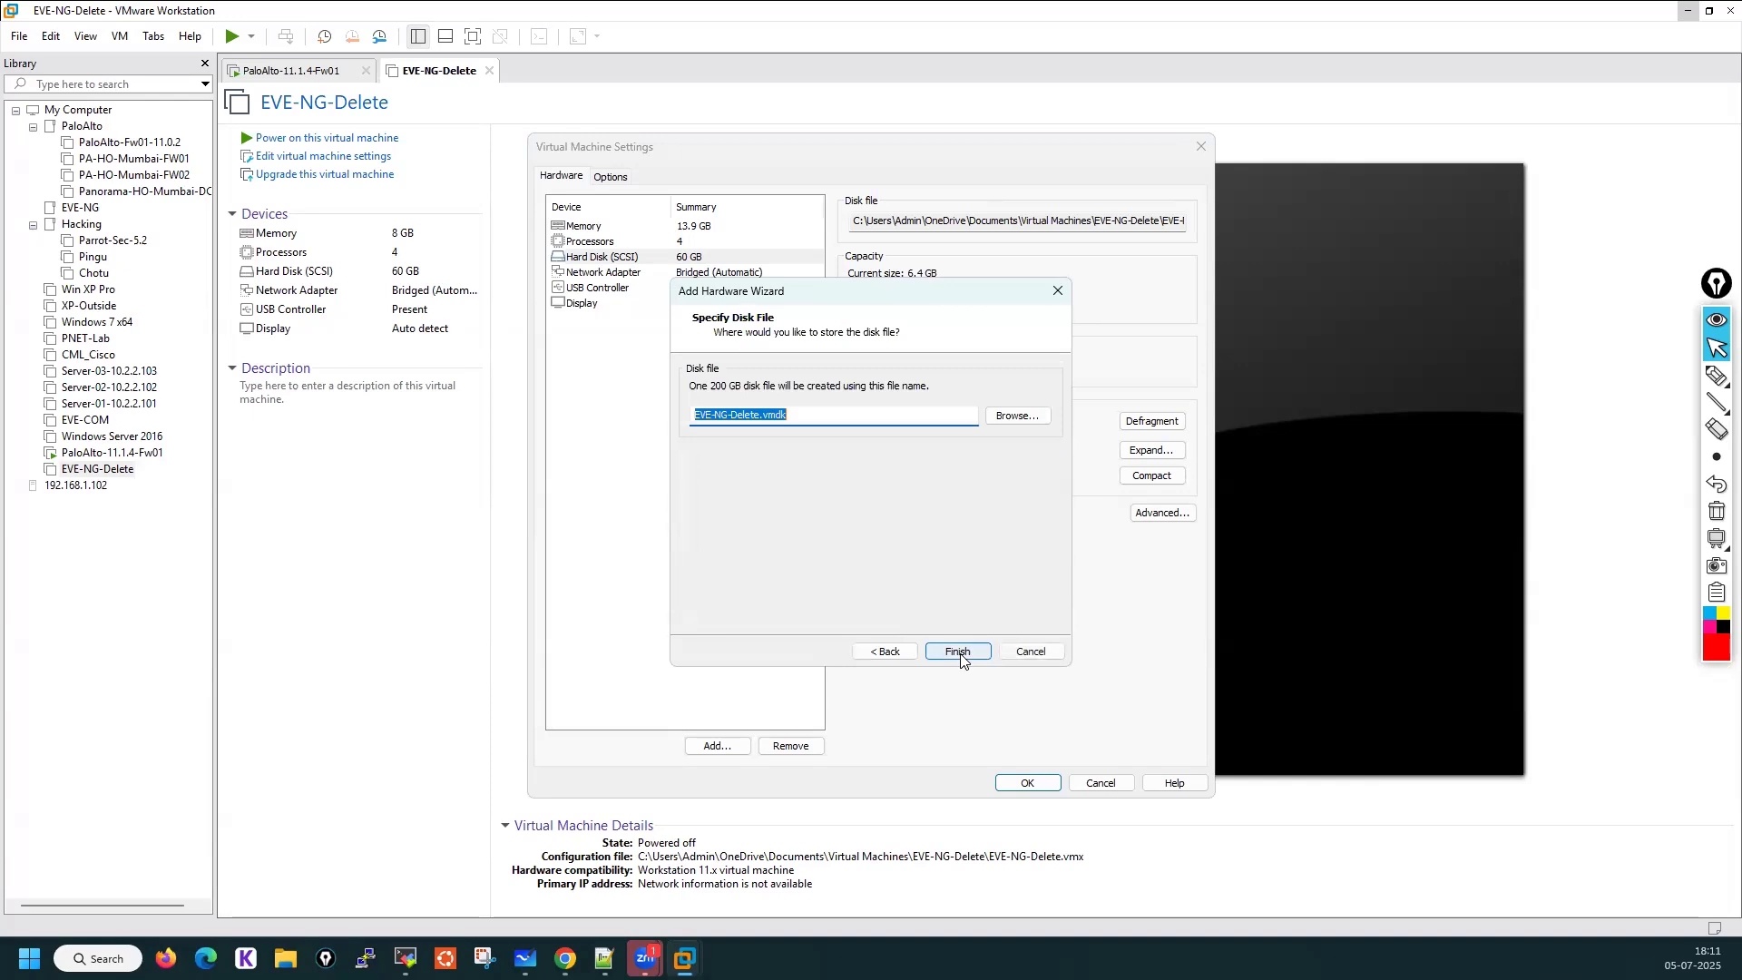
pyautogui.click(960, 653)
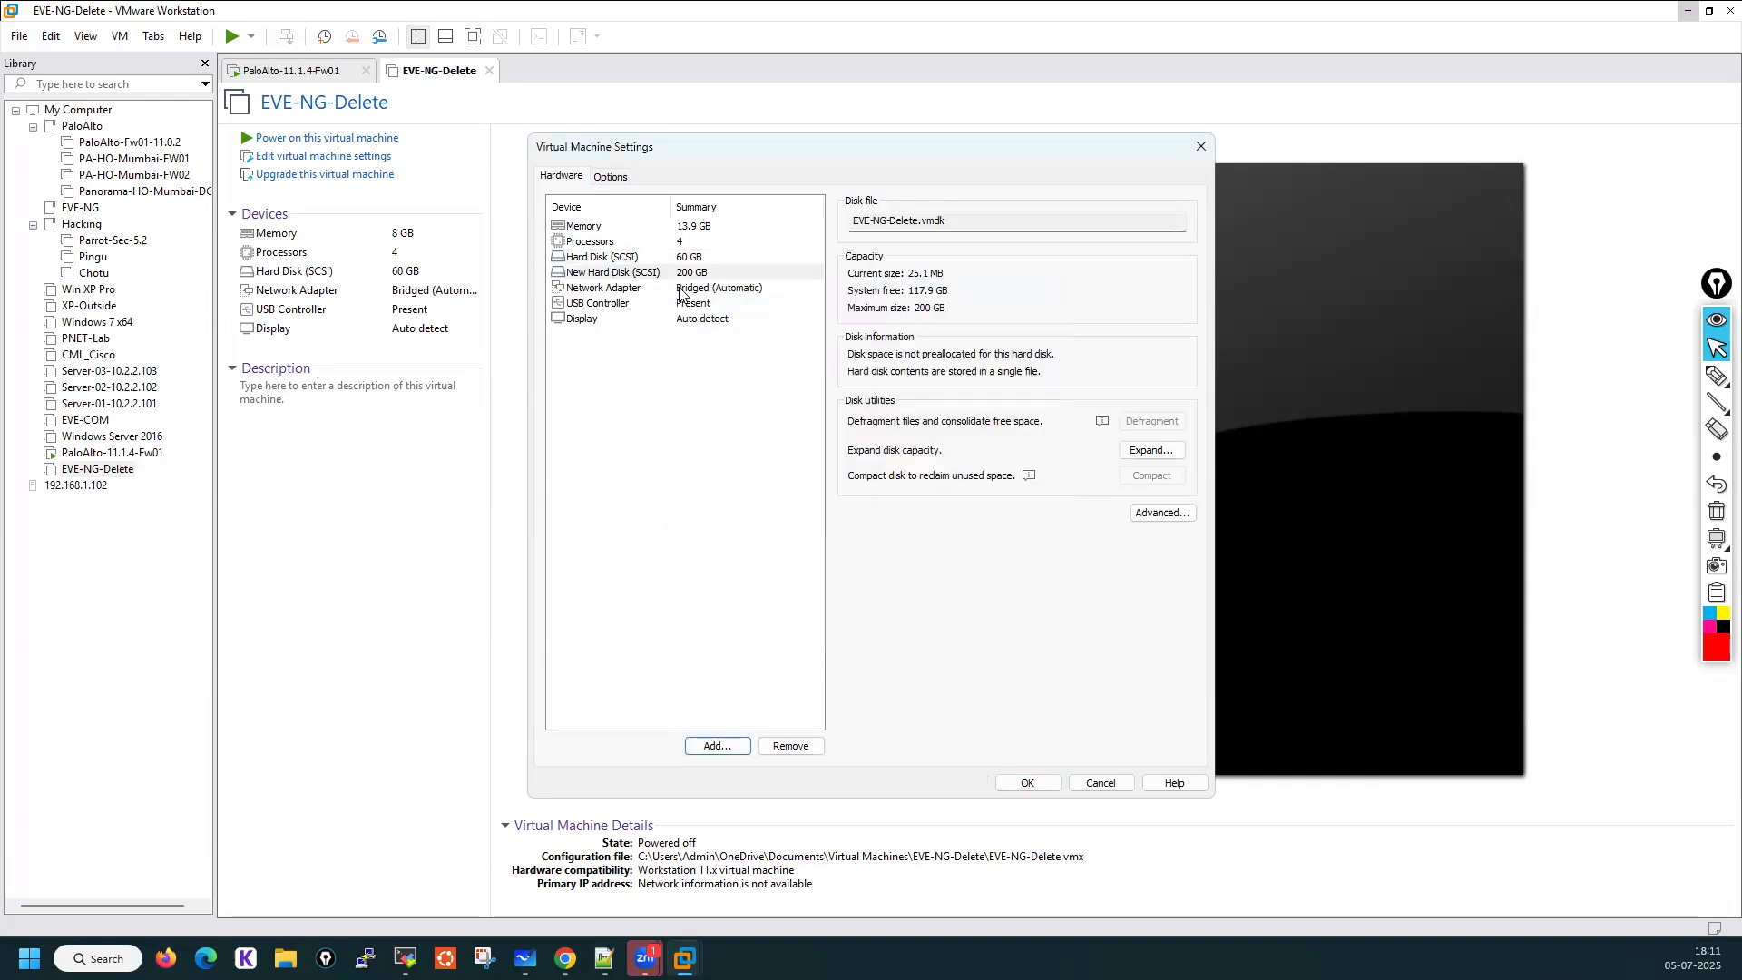
pyautogui.click(681, 290)
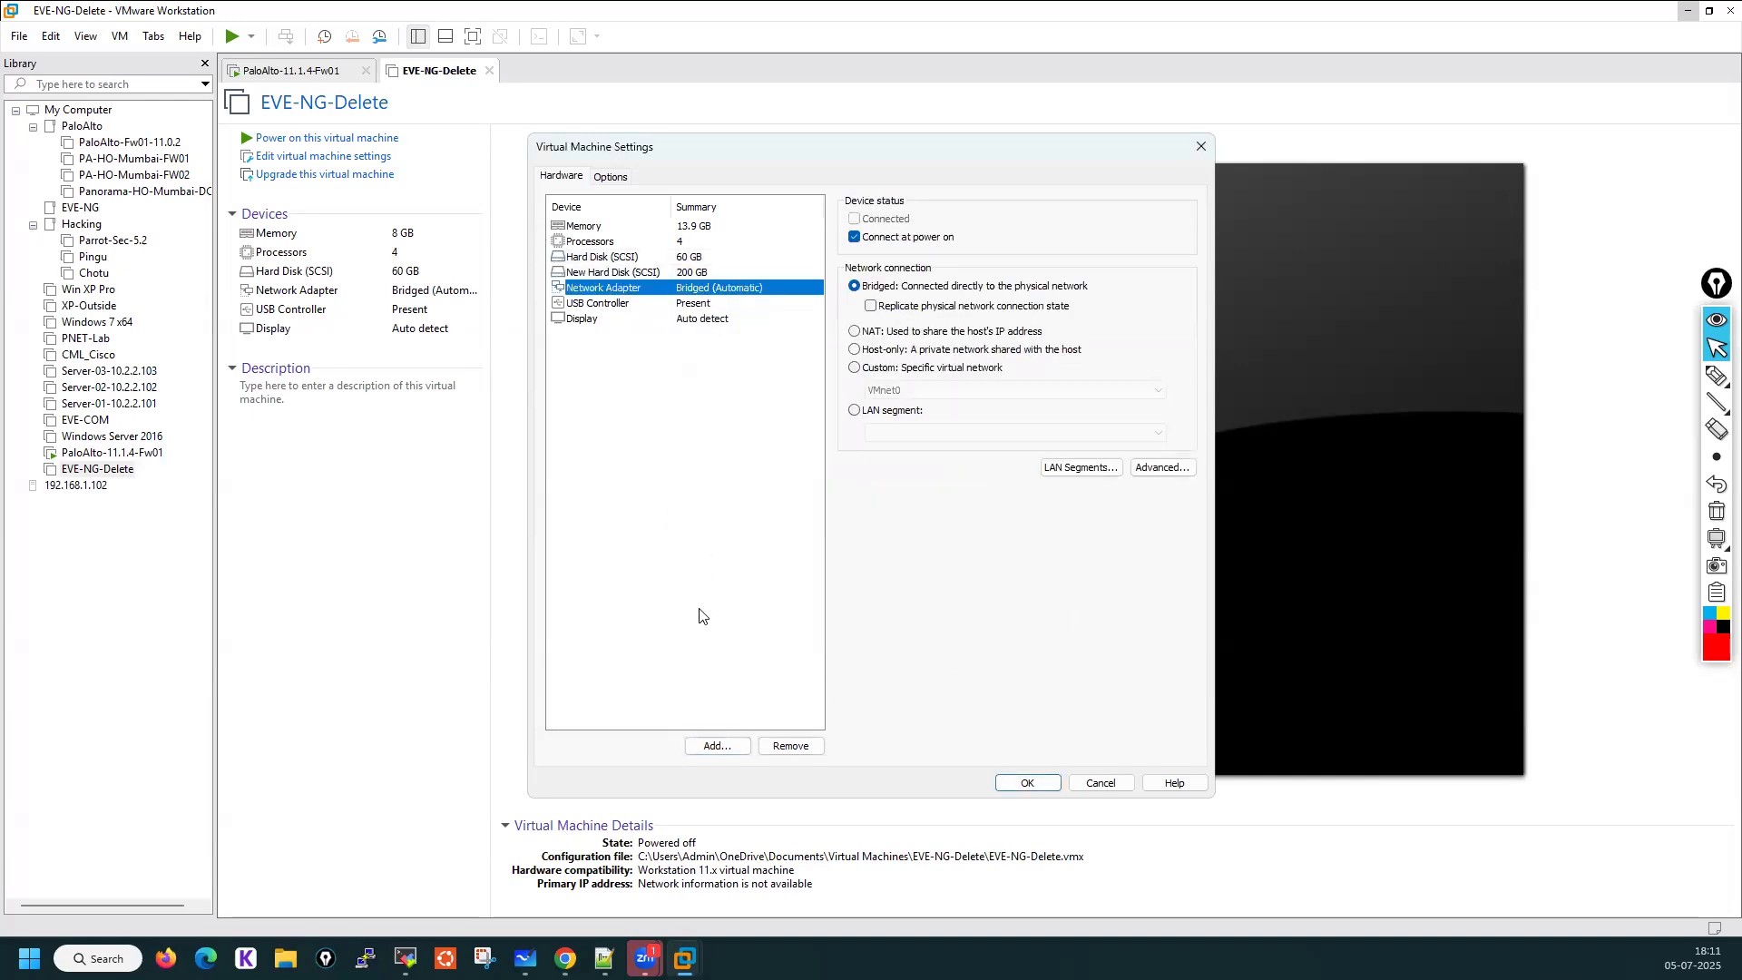
# Step: Add four network adapters, Network Adapter 2 through 5, to the VM's hardware
pyautogui.click(716, 749)
pyautogui.click(738, 435)
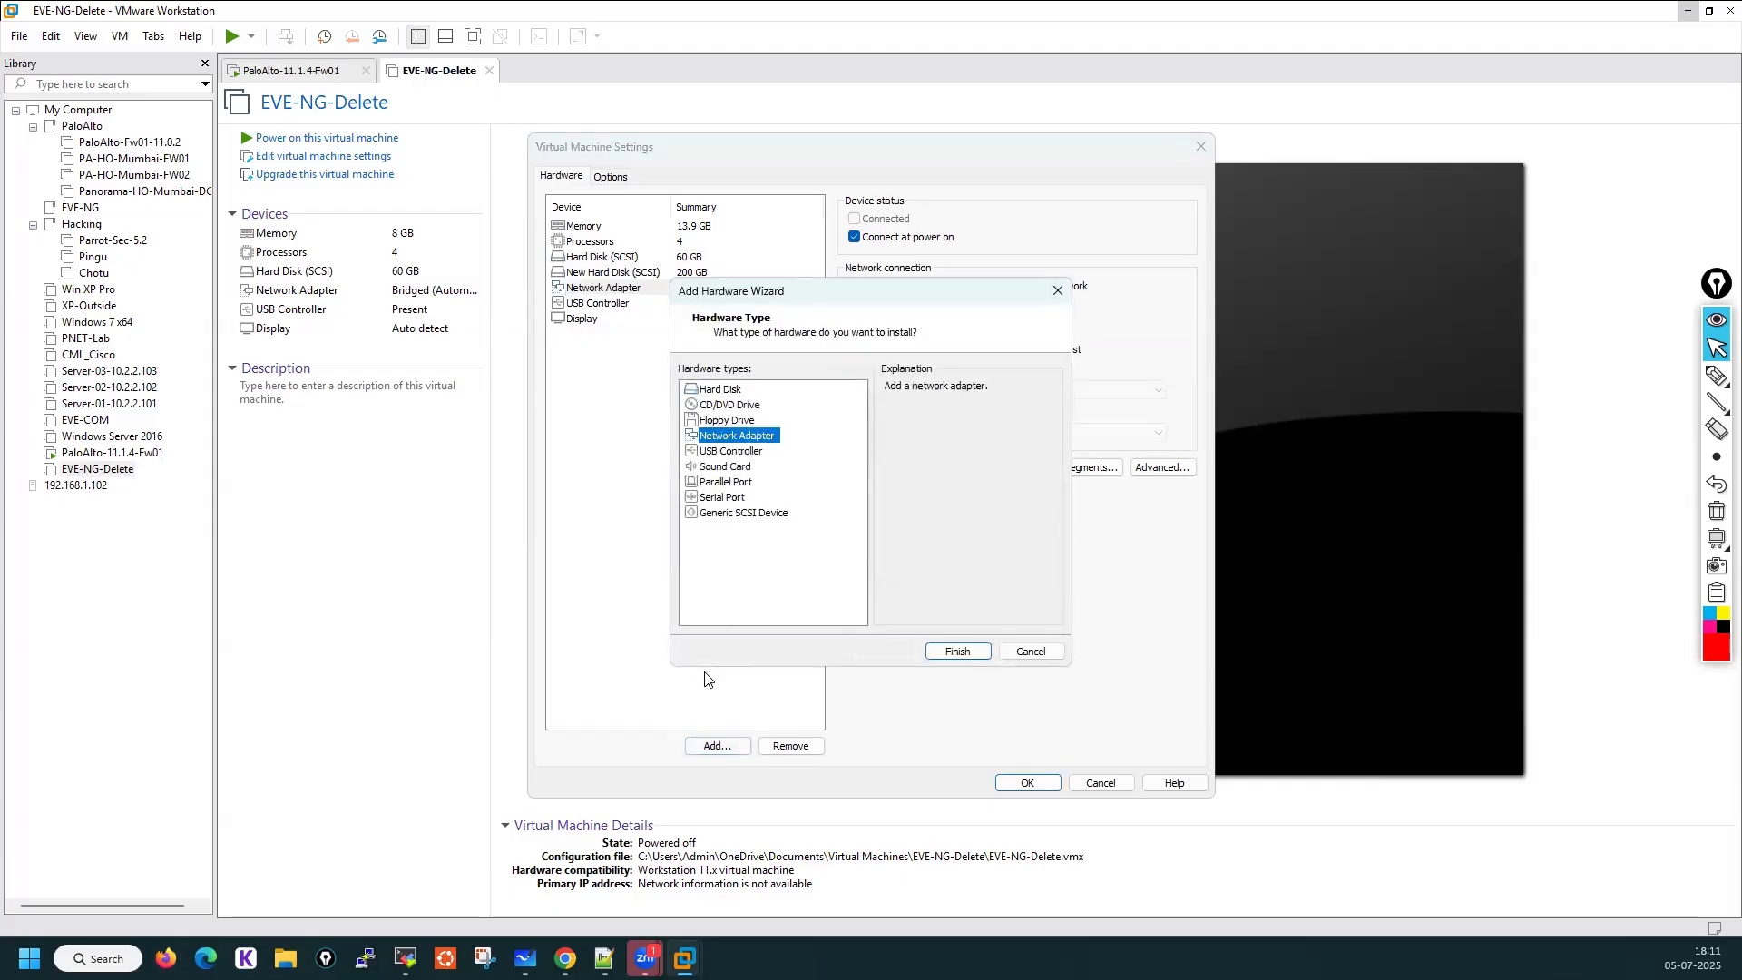
pyautogui.click(957, 652)
pyautogui.click(717, 746)
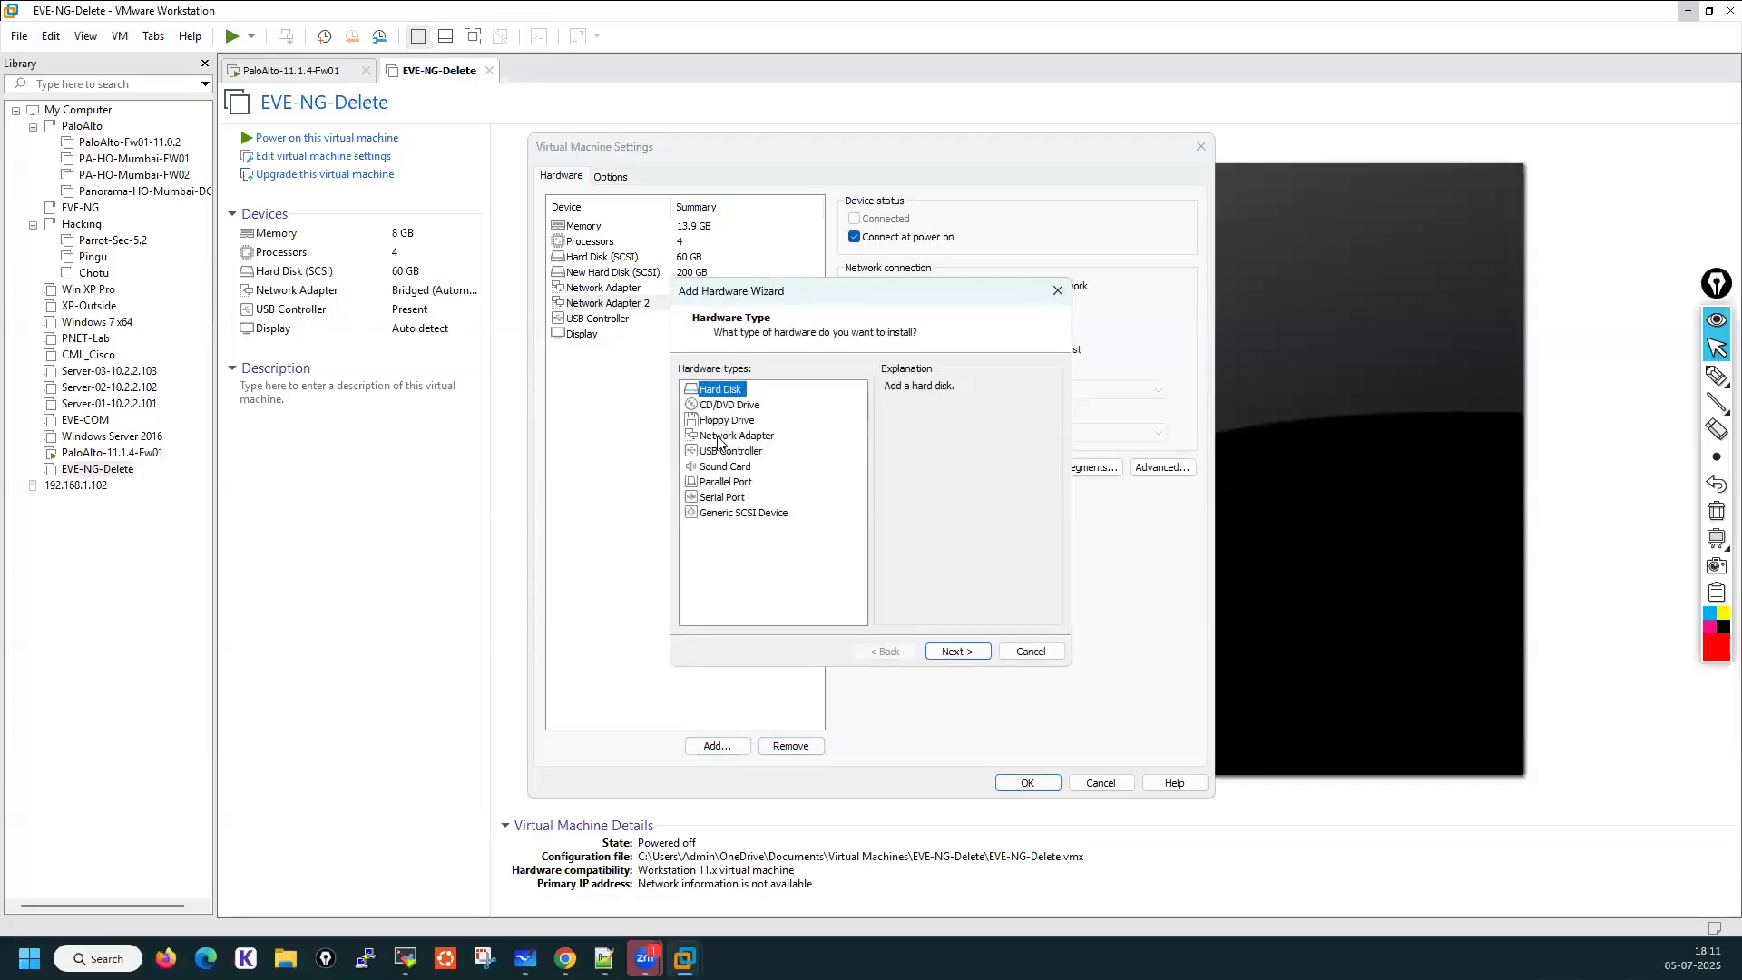
pyautogui.click(737, 435)
pyautogui.click(957, 652)
pyautogui.click(715, 745)
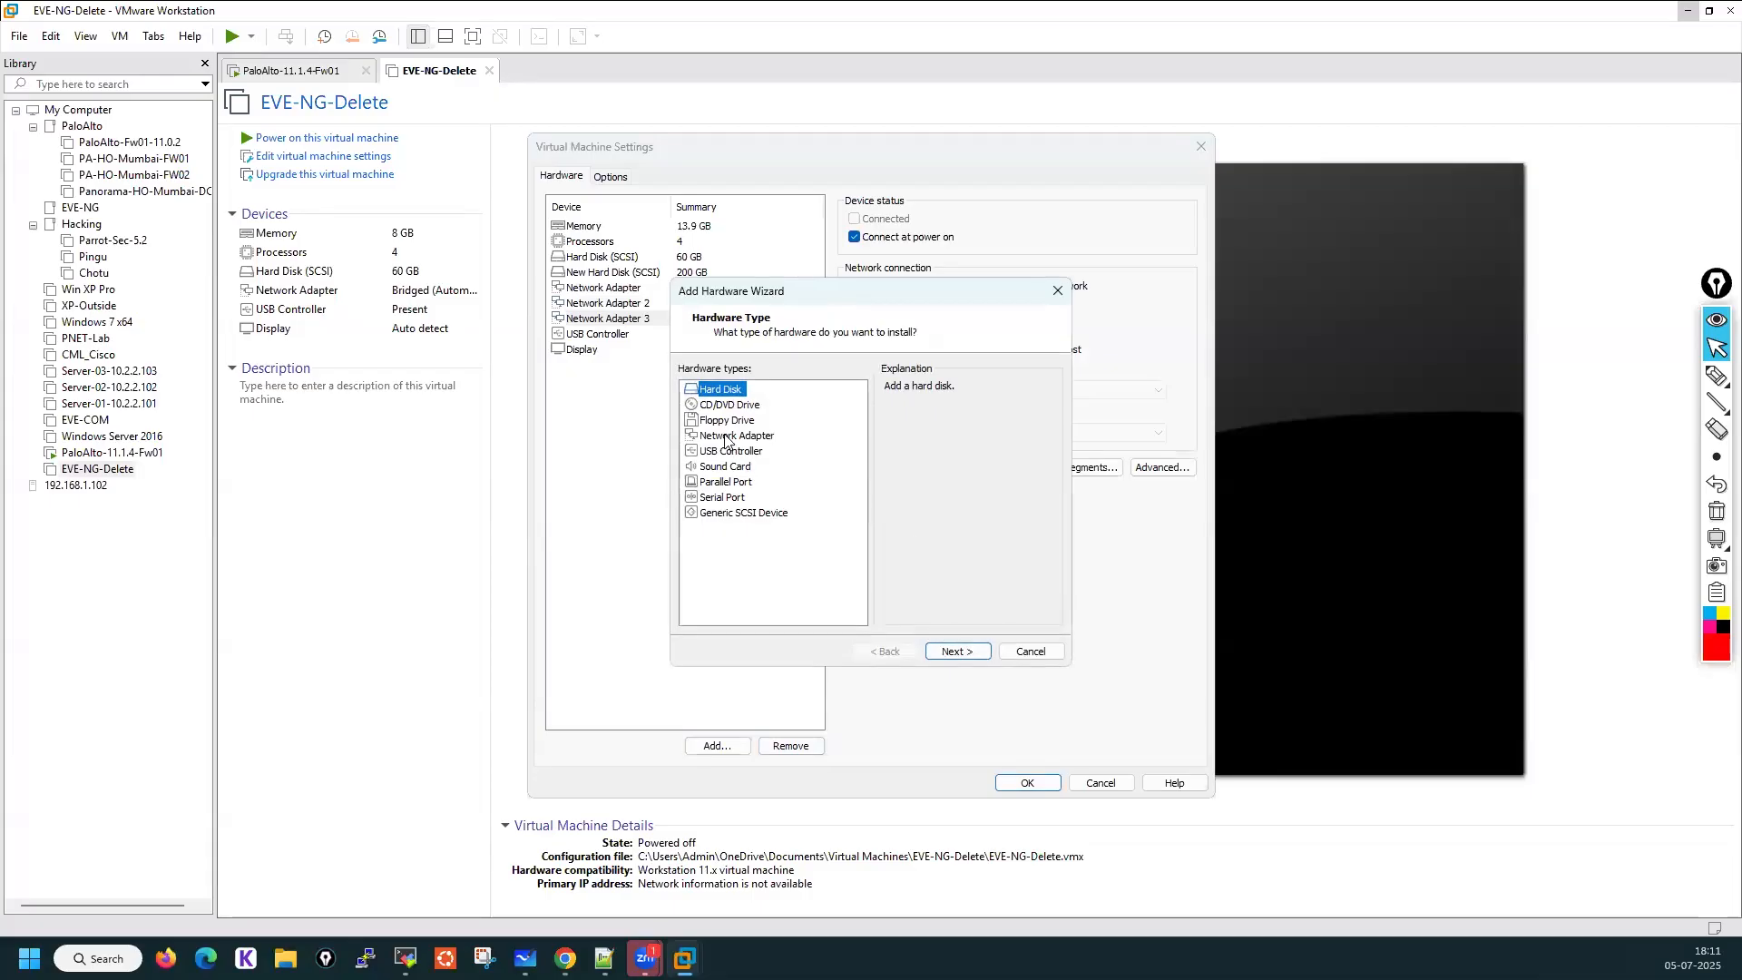
pyautogui.click(737, 435)
pyautogui.click(957, 651)
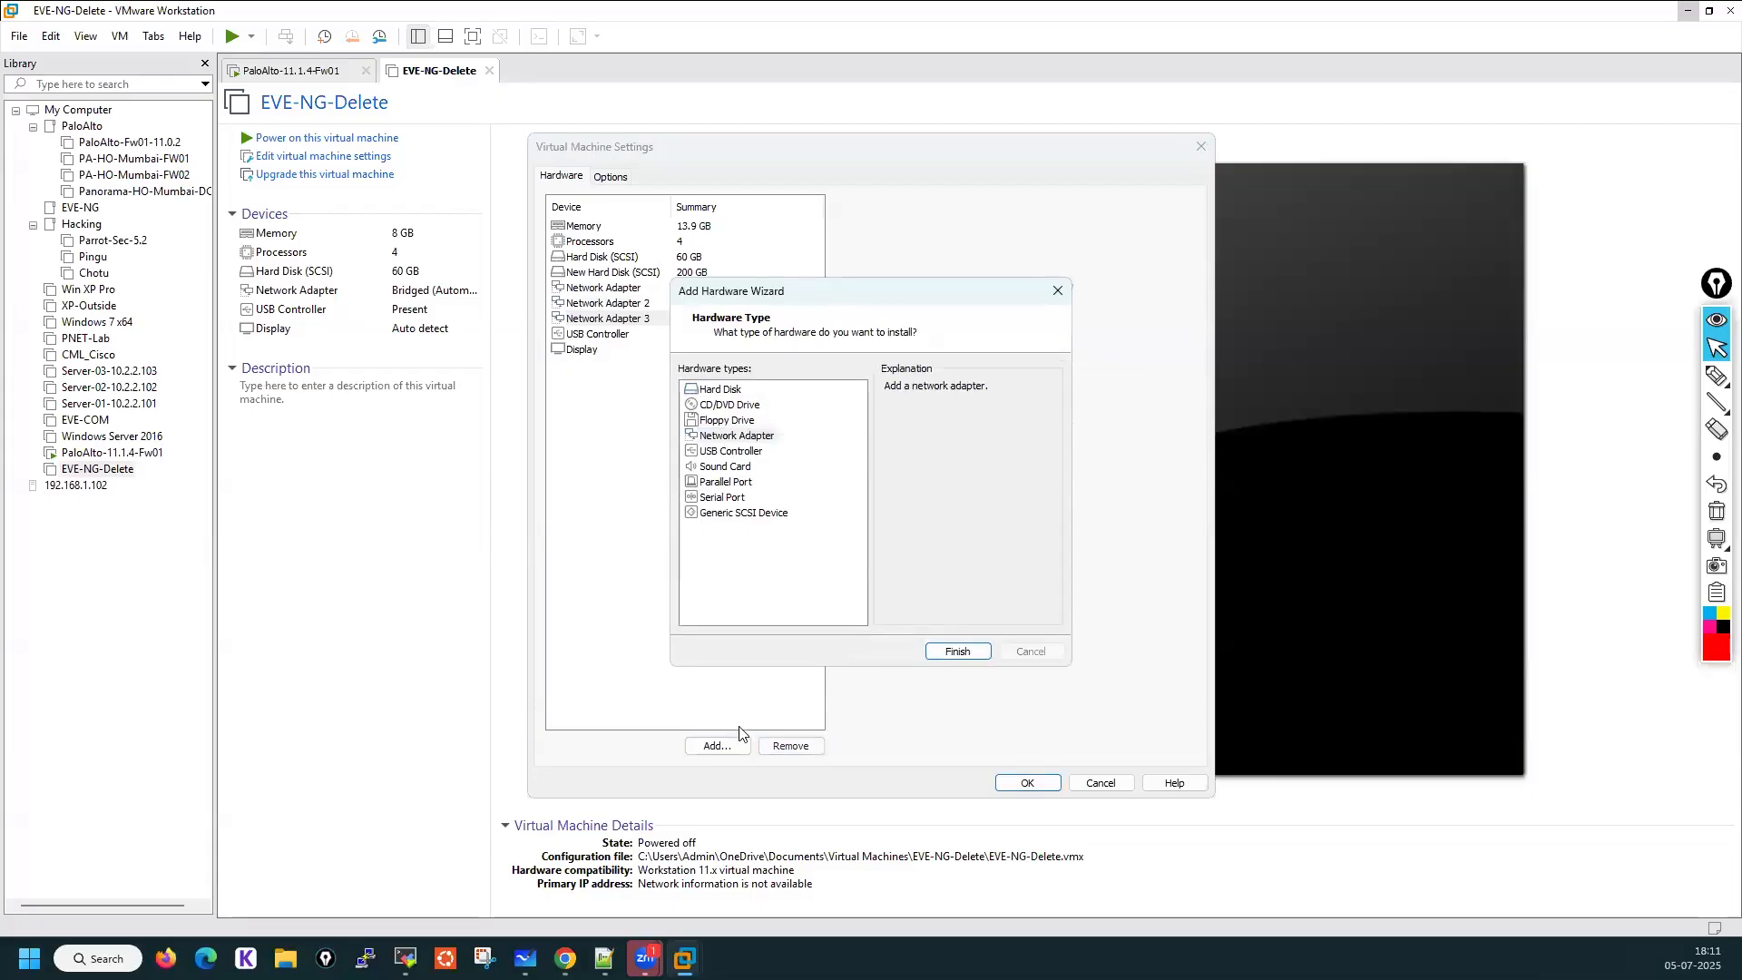
pyautogui.click(717, 745)
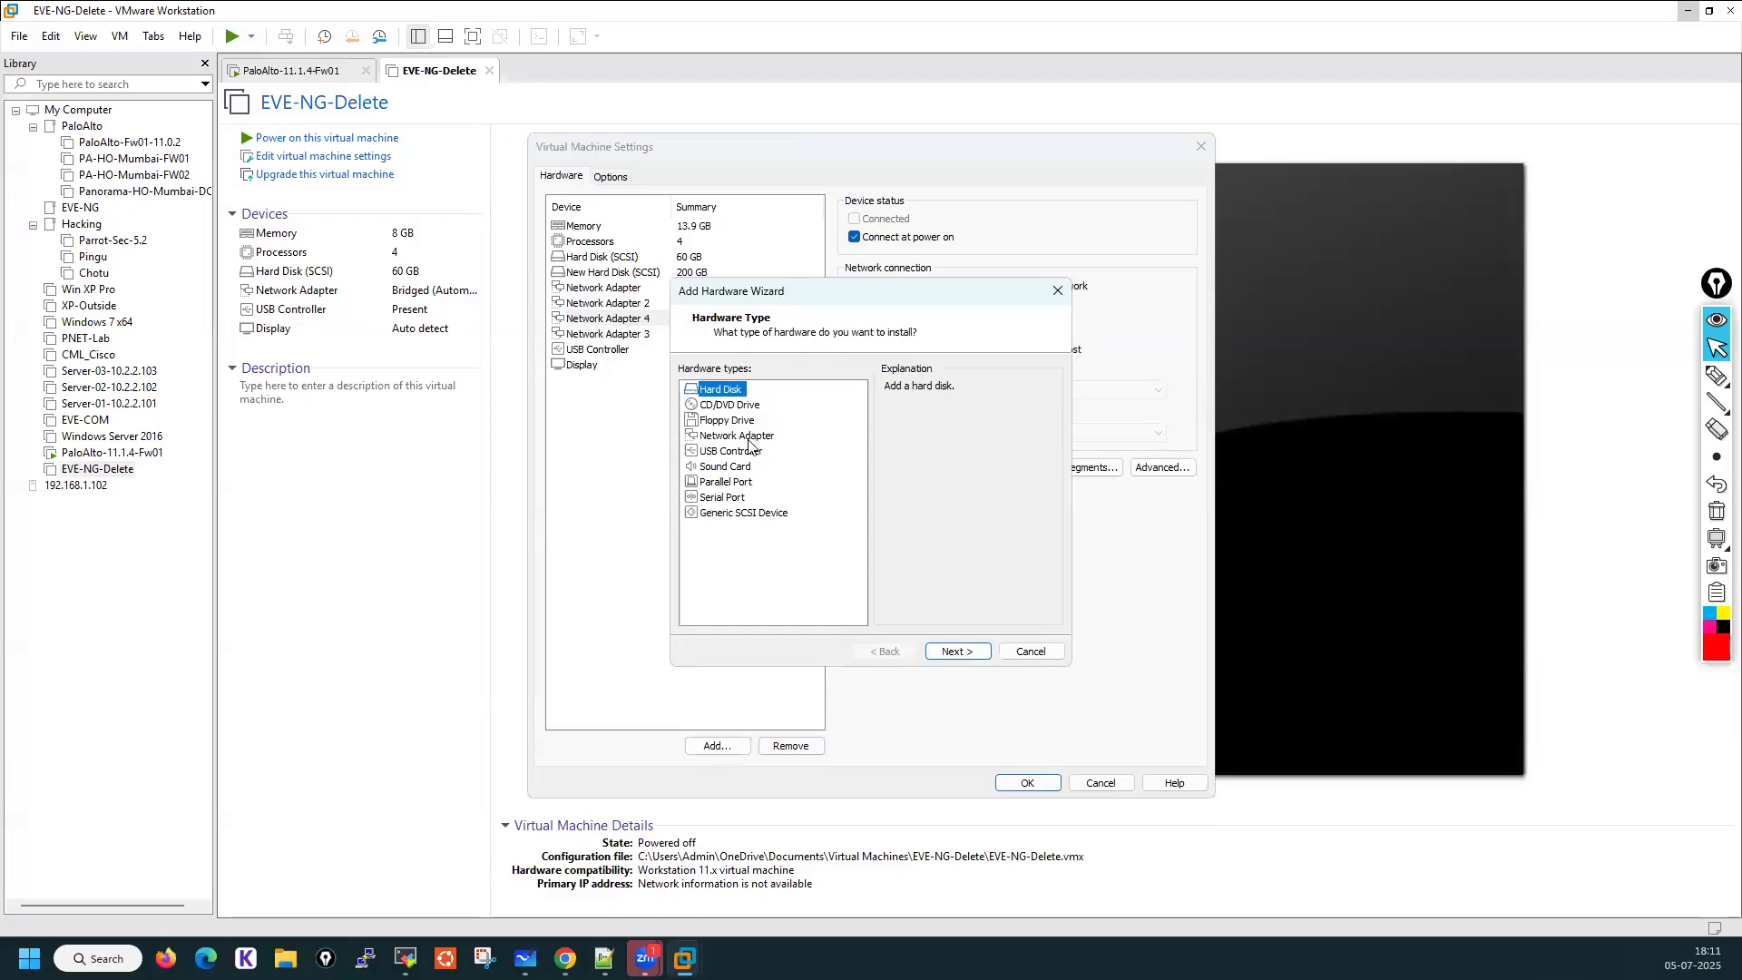
pyautogui.click(737, 435)
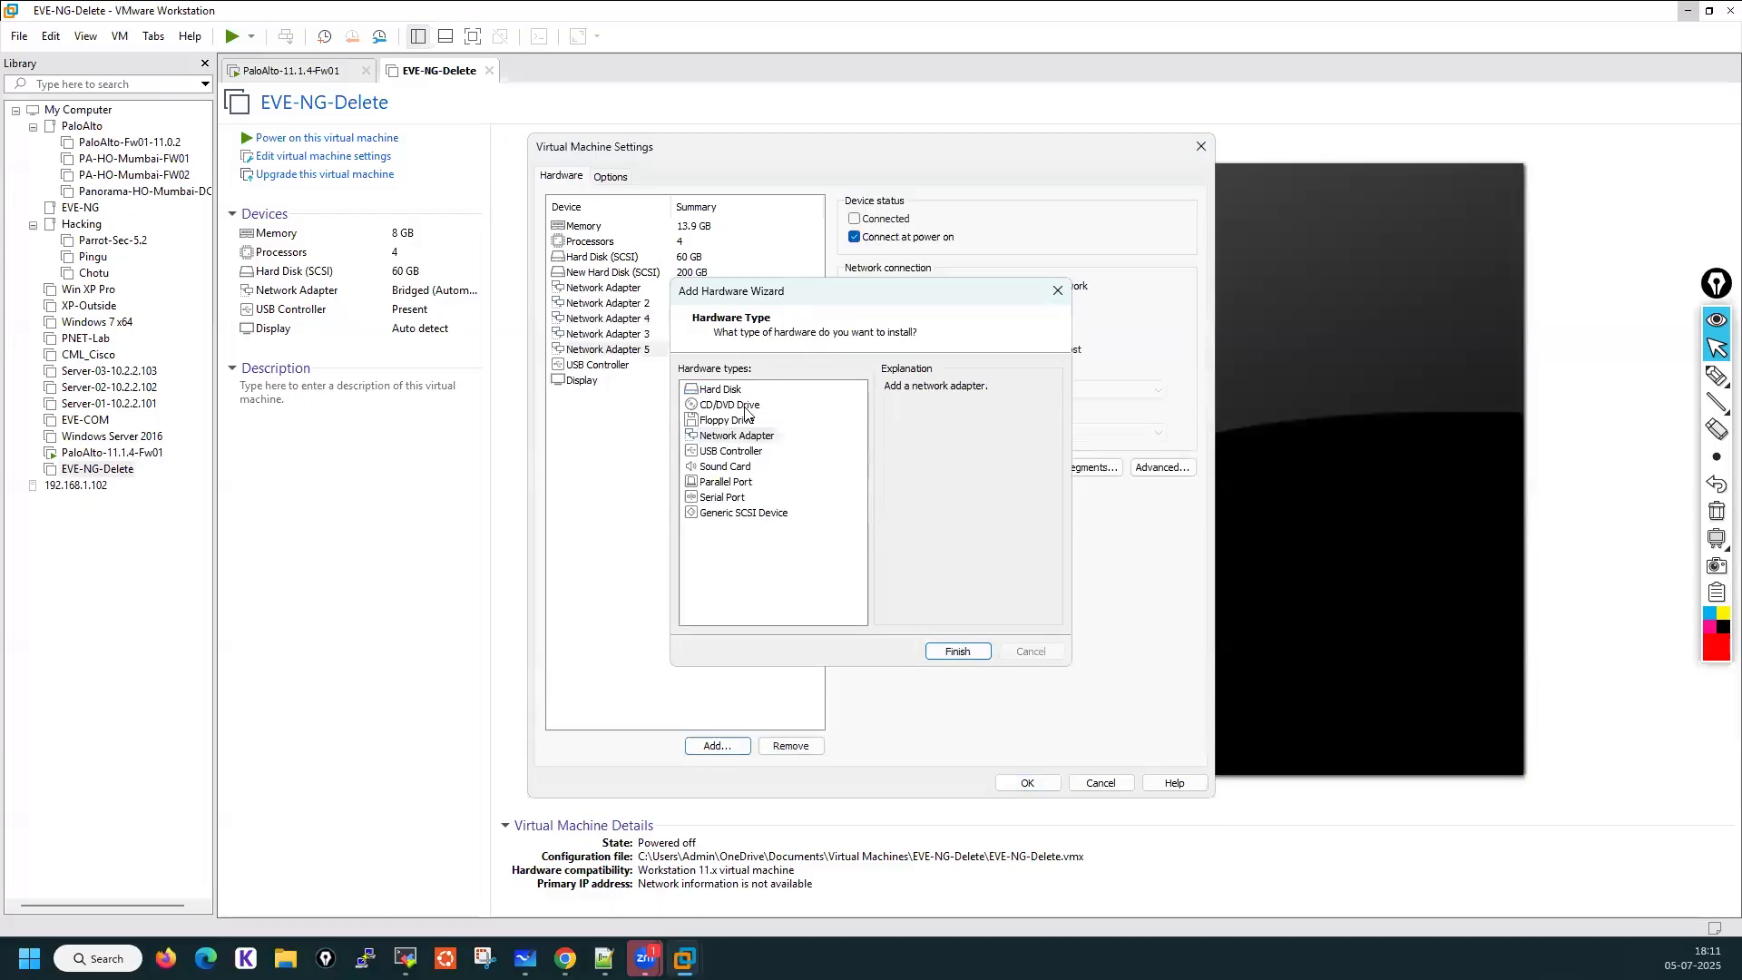
pyautogui.click(958, 651)
pyautogui.click(604, 286)
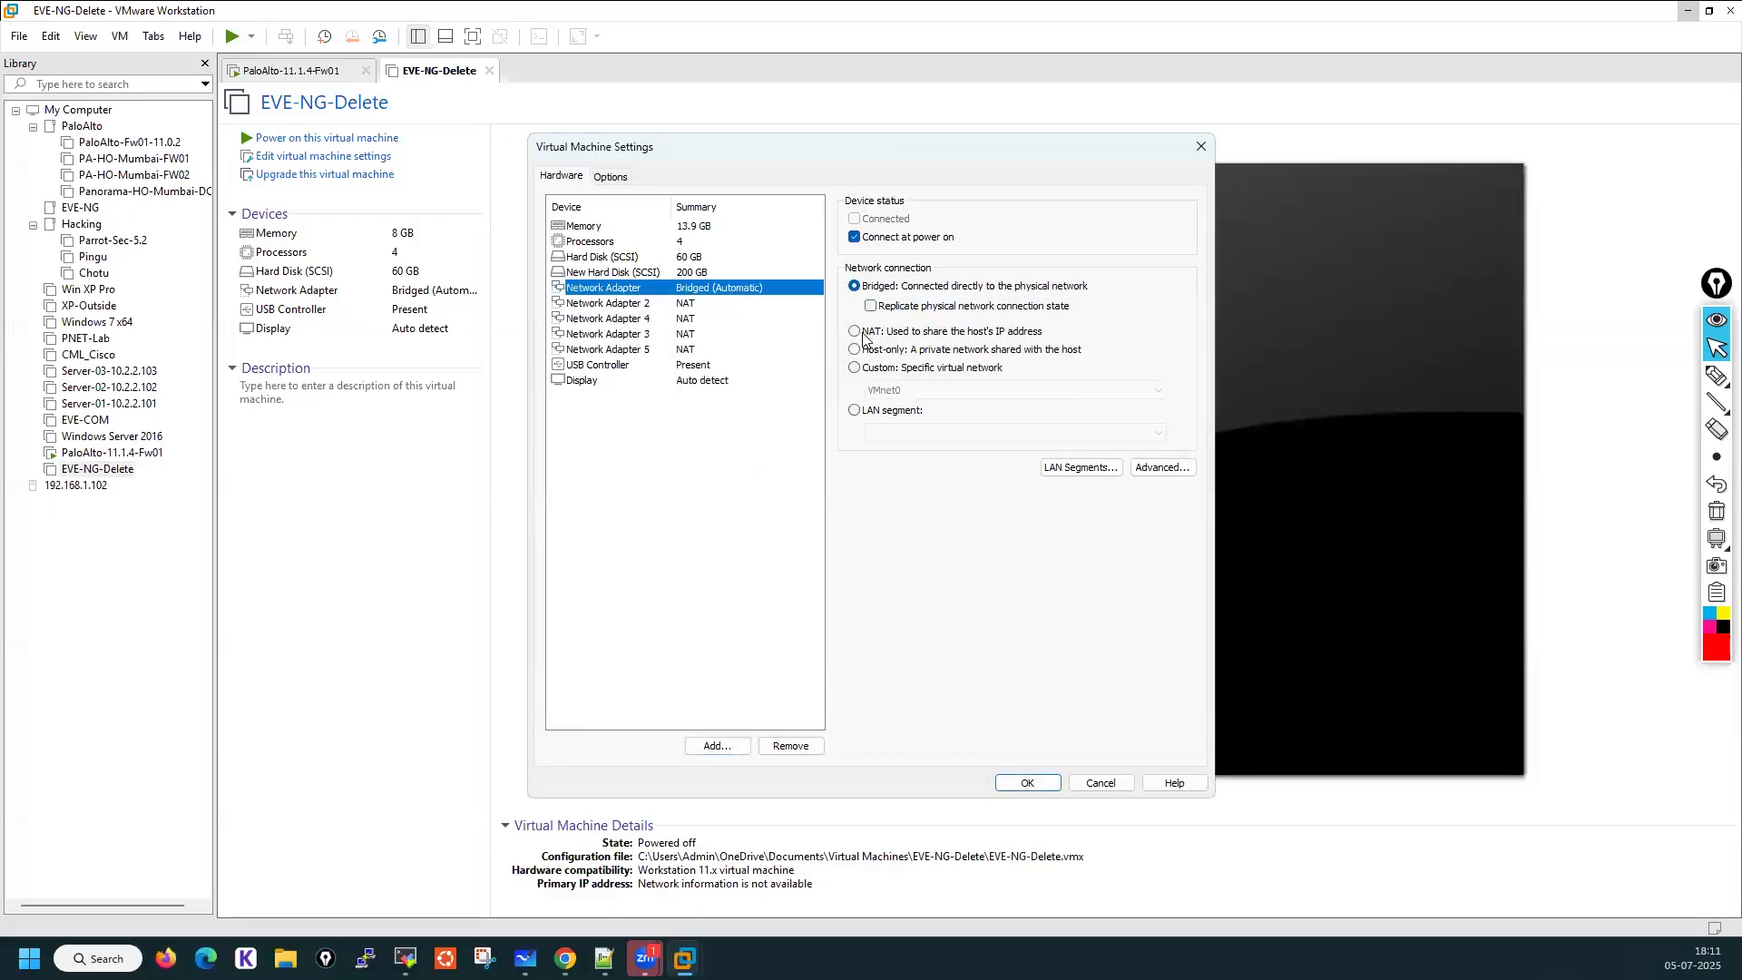
# Step: Set the first adapter to NAT, Network Adapter 2 to bridged, and Network Adapter 4 to custom VMnet1
pyautogui.click(854, 330)
pyautogui.click(638, 305)
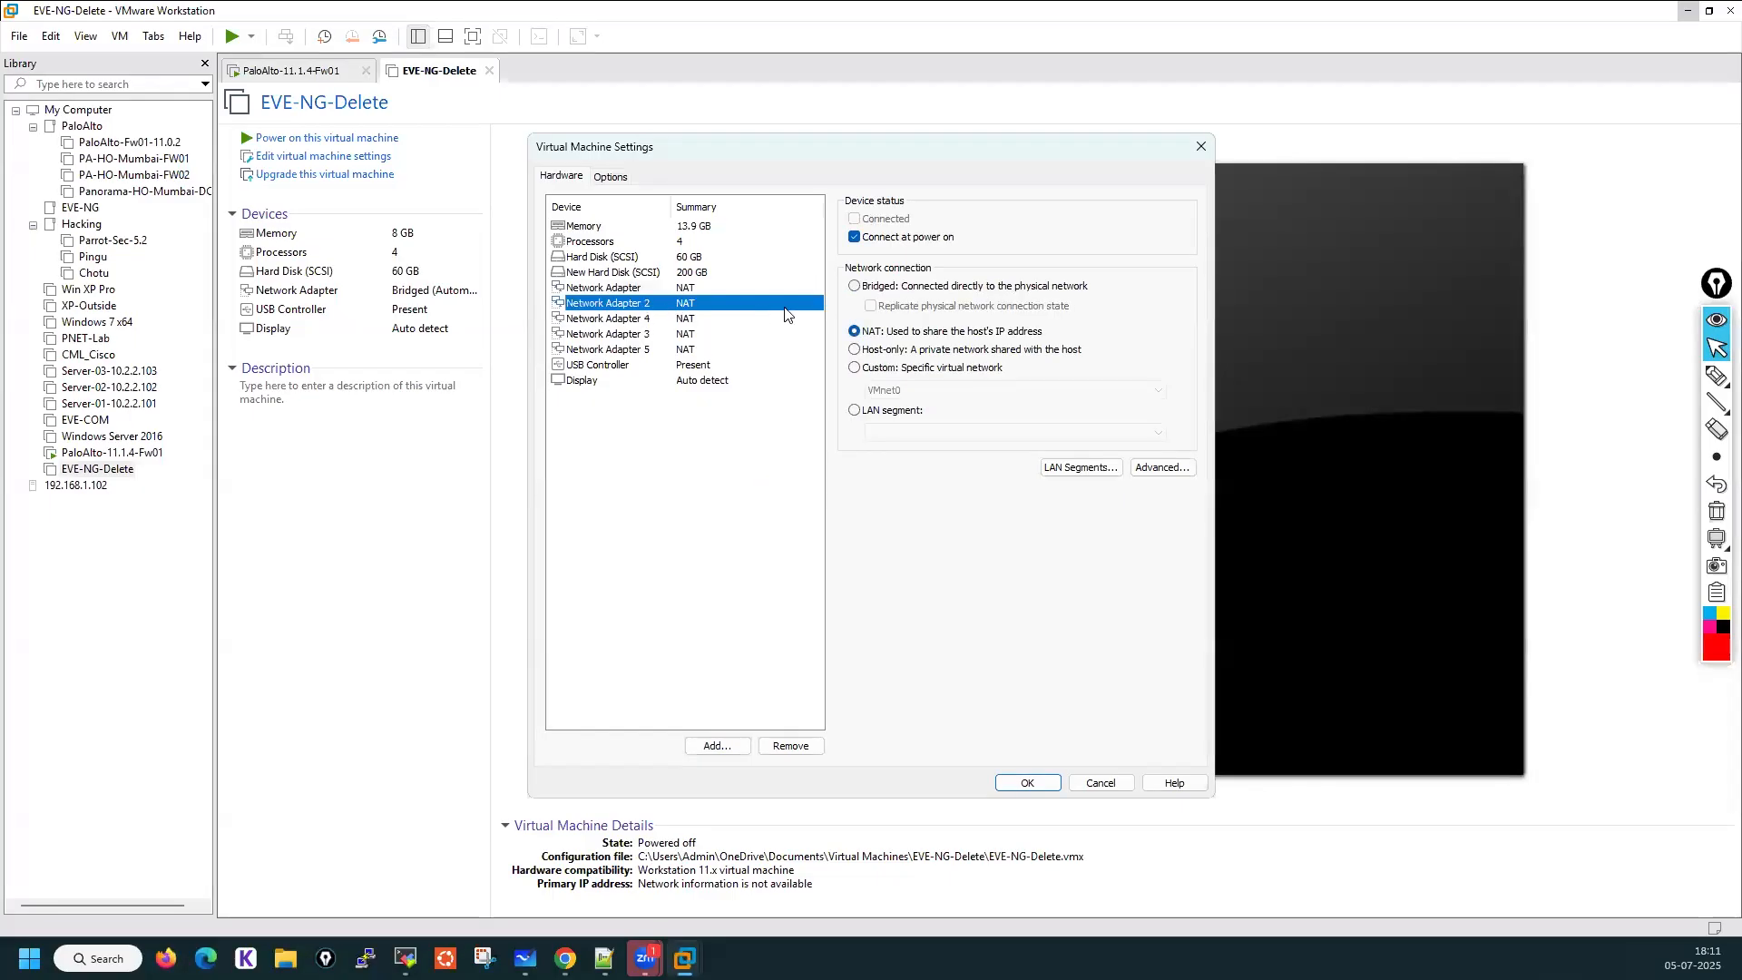
pyautogui.click(855, 287)
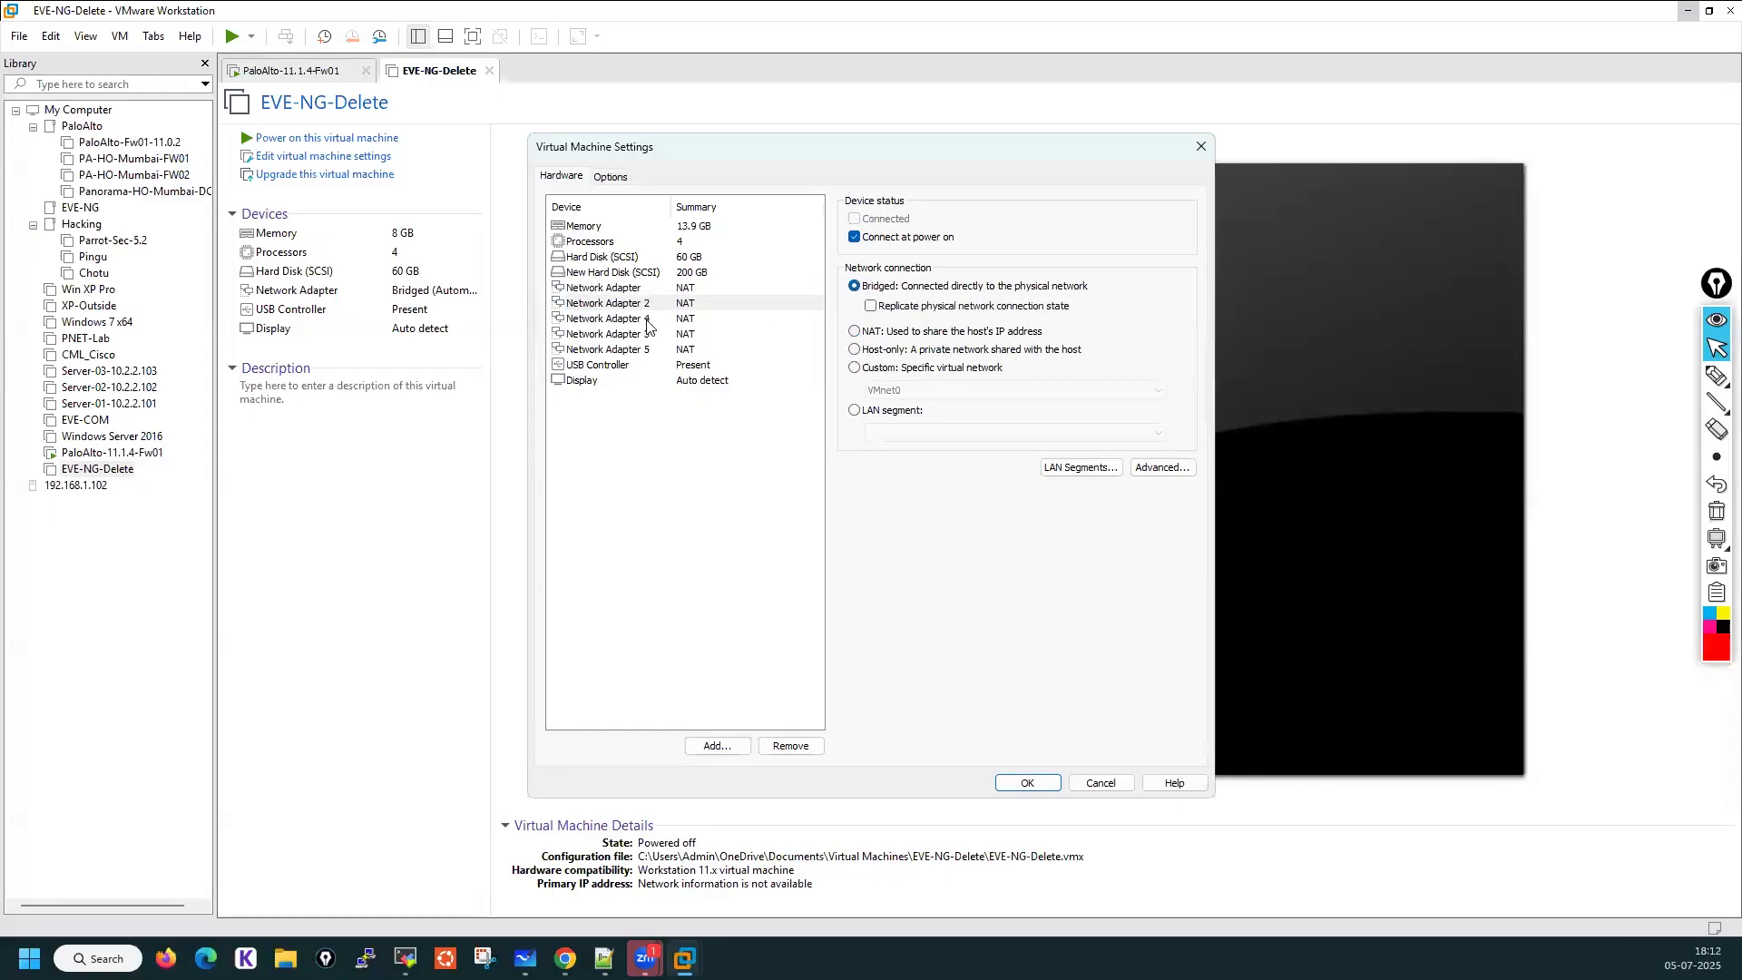
pyautogui.click(648, 319)
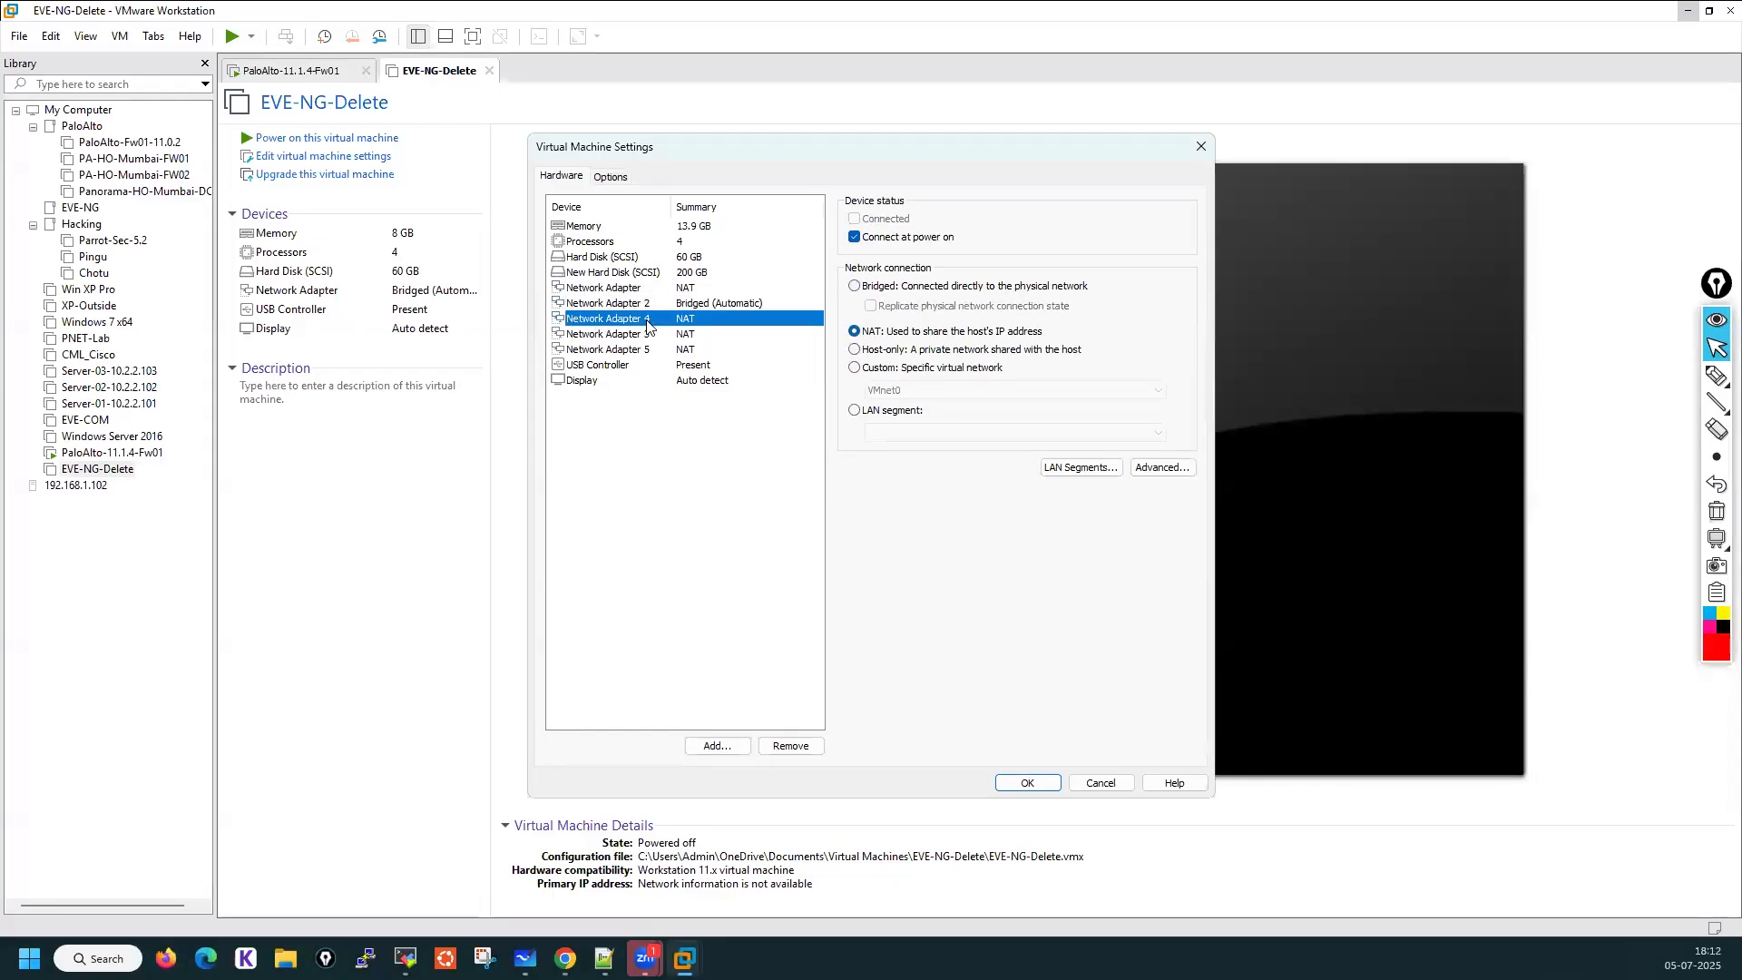
pyautogui.click(856, 369)
pyautogui.click(891, 392)
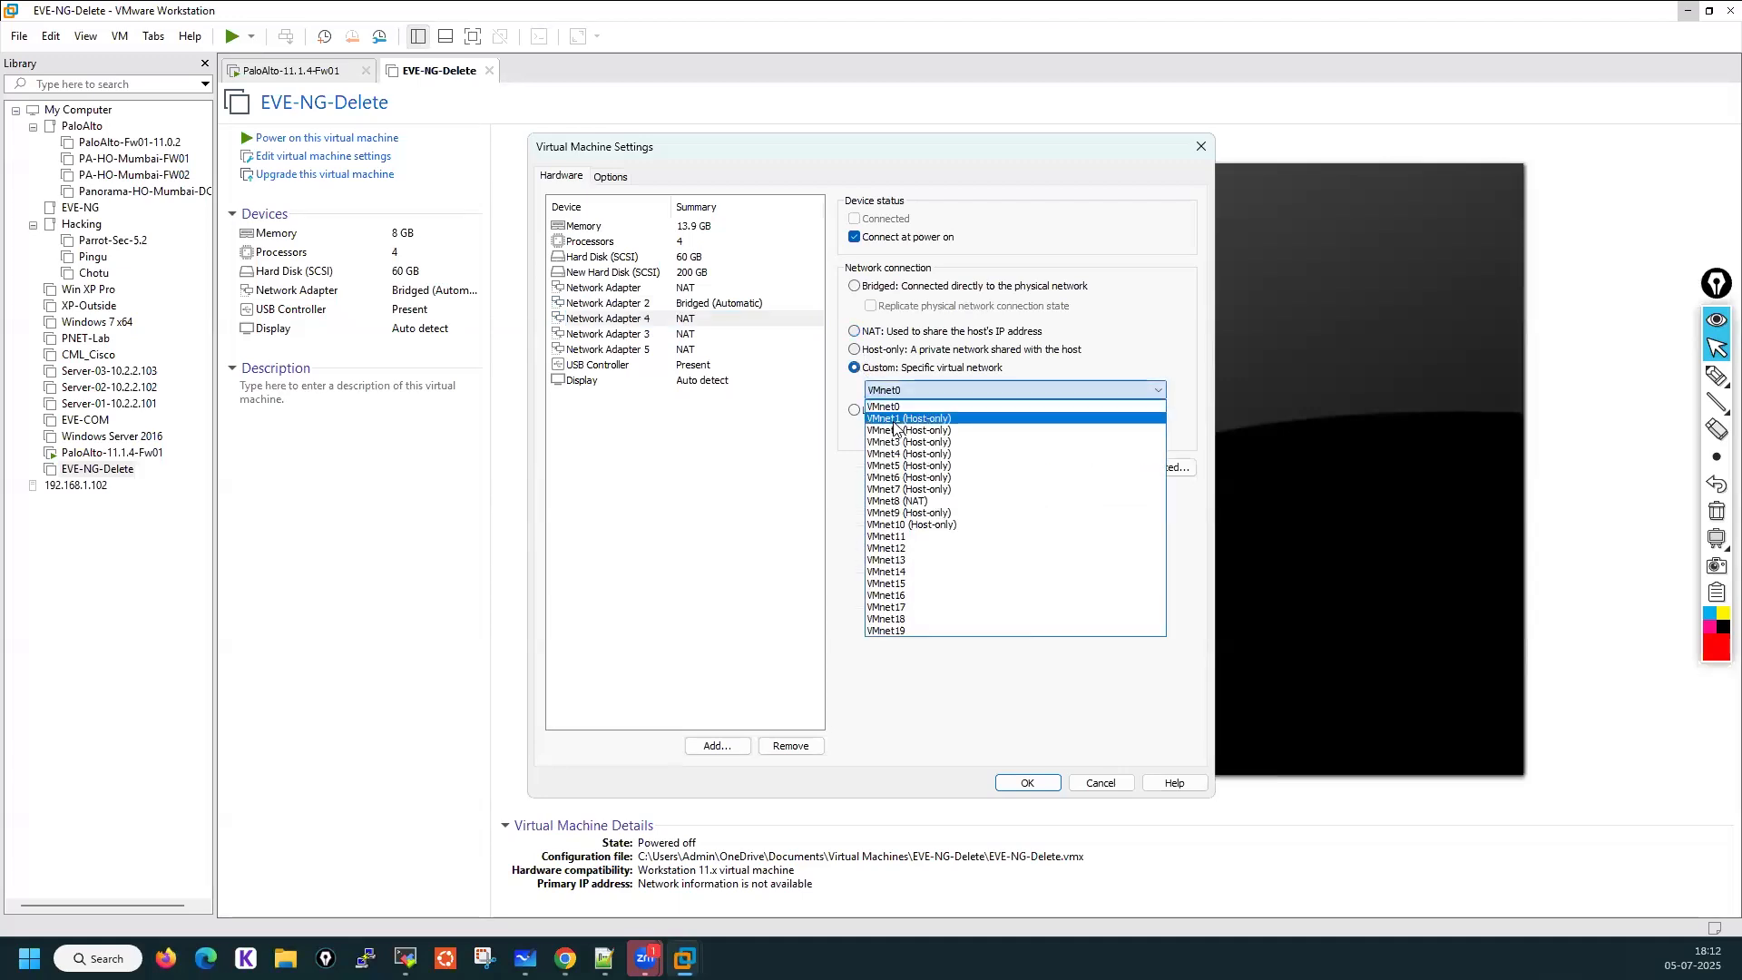
pyautogui.click(898, 413)
# Step: Connect Network Adapter 3 to custom VMnet2 and Network Adapter 5 to custom VMnet3
pyautogui.click(682, 335)
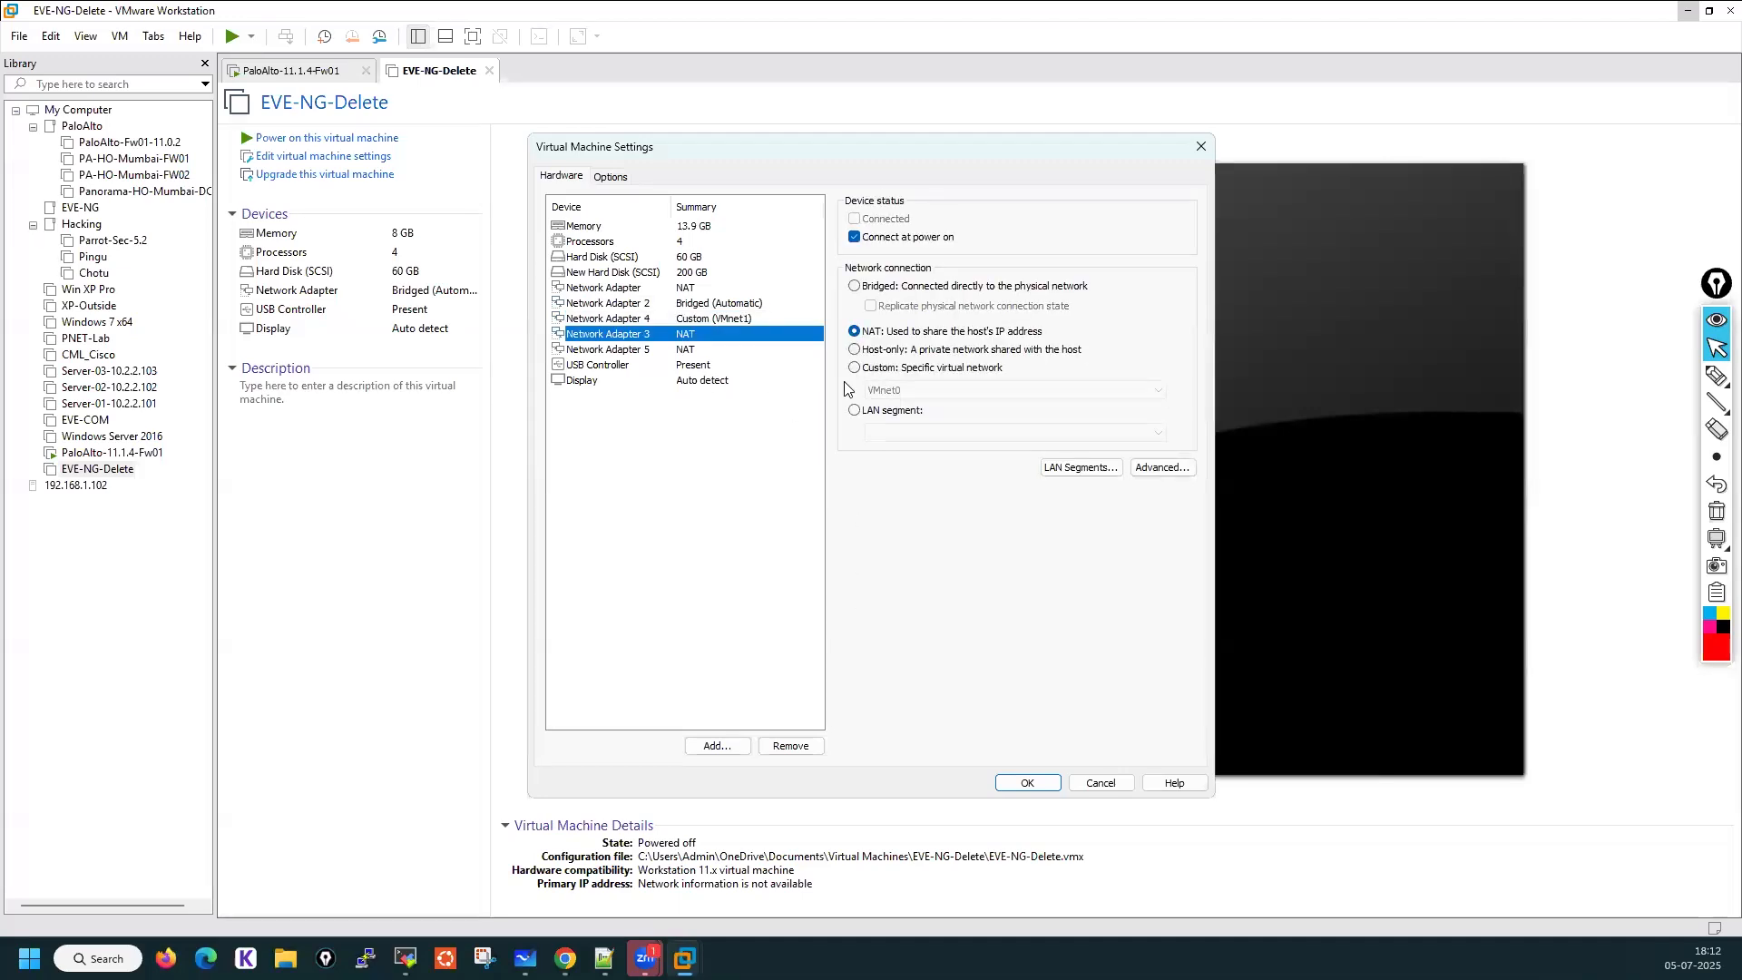
pyautogui.click(856, 369)
pyautogui.click(891, 391)
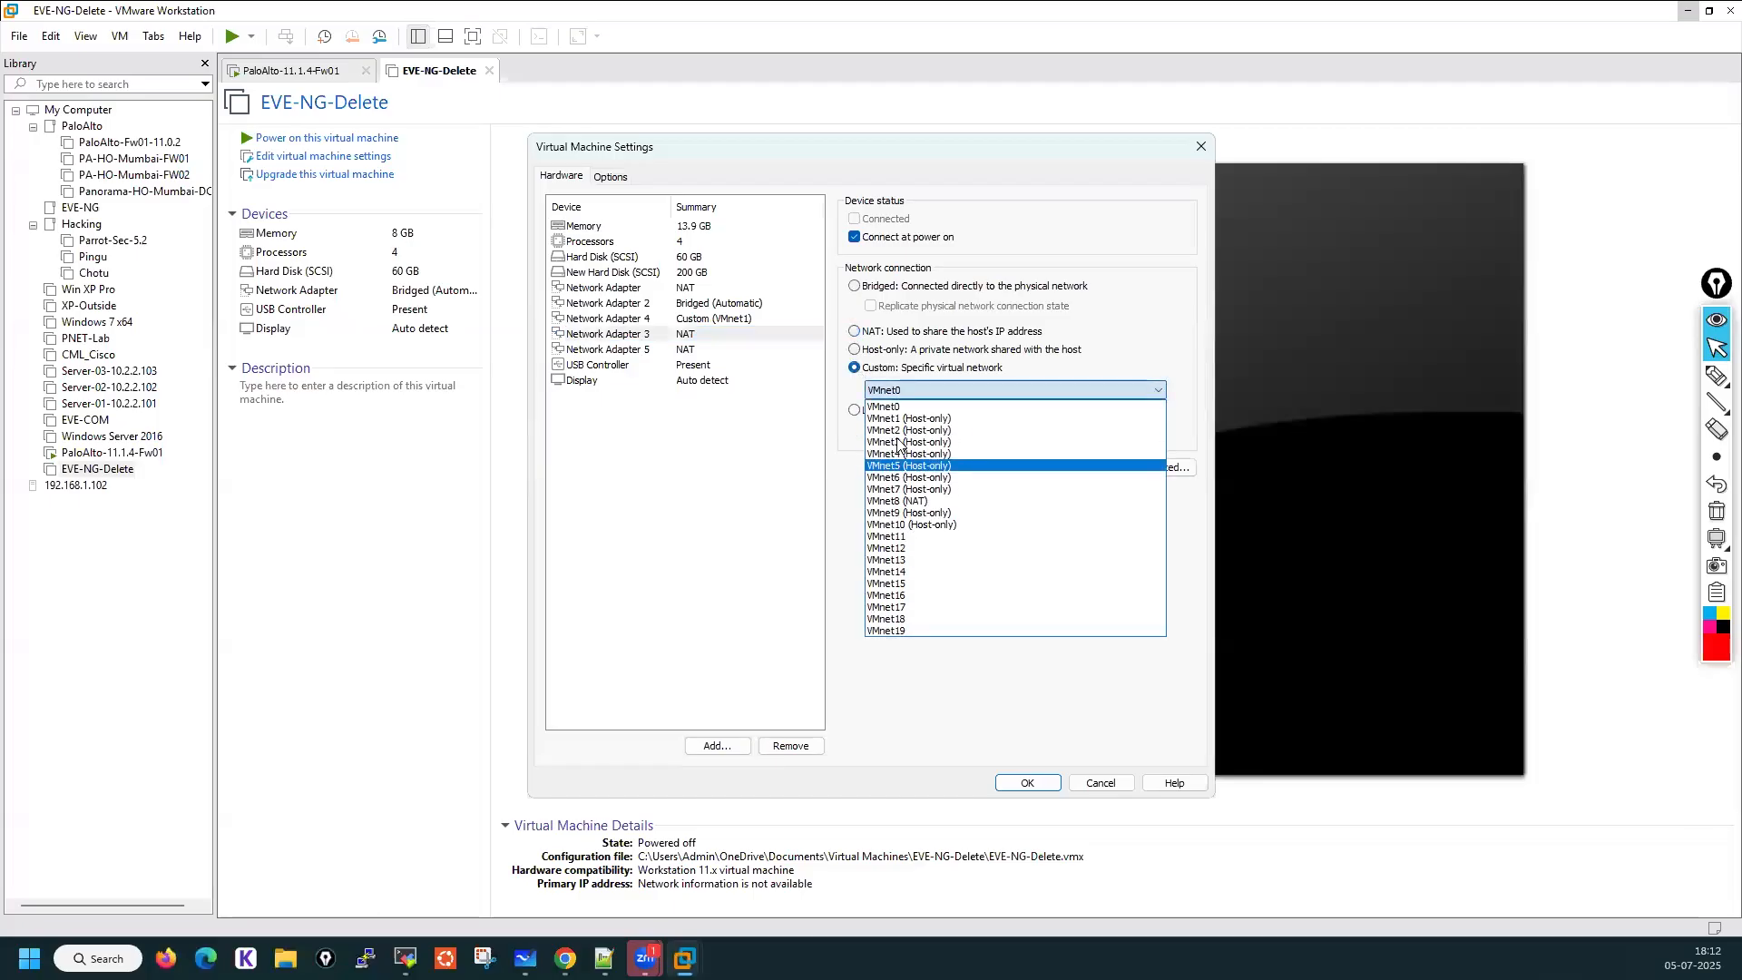
pyautogui.click(898, 430)
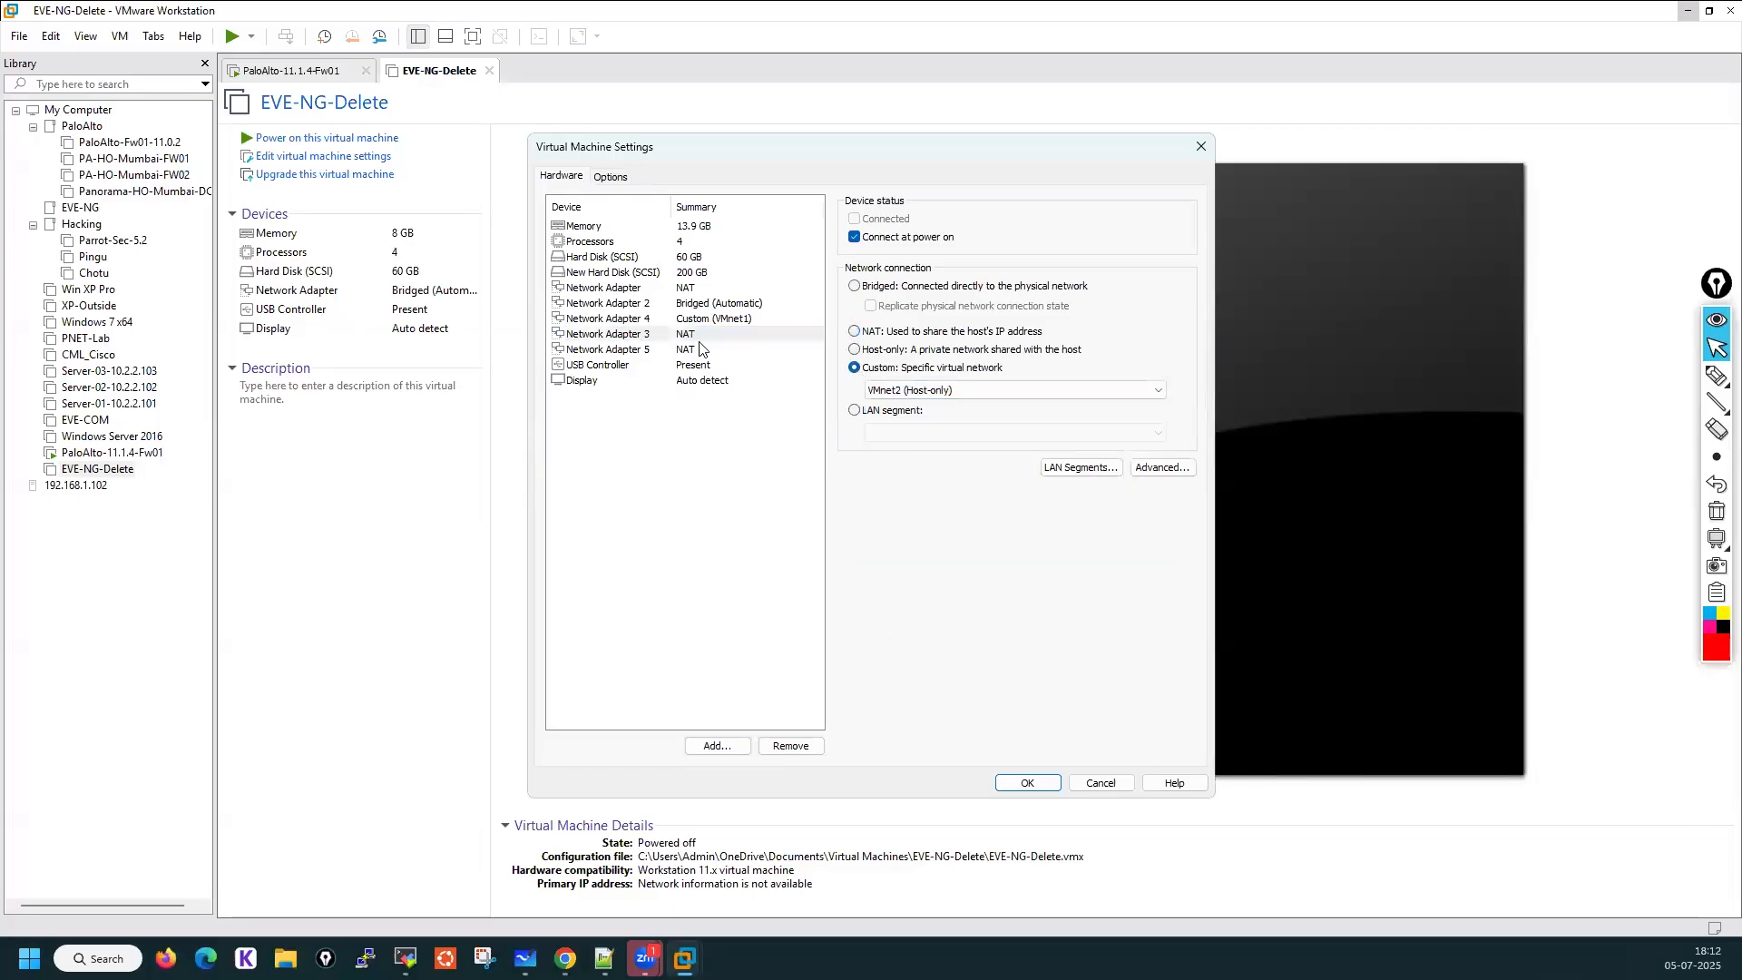
pyautogui.click(700, 349)
pyautogui.click(855, 368)
pyautogui.click(891, 391)
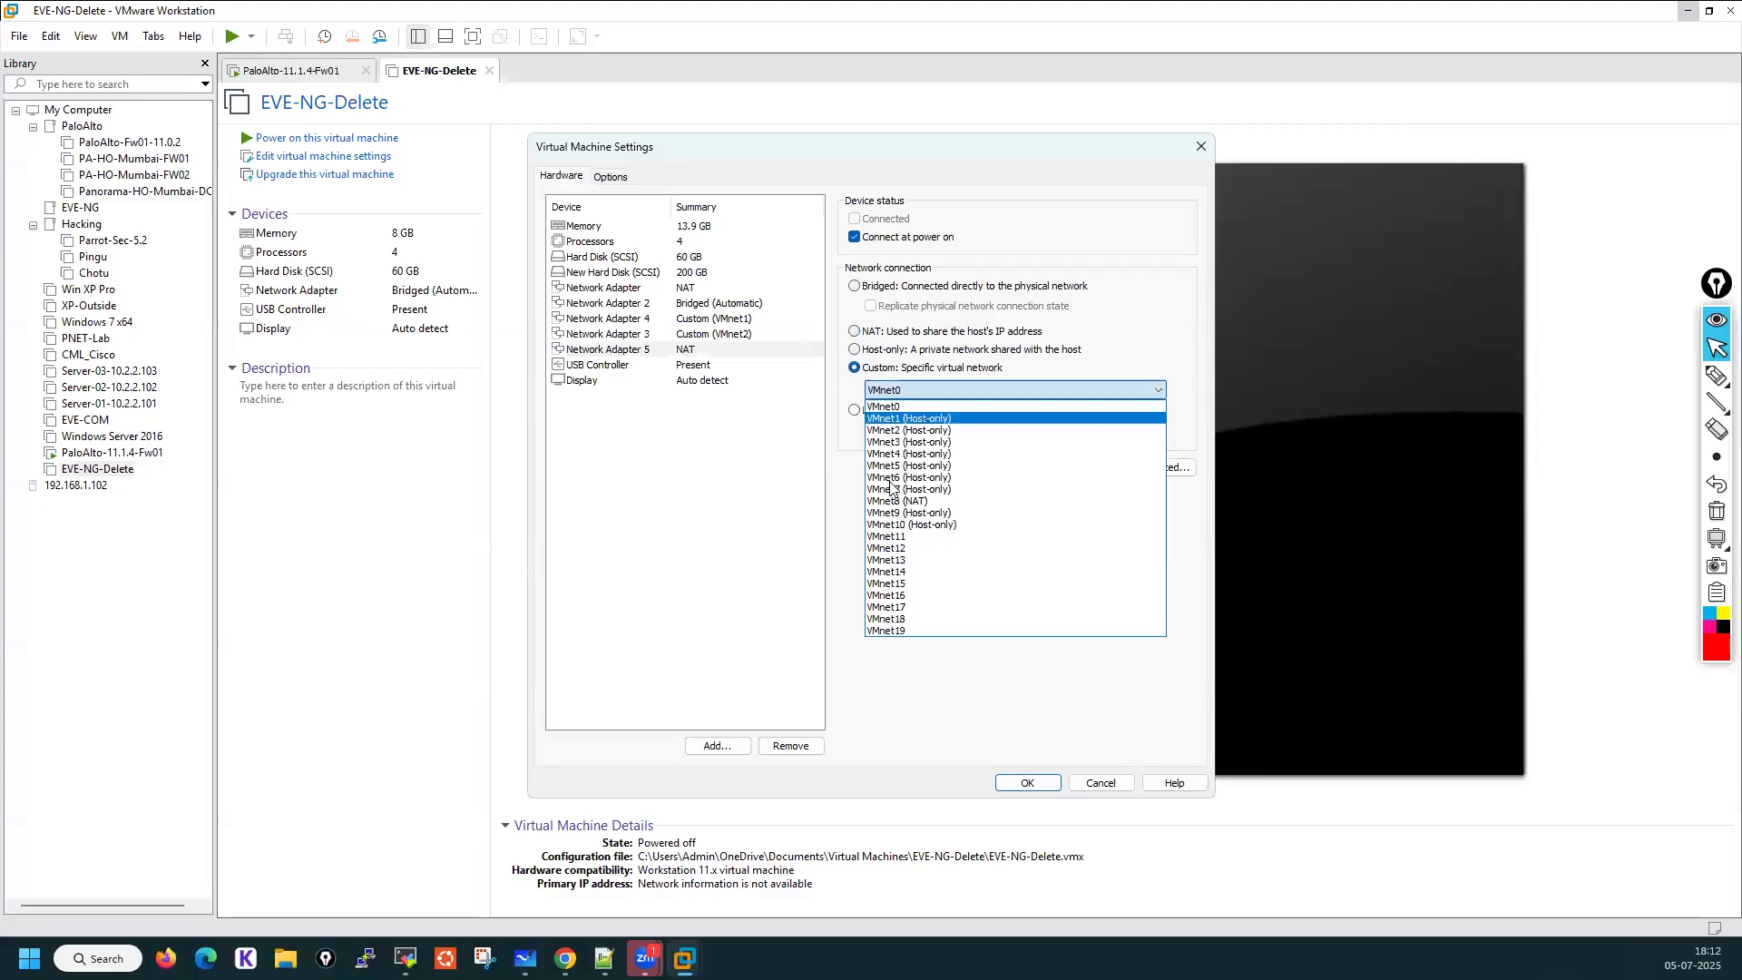
pyautogui.click(903, 443)
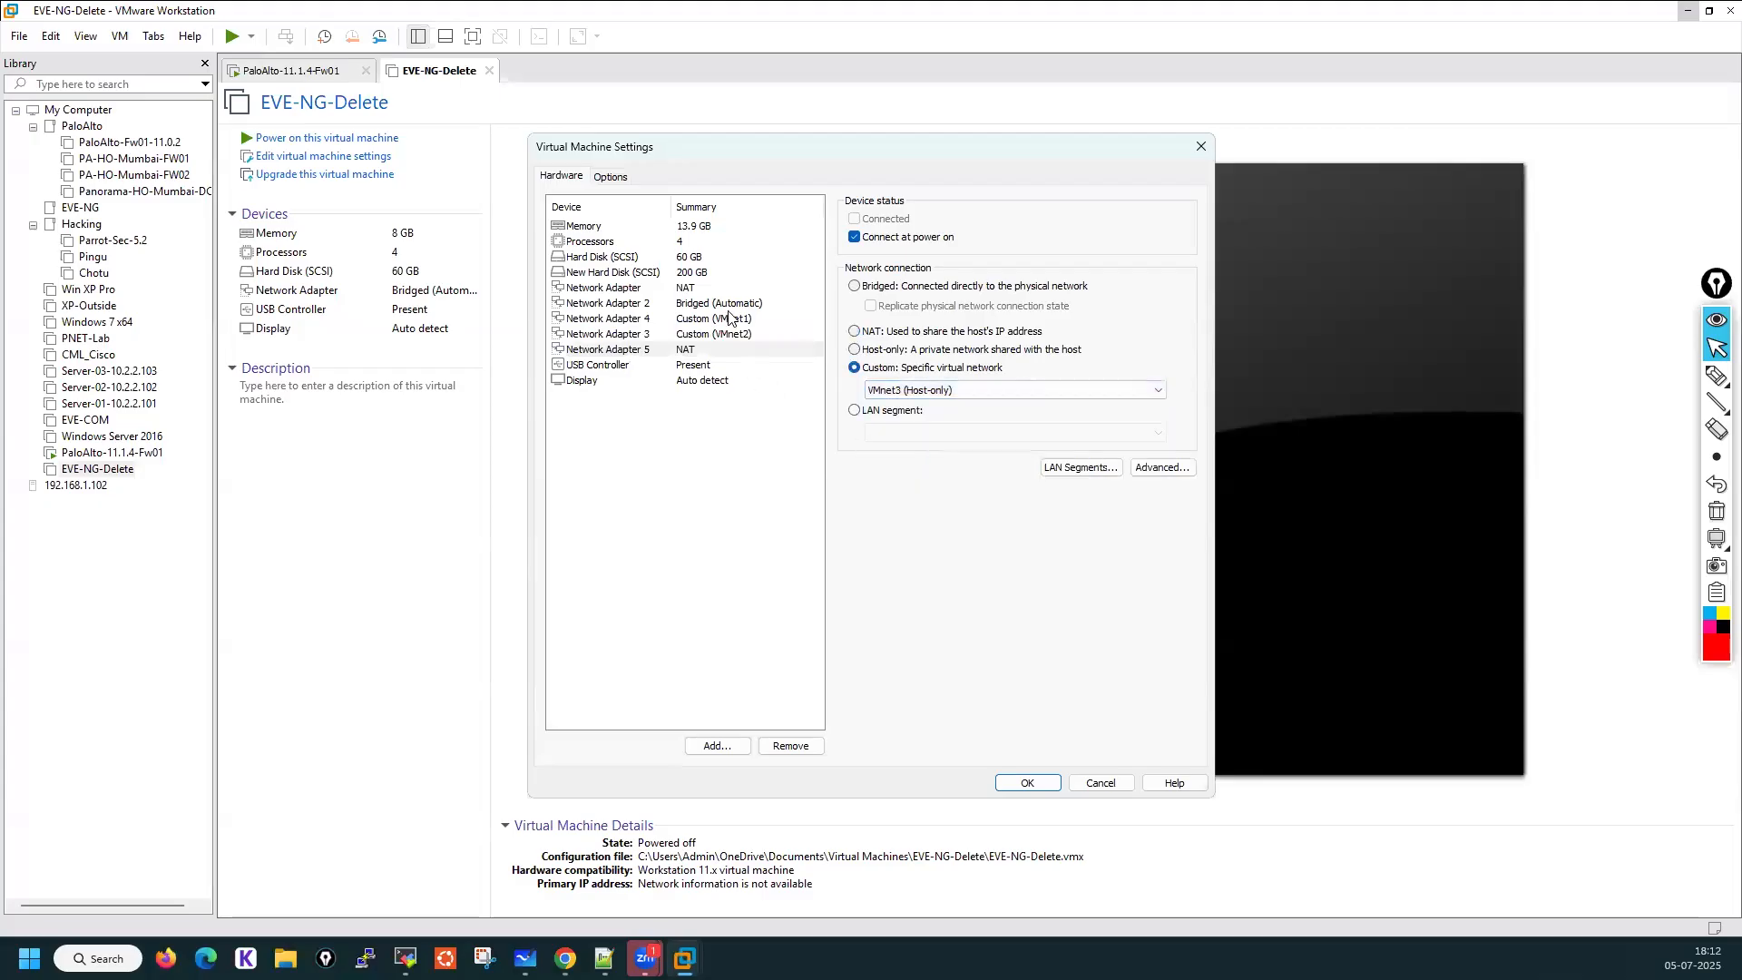
# Step: Raise the VM's memory to 32 GB, review processors, disks and adapters, and save the settings
pyautogui.click(723, 306)
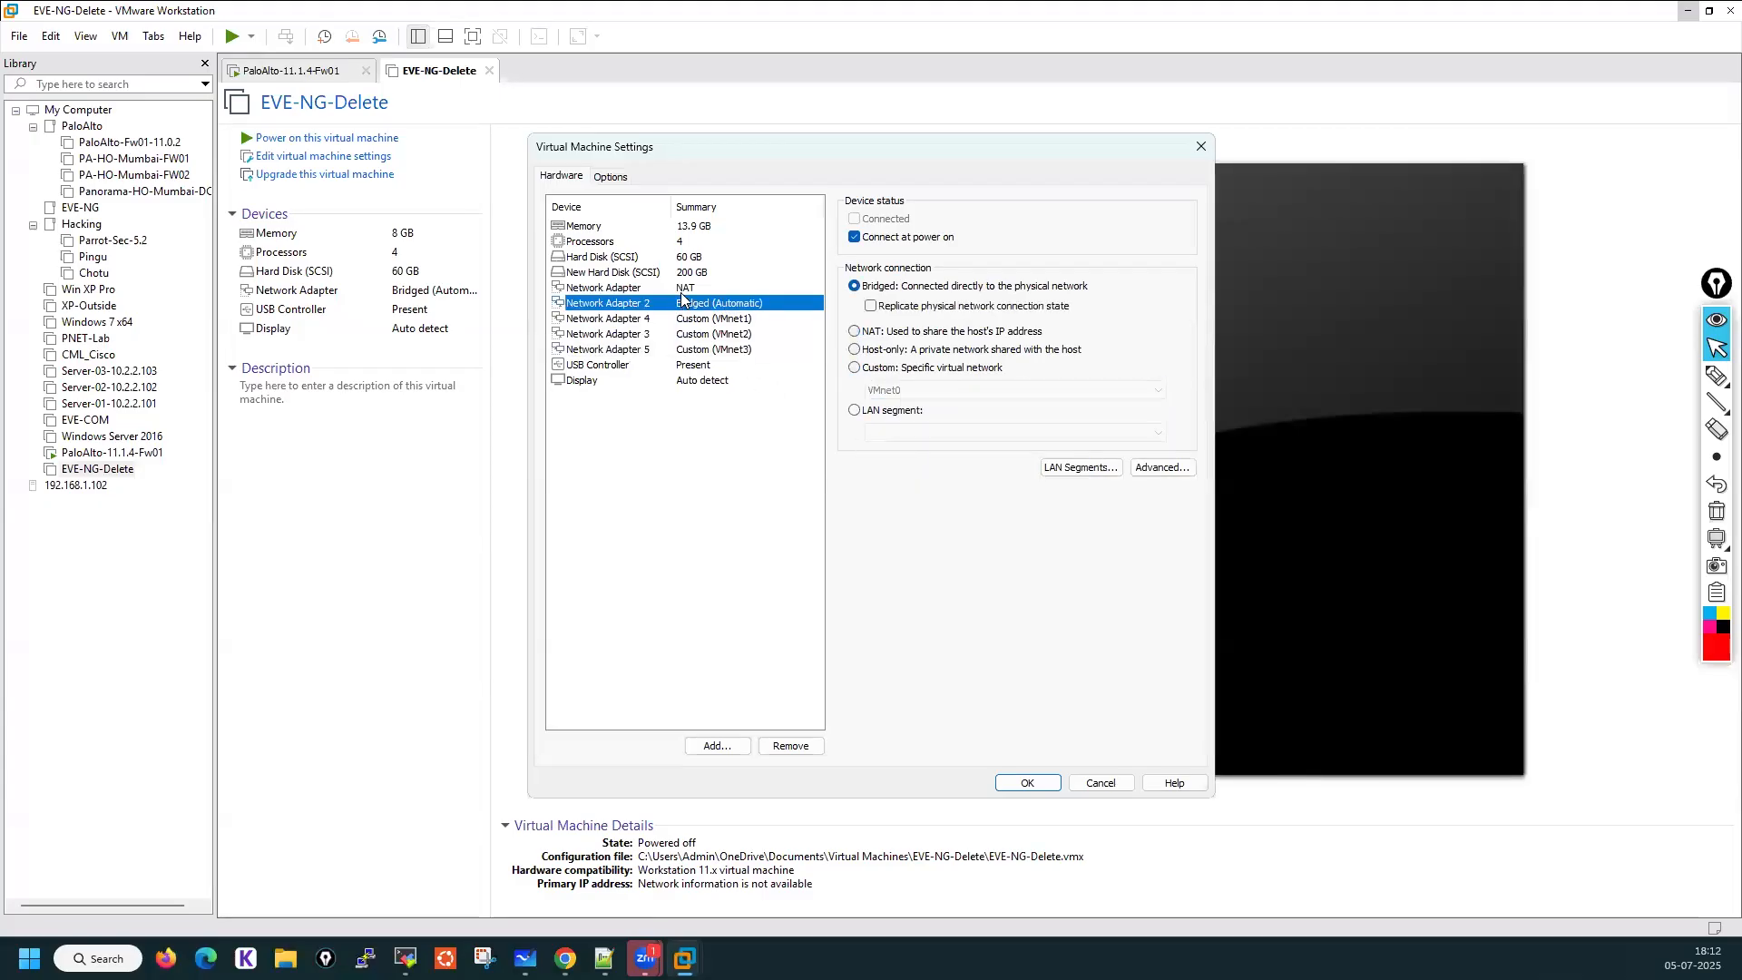
pyautogui.click(683, 290)
pyautogui.press('Down')
pyautogui.press('Down')
pyautogui.press('Down')
pyautogui.press('Down')
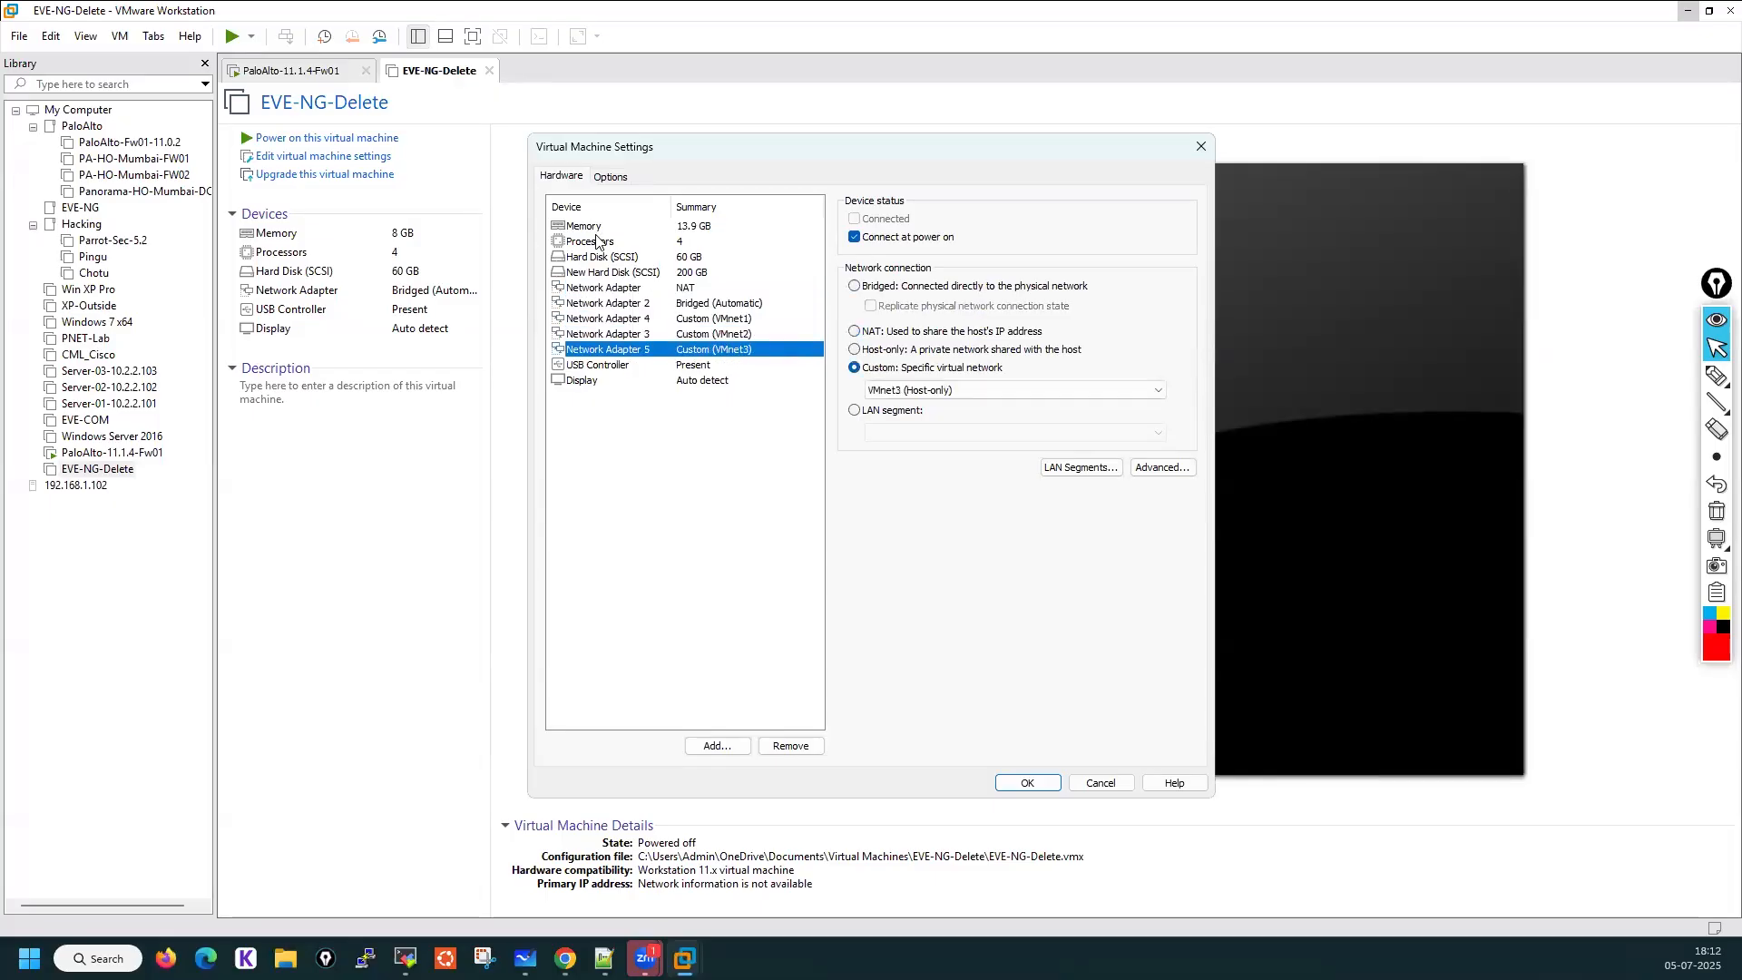
pyautogui.click(591, 231)
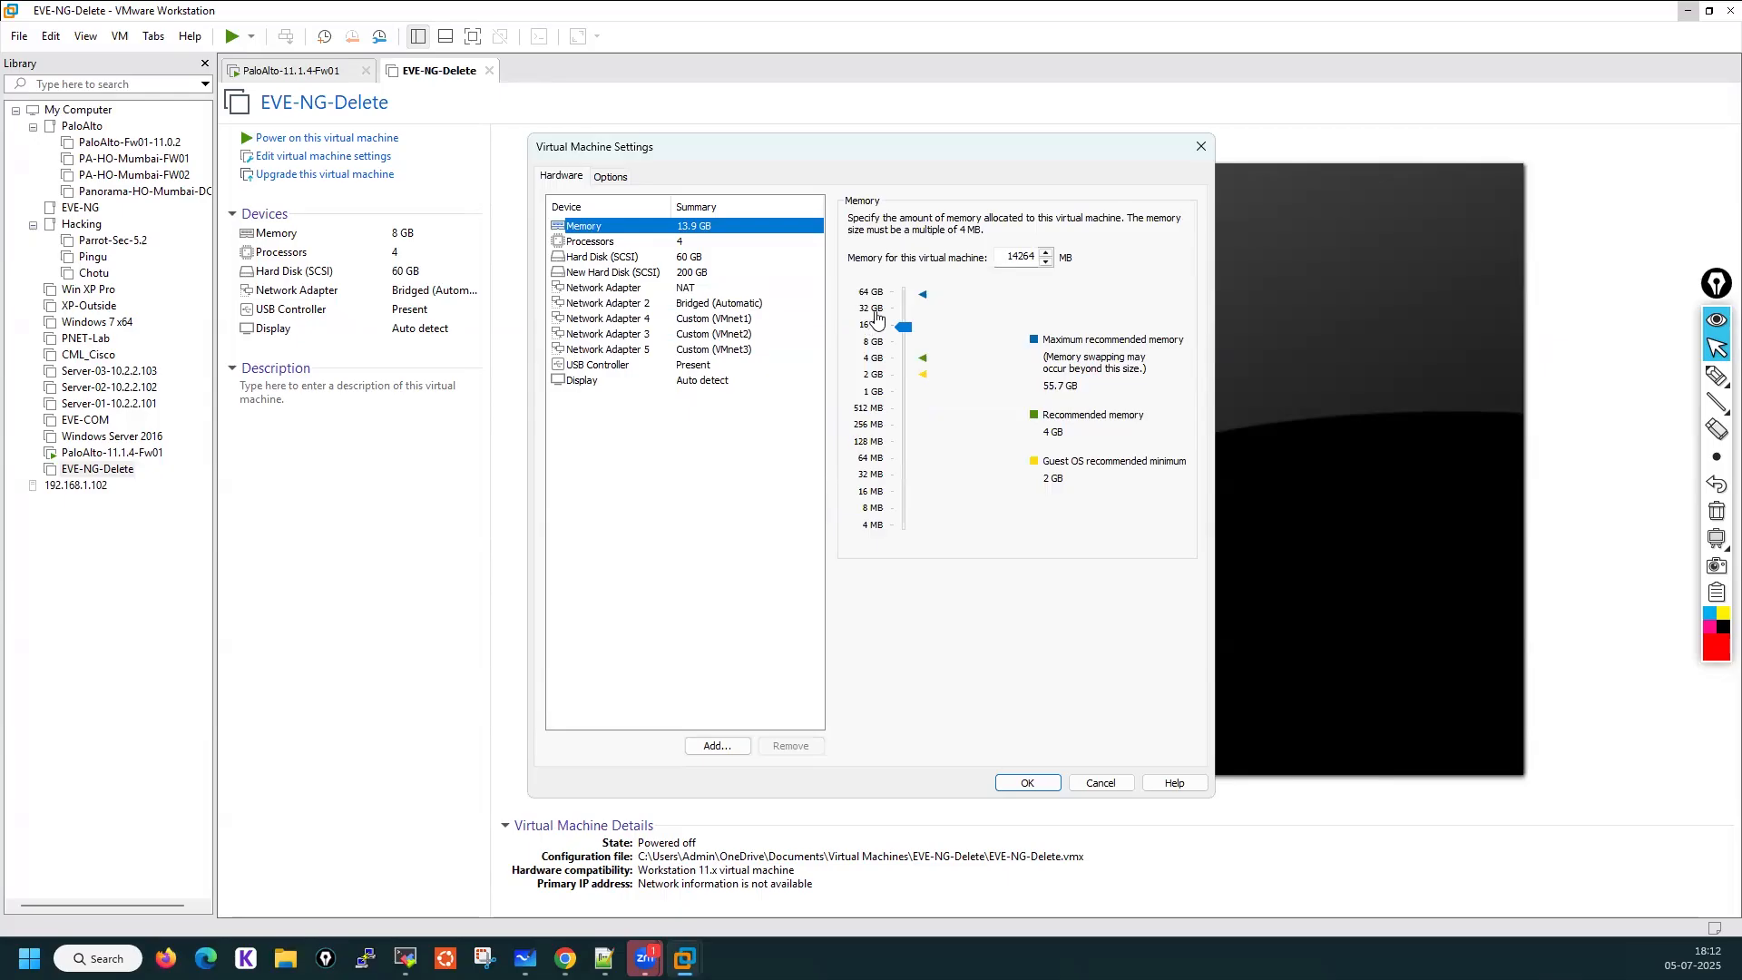
pyautogui.click(876, 317)
pyautogui.click(602, 244)
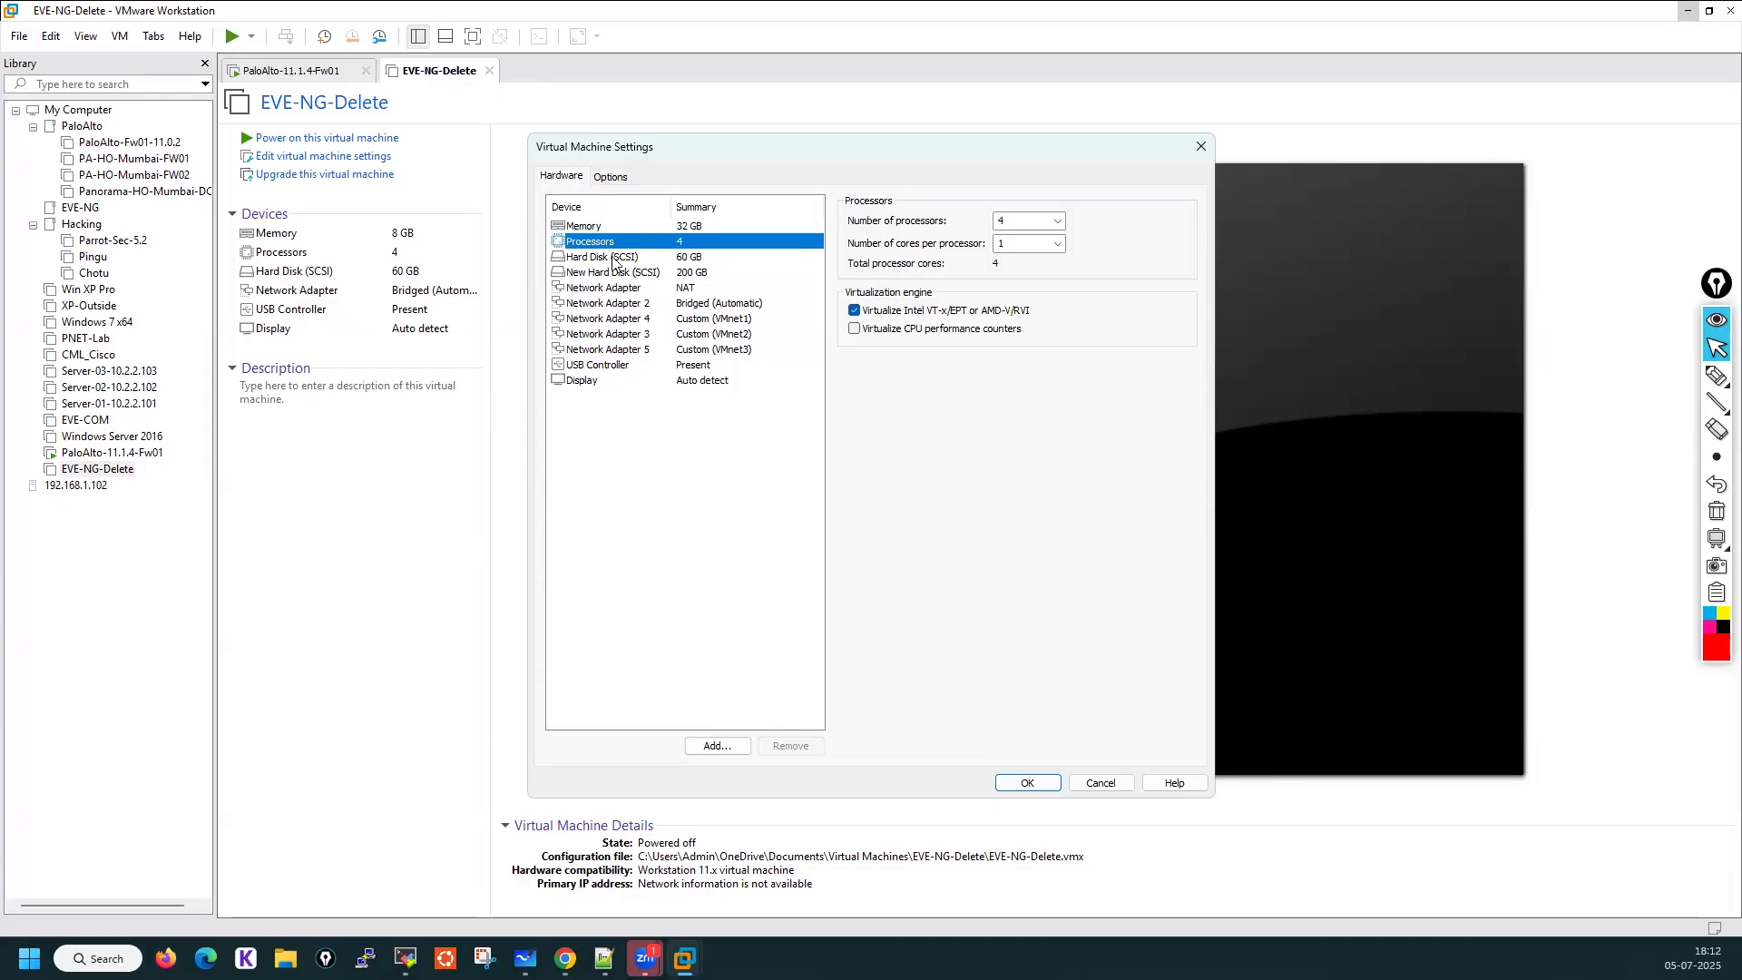
pyautogui.click(616, 258)
pyautogui.click(618, 273)
pyautogui.click(622, 288)
pyautogui.click(631, 304)
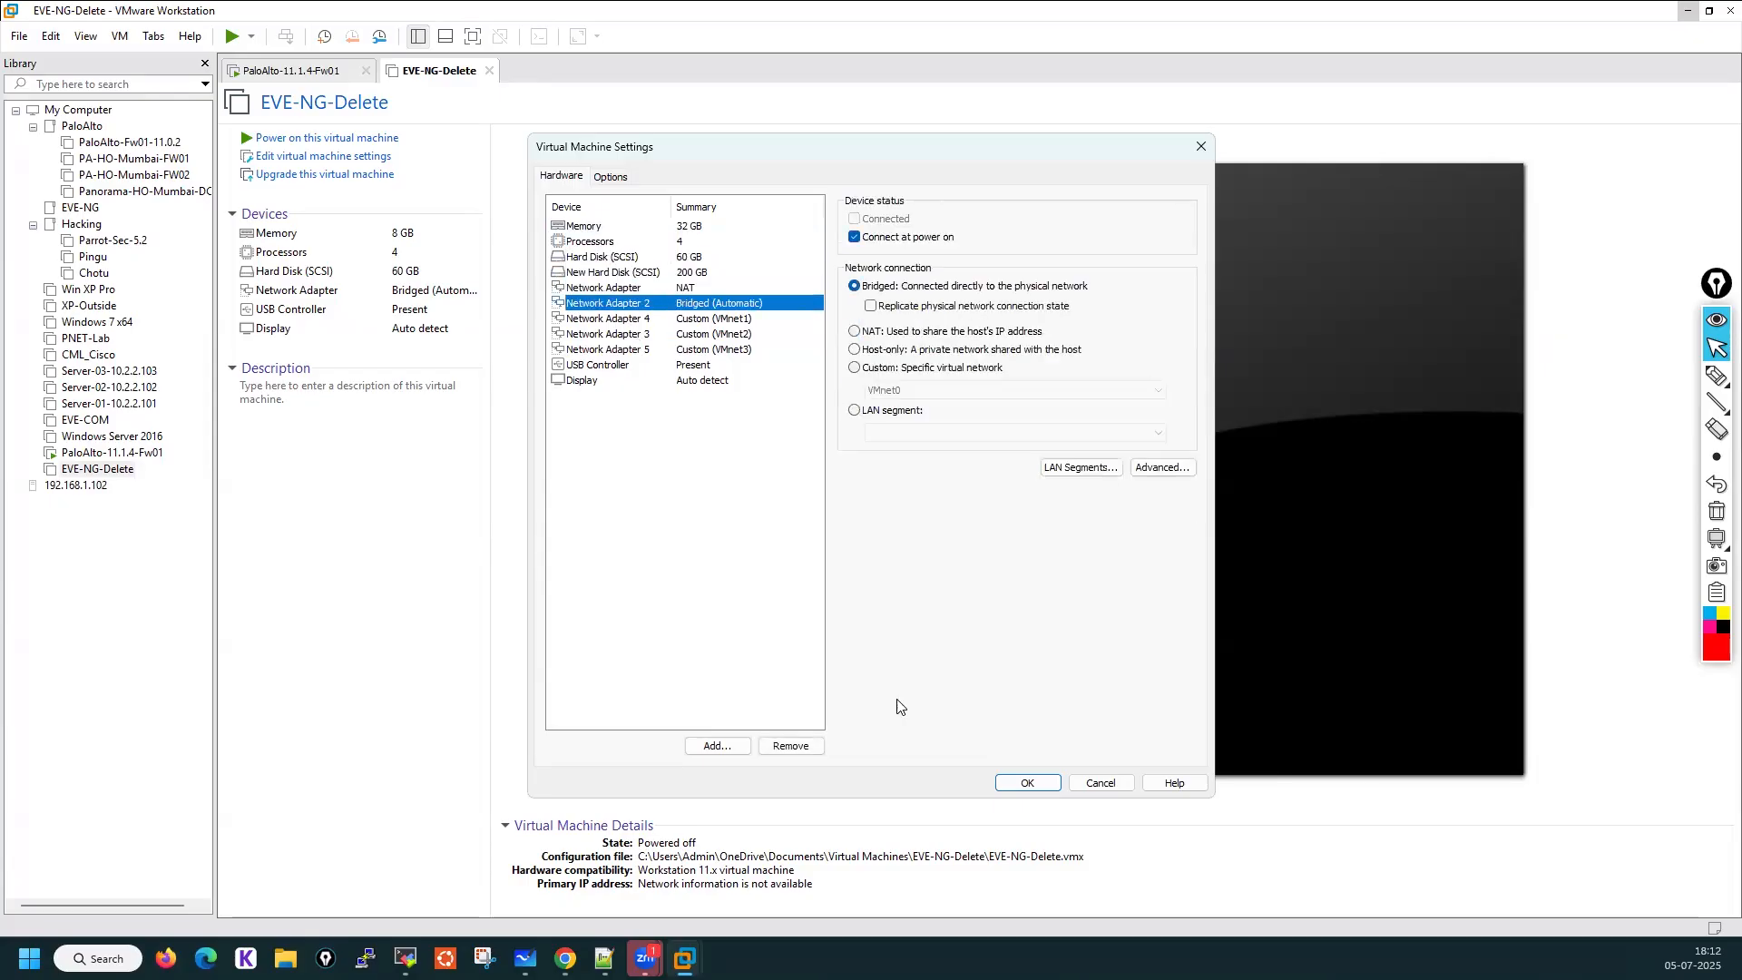
pyautogui.click(1022, 787)
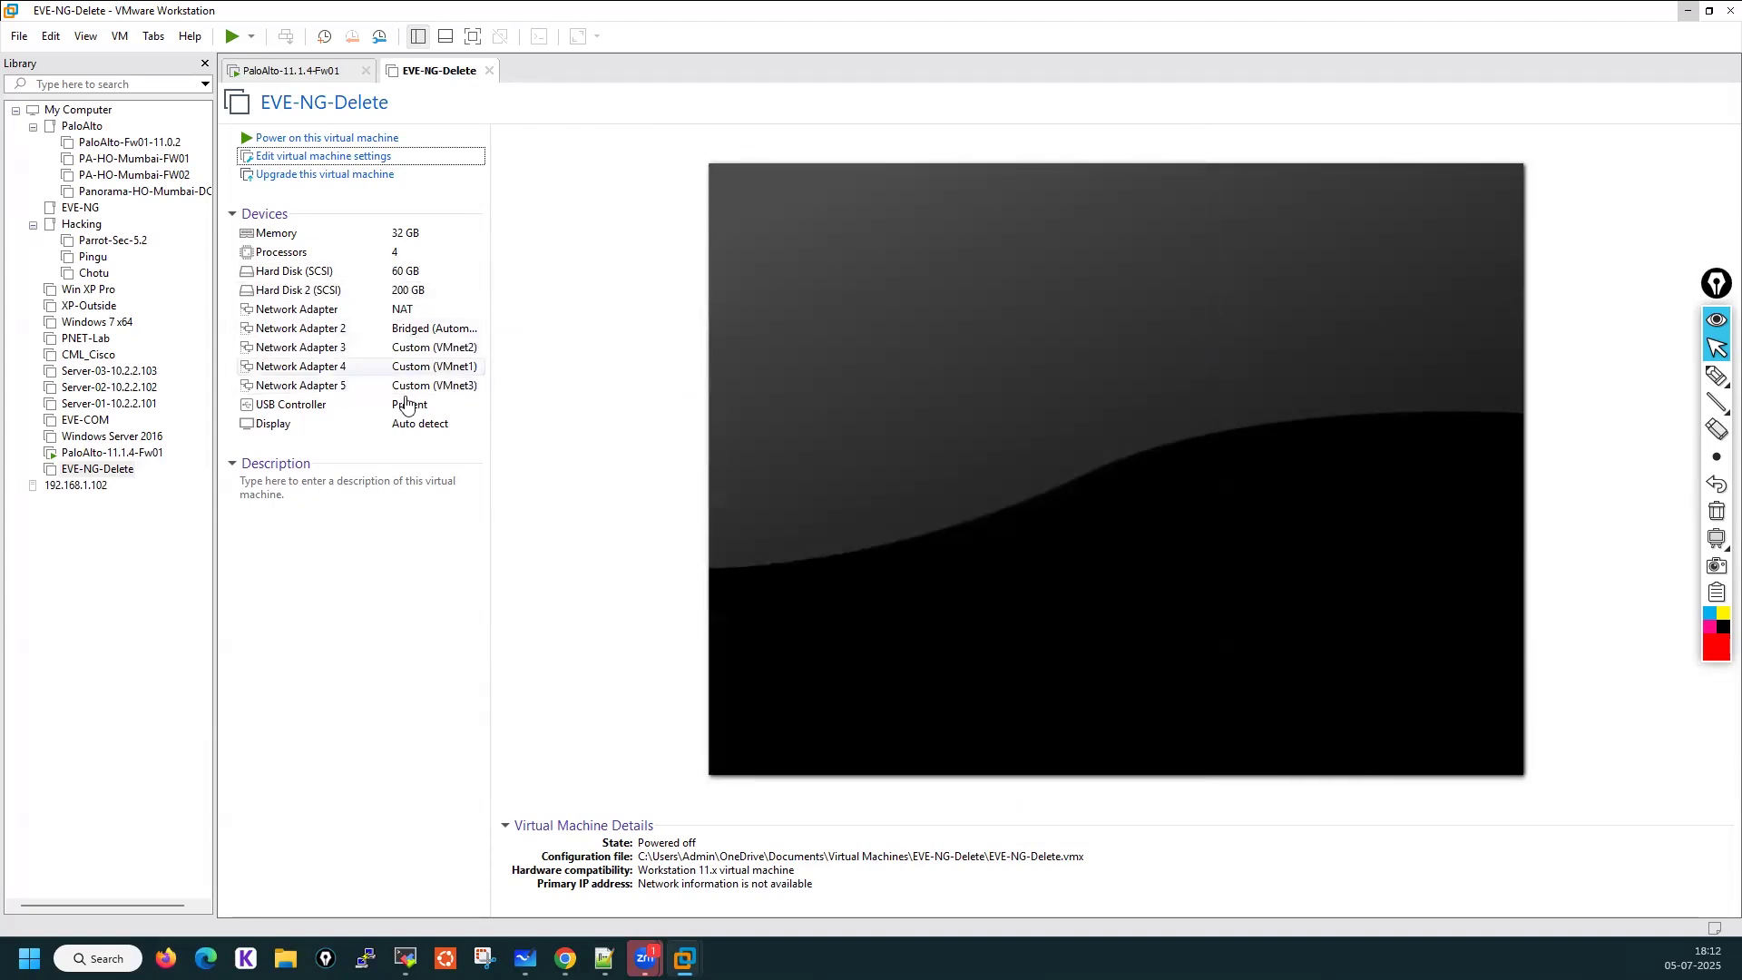
# Step: Reconnect Network Adapter 3 to VMnet1 and 4 to VMnet2, keep 5 on VMnet3, and save
pyautogui.click(315, 156)
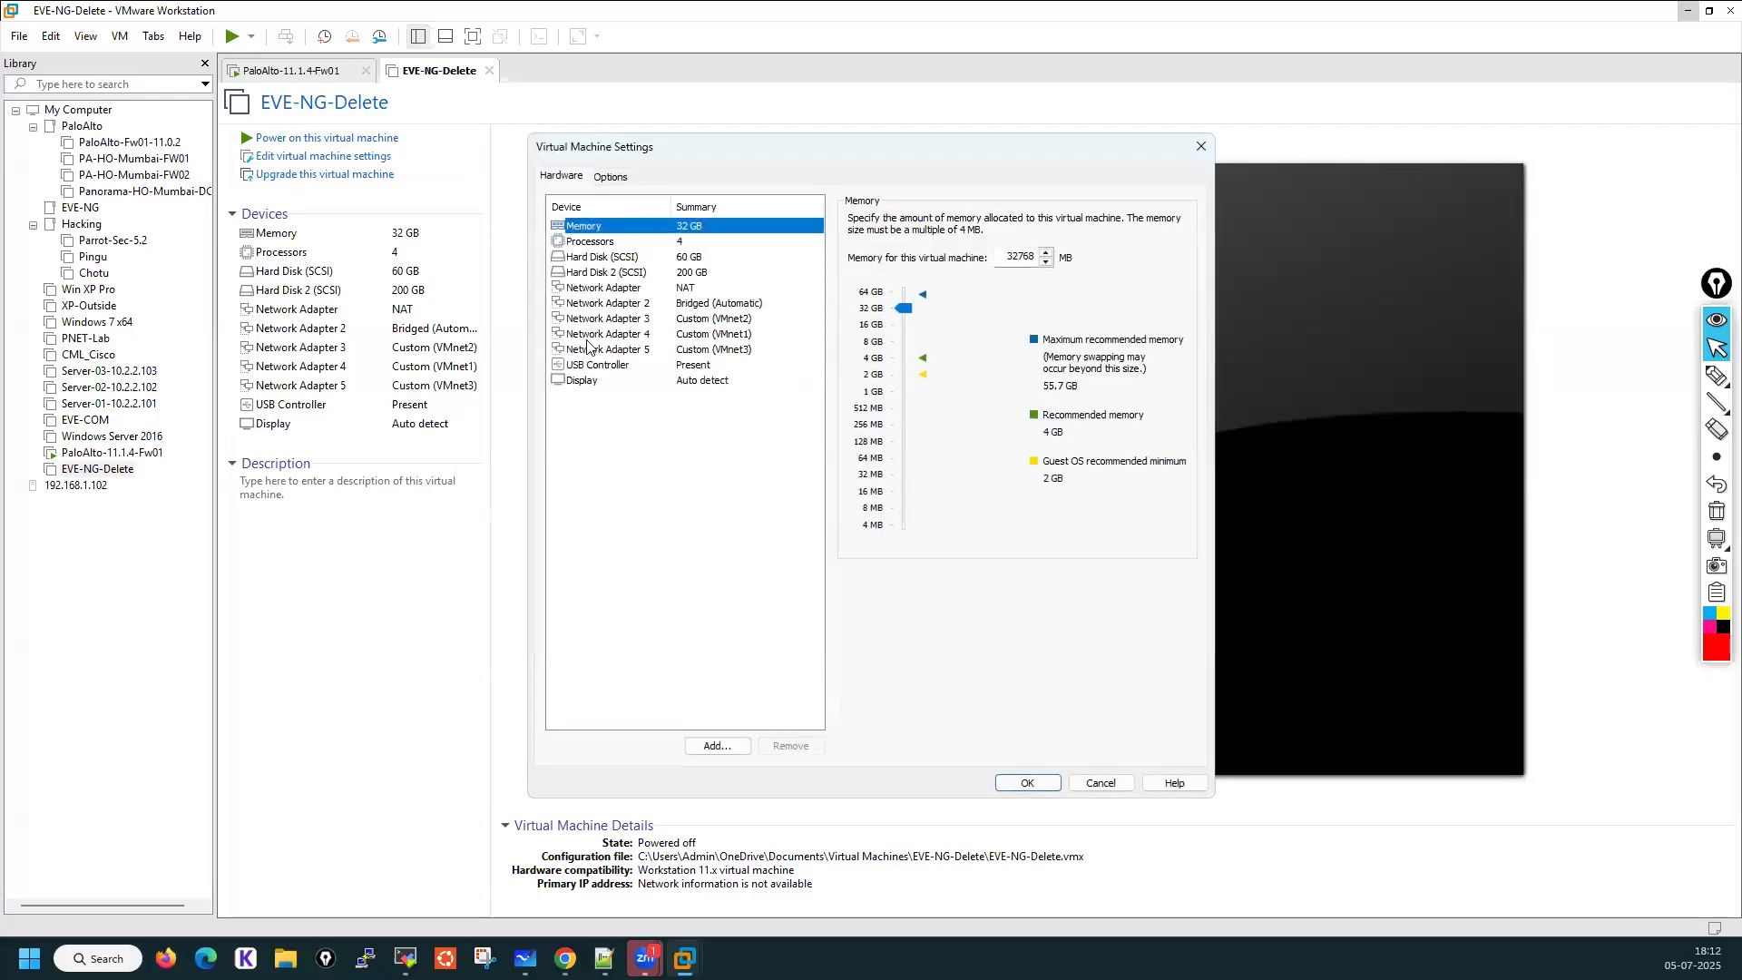
pyautogui.click(697, 319)
pyautogui.click(943, 390)
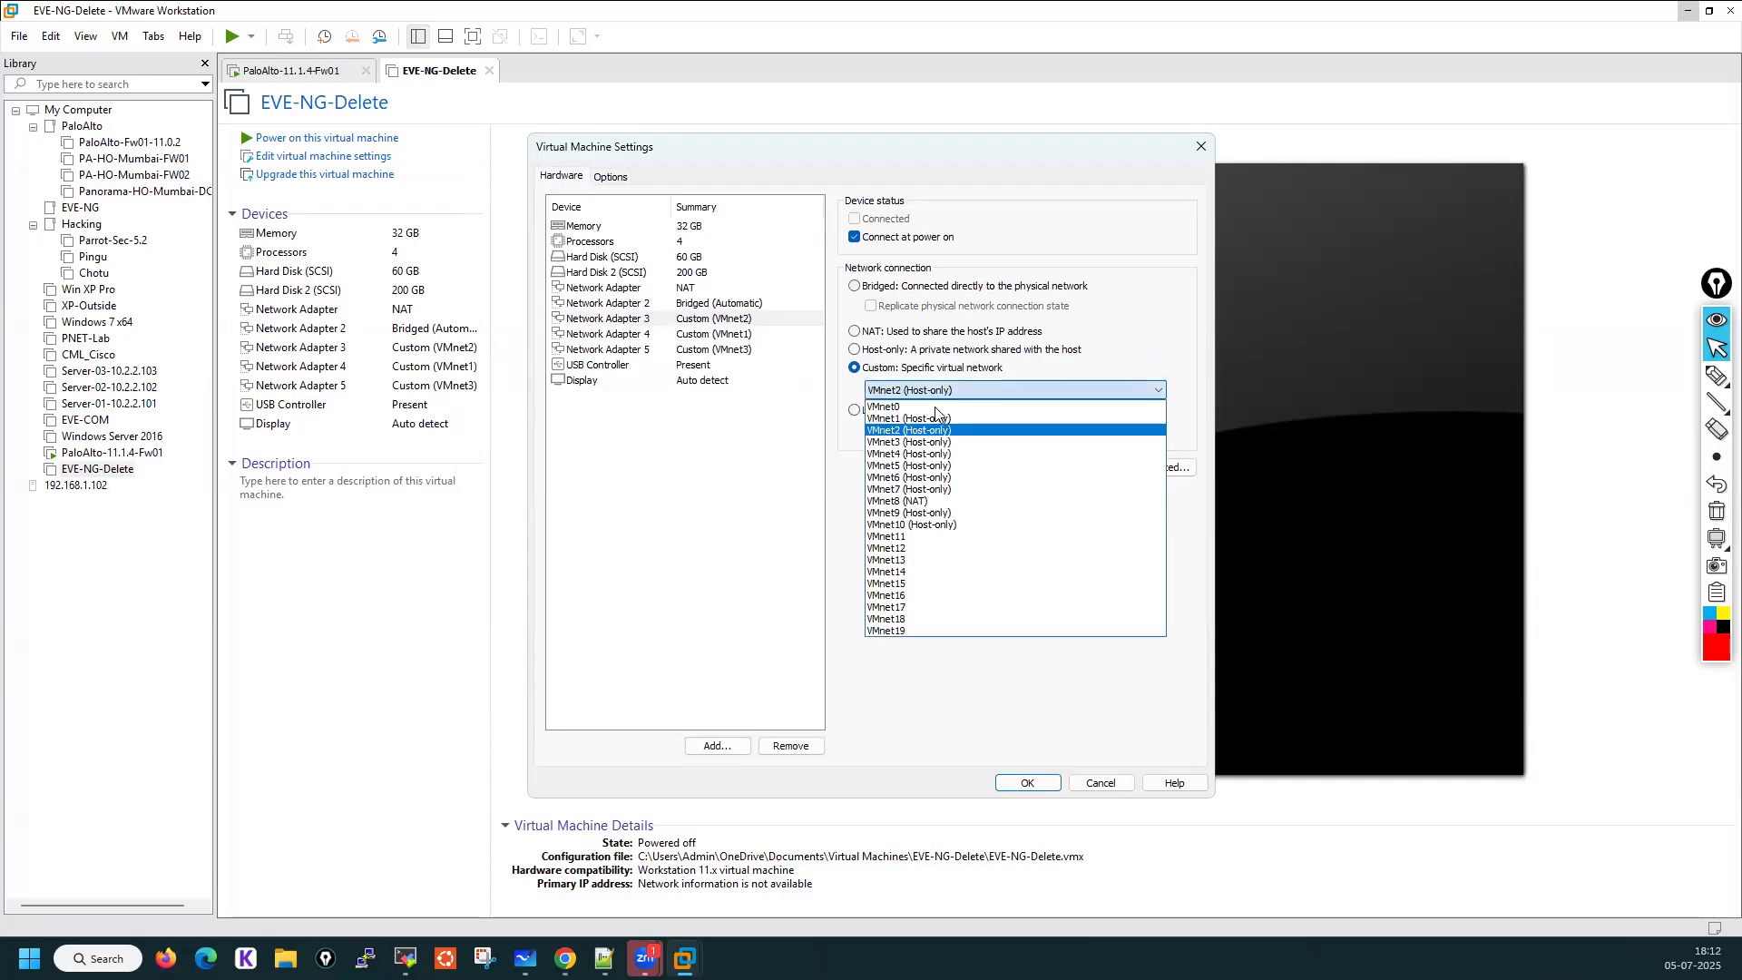
pyautogui.click(933, 419)
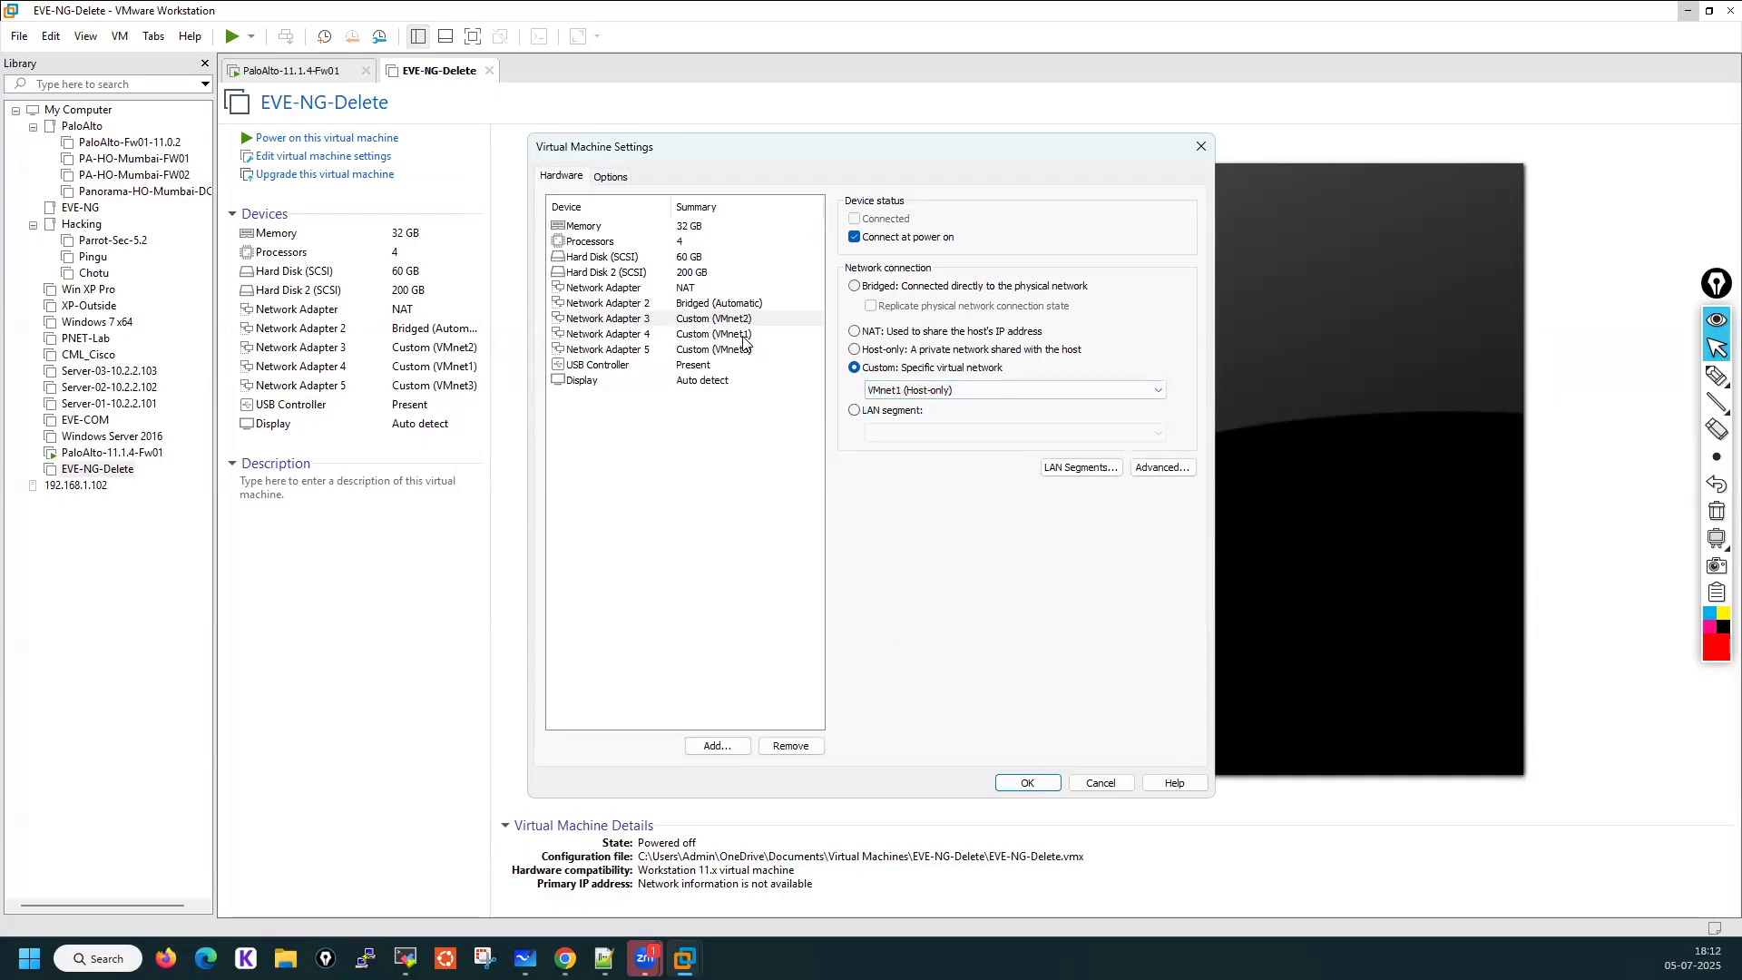
pyautogui.click(744, 336)
pyautogui.click(905, 390)
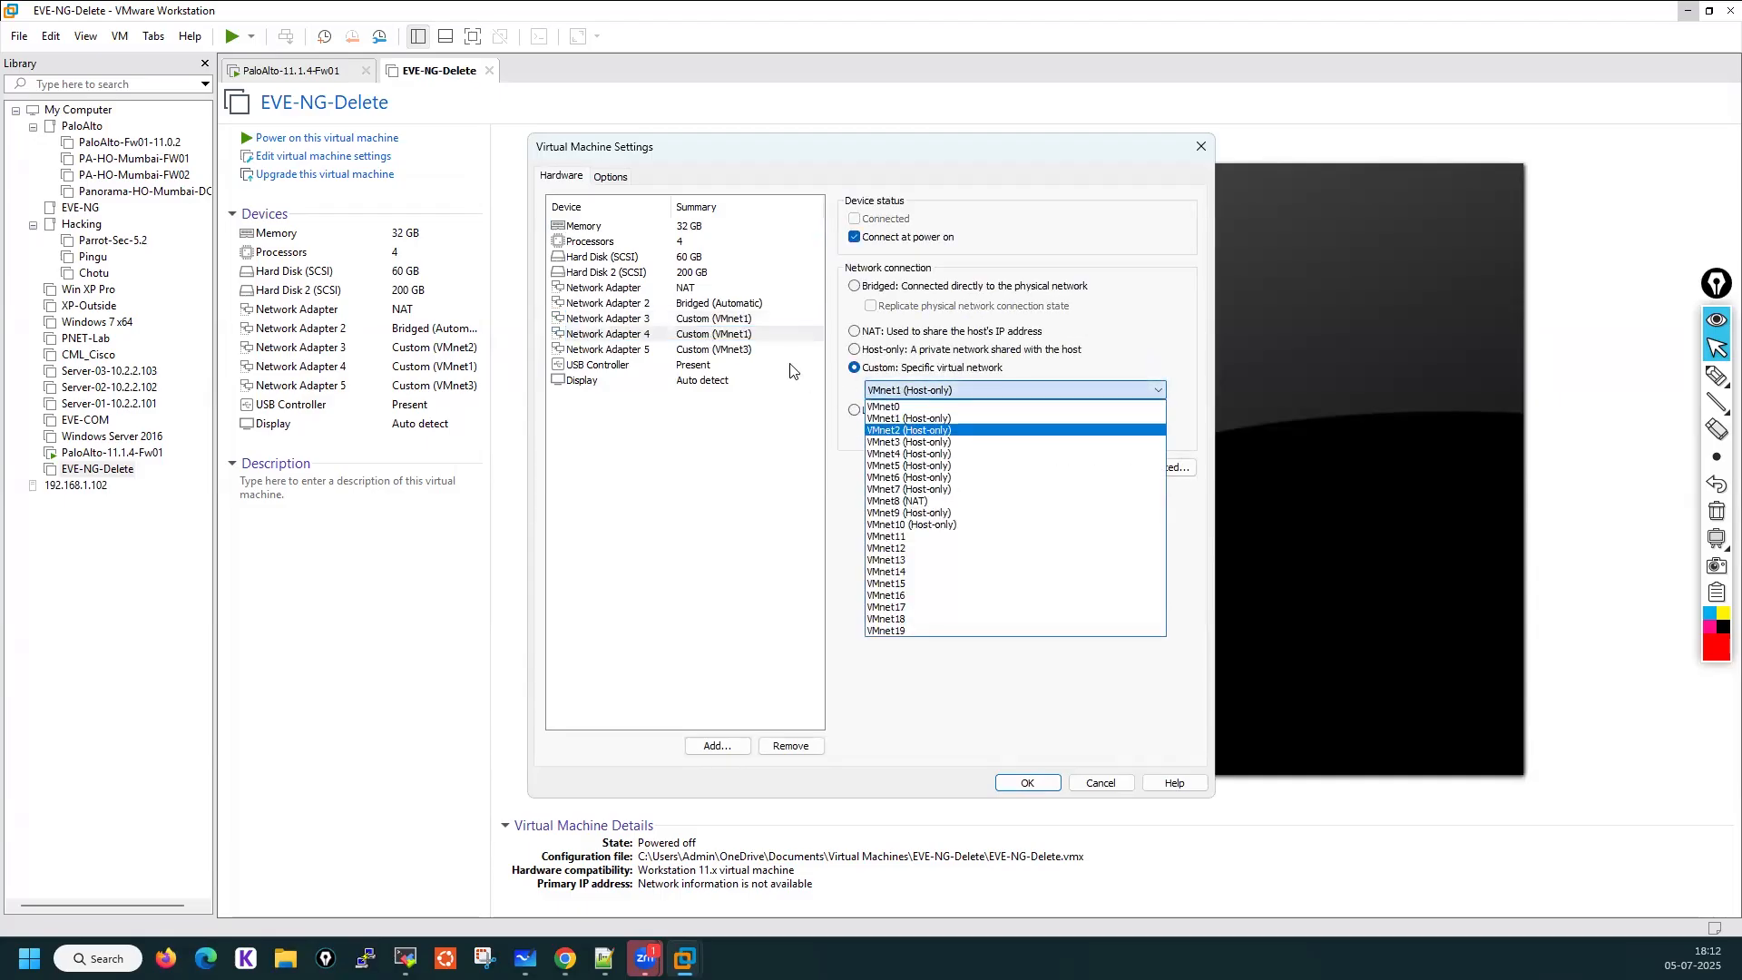
pyautogui.click(762, 355)
pyautogui.click(762, 350)
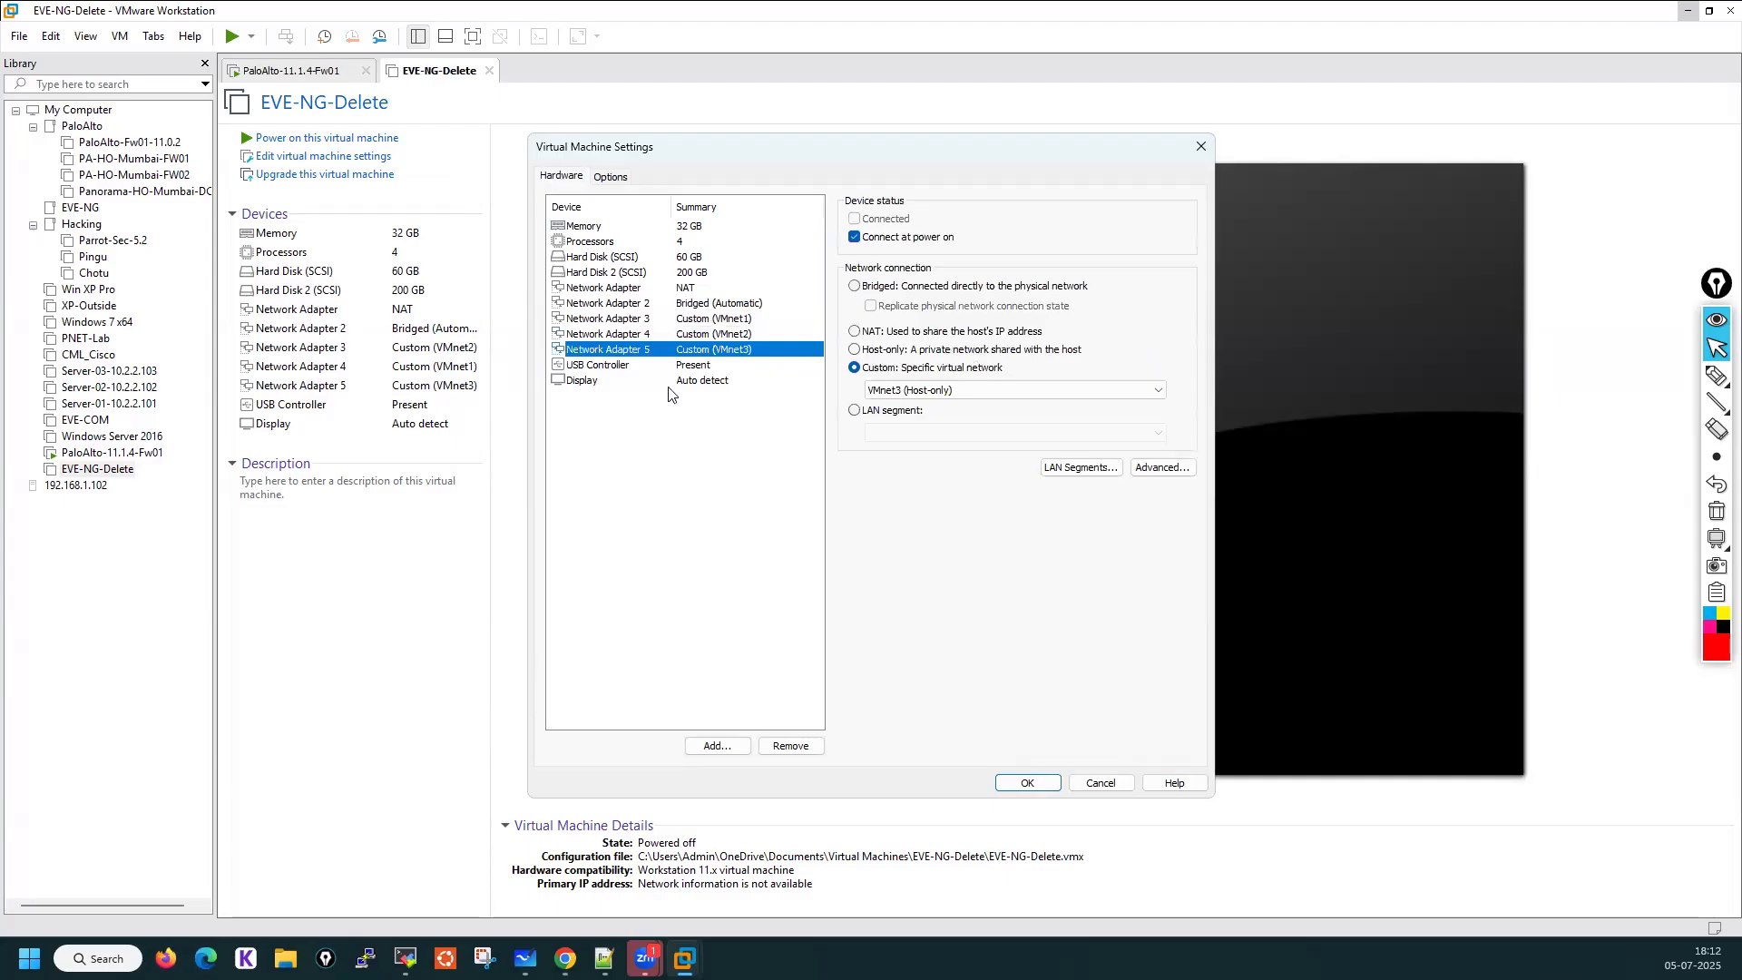
pyautogui.click(1013, 785)
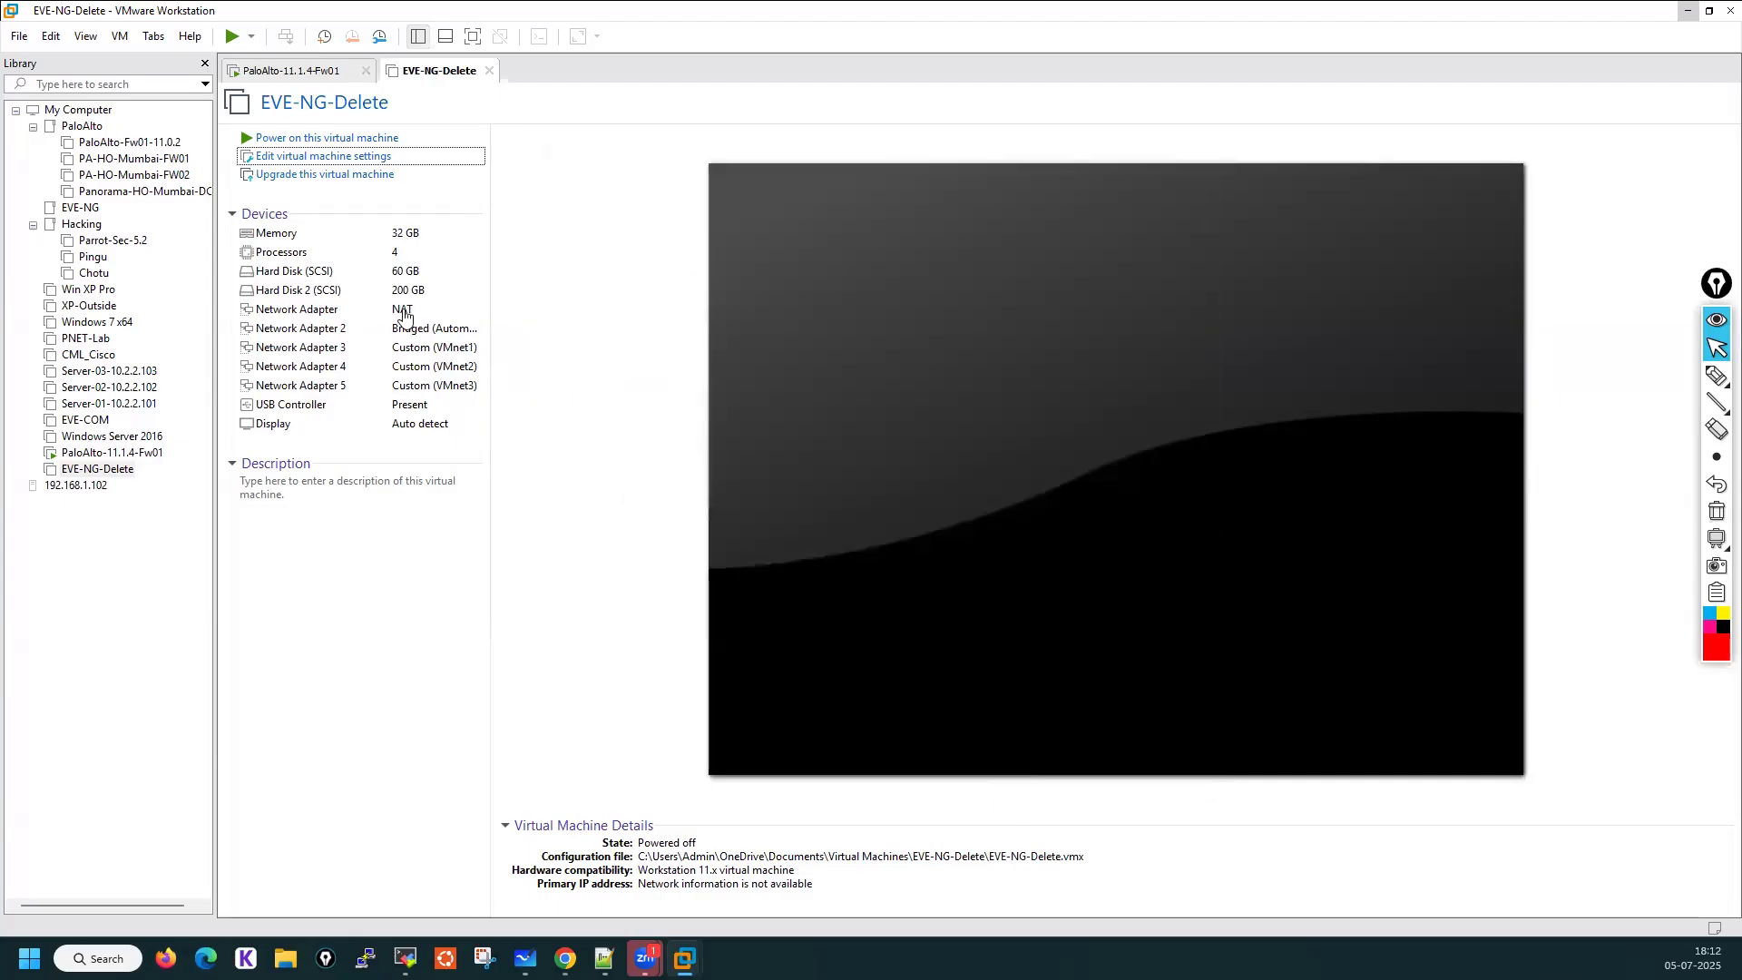
# Step: Power on the EVE-NG-Delete VM and let it boot
pyautogui.click(349, 142)
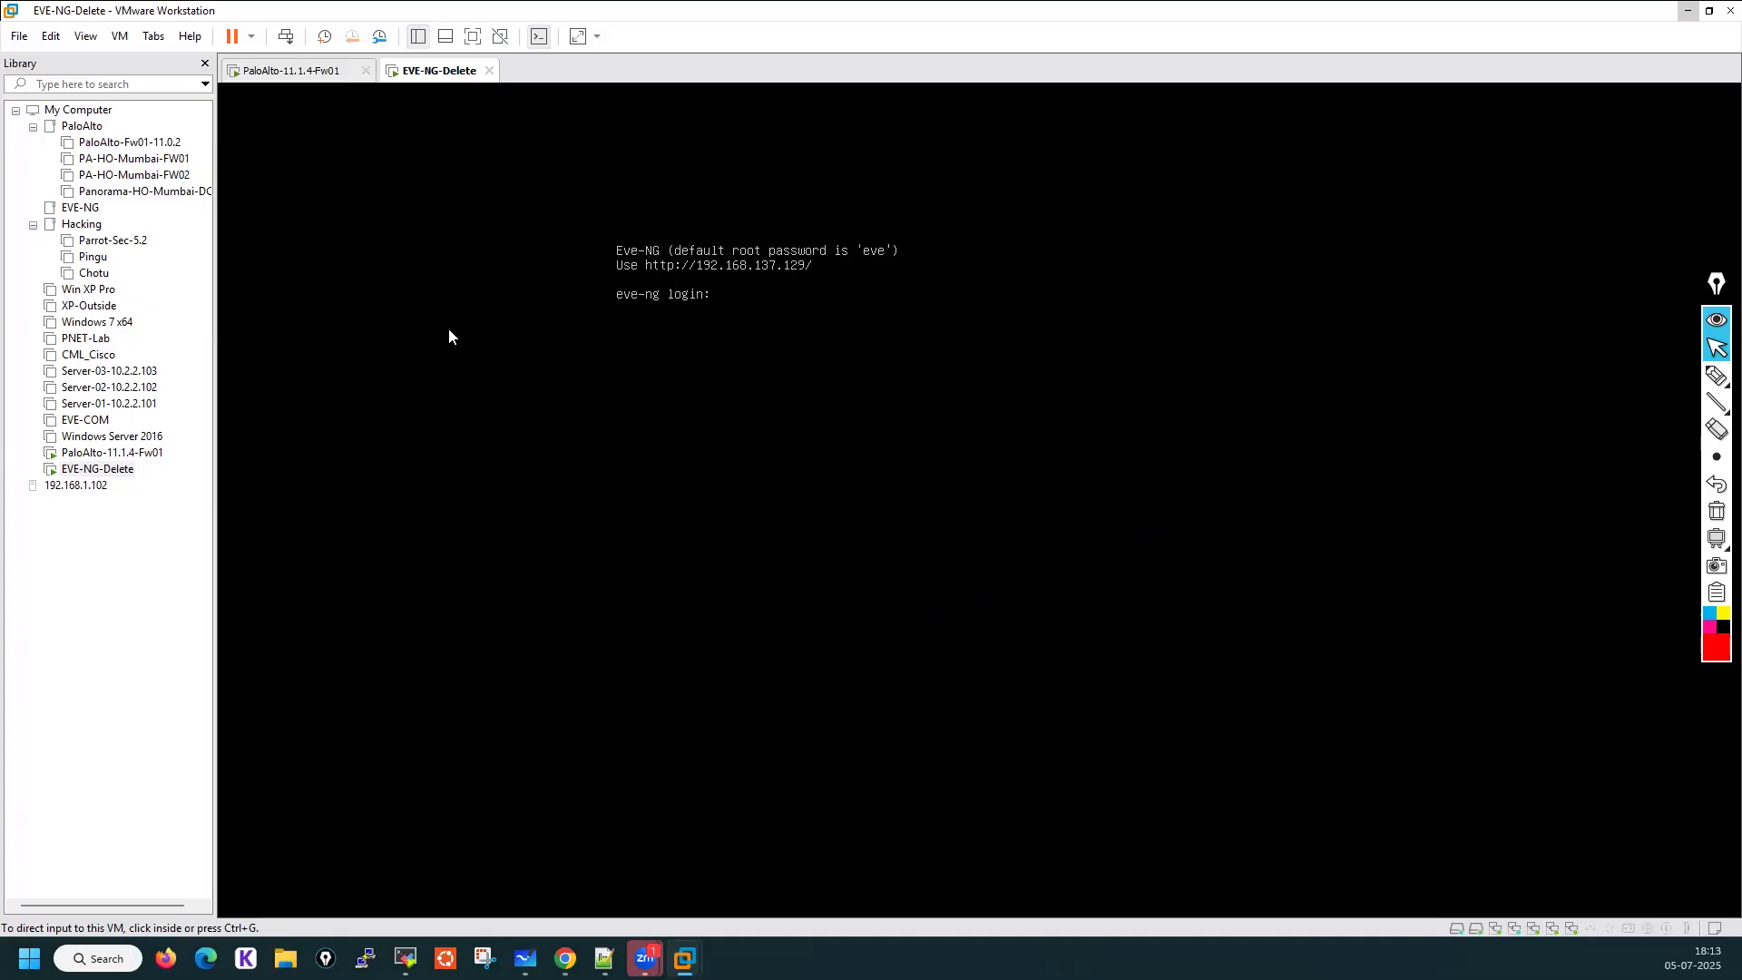
pyautogui.click(745, 301)
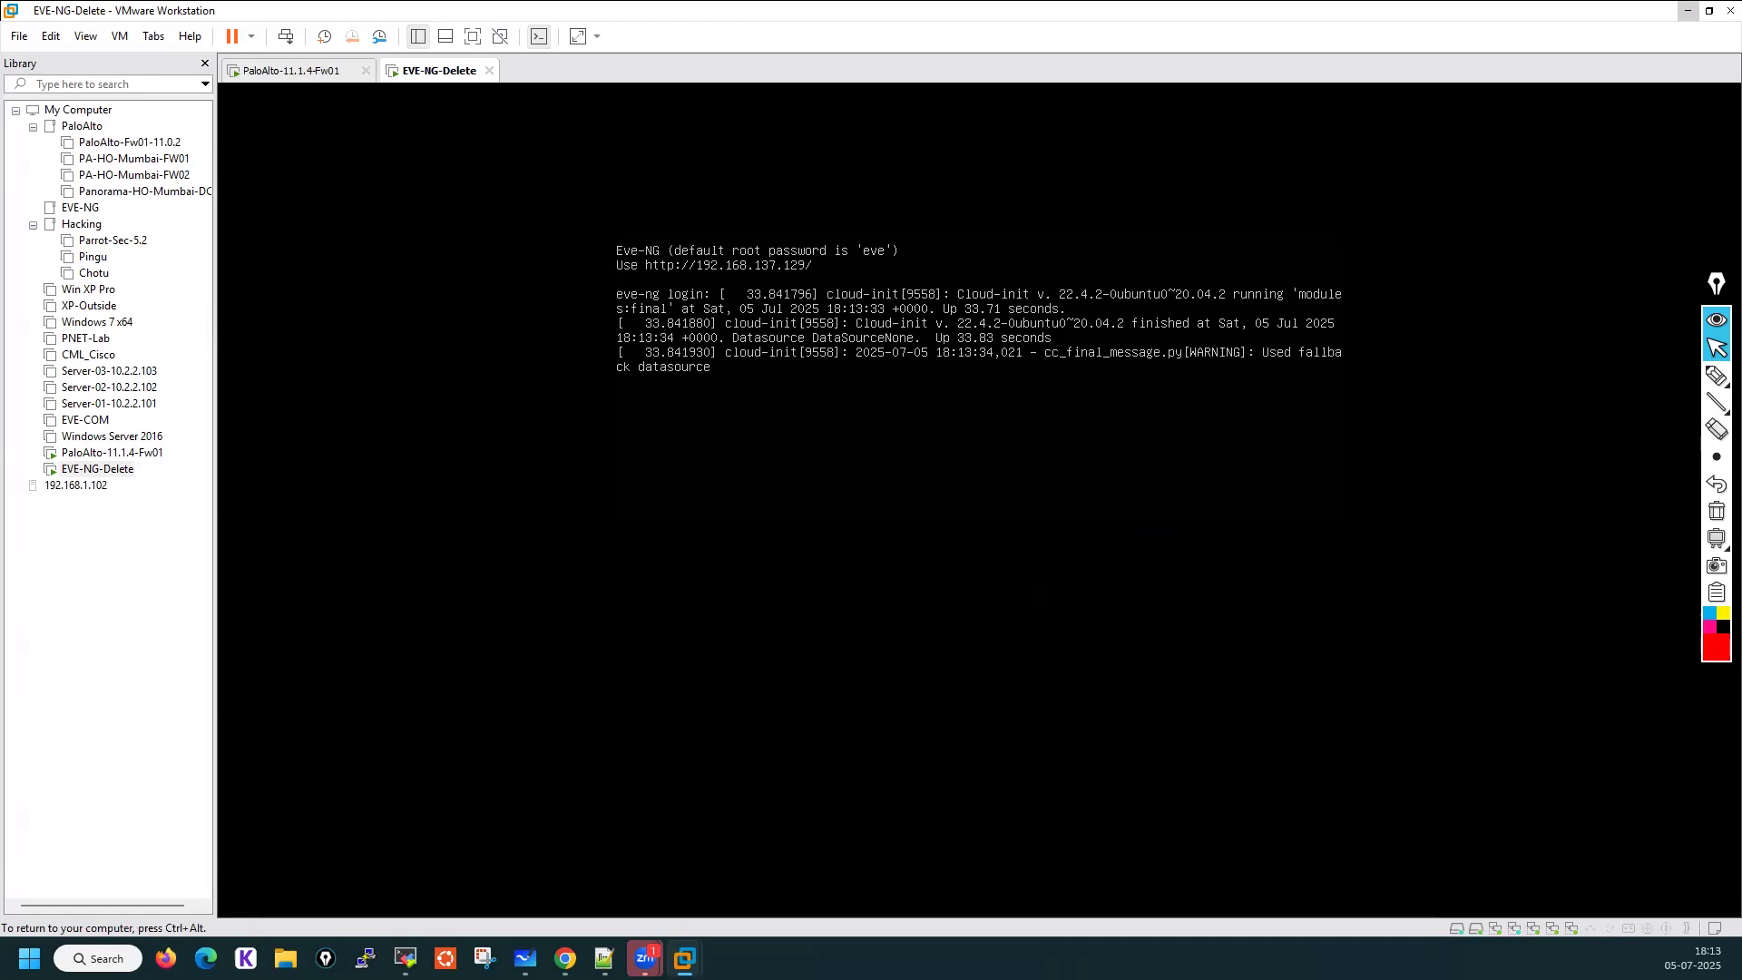
pyautogui.hotkey('ctrl', 'alt')
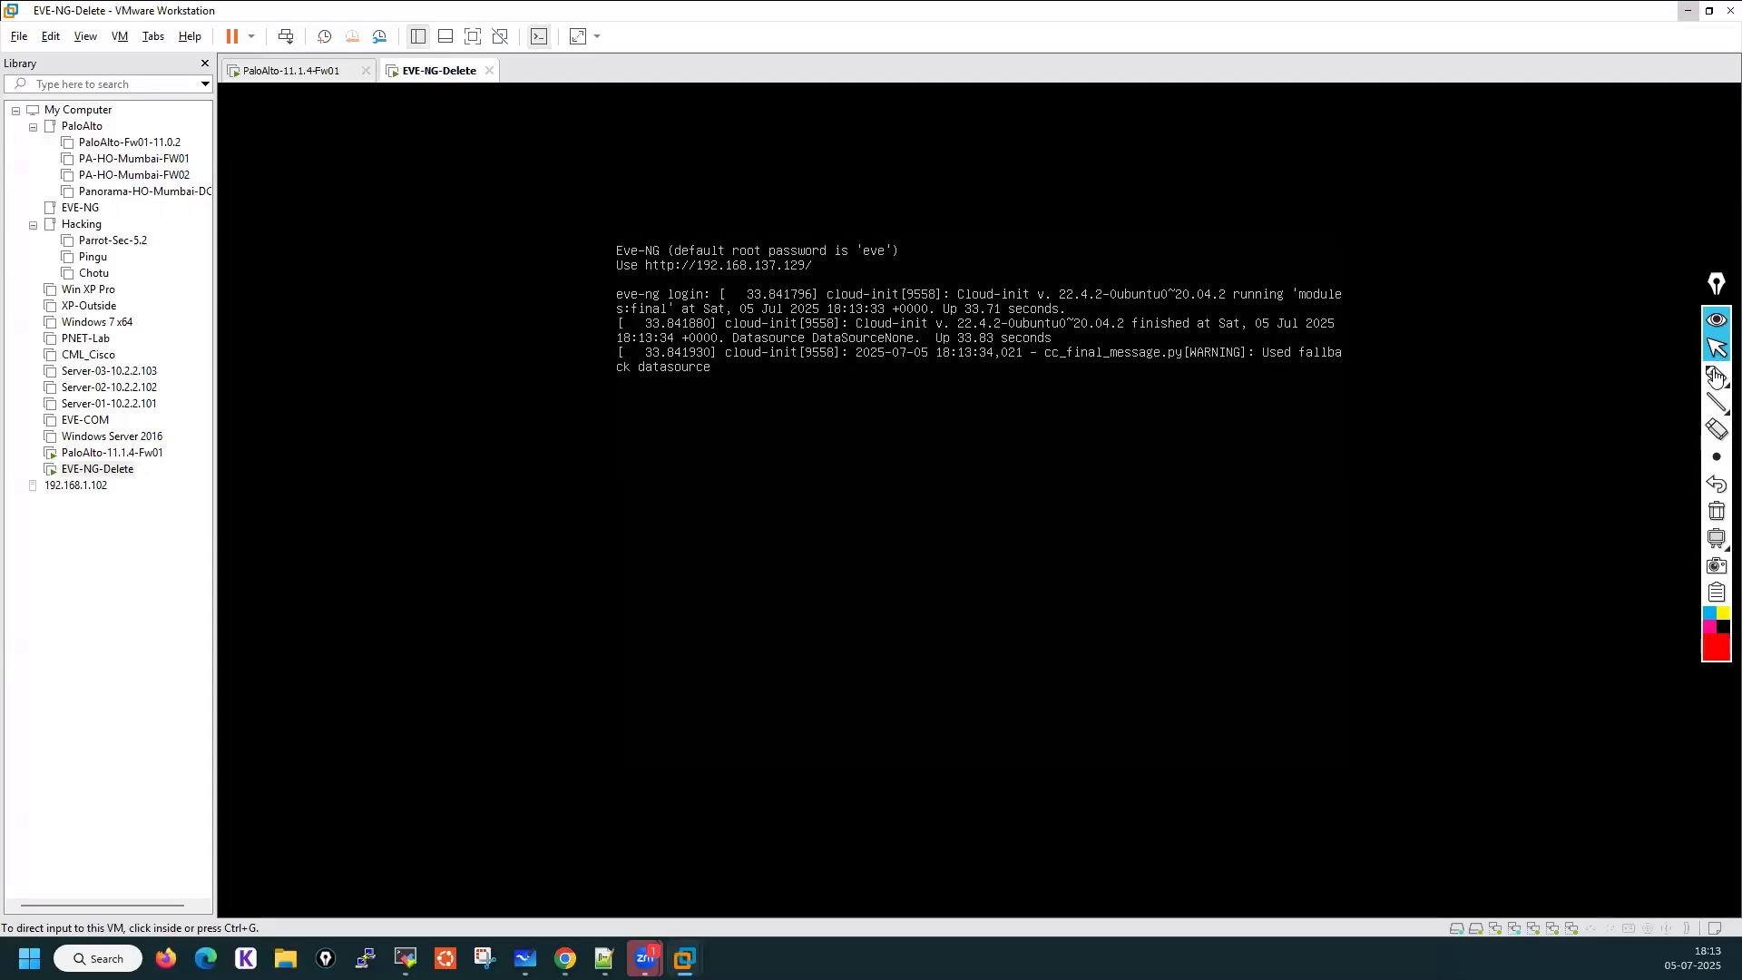
pyautogui.moveTo(1716, 376)
pyautogui.click(1654, 375)
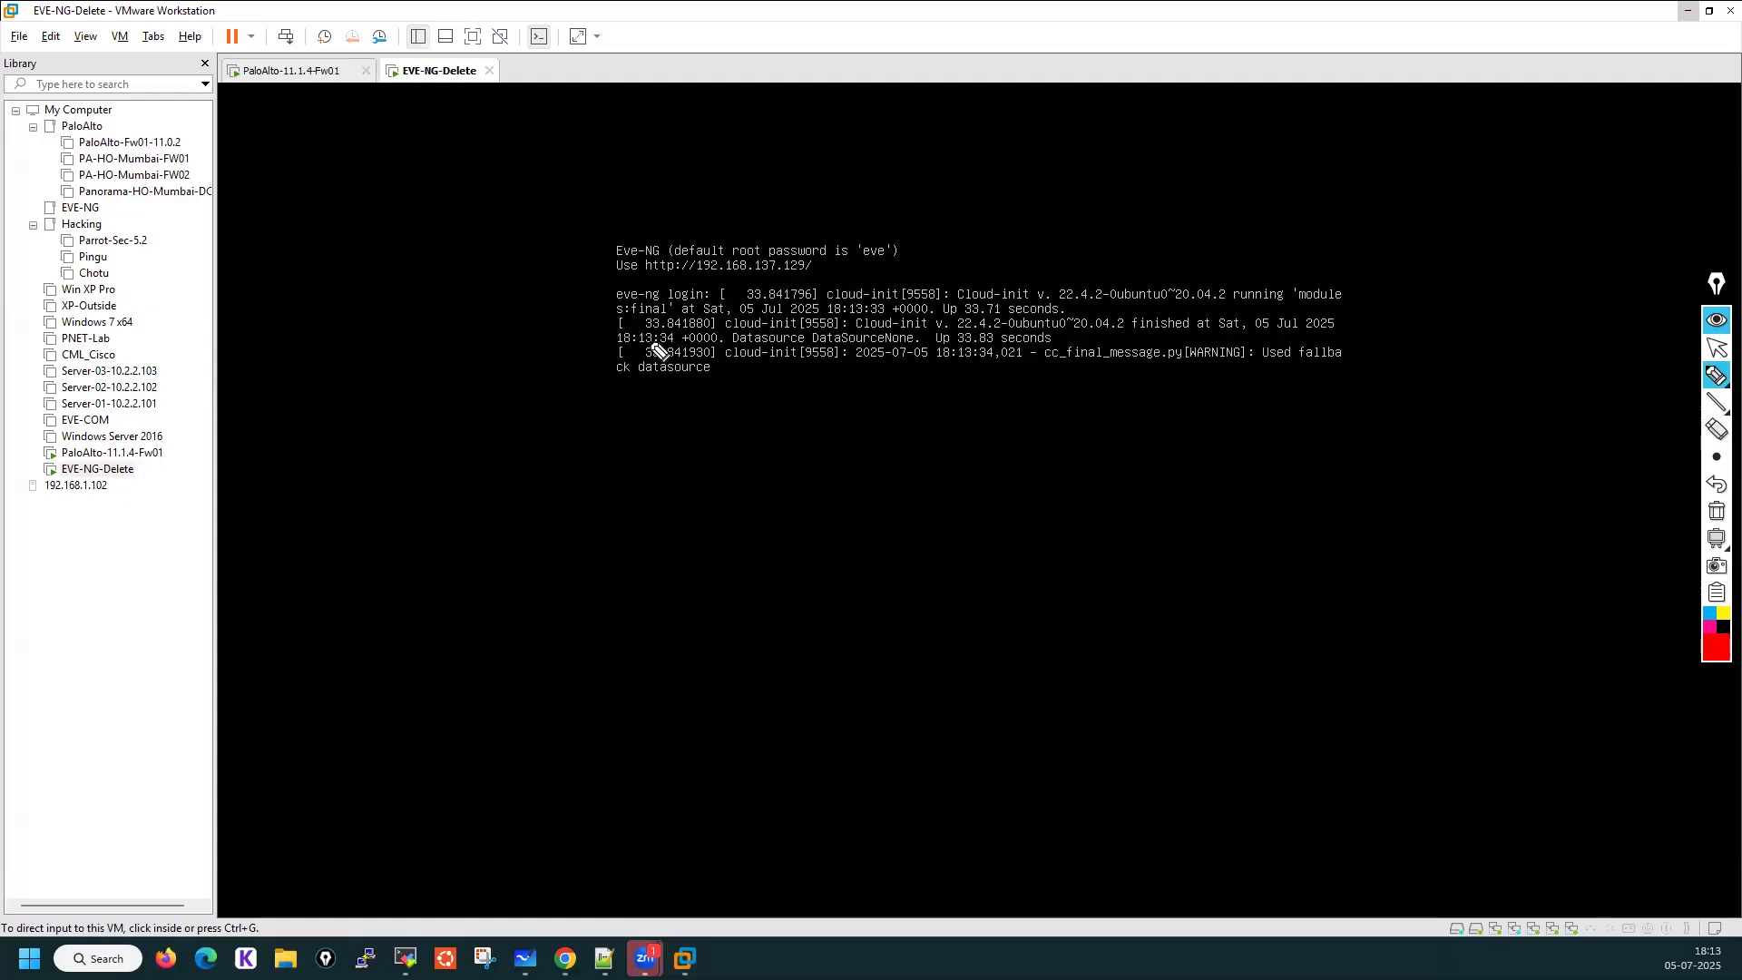
pyautogui.moveTo(583, 448)
pyautogui.mouseDown()
pyautogui.moveTo(650, 463)
pyautogui.moveTo(689, 439)
pyautogui.moveTo(716, 454)
pyautogui.moveTo(707, 424)
pyautogui.mouseUp()
pyautogui.moveTo(536, 430); pyautogui.dragTo(725, 432)
pyautogui.moveTo(789, 502)
pyautogui.mouseDown()
pyautogui.moveTo(825, 439)
pyautogui.moveTo(851, 467)
pyautogui.mouseUp()
pyautogui.moveTo(917, 420)
pyautogui.mouseDown()
pyautogui.moveTo(912, 445)
pyautogui.moveTo(966, 450)
pyautogui.moveTo(1048, 425)
pyautogui.moveTo(1143, 437)
pyautogui.moveTo(1369, 405)
pyautogui.moveTo(1459, 432)
pyautogui.moveTo(1430, 419)
pyautogui.mouseUp()
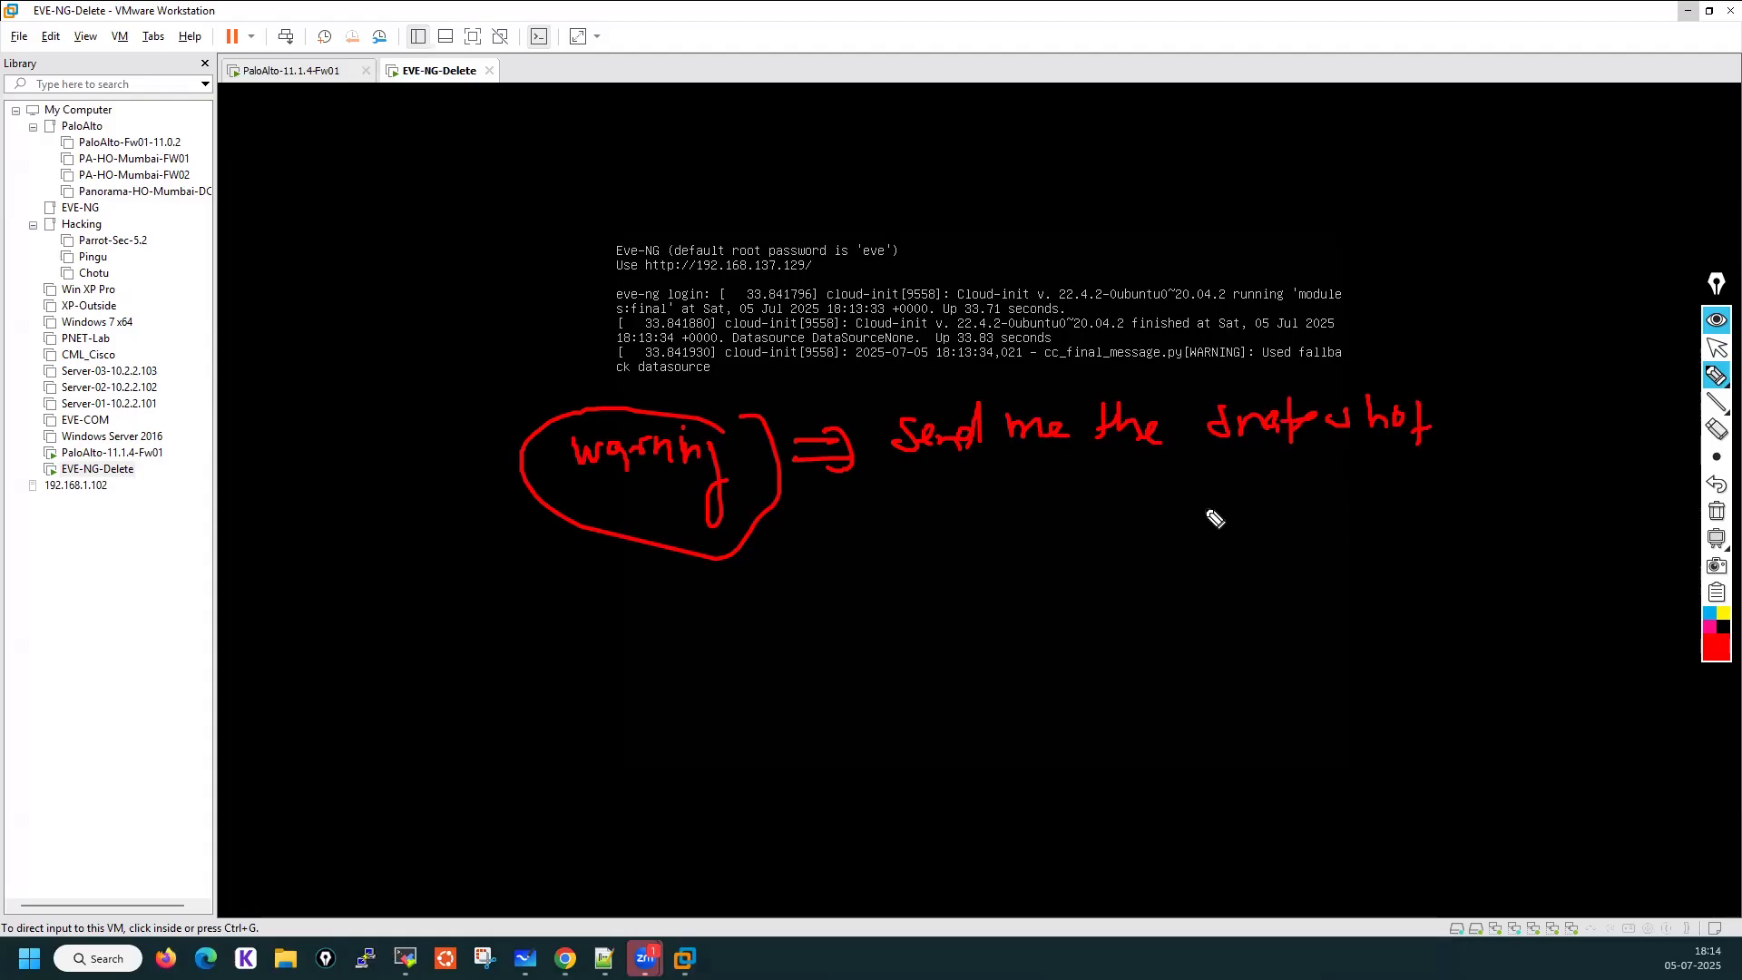
pyautogui.click(1716, 511)
pyautogui.click(1717, 348)
pyautogui.click(882, 424)
pyautogui.press('Return')
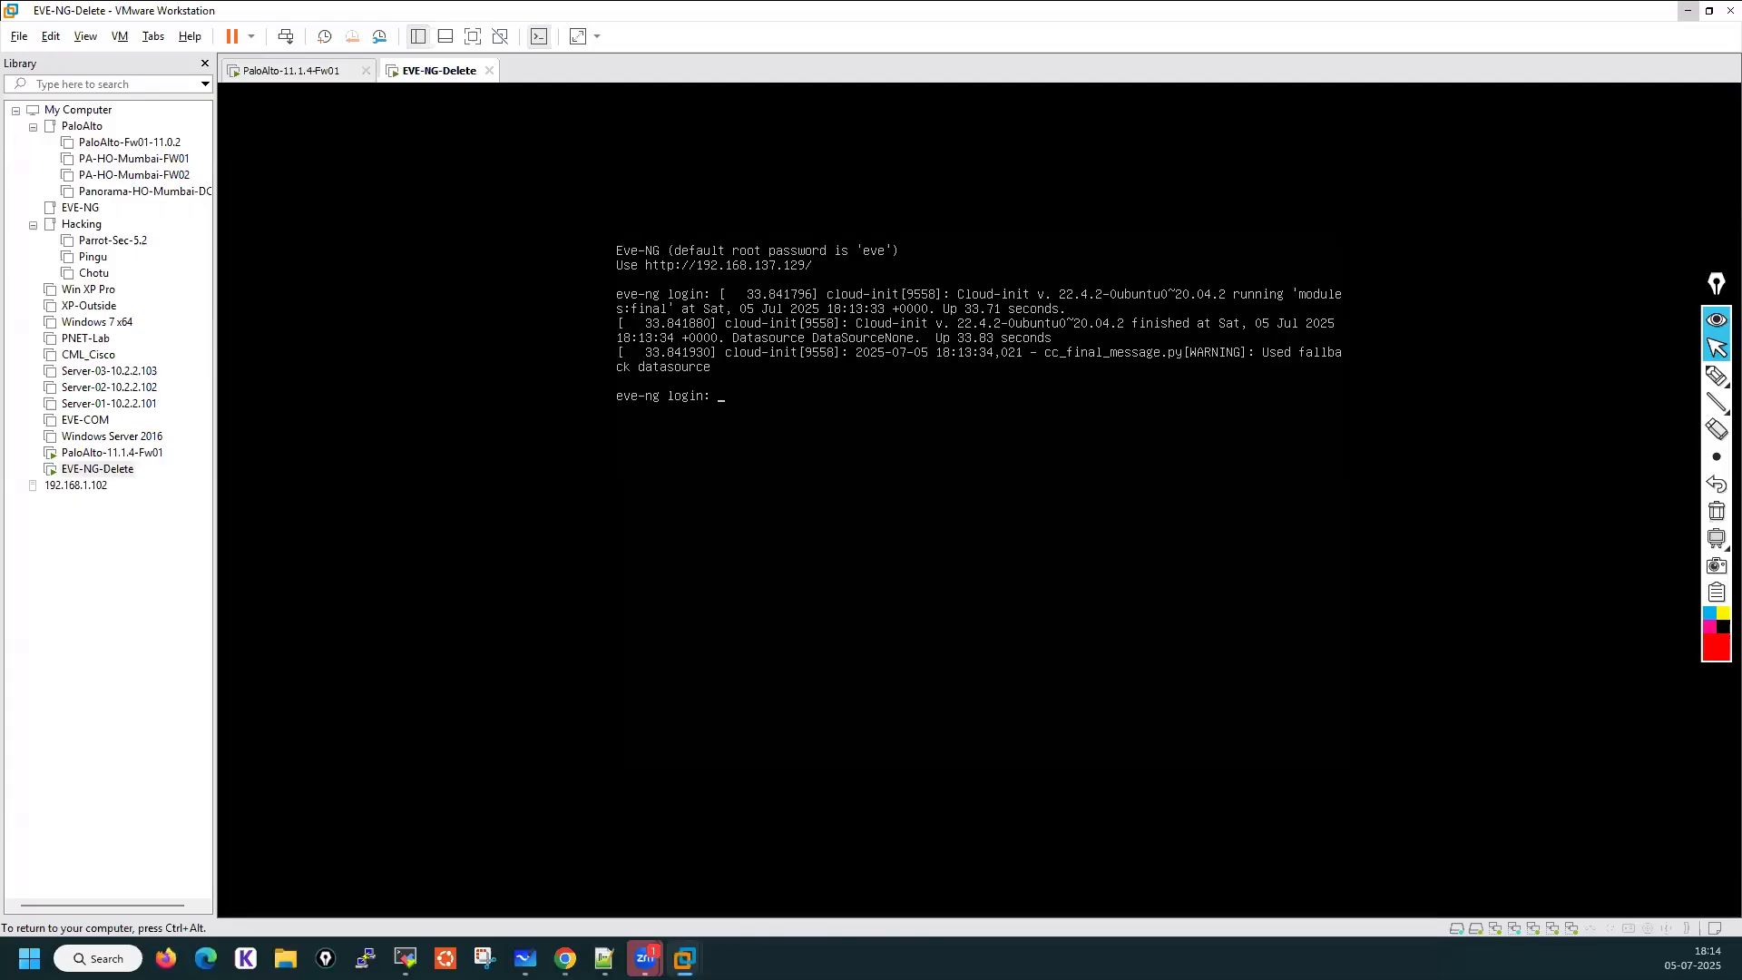
# Step: Log in as root, set the root password, and change hostname to eve-ng-01 and domain to lab.com
pyautogui.press('Return')
pyautogui.press('Return')
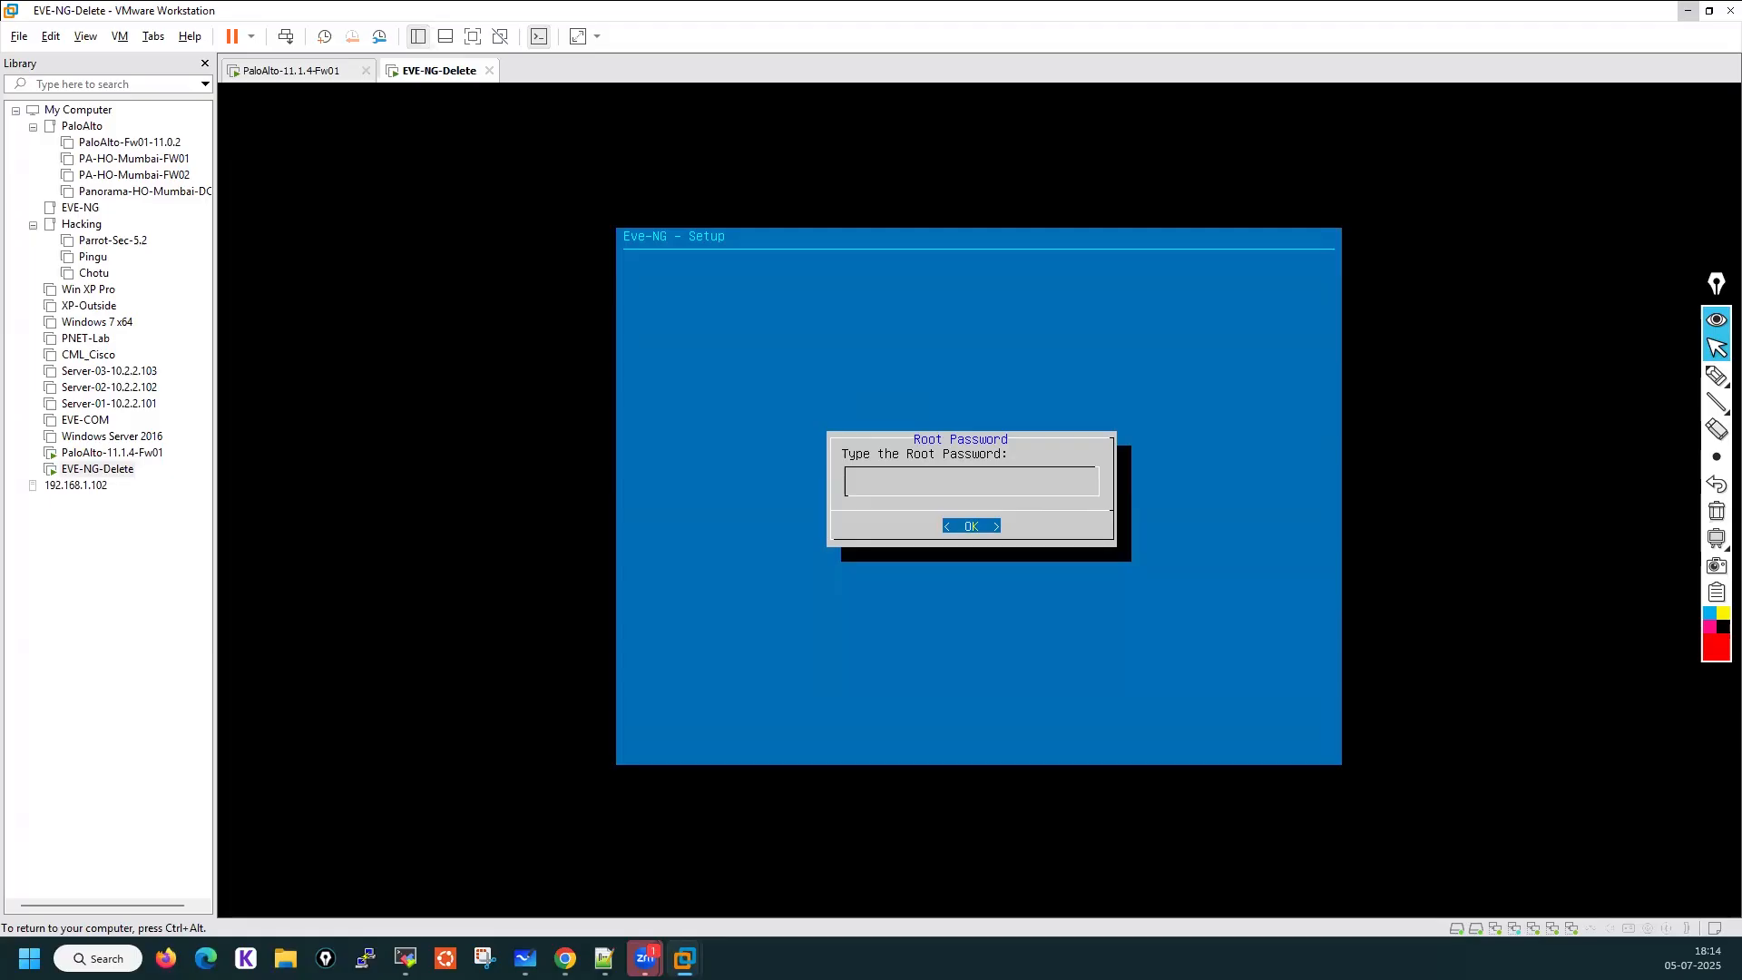
pyautogui.press('Return')
pyautogui.press('Return')
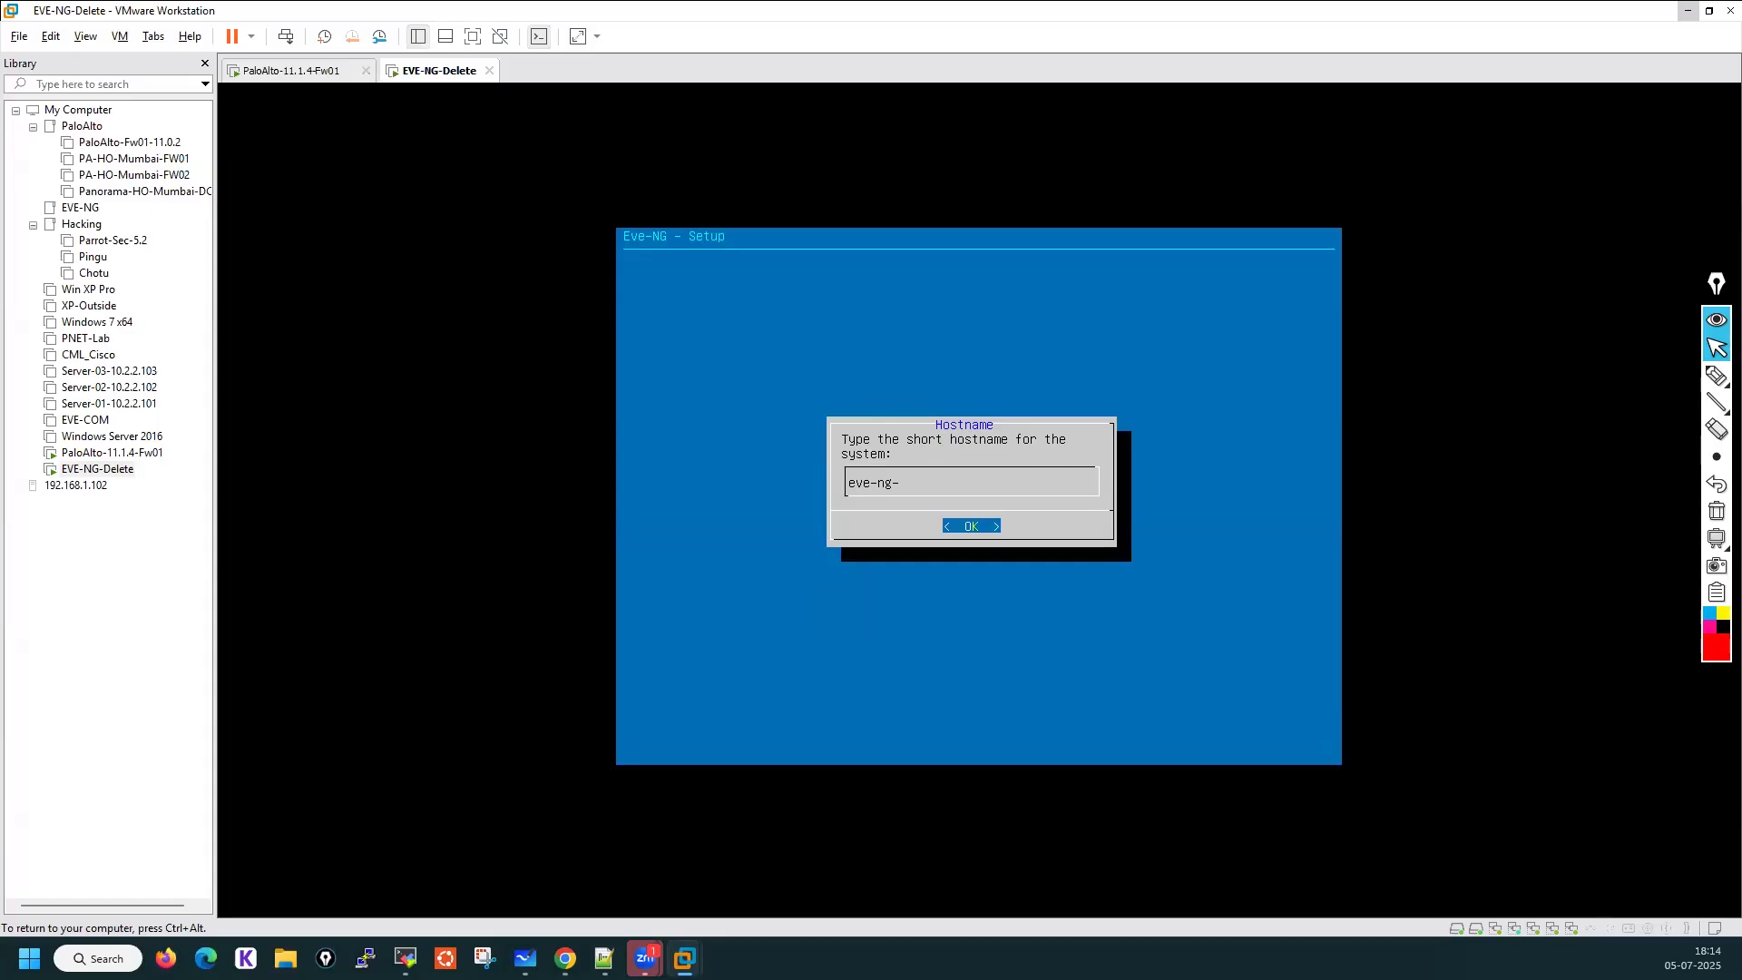
pyautogui.press('BackSpace')
pyautogui.press('BackSpace')
pyautogui.press('BackSpace')
pyautogui.write('01')
pyautogui.press('Return')
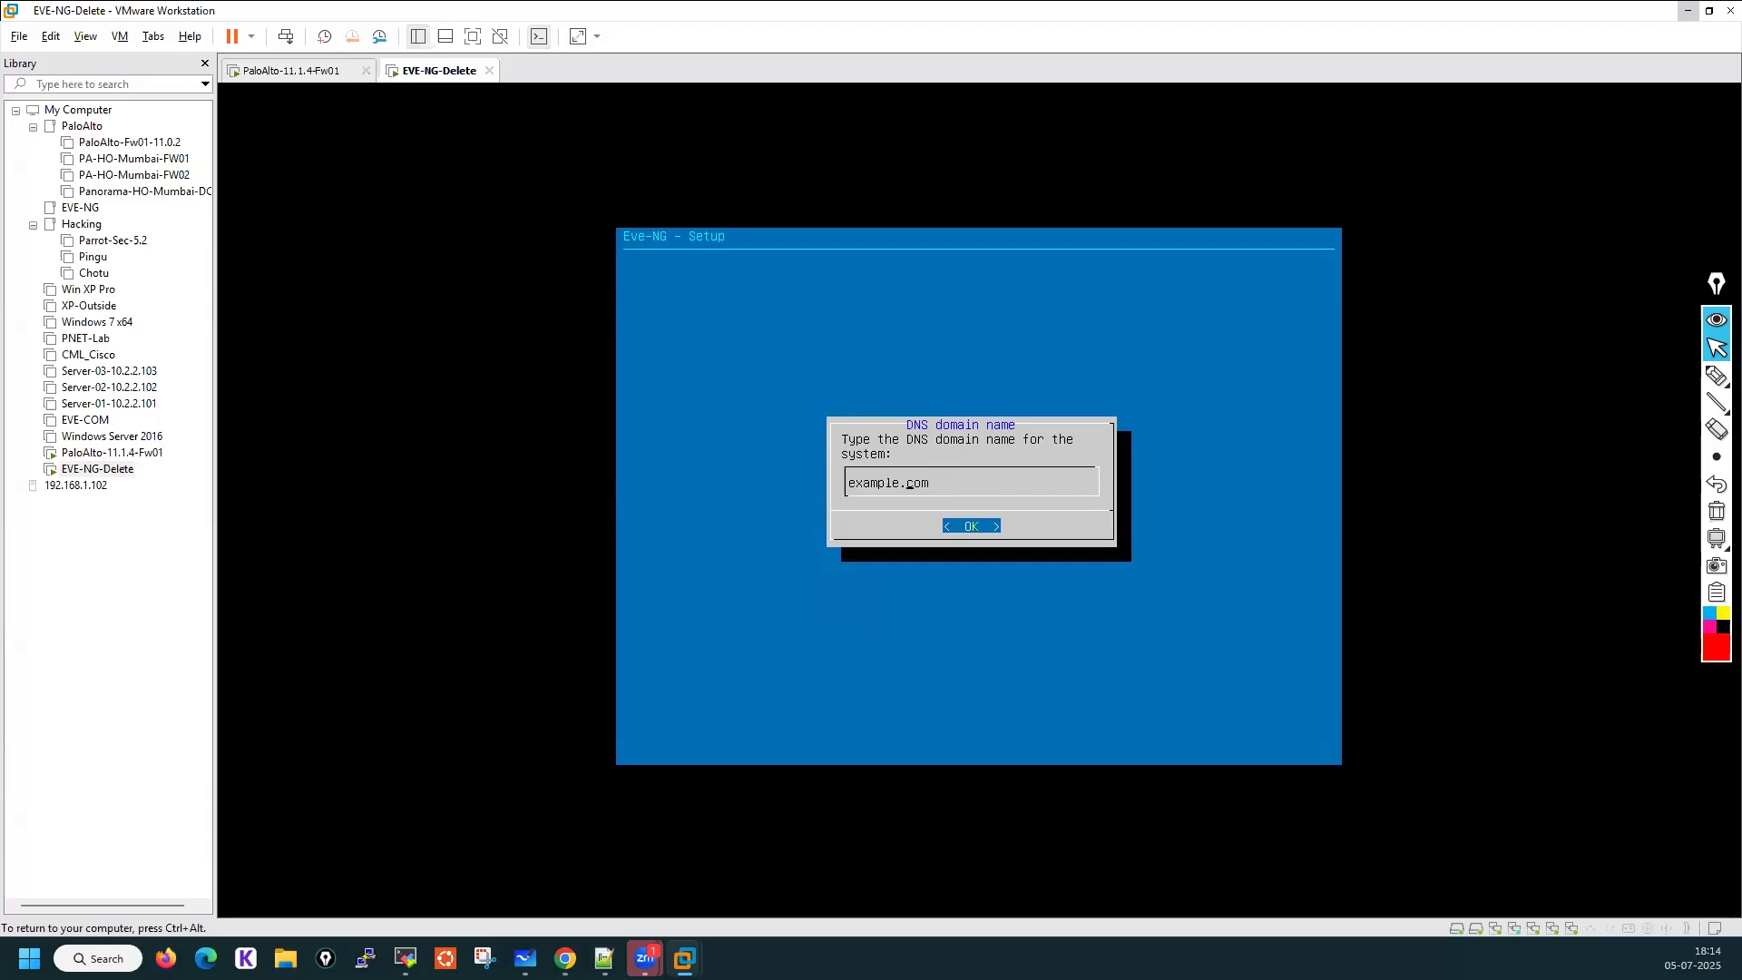
pyautogui.press('BackSpace')
pyautogui.press('BackSpace')
pyautogui.press('BackSpace')
pyautogui.press('BackSpace')
pyautogui.press('BackSpace')
pyautogui.press('BackSpace')
pyautogui.press('BackSpace')
pyautogui.write('lab')
pyautogui.press('Return')
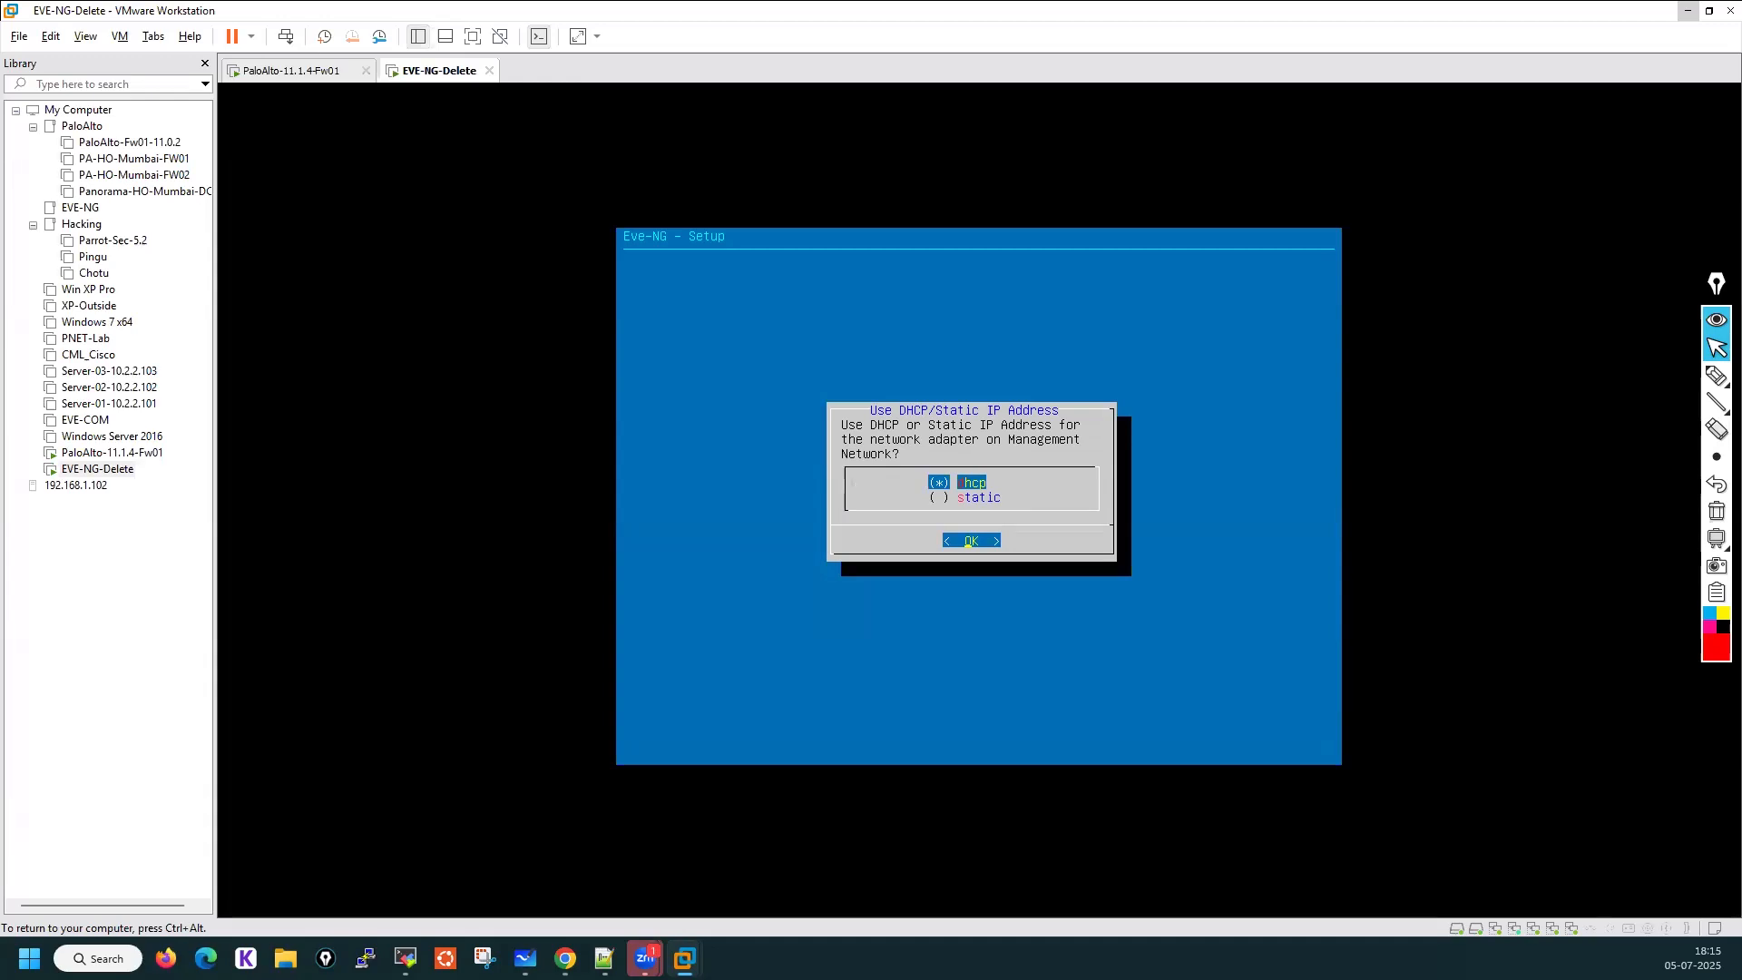
# Step: Choose static rather than DHCP addressing for the EVE-NG management network
pyautogui.press('Down')
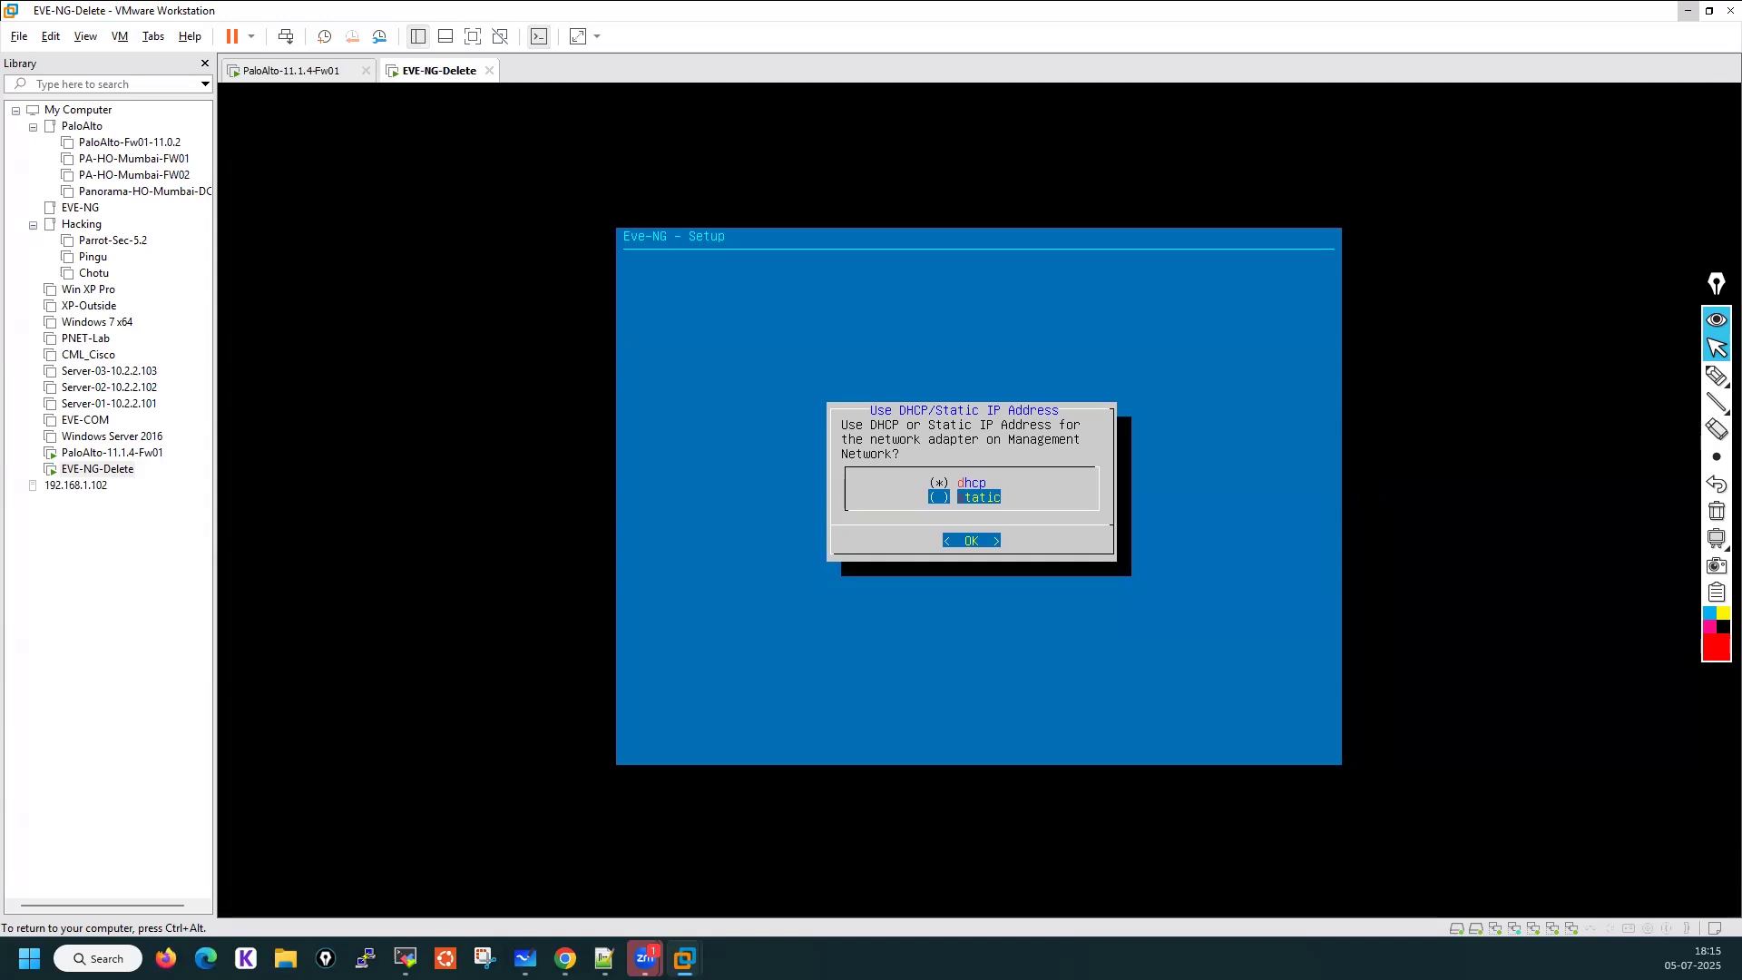
pyautogui.press('Up')
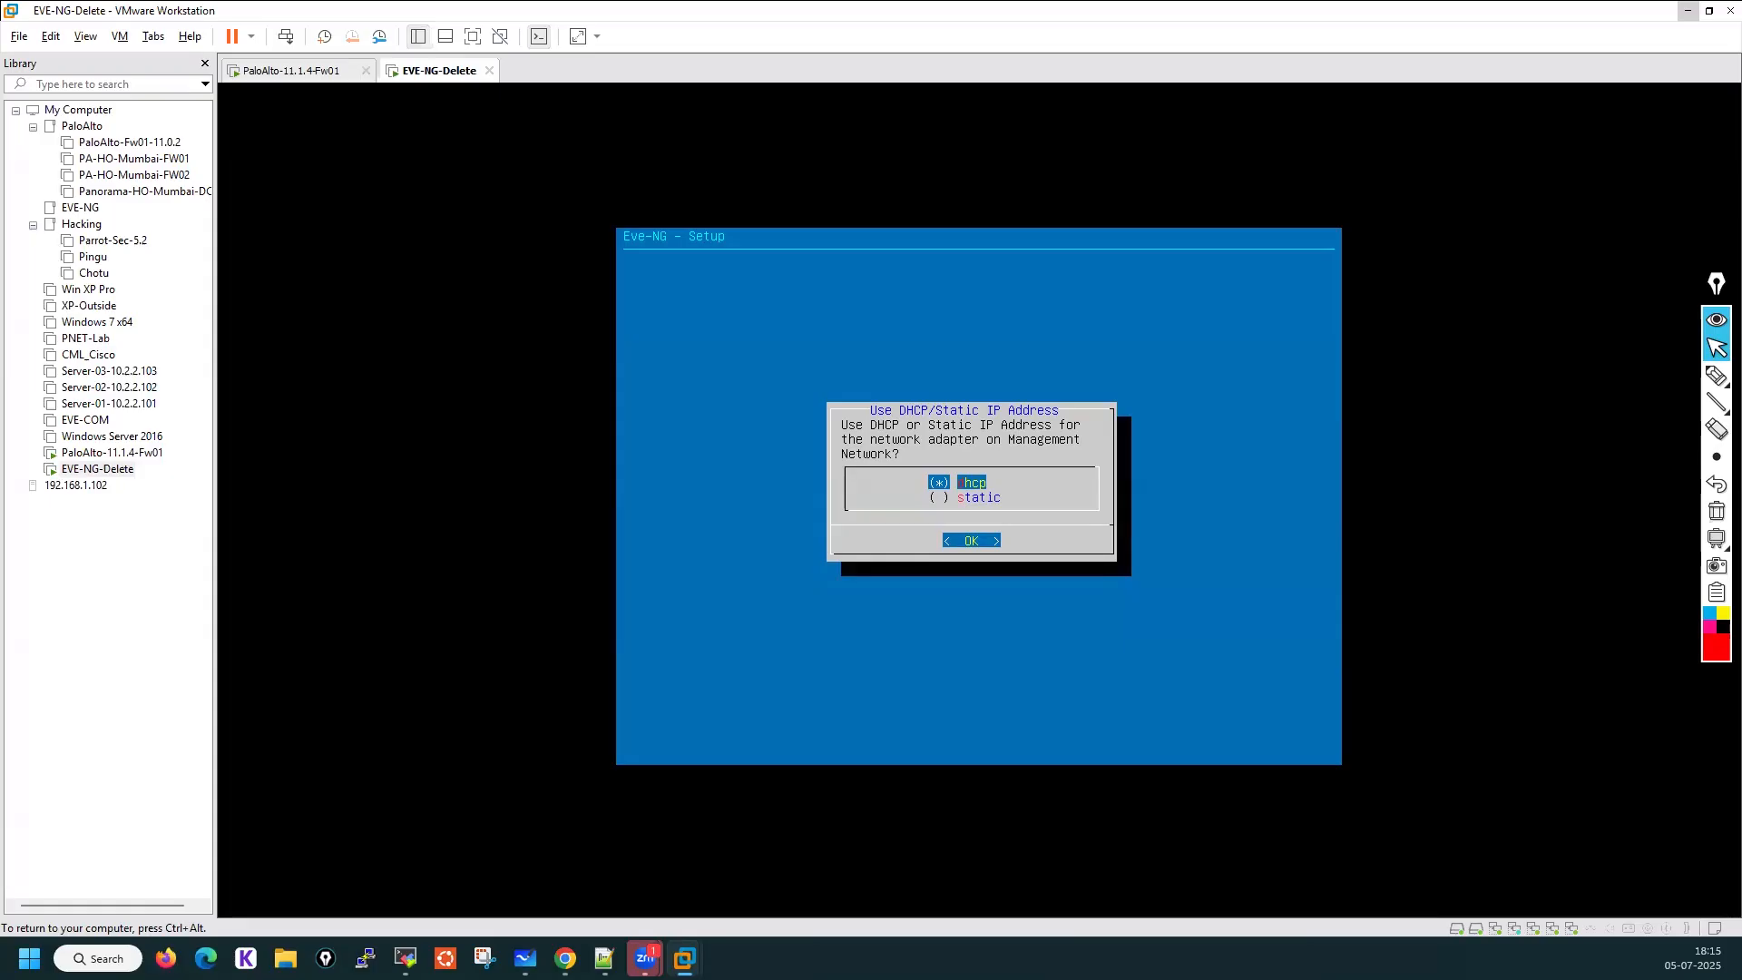
pyautogui.press('Down')
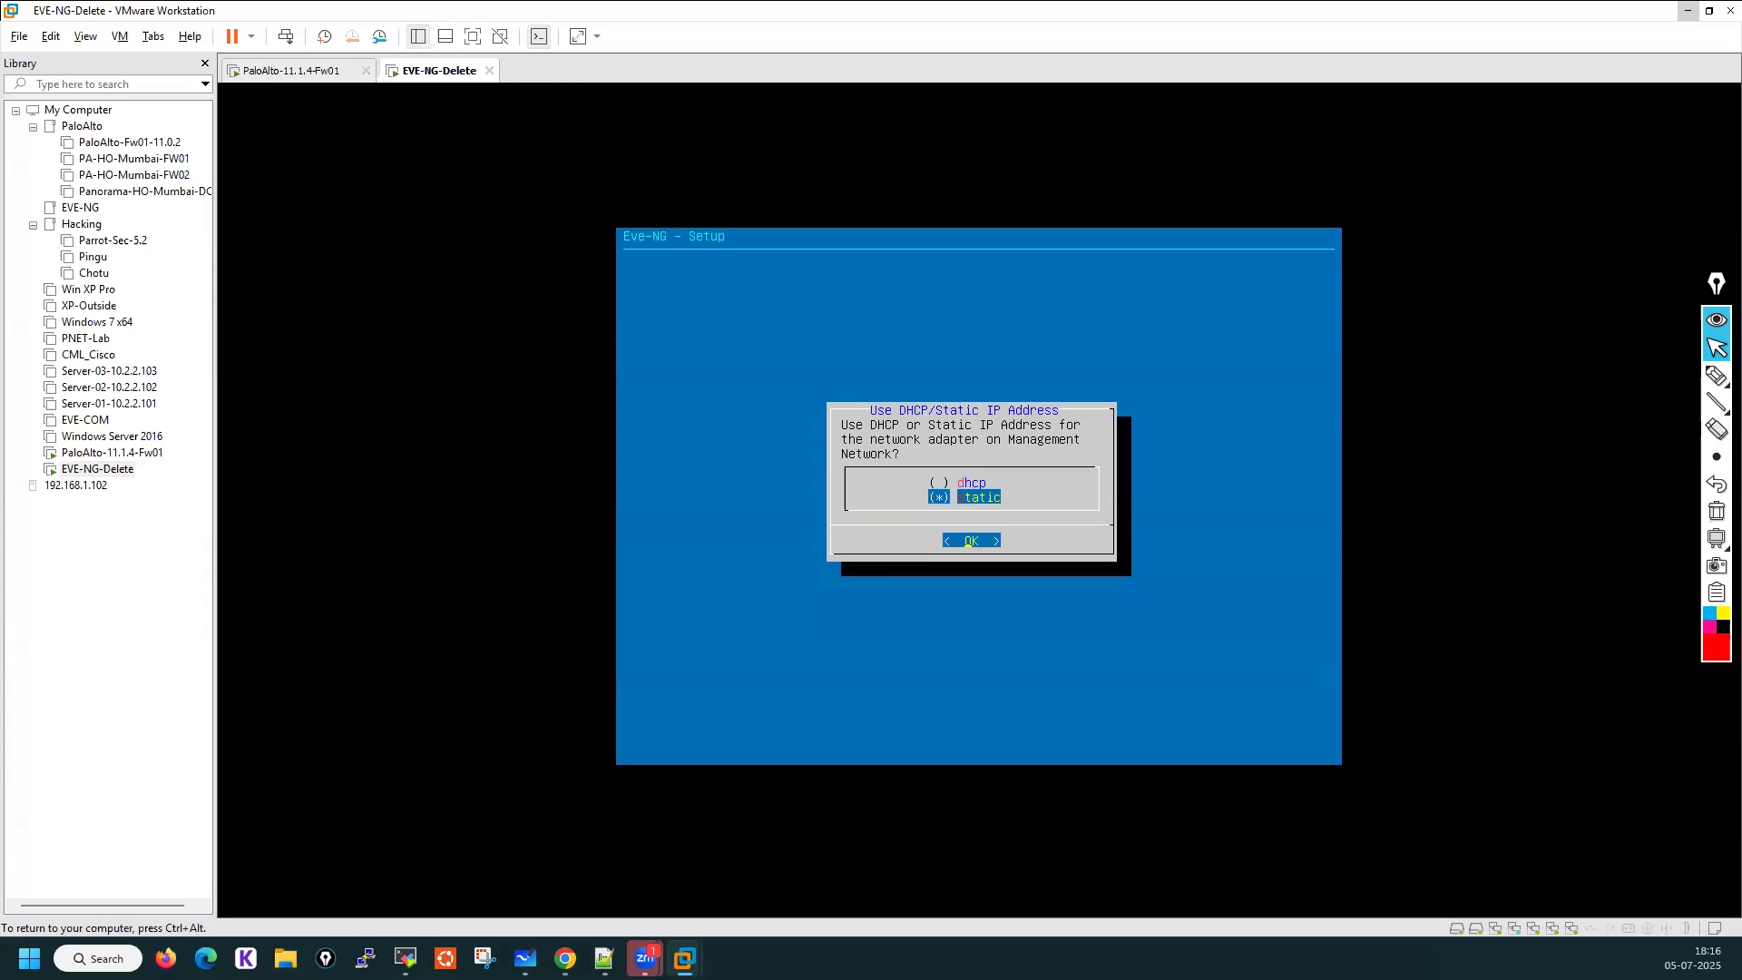
pyautogui.press('Return')
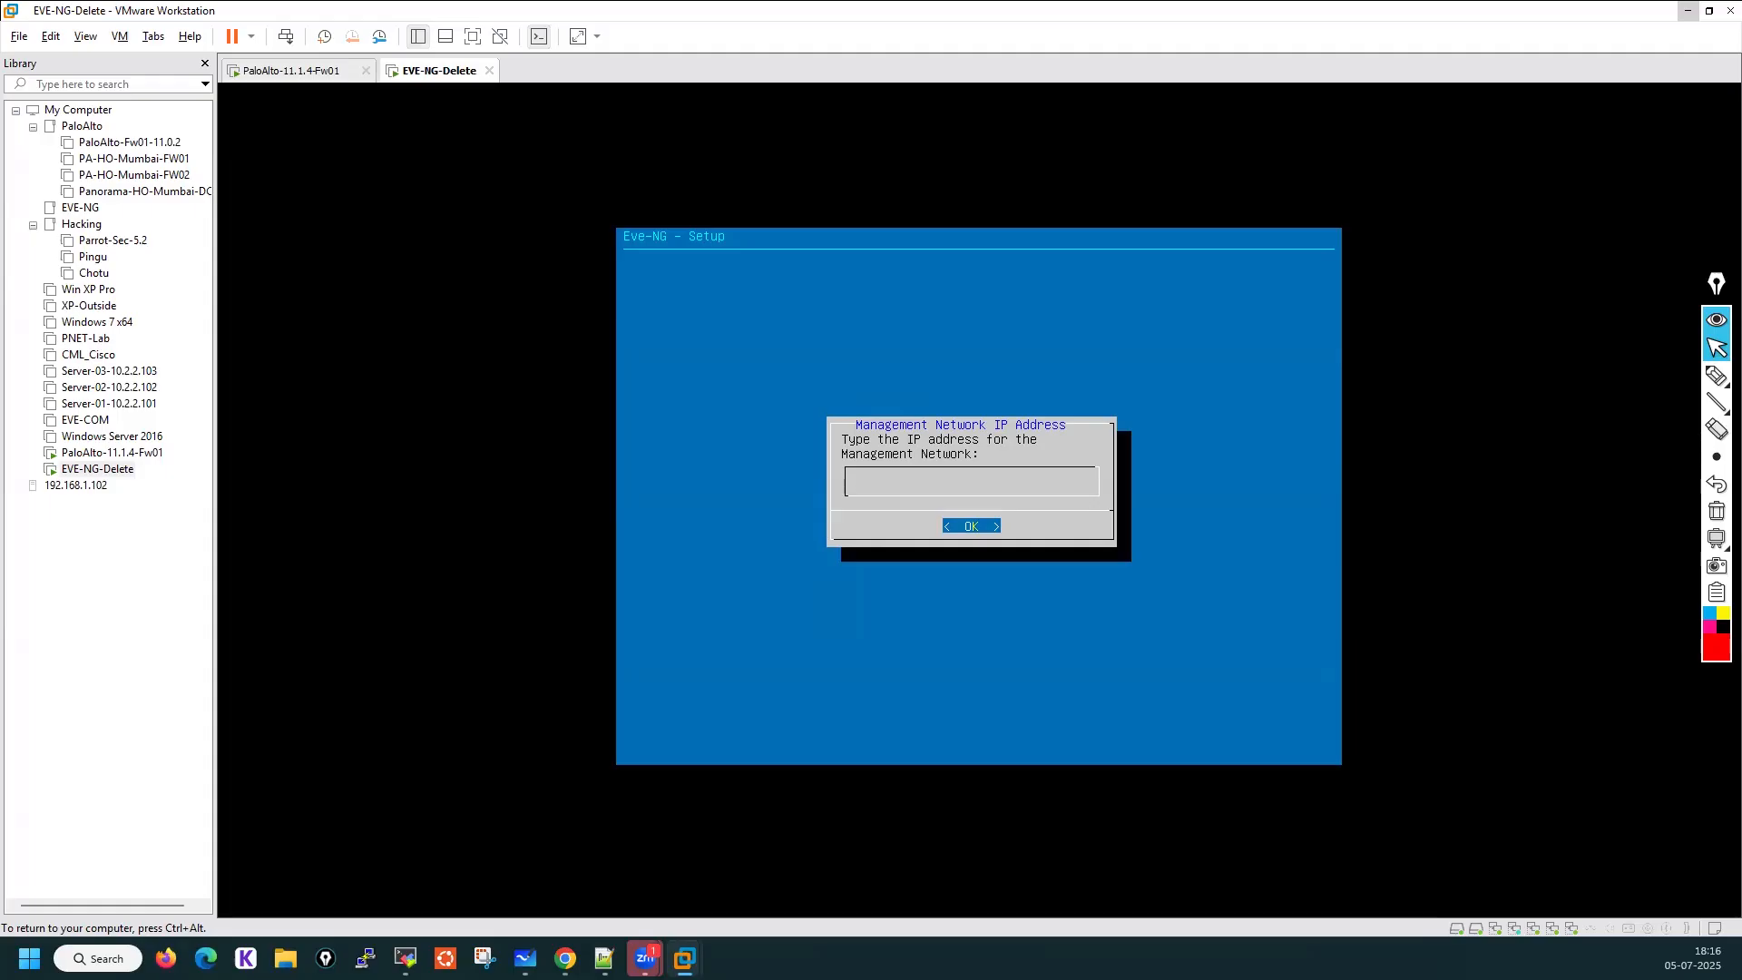
# Step: Enter management IP 192.168.137.60, subnet mask 255.255.255.0 and gateway 192.168.137.2
pyautogui.write('2.168.137.60')
pyautogui.press('Return')
pyautogui.write('255.255.255.0')
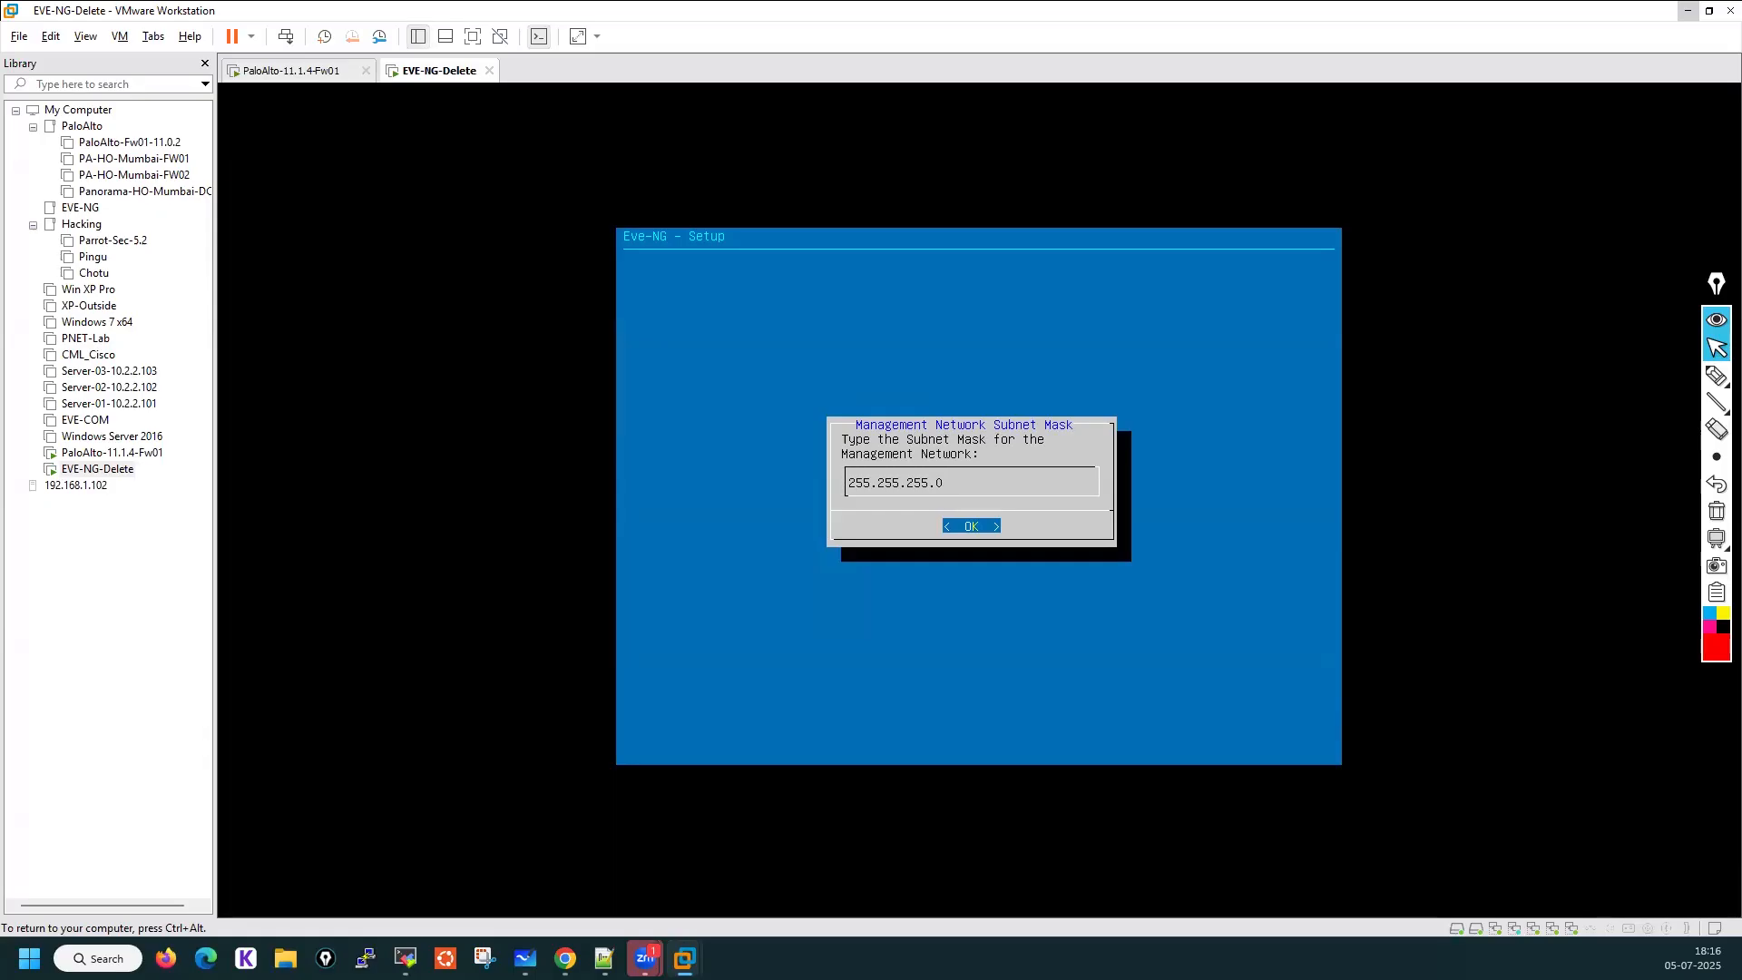
pyautogui.press('Return')
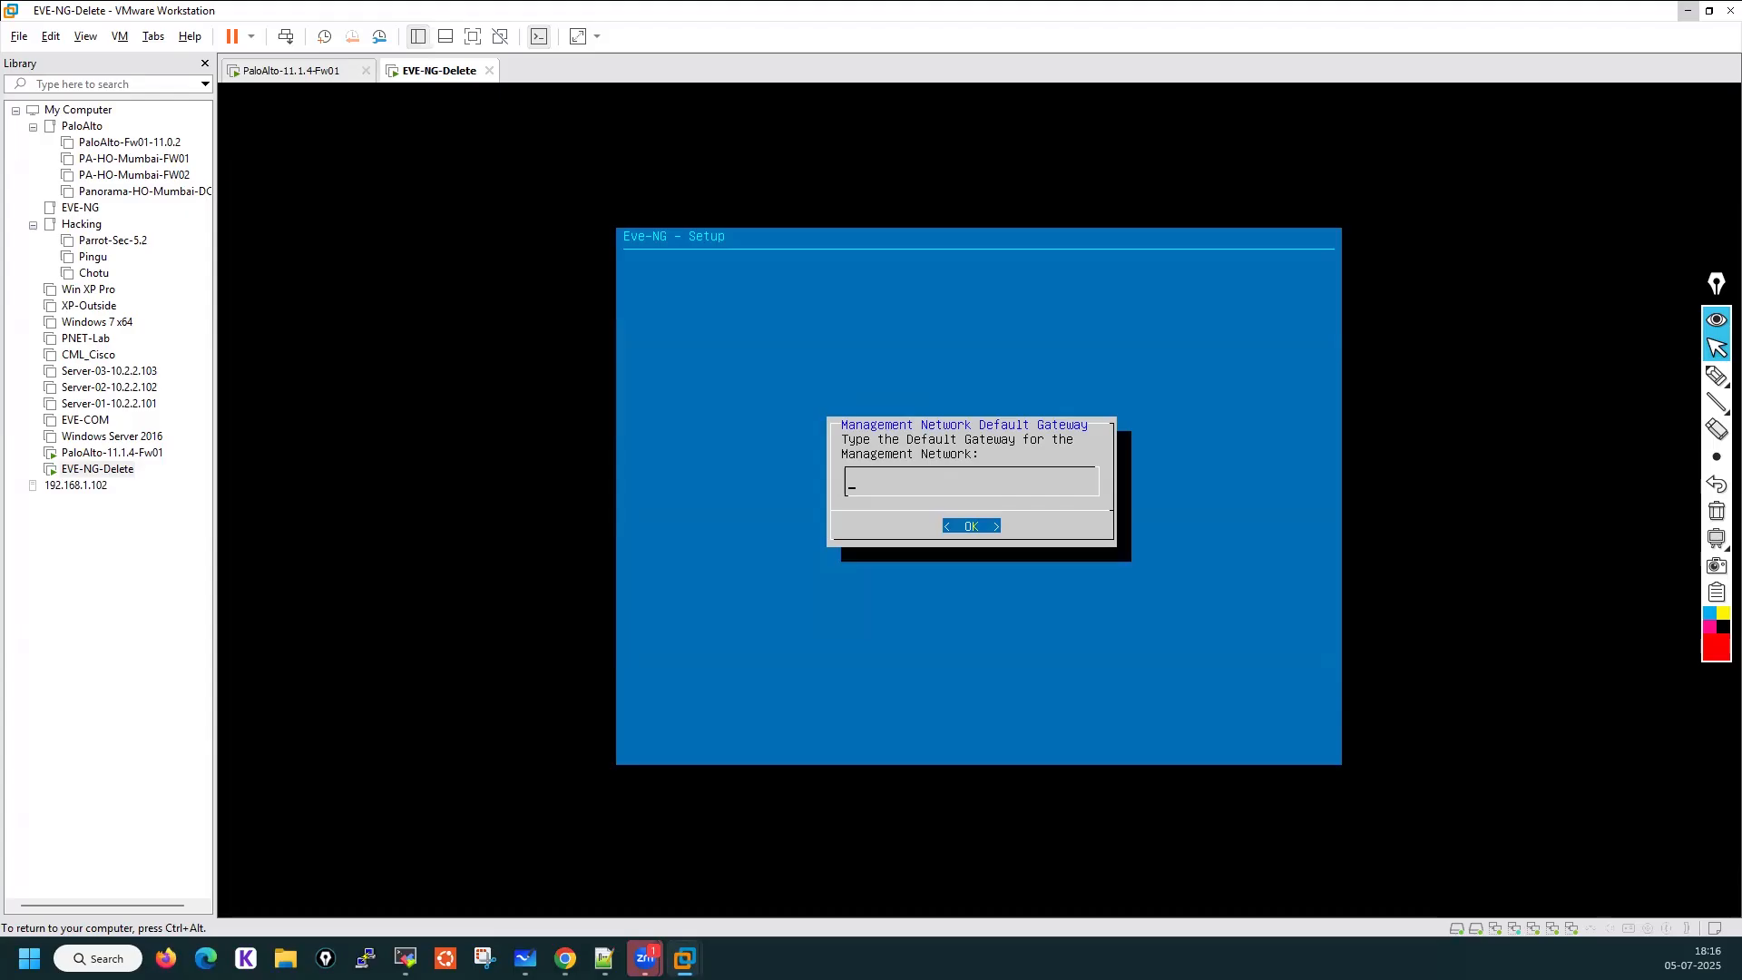
pyautogui.write('192.168.137.2')
pyautogui.press('Return')
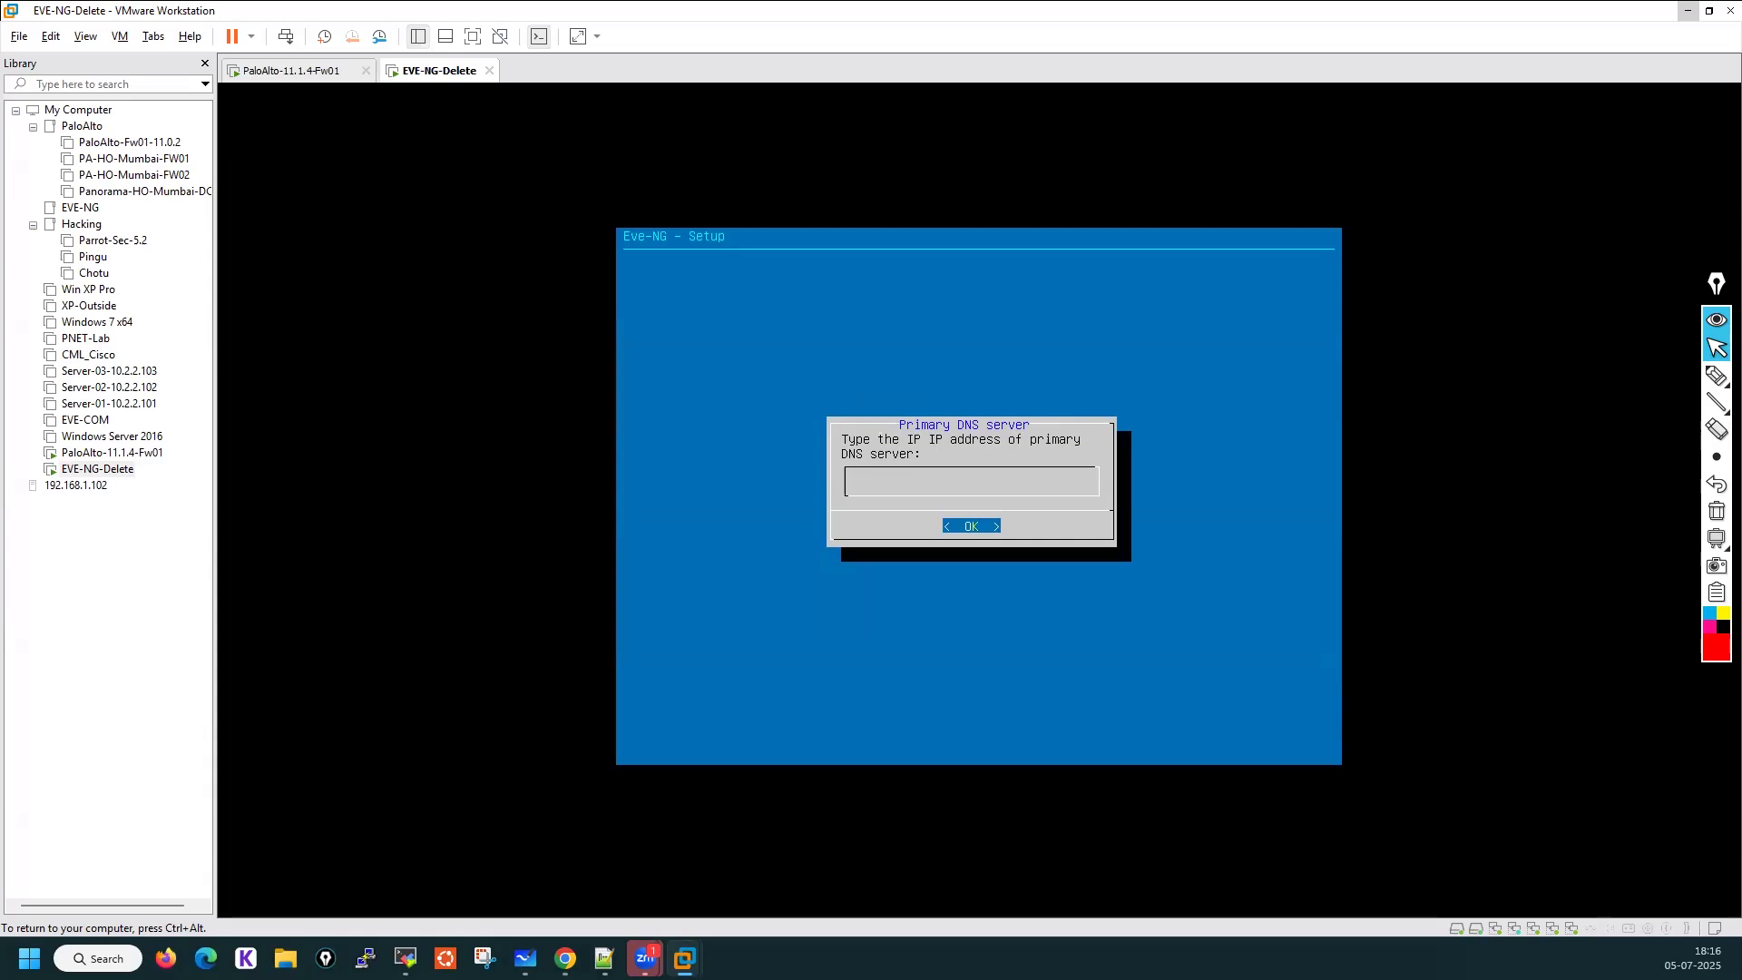
# Step: Set DNS servers 8.8.8.8 and 4.2.2.2 and a pool NTP server, letting the VM reboot
pyautogui.write('8.8.8.8')
pyautogui.press('Return')
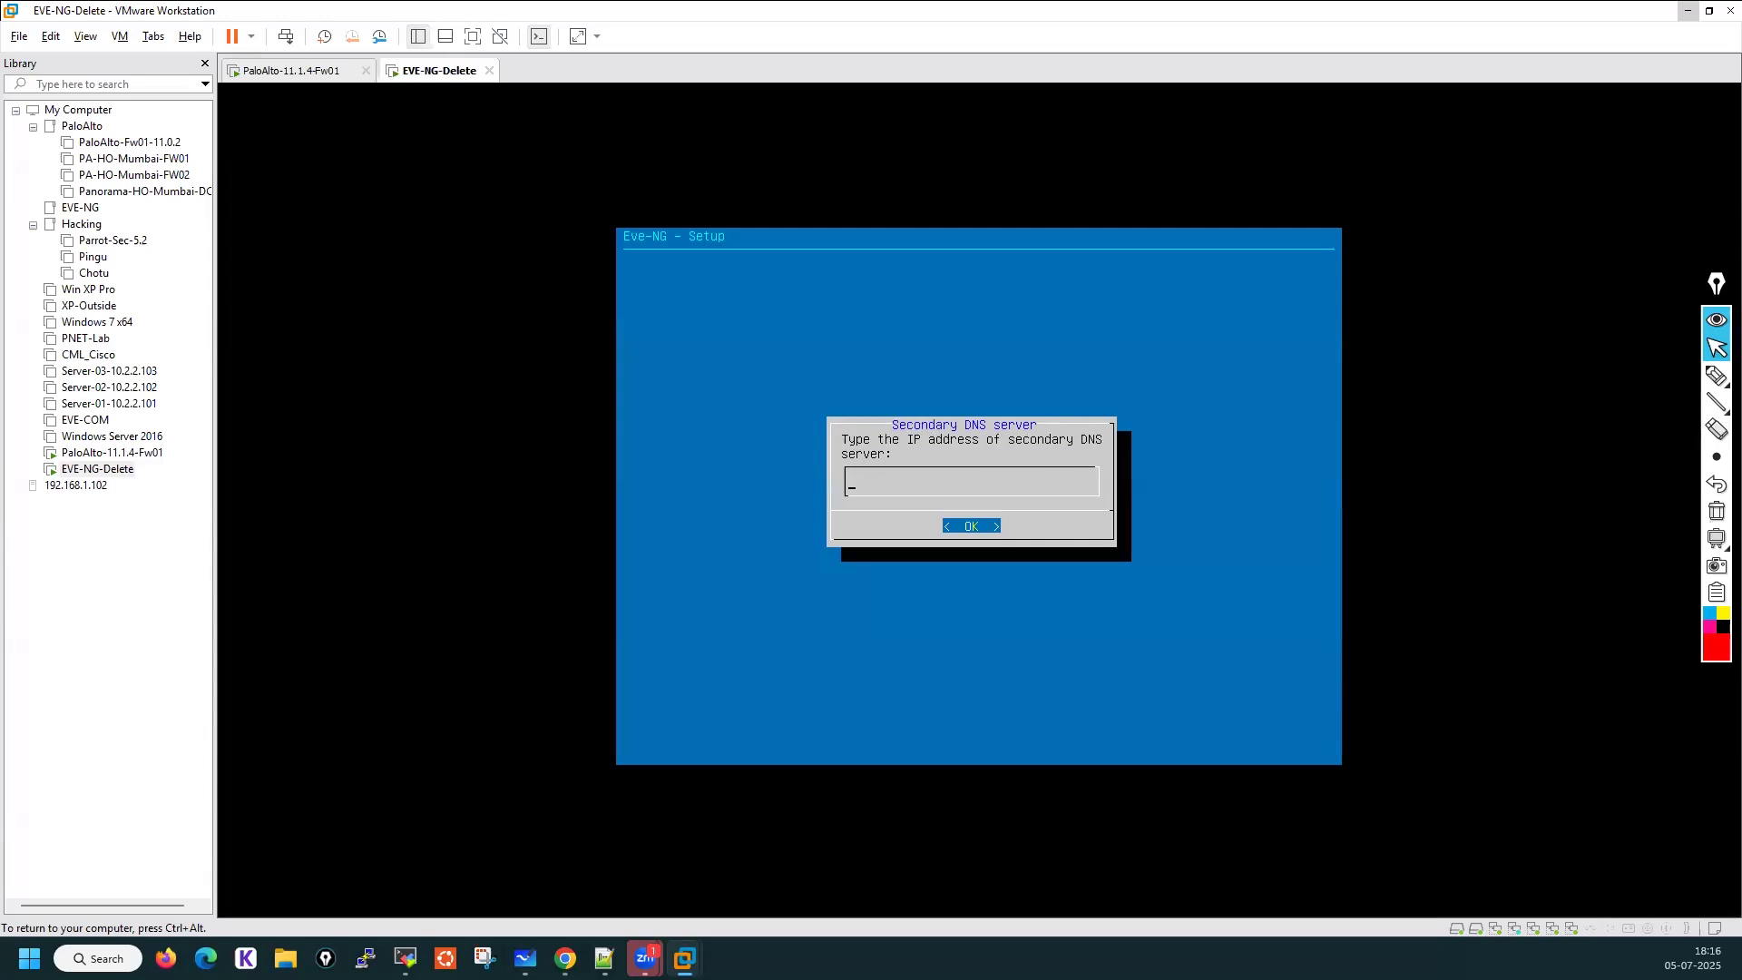
pyautogui.write('4.2.2.2')
pyautogui.press('Return')
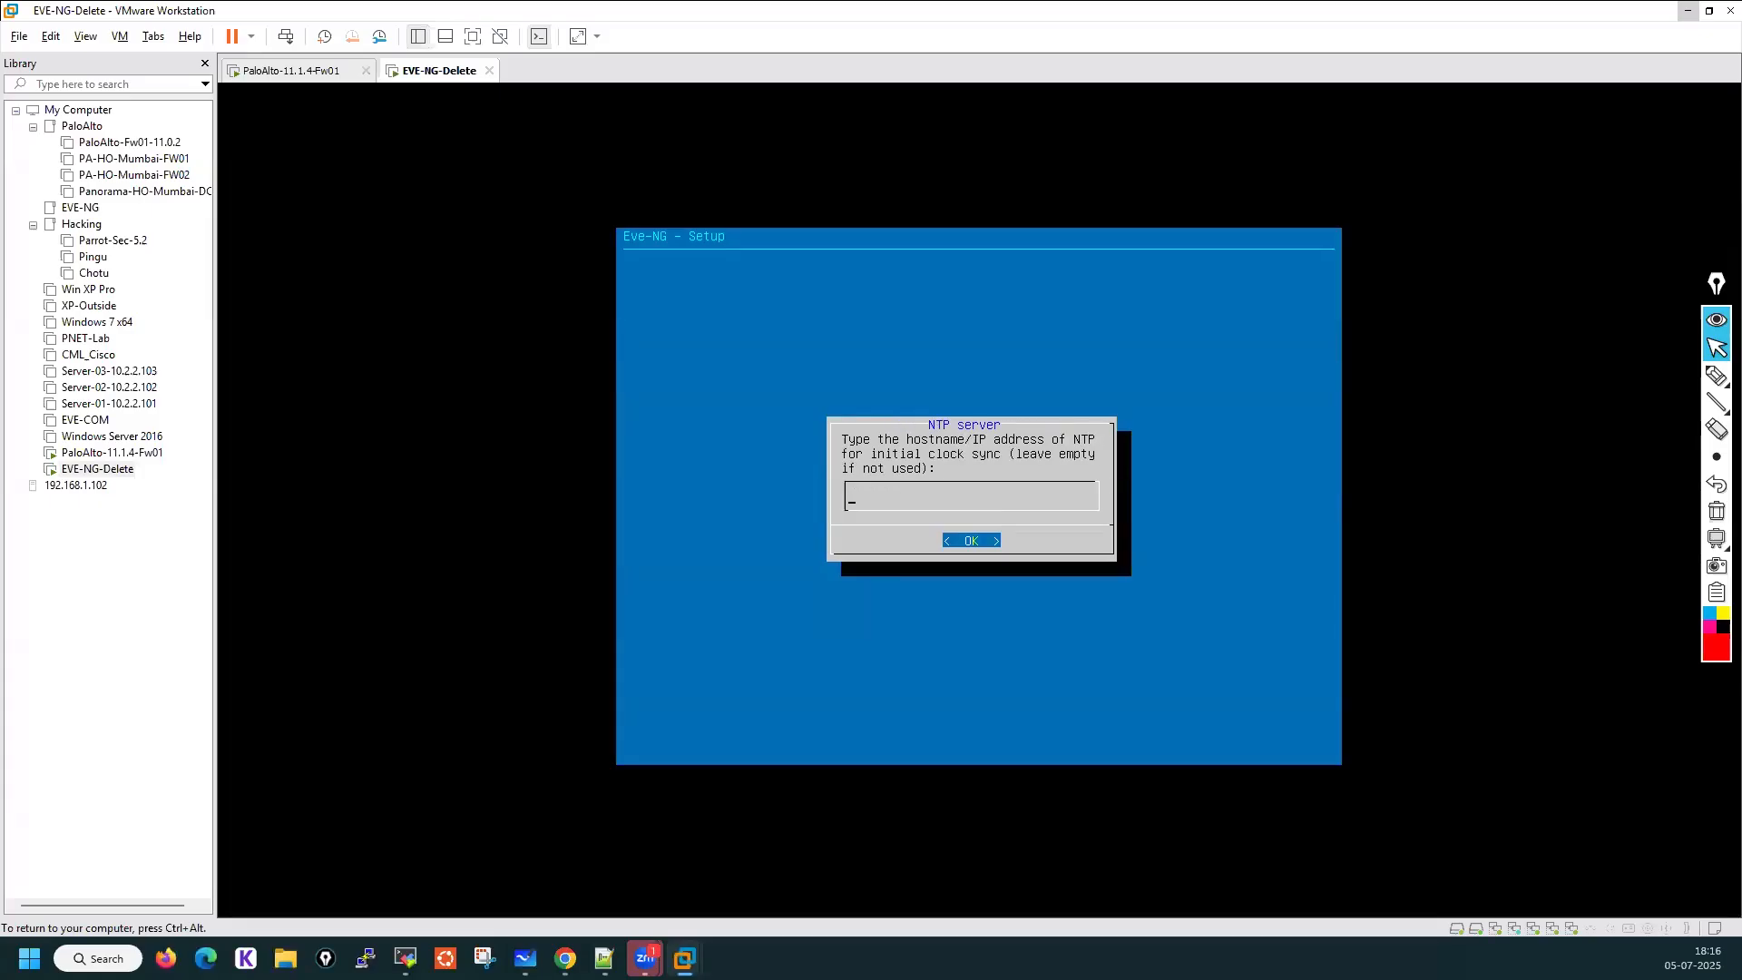
pyautogui.write('0.in.pool.n')
pyautogui.press('Return')
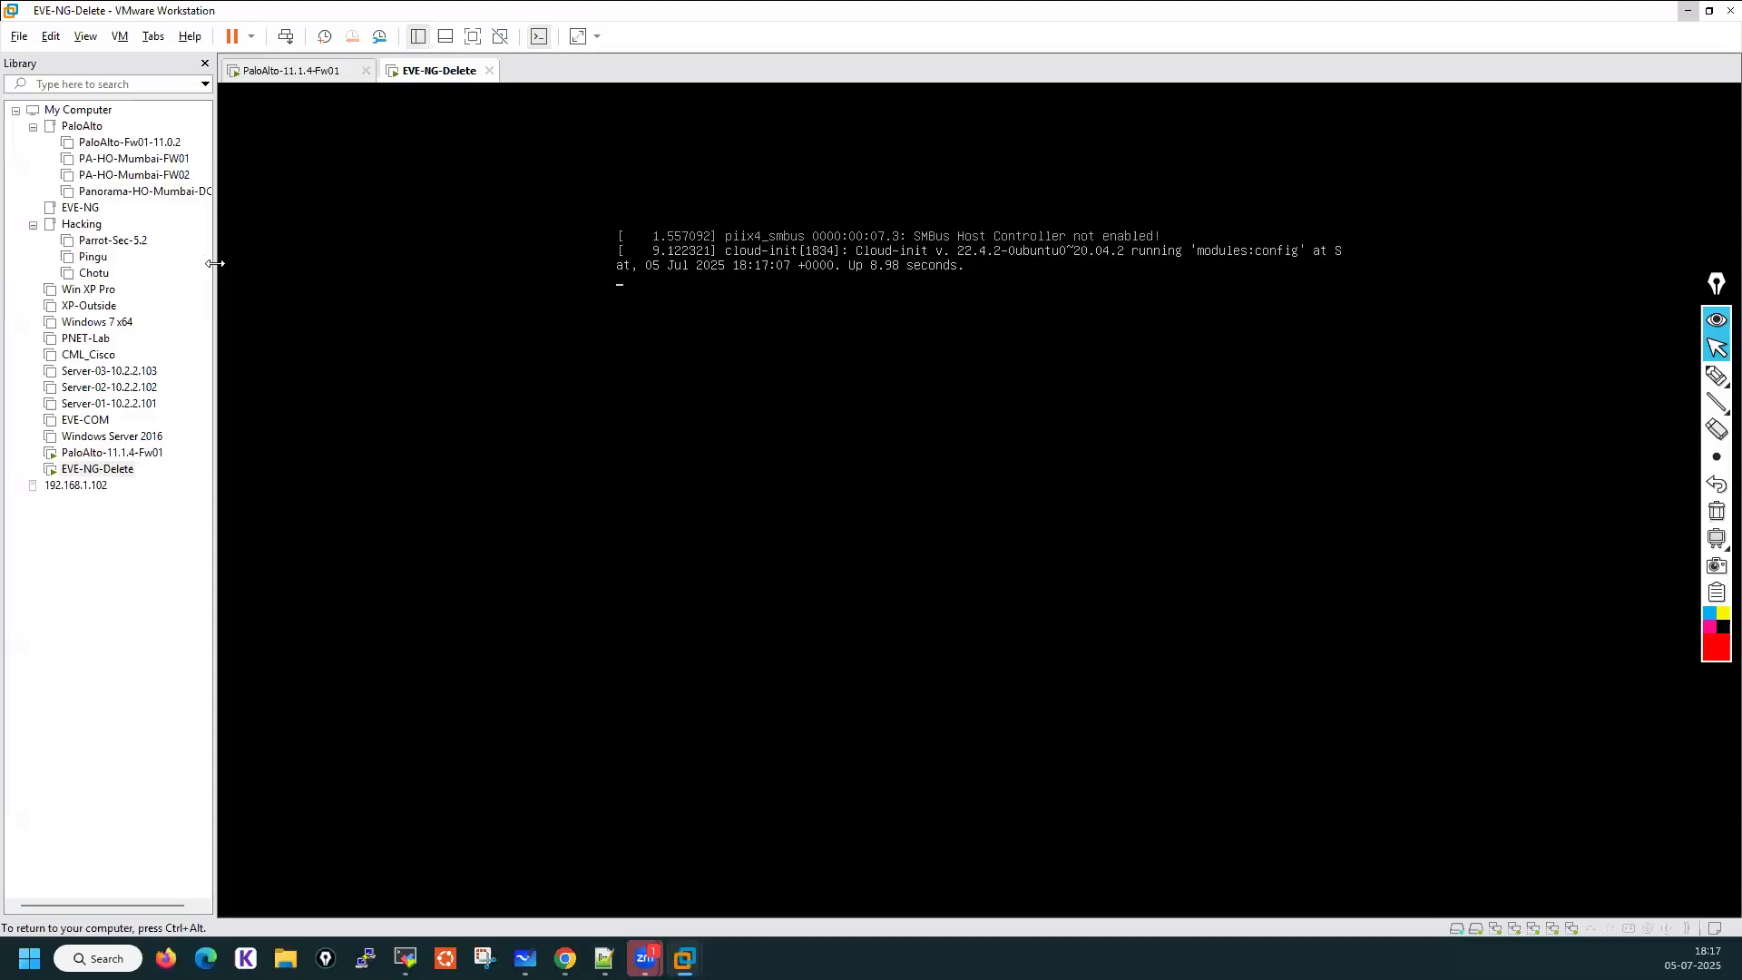
# Step: Widen the VM console, refresh the login prompt showing 192.168.137.60, then switch to Chrome's Drive folder
pyautogui.moveTo(214, 263); pyautogui.dragTo(181, 263)
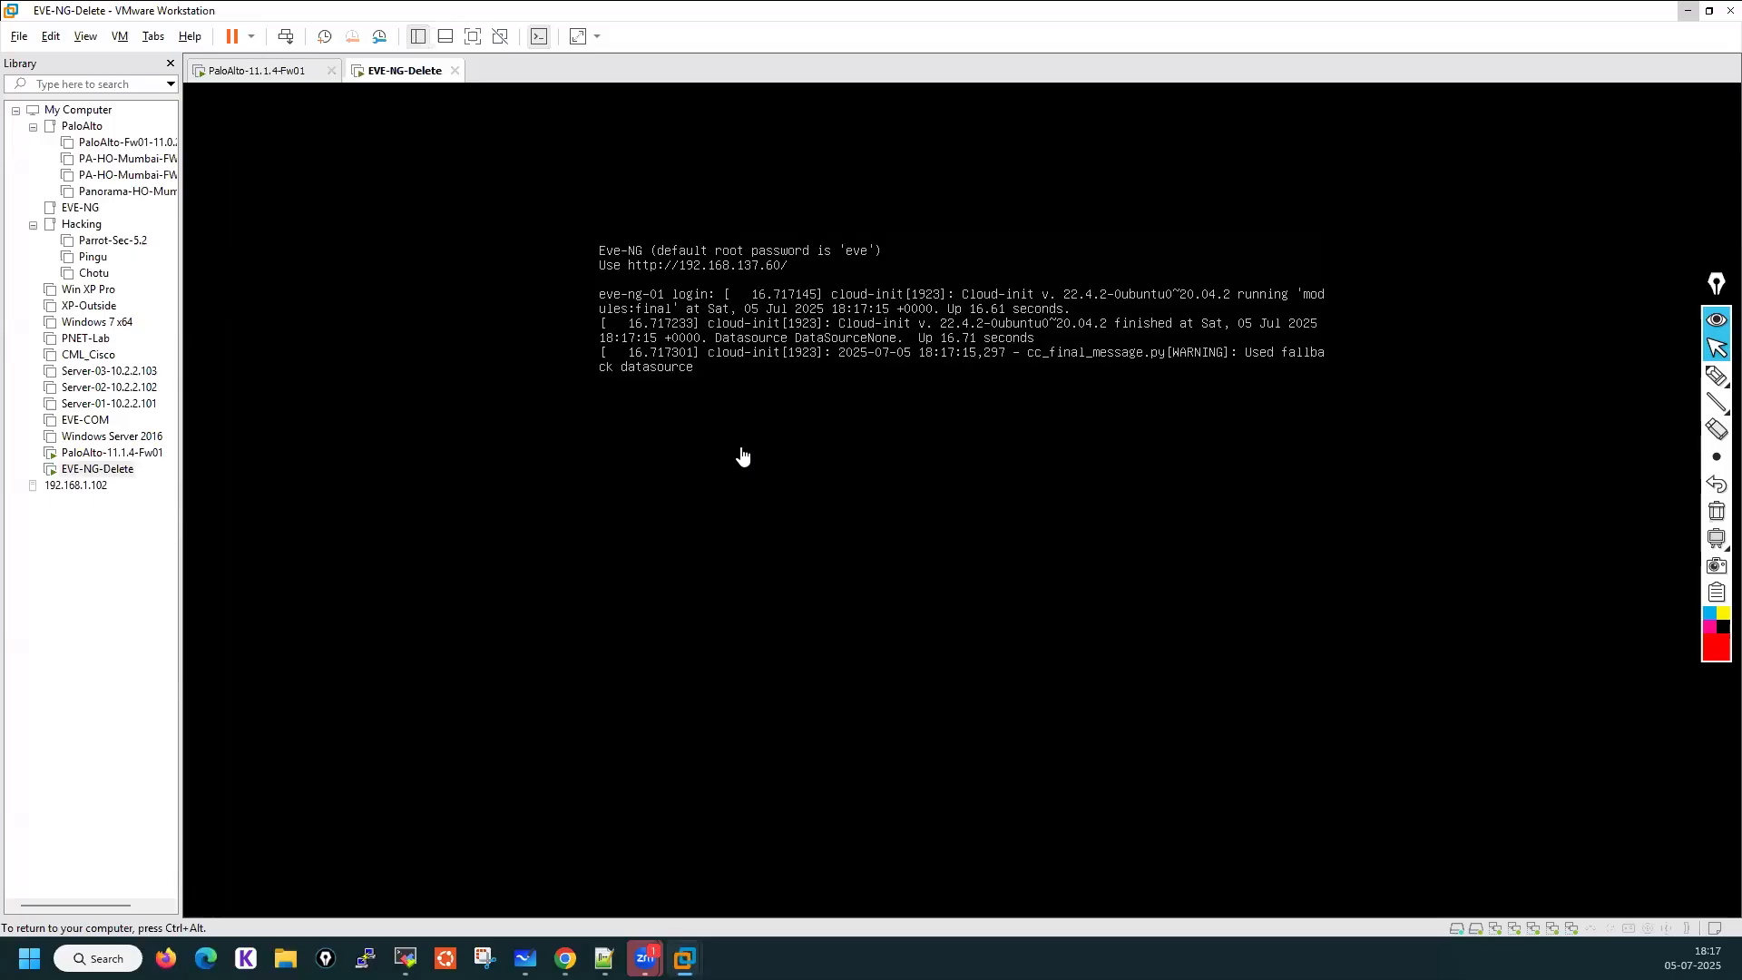
pyautogui.click(630, 395)
pyautogui.press('Return')
pyautogui.press('Return')
pyautogui.press('Return')
pyautogui.press('Return')
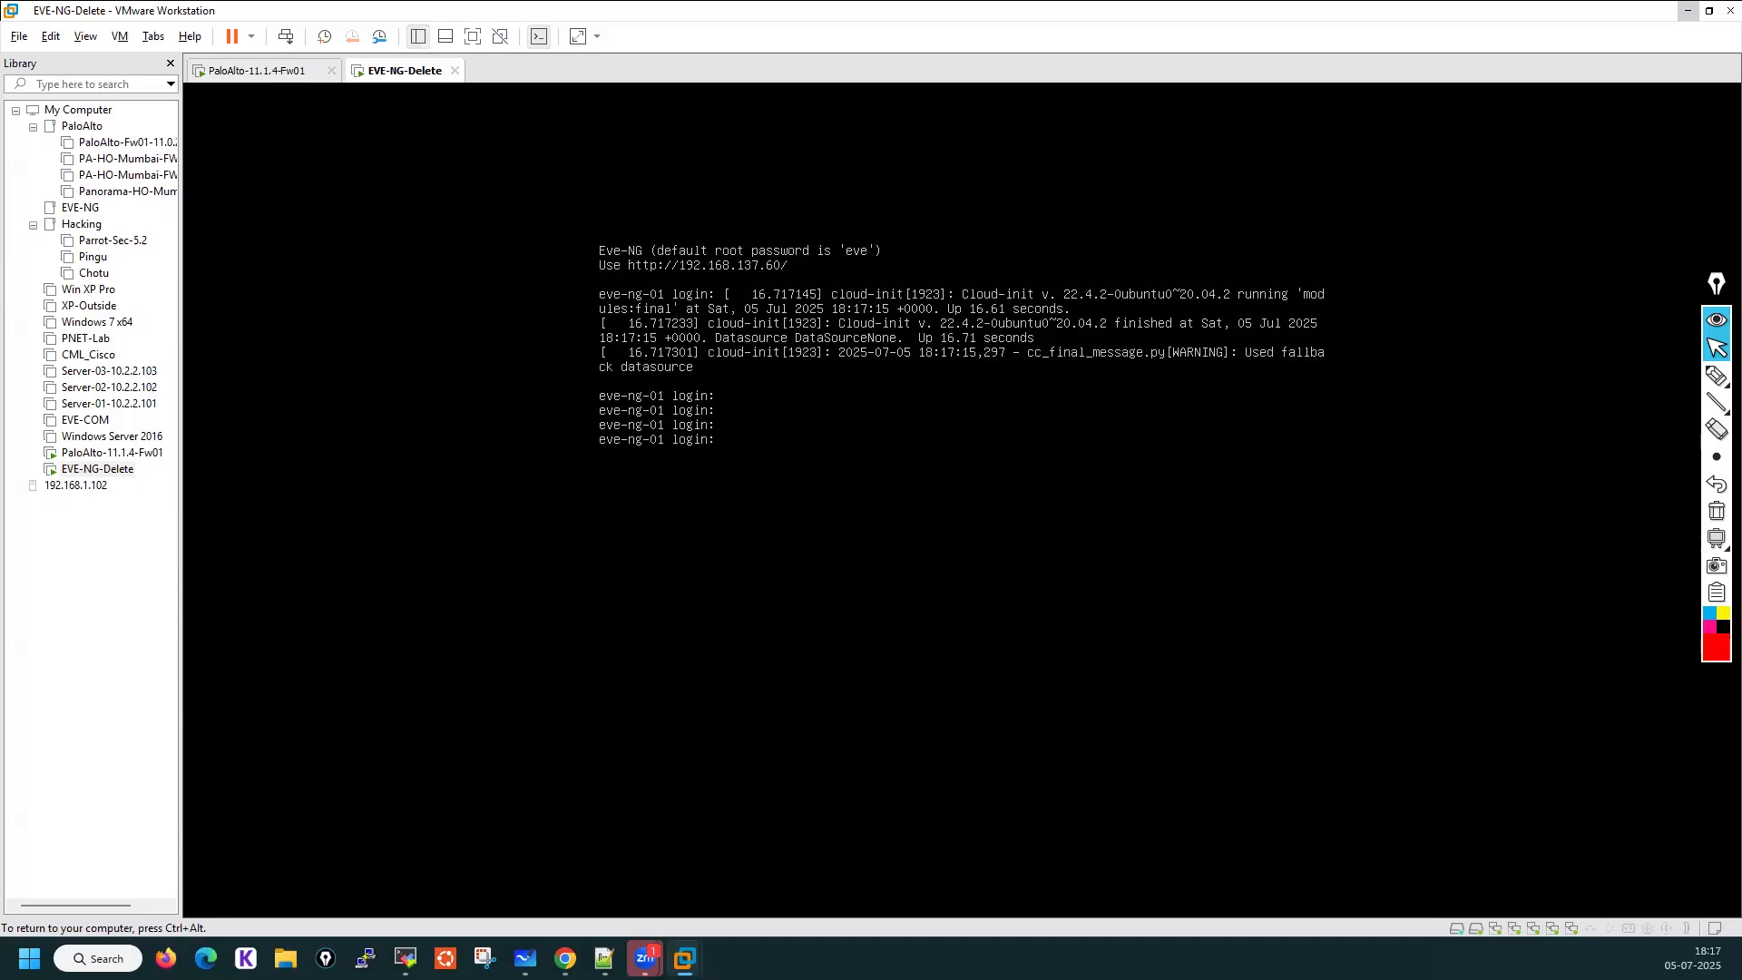
pyautogui.click(566, 959)
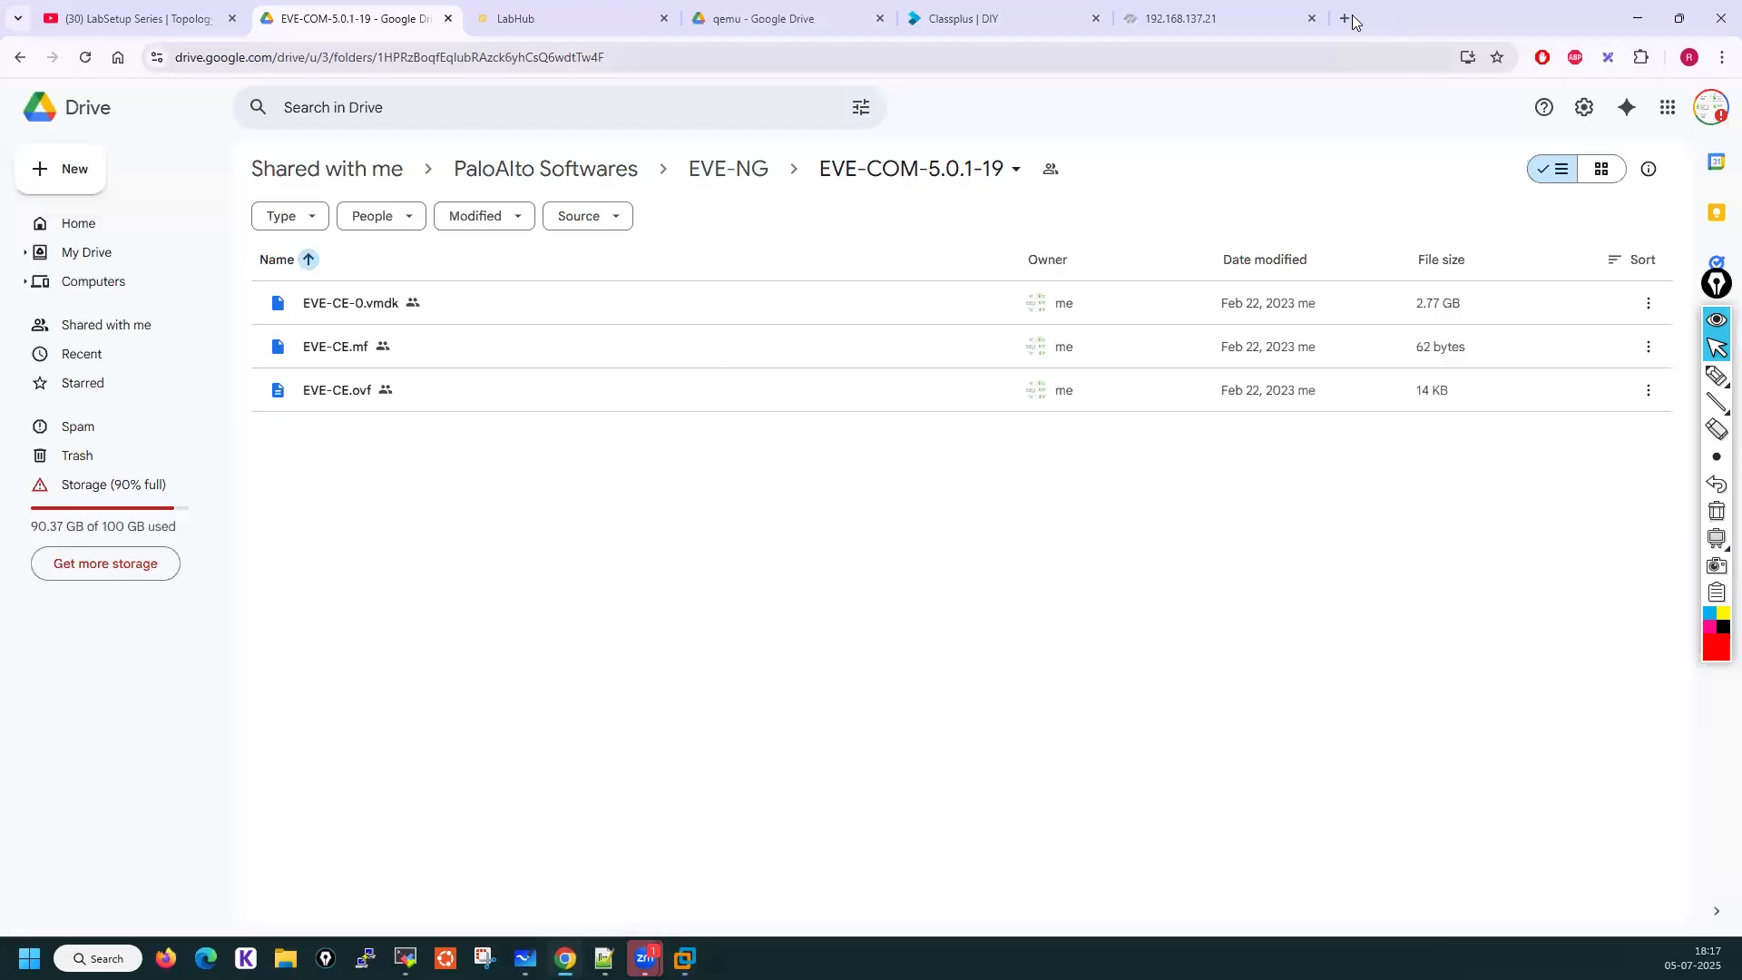
pyautogui.click(1239, 16)
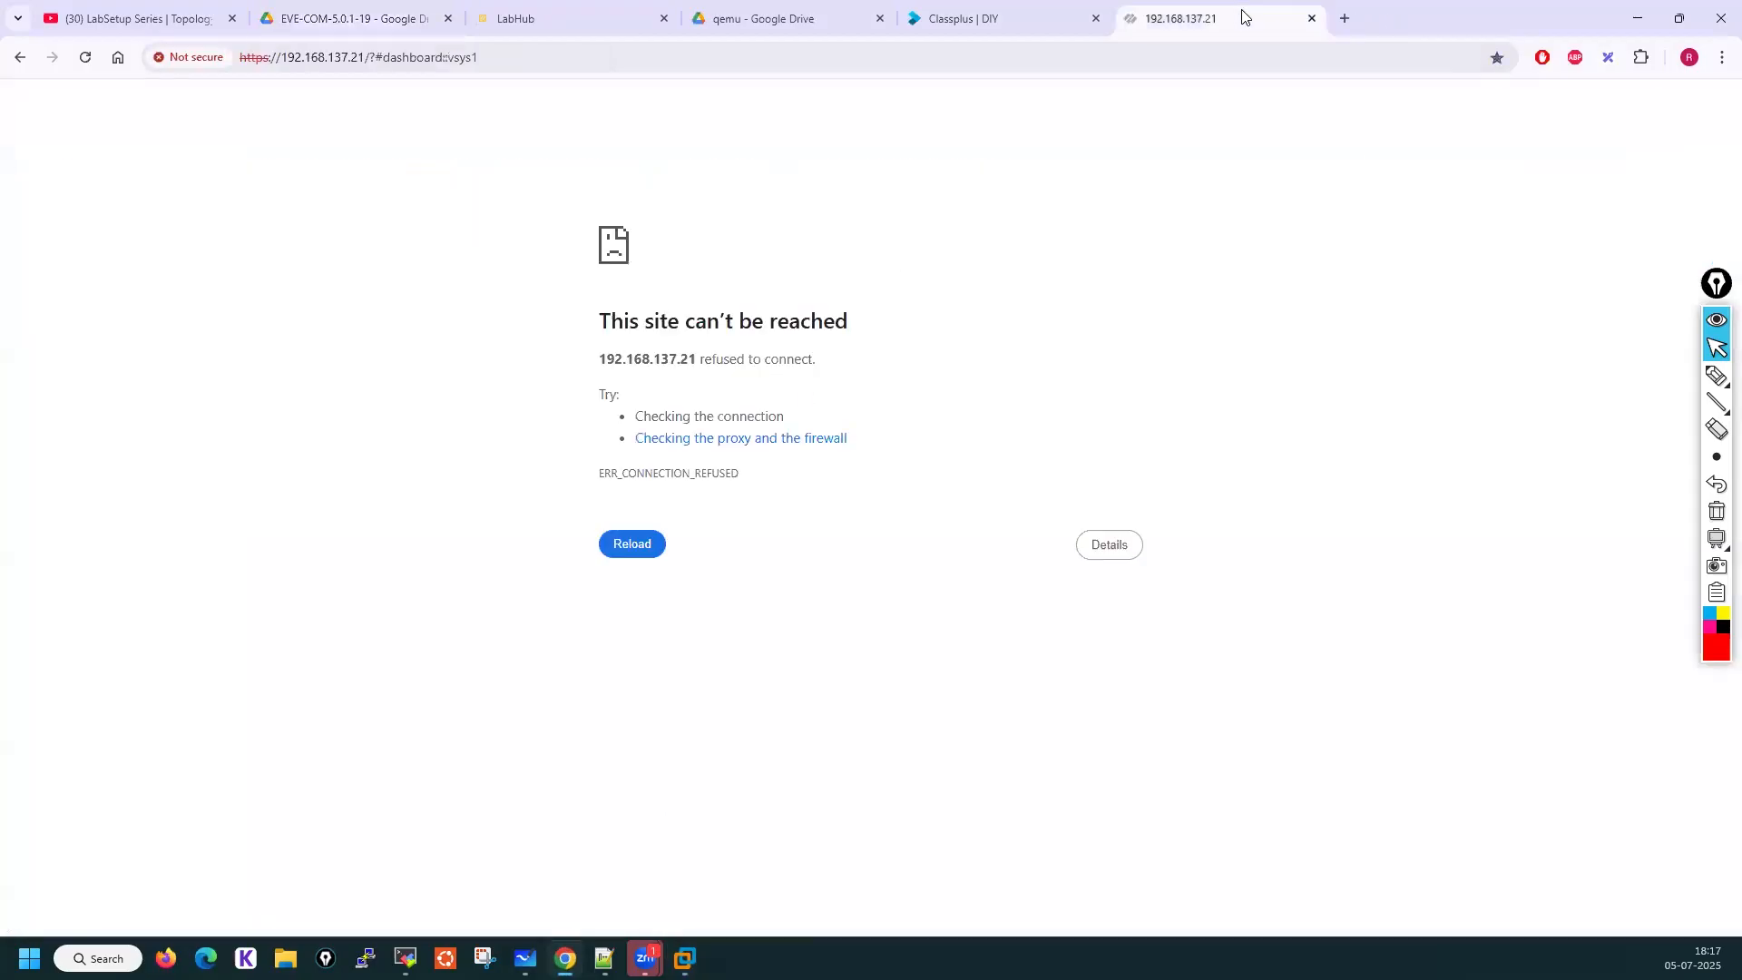
pyautogui.click(1344, 18)
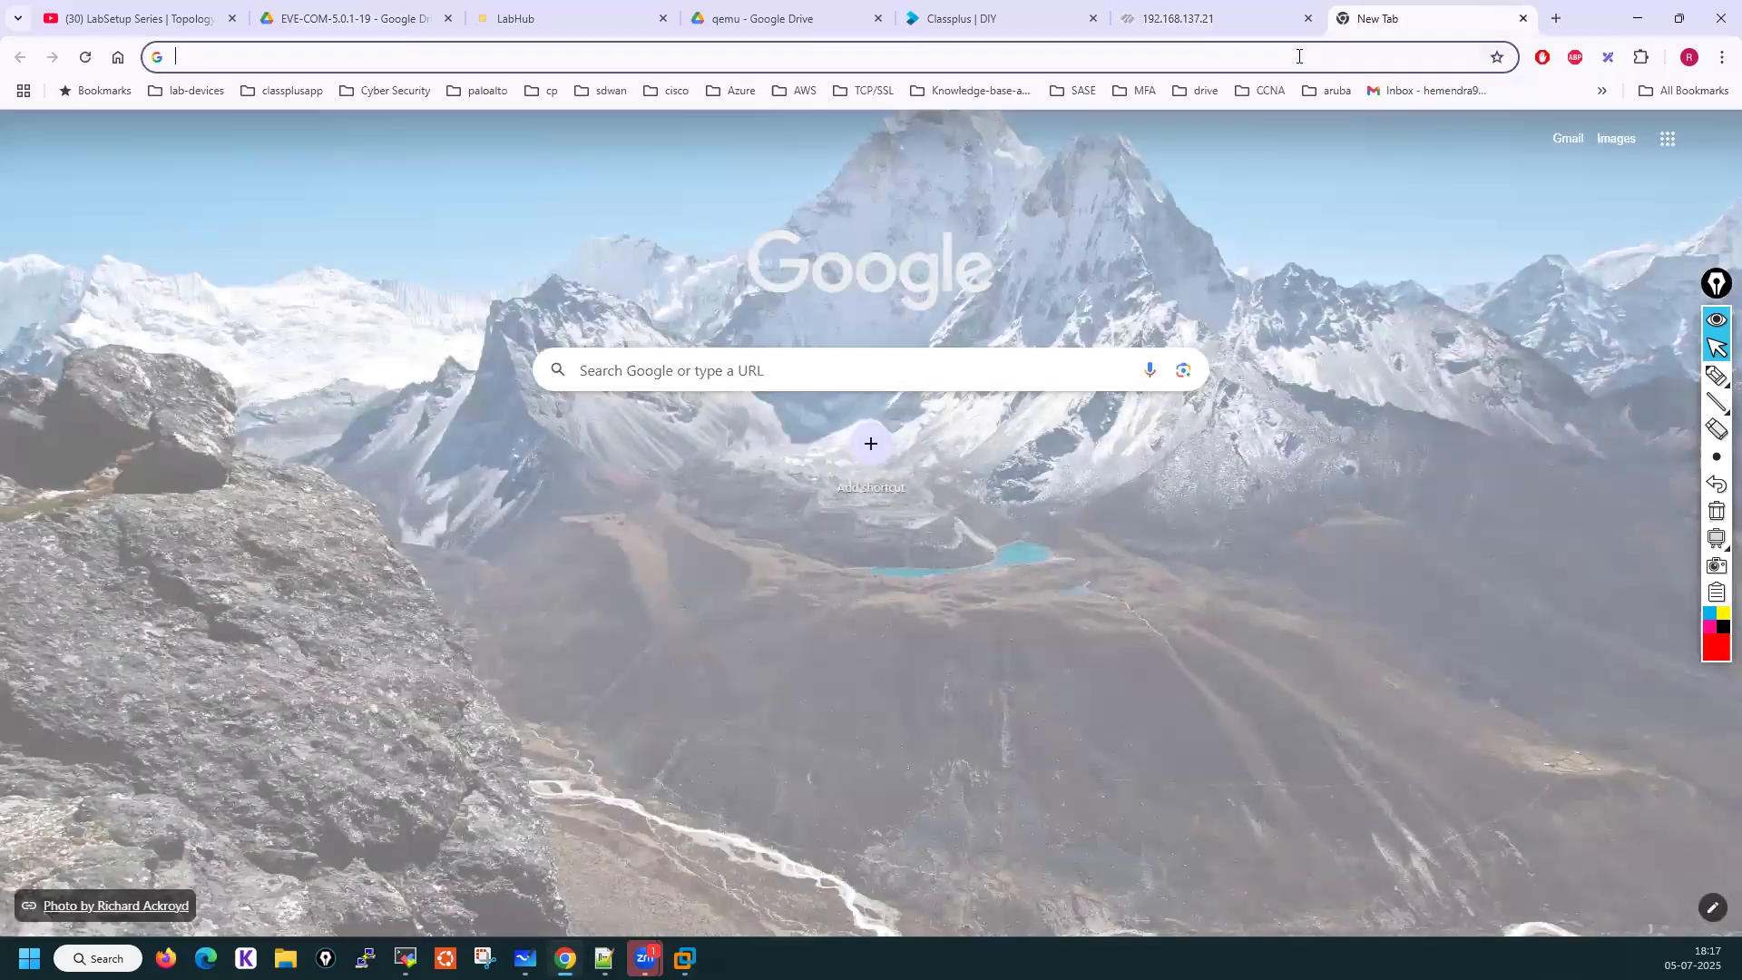
pyautogui.click(1299, 56)
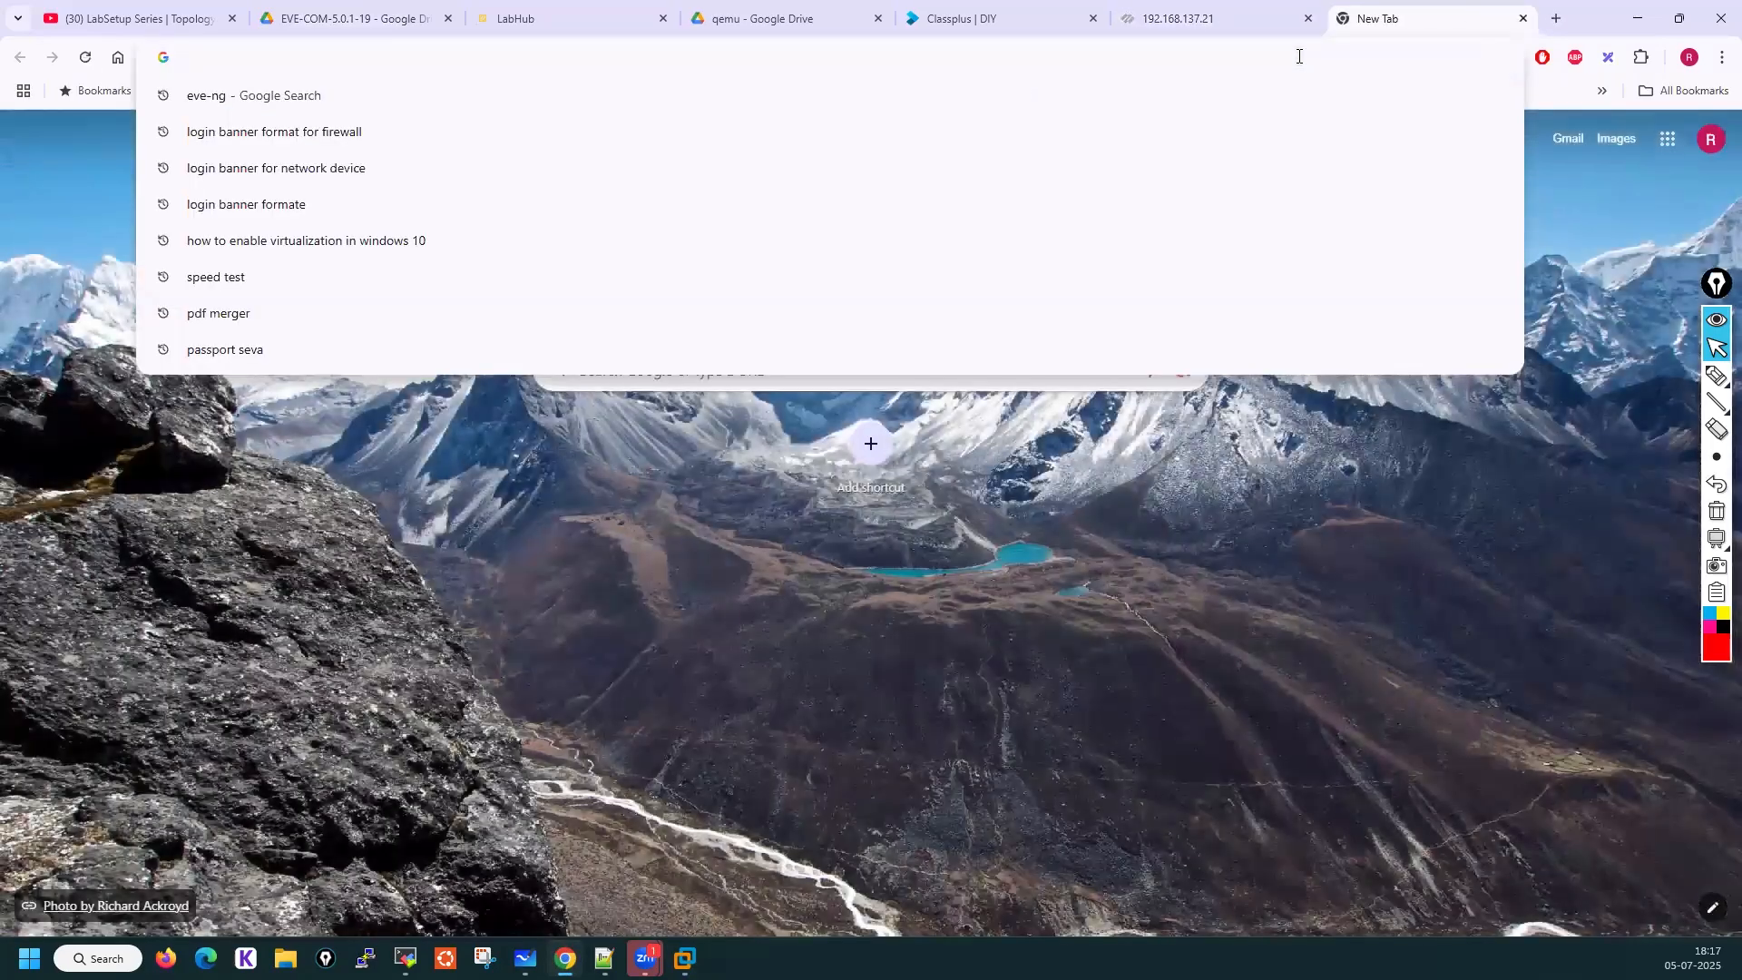
pyautogui.write('h')
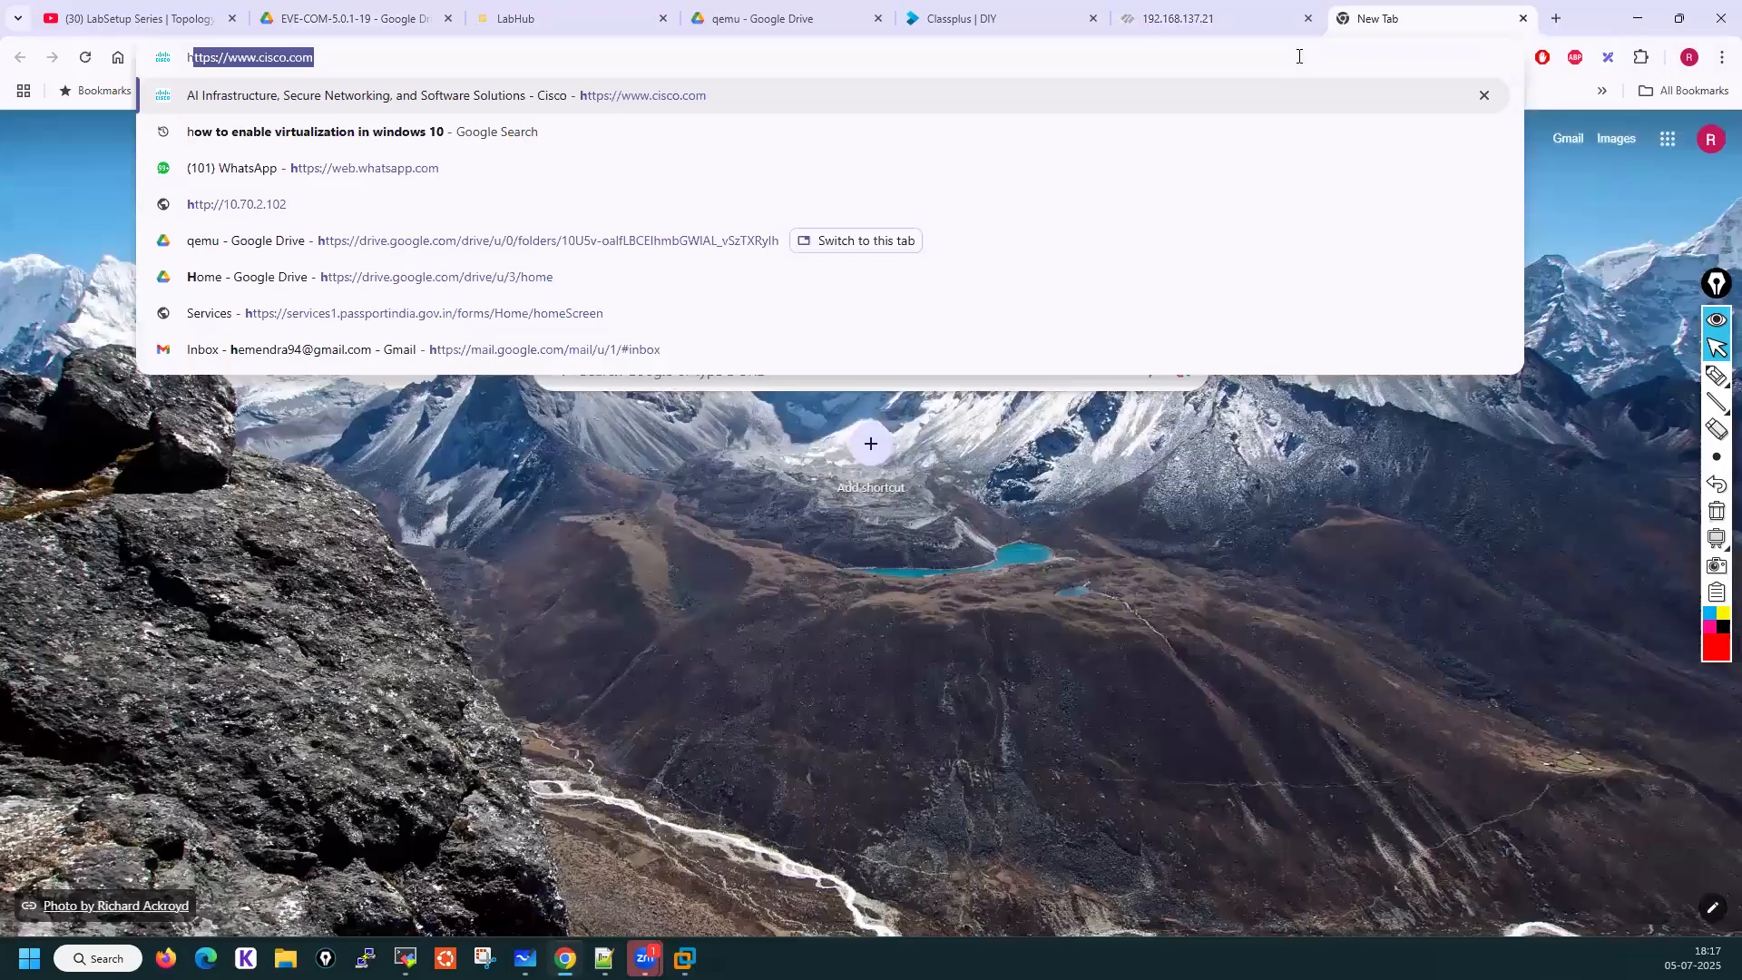
pyautogui.write('ttp://')
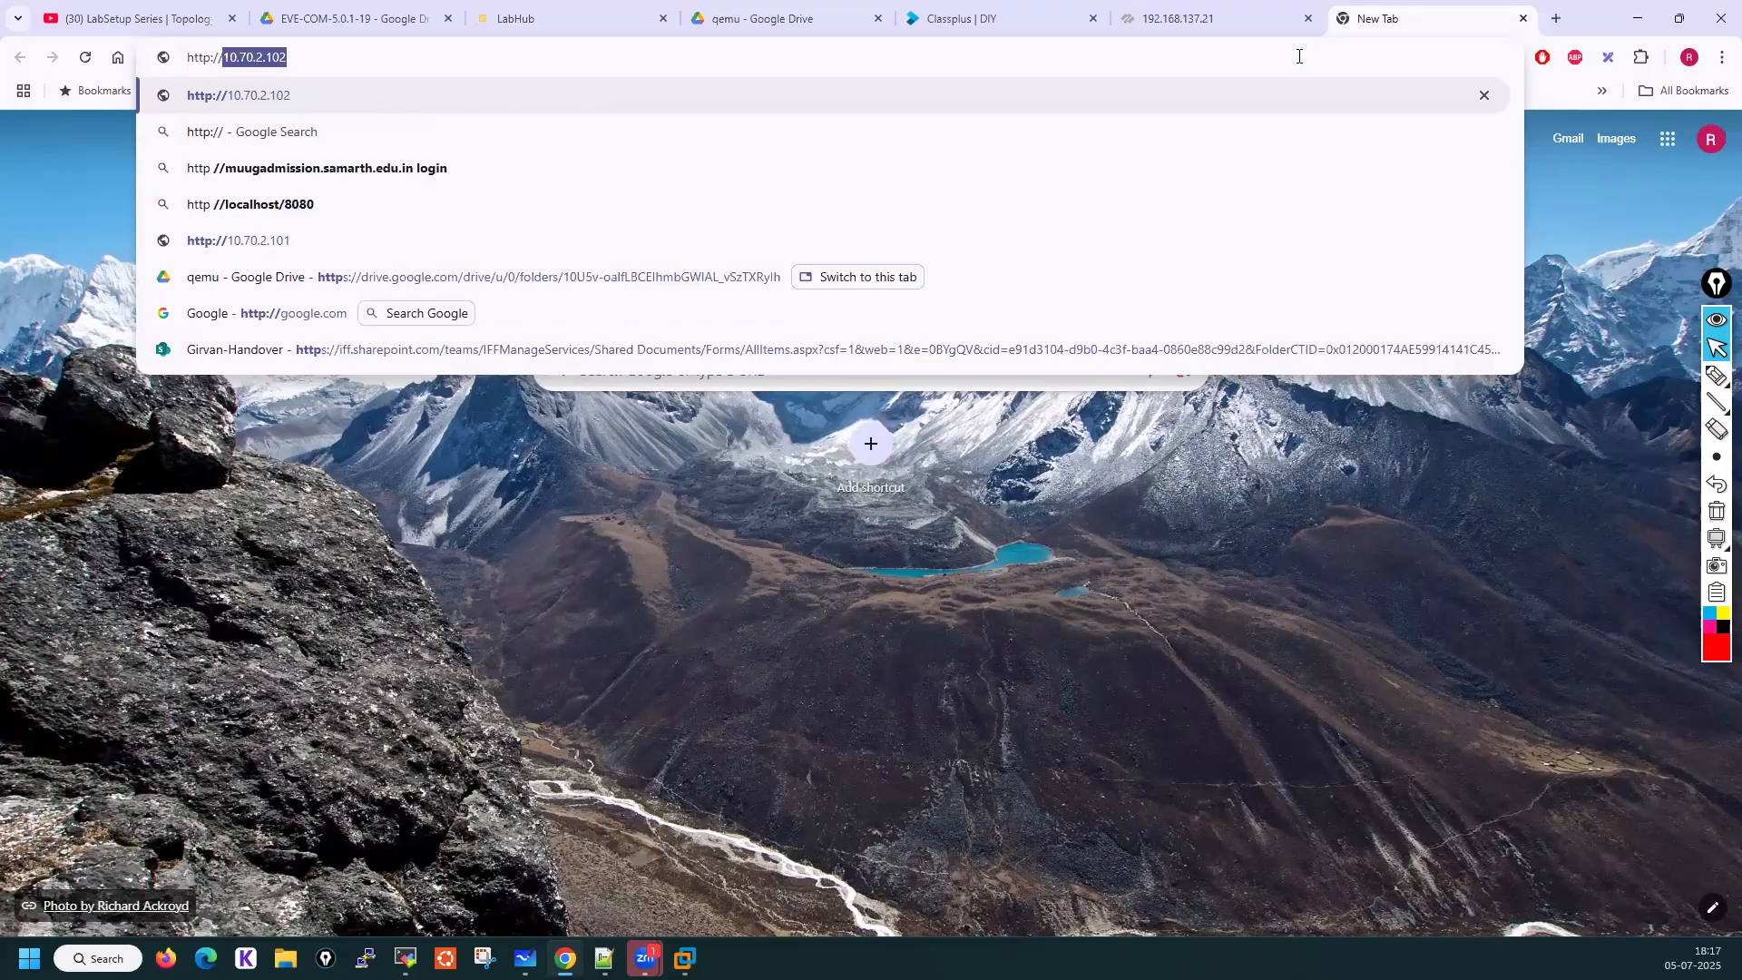
pyautogui.write('192.168.137.5')
pyautogui.press('BackSpace')
pyautogui.write('60')
pyautogui.press('Return')
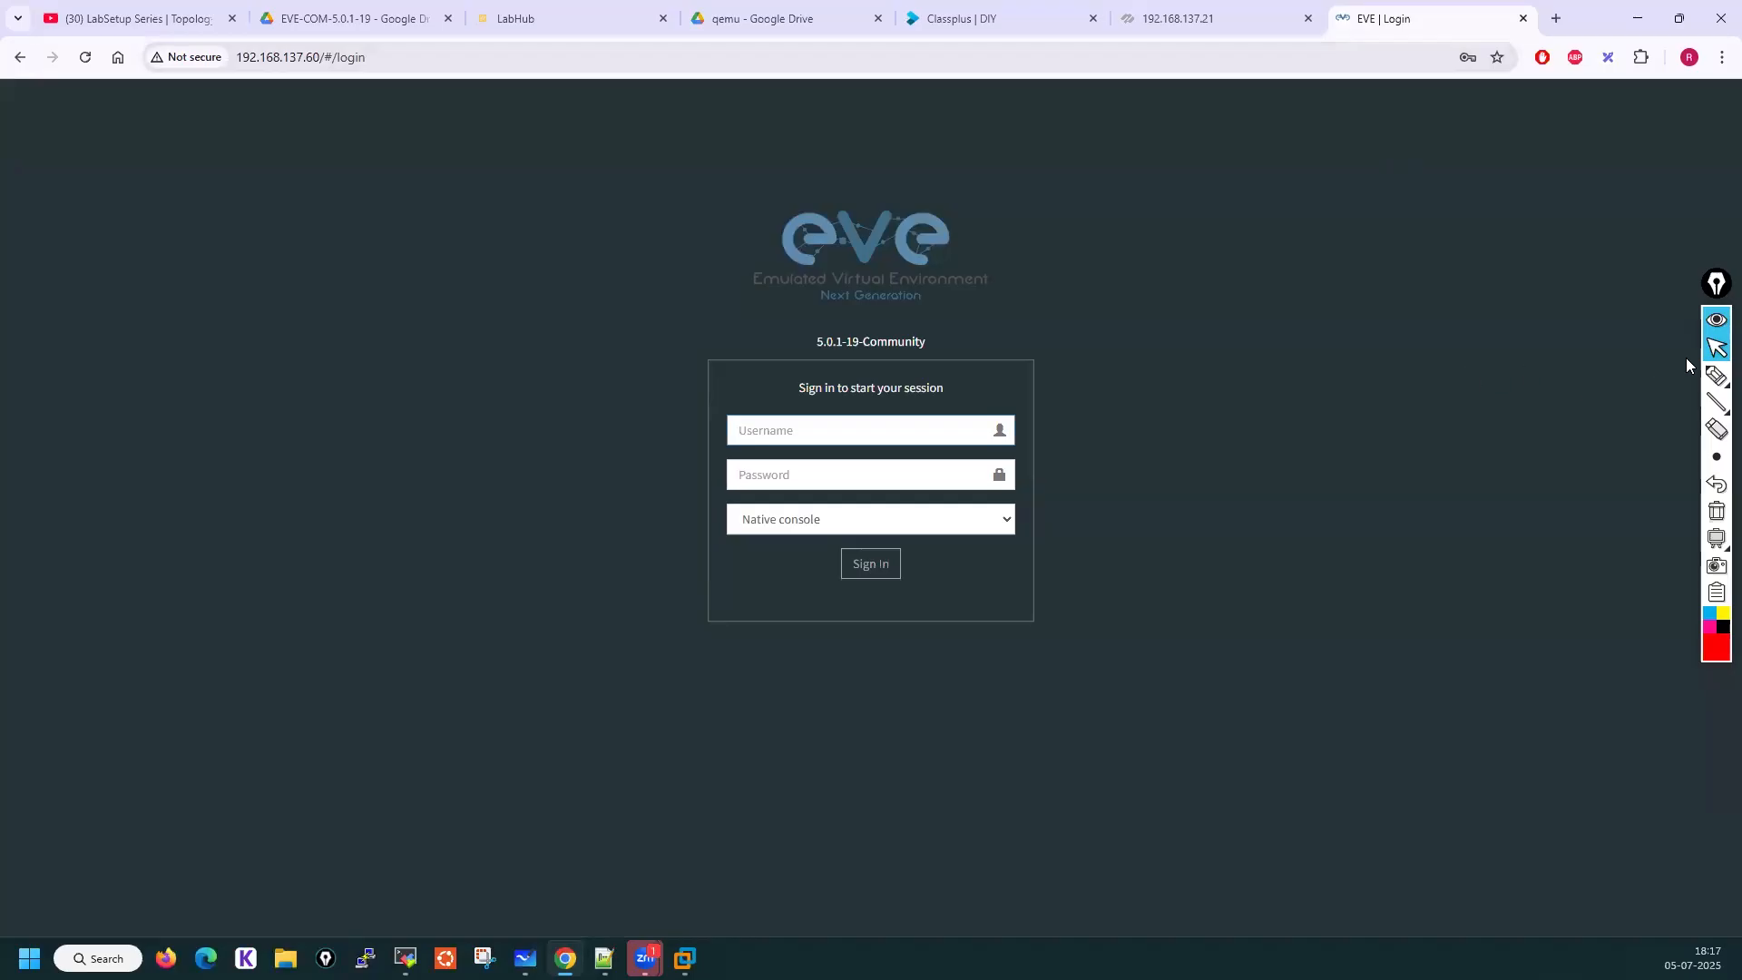
# Step: Handwrite an on-screen note with the CLI login credentials
pyautogui.click(1668, 378)
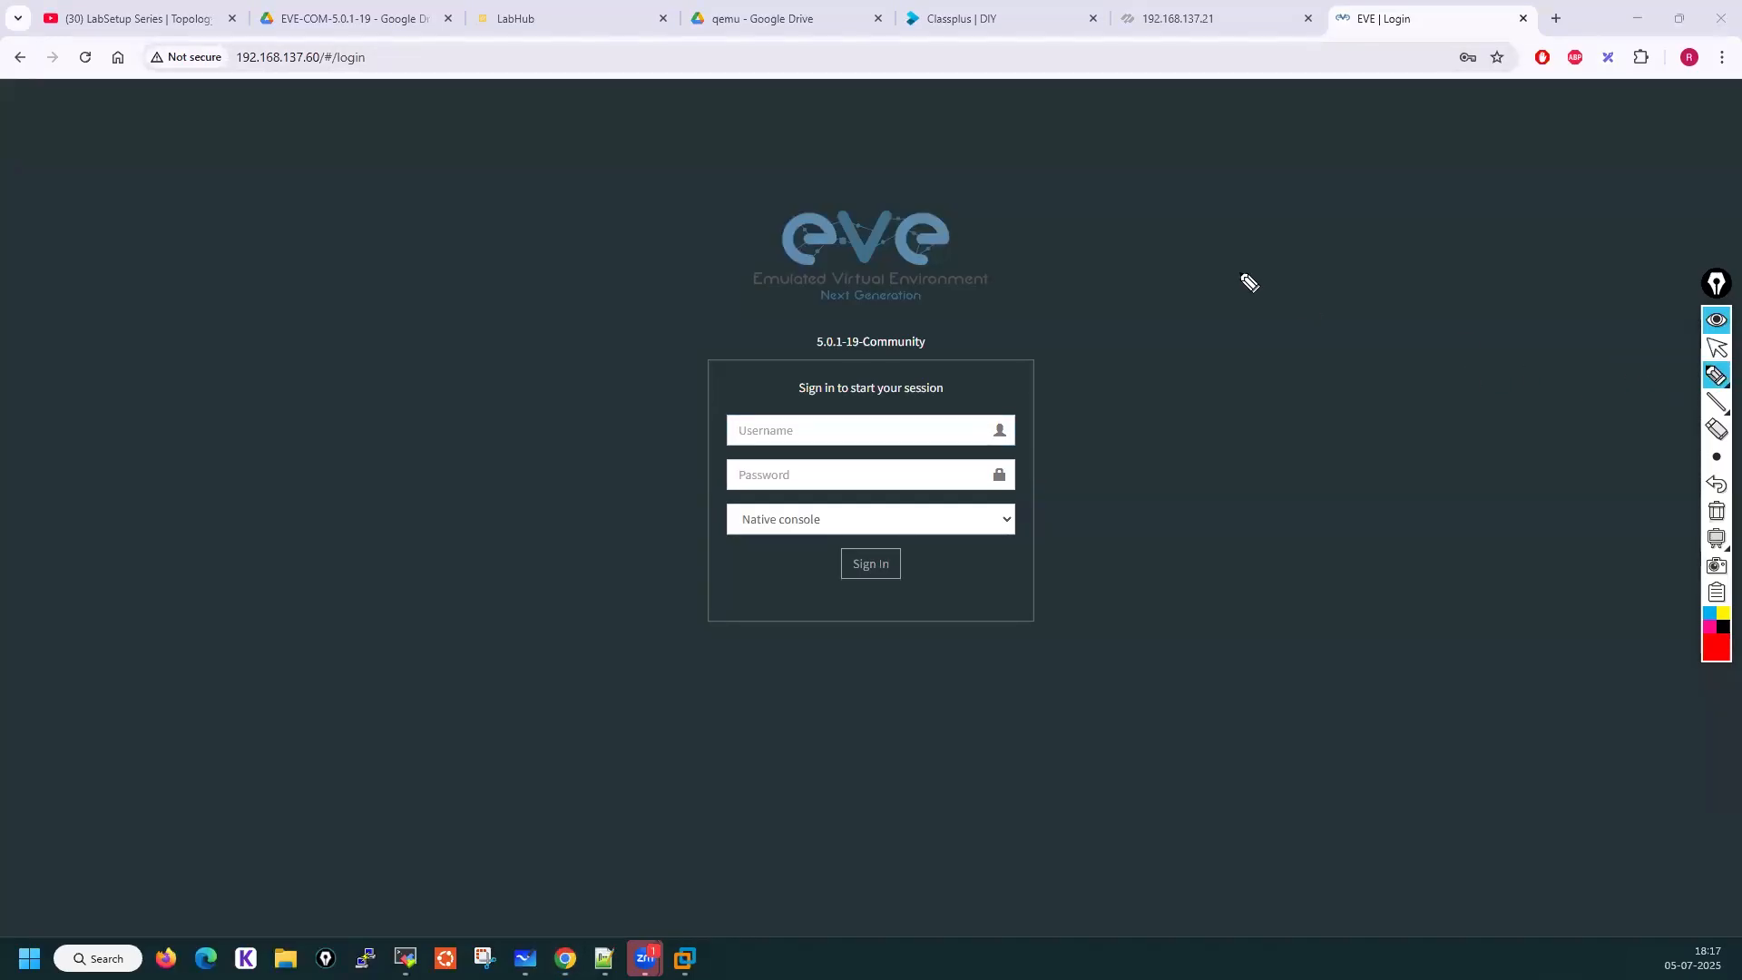
pyautogui.moveTo(1214, 159)
pyautogui.mouseDown()
pyautogui.moveTo(1203, 206)
pyautogui.moveTo(1271, 203)
pyautogui.moveTo(1256, 210)
pyautogui.moveTo(1367, 163)
pyautogui.mouseUp()
pyautogui.click(1295, 193)
pyautogui.click(1295, 171)
pyautogui.moveTo(1377, 164); pyautogui.dragTo(1387, 182)
pyautogui.moveTo(1365, 166)
pyautogui.mouseDown()
pyautogui.moveTo(1401, 161)
pyautogui.moveTo(1421, 187)
pyautogui.moveTo(1486, 168)
pyautogui.mouseUp()
pyautogui.moveTo(1492, 161); pyautogui.dragTo(1509, 159)
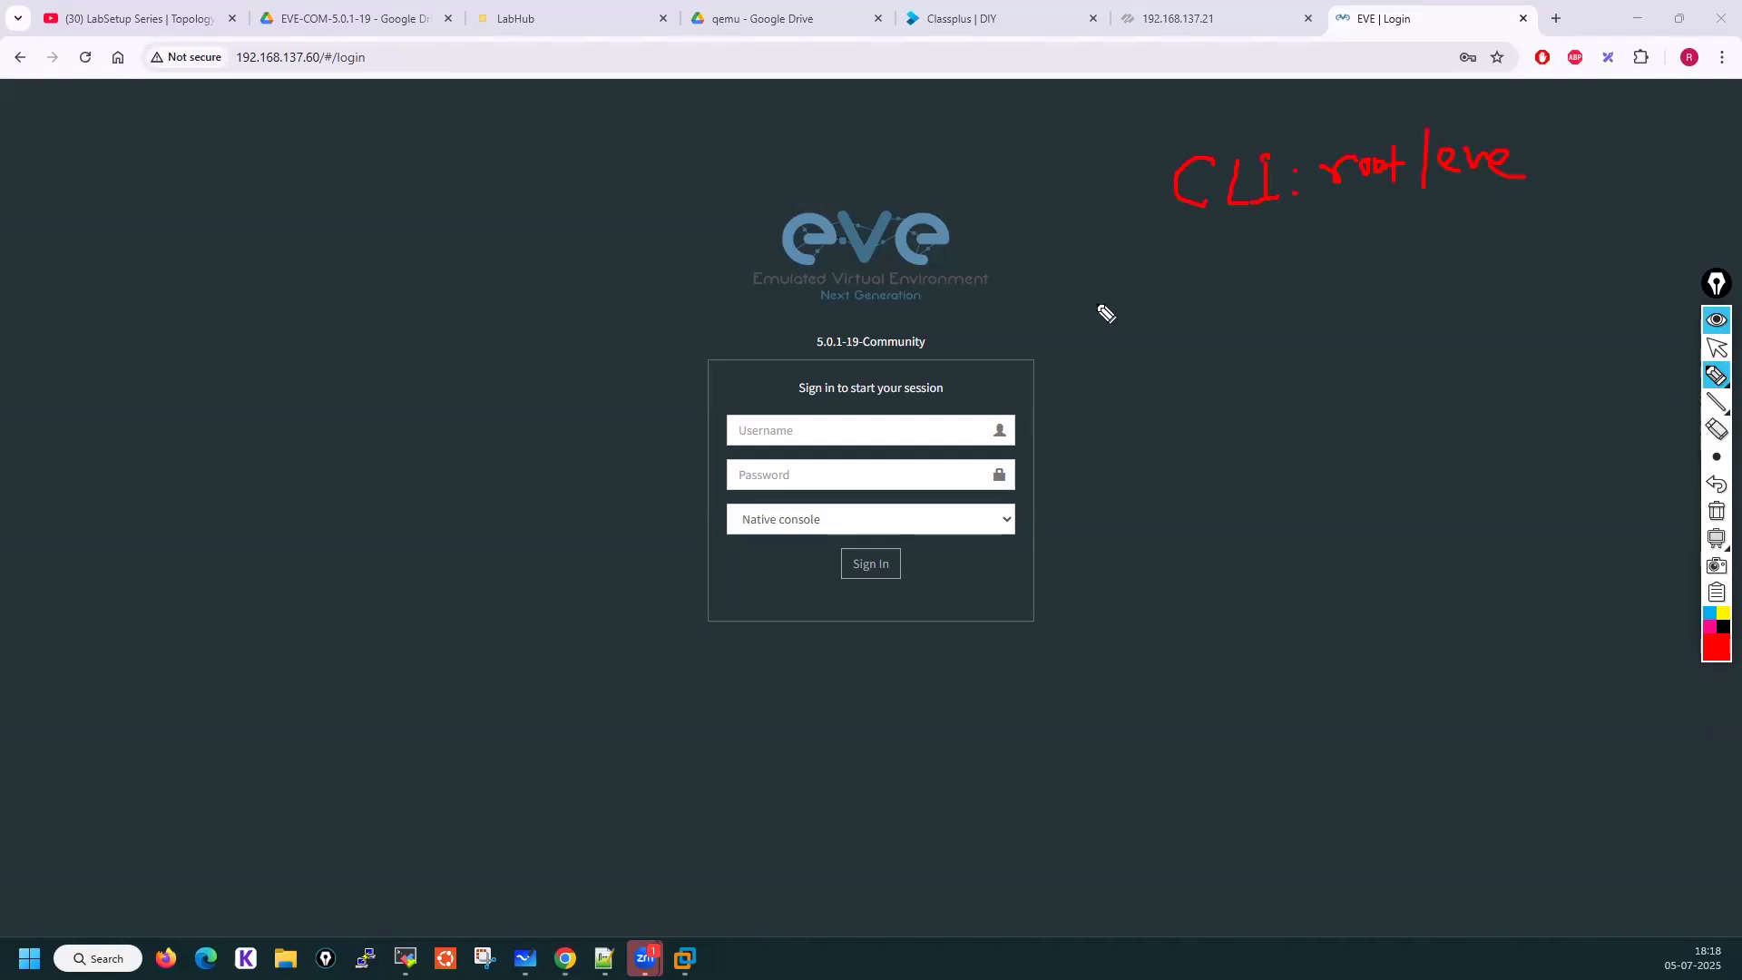
pyautogui.moveTo(222, 107)
pyautogui.mouseDown()
pyautogui.moveTo(233, 148)
pyautogui.moveTo(264, 148)
pyautogui.mouseUp()
pyautogui.moveTo(261, 133)
pyautogui.mouseDown()
pyautogui.moveTo(283, 127)
pyautogui.moveTo(286, 145)
pyautogui.mouseUp()
pyautogui.moveTo(295, 114); pyautogui.dragTo(300, 132)
pyautogui.click(329, 107)
pyautogui.click(332, 131)
pyautogui.moveTo(345, 93); pyautogui.dragTo(341, 143)
pyautogui.moveTo(362, 91)
pyautogui.mouseDown()
pyautogui.moveTo(350, 142)
pyautogui.moveTo(380, 143)
pyautogui.moveTo(406, 107)
pyautogui.mouseUp()
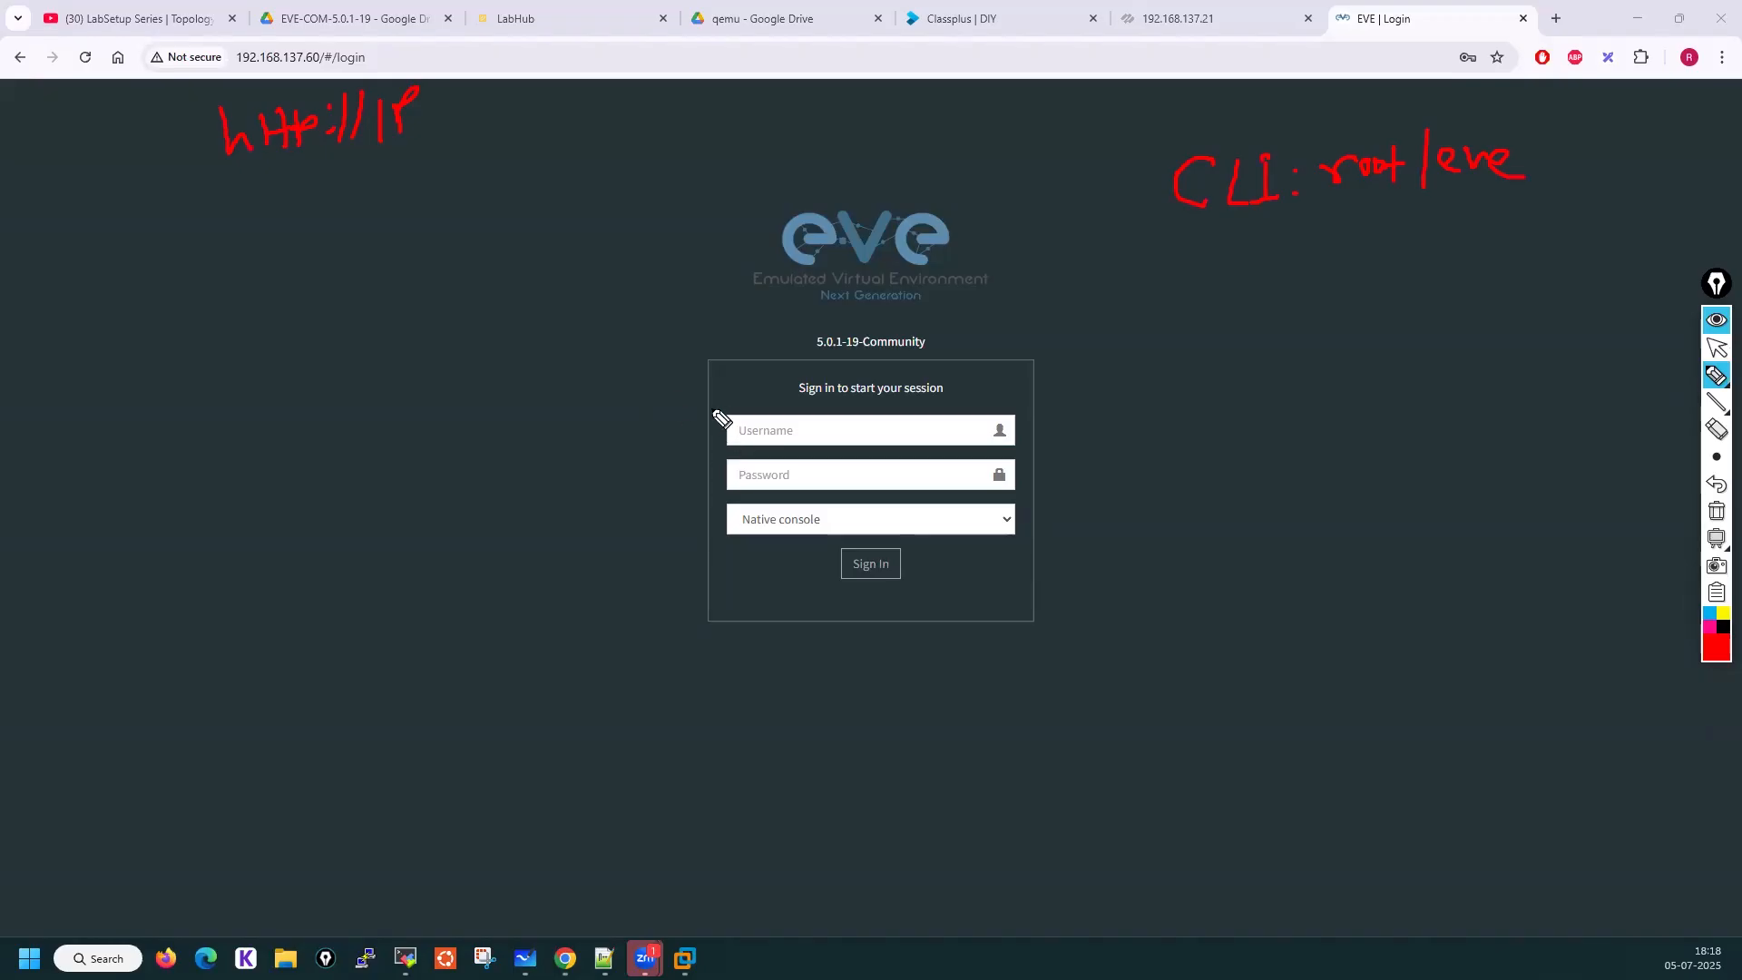
# Step: Handwrite a GUI credentials note below the CLI note
pyautogui.moveTo(1221, 269)
pyautogui.mouseDown()
pyautogui.moveTo(1225, 307)
pyautogui.moveTo(1266, 283)
pyautogui.moveTo(1273, 320)
pyautogui.mouseUp()
pyautogui.click(1297, 287)
pyautogui.click(1302, 307)
pyautogui.moveTo(1348, 278)
pyautogui.mouseDown()
pyautogui.moveTo(1352, 299)
pyautogui.moveTo(1447, 294)
pyautogui.moveTo(1431, 305)
pyautogui.moveTo(1506, 275)
pyautogui.mouseUp()
pyautogui.click(1358, 285)
pyautogui.click(1418, 265)
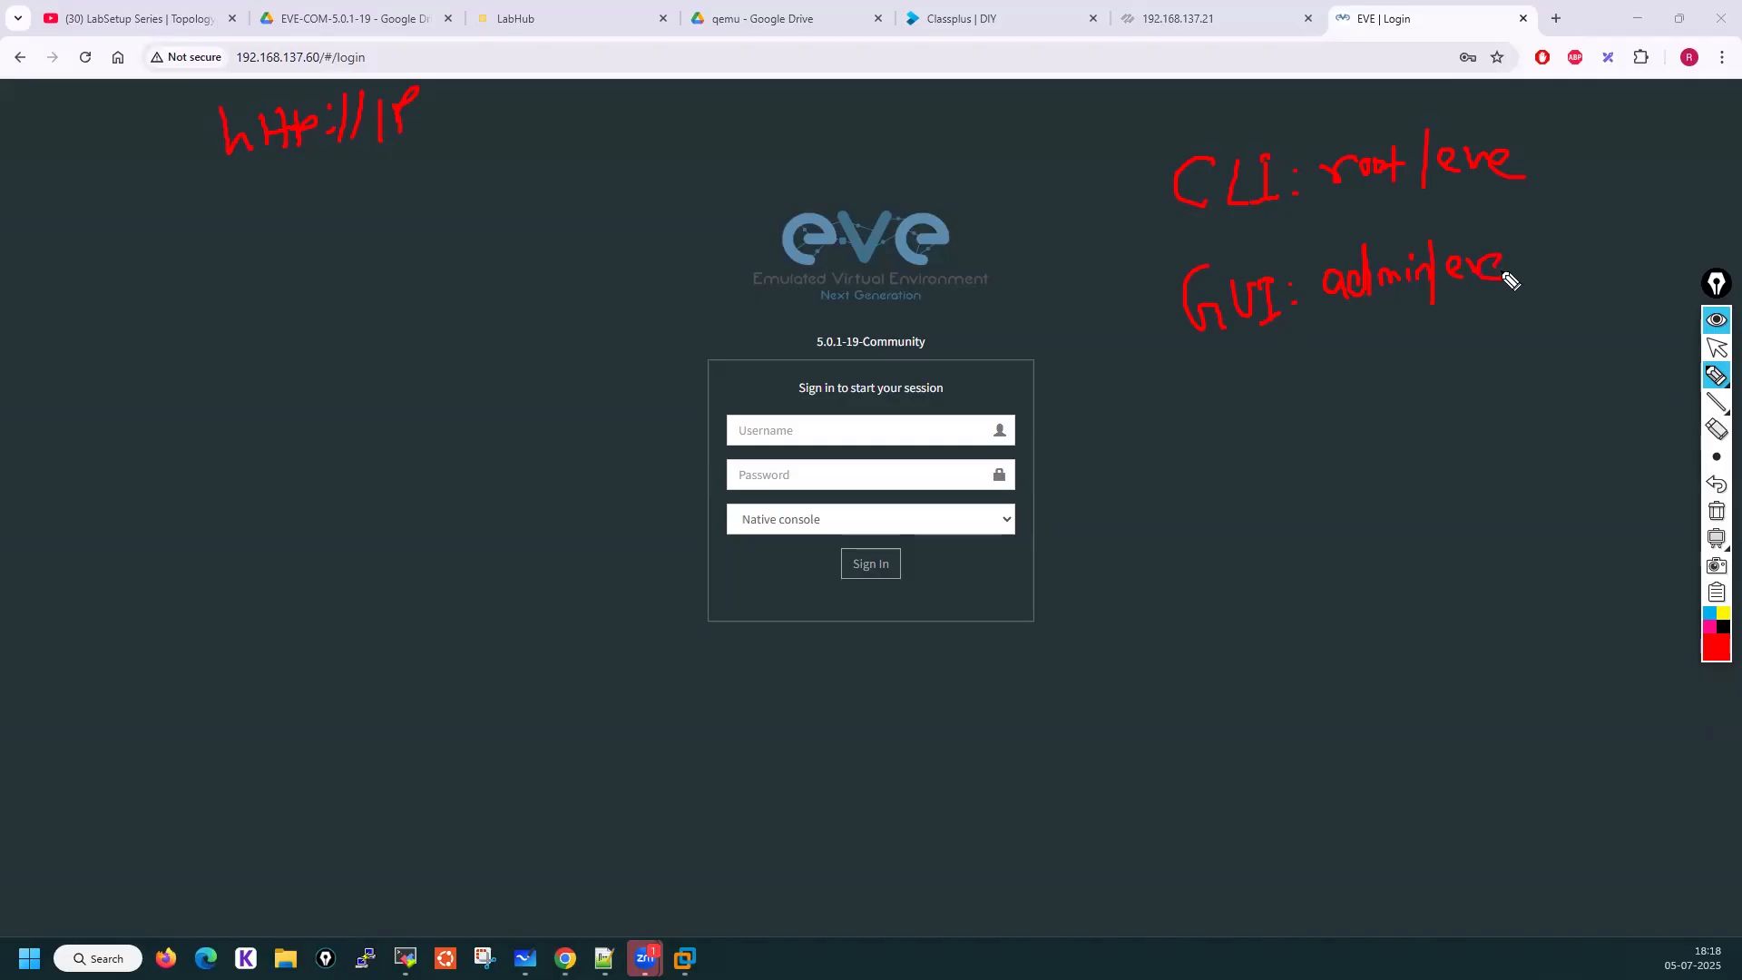
# Step: Sign in as admin with the account password, keeping the Native console option
pyautogui.click(1715, 350)
pyautogui.click(938, 439)
pyautogui.write('admin')
pyautogui.press('Tab')
pyautogui.write('e')
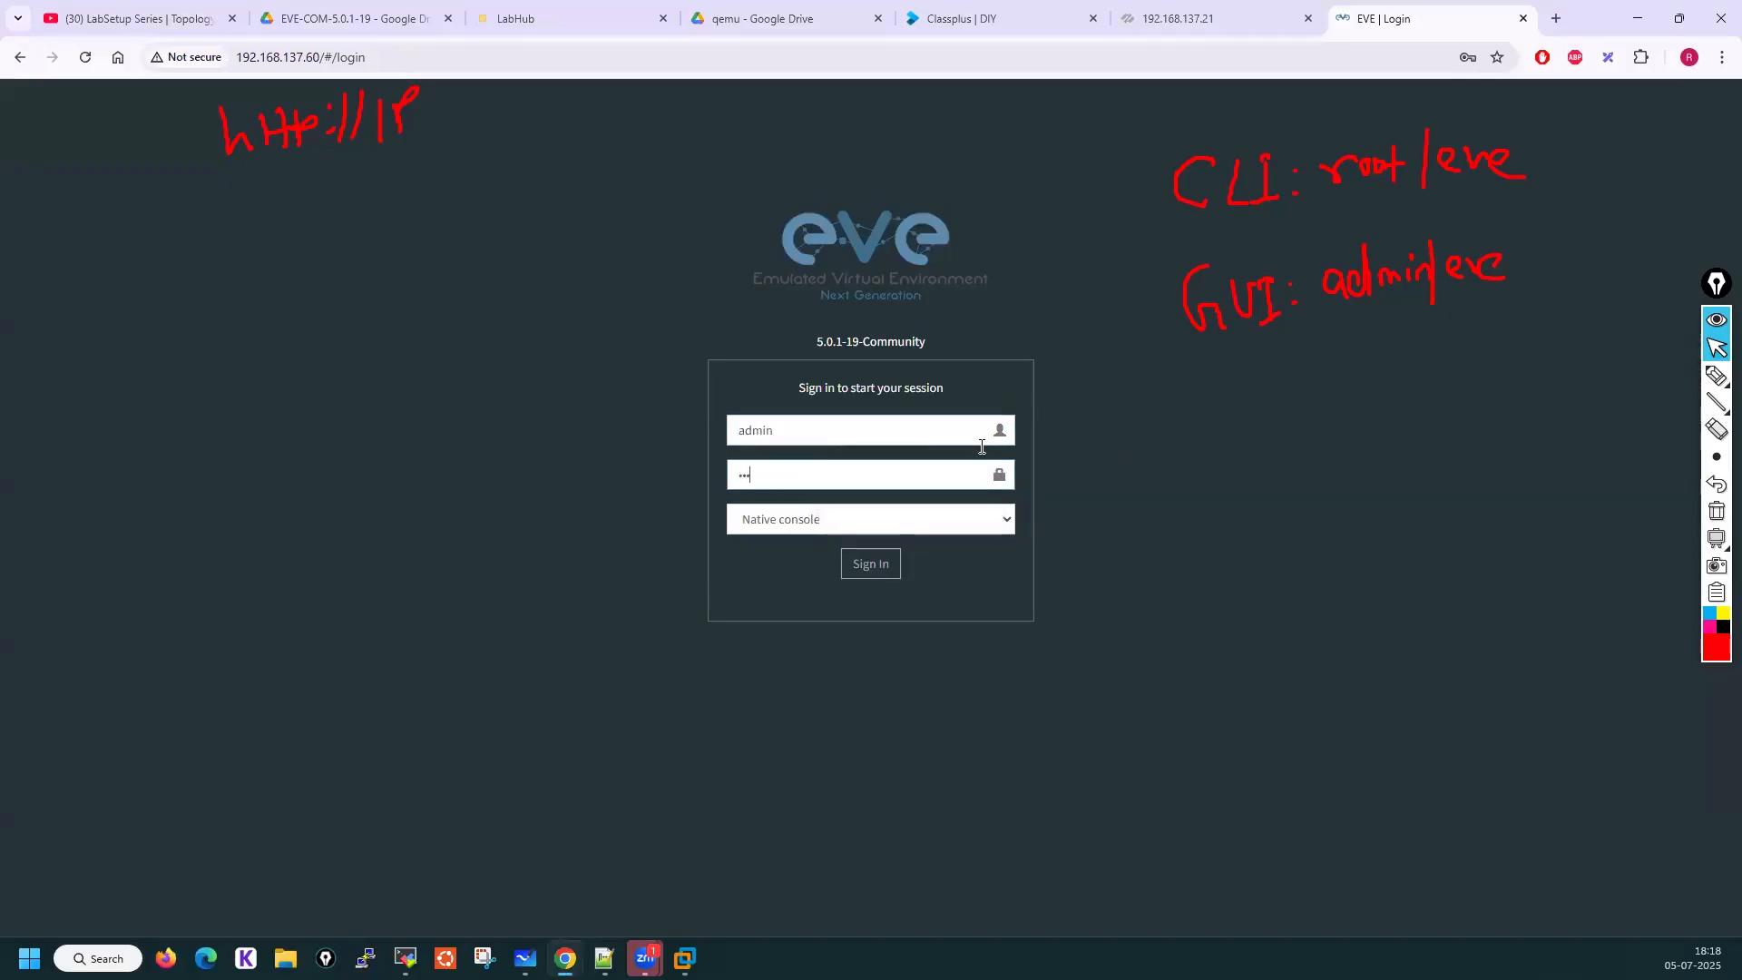
pyautogui.click(1005, 528)
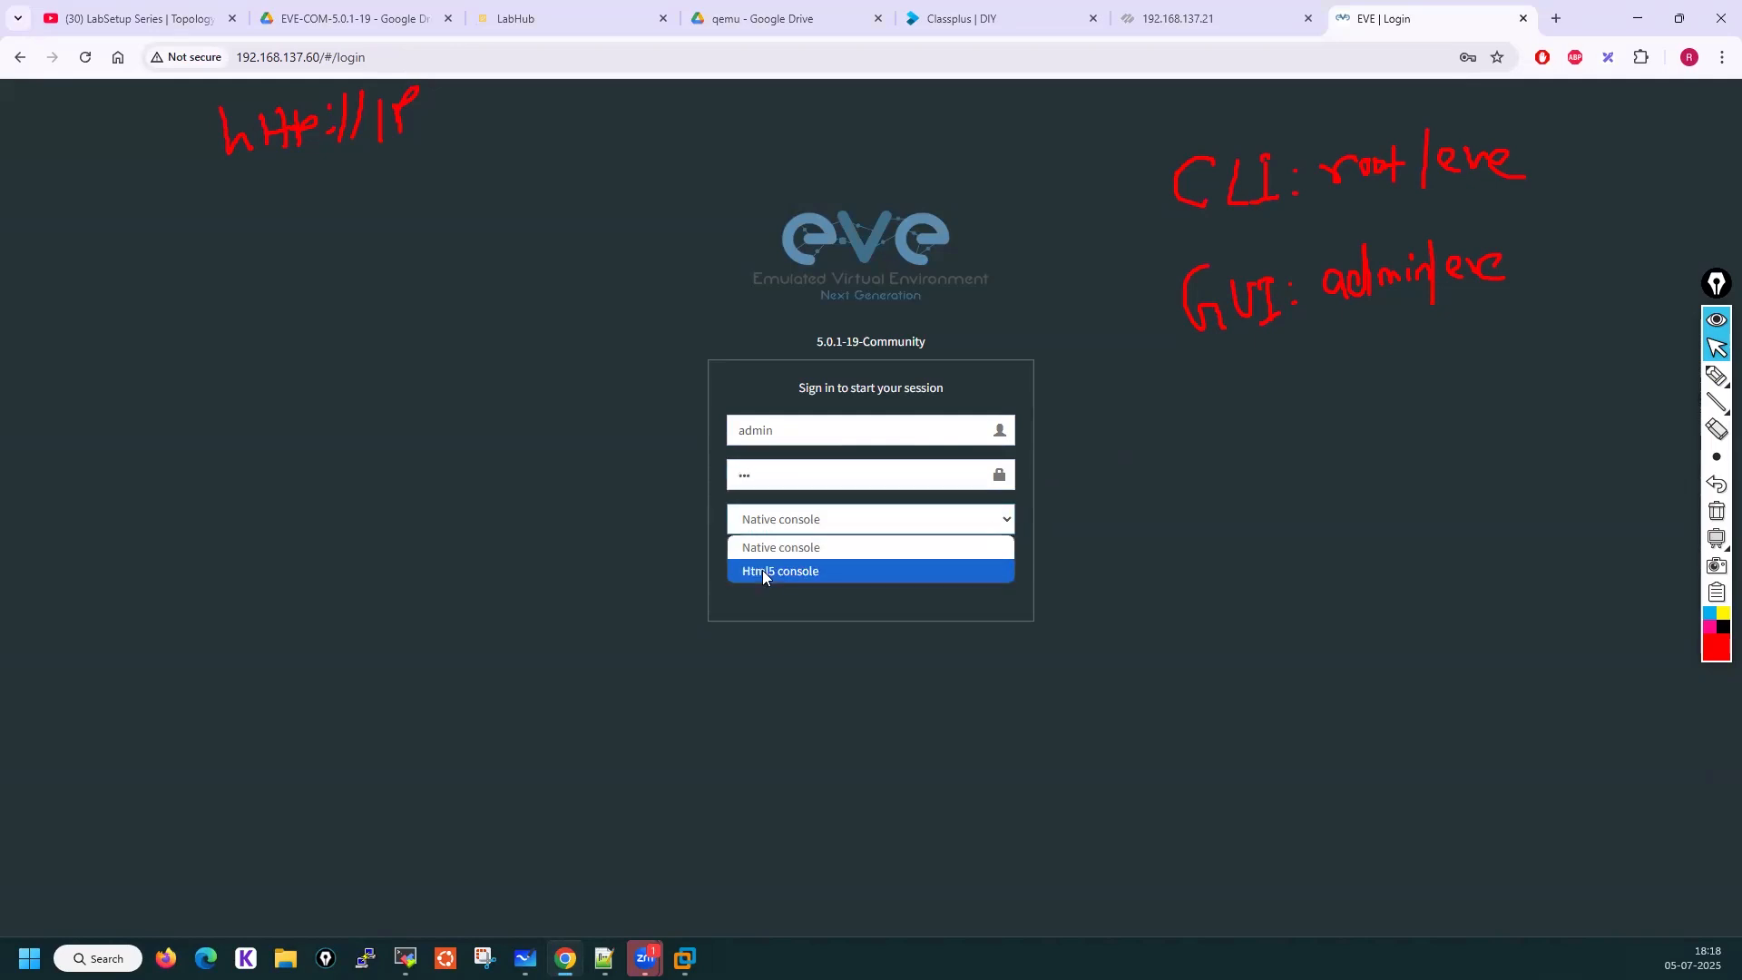
pyautogui.click(772, 548)
pyautogui.click(866, 566)
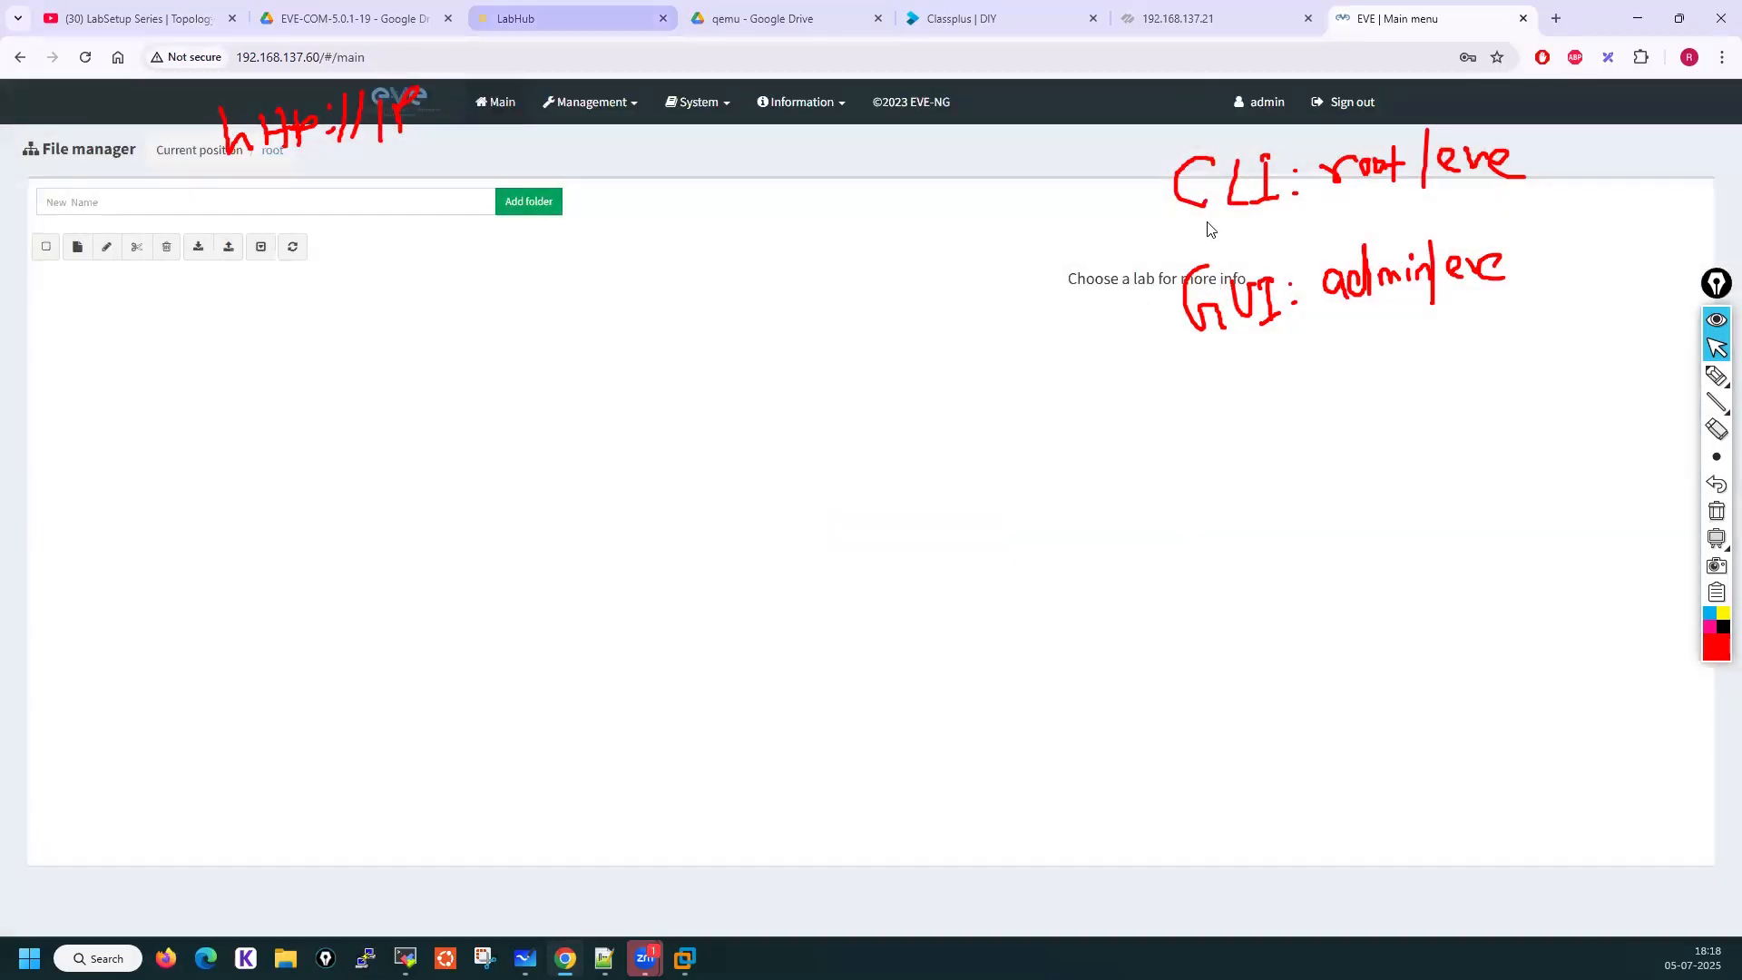
# Step: Clear the annotations and create a folder named PaloAlto-Labs
pyautogui.click(1715, 511)
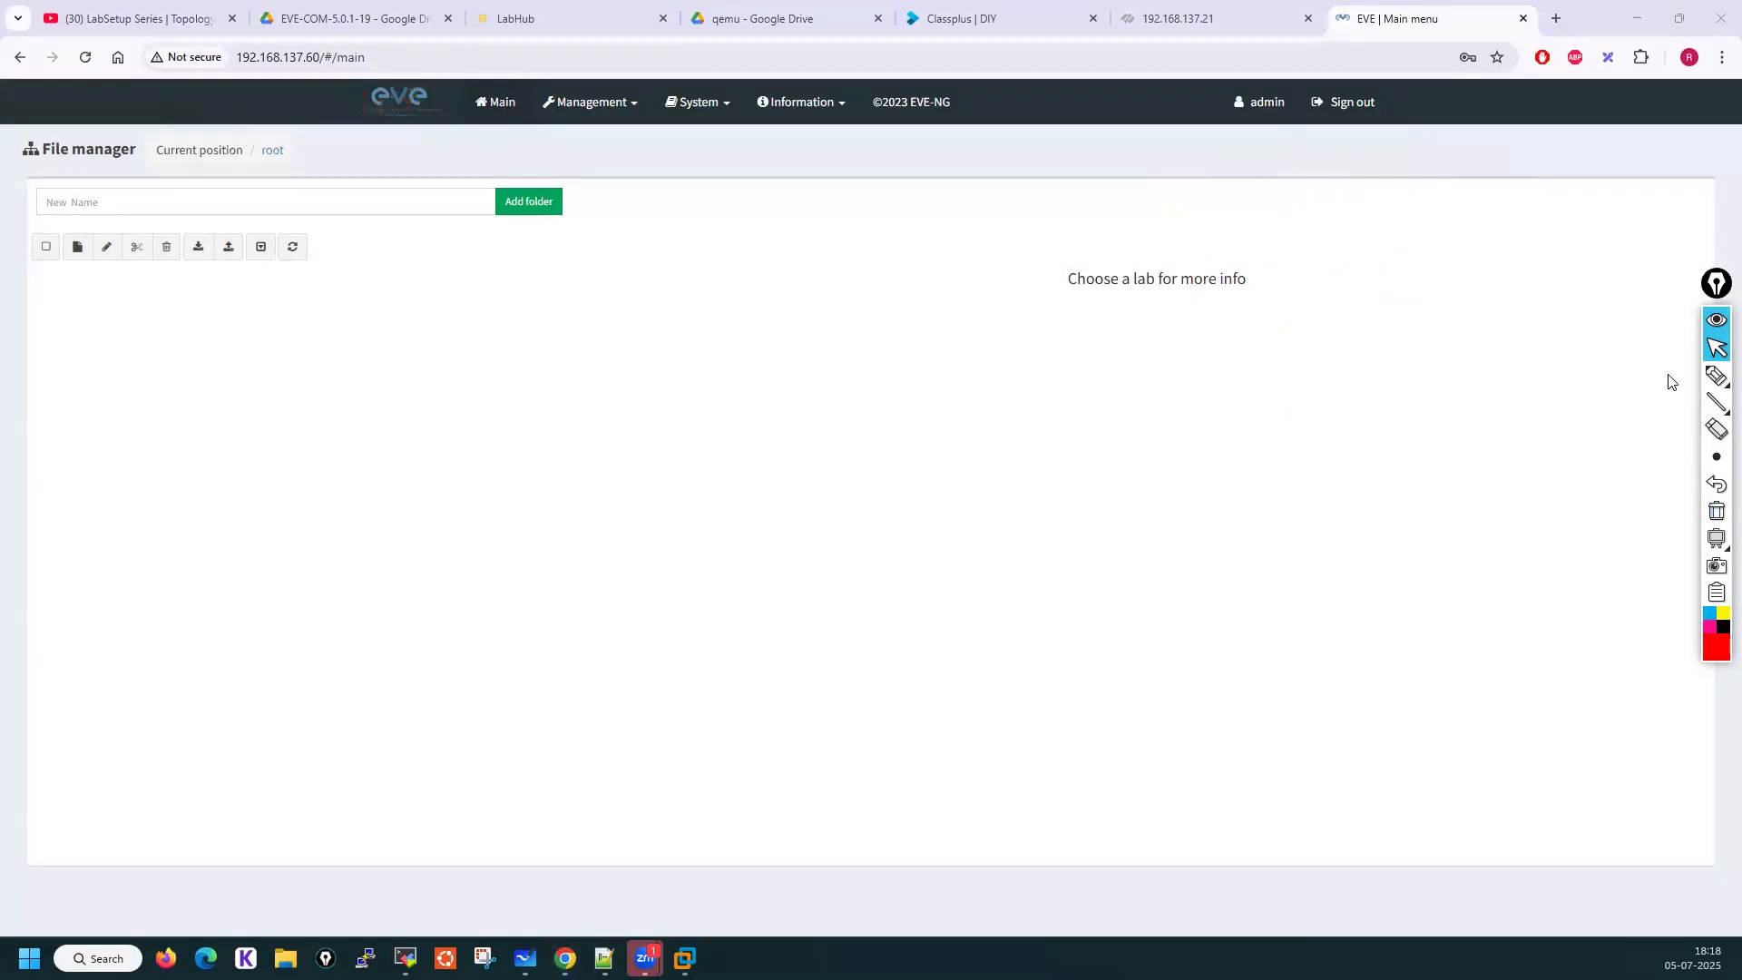
pyautogui.click(349, 198)
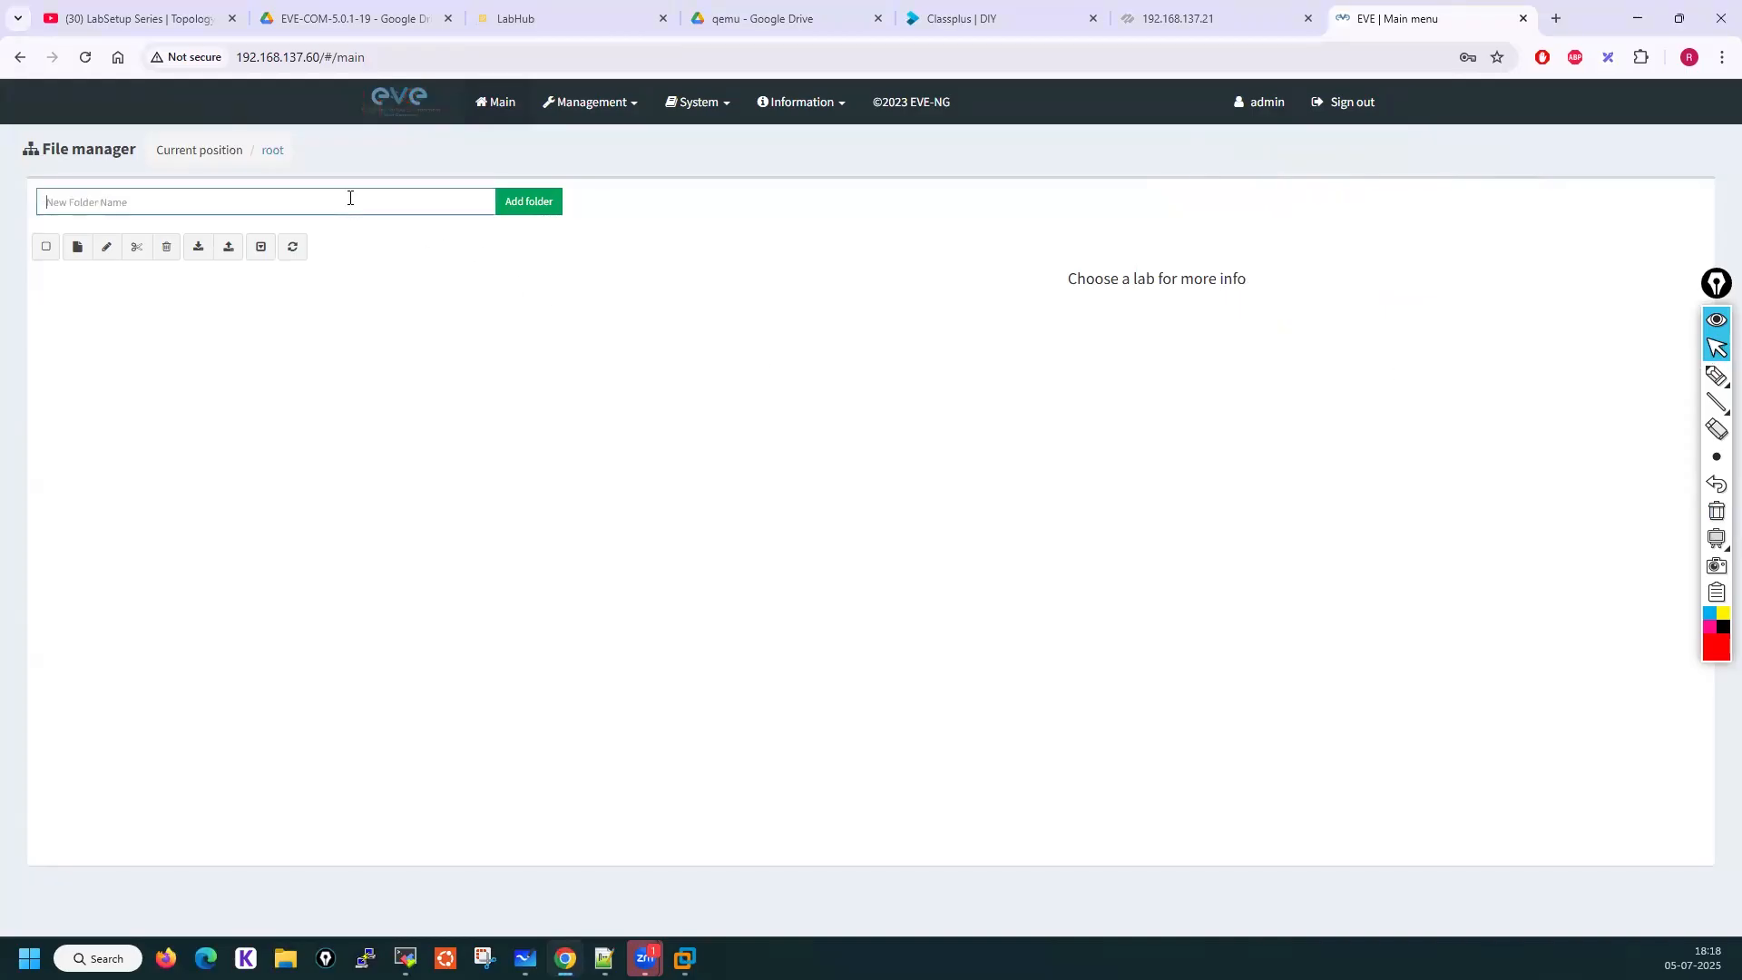
pyautogui.write('La')
pyautogui.press('BackSpace')
pyautogui.press('BackSpace')
pyautogui.write('P')
pyautogui.click(547, 203)
# Step: Inside PaloAlto-Labs, start a new lab named Lab01
pyautogui.click(136, 294)
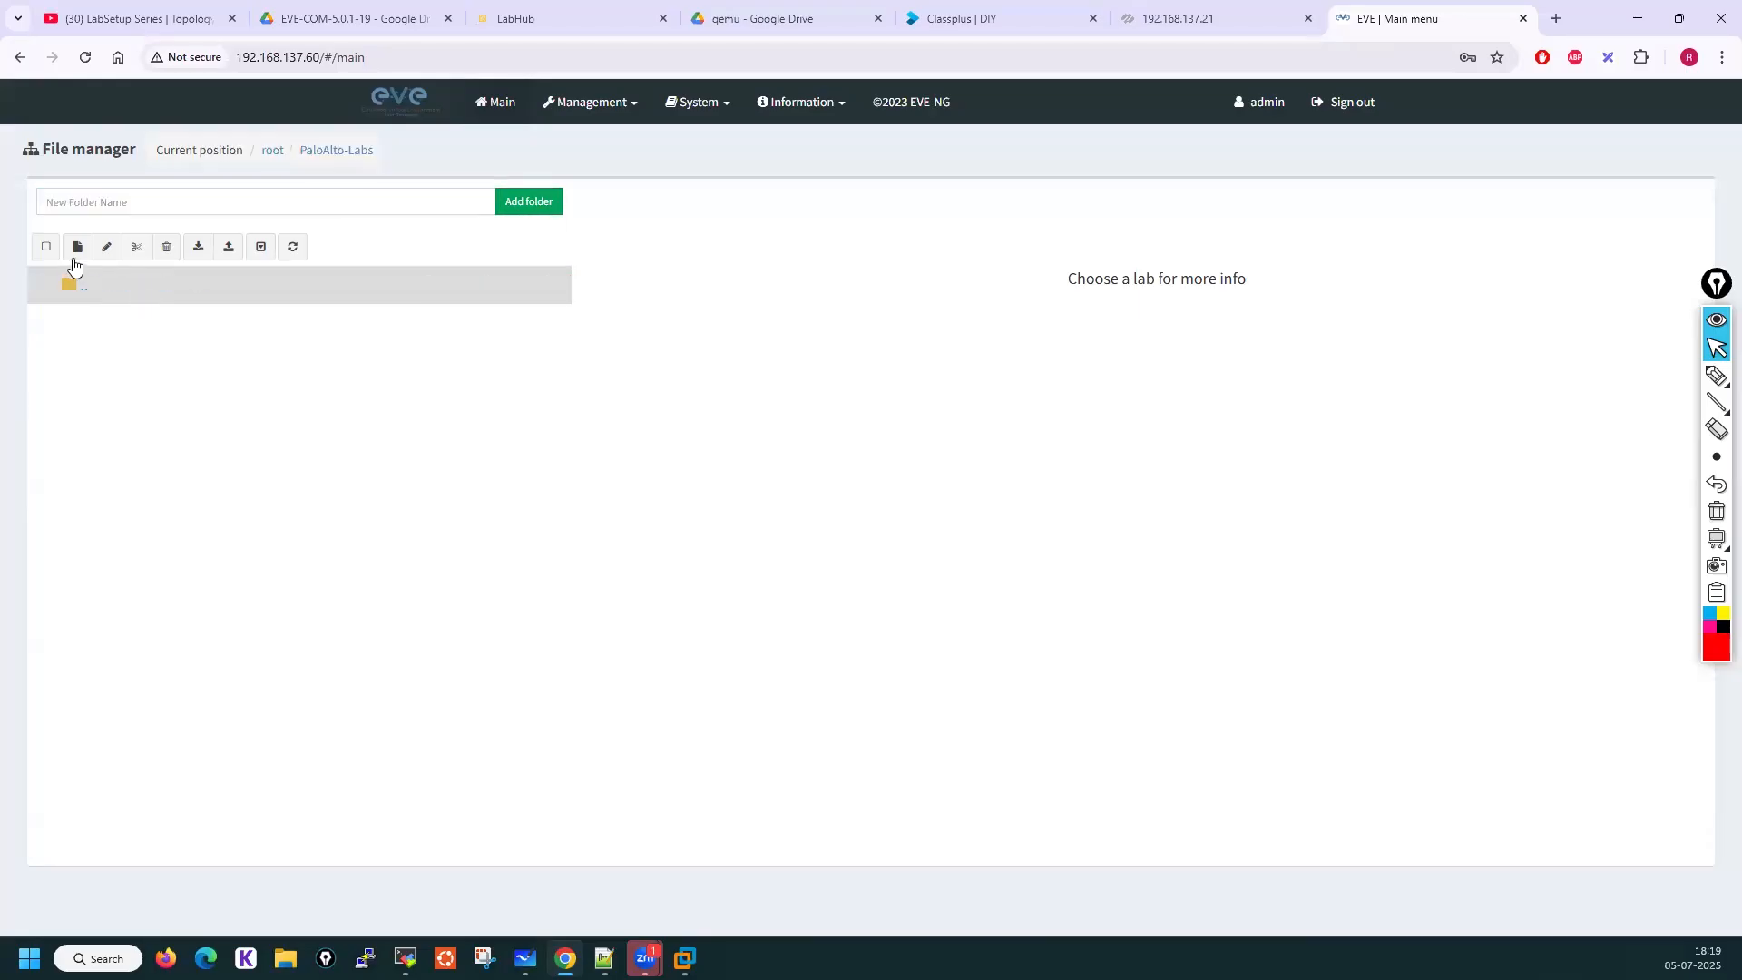
pyautogui.click(79, 248)
pyautogui.click(250, 220)
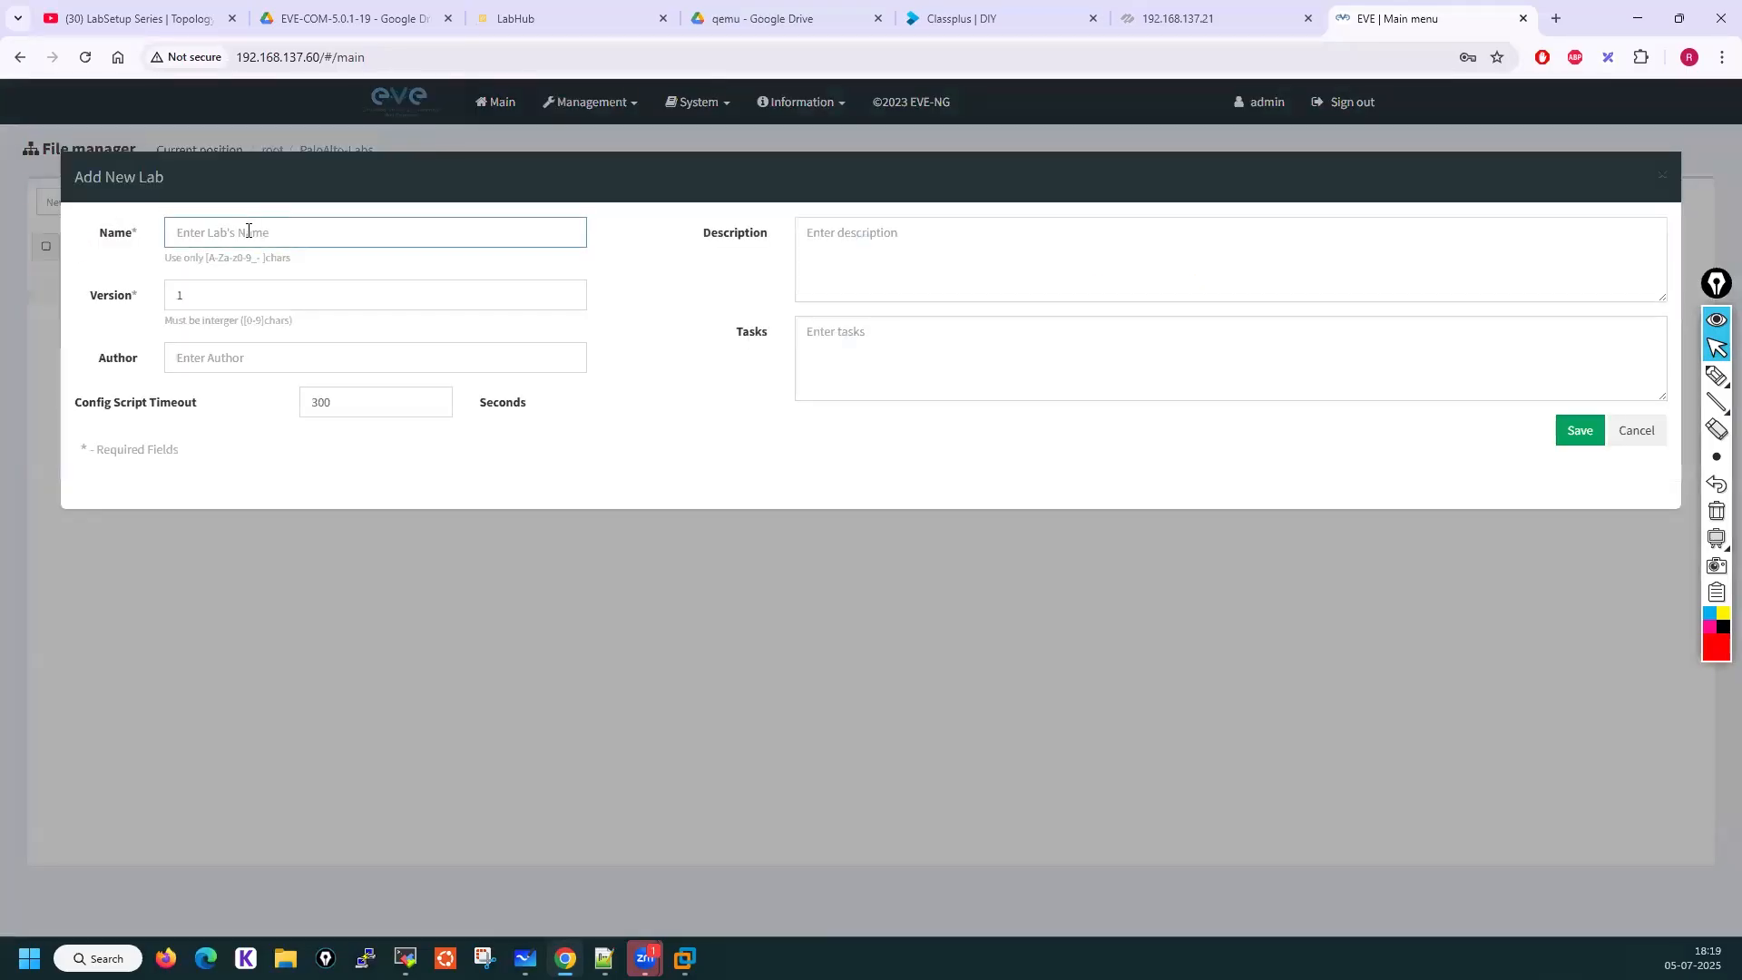
pyautogui.write('Lab01')
# Step: Save the Lab01 lab, then open and dismiss the add-node dialog
pyautogui.click(1578, 430)
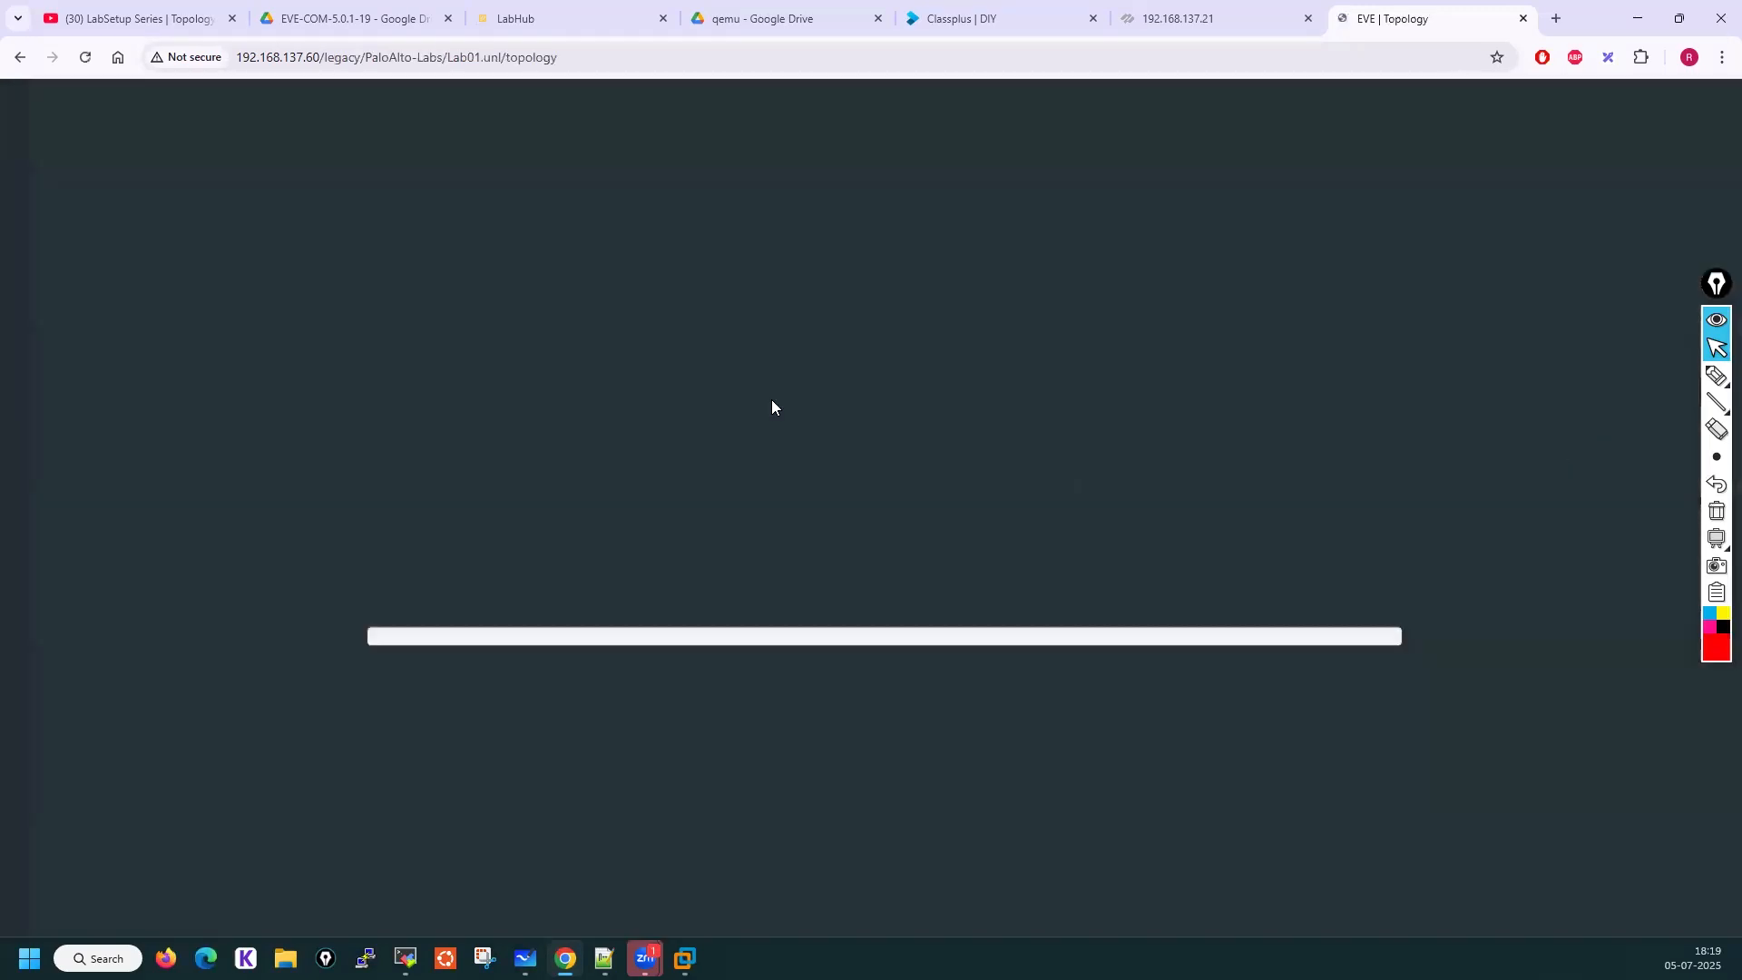
pyautogui.rightClick(726, 280)
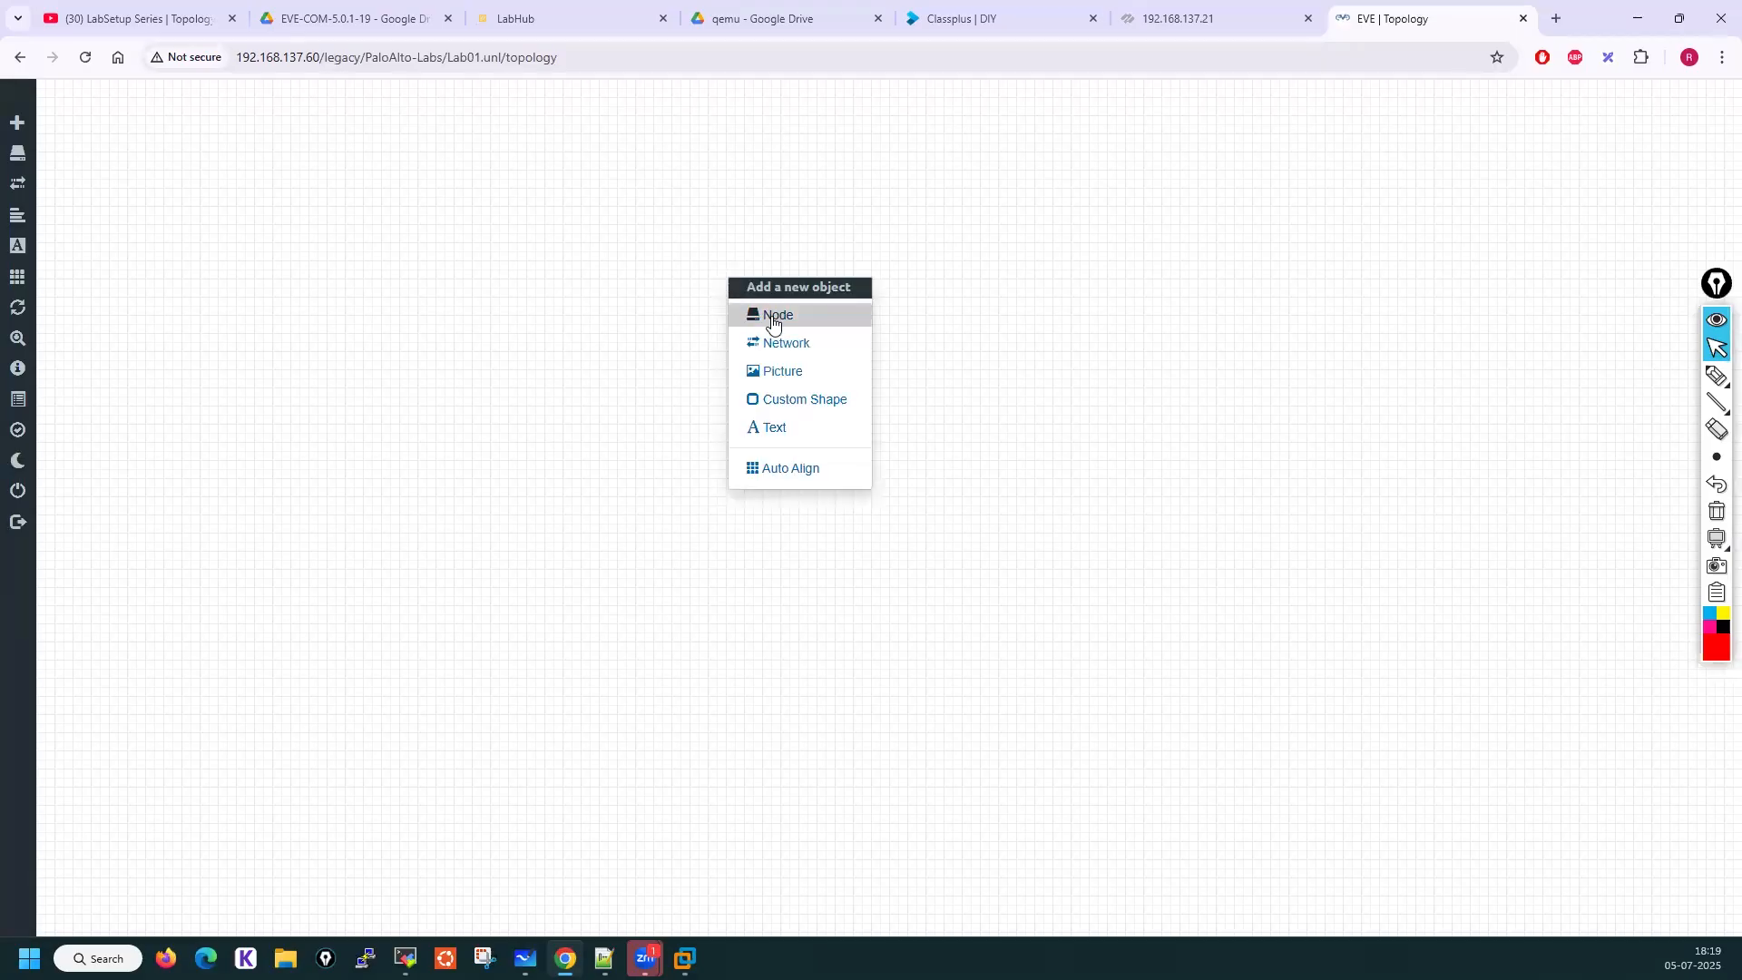
pyautogui.click(772, 324)
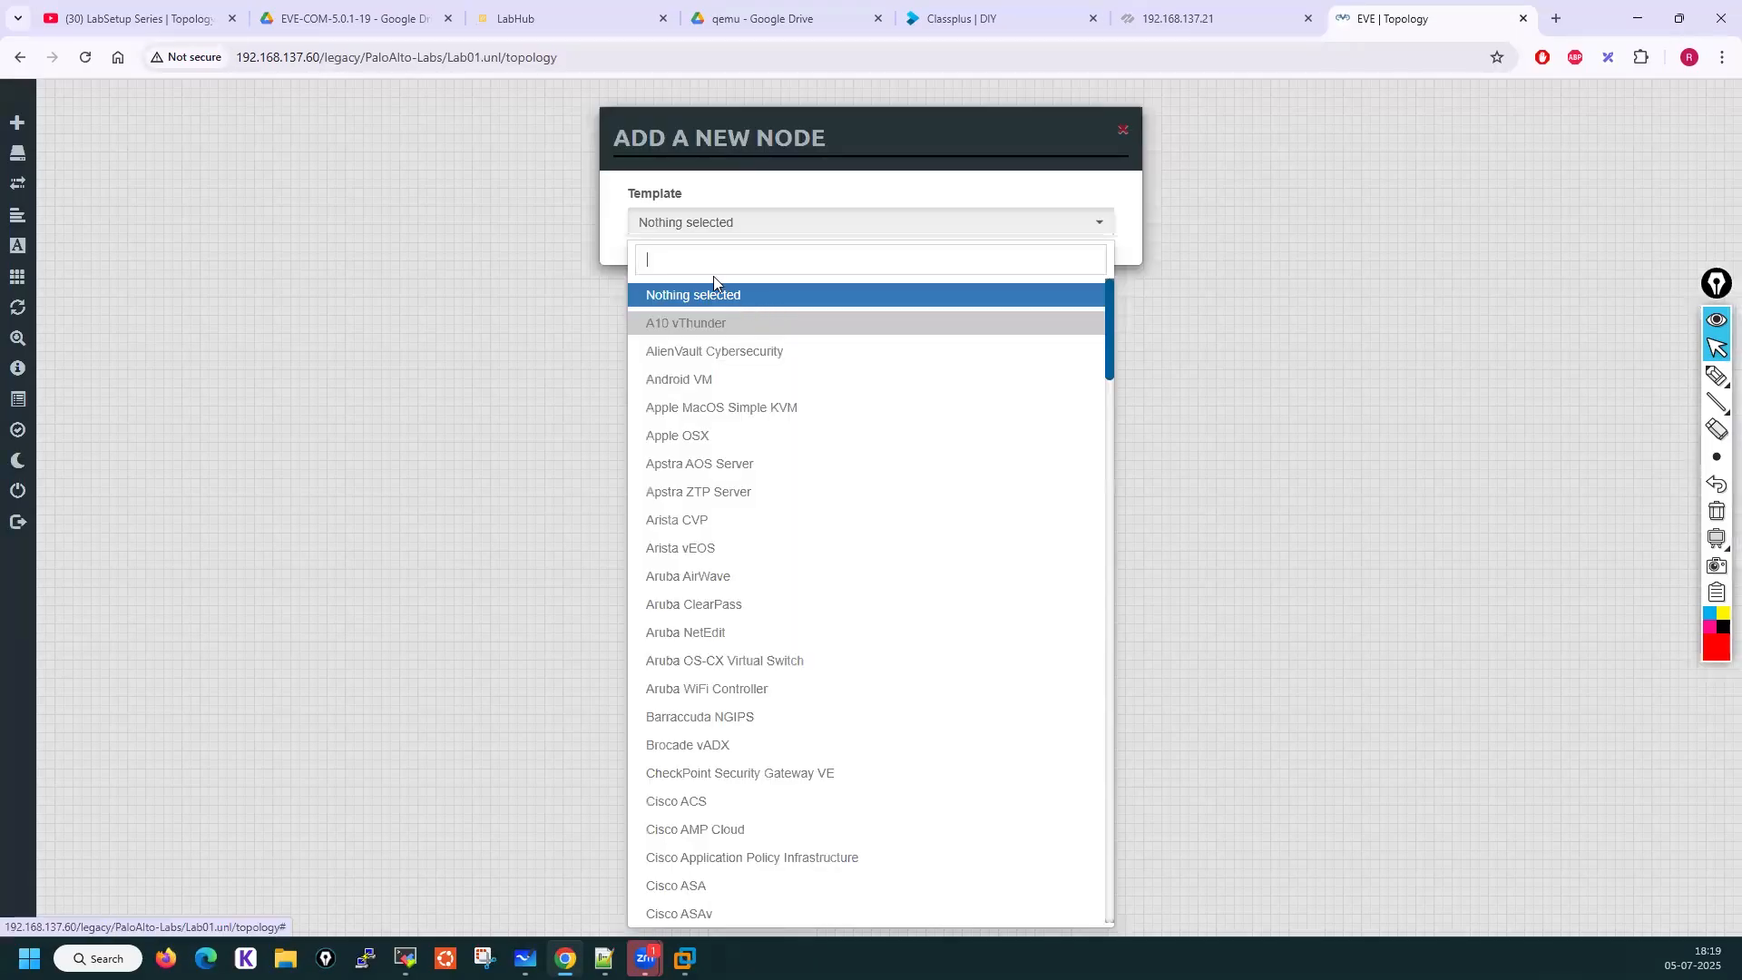
pyautogui.click(563, 263)
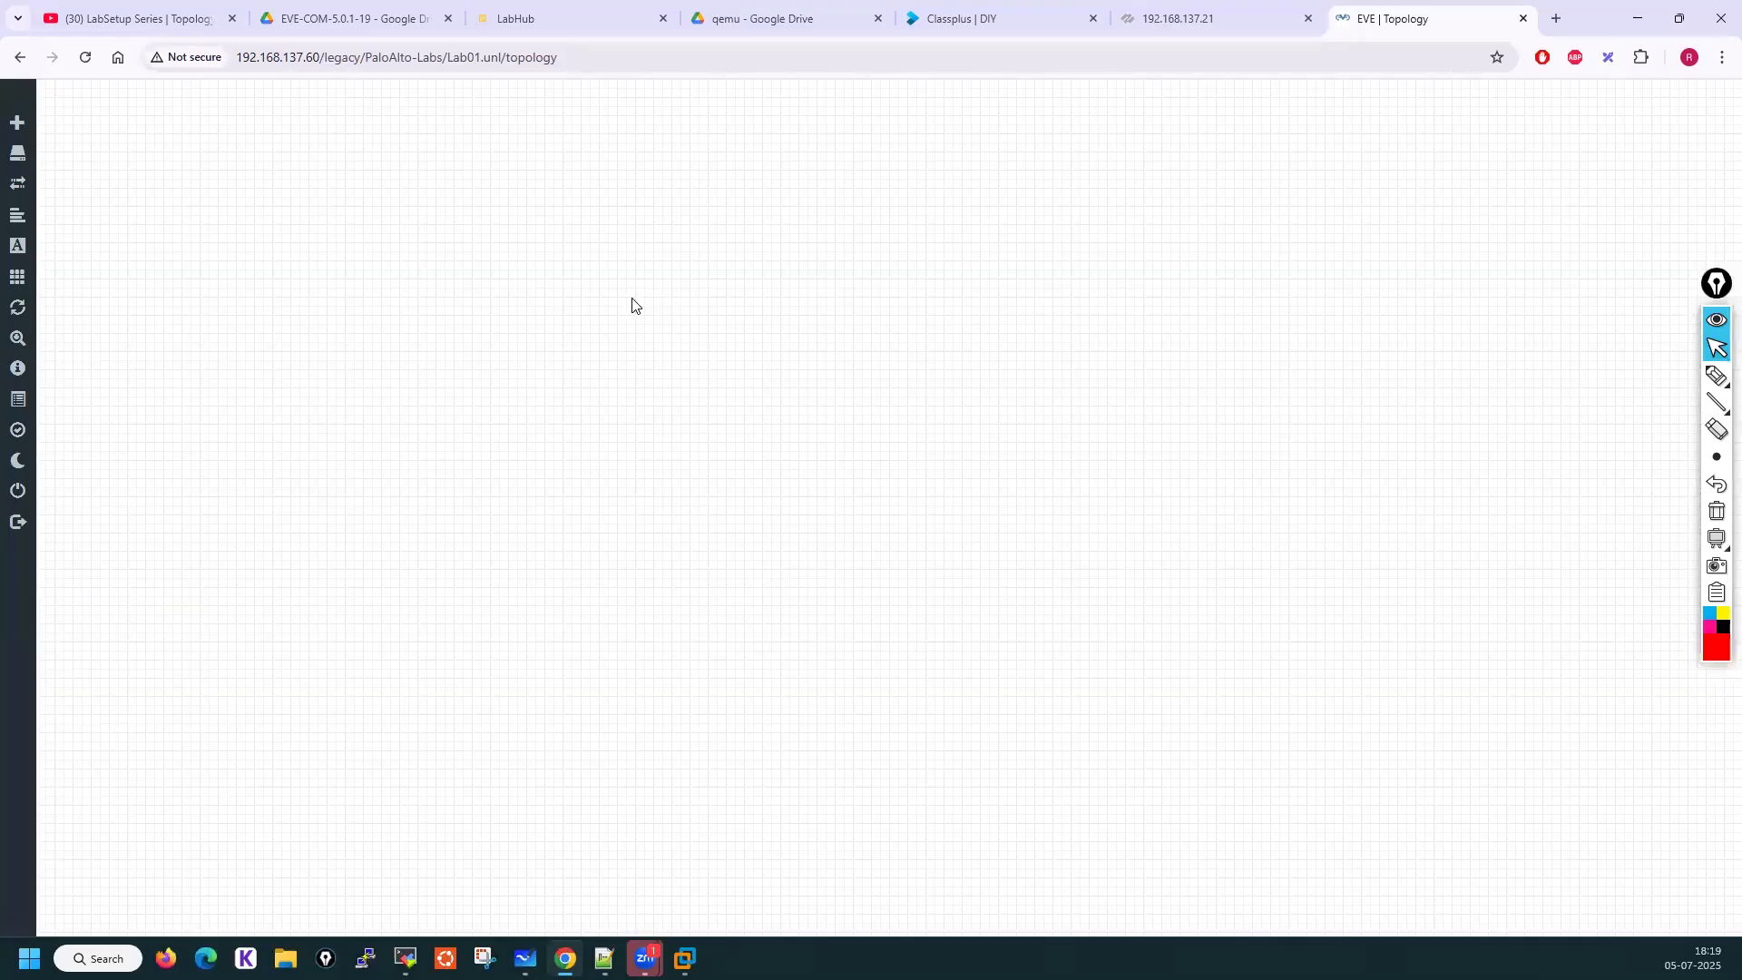
# Step: Add a Virtual PC (VPCS) node named VPC and start it
pyautogui.rightClick(635, 305)
pyautogui.click(694, 348)
pyautogui.scroll(-1, 765, 486)
pyautogui.scroll(-15, 766, 487)
pyautogui.scroll(-20, 784, 563)
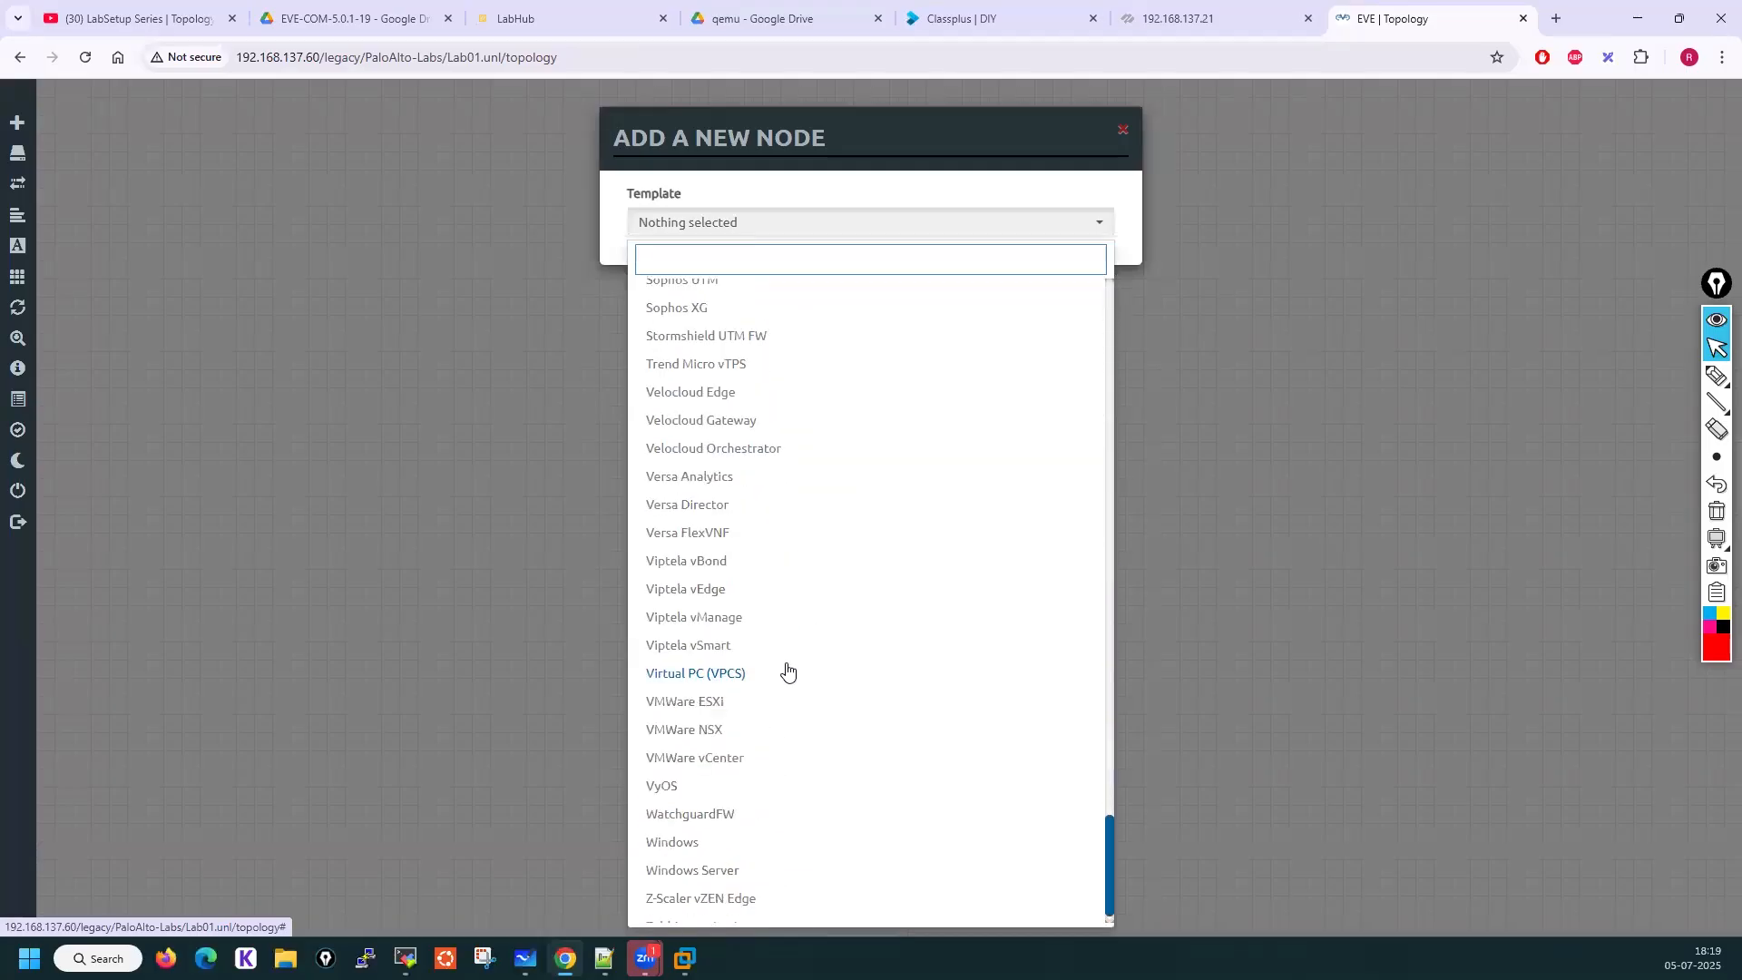
pyautogui.click(740, 657)
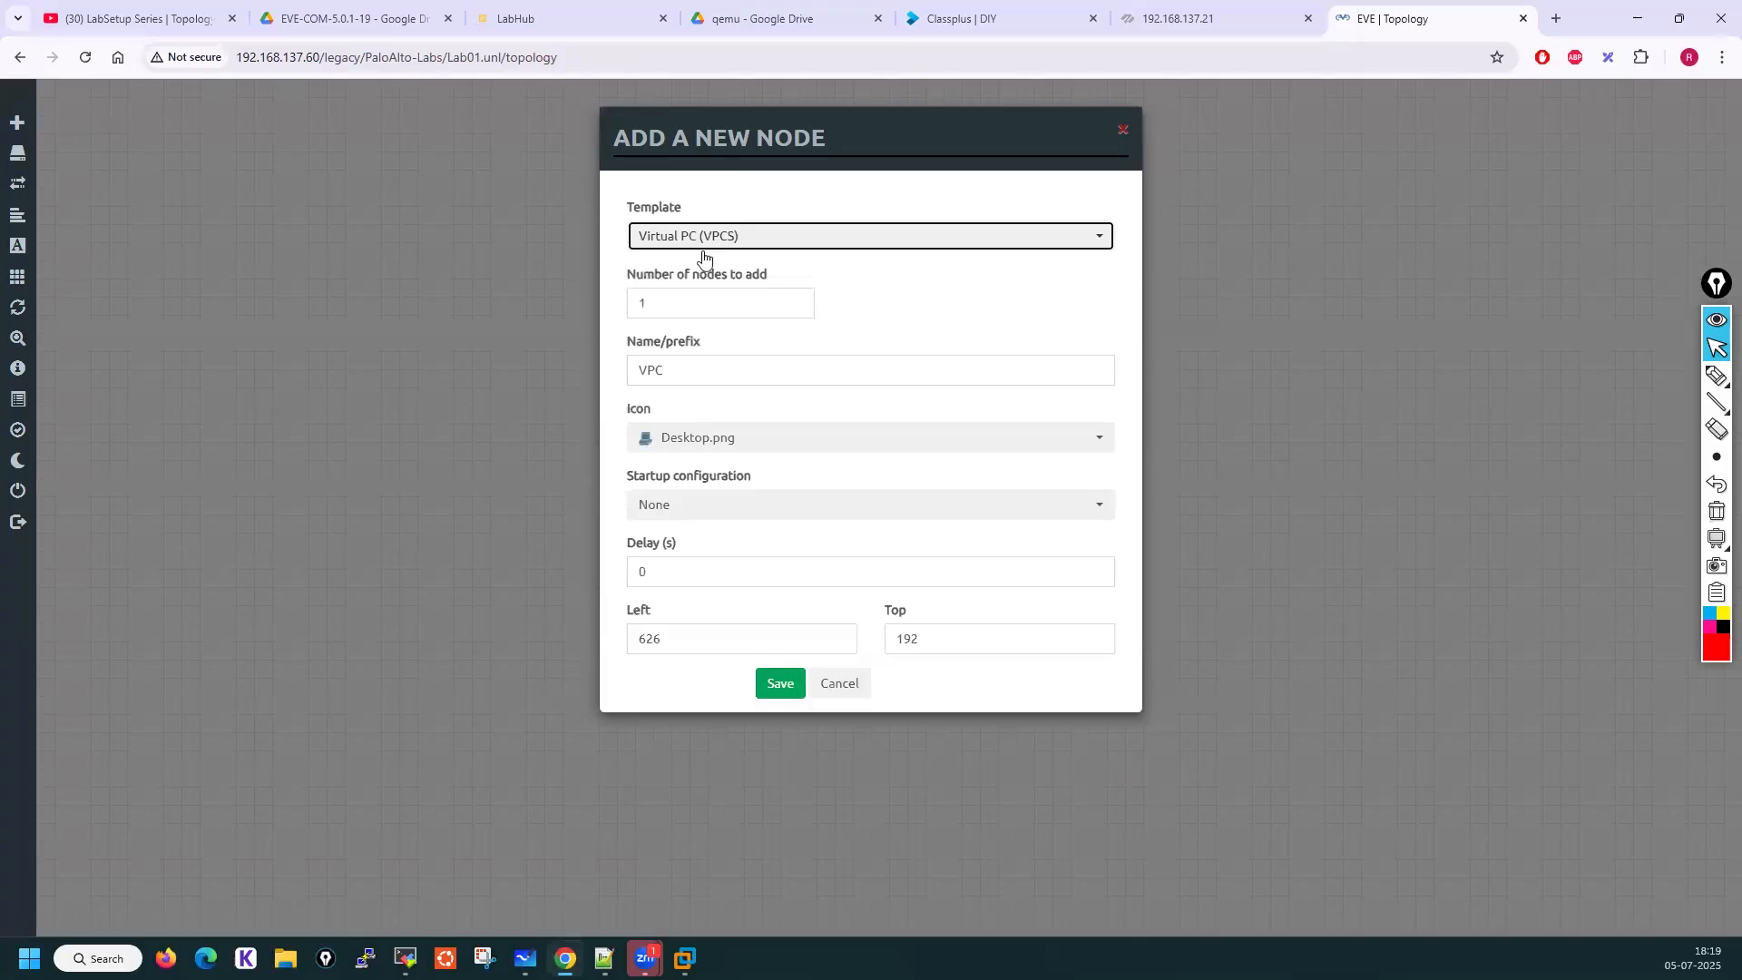
pyautogui.click(779, 683)
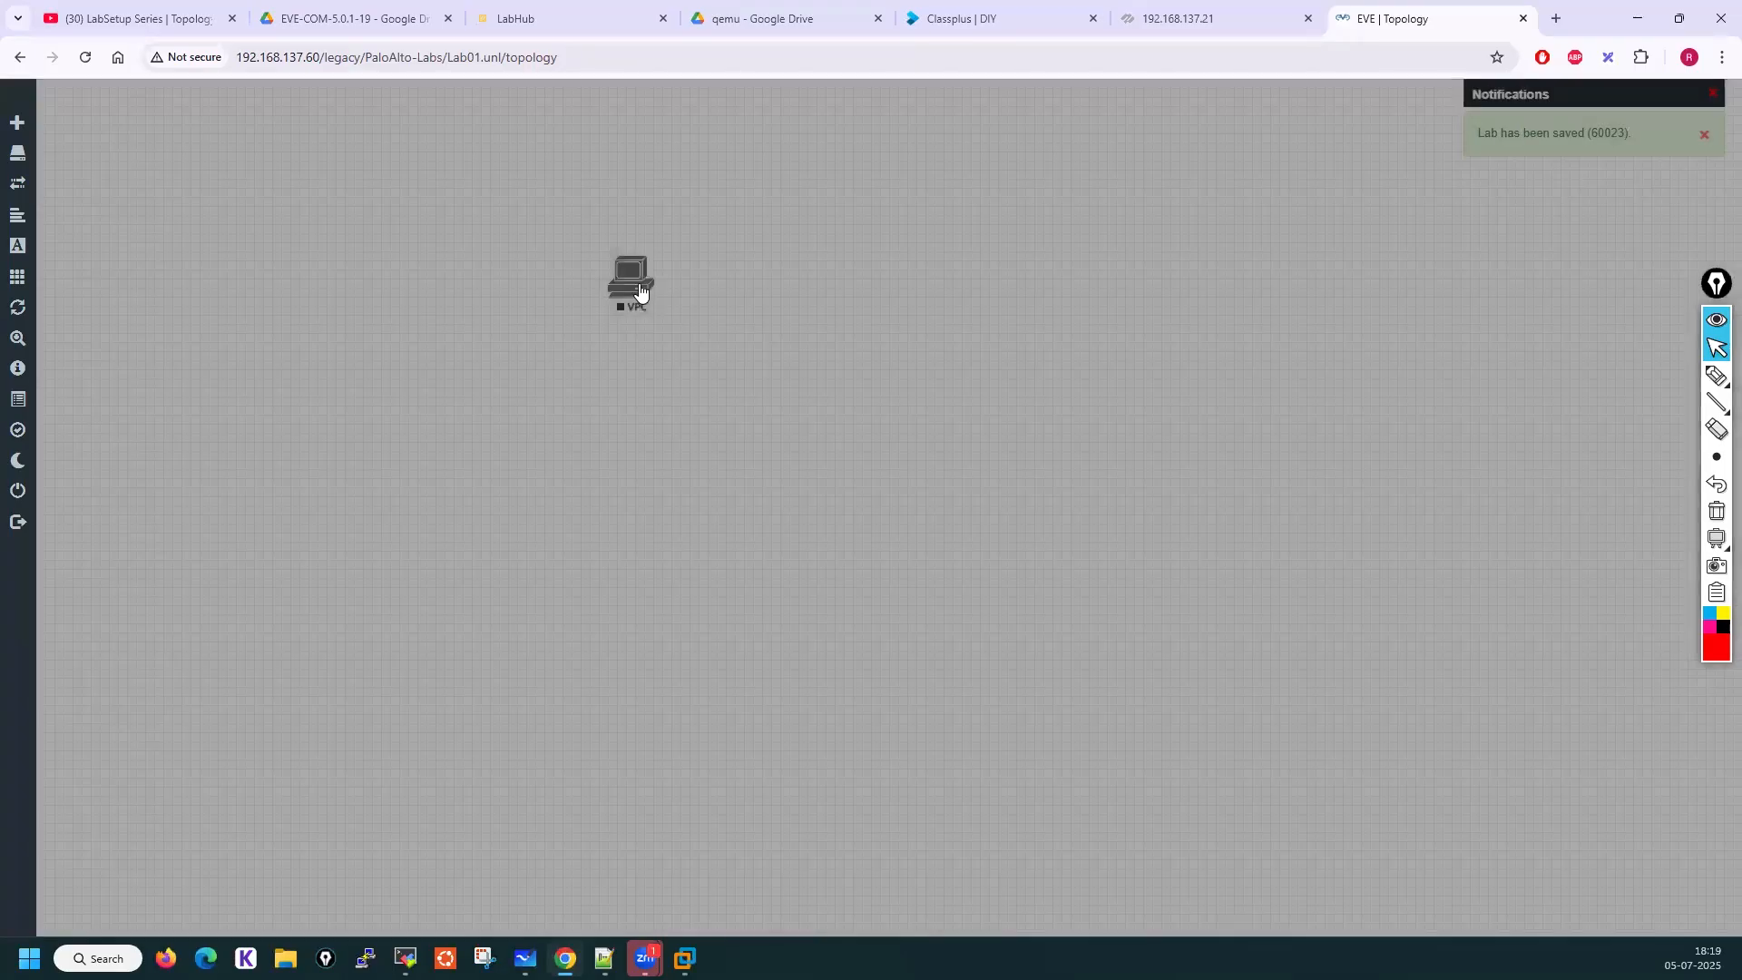
pyautogui.rightClick(640, 291)
pyautogui.click(675, 326)
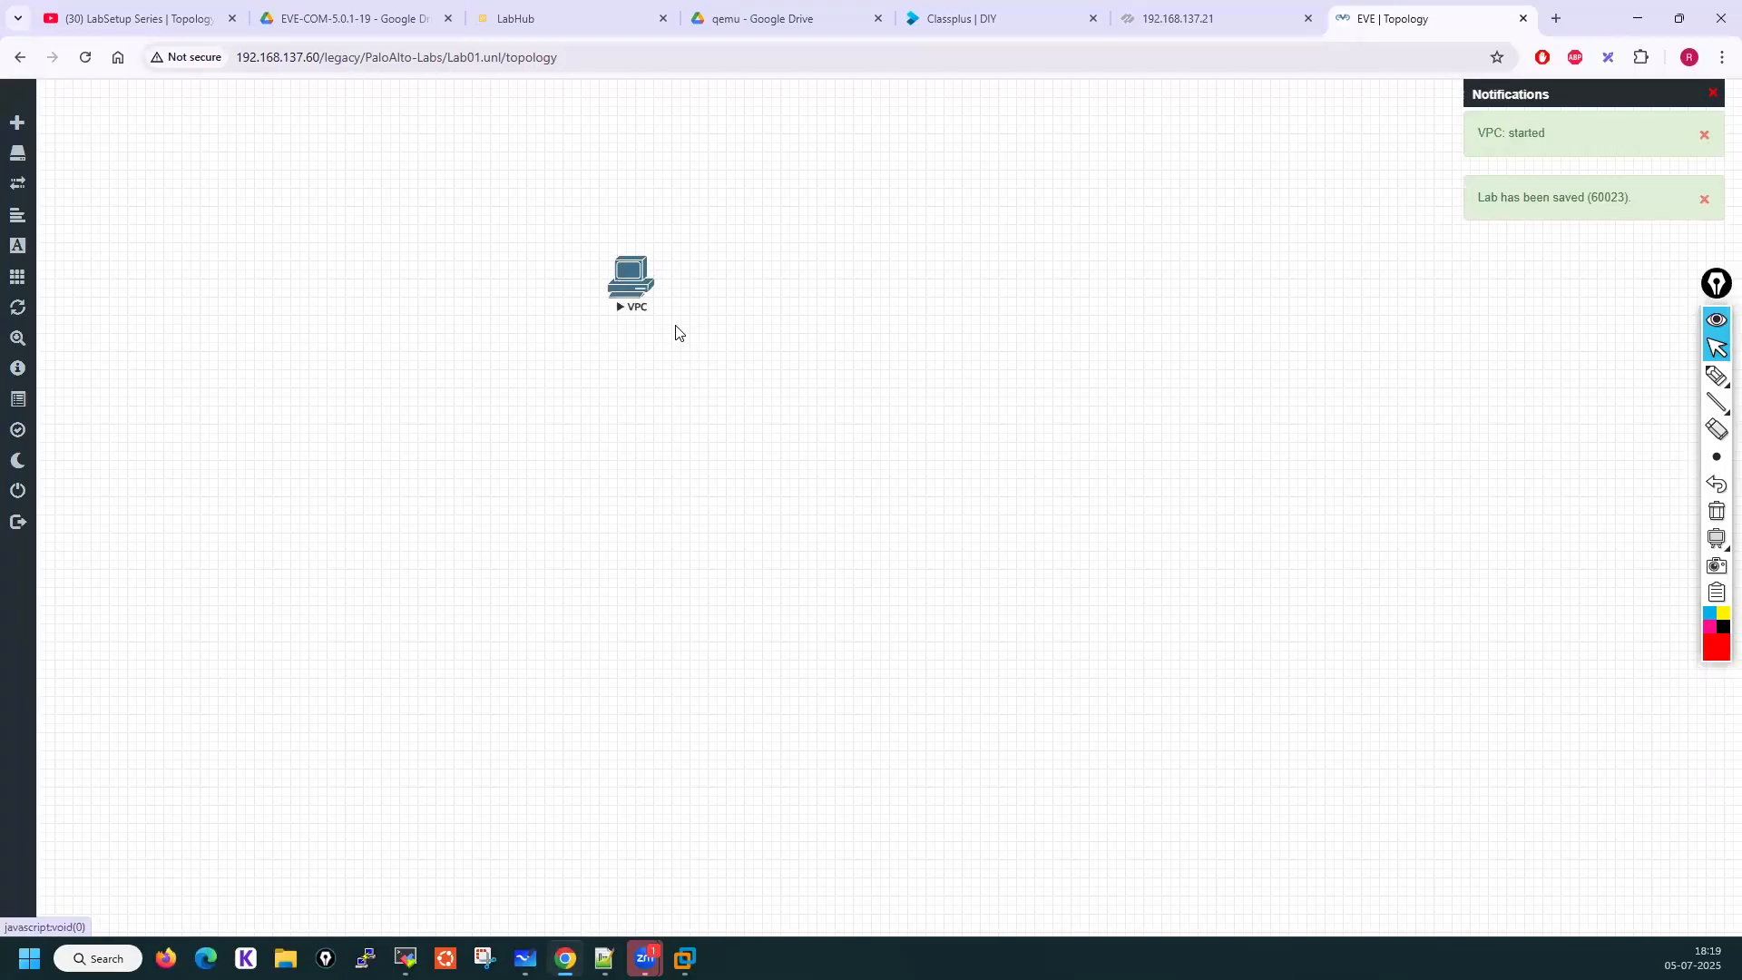
# Step: Open the VPC console in SecureCRT, confirm it responds, disconnect, and stop the node
pyautogui.click(626, 286)
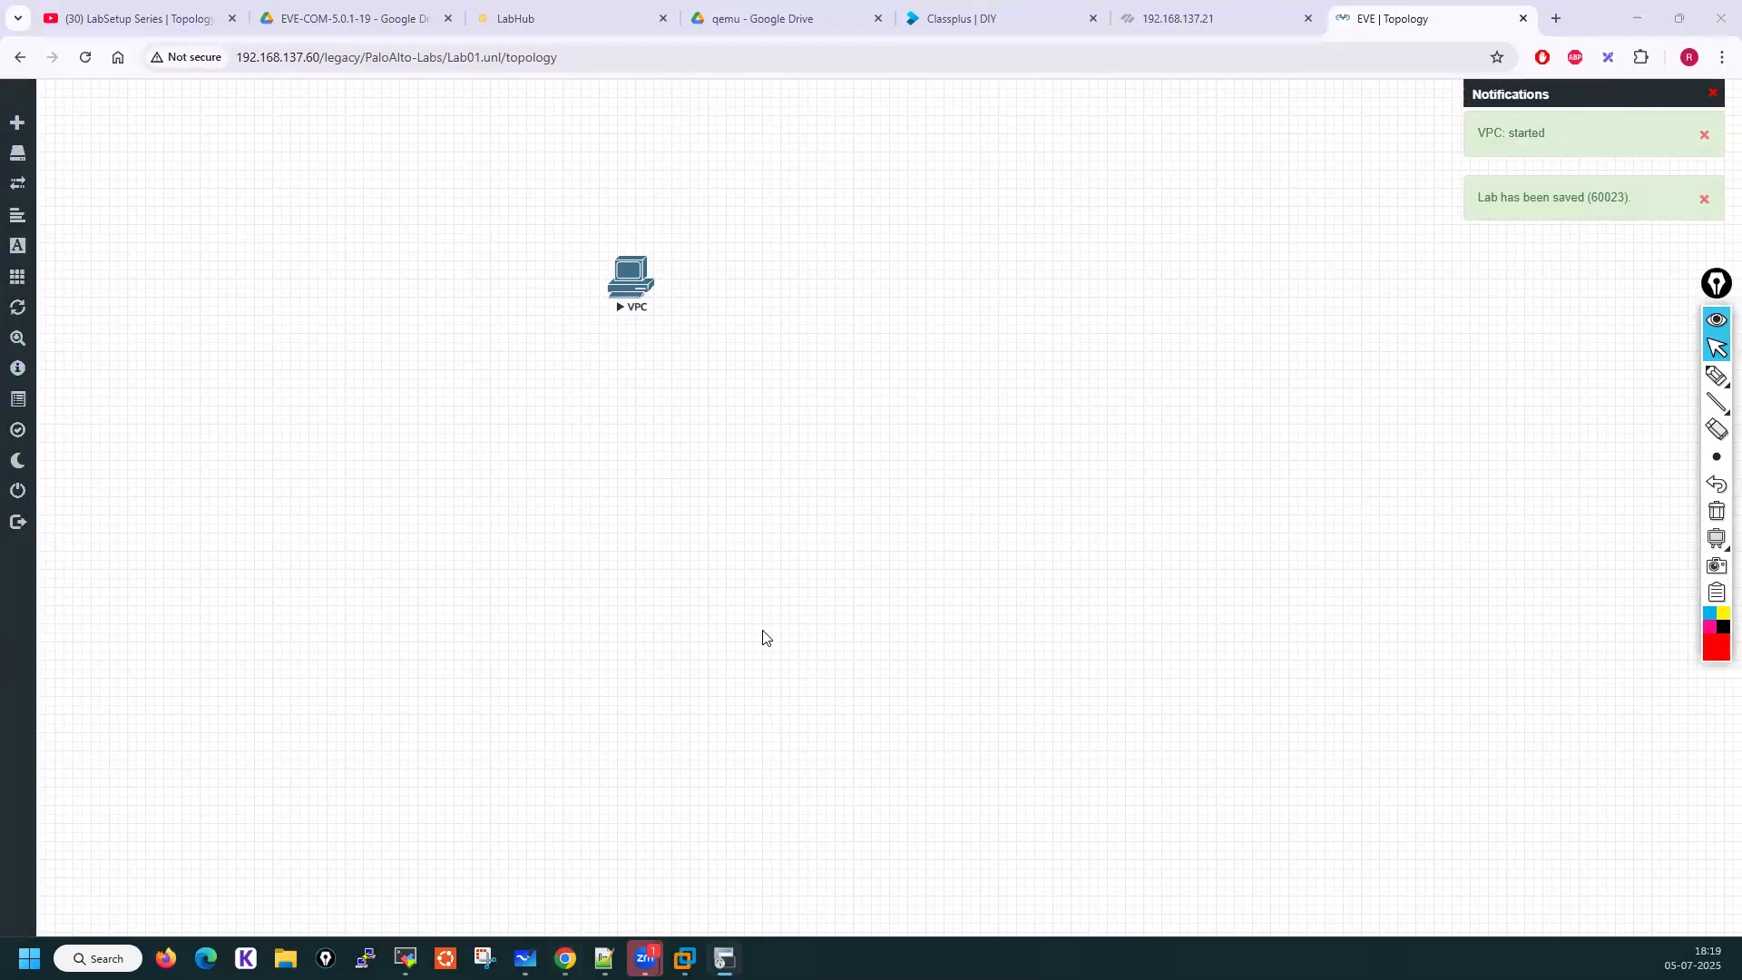
pyautogui.click(760, 418)
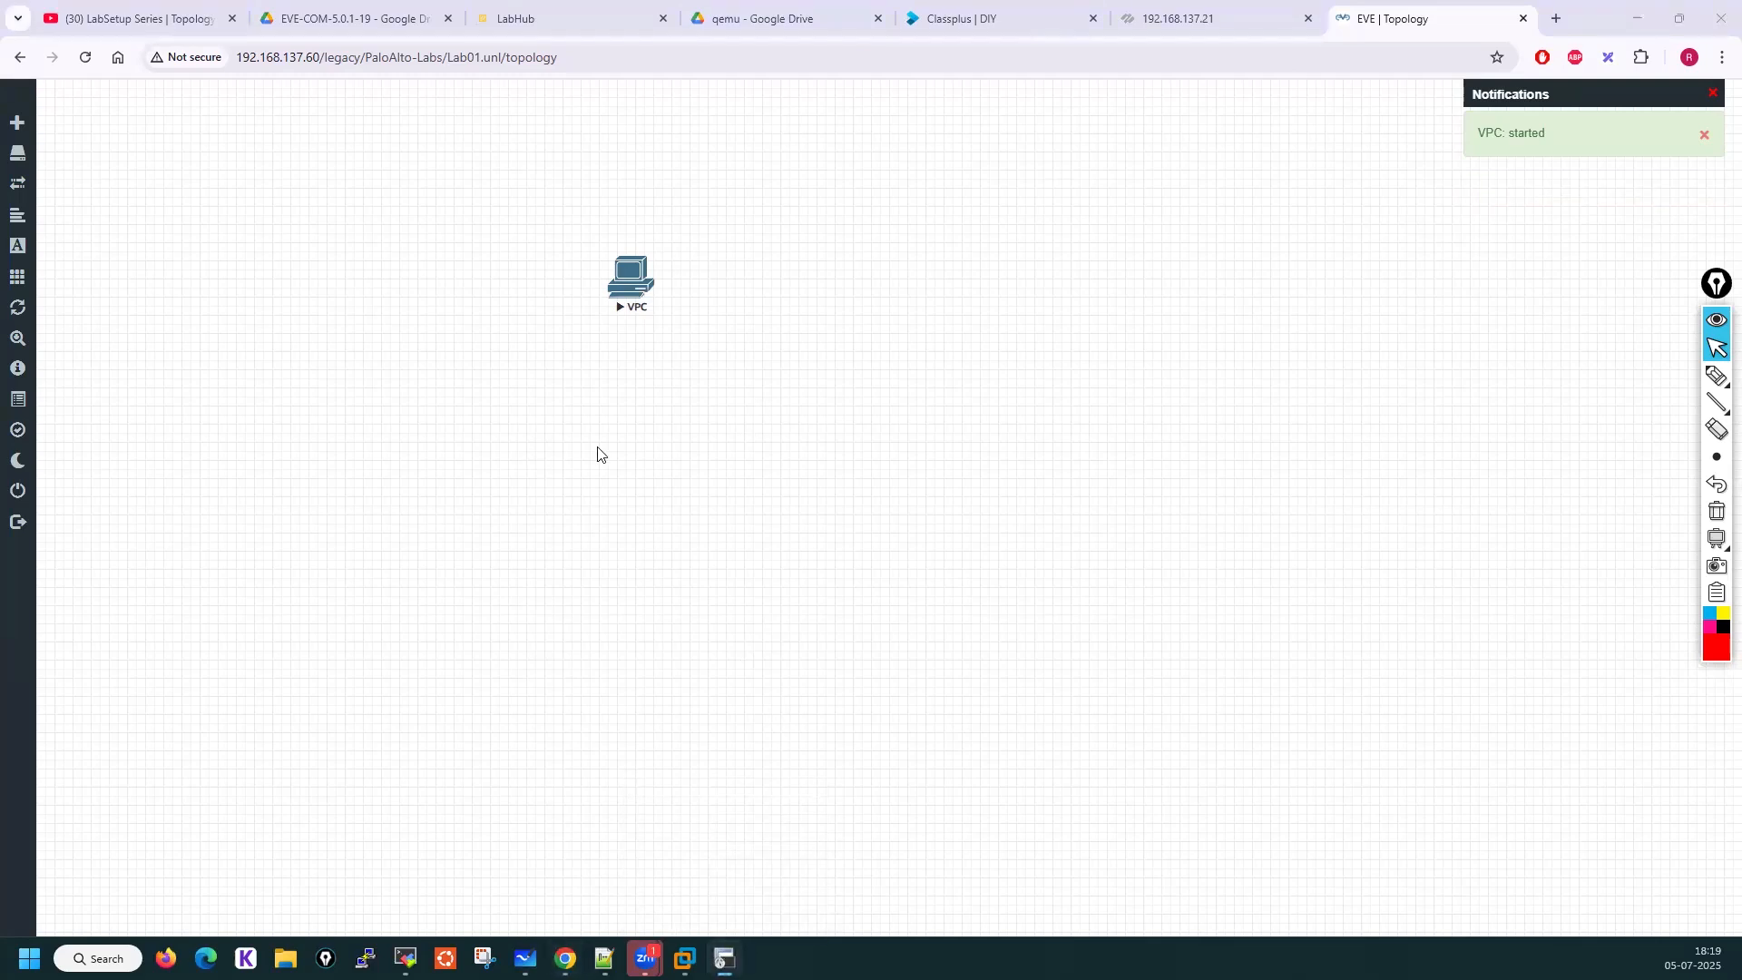
pyautogui.click(723, 958)
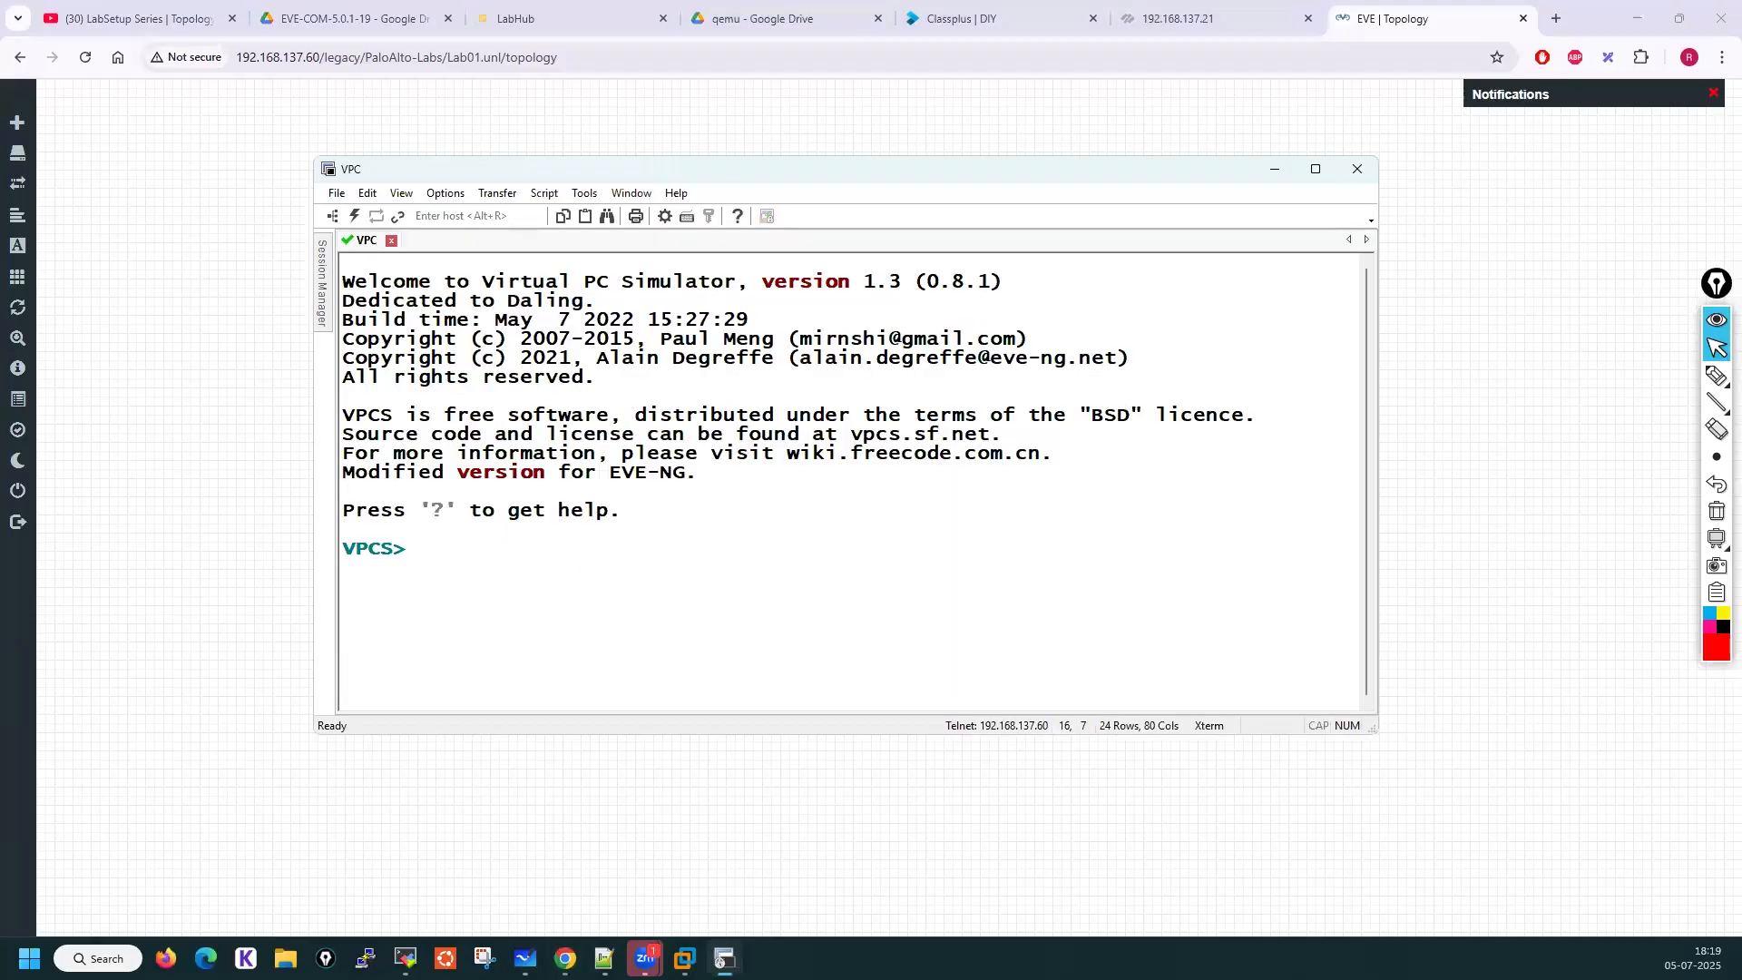
pyautogui.press('Return')
pyautogui.press('Return')
pyautogui.press('Return')
pyautogui.press('Return')
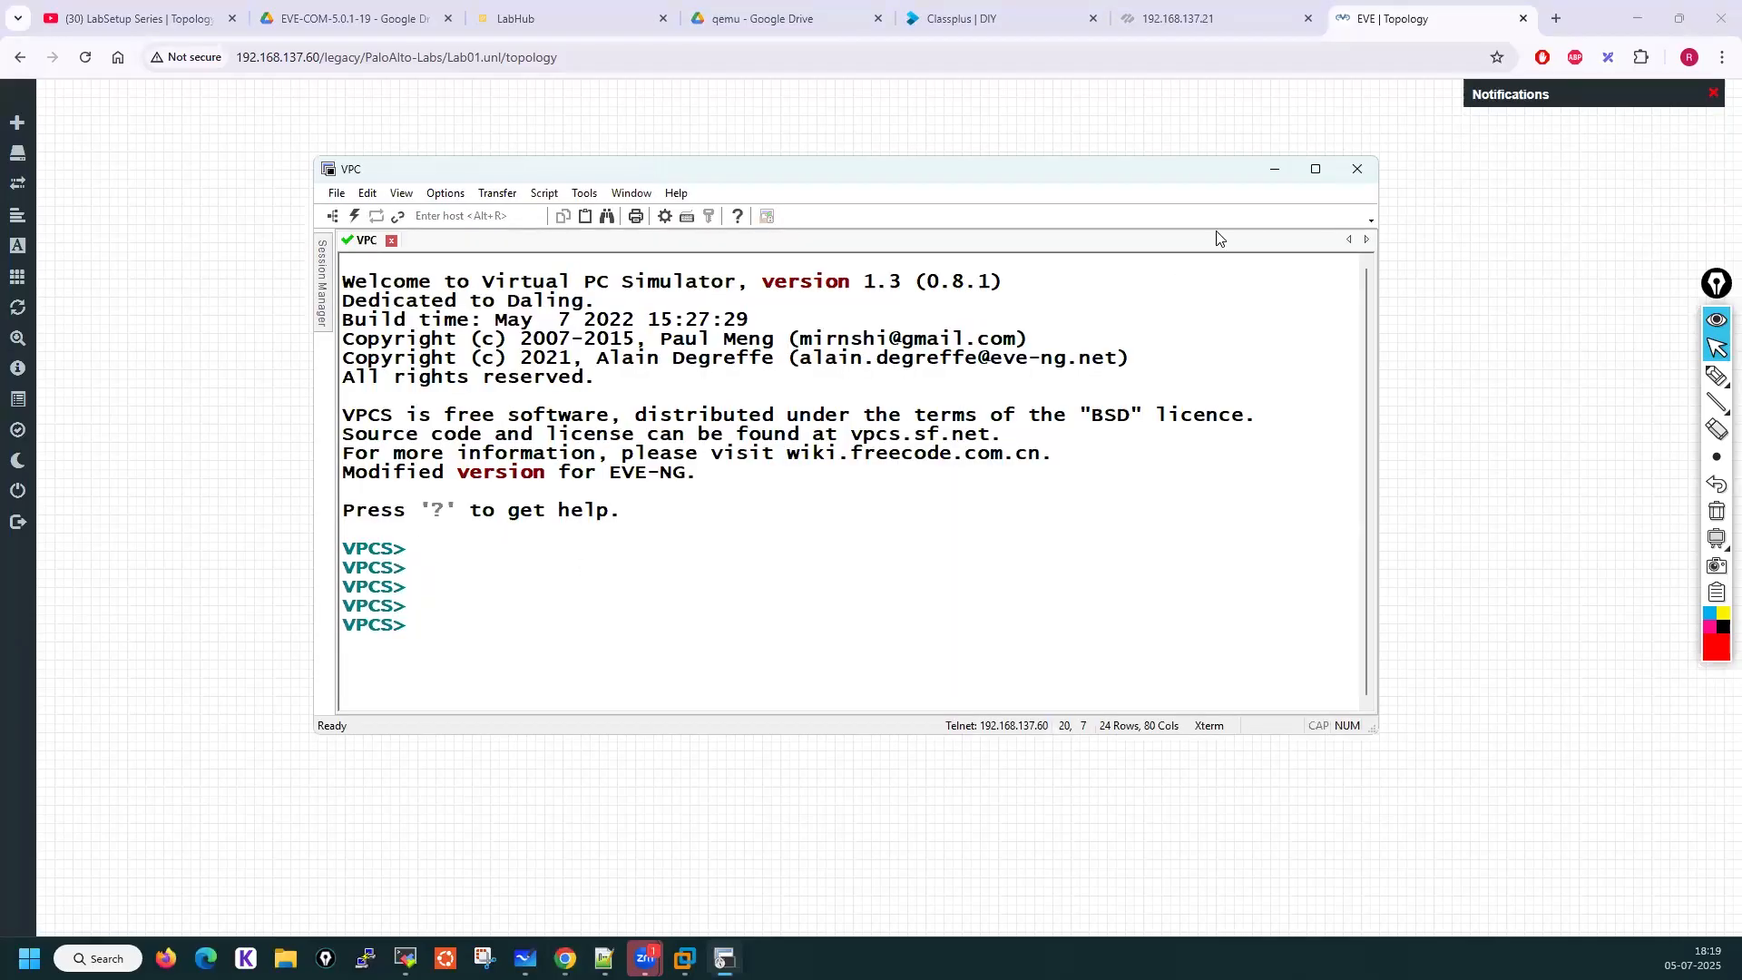
pyautogui.click(1358, 169)
pyautogui.click(853, 496)
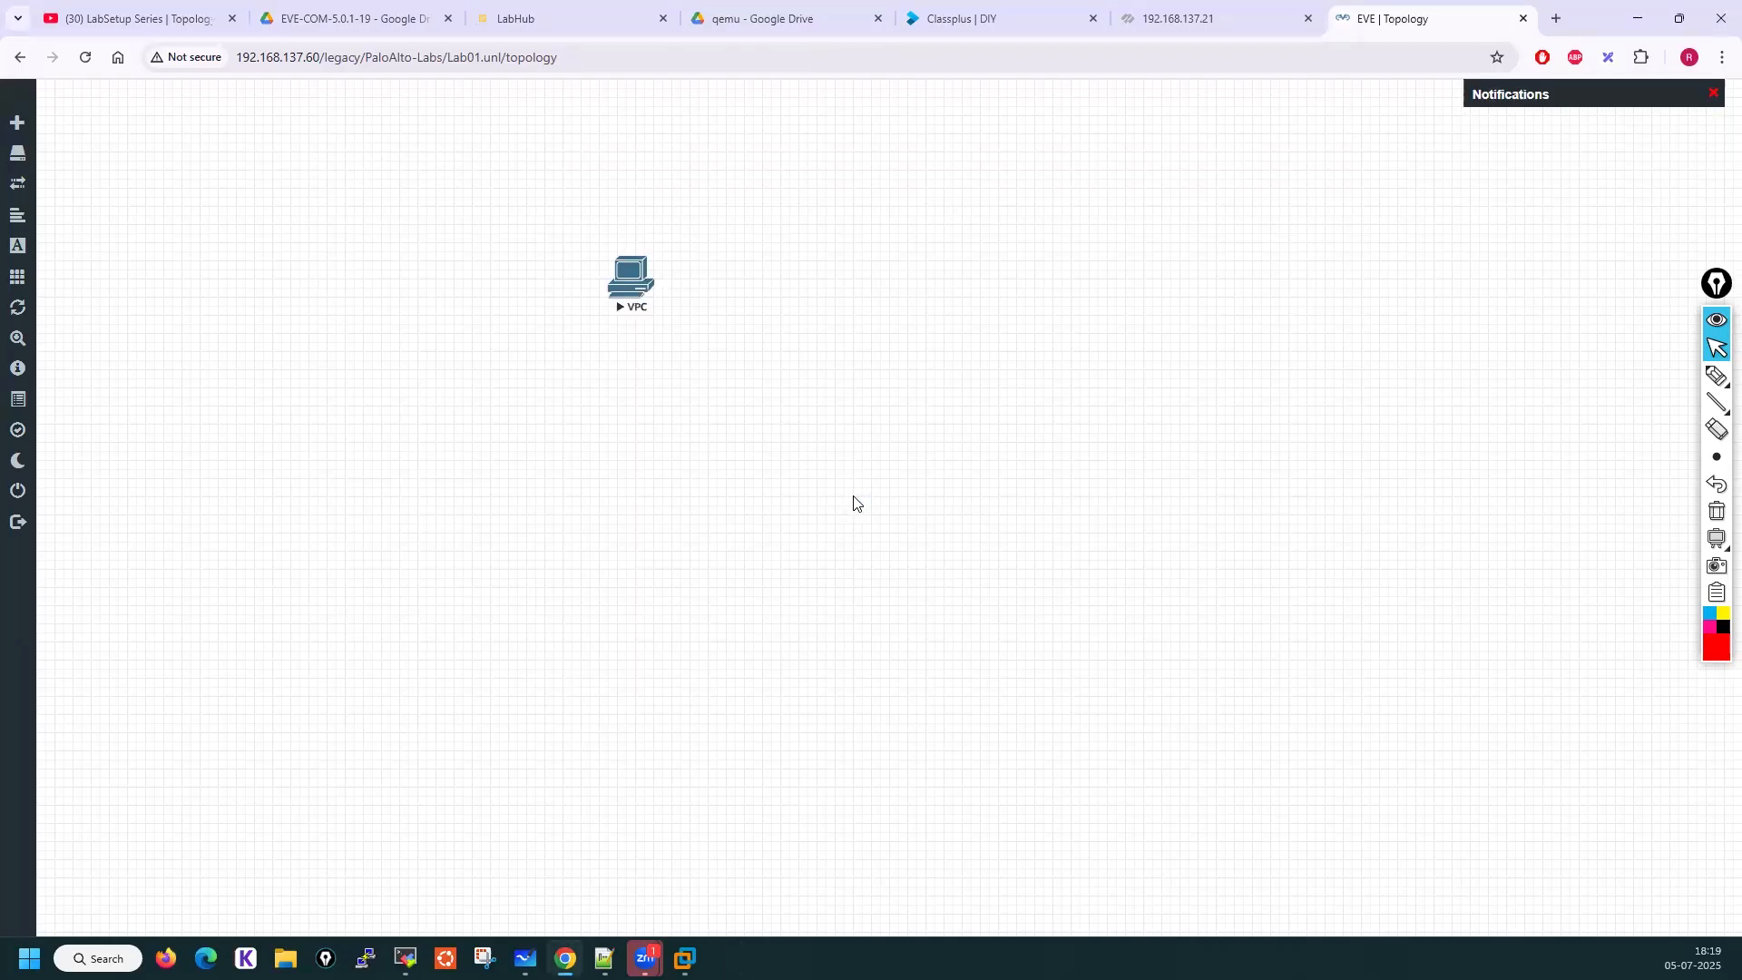
pyautogui.rightClick(648, 288)
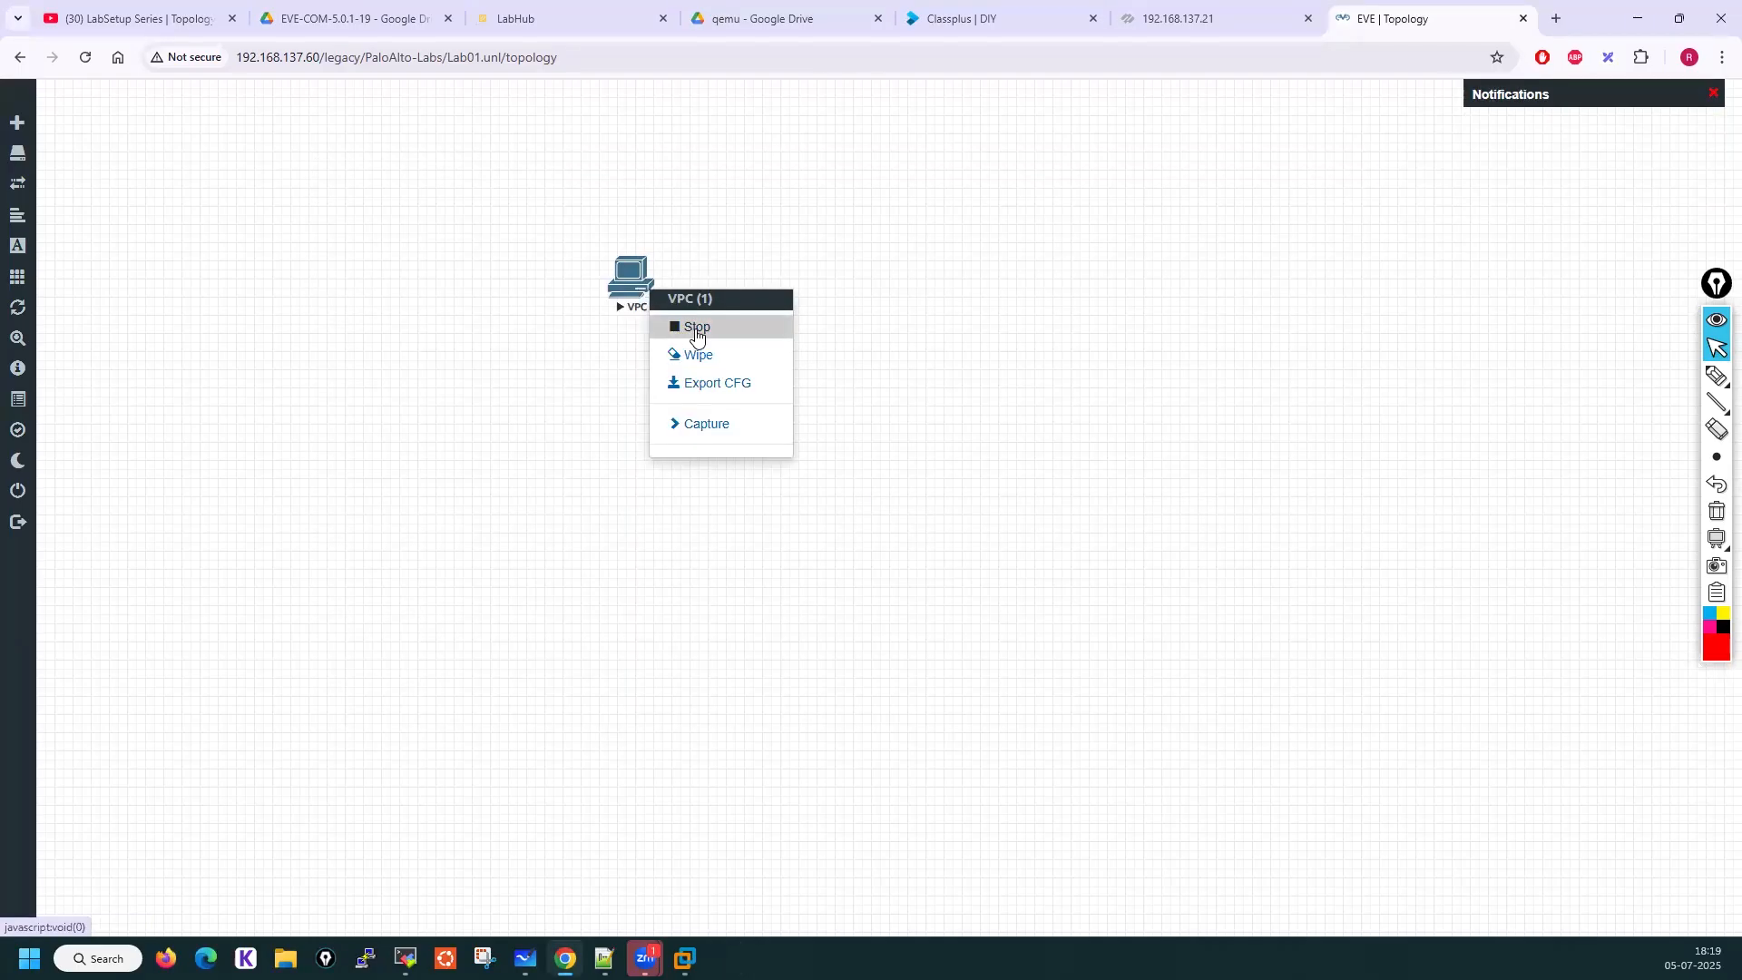
pyautogui.click(697, 328)
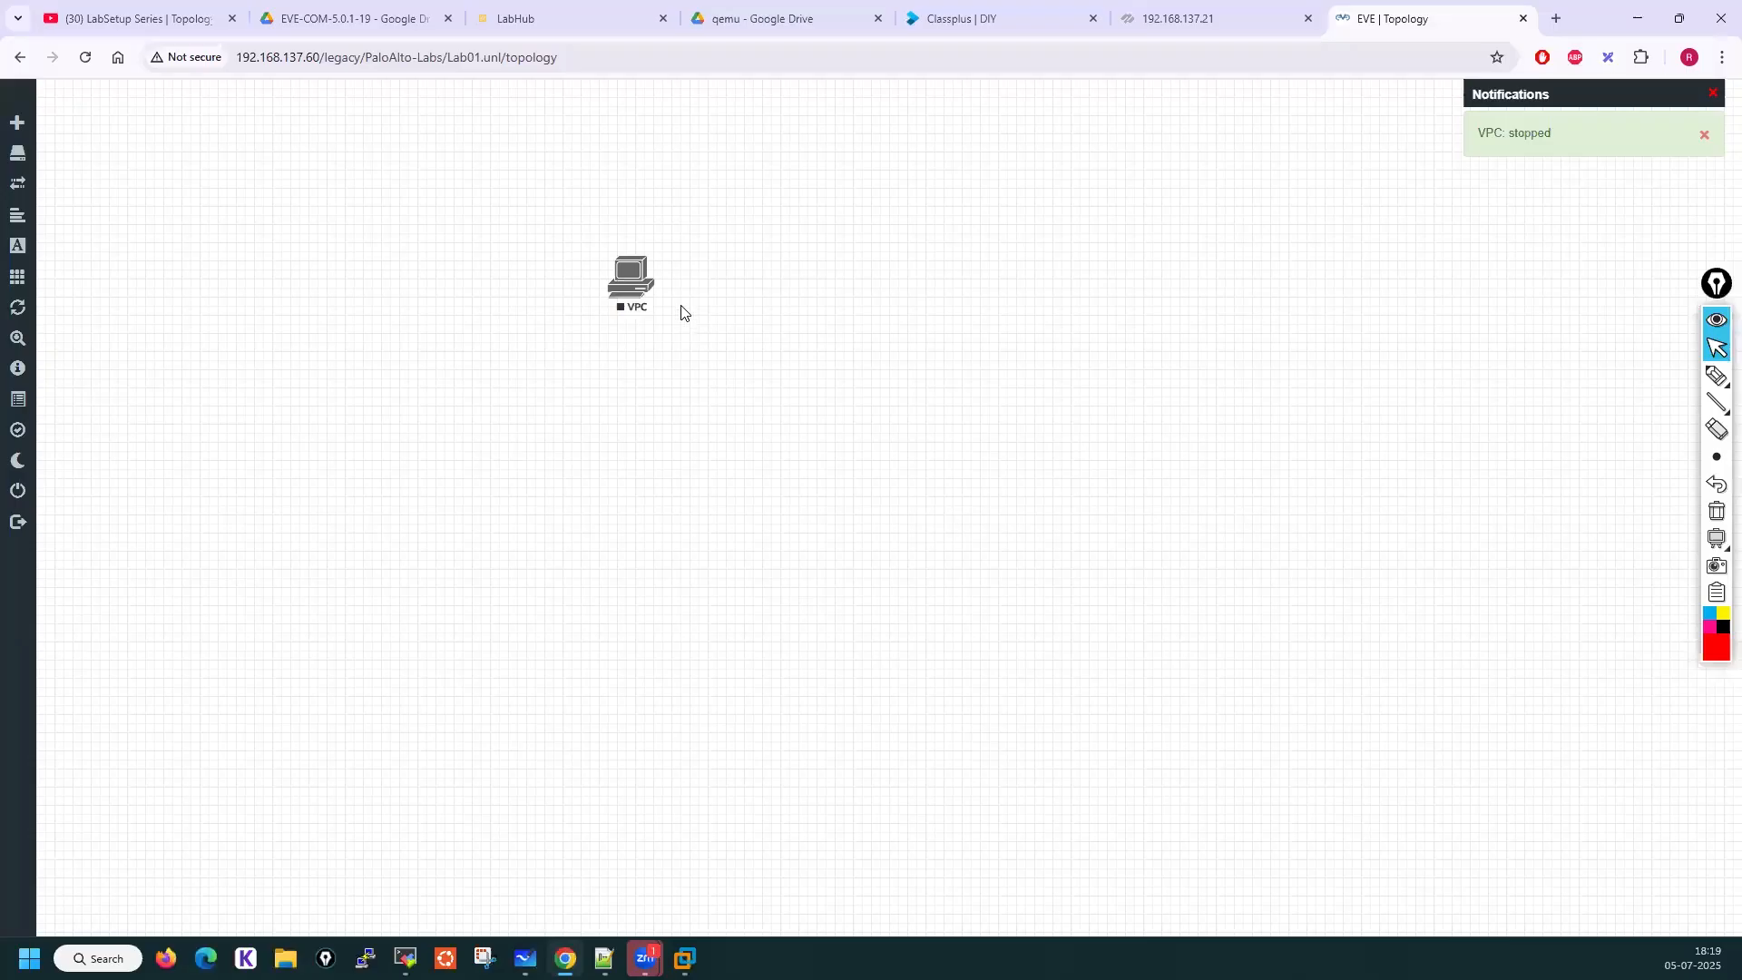
# Step: In Drive's EVE-NG folder, select EVE-NG-Win-Client-Pack-2.0.exe, then return to the topology
pyautogui.click(381, 20)
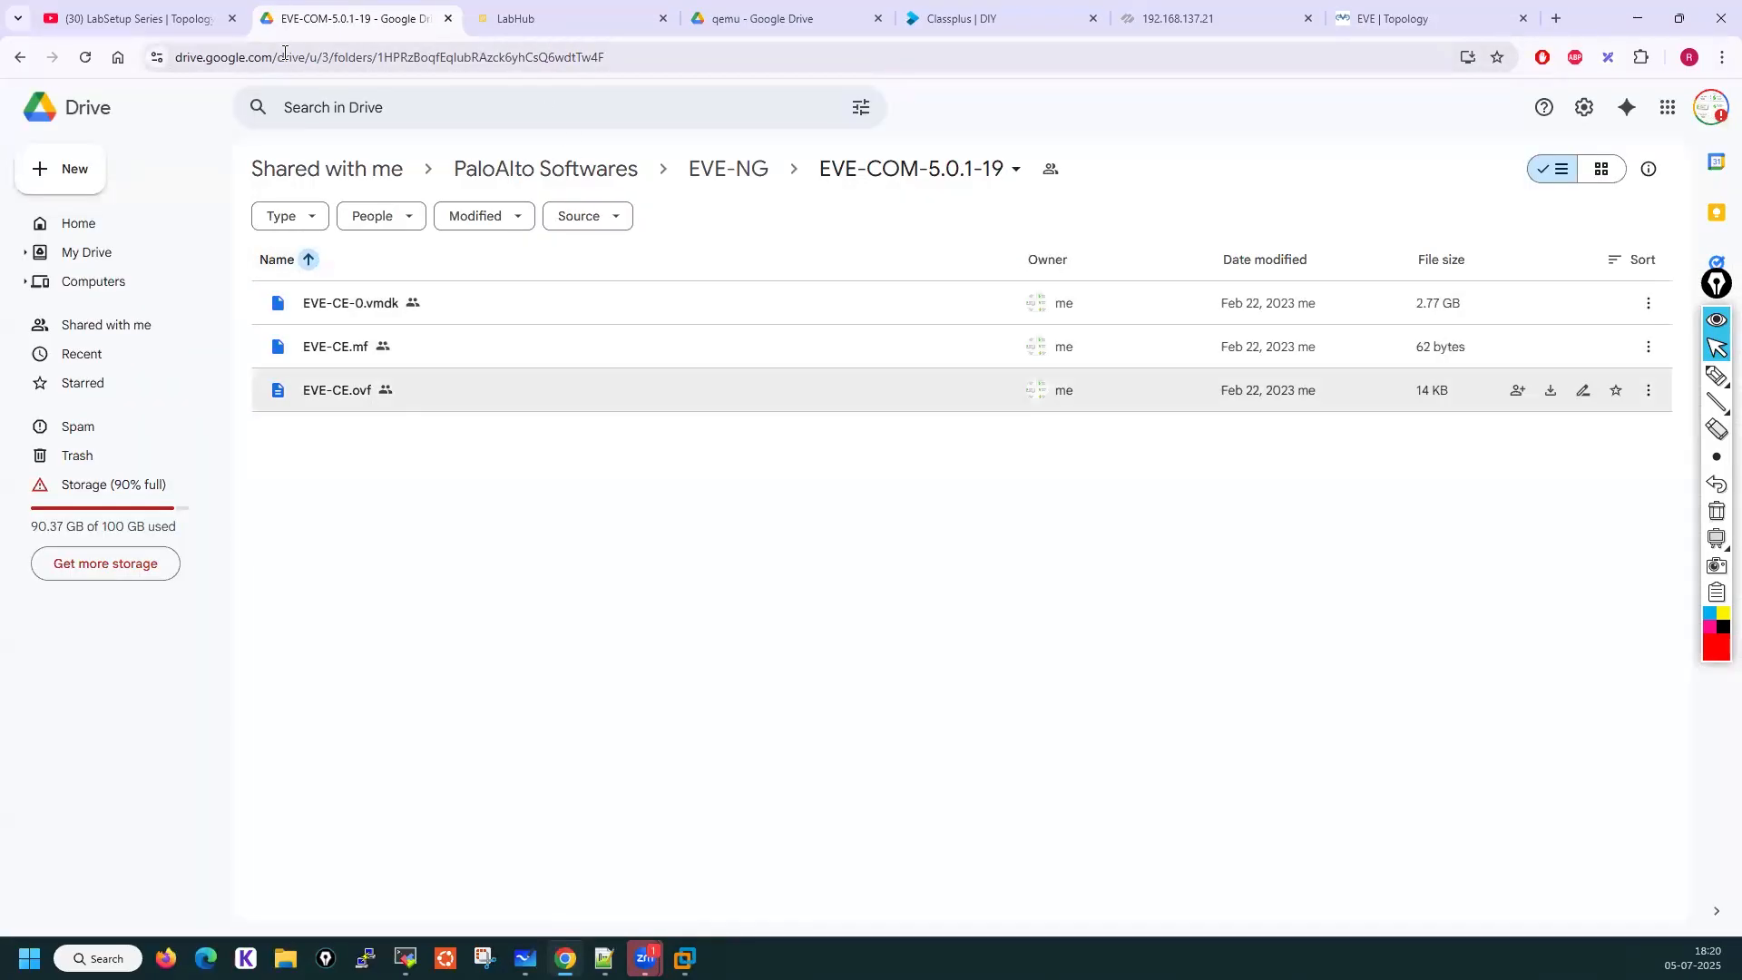
pyautogui.click(723, 173)
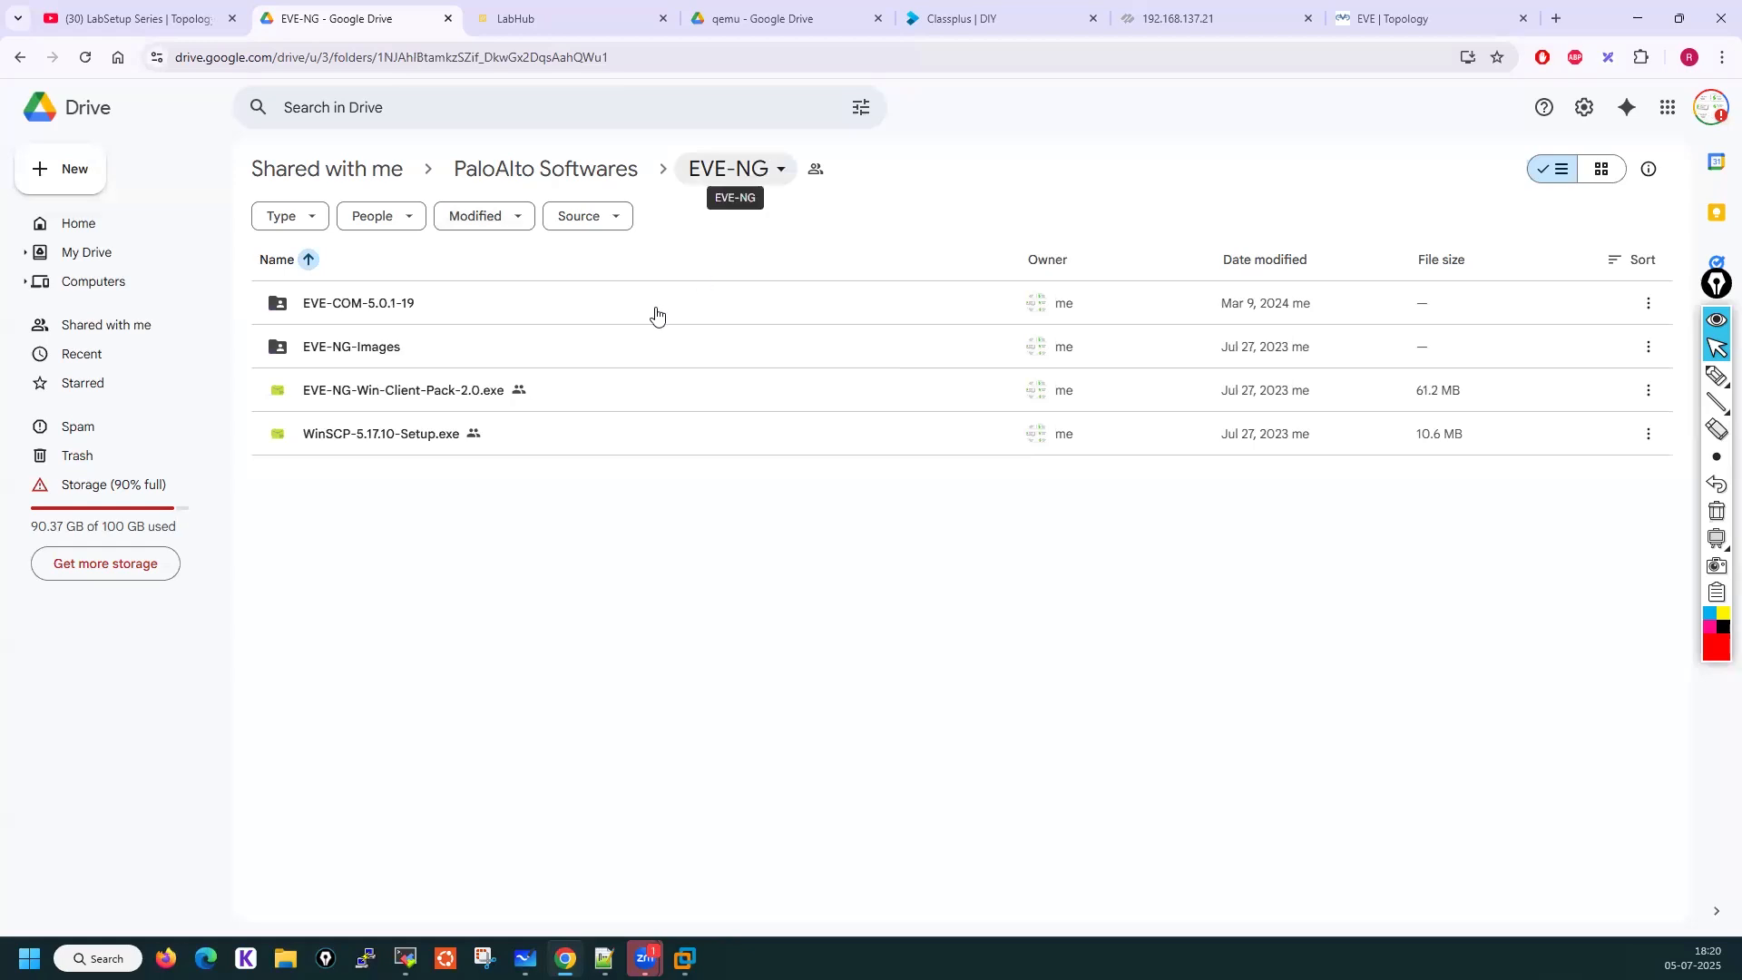
pyautogui.click(388, 393)
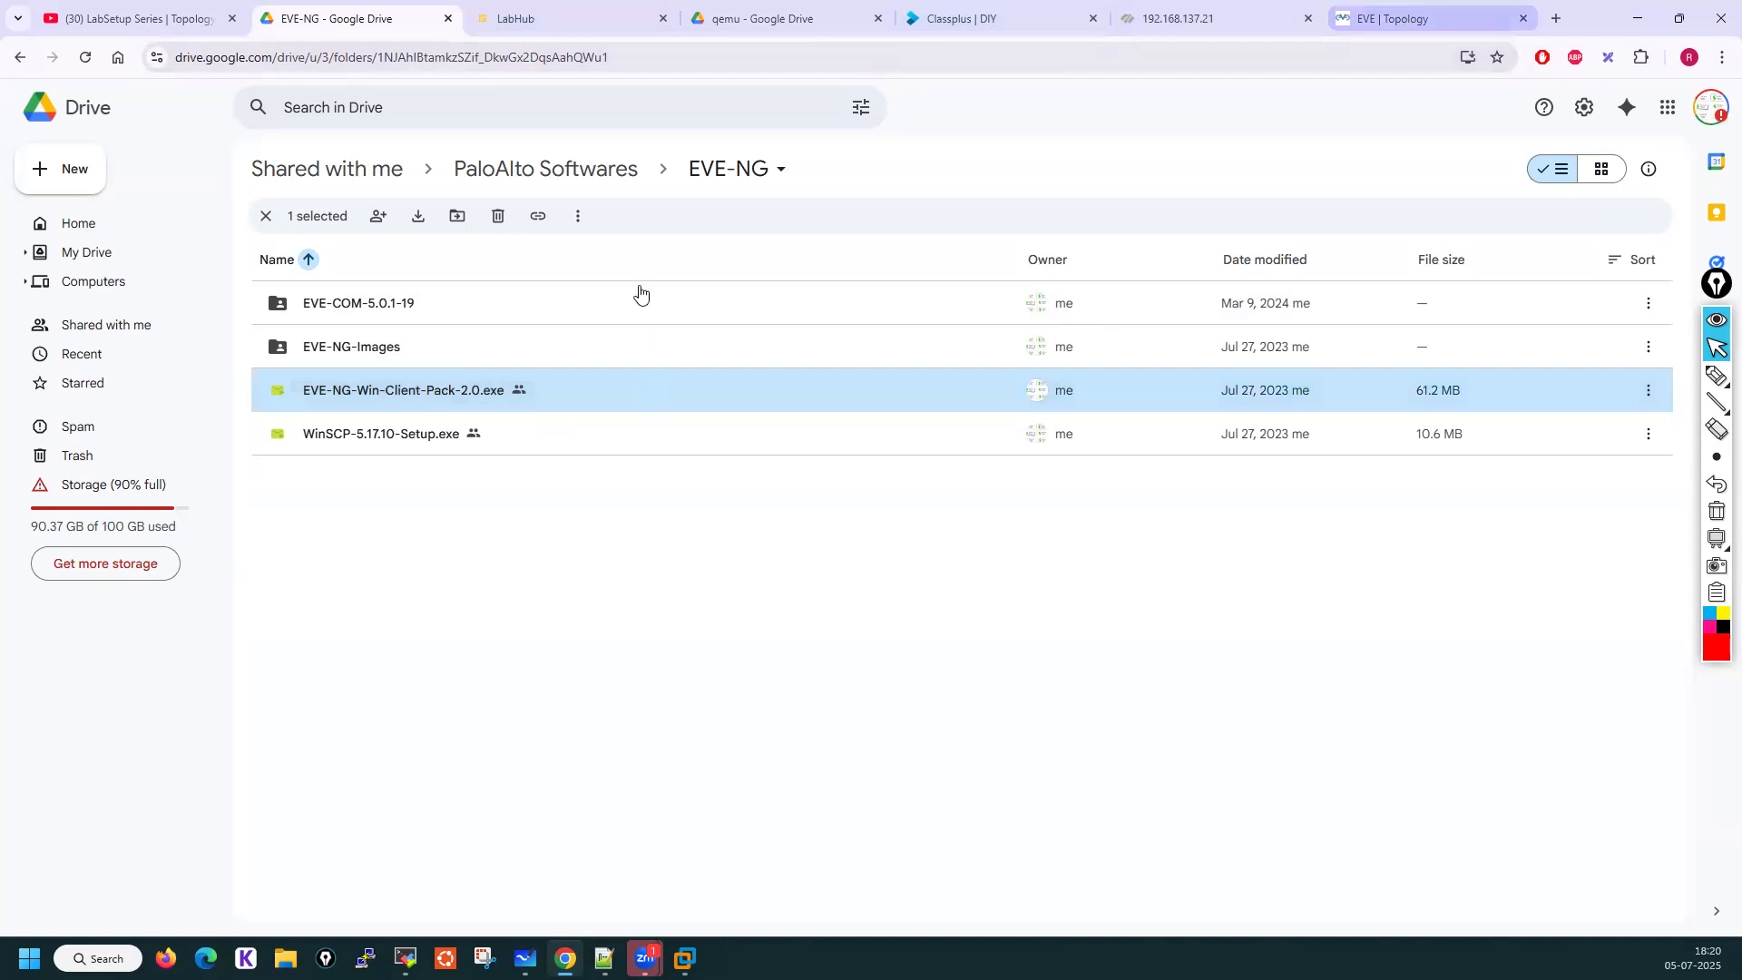
pyautogui.click(1394, 19)
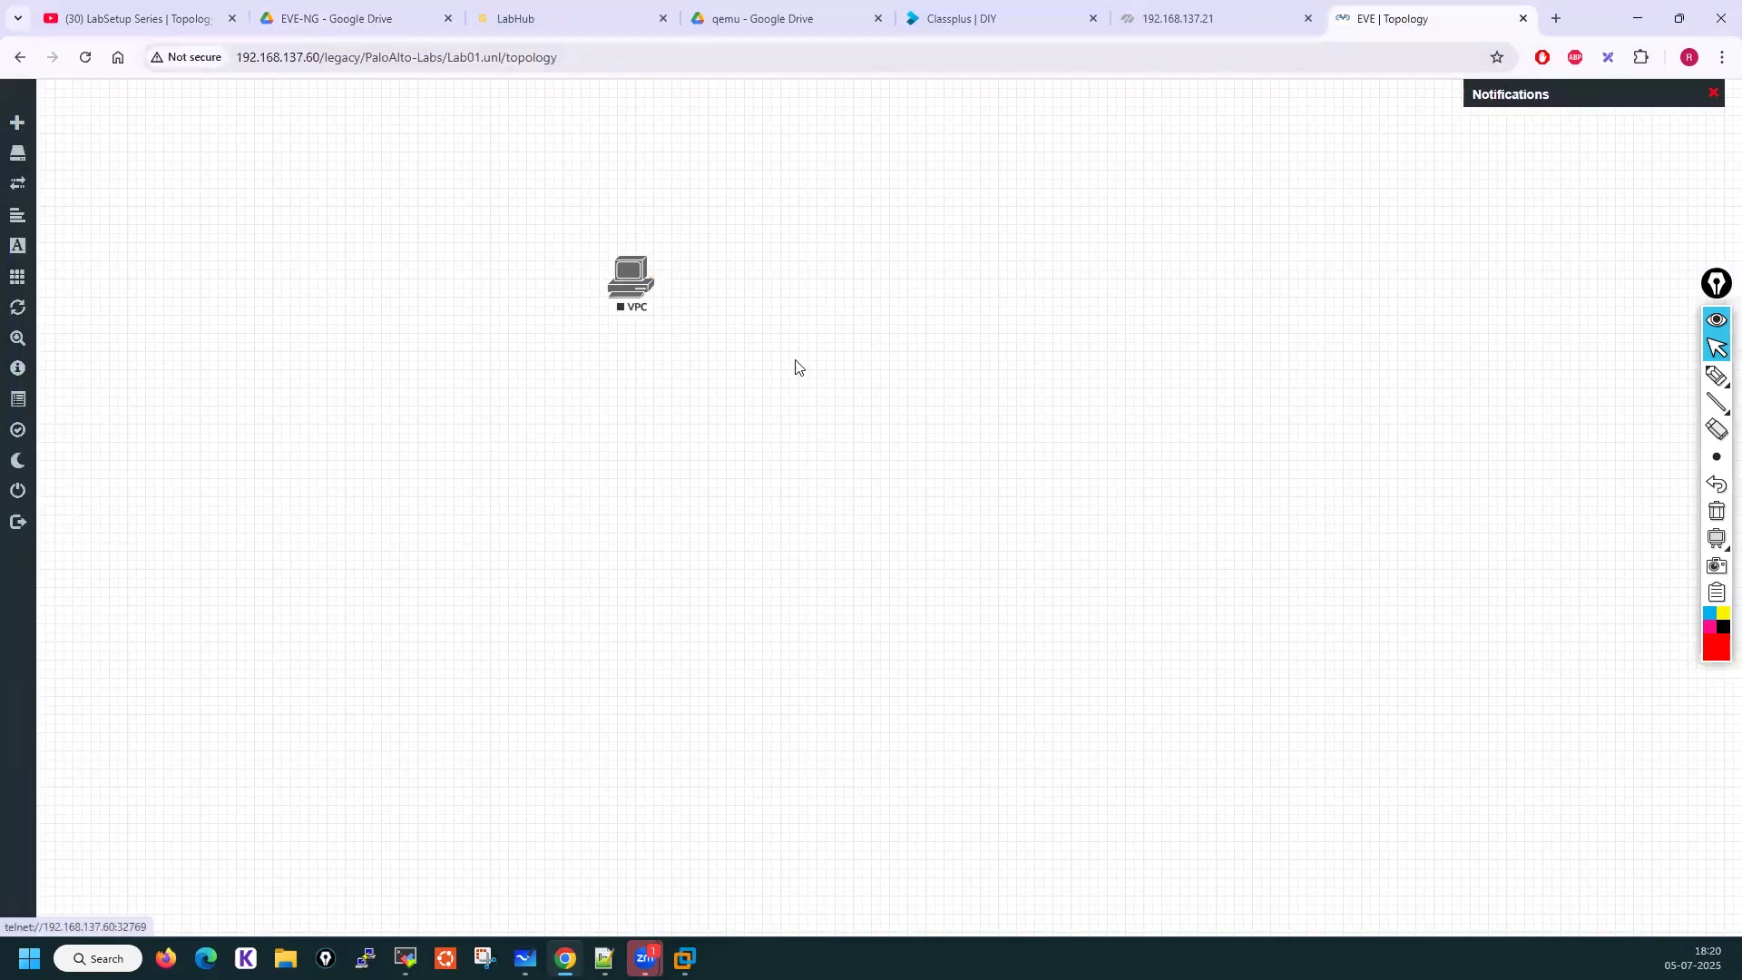
# Step: Start the VPC node again and glance at the EVE-NG Drive folder
pyautogui.rightClick(630, 287)
pyautogui.click(667, 319)
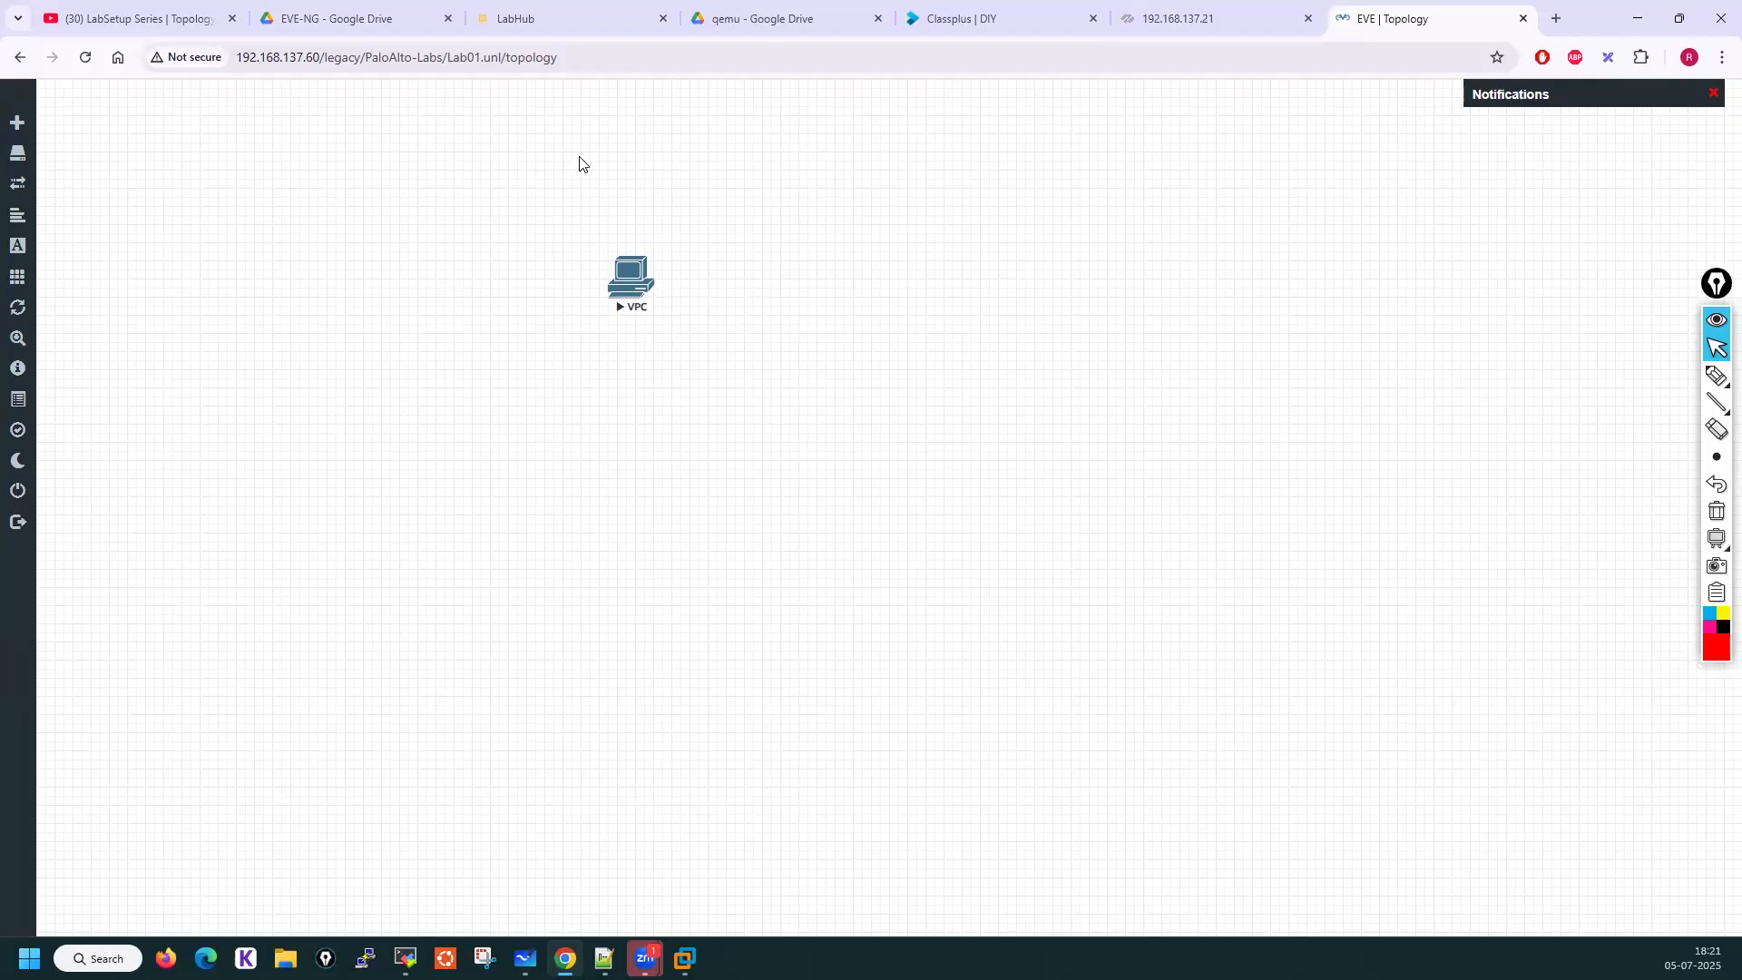
pyautogui.click(327, 8)
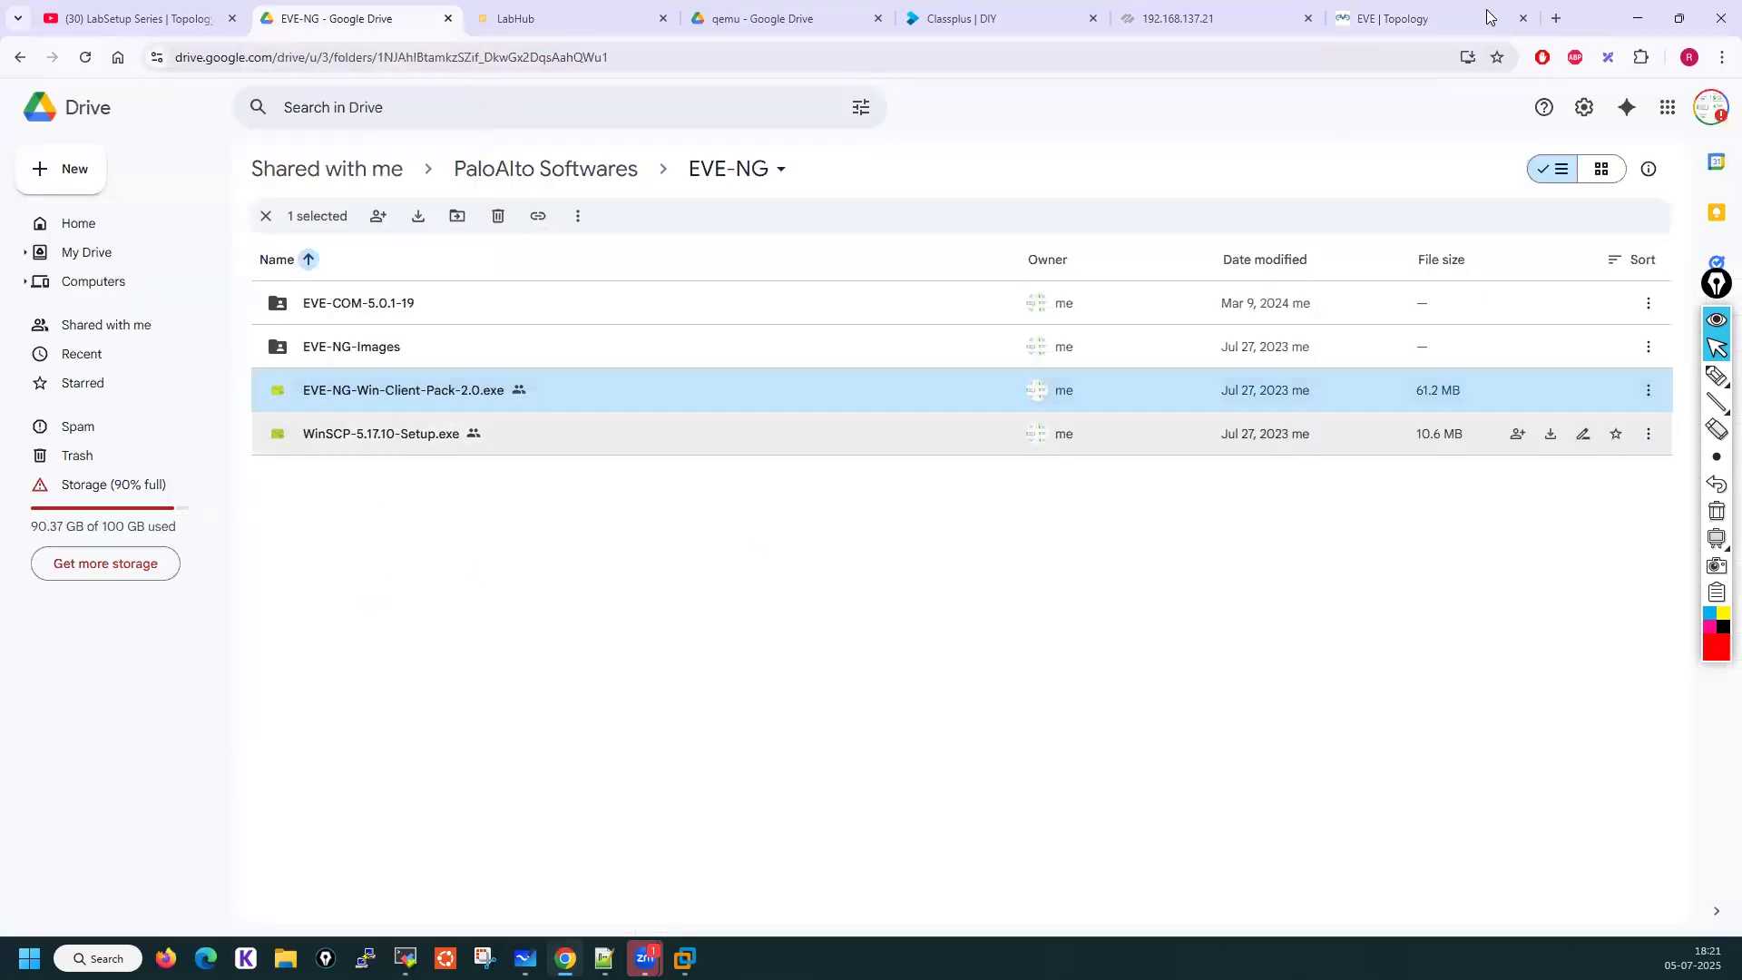
pyautogui.click(1408, 17)
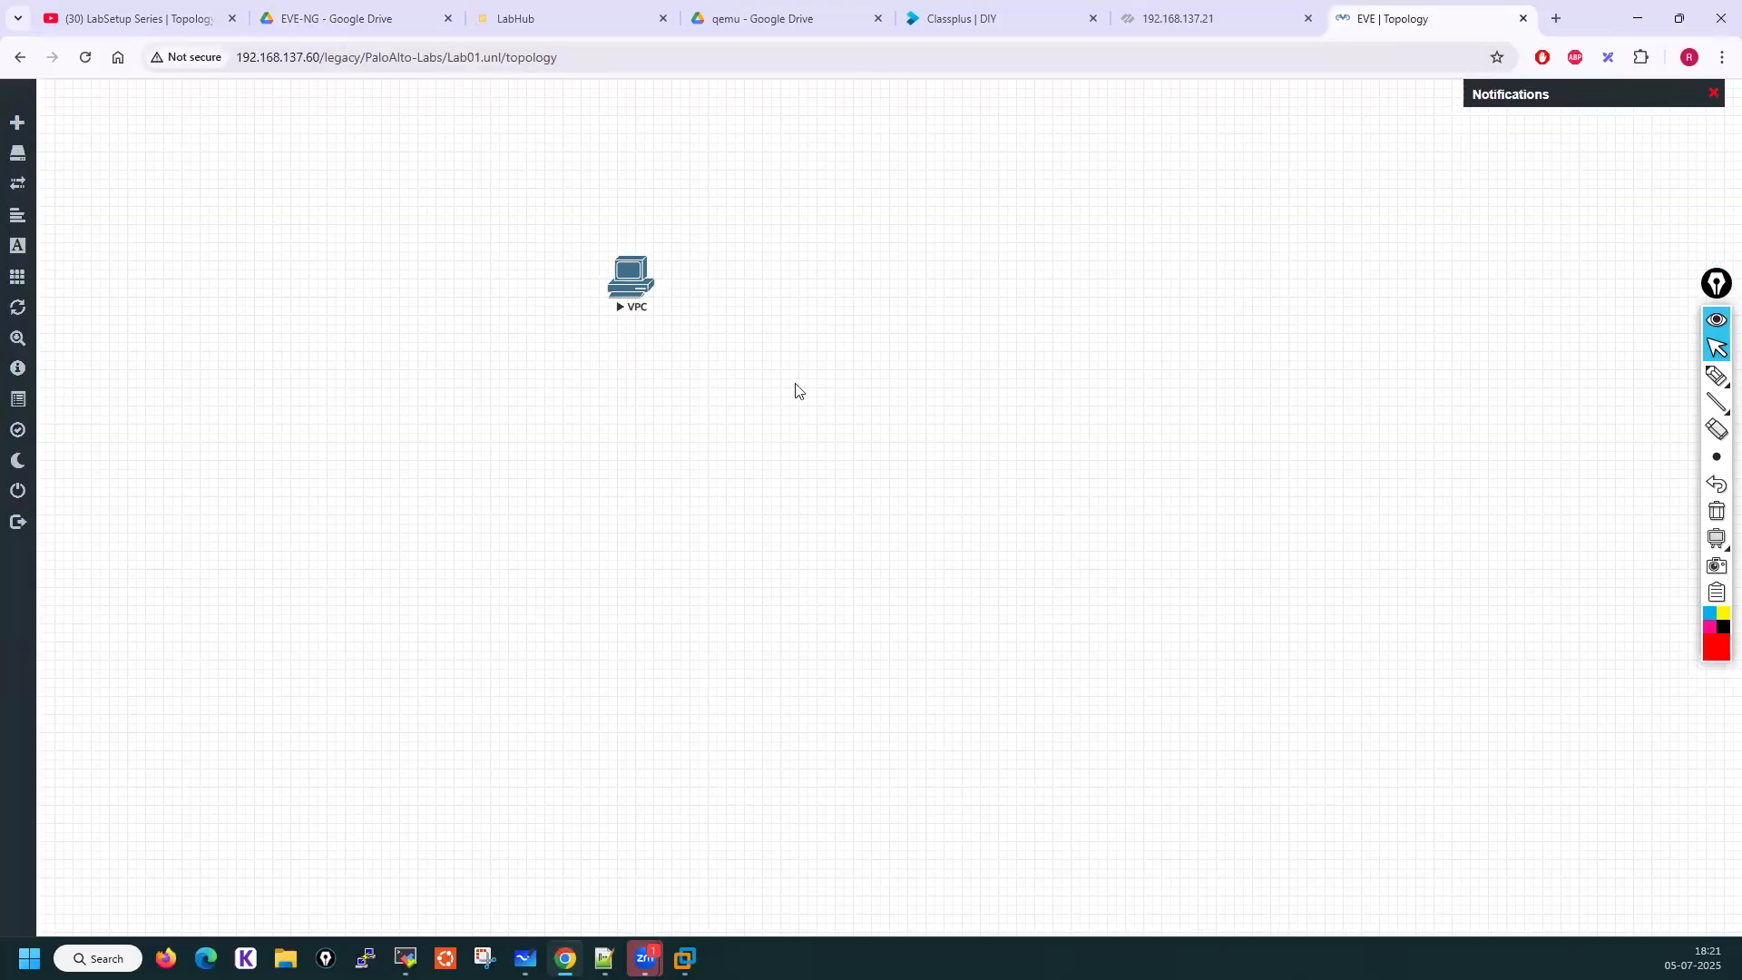
# Step: Open the add-node form, scroll through it, and close it without adding anything
pyautogui.rightClick(889, 253)
pyautogui.click(948, 287)
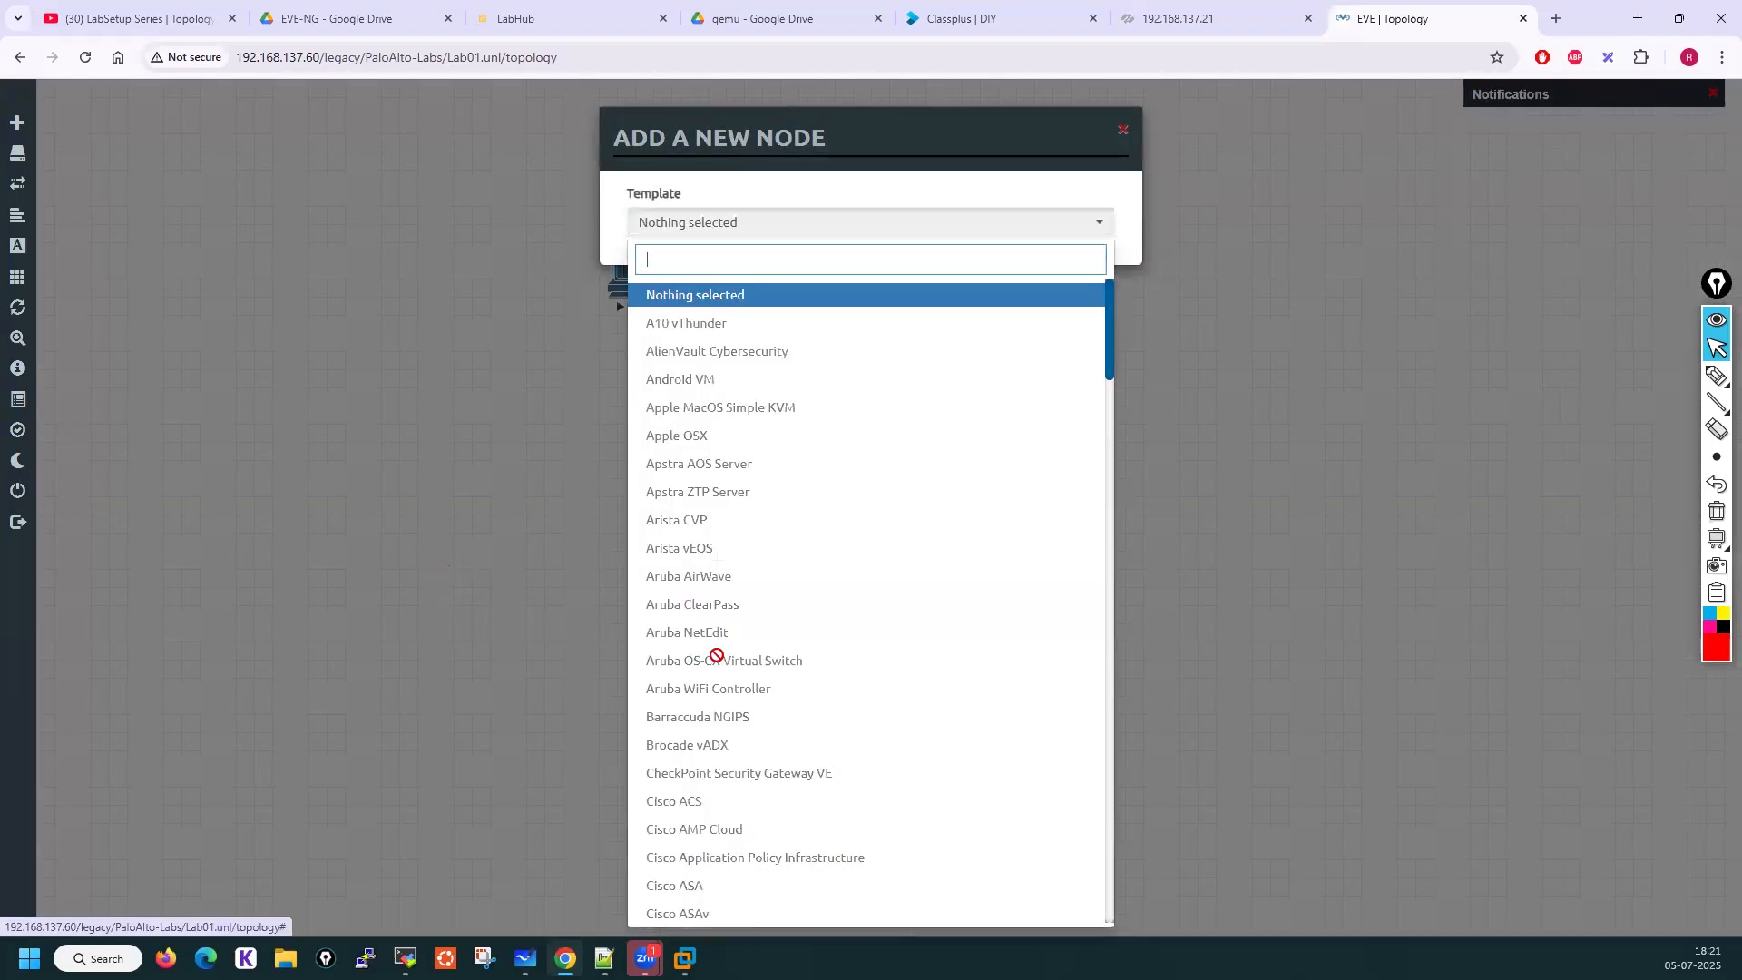
pyautogui.scroll(-20, 716, 655)
pyautogui.scroll(10, 717, 655)
pyautogui.click(472, 528)
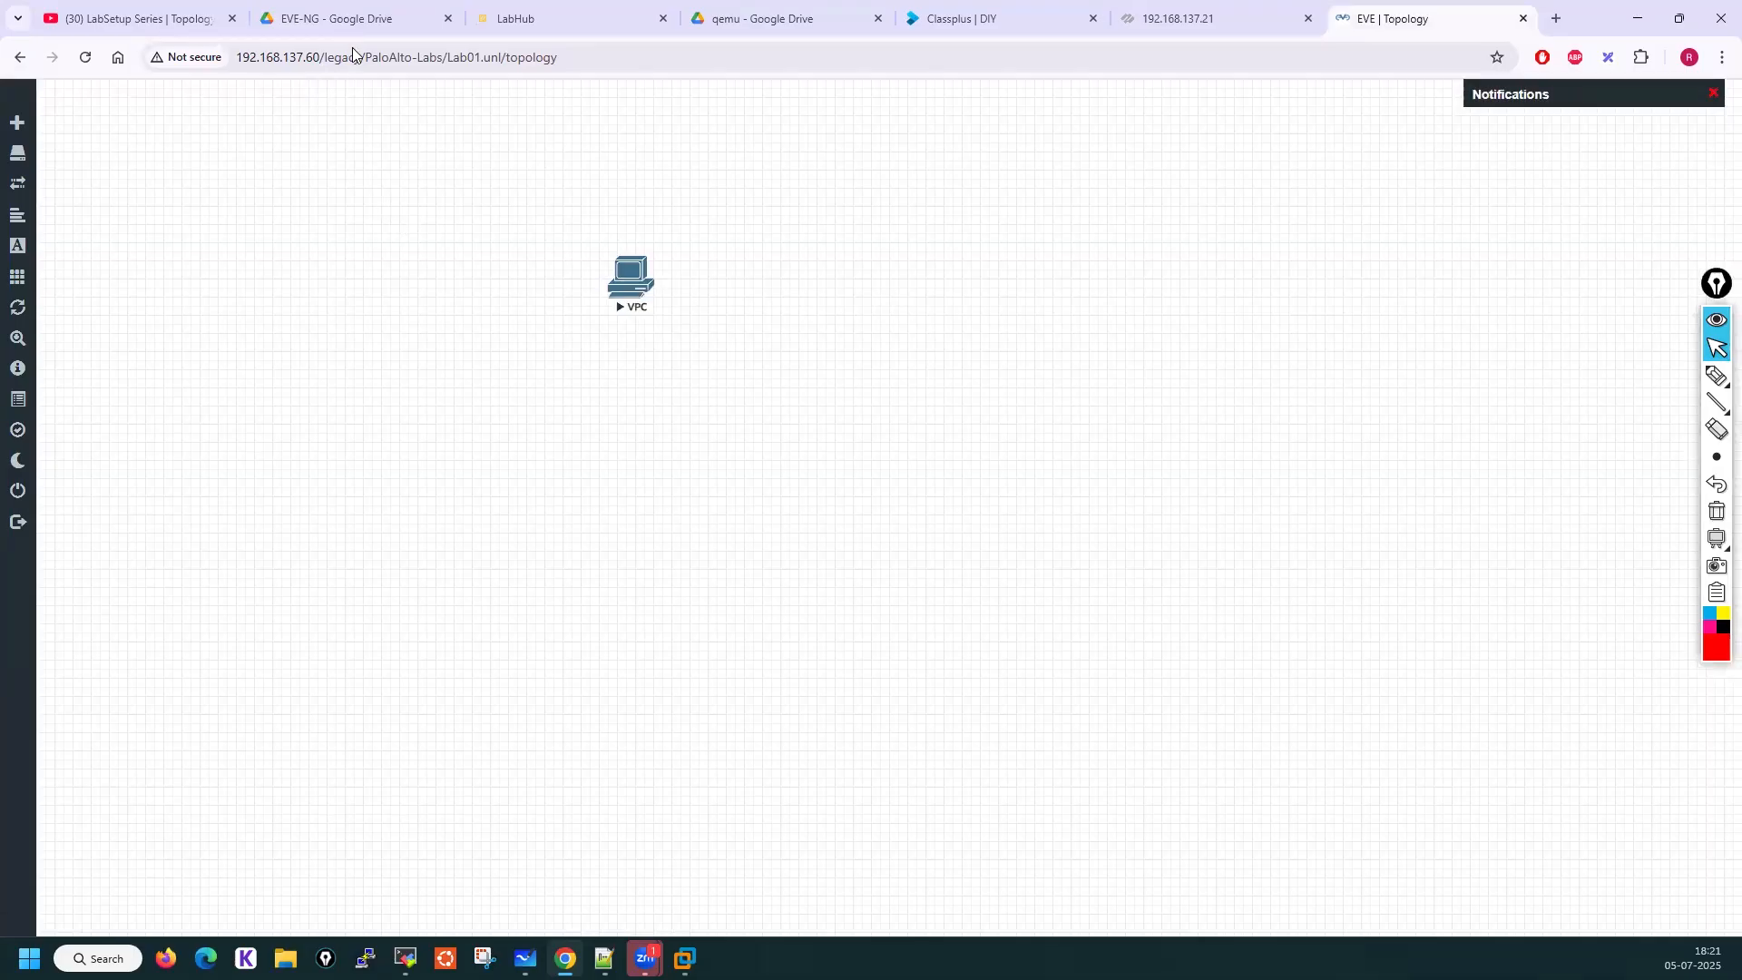
# Step: Select WinSCP-5.17.10-Setup.exe in Drive, then launch WinSCP by searching 'win'
pyautogui.click(354, 20)
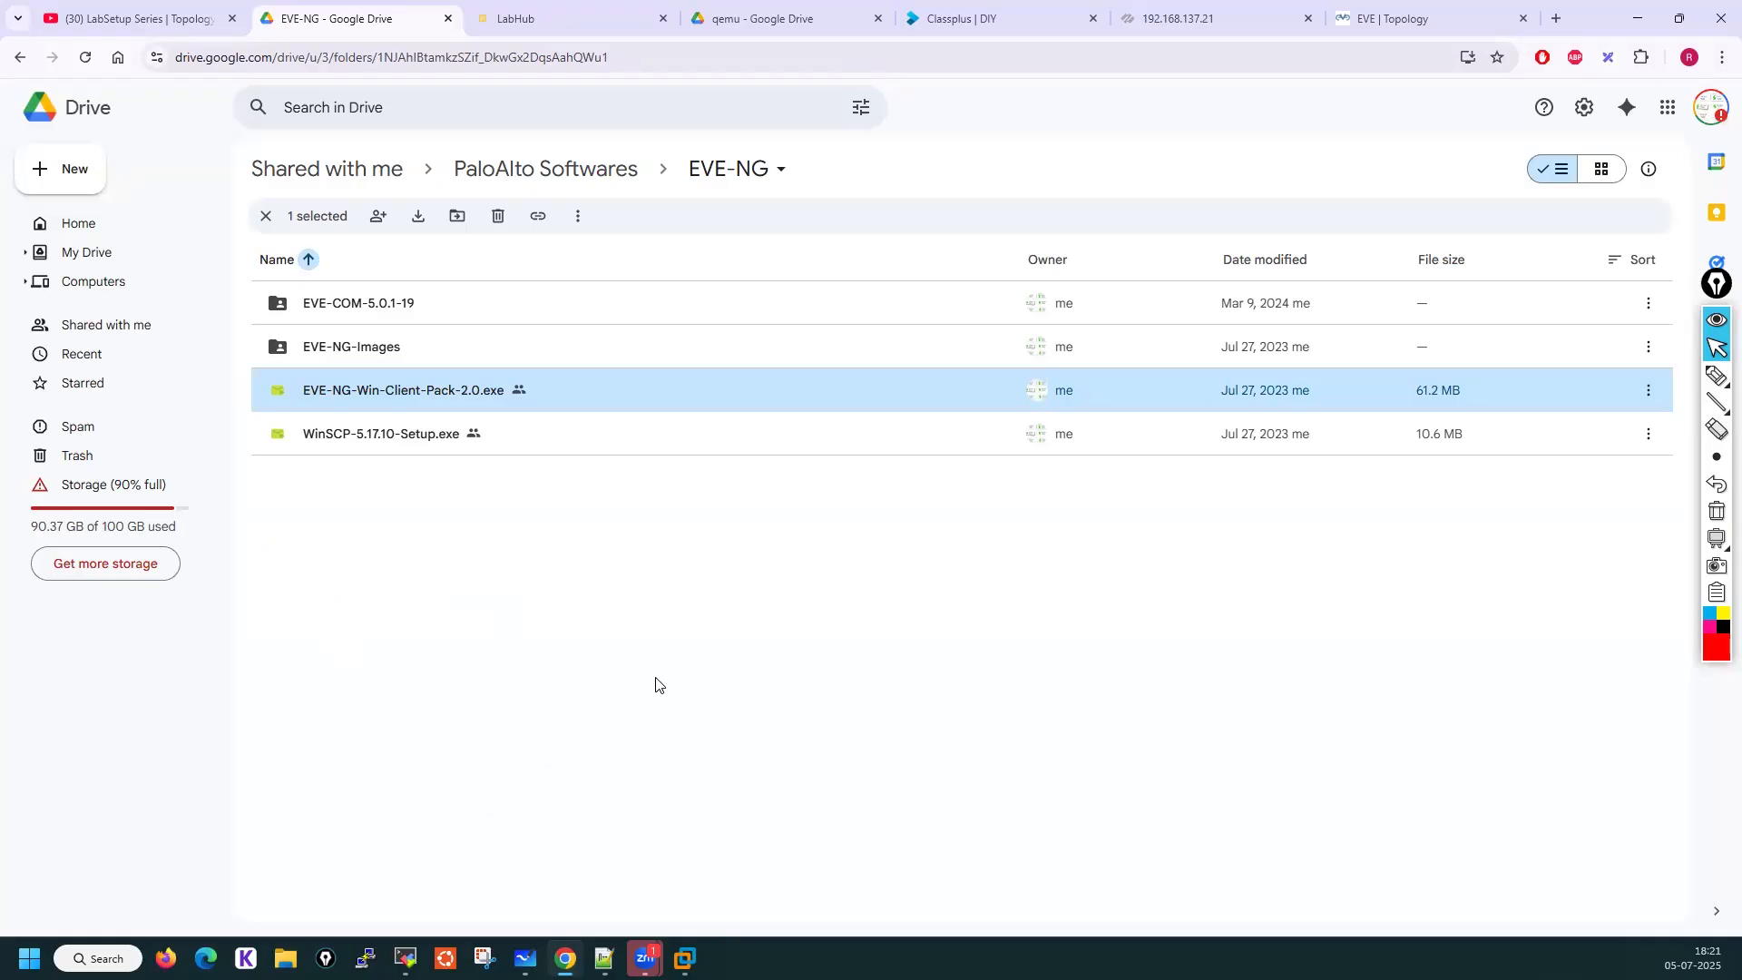
pyautogui.click(579, 435)
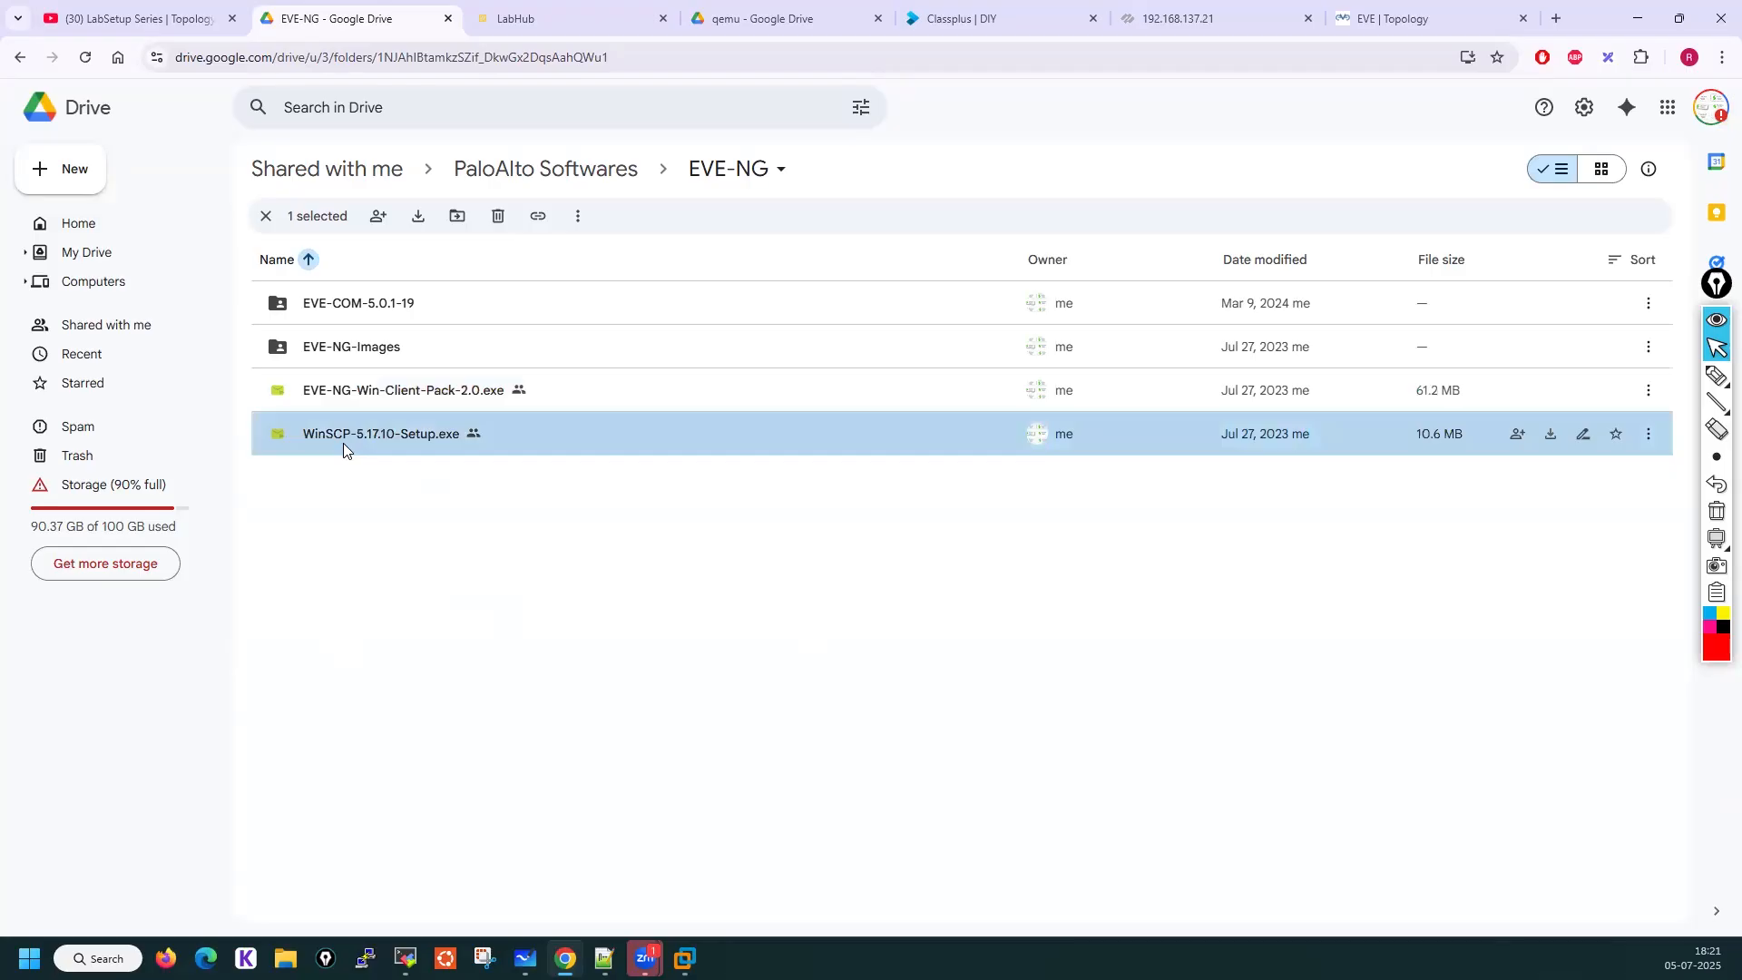
pyautogui.click(98, 959)
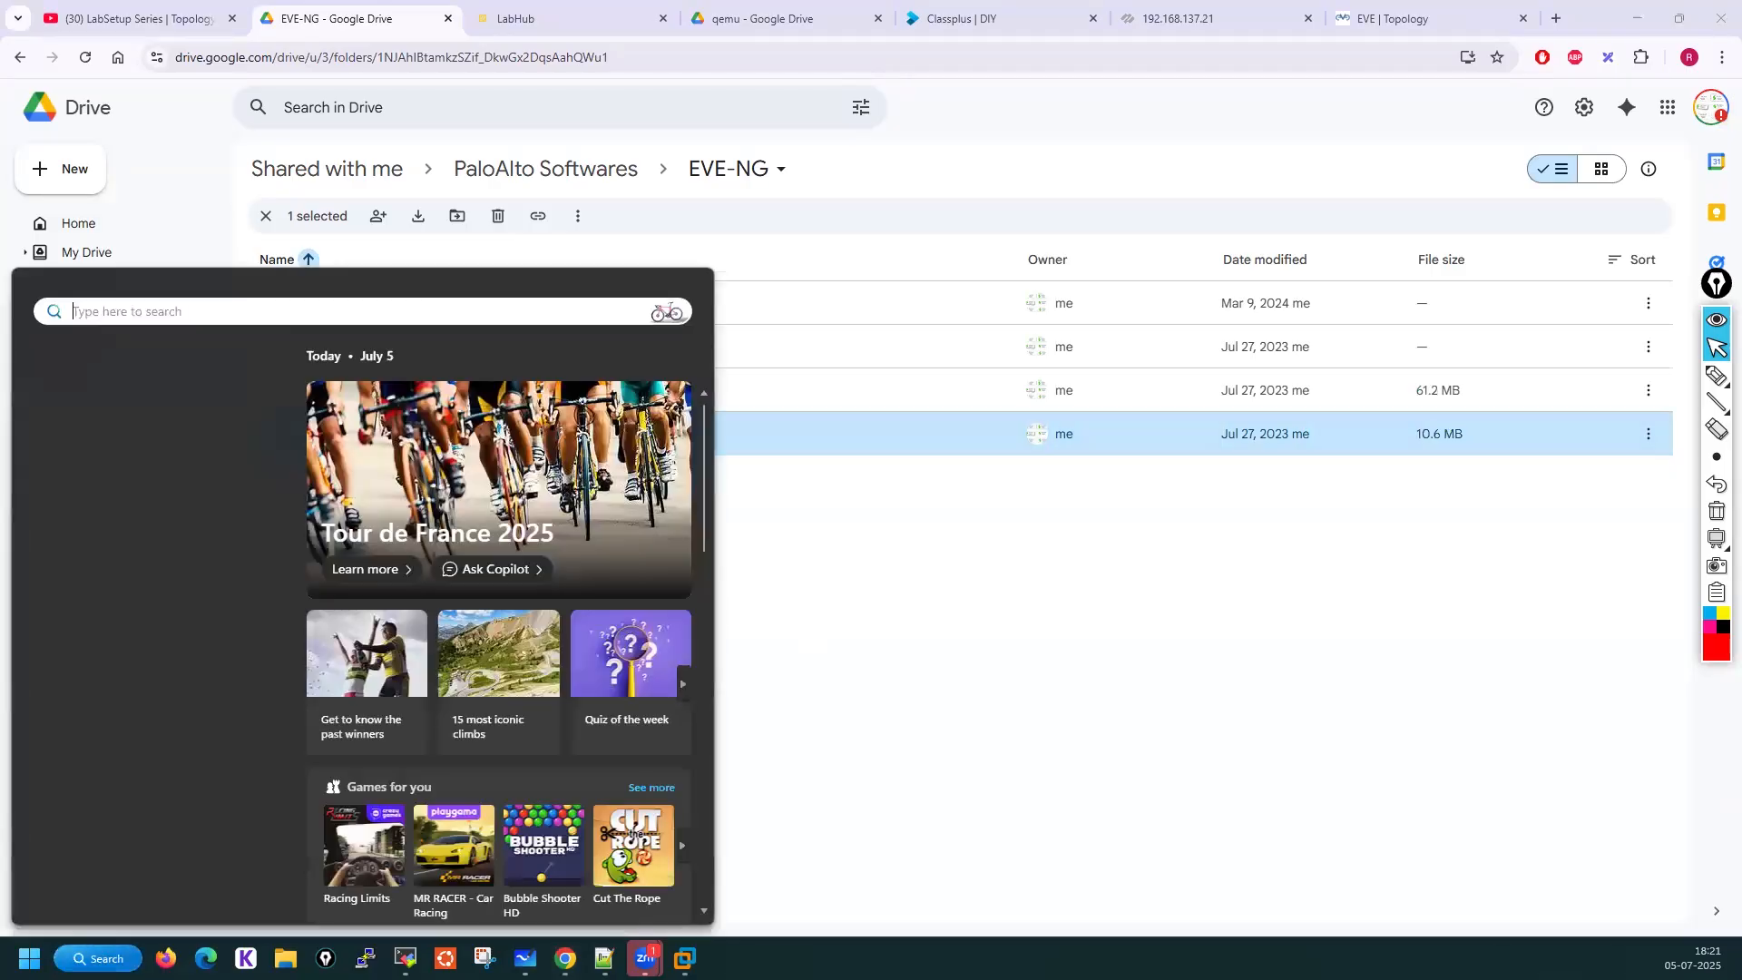
pyautogui.write('win')
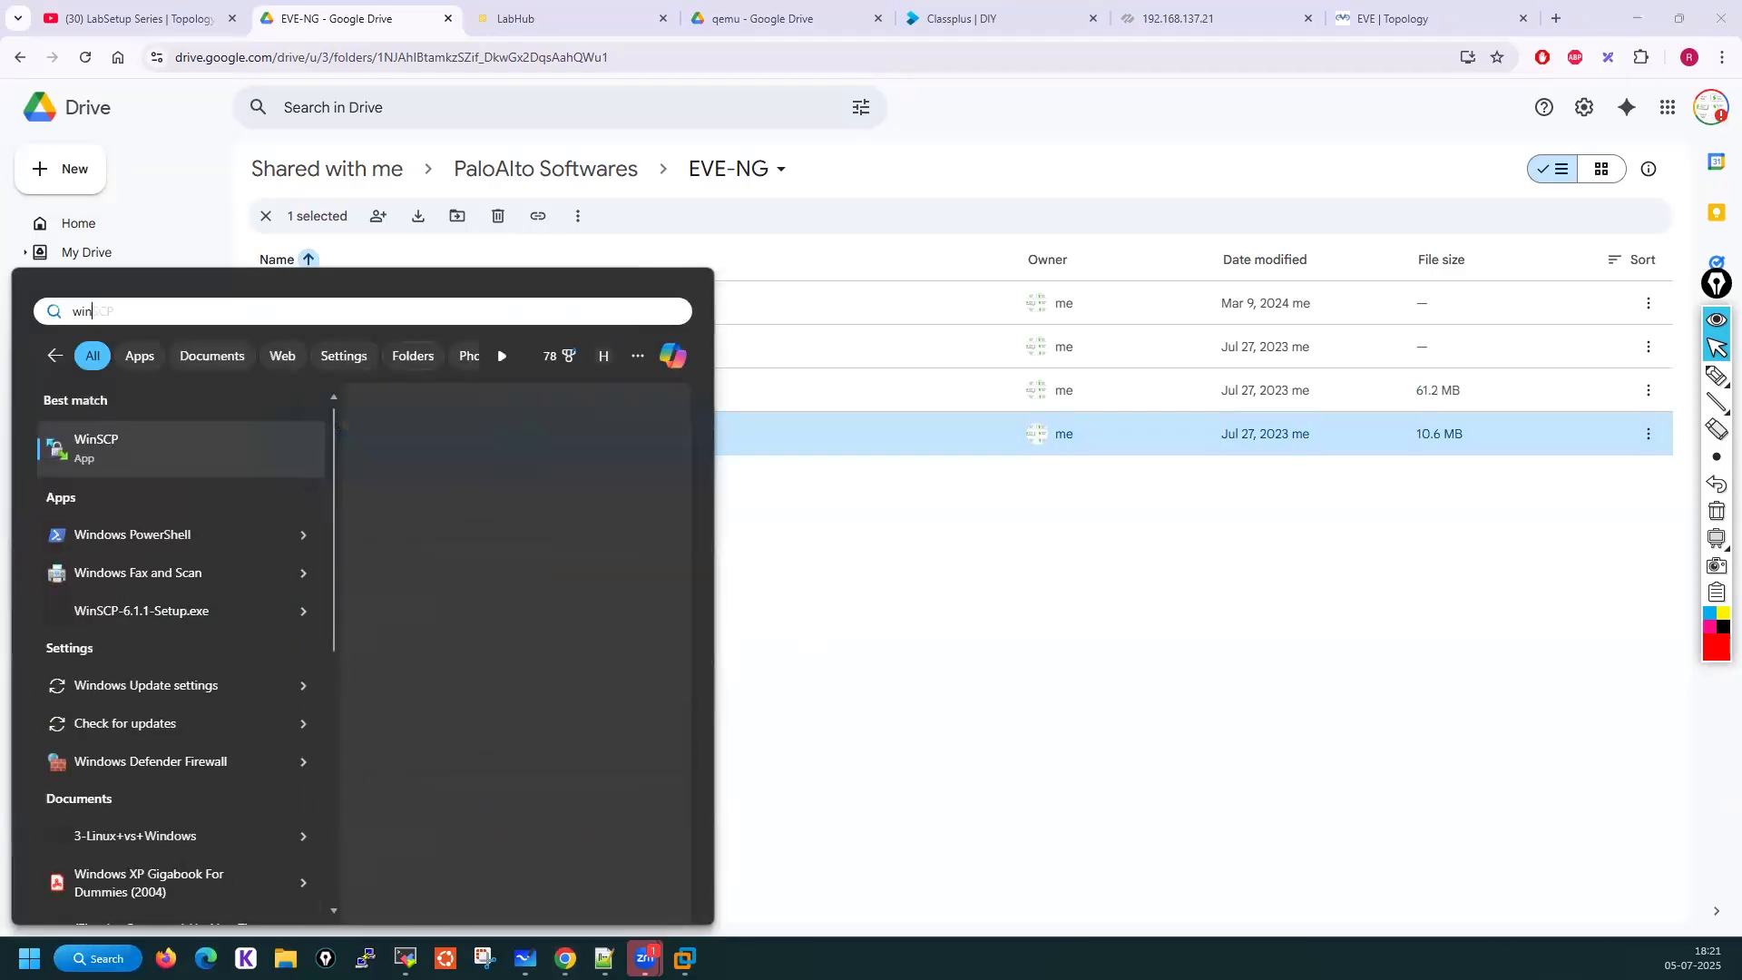
pyautogui.click(156, 455)
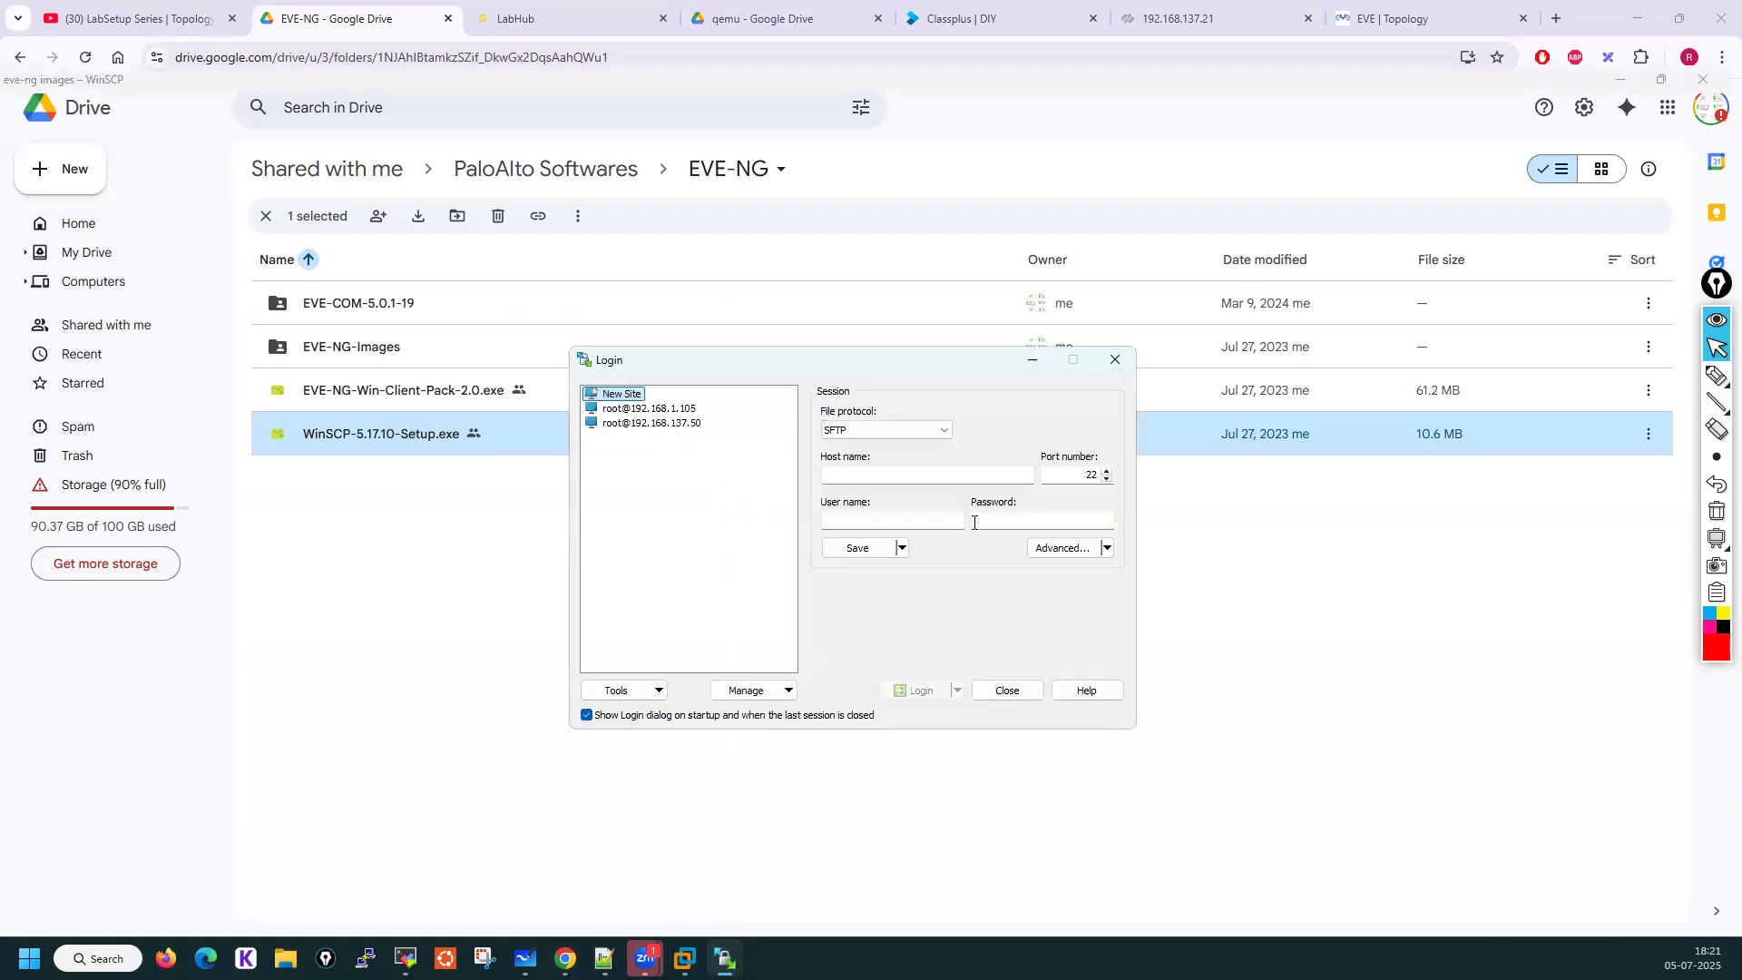
# Step: Enter host 192.168.137.60, user root and password, save the site with password, and log in
pyautogui.click(845, 472)
pyautogui.write('192.168.137.60')
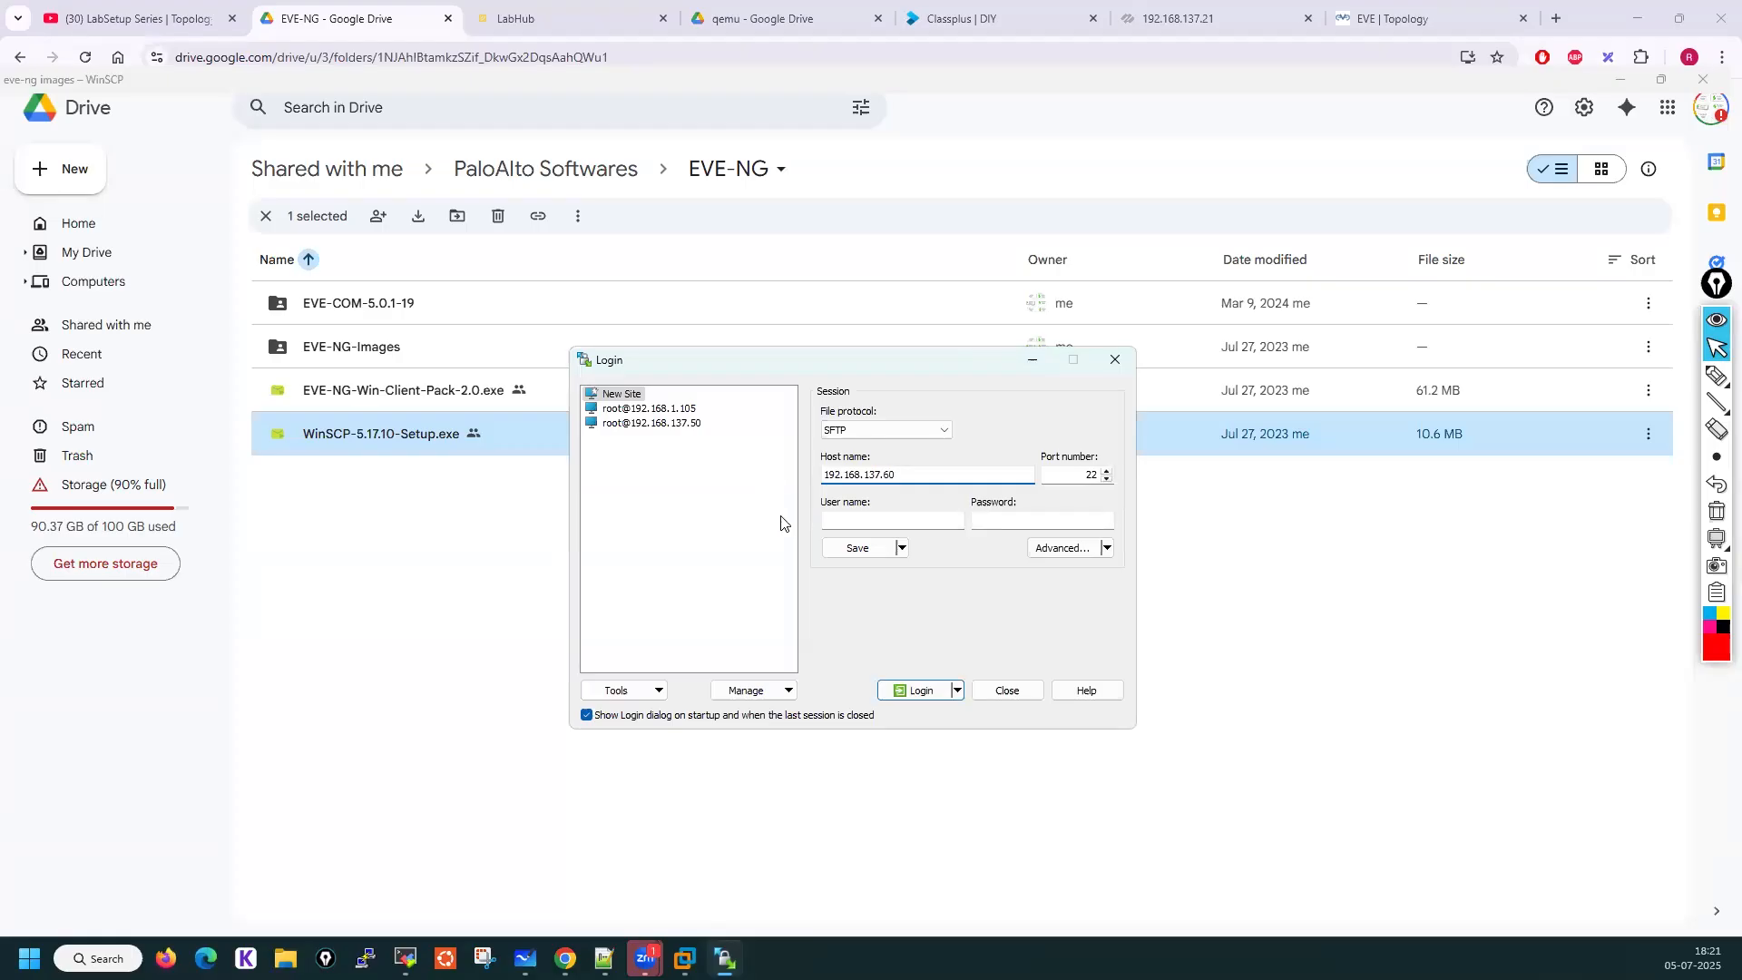
pyautogui.click(834, 519)
pyautogui.click(994, 521)
pyautogui.click(859, 549)
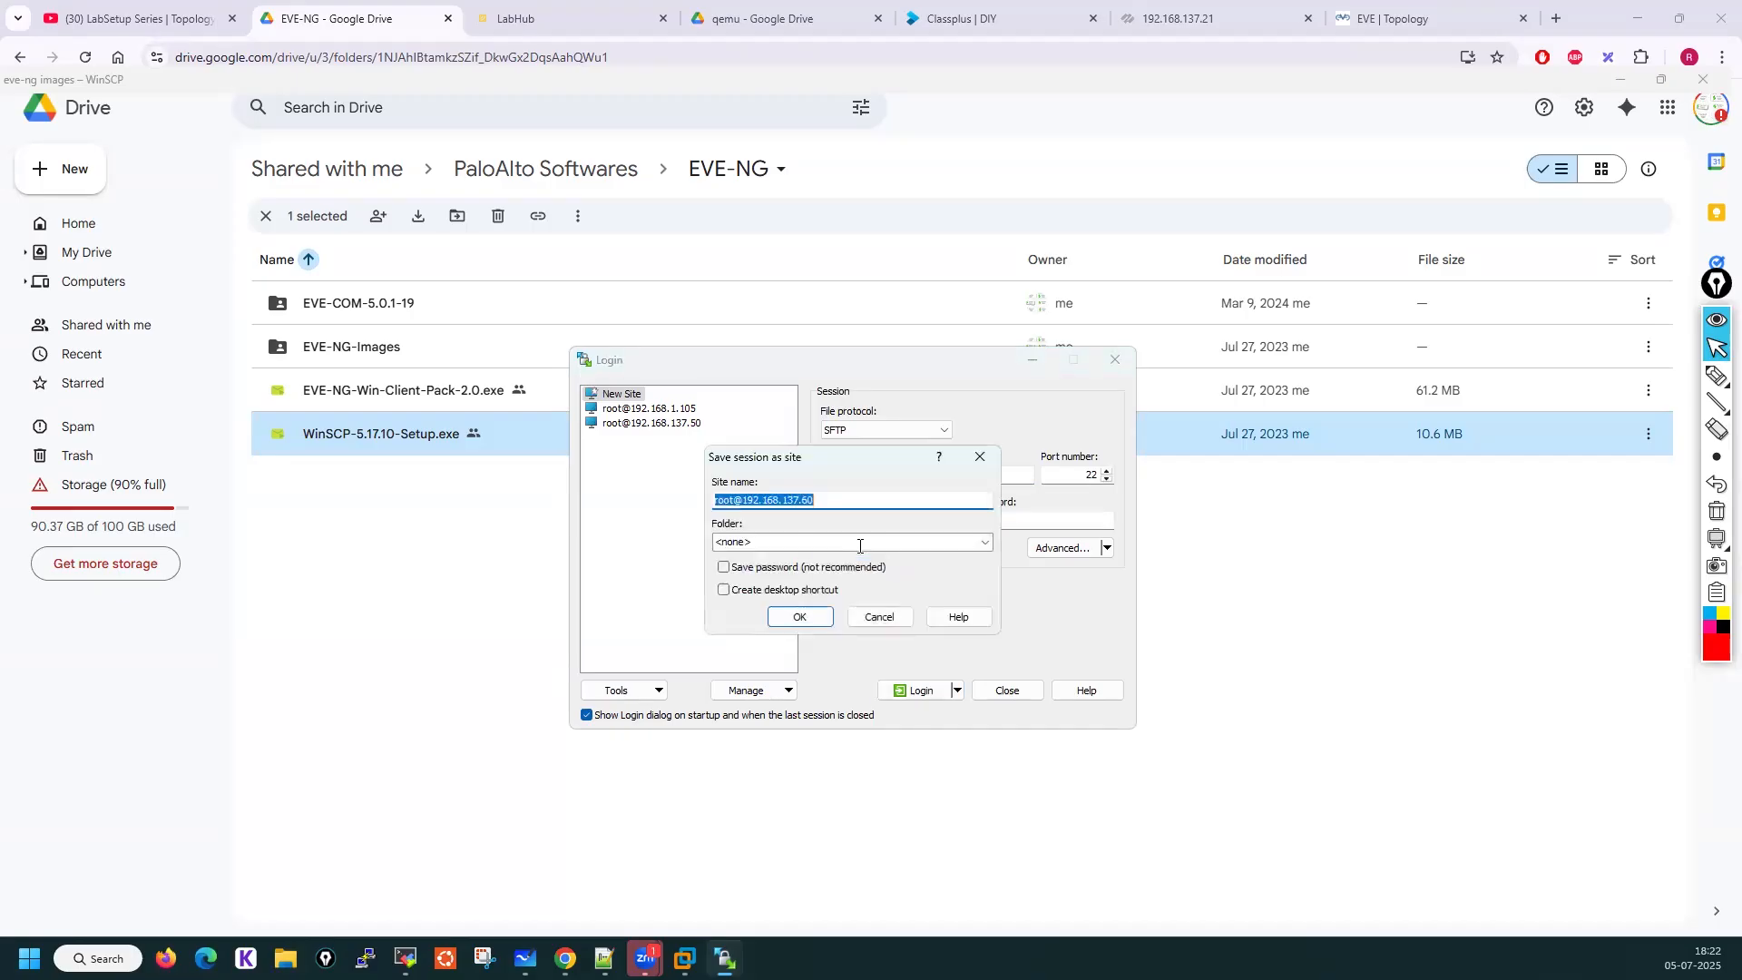
pyautogui.click(774, 567)
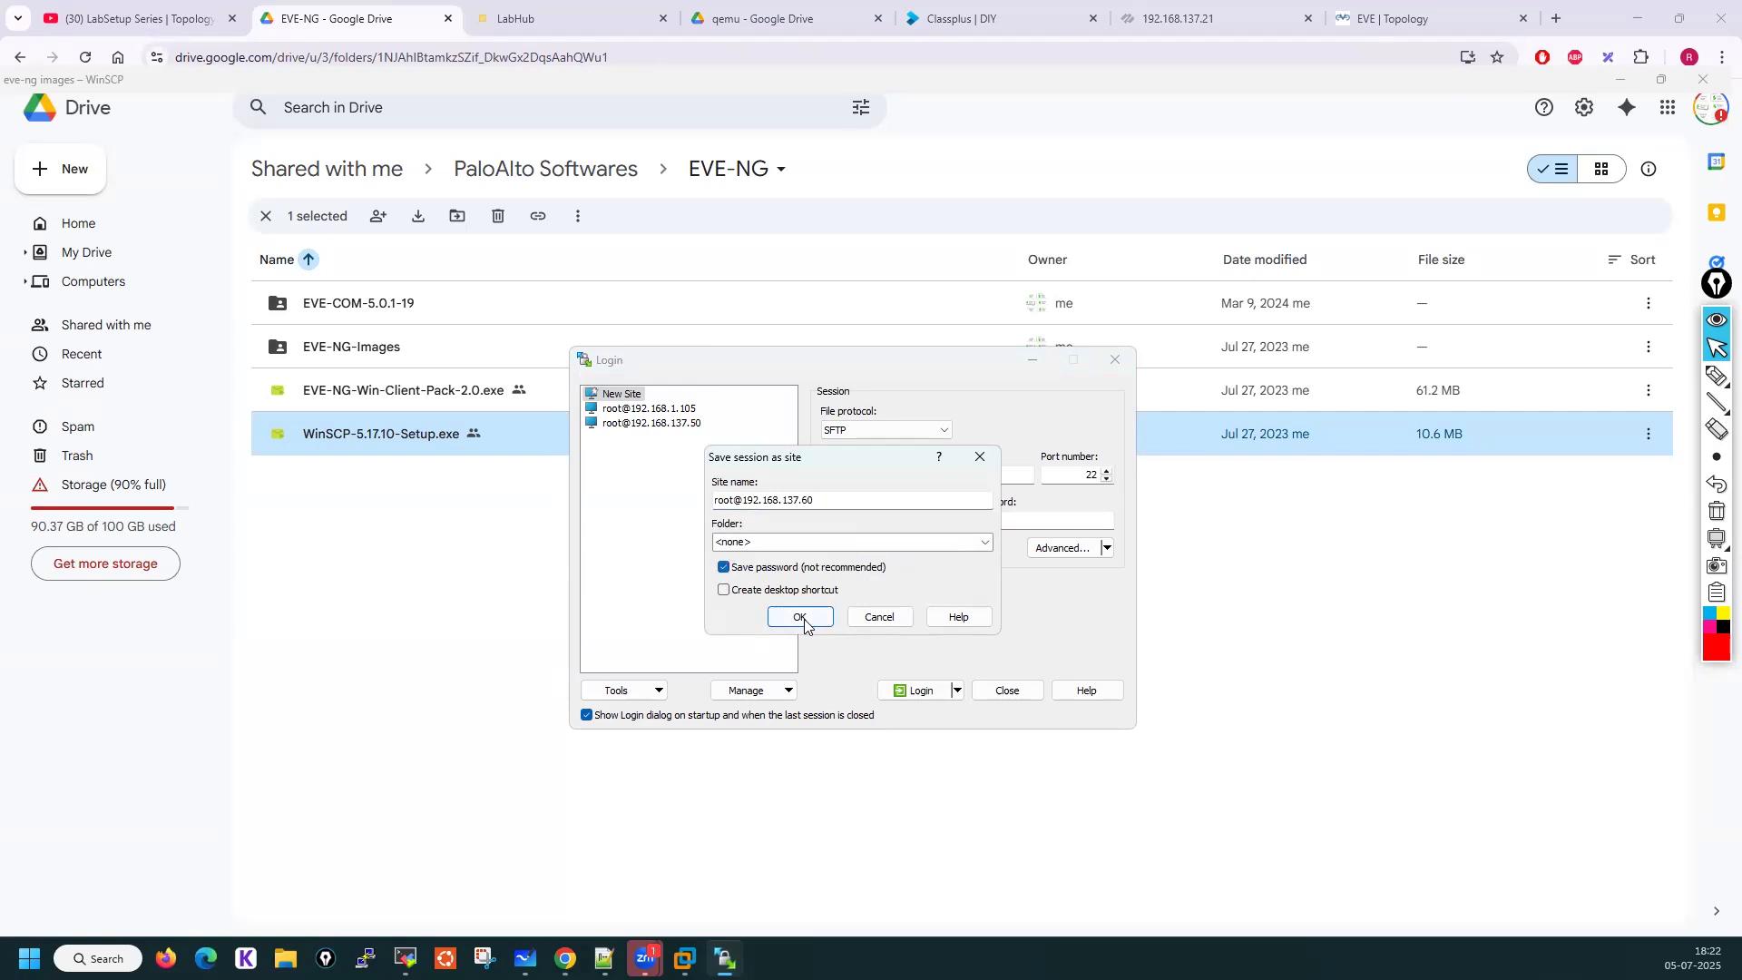
pyautogui.click(802, 617)
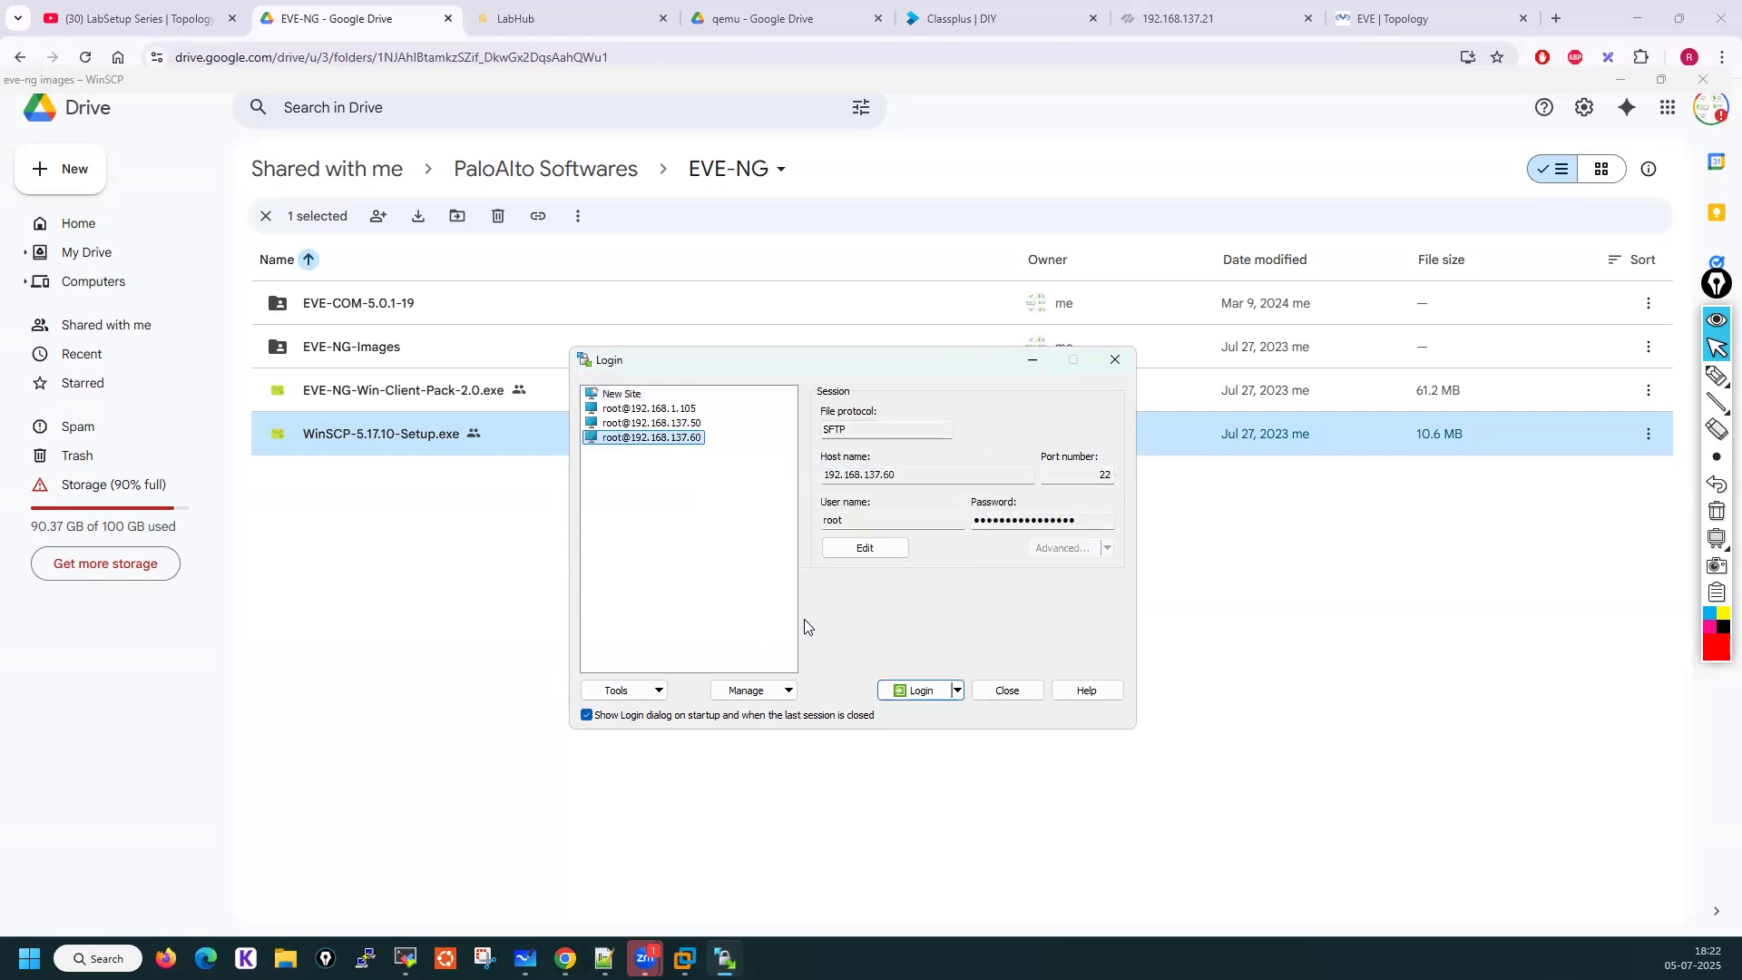
pyautogui.click(917, 692)
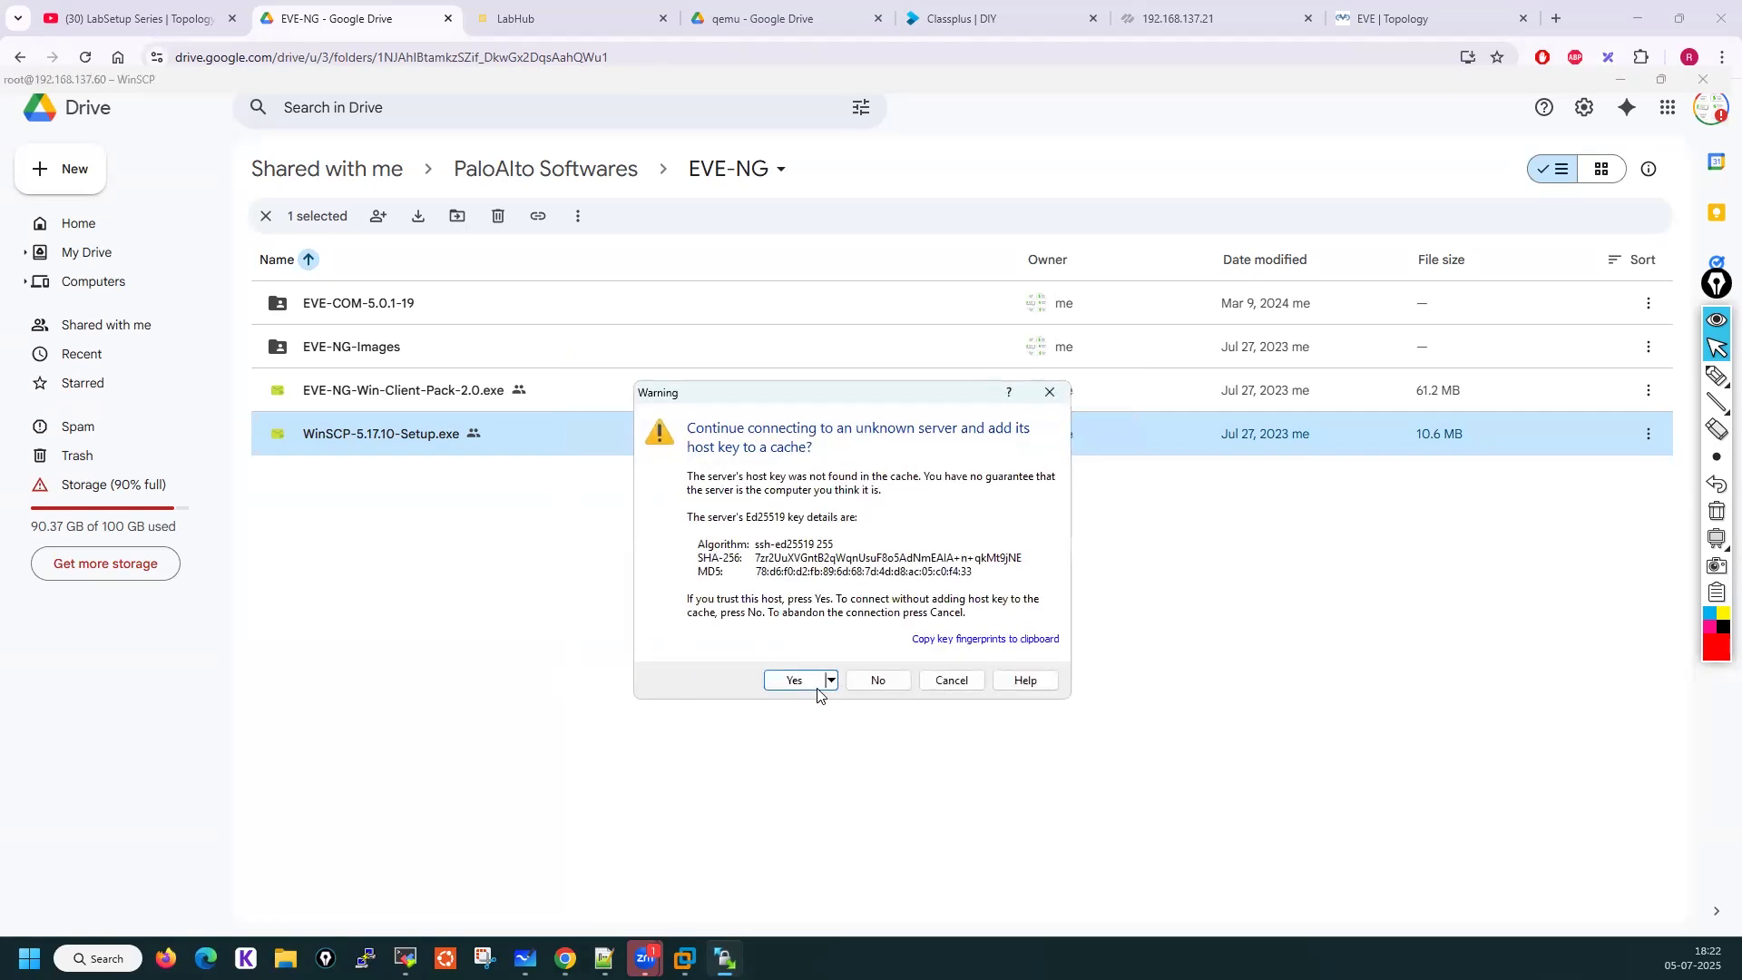
# Step: Accept the host key, maximize WinSCP, and make the remote /root/ panel active
pyautogui.click(797, 680)
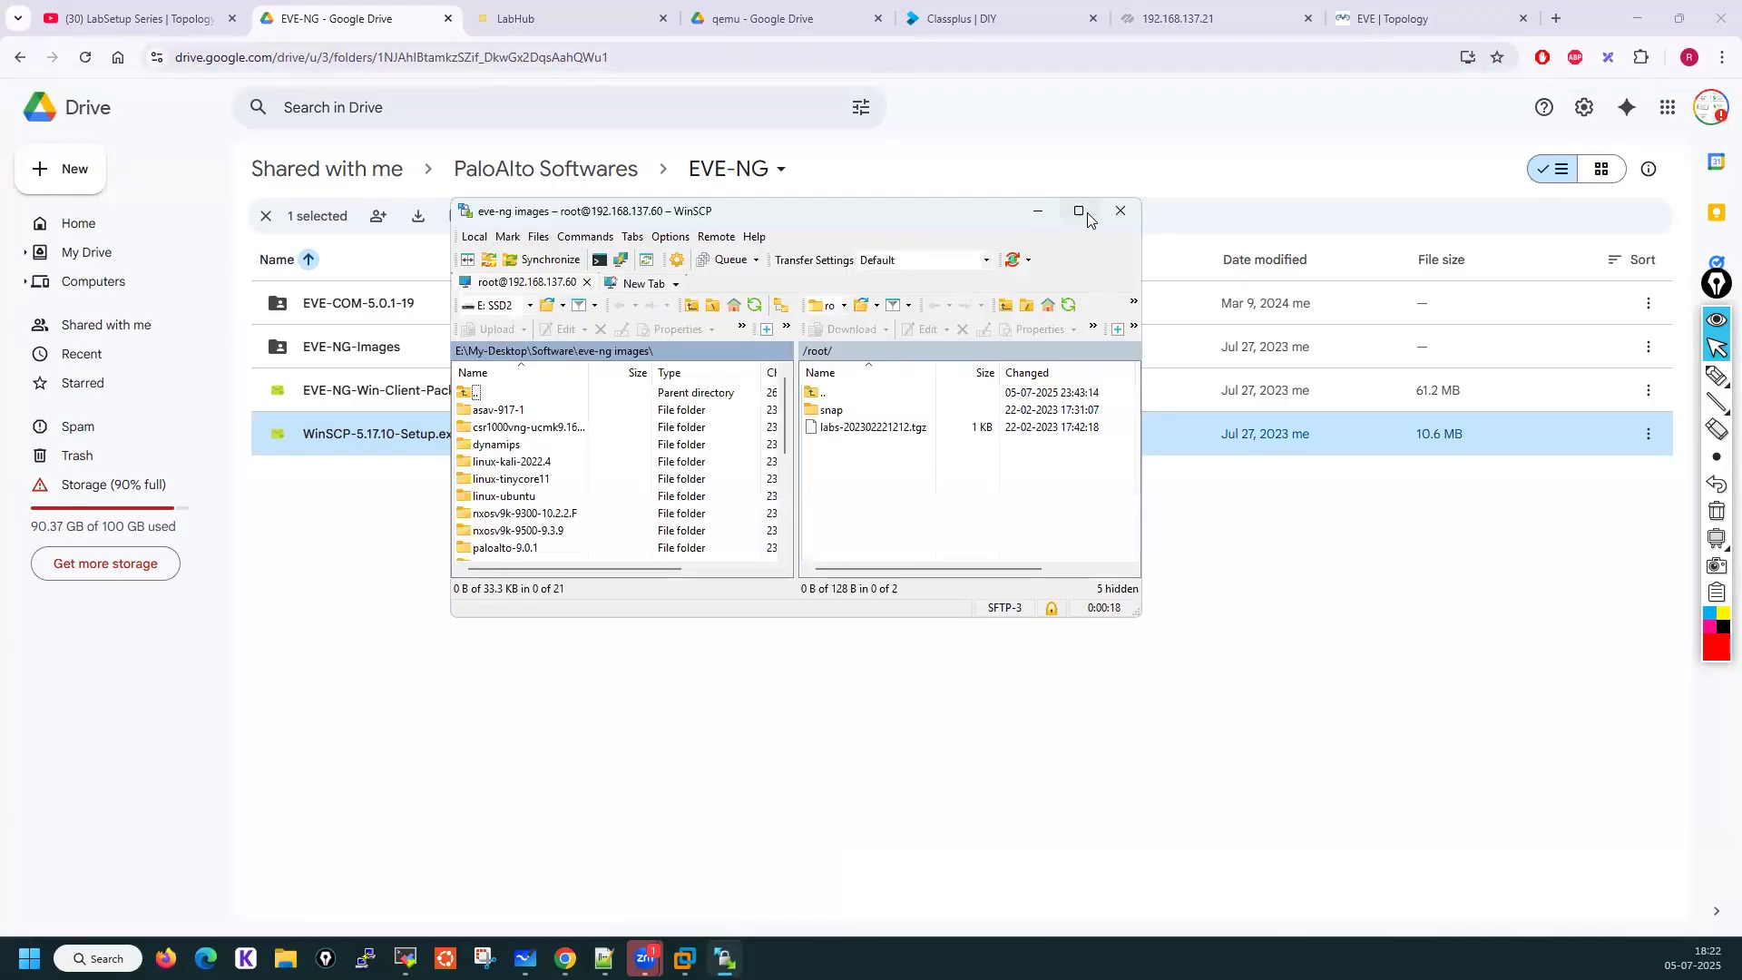
pyautogui.click(1080, 211)
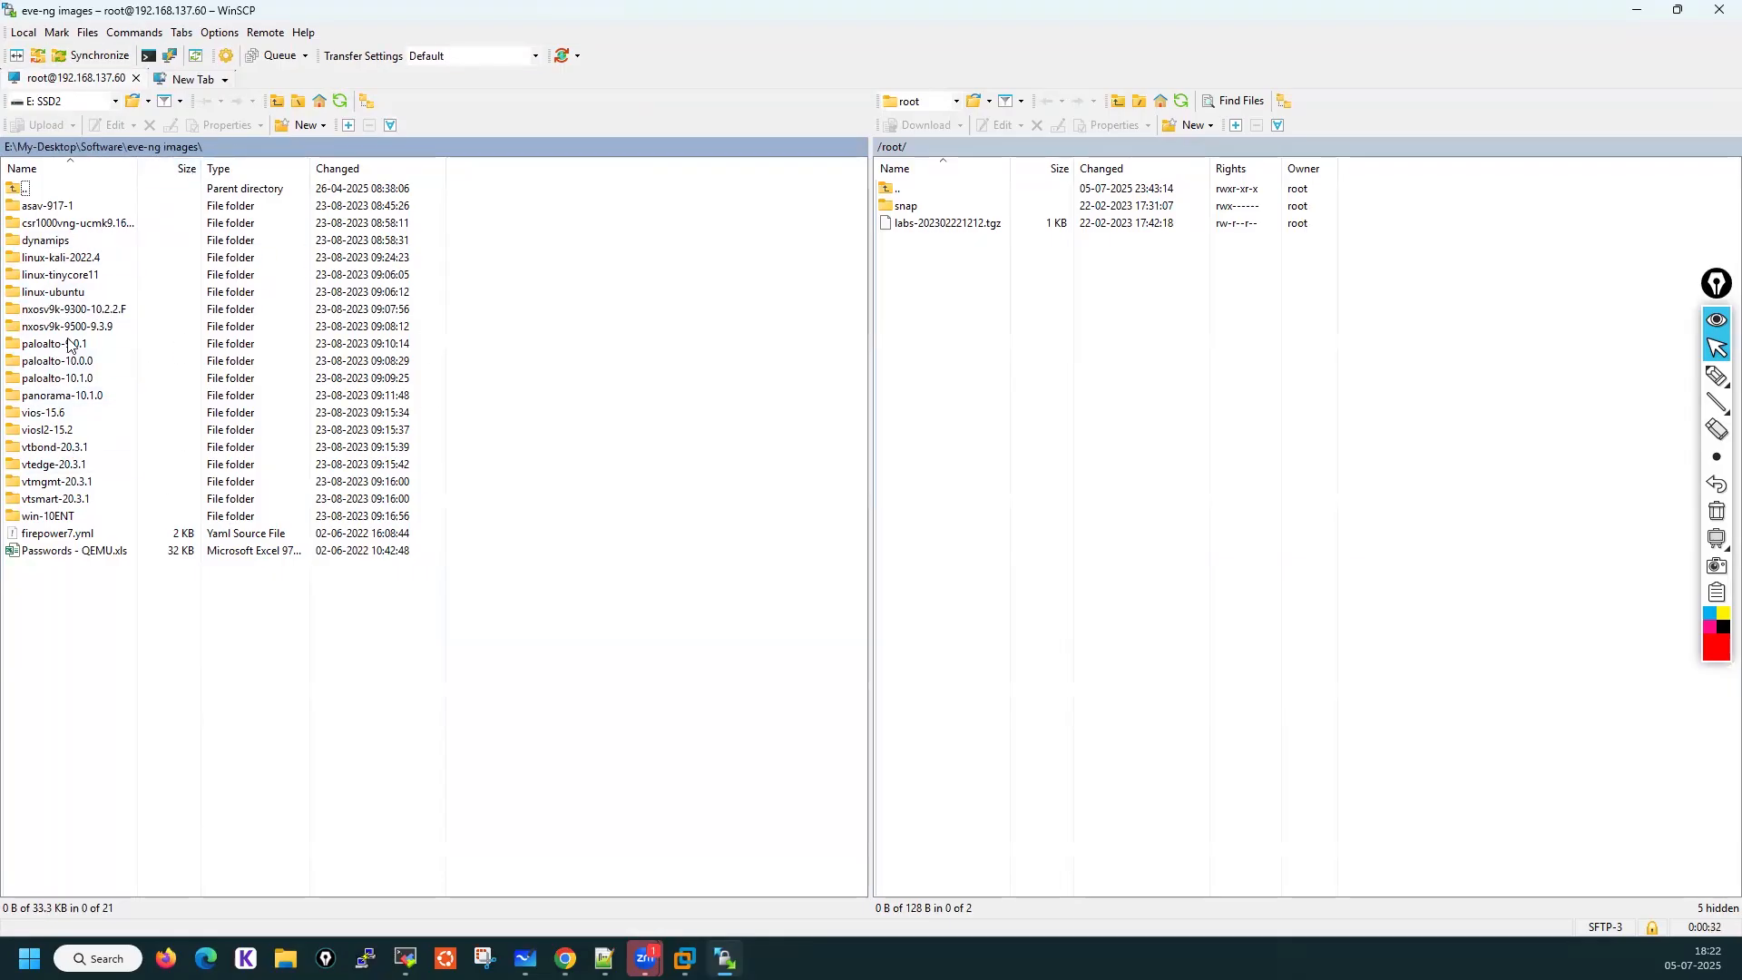
pyautogui.click(1151, 368)
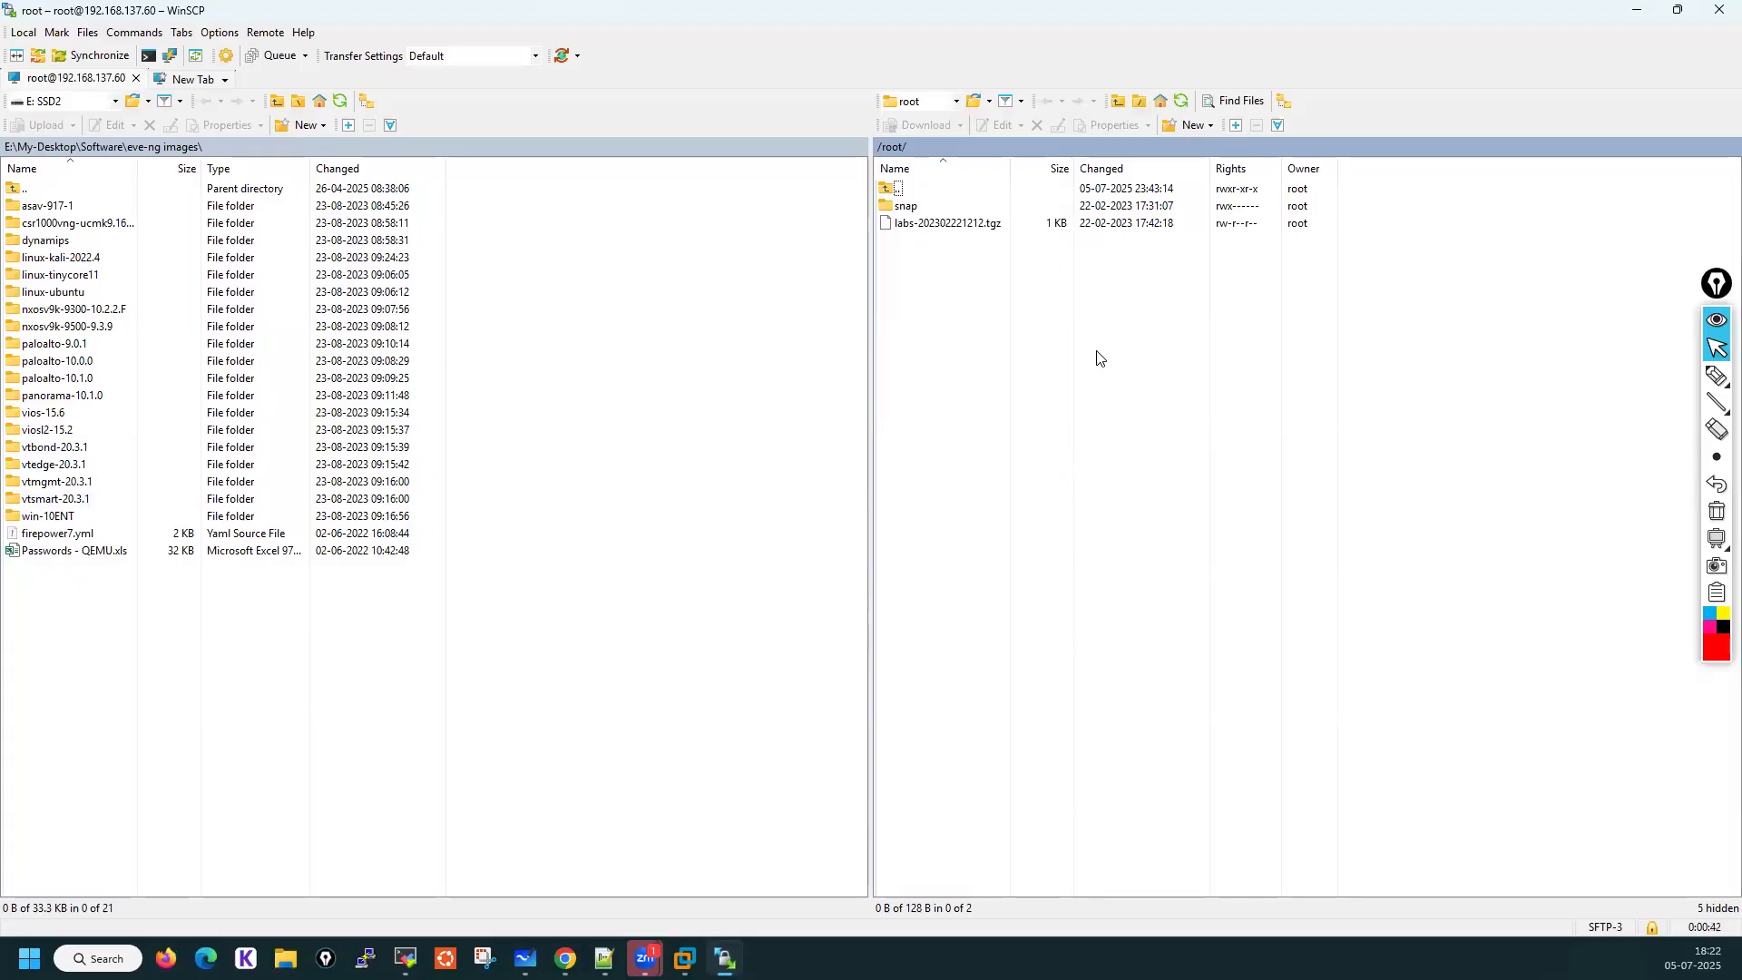
# Step: On the server side, go from root through opt and unetlab into /opt/unetlab/addons
pyautogui.click(957, 100)
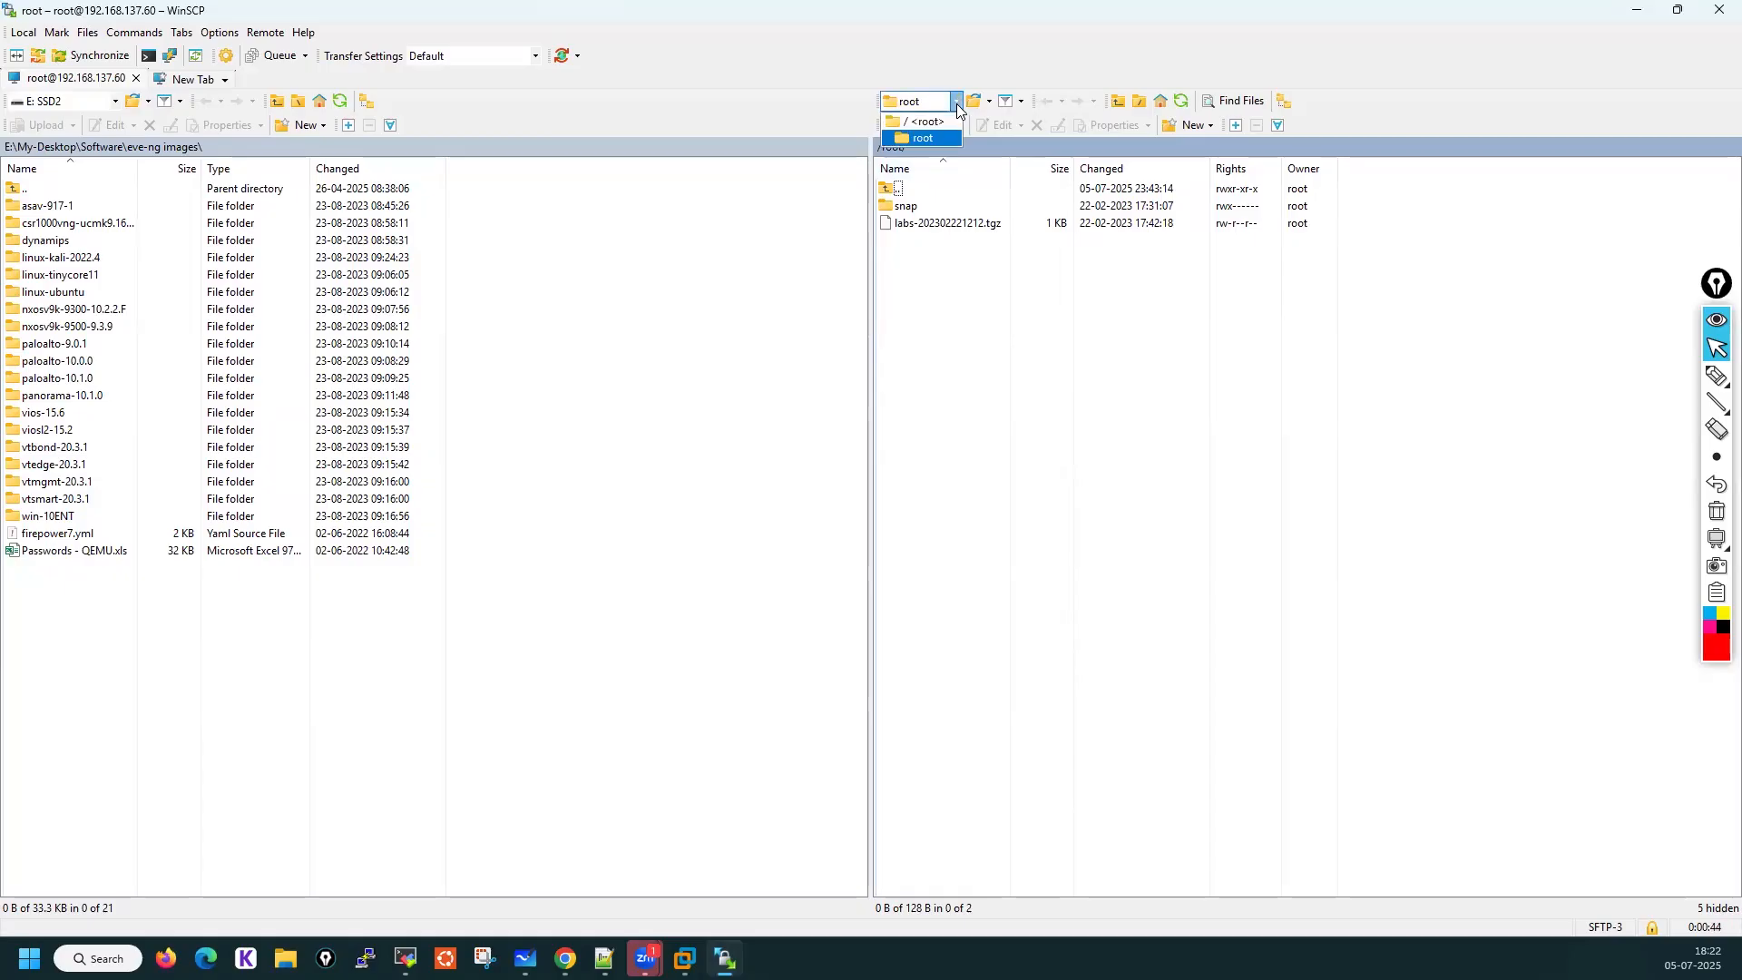
pyautogui.click(934, 126)
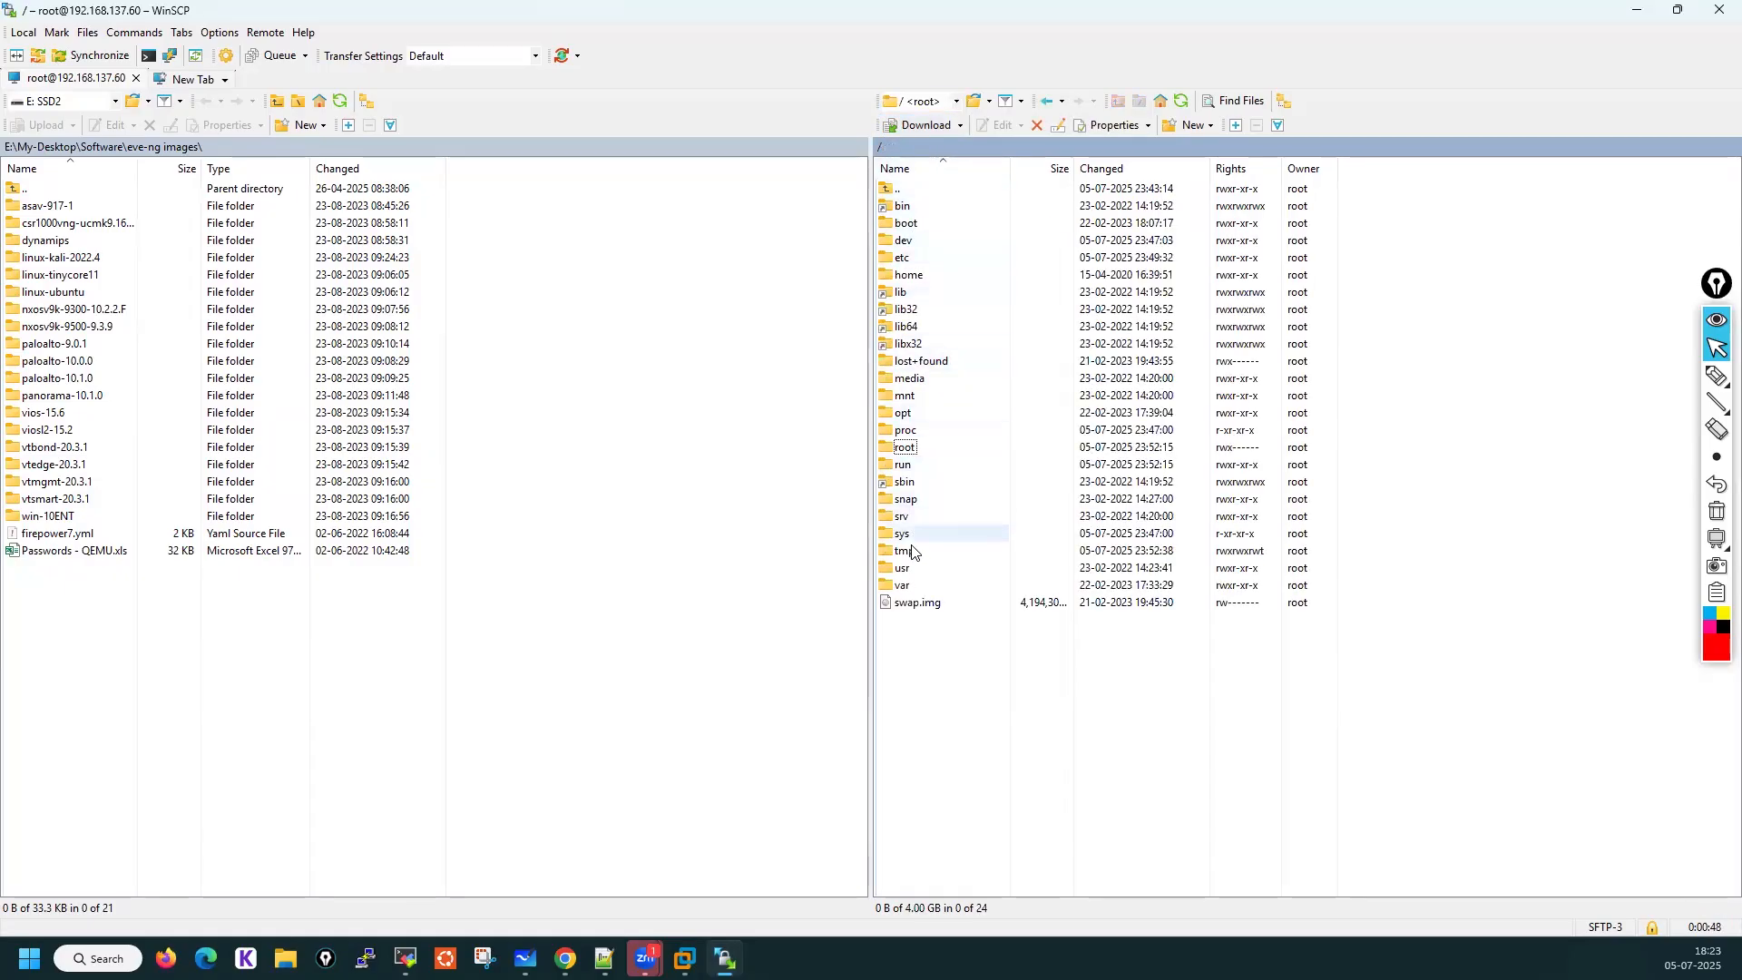
pyautogui.doubleClick(904, 416)
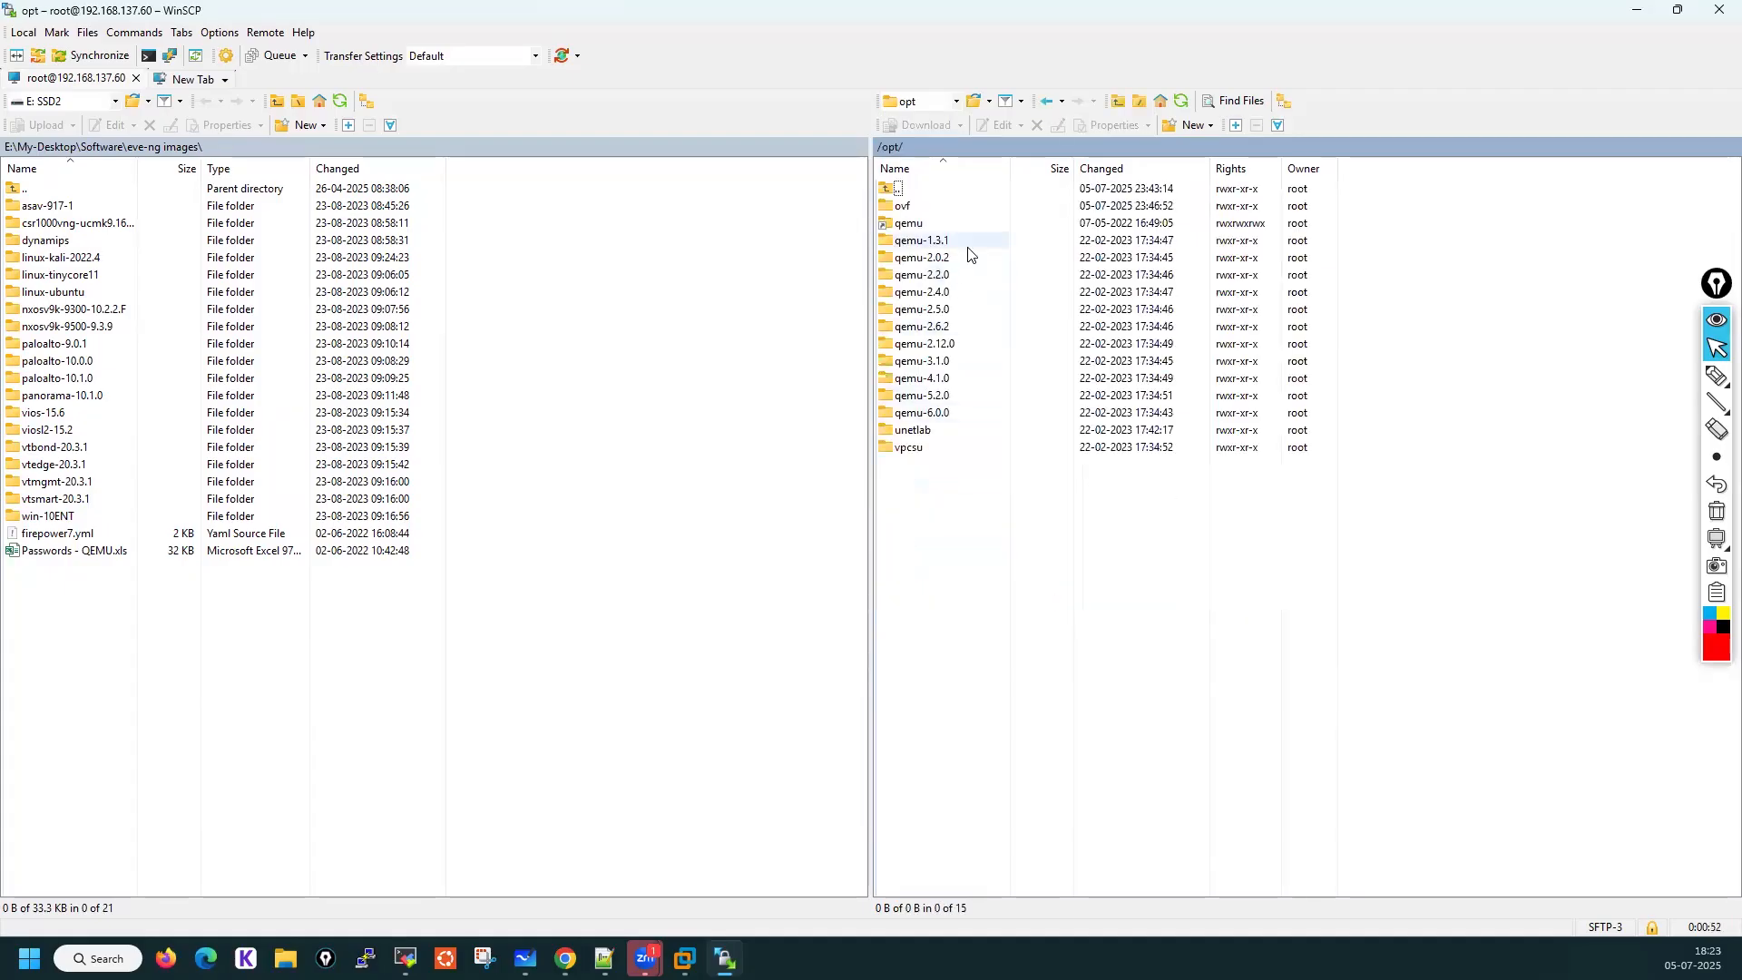
pyautogui.click(926, 101)
pyautogui.click(928, 121)
pyautogui.doubleClick(907, 417)
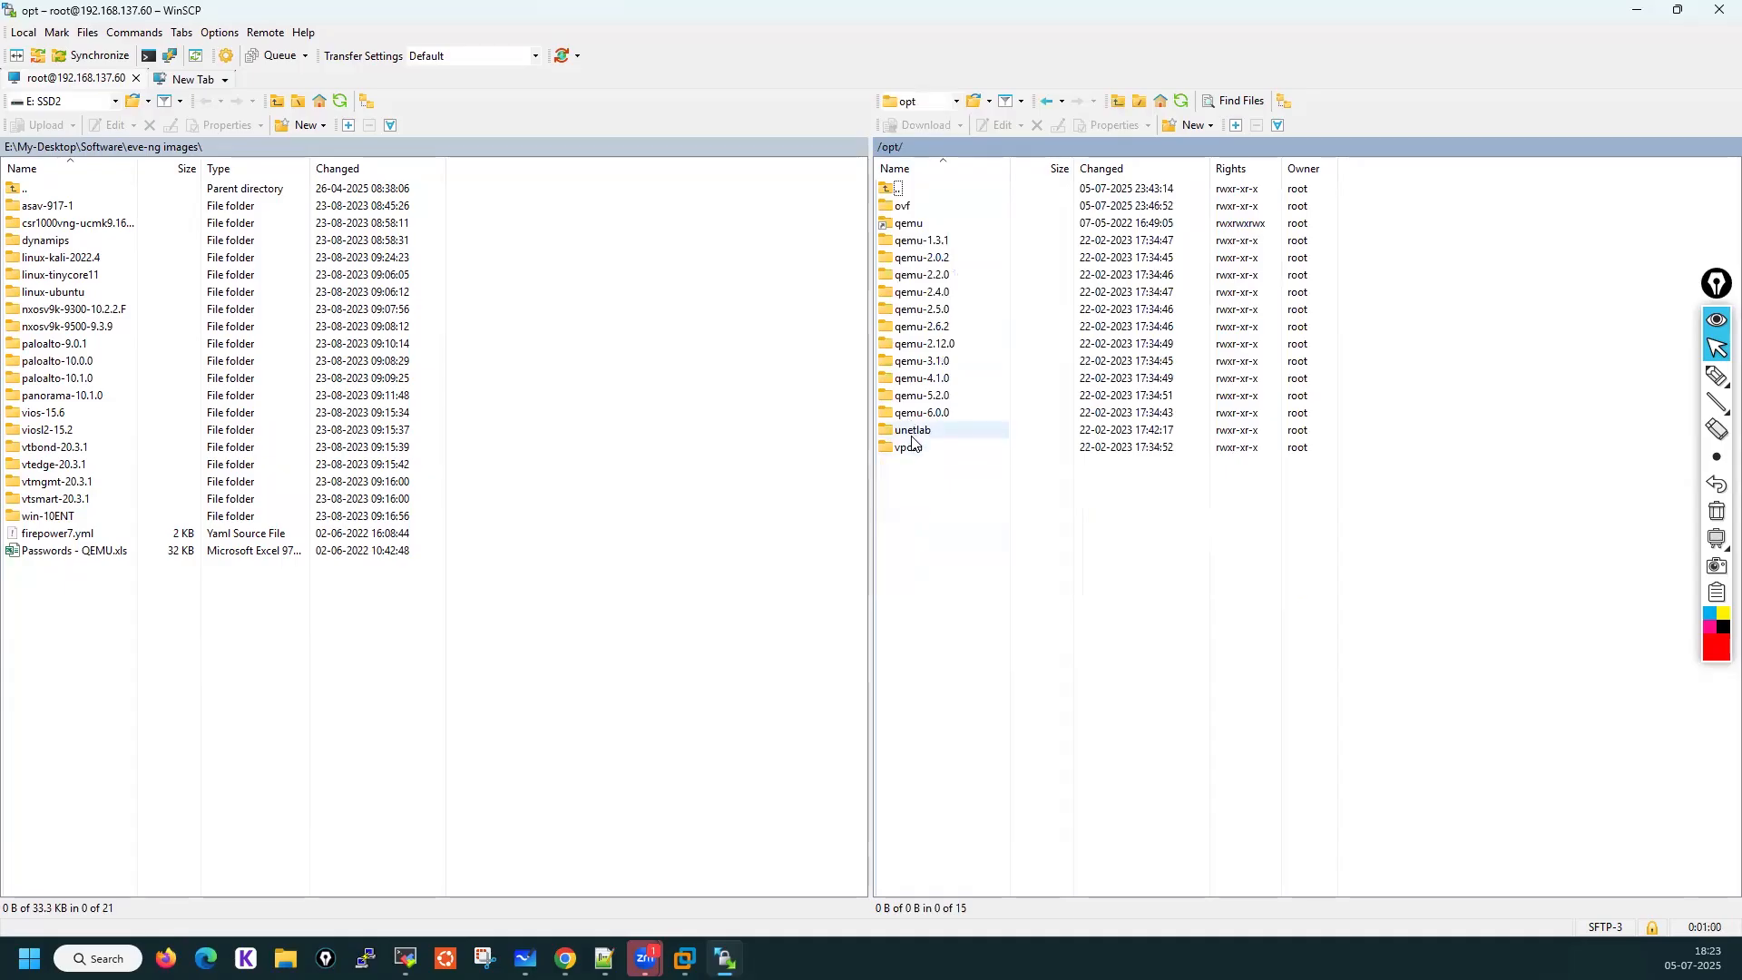
pyautogui.doubleClick(913, 432)
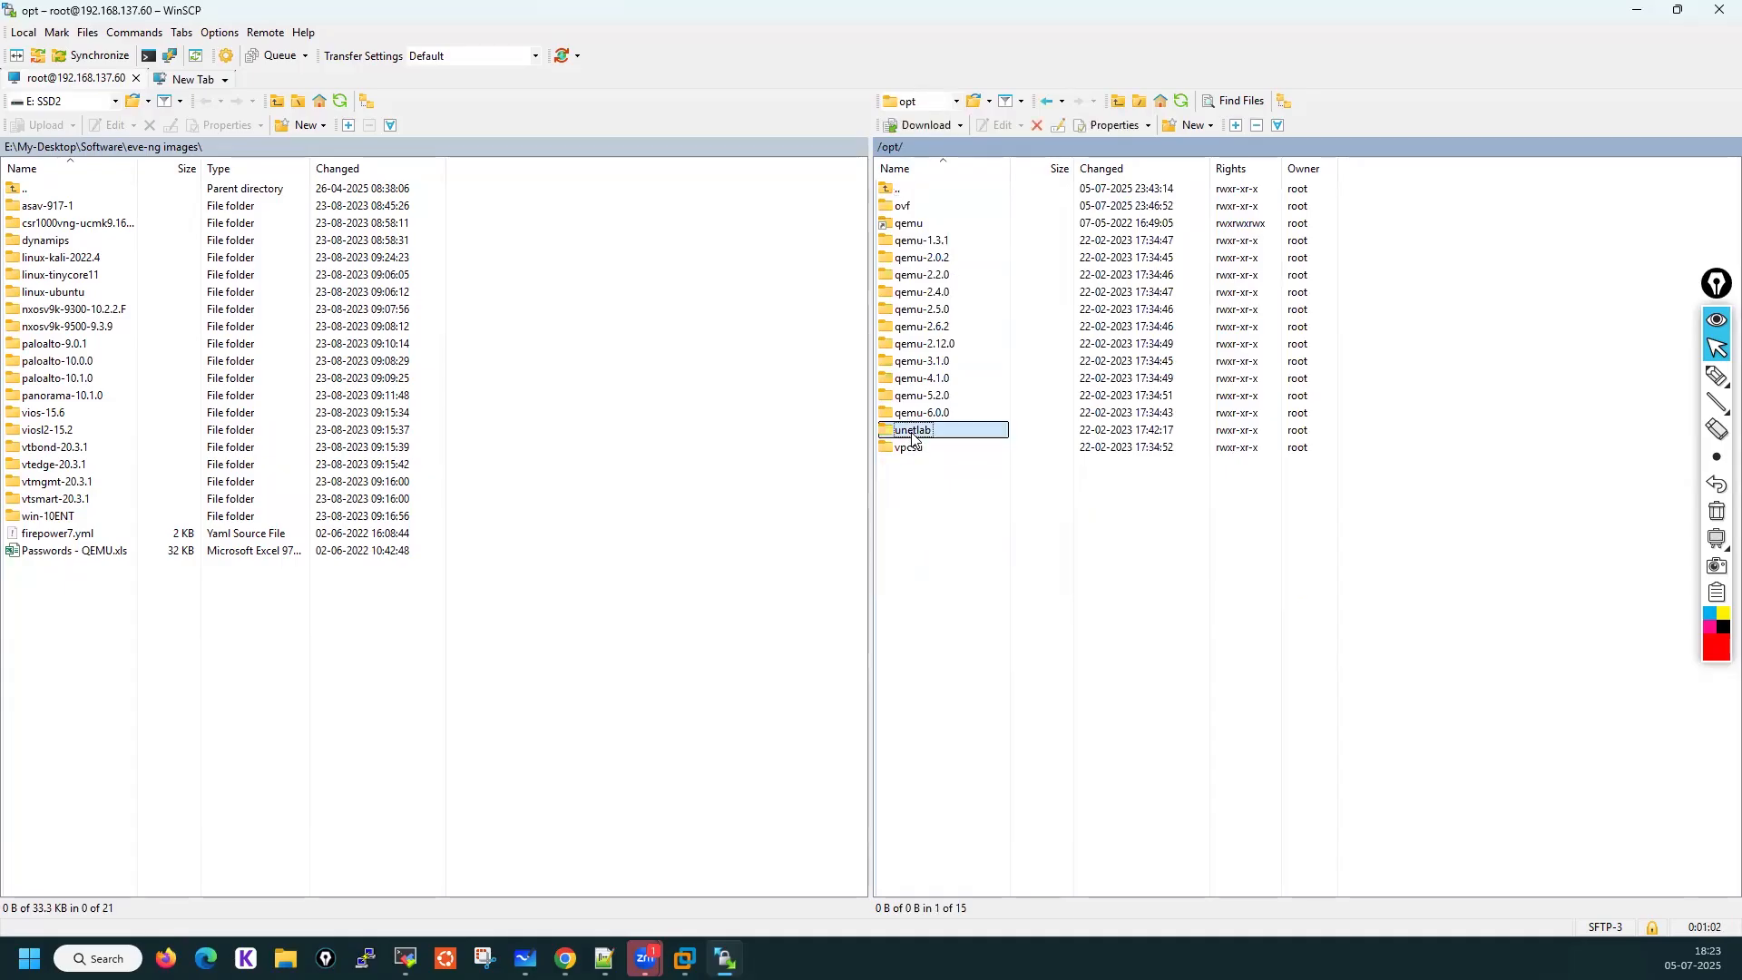
pyautogui.doubleClick(912, 208)
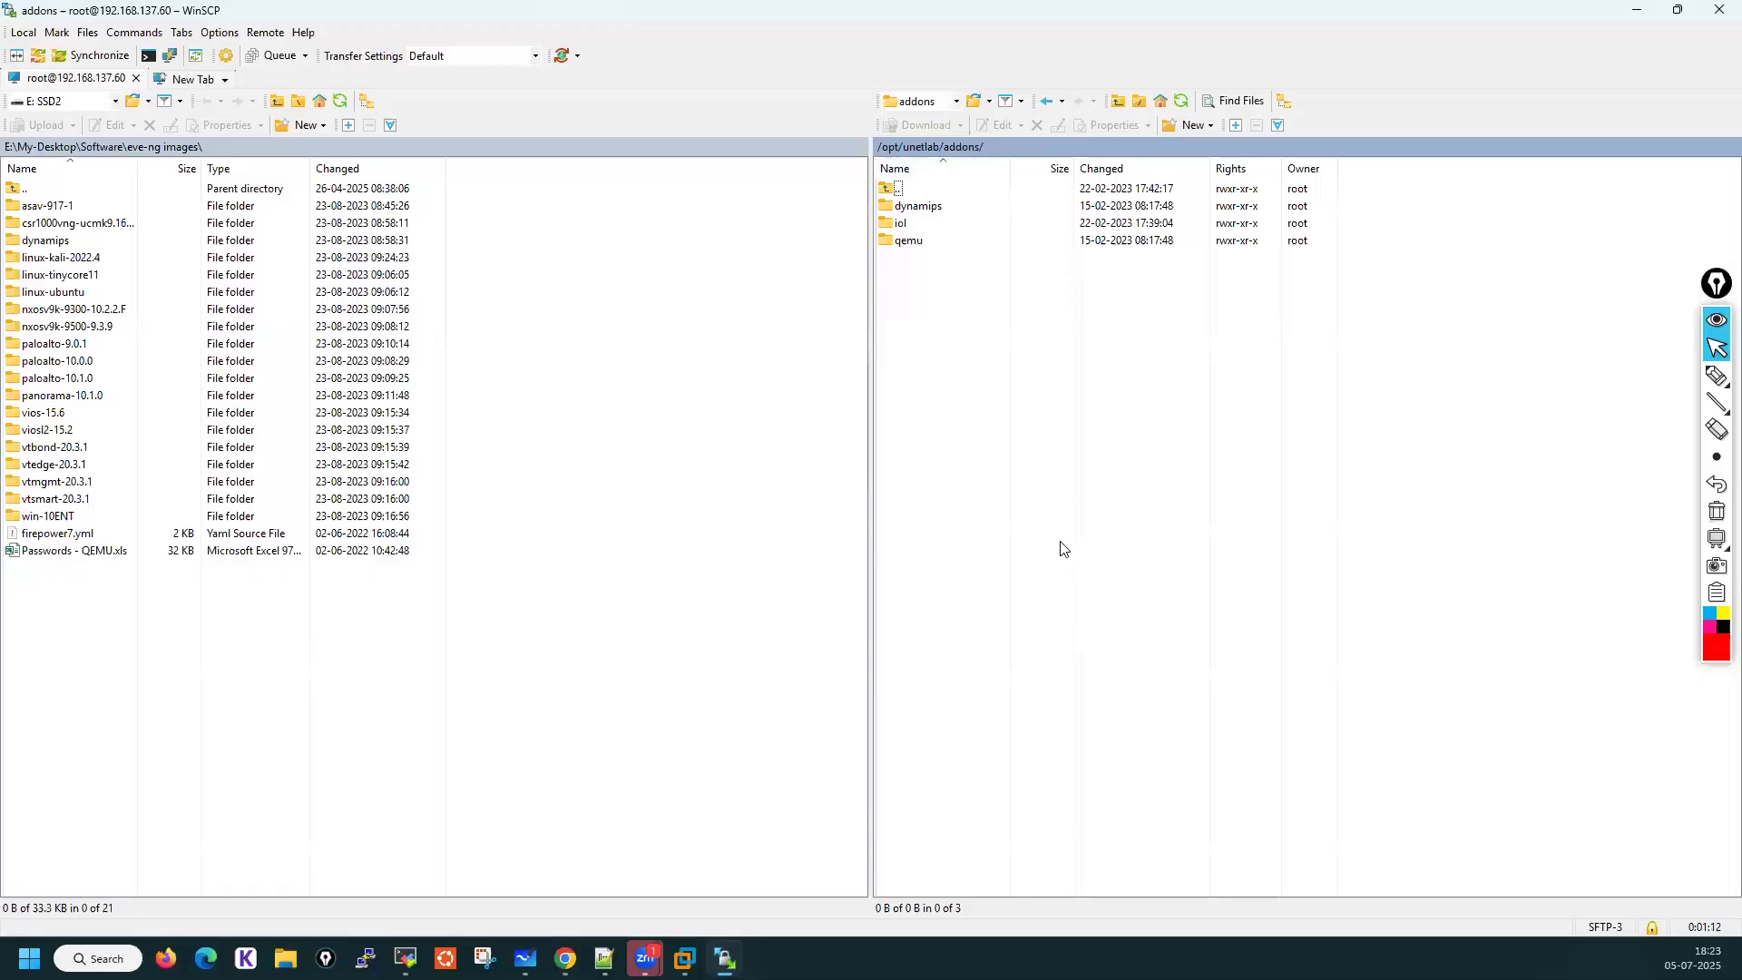
# Step: Upload the c3725 and c7200 images from local dynamips to the server's dynamips folder, then return to addons
pyautogui.doubleClick(923, 213)
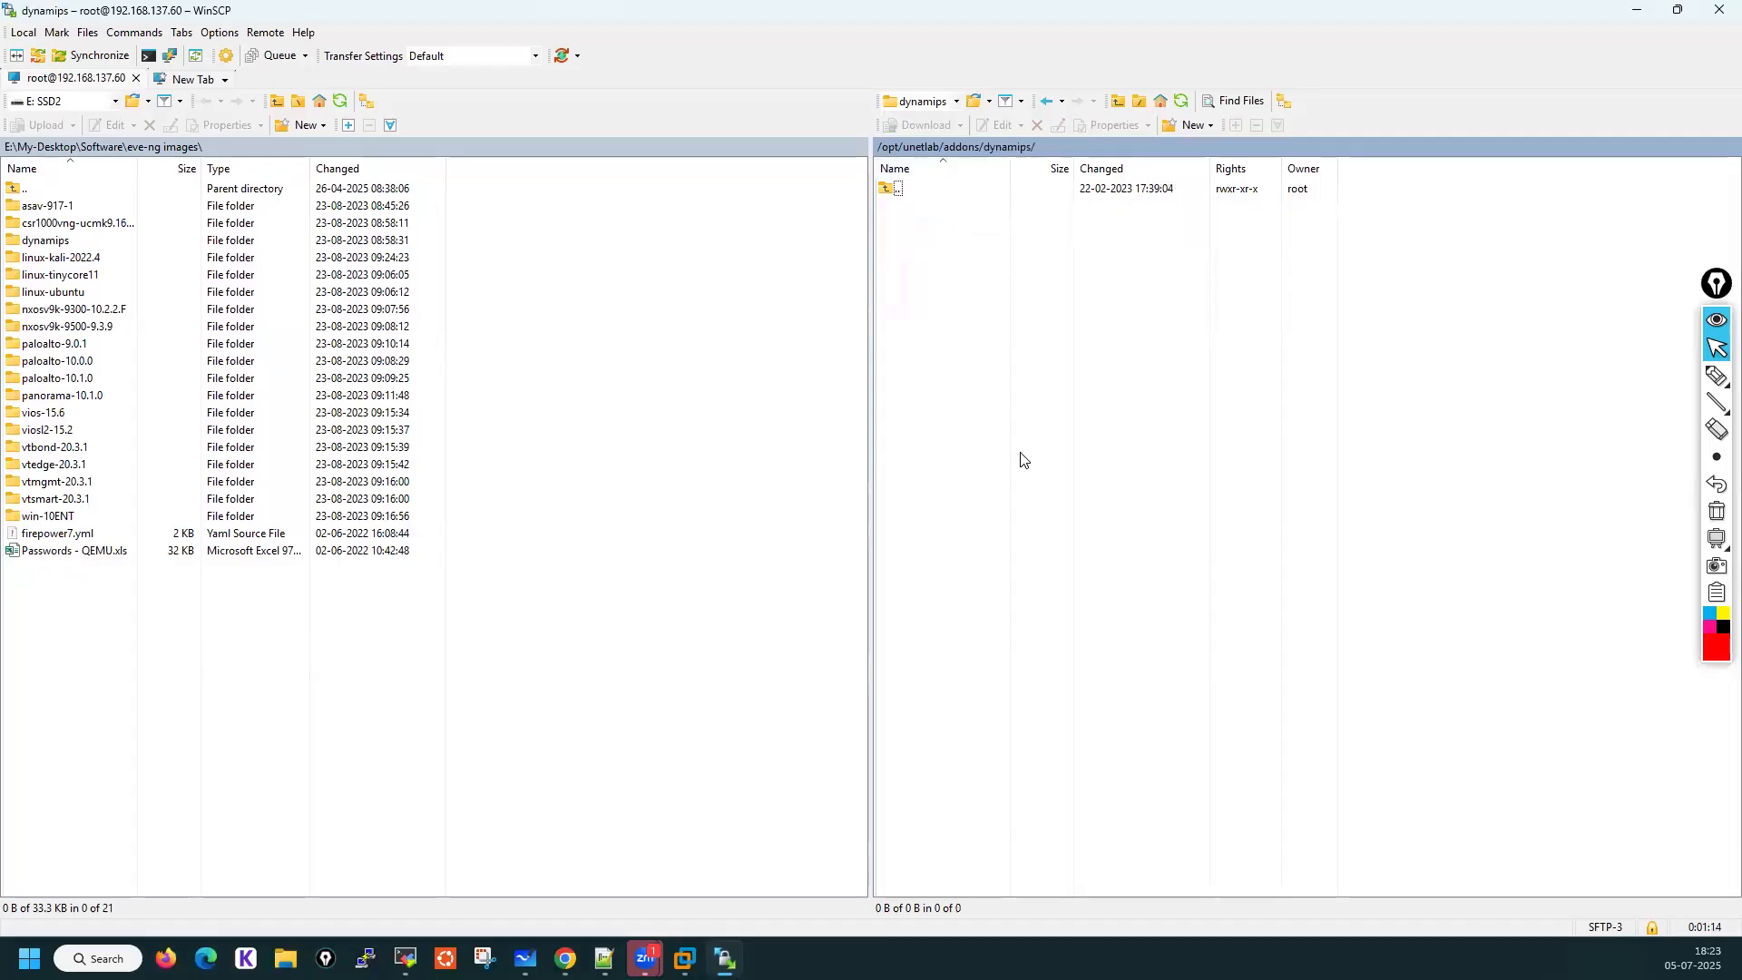
pyautogui.click(94, 240)
pyautogui.press('Return')
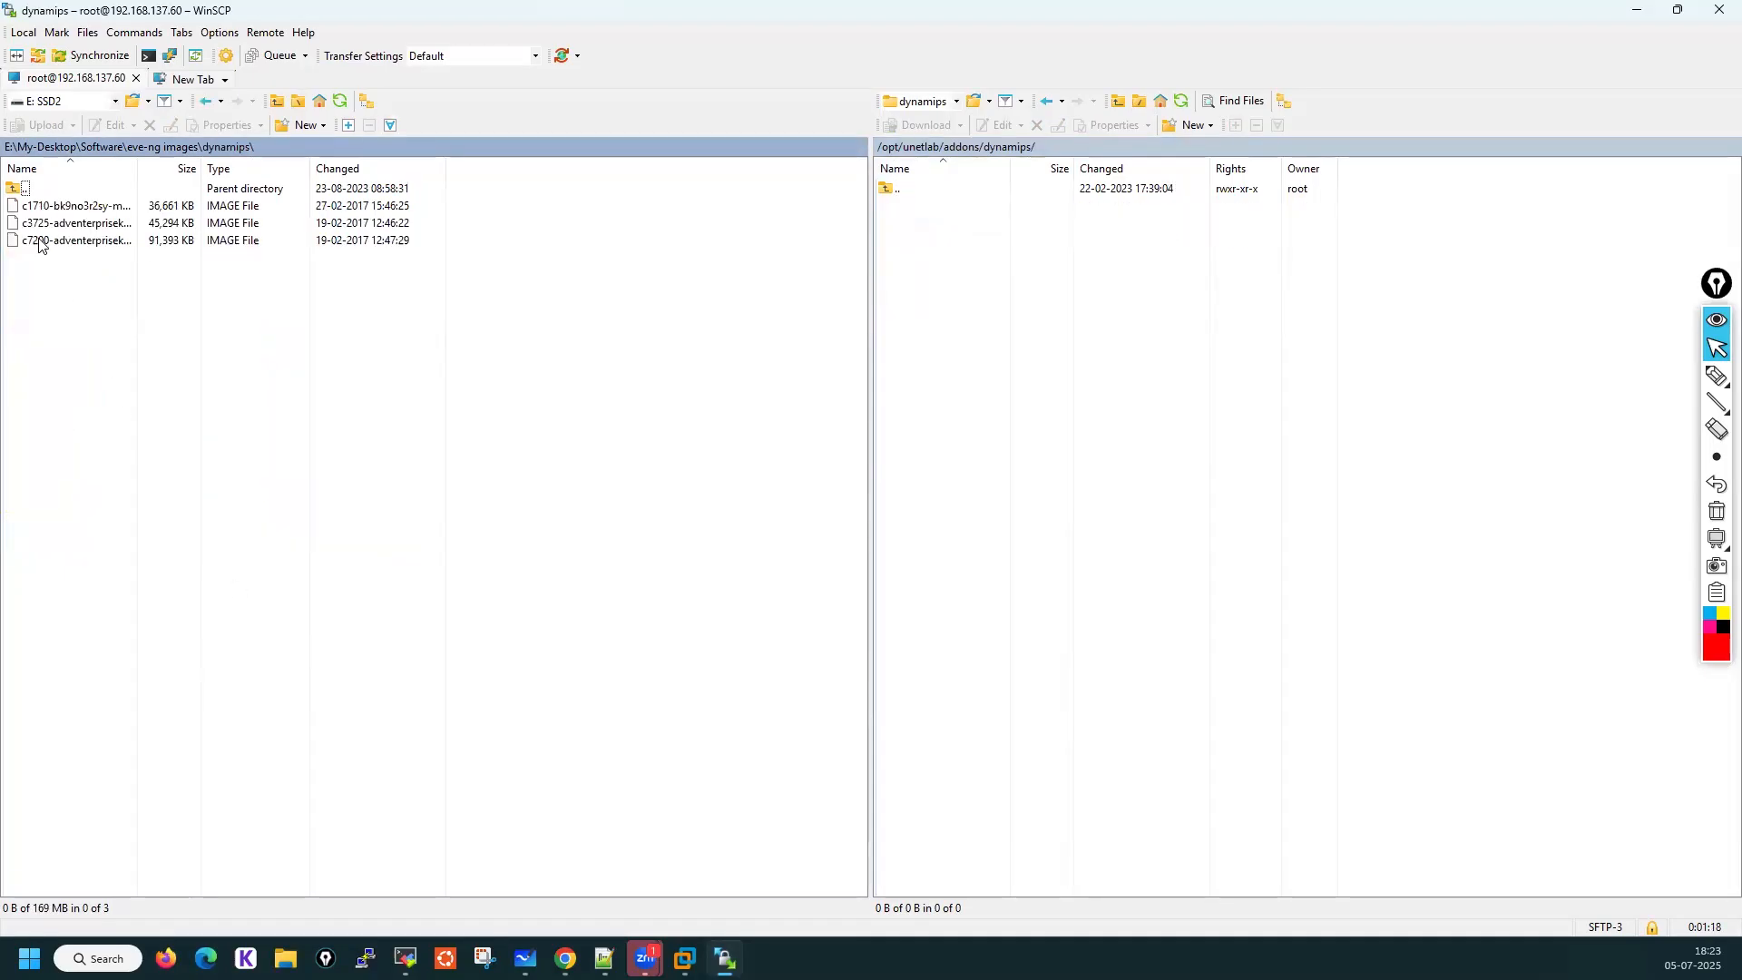
pyautogui.click(75, 226)
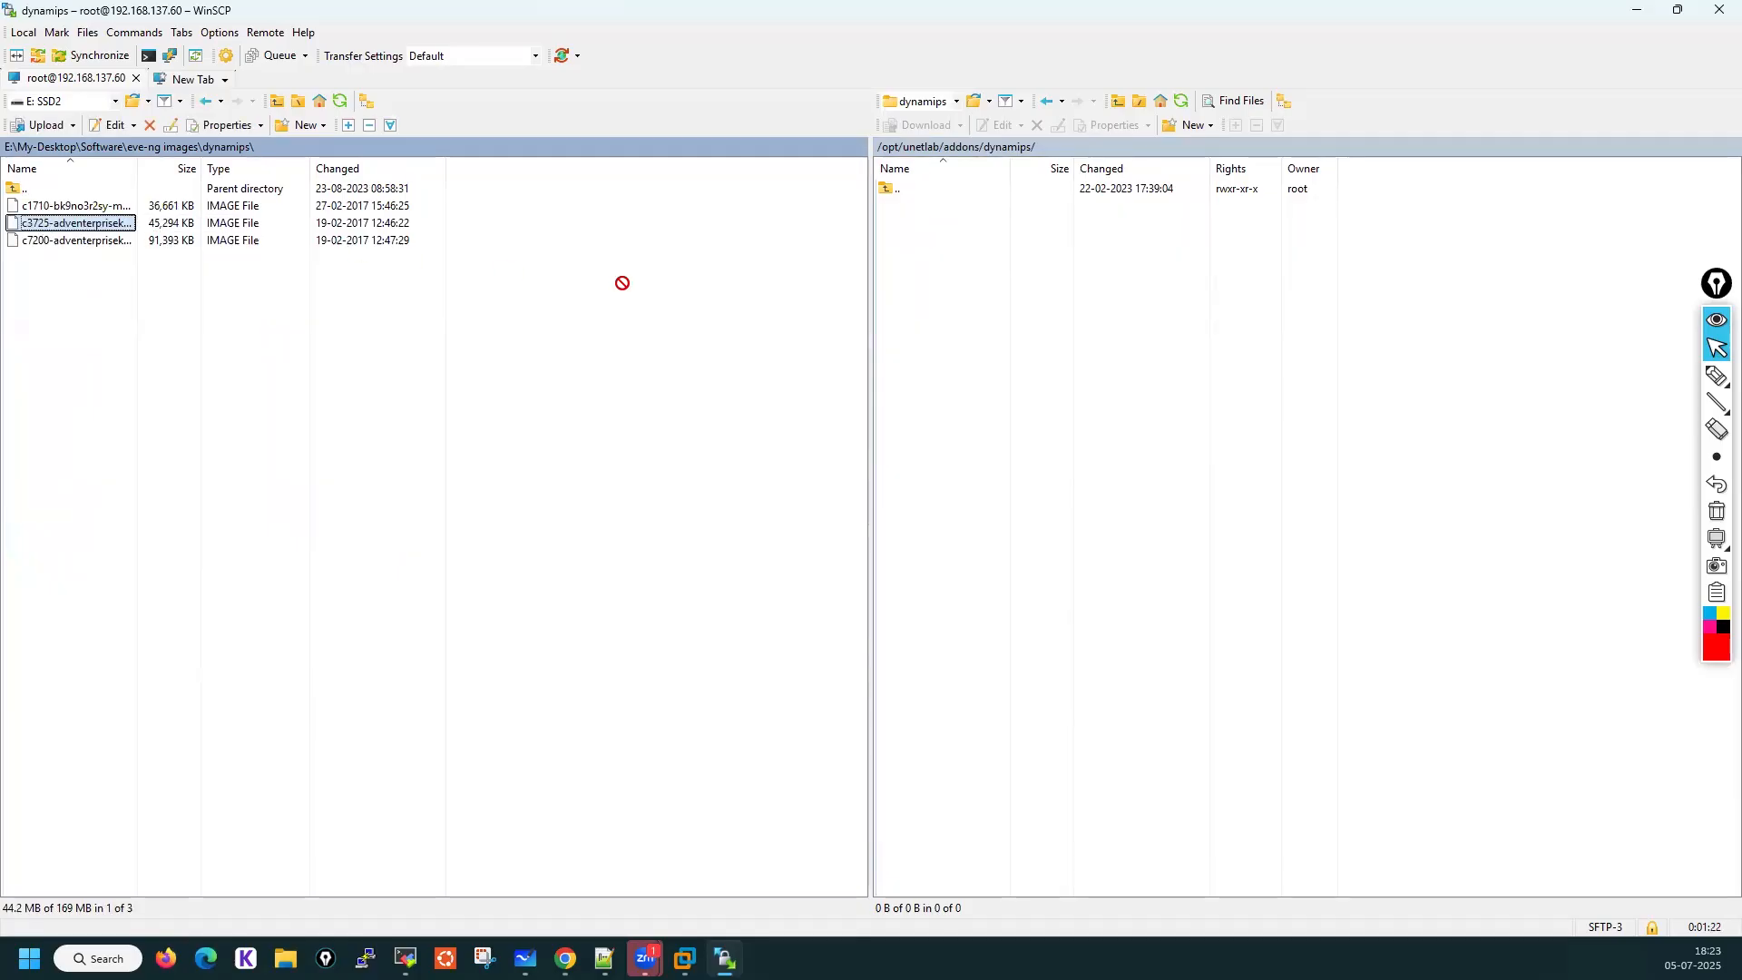
pyautogui.press('F5')
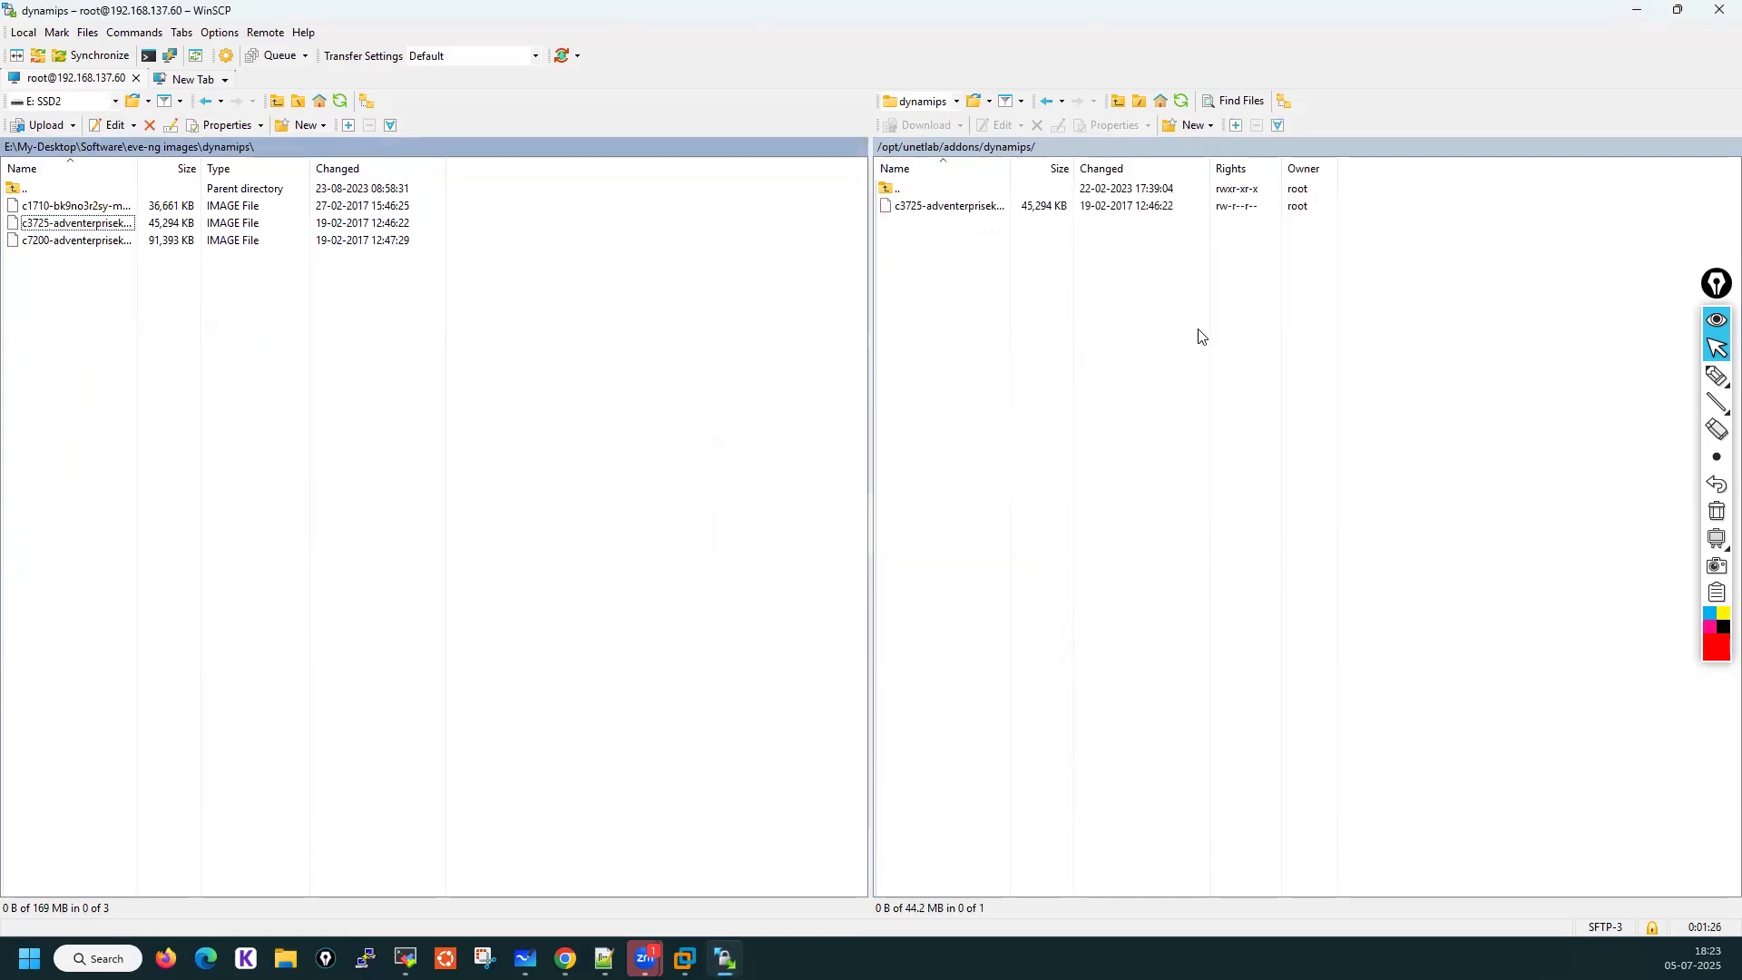
pyautogui.click(60, 241)
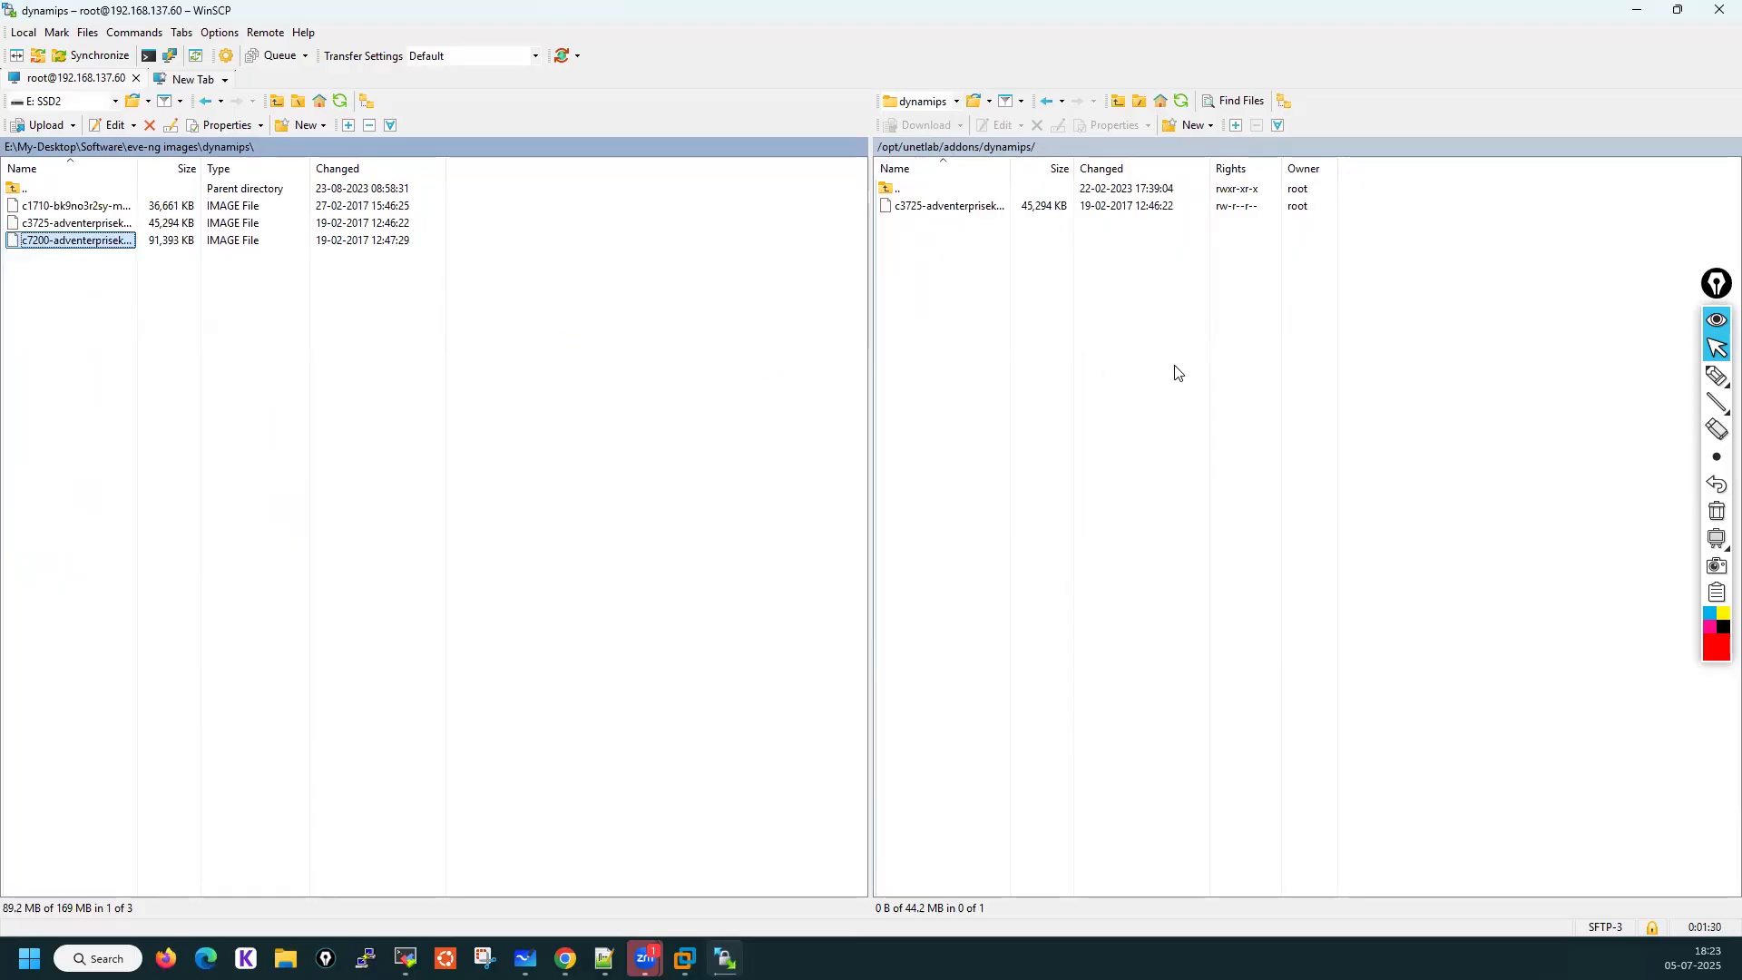
pyautogui.press('F5')
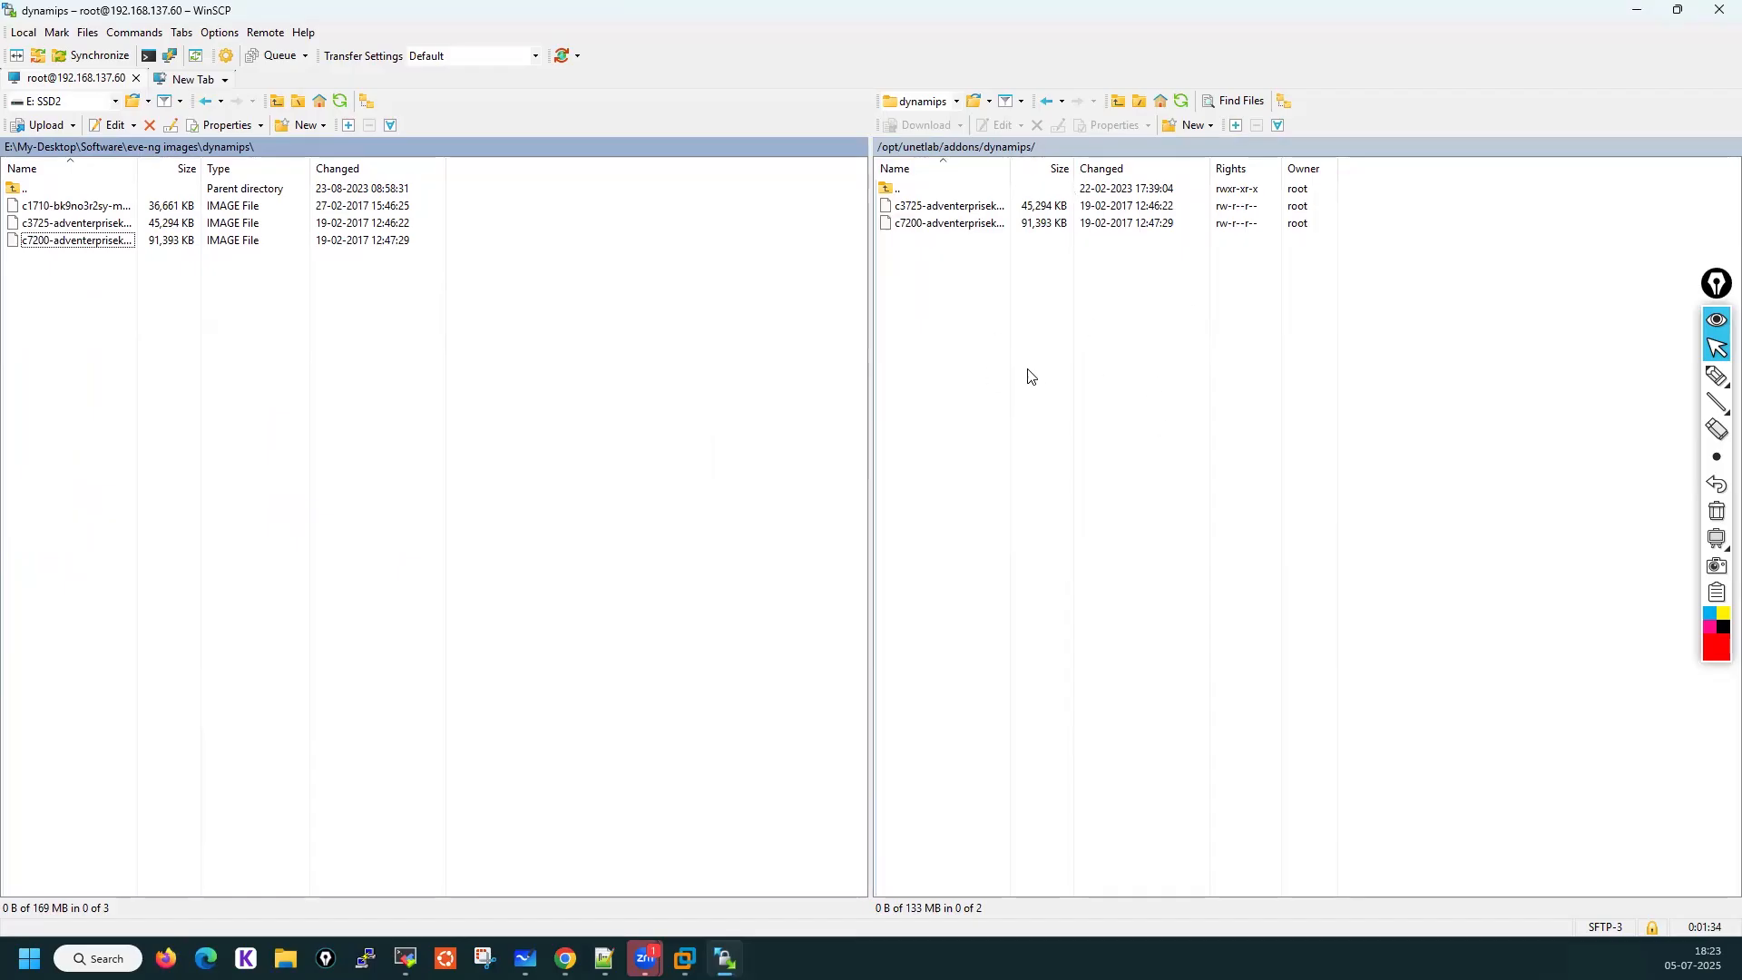
pyautogui.click(1045, 107)
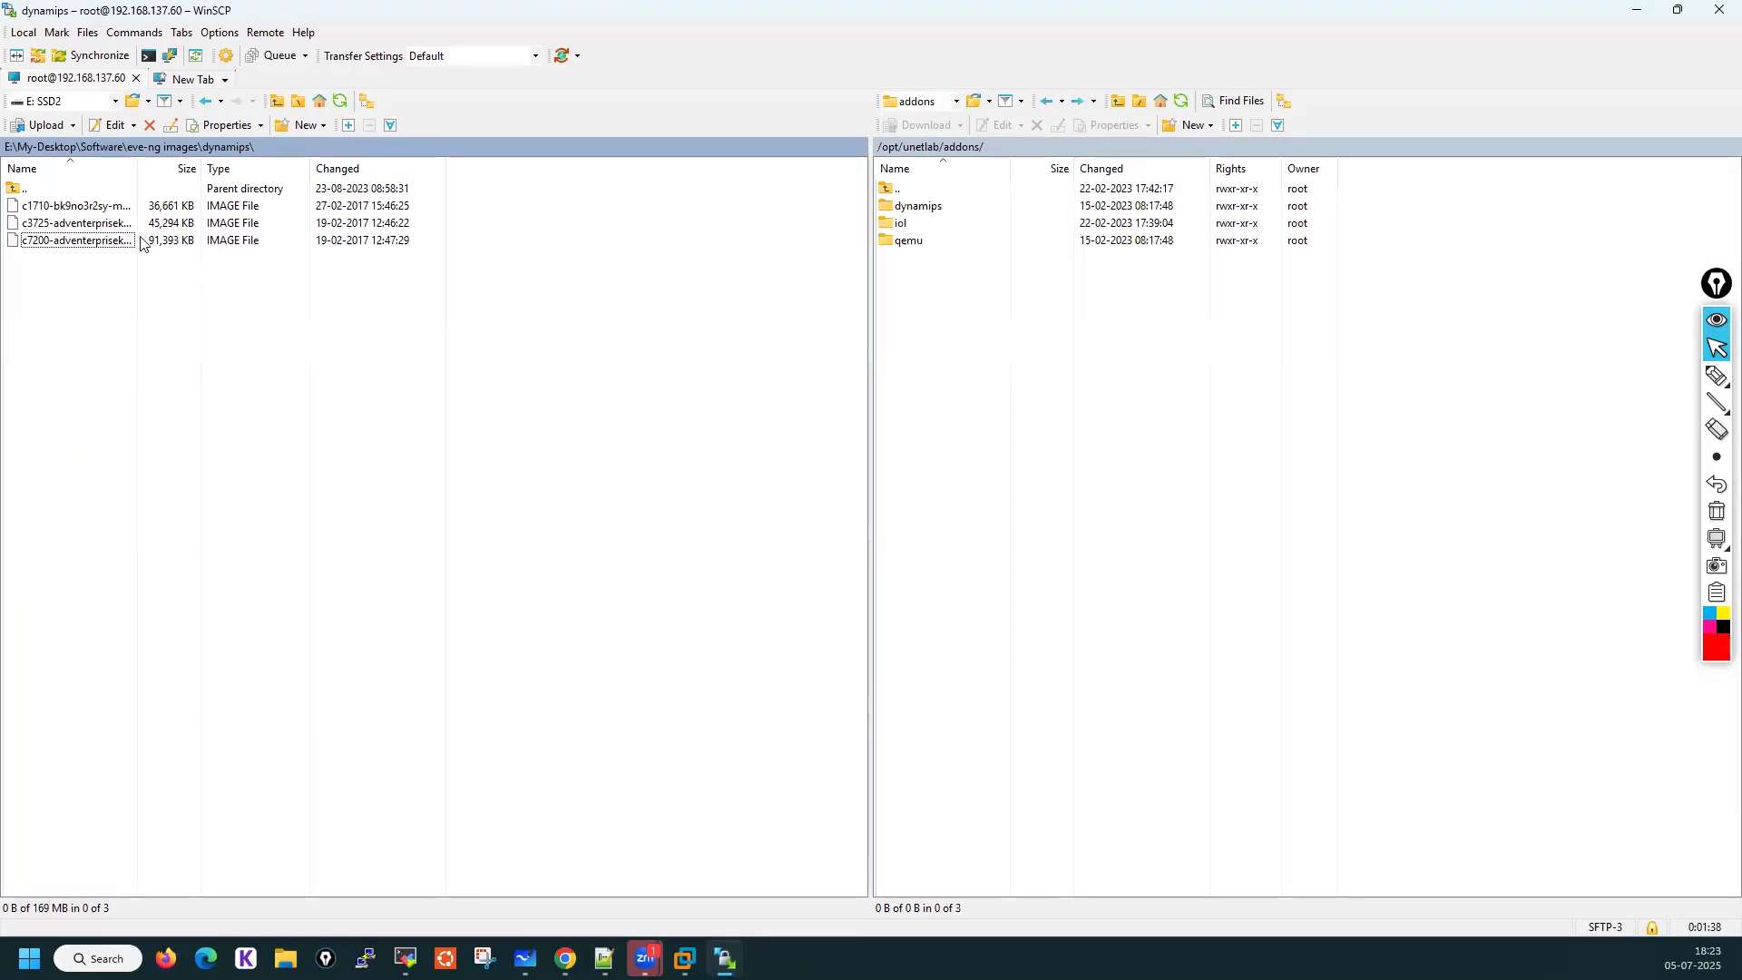
# Step: Open the server's qemu folder and select local asav-917-1, linux-kali-2022.4 and linux-tinycore11
pyautogui.click(174, 147)
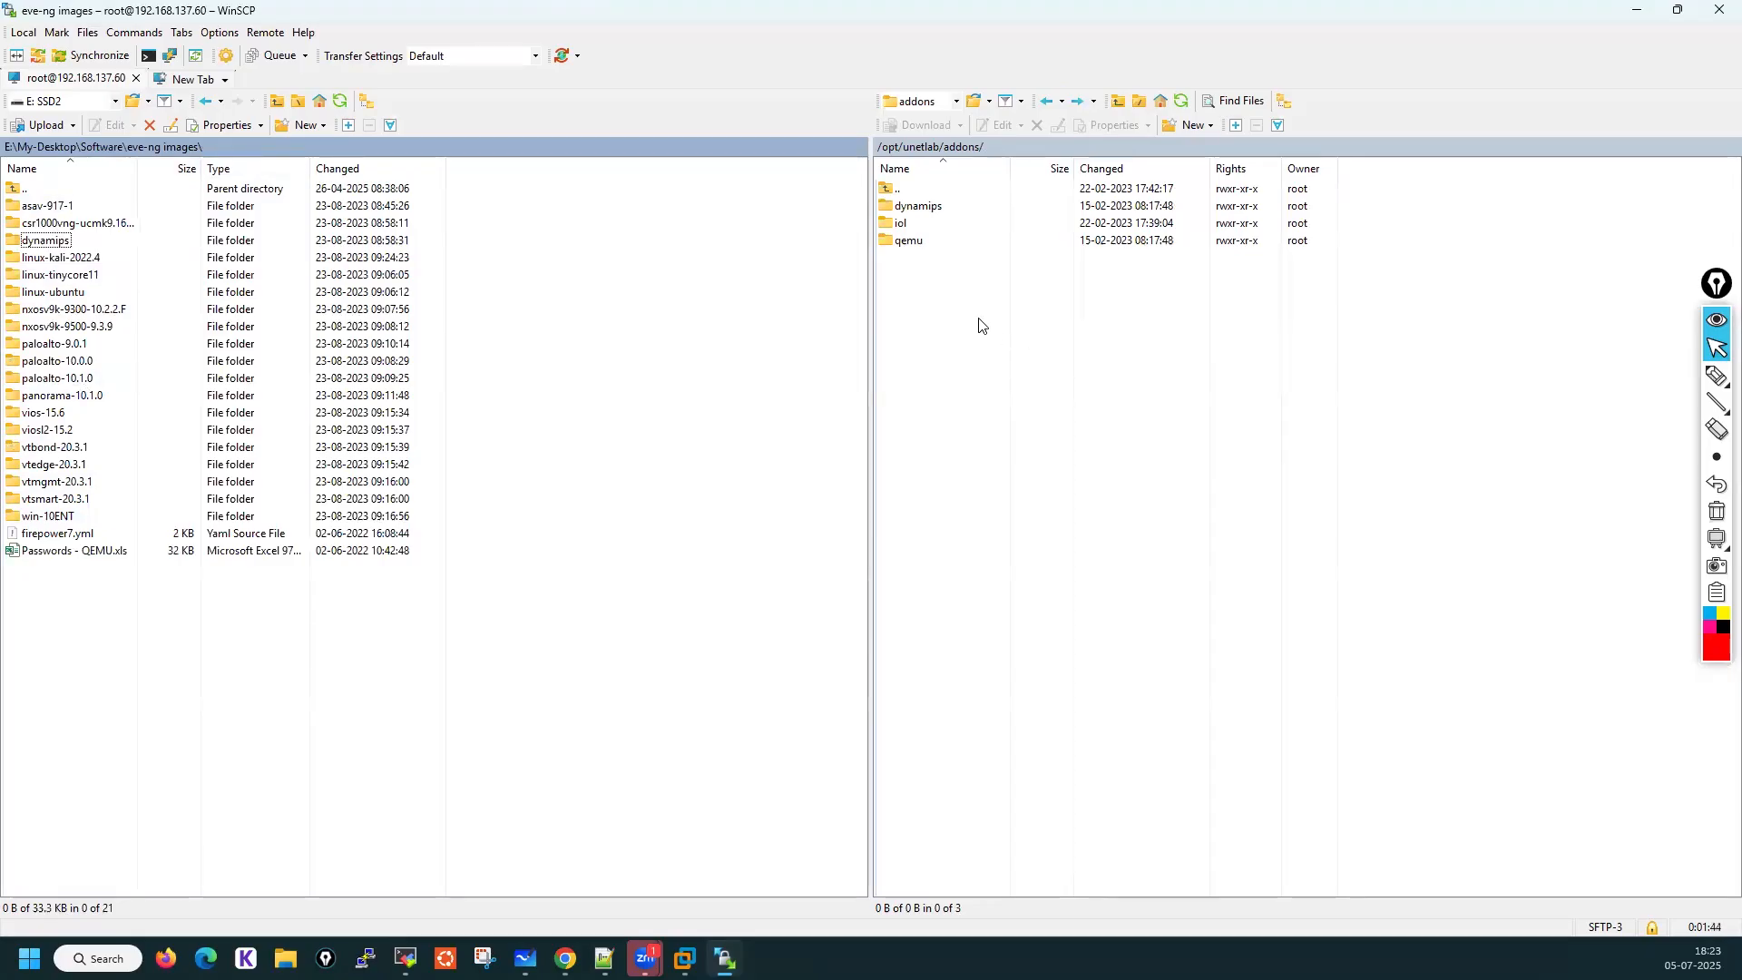
pyautogui.doubleClick(910, 242)
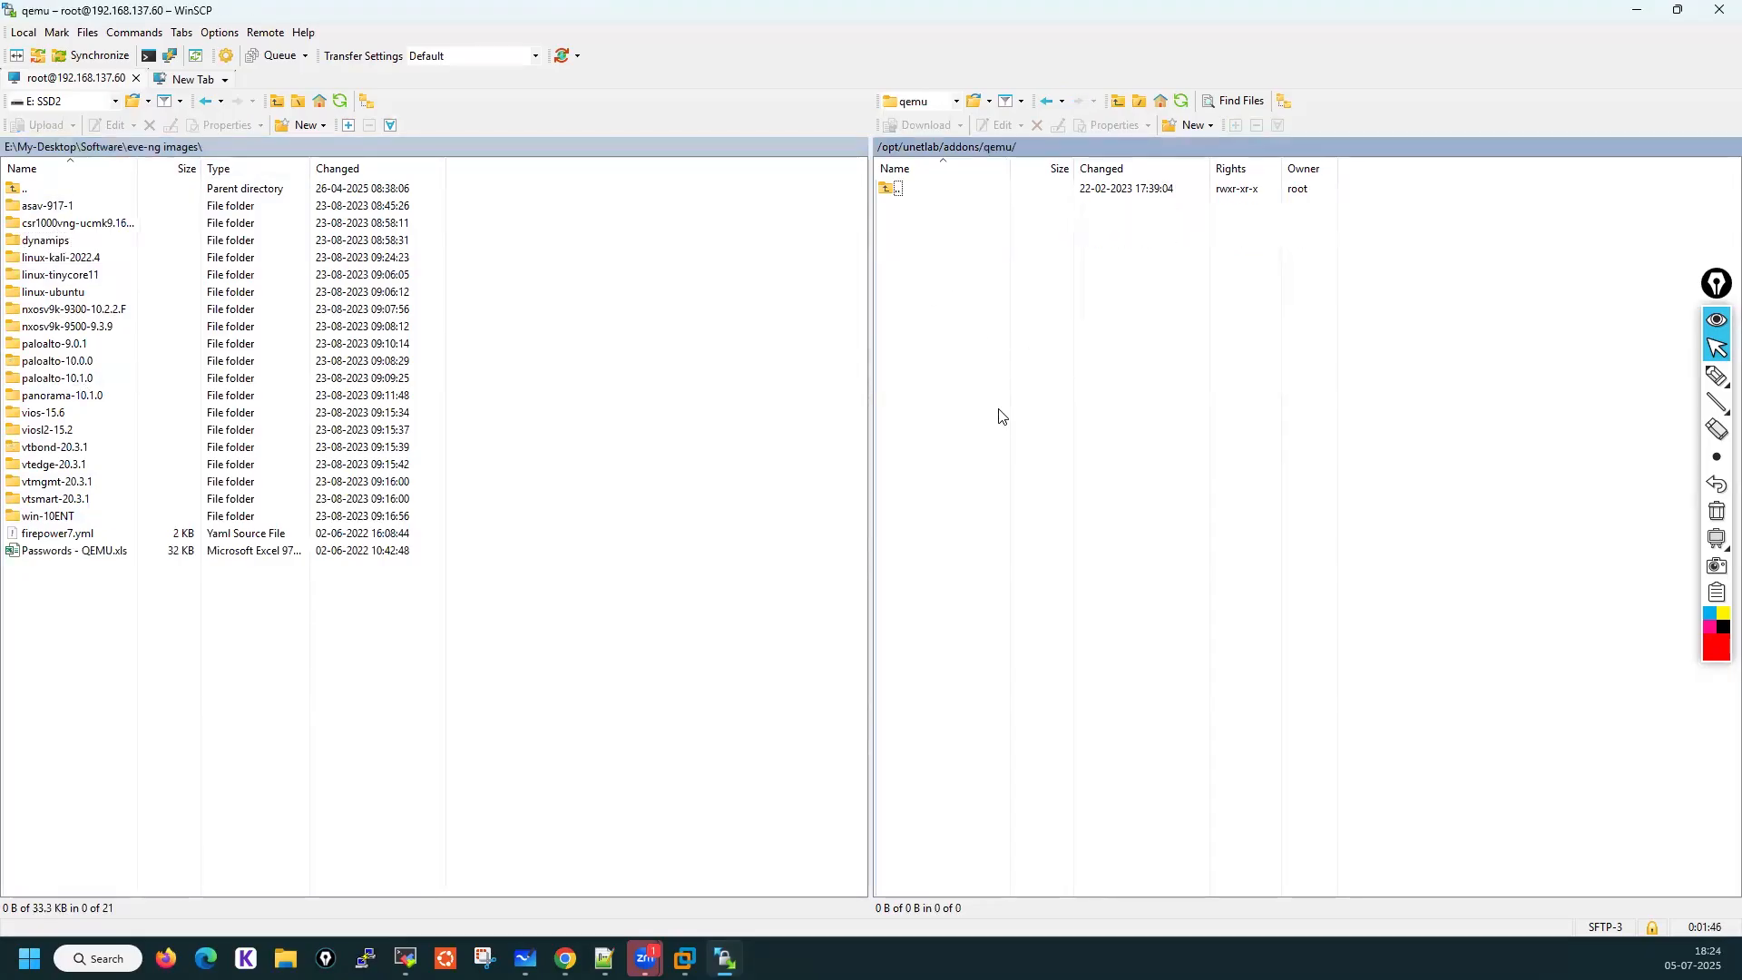
pyautogui.click(58, 206)
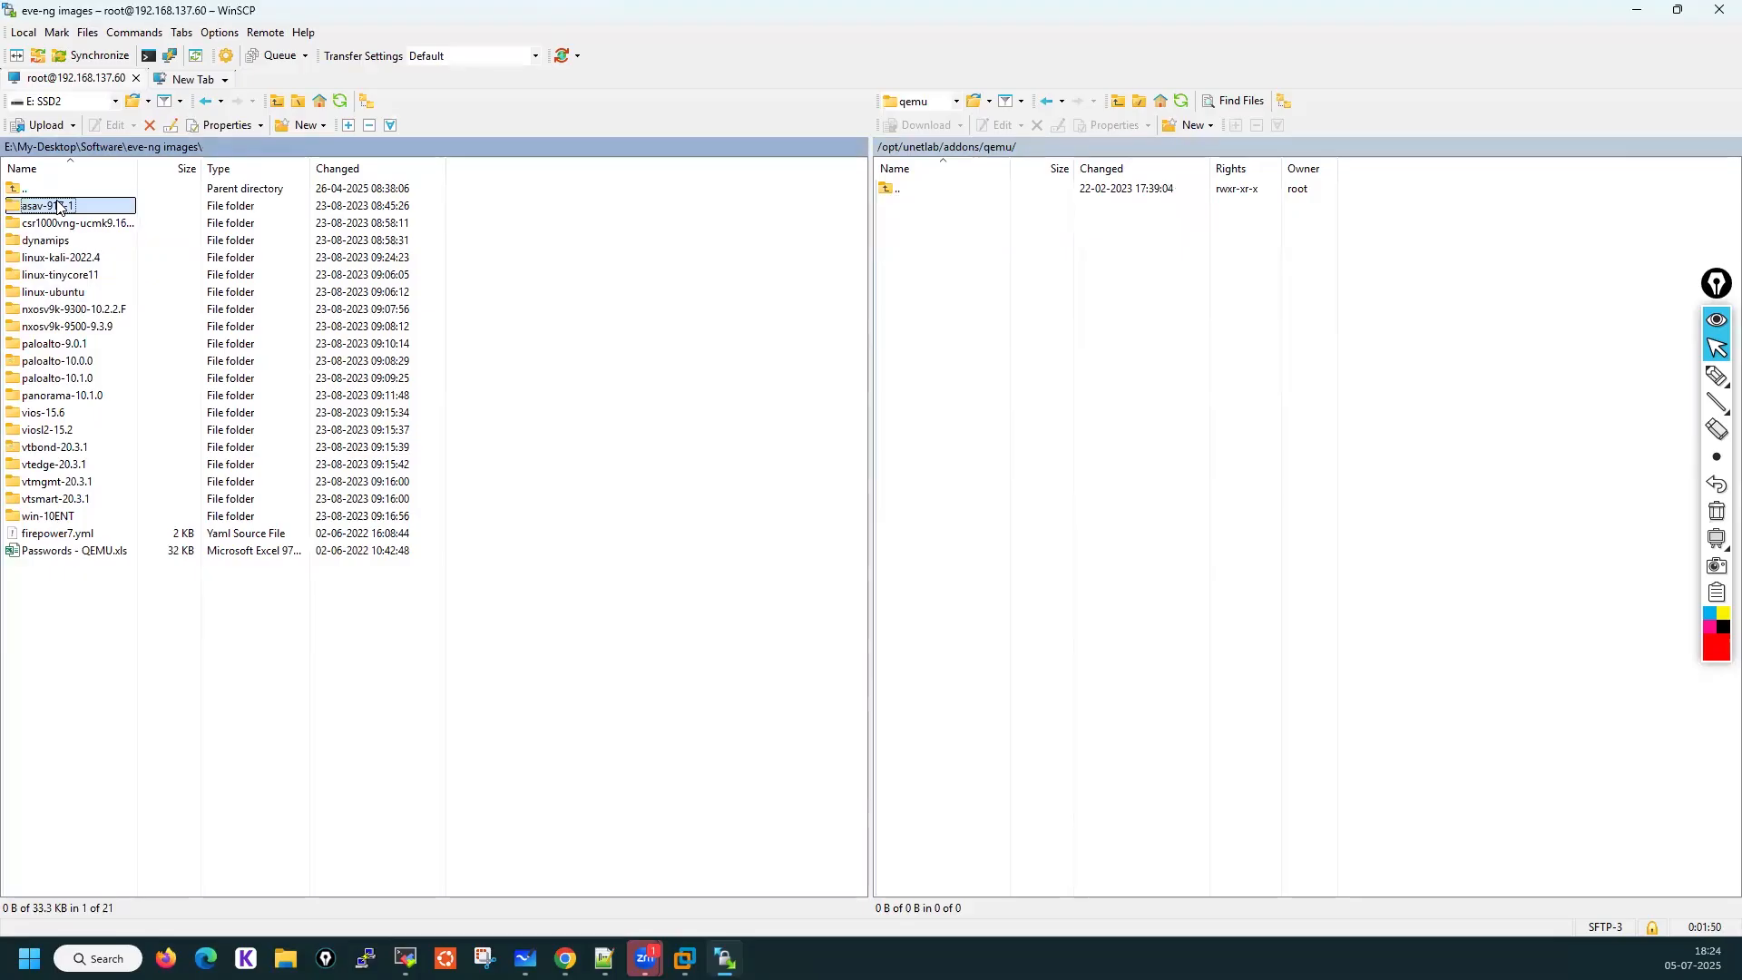
pyautogui.keyDown('ctrl'); pyautogui.click(65, 261); pyautogui.keyUp('ctrl')
pyautogui.keyDown('ctrl'); pyautogui.click(69, 282); pyautogui.keyUp('ctrl')
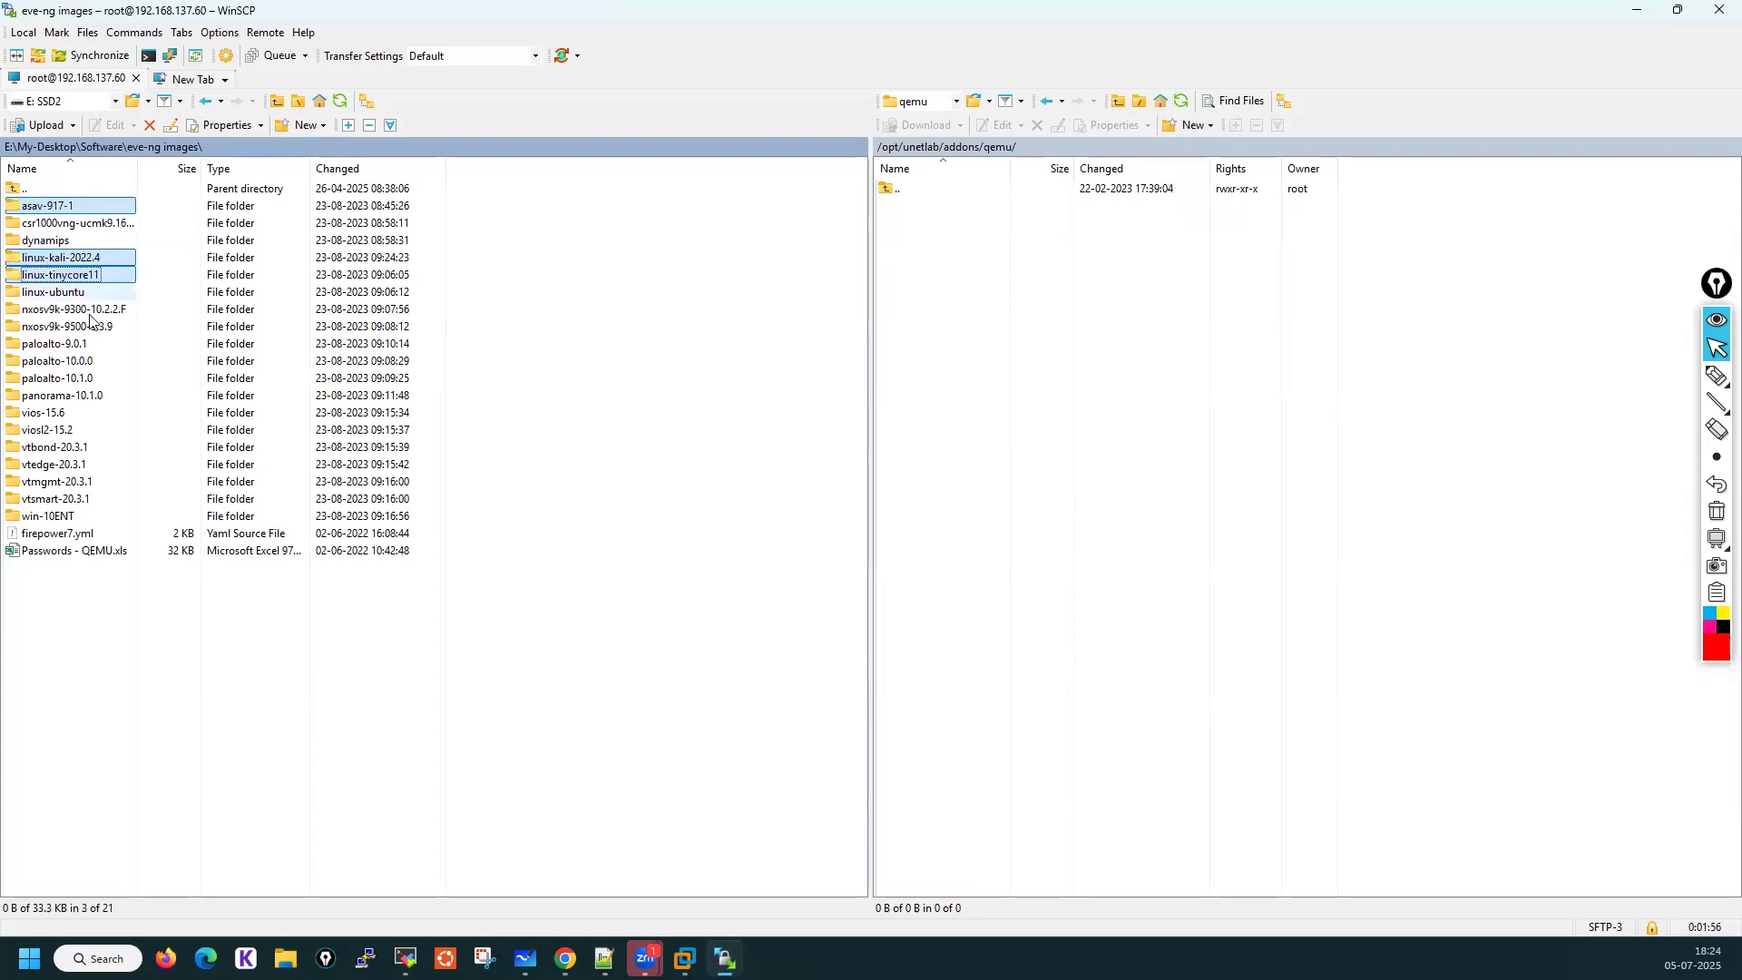
# Step: Add paloalto-9.0.1, paloalto-10.0.0, paloalto-10.1.0, vios-15.6, viosl2-15.2 and win-10ENT to the selection
pyautogui.keyDown('ctrl'); pyautogui.click(40, 346); pyautogui.keyUp('ctrl')
pyautogui.keyDown('ctrl'); pyautogui.click(62, 363); pyautogui.keyUp('ctrl')
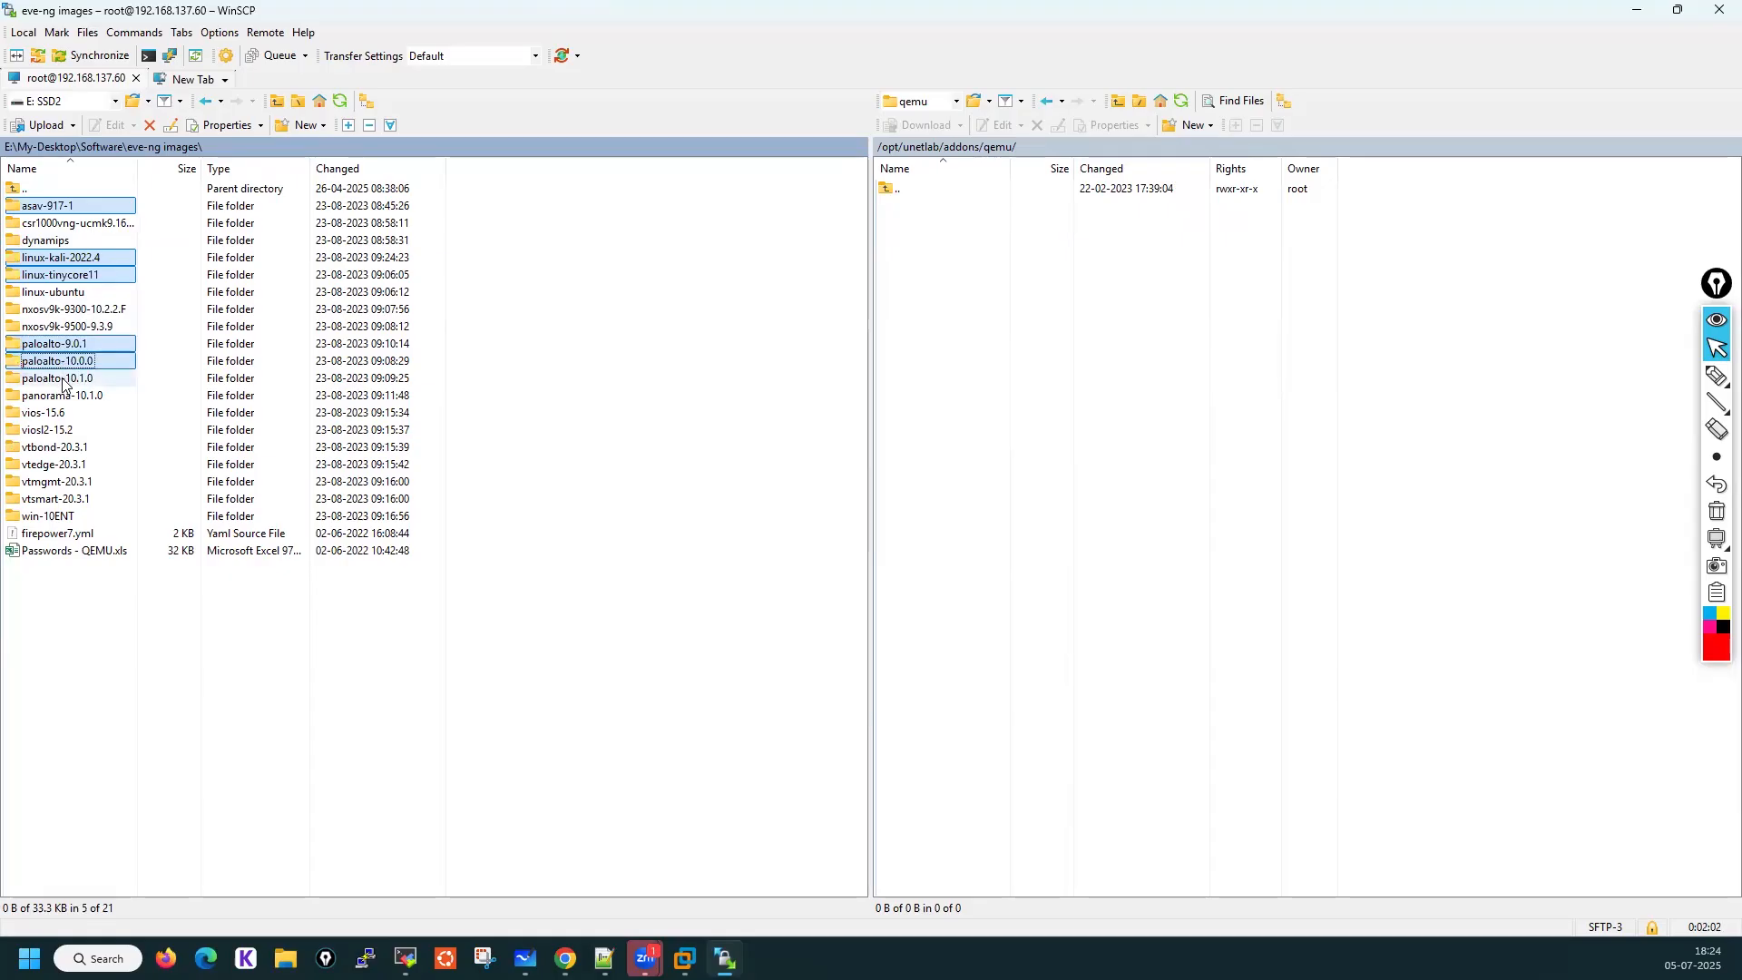
pyautogui.keyDown('ctrl'); pyautogui.click(63, 379); pyautogui.keyUp('ctrl')
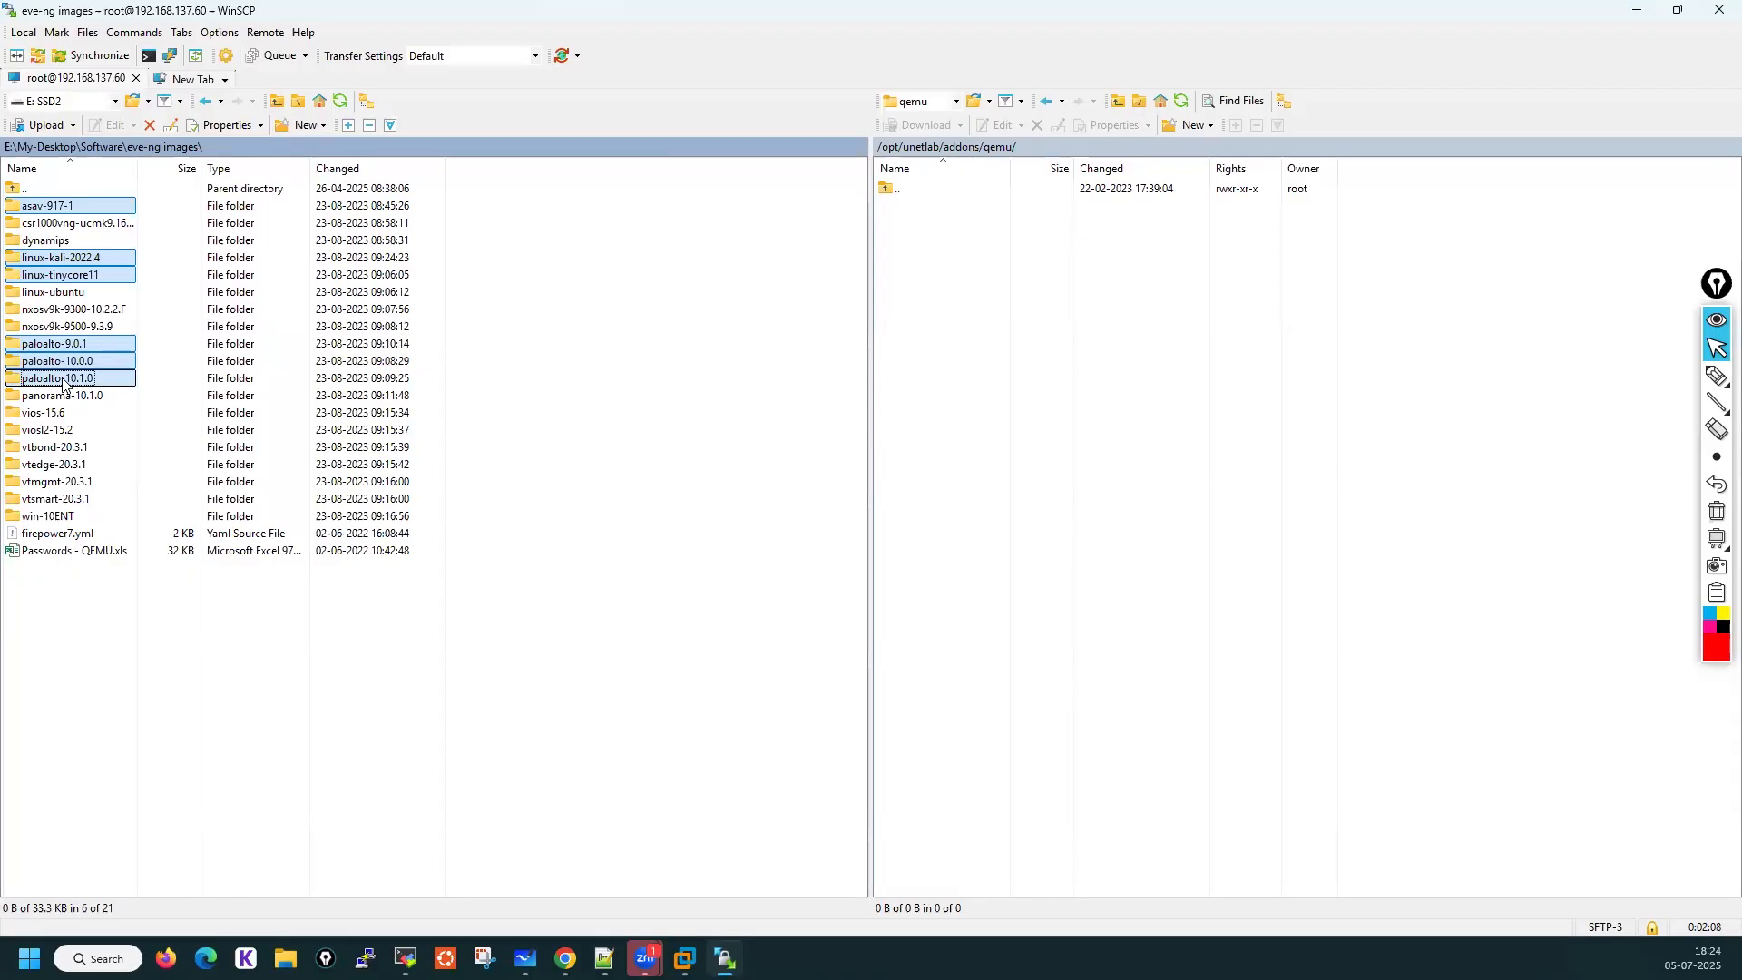
pyautogui.keyDown('ctrl'); pyautogui.click(63, 381); pyautogui.keyUp('ctrl')
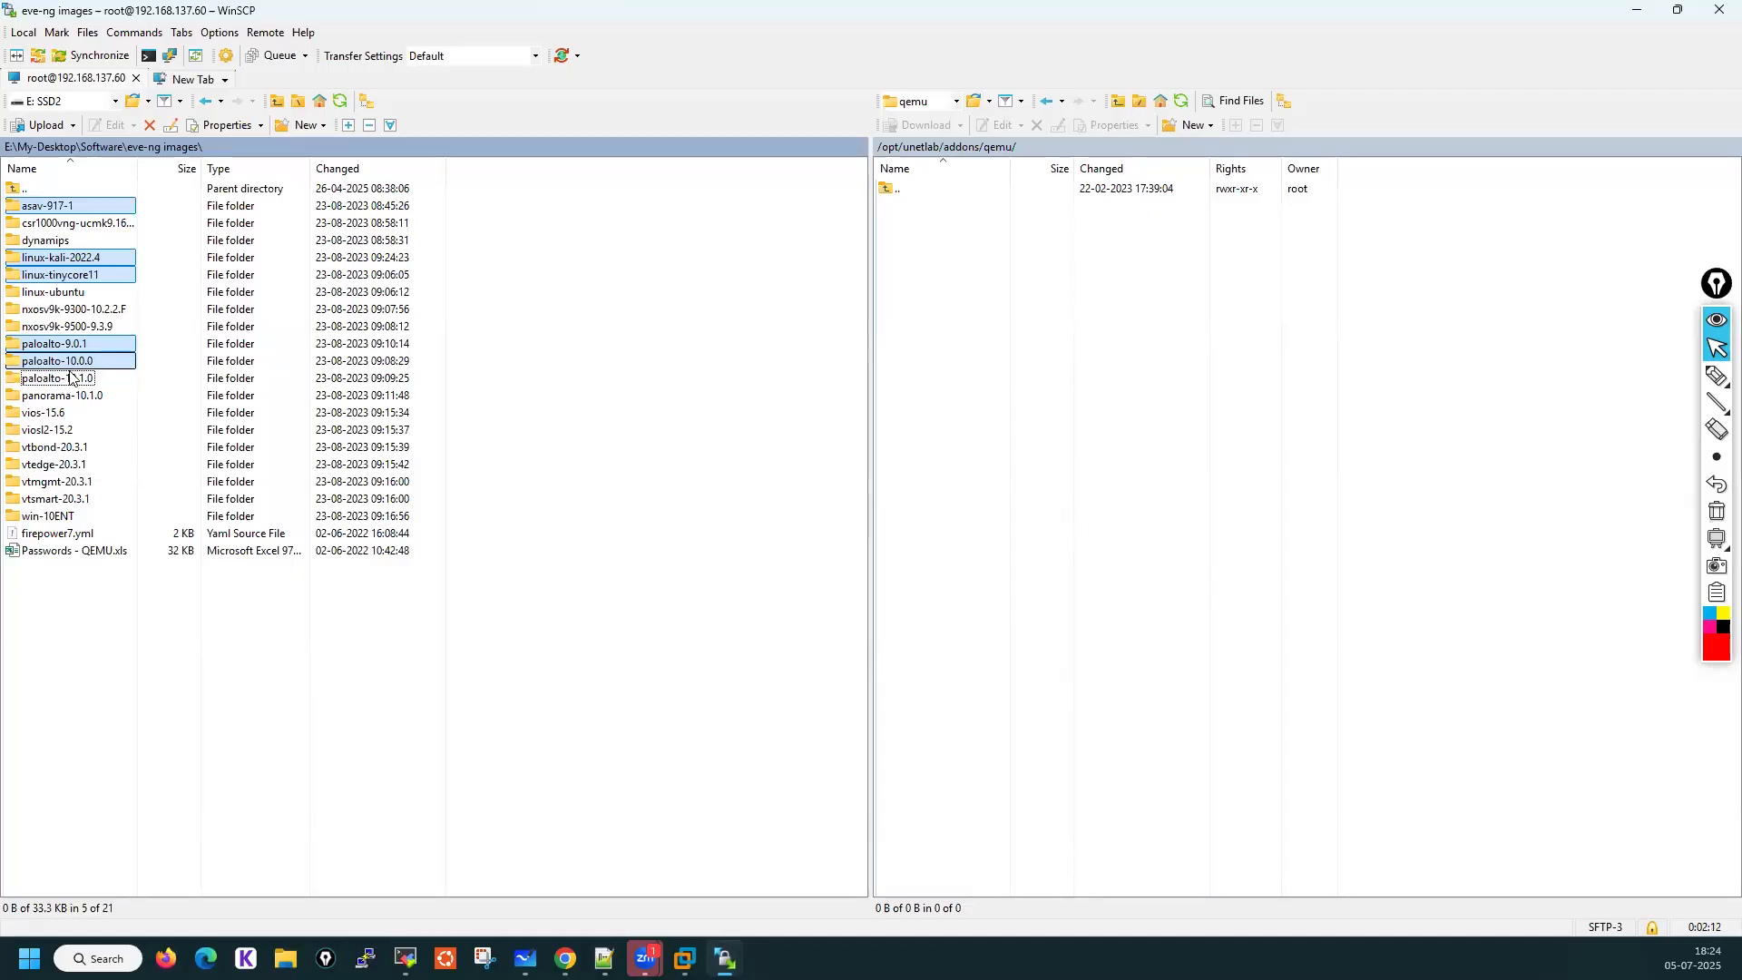
pyautogui.keyDown('ctrl'); pyautogui.click(45, 415); pyautogui.keyUp('ctrl')
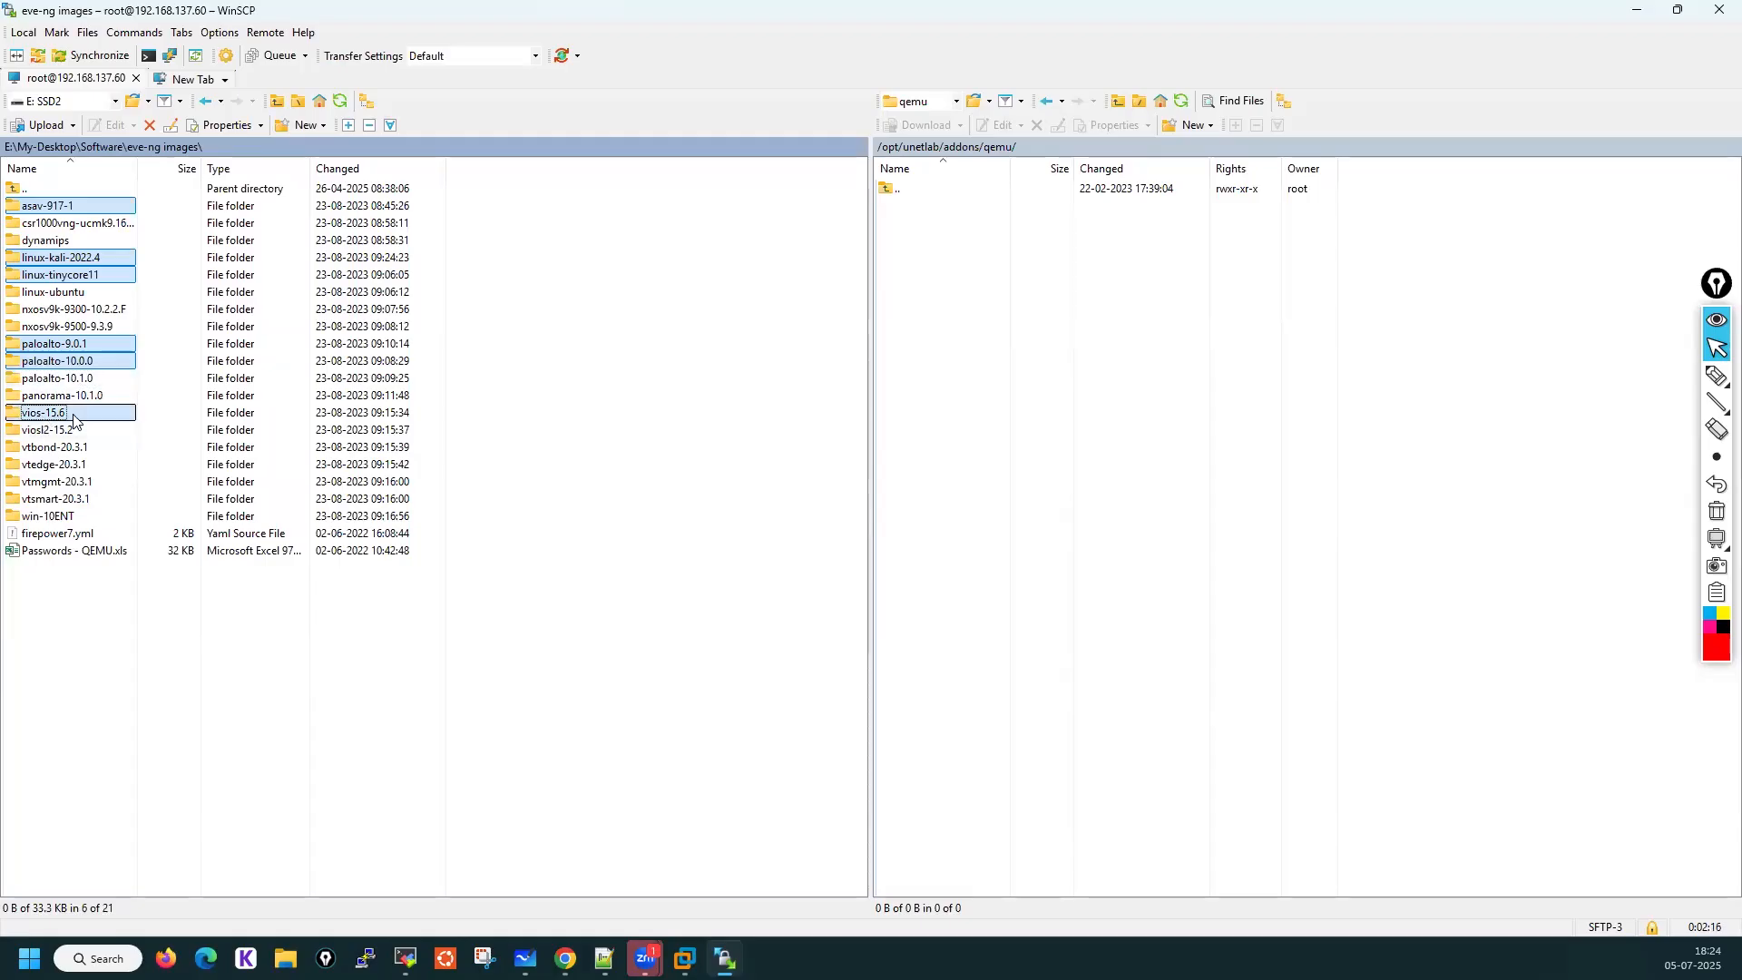
pyautogui.keyDown('ctrl'); pyautogui.click(50, 431); pyautogui.keyUp('ctrl')
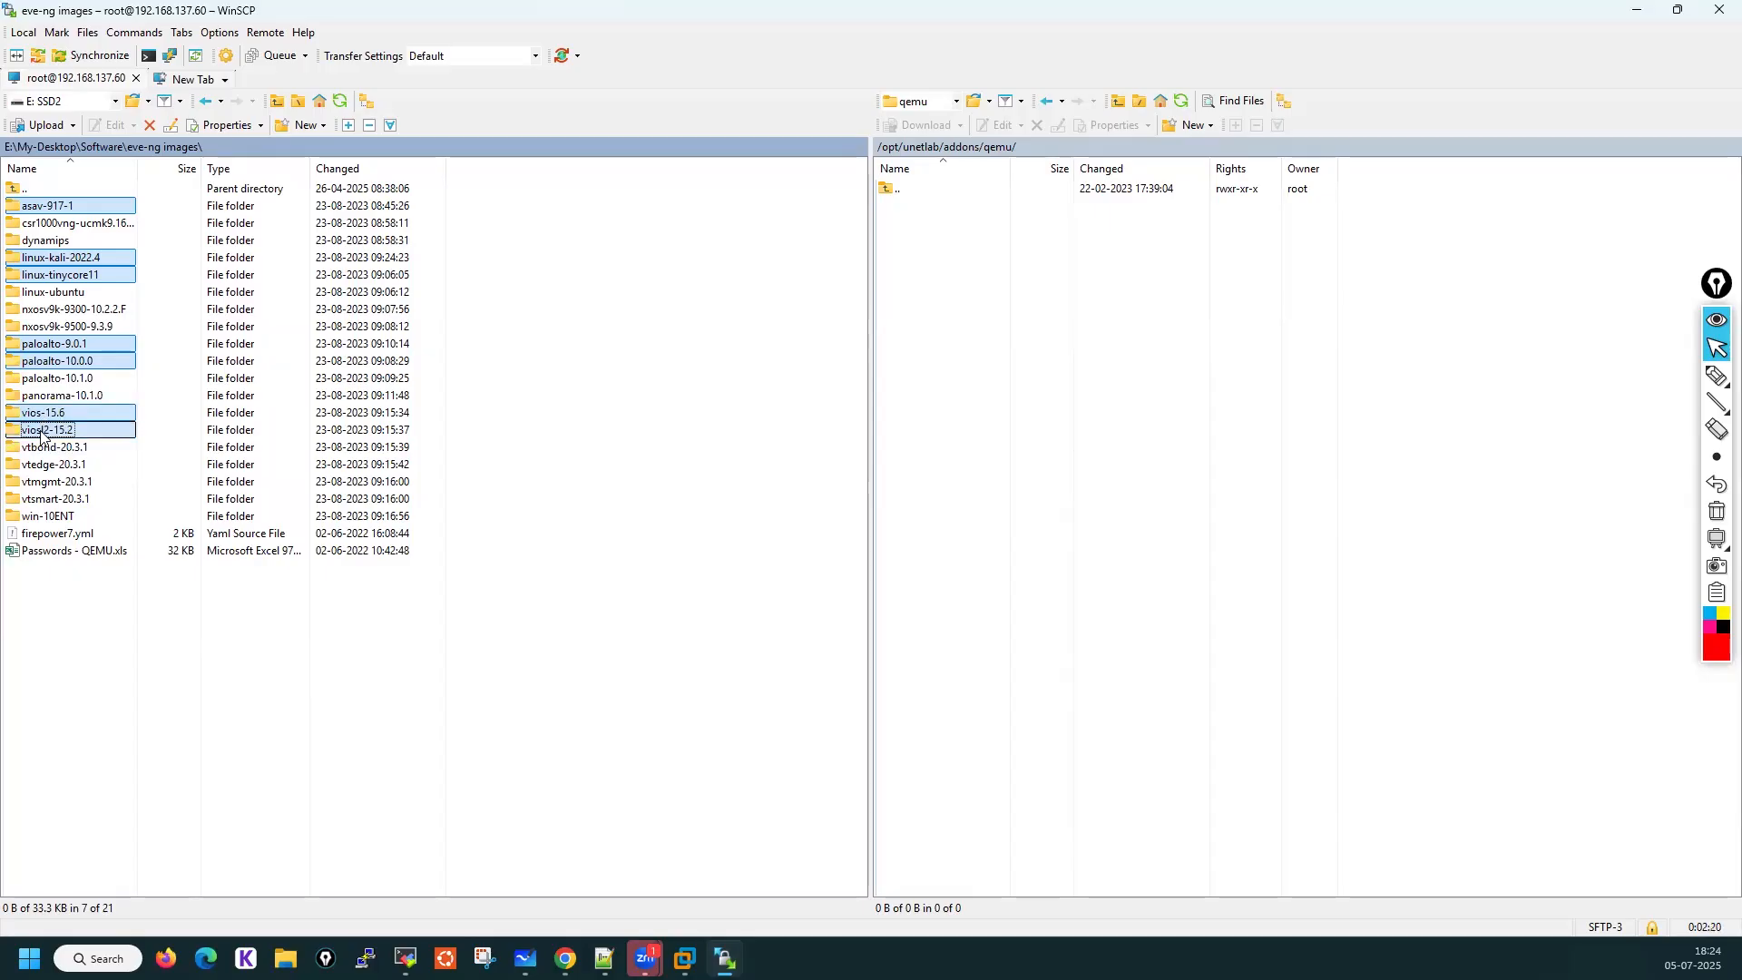
pyautogui.keyDown('ctrl'); pyautogui.click(39, 521); pyautogui.keyUp('ctrl')
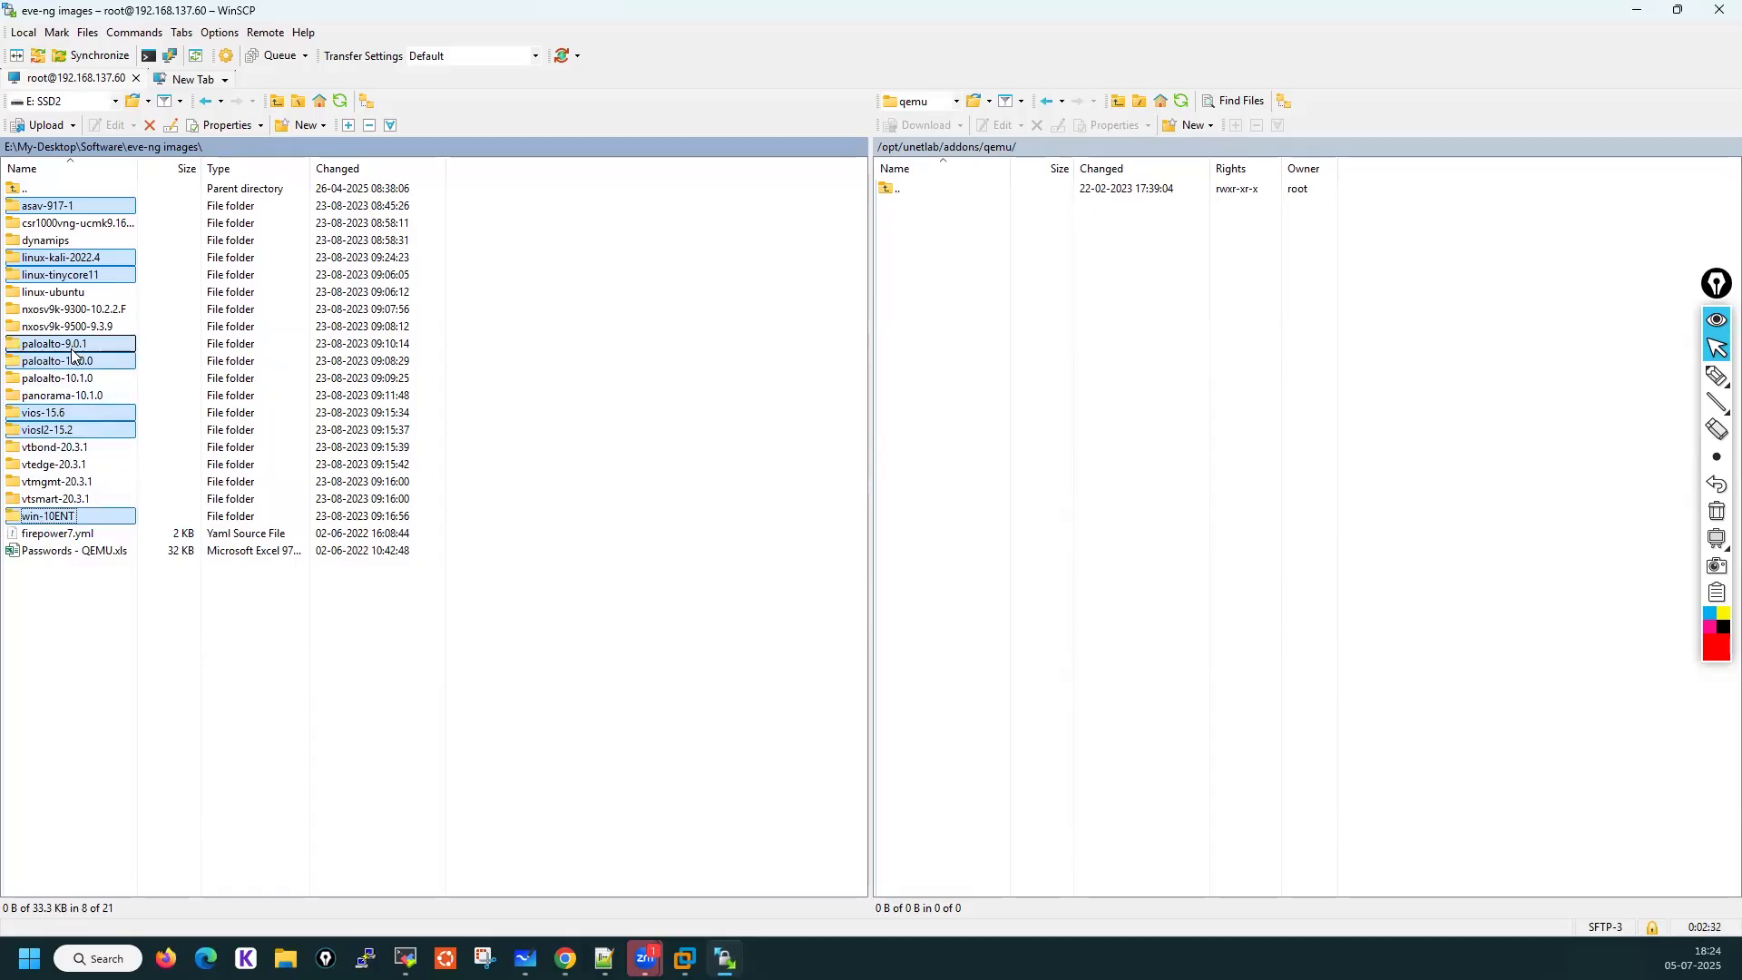
pyautogui.keyDown('ctrl'); pyautogui.click(69, 385); pyautogui.keyUp('ctrl')
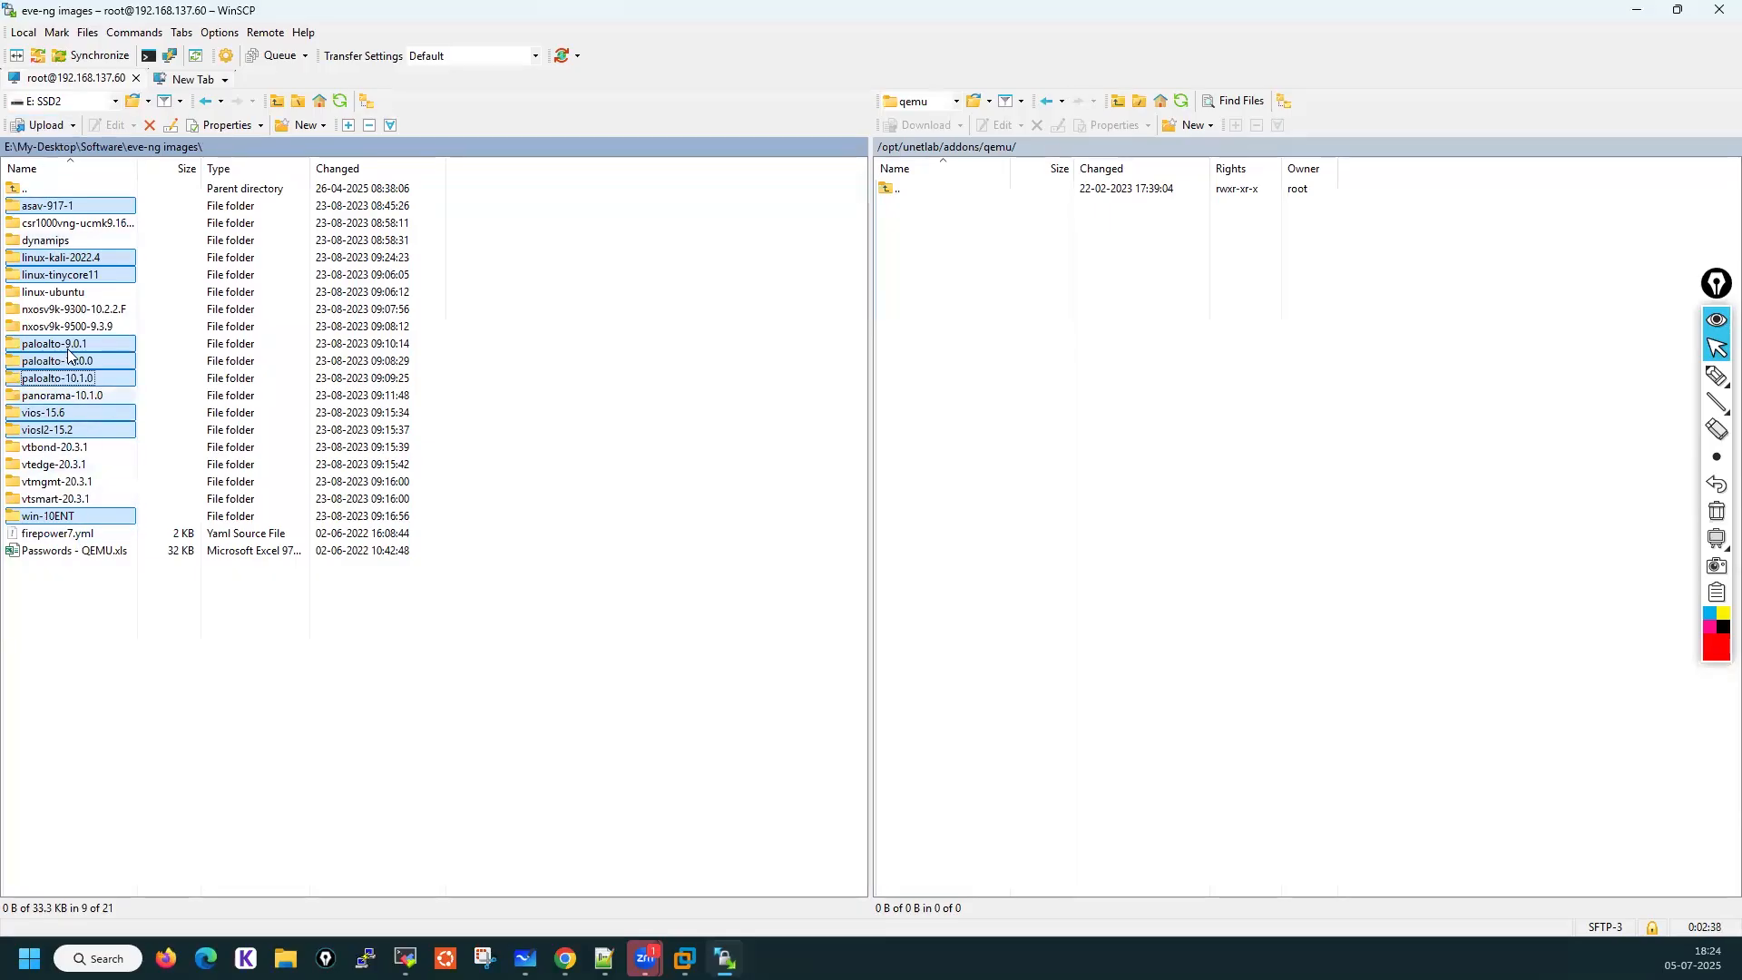
# Step: Drag the nine selected image folders onto /opt/unetlab/addons/qemu to upload them
pyautogui.moveTo(59, 354); pyautogui.dragTo(1303, 383)
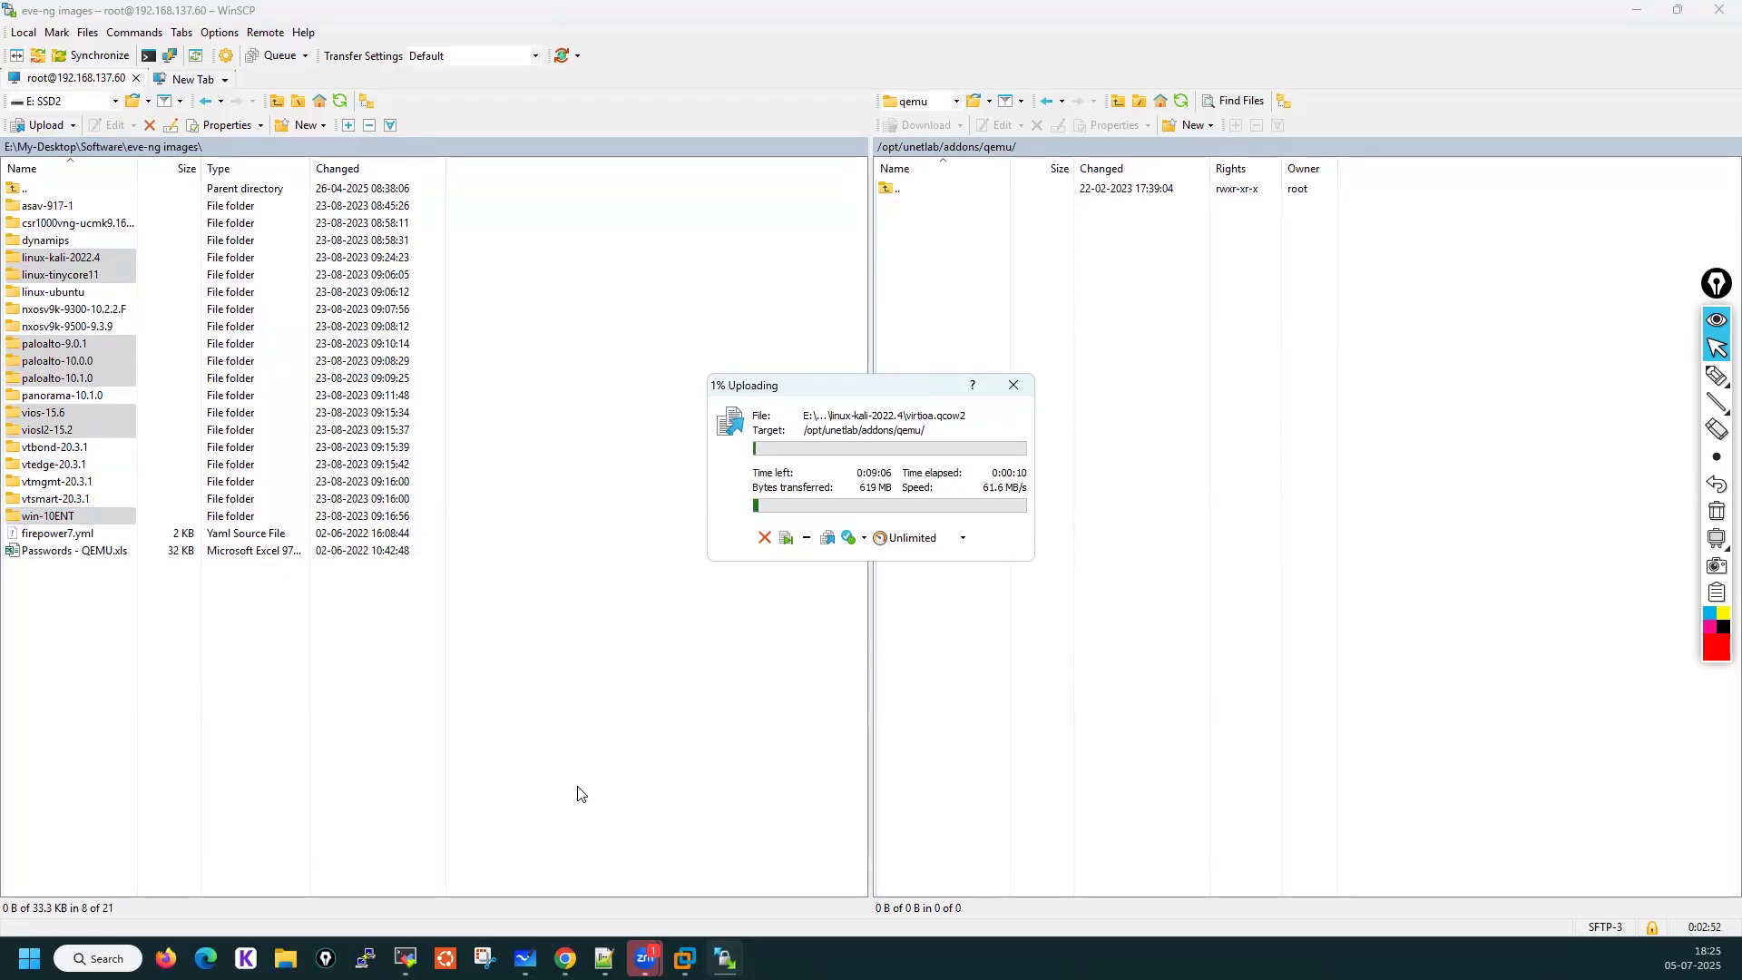
pyautogui.click(286, 959)
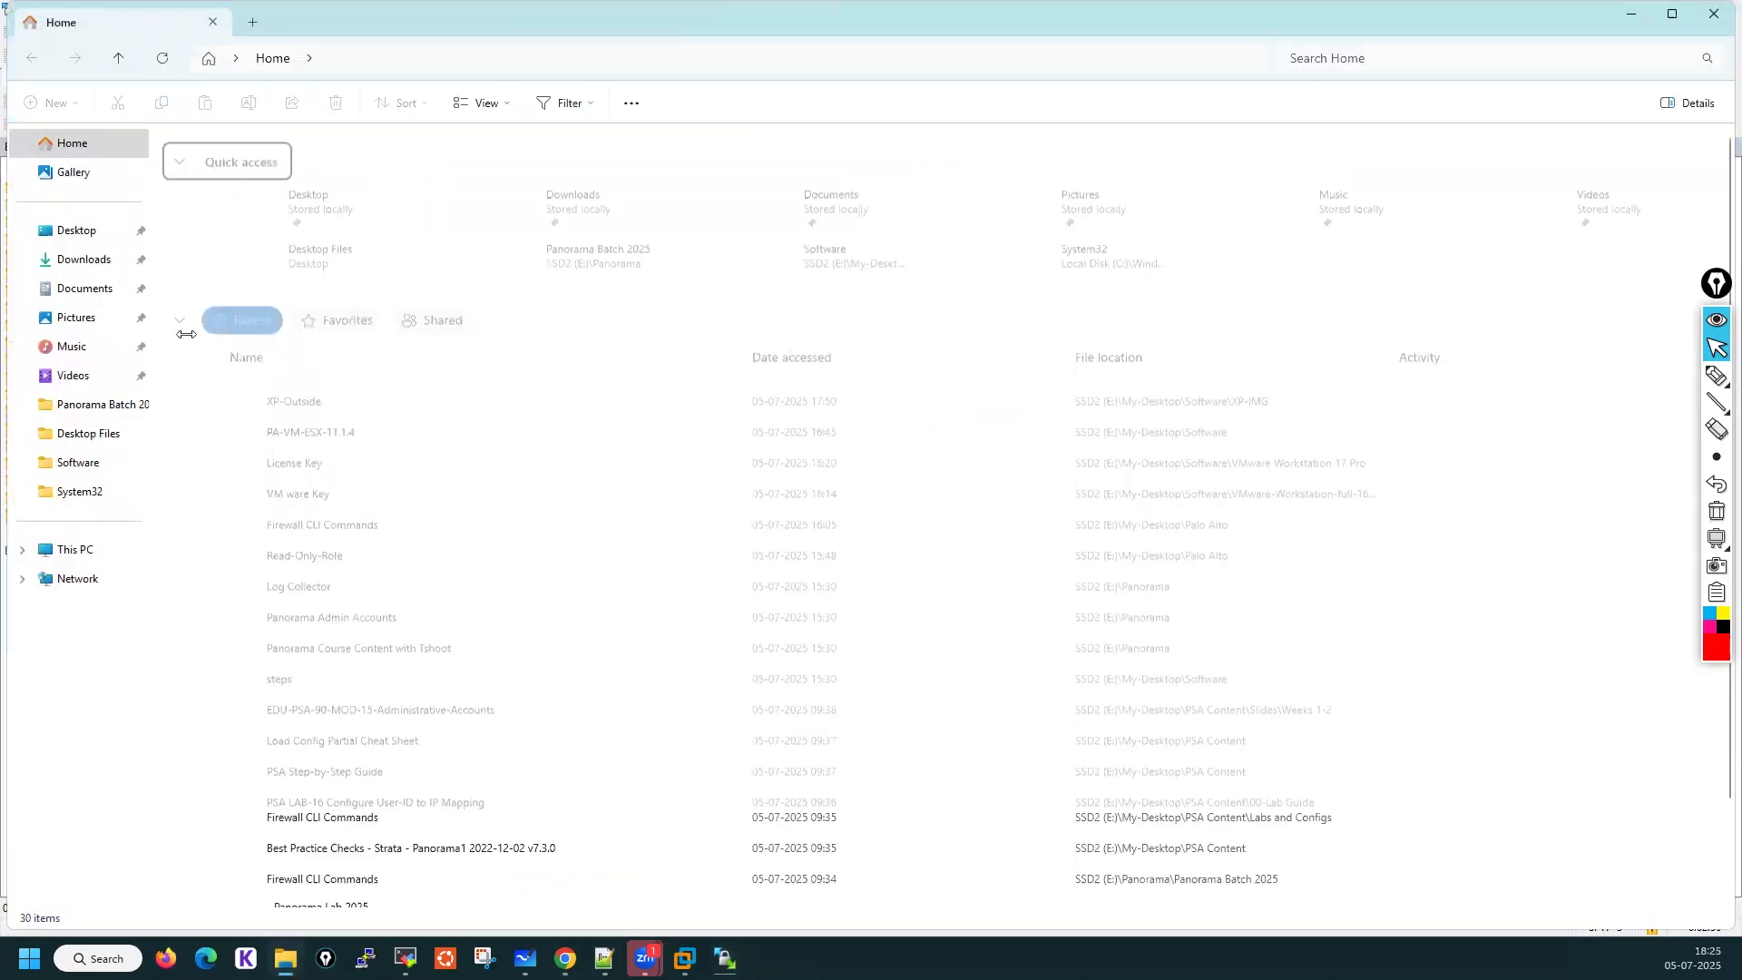
# Step: Open Software > eve-ng images > asav-917-1 and select its virtioa.qcow2 file
pyautogui.click(100, 465)
pyautogui.click(224, 196)
pyautogui.doubleClick(224, 196)
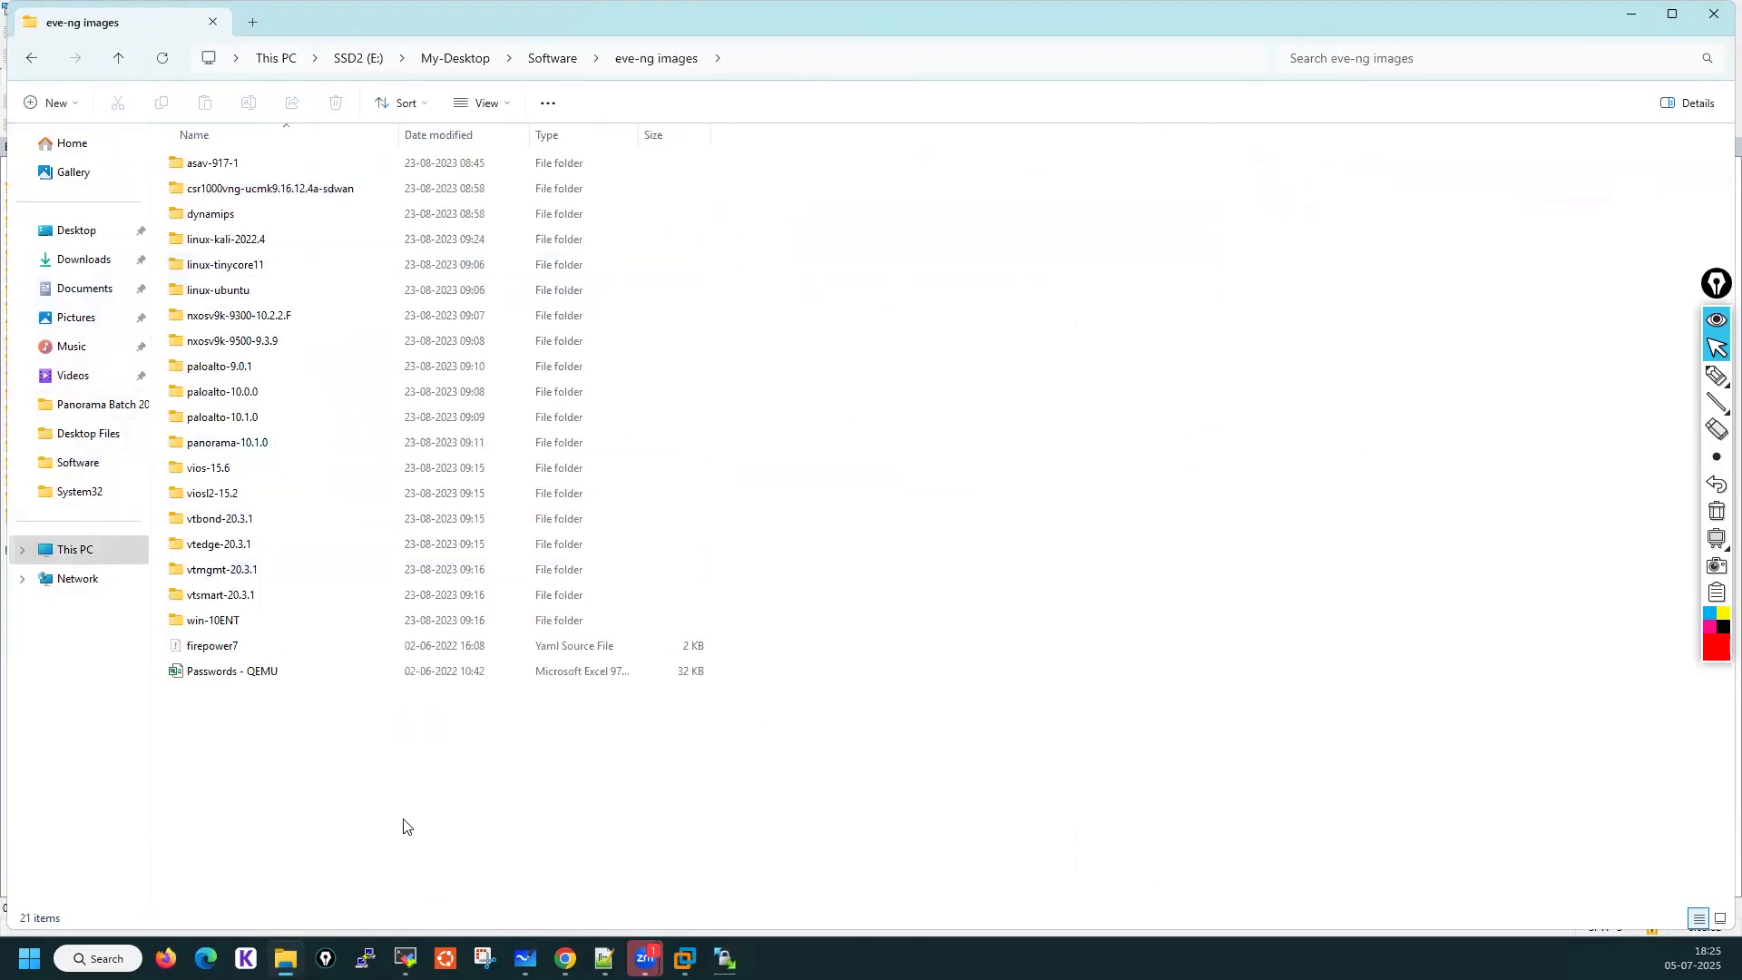
pyautogui.click(208, 172)
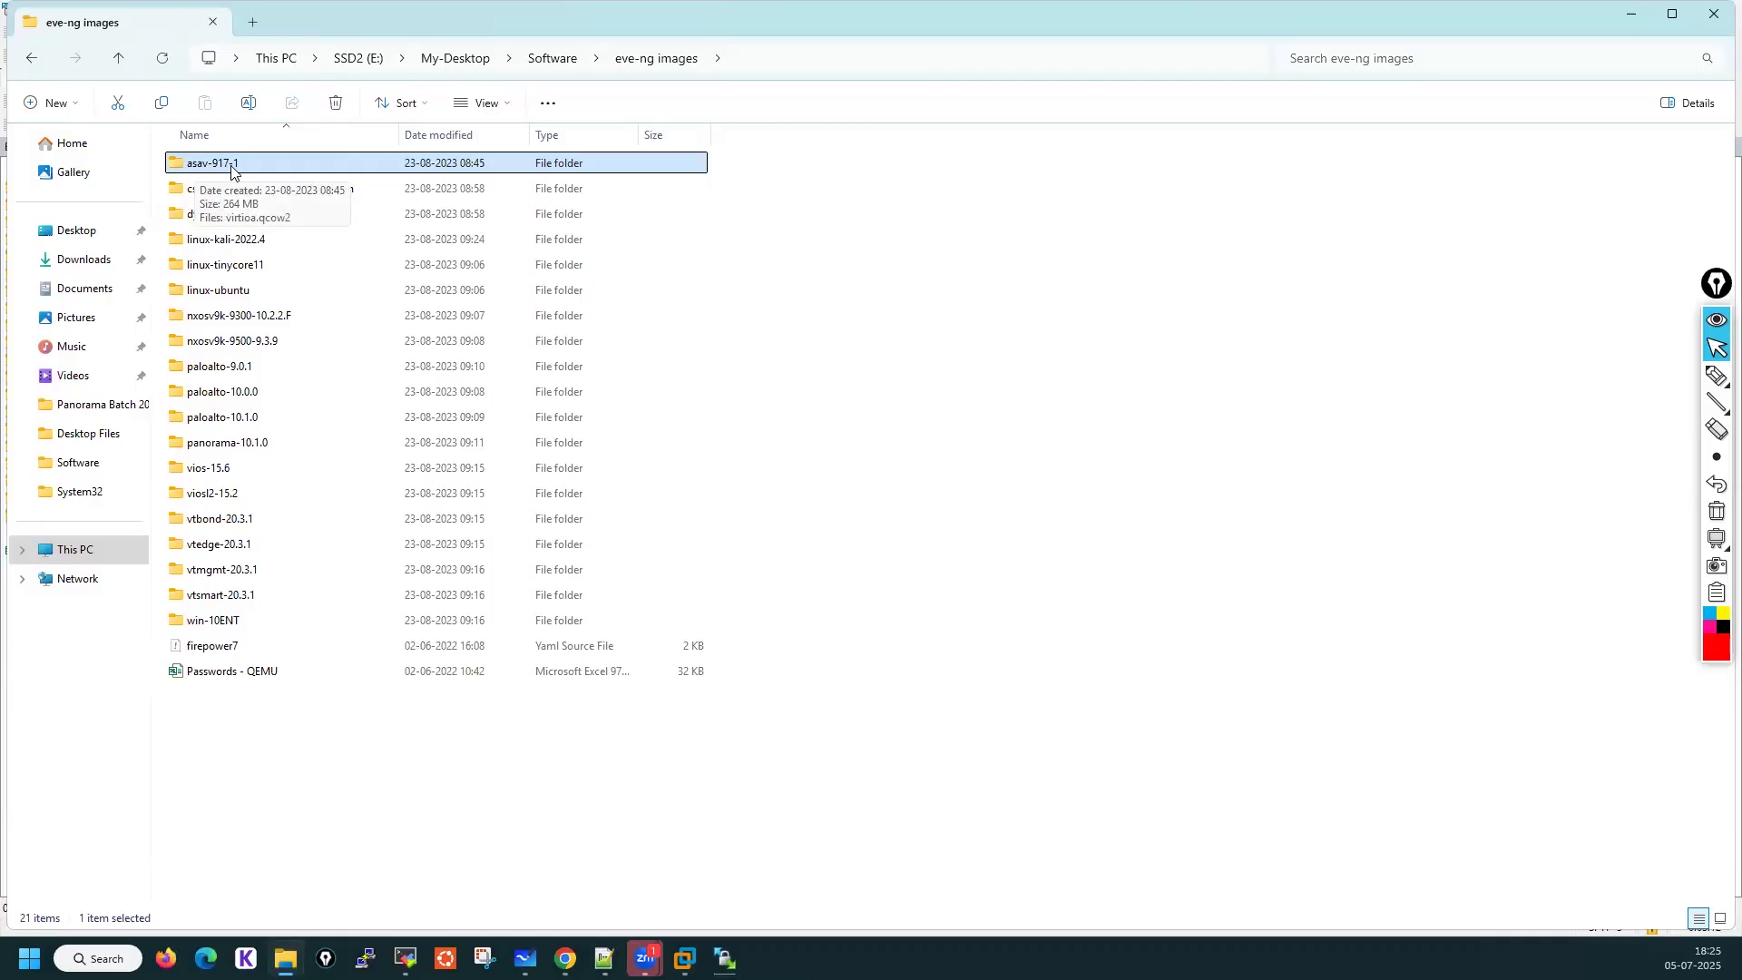
pyautogui.doubleClick(231, 173)
pyautogui.click(209, 170)
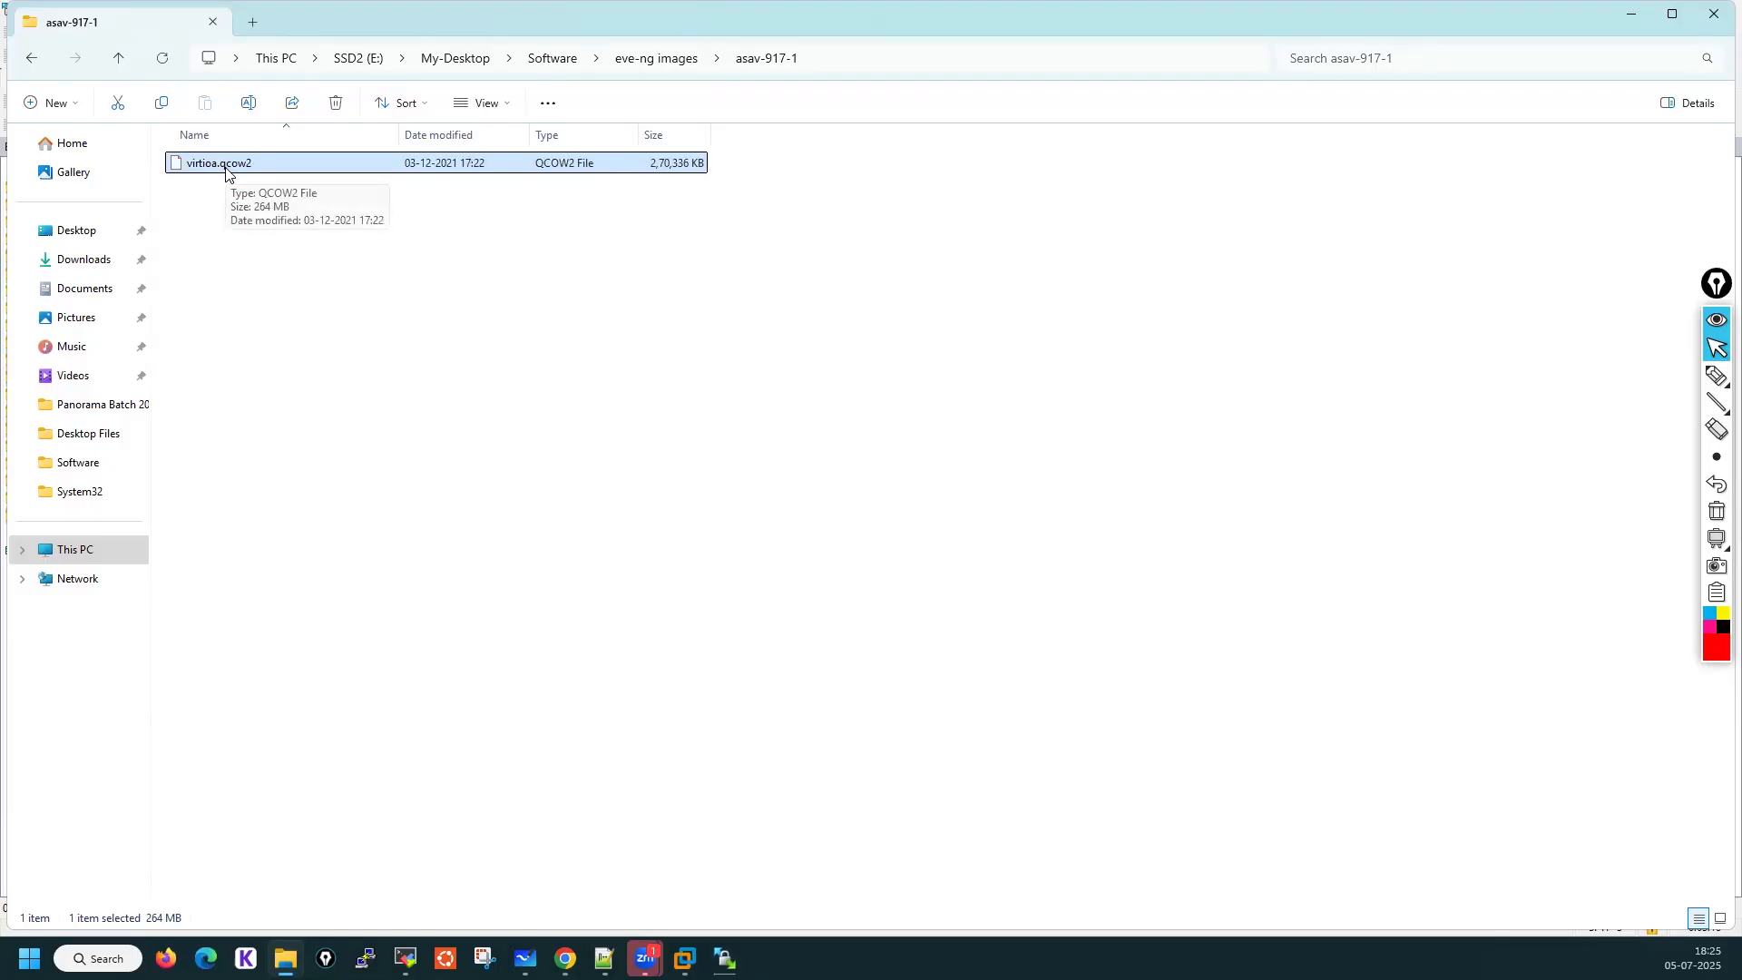
# Step: Circle the asav-917-1 path and virtioa.qcow2 with the screen pen, then clear the marks
pyautogui.moveTo(1718, 376)
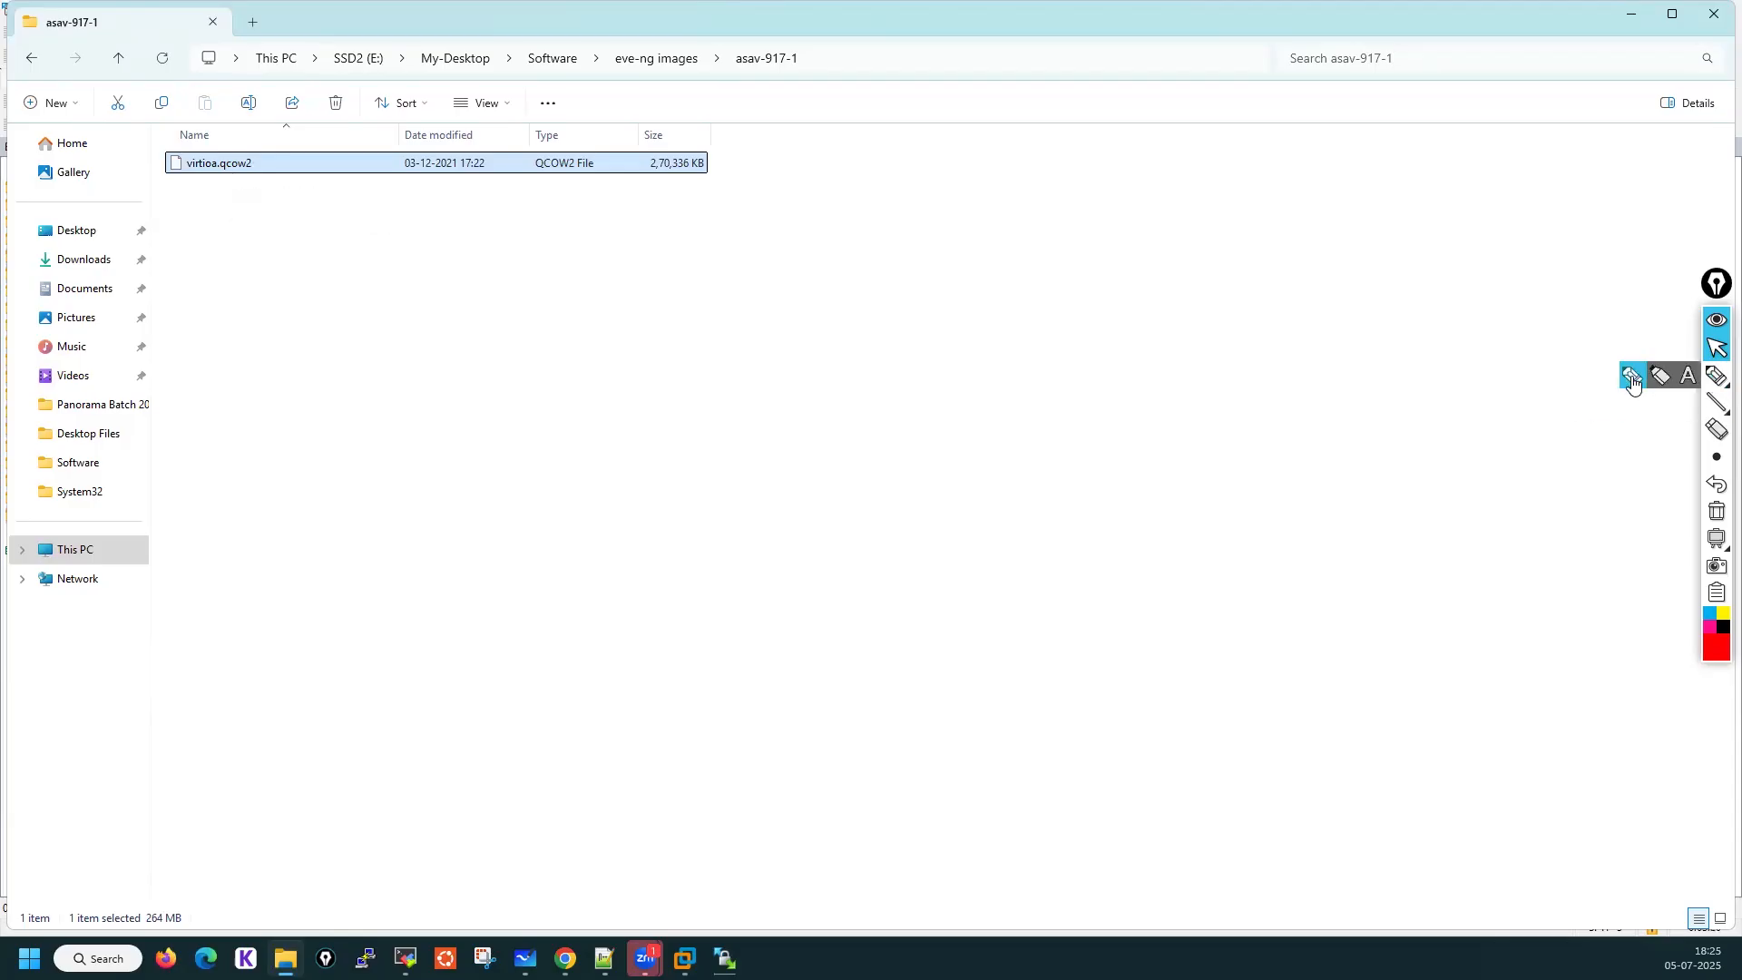
pyautogui.click(1632, 378)
pyautogui.moveTo(765, 44)
pyautogui.mouseDown()
pyautogui.moveTo(728, 66)
pyautogui.moveTo(770, 81)
pyautogui.moveTo(815, 64)
pyautogui.moveTo(761, 41)
pyautogui.mouseUp()
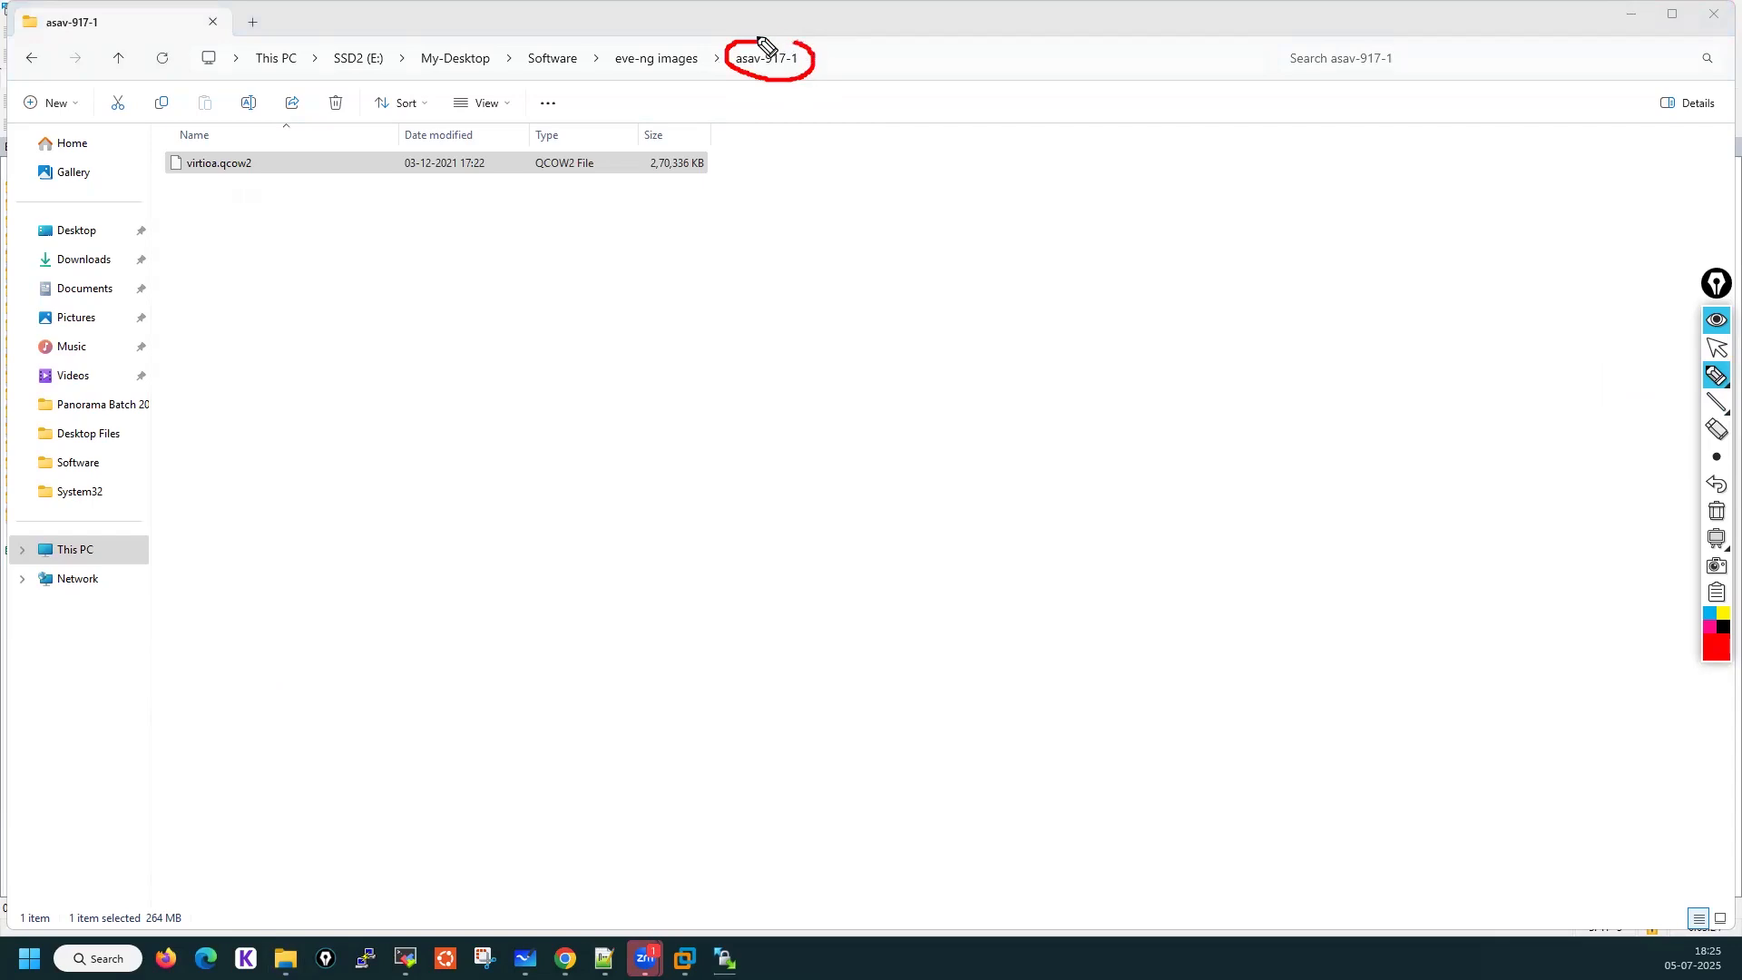
pyautogui.moveTo(245, 145)
pyautogui.mouseDown()
pyautogui.moveTo(185, 145)
pyautogui.moveTo(213, 175)
pyautogui.mouseUp()
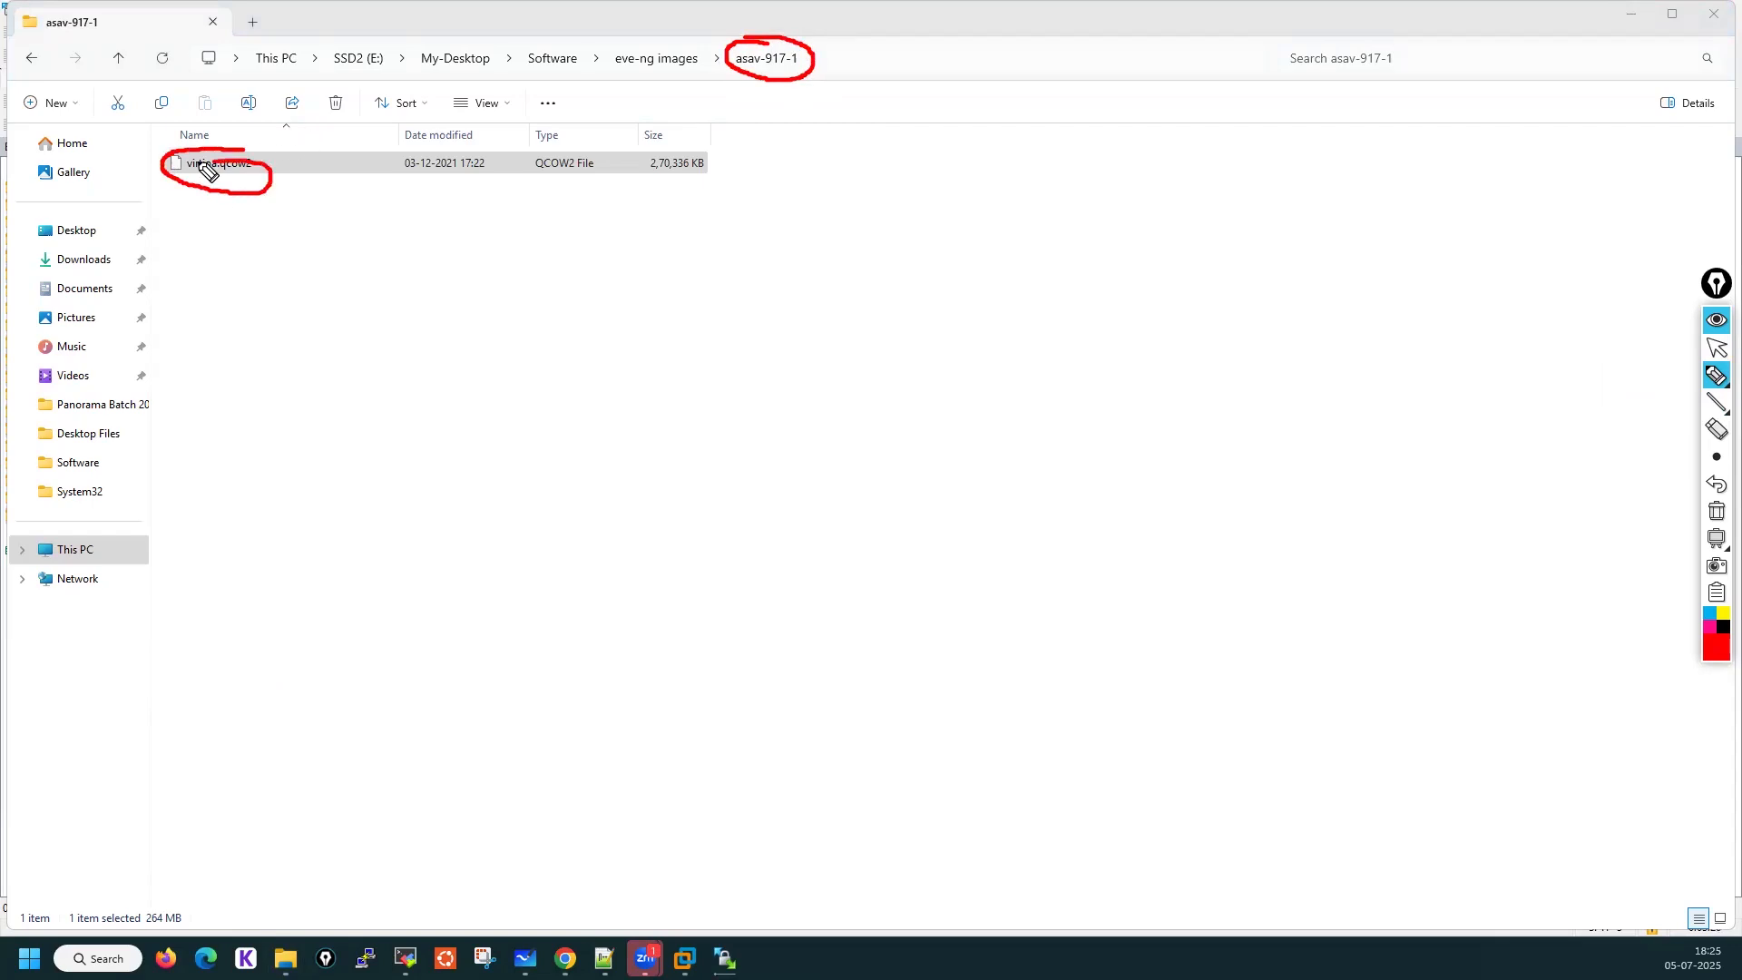
pyautogui.click(1719, 517)
pyautogui.click(1716, 348)
# Step: Recheck virtioa.qcow2 in asav-917-1, then return to the eve-ng images folder
pyautogui.click(689, 60)
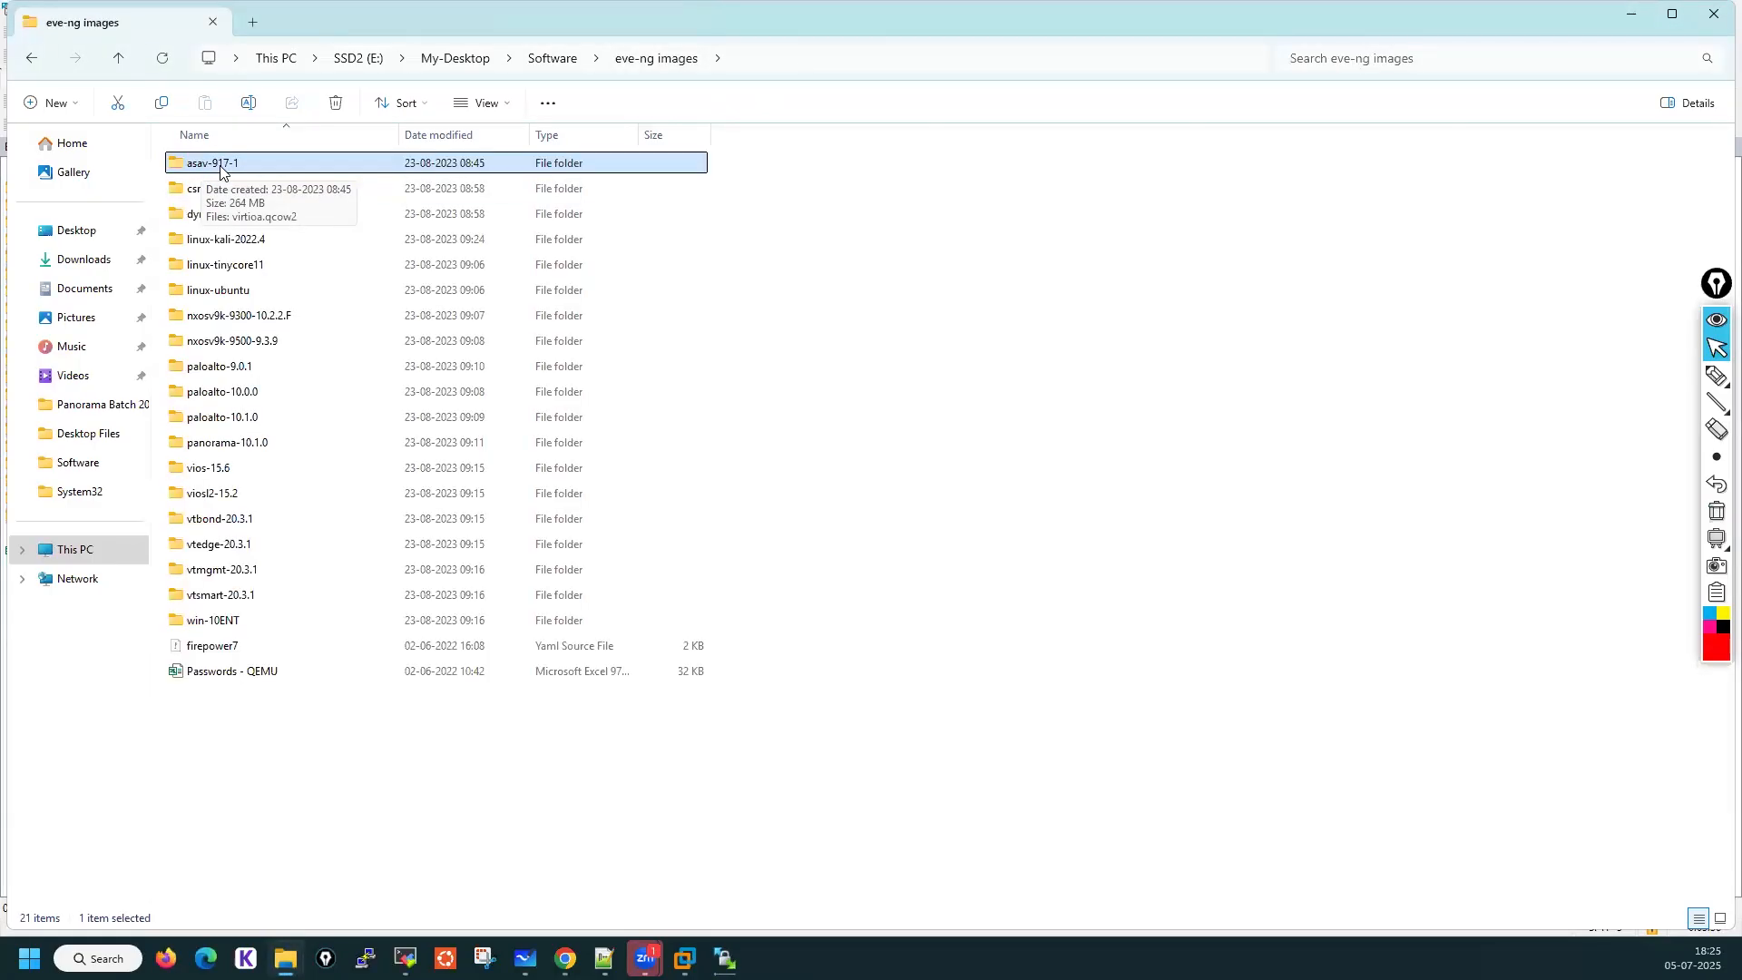
pyautogui.doubleClick(222, 167)
pyautogui.click(217, 173)
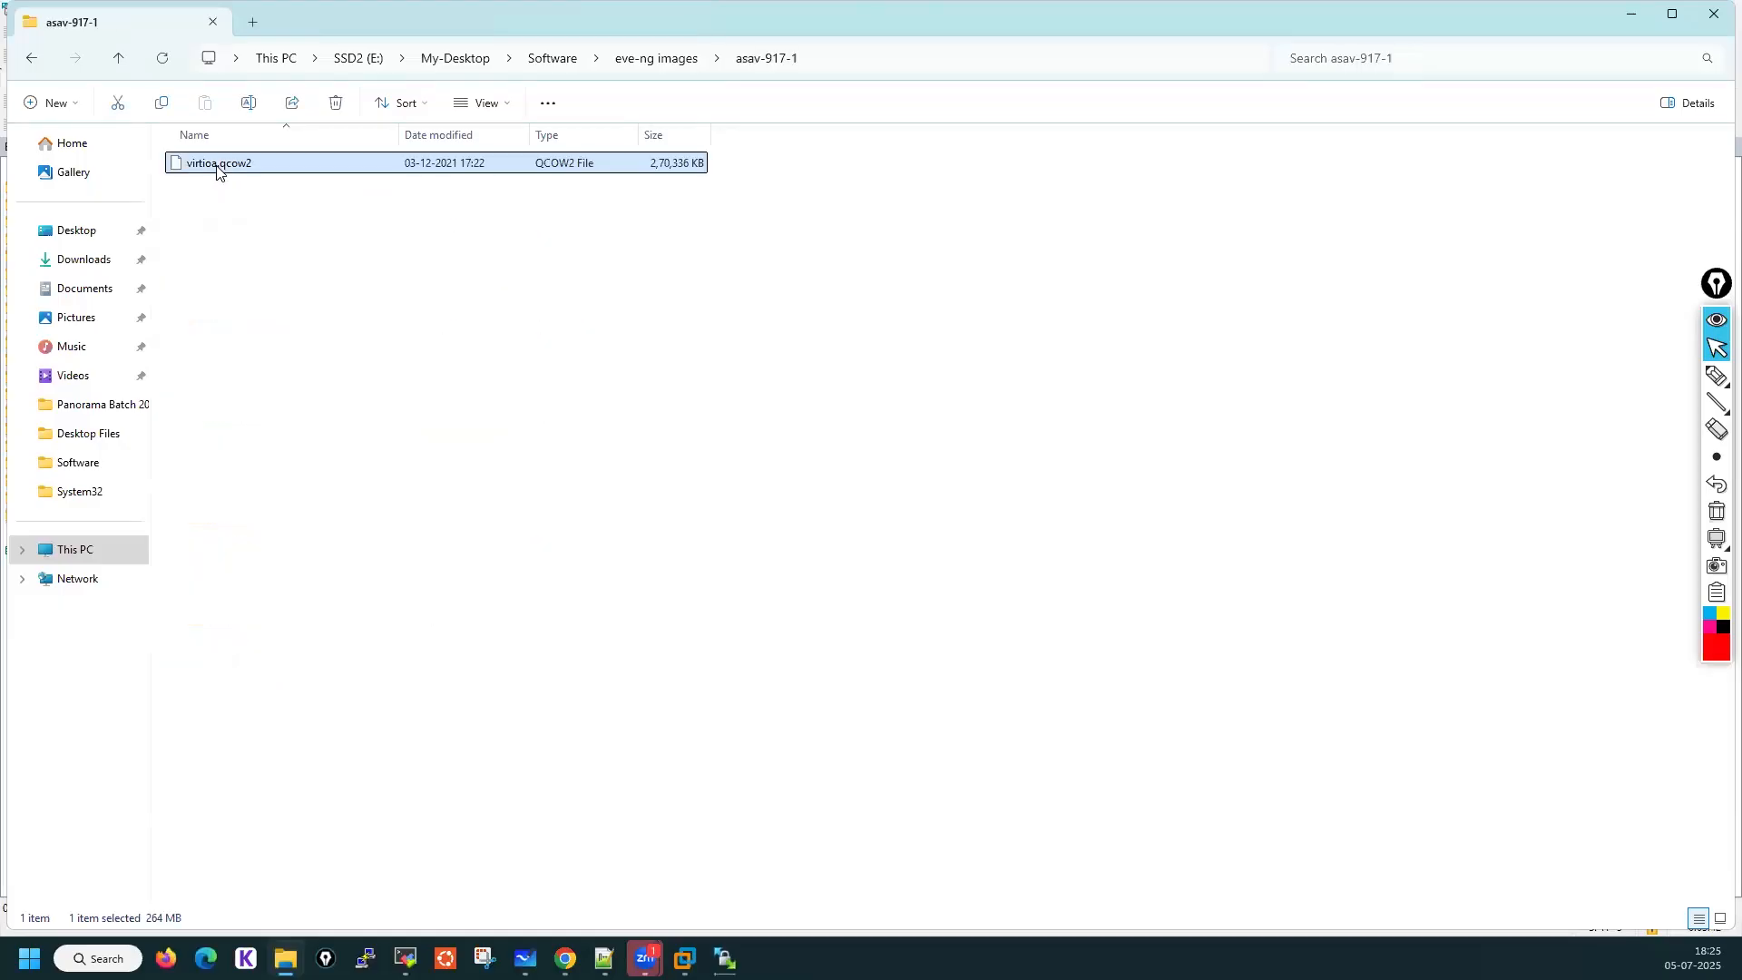
pyautogui.click(659, 60)
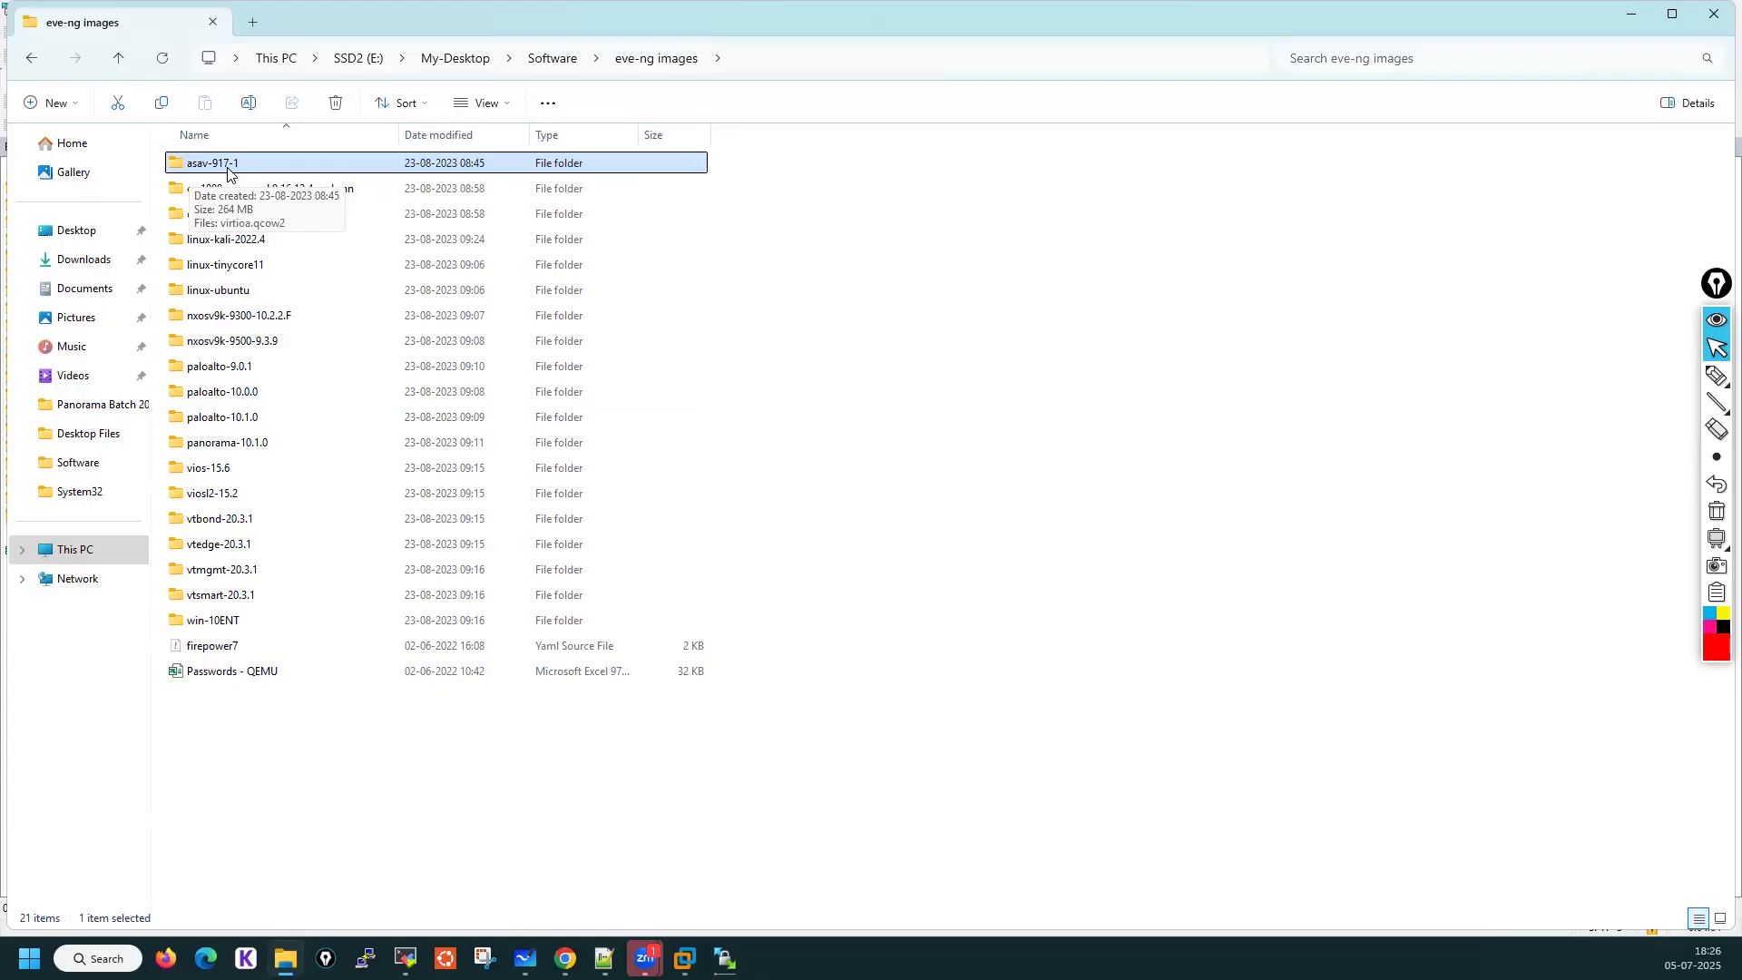
pyautogui.click(564, 959)
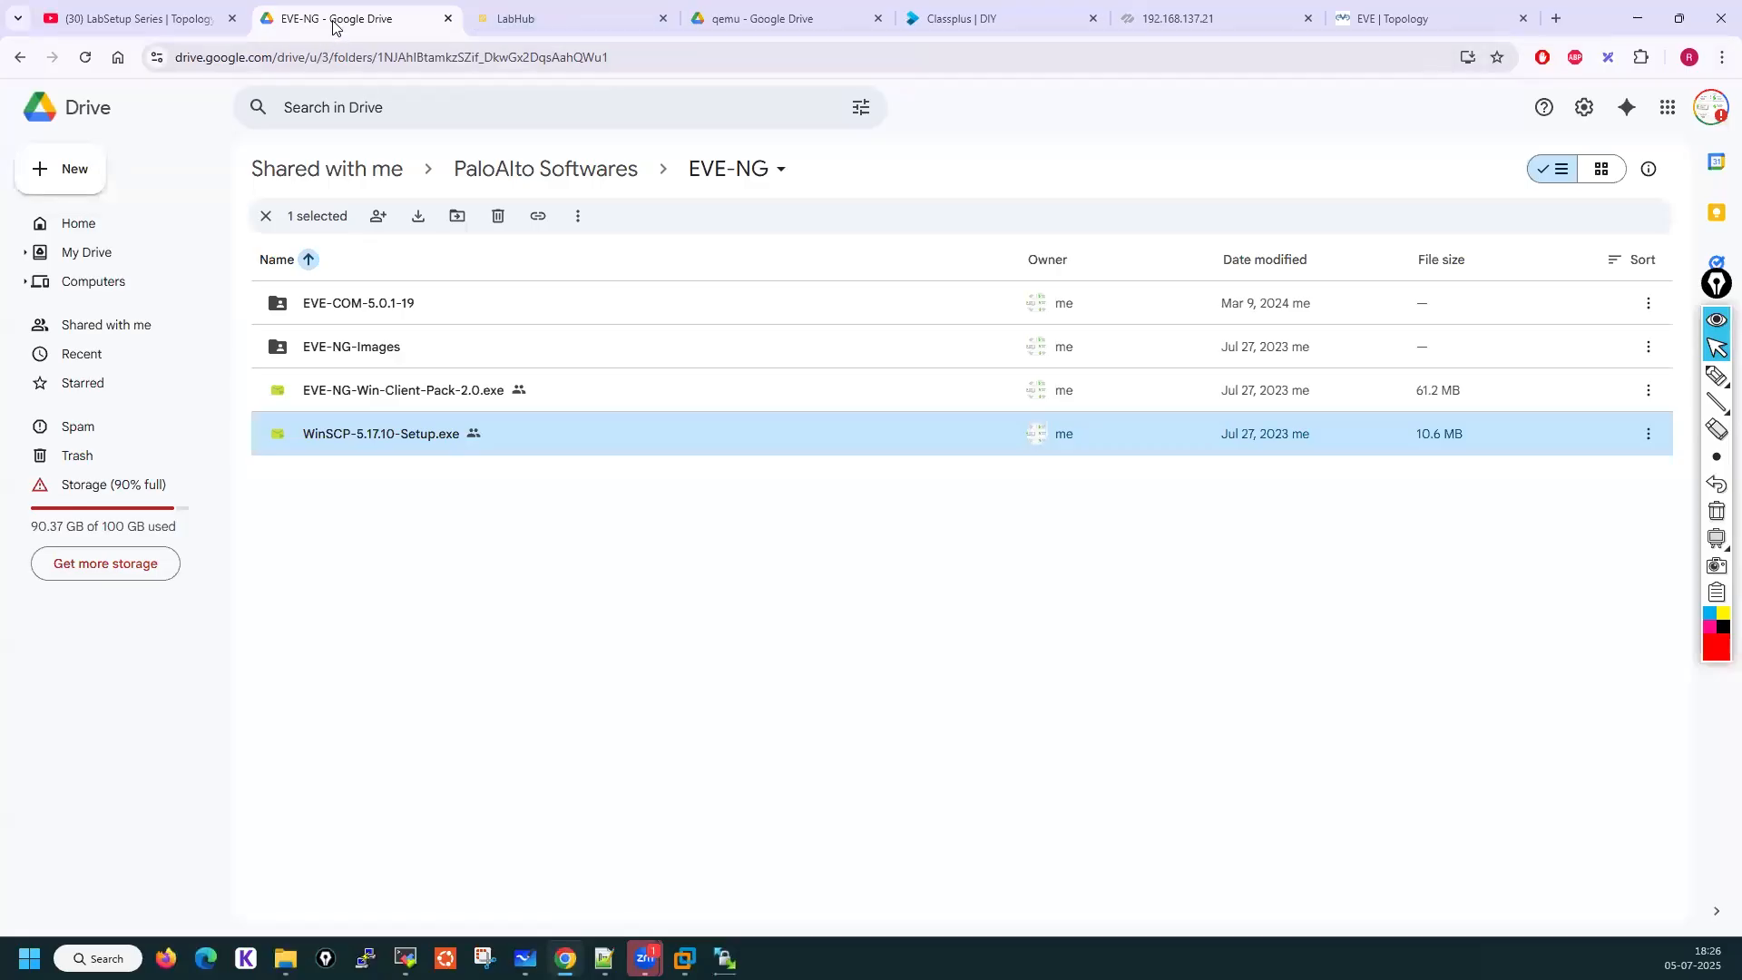
# Step: In Drive, open the EVE-NG folder and then its EVE-NG-Images folder
pyautogui.click(467, 174)
pyautogui.click(325, 313)
pyautogui.doubleClick(325, 314)
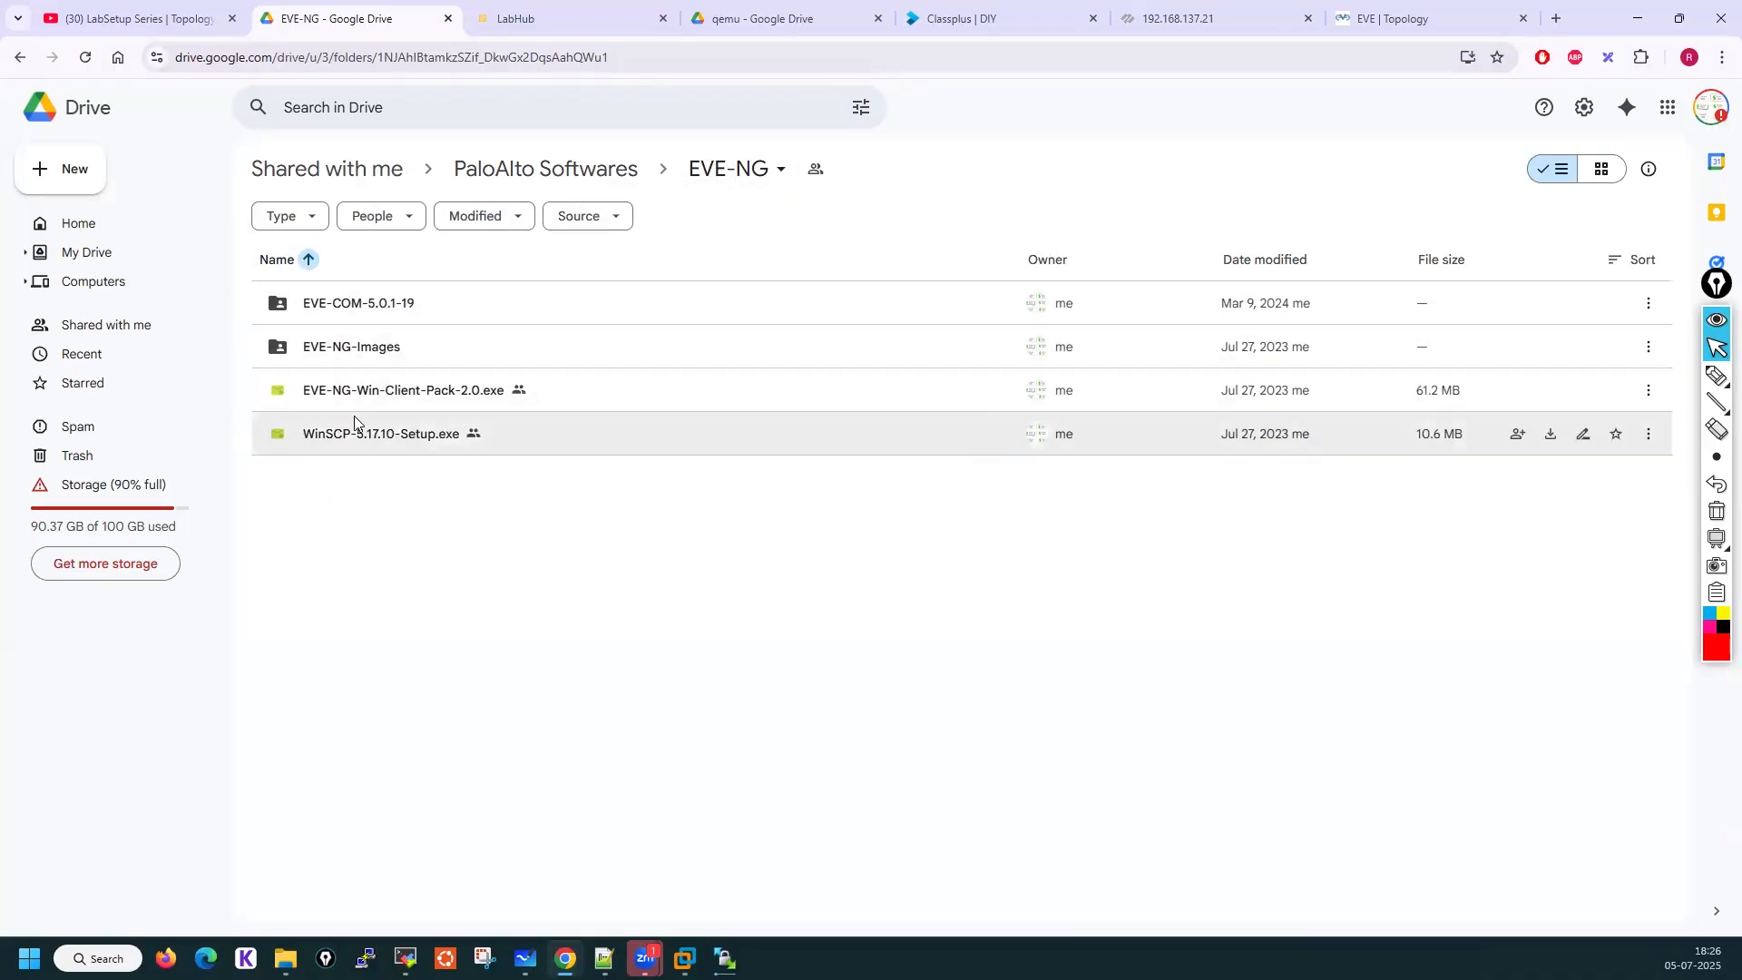
pyautogui.doubleClick(342, 355)
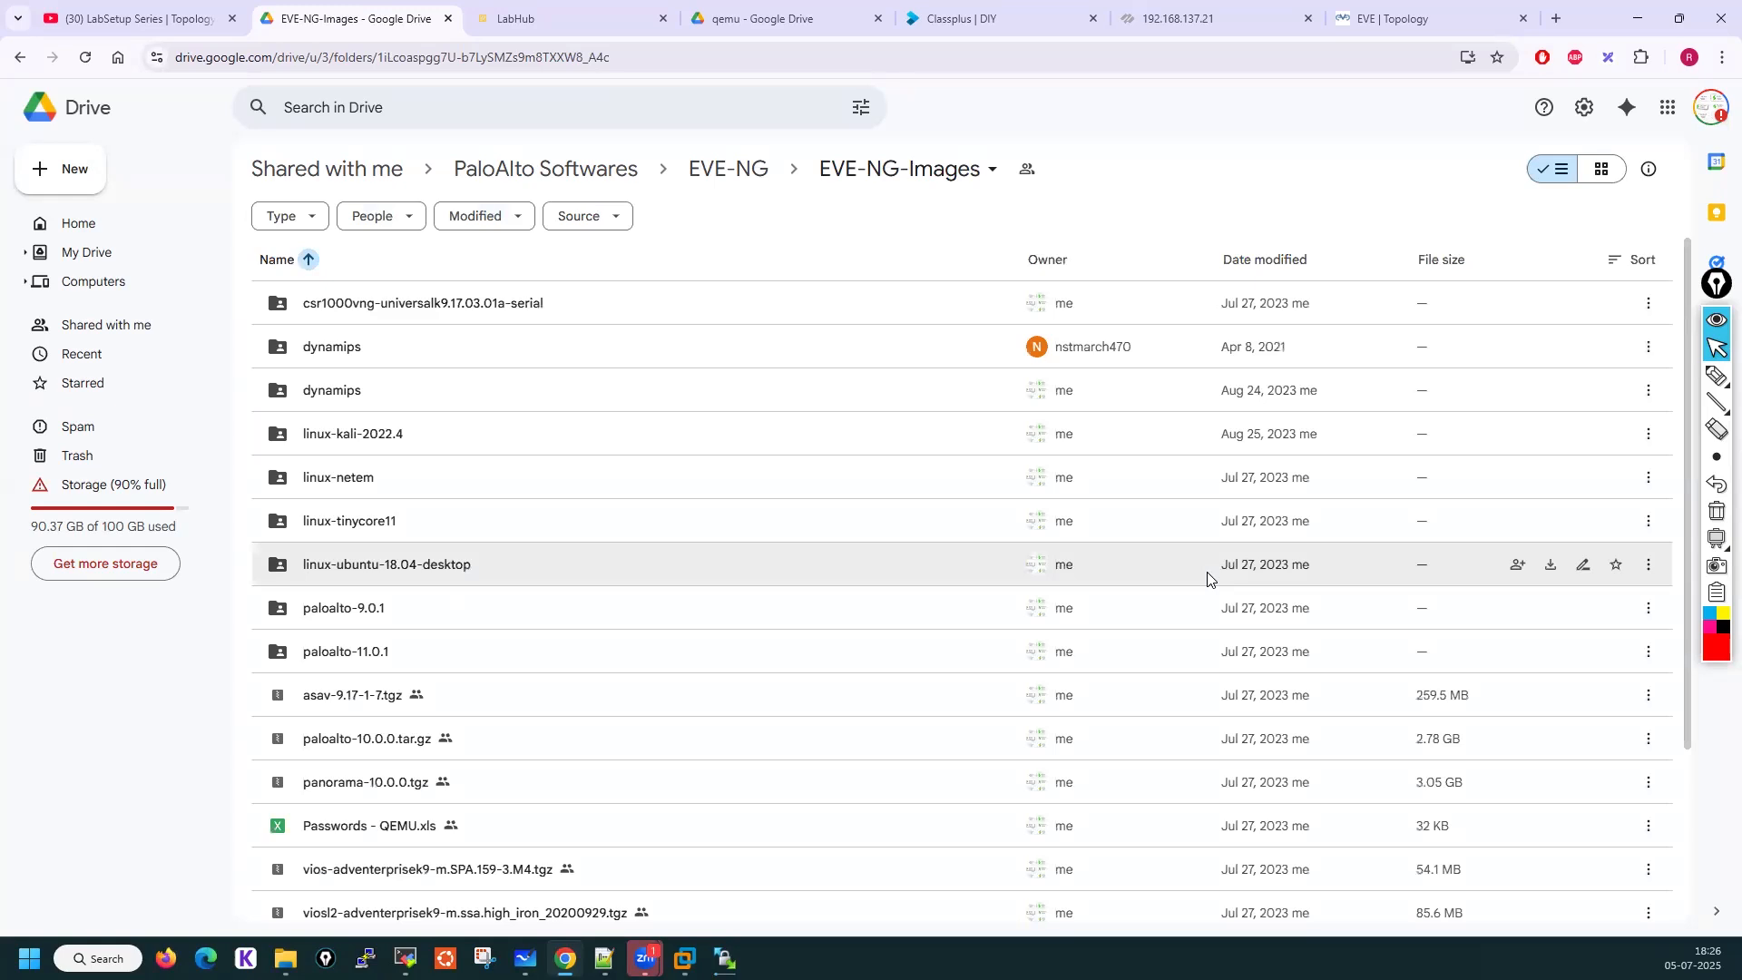
# Step: Mark dynamips, linux-kali-2022.4, linux-tinycore11, paloalto-9.0.1, paloalto-11.0.1 and asav-9.17-1-7.tgz with the screen pen
pyautogui.click(1716, 375)
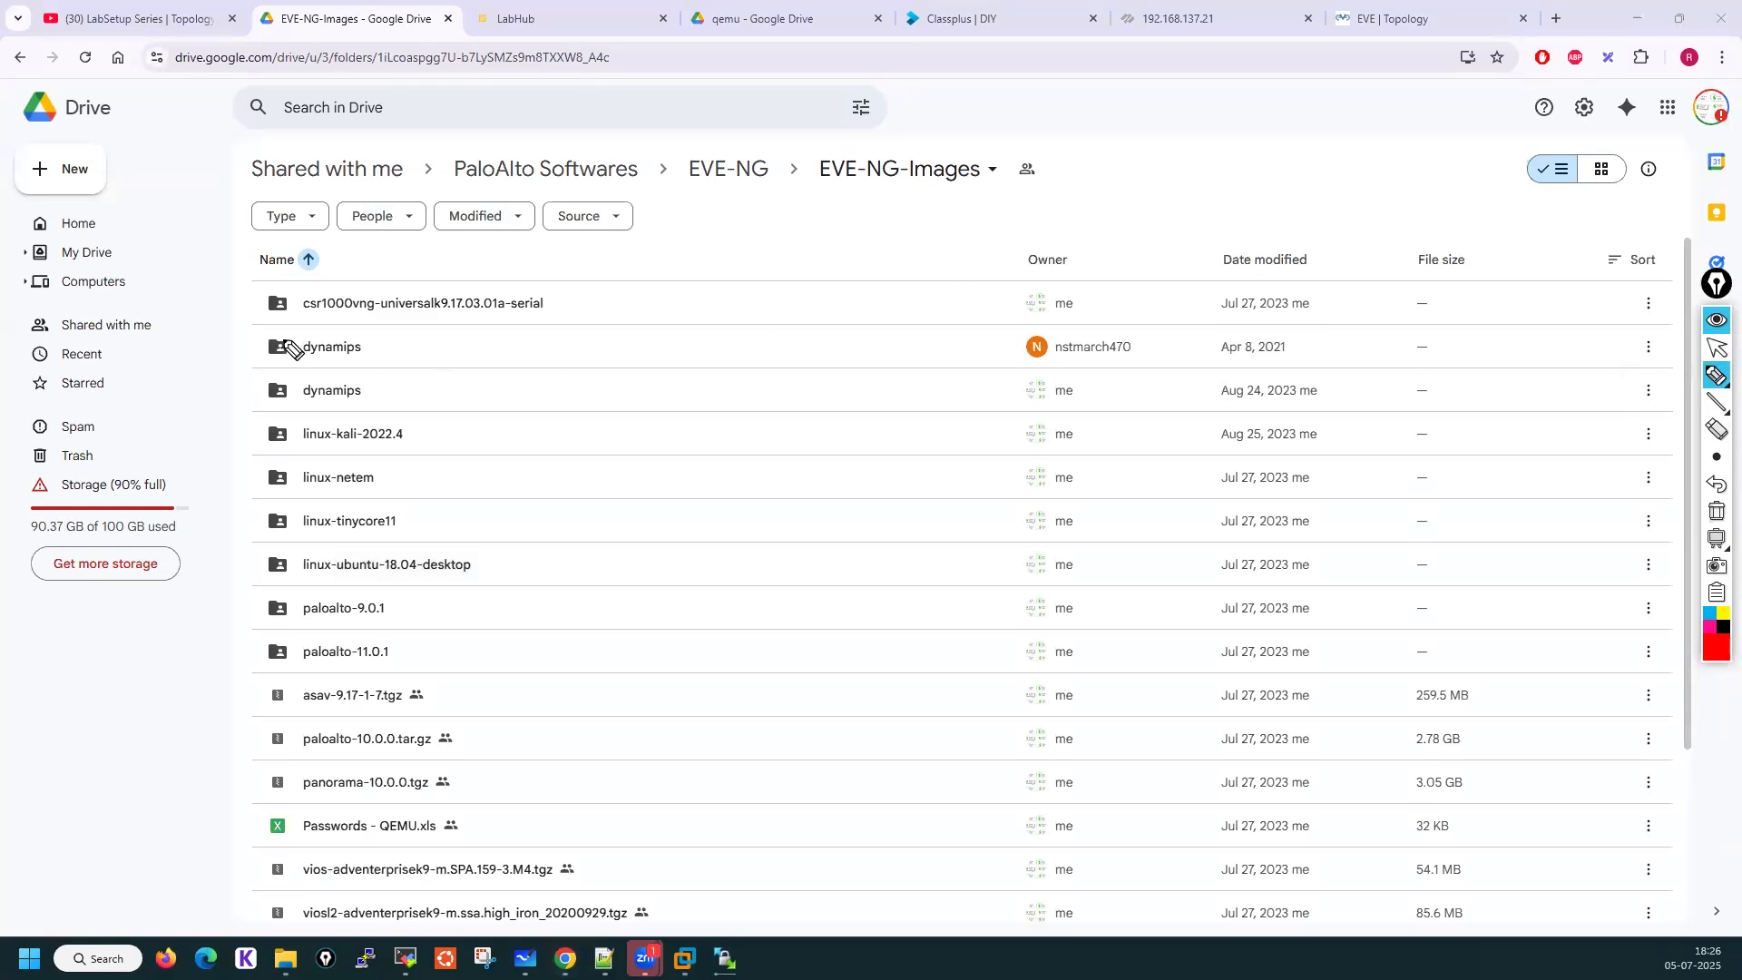
pyautogui.moveTo(328, 332)
pyautogui.mouseDown()
pyautogui.moveTo(266, 361)
pyautogui.moveTo(404, 355)
pyautogui.moveTo(313, 332)
pyautogui.mouseUp()
pyautogui.moveTo(475, 343)
pyautogui.mouseDown()
pyautogui.moveTo(432, 344)
pyautogui.moveTo(391, 392)
pyautogui.moveTo(411, 400)
pyautogui.moveTo(328, 414)
pyautogui.moveTo(329, 384)
pyautogui.mouseUp()
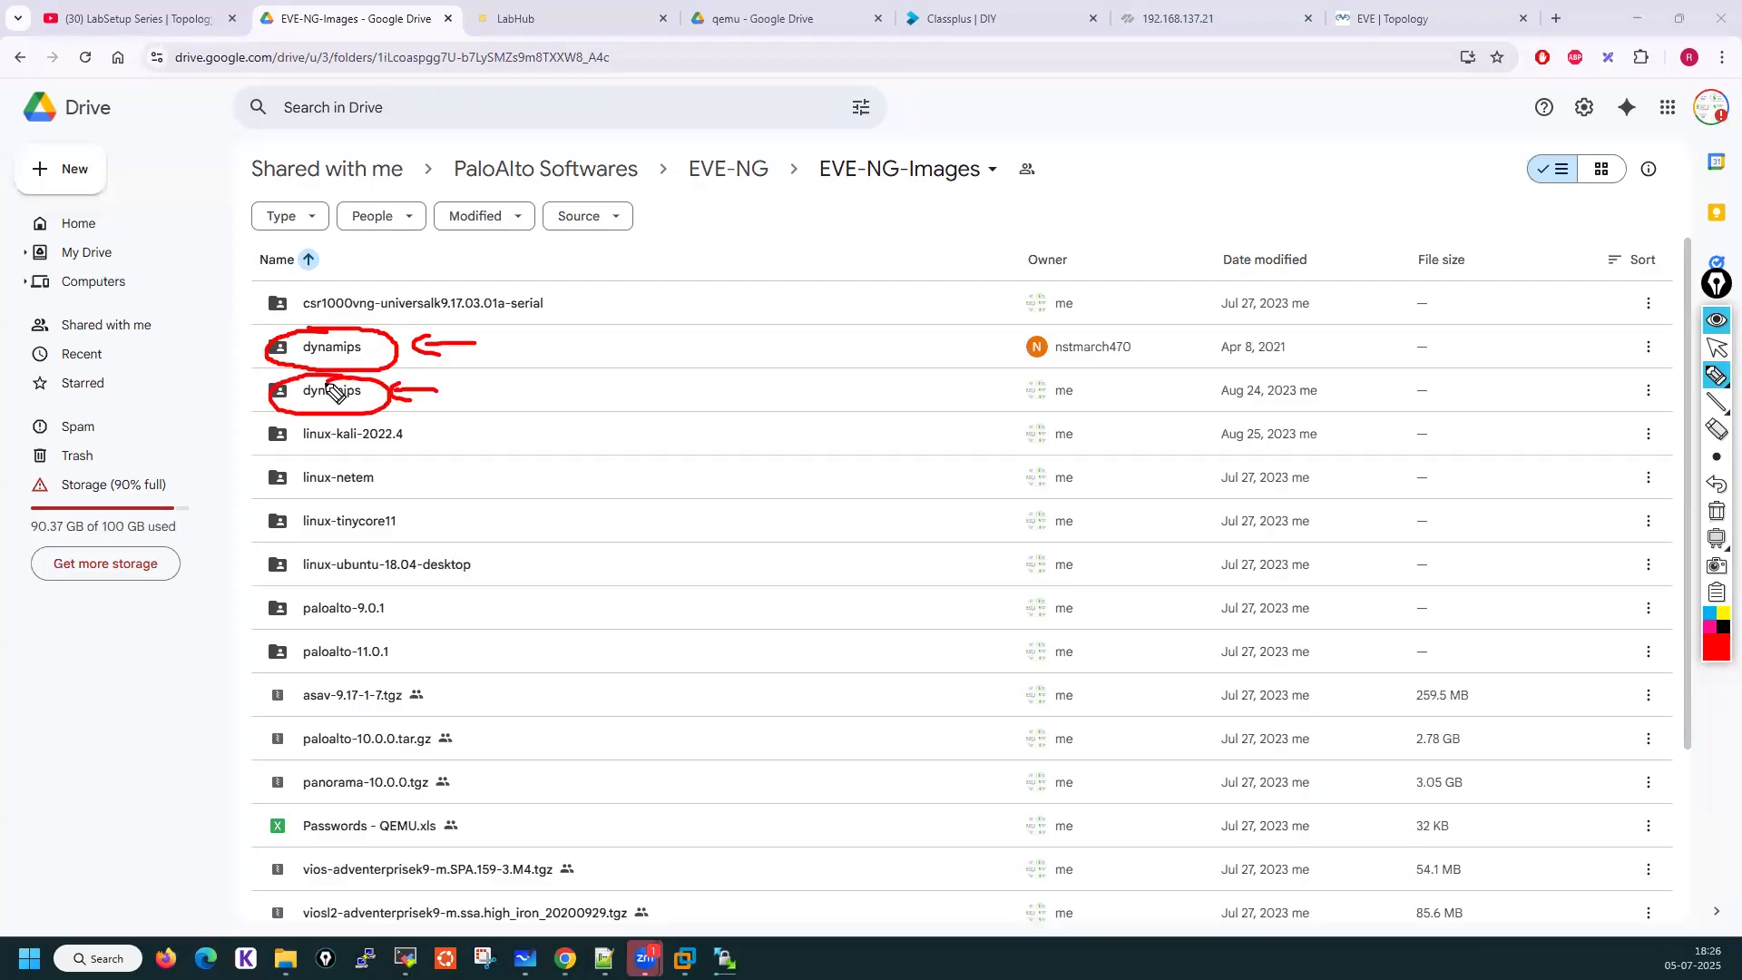
pyautogui.moveTo(302, 447); pyautogui.dragTo(375, 448)
pyautogui.moveTo(294, 534); pyautogui.dragTo(419, 539)
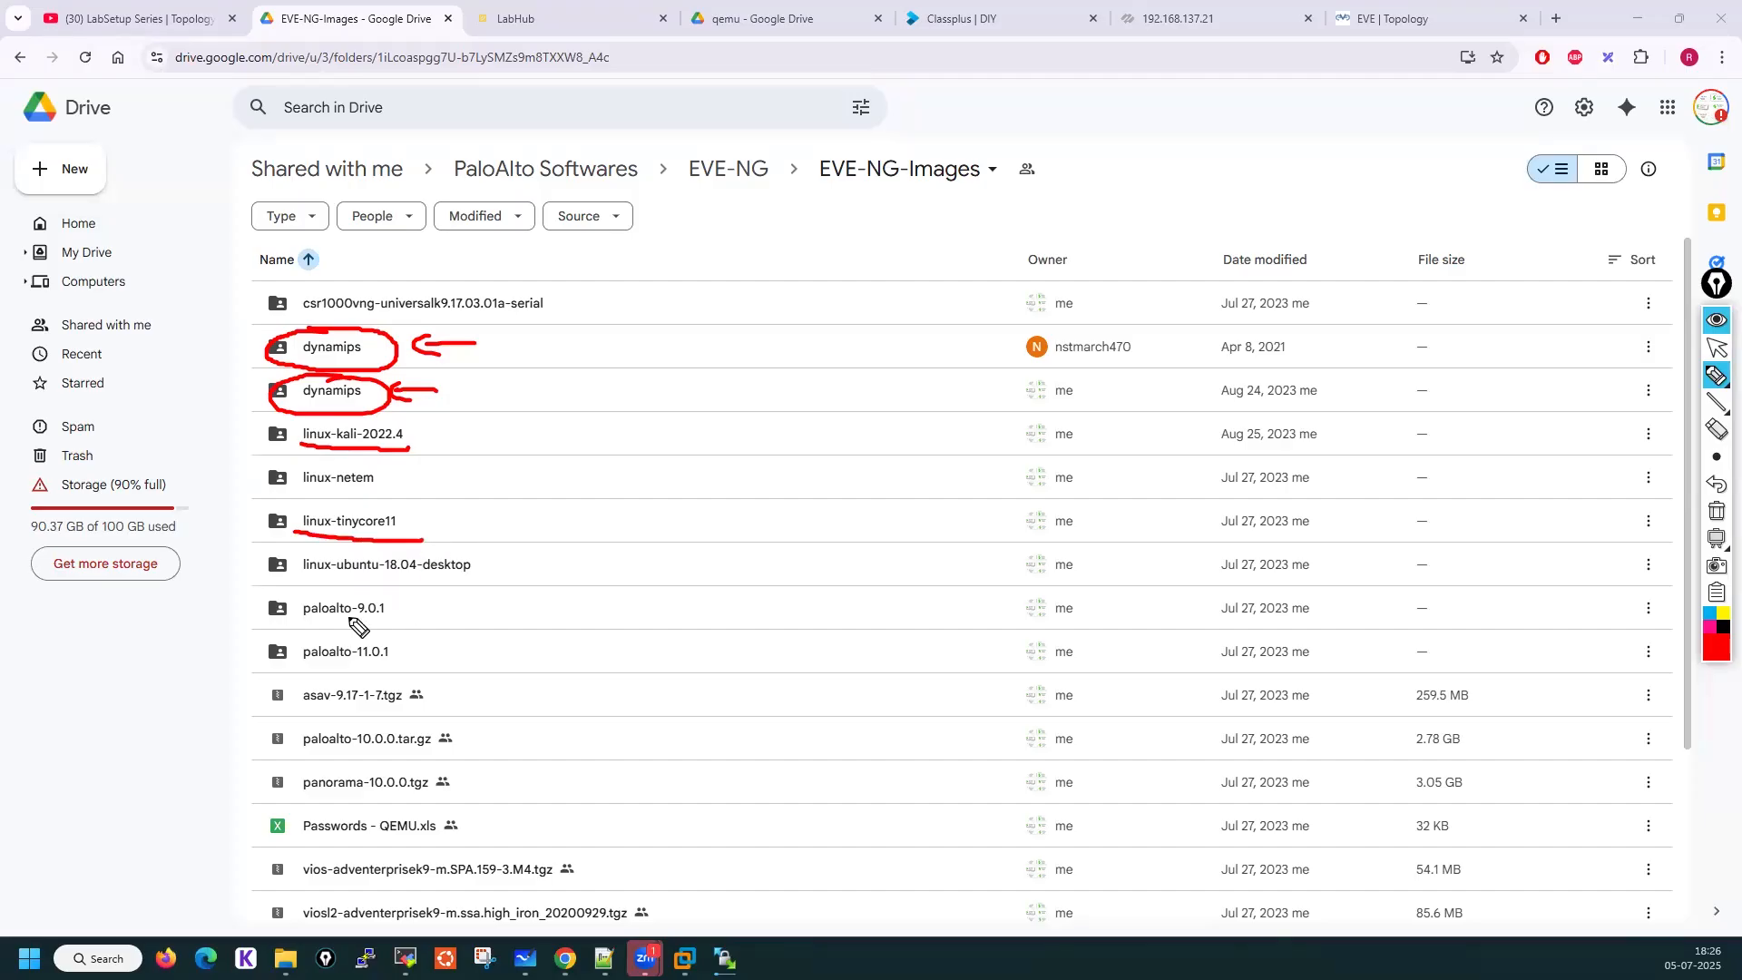
pyautogui.moveTo(292, 624); pyautogui.dragTo(403, 626)
pyautogui.moveTo(292, 664); pyautogui.dragTo(401, 666)
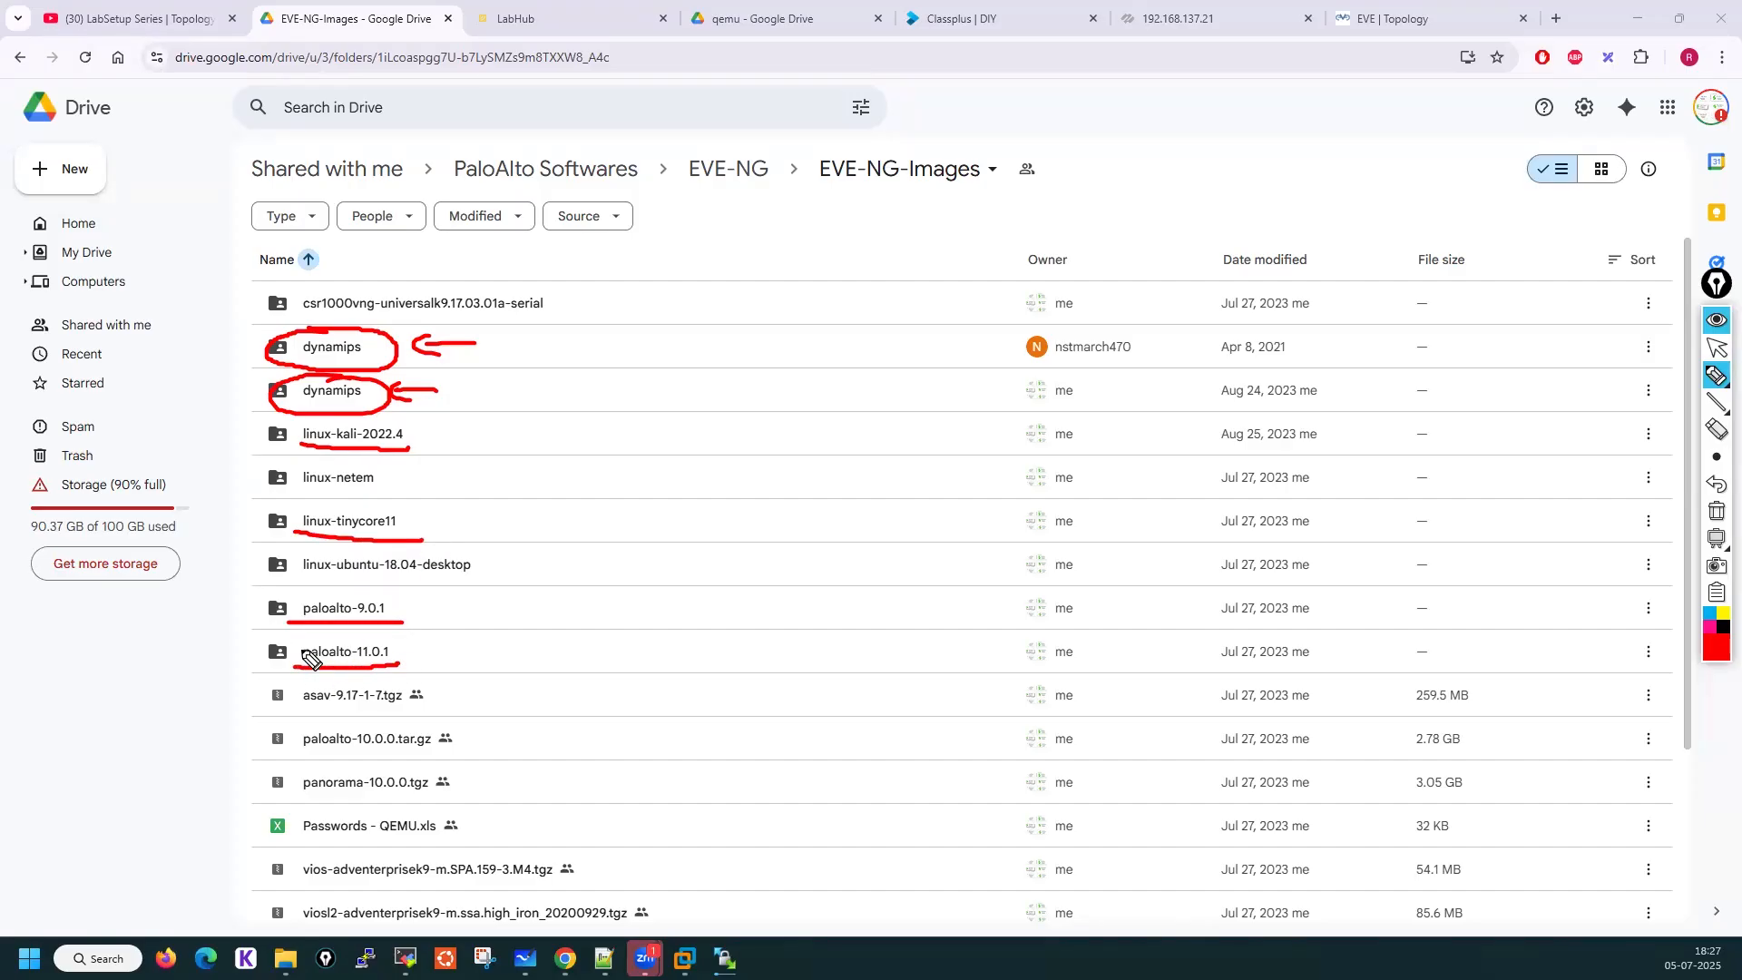
pyautogui.moveTo(292, 669)
pyautogui.mouseDown()
pyautogui.moveTo(289, 636)
pyautogui.moveTo(399, 637)
pyautogui.moveTo(406, 666)
pyautogui.moveTo(423, 650)
pyautogui.mouseUp()
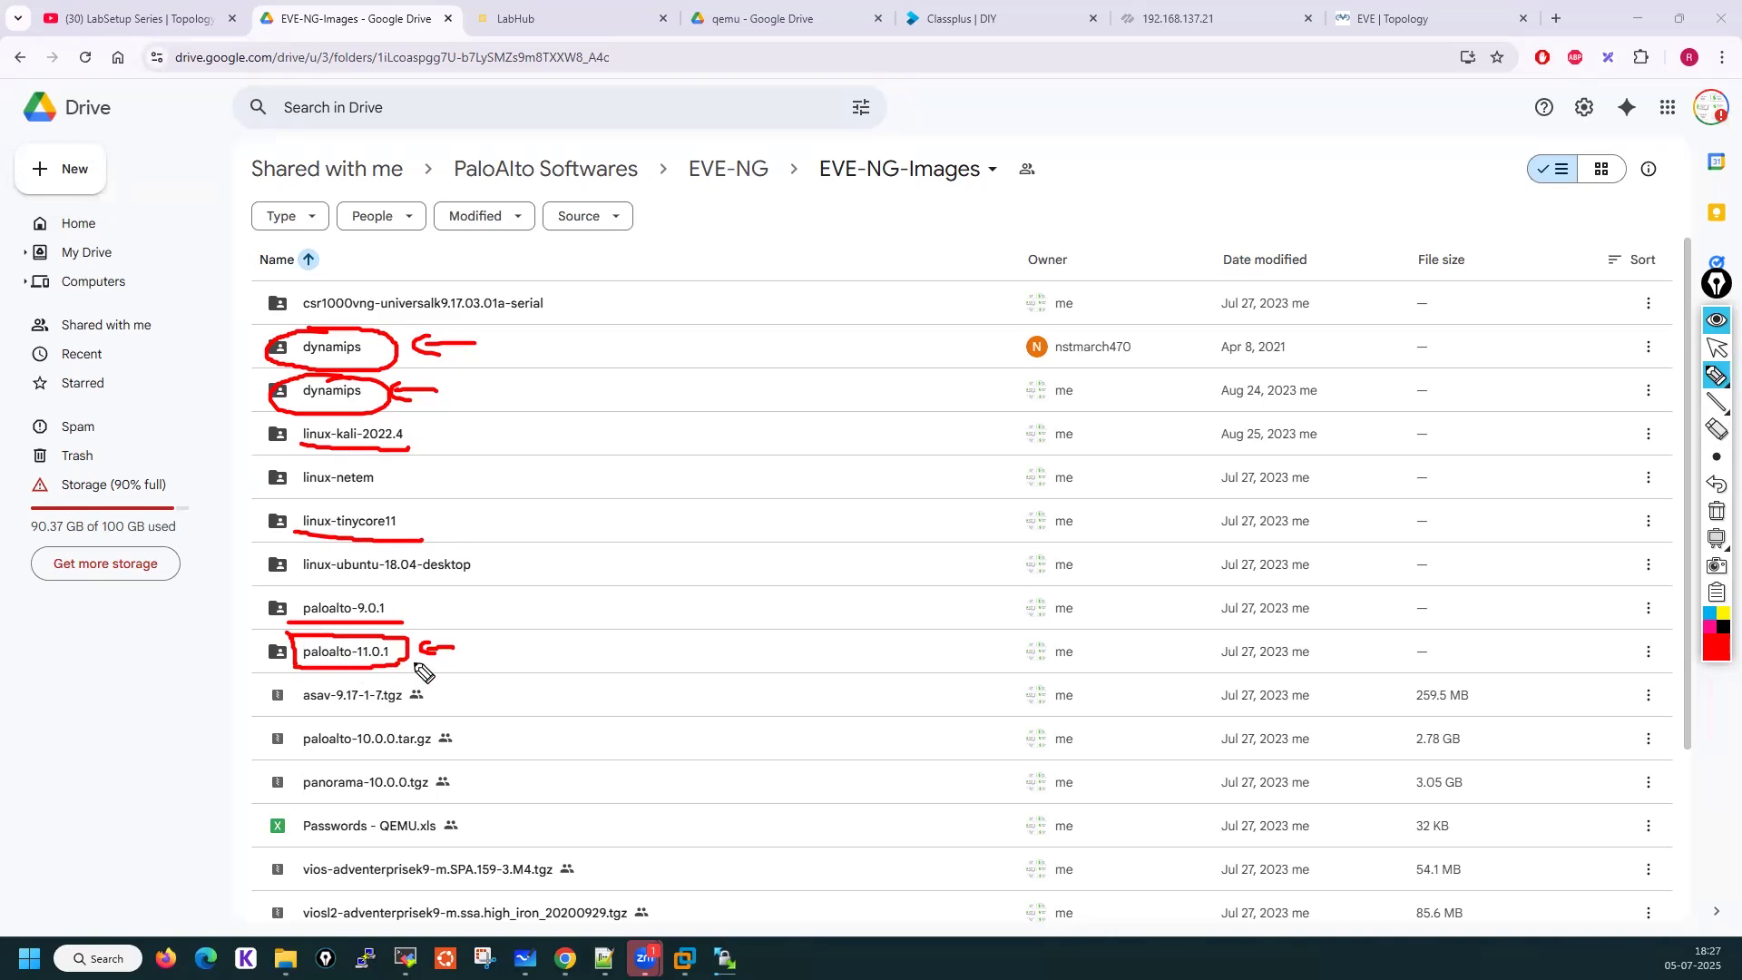
pyautogui.moveTo(300, 621)
pyautogui.mouseDown()
pyautogui.moveTo(299, 590)
pyautogui.moveTo(370, 588)
pyautogui.moveTo(393, 623)
pyautogui.mouseUp()
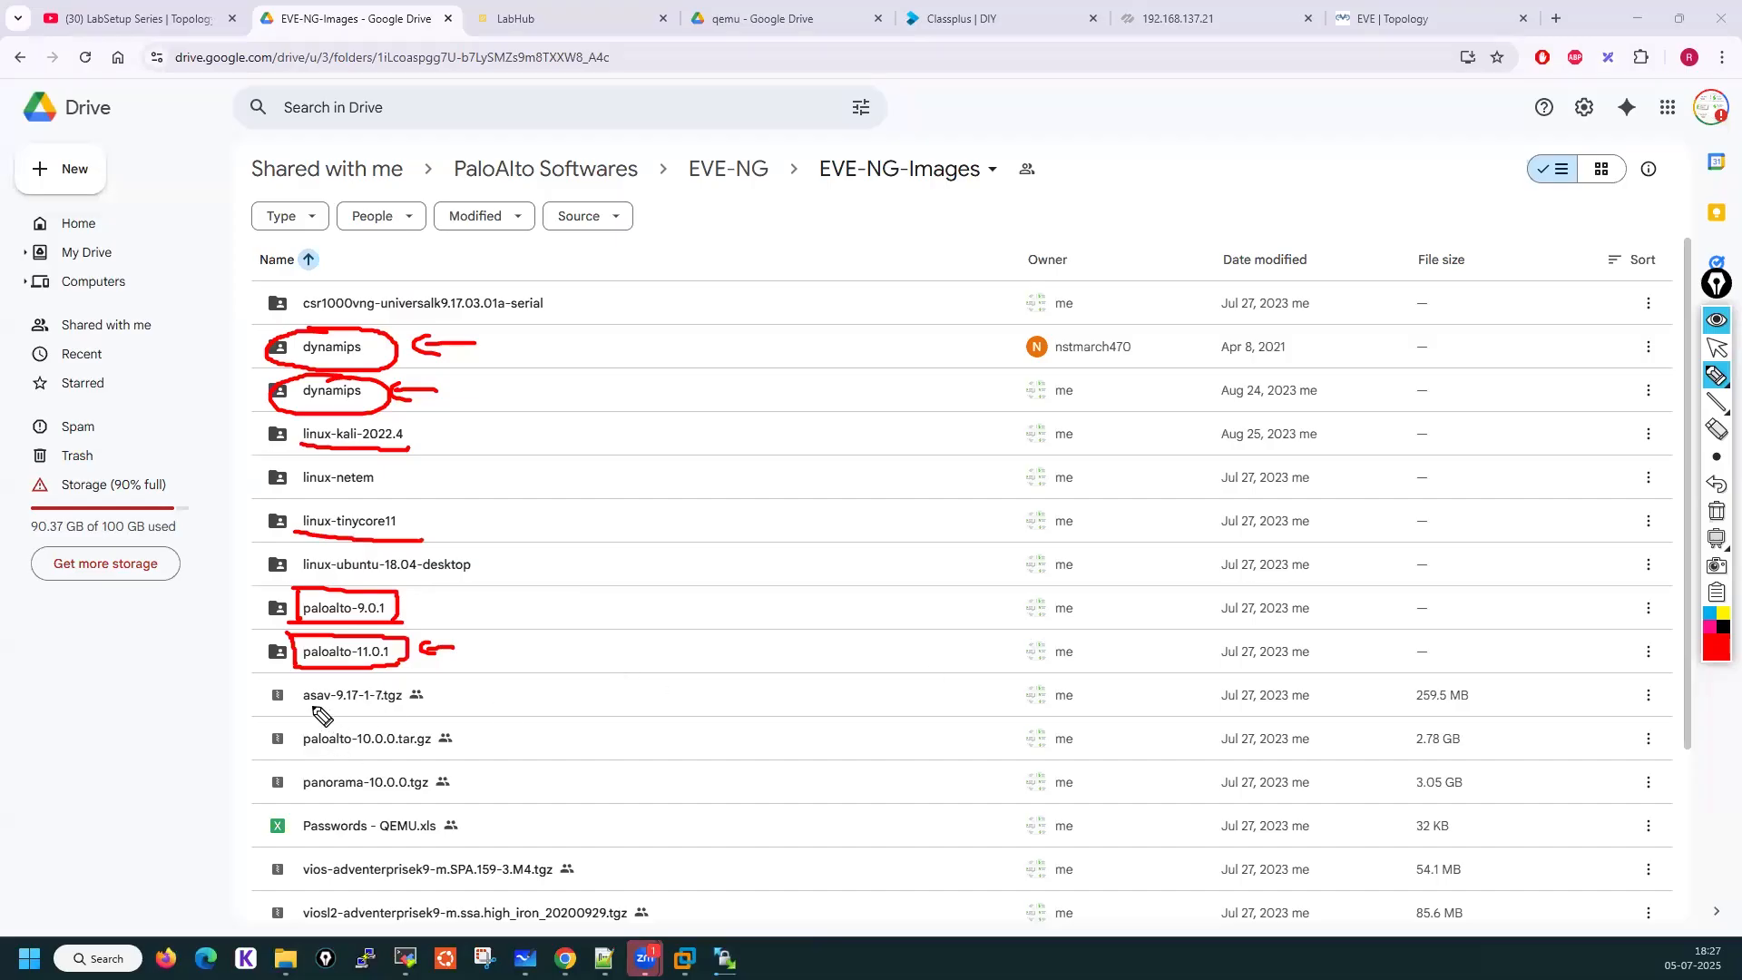
pyautogui.moveTo(304, 707)
pyautogui.mouseDown()
pyautogui.moveTo(401, 711)
pyautogui.moveTo(425, 687)
pyautogui.moveTo(292, 699)
pyautogui.moveTo(324, 721)
pyautogui.mouseUp()
pyautogui.moveTo(529, 694); pyautogui.dragTo(461, 700)
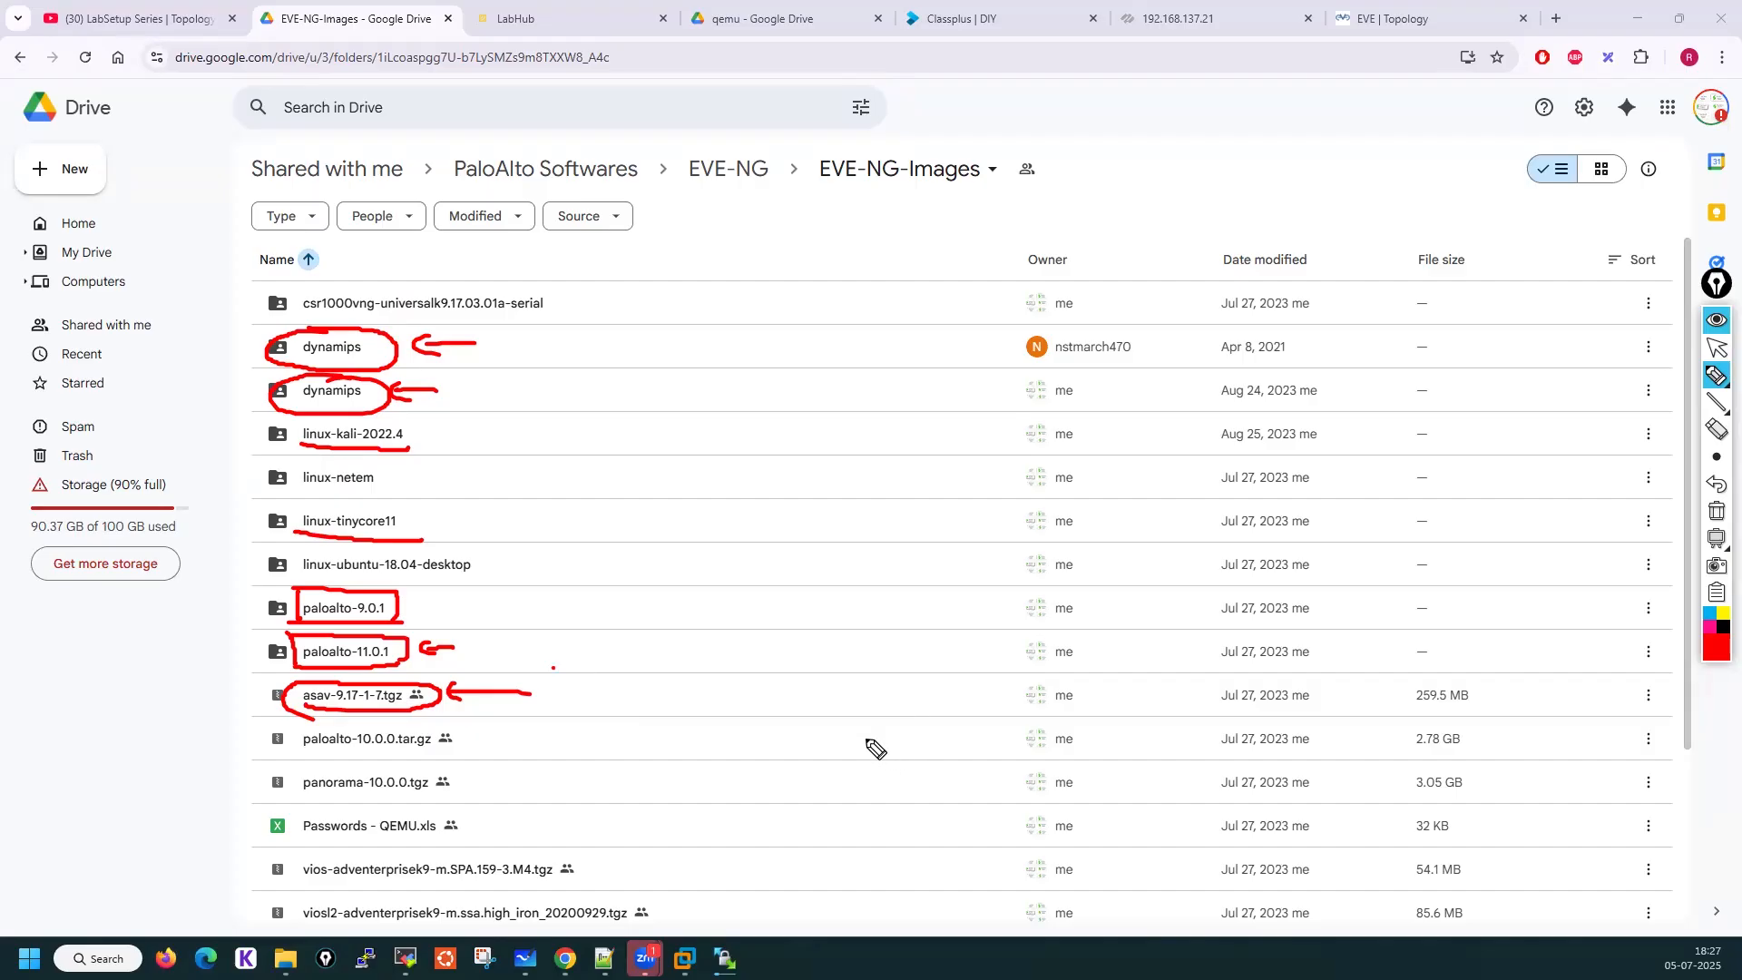
# Step: Note beside paloalto-11.0.1 and tick paloalto-10.0.0.tar.gz and another archive, then clear the marks
pyautogui.moveTo(731, 624)
pyautogui.mouseDown()
pyautogui.moveTo(759, 672)
pyautogui.moveTo(786, 657)
pyautogui.moveTo(811, 671)
pyautogui.moveTo(850, 606)
pyautogui.moveTo(869, 671)
pyautogui.moveTo(816, 606)
pyautogui.mouseUp()
pyautogui.click(773, 622)
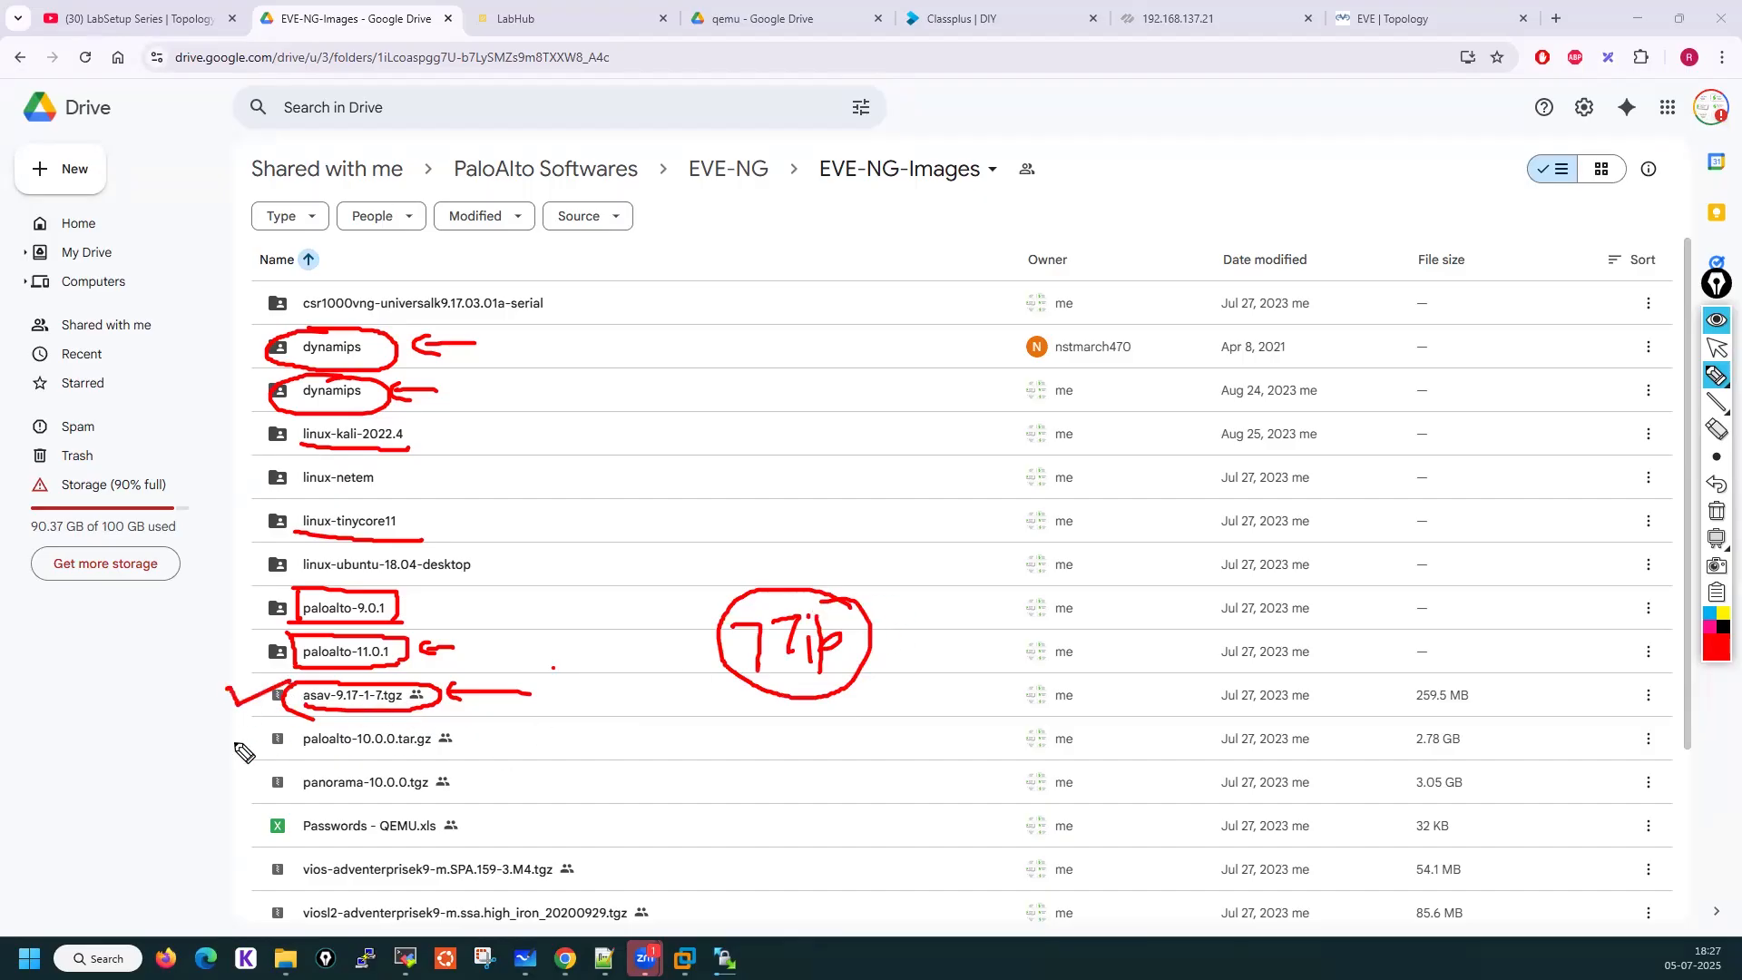
pyautogui.moveTo(290, 757); pyautogui.dragTo(432, 751)
pyautogui.moveTo(209, 735)
pyautogui.mouseDown()
pyautogui.moveTo(222, 749)
pyautogui.moveTo(292, 728)
pyautogui.mouseUp()
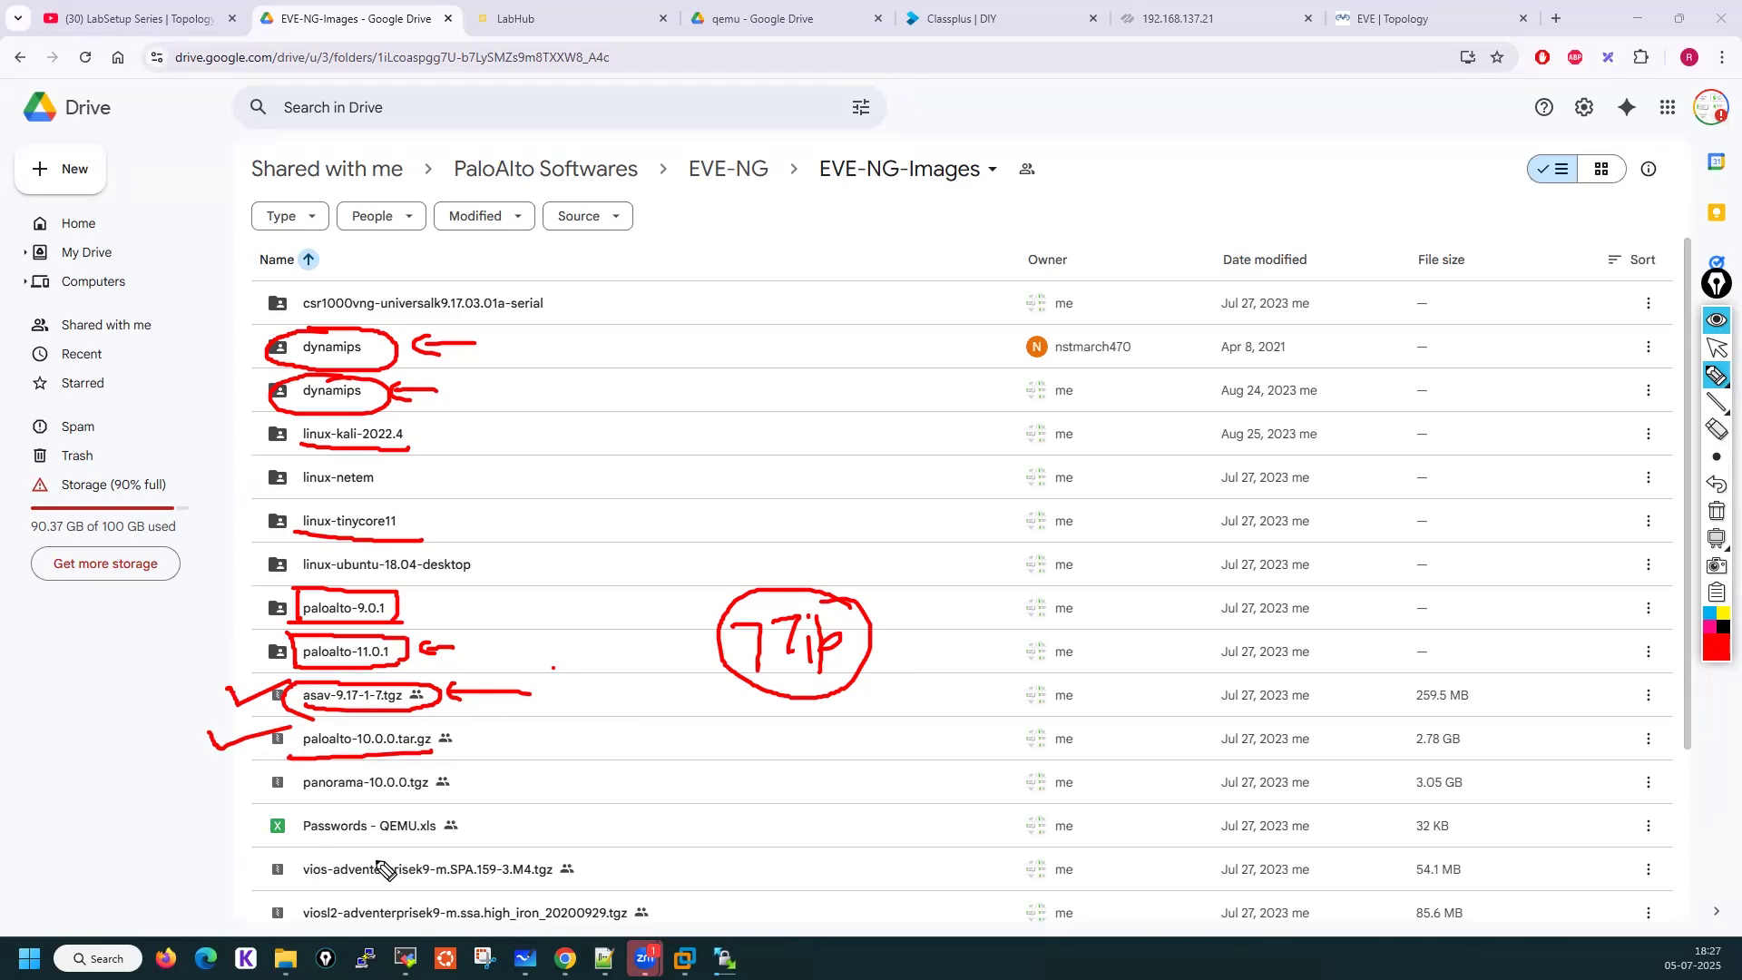
pyautogui.moveTo(241, 868)
pyautogui.mouseDown()
pyautogui.moveTo(293, 860)
pyautogui.moveTo(307, 891)
pyautogui.mouseUp()
pyautogui.click(1716, 512)
pyautogui.click(1716, 348)
# Step: Tick win-10ENT.zip and cross out the vtbond, vtedge, vtmgmt, vtsmart and linux-ubuntu-18.04-desktop entries
pyautogui.moveTo(1684, 403); pyautogui.dragTo(1690, 588)
pyautogui.moveTo(1715, 377)
pyautogui.click(1636, 376)
pyautogui.moveTo(241, 888); pyautogui.dragTo(279, 900)
pyautogui.moveTo(316, 722); pyautogui.dragTo(357, 747)
pyautogui.moveTo(358, 719)
pyautogui.mouseDown()
pyautogui.moveTo(315, 741)
pyautogui.moveTo(343, 782)
pyautogui.mouseUp()
pyautogui.moveTo(337, 753)
pyautogui.mouseDown()
pyautogui.moveTo(308, 782)
pyautogui.moveTo(344, 824)
pyautogui.moveTo(310, 833)
pyautogui.moveTo(342, 869)
pyautogui.mouseUp()
pyautogui.moveTo(342, 846); pyautogui.dragTo(301, 875)
pyautogui.moveTo(353, 322); pyautogui.dragTo(350, 358)
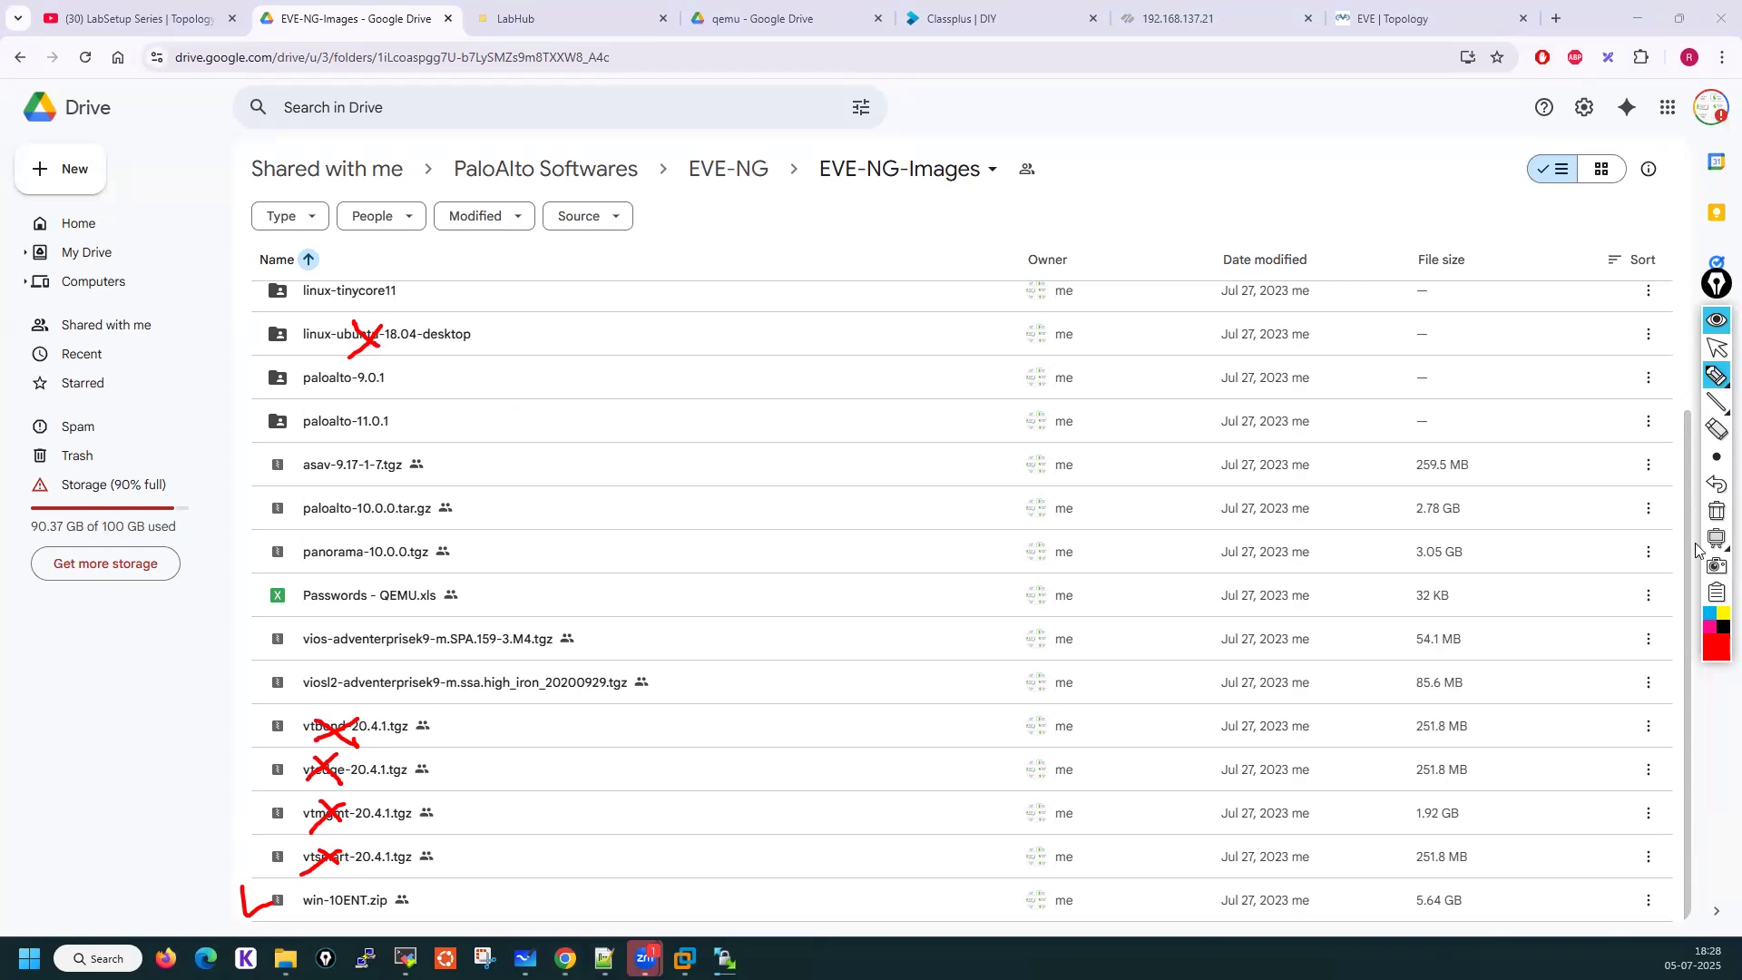
# Step: Clear the annotations and bring File Explorer's eve-ng images folder back to front
pyautogui.click(1715, 514)
pyautogui.click(1717, 347)
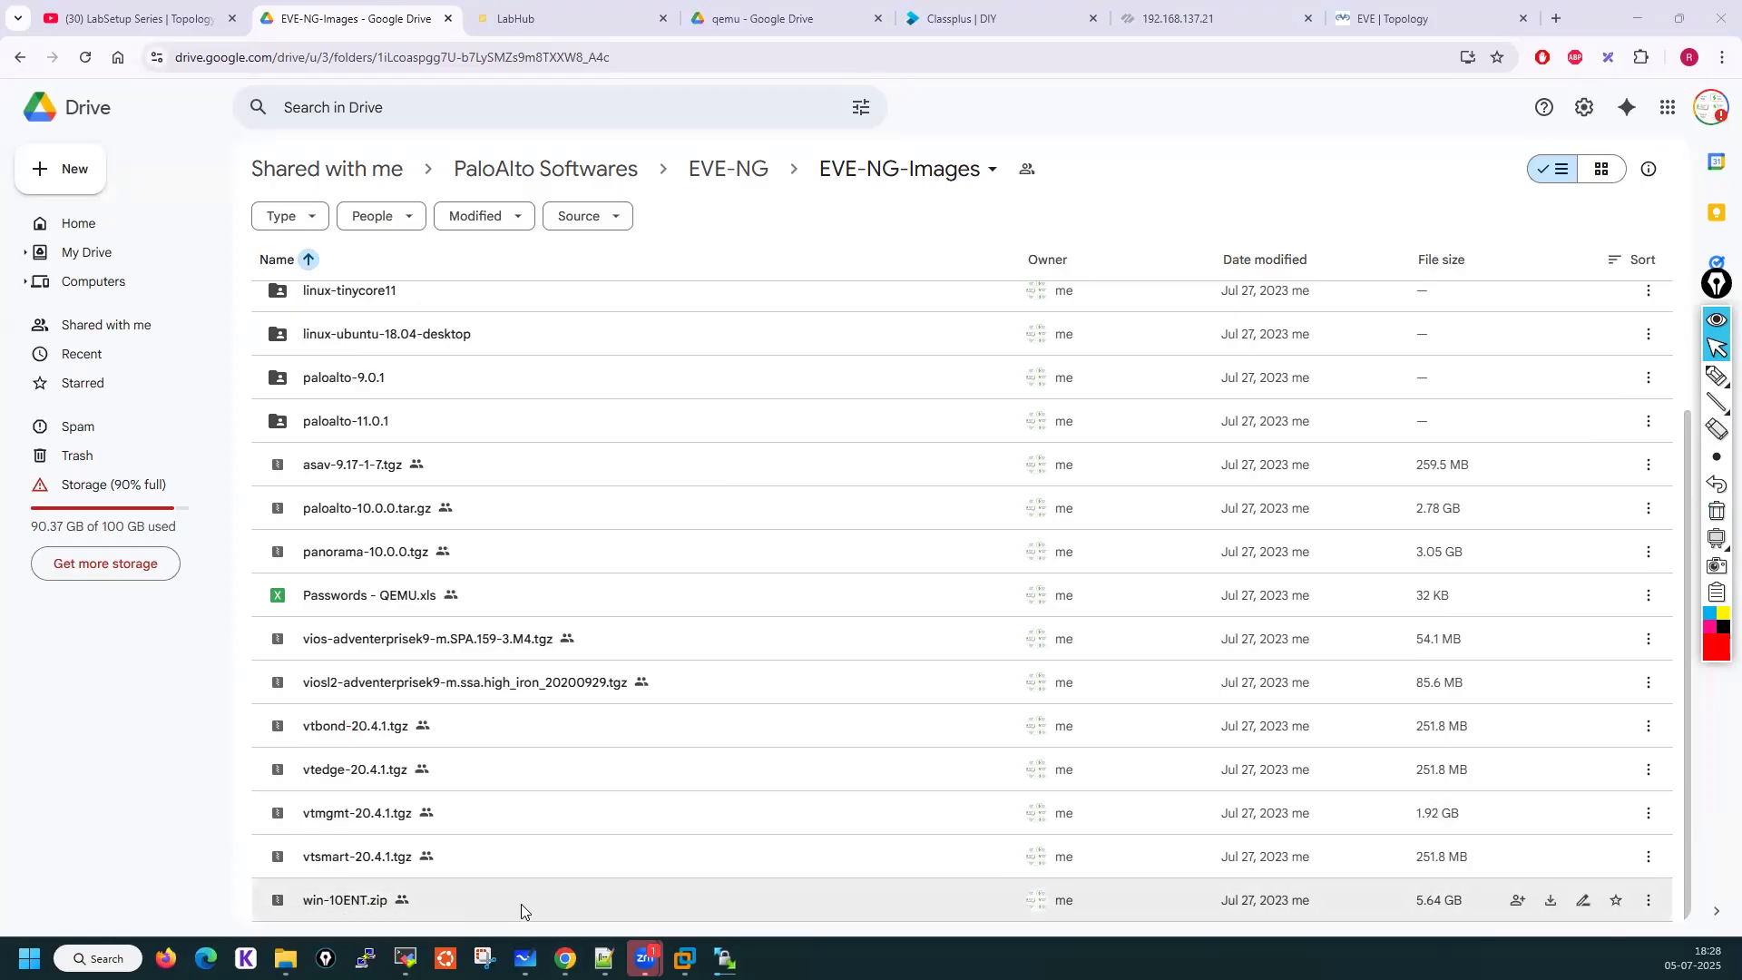
pyautogui.scroll(3, 522, 899)
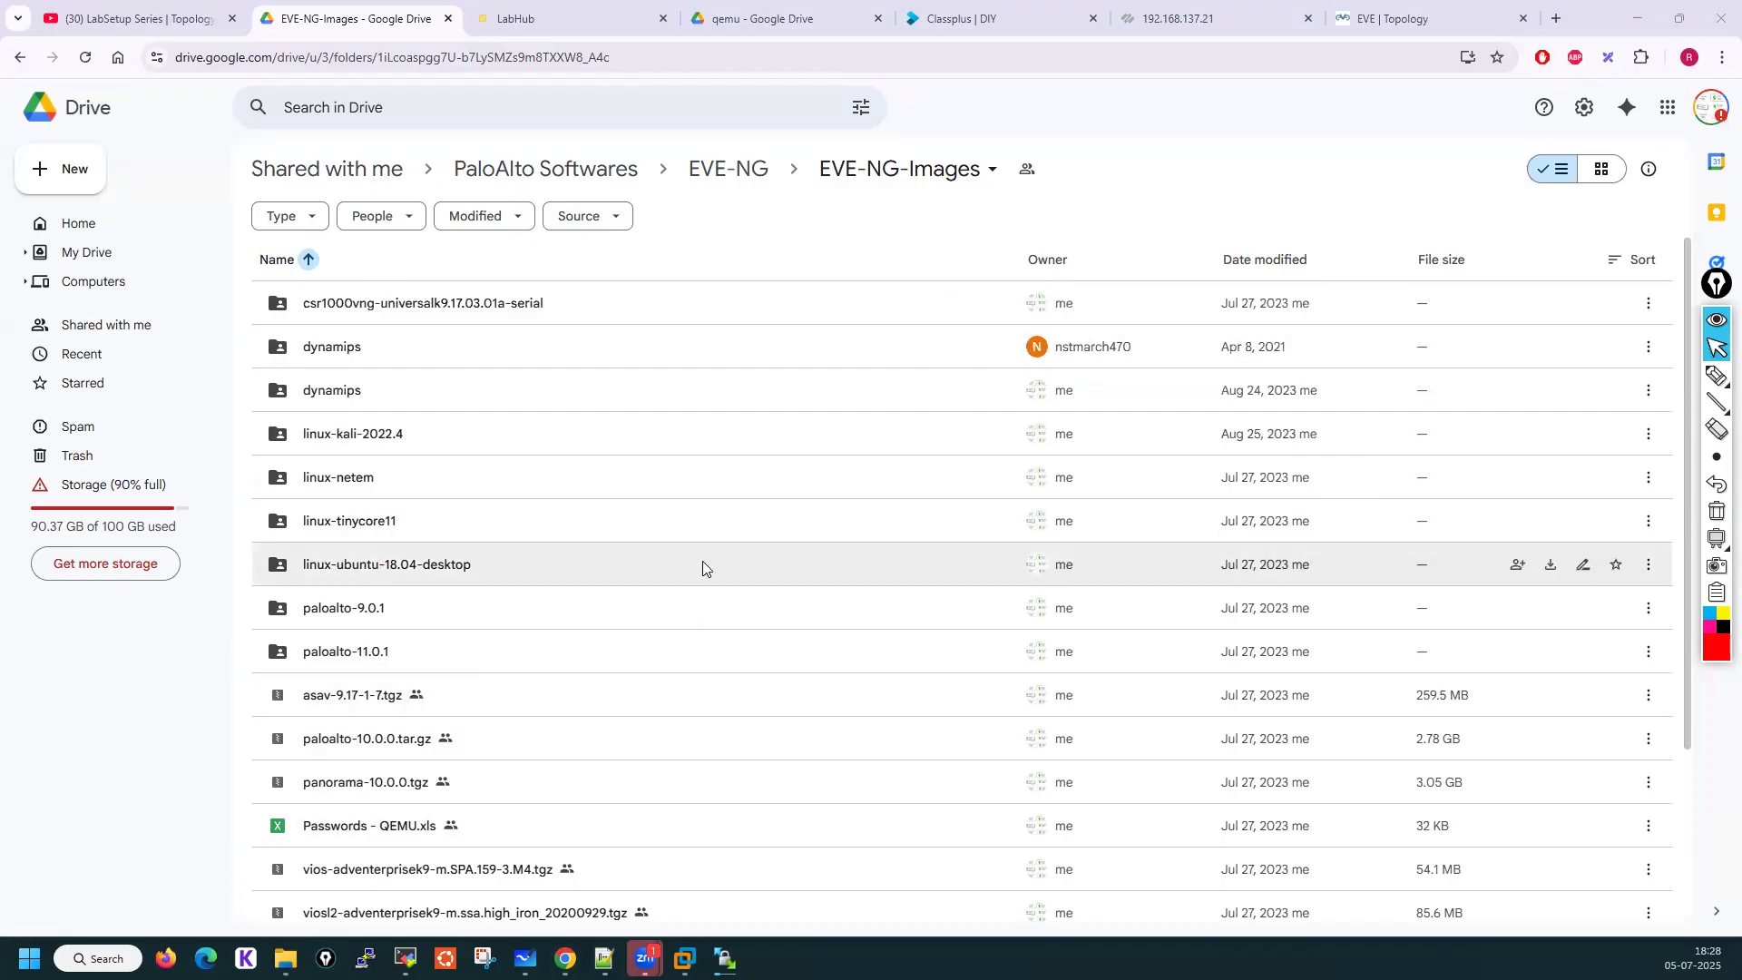
pyautogui.scroll(-3, 702, 565)
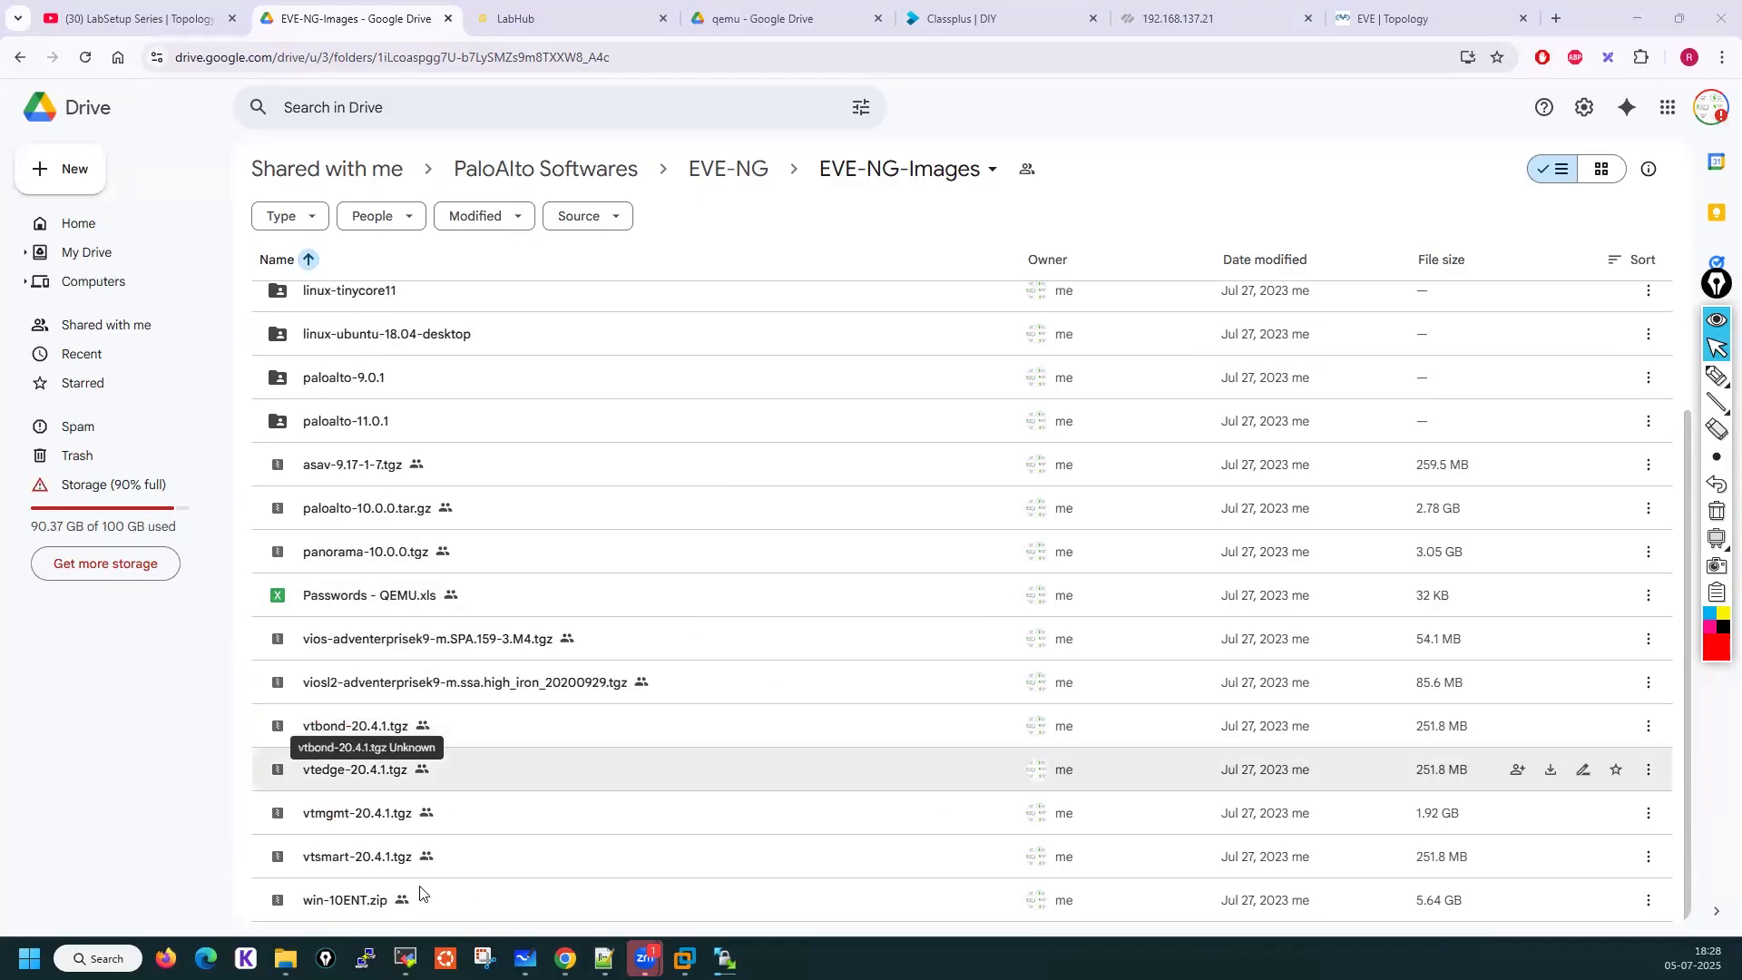
pyautogui.click(295, 954)
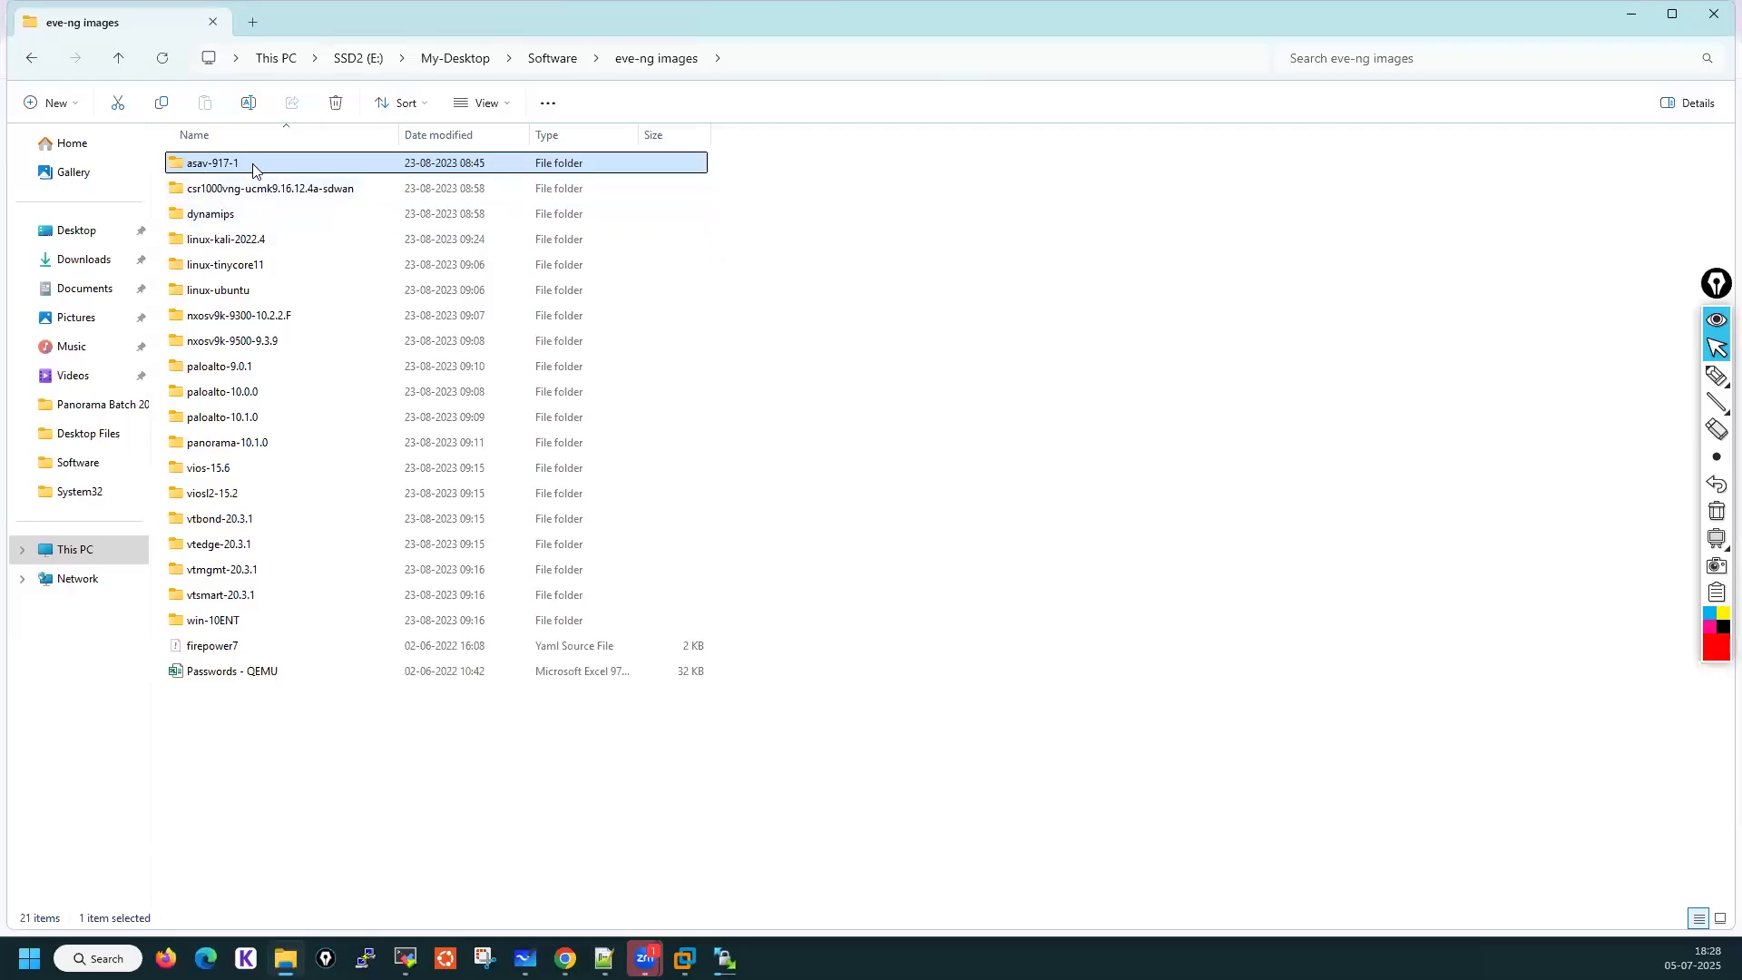
# Step: Check the virtioa.qcow2 images in the asav-917-1, paloalto-9.0.1 and paloalto-10.0.0 folders
pyautogui.doubleClick(370, 166)
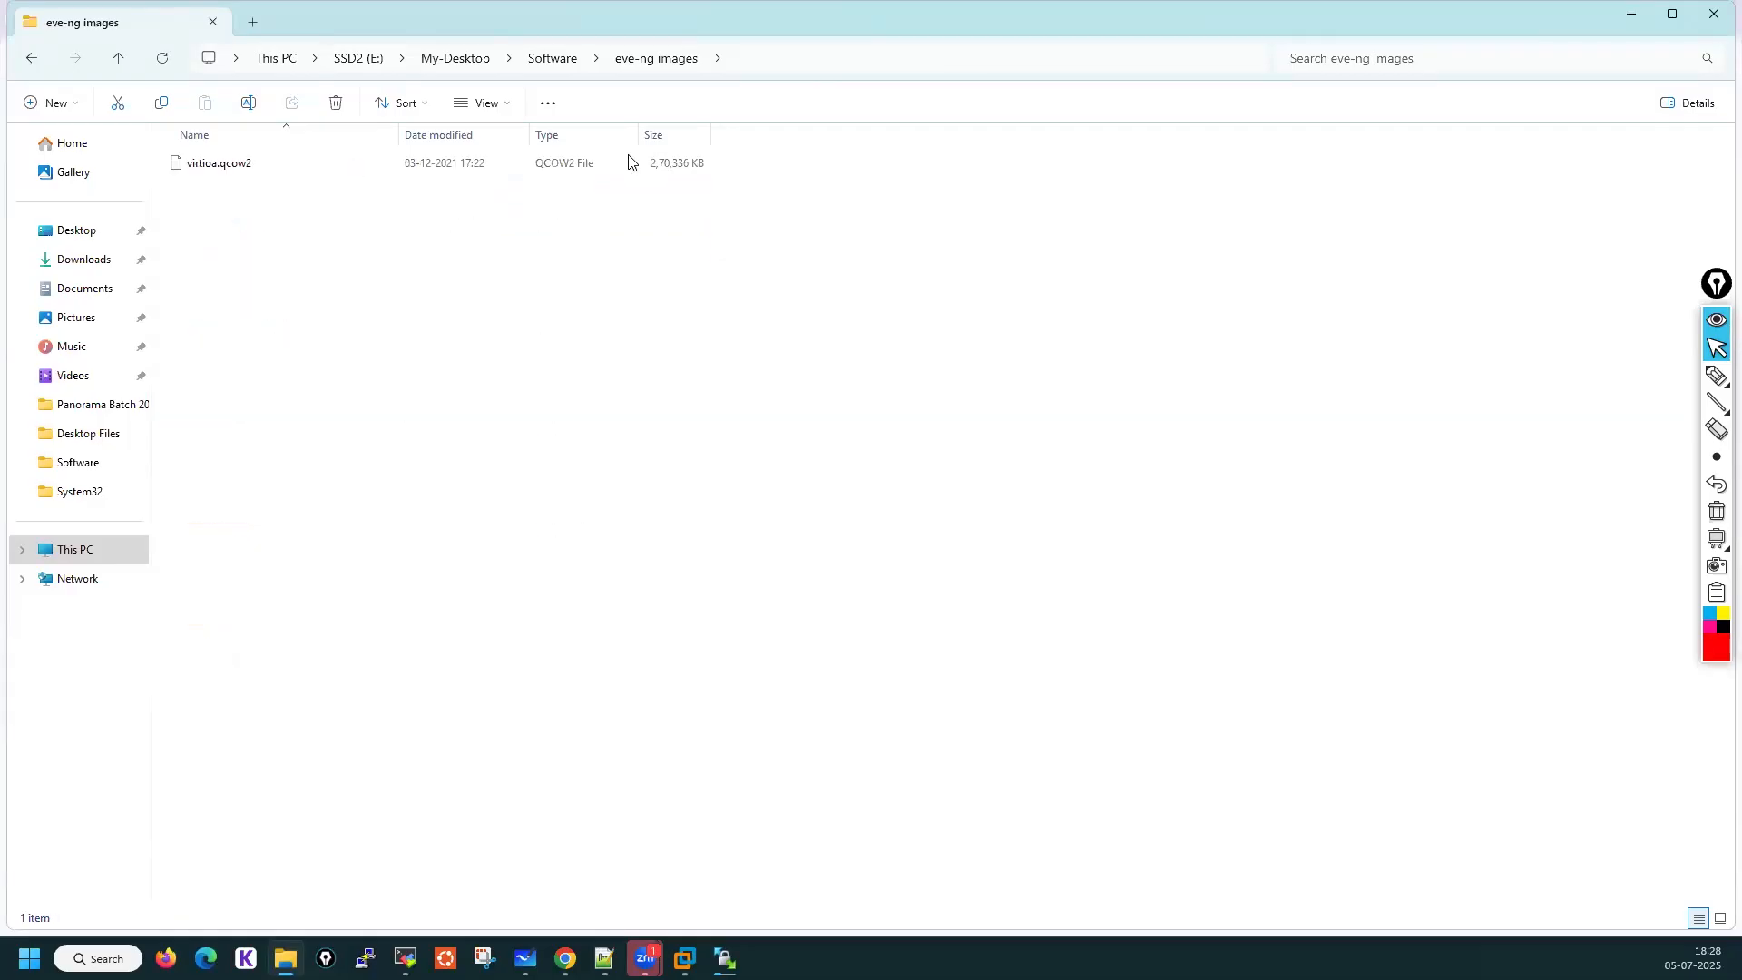
pyautogui.click(232, 172)
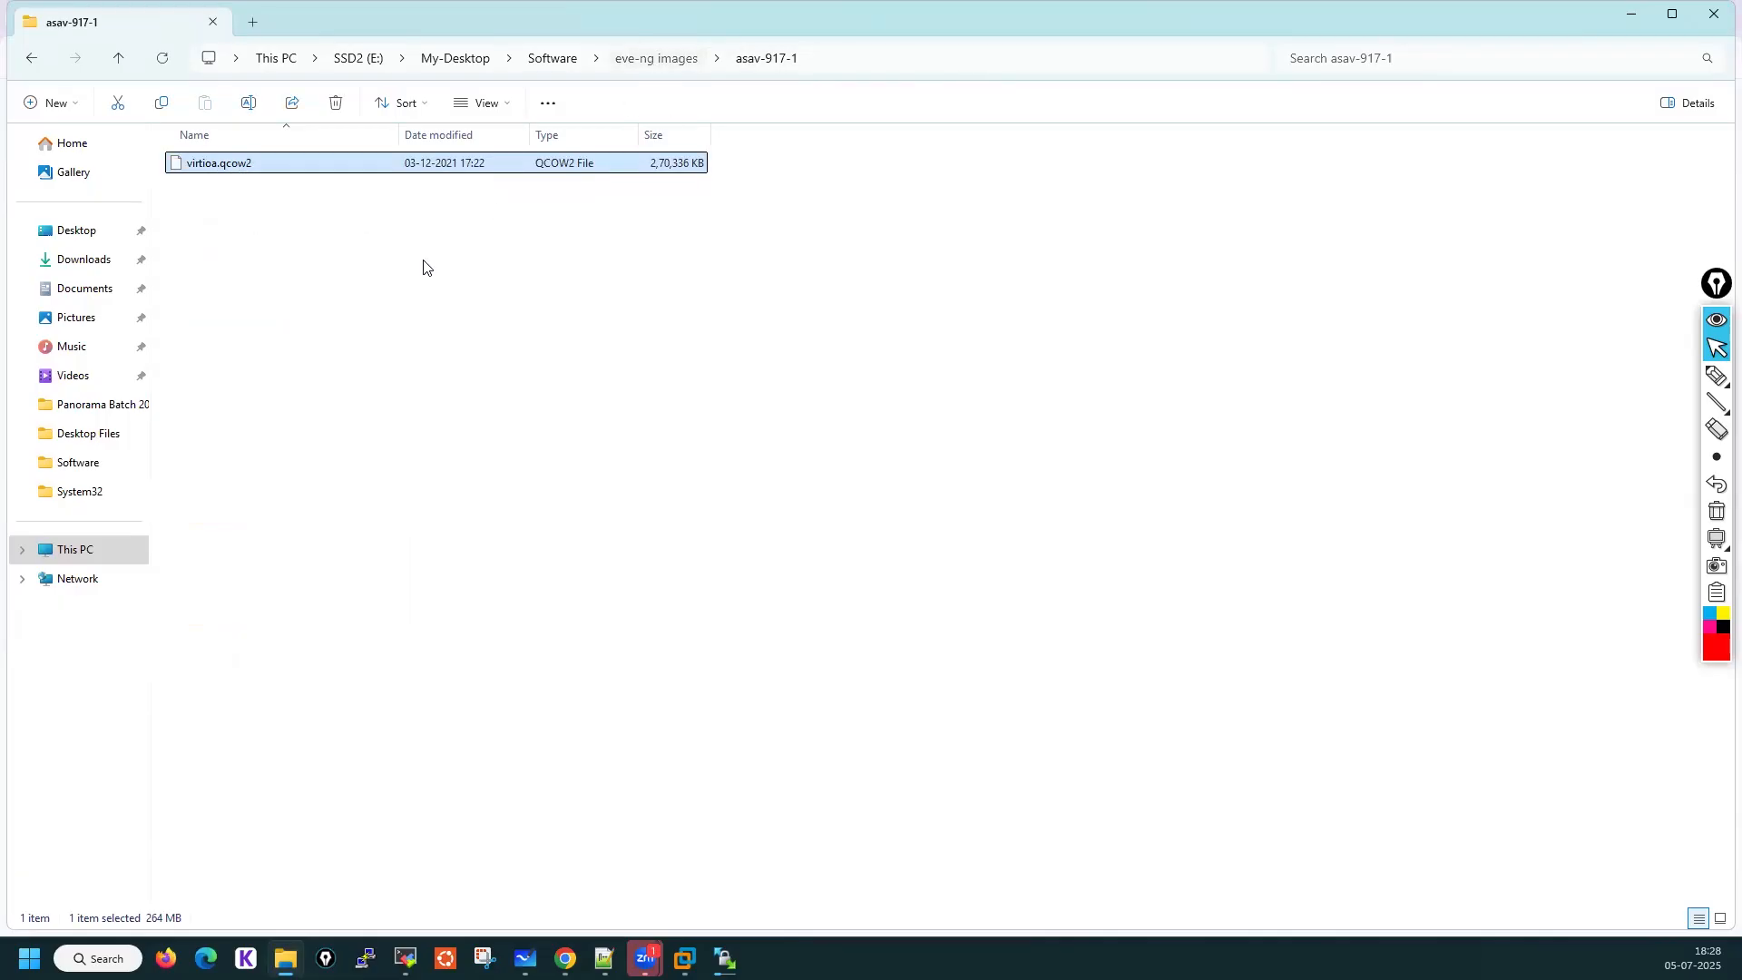
pyautogui.doubleClick(230, 367)
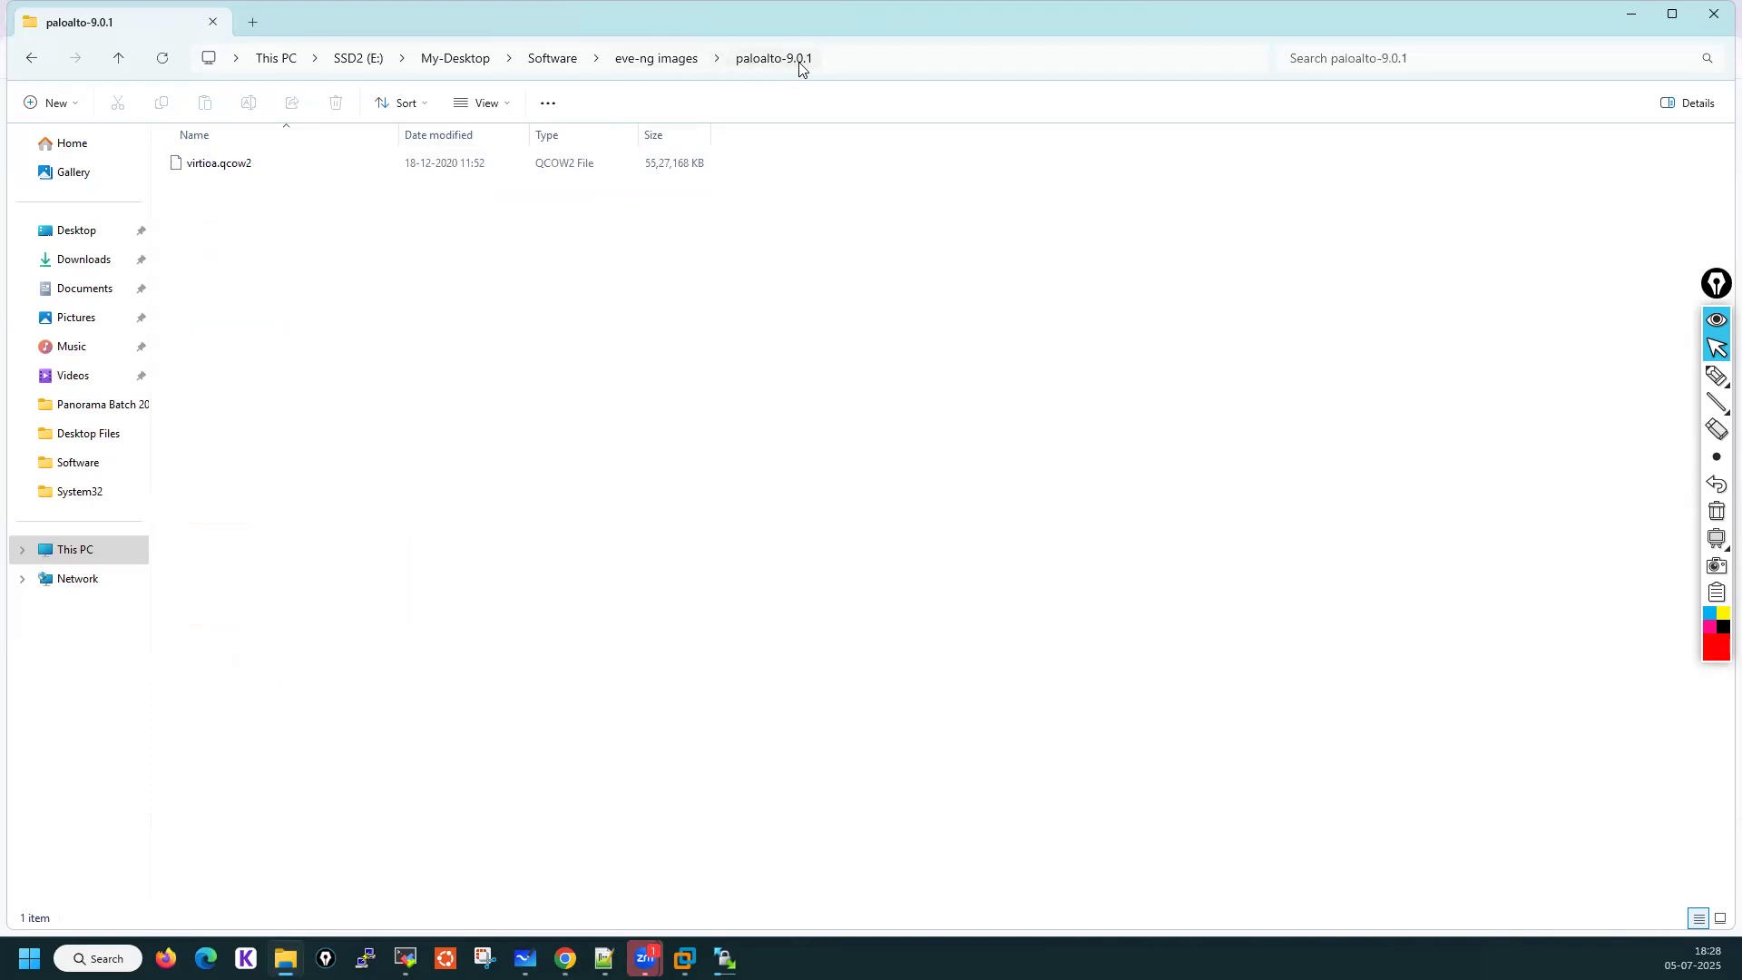
pyautogui.click(692, 59)
pyautogui.click(264, 399)
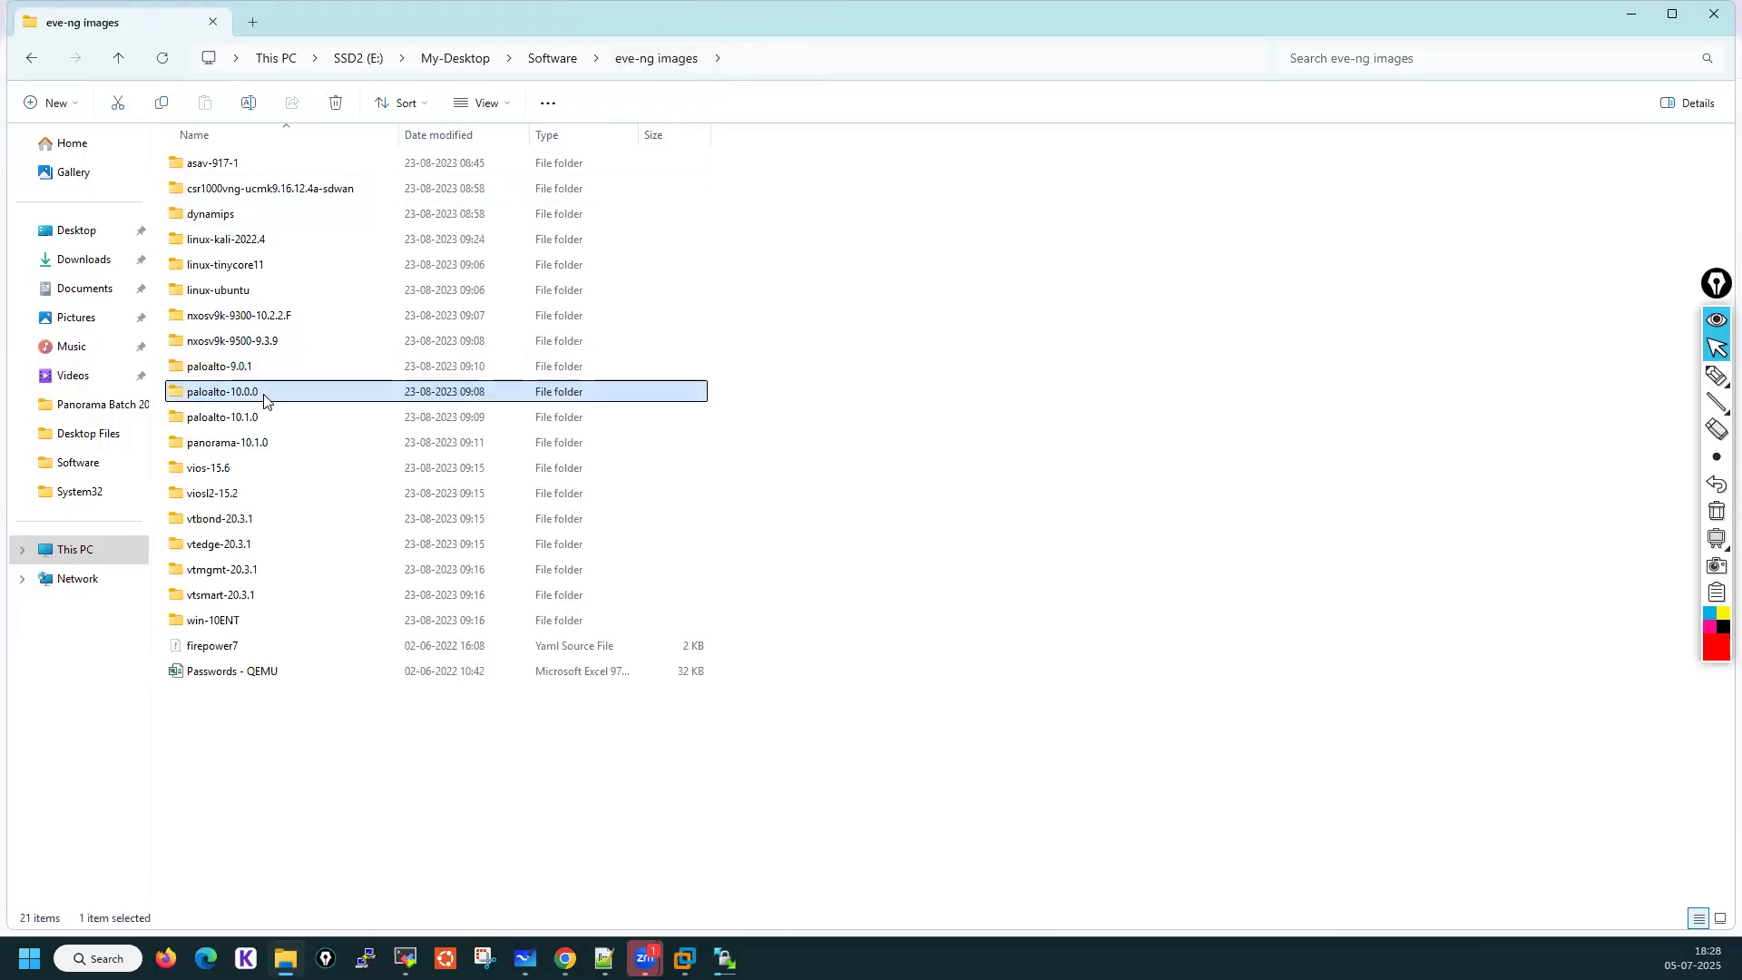
pyautogui.doubleClick(264, 399)
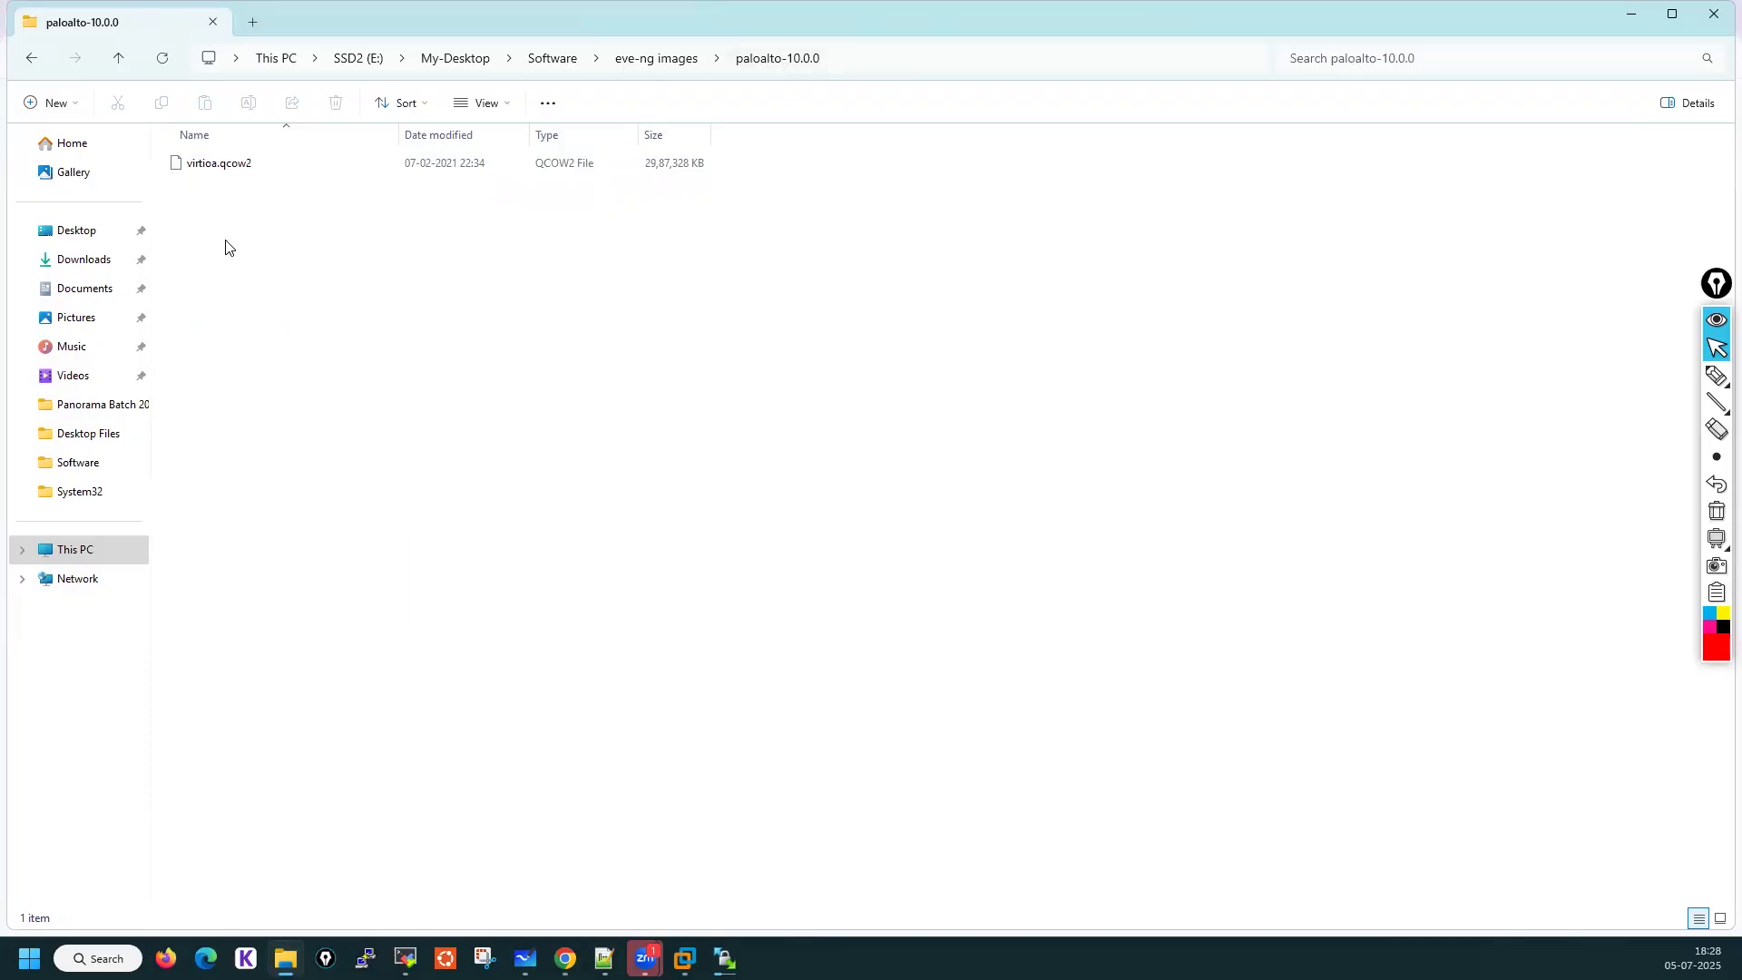
pyautogui.click(233, 167)
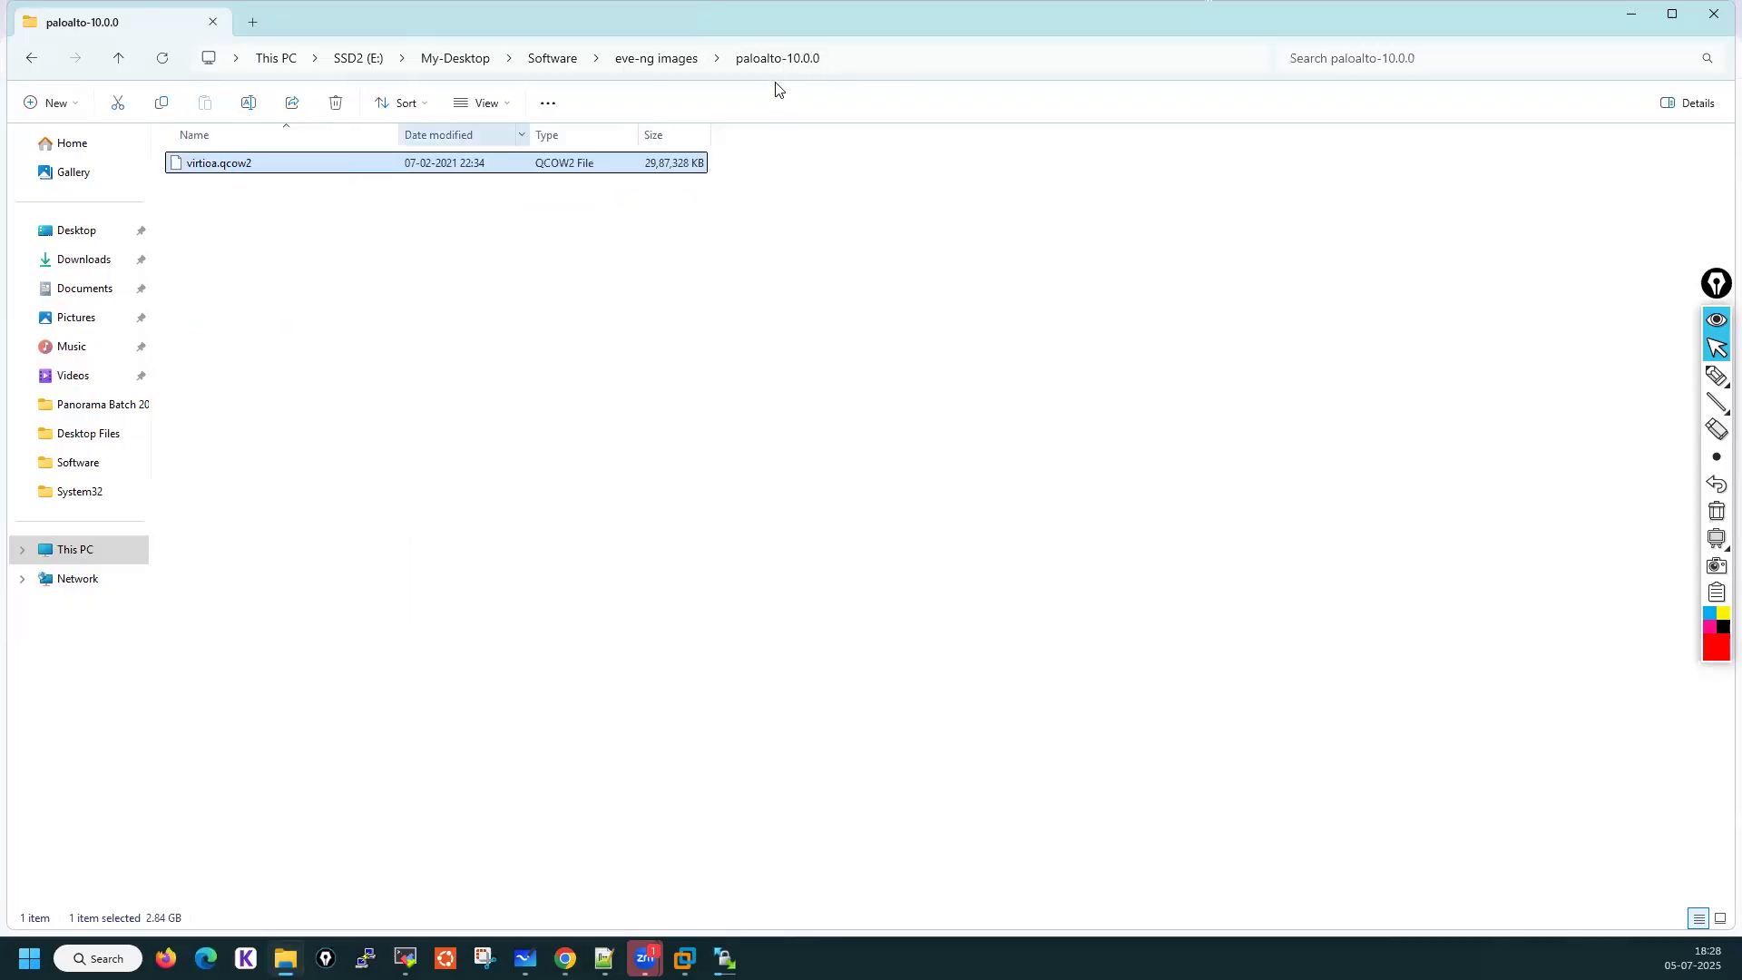
pyautogui.hotkey('alt', 'Left')
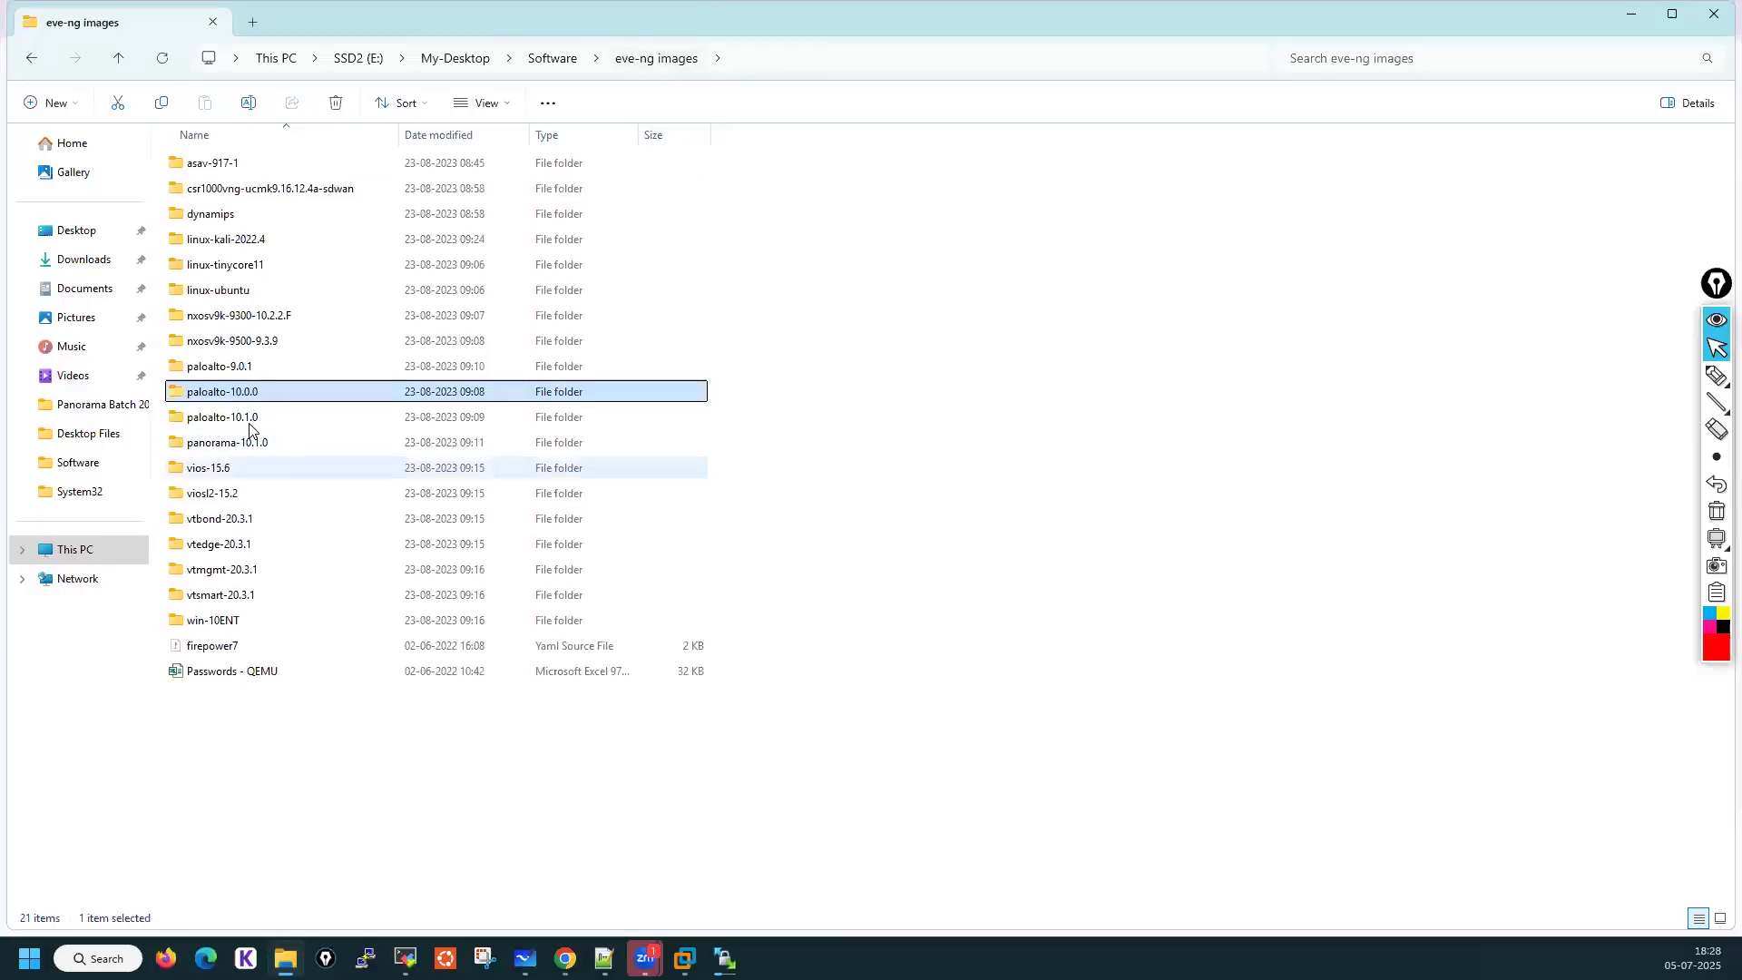
# Step: Check hda.qcow2 in win-10ENT and virtioa.qcow2 in linux-tinycore11, then return to Google Drive
pyautogui.doubleClick(214, 624)
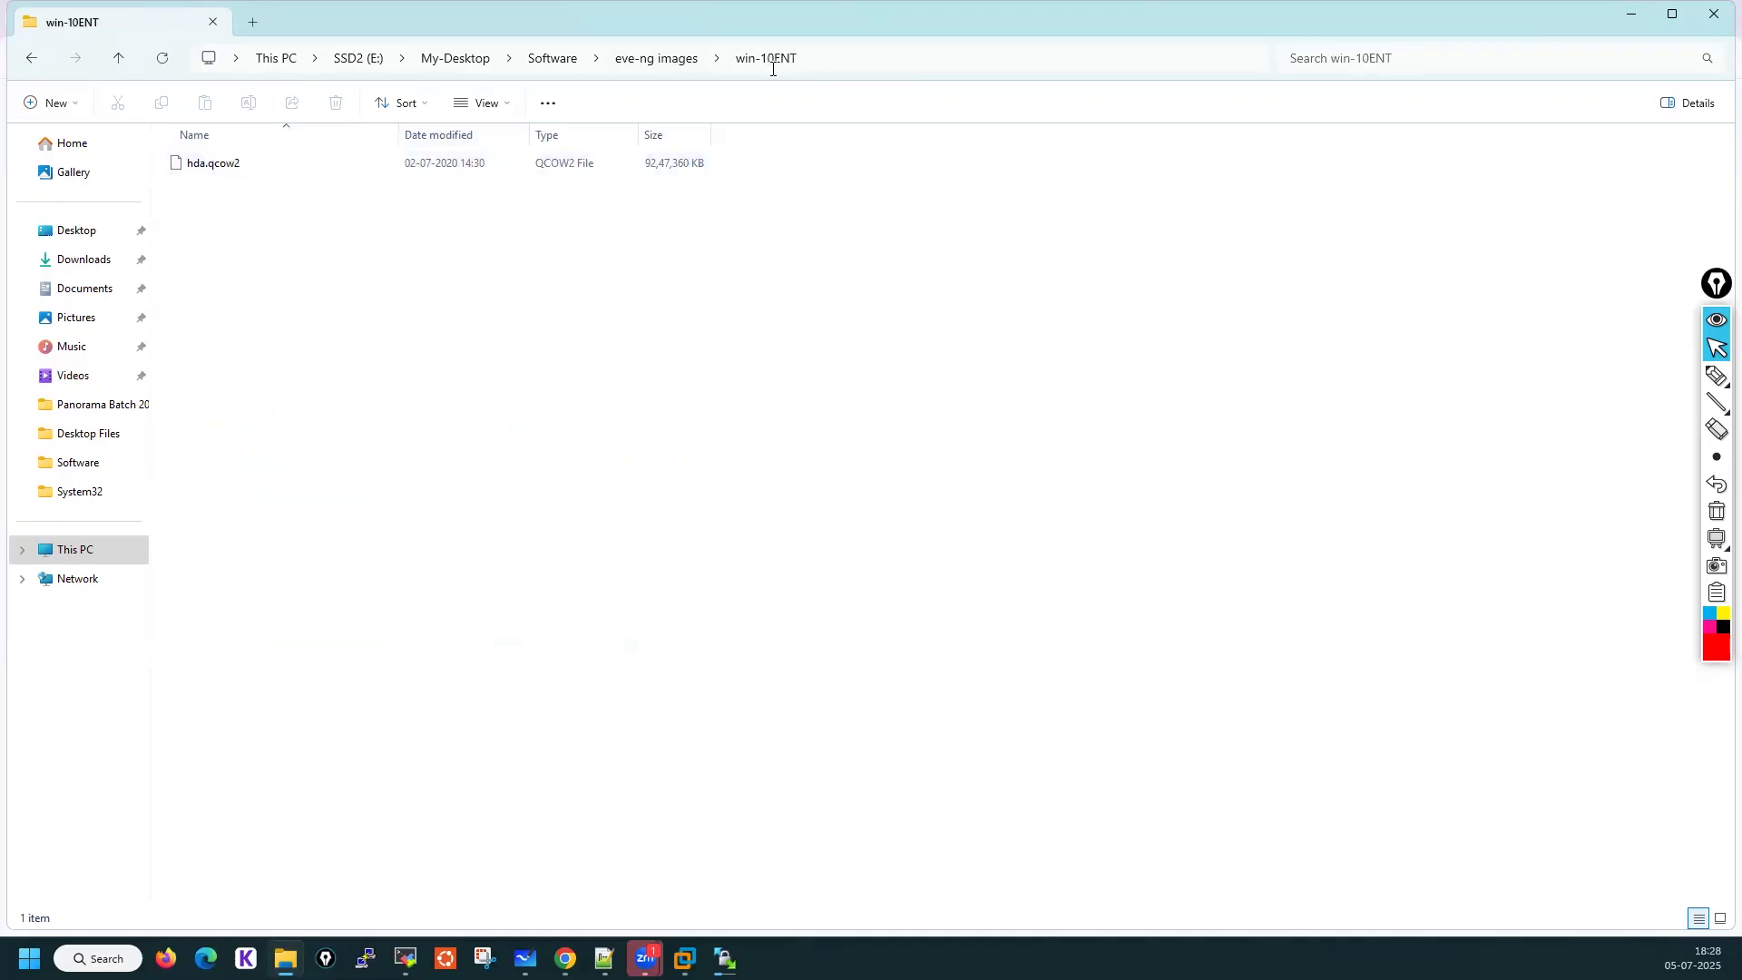
pyautogui.click(224, 172)
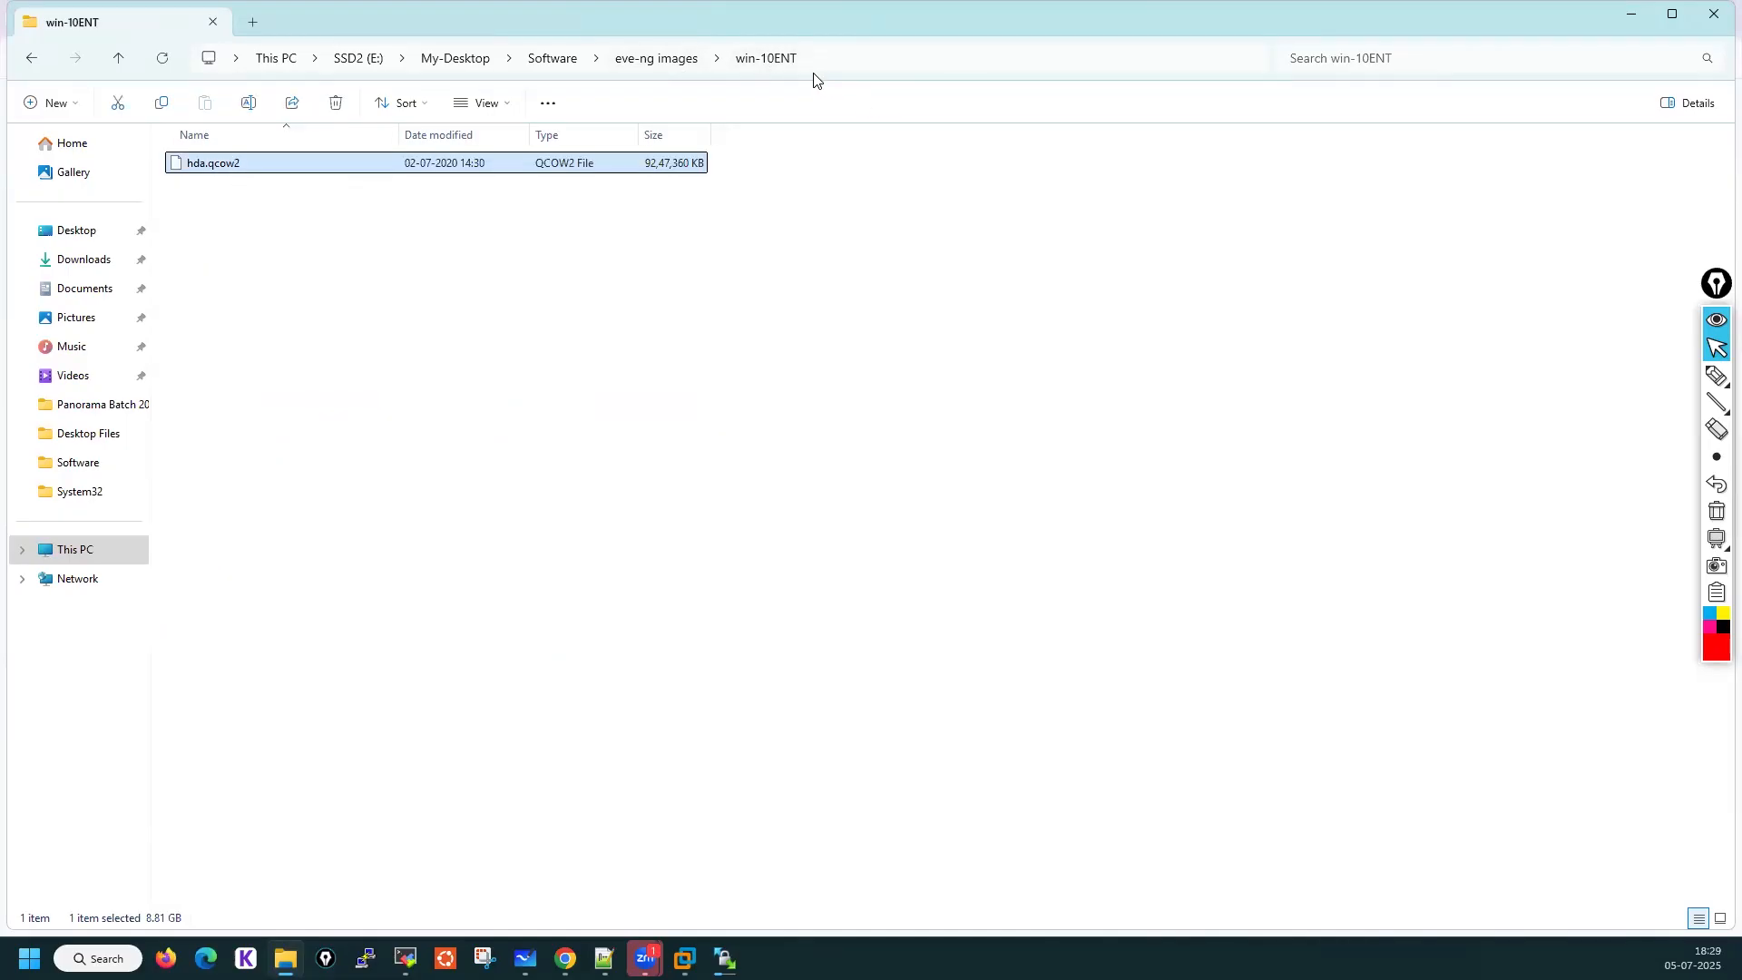
pyautogui.click(657, 58)
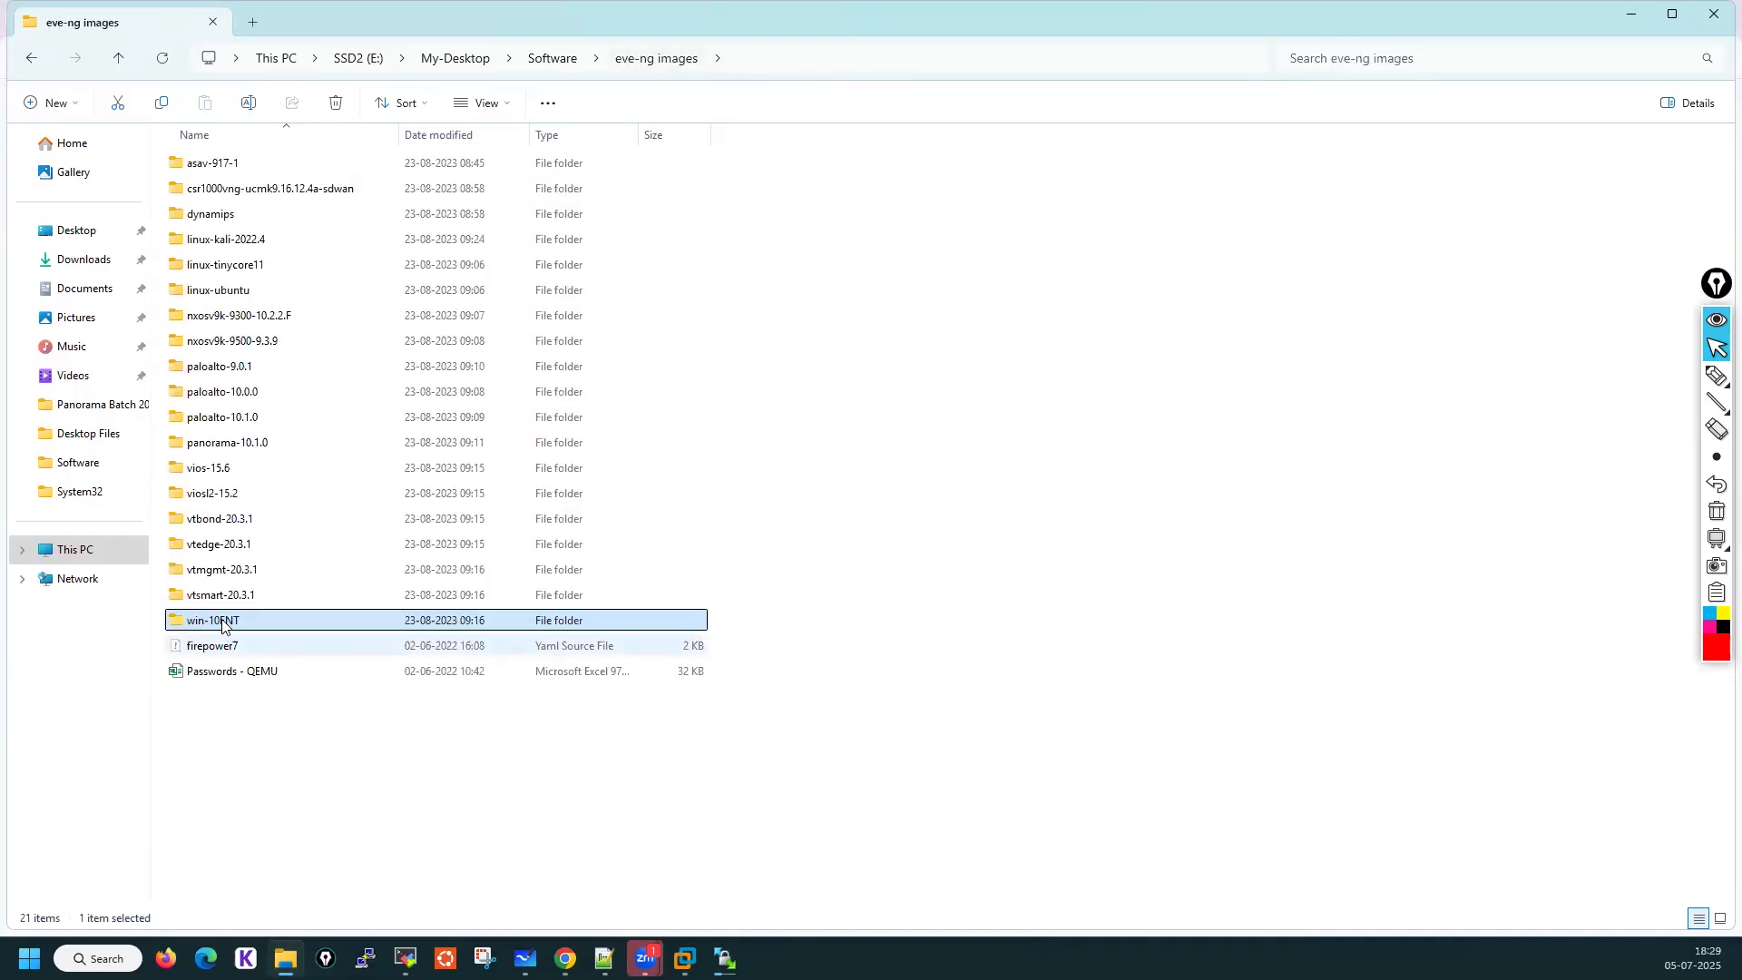
pyautogui.moveTo(223, 626)
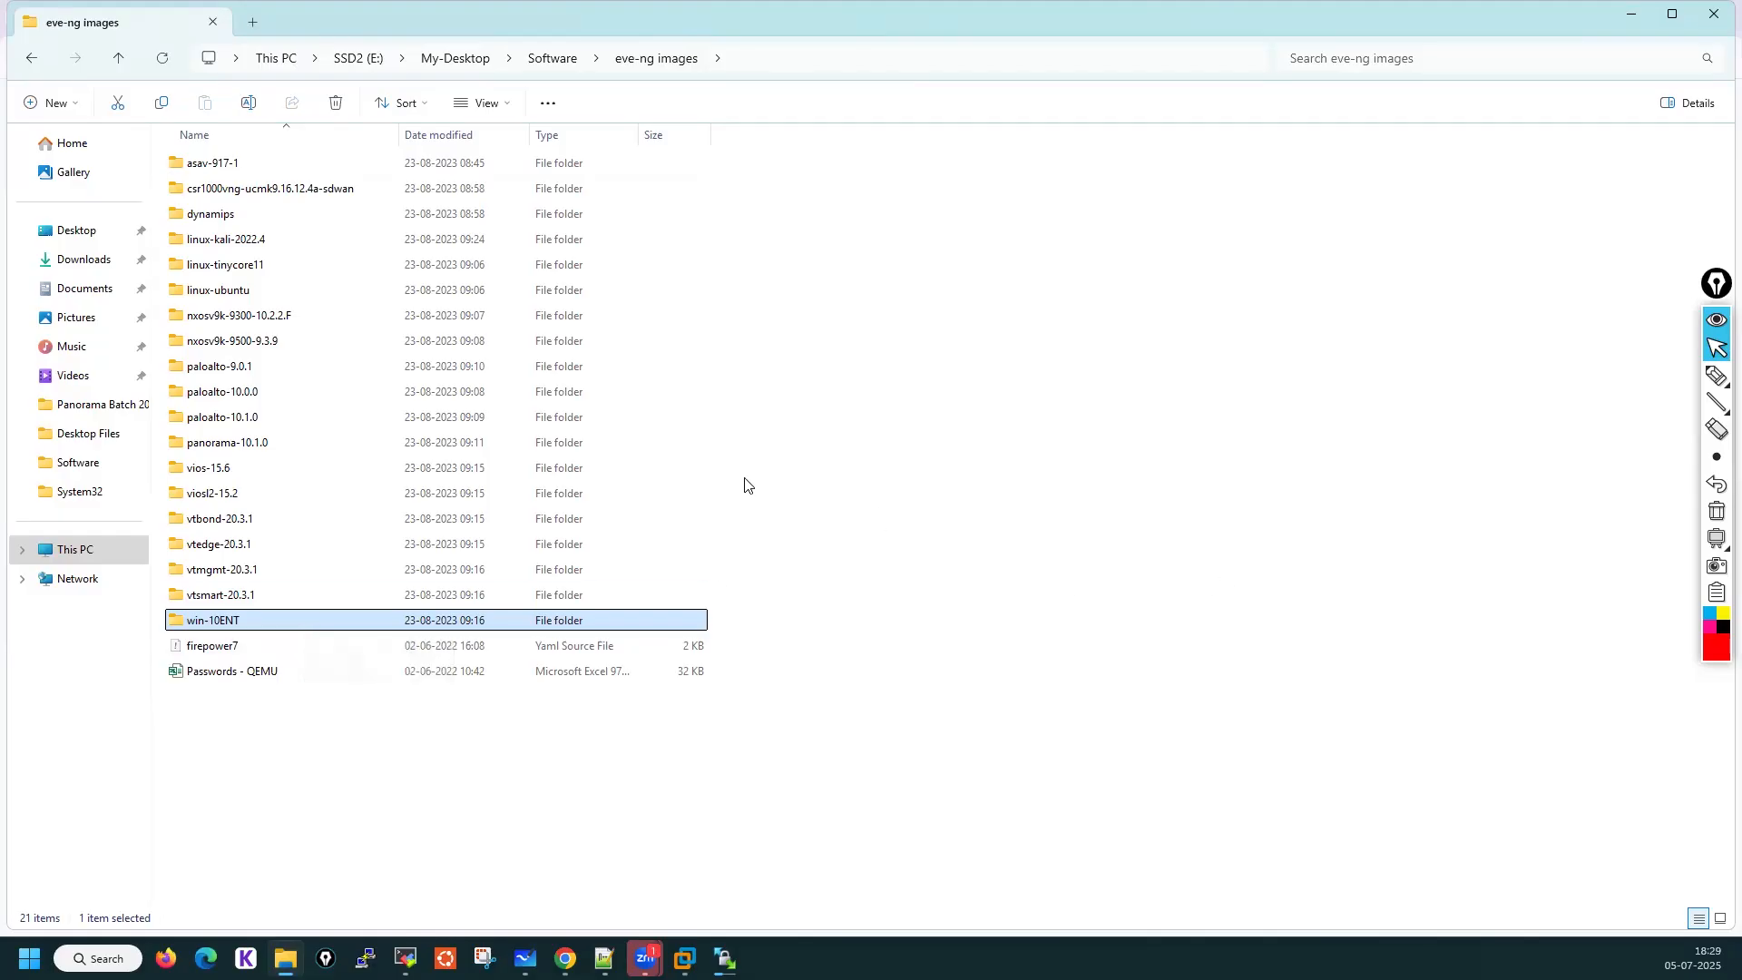
pyautogui.doubleClick(234, 269)
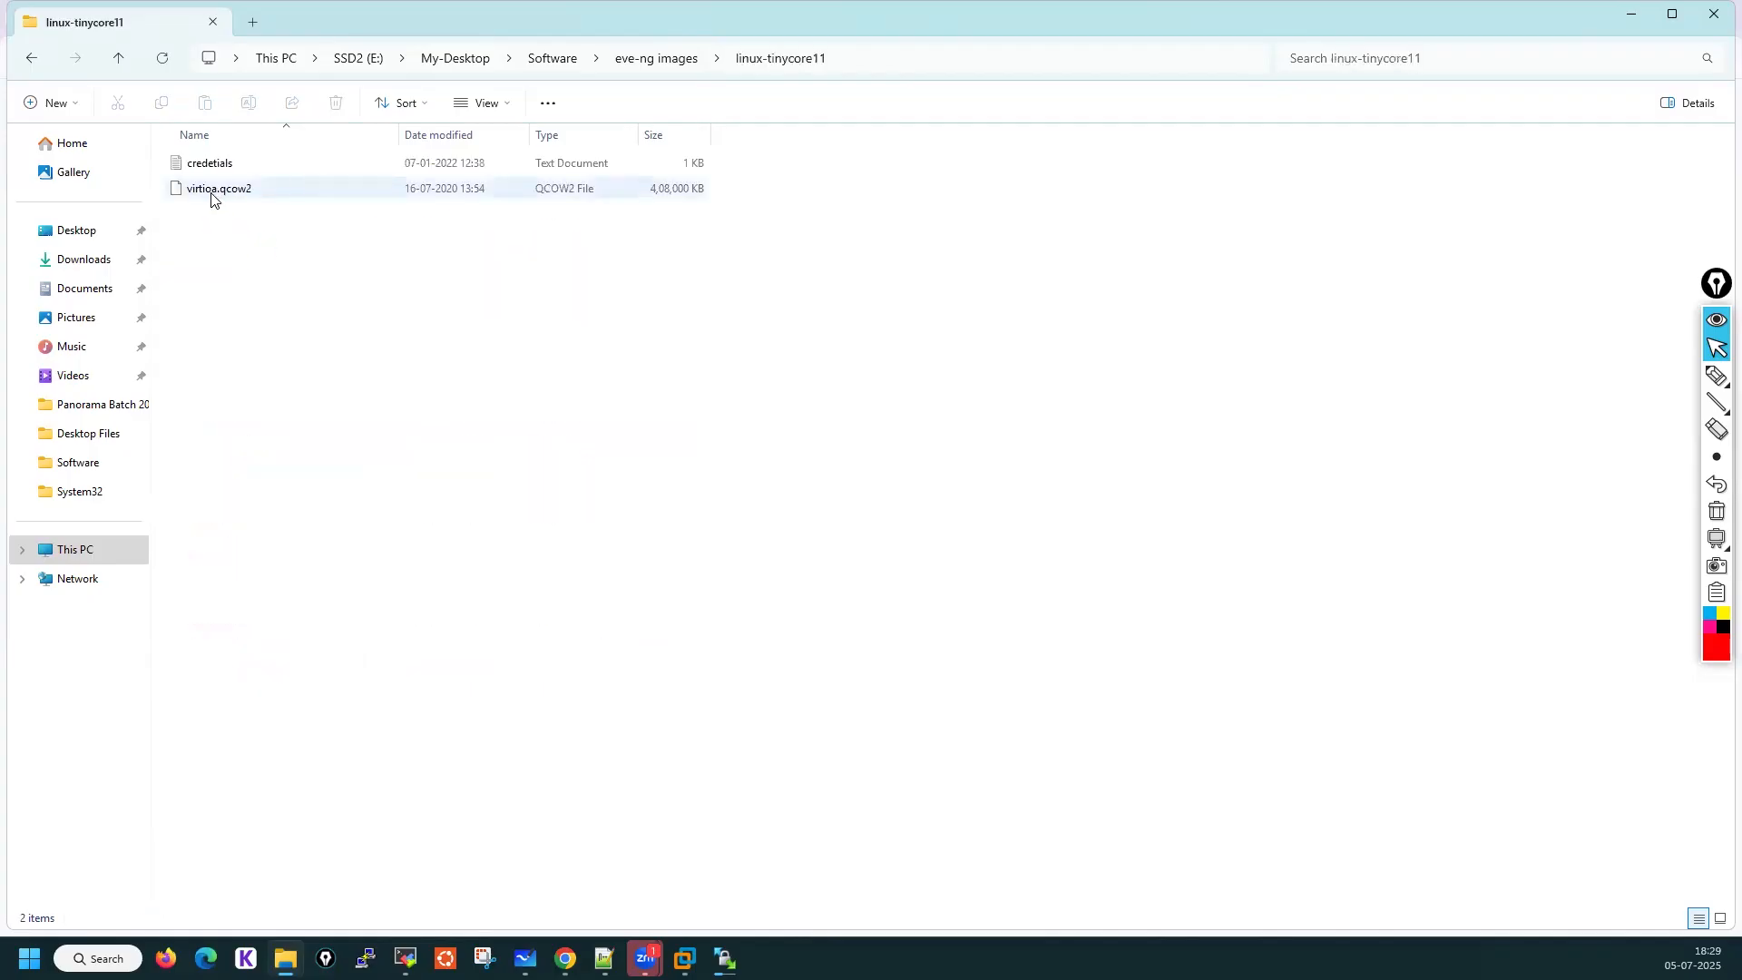
pyautogui.click(212, 195)
pyautogui.click(635, 67)
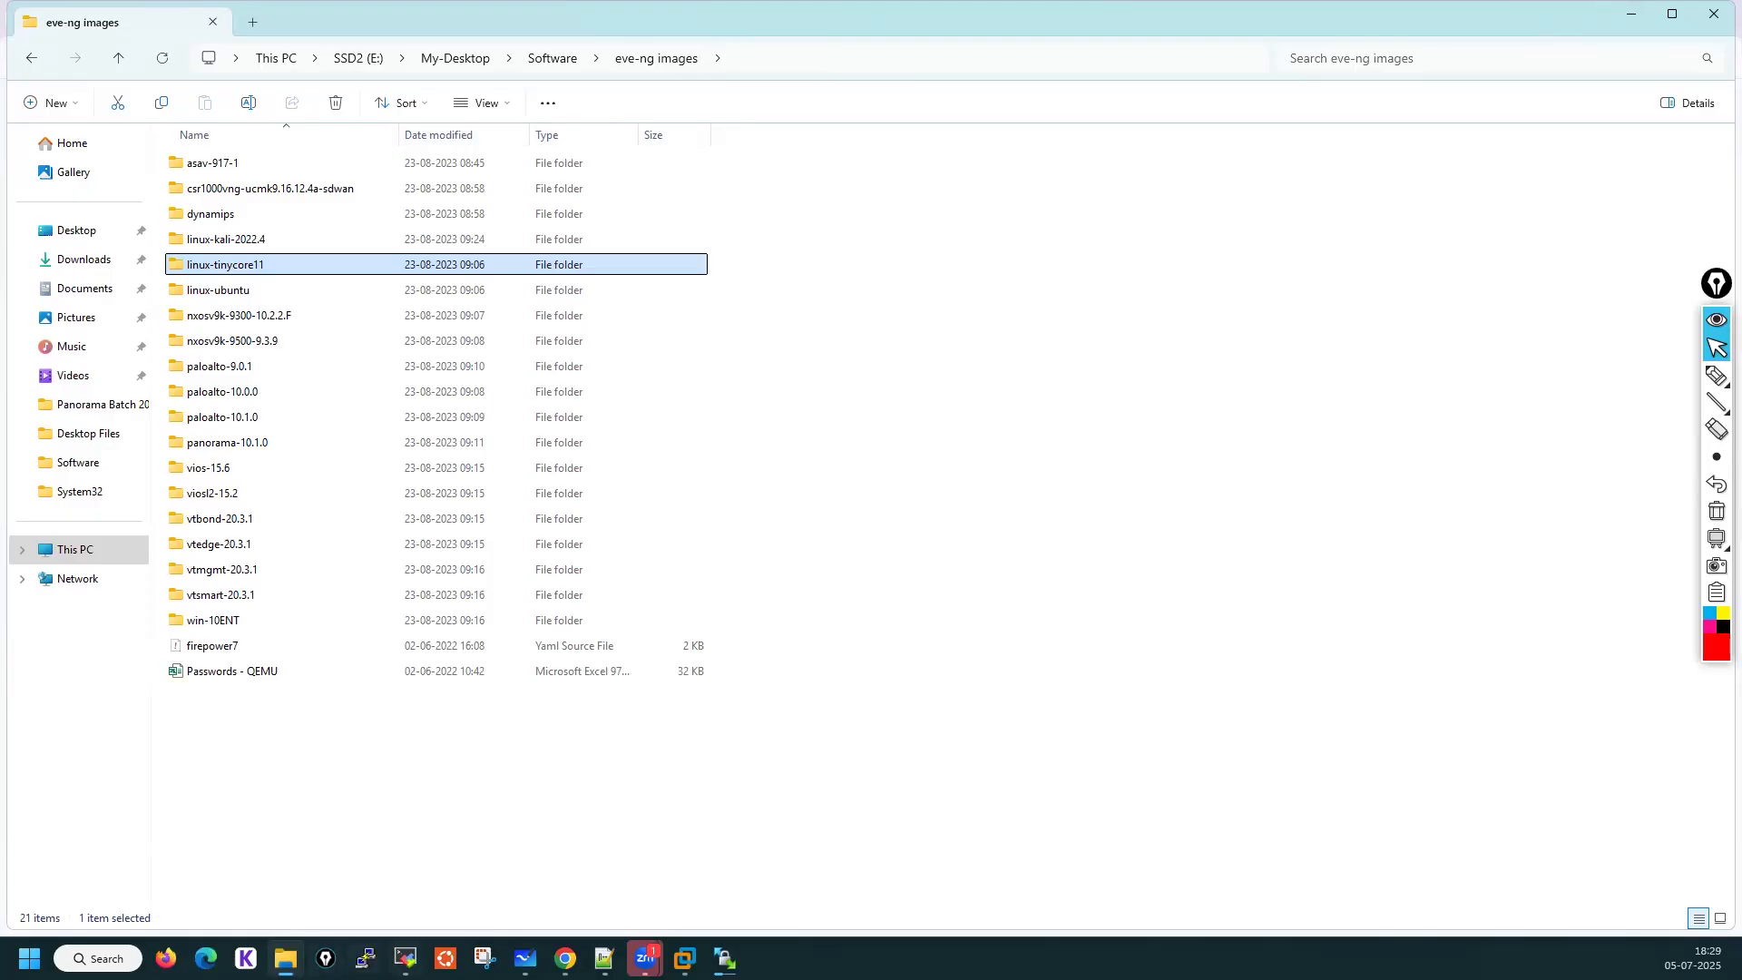
pyautogui.click(564, 958)
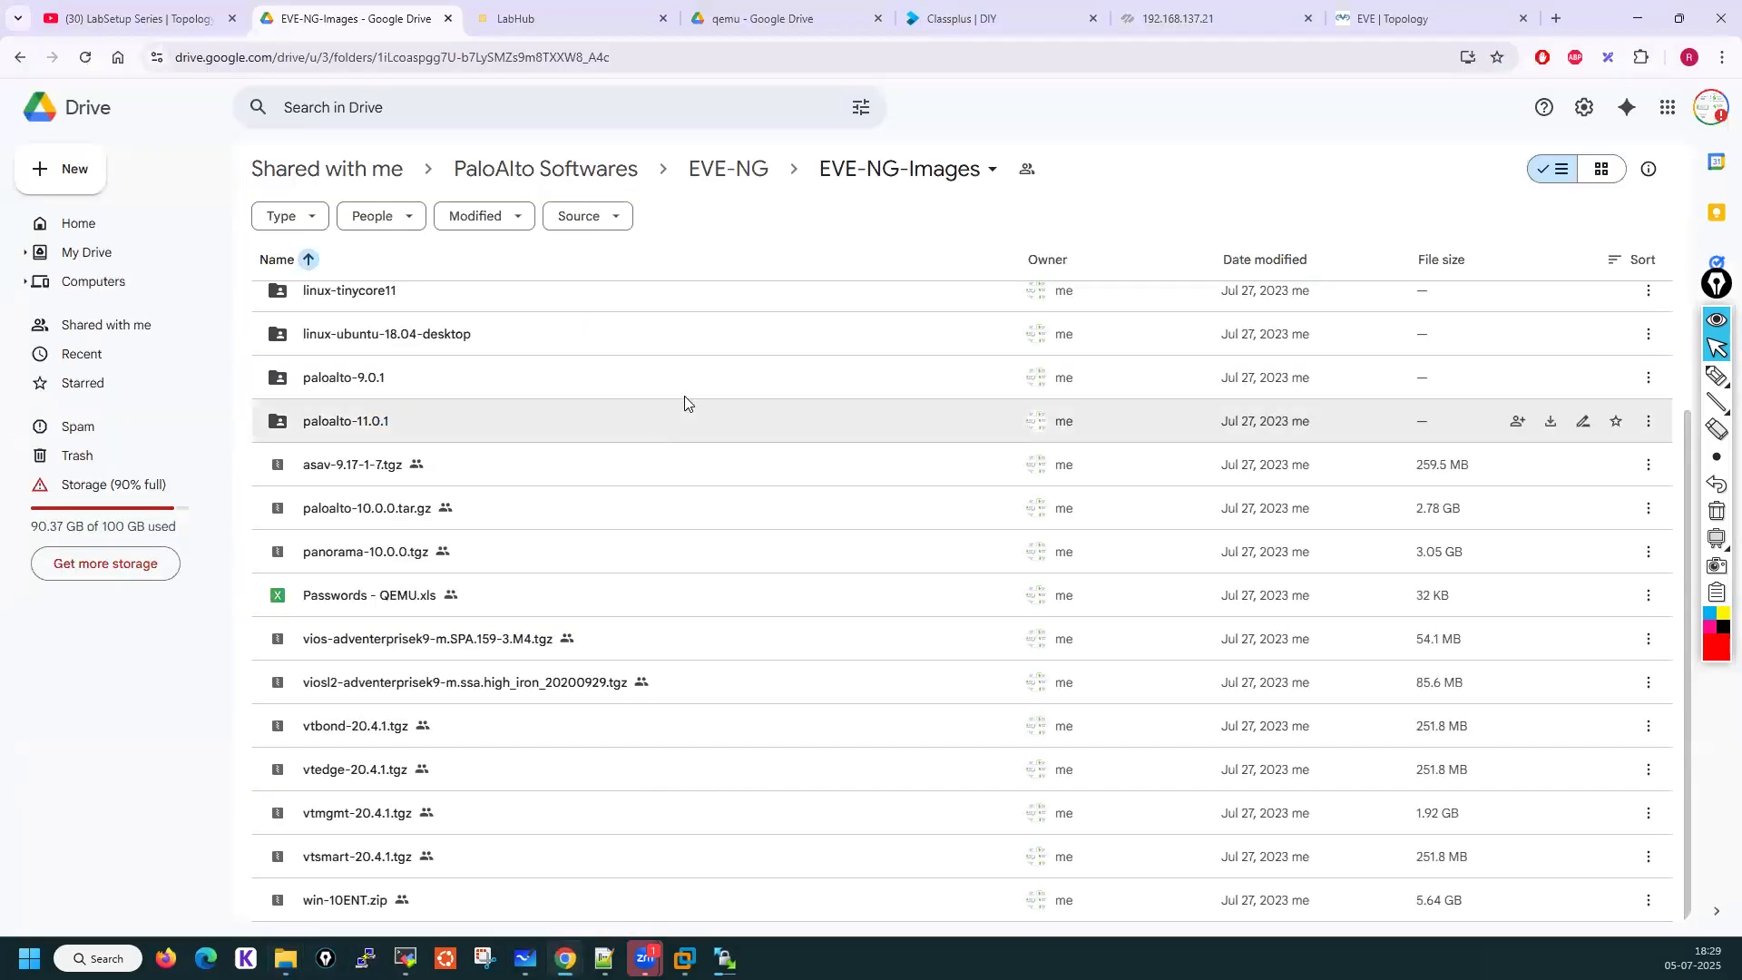
# Step: Sort EVE-NG-Images by name descending and download the paloalto-11.0.1 folder
pyautogui.click(969, 172)
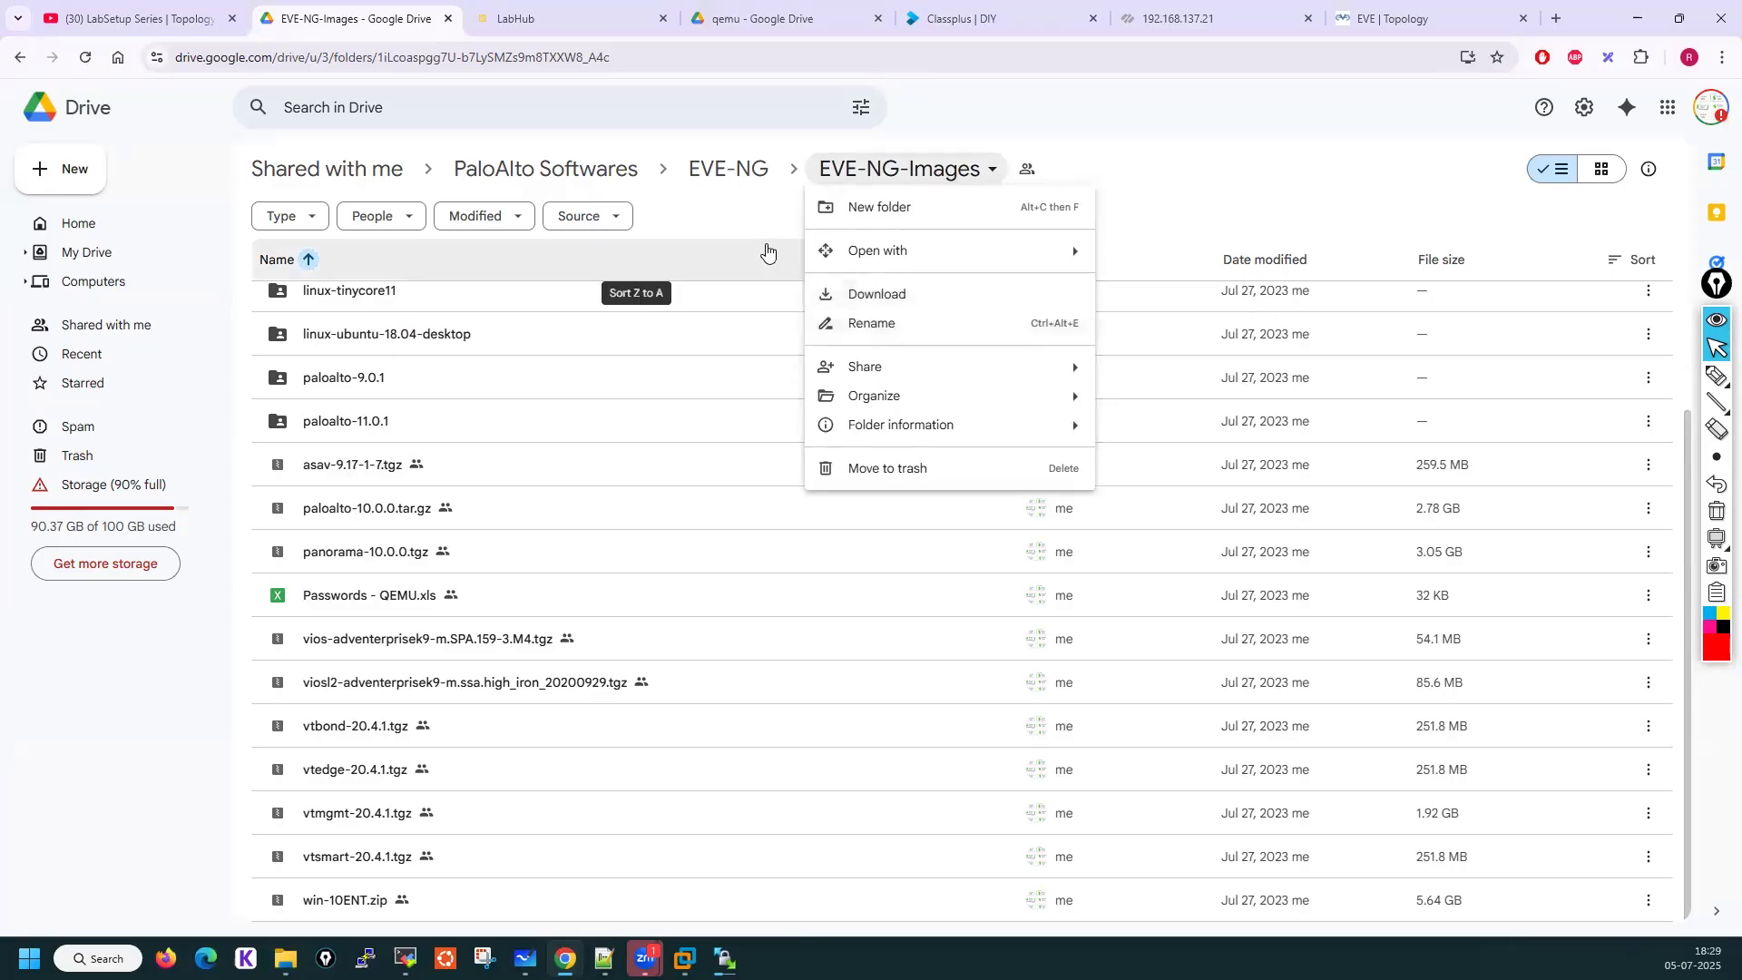
pyautogui.click(765, 247)
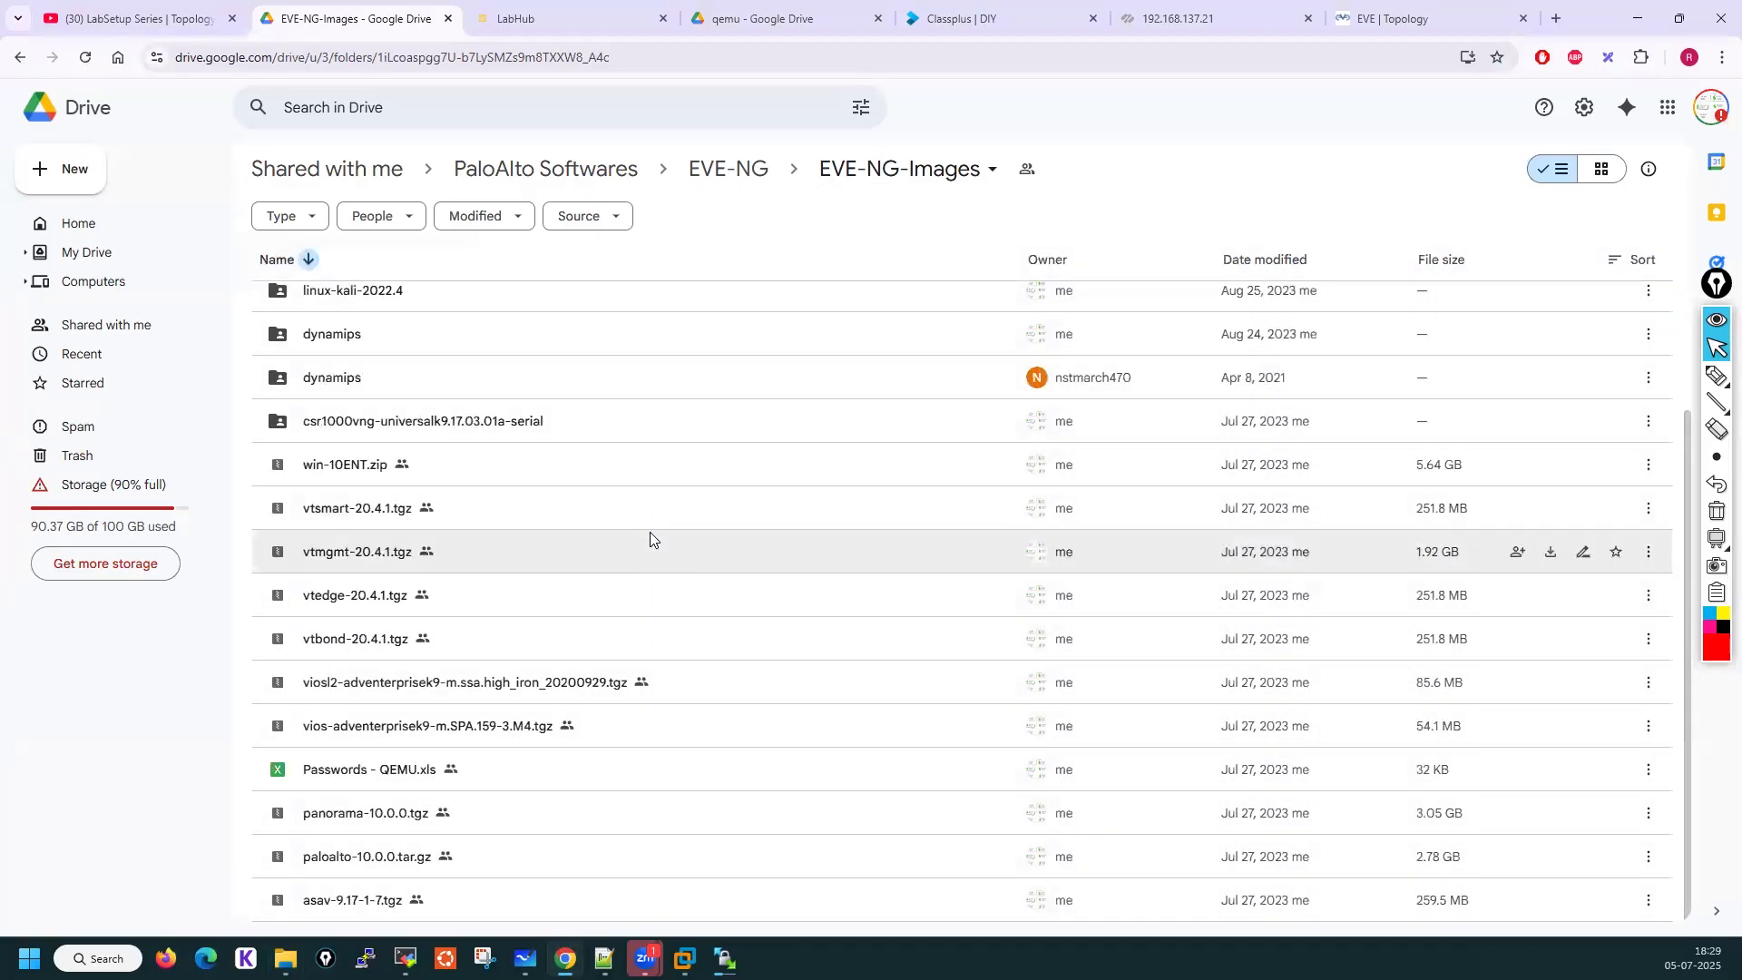
pyautogui.scroll(3, 650, 538)
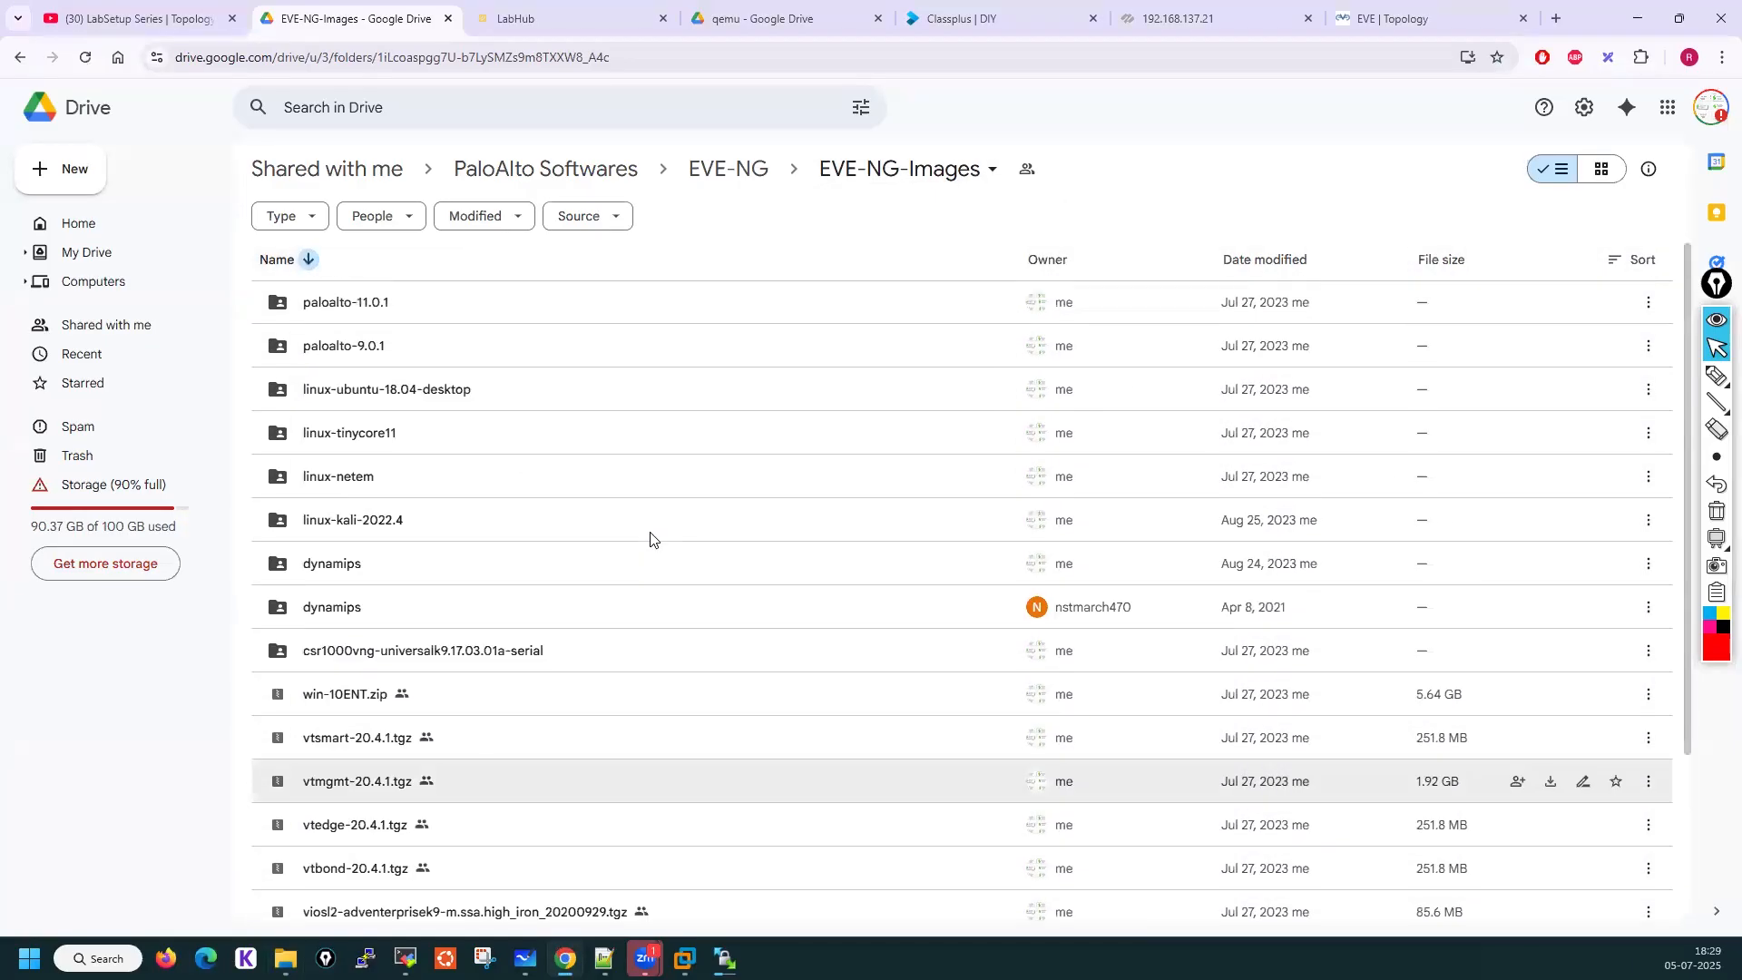
pyautogui.click(581, 313)
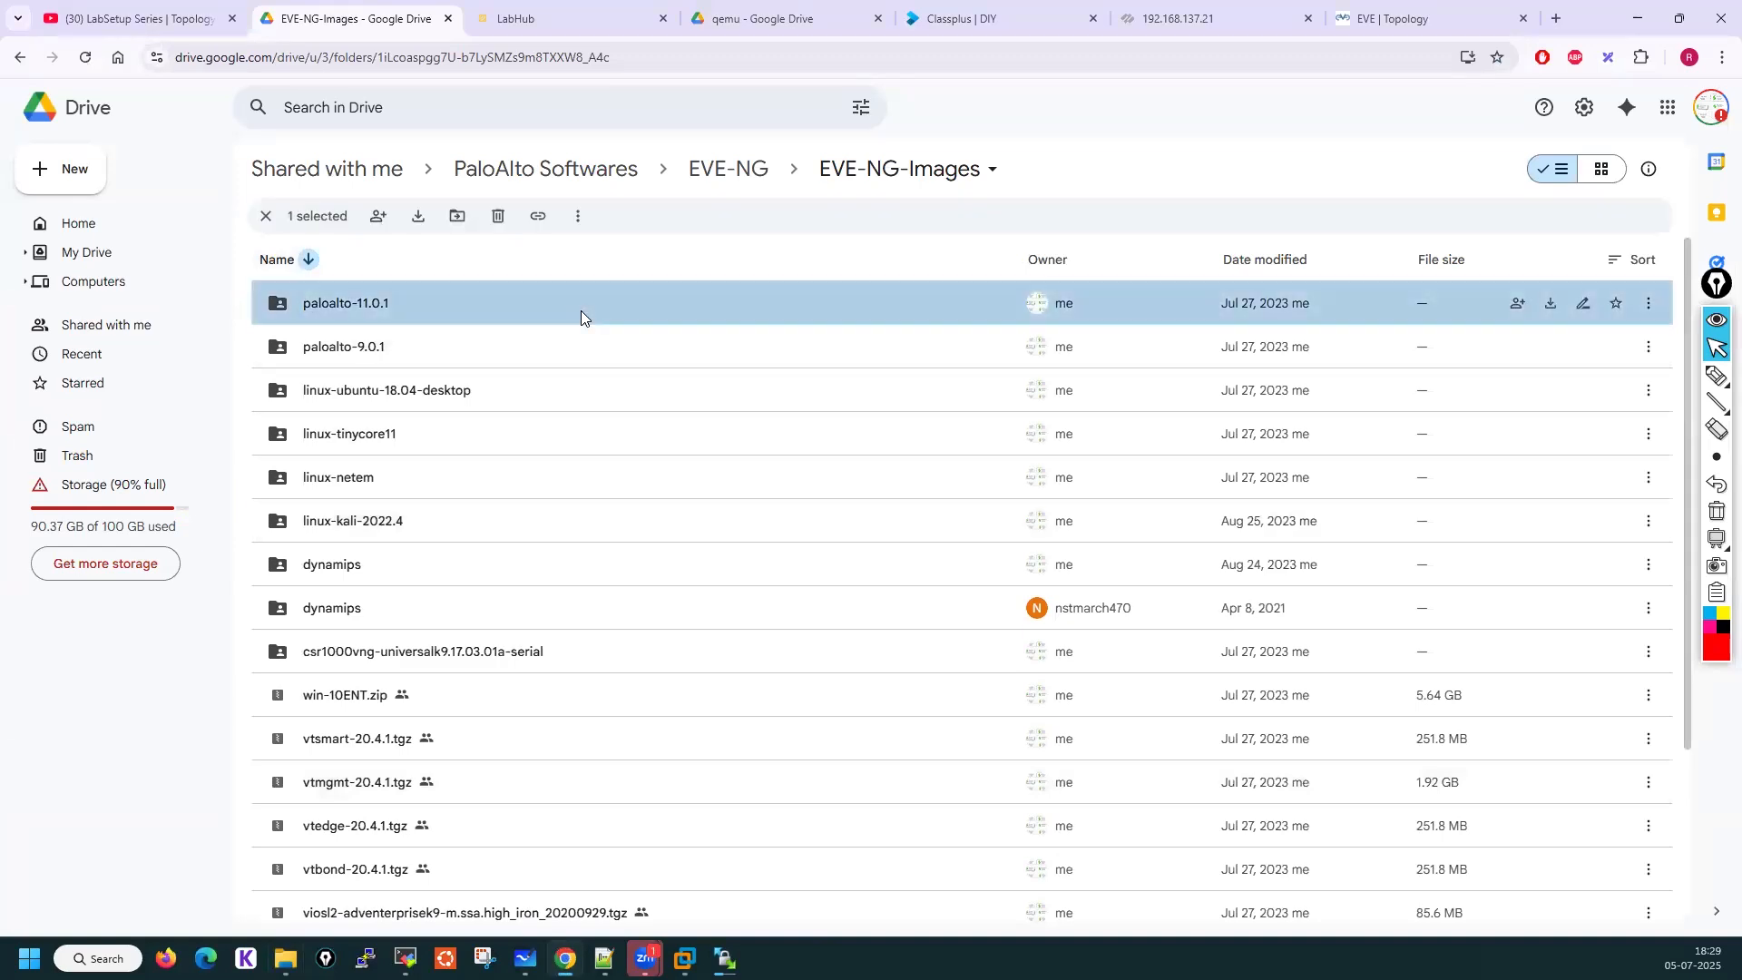
pyautogui.rightClick(580, 310)
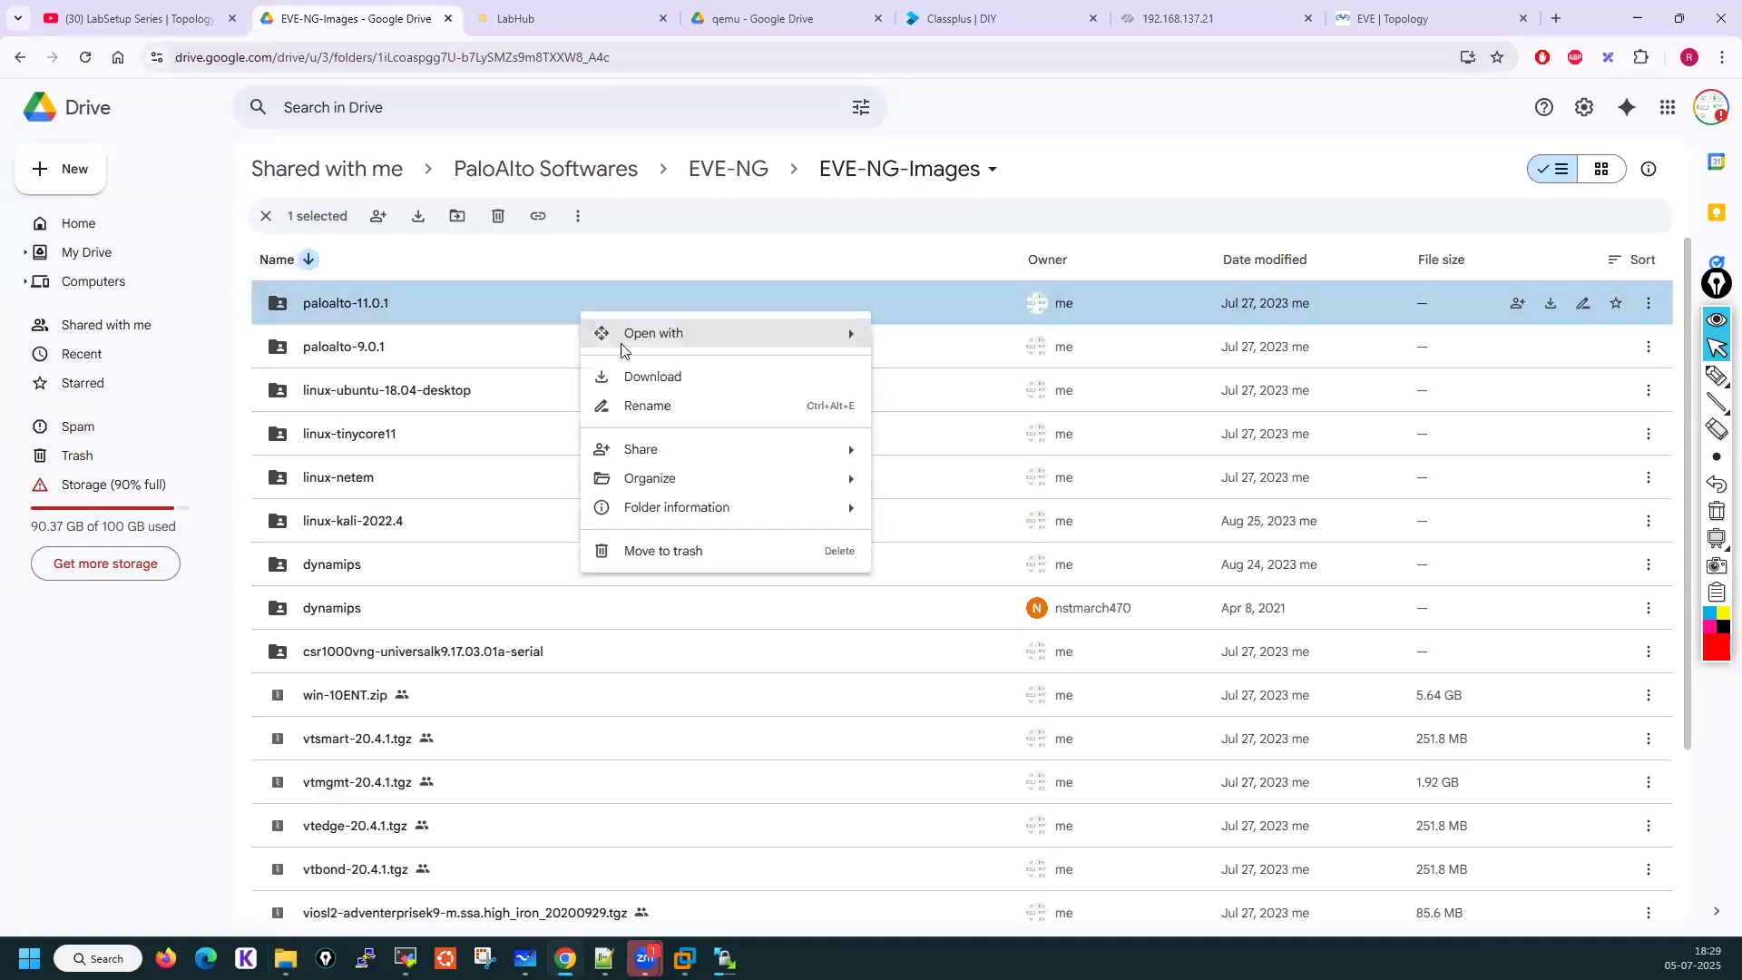
pyautogui.click(654, 379)
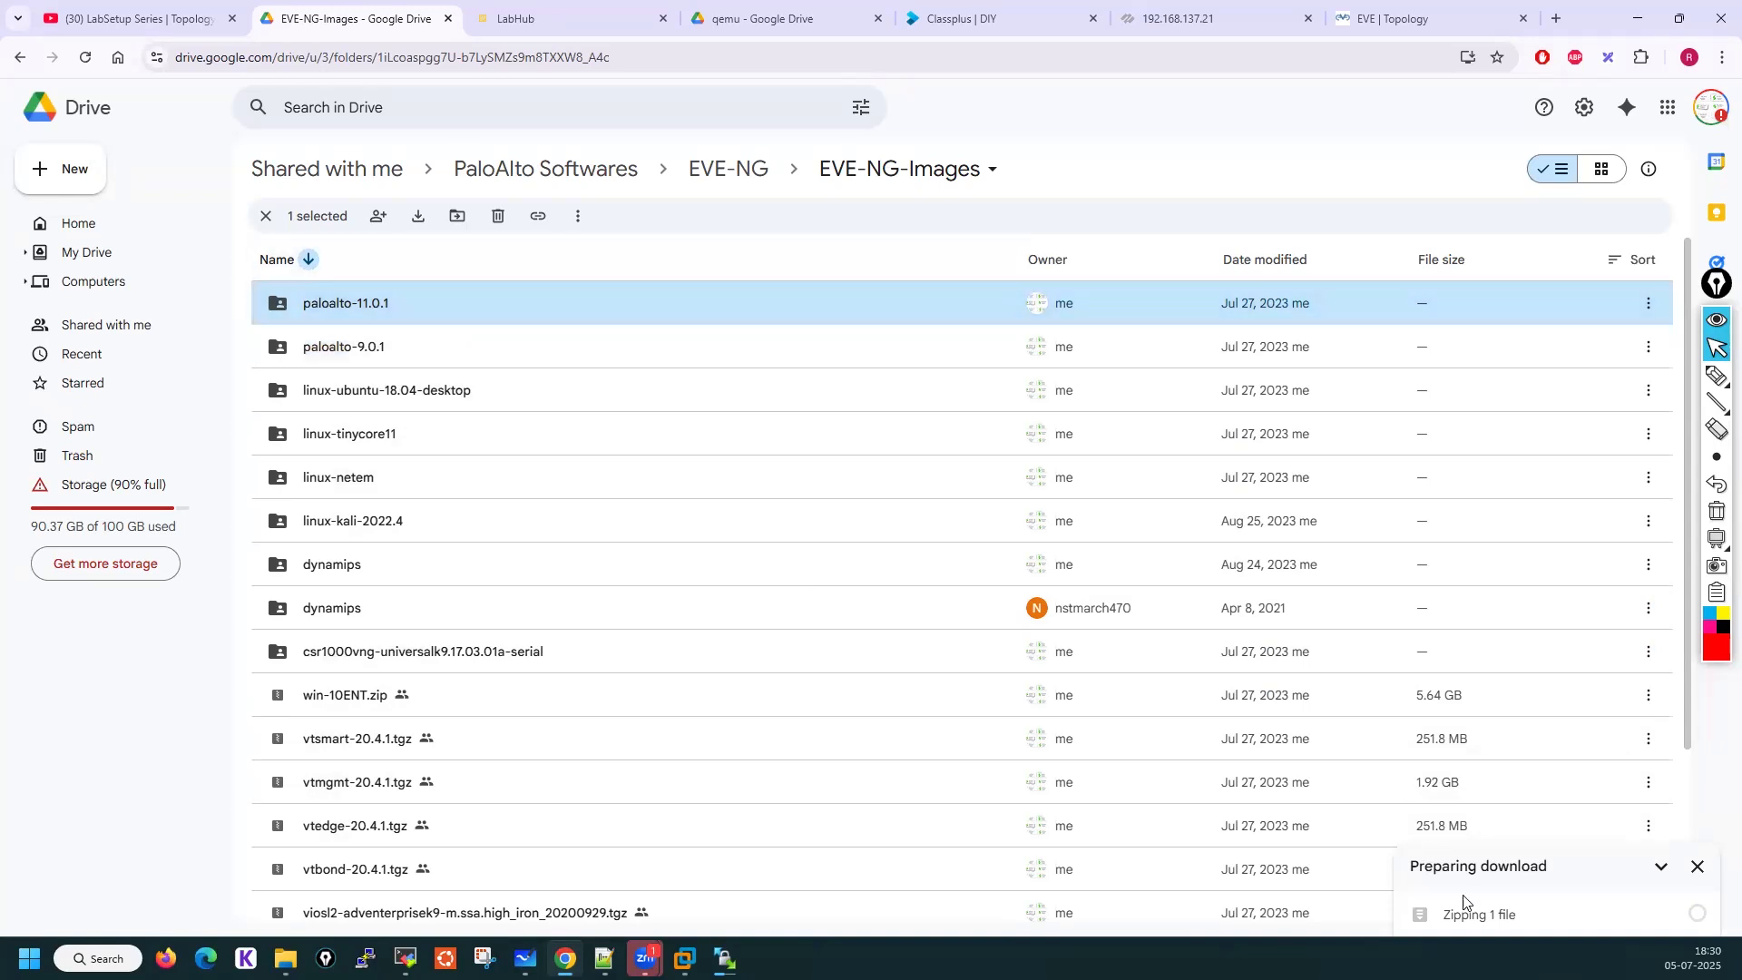
# Step: Save the virtioa.qcow2 download and confirm the 4.9 GB transfer is under way
pyautogui.doubleClick(367, 308)
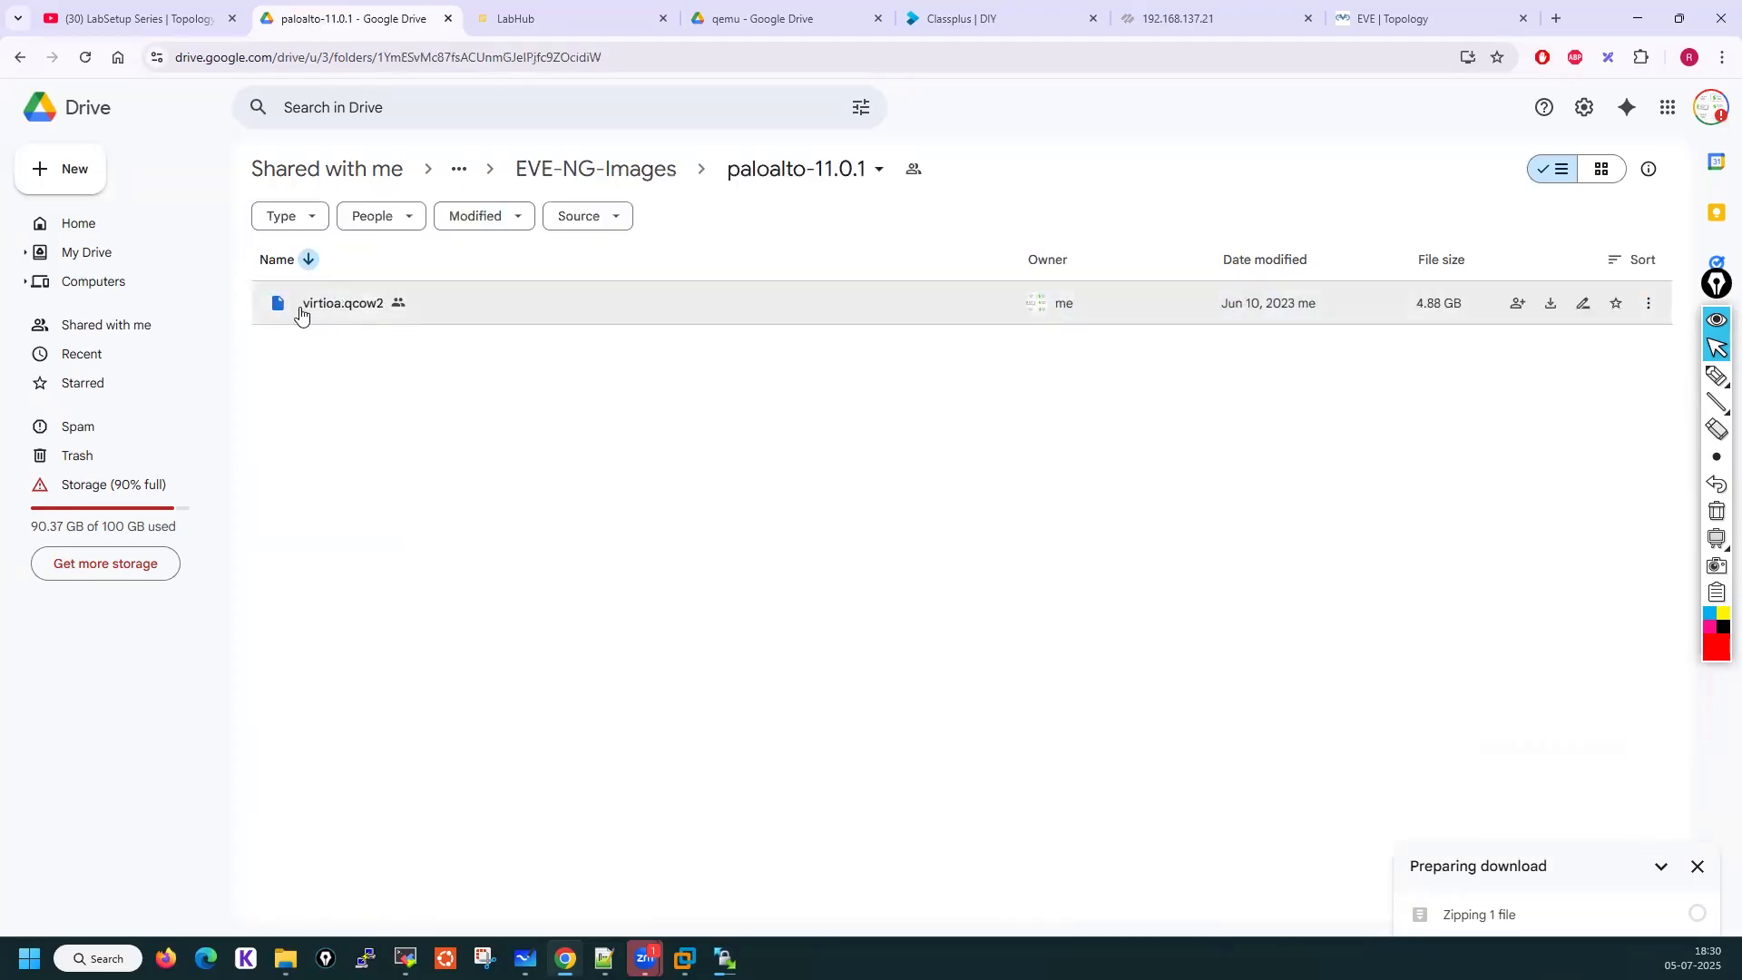
pyautogui.moveTo(318, 313)
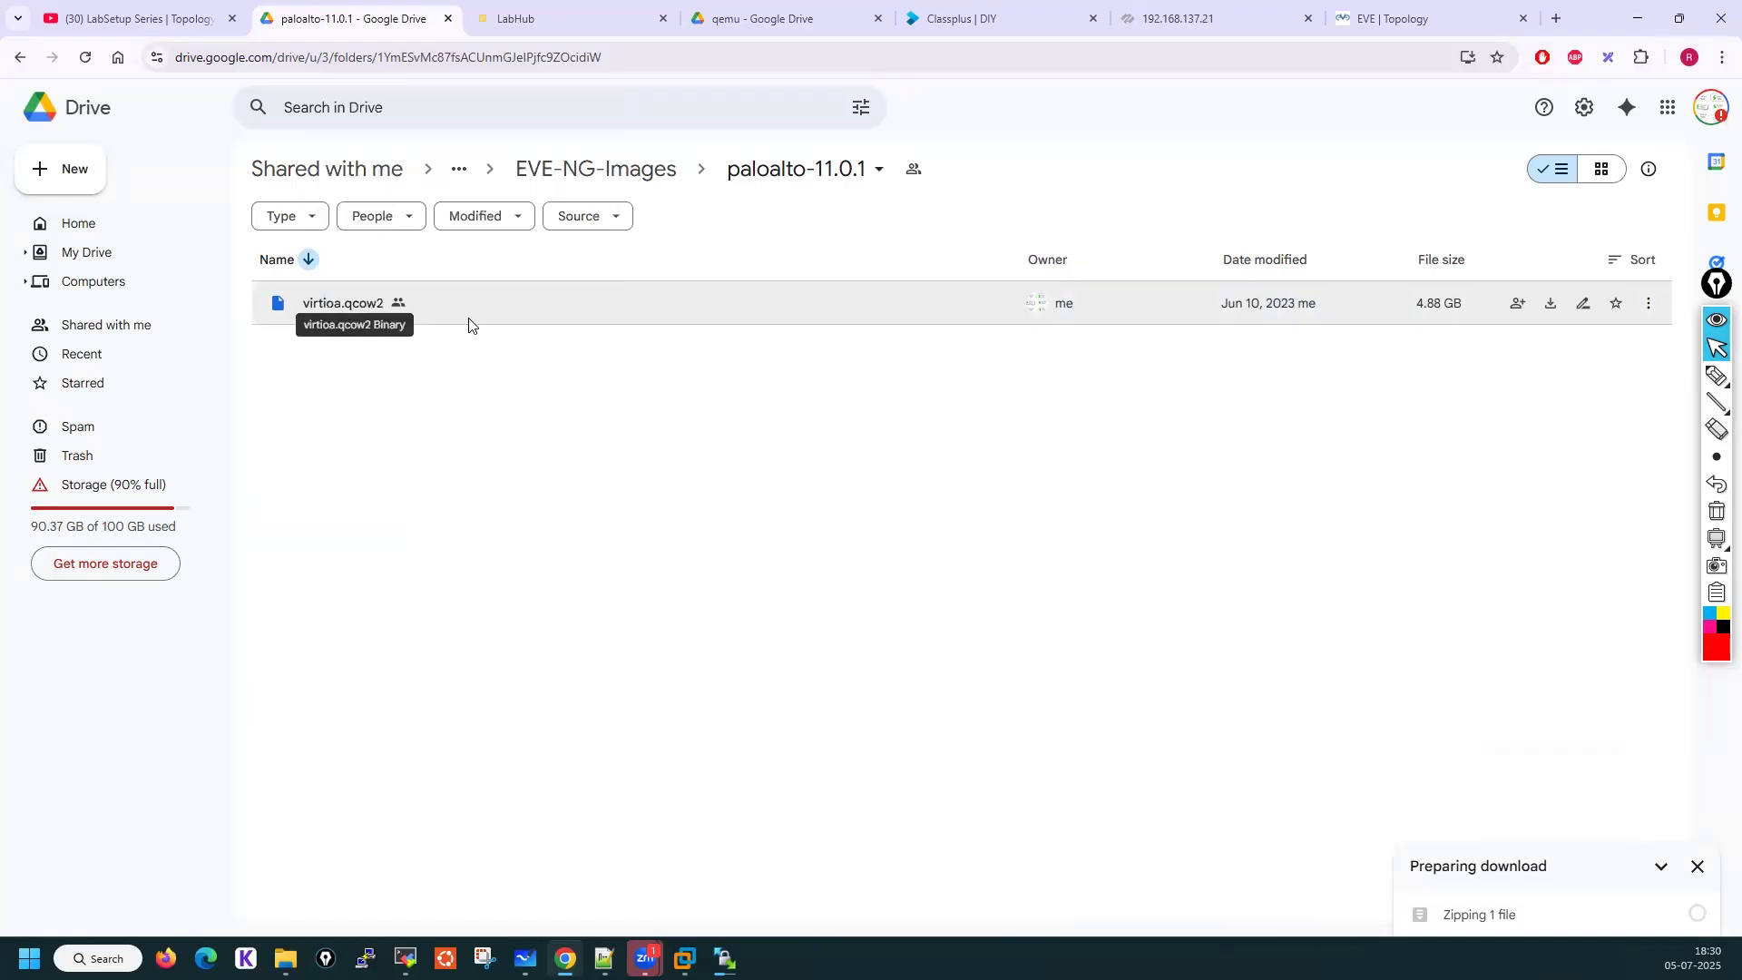
pyautogui.click(650, 182)
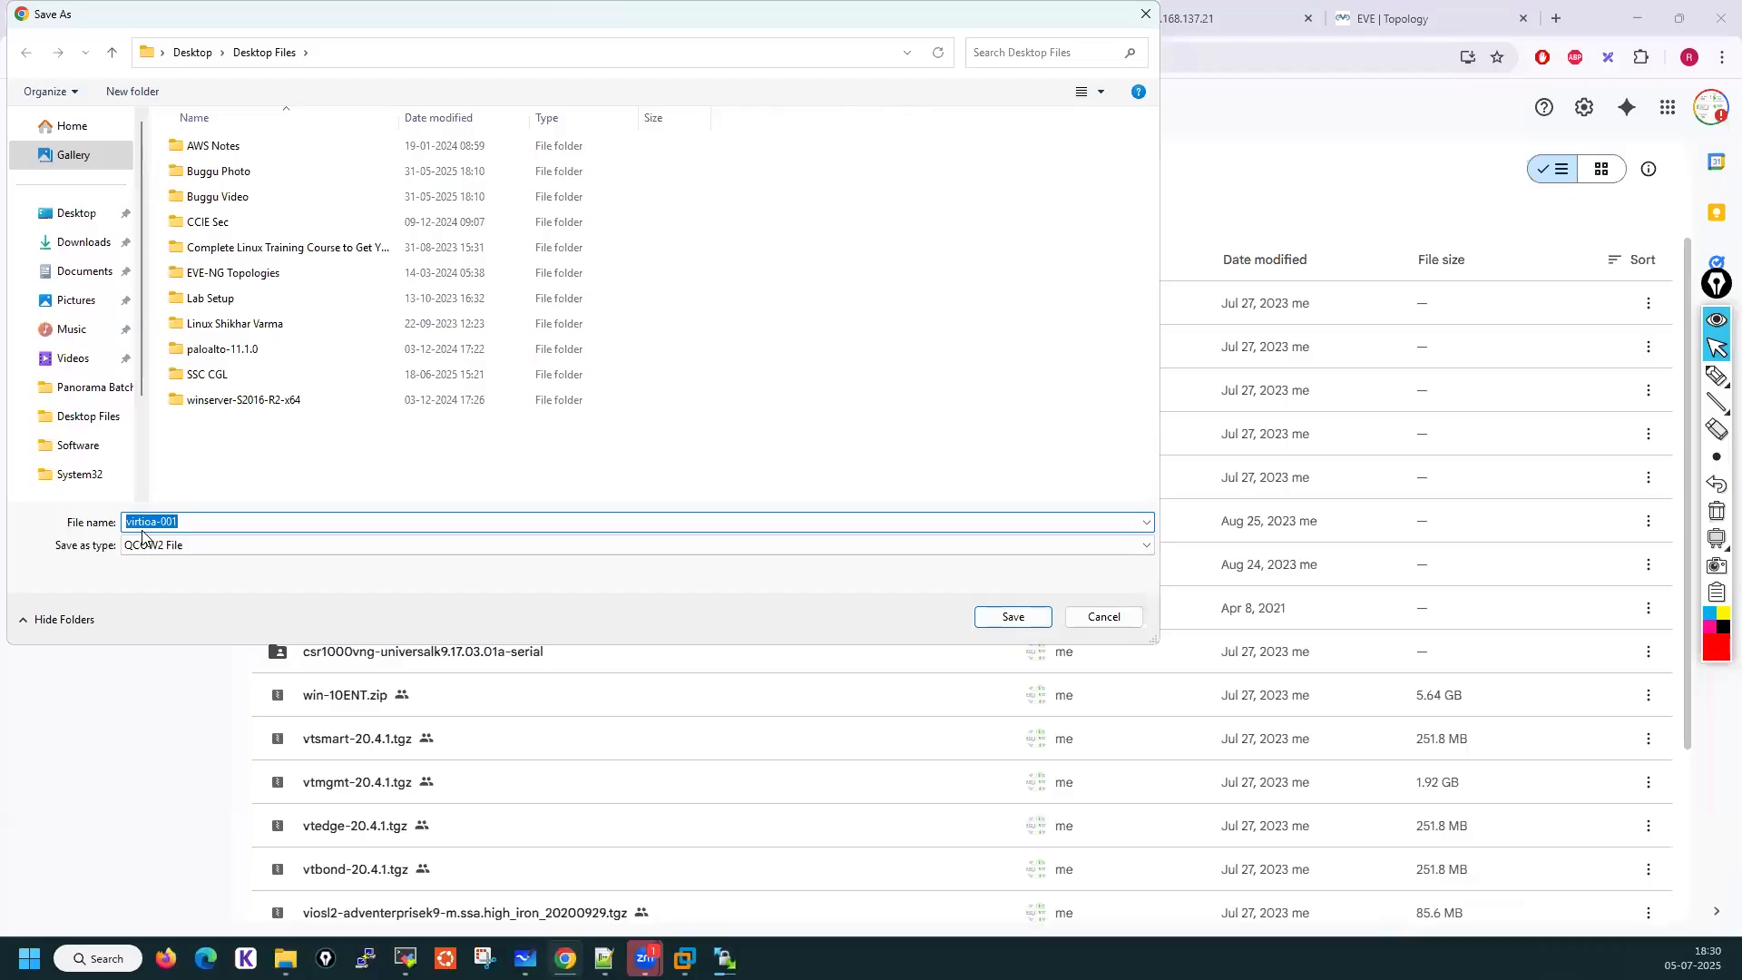
pyautogui.click(1013, 617)
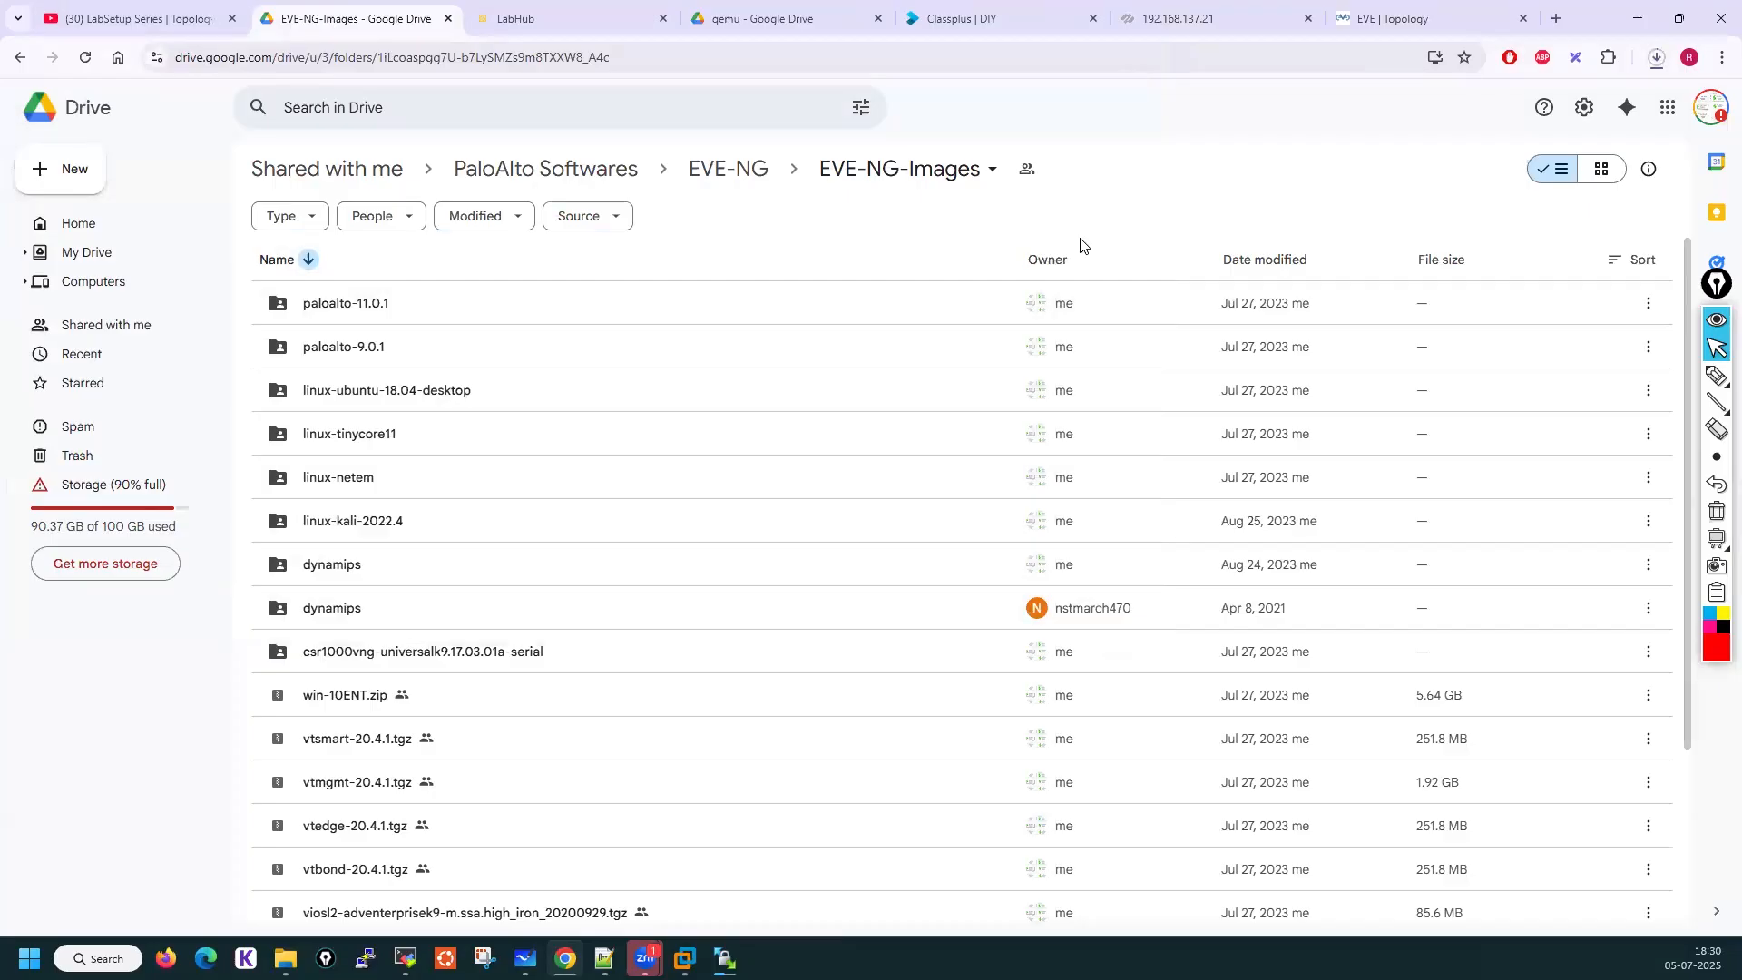
pyautogui.click(1655, 57)
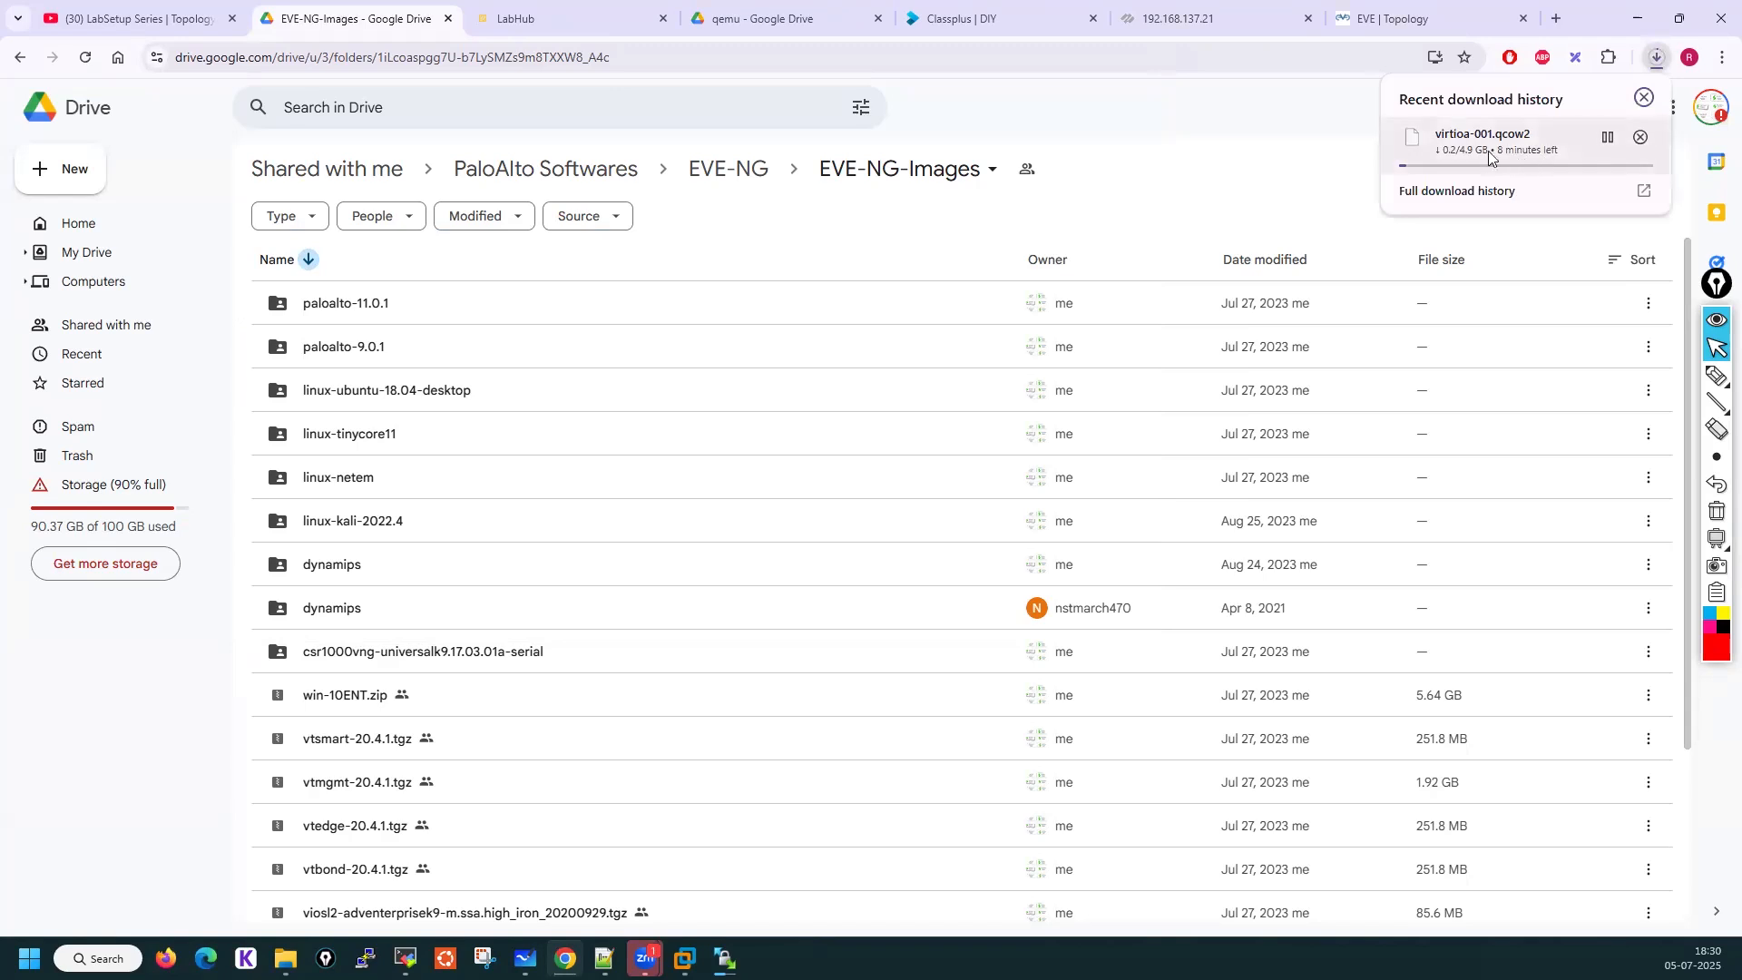
pyautogui.click(1216, 177)
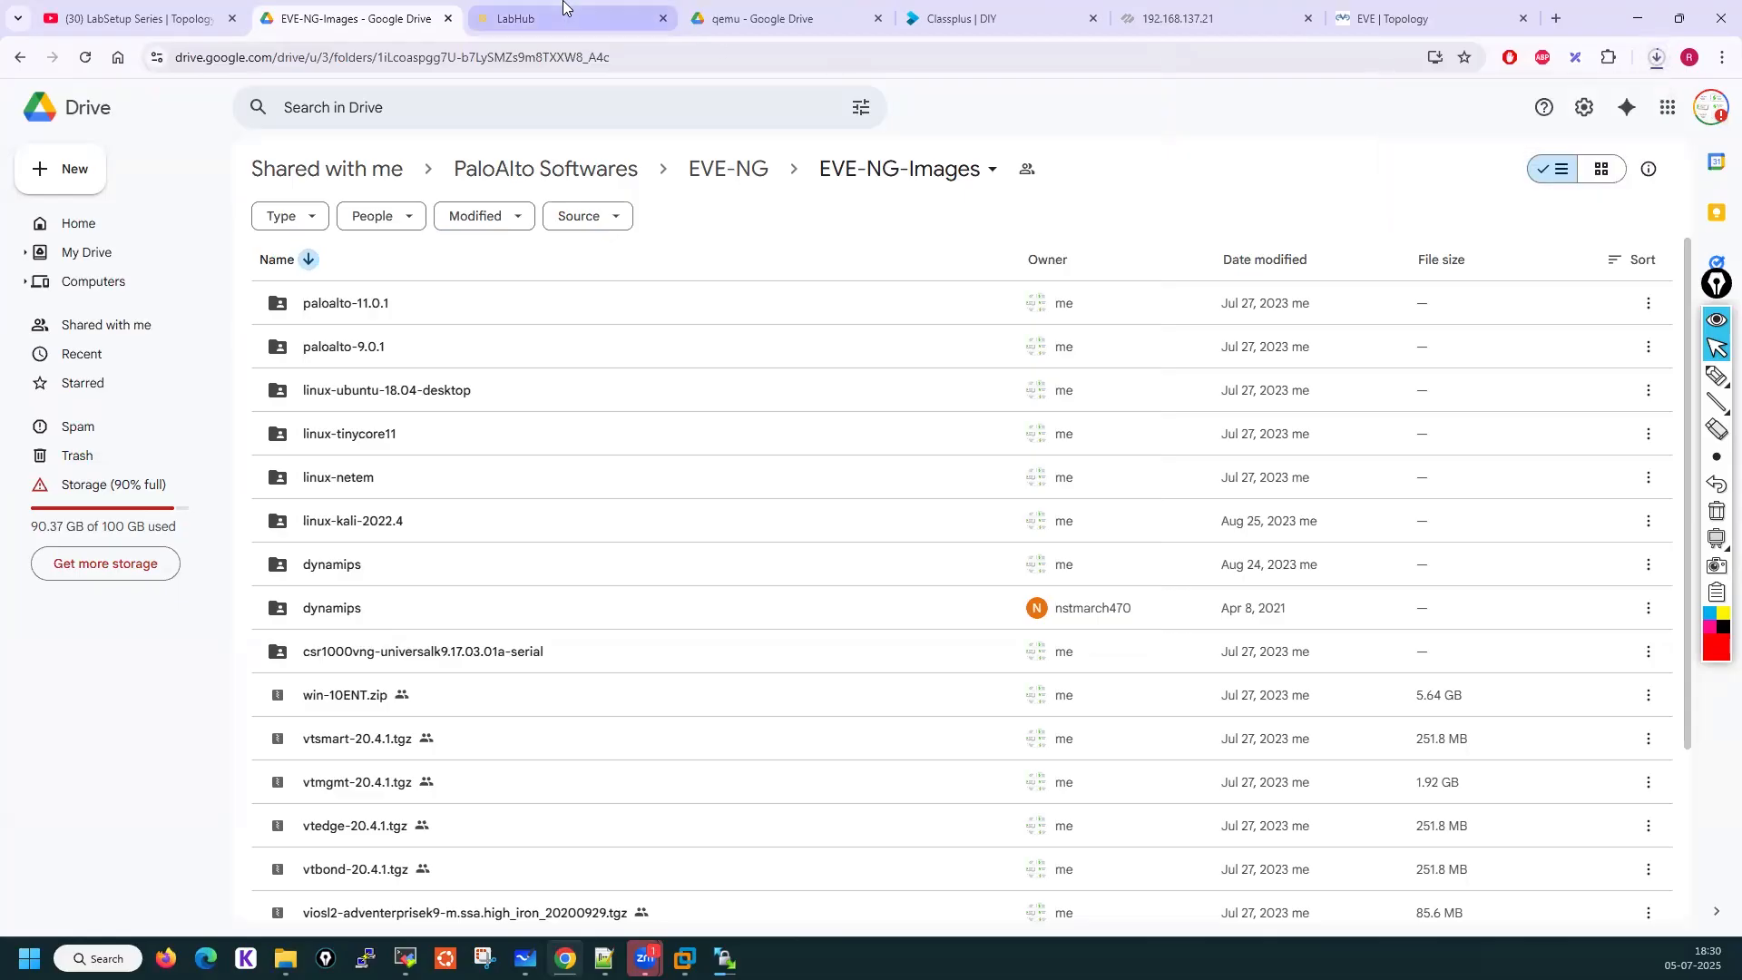
pyautogui.click(563, 7)
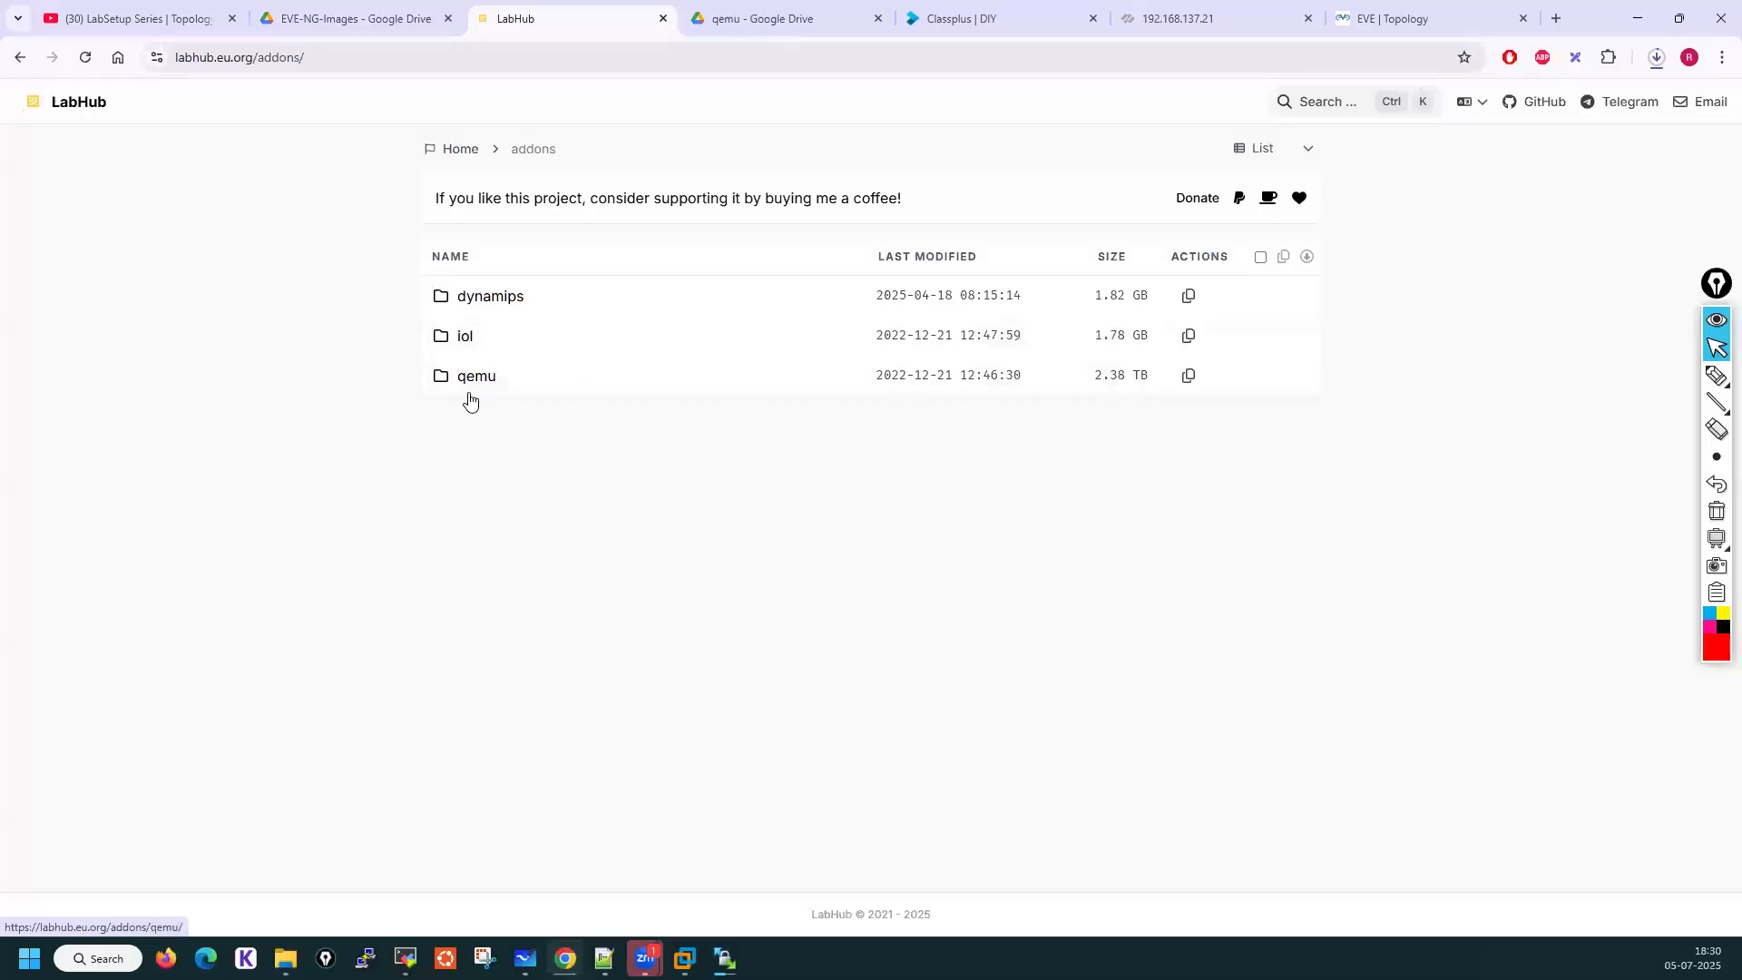
# Step: Open the qemu folder on LabHub and scroll down through its image folders
pyautogui.click(405, 56)
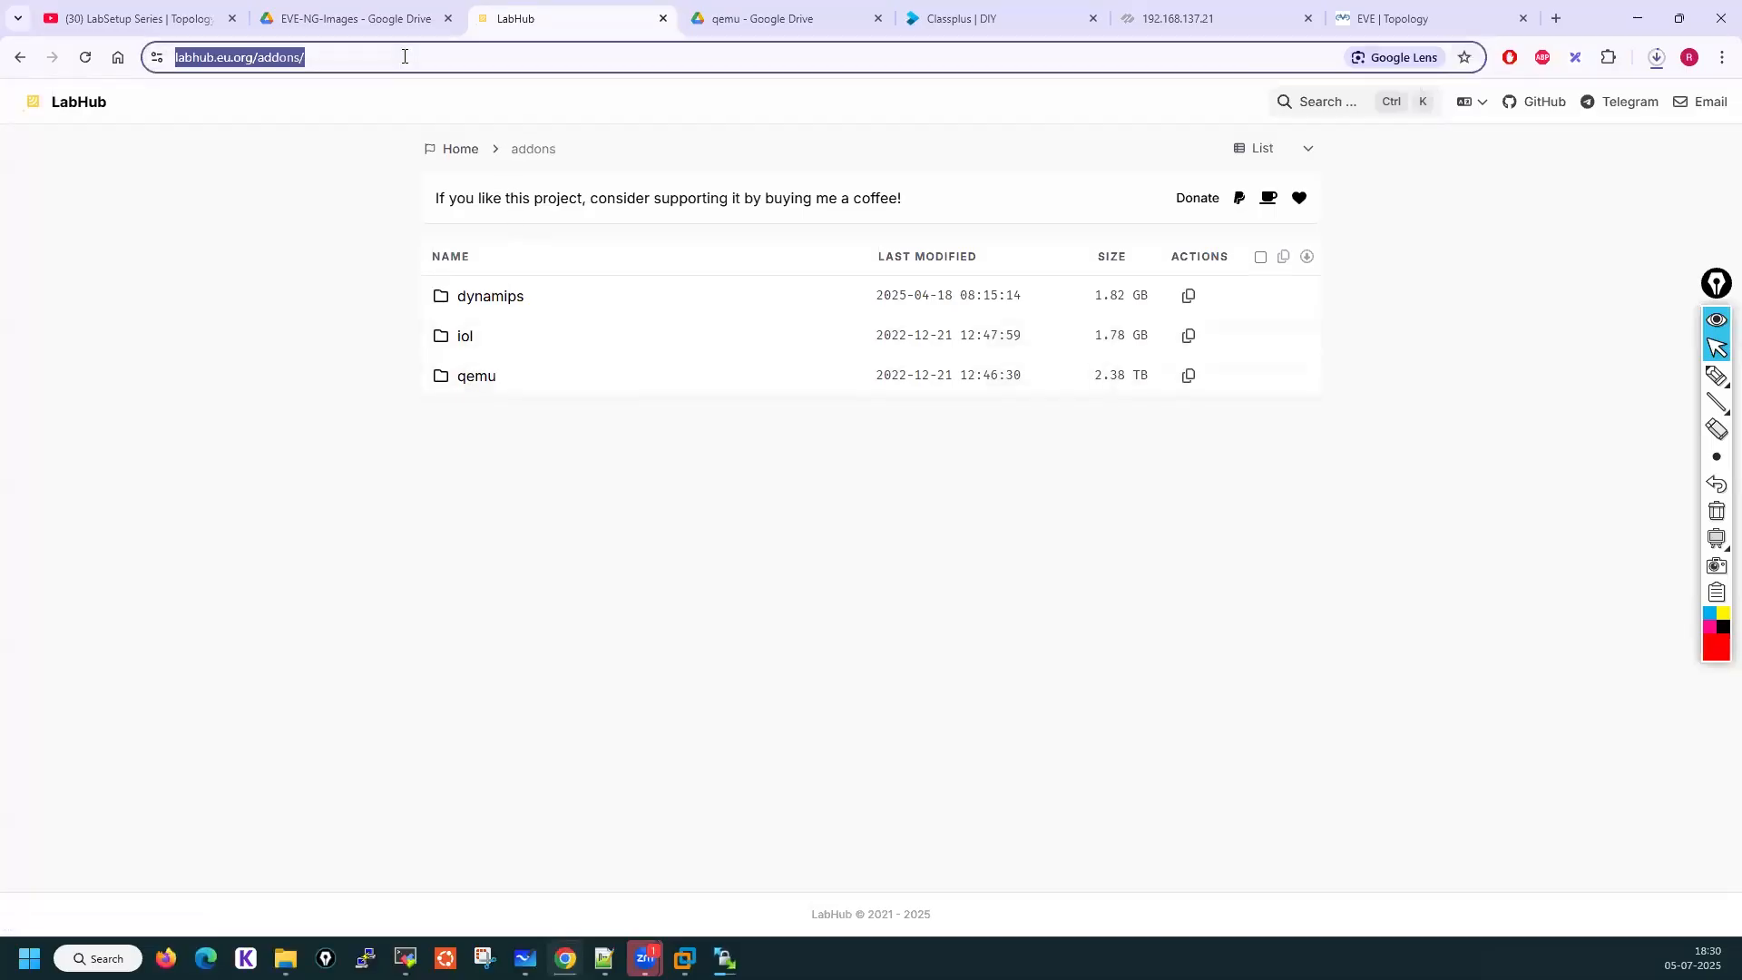
pyautogui.click(476, 377)
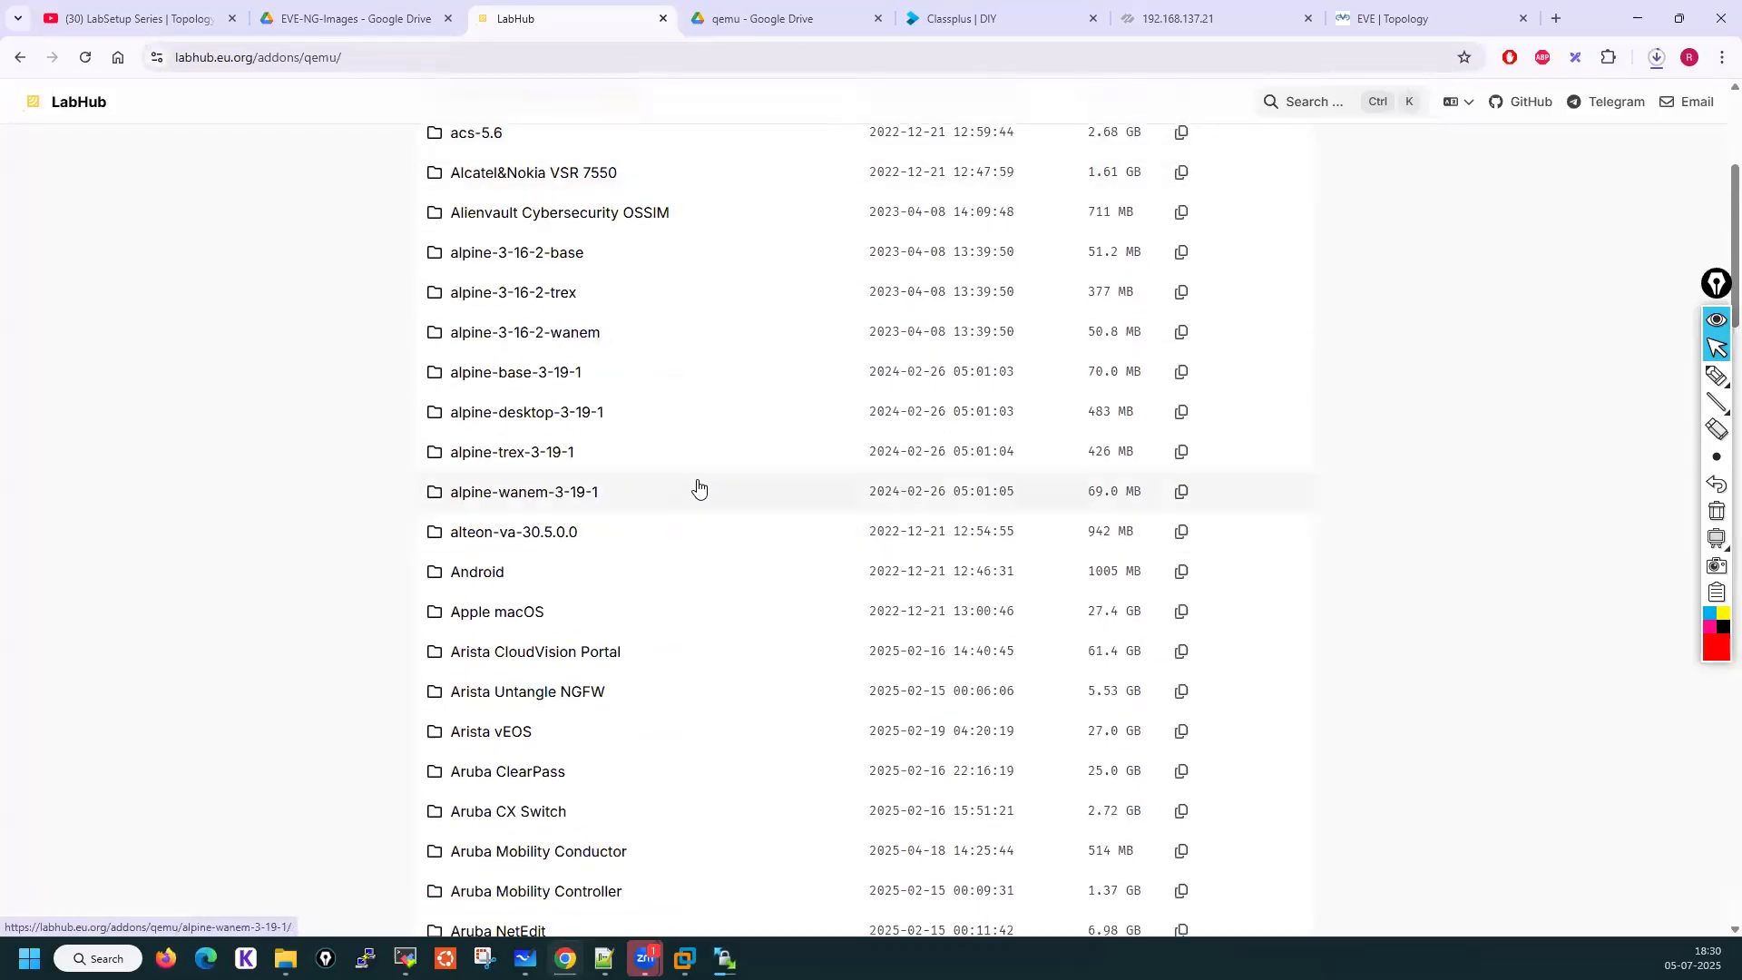
pyautogui.scroll(-4, 708, 499)
pyautogui.scroll(-3, 703, 486)
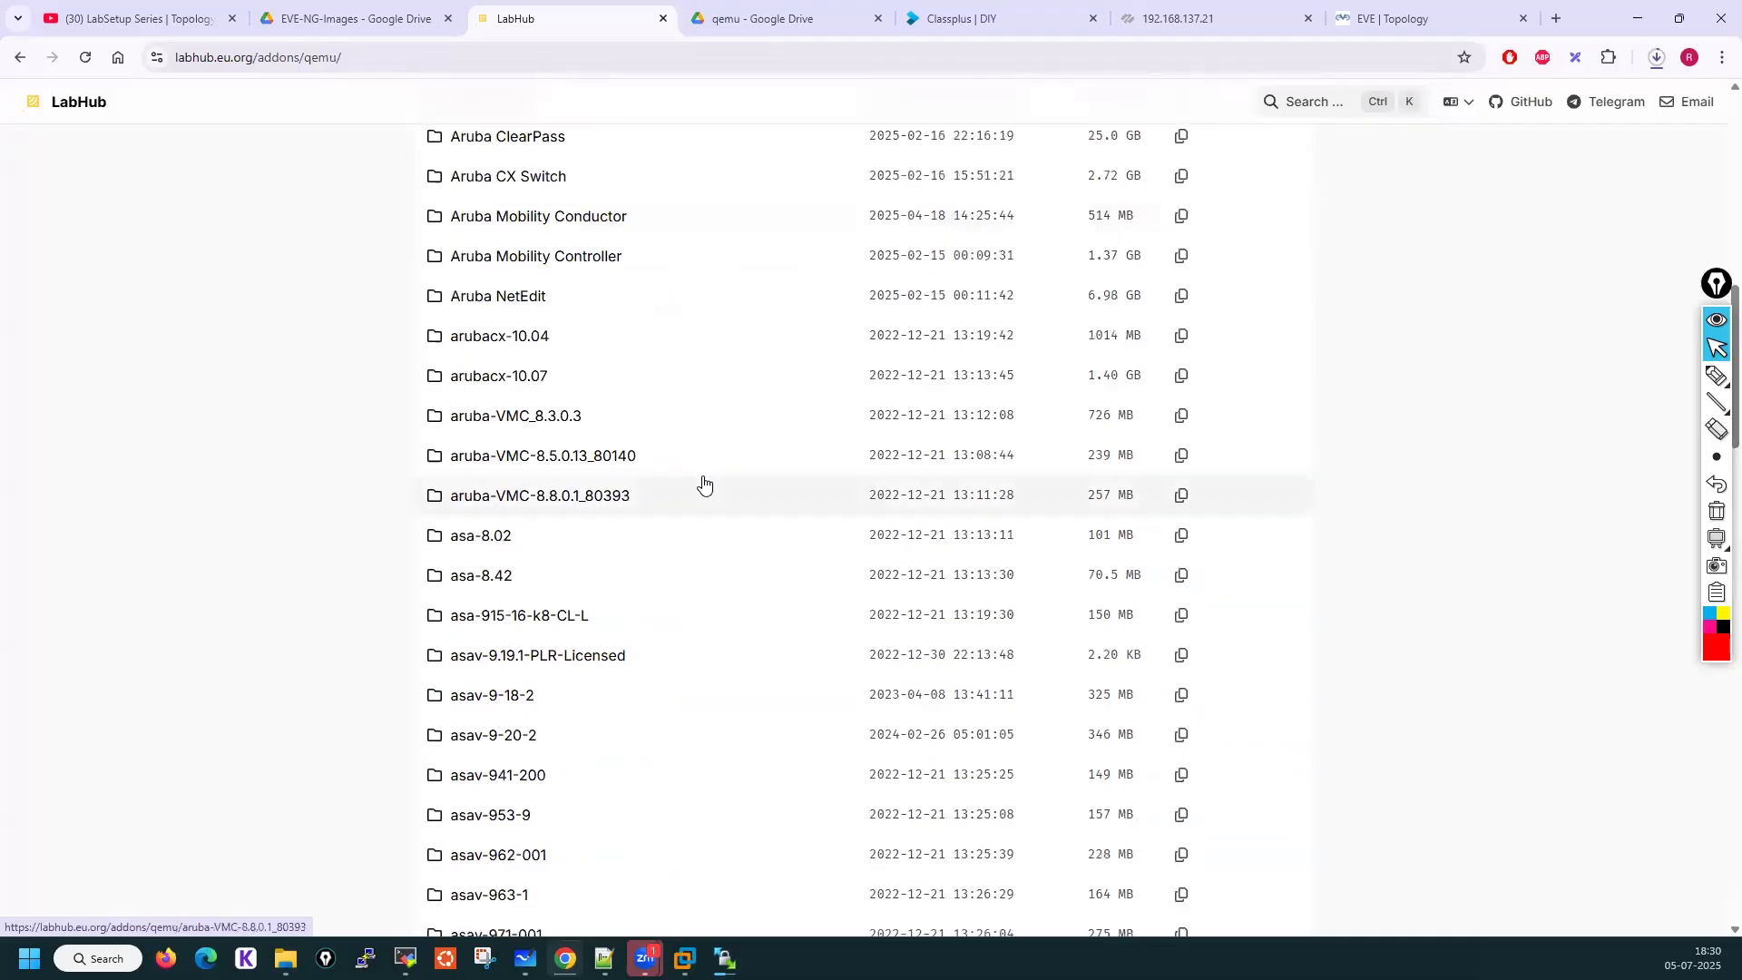
pyautogui.scroll(-3, 703, 480)
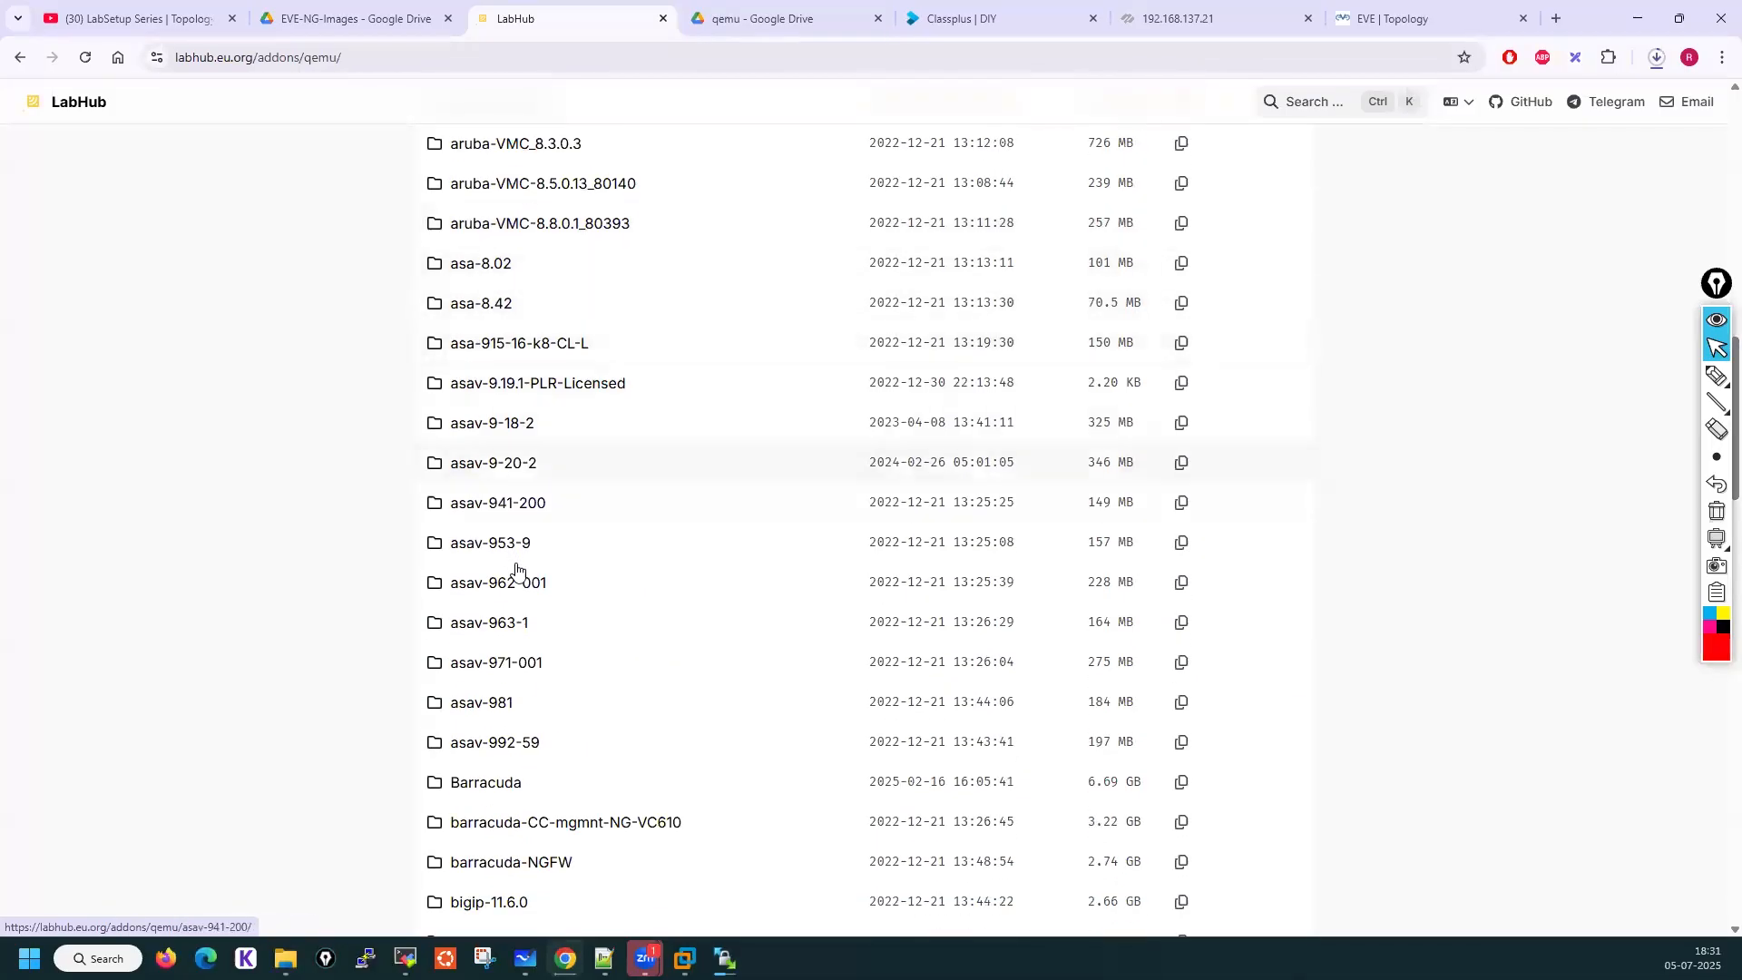
pyautogui.scroll(-2, 514, 634)
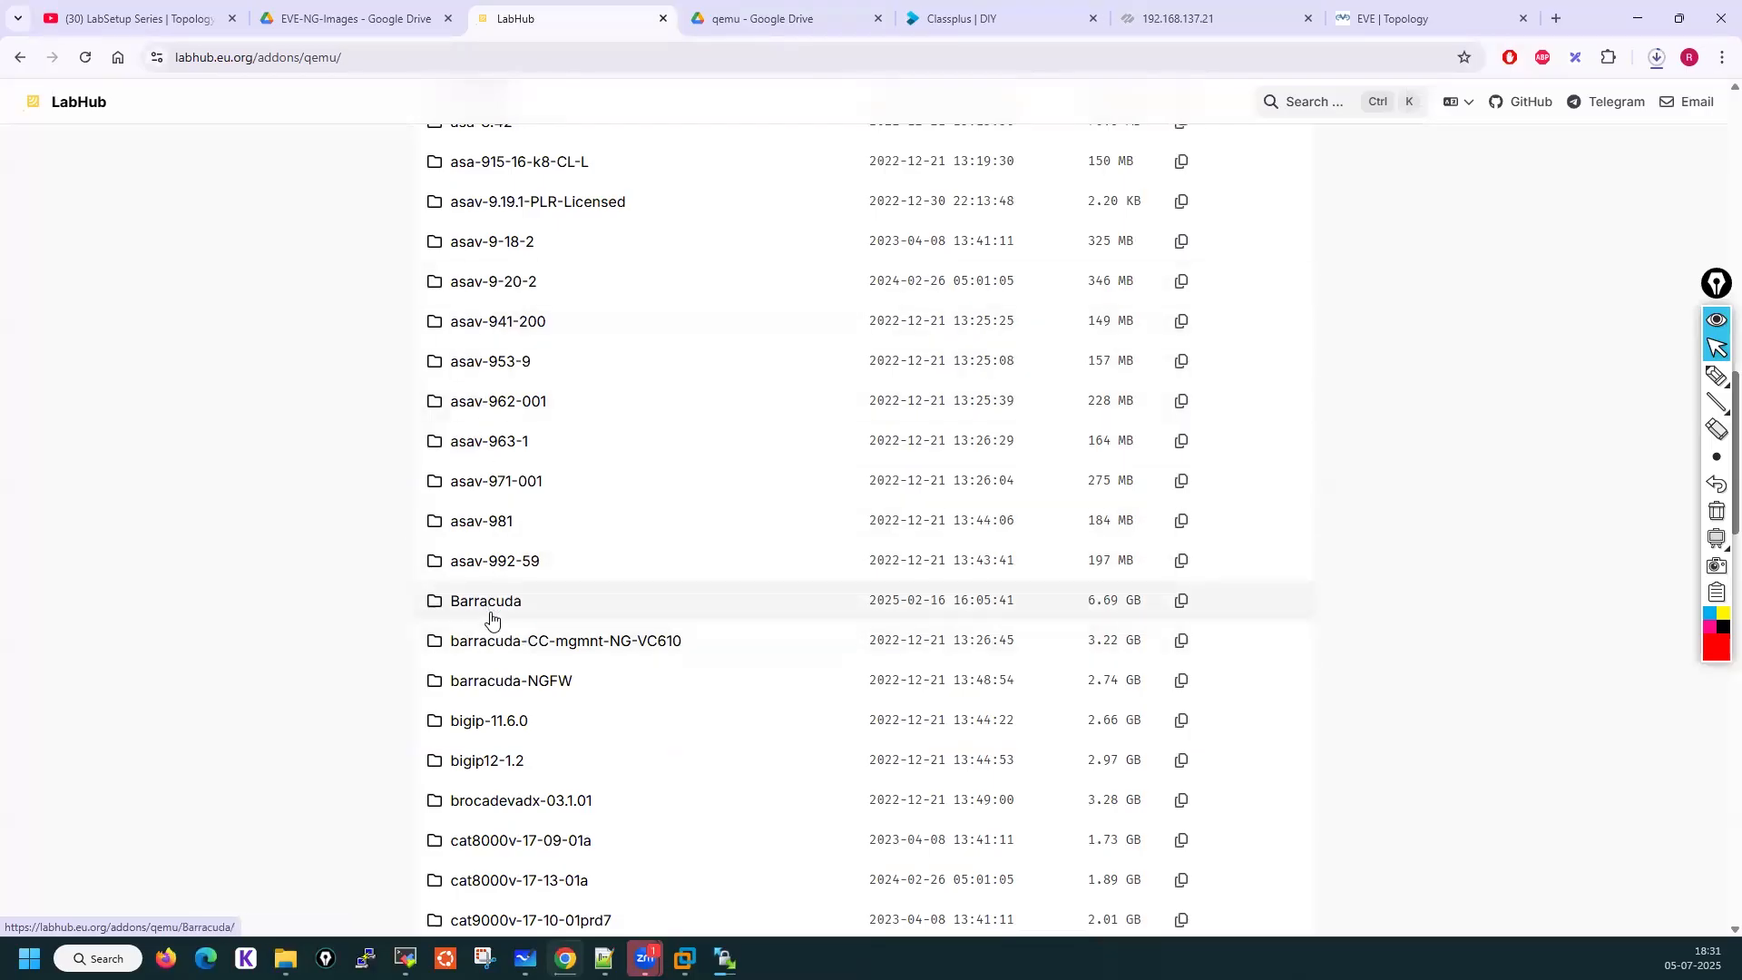
pyautogui.scroll(-3, 504, 662)
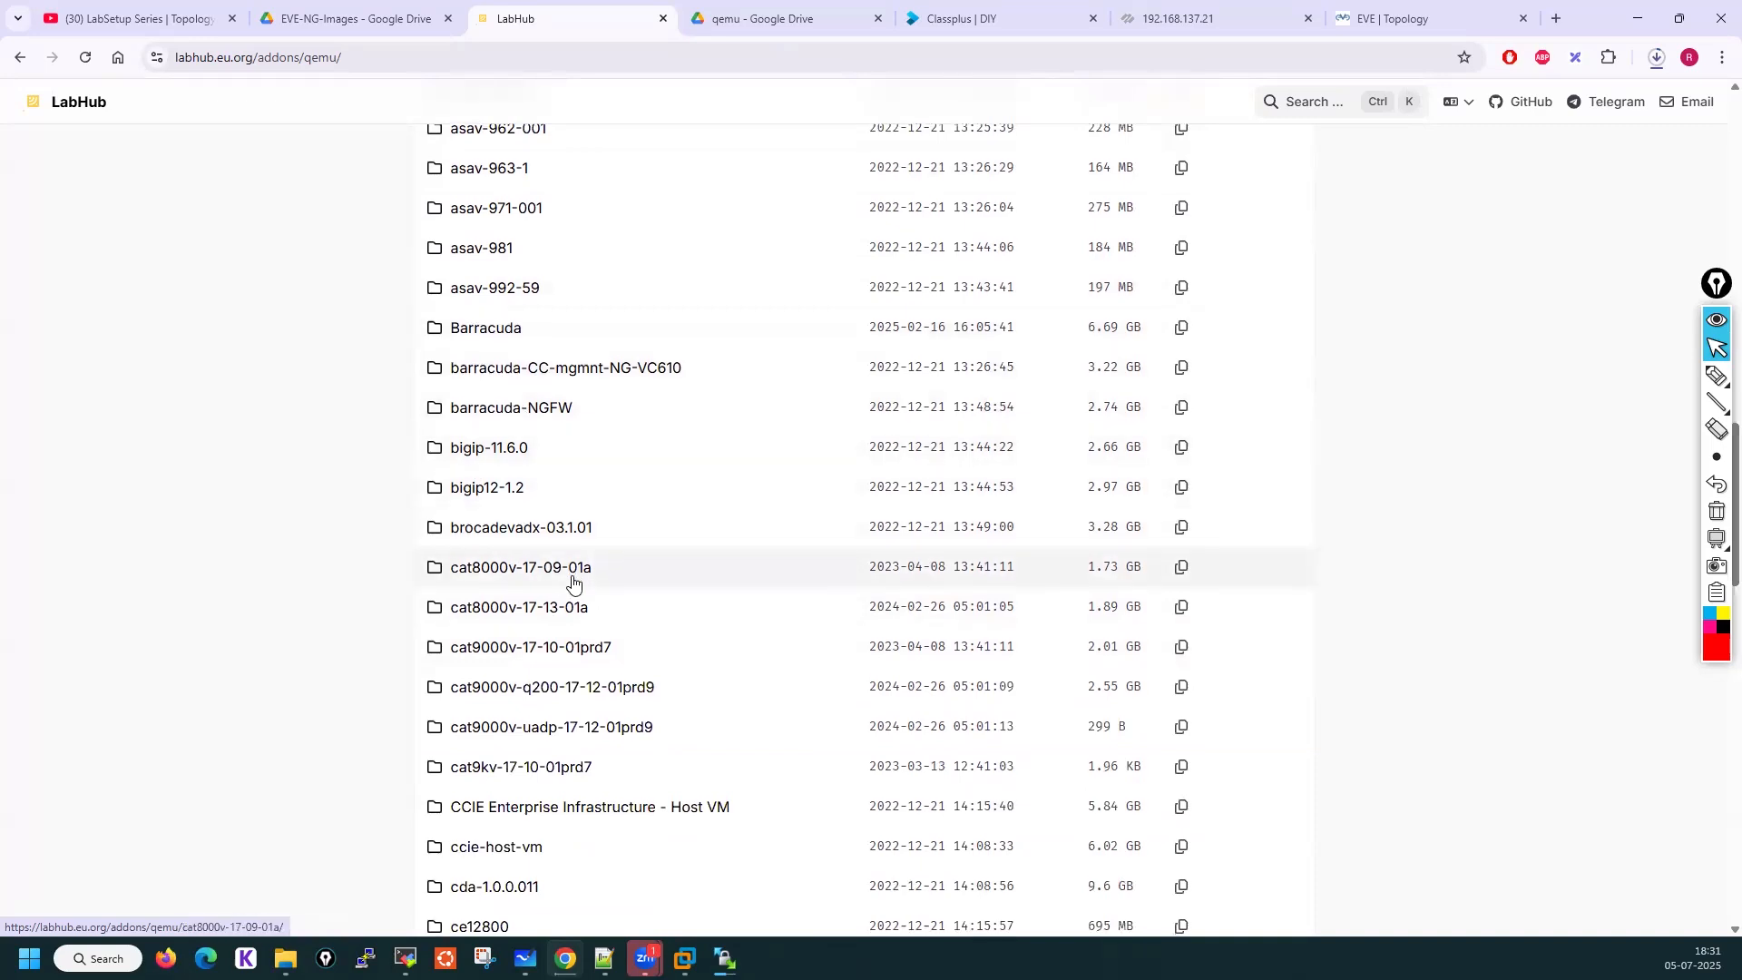
pyautogui.scroll(-4, 553, 512)
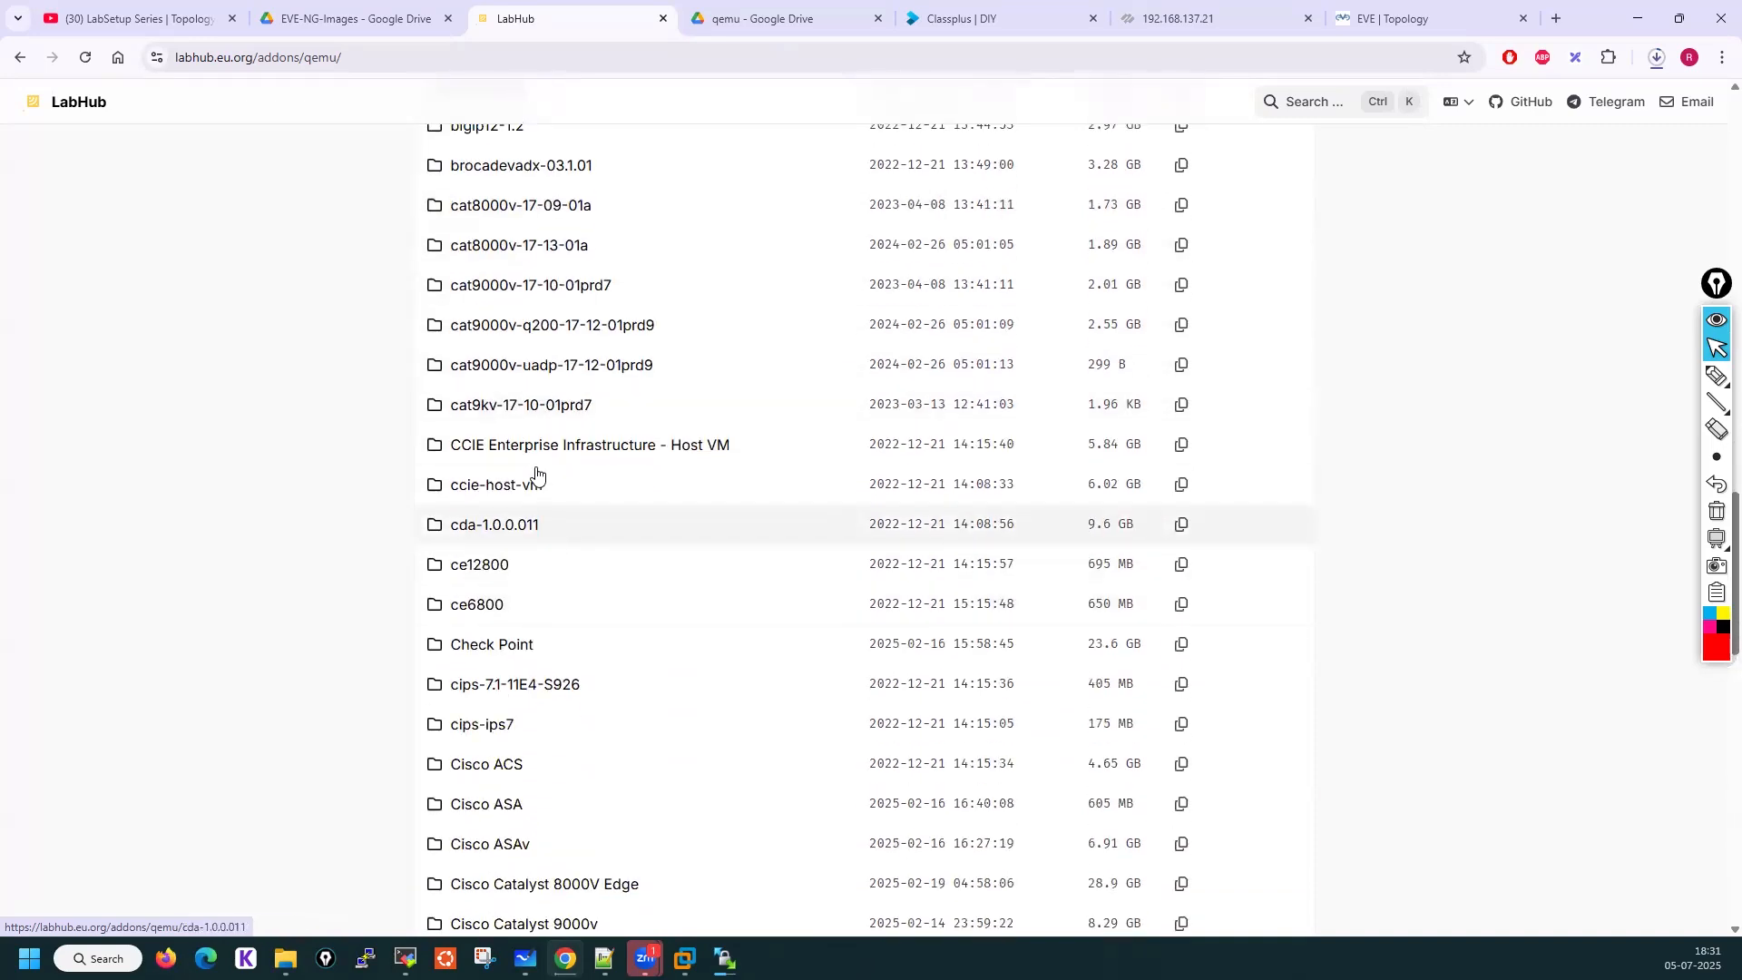
pyautogui.scroll(-3, 549, 535)
pyautogui.scroll(-1, 502, 514)
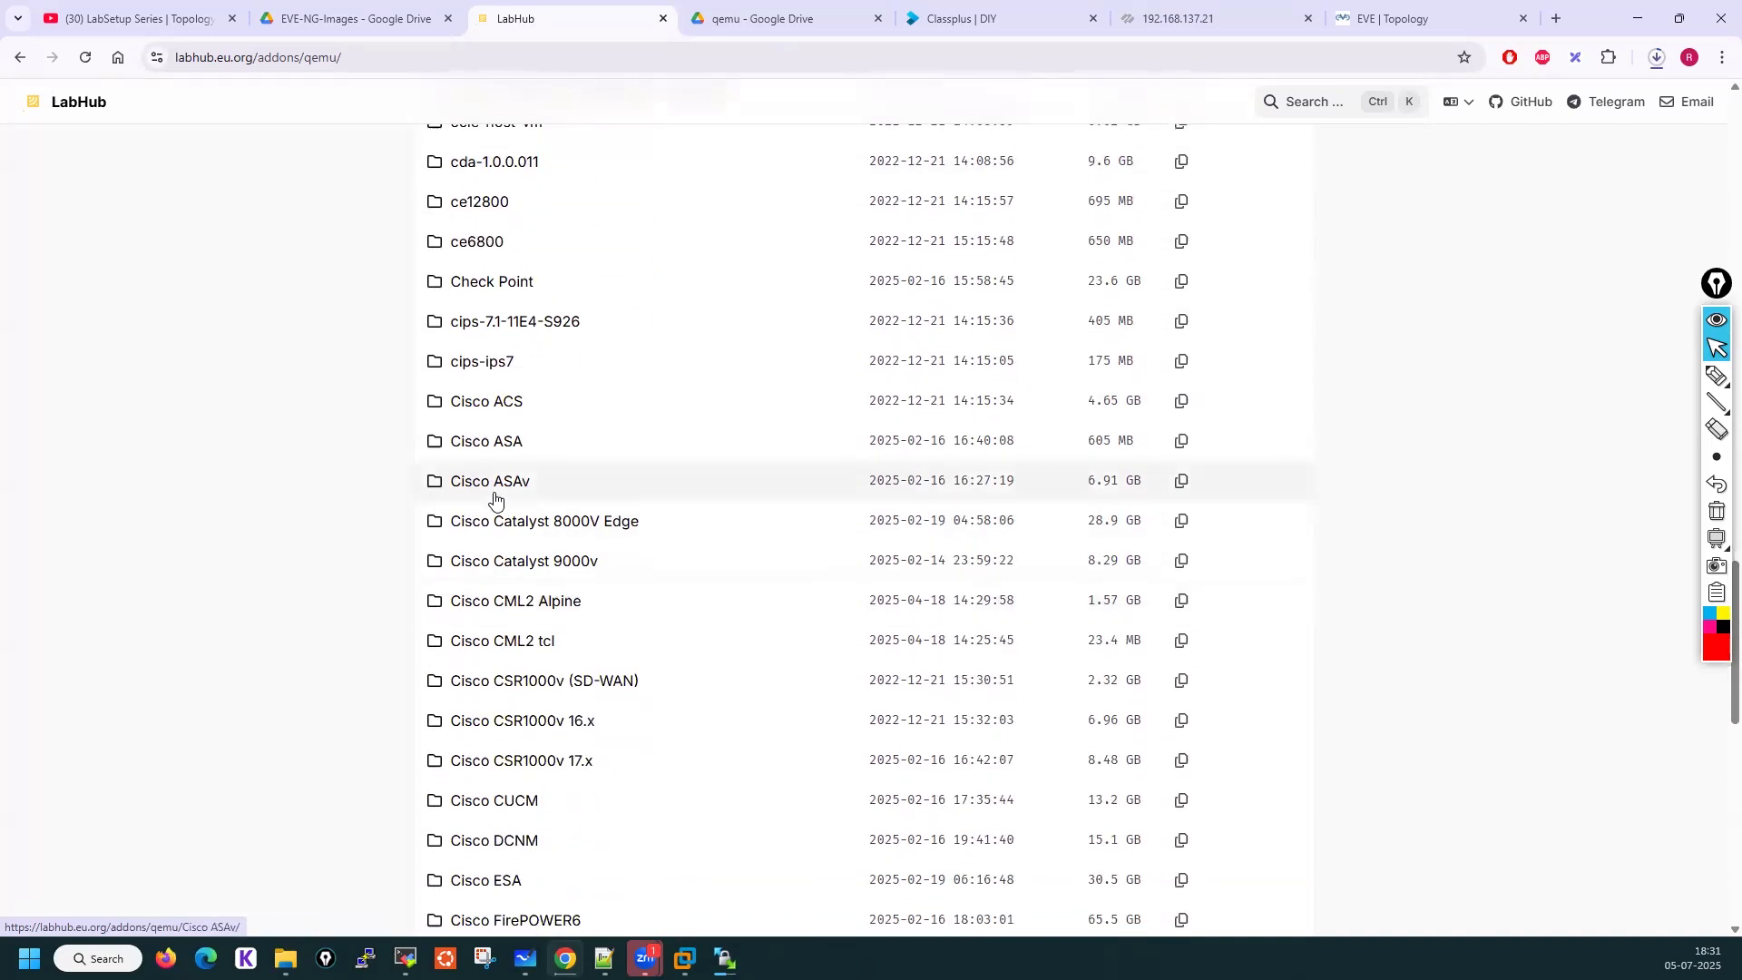
# Step: Browse the Cisco ASAv image files, then return to the qemu folder listing
pyautogui.click(498, 490)
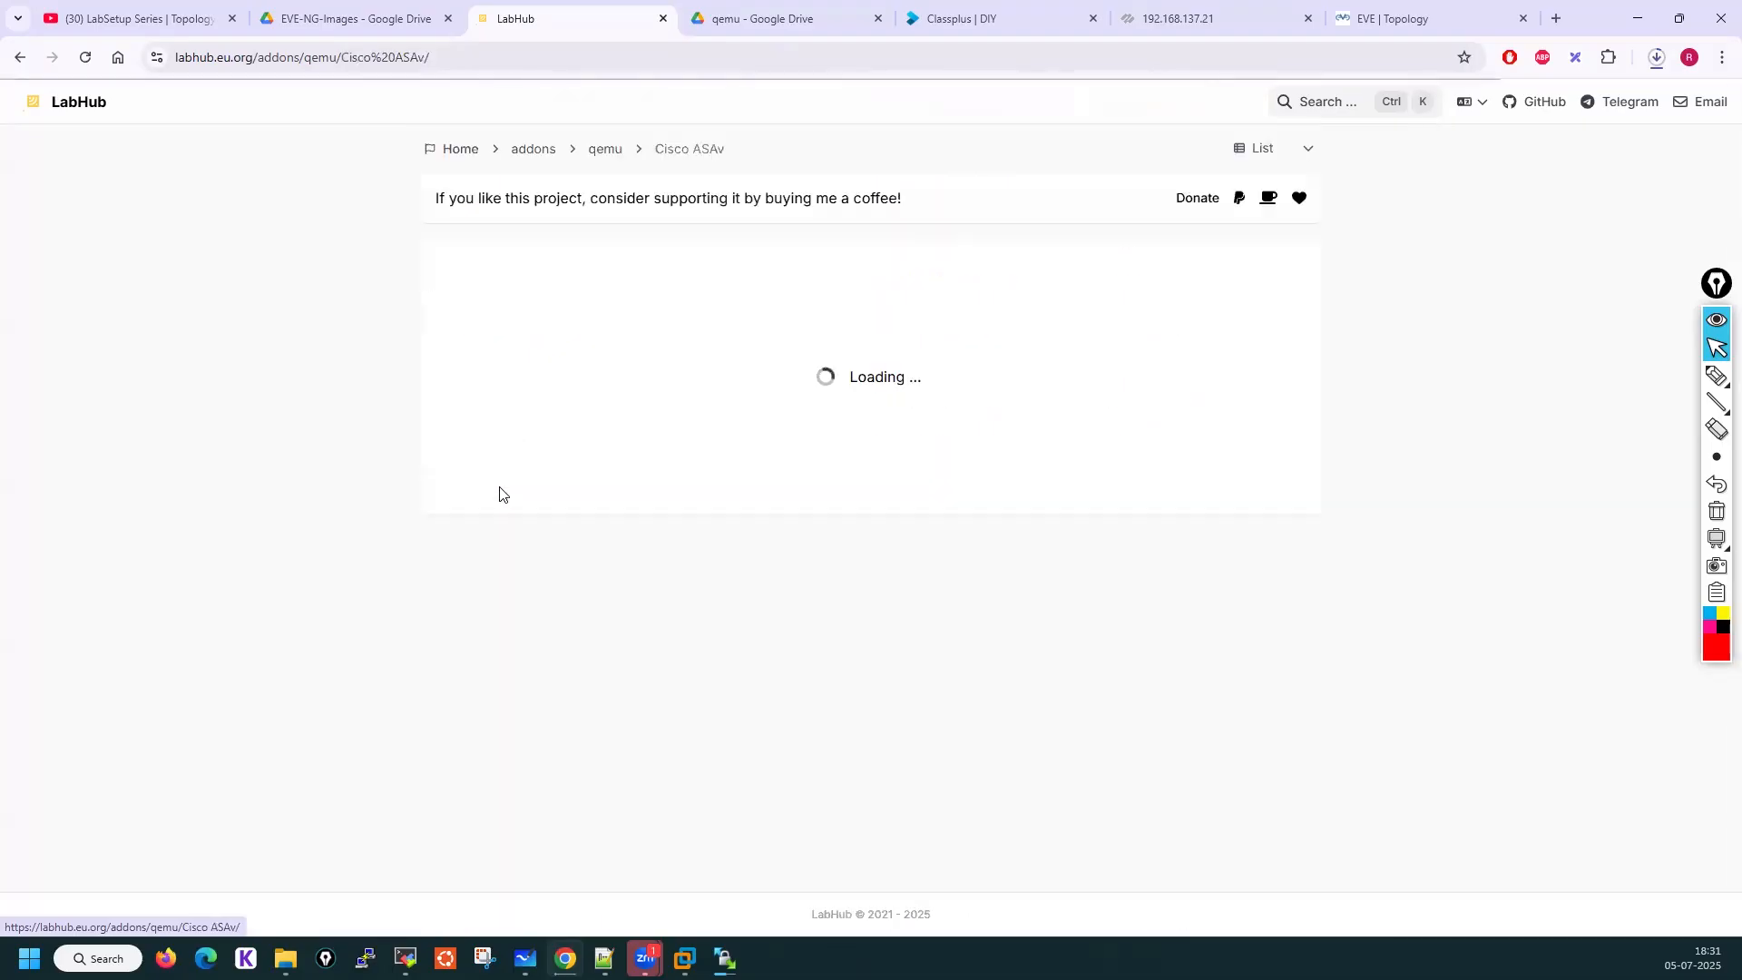
pyautogui.scroll(-6, 576, 563)
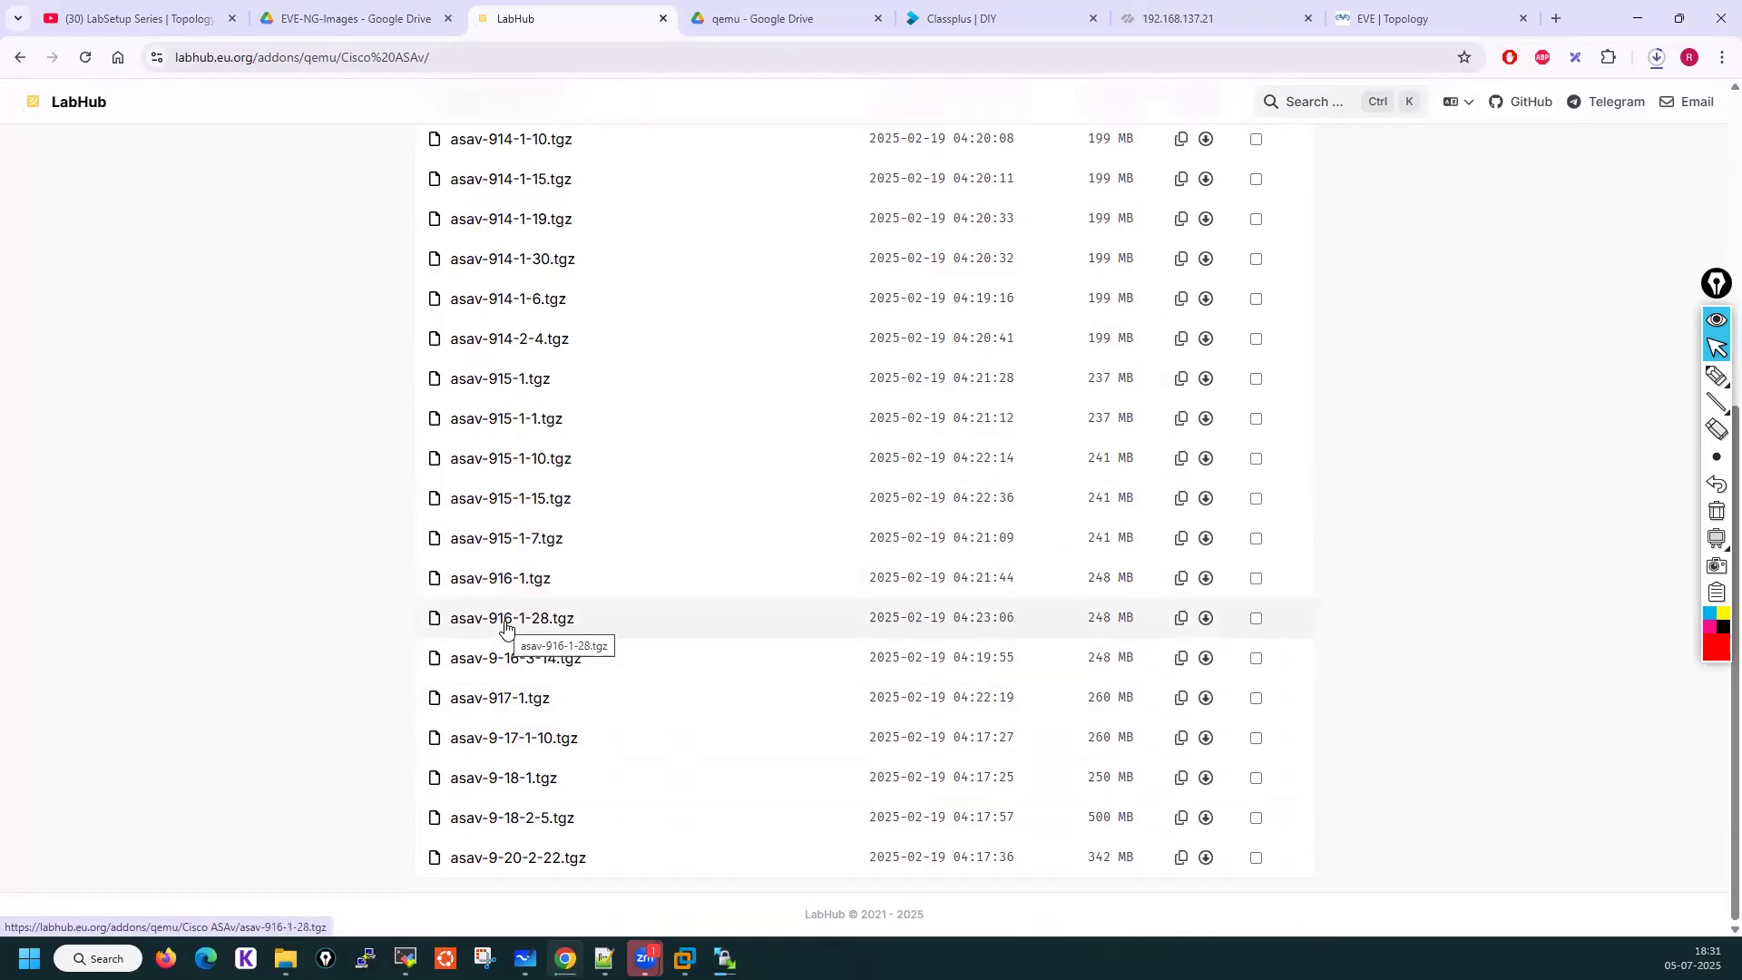
pyautogui.scroll(5, 504, 628)
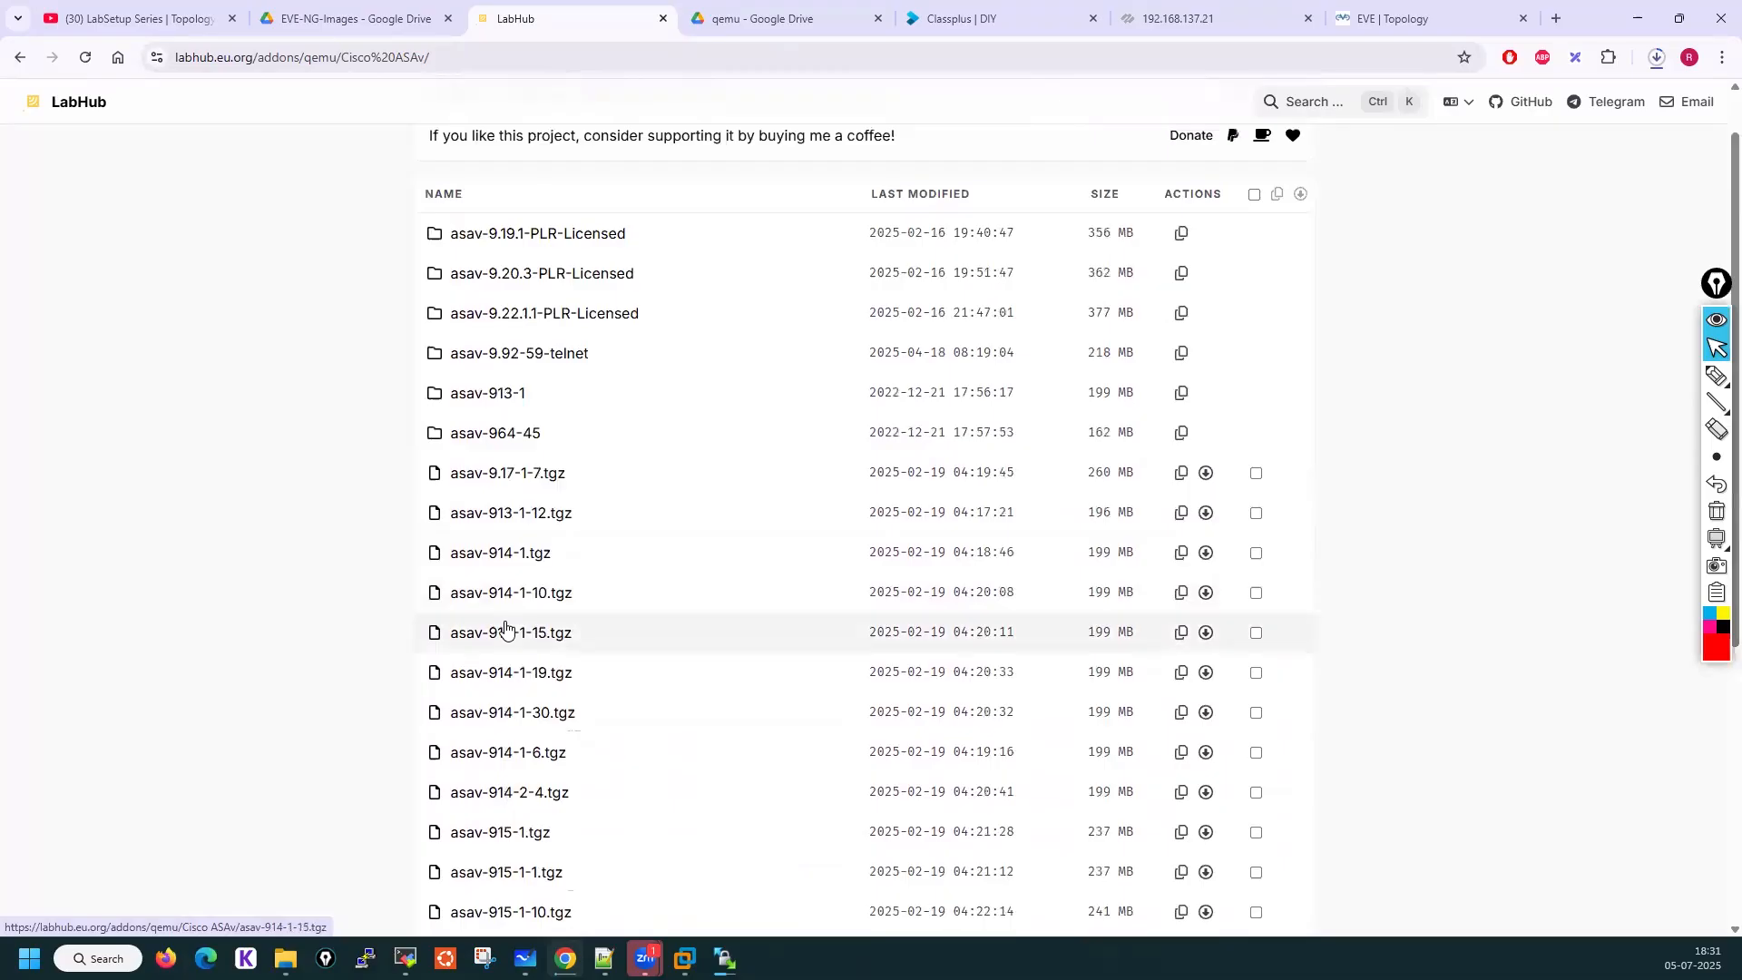
pyautogui.scroll(-5, 653, 667)
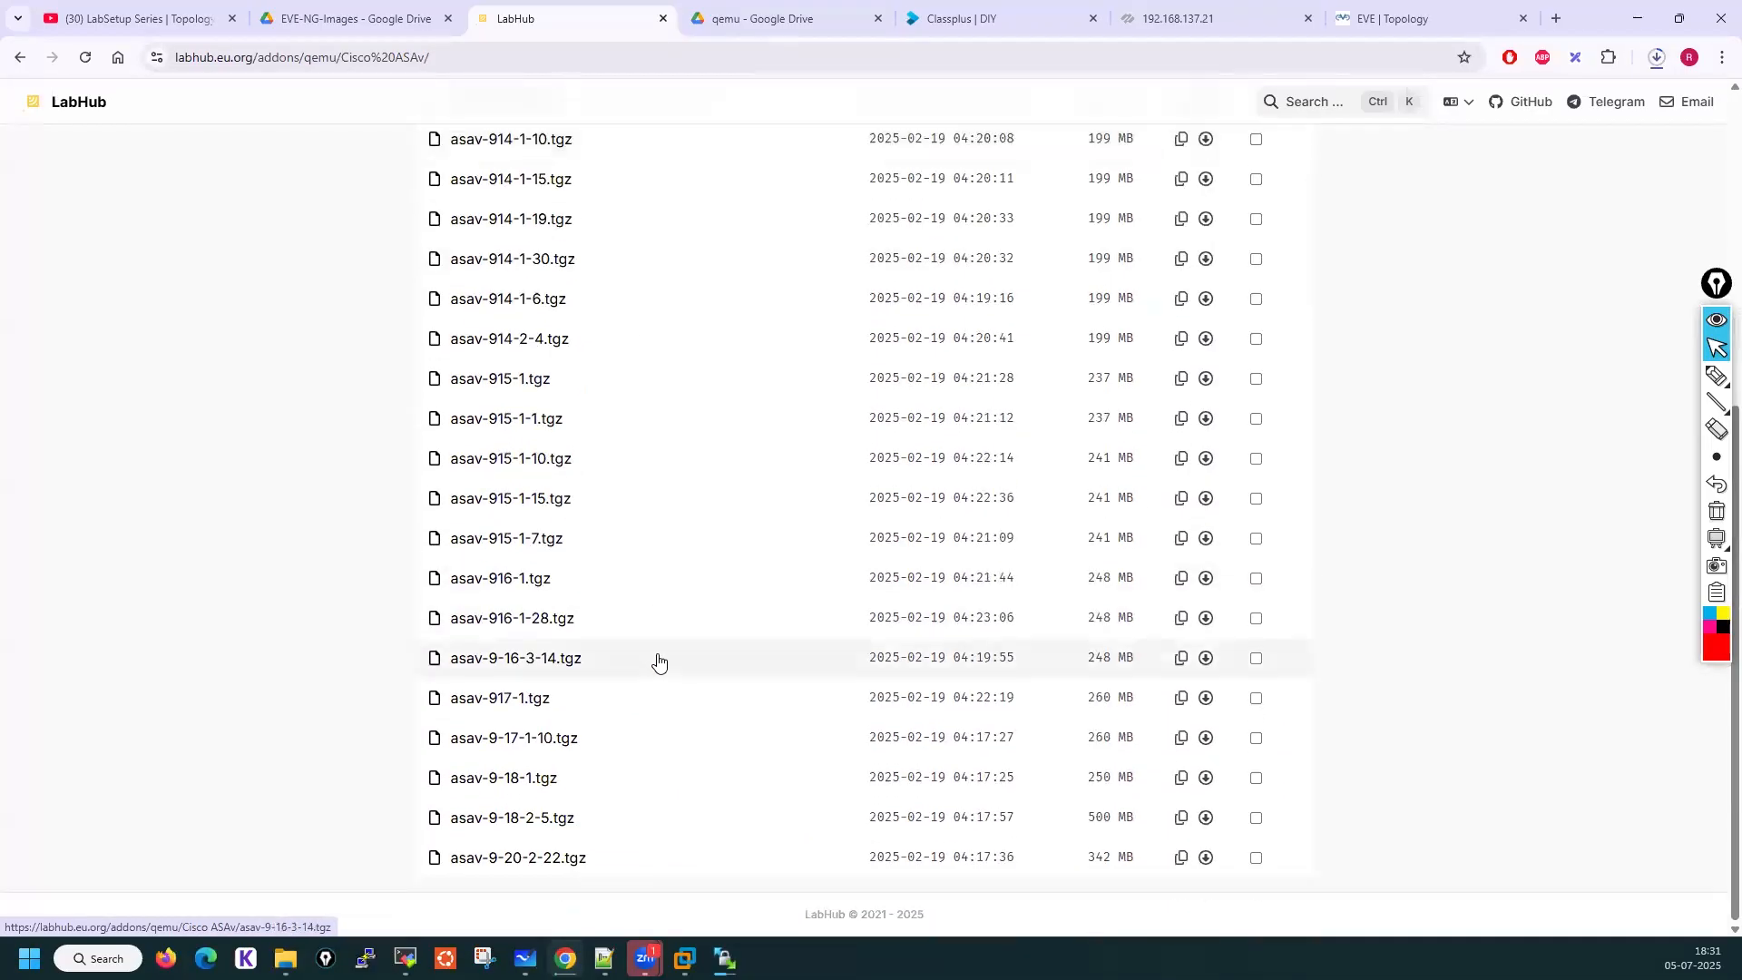
pyautogui.scroll(5, 657, 663)
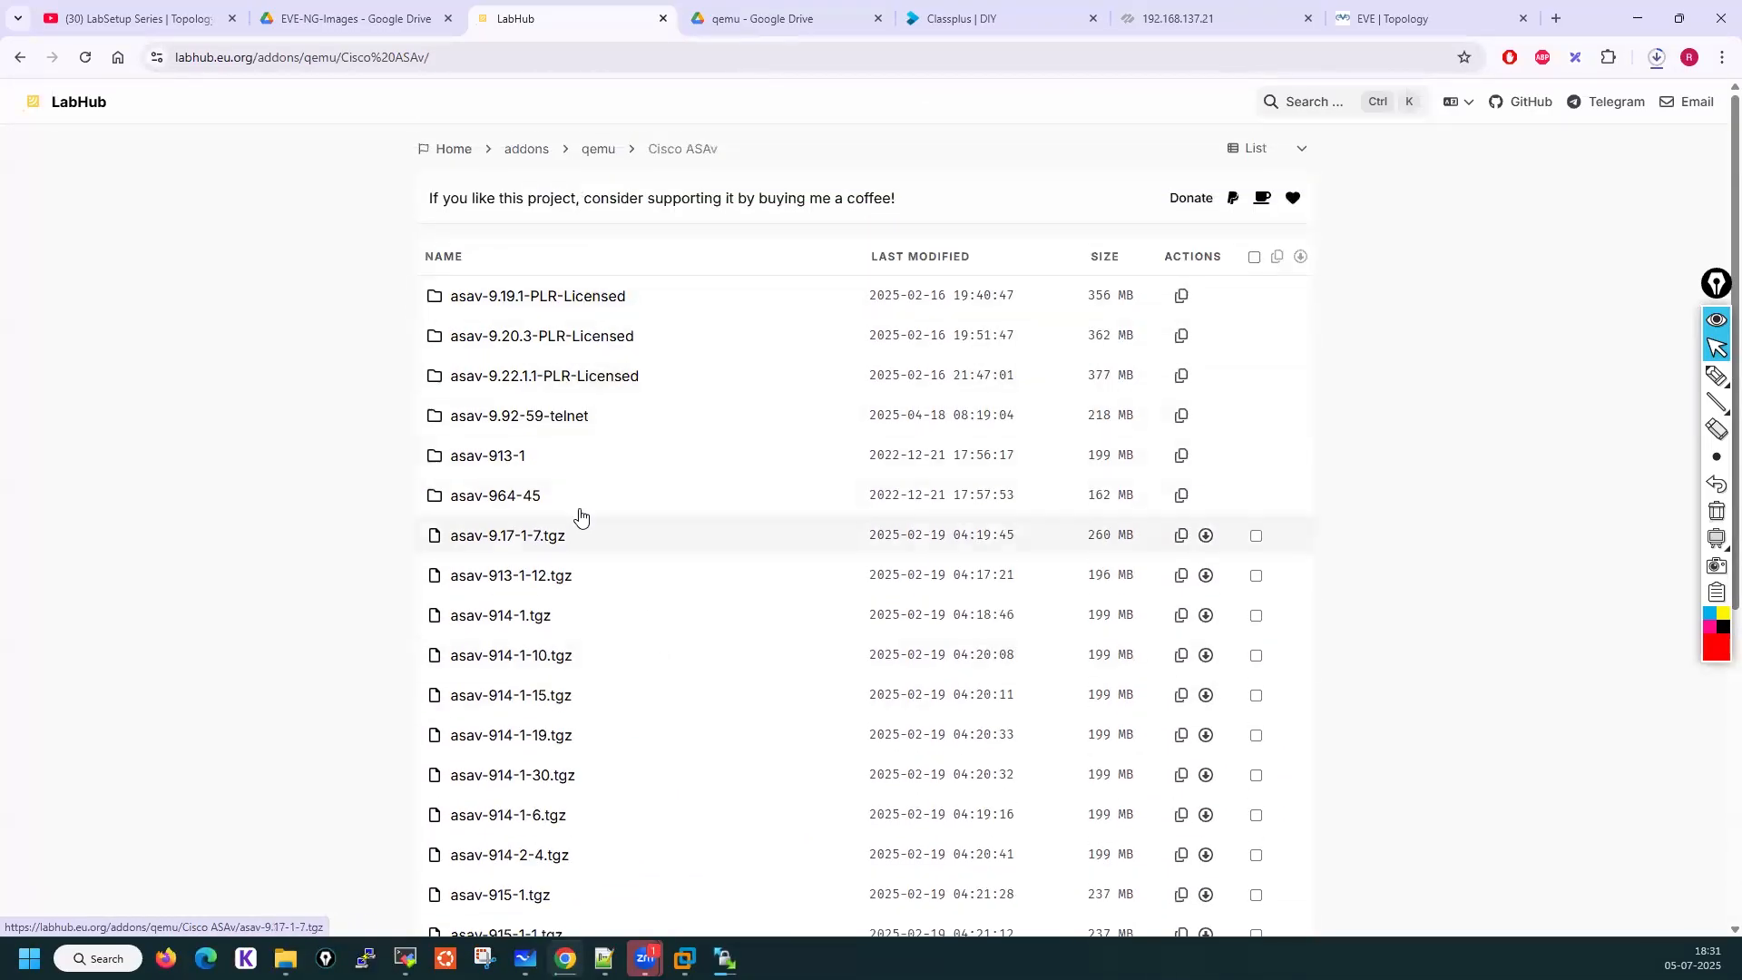
pyautogui.scroll(-5, 578, 508)
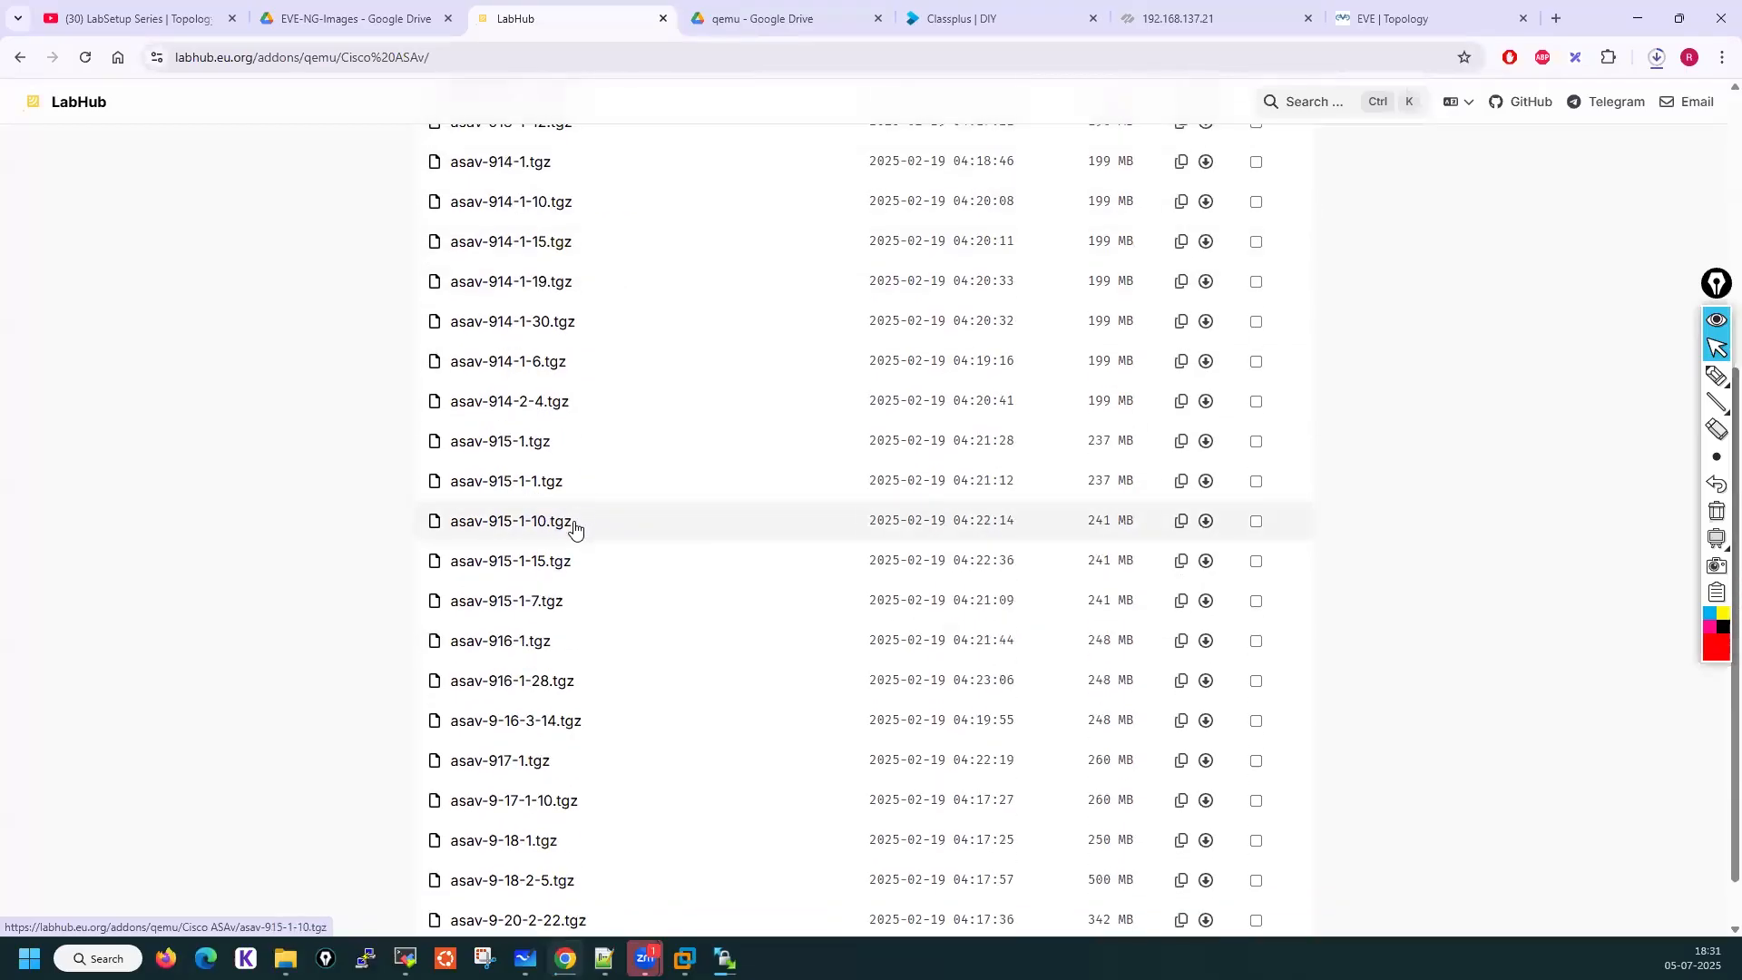
pyautogui.scroll(3, 527, 490)
pyautogui.scroll(2, 515, 495)
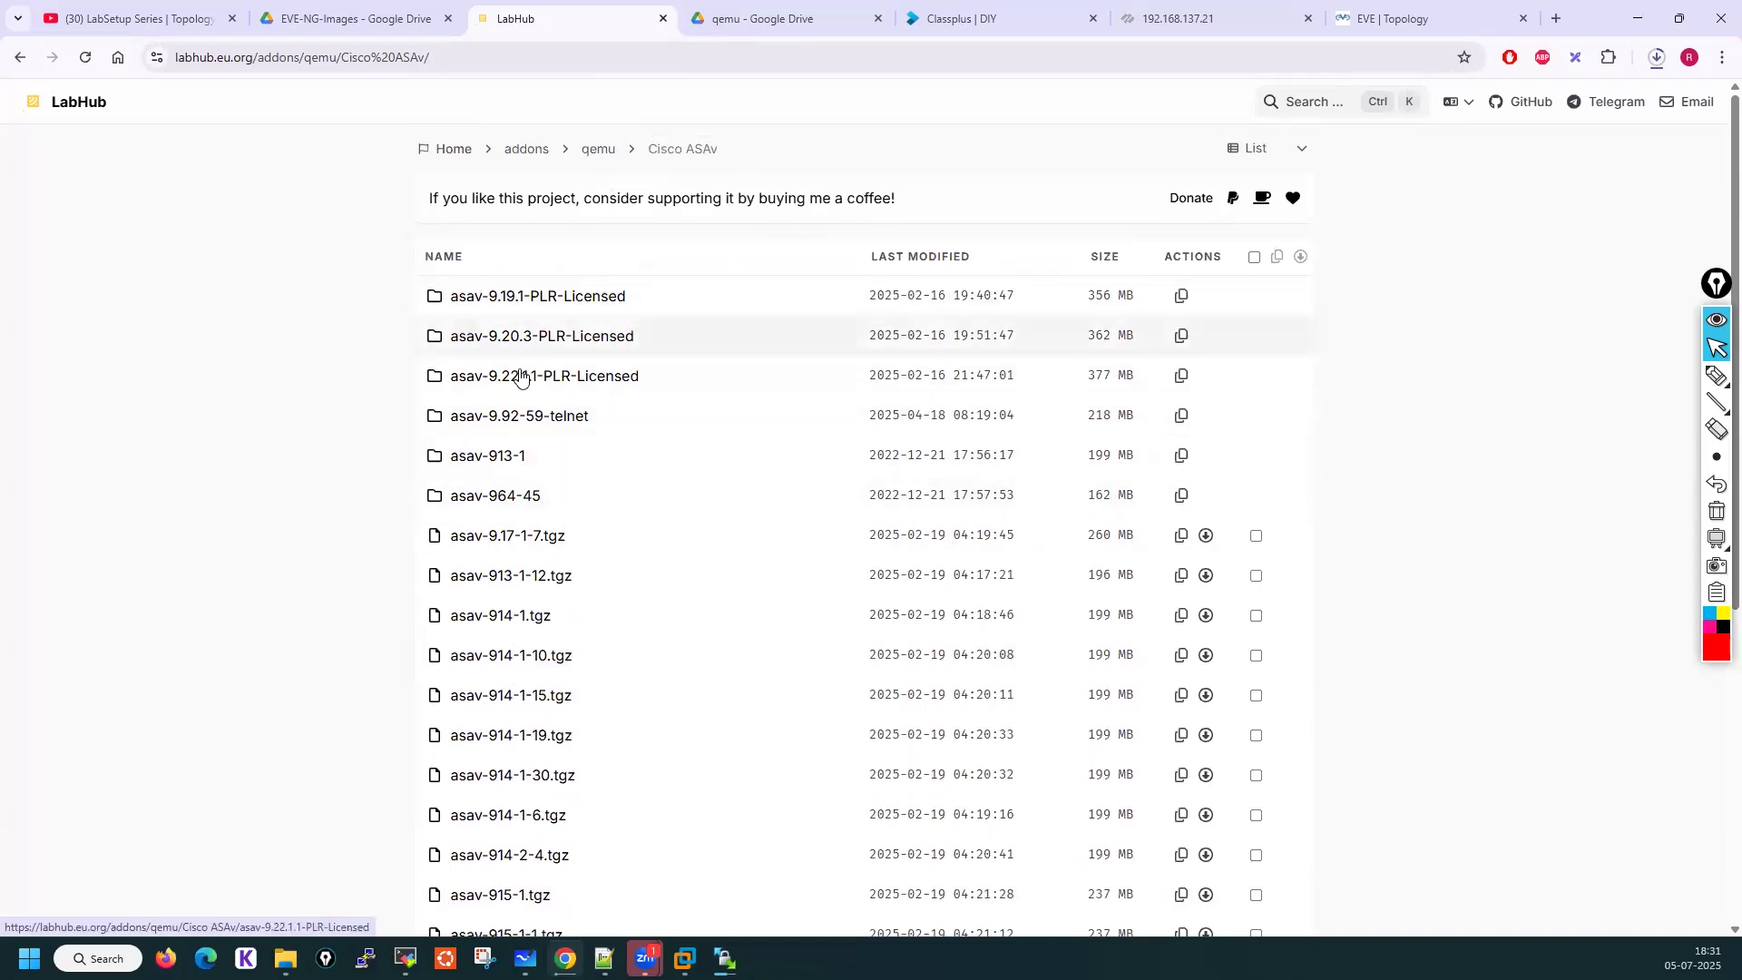
pyautogui.click(596, 152)
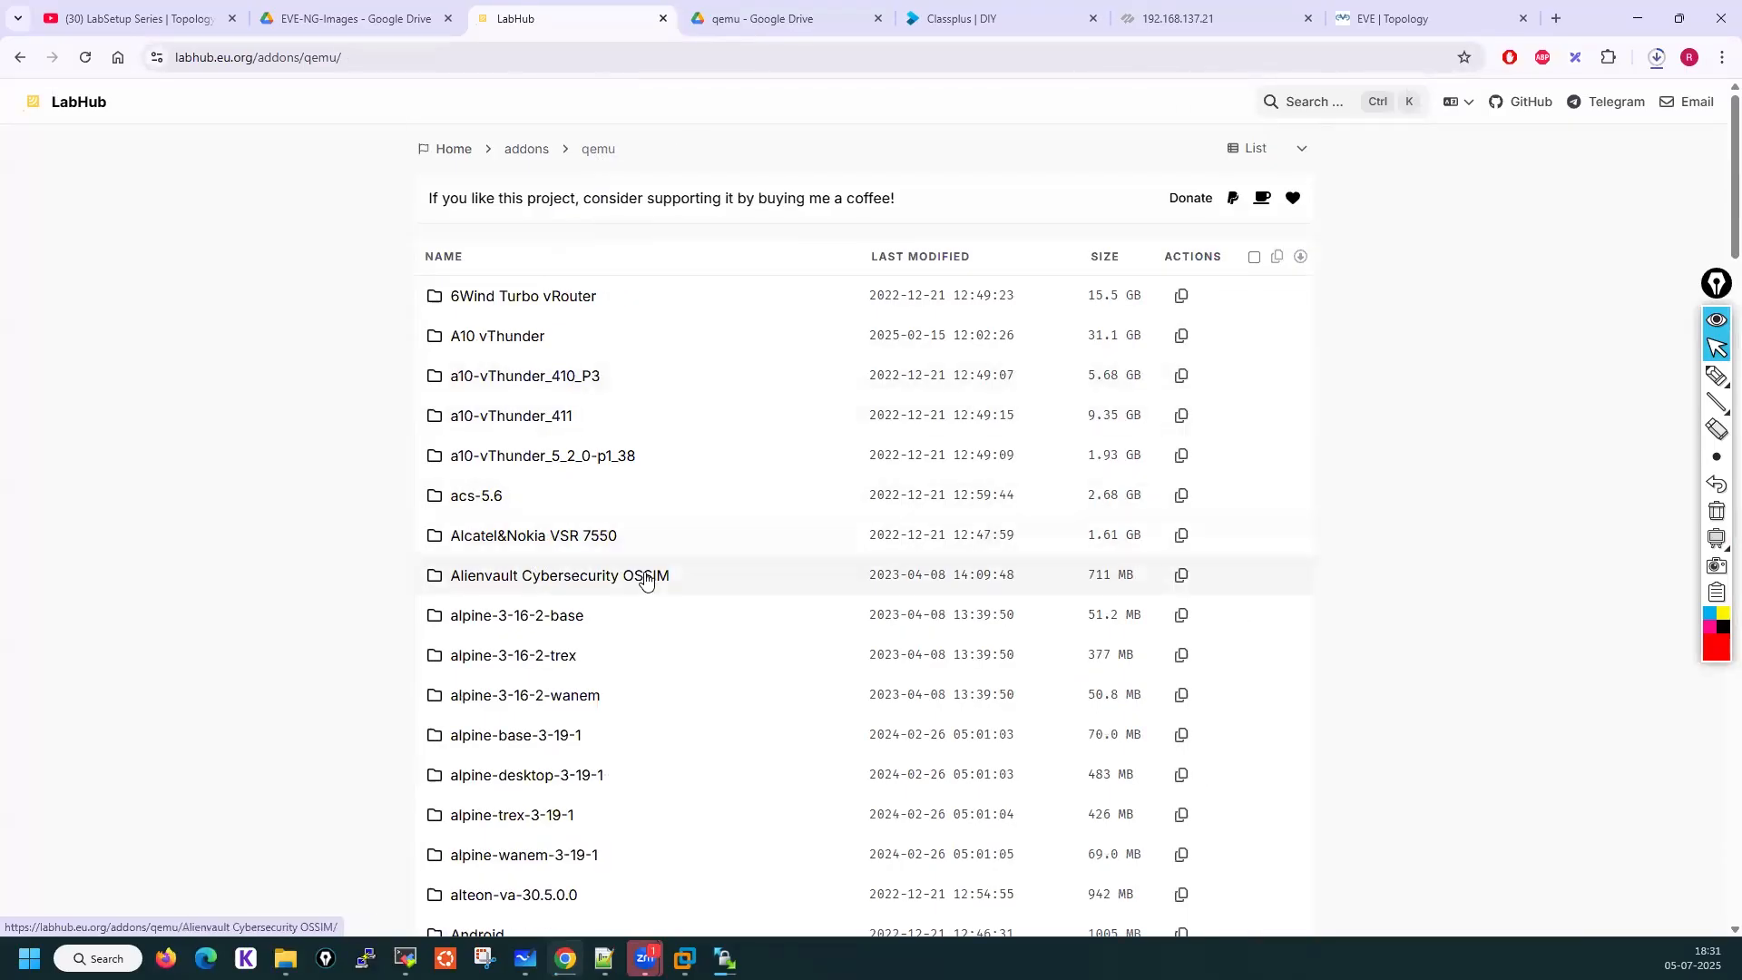
# Step: Open LabHub's Palo Alto folder to list its paloalto and panorama images, 9.1.0 through 11.2.5
pyautogui.scroll(-20, 645, 580)
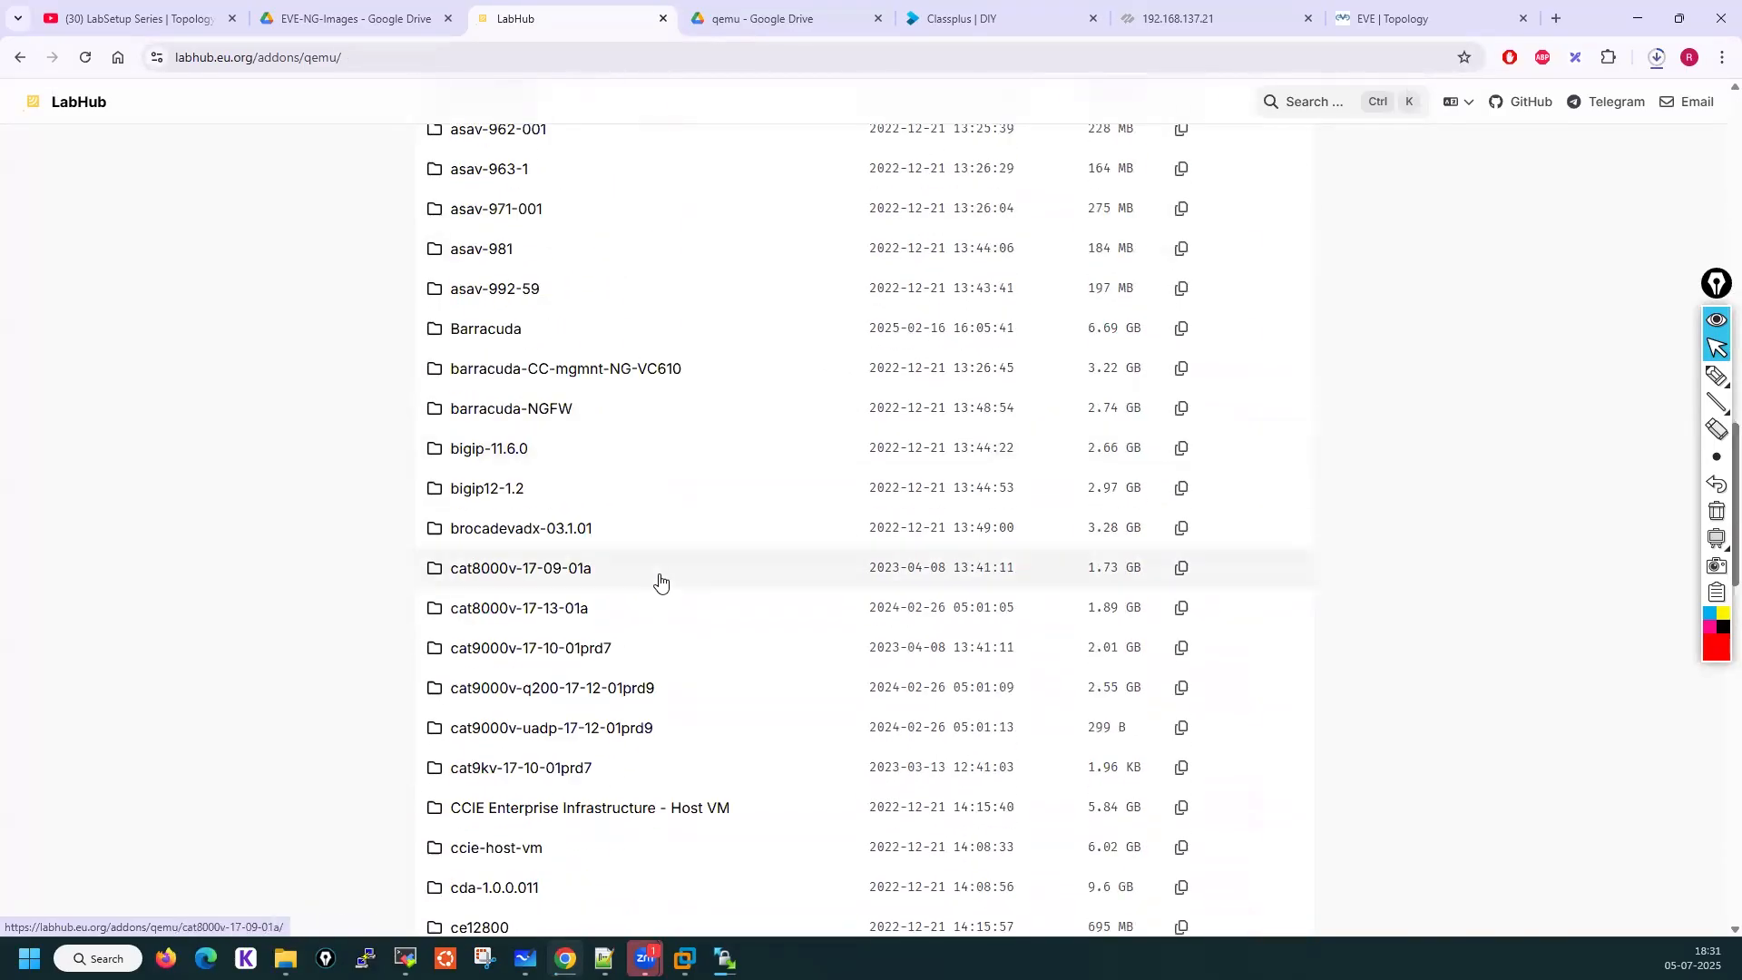
pyautogui.scroll(-4, 660, 580)
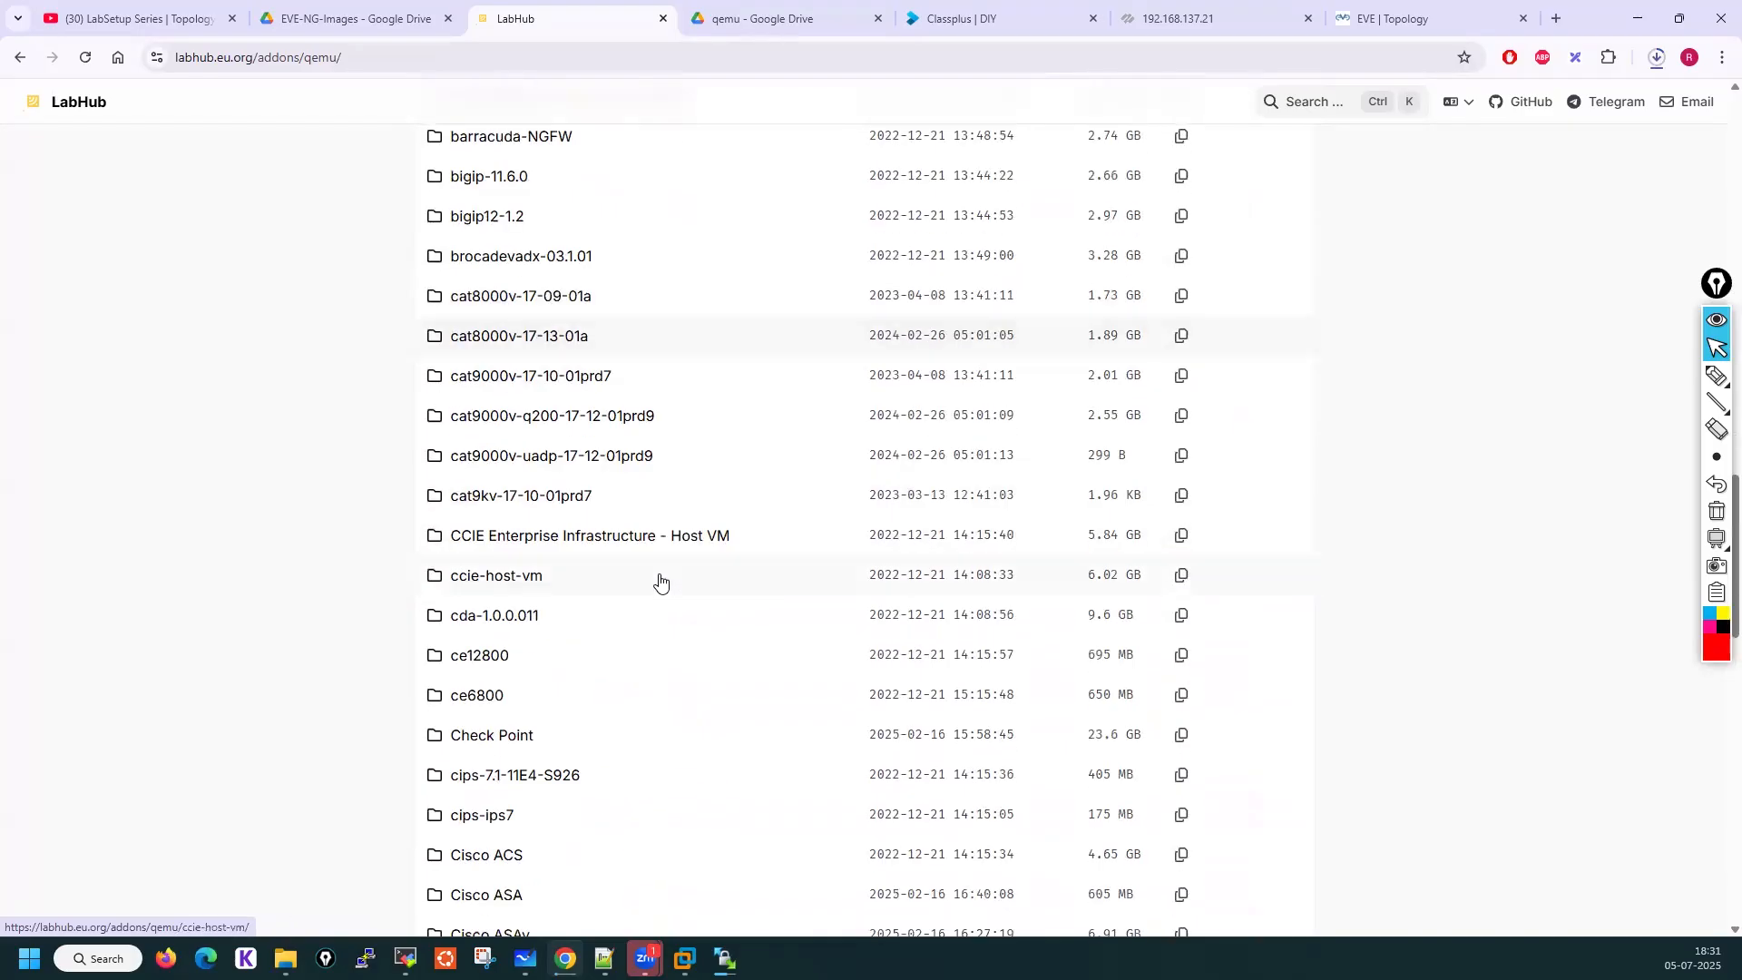
pyautogui.scroll(-5, 662, 579)
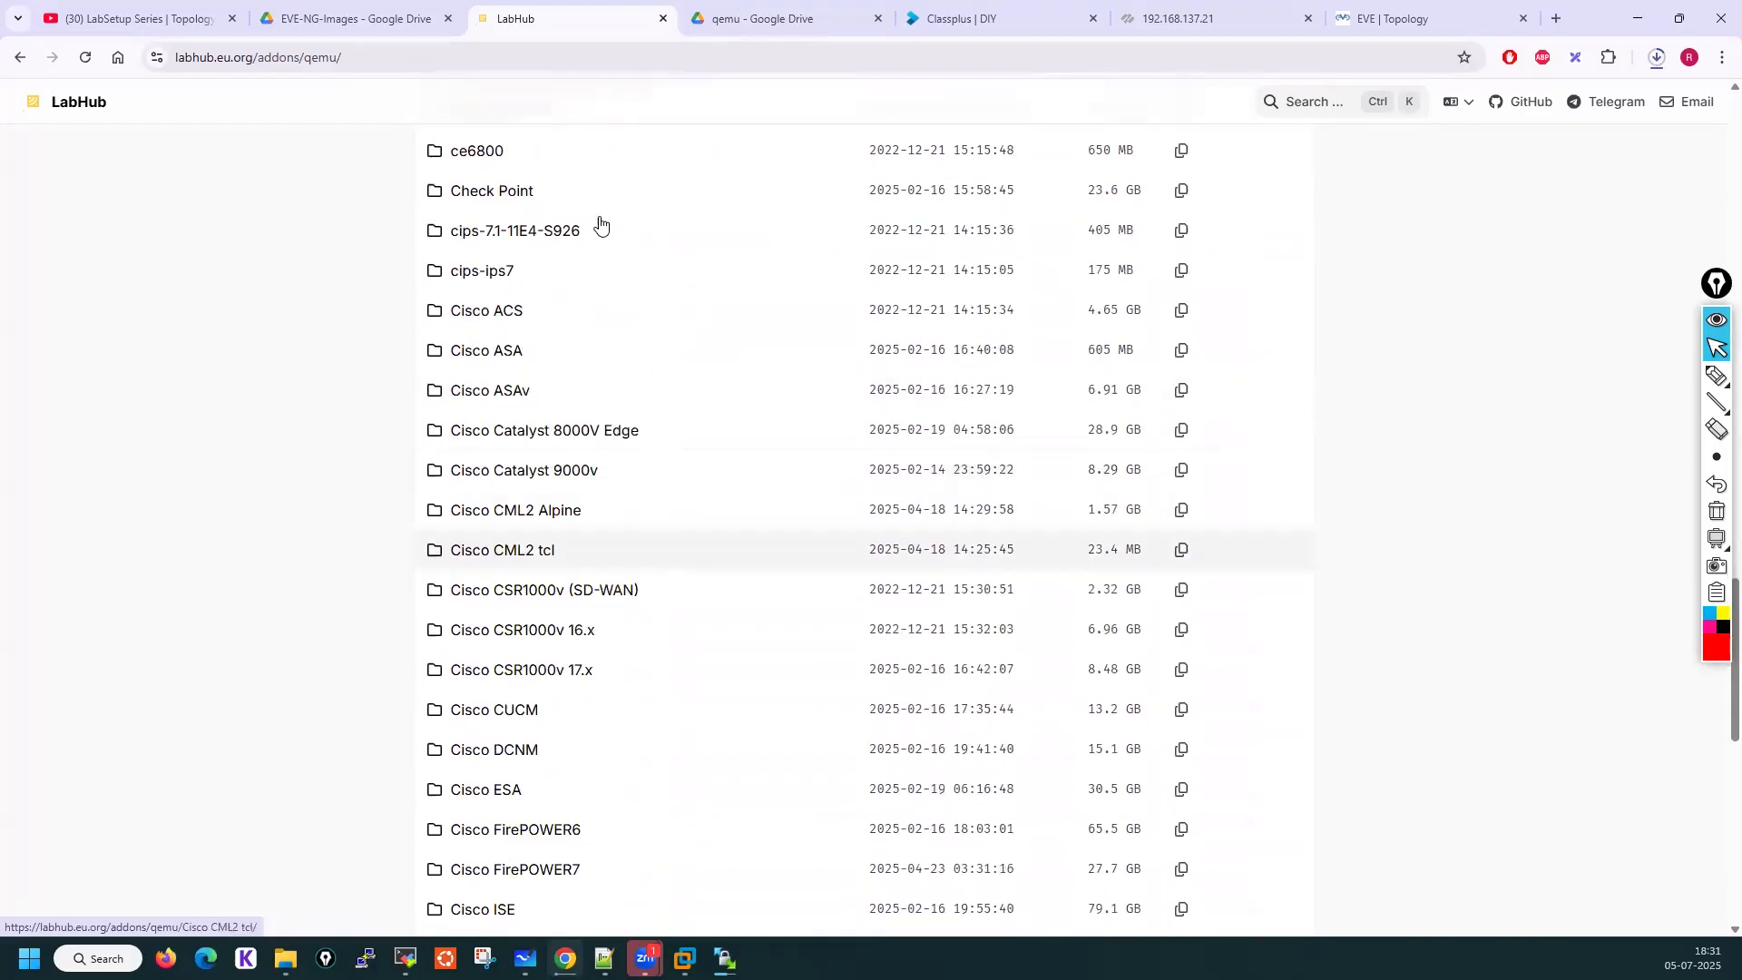
pyautogui.scroll(-6, 665, 471)
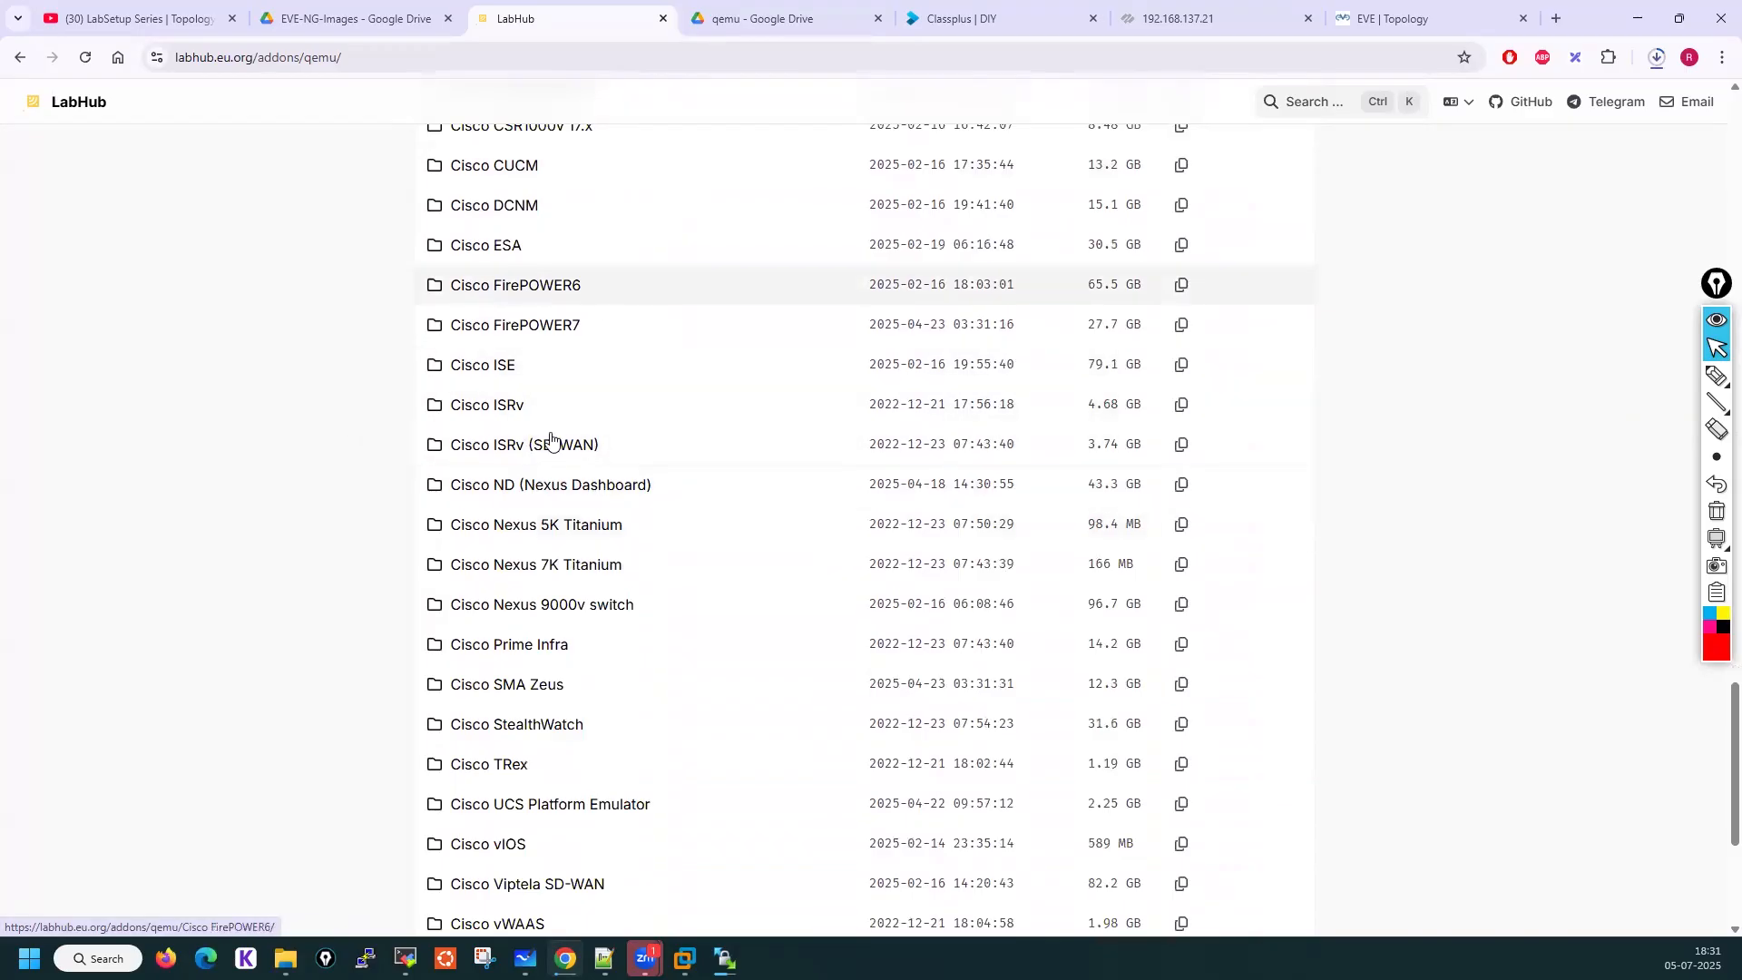
pyautogui.scroll(-4, 617, 517)
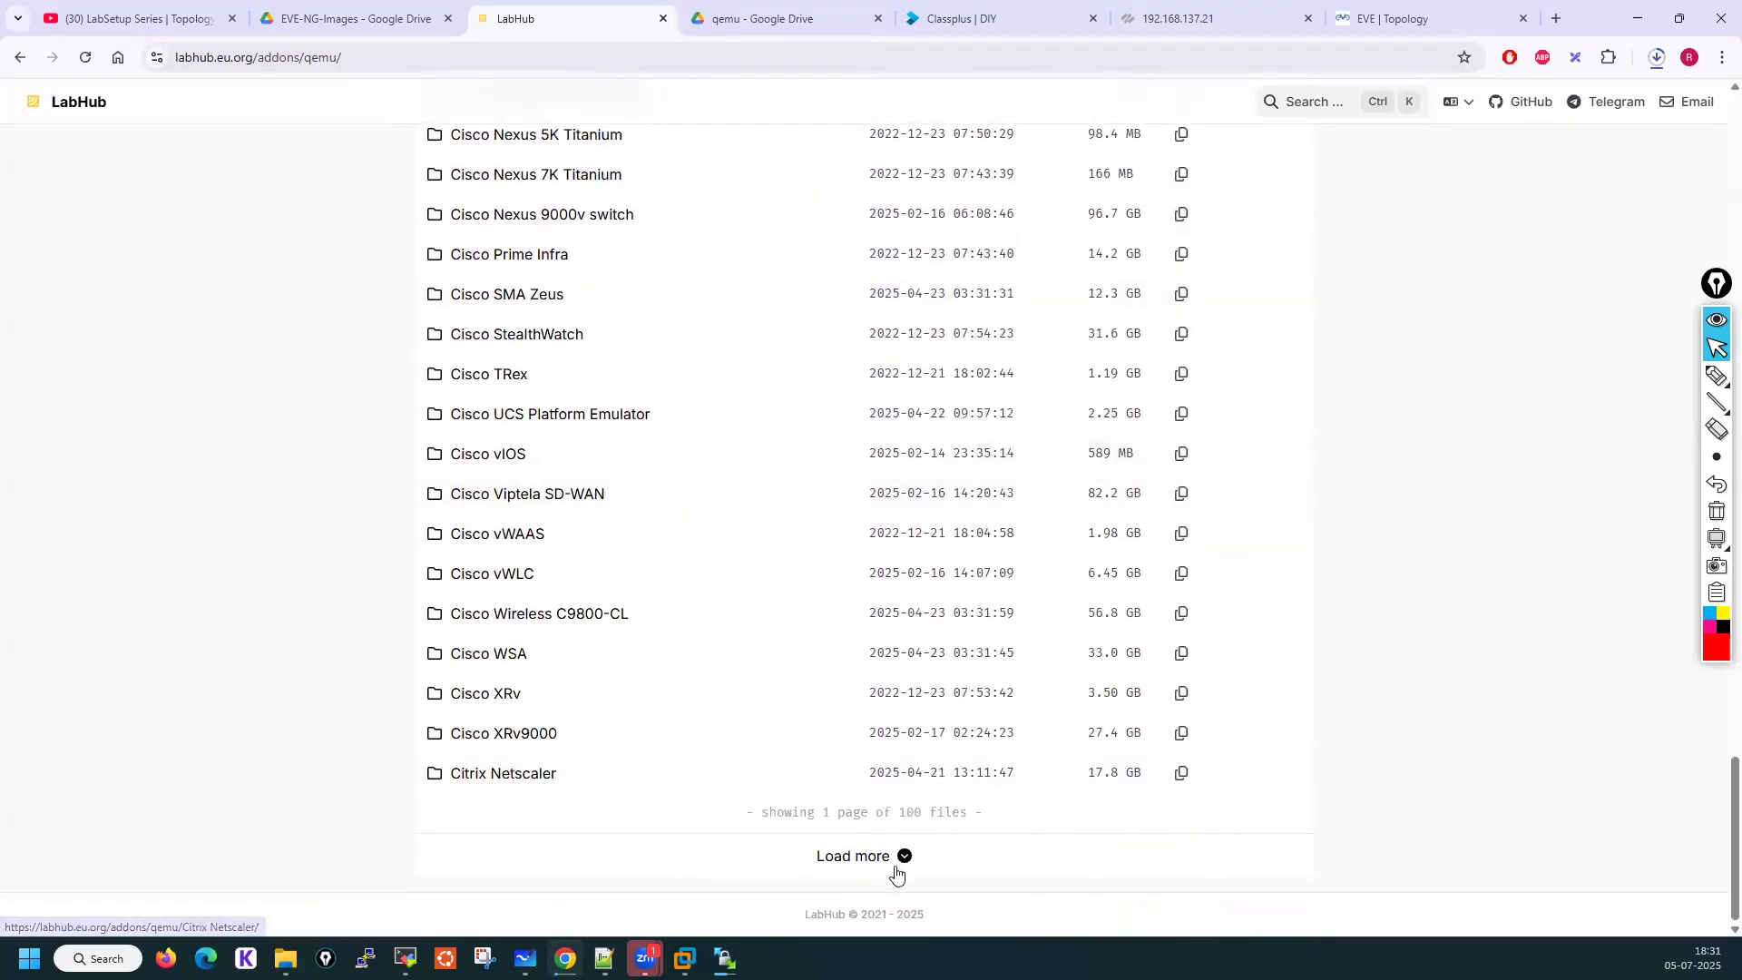
pyautogui.scroll(-10, 754, 696)
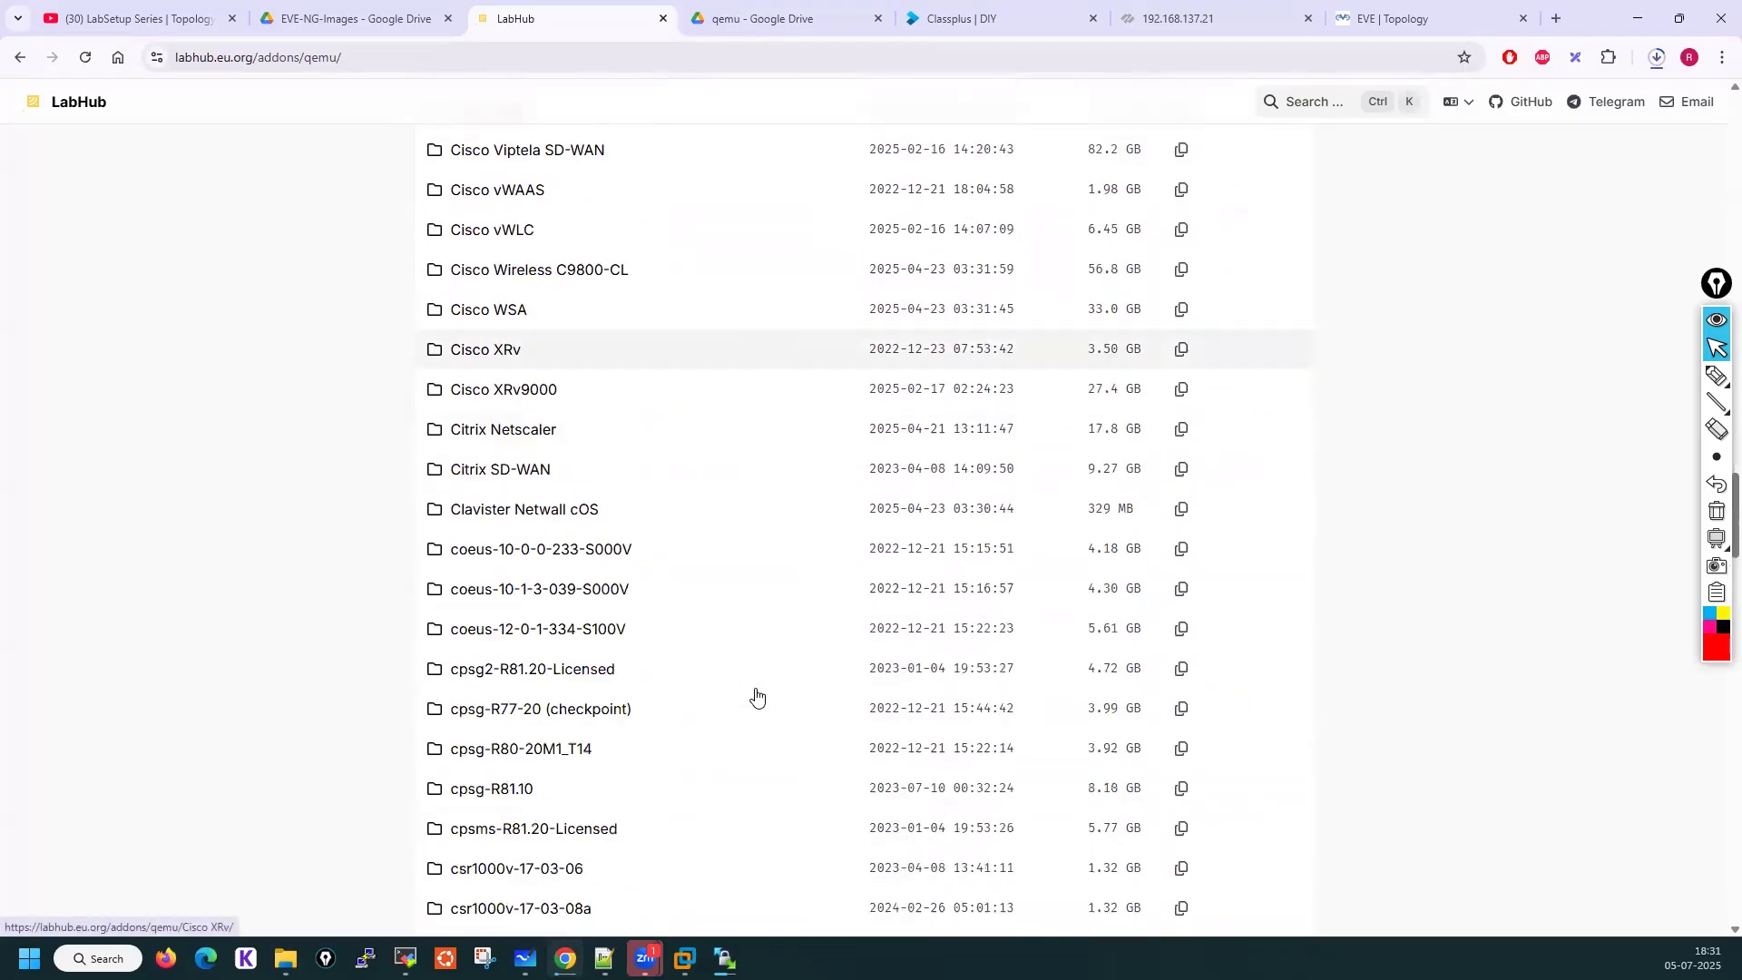
pyautogui.scroll(-11, 758, 676)
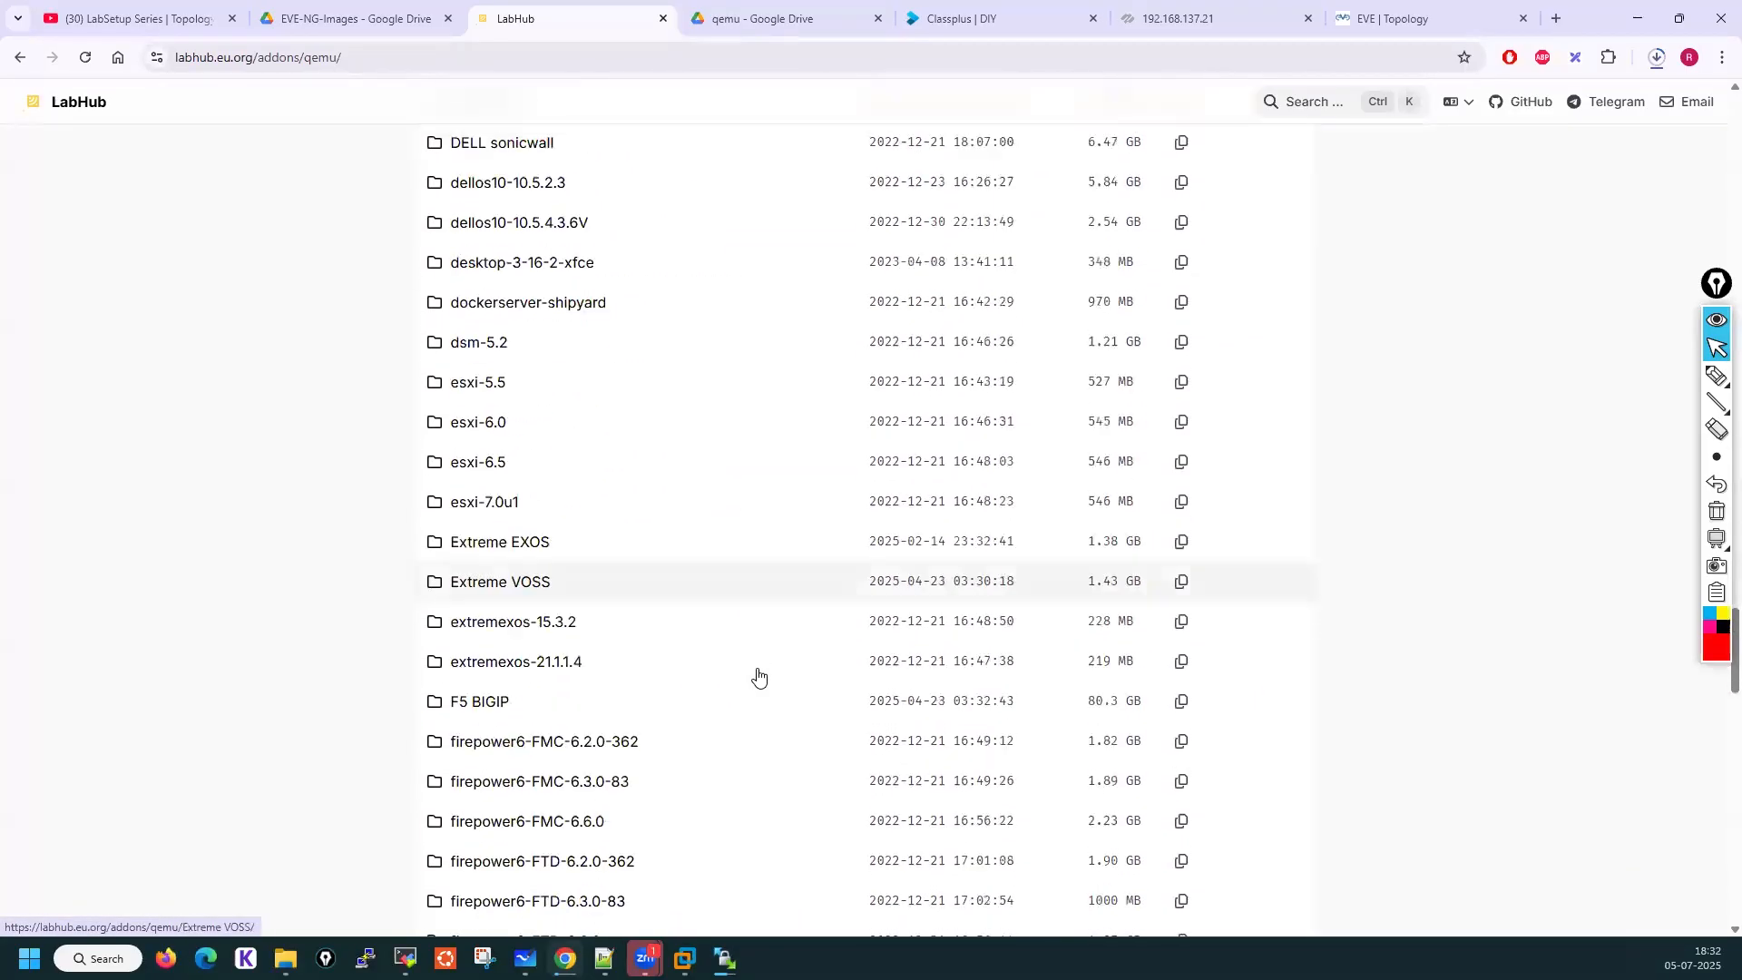
pyautogui.scroll(-8, 759, 676)
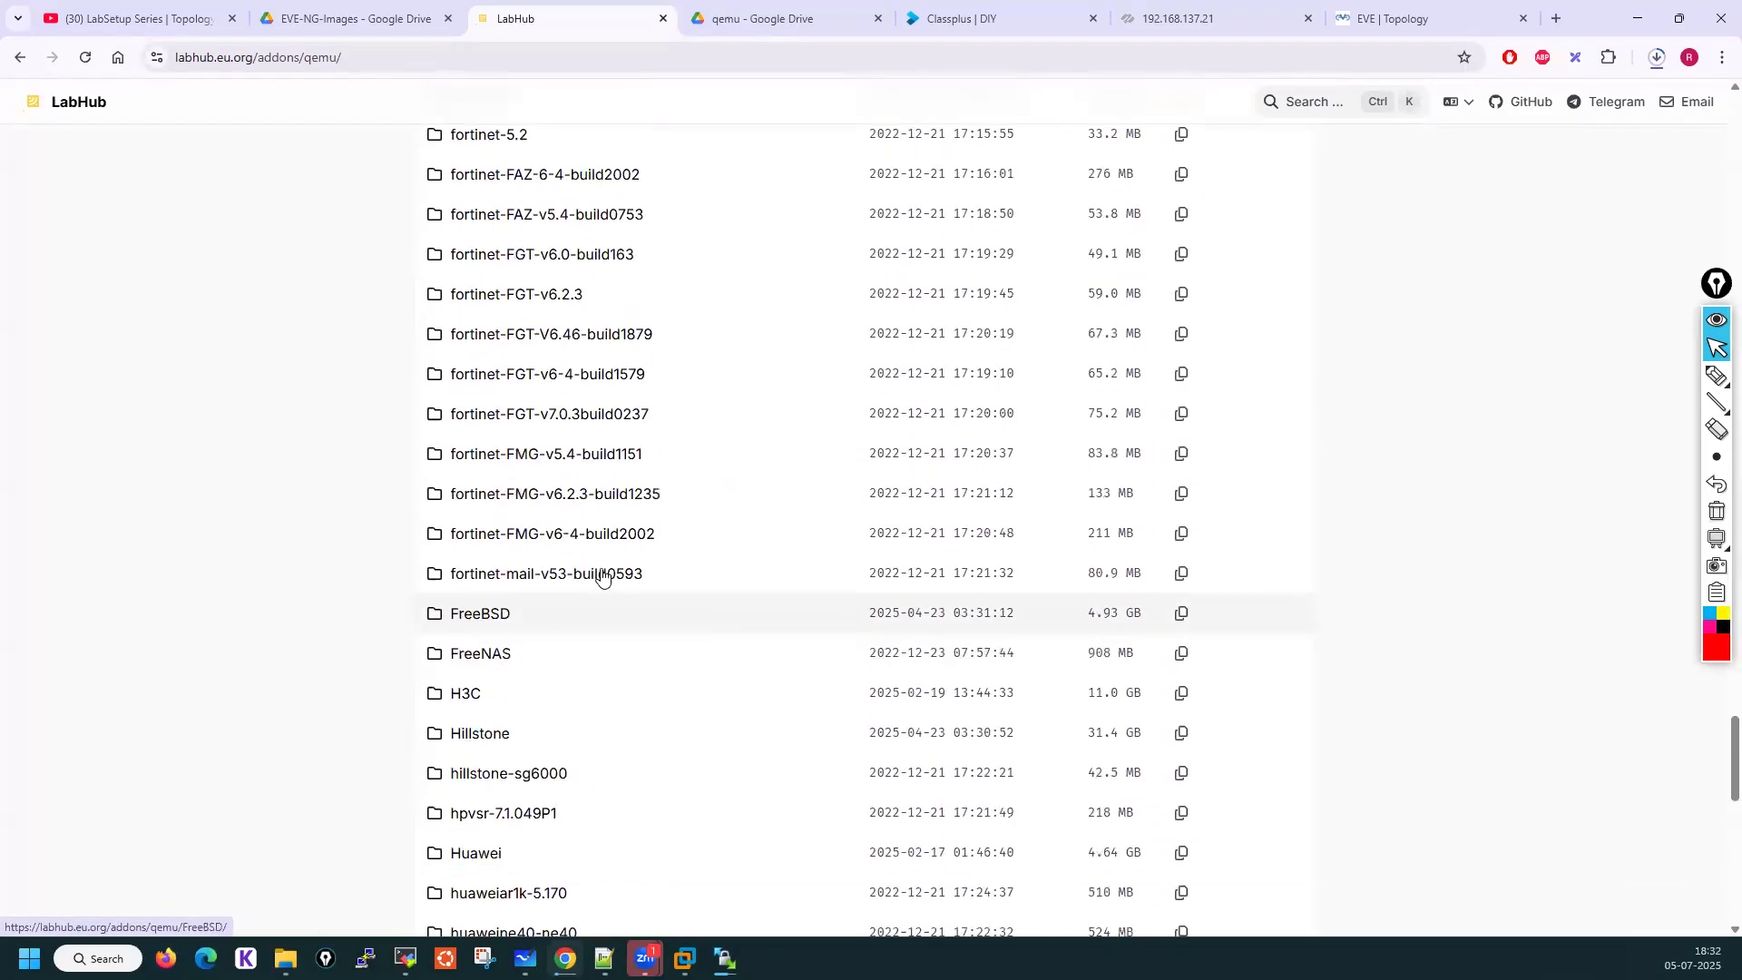
pyautogui.scroll(-11, 754, 439)
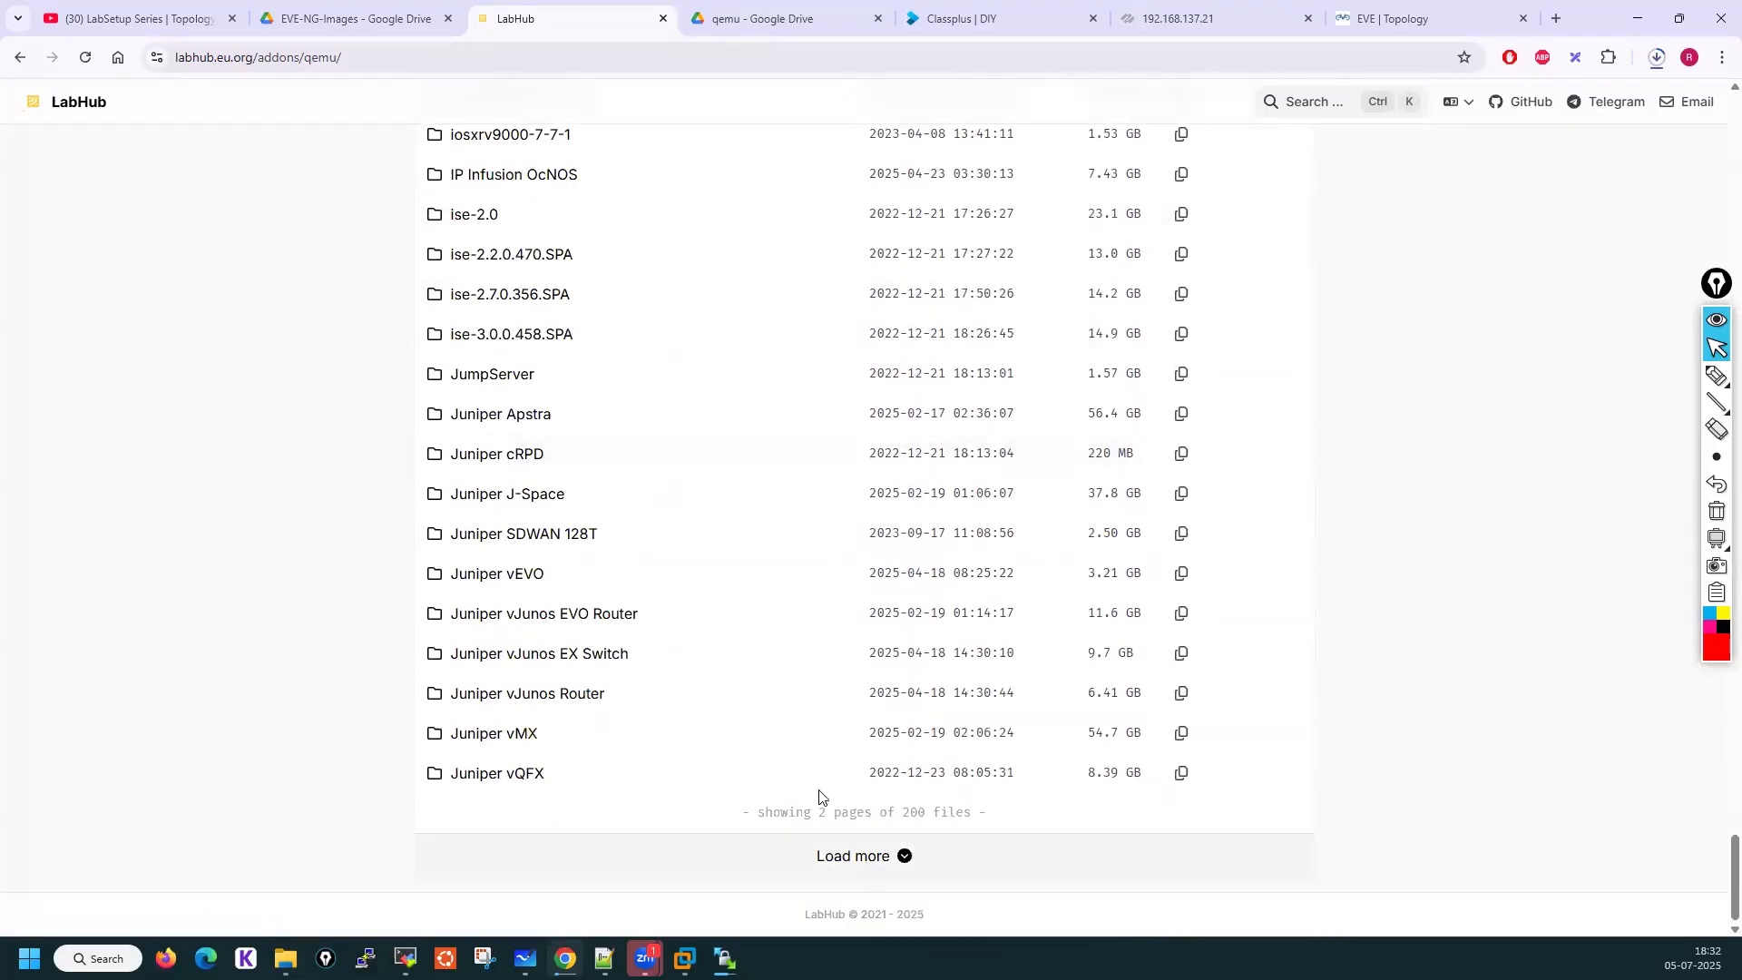
pyautogui.scroll(-11, 704, 576)
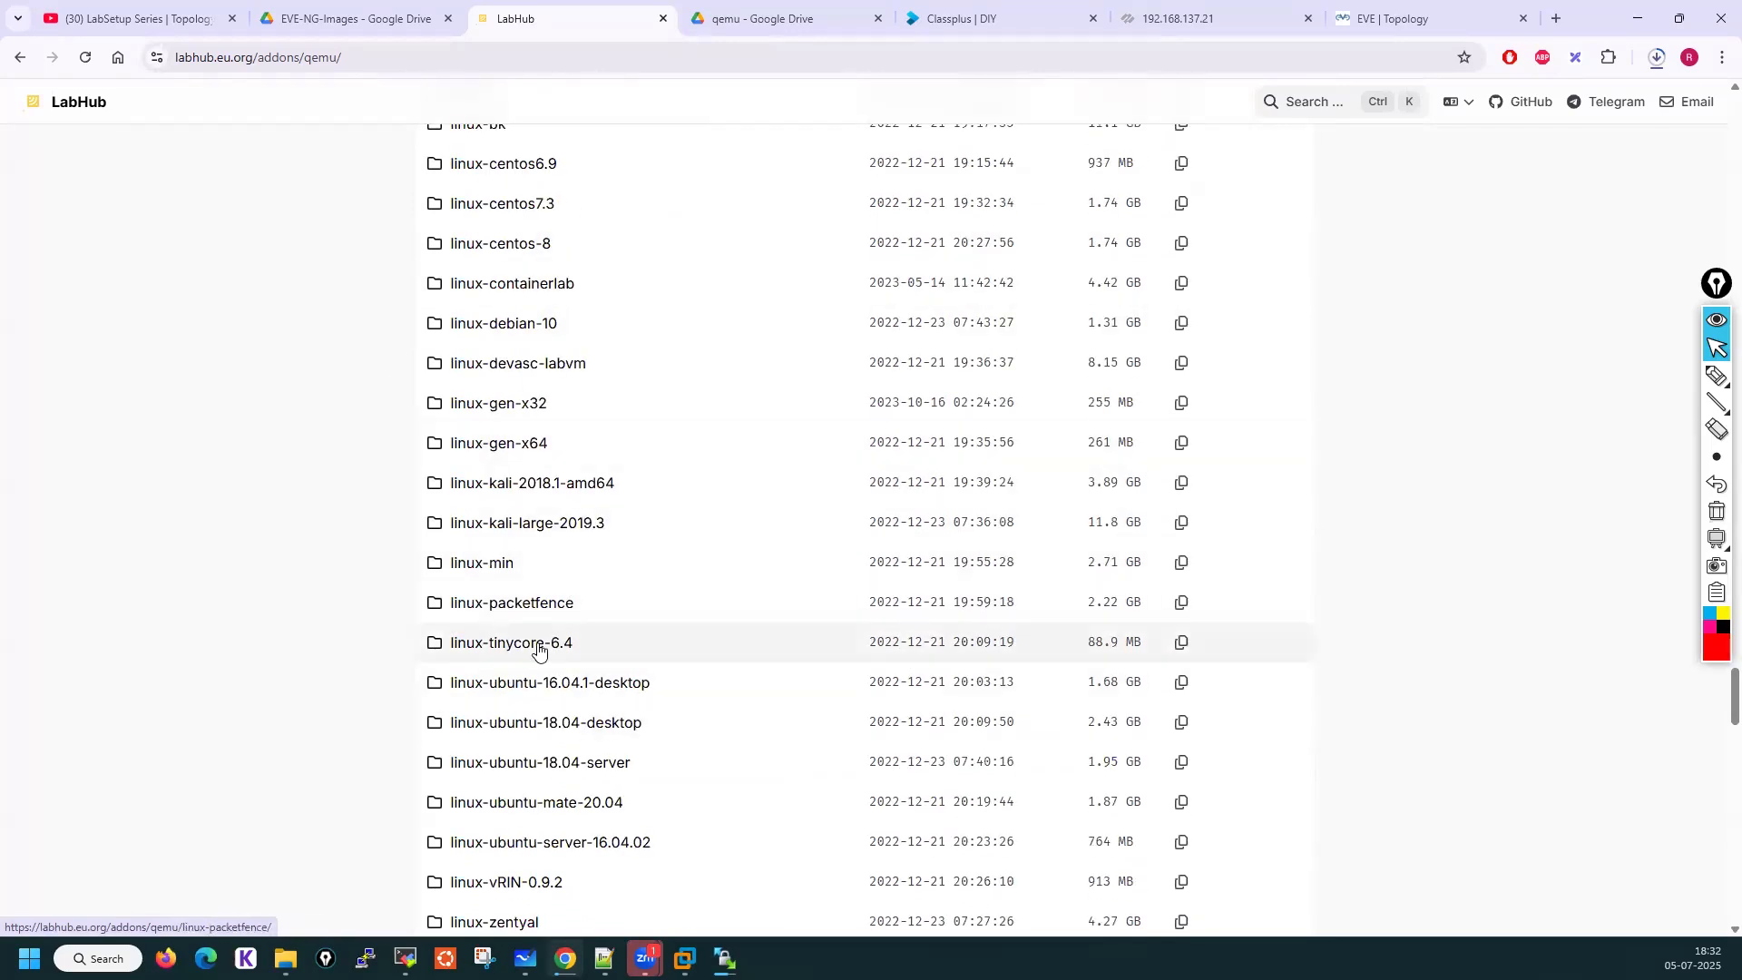
pyautogui.scroll(-15, 654, 650)
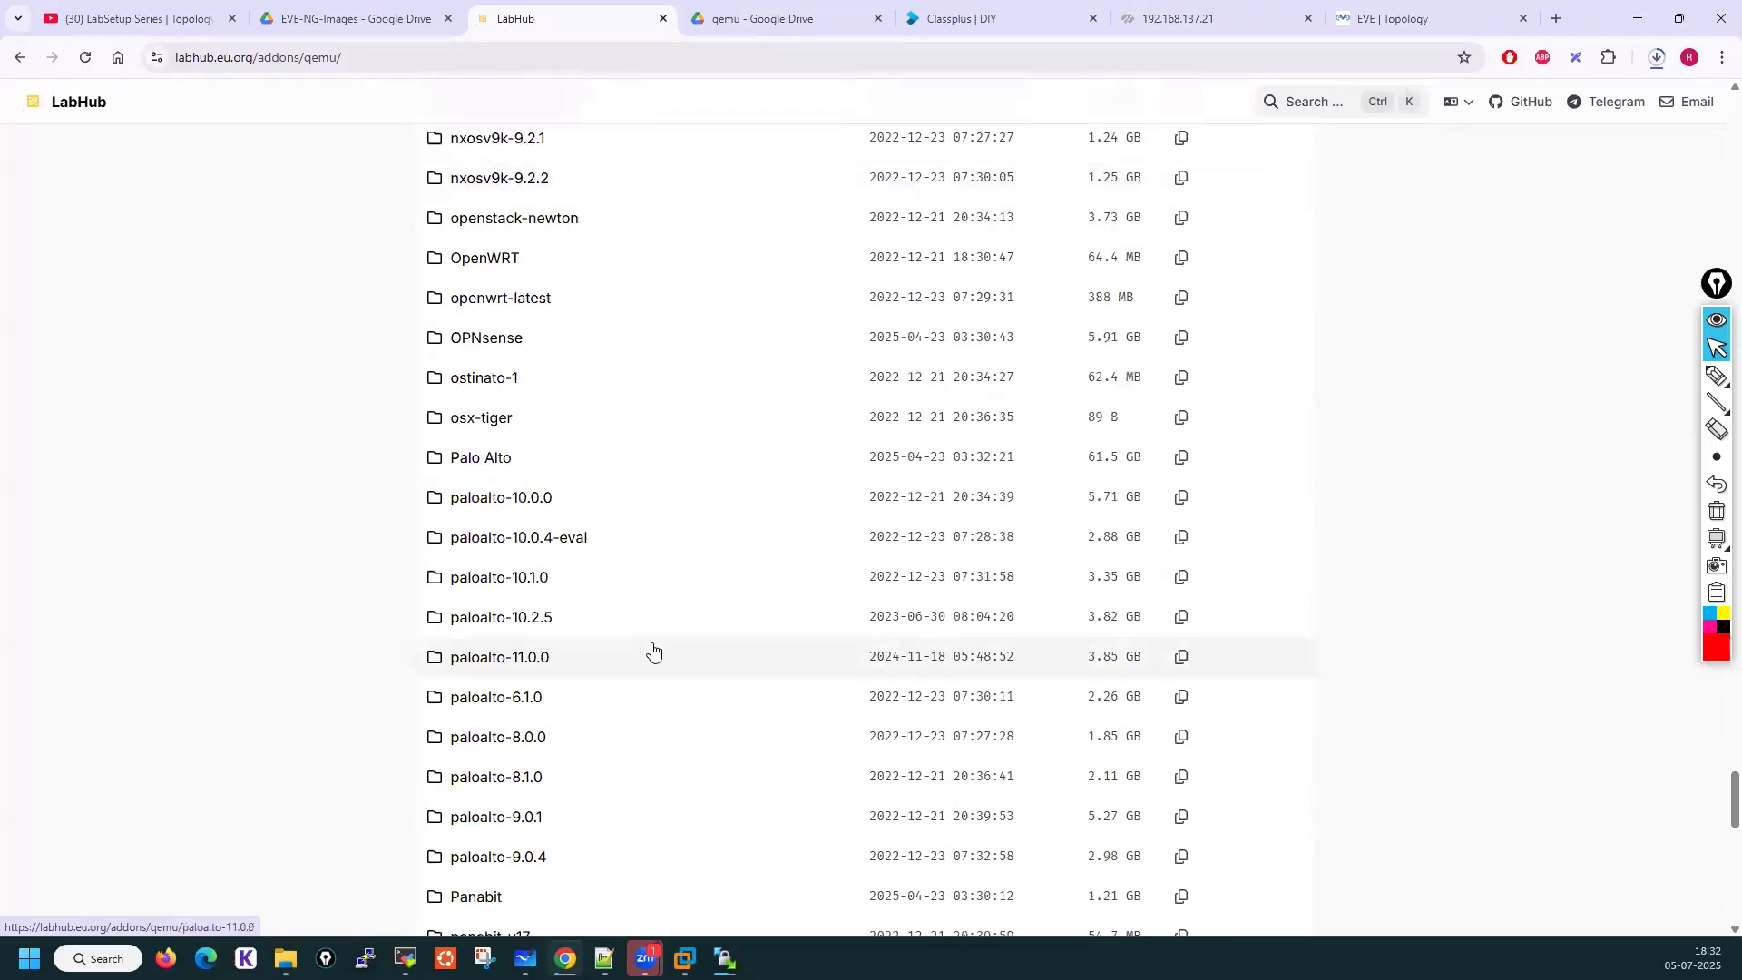
pyautogui.scroll(-3, 652, 650)
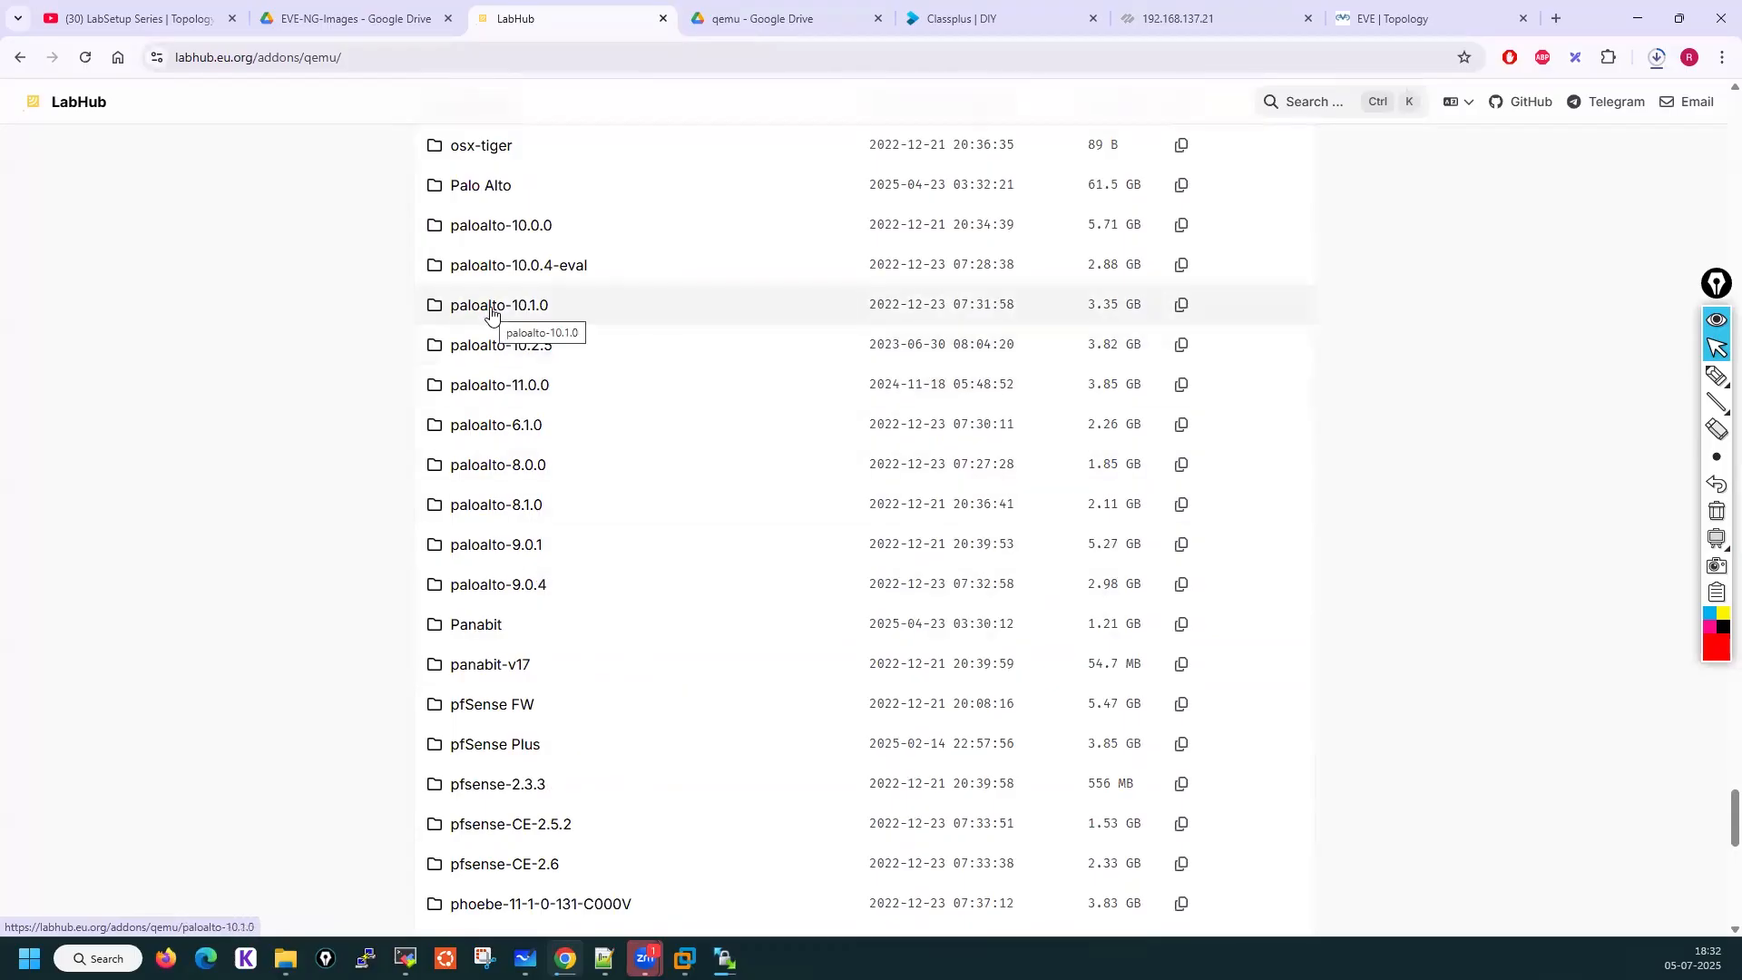
pyautogui.click(474, 187)
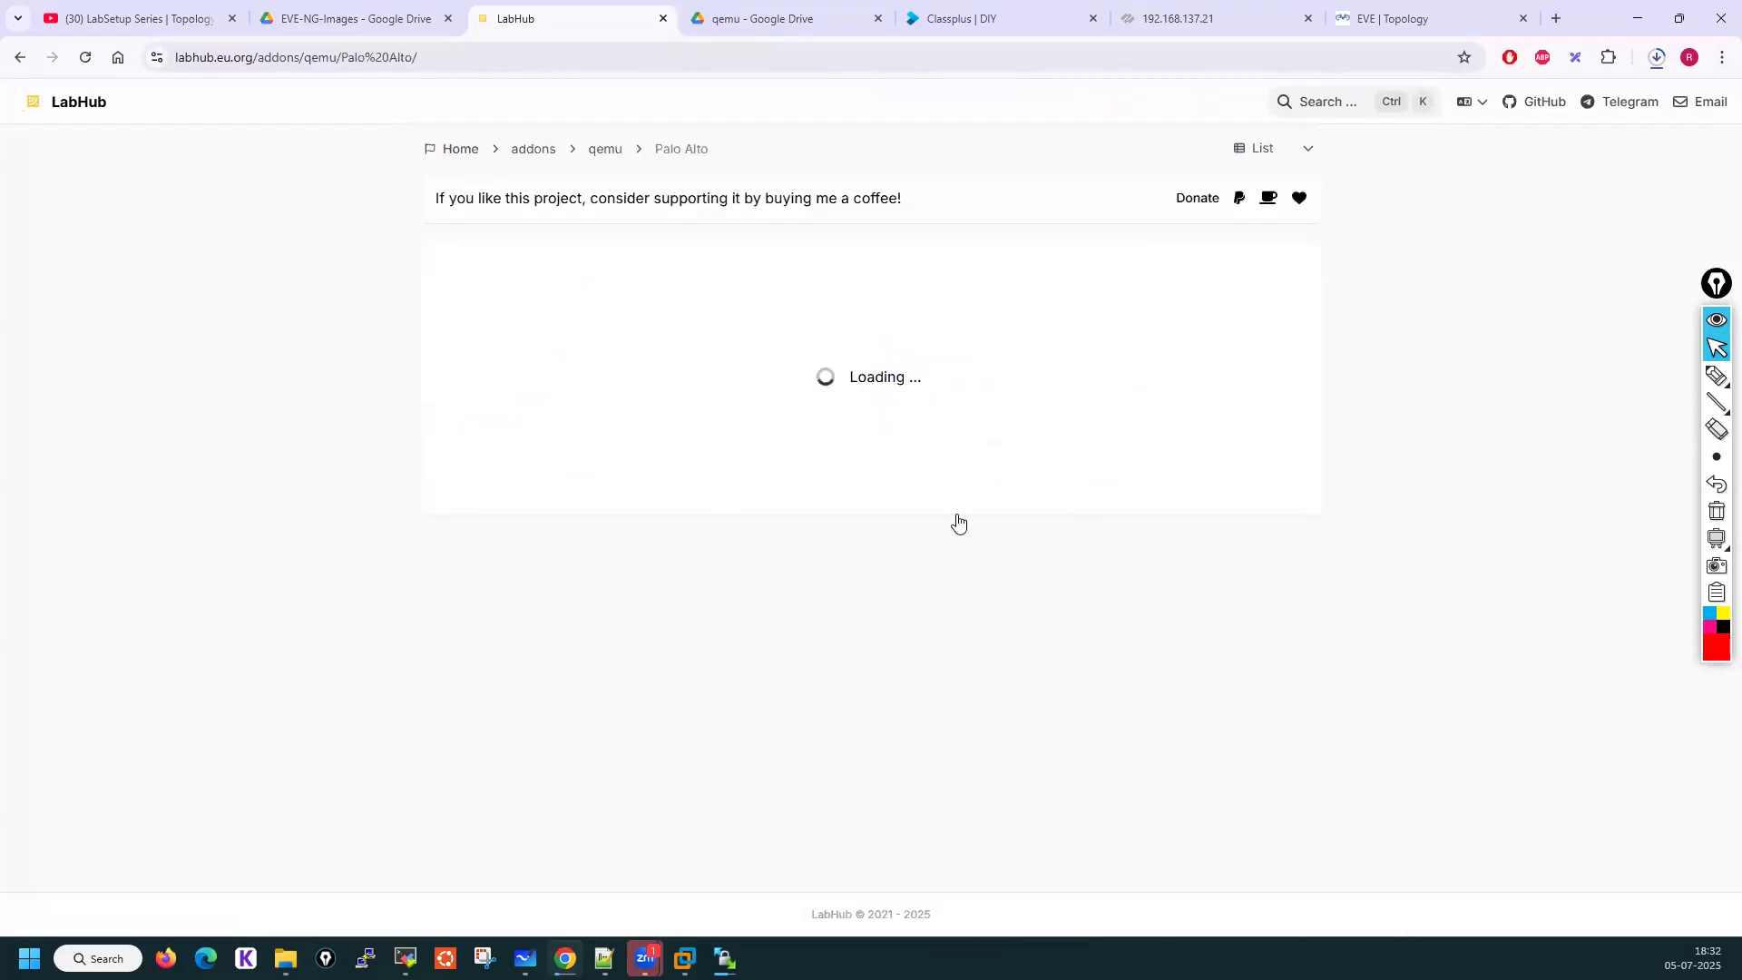
pyautogui.scroll(-1, 610, 604)
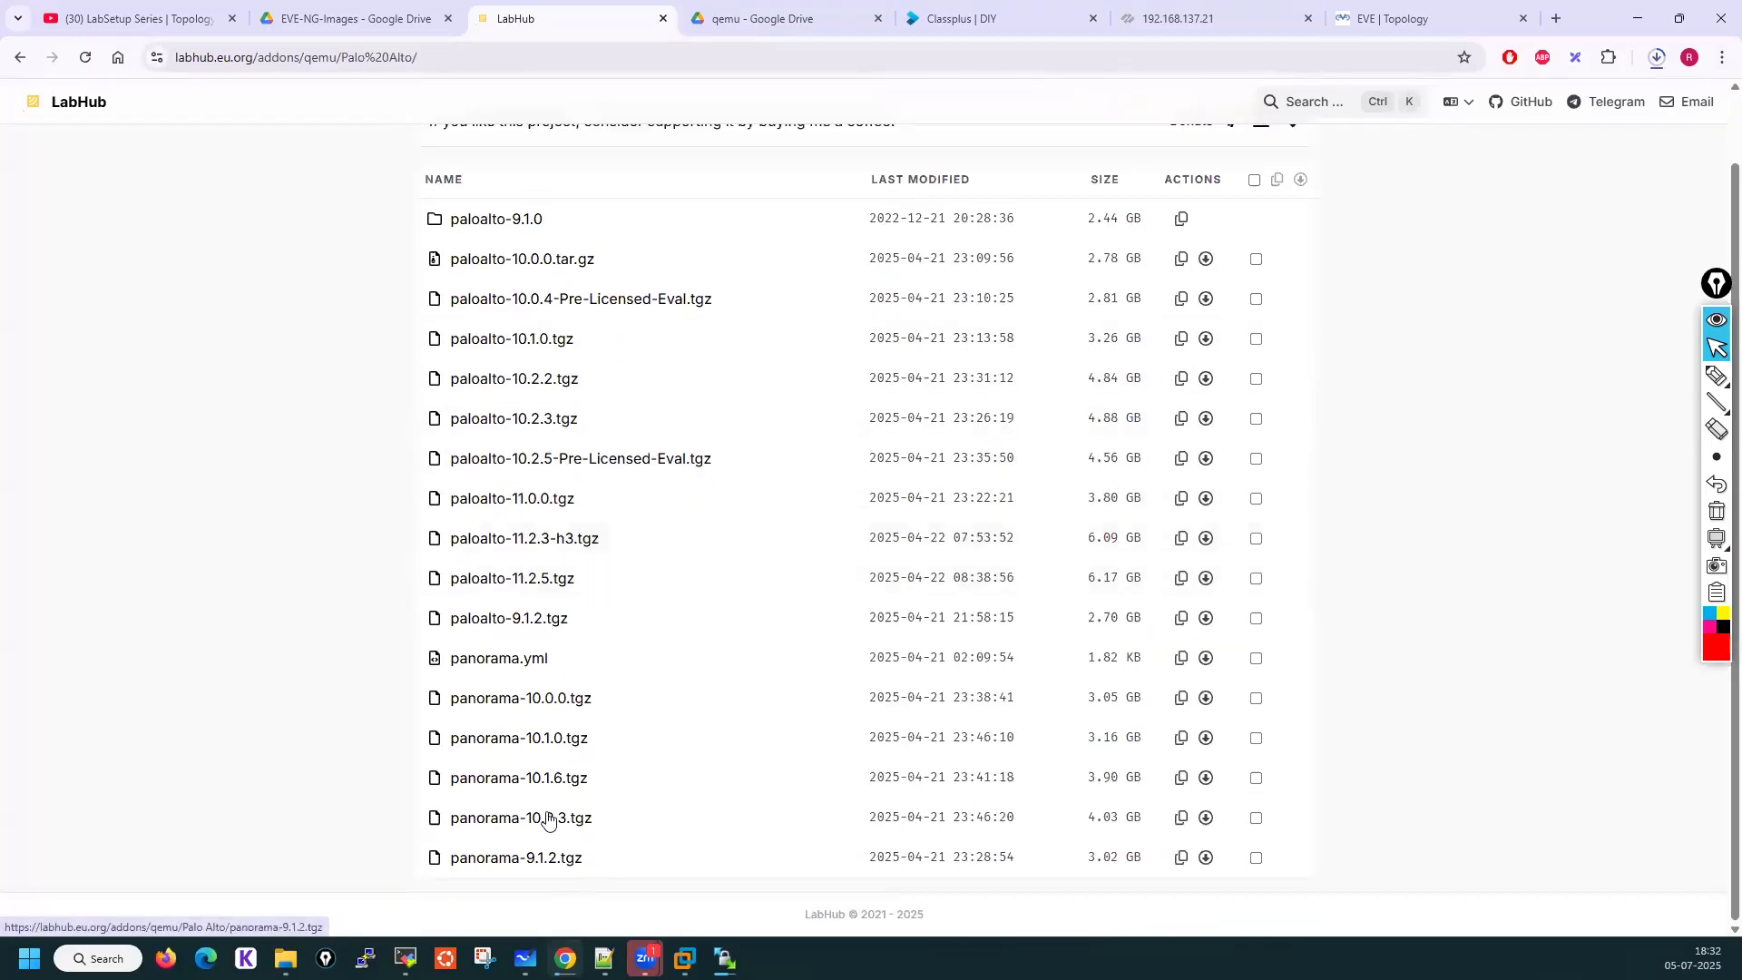
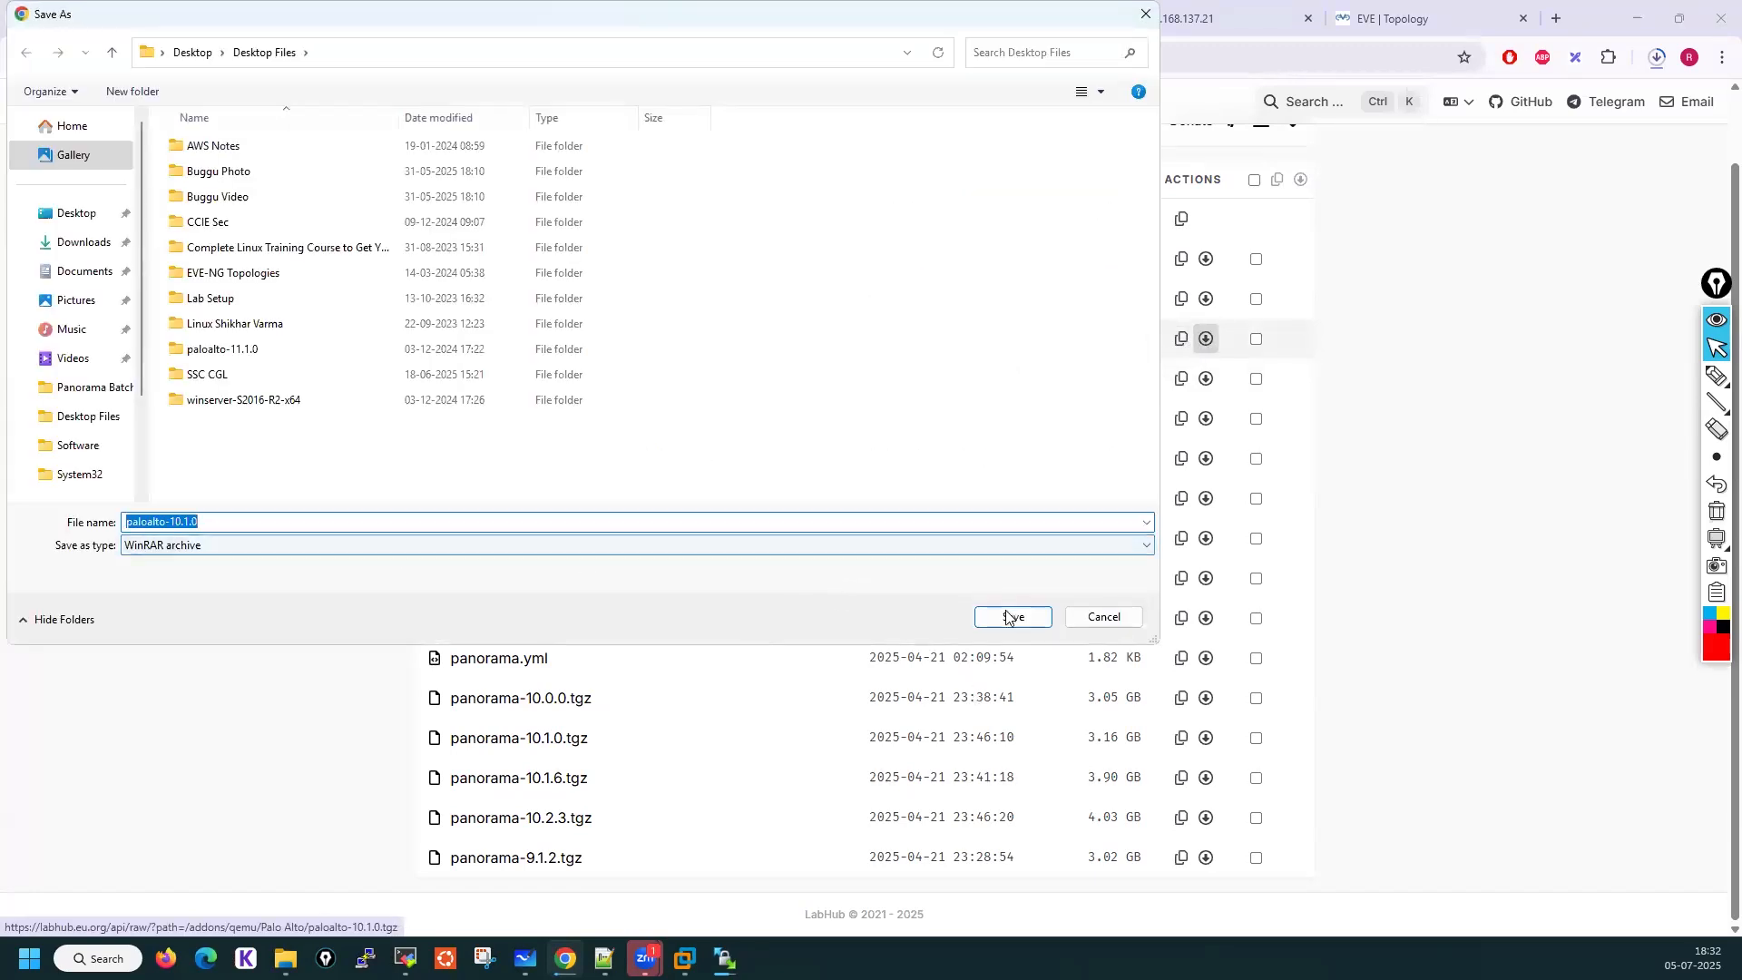
# Step: Save paloalto-10.1.0.tgz to Desktop Files and check the download and WinSCP upload progress
pyautogui.click(1007, 617)
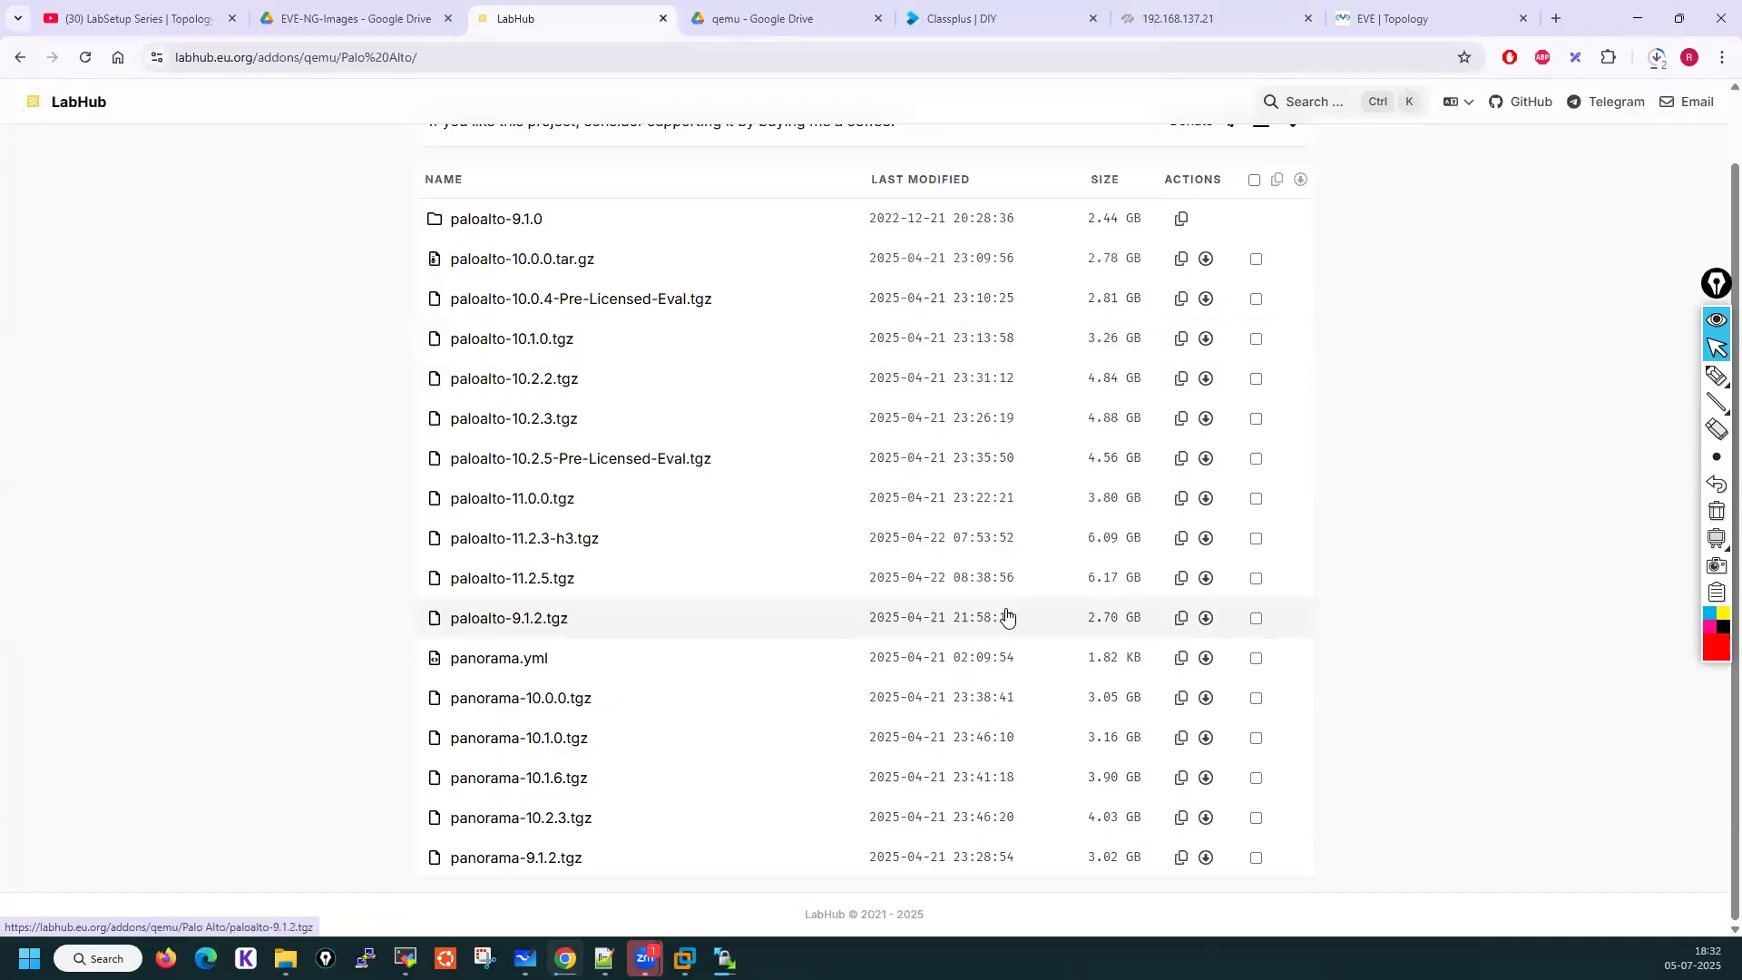
pyautogui.click(1658, 60)
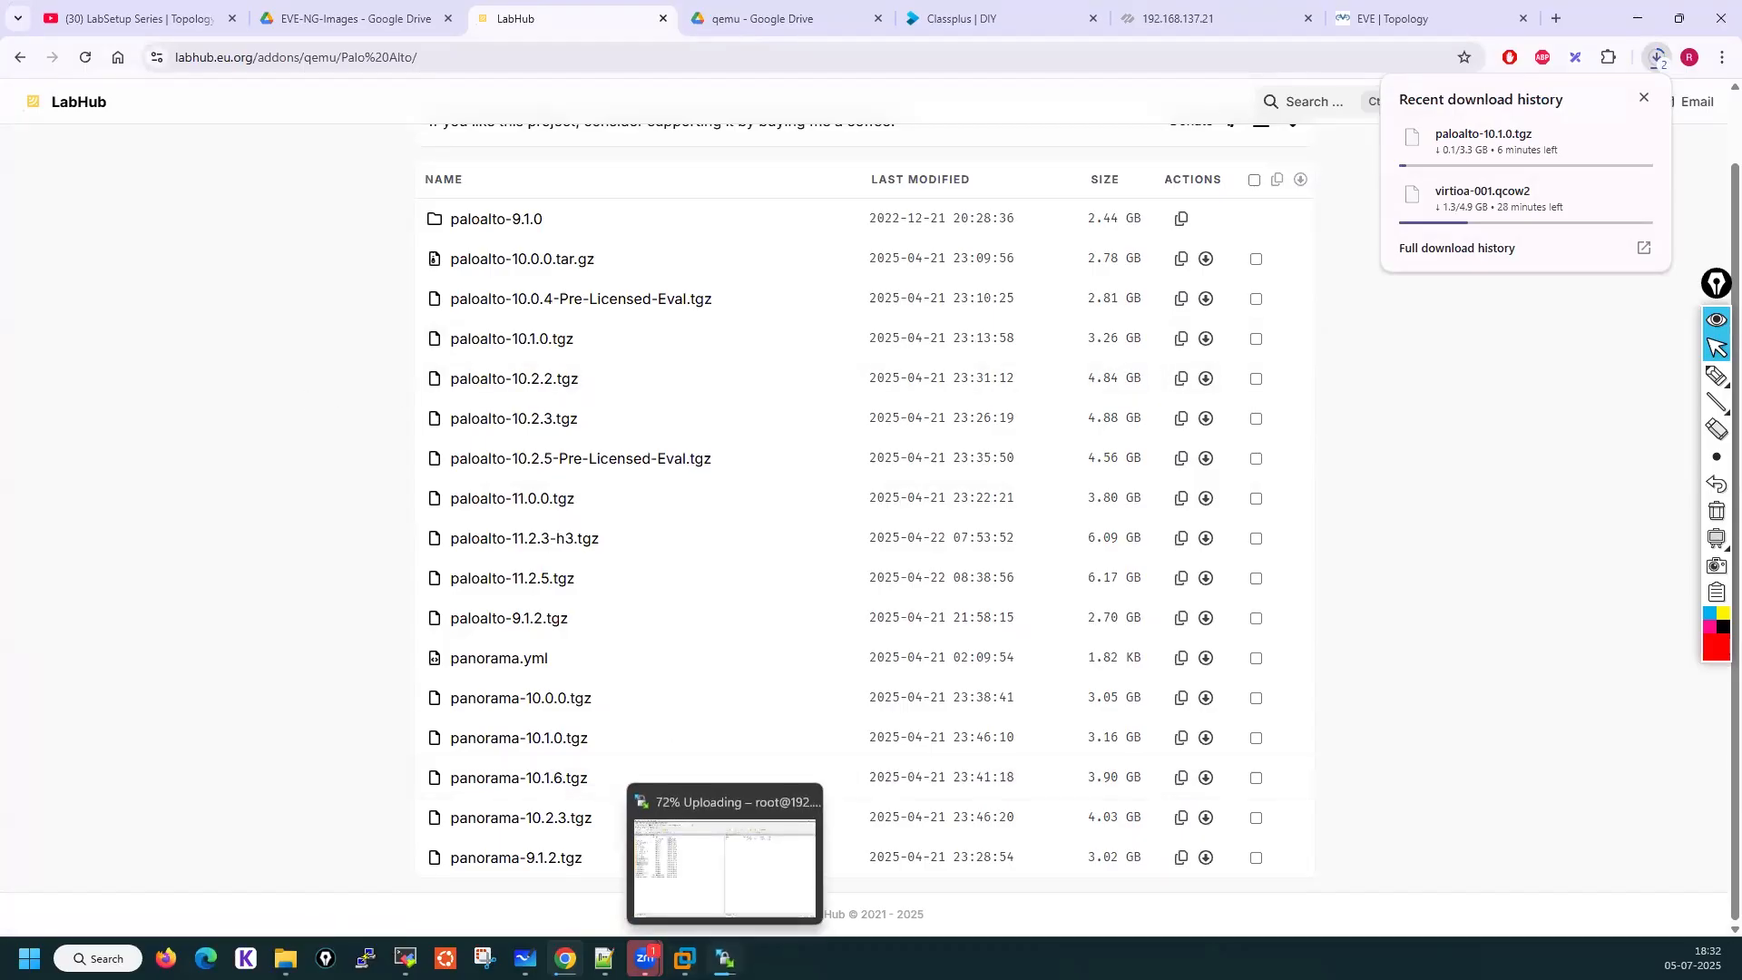
pyautogui.click(724, 959)
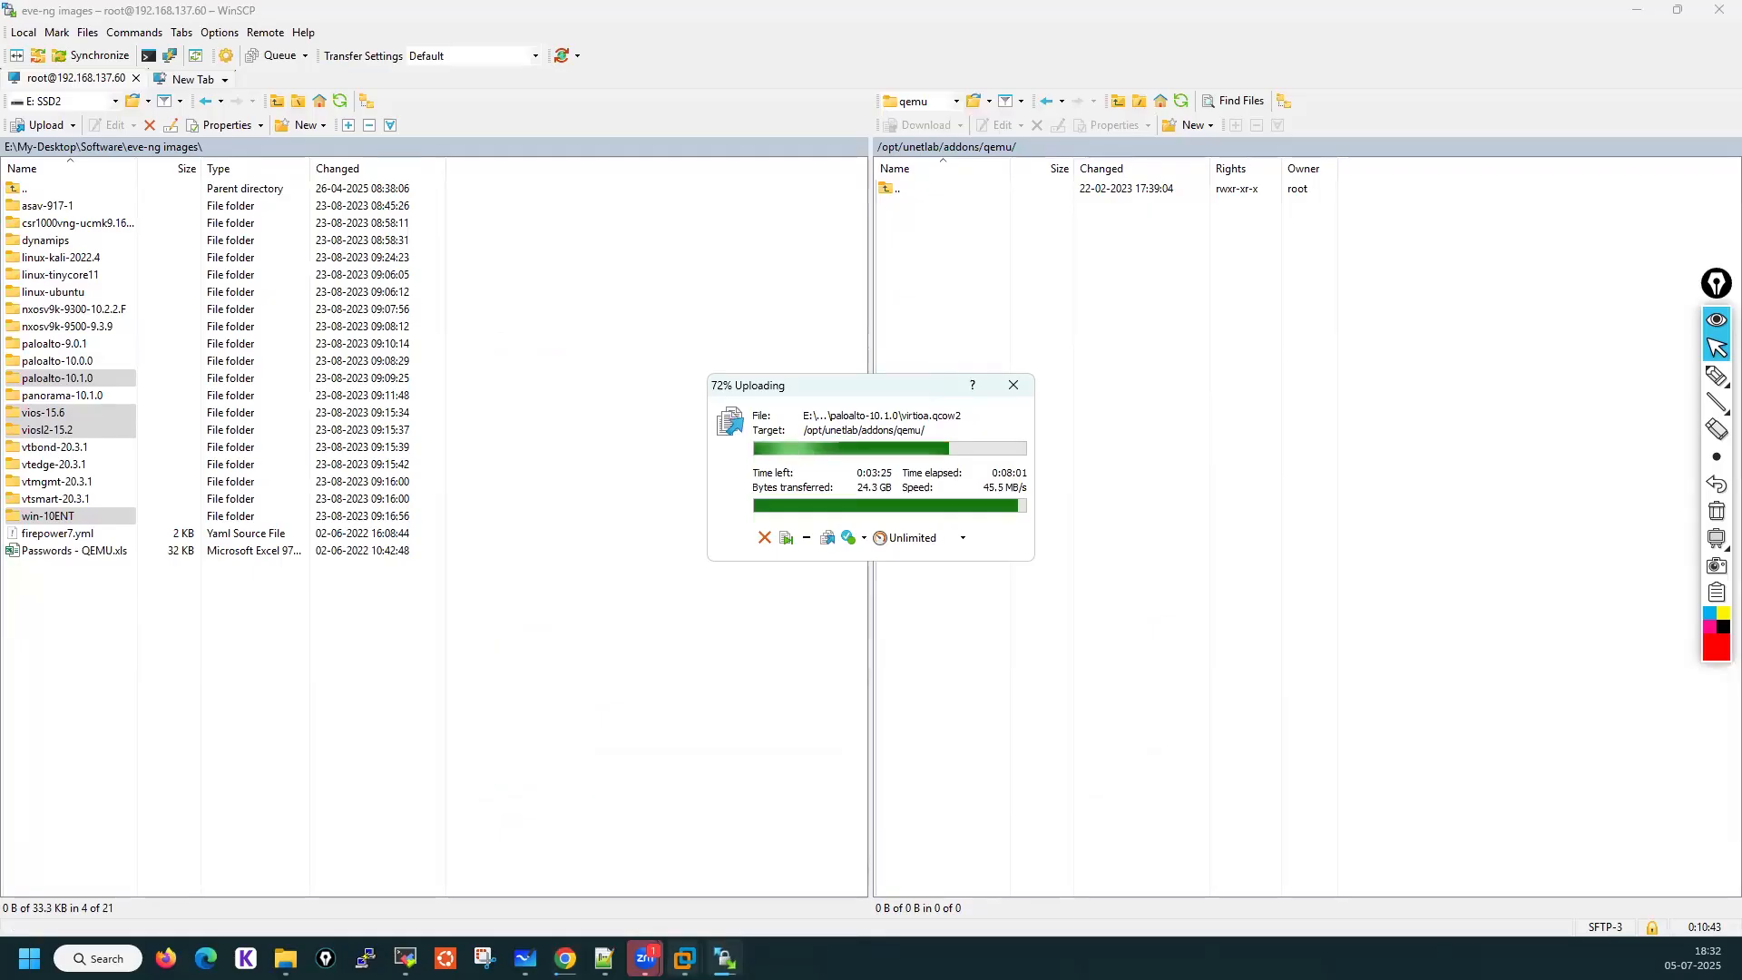
pyautogui.hotkey('alt', 'Tab')
pyautogui.click(1656, 56)
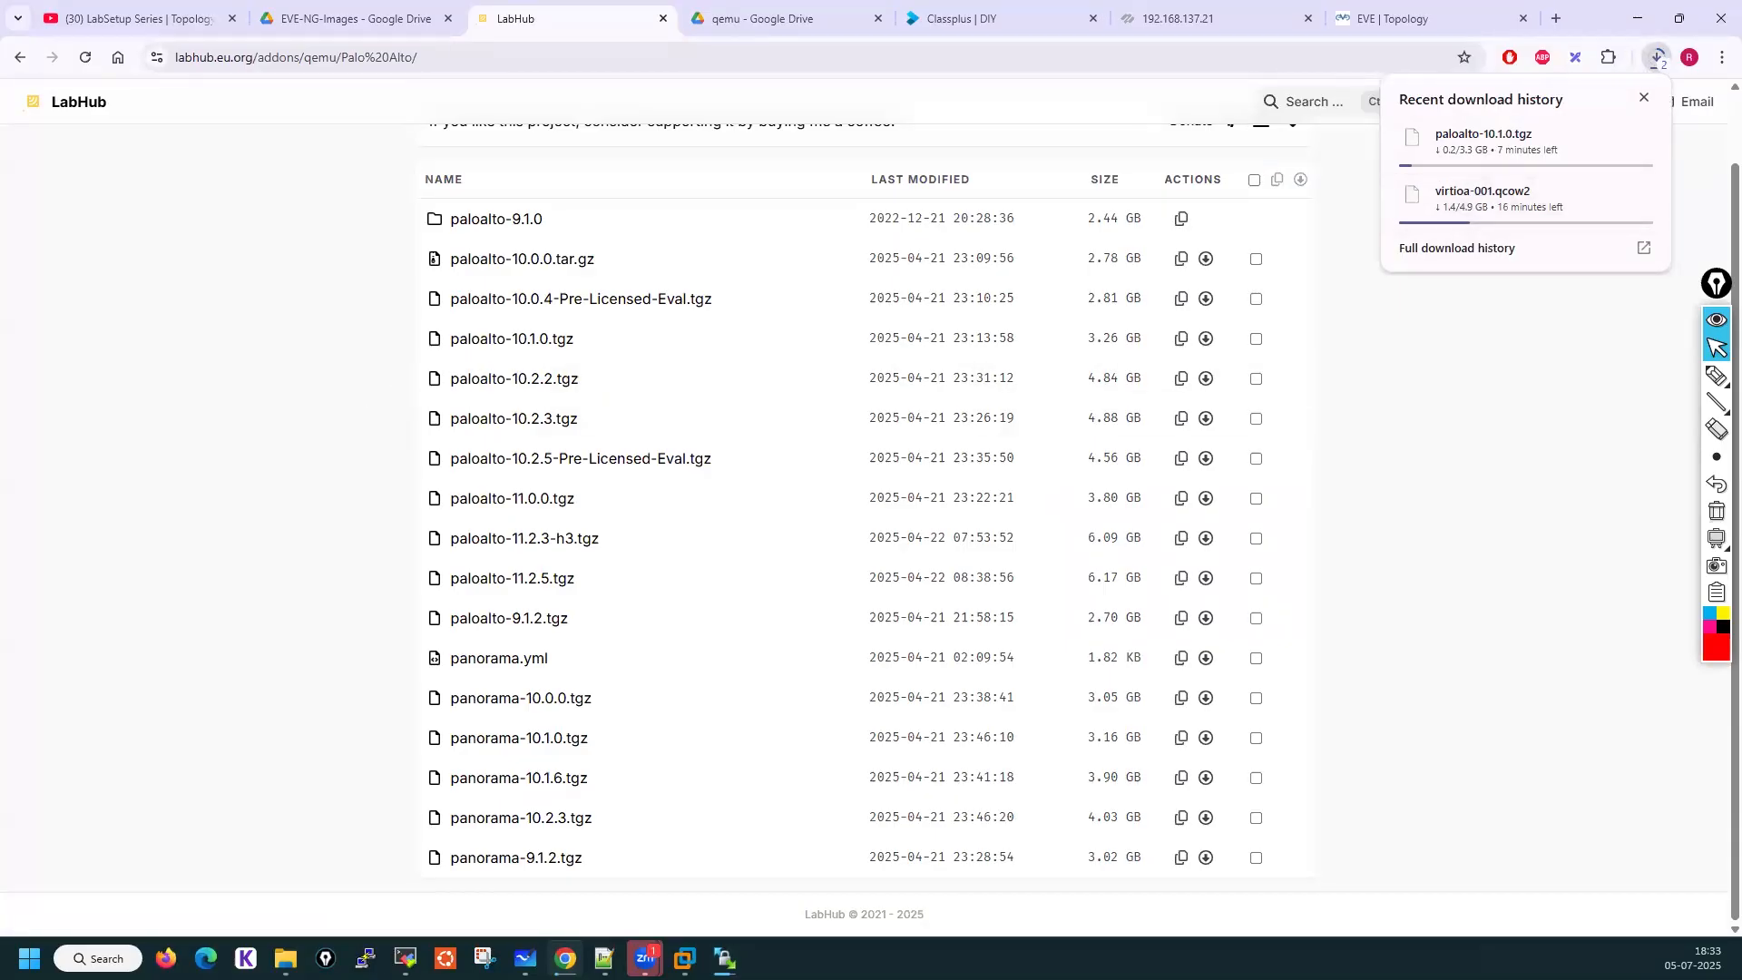
pyautogui.hotkey('alt', 'Tab')
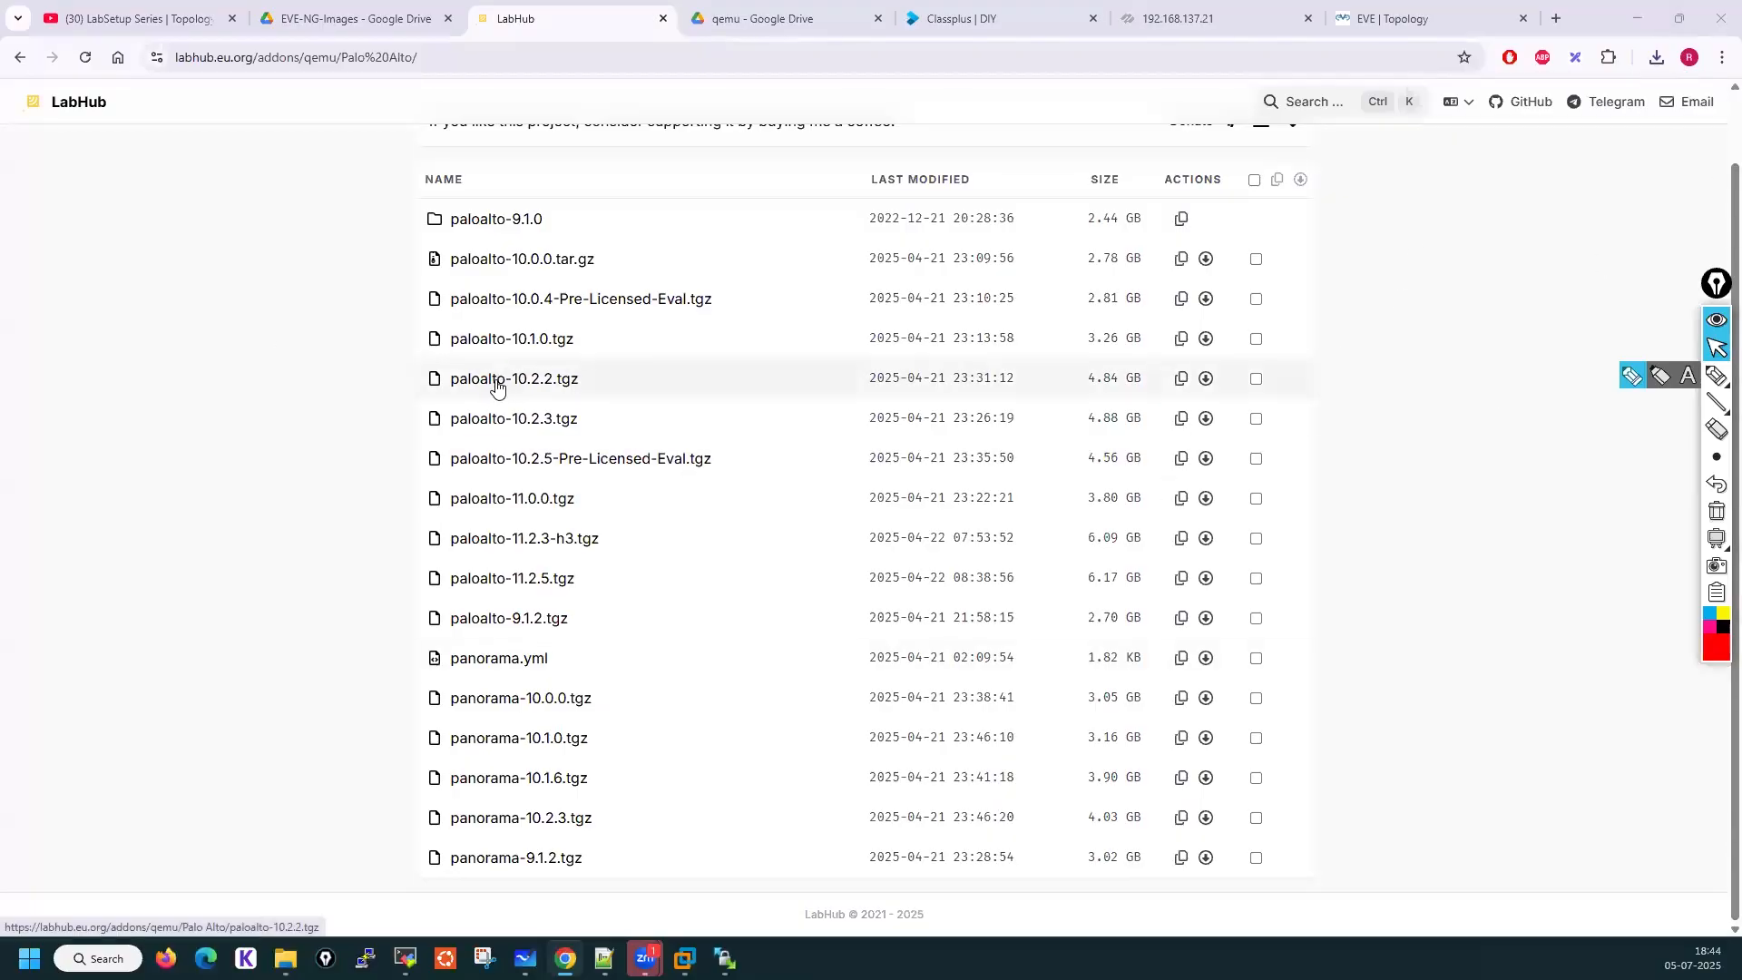
# Step: Cycle through the Drive, LabHub, qemu Drive, Classplus, 192.168.137.21 and EVE Topology tabs, ending in WinSCP
pyautogui.scroll(1, 508, 386)
pyautogui.click(399, 9)
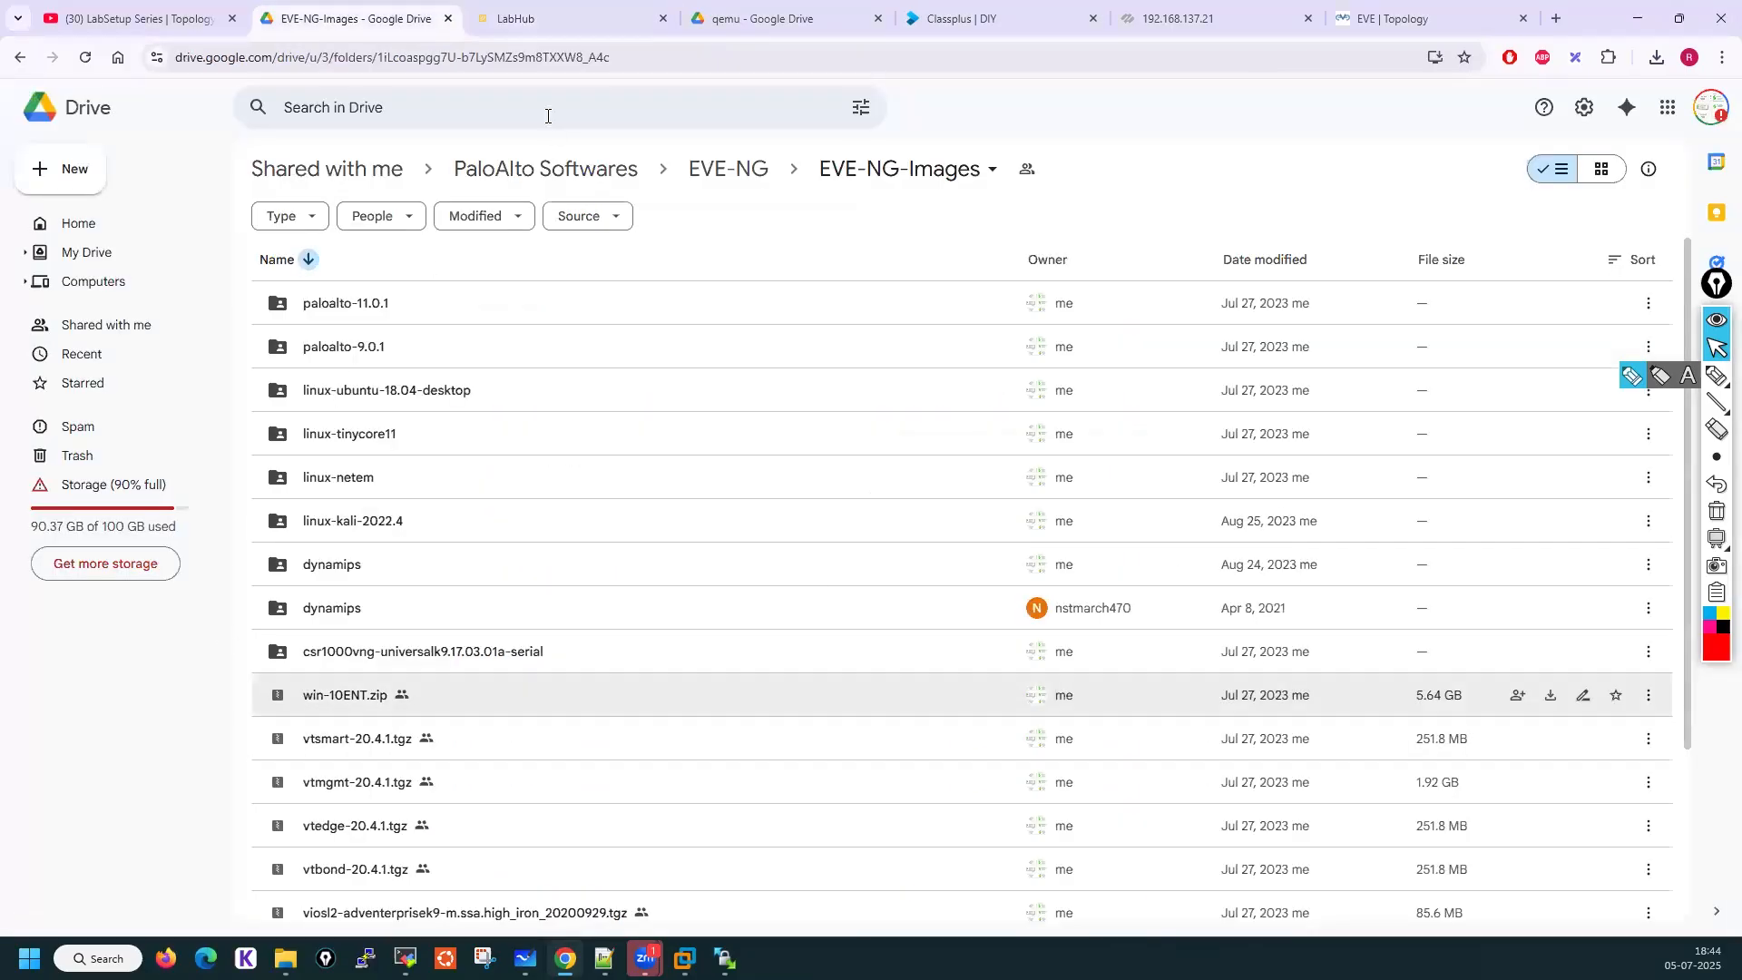
pyautogui.click(533, 15)
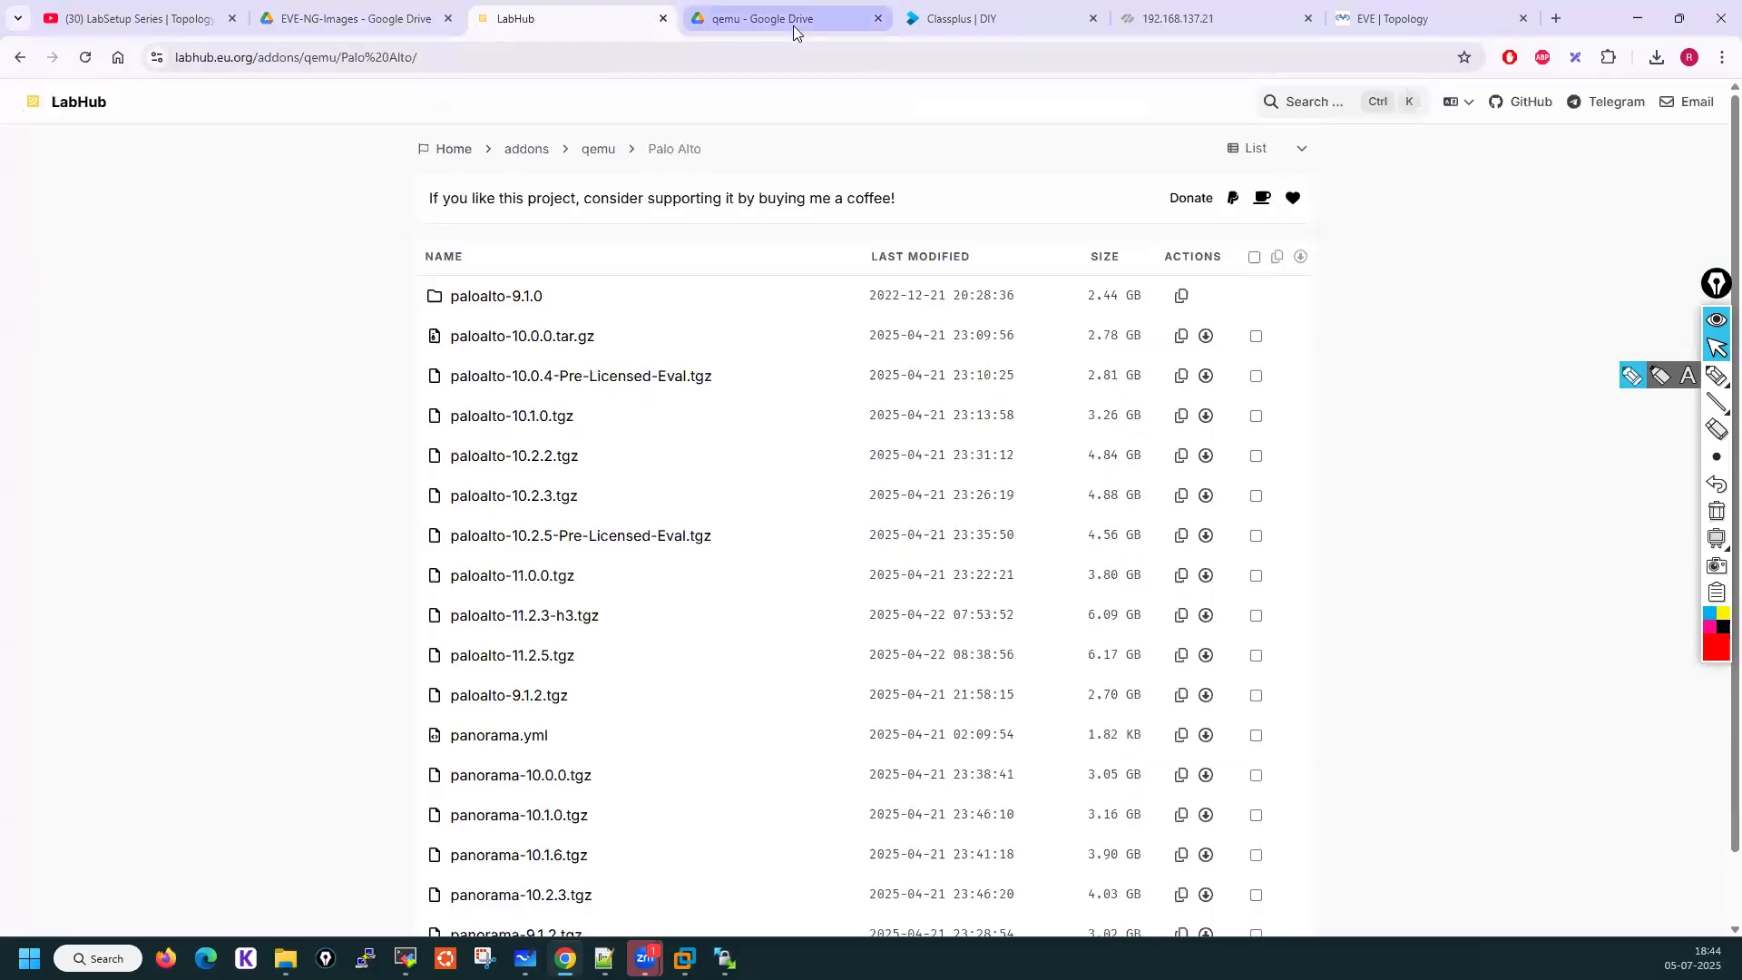
pyautogui.click(789, 17)
pyautogui.click(998, 18)
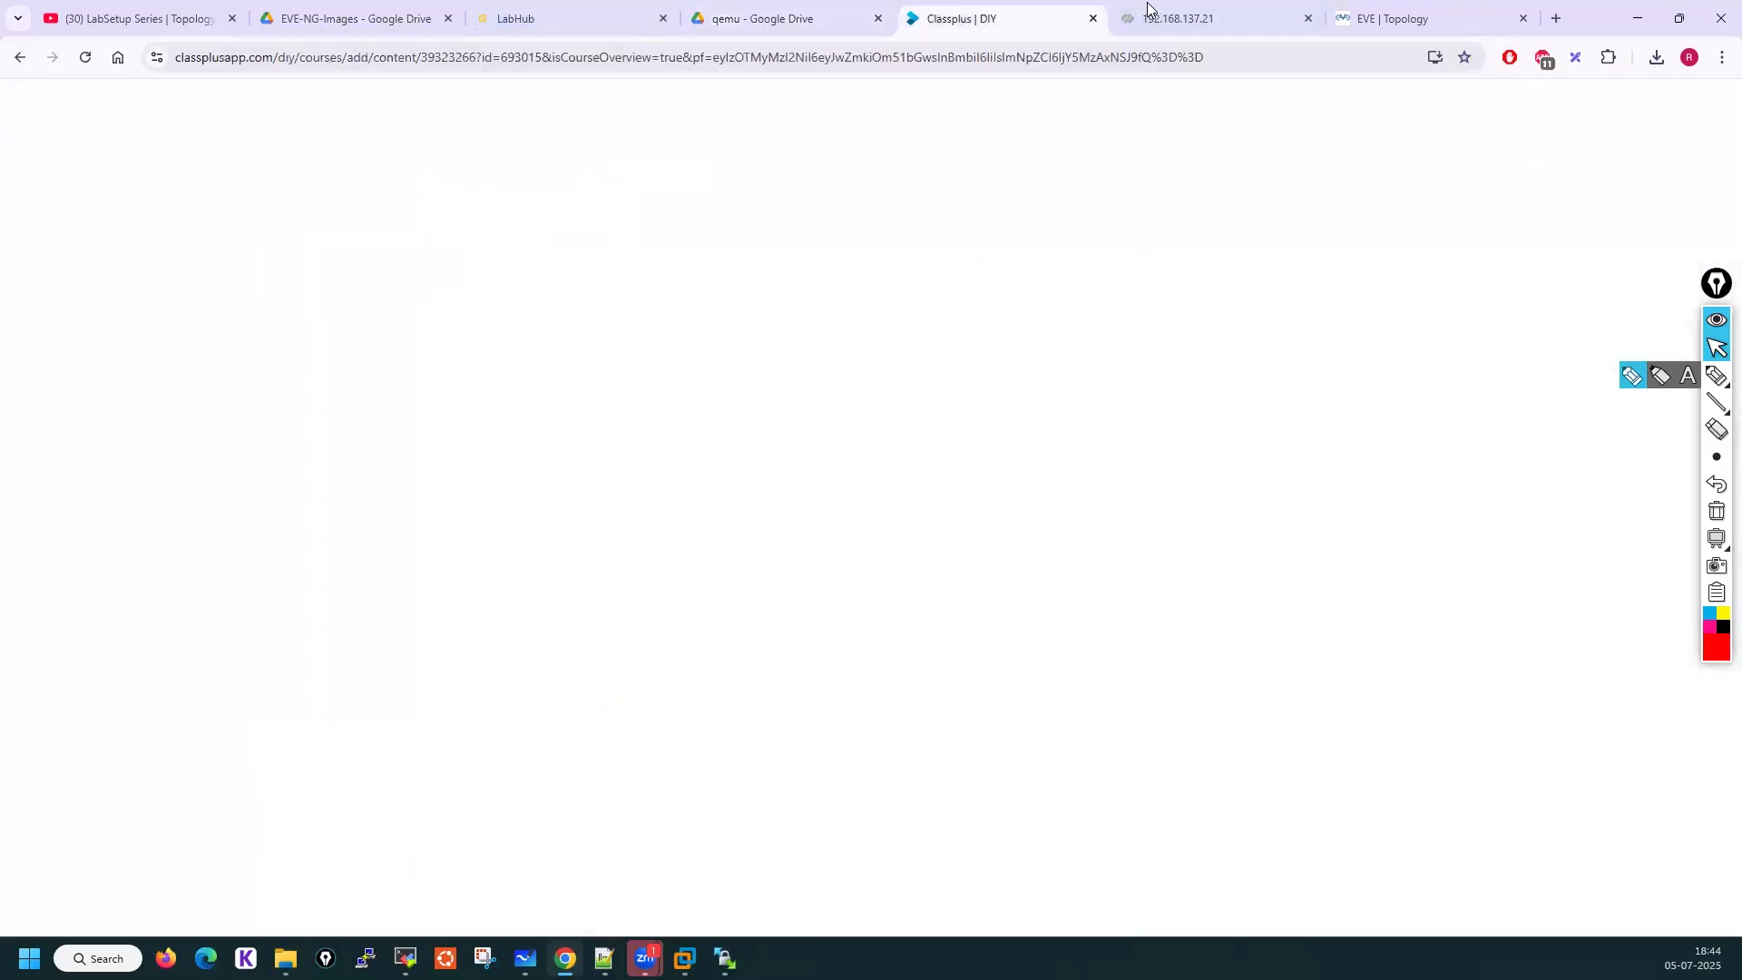
pyautogui.click(1170, 25)
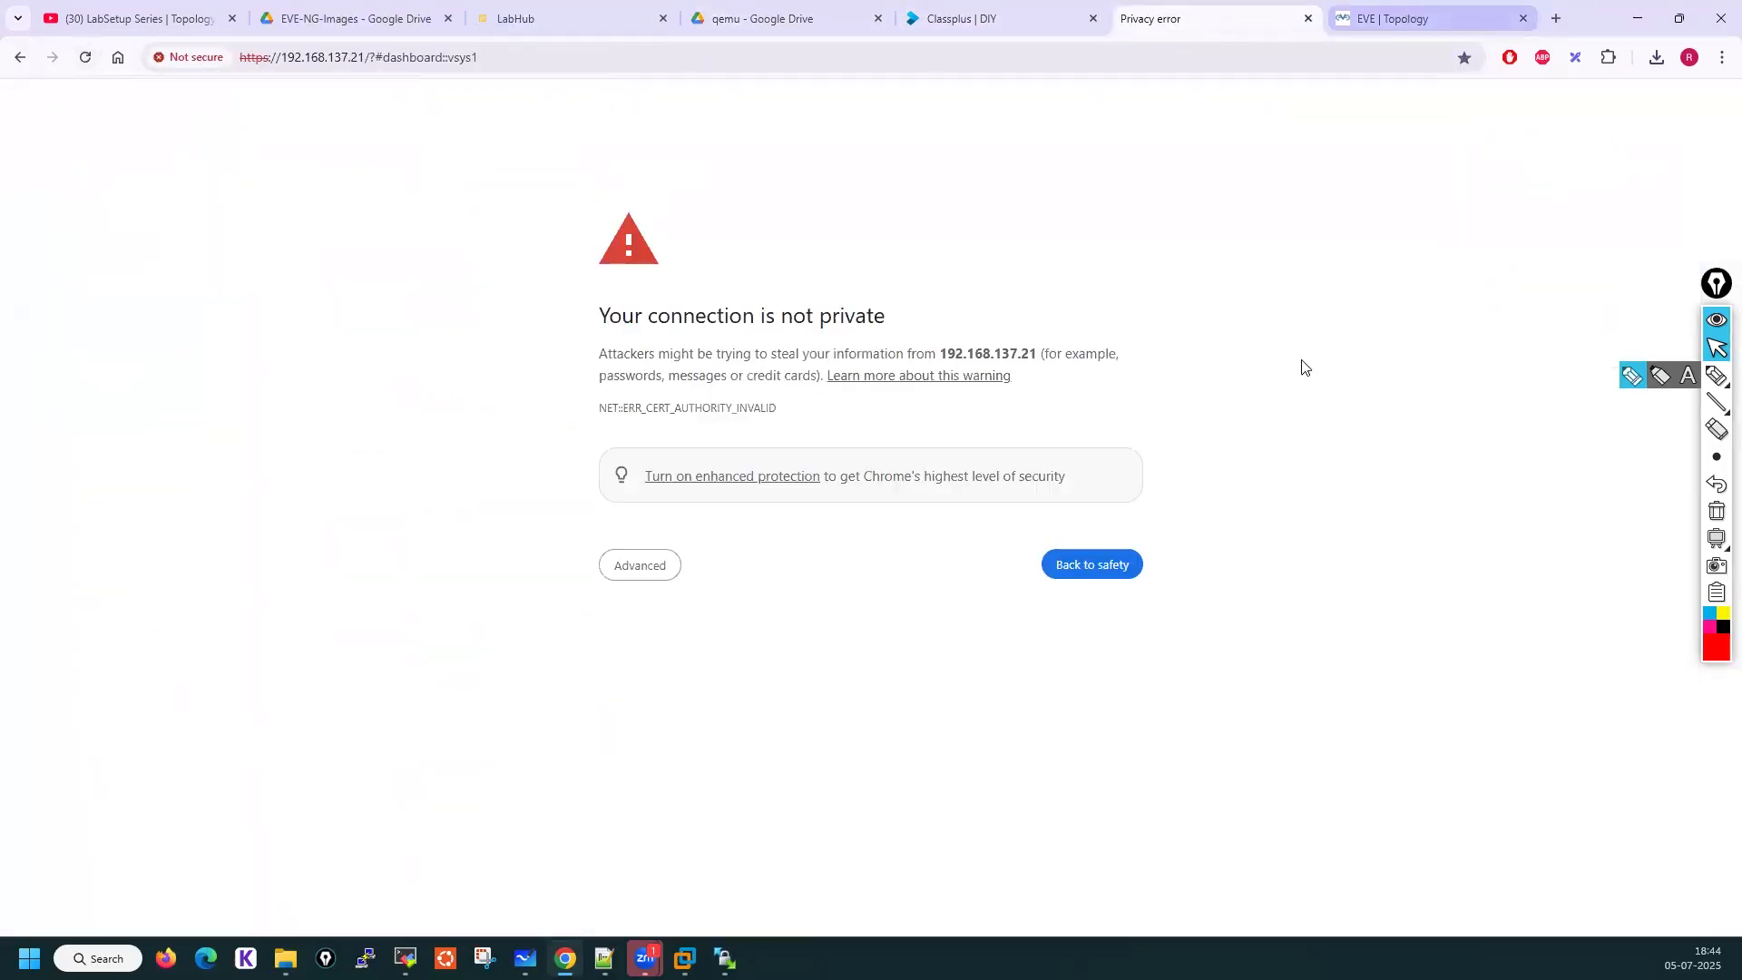
pyautogui.click(1460, 18)
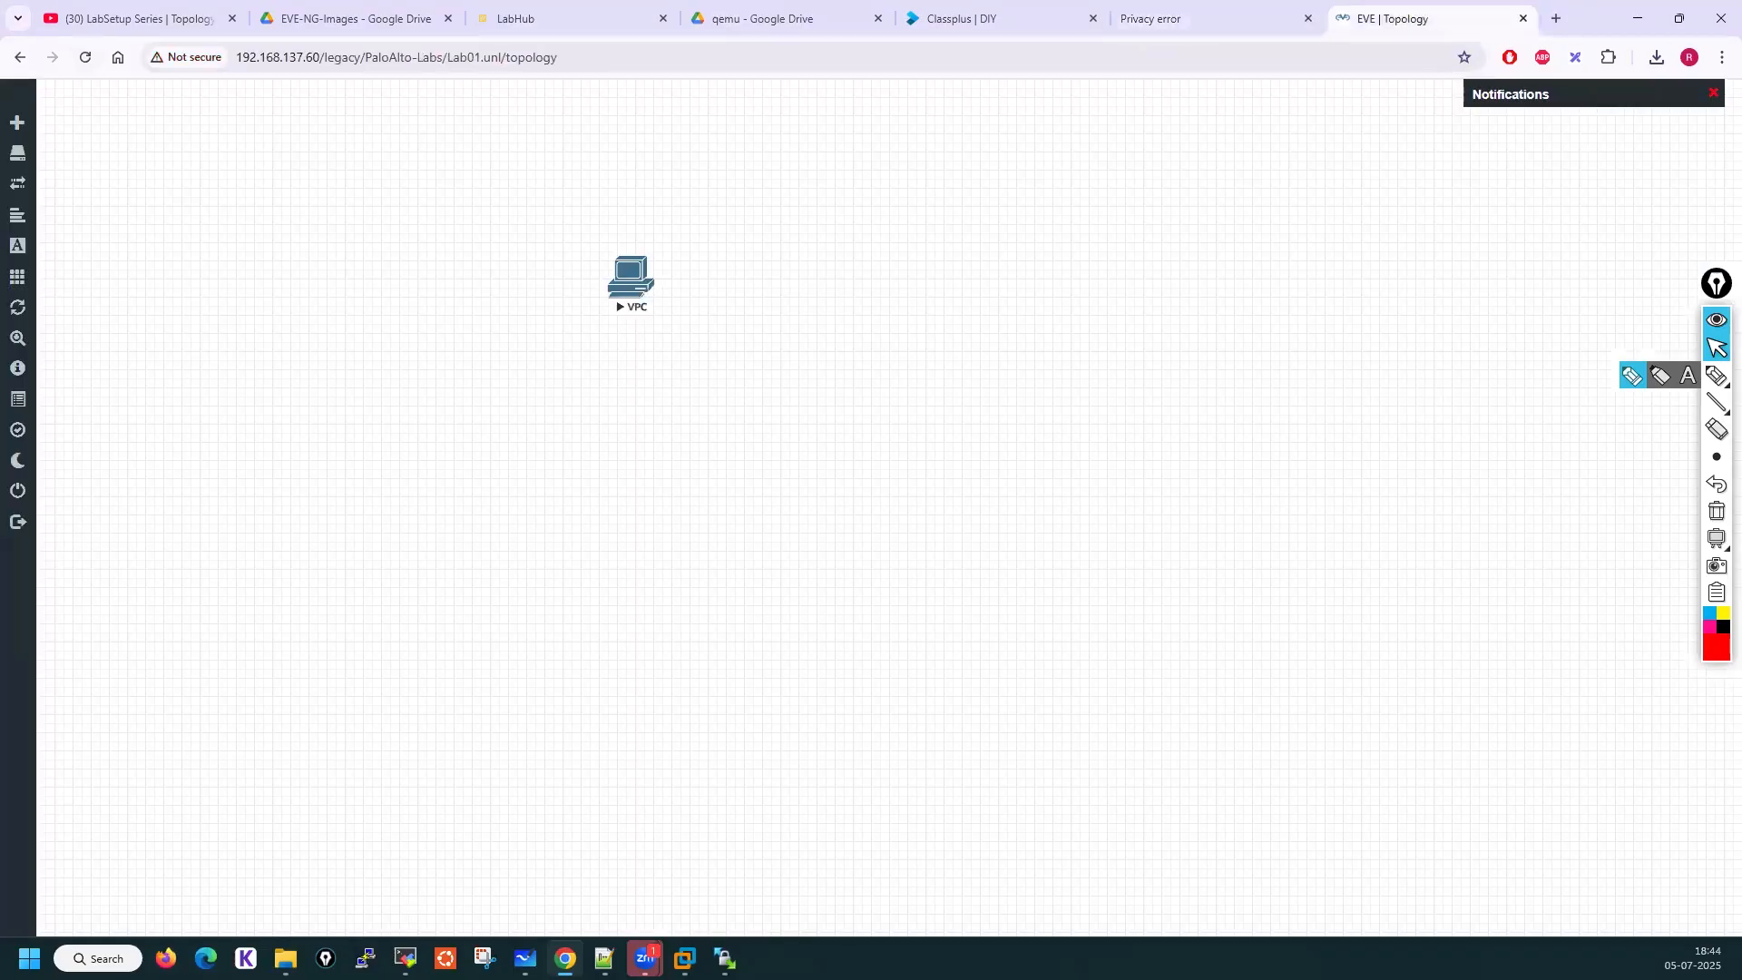
pyautogui.hotkey('alt', 'Tab')
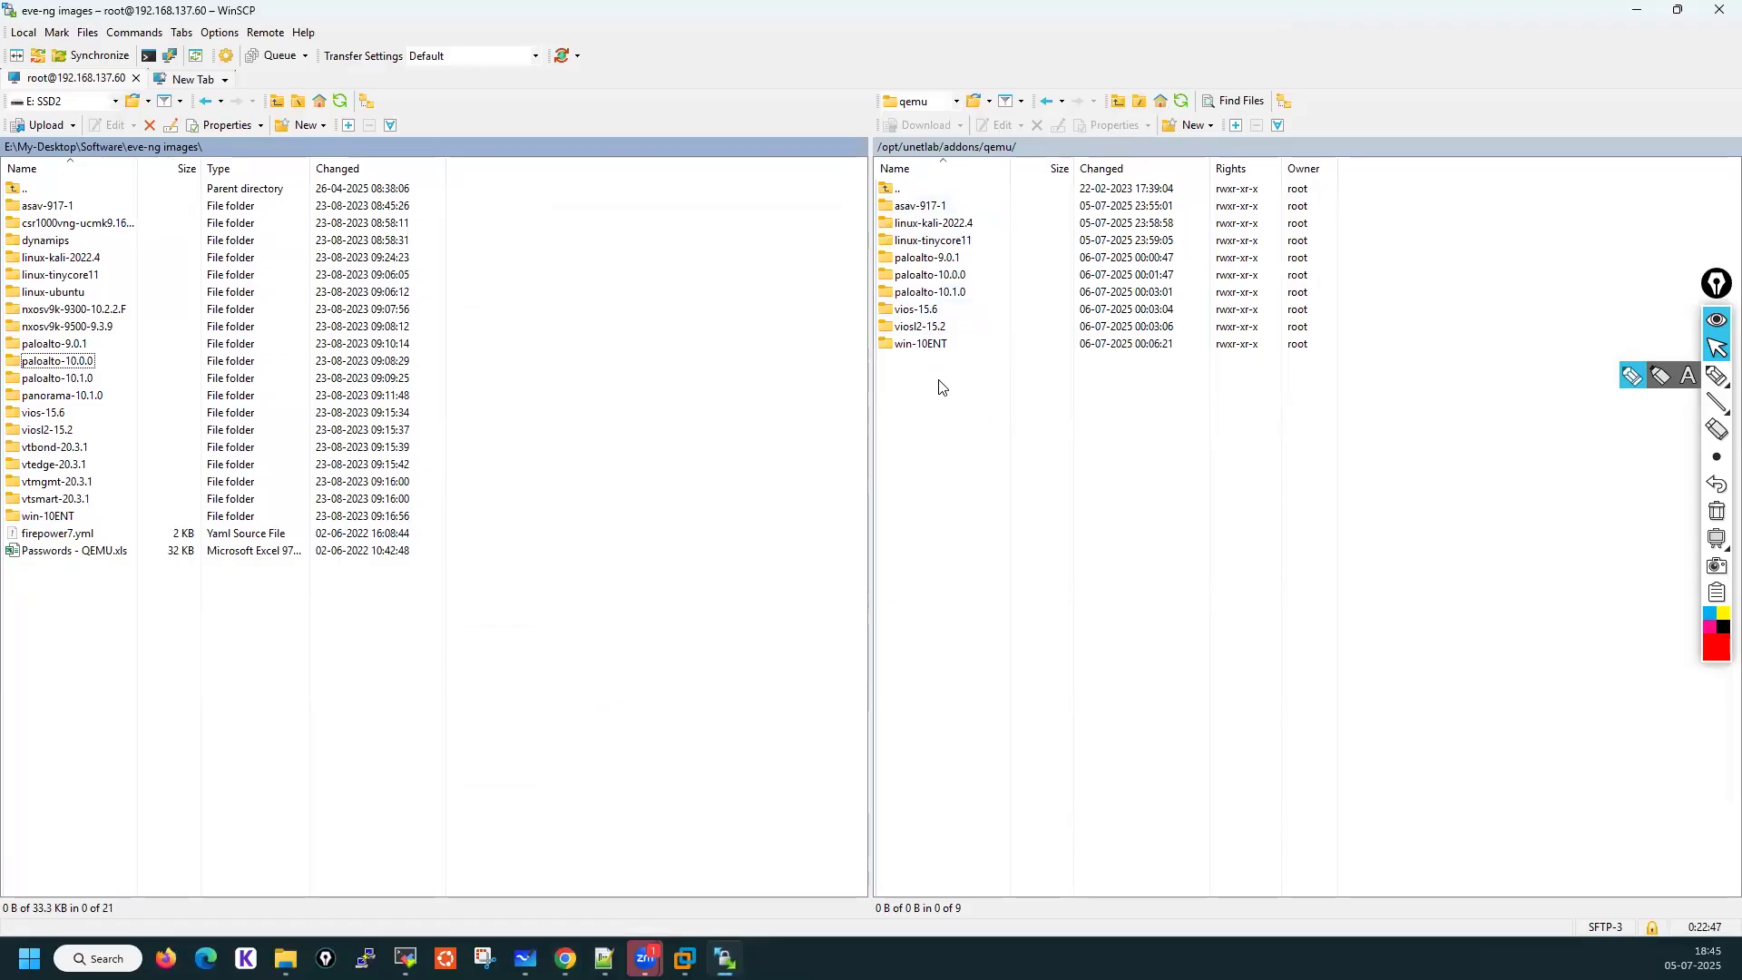
pyautogui.doubleClick(914, 207)
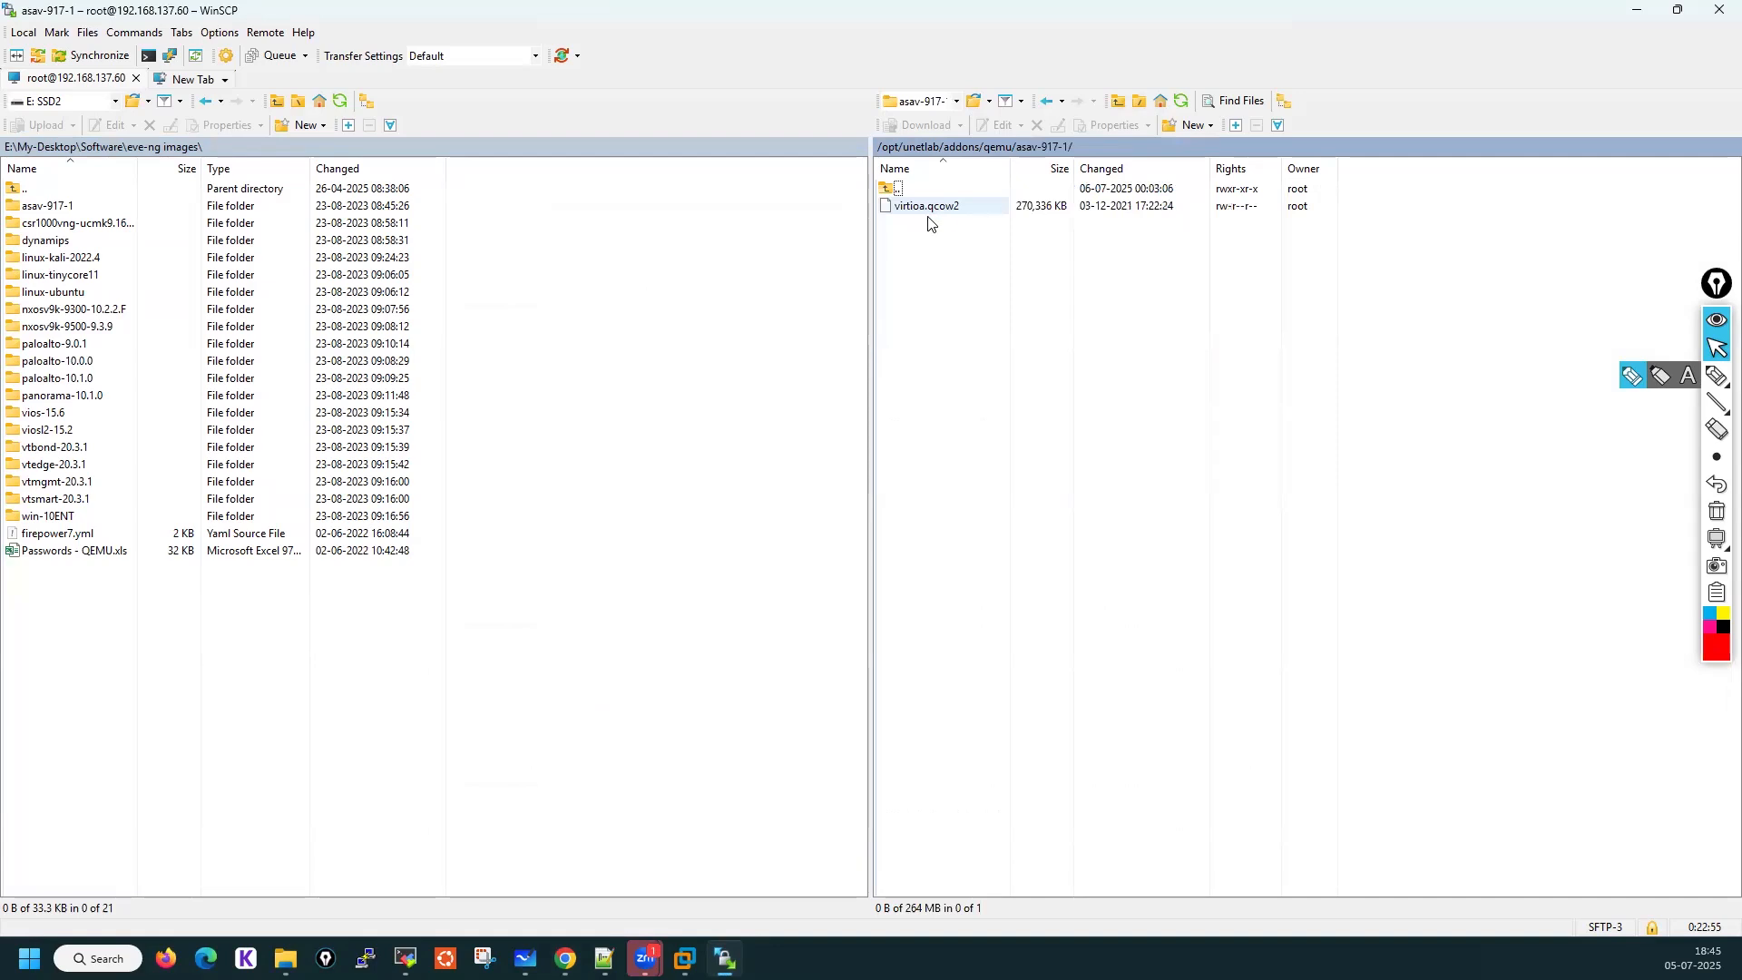
pyautogui.click(999, 151)
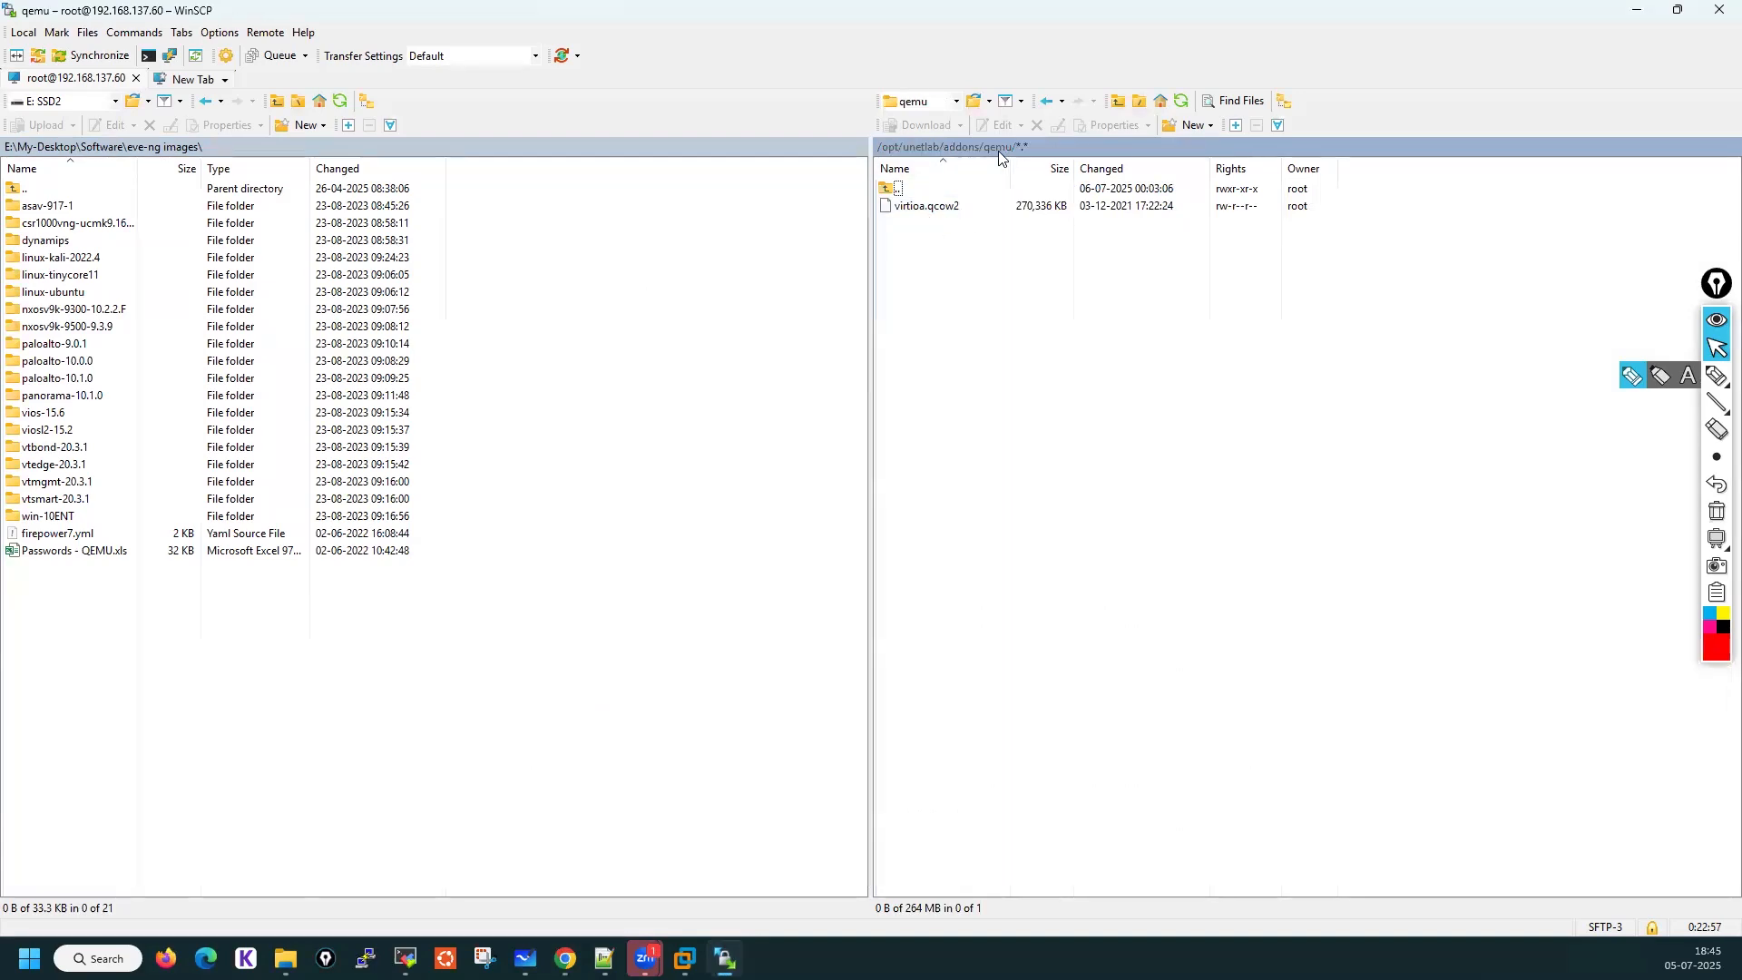
pyautogui.click(942, 227)
pyautogui.doubleClick(942, 231)
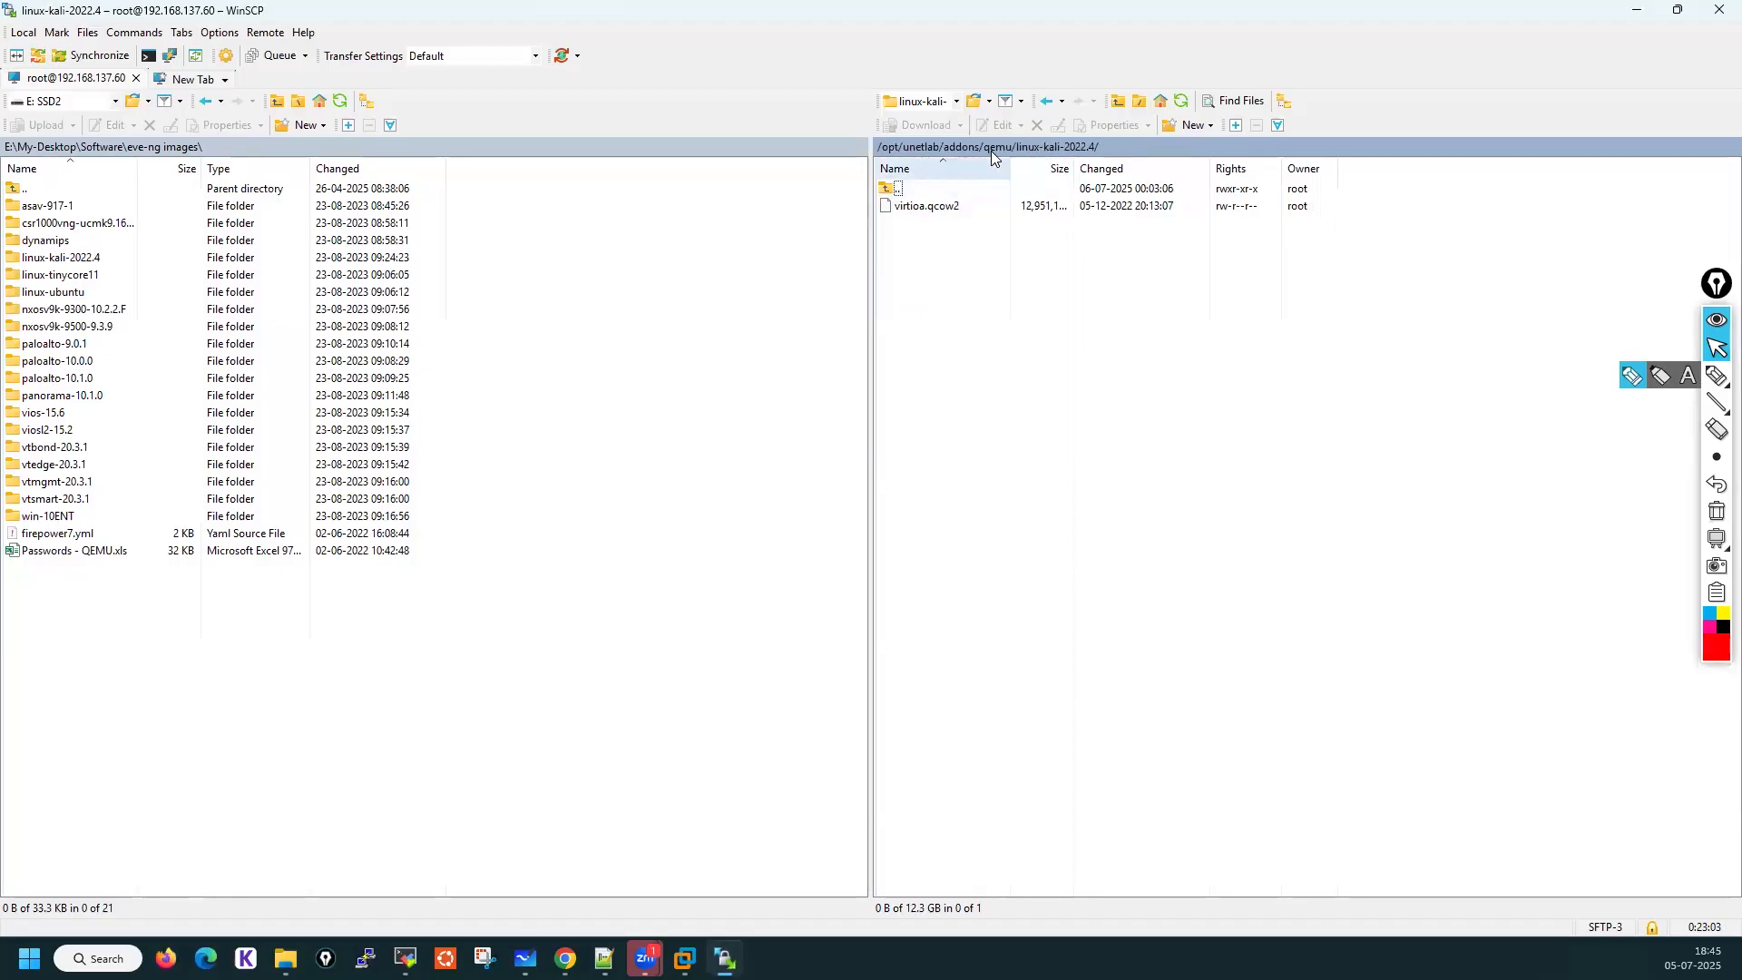
pyautogui.click(994, 147)
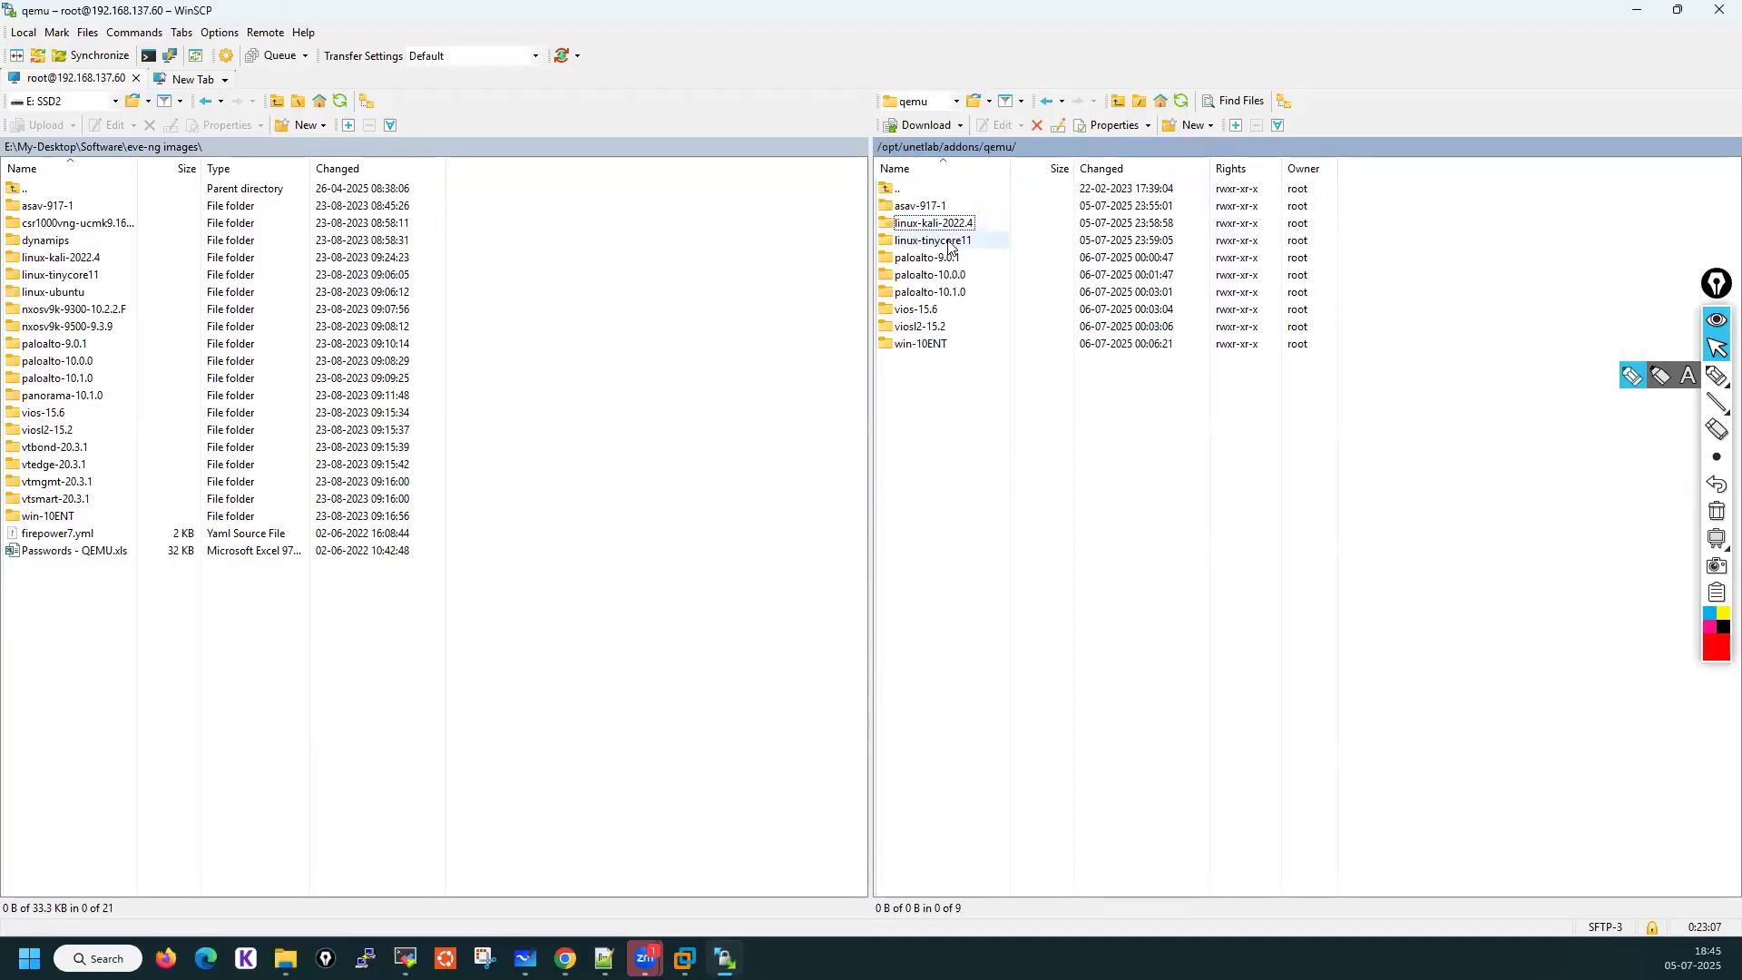
pyautogui.doubleClick(950, 242)
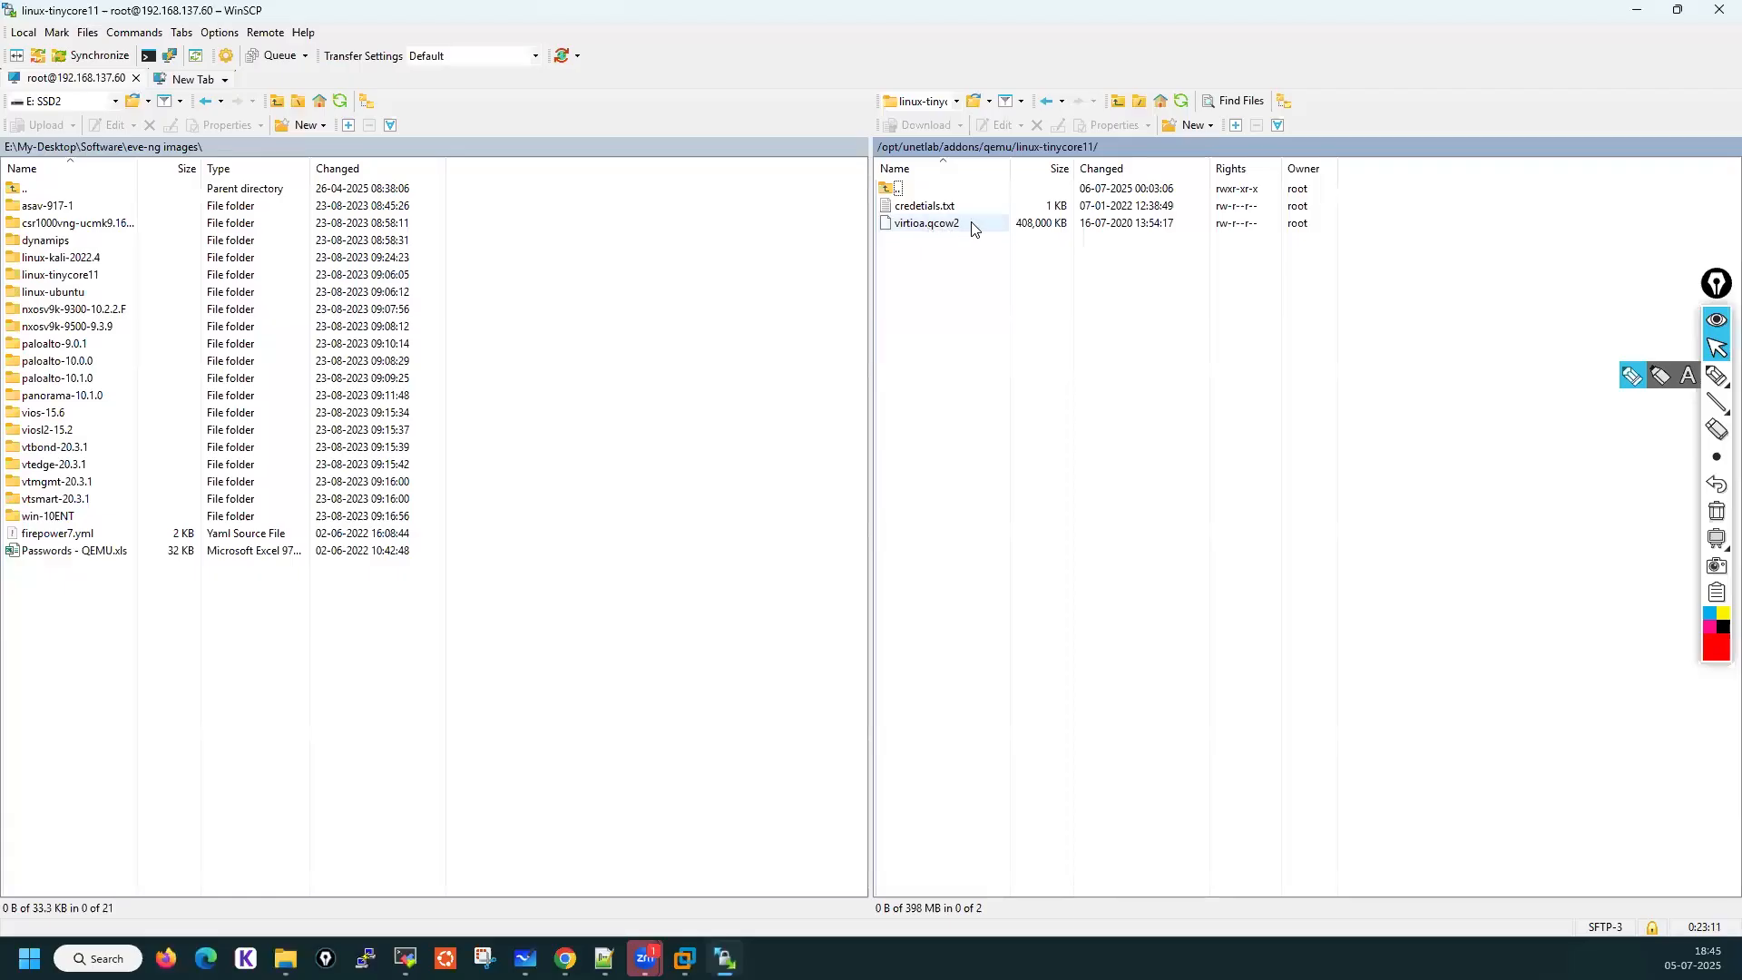
pyautogui.click(999, 145)
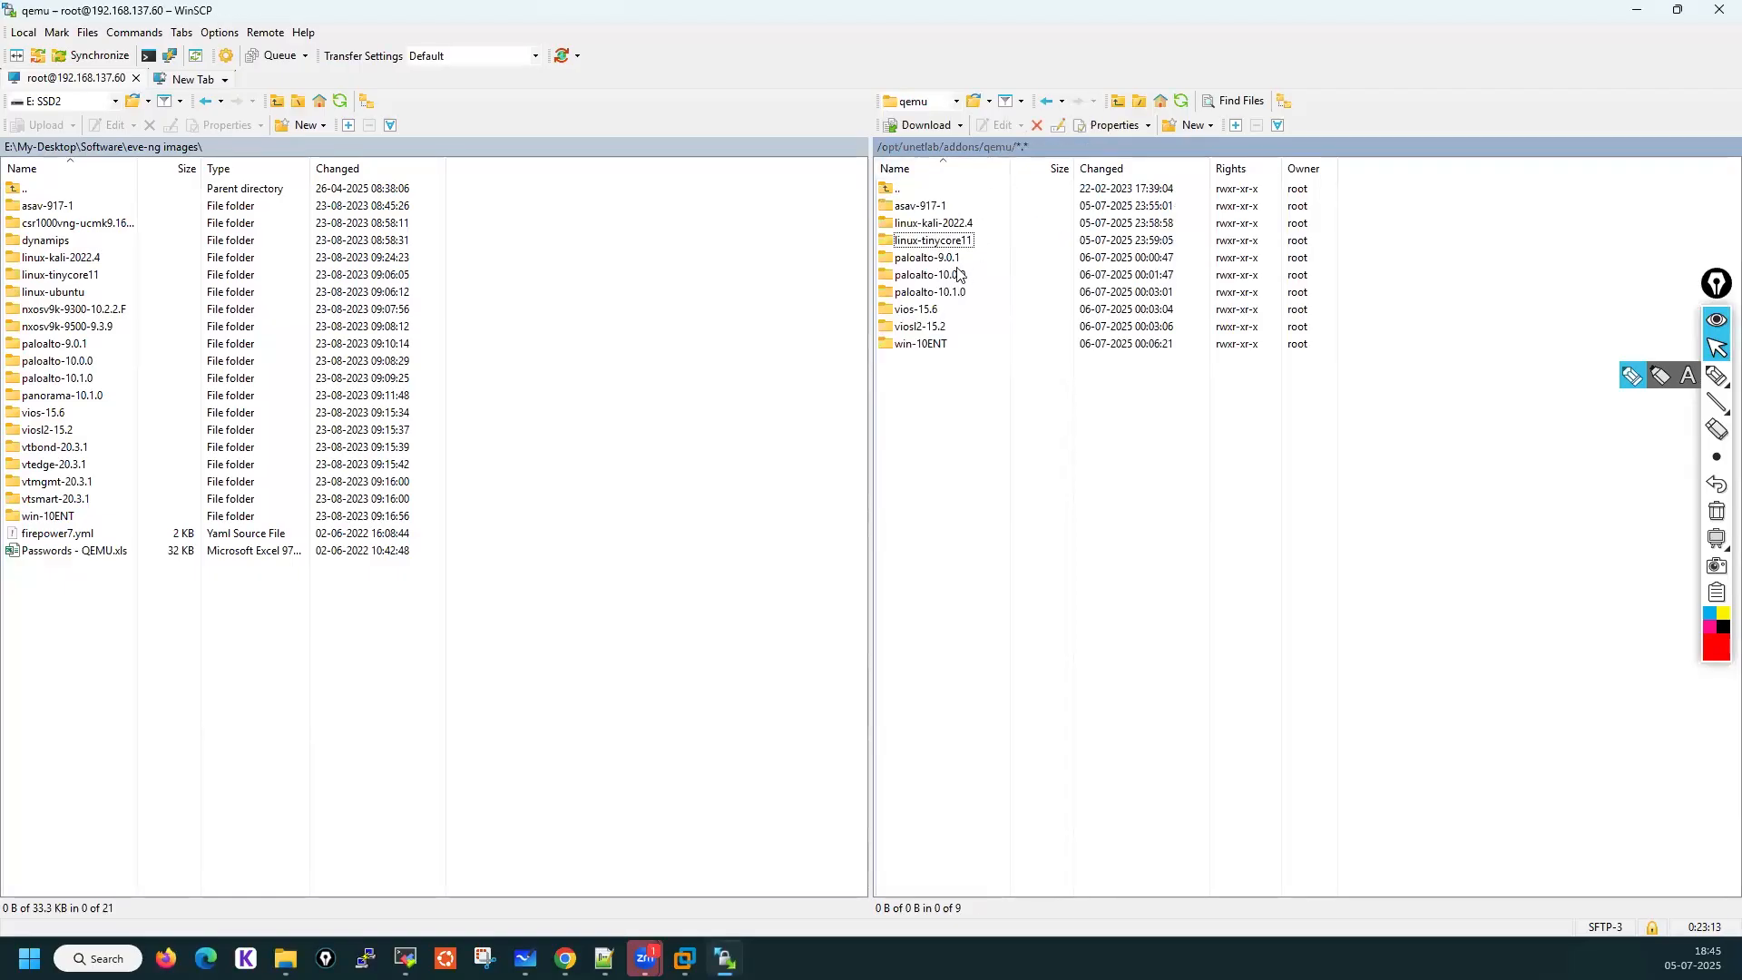
pyautogui.doubleClick(943, 258)
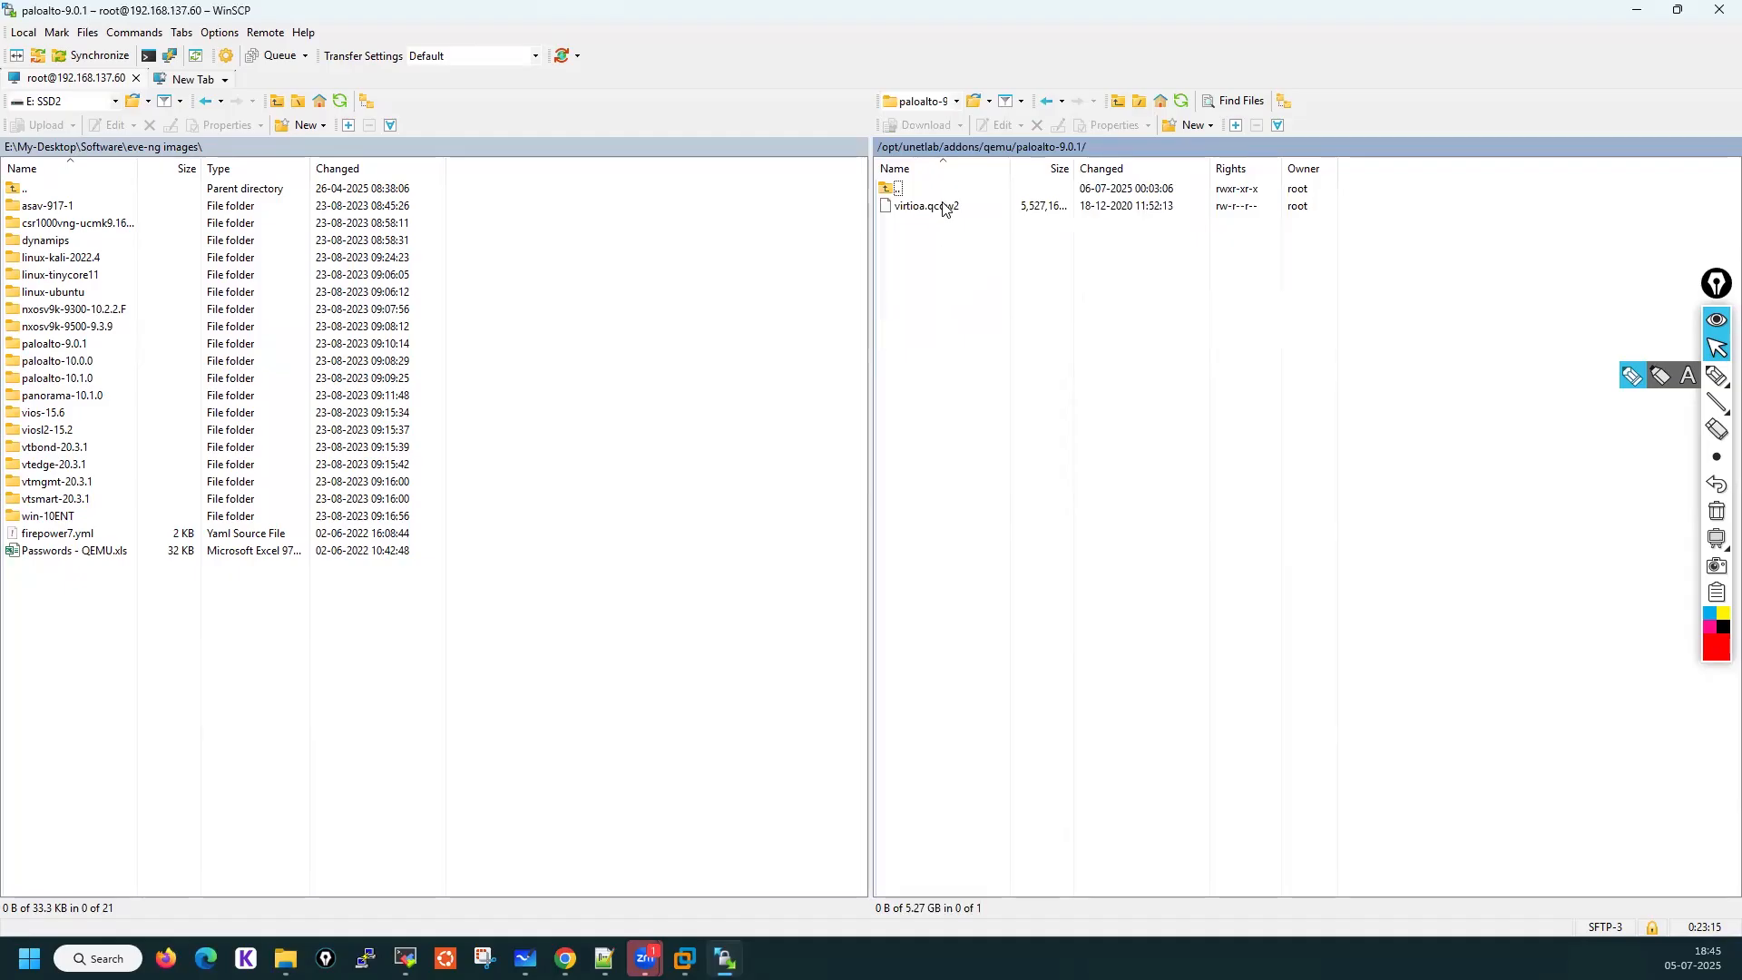
pyautogui.click(1004, 148)
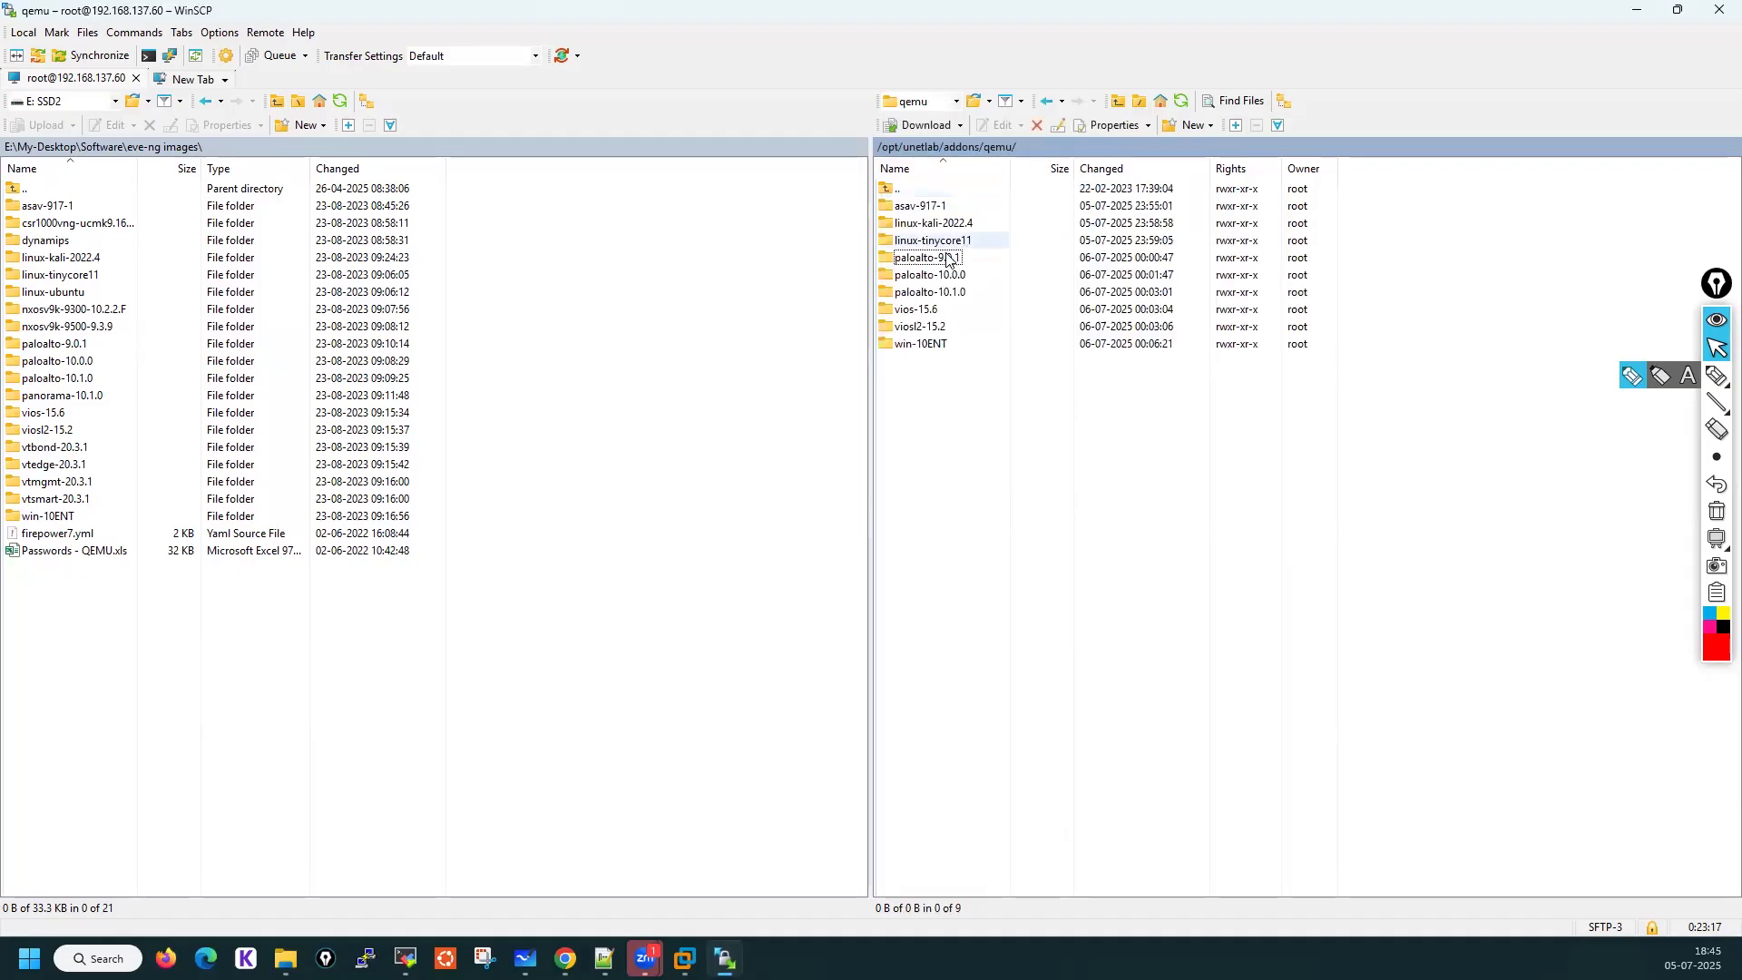
pyautogui.doubleClick(939, 275)
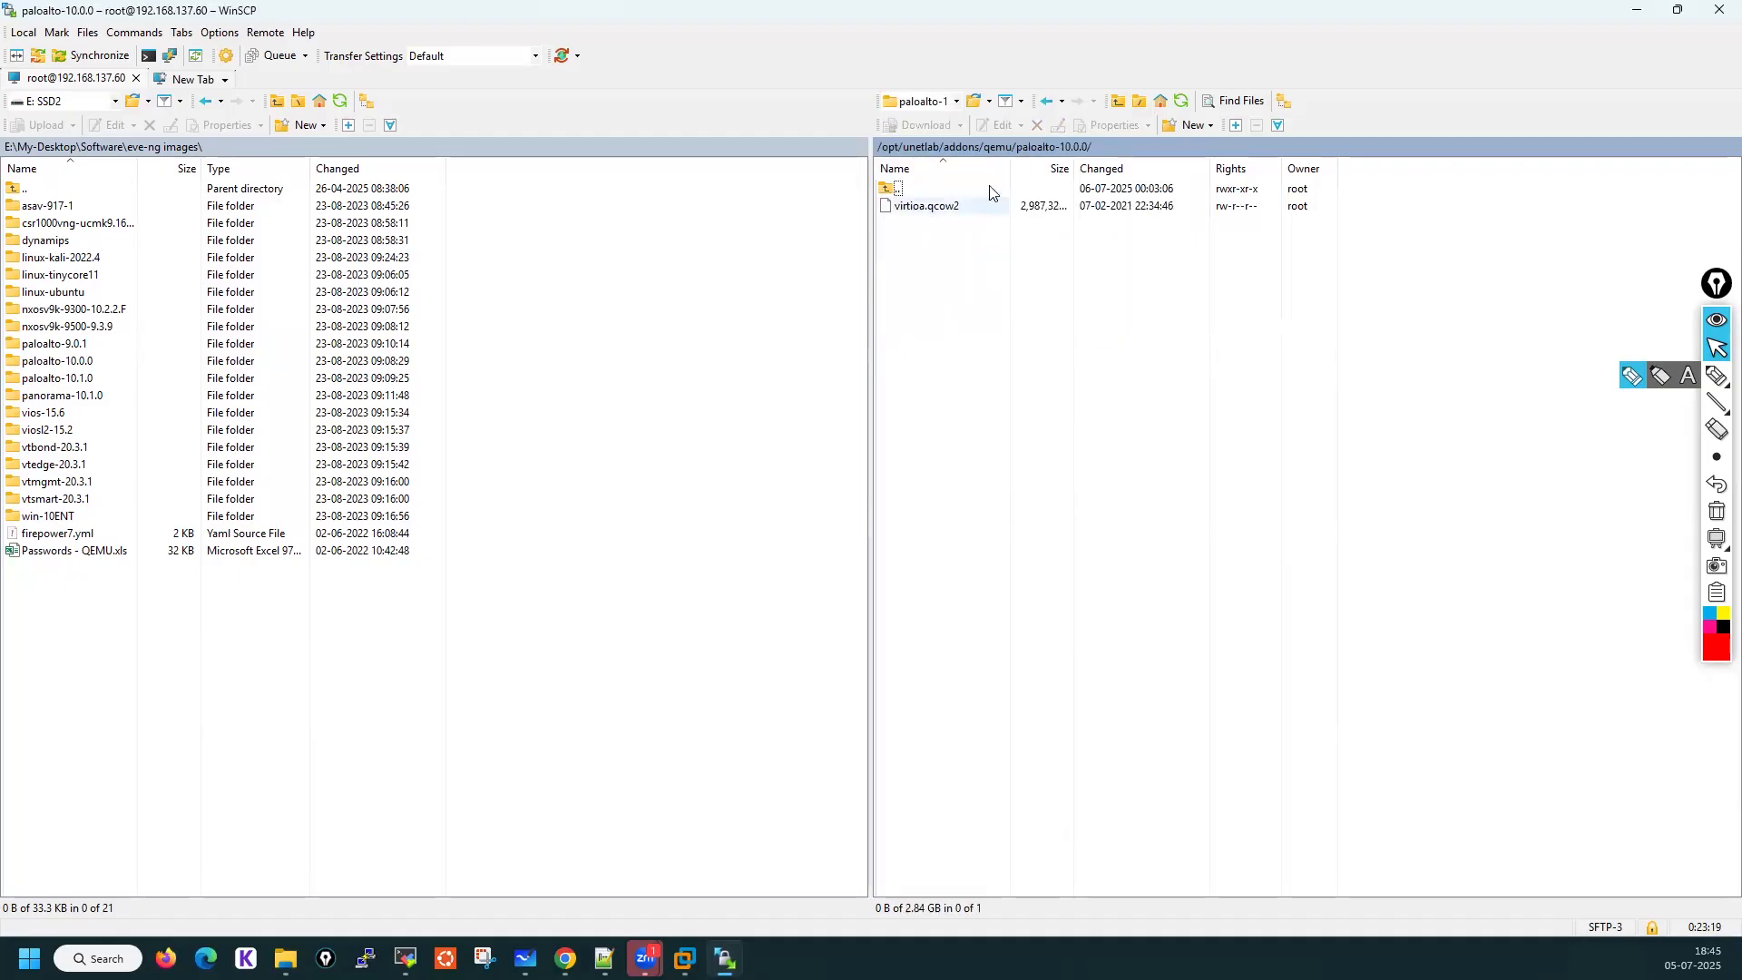
pyautogui.click(1030, 147)
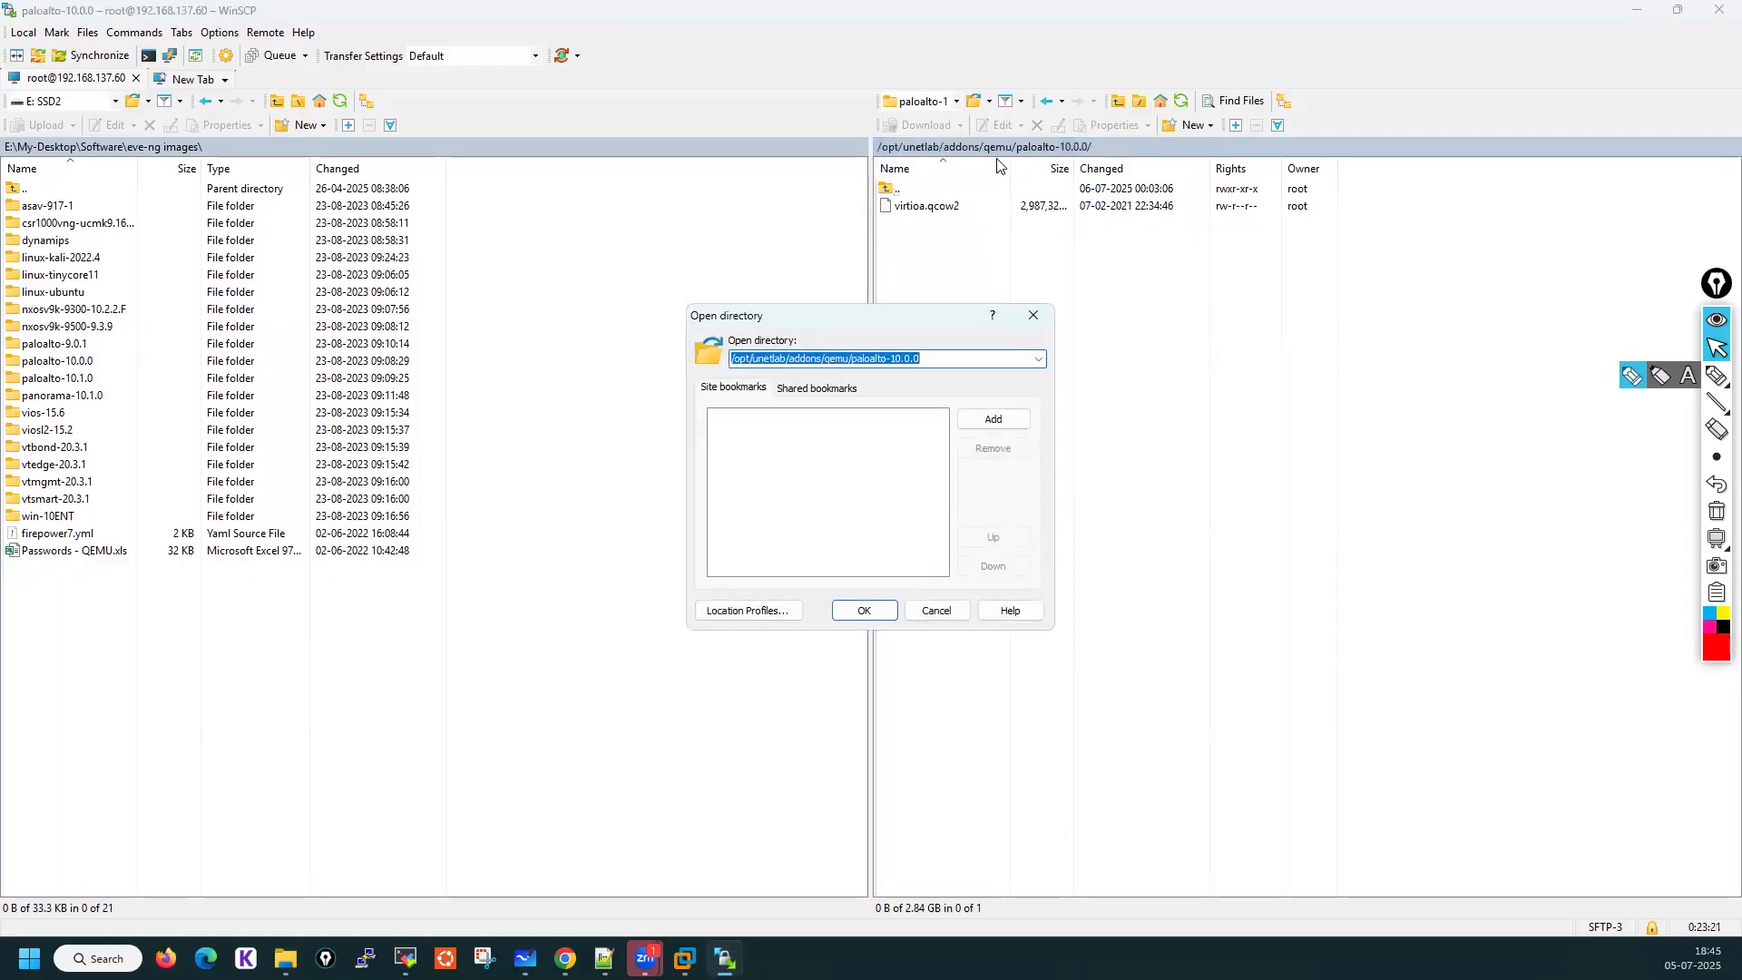
pyautogui.click(947, 607)
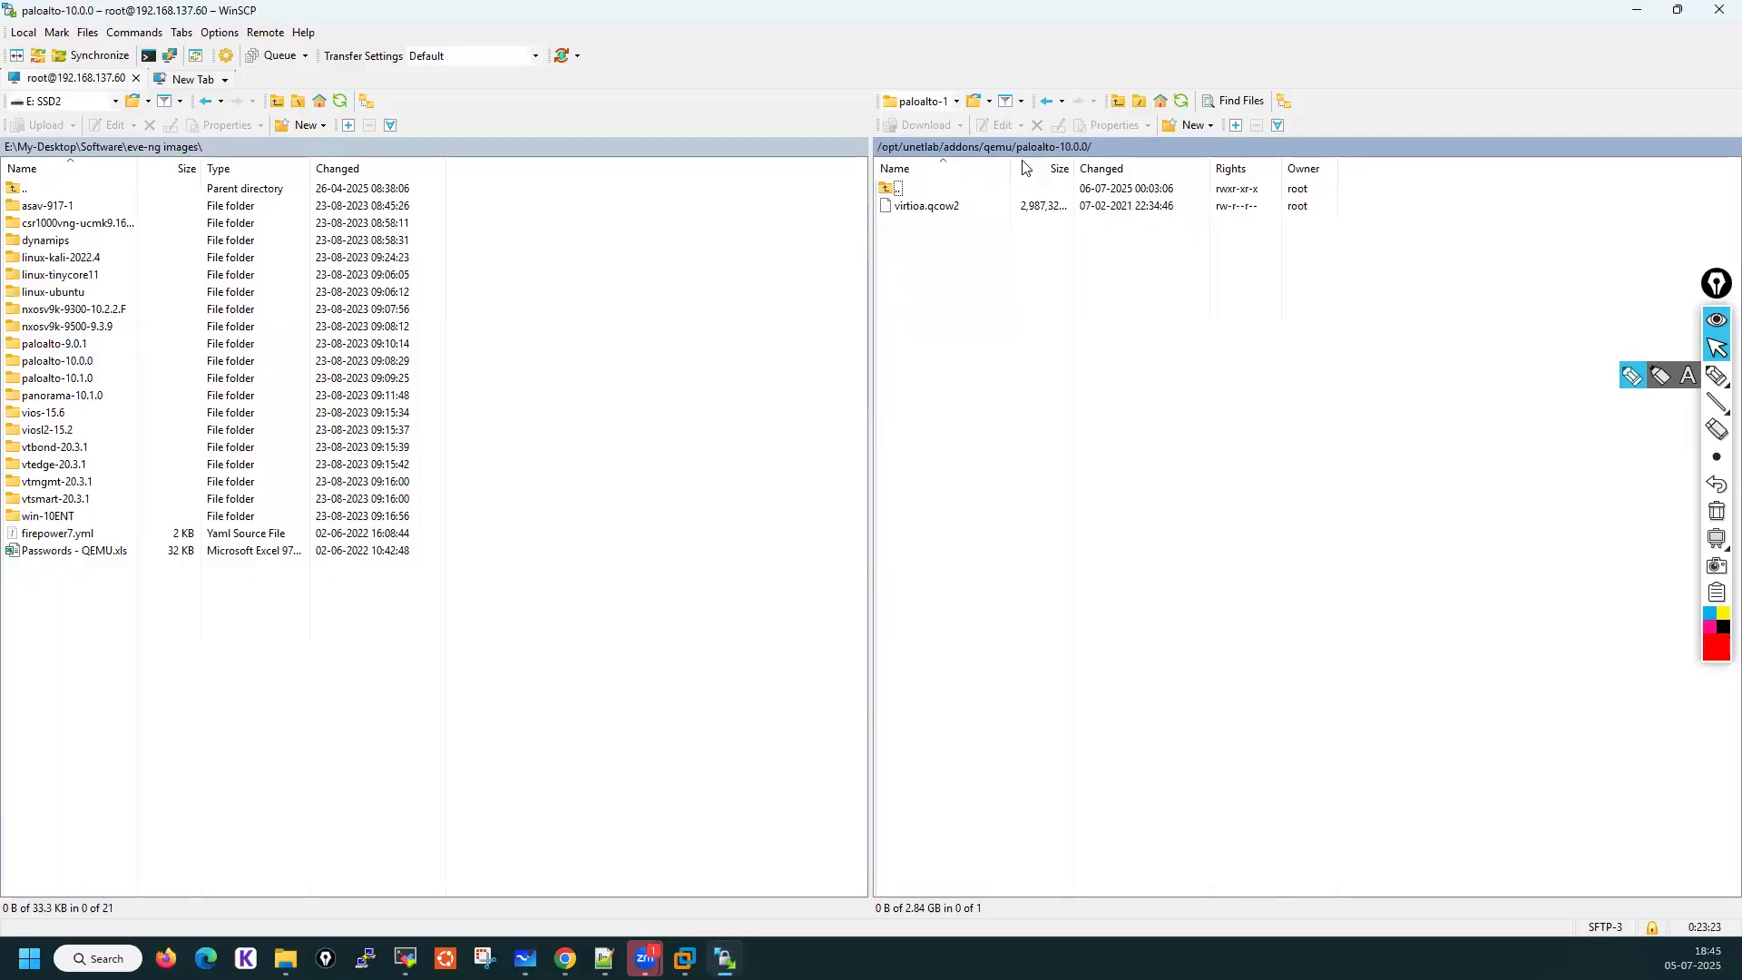
pyautogui.doubleClick(898, 189)
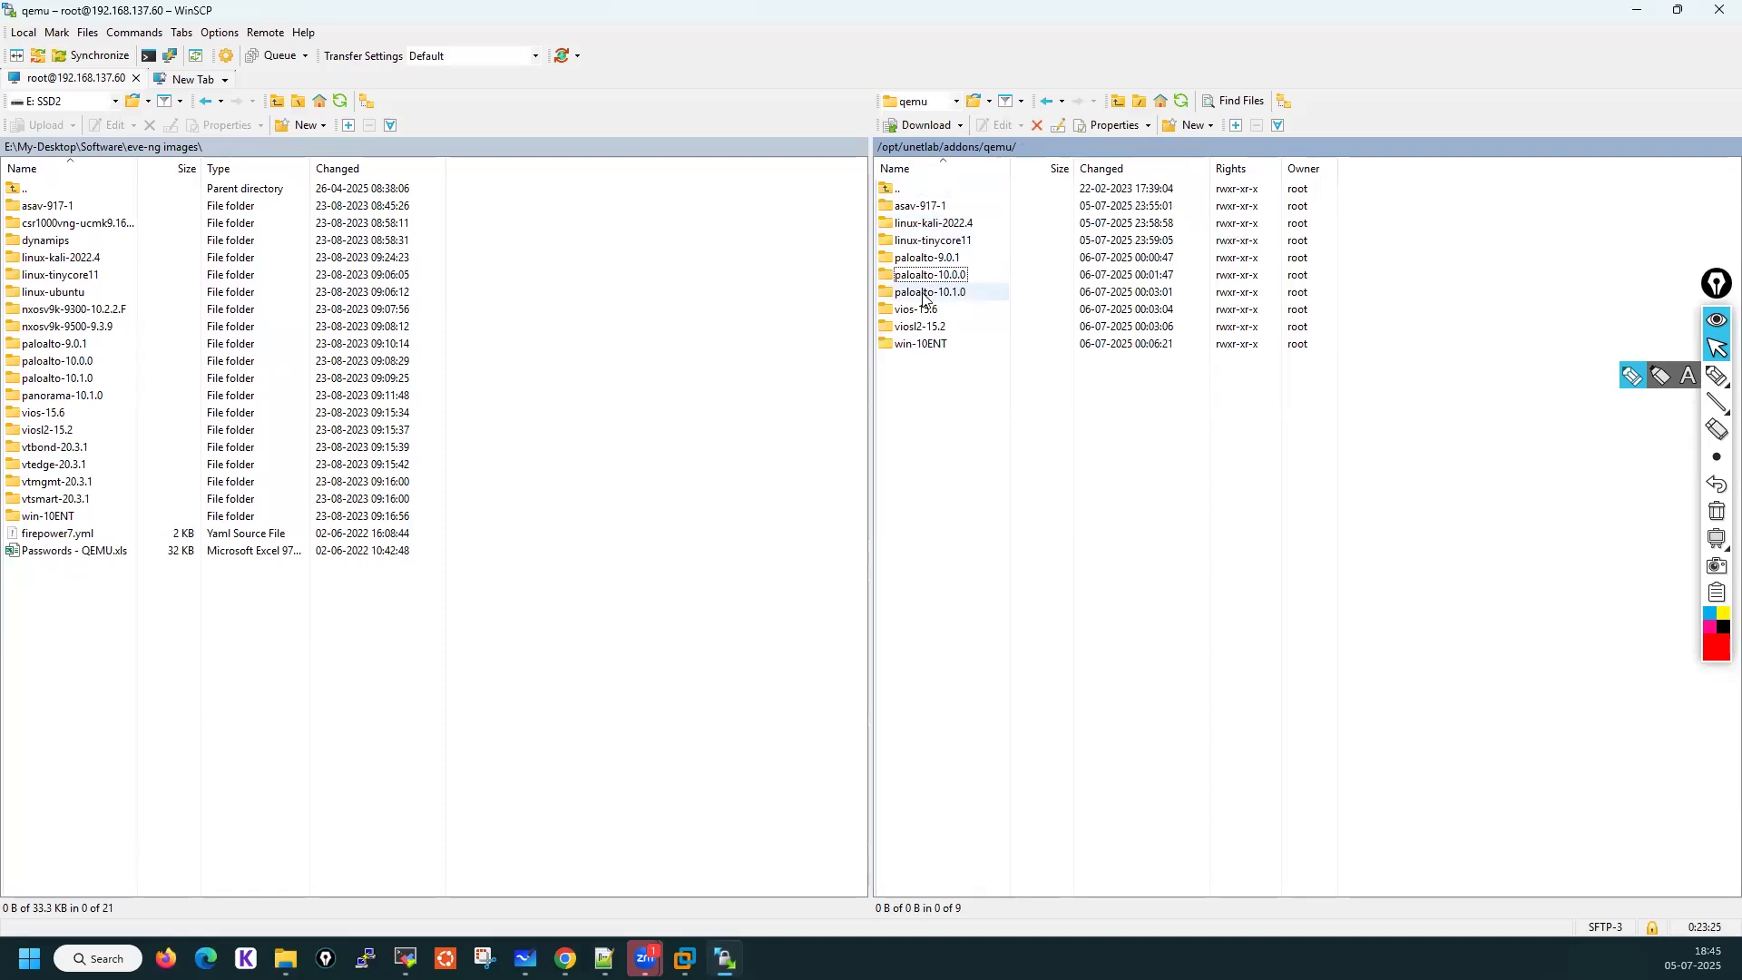
pyautogui.click(937, 295)
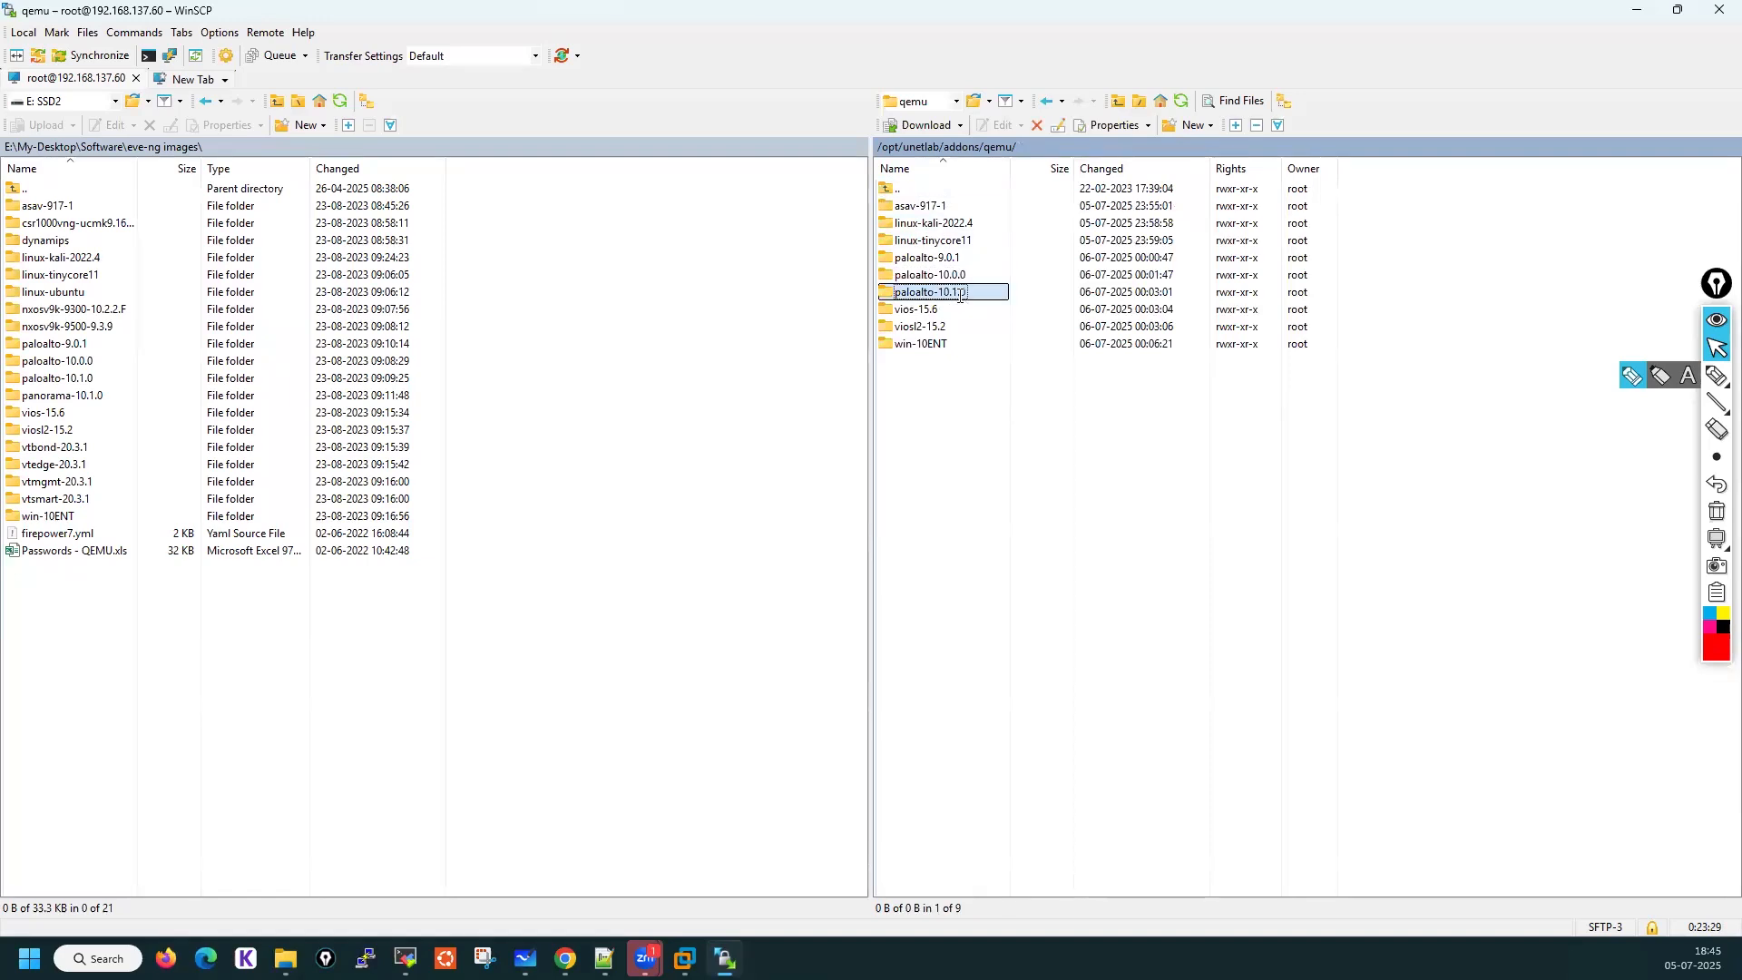
pyautogui.doubleClick(939, 294)
pyautogui.click(955, 647)
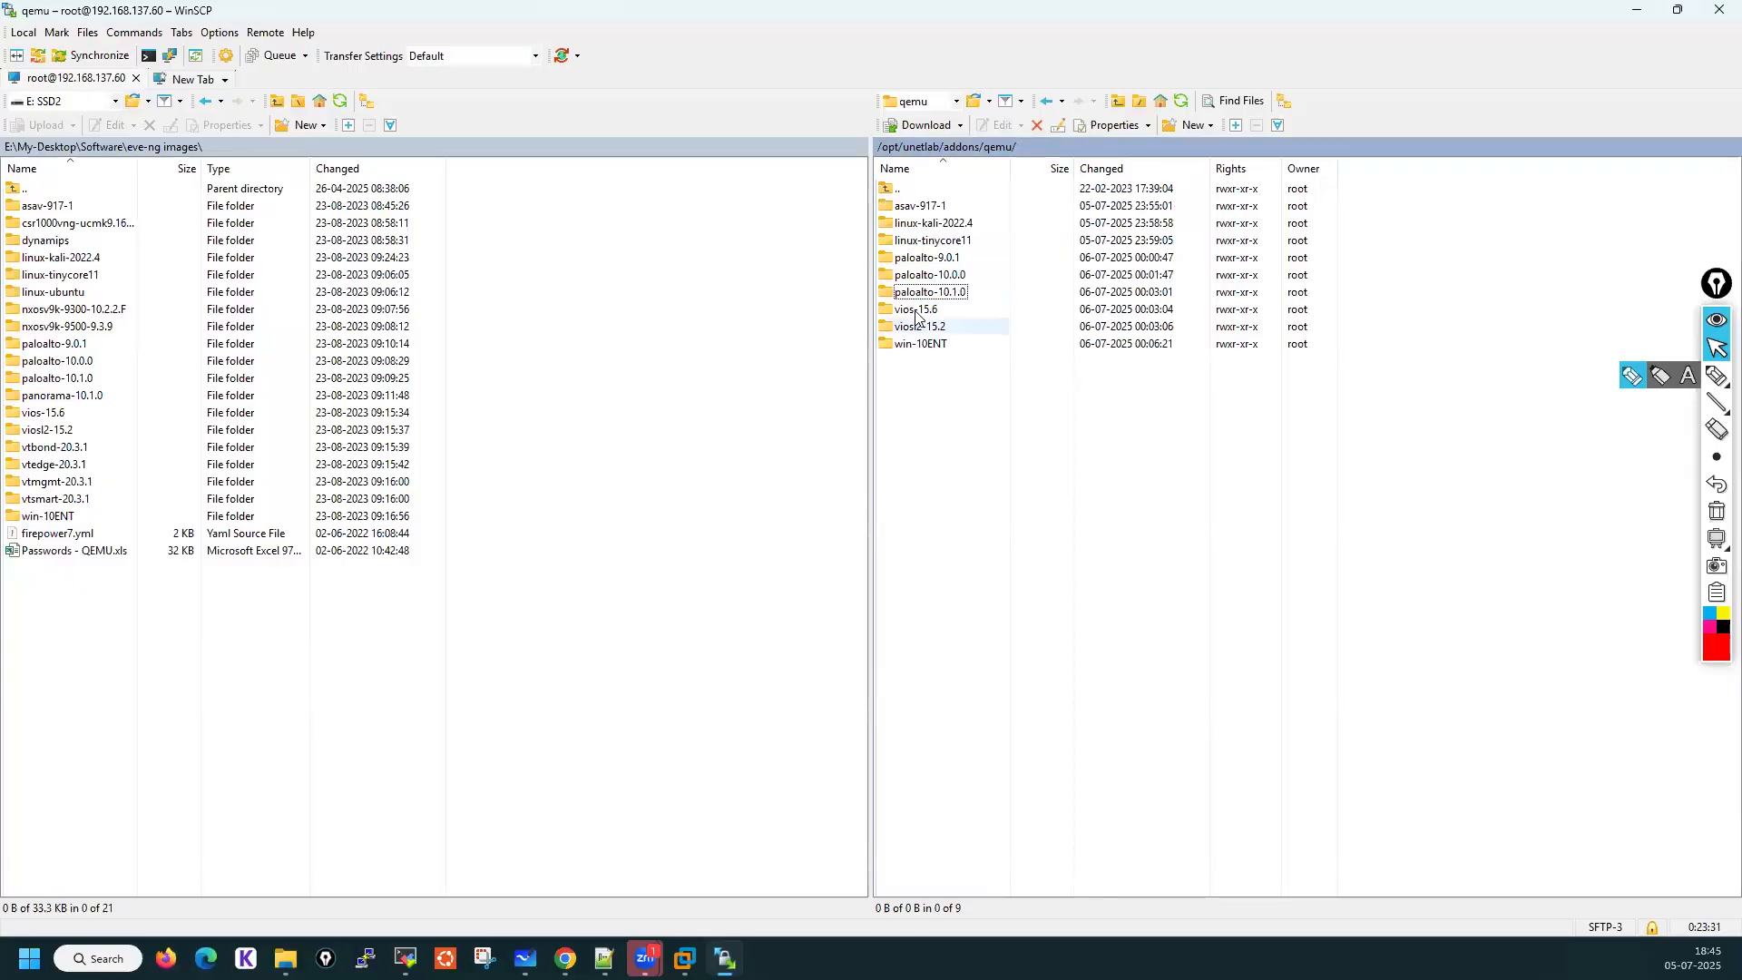
pyautogui.click(918, 296)
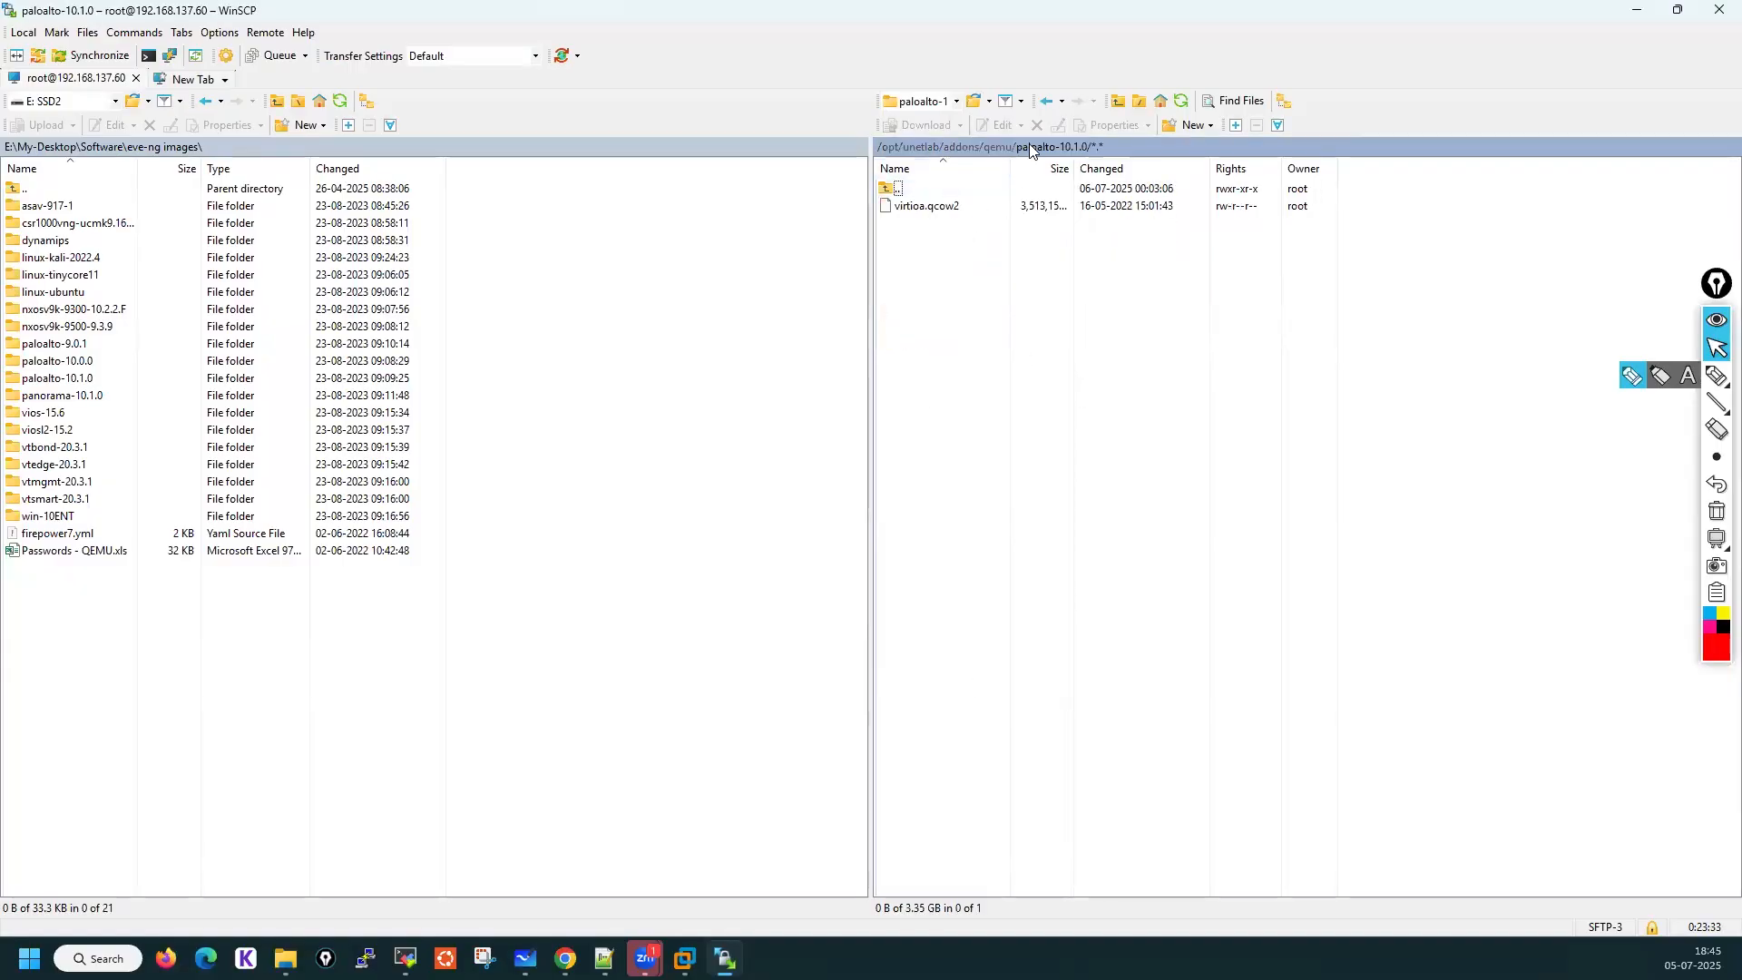
pyautogui.click(998, 147)
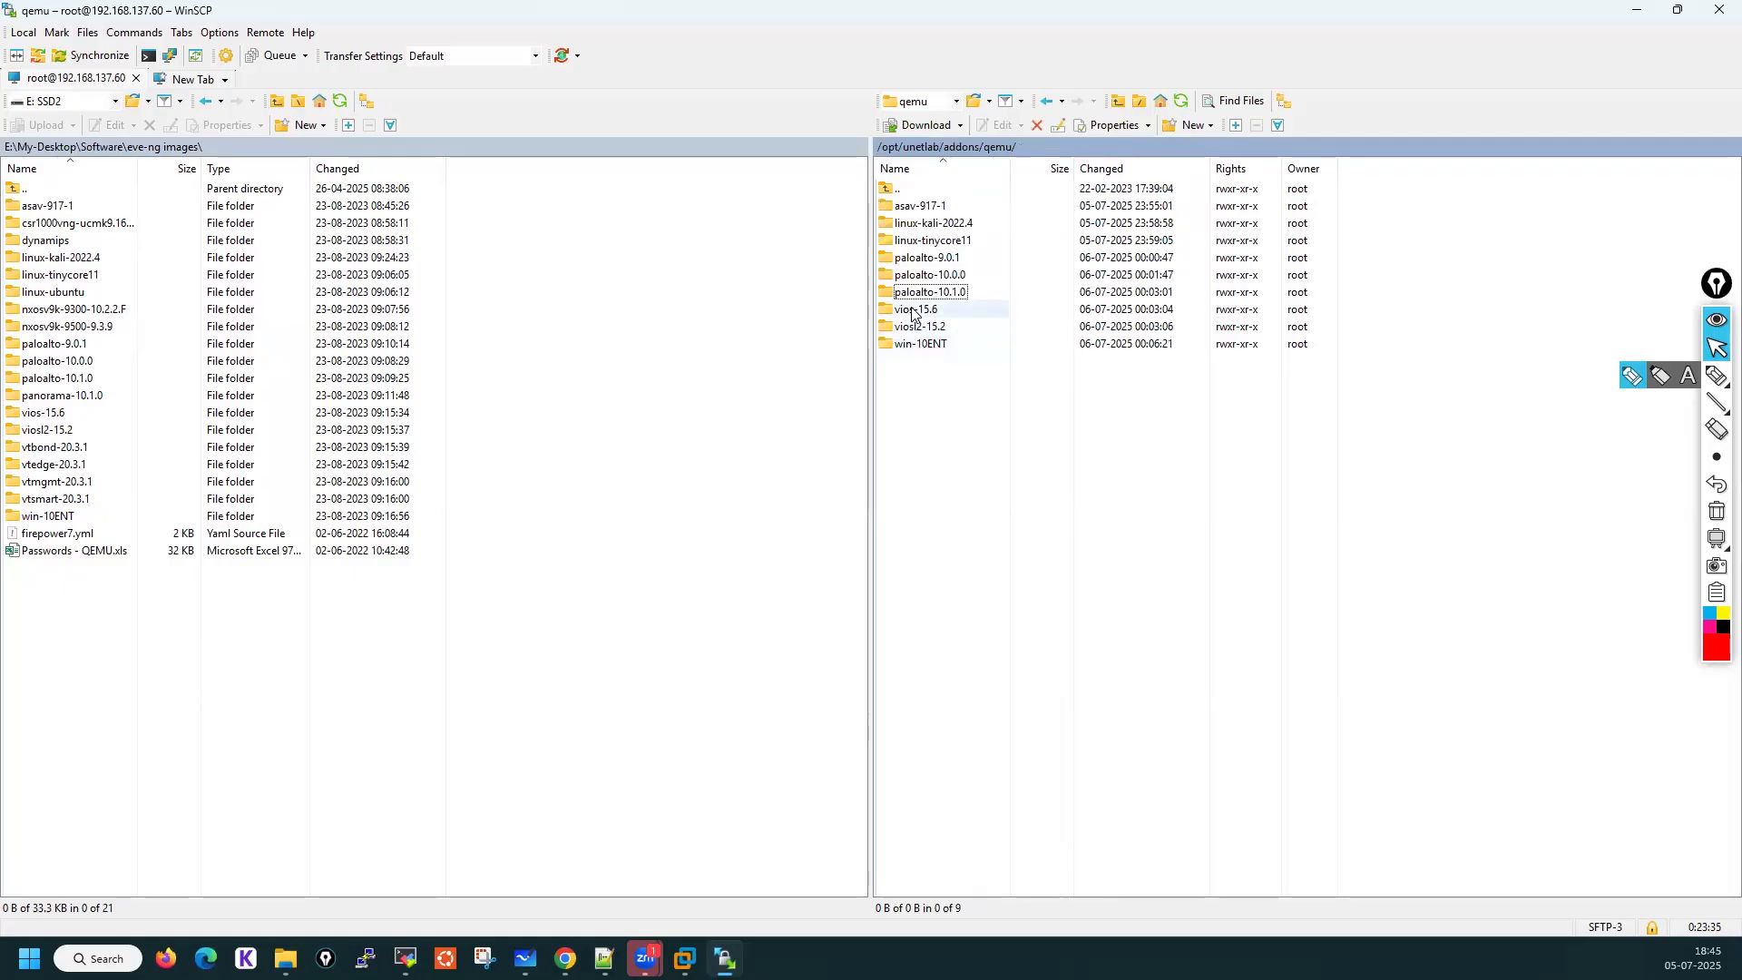
# Step: Inspect the vios-15.6 folder's files, widening the name column to read full names
pyautogui.doubleClick(912, 313)
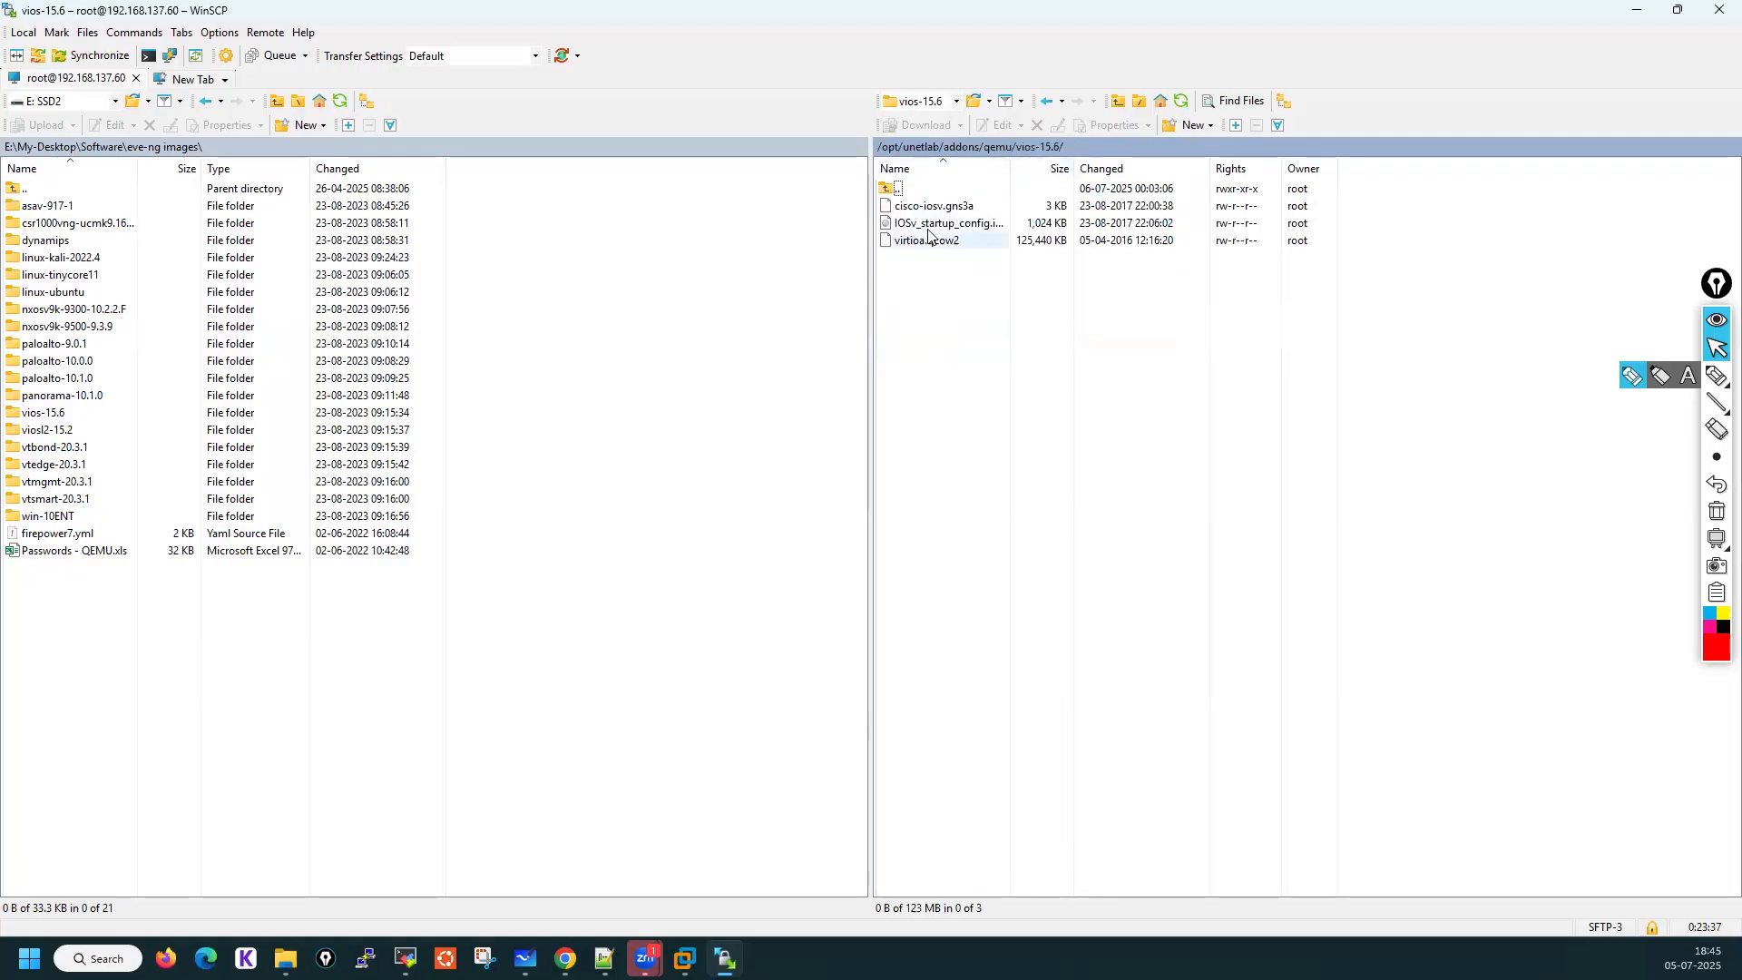
pyautogui.moveTo(1010, 170); pyautogui.dragTo(1150, 171)
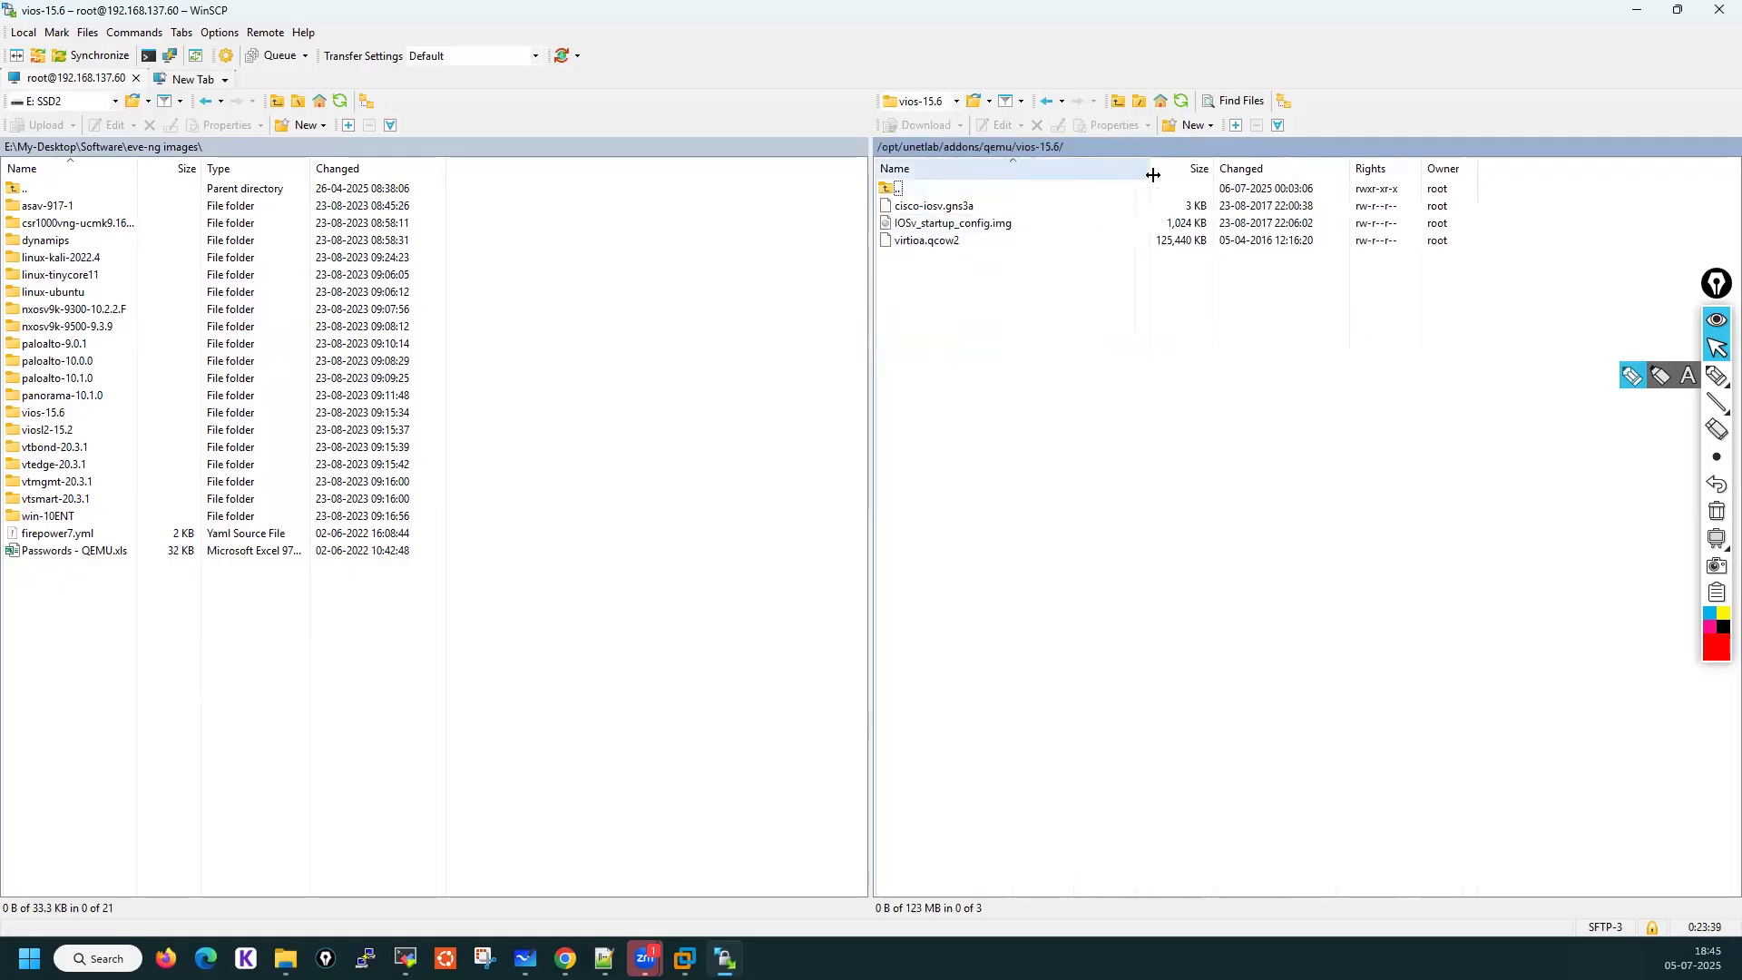
pyautogui.click(925, 242)
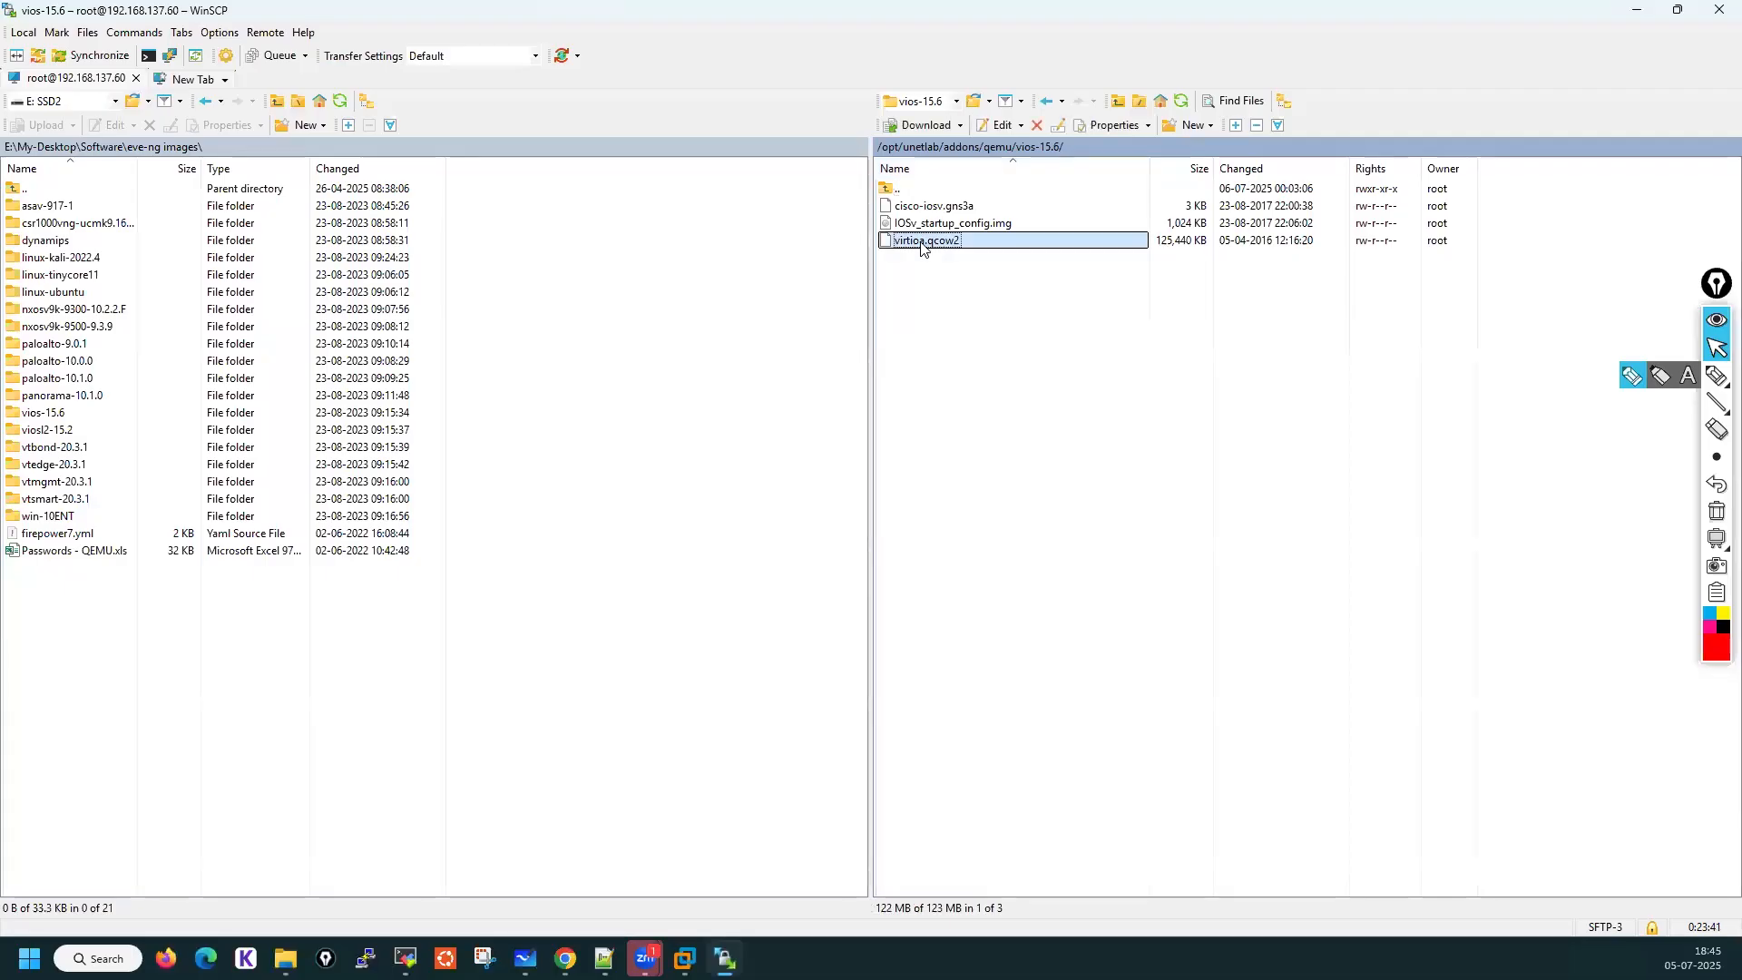
pyautogui.click(952, 225)
pyautogui.click(957, 207)
pyautogui.click(941, 243)
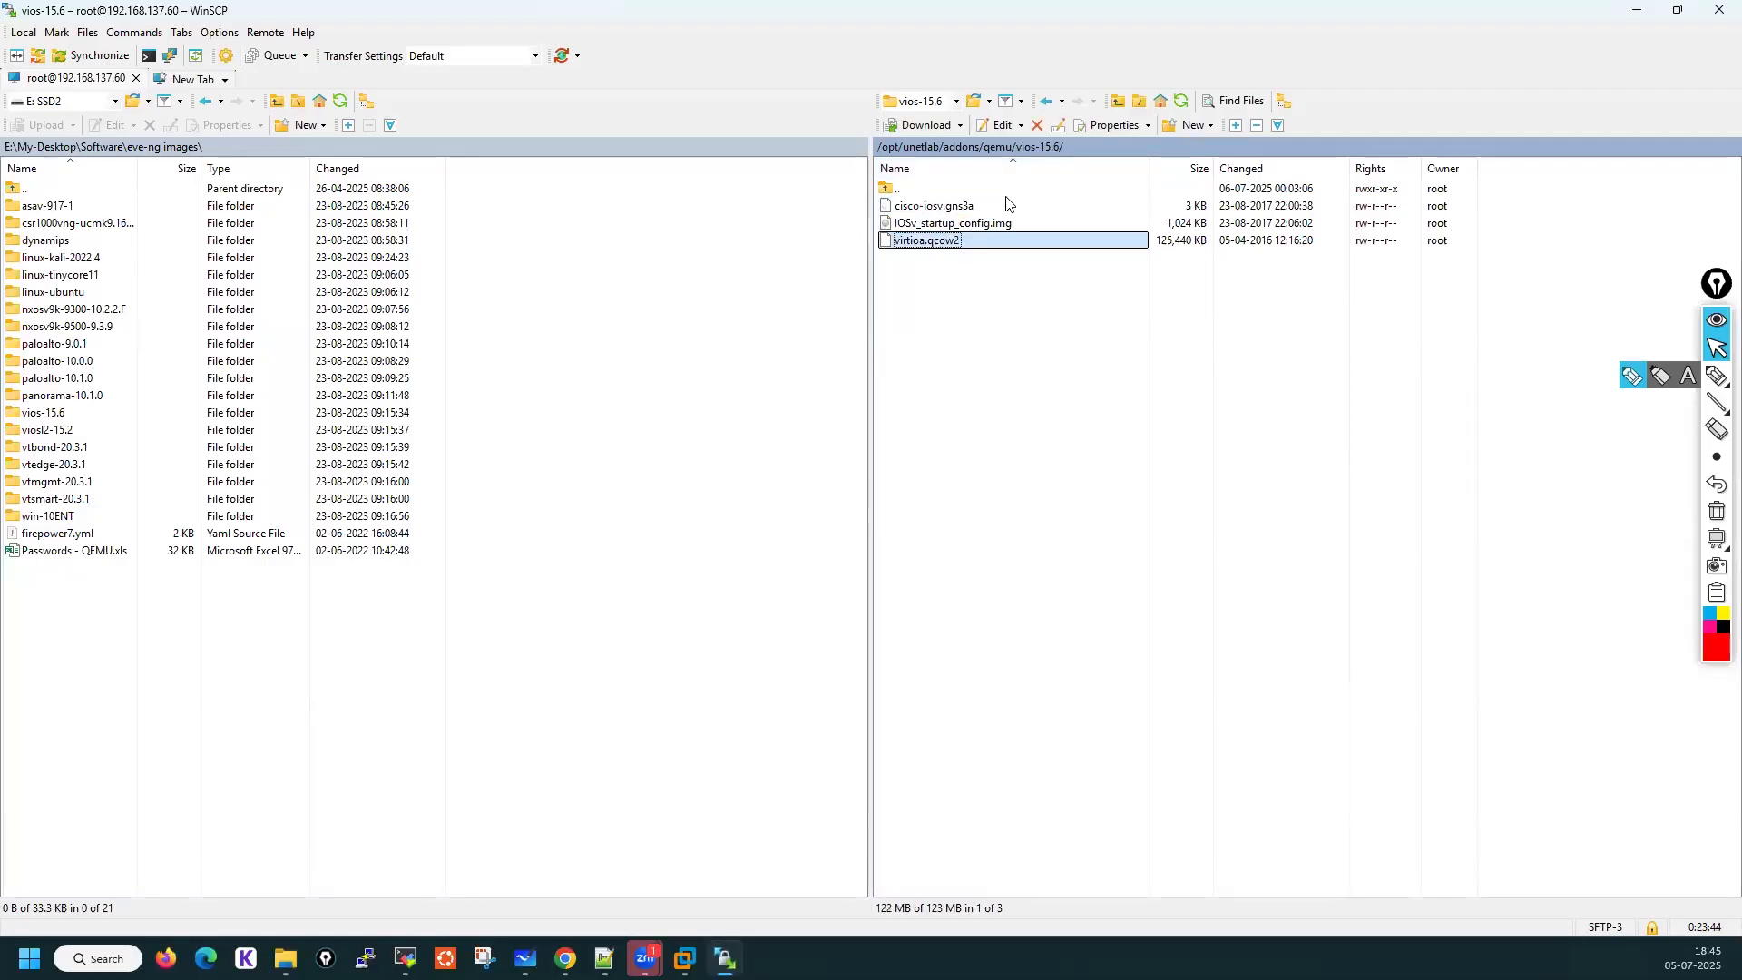
pyautogui.click(998, 147)
# Step: Check the viosl2-15.2, win-10ENT and asav-917-1 image folders on the server
pyautogui.doubleClick(922, 326)
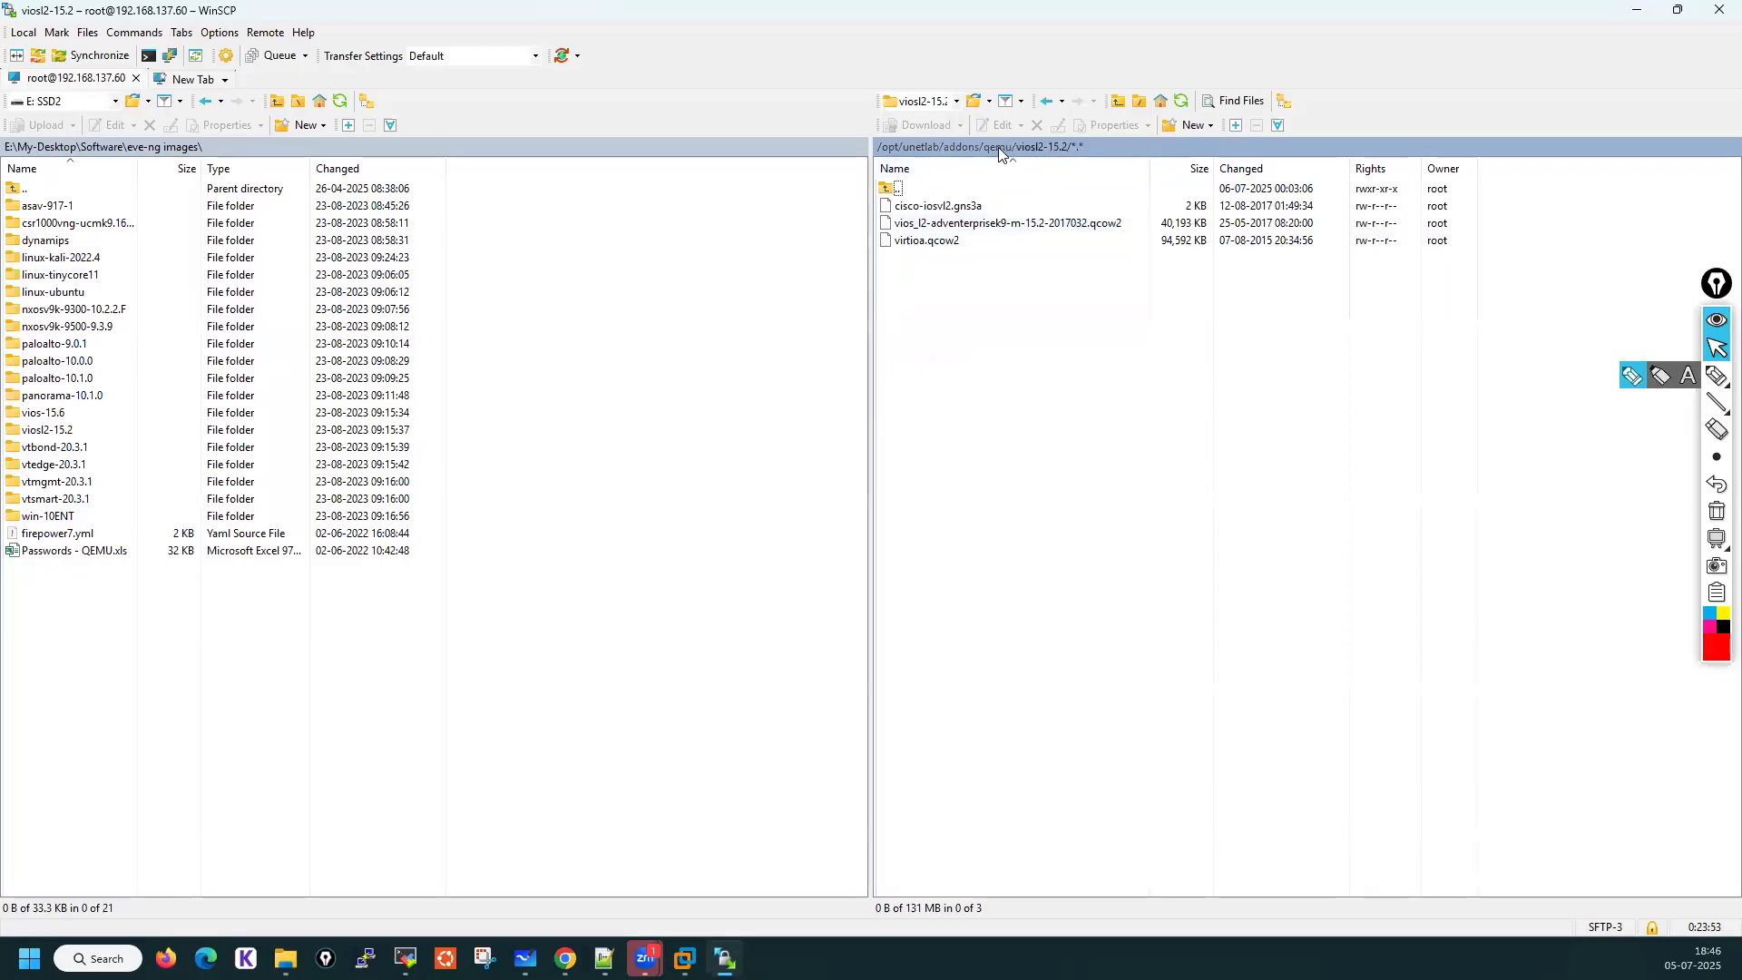
pyautogui.click(998, 147)
pyautogui.click(929, 349)
pyautogui.doubleClick(929, 351)
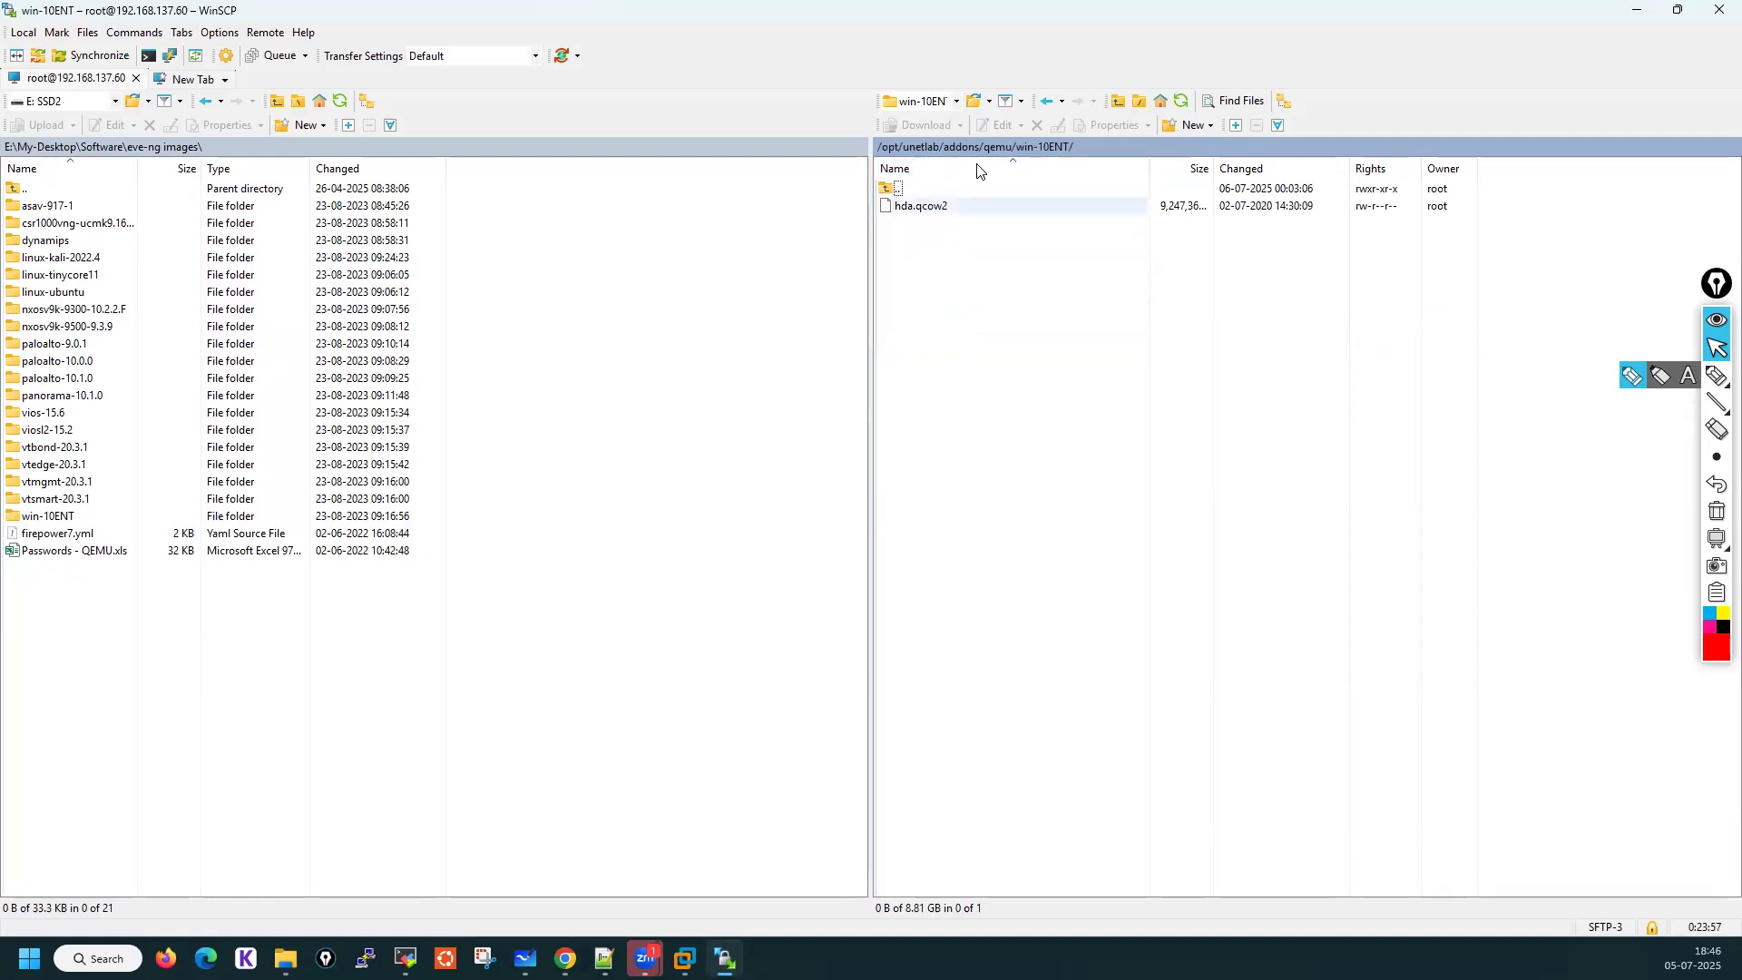
pyautogui.doubleClick(888, 188)
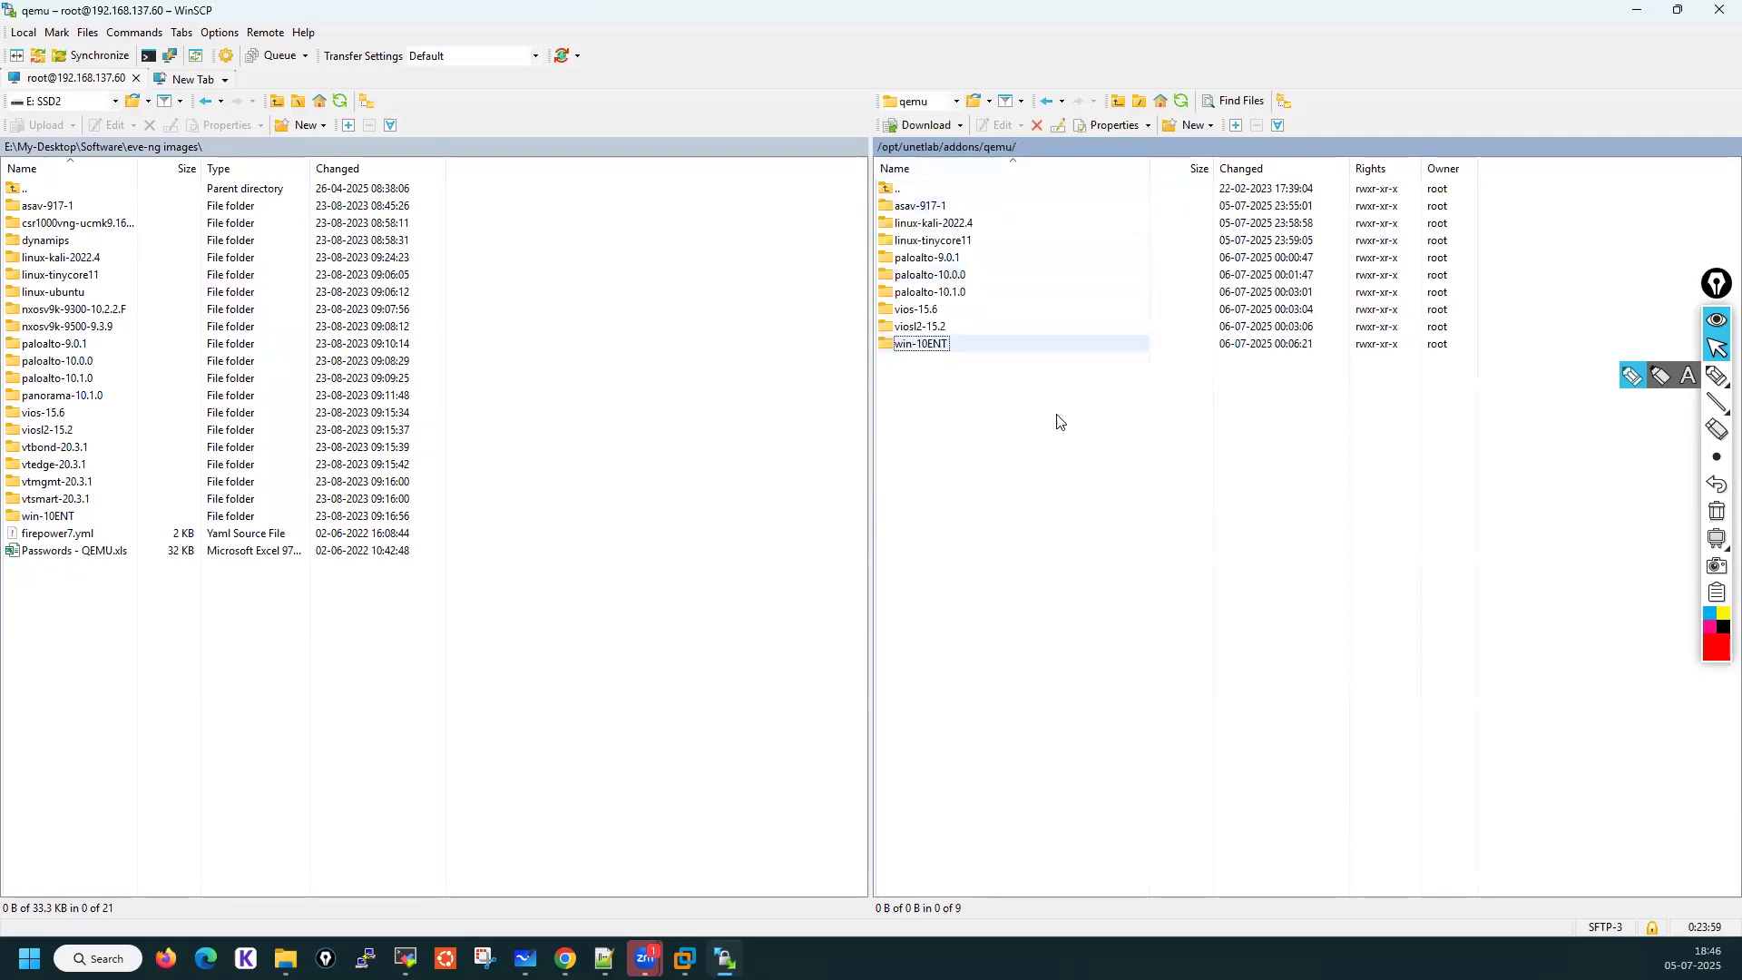
pyautogui.doubleClick(925, 207)
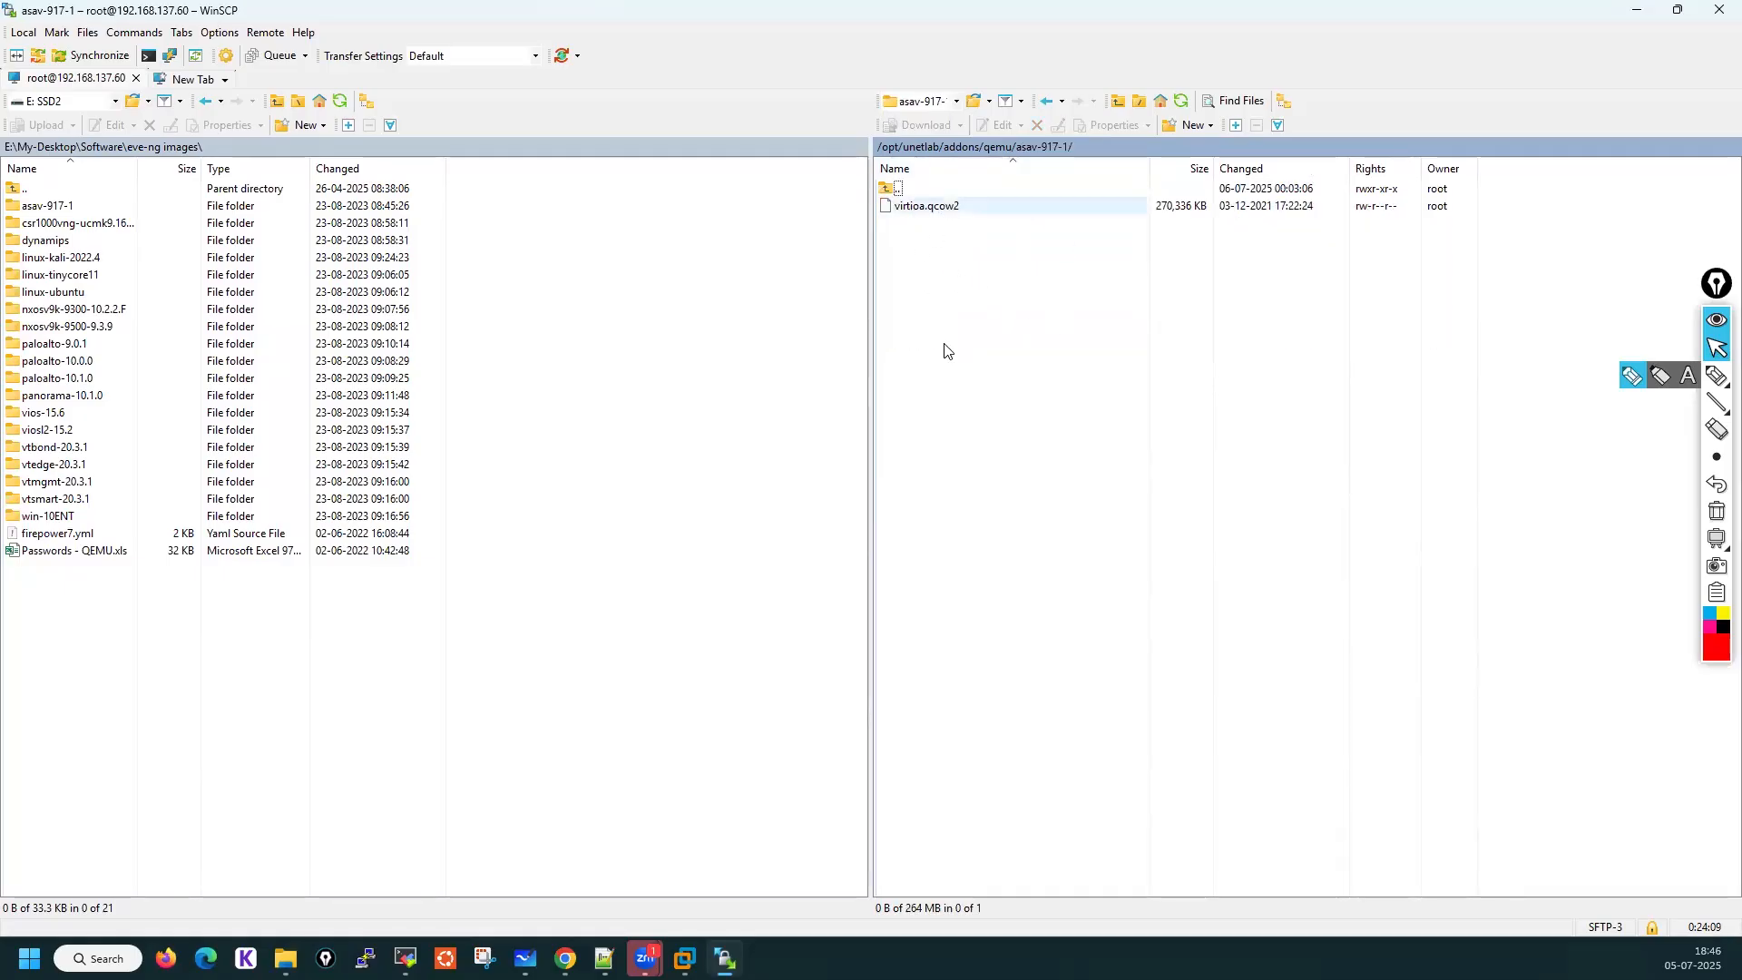
pyautogui.click(998, 147)
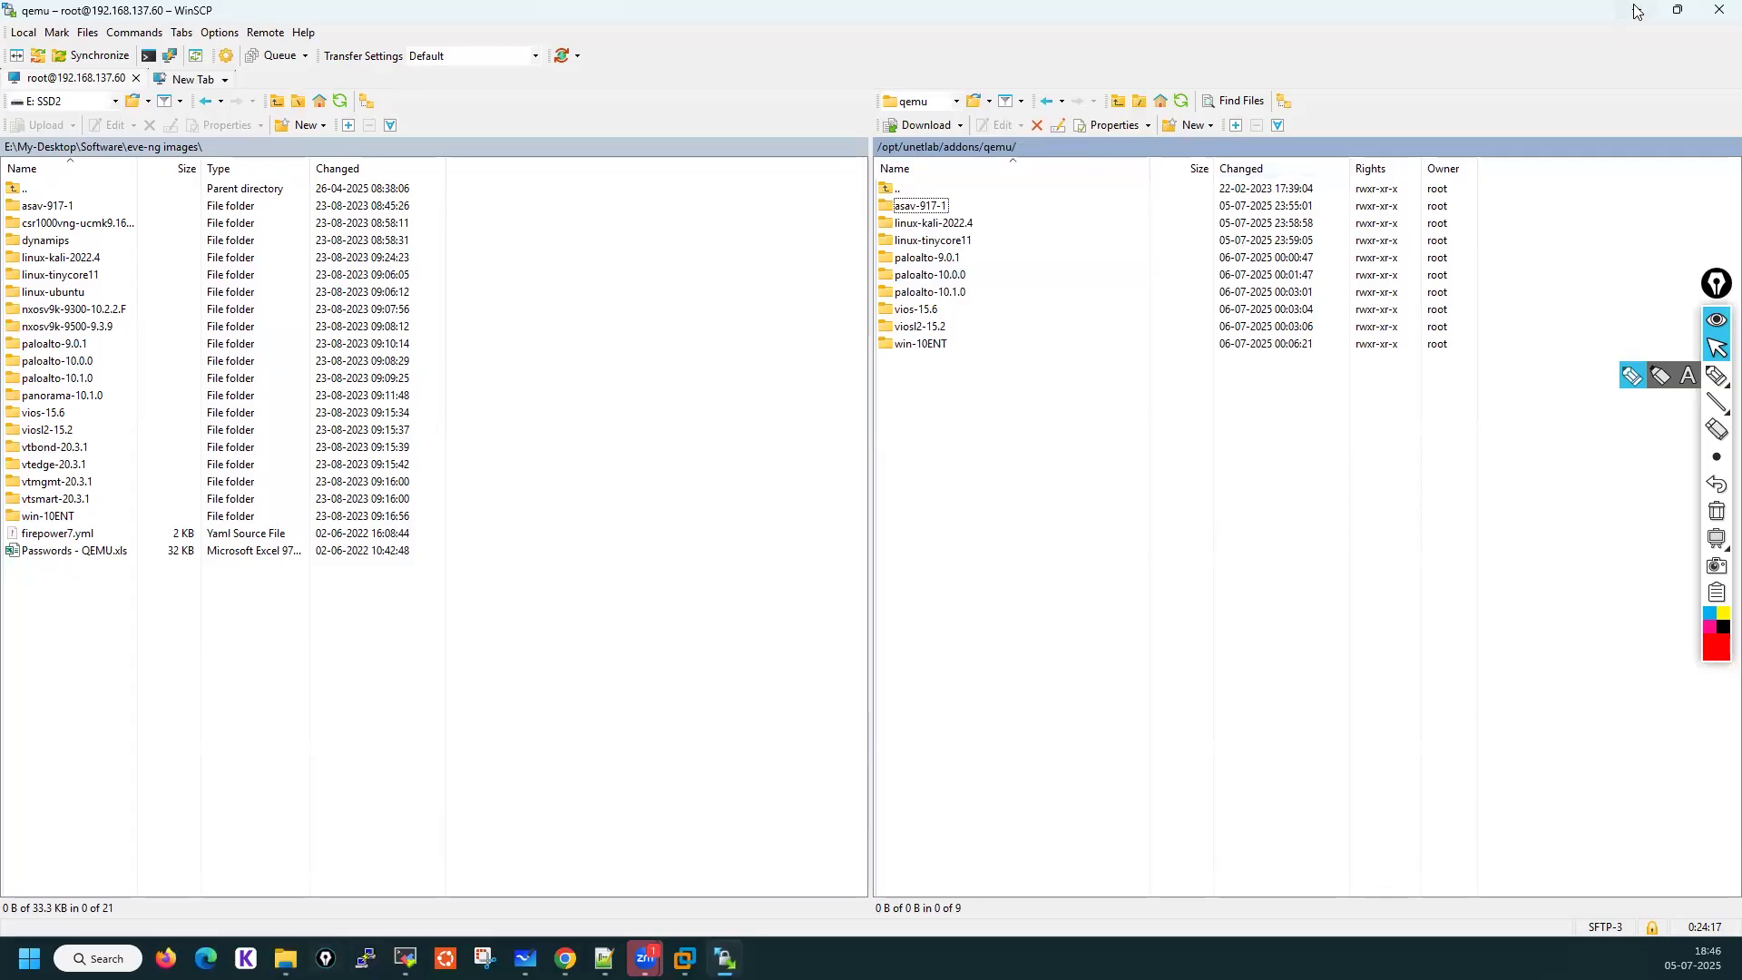
pyautogui.hotkey('alt', 'Tab')
# Step: Reveal the downloaded paloalto-10.1.0.tgz archive in the Desktop Files folder
pyautogui.click(1656, 59)
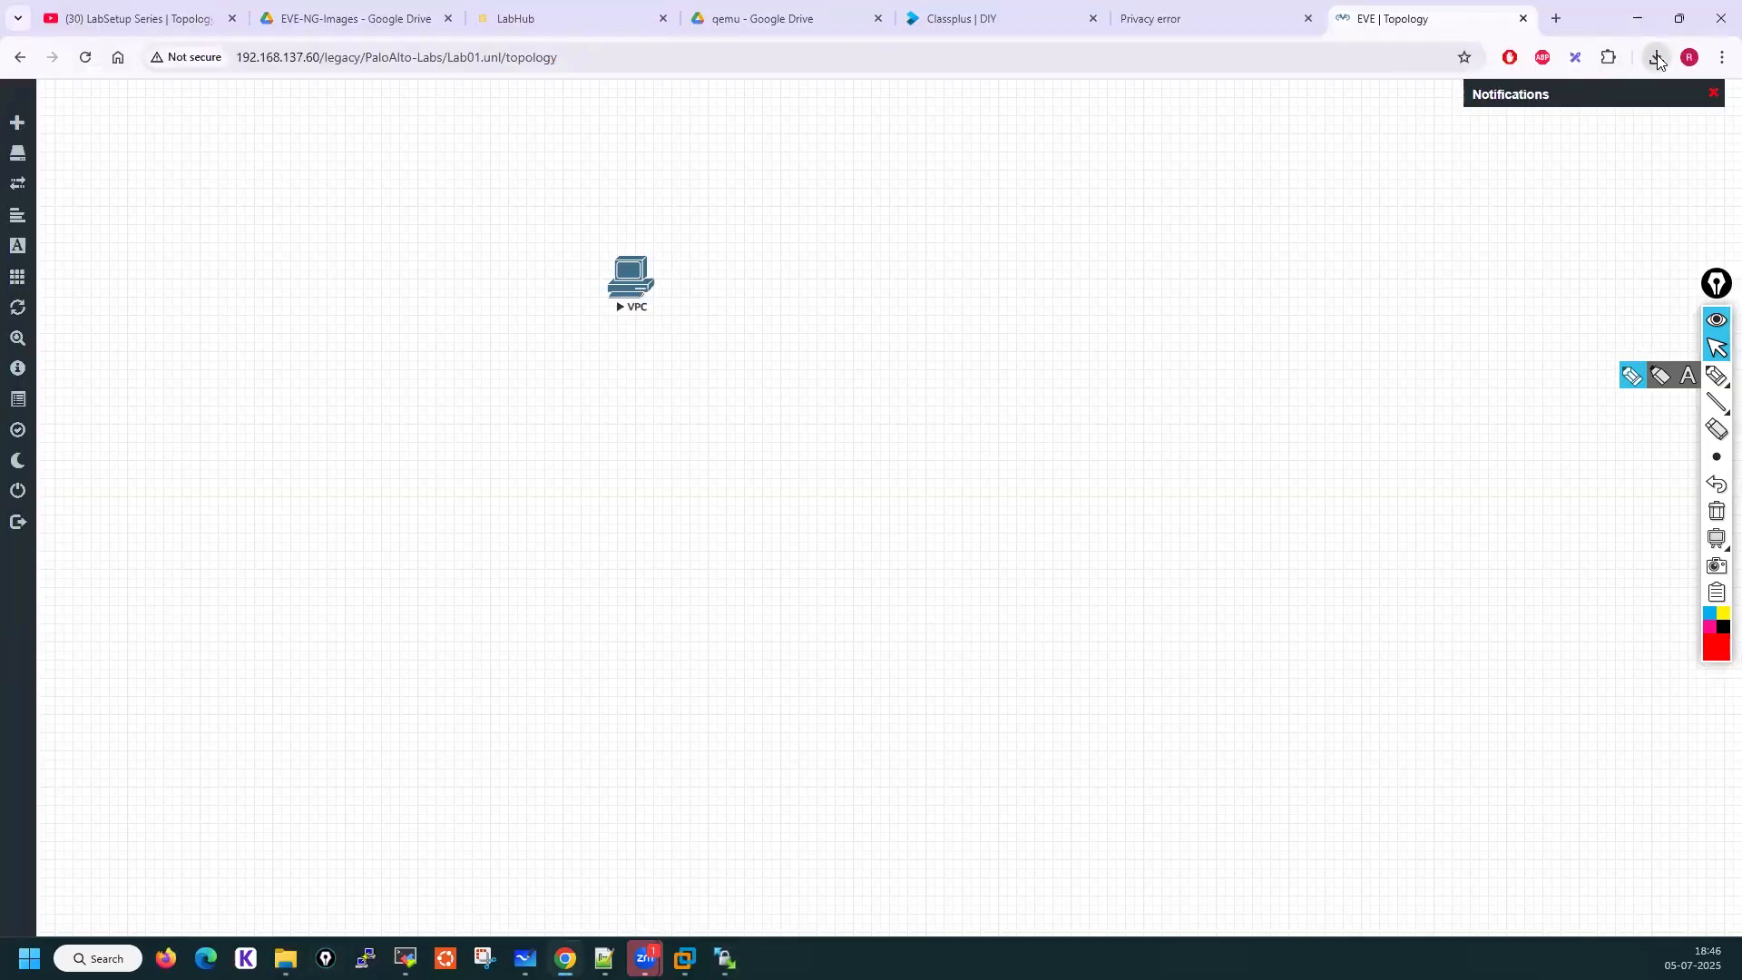
pyautogui.click(1611, 140)
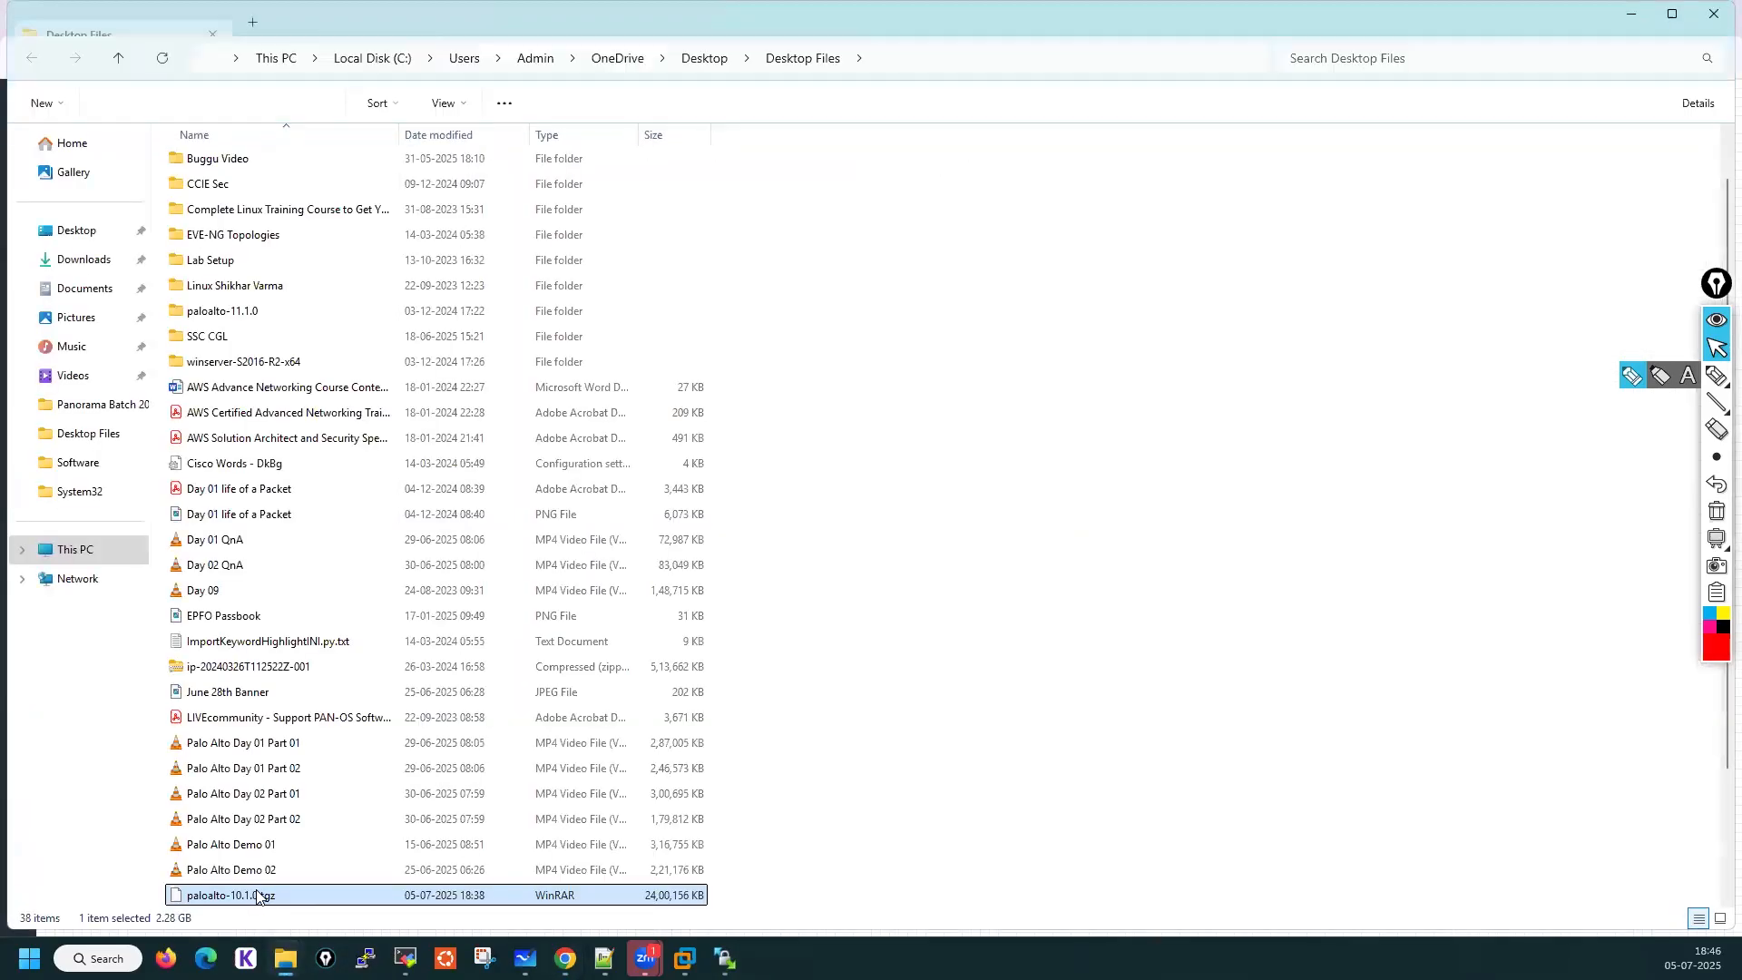
pyautogui.rightClick(290, 898)
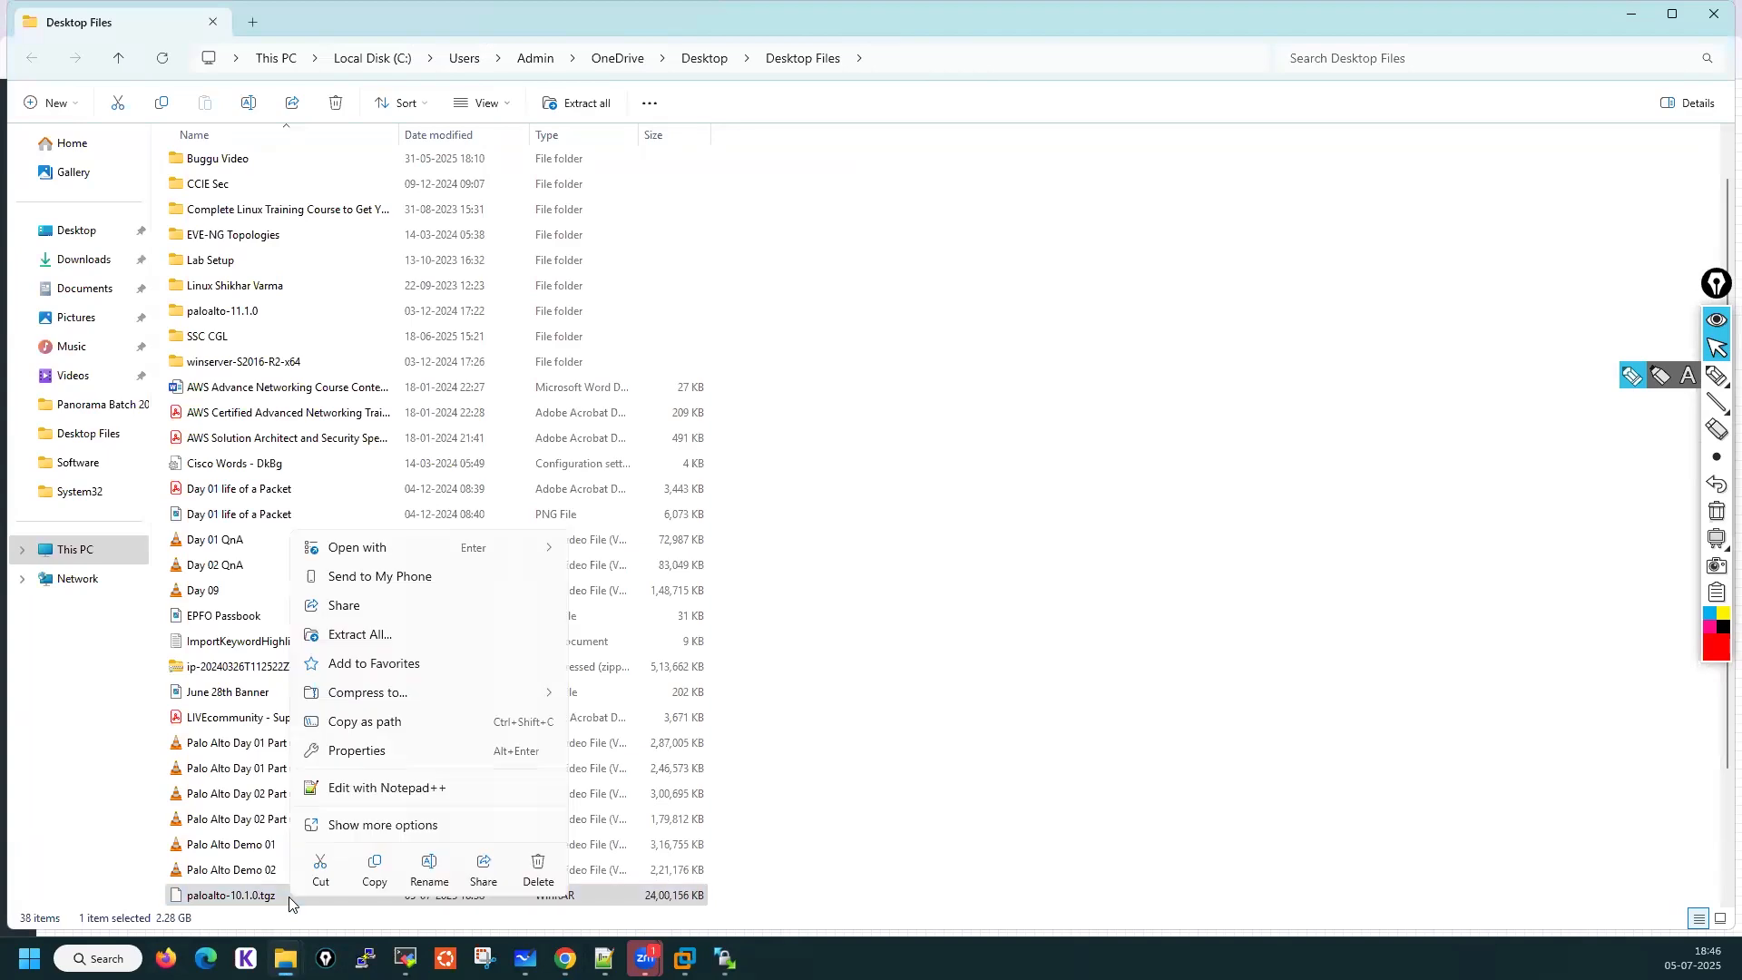
pyautogui.click(1033, 571)
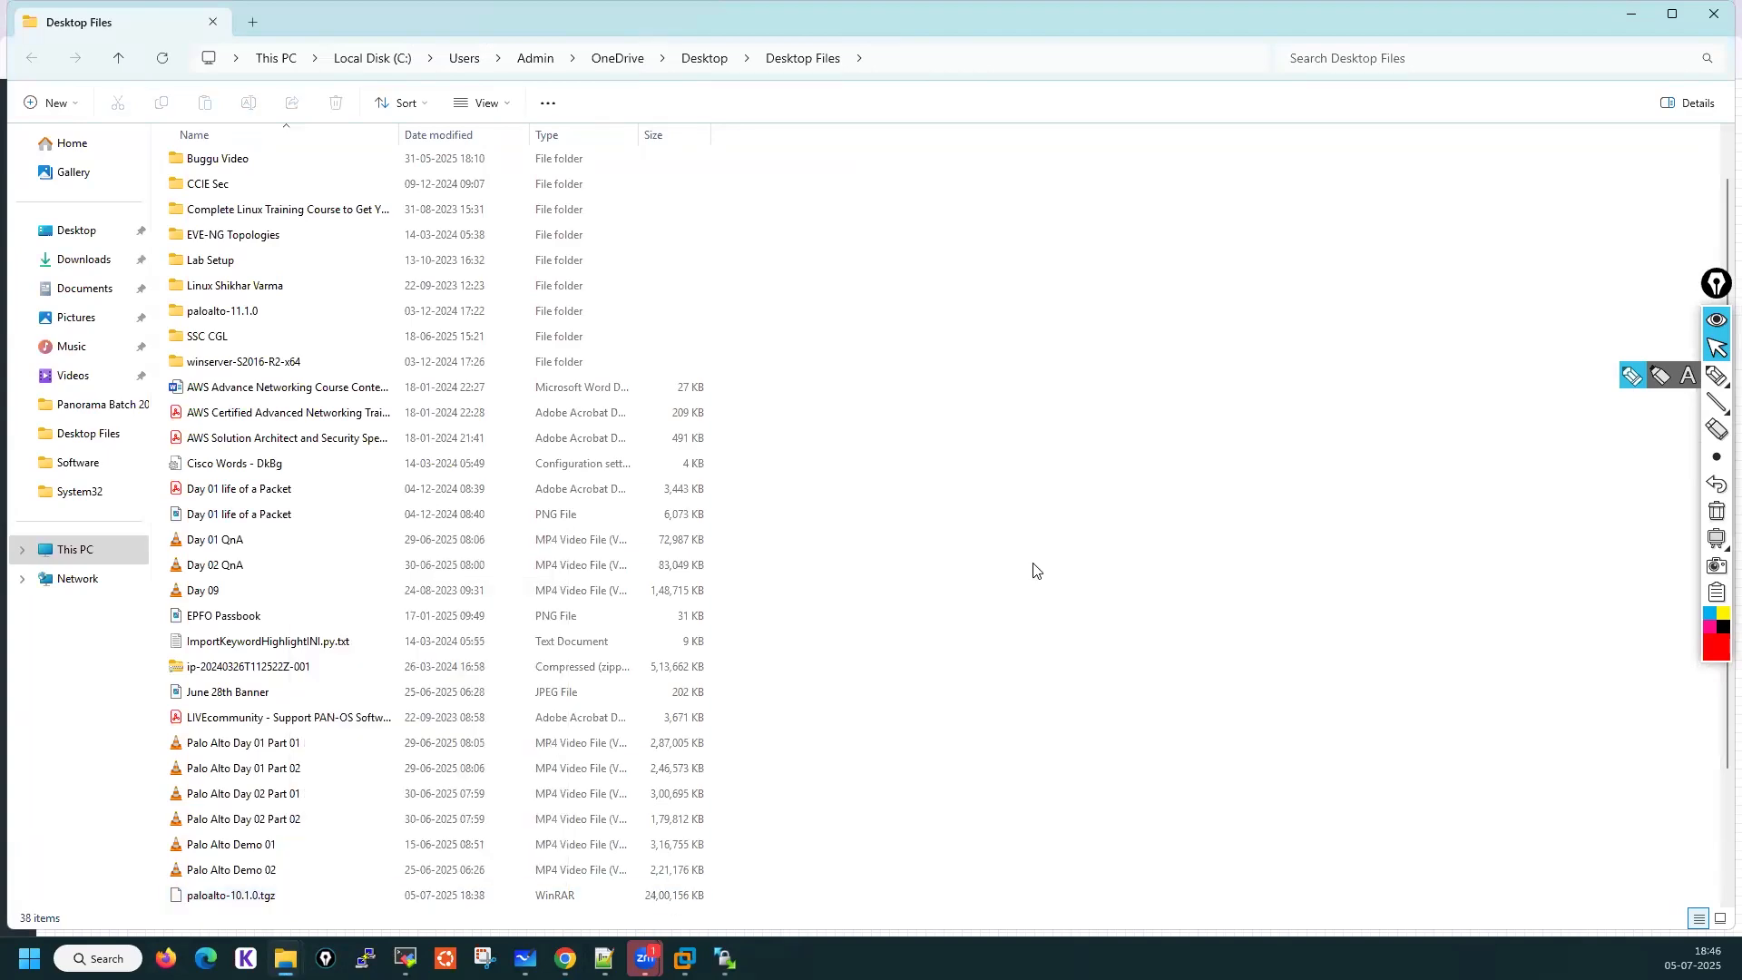
pyautogui.scroll(-2, 1036, 574)
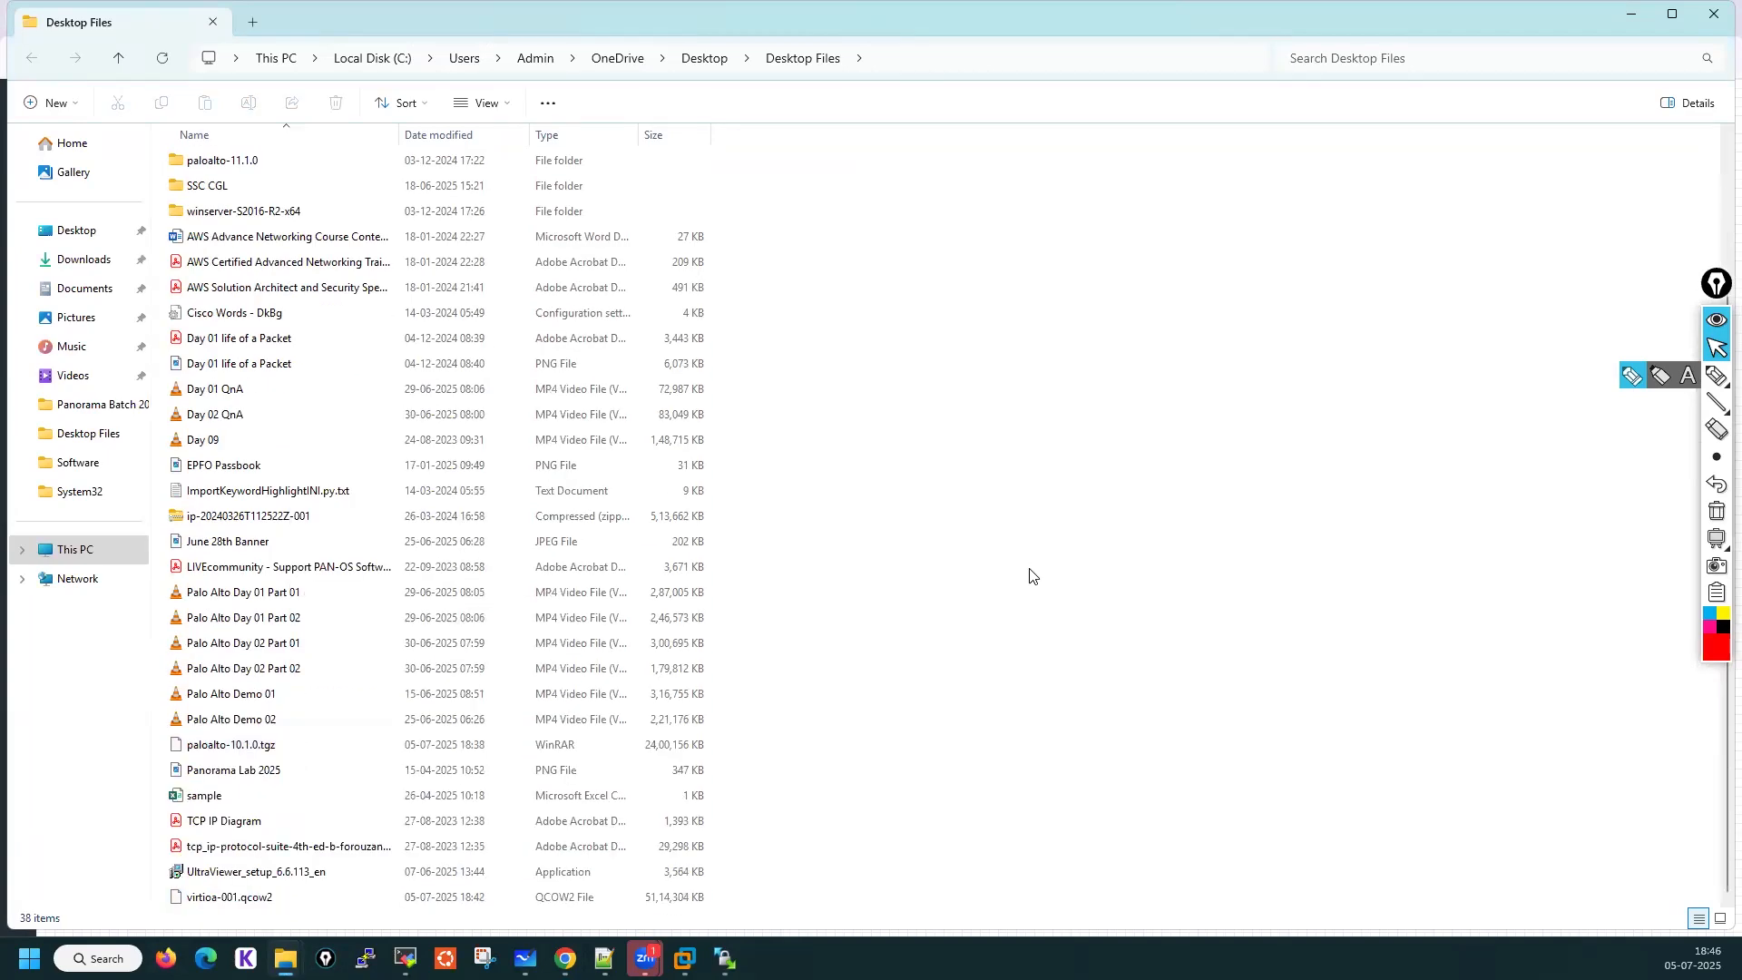
pyautogui.scroll(3, 1031, 576)
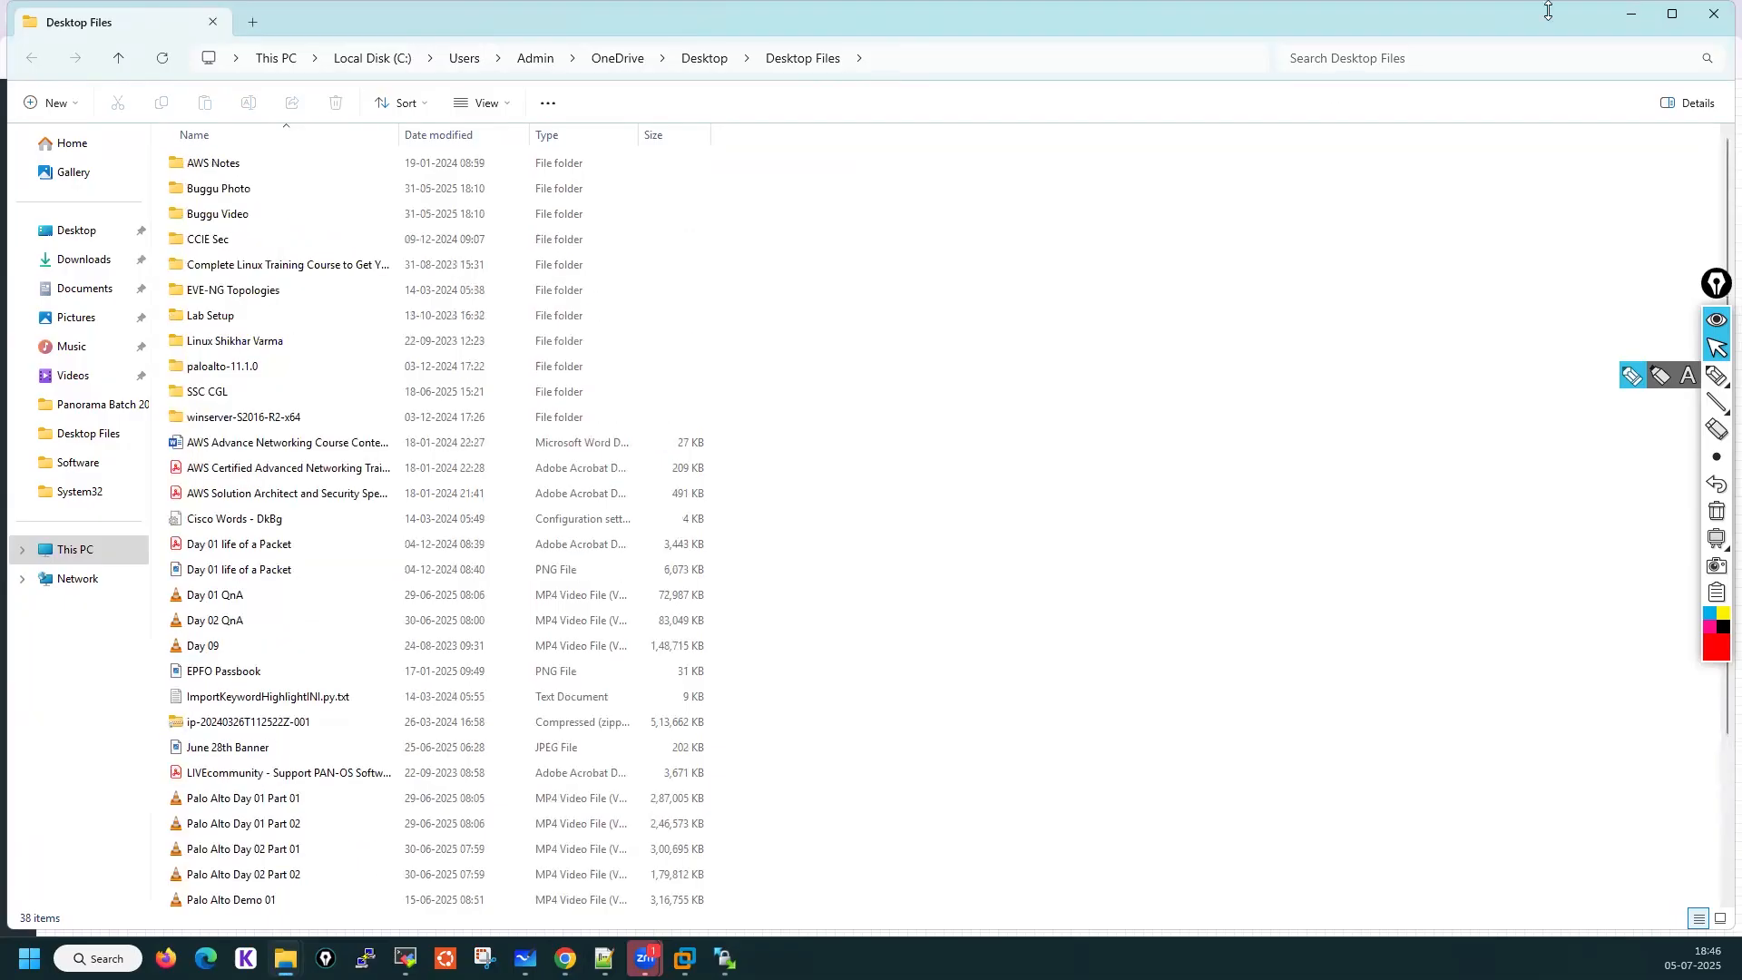
# Step: Reveal the downloaded virtioa-001.qcow2 in Desktop Files from Chrome's downloads
pyautogui.click(564, 958)
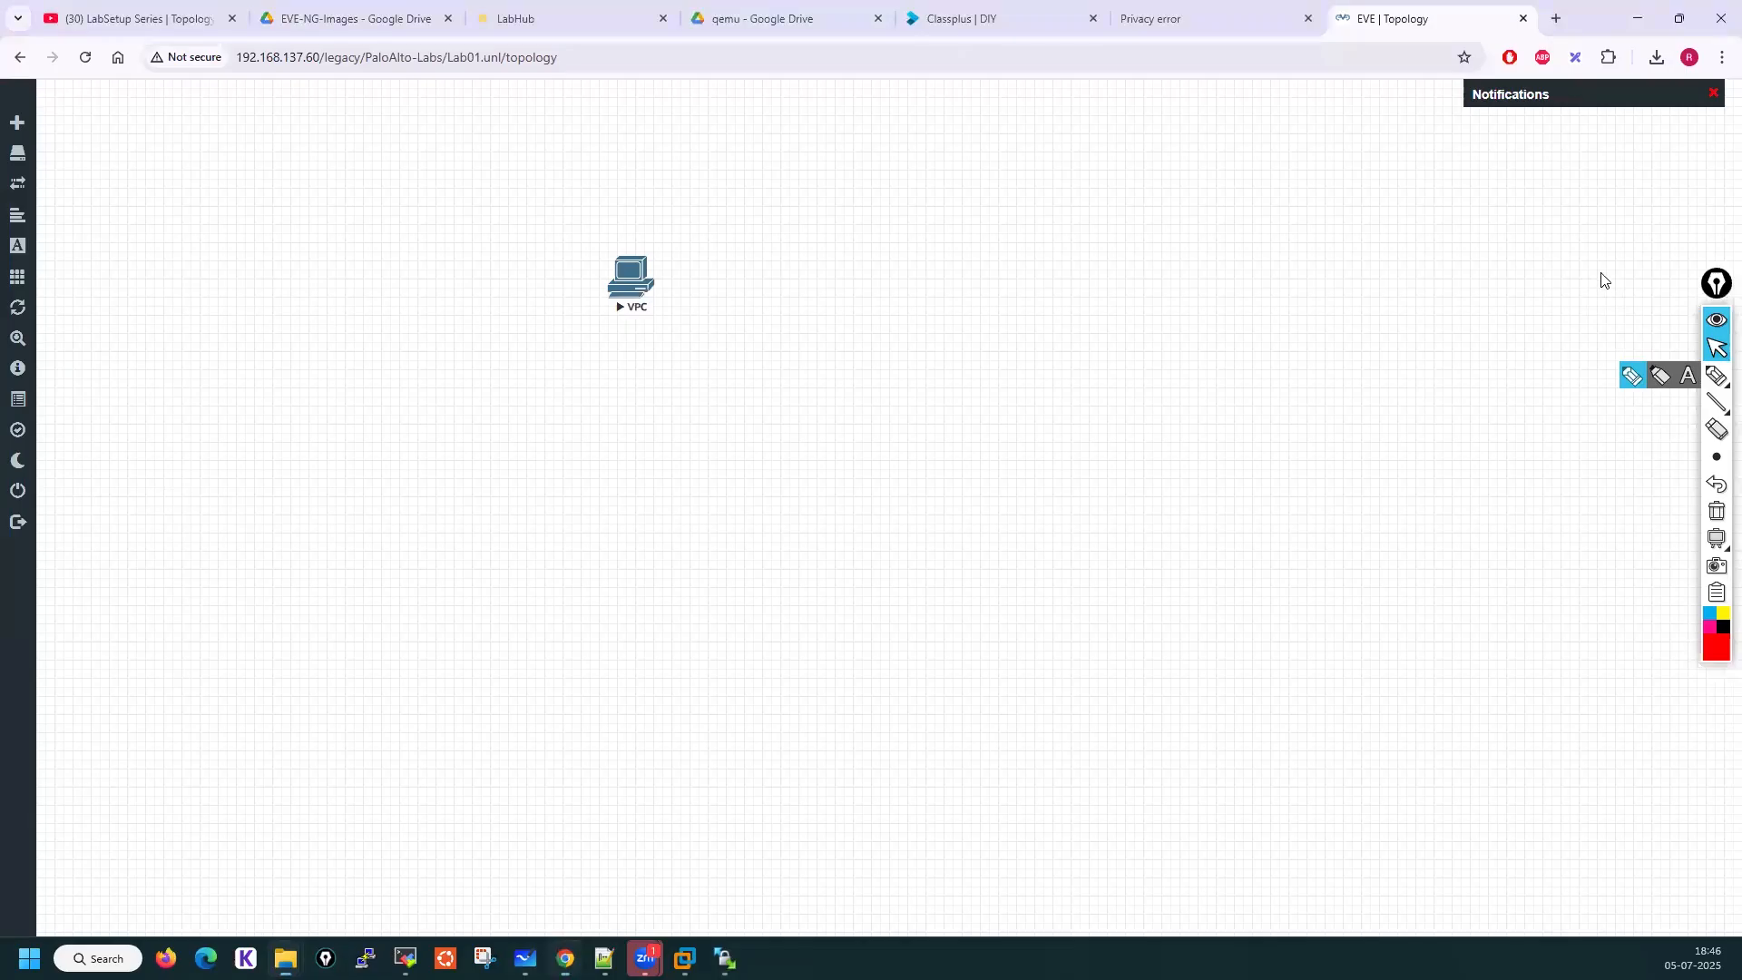
pyautogui.click(1653, 60)
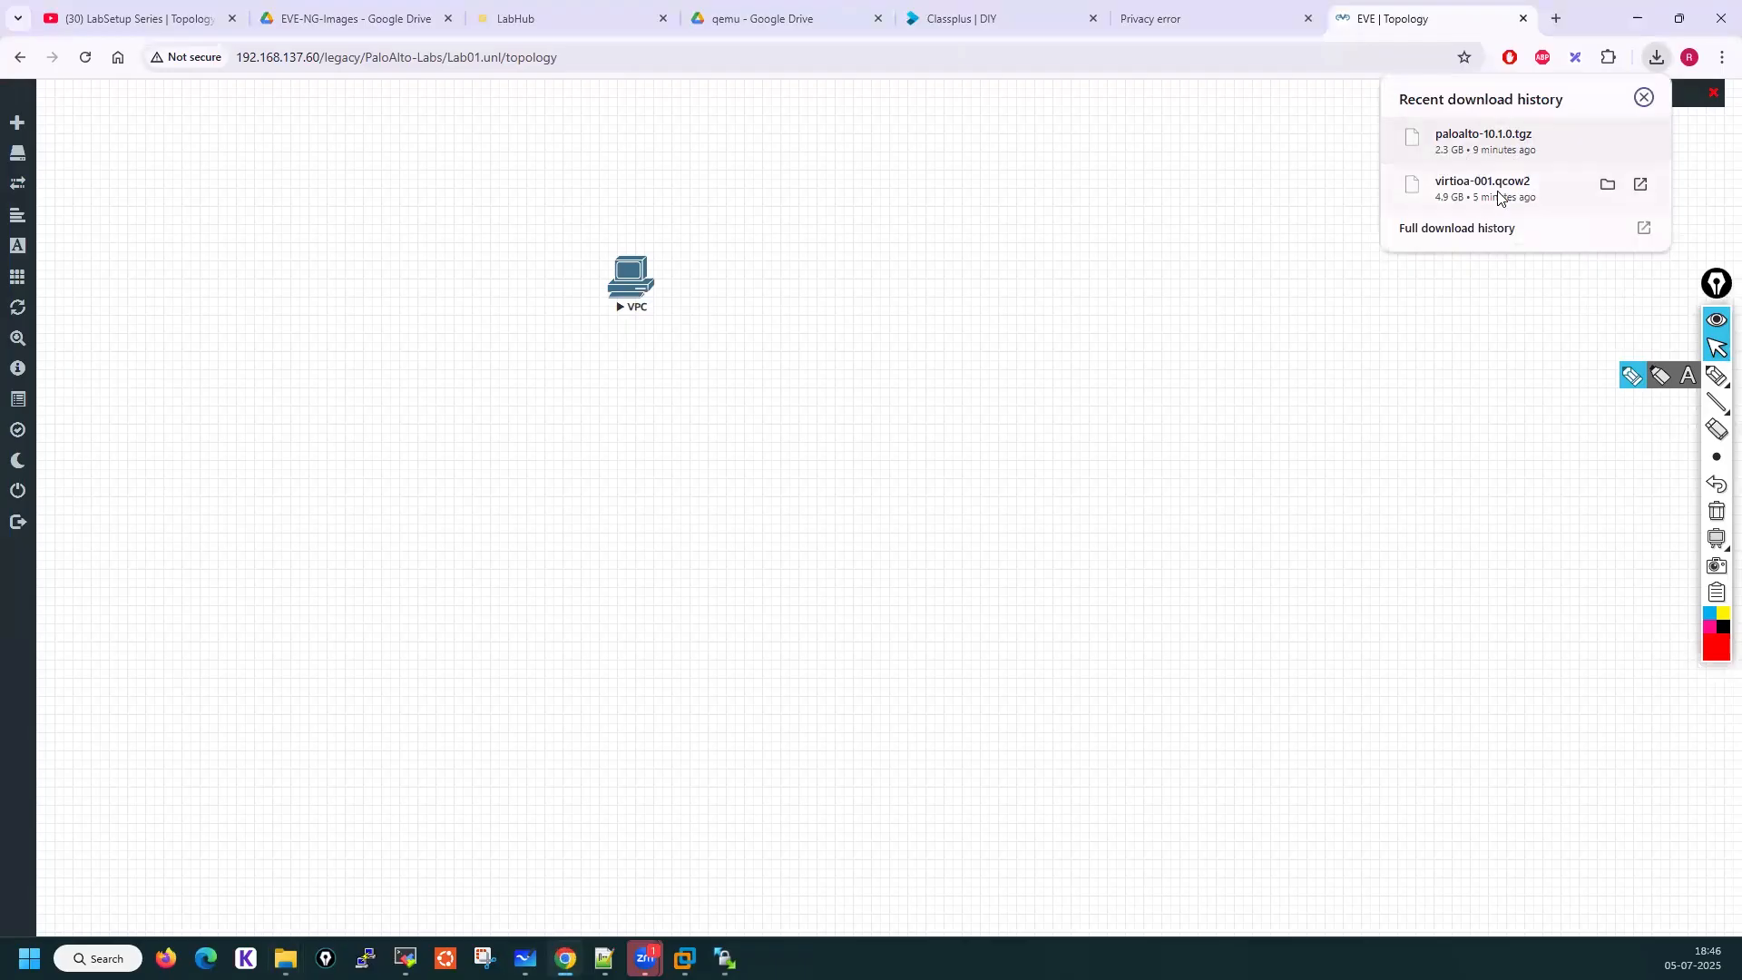
pyautogui.click(1606, 185)
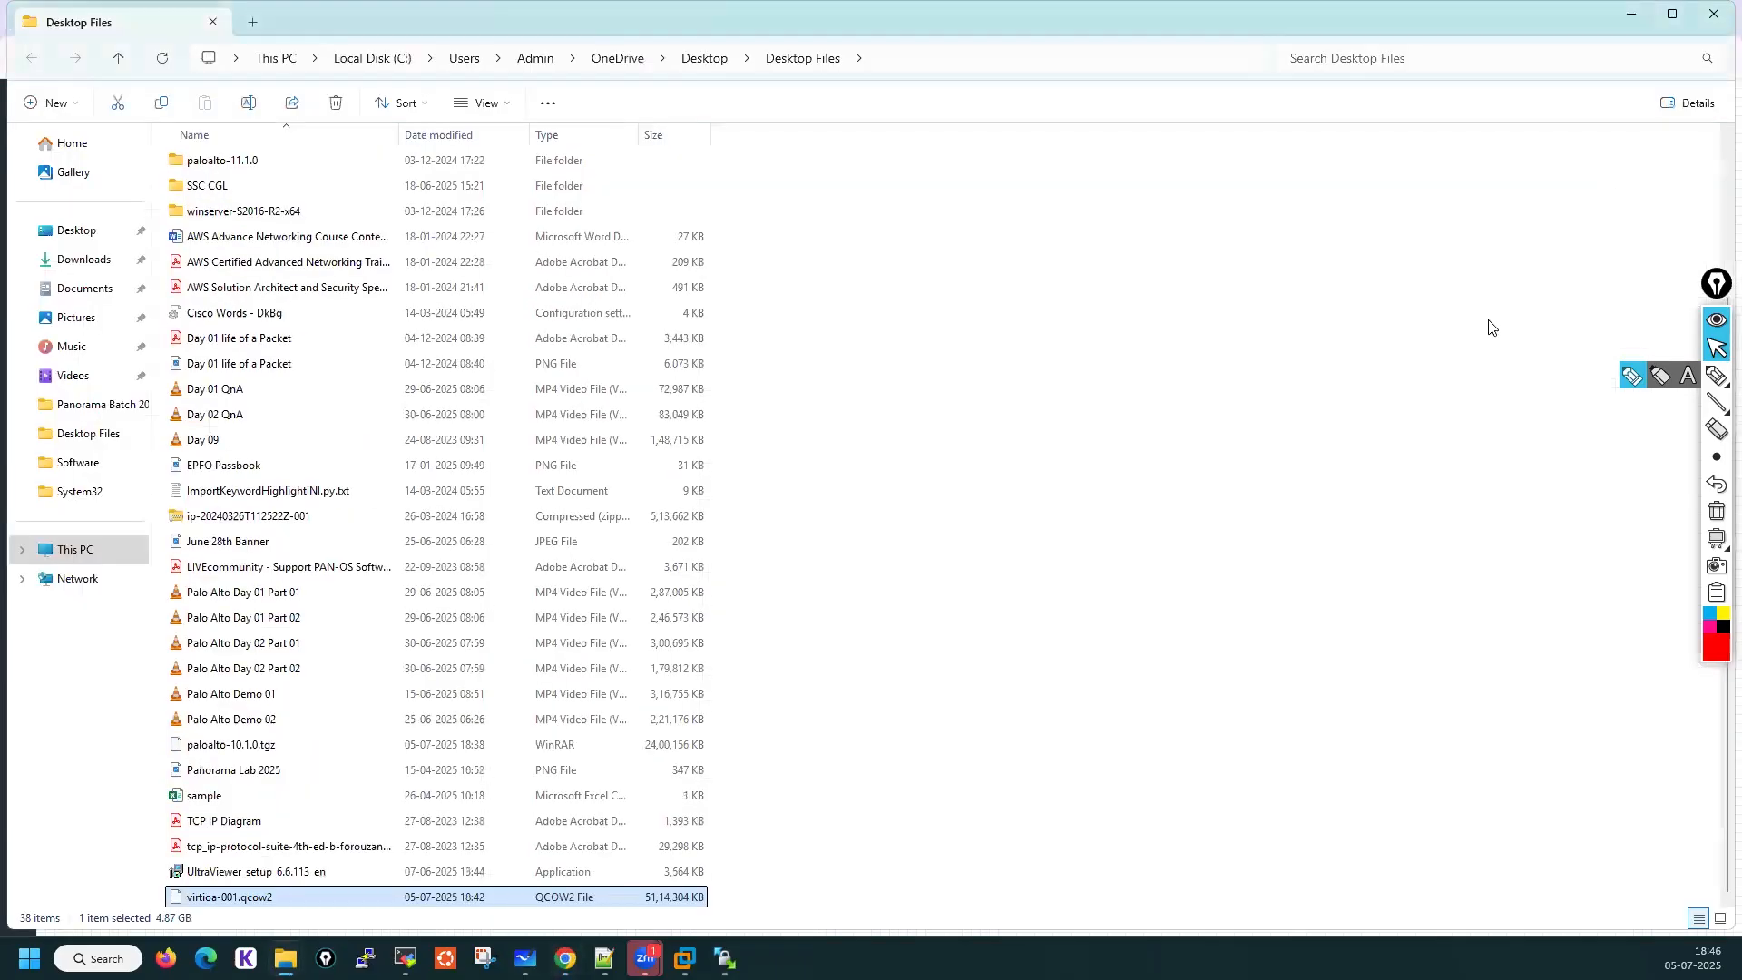
# Step: Extract virtioa-001.qcow2 with 7-Zip into a virtioa-001 folder, then return to the EVE-NG-Images Drive tab
pyautogui.rightClick(366, 904)
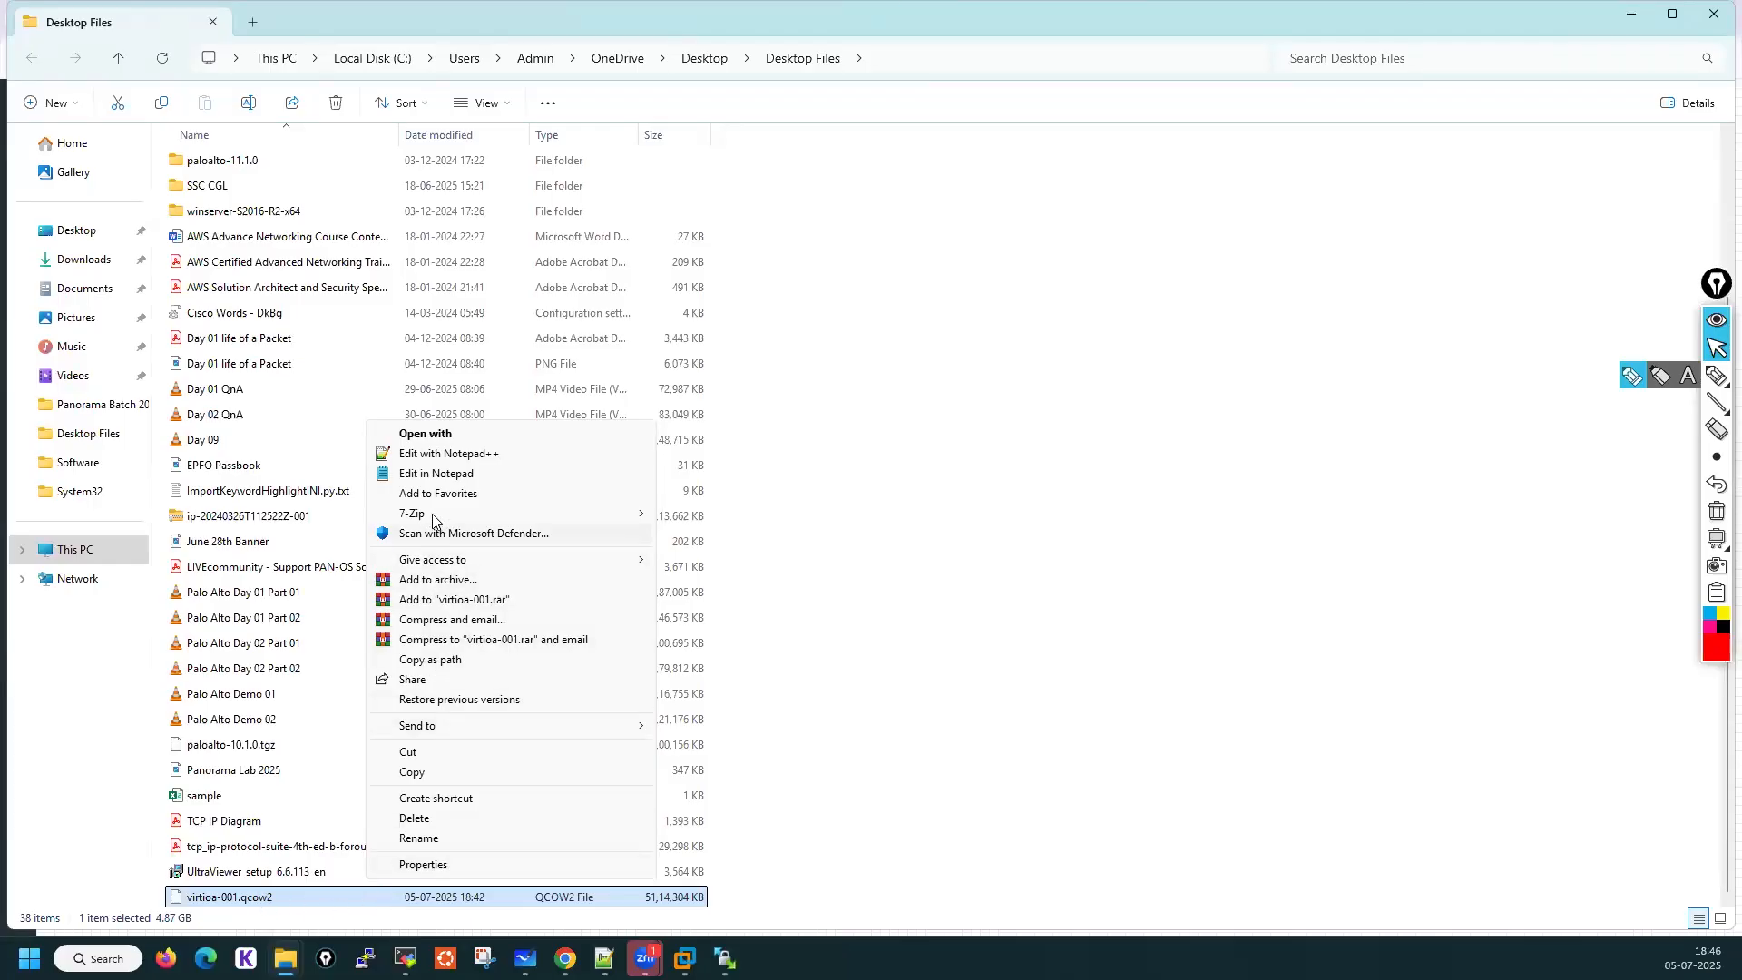
pyautogui.moveTo(434, 521)
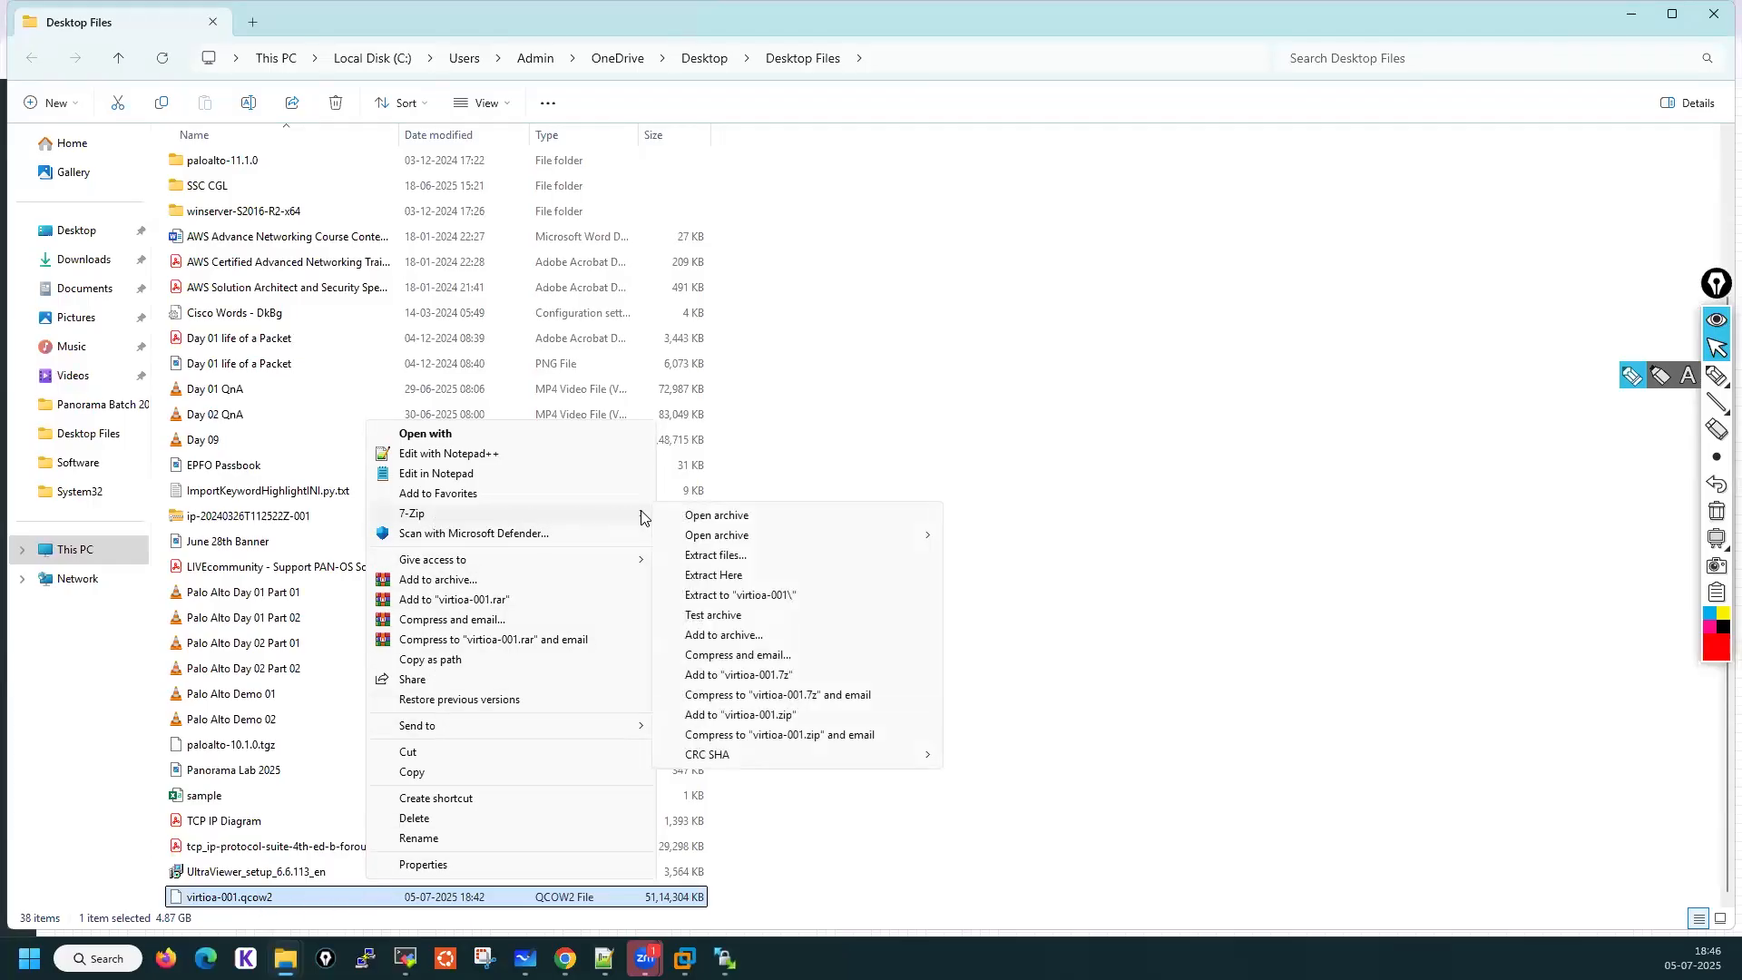
pyautogui.click(764, 597)
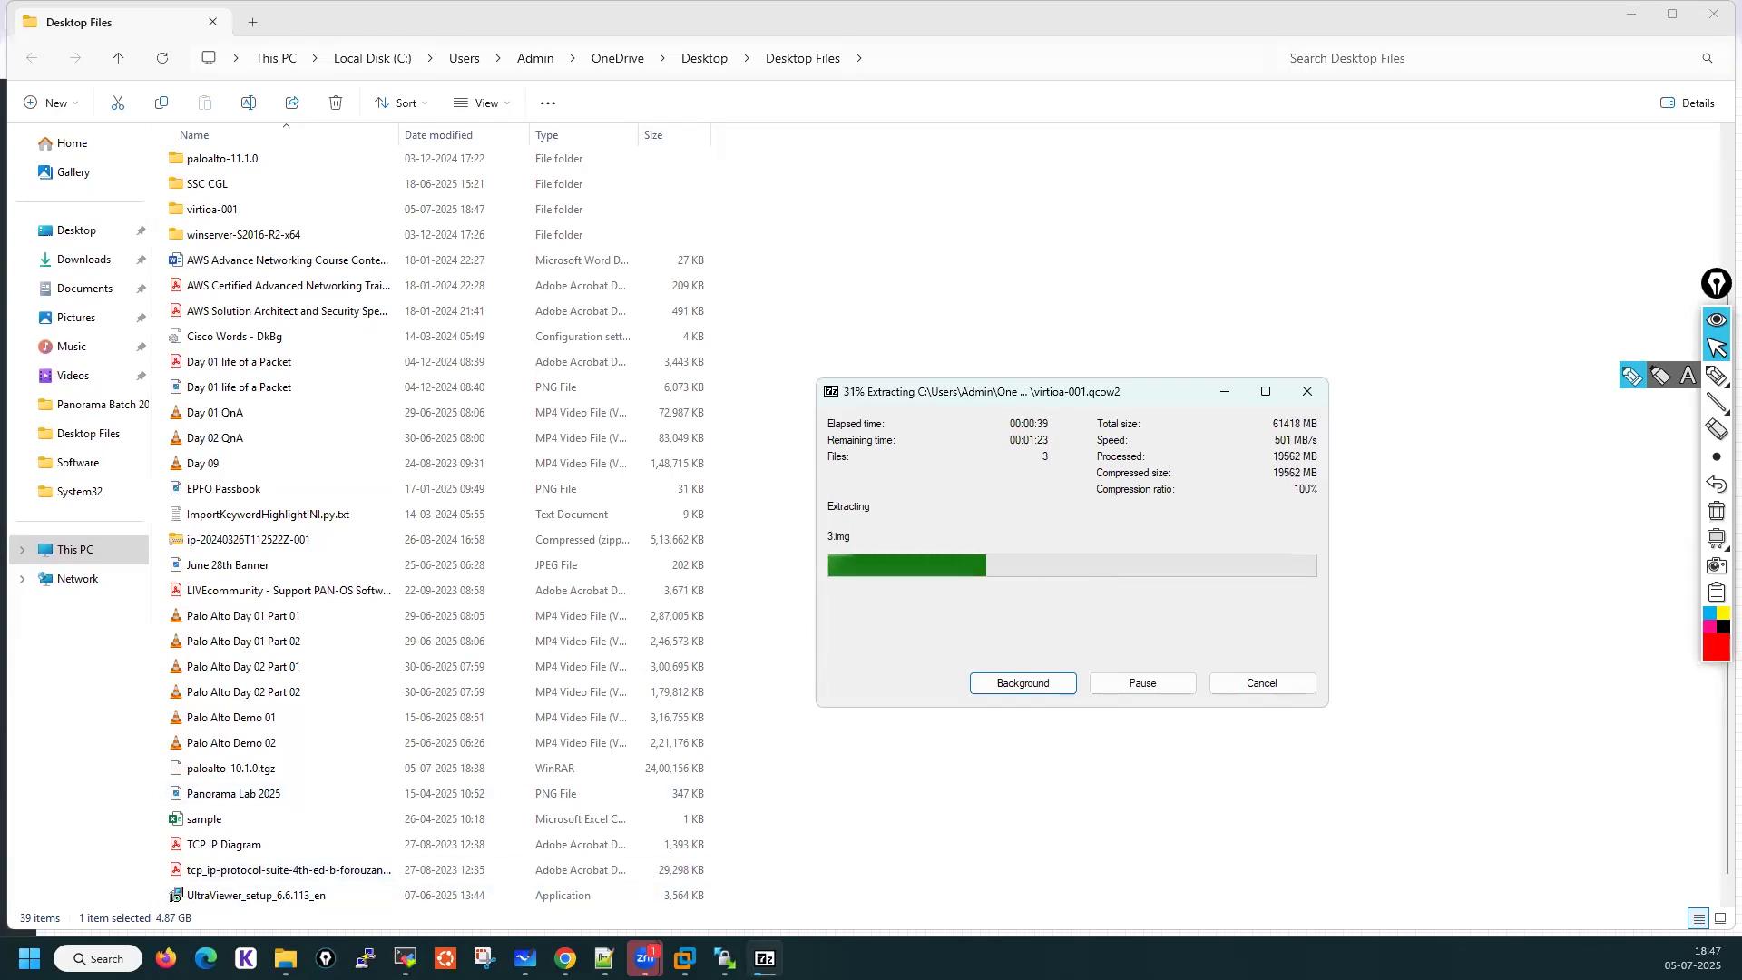
pyautogui.click(564, 958)
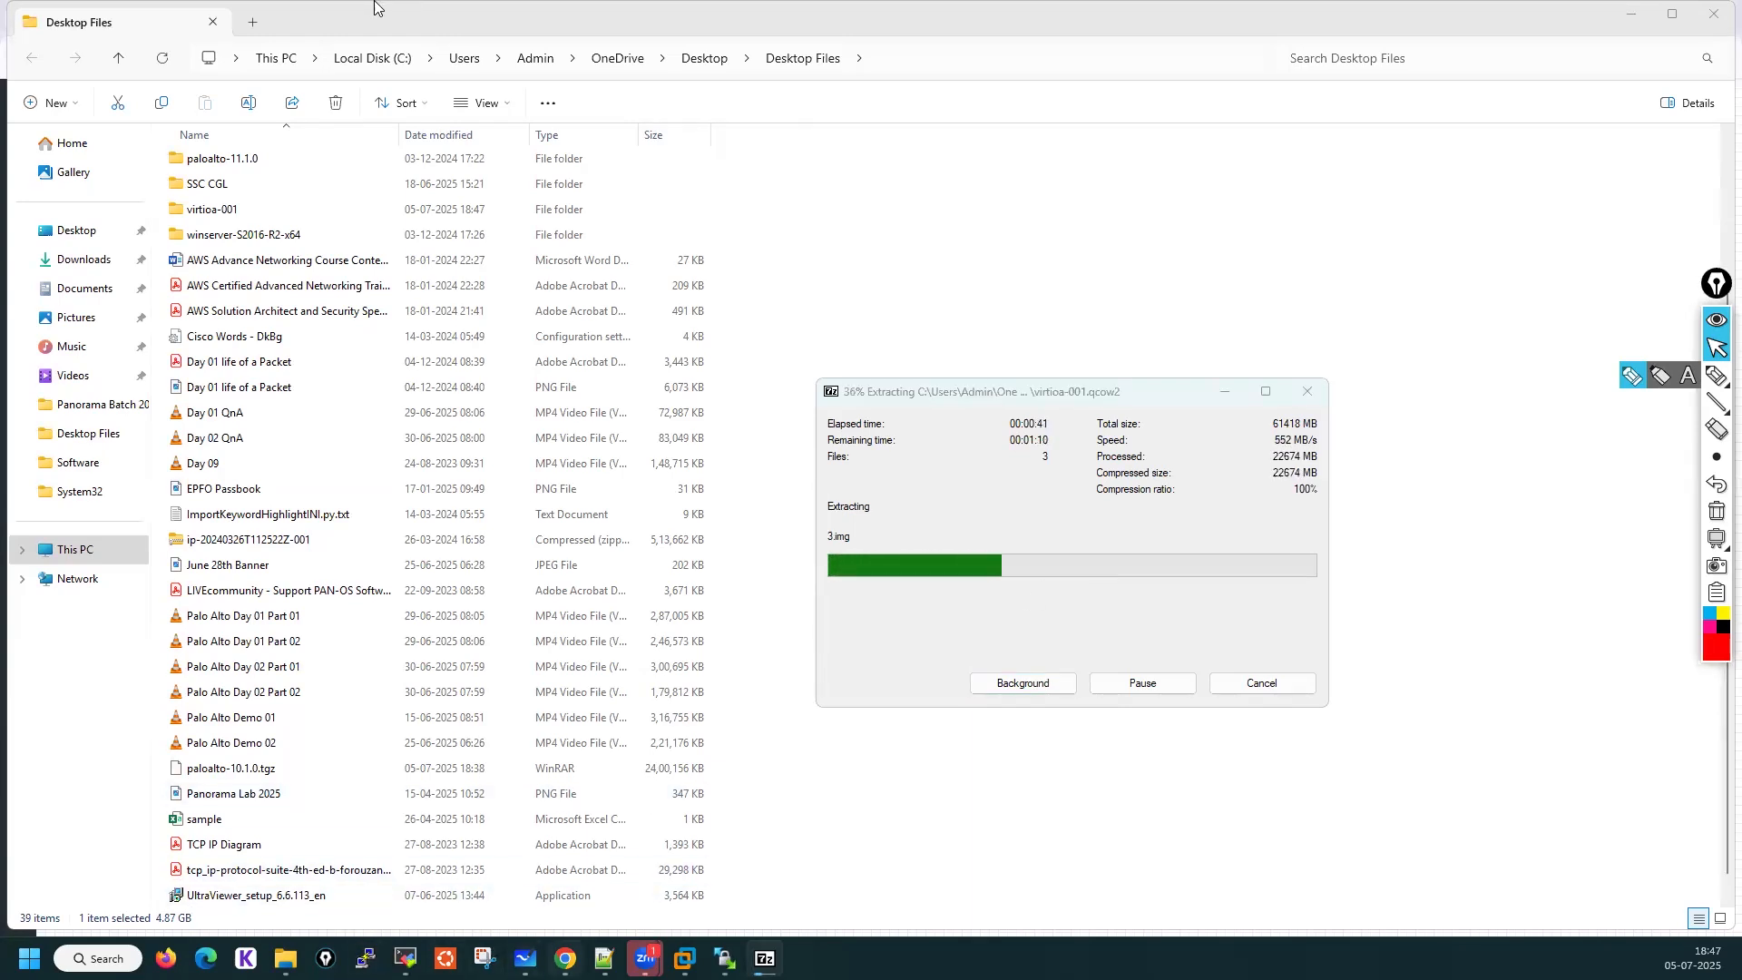
pyautogui.hotkey('ctrl', '2')
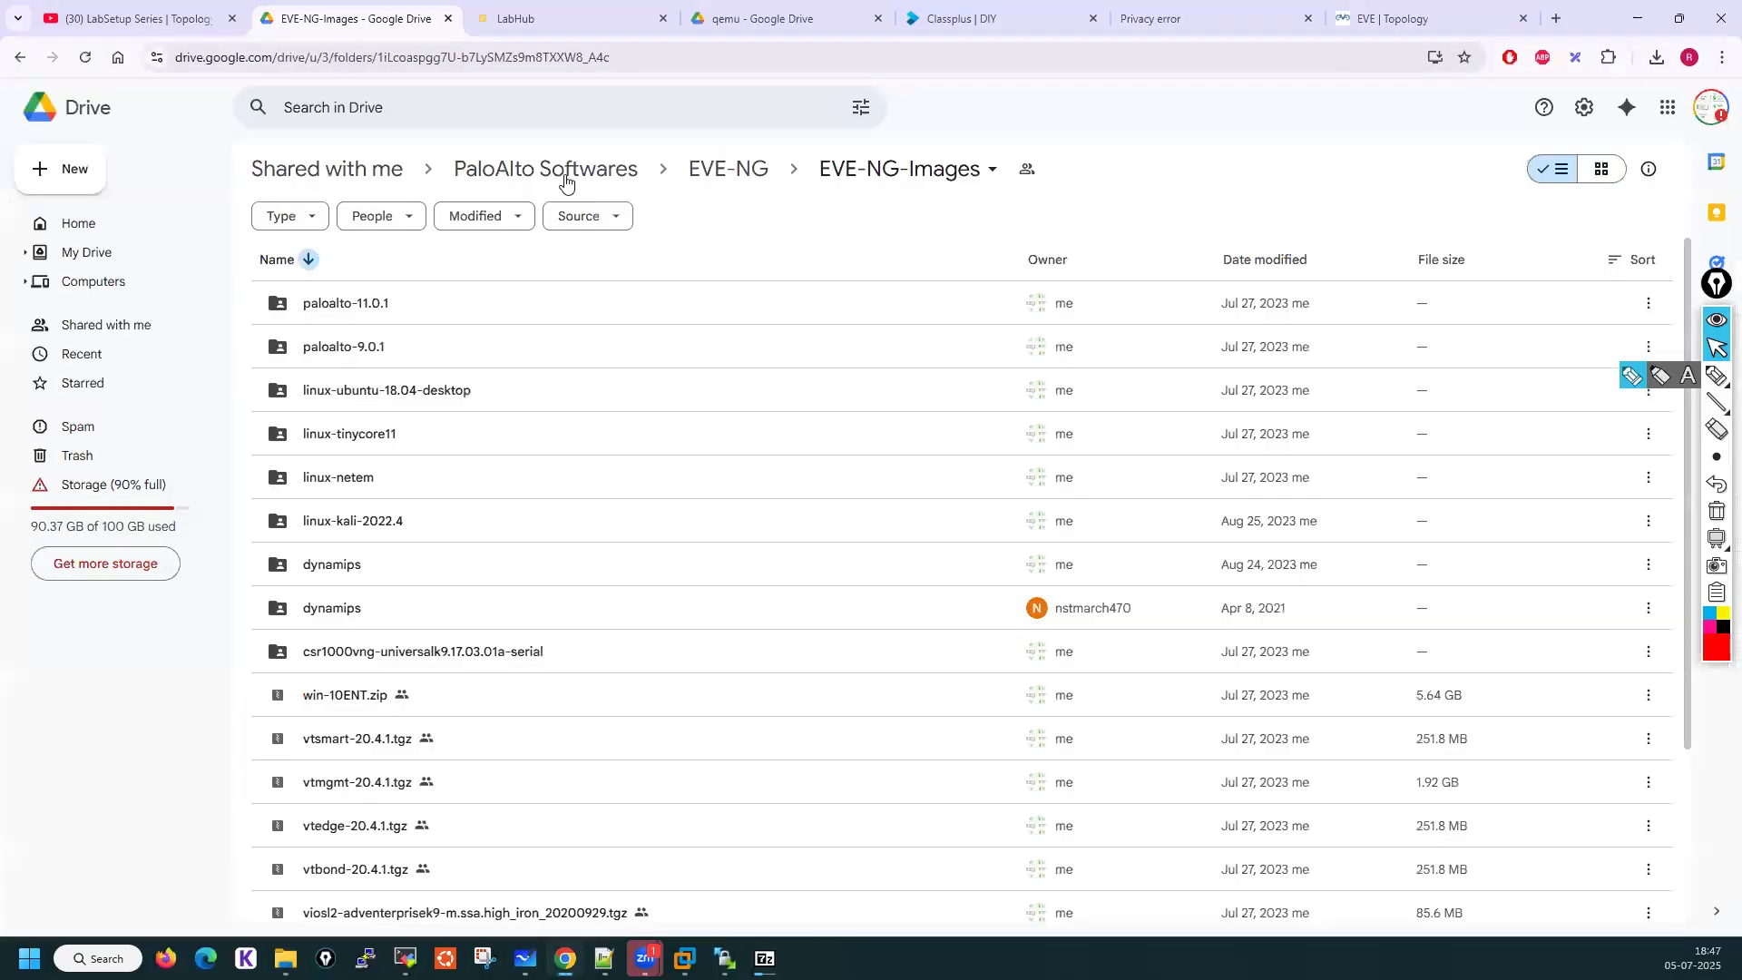
# Step: Browse Test-PC-Software-And-Servers and its RGB Servers > 33-BLUE-WEB subfolders in Drive
pyautogui.click(565, 170)
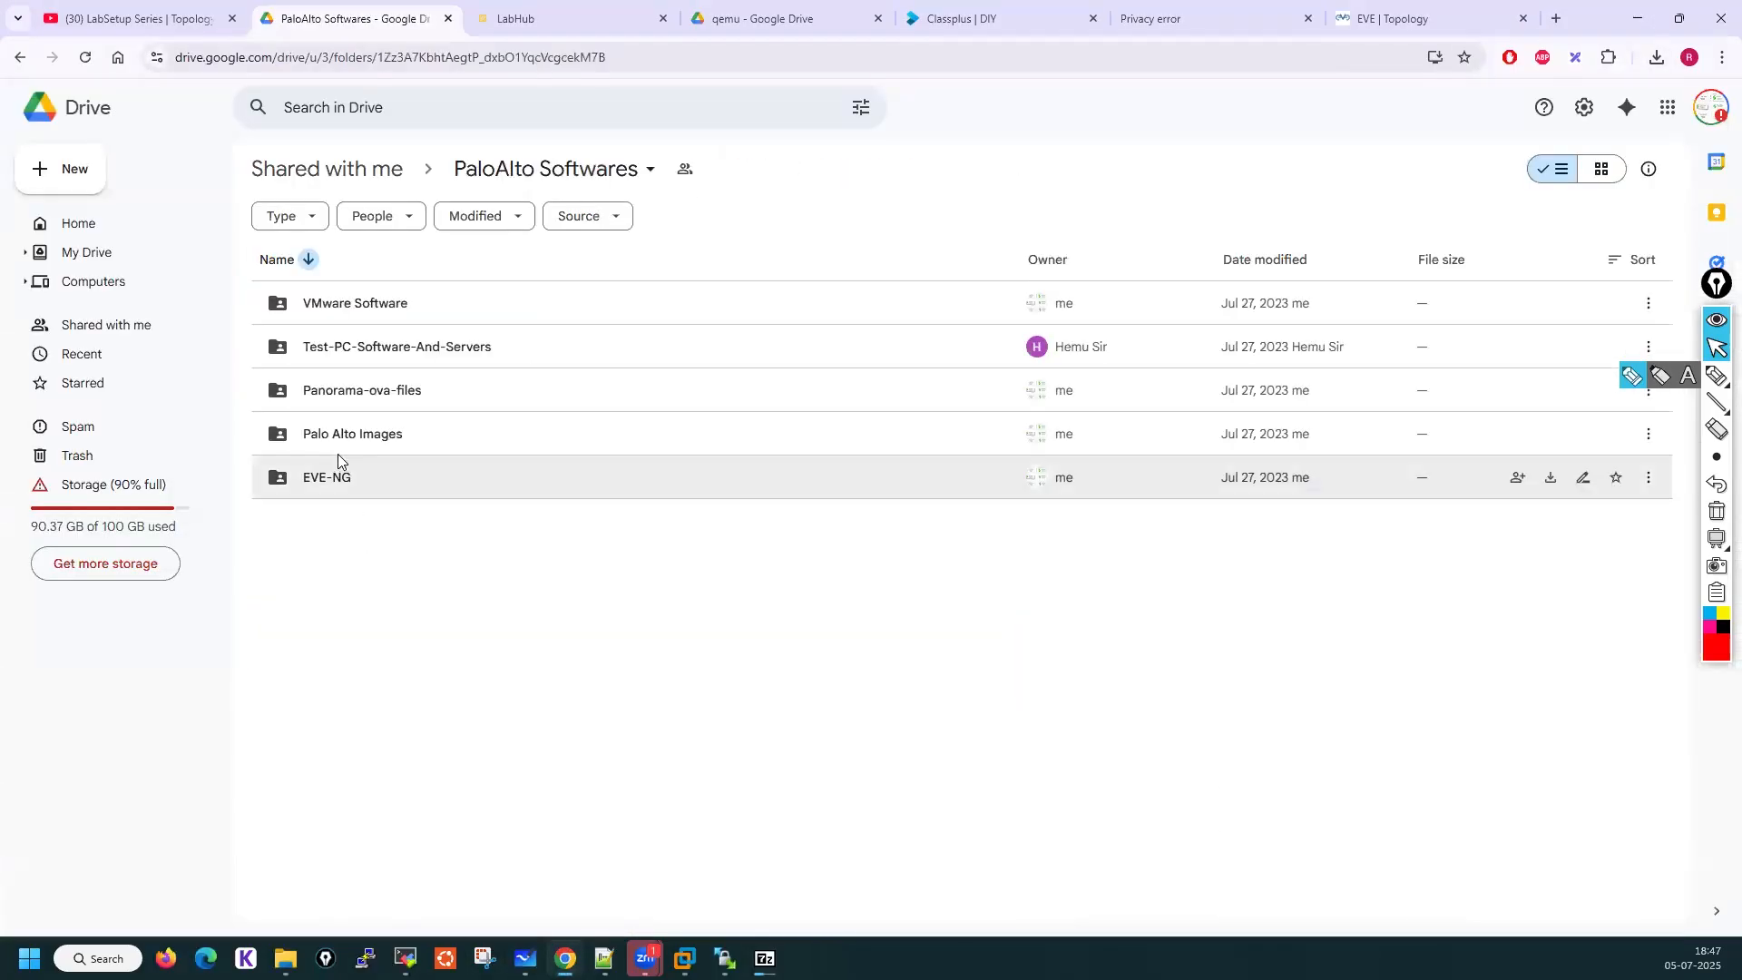
pyautogui.doubleClick(343, 352)
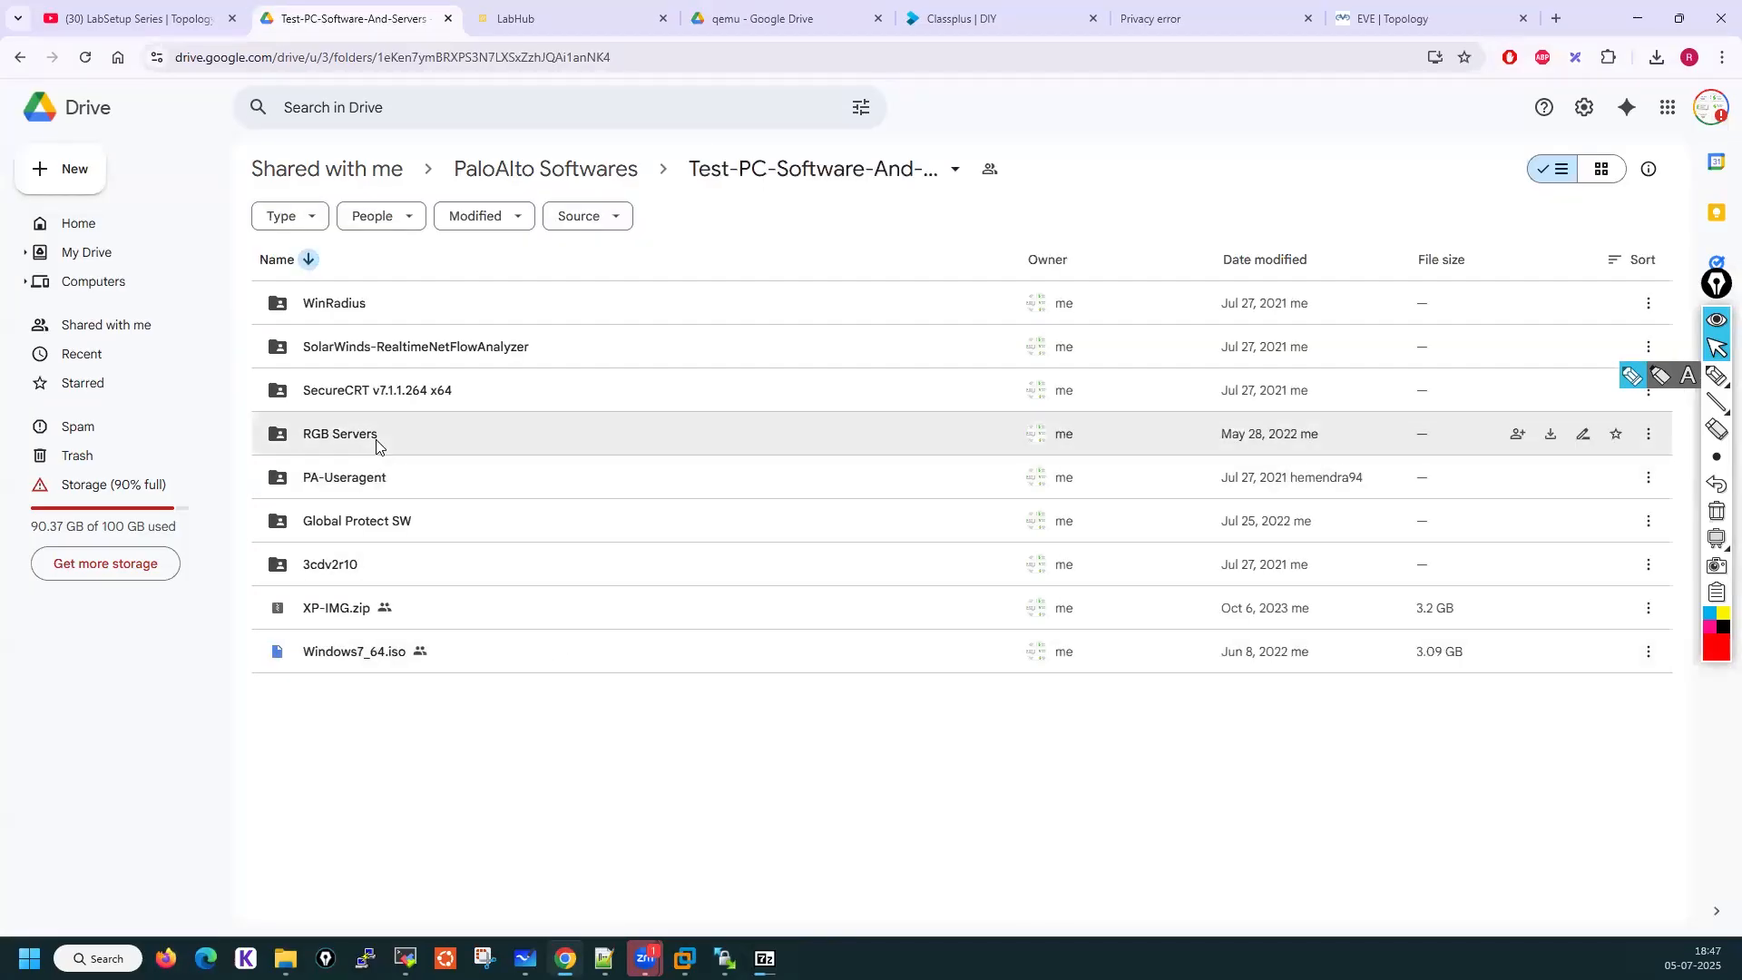
pyautogui.click(376, 439)
pyautogui.doubleClick(376, 440)
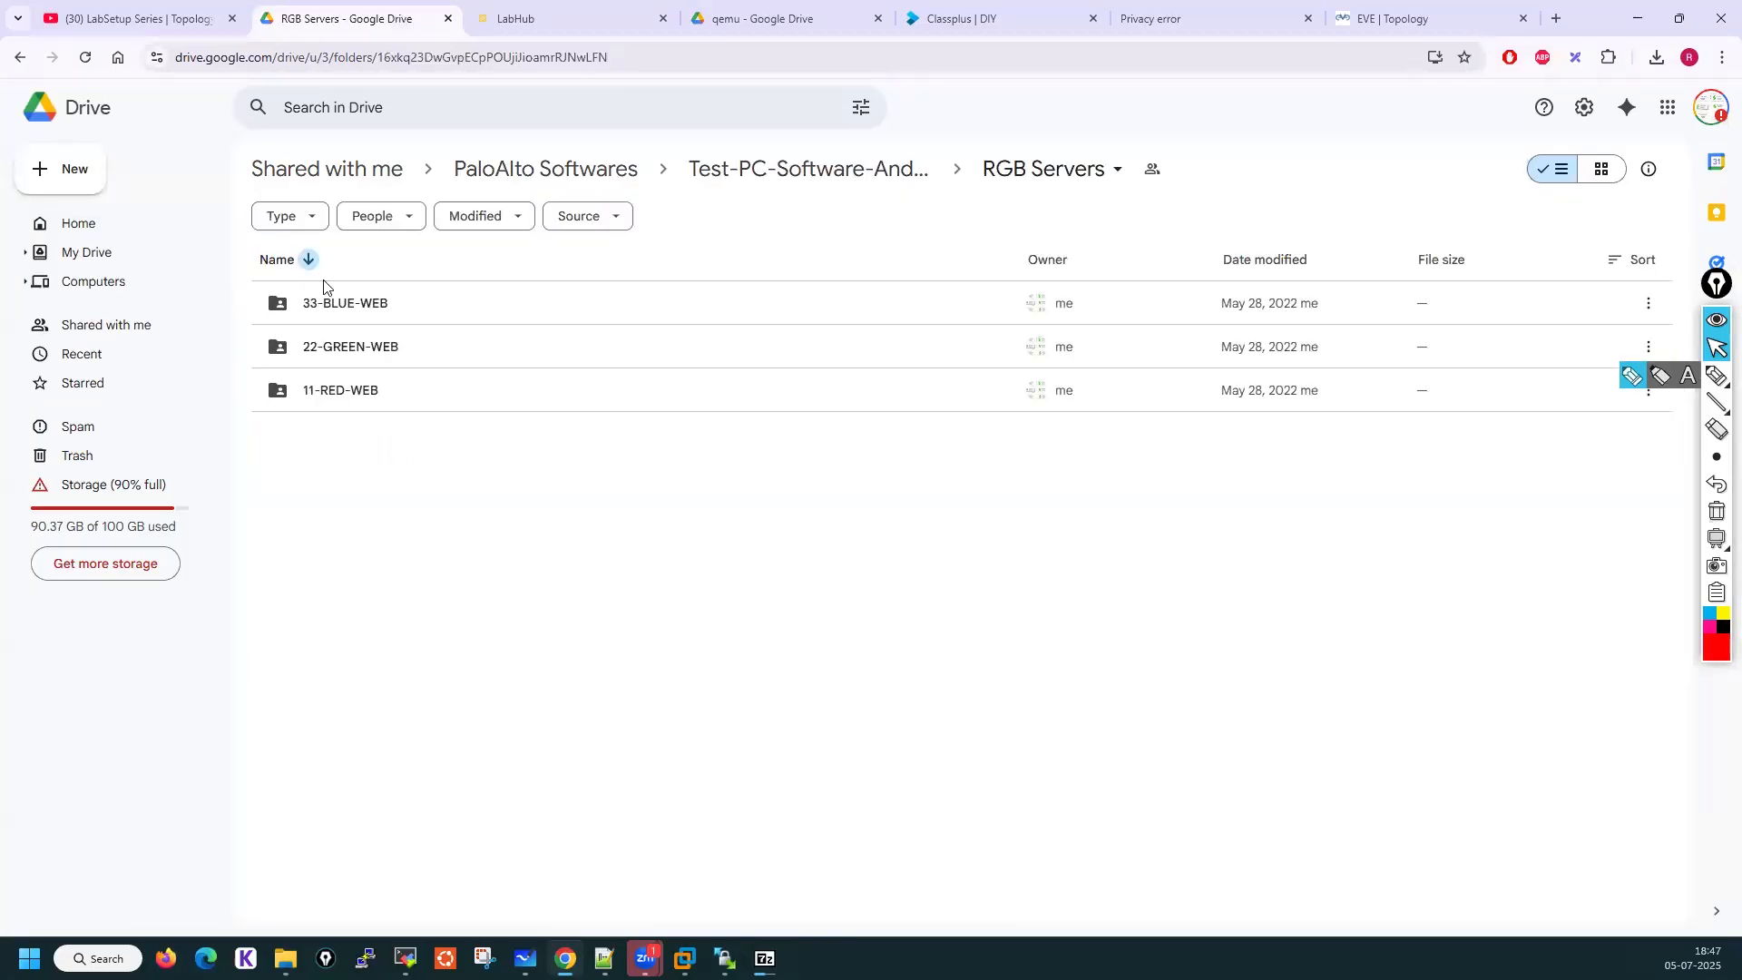
pyautogui.click(377, 308)
pyautogui.doubleClick(376, 307)
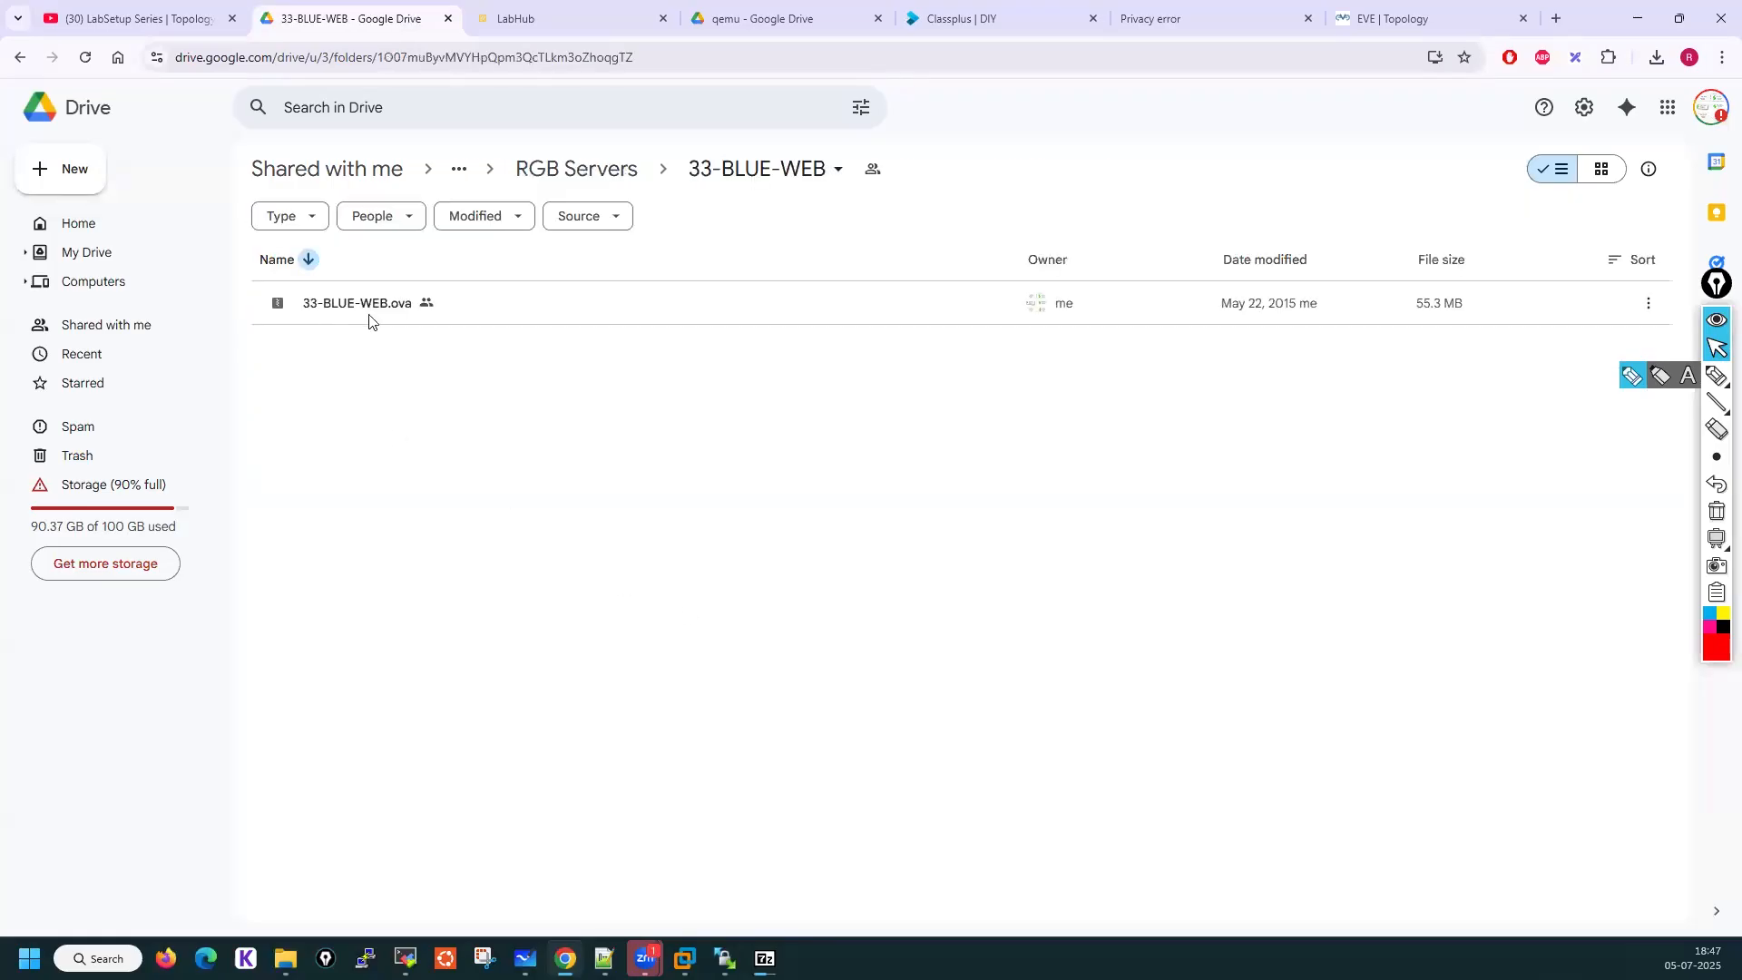
pyautogui.click(590, 173)
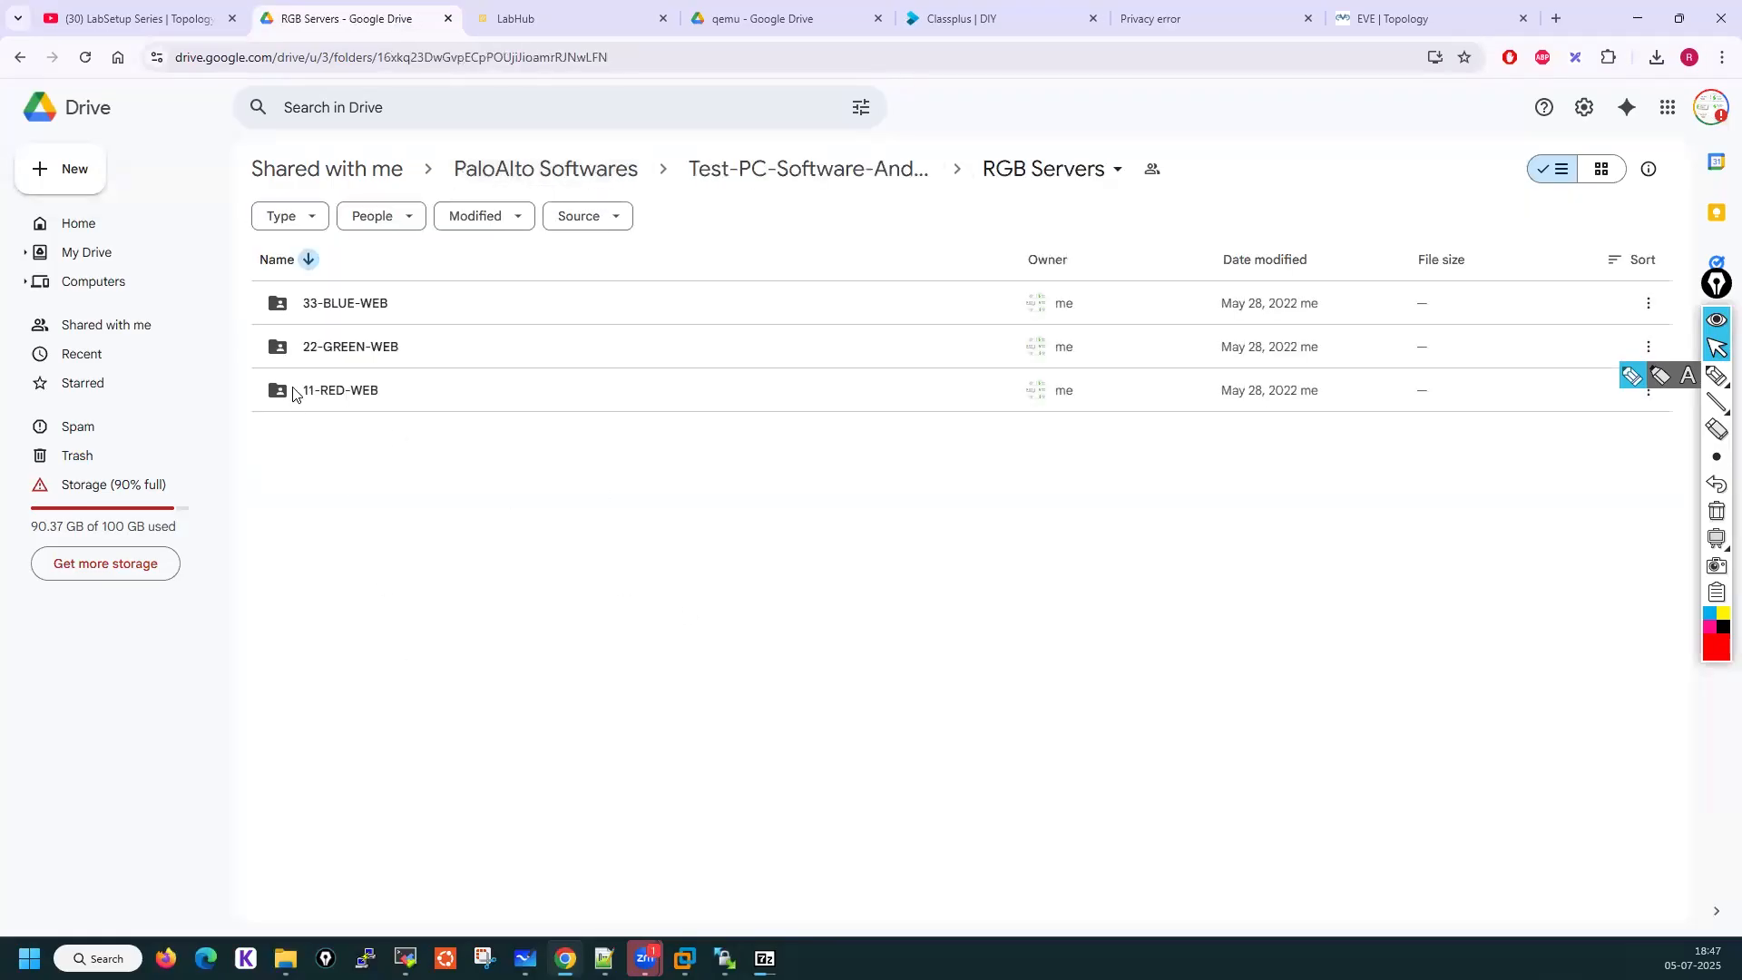
pyautogui.click(780, 182)
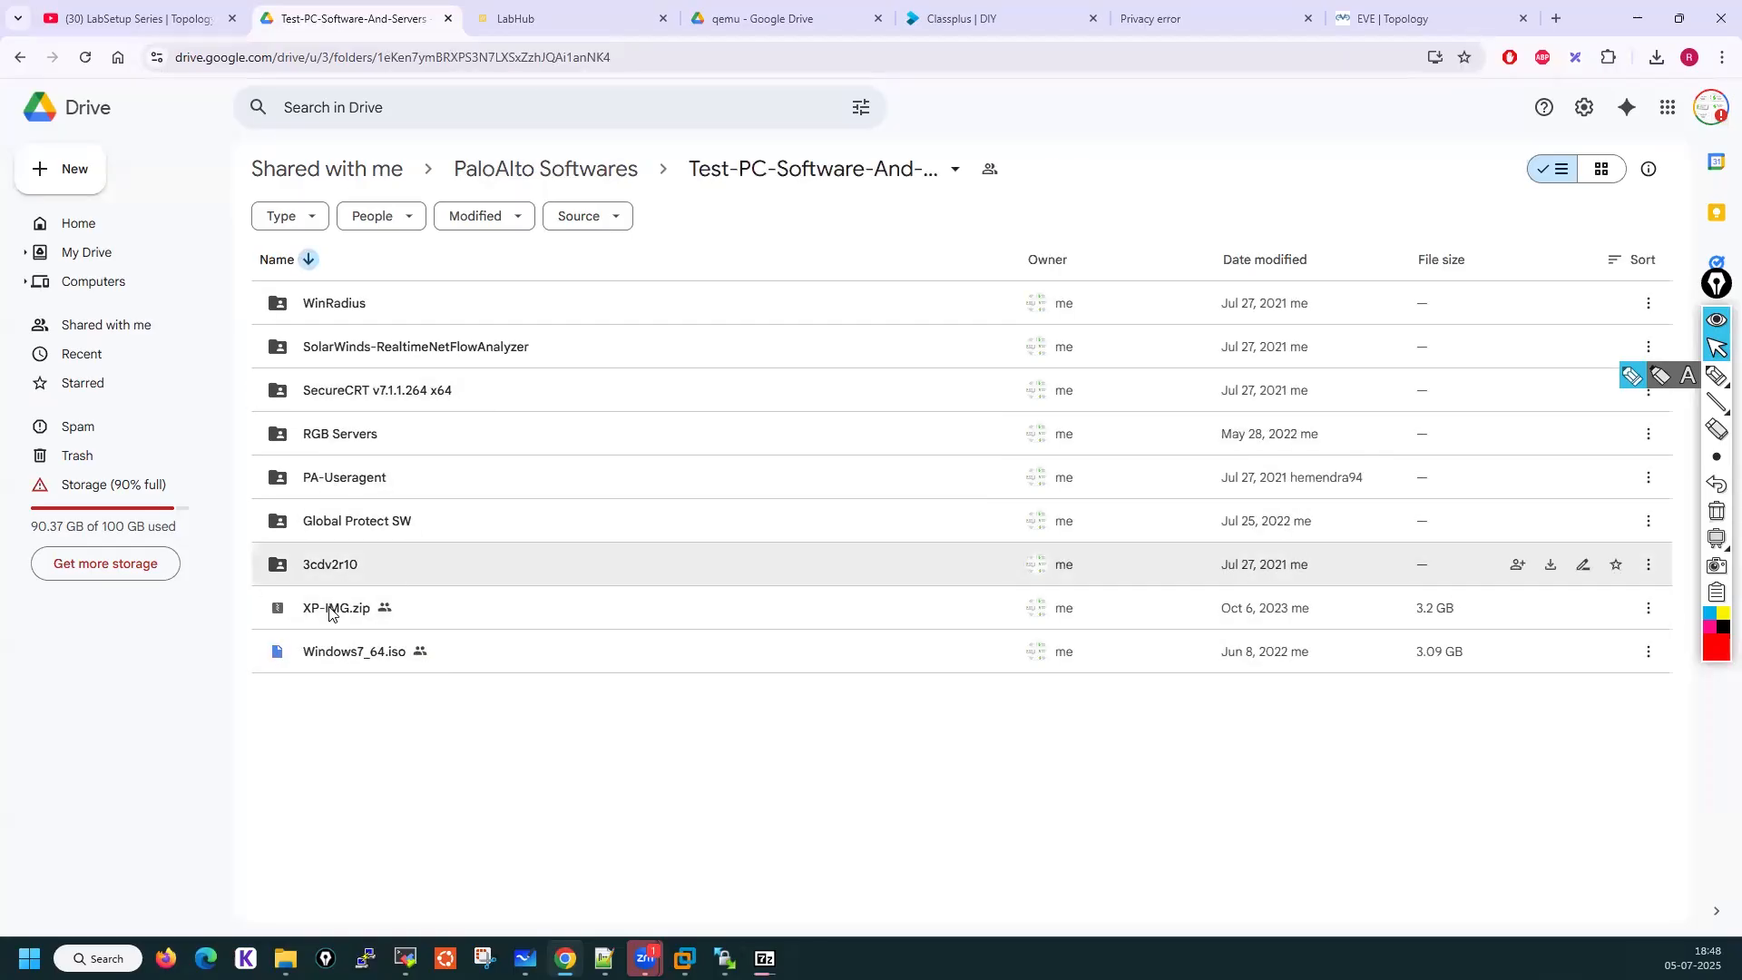
# Step: Move Windows7_64.iso to the trash and go back to PaloAlto Softwares
pyautogui.click(444, 612)
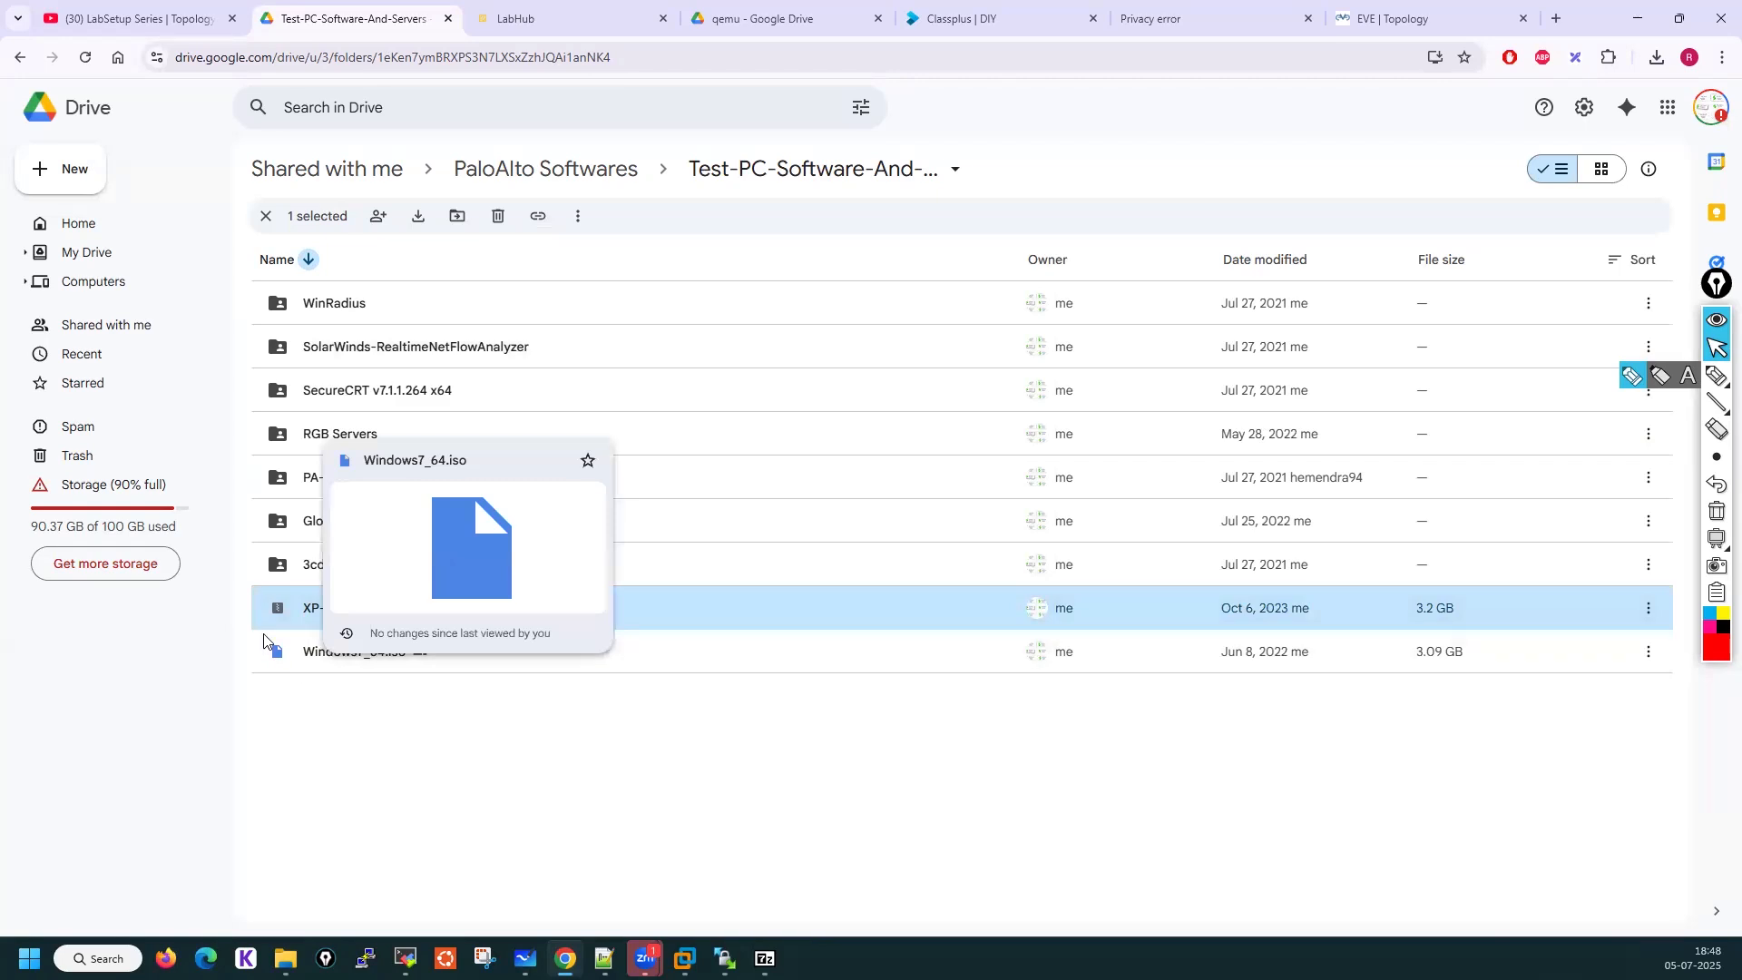
pyautogui.click(650, 651)
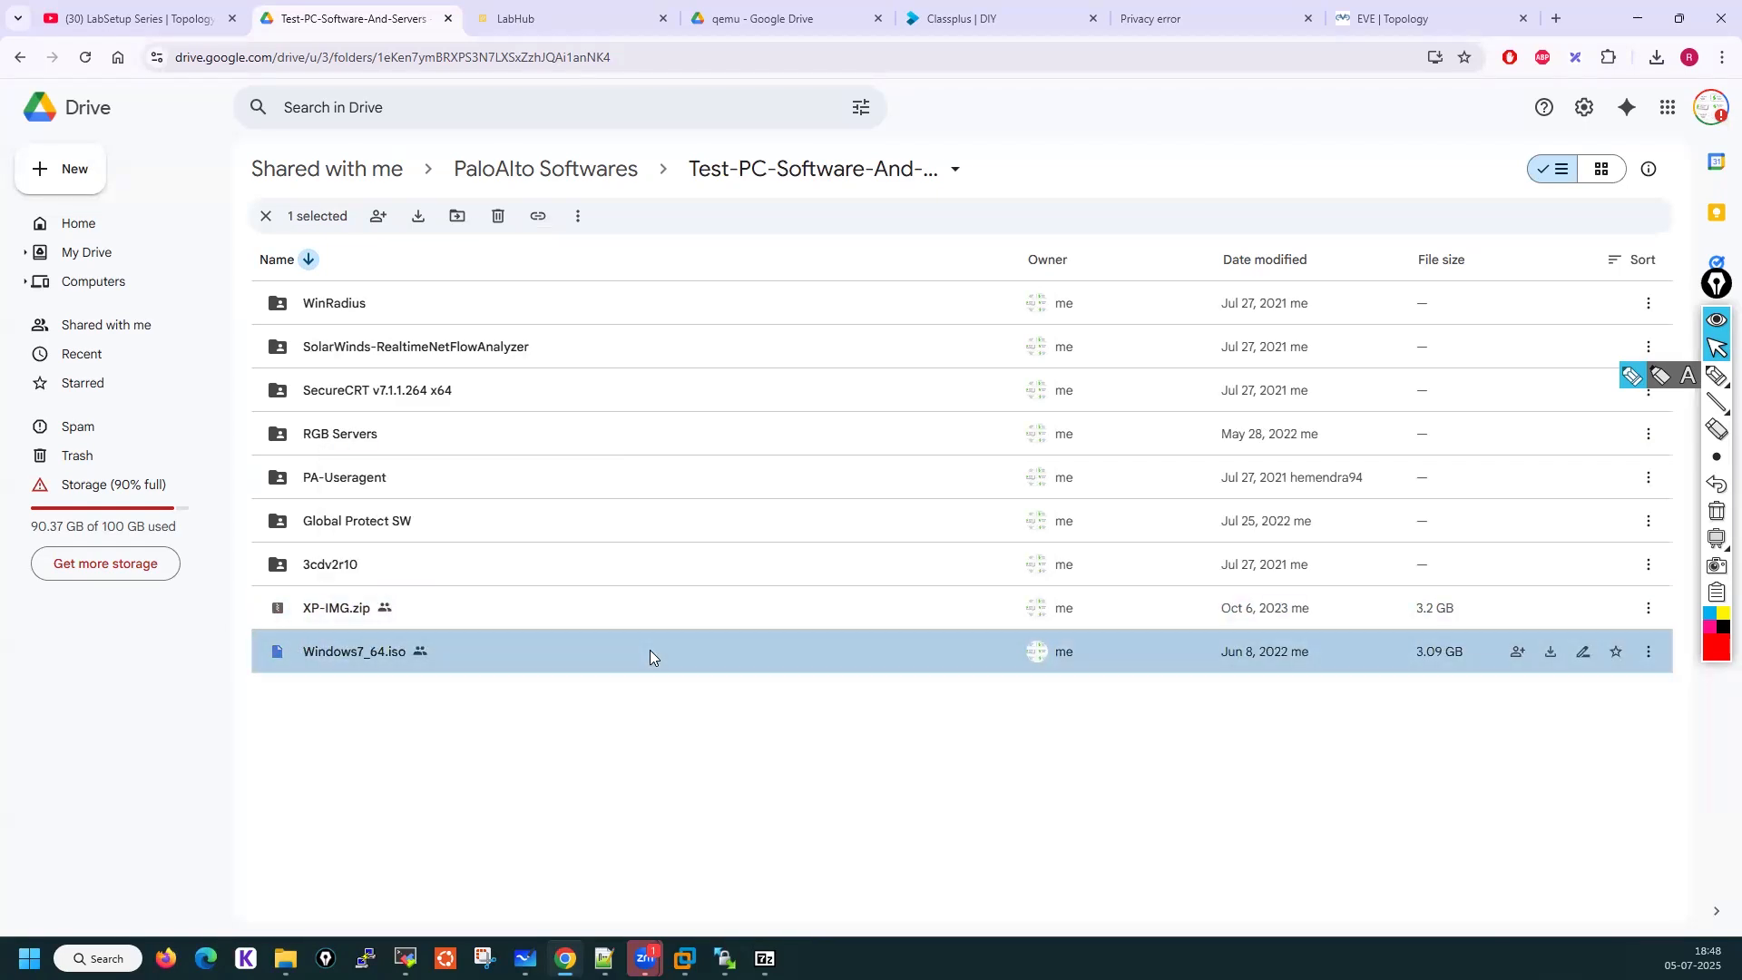
pyautogui.rightClick(649, 651)
pyautogui.click(702, 611)
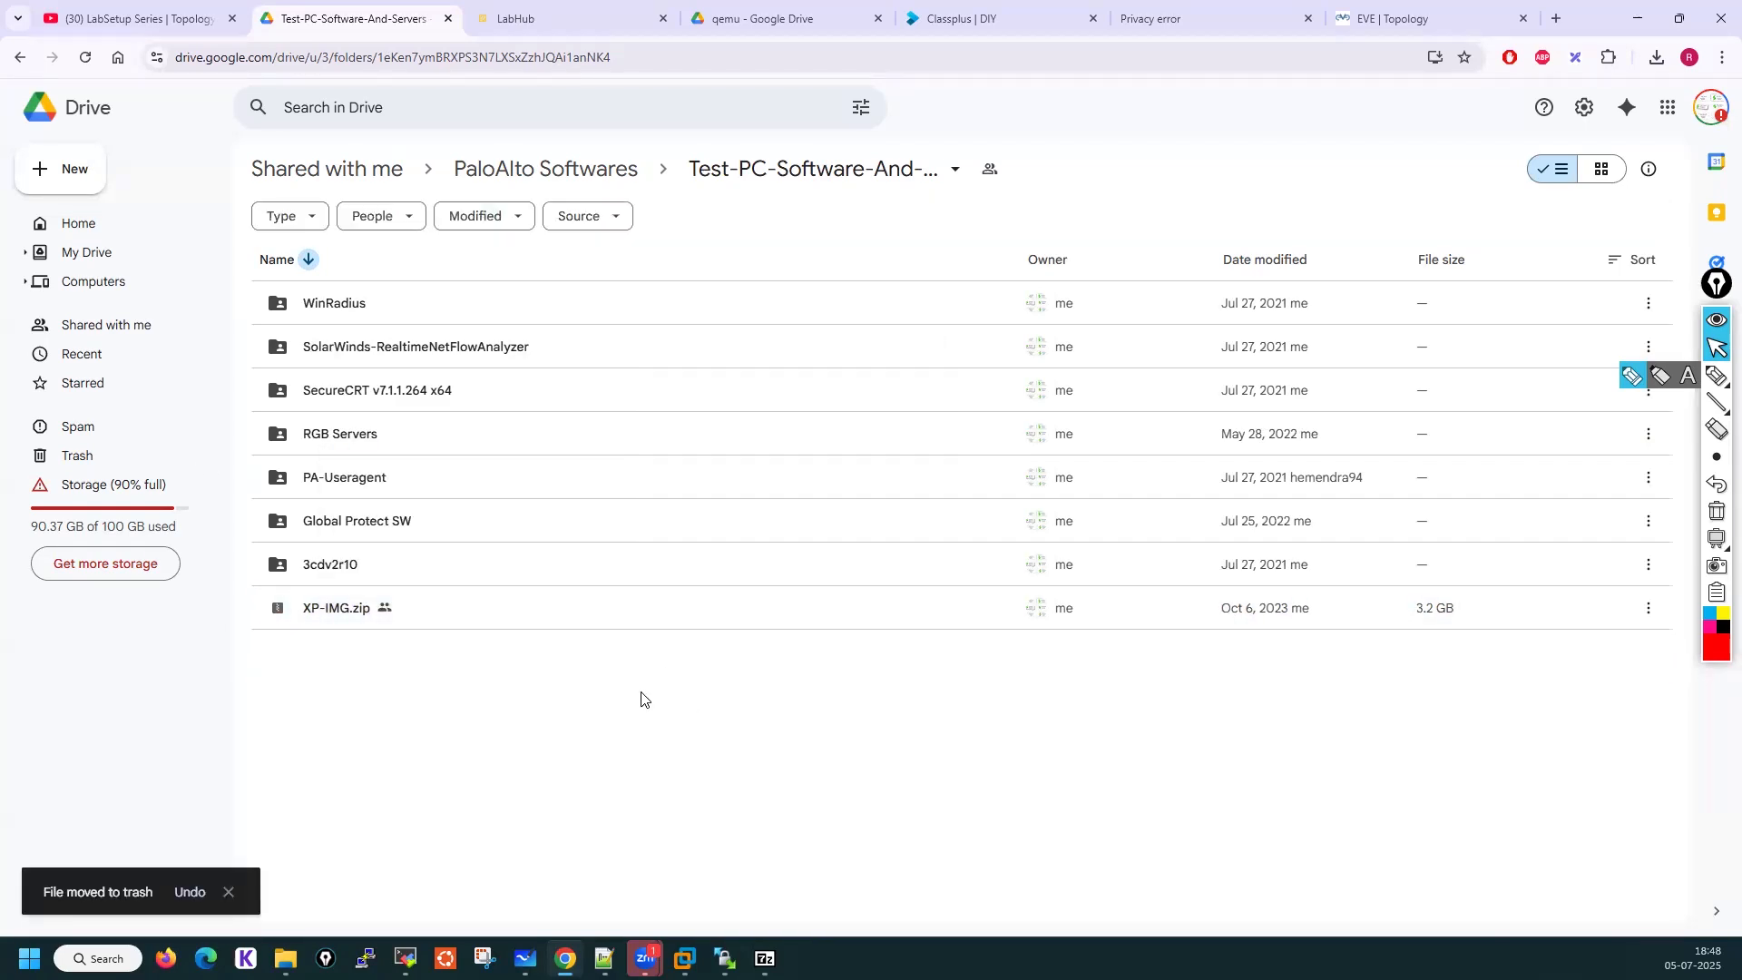
pyautogui.click(505, 170)
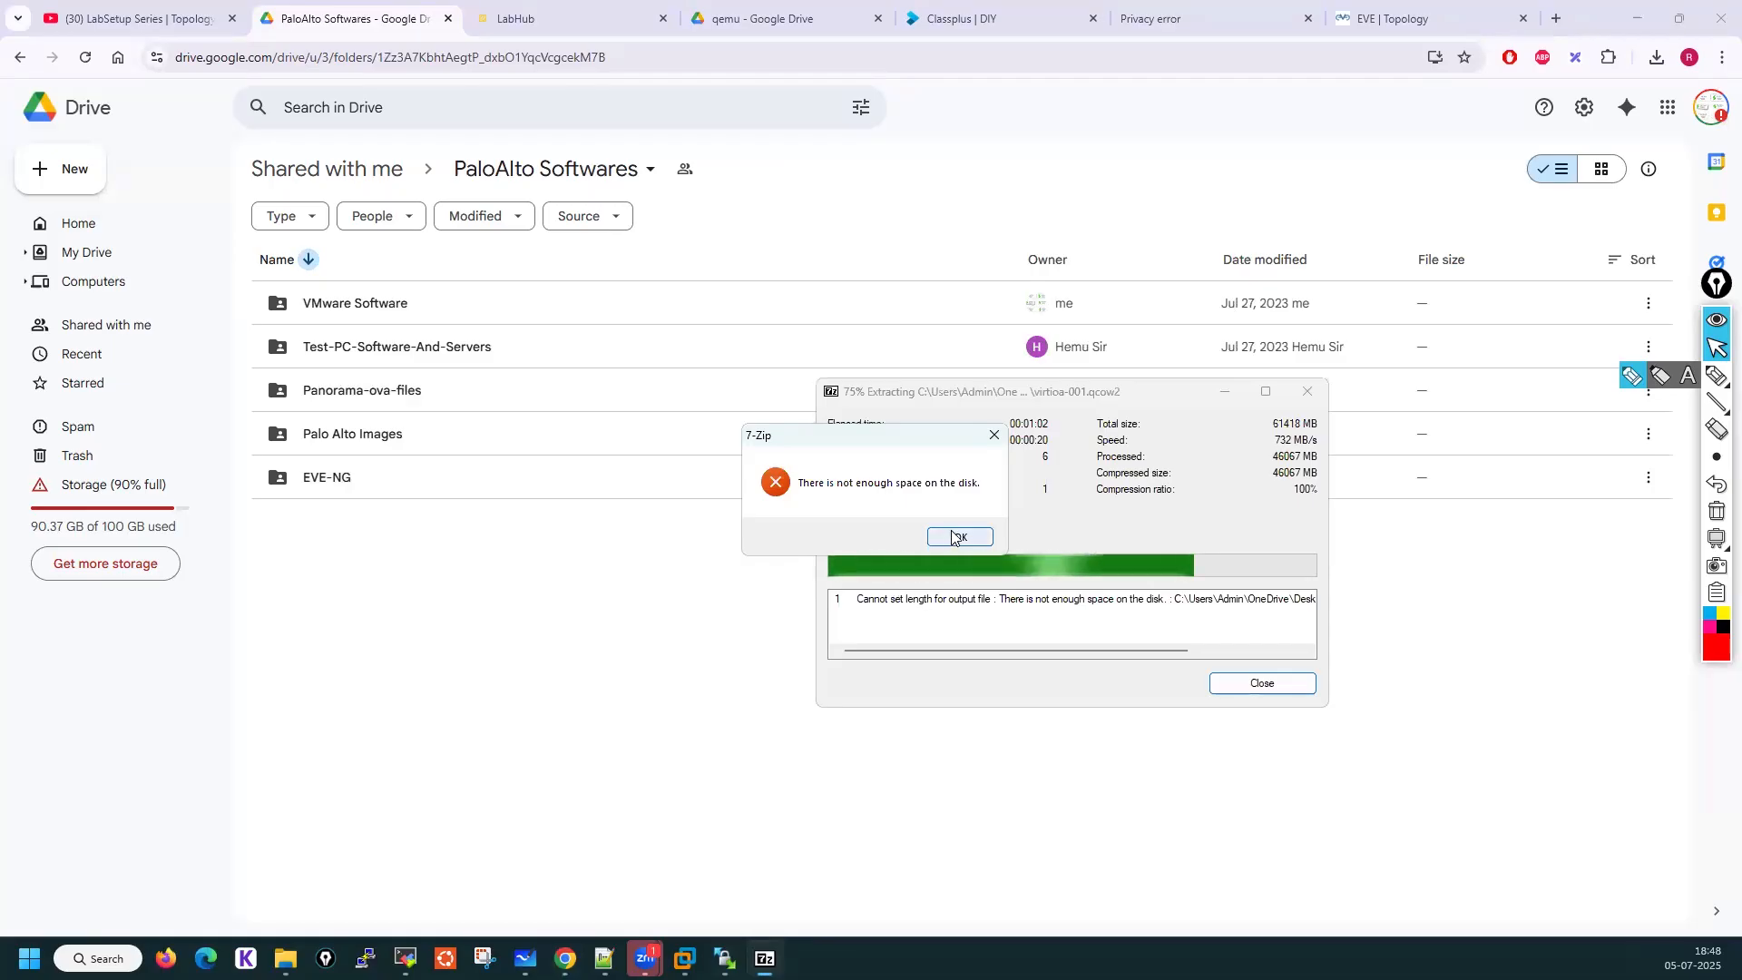
# Step: Acknowledge 7-Zip's not-enough-space error and close the failed virtioa-001.qcow2 extraction window
pyautogui.click(956, 537)
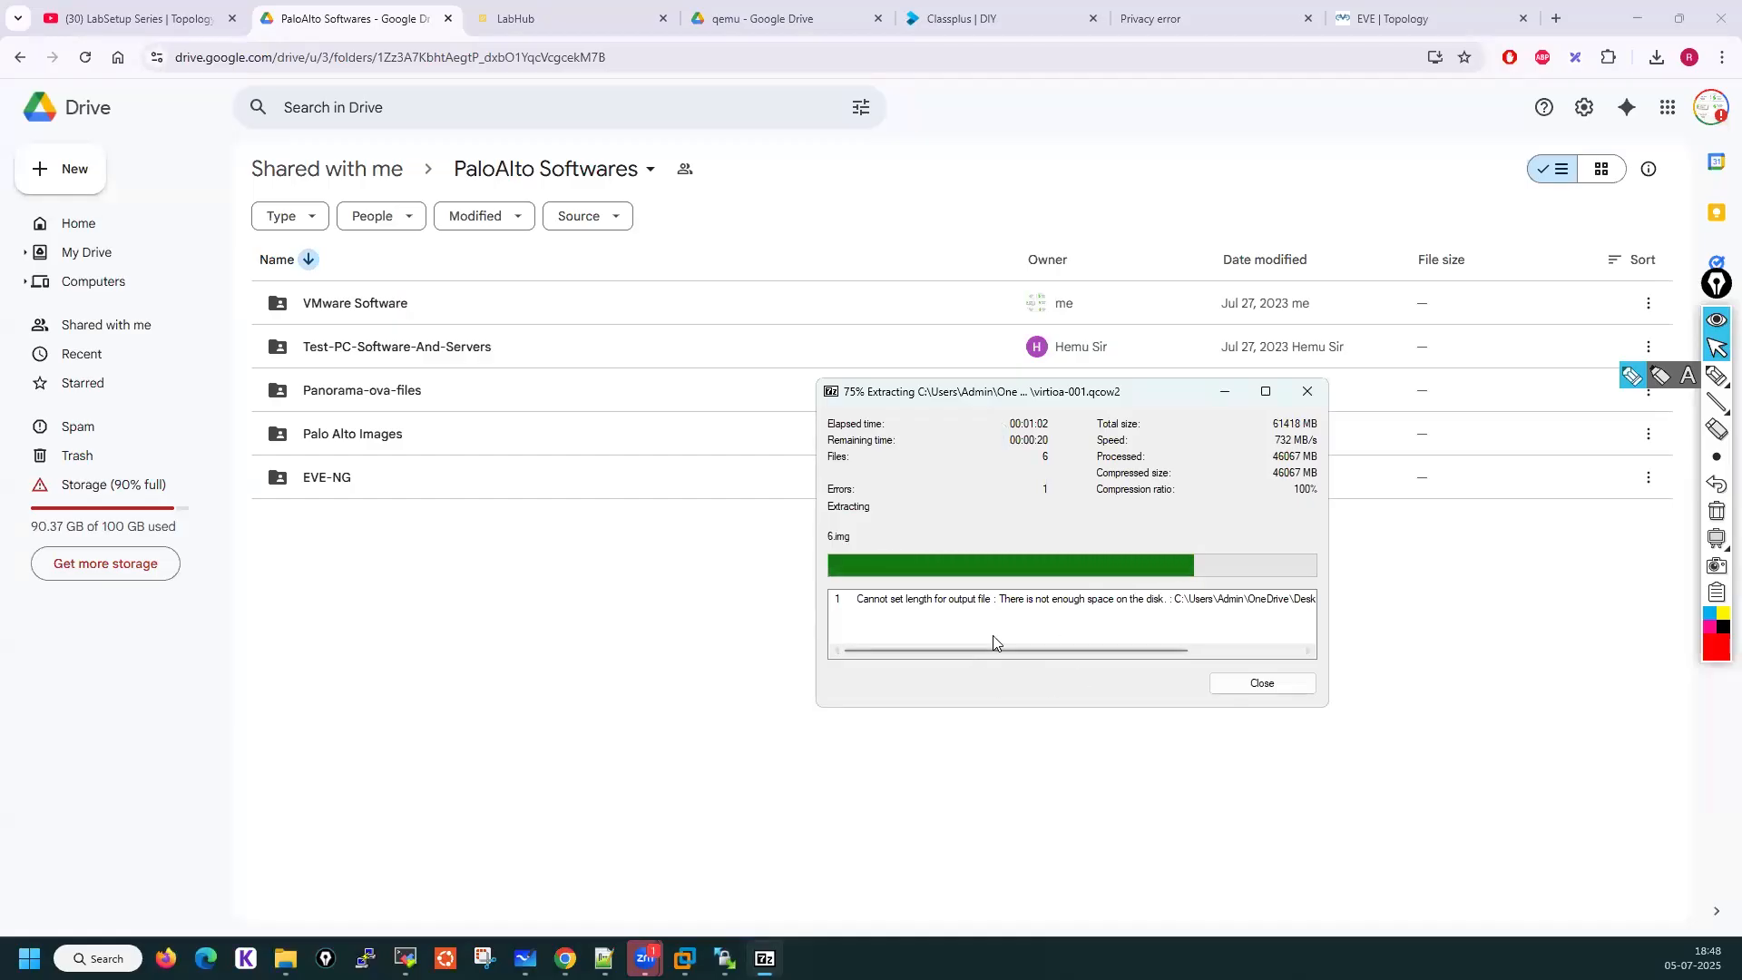
pyautogui.click(1257, 687)
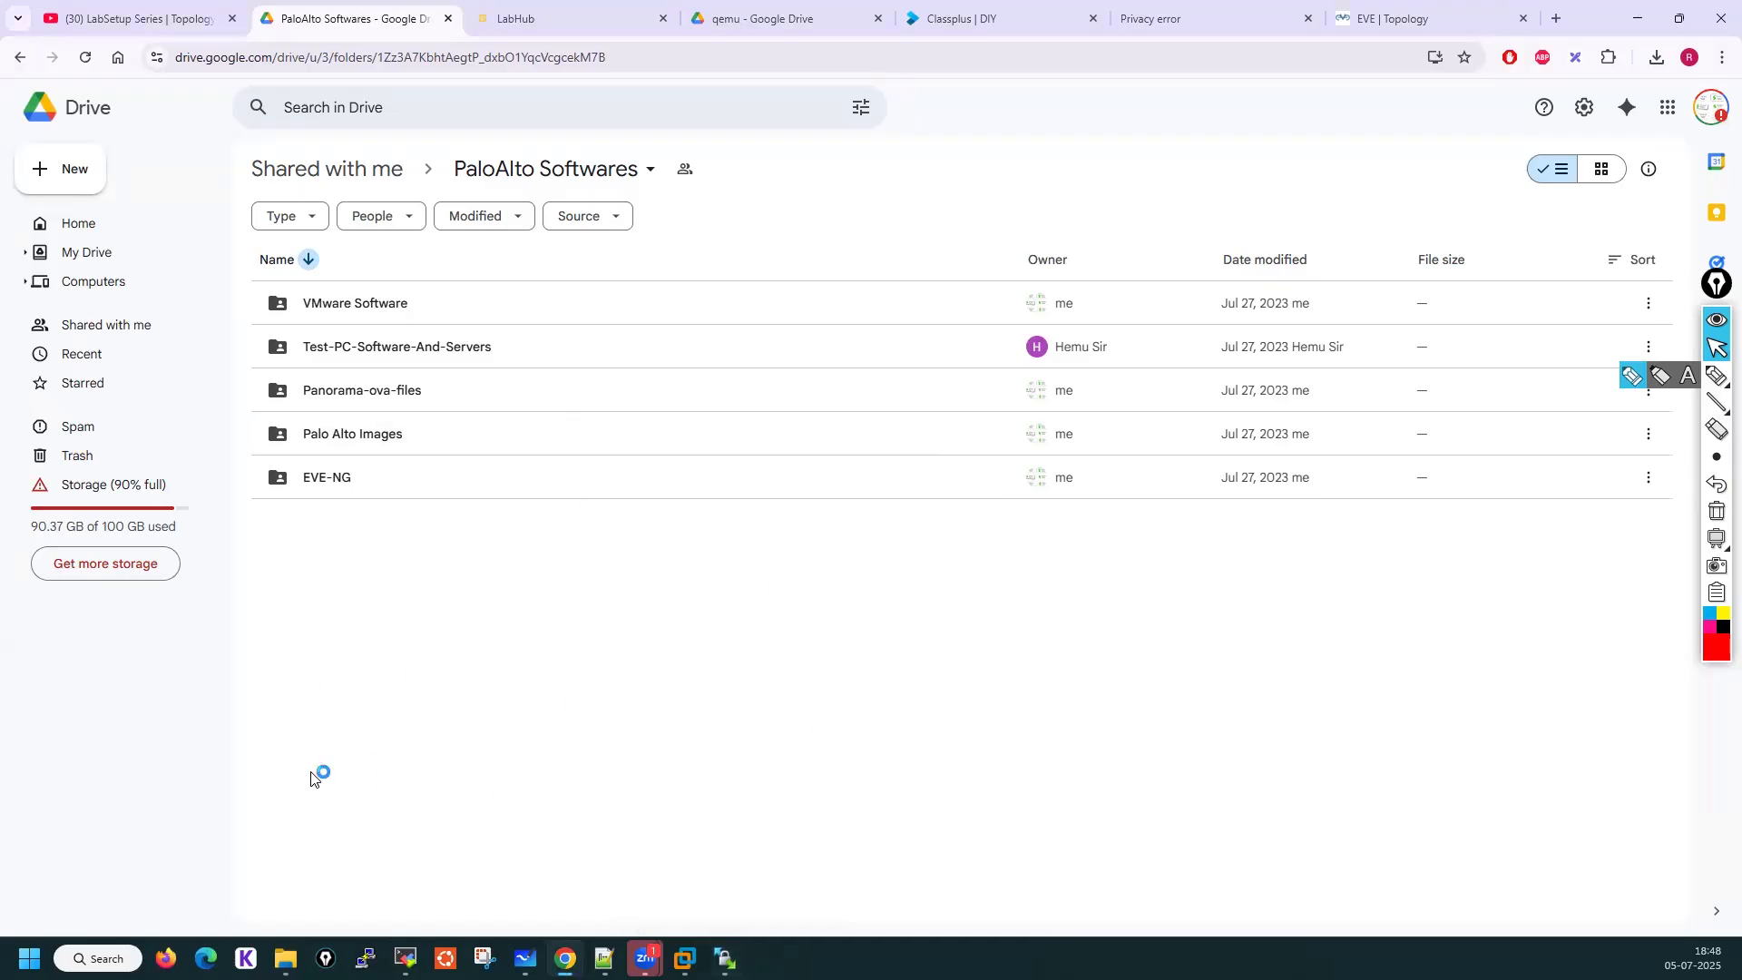
pyautogui.moveTo(285, 958)
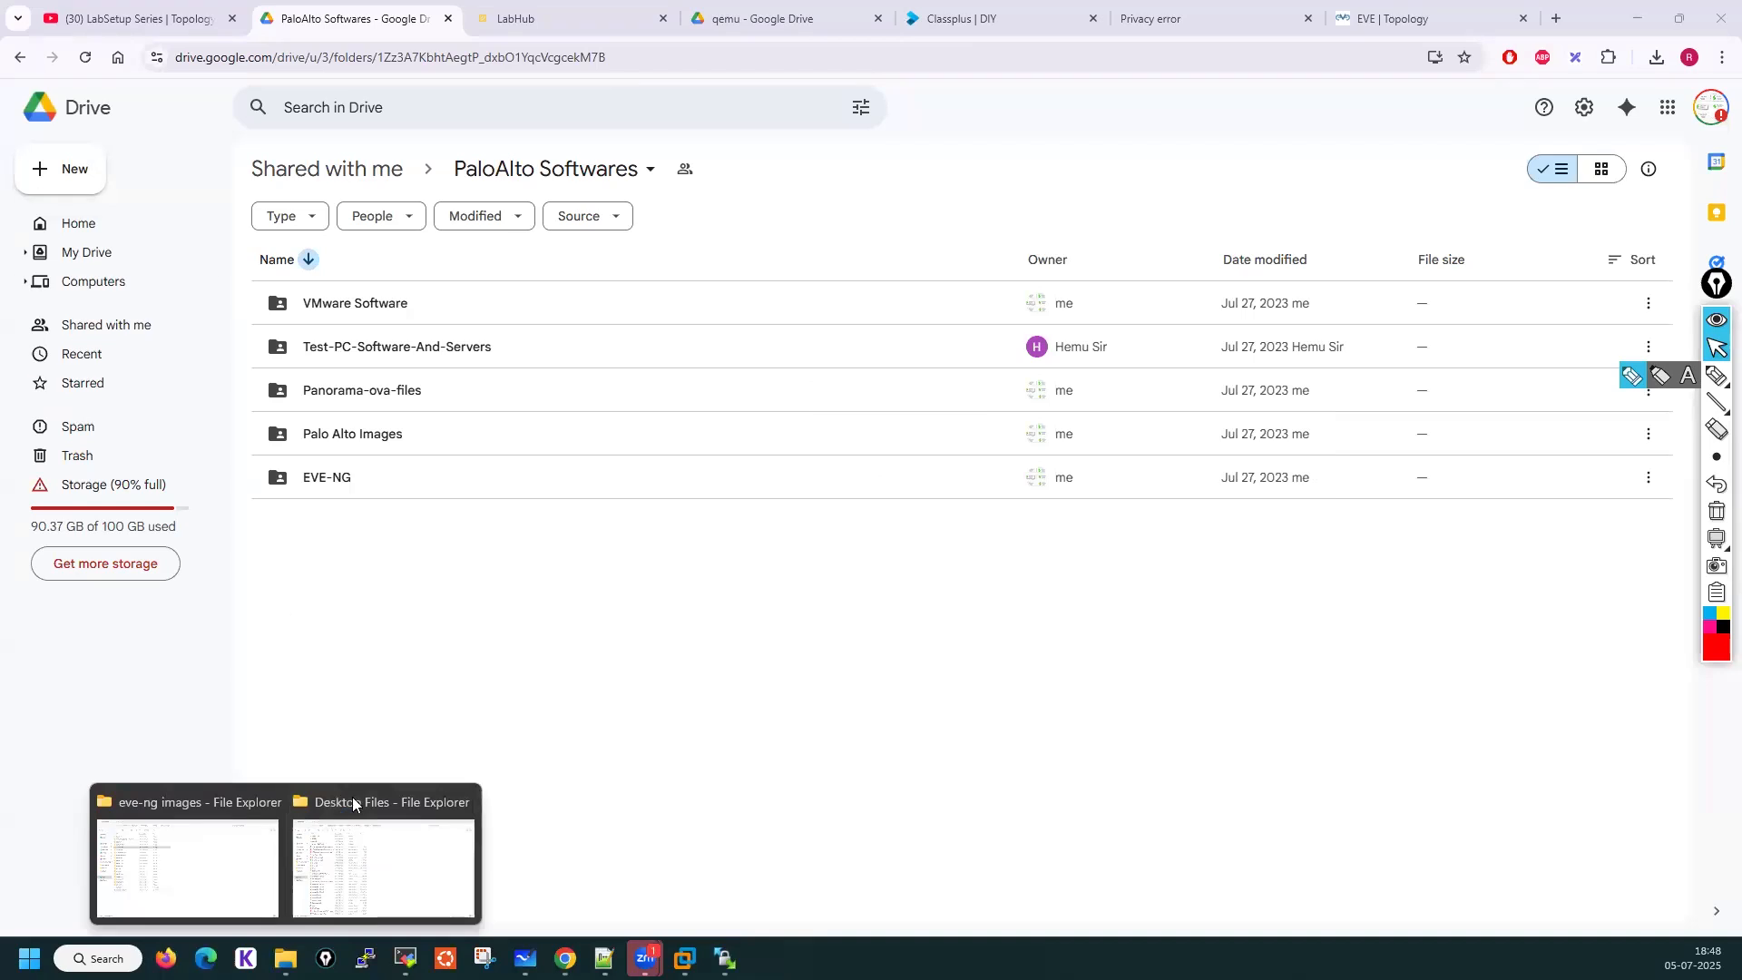
# Step: Delete the virtioa-001.qcow2 file and the virtioa-001 folder from Desktop Files
pyautogui.click(416, 798)
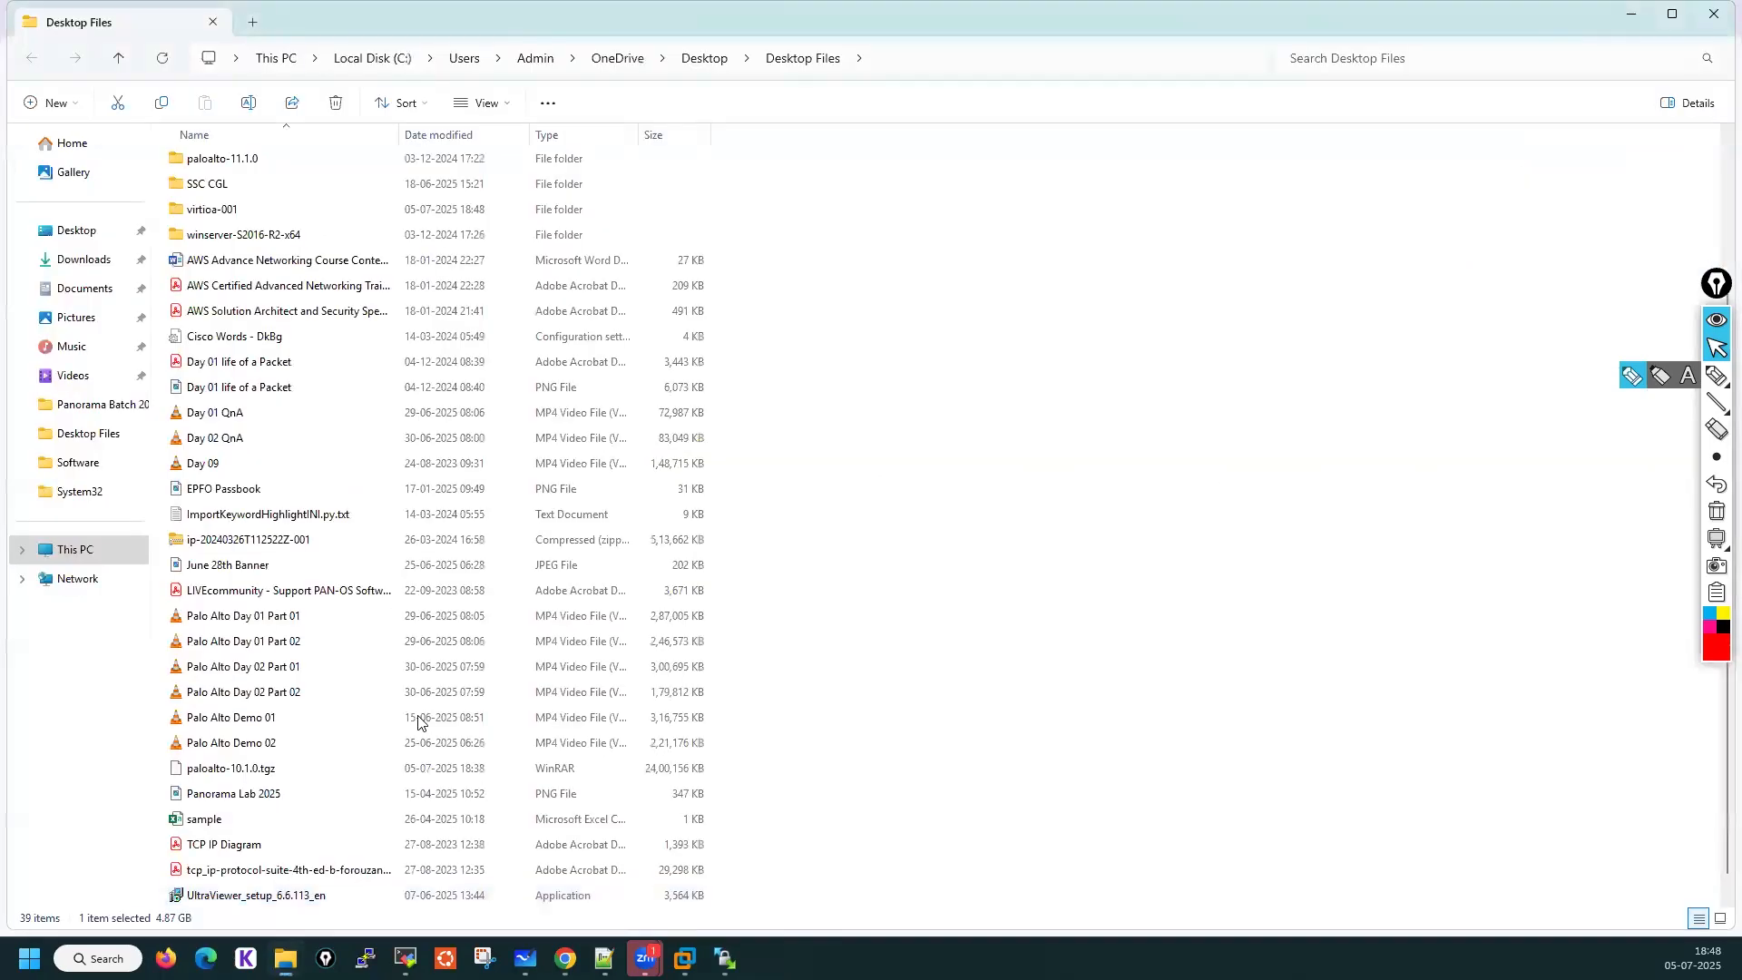
pyautogui.scroll(-1, 305, 906)
pyautogui.rightClick(317, 898)
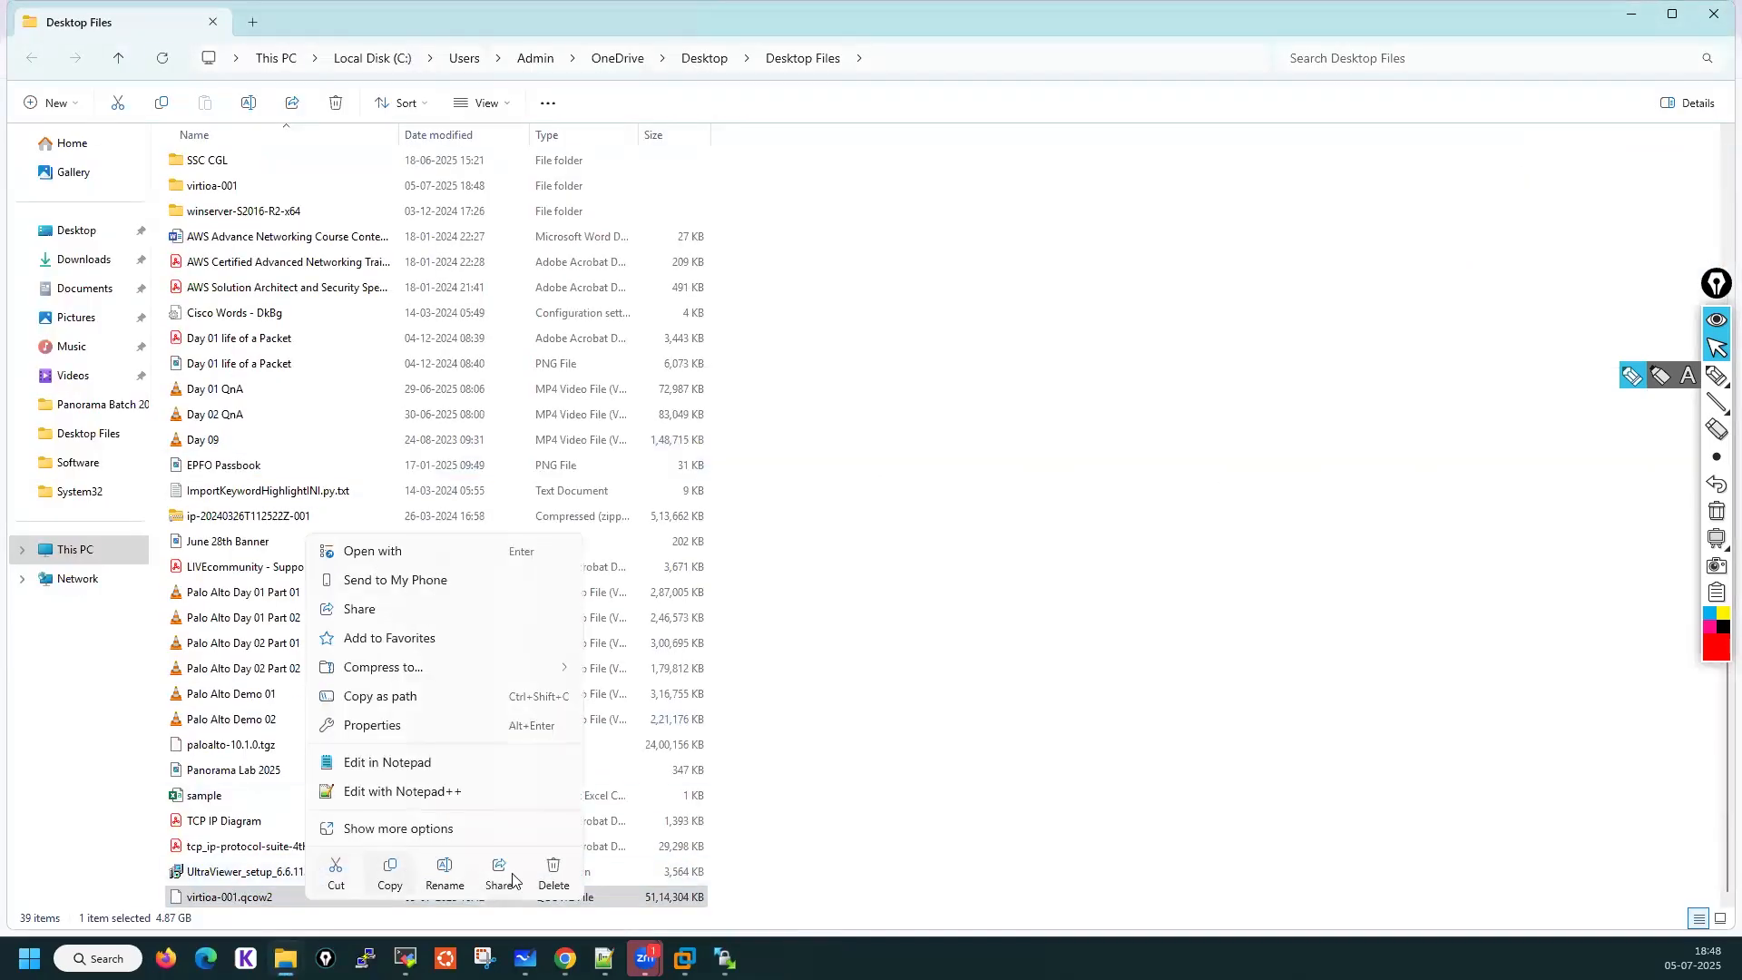
pyautogui.click(553, 871)
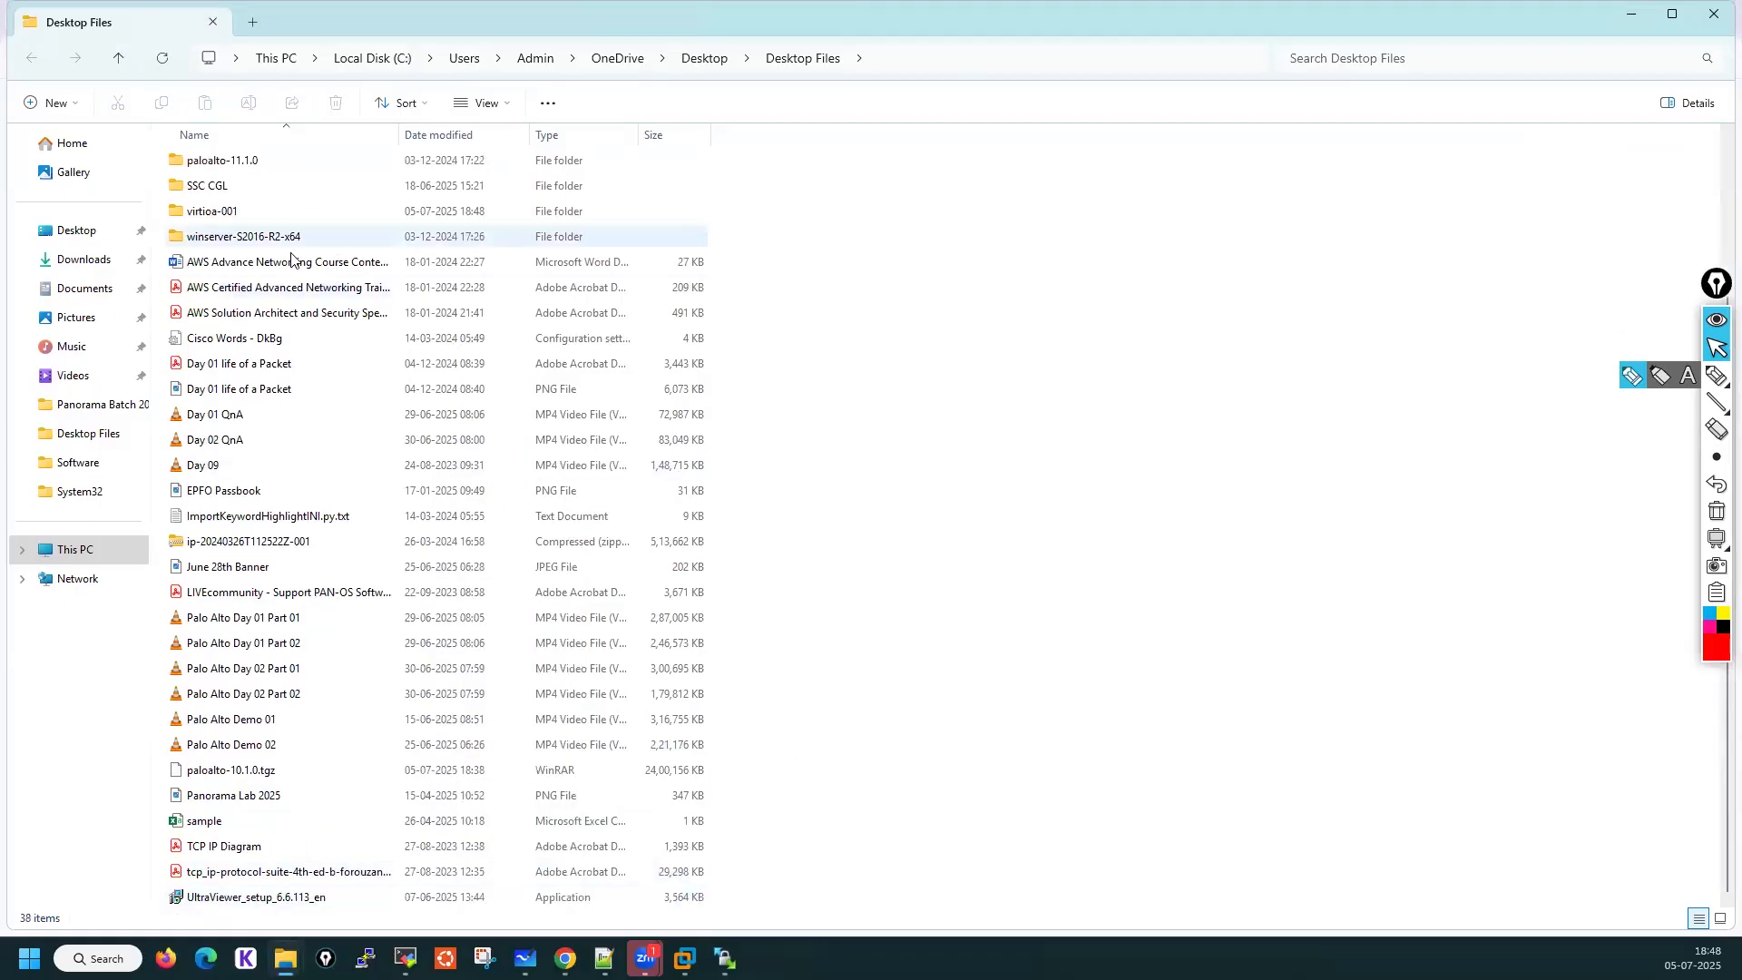
pyautogui.doubleClick(228, 216)
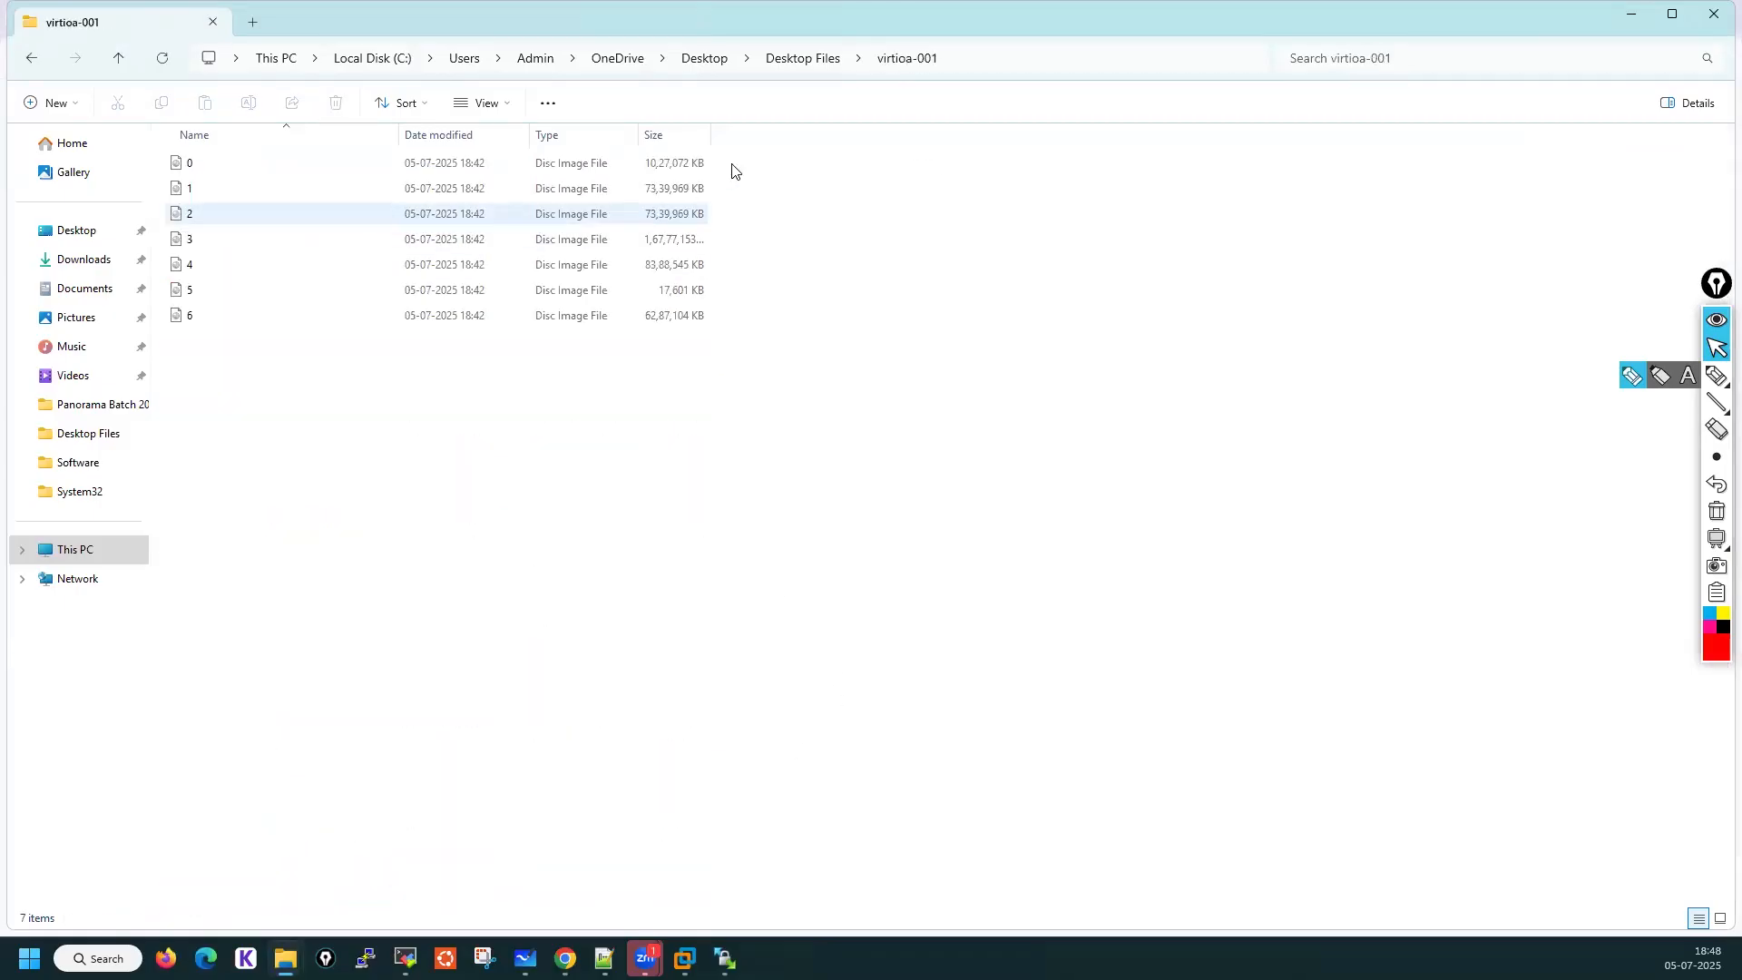
pyautogui.click(803, 58)
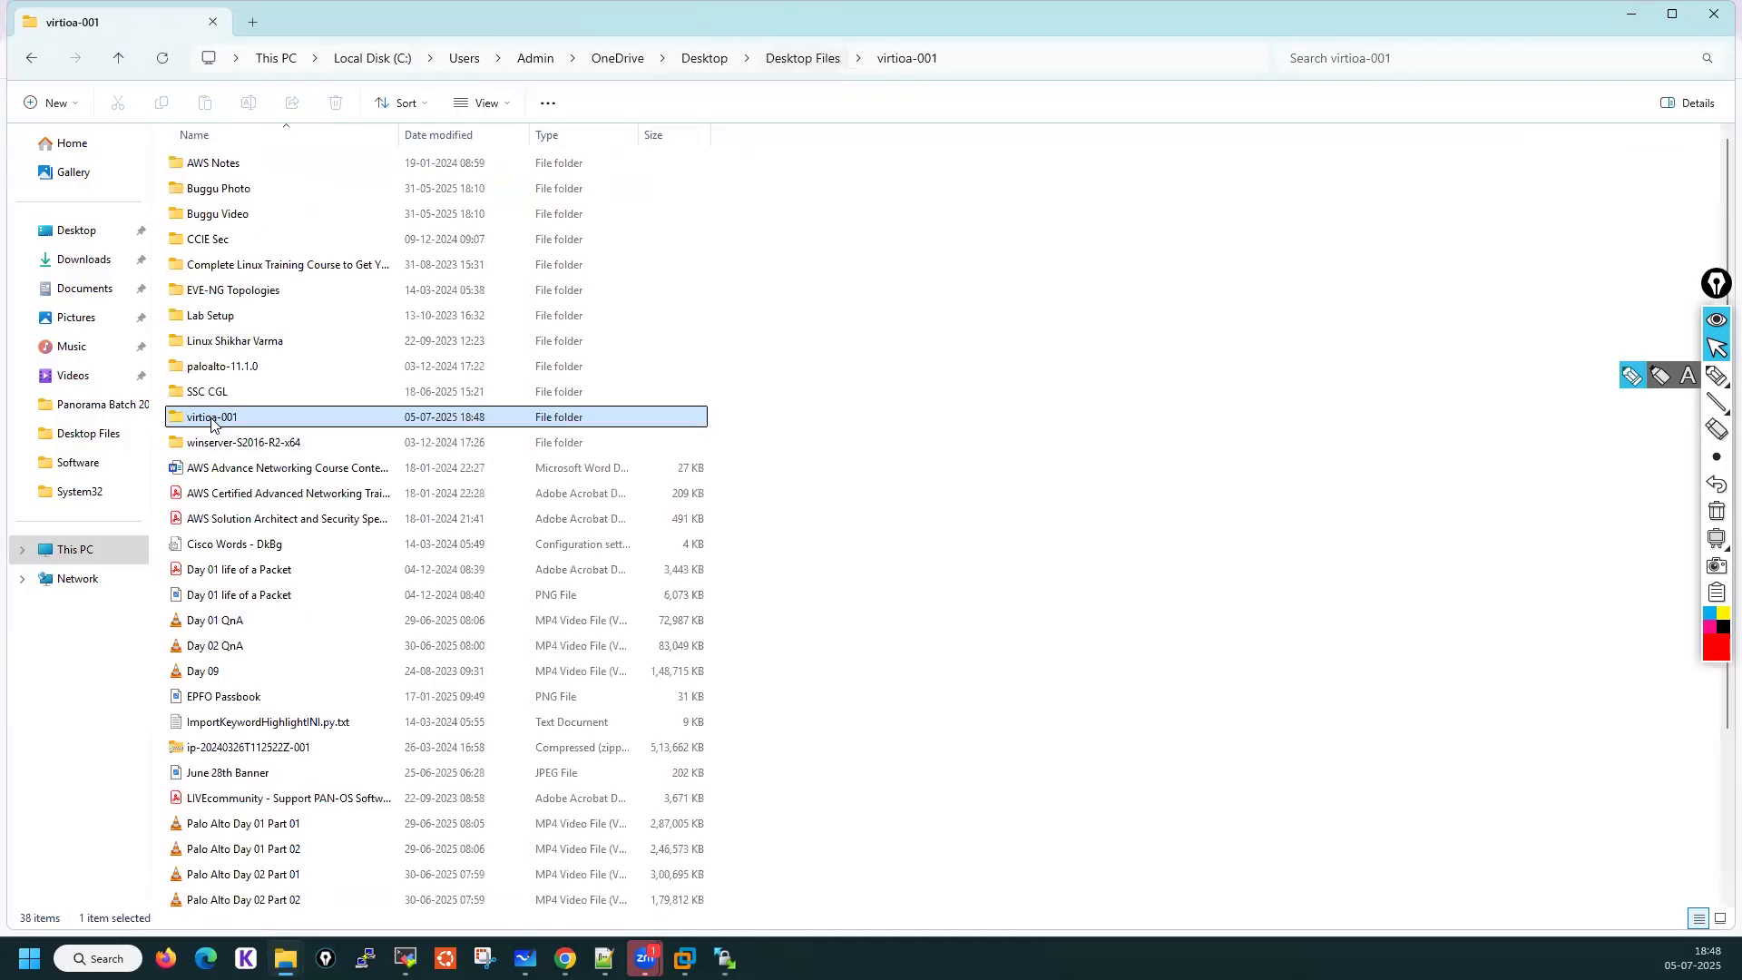
pyautogui.rightClick(225, 424)
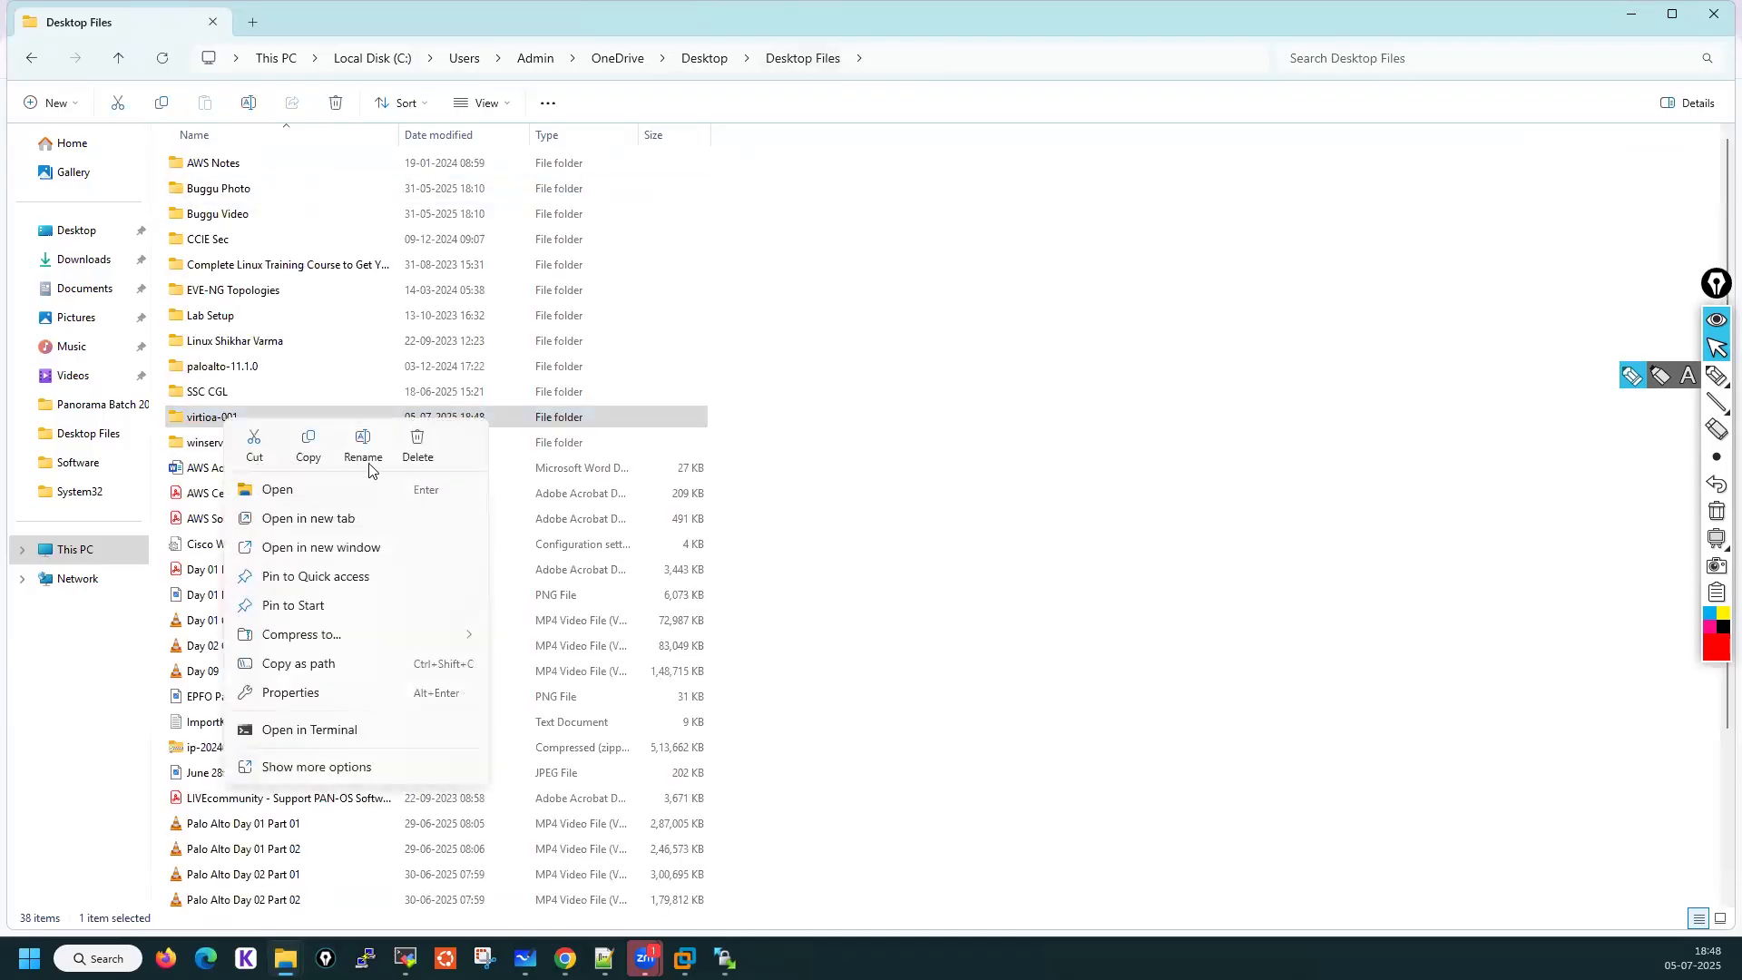
pyautogui.click(415, 444)
pyautogui.click(914, 385)
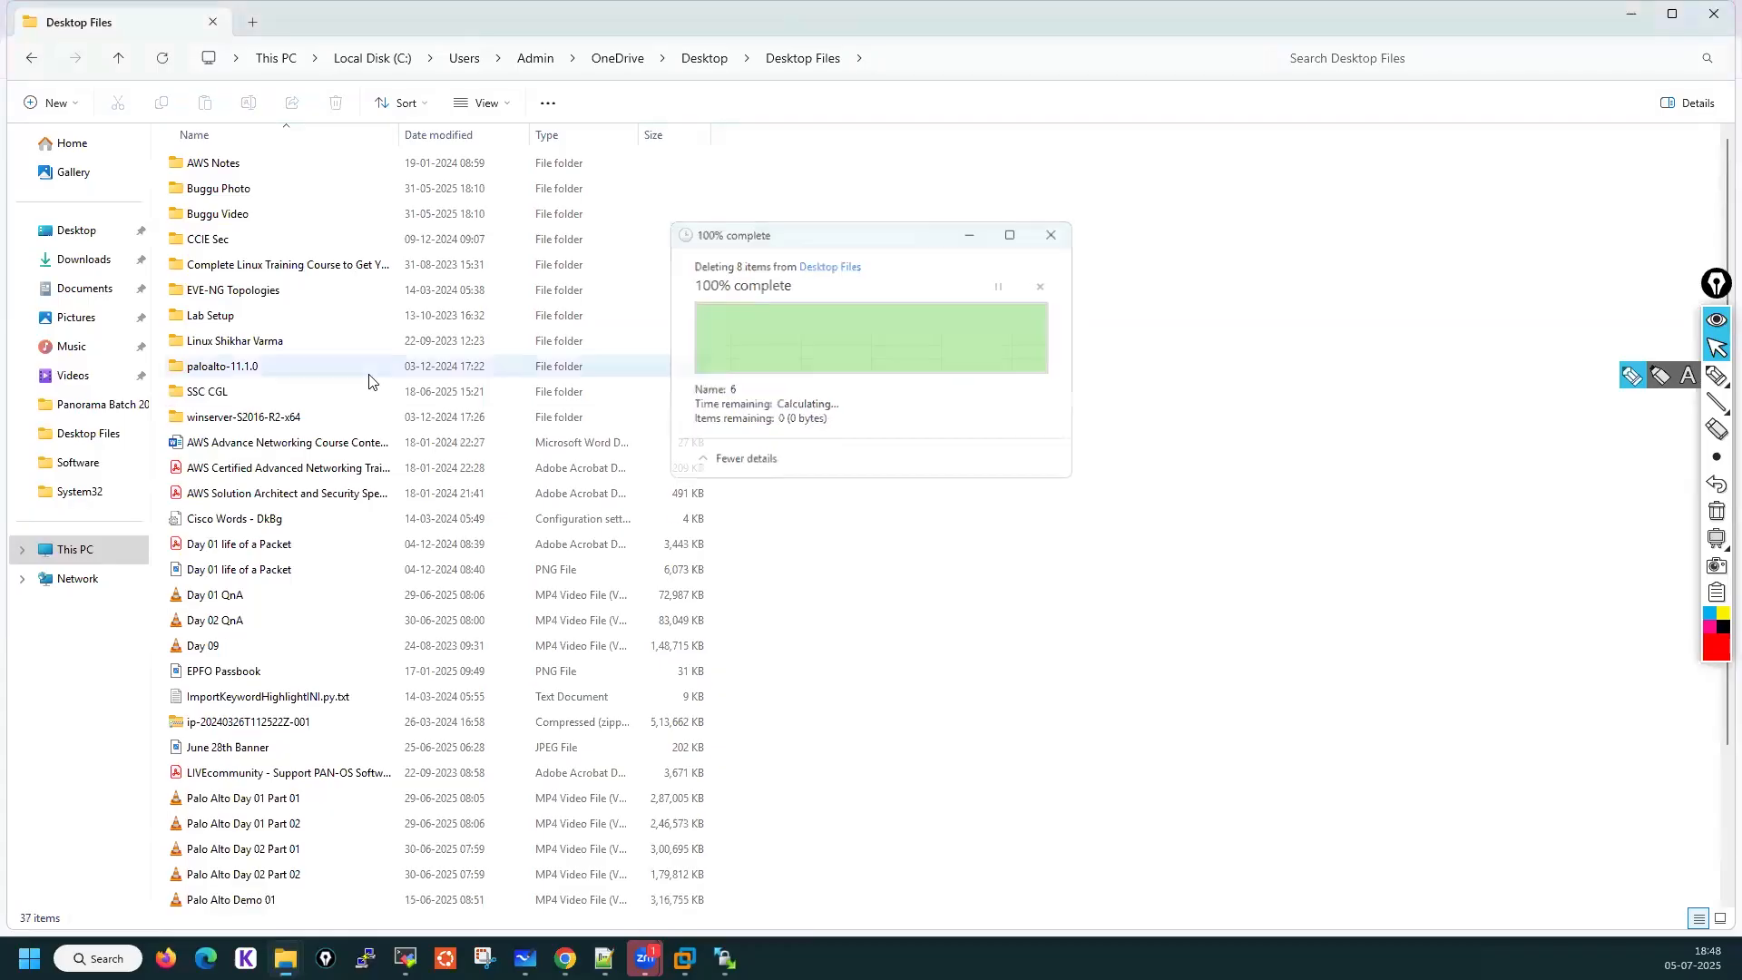
# Step: Delete the winserver-S2016-R2-x64 and paloalto-11.1.0 folders from Desktop Files
pyautogui.click(295, 425)
pyautogui.rightClick(296, 424)
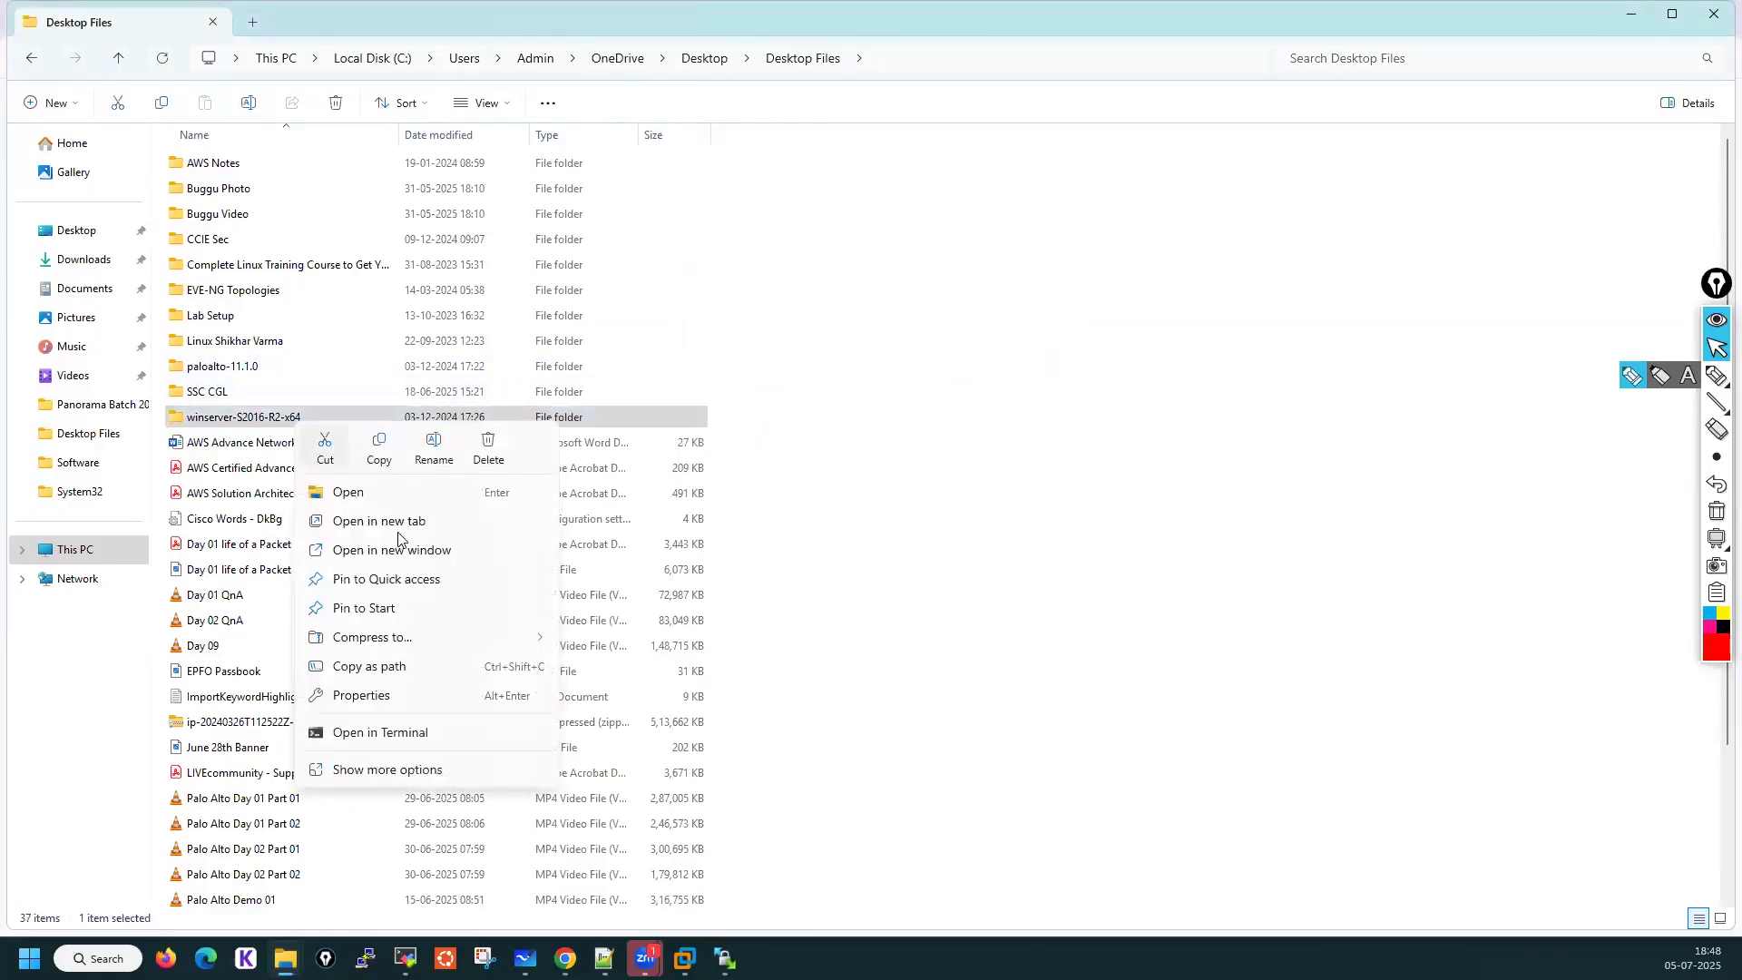
pyautogui.click(488, 448)
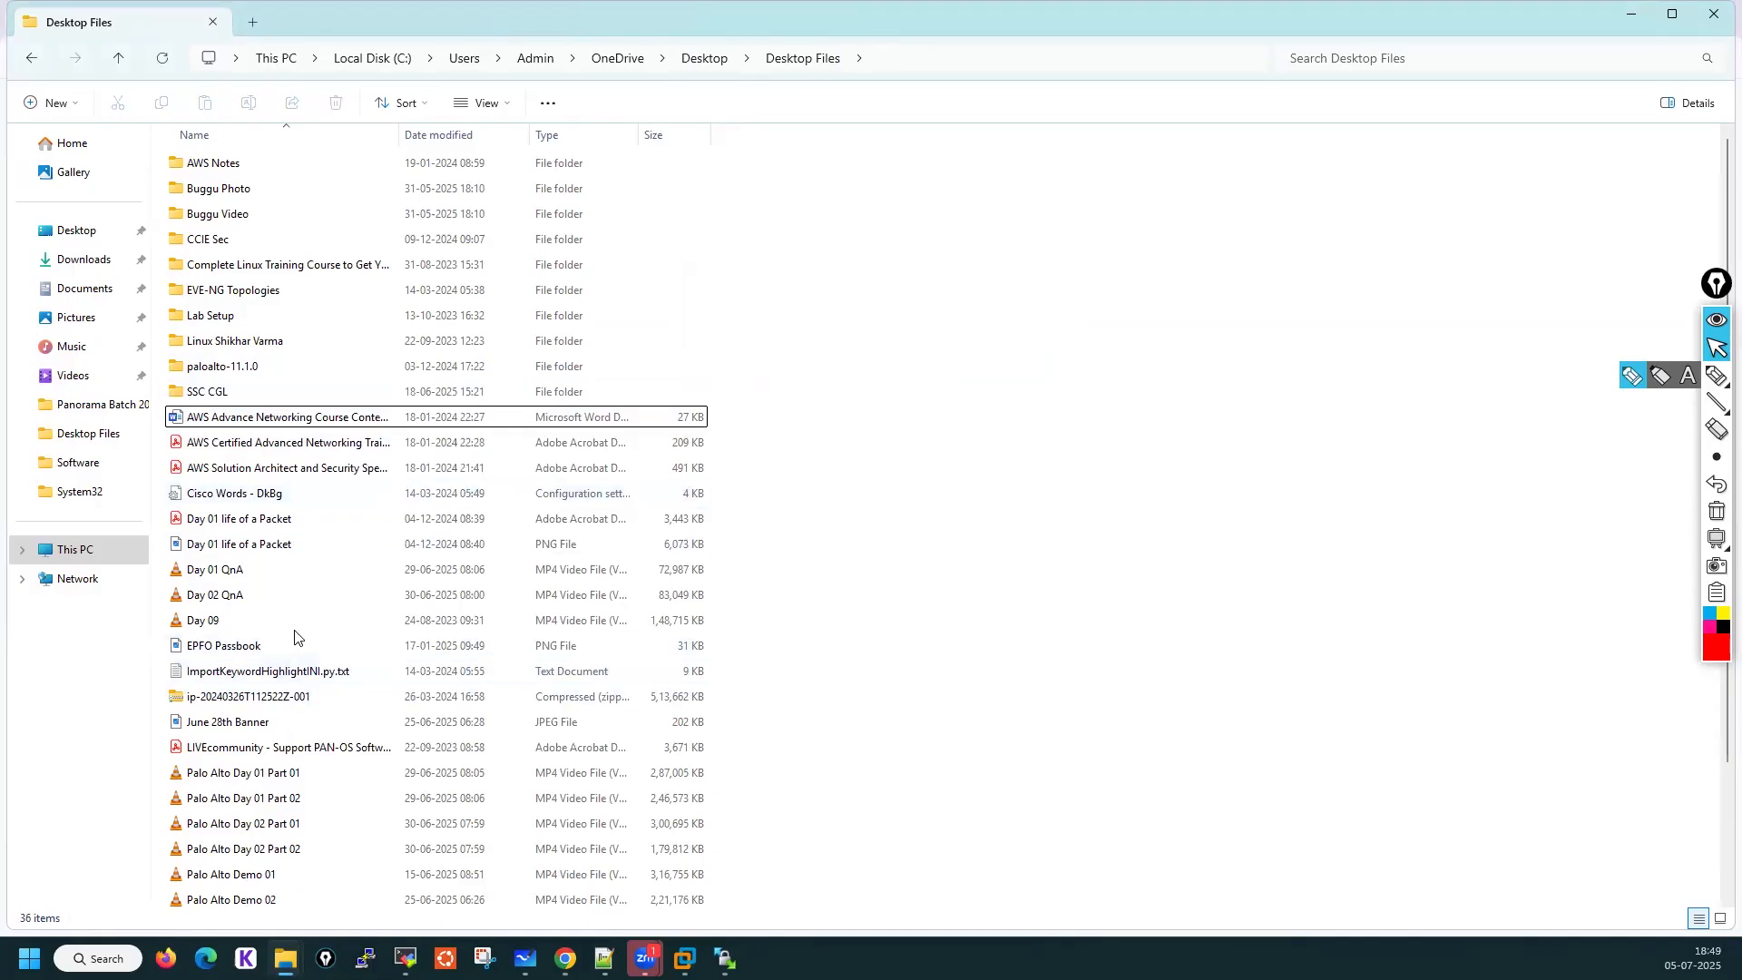
pyautogui.click(230, 375)
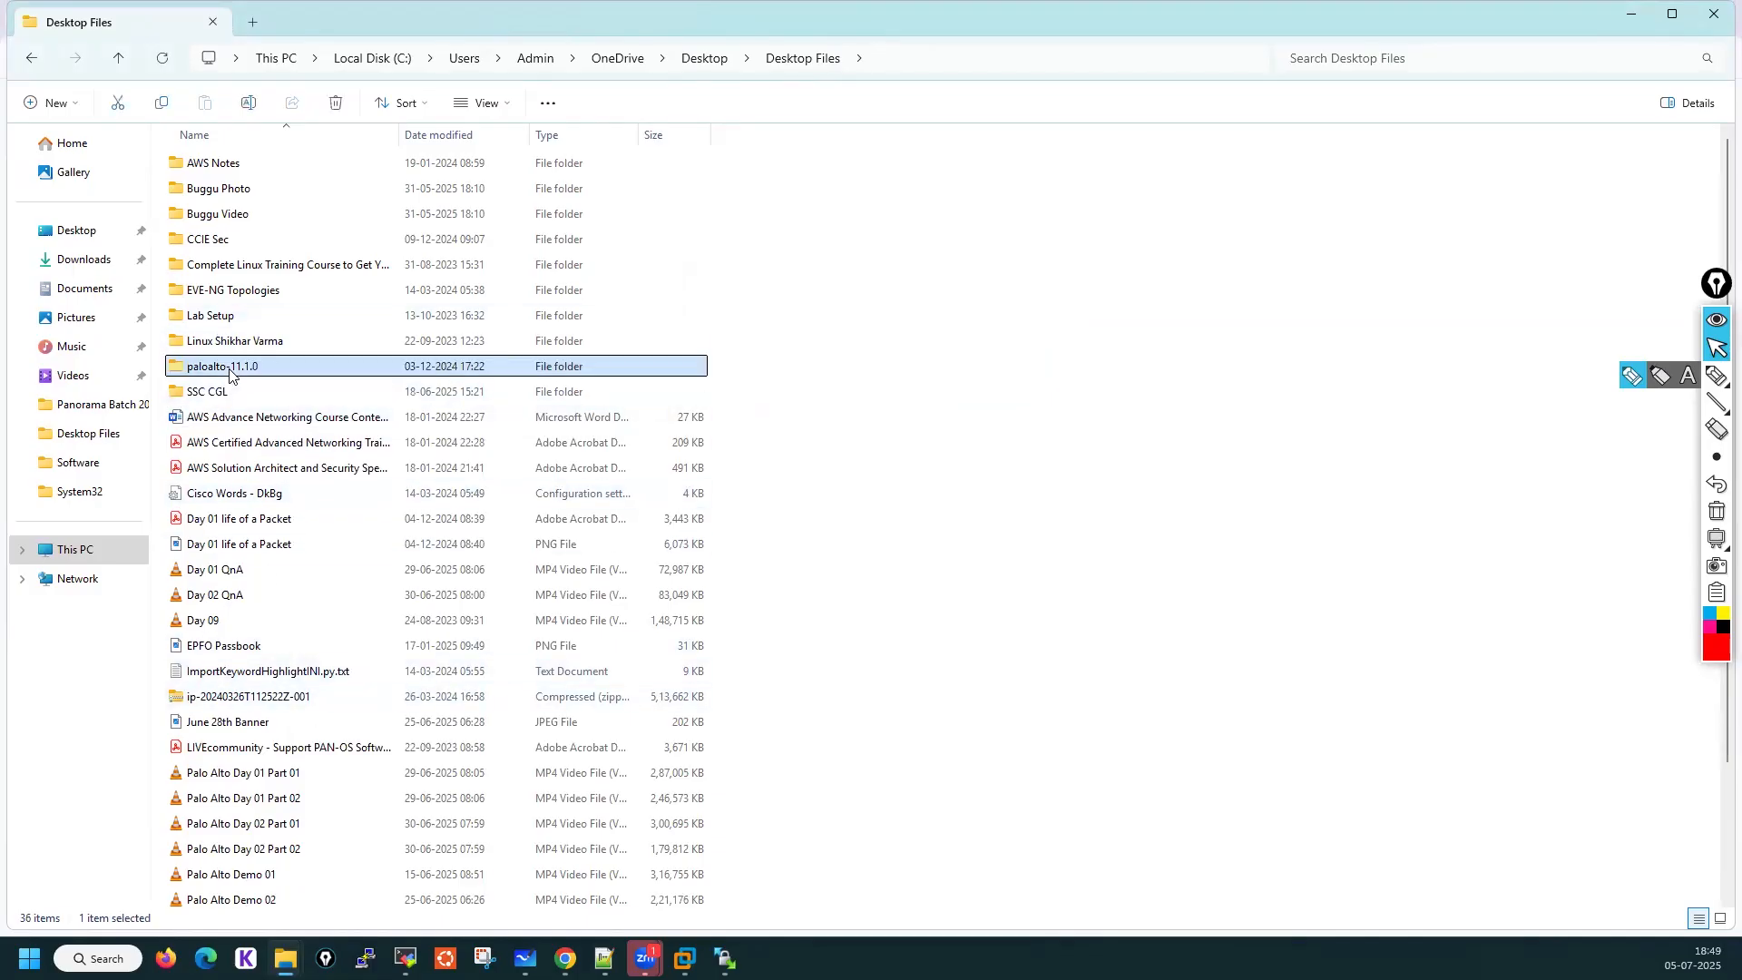
pyautogui.doubleClick(298, 370)
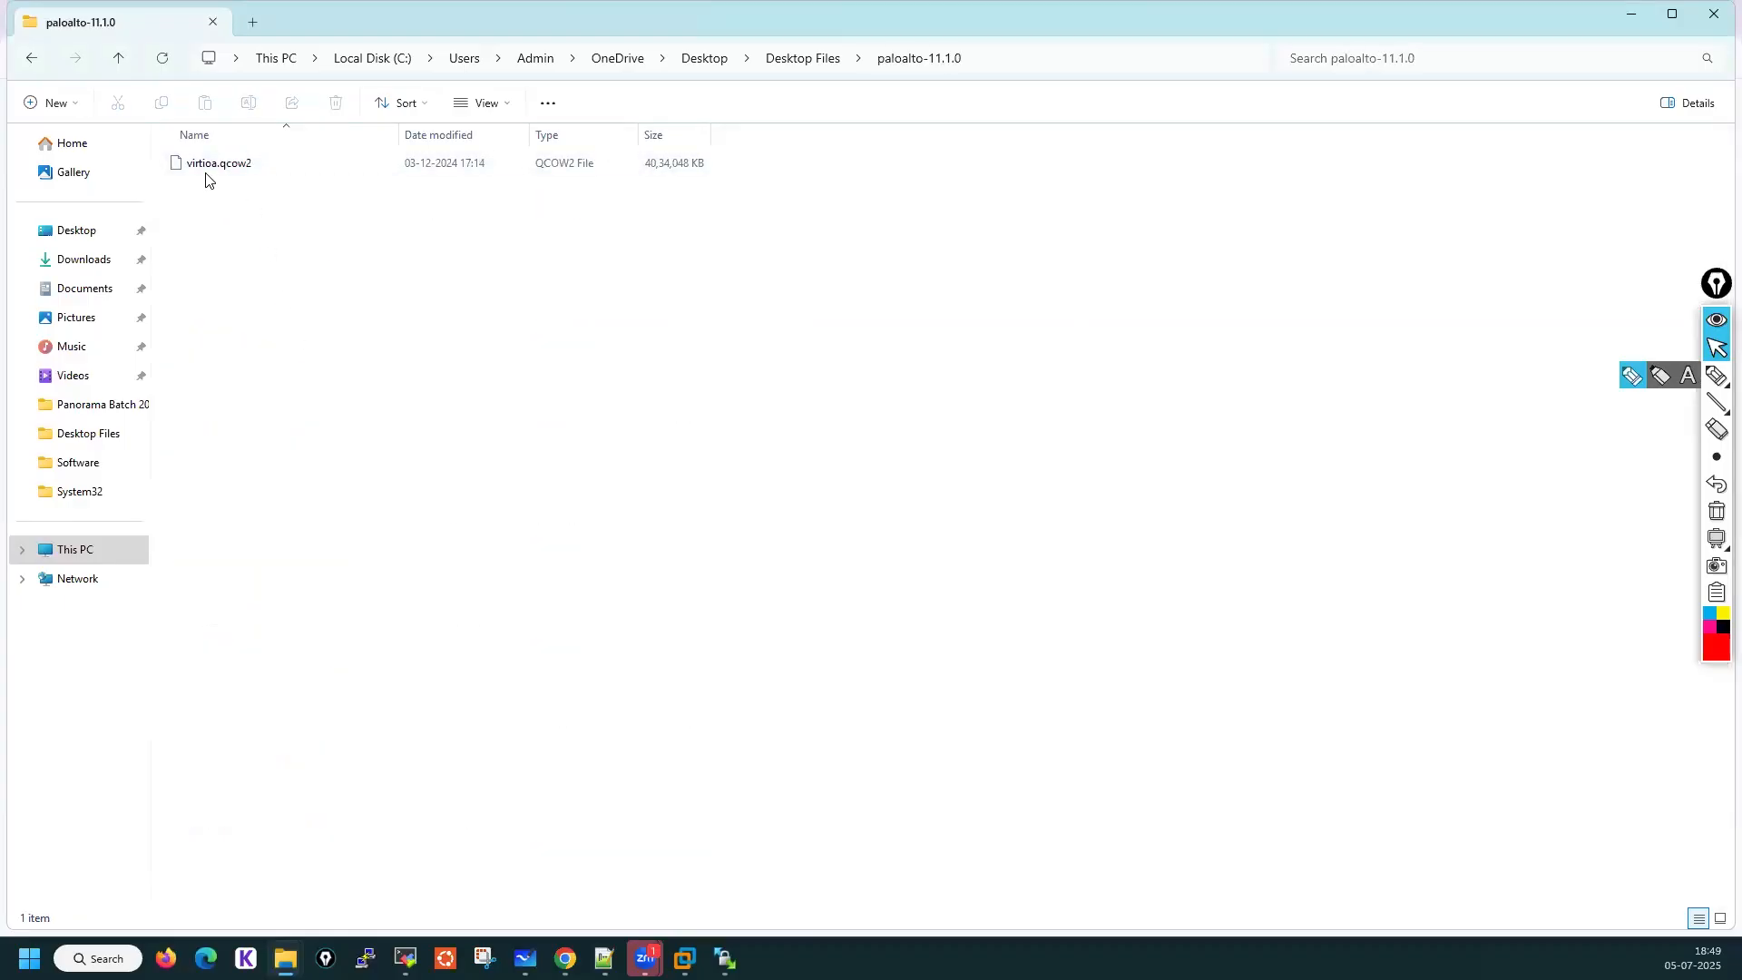
pyautogui.click(799, 60)
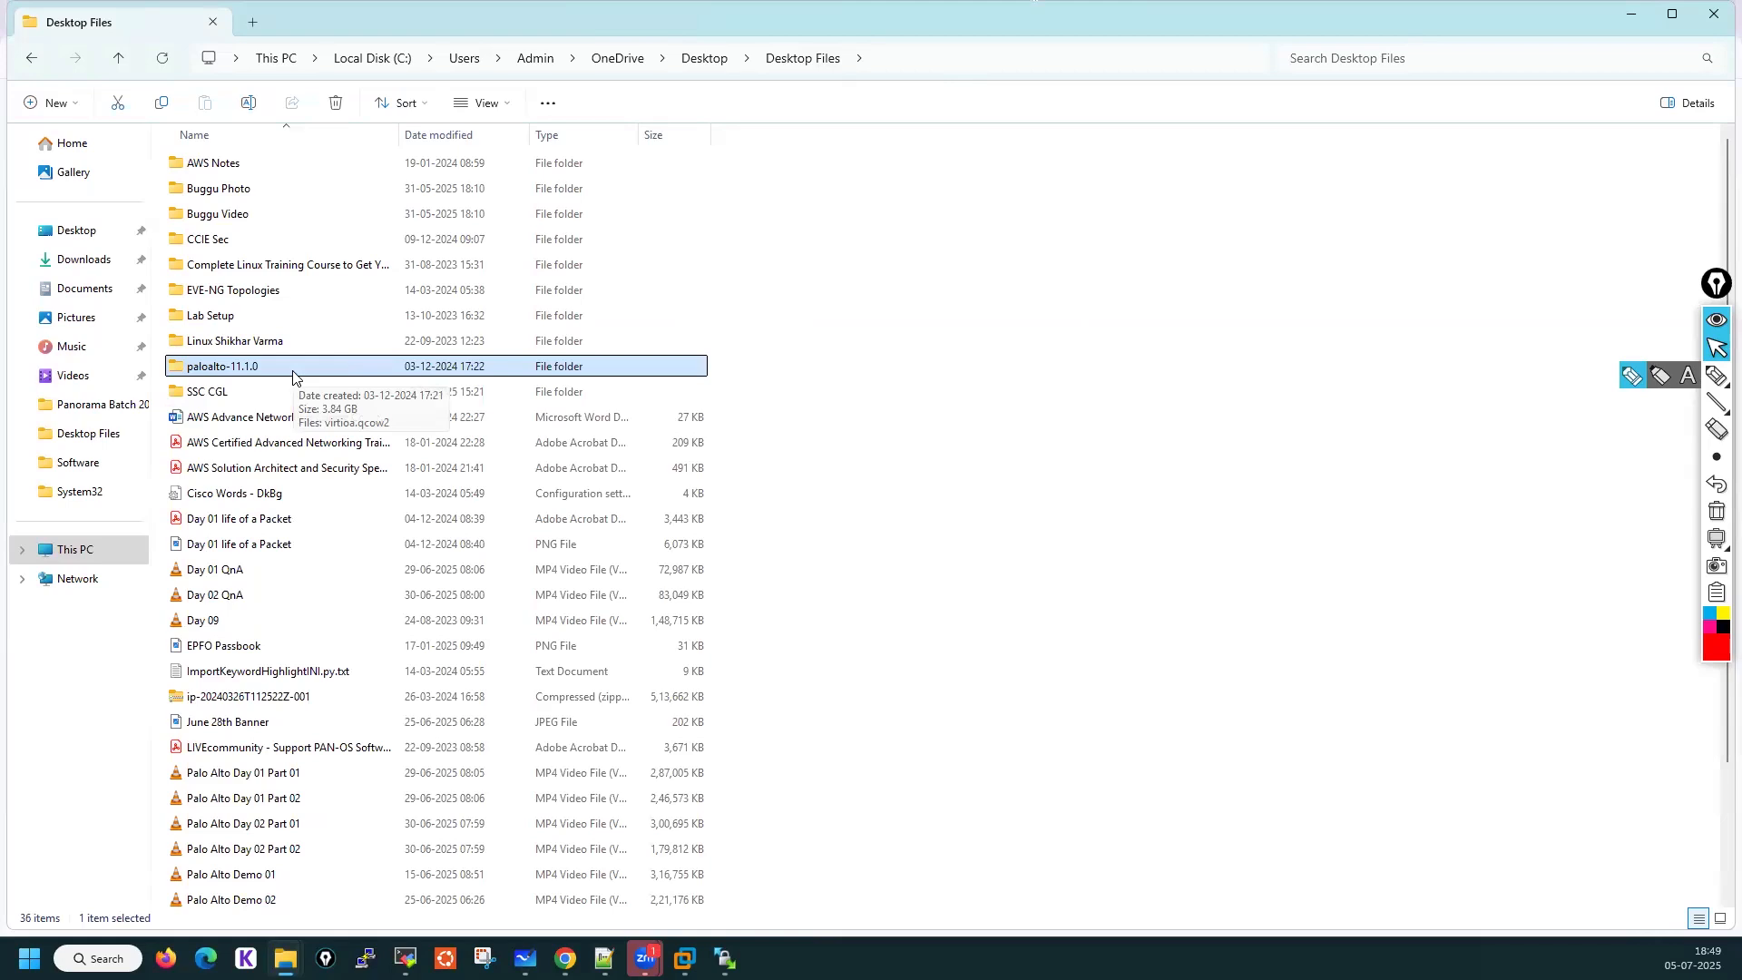
pyautogui.doubleClick(299, 377)
pyautogui.click(802, 60)
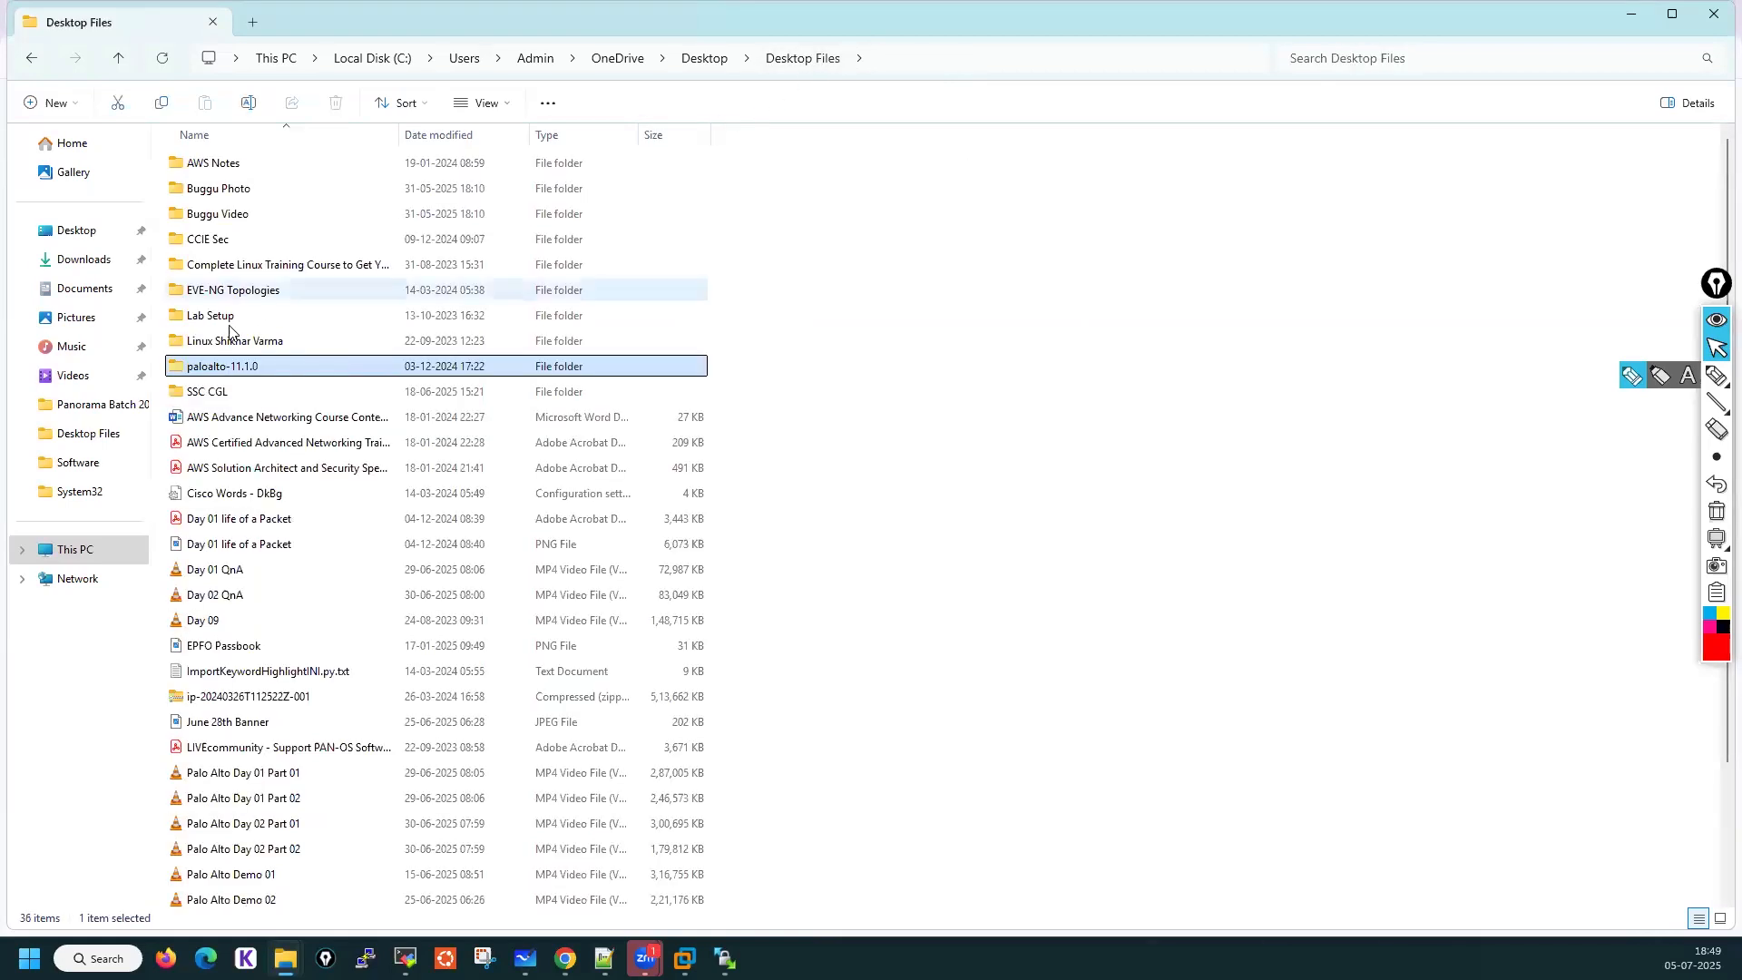
pyautogui.rightClick(279, 374)
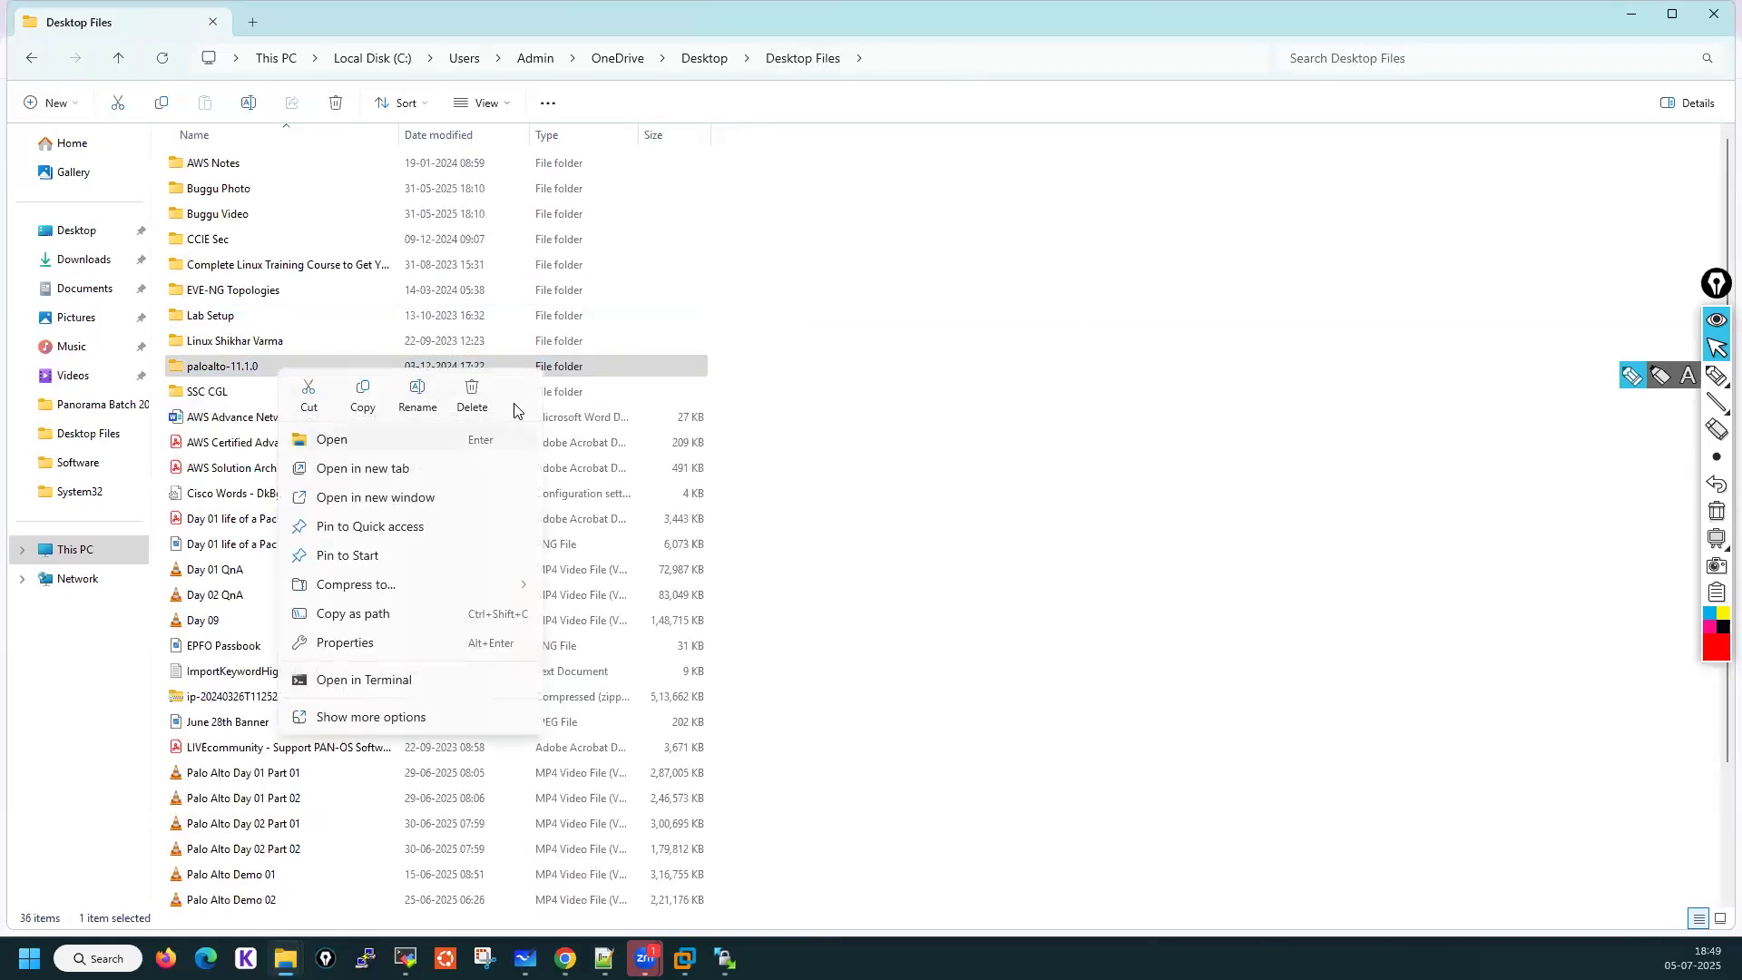
pyautogui.click(477, 388)
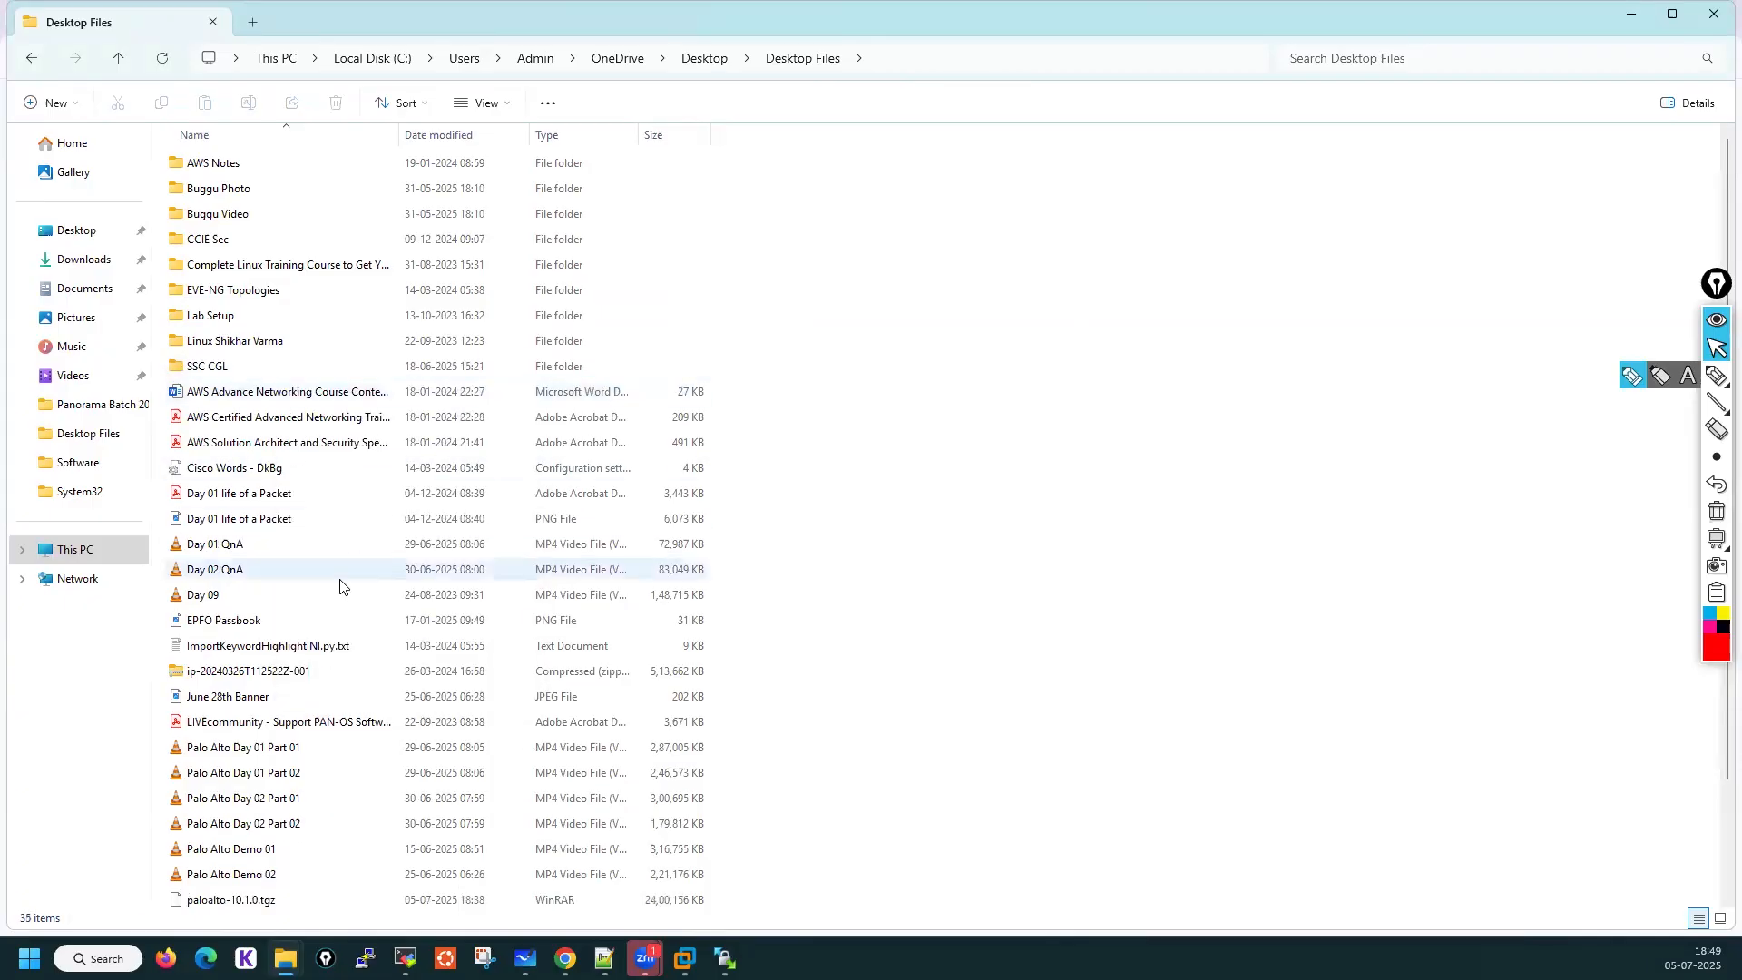
pyautogui.scroll(-3, 339, 585)
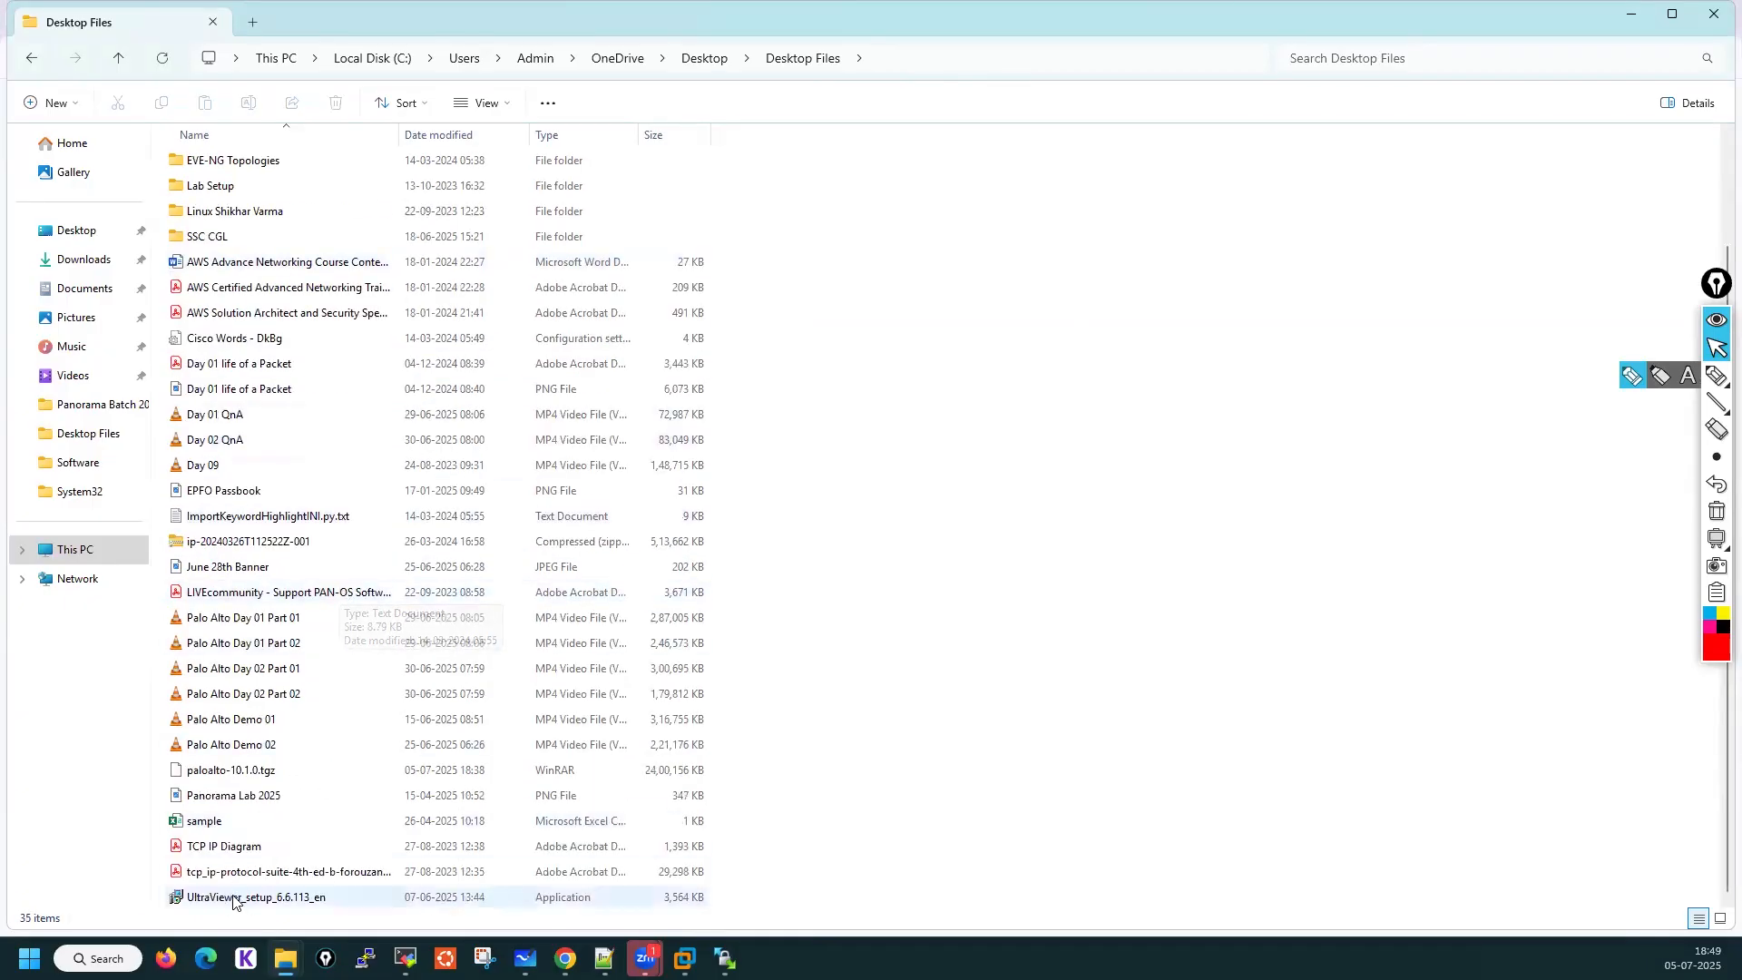
# Step: Extract paloalto-10.1.0.tgz with 7-Zip into a paloalto-10.1.0 folder
pyautogui.click(290, 776)
pyautogui.rightClick(328, 784)
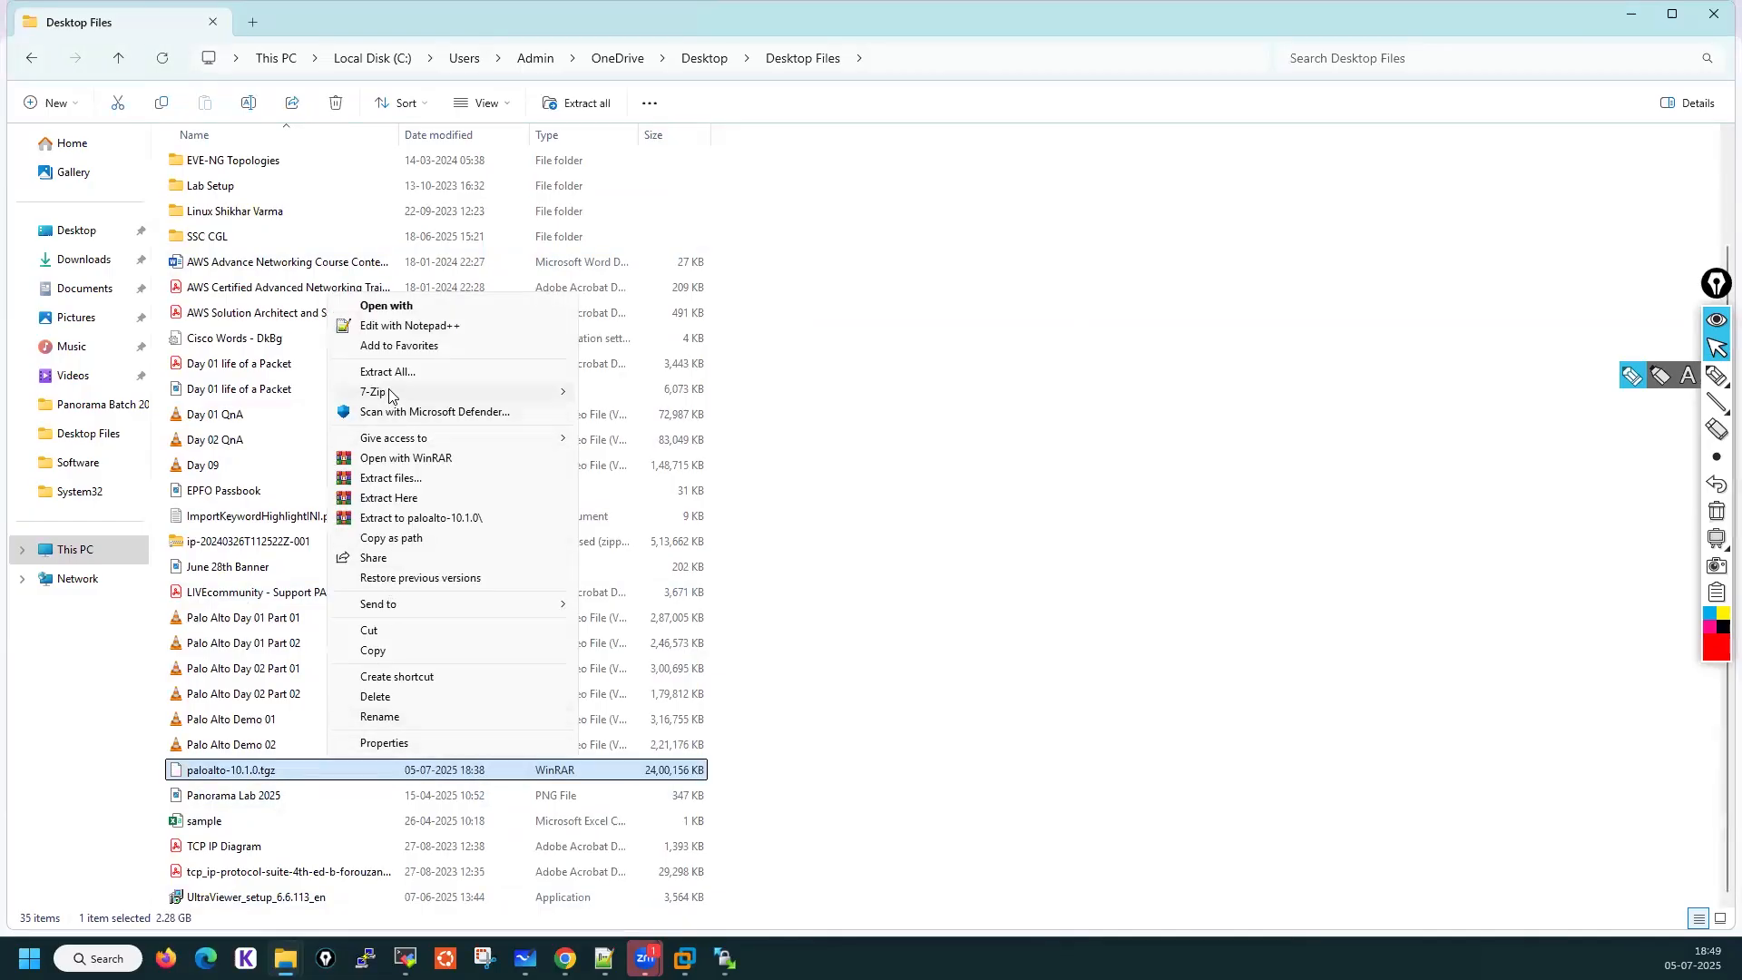
pyautogui.moveTo(390, 395)
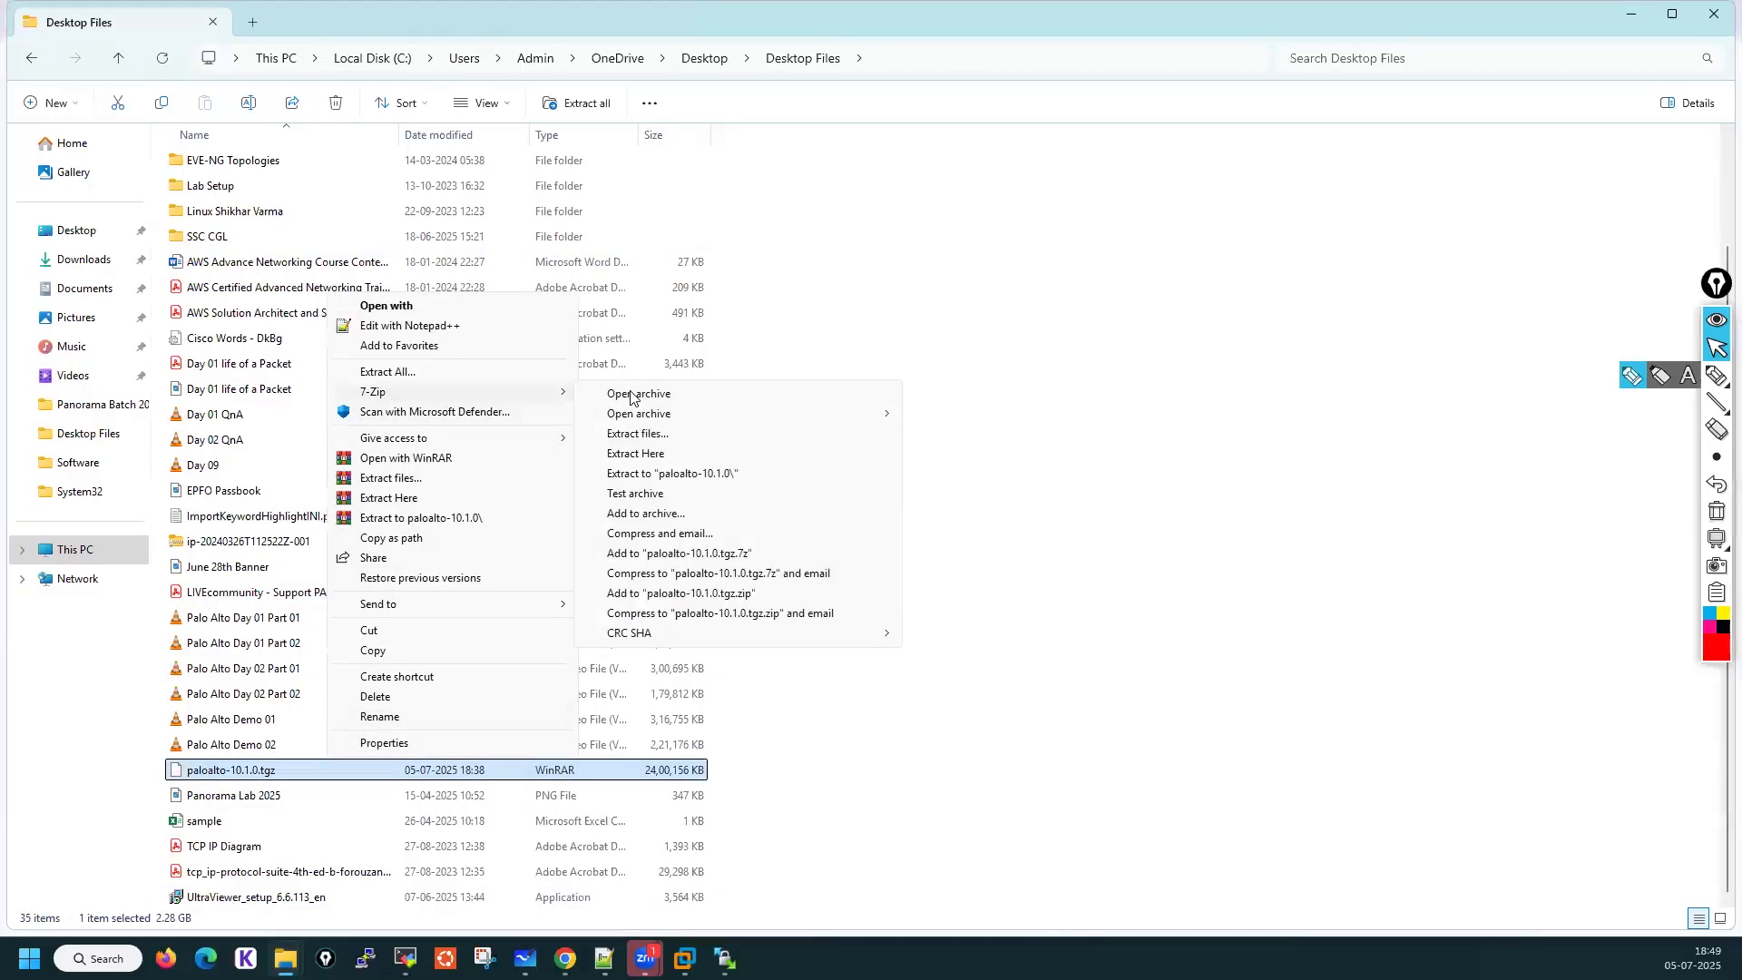
pyautogui.click(648, 474)
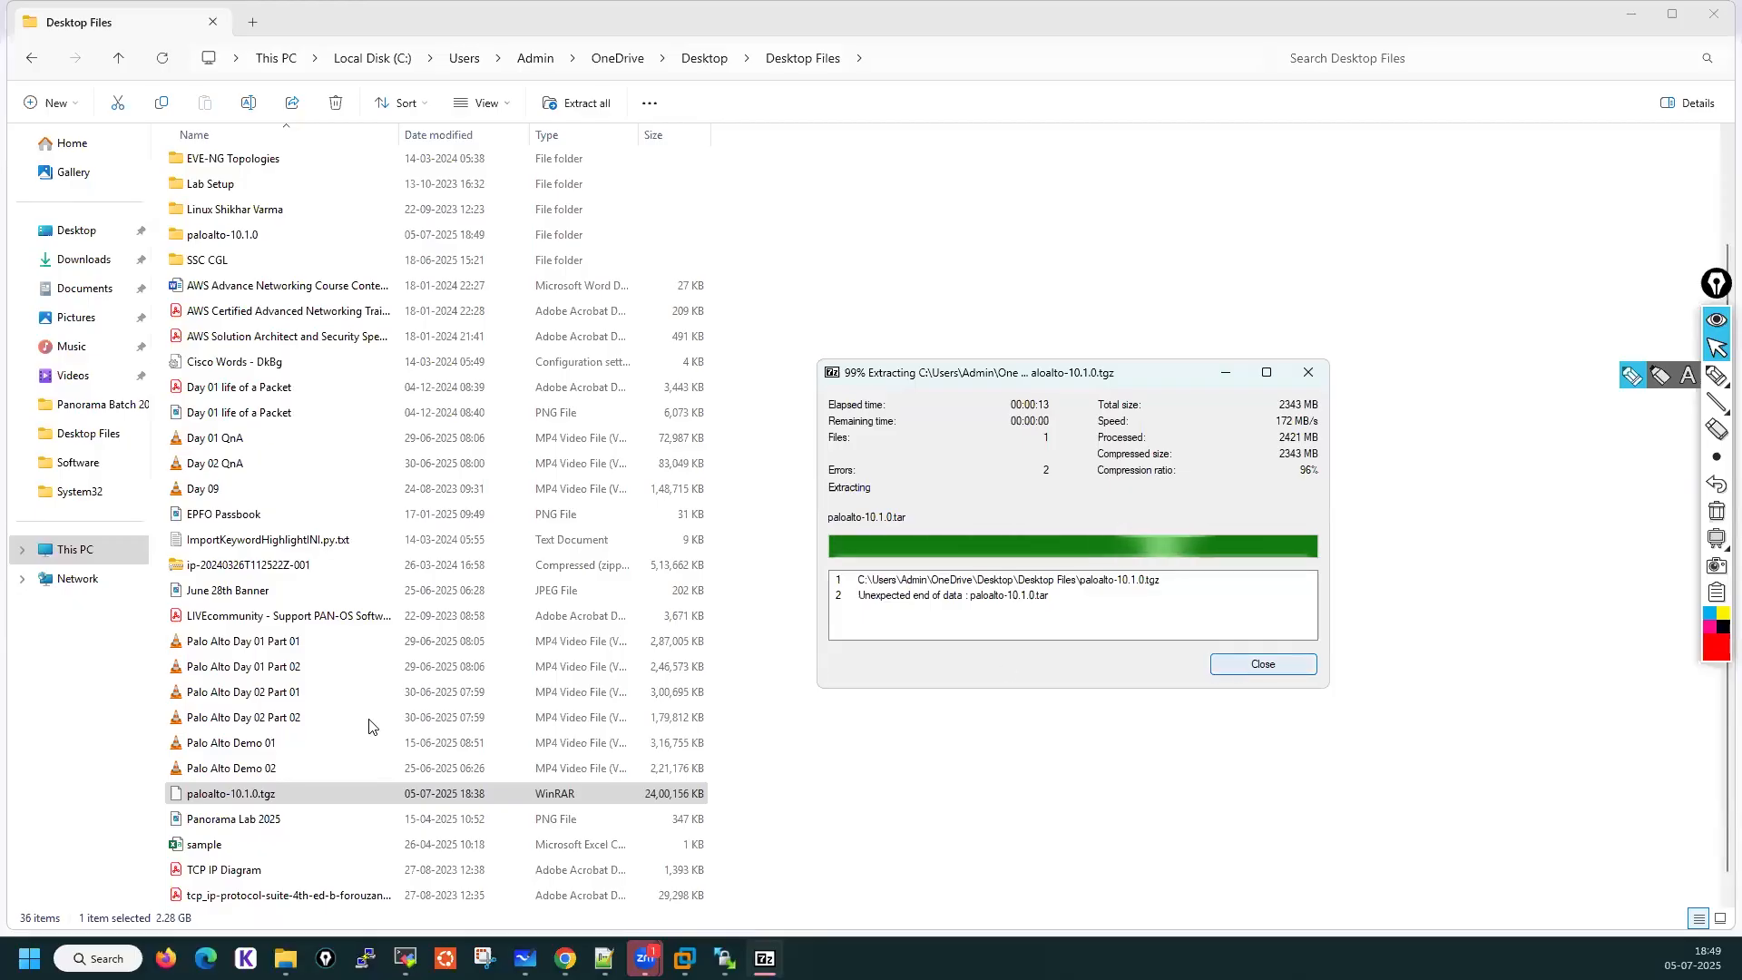
pyautogui.click(69, 560)
# Step: Check drive space in This PC, then close and minimize windows to reach the desktop
pyautogui.click(294, 171)
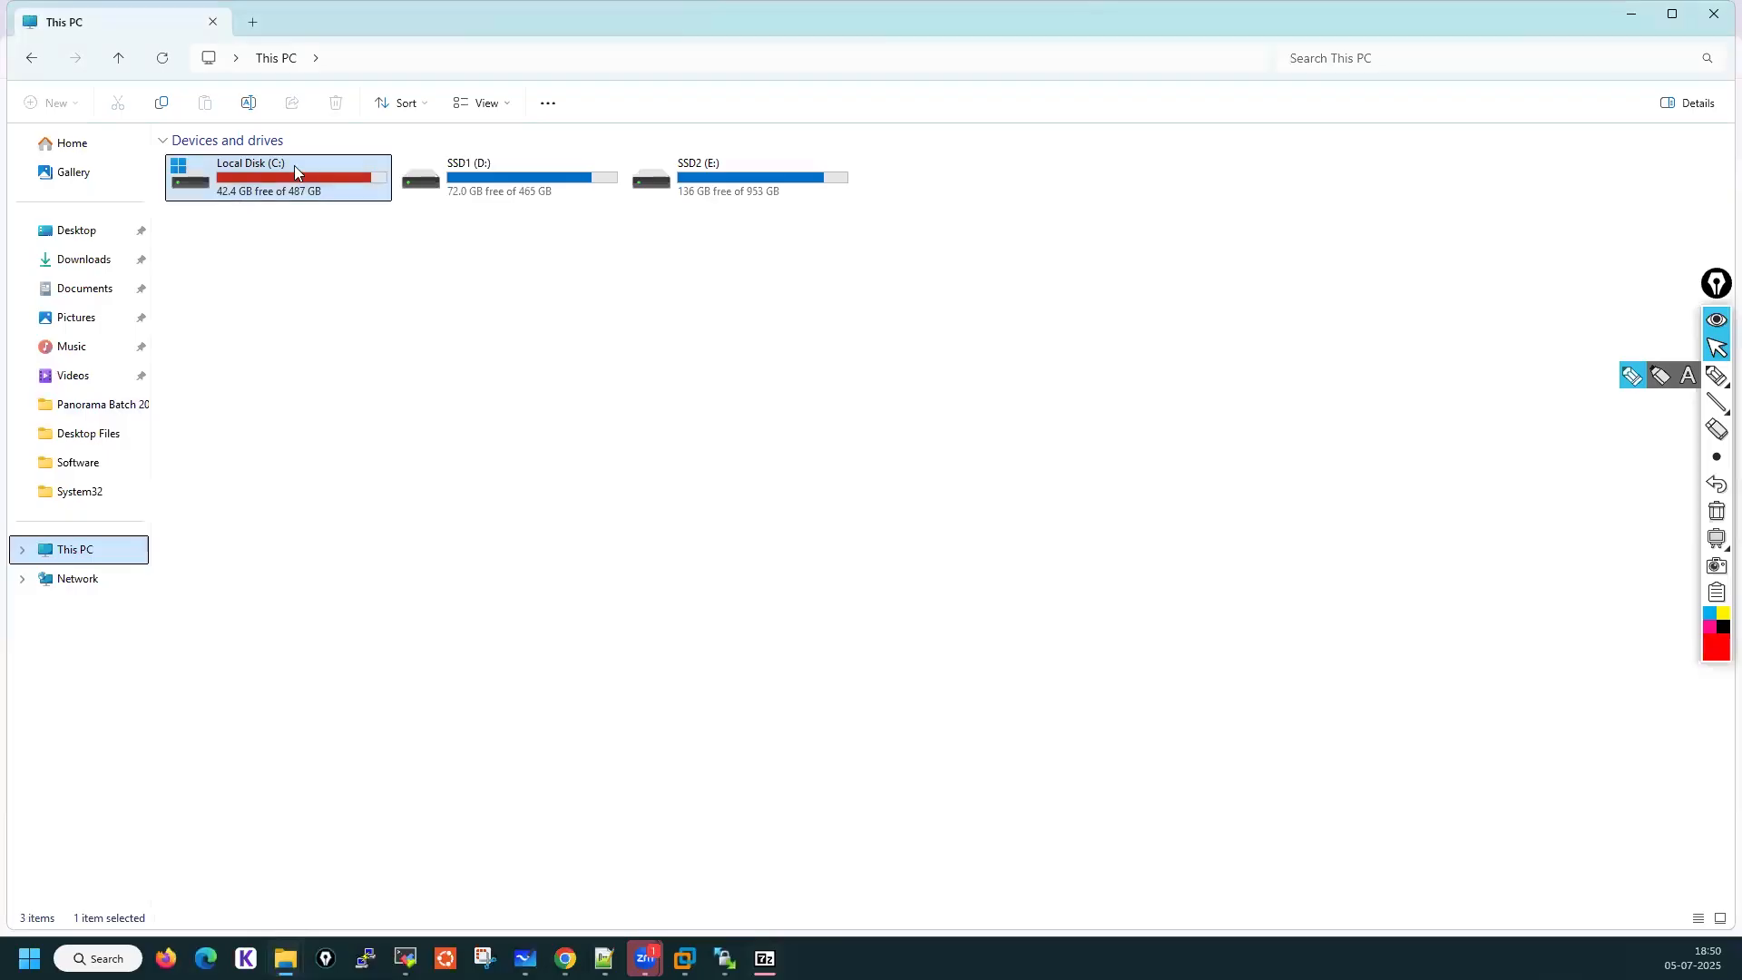
pyautogui.click(1714, 14)
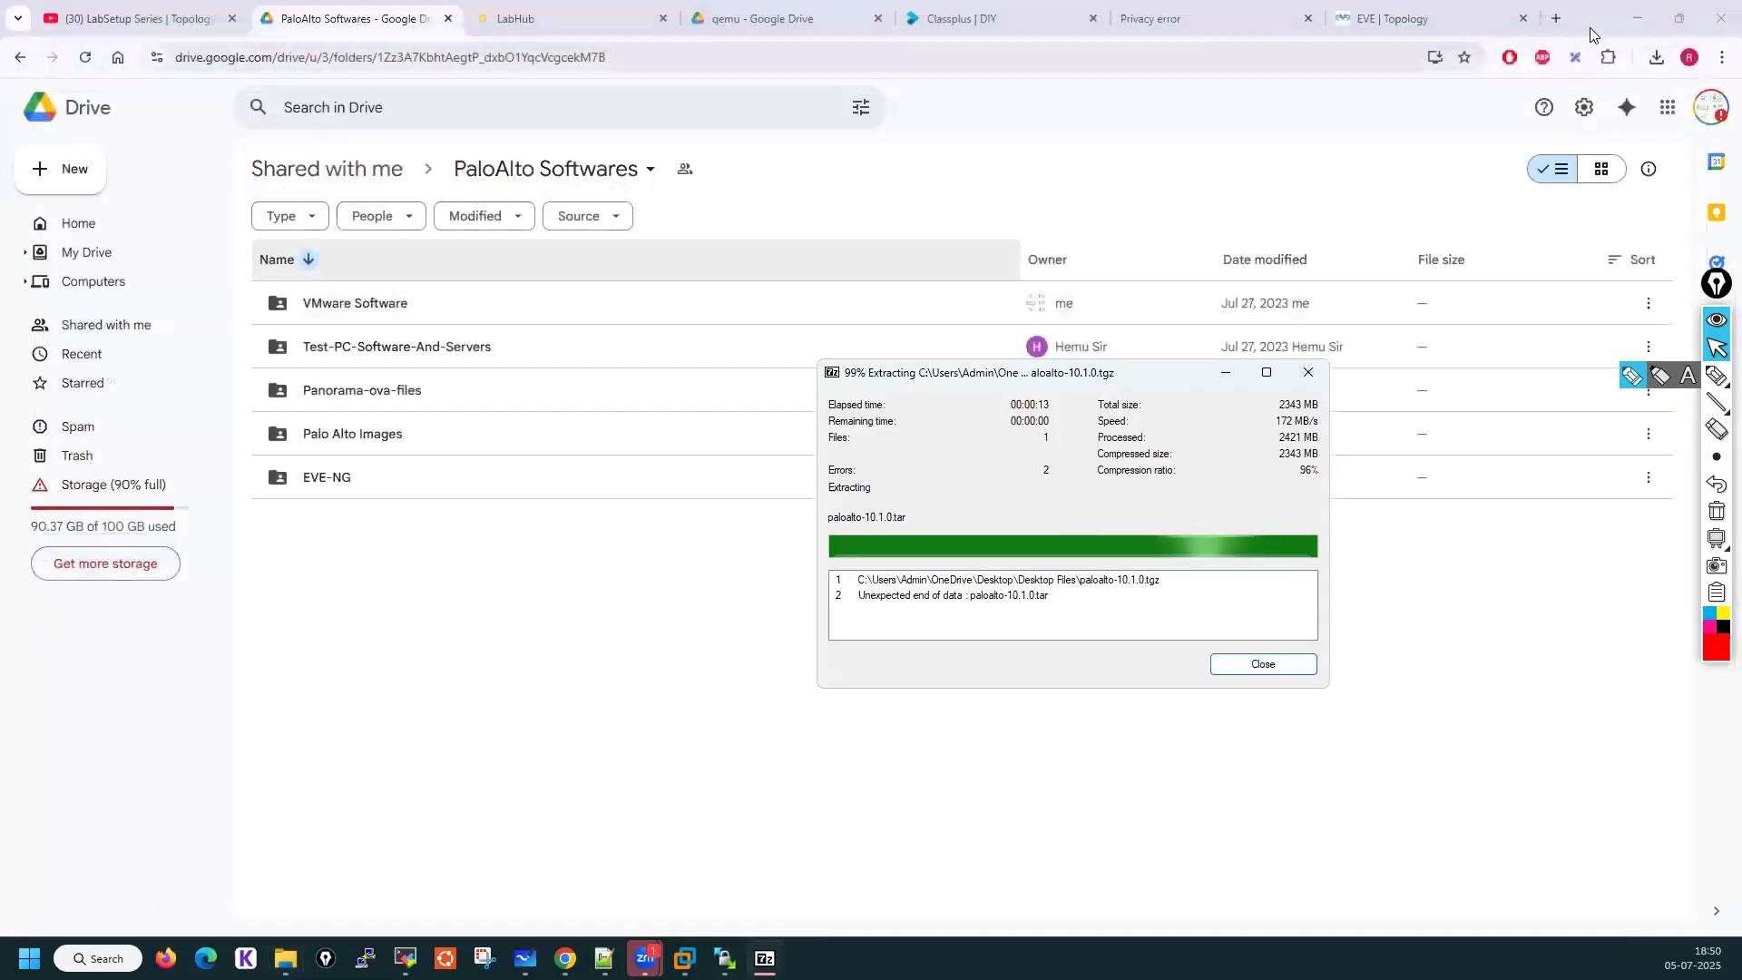
pyautogui.click(1637, 18)
pyautogui.click(1630, 12)
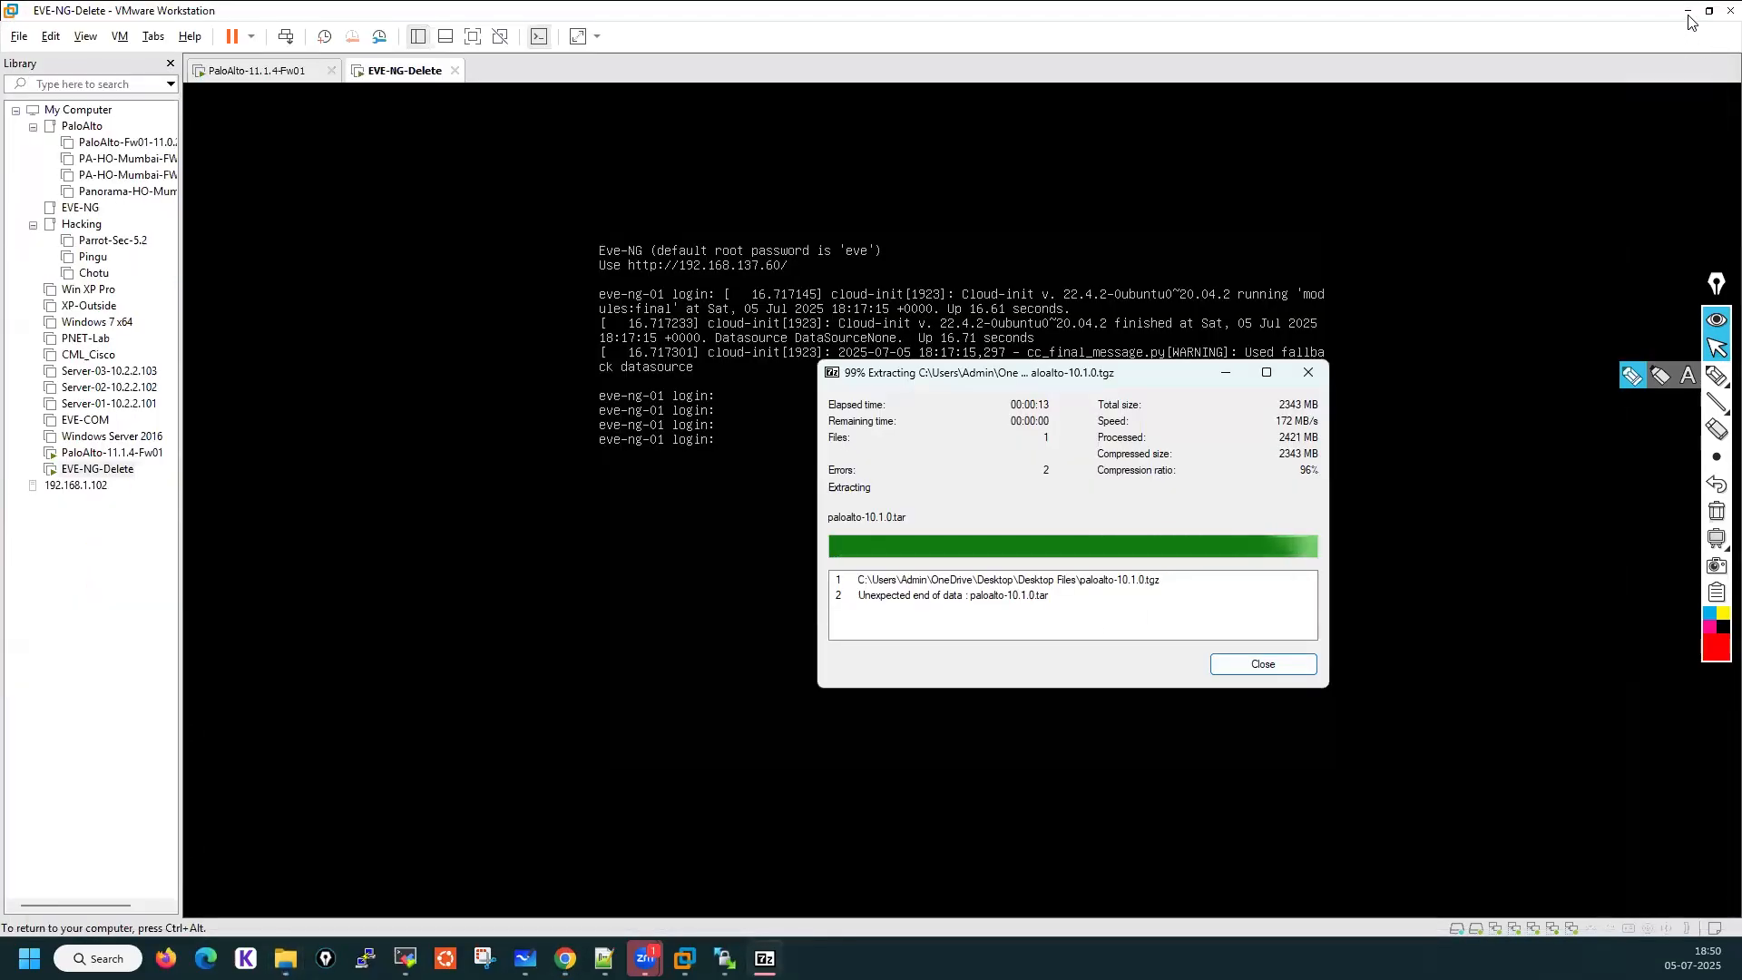
pyautogui.click(1688, 12)
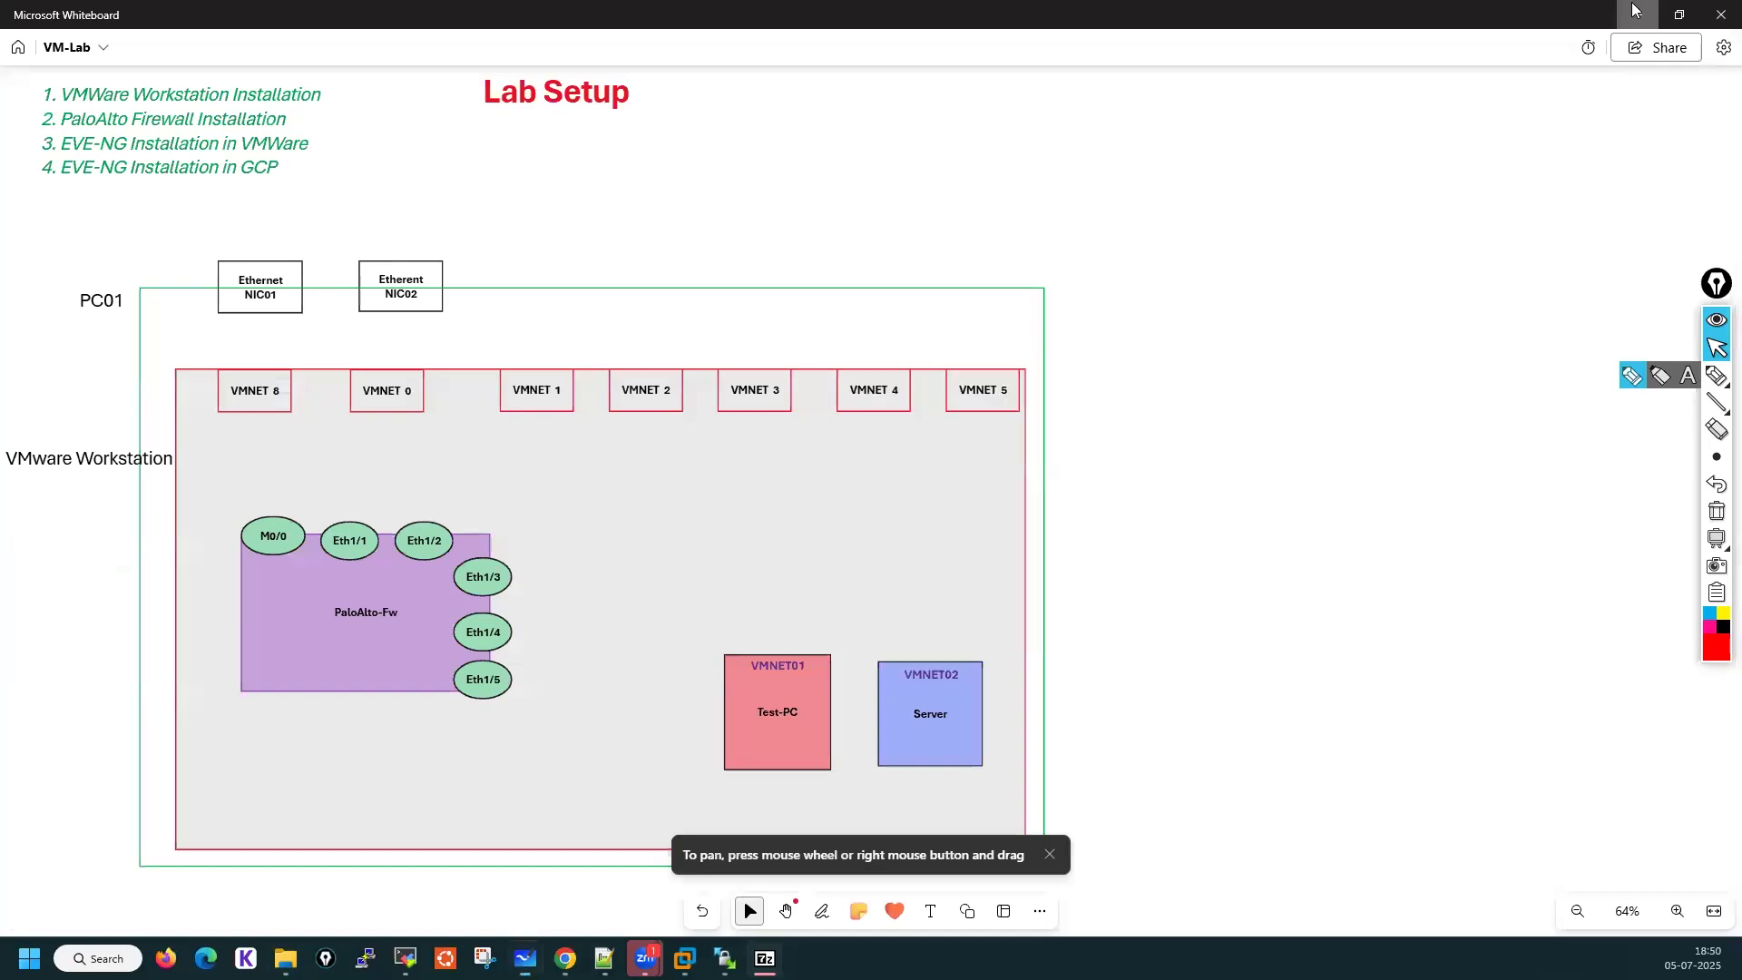
pyautogui.click(1637, 14)
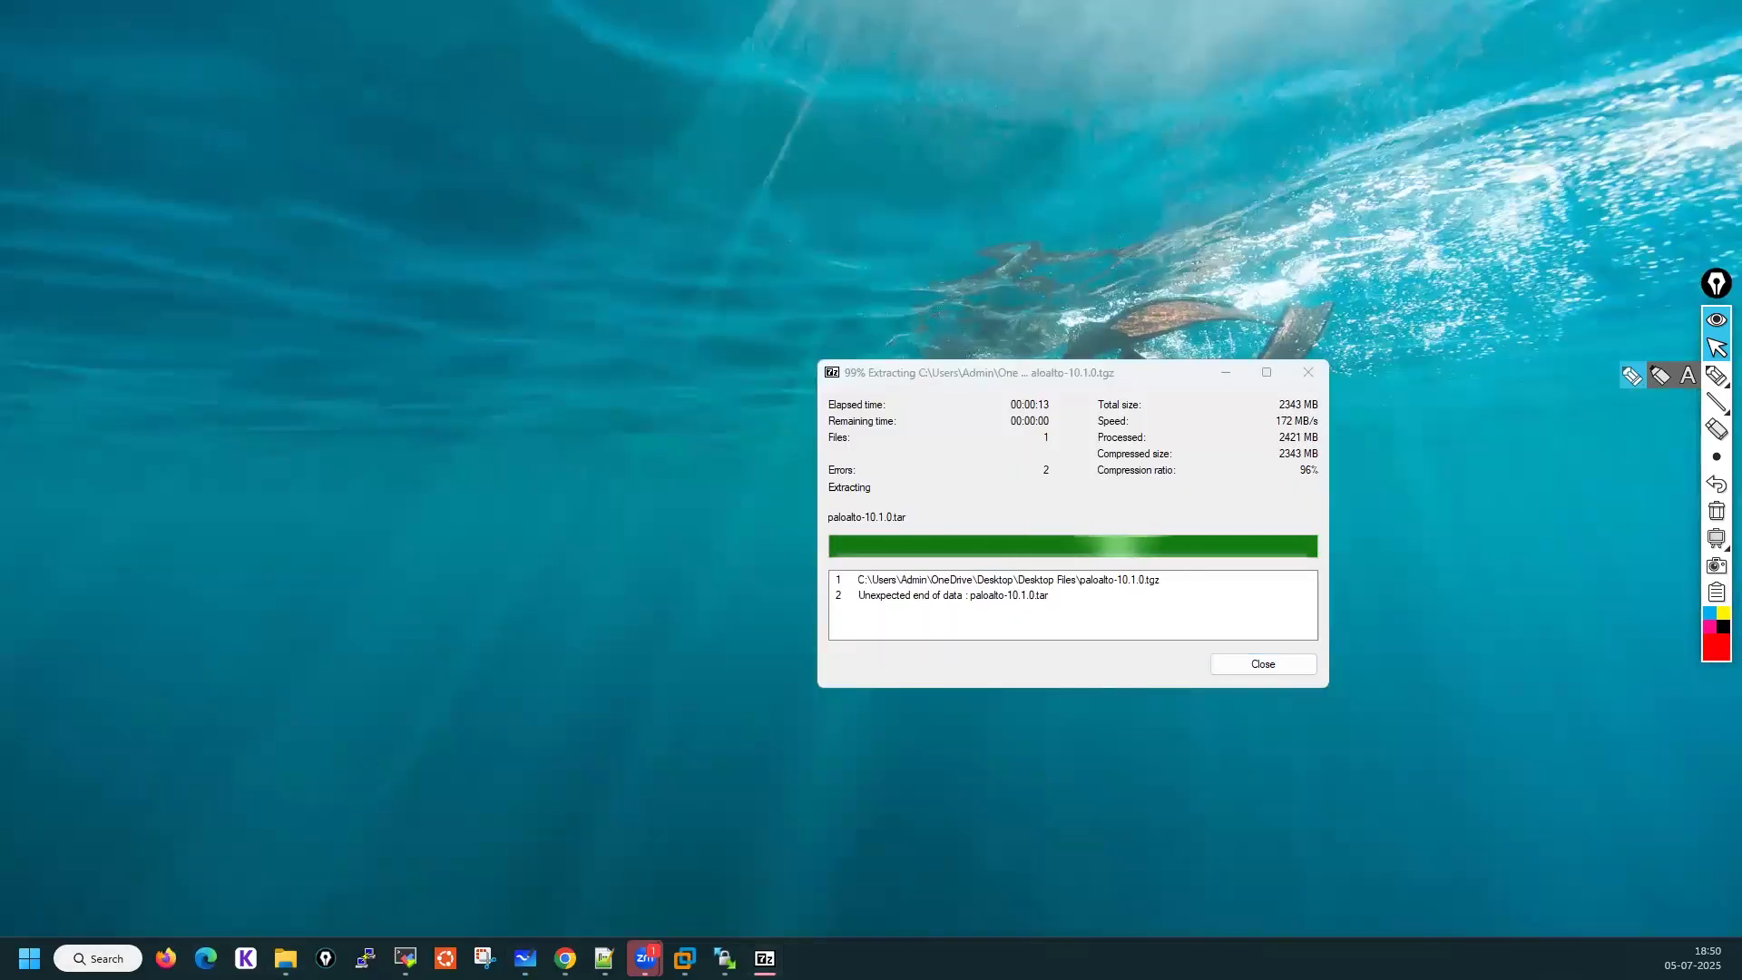
# Step: Permanently empty all 15 Recycle Bin items, freeing C: to 62.6 GB
pyautogui.doubleClick(34, 37)
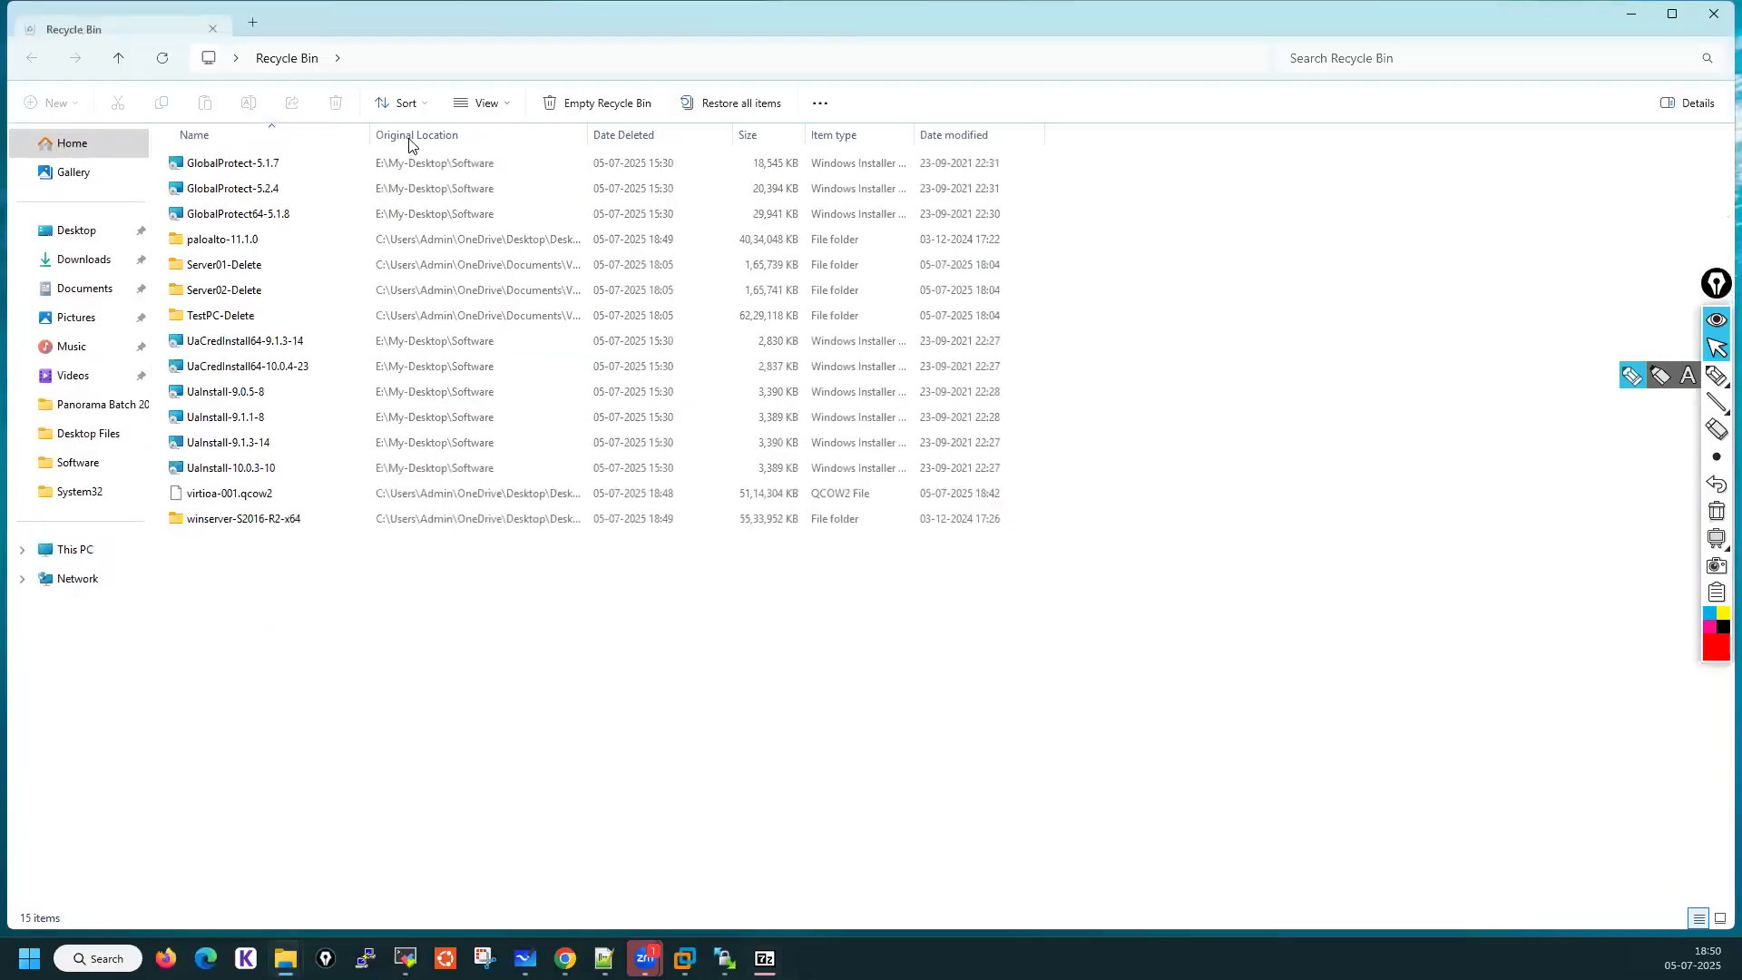
pyautogui.moveTo(263, 605); pyautogui.dragTo(399, 147)
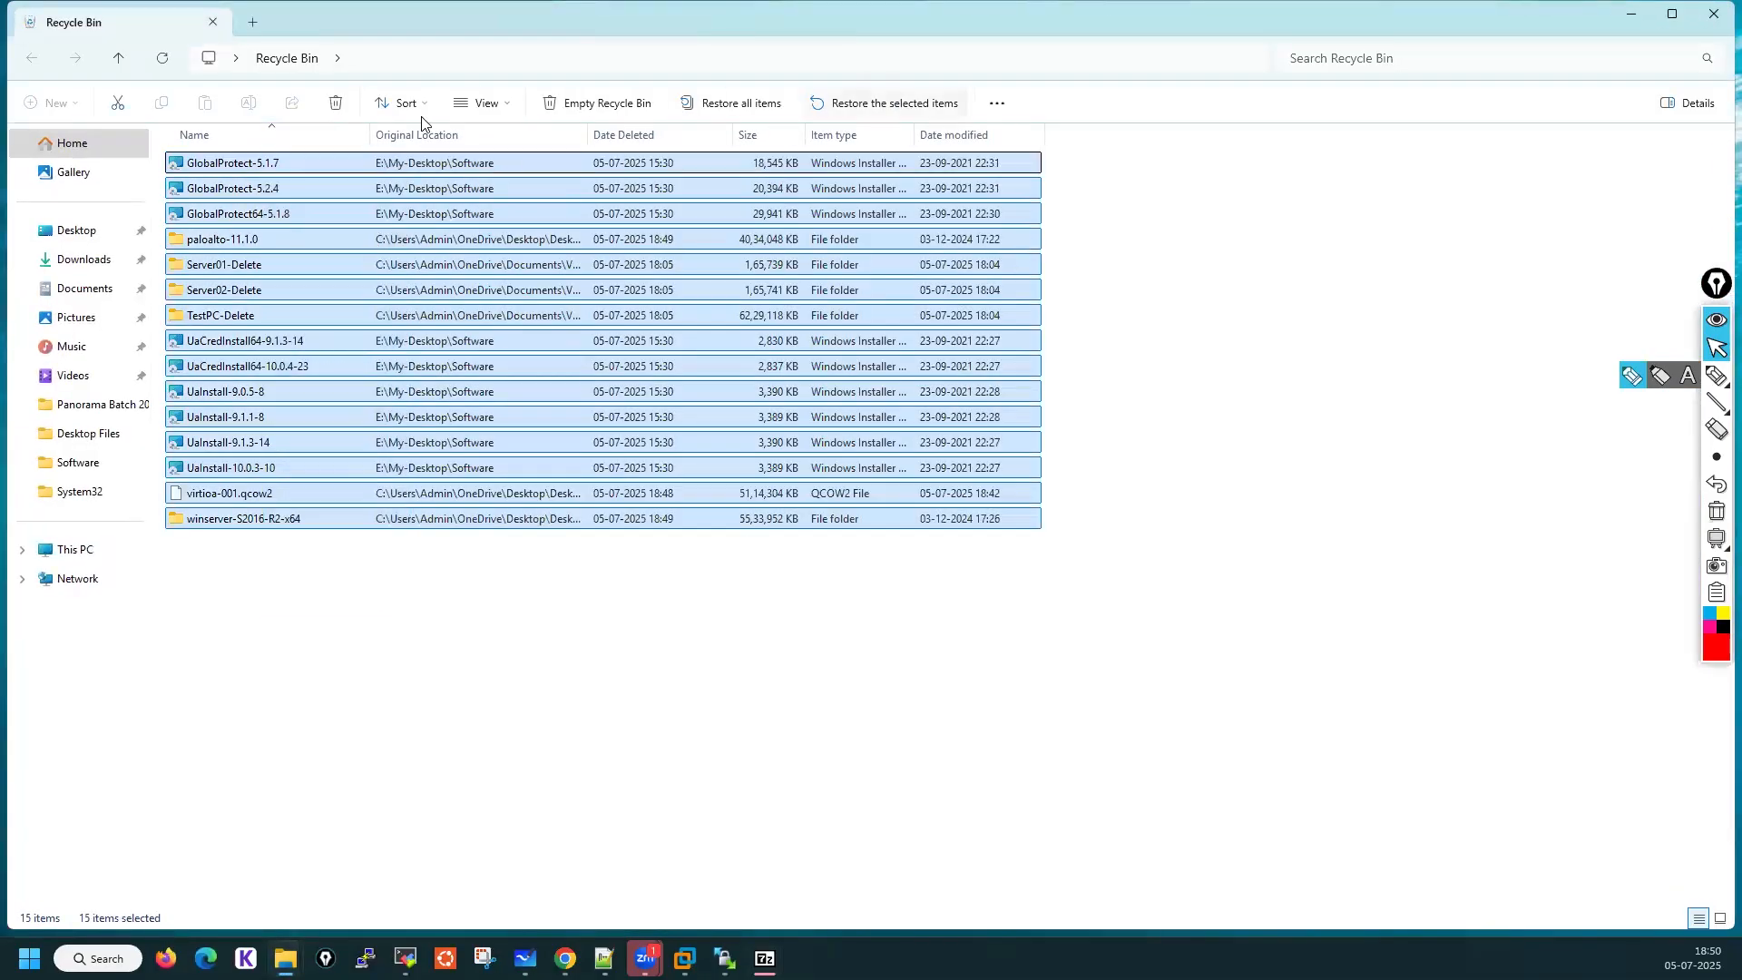
pyautogui.press('Delete')
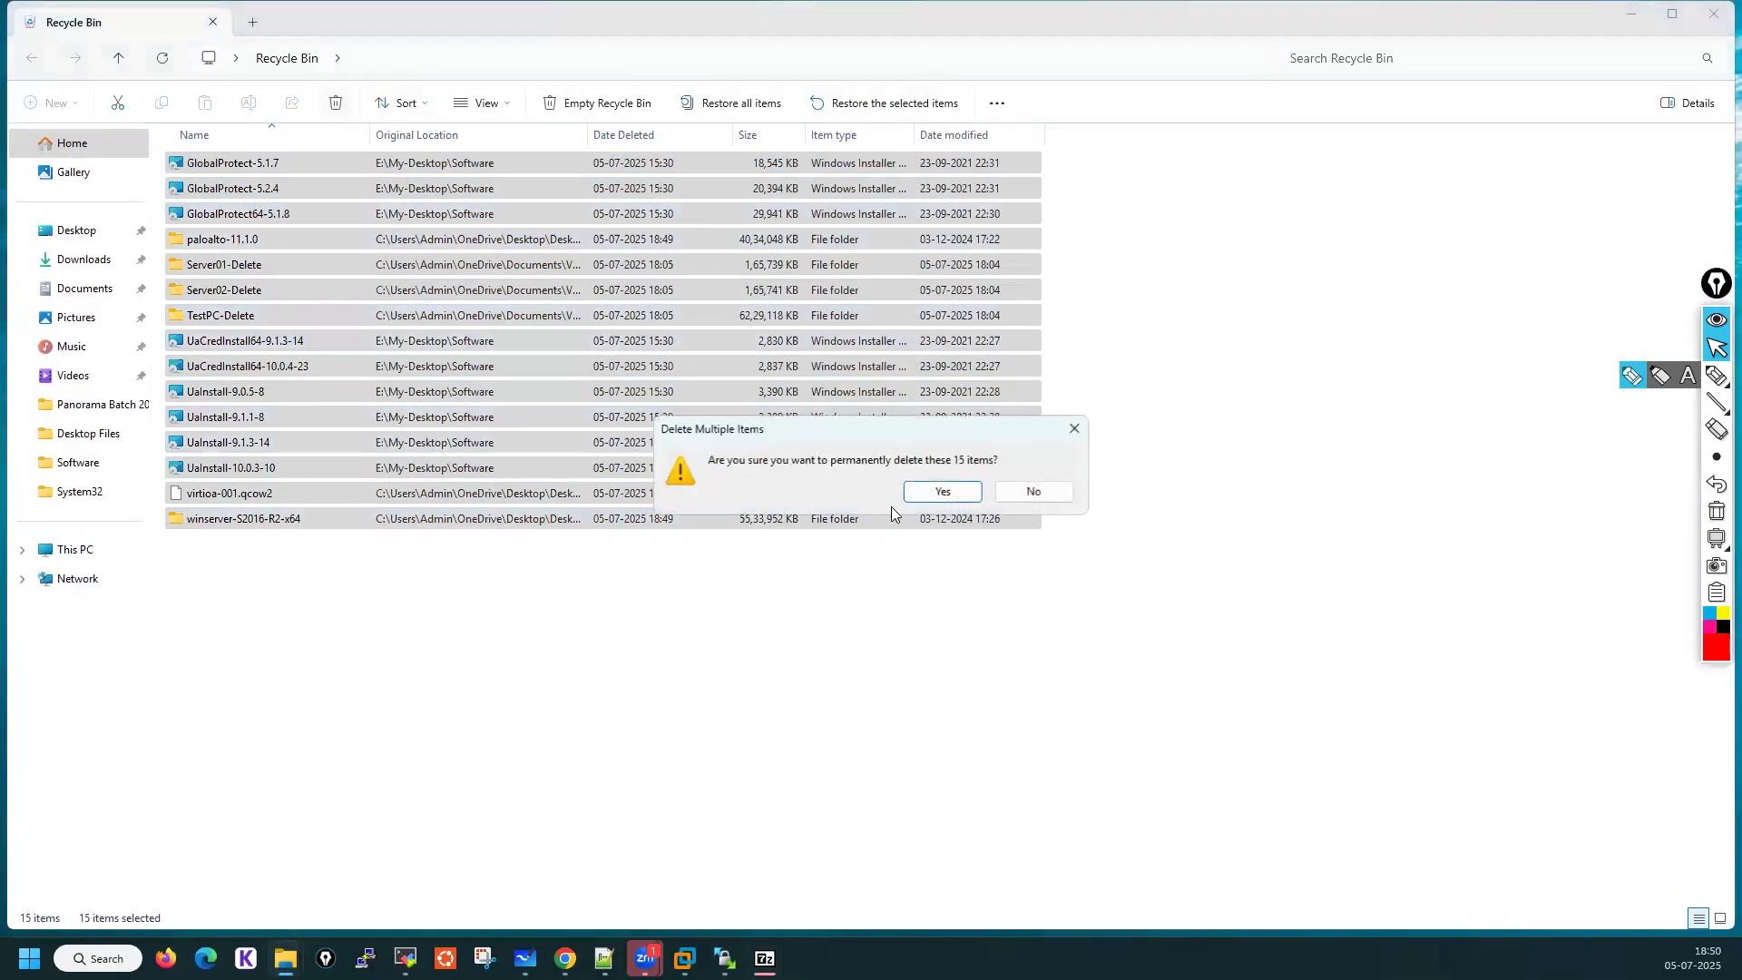
pyautogui.click(939, 491)
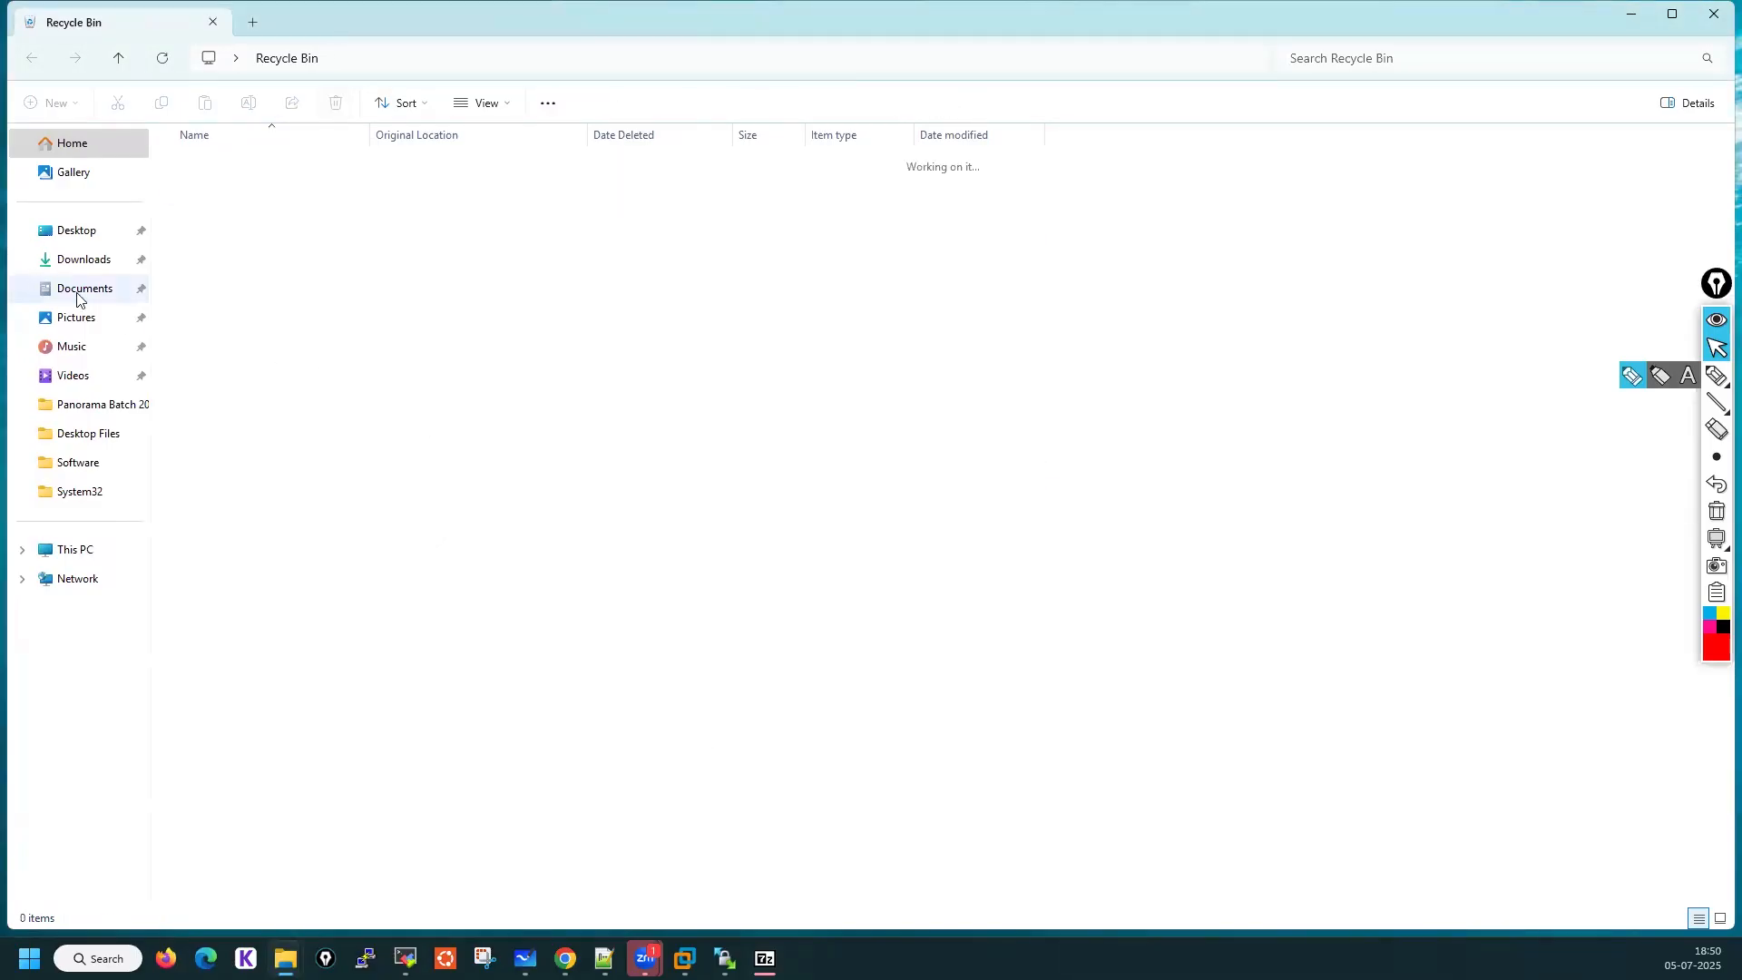
pyautogui.click(90, 551)
pyautogui.rightClick(345, 252)
pyautogui.click(918, 599)
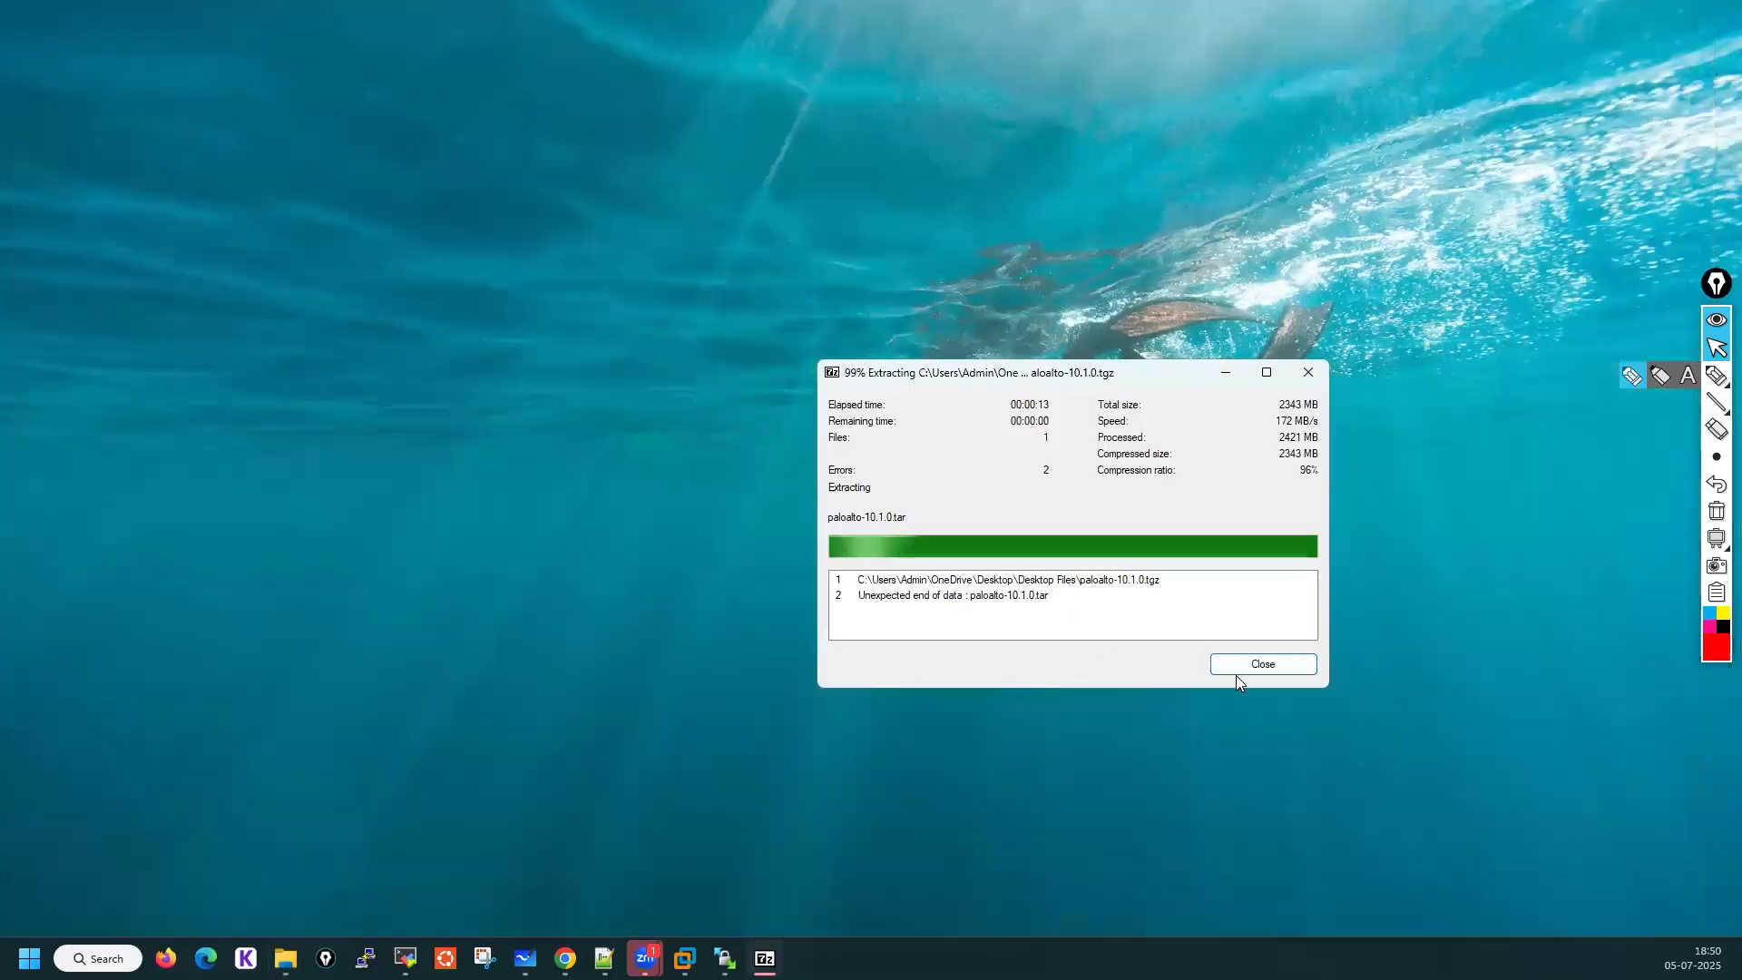
# Step: Dismiss the finished 7-Zip extraction and delete the old paloalto-10.1.0 folder from Desktop Files
pyautogui.click(1263, 666)
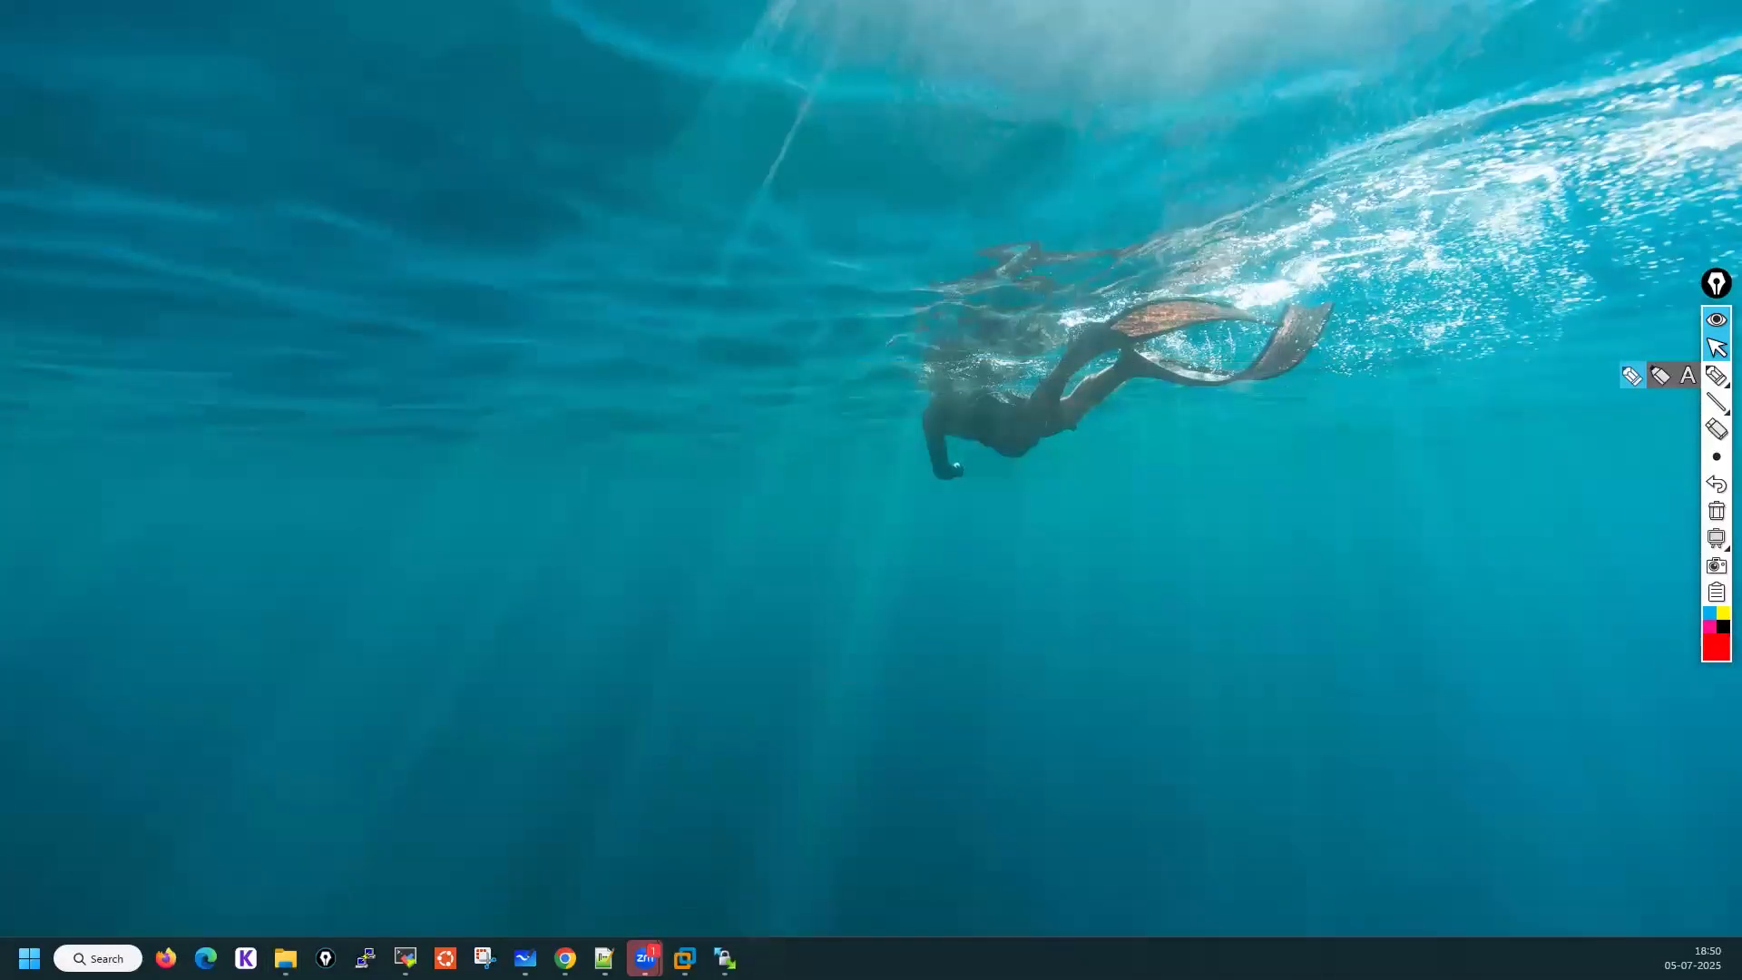
pyautogui.click(286, 959)
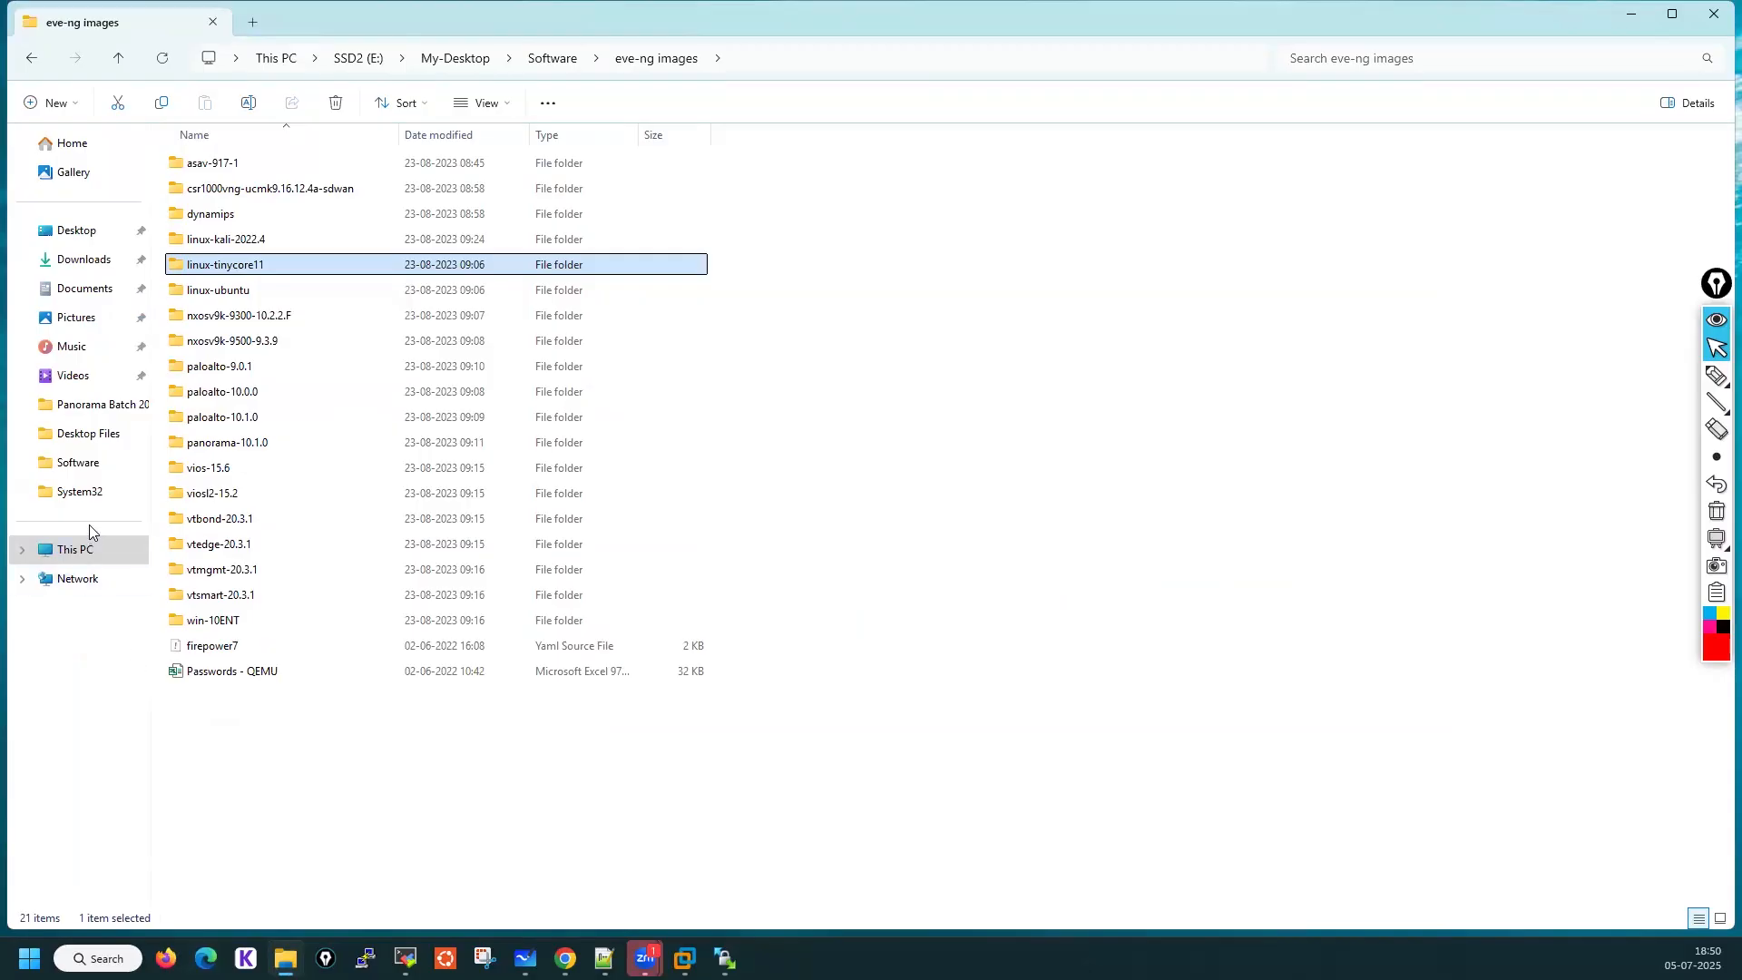
pyautogui.click(88, 435)
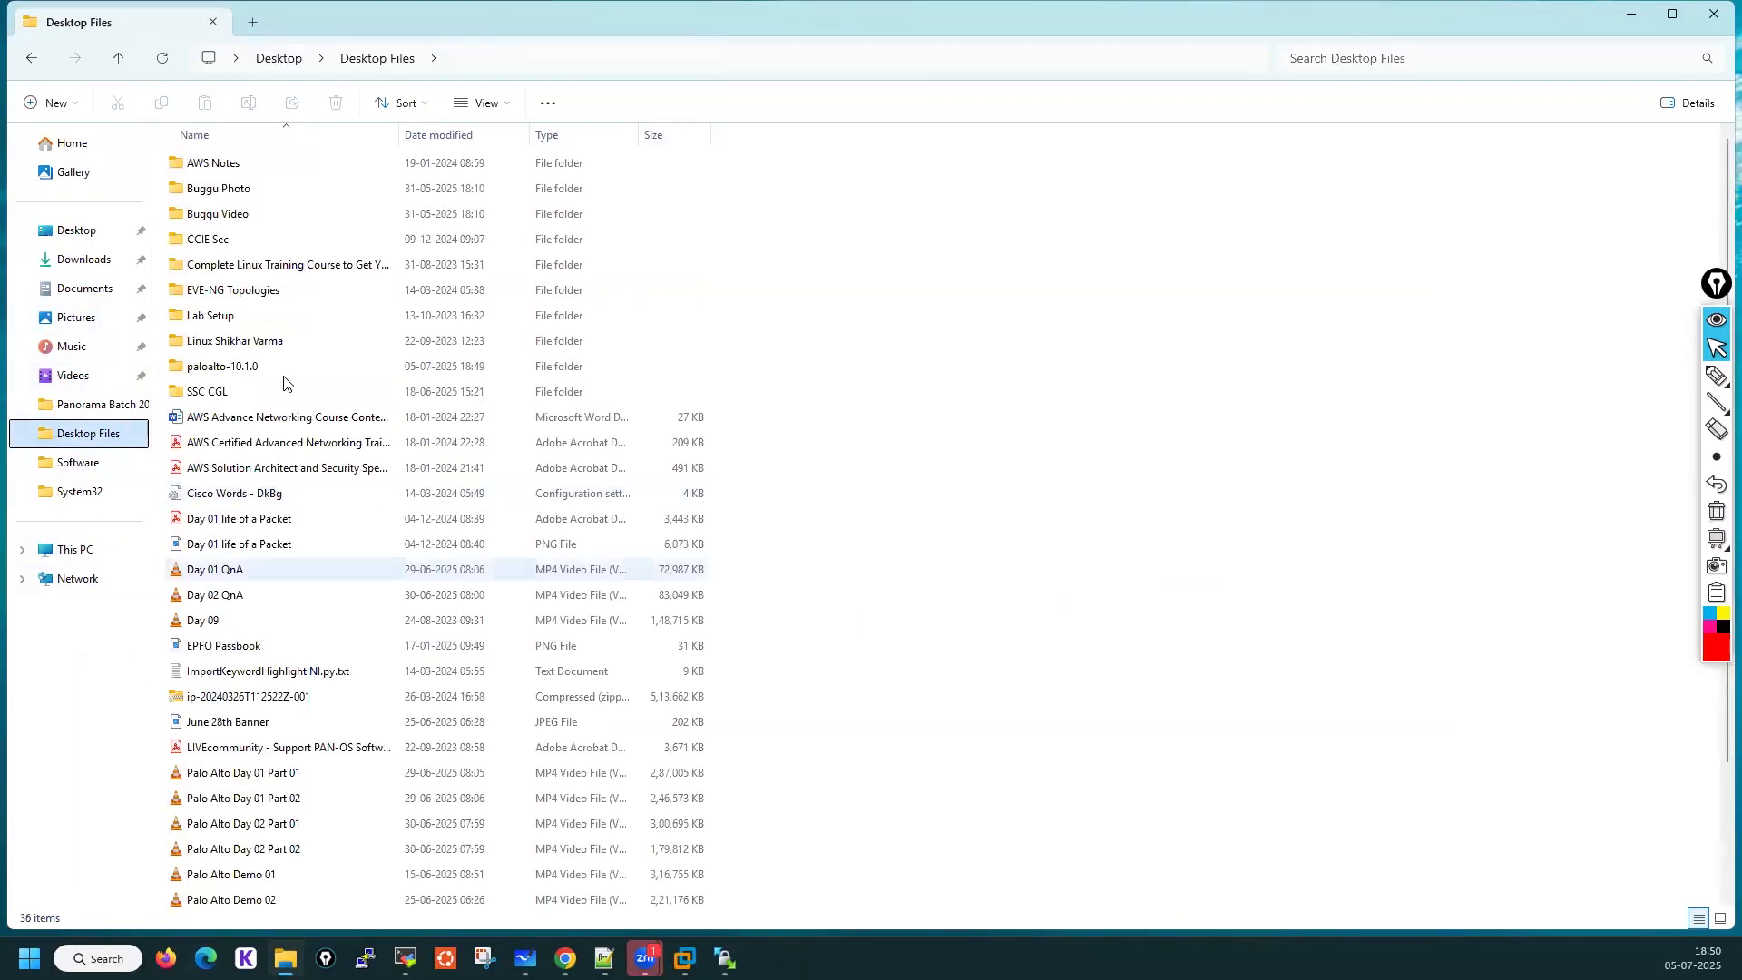
pyautogui.click(275, 367)
pyautogui.rightClick(278, 367)
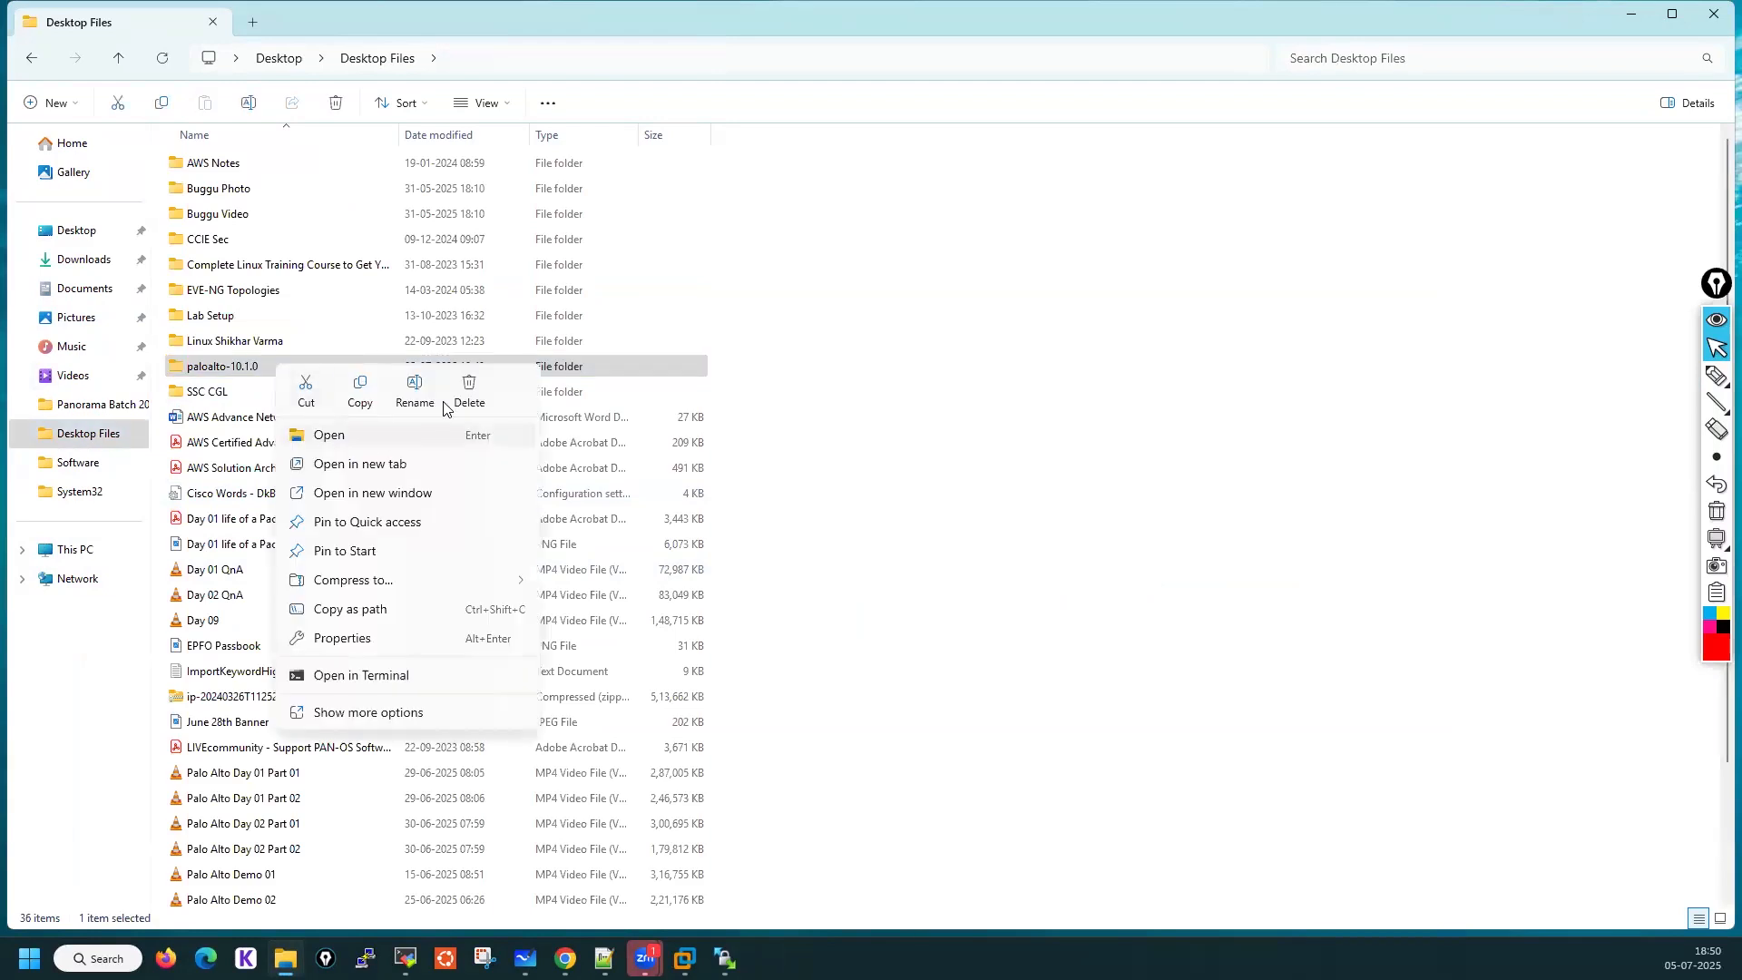
pyautogui.click(481, 397)
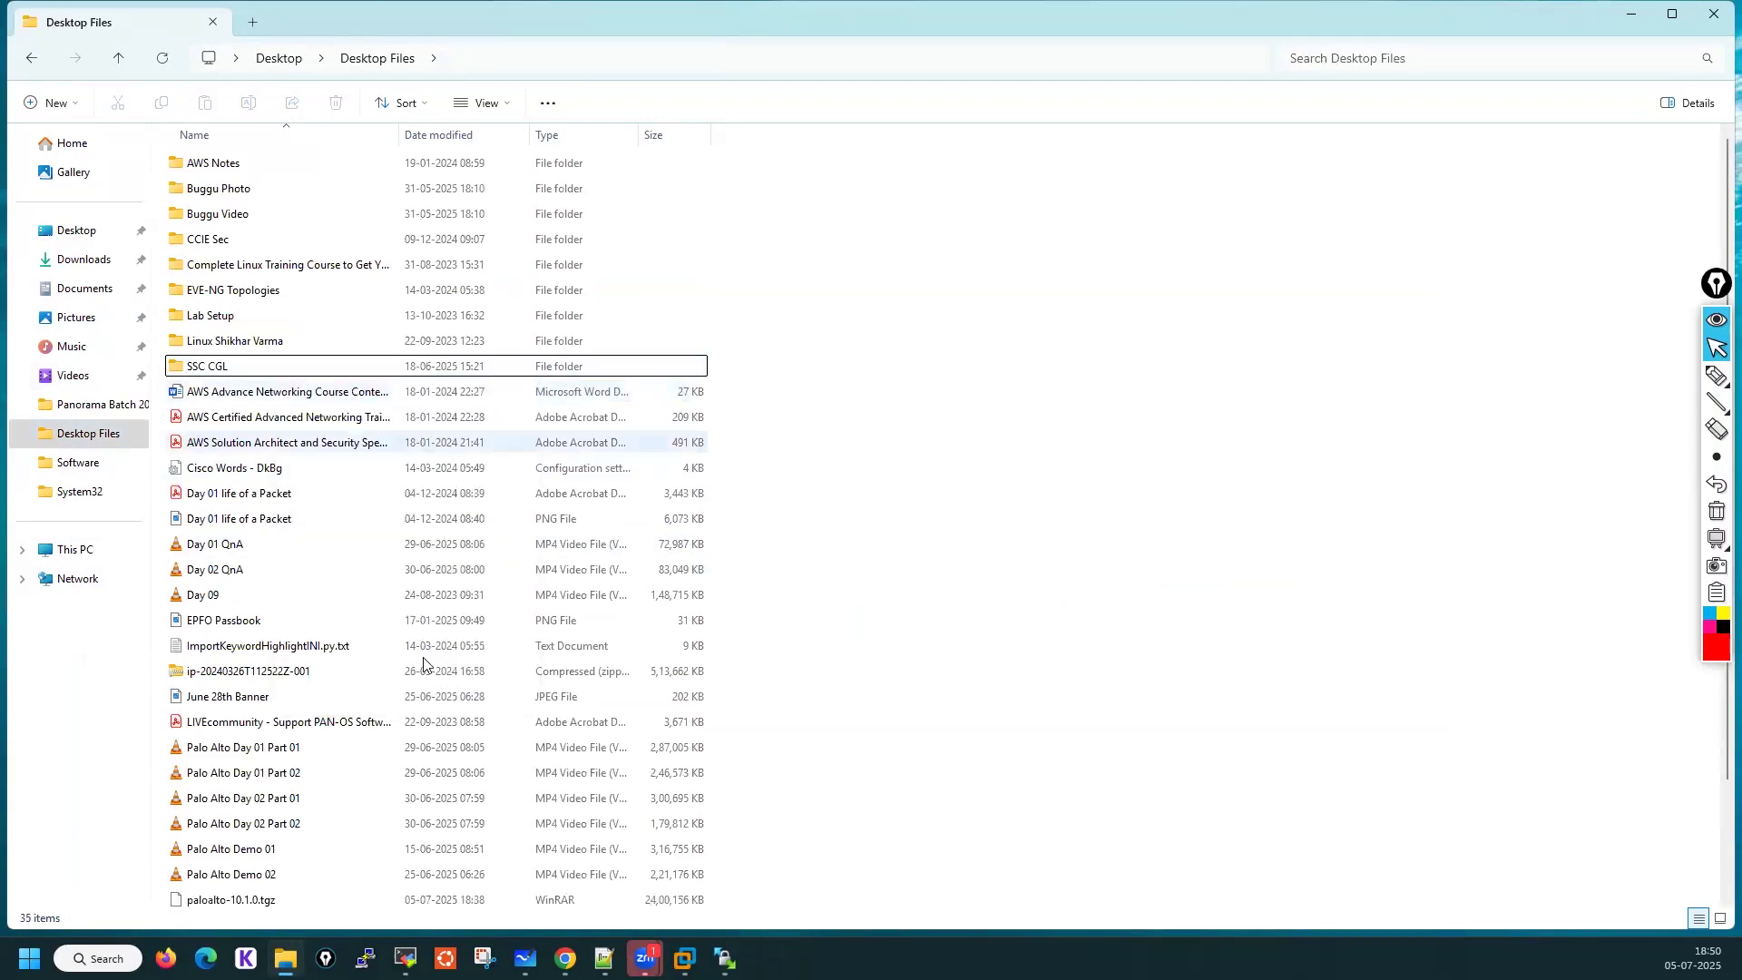
# Step: Select the paloalto-10.1.0.tgz archive that remains in Desktop Files
pyautogui.scroll(-3, 277, 858)
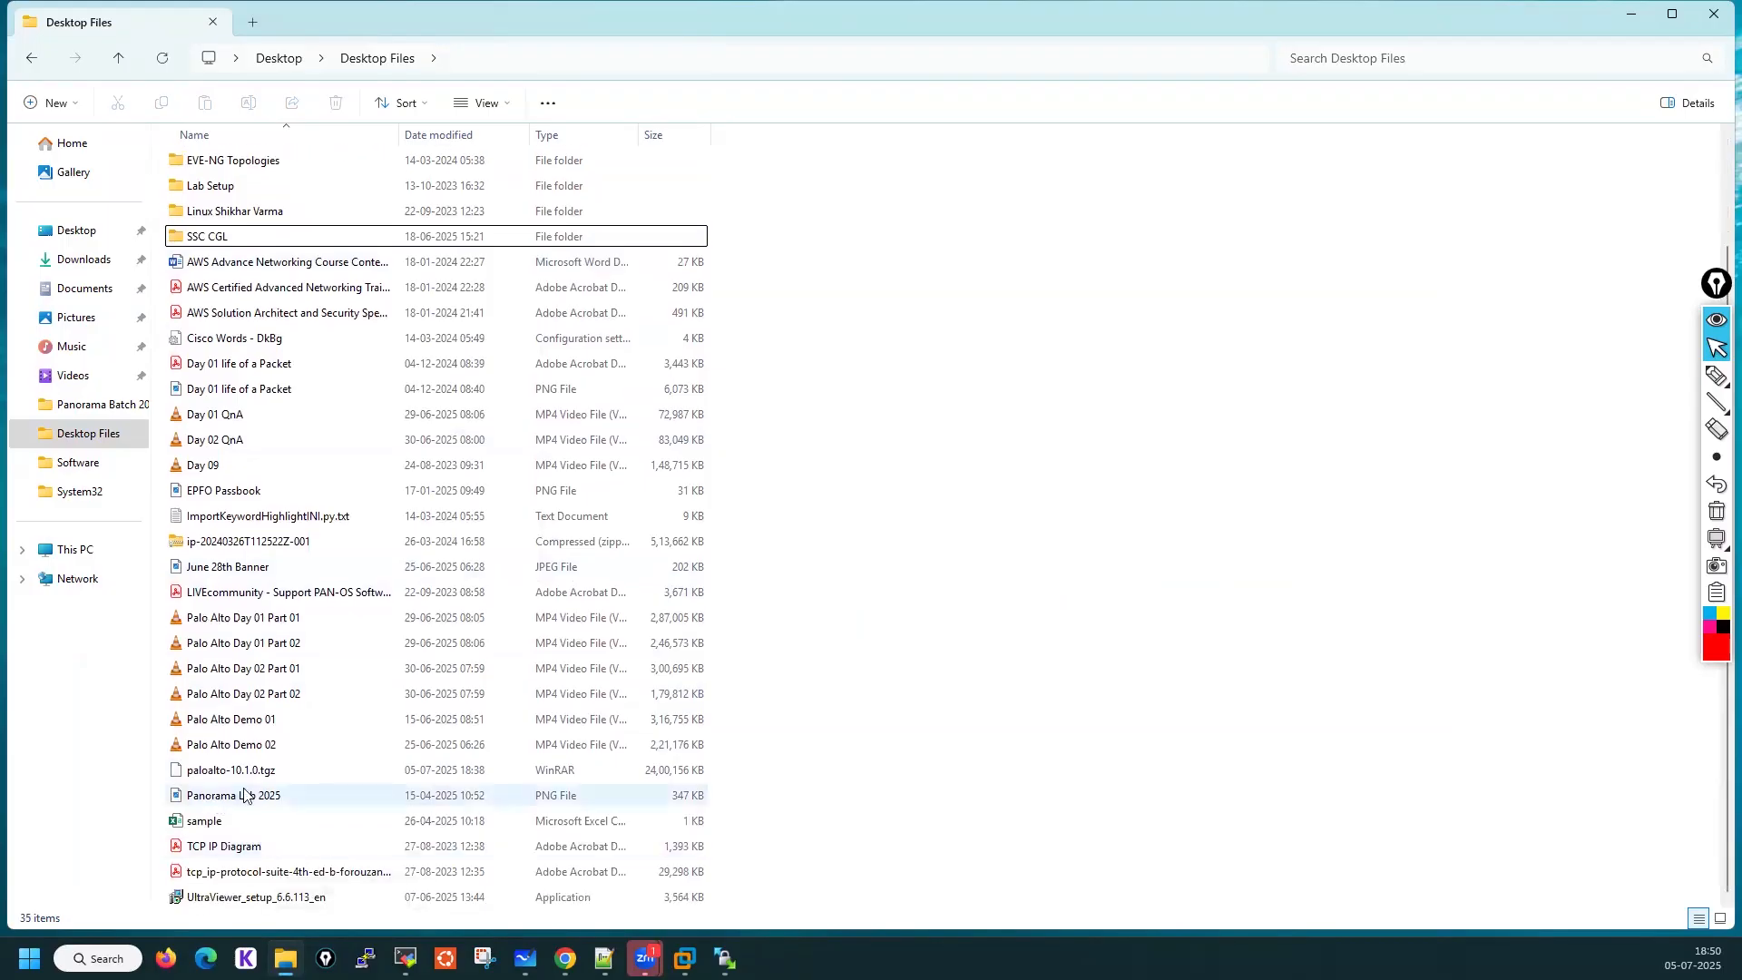
pyautogui.click(258, 773)
pyautogui.rightClick(258, 773)
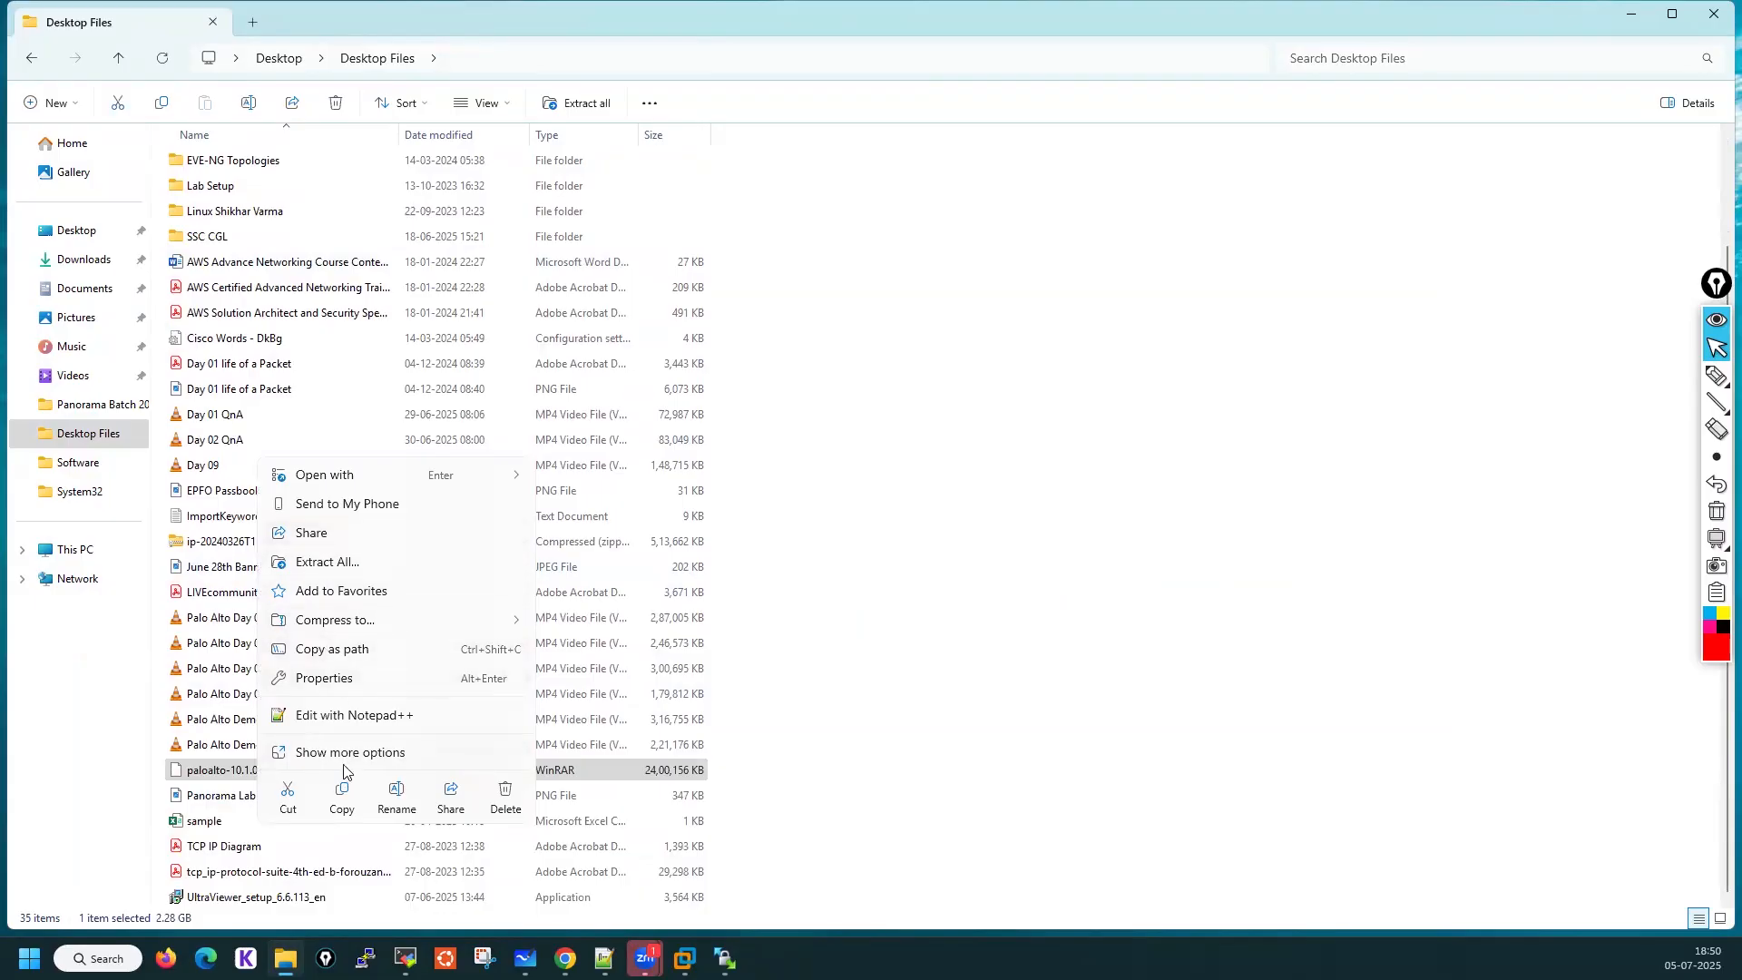
pyautogui.click(1214, 654)
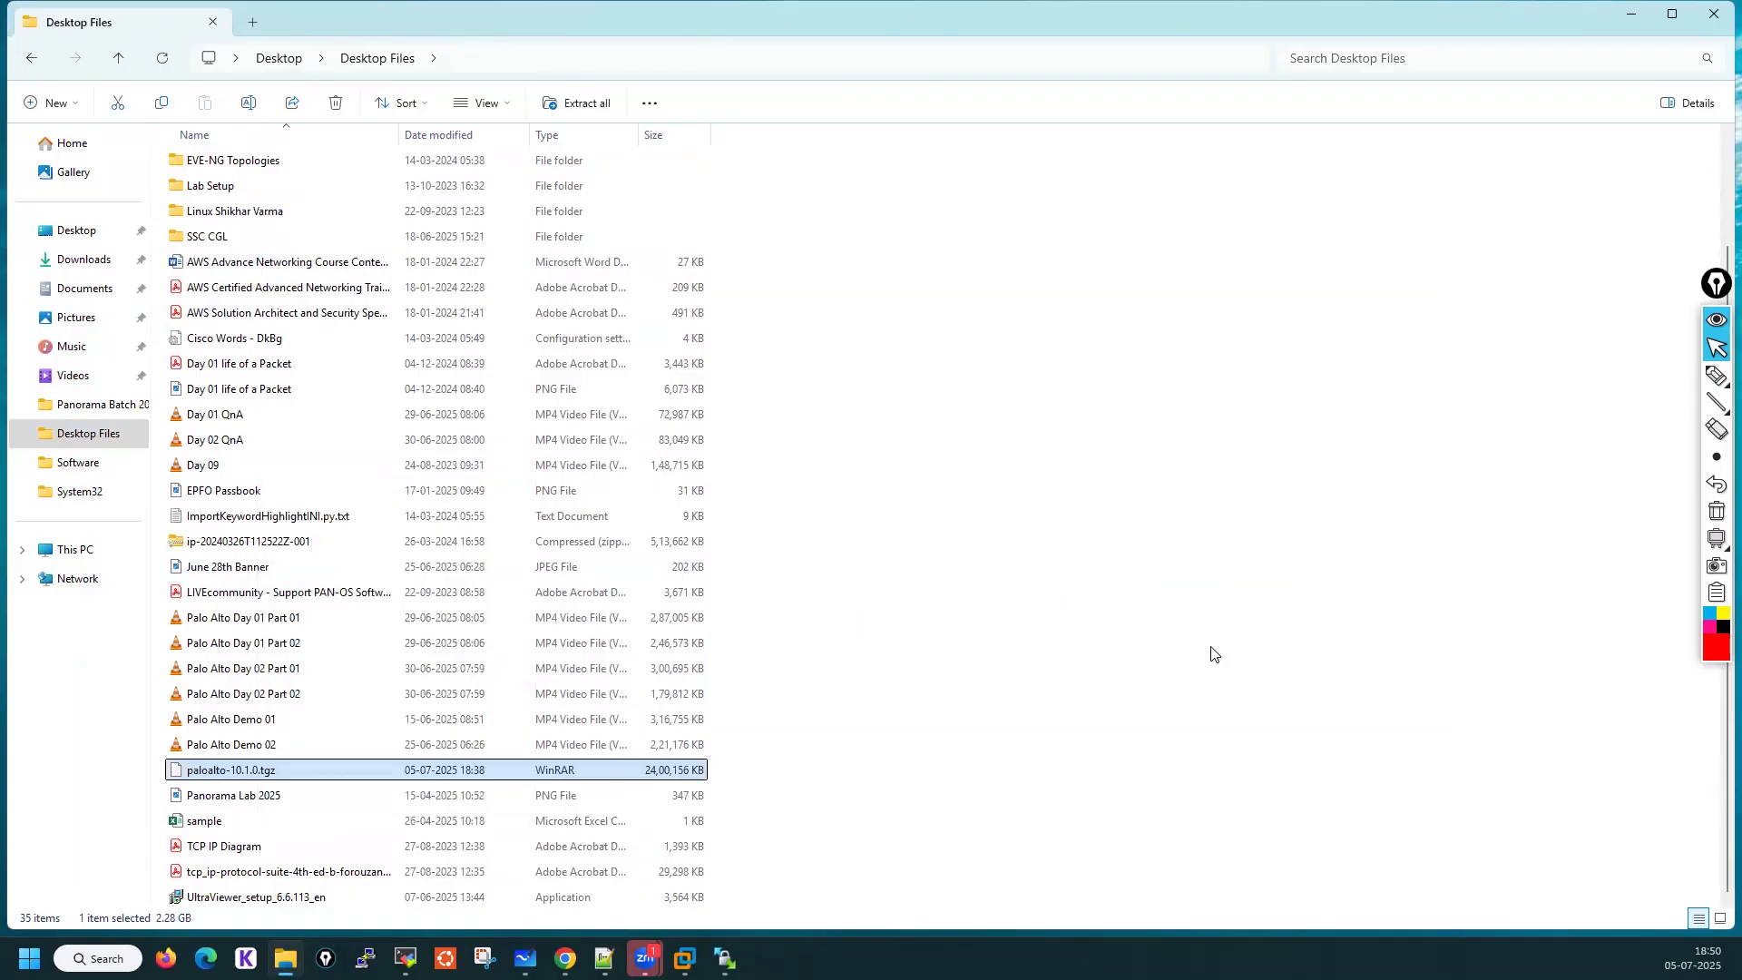
pyautogui.scroll(1, 1215, 655)
pyautogui.scroll(-1, 597, 722)
pyautogui.scroll(-1, 581, 726)
pyautogui.click(291, 776)
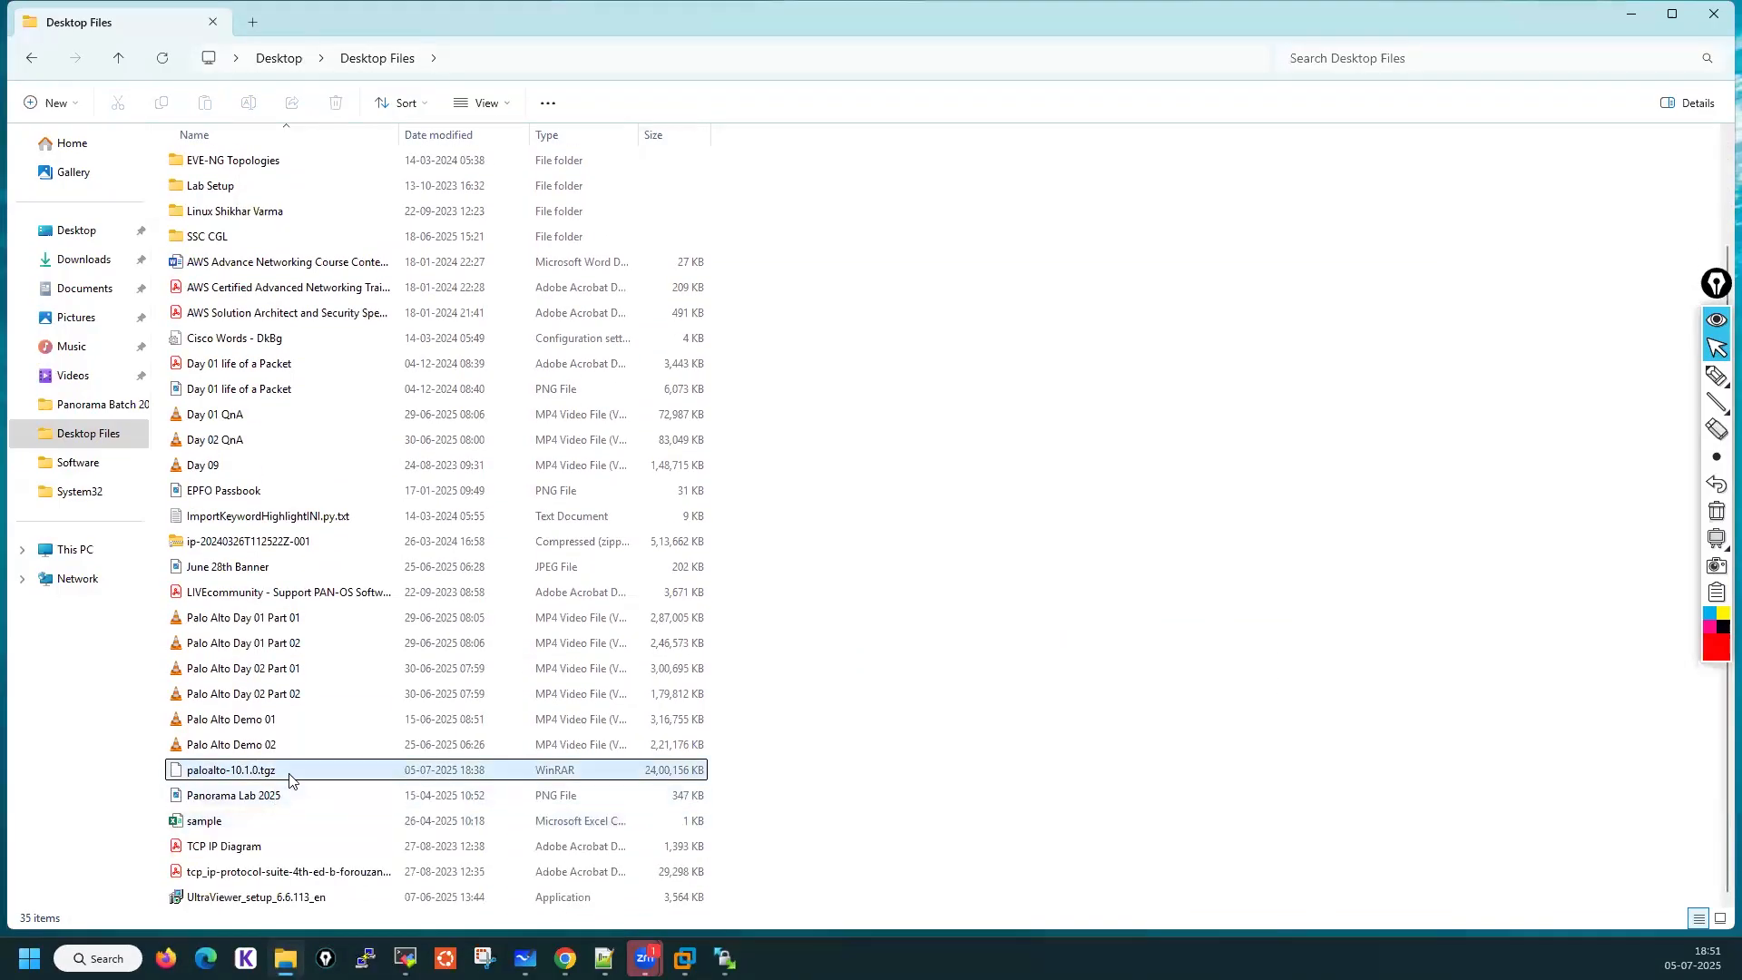
# Step: Extract paloalto-10.1.0.tgz with 7-Zip into a new paloalto-10.1.0 folder
pyautogui.rightClick(290, 778)
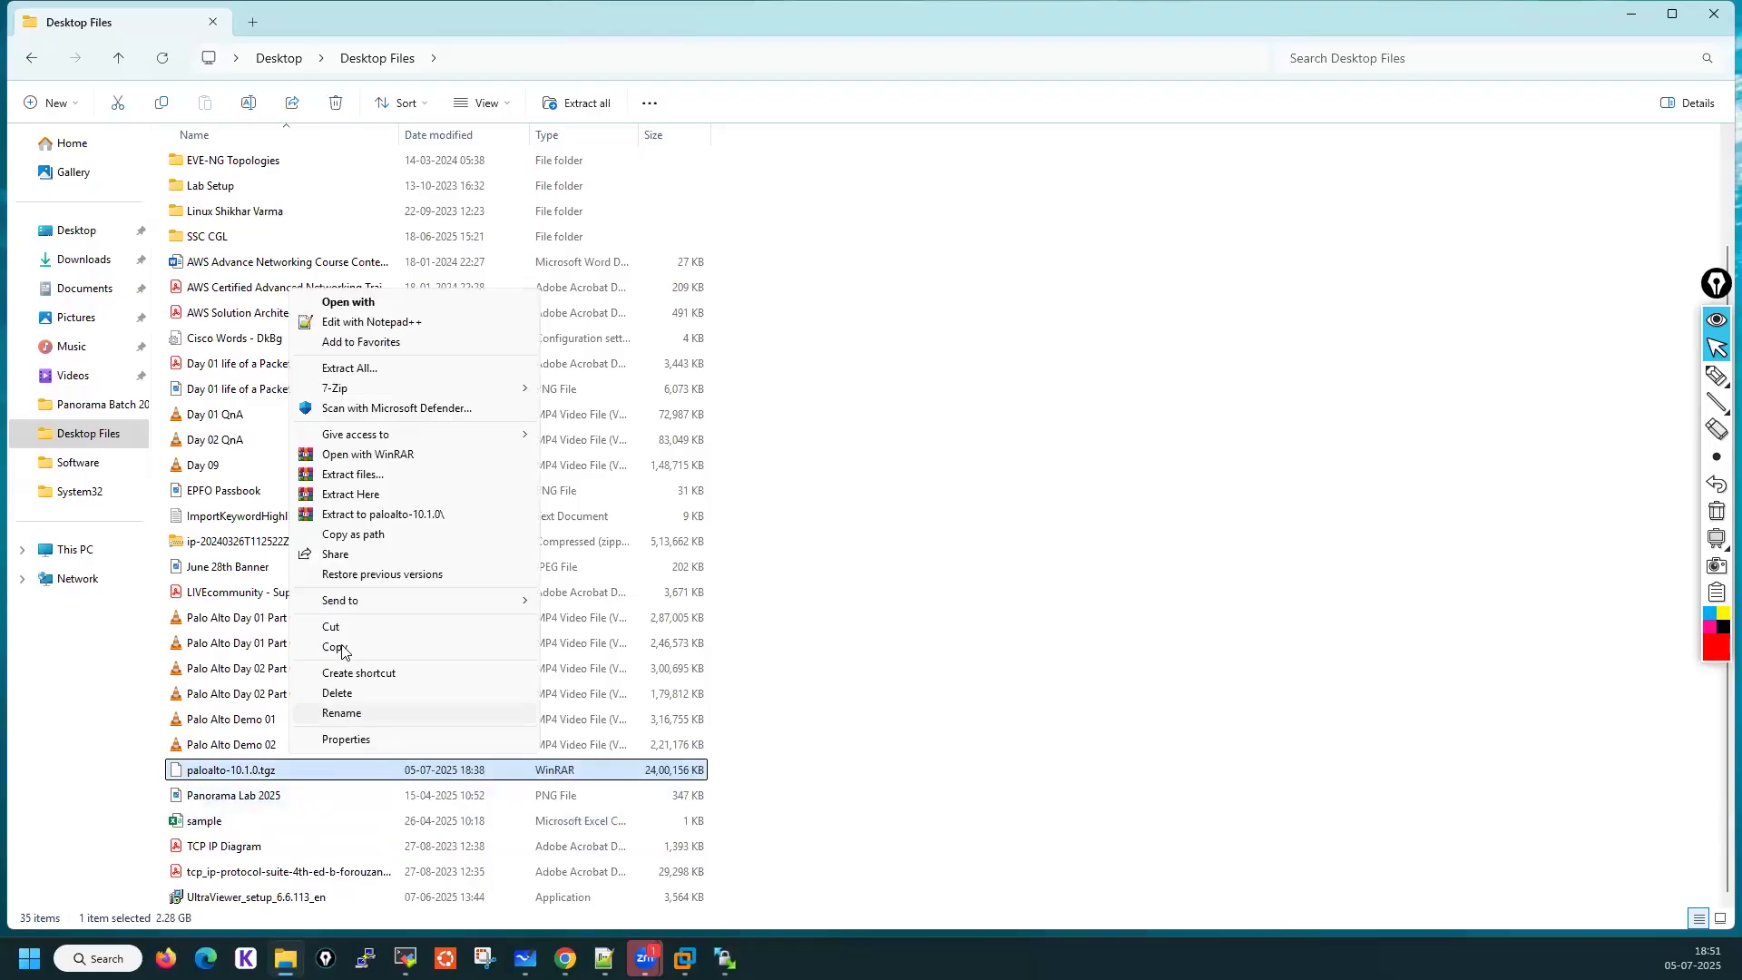
pyautogui.moveTo(348, 393)
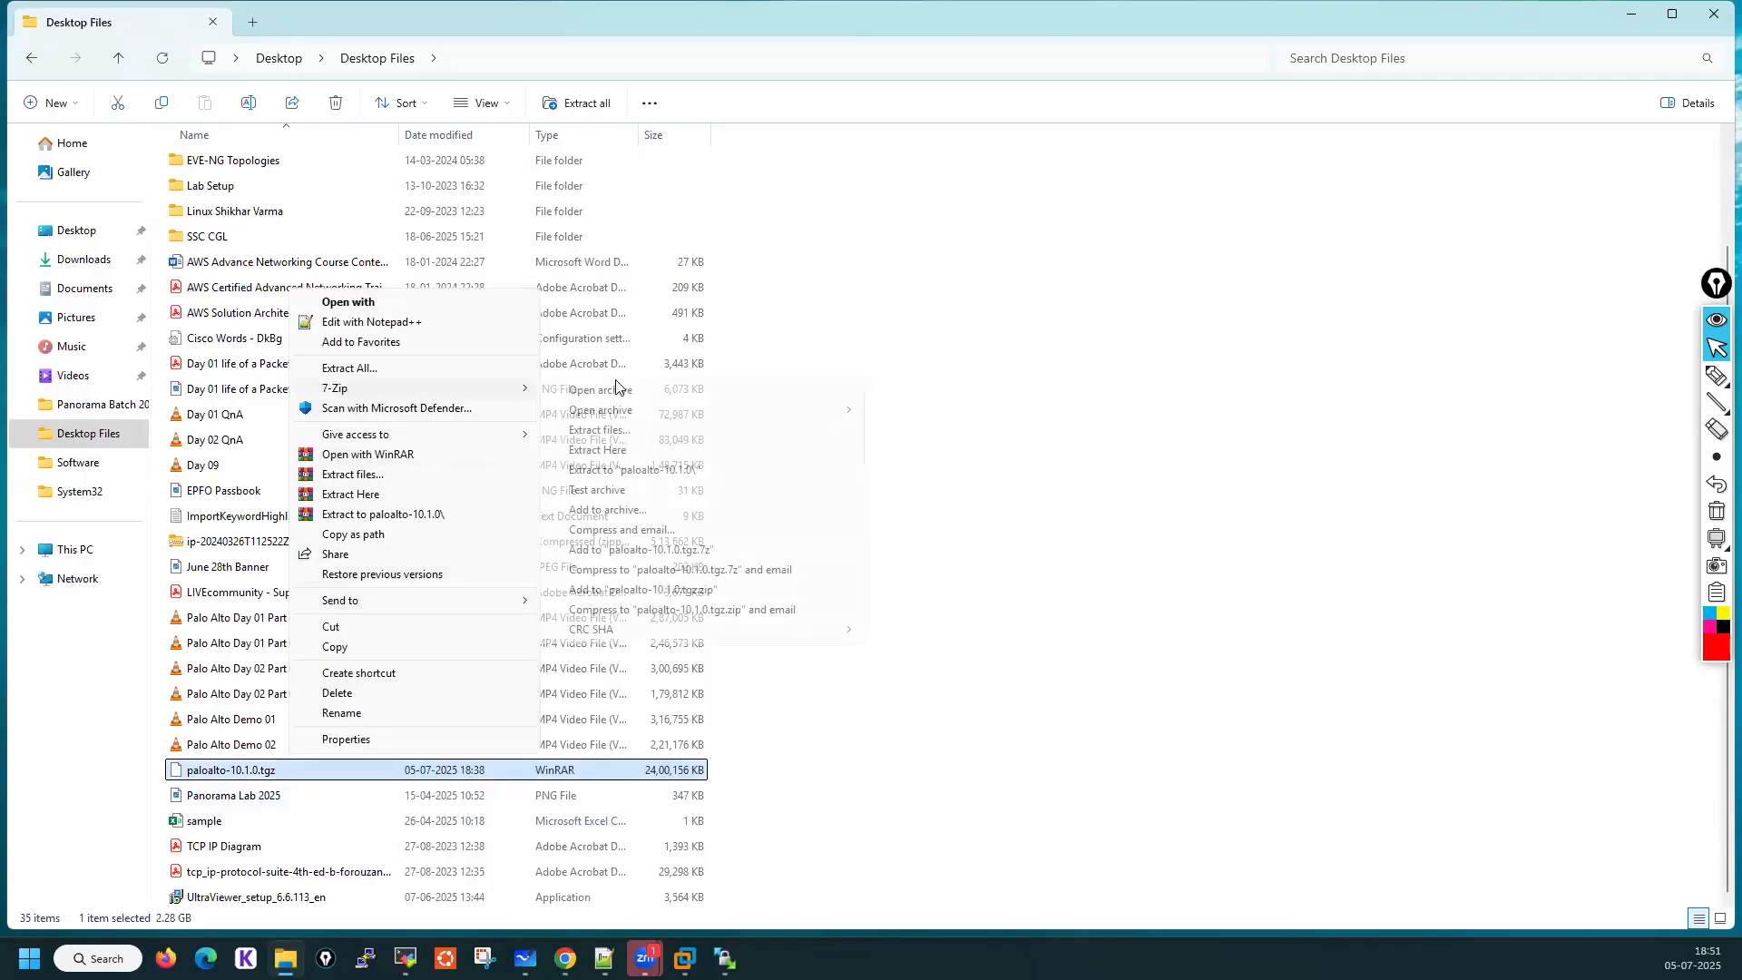
pyautogui.click(622, 472)
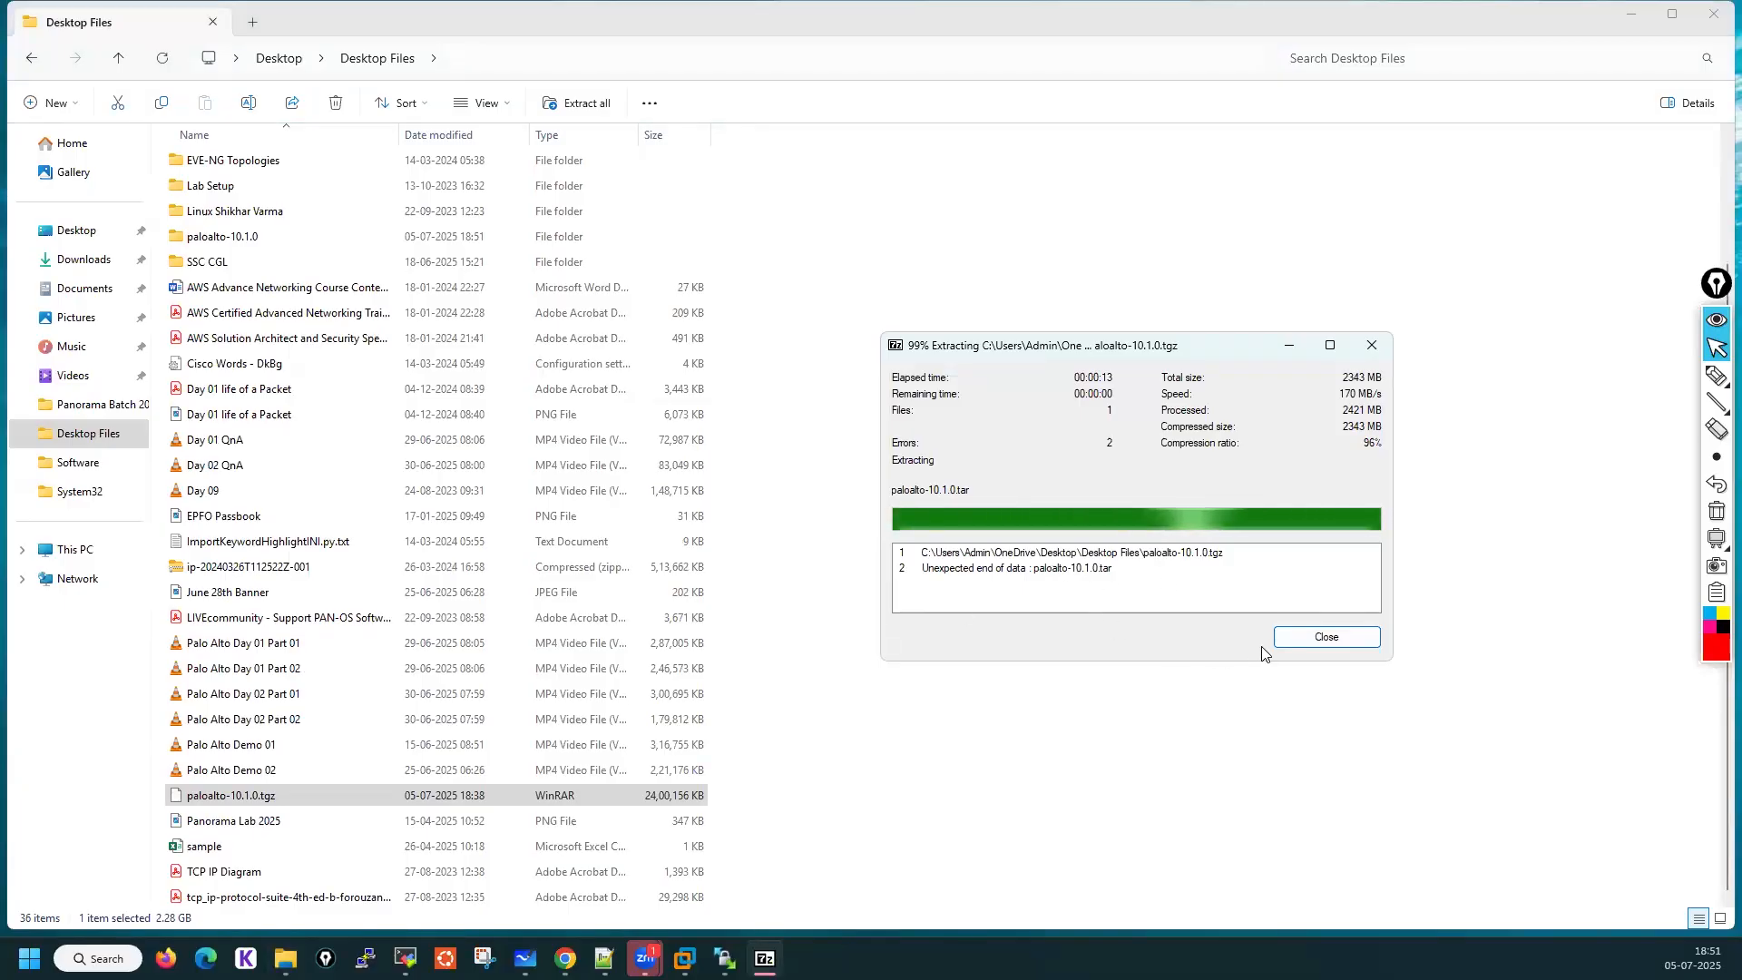
pyautogui.click(1351, 638)
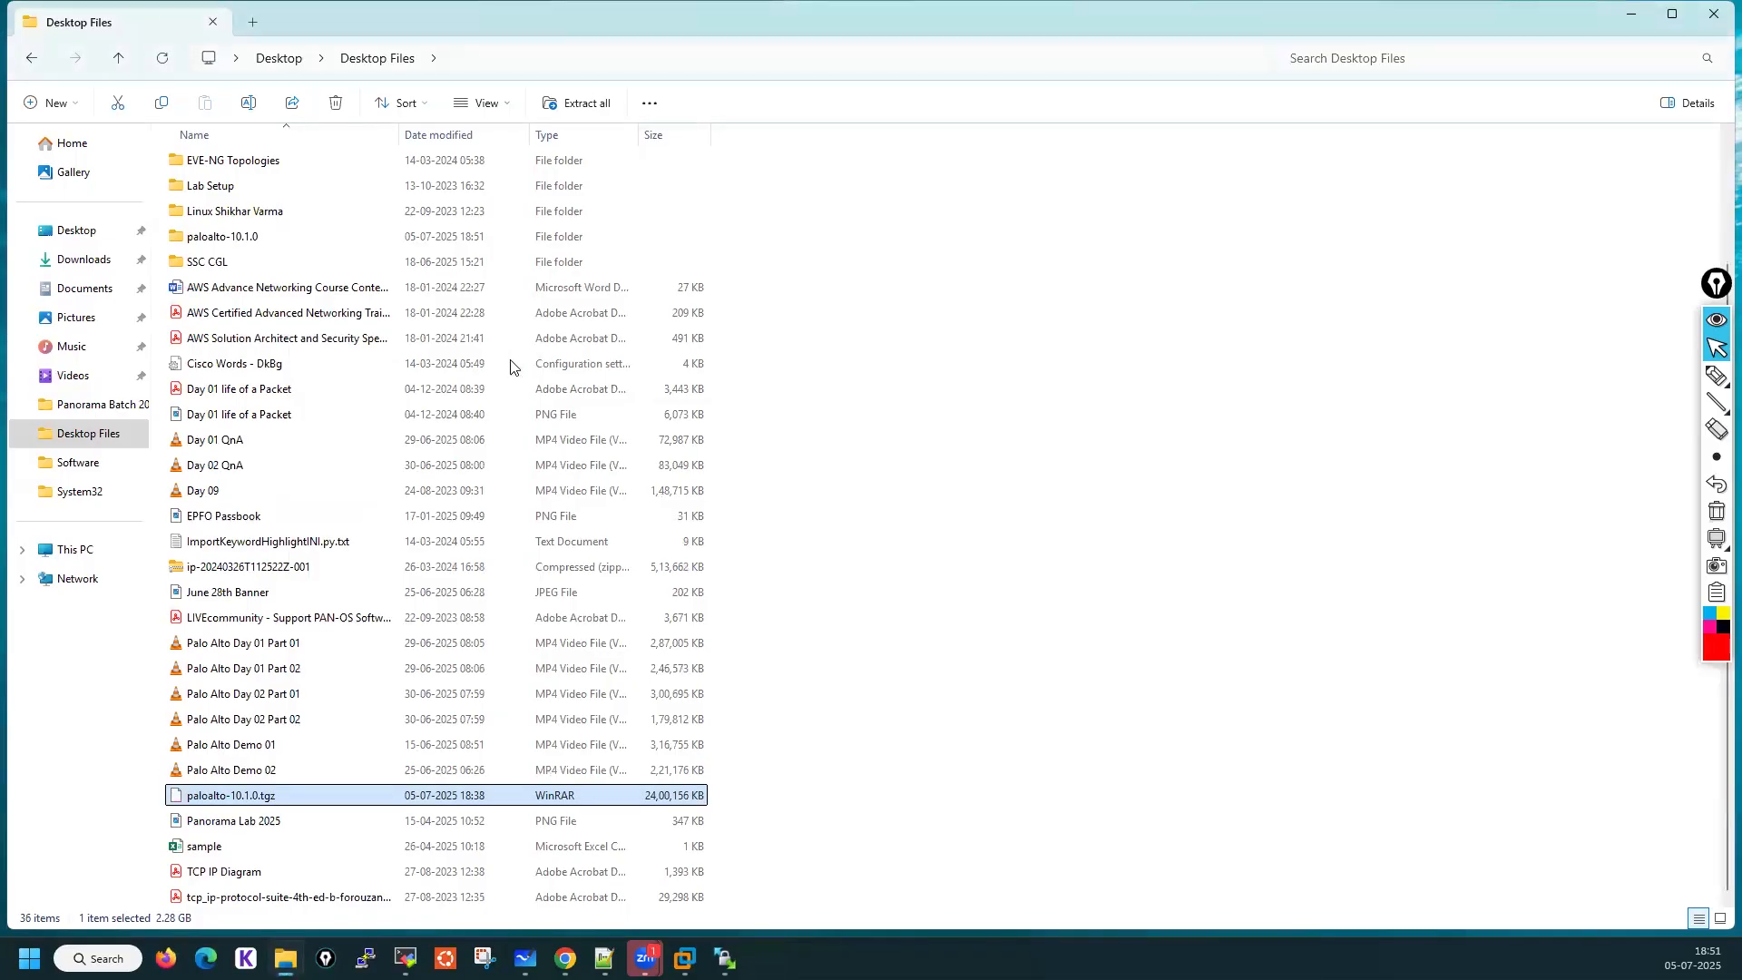
pyautogui.rightClick(357, 804)
# Step: Delete the .tgz archive, then try extracting paloalto-10.1.0.tar, which WinRAR reports as corrupt
pyautogui.click(601, 821)
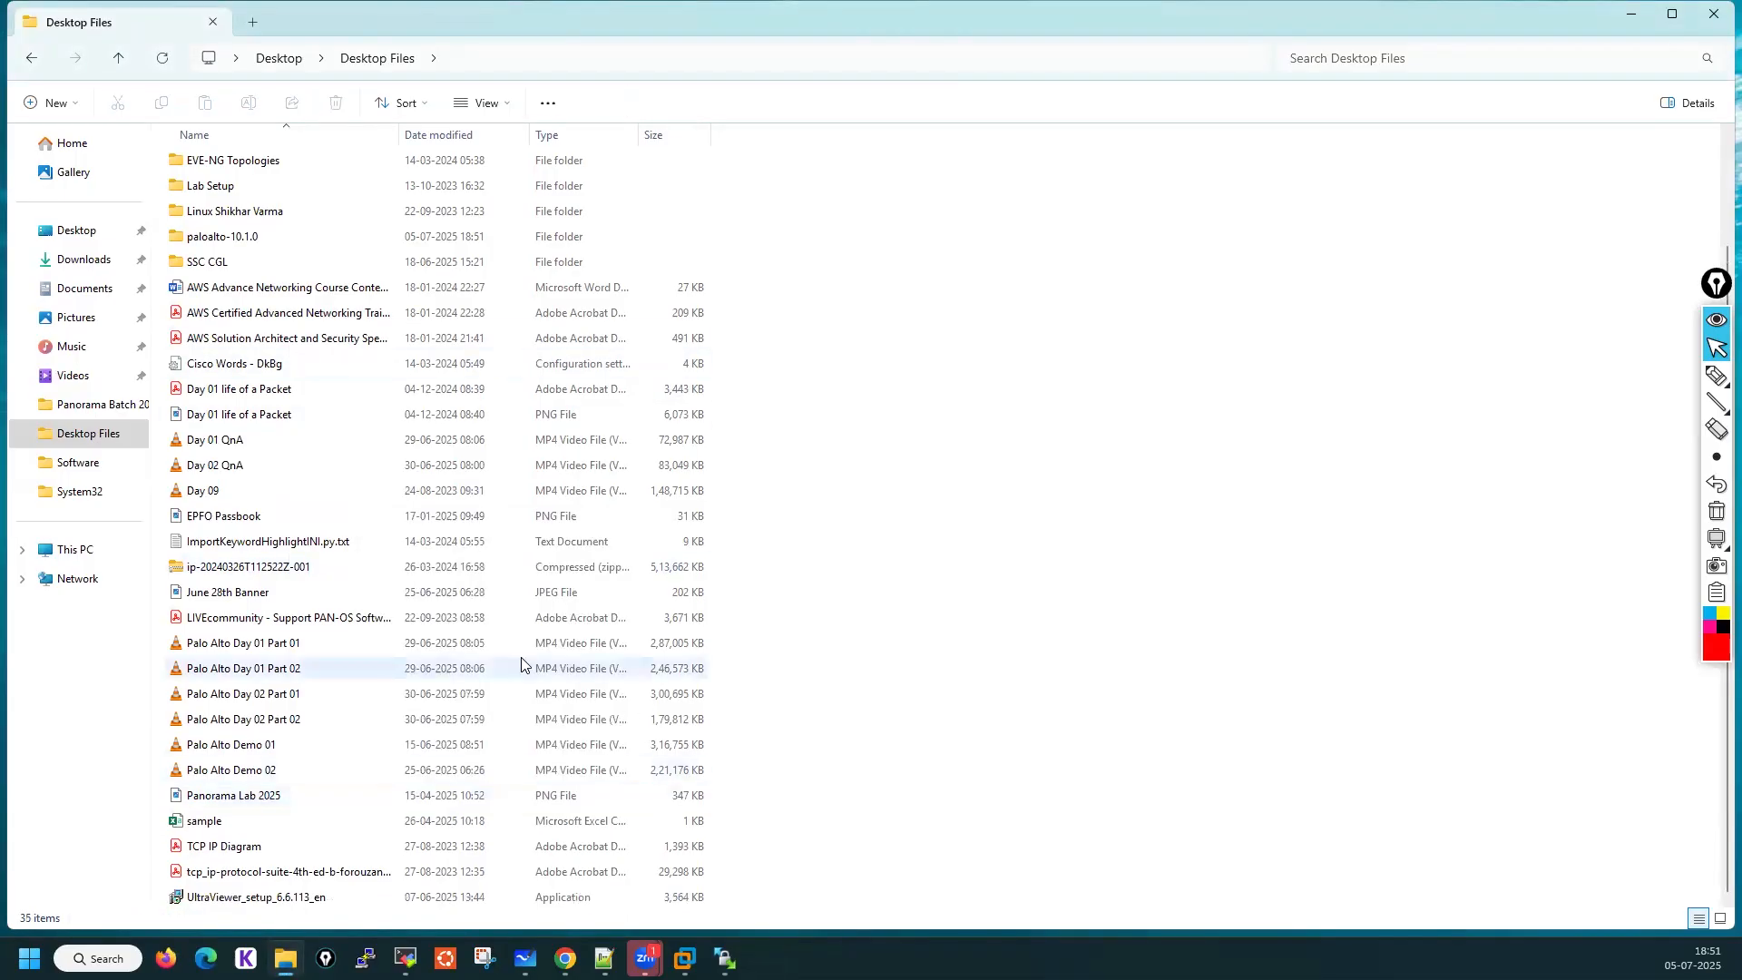
pyautogui.click(232, 244)
pyautogui.doubleClick(231, 243)
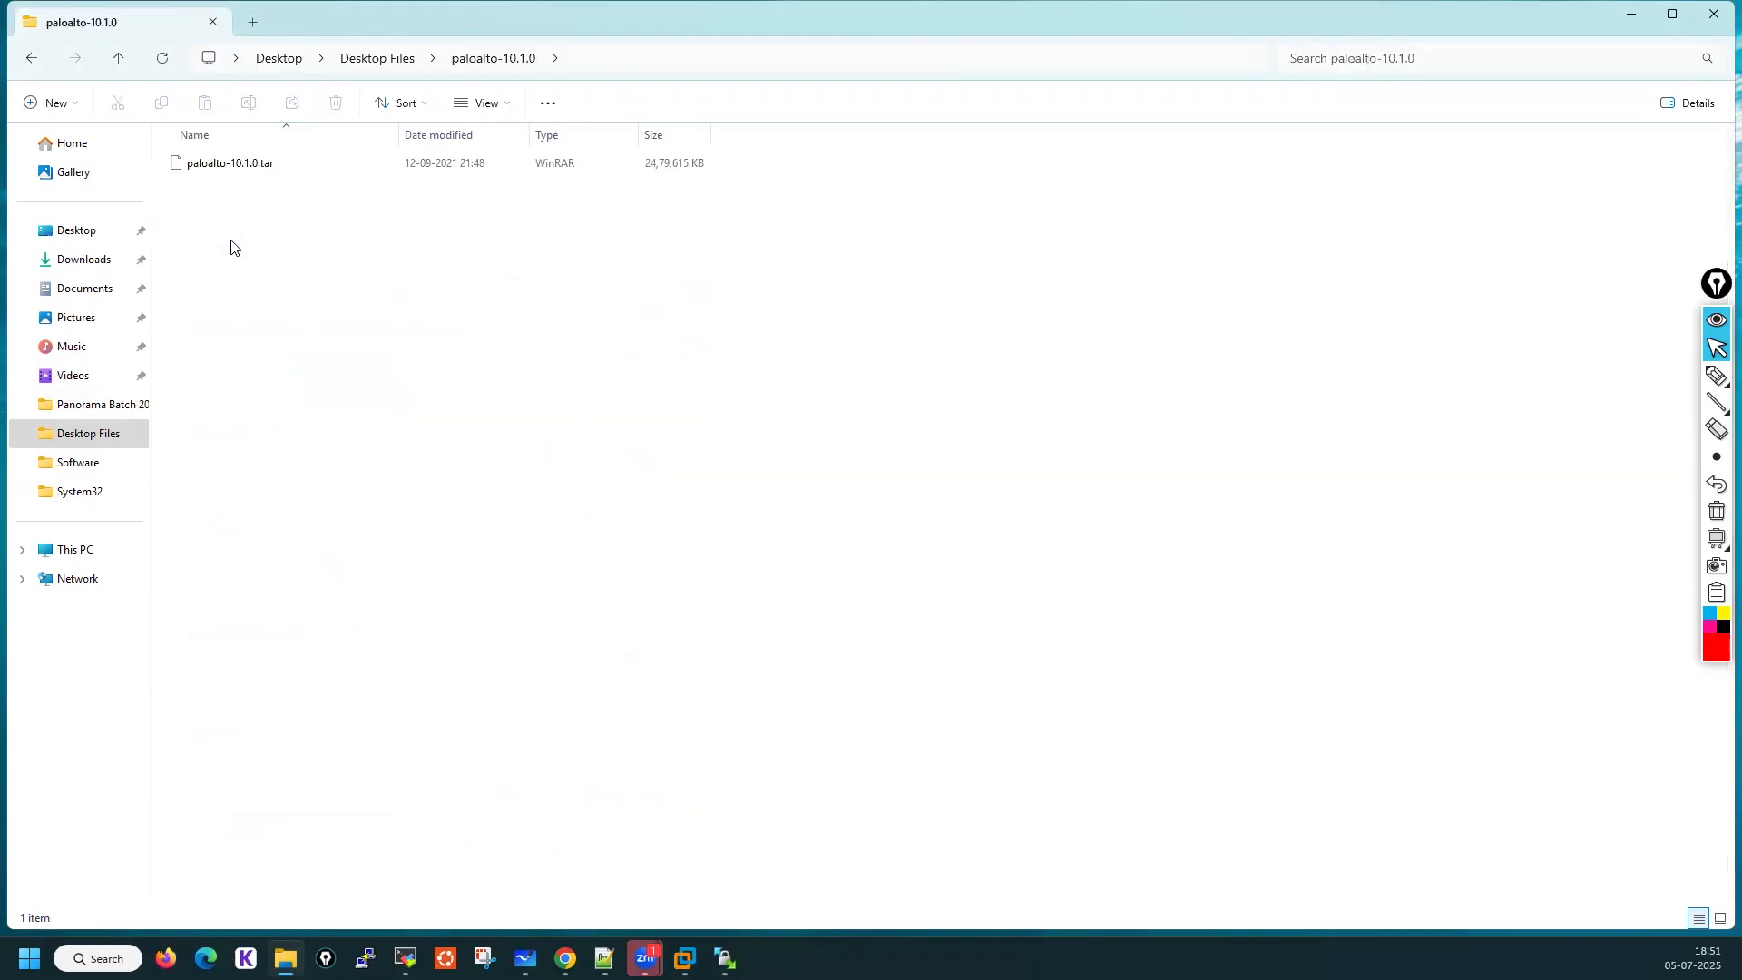
pyautogui.click(247, 173)
pyautogui.rightClick(247, 170)
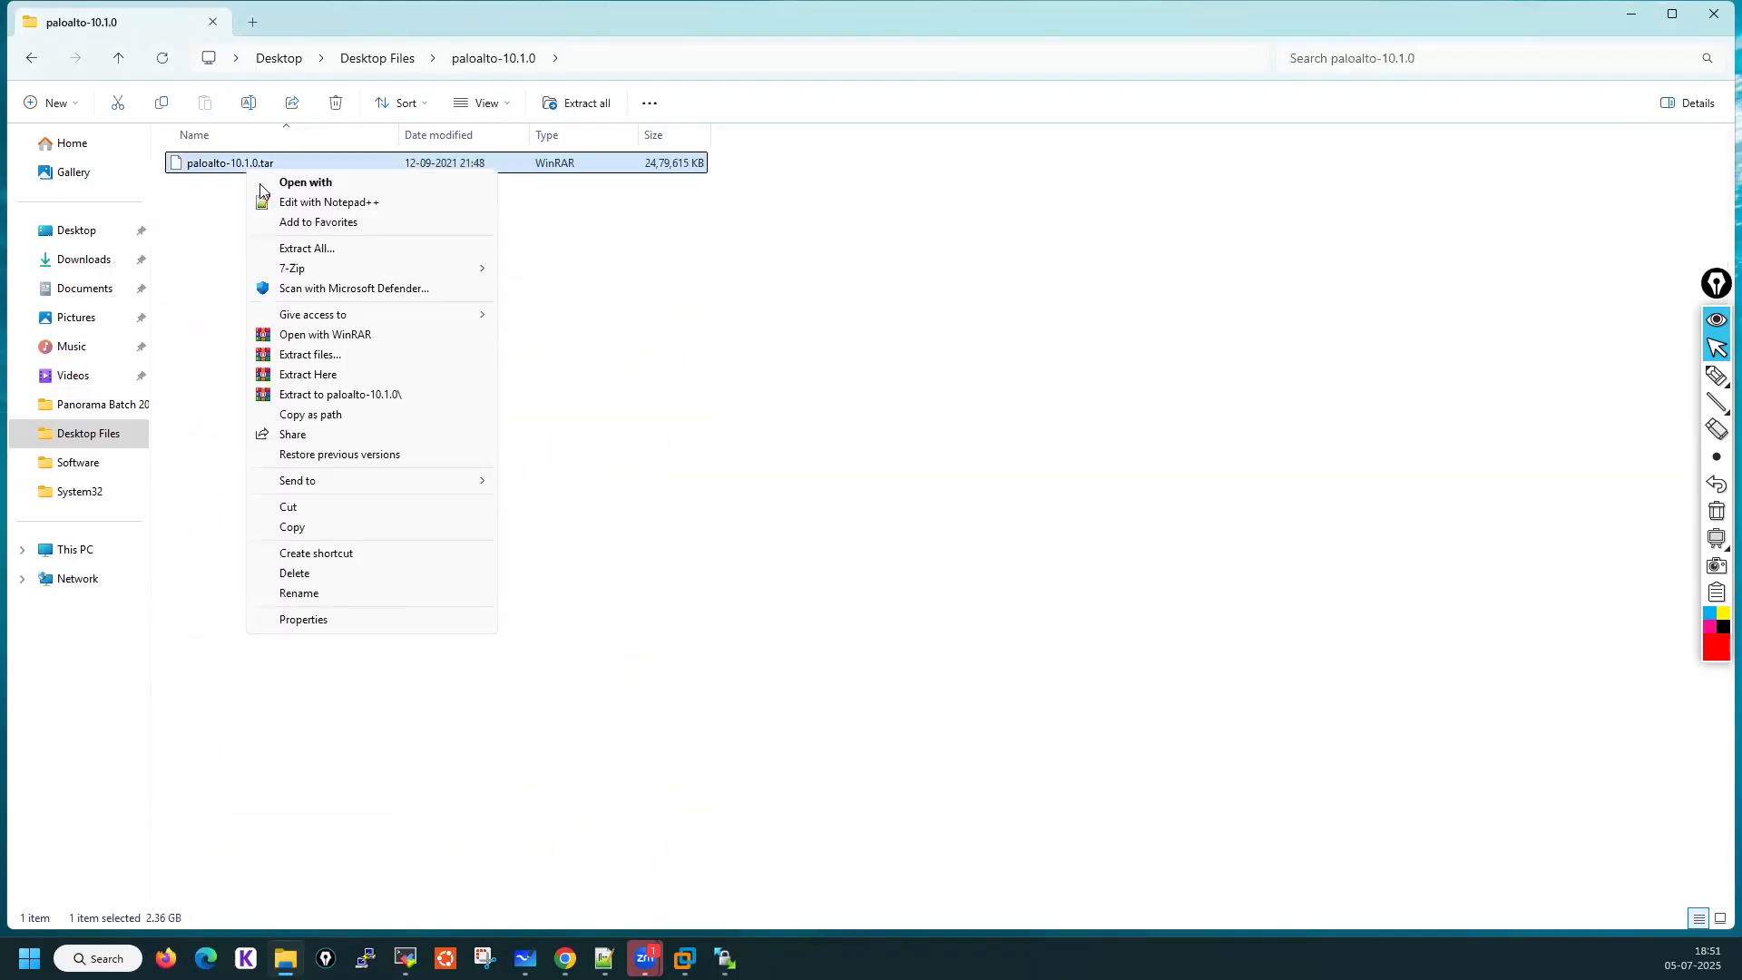
pyautogui.click(308, 374)
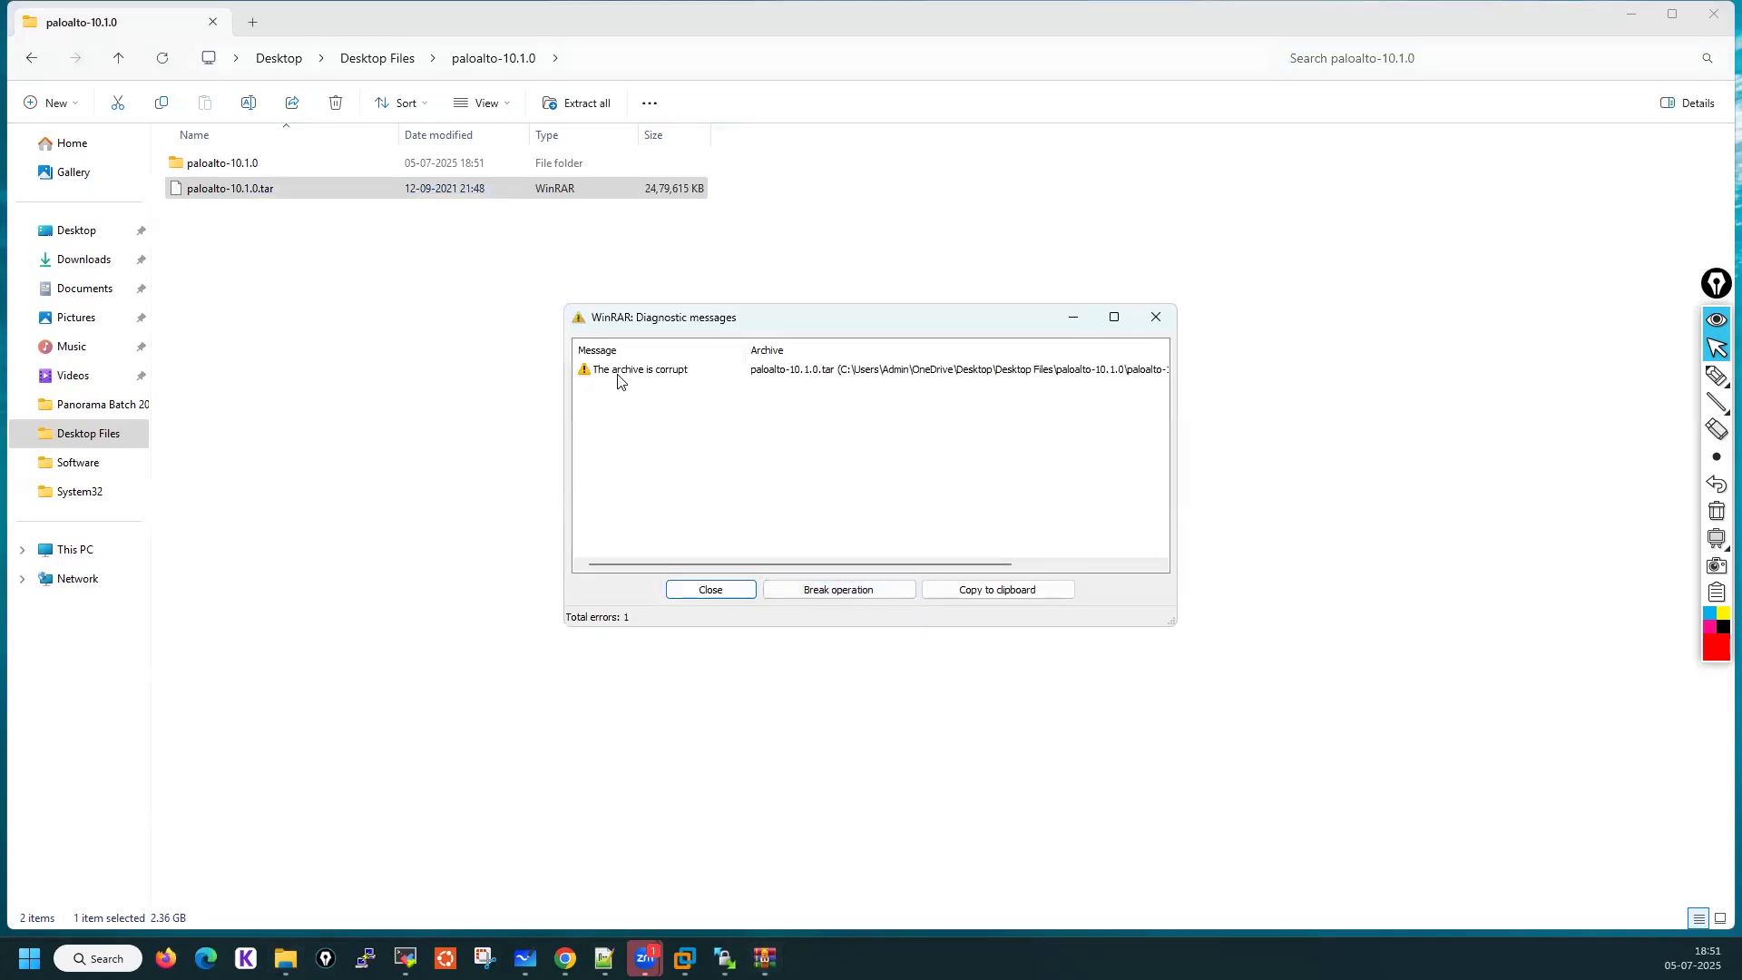
pyautogui.click(1156, 316)
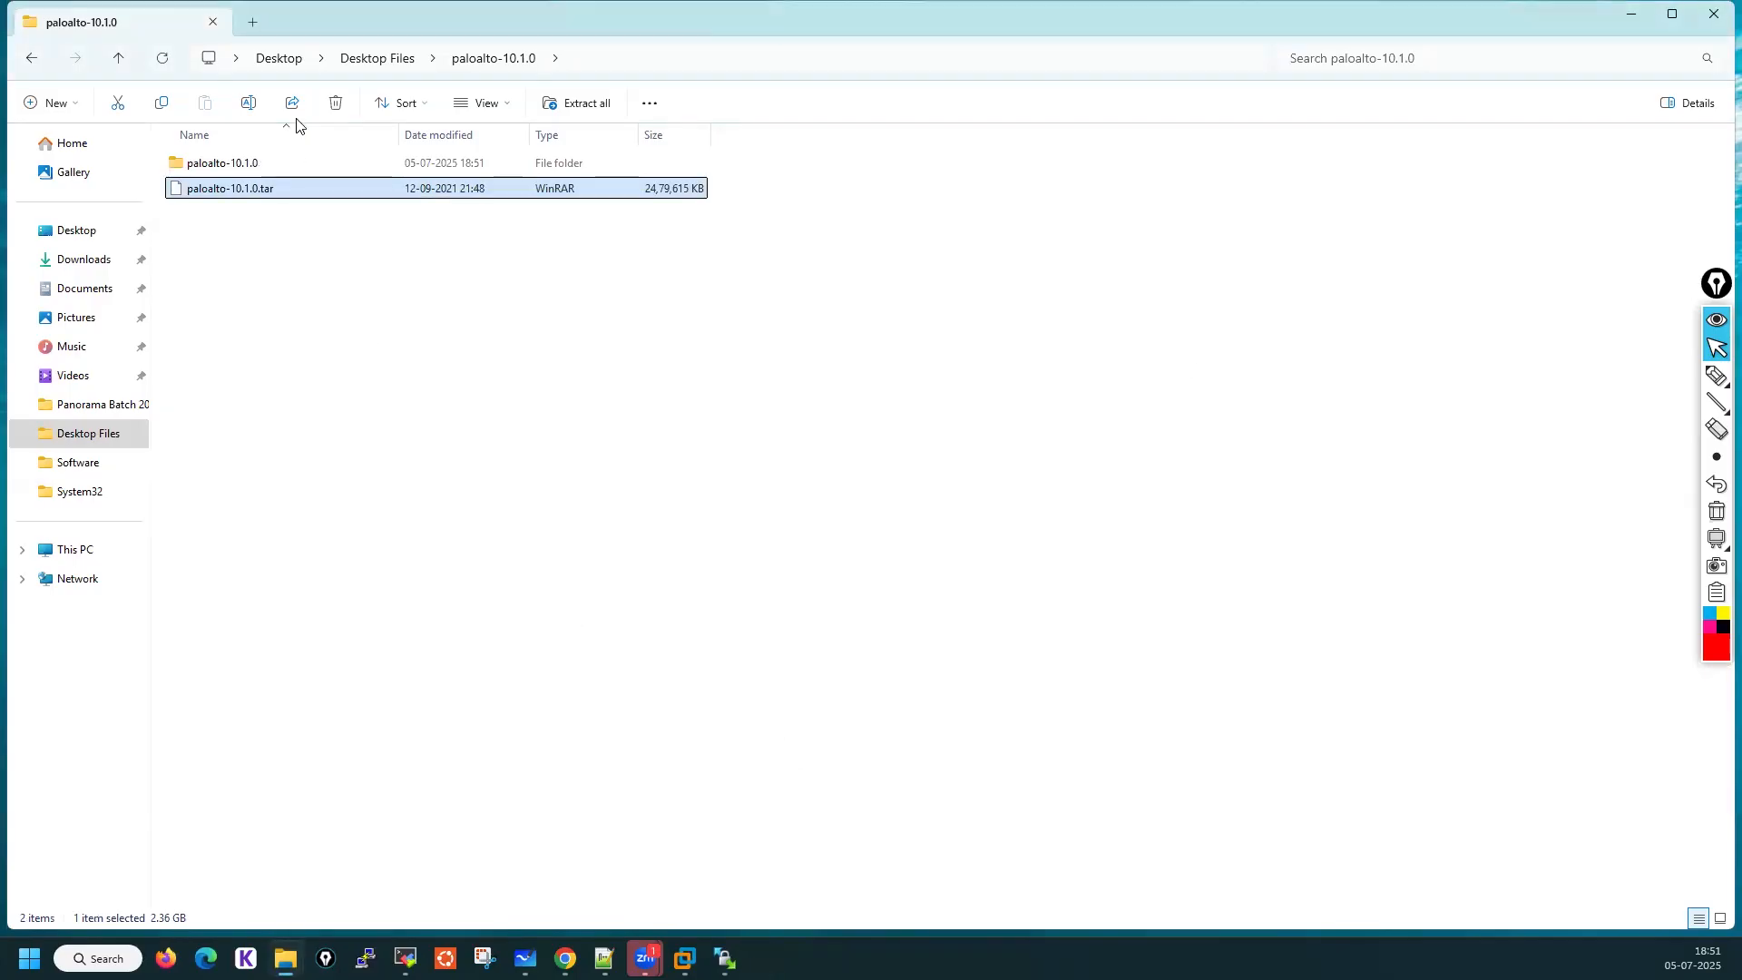
# Step: Delete the paloalto-10.1.0 folder from Desktop Files and close the Explorer window
pyautogui.click(376, 59)
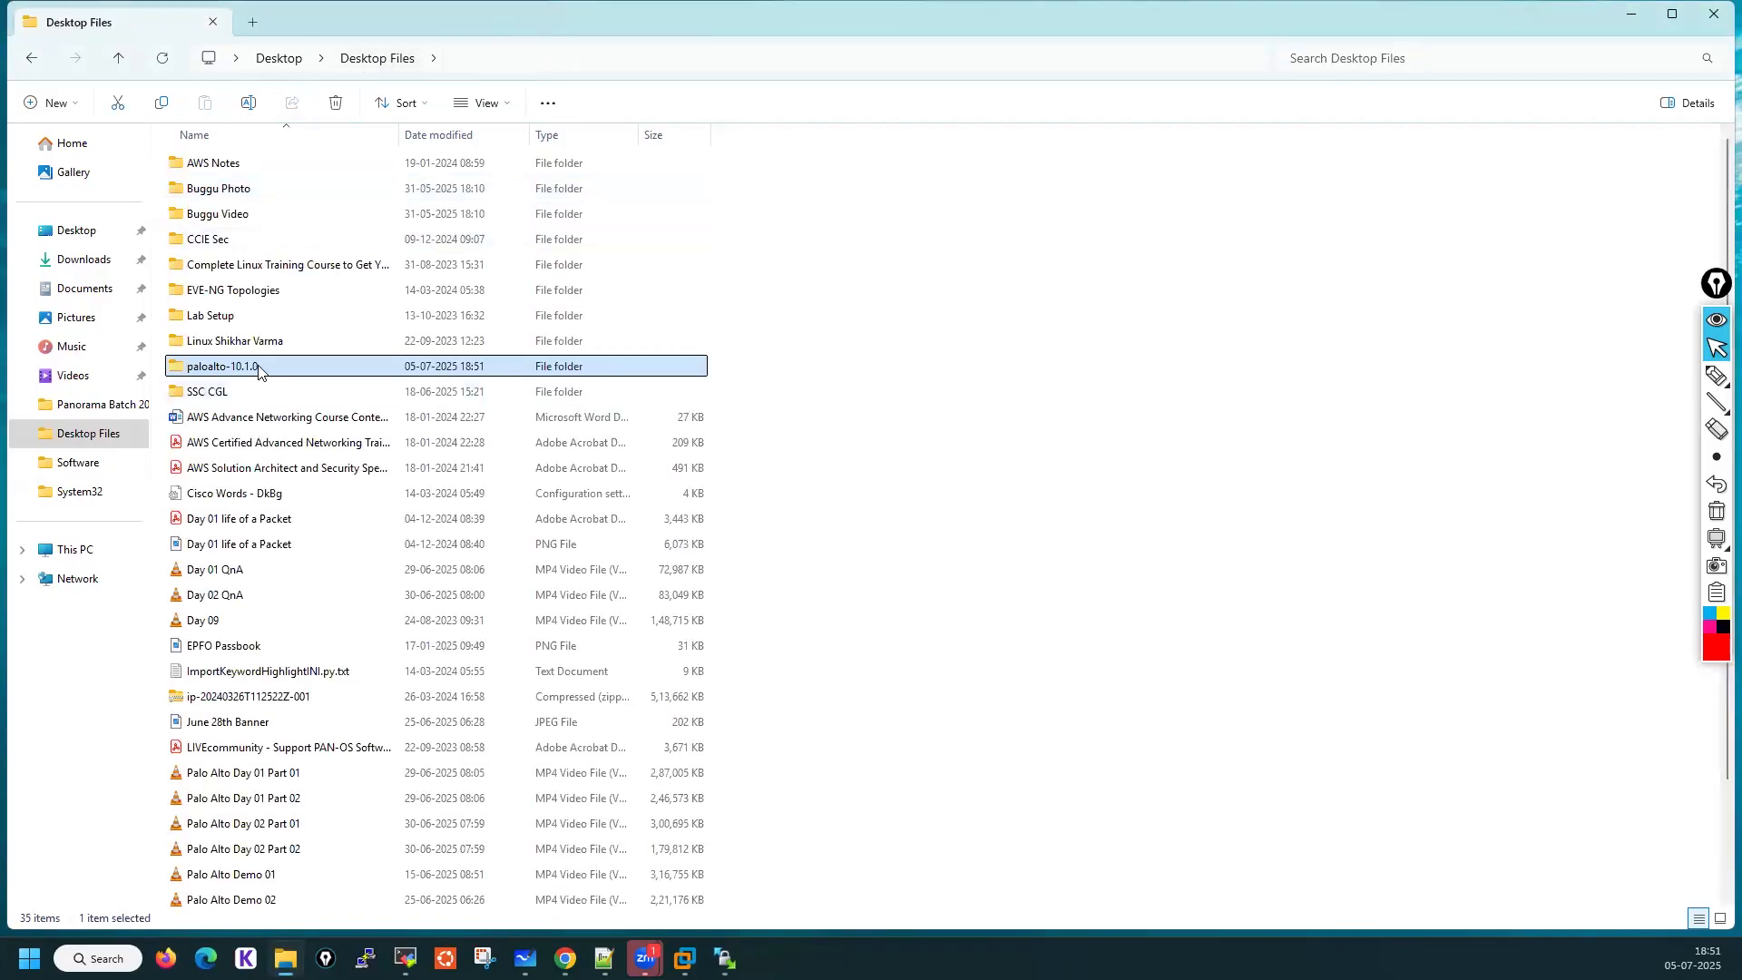
pyautogui.rightClick(260, 370)
pyautogui.click(457, 401)
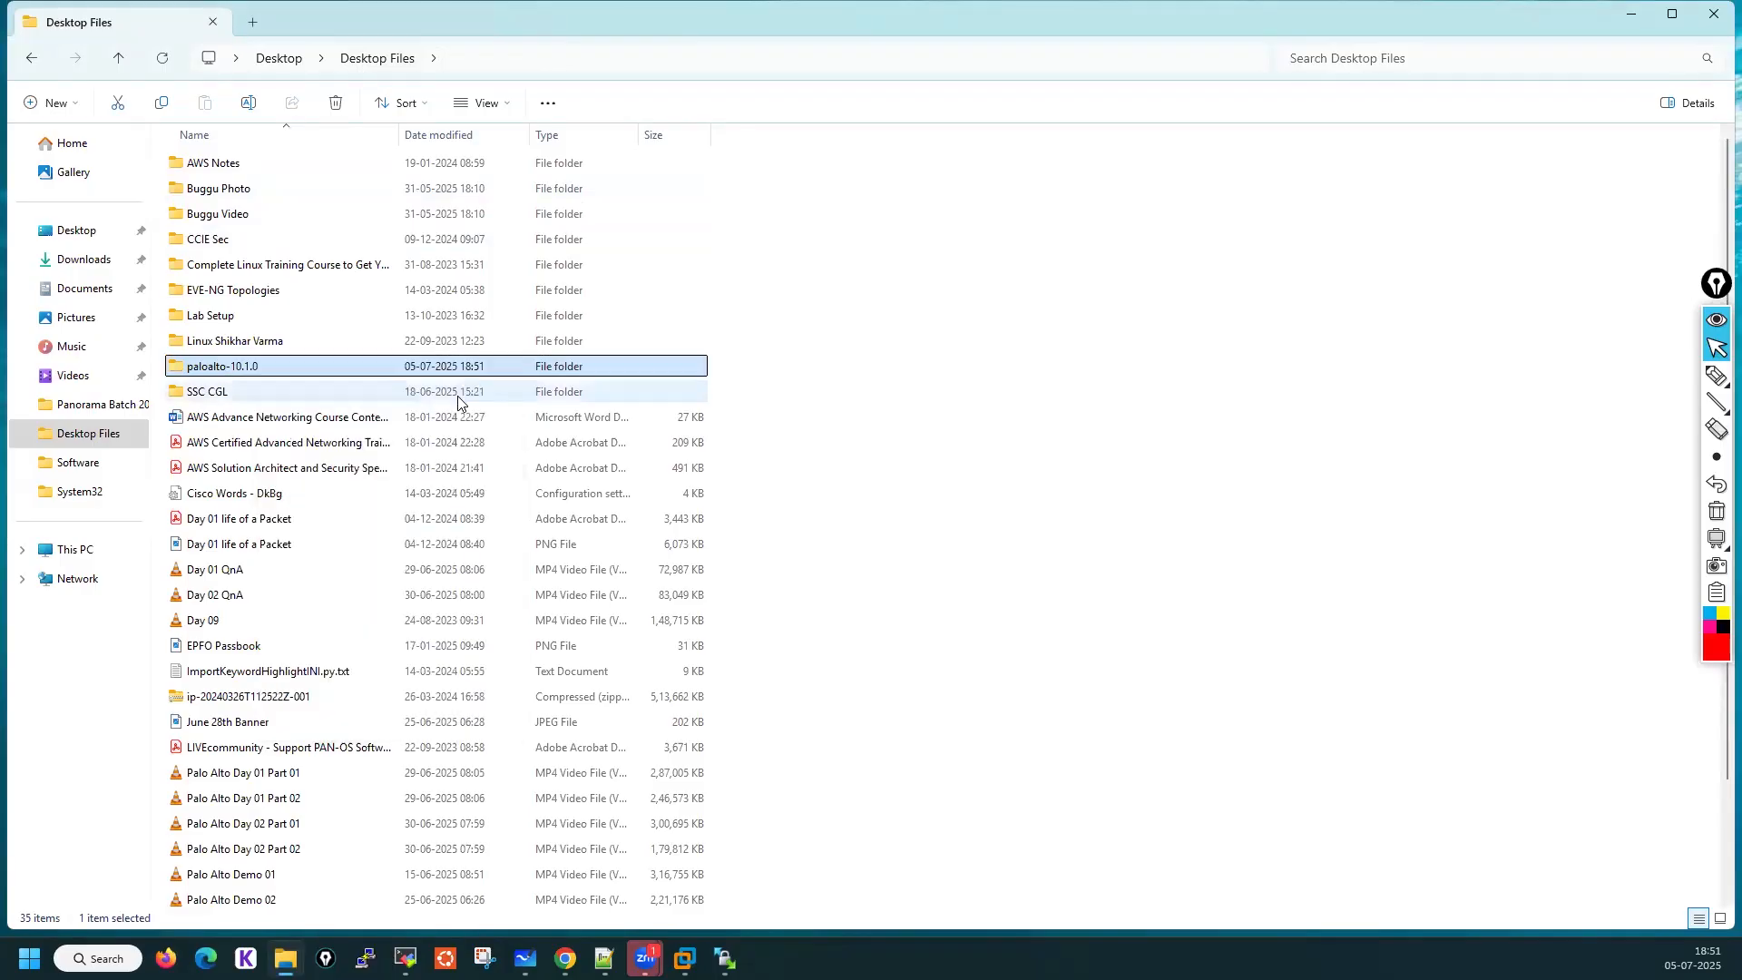
pyautogui.scroll(-2, 313, 784)
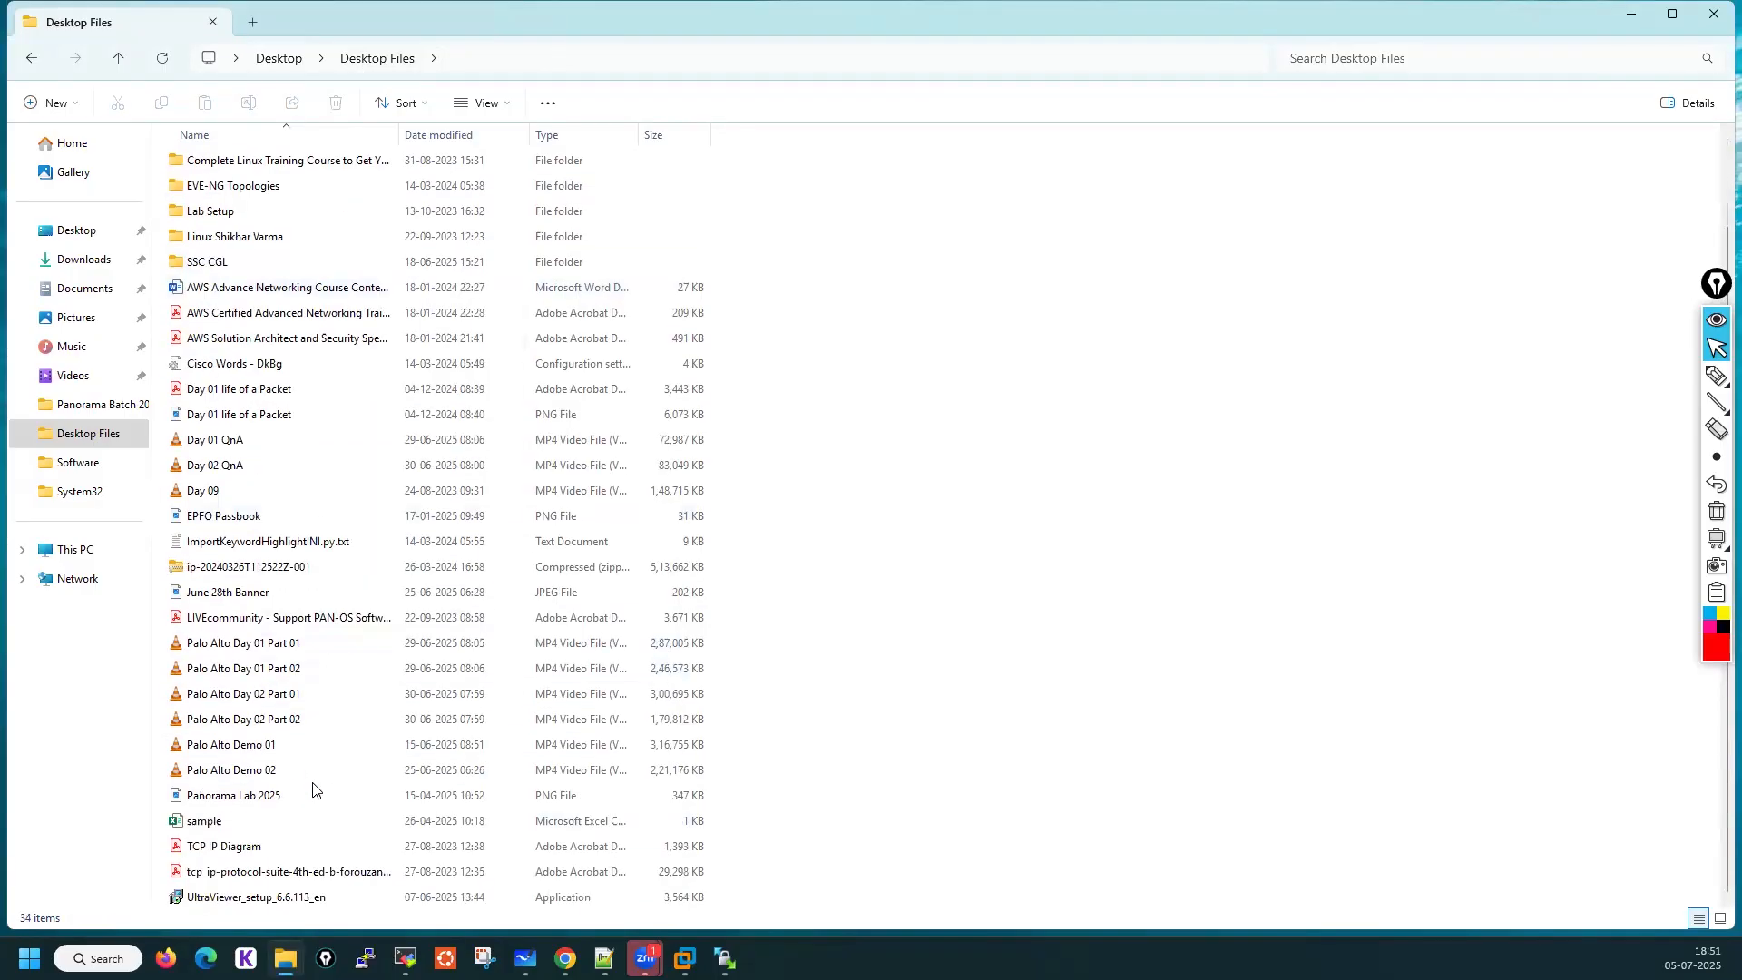
pyautogui.scroll(2, 313, 788)
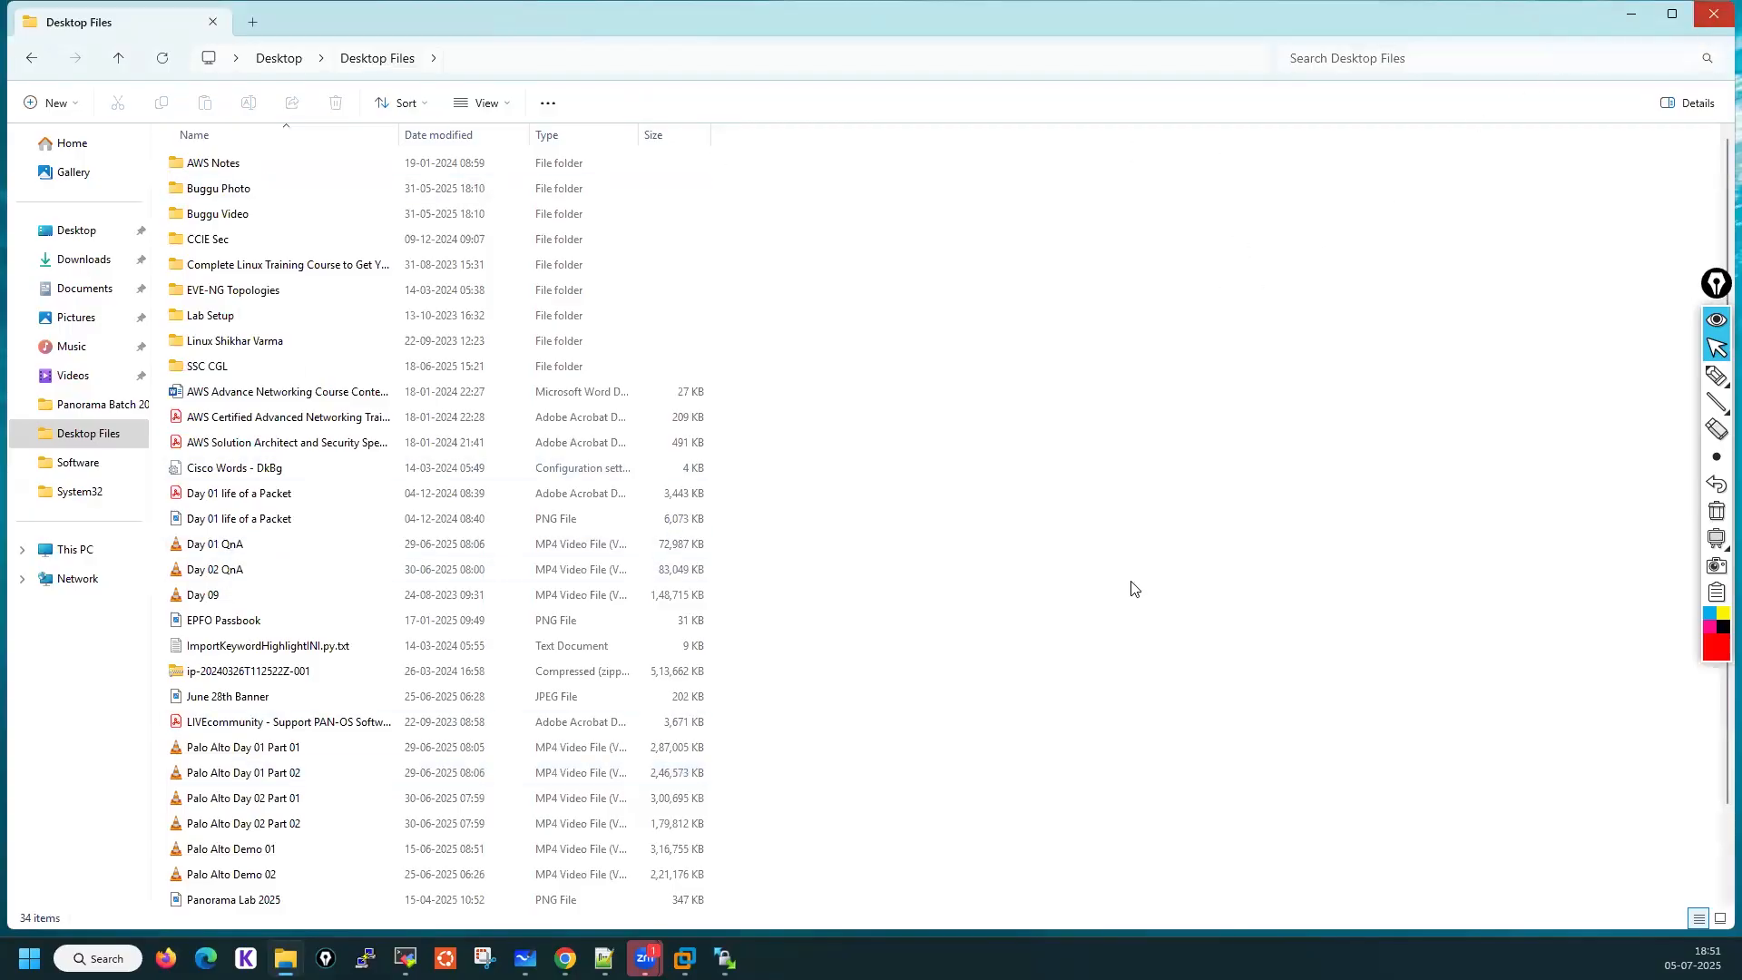
pyautogui.click(1714, 14)
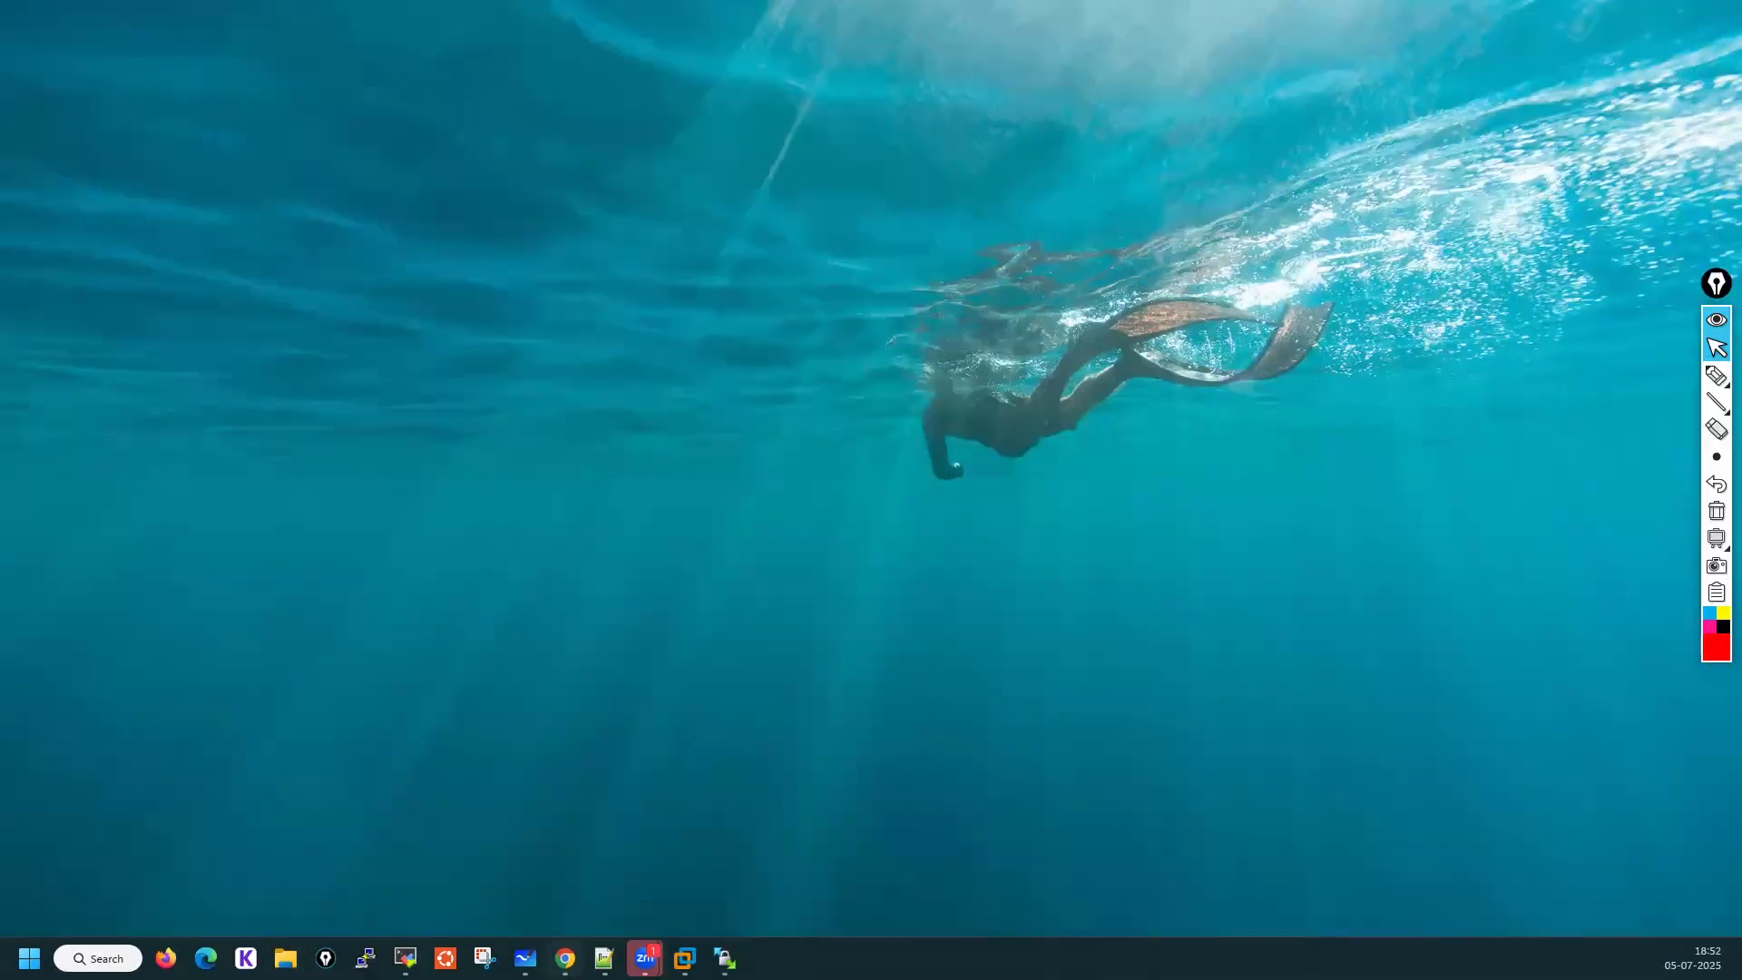
# Step: Check Chrome's download history and return to the PaloAlto Softwares Drive folder
pyautogui.click(565, 959)
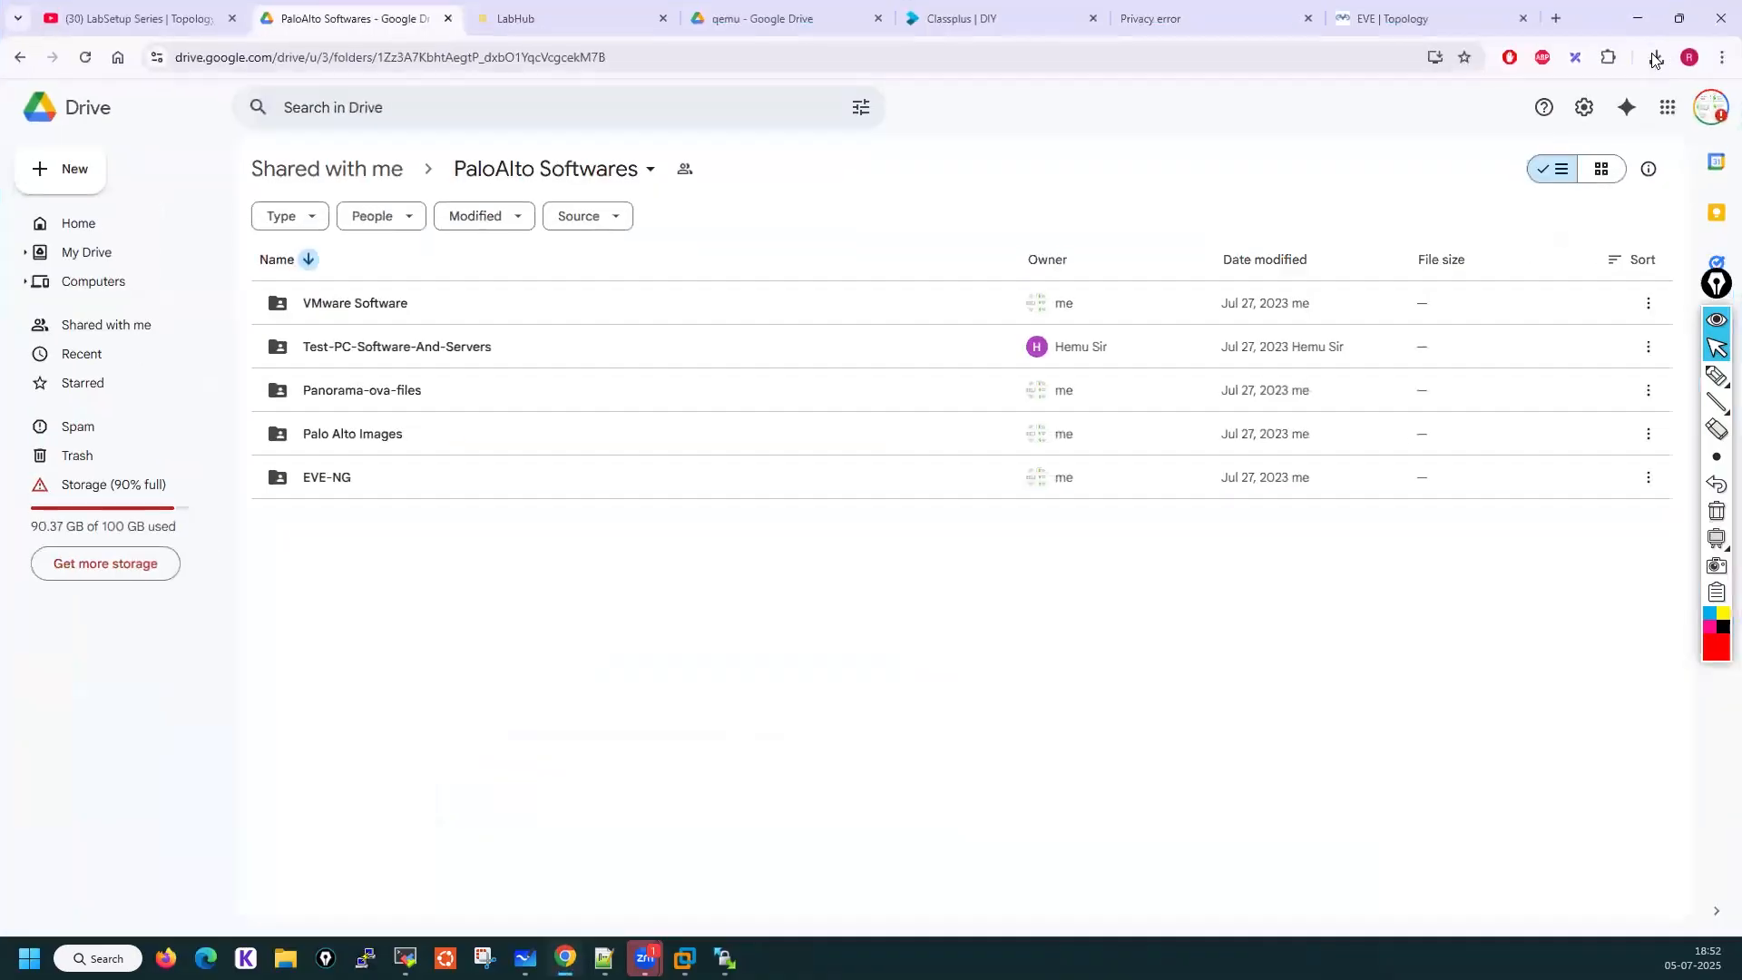
pyautogui.click(1656, 56)
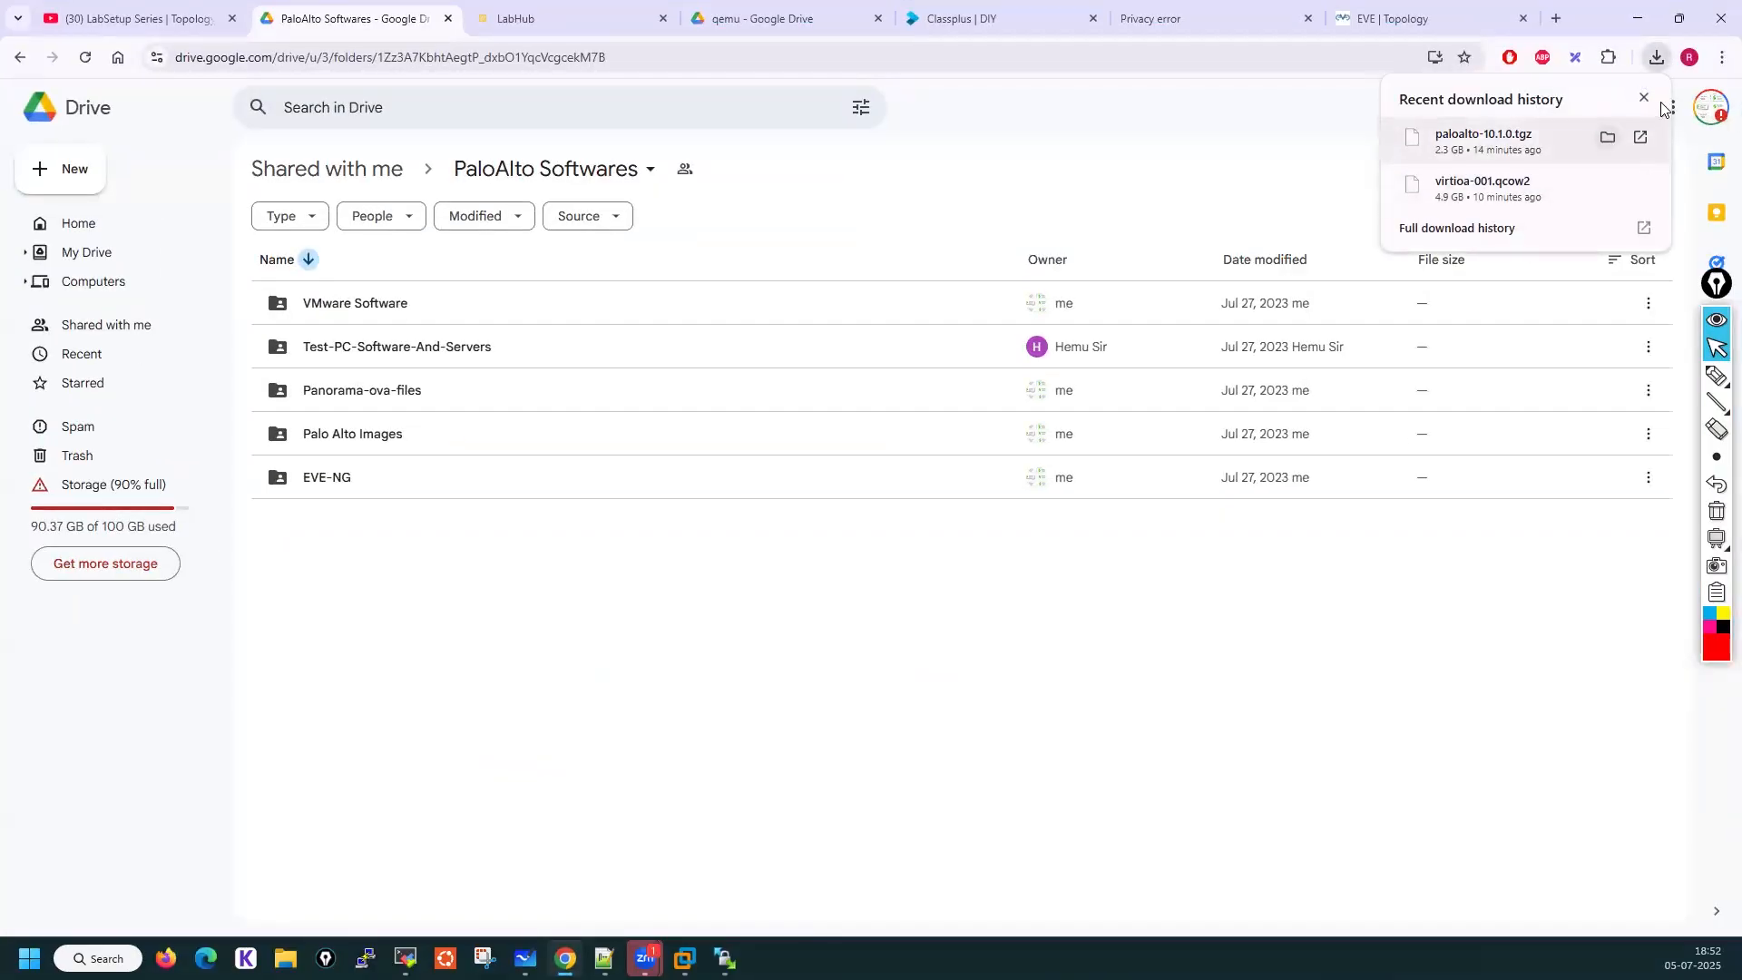
pyautogui.click(1643, 100)
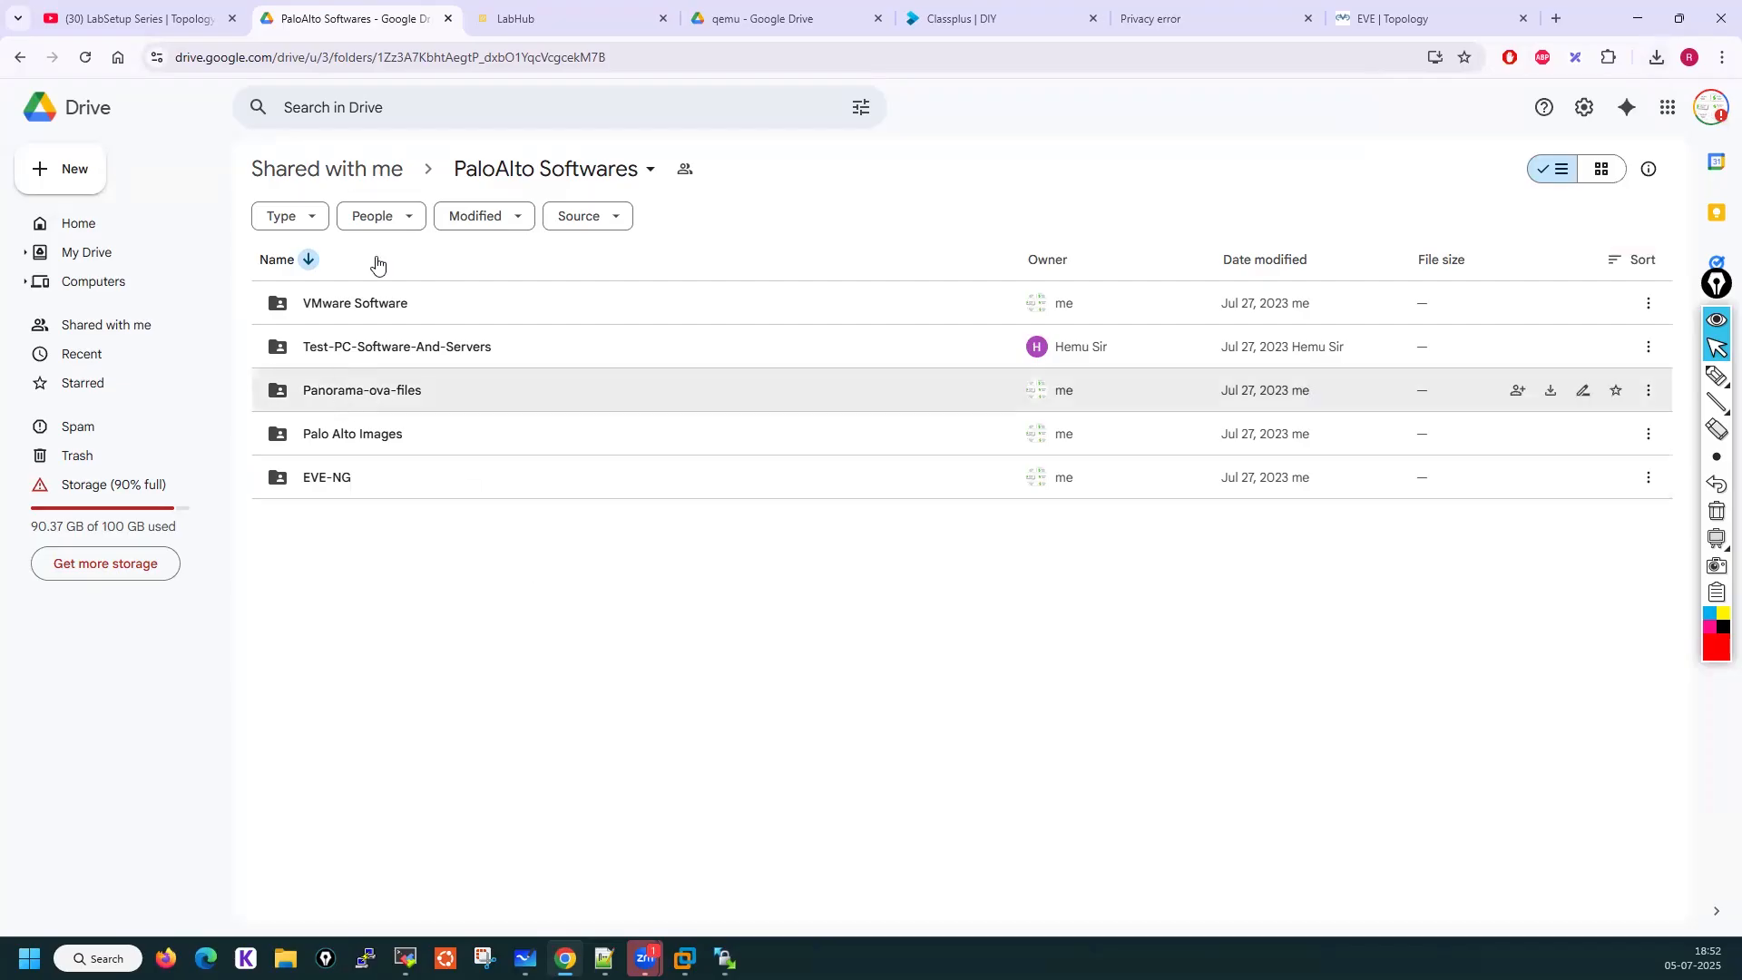
pyautogui.click(543, 24)
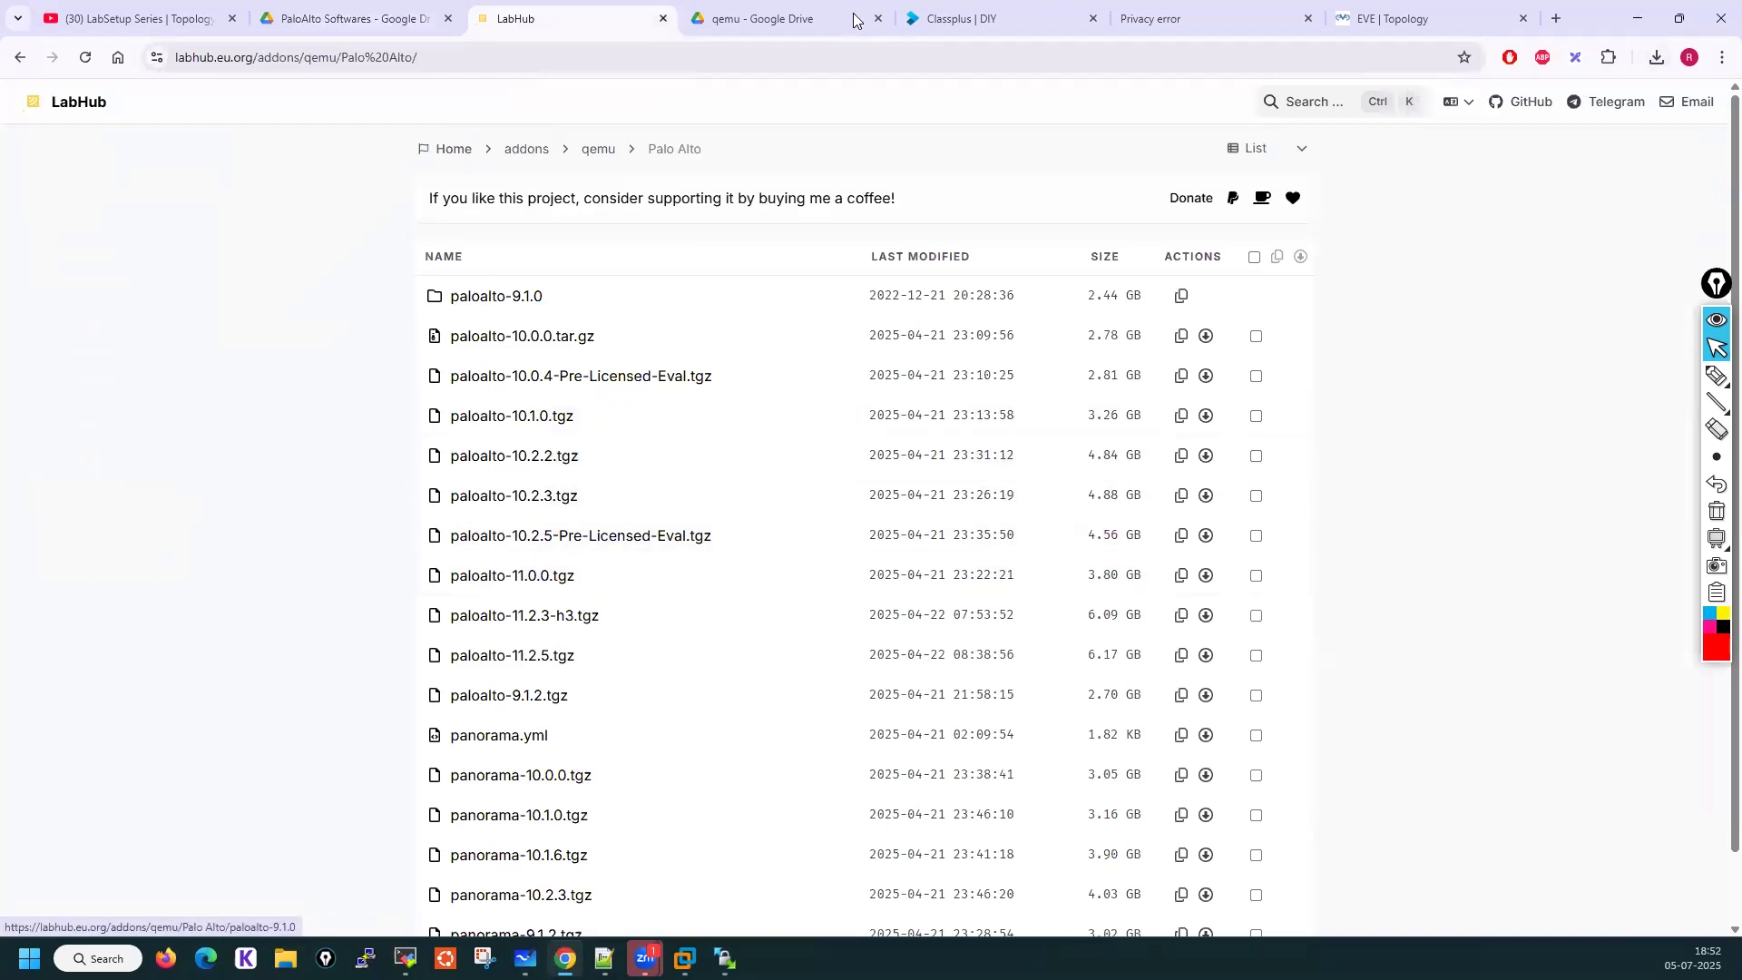
pyautogui.click(777, 14)
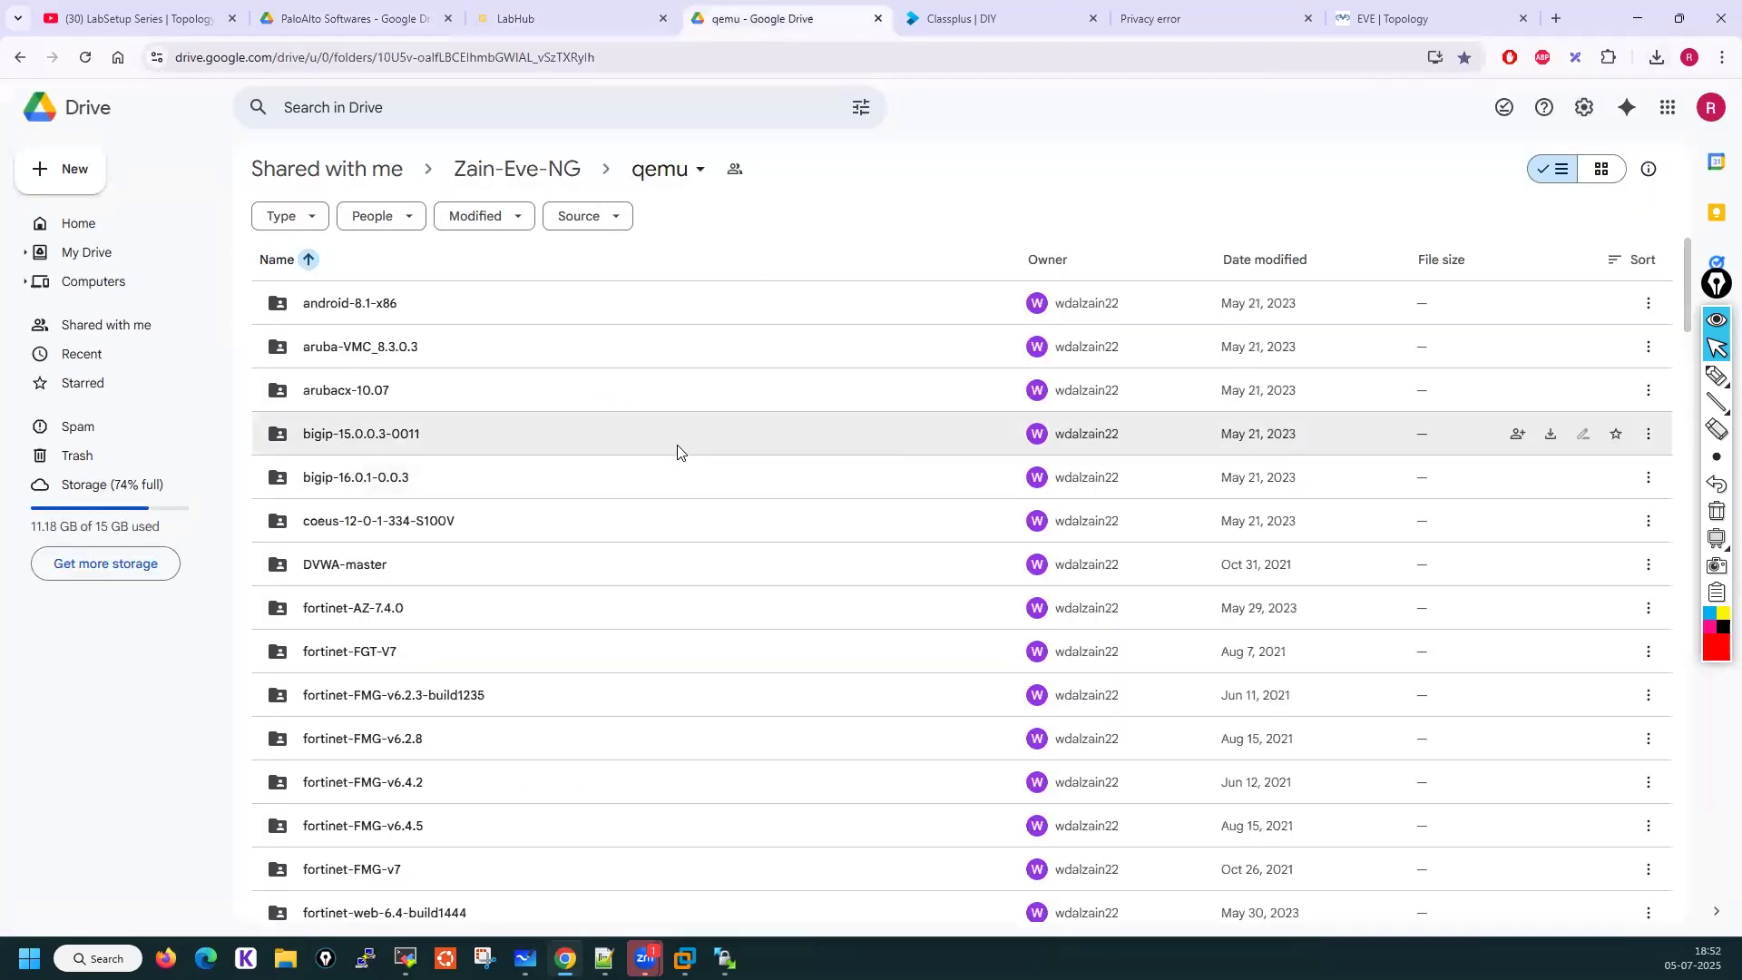
pyautogui.click(350, 18)
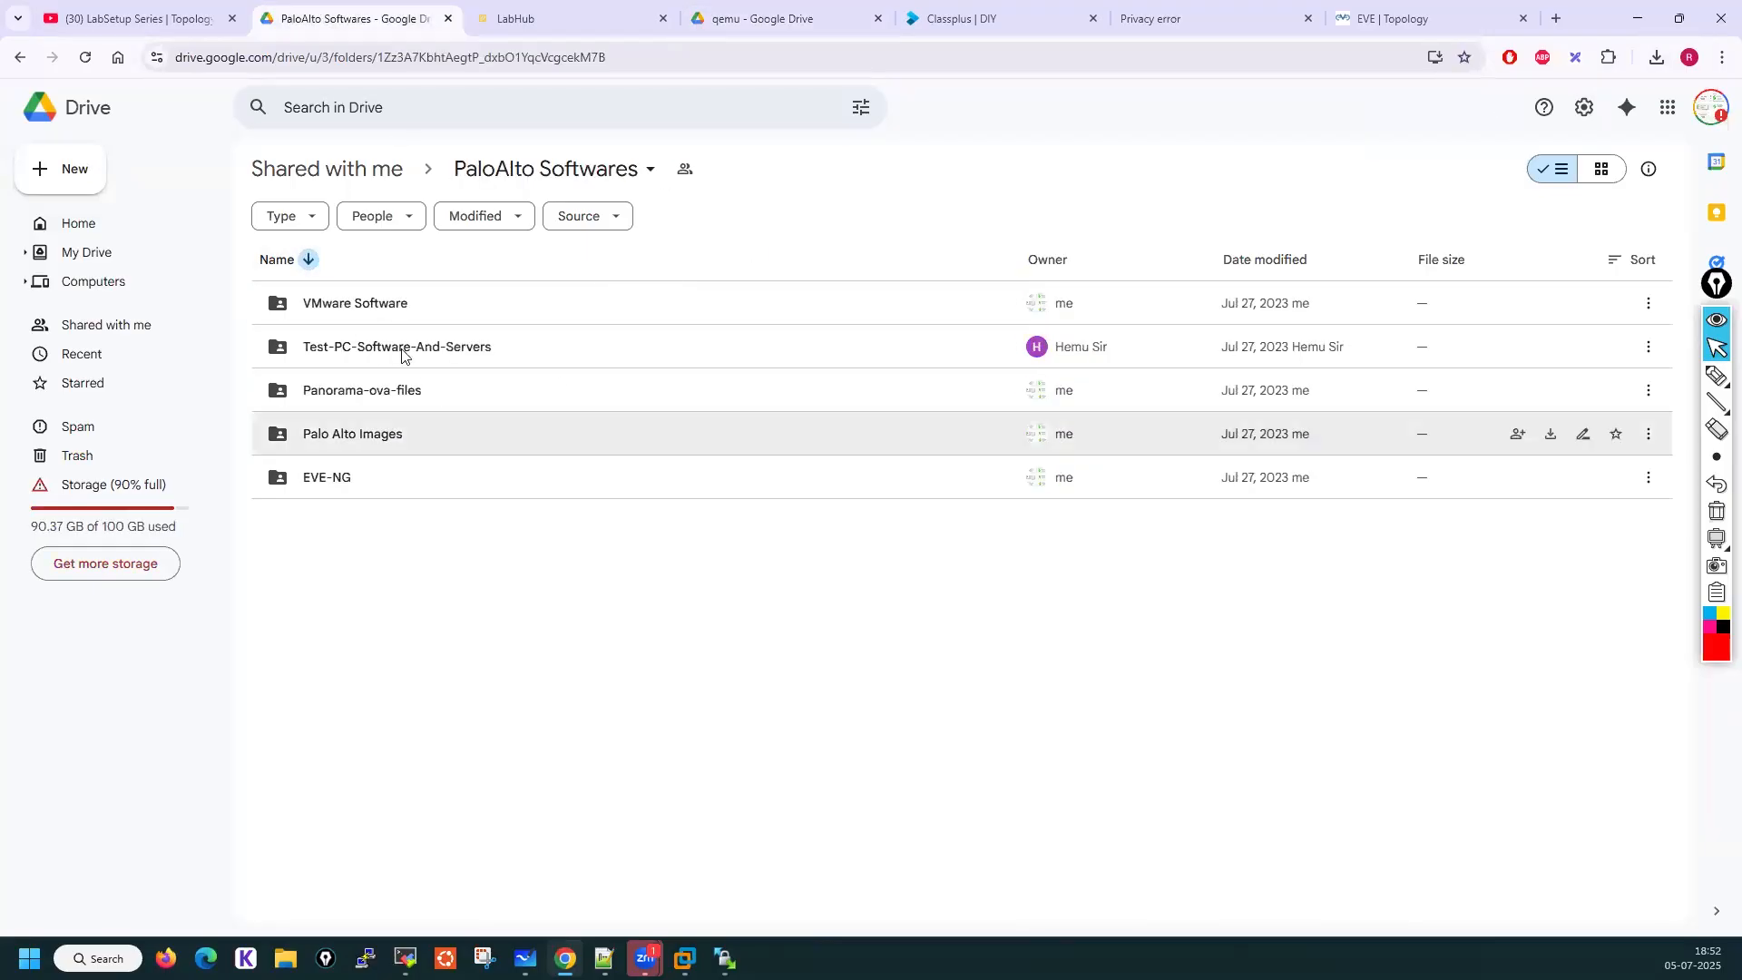
# Step: Browse into EVE-NG > EVE-NG-Images and select the asav-9.17-1-7.tgz image
pyautogui.doubleClick(345, 440)
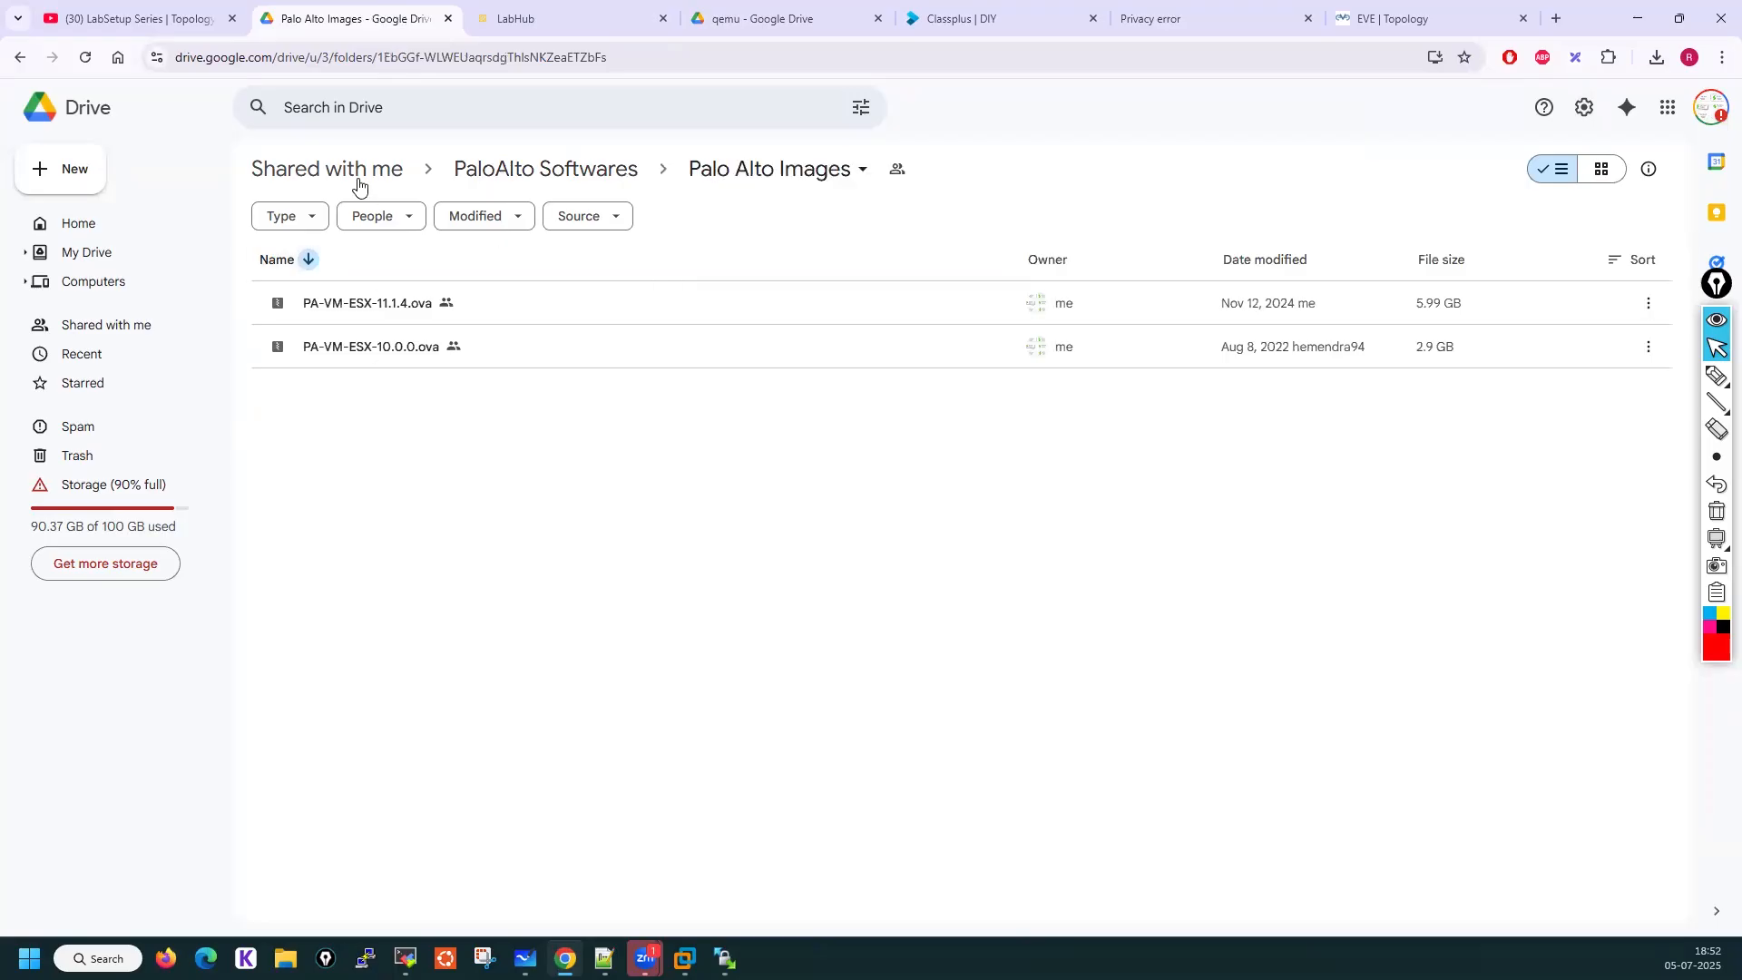
pyautogui.click(502, 174)
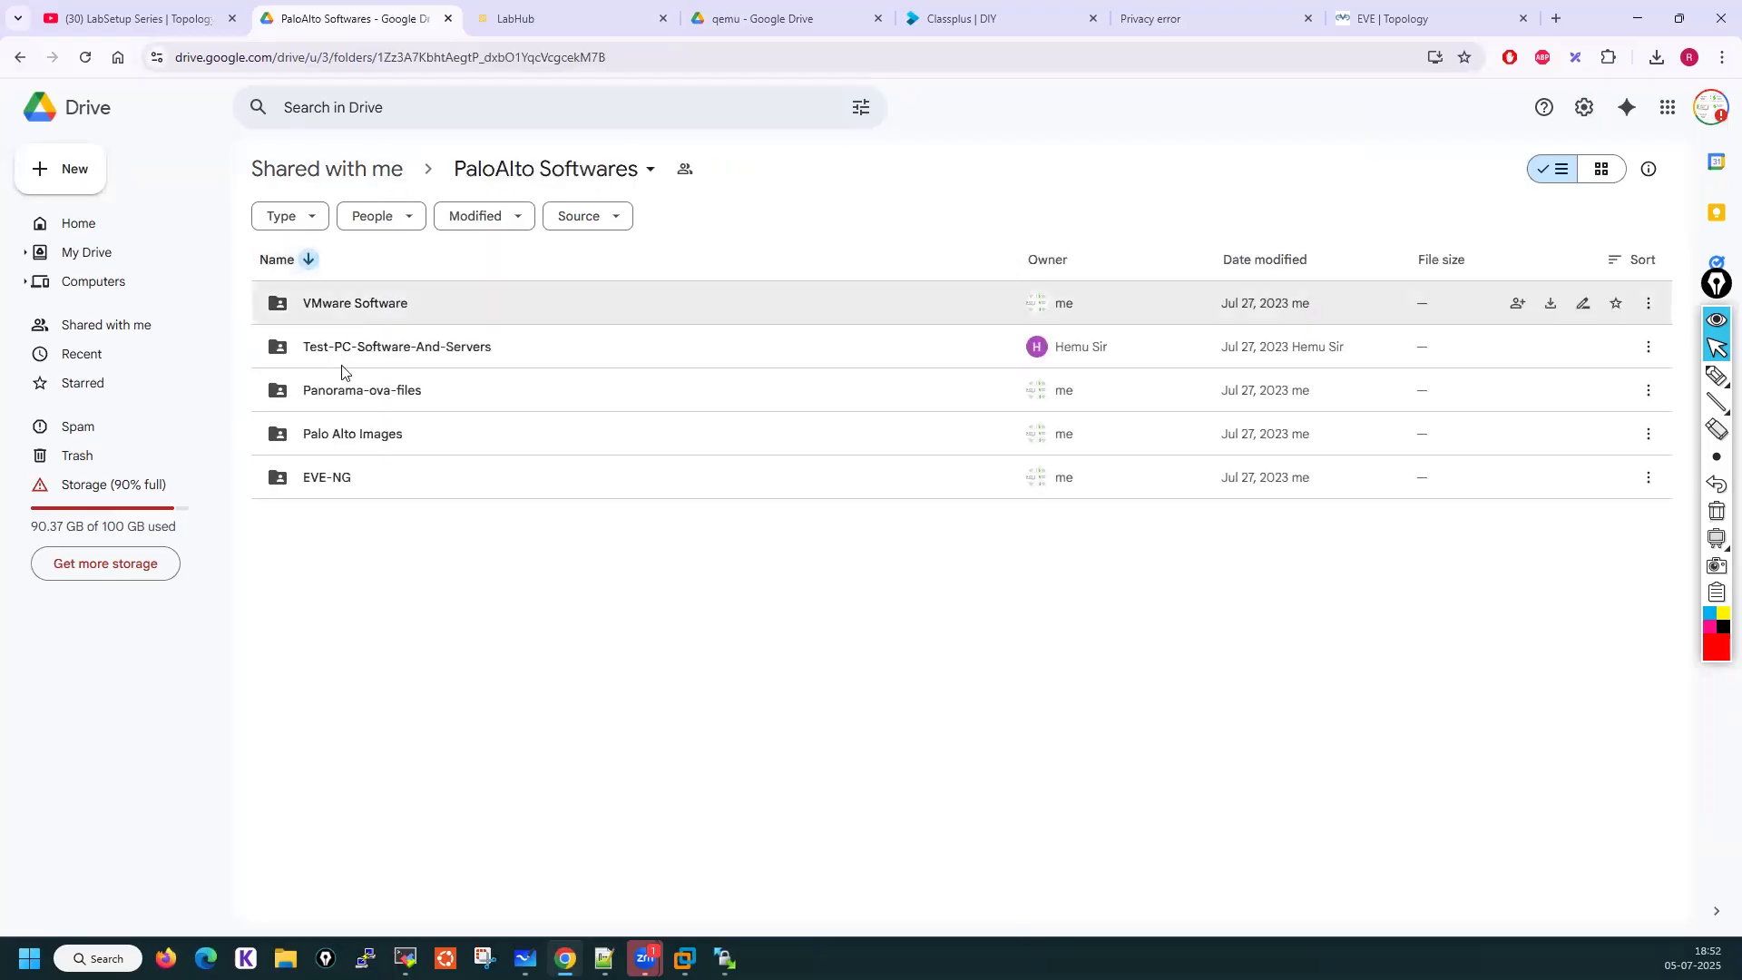
pyautogui.doubleClick(350, 473)
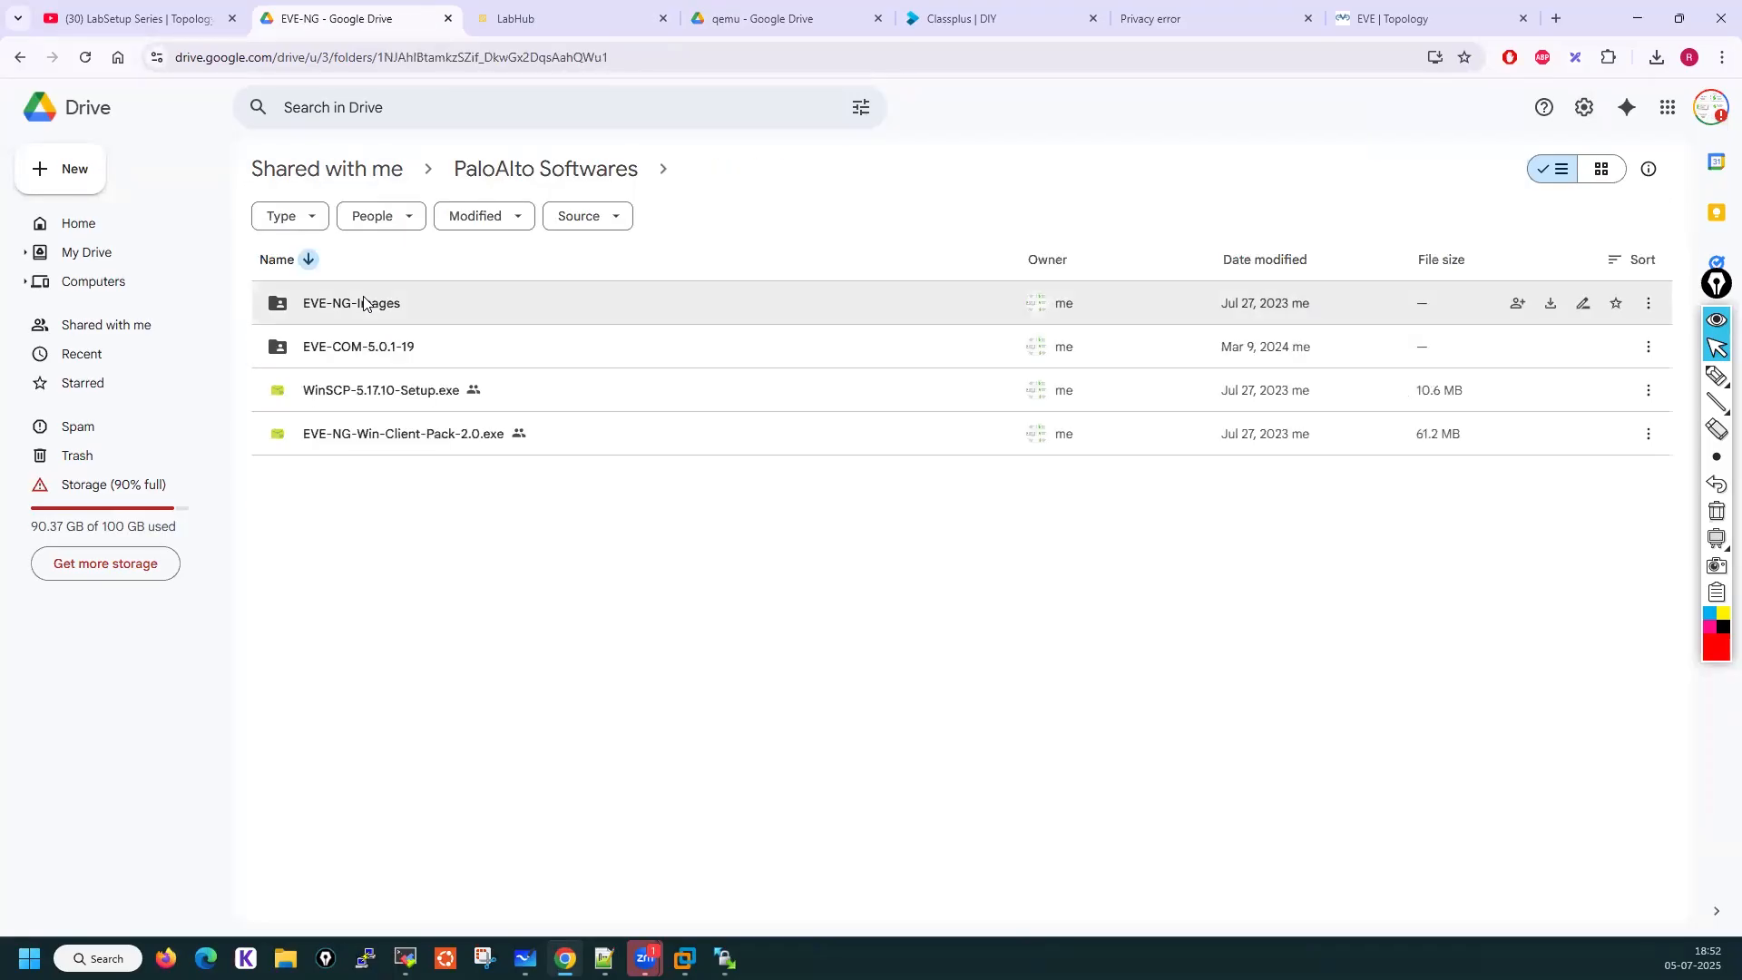
pyautogui.click(363, 296)
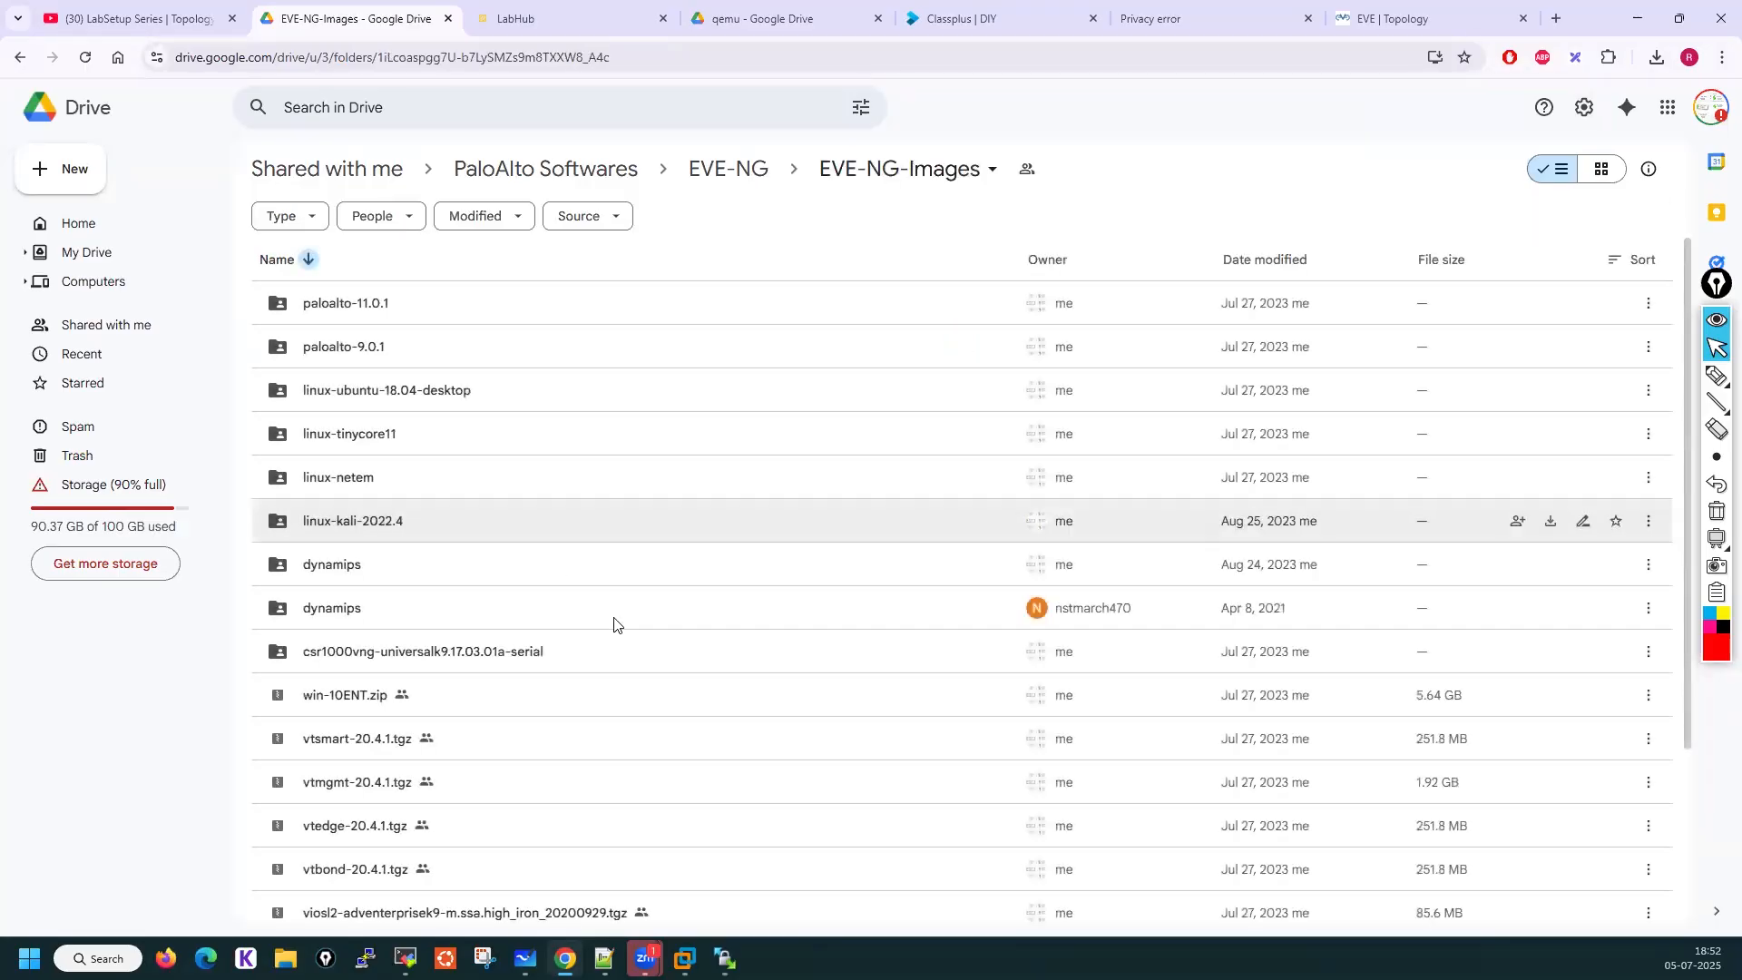
pyautogui.scroll(-3, 590, 726)
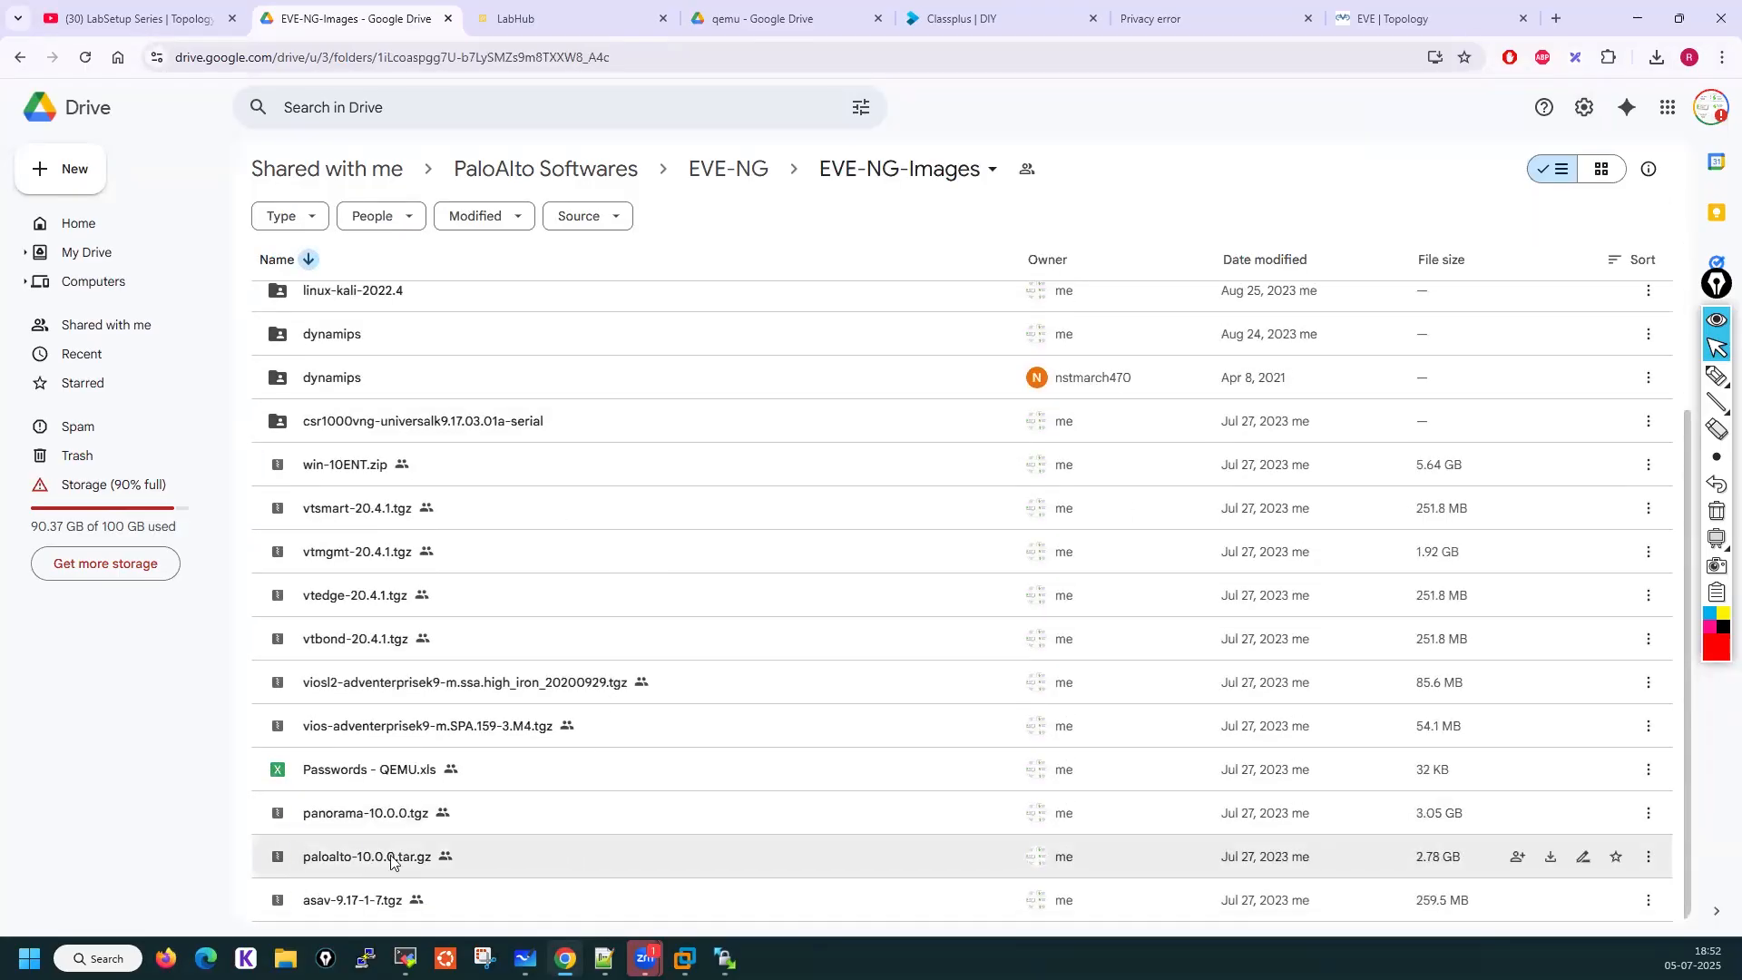
pyautogui.click(377, 898)
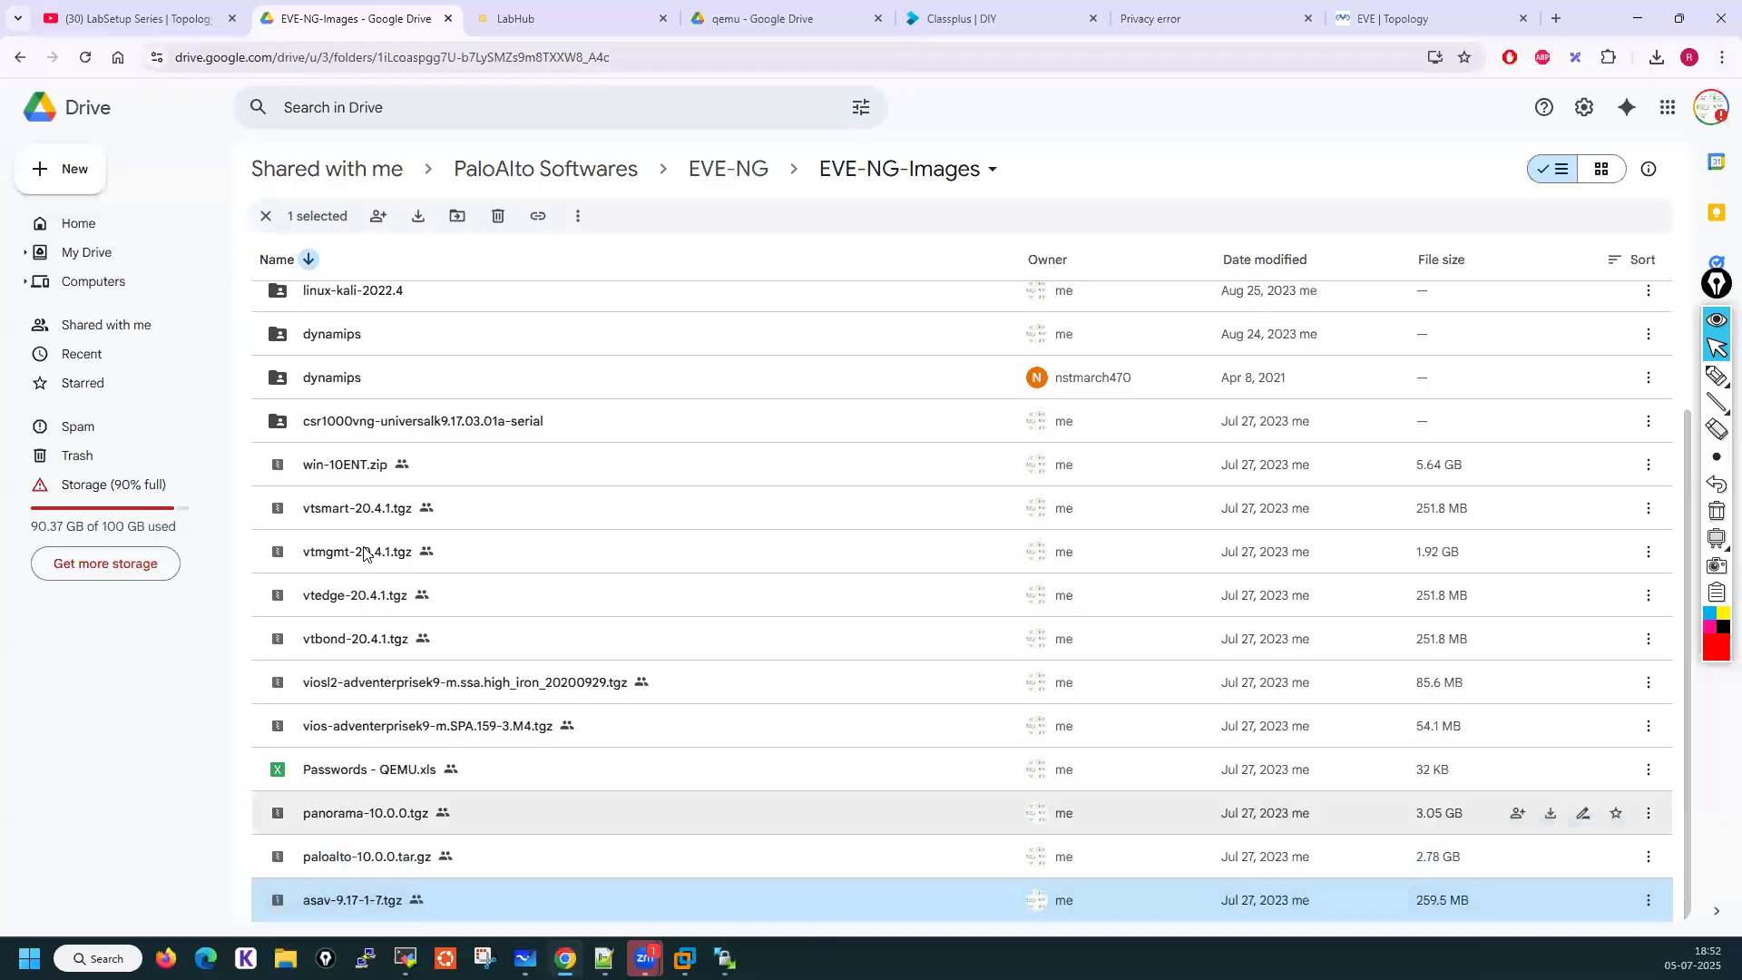
pyautogui.scroll(3, 363, 553)
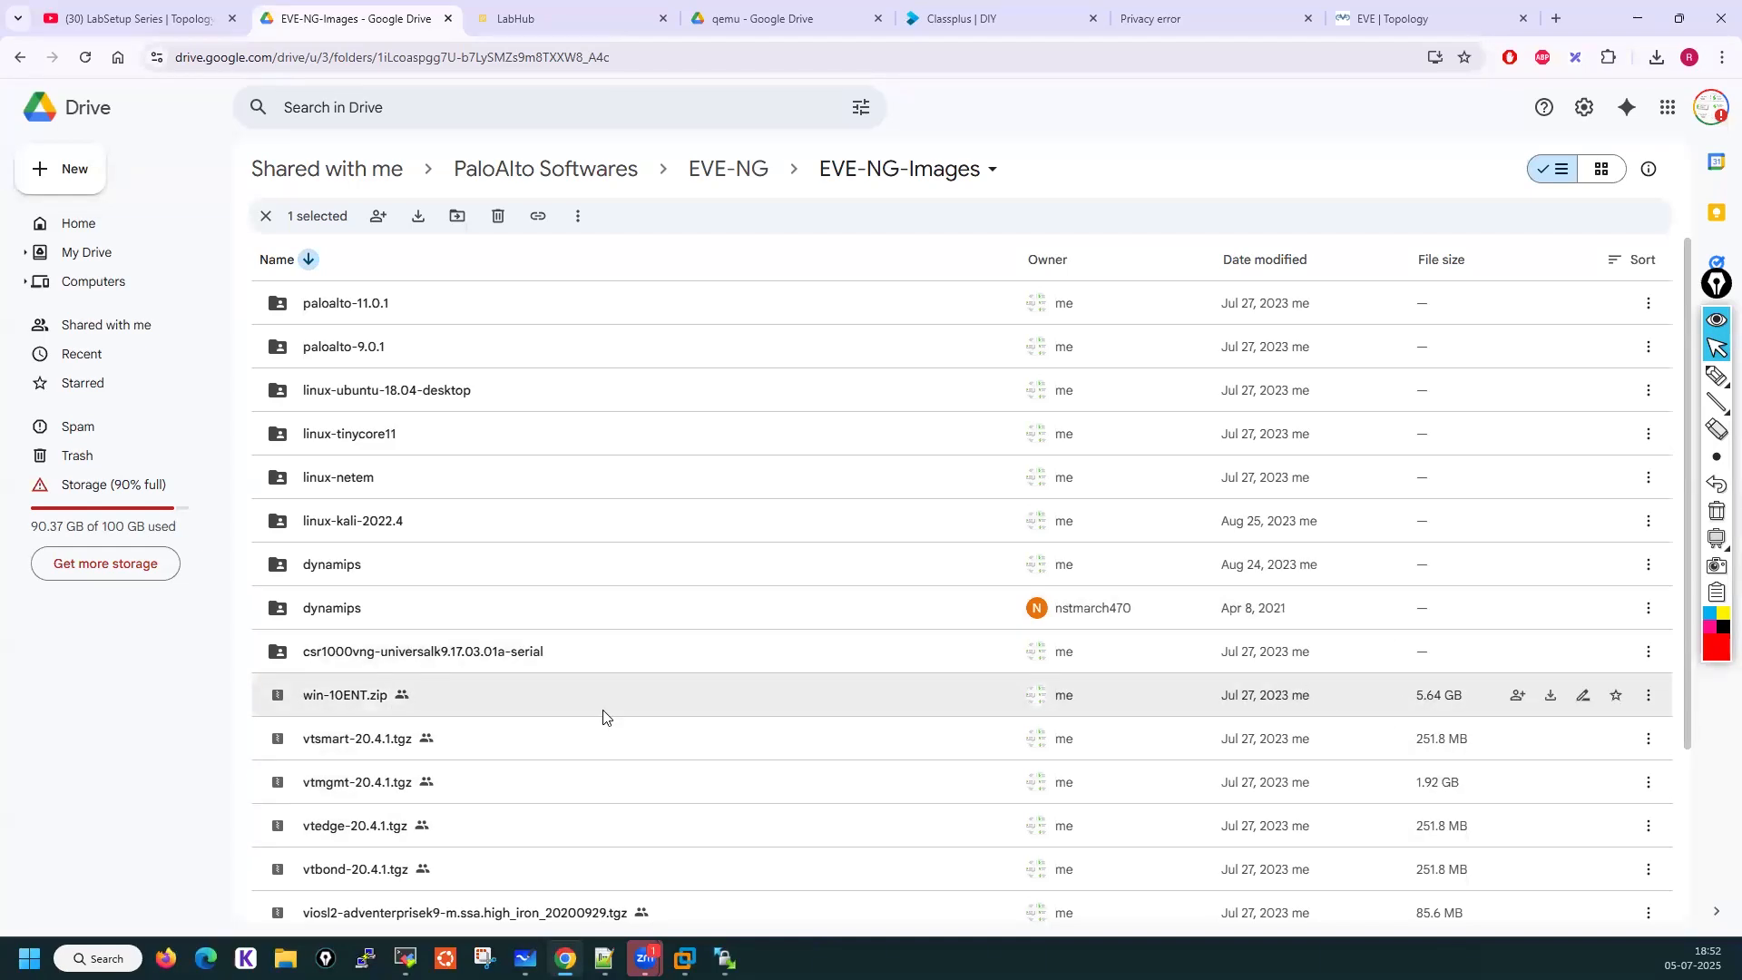
pyautogui.scroll(-3, 581, 744)
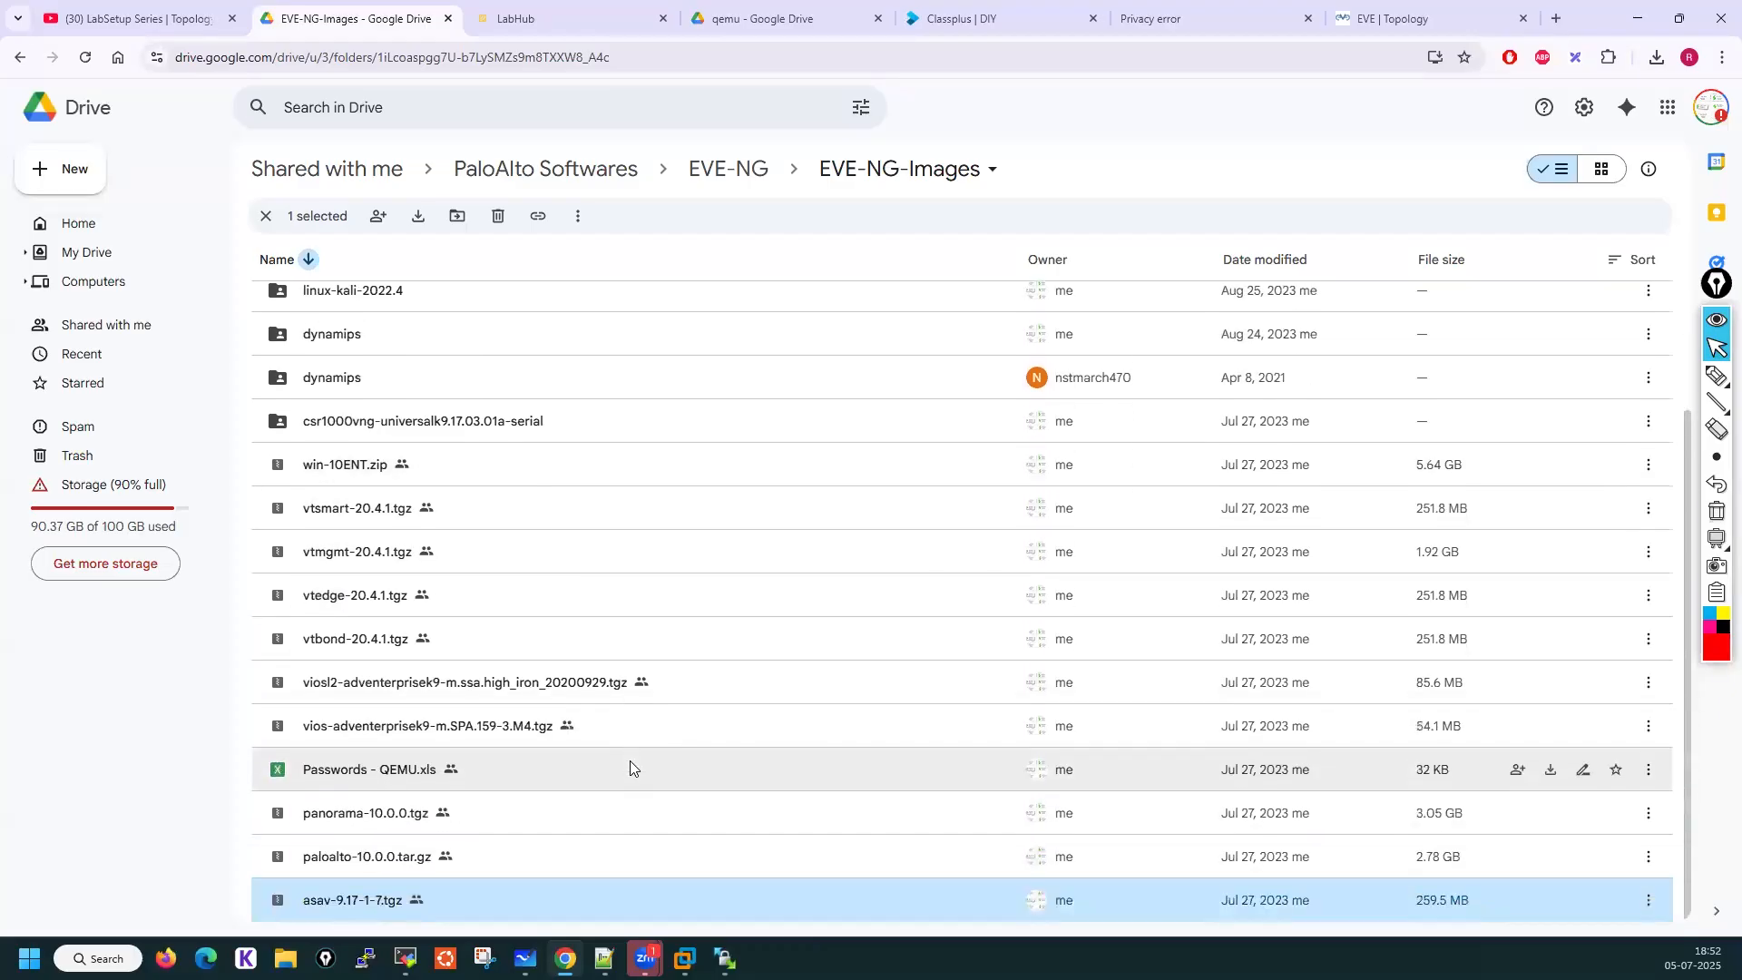
pyautogui.scroll(3, 631, 769)
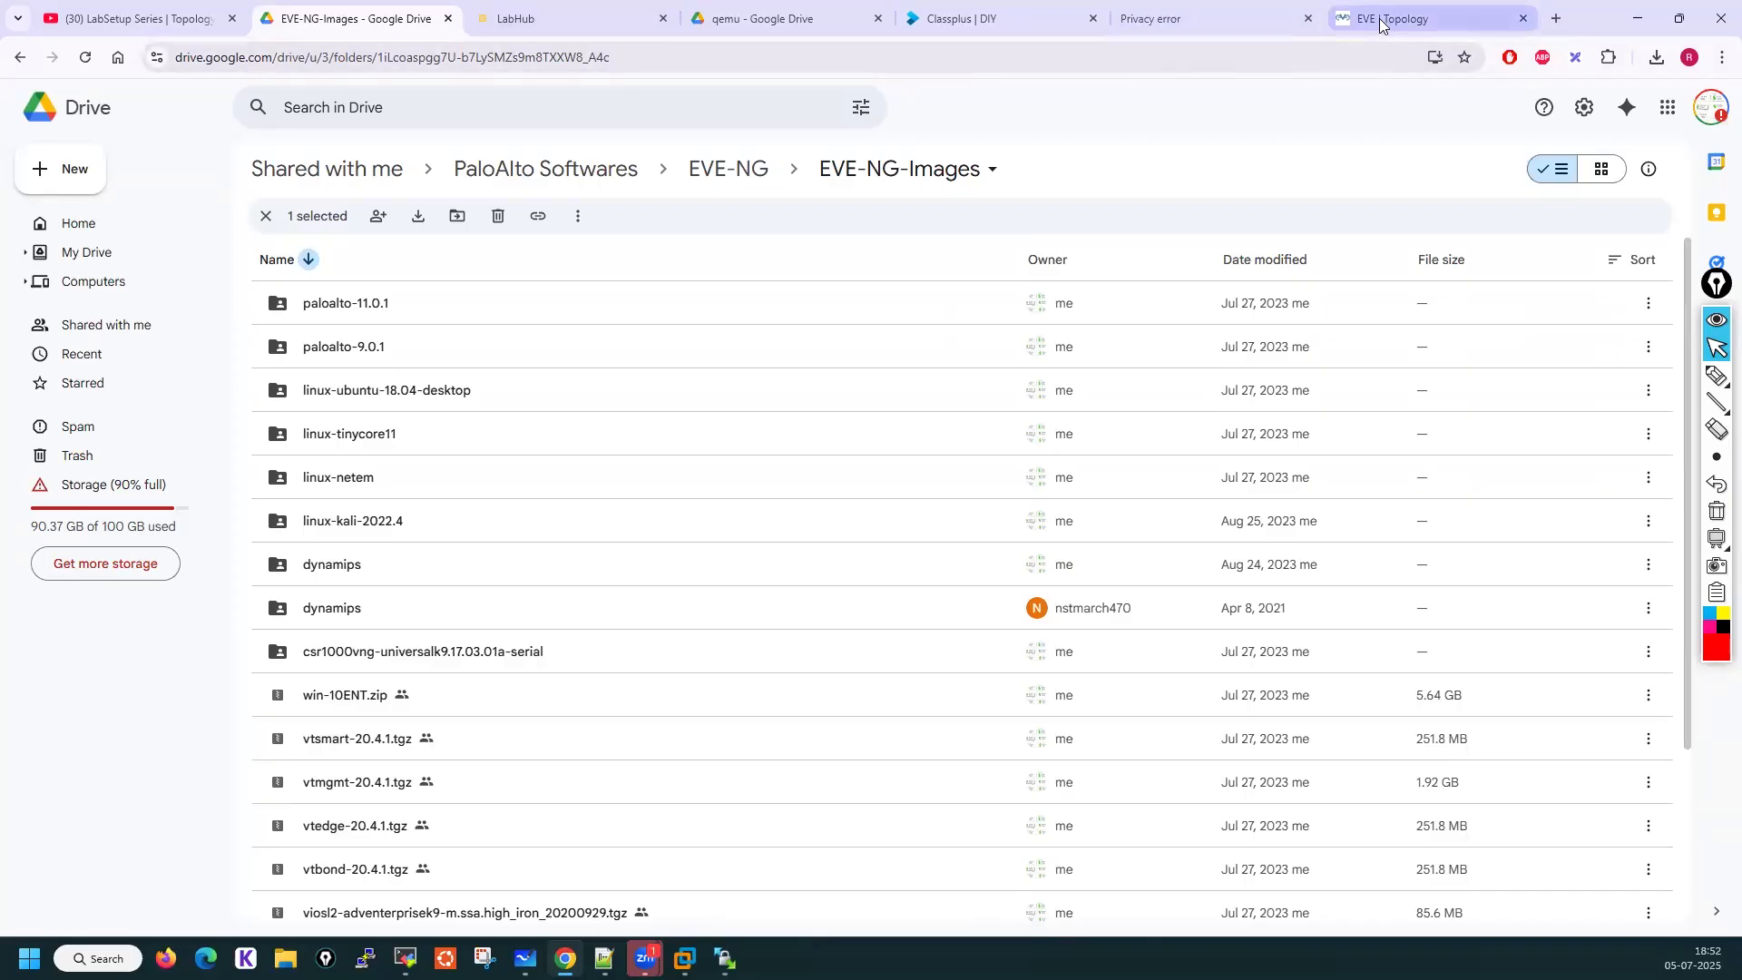
# Step: Stop the VPC node and delete it from the lab
pyautogui.click(1416, 18)
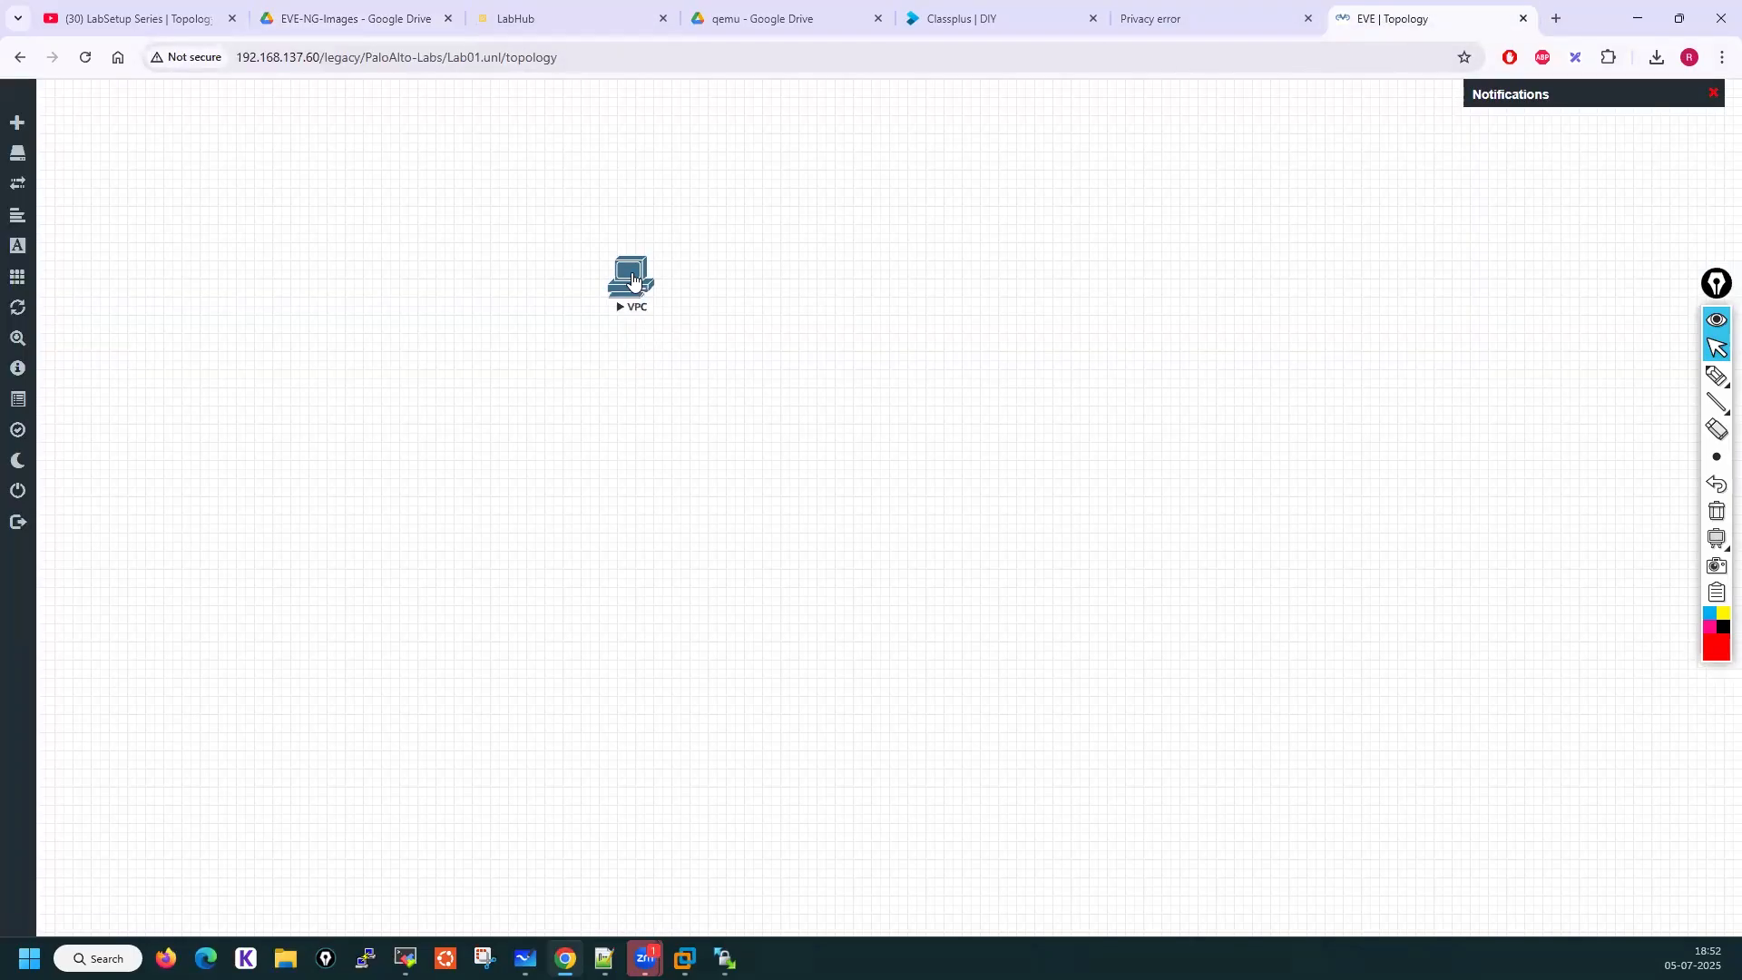
pyautogui.rightClick(634, 282)
pyautogui.click(680, 315)
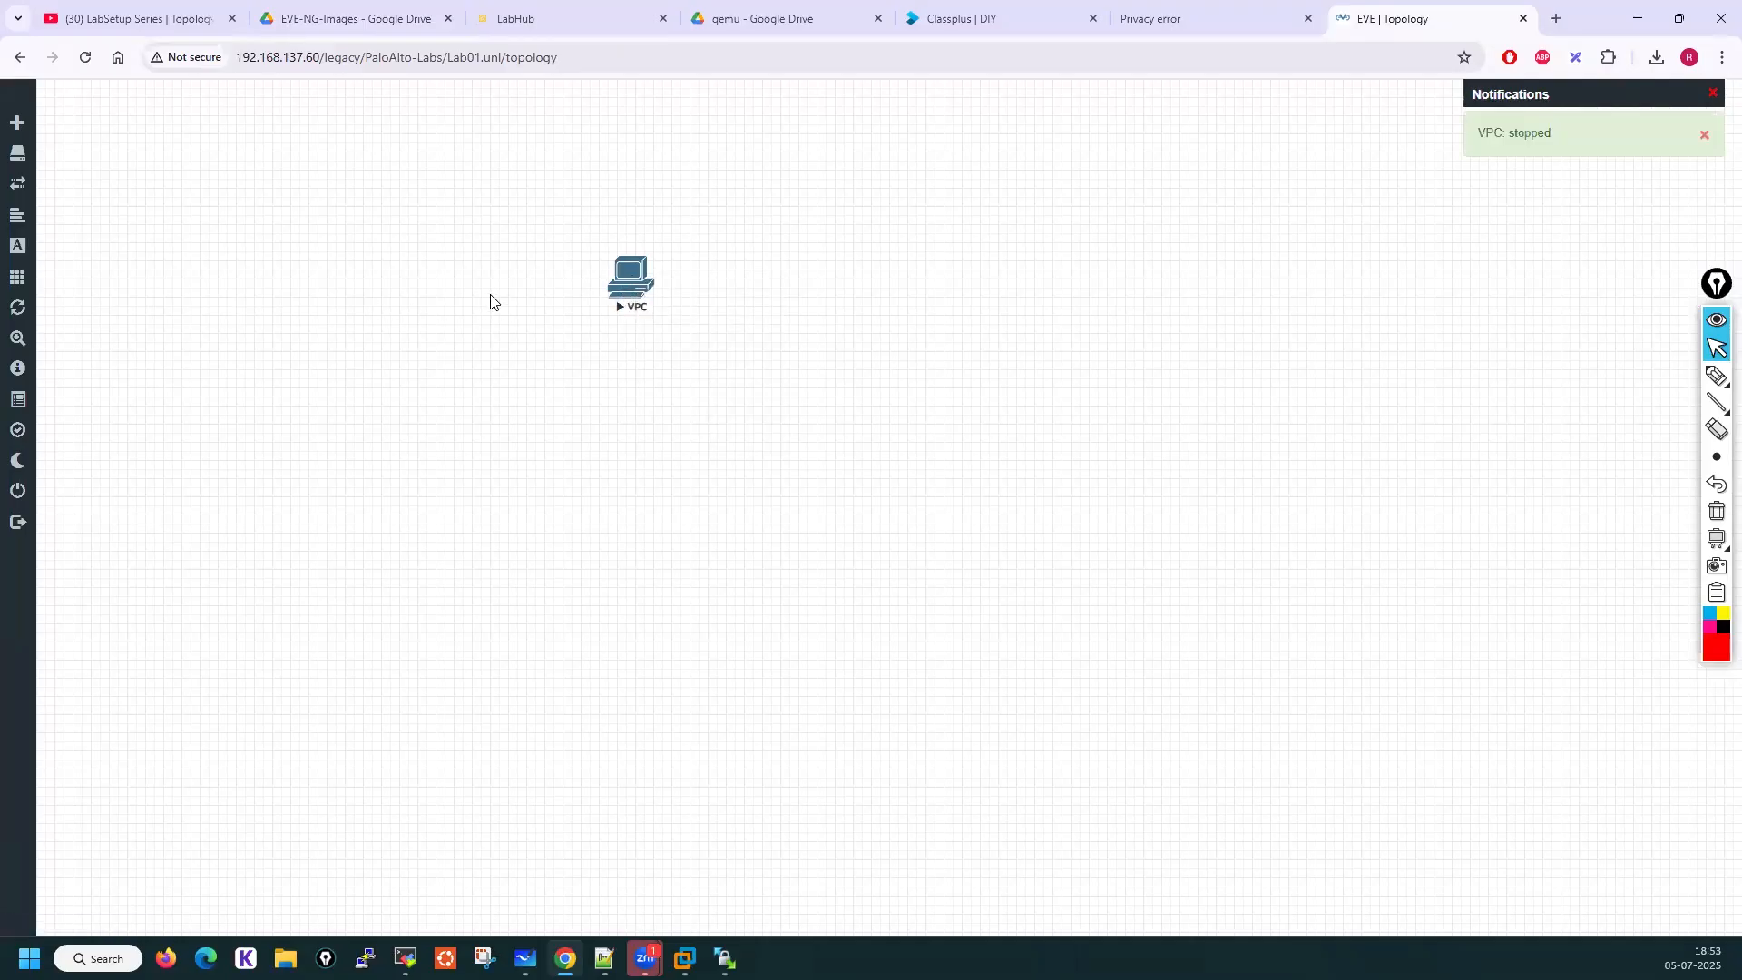
pyautogui.rightClick(626, 284)
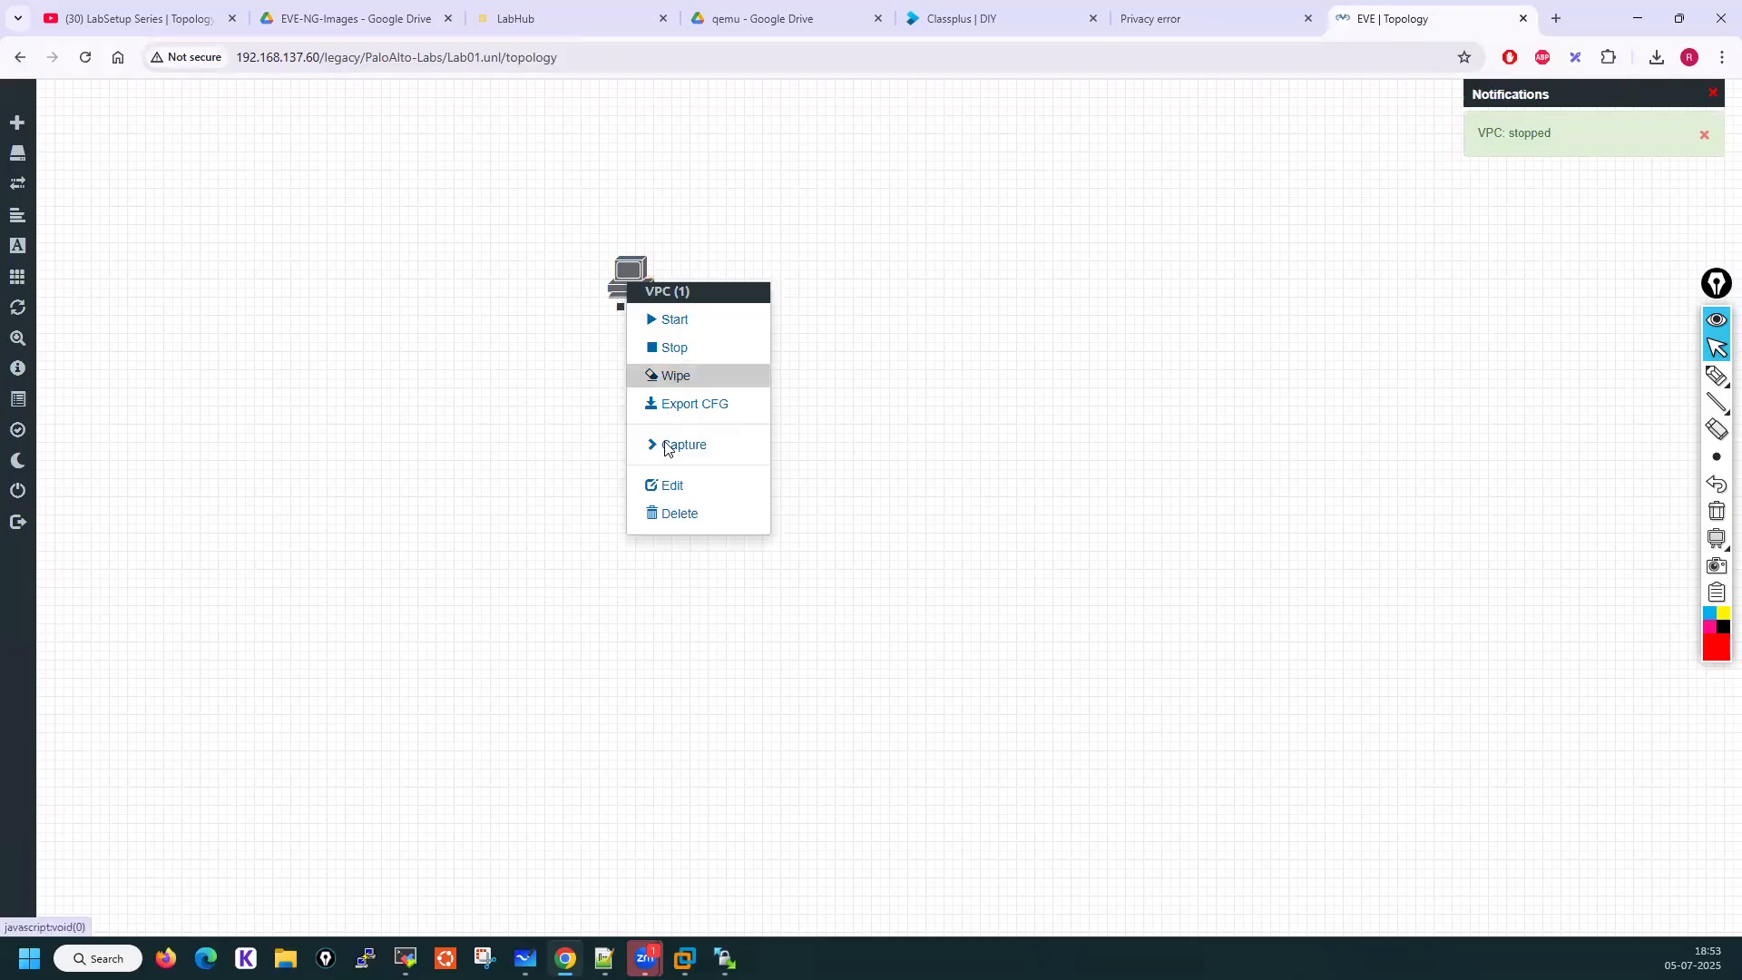
pyautogui.click(679, 514)
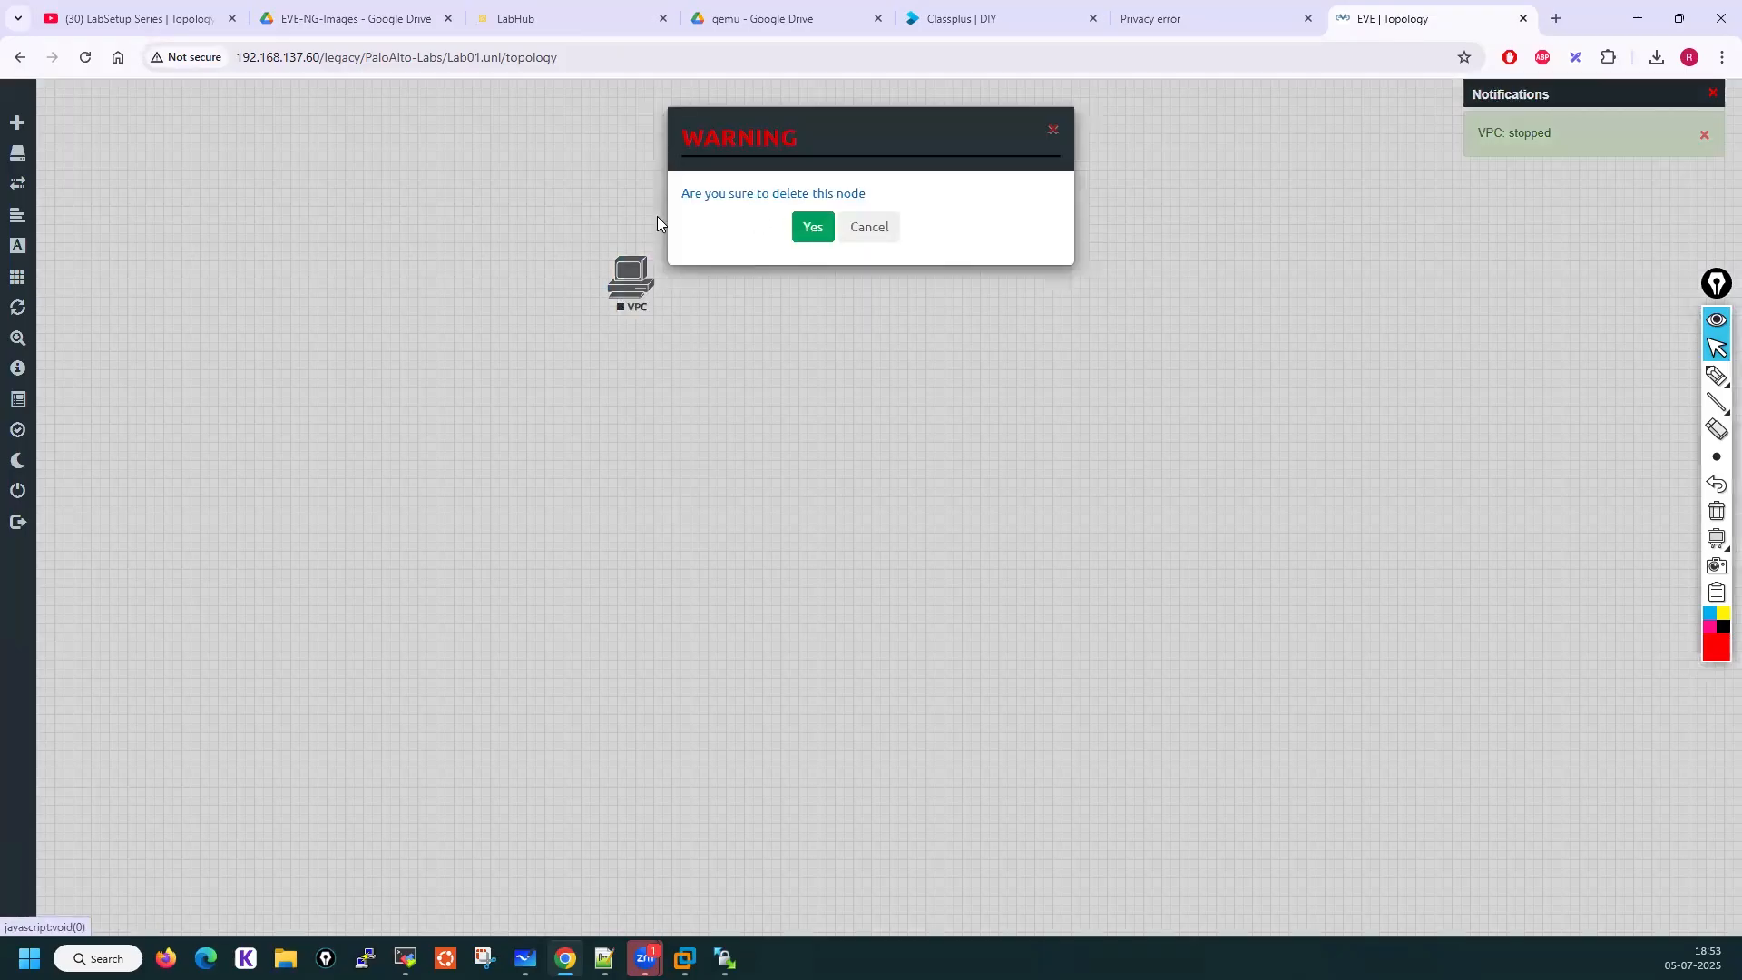
pyautogui.click(712, 289)
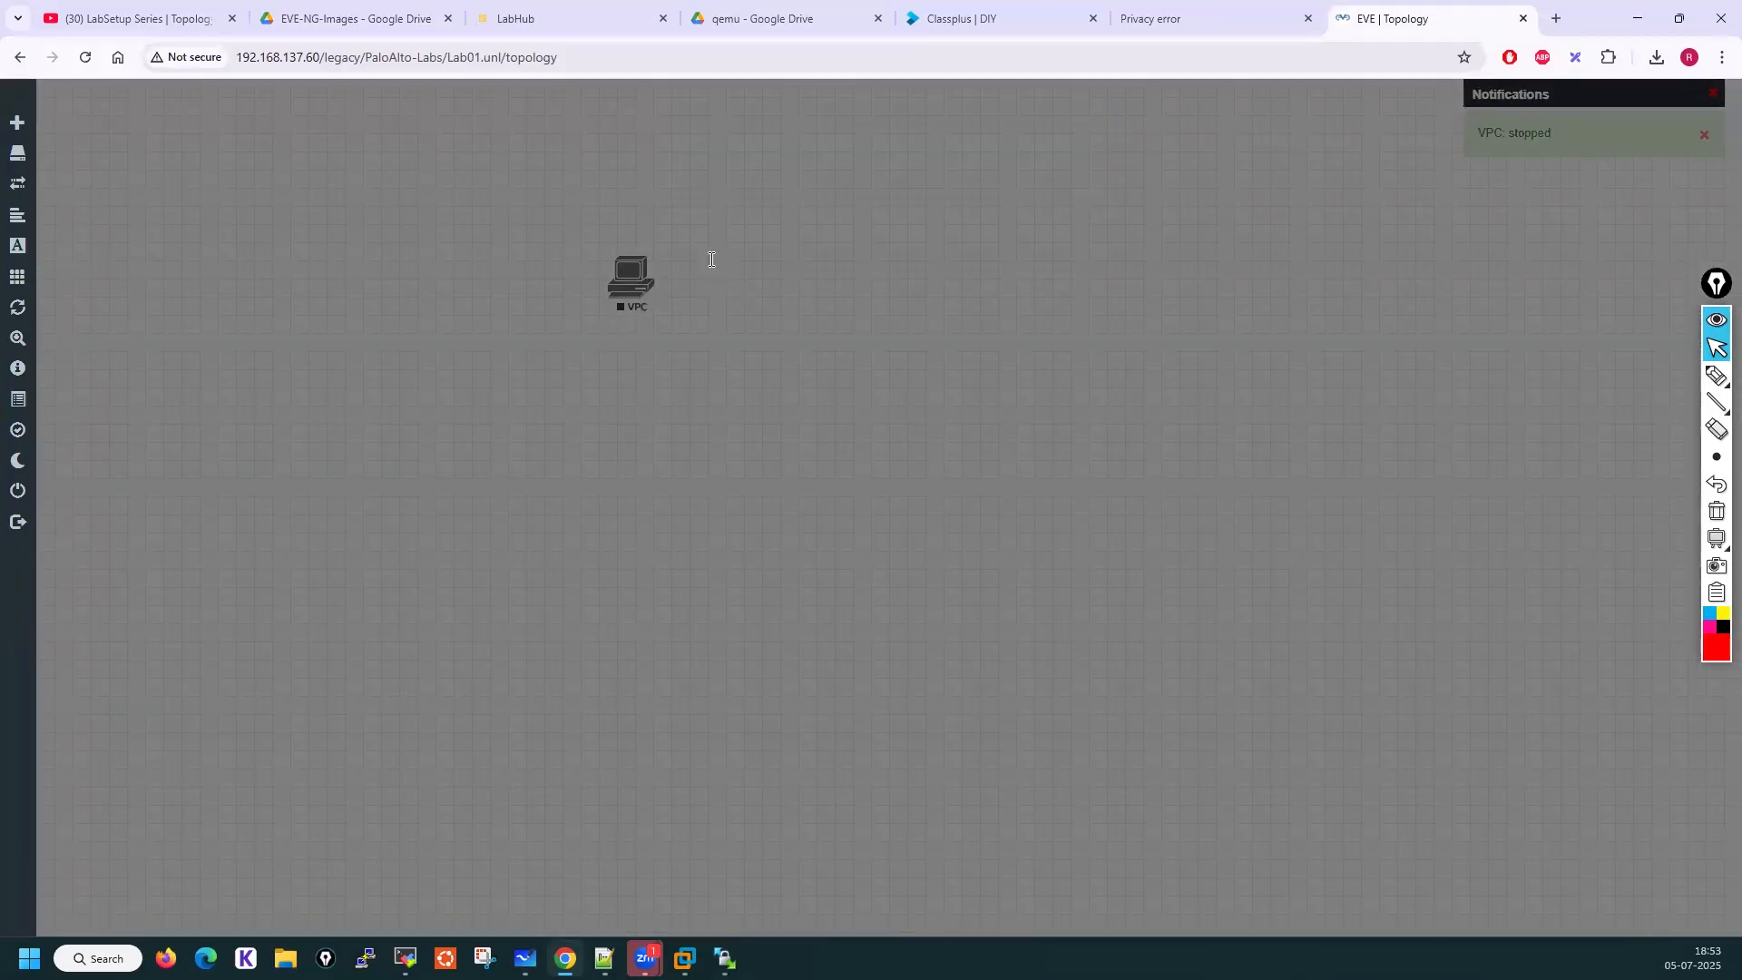
# Step: Add a Cisco ASAv node with the asav-917-1 image and start it
pyautogui.rightClick(660, 219)
pyautogui.click(703, 260)
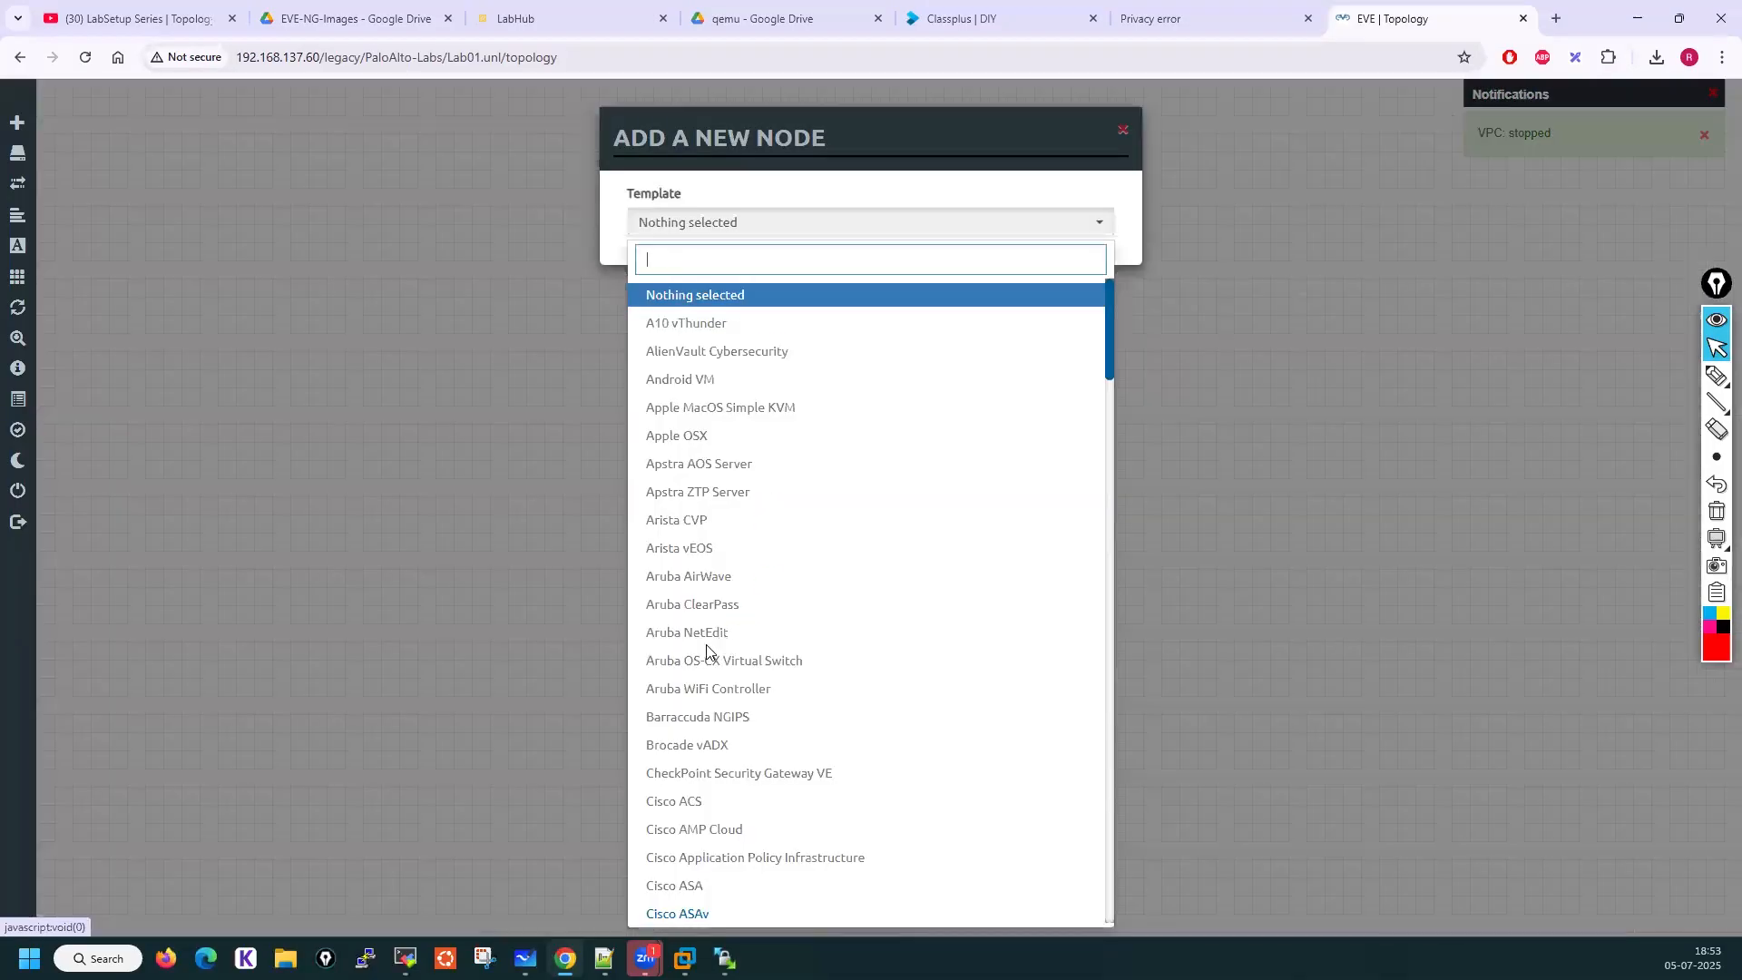
pyautogui.click(677, 914)
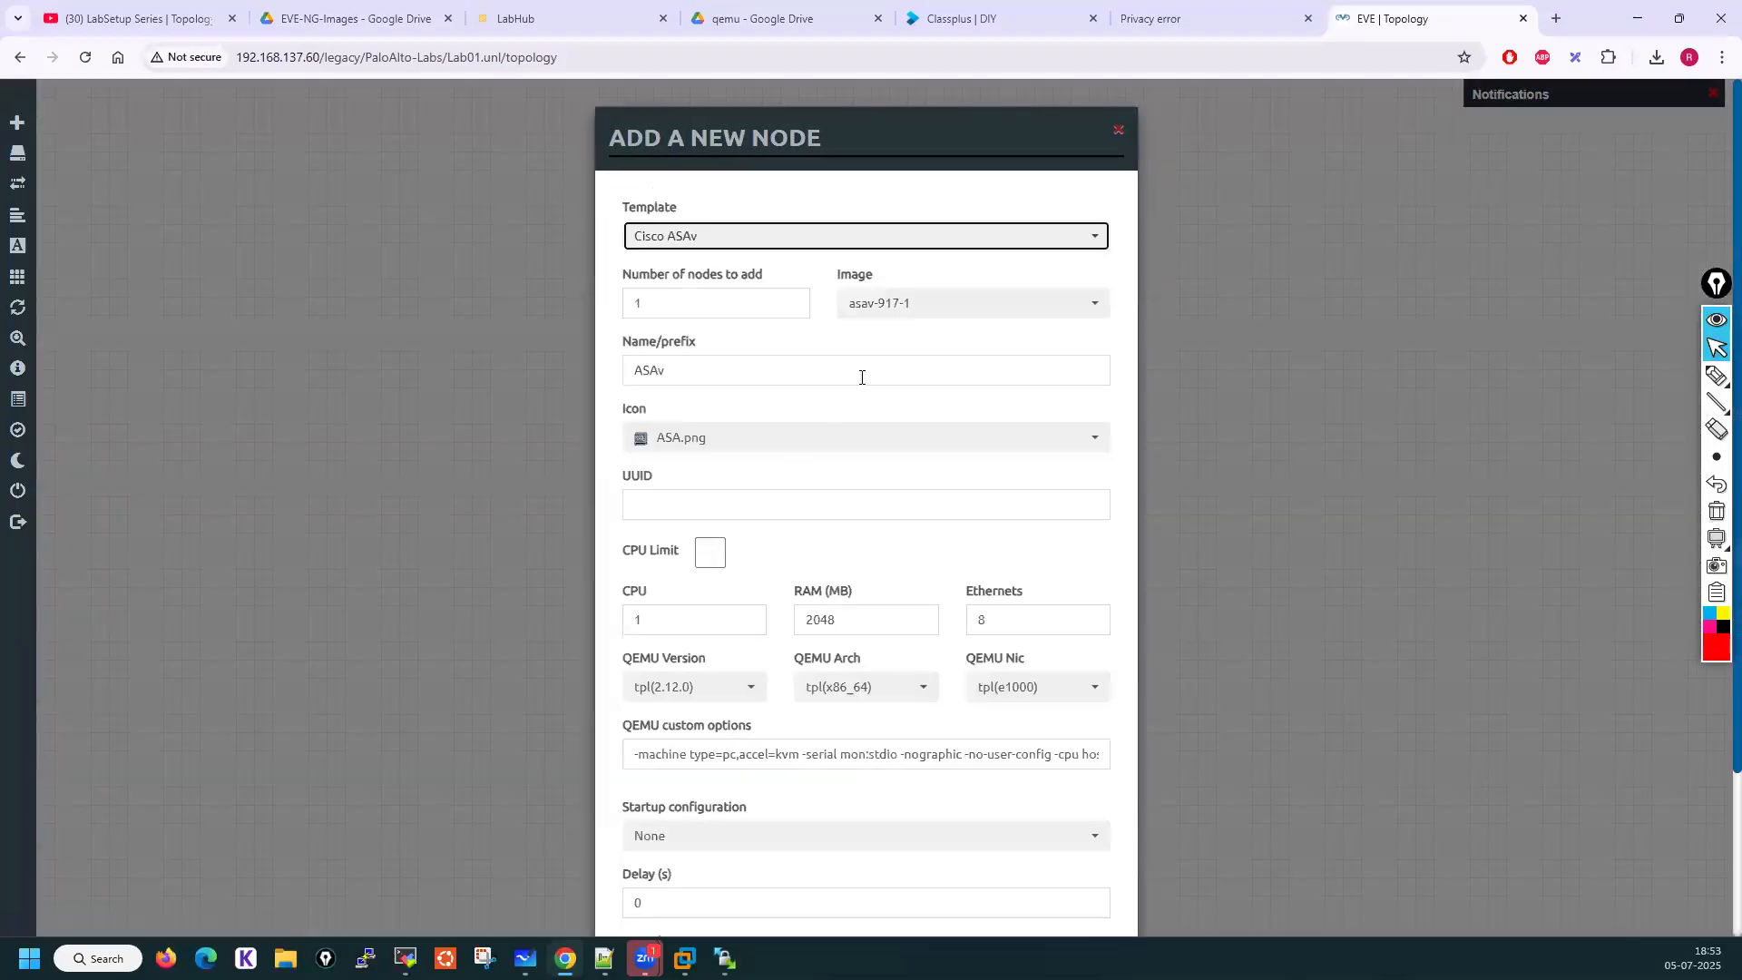
pyautogui.click(910, 303)
pyautogui.click(899, 338)
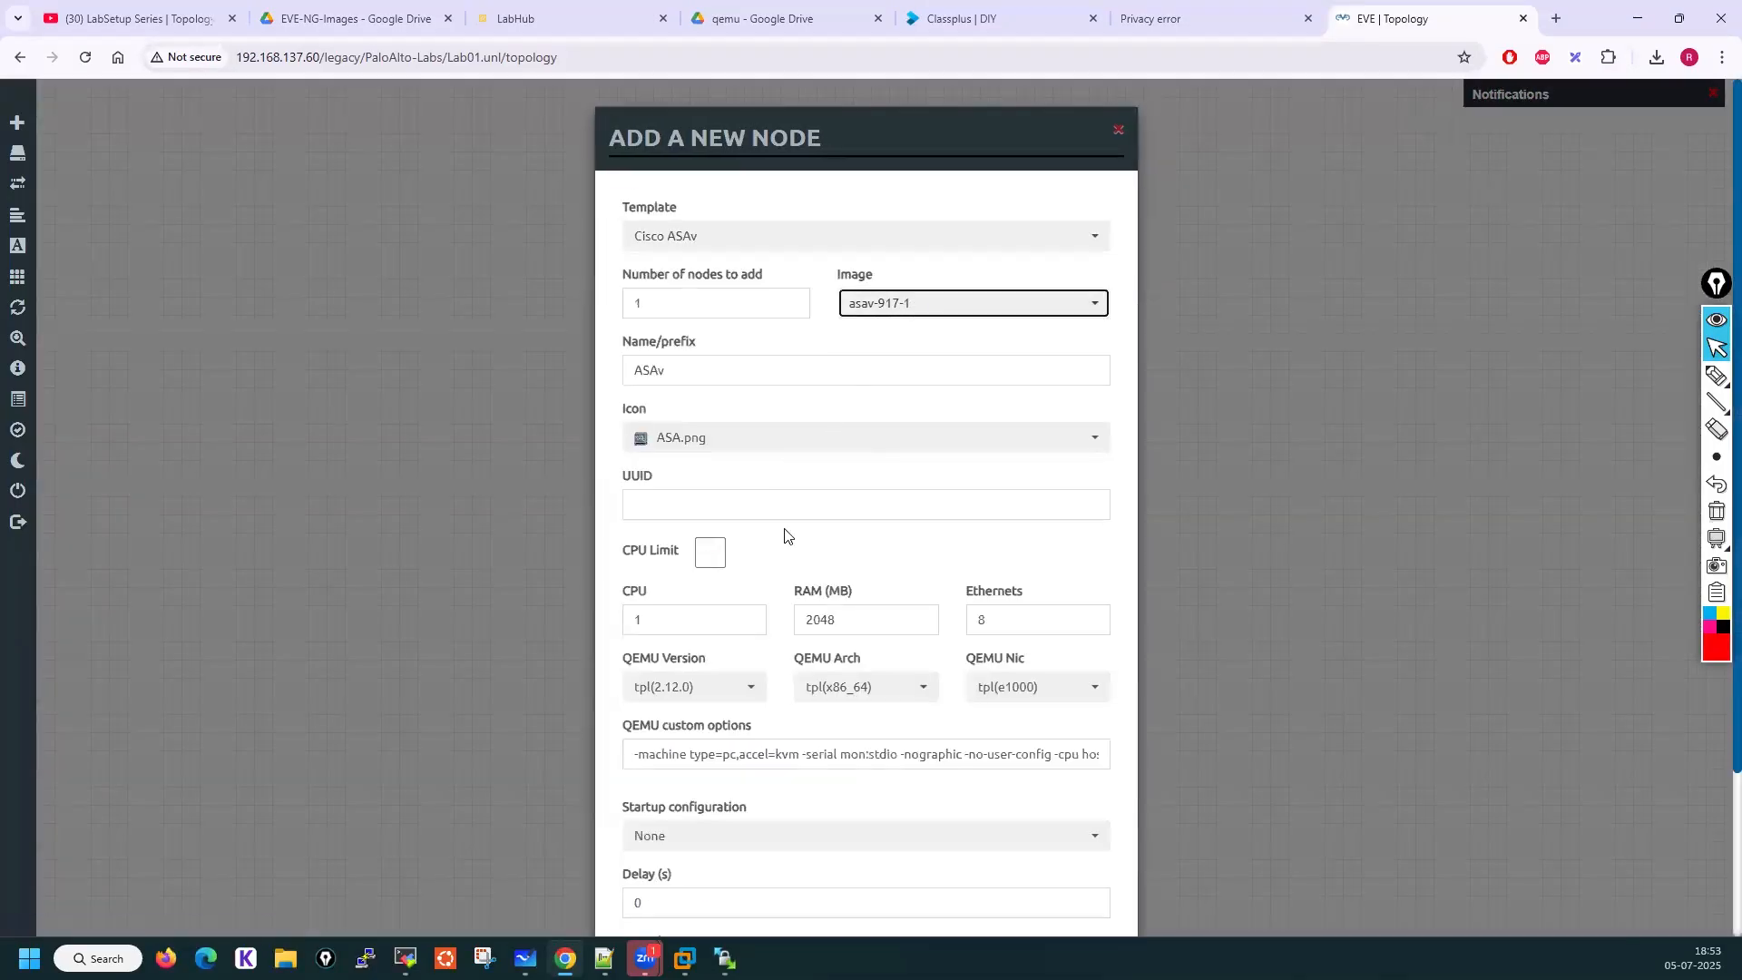
pyautogui.scroll(-3, 782, 532)
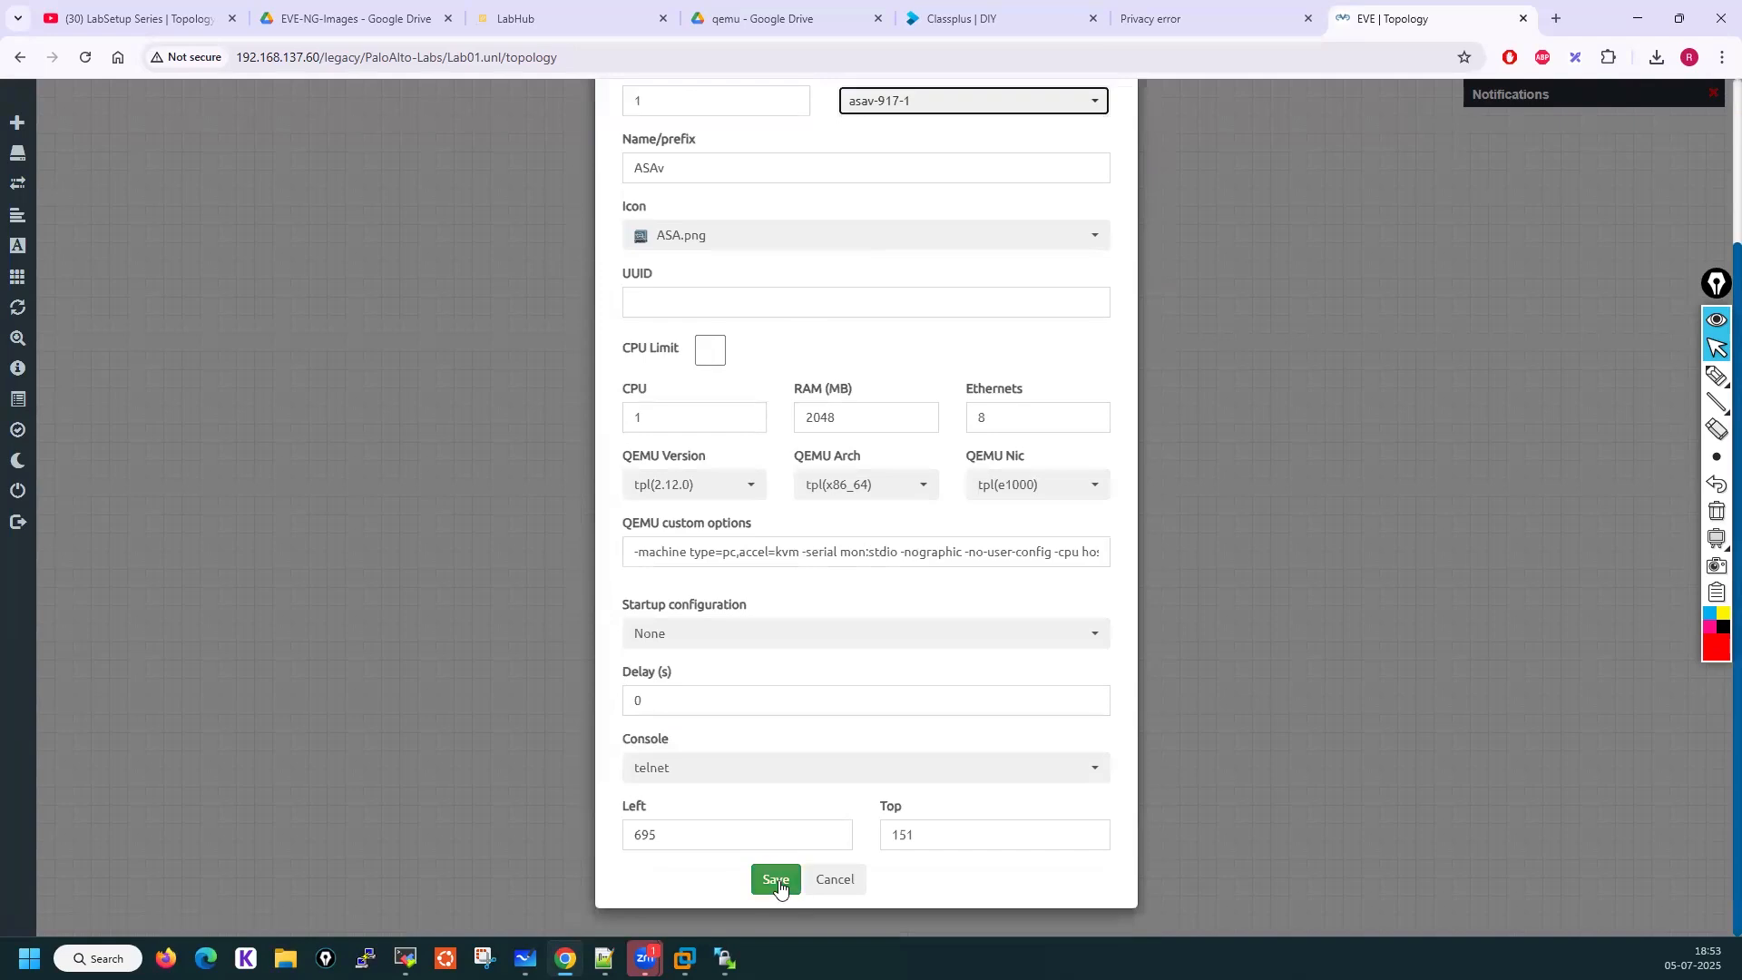
pyautogui.click(778, 882)
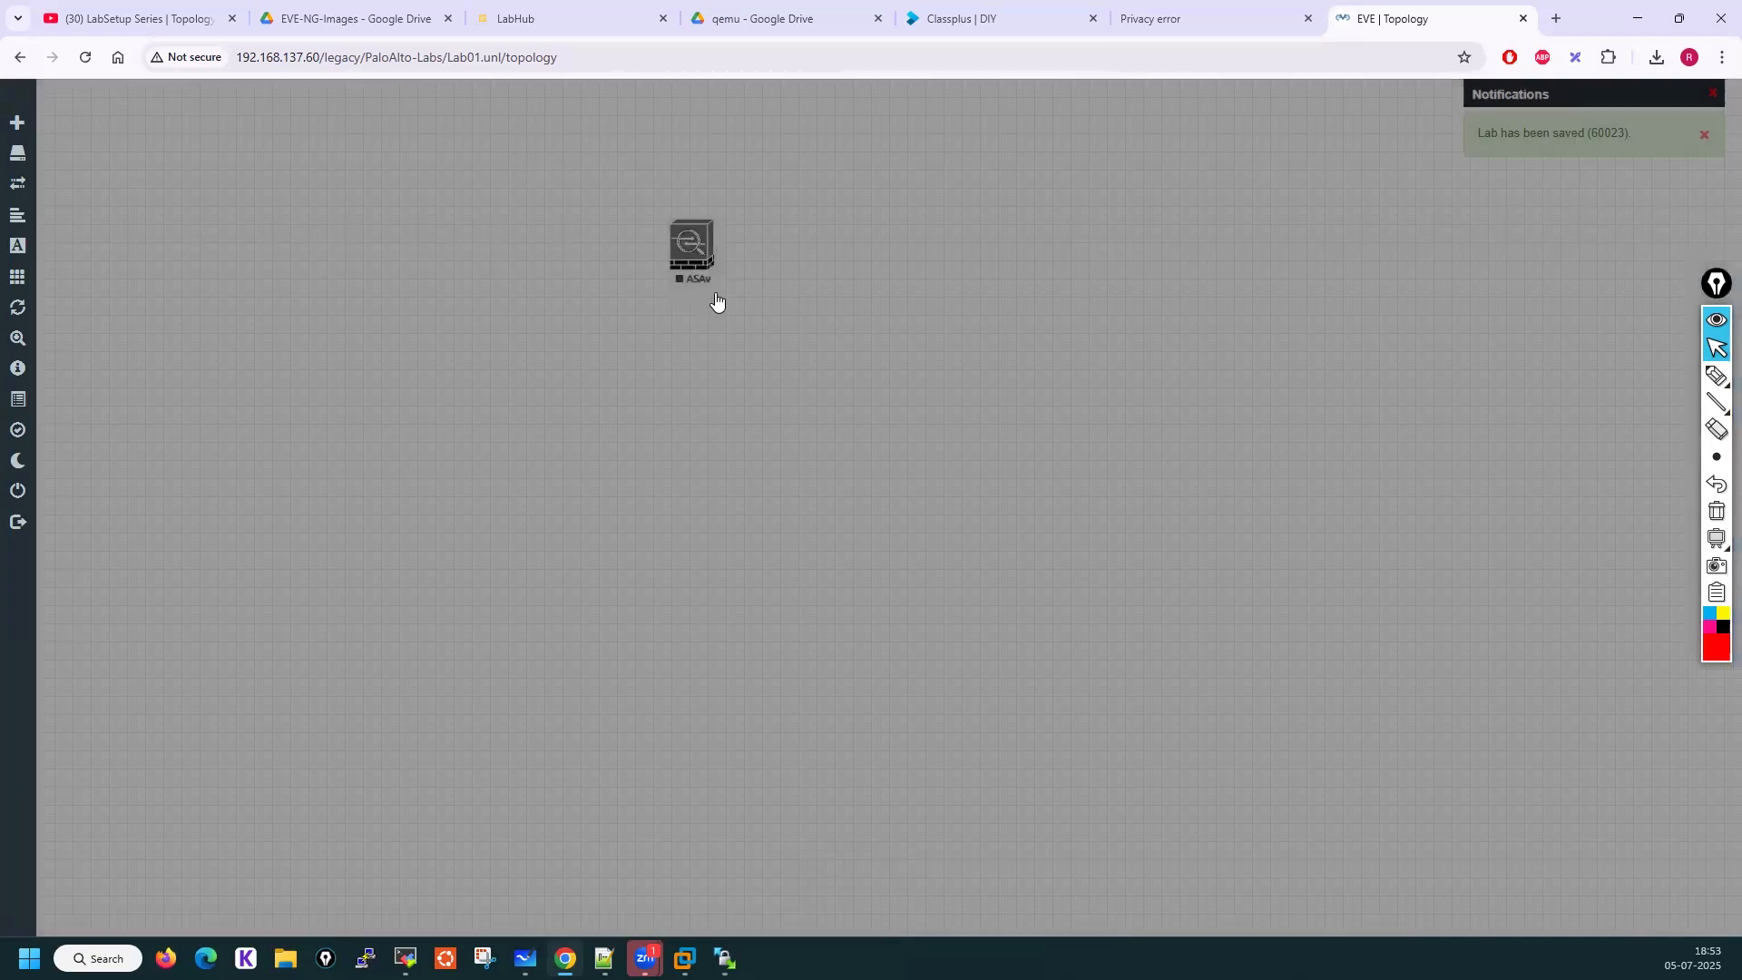
pyautogui.rightClick(699, 254)
pyautogui.click(739, 284)
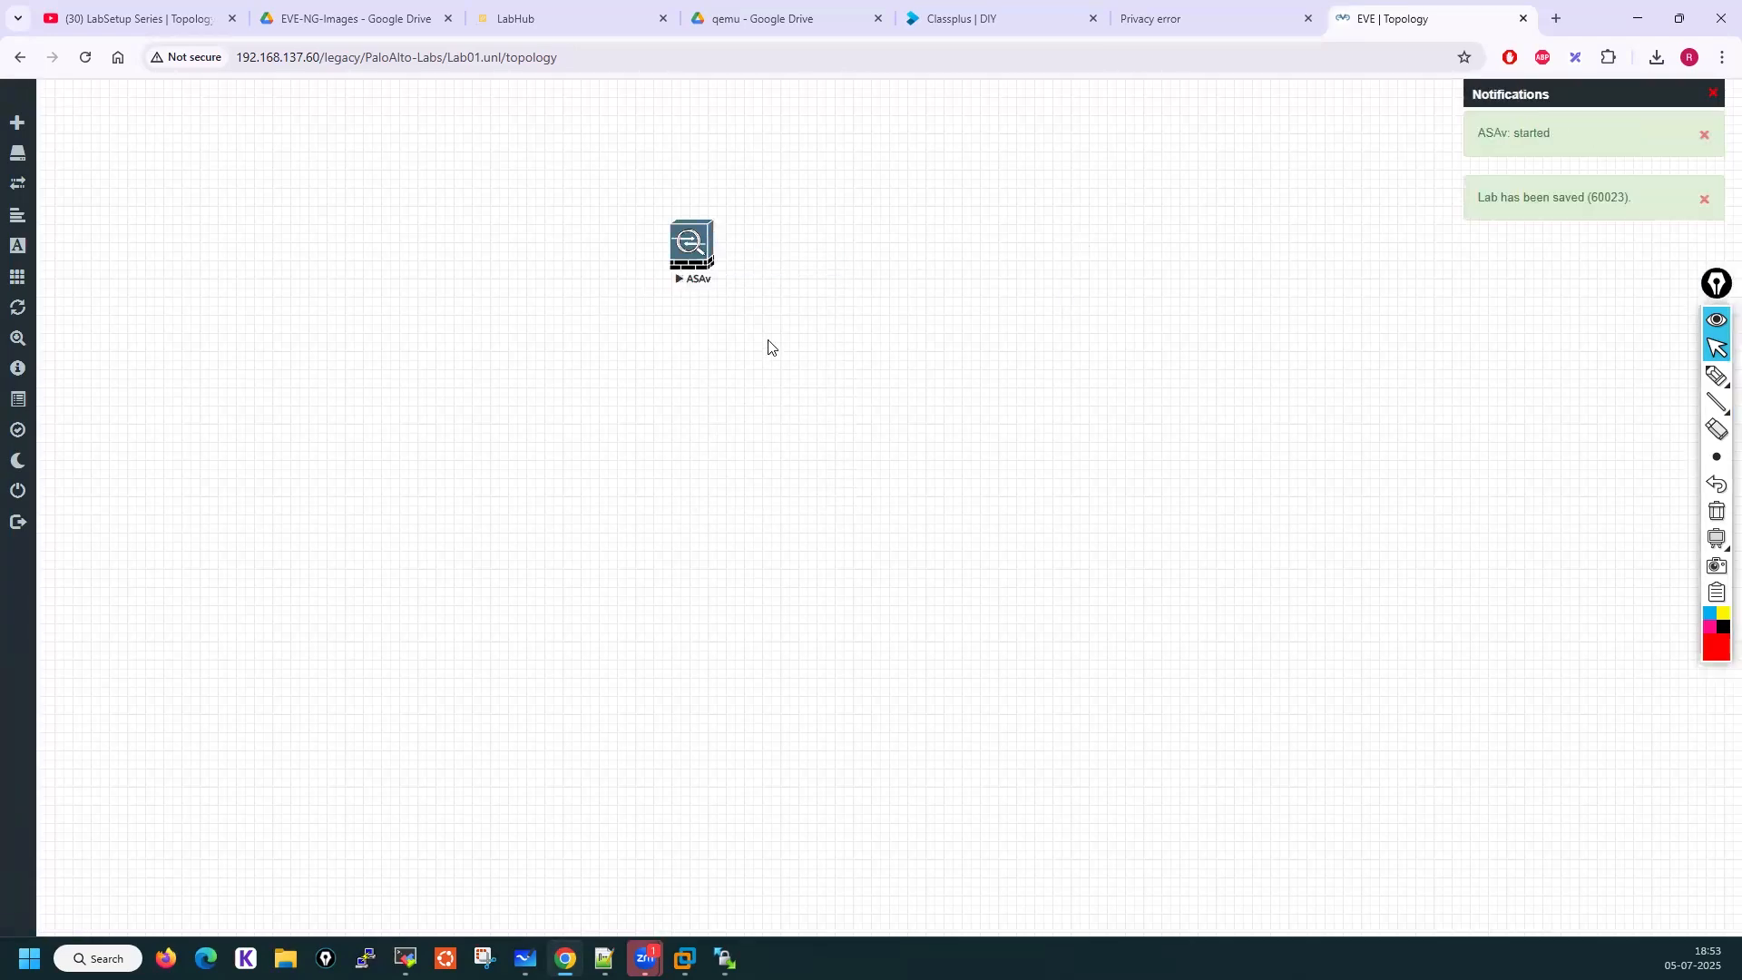
# Step: Begin adding a new node using the Cisco IOS 3725 (Dynamips) template
pyautogui.rightClick(958, 240)
pyautogui.click(1013, 271)
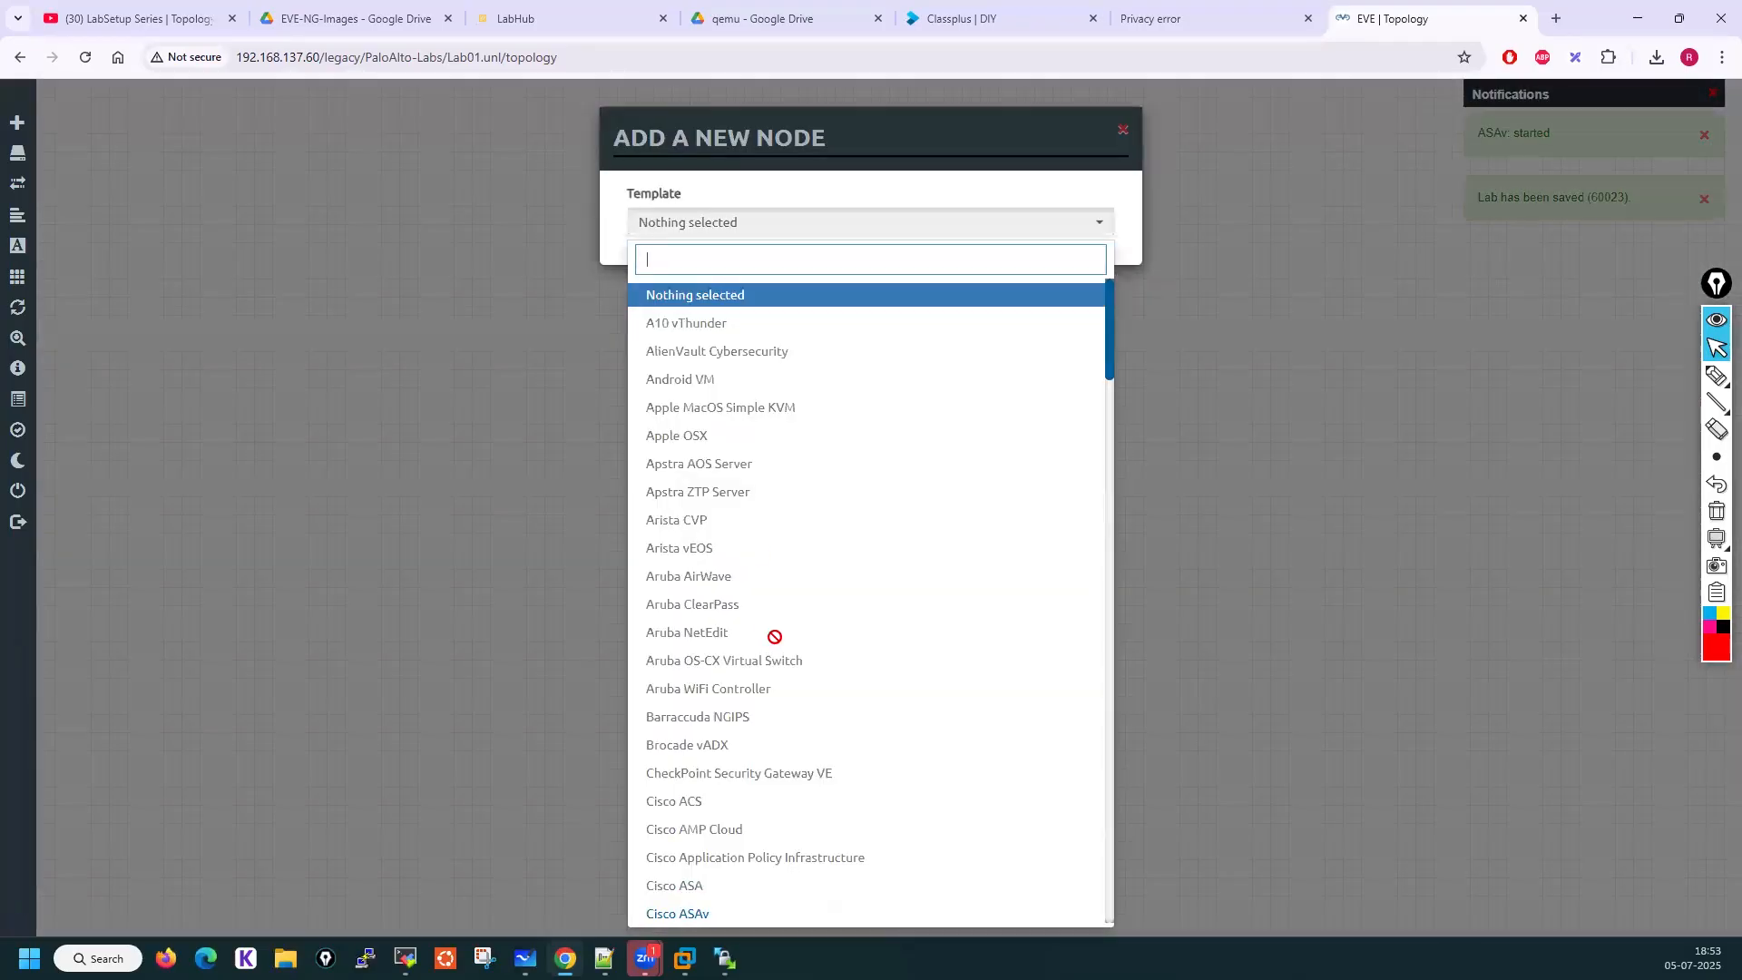
pyautogui.scroll(-5, 780, 626)
pyautogui.scroll(-3, 780, 626)
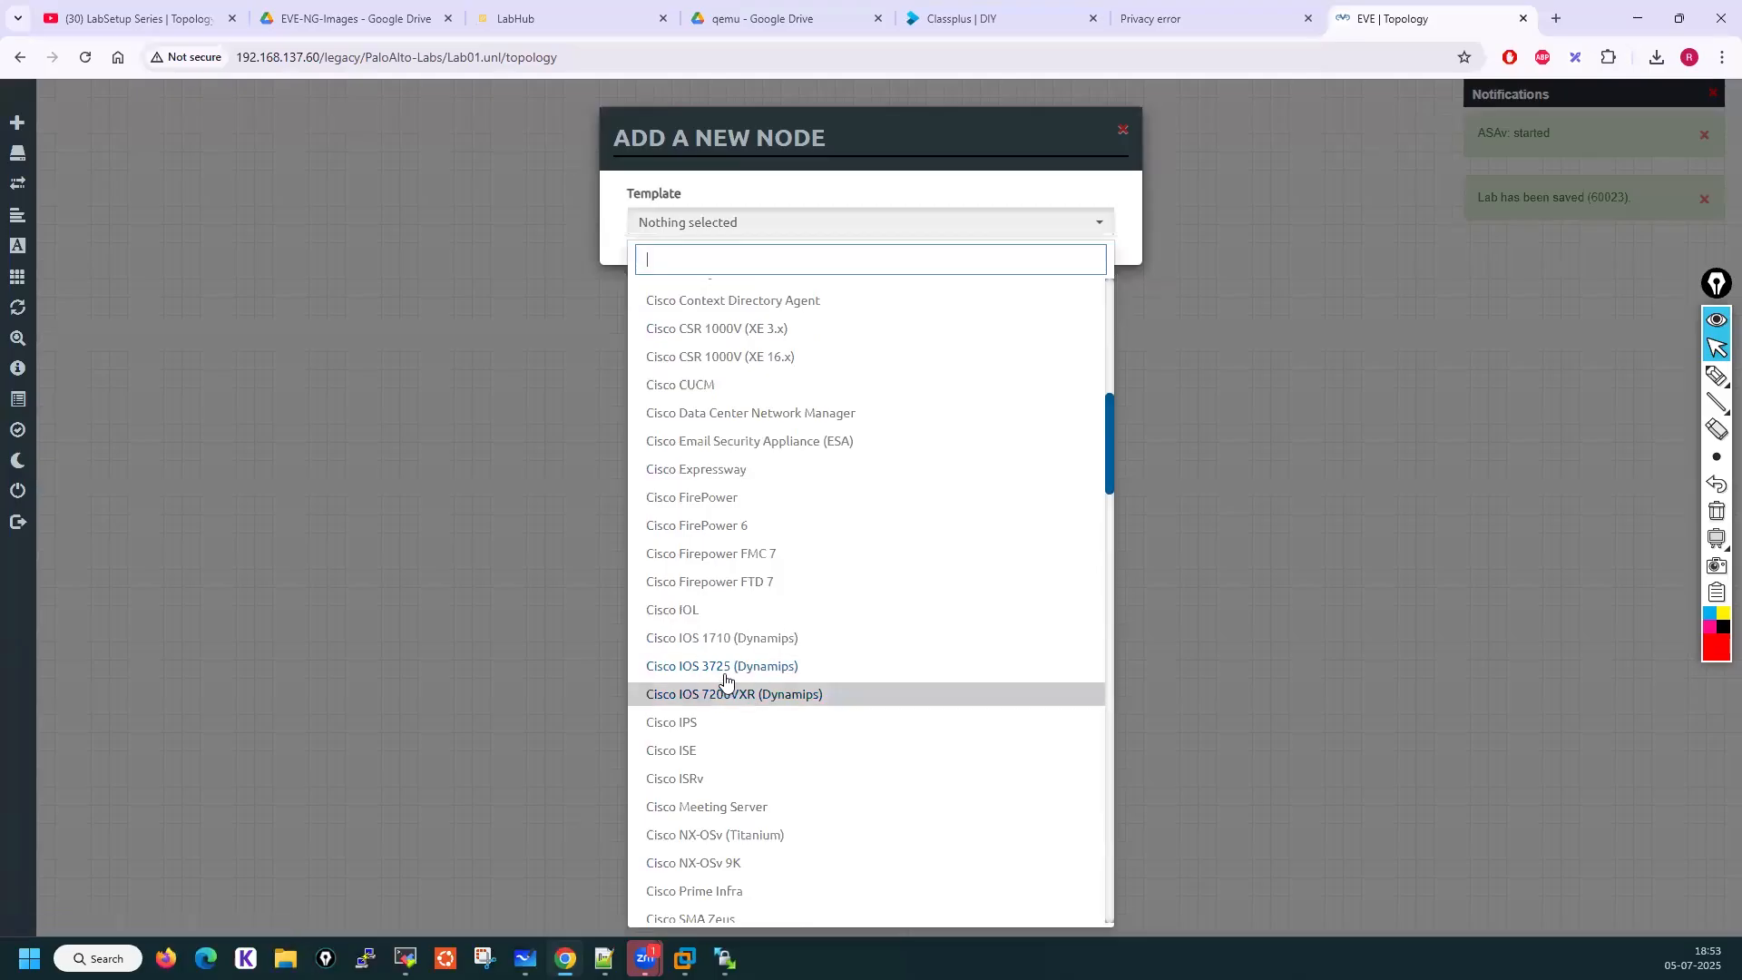
pyautogui.click(723, 668)
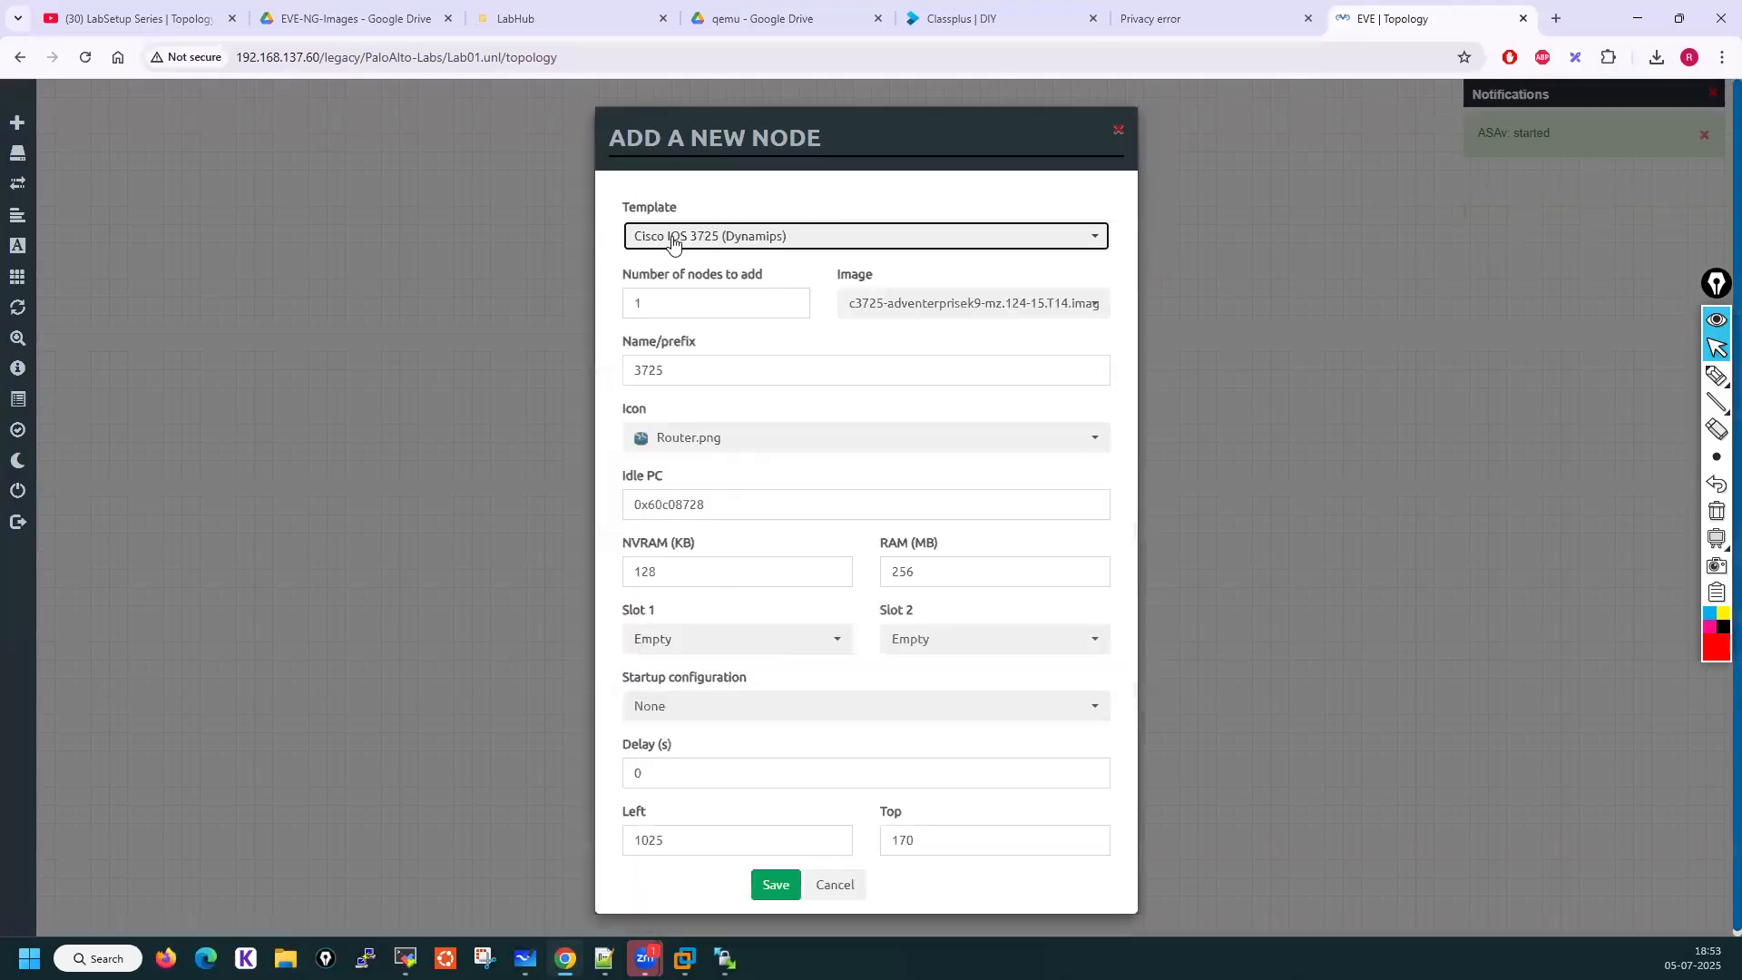
# Step: Name the 3725 router R1, save it, and start it
pyautogui.moveTo(678, 372); pyautogui.dragTo(596, 404)
pyautogui.write('R1')
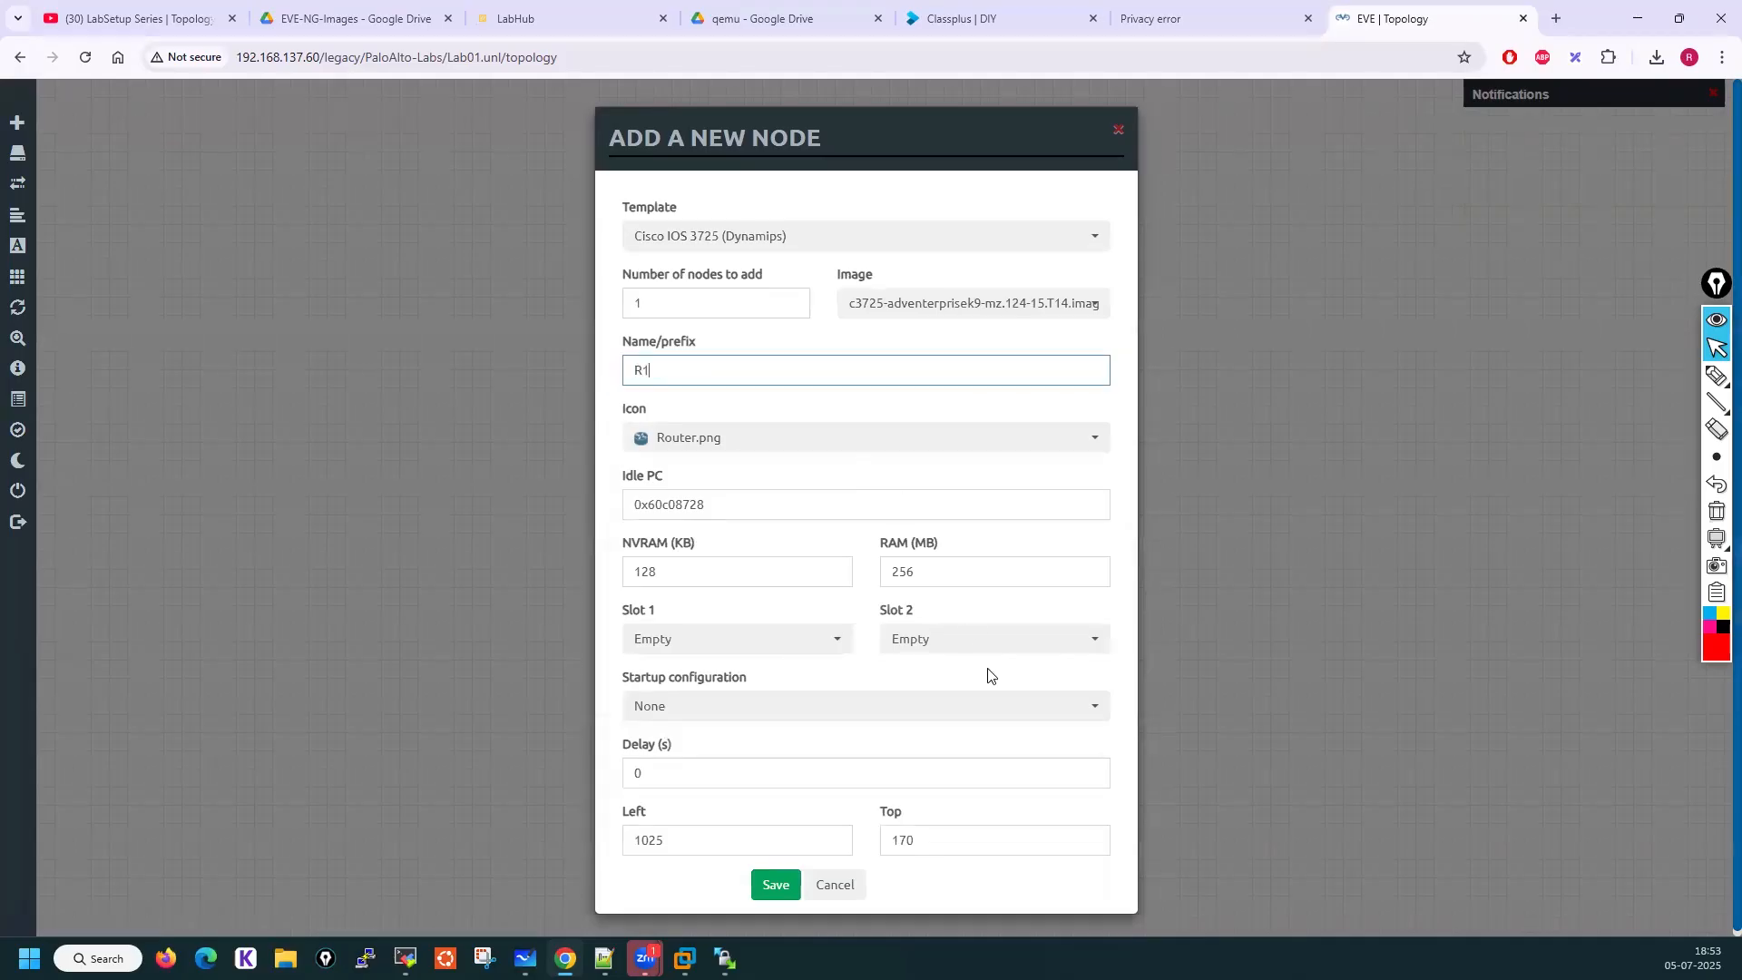
pyautogui.click(775, 885)
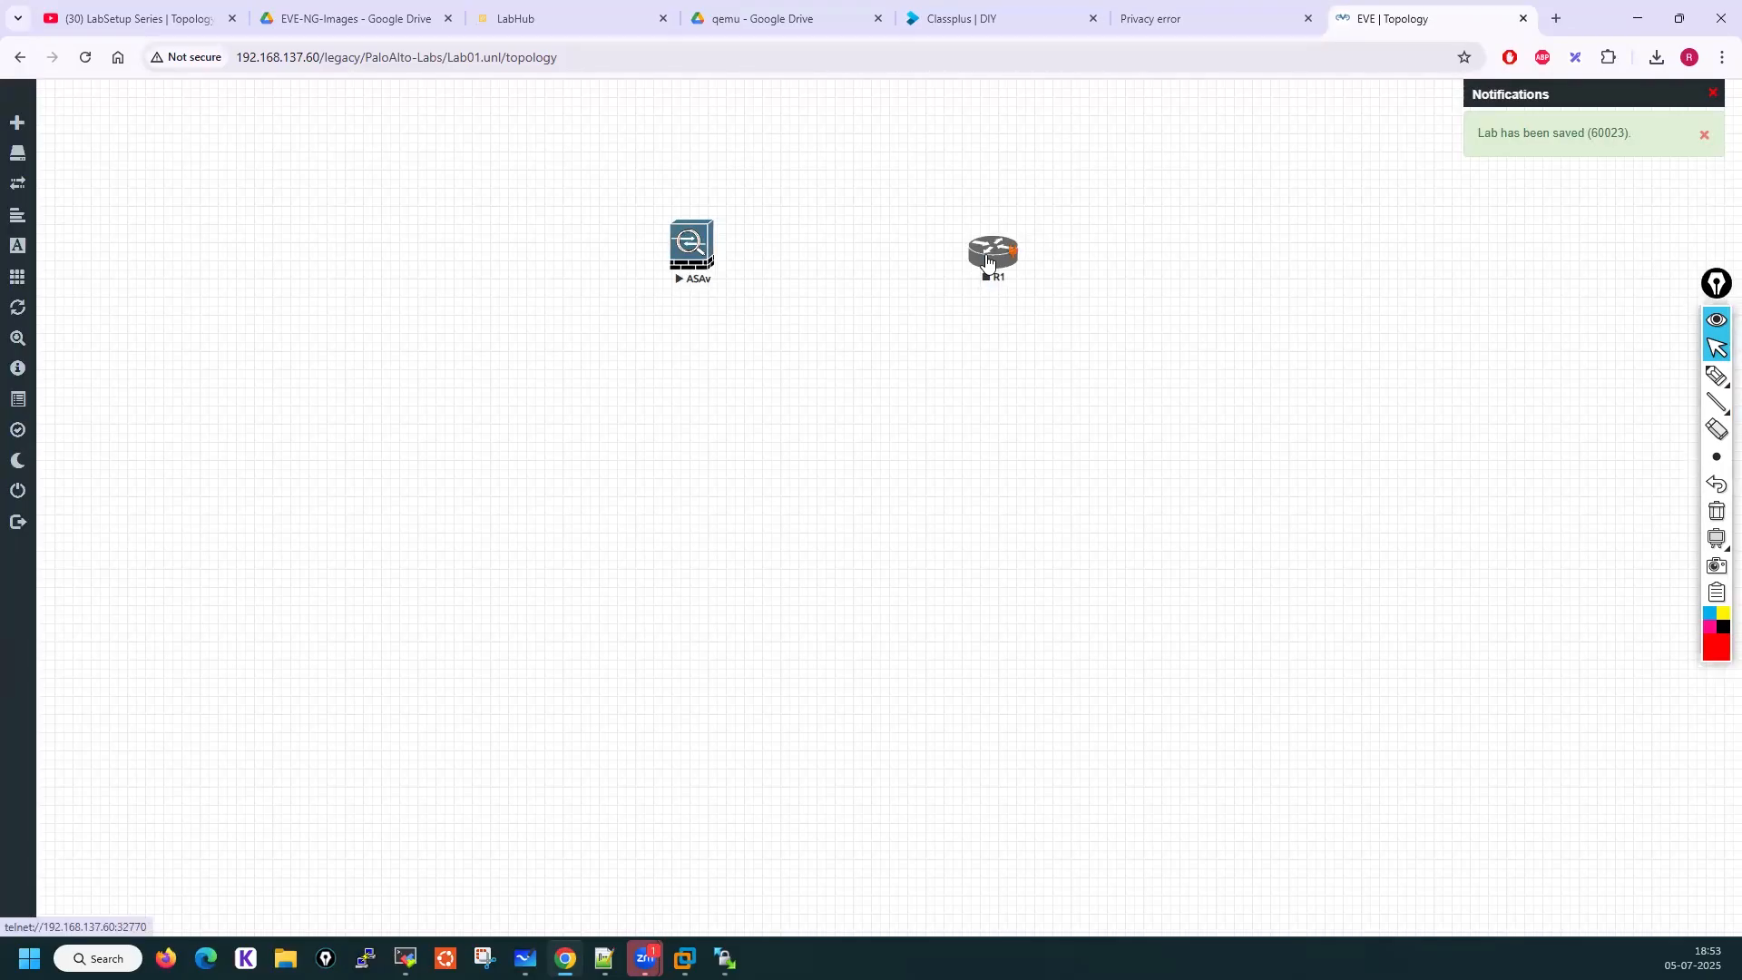
pyautogui.rightClick(994, 256)
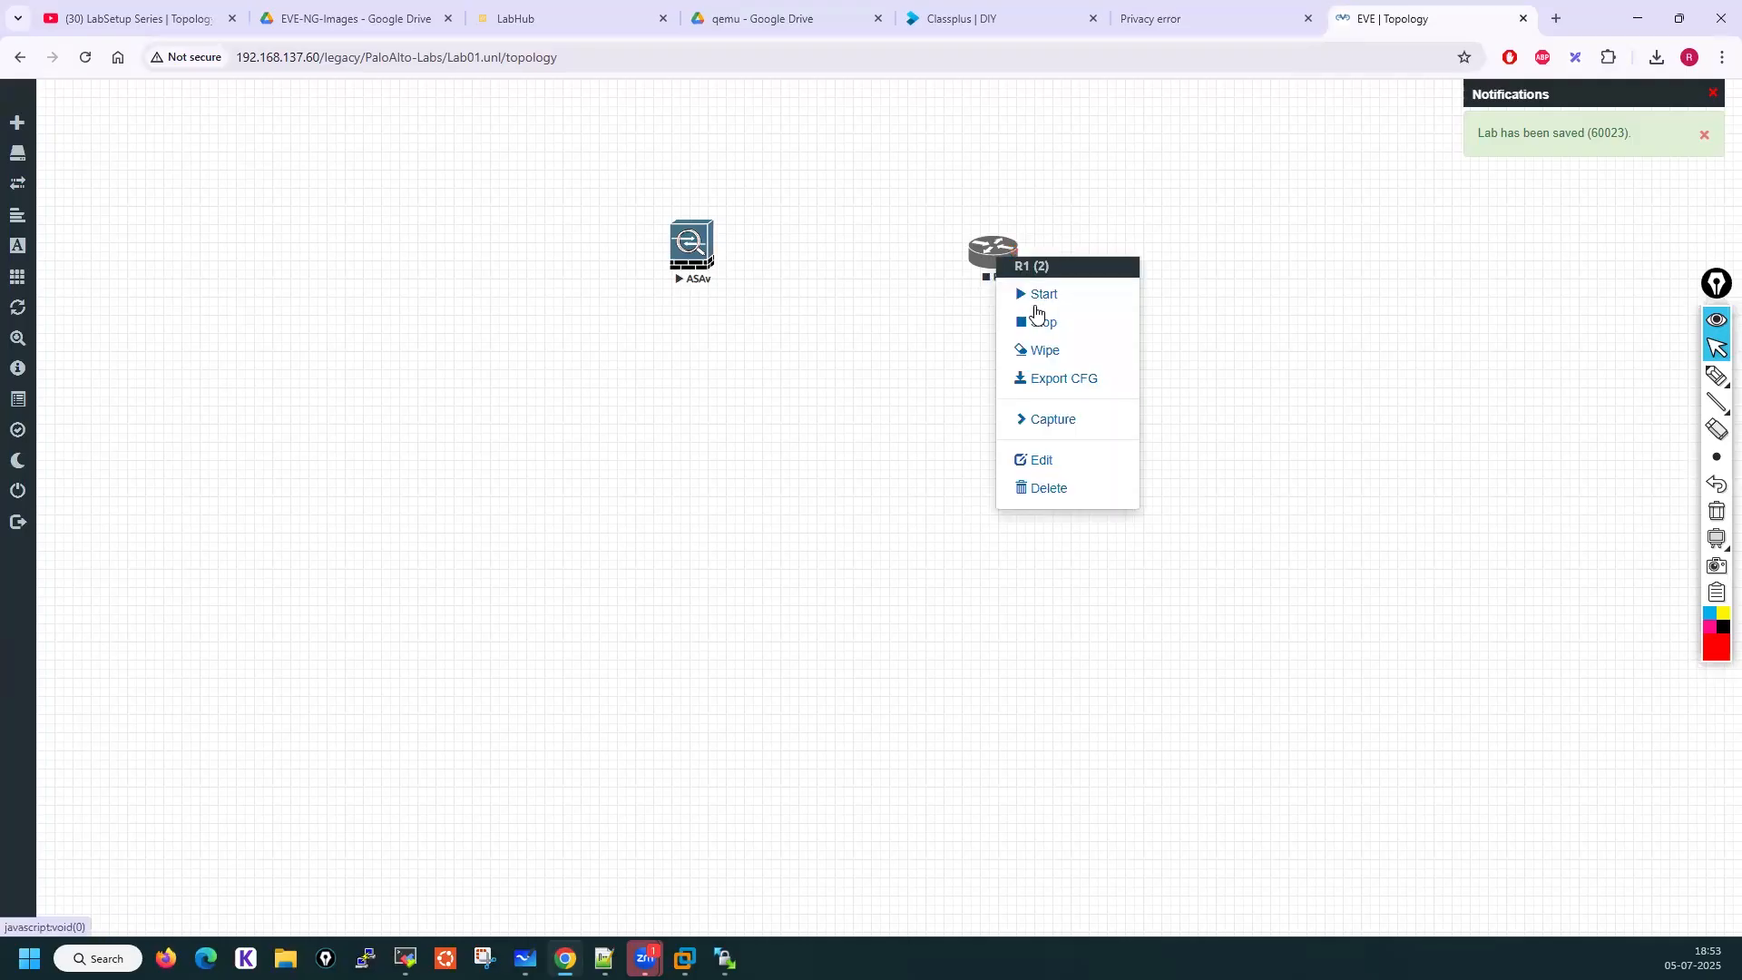
pyautogui.click(1037, 295)
# Step: Add a Cisco vIOS Router node to the lab
pyautogui.rightClick(907, 382)
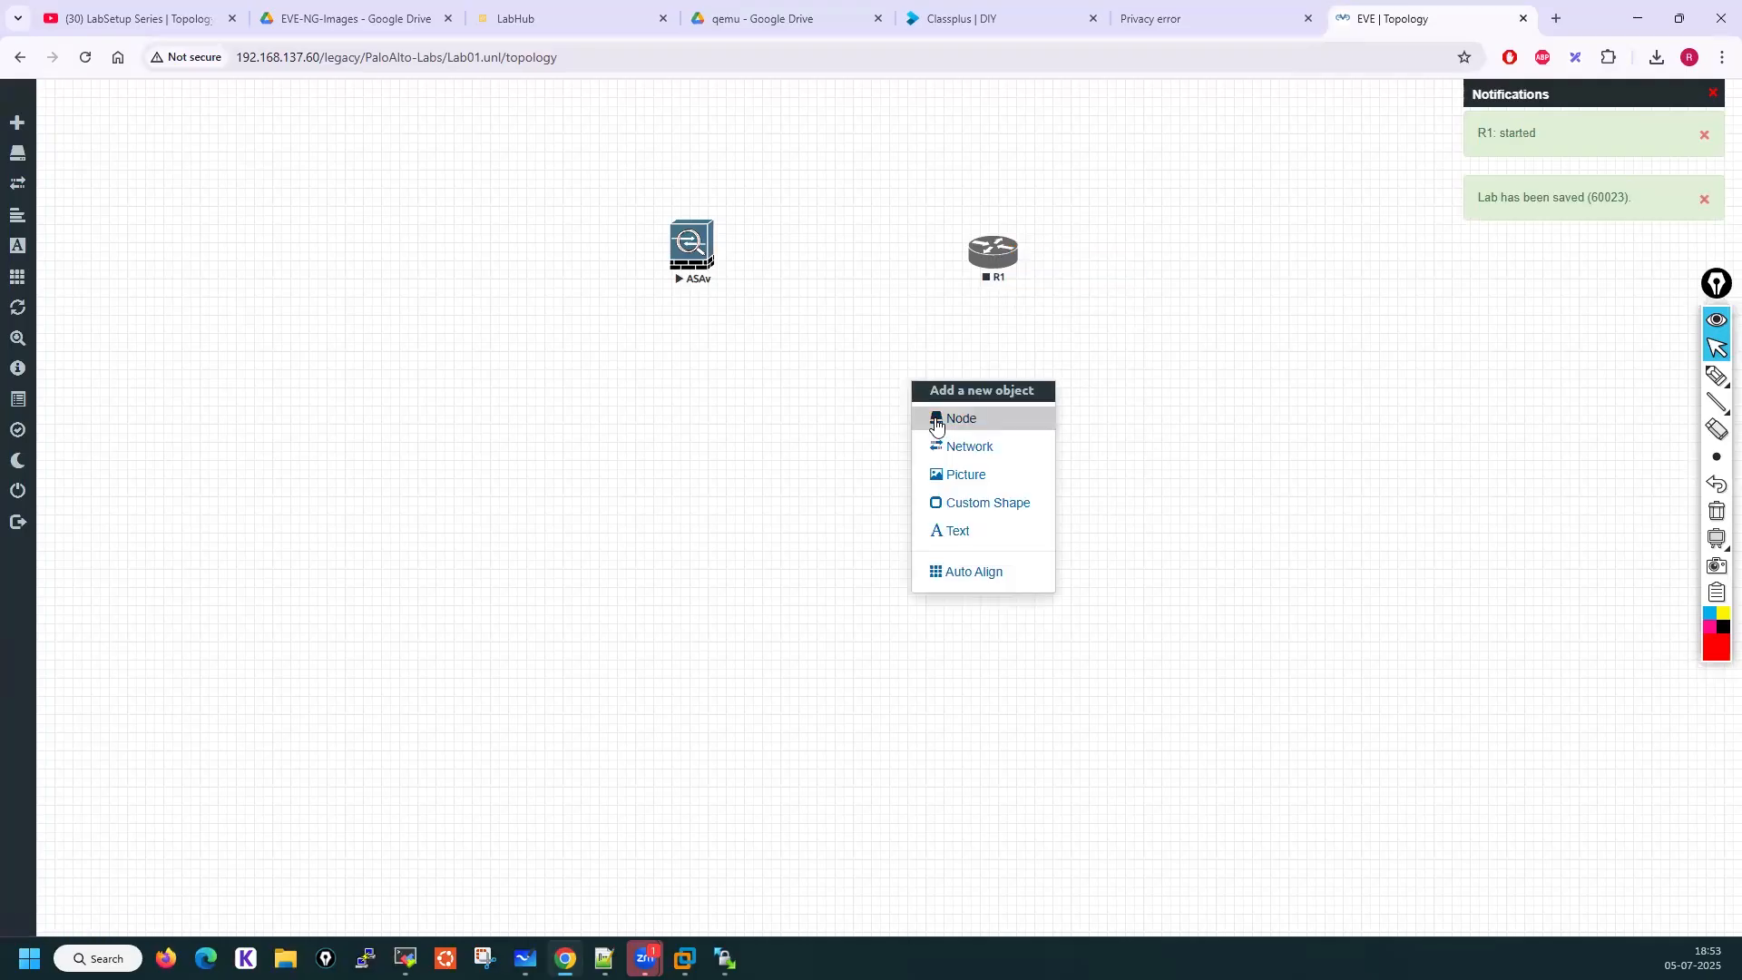
pyautogui.click(934, 419)
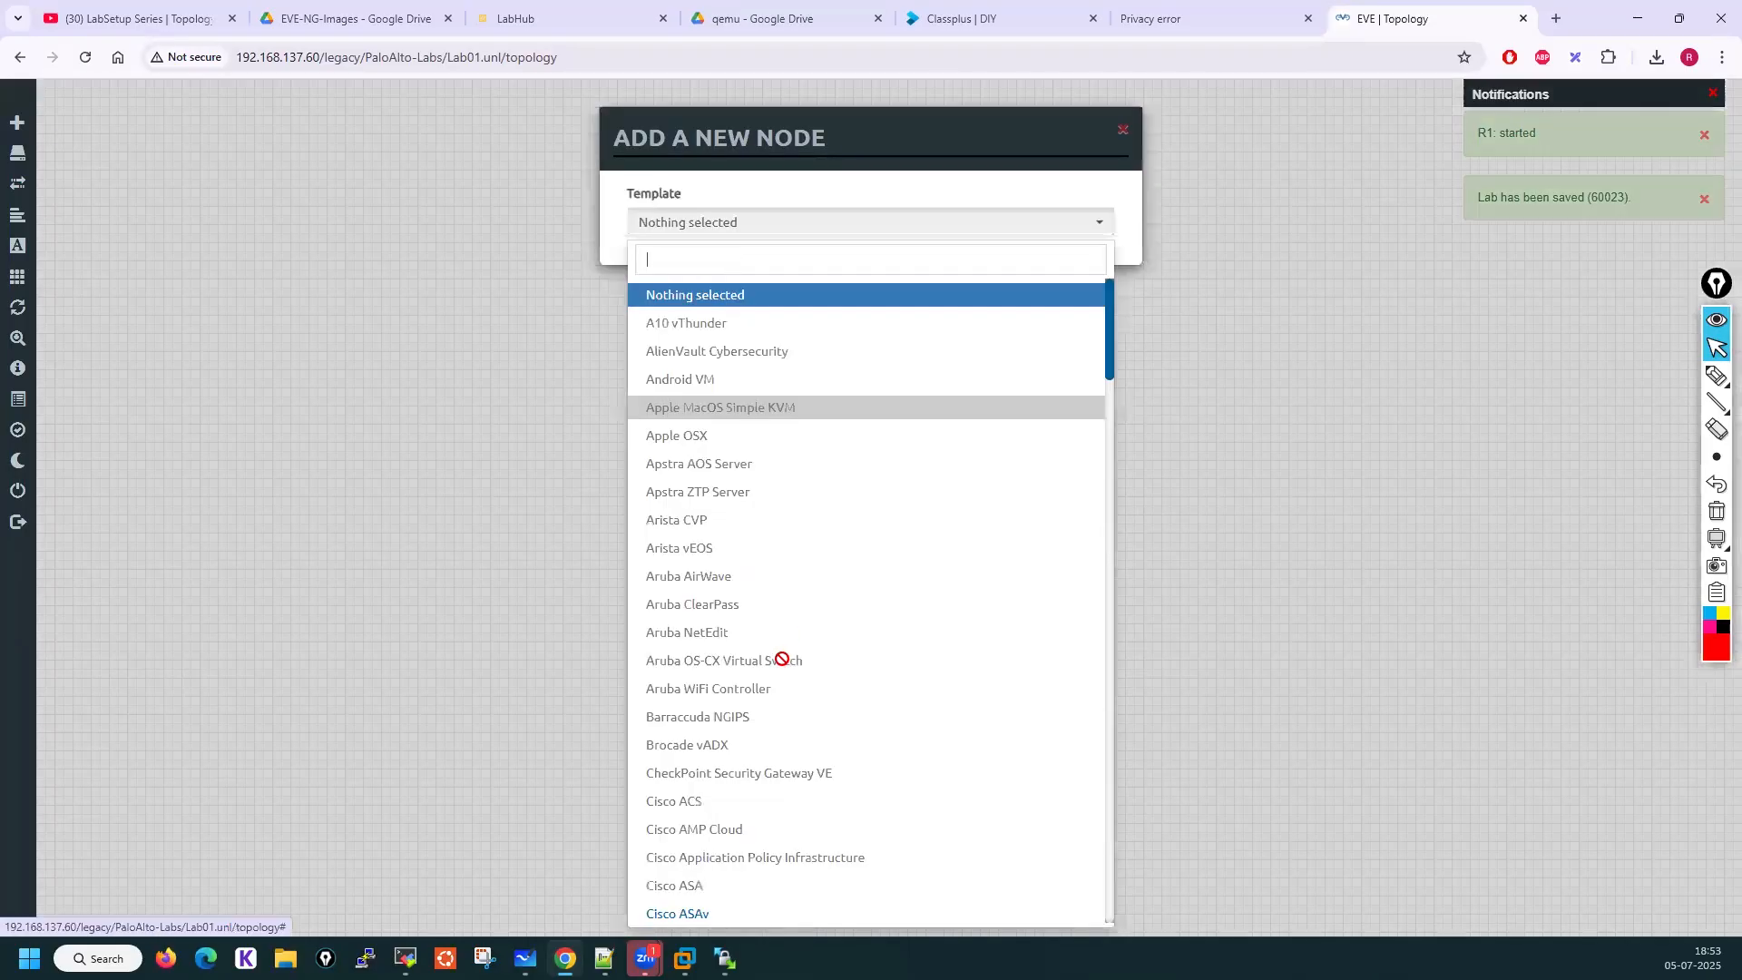
pyautogui.scroll(-15, 771, 658)
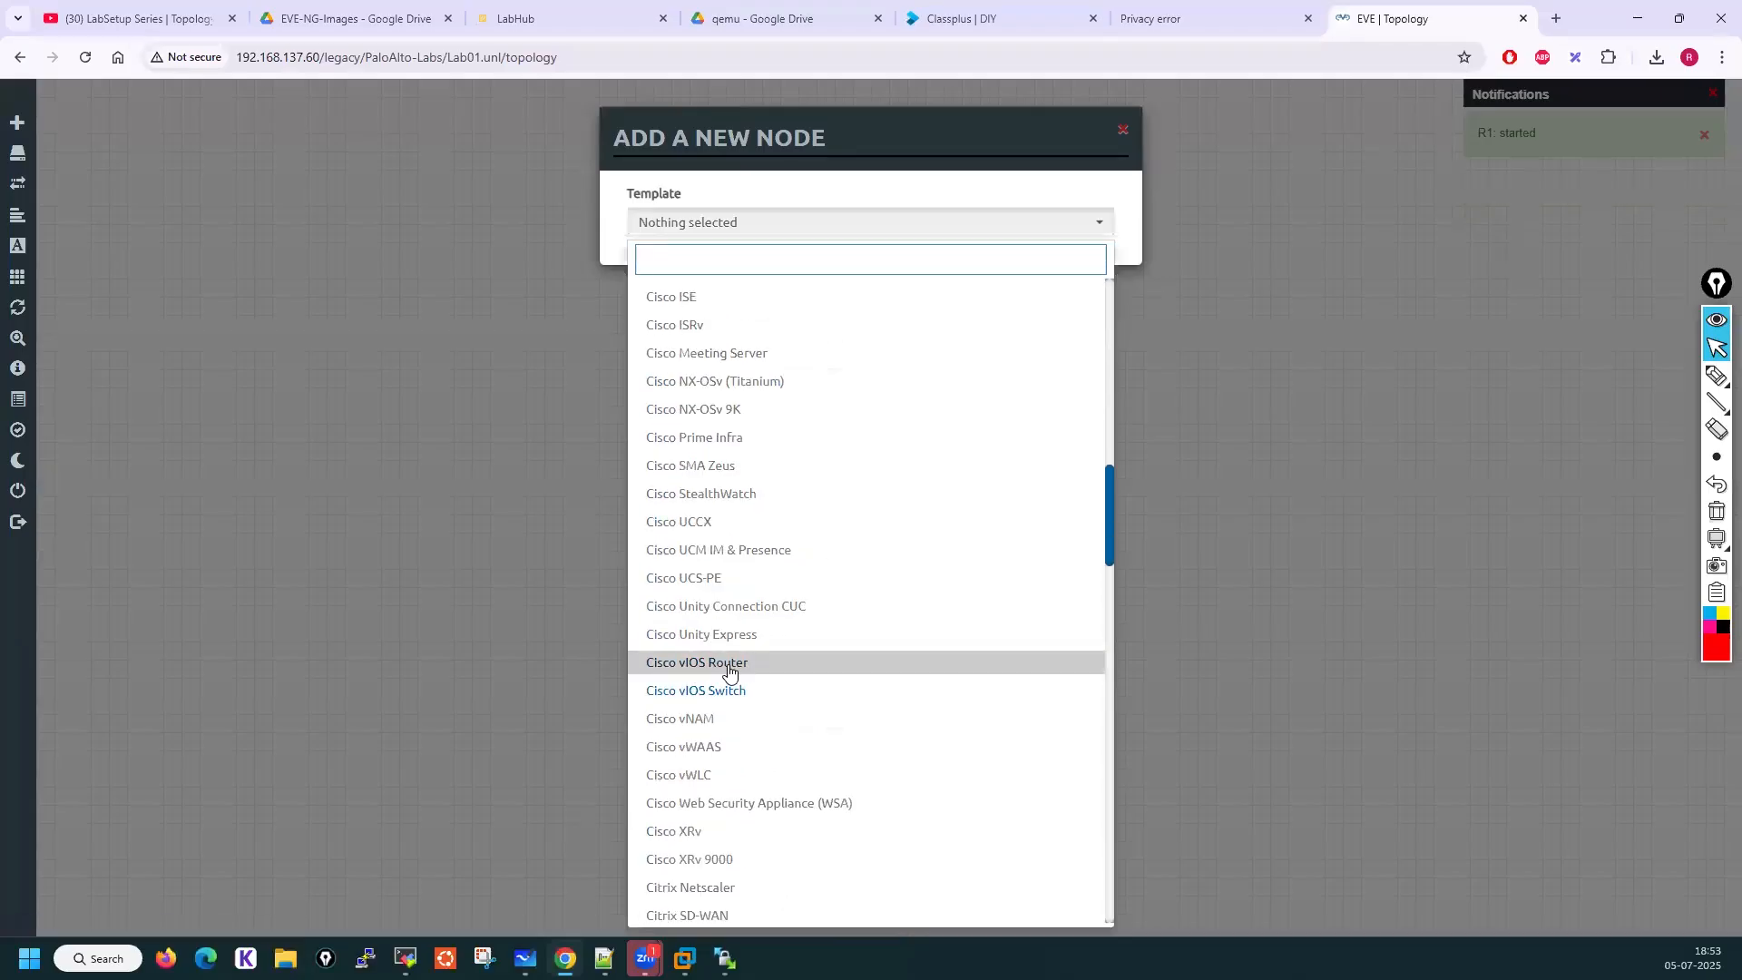
pyautogui.click(728, 669)
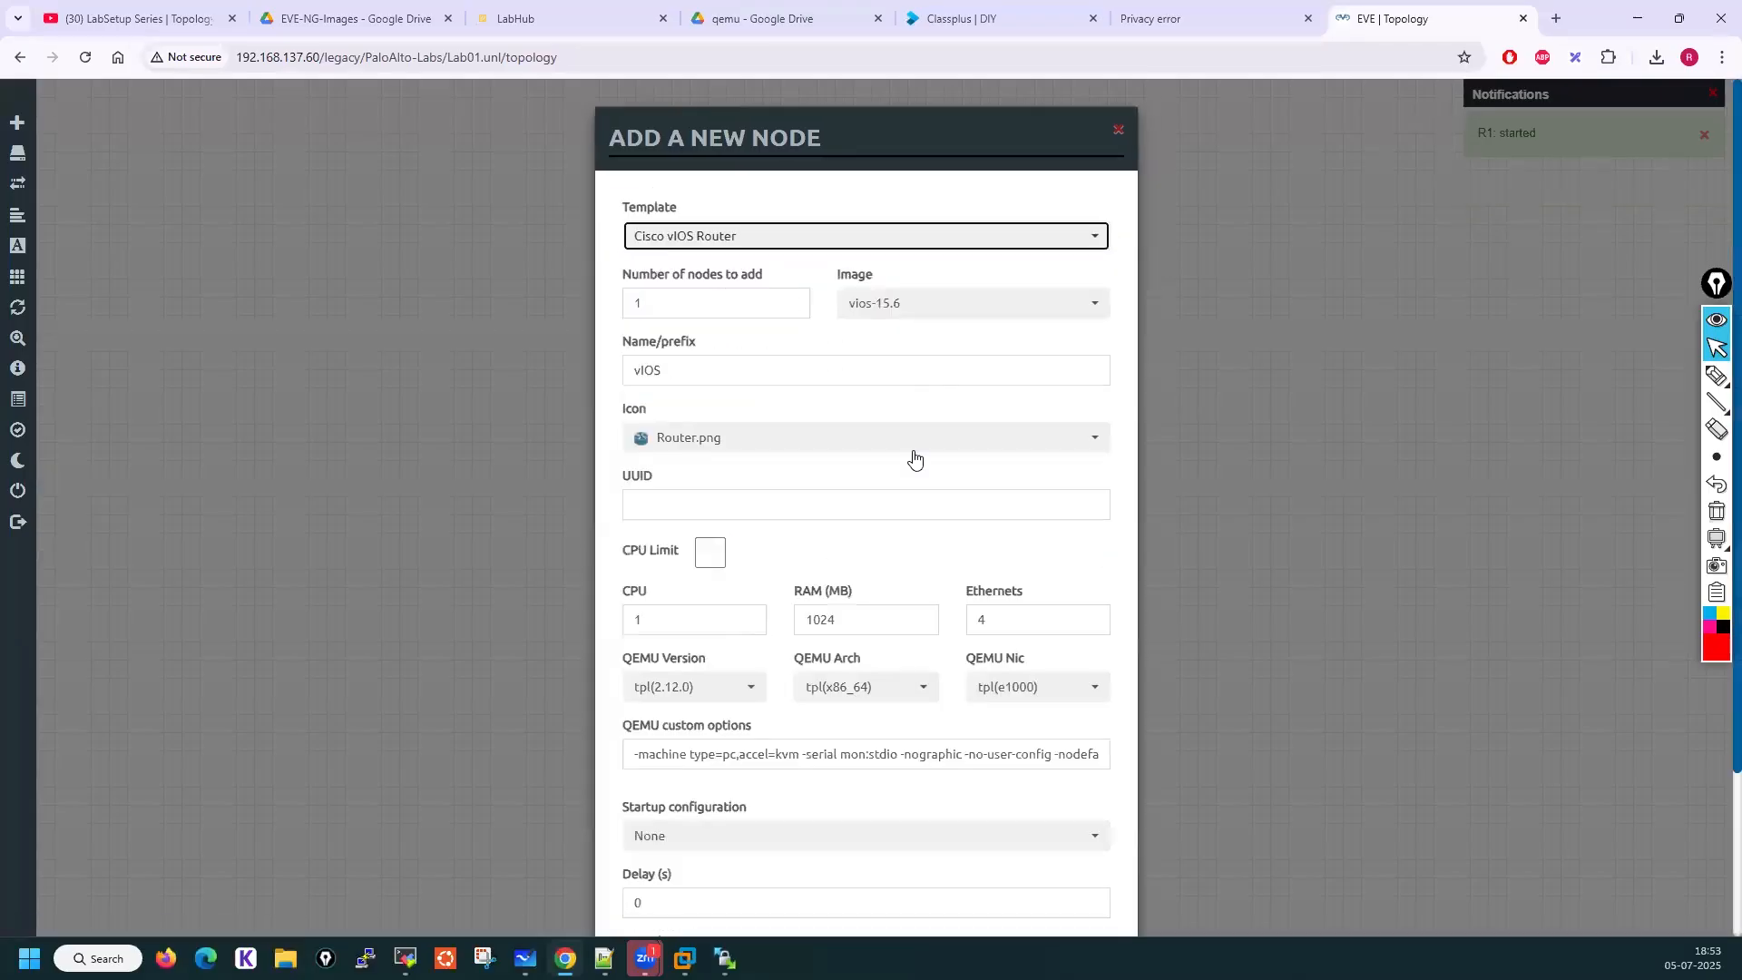
pyautogui.scroll(-3, 785, 878)
pyautogui.click(776, 878)
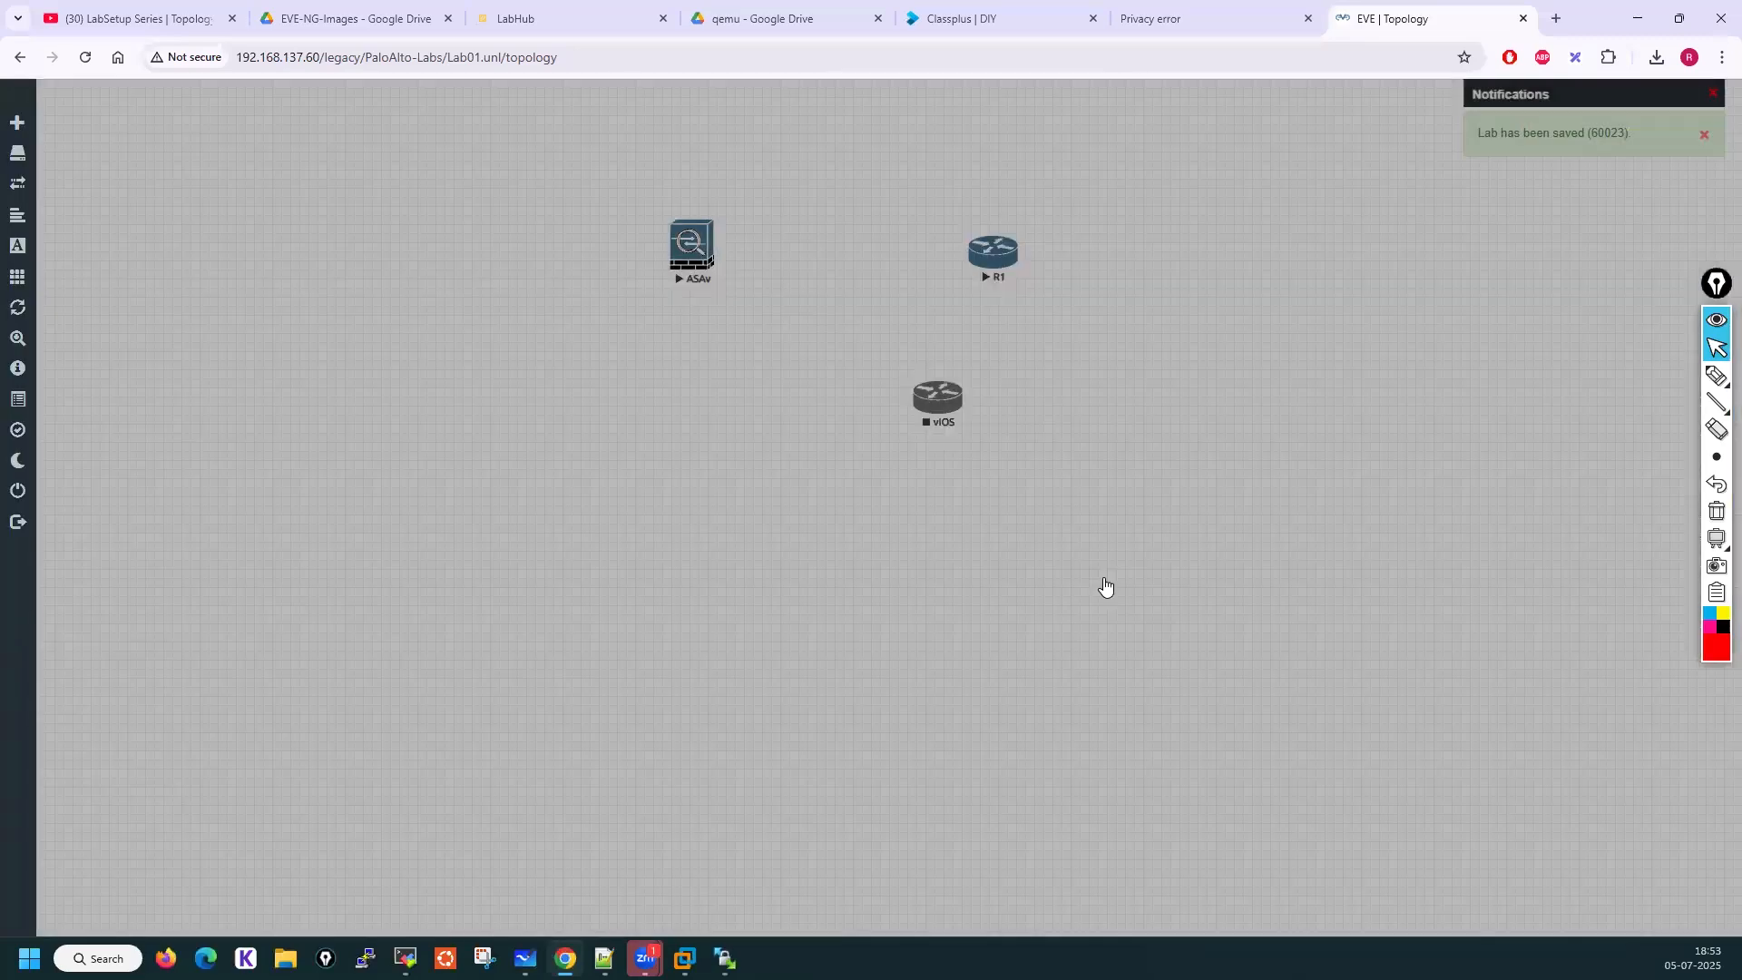
pyautogui.rightClick(1104, 575)
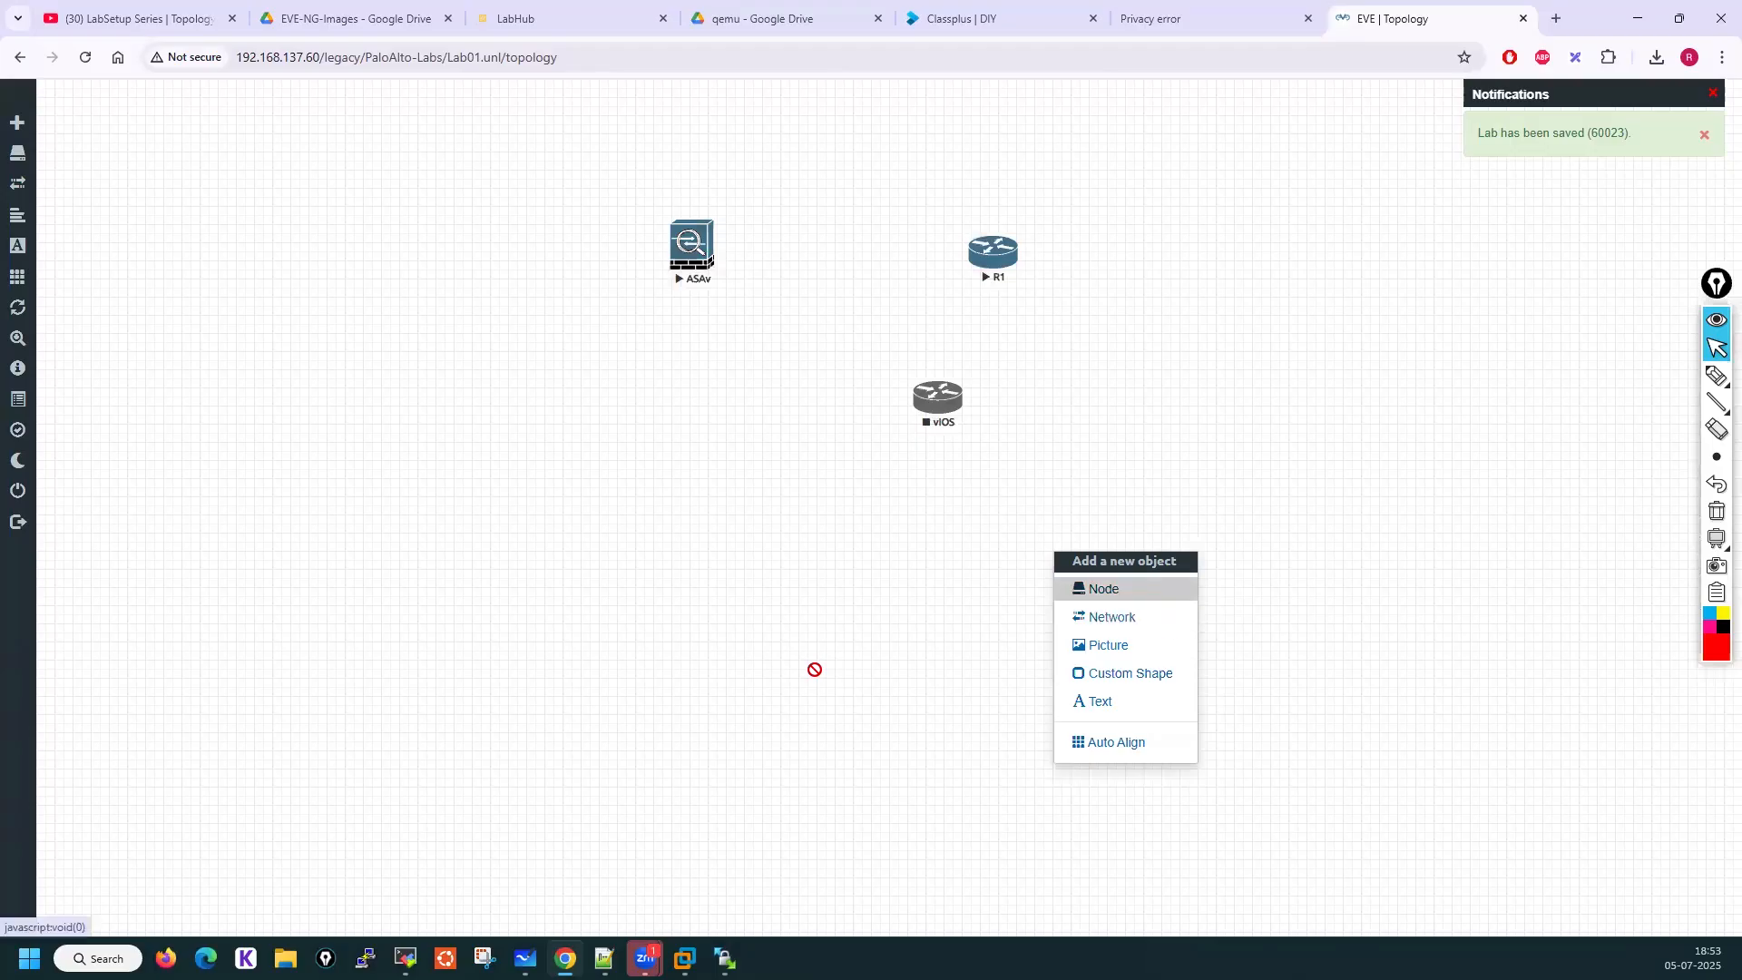
# Step: Add a Cisco vIOS Switch node to the lab
pyautogui.click(1104, 589)
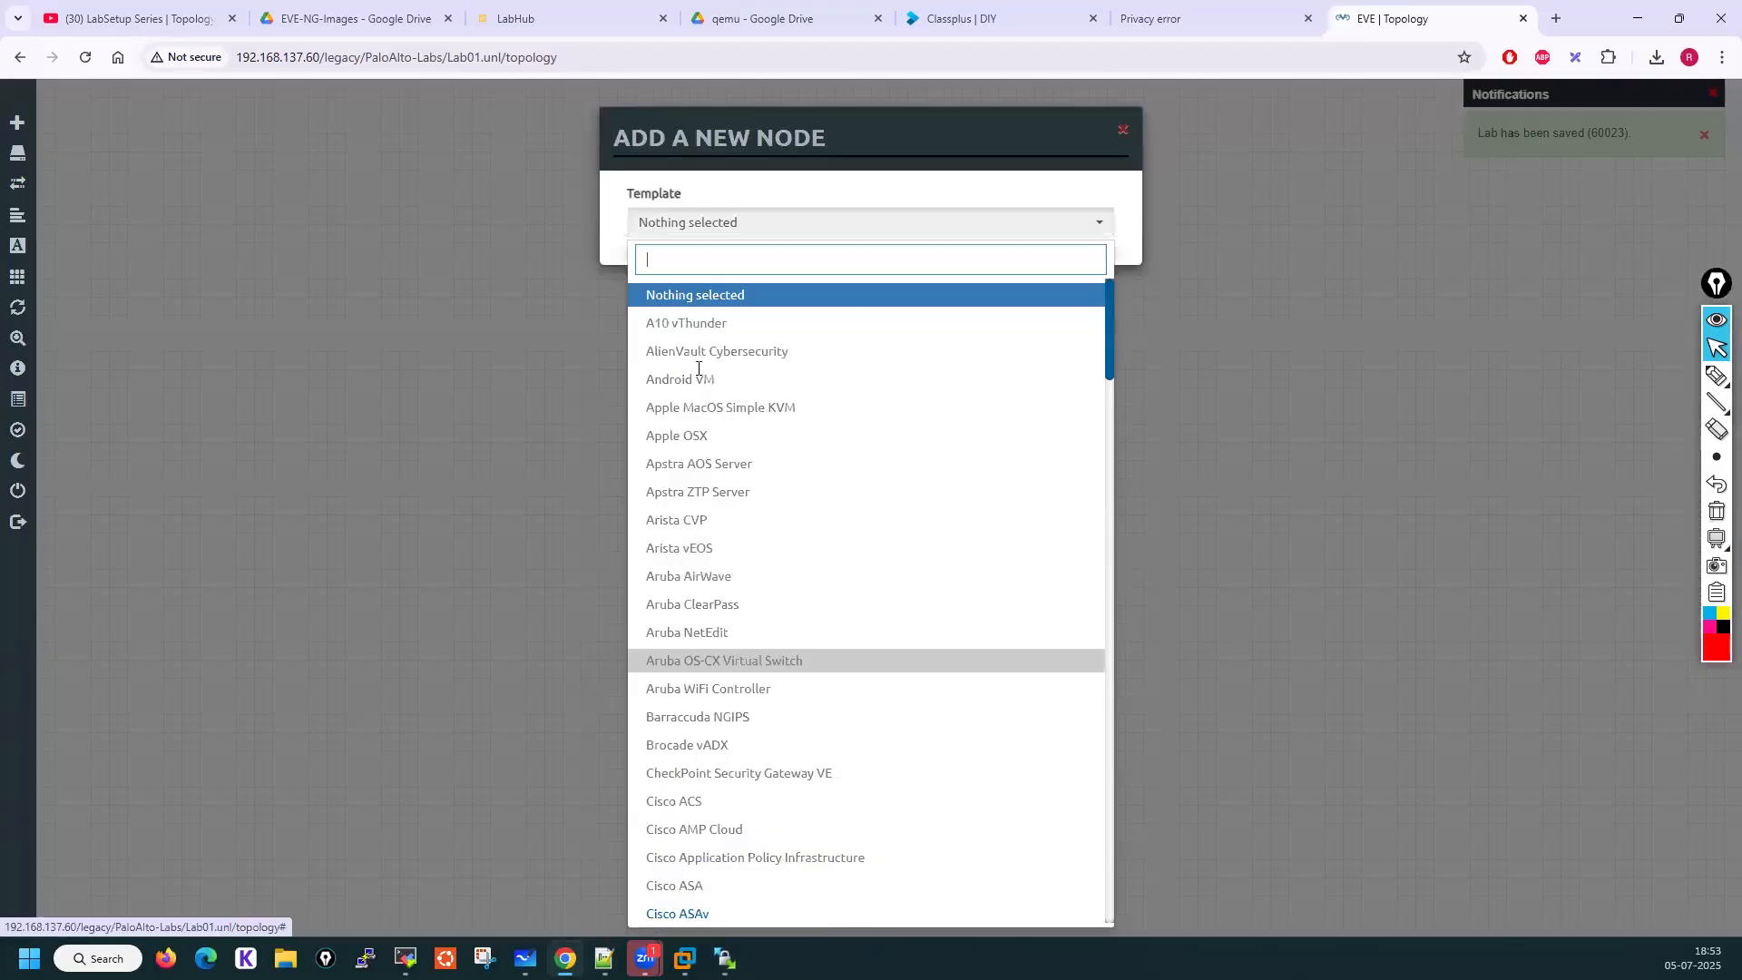
pyautogui.scroll(-10, 687, 413)
pyautogui.scroll(-4, 687, 418)
pyautogui.click(724, 510)
pyautogui.scroll(-3, 853, 847)
pyautogui.click(774, 879)
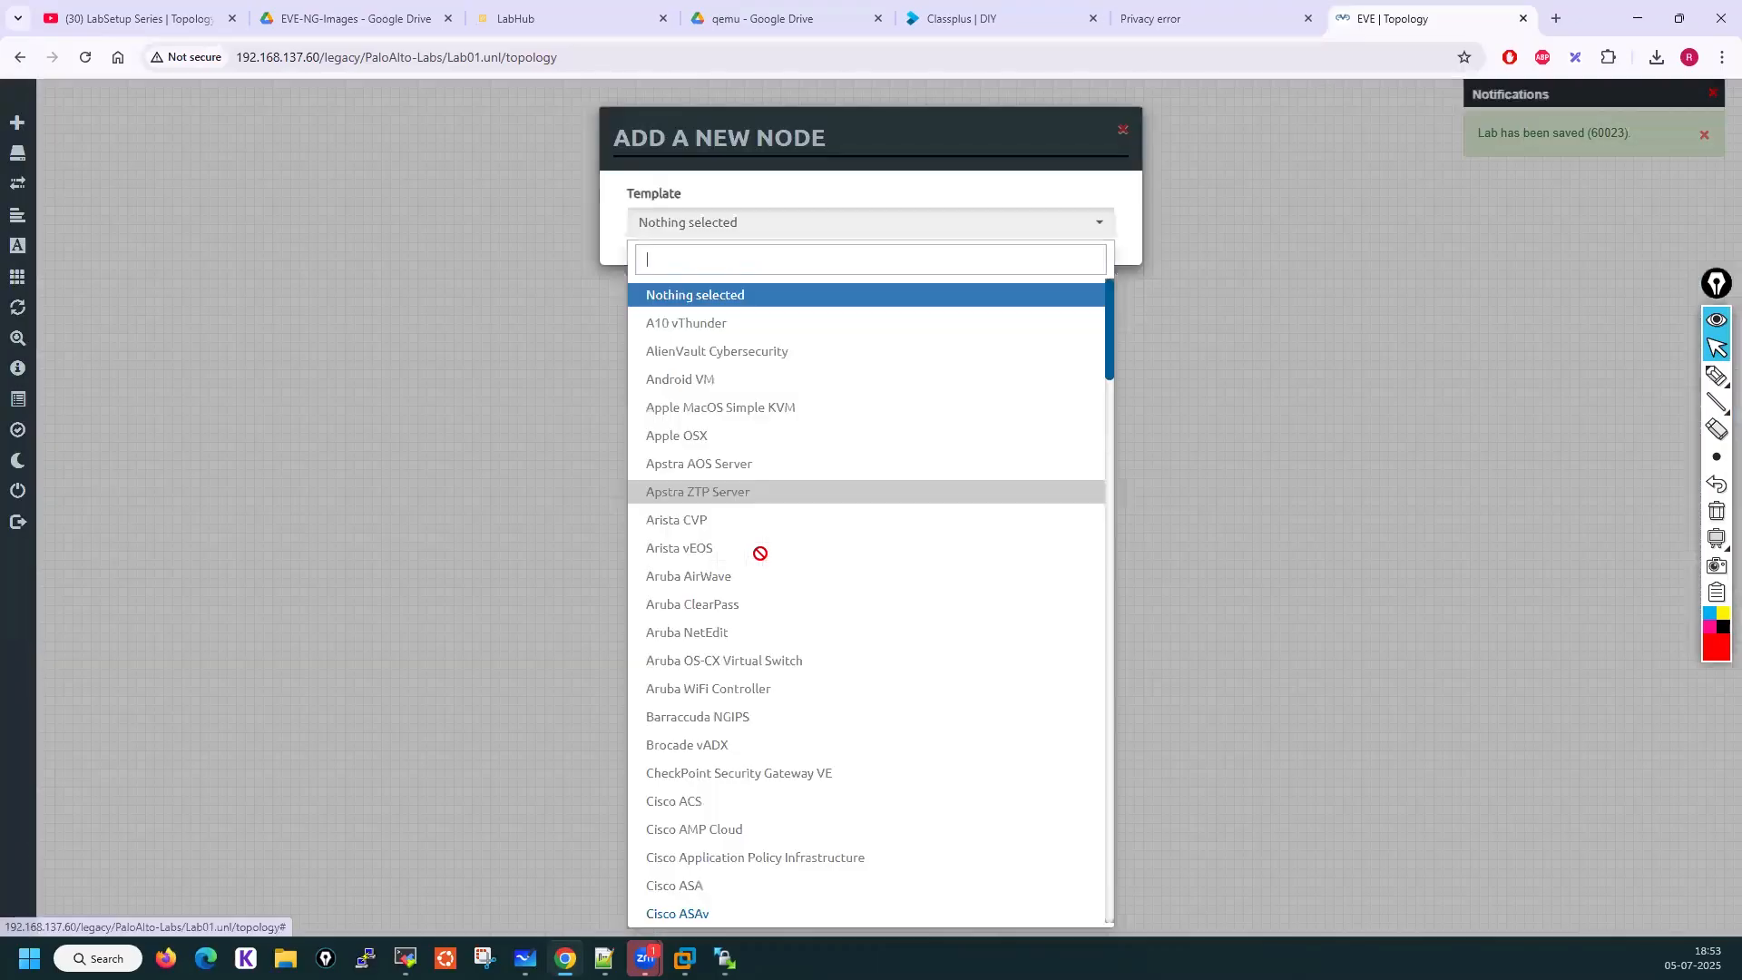
# Step: Add a Linux node using the linux-tinycore11 image
pyautogui.scroll(-20, 760, 553)
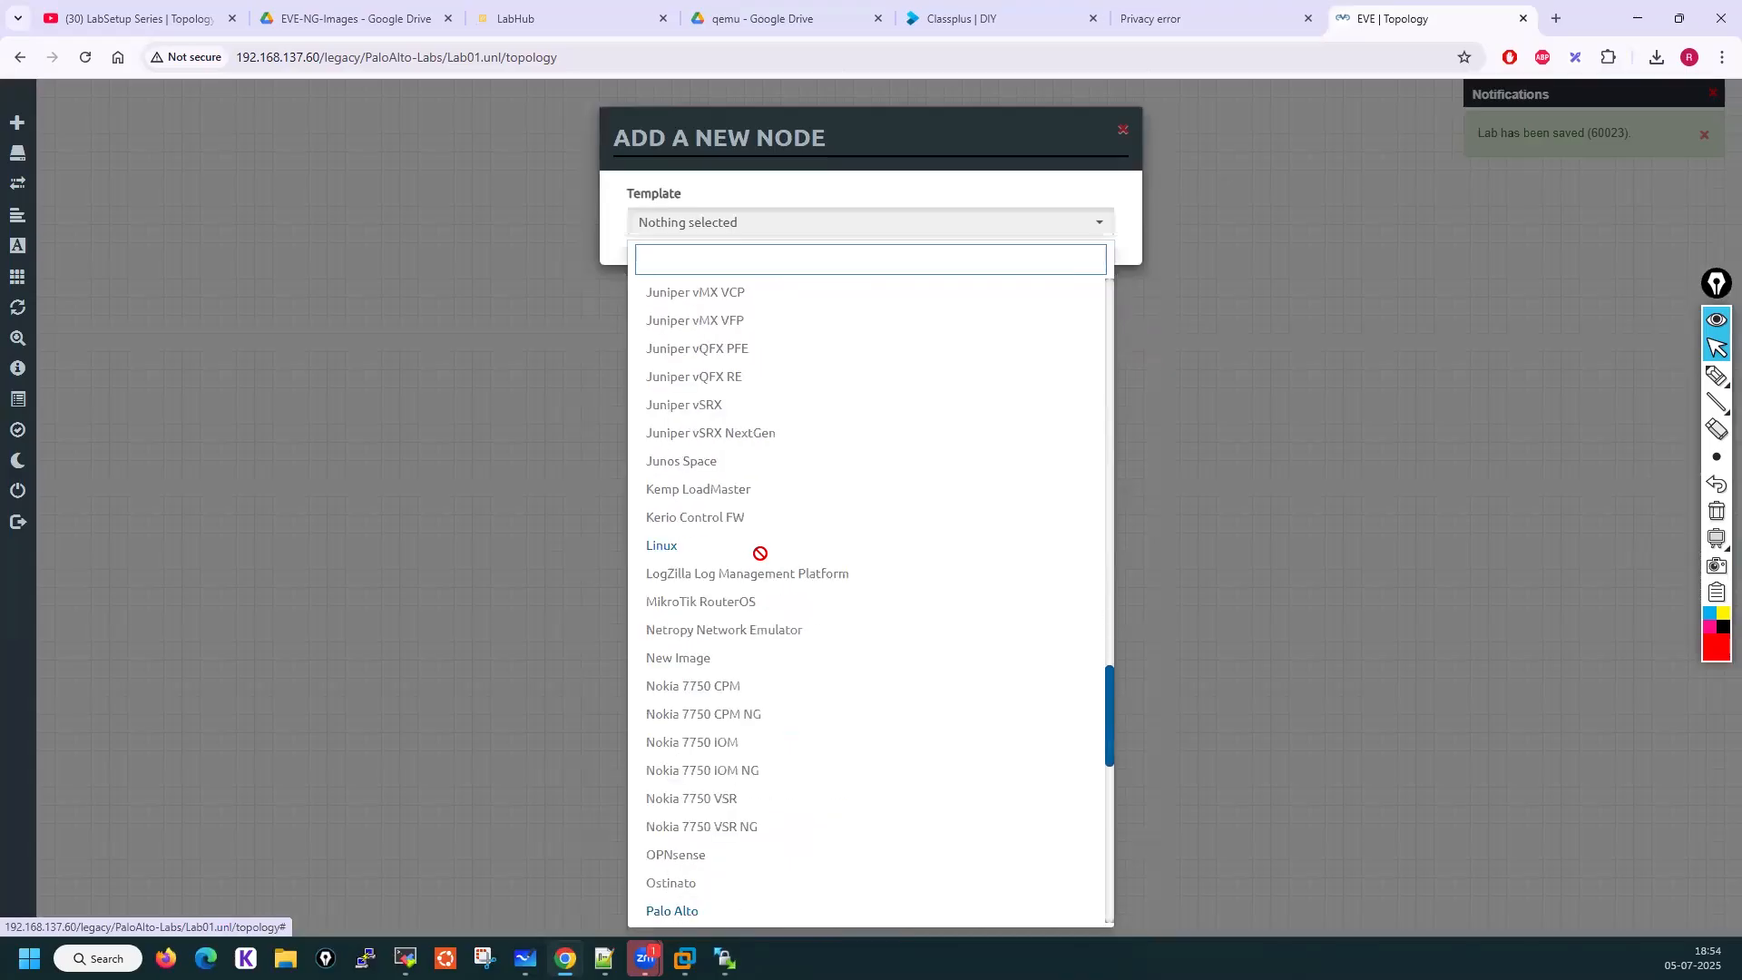
pyautogui.click(676, 553)
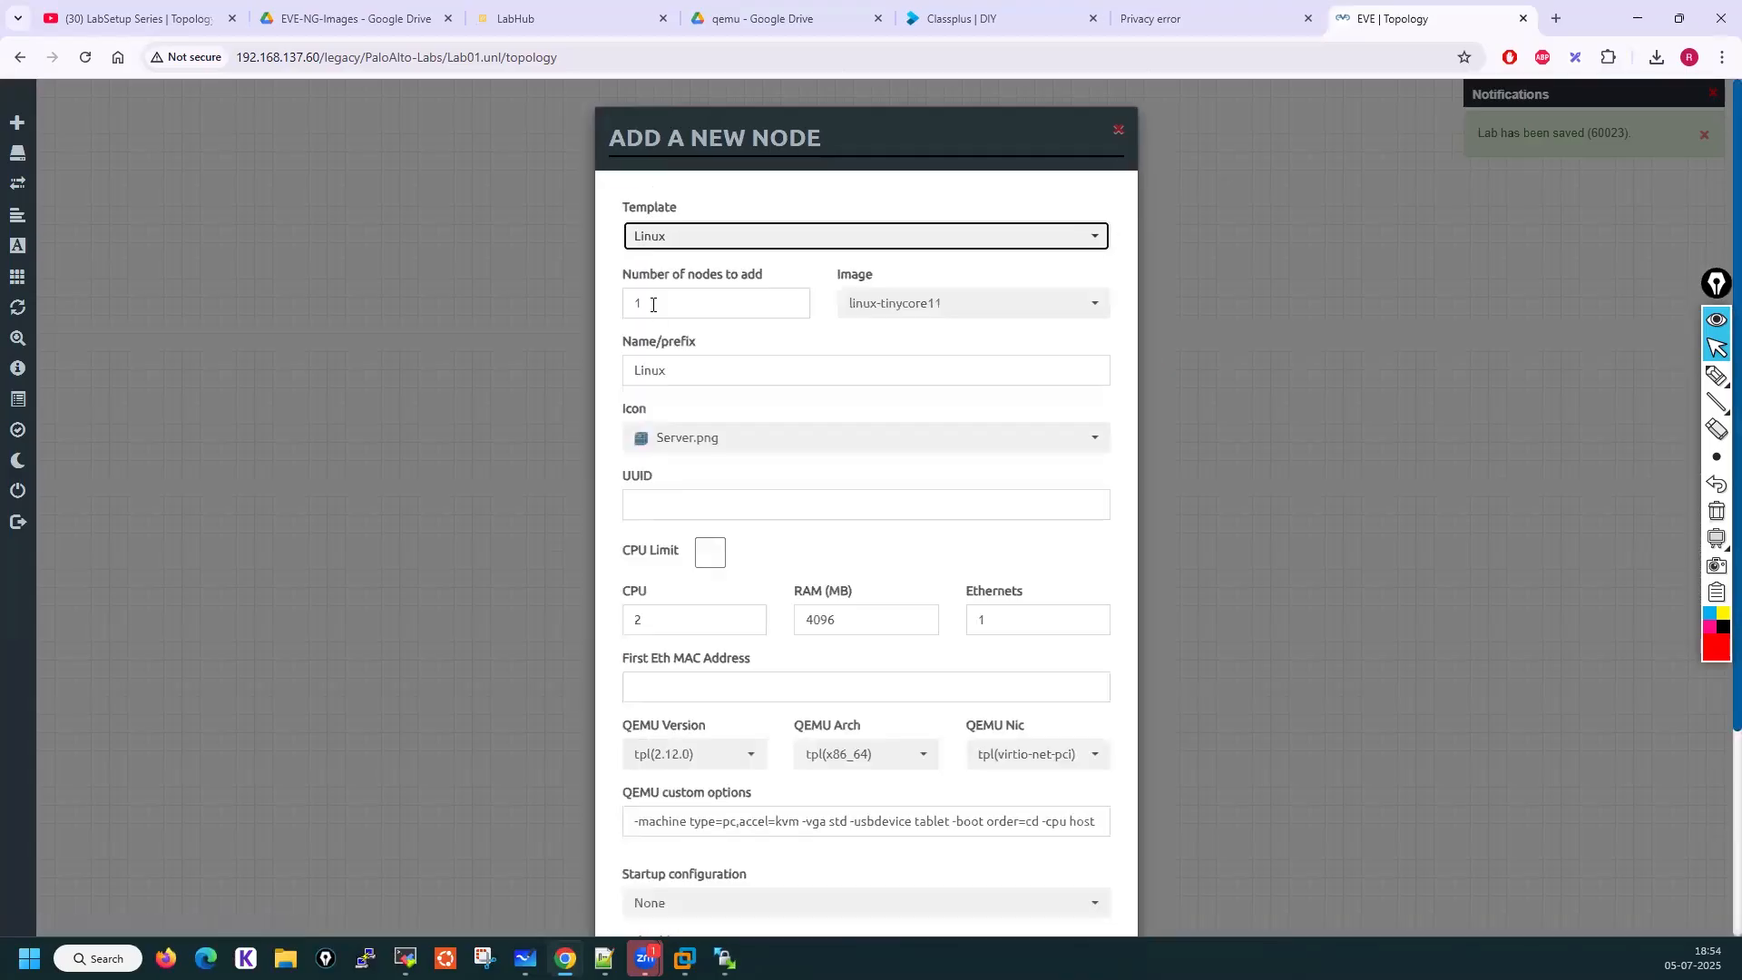
pyautogui.click(981, 310)
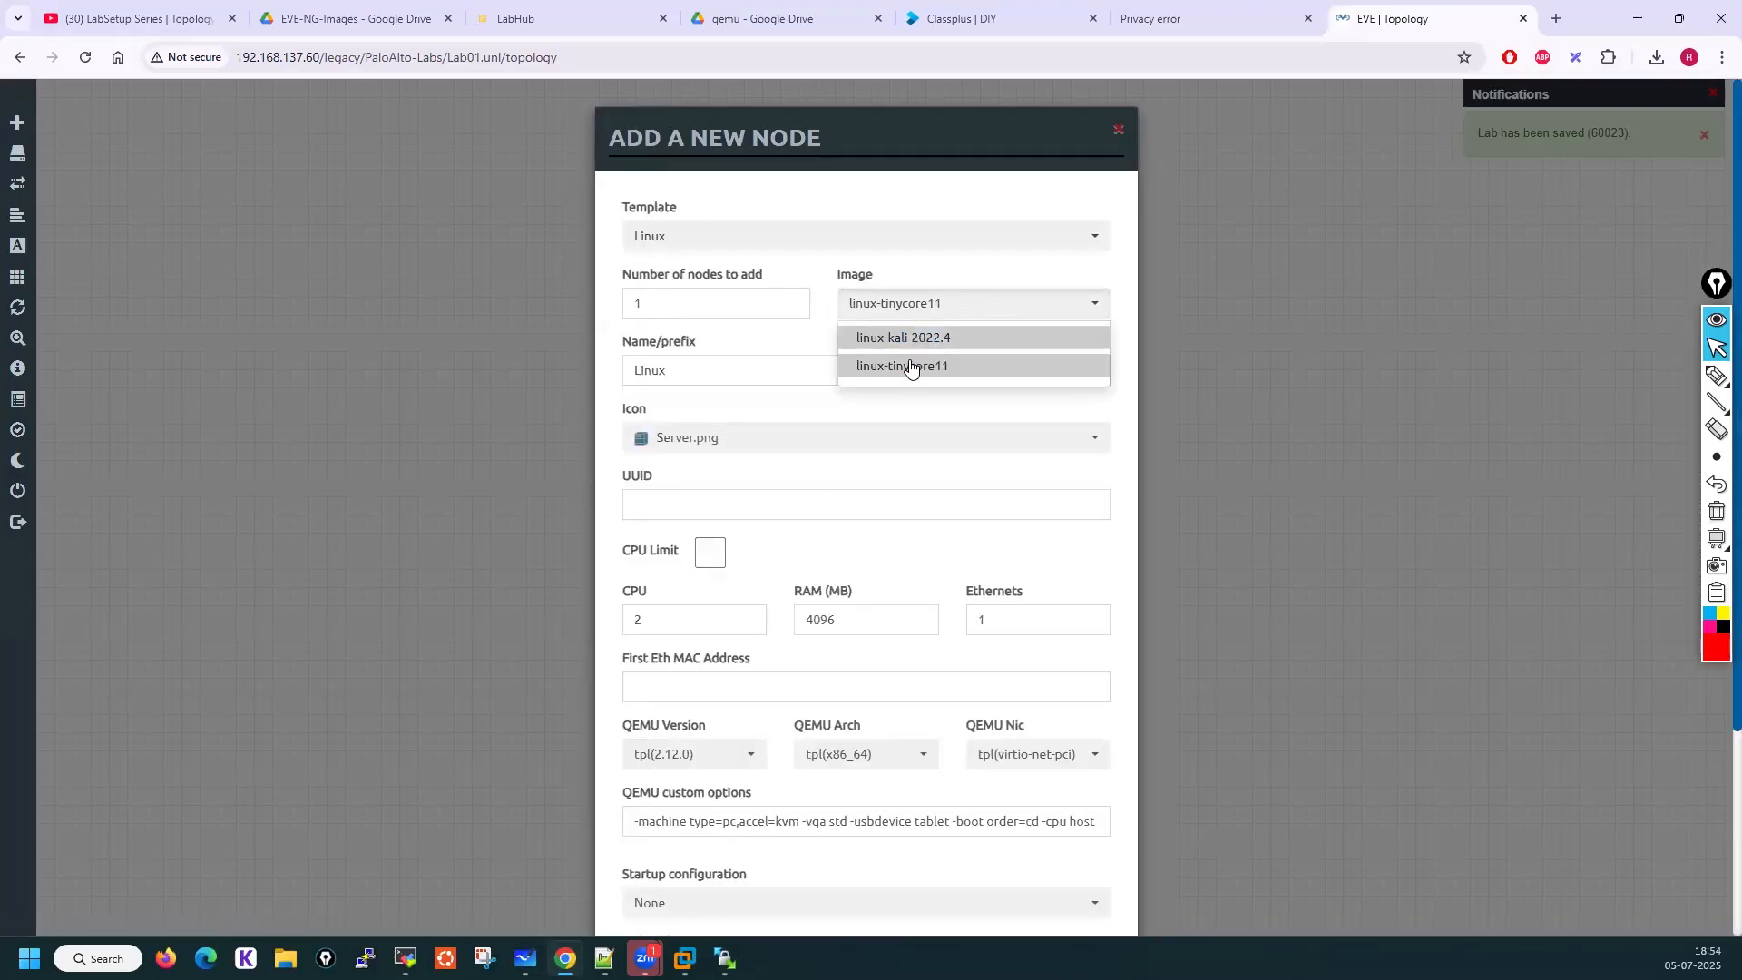
pyautogui.click(911, 367)
pyautogui.scroll(-3, 767, 911)
pyautogui.click(776, 878)
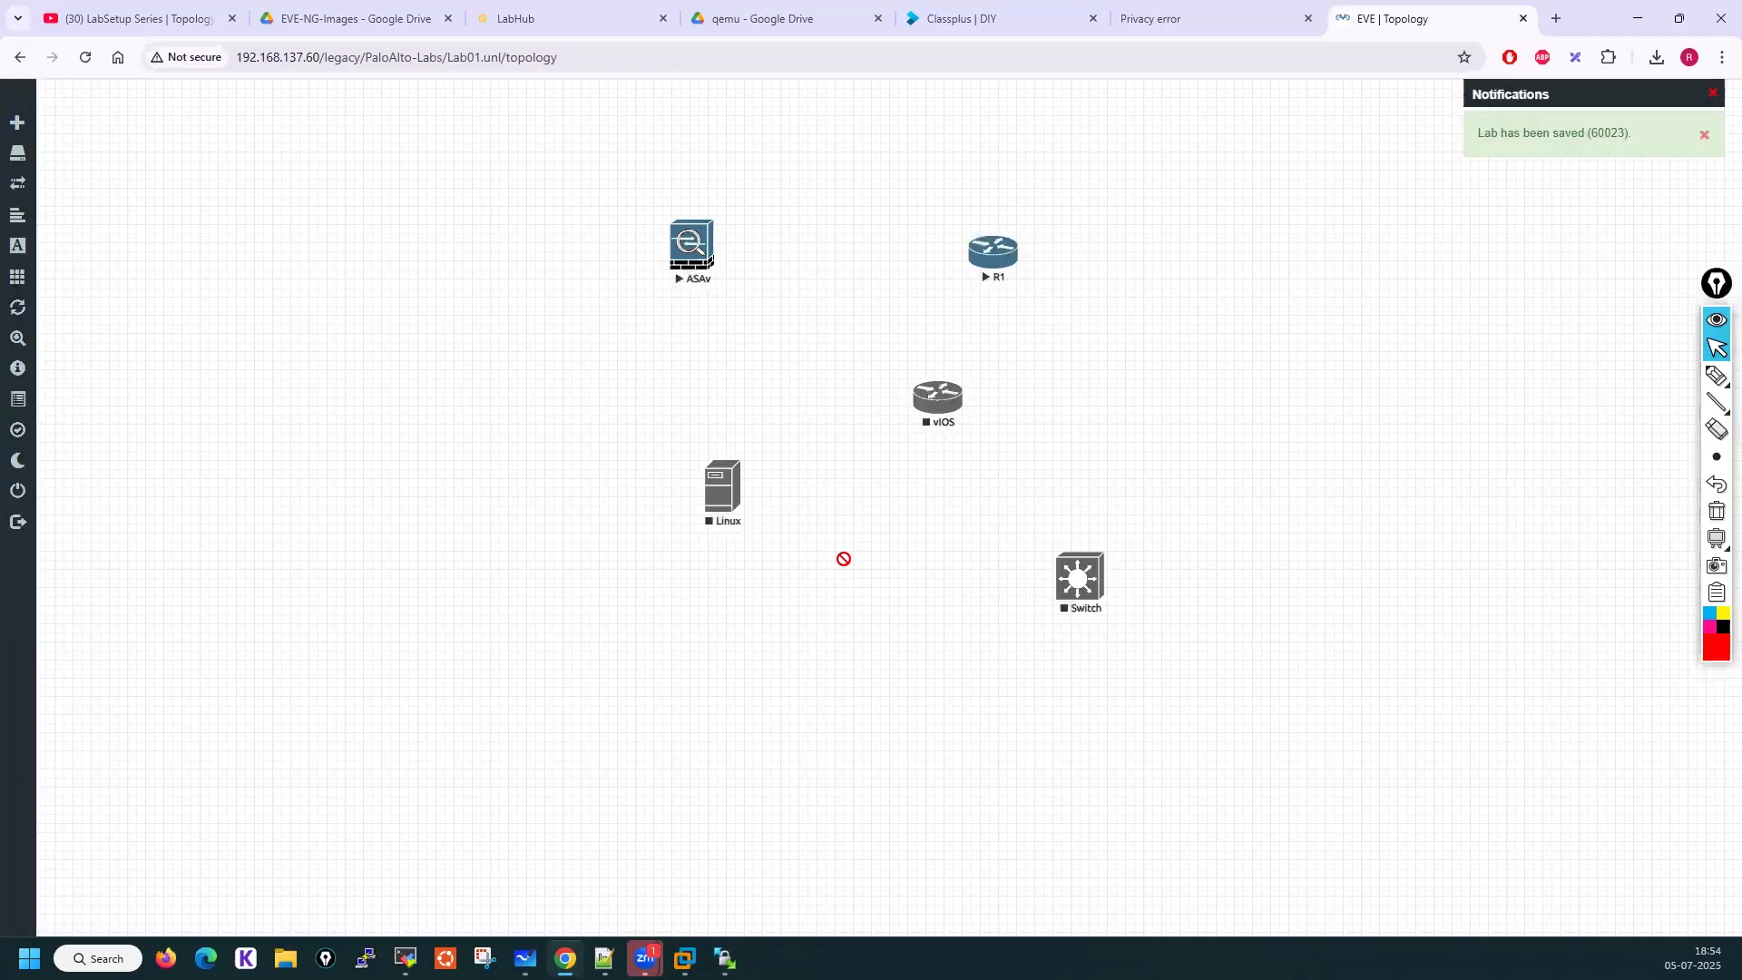
# Step: Add a Palo Alto node with image paloalto-10.0.0, 8192 MB RAM and 8 Ethernets
pyautogui.rightClick(844, 557)
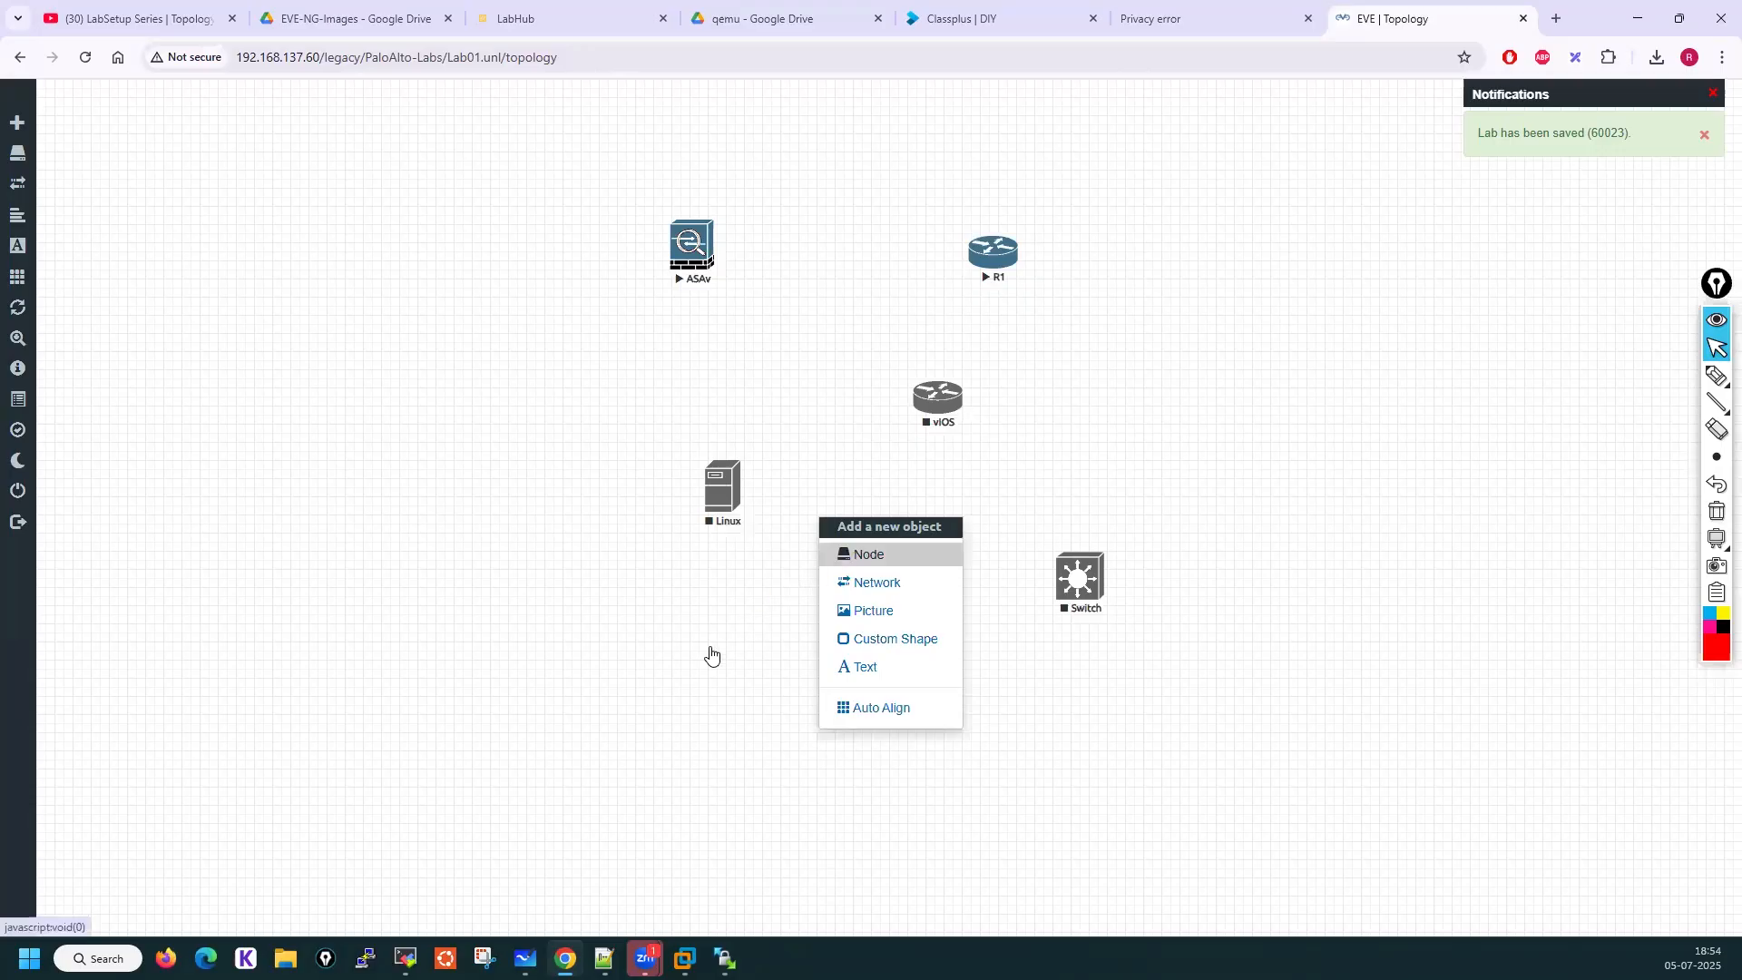
pyautogui.click(869, 554)
pyautogui.click(932, 302)
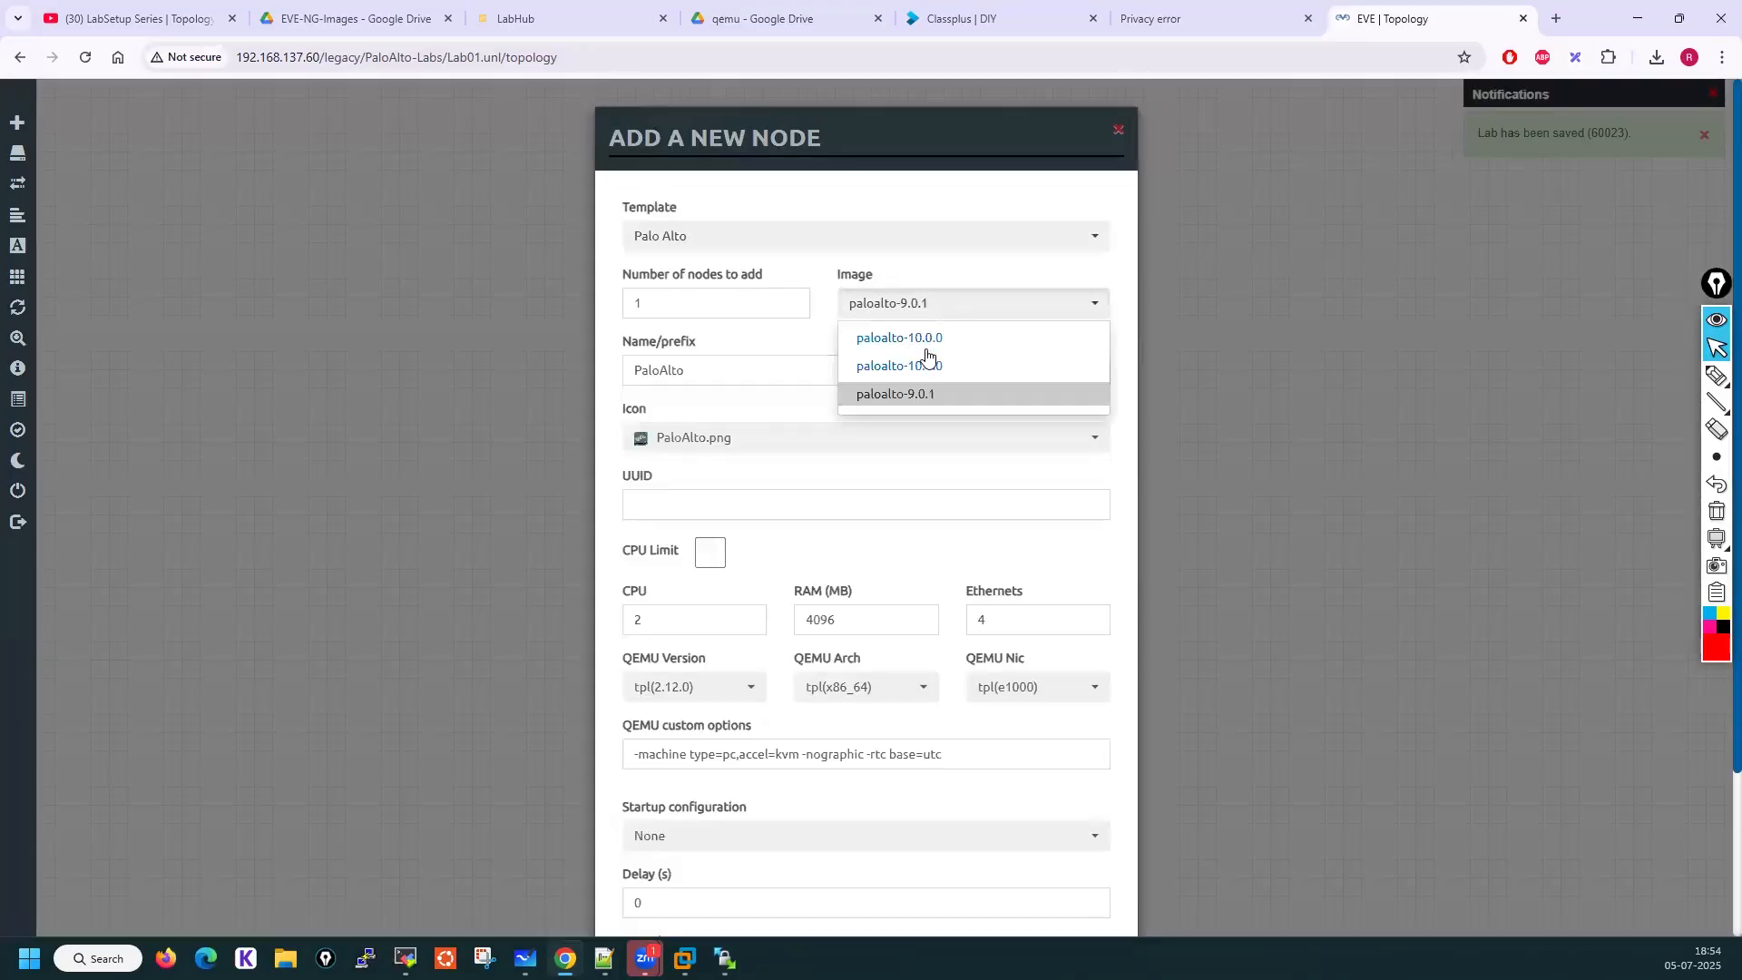
pyautogui.click(908, 338)
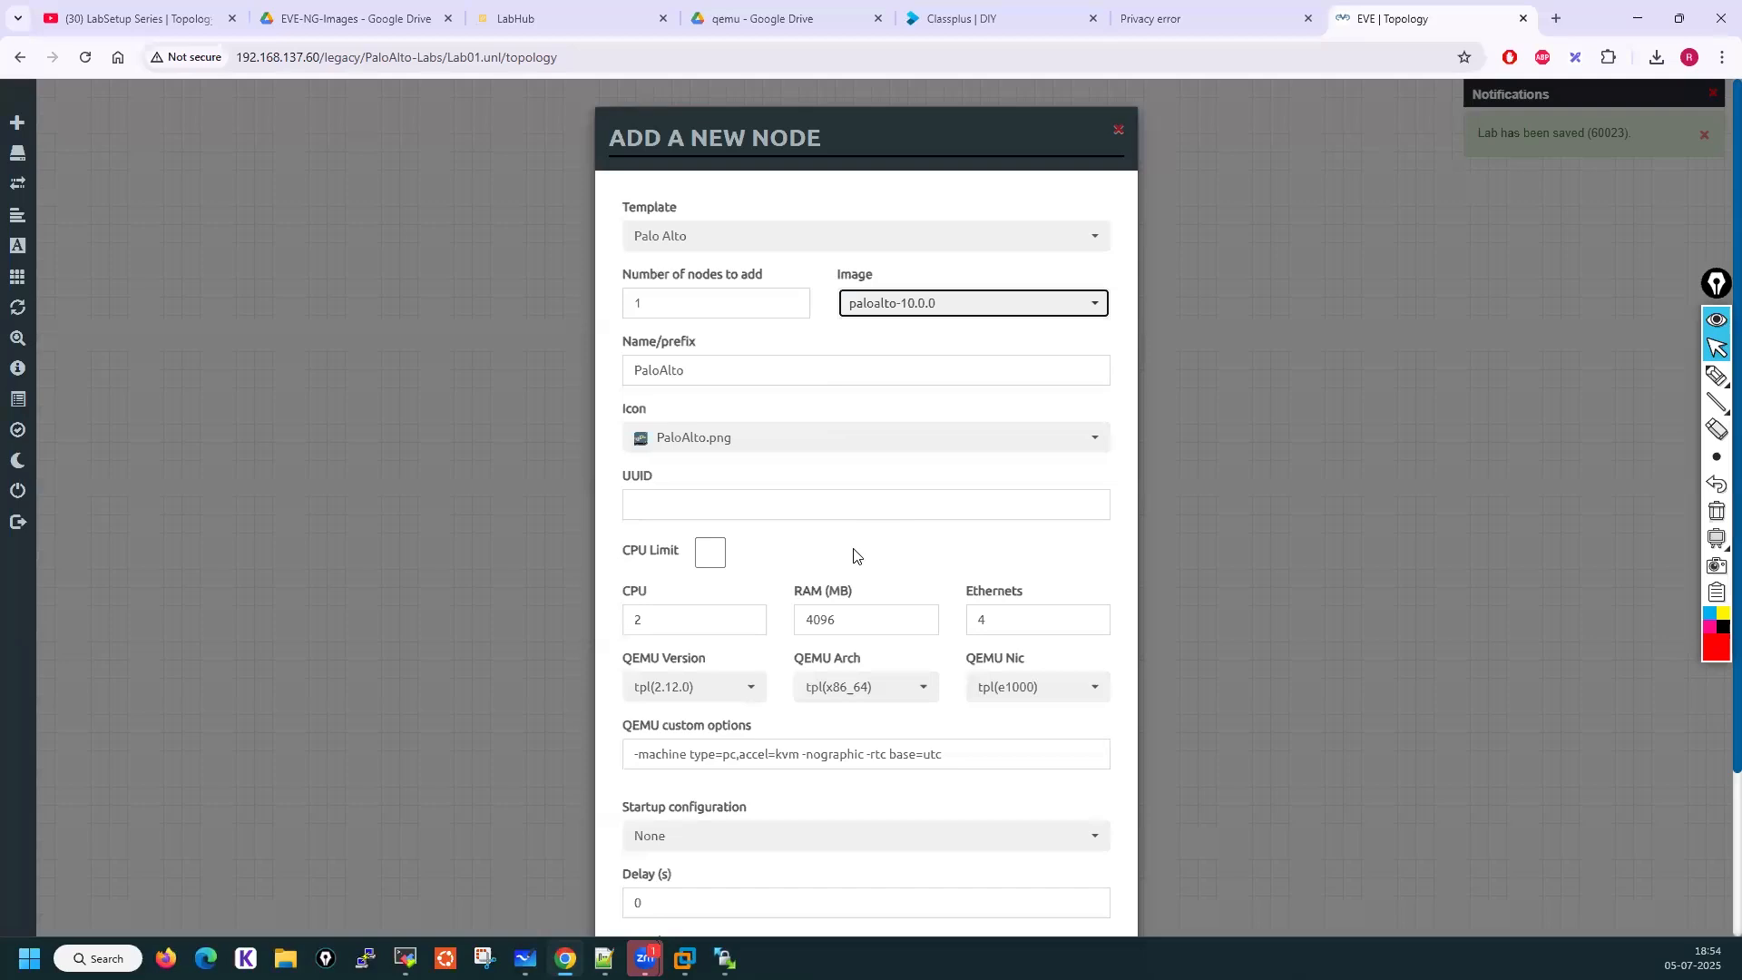
pyautogui.scroll(-3, 828, 786)
pyautogui.moveTo(832, 427); pyautogui.dragTo(806, 431)
pyautogui.write('8192')
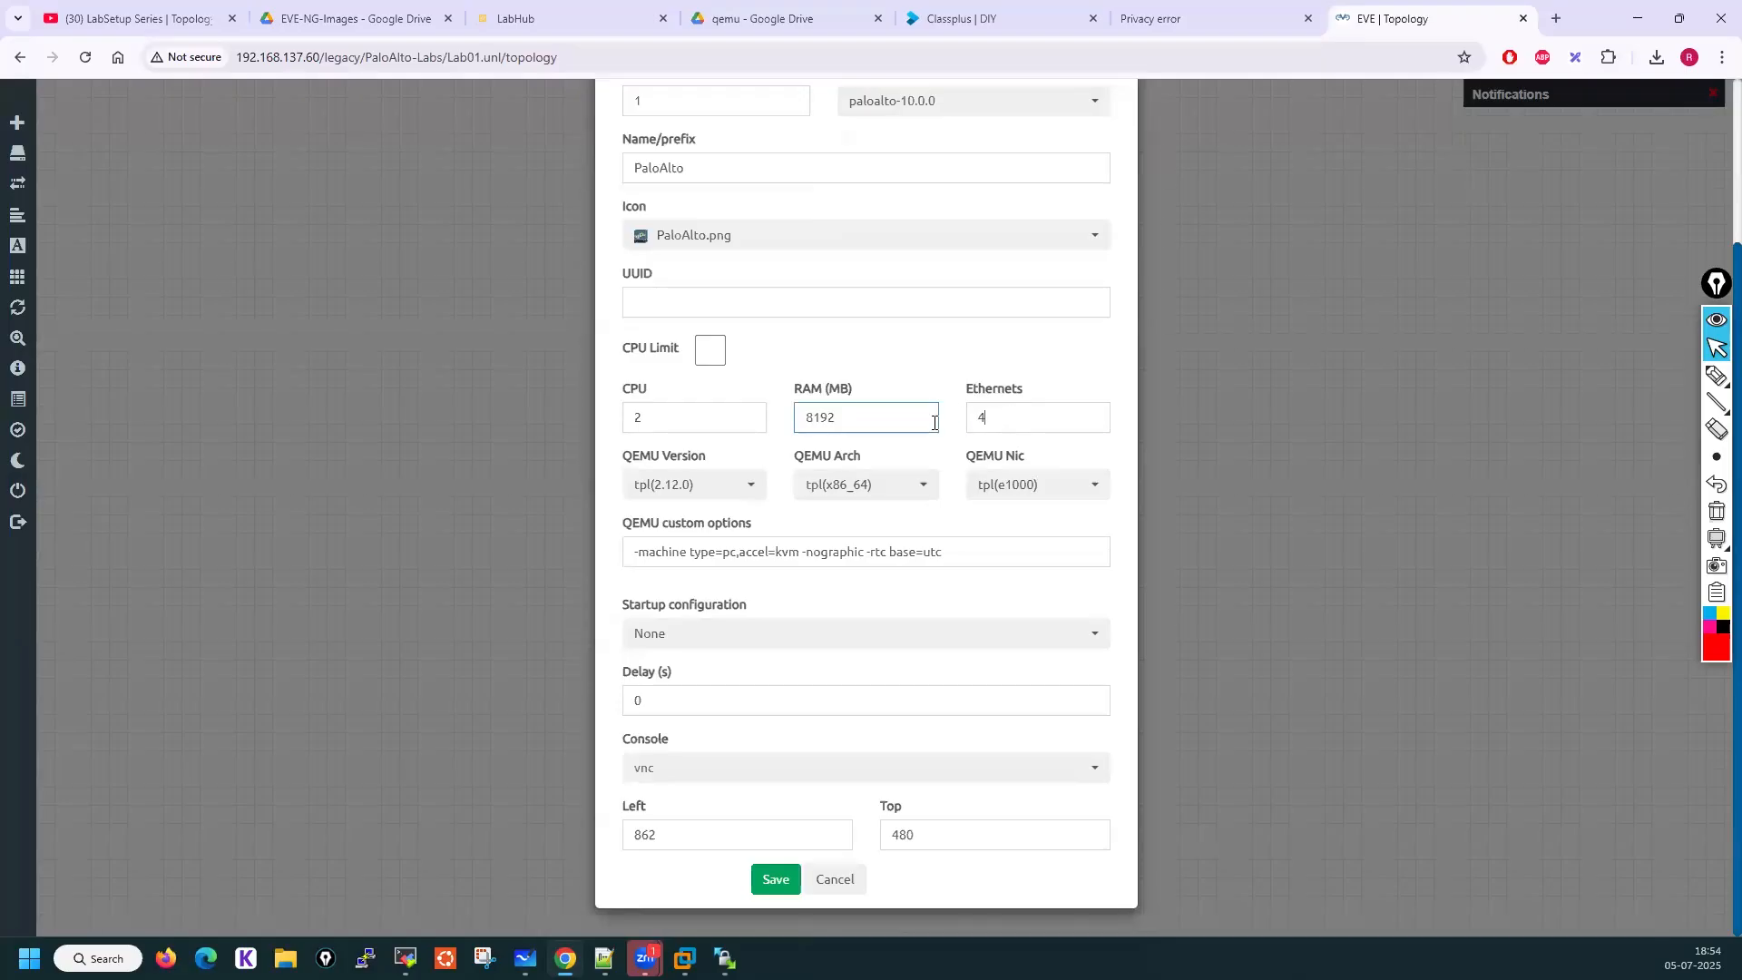
pyautogui.press('Tab')
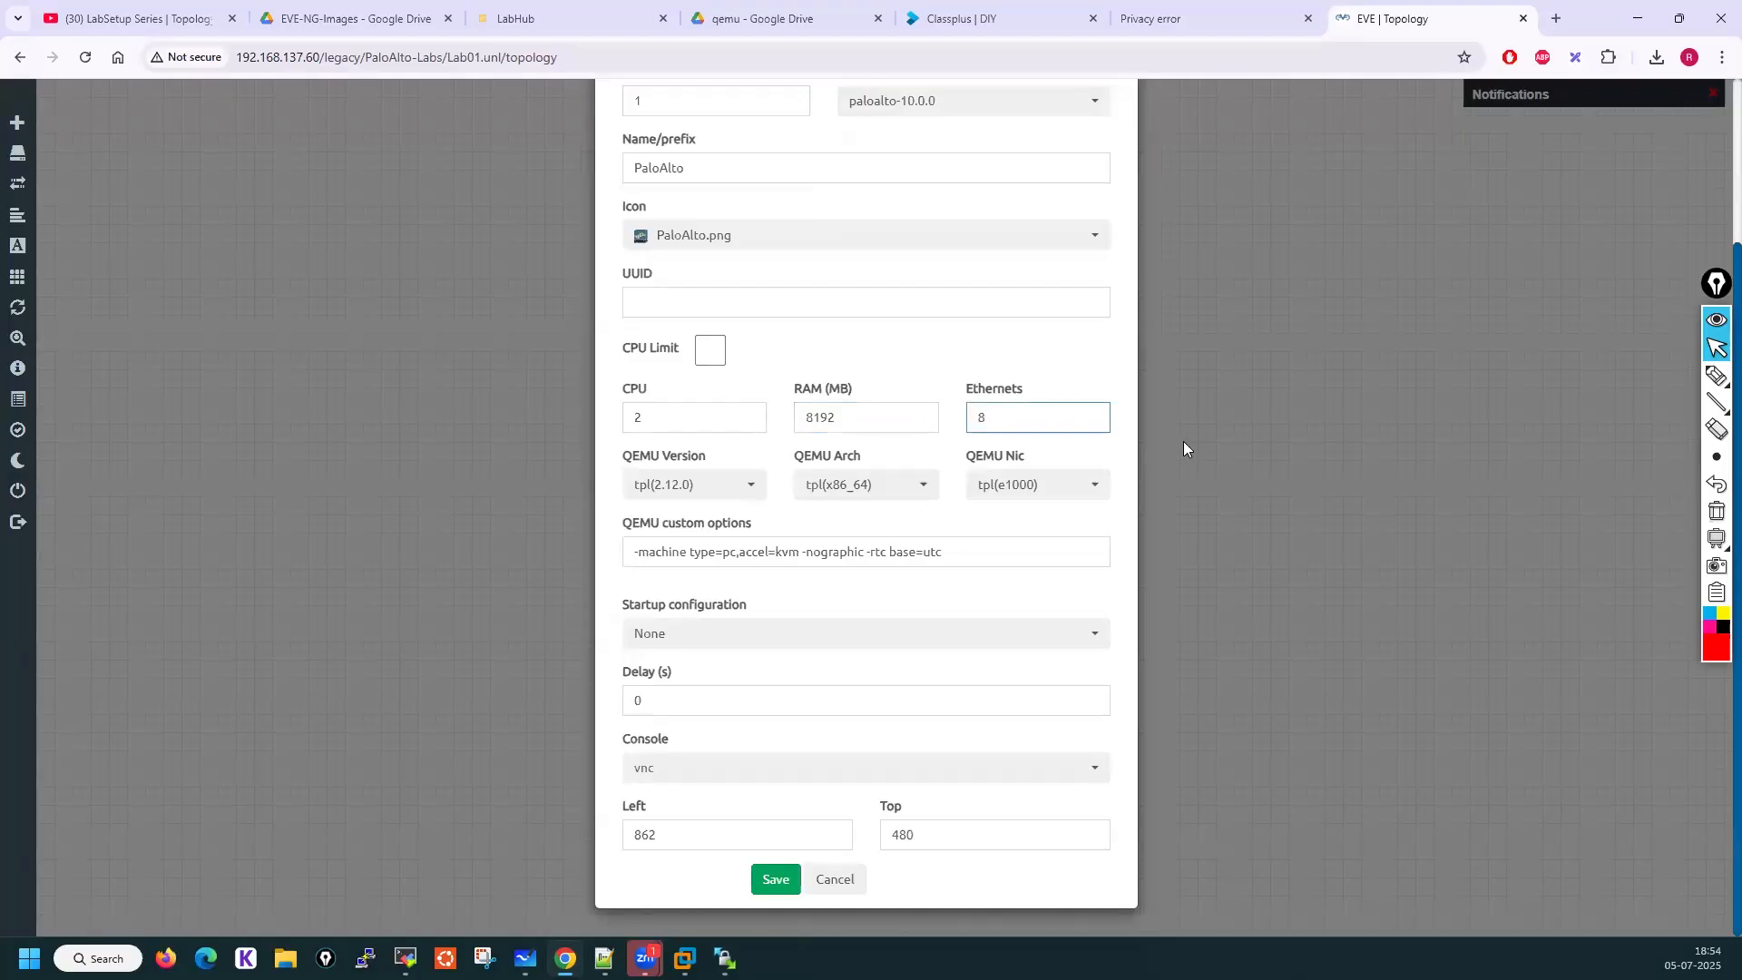
pyautogui.scroll(2, 817, 617)
pyautogui.scroll(-2, 782, 494)
pyautogui.click(764, 885)
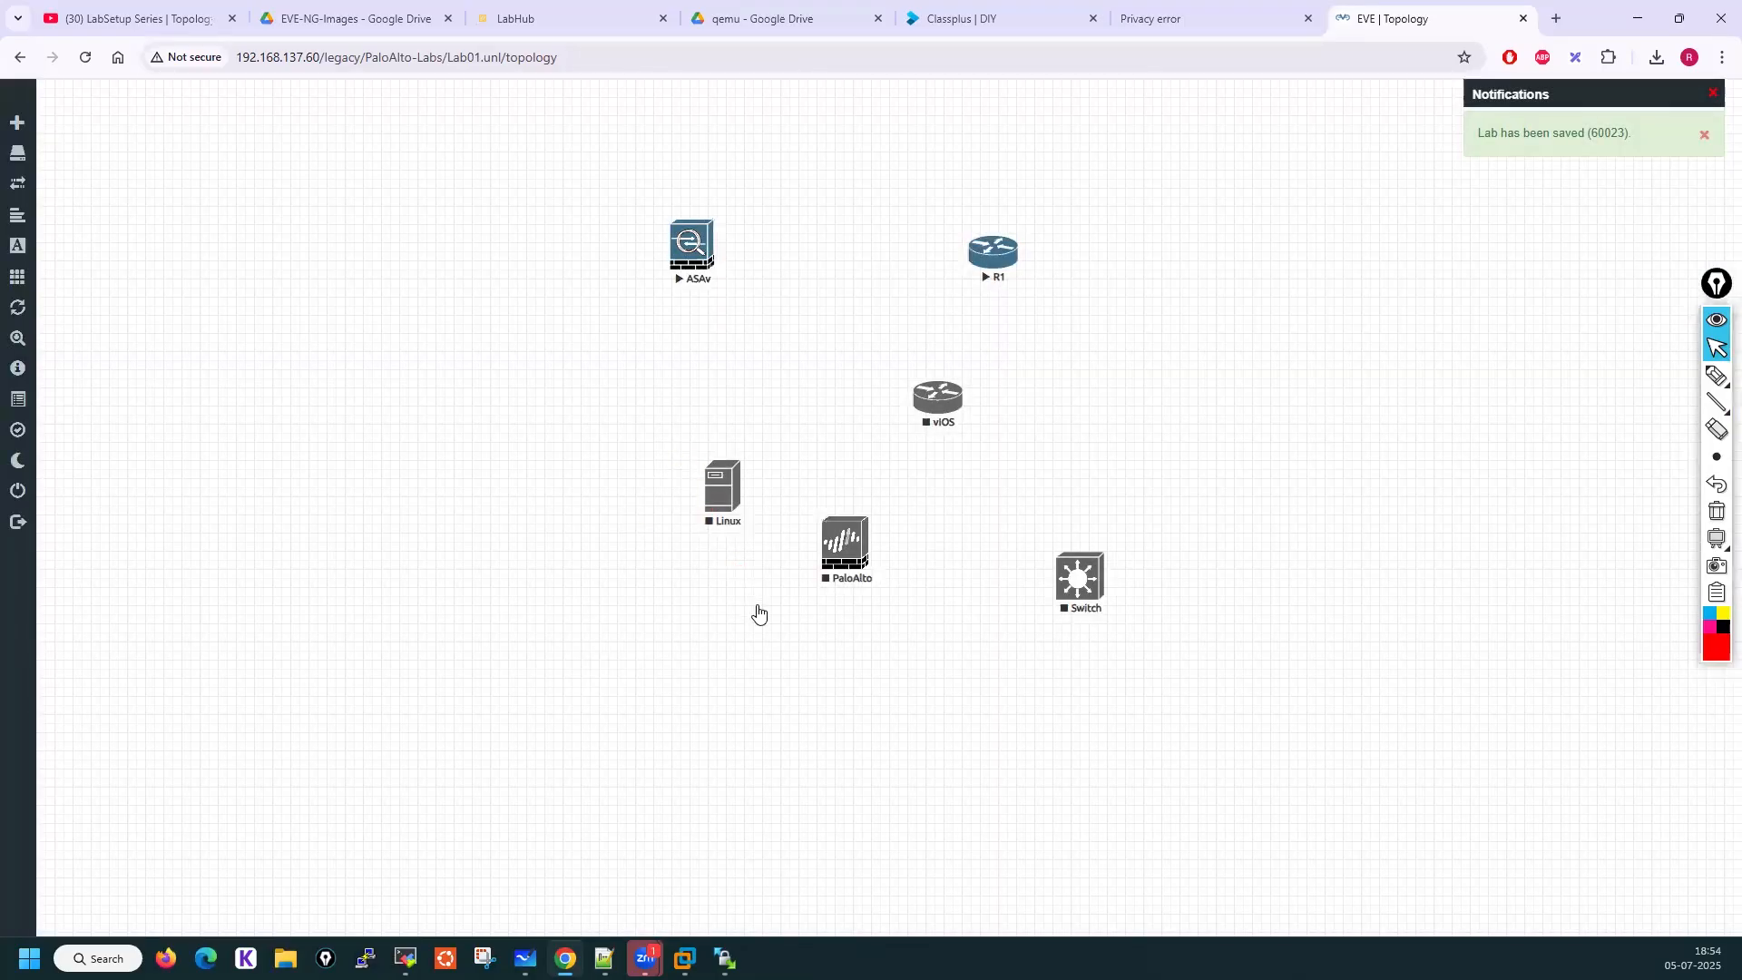
# Step: Add a Win node to the lab
pyautogui.rightClick(761, 612)
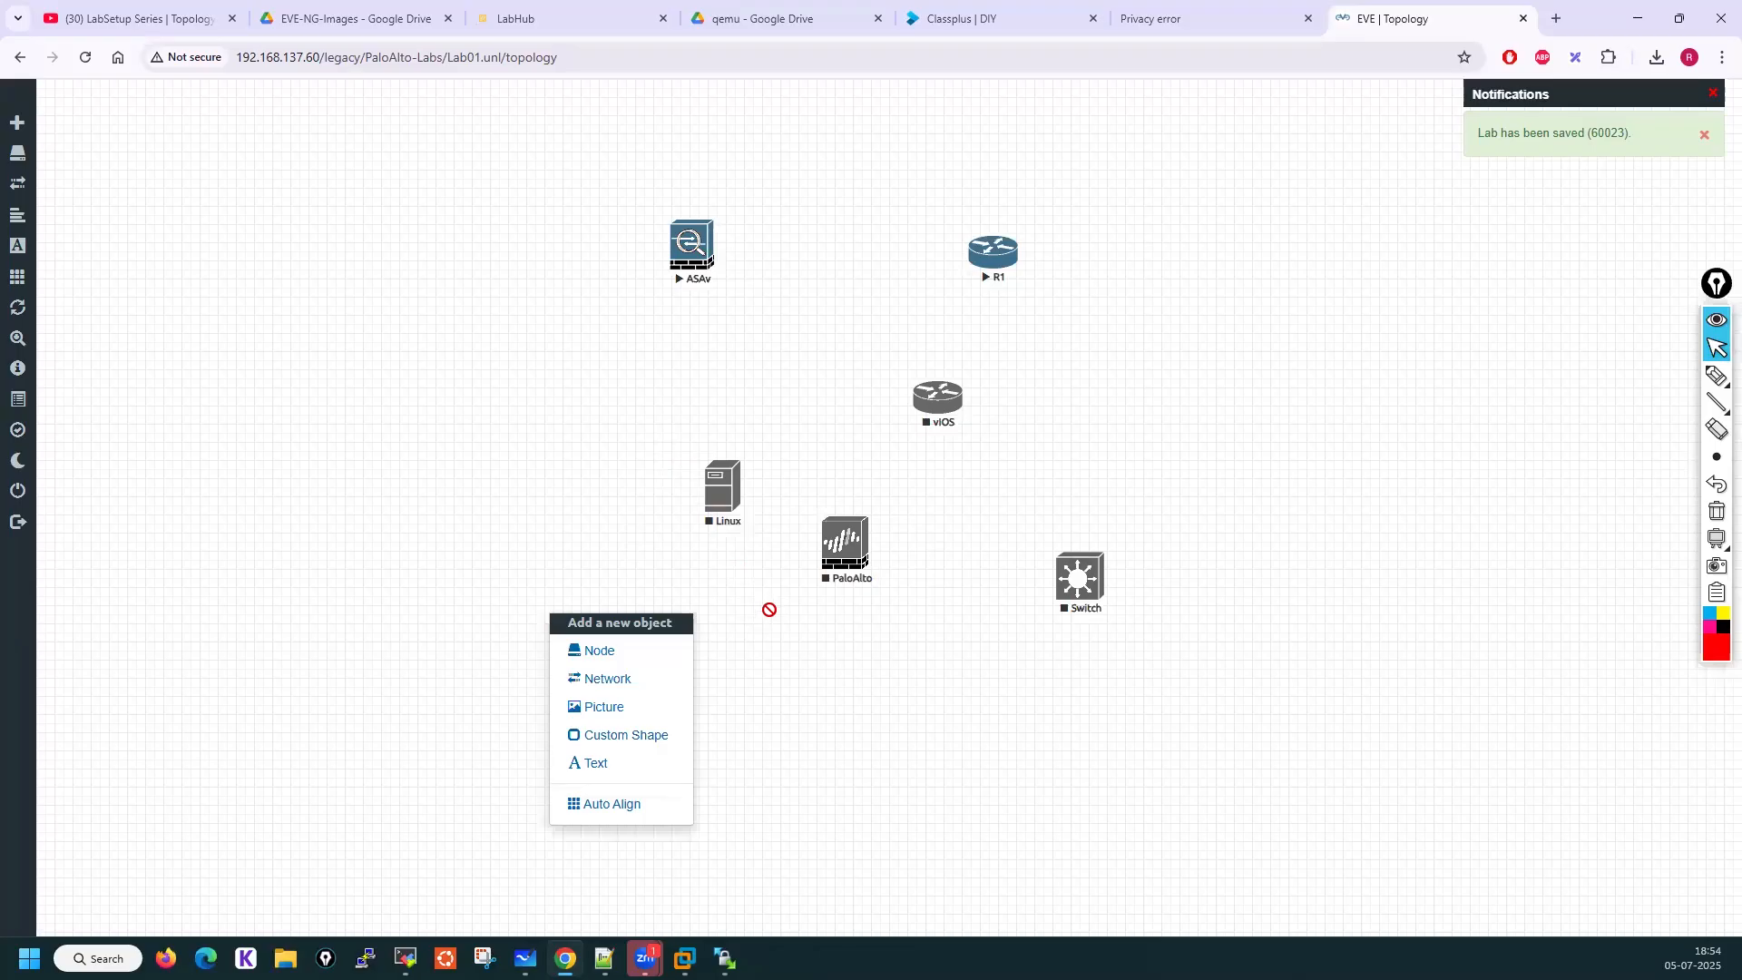
pyautogui.click(599, 650)
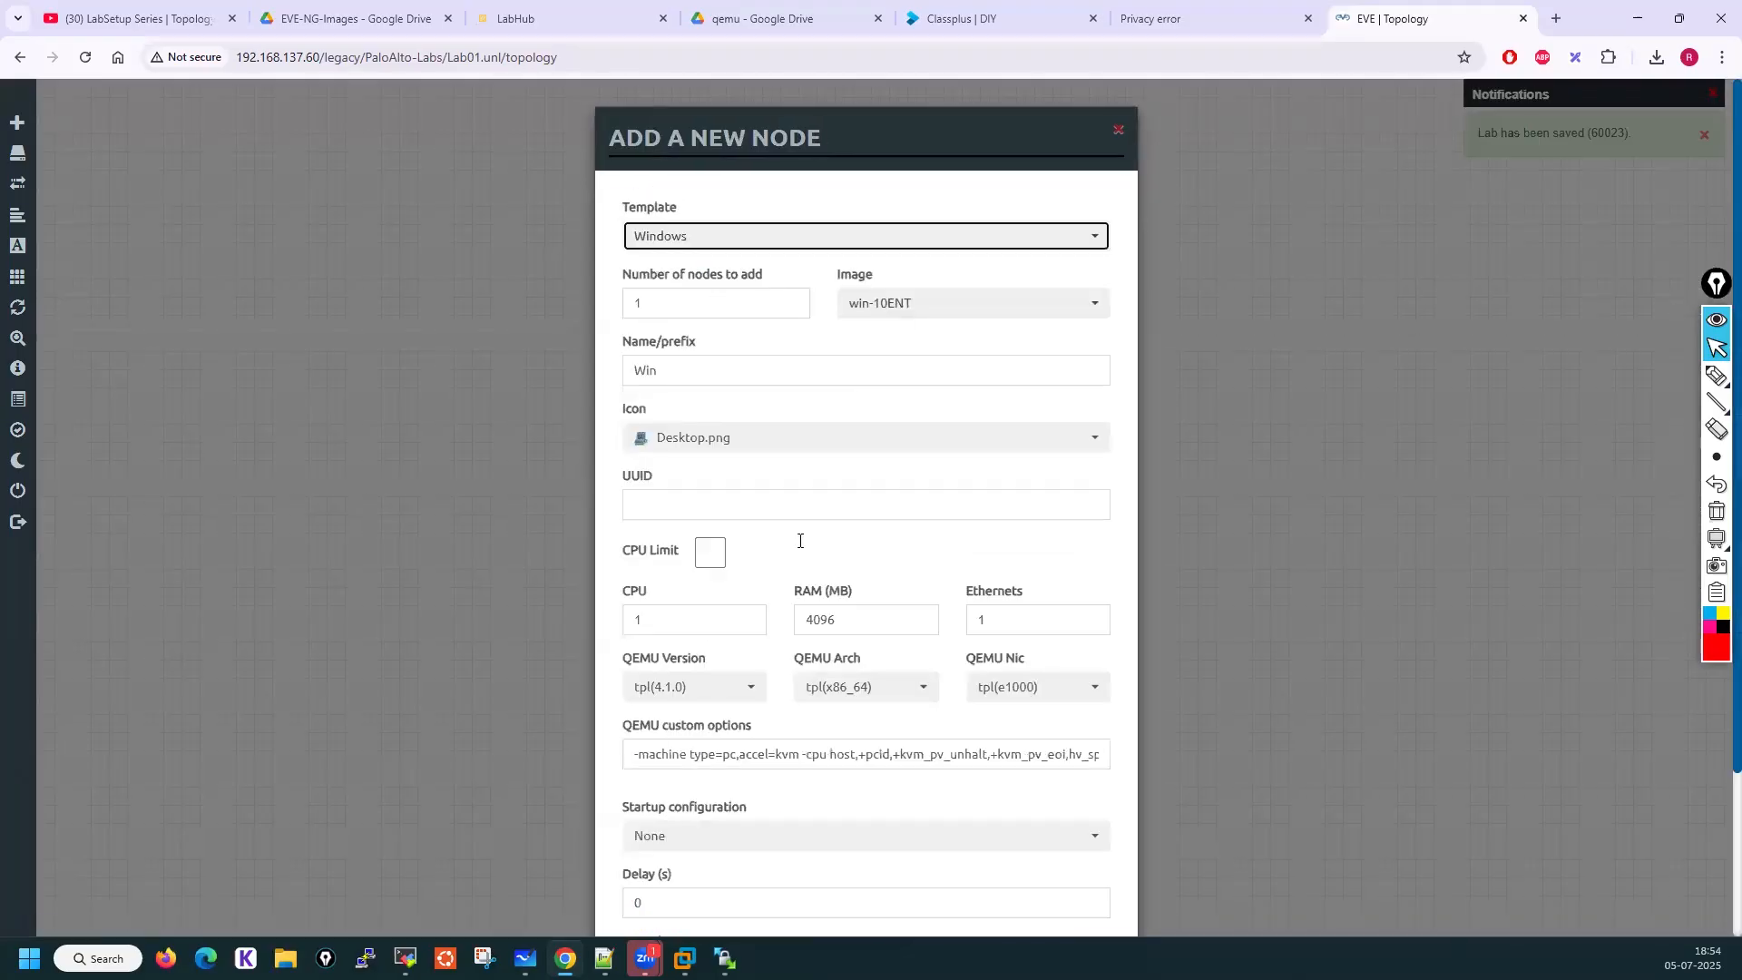
pyautogui.scroll(-2, 794, 615)
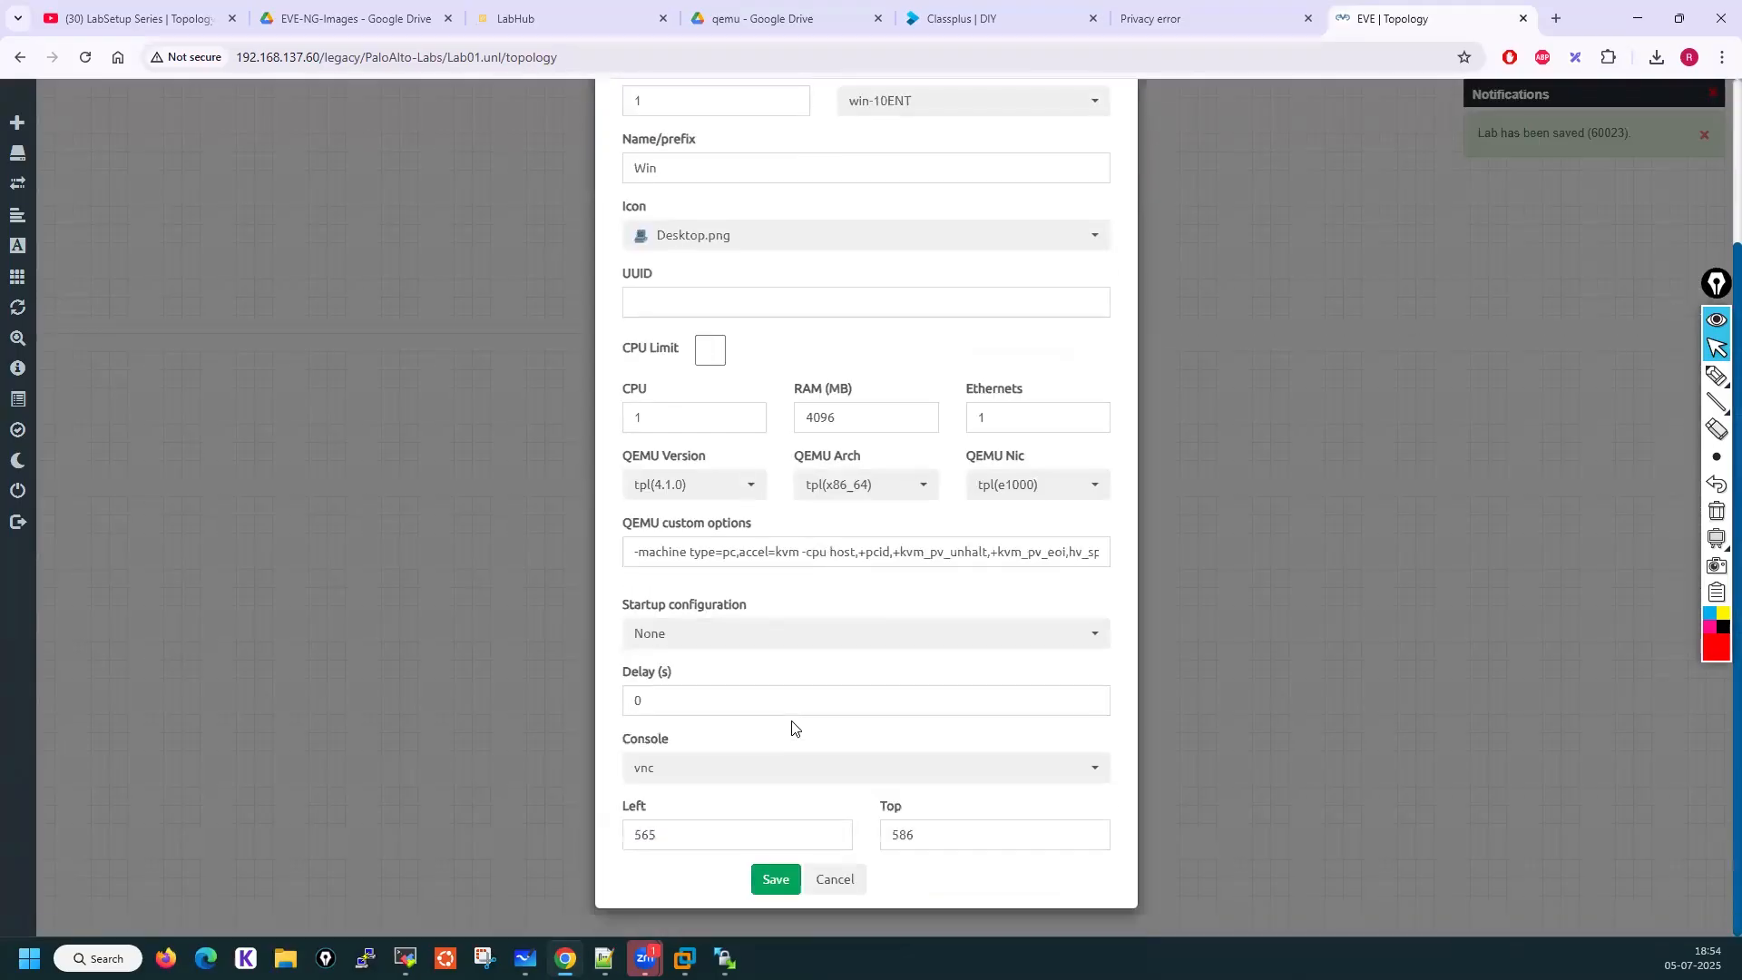
pyautogui.click(774, 880)
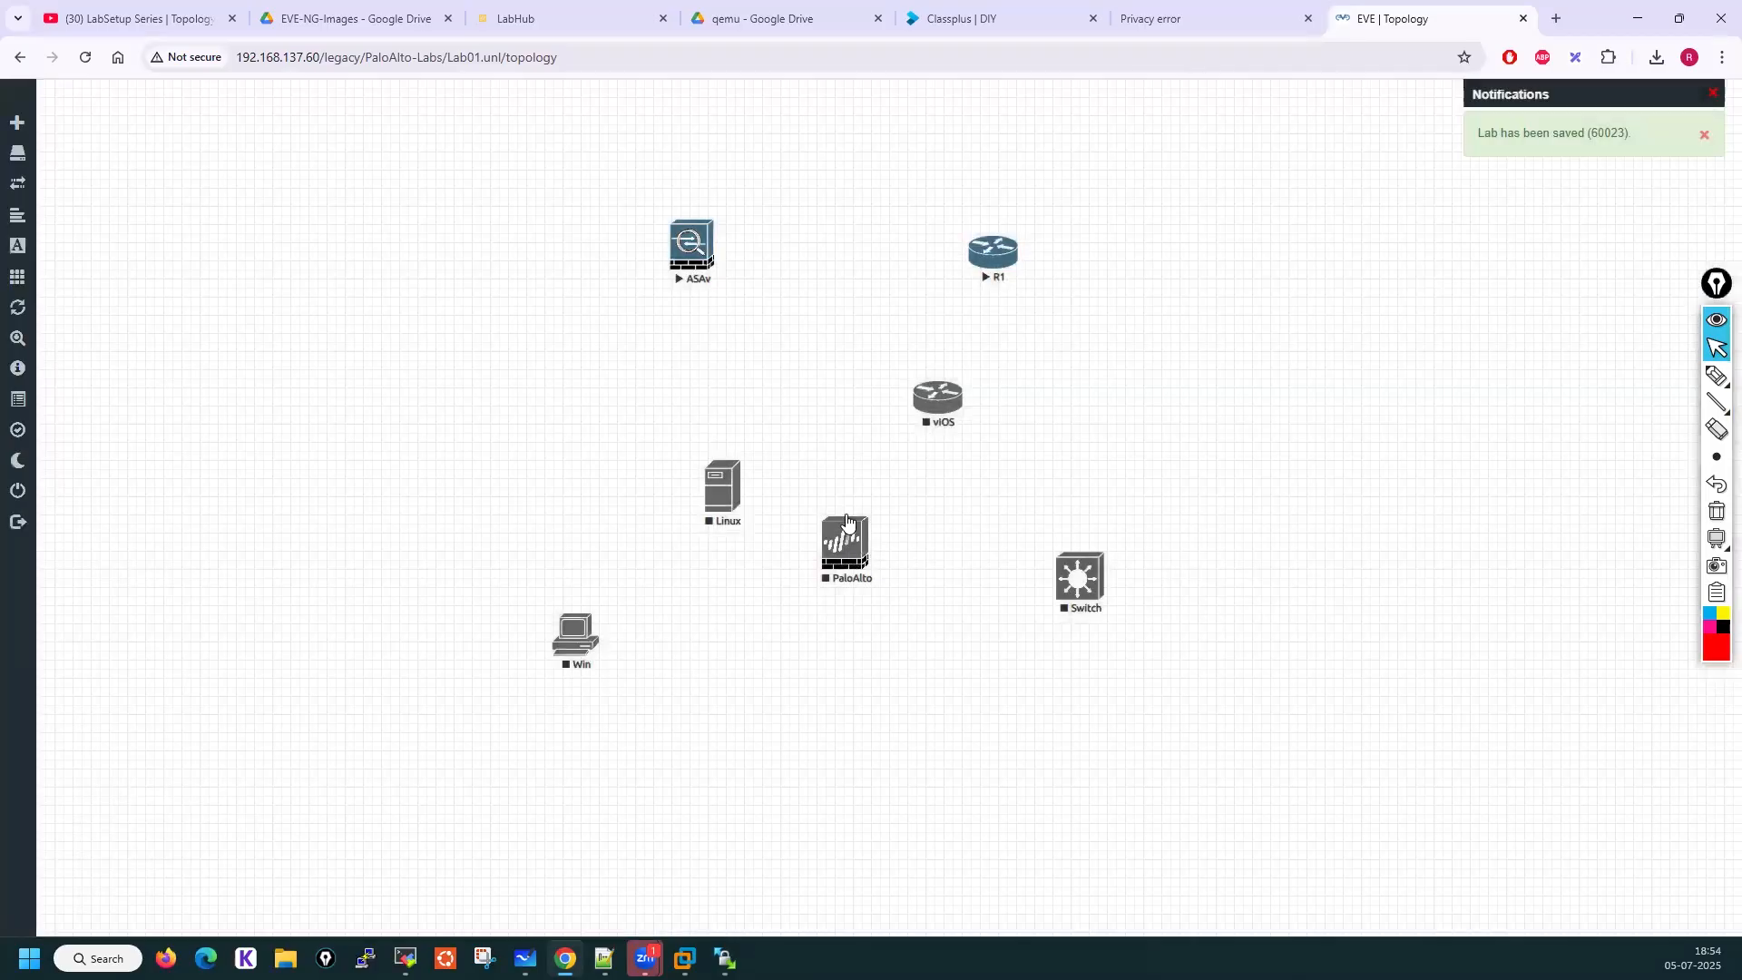
# Step: Cable PaloAlto eth1/1 to Linux e0, eth1/2 to Win e0, and PaloAlto to Switch
pyautogui.moveTo(740, 478); pyautogui.dragTo(860, 584)
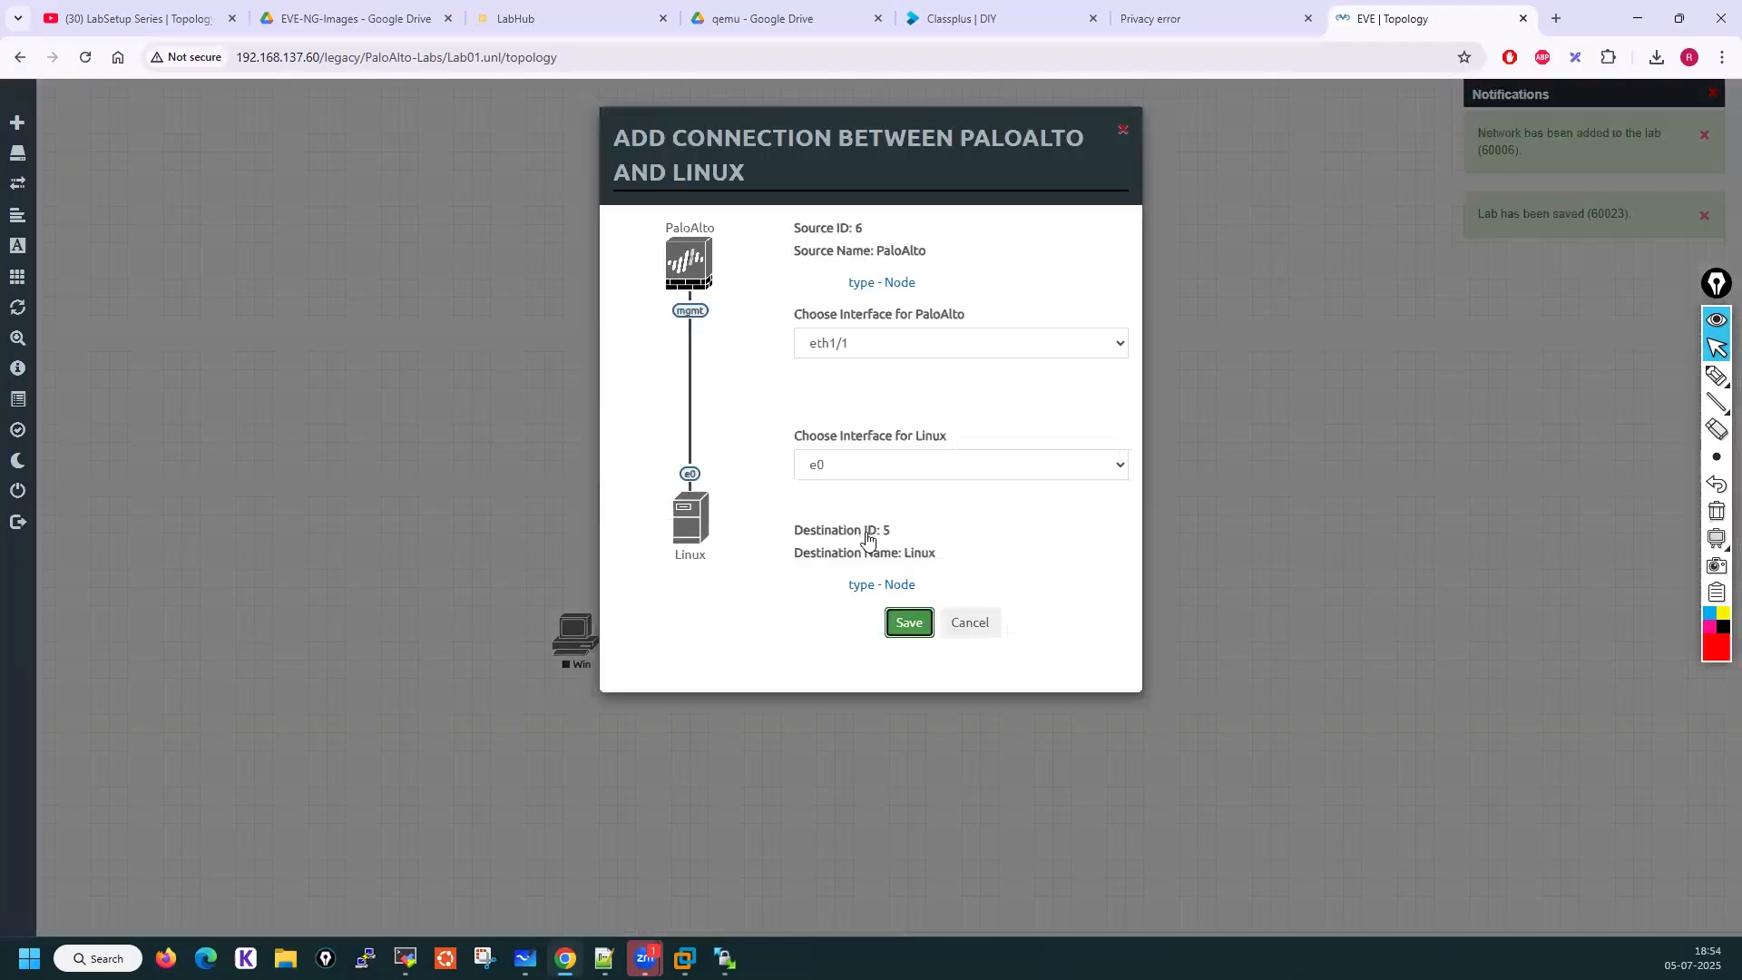
pyautogui.click(909, 622)
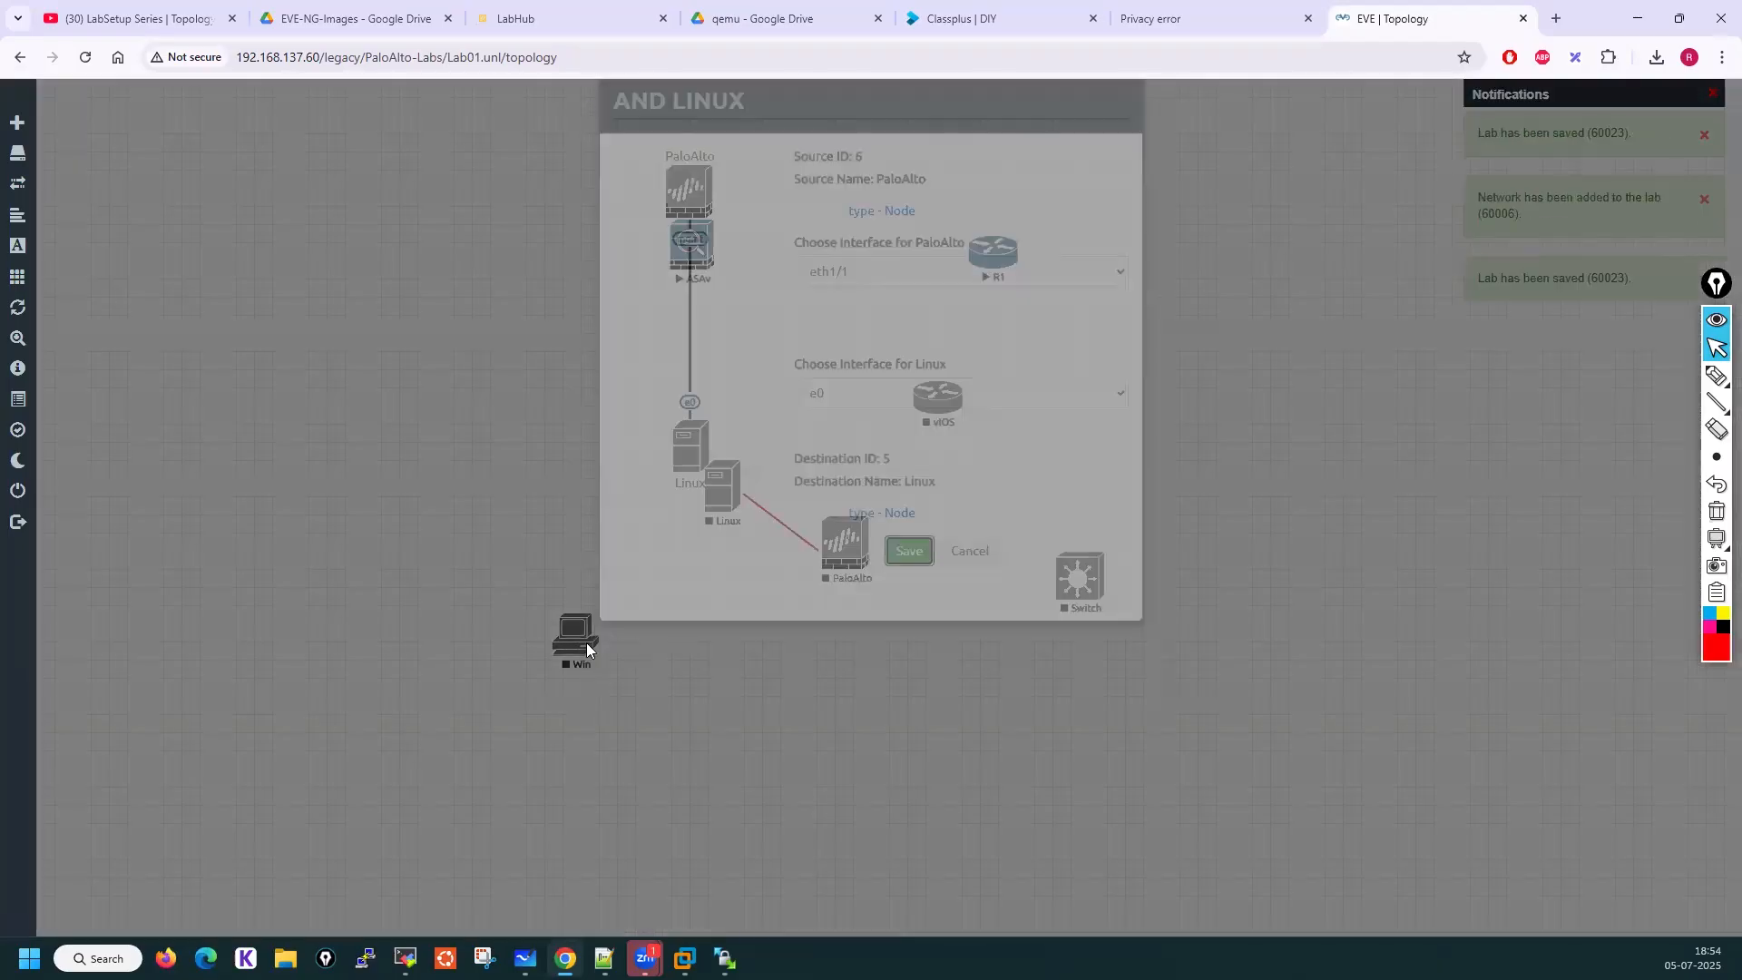
pyautogui.moveTo(866, 530); pyautogui.dragTo(576, 635)
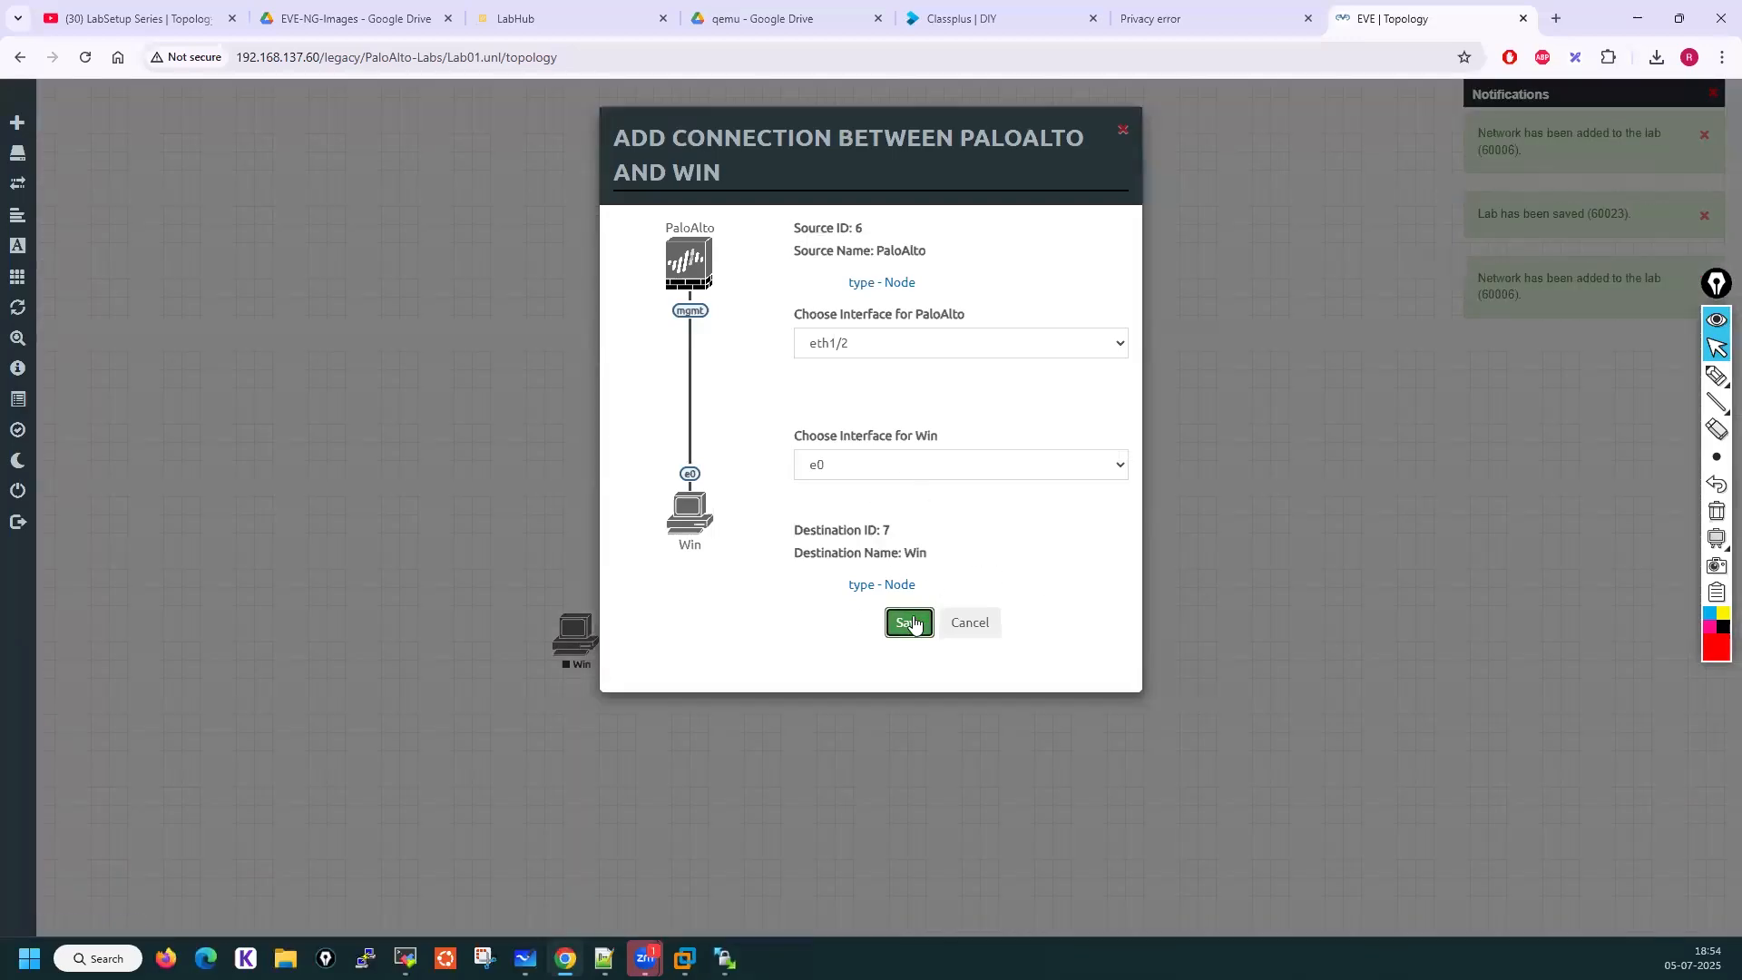
pyautogui.click(908, 624)
pyautogui.moveTo(959, 557); pyautogui.dragTo(1078, 577)
pyautogui.click(908, 623)
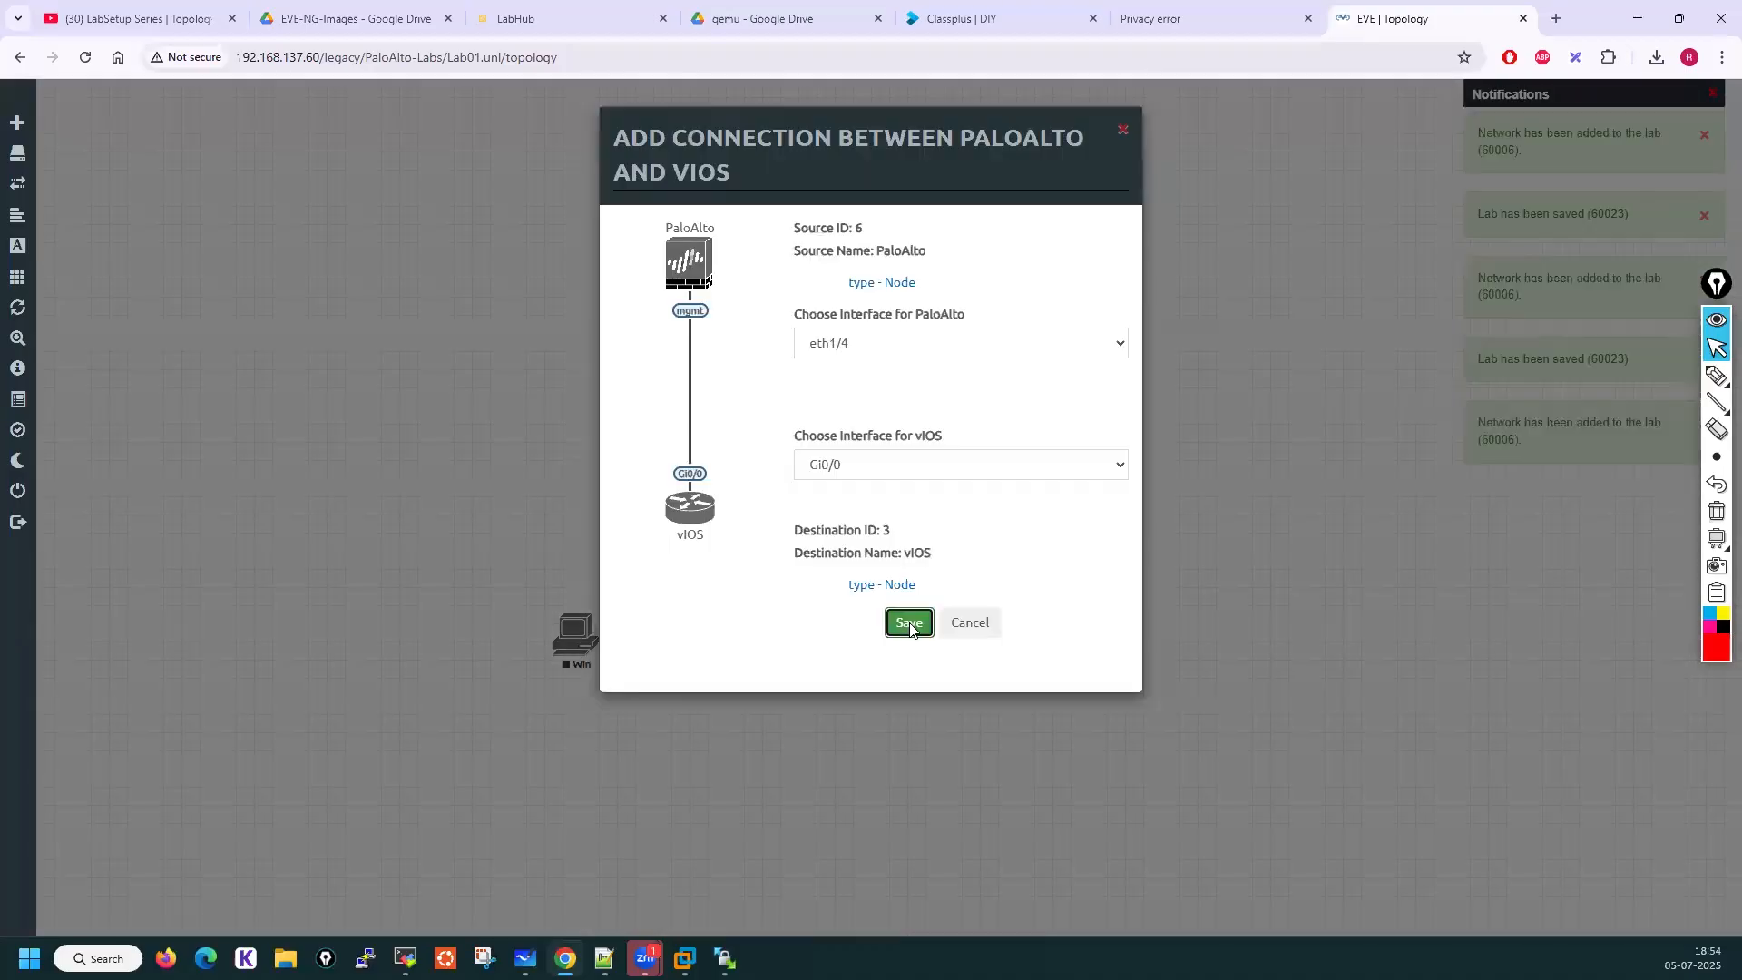
pyautogui.click(909, 621)
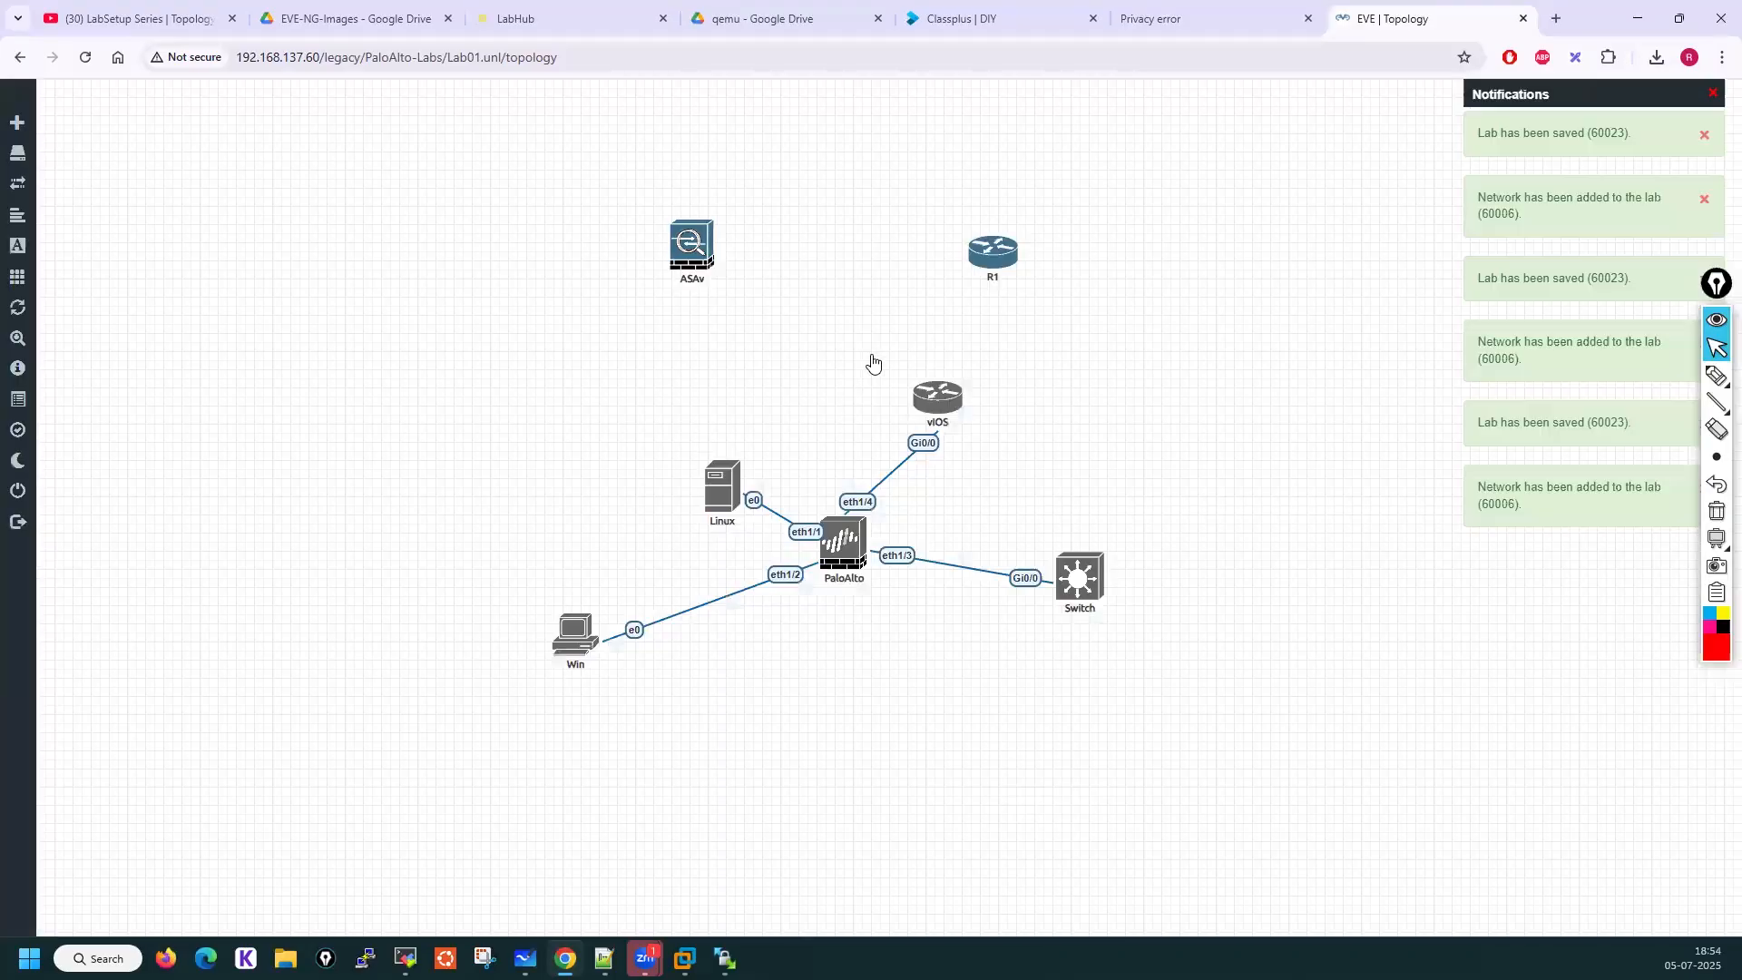
# Step: Add a Management(Cloud0) network named VMNET08 and link it to PaloAlto's mgmt interface
pyautogui.rightClick(972, 750)
pyautogui.click(1025, 783)
pyautogui.click(847, 301)
pyautogui.click(822, 357)
pyautogui.hotkey('shift', 'Tab')
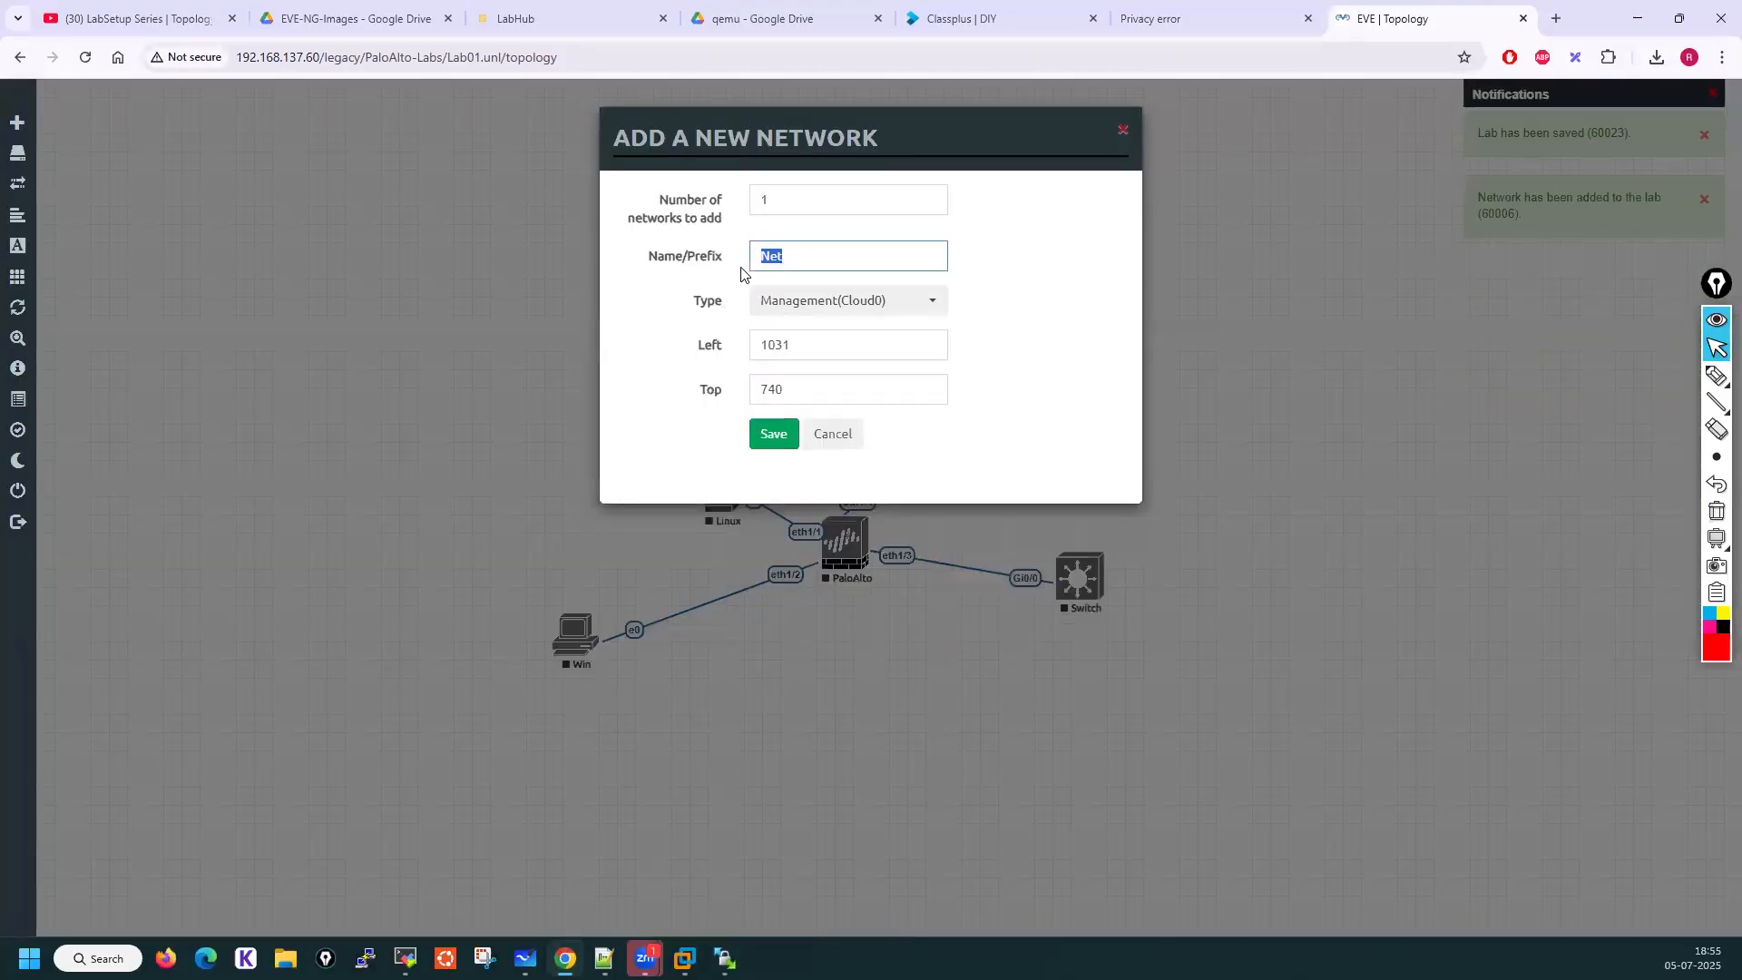
pyautogui.write('VMNET08')
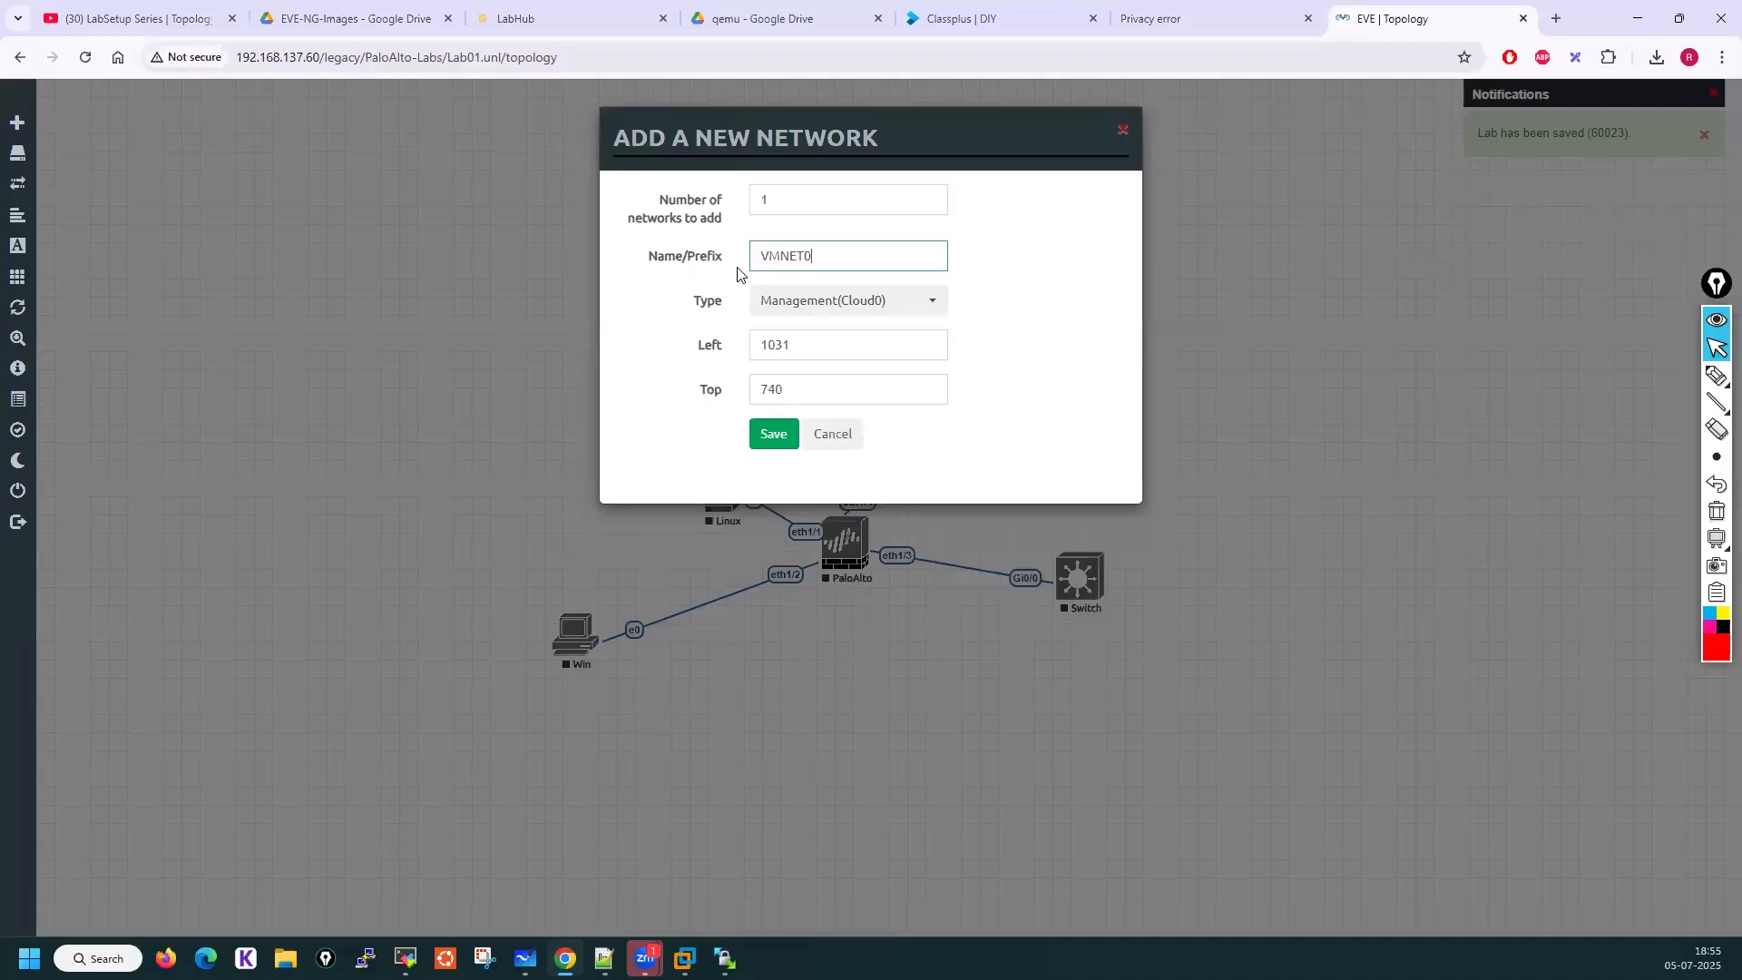
pyautogui.click(773, 433)
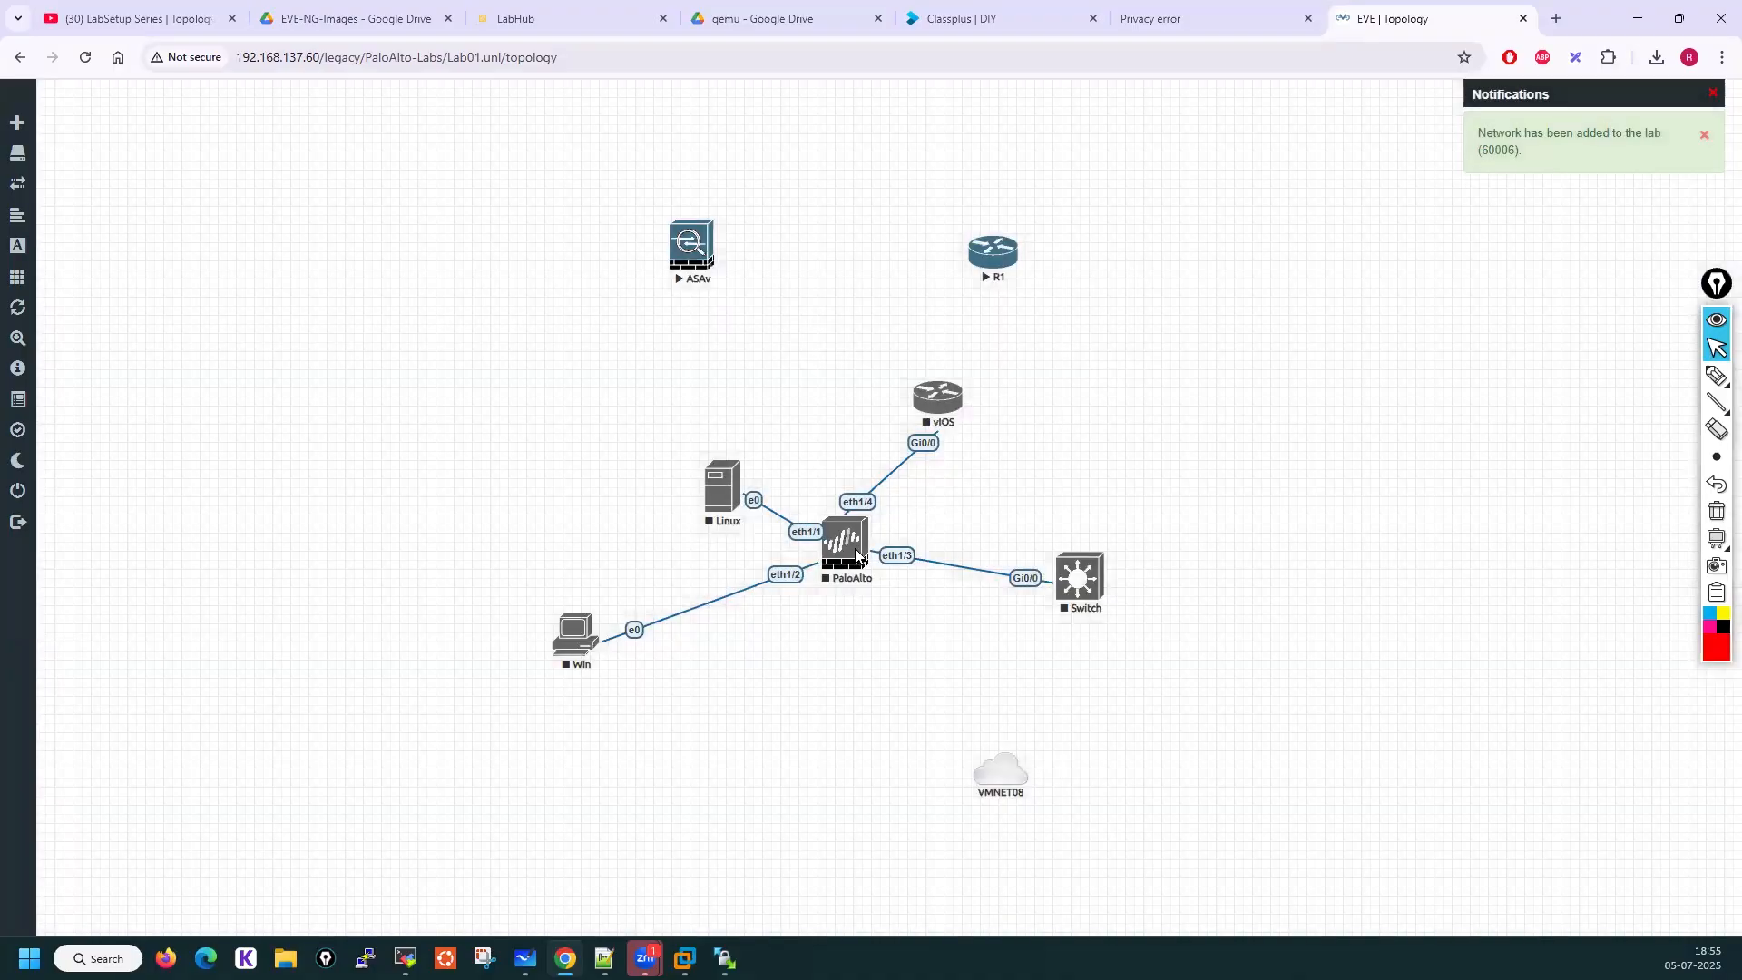
pyautogui.moveTo(1001, 769); pyautogui.dragTo(845, 542)
pyautogui.click(923, 531)
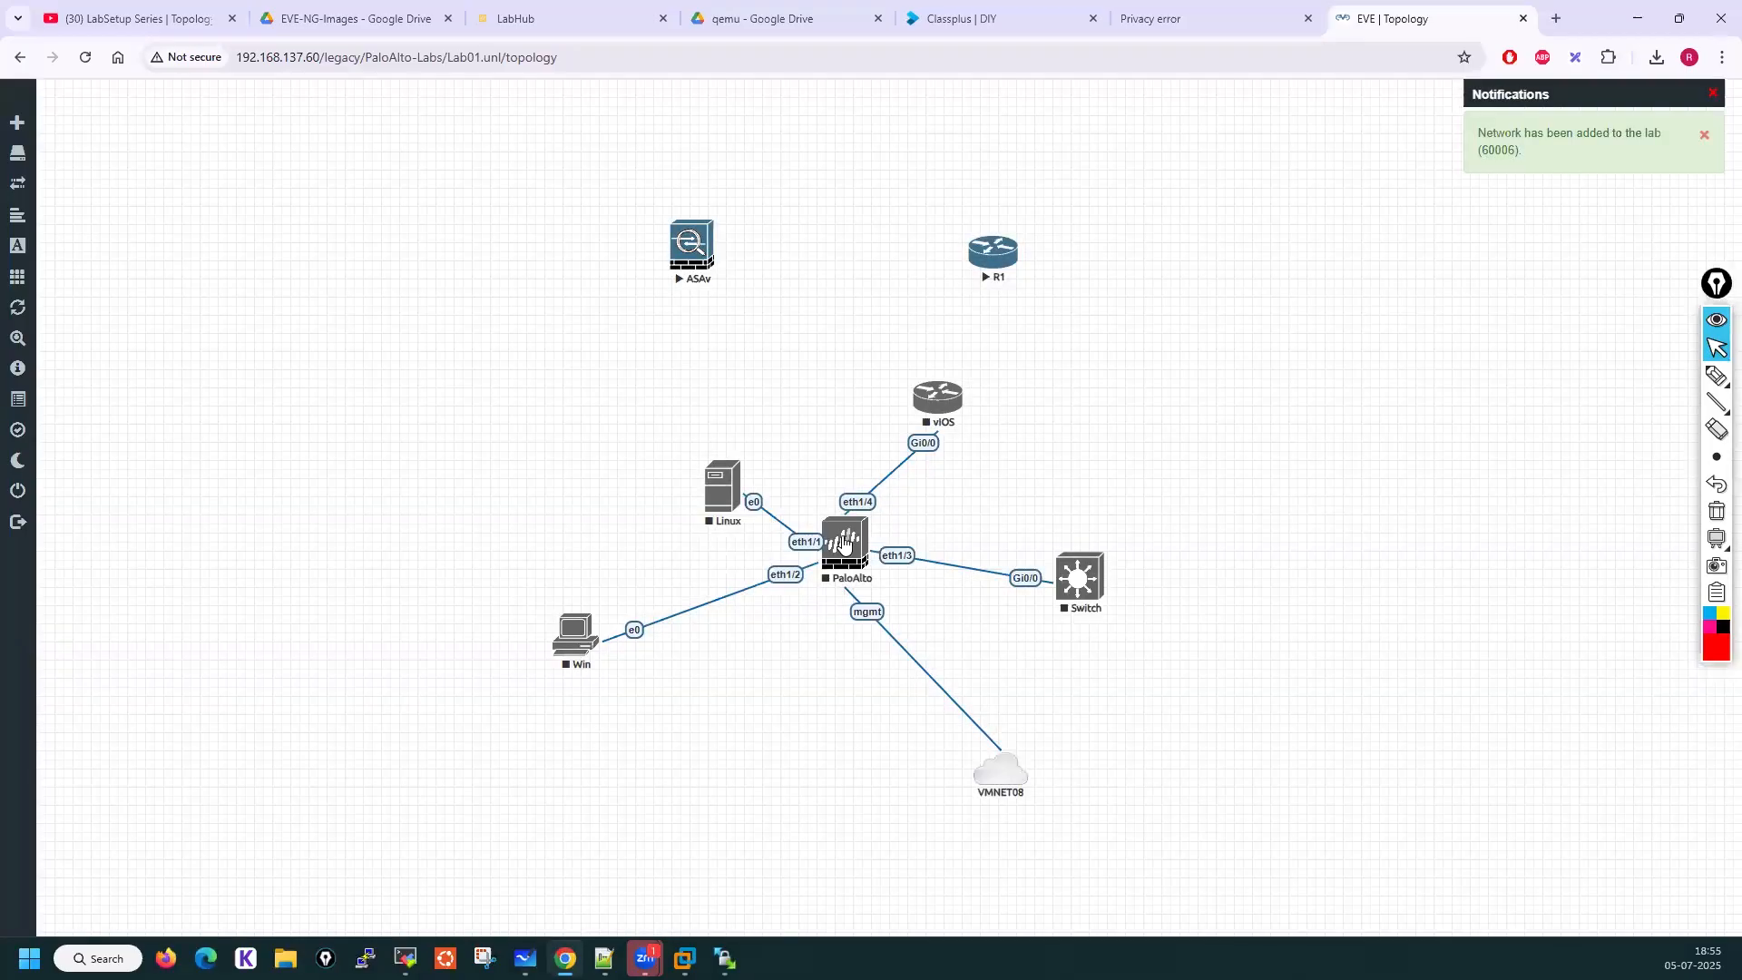
# Step: Start the PaloAlto, Switch, Linux, Win and vIOS nodes, then open the ASAv console
pyautogui.rightClick(852, 538)
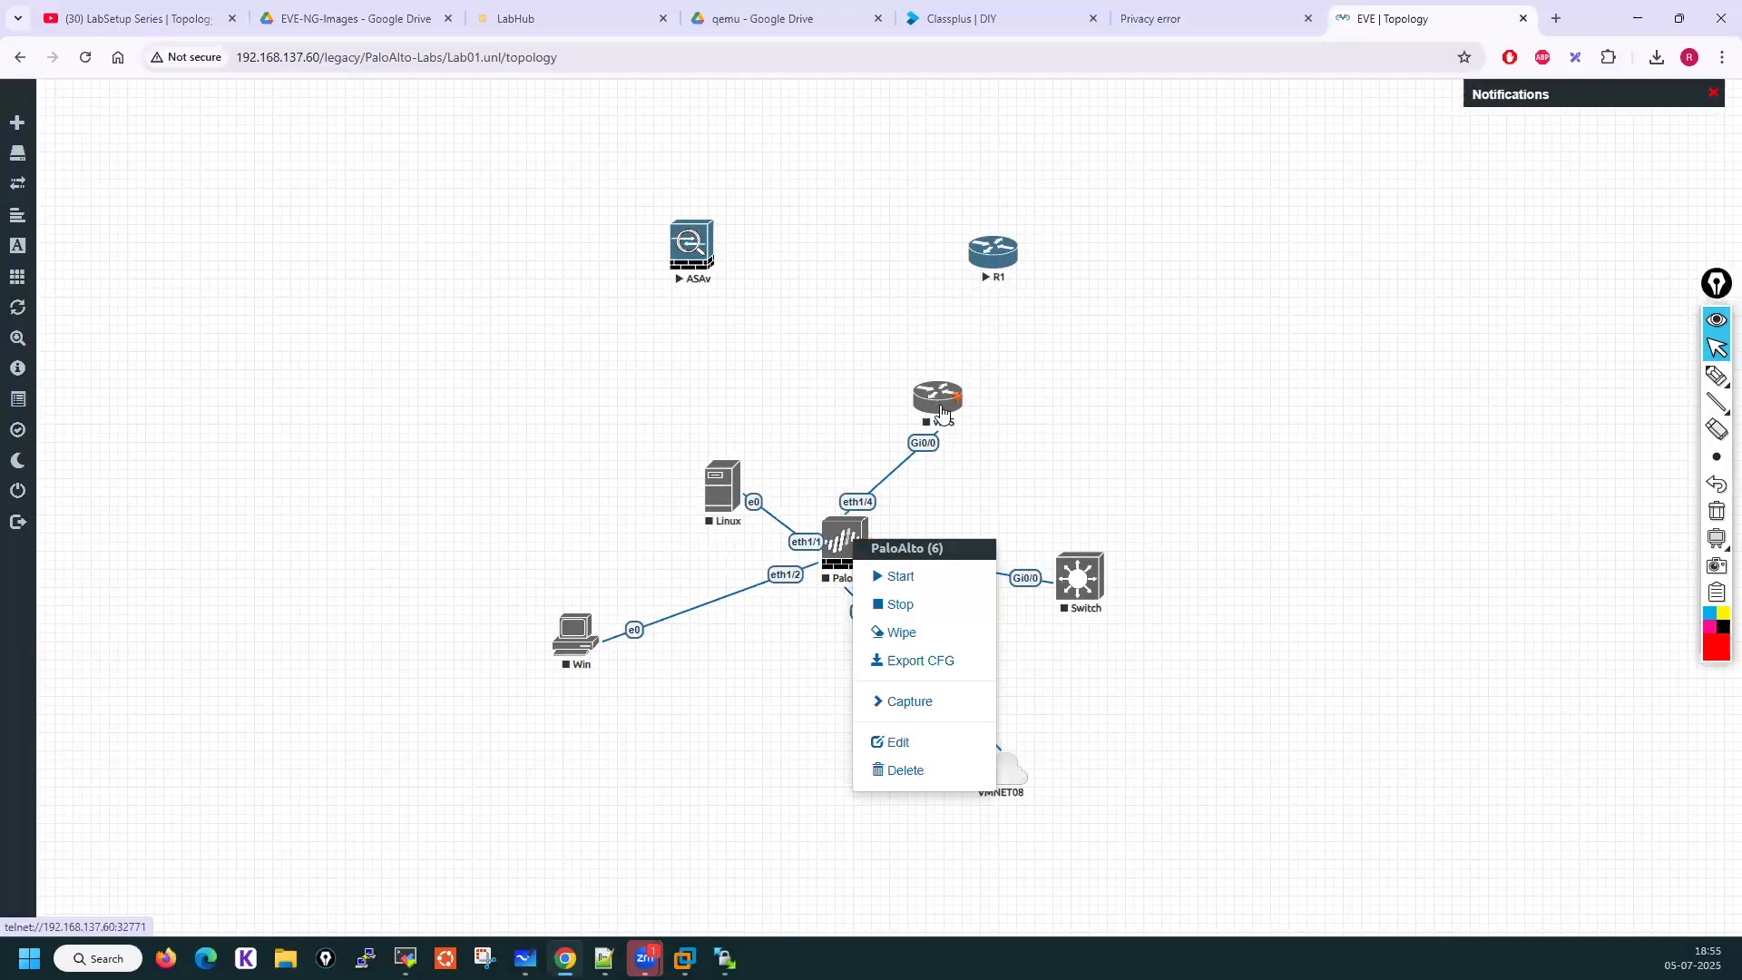
pyautogui.click(906, 586)
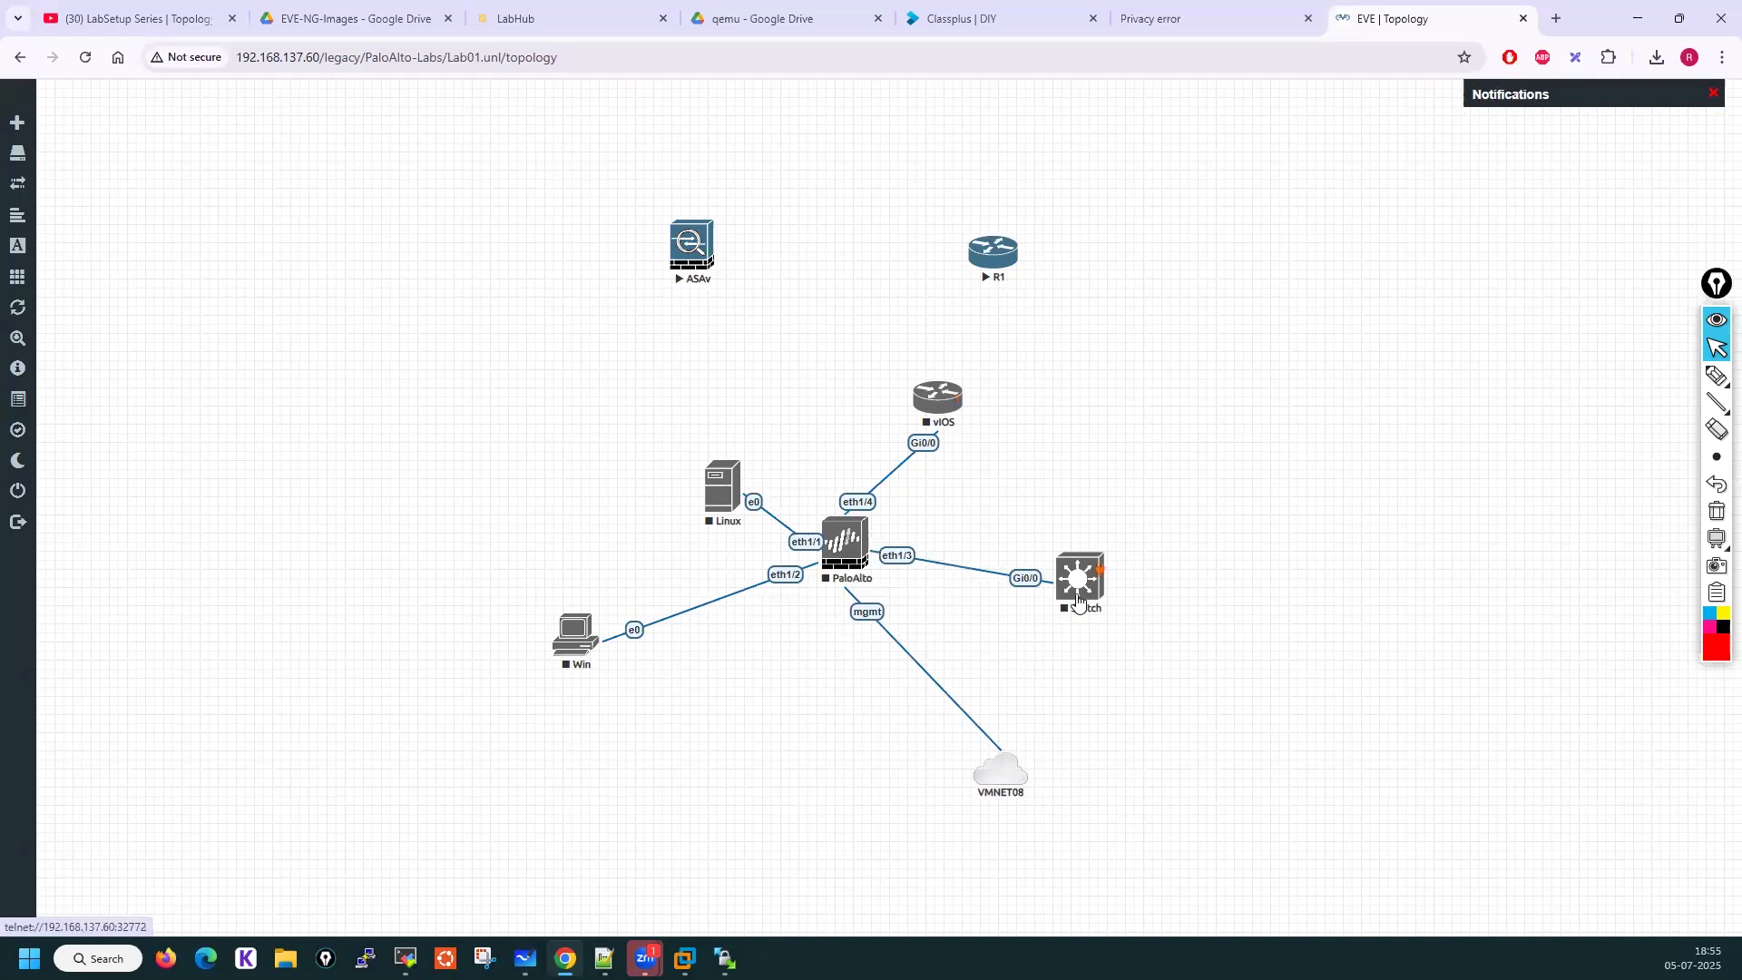
pyautogui.rightClick(1084, 600)
pyautogui.click(1115, 634)
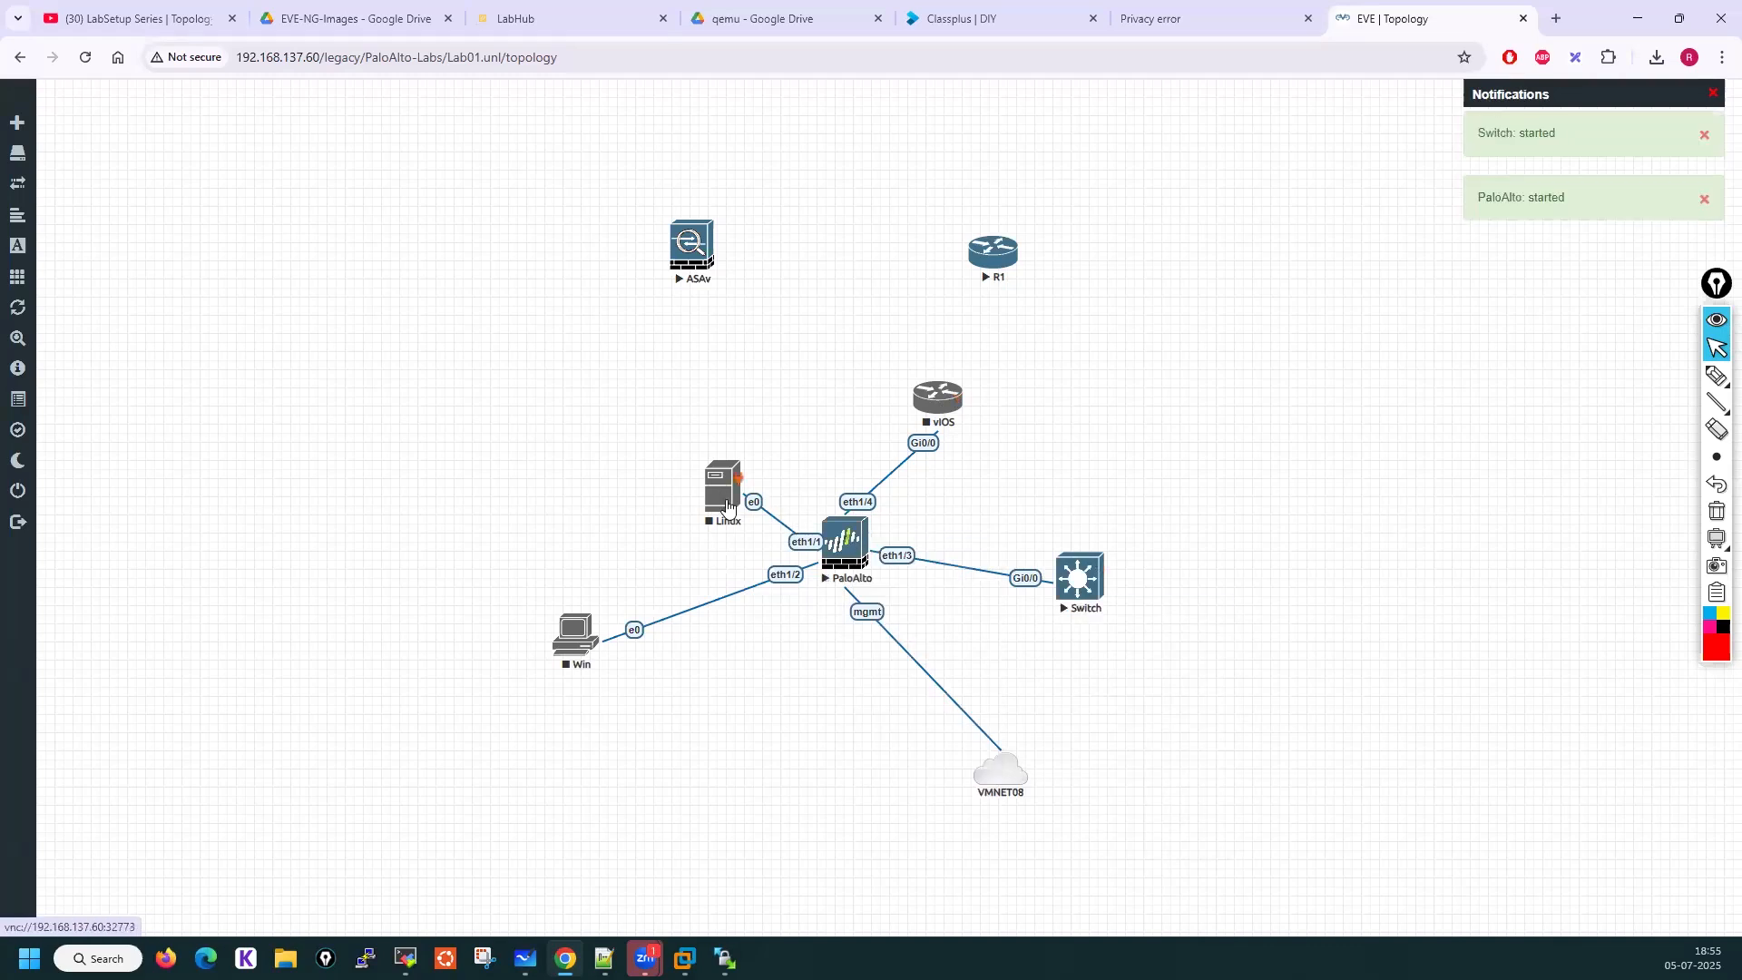
pyautogui.rightClick(726, 499)
pyautogui.click(711, 577)
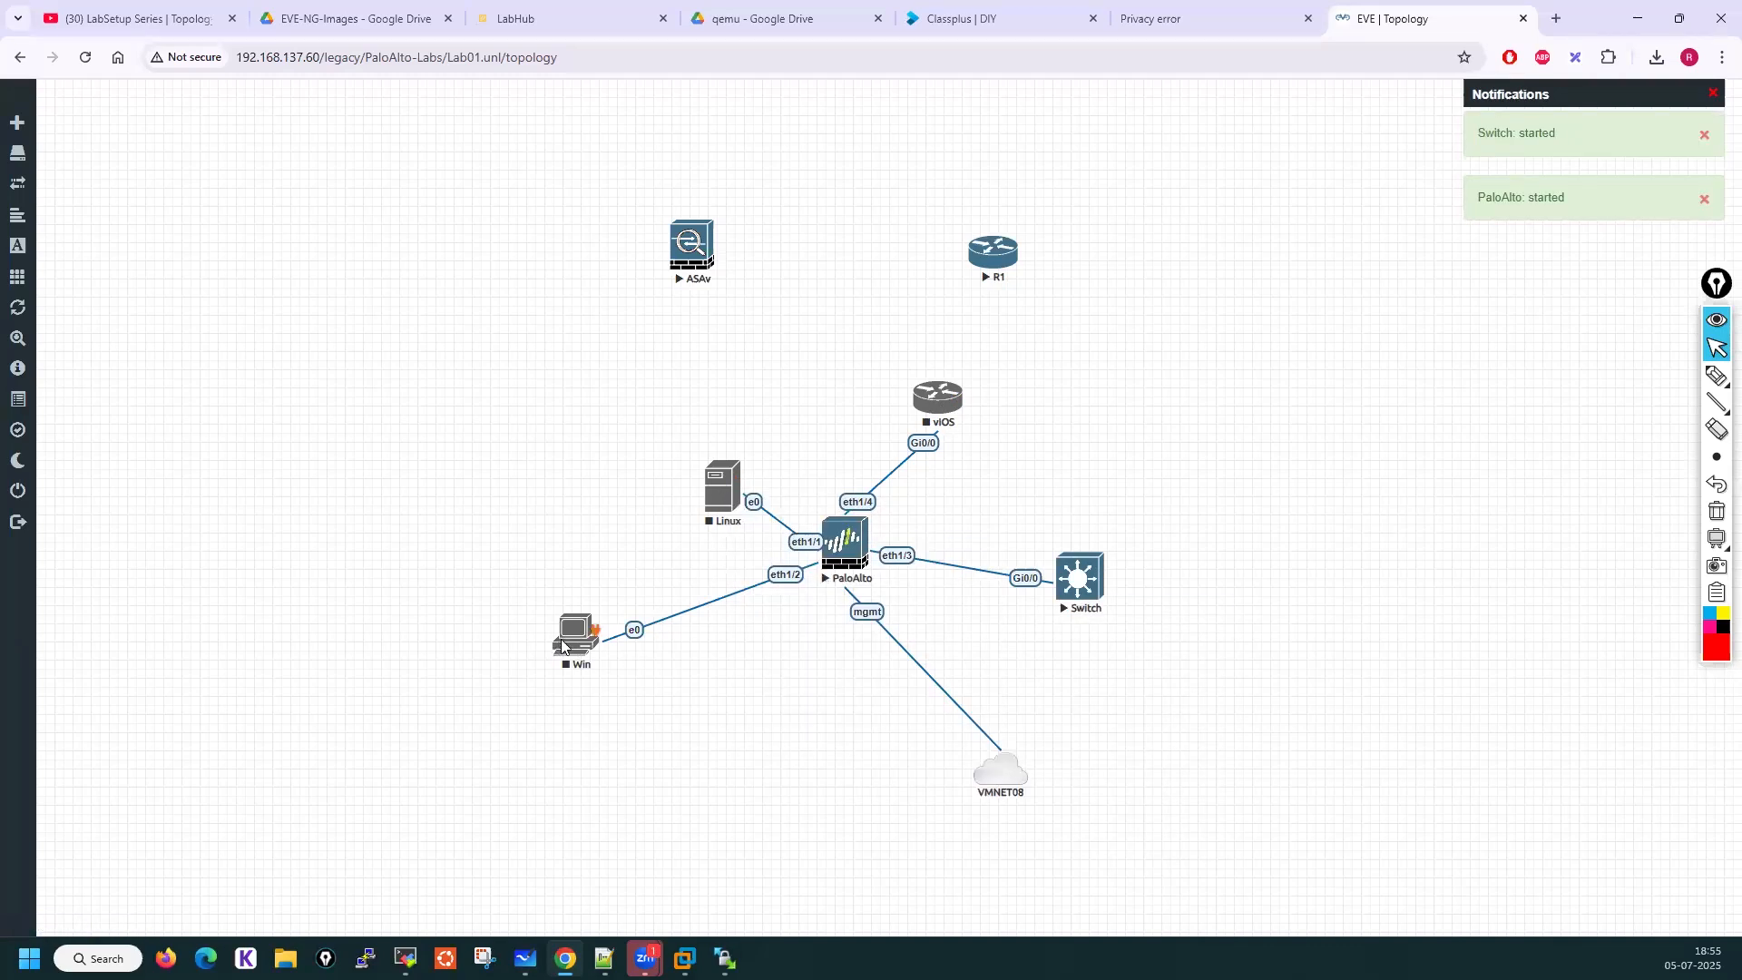
pyautogui.rightClick(562, 646)
pyautogui.click(605, 674)
pyautogui.rightClick(946, 409)
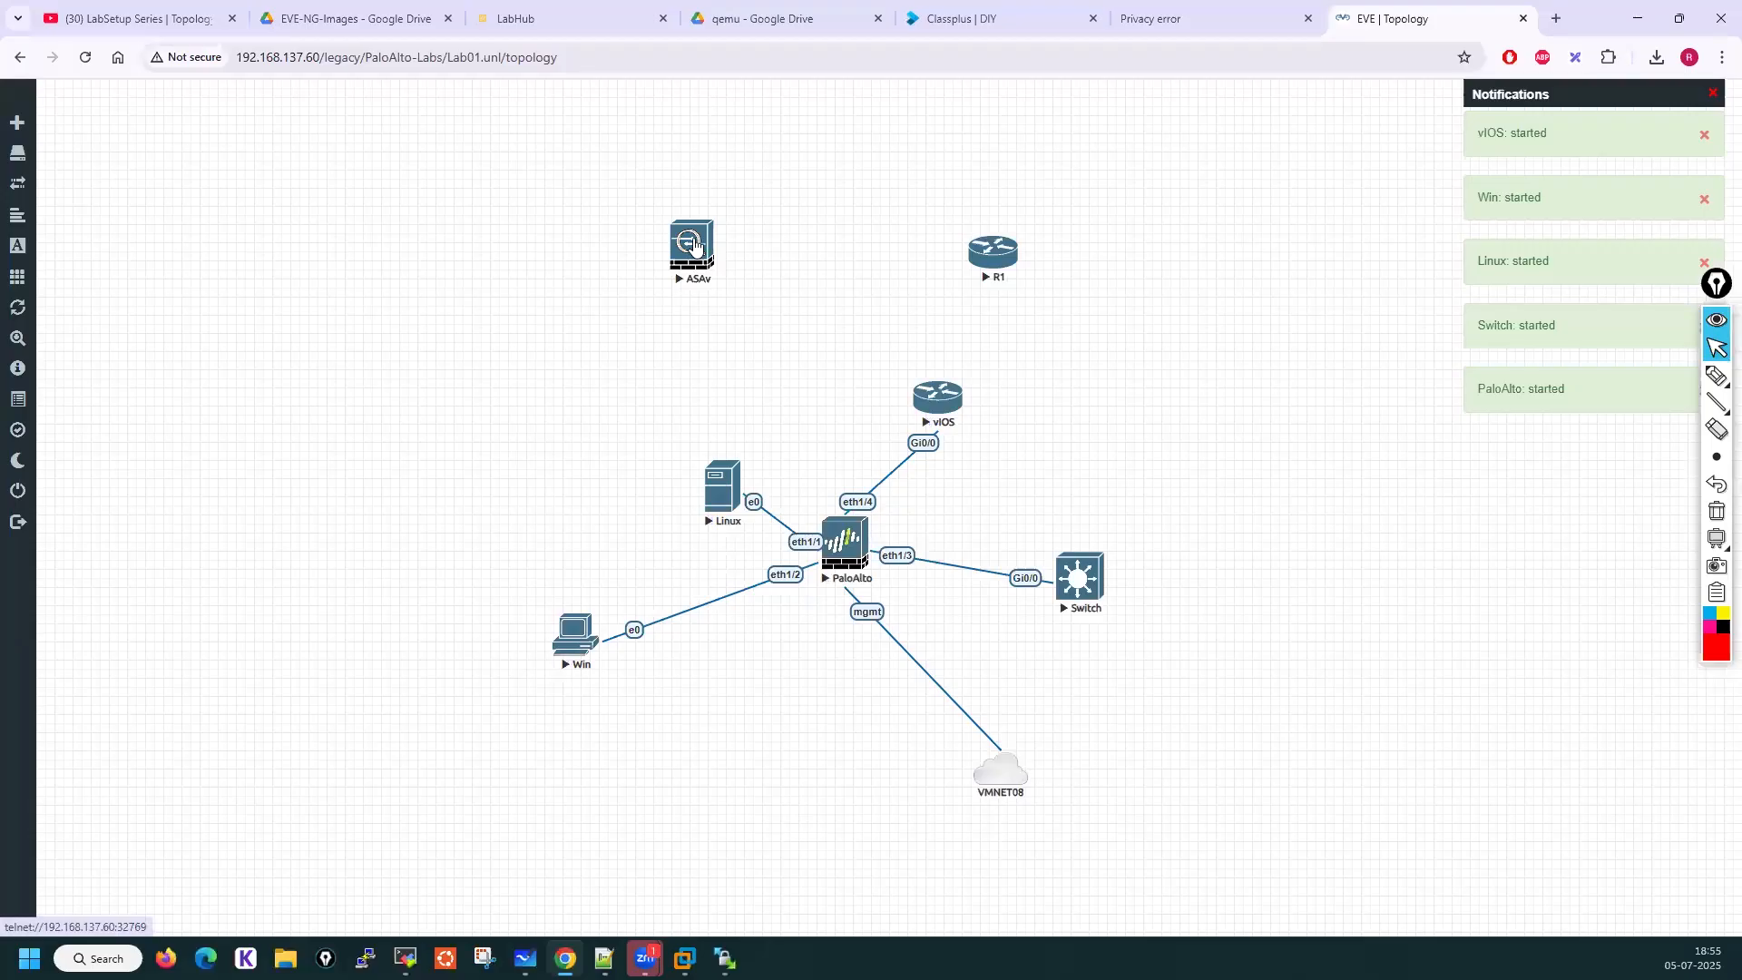
pyautogui.click(692, 245)
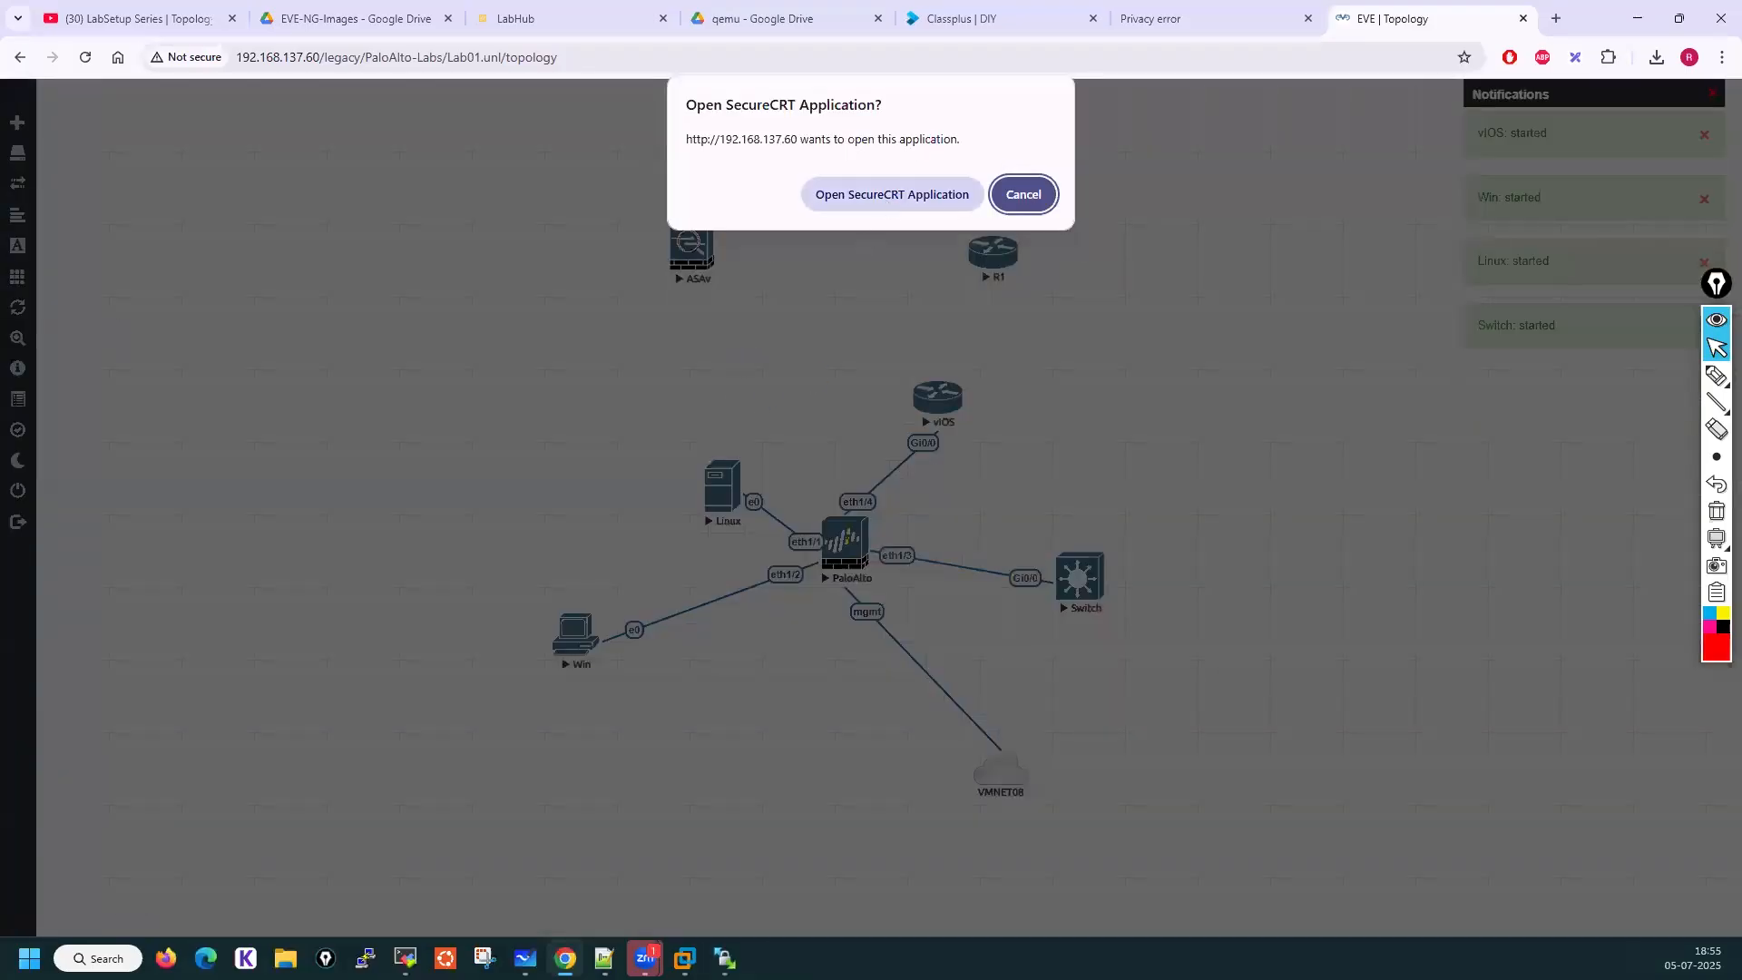
# Step: Launch SecureCRT for the ASAv console and wake it with Enter
pyautogui.click(892, 195)
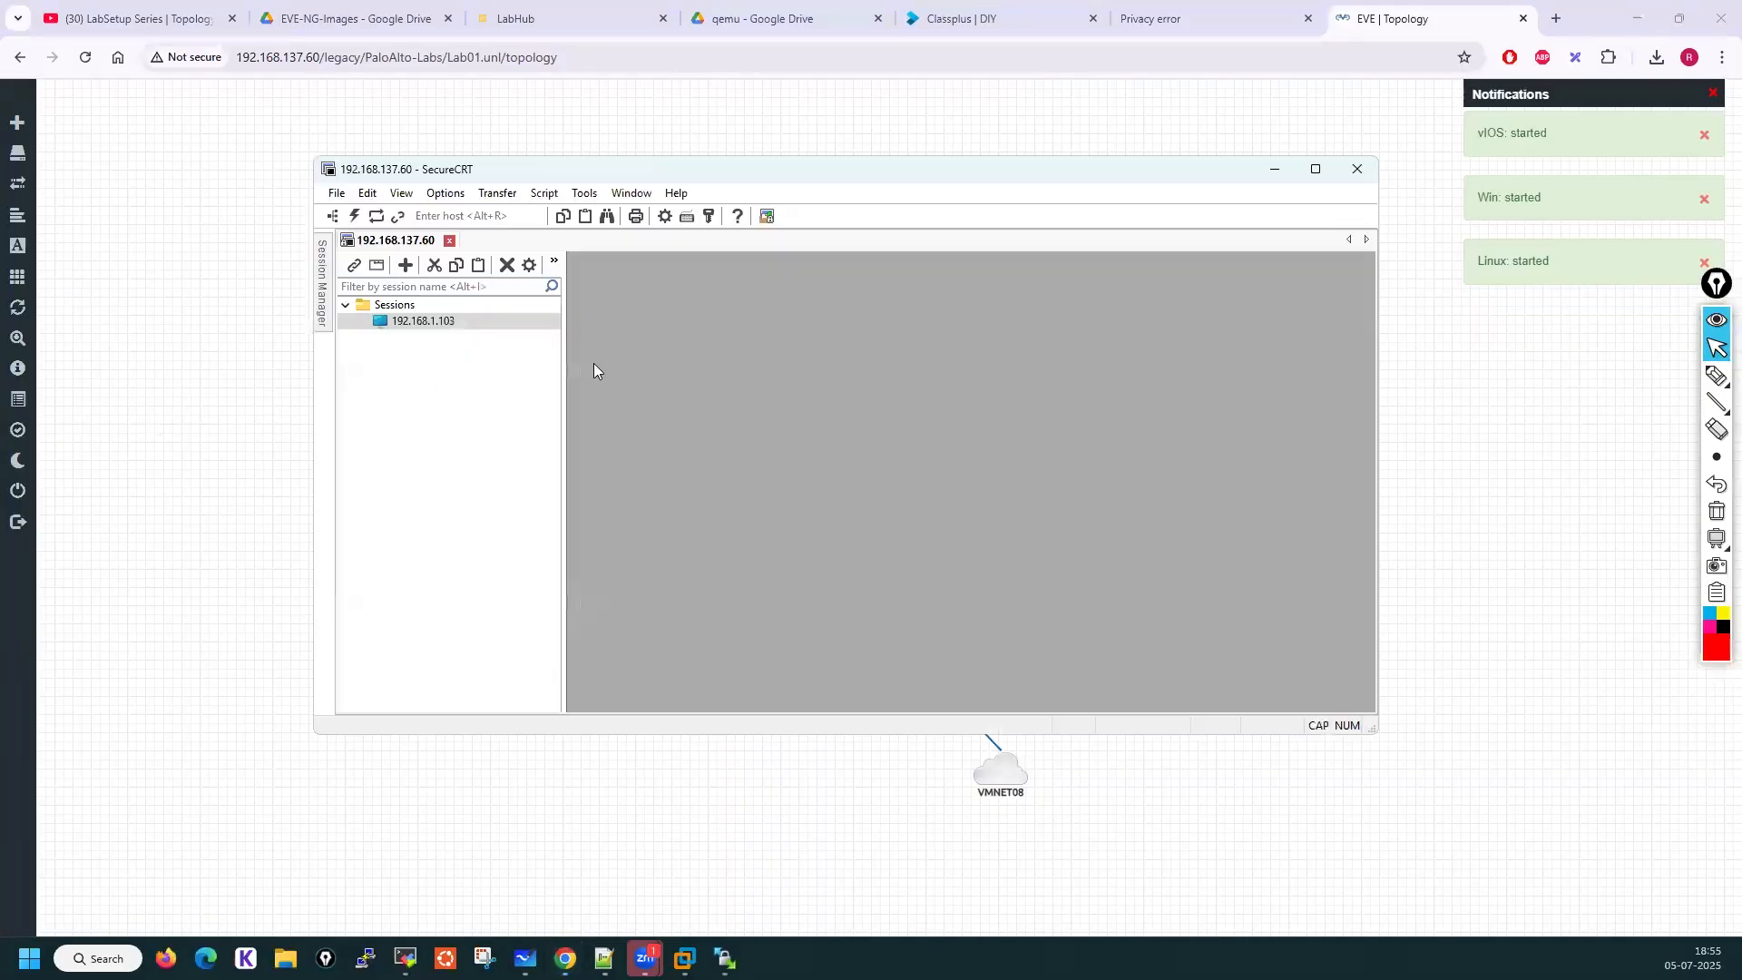
pyautogui.press('Return')
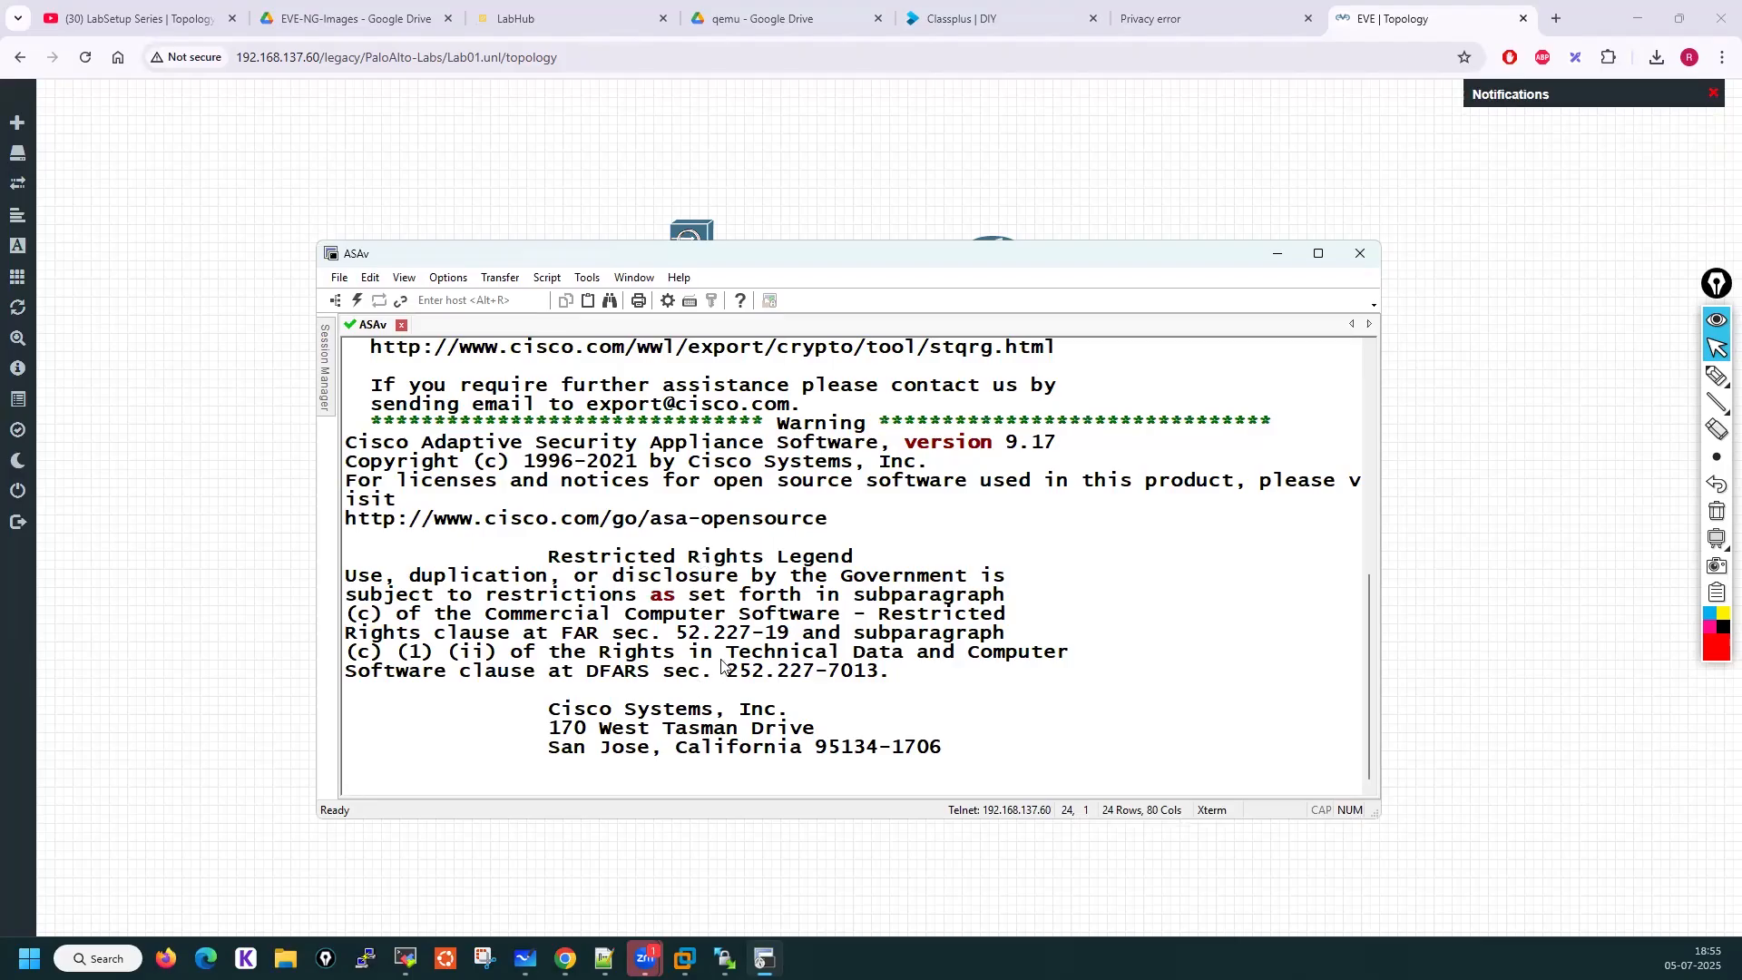
pyautogui.scroll(2, 718, 672)
pyautogui.scroll(7, 719, 672)
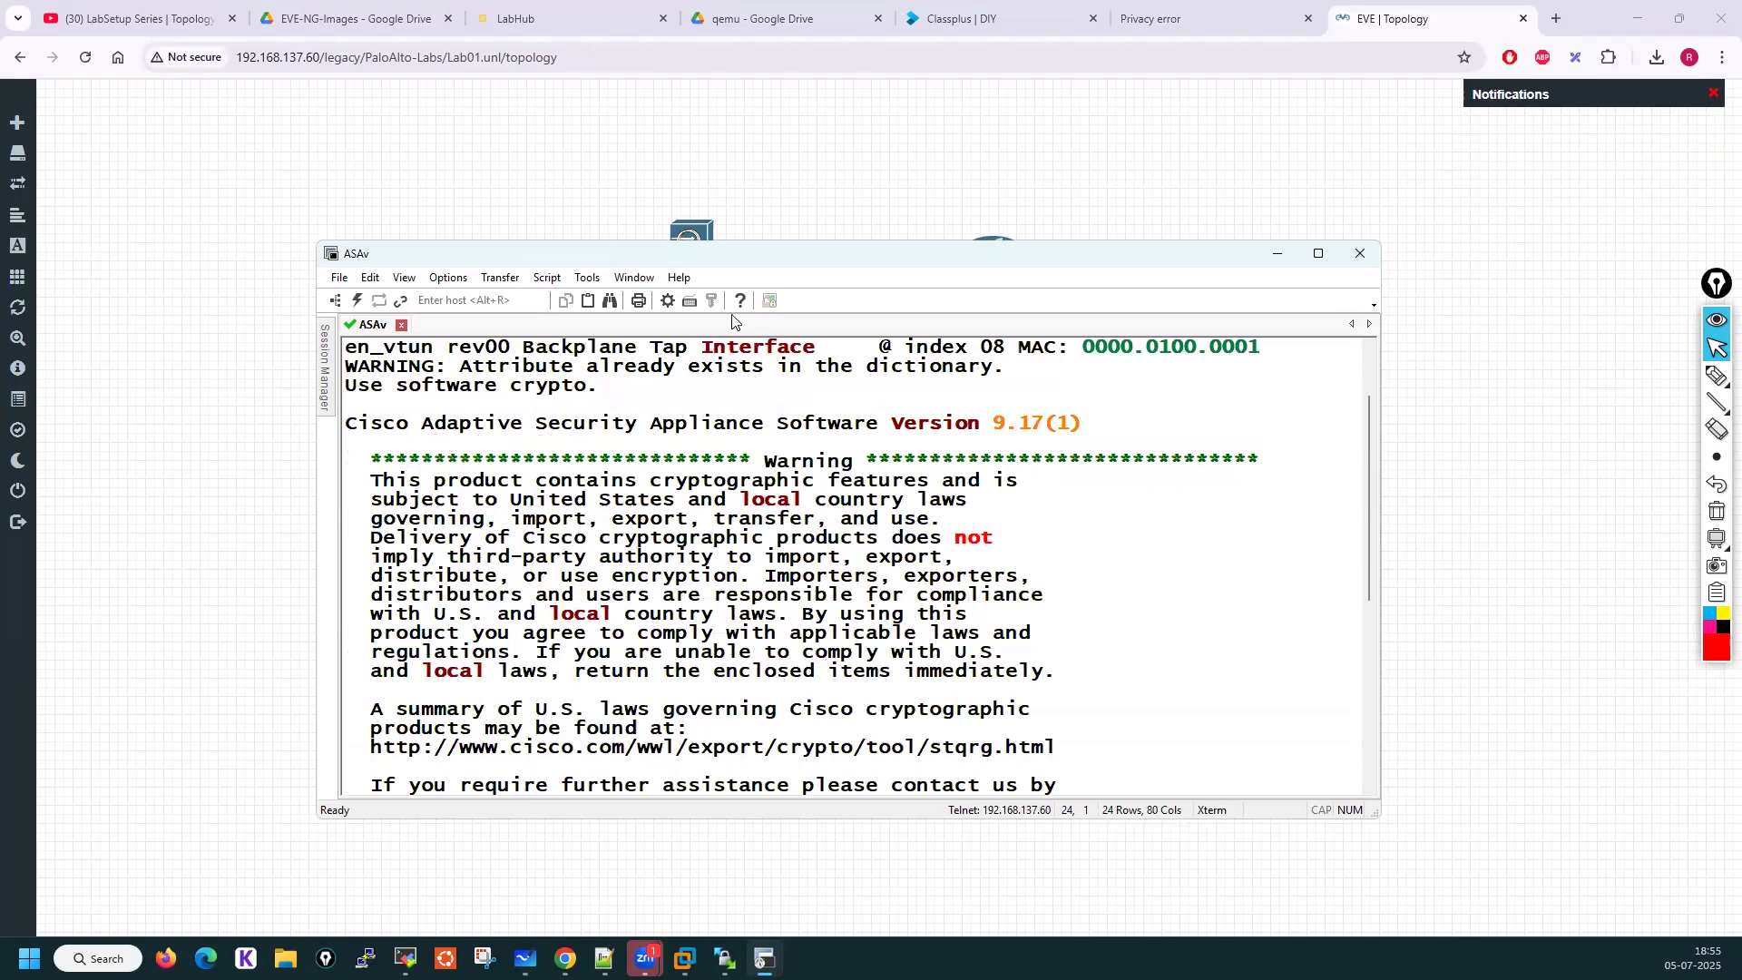
pyautogui.scroll(-7, 735, 327)
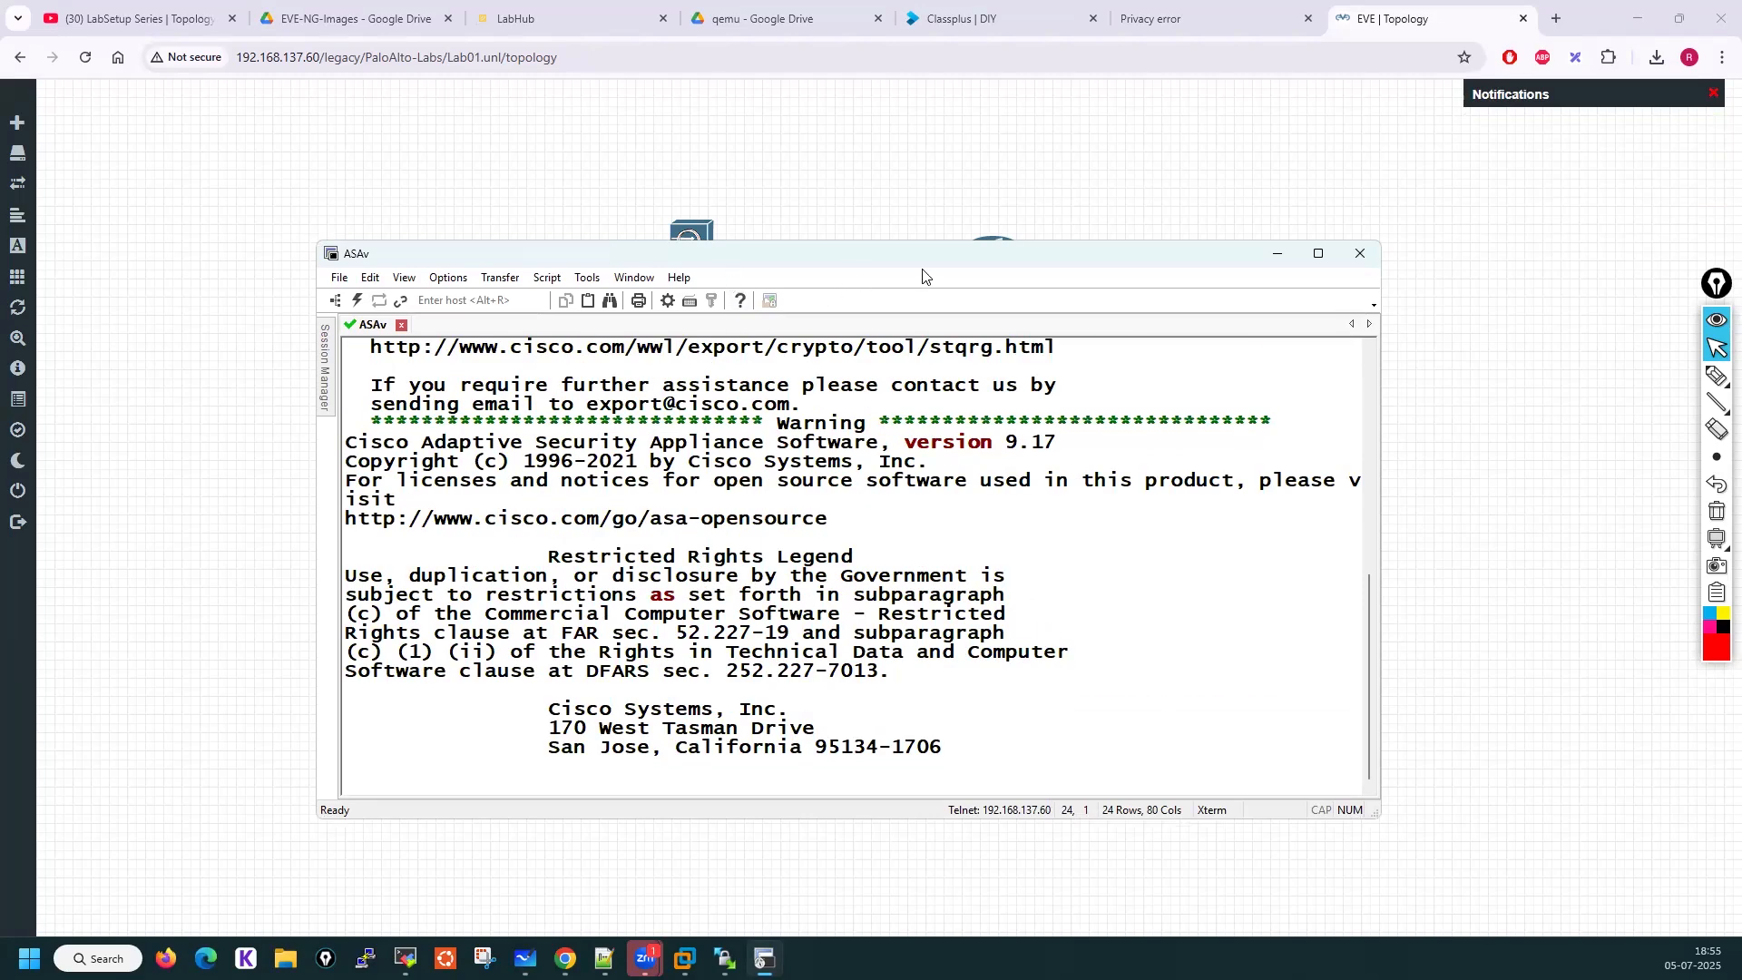
# Step: Open the R1 console and answer 'no' to its initial configuration dialog
pyautogui.moveTo(922, 260); pyautogui.dragTo(897, 369)
pyautogui.click(1002, 251)
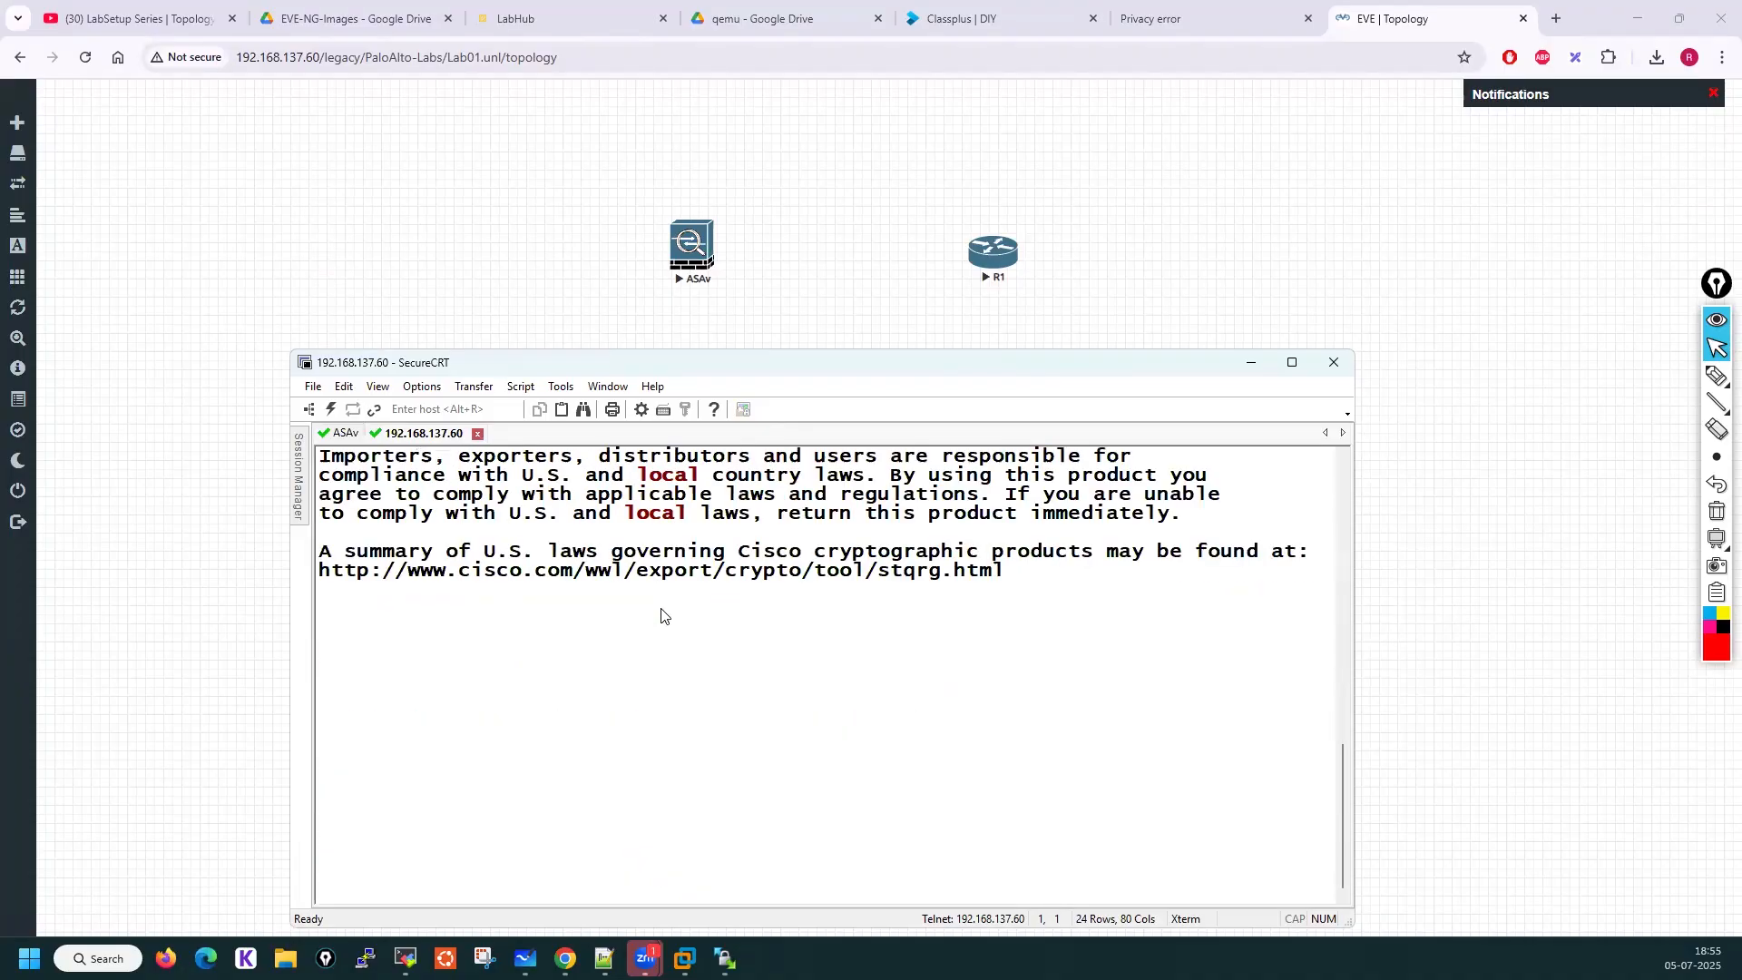
pyautogui.press('Return')
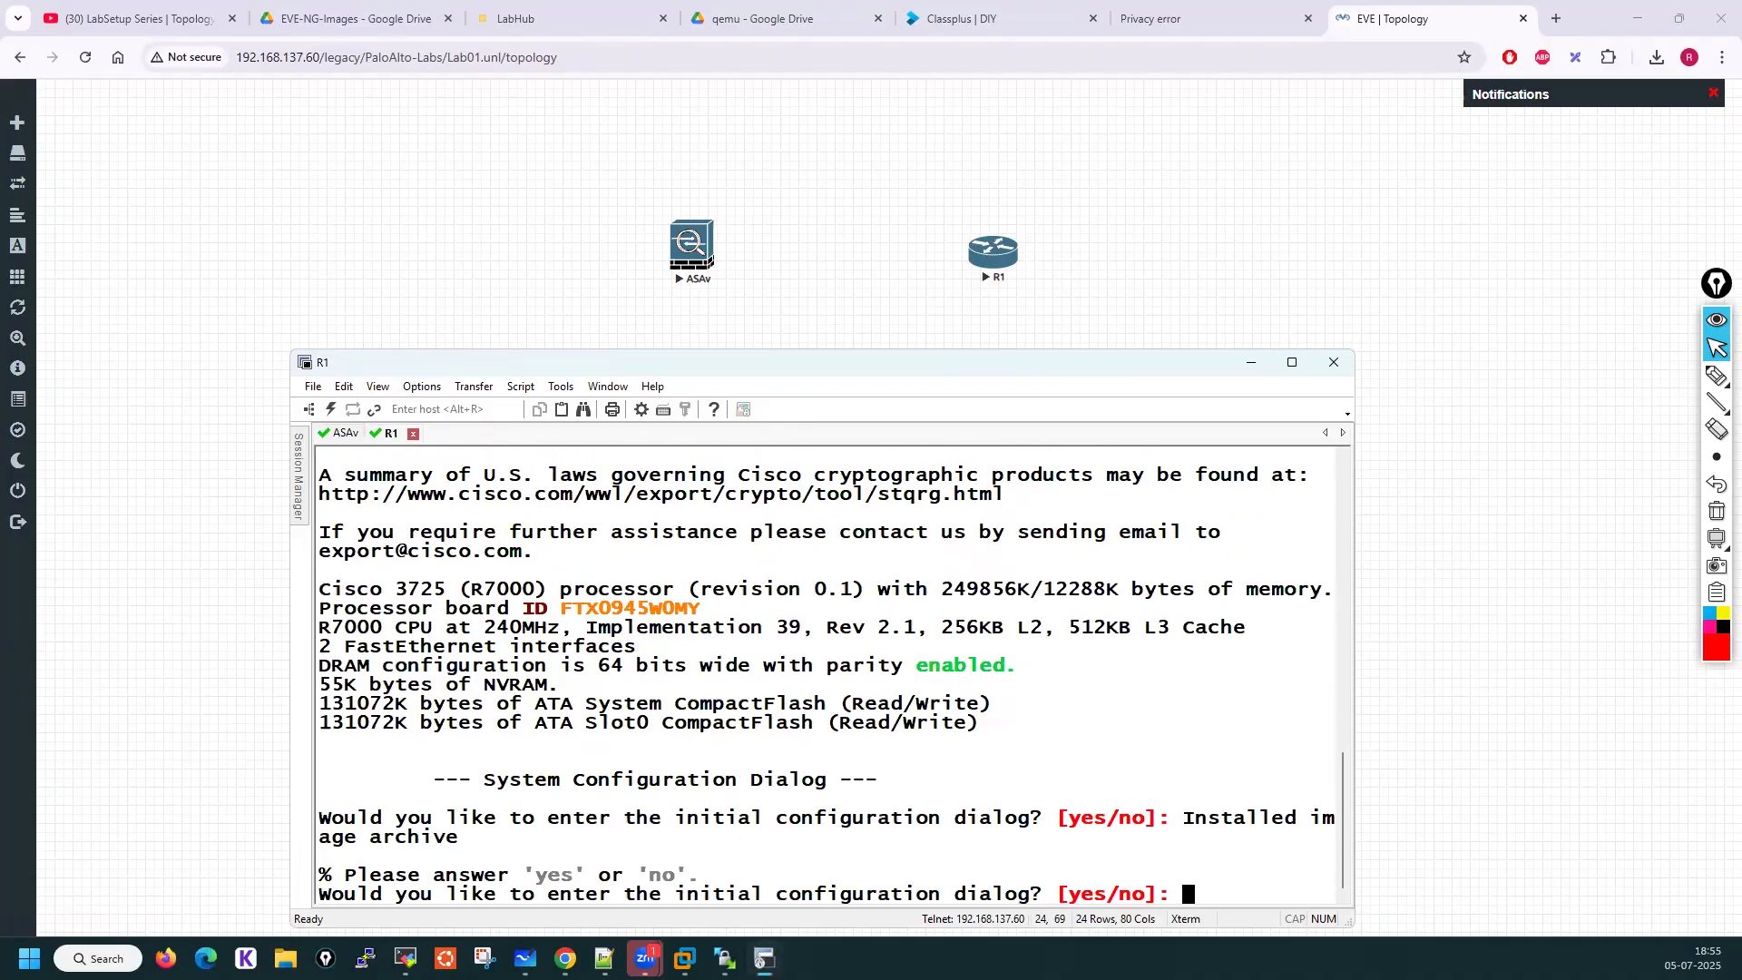
pyautogui.press('Return')
pyautogui.press('Return')
pyautogui.write('no')
pyautogui.press('Return')
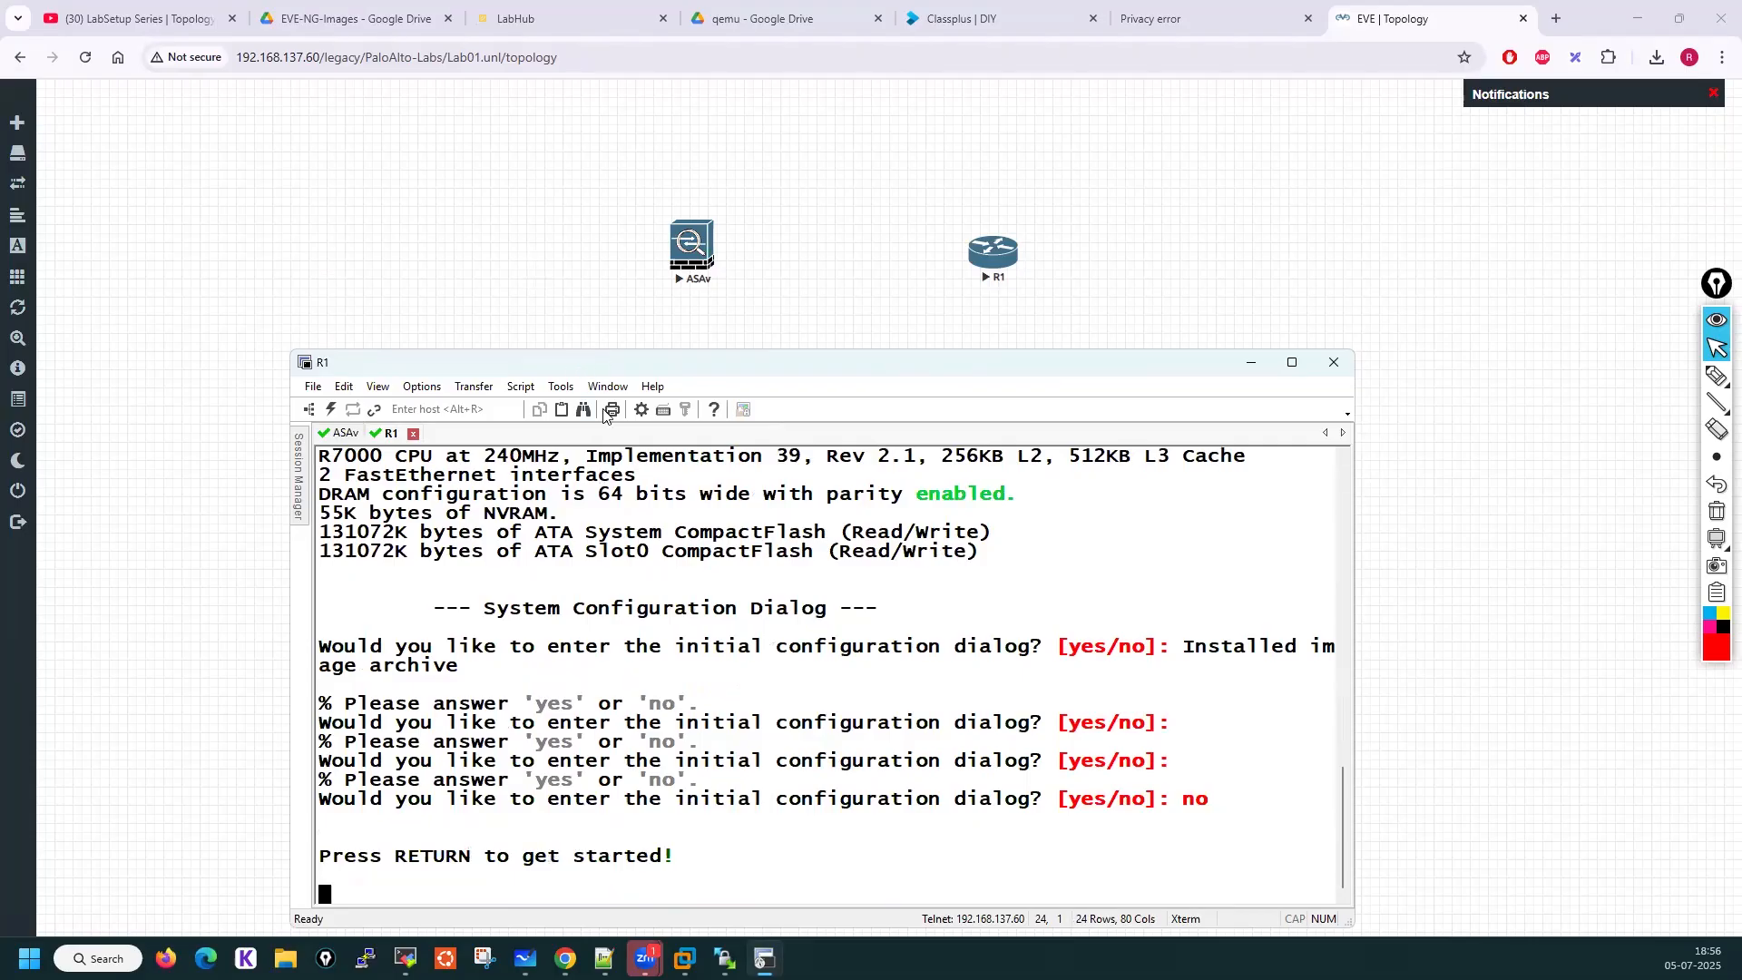
# Step: Return to the ASAv session and get the ciscoasa> prompt once booting finishes
pyautogui.moveTo(578, 361); pyautogui.dragTo(523, 250)
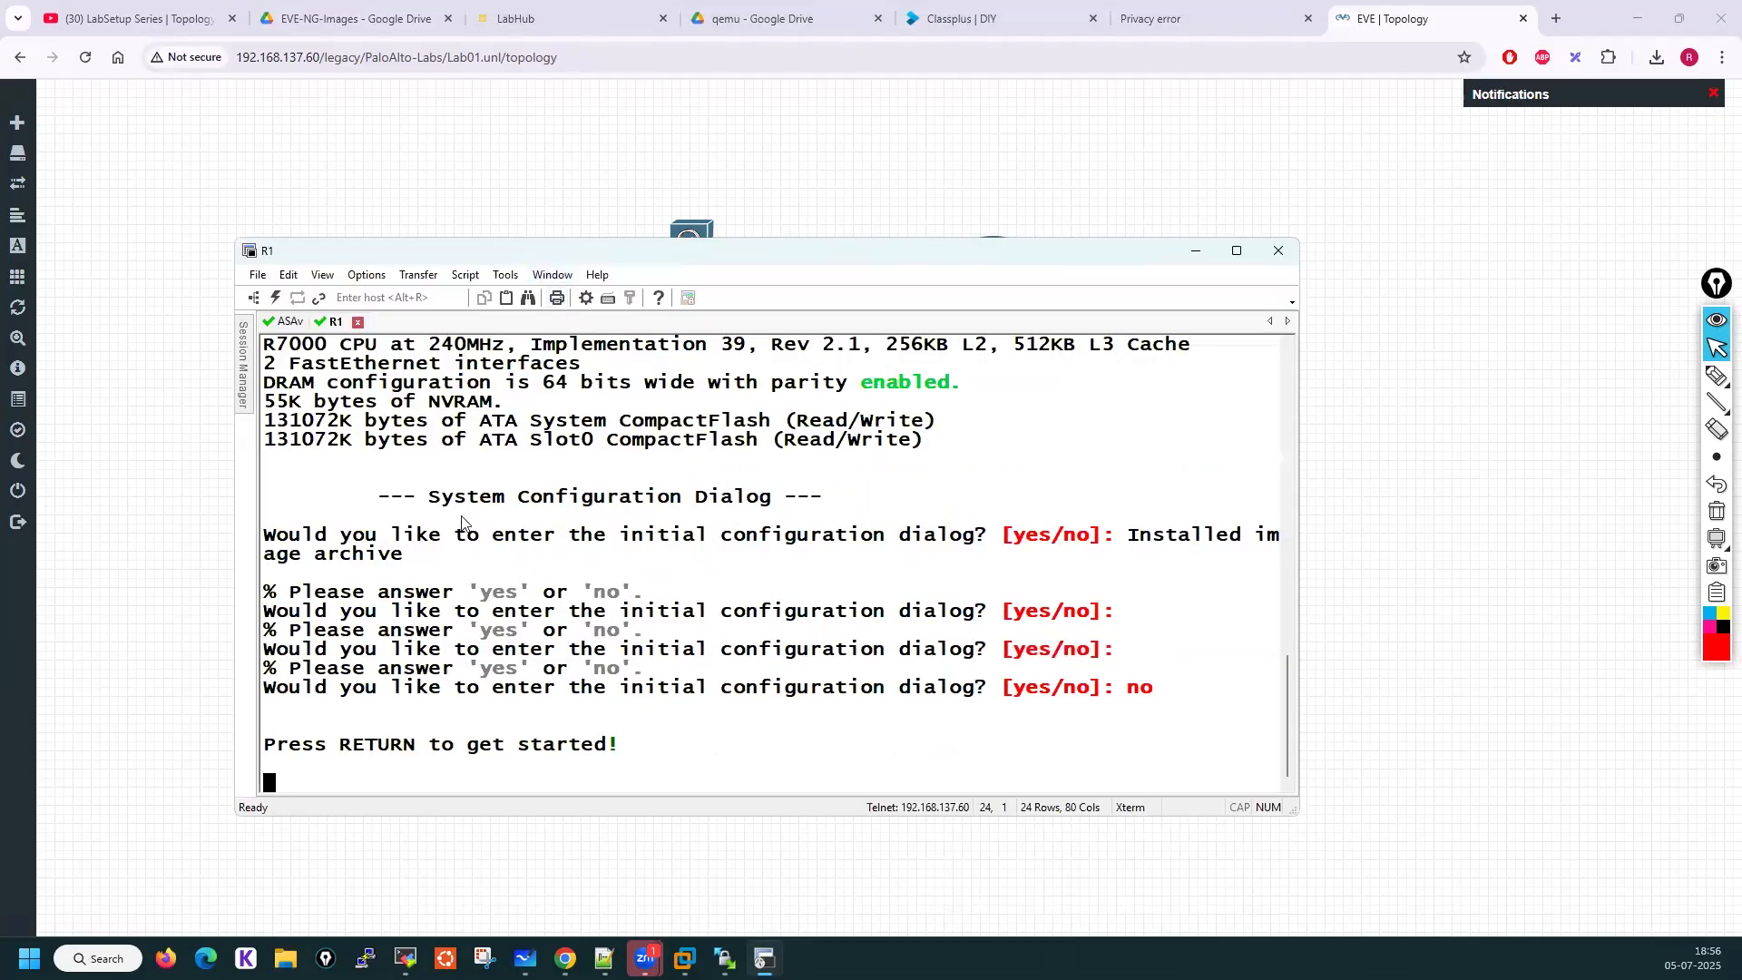
pyautogui.click(287, 323)
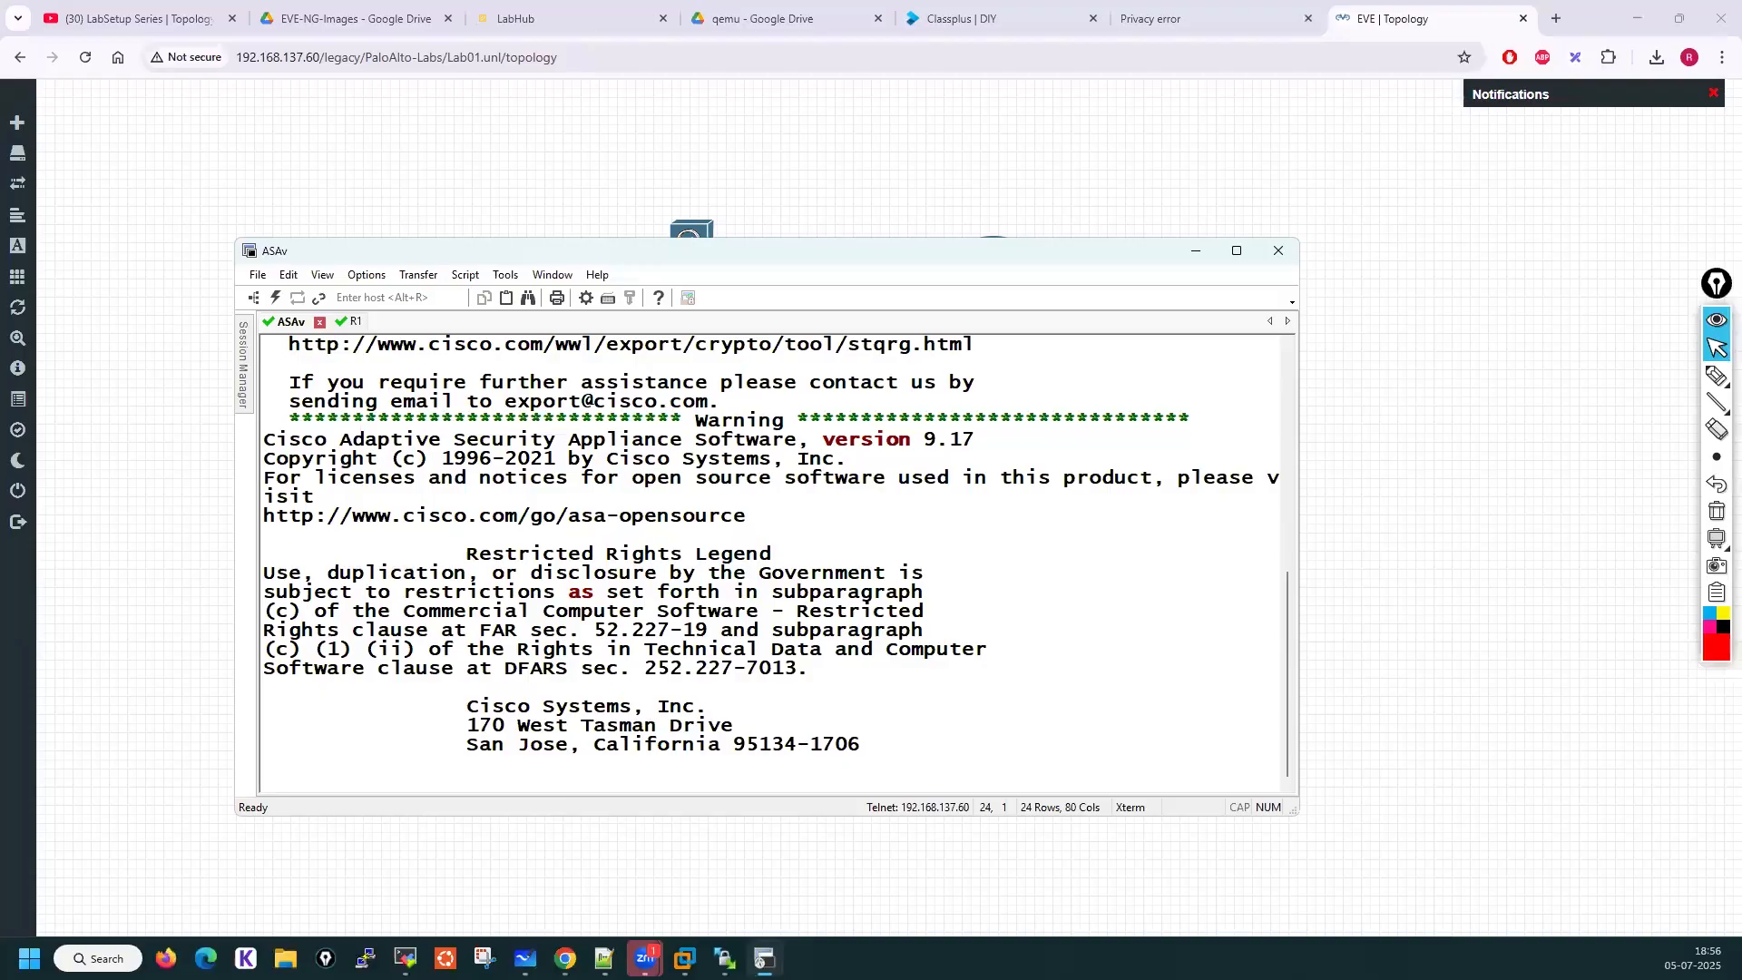
pyautogui.scroll(9, 599, 590)
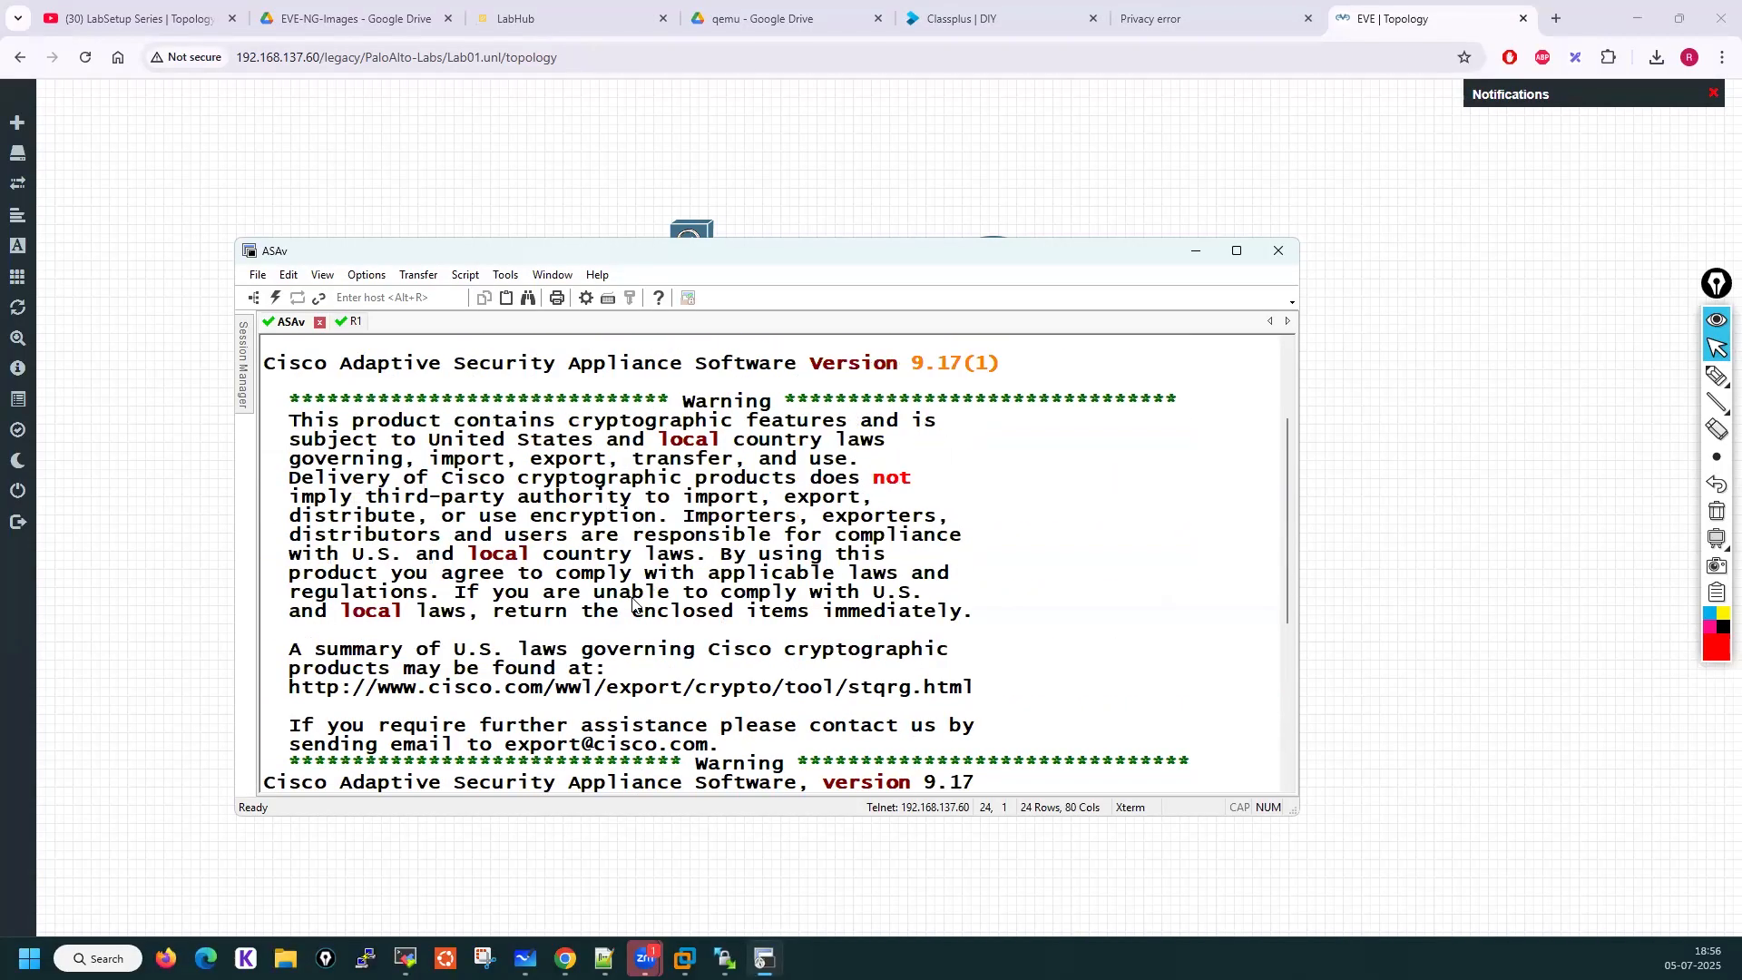
pyautogui.scroll(-9, 632, 603)
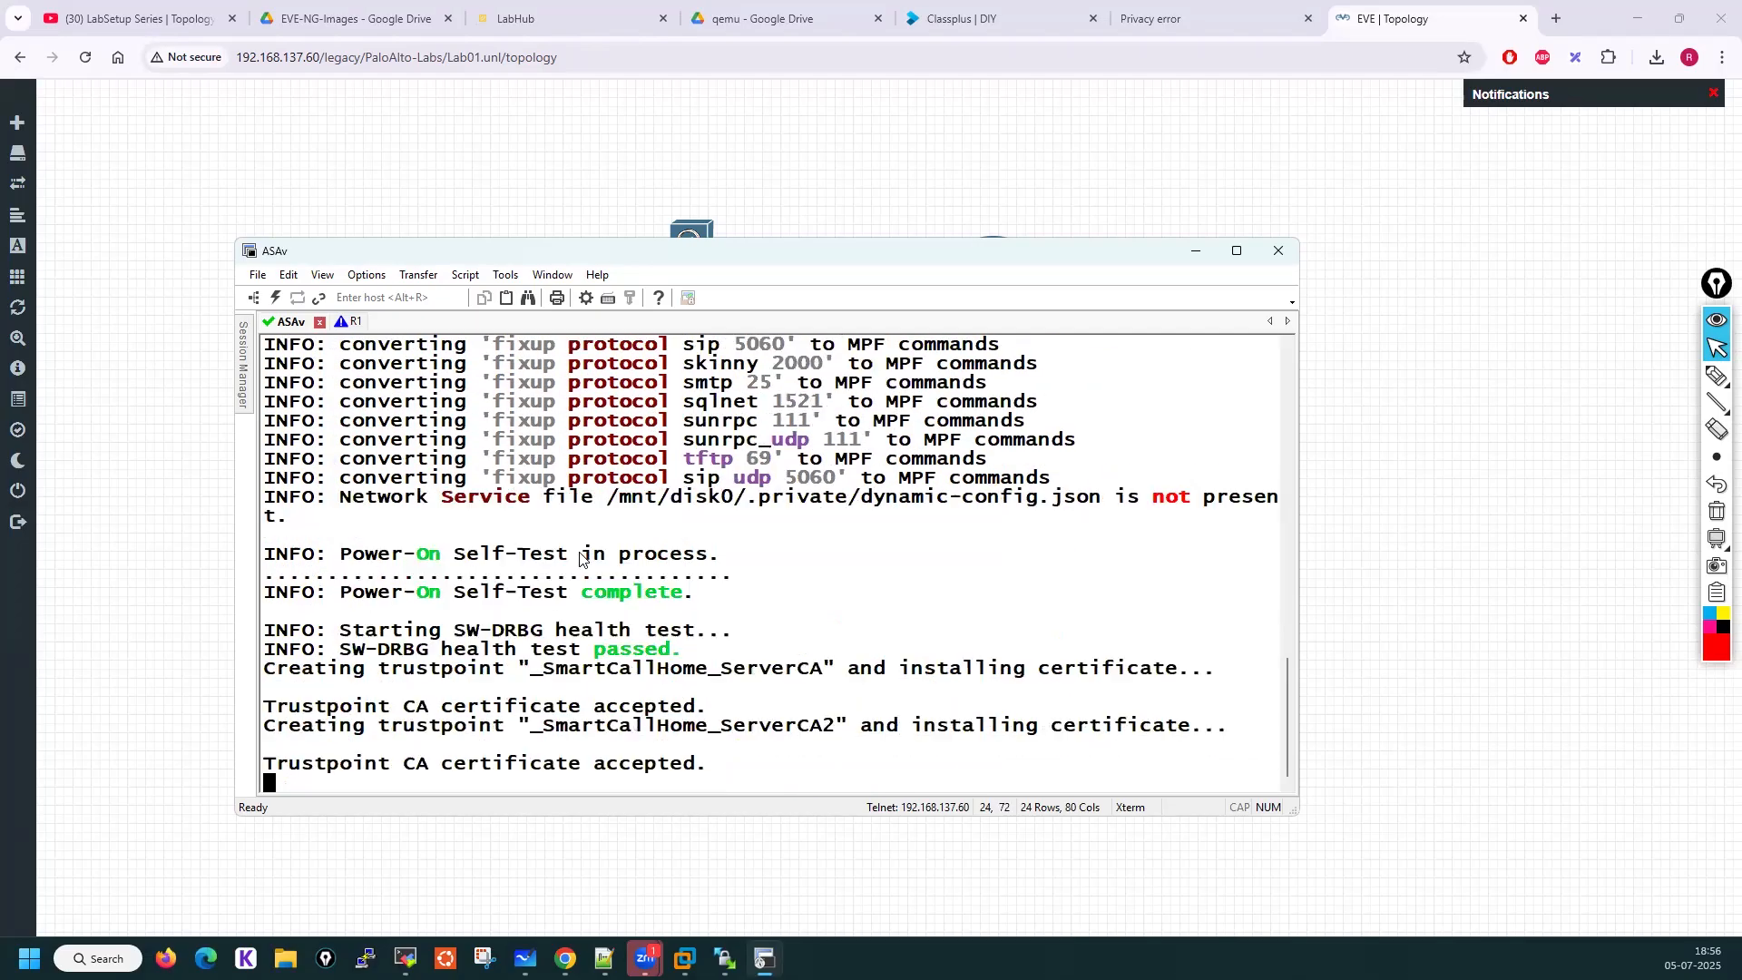
pyautogui.press('Return')
pyautogui.press('Return')
pyautogui.press('Return')
pyautogui.press('Return')
pyautogui.press('Return')
pyautogui.press('Return')
pyautogui.press('Return')
pyautogui.press('Return')
pyautogui.press('Return')
pyautogui.press('Return')
pyautogui.press('Return')
pyautogui.press('Return')
pyautogui.press('Return')
pyautogui.press('Return')
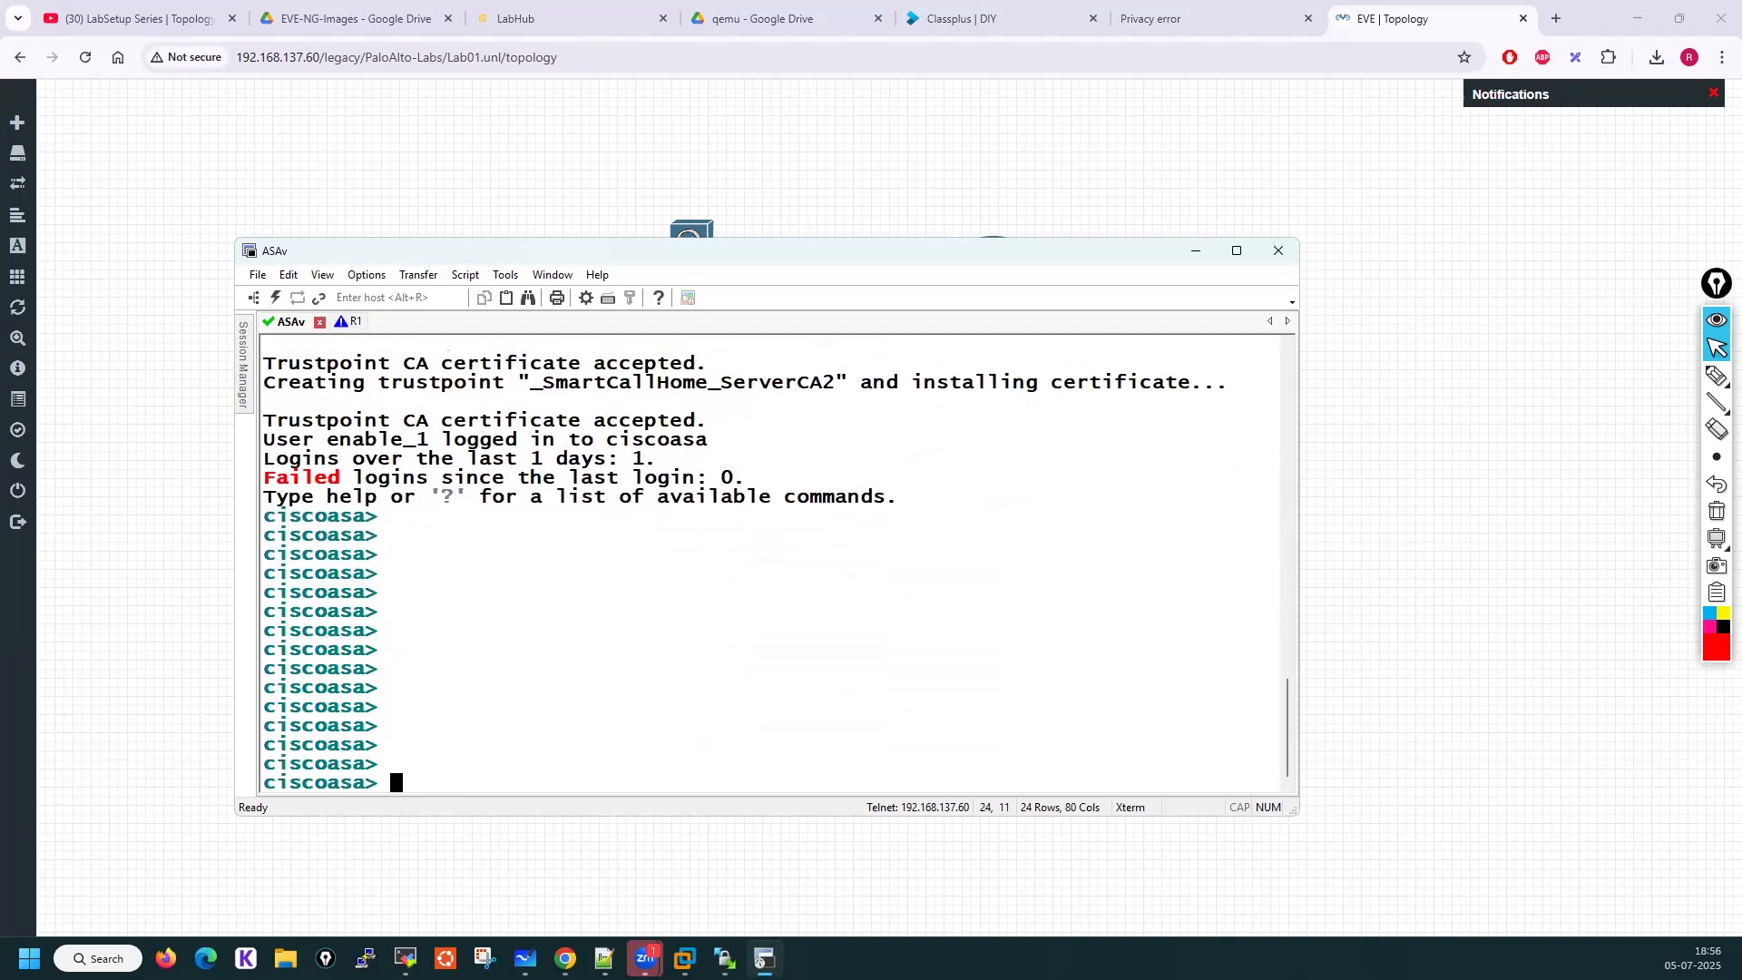
# Step: Run enable on the ASAv and try empty and five-character enable passwords, which are rejected
pyautogui.press('Return')
pyautogui.press('Return')
pyautogui.press('Return')
pyautogui.write('en')
pyautogui.press('Tab')
pyautogui.press('Return')
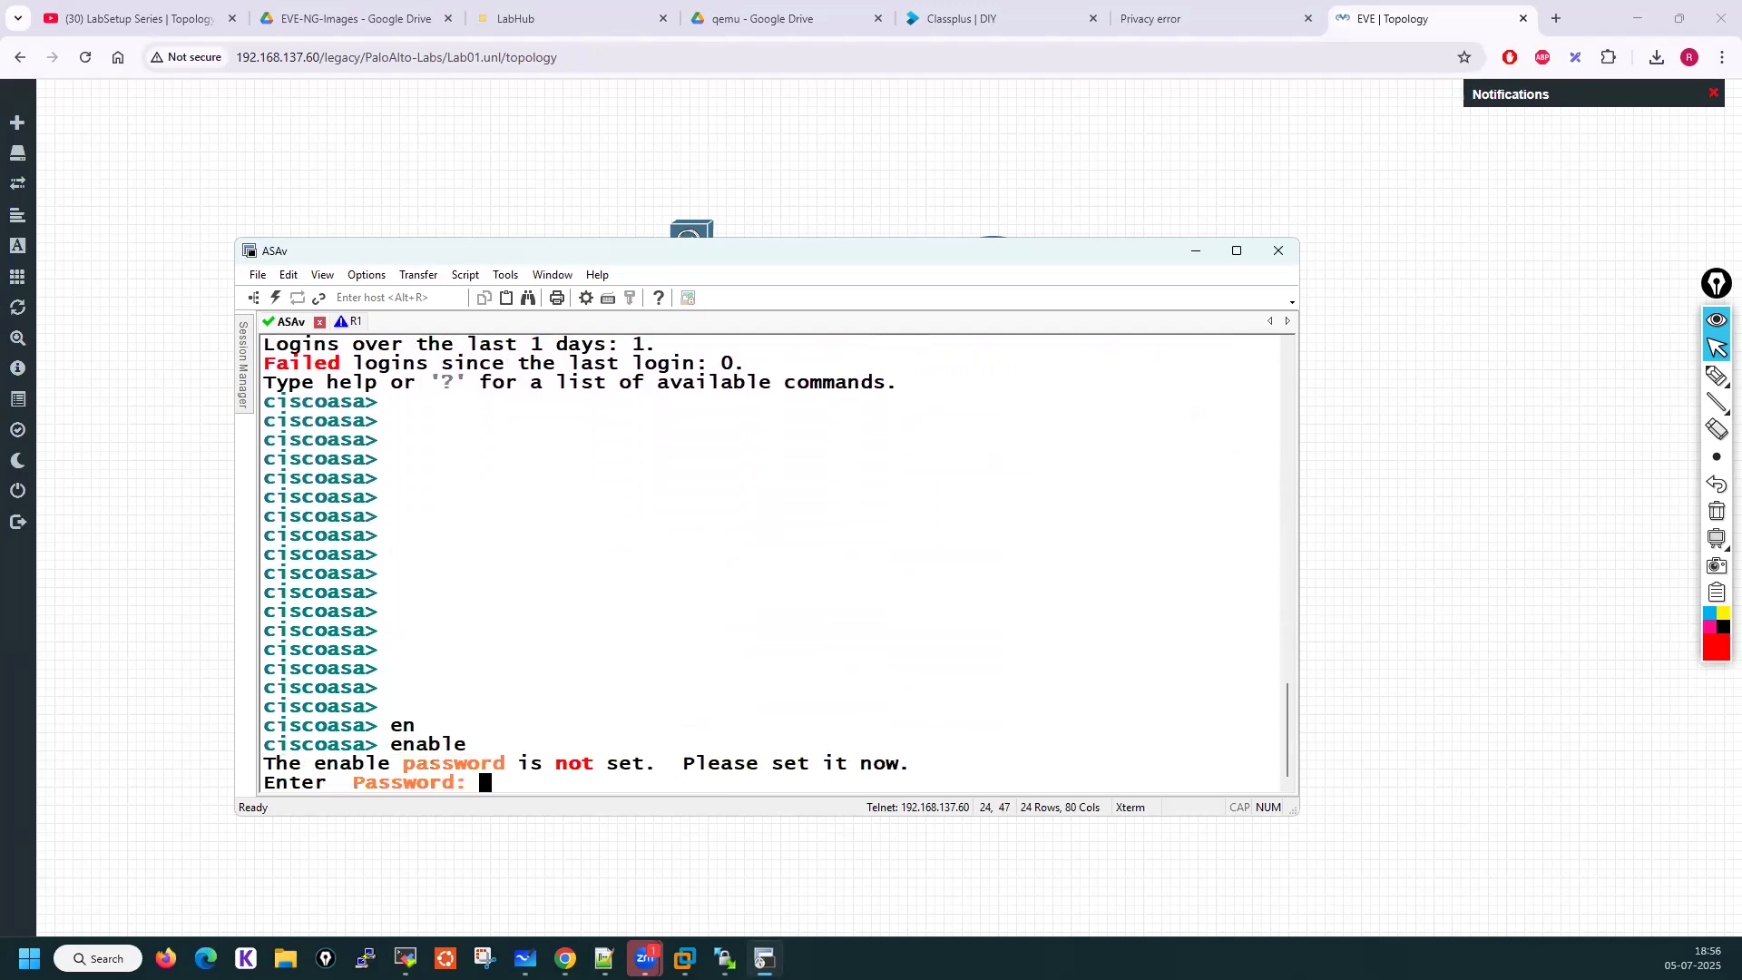
pyautogui.press('Return')
pyautogui.press('Return')
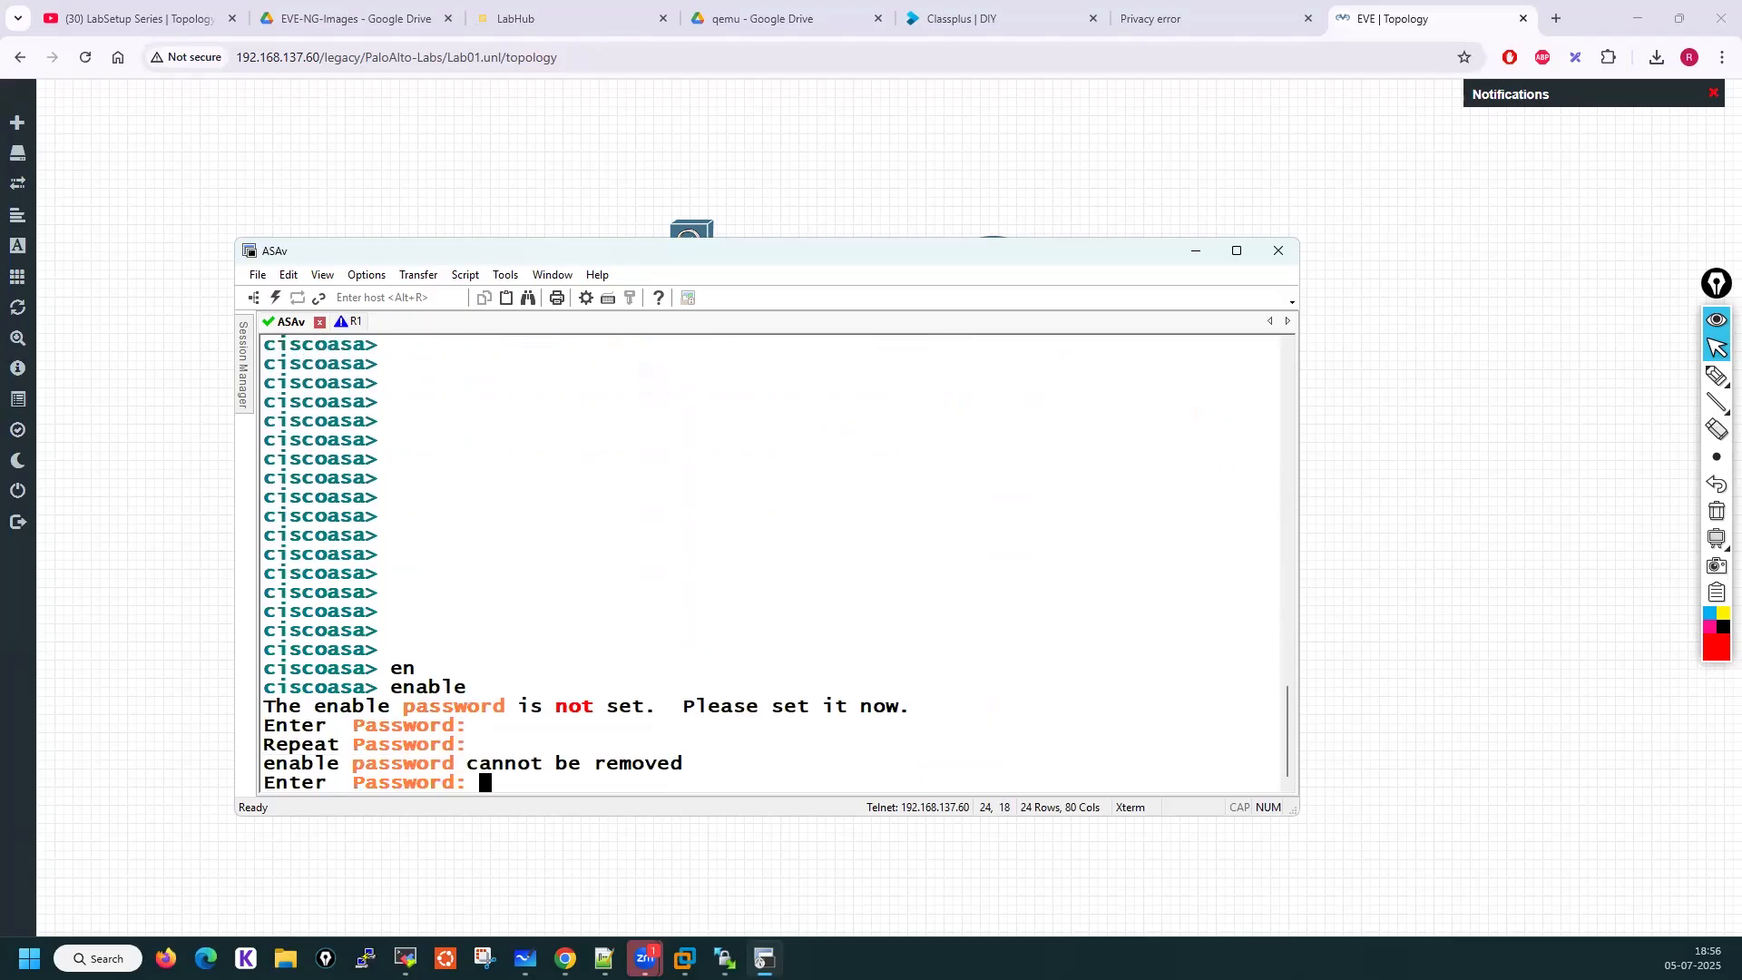
pyautogui.press('Return')
pyautogui.press('Return')
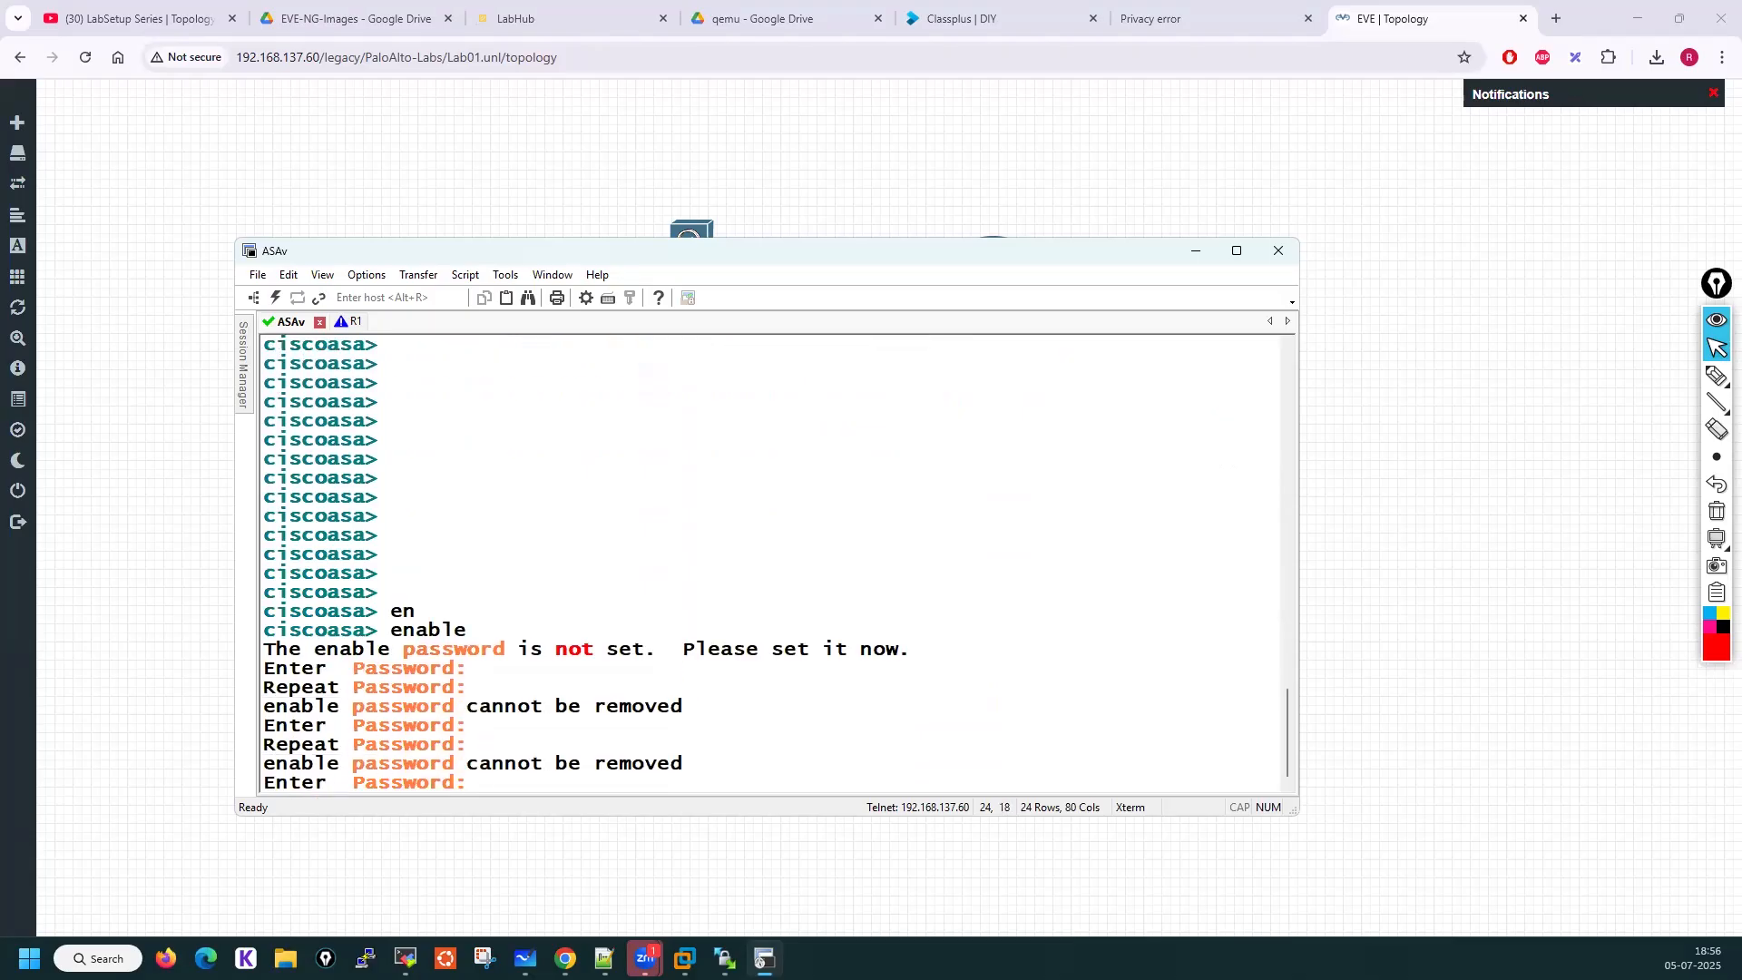
pyautogui.press('Return')
pyautogui.press('Return')
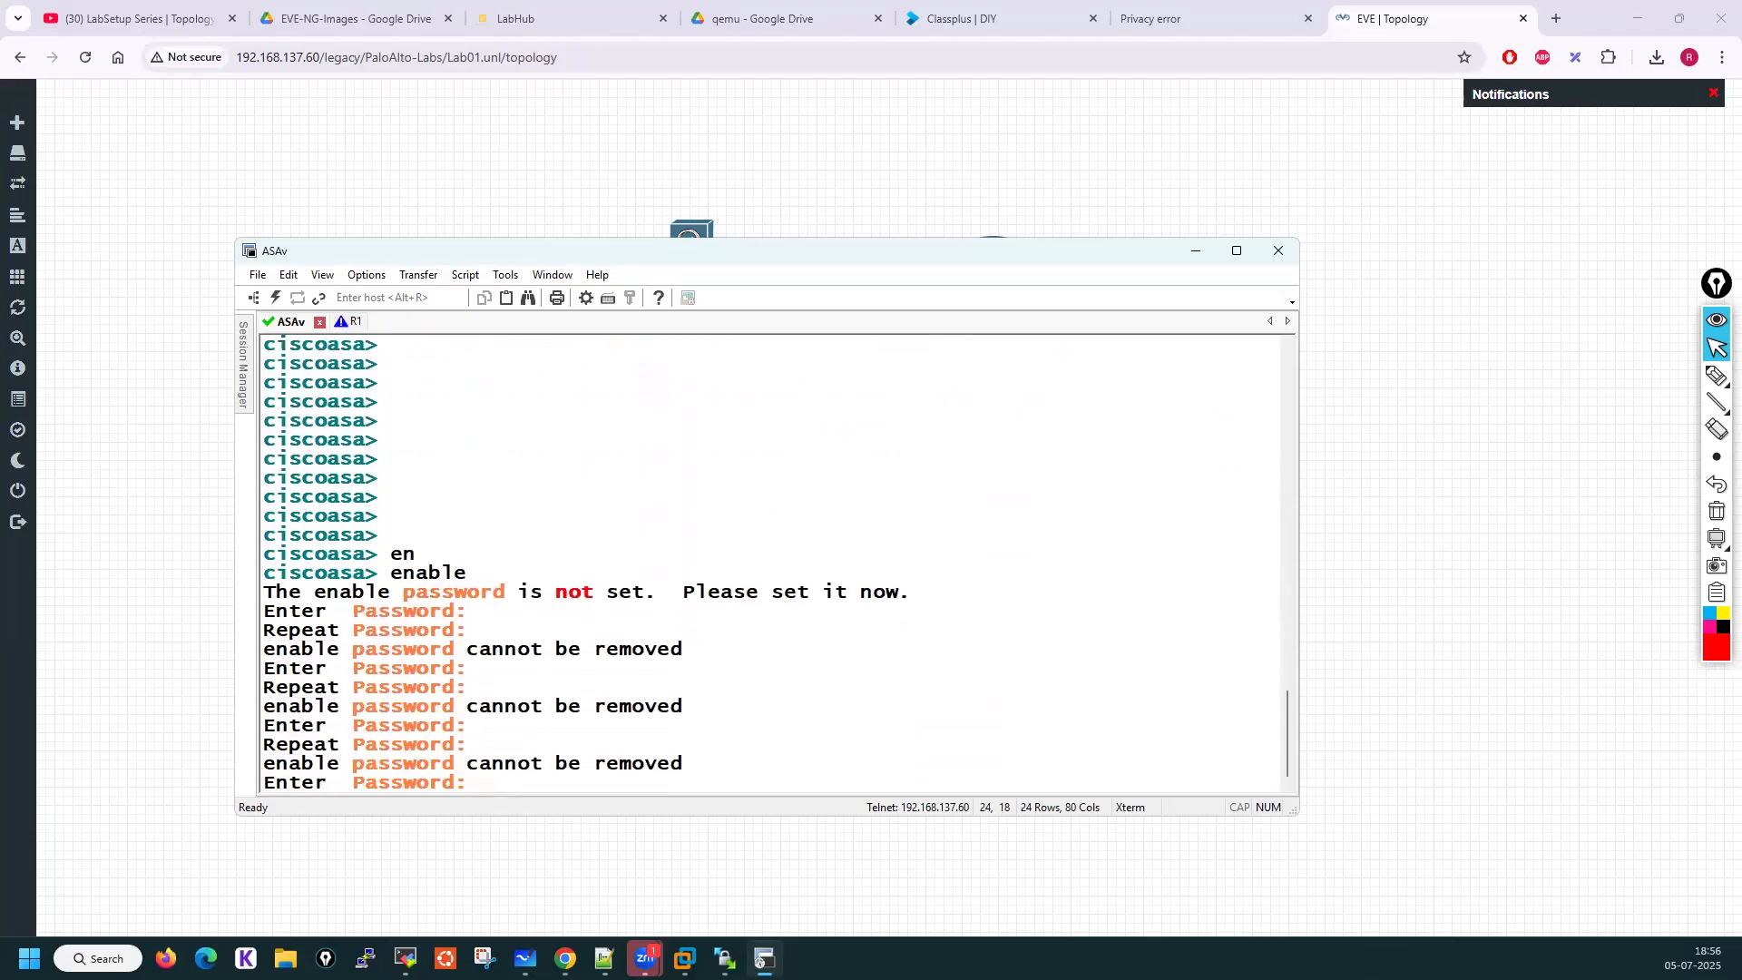
pyautogui.write('cisco')
pyautogui.press('Return')
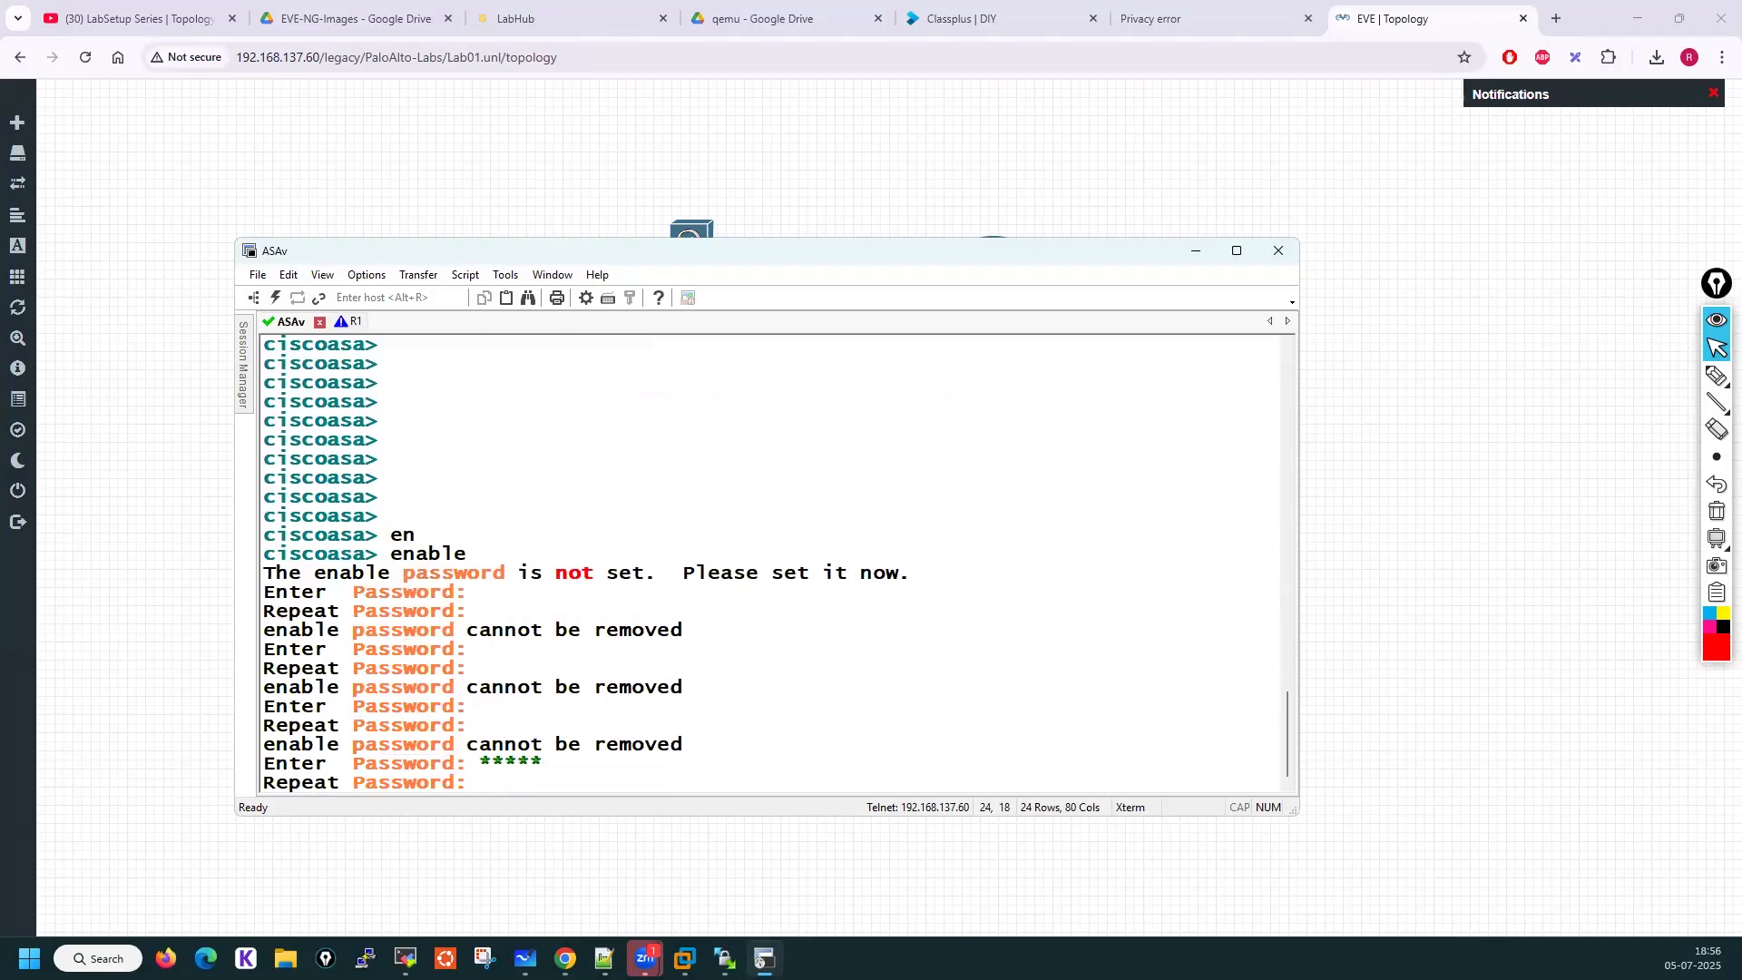
pyautogui.write('cisco')
pyautogui.press('Return')
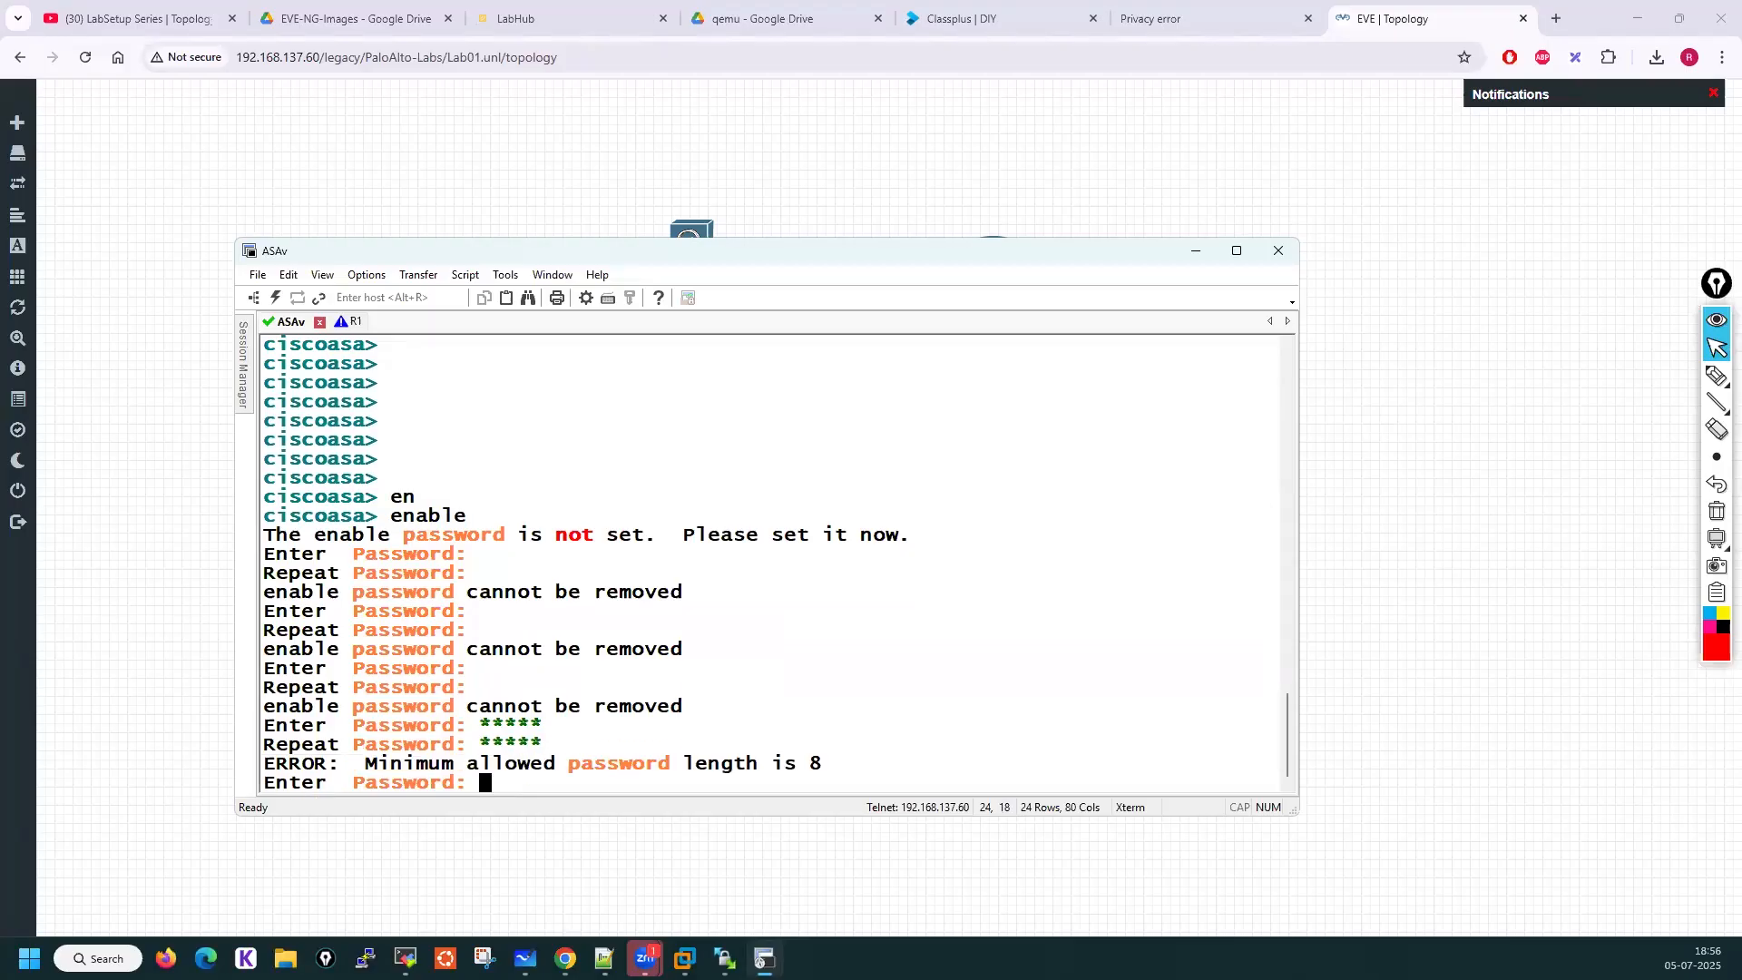
# Step: Retry setting the ASAv enable password with a nine-character password, rejected repeatedly
pyautogui.write('cisco@123')
pyautogui.press('Return')
pyautogui.write('cisco')
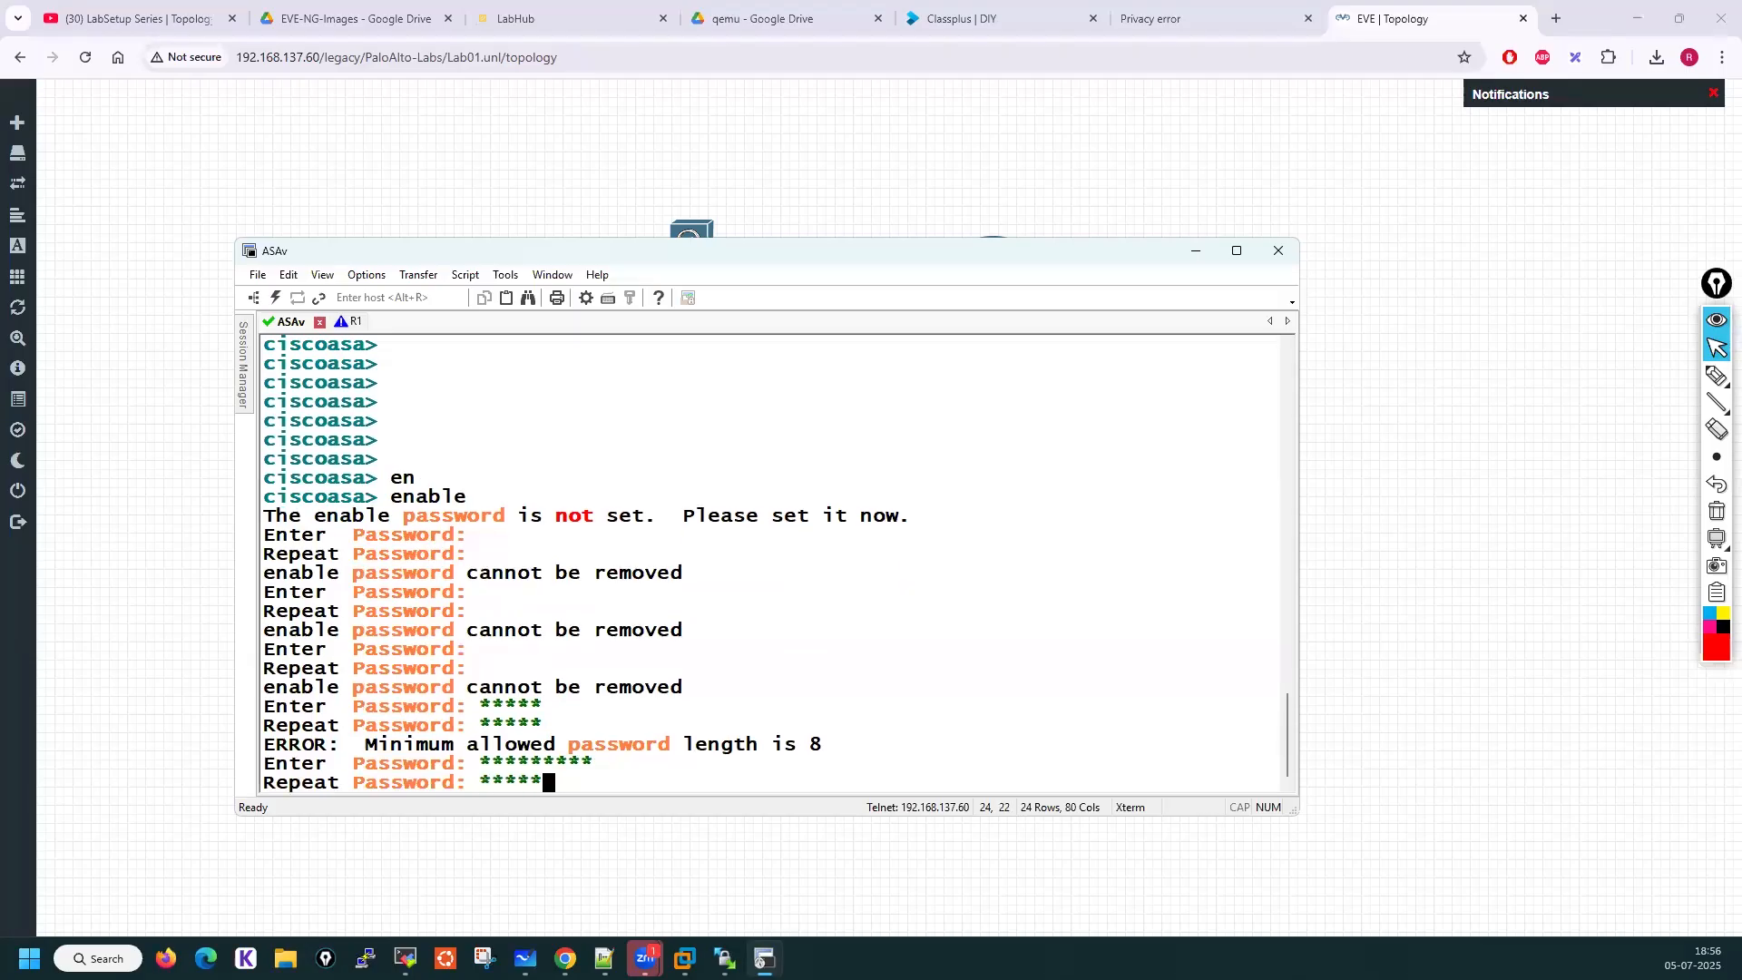
pyautogui.write('@123')
pyautogui.press('Return')
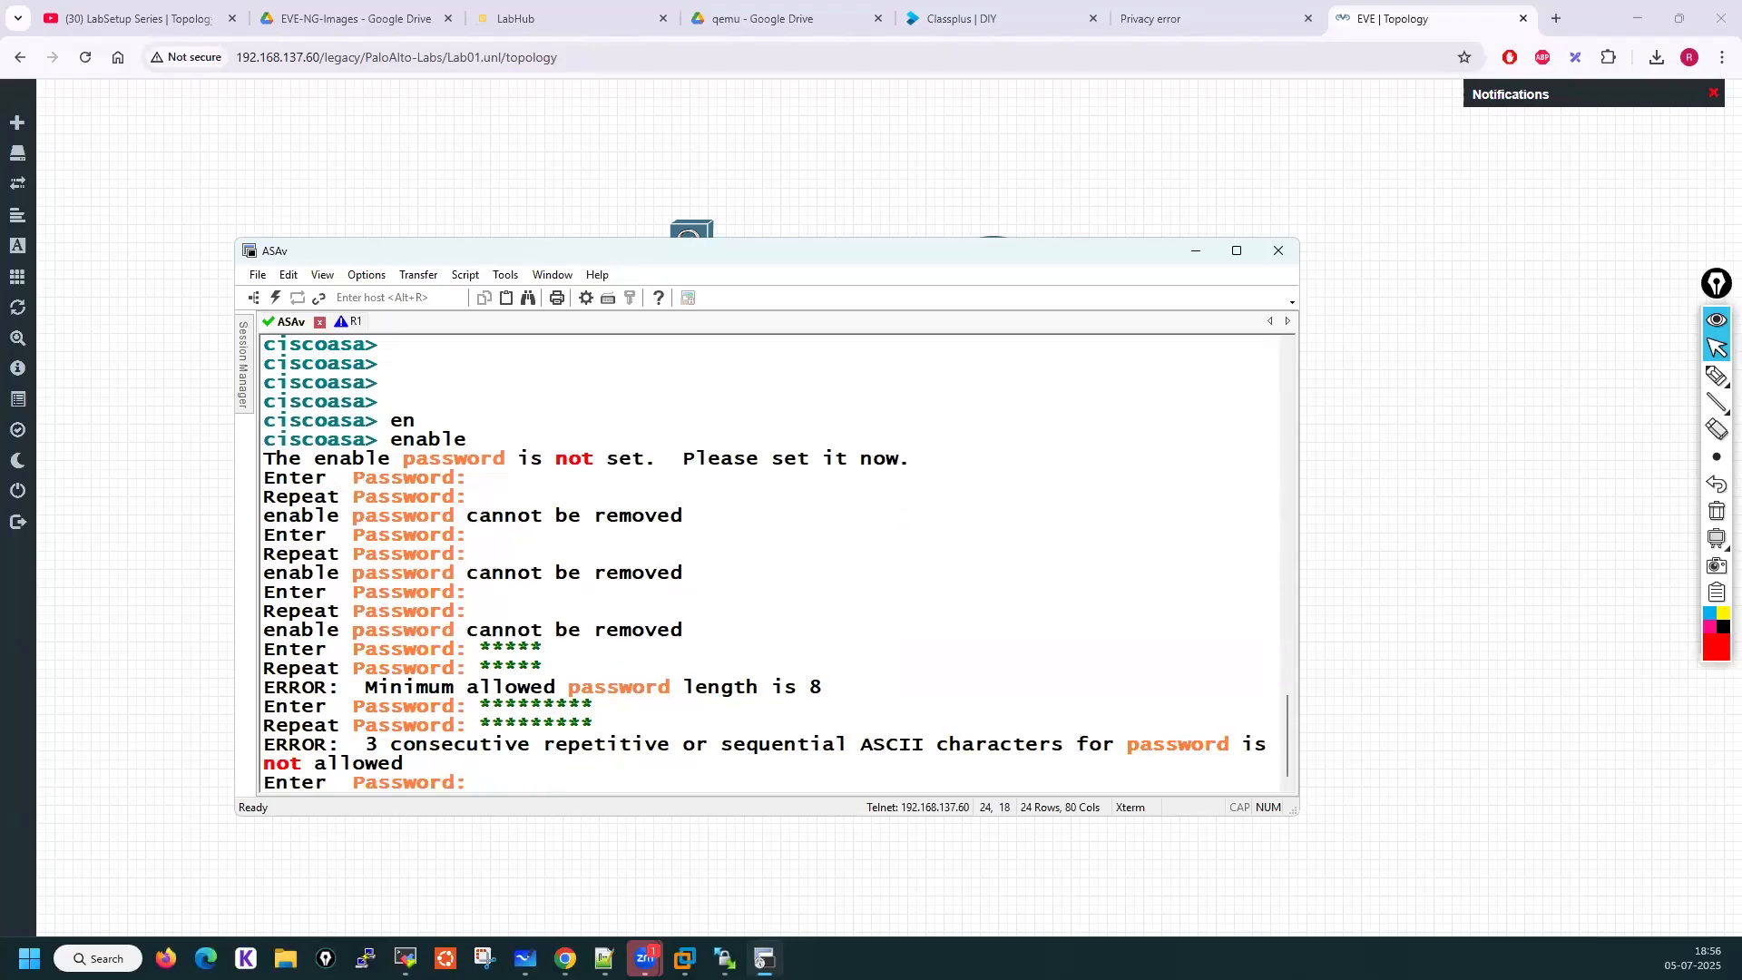
pyautogui.press('Return')
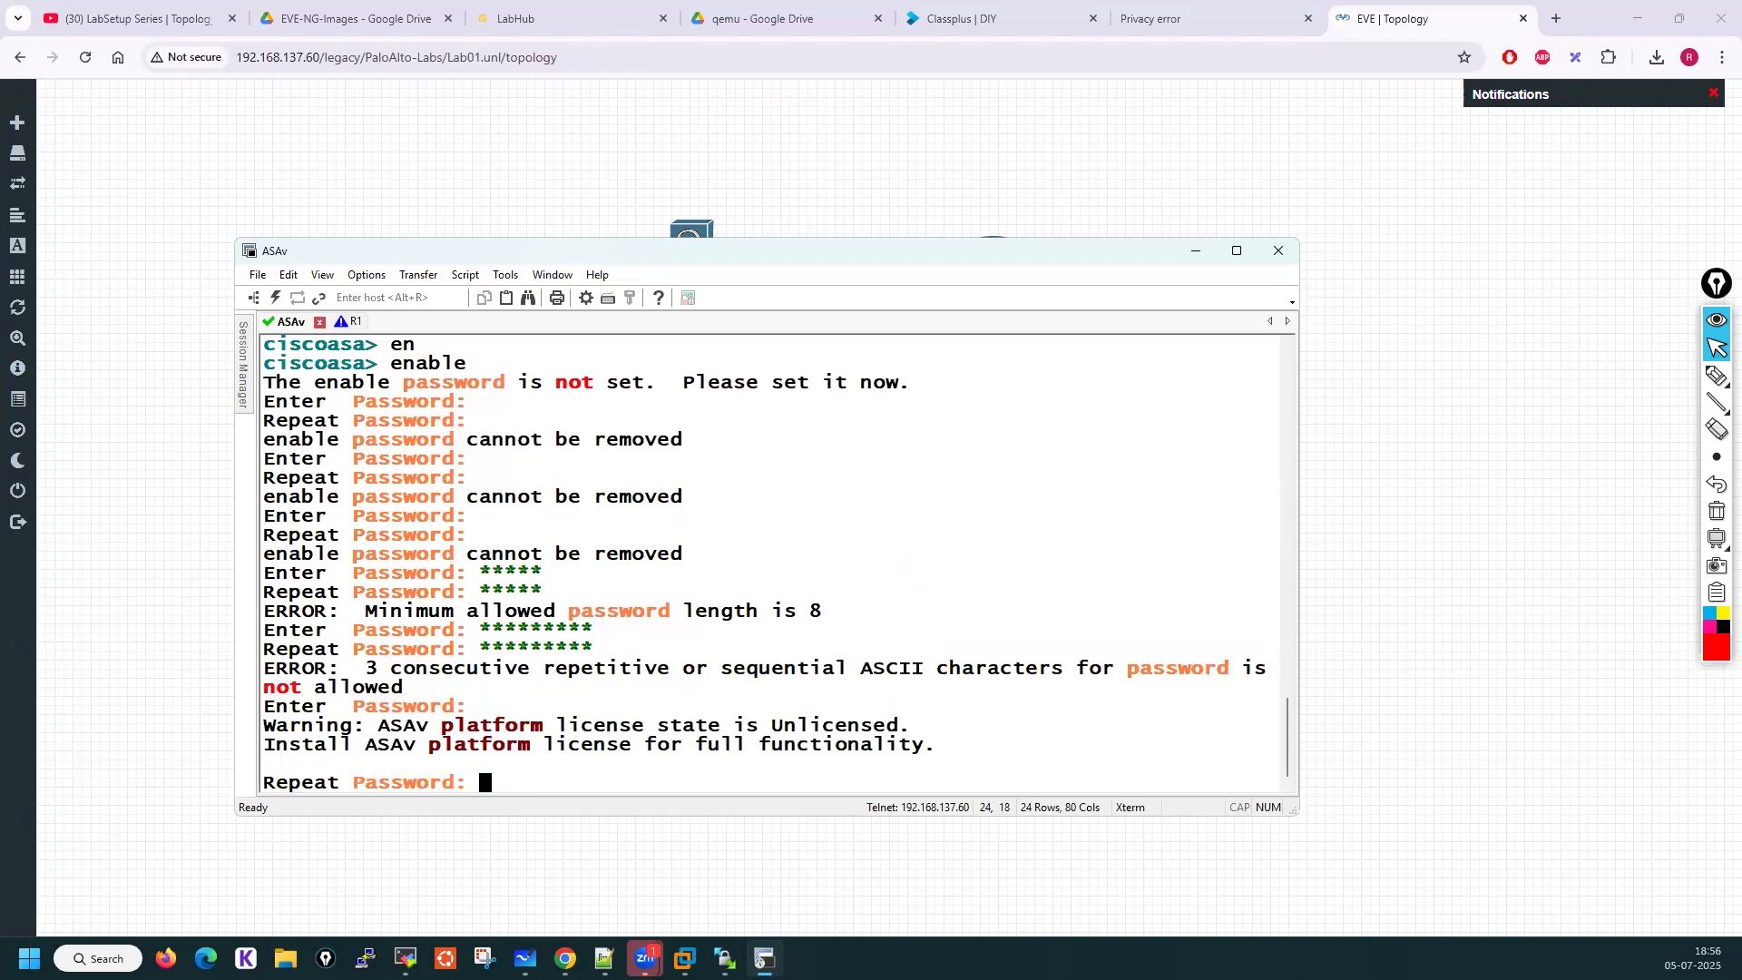
pyautogui.press('Return')
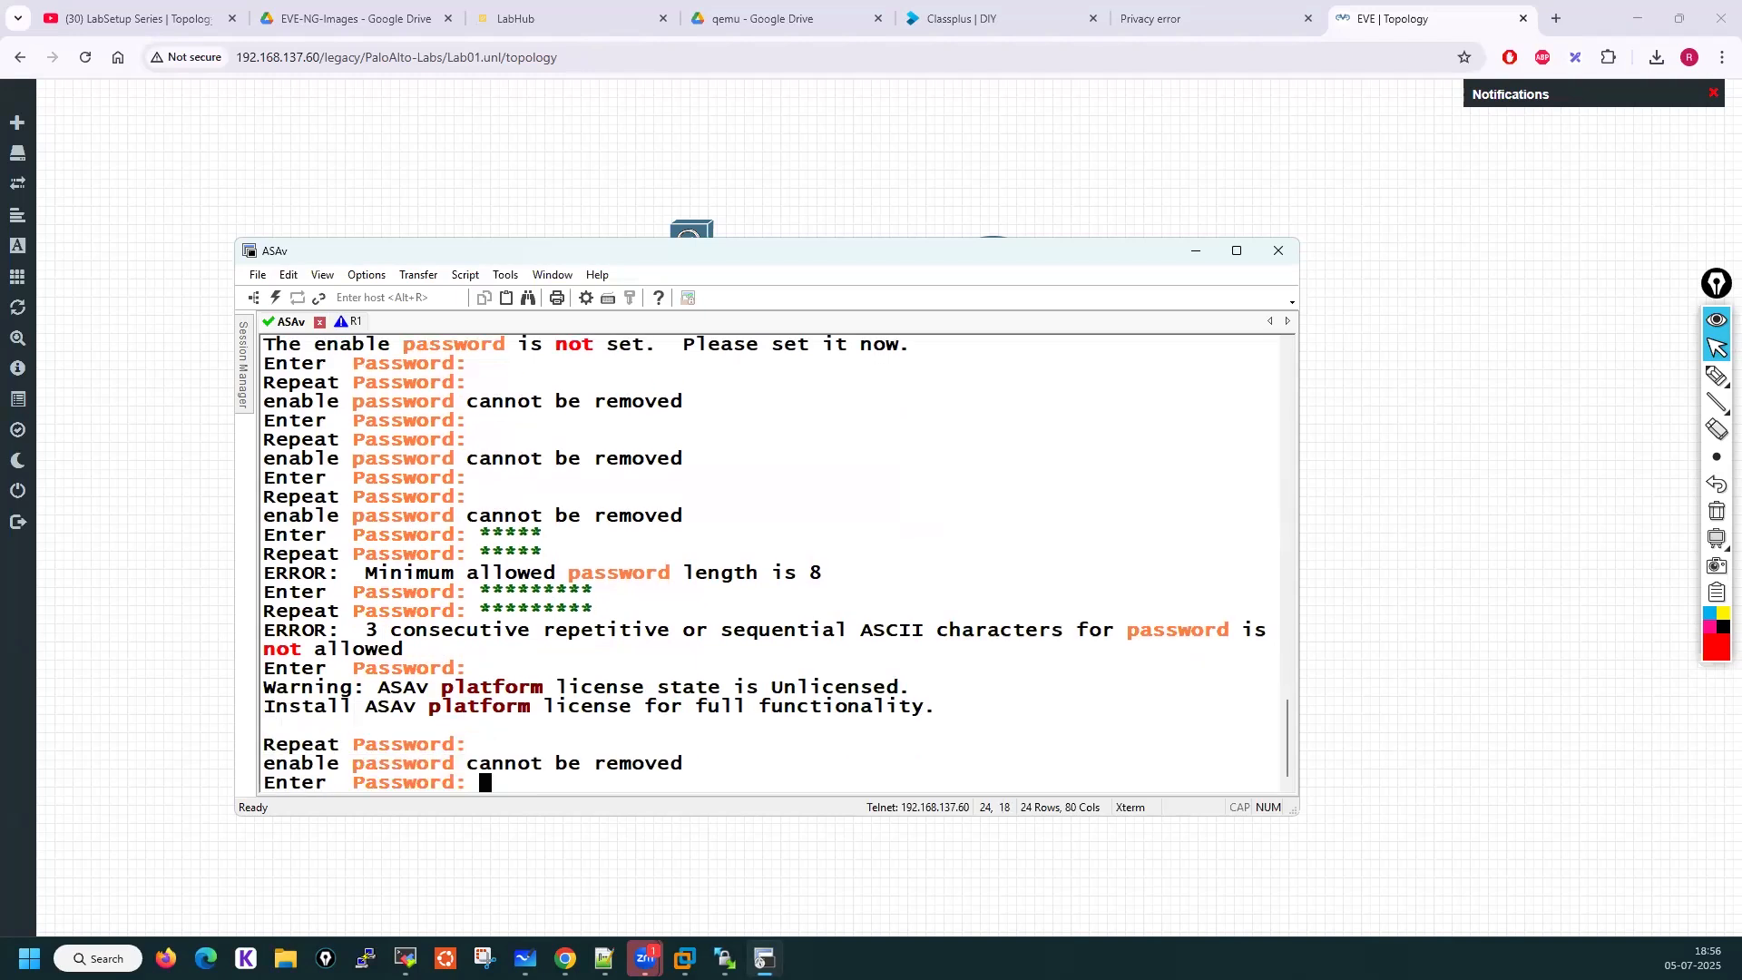
pyautogui.write('cisco')
pyautogui.press('BackSpace')
pyautogui.press('BackSpace')
pyautogui.press('BackSpace')
pyautogui.press('BackSpace')
pyautogui.press('BackSpace')
pyautogui.press('Return')
pyautogui.write('cisco@123')
pyautogui.press('Return')
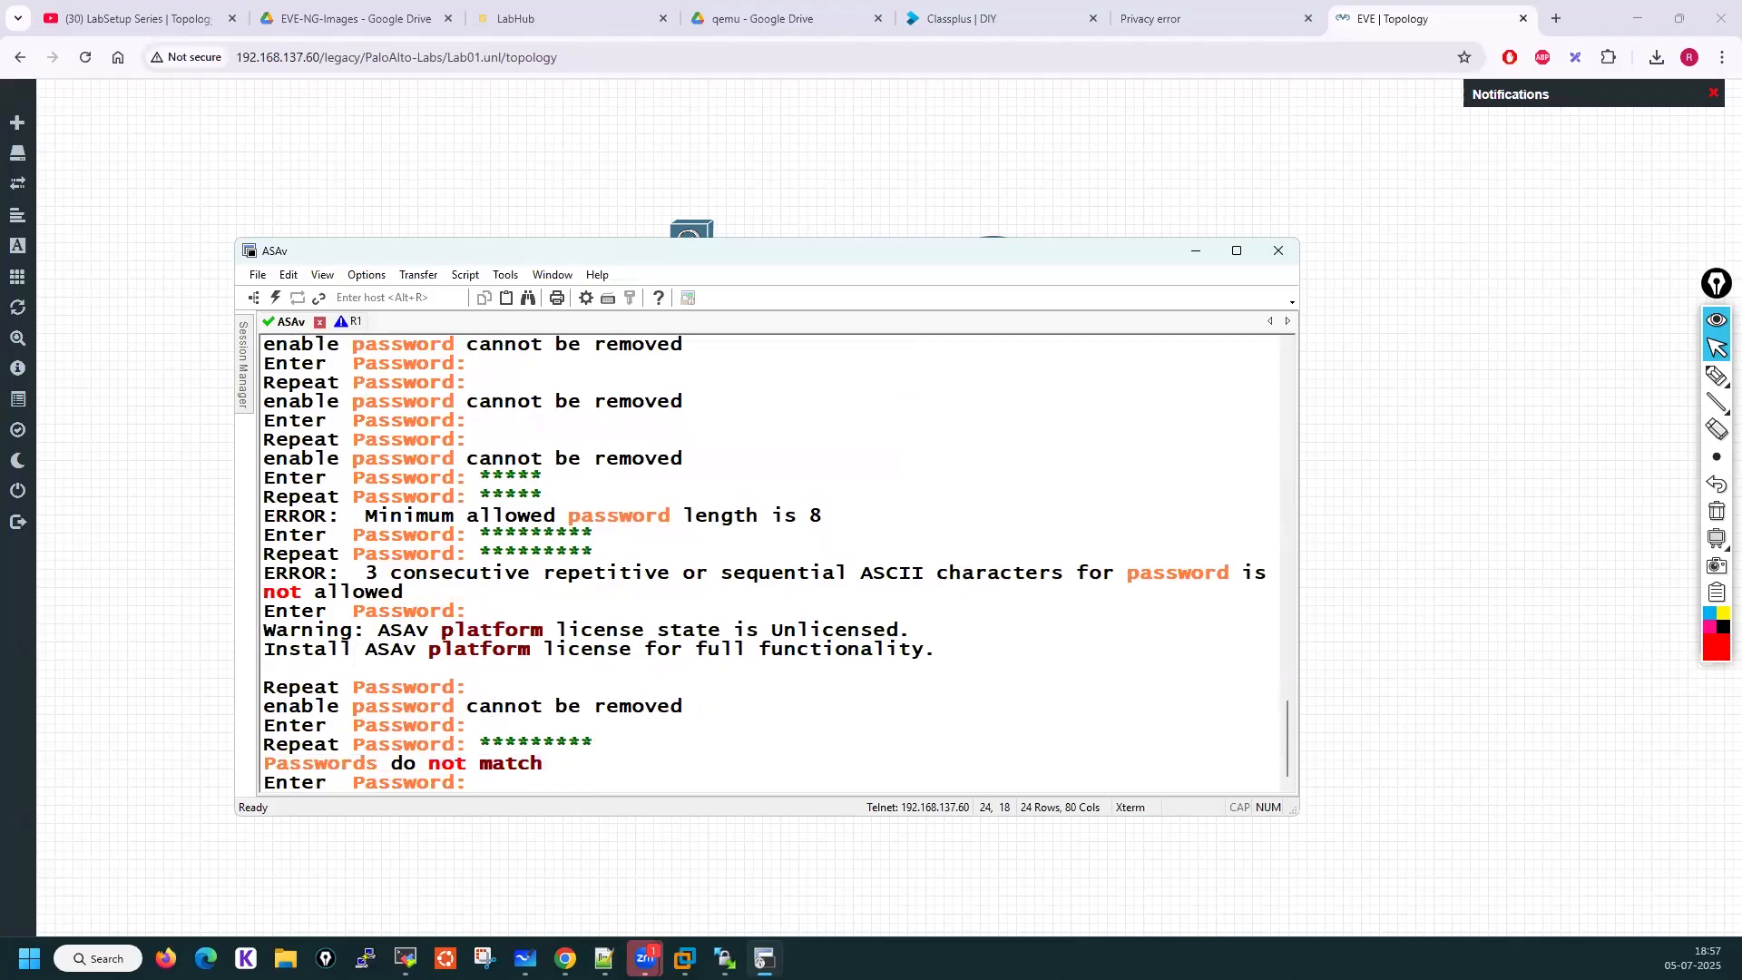
pyautogui.write('cisco@123')
pyautogui.press('Return')
pyautogui.write('cisco@123')
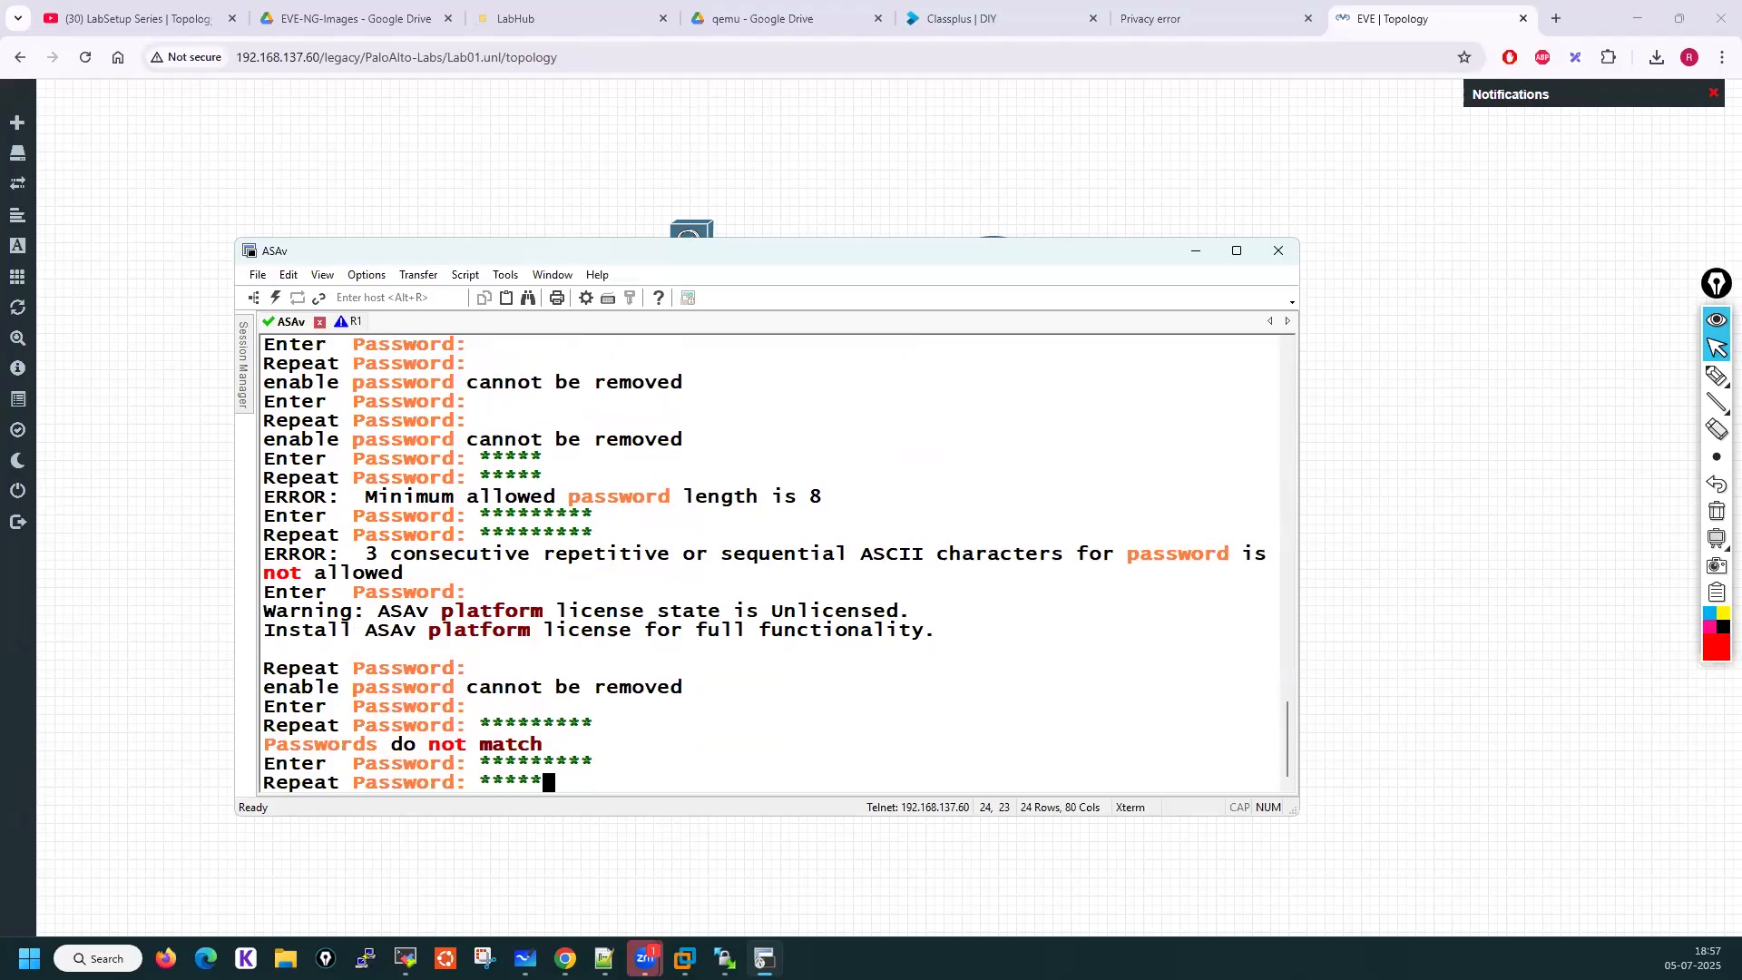
pyautogui.press('Return')
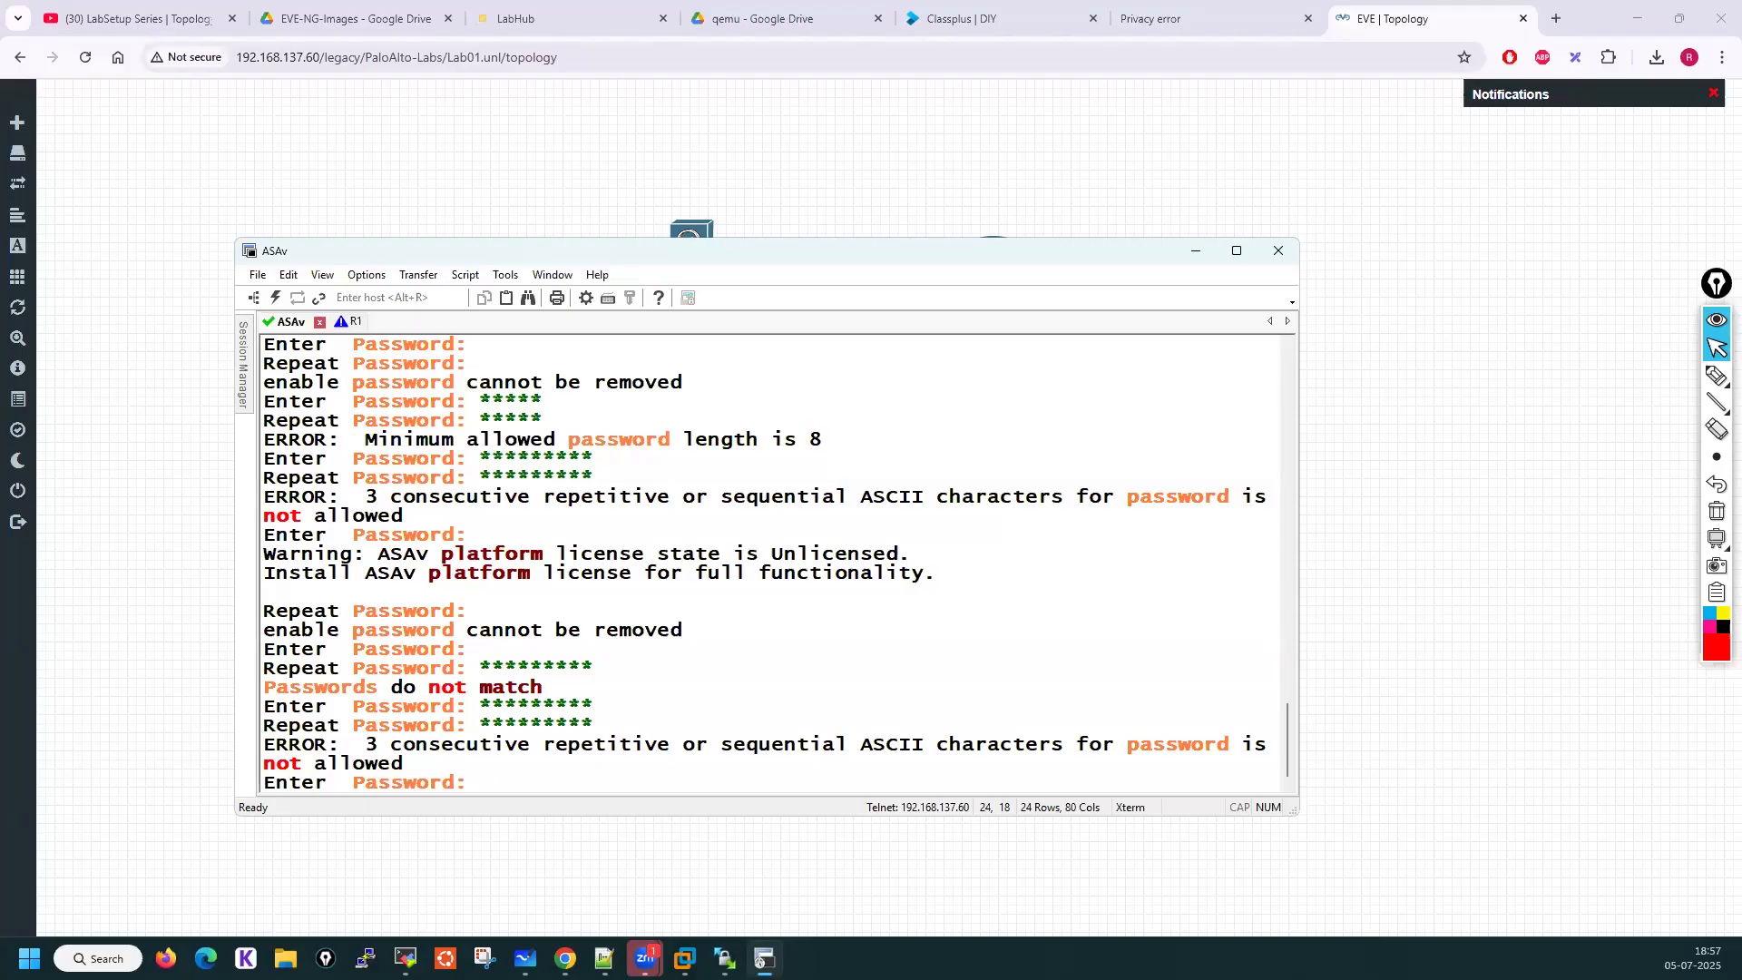
# Step: Try a twelve-character ASAv enable password, then switch to R1 for a Router> prompt
pyautogui.write('***********')
pyautogui.press('Return')
pyautogui.write('************')
pyautogui.press('Return')
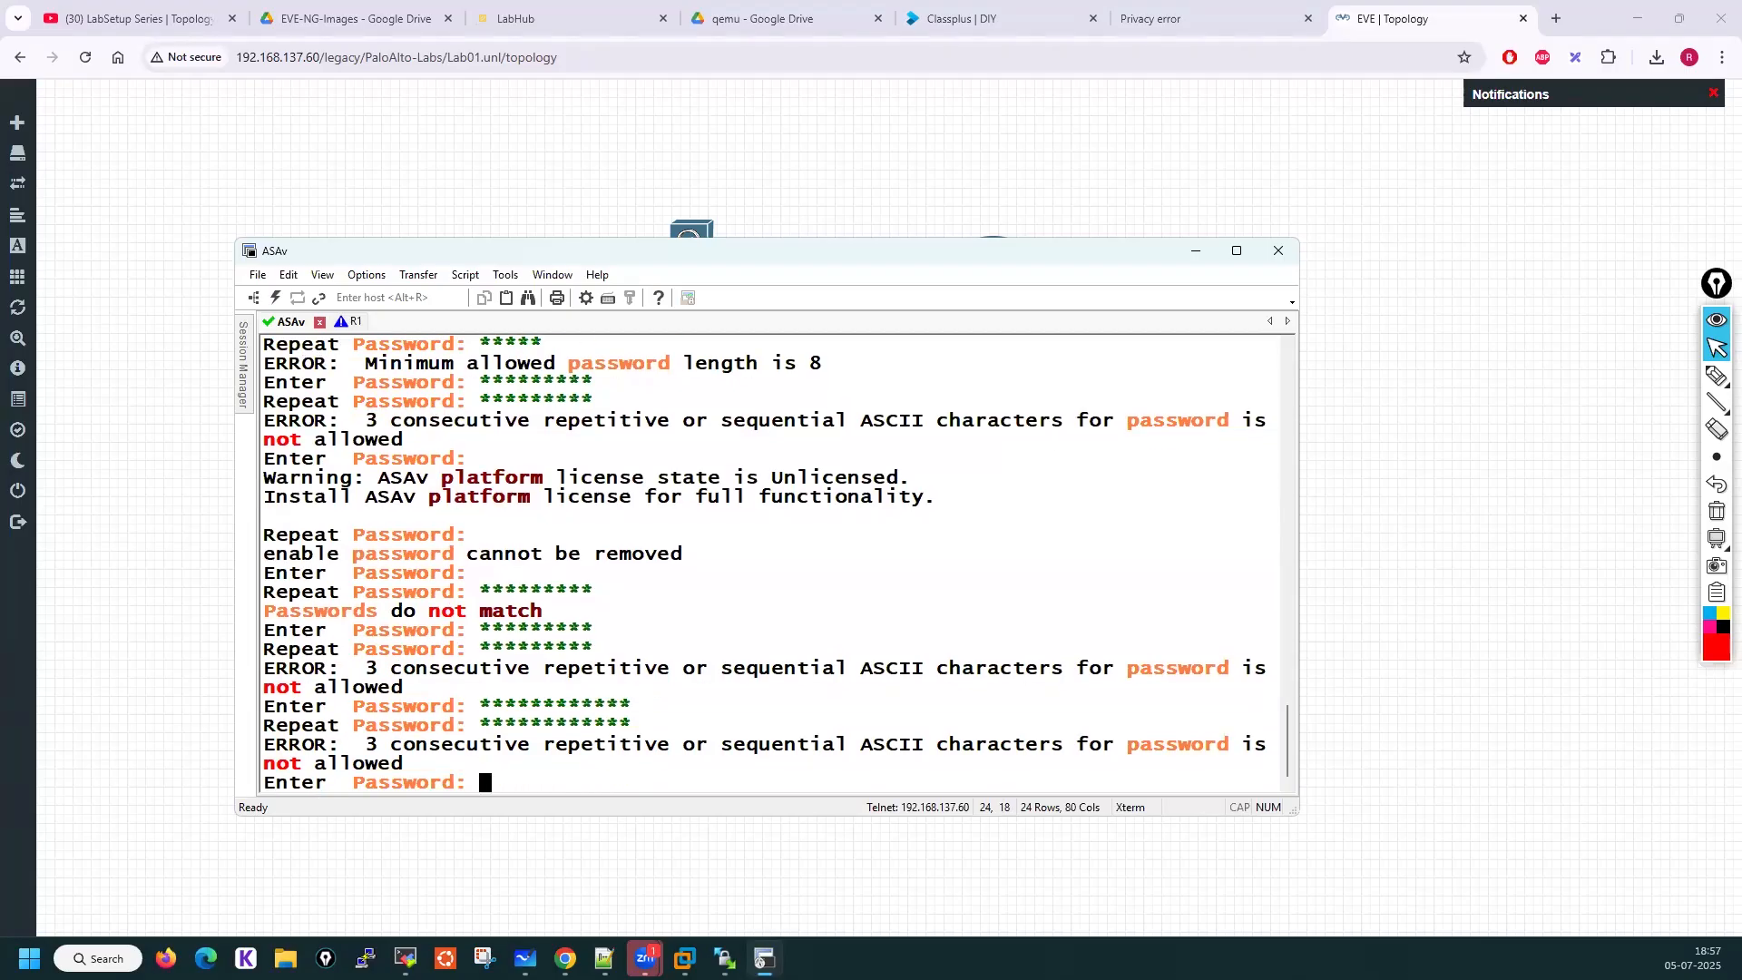
pyautogui.press('Return')
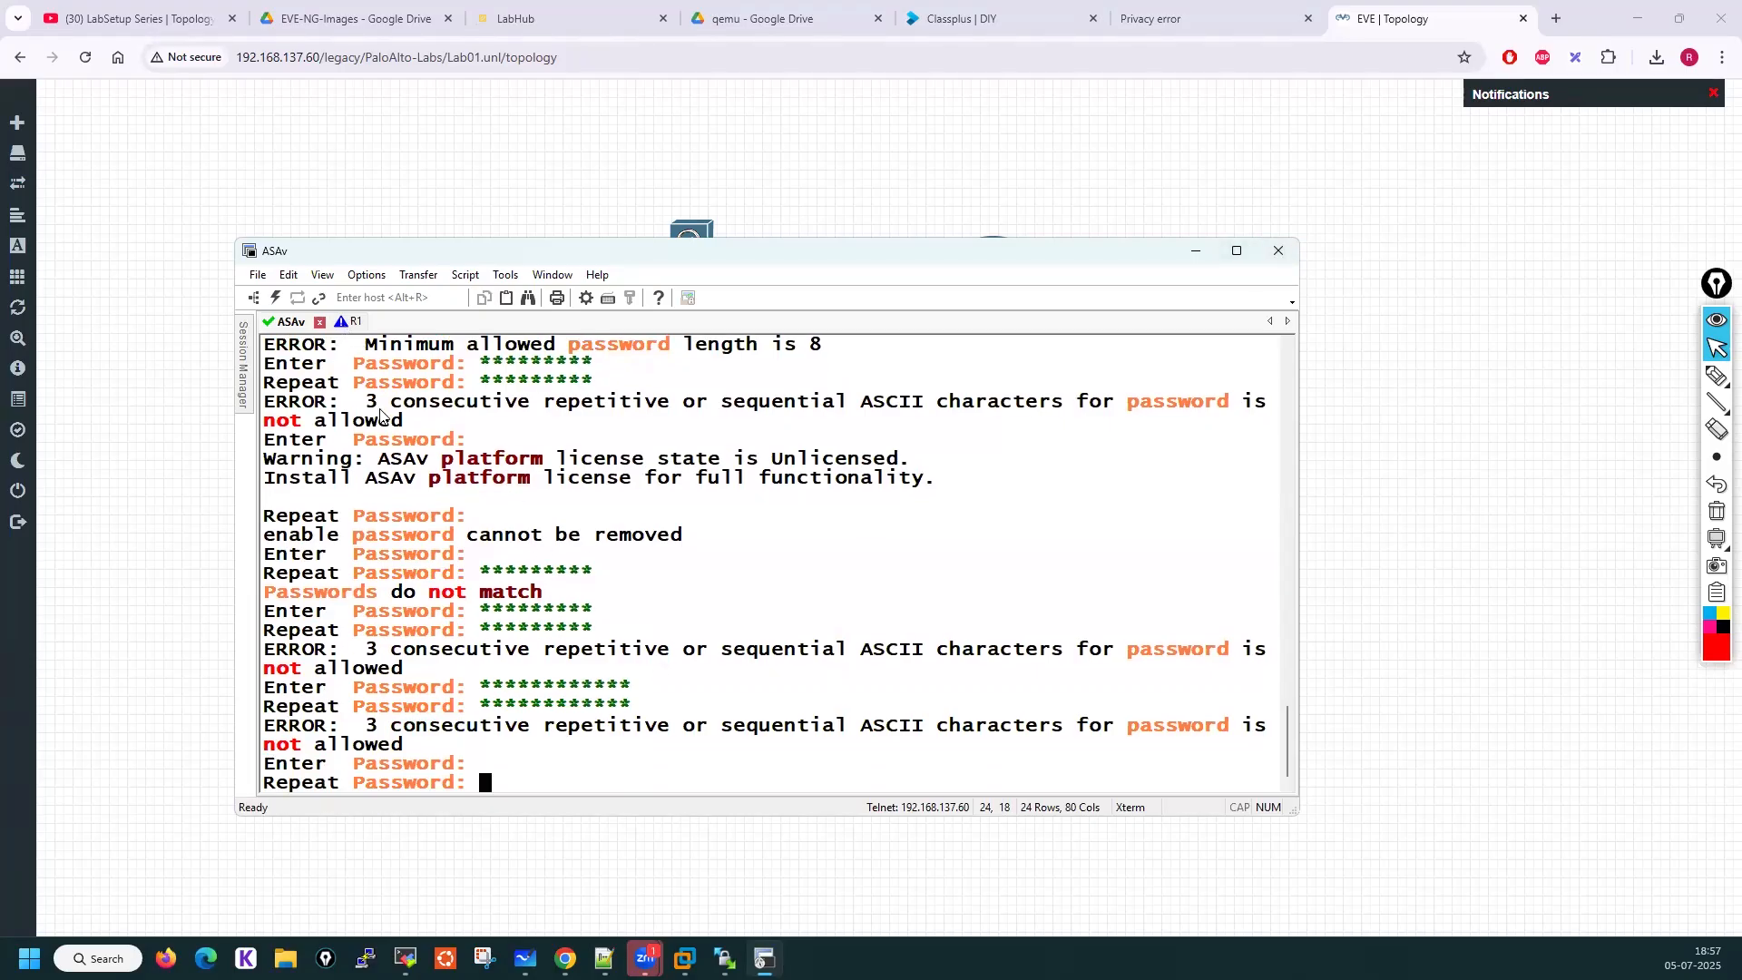
pyautogui.hotkey('ctrl', 'Tab')
pyautogui.press('Return')
pyautogui.press('Return')
pyautogui.press('Return')
# Step: Put R1 into privileged mode with enable
pyautogui.write('en')
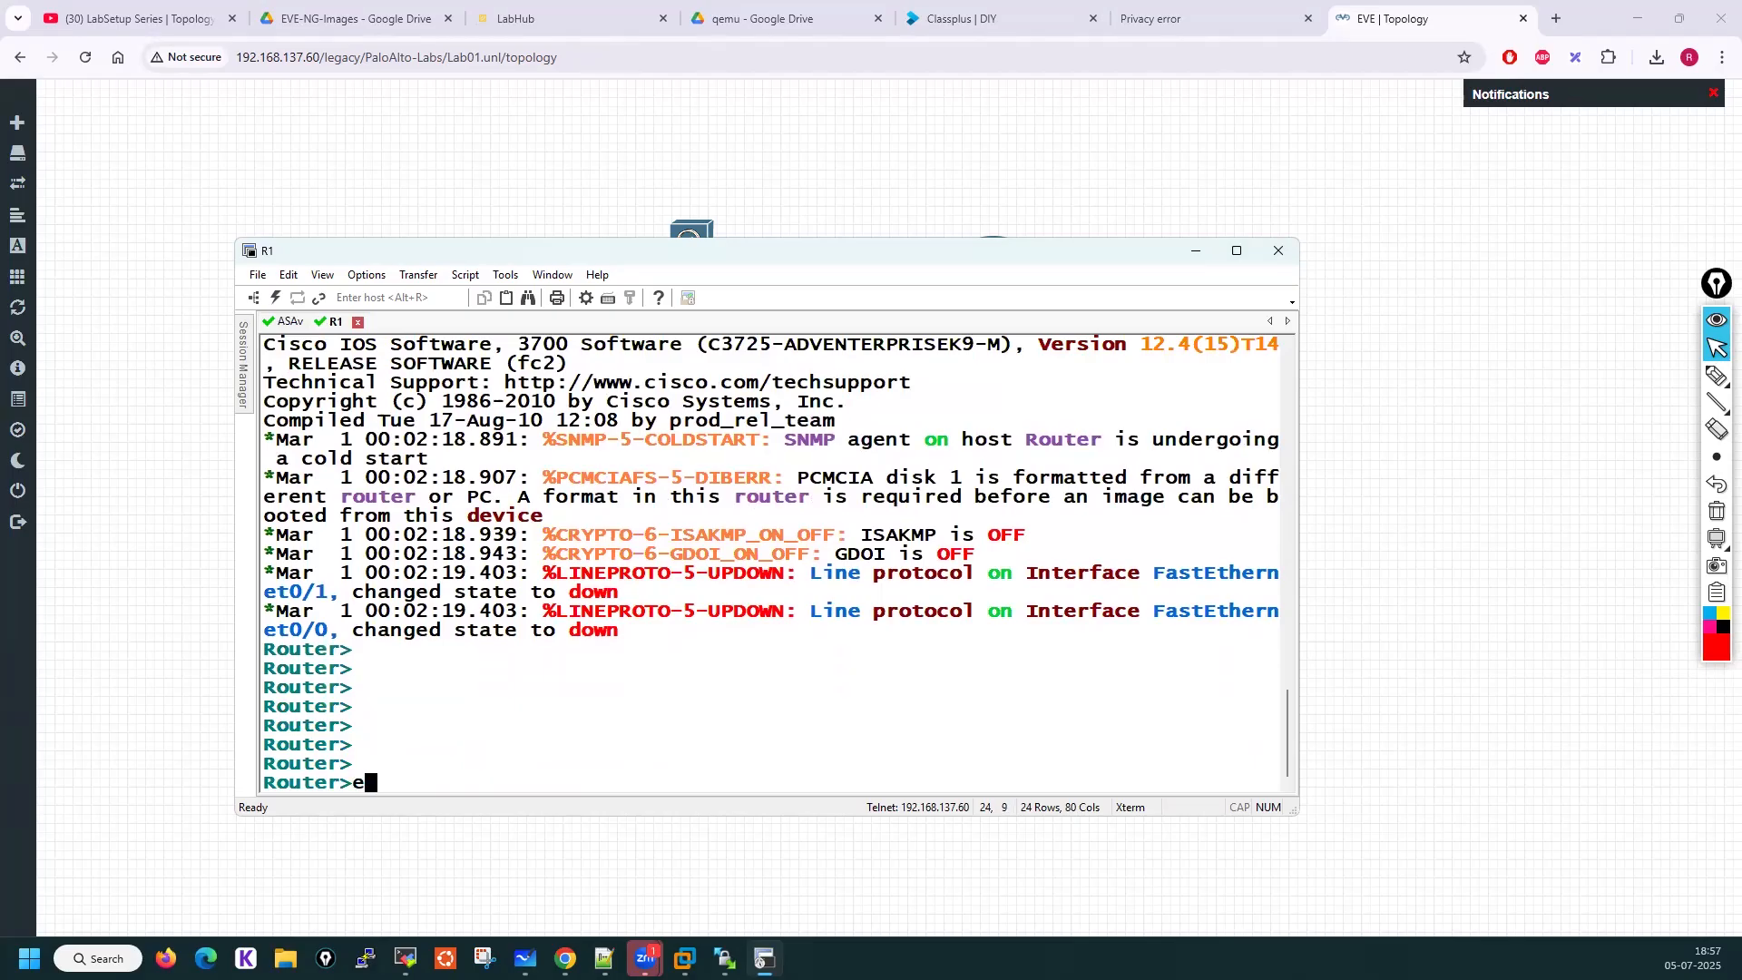
pyautogui.press('Tab')
pyautogui.press('Return')
pyautogui.press('Return')
pyautogui.press('Return')
pyautogui.press('Return')
pyautogui.press('Return')
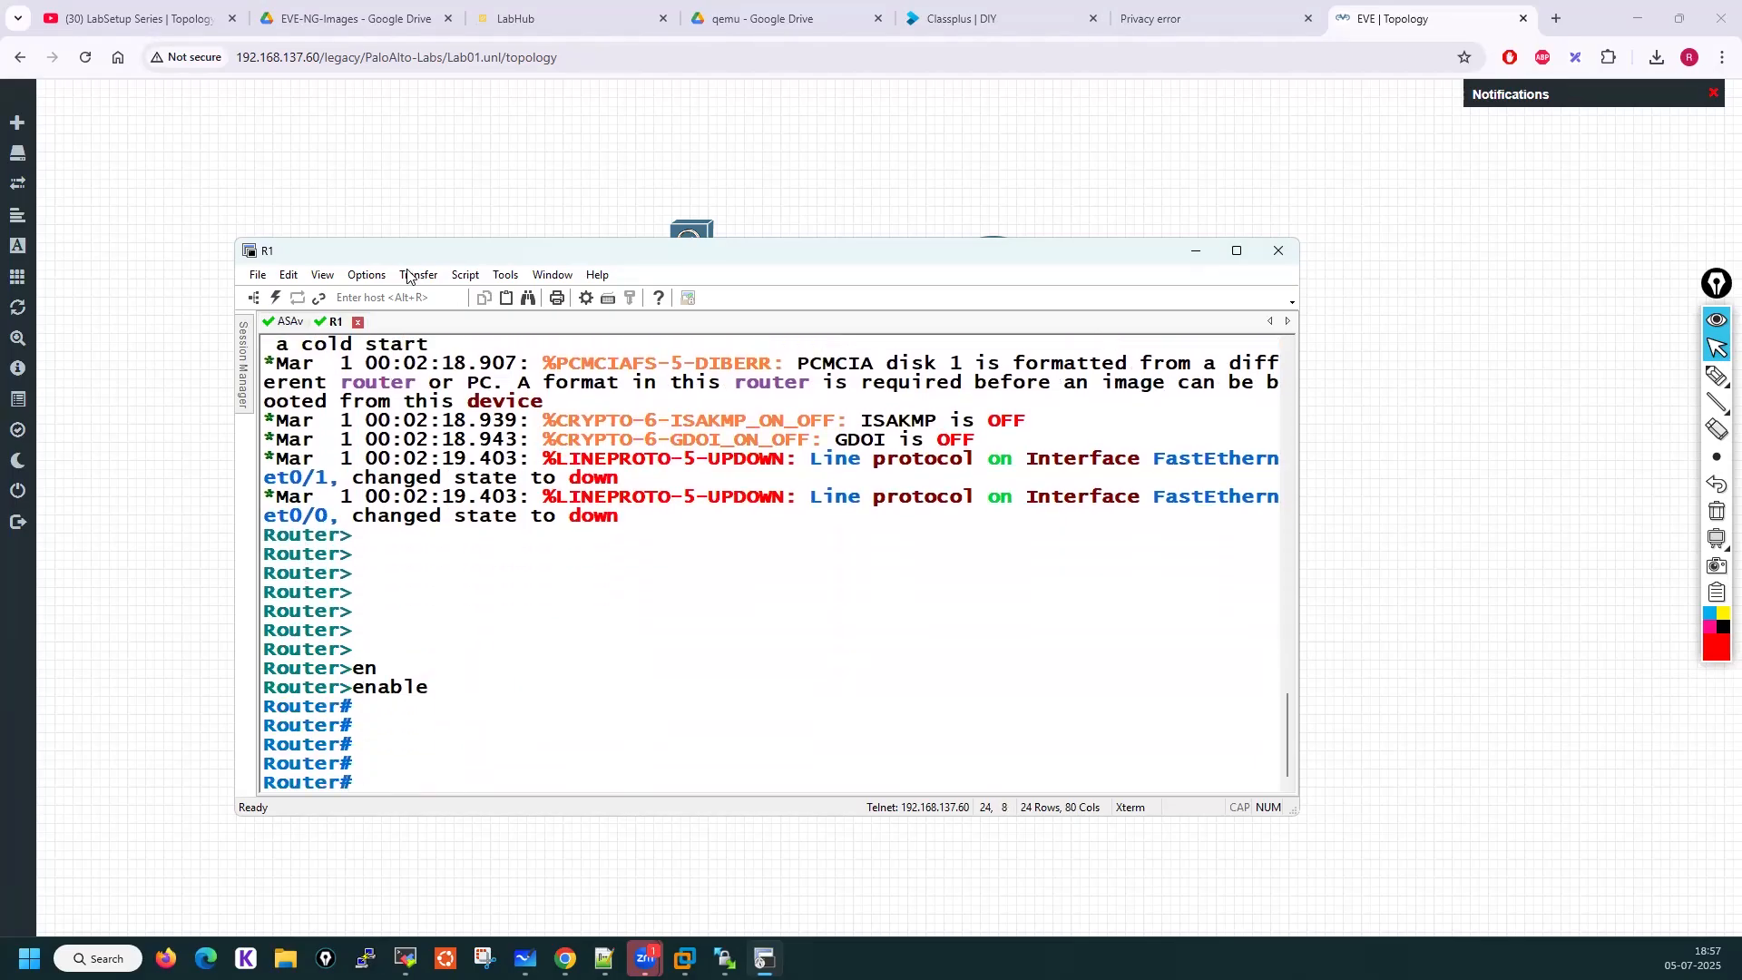
# Step: Back on the ASAv, enter and repeat a new ten-character enable password
pyautogui.hotkey('ctrl', 'Tab')
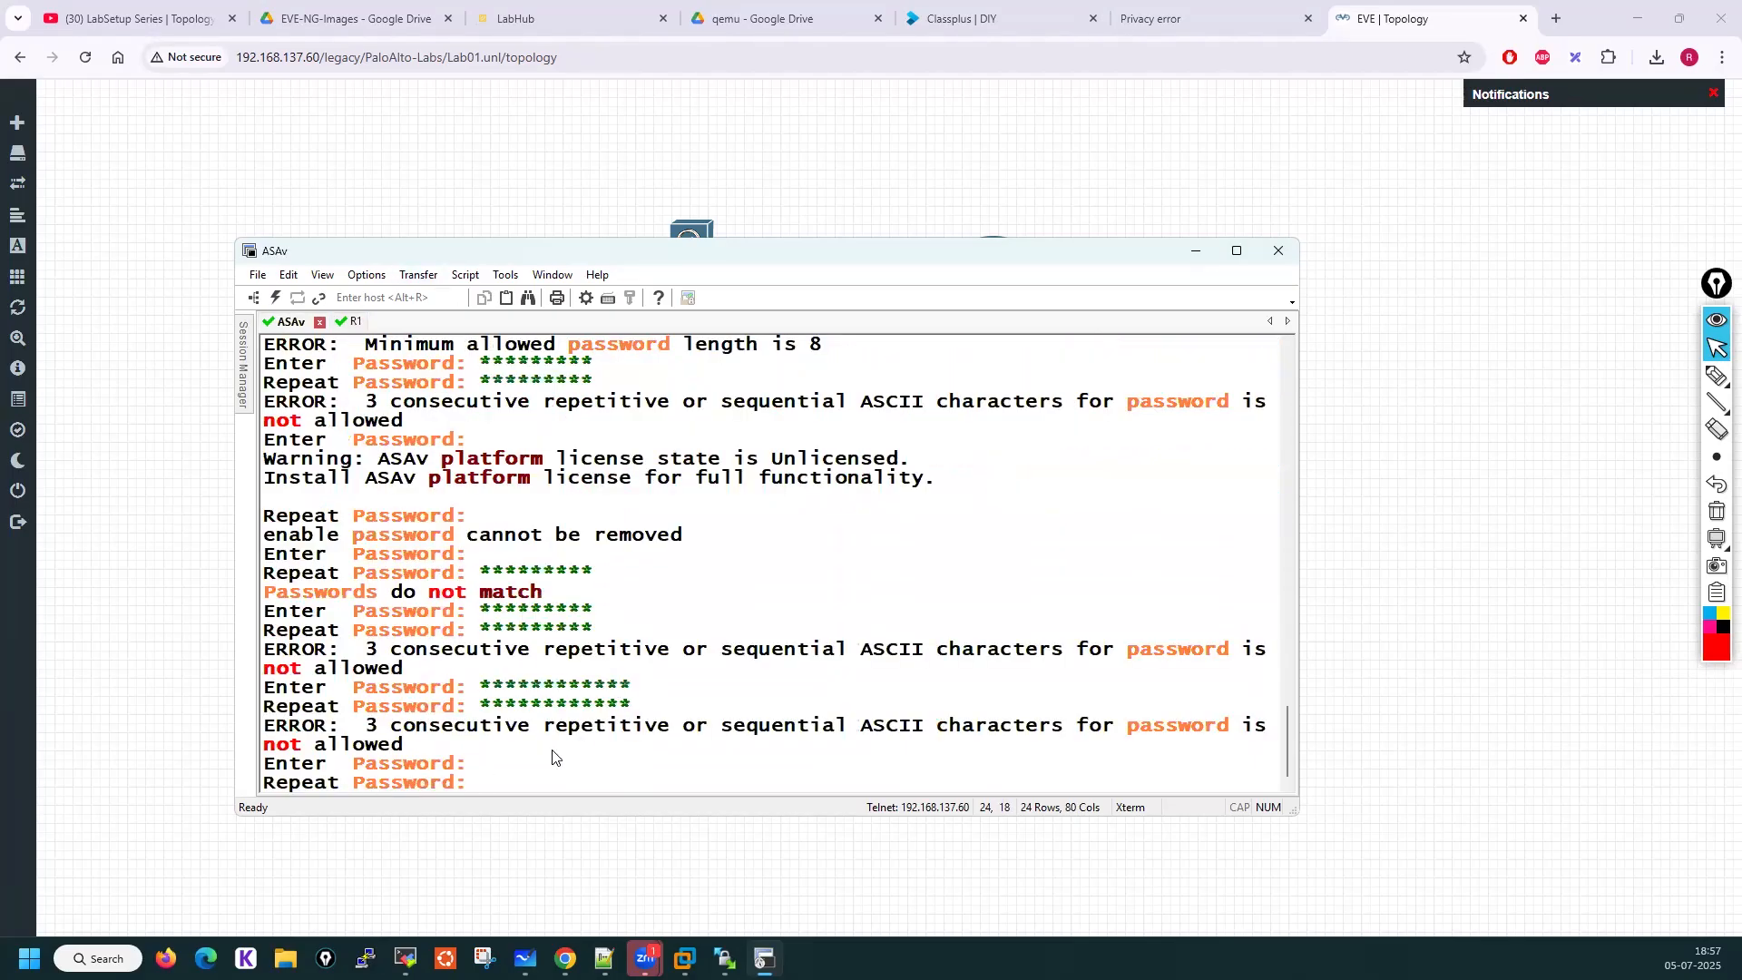
pyautogui.press('Return')
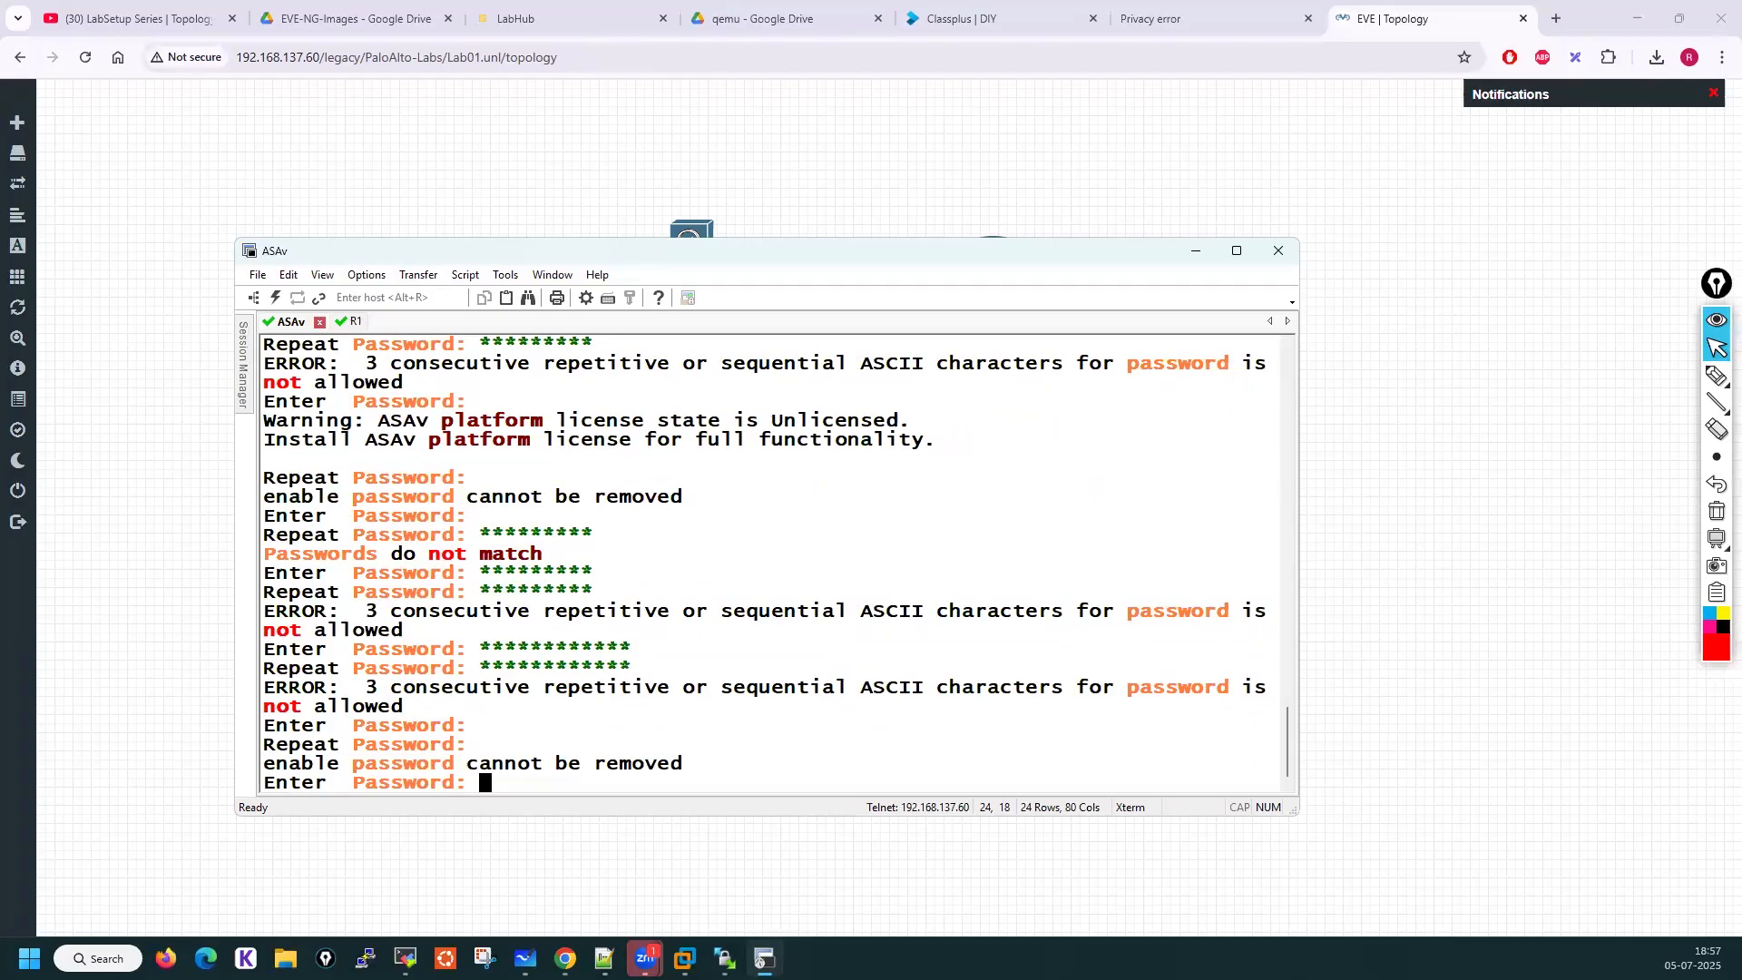
pyautogui.write('**********')
pyautogui.press('BackSpace')
pyautogui.press('BackSpace')
pyautogui.press('BackSpace')
pyautogui.press('BackSpace')
pyautogui.press('BackSpace')
pyautogui.press('BackSpace')
pyautogui.press('BackSpace')
pyautogui.press('BackSpace')
pyautogui.press('BackSpace')
pyautogui.press('Return')
pyautogui.press('Return')
pyautogui.press('Return')
pyautogui.press('Return')
pyautogui.press('Return')
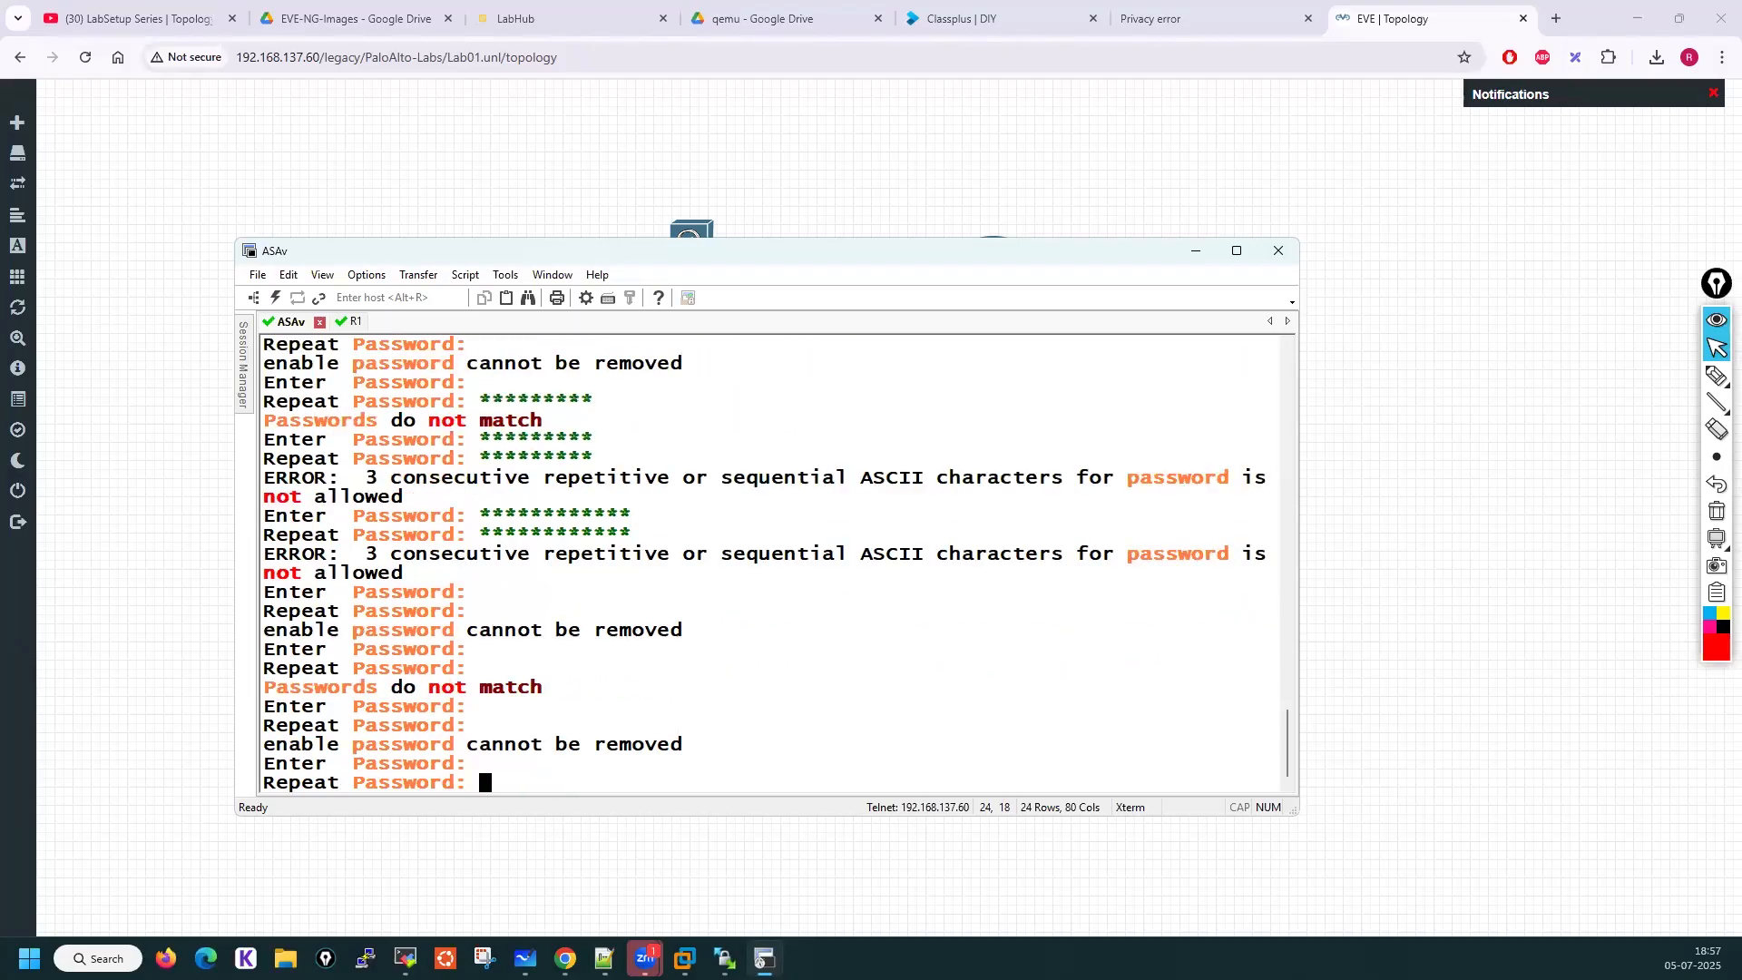
pyautogui.press('Return')
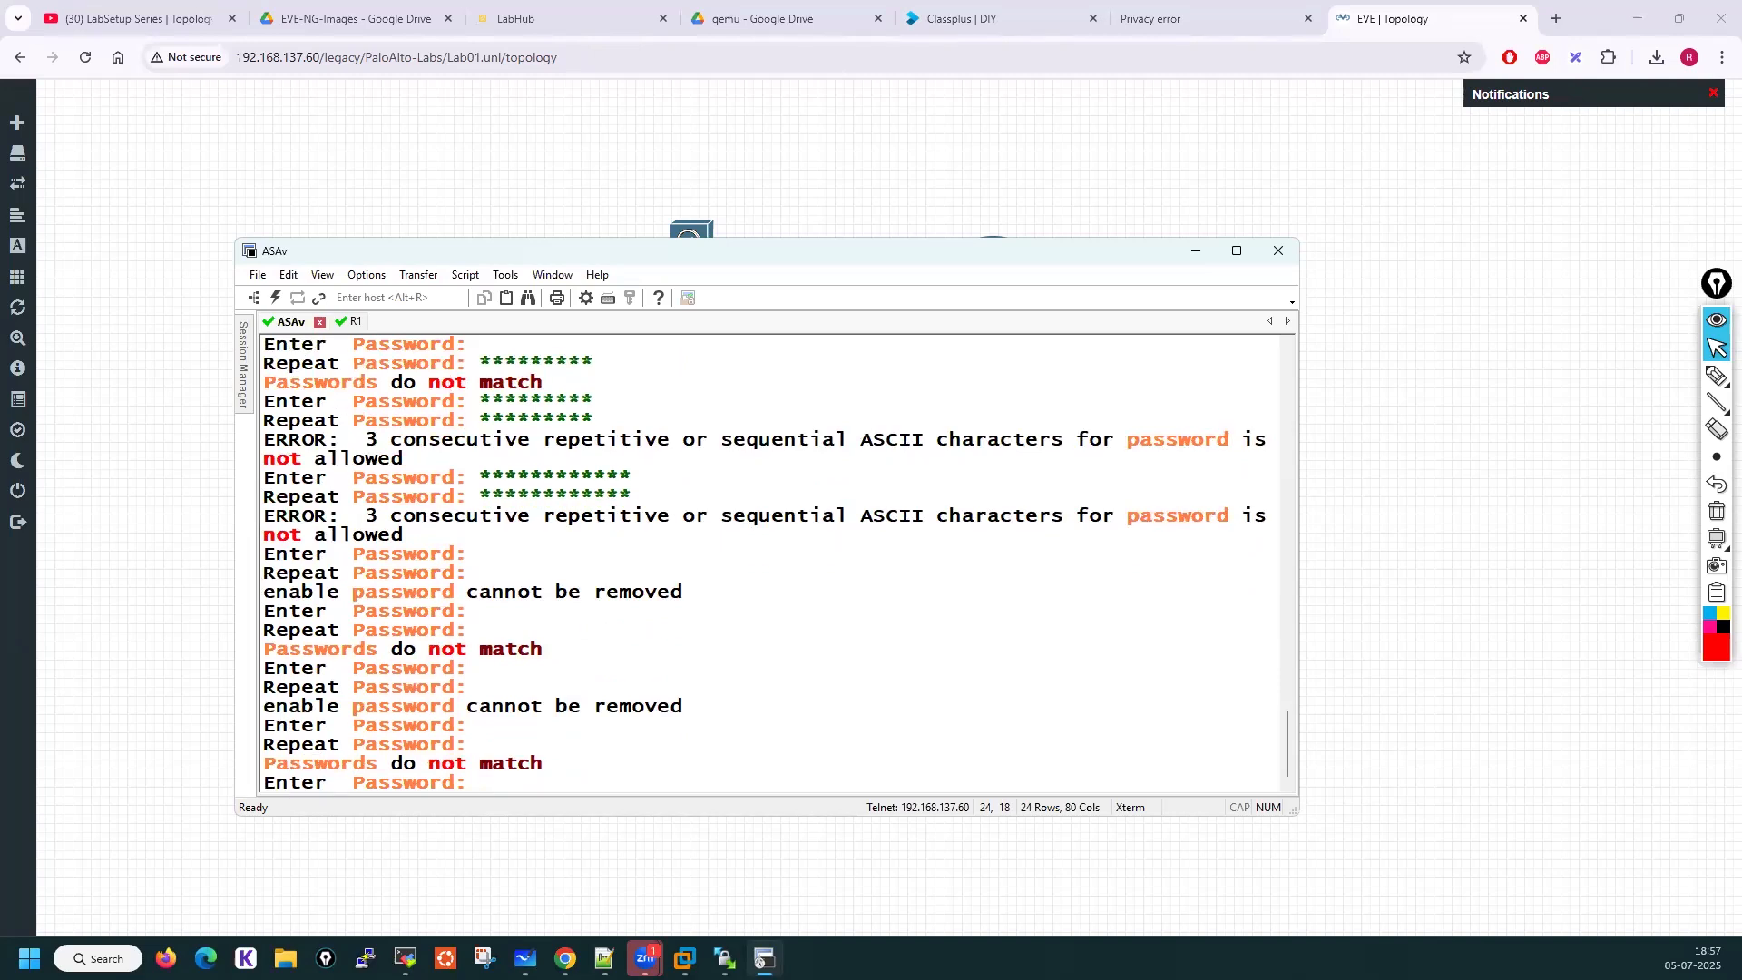
pyautogui.write('**********')
pyautogui.press('Return')
pyautogui.write('**********')
pyautogui.press('Return')
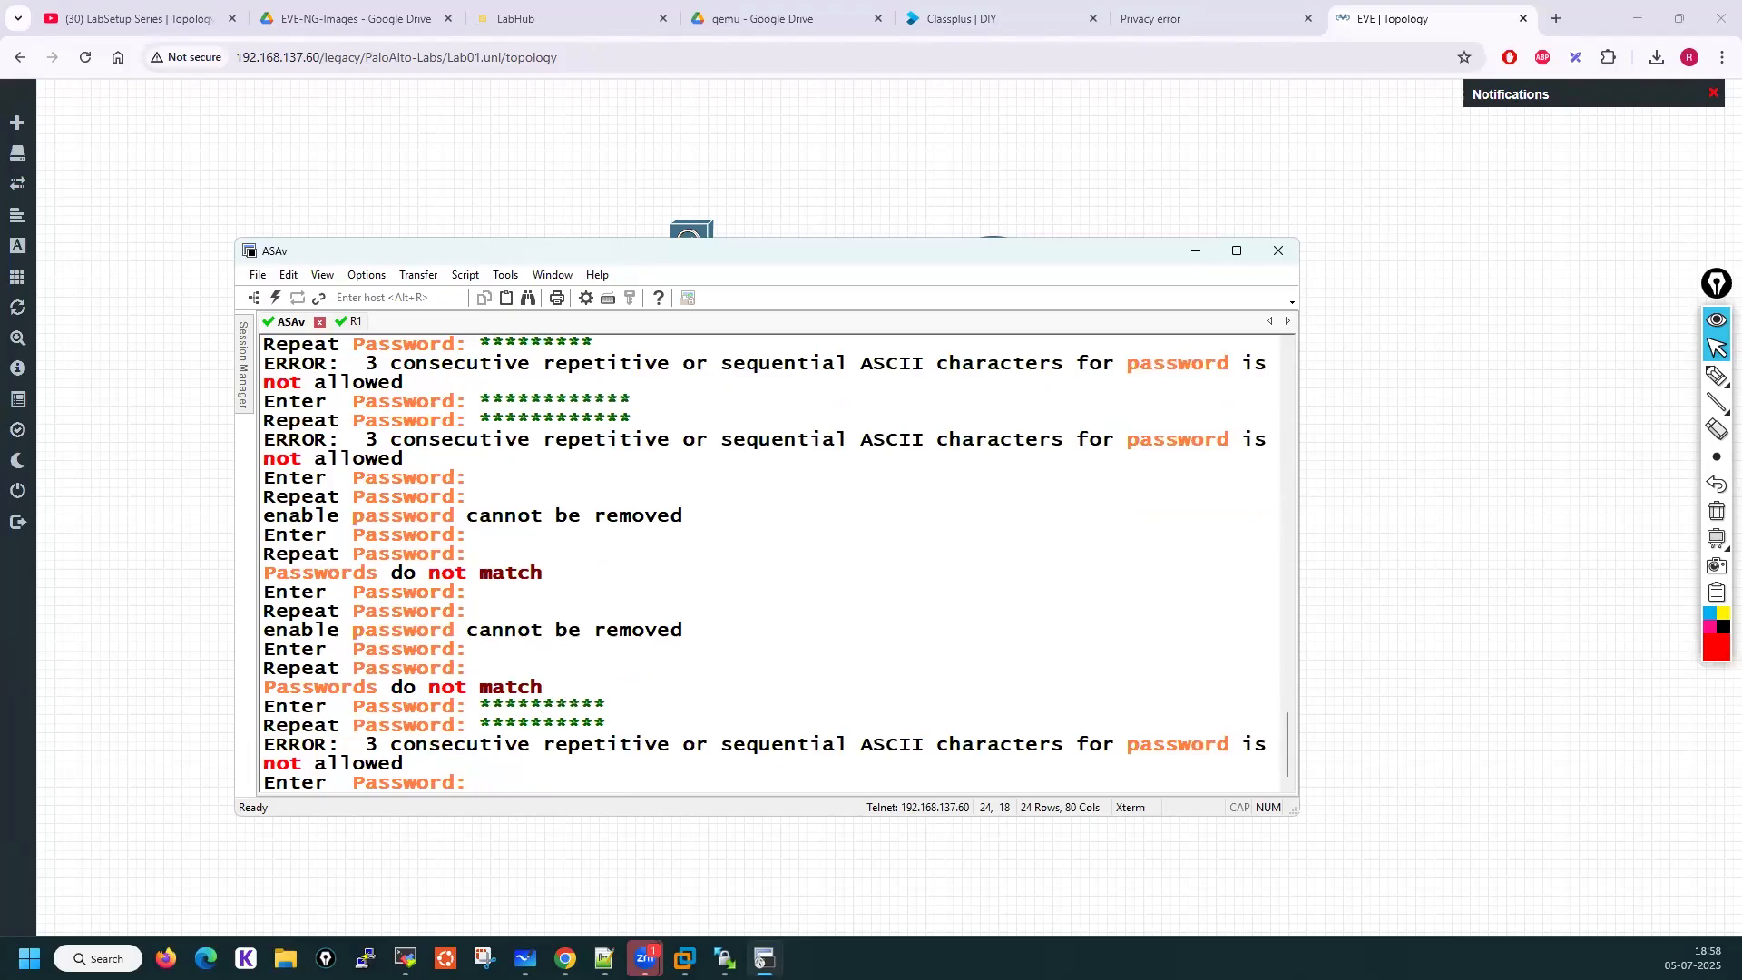
# Step: Enter the corrected enable password twice to reach ciscoasa#, then minimise the console
pyautogui.write('***********')
pyautogui.press('BackSpace')
pyautogui.write('*')
pyautogui.press('Return')
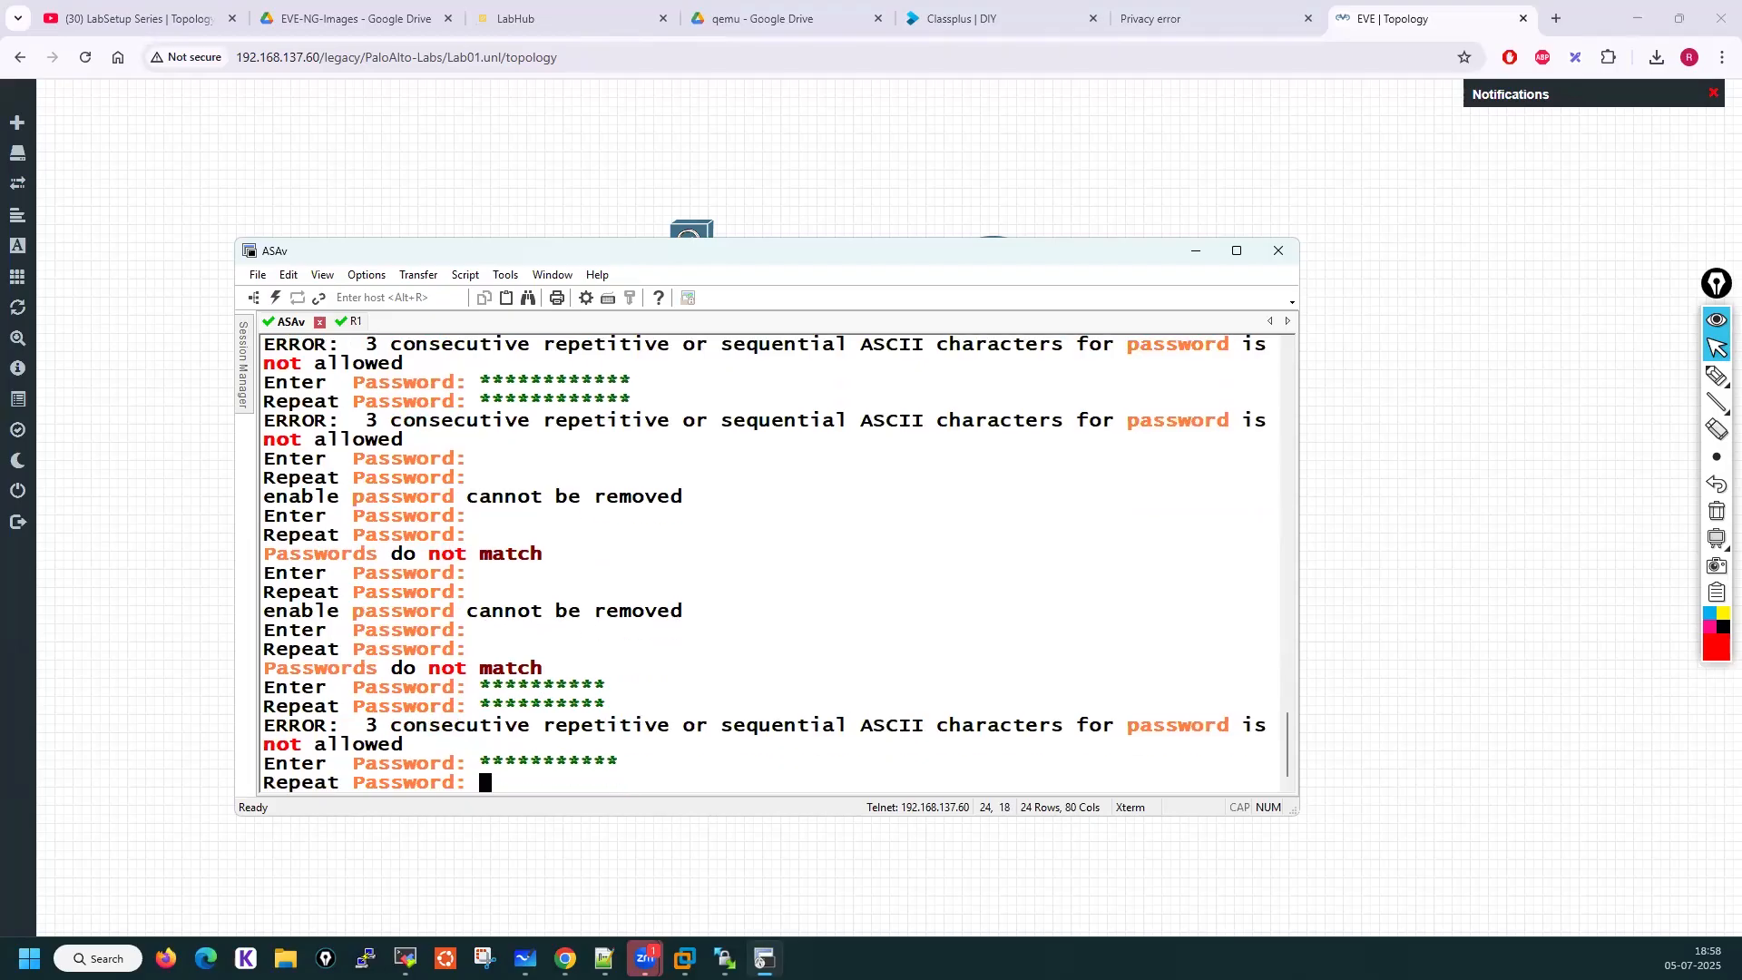
pyautogui.write('***********')
pyautogui.press('Return')
pyautogui.press('Return')
pyautogui.press('Return')
pyautogui.press('Return')
pyautogui.press('Return')
pyautogui.press('Return')
pyautogui.press('Return')
pyautogui.press('Return')
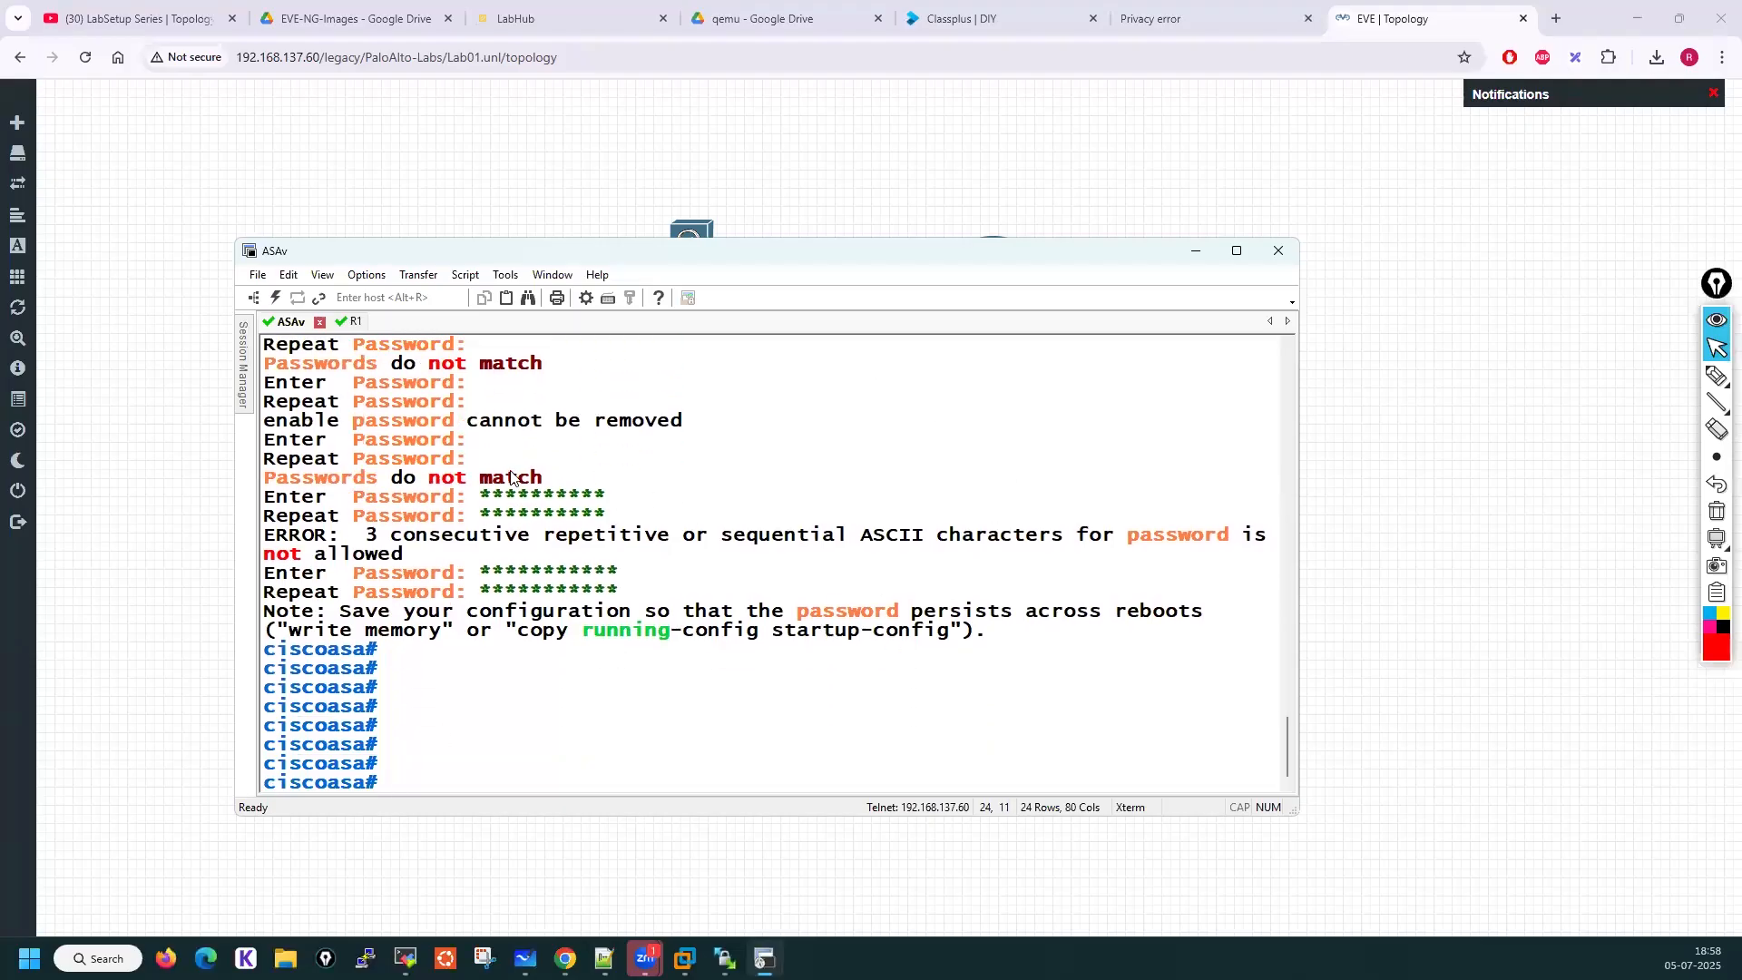
pyautogui.click(1196, 251)
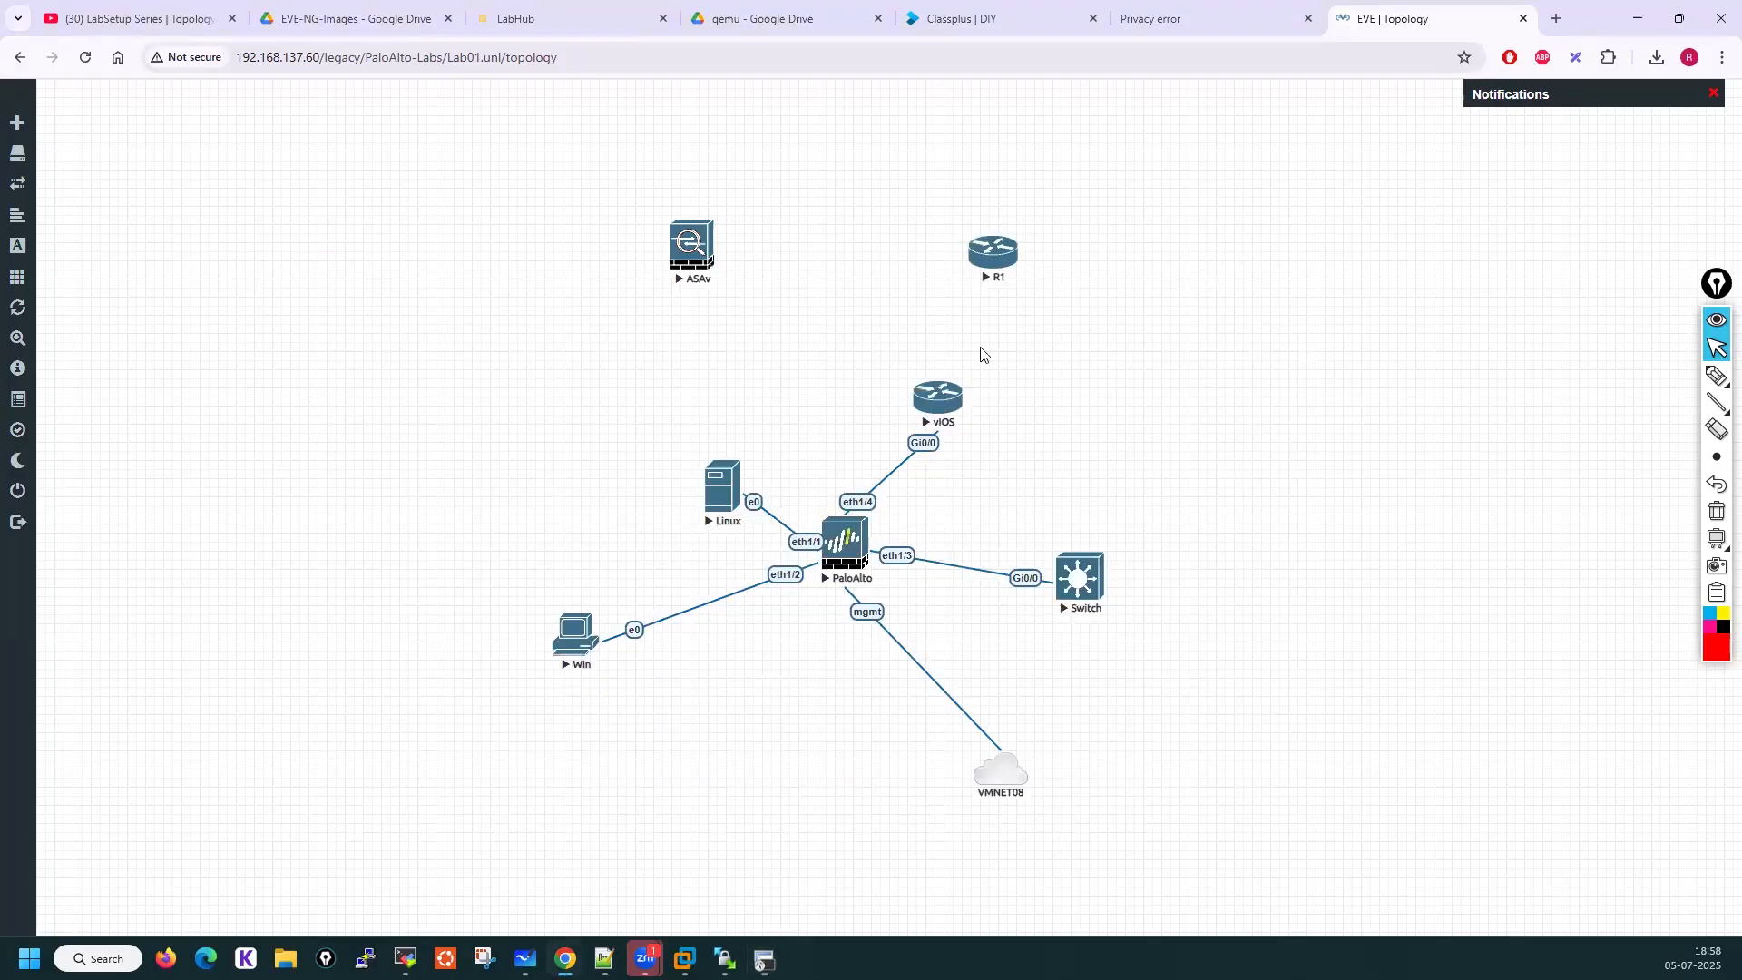
# Step: Open the vIOS console, answer 'no' to its initial configuration dialog, and minimise it
pyautogui.click(927, 408)
pyautogui.click(888, 191)
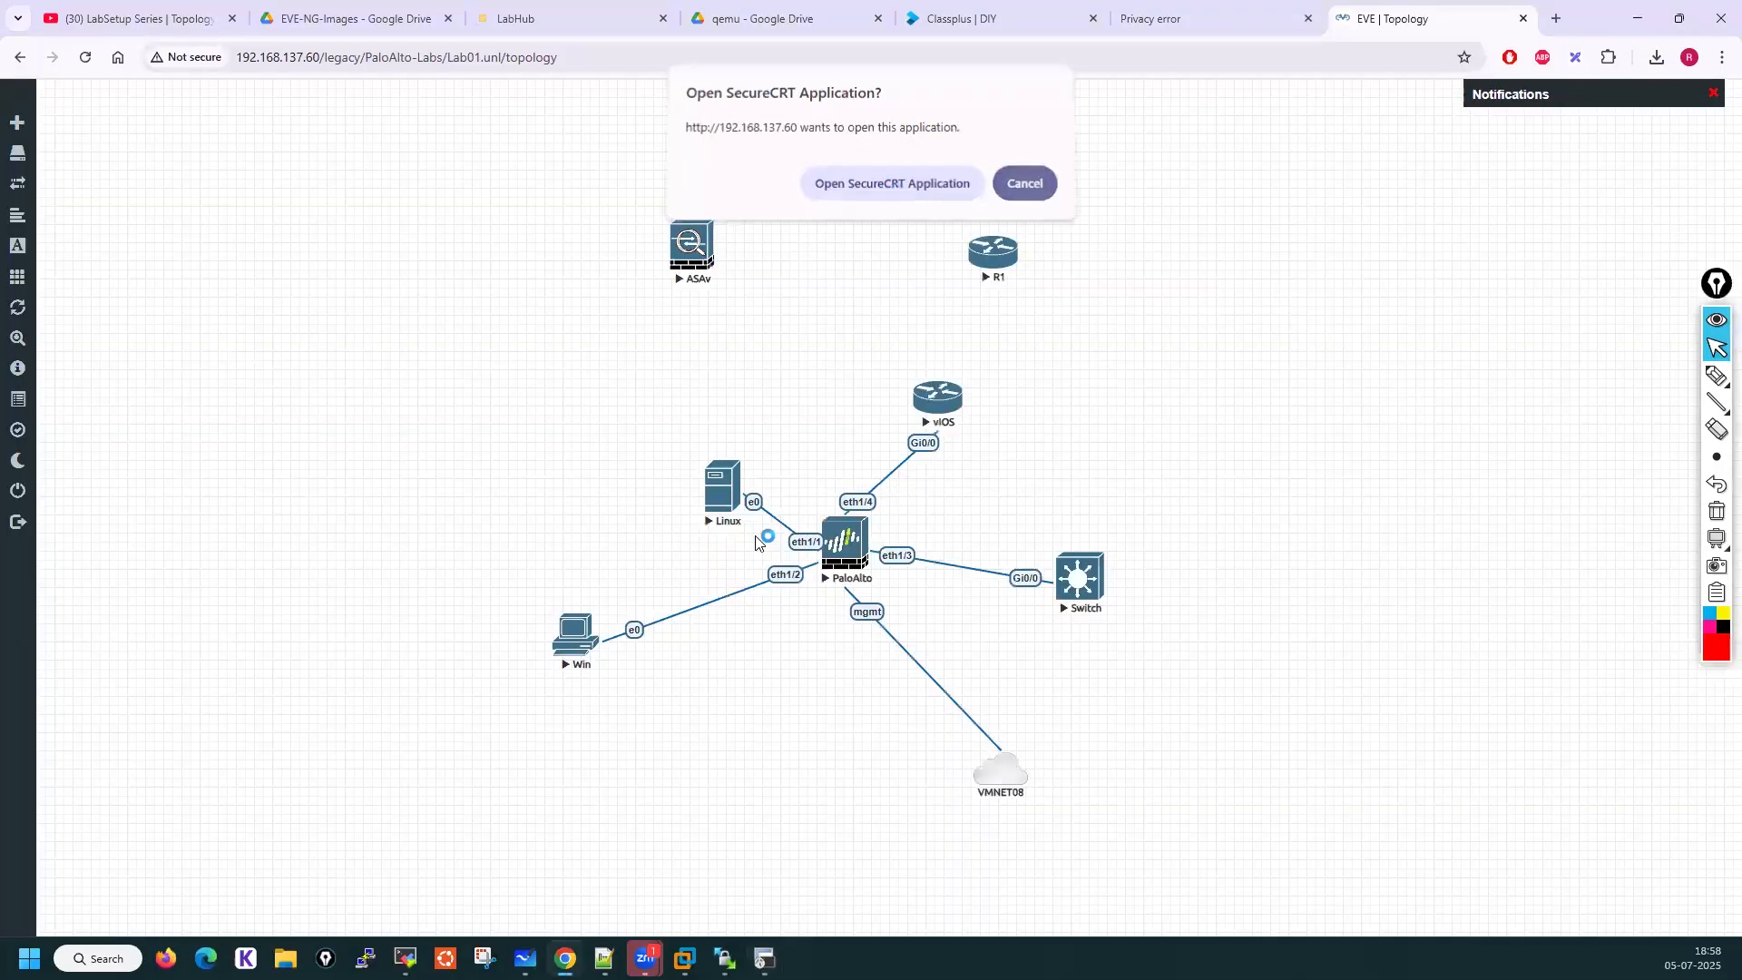
pyautogui.press('Return')
pyautogui.press('Return')
pyautogui.press('Return')
pyautogui.press('Return')
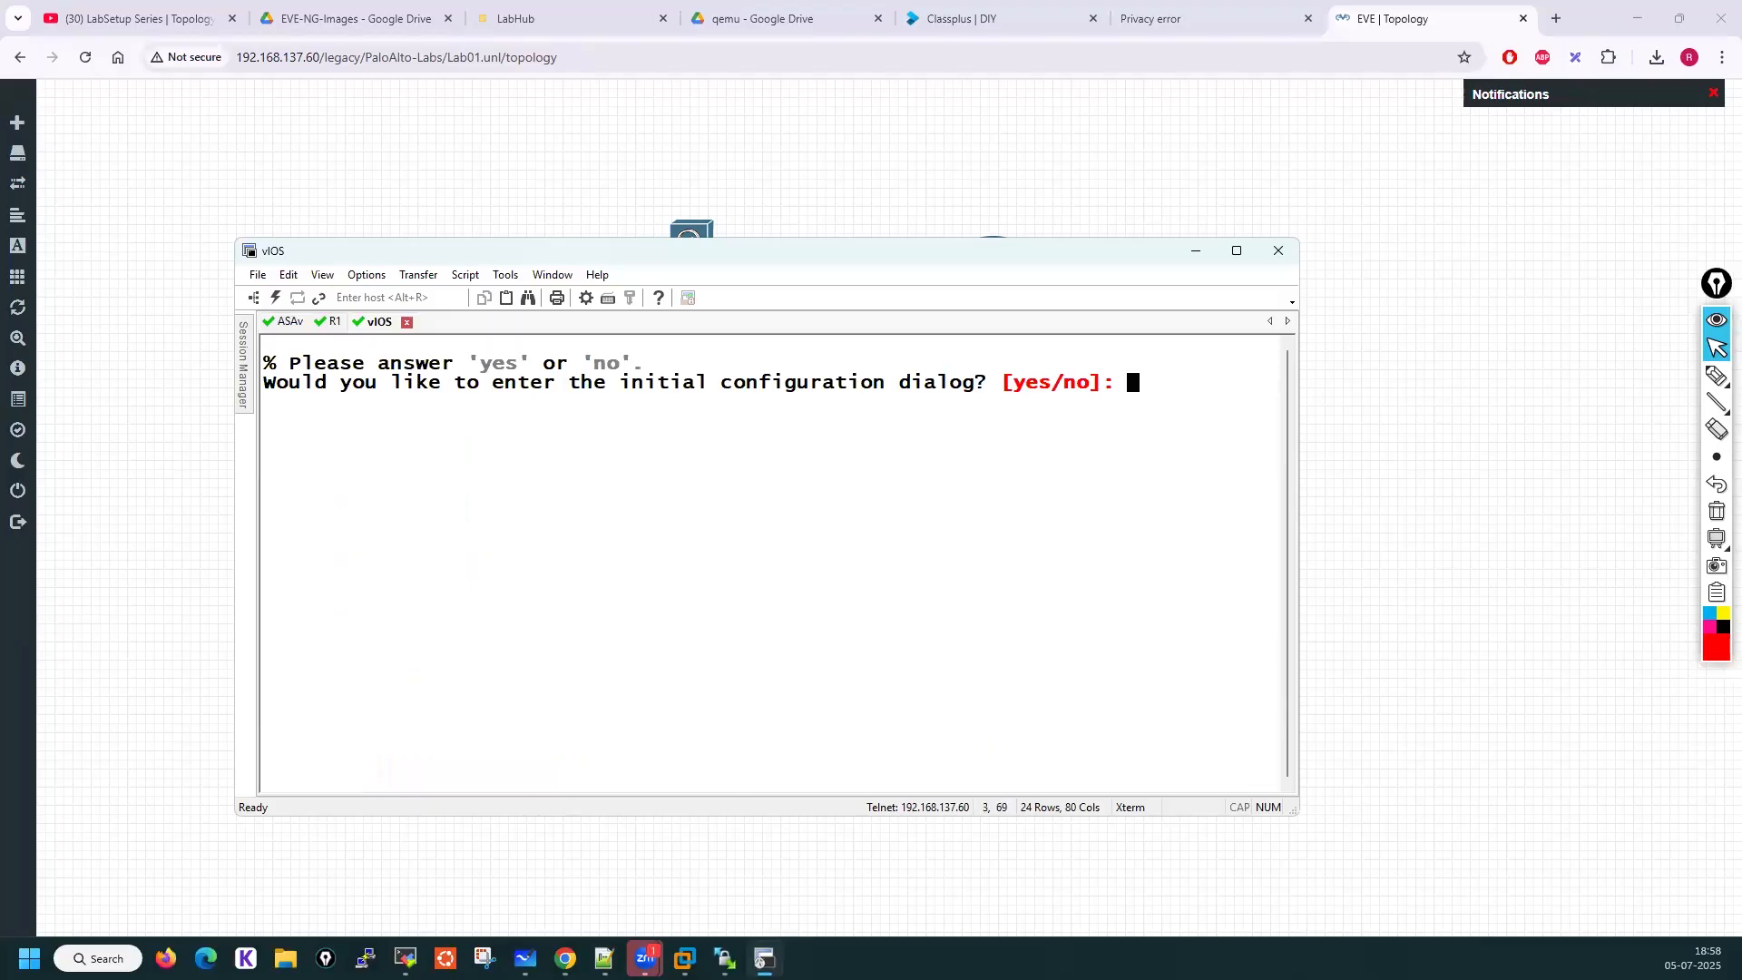
pyautogui.write('no')
pyautogui.press('Return')
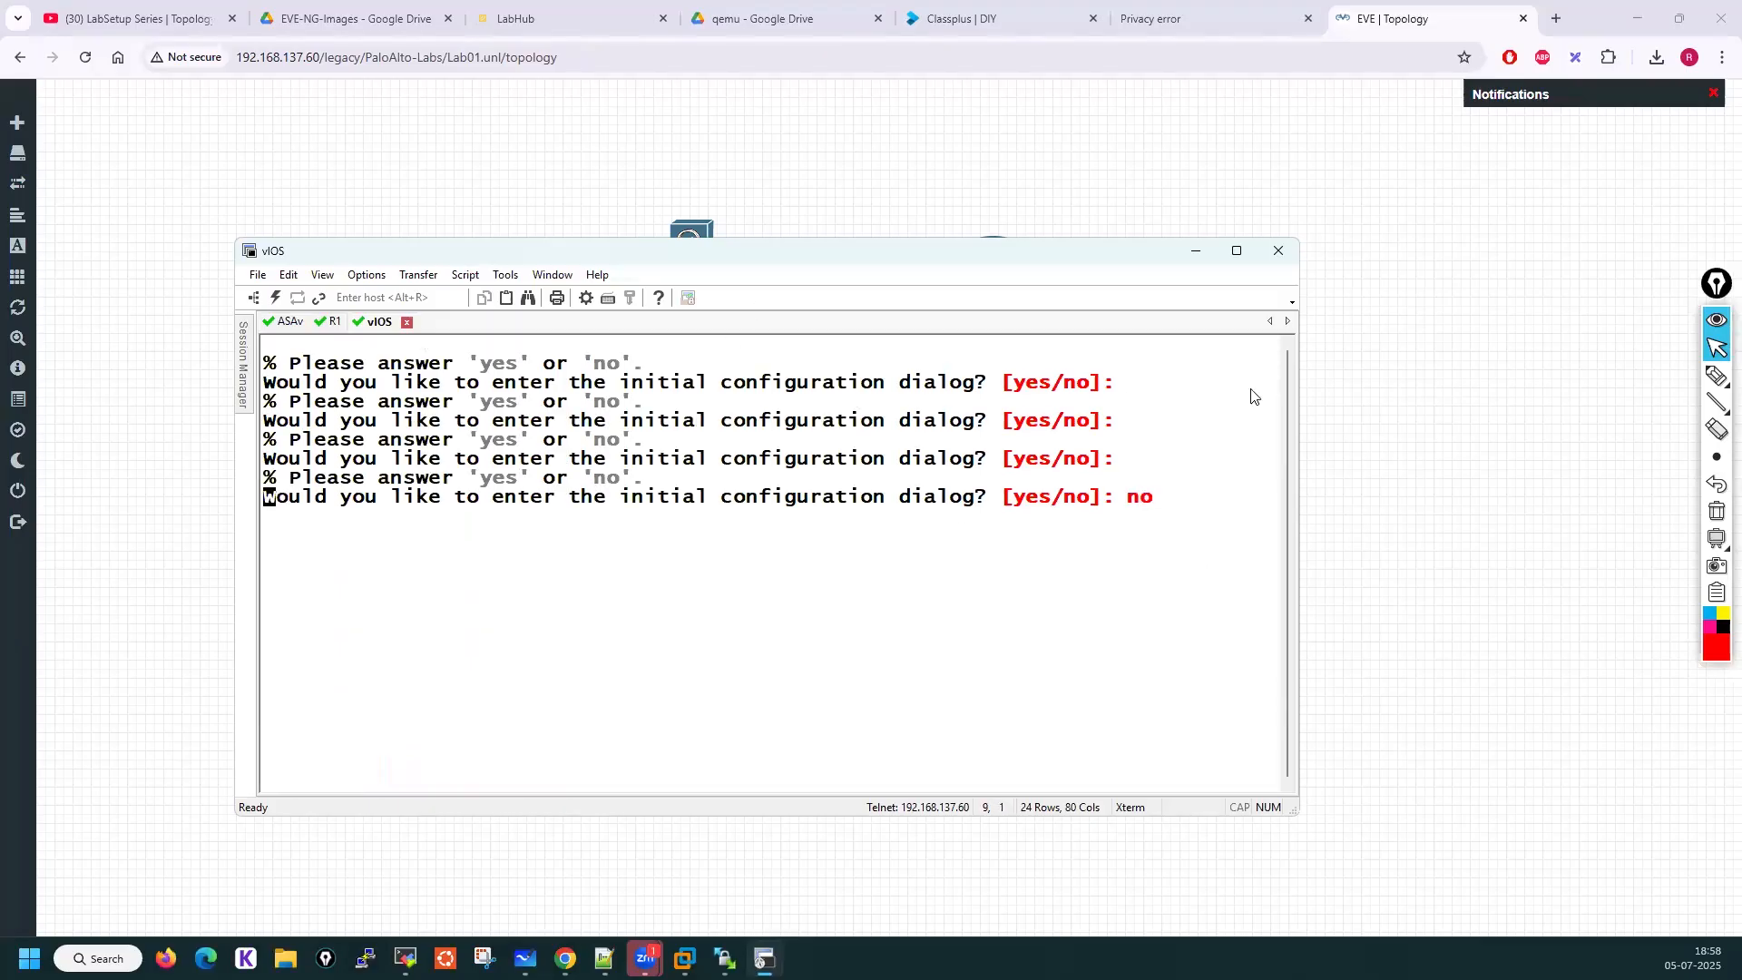
pyautogui.click(1192, 256)
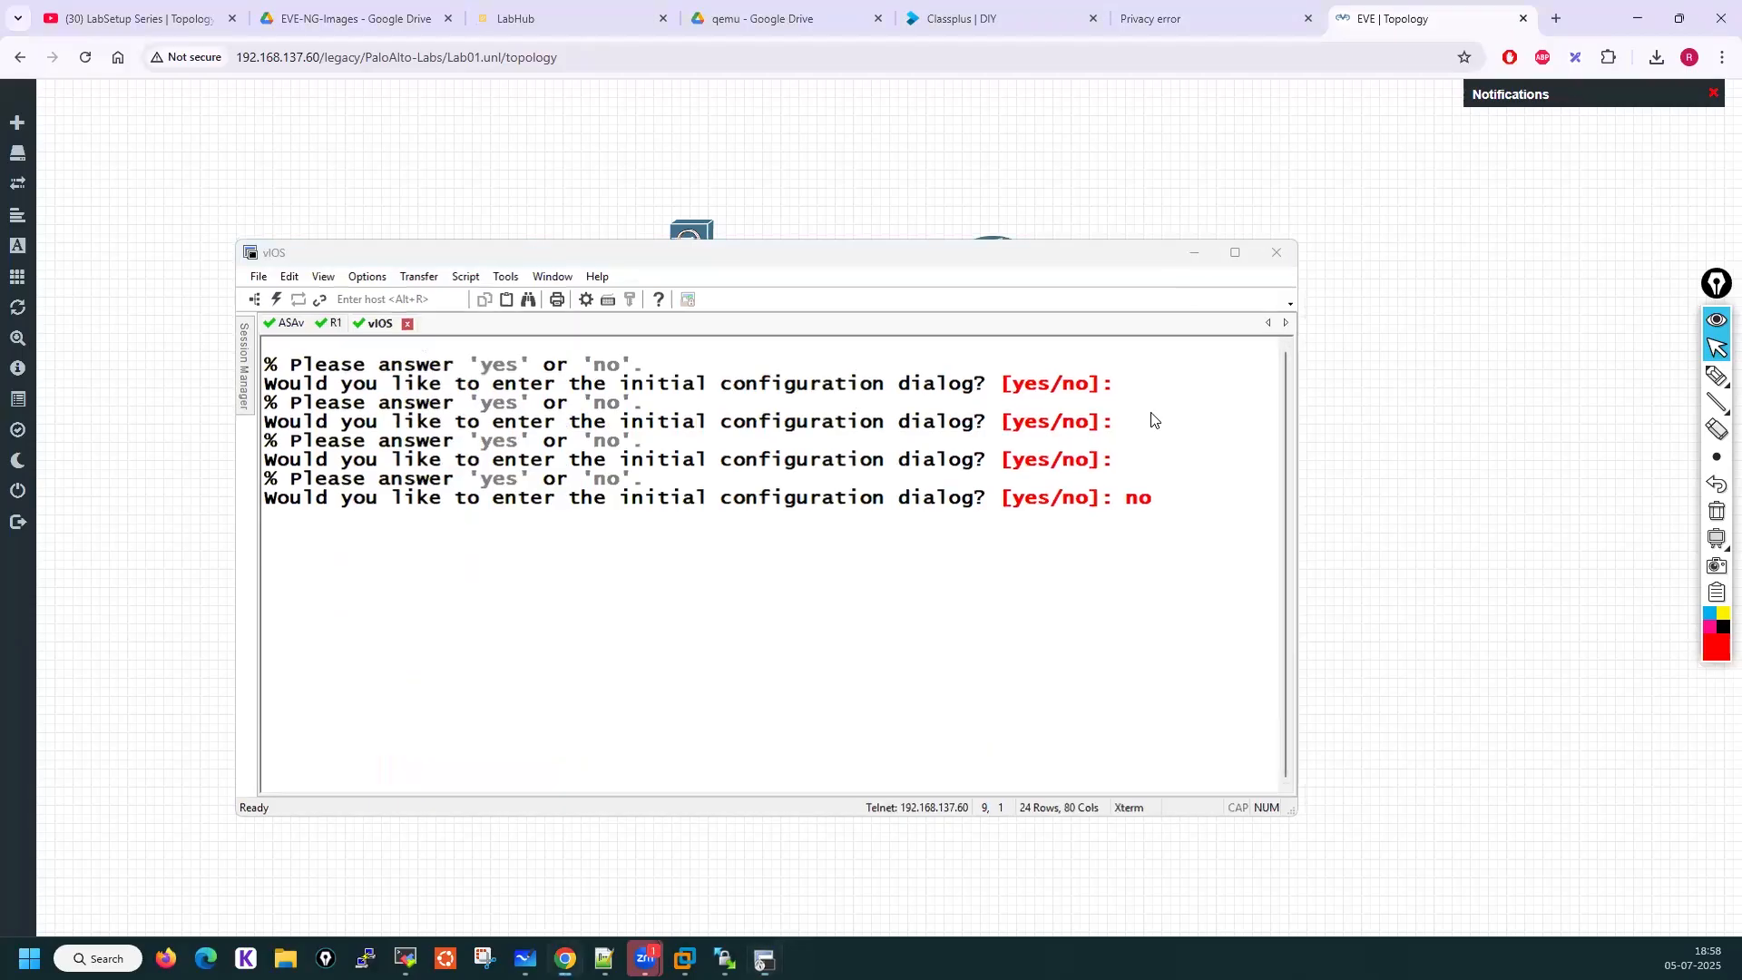
# Step: Open the Linux node's VNC console, dismiss its desktop menu, and minimise it
pyautogui.click(716, 499)
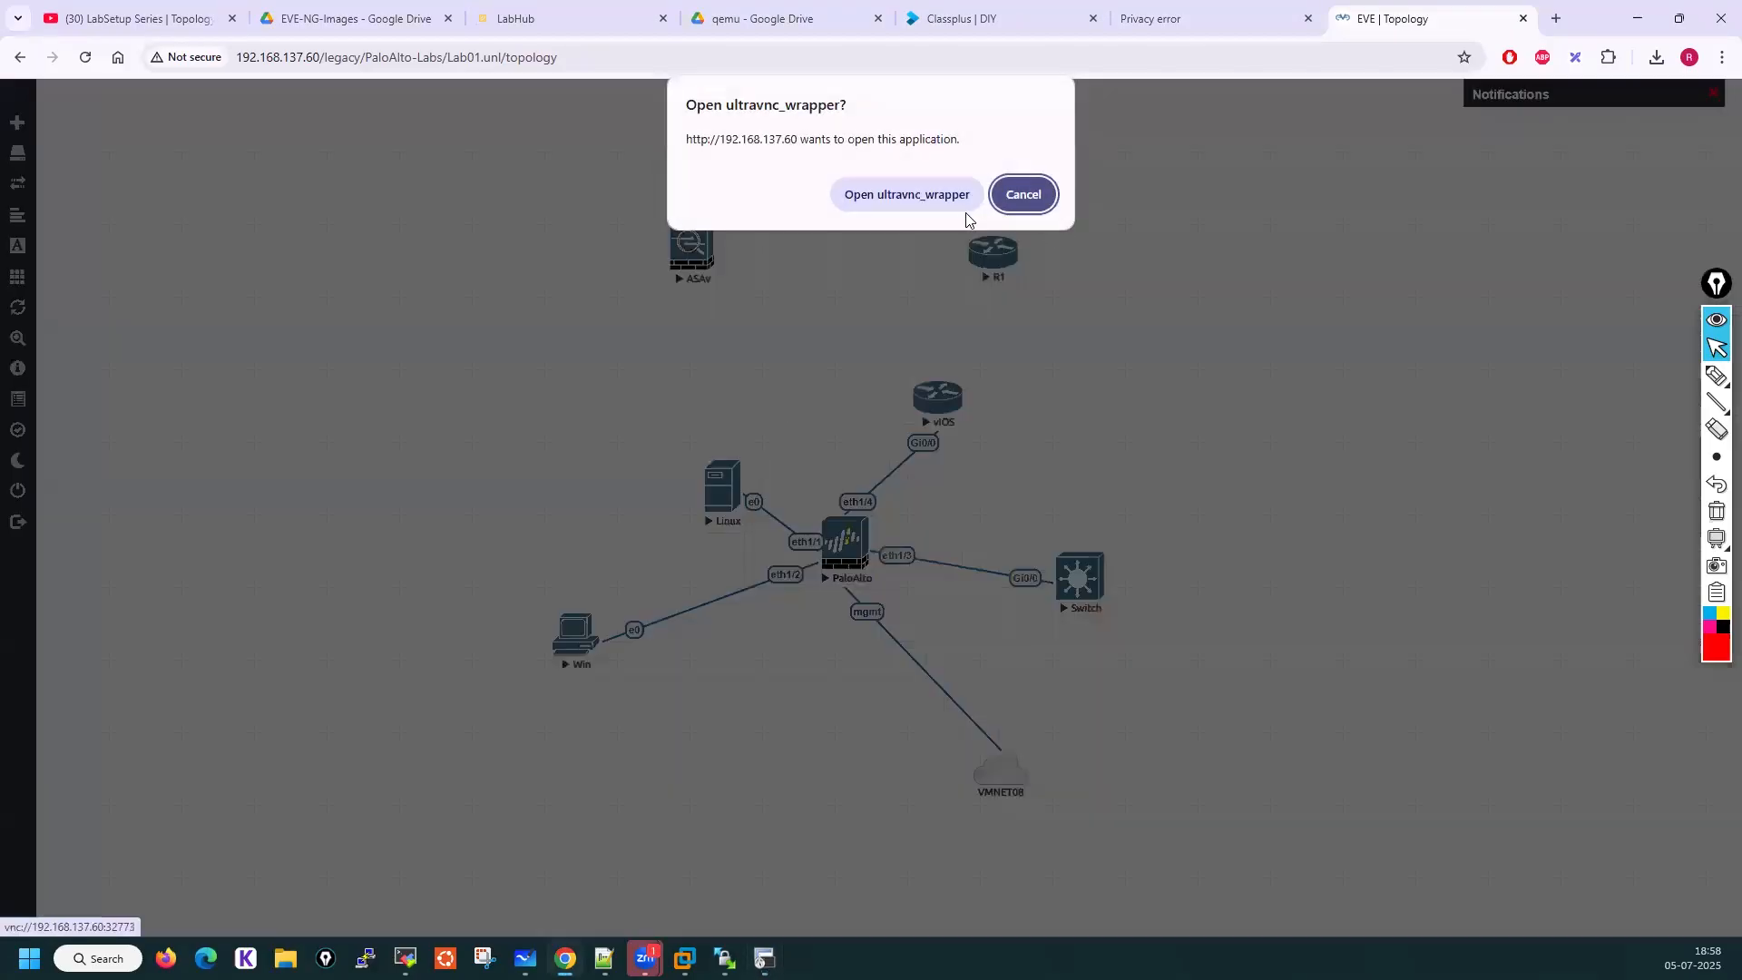
pyautogui.click(920, 195)
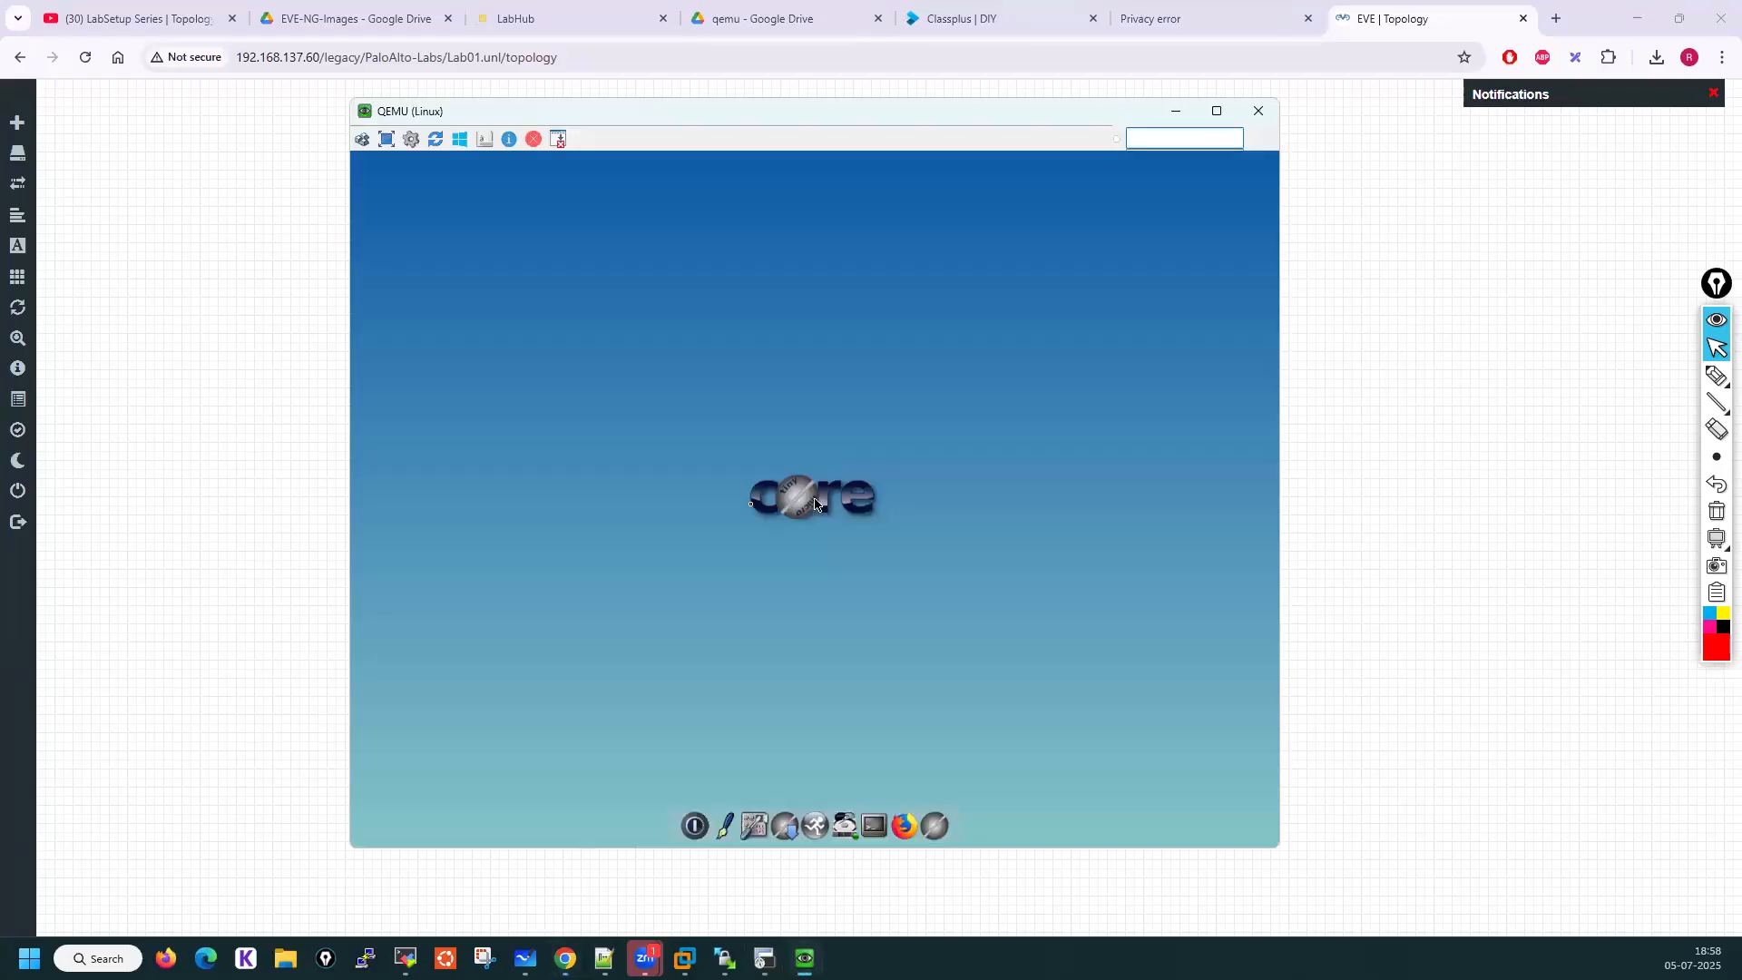
pyautogui.rightClick(757, 514)
pyautogui.moveTo(757, 514)
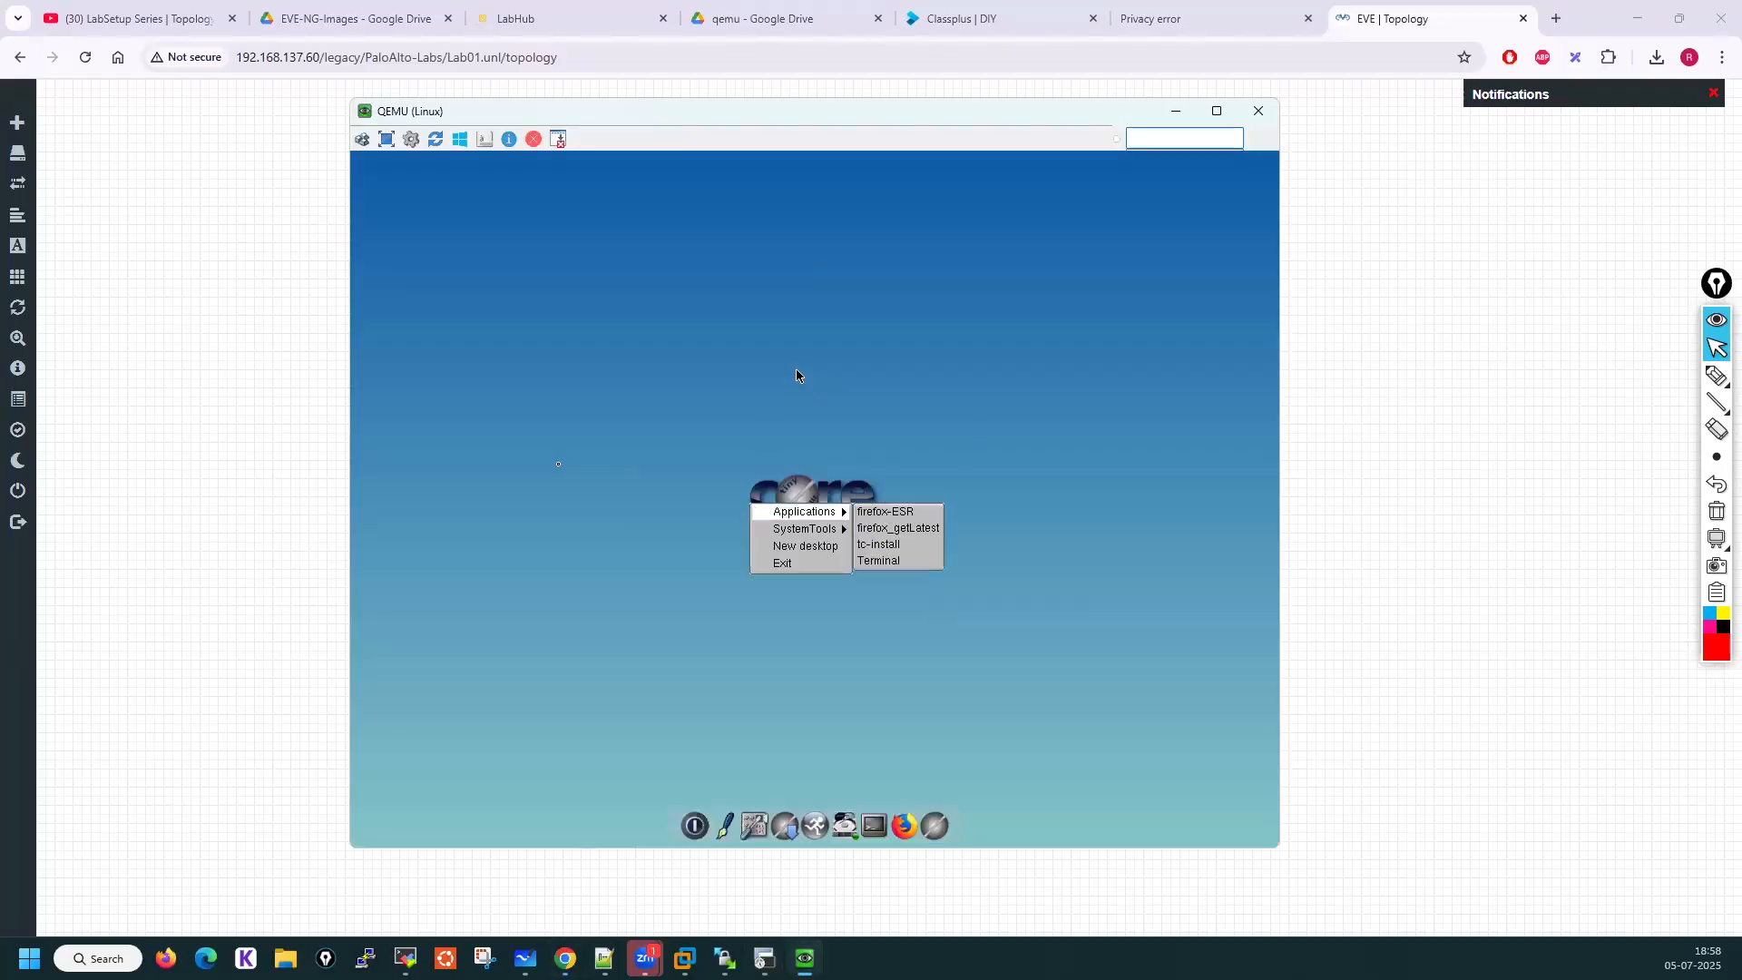
pyautogui.click(558, 463)
pyautogui.click(1176, 111)
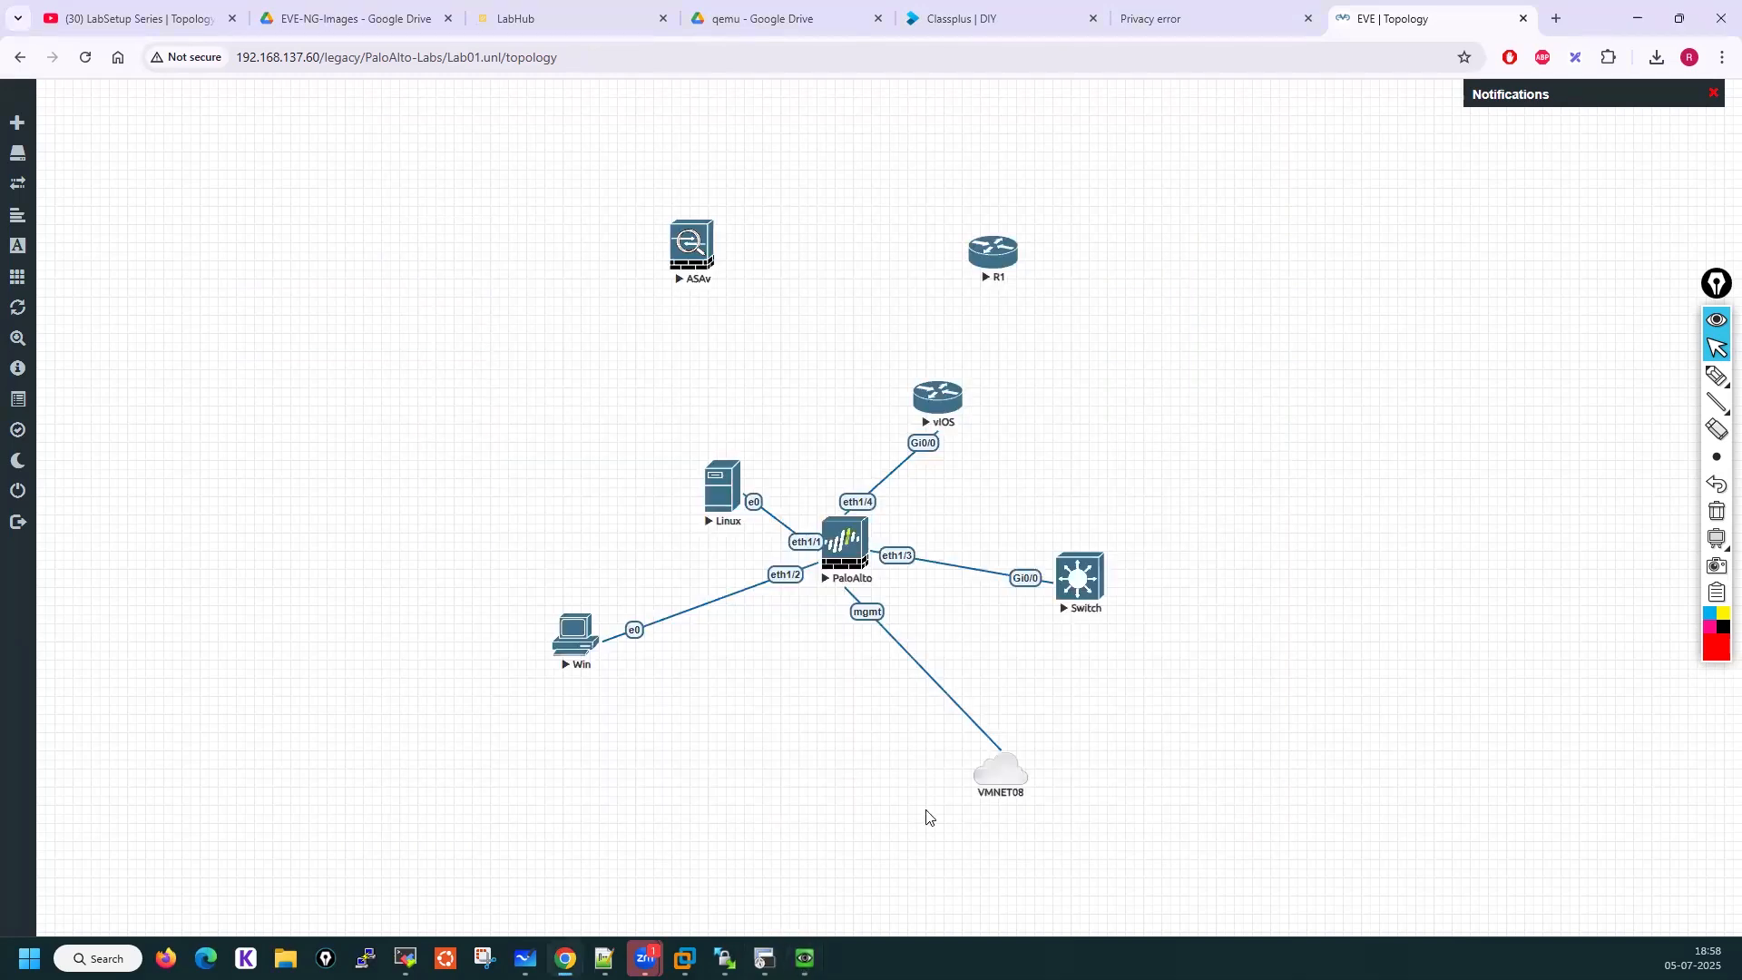
# Step: Open the Win and Switch consoles, wake the Switch> prompt, and return to the topology
pyautogui.click(575, 634)
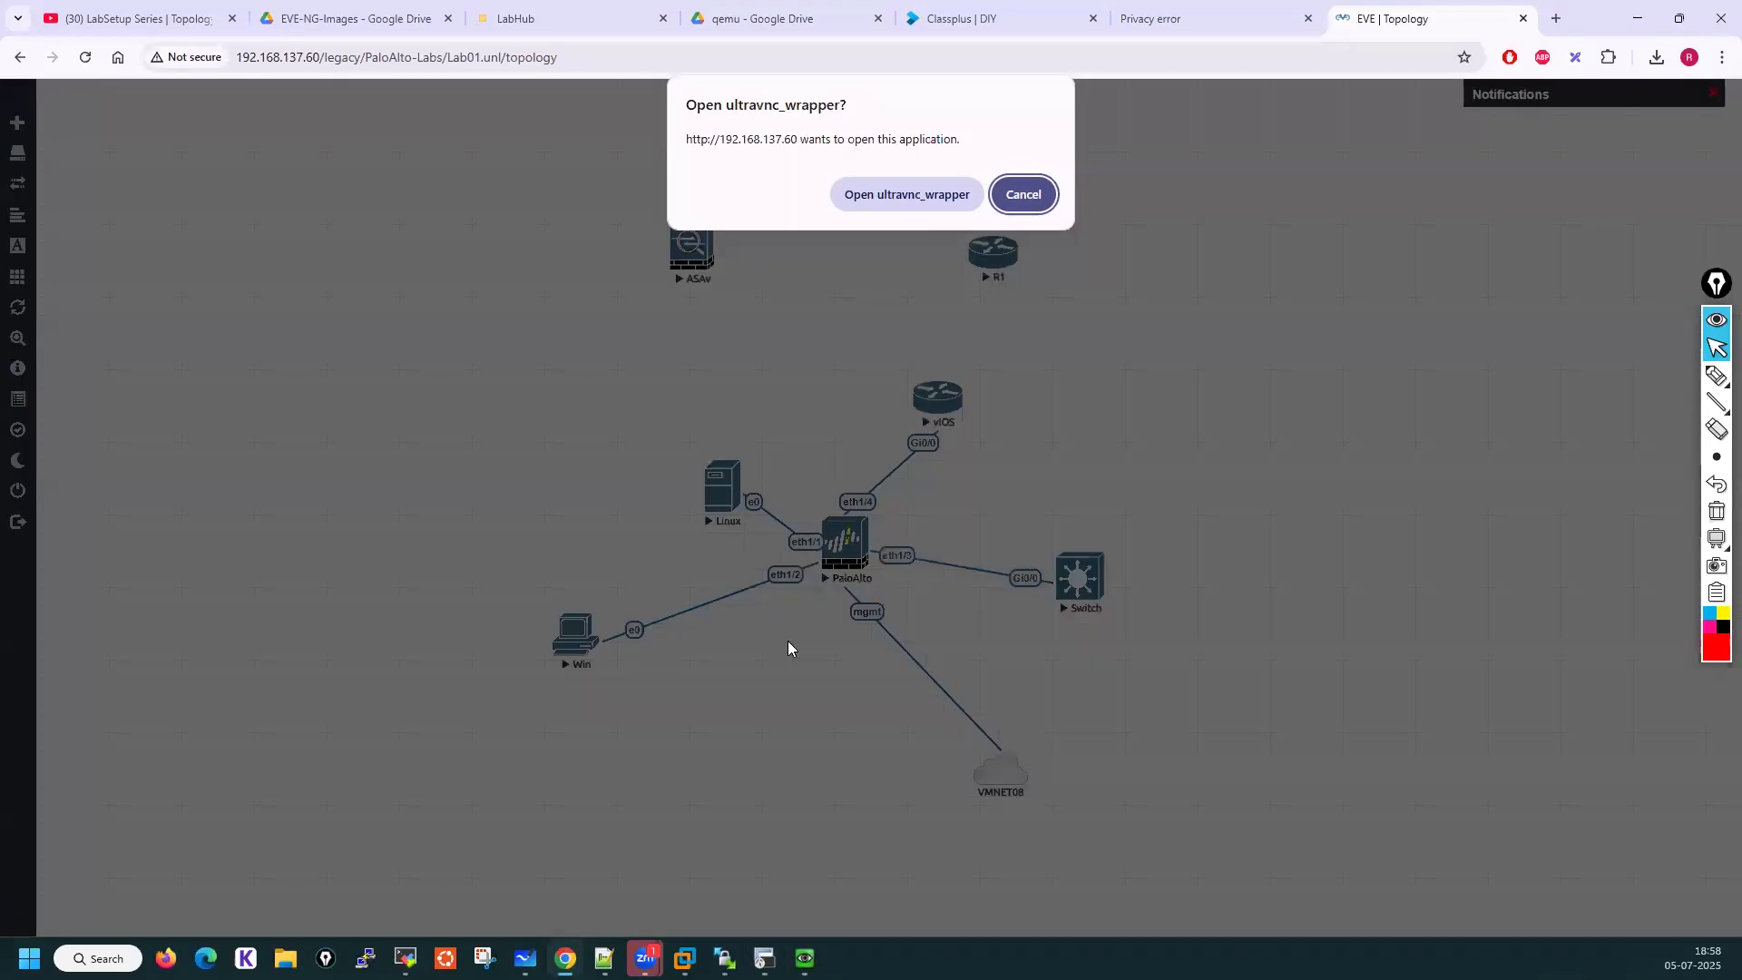
pyautogui.click(907, 195)
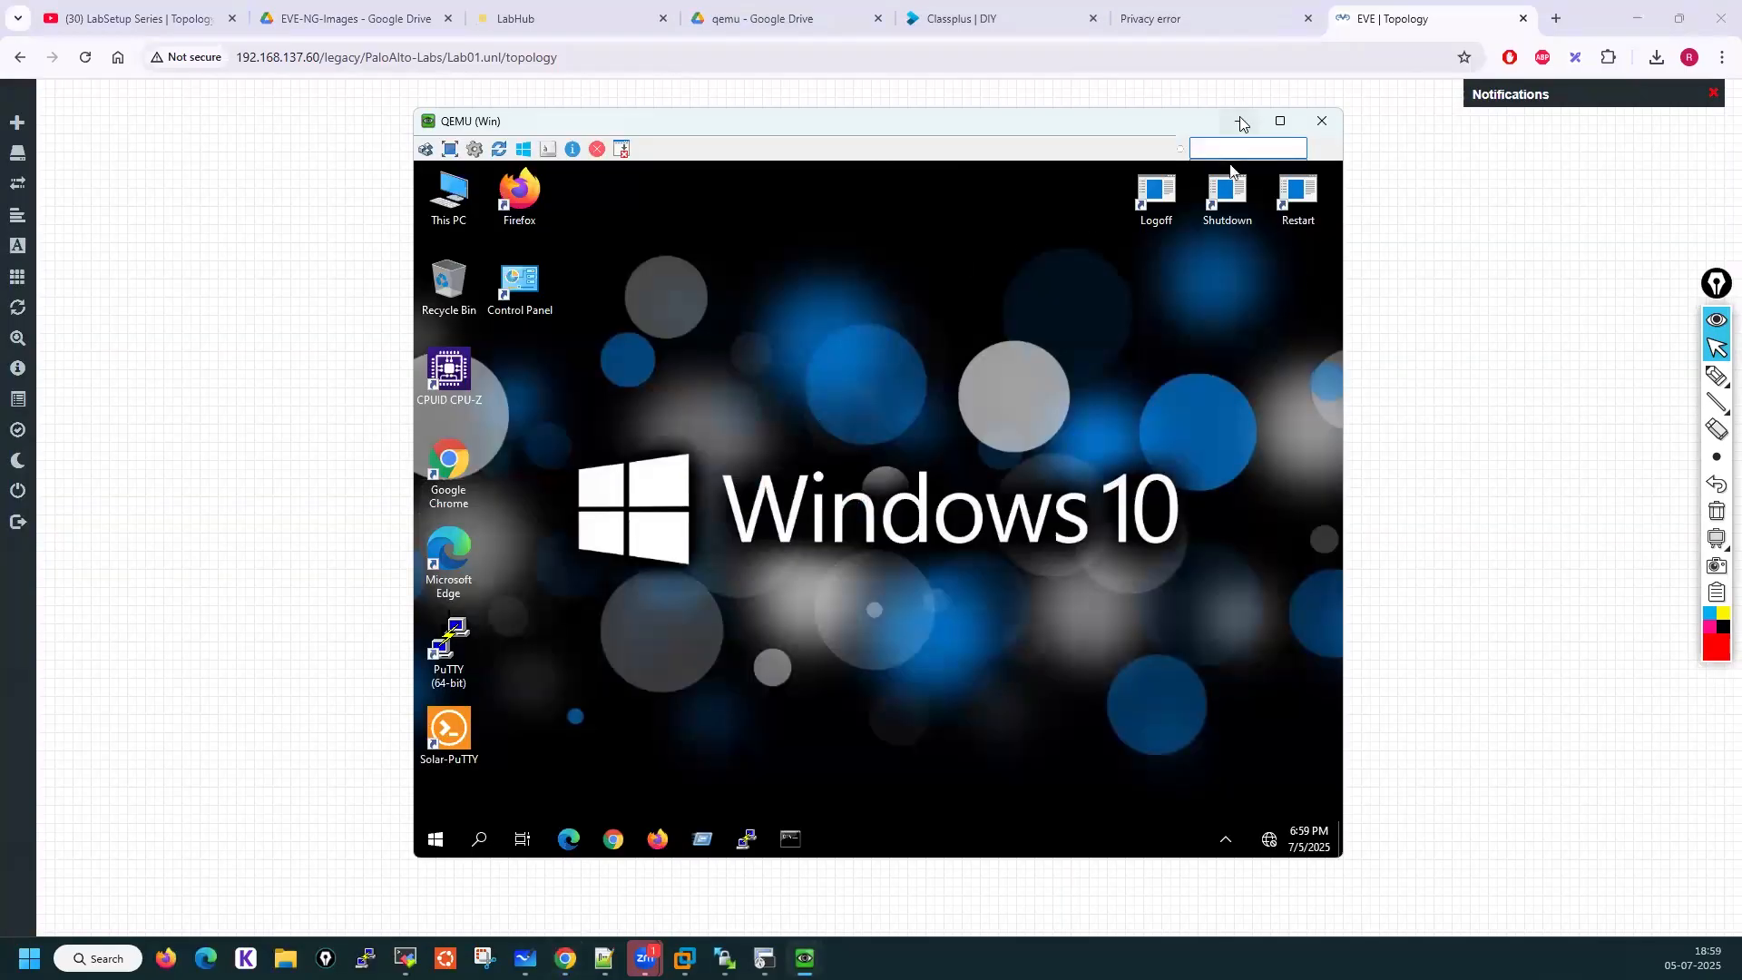
pyautogui.click(1242, 124)
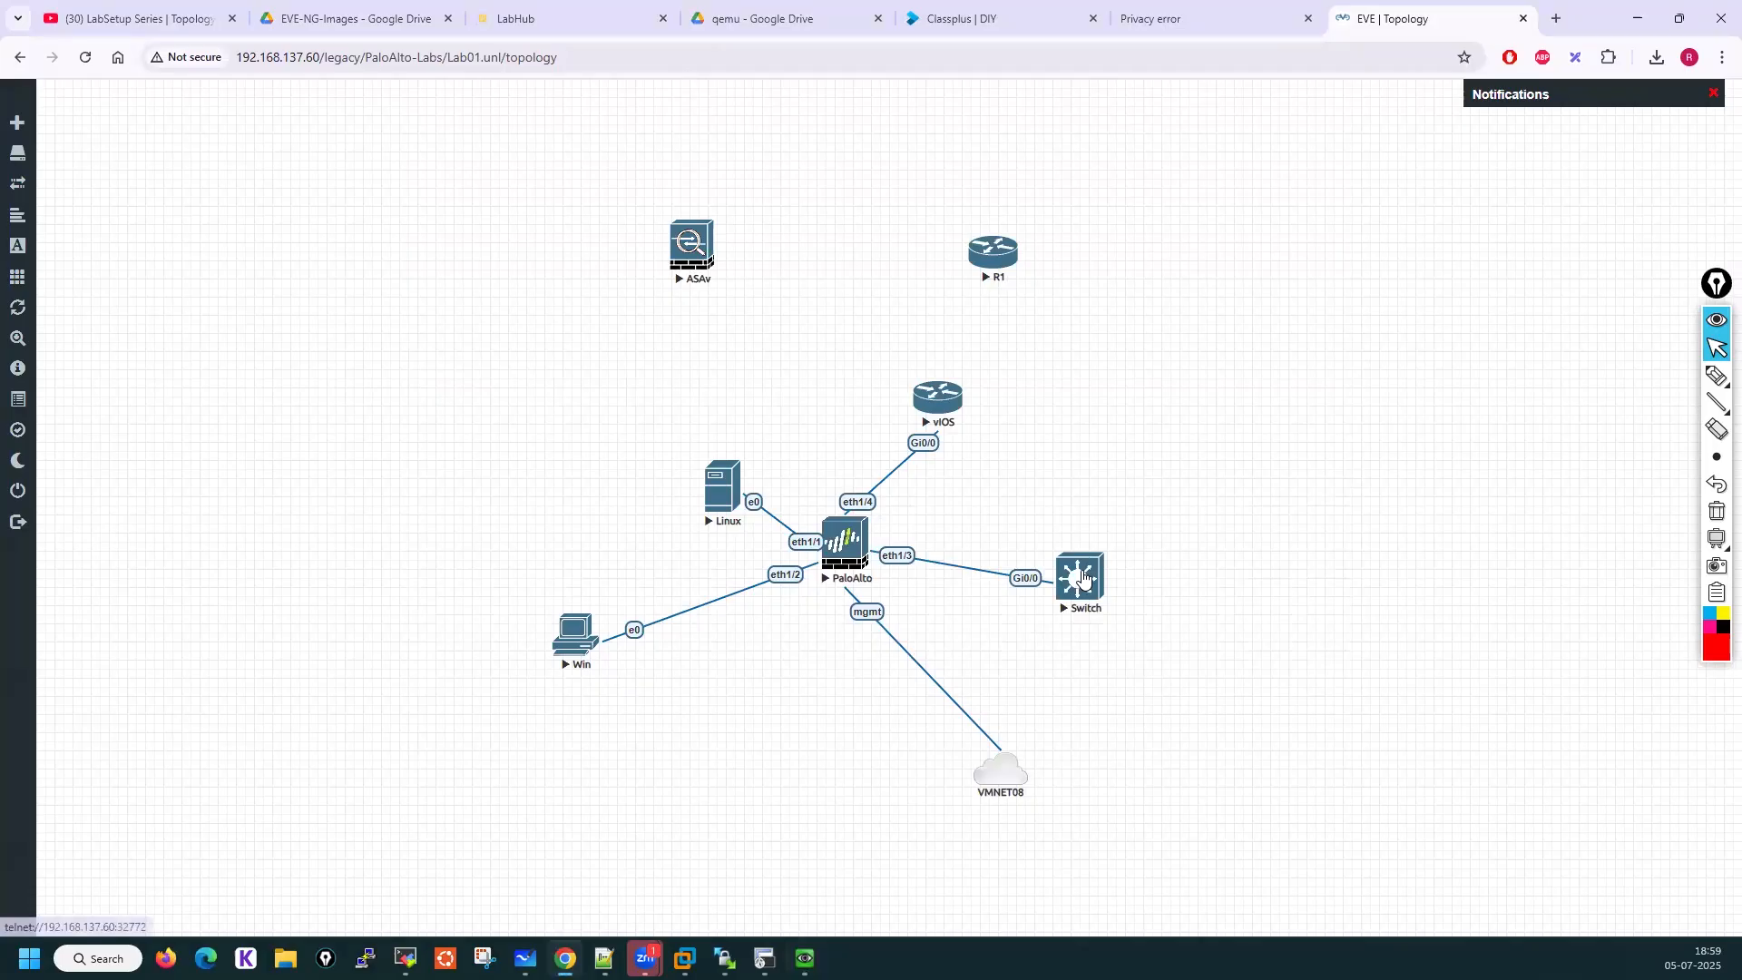
pyautogui.click(1079, 578)
pyautogui.click(922, 196)
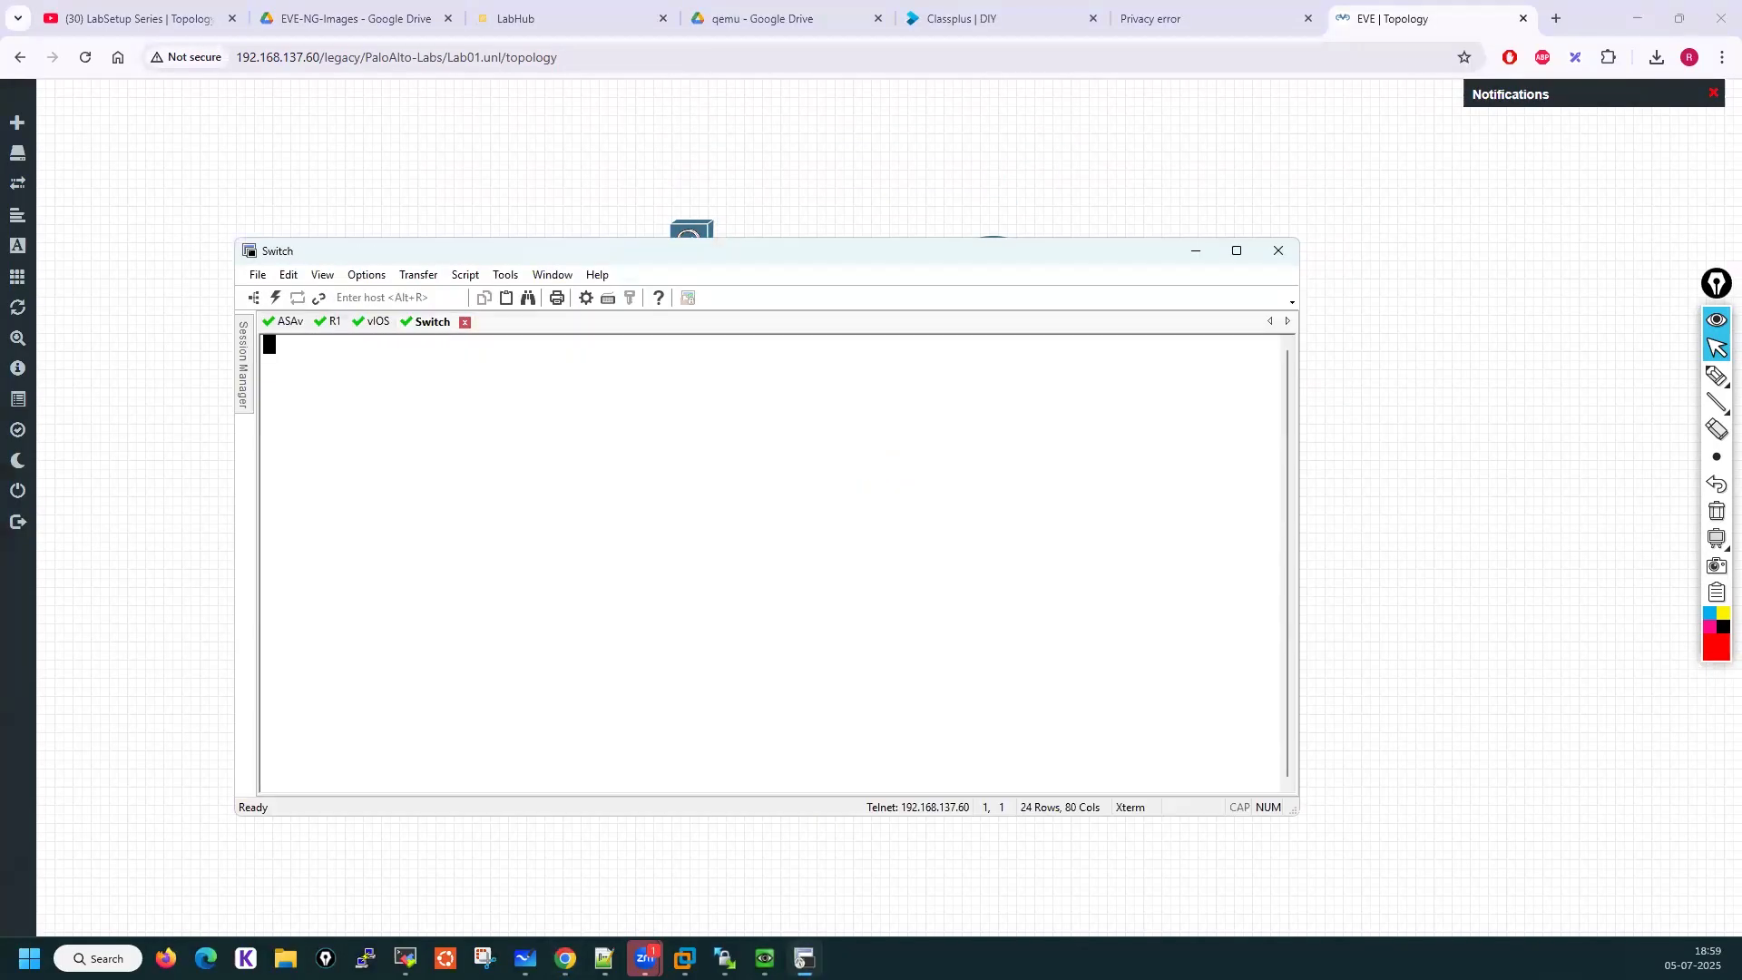
pyautogui.press('Return')
pyautogui.press('Return')
pyautogui.press('Return')
pyautogui.press('Return')
pyautogui.press('Return')
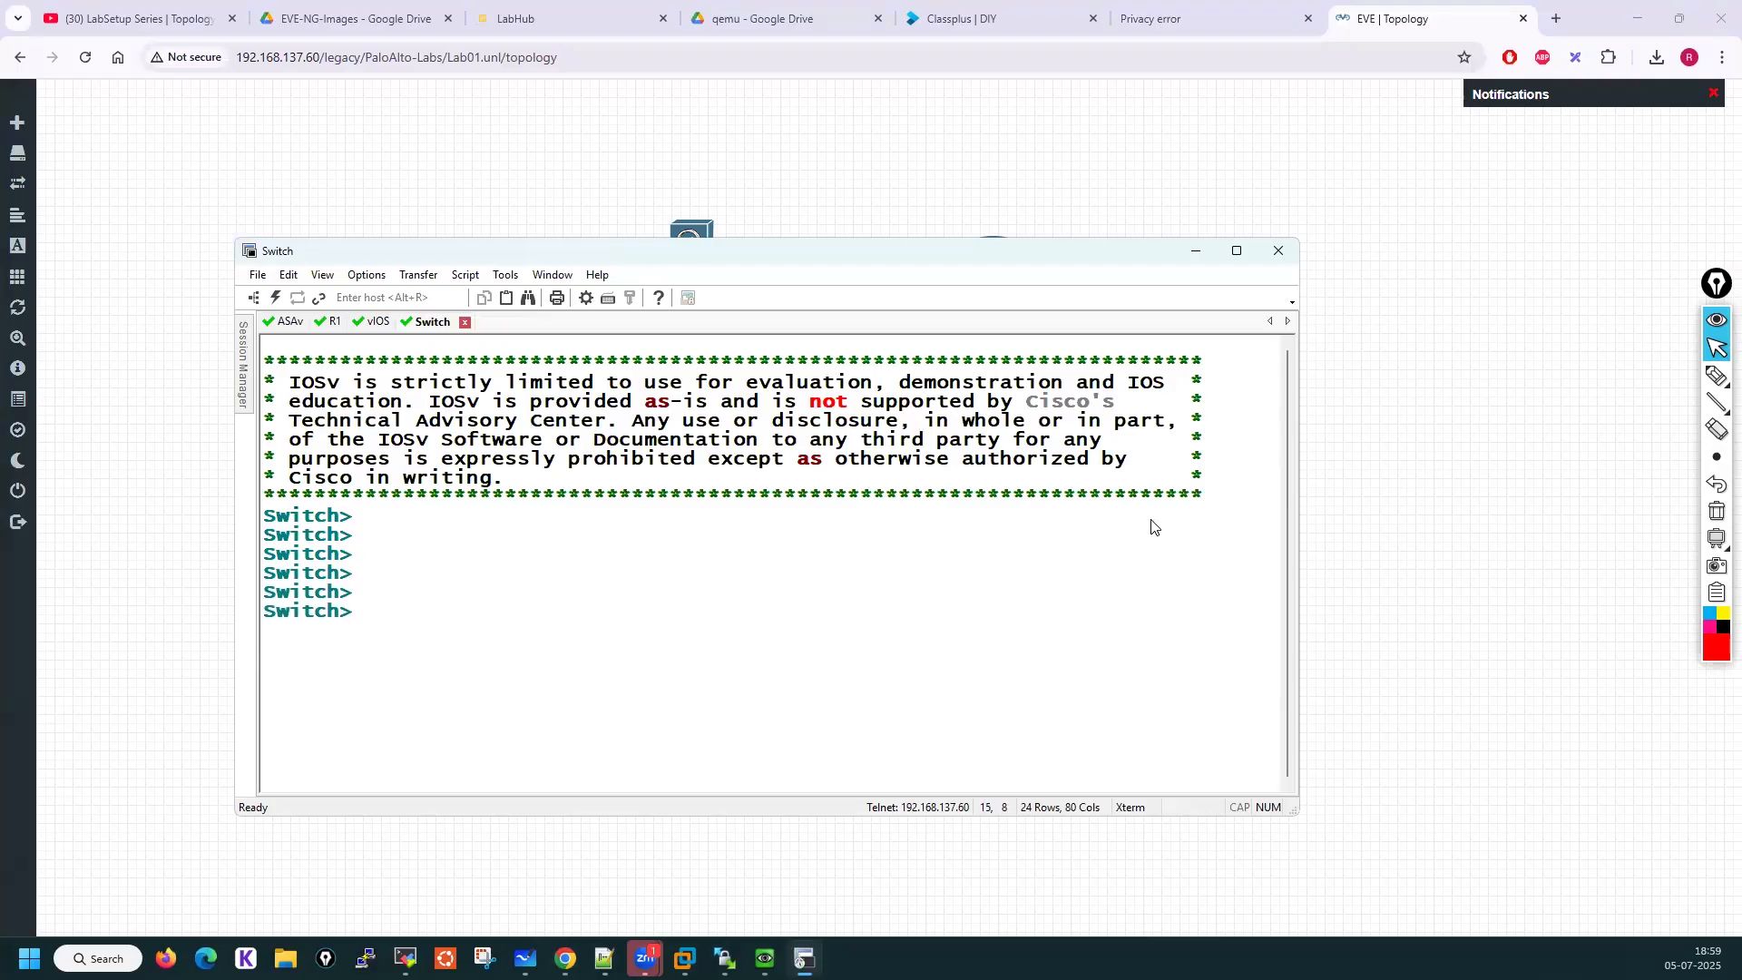
pyautogui.click(1372, 481)
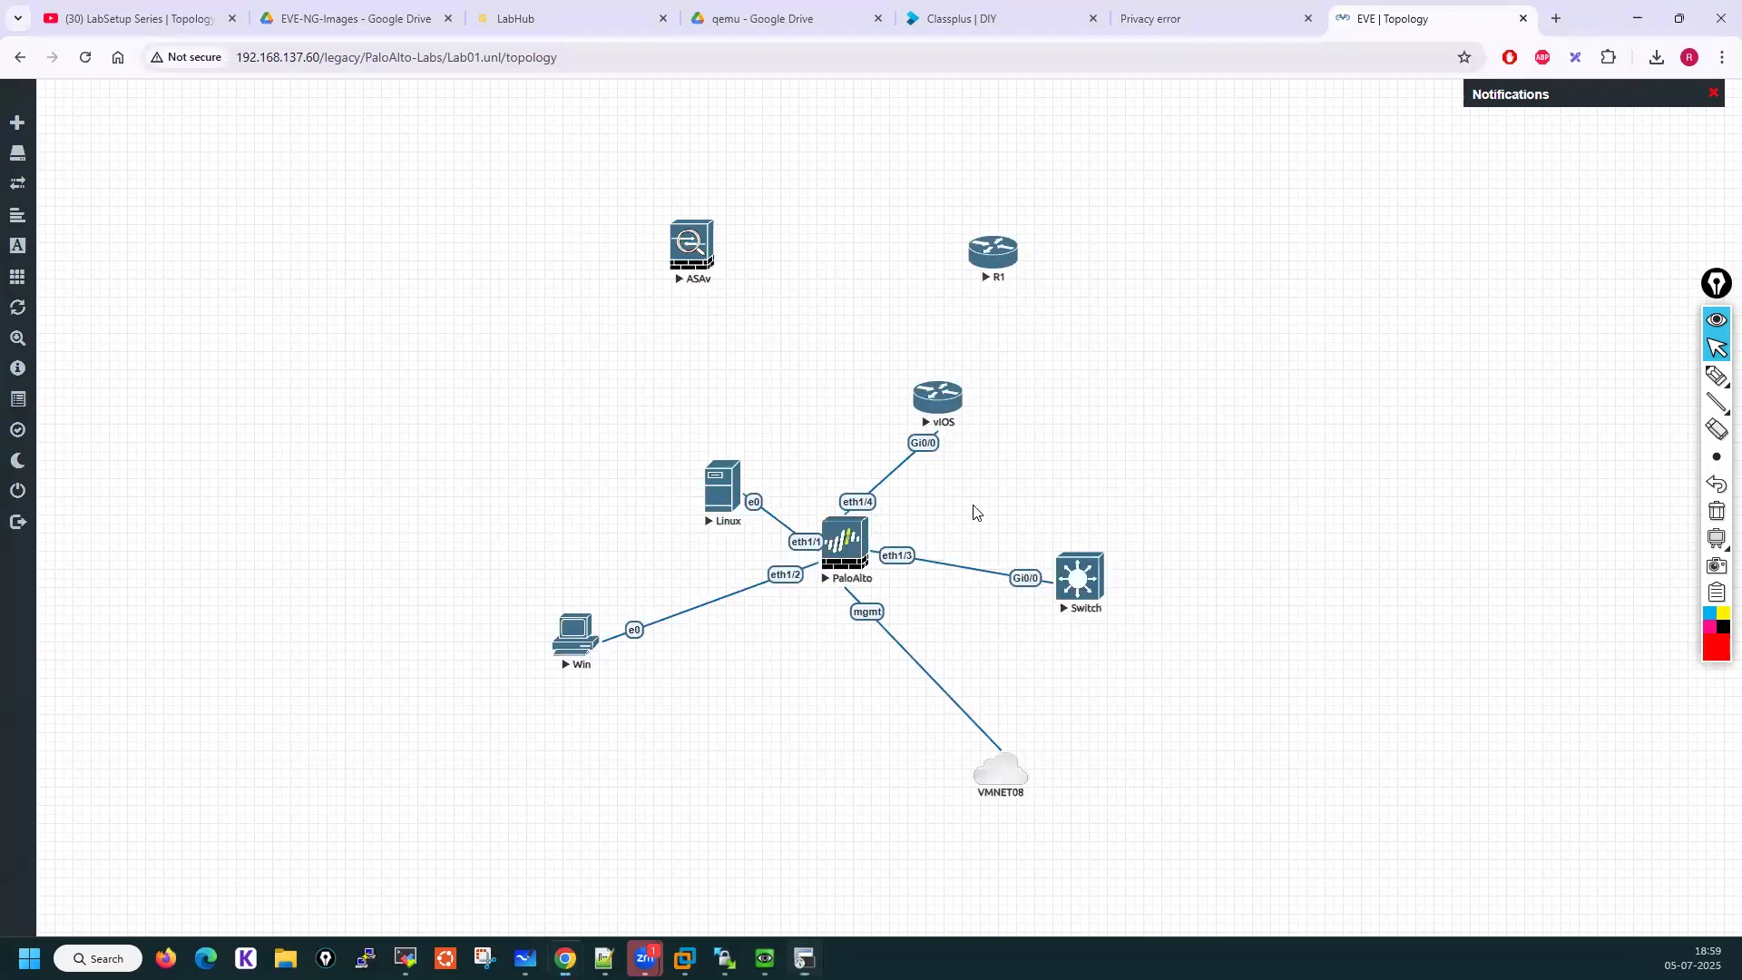
# Step: Launch the PaloAlto console in UltraVNC and submit the login name twice at its prompt
pyautogui.click(844, 543)
pyautogui.click(894, 195)
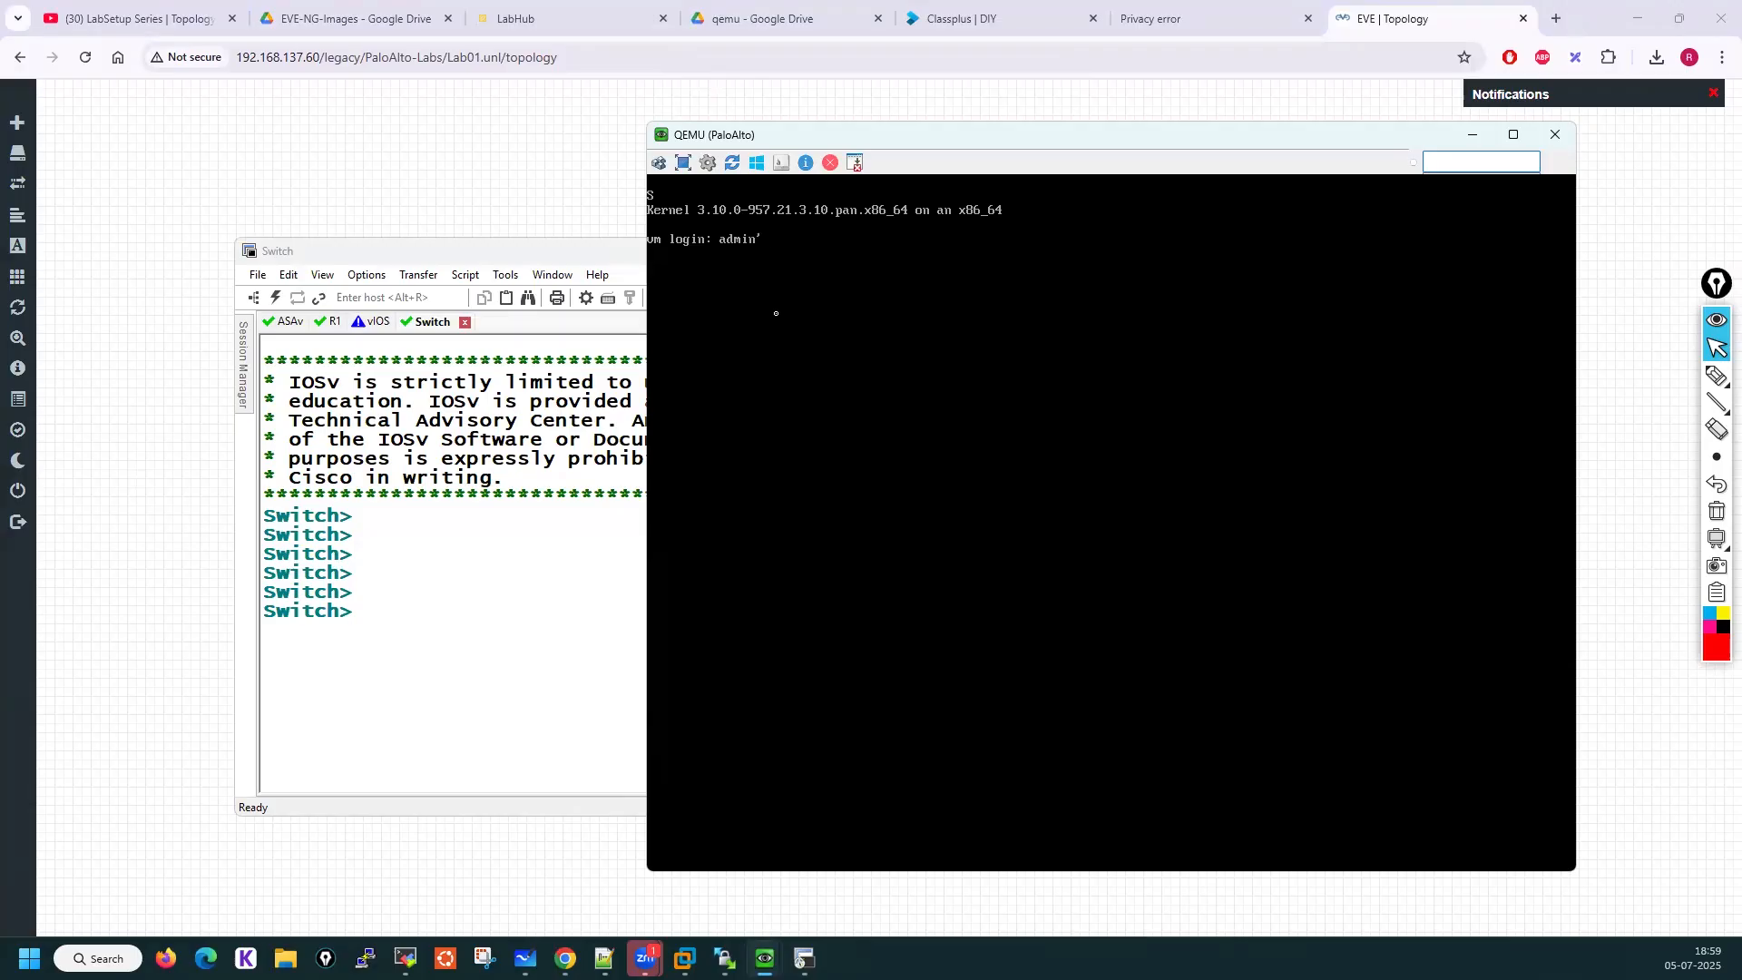
pyautogui.press('Return')
pyautogui.press('Return')
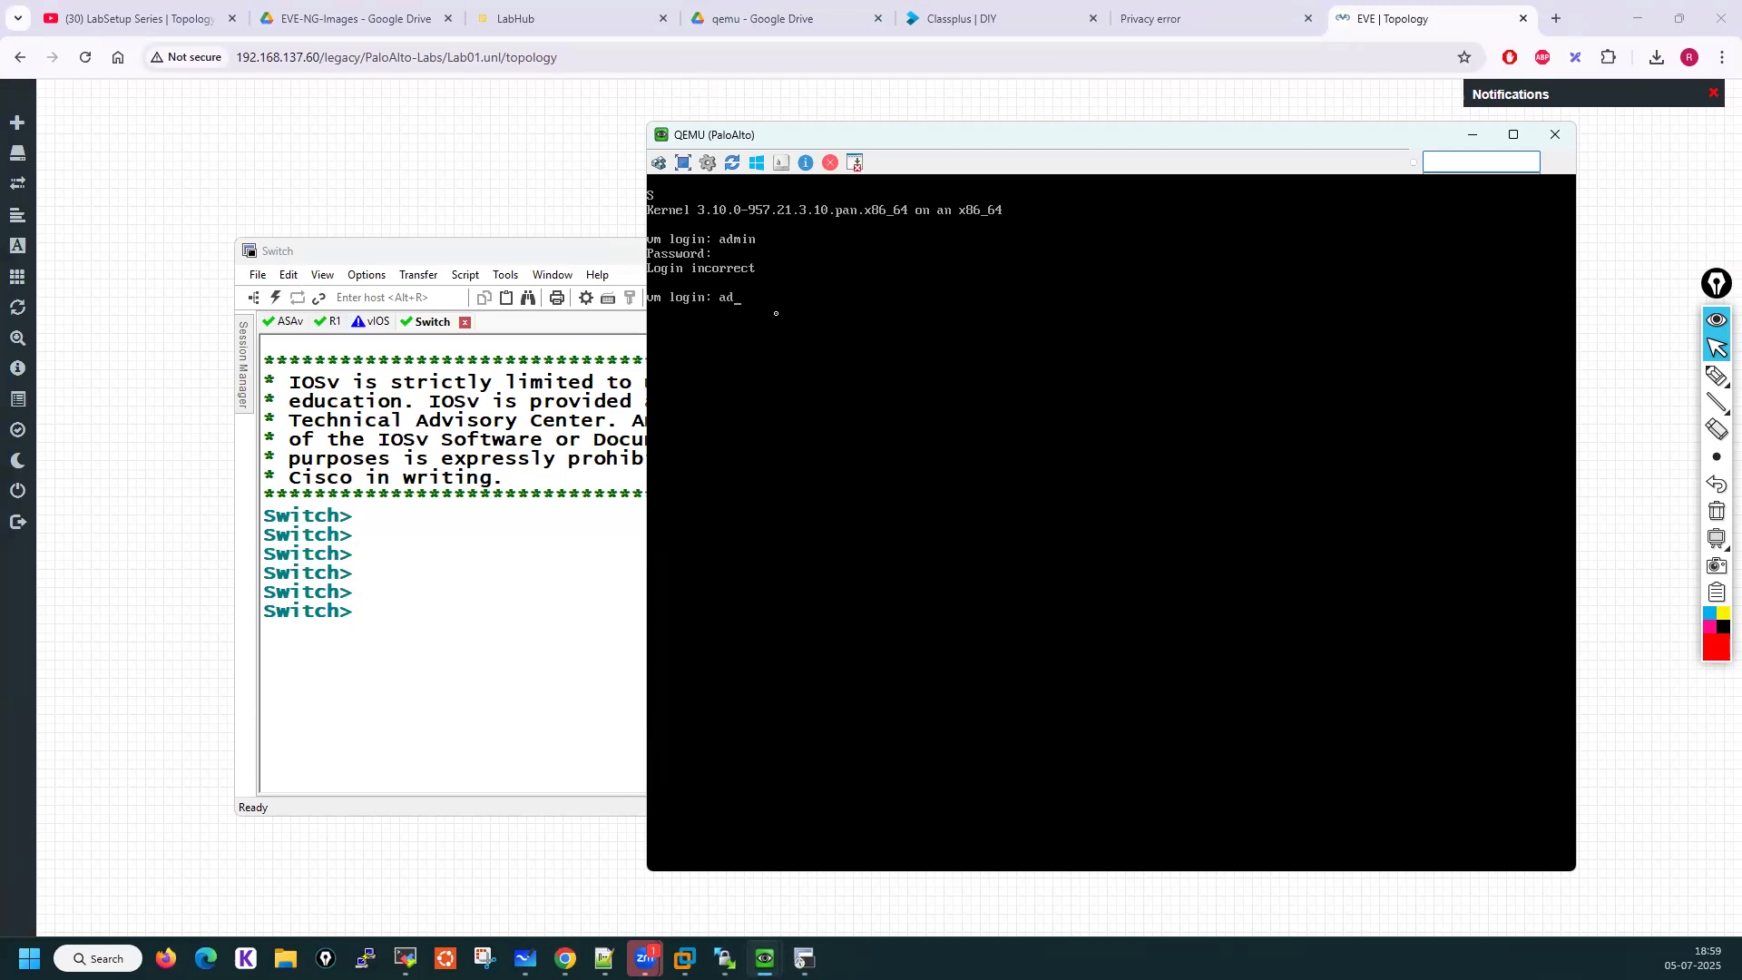
pyautogui.press('Return')
pyautogui.press('Return')
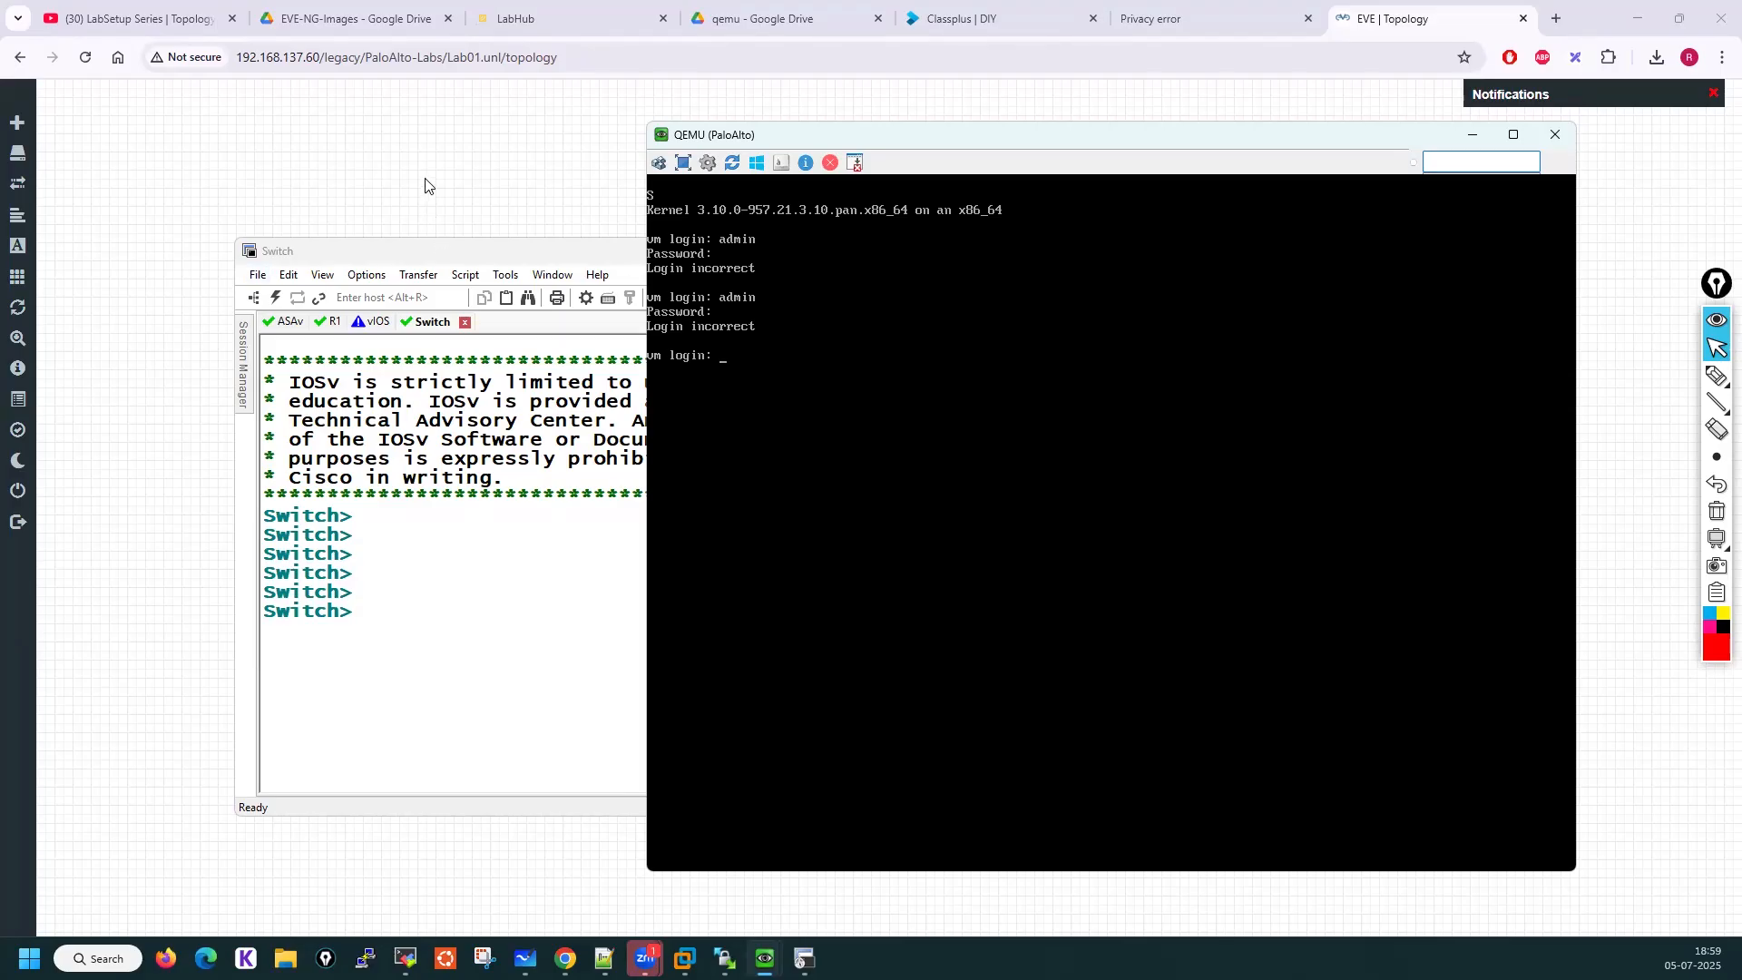
# Step: Cycle through the Switch, vIOS, R1 and ASAv sessions, then close SecureCRT, disconnecting all sessions
pyautogui.click(457, 255)
pyautogui.moveTo(456, 255)
pyautogui.mouseDown()
pyautogui.moveTo(463, 308)
pyautogui.moveTo(430, 252)
pyautogui.mouseUp()
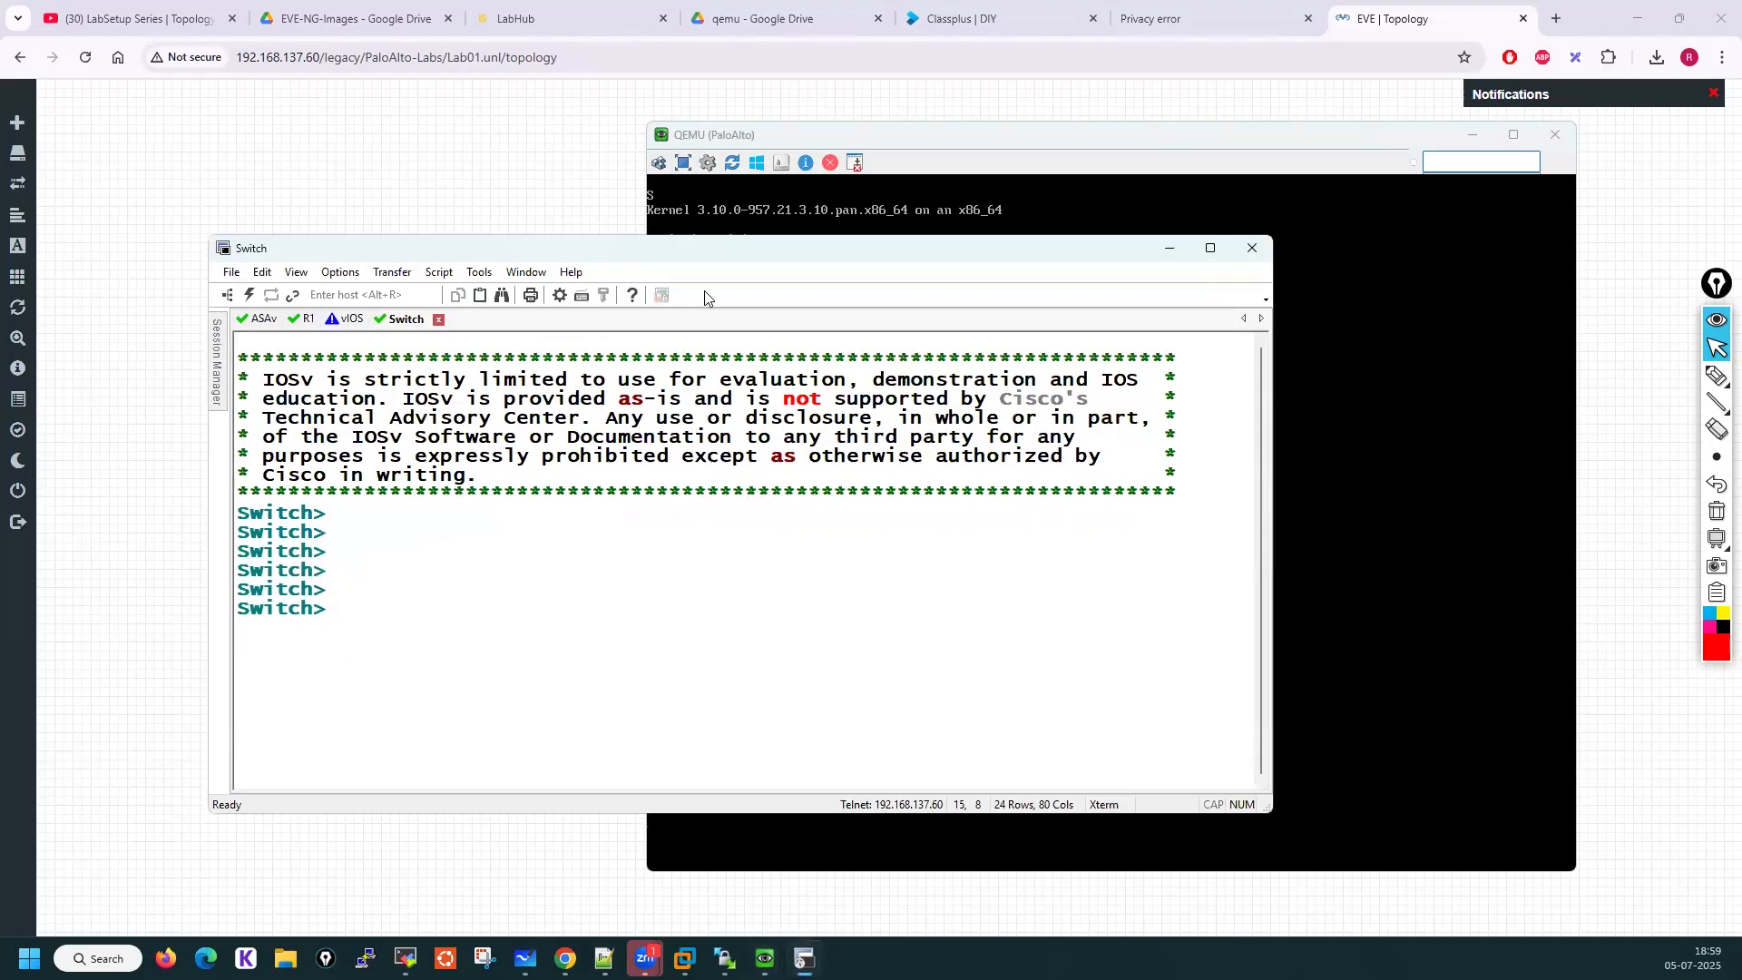
pyautogui.click(352, 318)
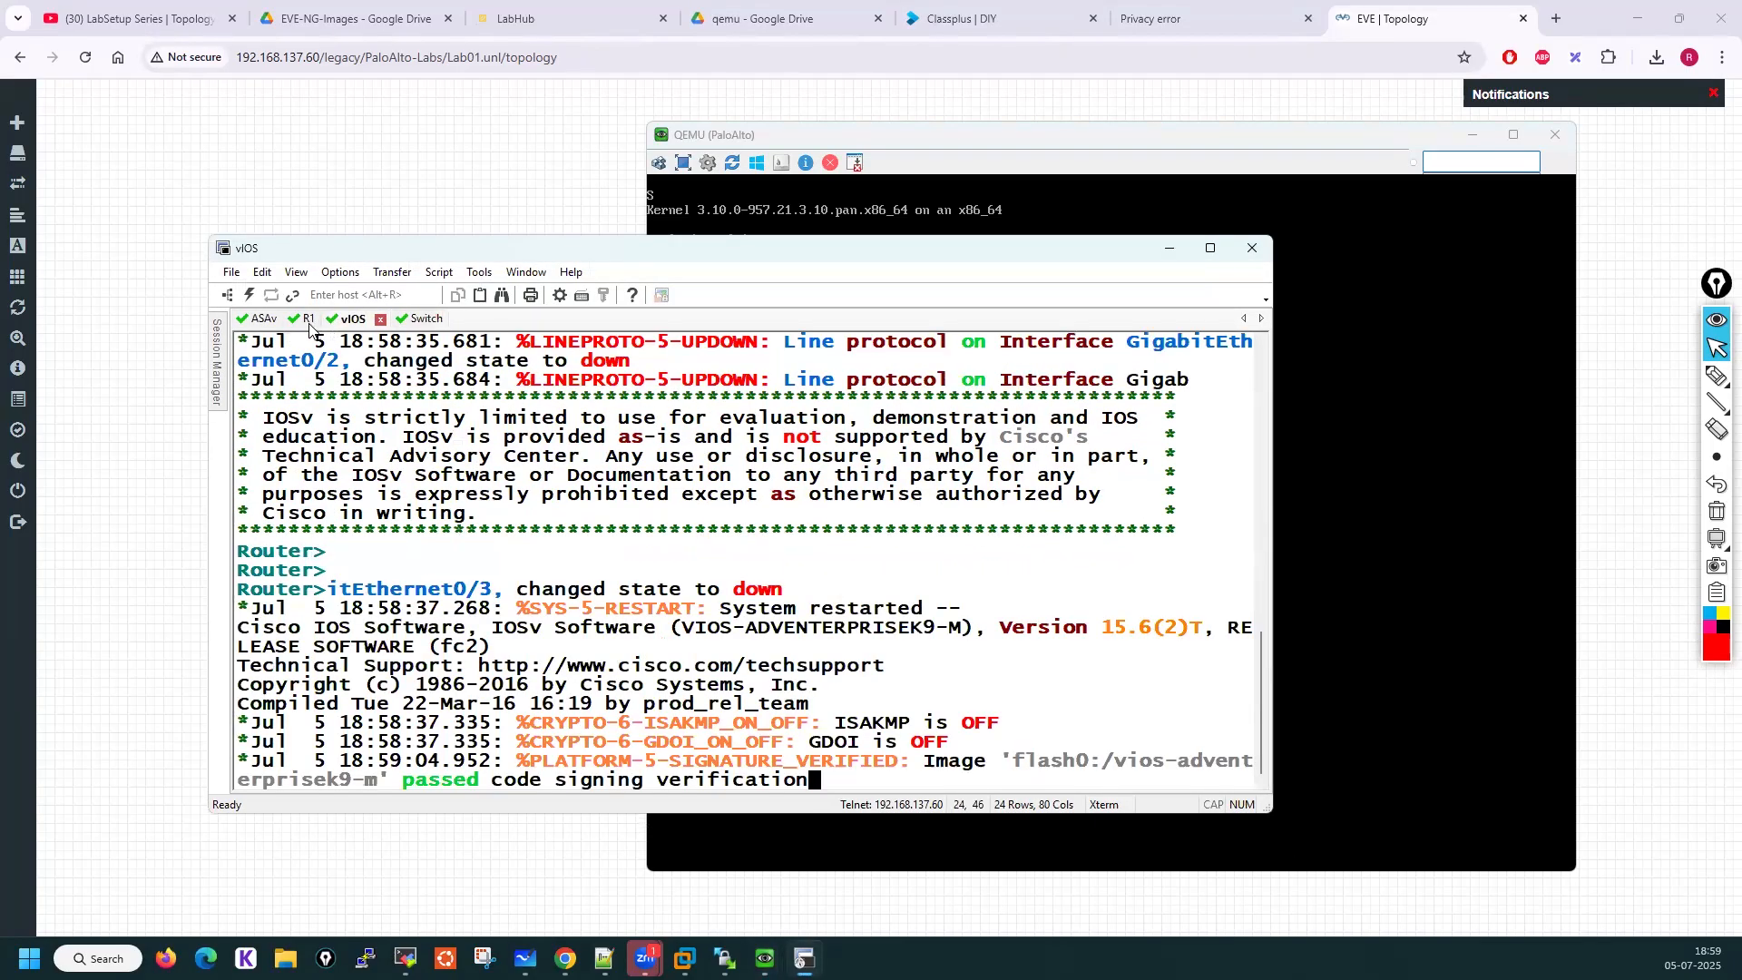
pyautogui.click(308, 320)
pyautogui.click(265, 323)
pyautogui.click(430, 327)
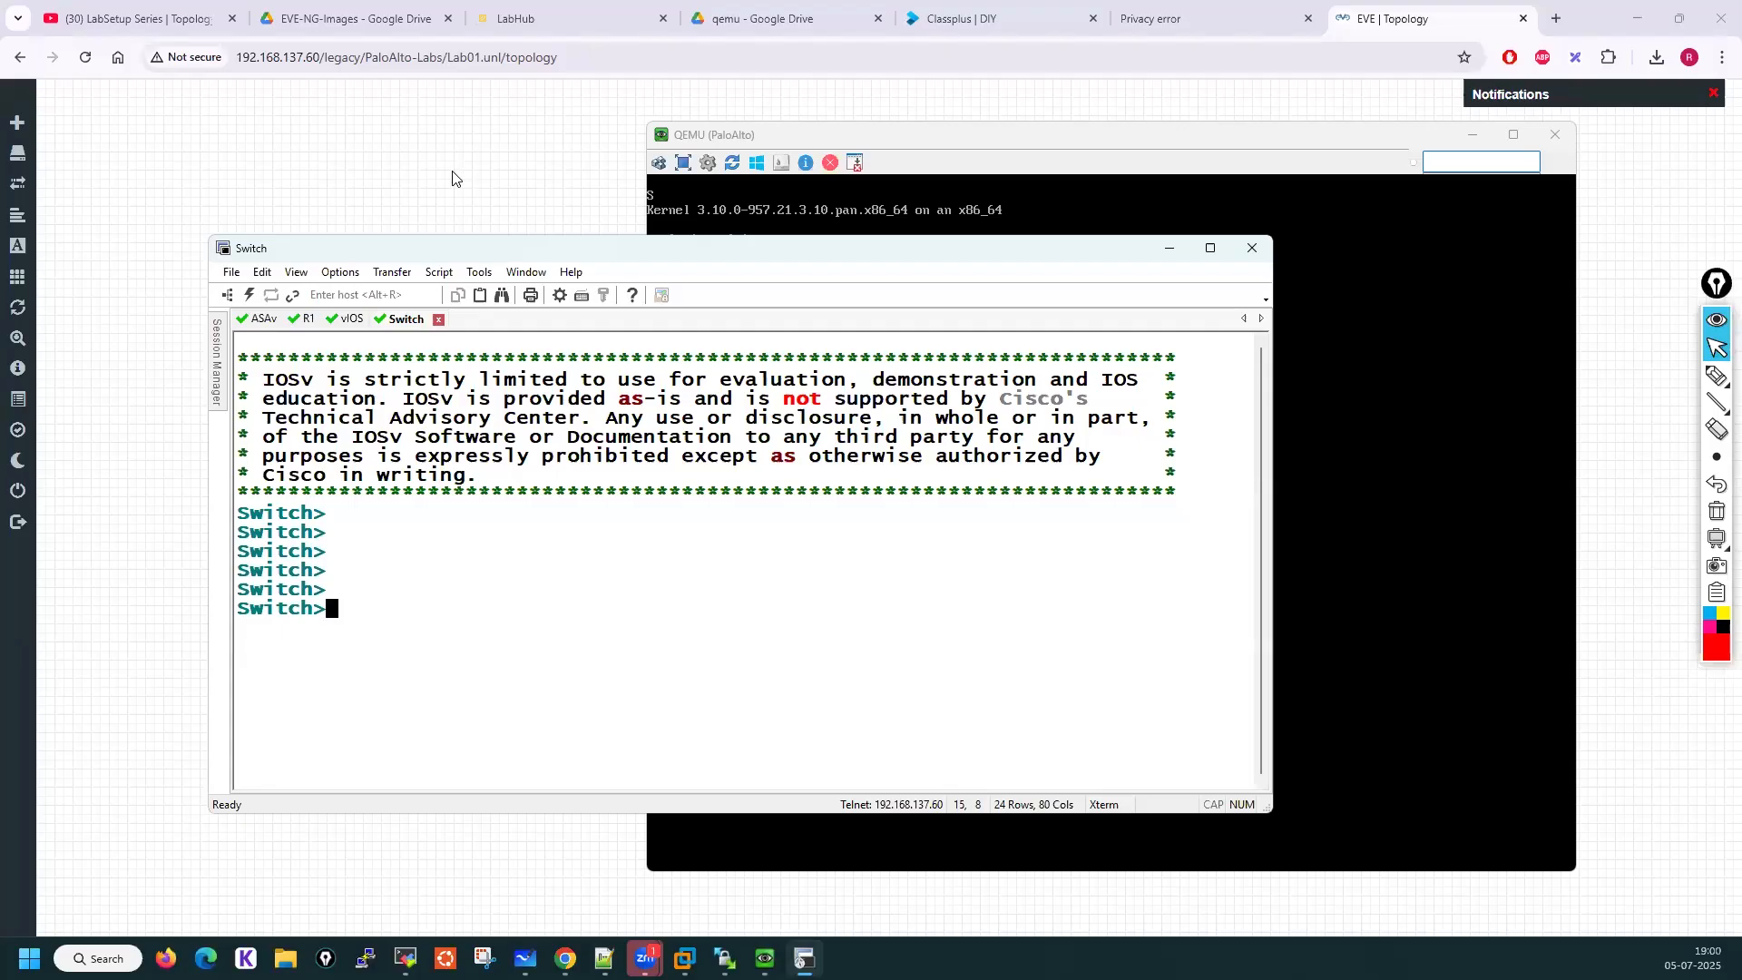
pyautogui.click(1252, 252)
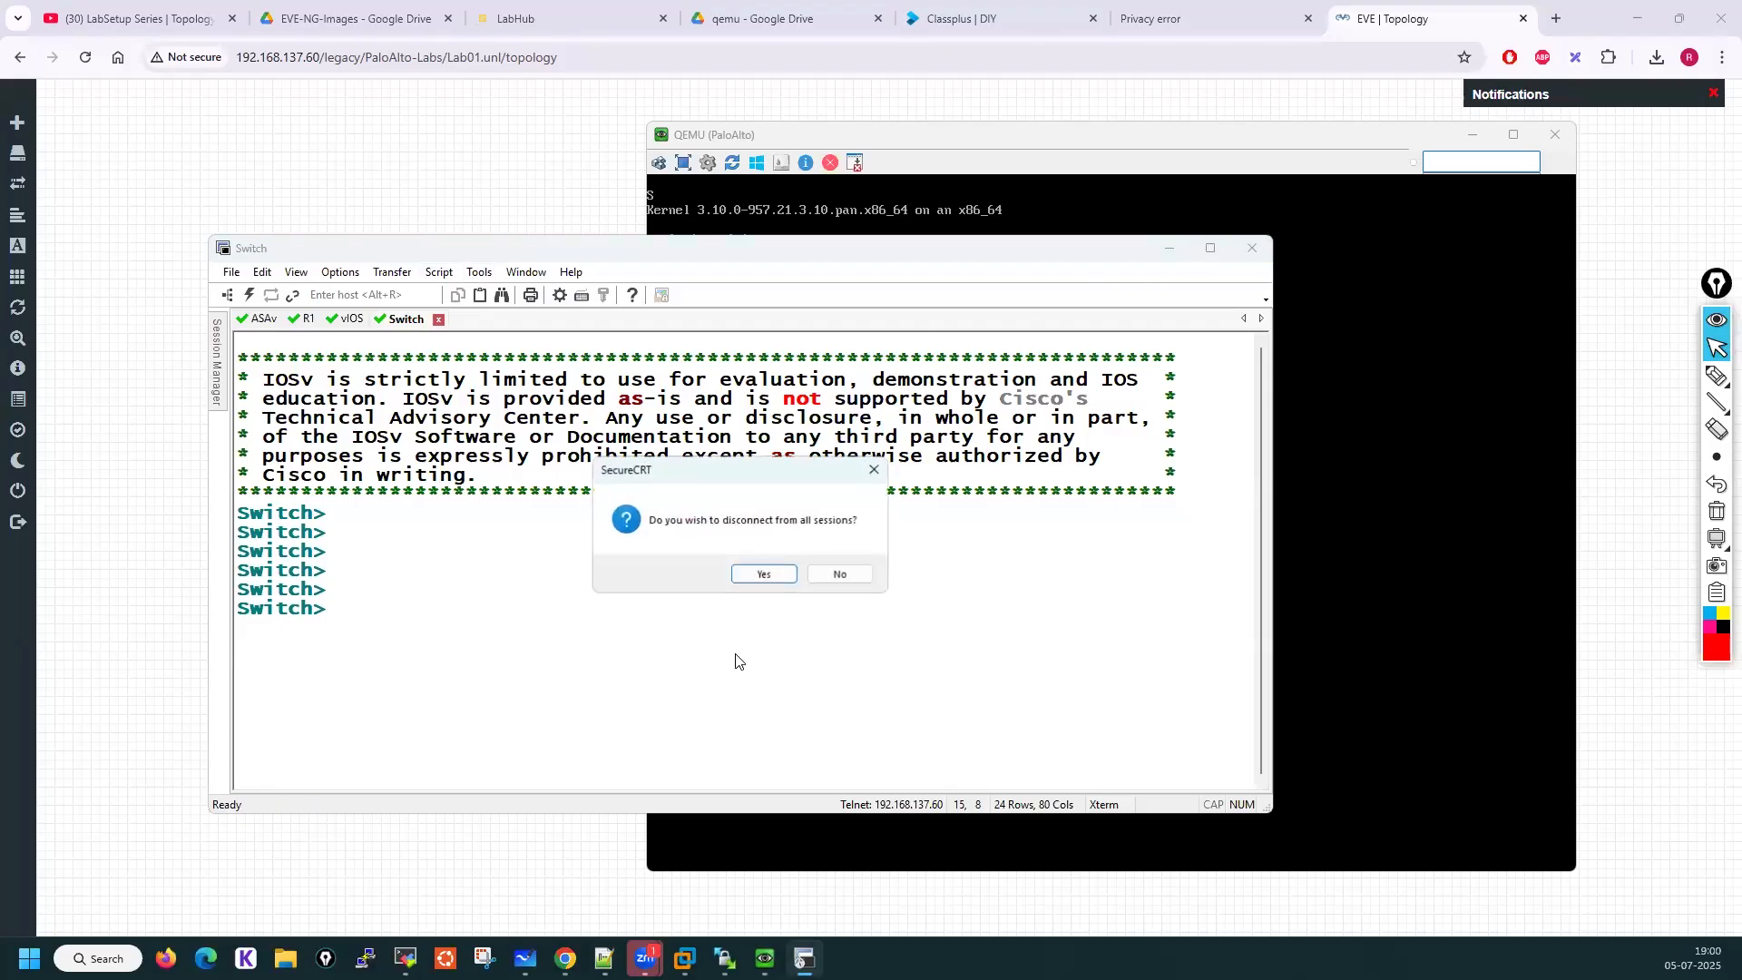
pyautogui.click(762, 575)
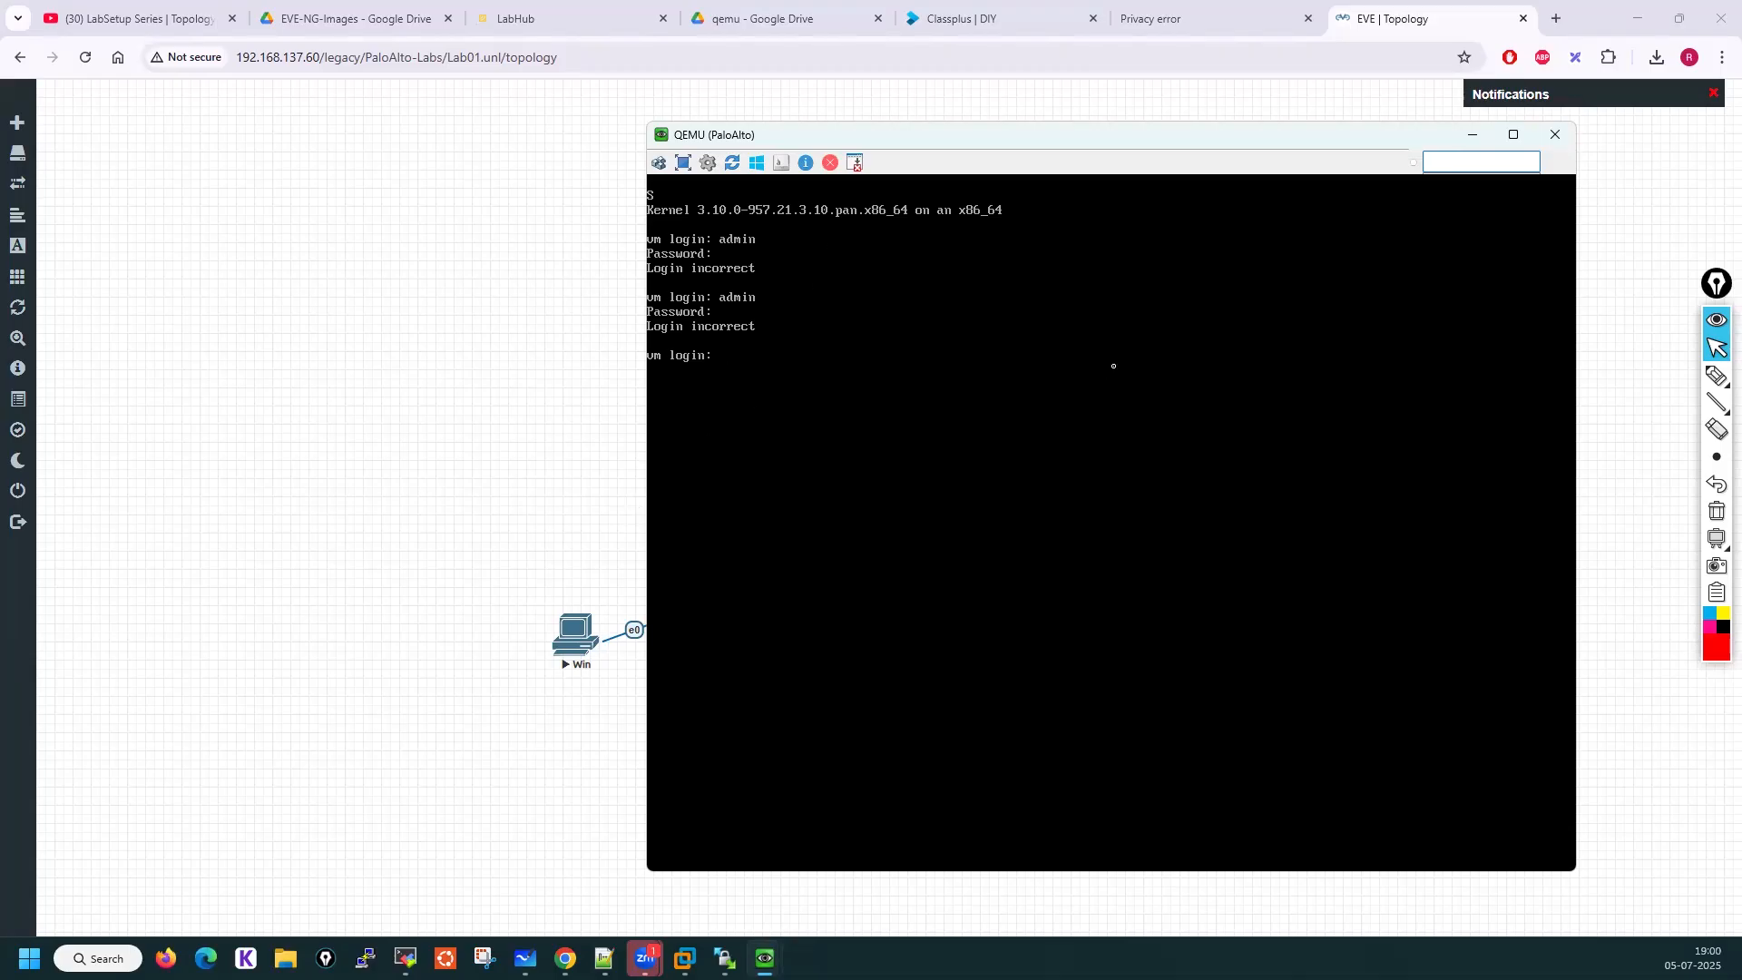
# Step: Close the PaloAlto console, then stop and wipe all nodes in the lab
pyautogui.click(1557, 136)
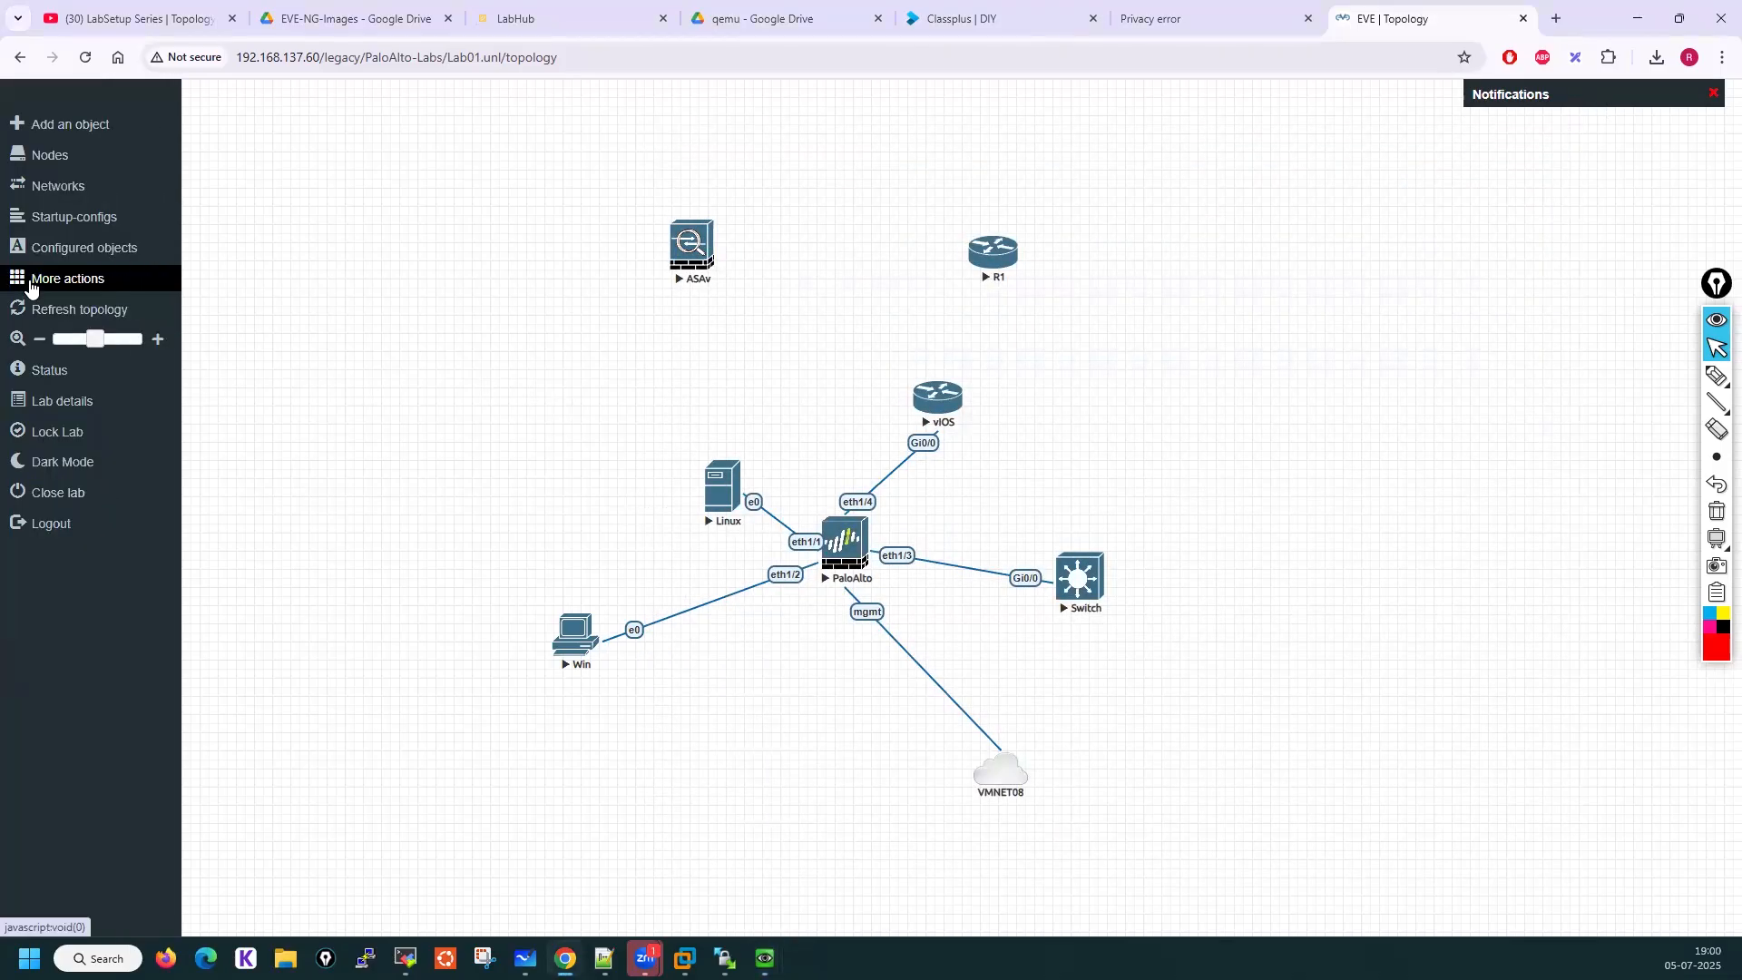
pyautogui.click(30, 283)
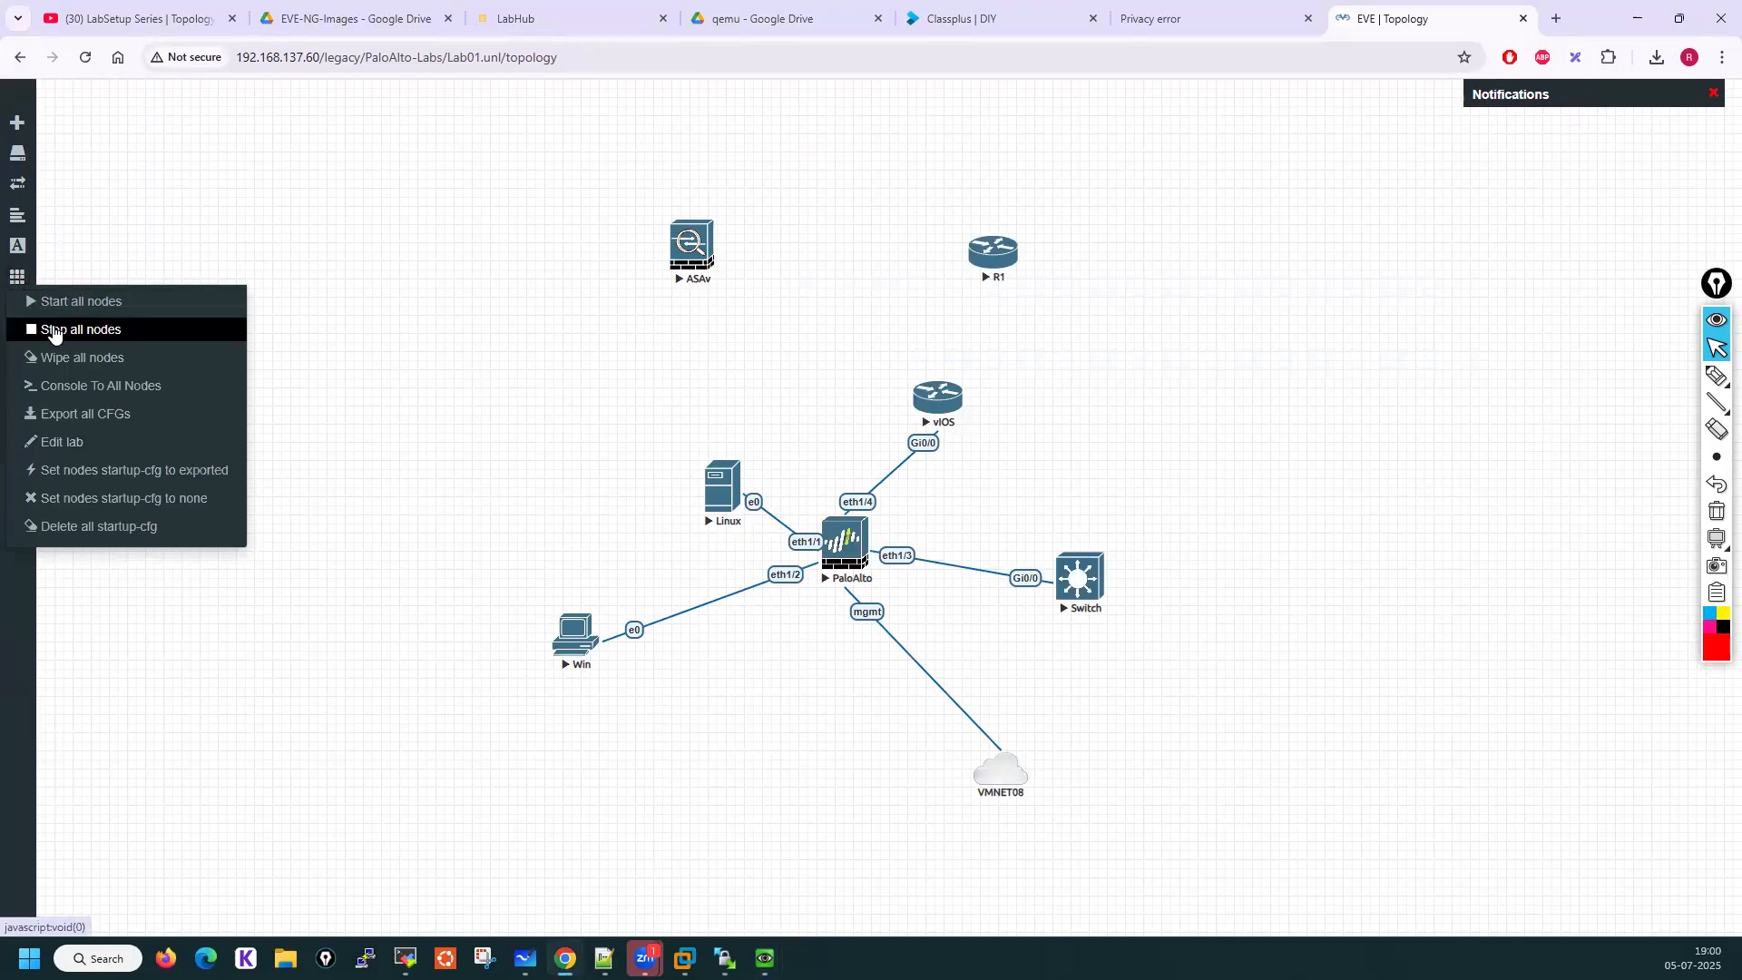
pyautogui.click(52, 332)
pyautogui.moveTo(30, 282)
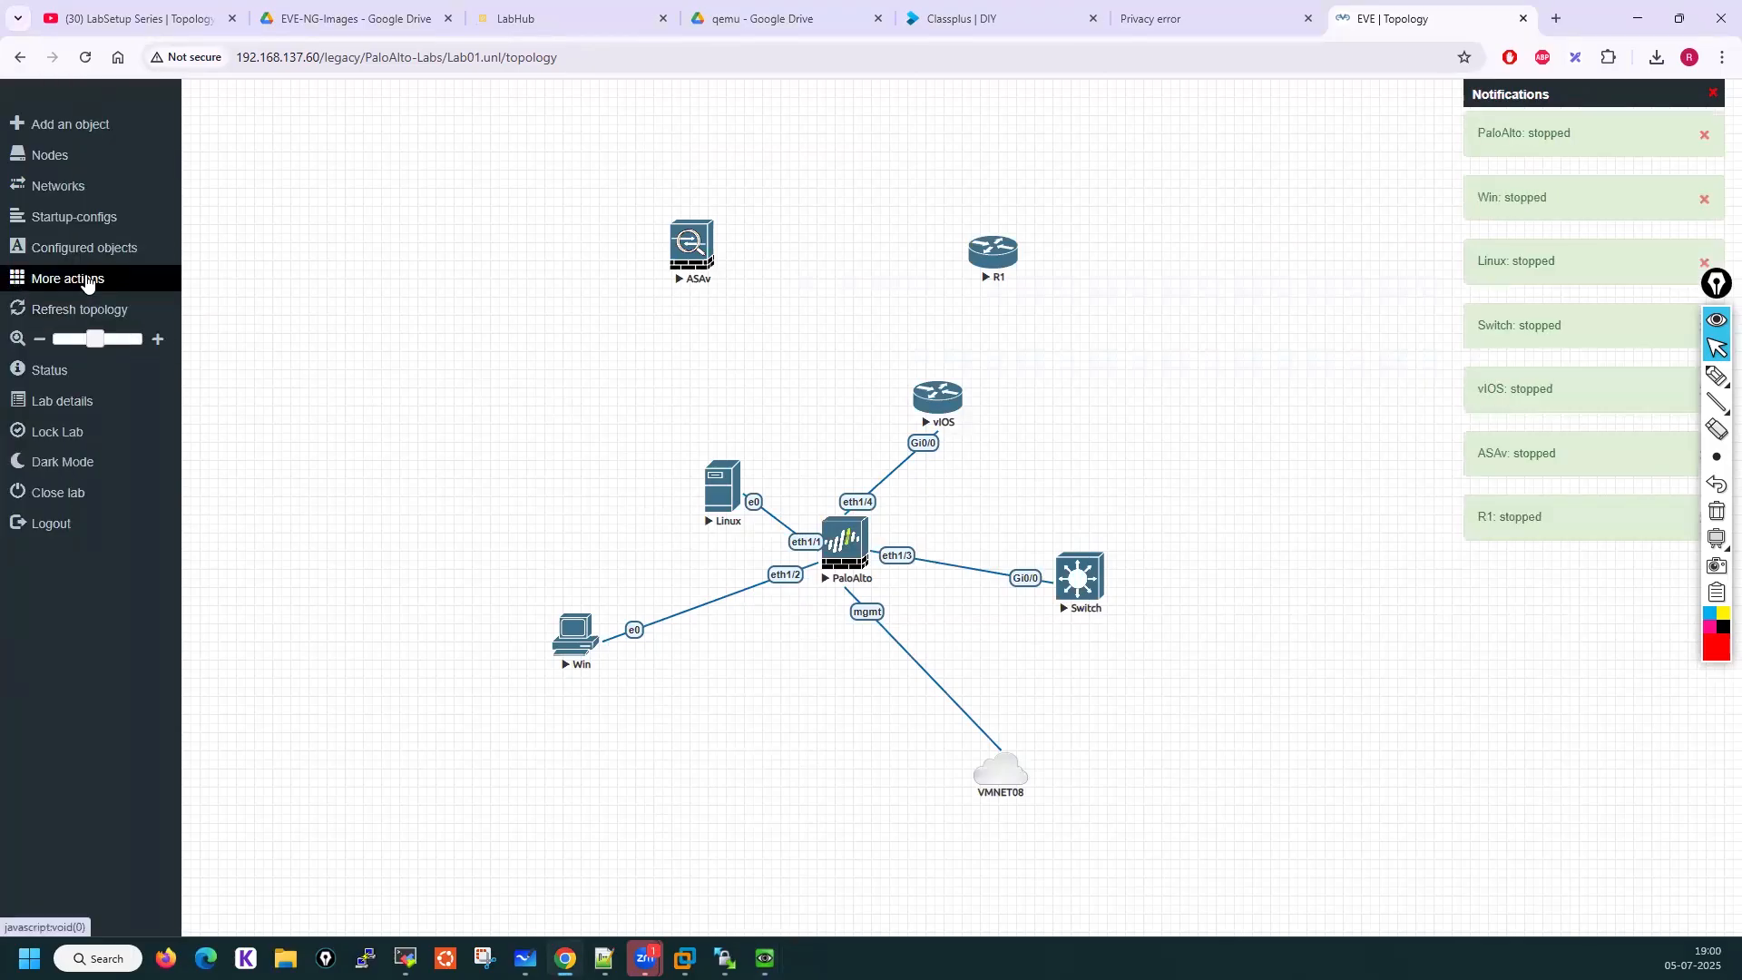
pyautogui.click(87, 284)
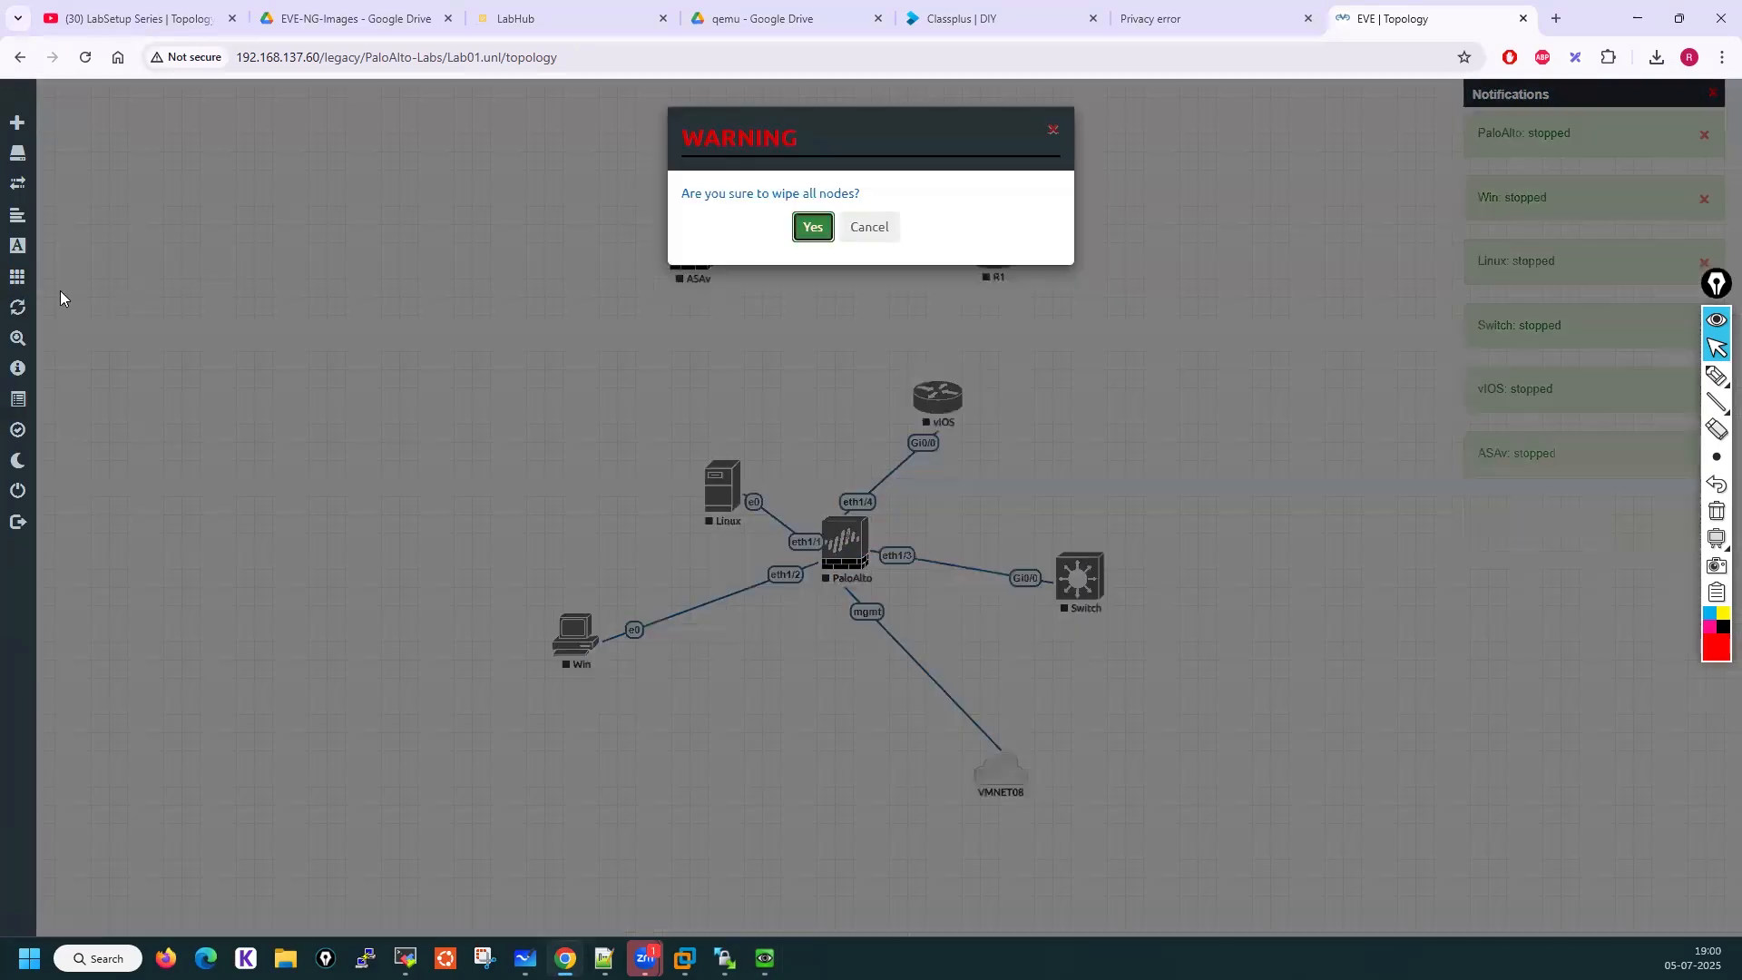
pyautogui.press('Return')
# Step: Delete all nodes and the VMNET08 network from the Lab01 topology
pyautogui.moveTo(477, 186); pyautogui.dragTo(1120, 825)
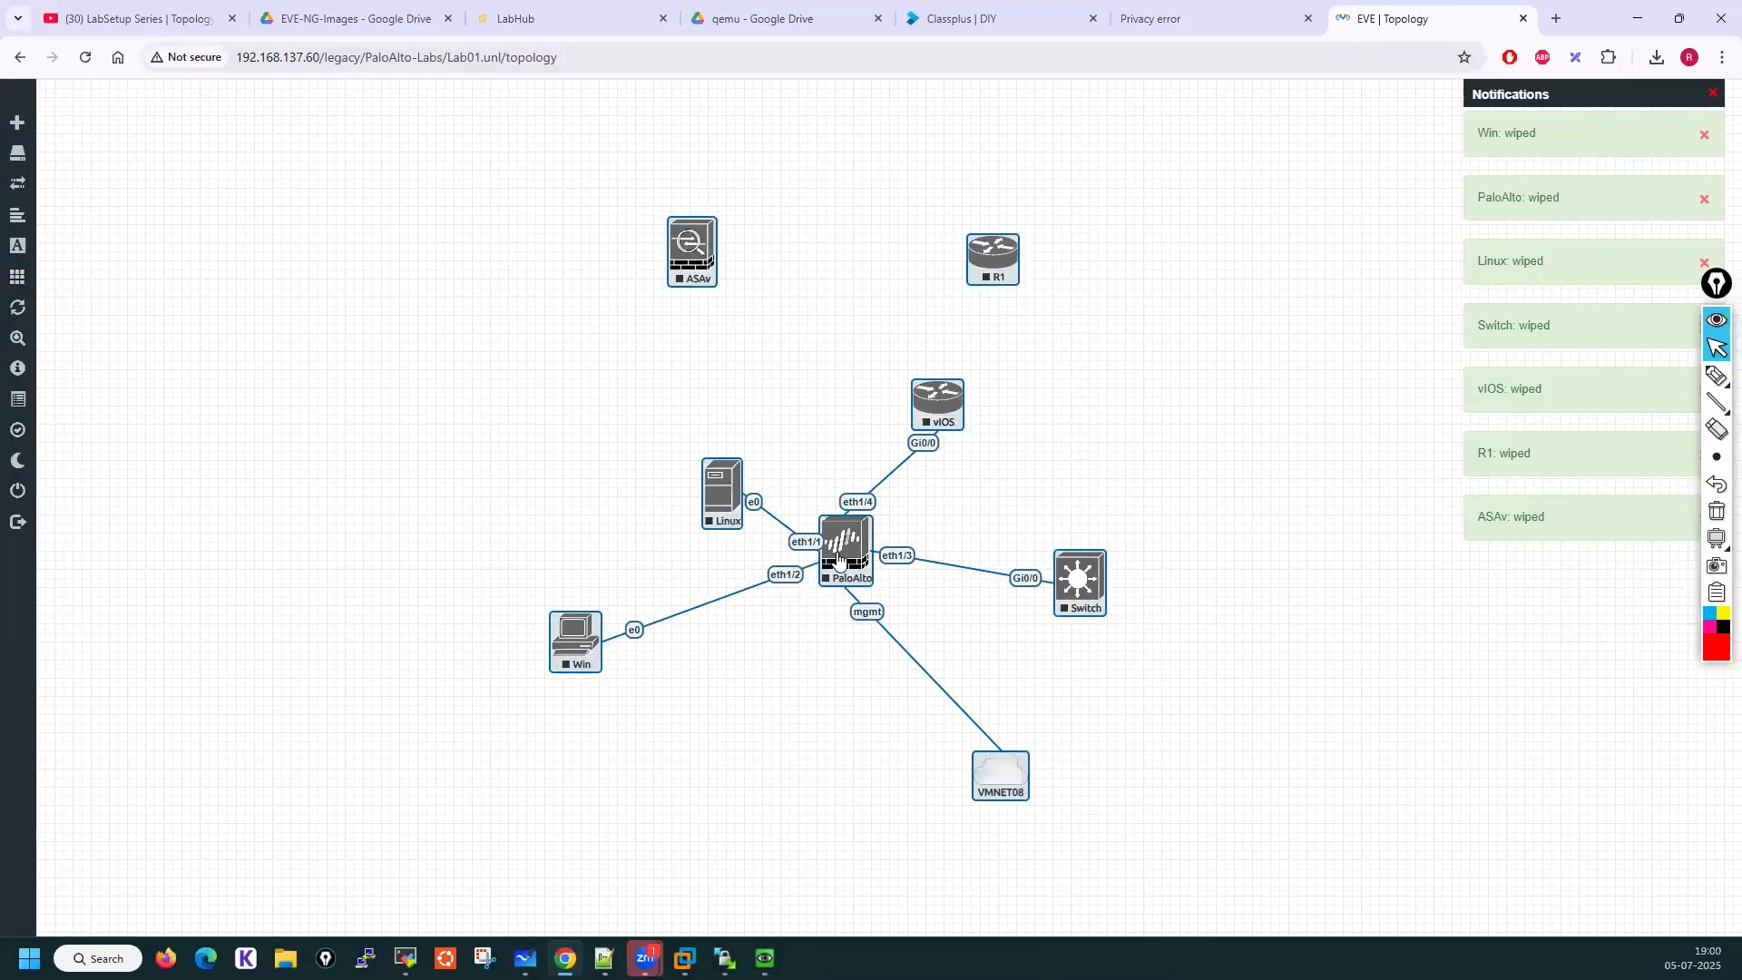
pyautogui.rightClick(838, 559)
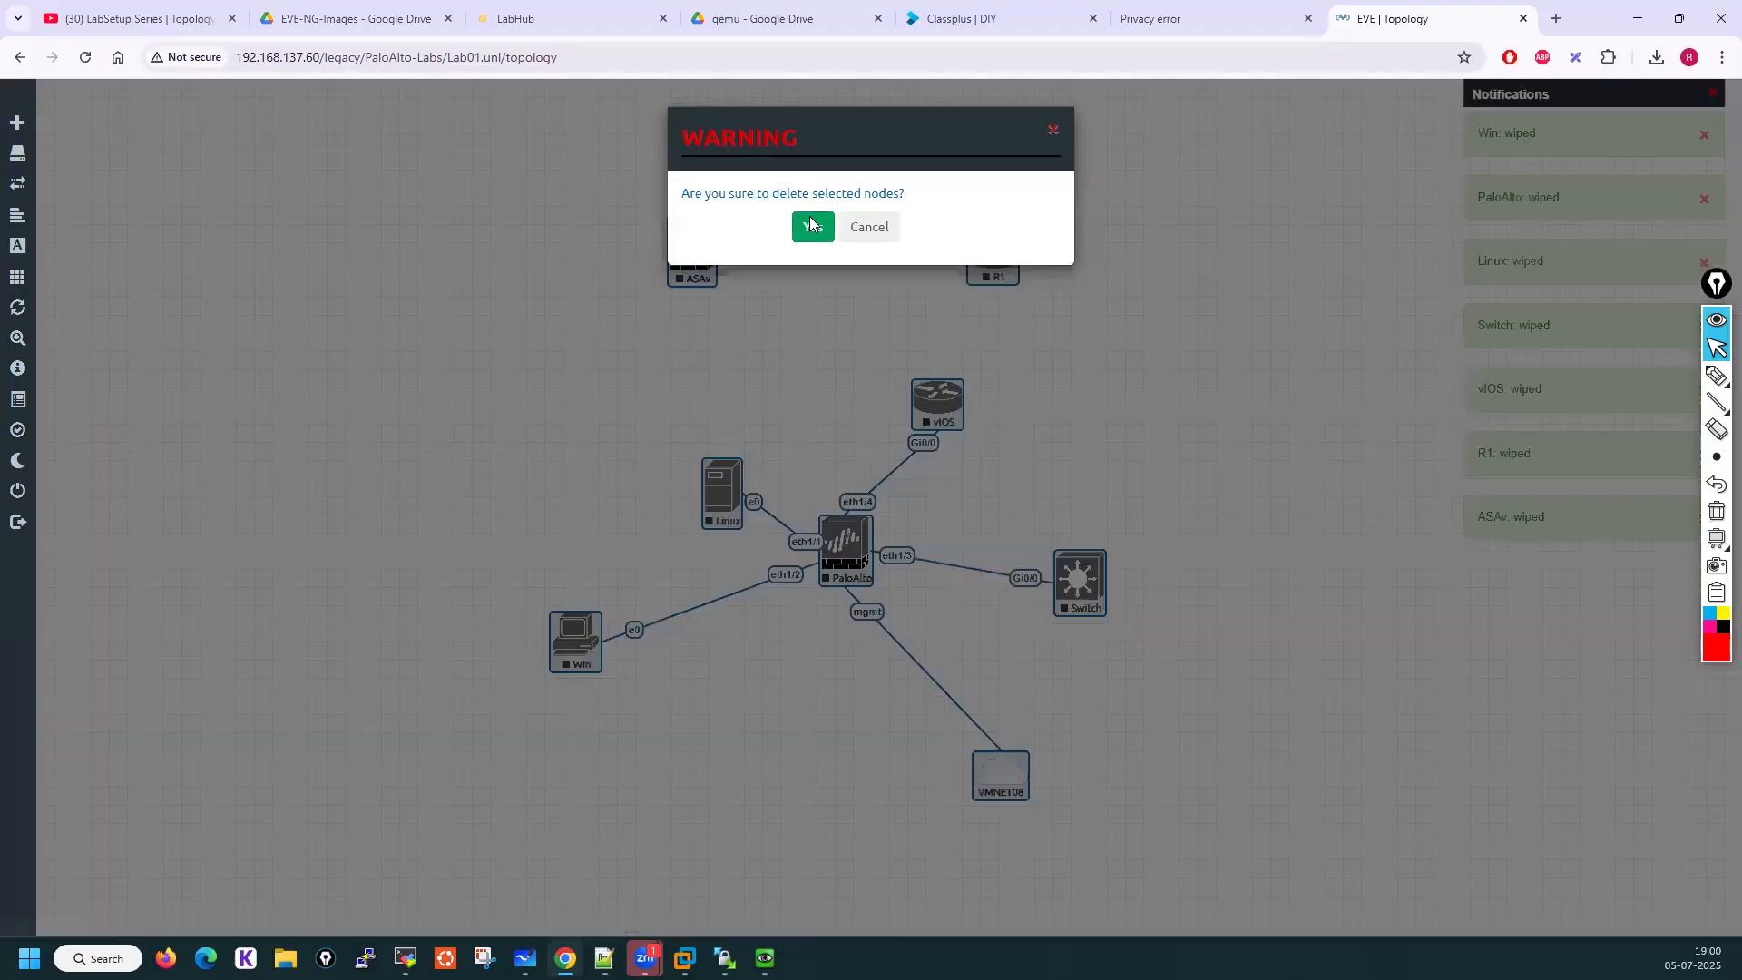
pyautogui.click(811, 225)
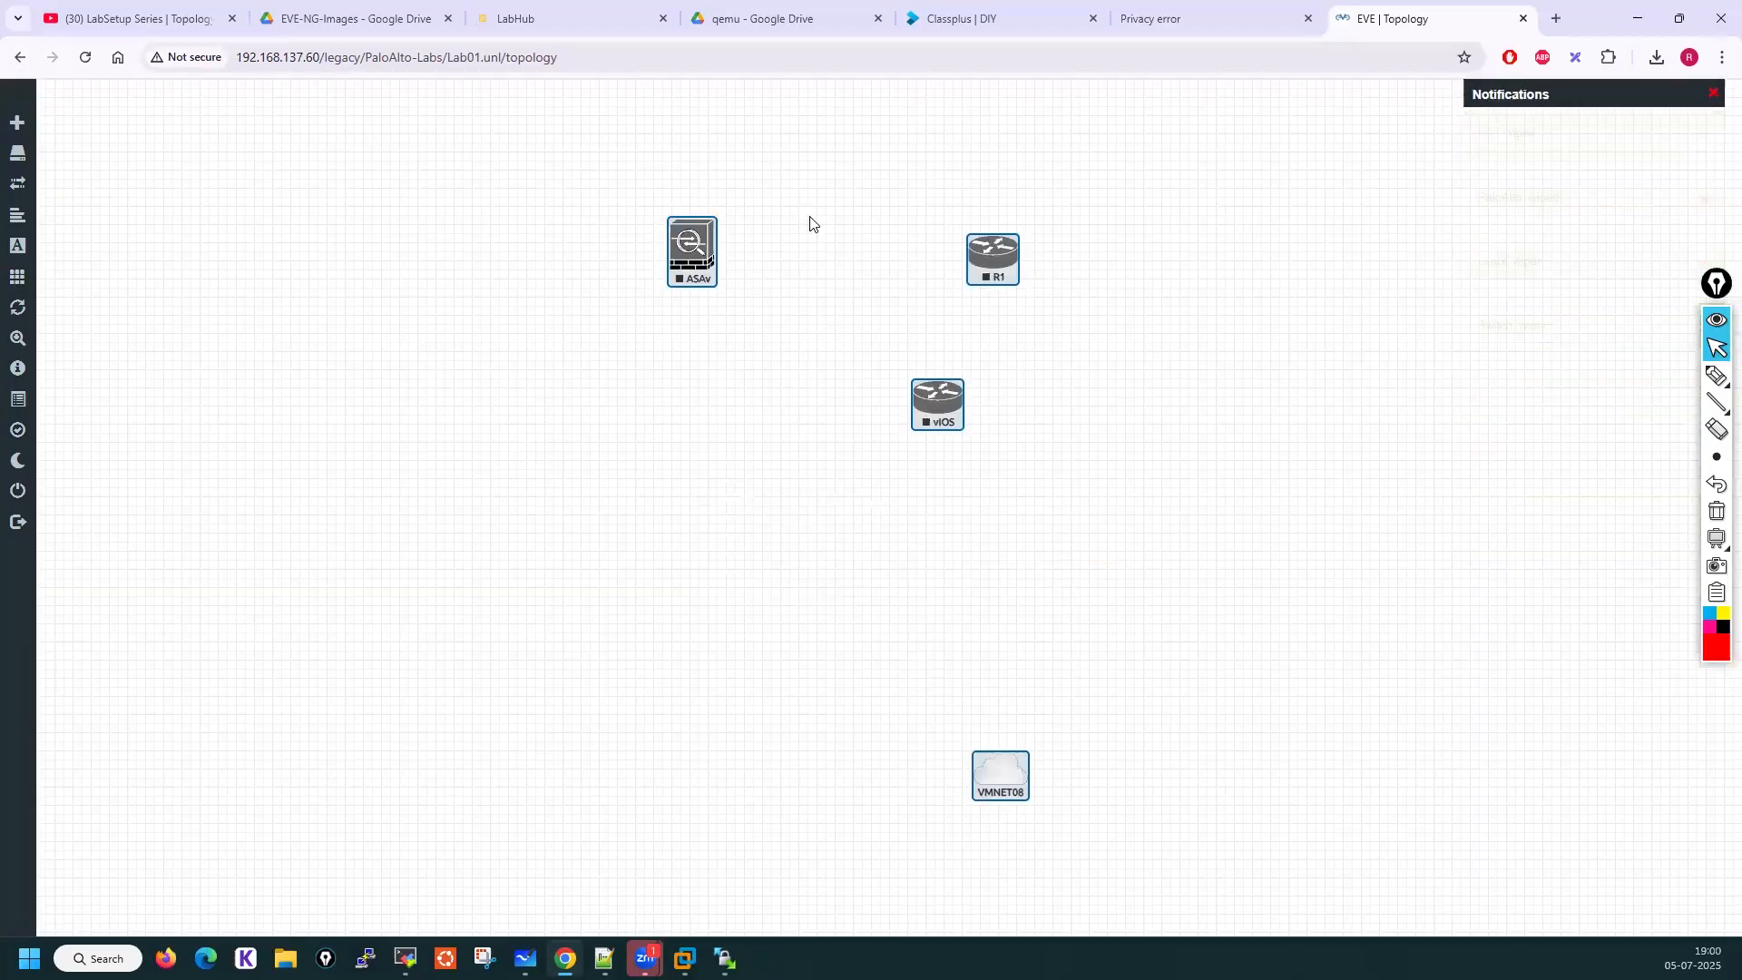
pyautogui.rightClick(991, 788)
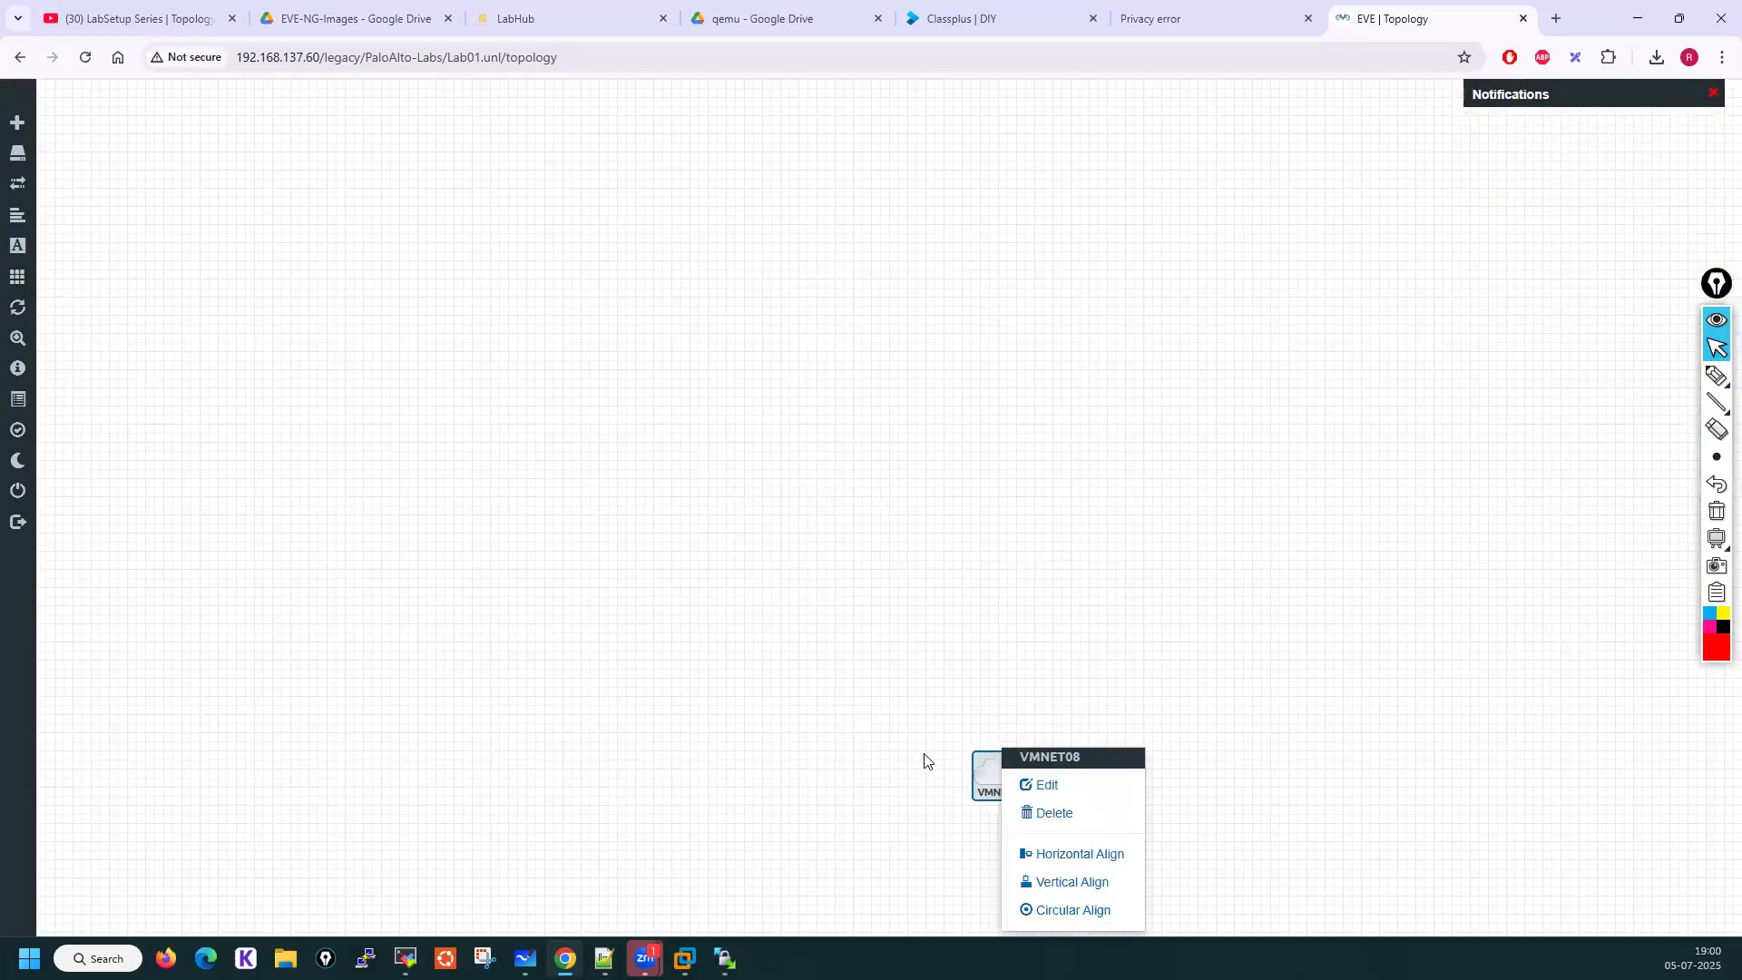
pyautogui.click(812, 225)
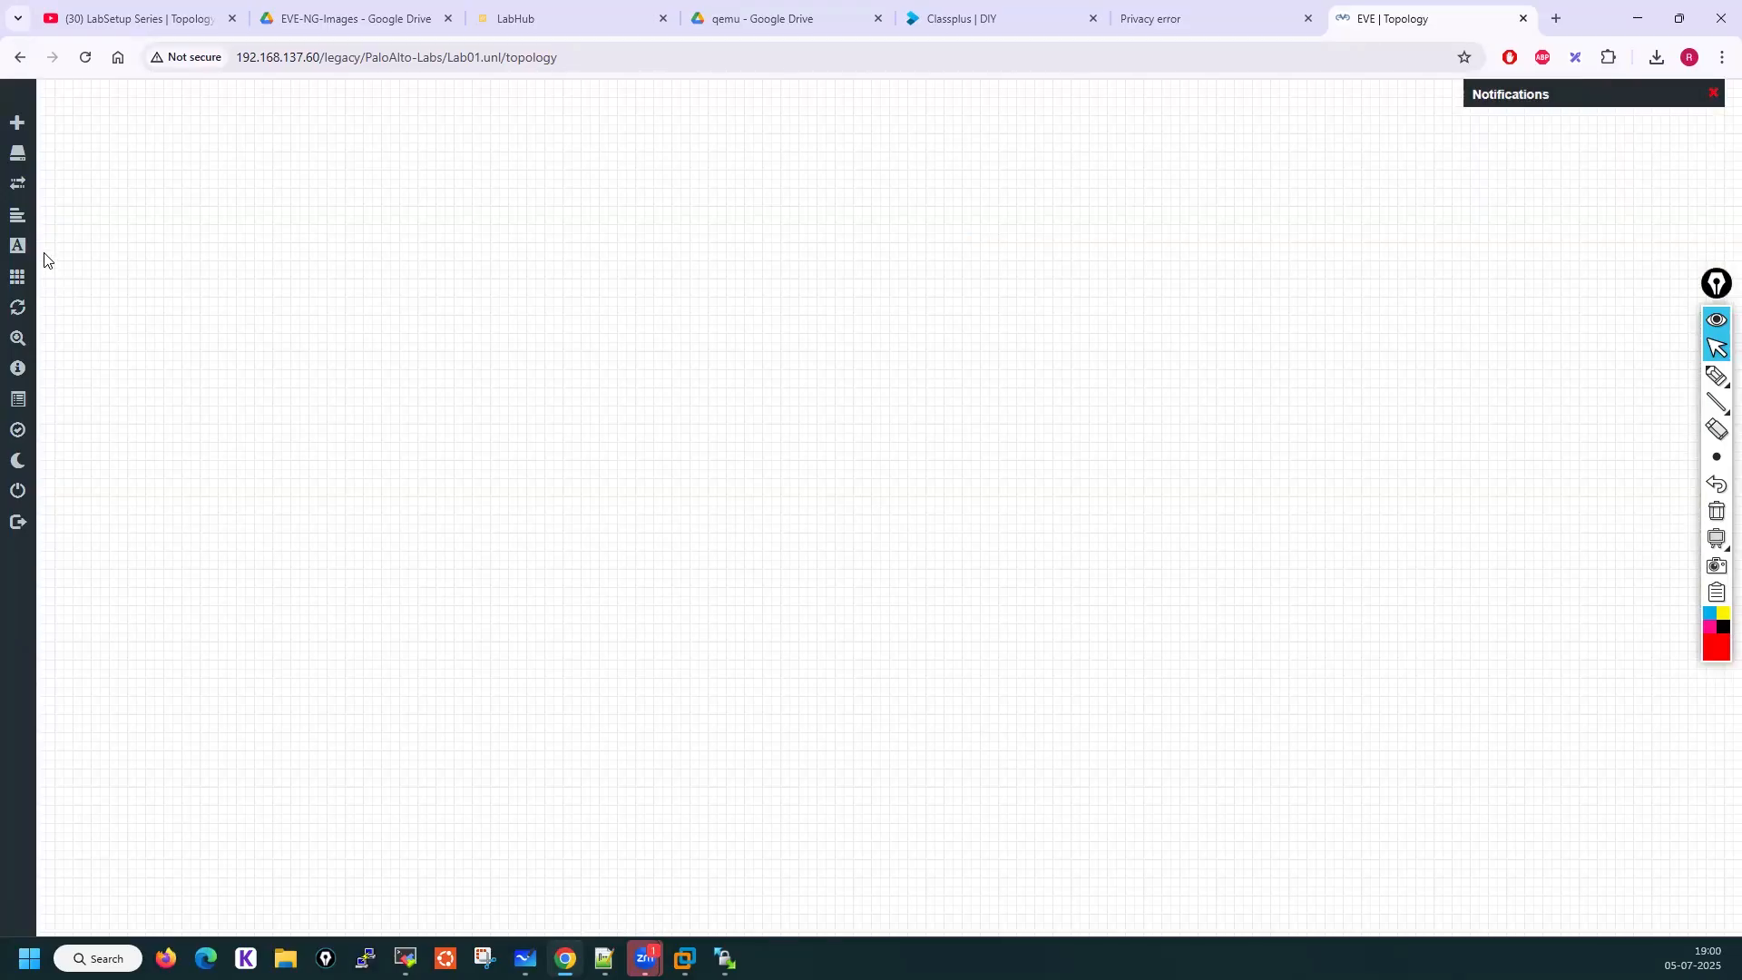
# Step: Close the lab and delete the Lab01.unl lab file
pyautogui.moveTo(25, 318)
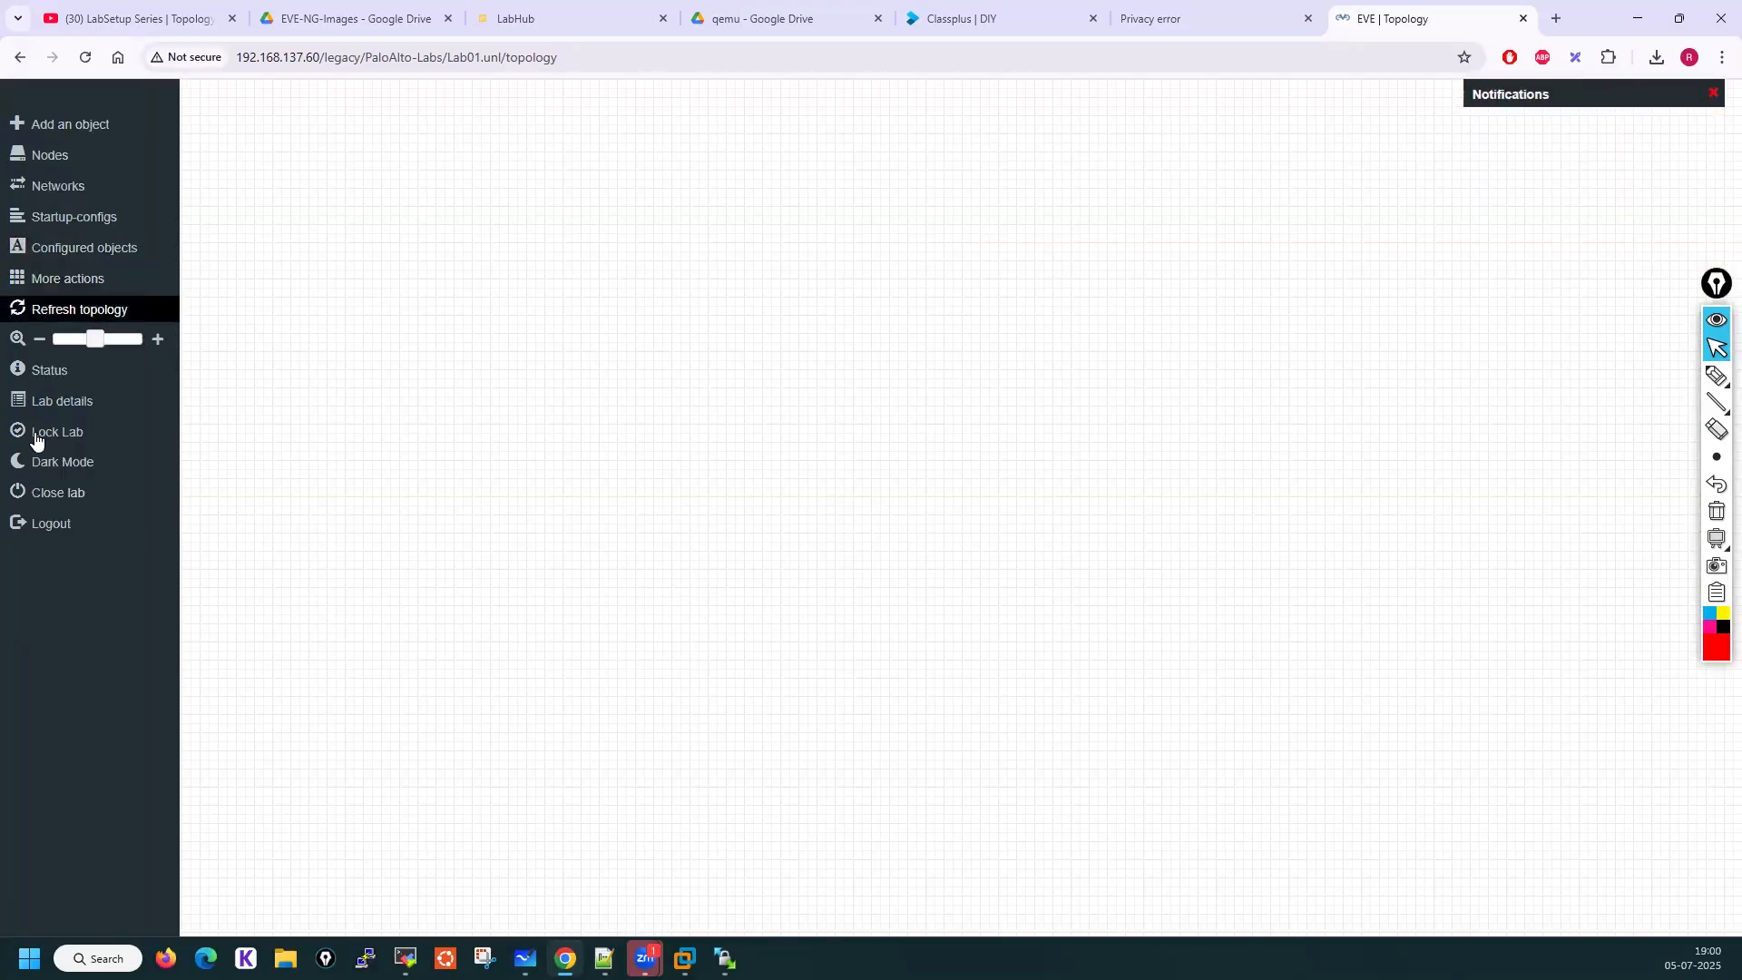
pyautogui.click(52, 493)
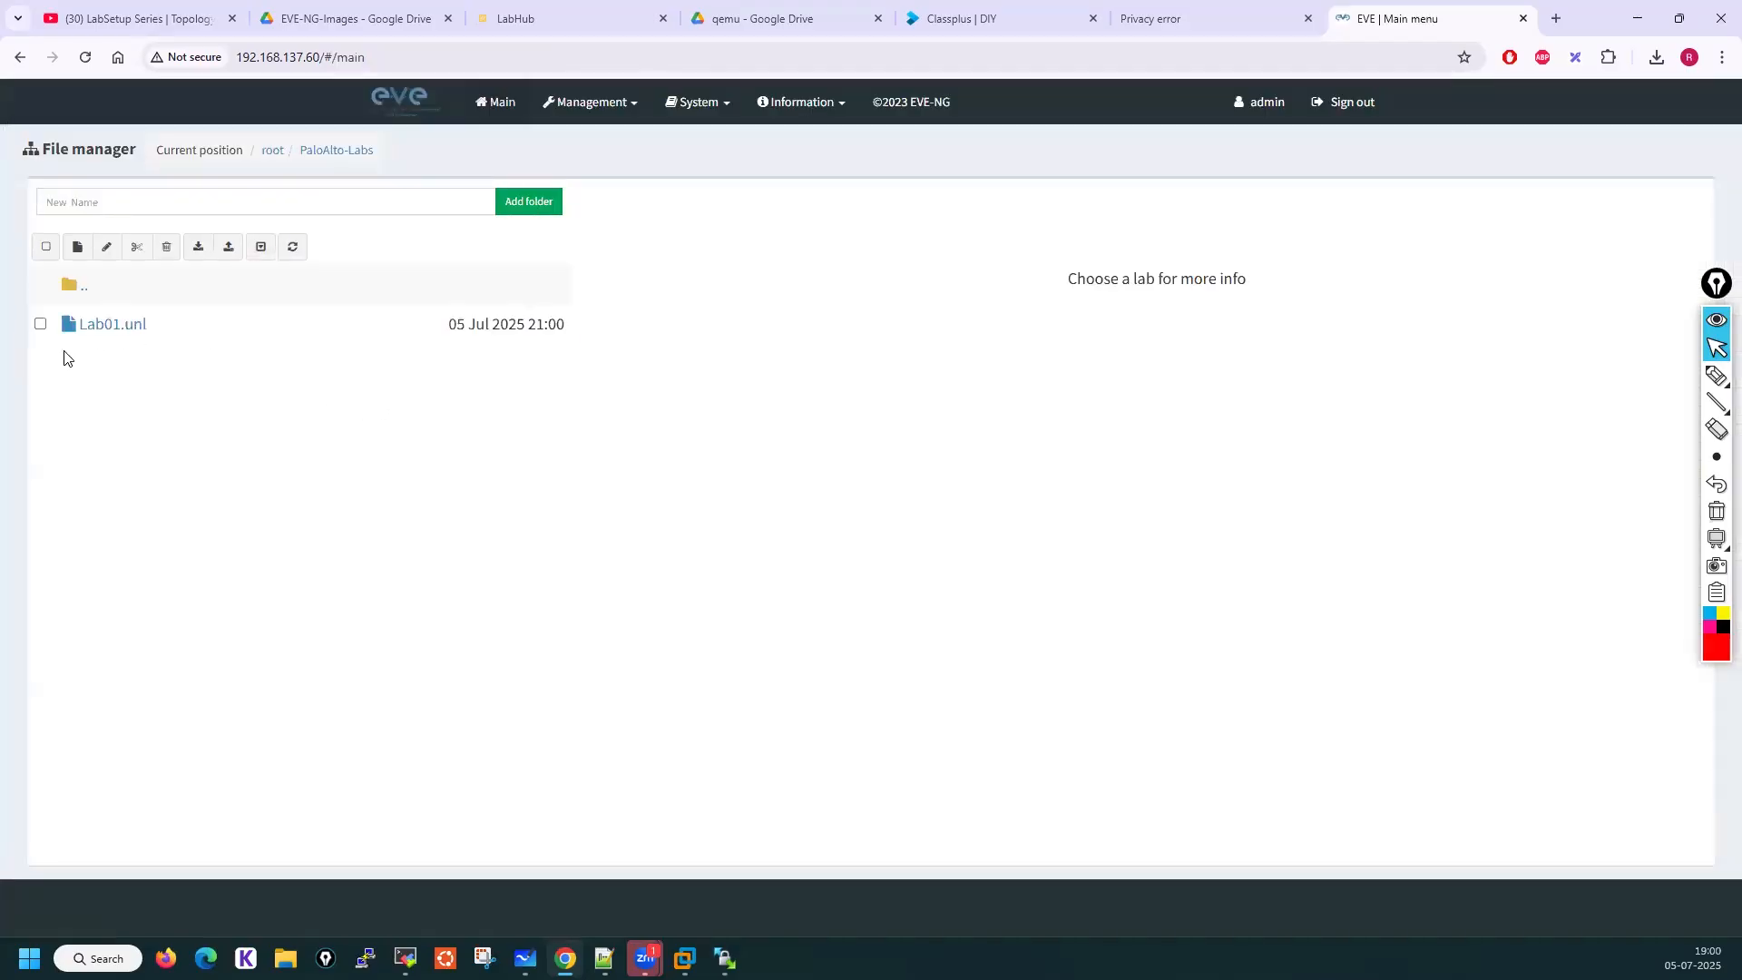
pyautogui.click(40, 323)
pyautogui.click(166, 247)
pyautogui.click(948, 173)
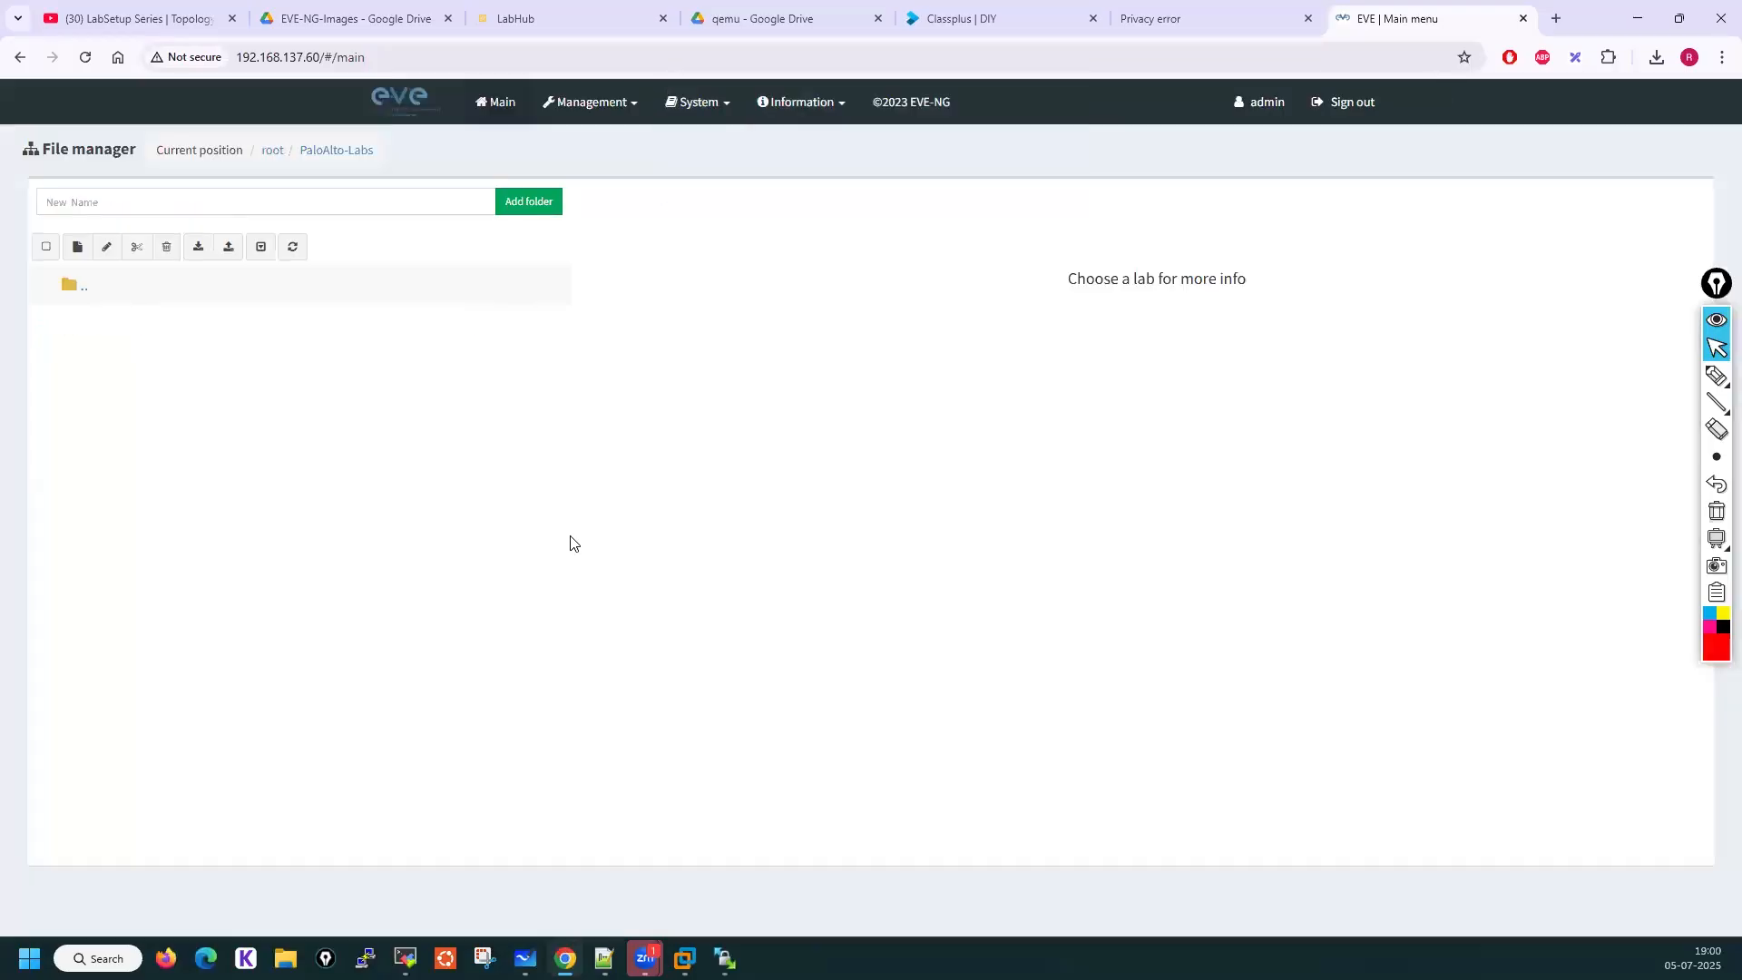
# Step: Back at root, delete the PaloAlto-Labs folder and open File Explorer
pyautogui.doubleClick(72, 286)
pyautogui.click(40, 284)
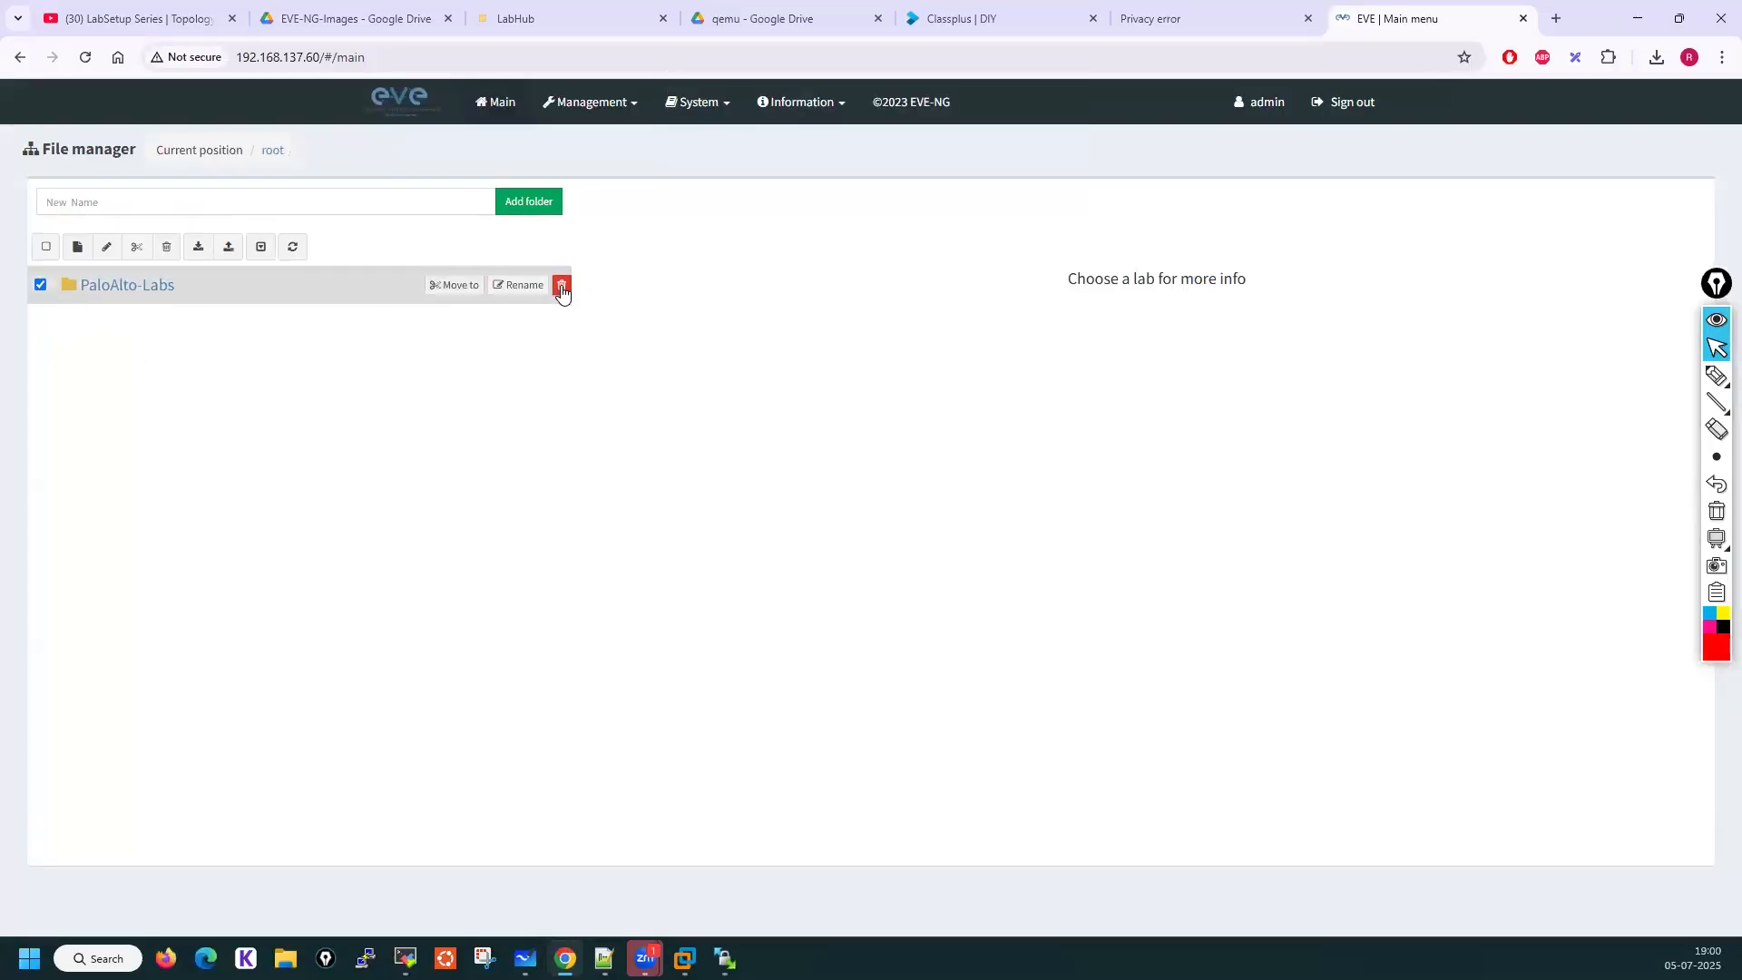
pyautogui.click(562, 287)
pyautogui.click(935, 174)
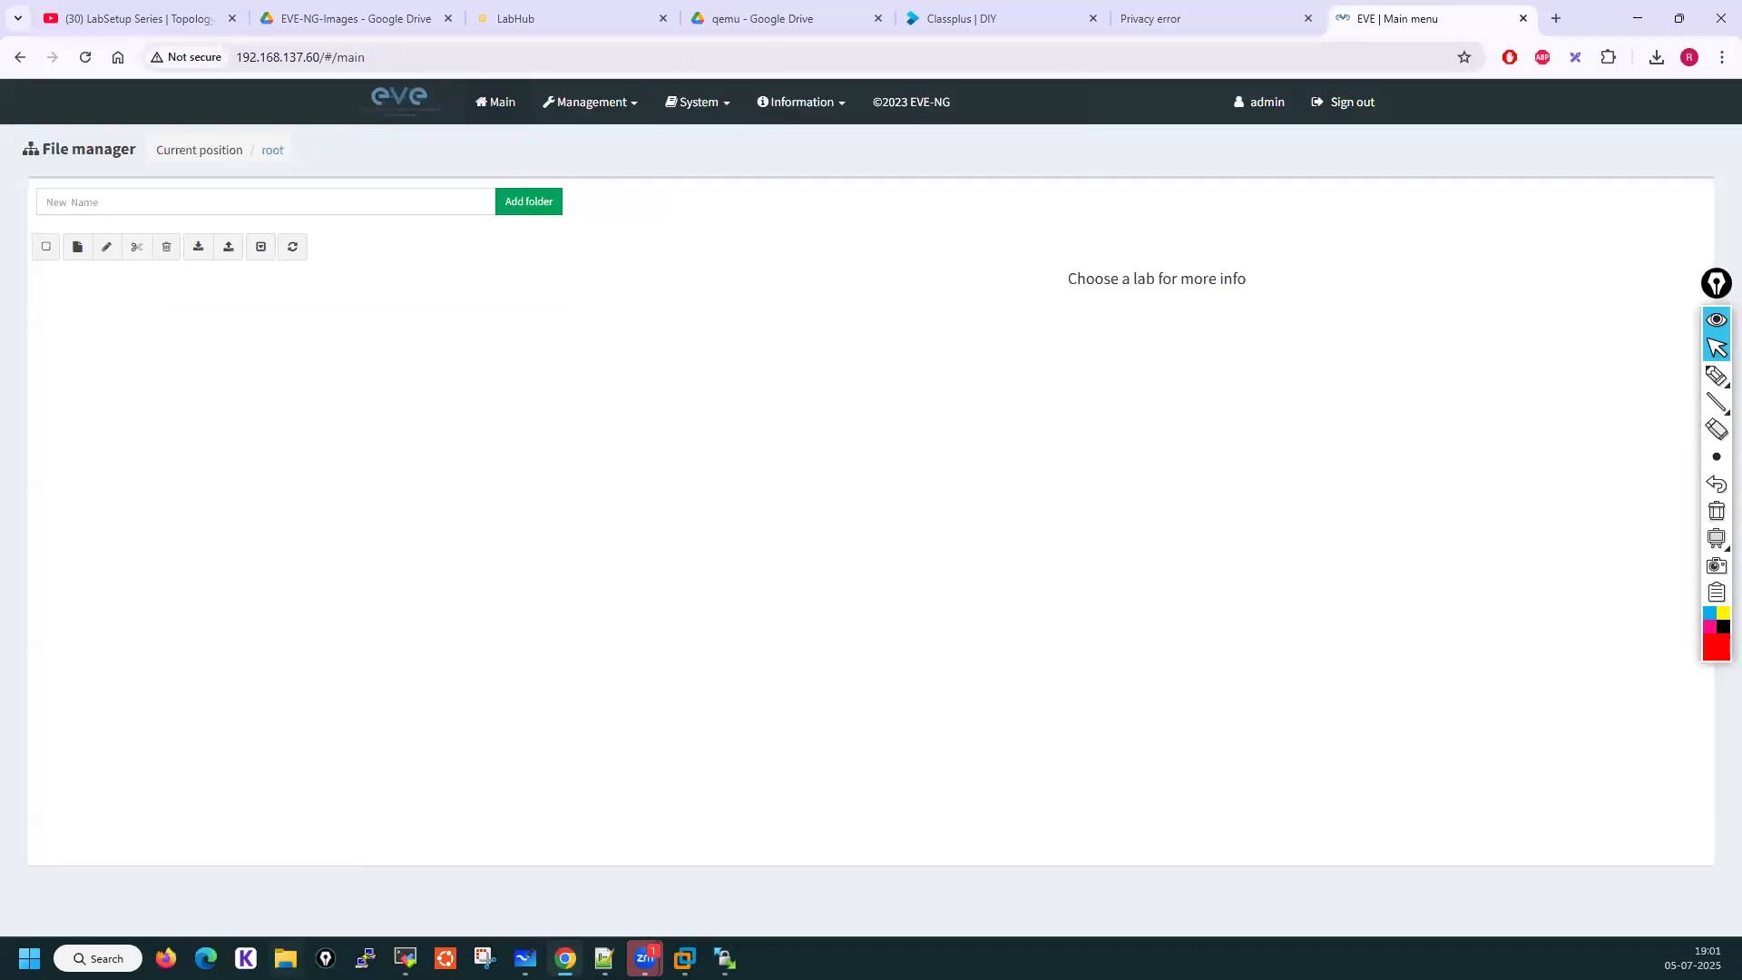
pyautogui.press('super+e')
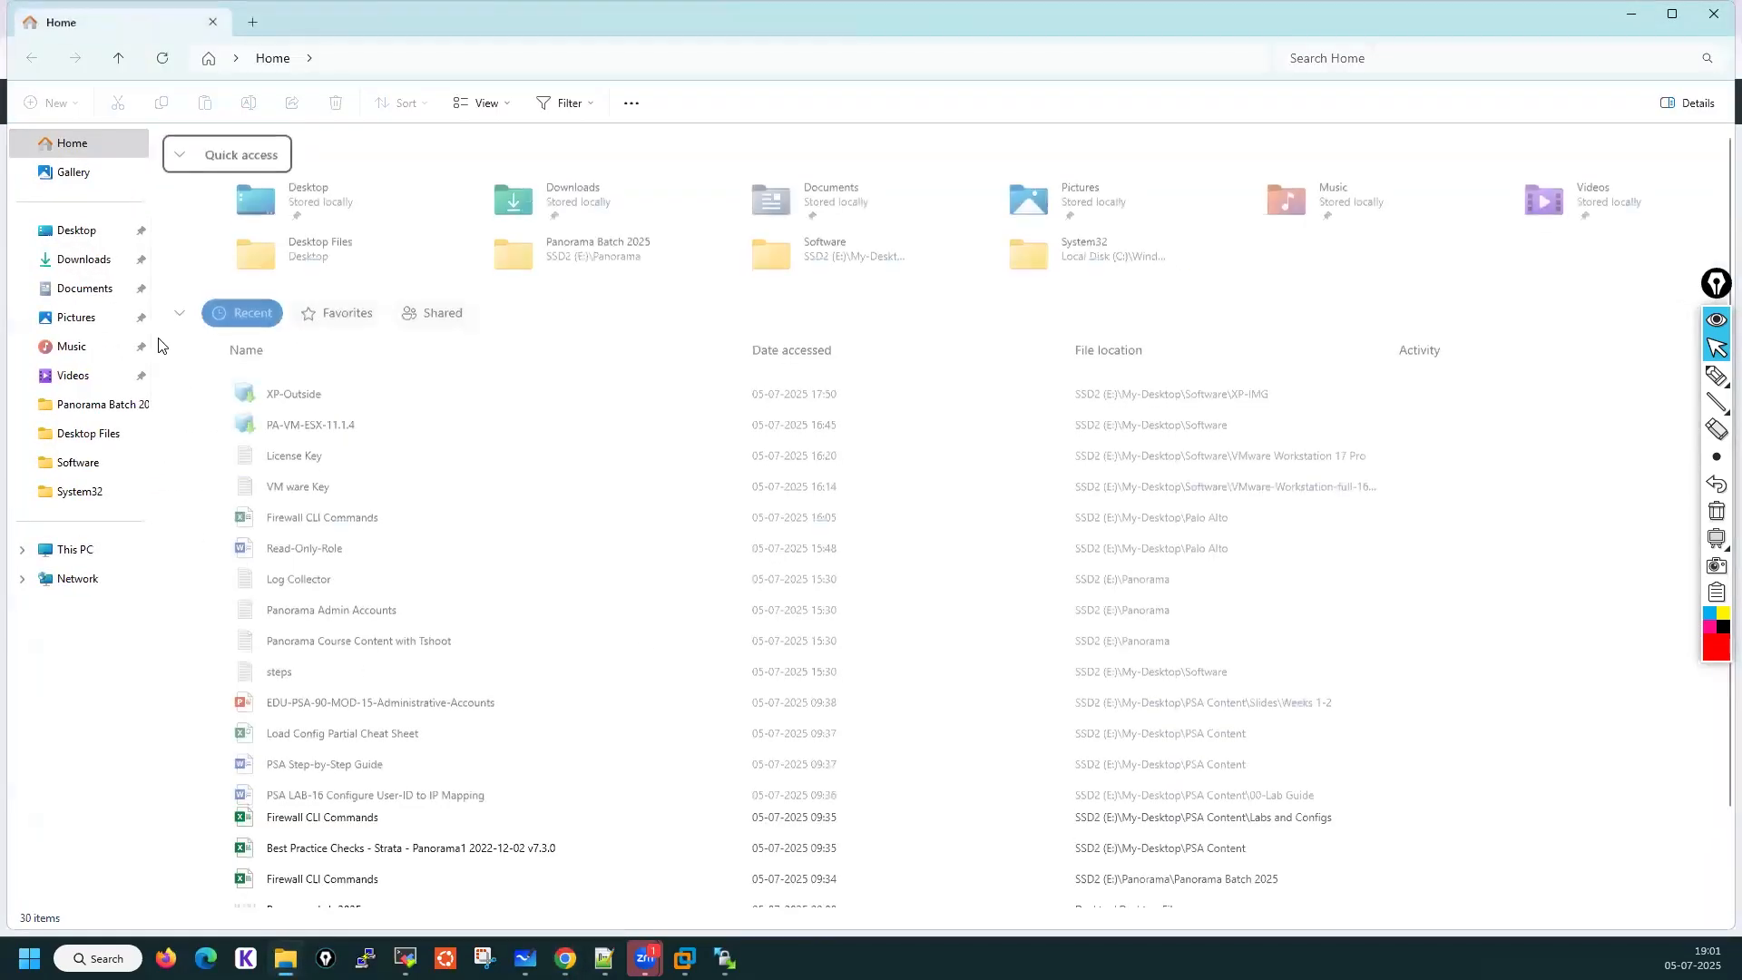
# Step: Navigate to E:\My-Desktop\Software\EVE-NG Topologies in File Explorer
pyautogui.click(95, 406)
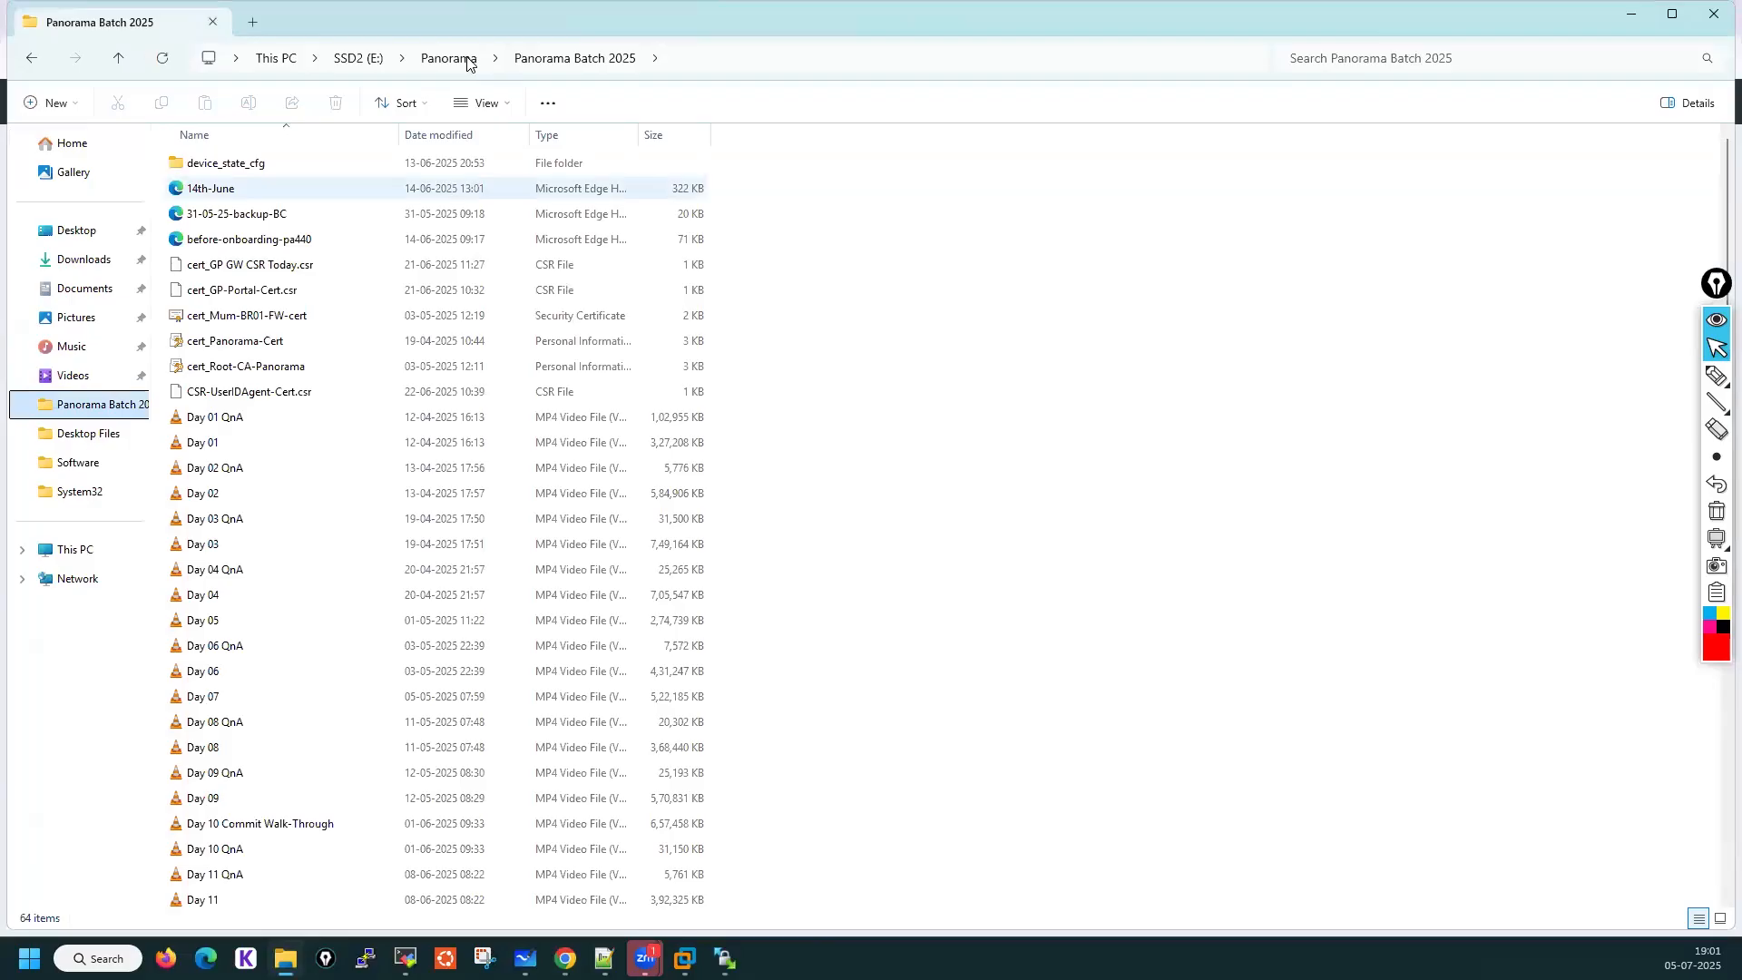
pyautogui.click(357, 58)
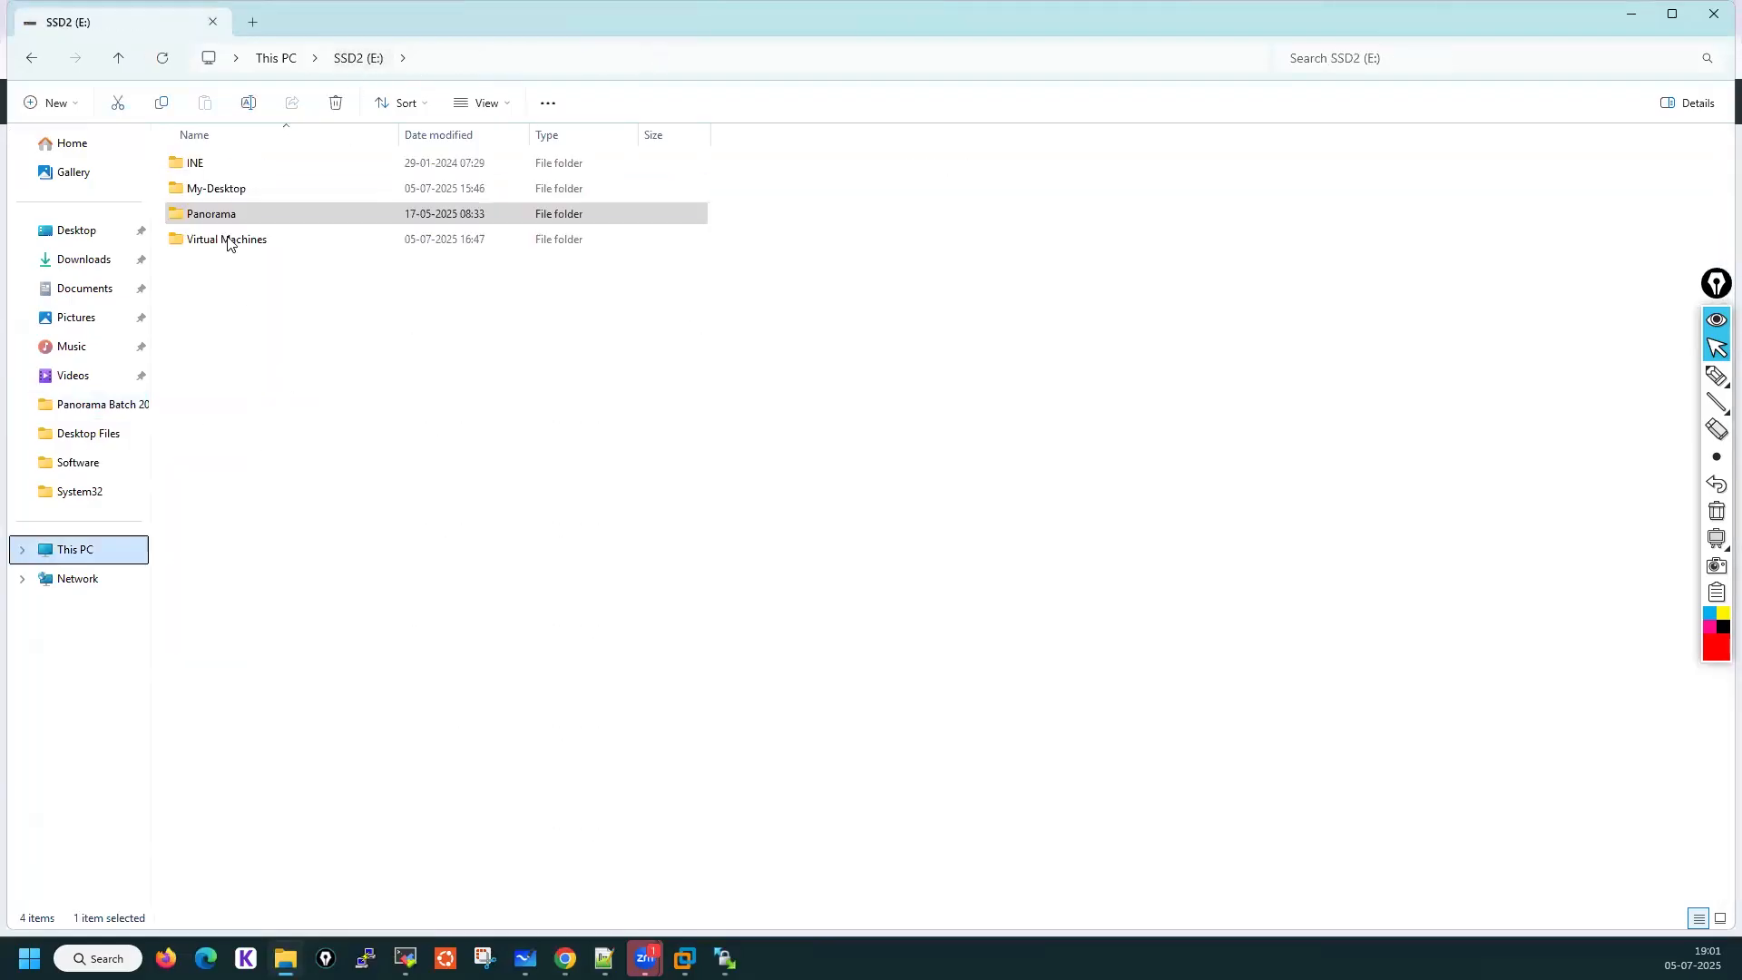
pyautogui.doubleClick(221, 189)
pyautogui.doubleClick(221, 400)
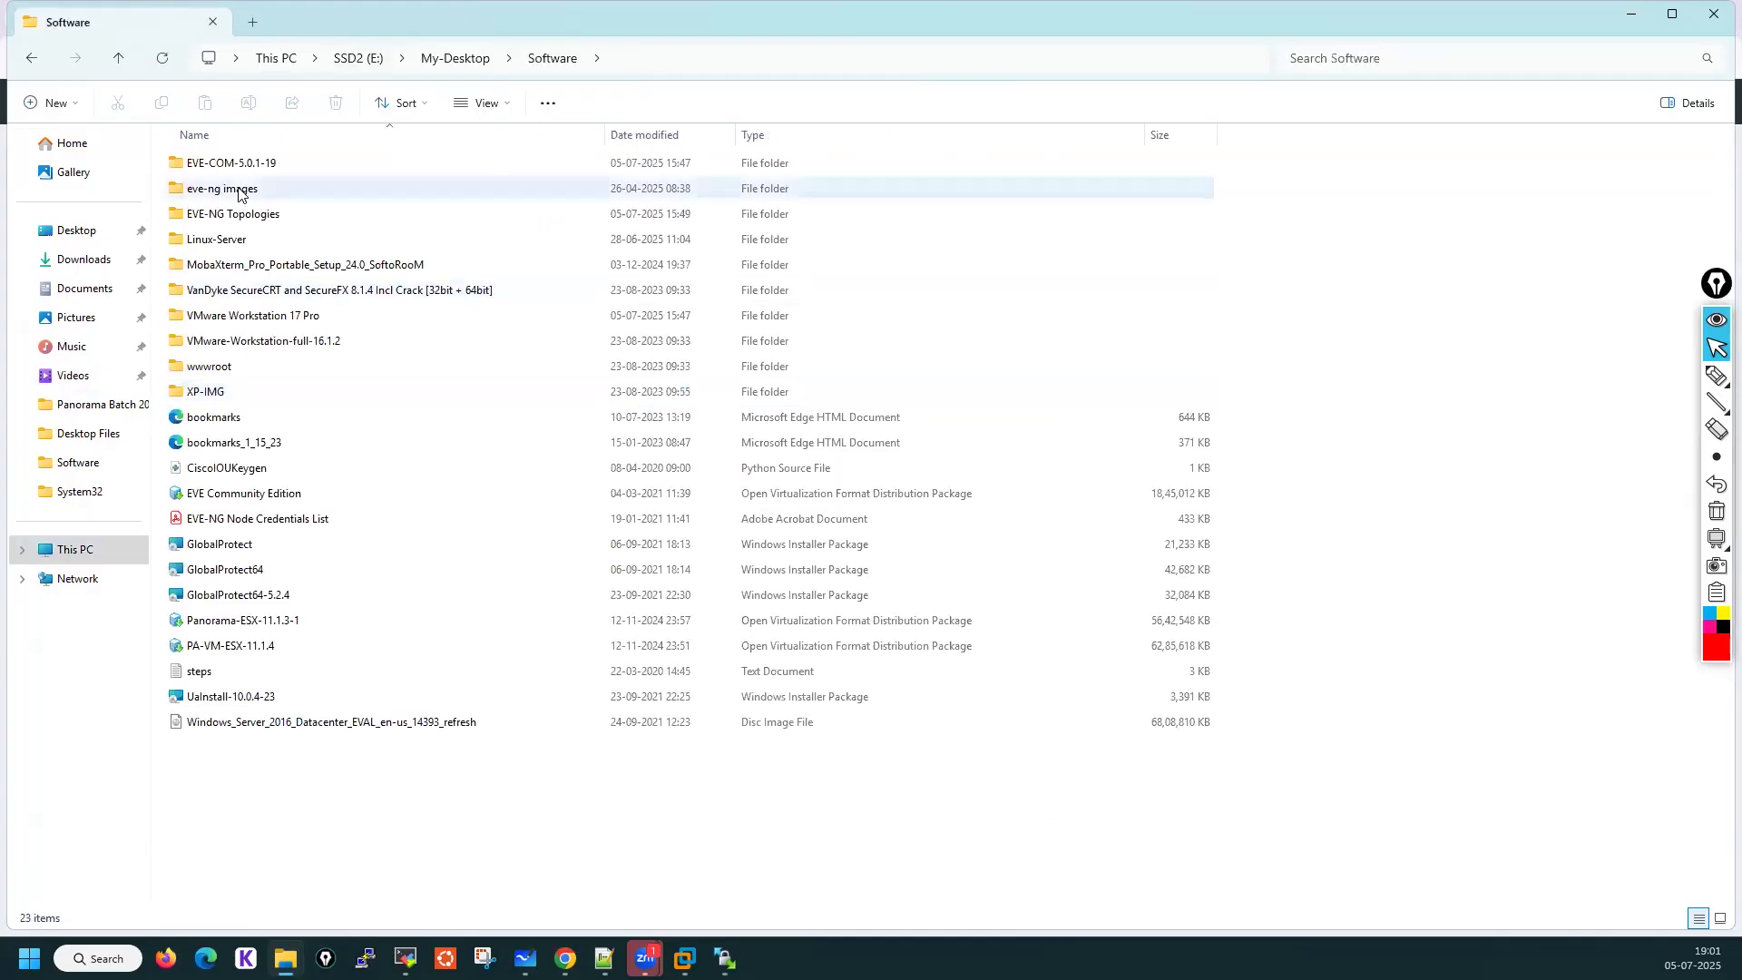
pyautogui.doubleClick(259, 214)
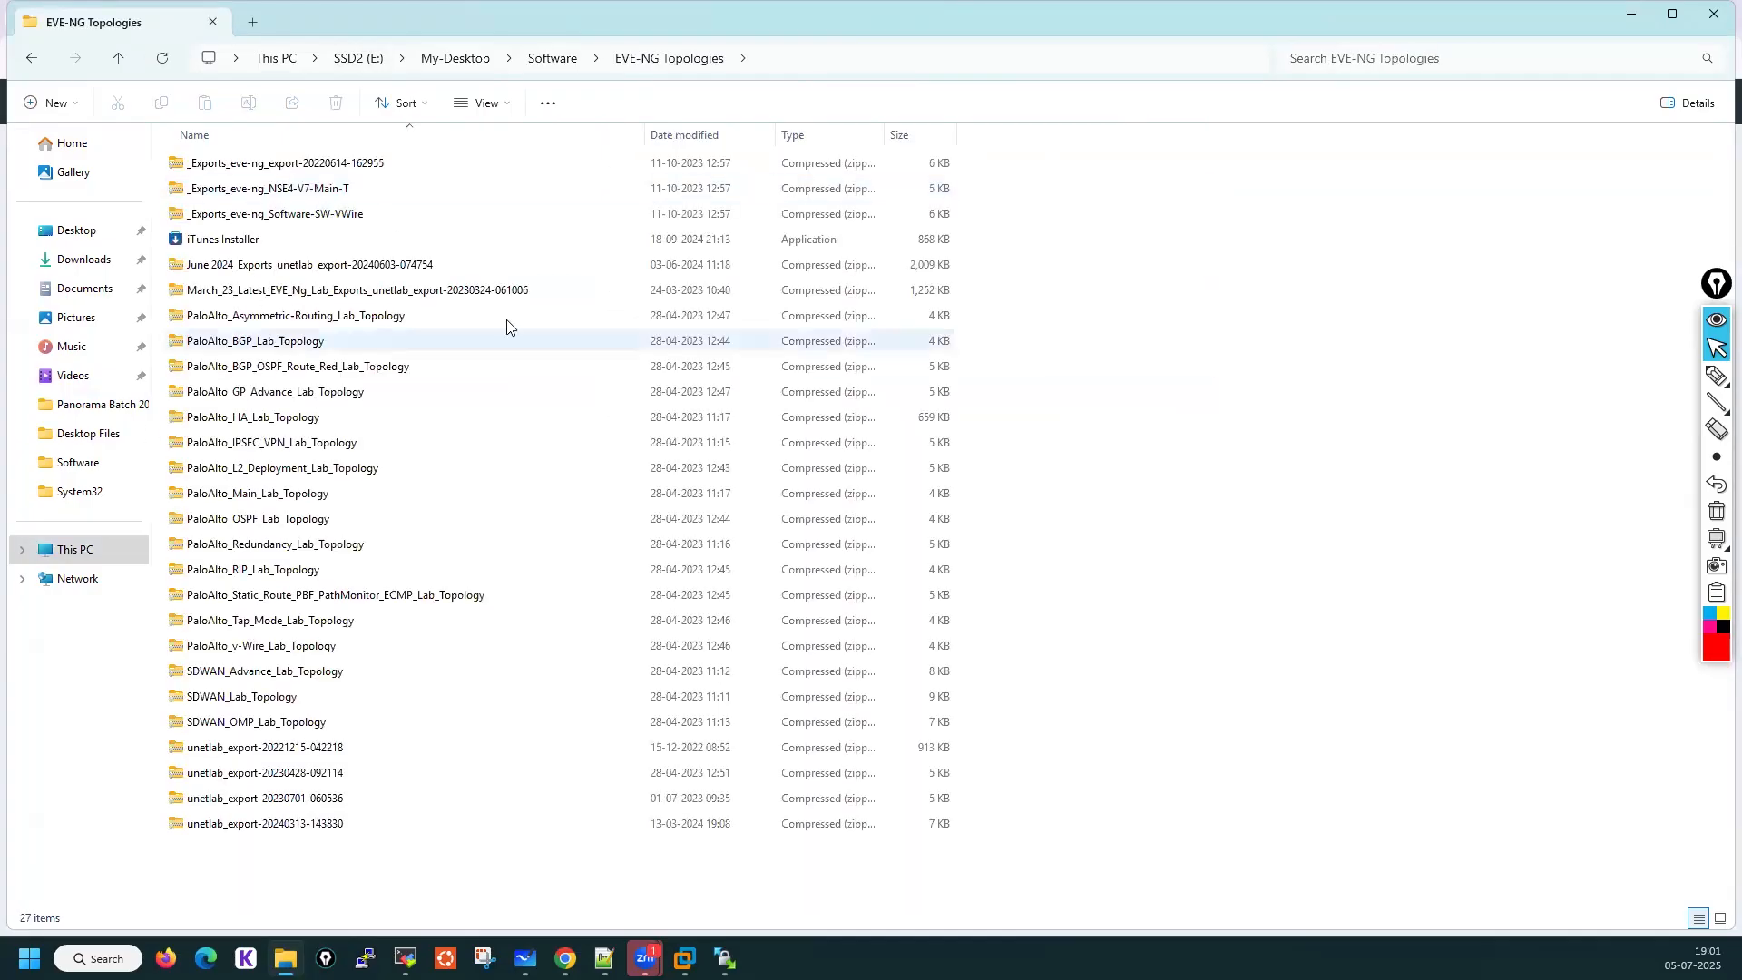
# Step: Delete the iTunes Installer file and return to the EVE-NG file manager in Chrome
pyautogui.click(278, 245)
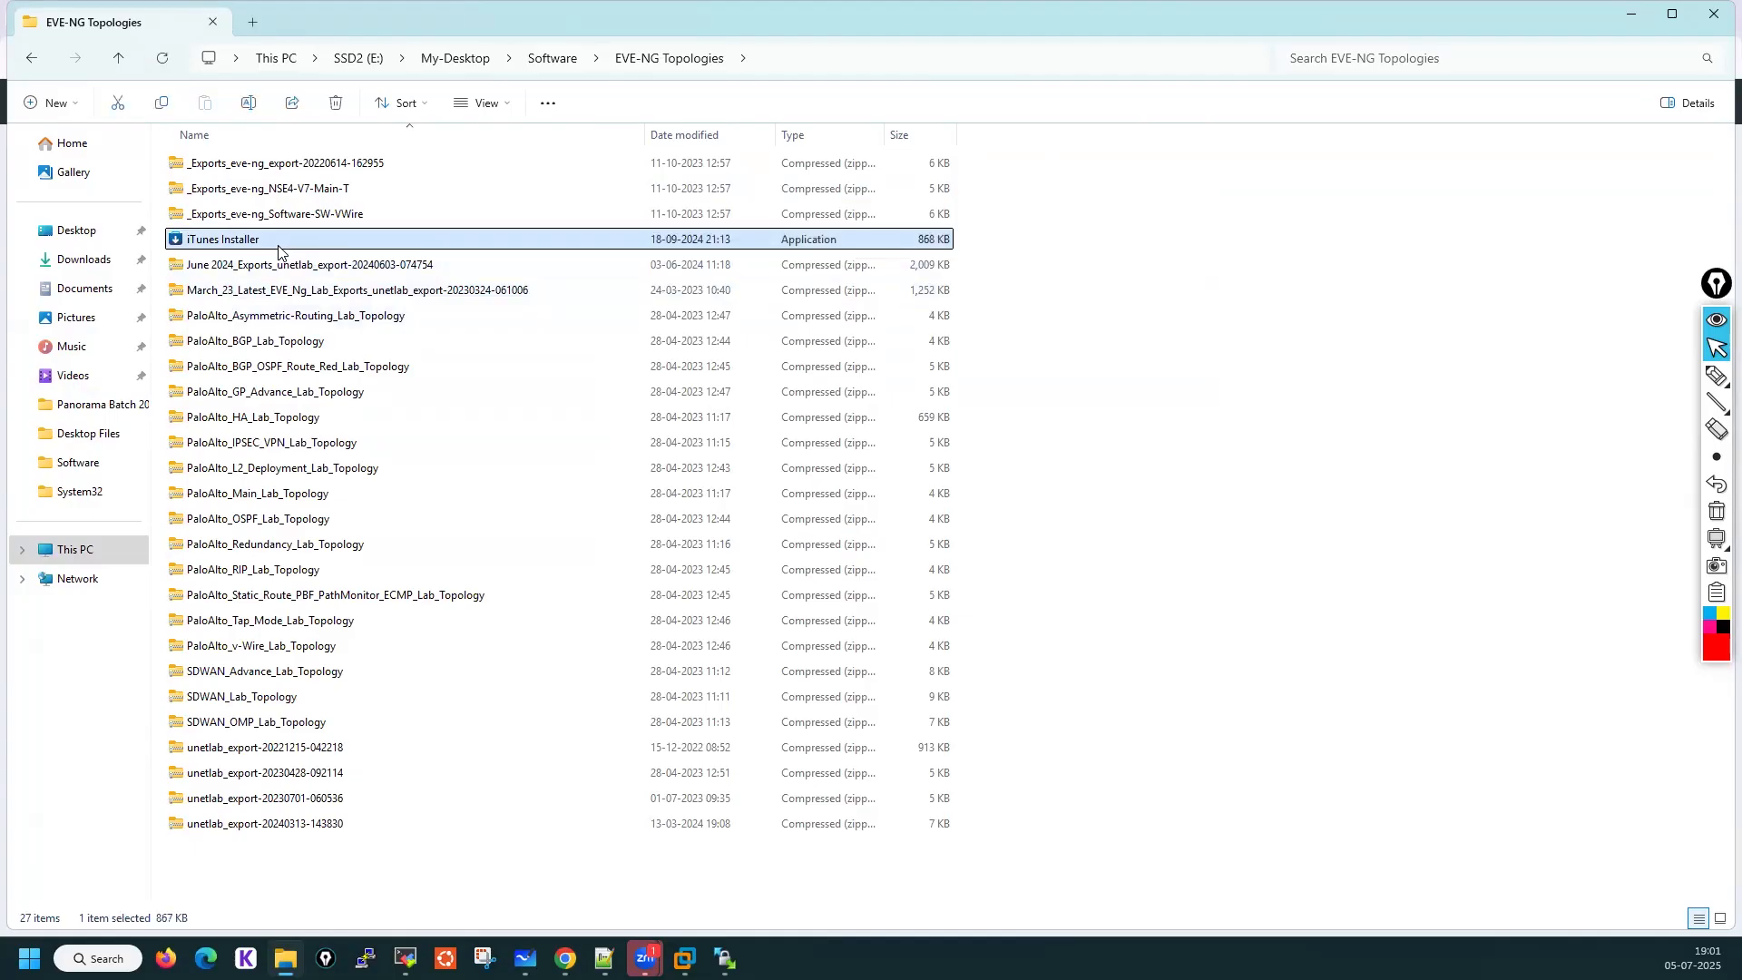
pyautogui.rightClick(278, 252)
pyautogui.click(535, 270)
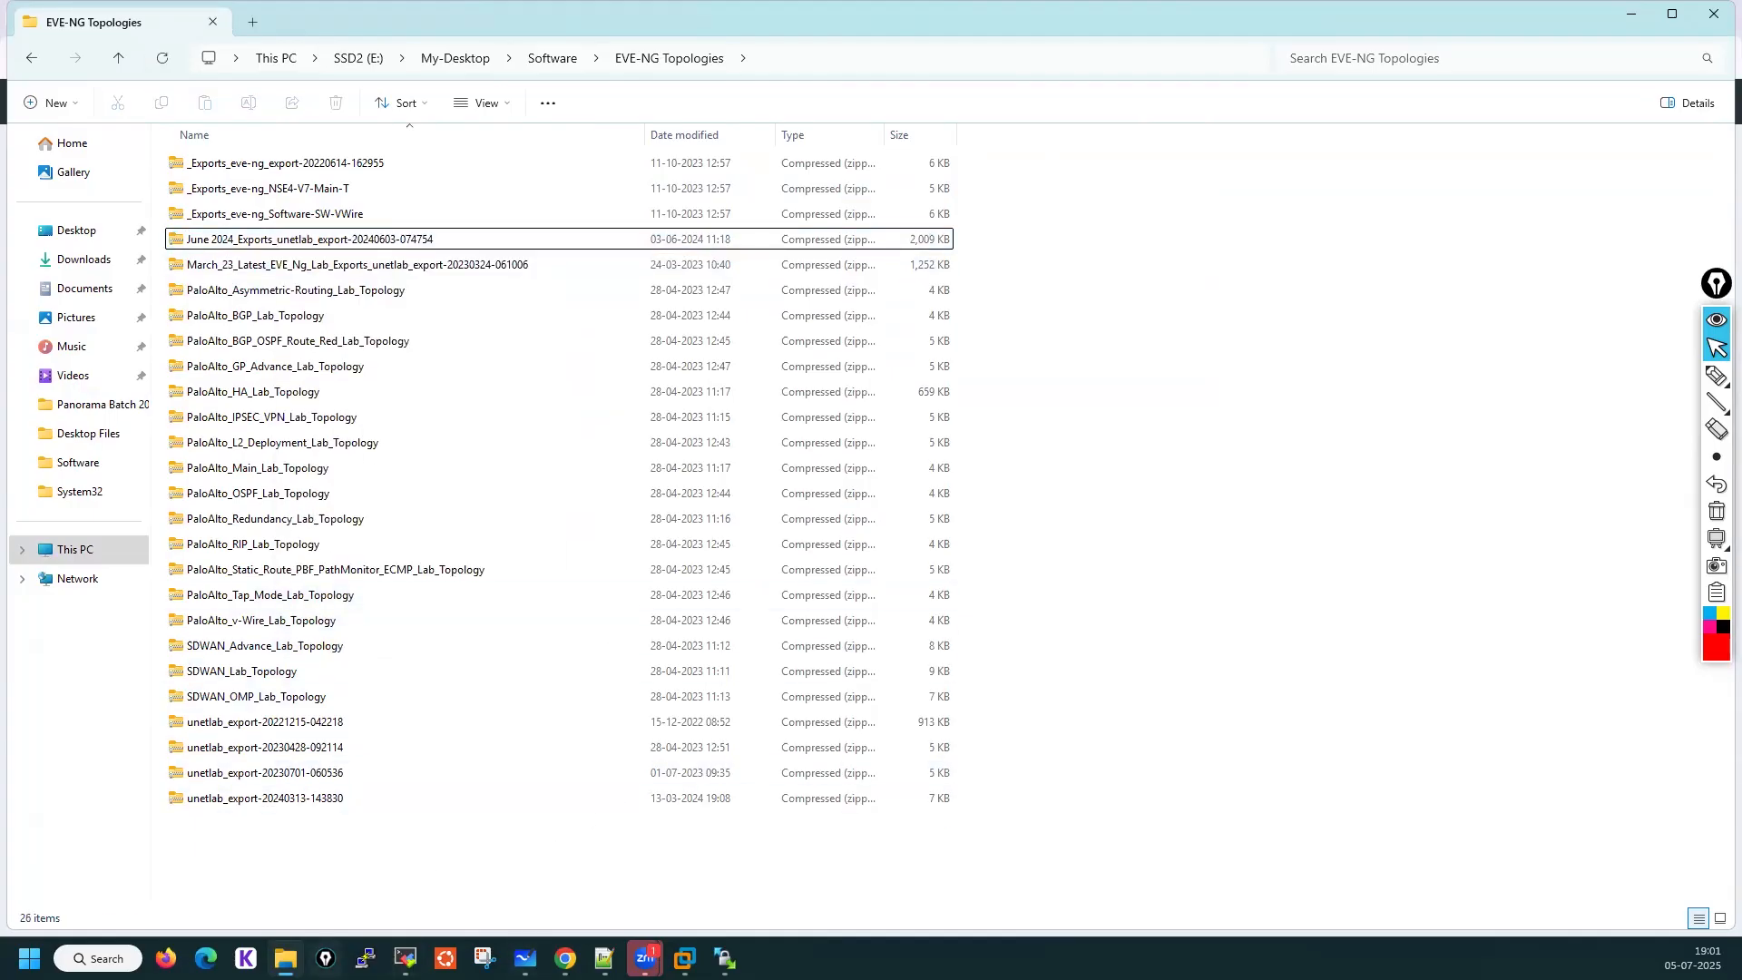
pyautogui.click(565, 958)
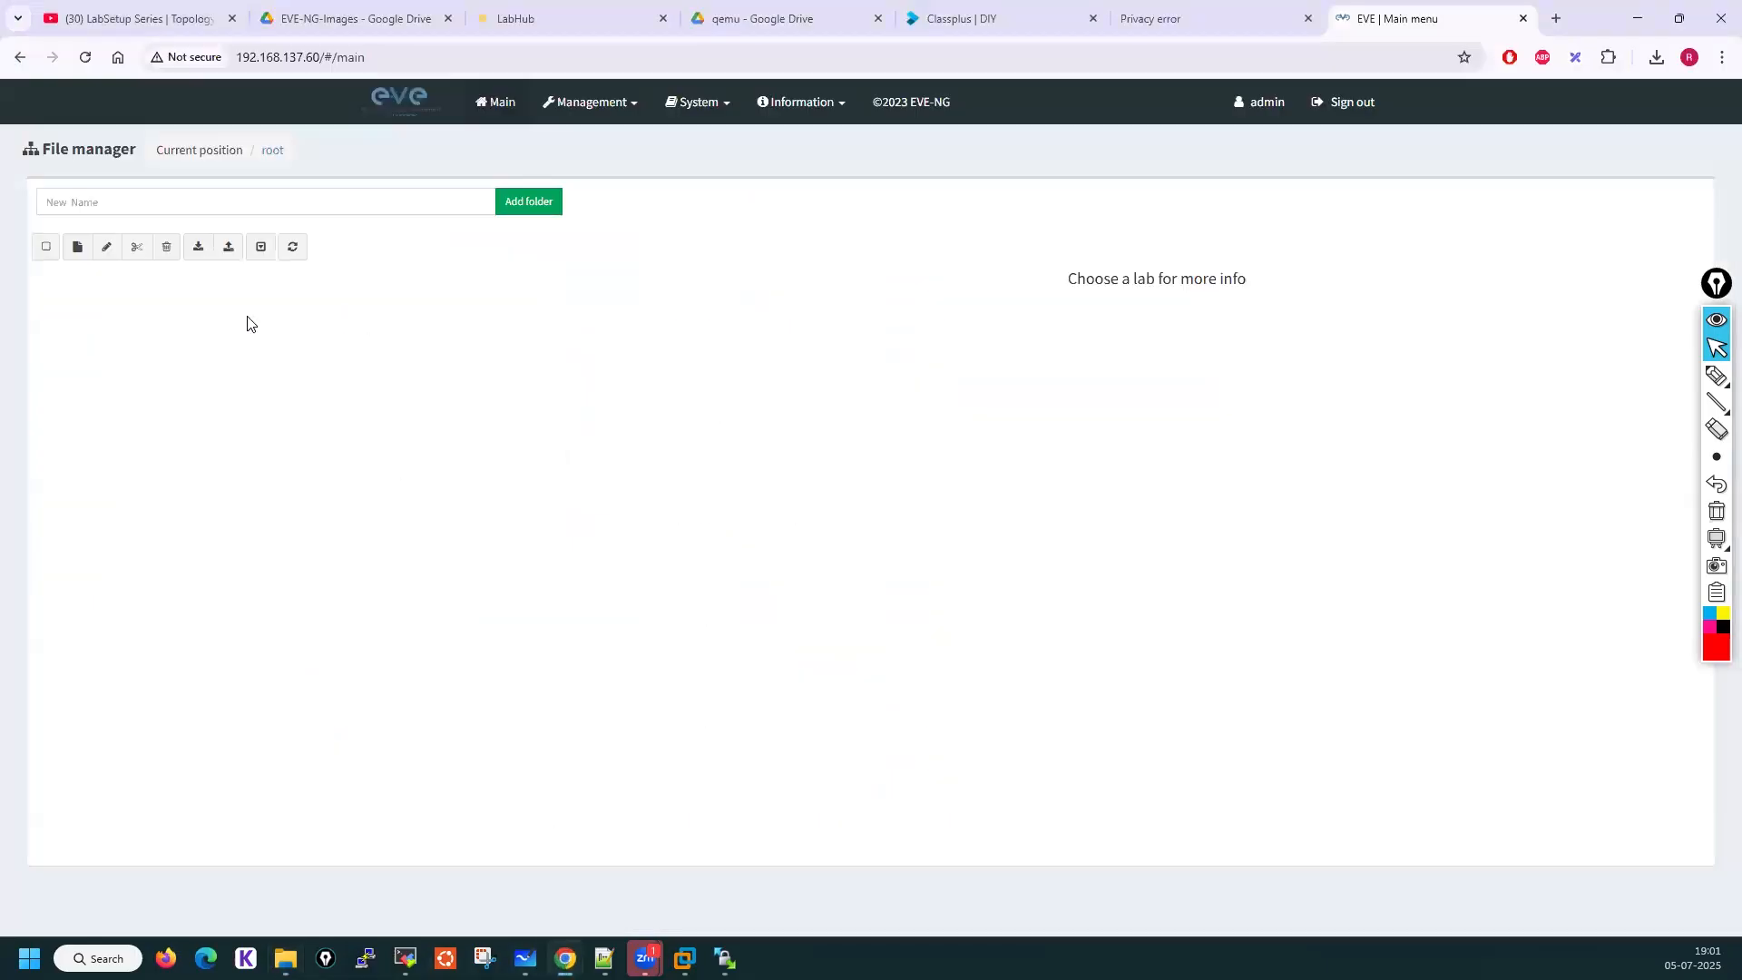
# Step: Start an import from the EVE-NG Topologies folder and select the March_23 latest lab export zip
pyautogui.click(196, 255)
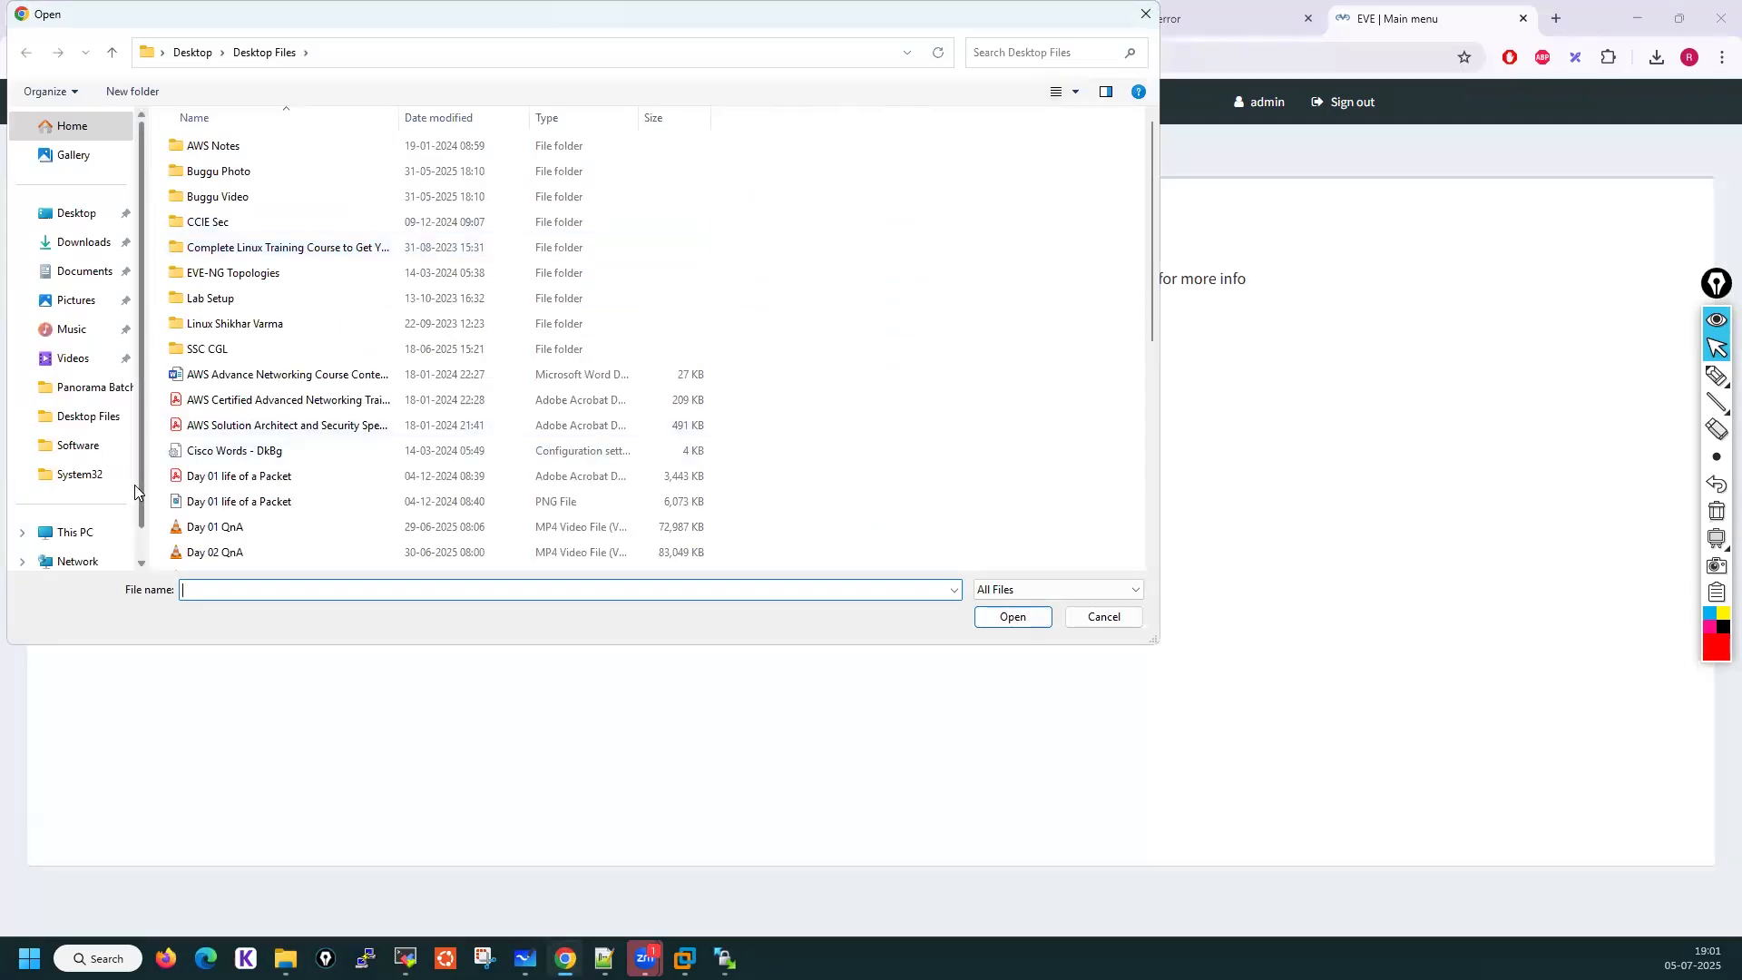
pyautogui.click(255, 276)
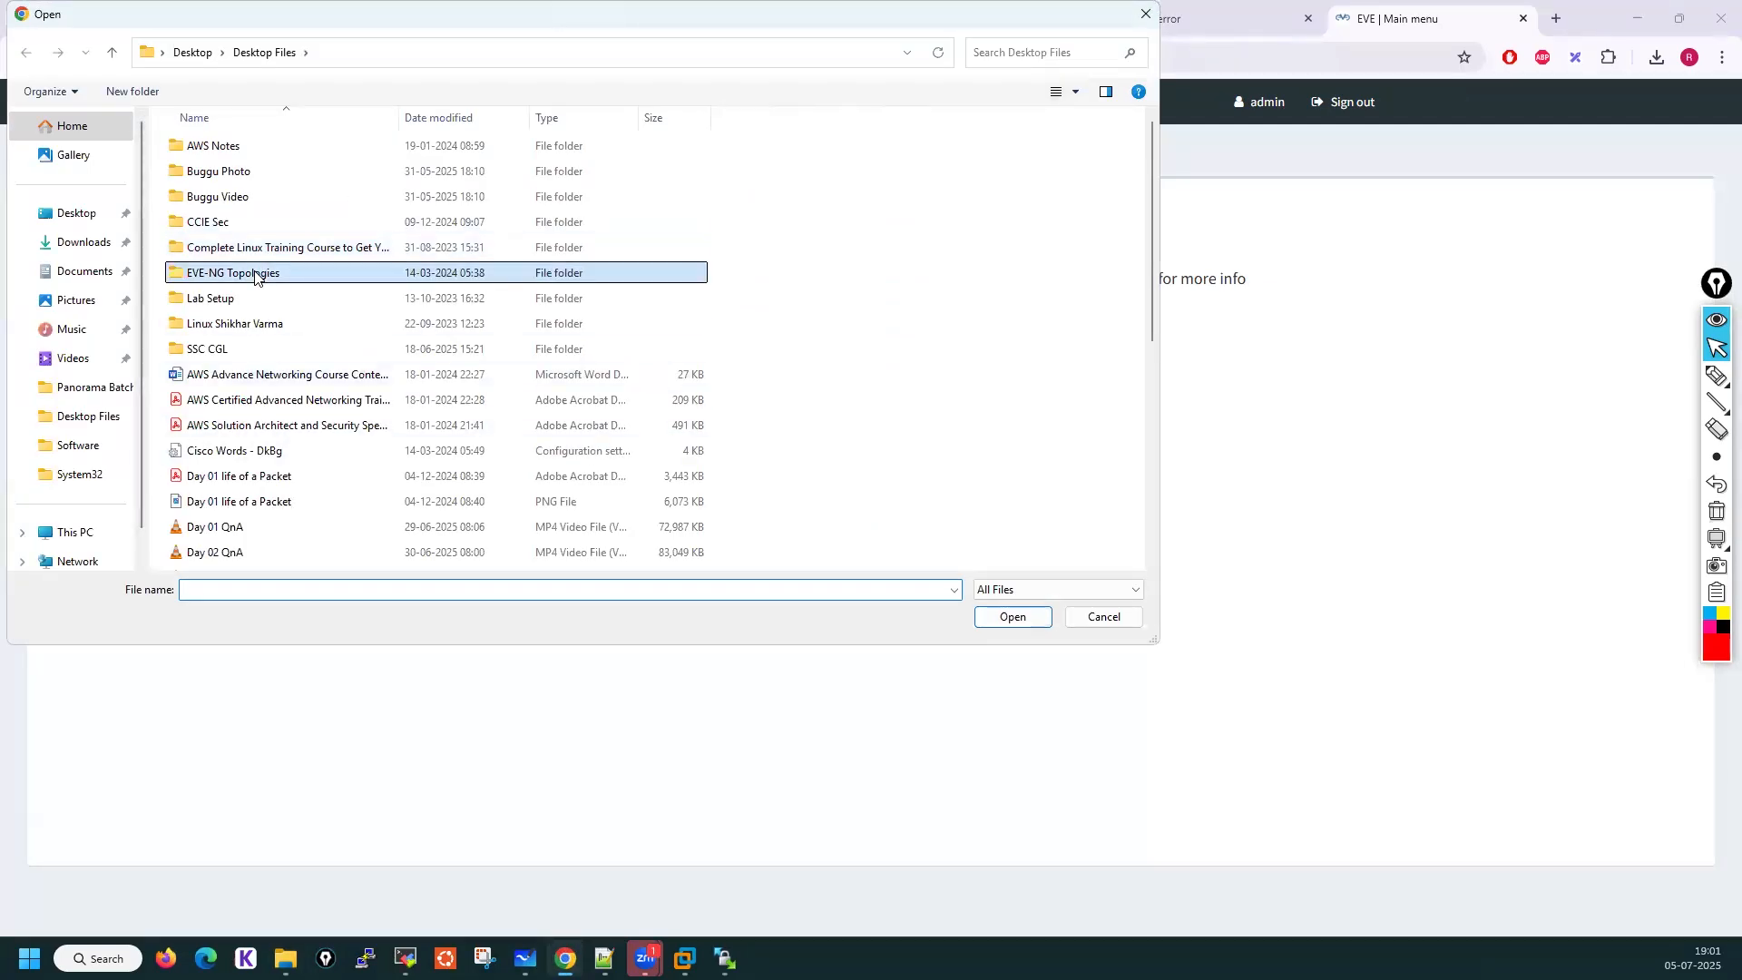
pyautogui.doubleClick(255, 276)
pyautogui.moveTo(754, 152); pyautogui.dragTo(570, 208)
pyautogui.click(780, 148)
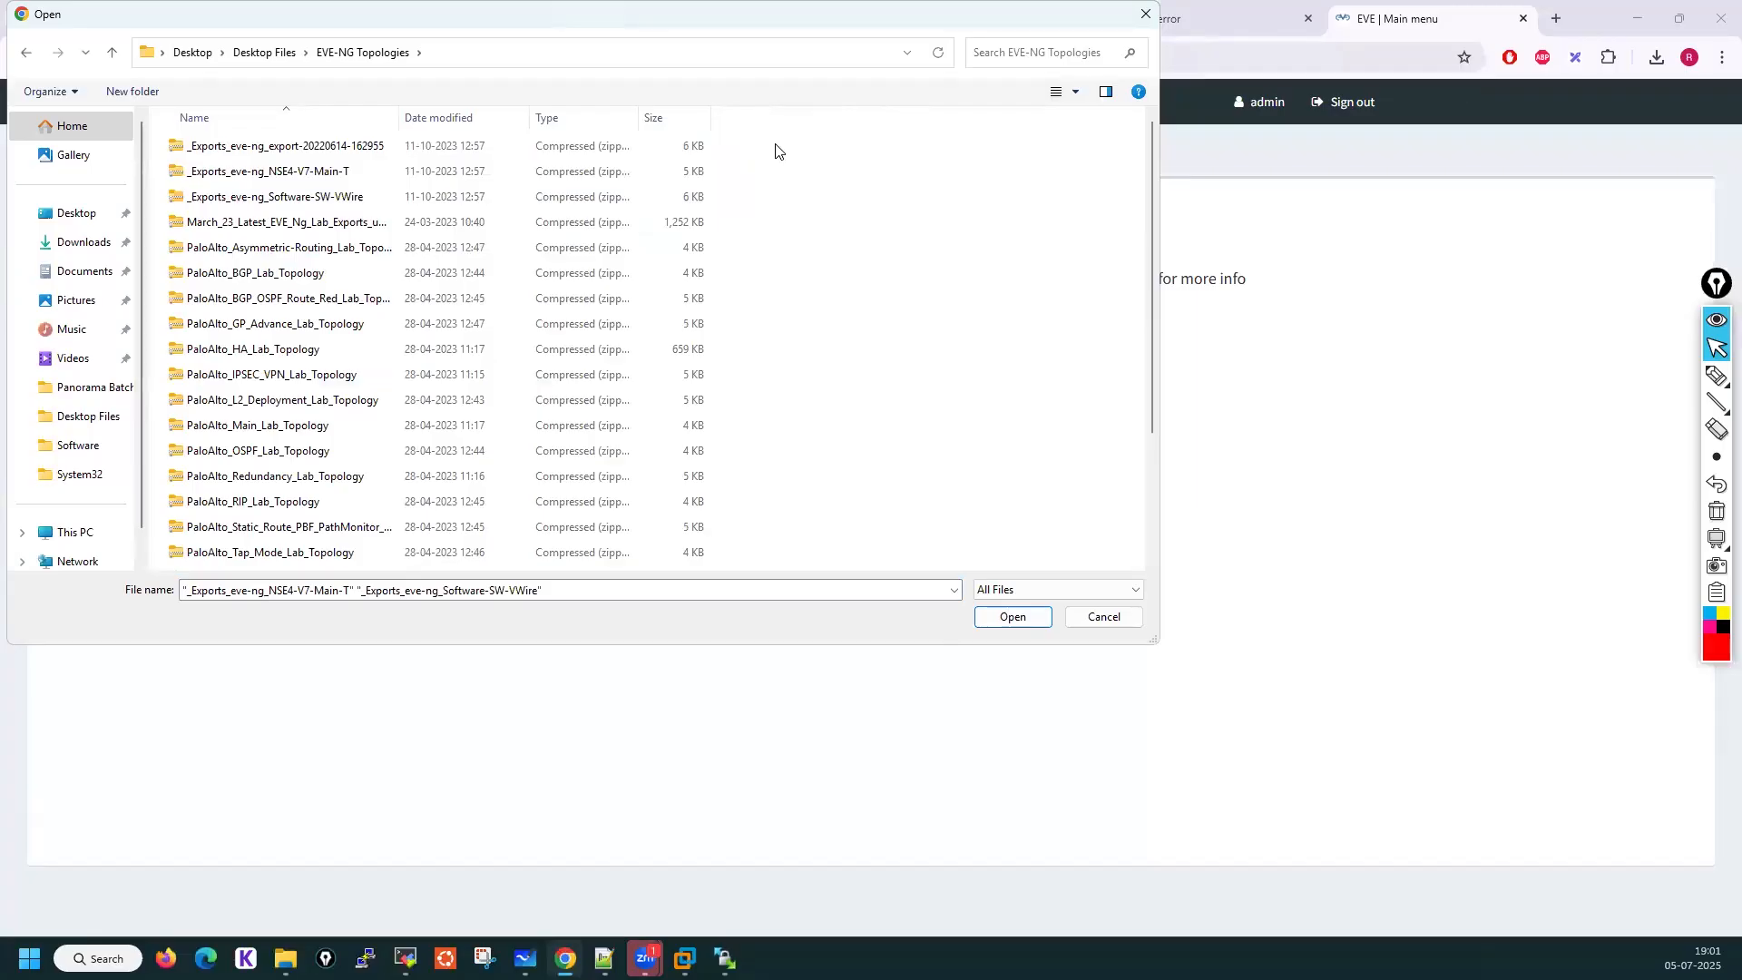
pyautogui.click(260, 224)
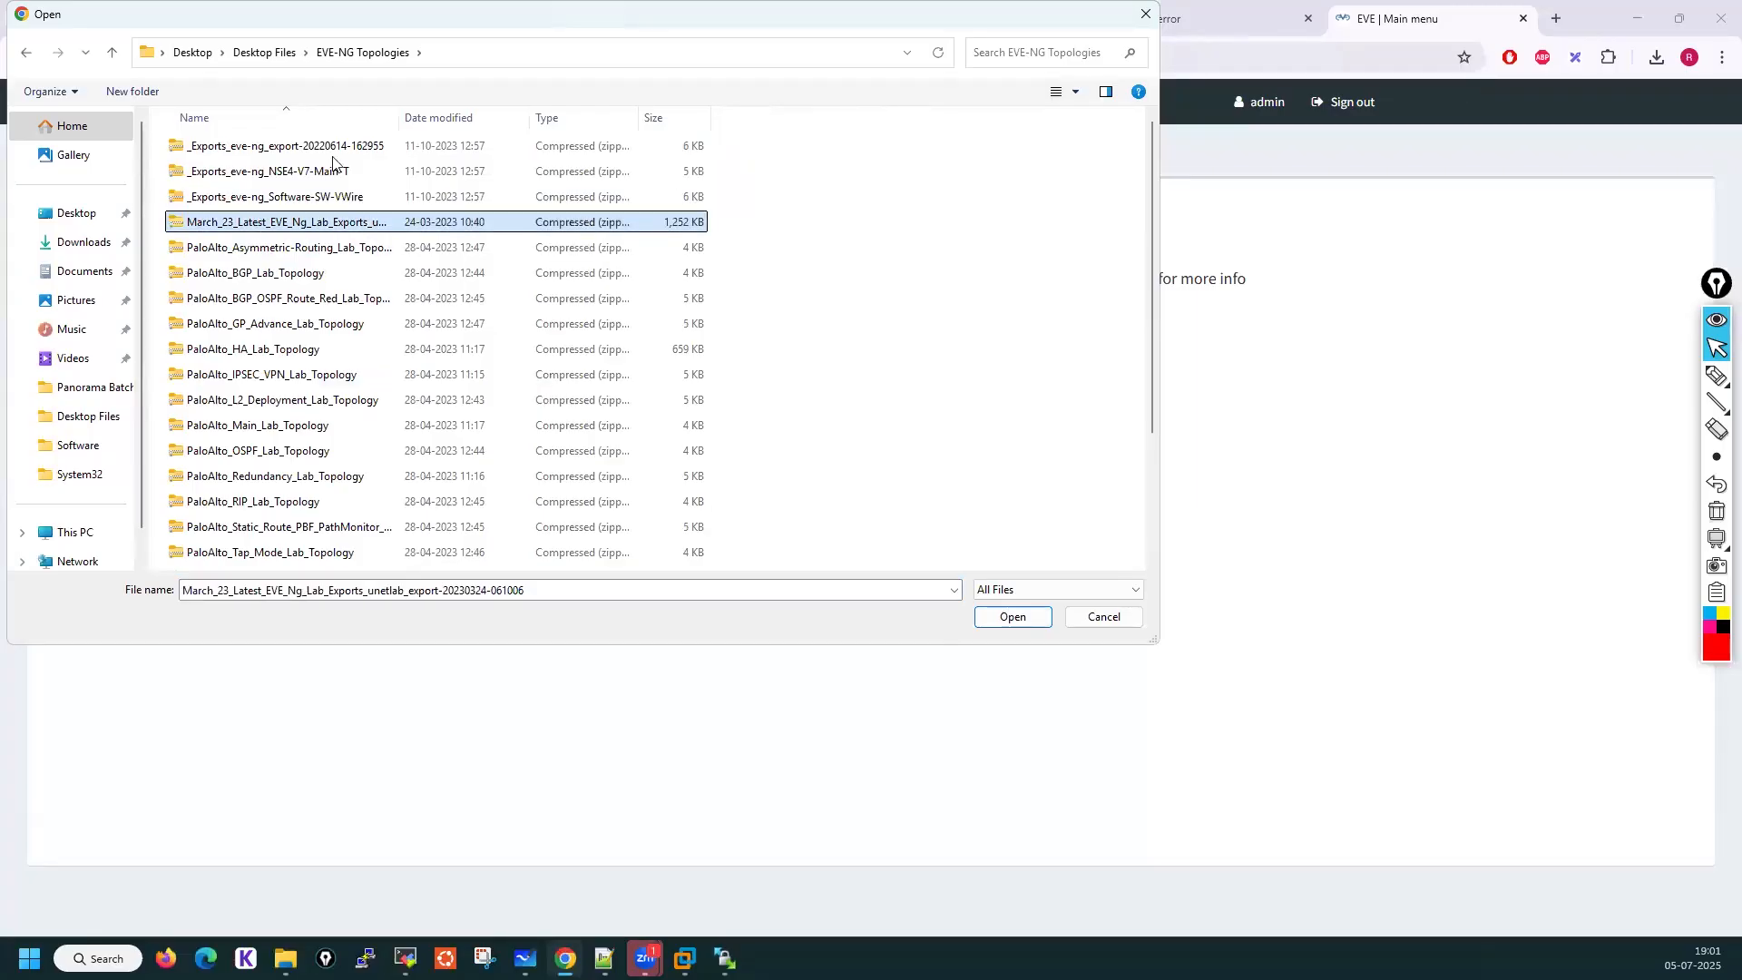
pyautogui.moveTo(516, 120); pyautogui.dragTo(676, 116)
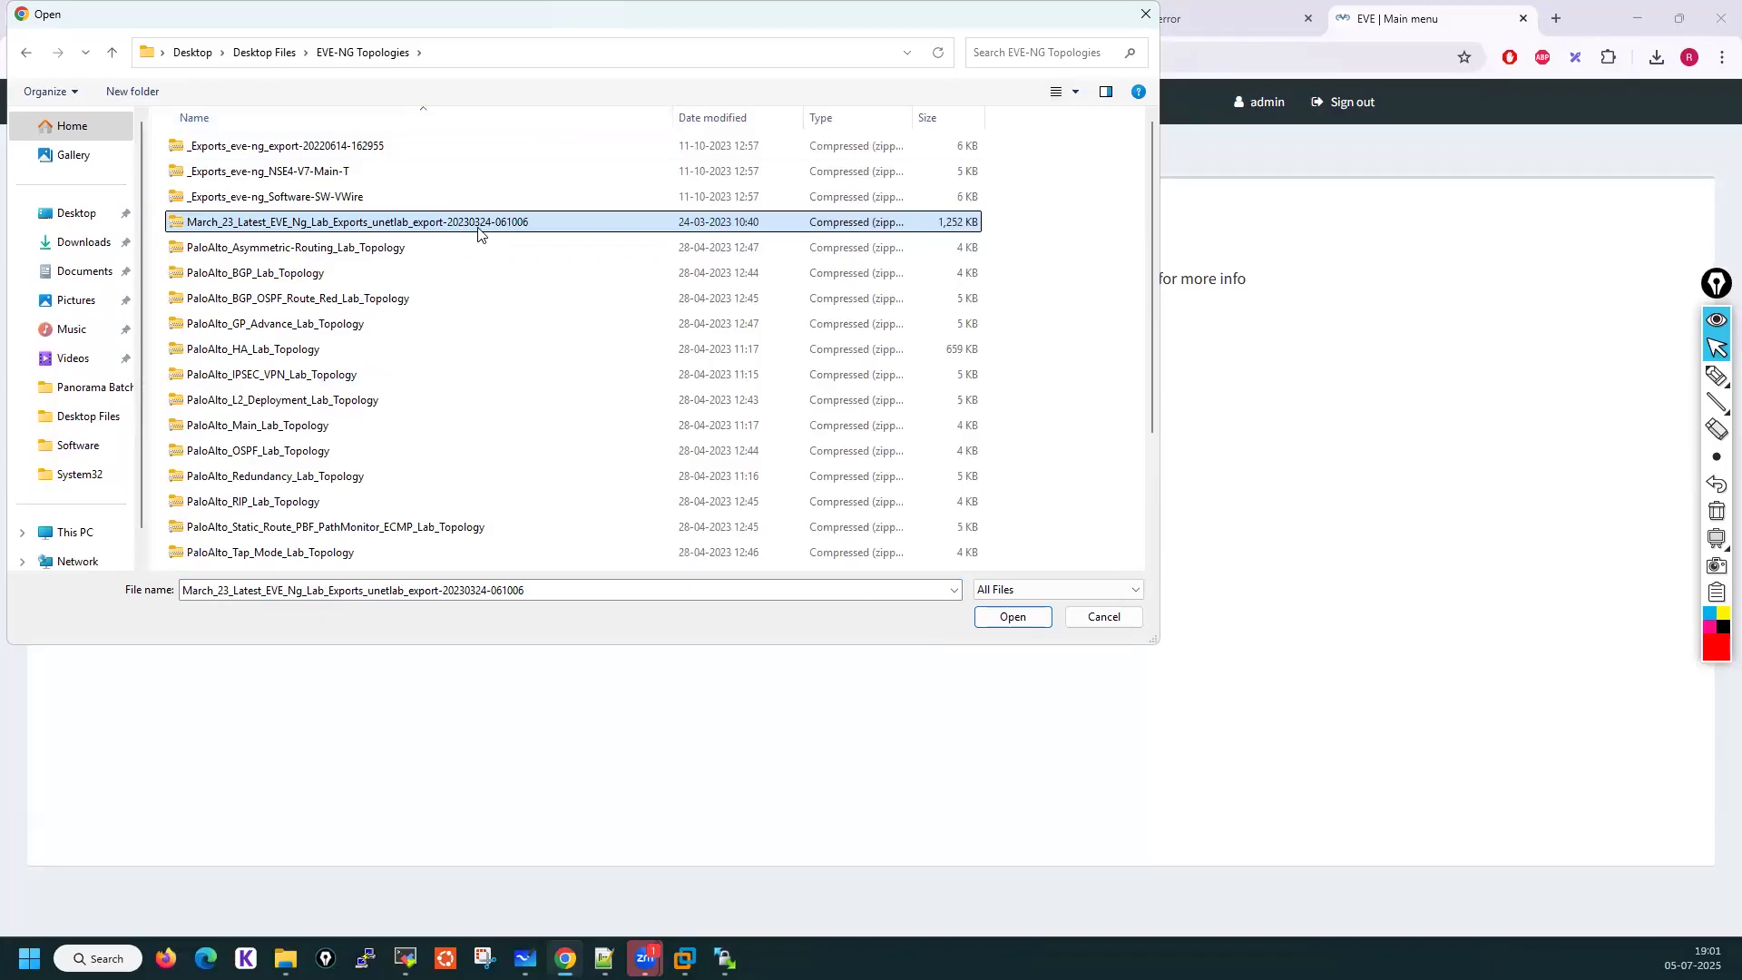
# Step: Add the fourteen PaloAlto lab zips, Asymmetric-Routing through v-Wire, and queue them for import
pyautogui.keyDown('ctrl'); pyautogui.click(321, 248); pyautogui.keyUp('ctrl')
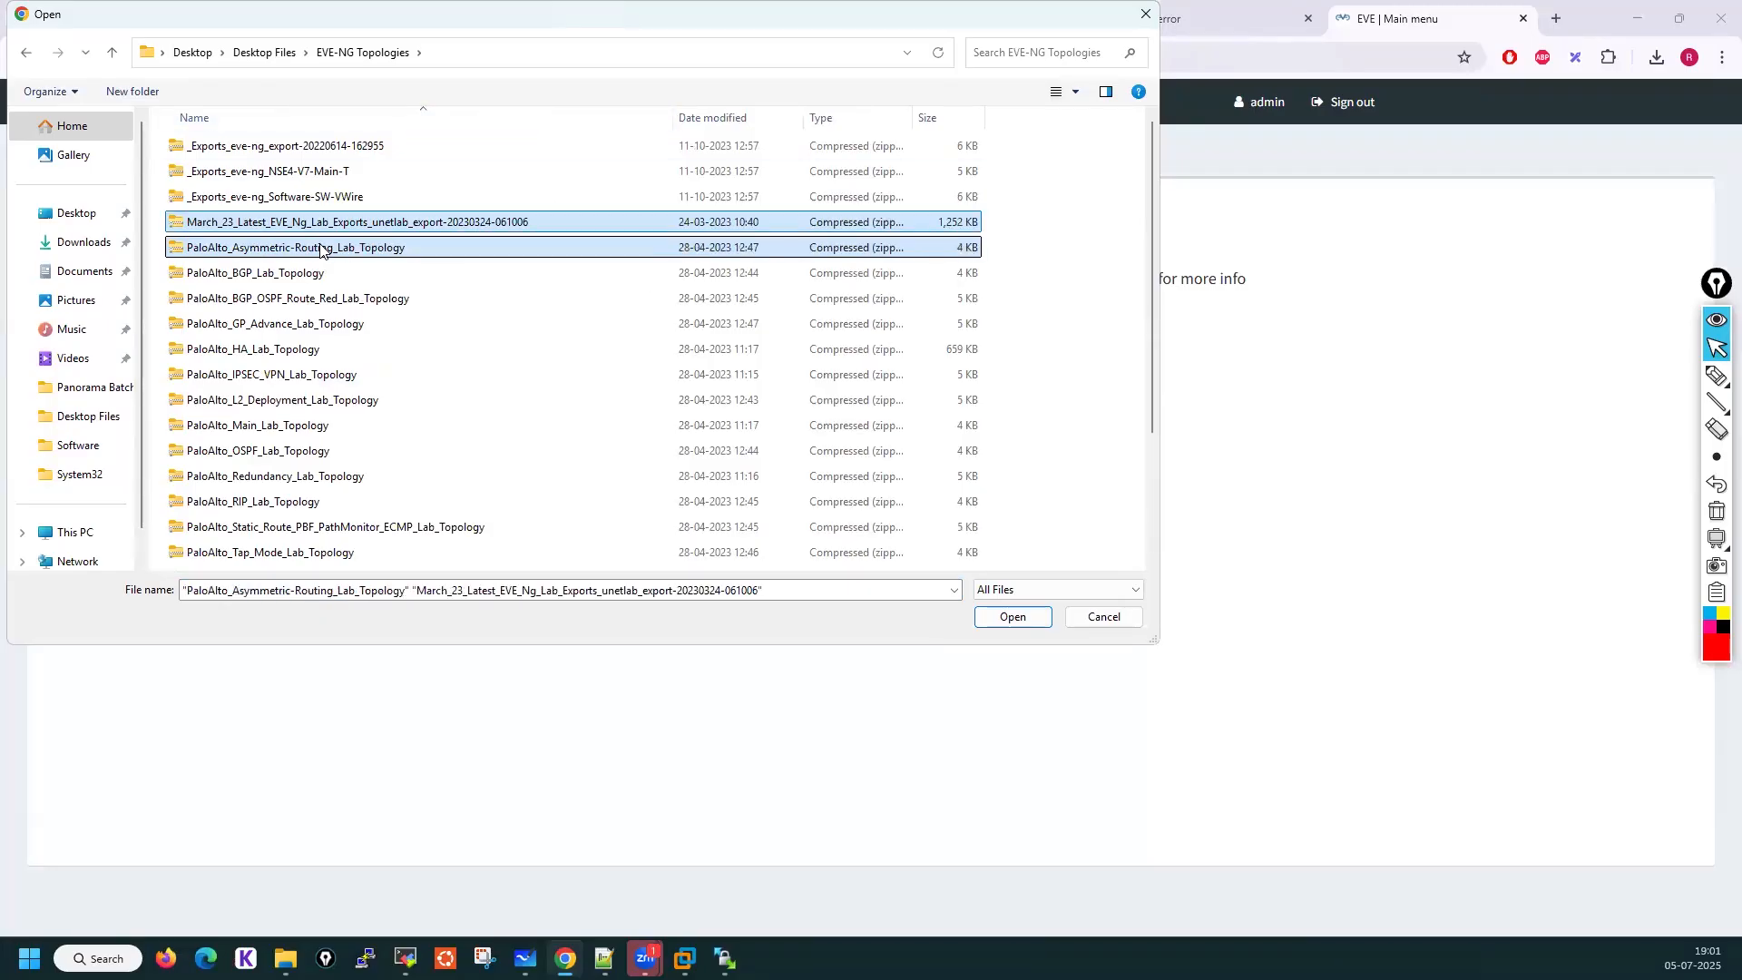
pyautogui.keyDown('ctrl'); pyautogui.click(253, 274); pyautogui.keyUp('ctrl')
pyautogui.keyDown('ctrl'); pyautogui.click(254, 299); pyautogui.keyUp('ctrl')
pyautogui.keyDown('ctrl'); pyautogui.click(254, 324); pyautogui.keyUp('ctrl')
pyautogui.keyDown('ctrl'); pyautogui.click(253, 351); pyautogui.keyUp('ctrl')
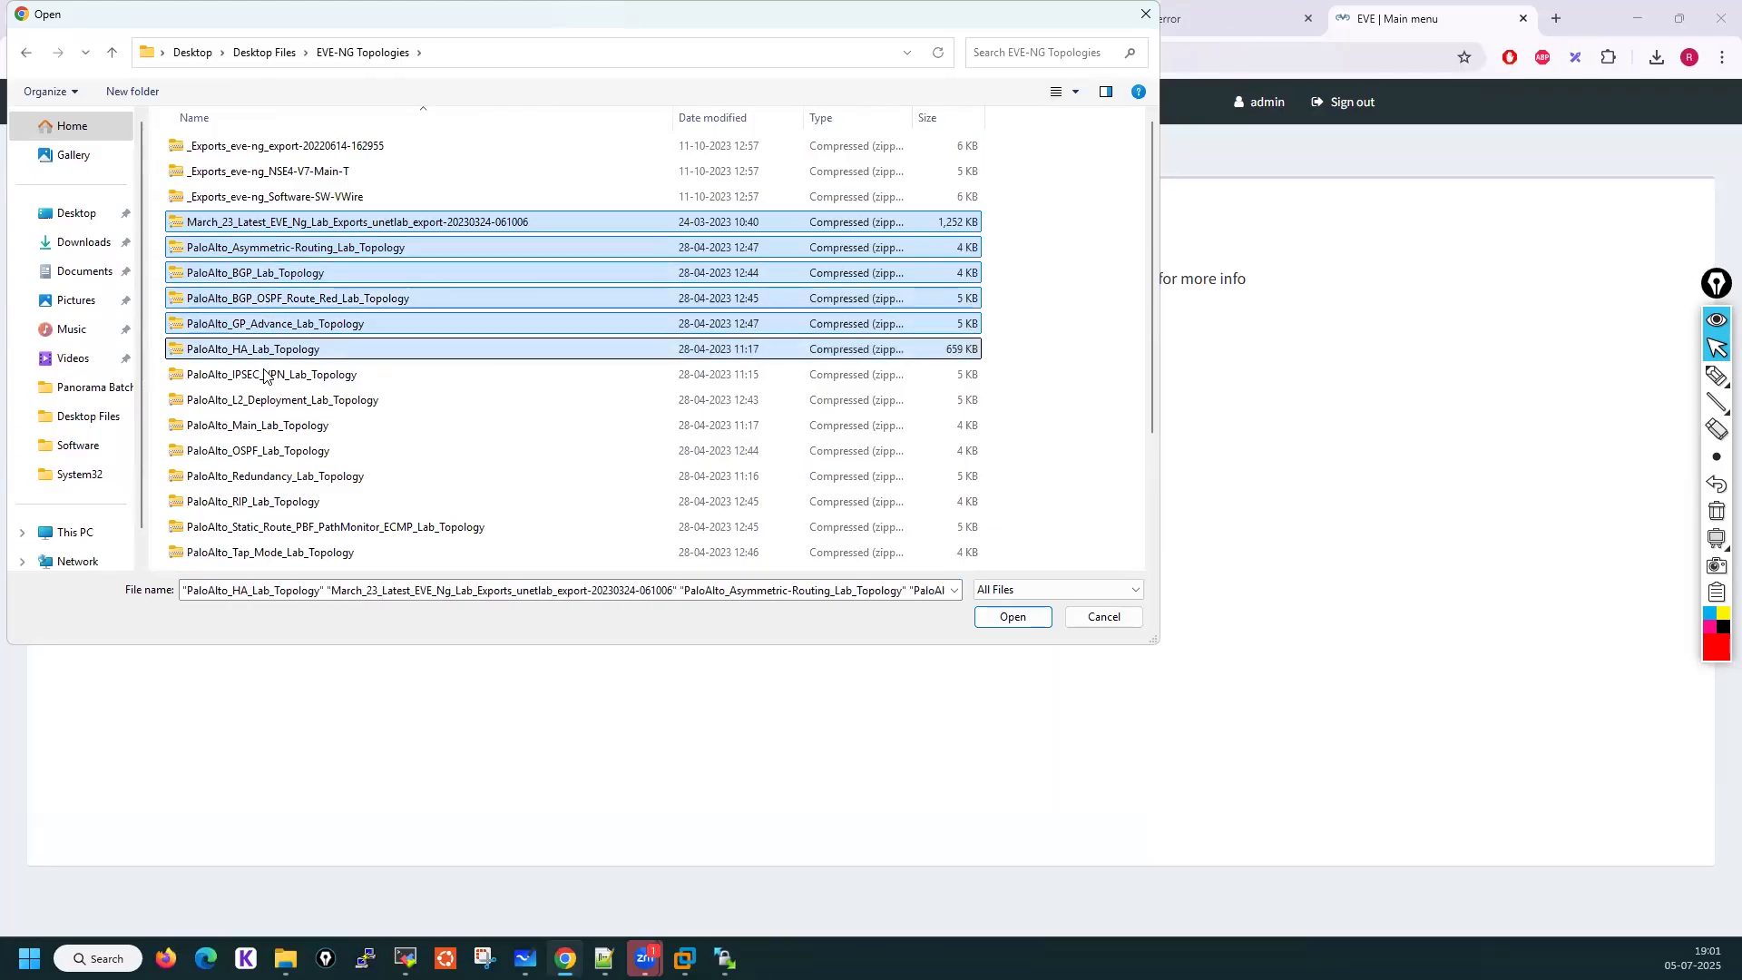
pyautogui.keyDown('ctrl'); pyautogui.click(260, 376); pyautogui.keyUp('ctrl')
pyautogui.keyDown('ctrl'); pyautogui.click(261, 401); pyautogui.keyUp('ctrl')
pyautogui.keyDown('ctrl'); pyautogui.click(262, 426); pyautogui.keyUp('ctrl')
pyautogui.keyDown('ctrl'); pyautogui.click(265, 451); pyautogui.keyUp('ctrl')
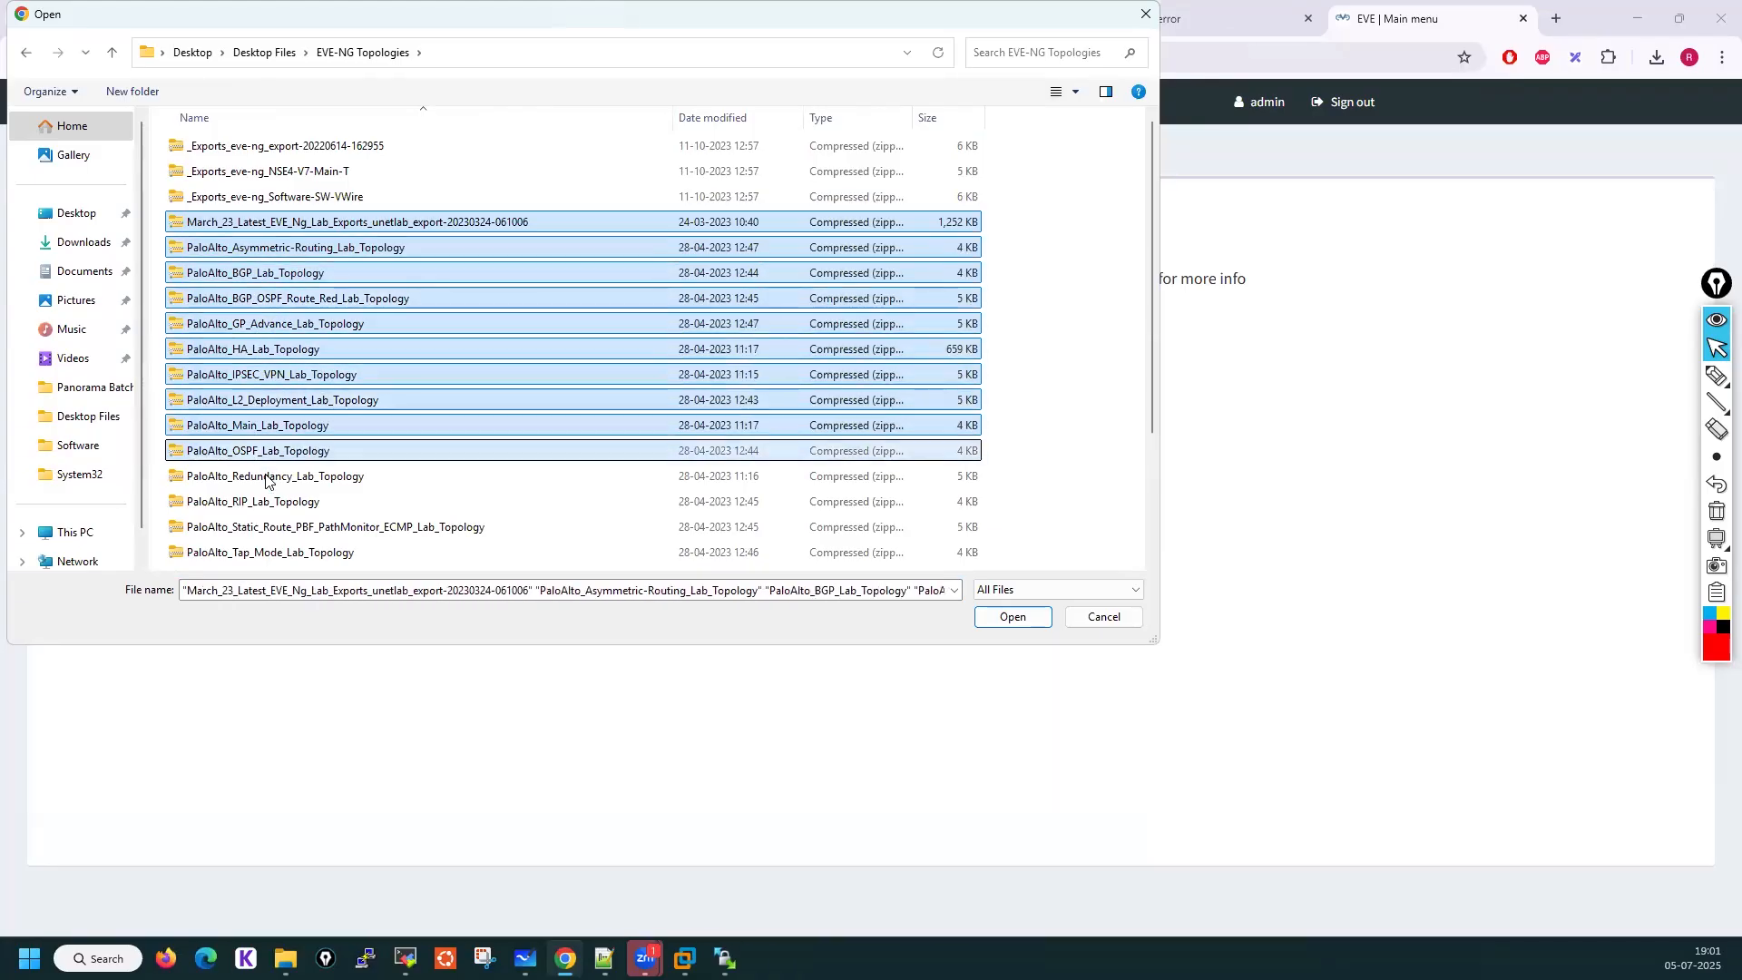
pyautogui.keyDown('ctrl'); pyautogui.click(266, 477); pyautogui.keyUp('ctrl')
pyautogui.keyDown('ctrl'); pyautogui.click(268, 503); pyautogui.keyUp('ctrl')
pyautogui.keyDown('ctrl'); pyautogui.click(269, 528); pyautogui.keyUp('ctrl')
pyautogui.keyDown('ctrl'); pyautogui.click(271, 553); pyautogui.keyUp('ctrl')
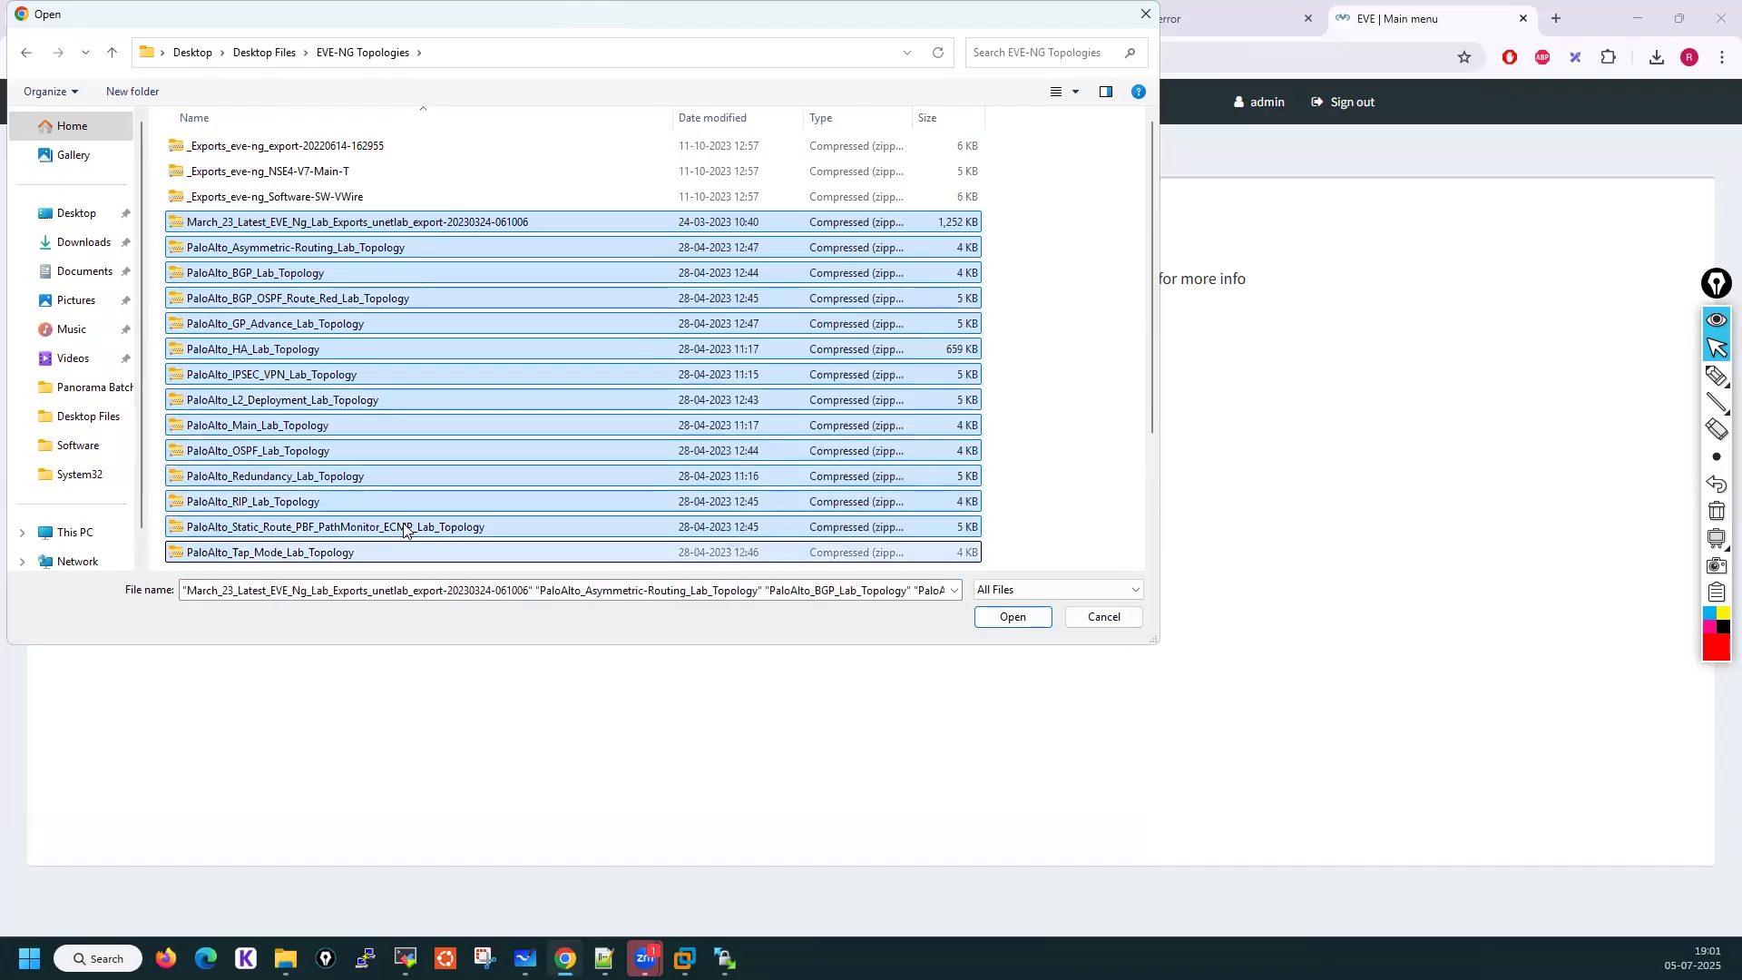
pyautogui.moveTo(1148, 334); pyautogui.dragTo(1121, 488)
pyautogui.keyDown('ctrl'); pyautogui.click(322, 410); pyautogui.keyUp('ctrl')
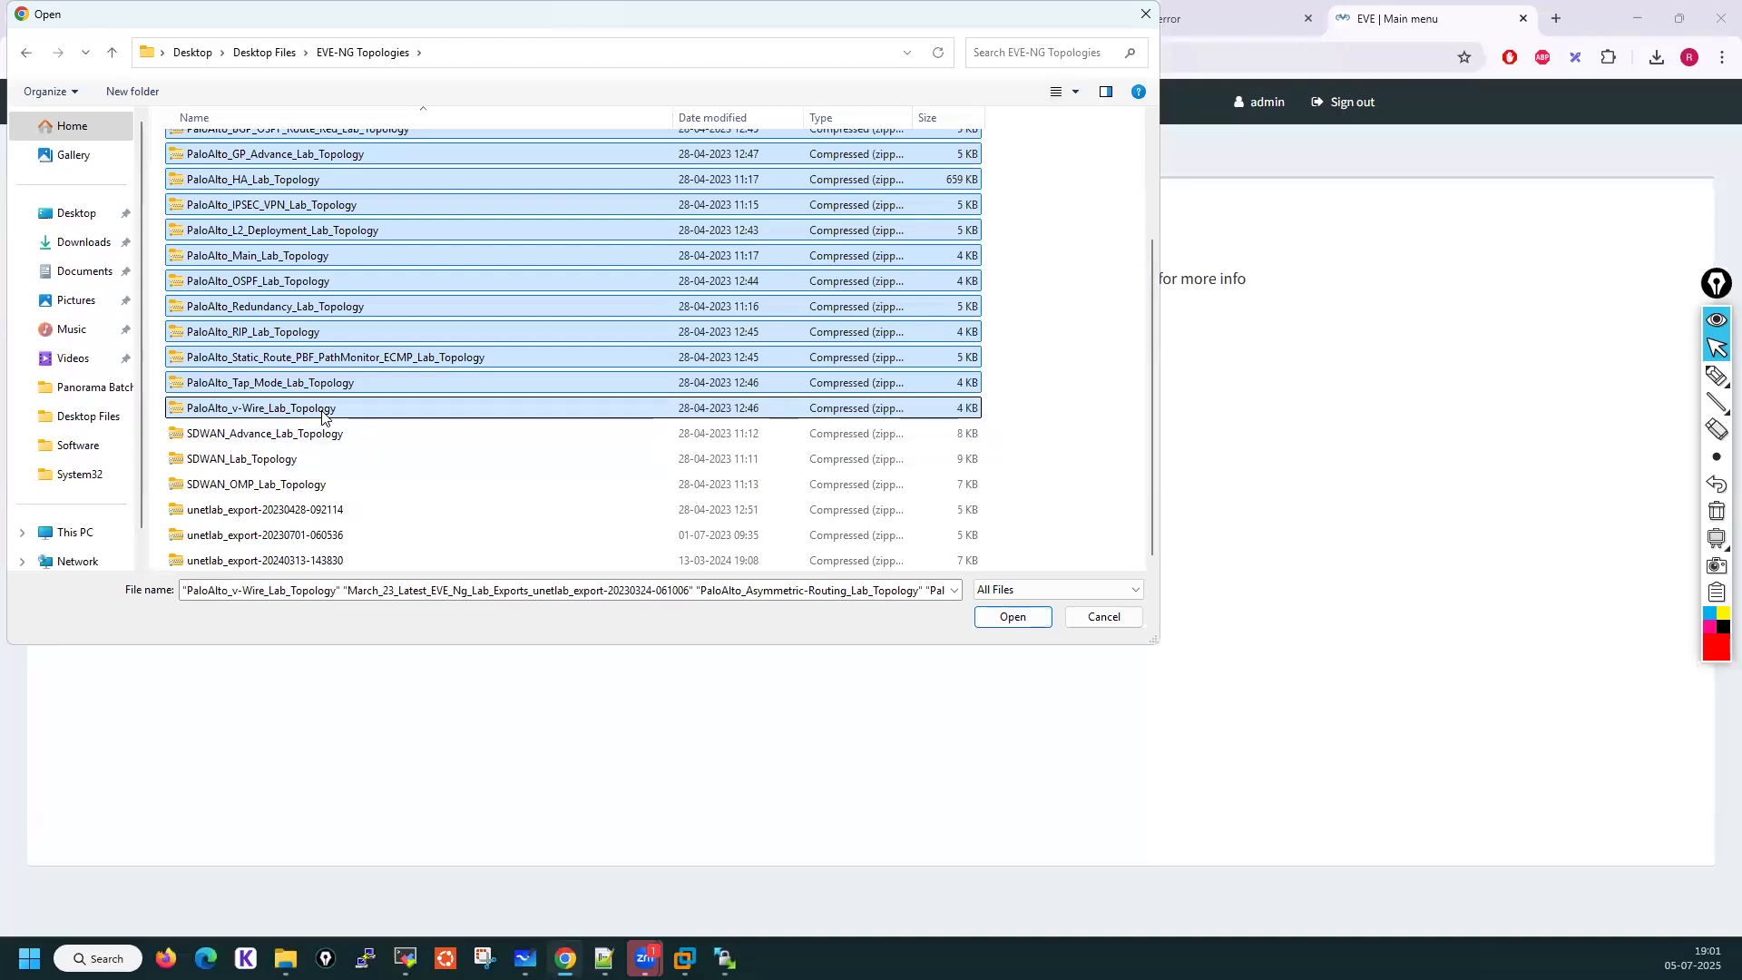
pyautogui.click(1012, 617)
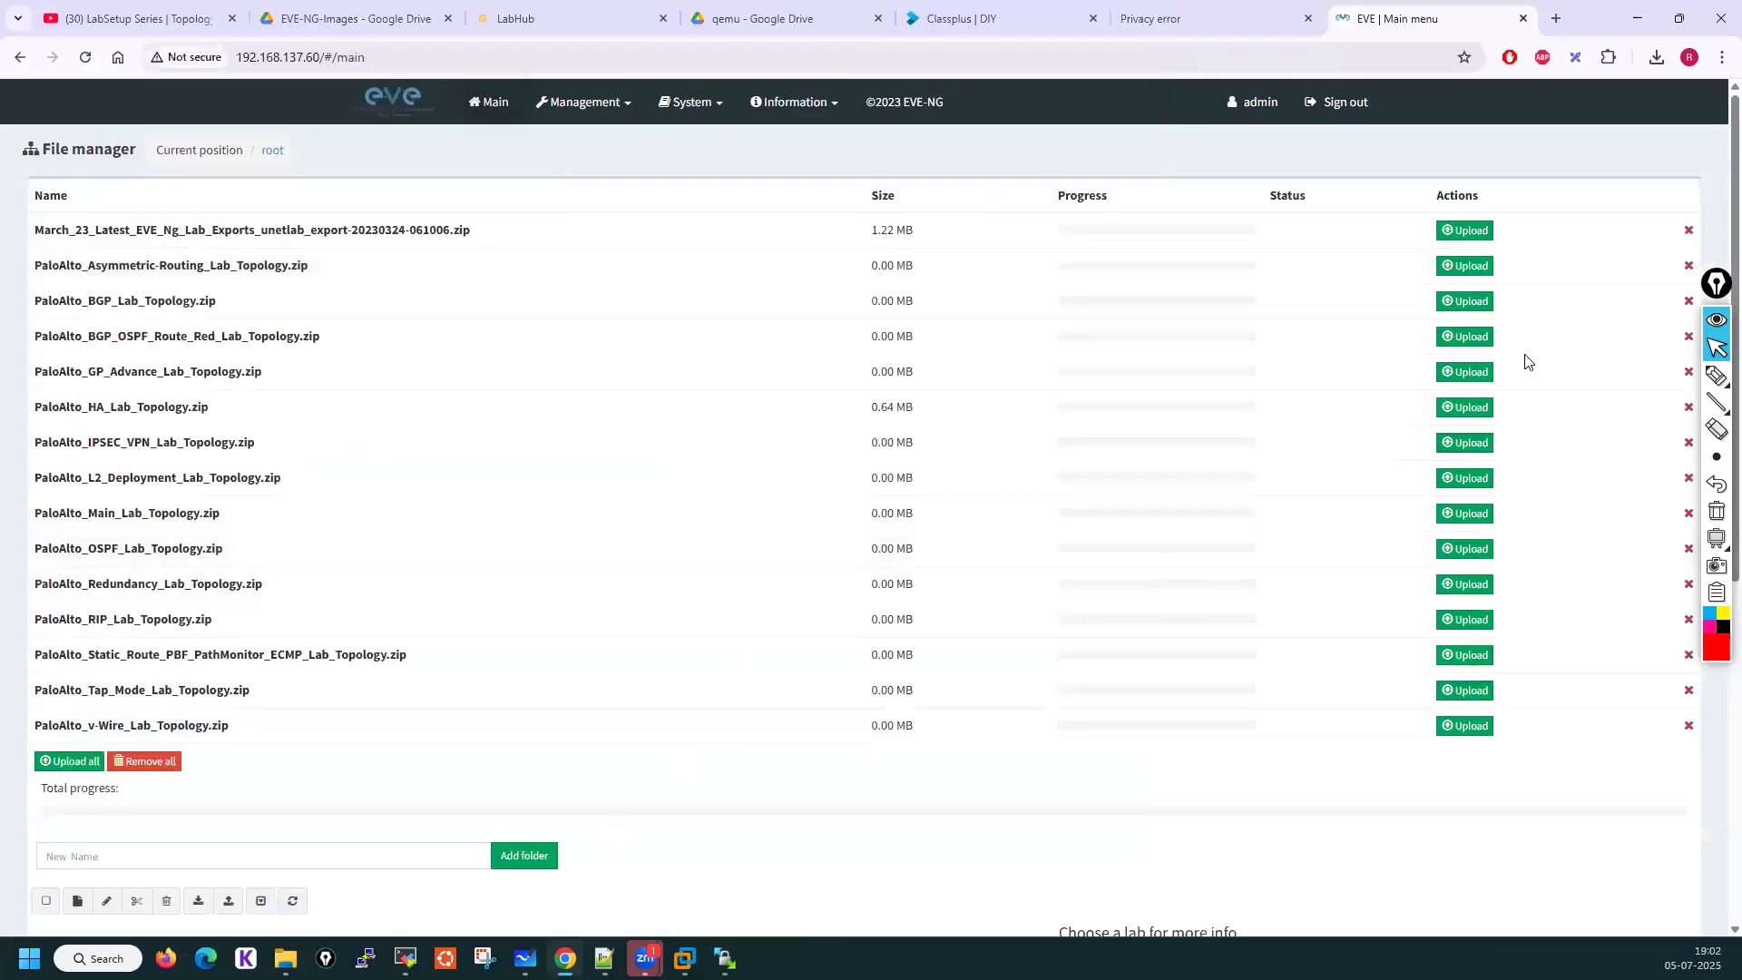
# Step: Upload all fifteen queued zips and refresh the file manager list
pyautogui.click(69, 760)
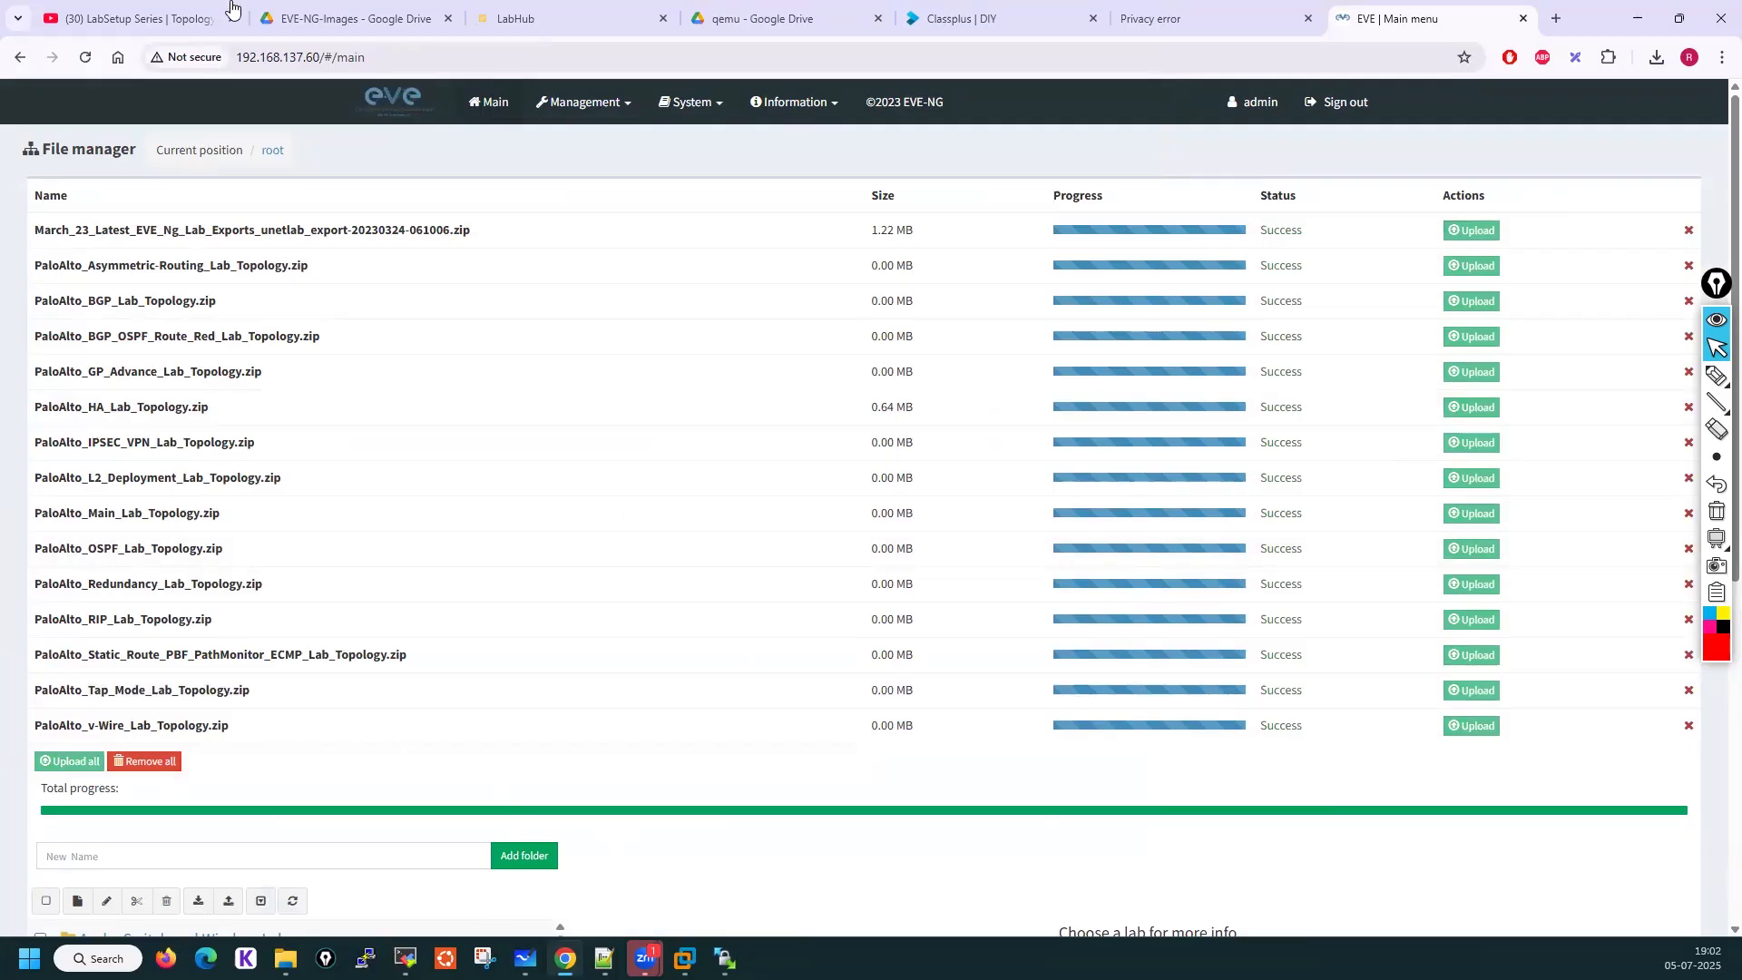
pyautogui.click(85, 57)
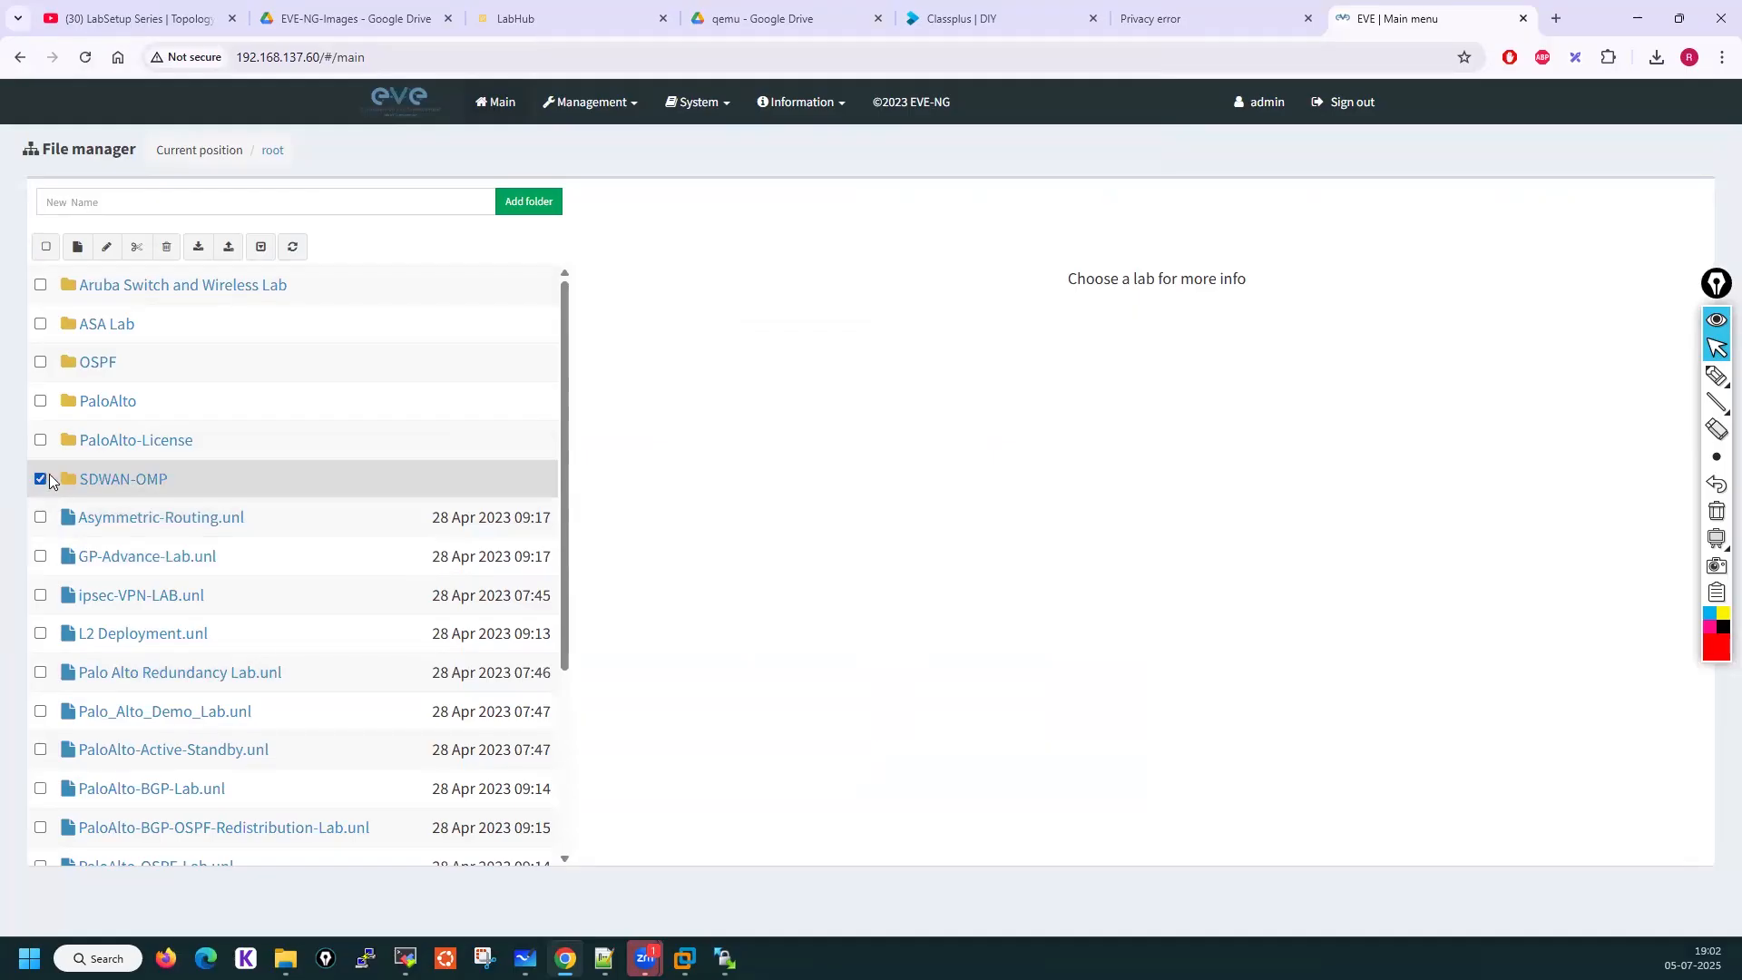
# Step: Delete the SDWAN-OMP, PaloAlto-License, OSPF, ASA Lab and Aruba Switch and Wireless Lab folders
pyautogui.click(168, 255)
pyautogui.click(949, 172)
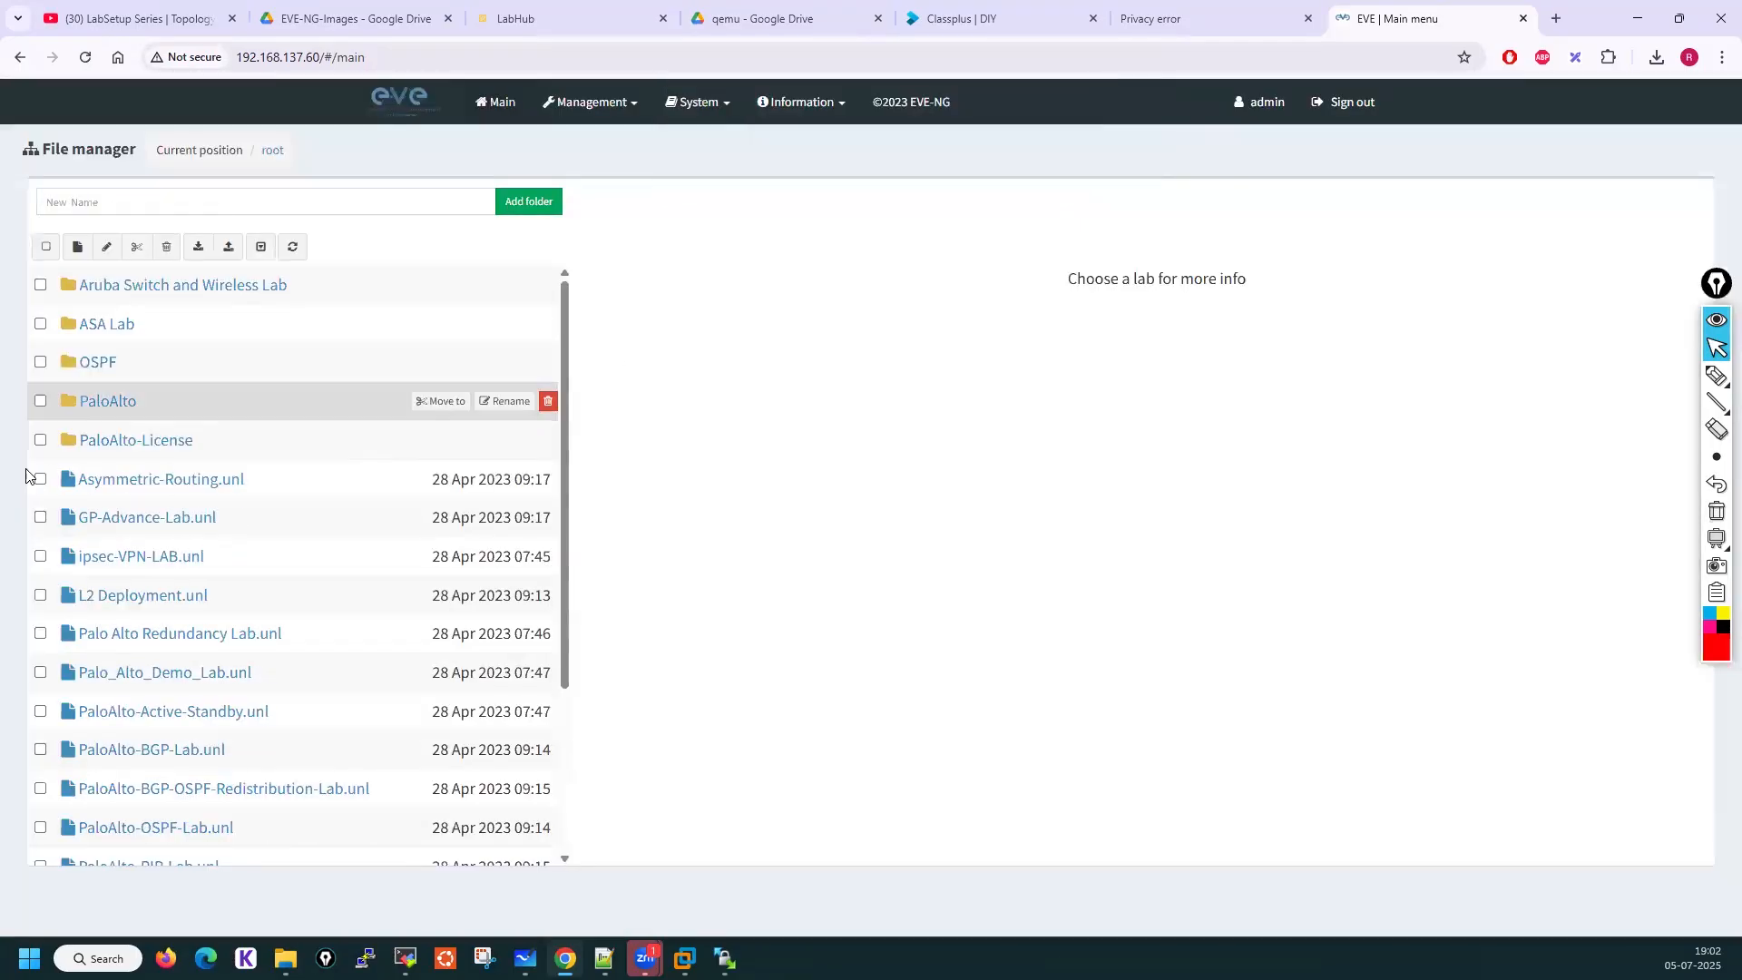
pyautogui.click(40, 440)
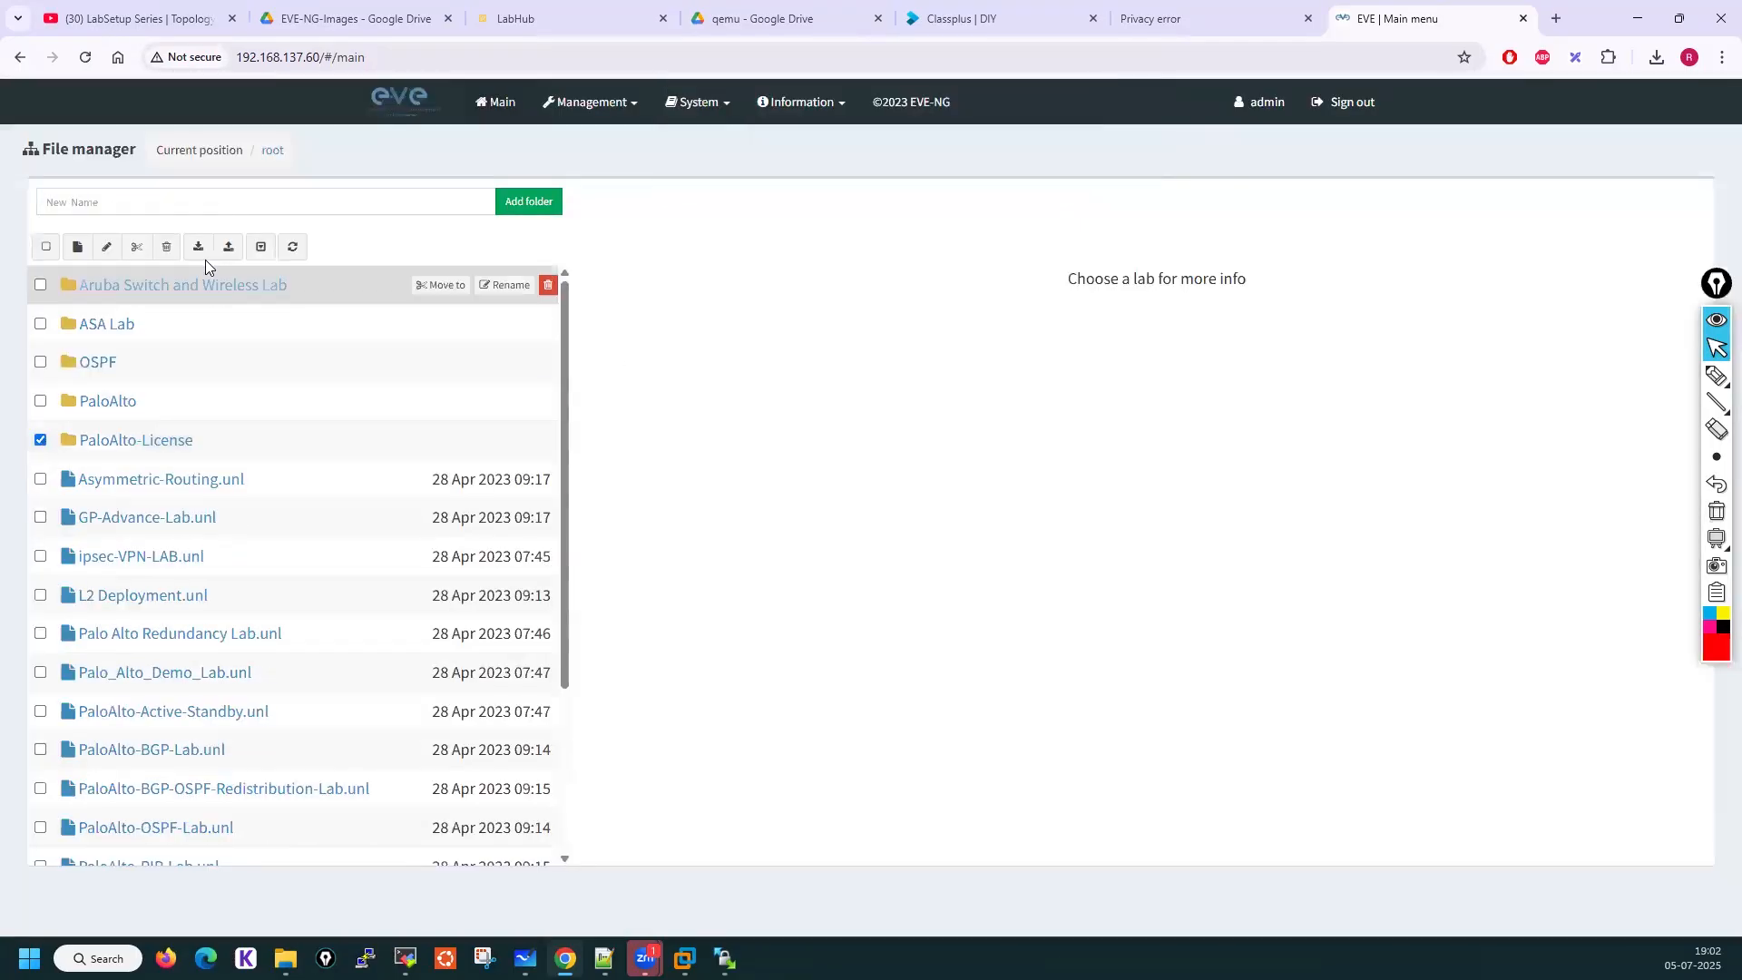
pyautogui.click(166, 247)
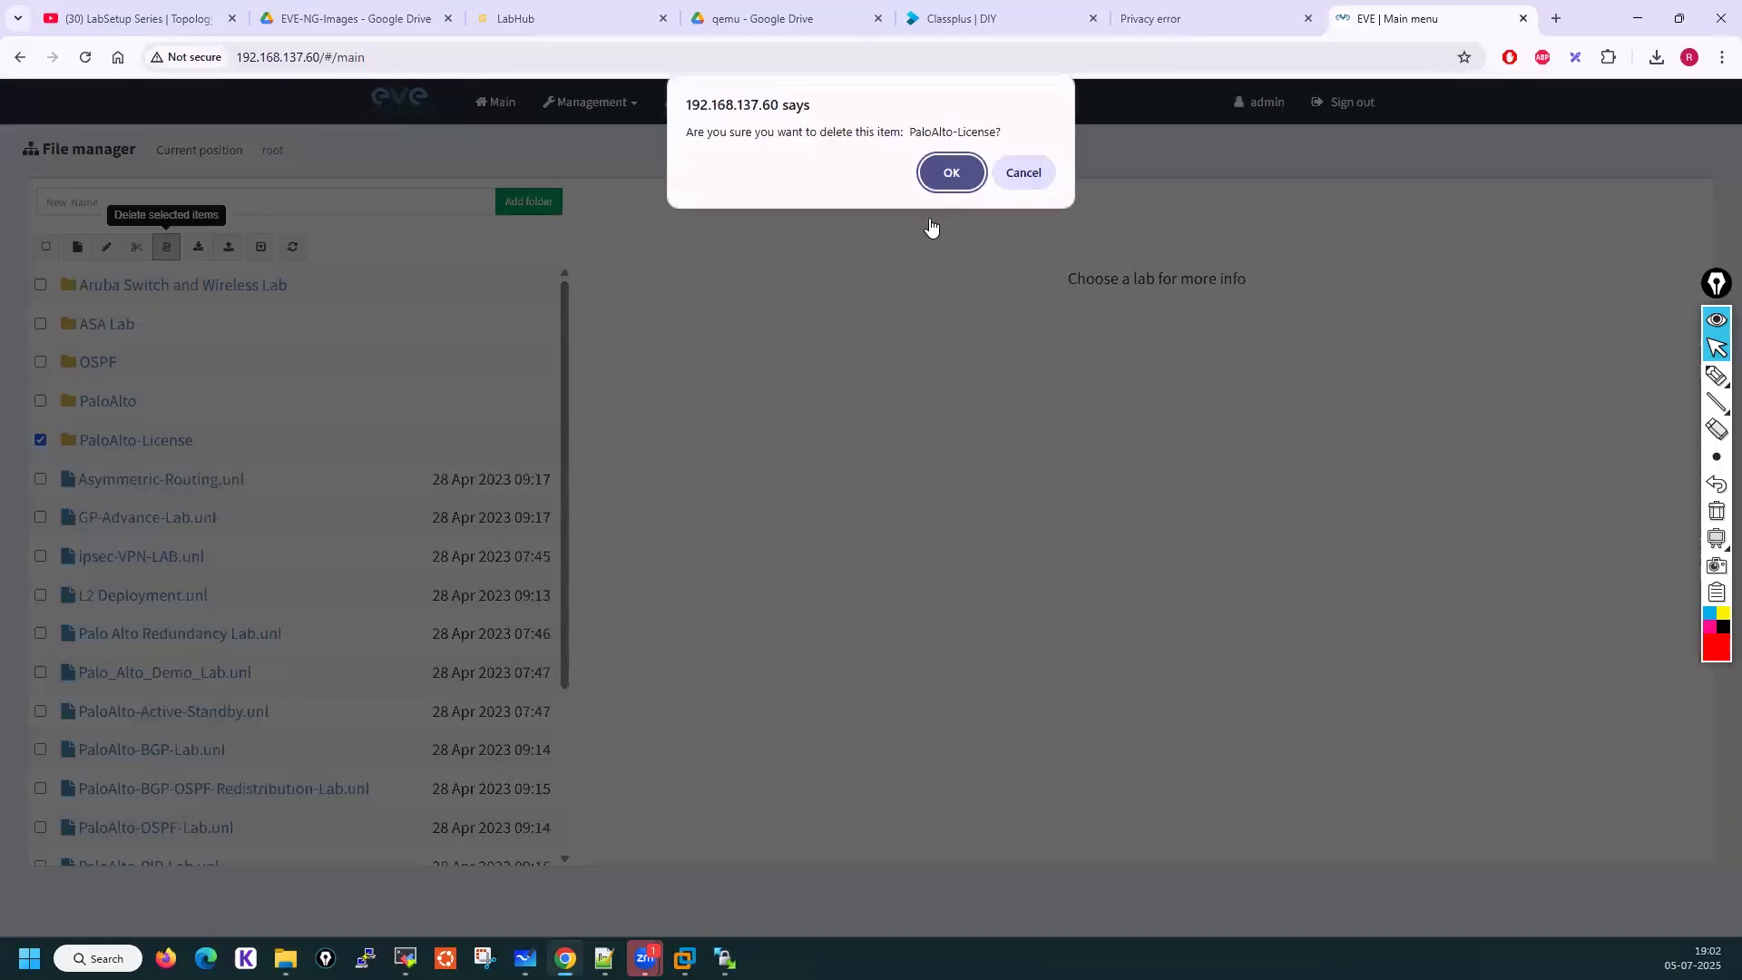
pyautogui.click(950, 172)
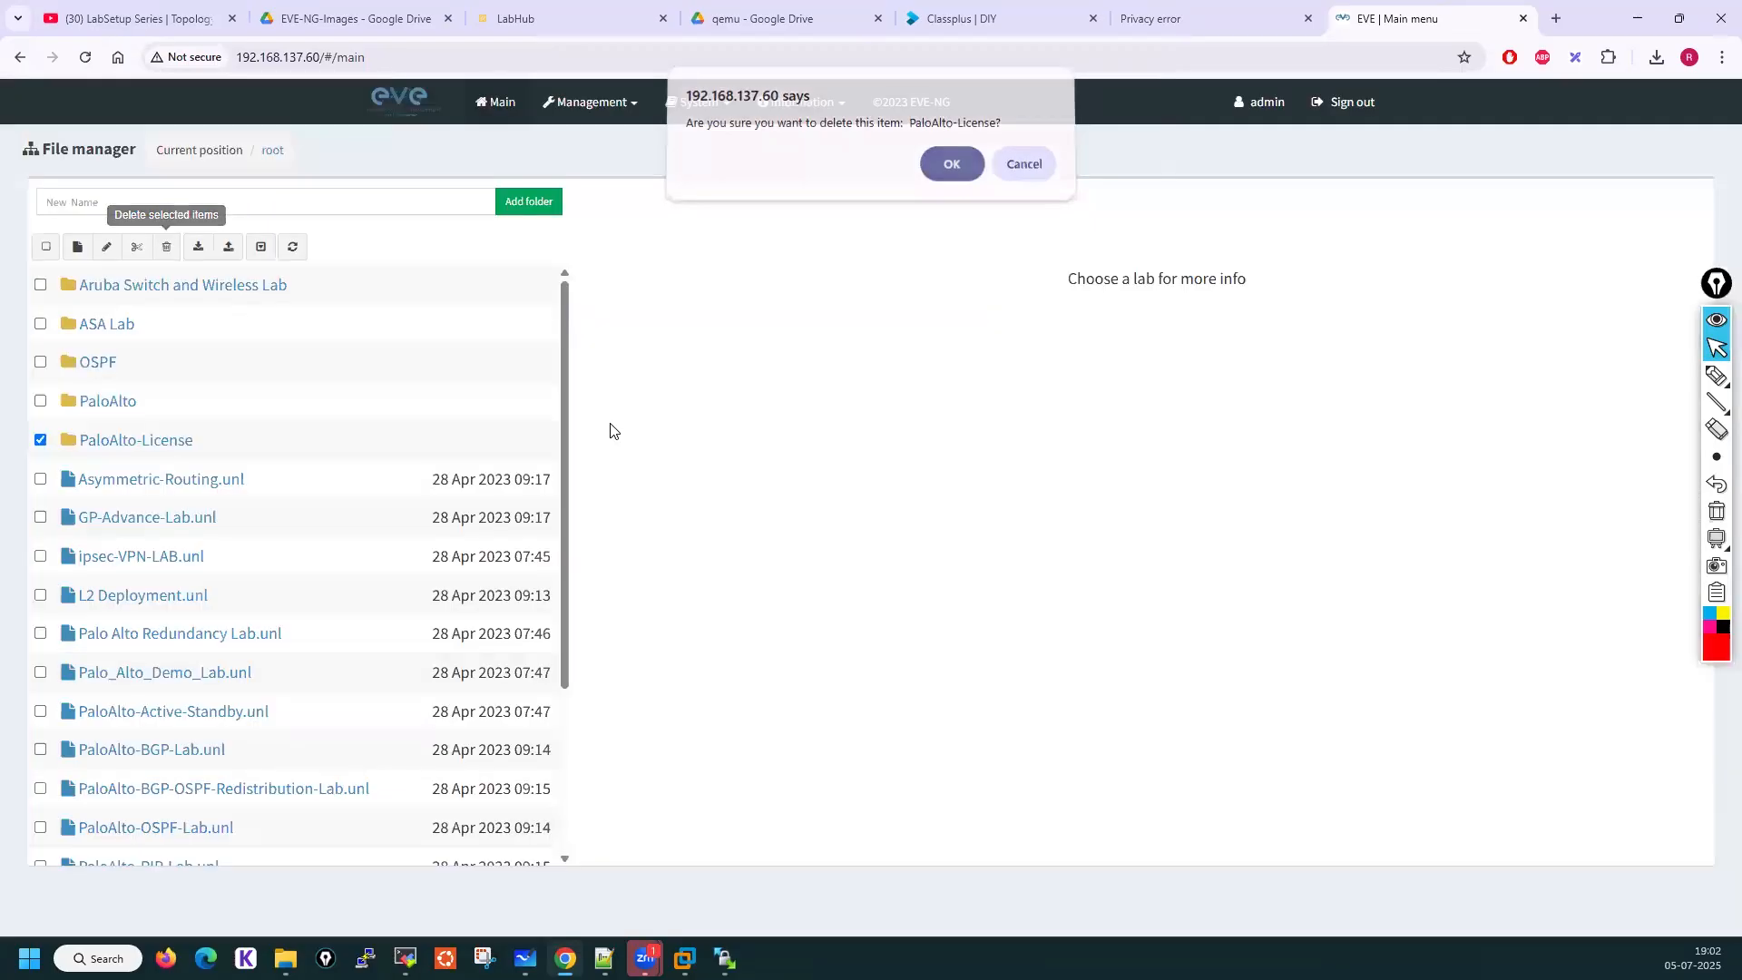
pyautogui.click(40, 362)
pyautogui.click(40, 324)
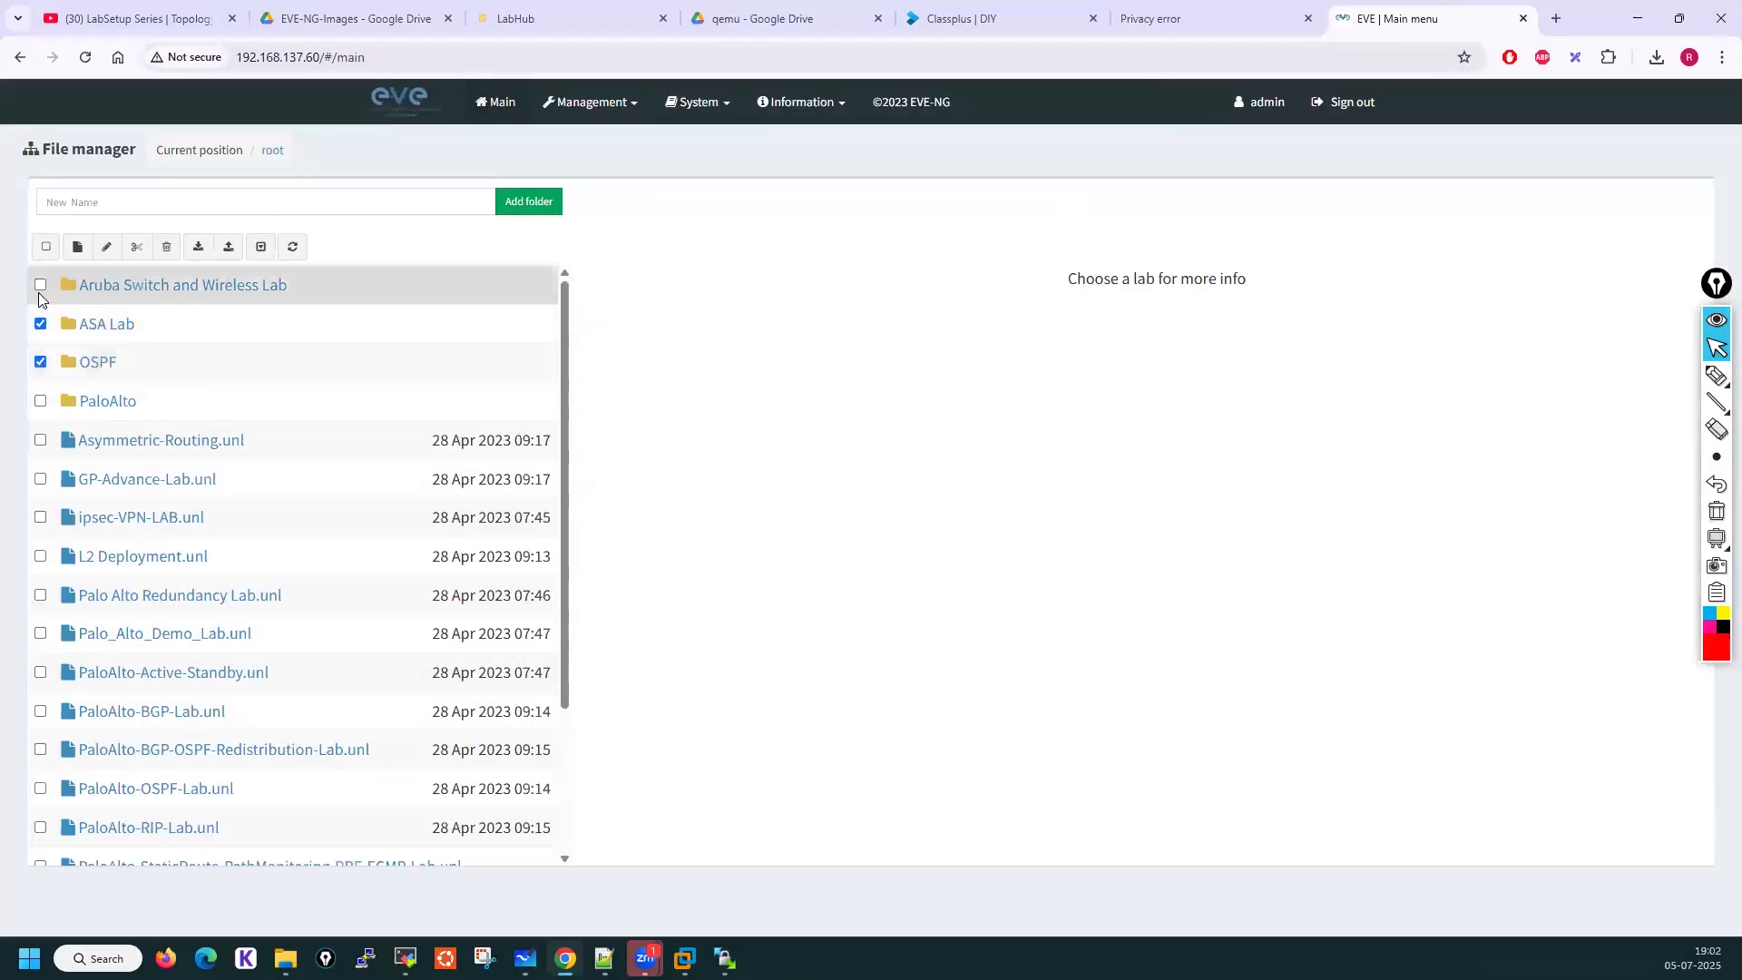
pyautogui.click(40, 285)
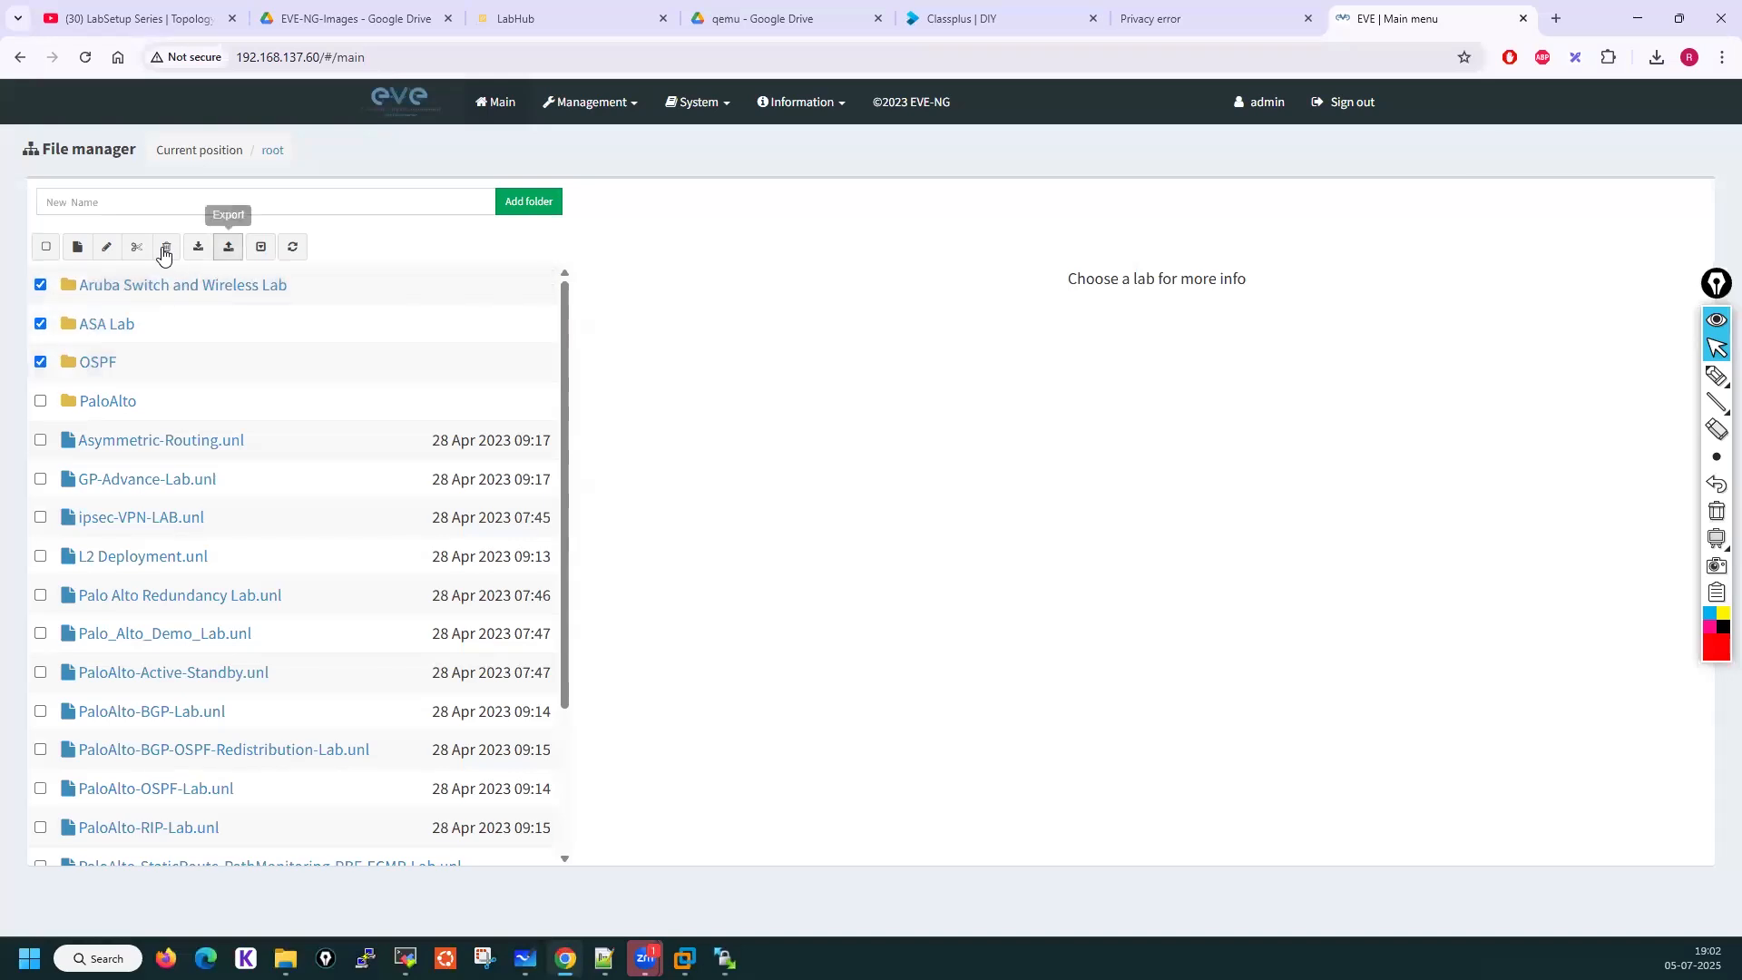
pyautogui.click(166, 247)
pyautogui.click(949, 183)
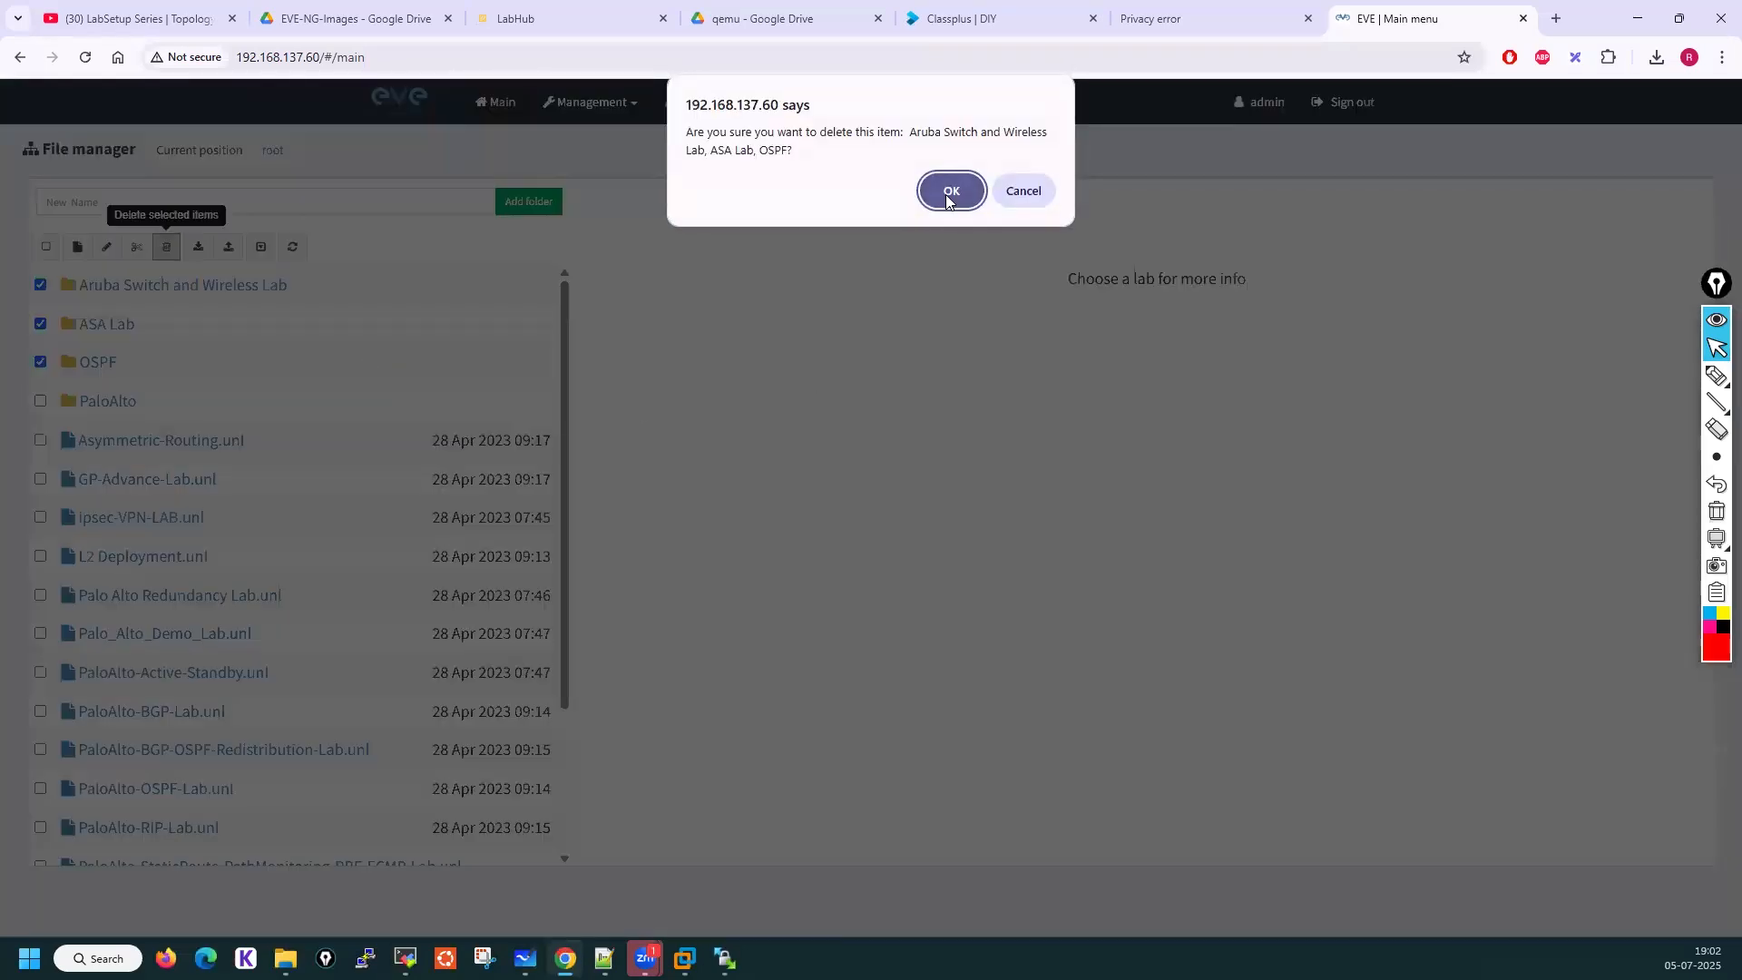
# Step: Delete the SDWAN-Advance-Lab.unl and SDWAN-LAB-Basic.unl labs
pyautogui.scroll(-2, 290, 755)
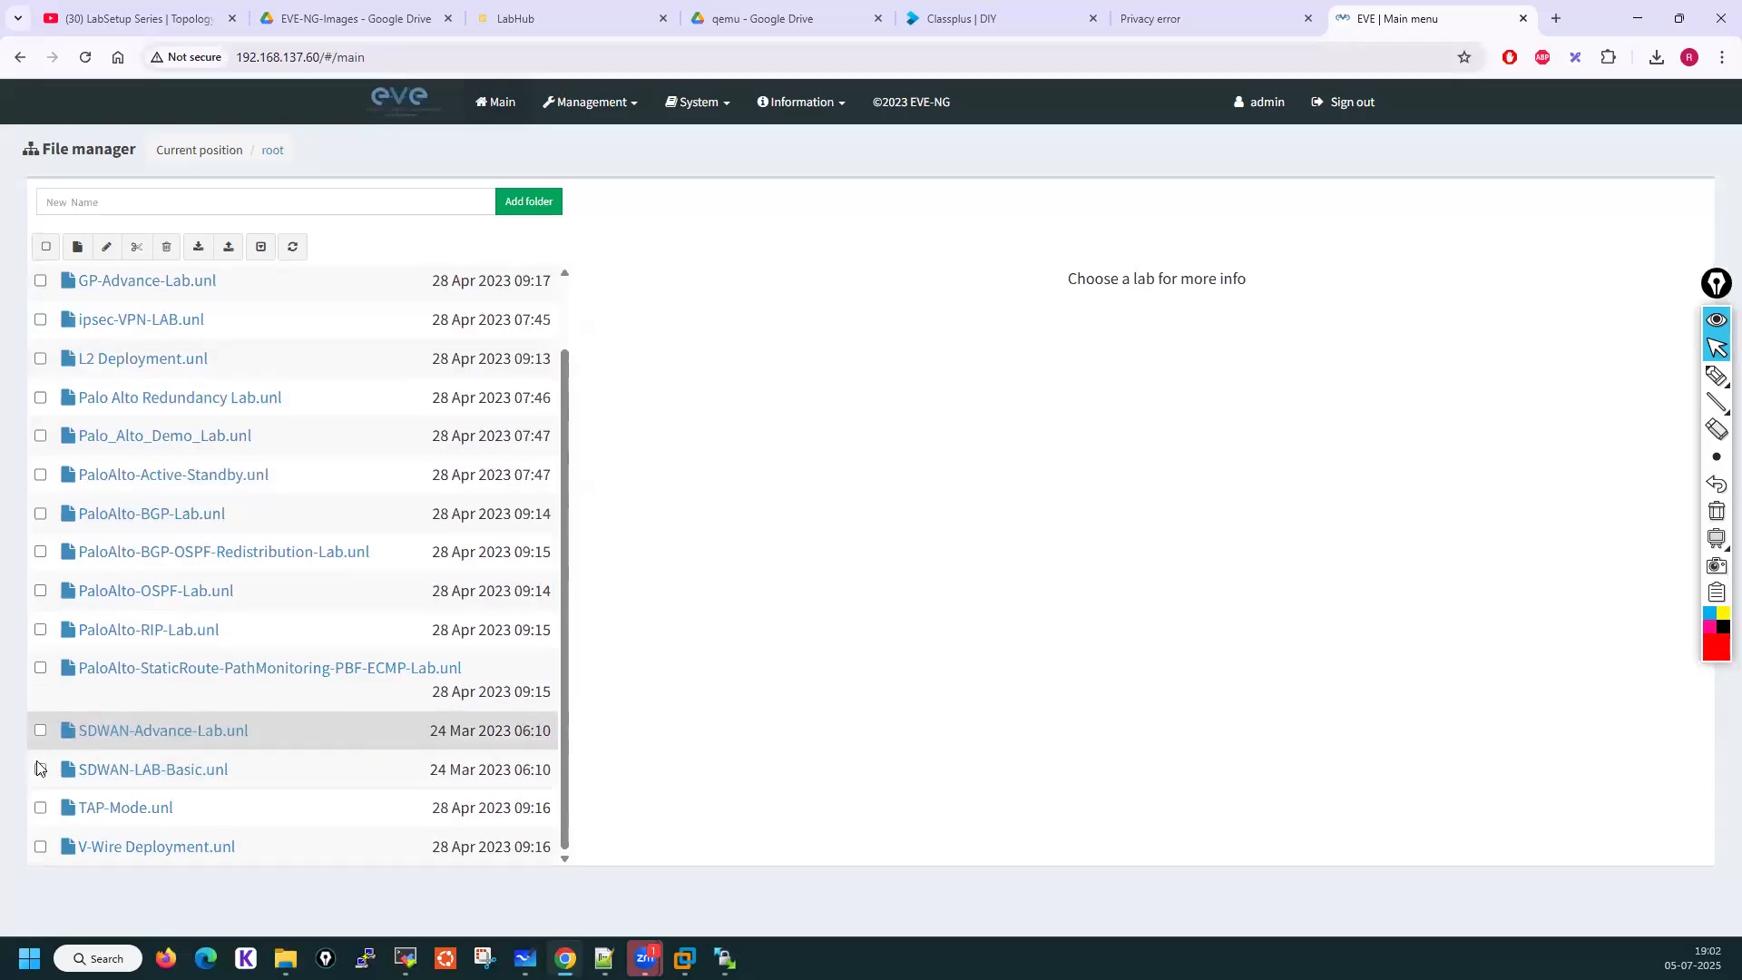
pyautogui.click(39, 730)
pyautogui.click(40, 769)
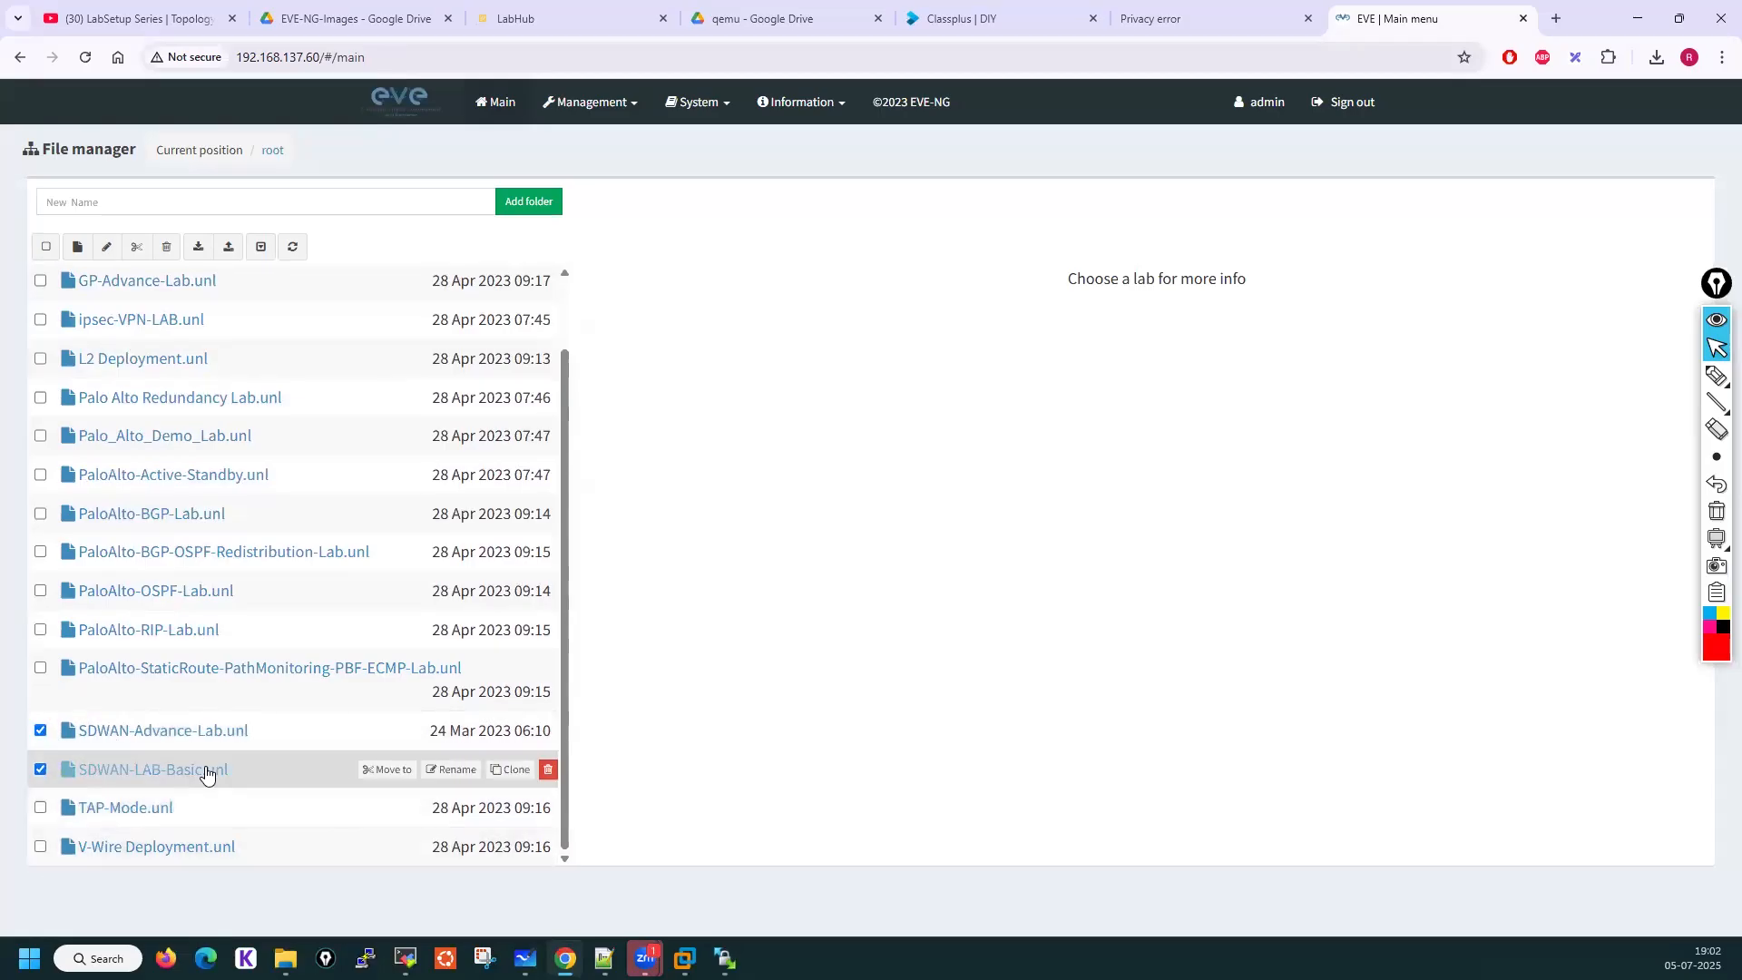
pyautogui.scroll(2, 180, 503)
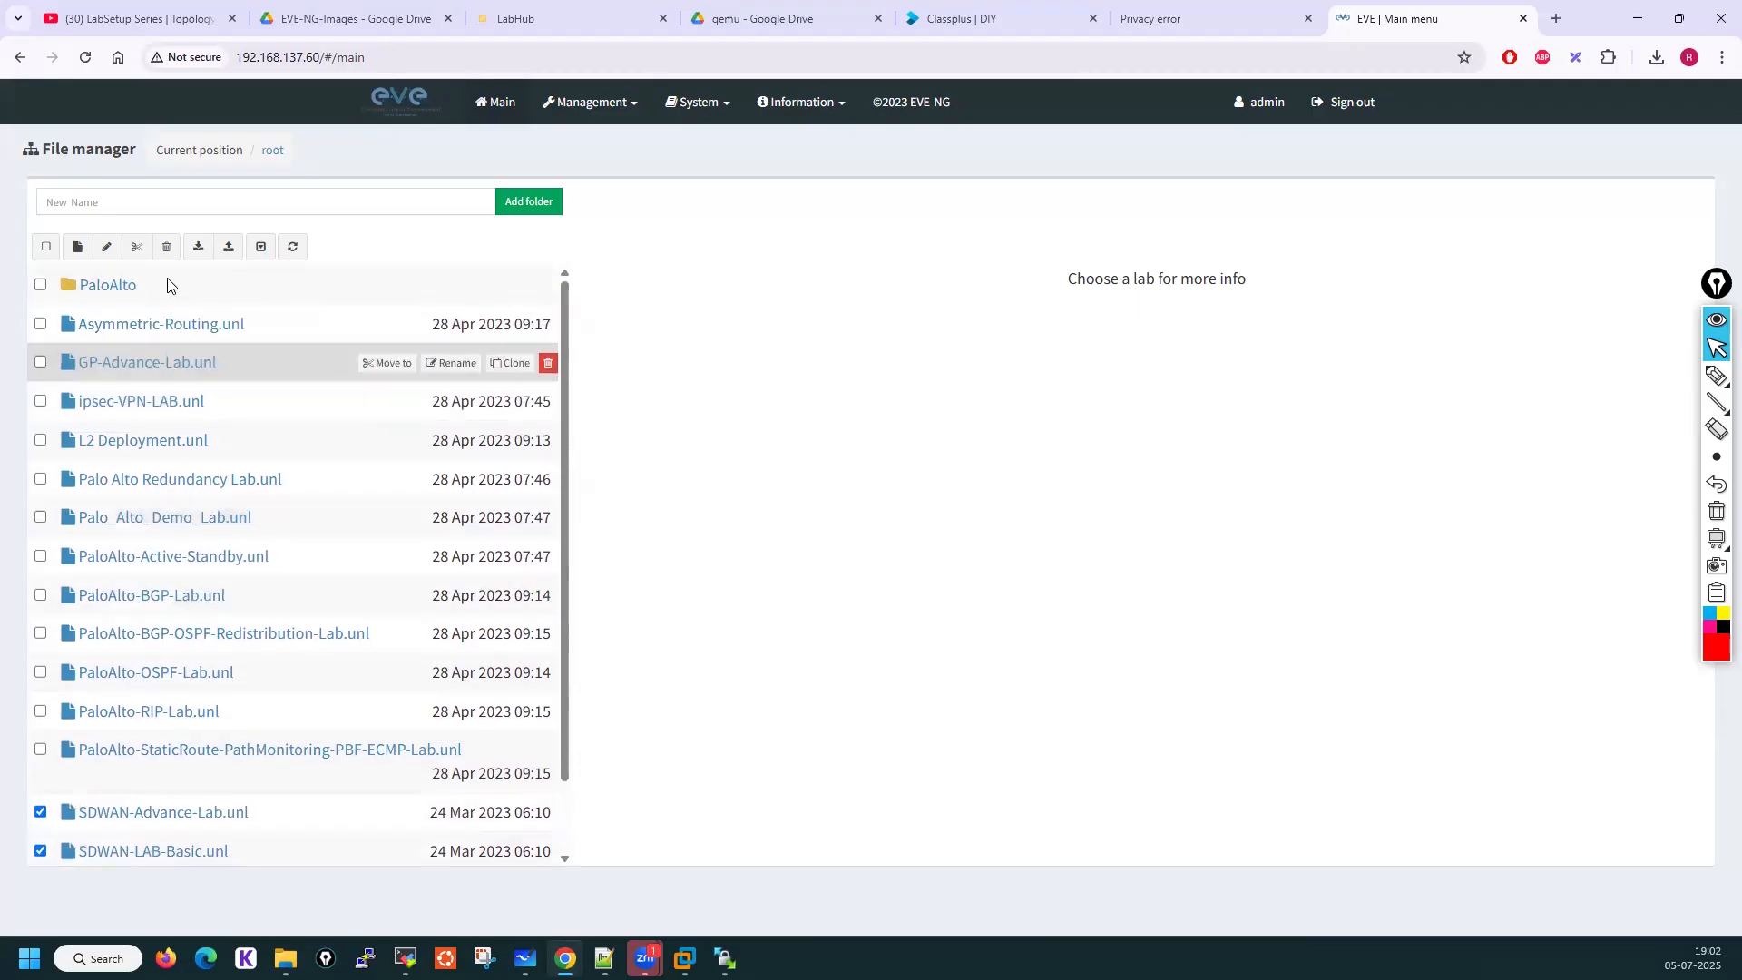
pyautogui.click(166, 249)
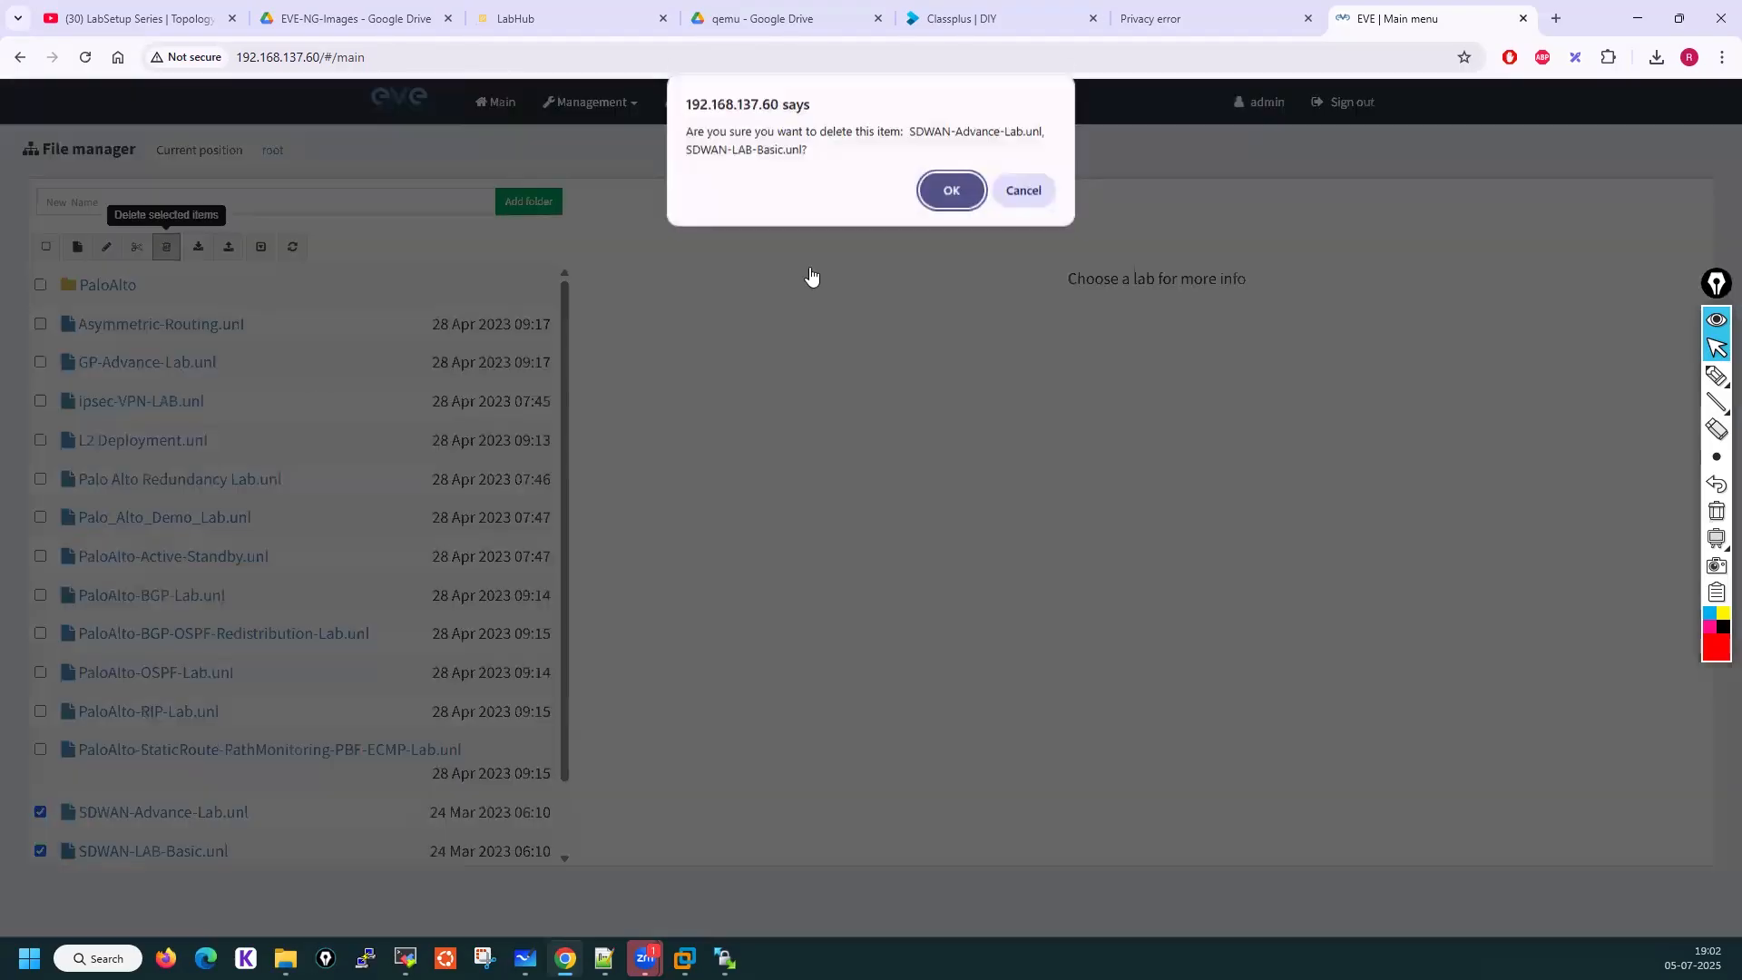
pyautogui.click(949, 187)
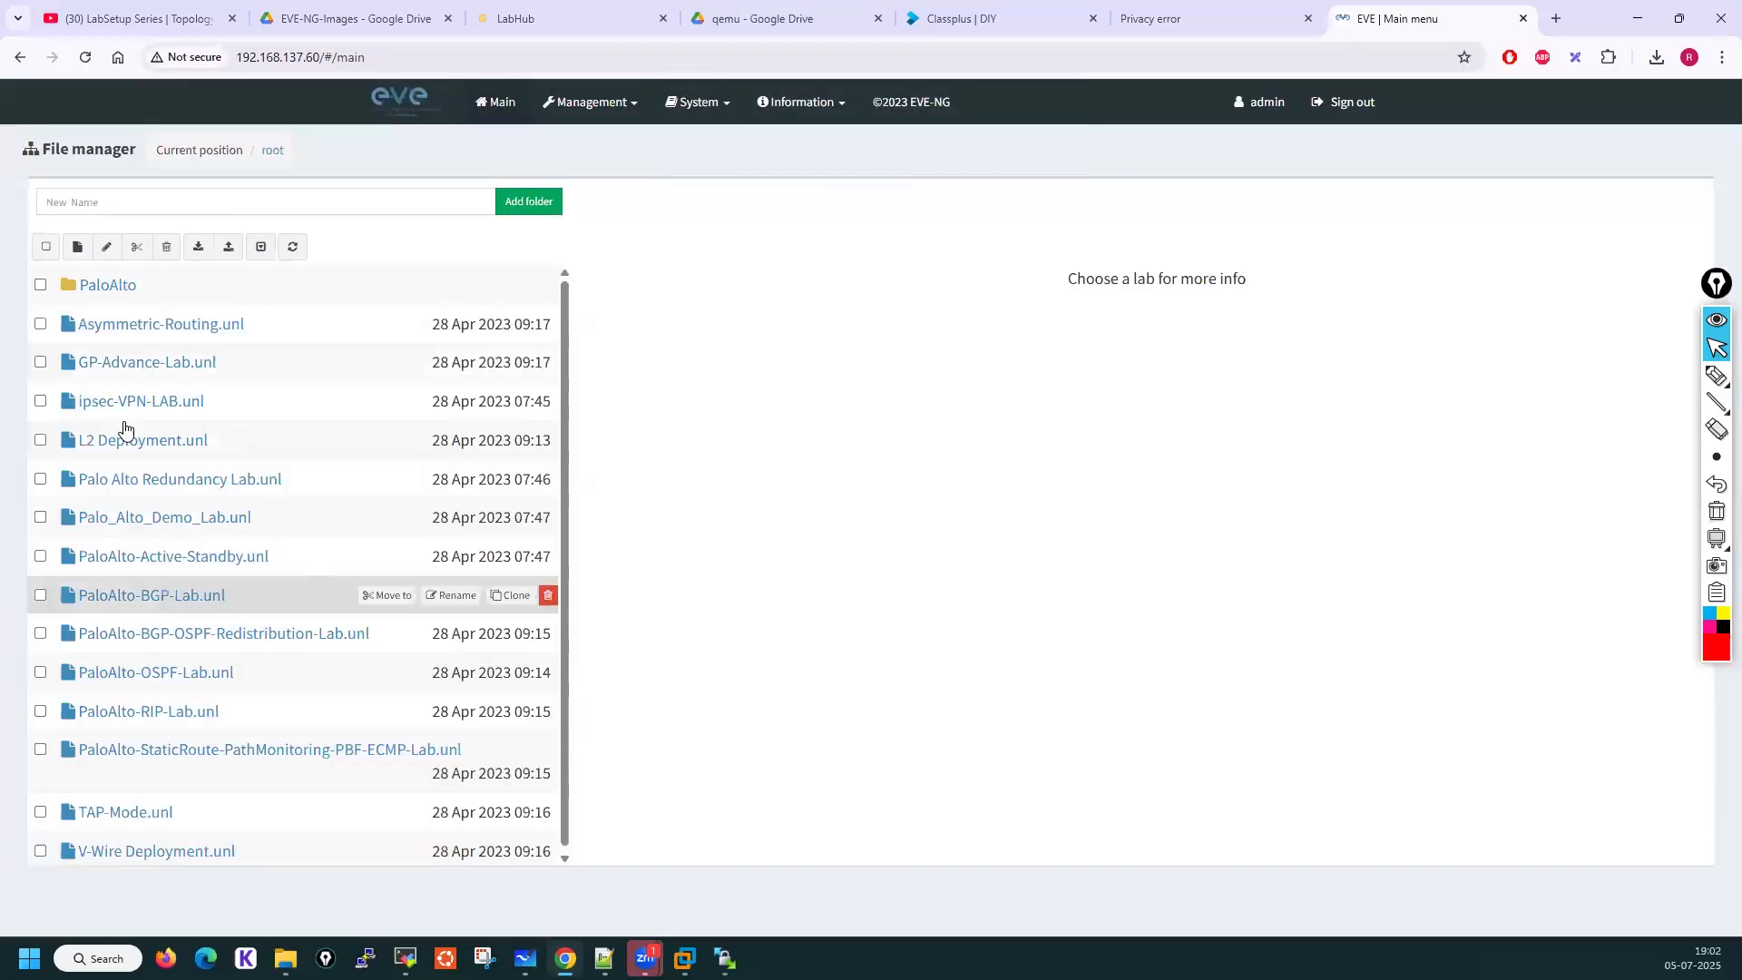
# Step: After checking the PaloAlto folder, select all remaining root items and delete them
pyautogui.click(99, 286)
pyautogui.scroll(-1, 227, 667)
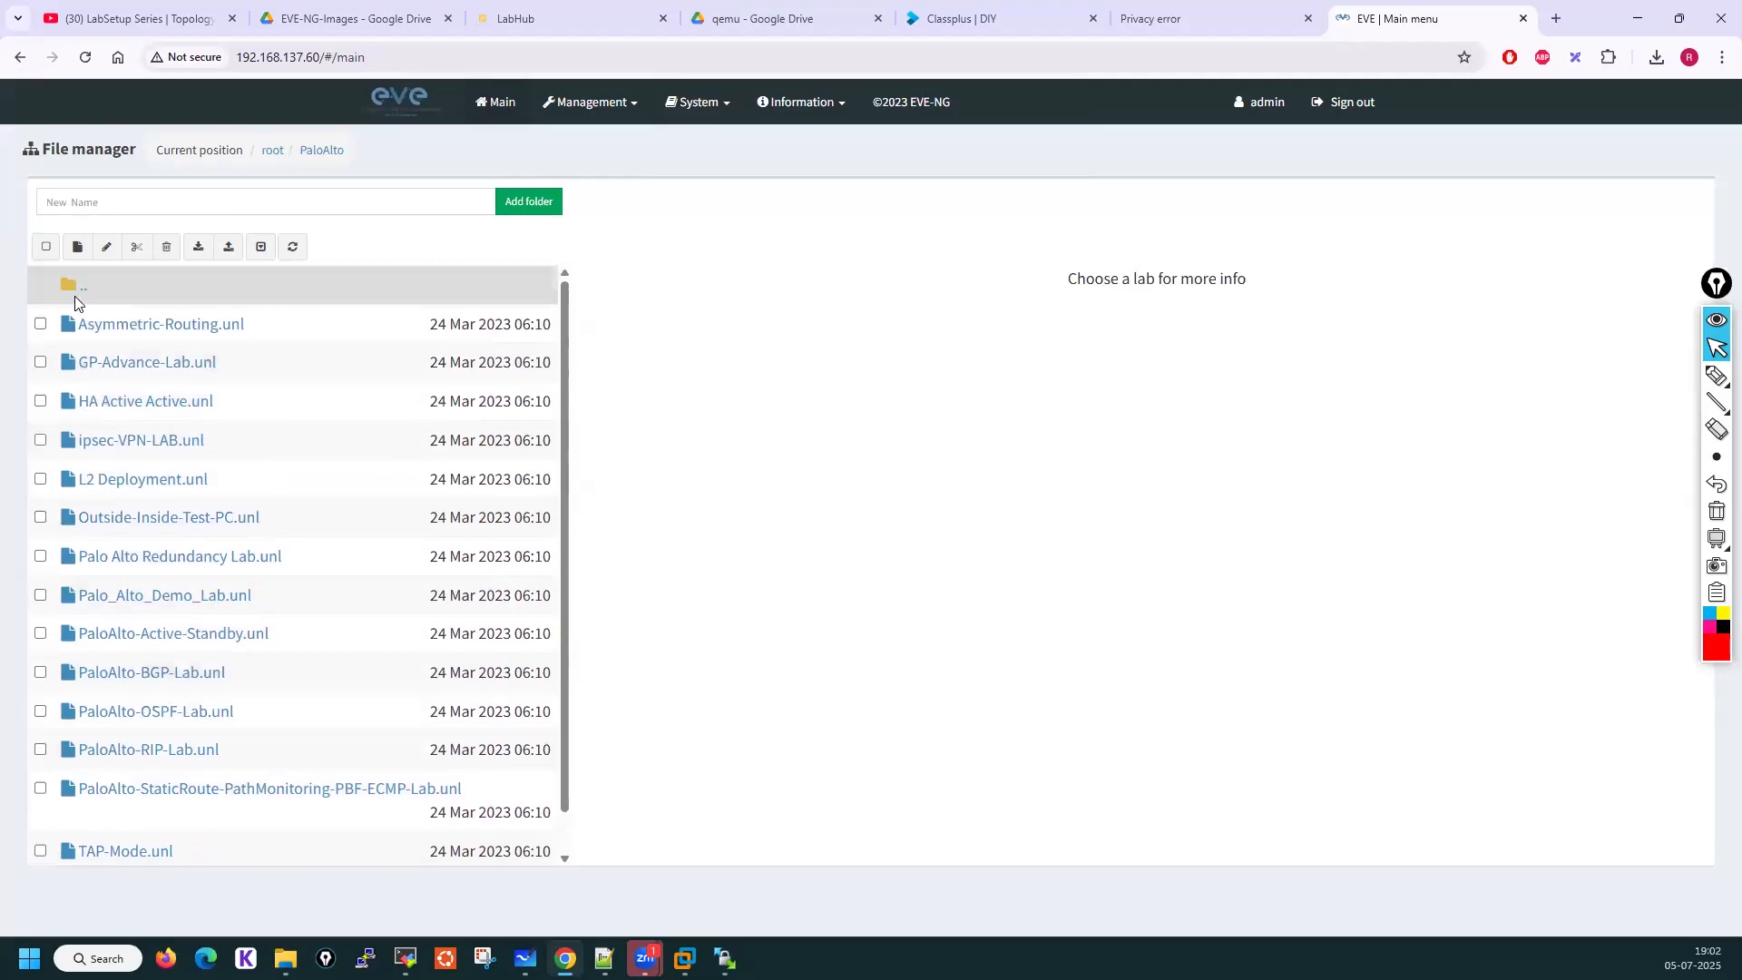
pyautogui.click(78, 281)
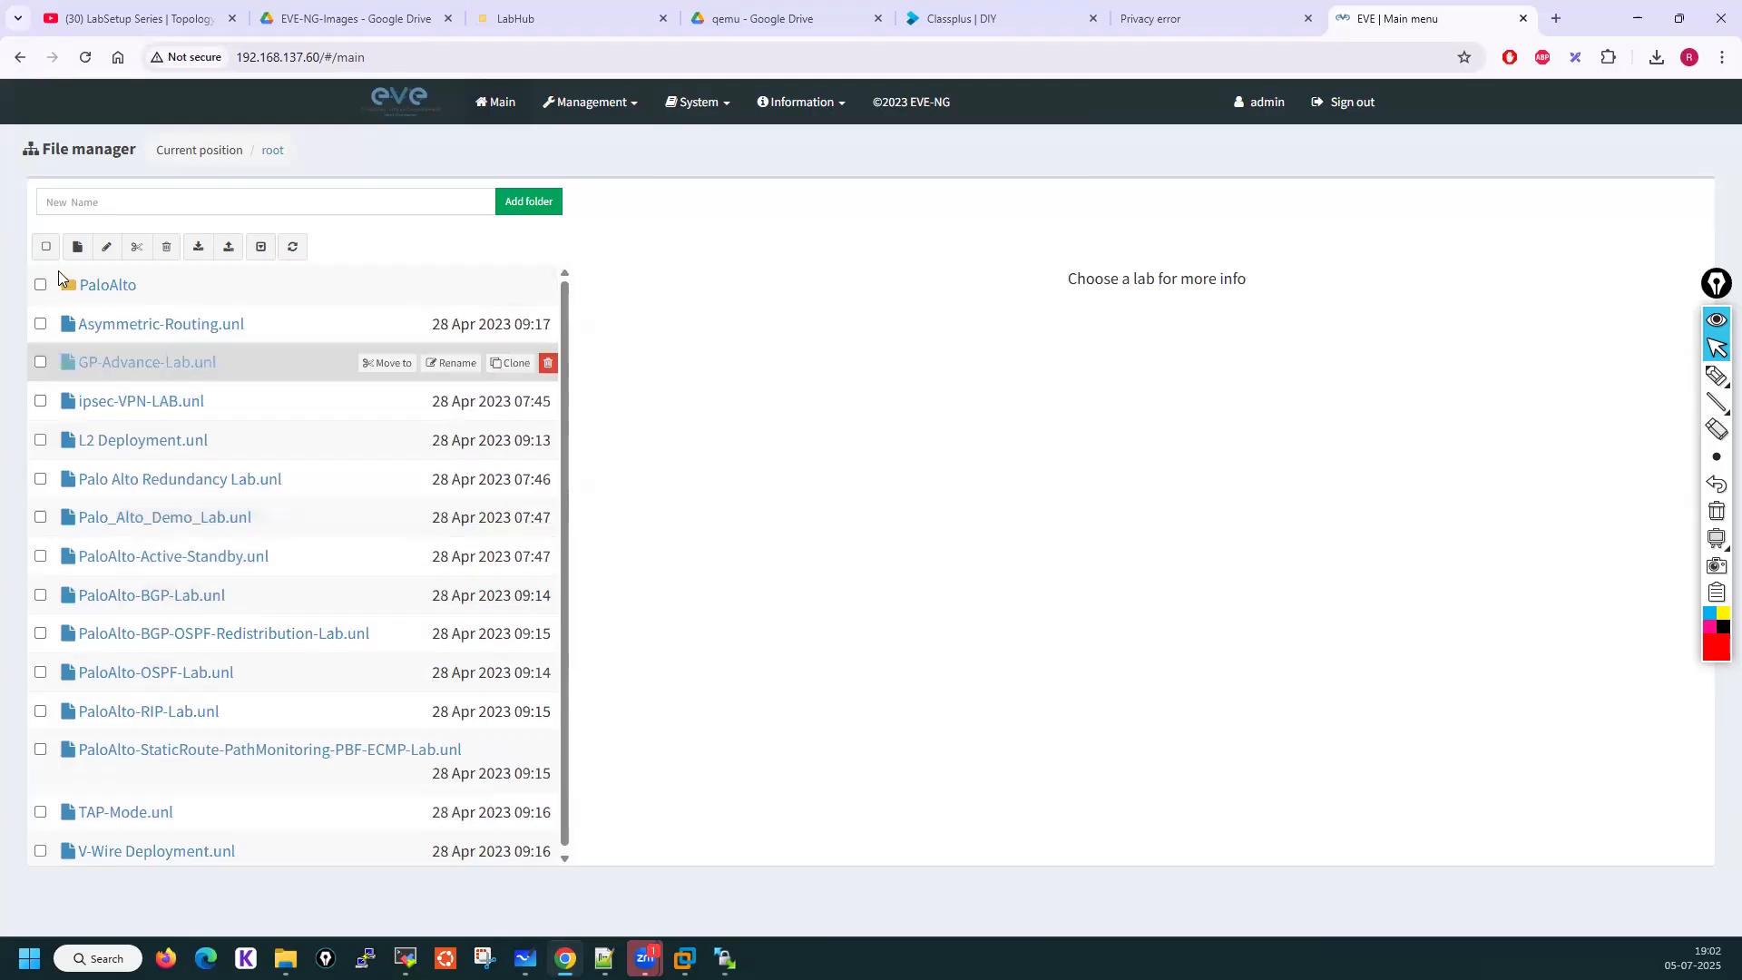
pyautogui.click(47, 248)
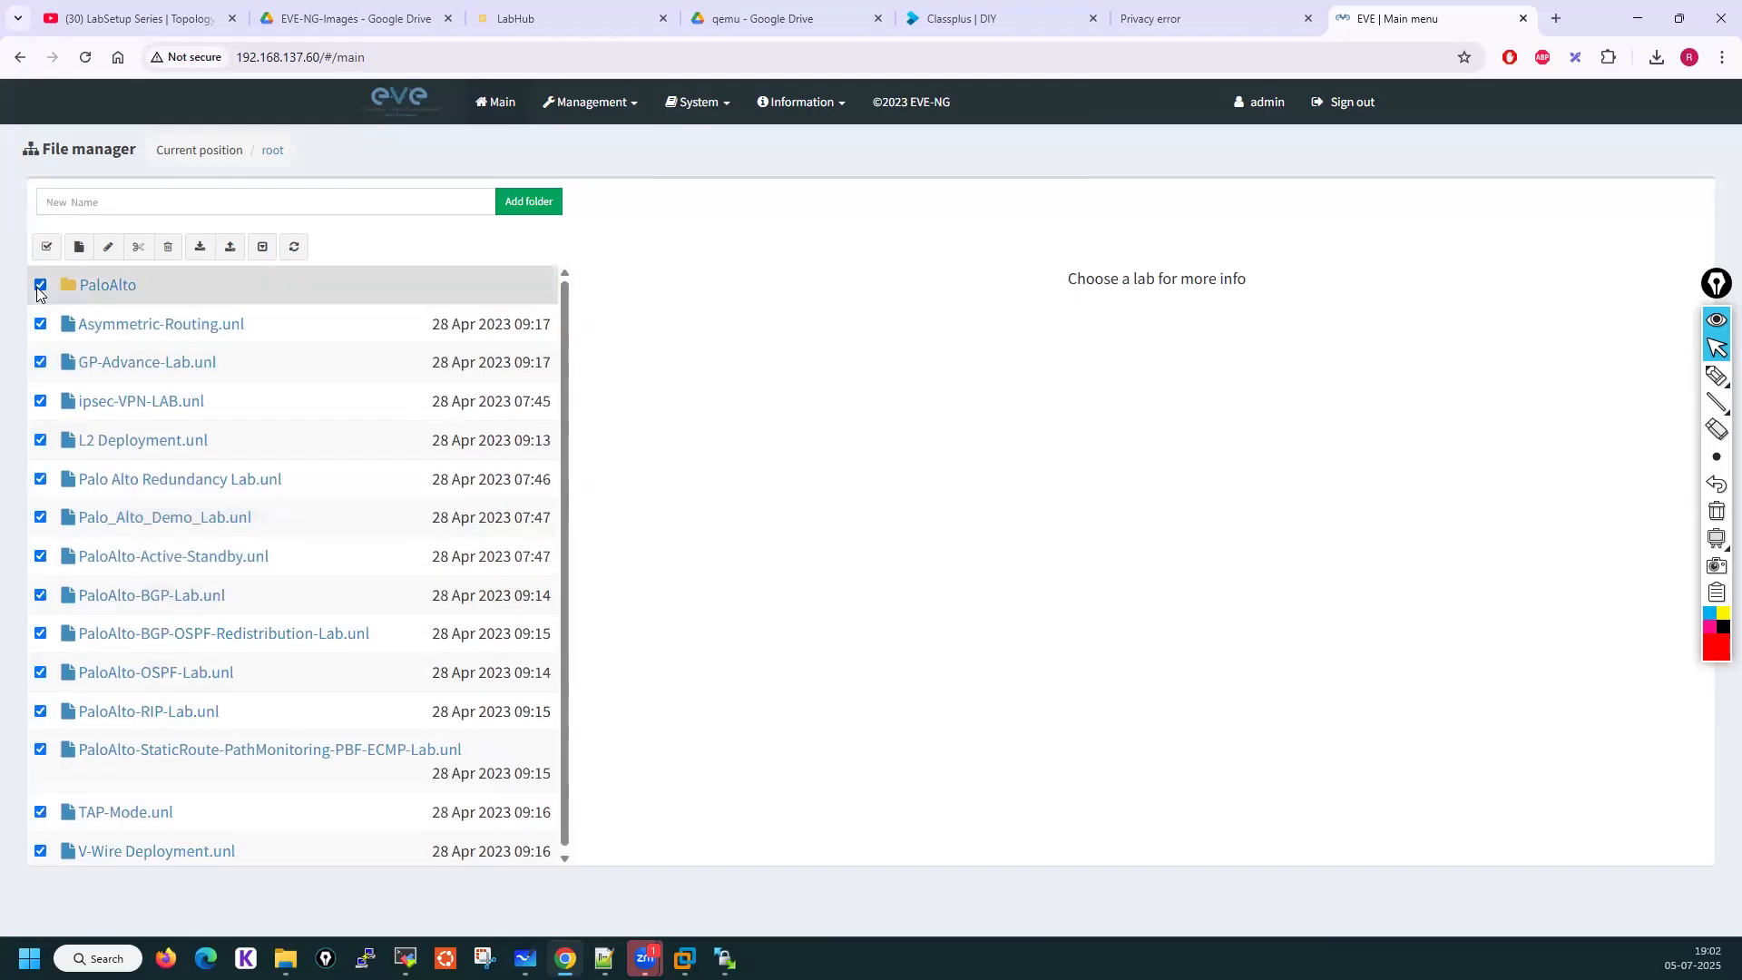
pyautogui.click(166, 247)
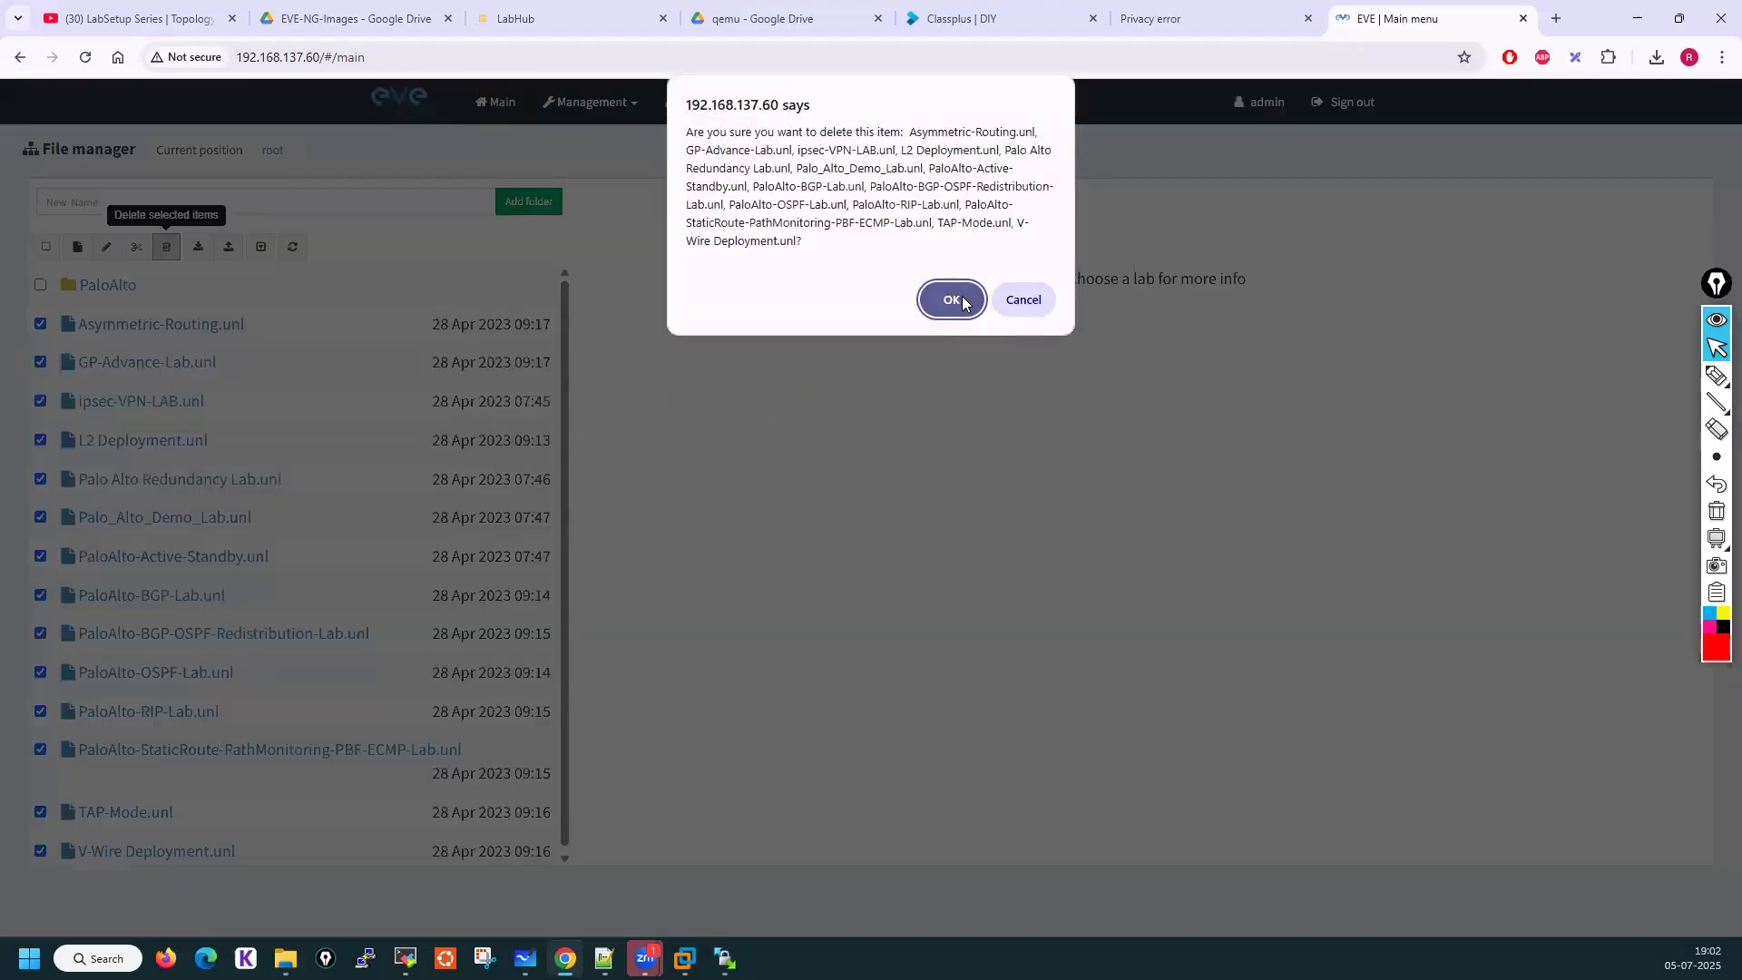
pyautogui.click(957, 299)
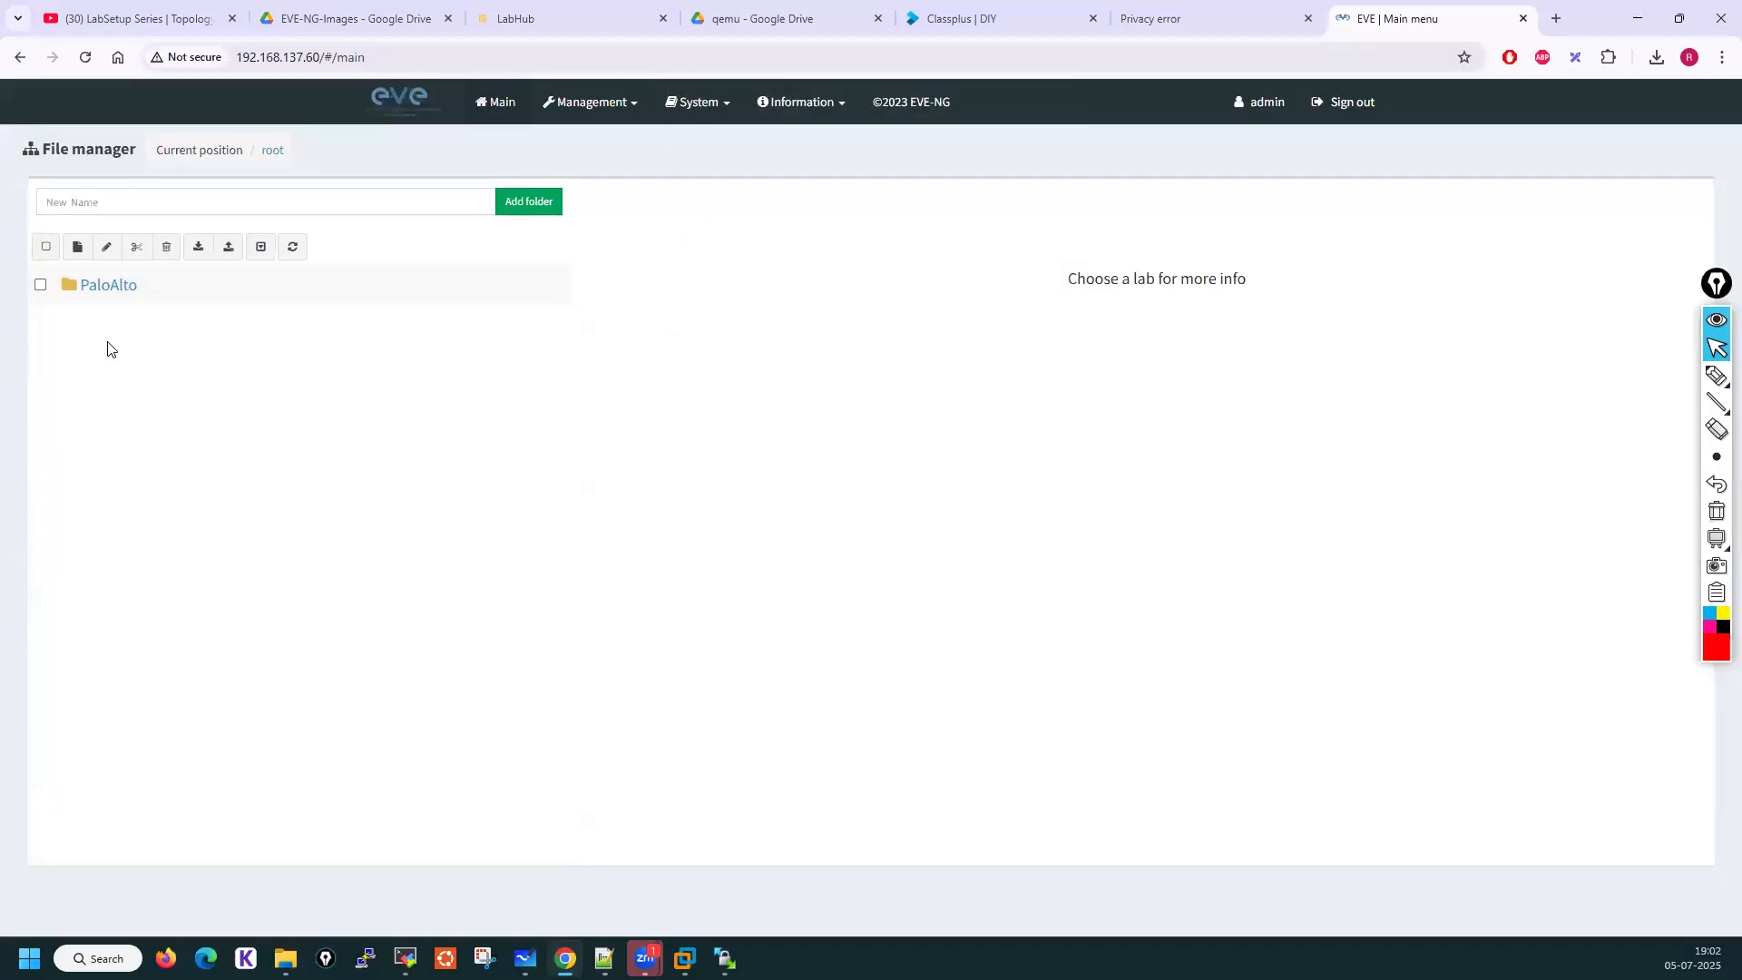
# Step: Open ipsec-VPN-LAB.unl from the PaloAlto folder and wipe all its nodes
pyautogui.click(107, 285)
pyautogui.scroll(-1, 256, 730)
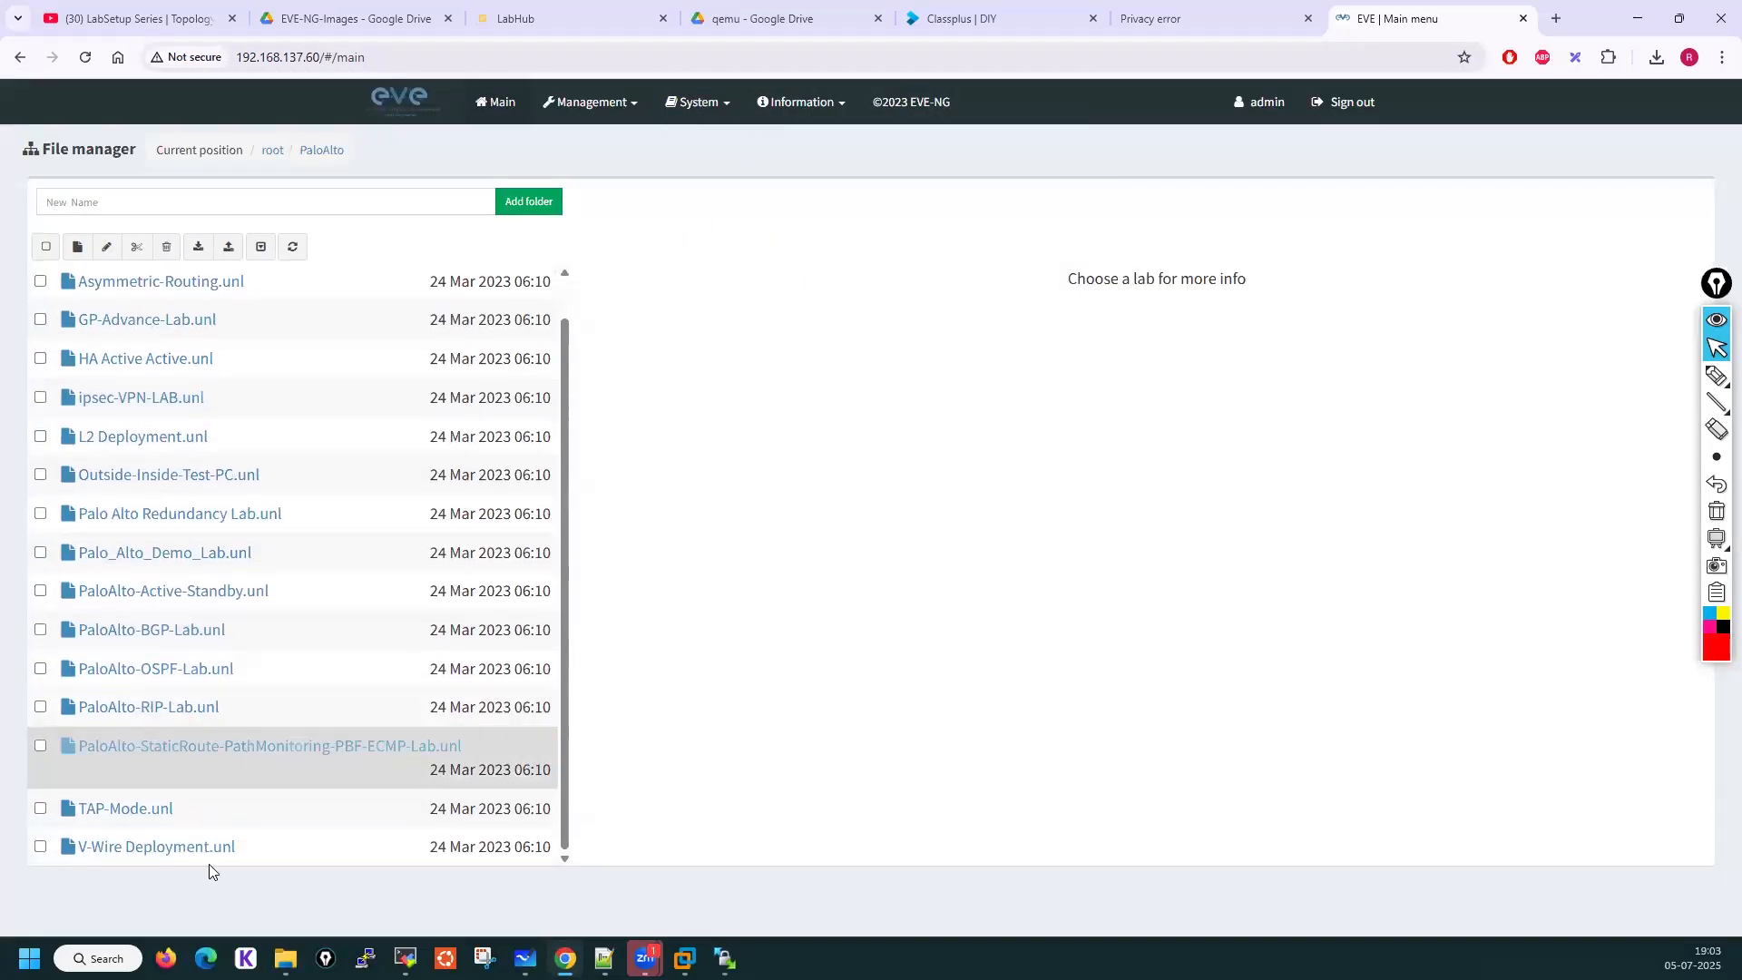
pyautogui.scroll(1, 151, 390)
pyautogui.scroll(1, 151, 392)
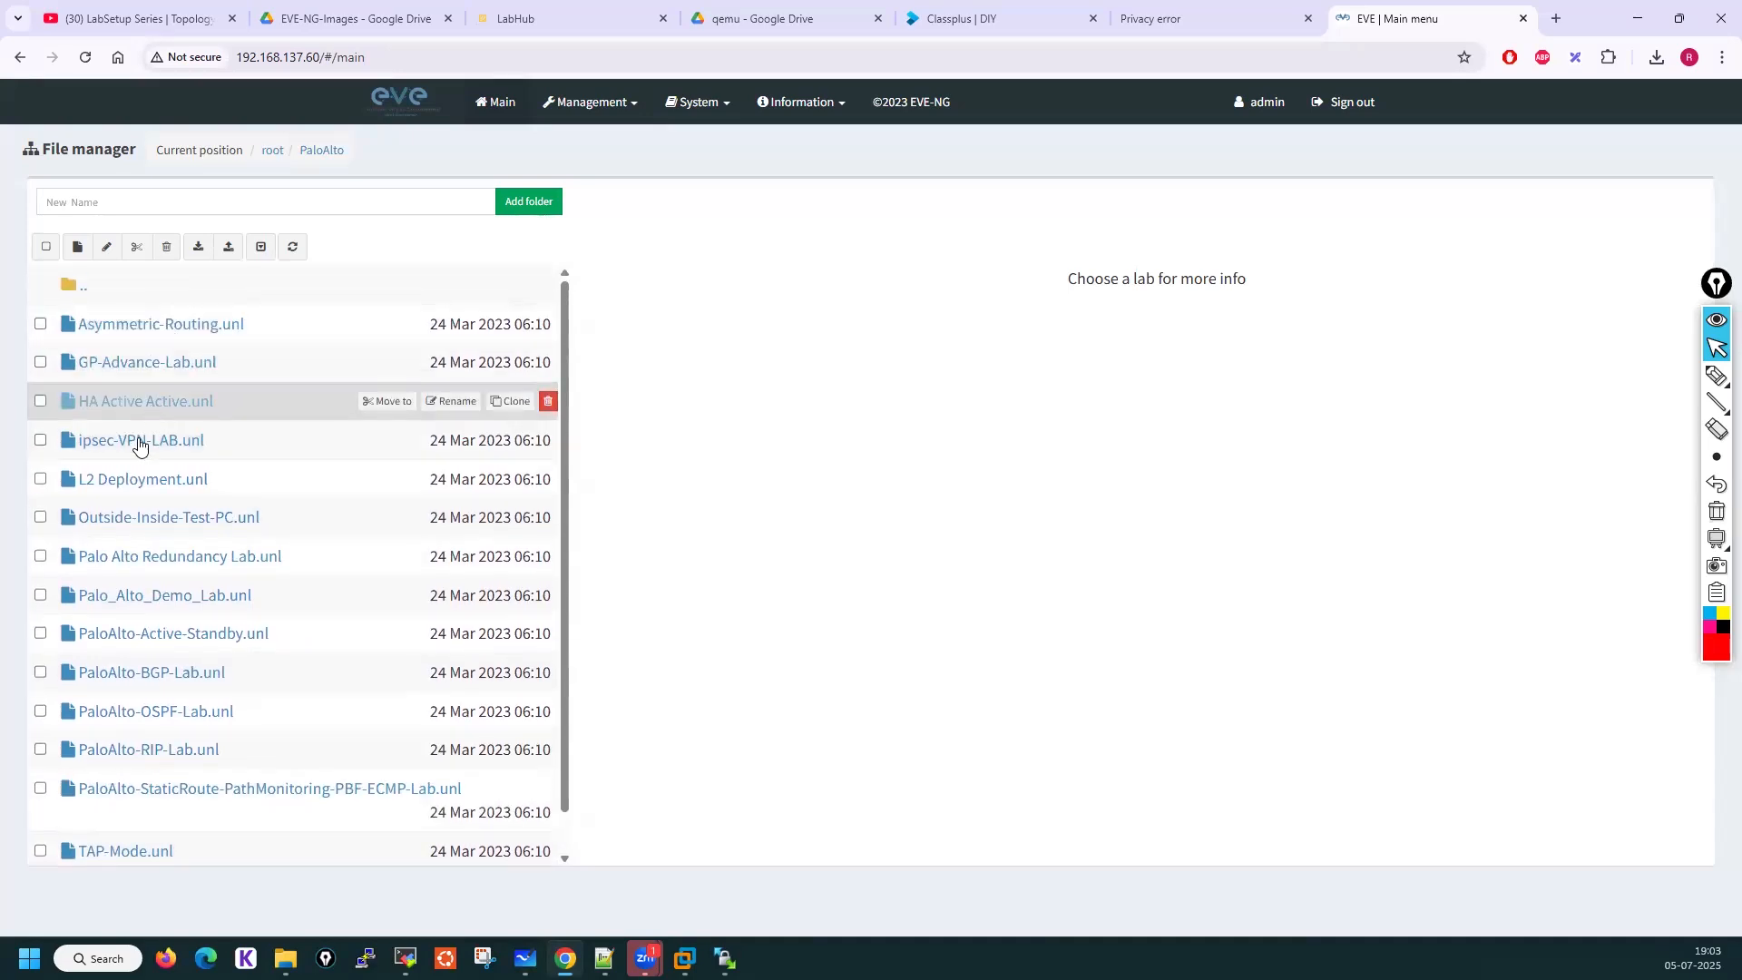
pyautogui.click(130, 410)
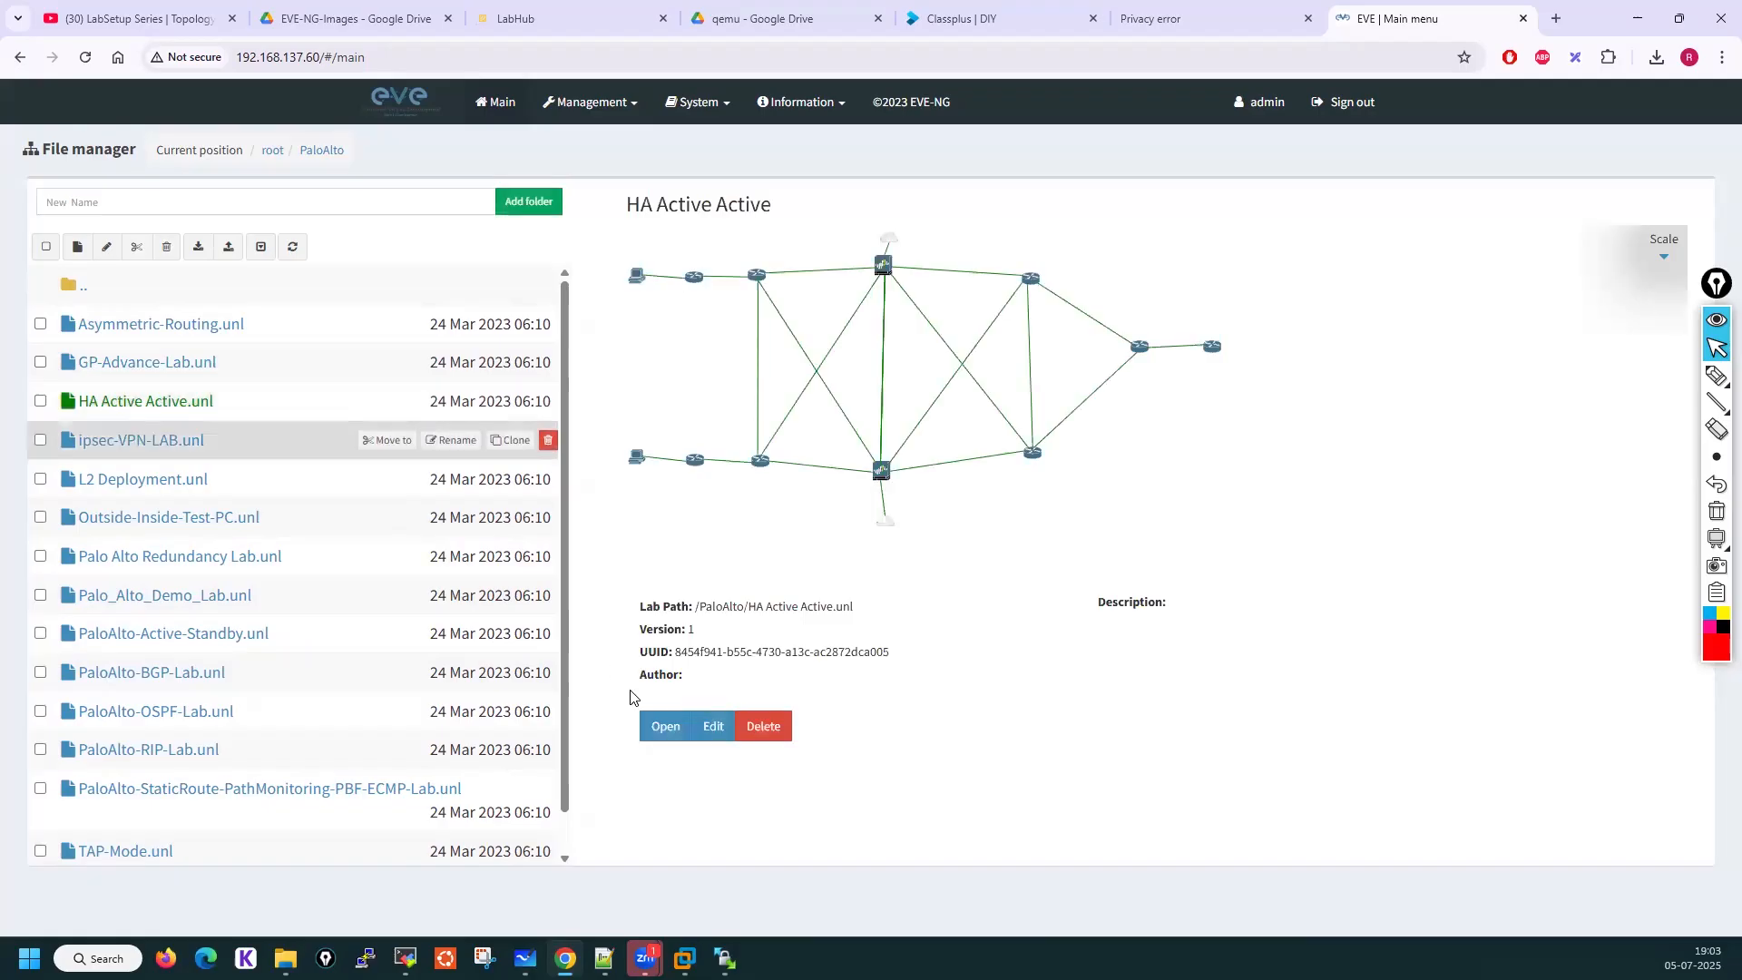
pyautogui.click(128, 440)
pyautogui.click(663, 727)
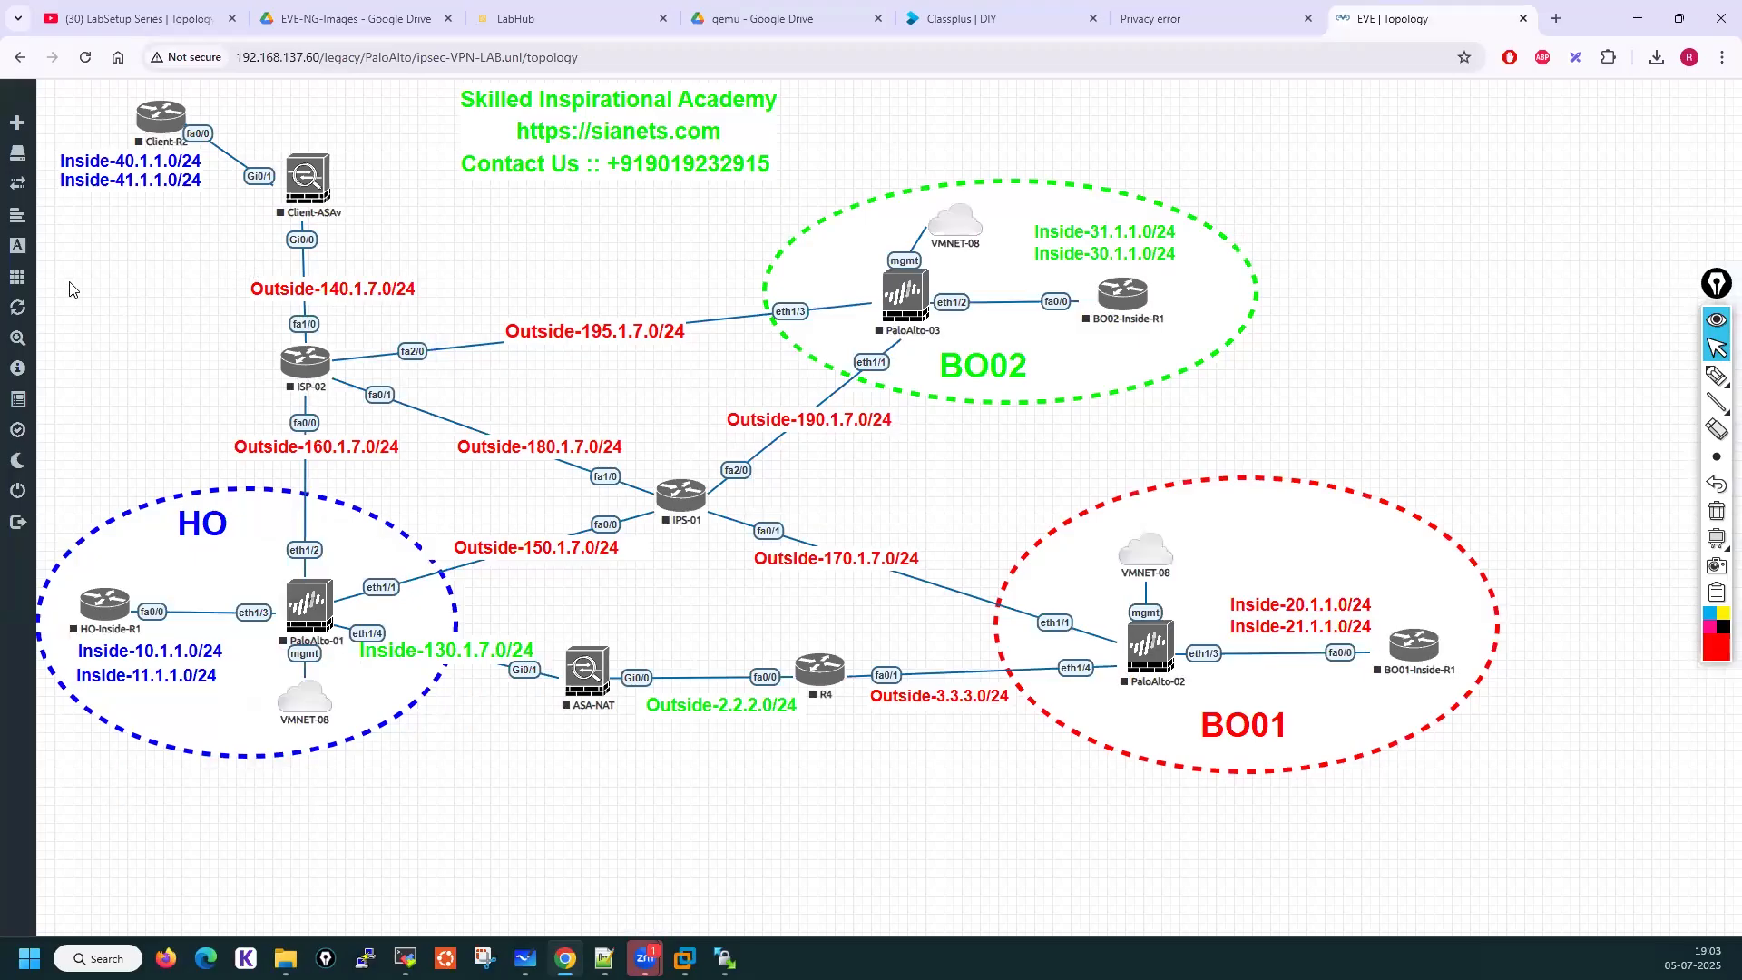
pyautogui.click(18, 287)
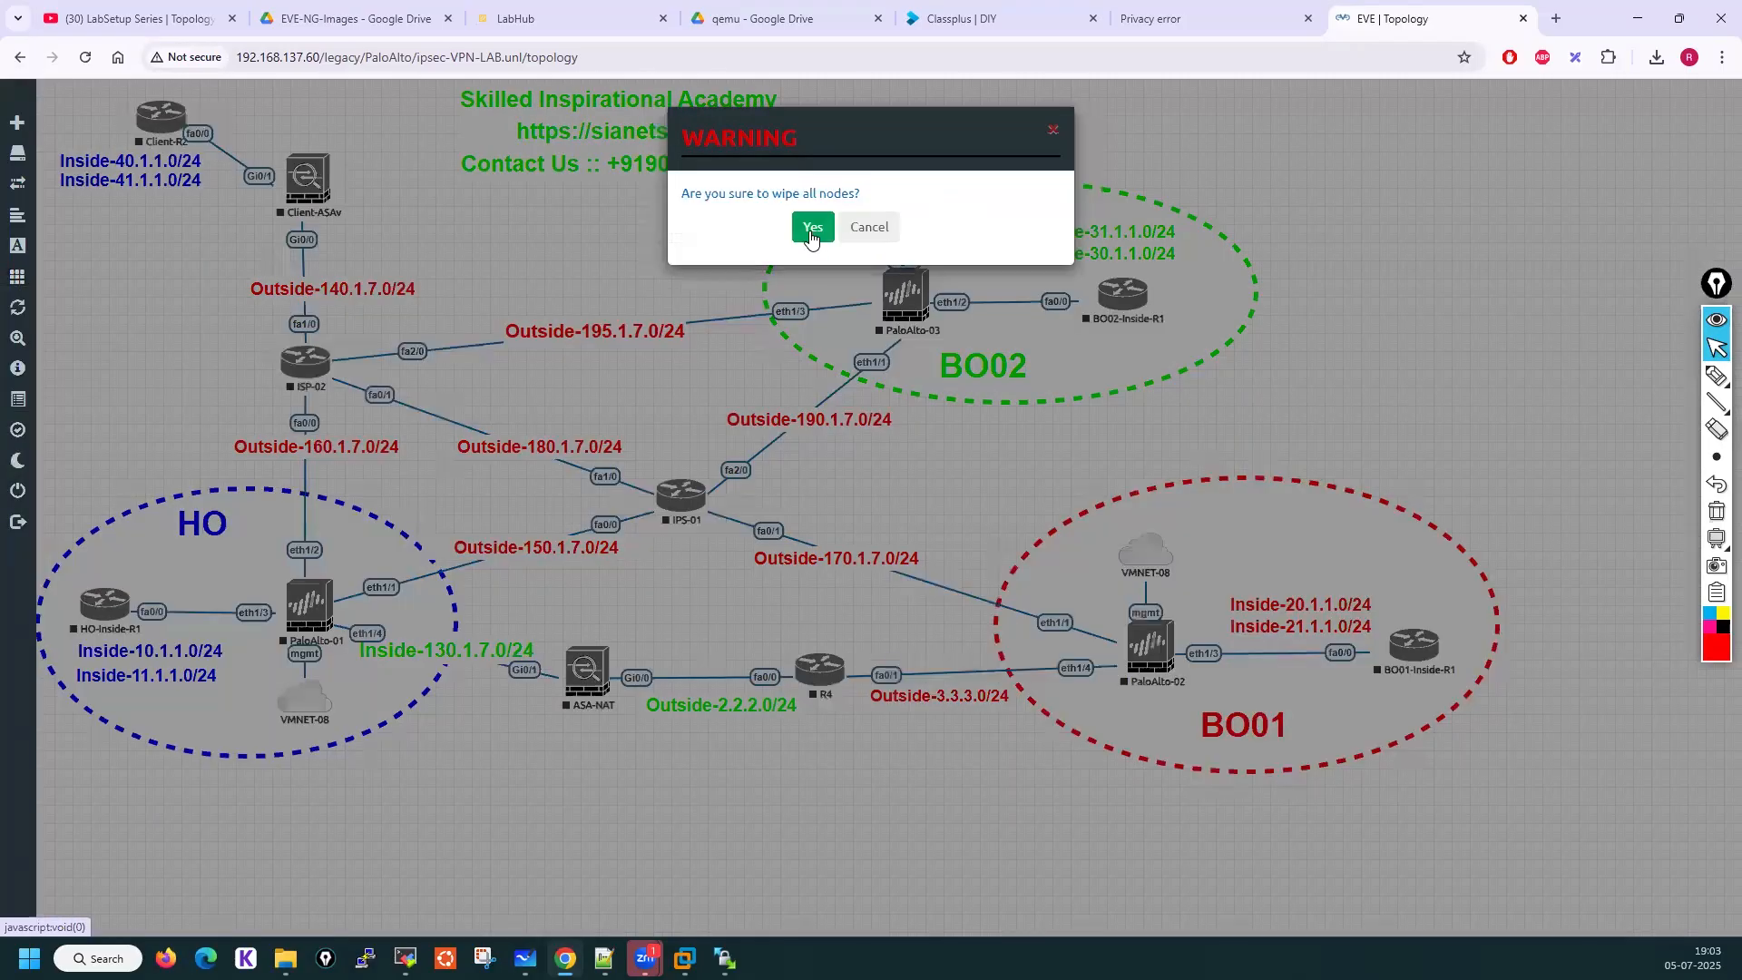
pyautogui.click(812, 237)
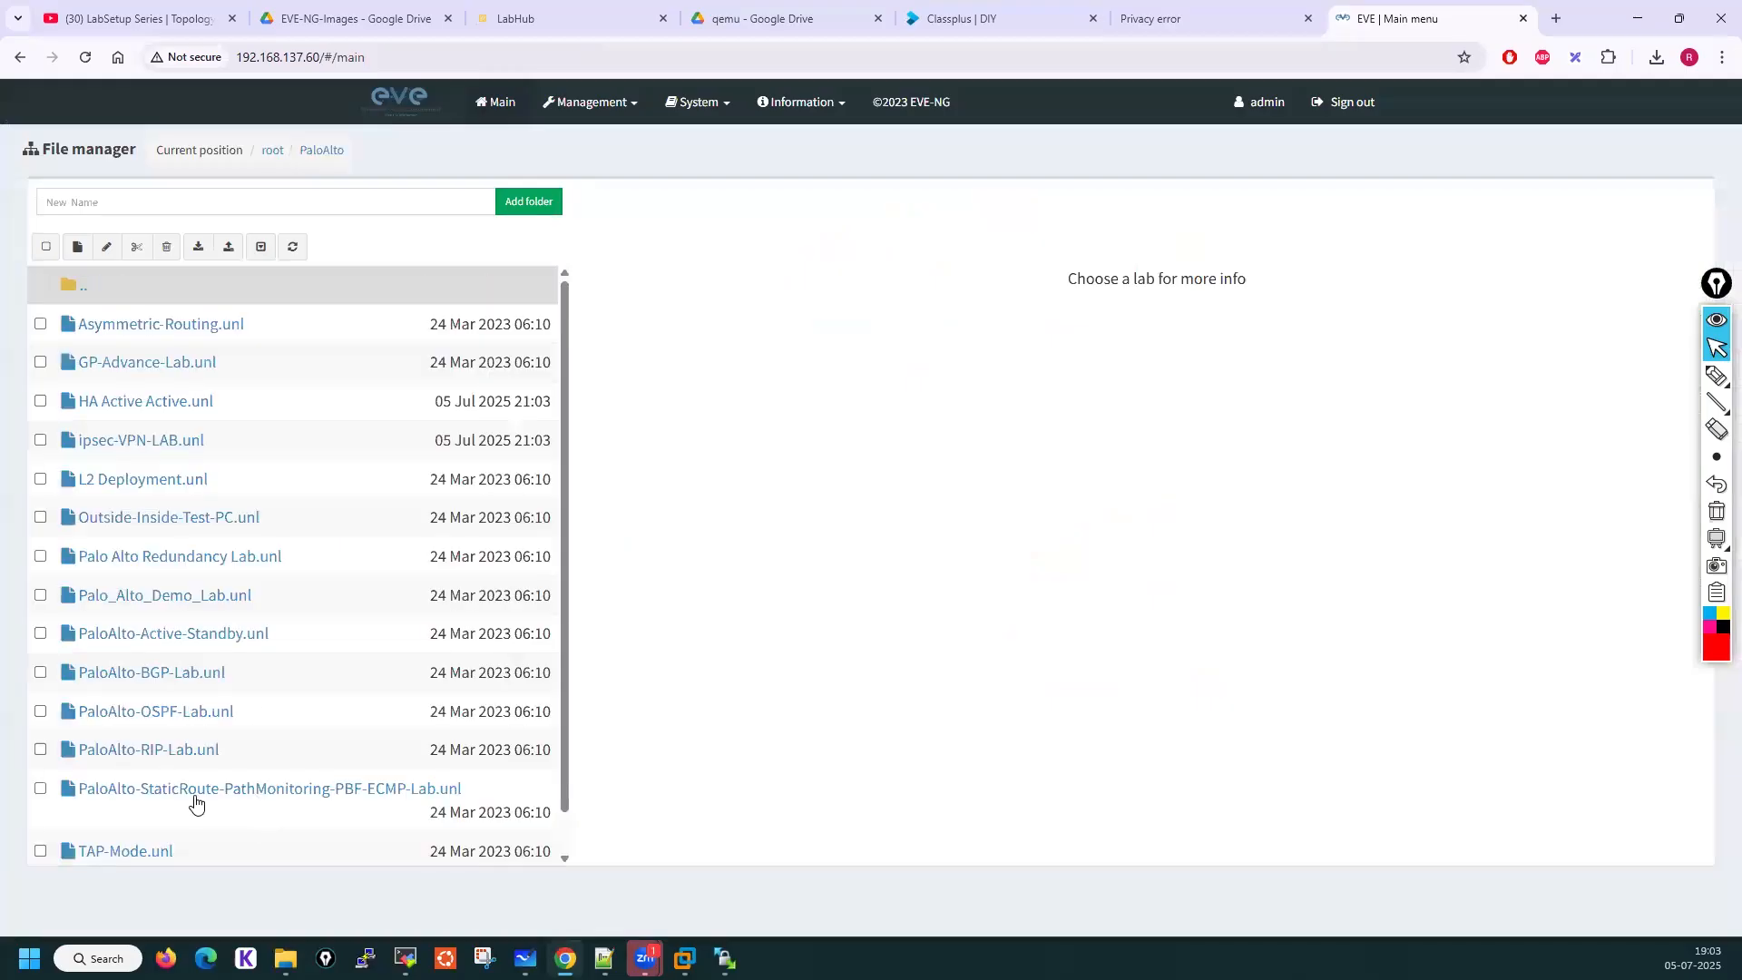
# Step: Open the PaloAlto-StaticRoute-PathMonitoring-PBF-ECMP-Lab and wipe all its nodes
pyautogui.click(213, 790)
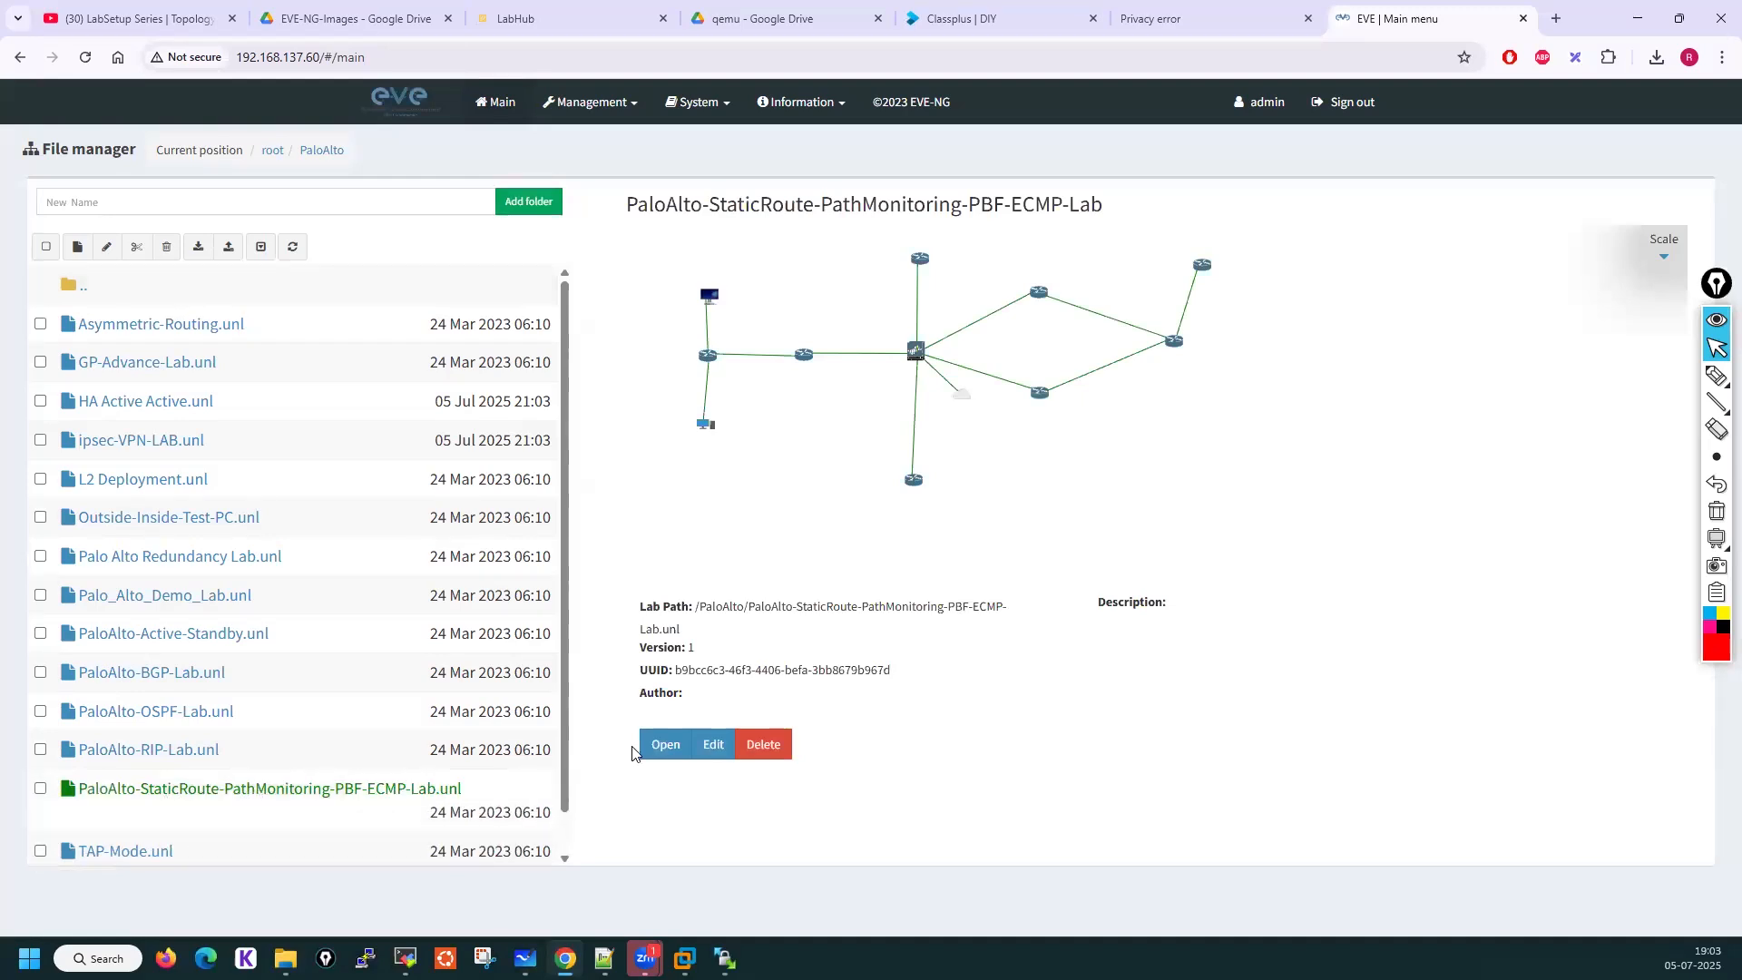
pyautogui.click(663, 746)
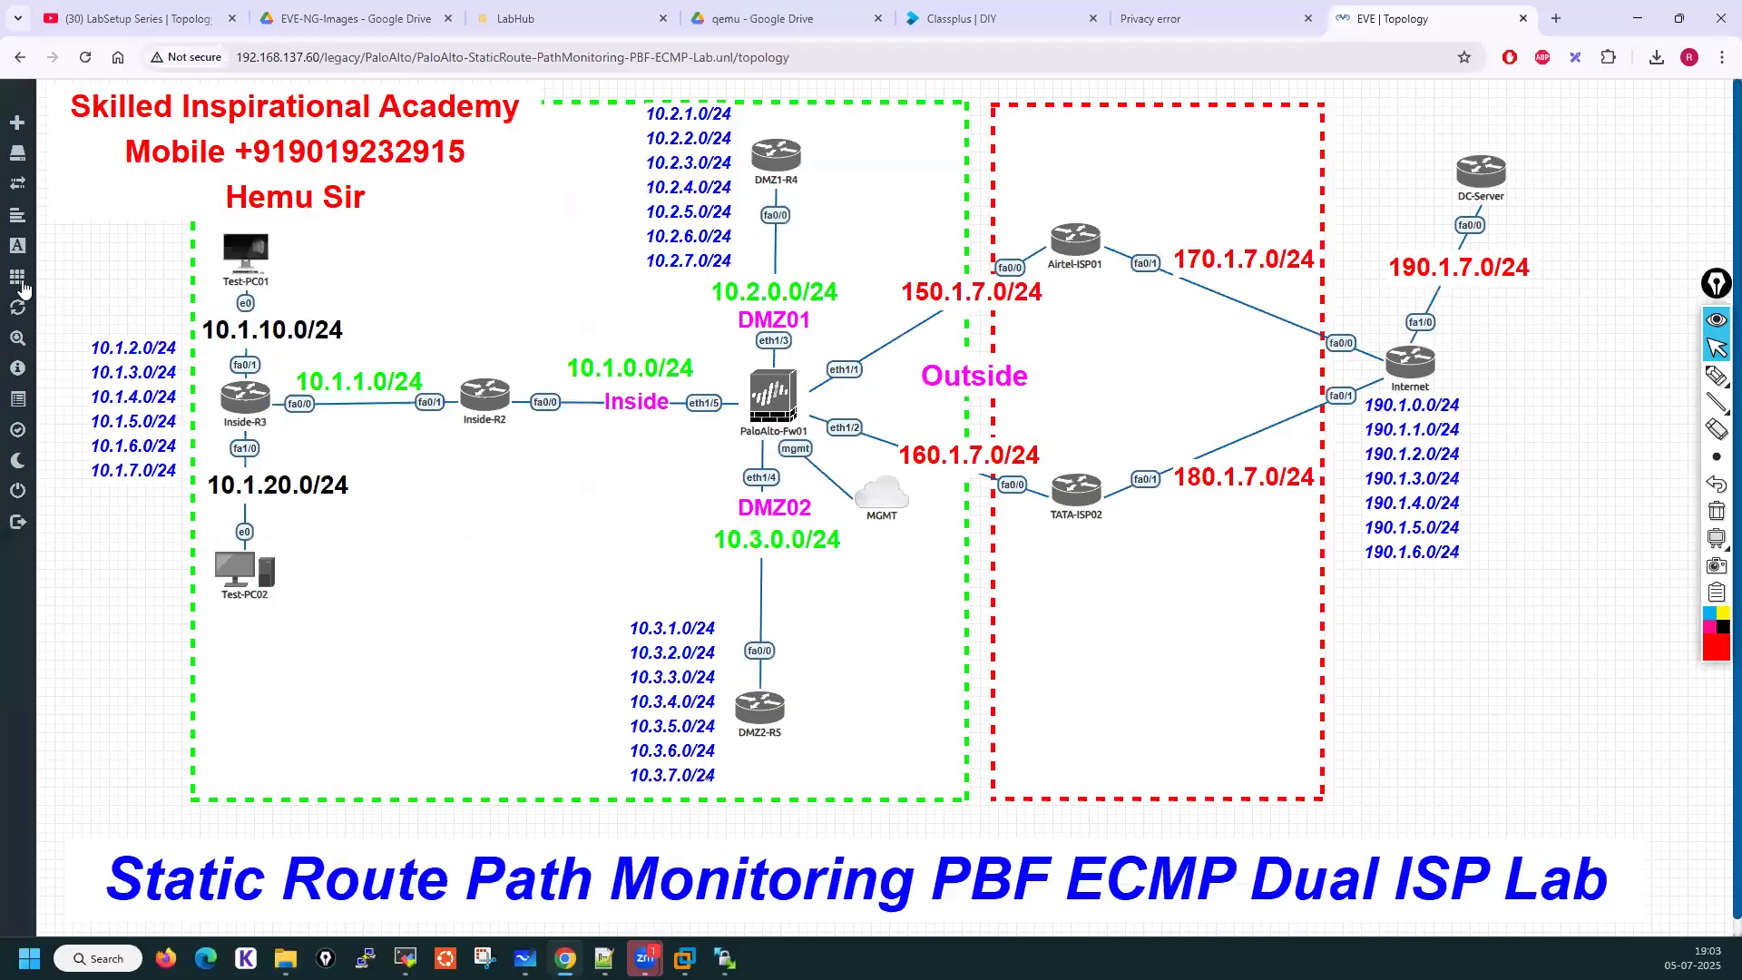
pyautogui.click(22, 284)
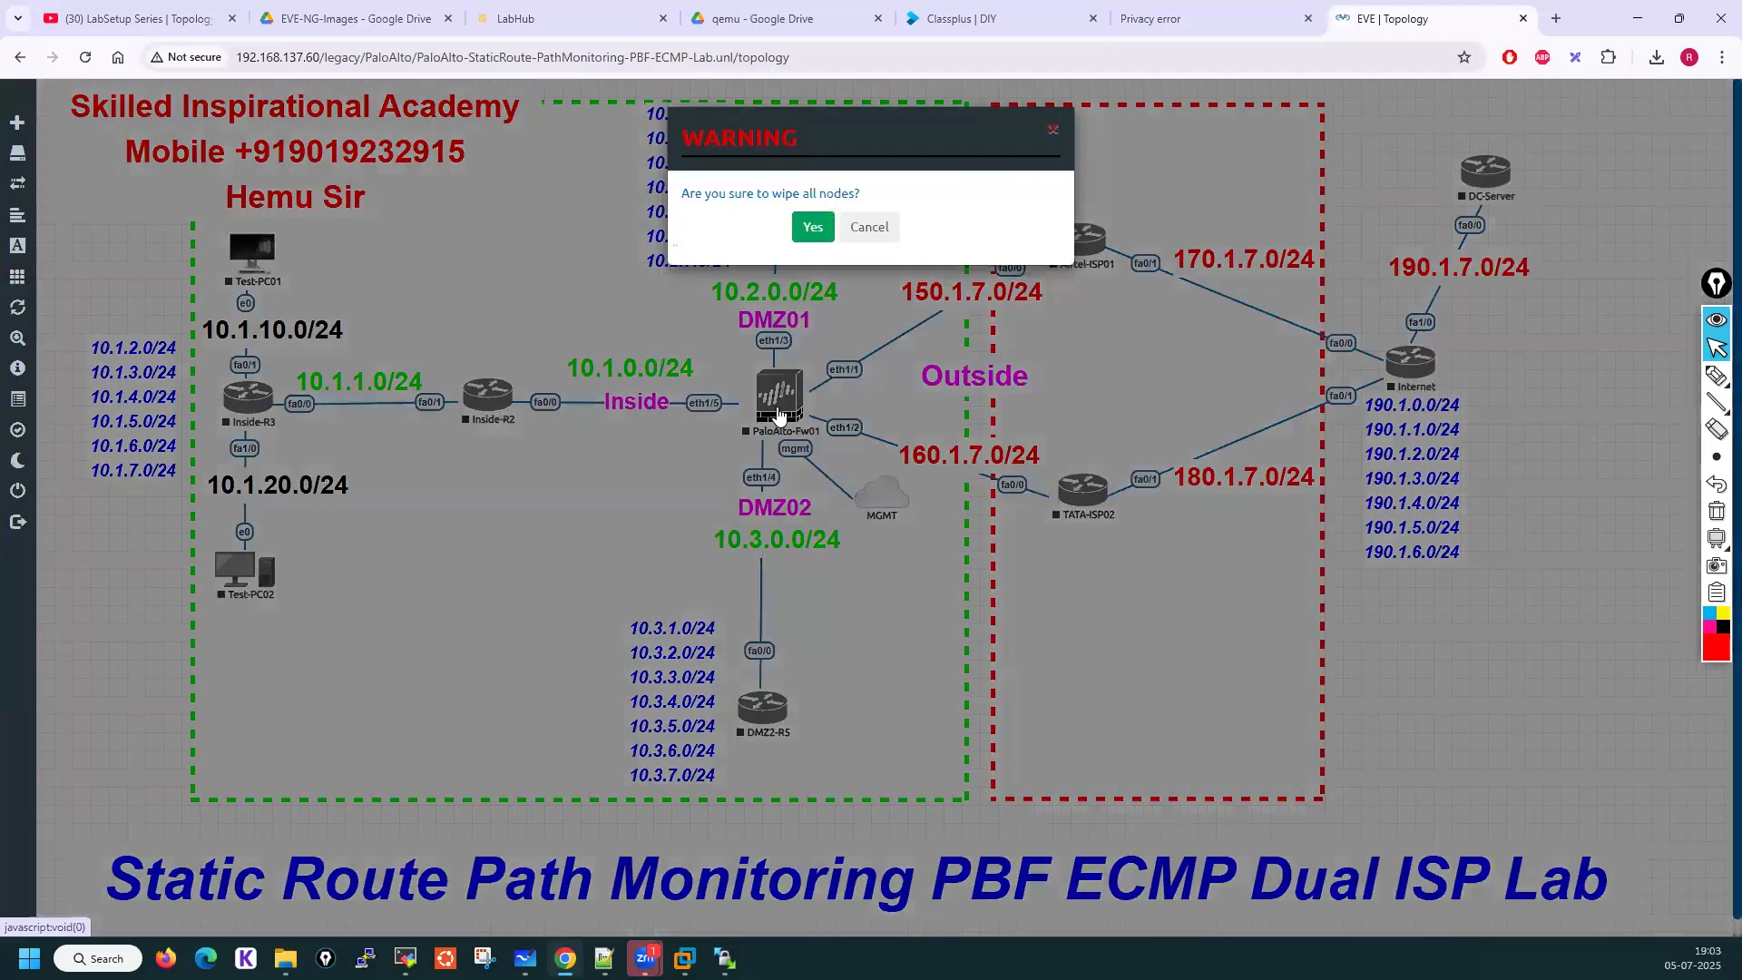
pyautogui.press('Return')
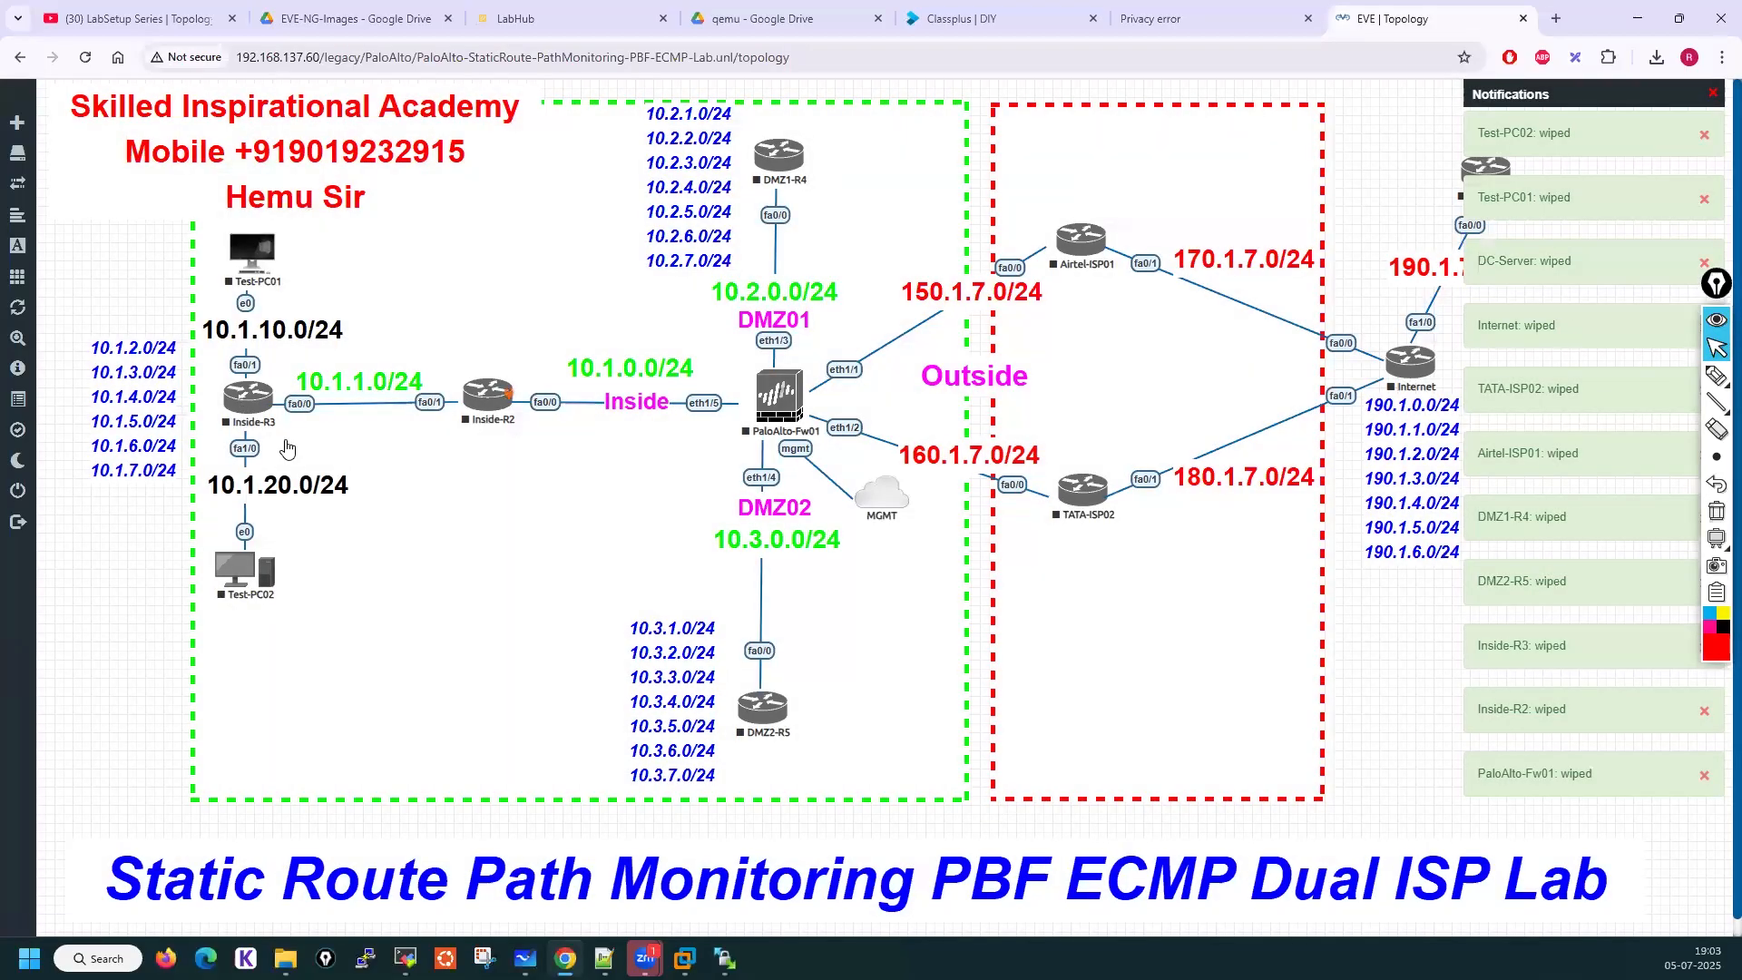
# Step: Start the Airtel-ISP01, DMZ and Internet routers, DC-Server and Test-PC01 nodes
pyautogui.rightClick(1079, 243)
pyautogui.click(1112, 278)
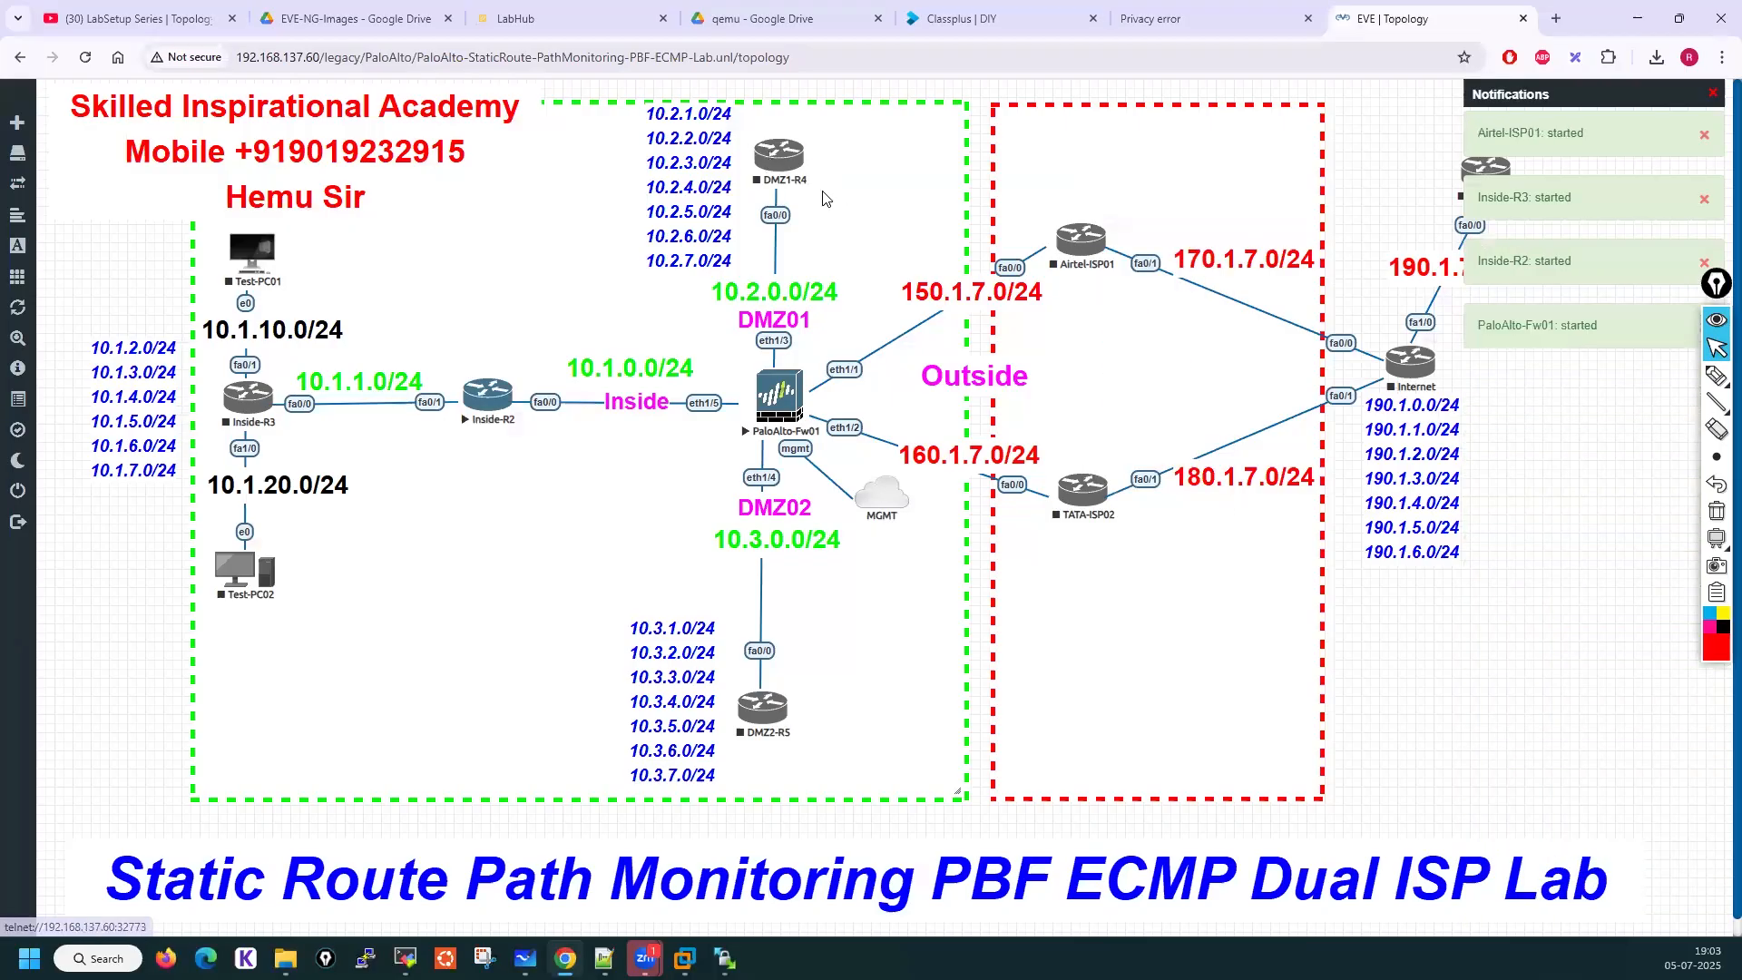
pyautogui.rightClick(754, 702)
pyautogui.click(815, 715)
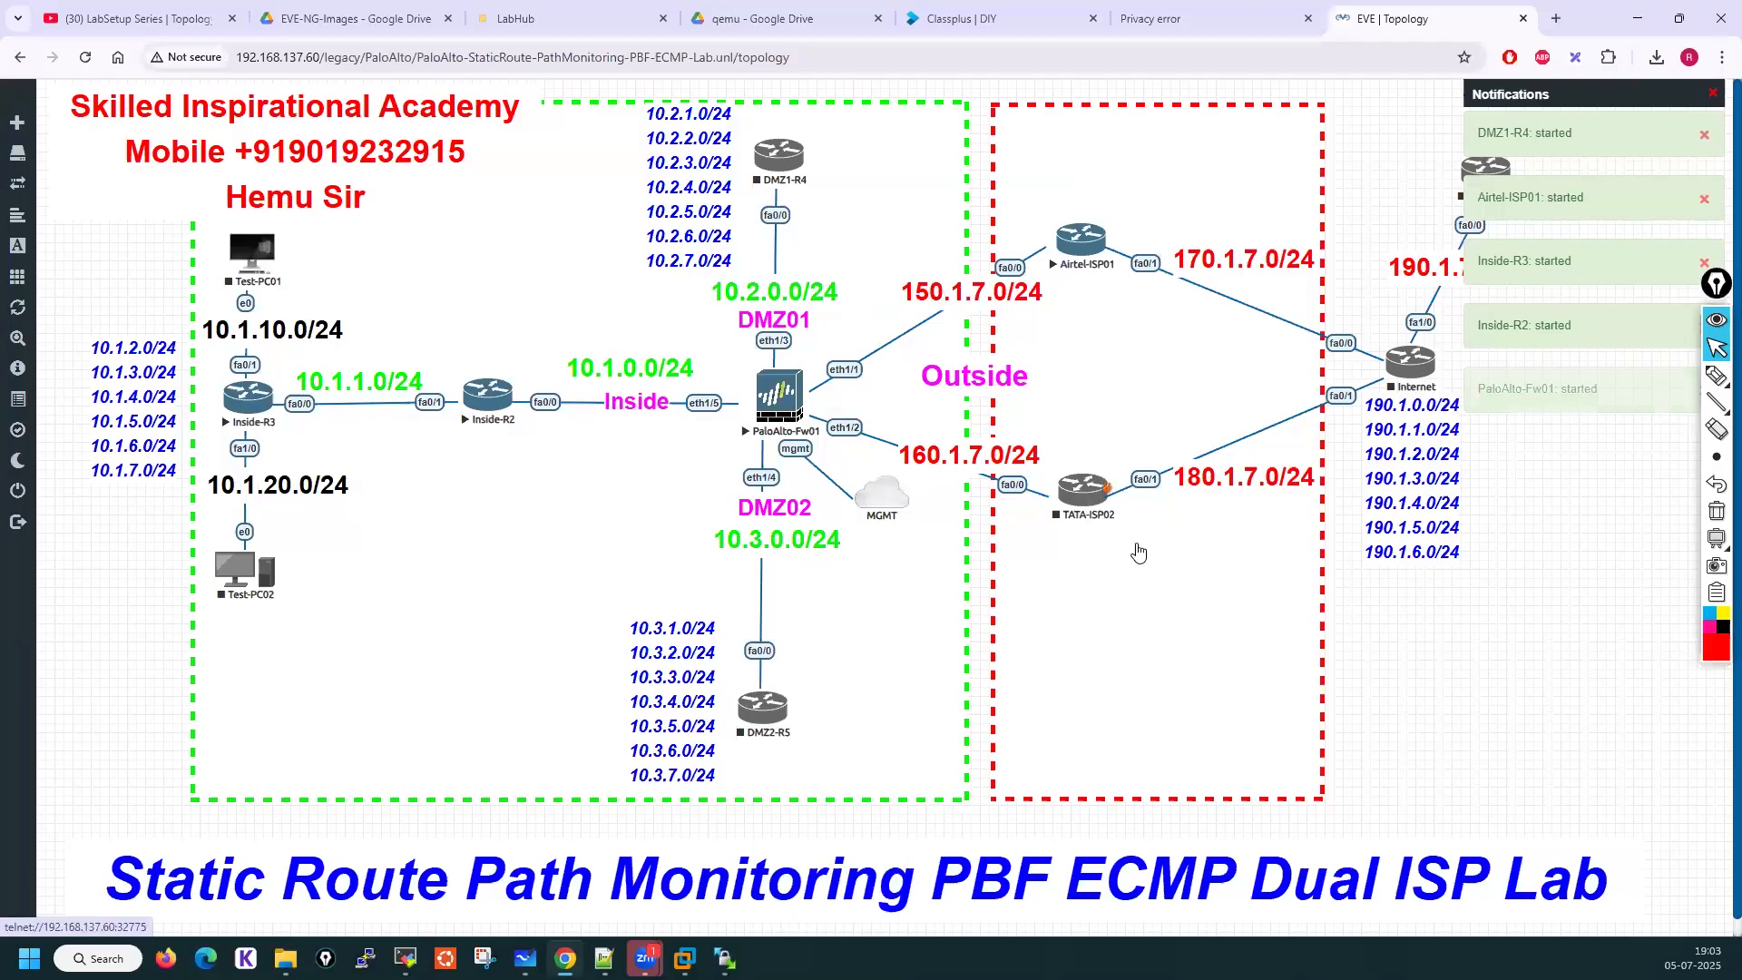
pyautogui.rightClick(1423, 363)
pyautogui.click(1454, 399)
pyautogui.click(1715, 94)
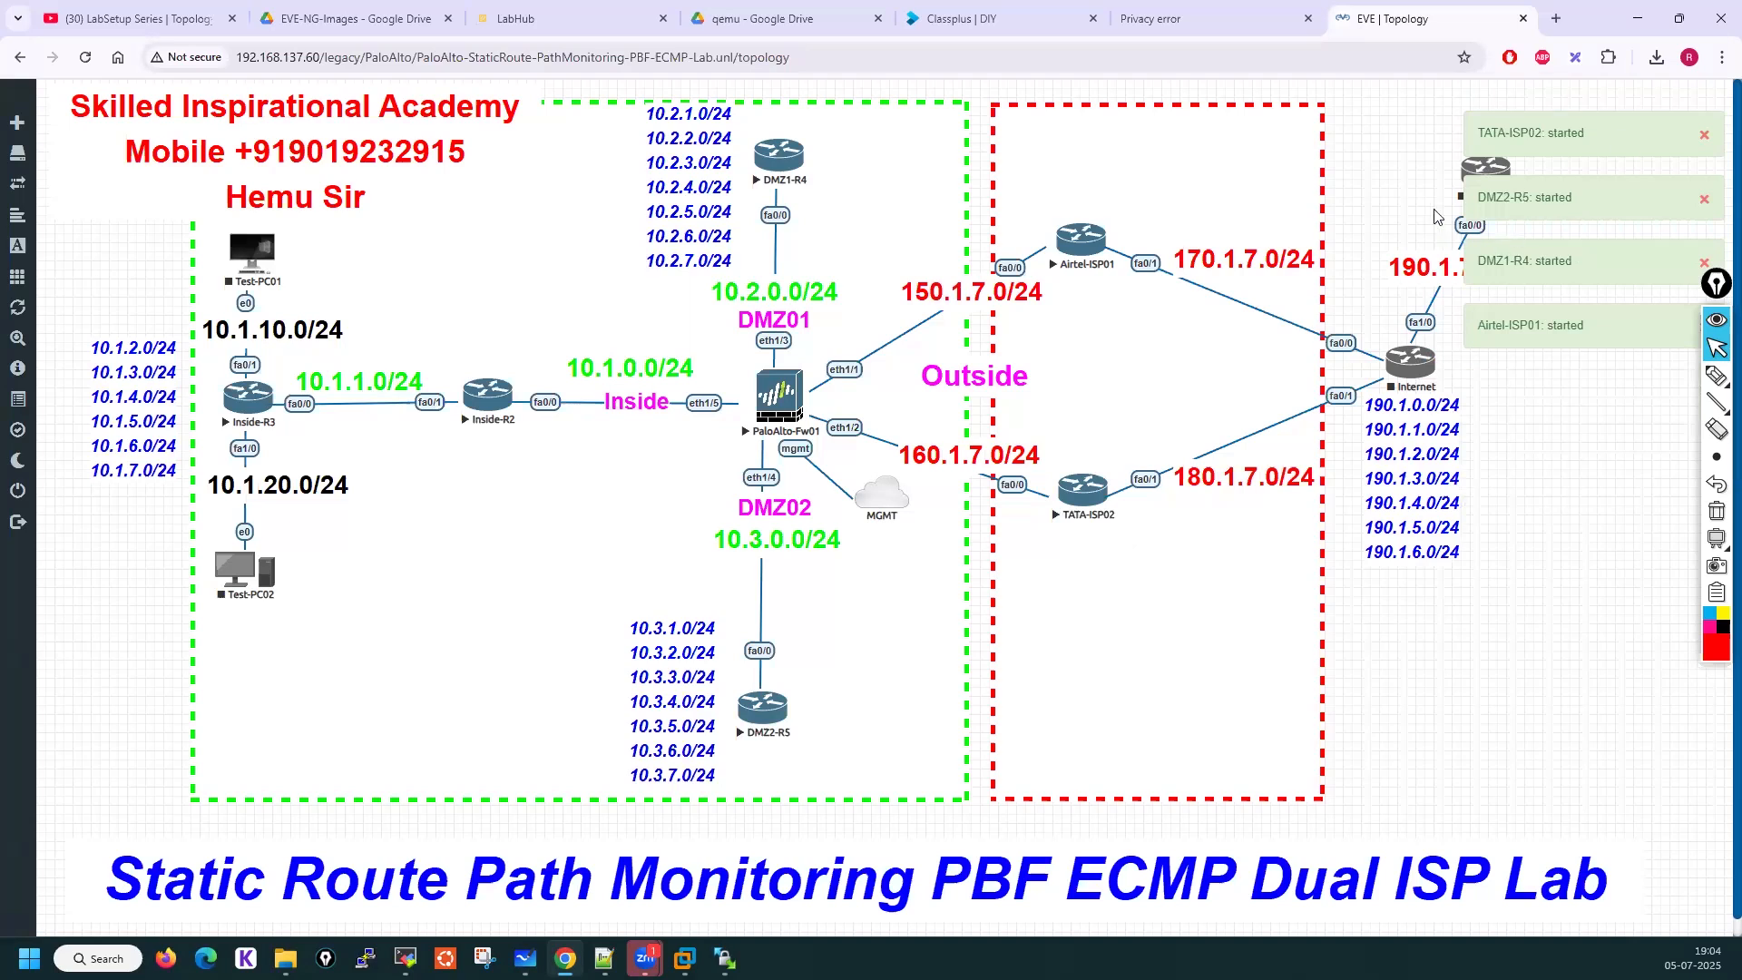
pyautogui.click(1715, 94)
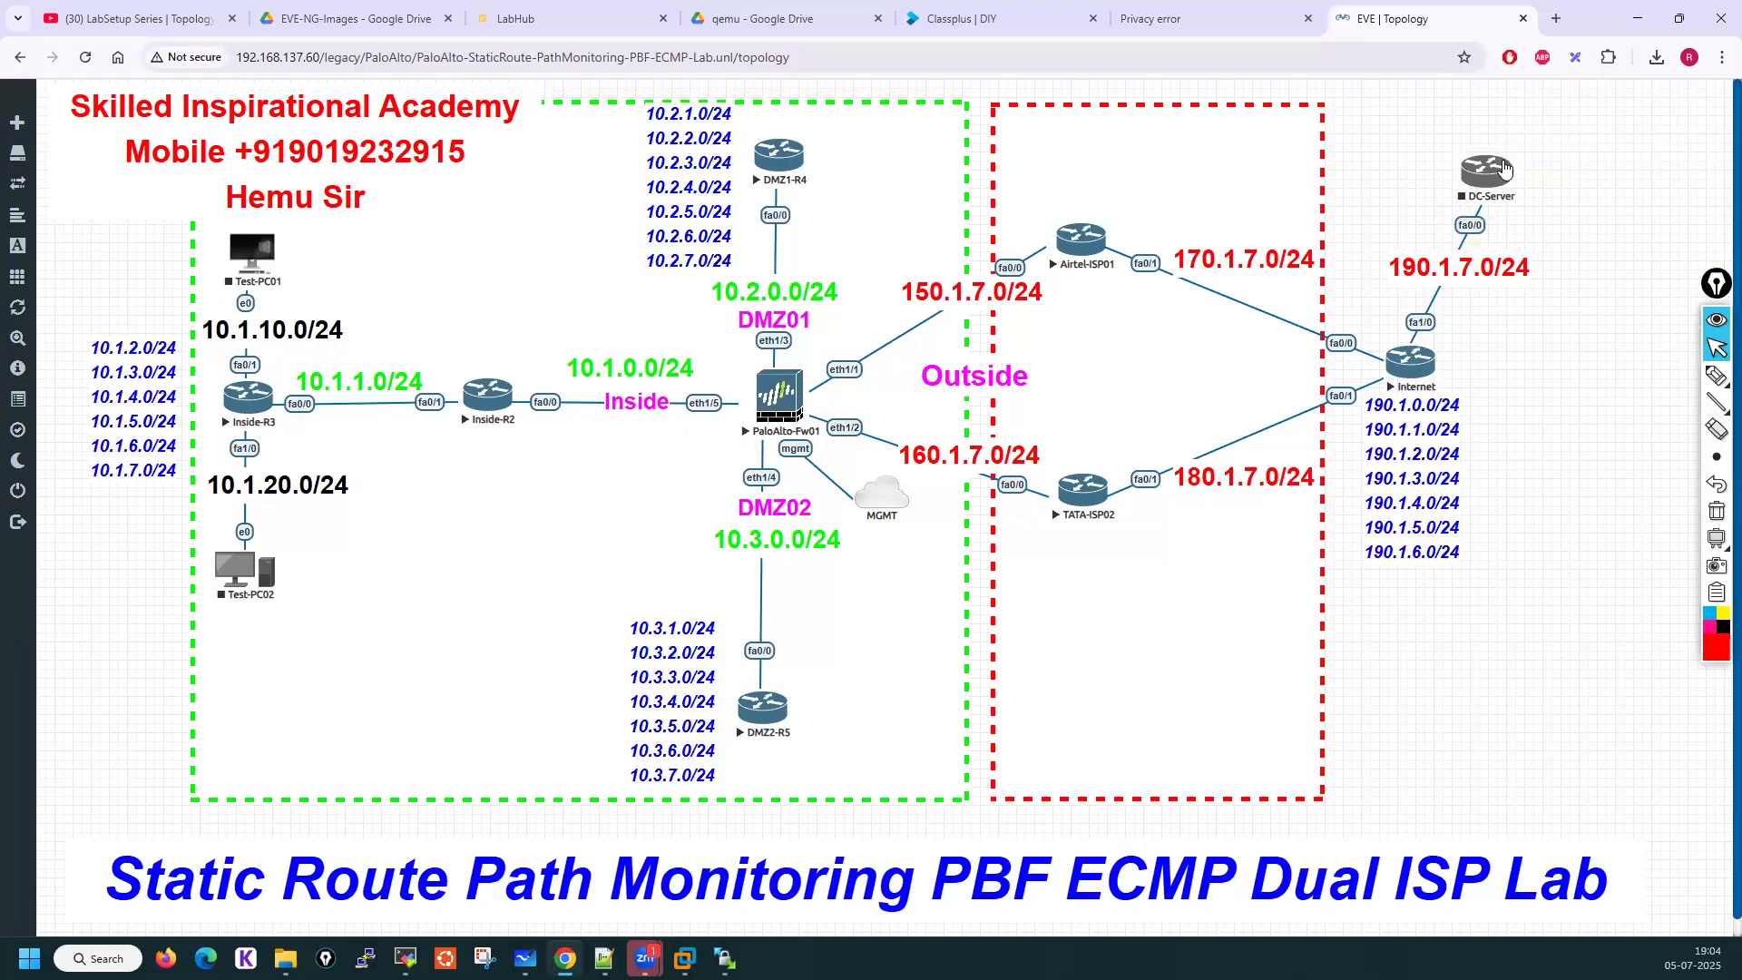
pyautogui.rightClick(1550, 238)
pyautogui.click(1534, 213)
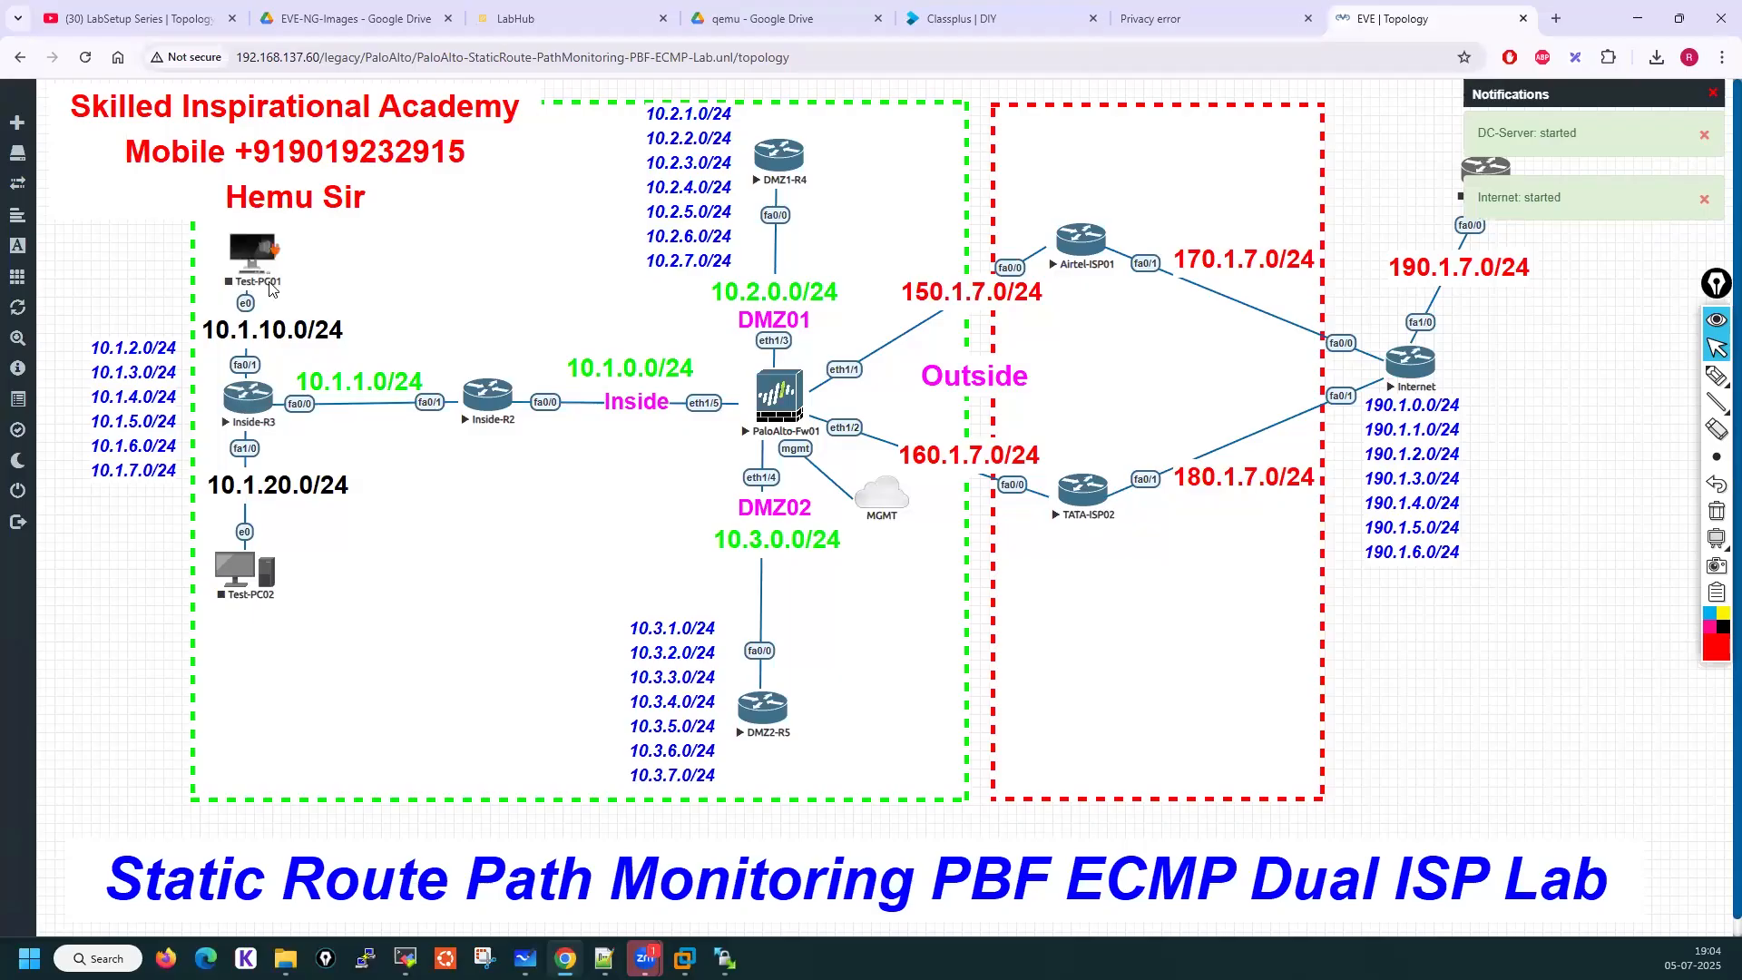
pyautogui.rightClick(243, 262)
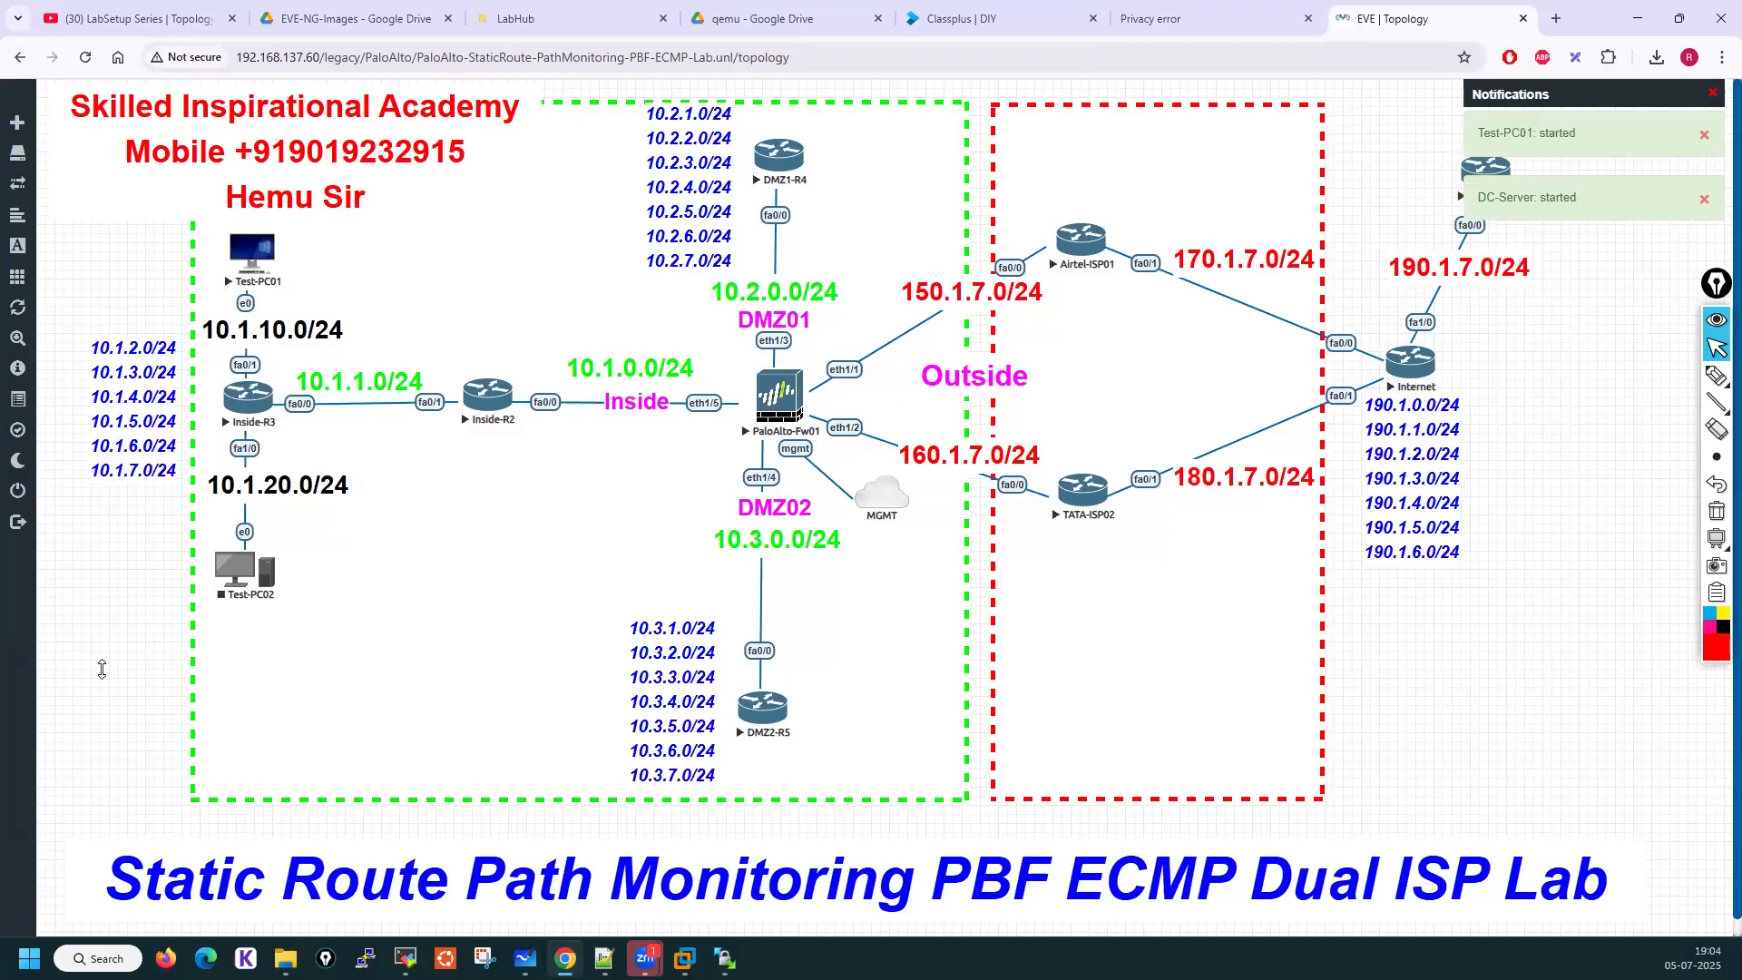
# Step: Open the PaloAlto-Fw01 and Test-PC01 consoles in the VNC viewer
pyautogui.click(767, 406)
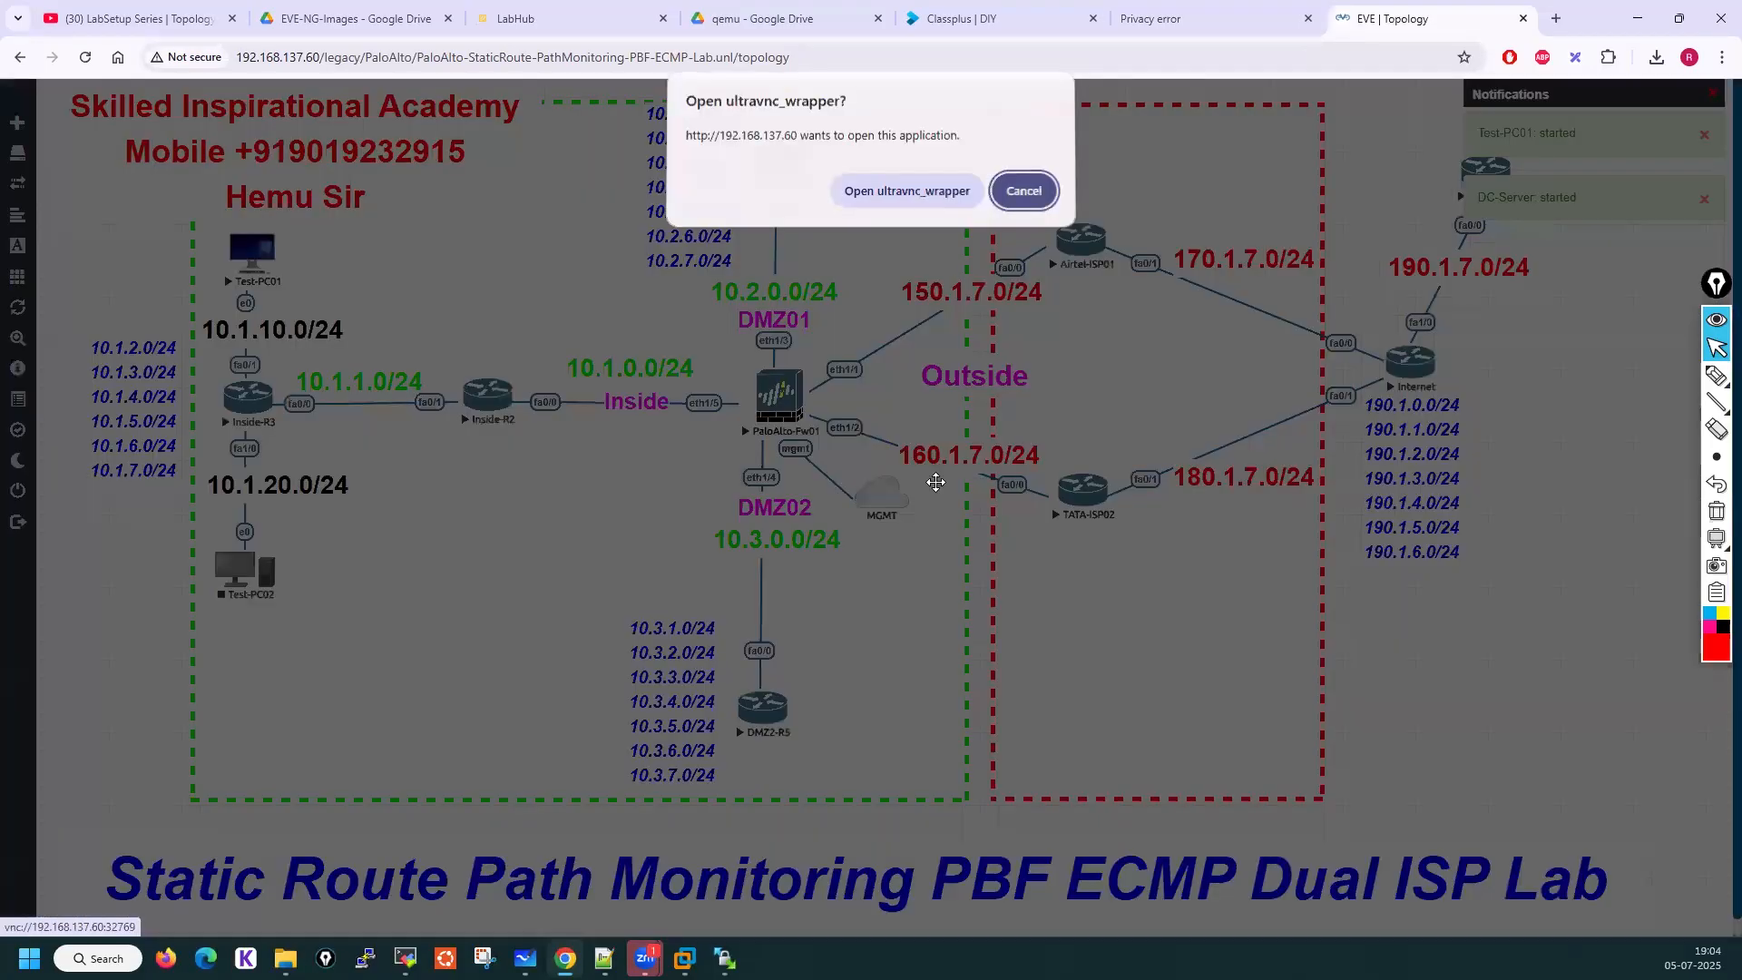
pyautogui.click(908, 190)
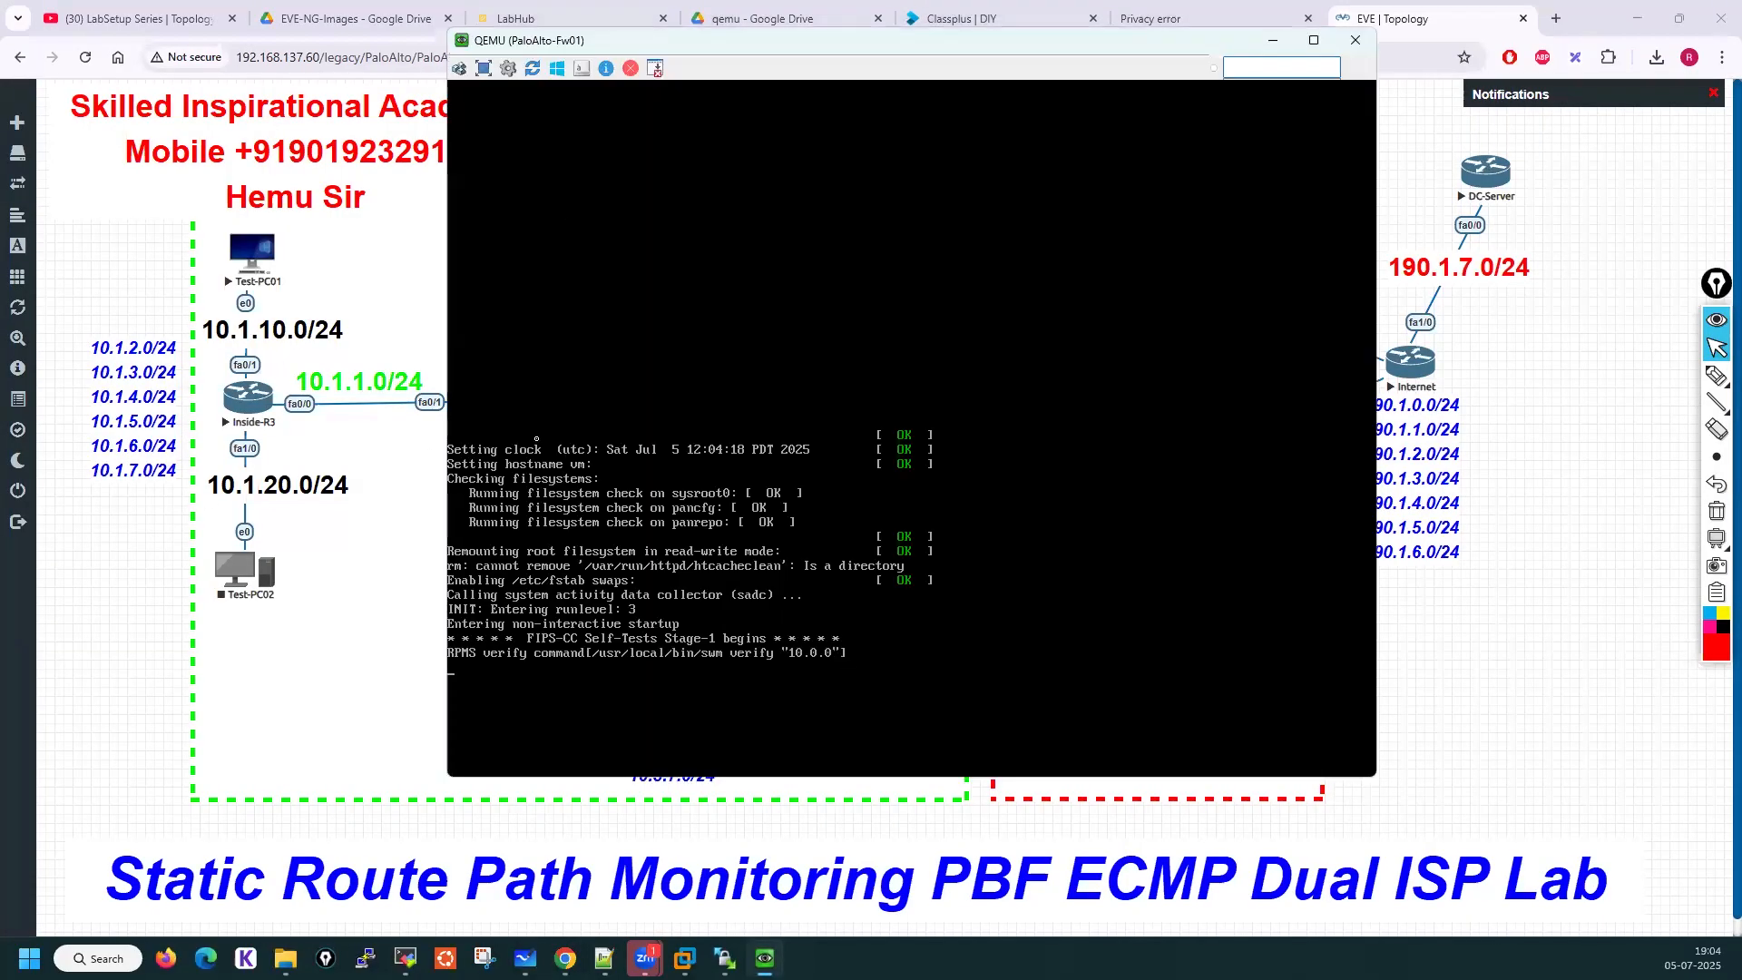
pyautogui.click(131, 655)
pyautogui.click(244, 256)
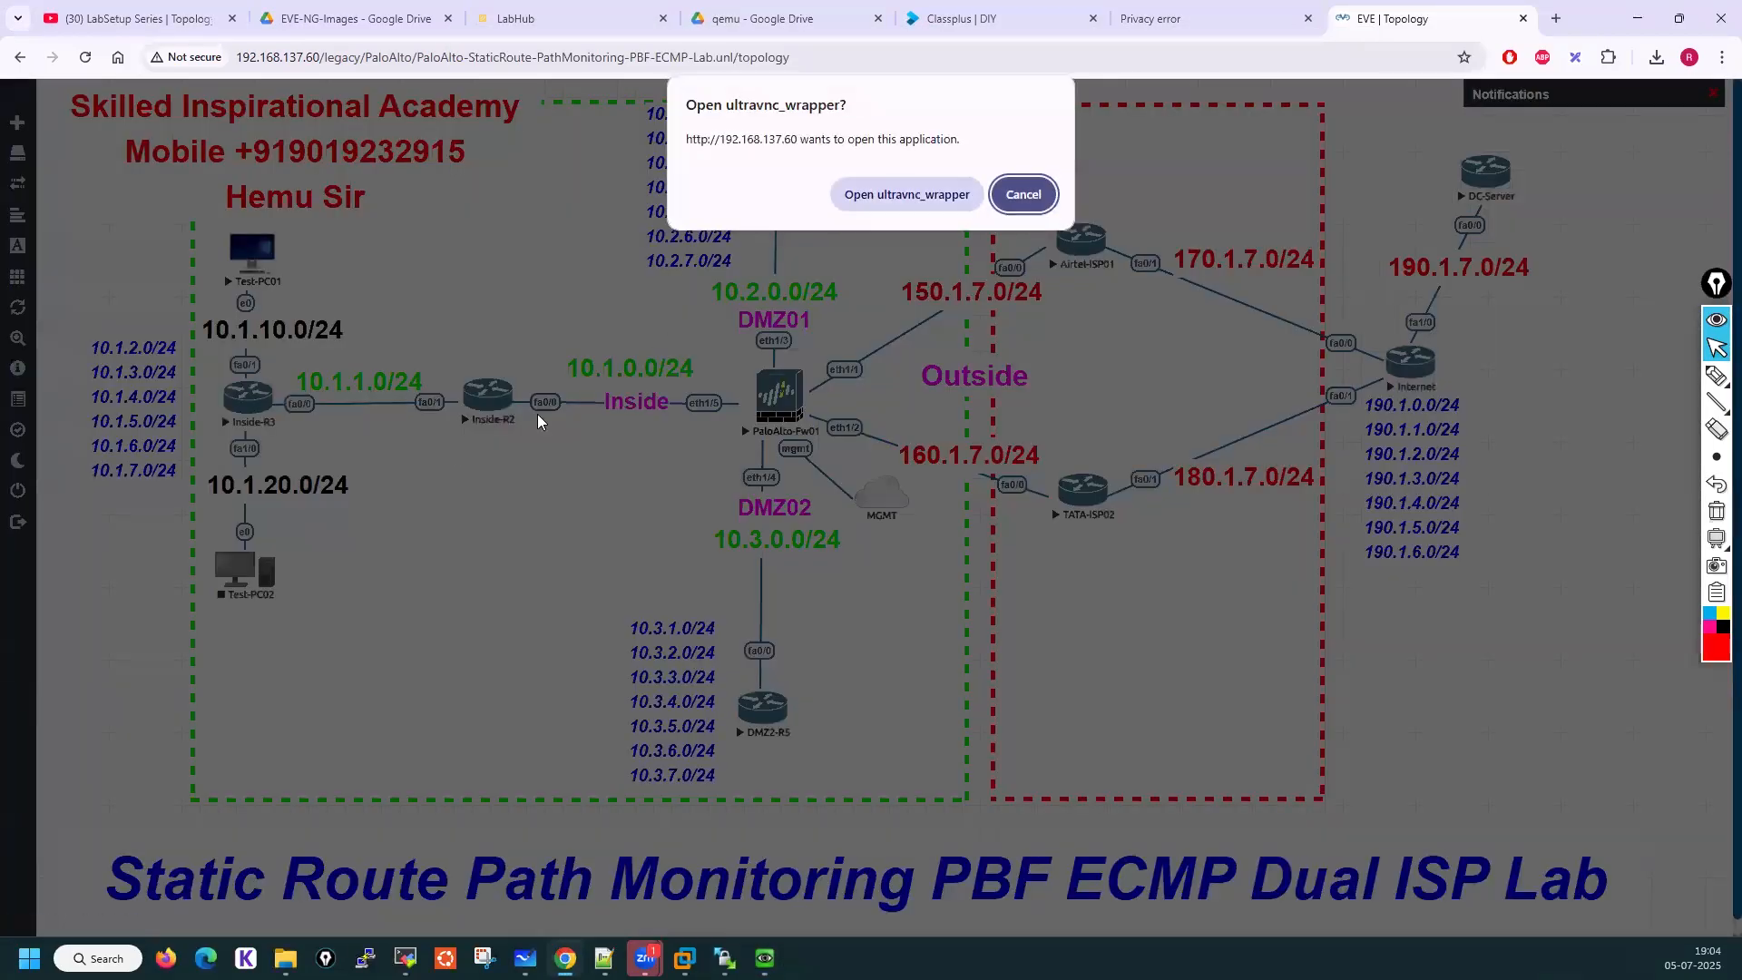
pyautogui.click(908, 194)
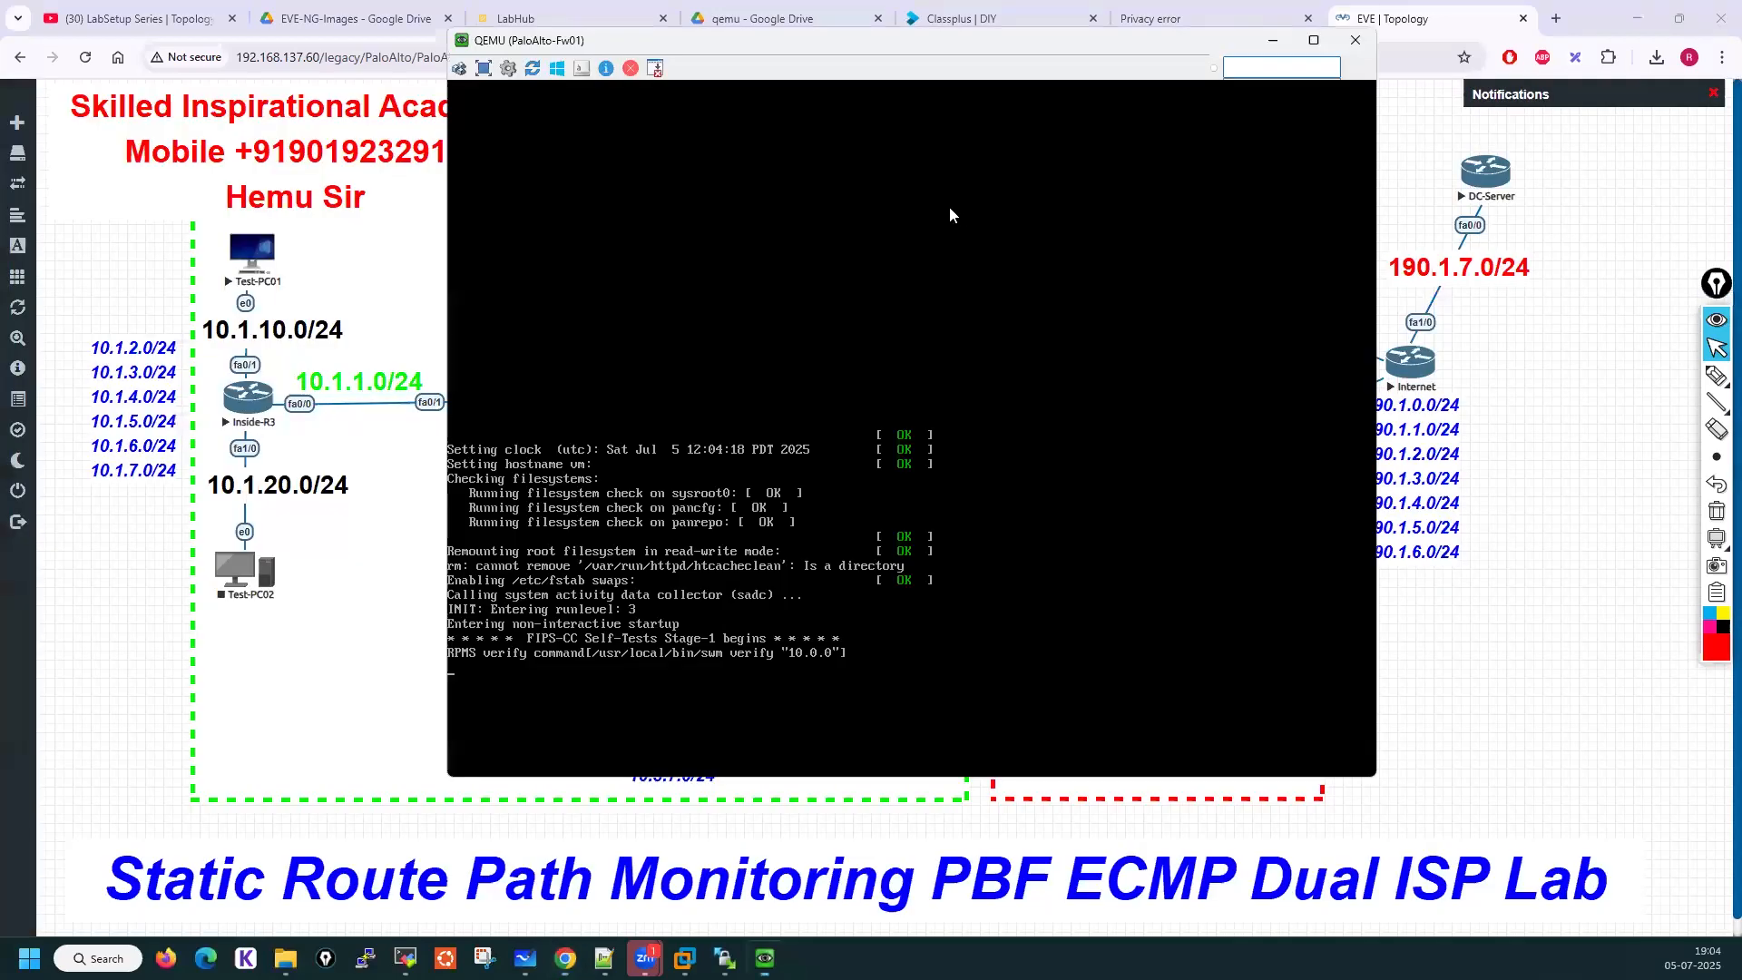
pyautogui.hotkey('alt', 'Tab')
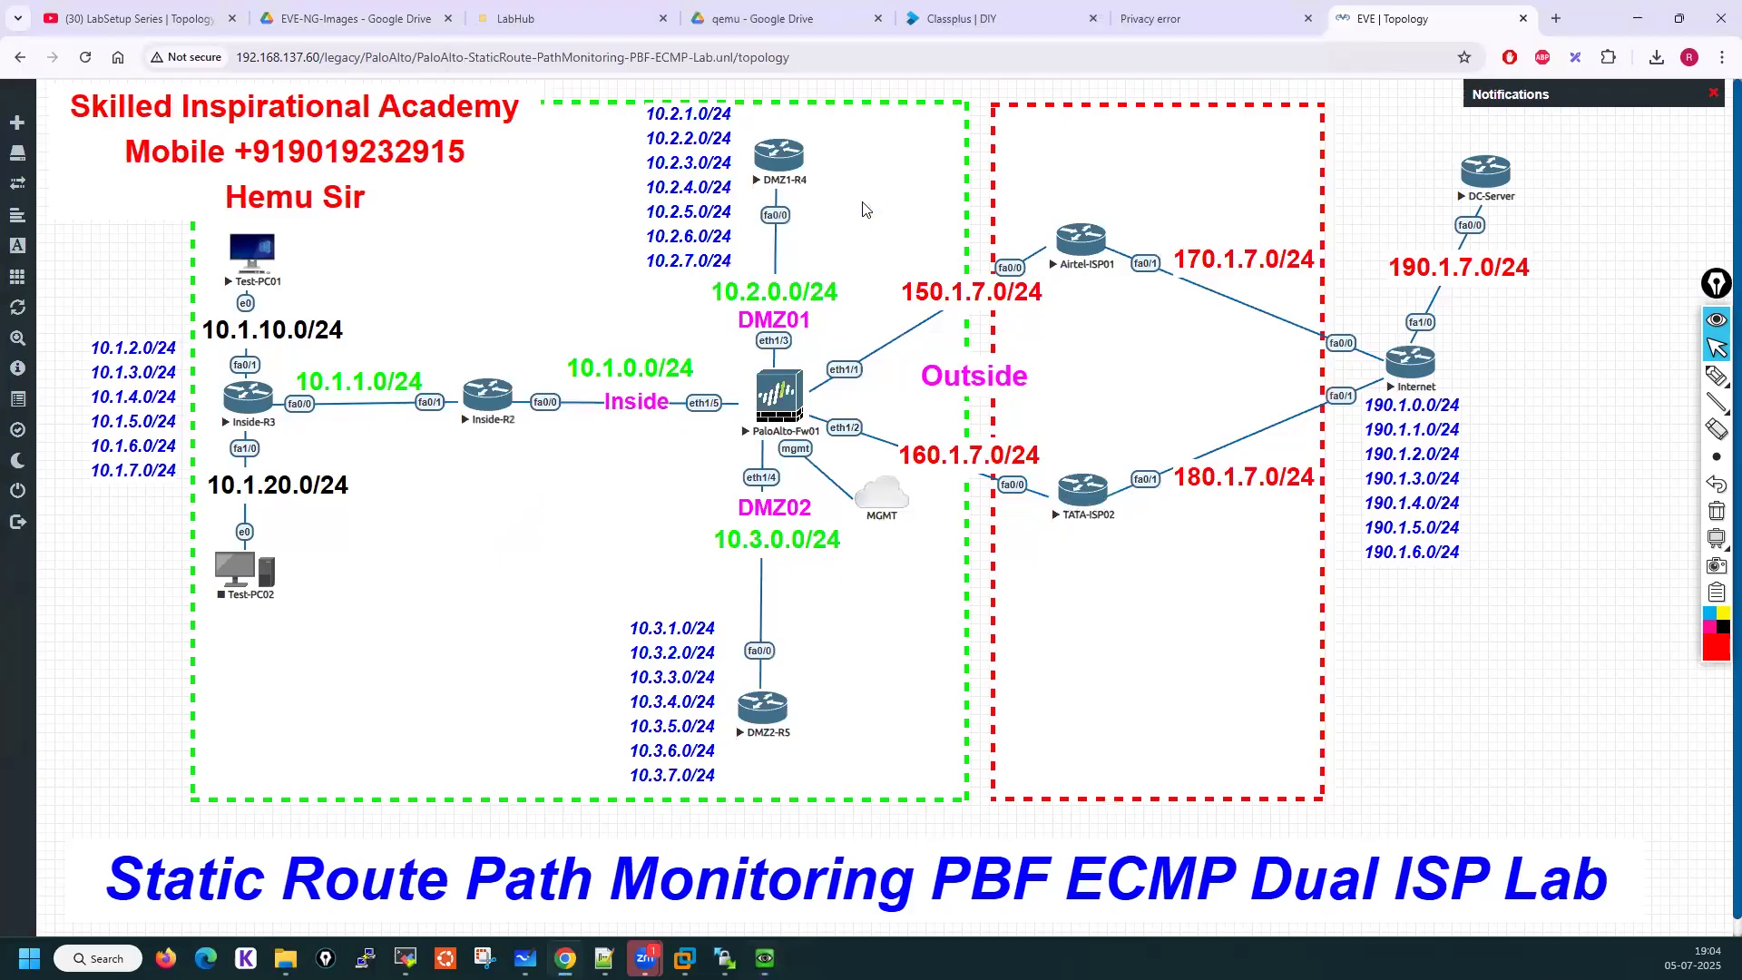
# Step: Open the Internet router's console in SecureCRT and start opening DC-Server's console
pyautogui.click(1403, 371)
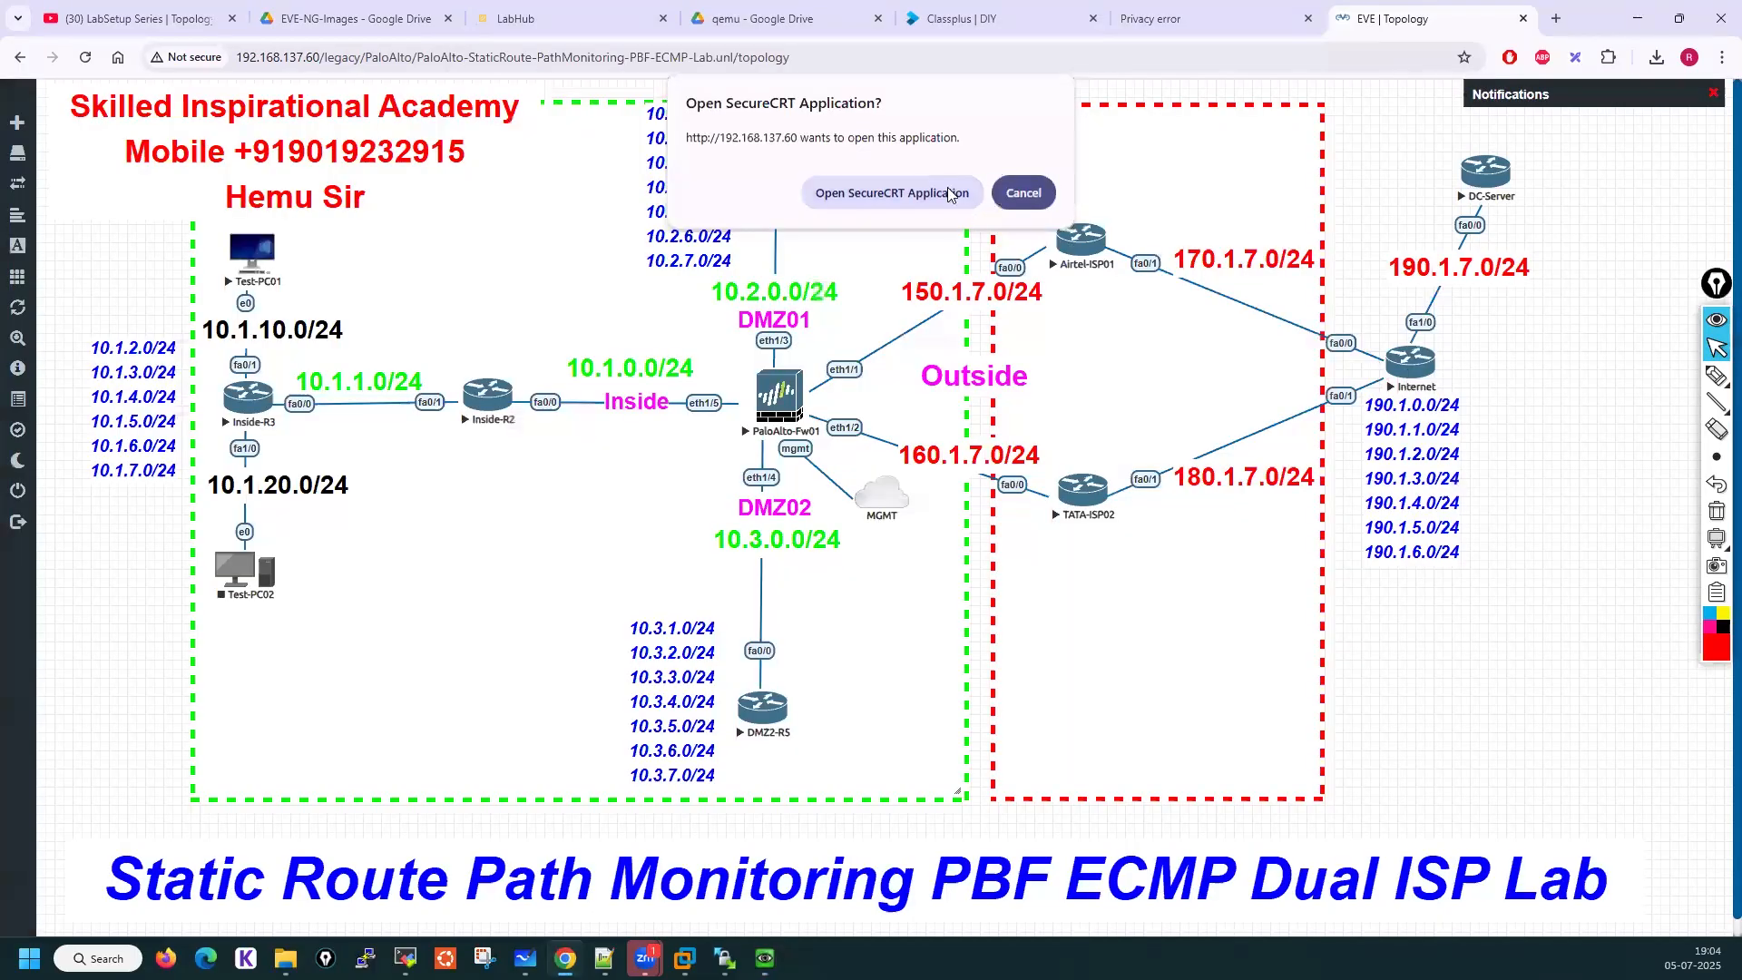
pyautogui.click(947, 194)
pyautogui.click(1495, 180)
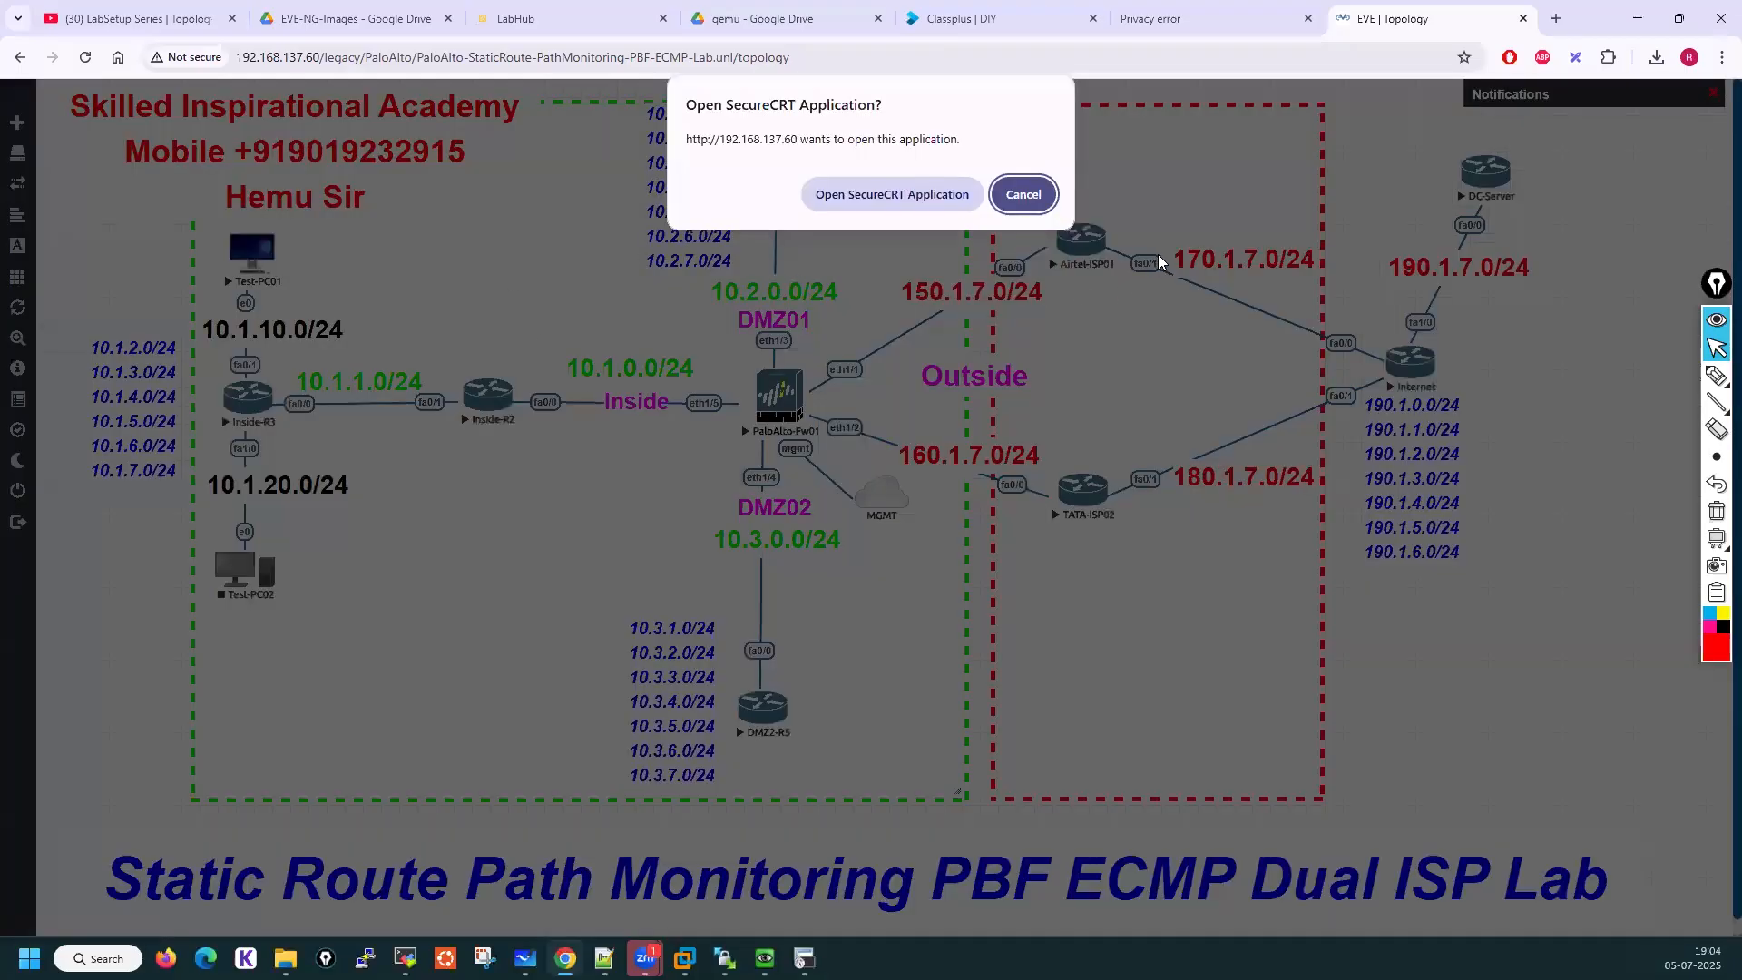
# Step: Open SecureCRT consoles for TATA-ISP02, DC-Server, DMZ1-R4, DMZ2-R5, Inside-R2 and Inside-R3
pyautogui.click(894, 194)
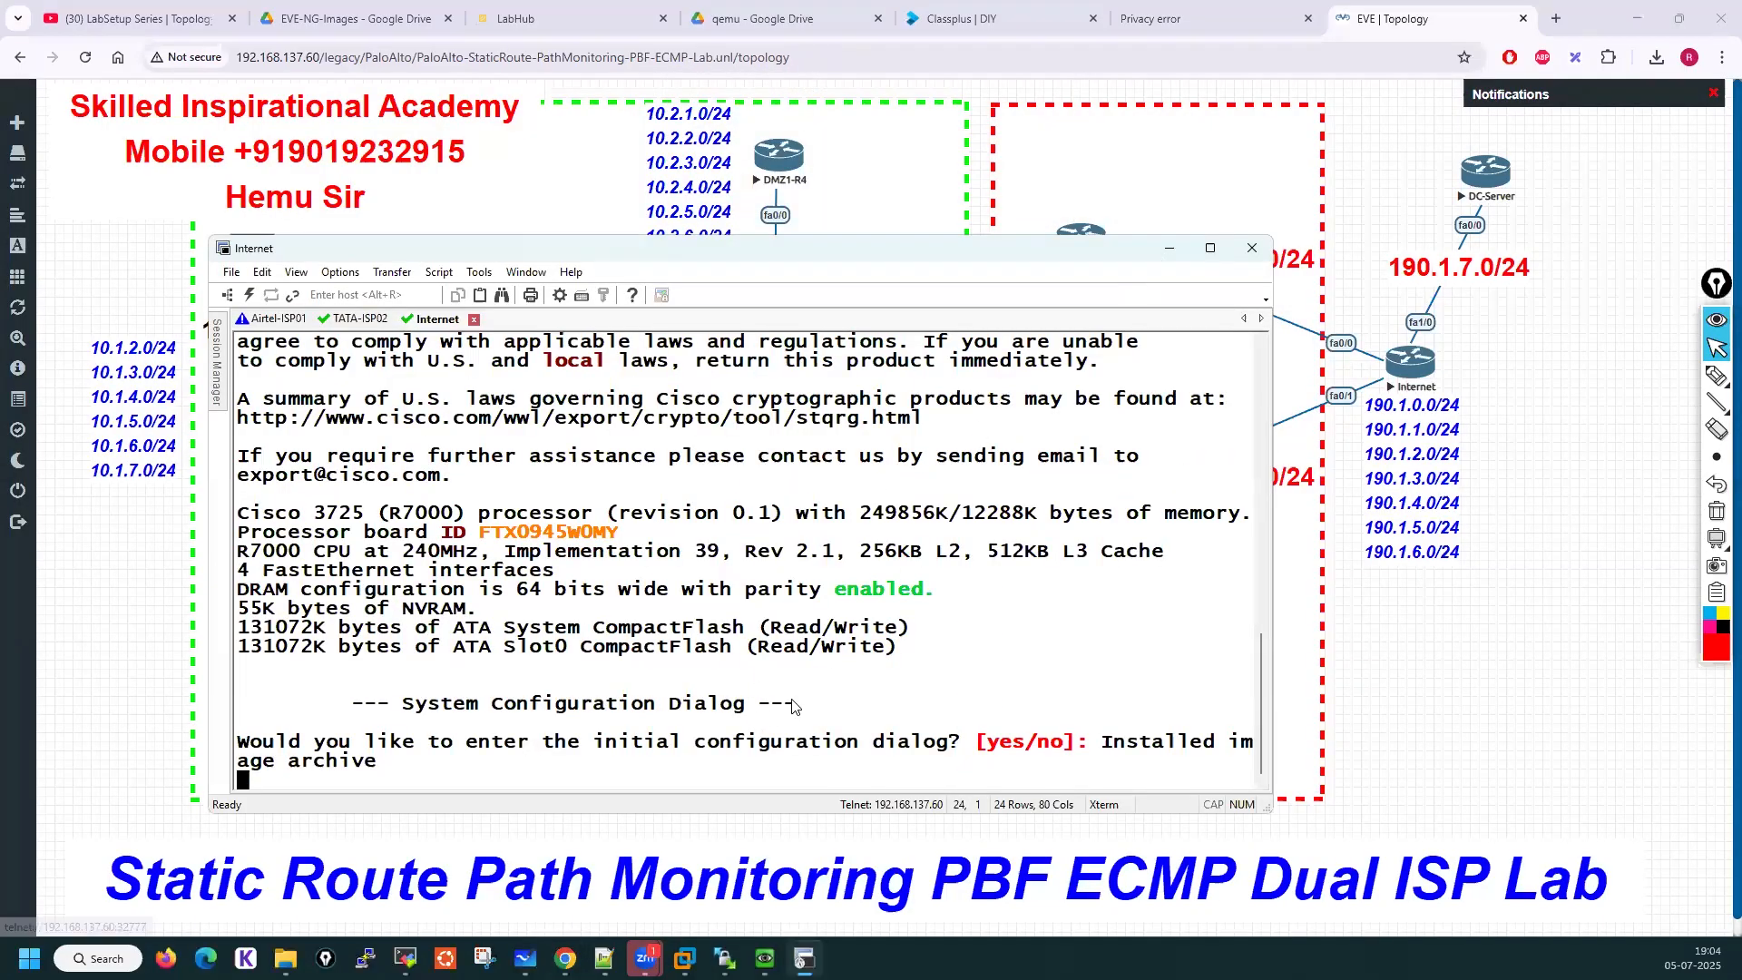
pyautogui.click(763, 721)
pyautogui.click(888, 200)
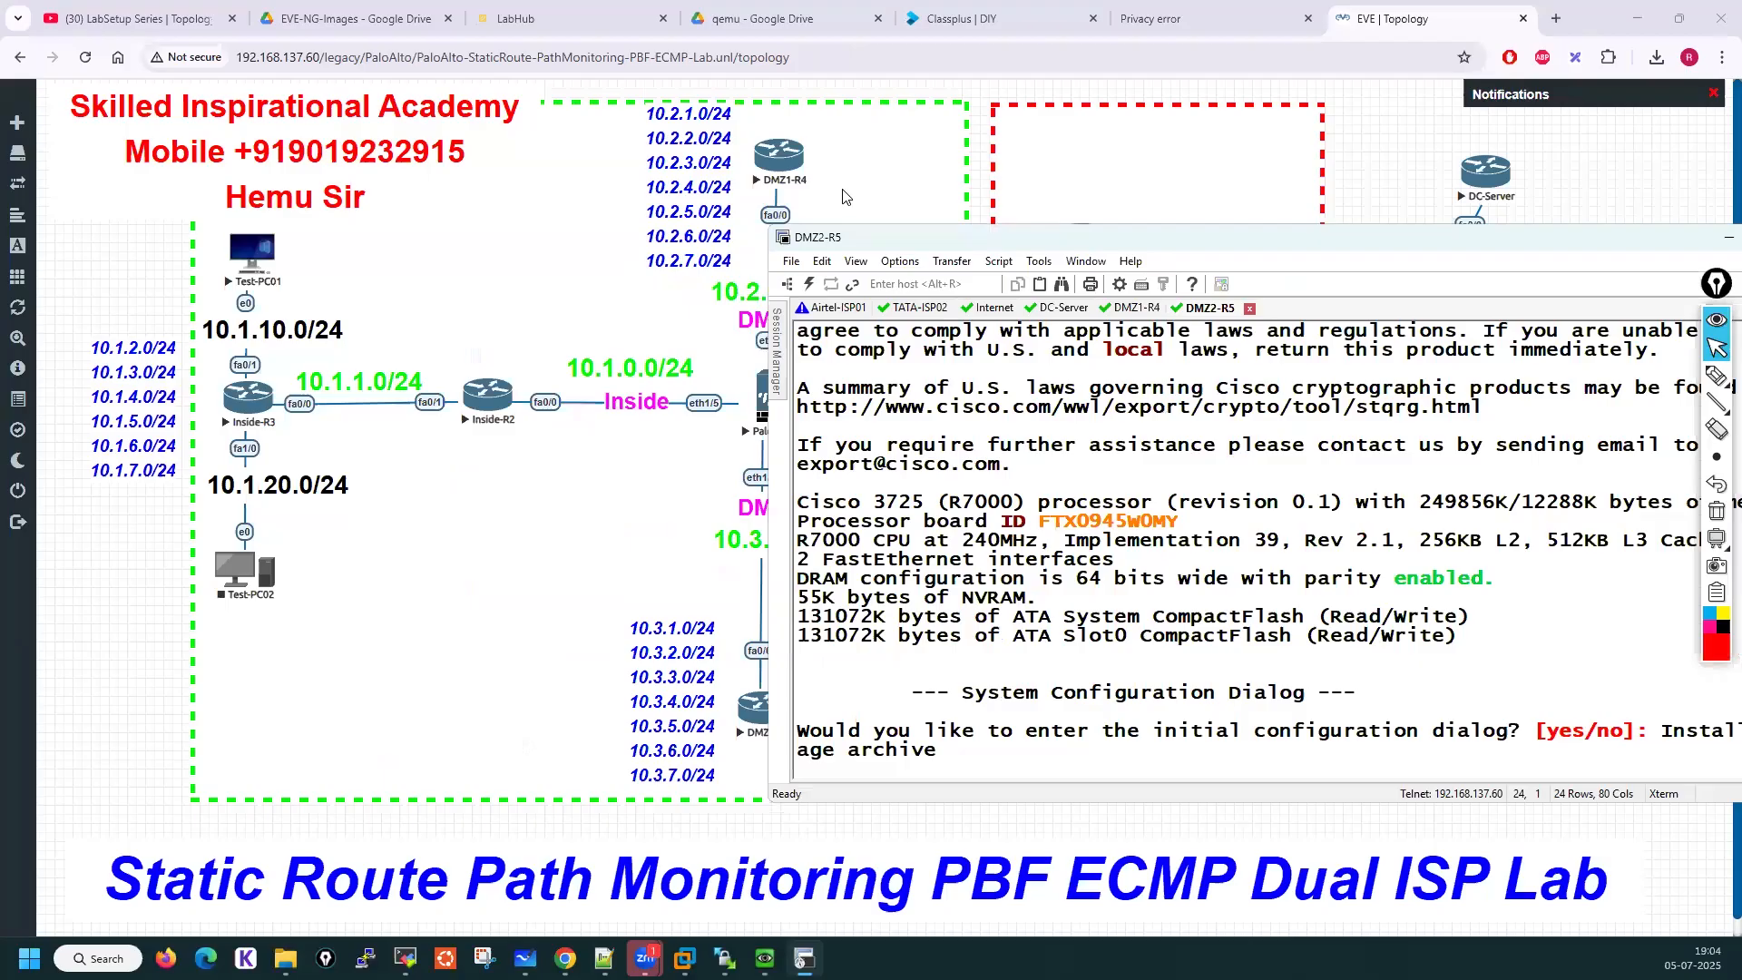
pyautogui.click(247, 400)
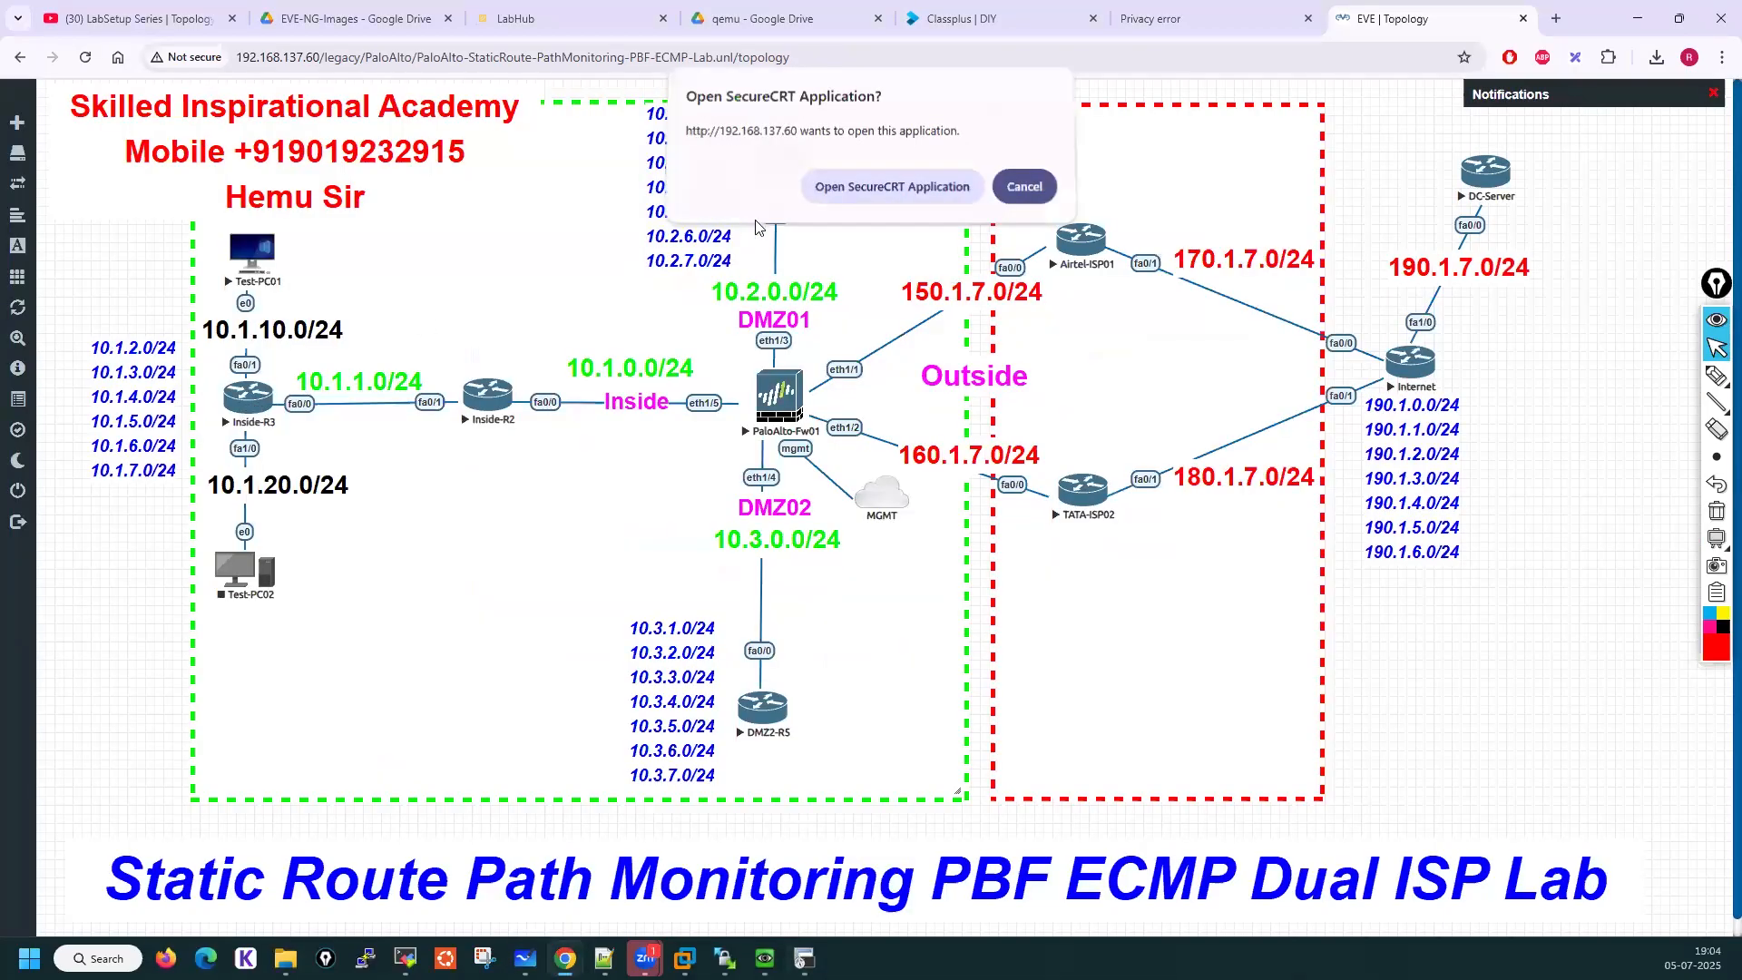
pyautogui.click(889, 200)
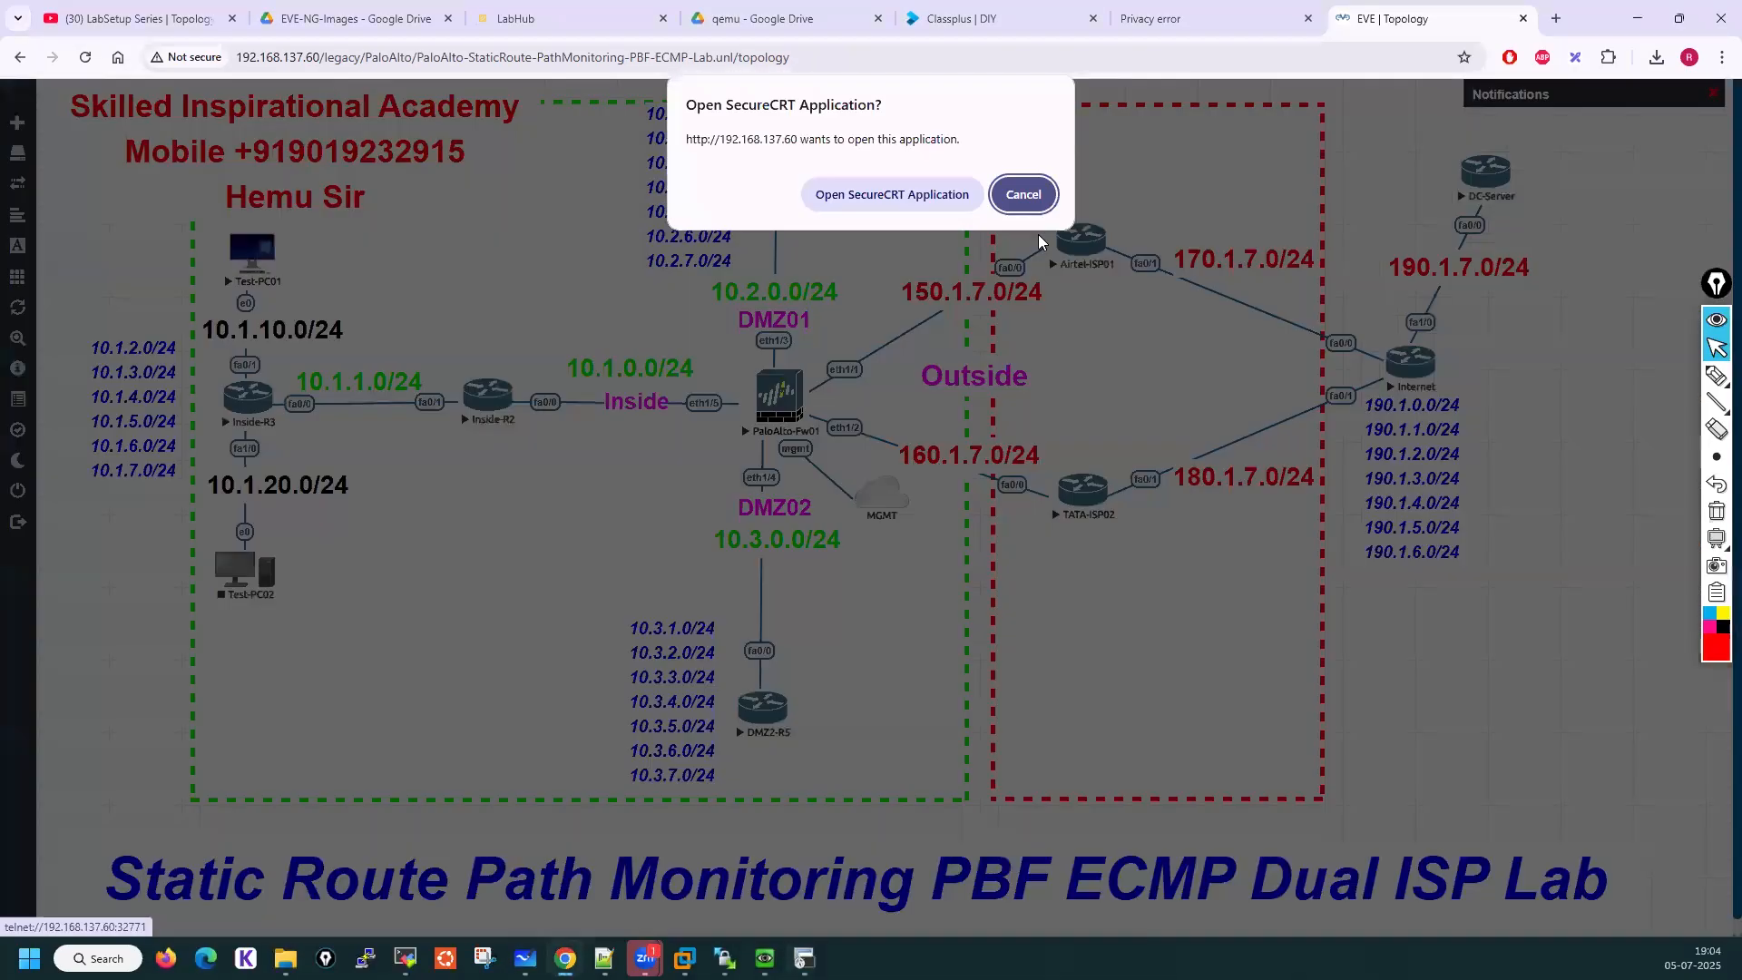
pyautogui.click(896, 194)
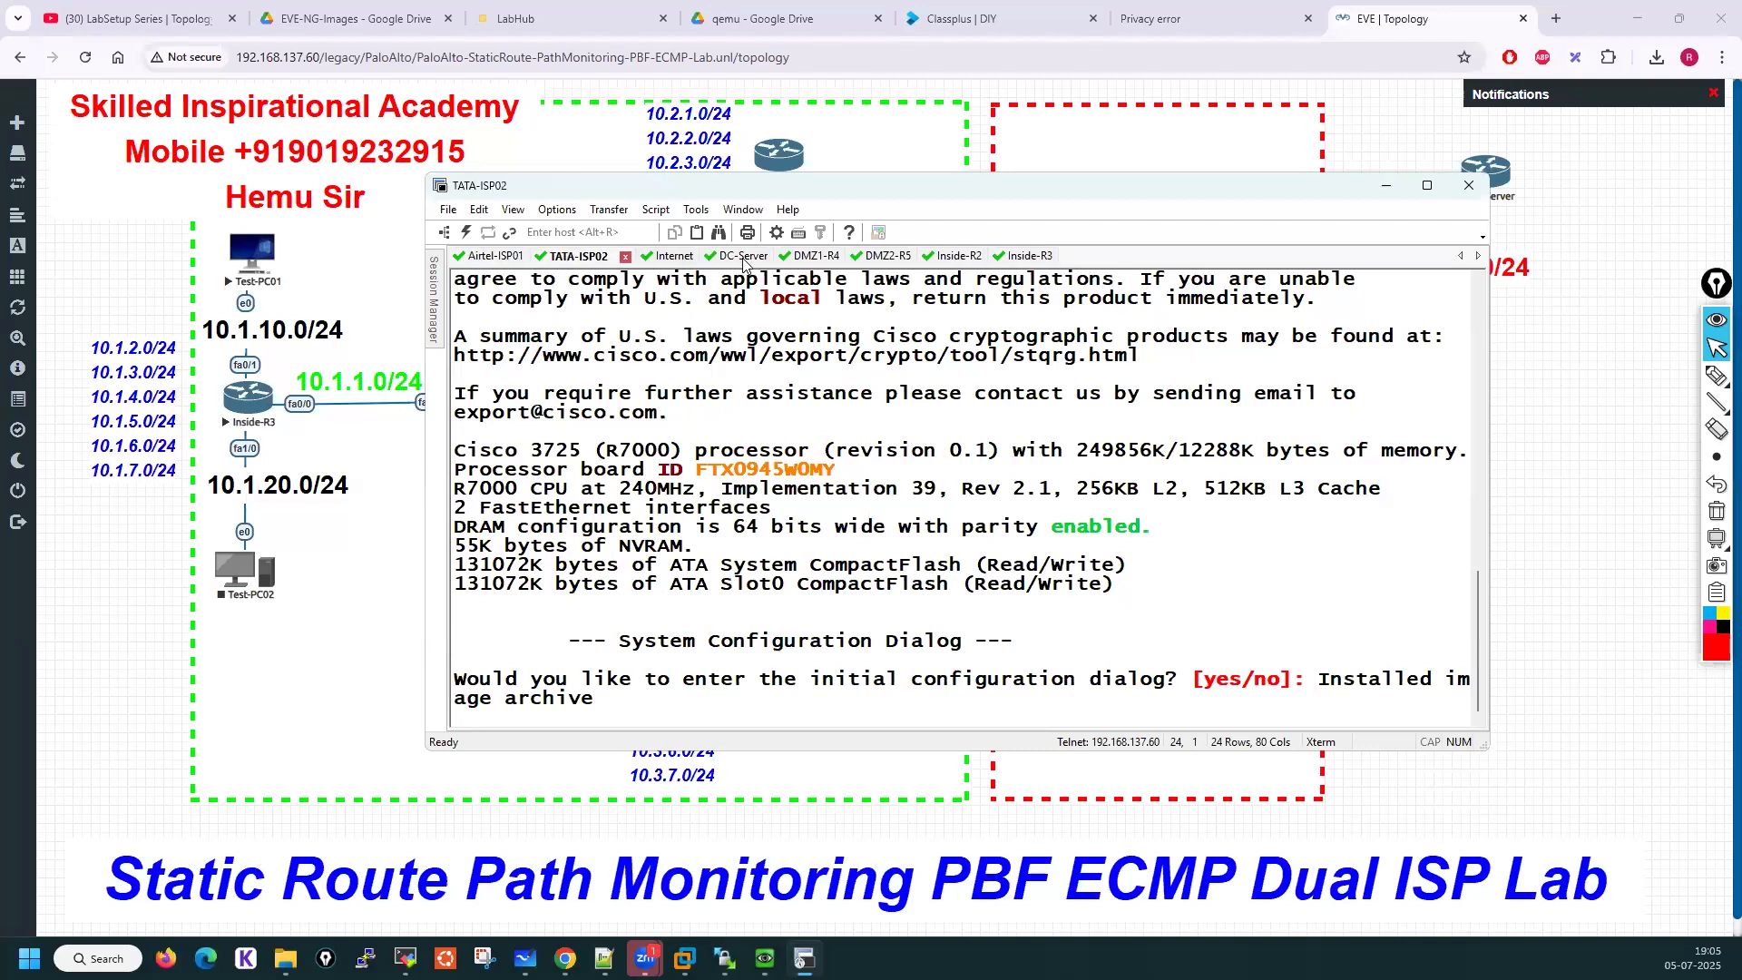
# Step: Check the DMZ1-R4 and Inside-R2 console tabs, then bring up Test-PC01's console
pyautogui.click(833, 257)
pyautogui.click(943, 256)
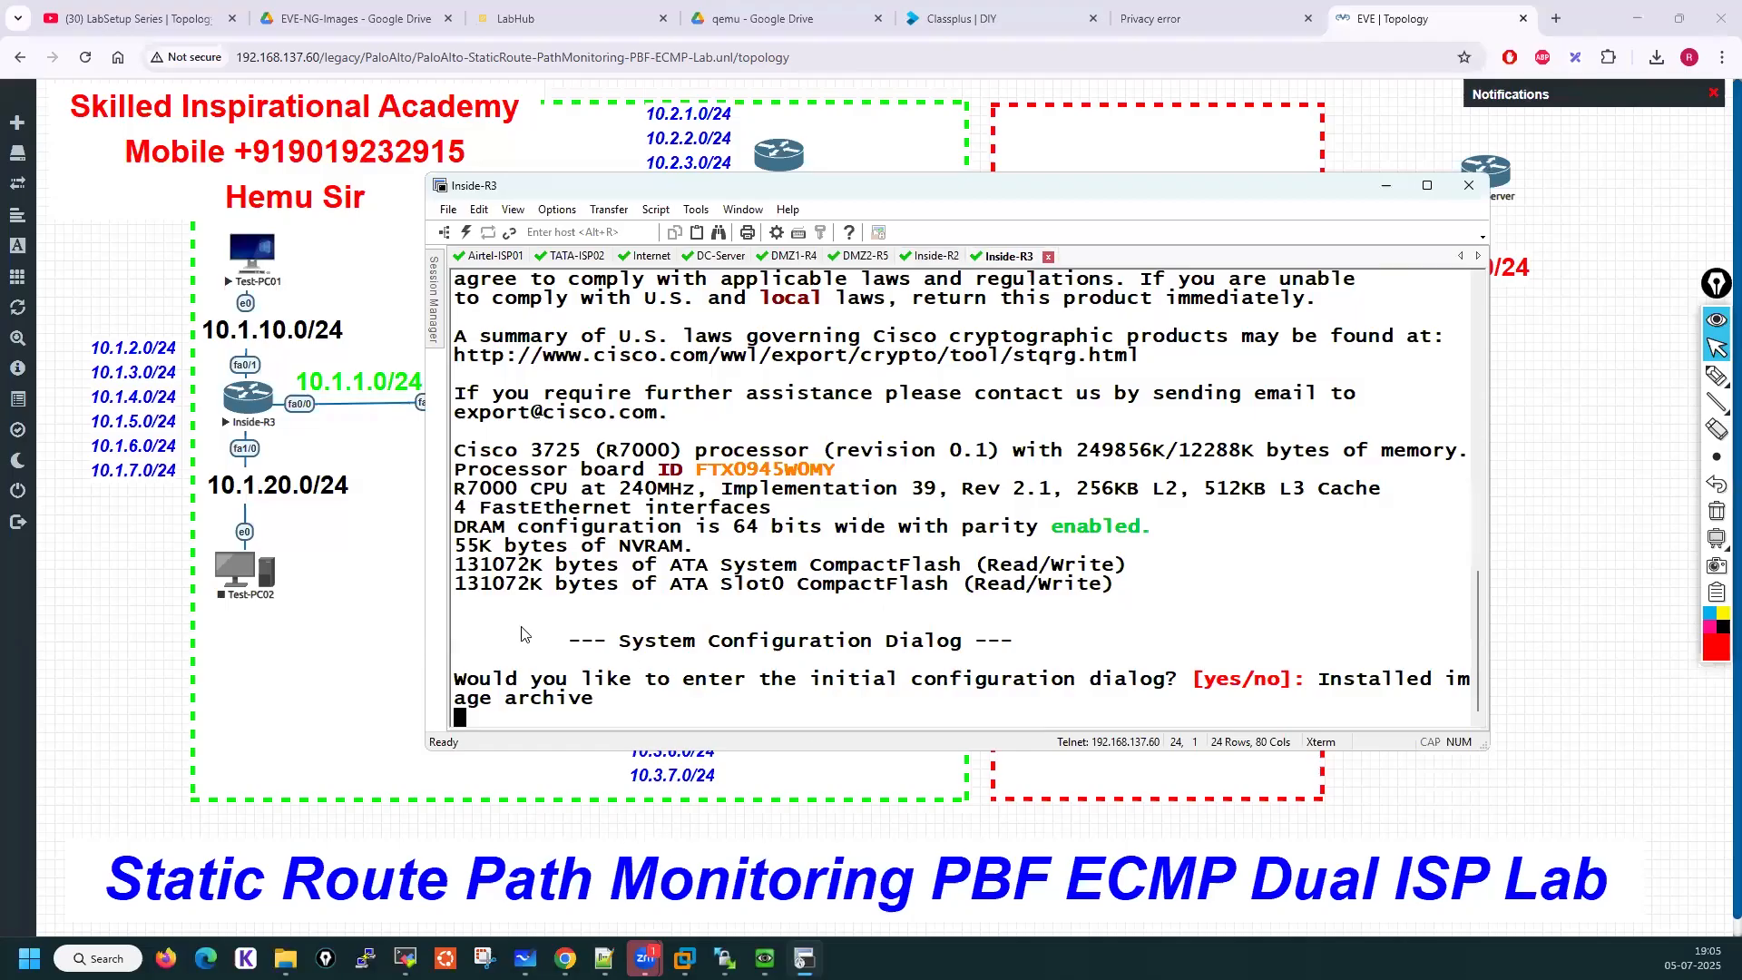
pyautogui.click(765, 958)
pyautogui.click(833, 858)
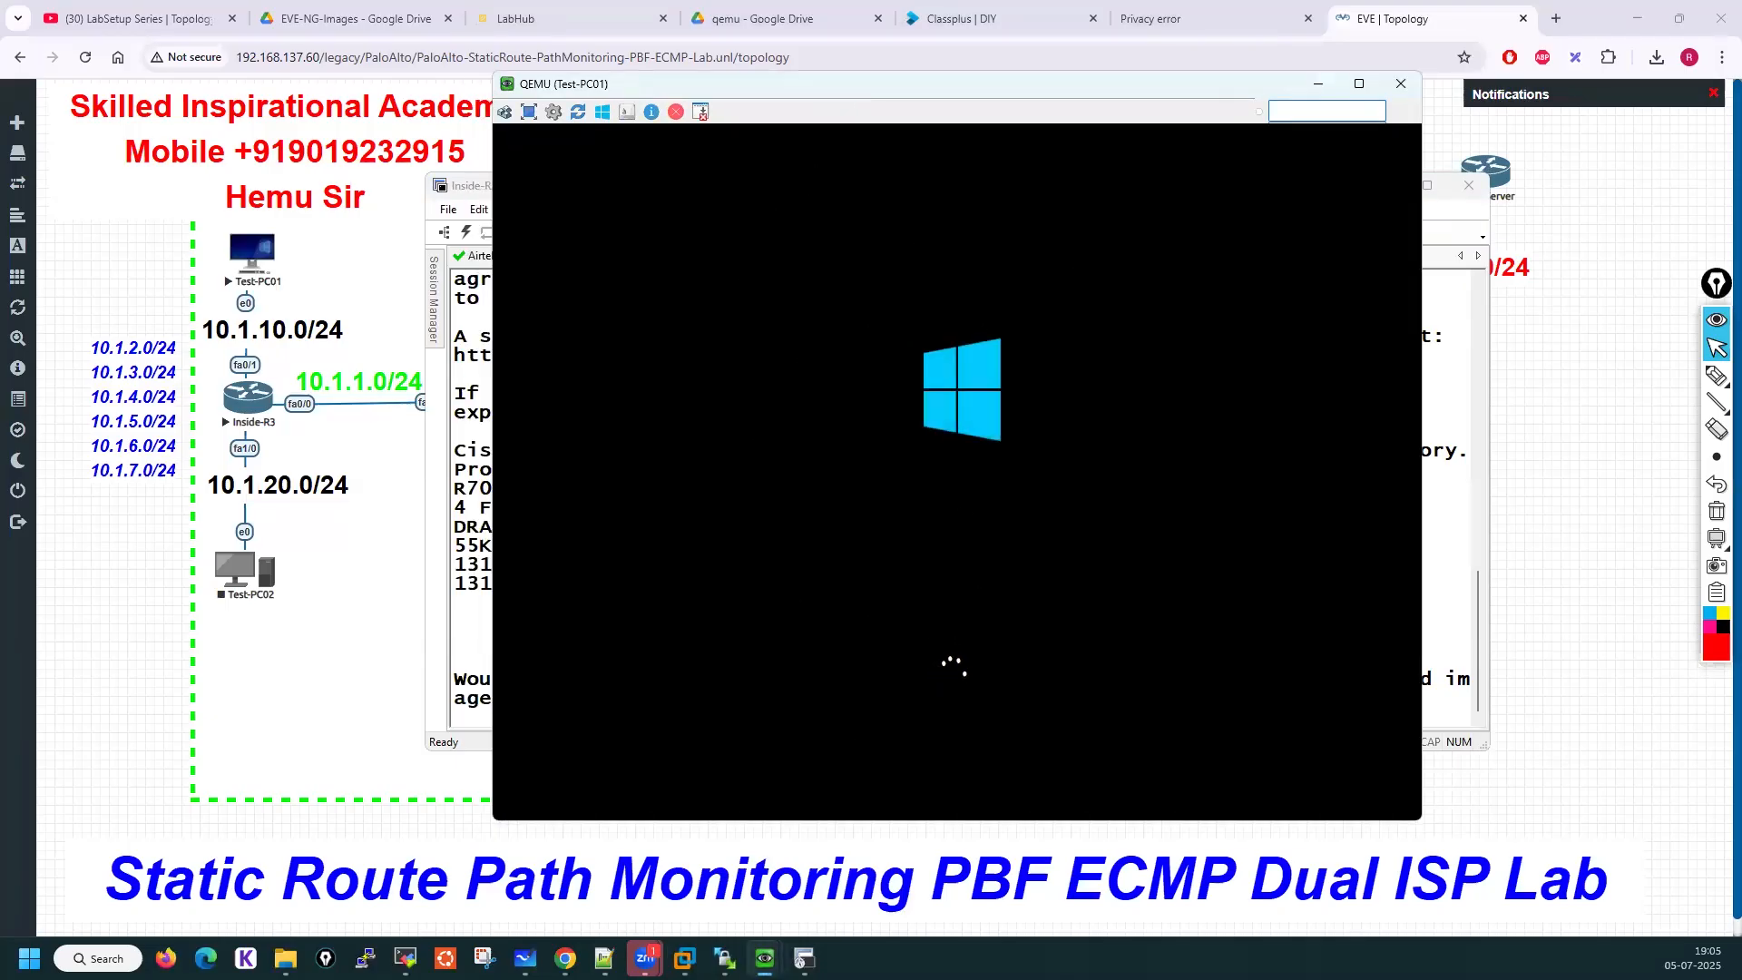
# Step: Check the PaloAlto-Fw01 console, minimize it and Test-PC01, then move away from SecureCRT
pyautogui.click(765, 958)
pyautogui.click(658, 865)
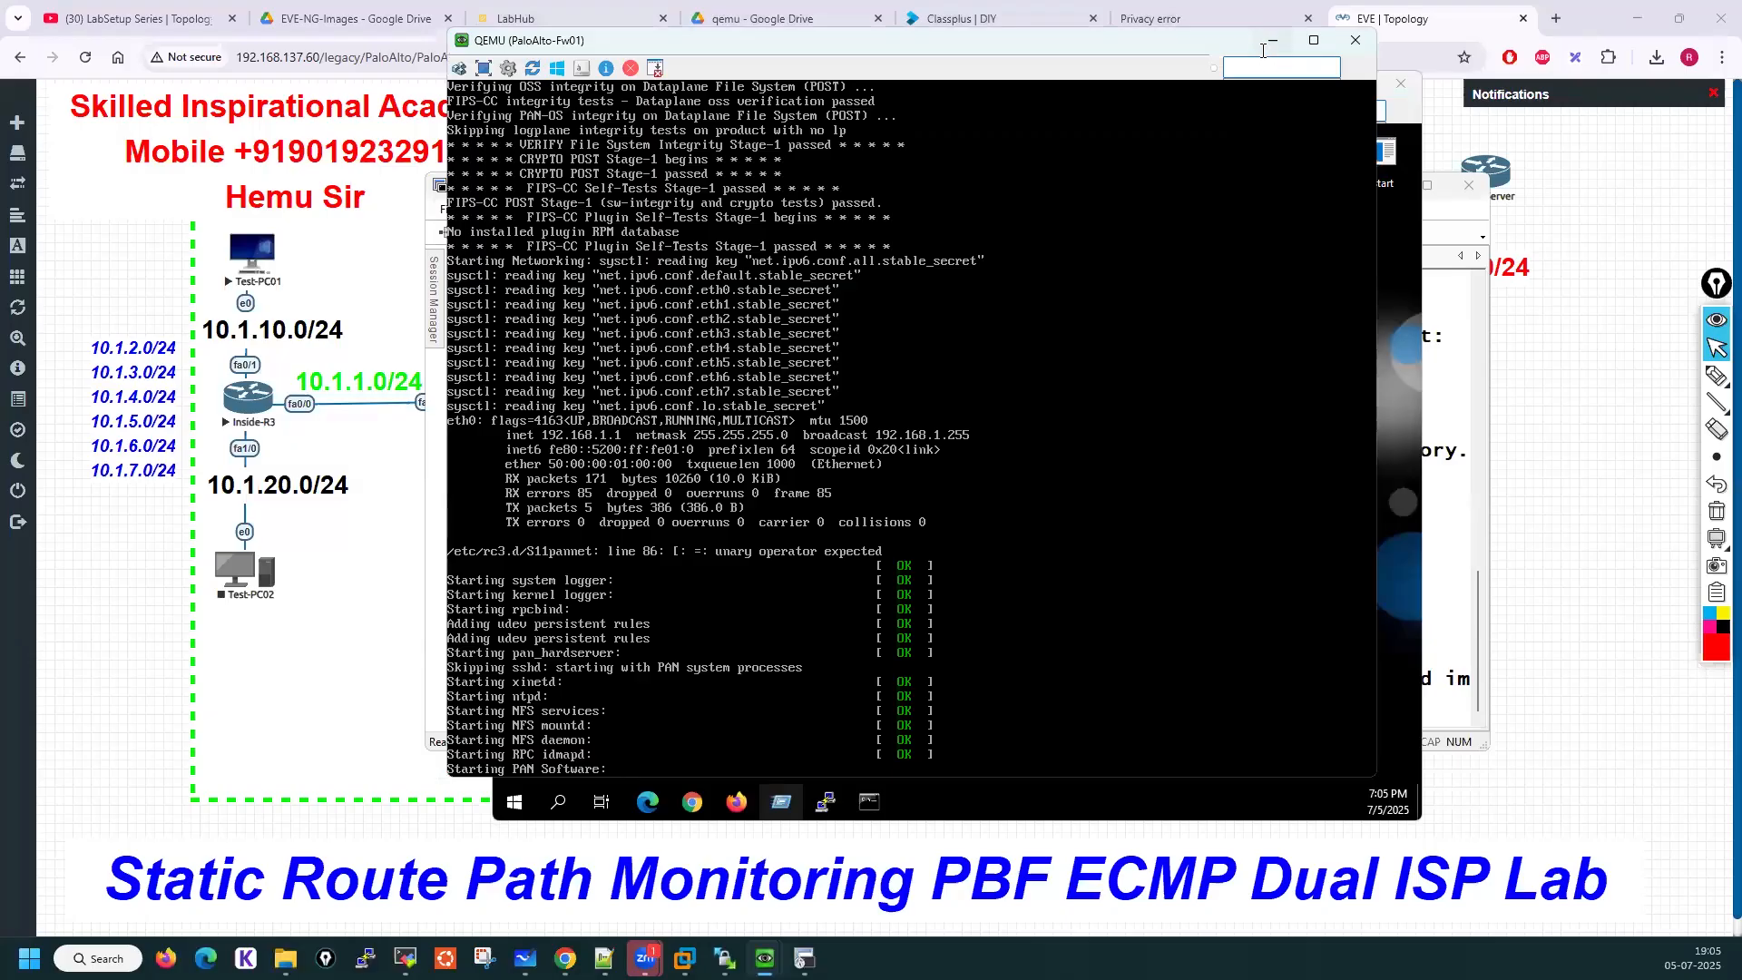
pyautogui.click(1270, 42)
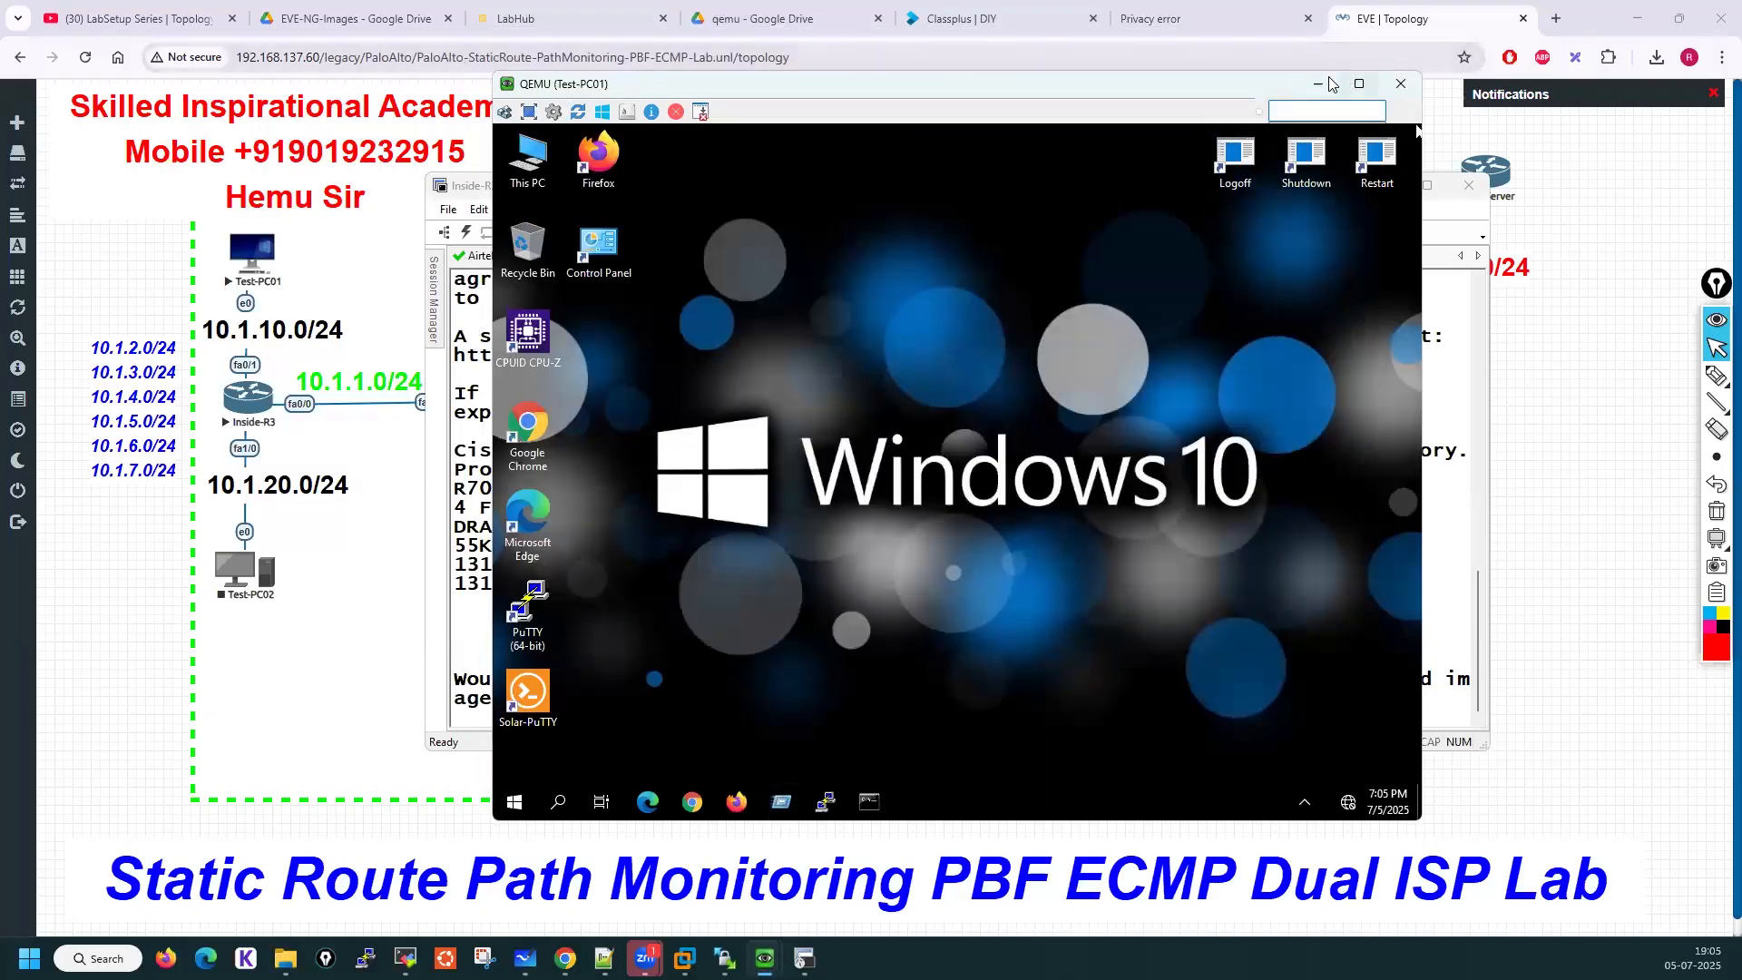
pyautogui.click(1327, 84)
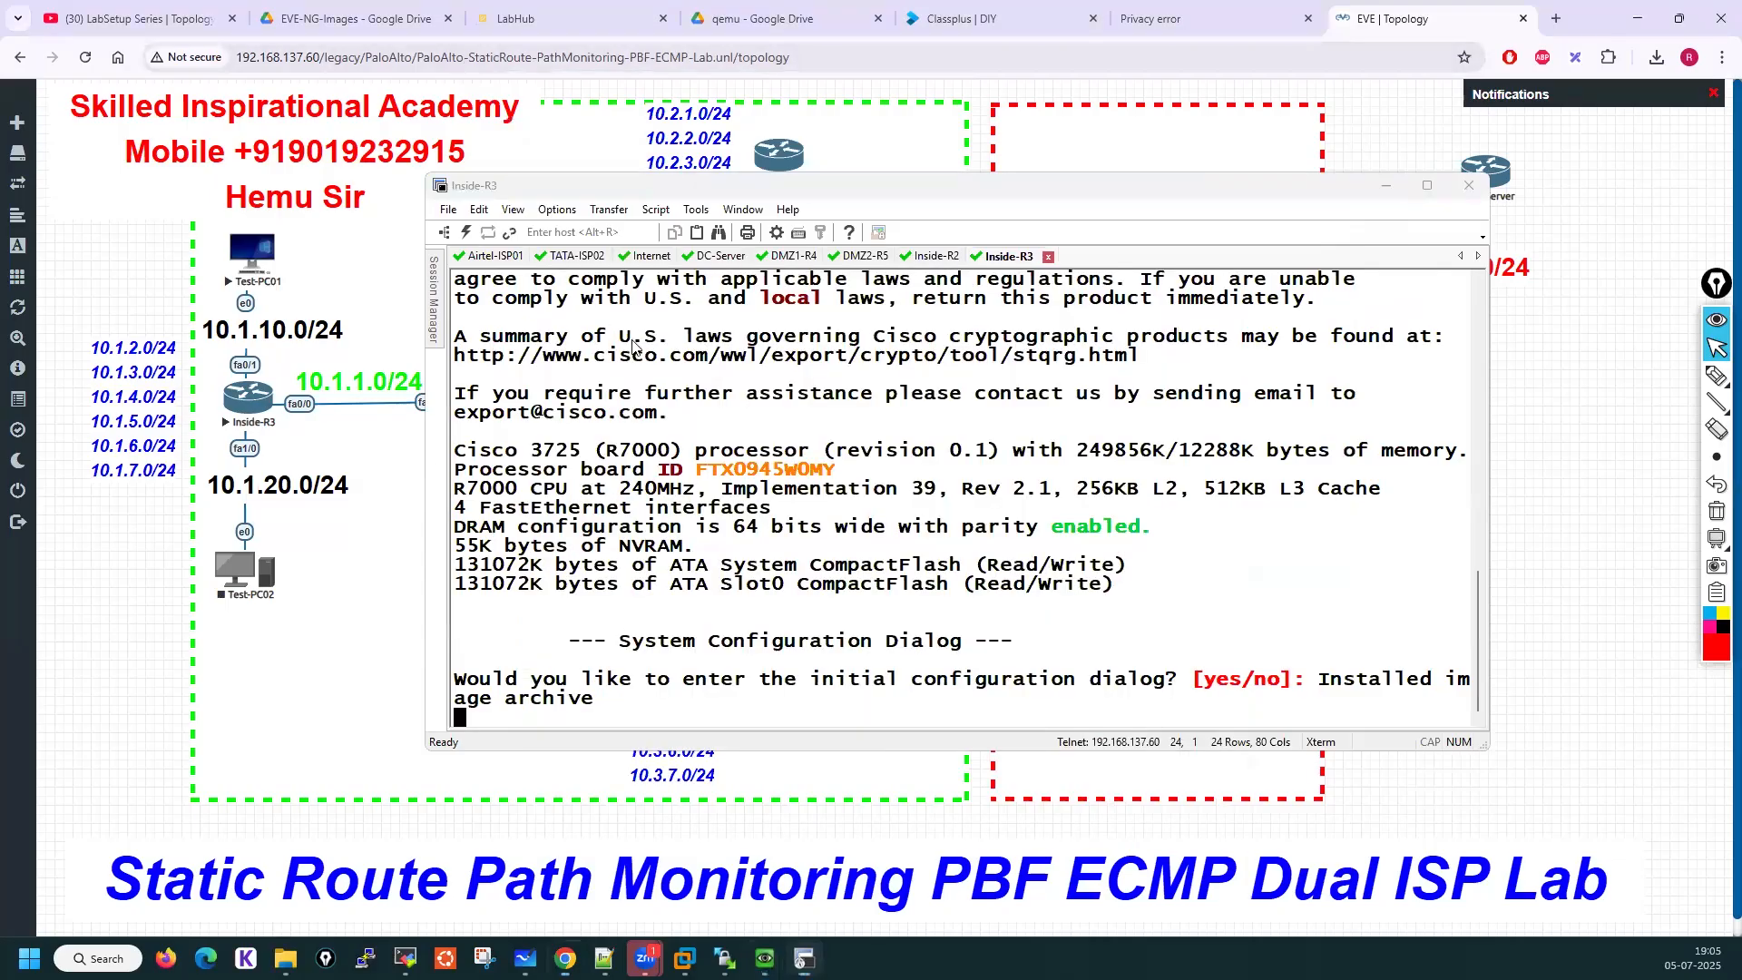
pyautogui.hotkey('alt', 'Tab')
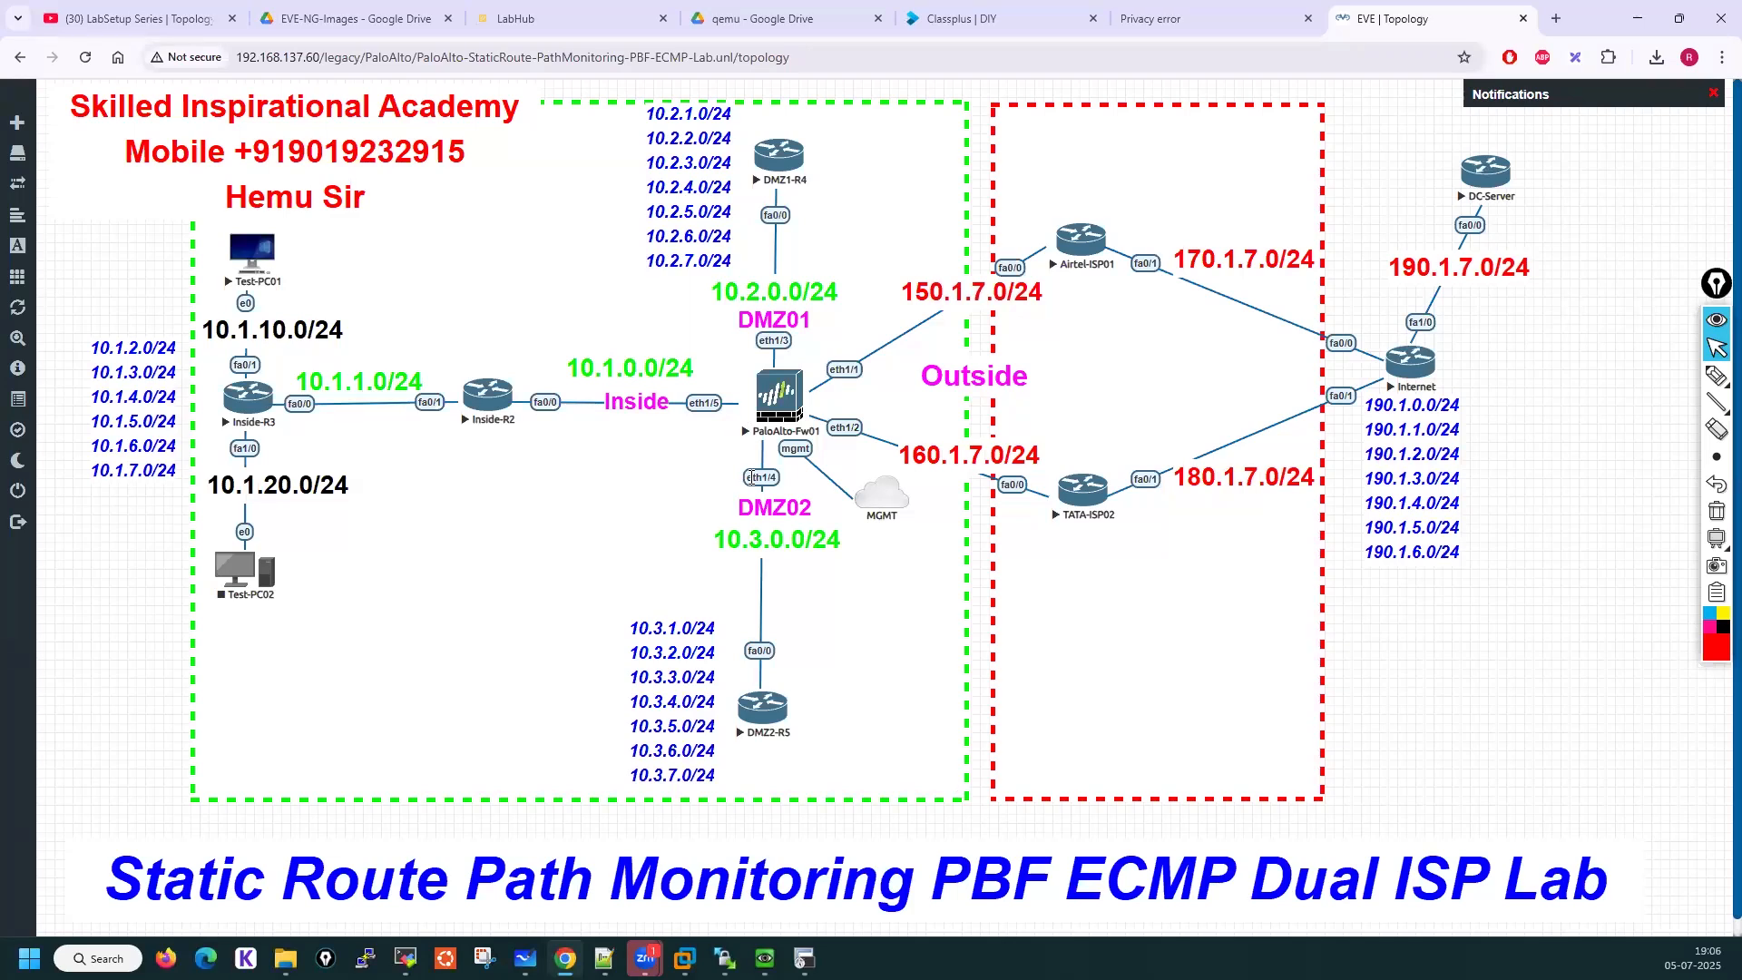
# Step: Switch to the VM-Lab board showing the Lab Setup diagram in Microsoft Whiteboard
pyautogui.moveTo(878, 509)
pyautogui.click(525, 958)
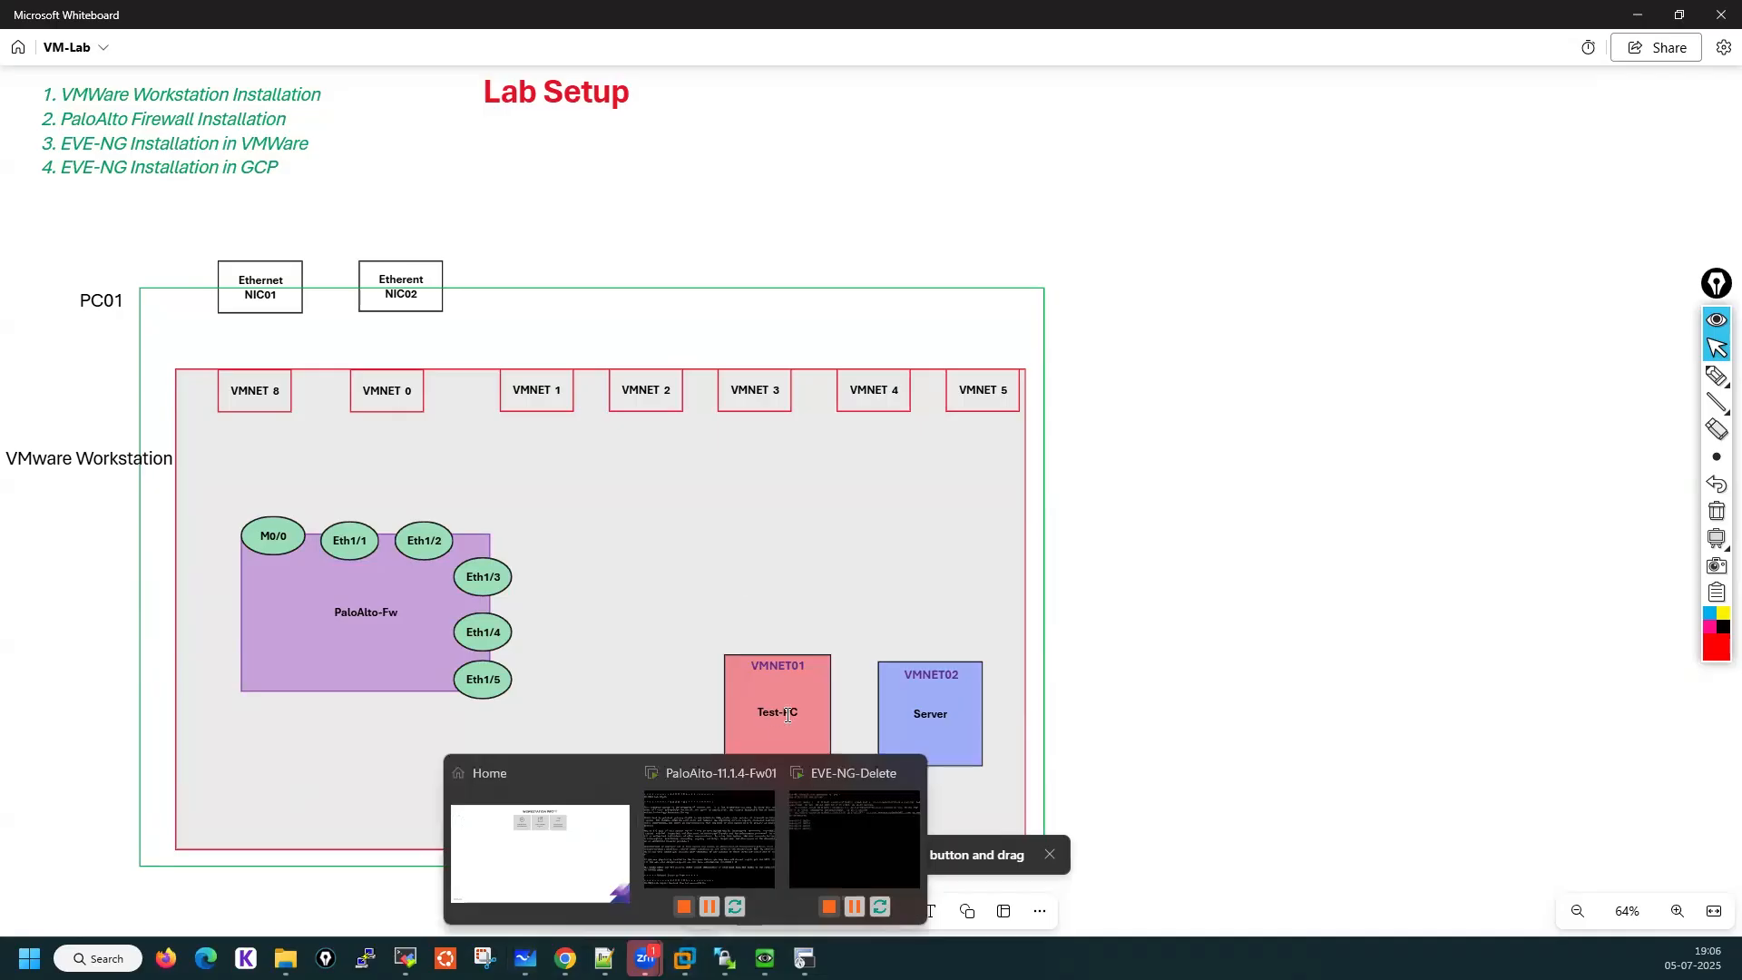
# Step: Snip the Network Adapter rows from PaloAlto-11.1.4-Fw01's VM settings, then cancel without changes
pyautogui.click(700, 816)
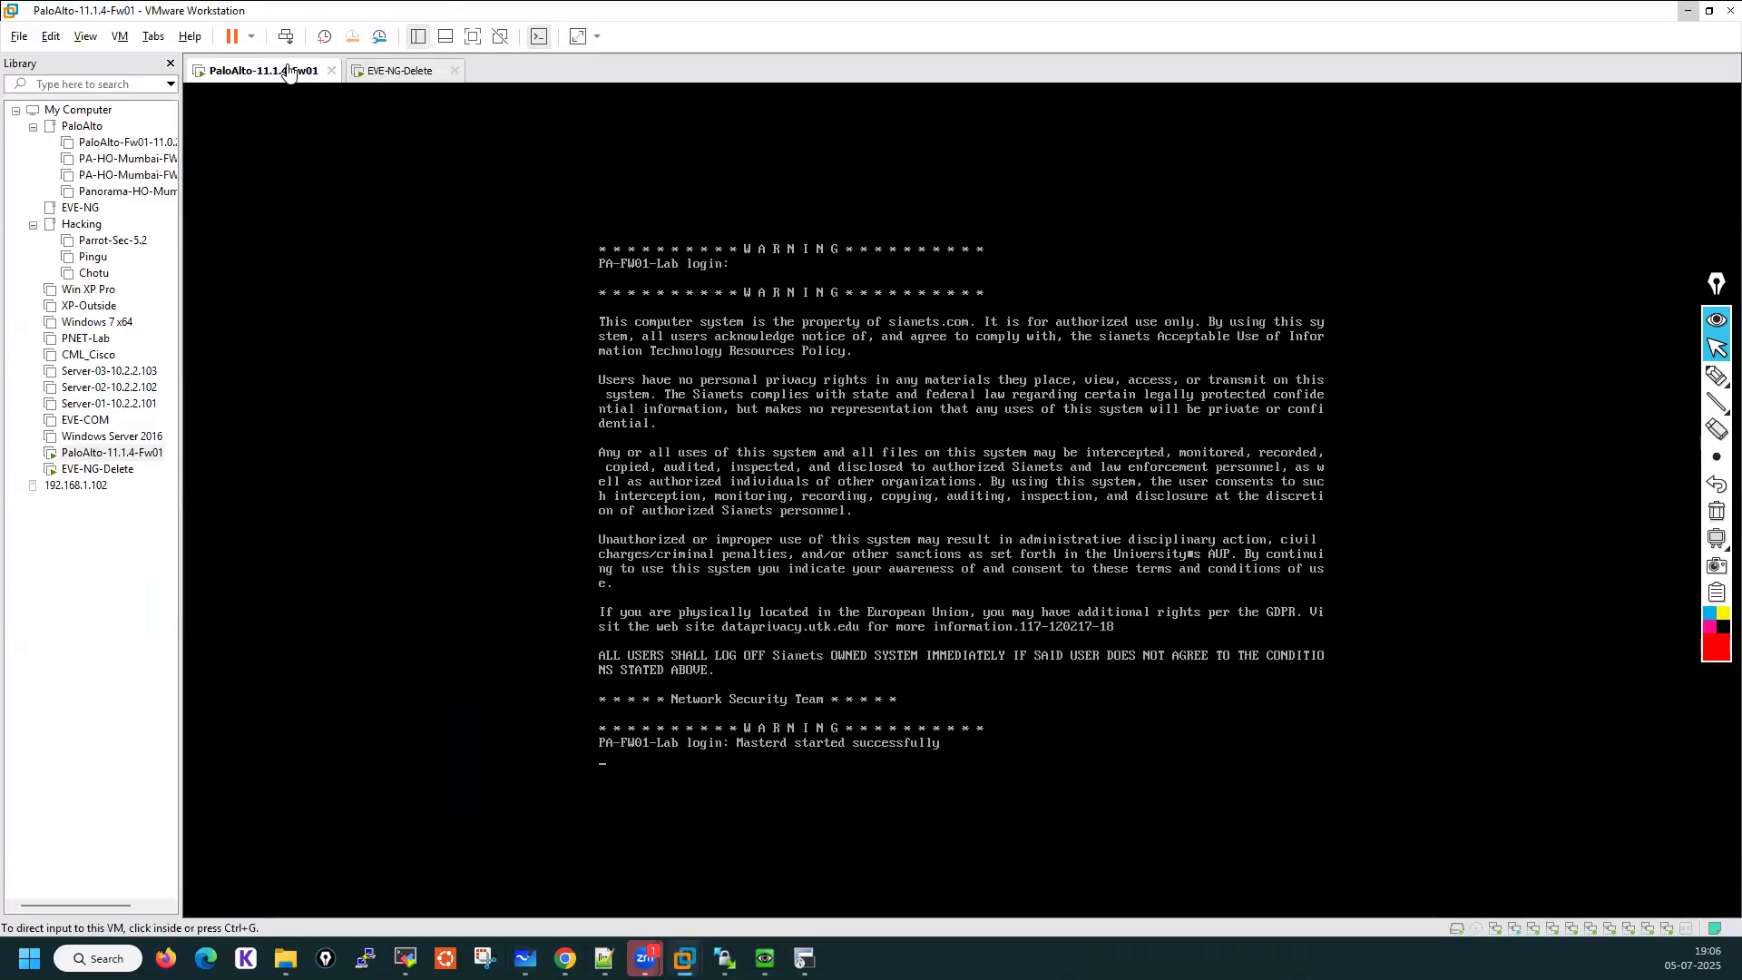
pyautogui.rightClick(288, 69)
pyautogui.click(342, 338)
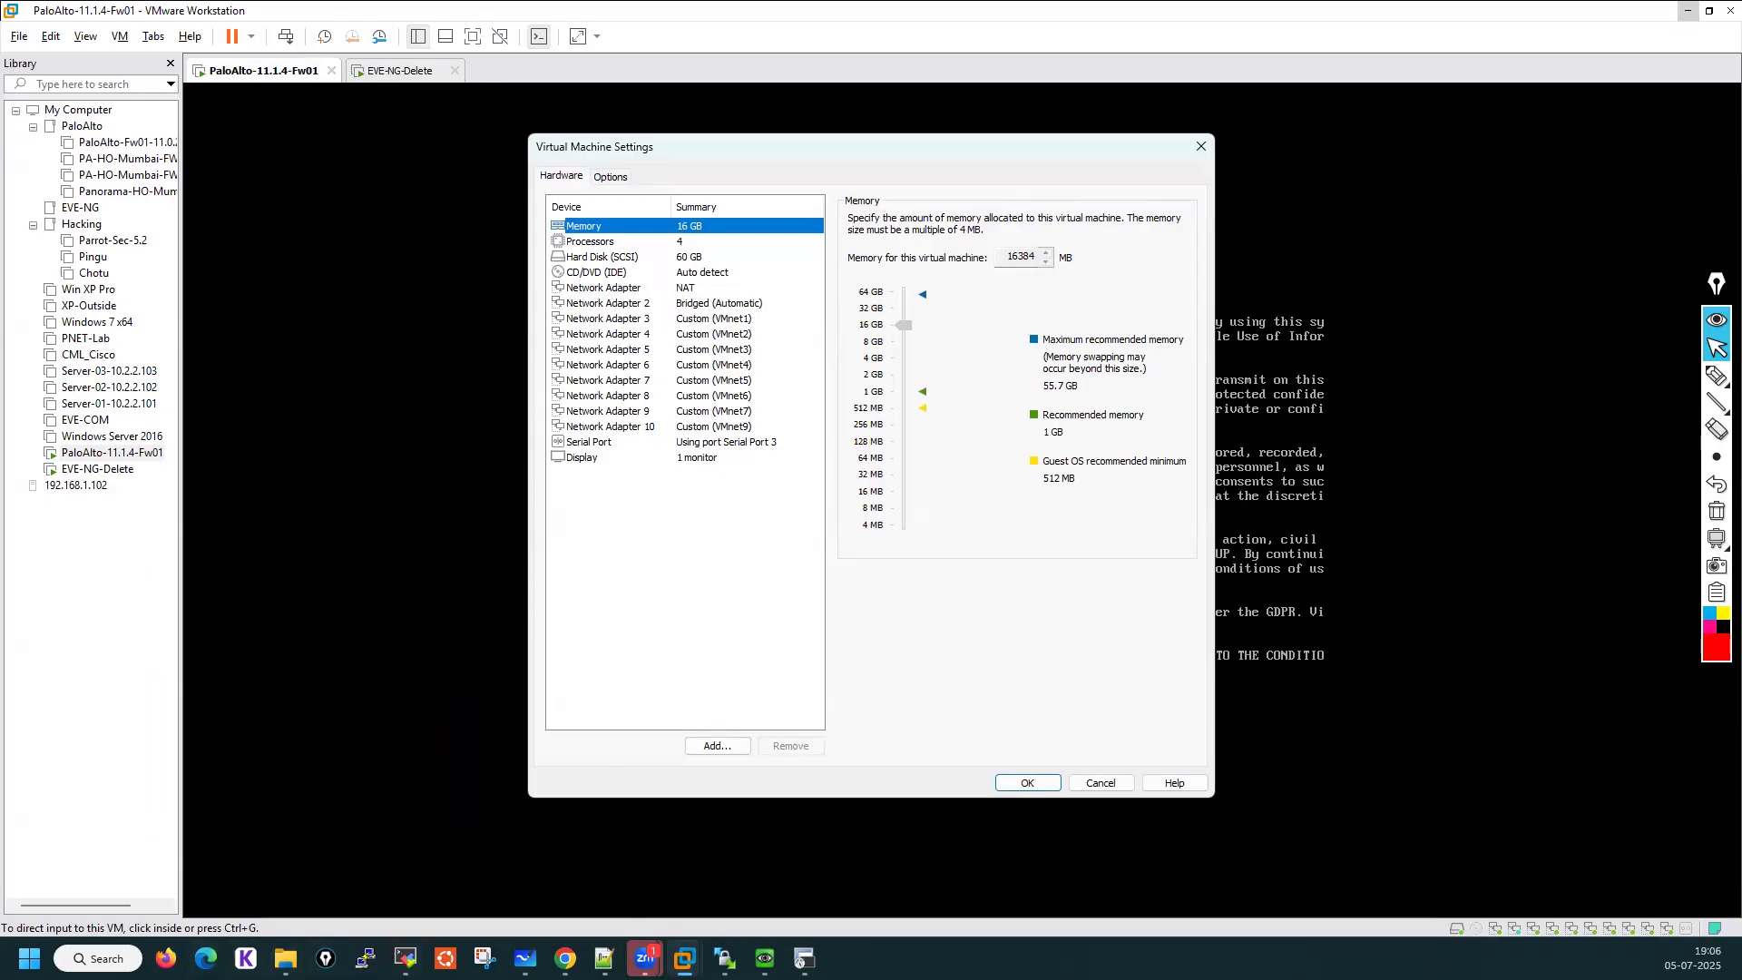
pyautogui.click(485, 958)
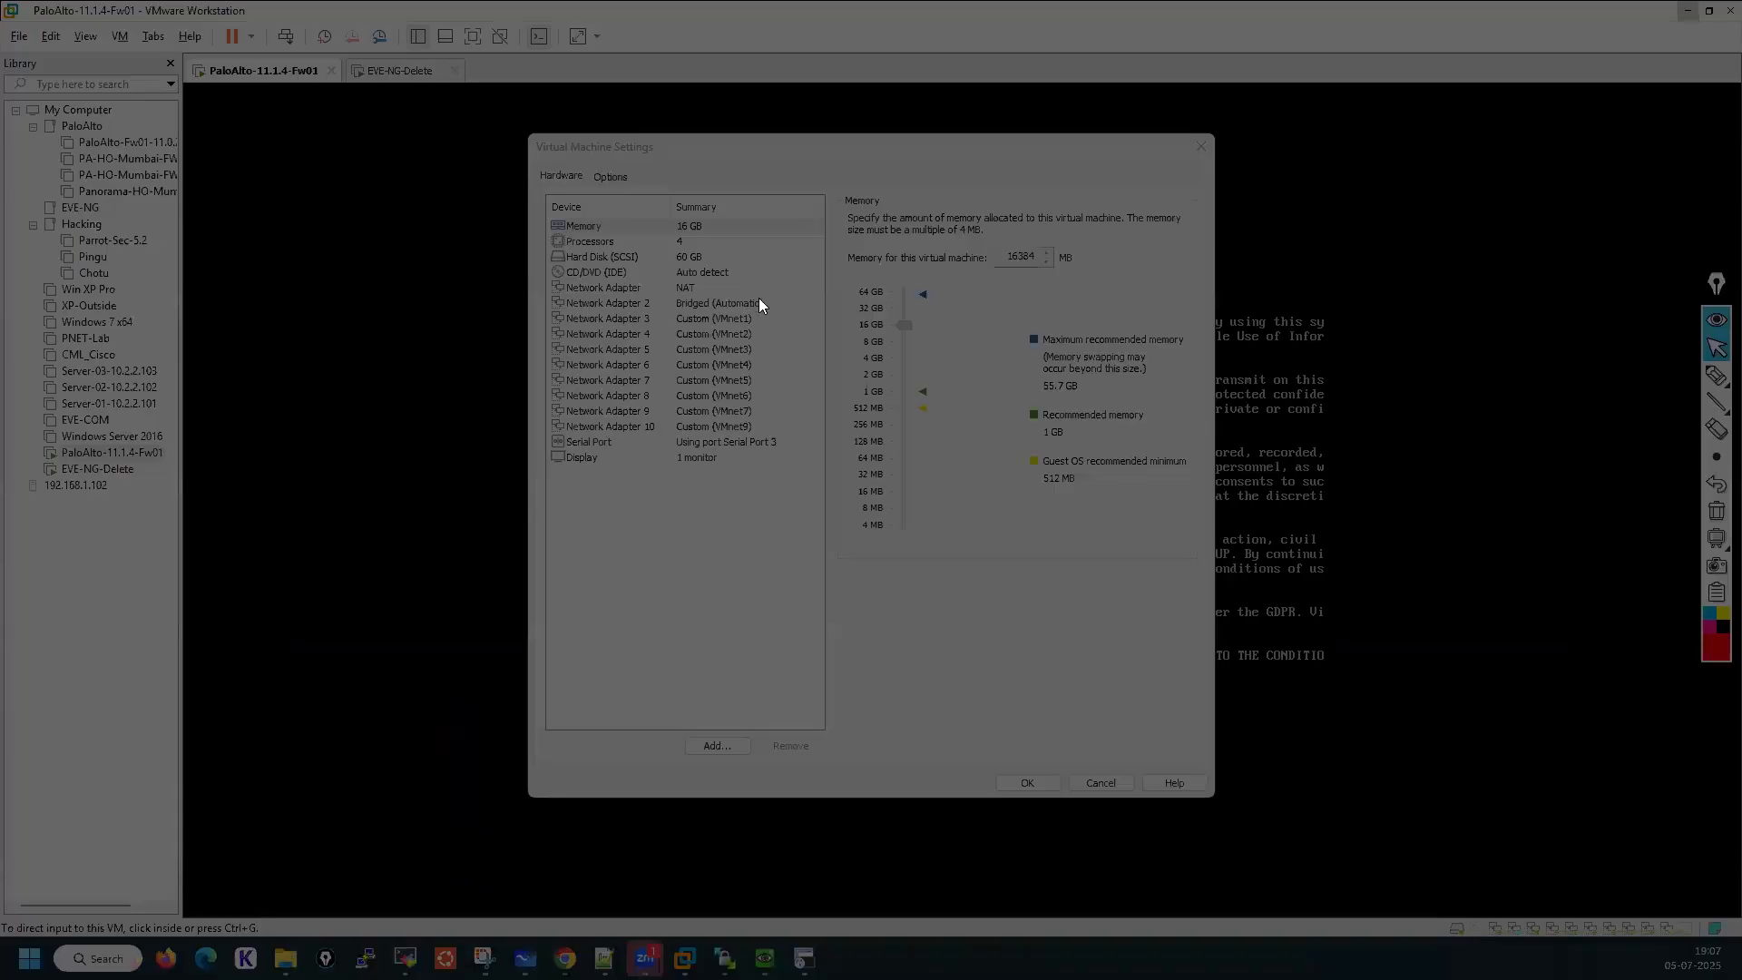
pyautogui.moveTo(542, 276); pyautogui.dragTo(833, 432)
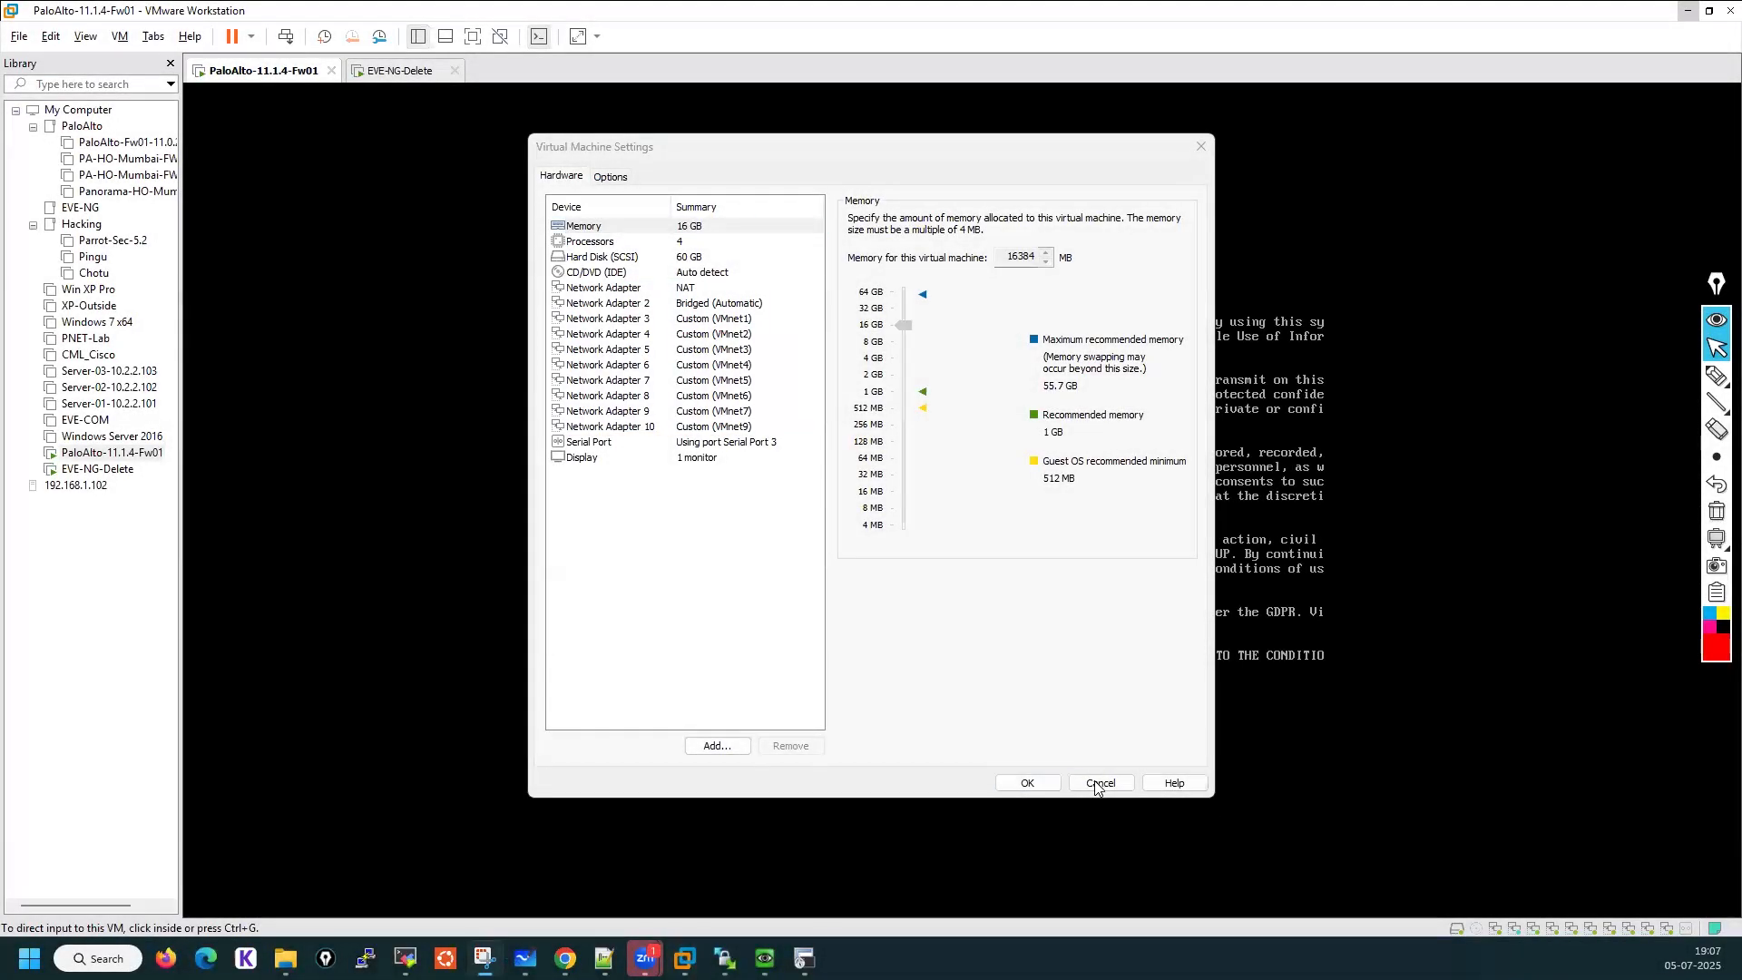
pyautogui.click(1097, 780)
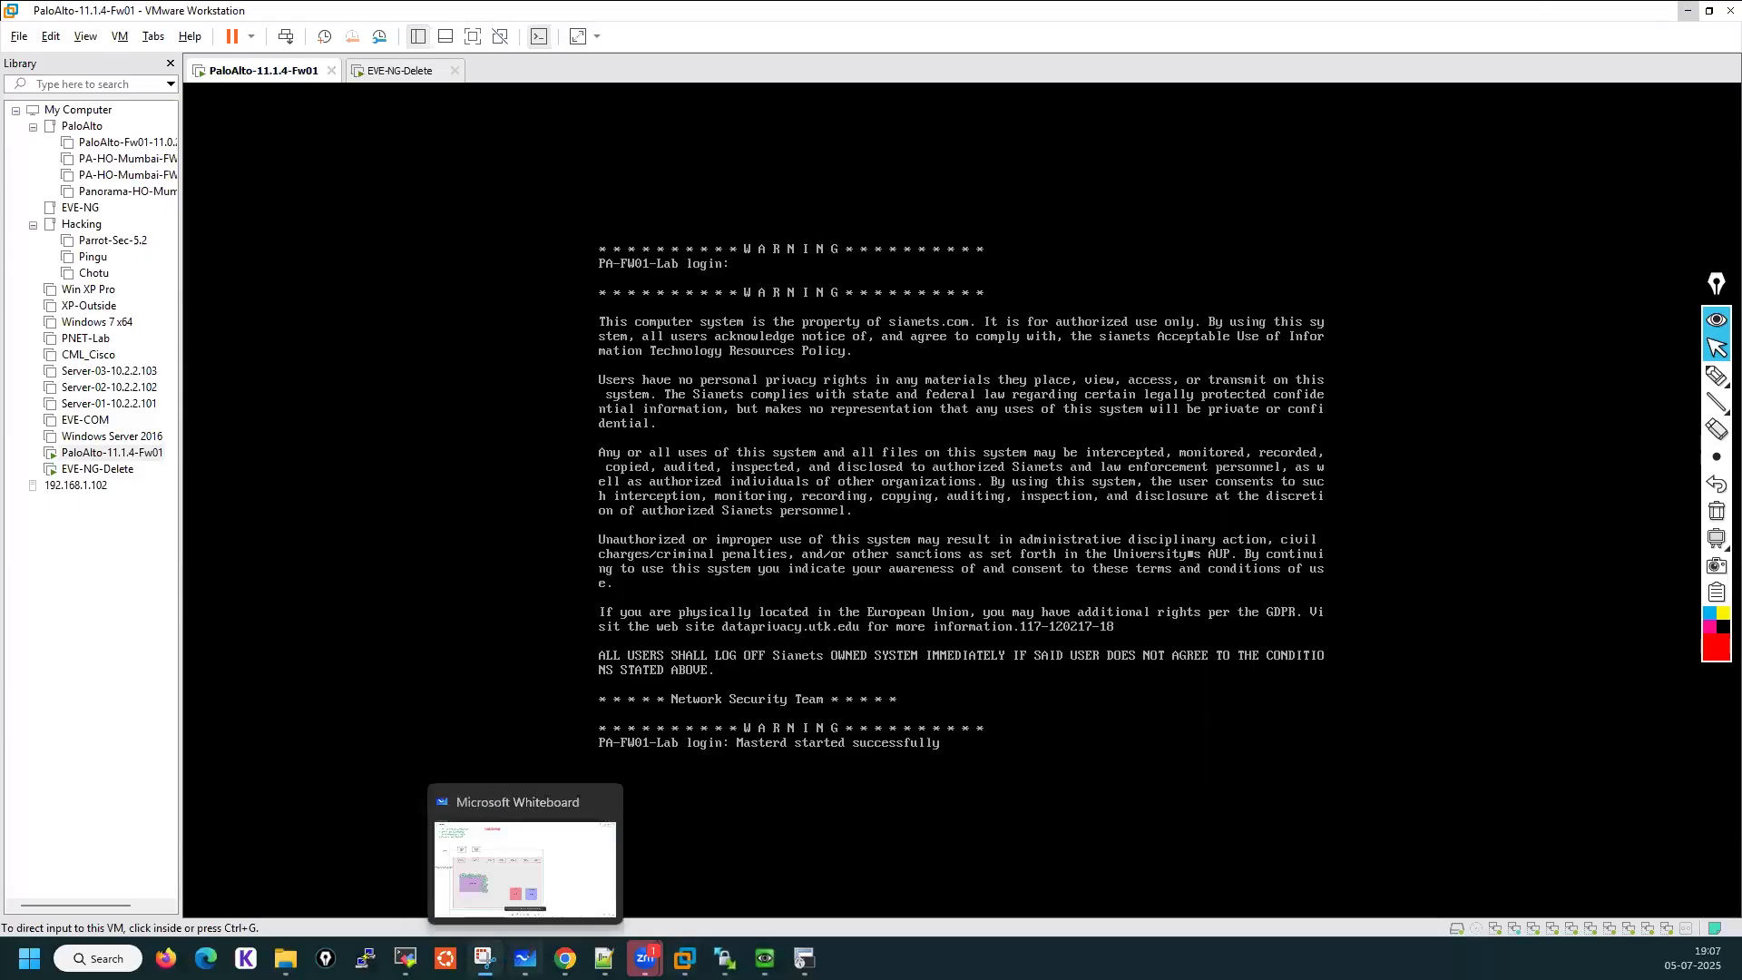
# Step: Paste the network adapter snip onto the VM-Lab whiteboard
pyautogui.click(526, 959)
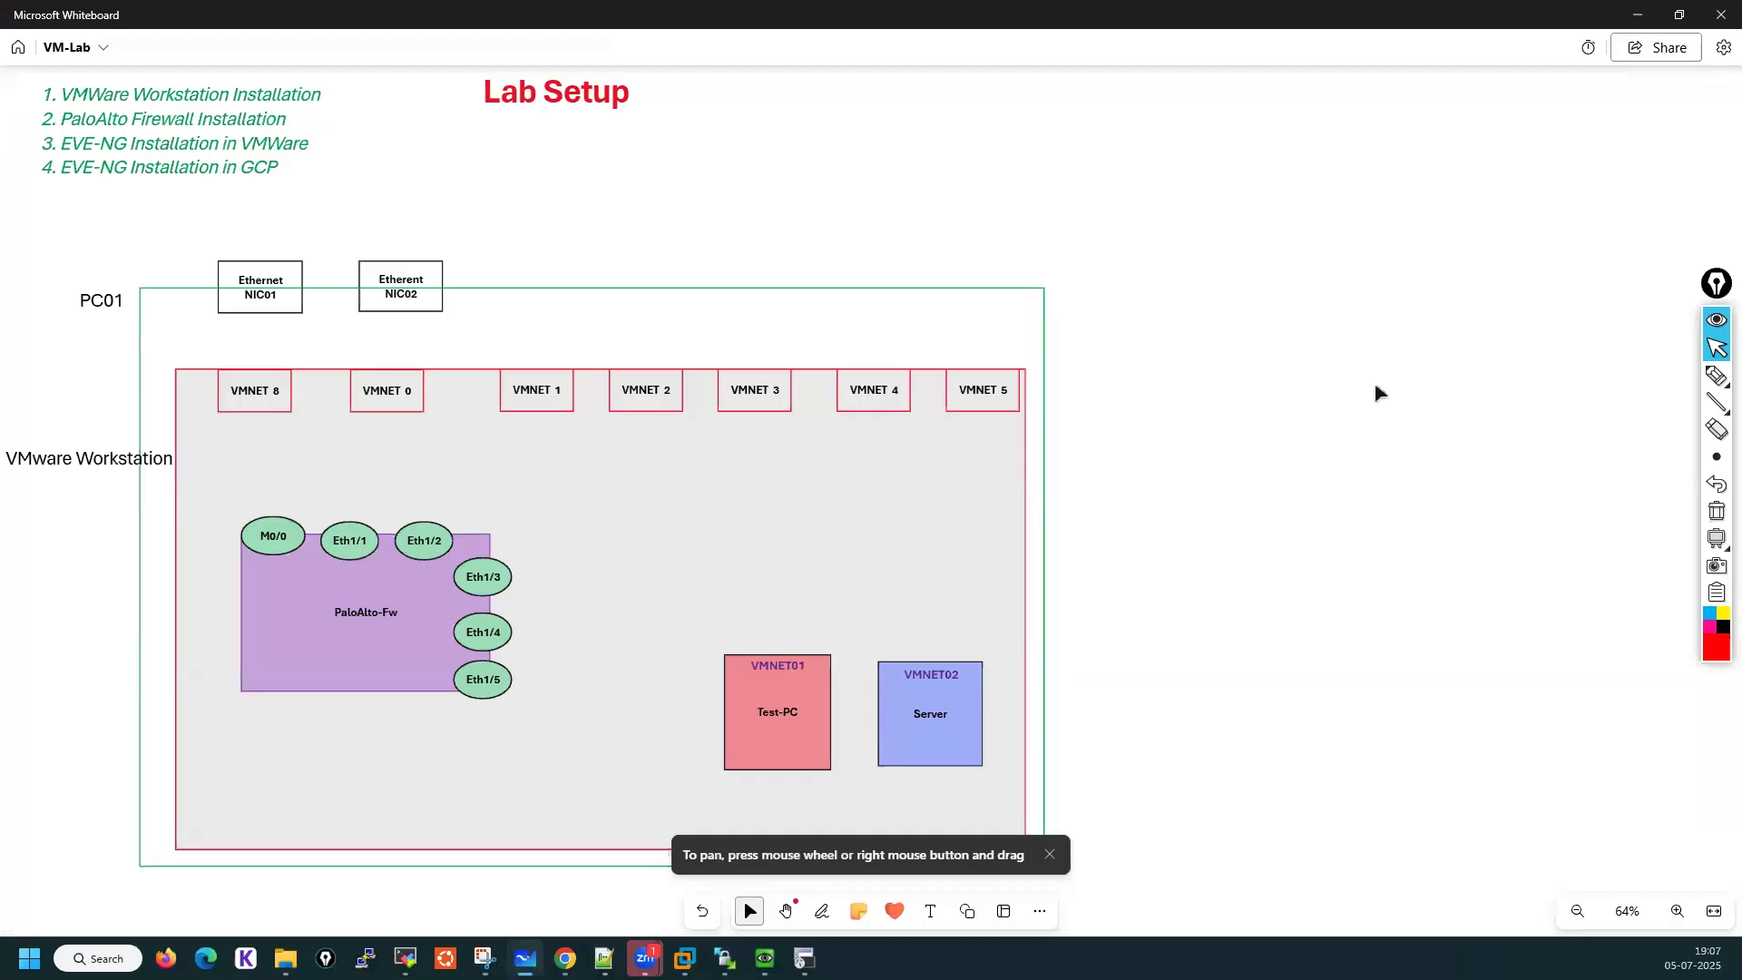
pyautogui.rightClick(1373, 432)
pyautogui.click(1398, 482)
pyautogui.moveTo(686, 752); pyautogui.dragTo(391, 793)
pyautogui.moveTo(503, 840); pyautogui.dragTo(408, 842)
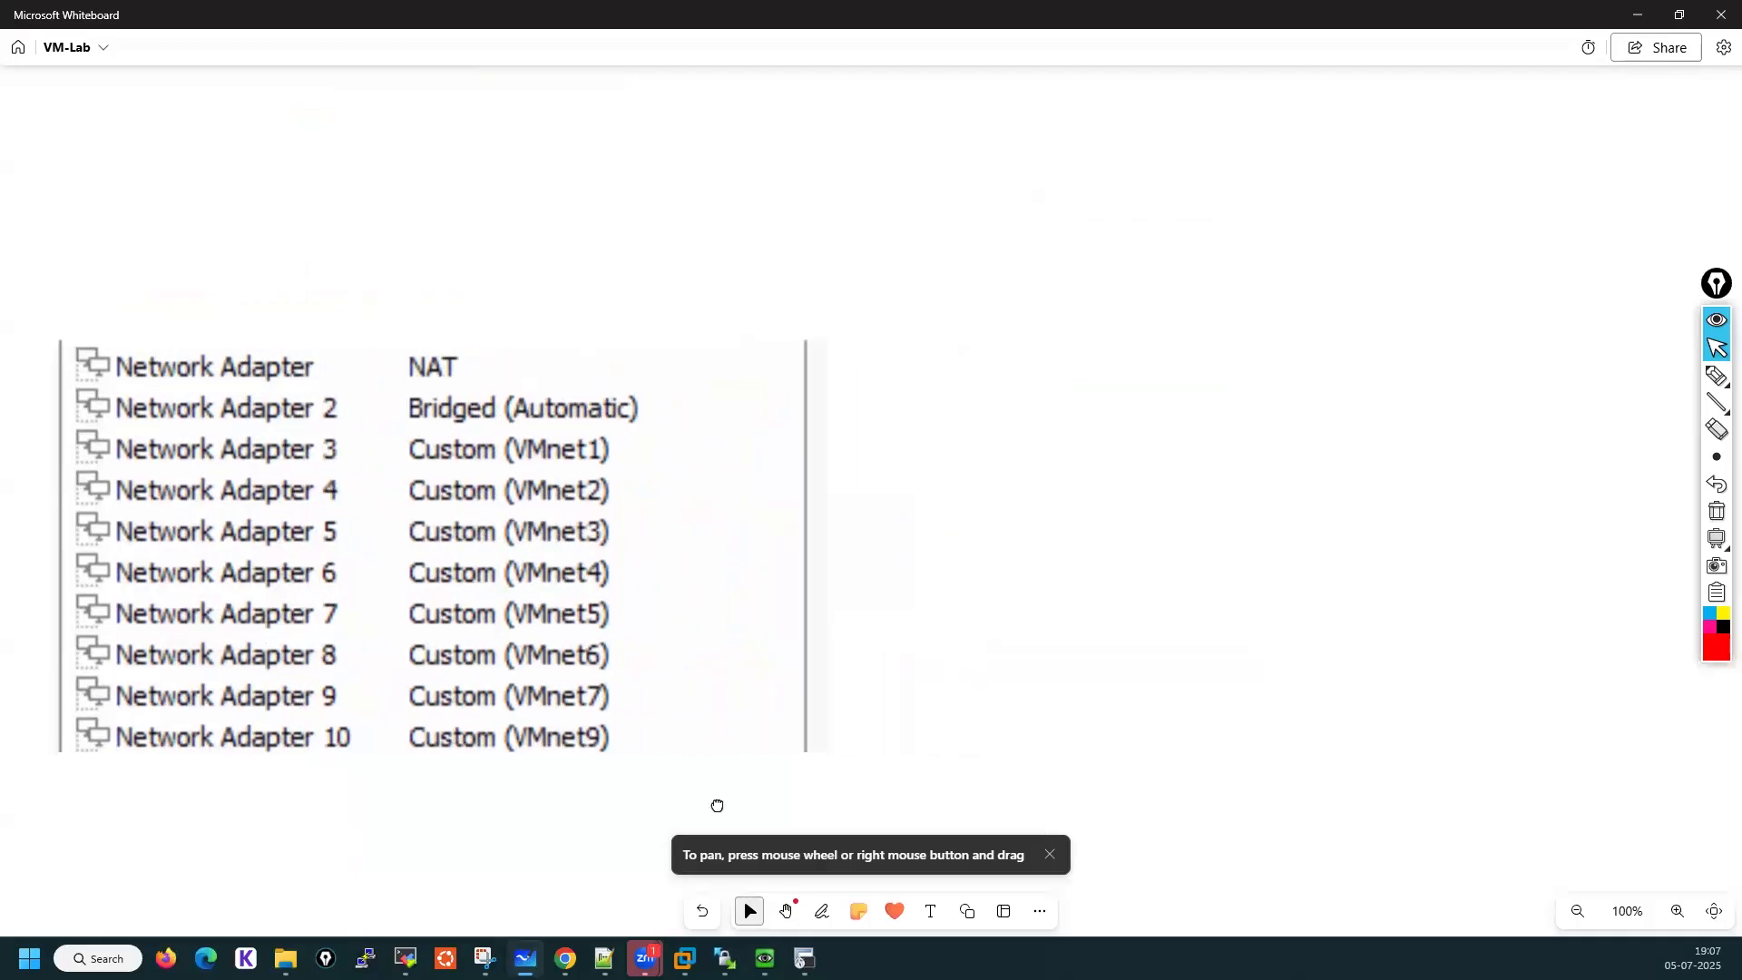
pyautogui.moveTo(717, 806); pyautogui.dragTo(664, 806)
pyautogui.moveTo(974, 862); pyautogui.dragTo(929, 850)
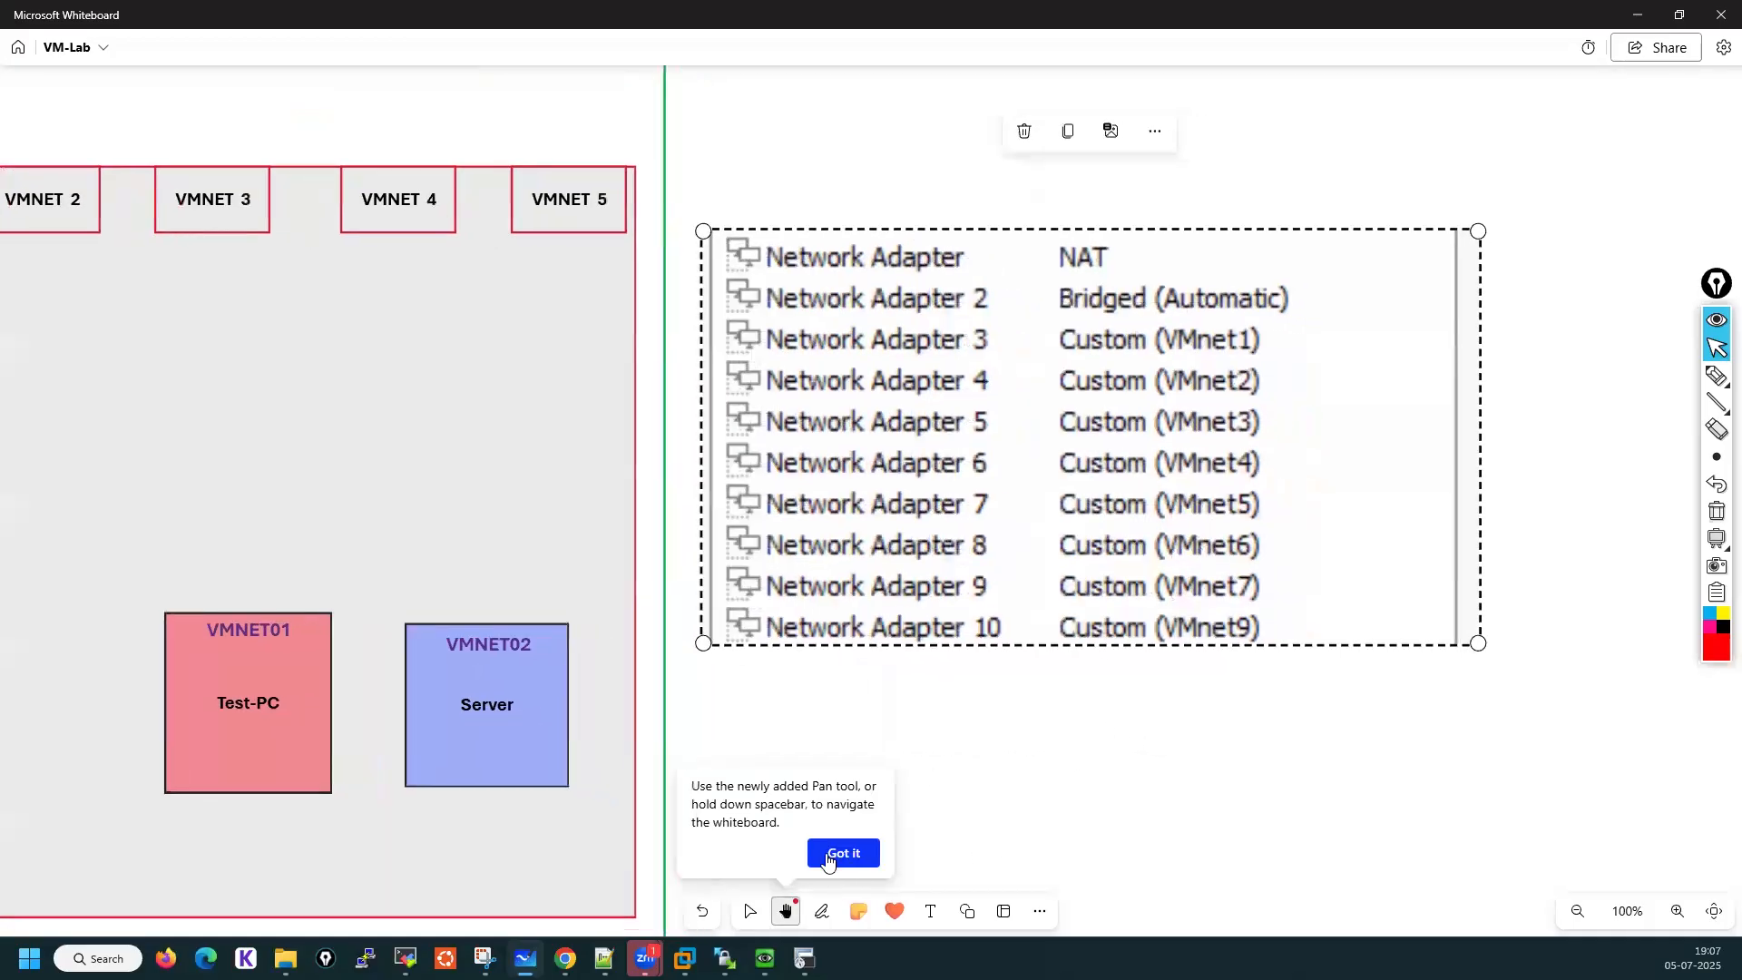
pyautogui.click(827, 858)
# Step: Shrink the adapter list beside the VMware Workstation box and zoom out to 80%
pyautogui.click(749, 911)
pyautogui.click(1452, 646)
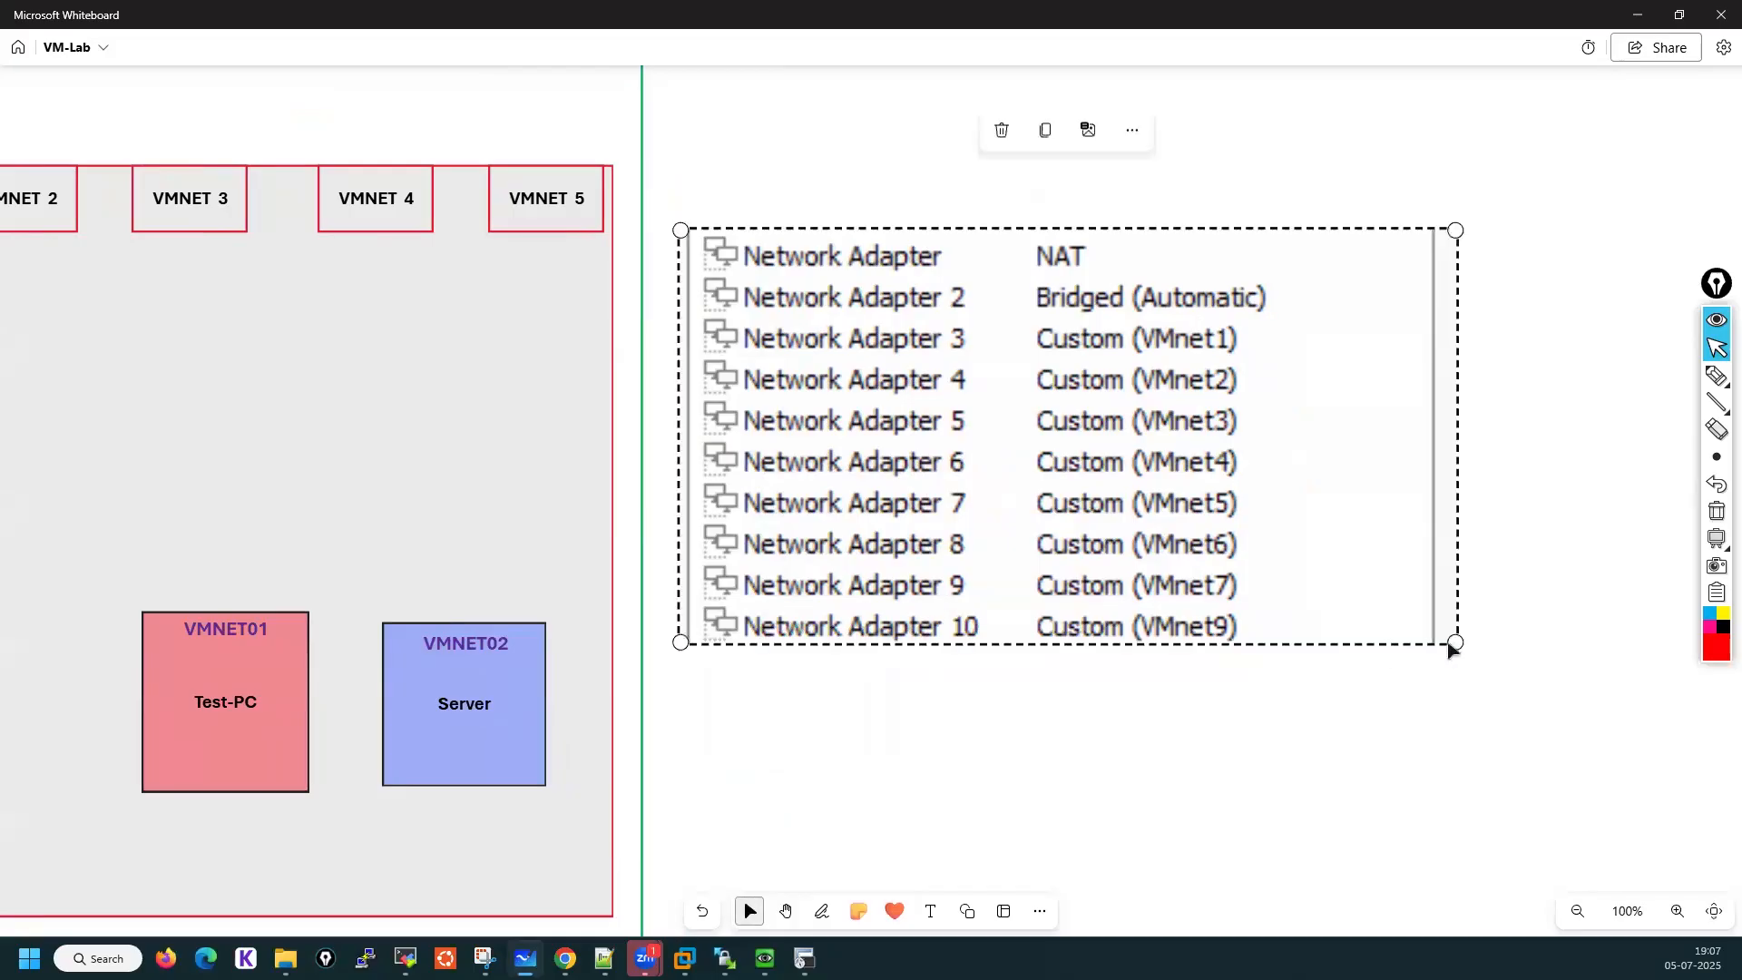
pyautogui.moveTo(1452, 646); pyautogui.dragTo(1106, 539)
pyautogui.moveTo(1036, 468); pyautogui.dragTo(1033, 531)
pyautogui.click(791, 826)
pyautogui.click(786, 911)
pyautogui.moveTo(1153, 686); pyautogui.dragTo(1334, 679)
pyautogui.moveTo(1297, 772); pyautogui.dragTo(1488, 733)
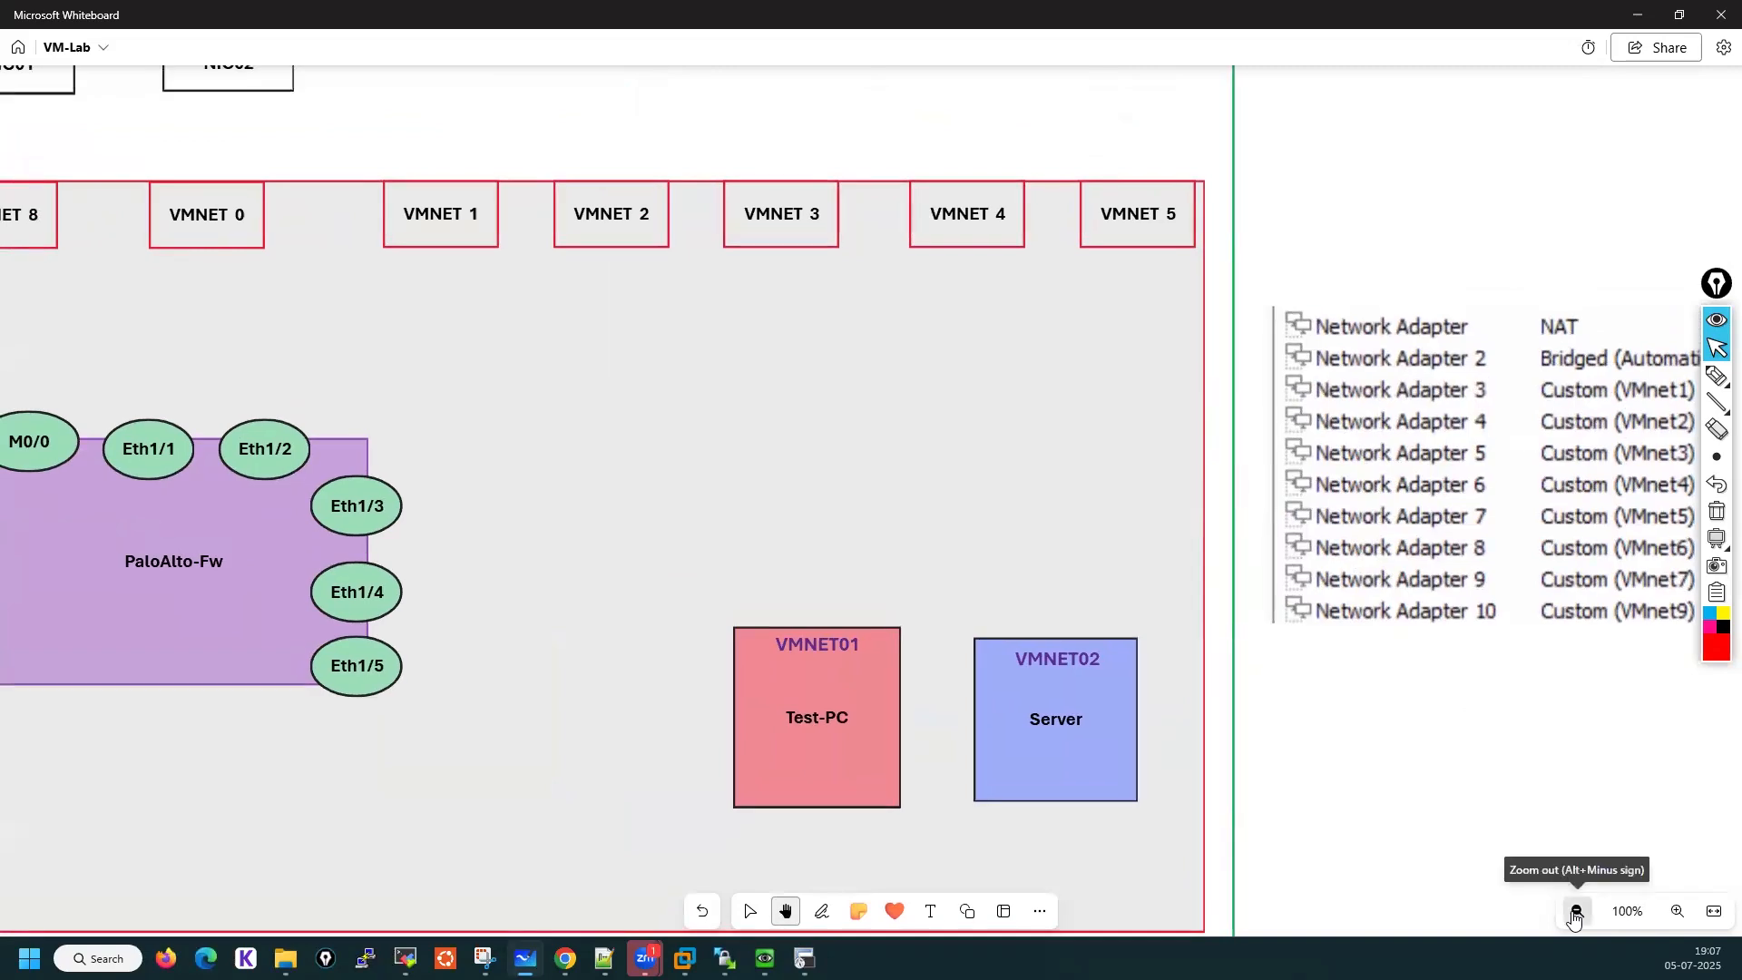
pyautogui.click(1575, 912)
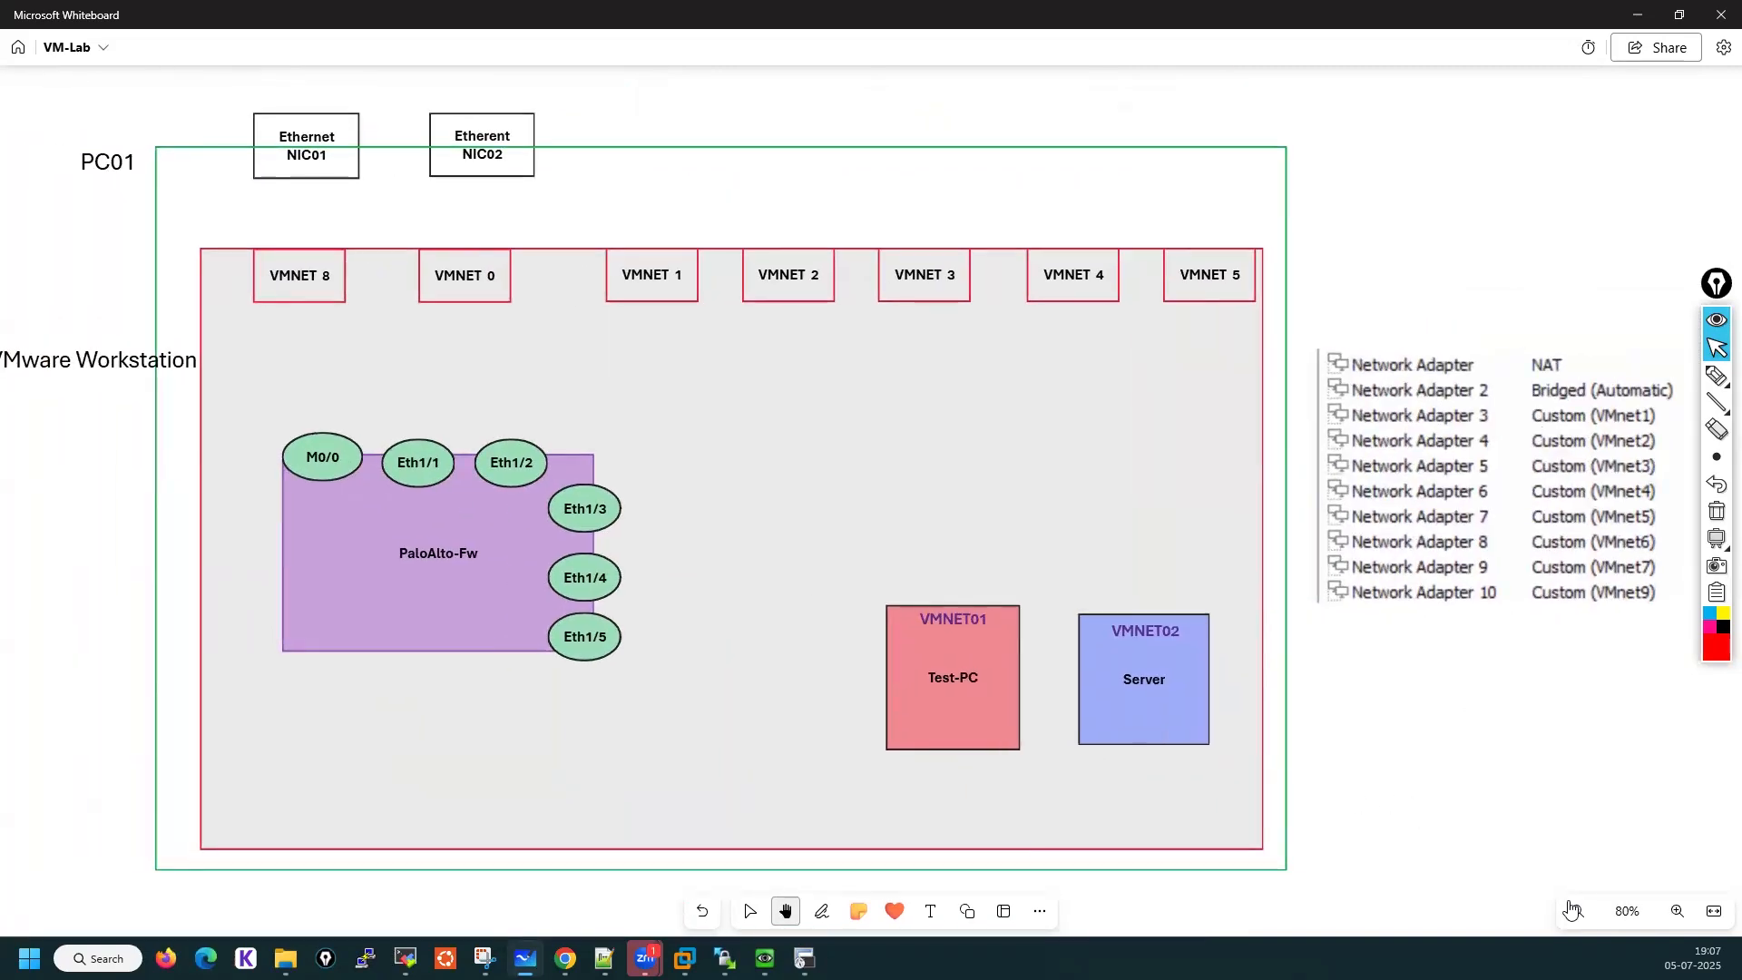
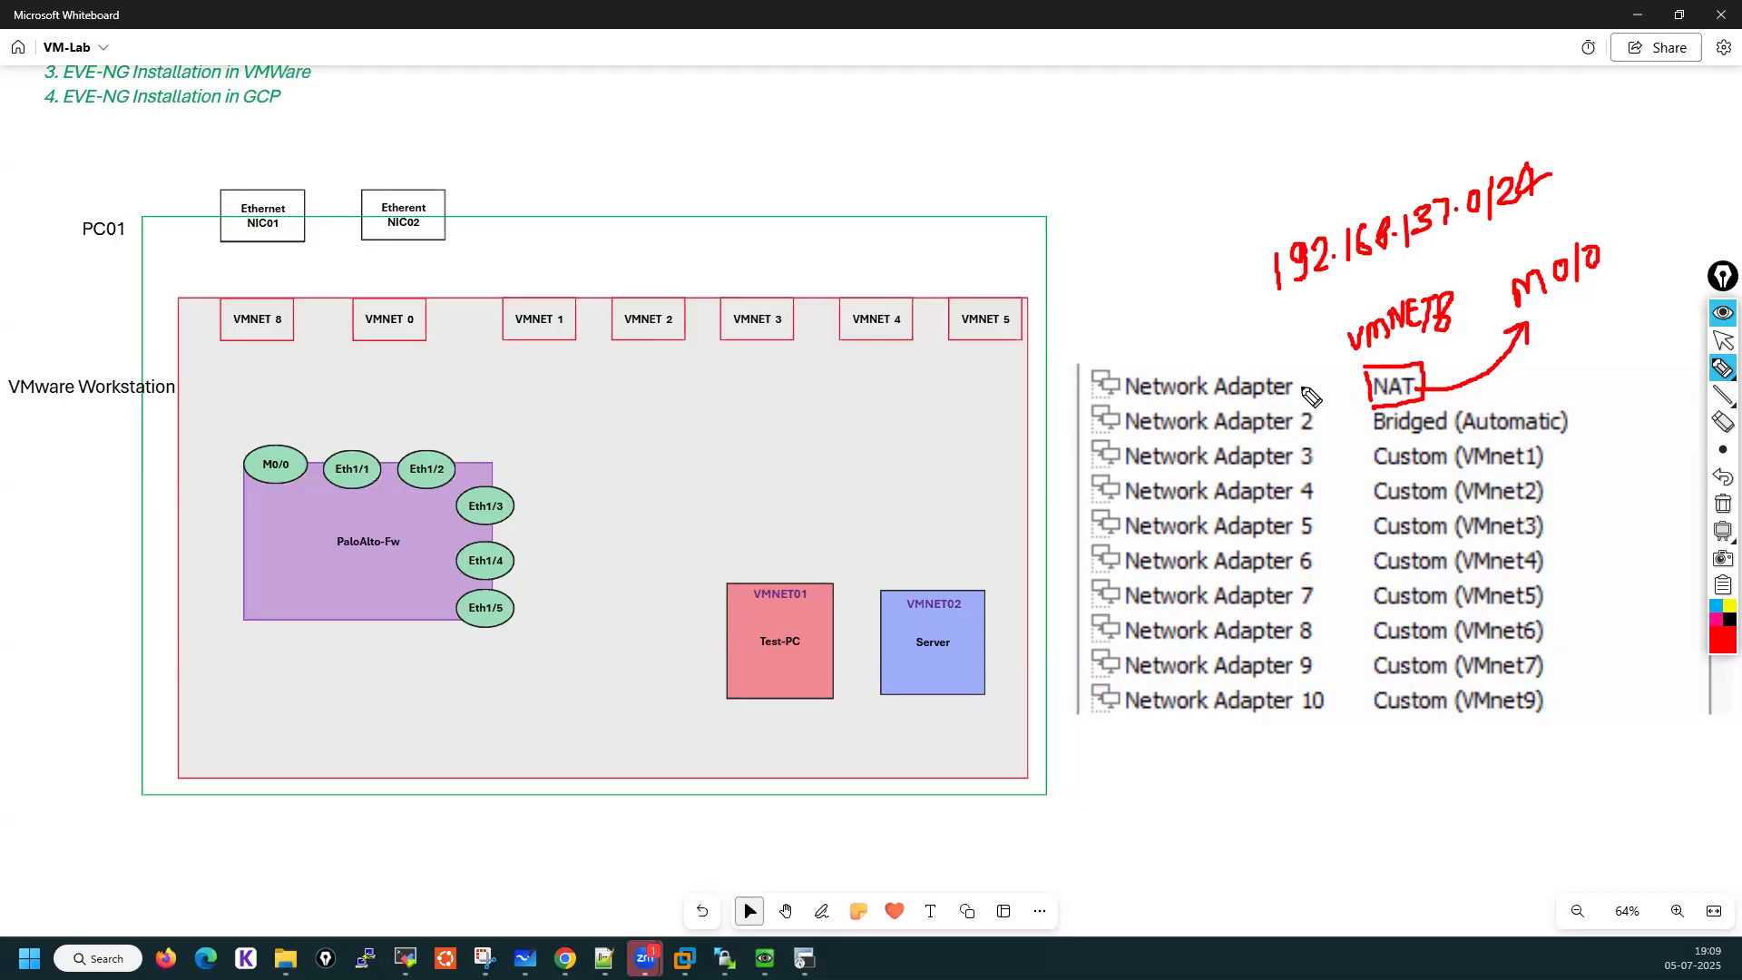
# Step: In red, arrow Network Adapter to NAT, wire VMNET 8 to M0/0, and underline Network Adapter
pyautogui.moveTo(1293, 388)
pyautogui.mouseDown()
pyautogui.moveTo(1368, 388)
pyautogui.moveTo(1351, 403)
pyautogui.moveTo(1292, 388)
pyautogui.moveTo(1307, 400)
pyautogui.mouseUp()
pyautogui.click(268, 442)
pyautogui.click(246, 344)
pyautogui.moveTo(247, 346); pyautogui.dragTo(268, 443)
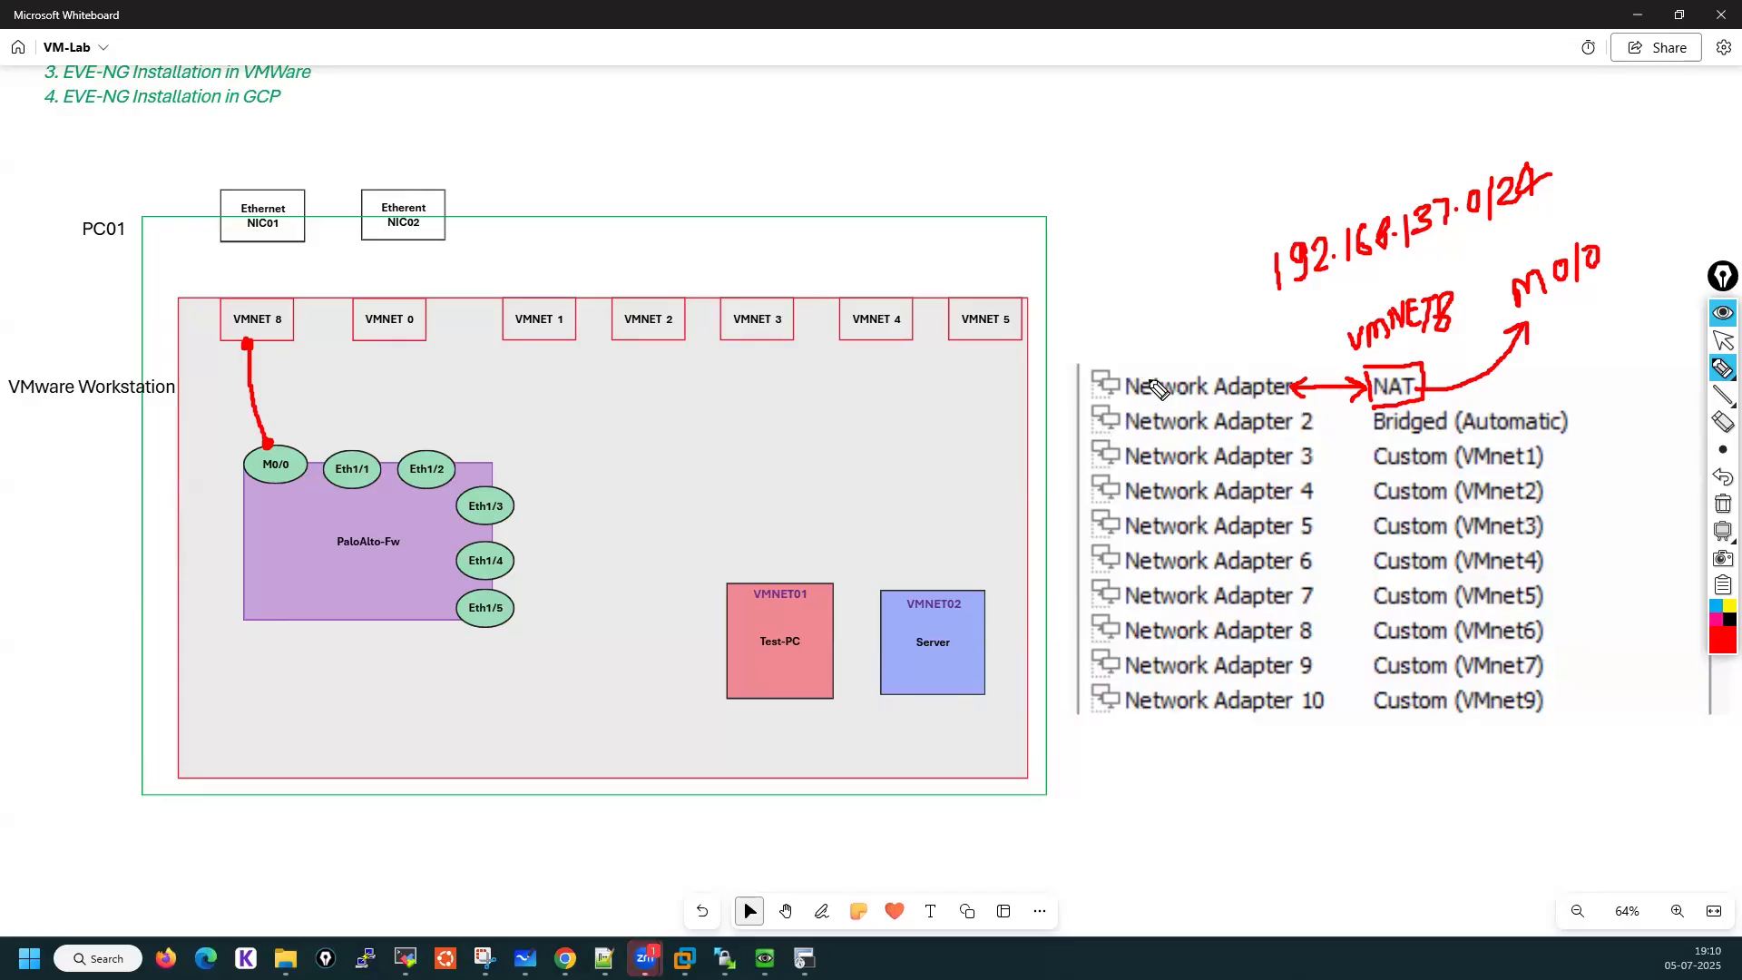
pyautogui.moveTo(1127, 399); pyautogui.dragTo(1270, 398)
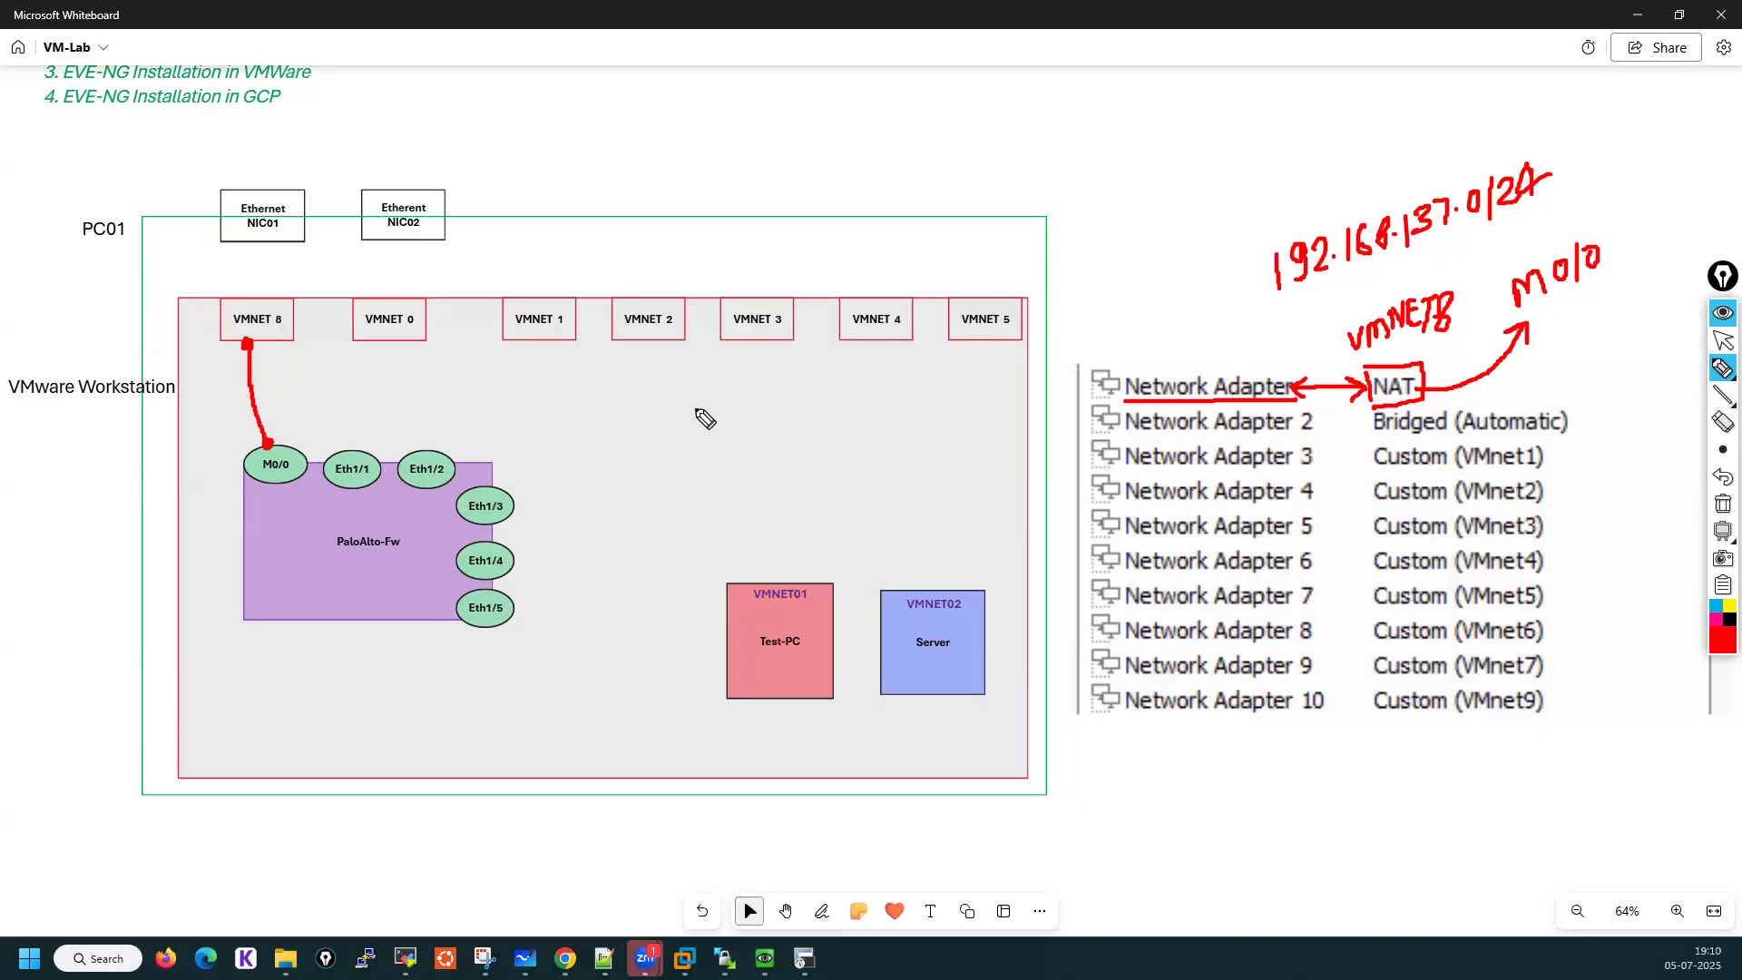
# Step: Draw red arrows beside adapters 2–10, labelling them with firewall ports e1/1 through e1/8
pyautogui.moveTo(1574, 421); pyautogui.dragTo(1644, 423)
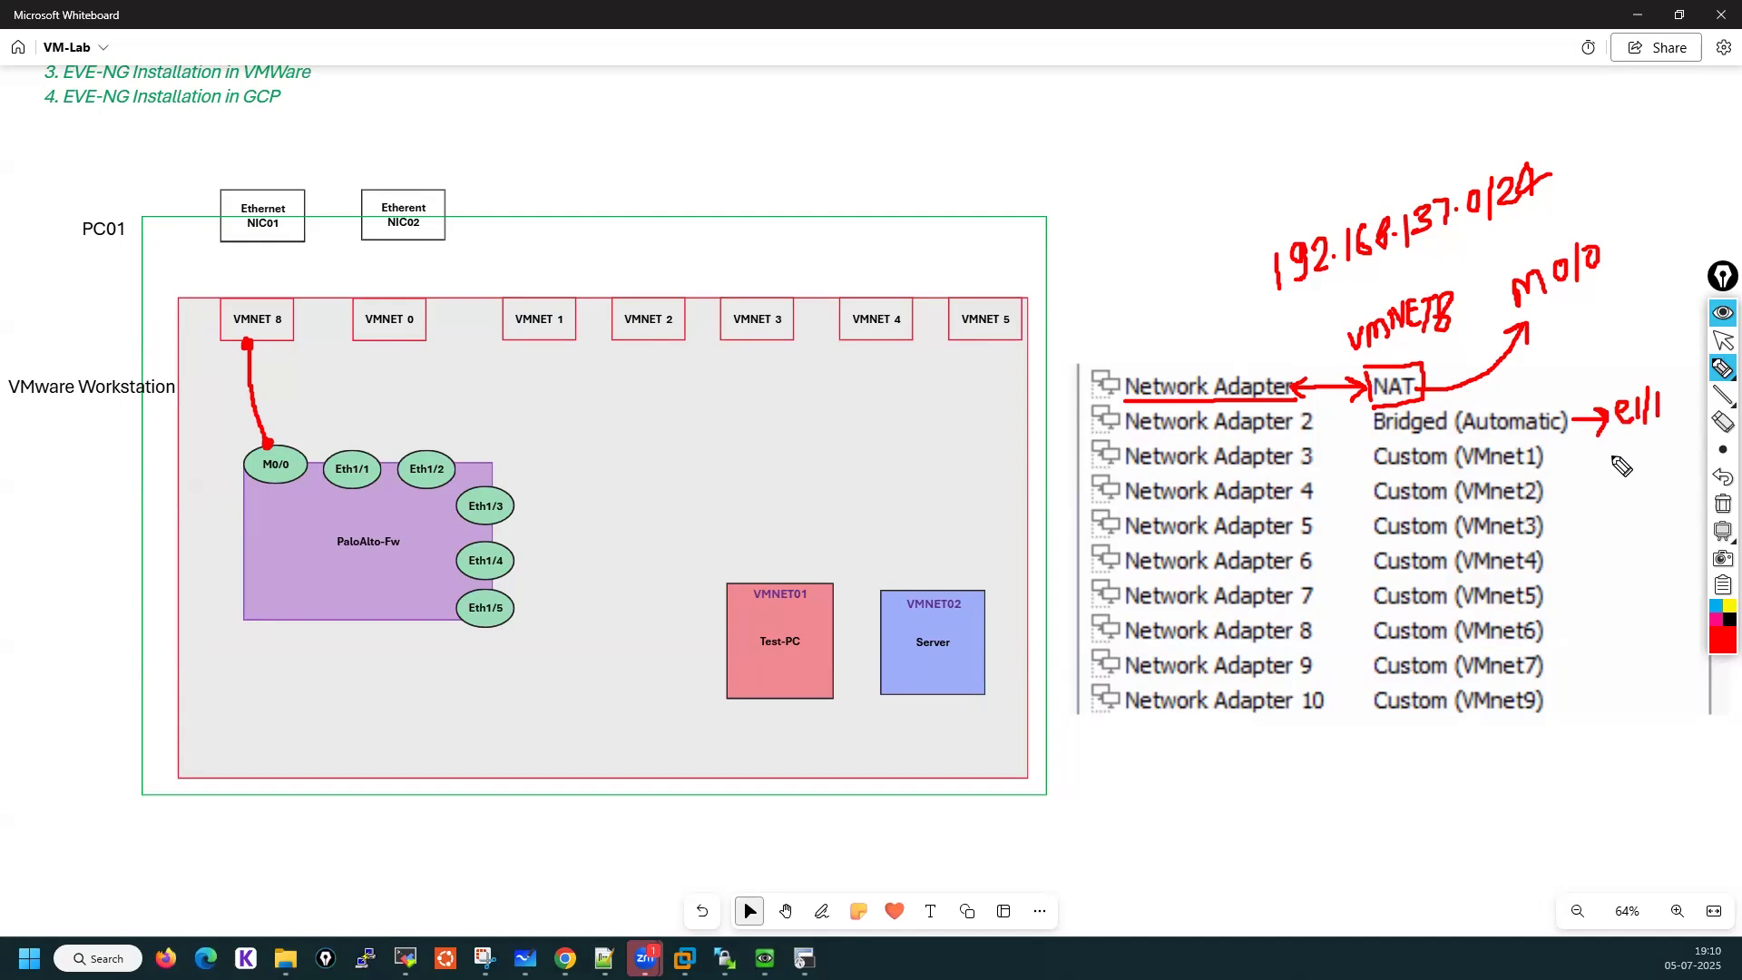
pyautogui.moveTo(1554, 457); pyautogui.dragTo(1590, 469)
pyautogui.moveTo(1621, 452); pyautogui.dragTo(1677, 462)
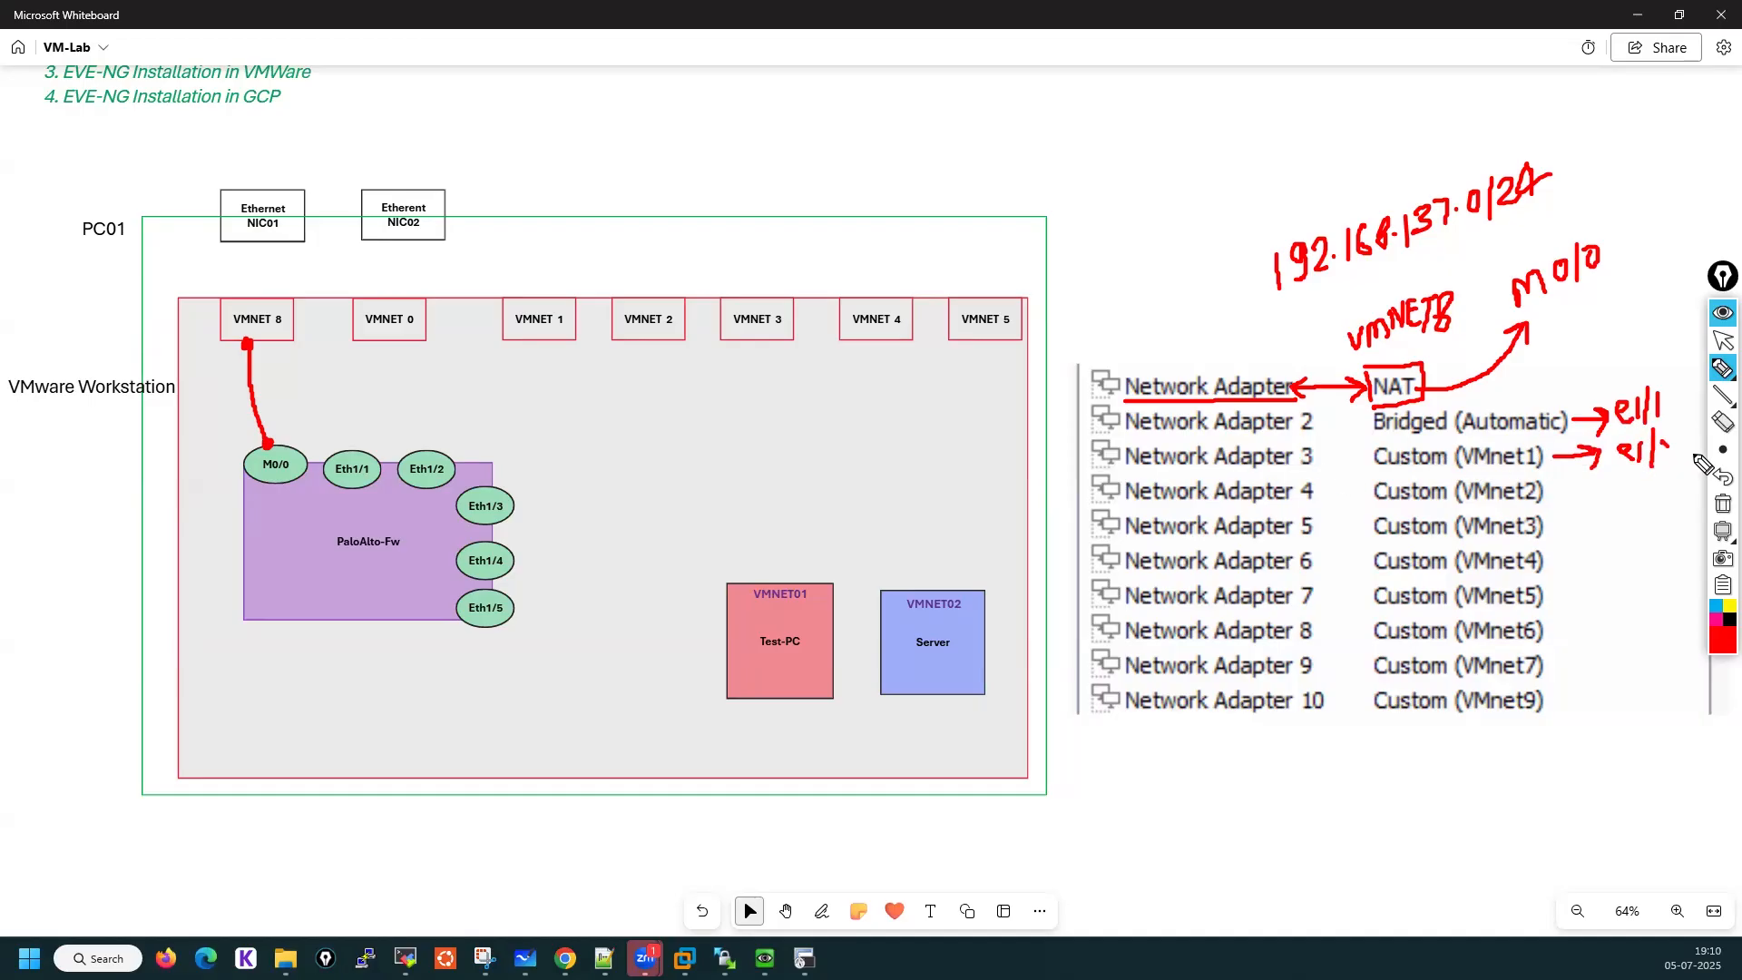
pyautogui.moveTo(1554, 495); pyautogui.dragTo(1588, 493)
pyautogui.moveTo(1575, 484)
pyautogui.mouseDown()
pyautogui.moveTo(1577, 504)
pyautogui.moveTo(1627, 517)
pyautogui.moveTo(1669, 501)
pyautogui.mouseUp()
pyautogui.moveTo(1660, 481); pyautogui.dragTo(1658, 522)
pyautogui.moveTo(1545, 529); pyautogui.dragTo(1678, 542)
pyautogui.moveTo(1639, 485); pyautogui.dragTo(1650, 513)
pyautogui.moveTo(1551, 568)
pyautogui.mouseDown()
pyautogui.moveTo(1644, 601)
pyautogui.moveTo(1590, 625)
pyautogui.moveTo(1615, 641)
pyautogui.mouseUp()
pyautogui.moveTo(1624, 618)
pyautogui.mouseDown()
pyautogui.moveTo(1644, 657)
pyautogui.moveTo(1595, 675)
pyautogui.moveTo(1668, 704)
pyautogui.mouseUp()
pyautogui.moveTo(1552, 711); pyautogui.dragTo(1658, 753)
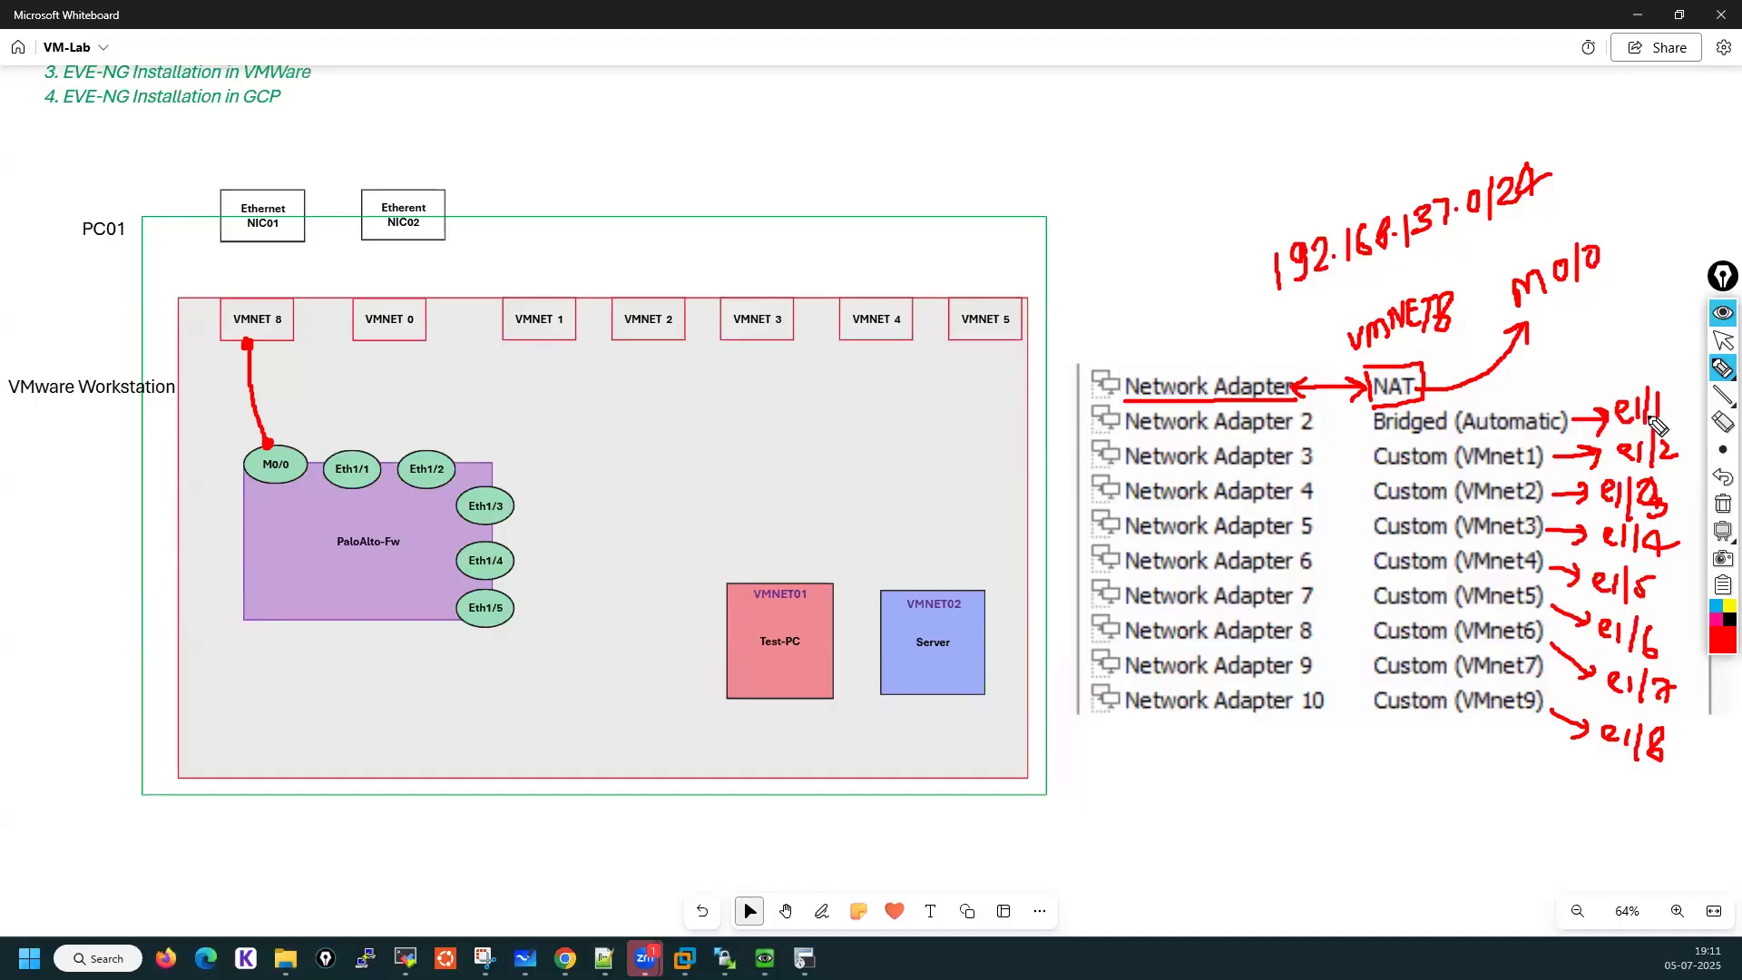
# Step: Underline Bridged and draw a red line from Ethernet NIC01 to VMNET 0
pyautogui.moveTo(1376, 433); pyautogui.dragTo(1433, 435)
pyautogui.moveTo(284, 239); pyautogui.dragTo(364, 296)
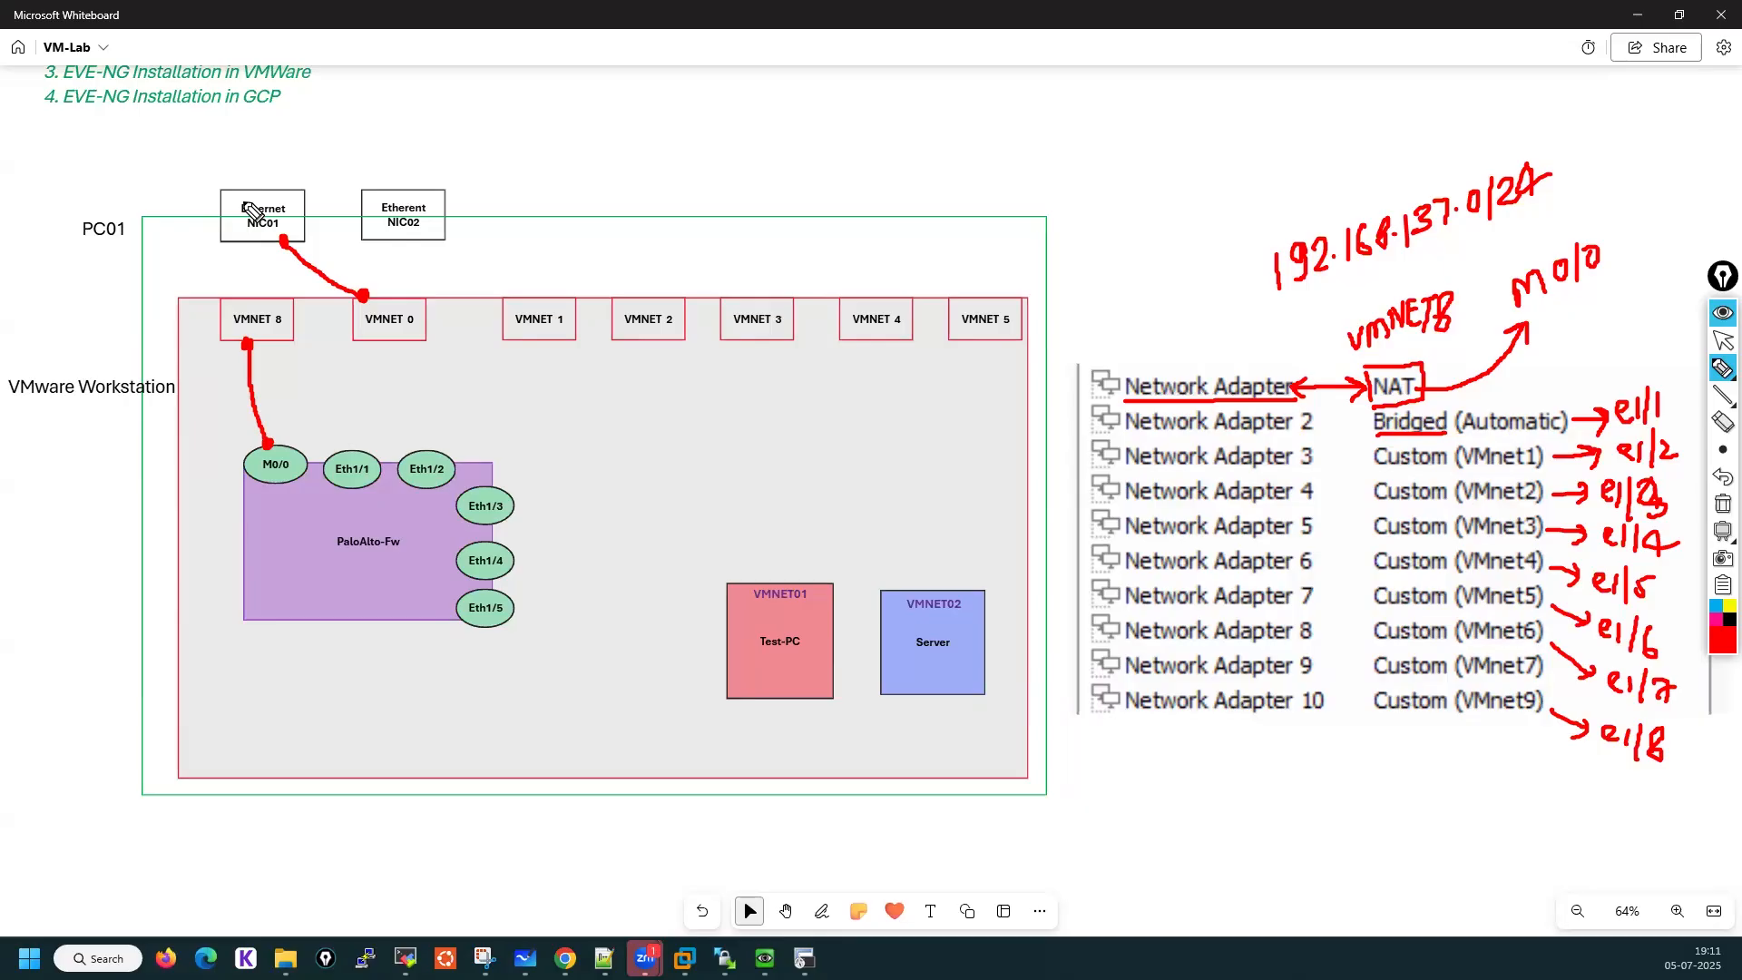
pyautogui.click(1723, 340)
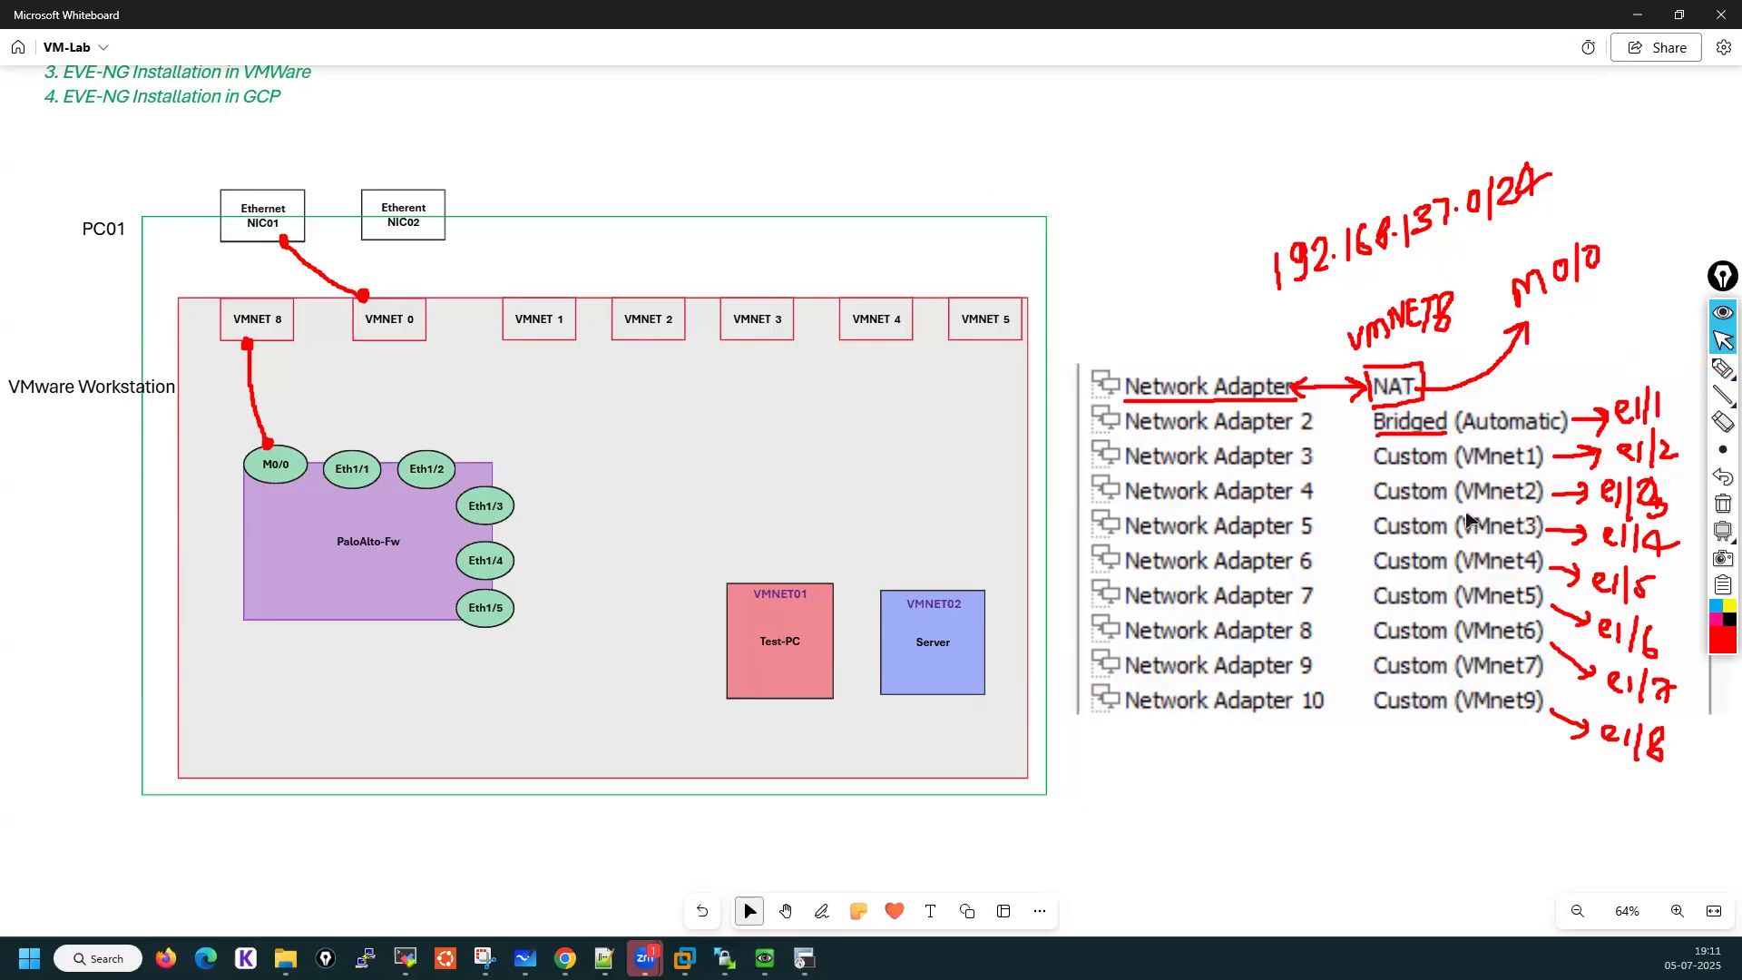
# Step: Open VMware's Virtual Network Editor to check VMnet types and subnets, then return to Whiteboard
pyautogui.moveTo(684, 958)
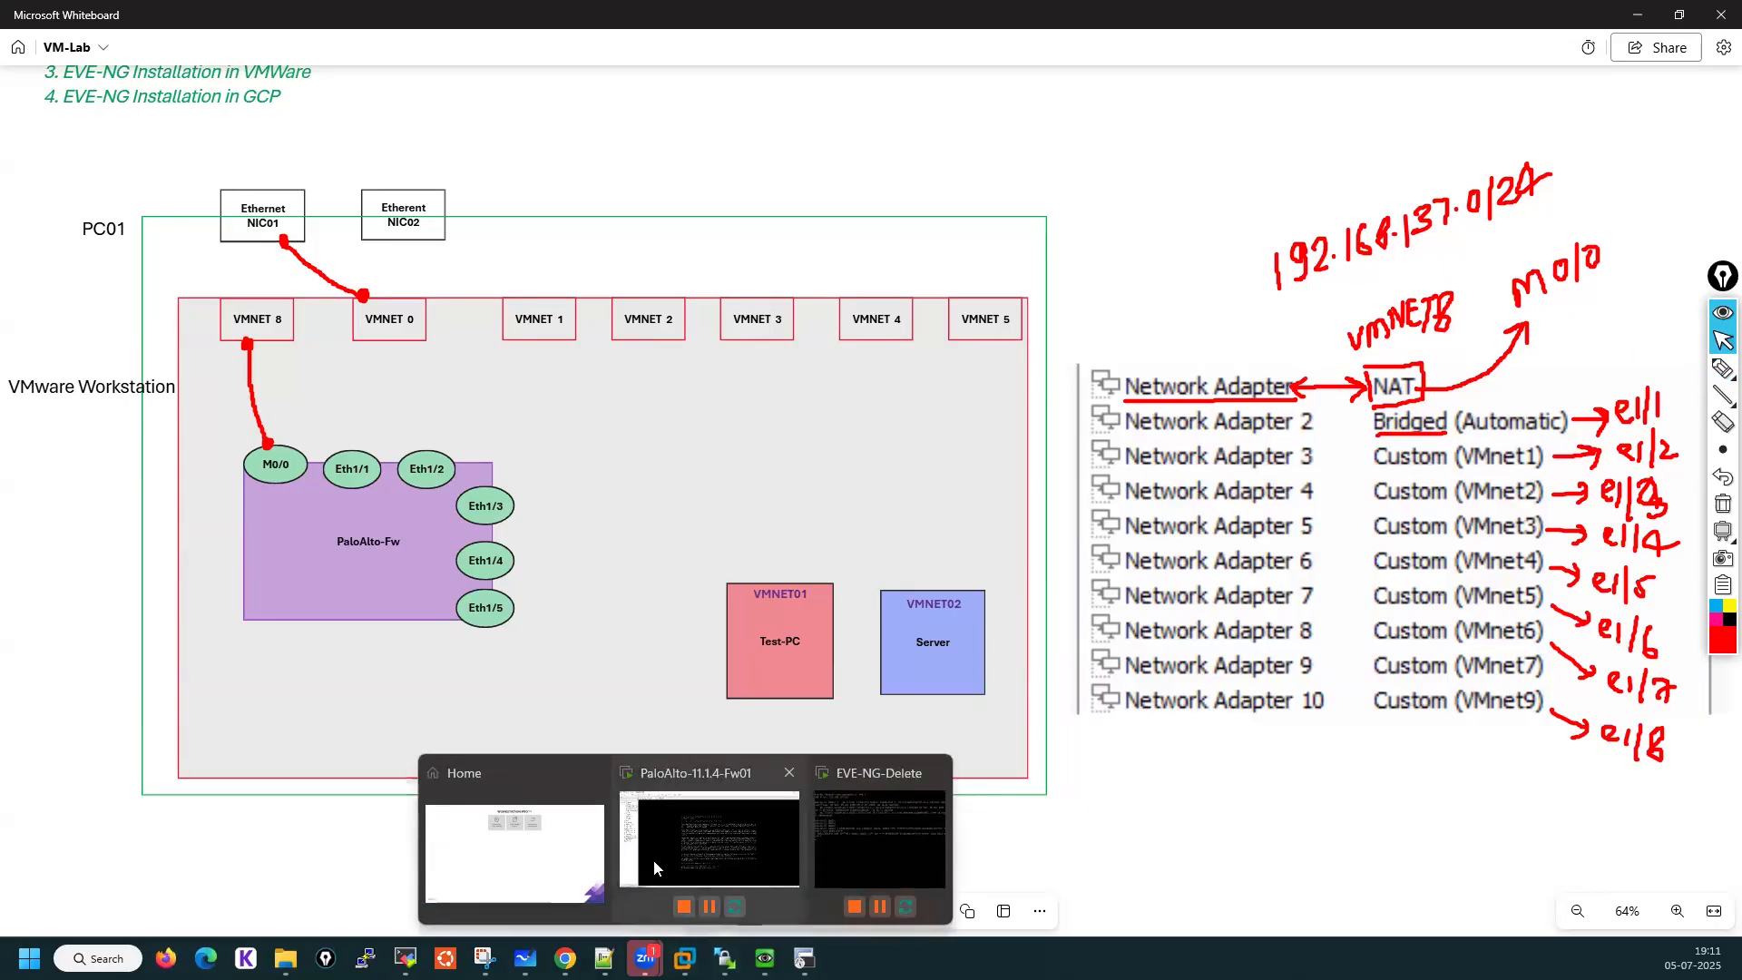
pyautogui.click(687, 833)
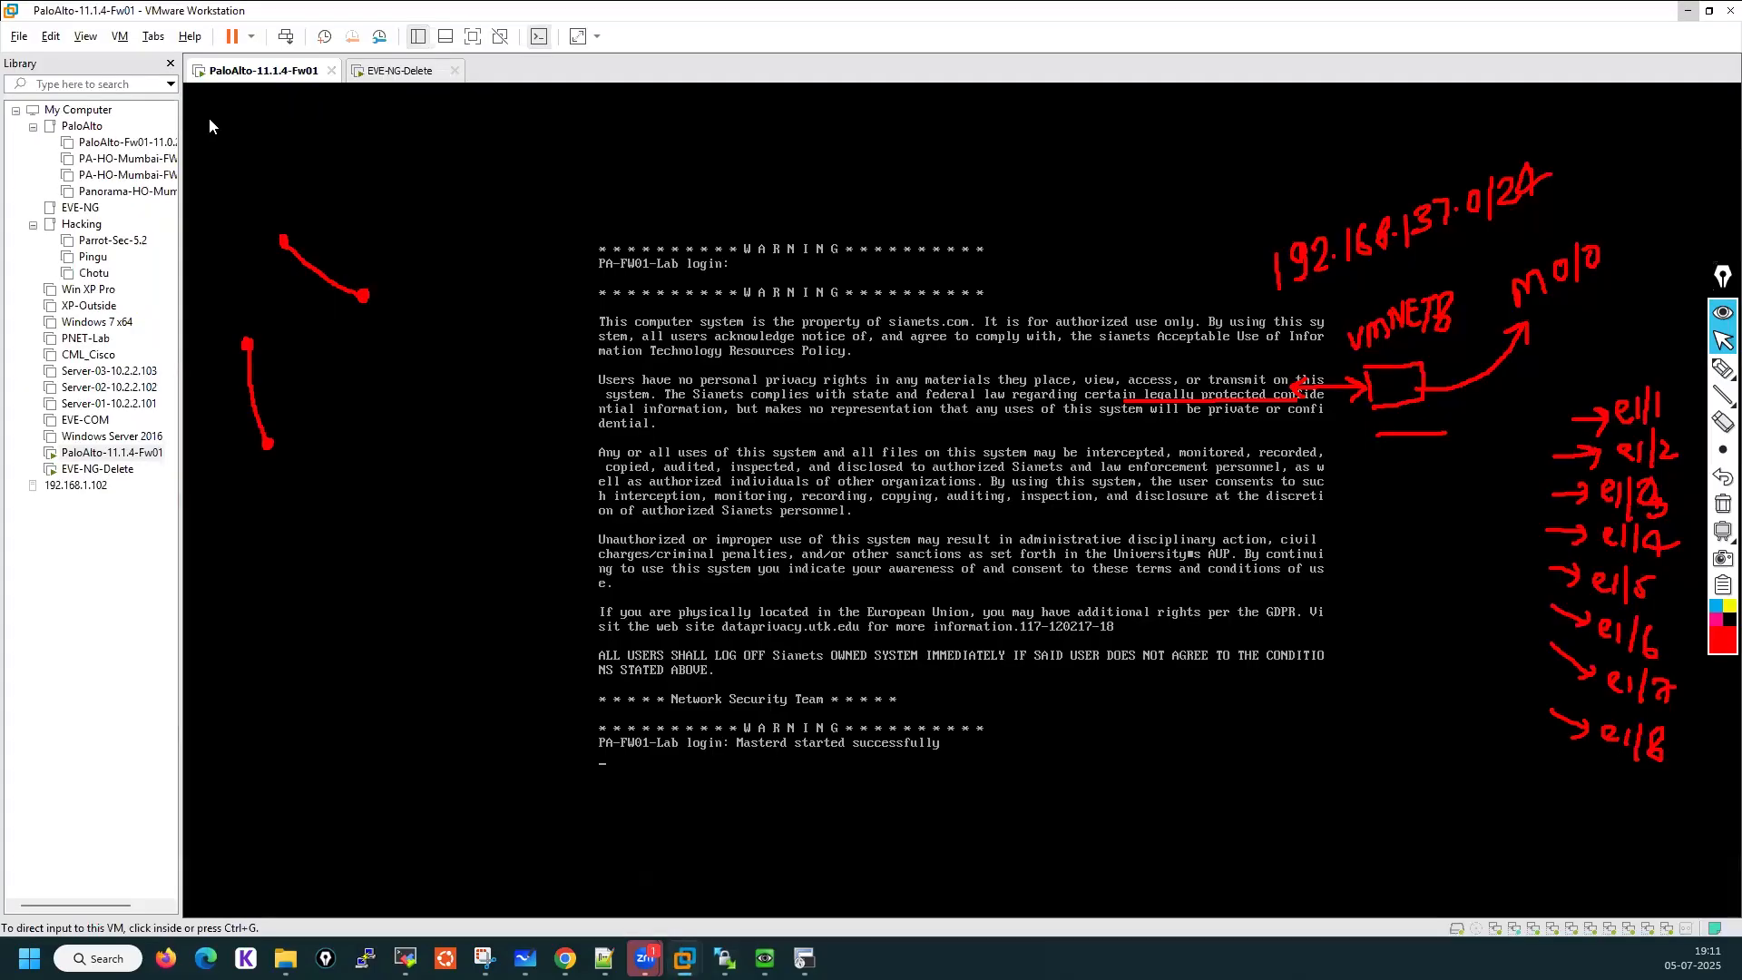
pyautogui.click(51, 37)
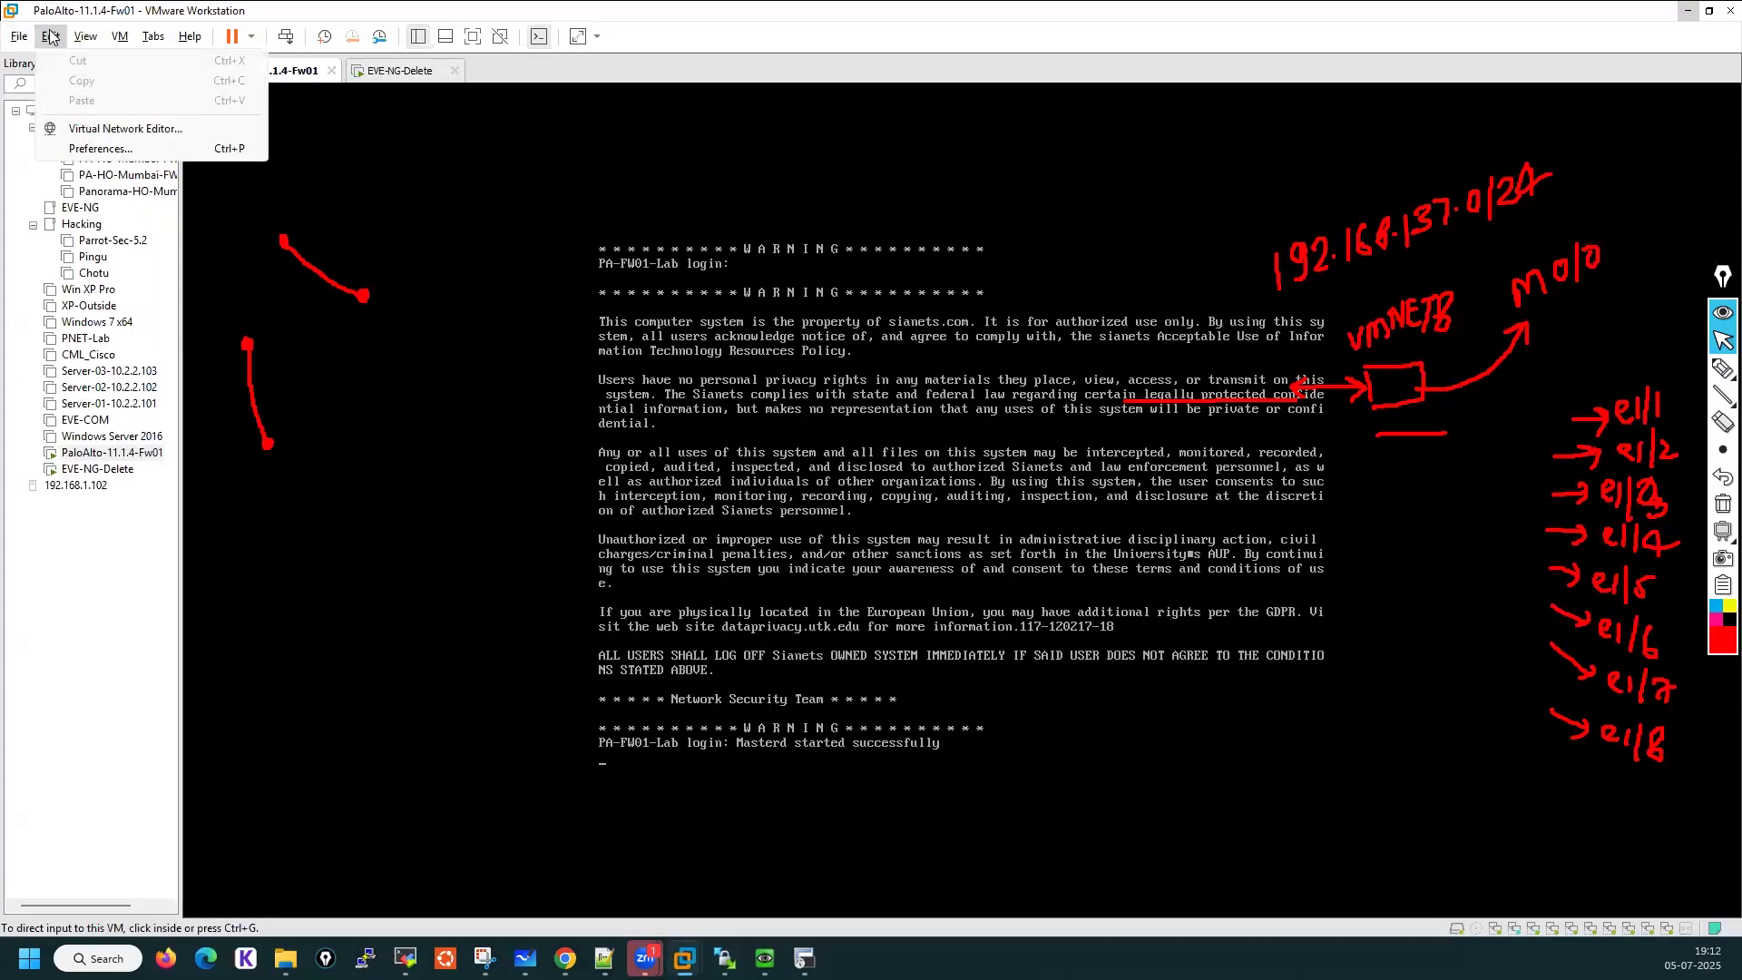
pyautogui.click(90, 132)
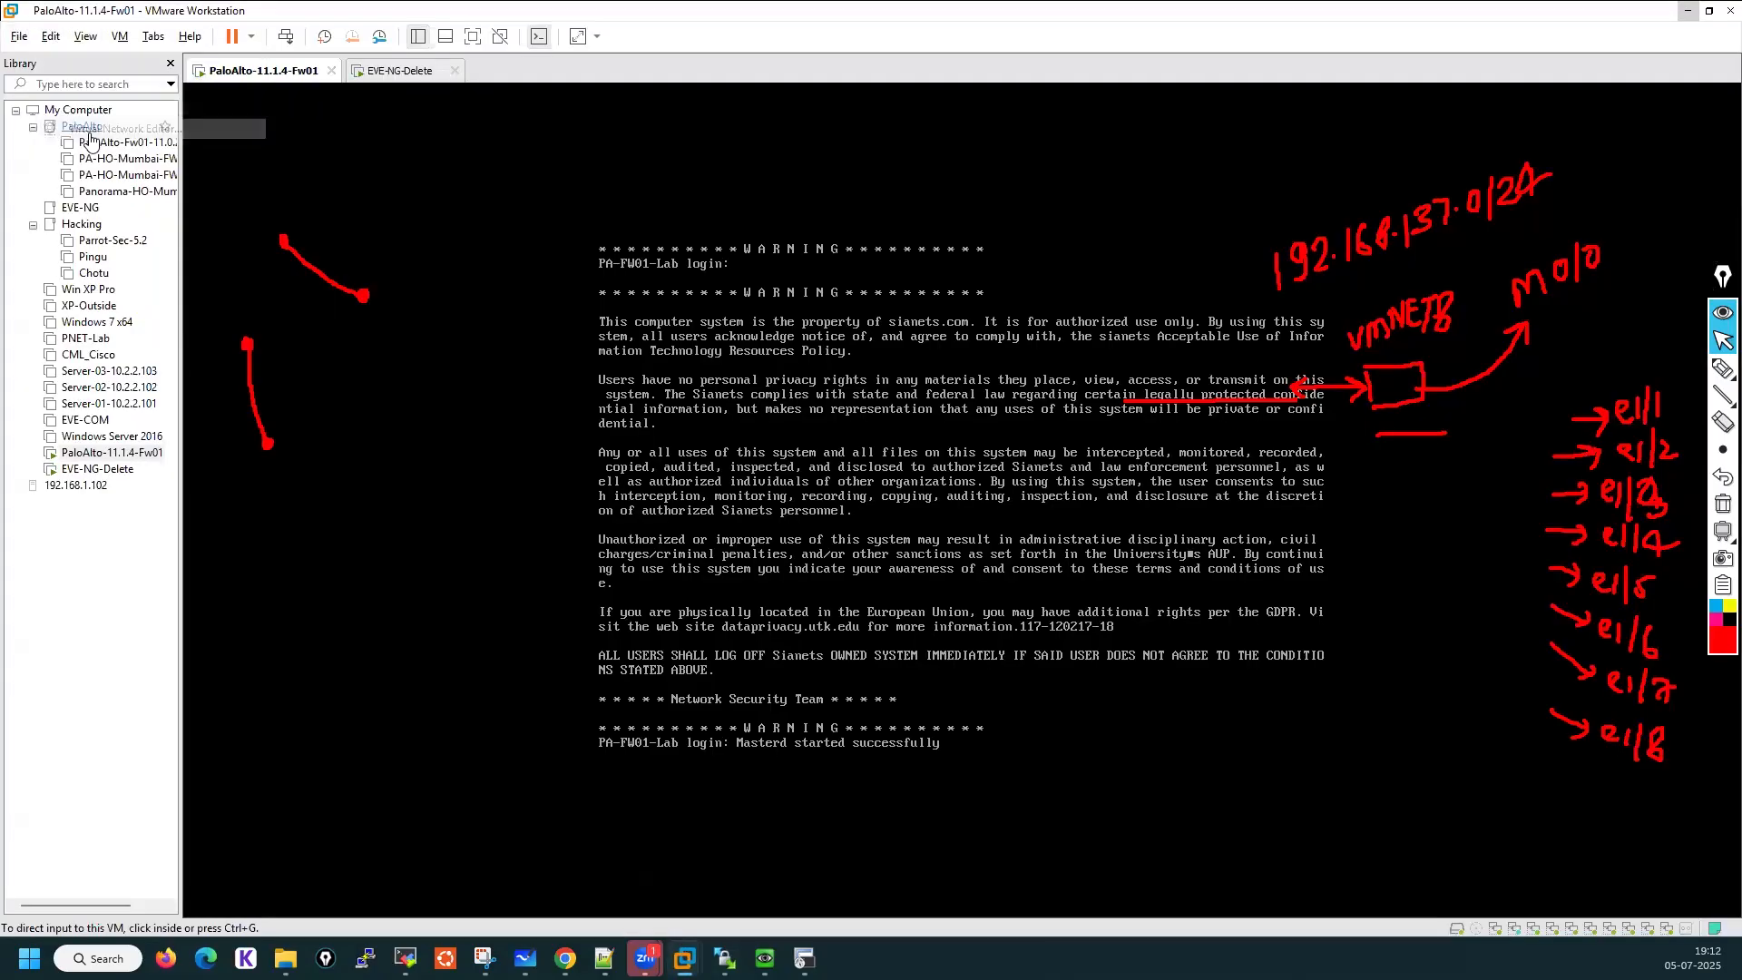
pyautogui.click(1687, 11)
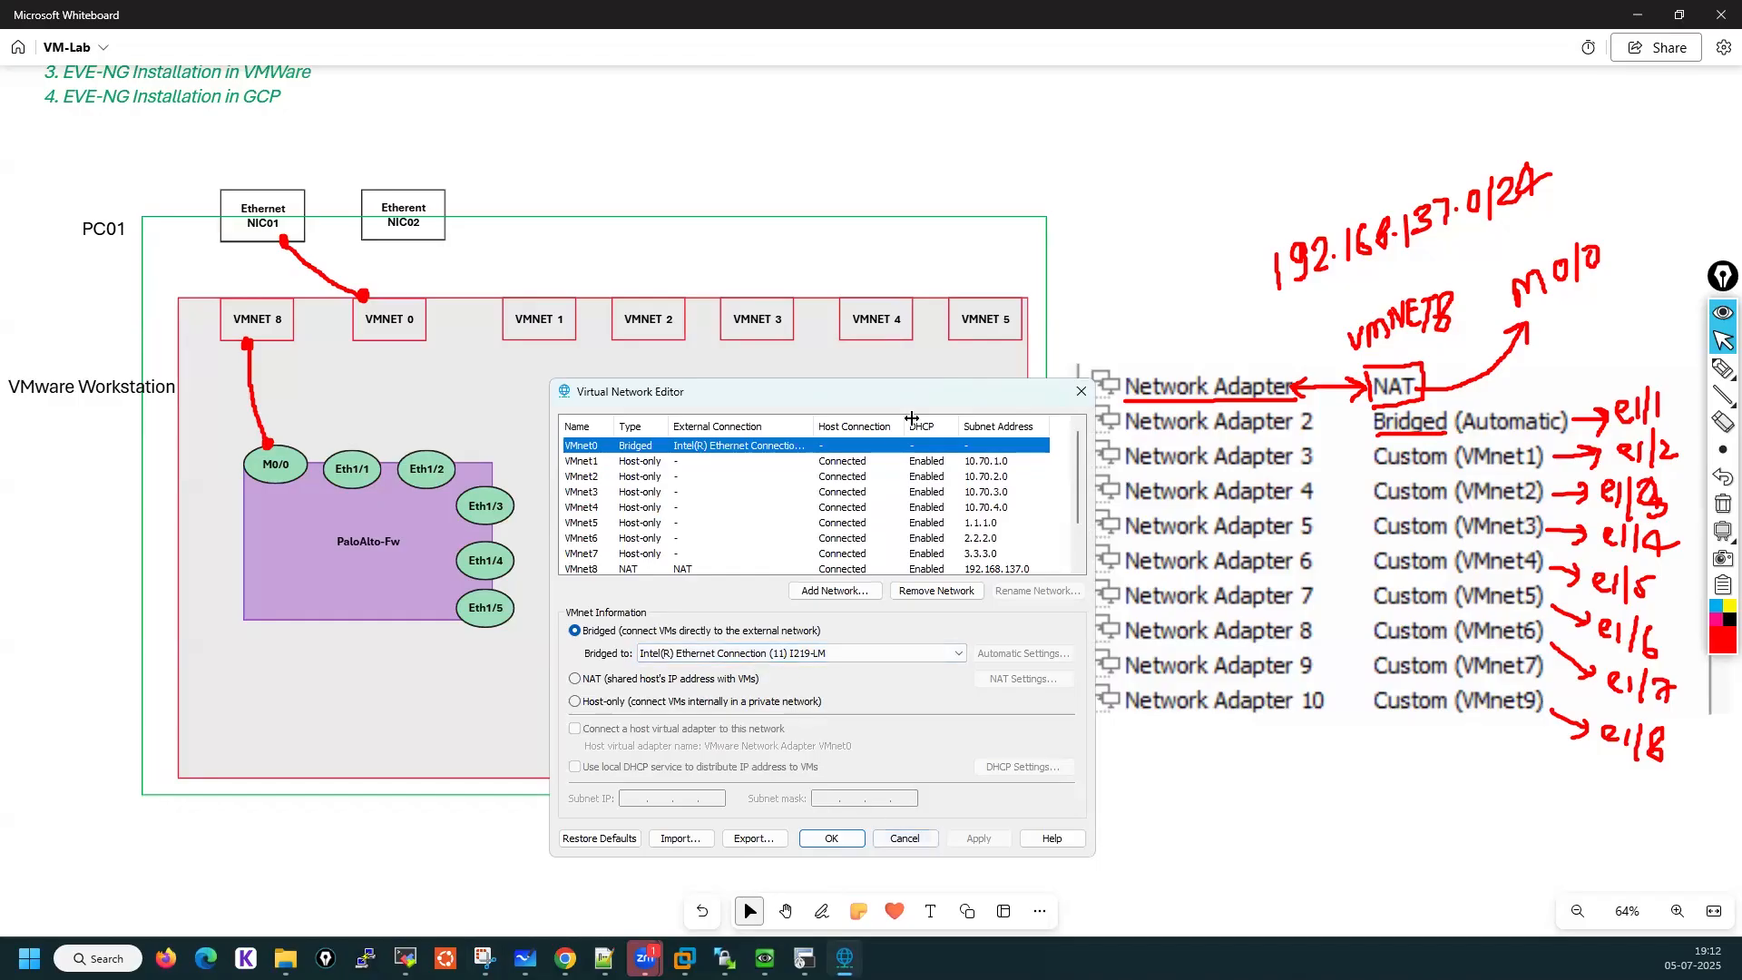
pyautogui.click(451, 881)
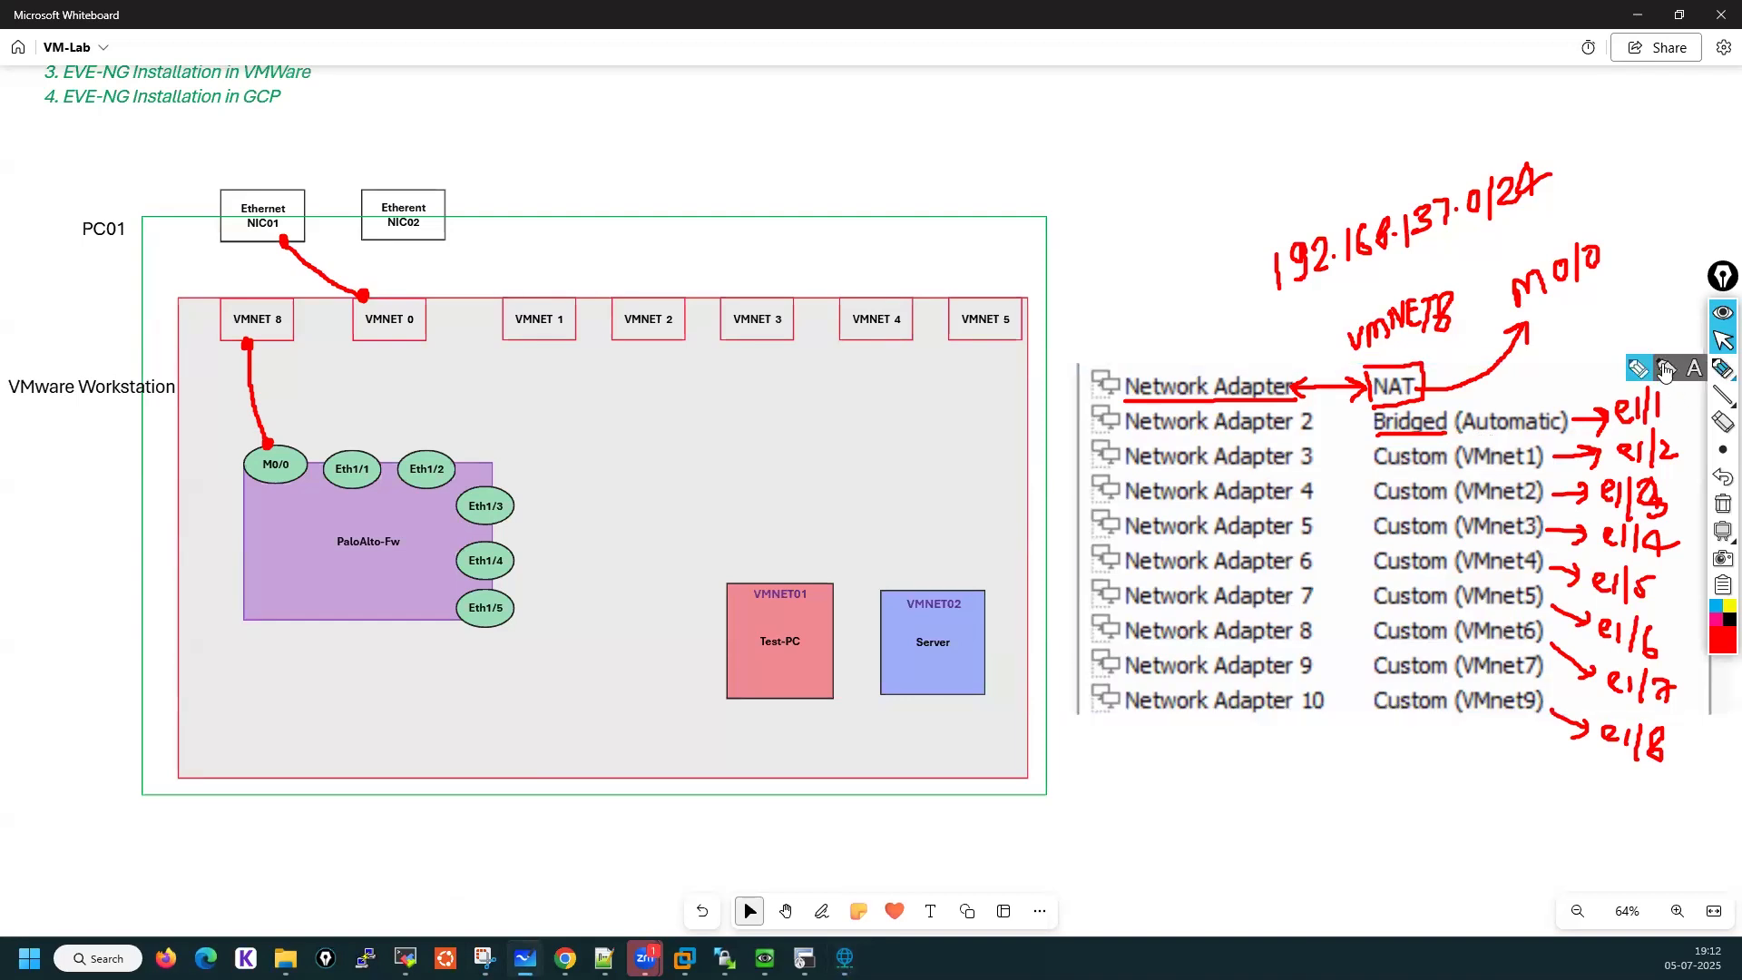
# Step: Draw red lines from Eth1/1–Eth1/4 up to VMNET 0–3 and underline Network Adapter 3
pyautogui.click(1665, 370)
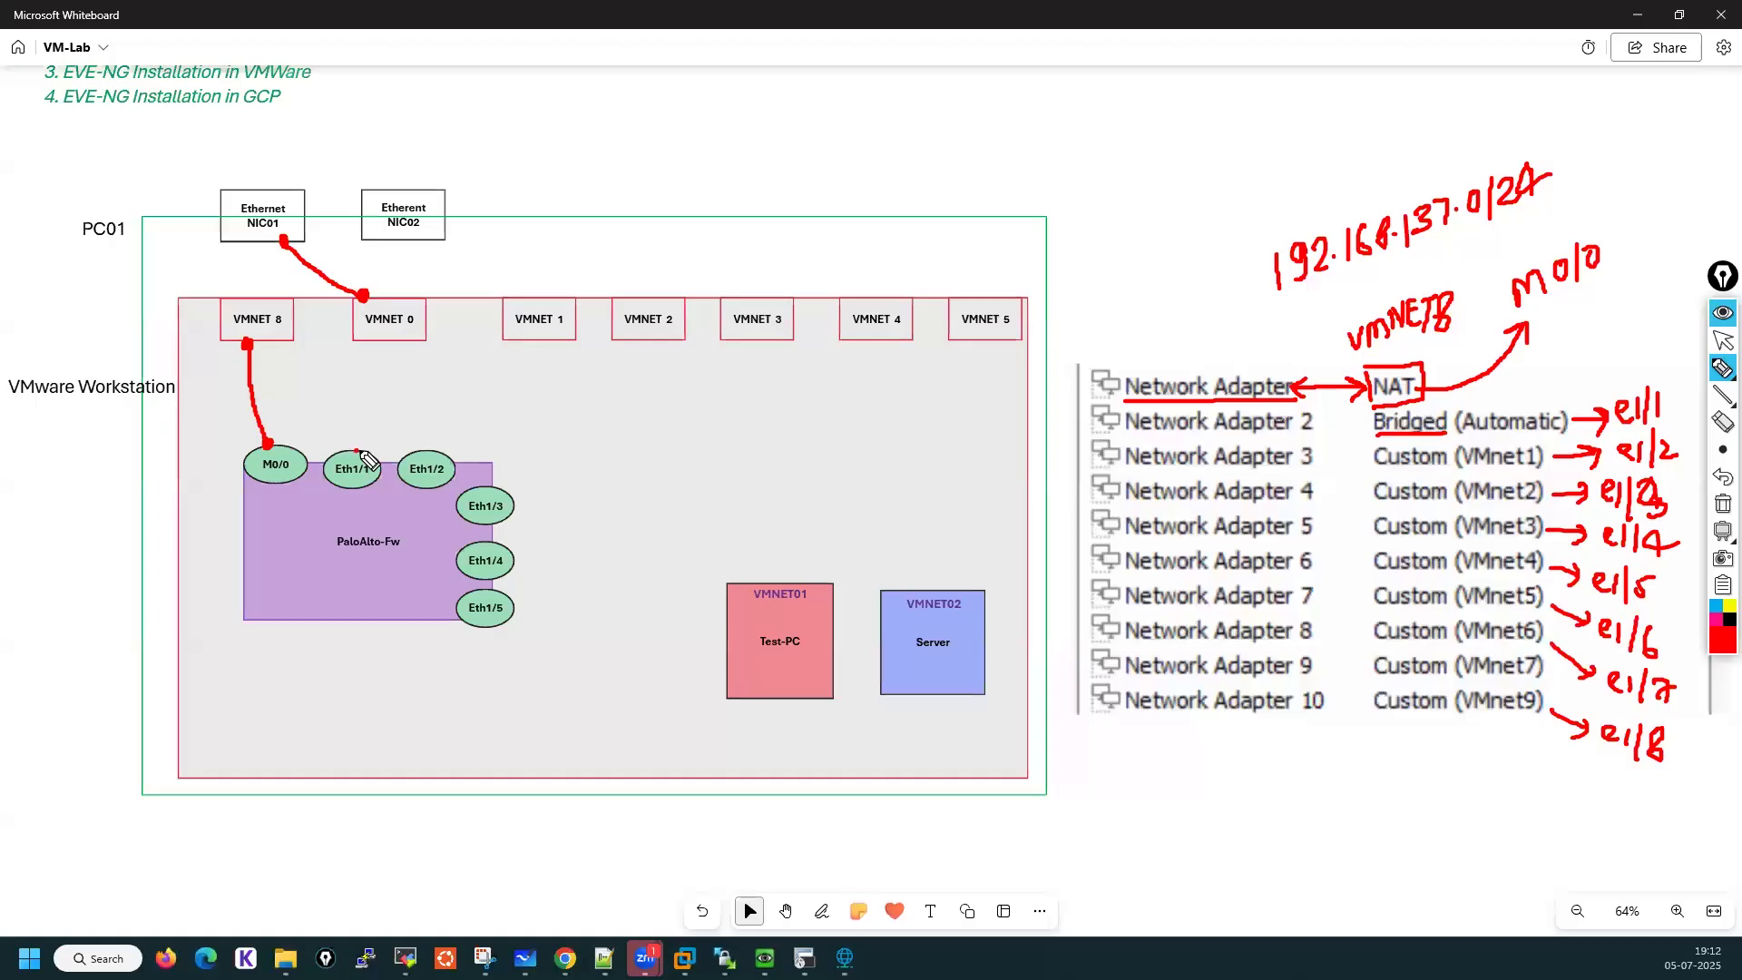
pyautogui.moveTo(356, 448)
pyautogui.mouseDown()
pyautogui.moveTo(382, 406)
pyautogui.moveTo(383, 336)
pyautogui.mouseUp()
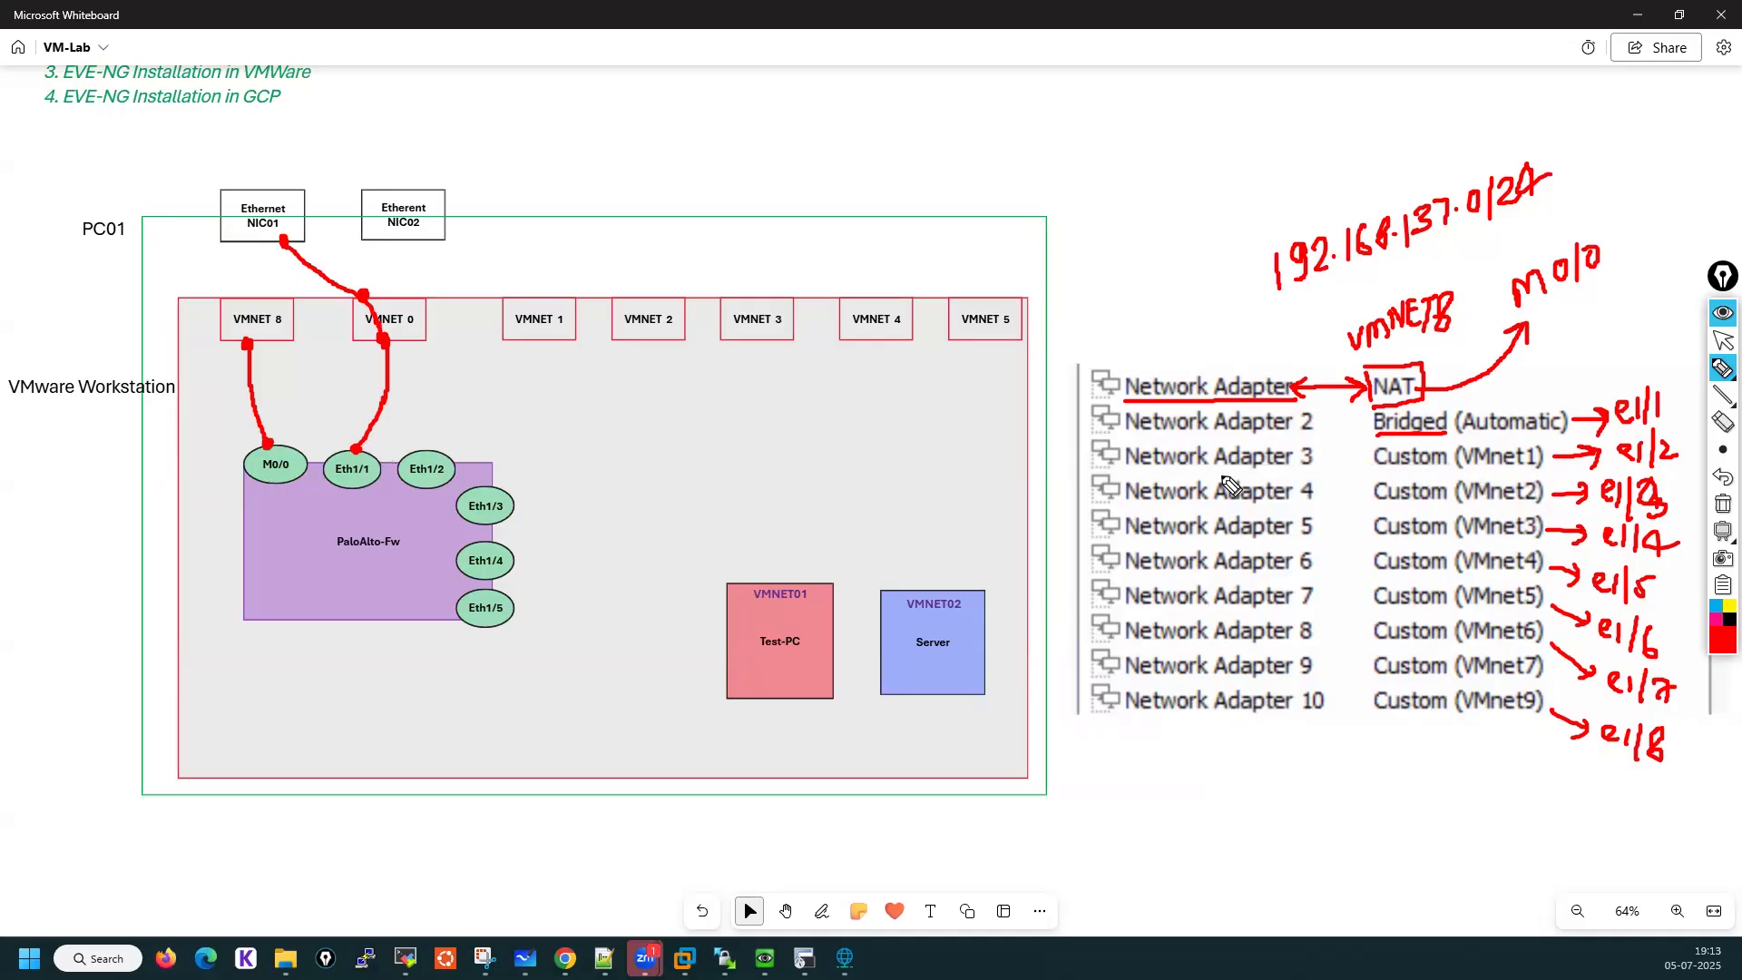
pyautogui.moveTo(1129, 477); pyautogui.dragTo(1540, 474)
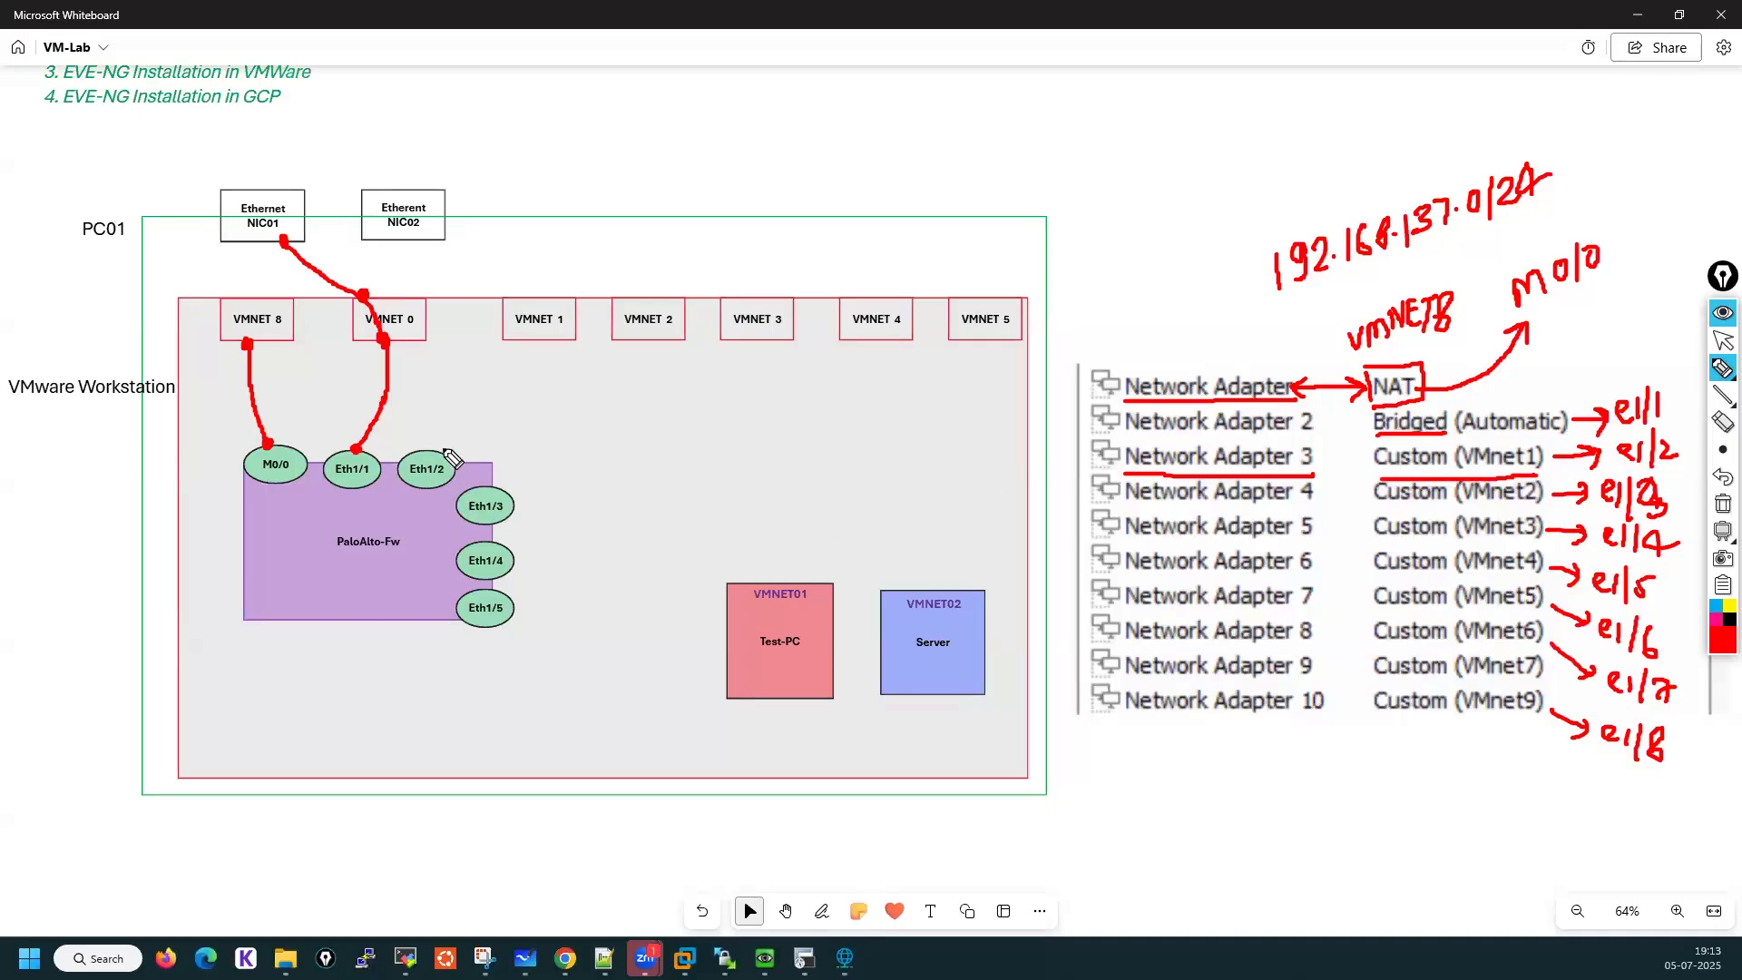
pyautogui.moveTo(440, 450); pyautogui.dragTo(535, 339)
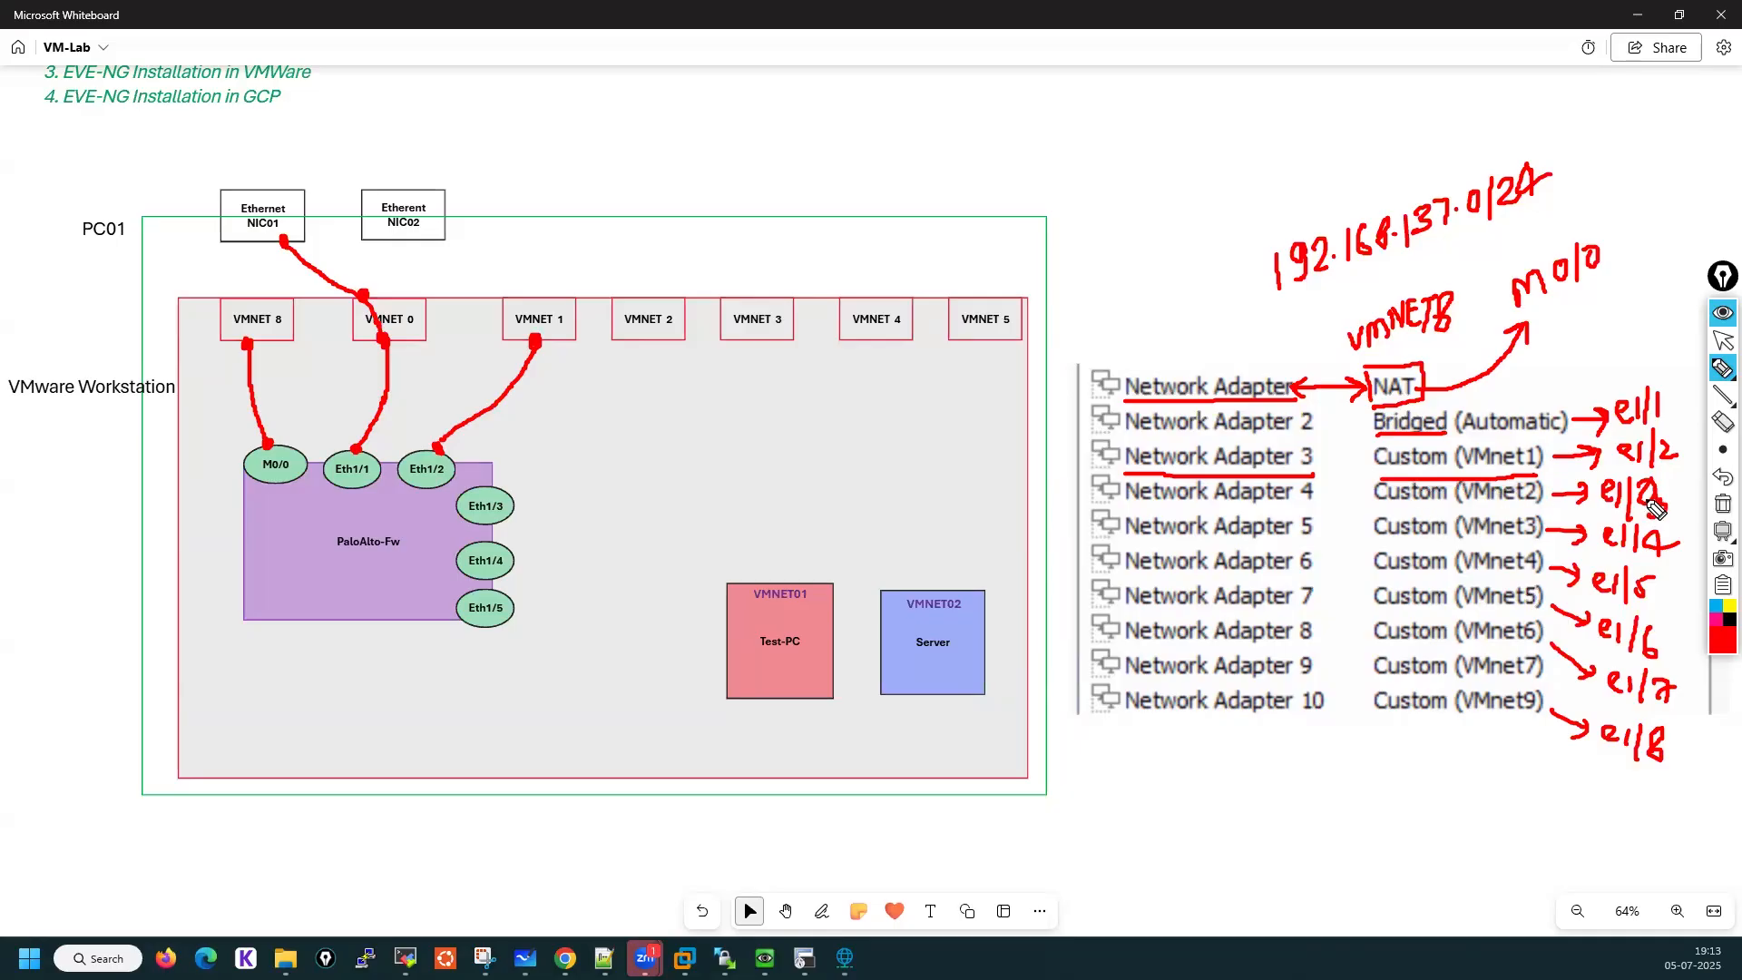
pyautogui.moveTo(513, 499); pyautogui.dragTo(637, 342)
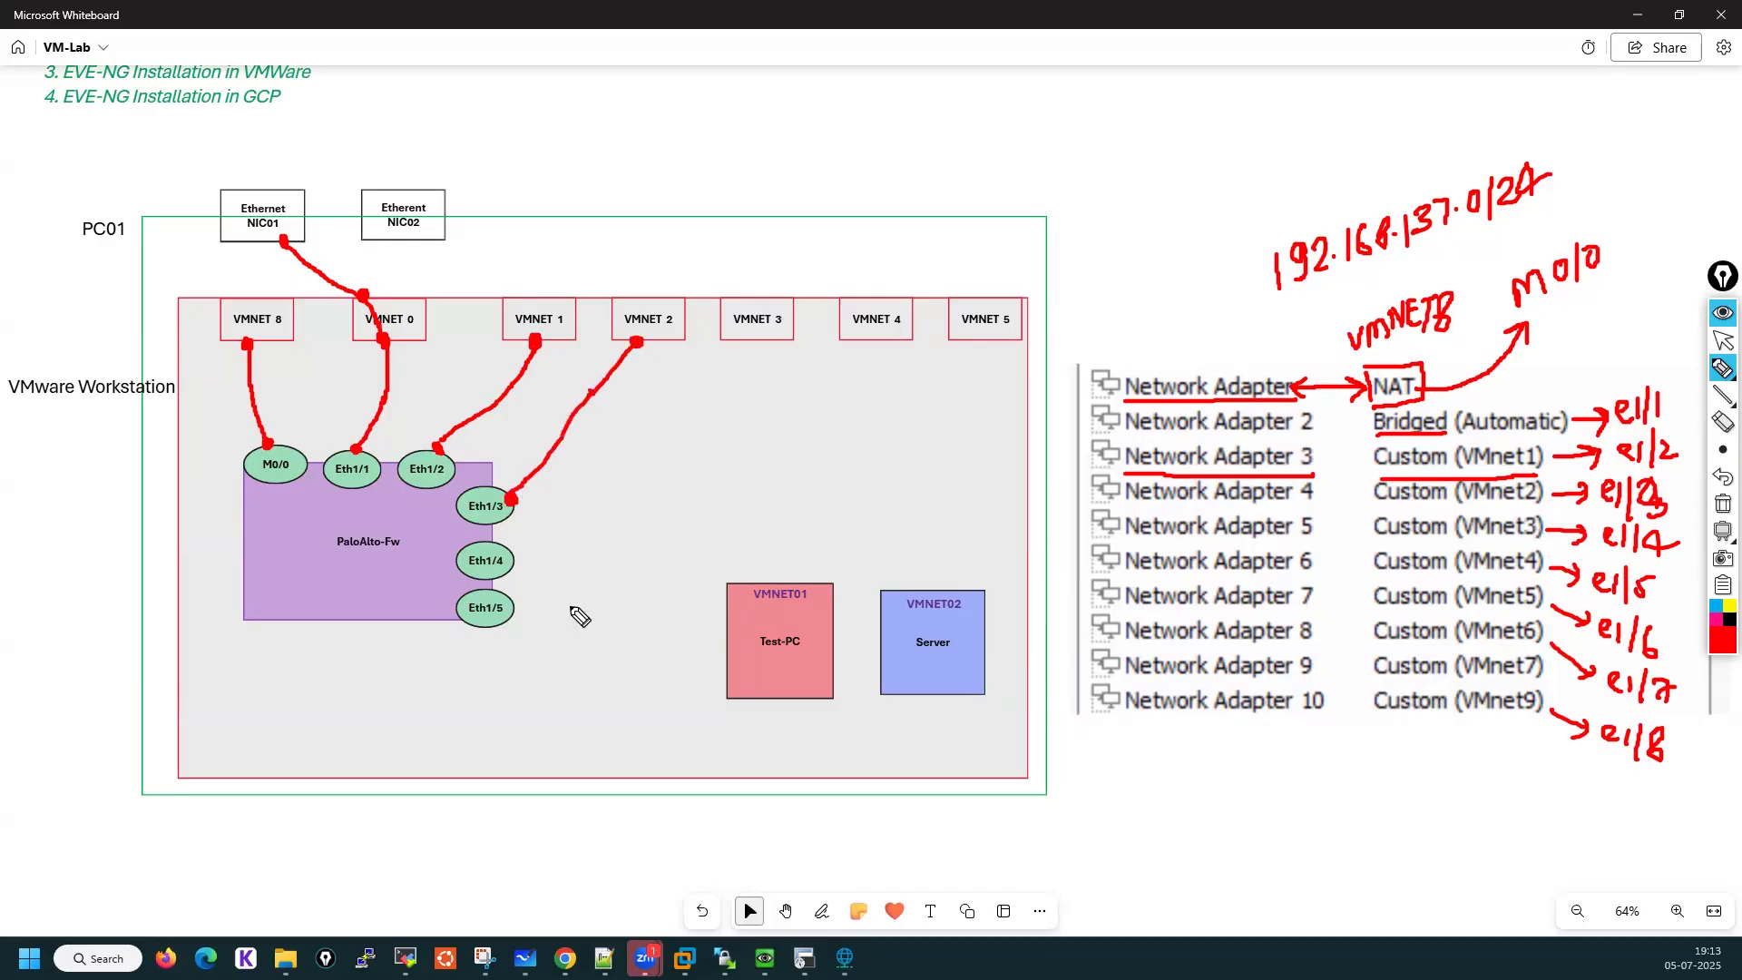
pyautogui.moveTo(517, 554); pyautogui.dragTo(516, 555)
pyautogui.moveTo(521, 558)
pyautogui.mouseDown()
pyautogui.moveTo(572, 535)
pyautogui.moveTo(752, 343)
pyautogui.mouseUp()
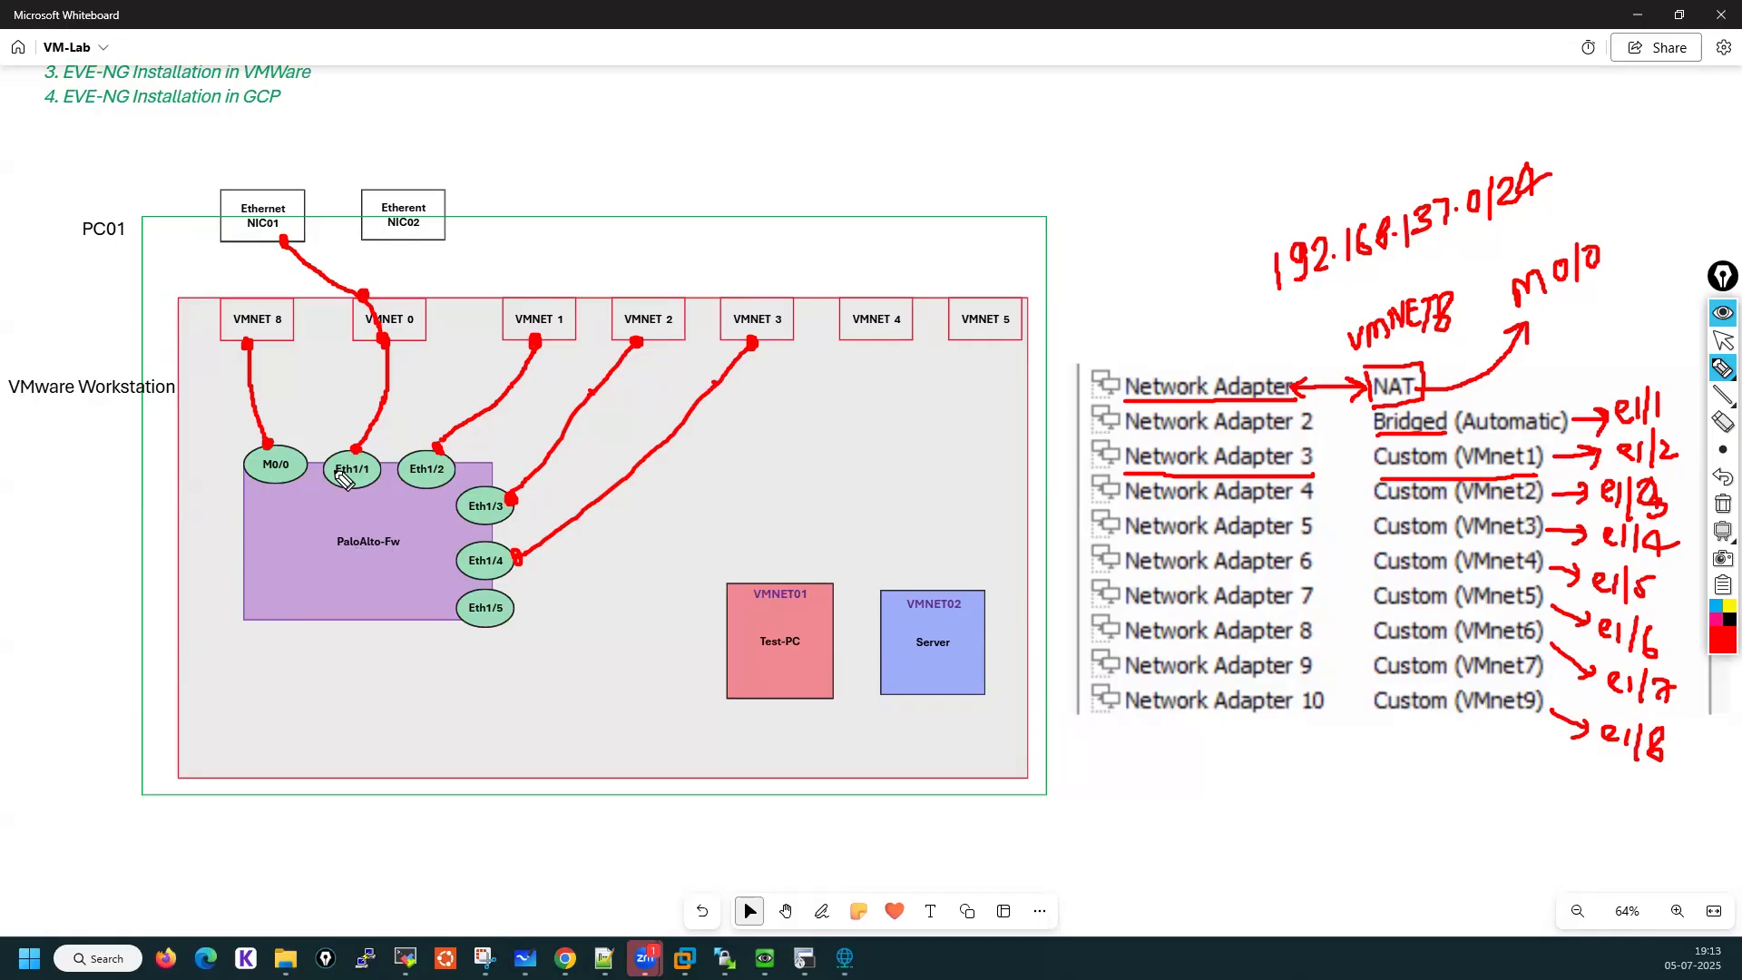
# Step: Underline the VMware Workstation label and change the ink colour to green
pyautogui.moveTo(11, 411); pyautogui.dragTo(145, 413)
pyautogui.click(1723, 617)
pyautogui.click(1665, 455)
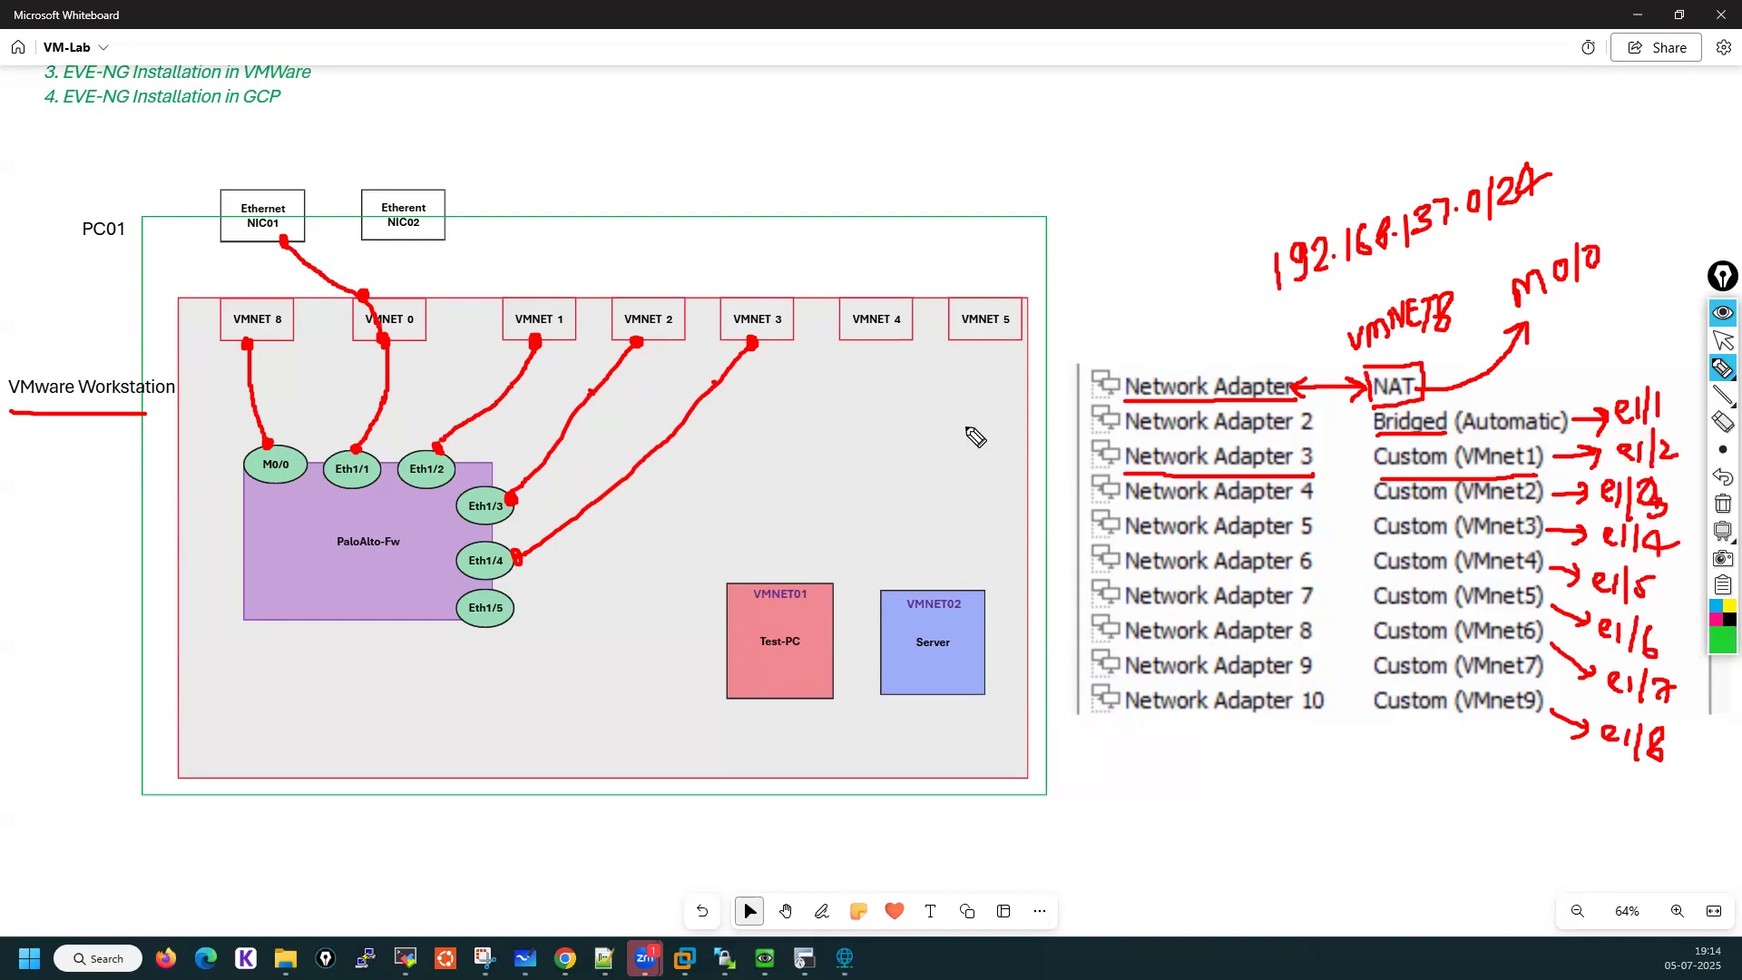
# Step: Link VMNET 1 to Test-PC in green and VMNET 2 to Server in blue
pyautogui.click(559, 341)
pyautogui.moveTo(559, 341); pyautogui.dragTo(777, 573)
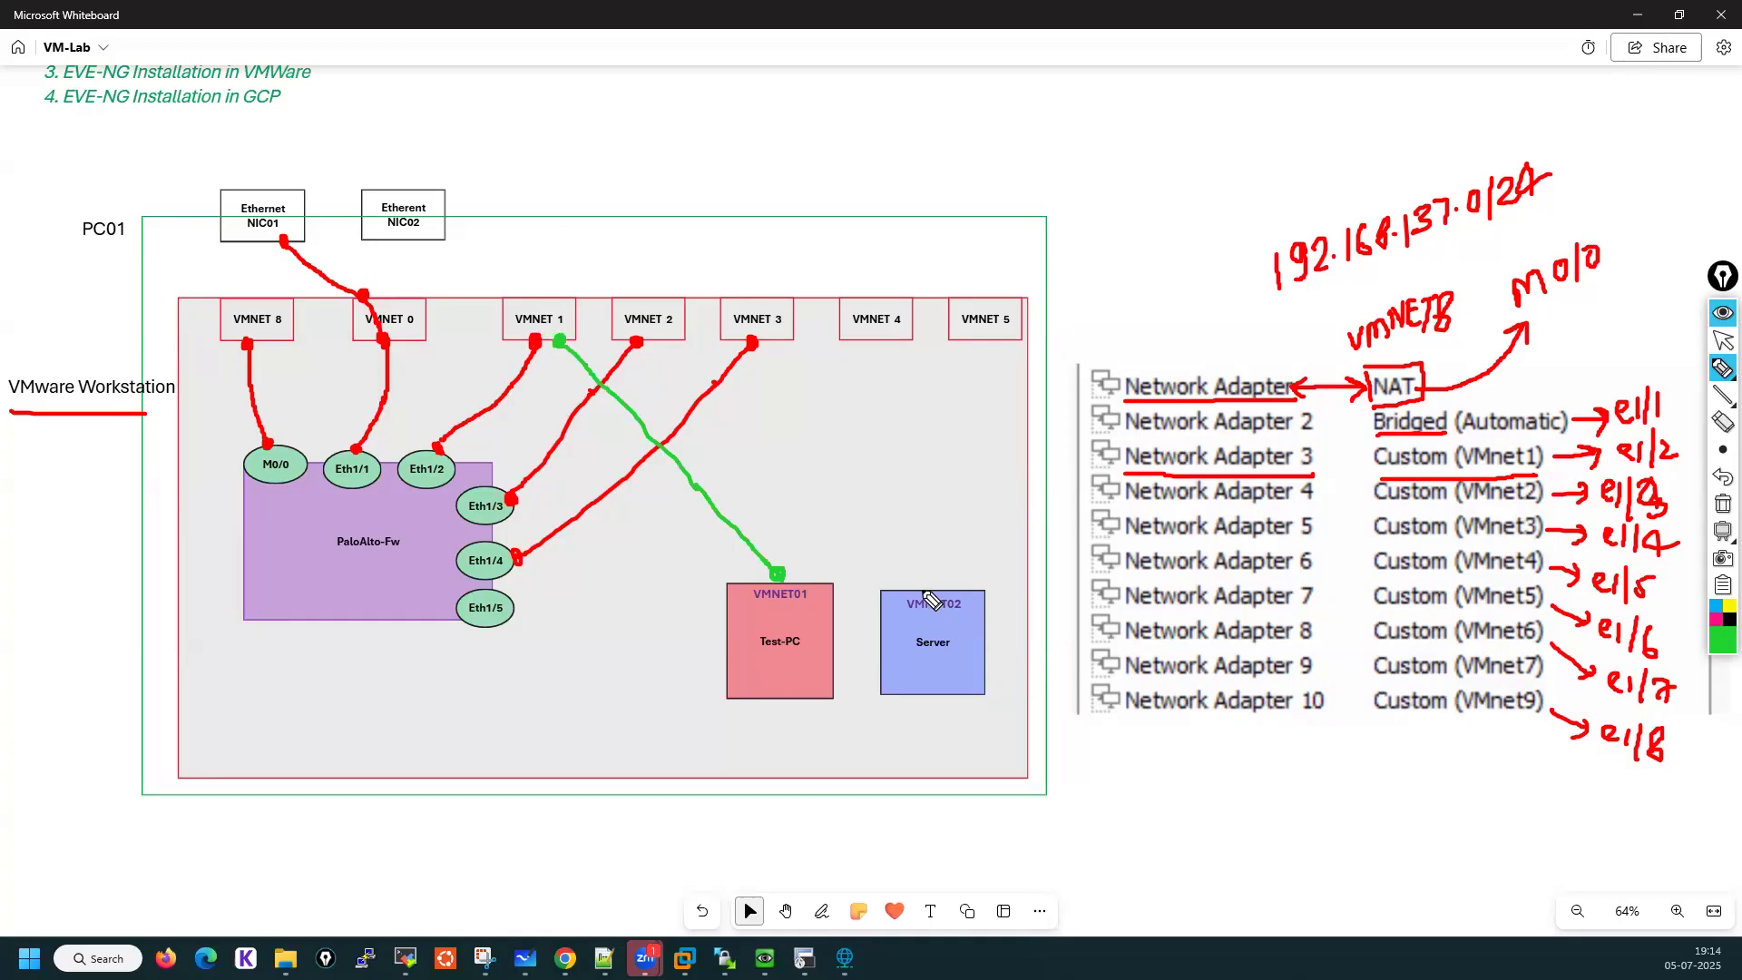
pyautogui.click(1716, 608)
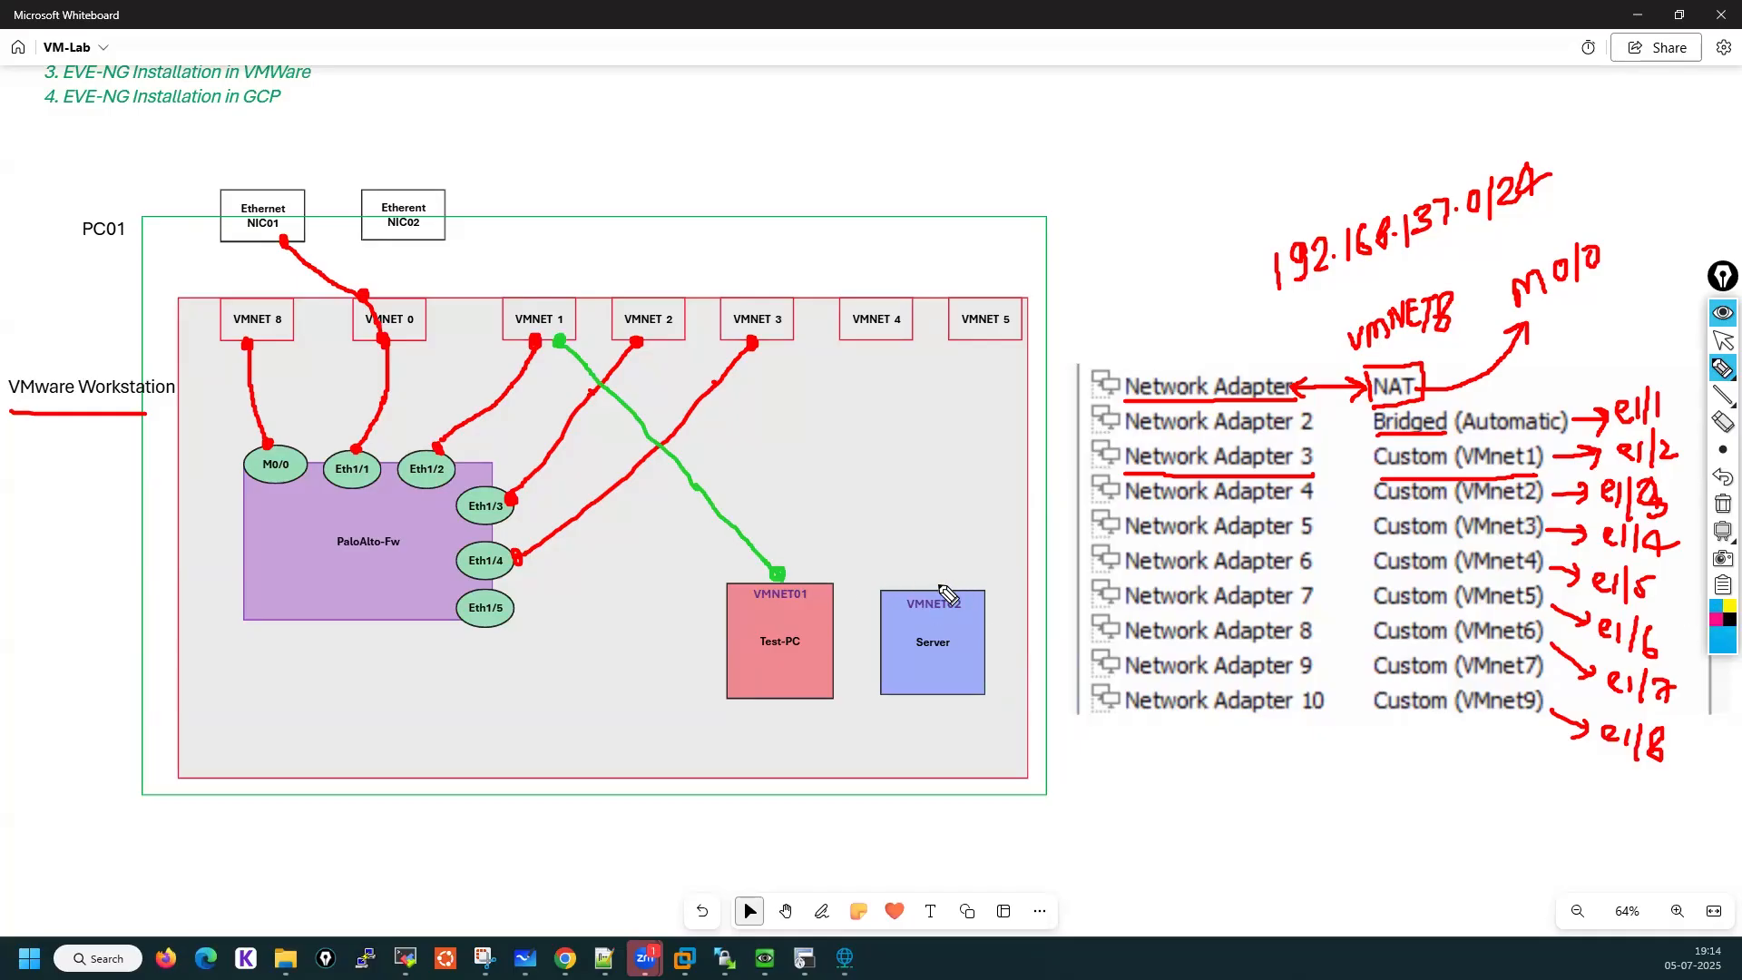
pyautogui.click(674, 342)
pyautogui.moveTo(679, 343); pyautogui.dragTo(939, 586)
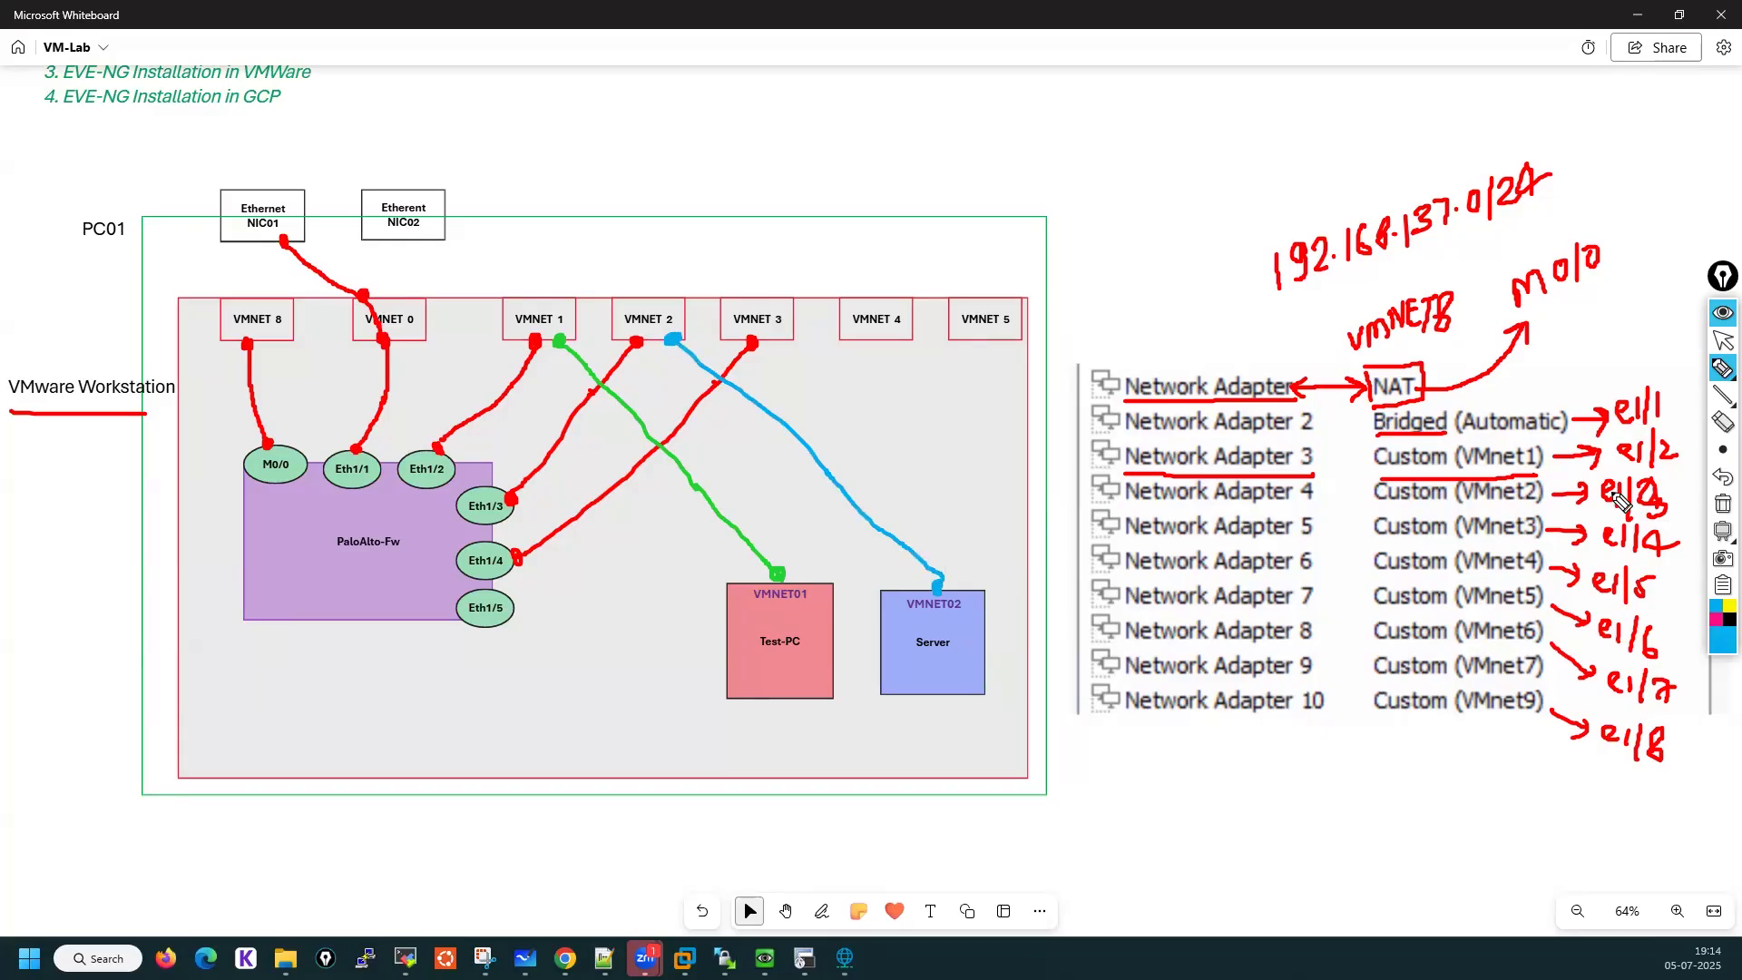
# Step: With the thinnest pen, write 10.70.1.105 under Test-PC
pyautogui.click(1719, 452)
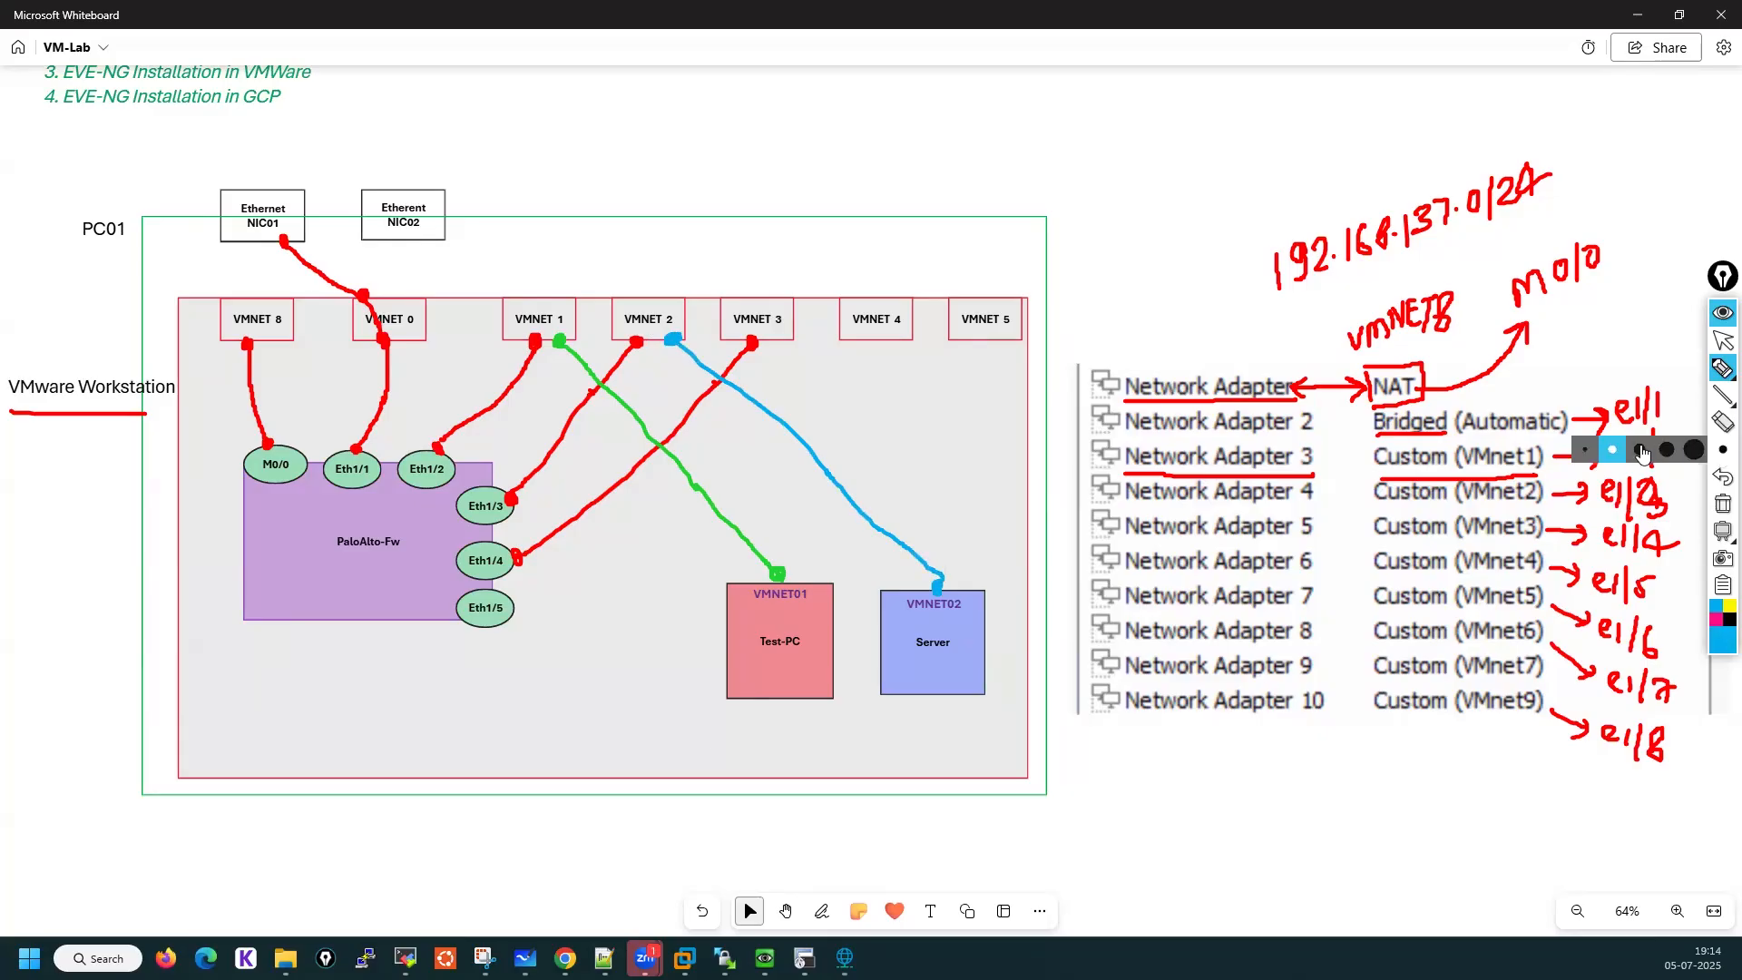
pyautogui.click(1587, 453)
pyautogui.click(703, 708)
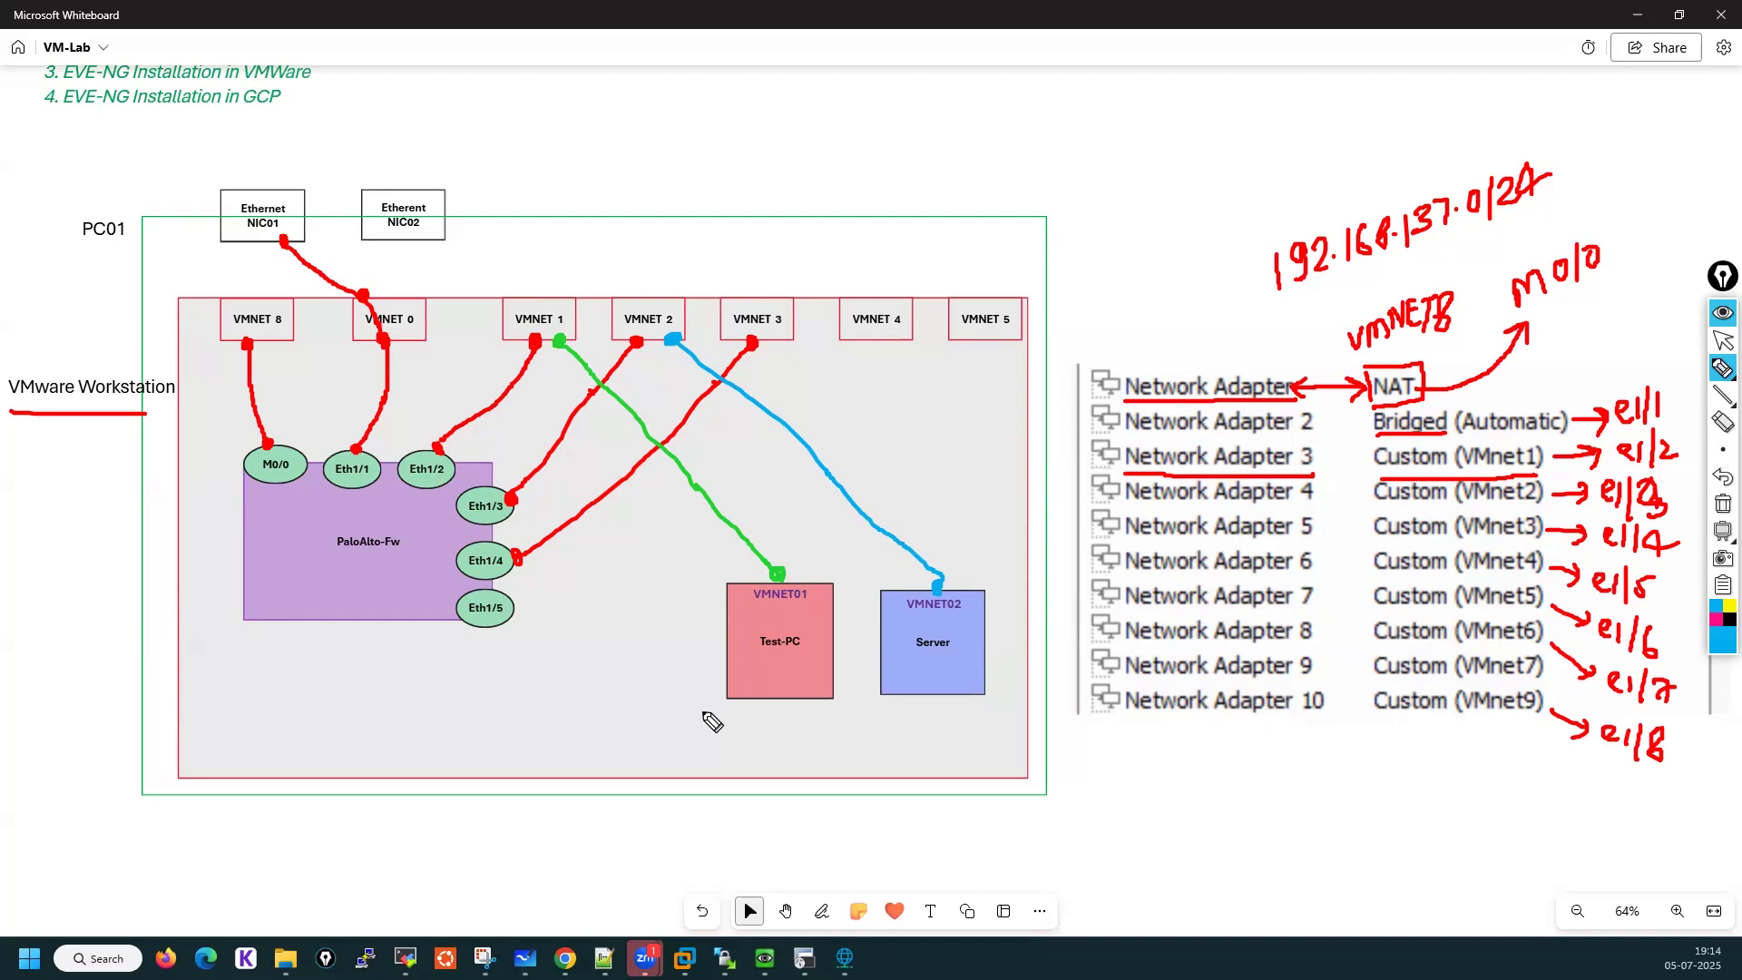
pyautogui.moveTo(703, 709)
pyautogui.mouseDown()
pyautogui.moveTo(706, 731)
pyautogui.moveTo(809, 723)
pyautogui.mouseUp()
# Step: Handwrite a DG gateway note under Test-PC's IP address
pyautogui.moveTo(666, 755)
pyautogui.mouseDown()
pyautogui.moveTo(668, 774)
pyautogui.moveTo(732, 760)
pyautogui.mouseUp()
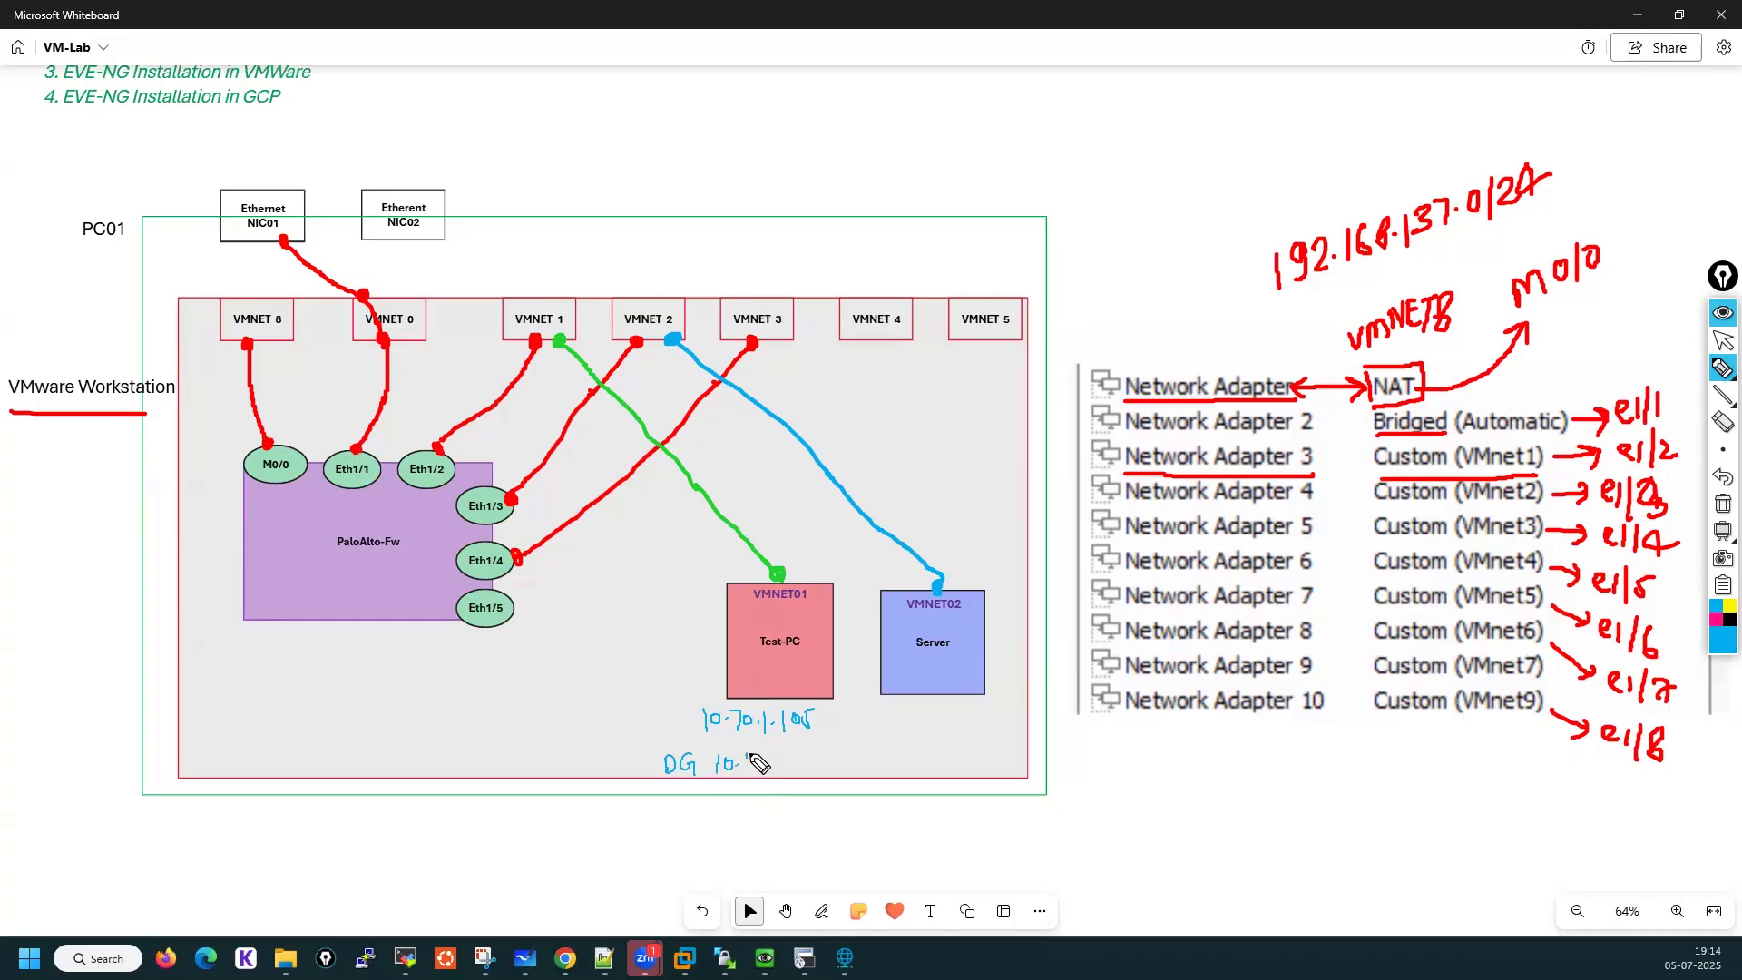
pyautogui.moveTo(742, 755)
pyautogui.mouseDown()
pyautogui.moveTo(752, 772)
pyautogui.moveTo(807, 768)
pyautogui.moveTo(823, 747)
pyautogui.mouseUp()
pyautogui.click(791, 758)
# Step: Write 10.1.1.250 beside Eth1/1, undo the stroke, and switch the ink to black
pyautogui.click(357, 448)
pyautogui.moveTo(372, 446); pyautogui.dragTo(444, 398)
pyautogui.click(391, 440)
pyautogui.click(402, 429)
pyautogui.click(419, 408)
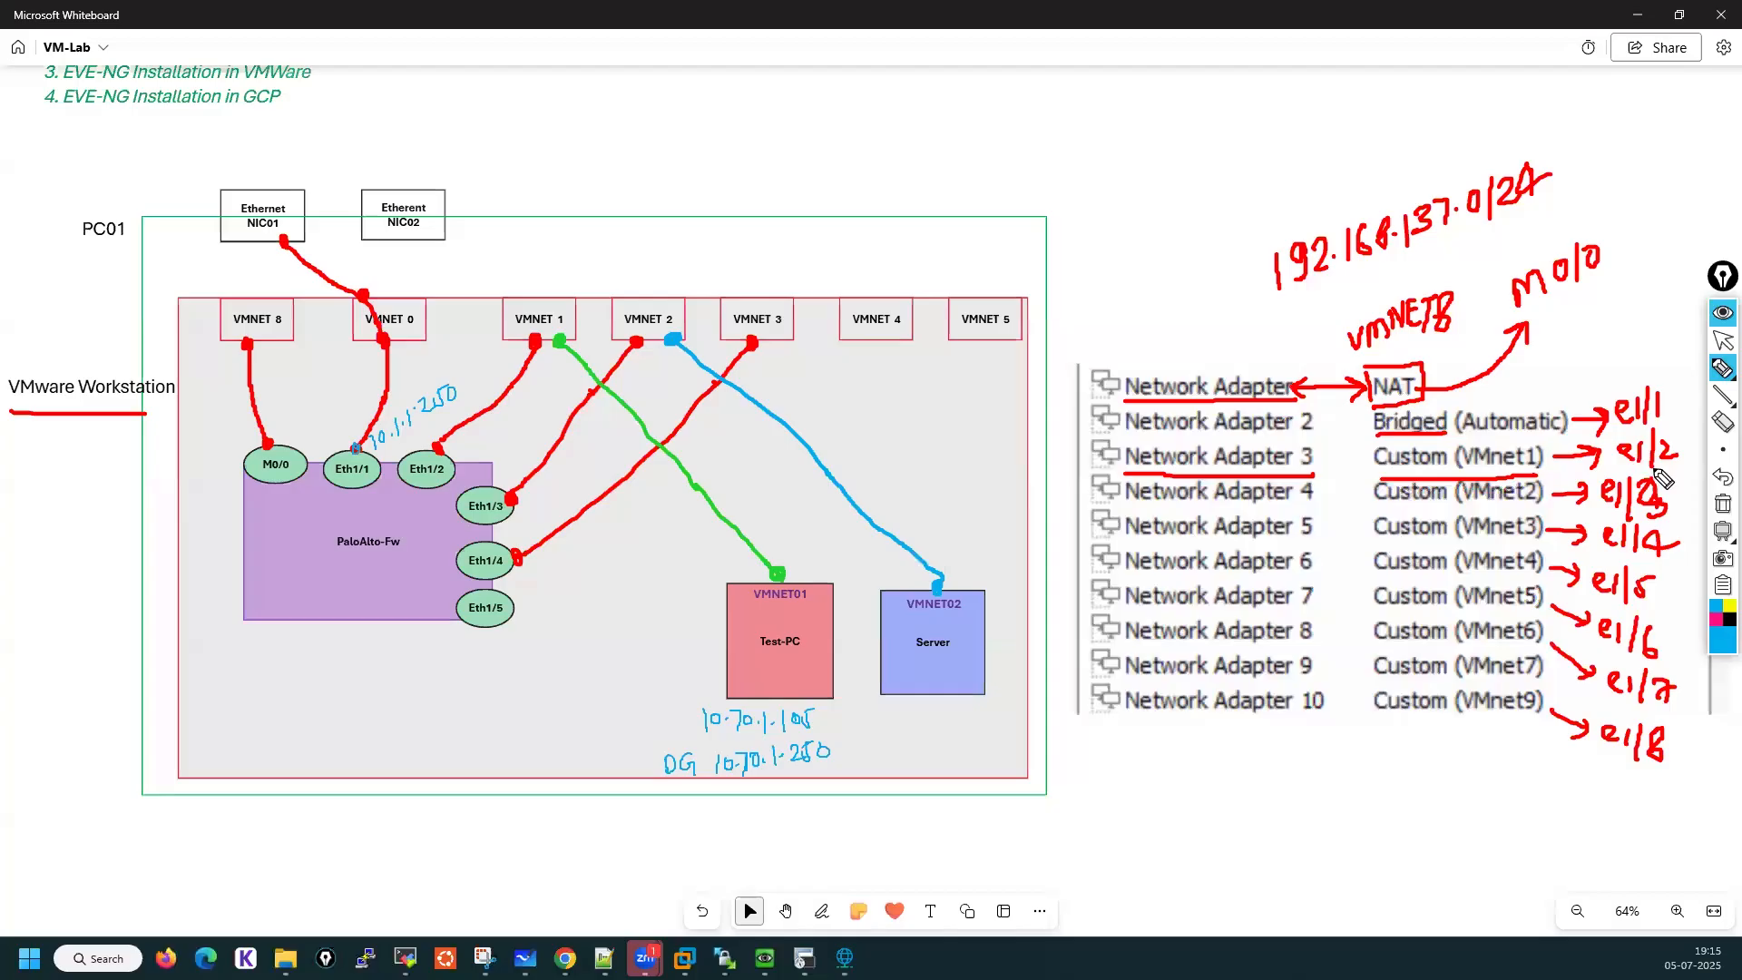
pyautogui.click(1721, 479)
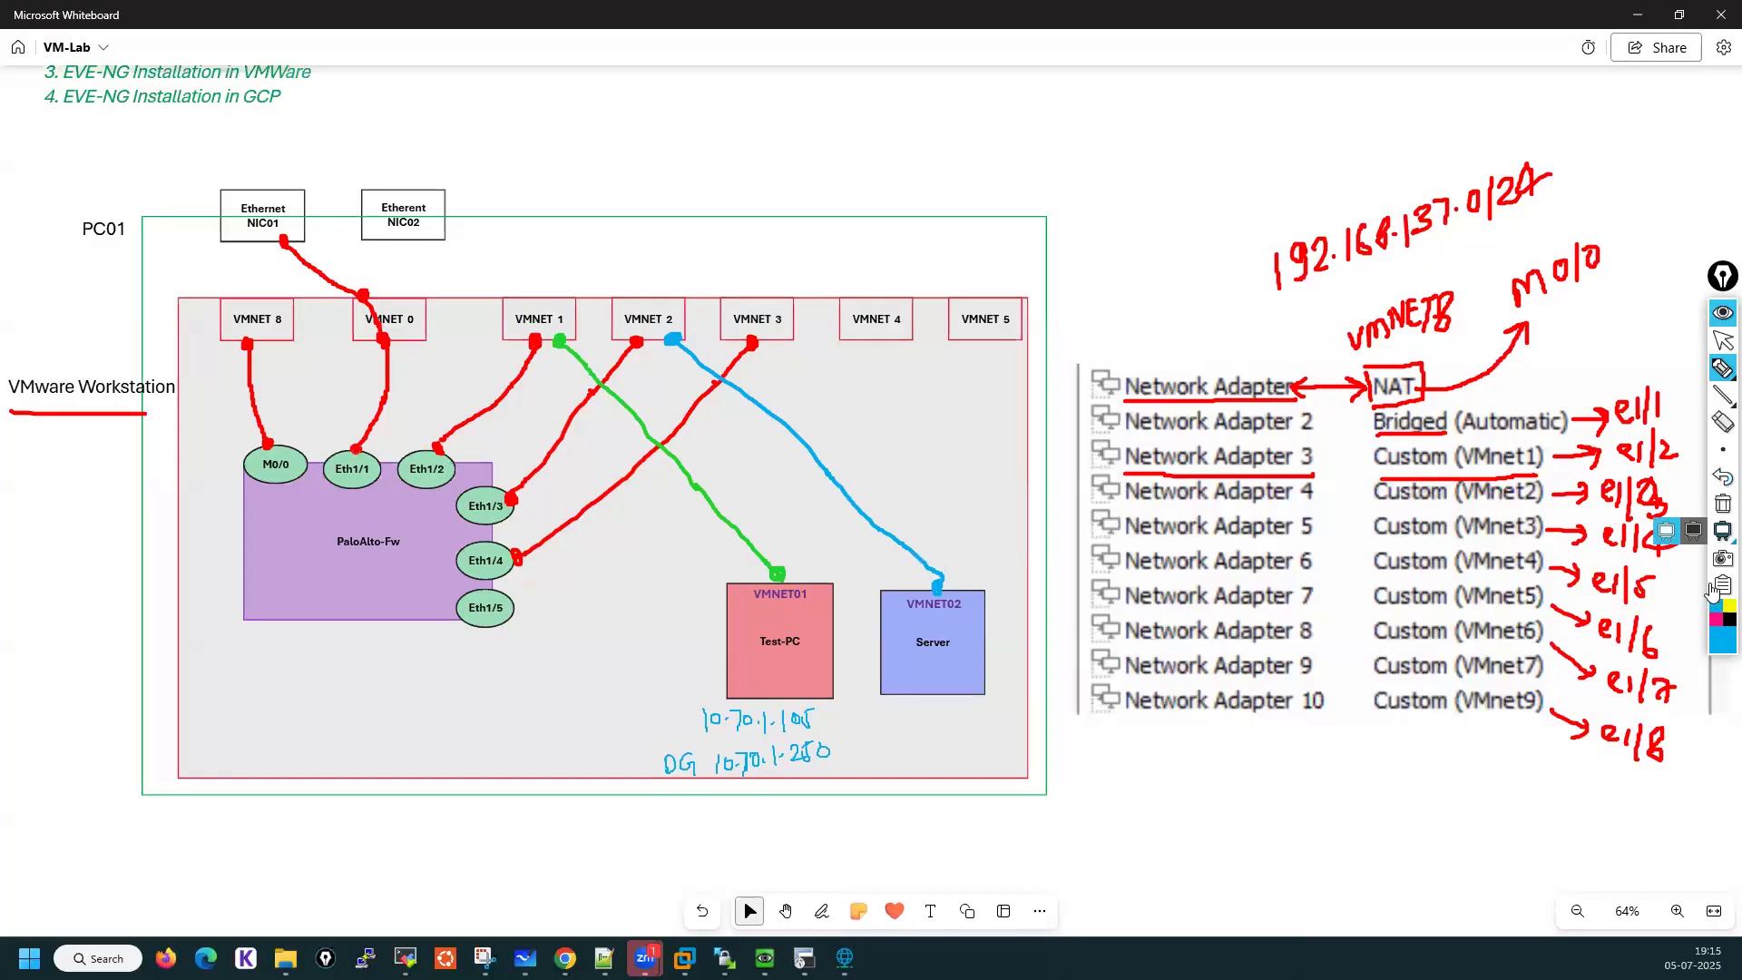
pyautogui.click(1724, 622)
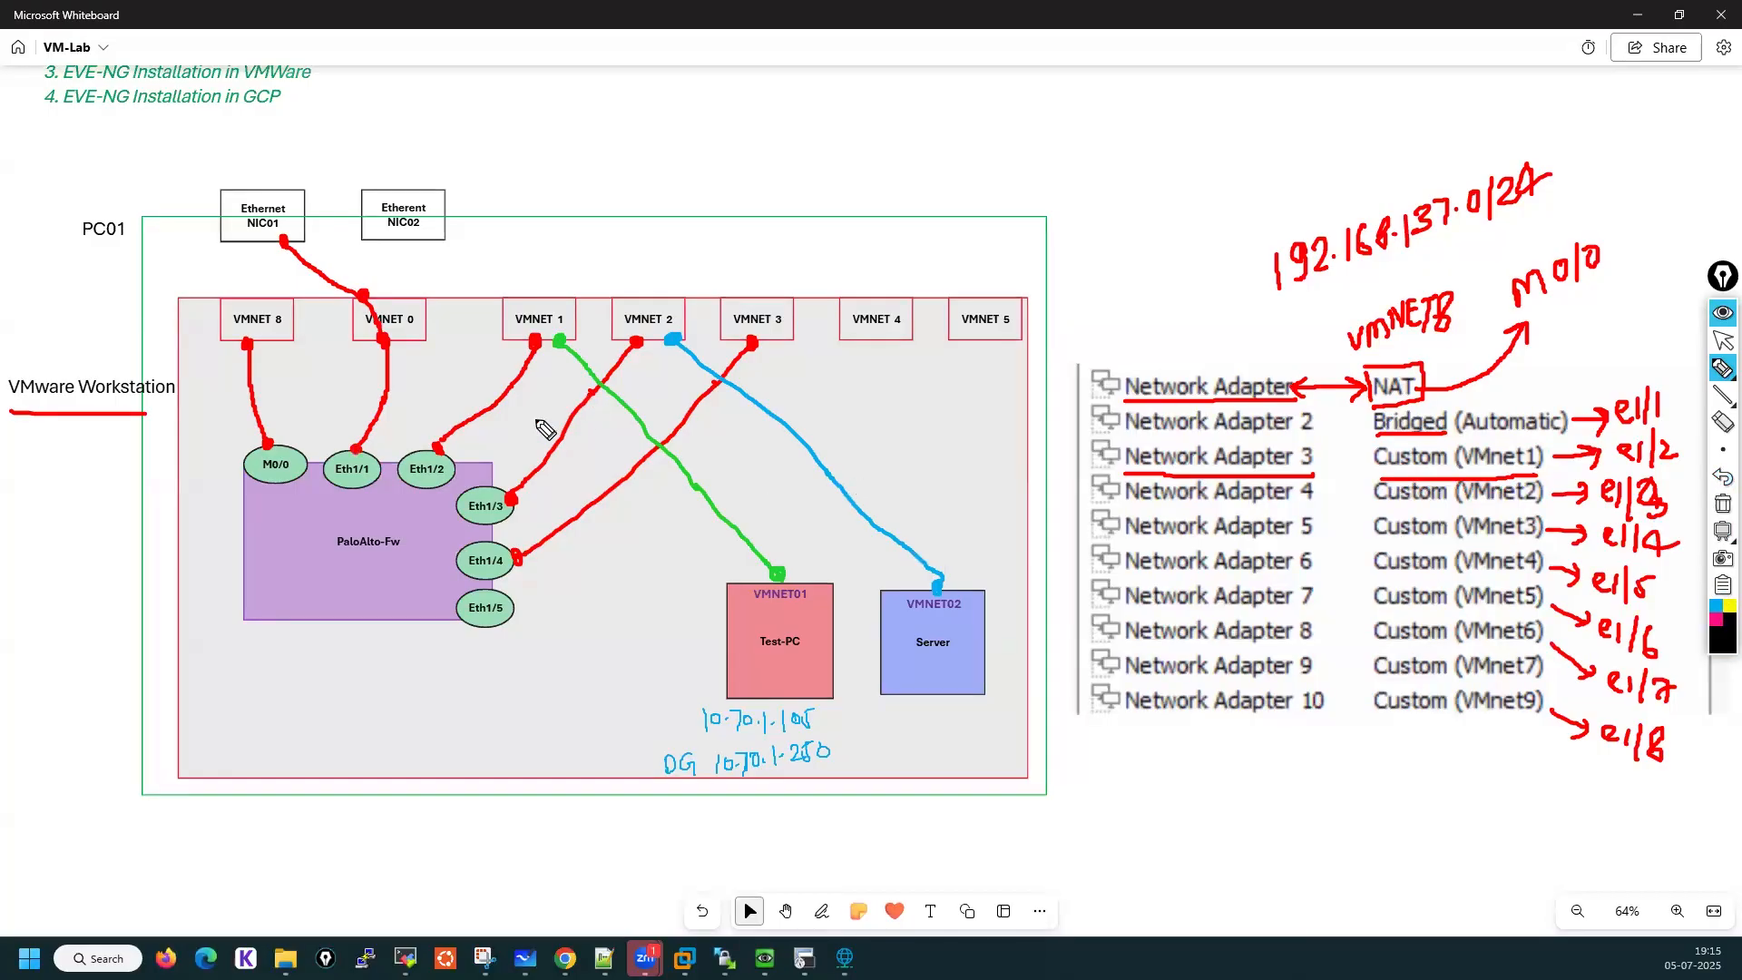
# Step: Handwrite 10.70.1.250 beside Eth1/2 and 10.70.2.250 beside Eth1/3
pyautogui.moveTo(459, 443); pyautogui.dragTo(489, 434)
pyautogui.click(1721, 476)
pyautogui.moveTo(481, 428)
pyautogui.mouseDown()
pyautogui.moveTo(487, 443)
pyautogui.moveTo(534, 412)
pyautogui.mouseUp()
pyautogui.moveTo(532, 495)
pyautogui.mouseDown()
pyautogui.moveTo(532, 515)
pyautogui.moveTo(618, 454)
pyautogui.mouseUp()
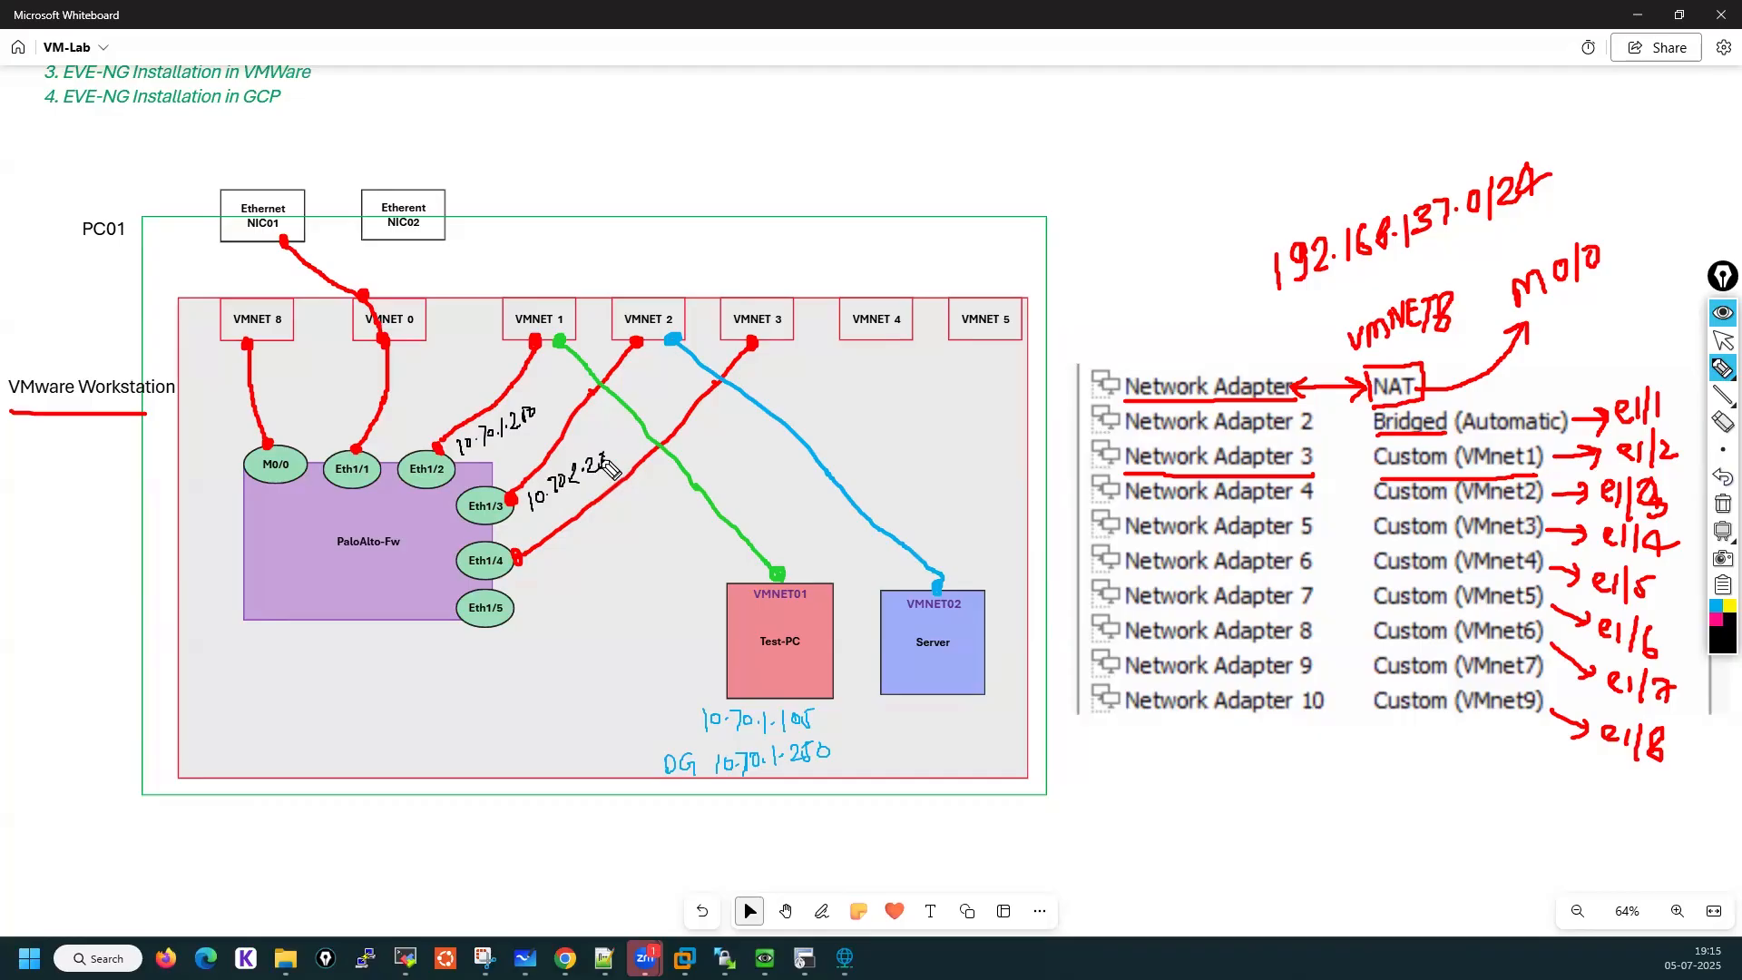
# Step: Write the Server's address 10.70.2.101 with the gateway note DG 10.70.2. beneath it
pyautogui.moveTo(894, 703); pyautogui.dragTo(894, 708)
pyautogui.click(913, 712)
pyautogui.moveTo(921, 708)
pyautogui.mouseDown()
pyautogui.moveTo(975, 723)
pyautogui.moveTo(984, 705)
pyautogui.mouseUp()
pyautogui.click(947, 712)
pyautogui.click(966, 716)
pyautogui.moveTo(992, 702); pyautogui.dragTo(990, 724)
pyautogui.moveTo(862, 750)
pyautogui.mouseDown()
pyautogui.moveTo(860, 772)
pyautogui.moveTo(936, 747)
pyautogui.moveTo(931, 765)
pyautogui.mouseUp()
pyautogui.click(922, 765)
pyautogui.moveTo(944, 749)
pyautogui.mouseDown()
pyautogui.moveTo(996, 767)
pyautogui.moveTo(1014, 746)
pyautogui.mouseUp()
pyautogui.click(952, 762)
pyautogui.click(977, 760)
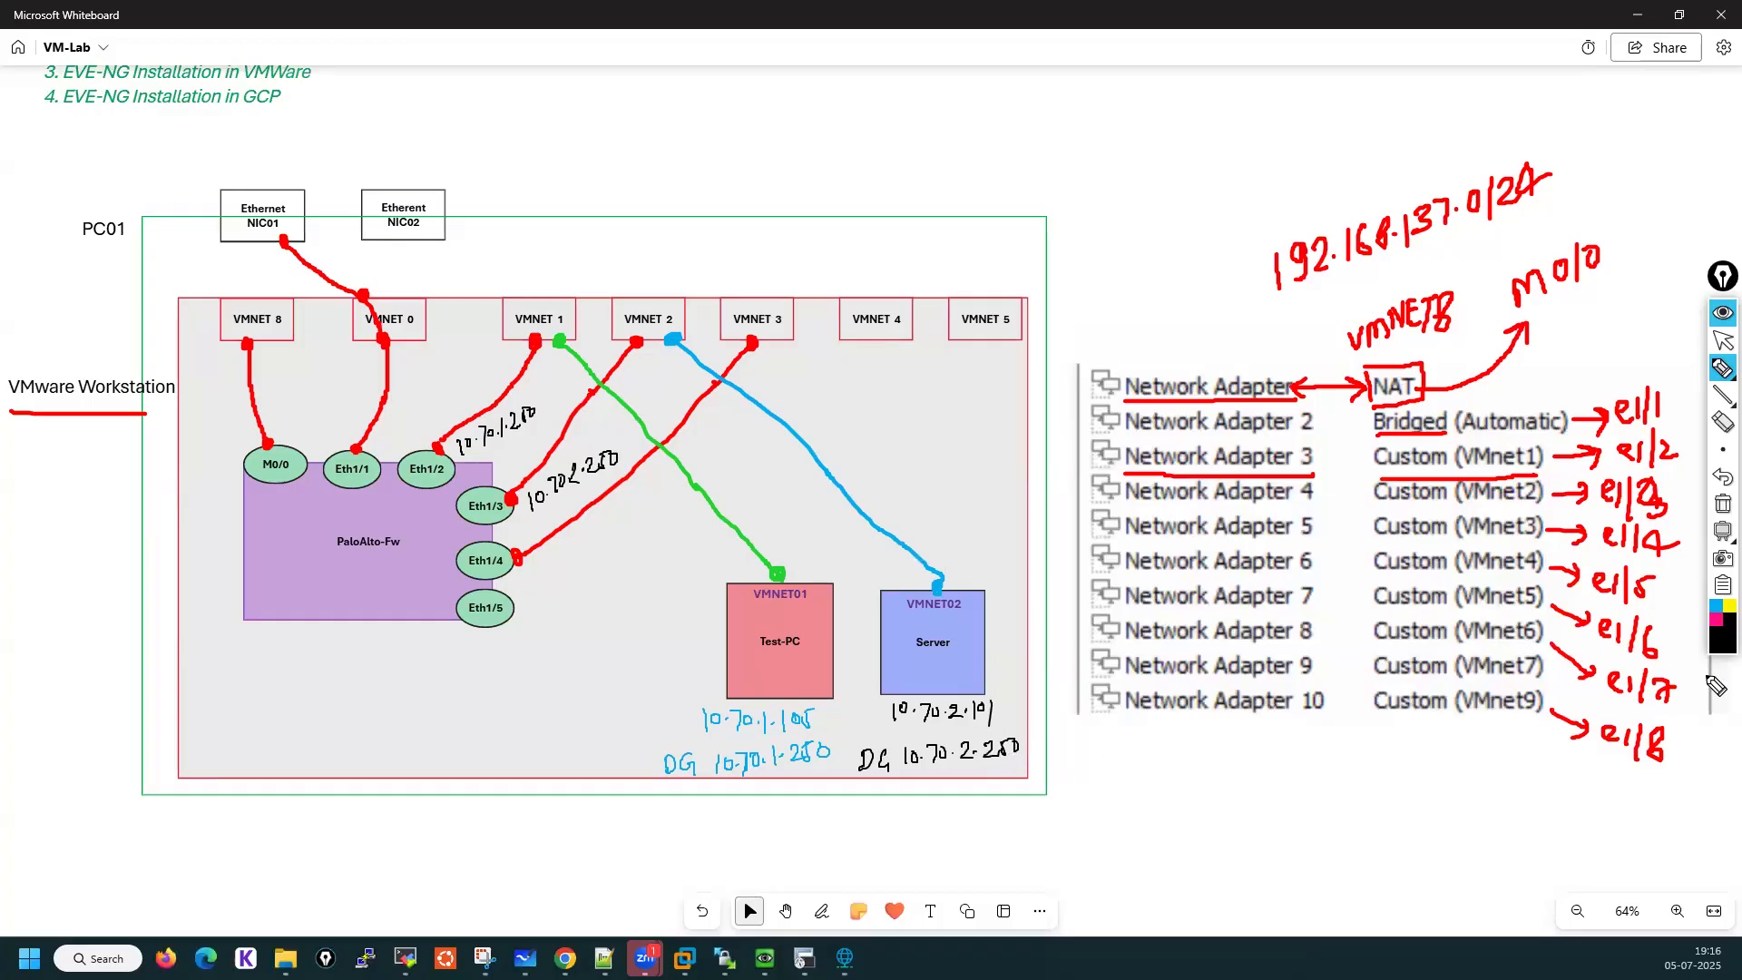
# Step: With thick magenta ink, trace the path from Test-PC via VMNET 1 and Eth1/2 out through NIC01
pyautogui.click(1722, 449)
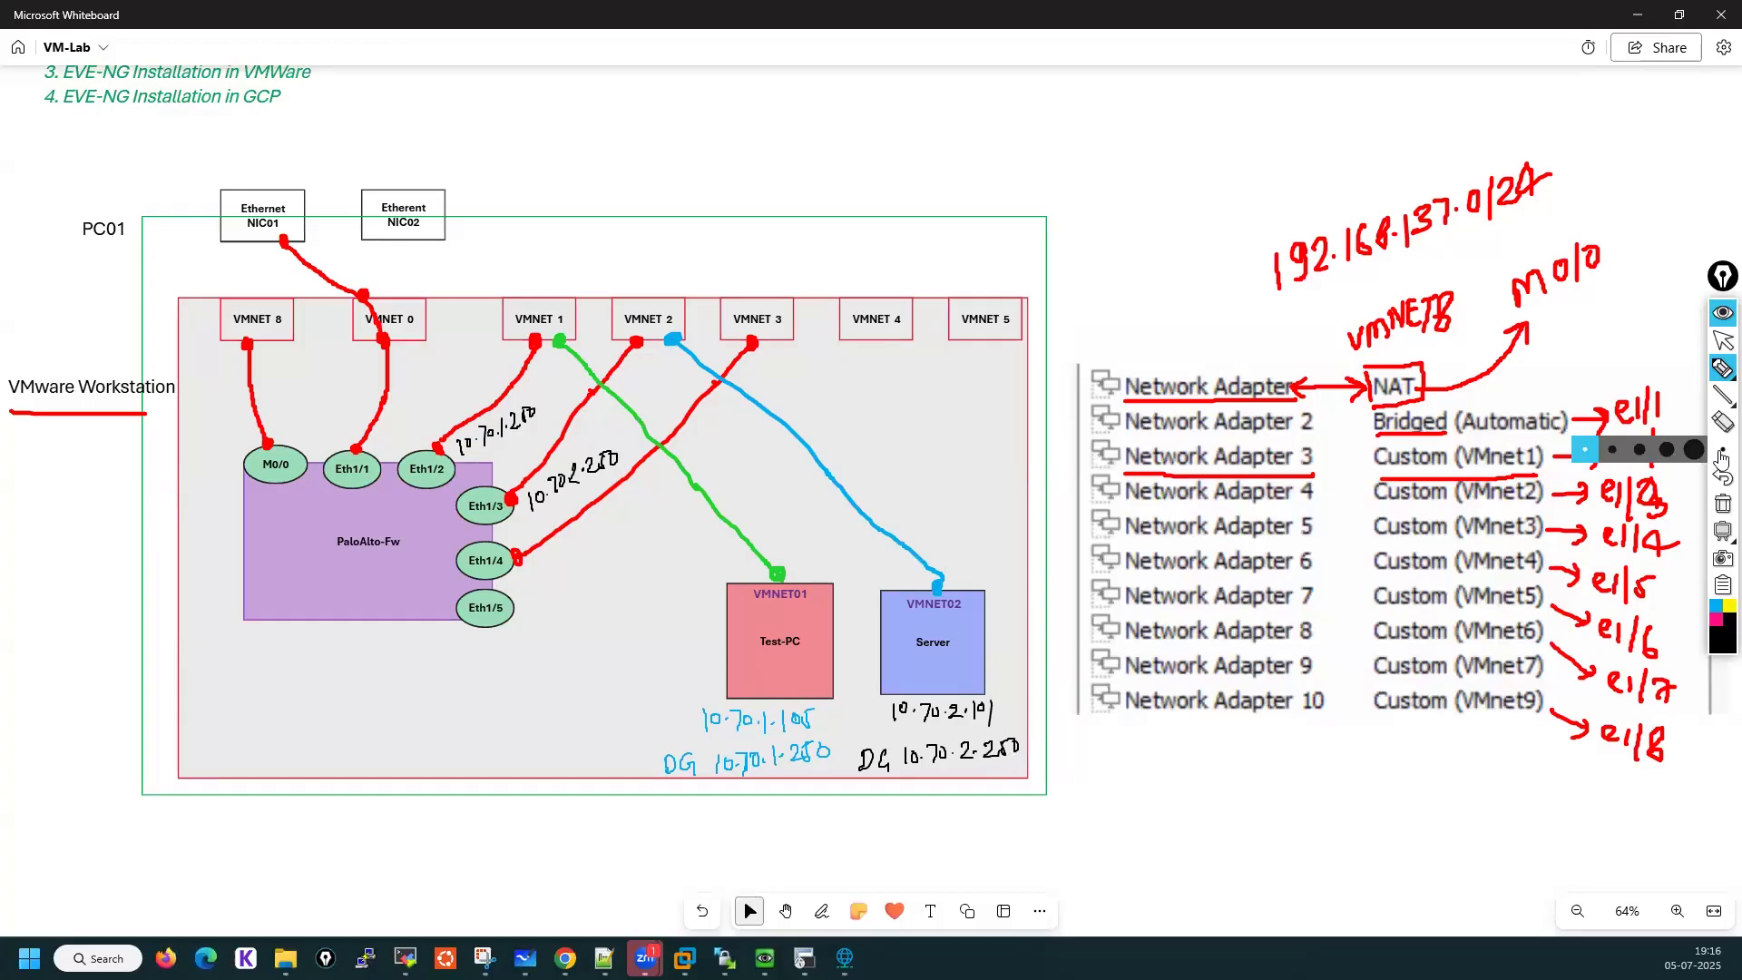
pyautogui.click(1667, 454)
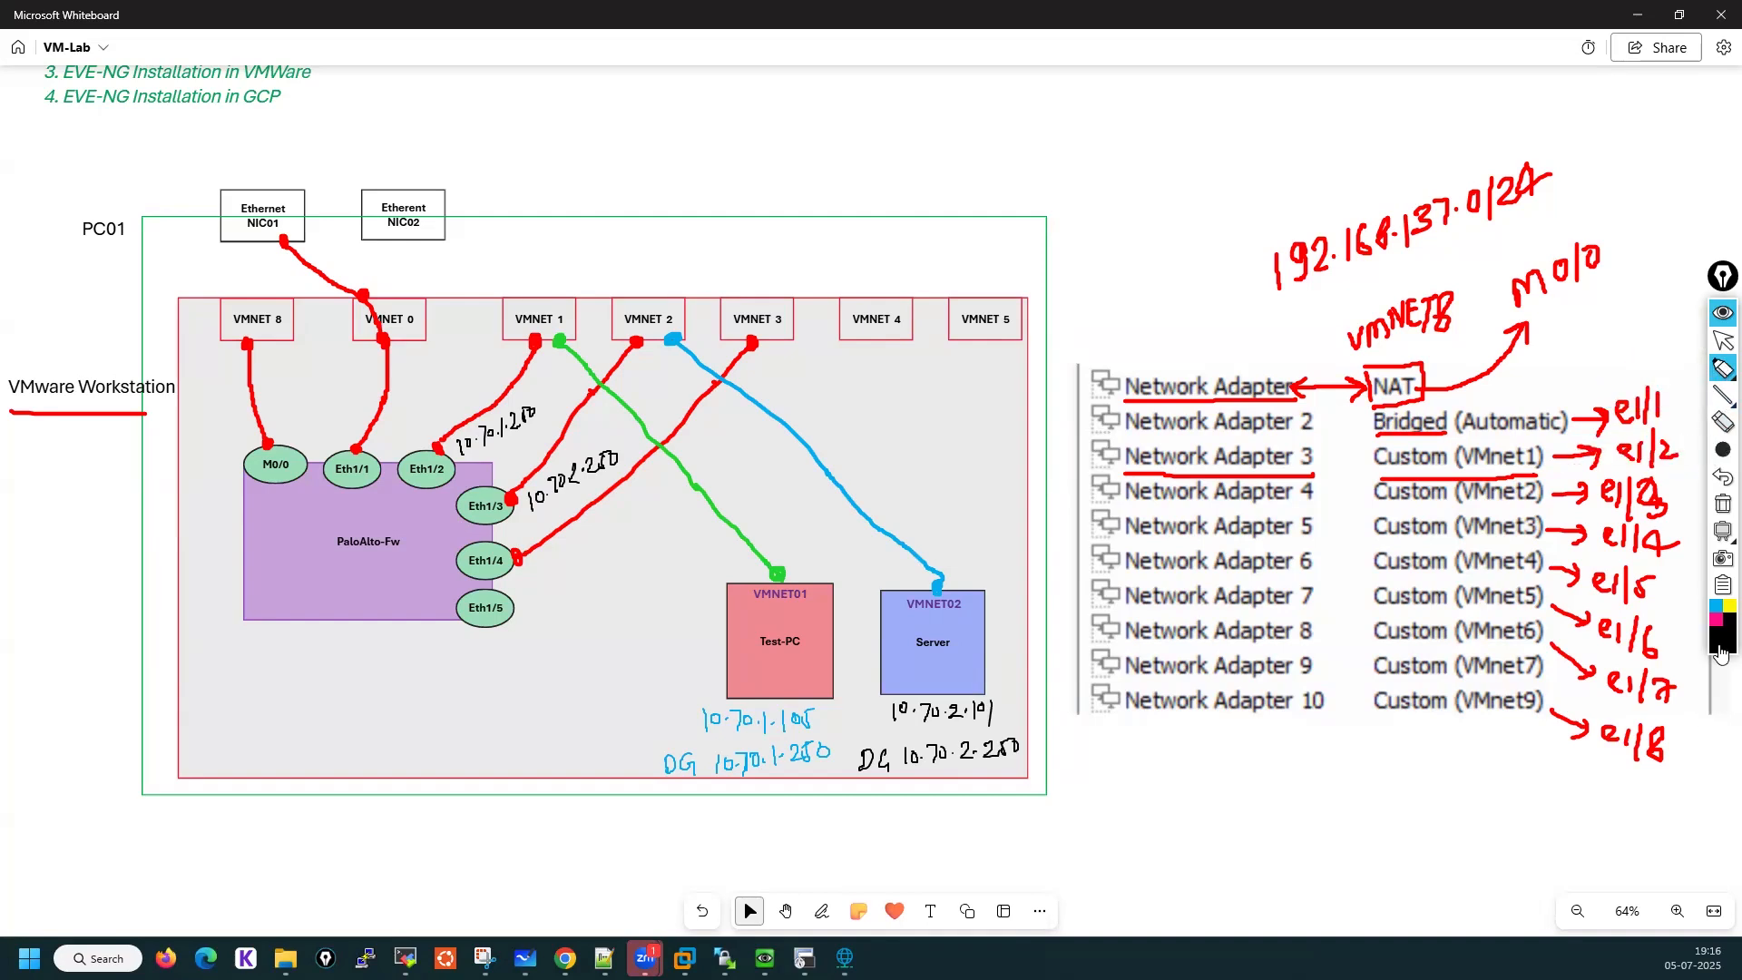
pyautogui.click(1721, 640)
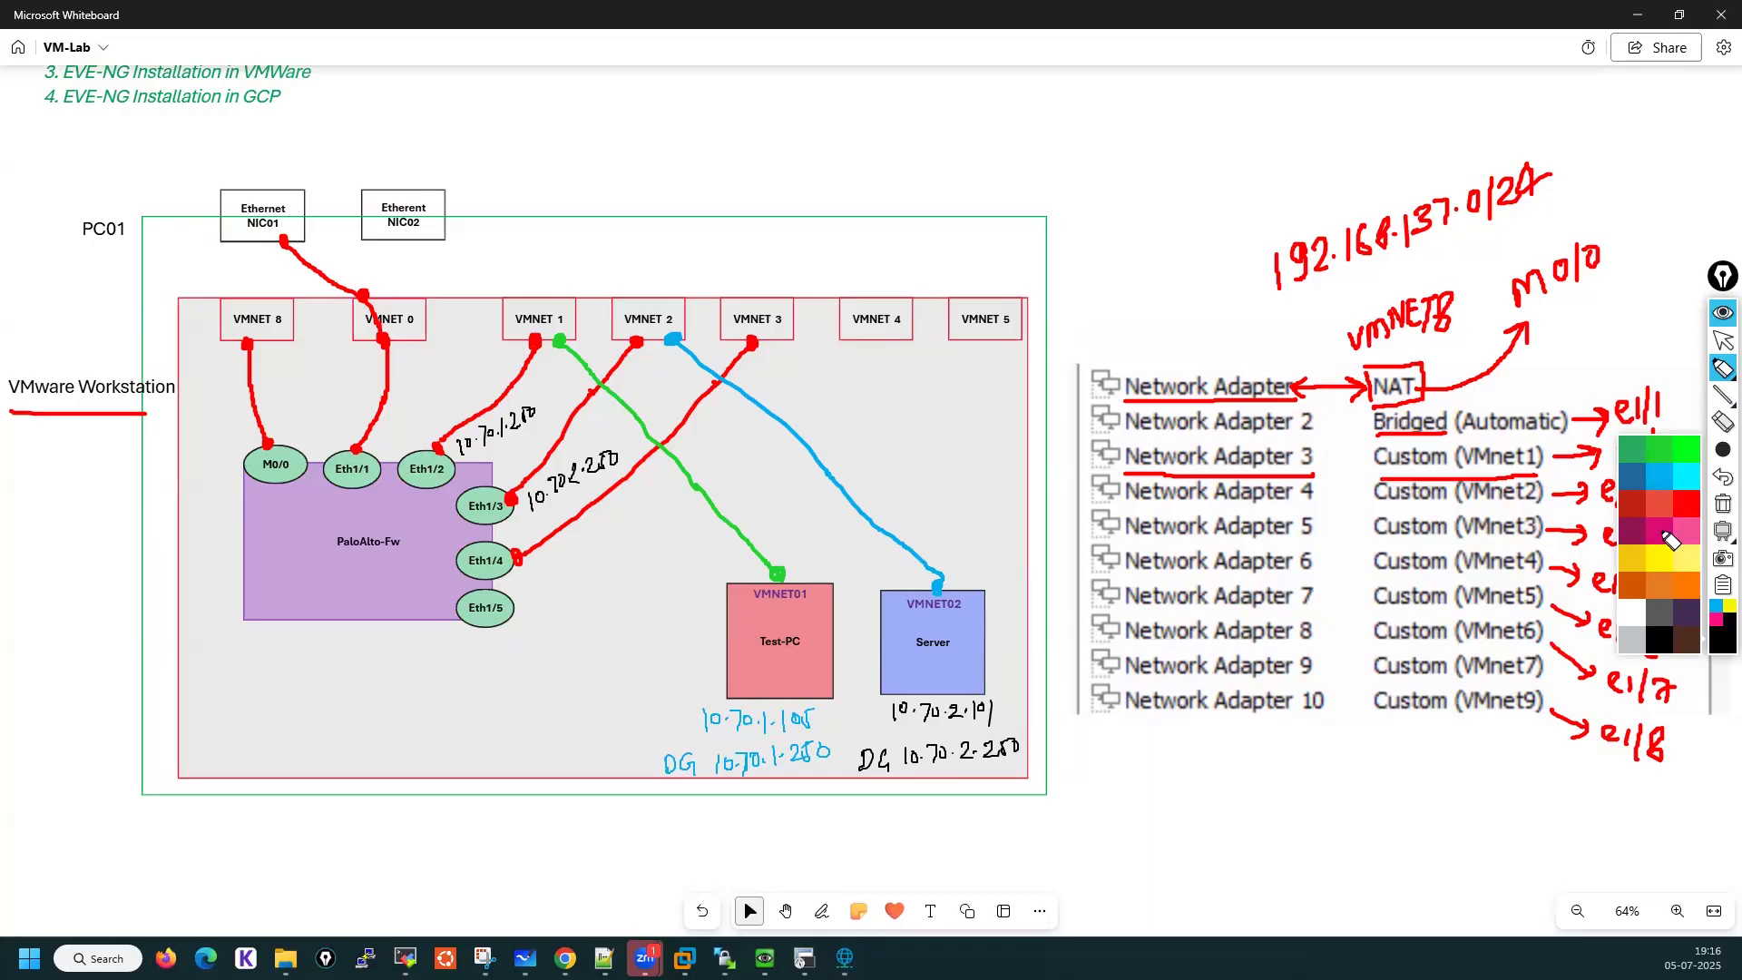
pyautogui.click(1666, 536)
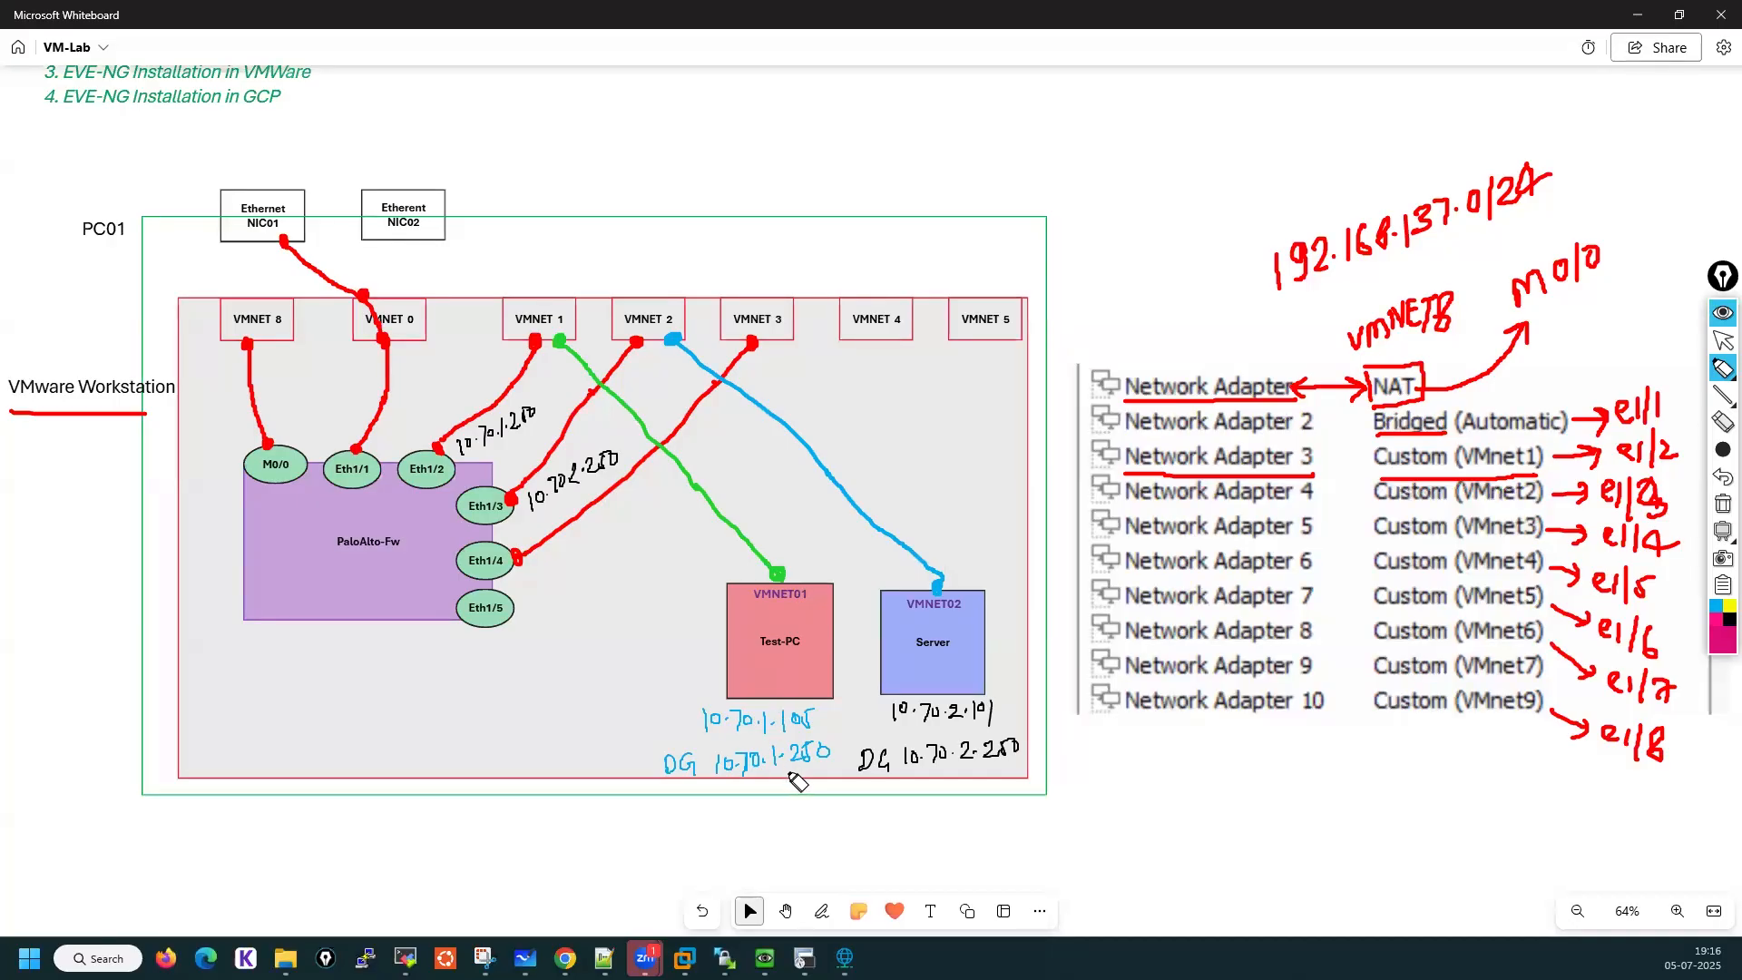
pyautogui.moveTo(797, 588)
pyautogui.mouseDown()
pyautogui.moveTo(566, 343)
pyautogui.moveTo(534, 343)
pyautogui.moveTo(485, 416)
pyautogui.moveTo(434, 450)
pyautogui.mouseUp()
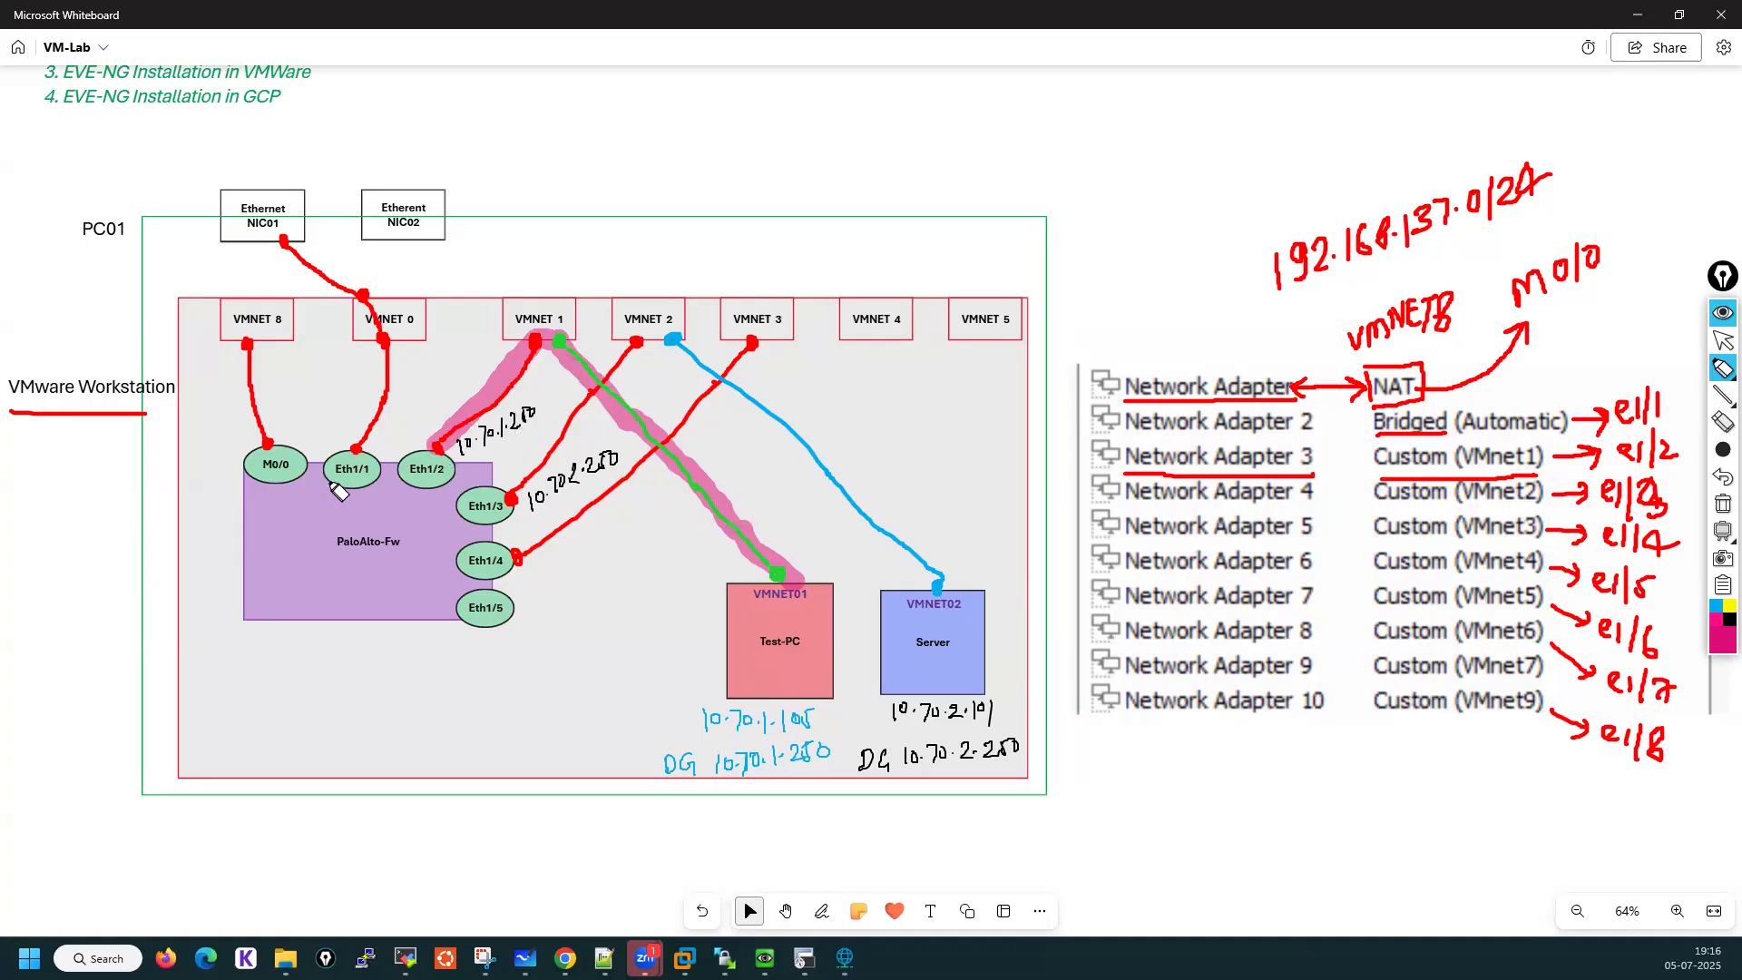
pyautogui.moveTo(444, 454)
pyautogui.mouseDown()
pyautogui.moveTo(386, 507)
pyautogui.moveTo(350, 494)
pyautogui.moveTo(395, 425)
pyautogui.moveTo(386, 334)
pyautogui.moveTo(258, 207)
pyautogui.moveTo(263, 159)
pyautogui.moveTo(545, 83)
pyautogui.moveTo(529, 164)
pyautogui.mouseUp()
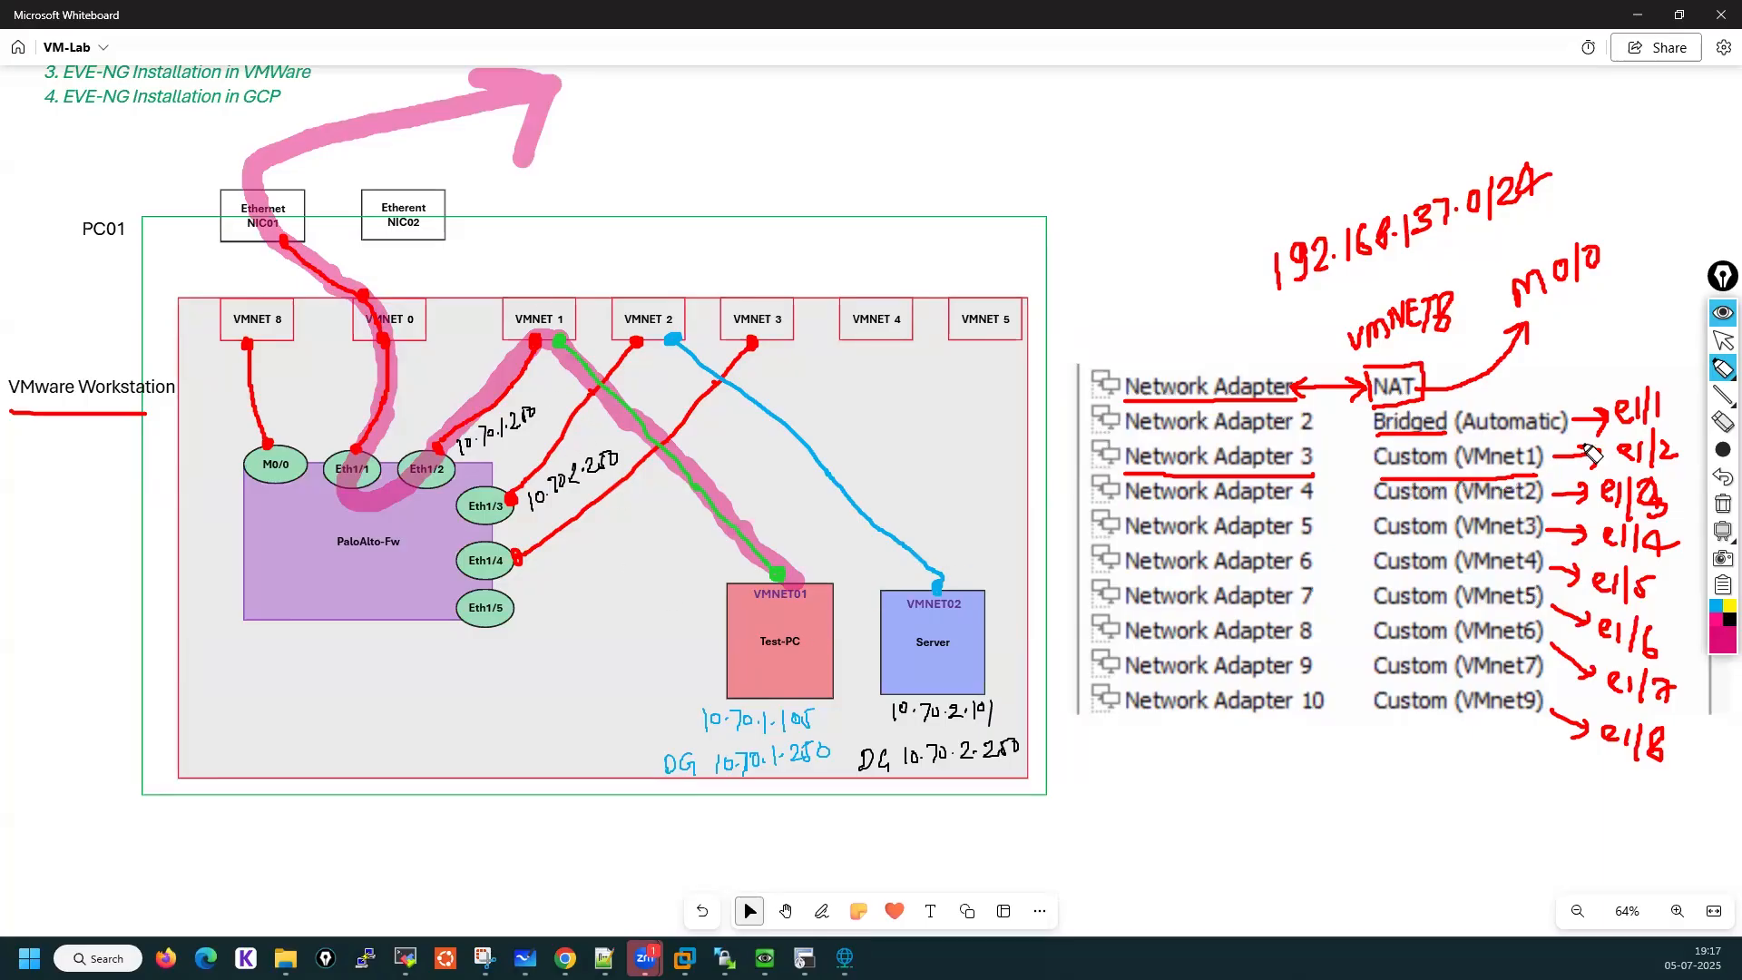
# Step: Switch to thin pink ink, mark beside Test-PC, and circle the PaloAlto-Fw label
pyautogui.click(1722, 448)
pyautogui.click(1612, 451)
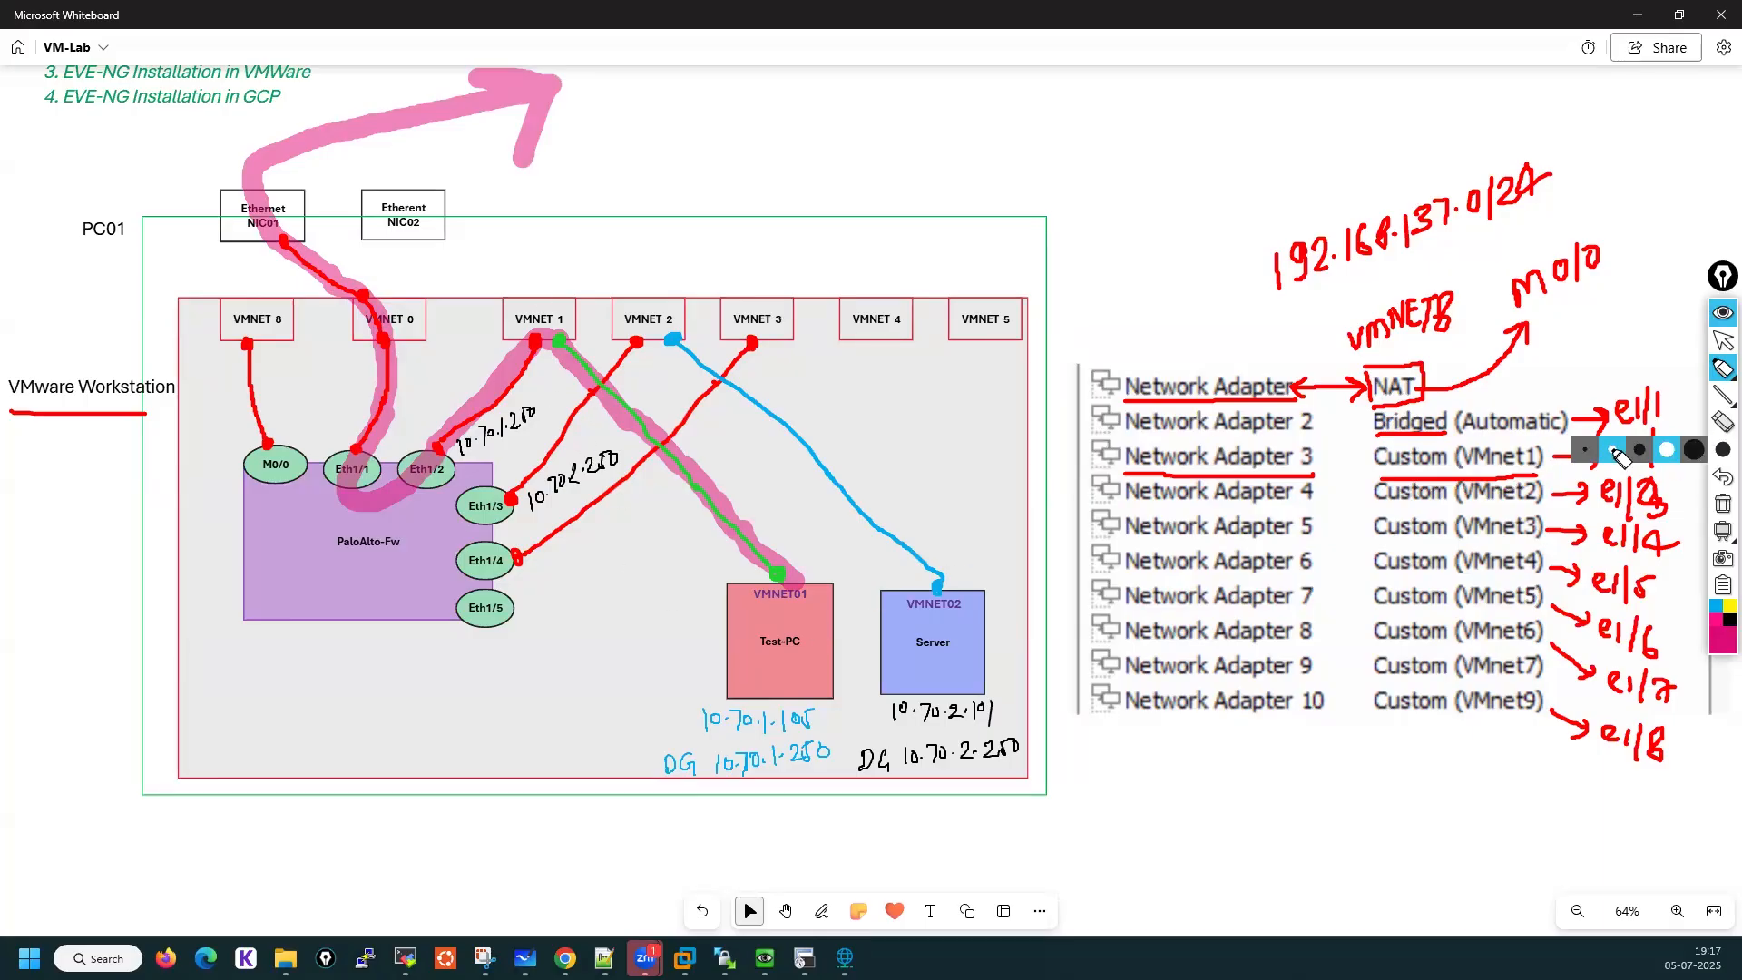
pyautogui.click(1722, 370)
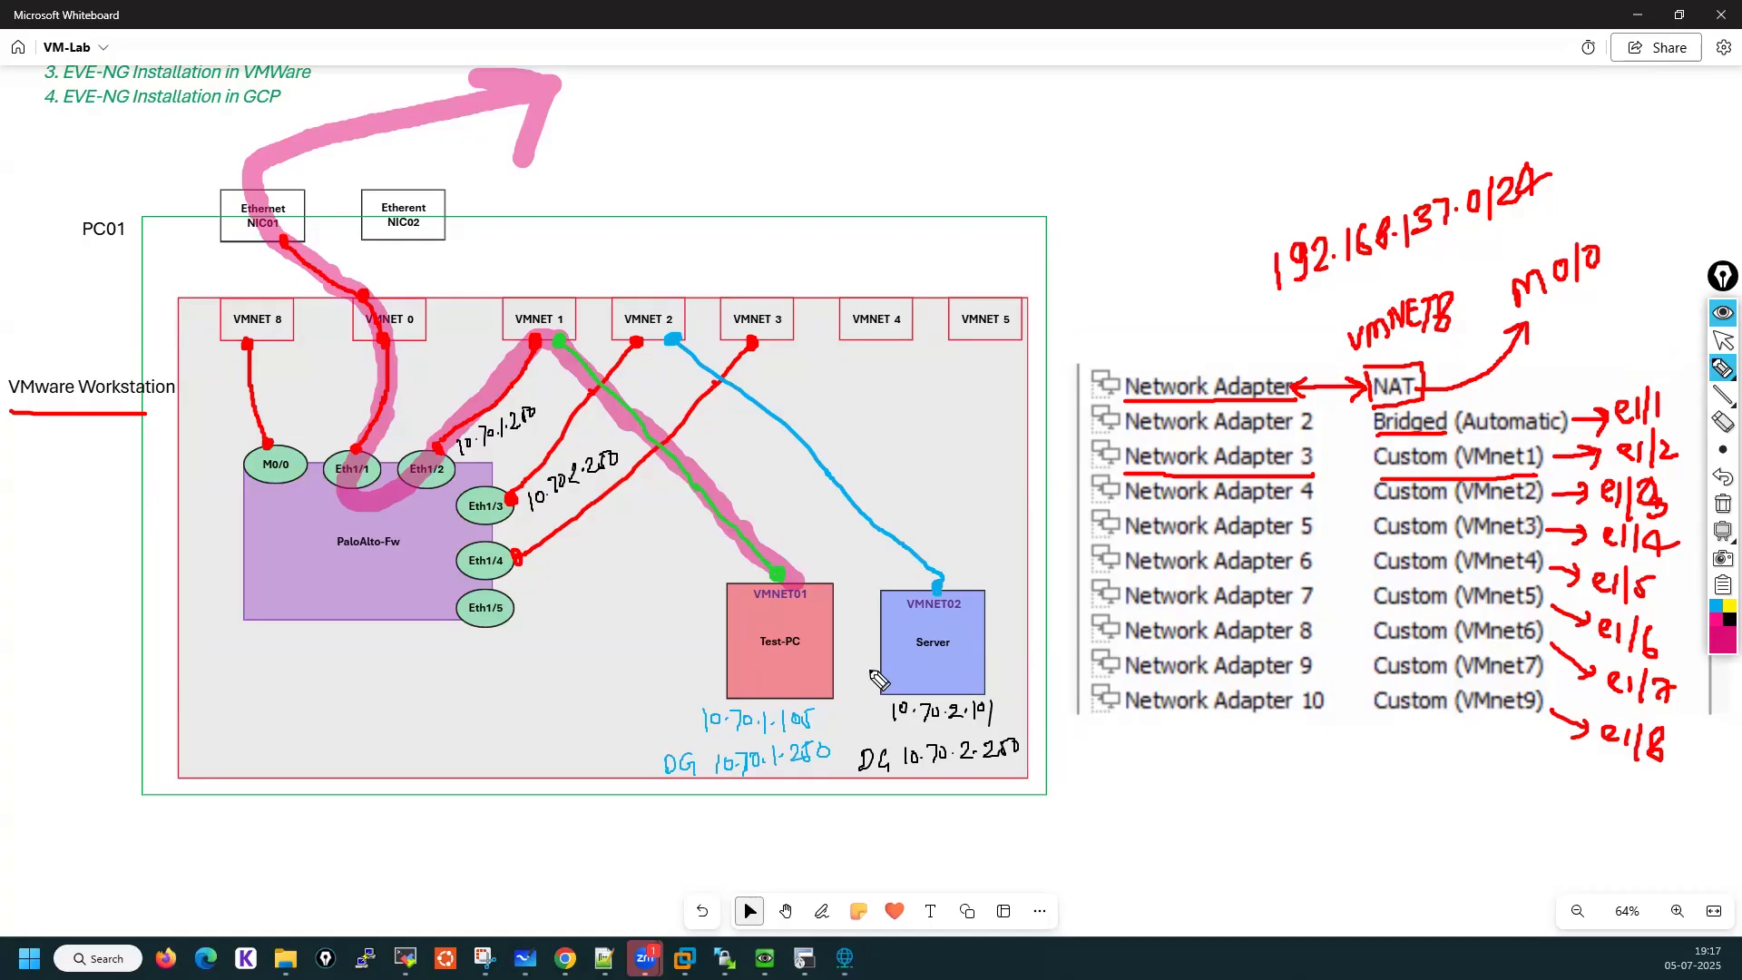
pyautogui.moveTo(696, 640); pyautogui.dragTo(704, 671)
pyautogui.moveTo(376, 534)
pyautogui.mouseDown()
pyautogui.moveTo(329, 545)
pyautogui.moveTo(419, 555)
pyautogui.moveTo(332, 531)
pyautogui.mouseUp()
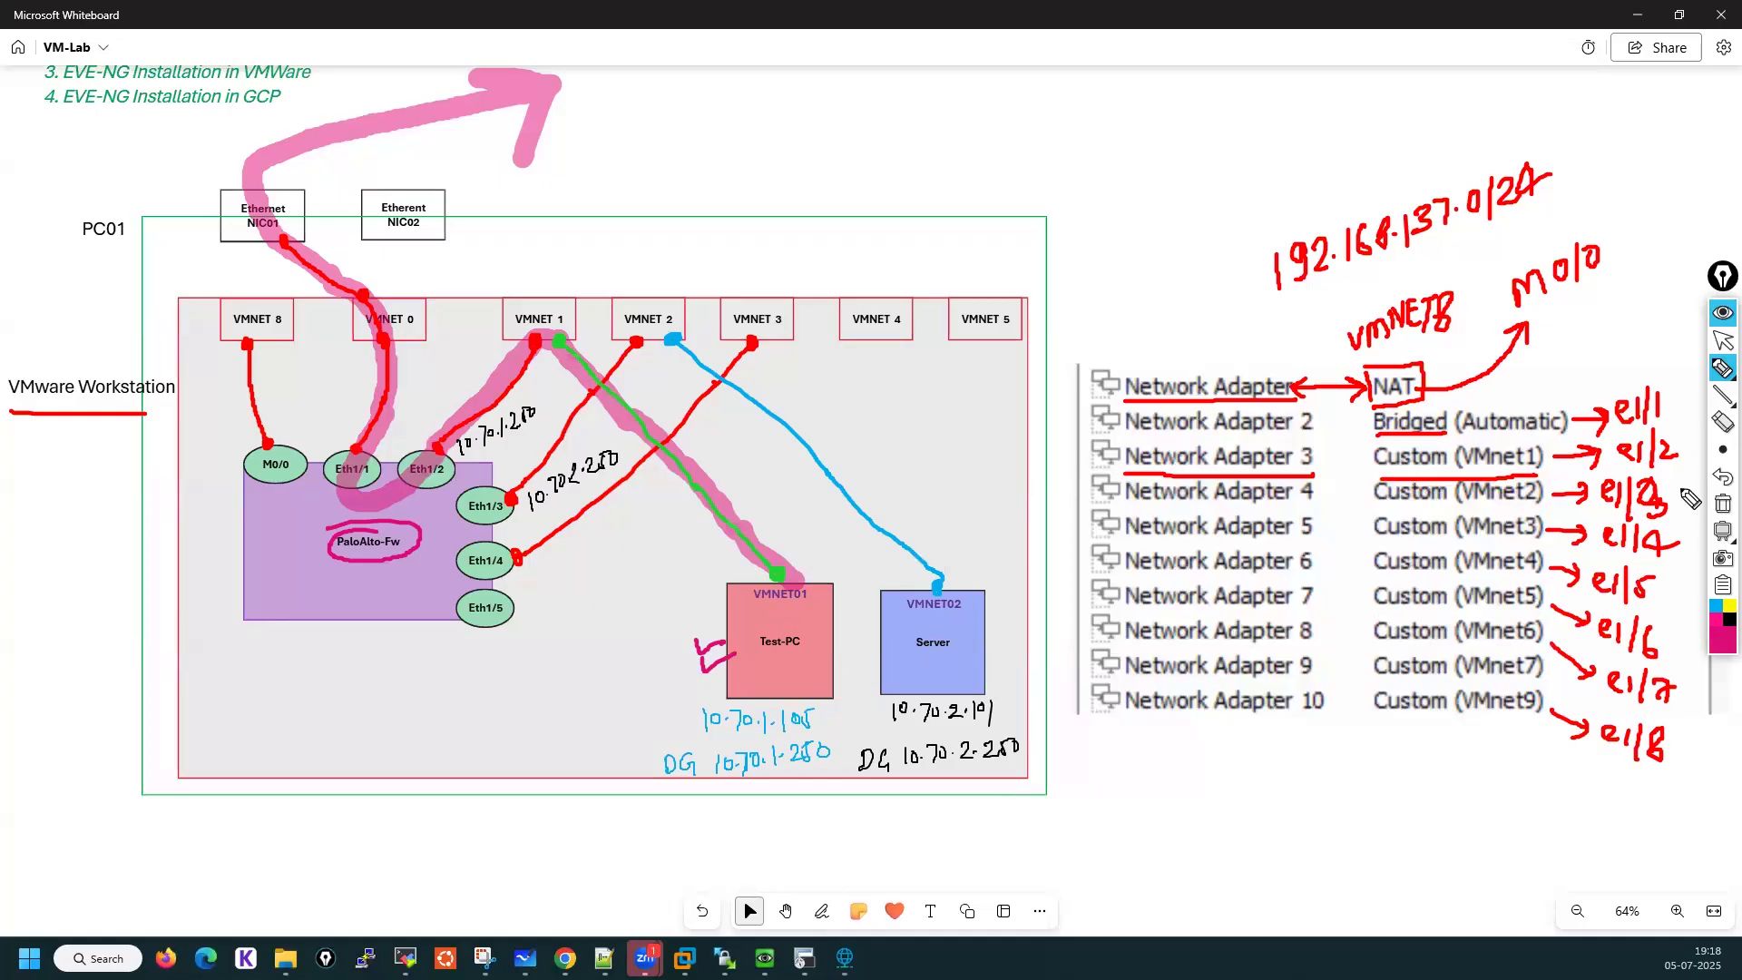
pyautogui.moveTo(1720, 458)
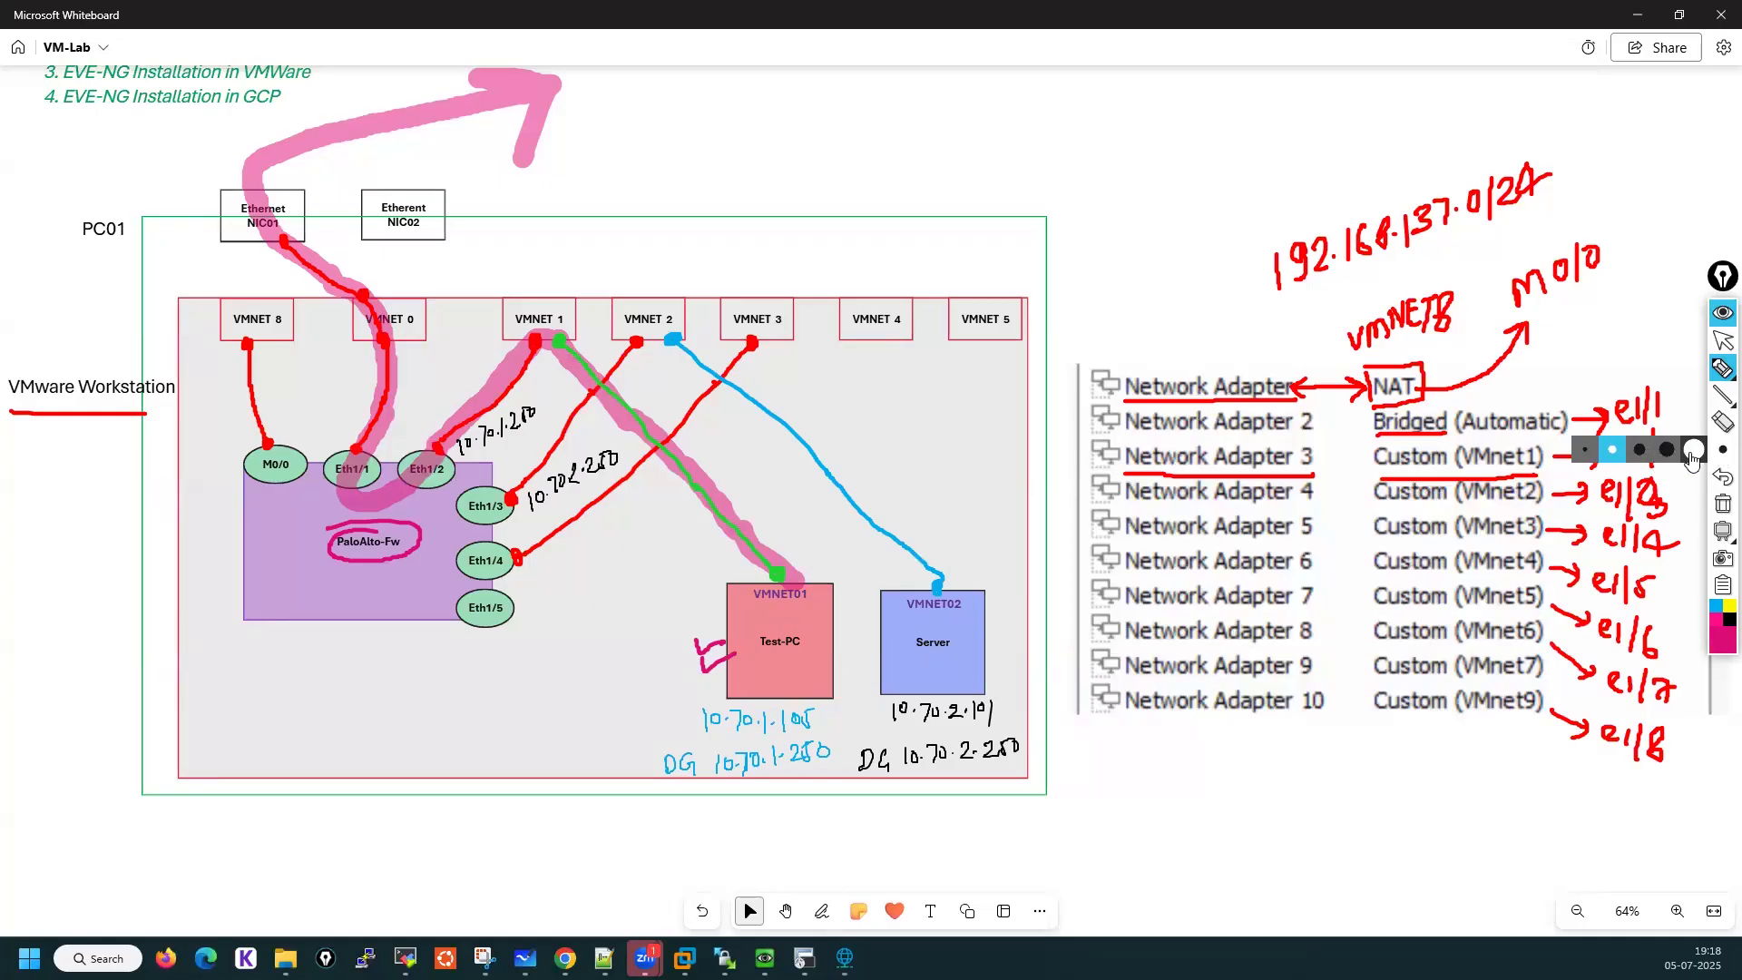
# Step: Highlight the Test-PC link in yellow and add a small yellow tick over Eth1/2
pyautogui.click(1721, 366)
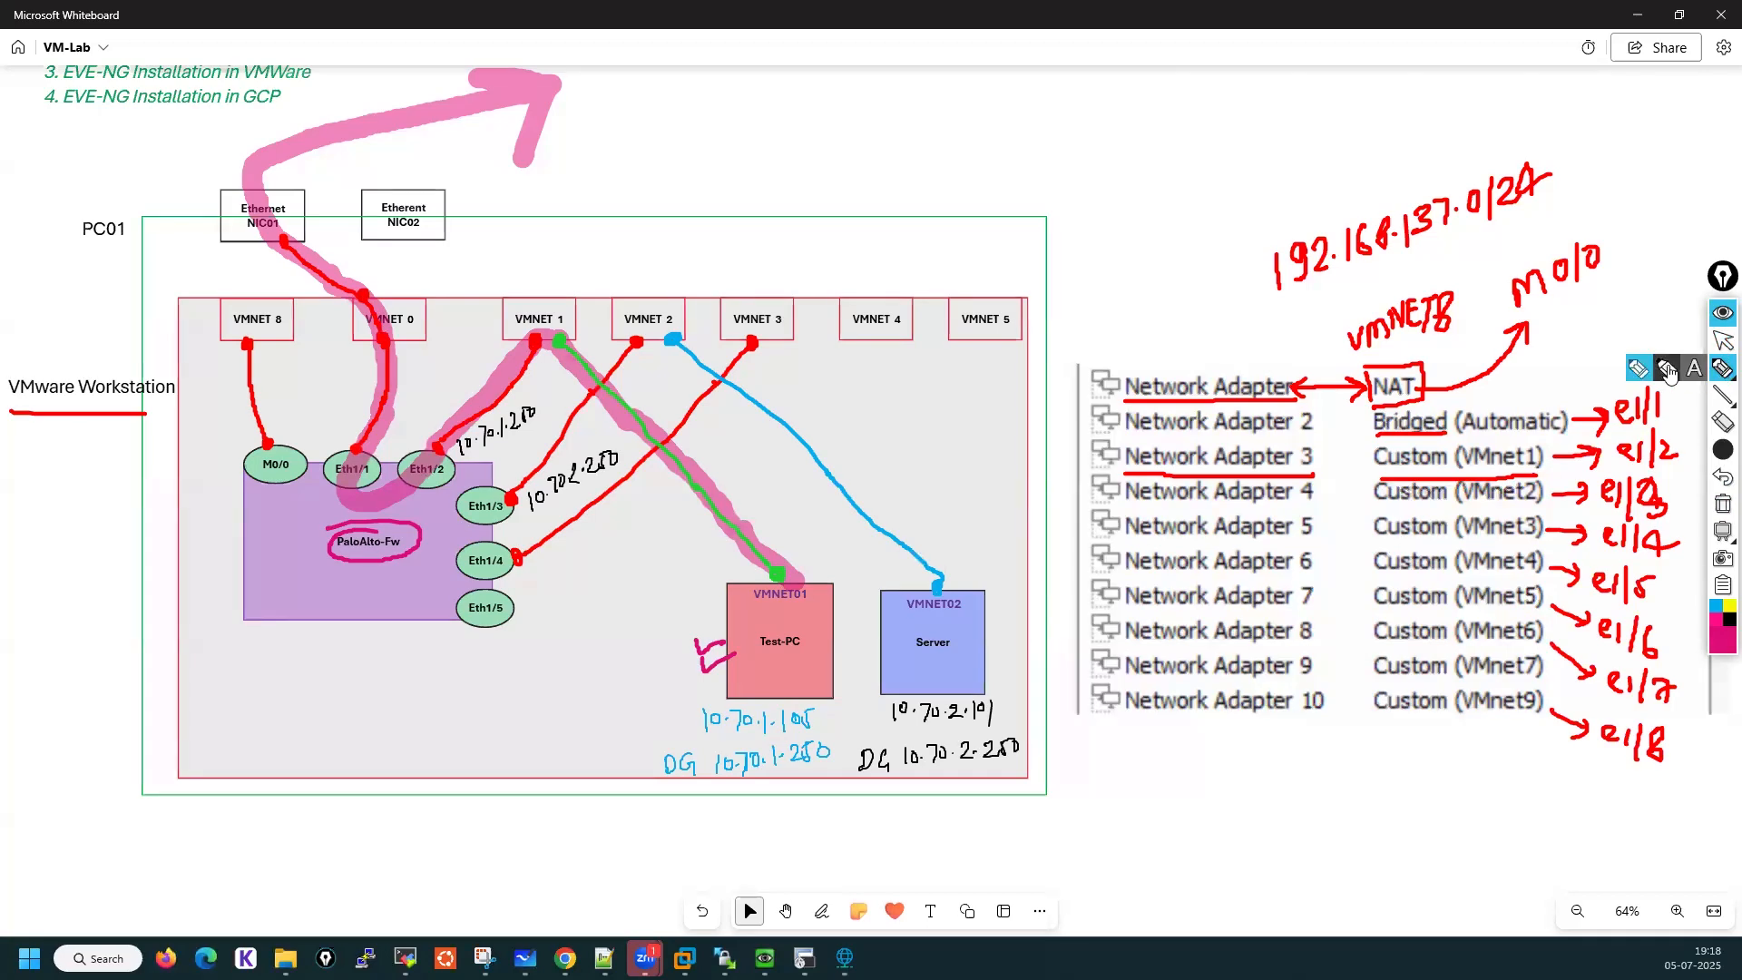
pyautogui.click(1728, 606)
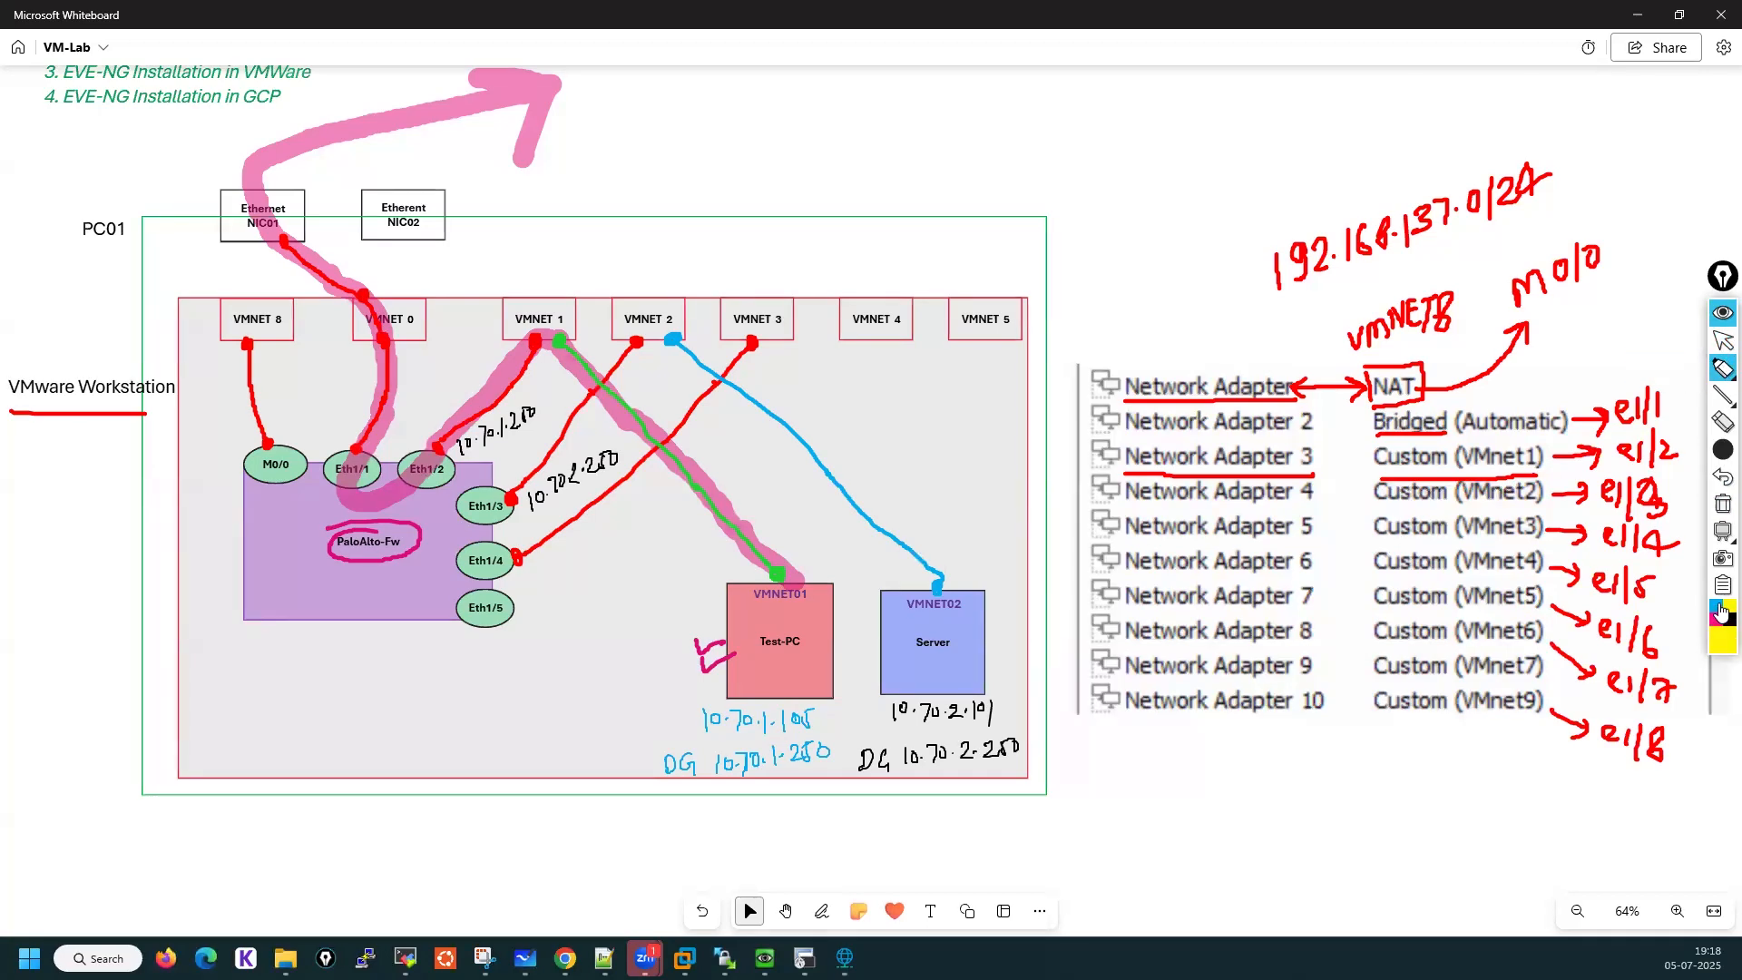
pyautogui.moveTo(806, 611)
pyautogui.mouseDown()
pyautogui.moveTo(592, 367)
pyautogui.moveTo(522, 370)
pyautogui.moveTo(422, 474)
pyautogui.moveTo(376, 554)
pyautogui.moveTo(537, 481)
pyautogui.moveTo(603, 390)
pyautogui.moveTo(664, 351)
pyautogui.moveTo(723, 370)
pyautogui.moveTo(804, 442)
pyautogui.moveTo(955, 612)
pyautogui.moveTo(938, 620)
pyautogui.mouseUp()
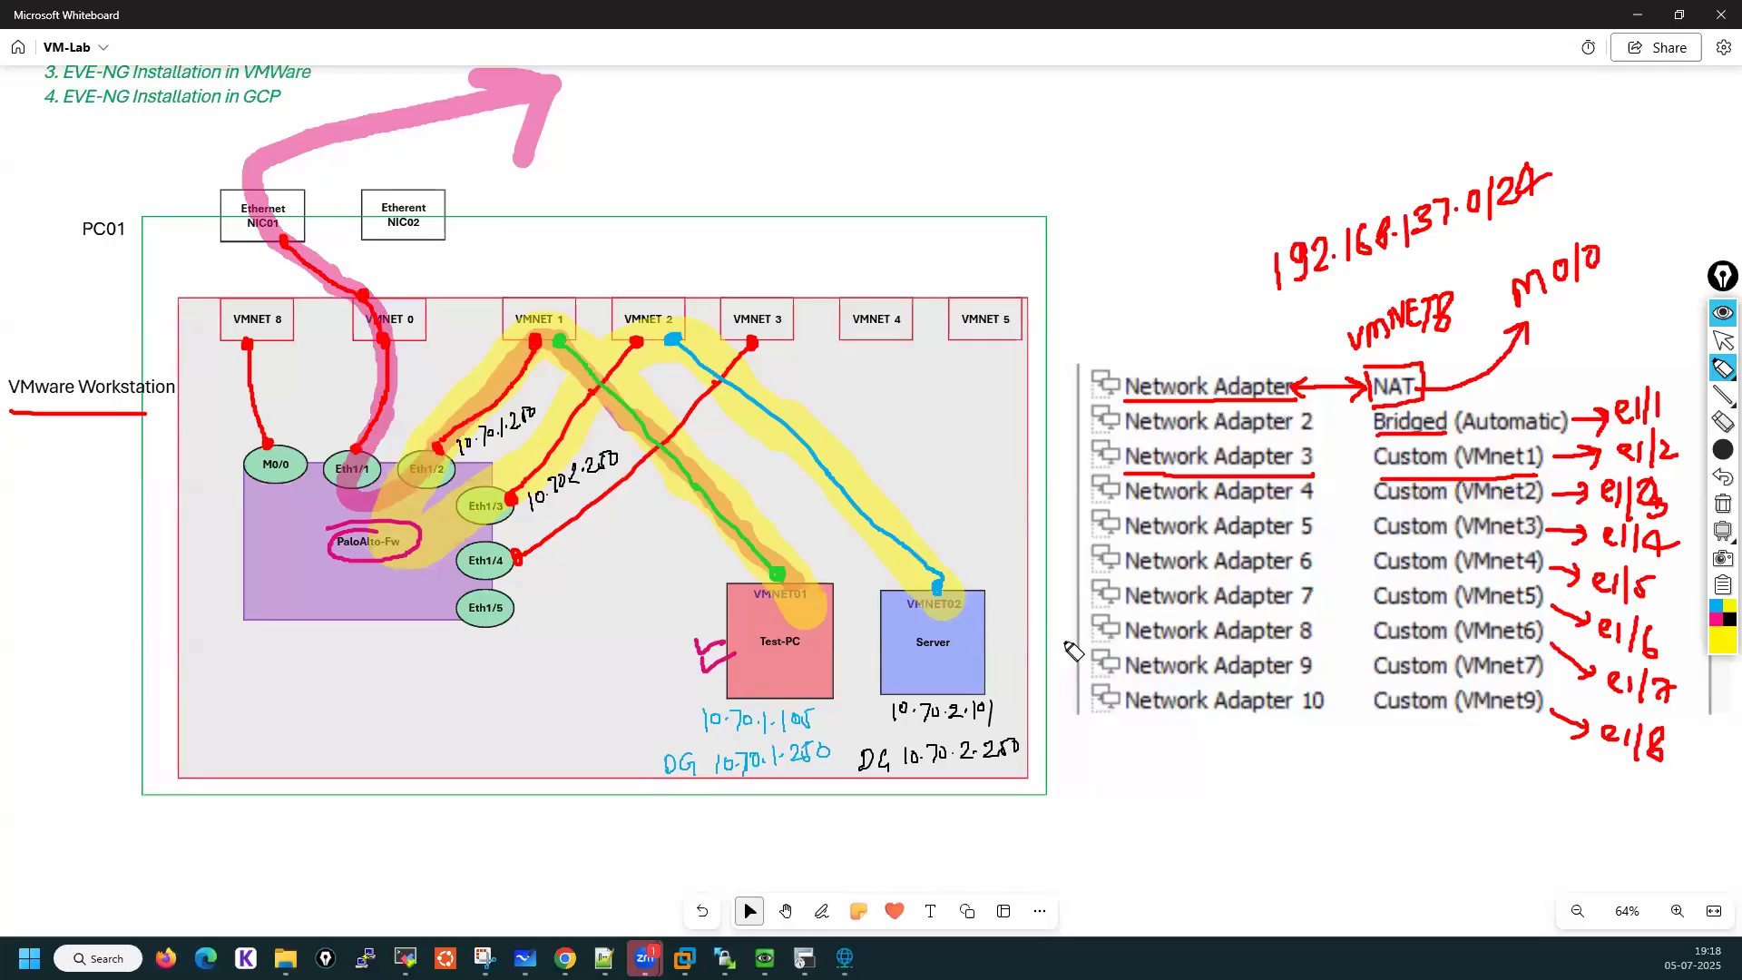
pyautogui.click(1723, 449)
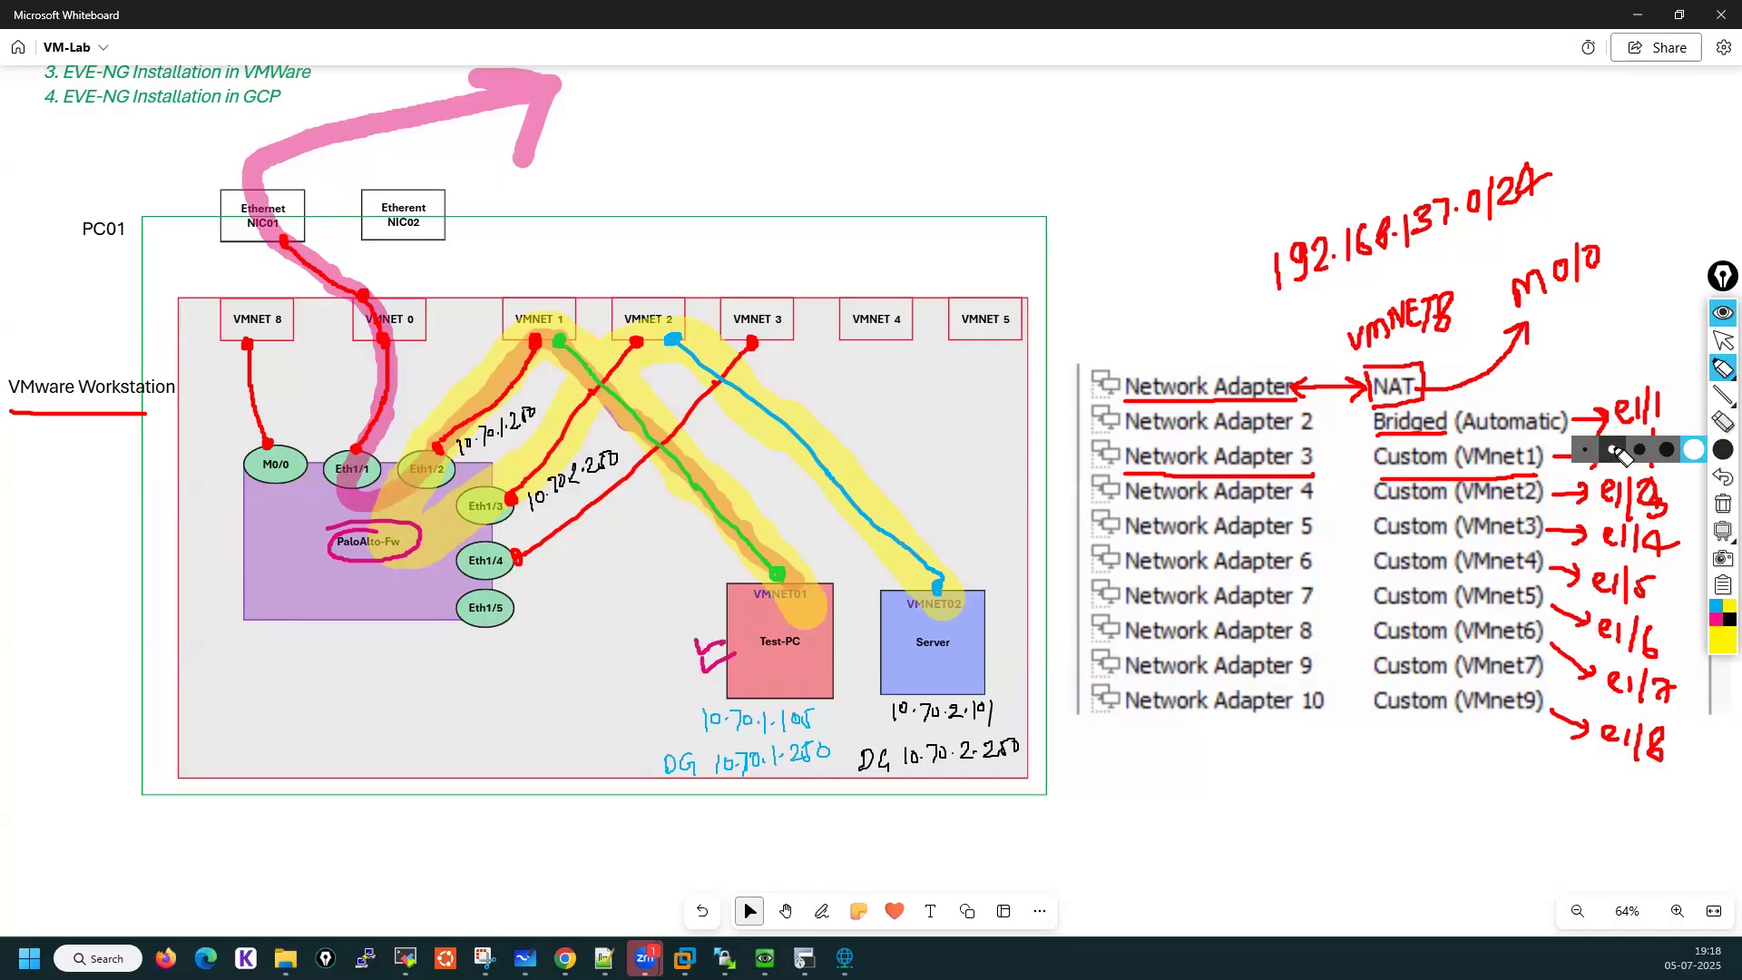
pyautogui.click(1611, 451)
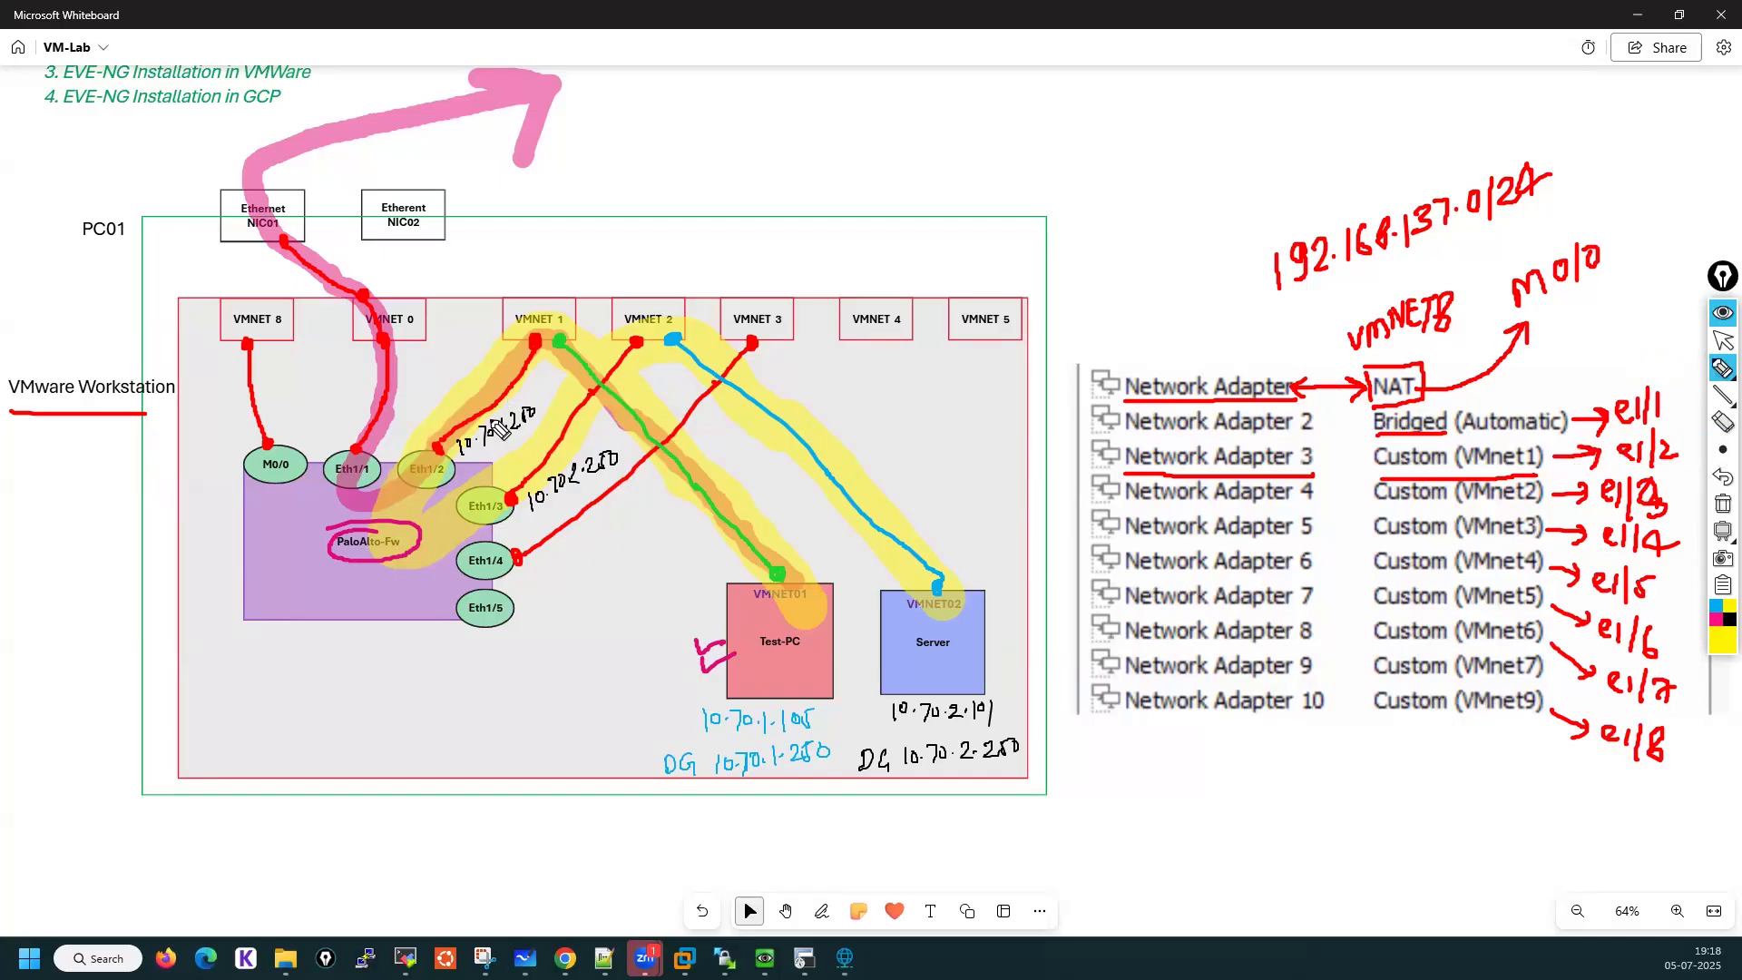
pyautogui.moveTo(407, 460); pyautogui.dragTo(450, 453)
# Step: Add magenta marks over Eth1/2 and near Server, then clear all ink from the board
pyautogui.click(1718, 624)
pyautogui.moveTo(401, 448)
pyautogui.mouseDown()
pyautogui.moveTo(504, 444)
pyautogui.moveTo(478, 513)
pyautogui.moveTo(563, 495)
pyautogui.mouseUp()
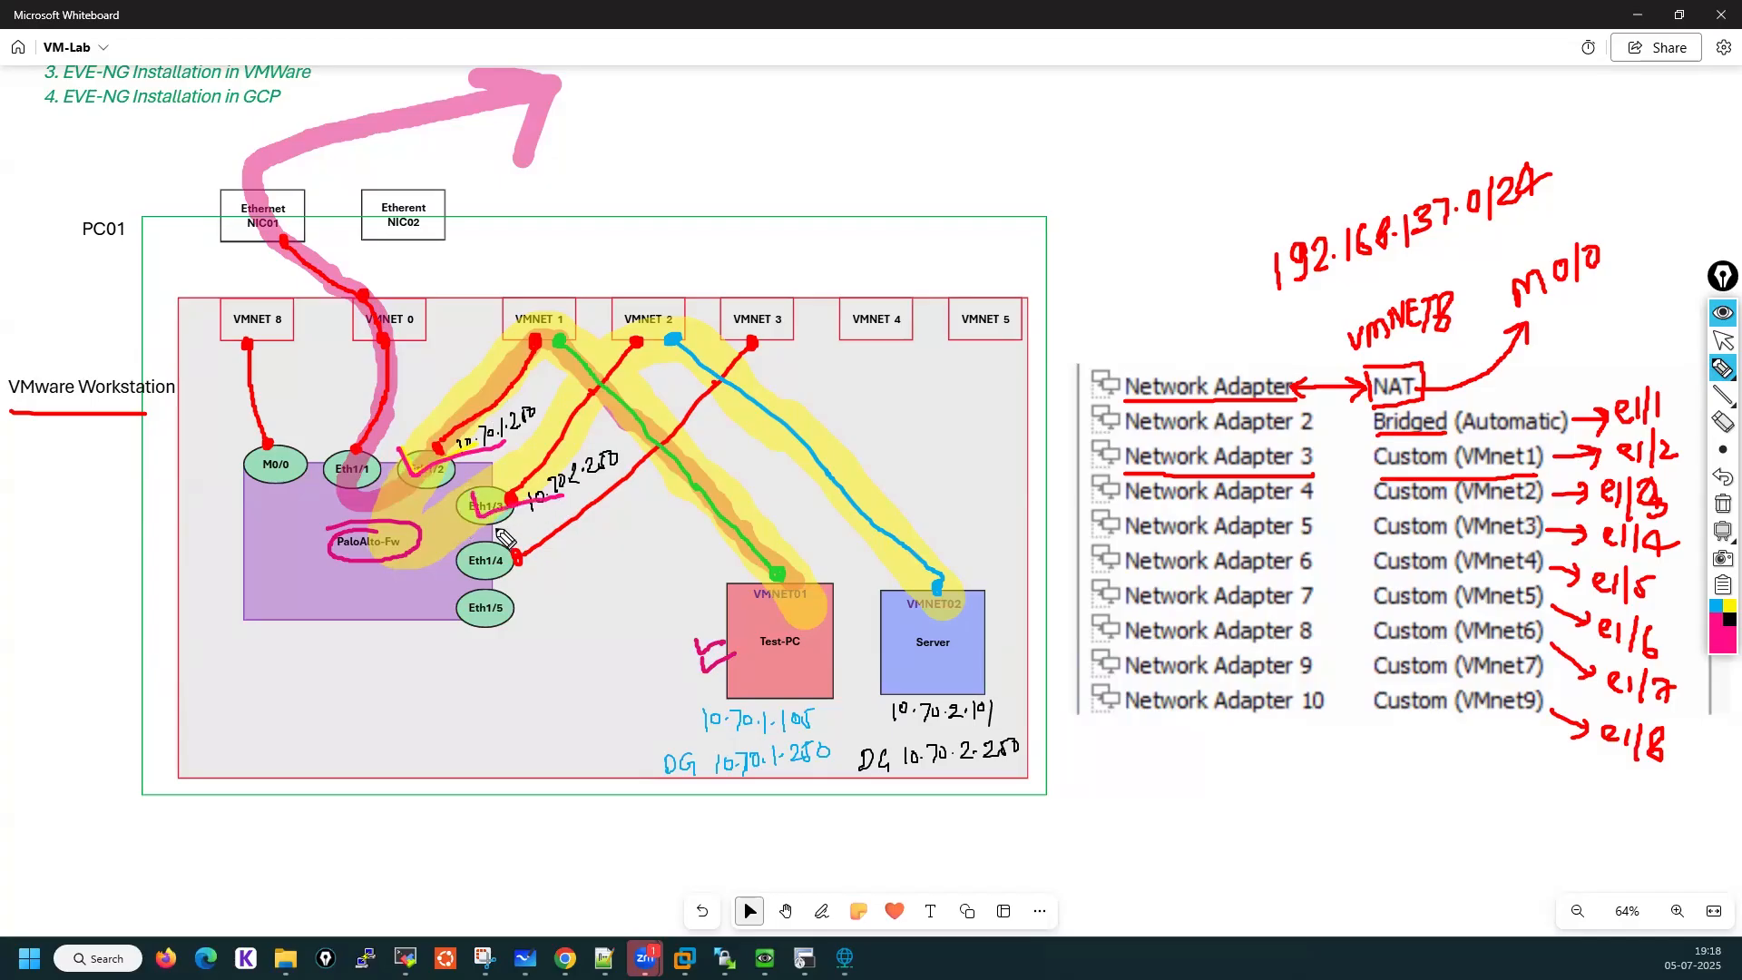
pyautogui.moveTo(907, 645); pyautogui.dragTo(972, 654)
pyautogui.click(1720, 342)
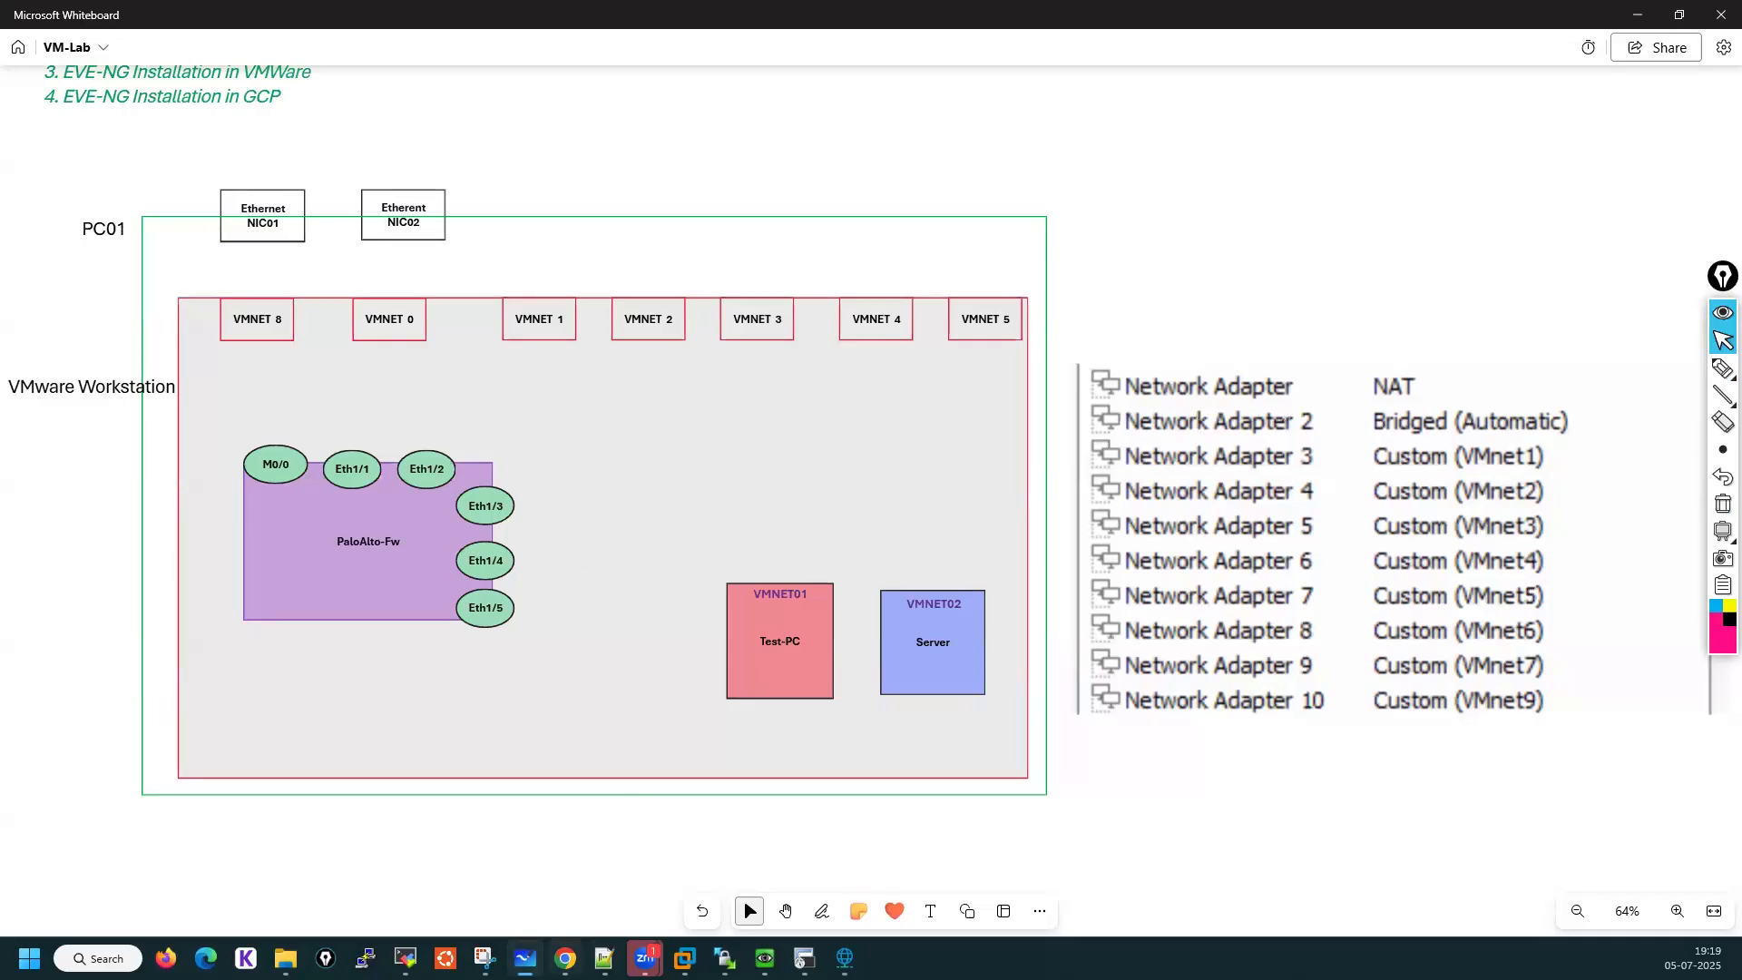
# Step: Bypass the certificate warning for 192.168.137.21 and log in to PAN-OS with the admin account
pyautogui.click(566, 956)
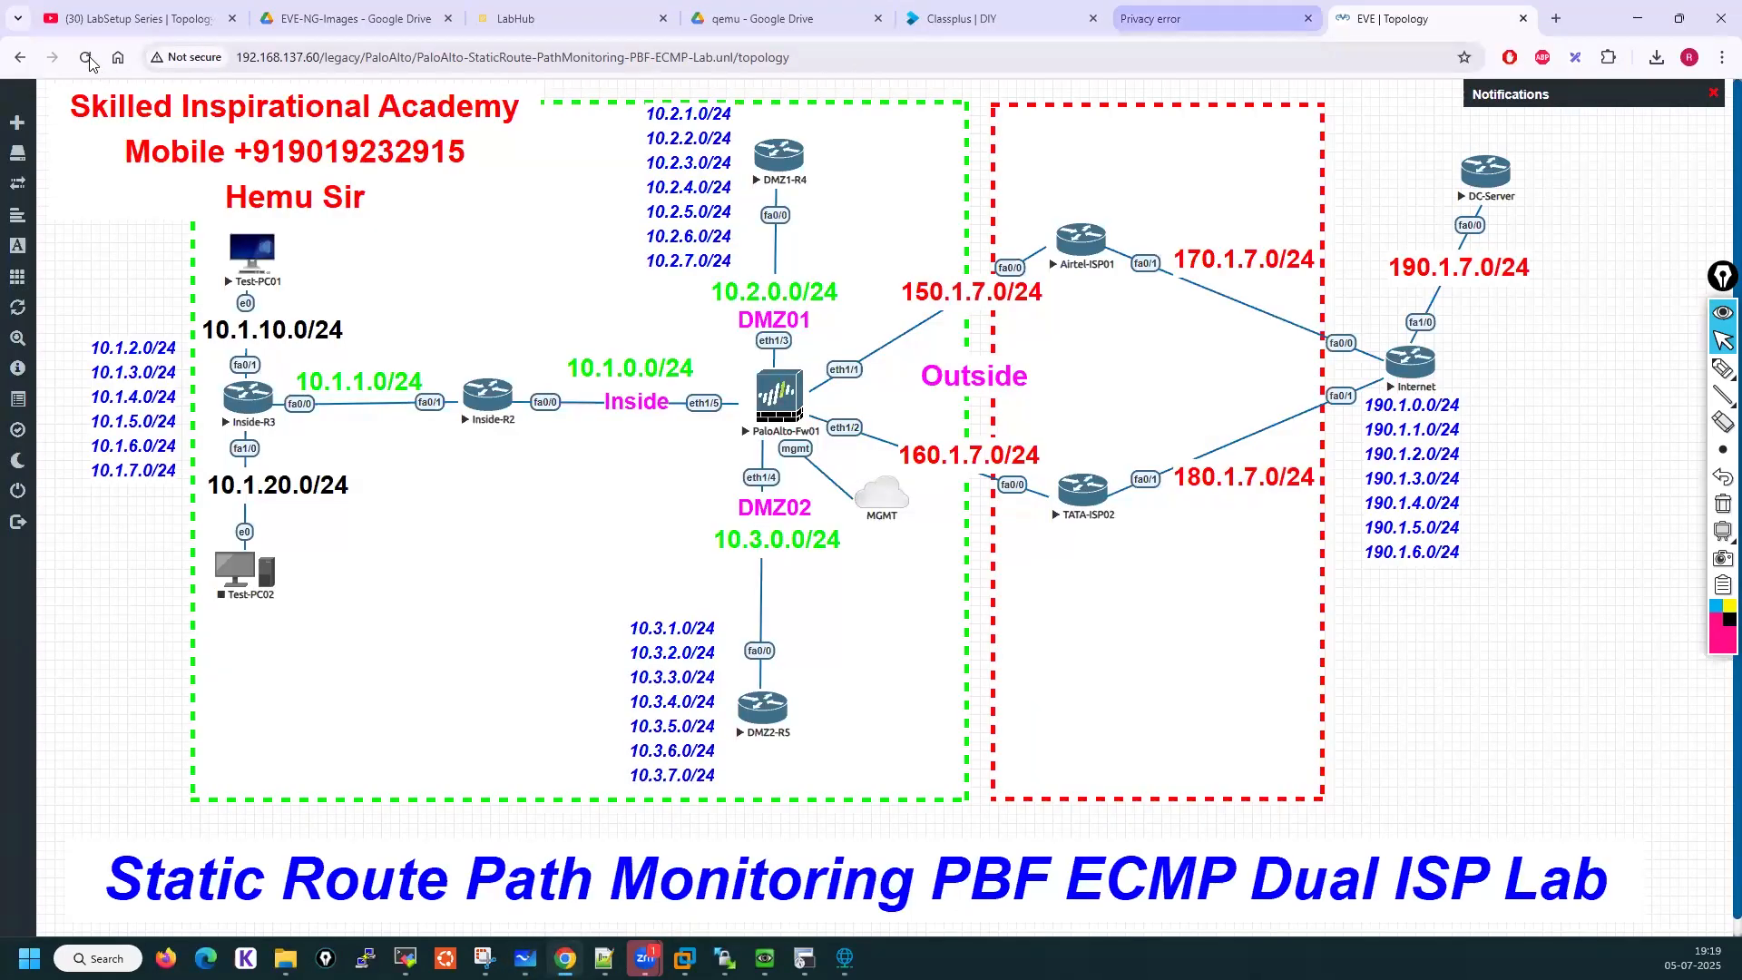
pyautogui.click(1170, 19)
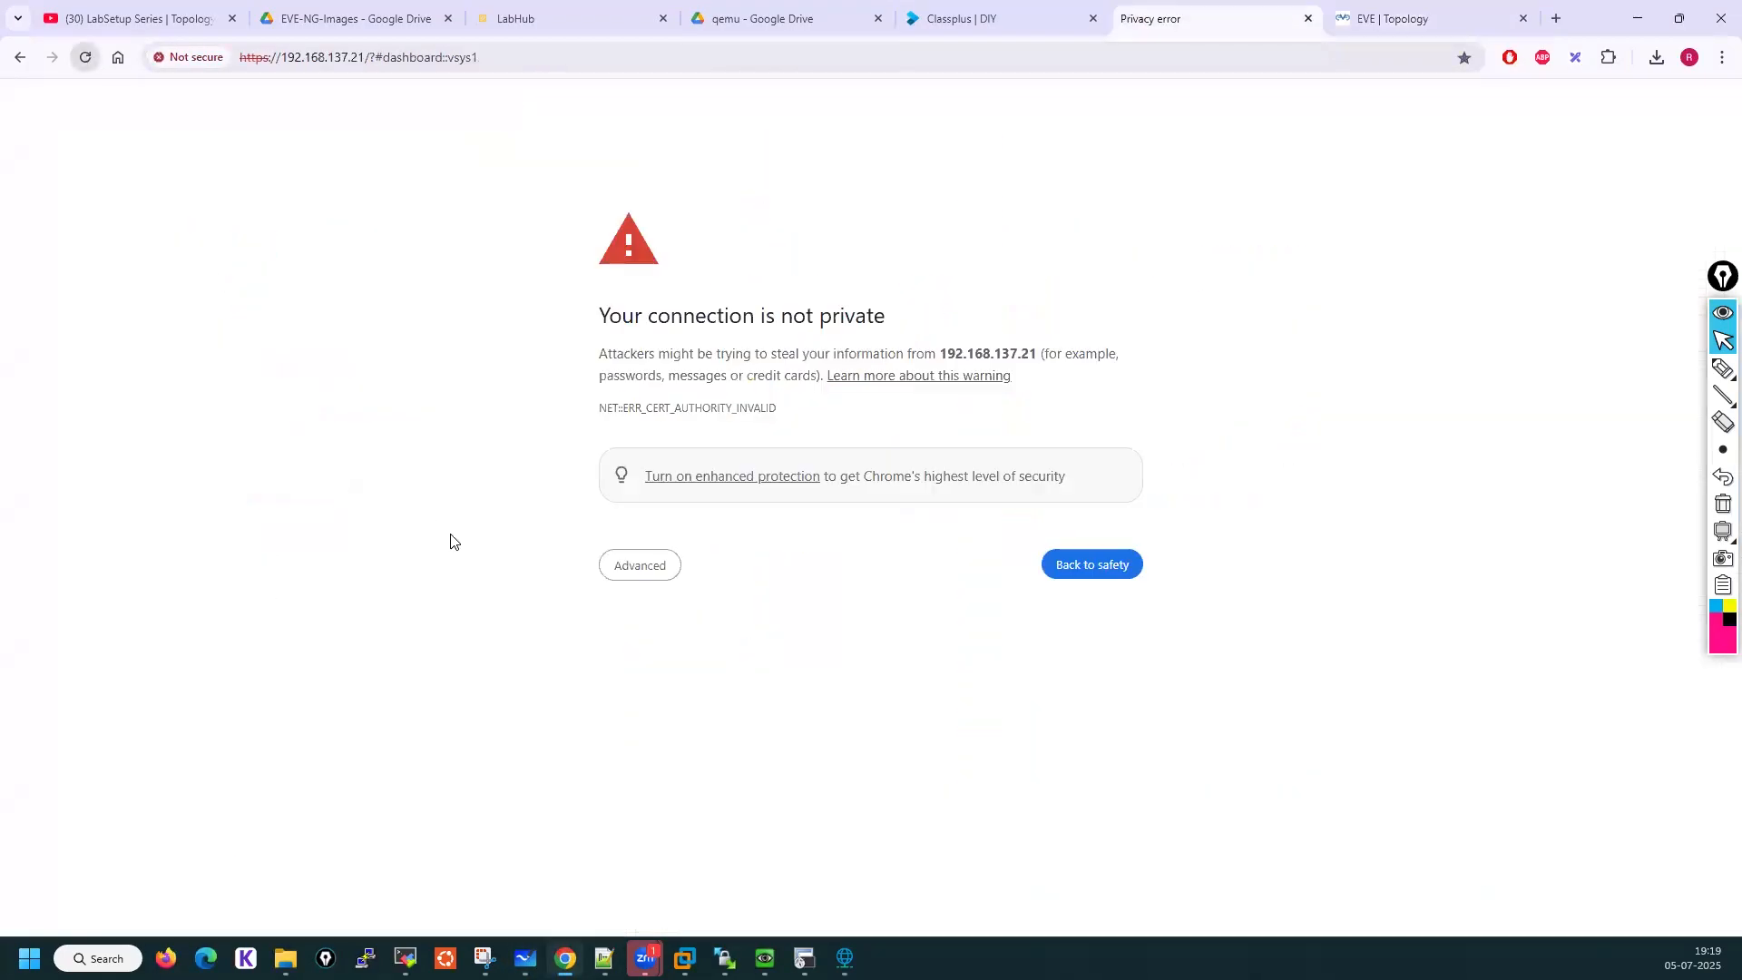
pyautogui.click(645, 582)
pyautogui.click(695, 707)
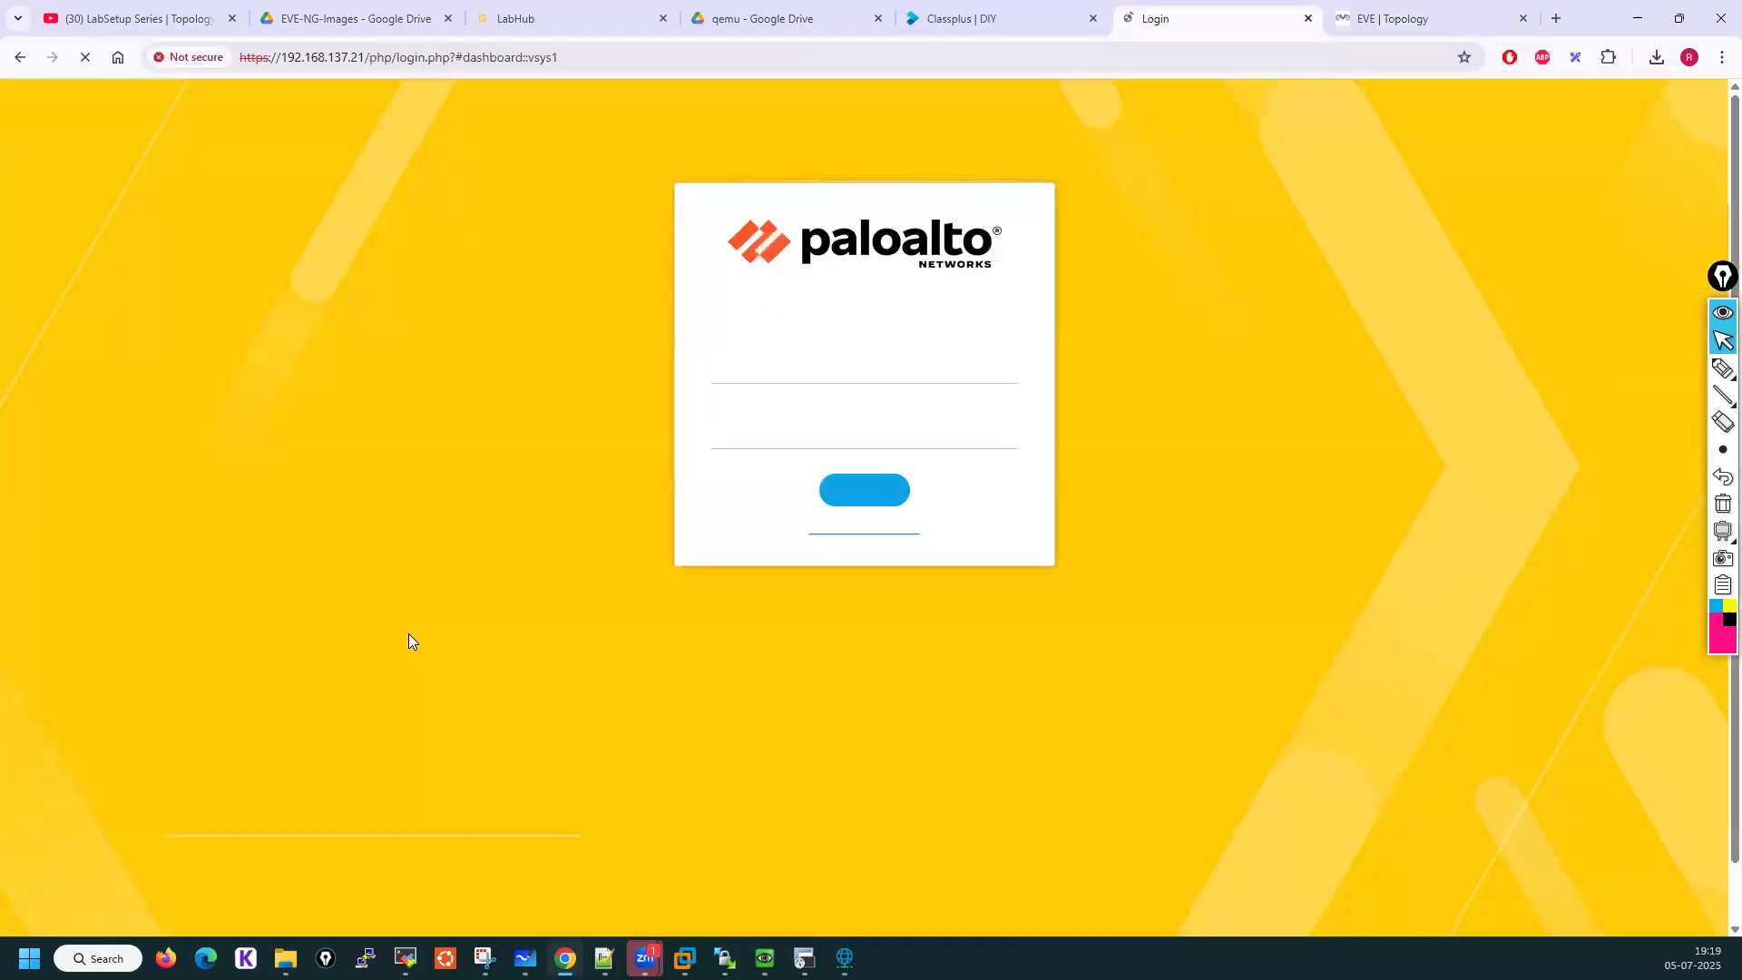
pyautogui.click(764, 369)
pyautogui.write('admin')
pyautogui.press('Tab')
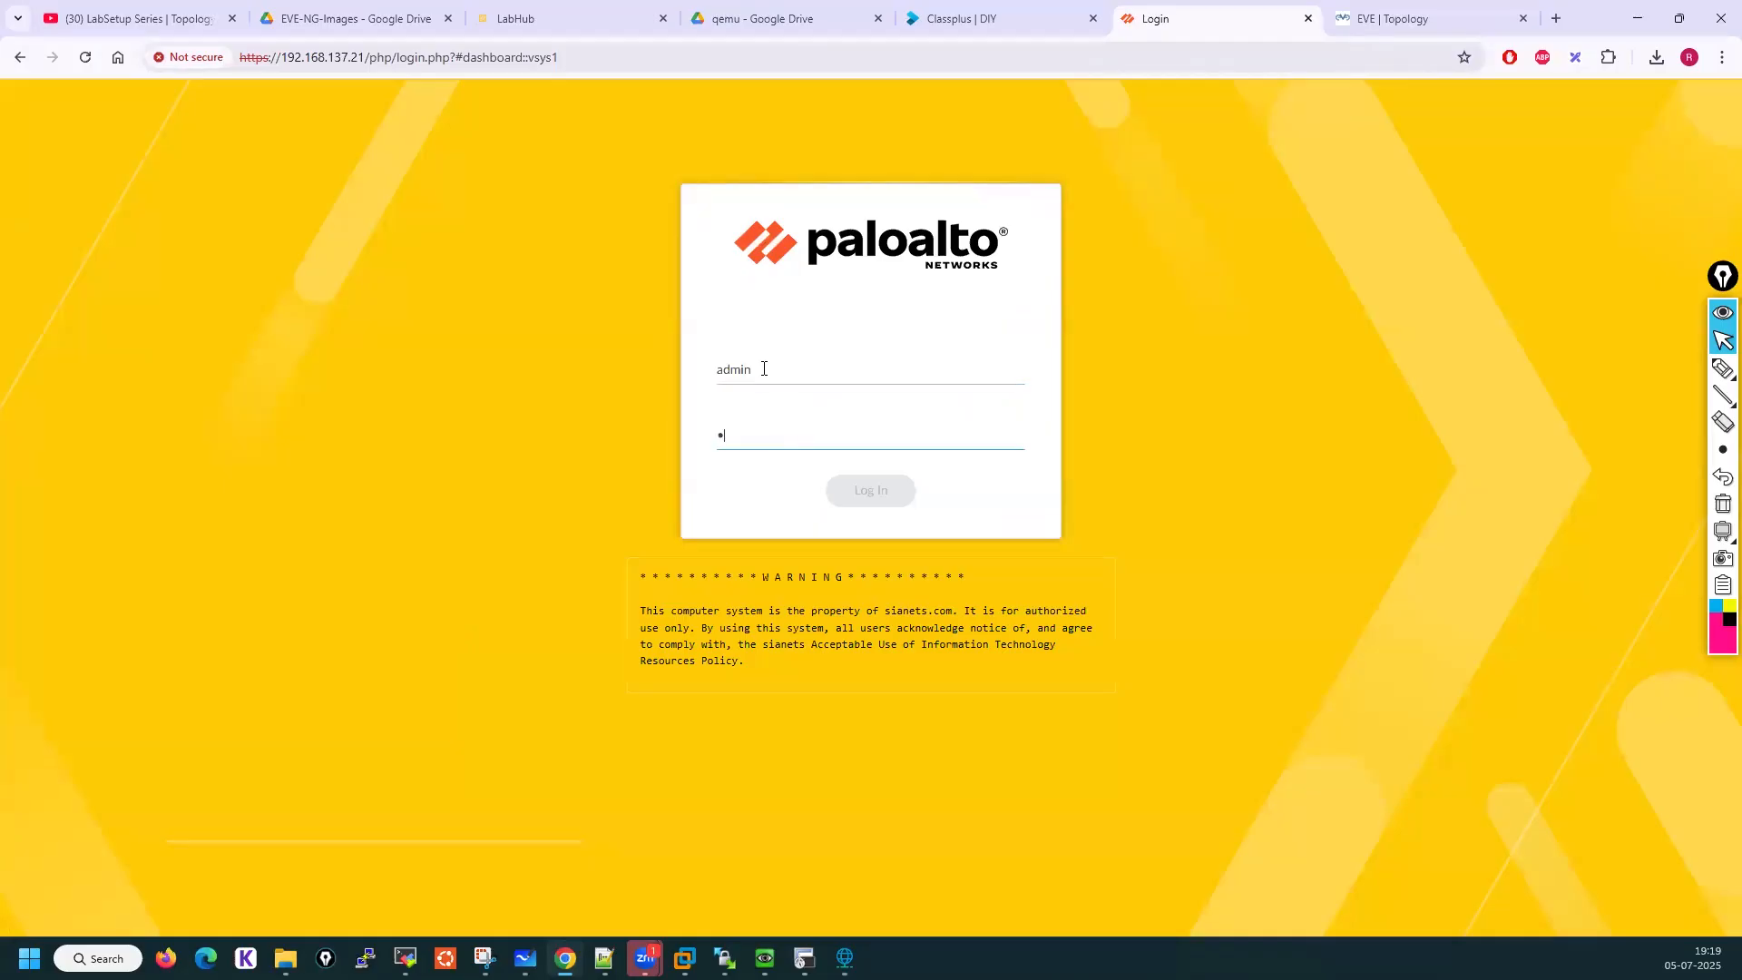
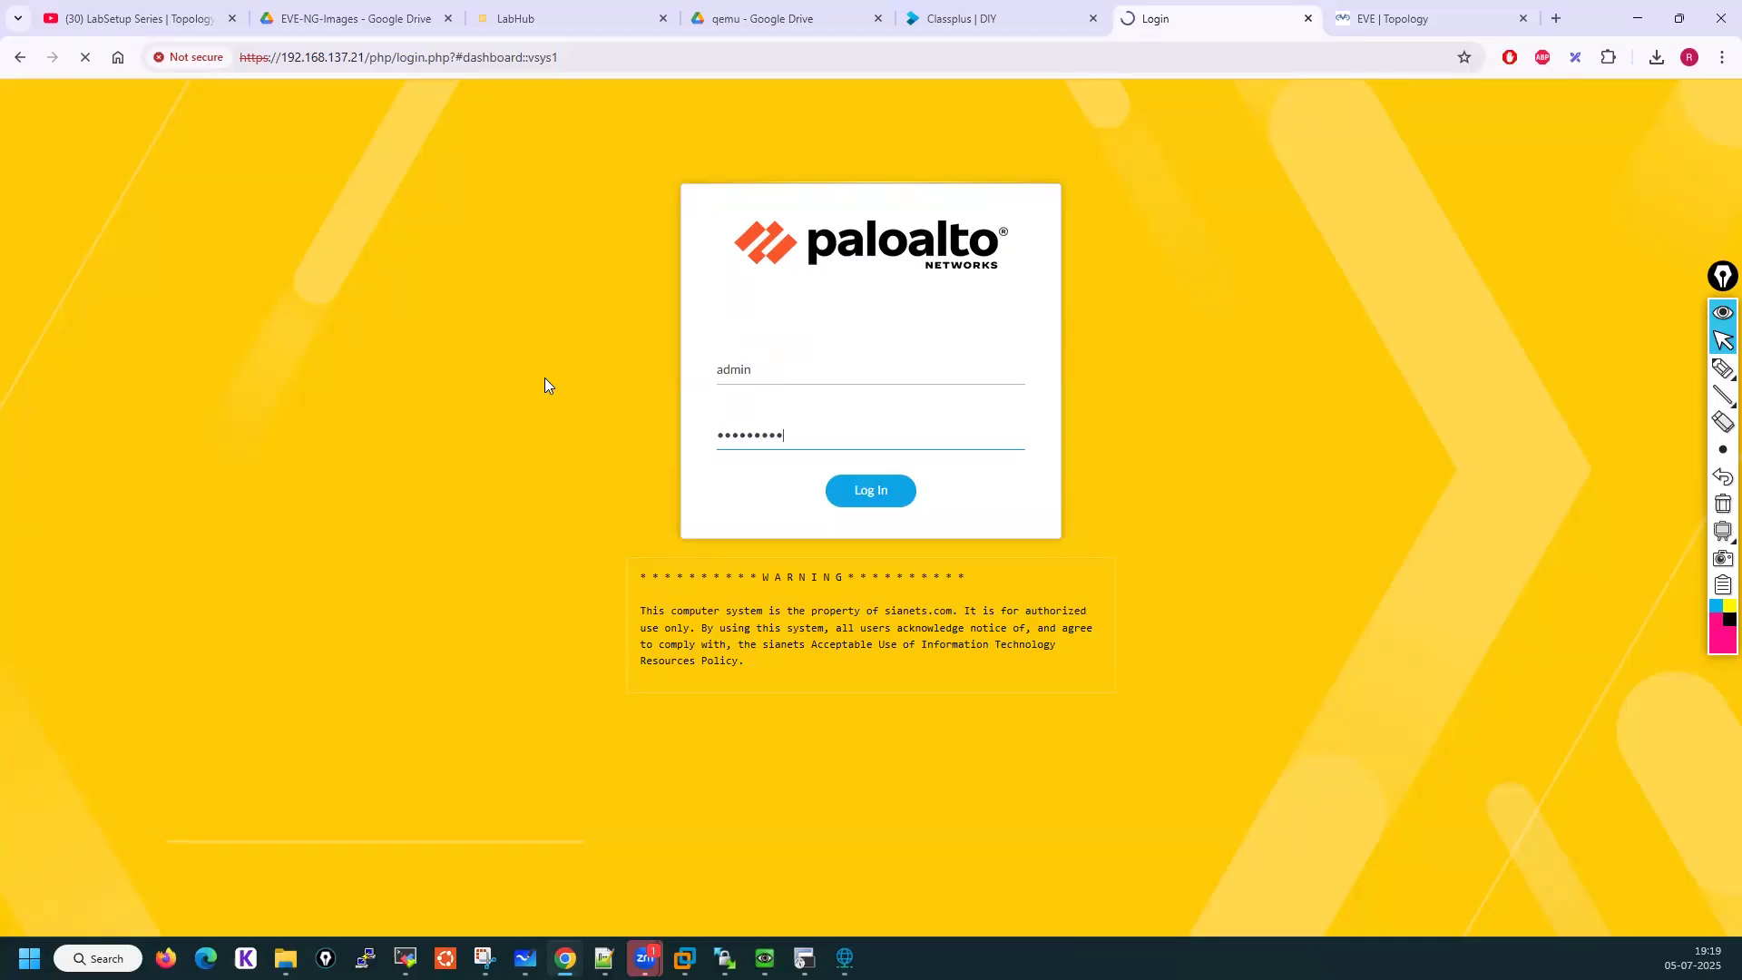
pyautogui.press('Return')
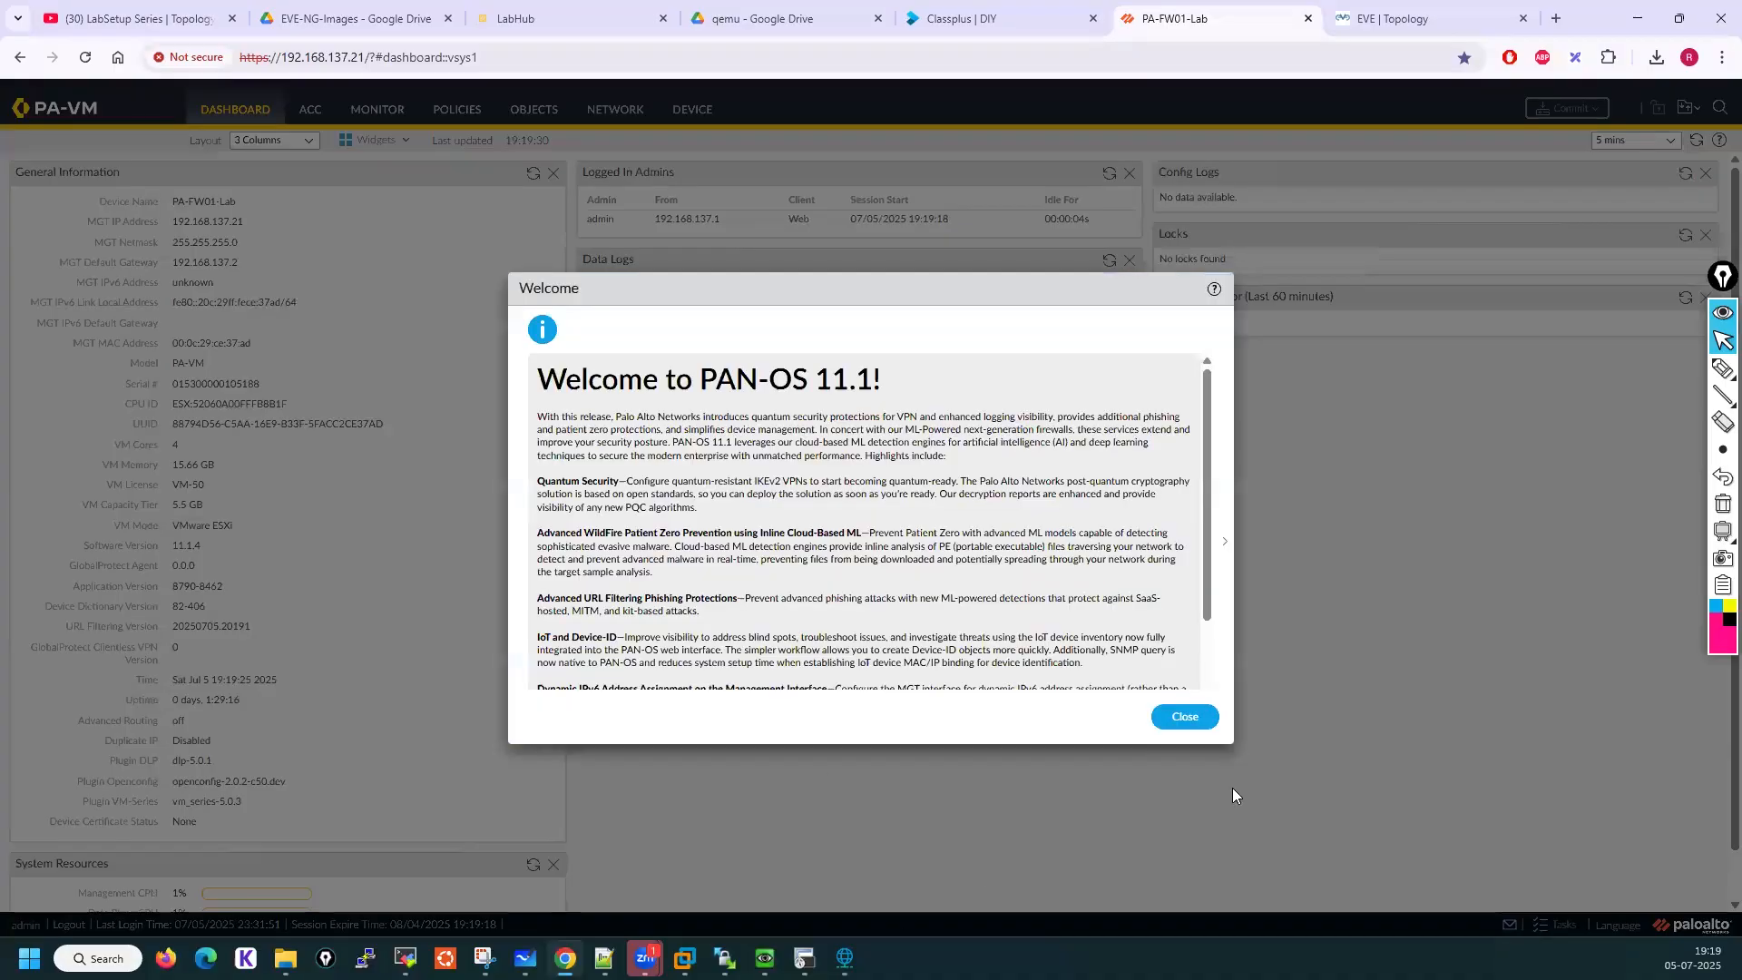
# Step: Dismiss the Welcome dialog, open Network > Interfaces, and snip the ethernet1/1–1/9 name column
pyautogui.click(1186, 718)
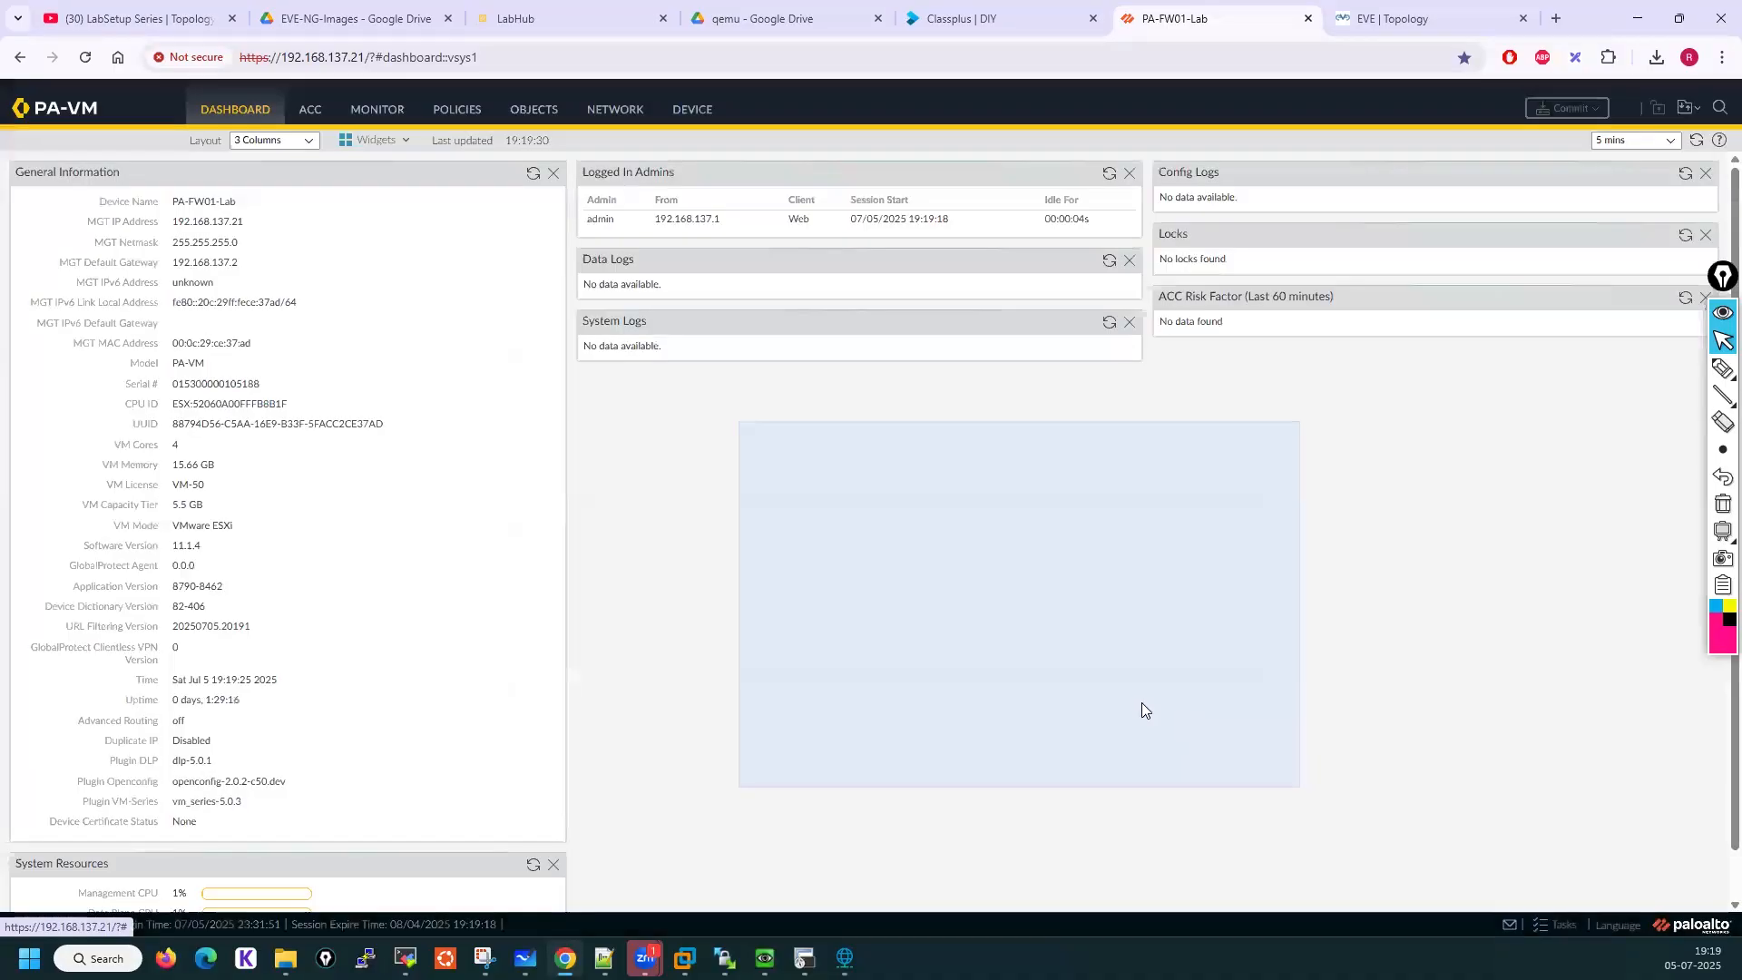
pyautogui.click(632, 115)
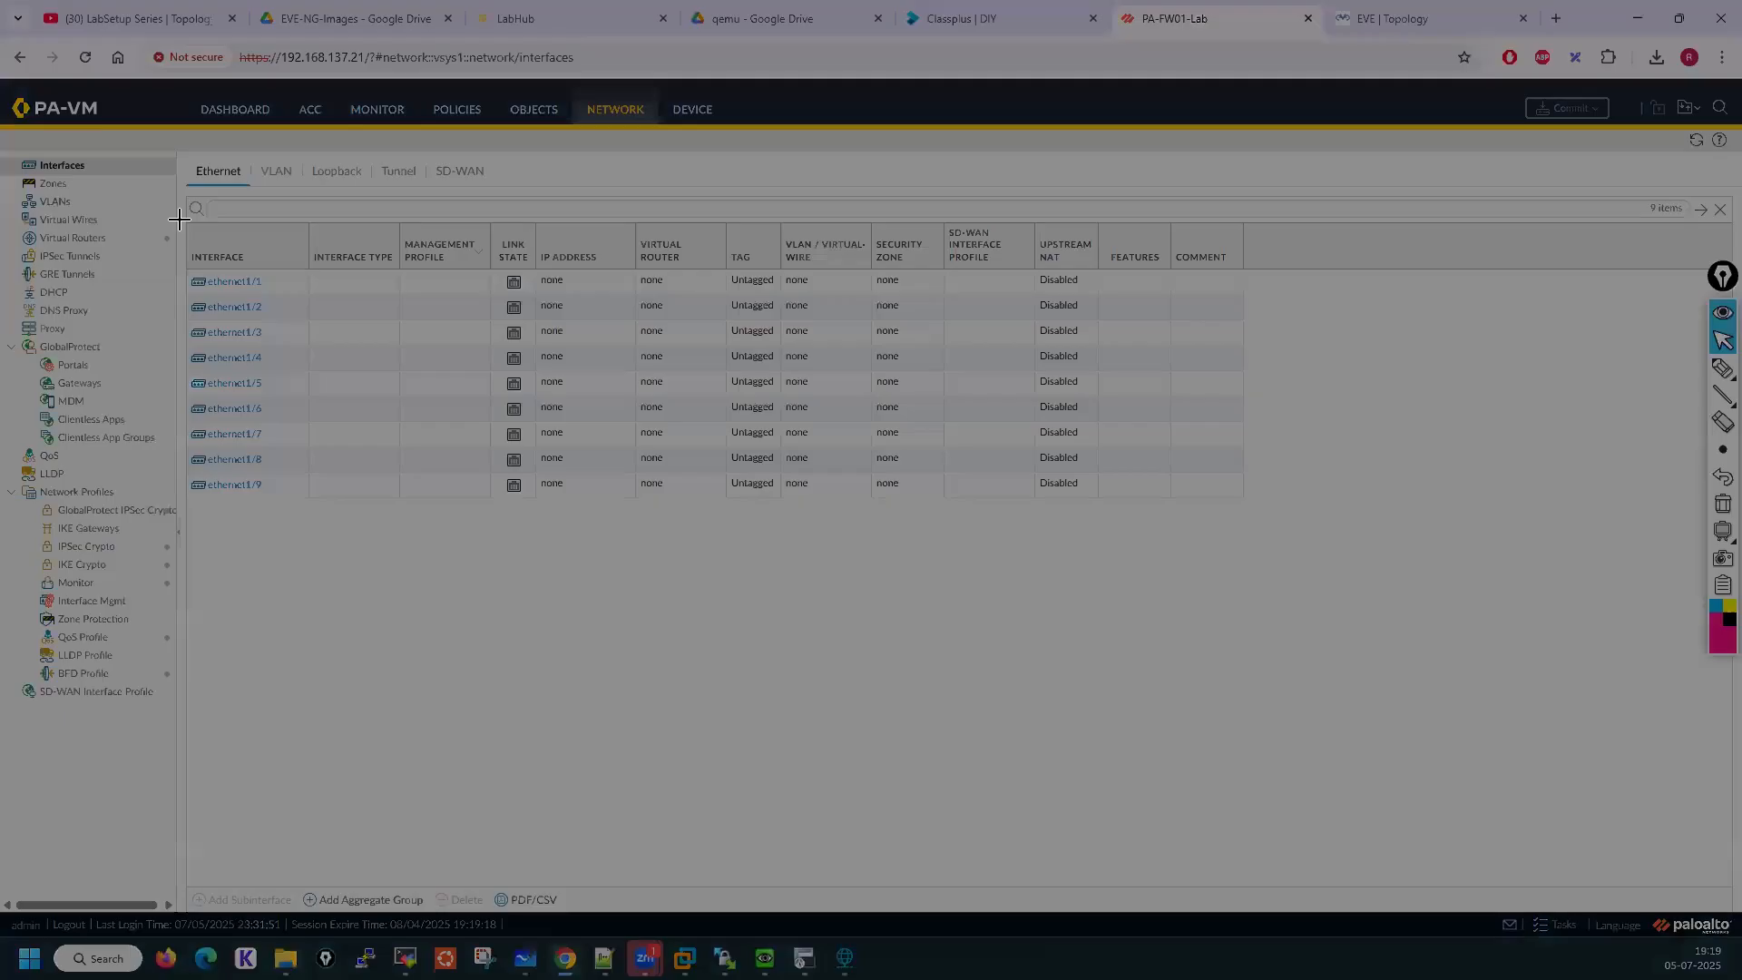
pyautogui.moveTo(179, 219)
pyautogui.mouseDown()
pyautogui.moveTo(246, 262)
pyautogui.moveTo(181, 249)
pyautogui.mouseUp()
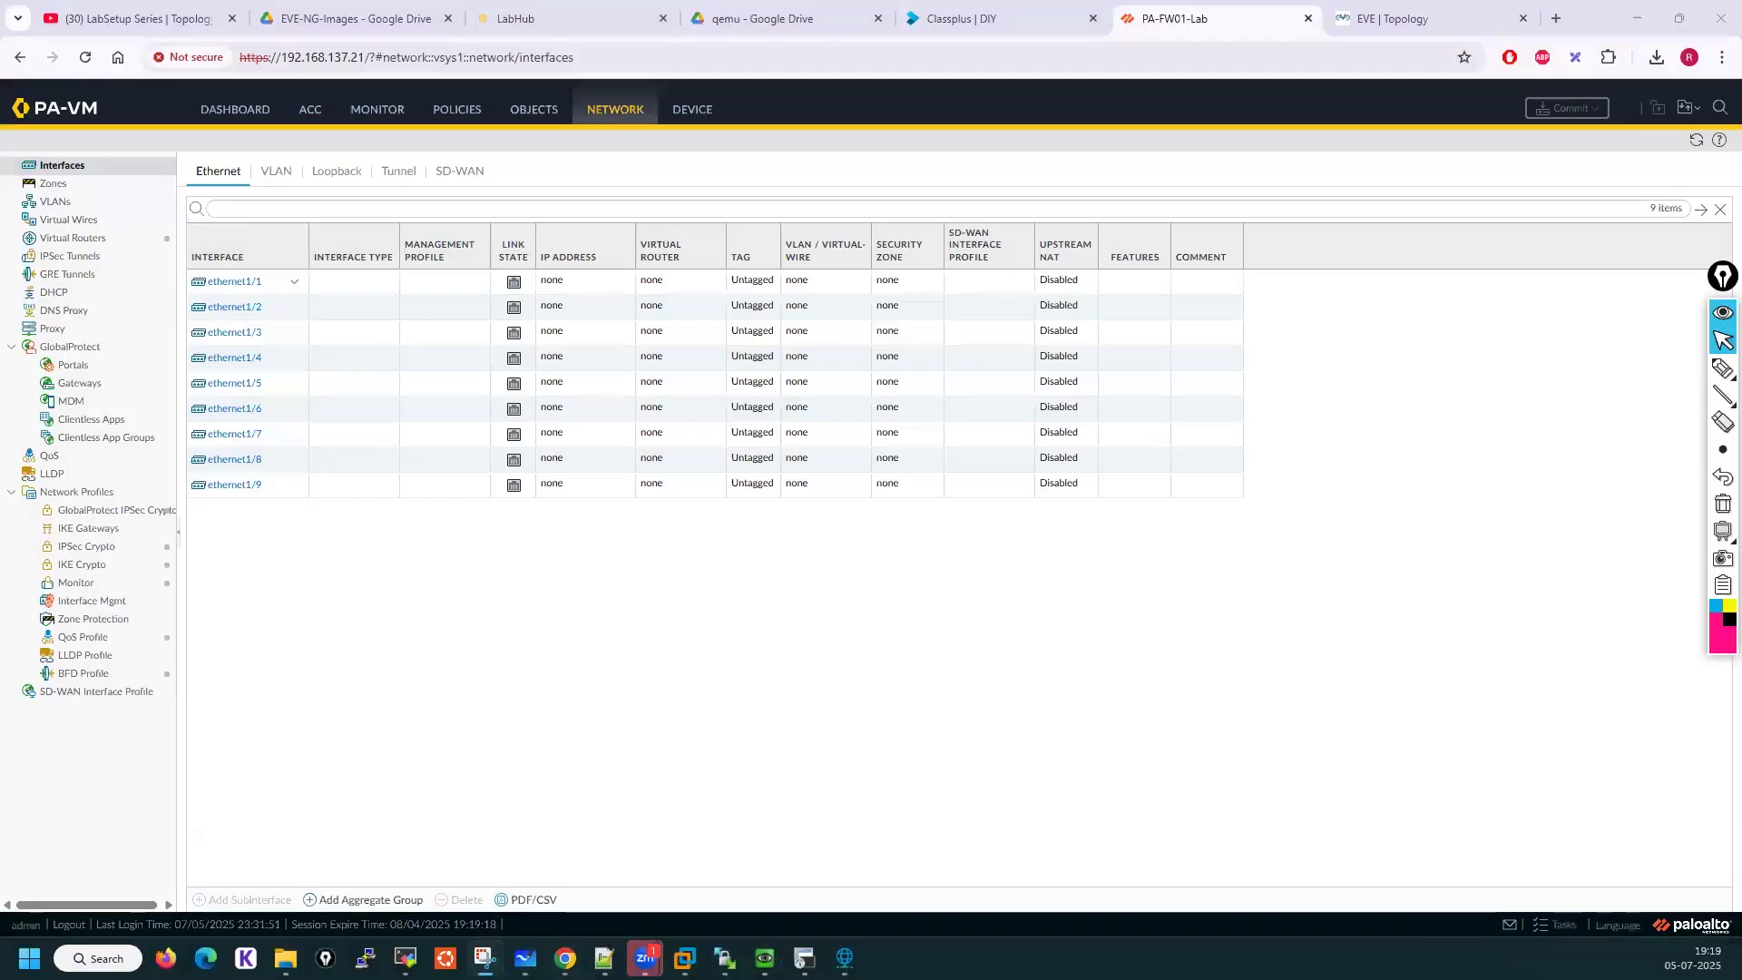
pyautogui.press('shift+super+s')
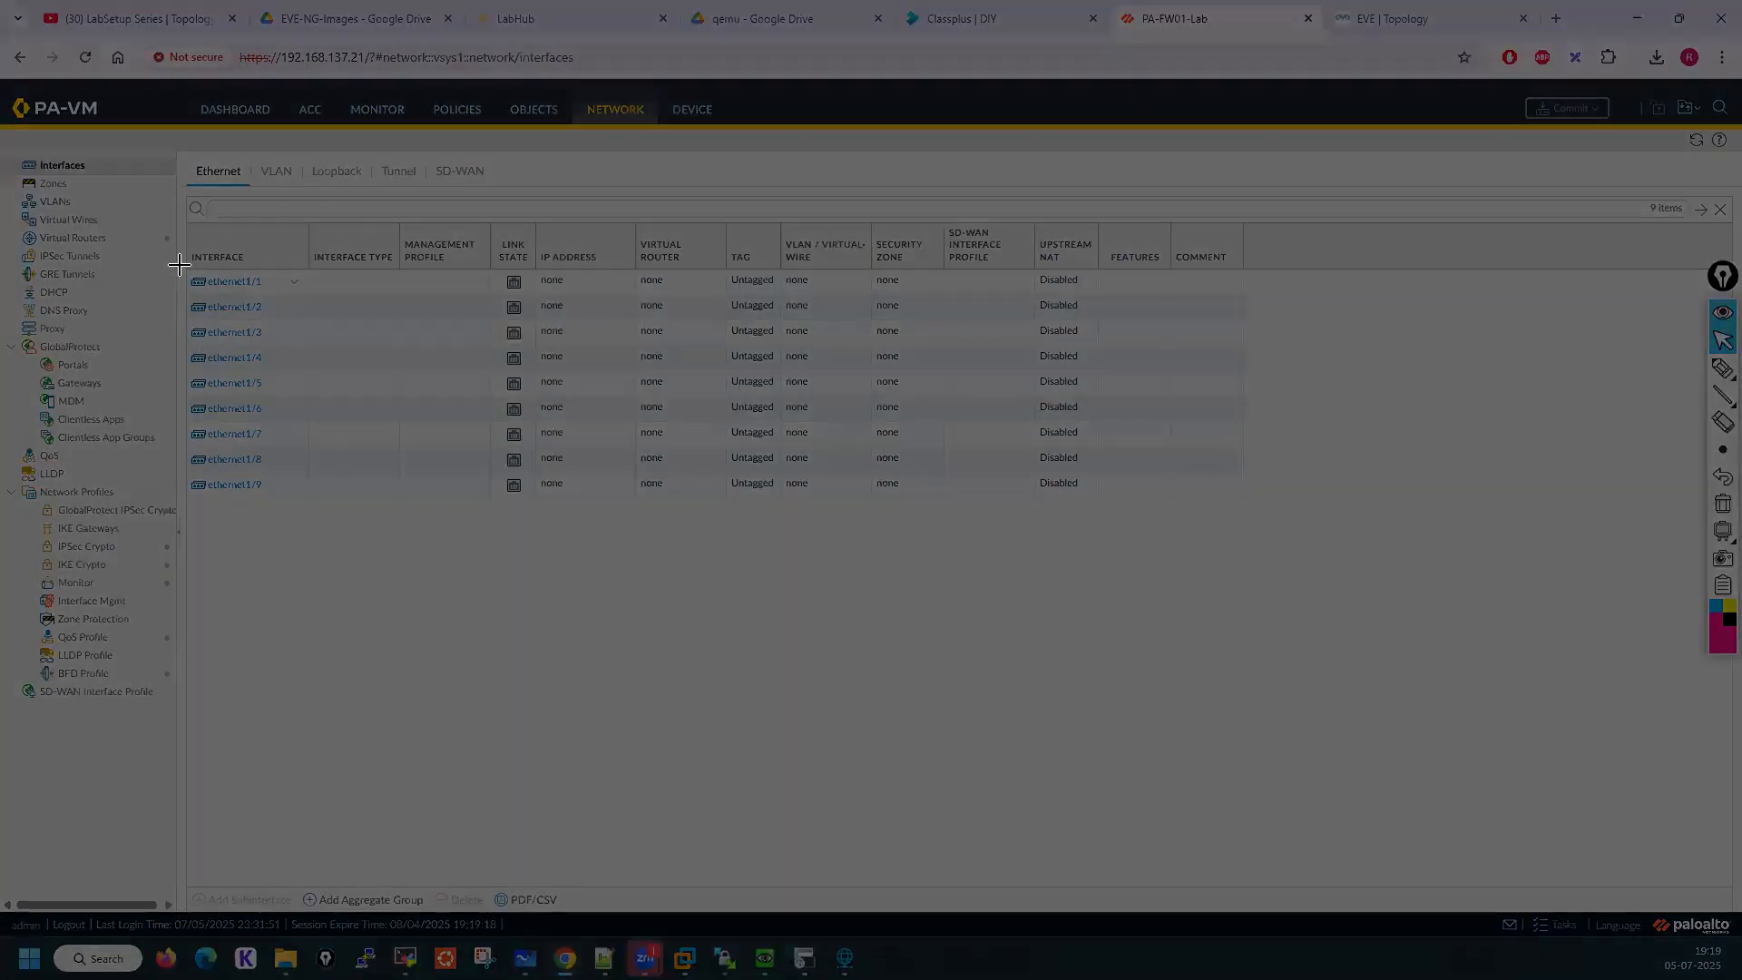
pyautogui.moveTo(265, 283); pyautogui.dragTo(305, 495)
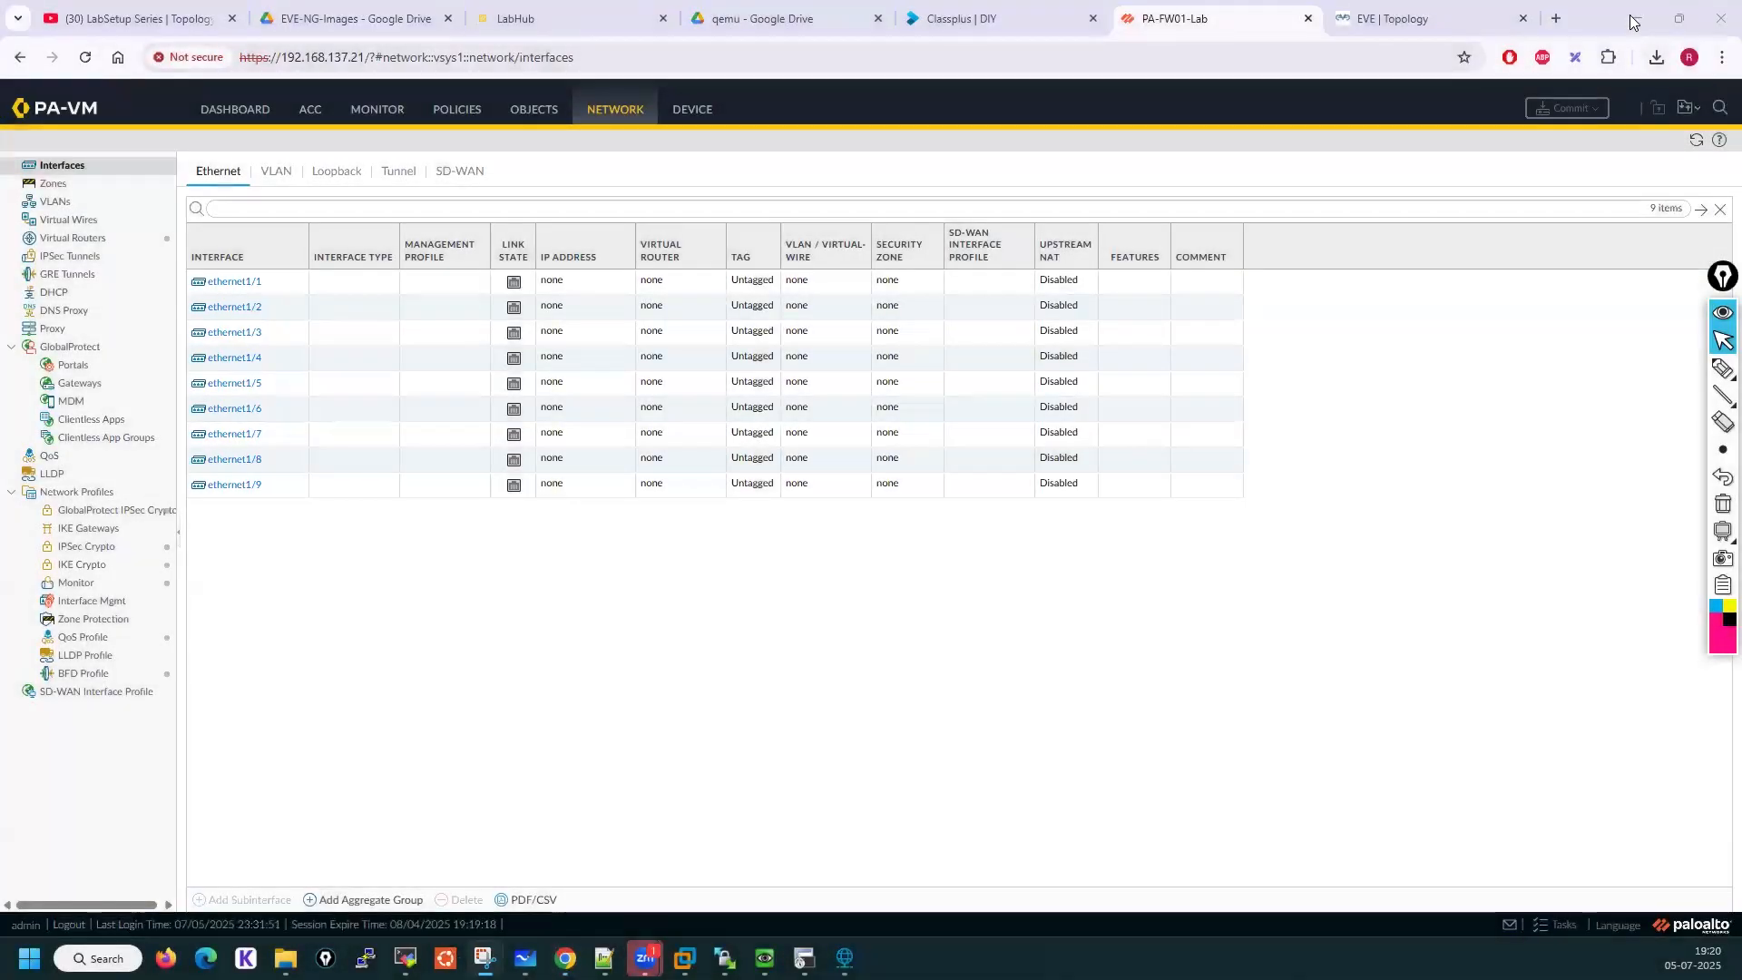
# Step: Paste the ethernet1/1–1/9 list image beside the adapter table, resized to line up with its rows
pyautogui.click(1633, 18)
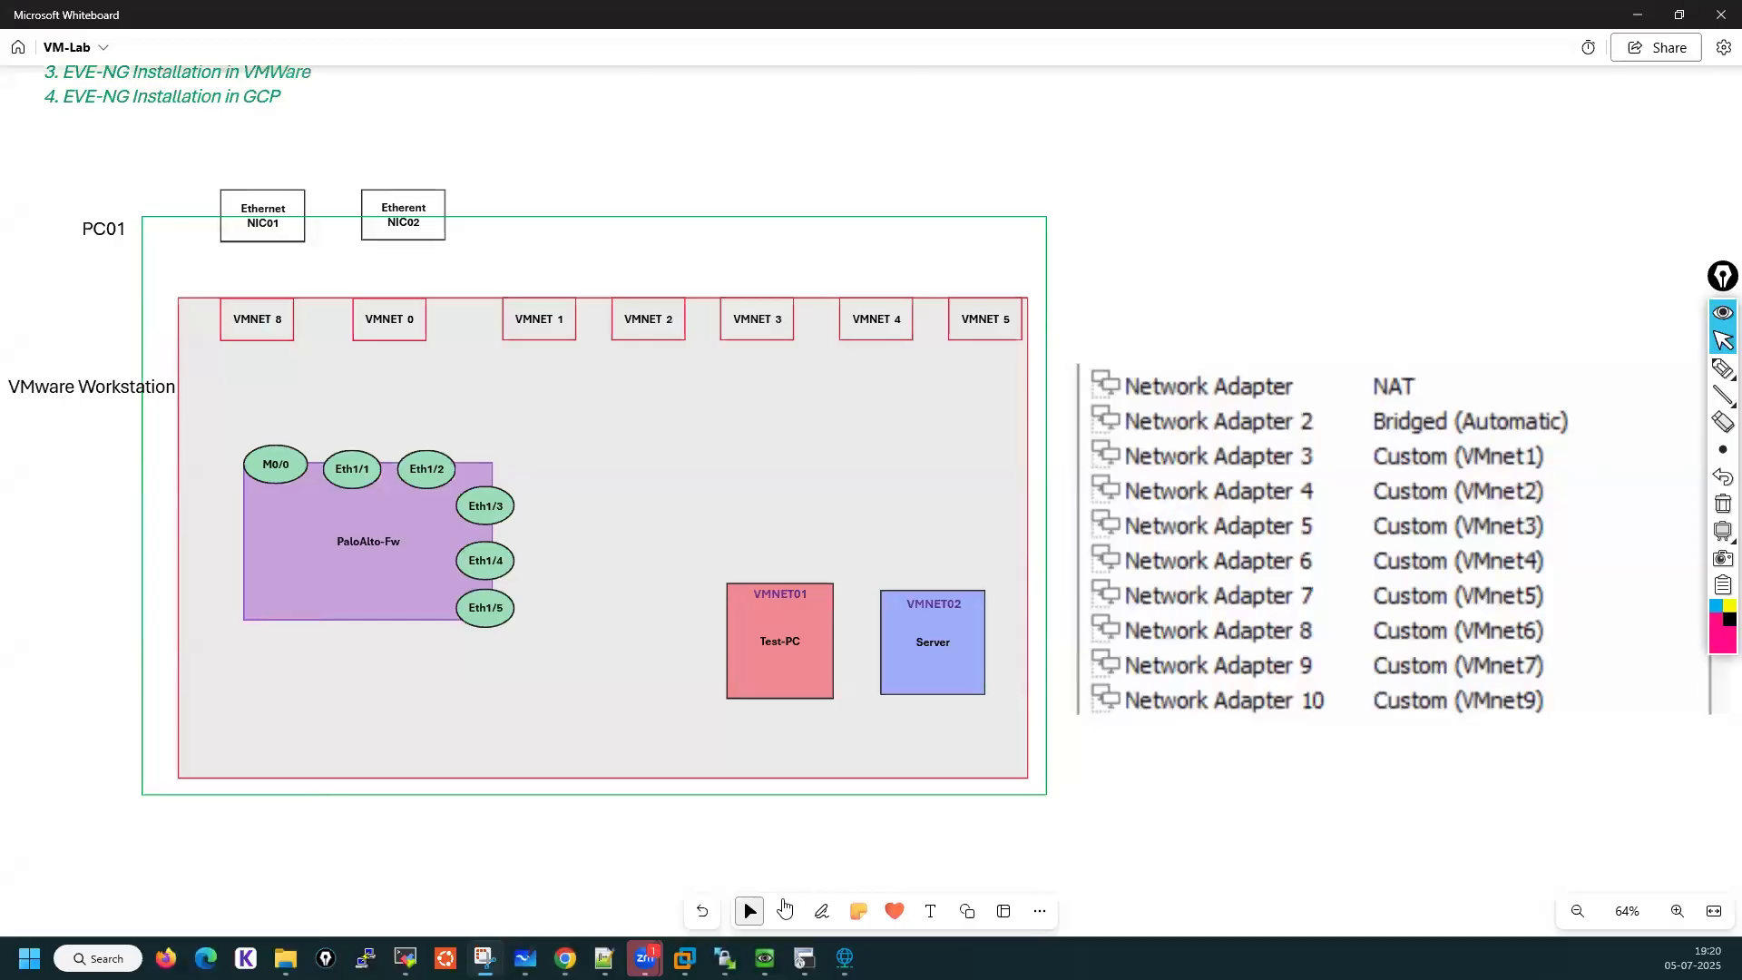
pyautogui.click(786, 909)
pyautogui.moveTo(933, 852); pyautogui.dragTo(416, 848)
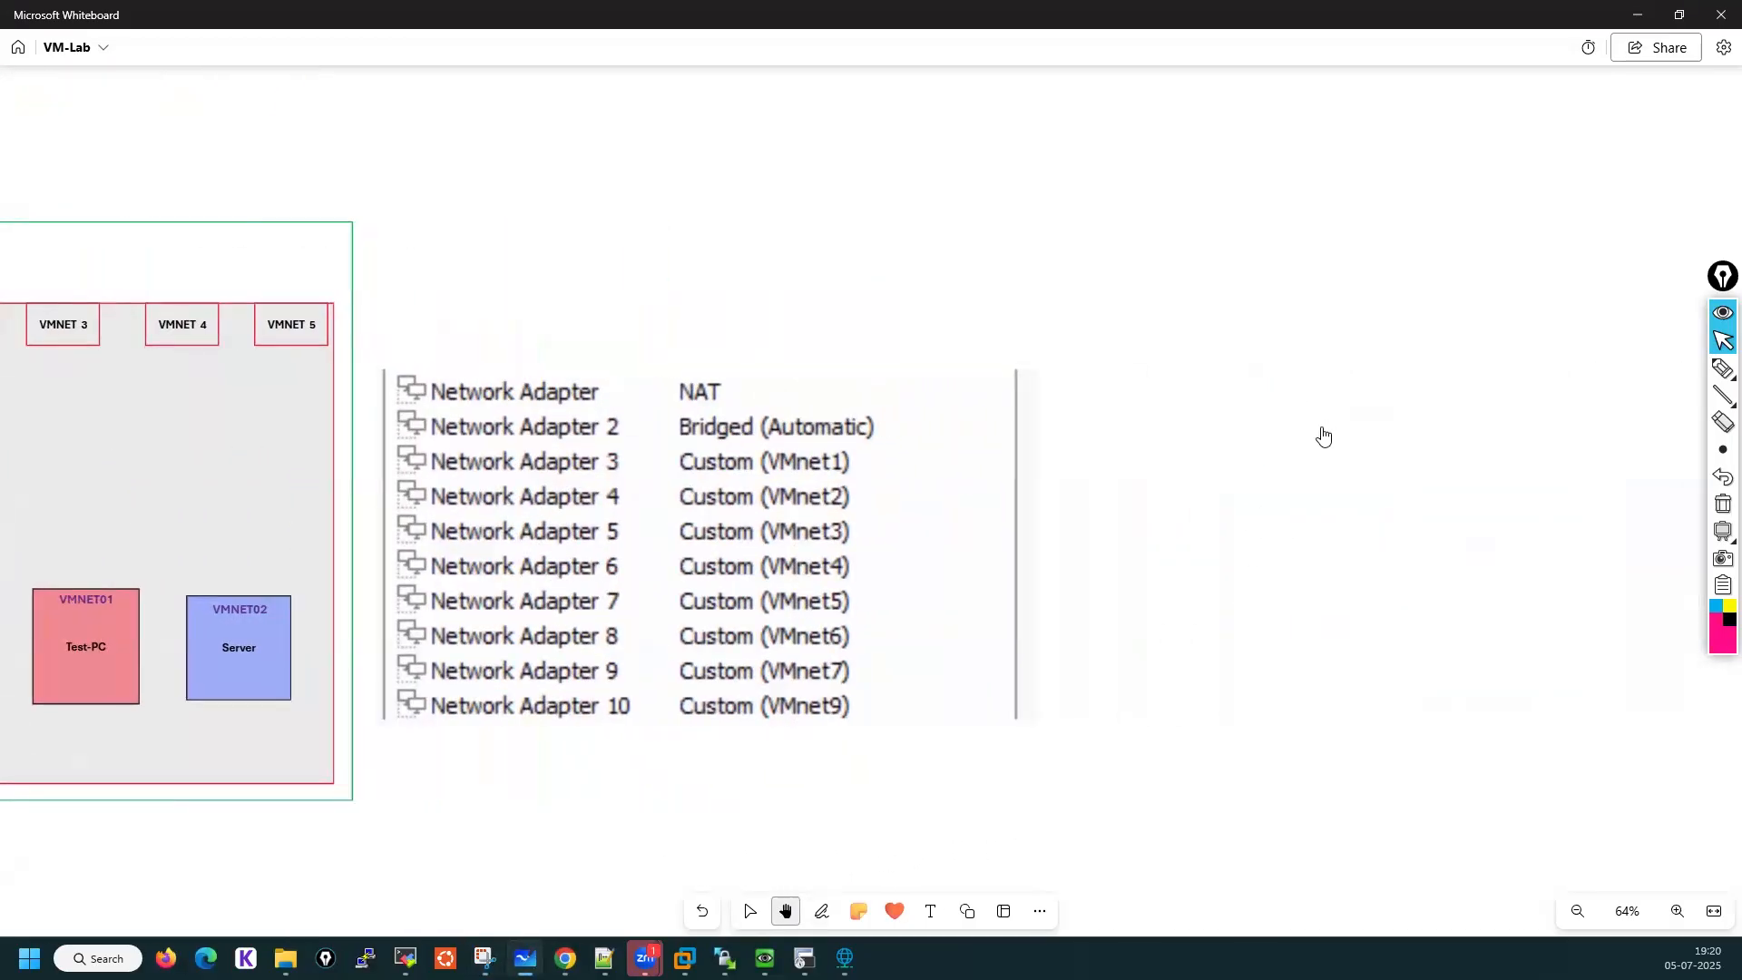
pyautogui.rightClick(1324, 437)
pyautogui.click(1330, 440)
pyautogui.moveTo(1308, 448); pyautogui.dragTo(1053, 524)
pyautogui.moveTo(1259, 745); pyautogui.dragTo(1283, 793)
pyautogui.moveTo(1176, 740)
pyautogui.mouseDown()
pyautogui.moveTo(1190, 677)
pyautogui.moveTo(1193, 735)
pyautogui.moveTo(1191, 718)
pyautogui.mouseUp()
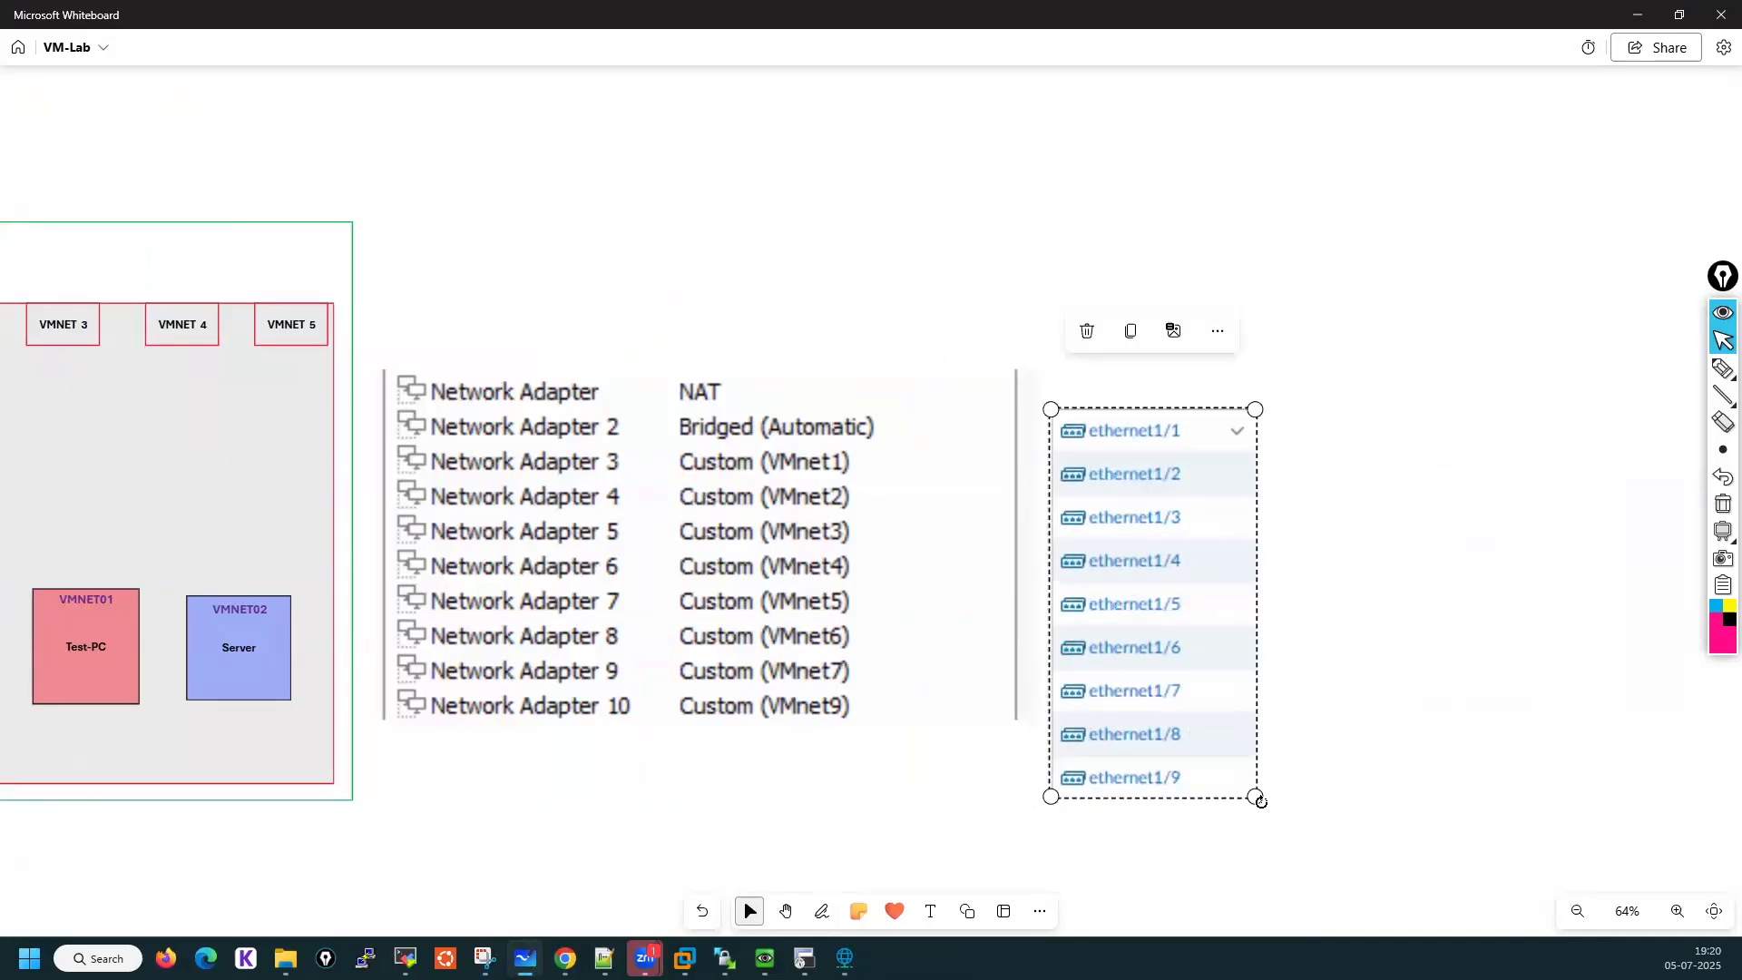
pyautogui.moveTo(1255, 795)
pyautogui.mouseDown()
pyautogui.moveTo(1237, 767)
pyautogui.moveTo(1245, 780)
pyautogui.mouseUp()
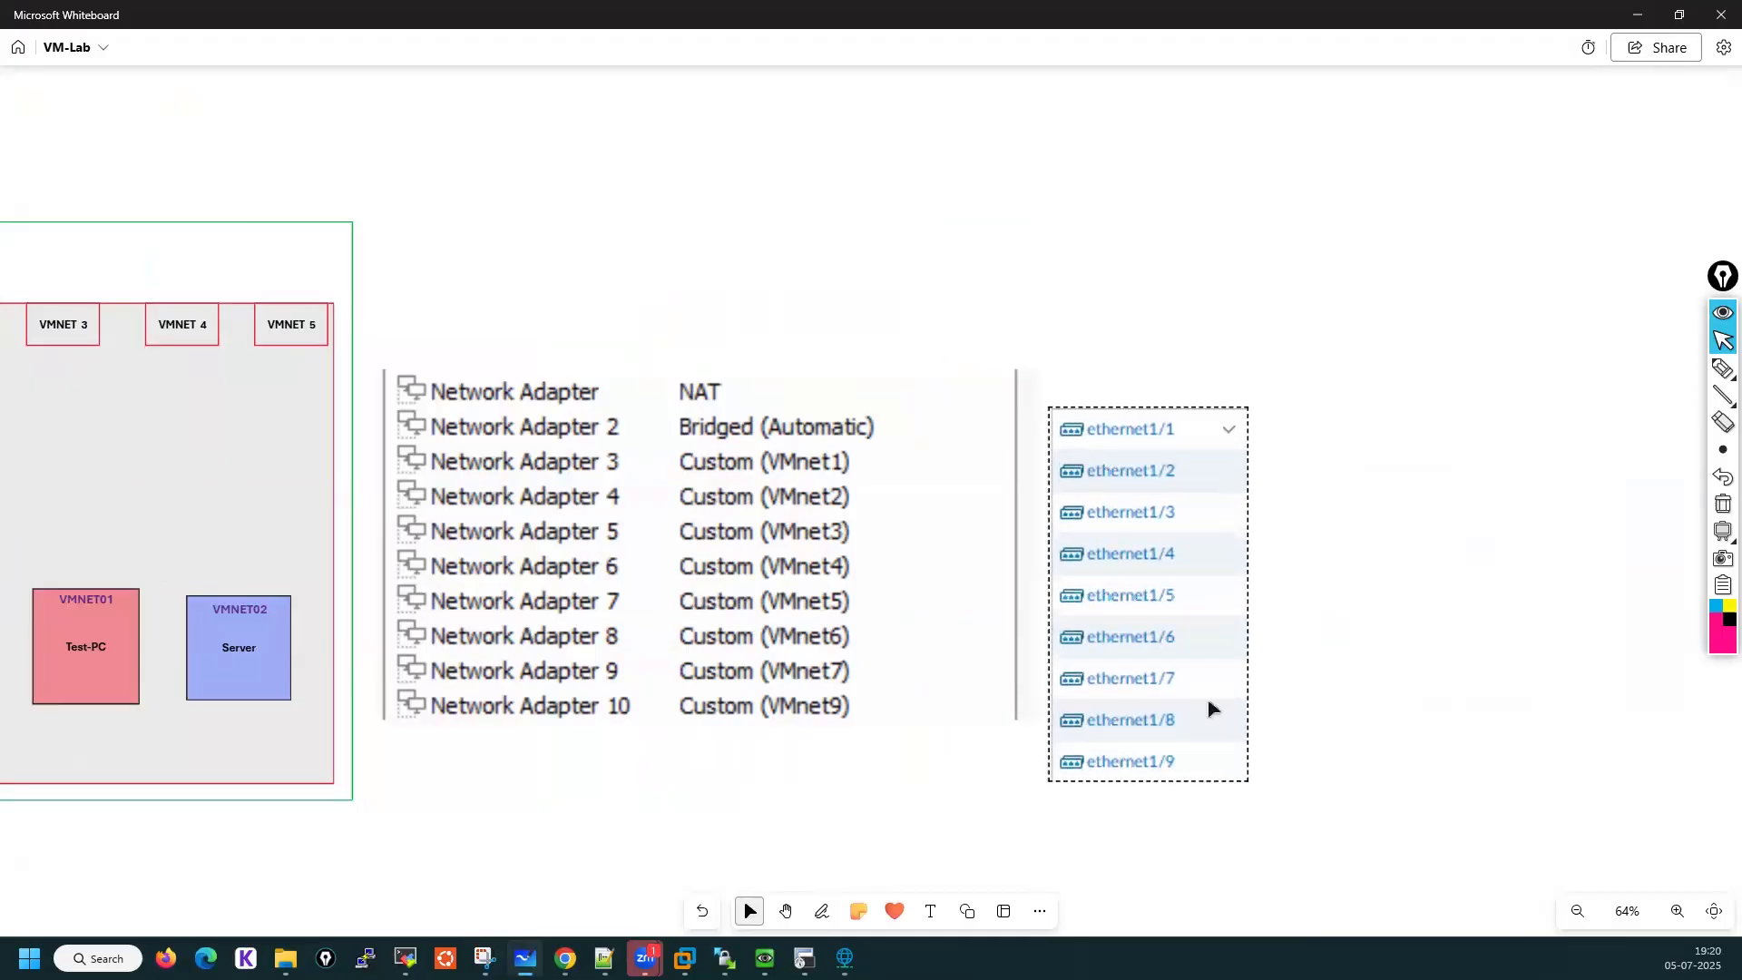
pyautogui.click(1429, 669)
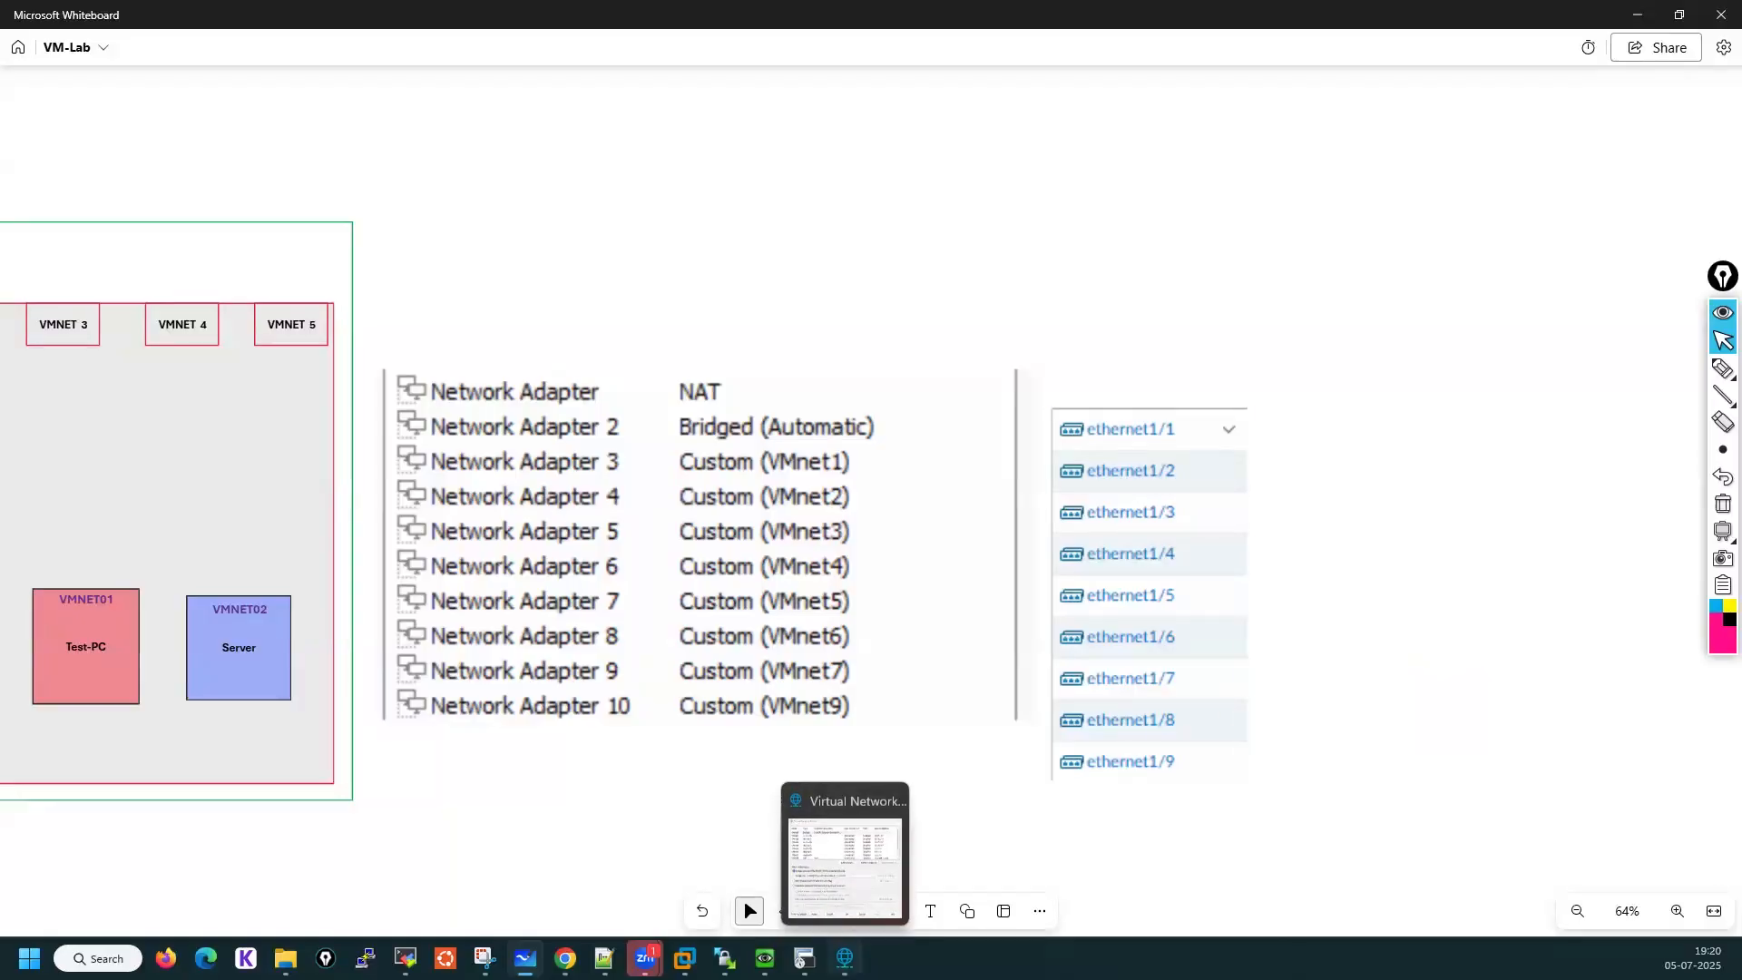
# Step: Add a bold blue 'M0/0' text label above the ethernet list
pyautogui.click(930, 911)
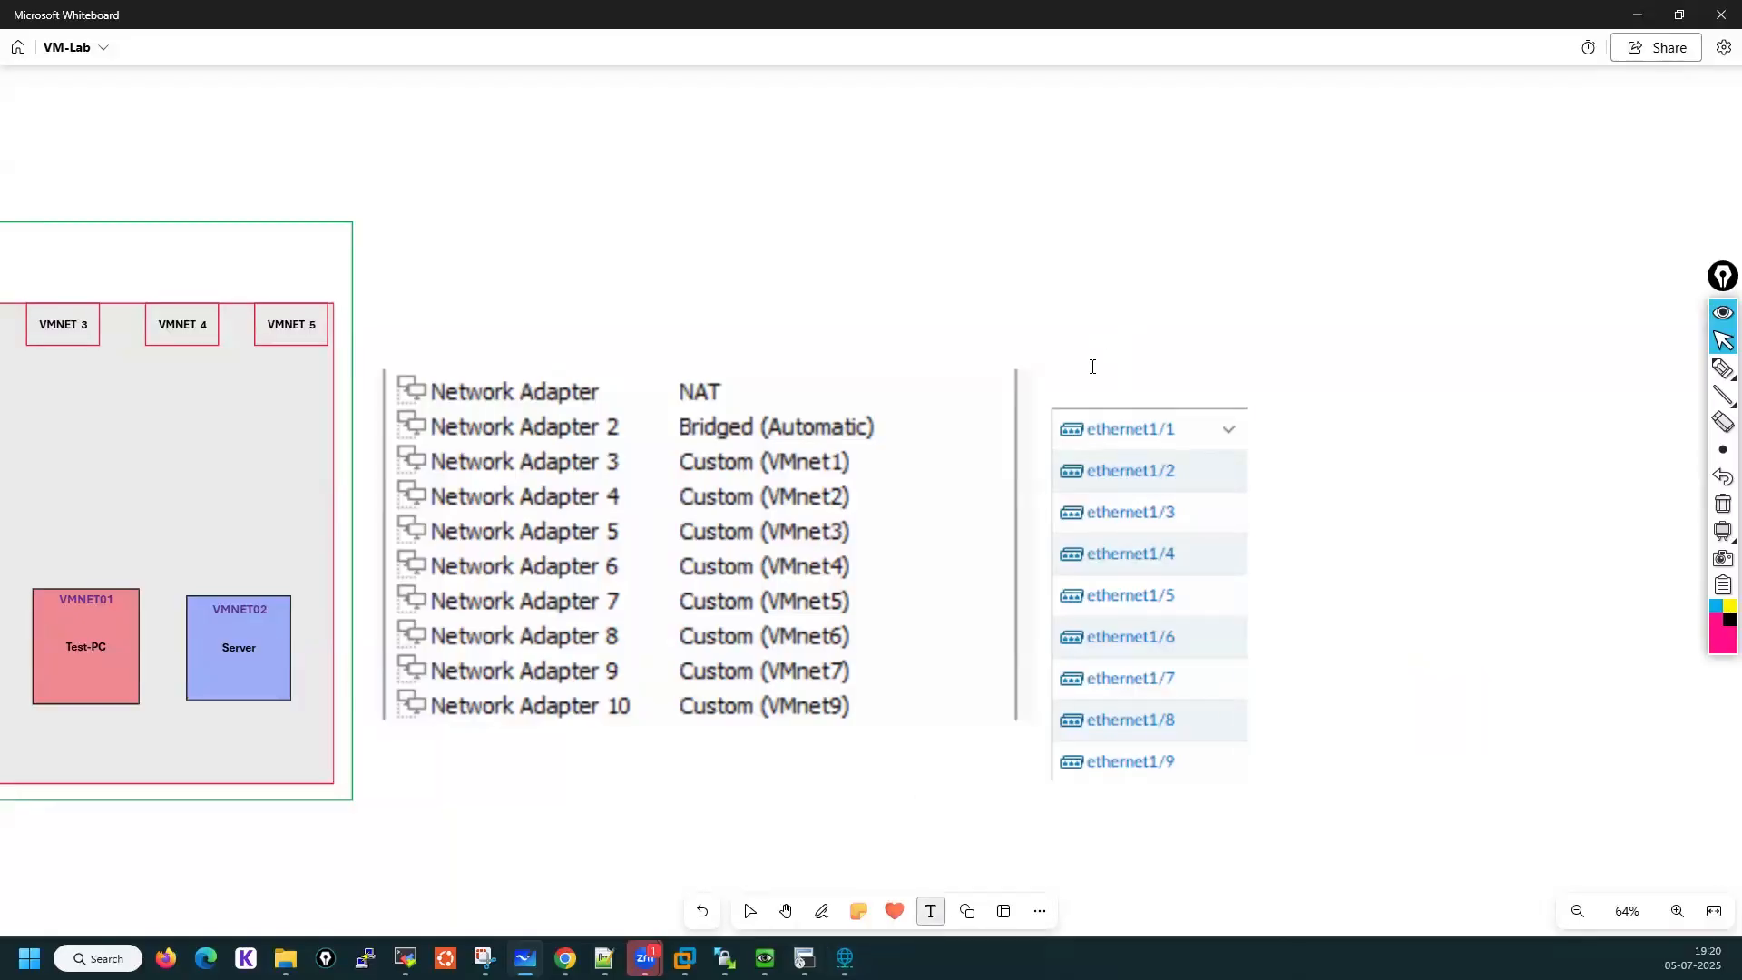
pyautogui.click(1056, 383)
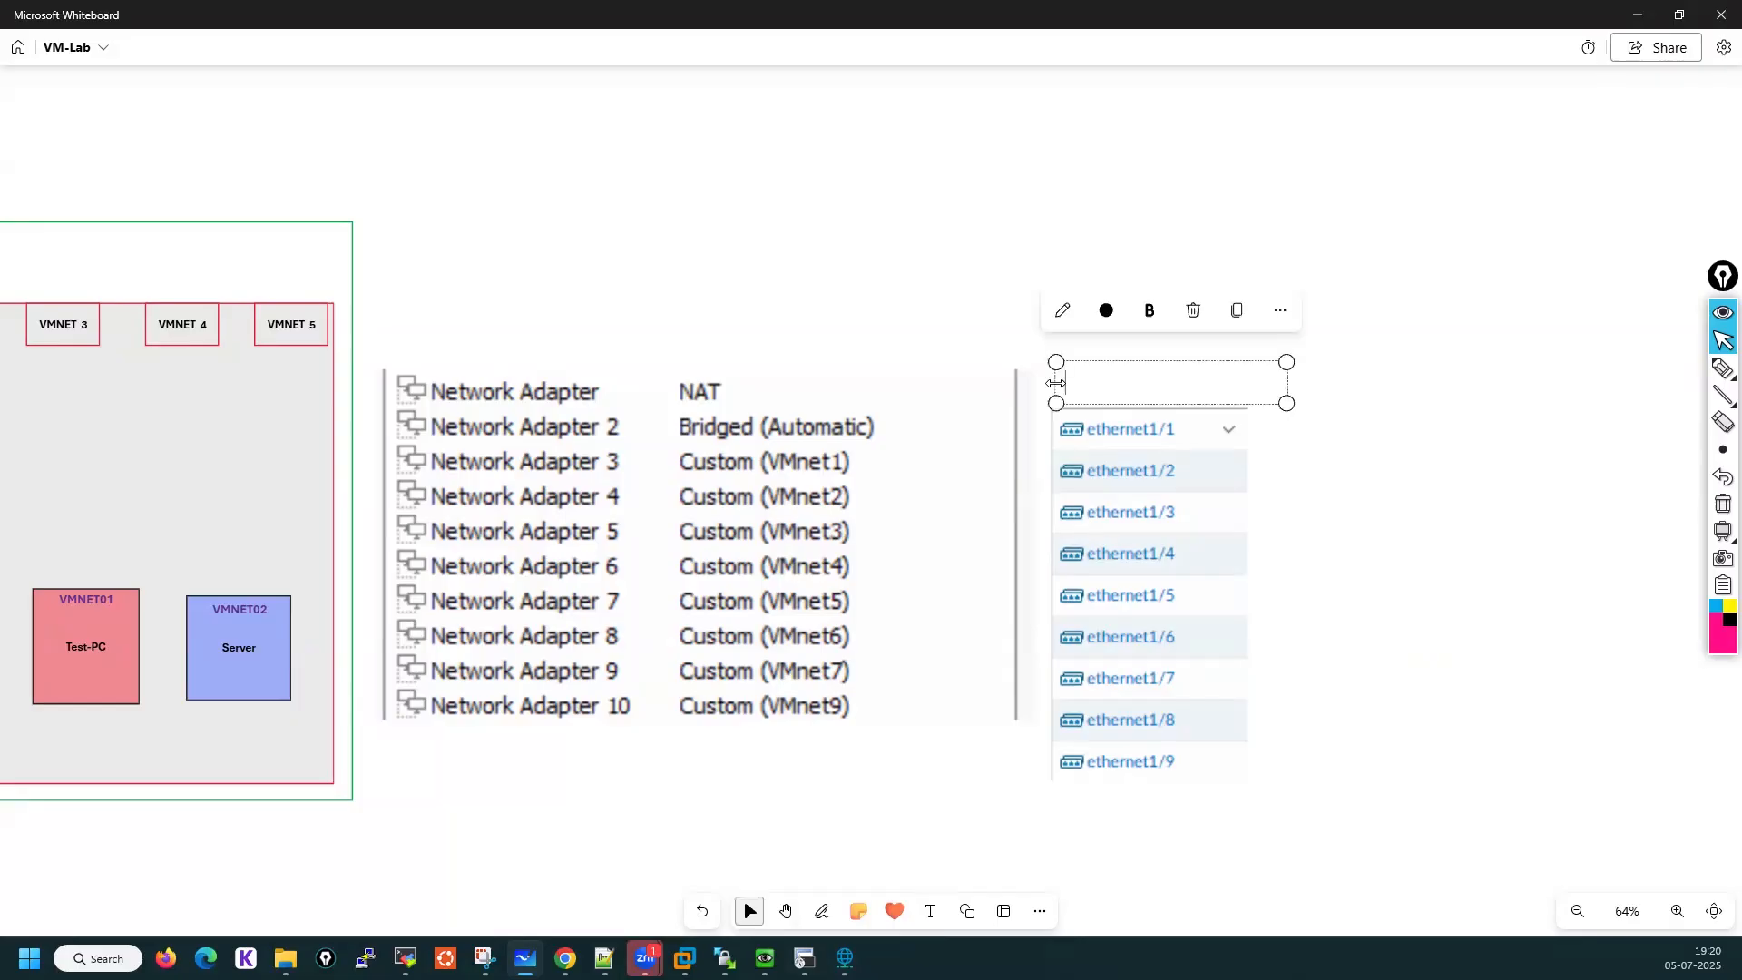
pyautogui.write('M')
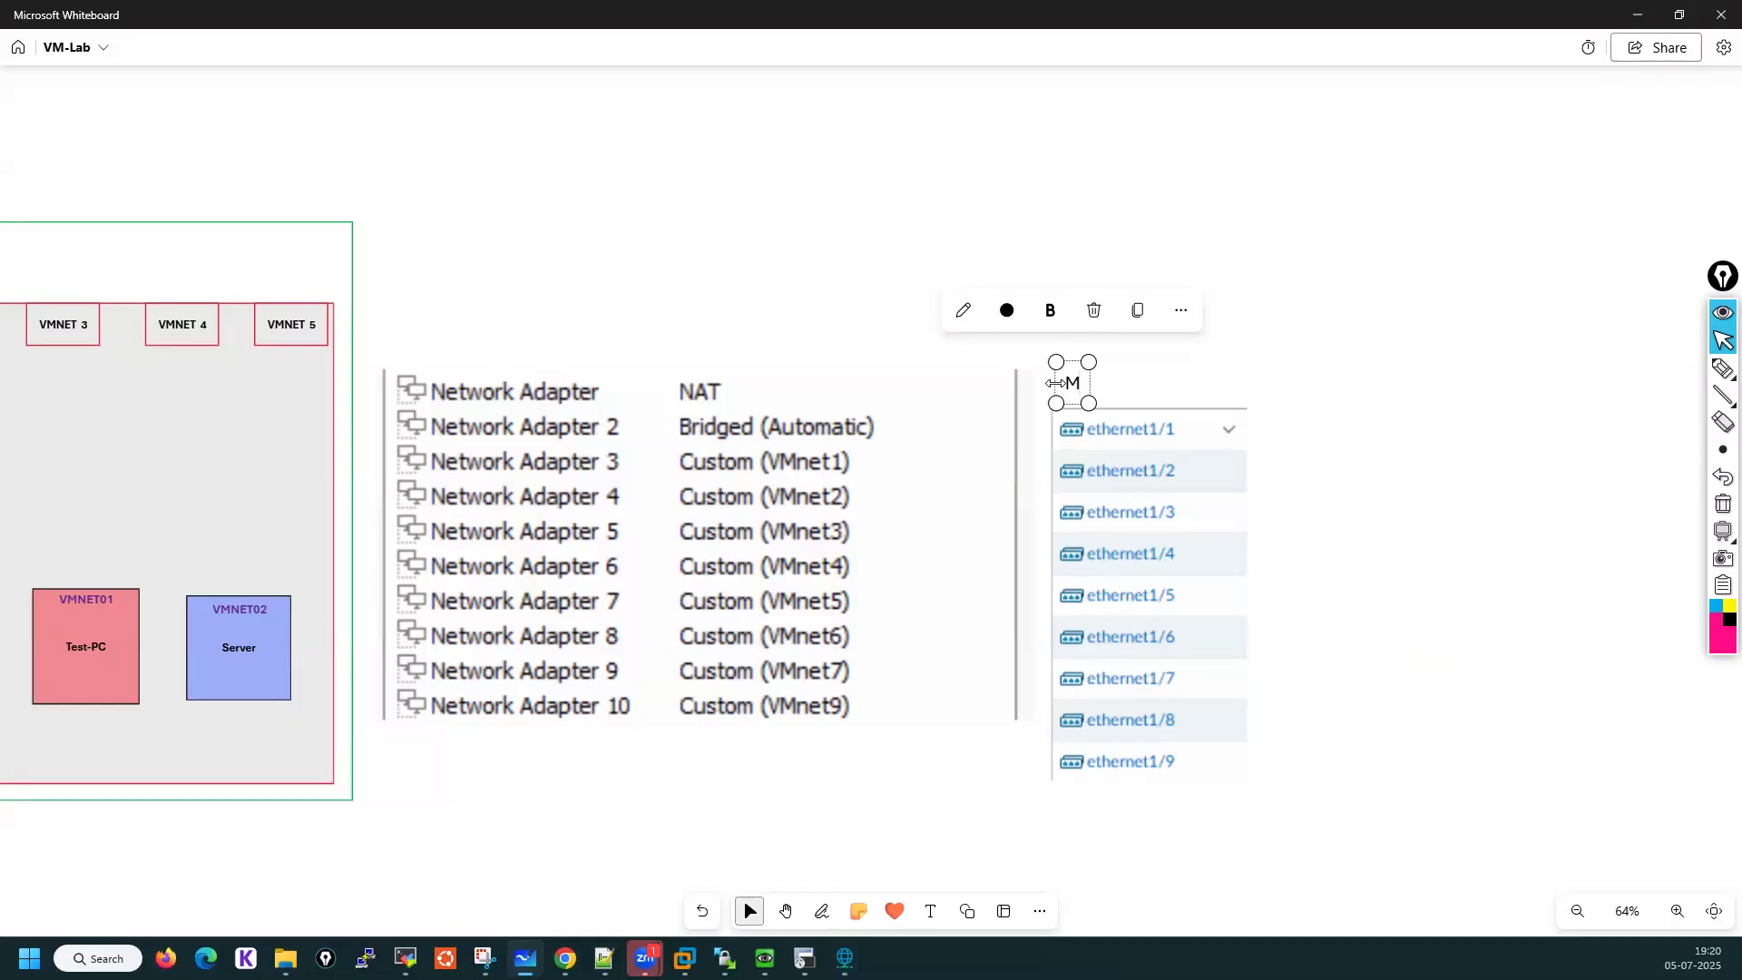
pyautogui.write('0/0')
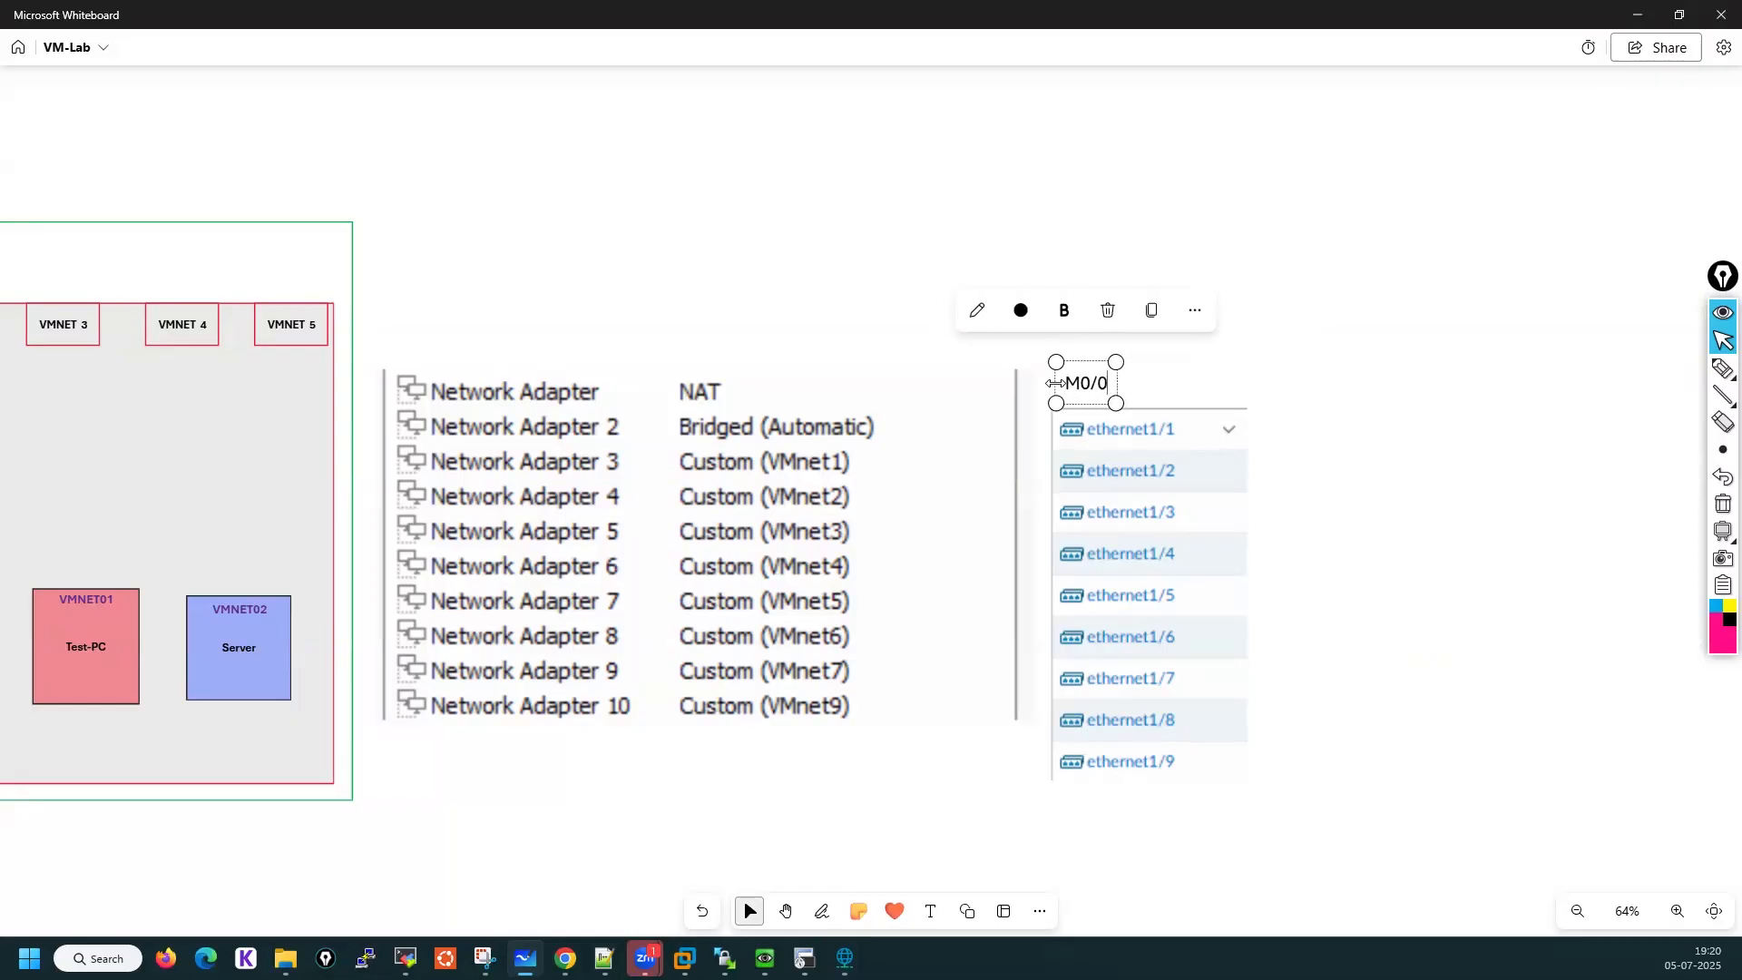
pyautogui.click(1033, 323)
pyautogui.click(1044, 259)
pyautogui.click(1065, 310)
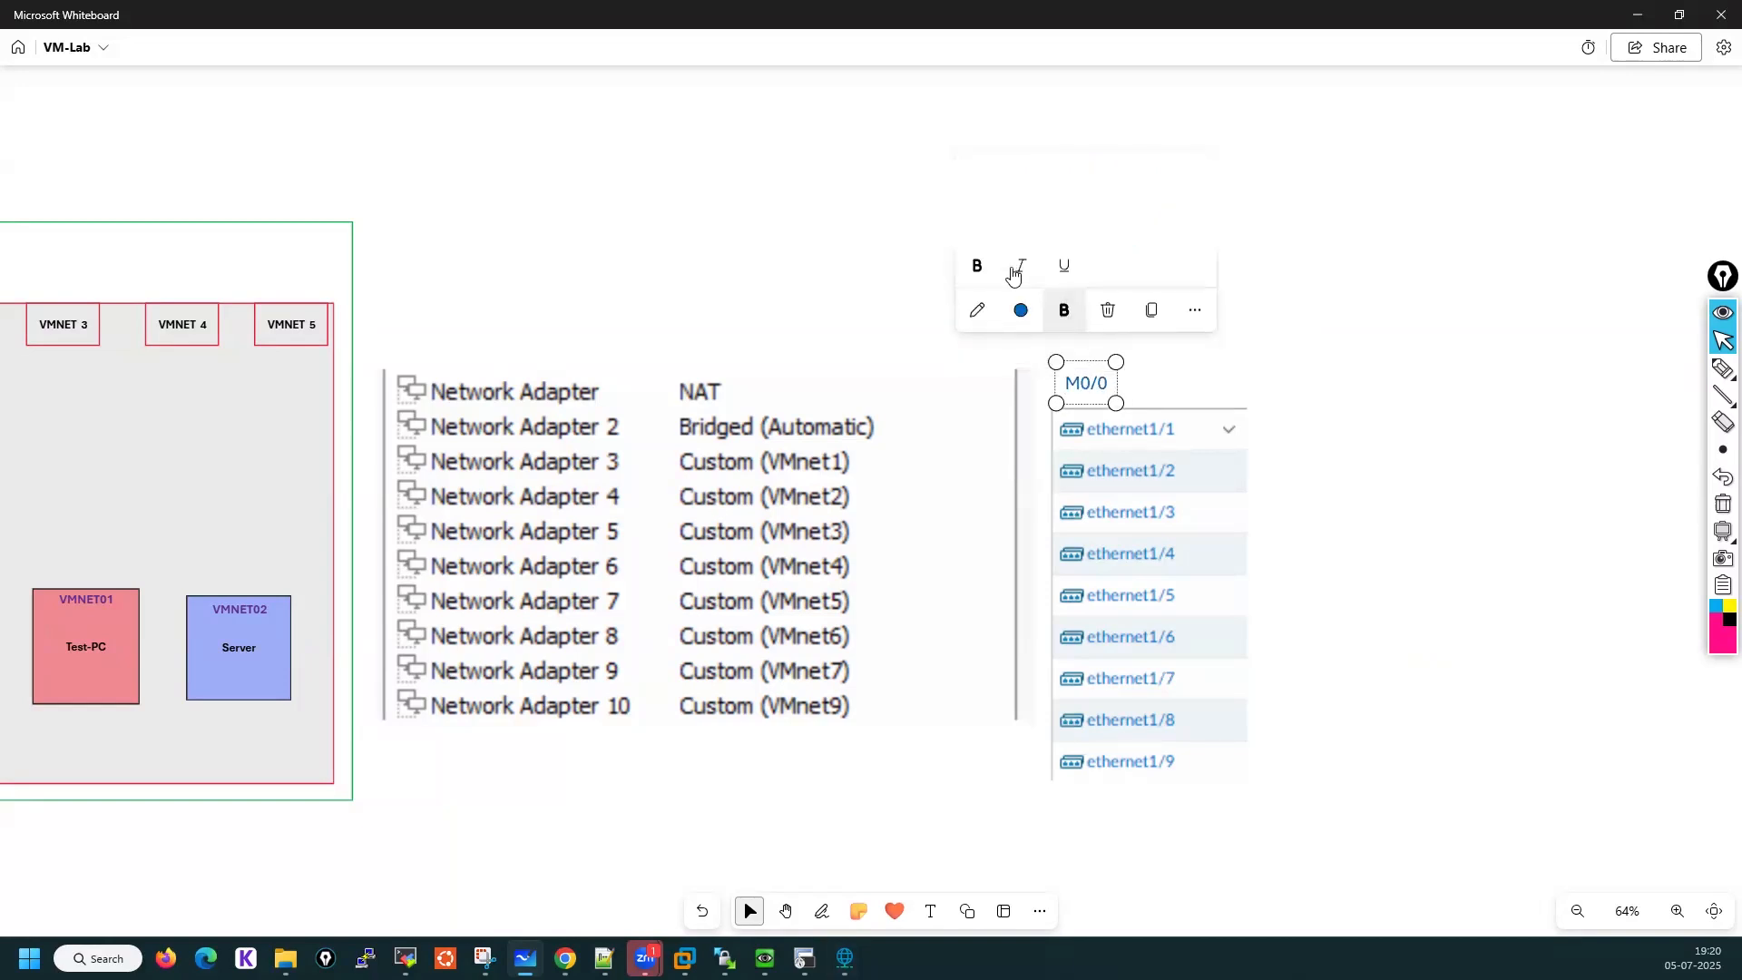
pyautogui.click(978, 264)
pyautogui.click(1499, 386)
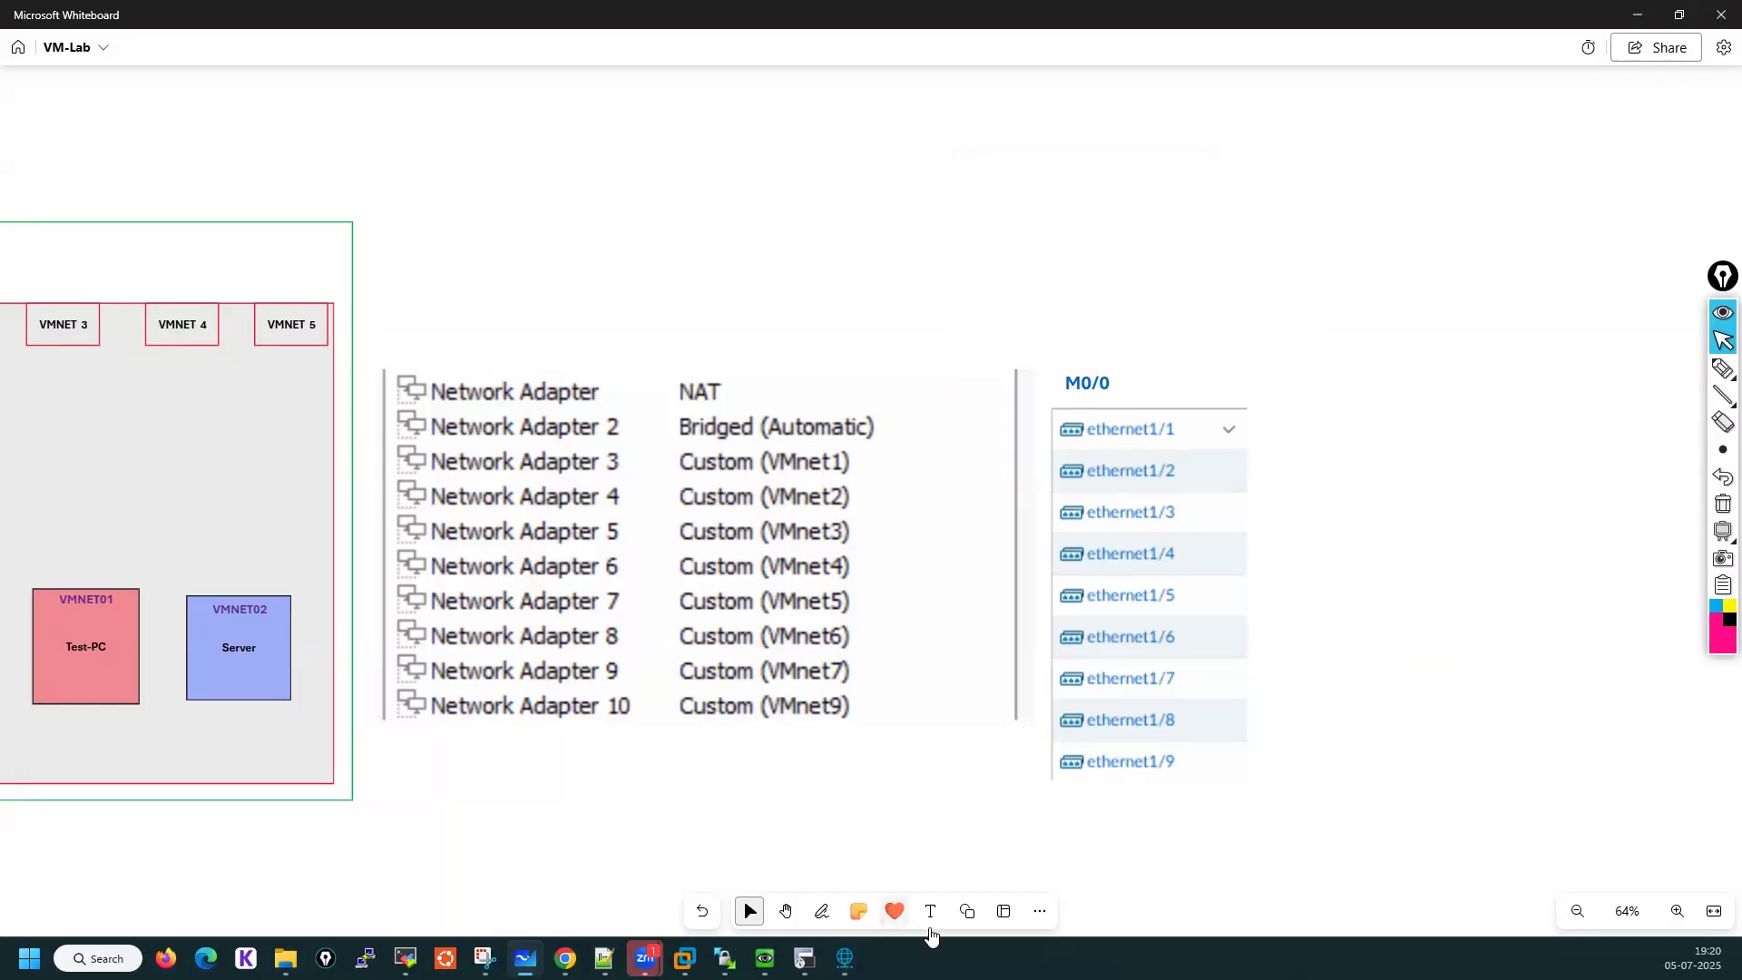
# Step: Draw a red double-headed arrow linking NAT to the M0/0 label
pyautogui.click(967, 911)
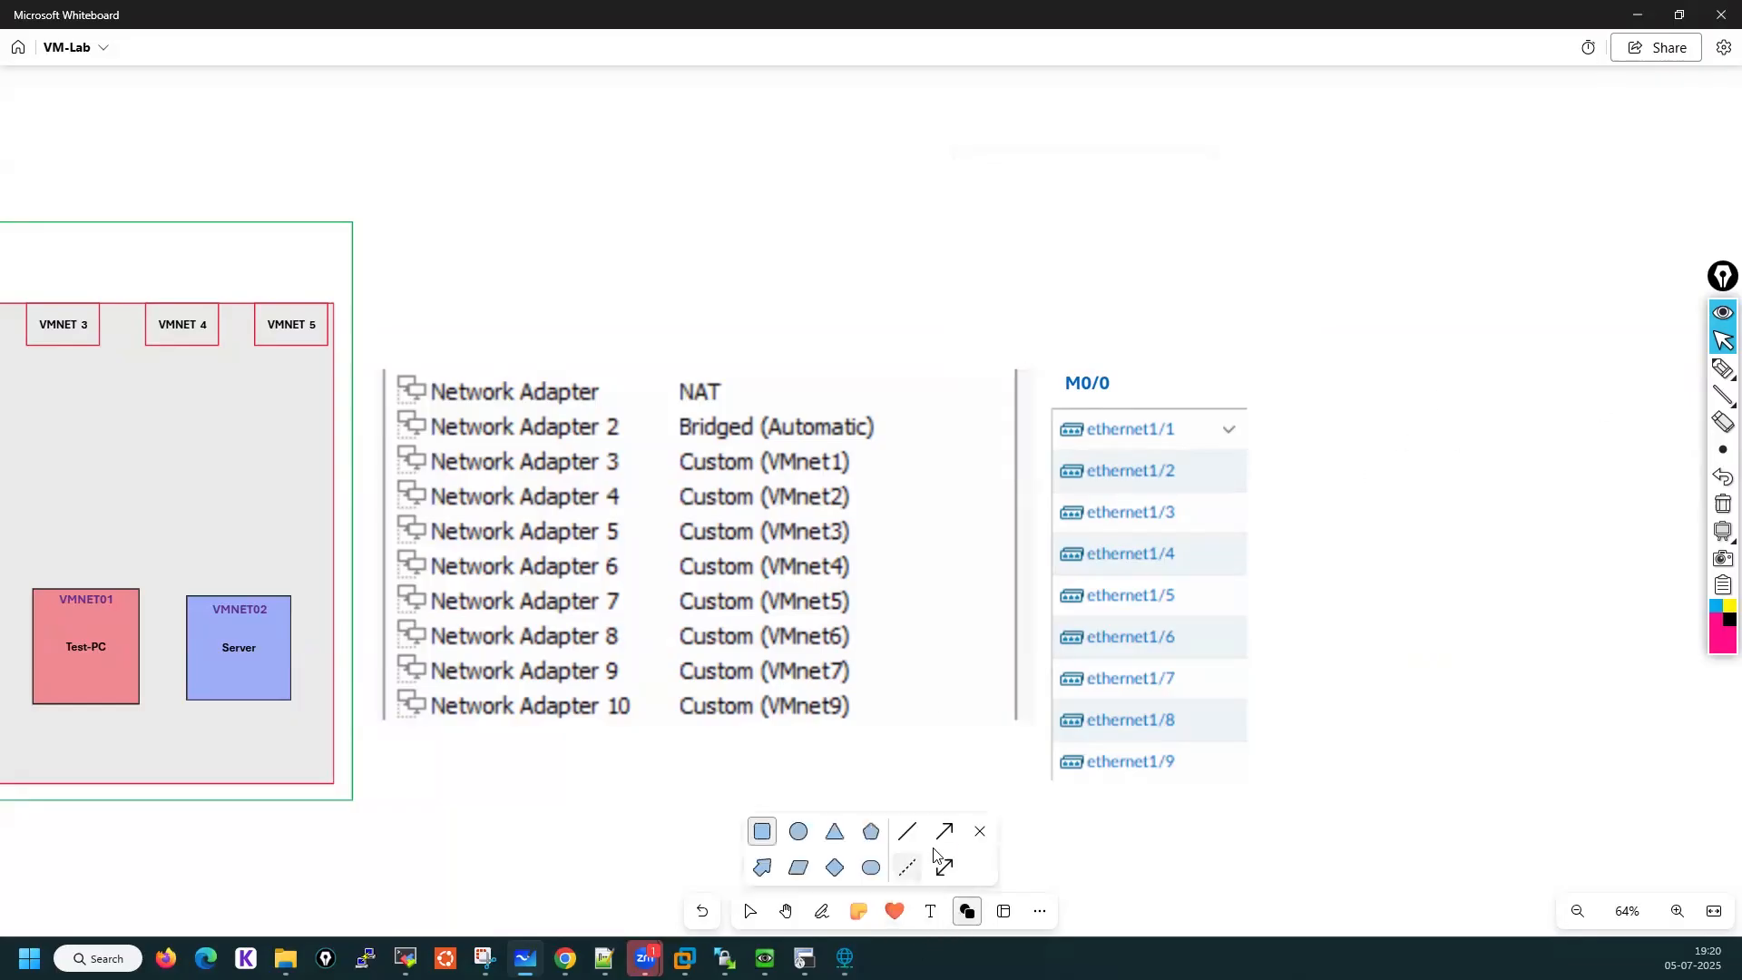
pyautogui.click(943, 866)
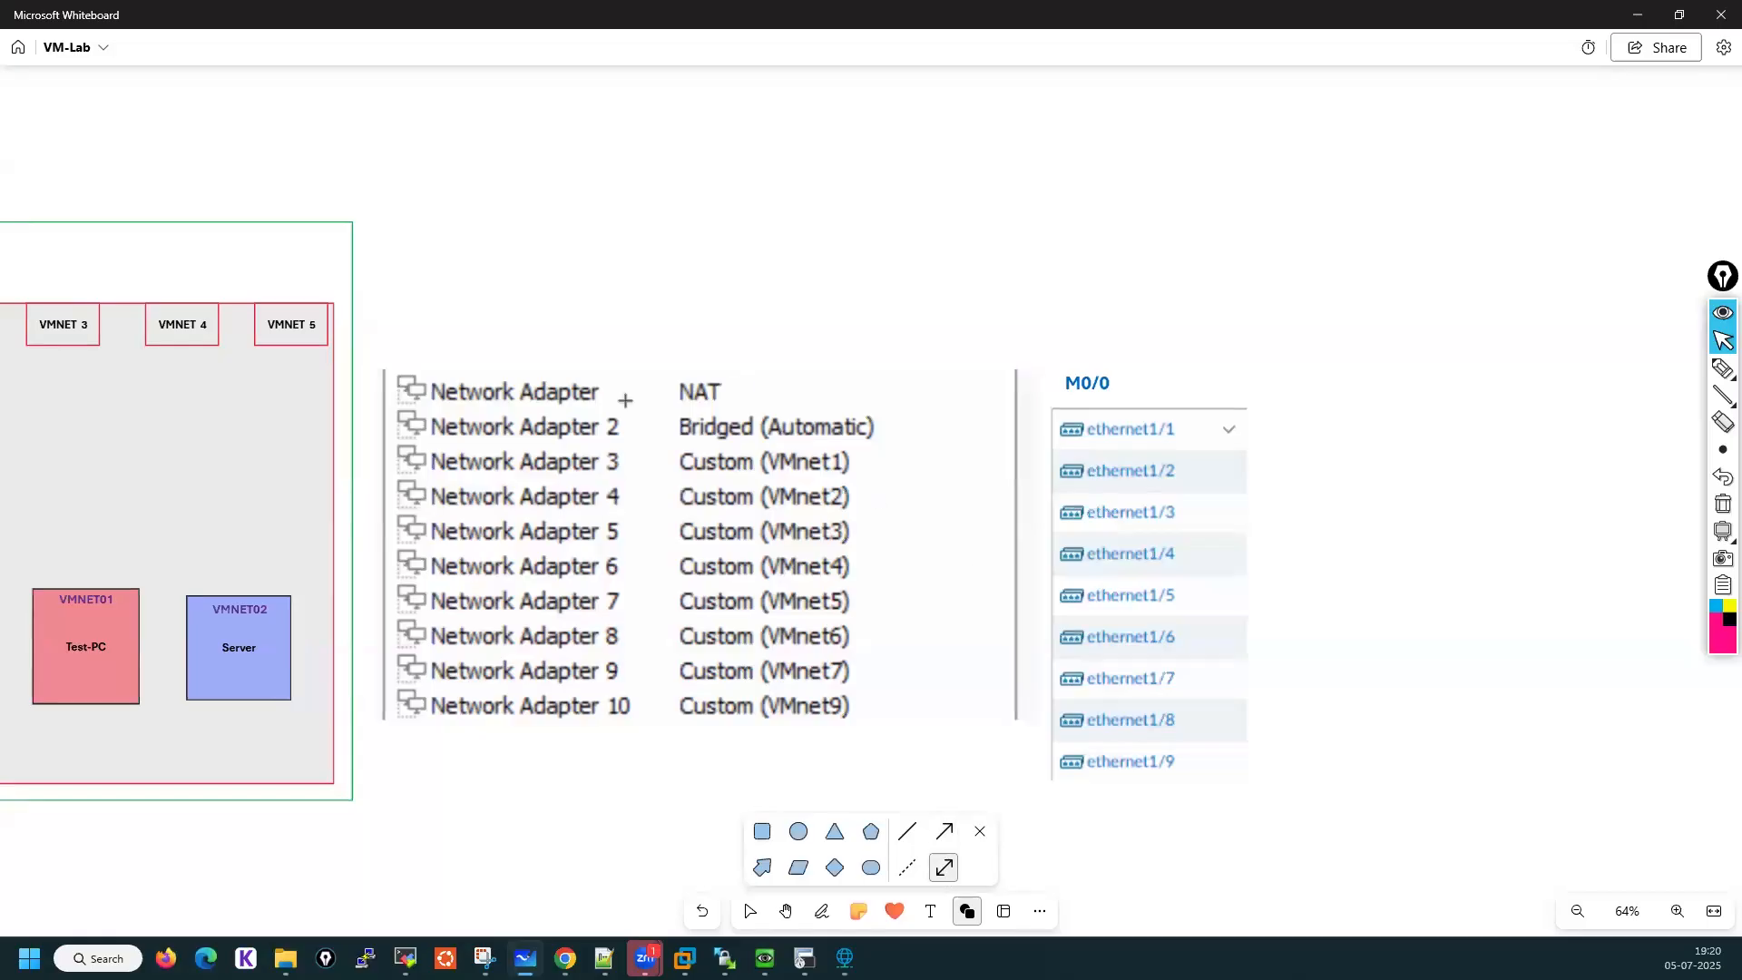
pyautogui.moveTo(731, 391); pyautogui.dragTo(1056, 385)
pyautogui.click(834, 416)
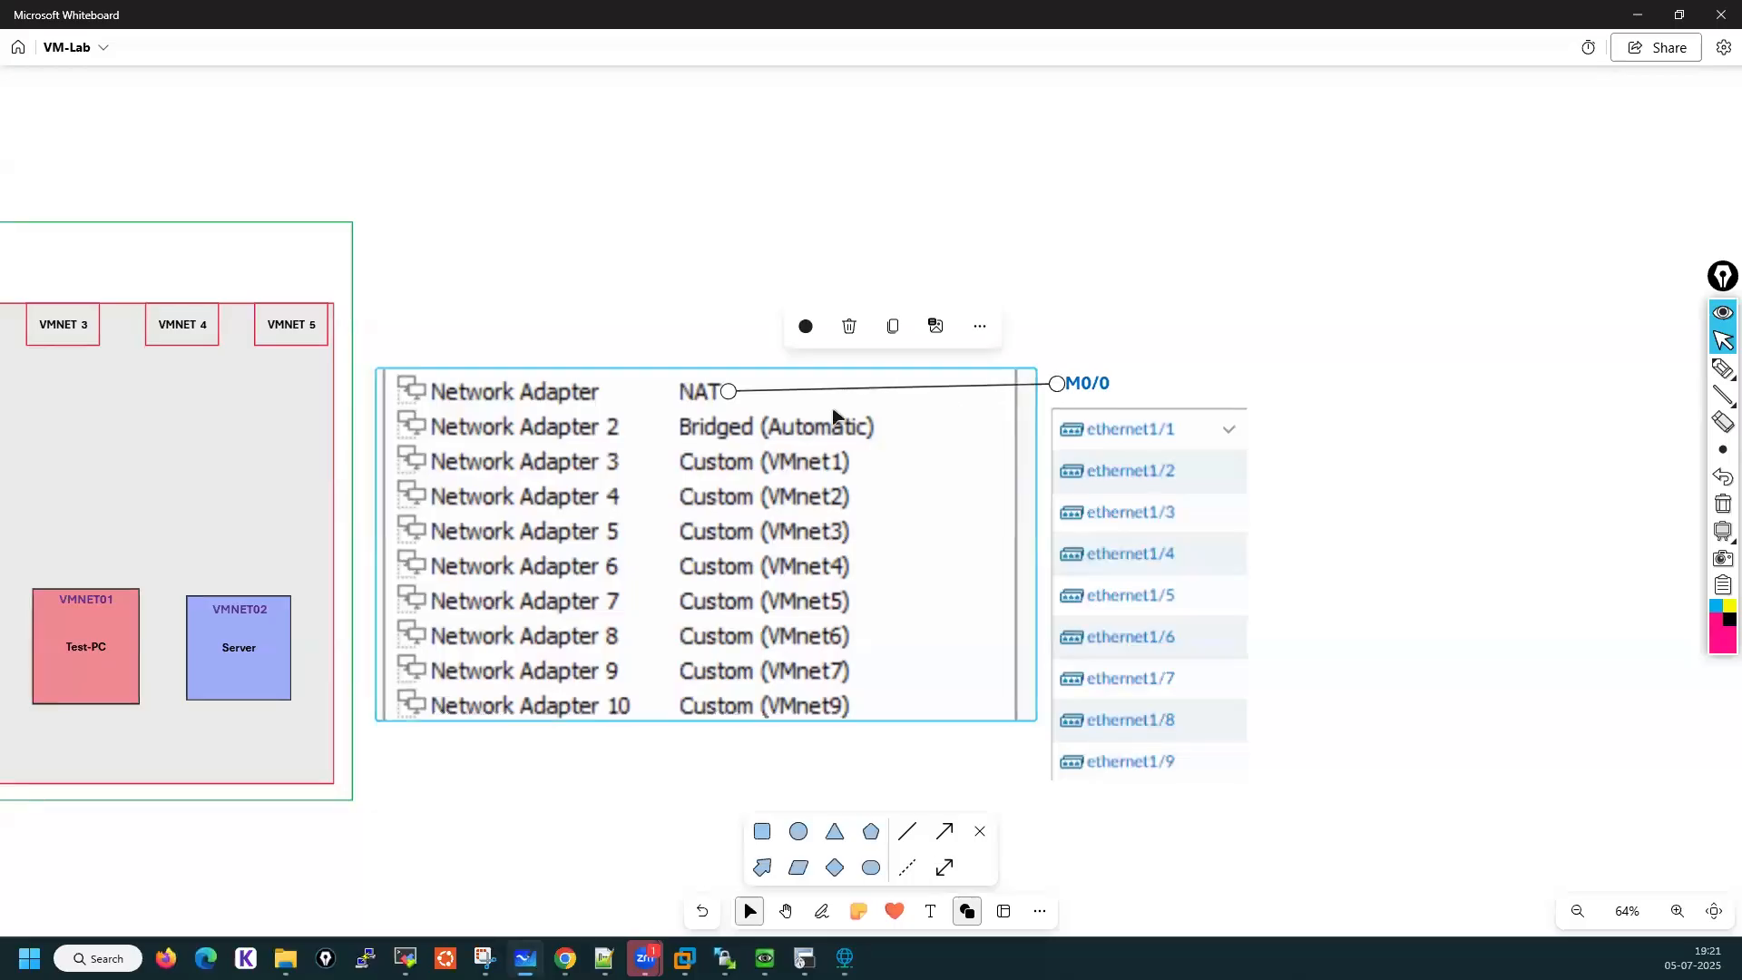
pyautogui.click(805, 326)
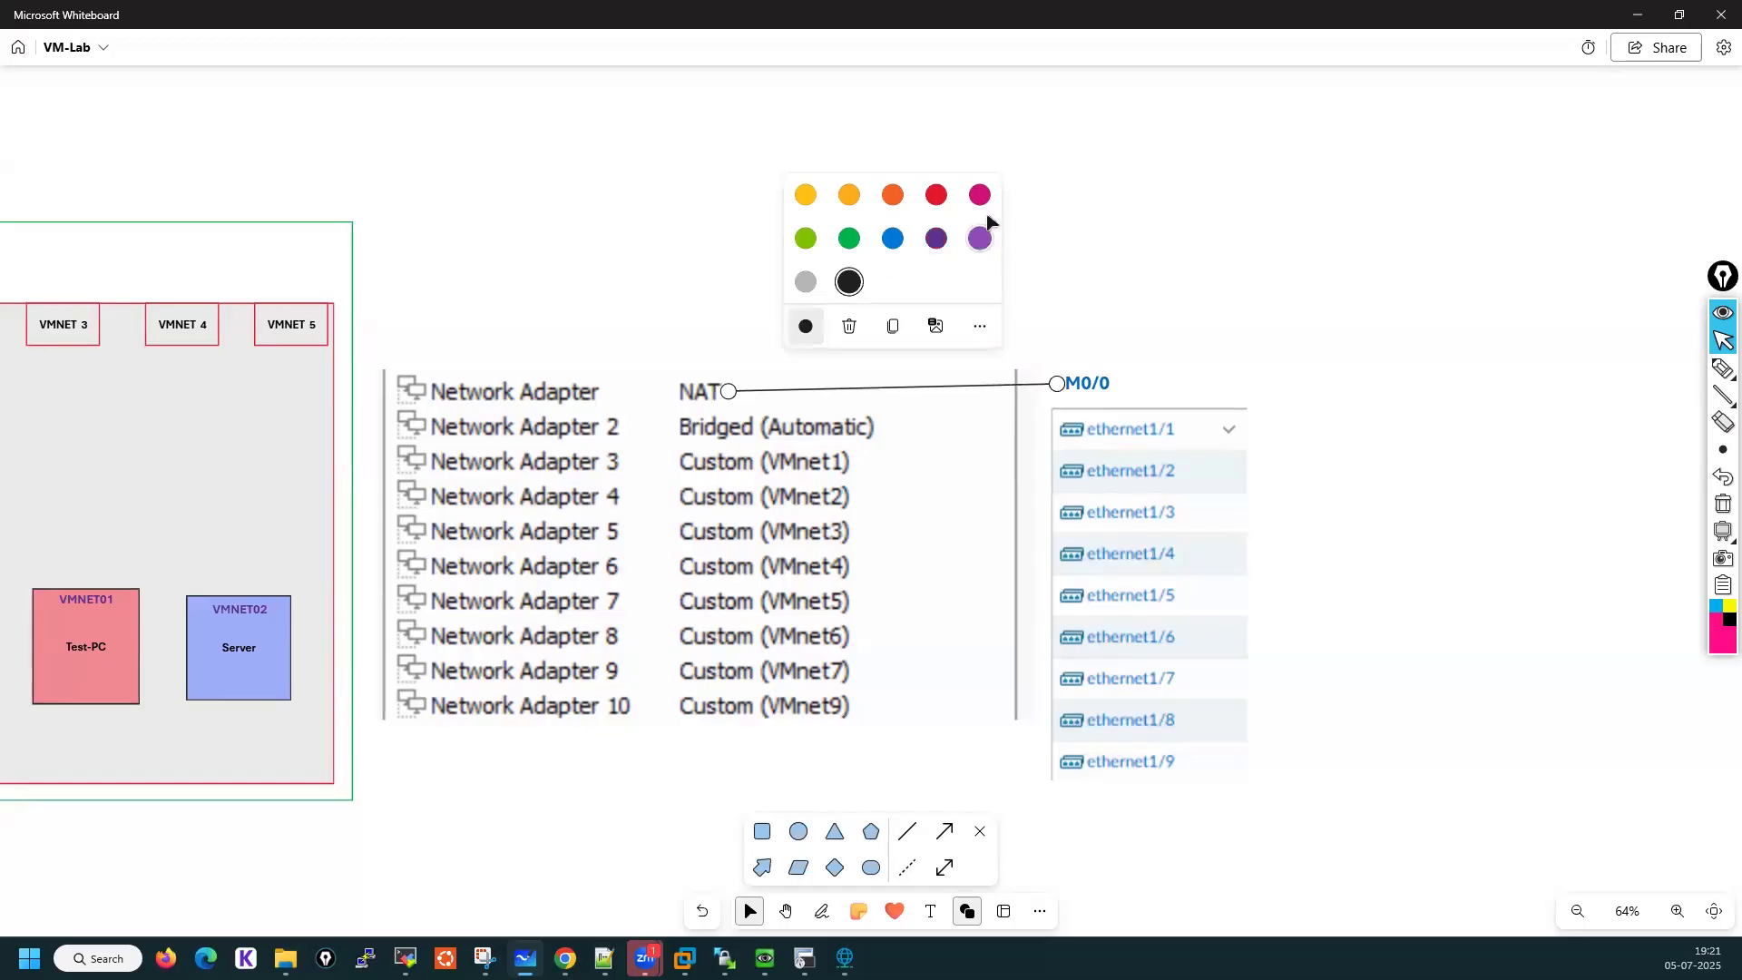
pyautogui.click(936, 194)
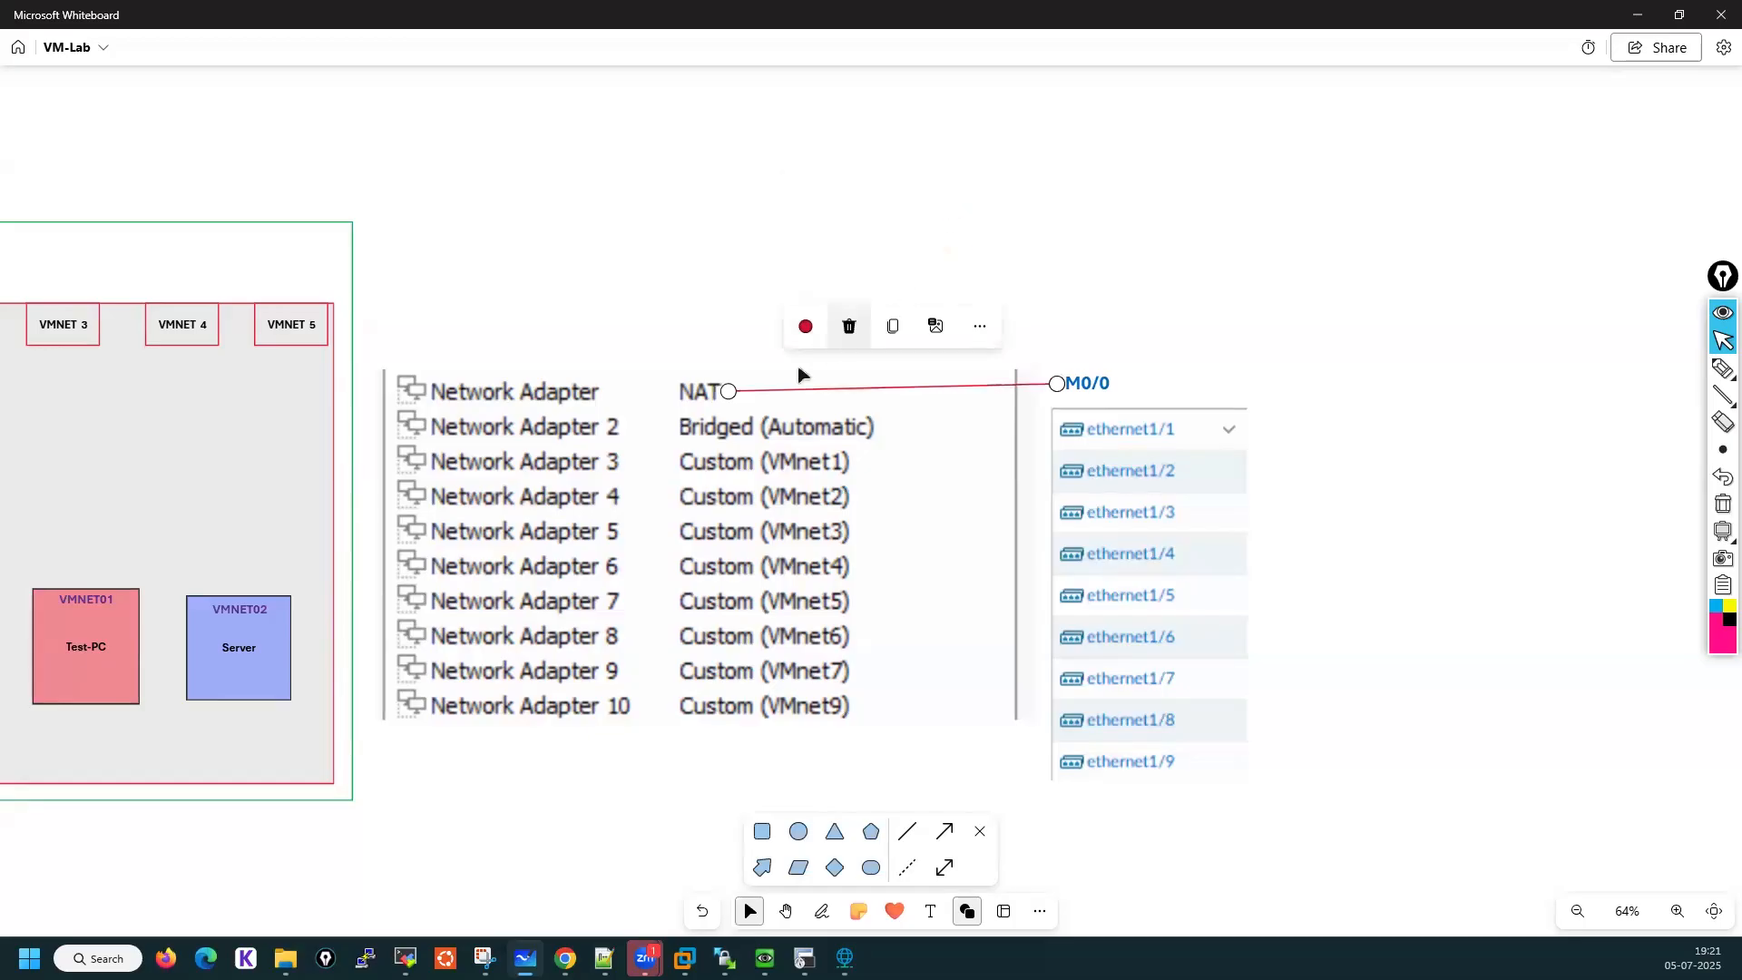
# Step: Draw double arrows linking Bridged and VMnet1–VMnet4 to ethernet1/1–ethernet1/5
pyautogui.click(944, 867)
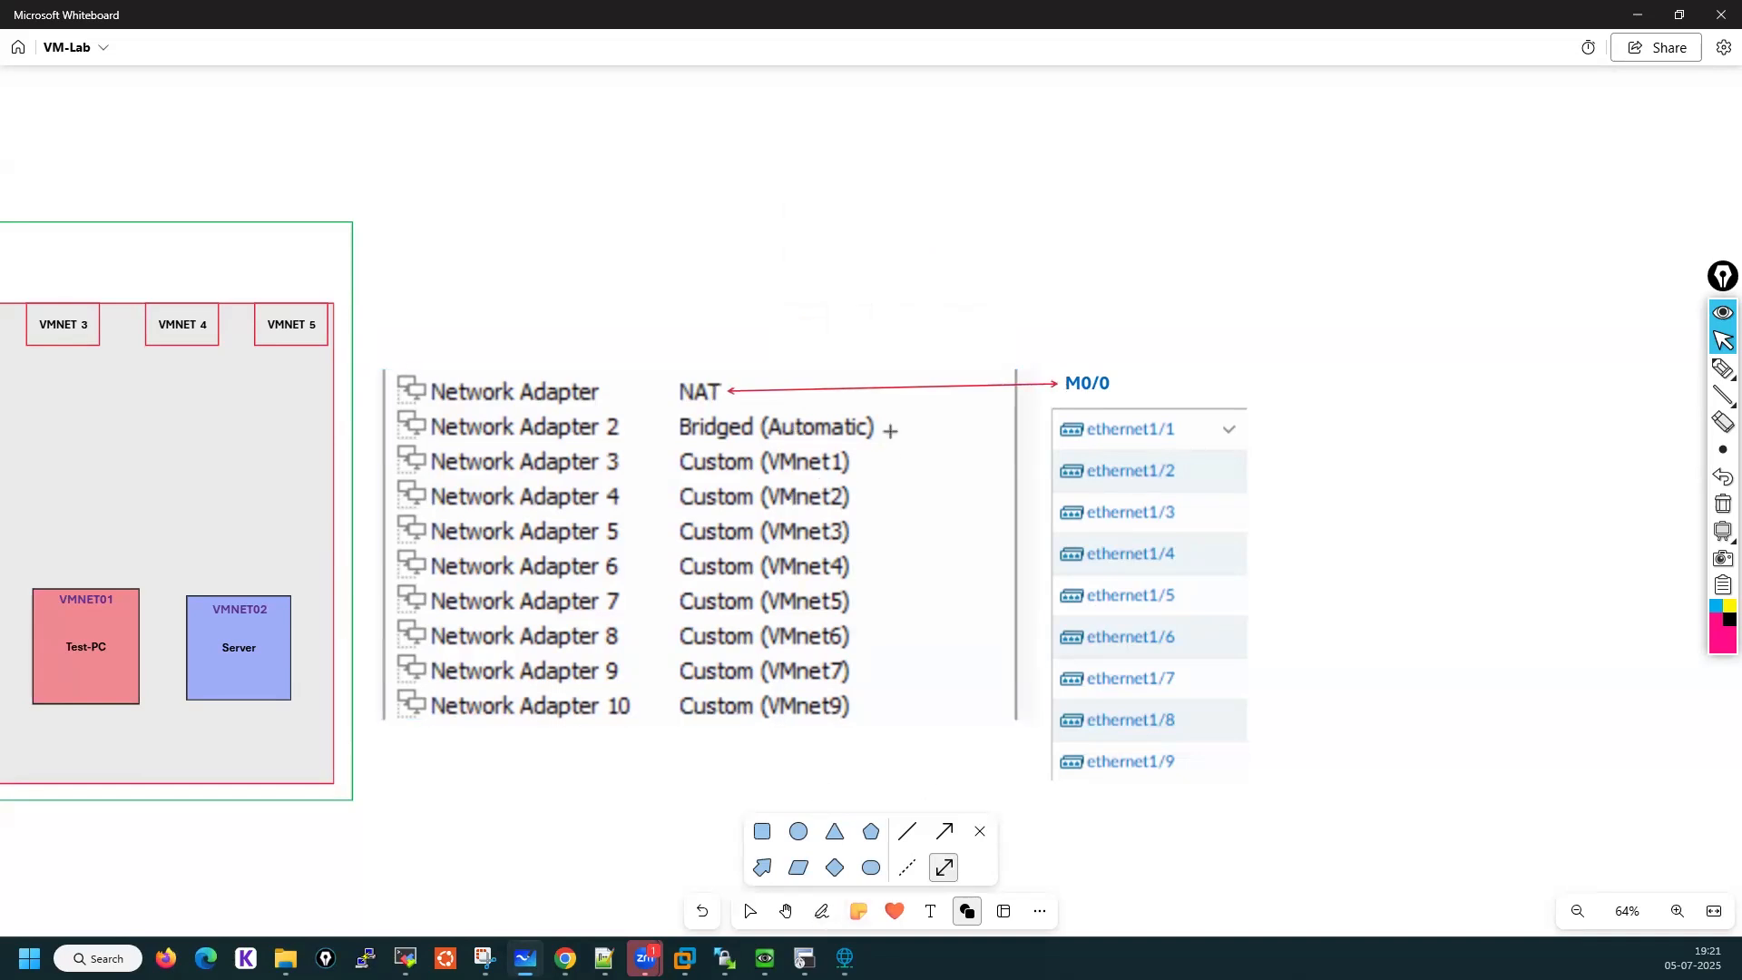
pyautogui.moveTo(880, 424); pyautogui.dragTo(1054, 428)
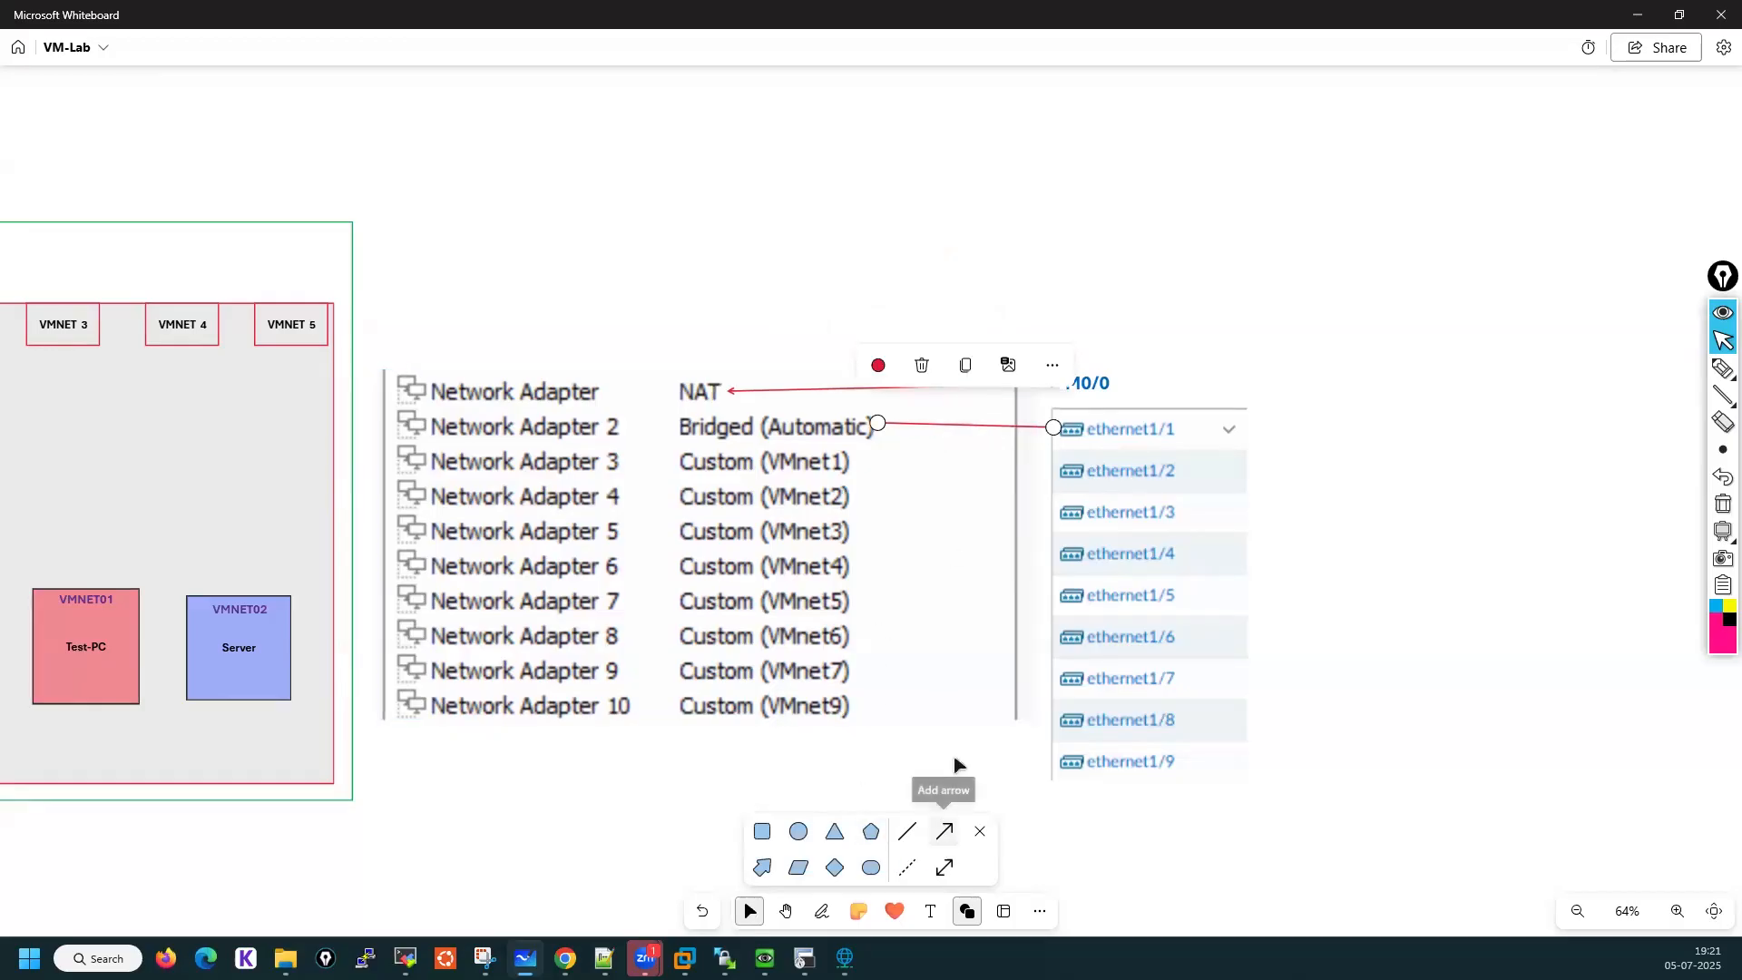
pyautogui.click(944, 867)
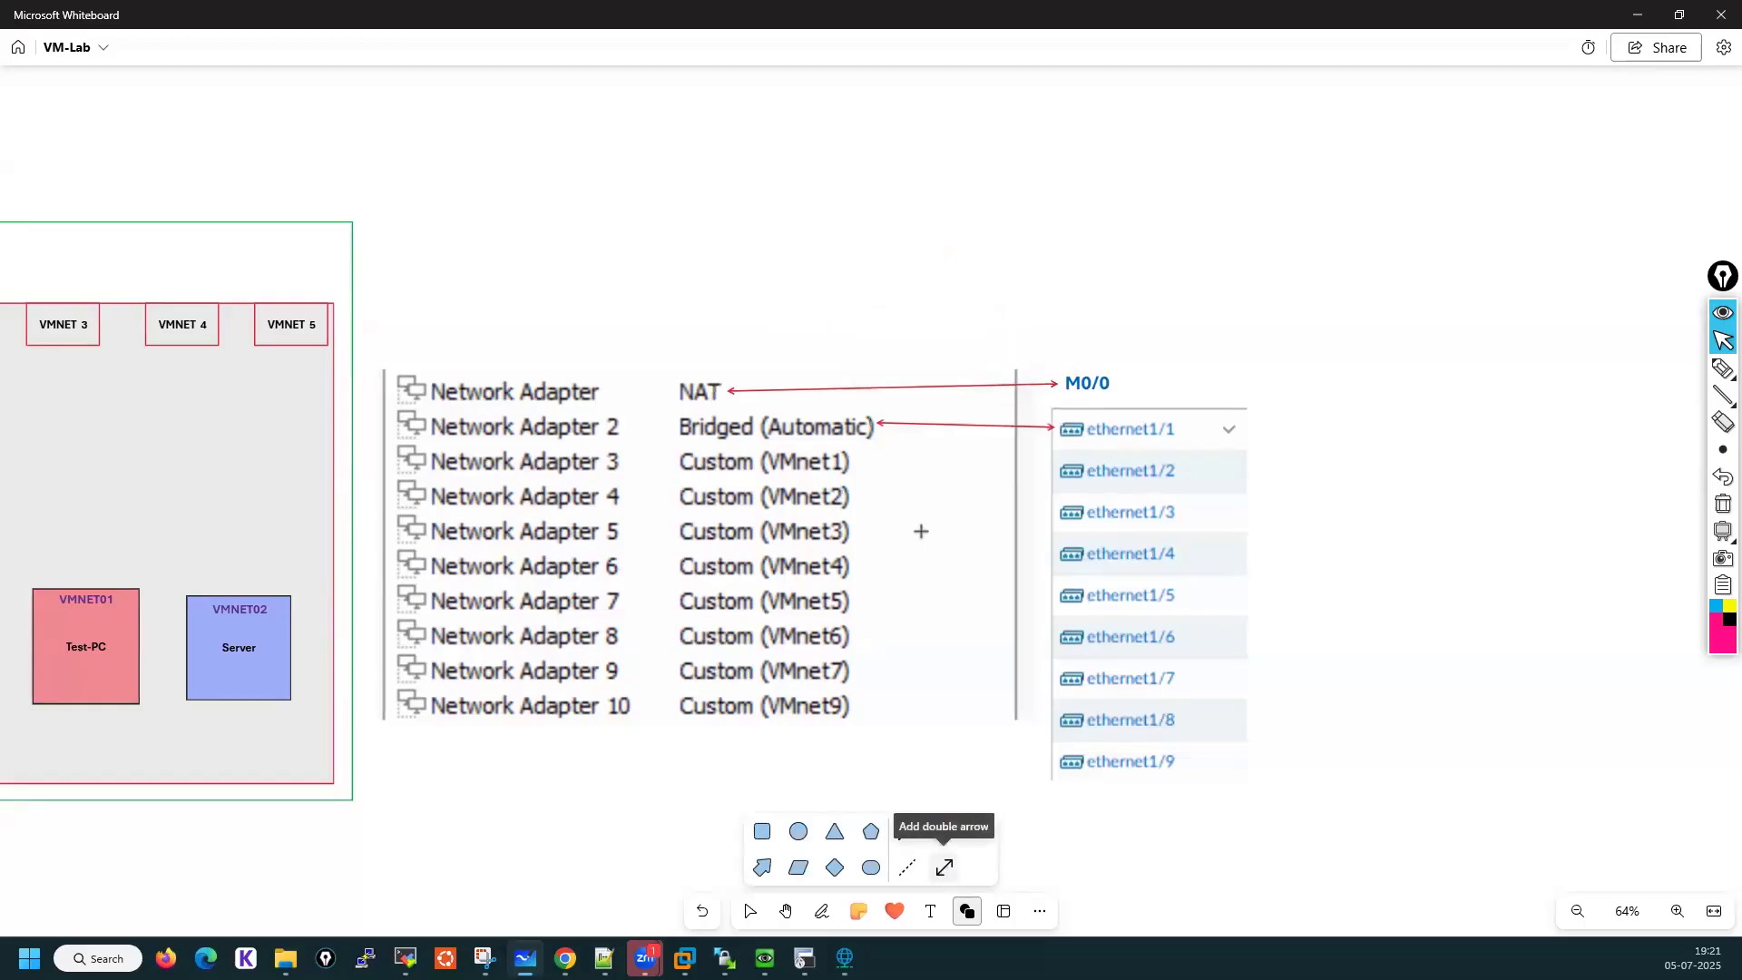
pyautogui.moveTo(857, 462); pyautogui.dragTo(1053, 471)
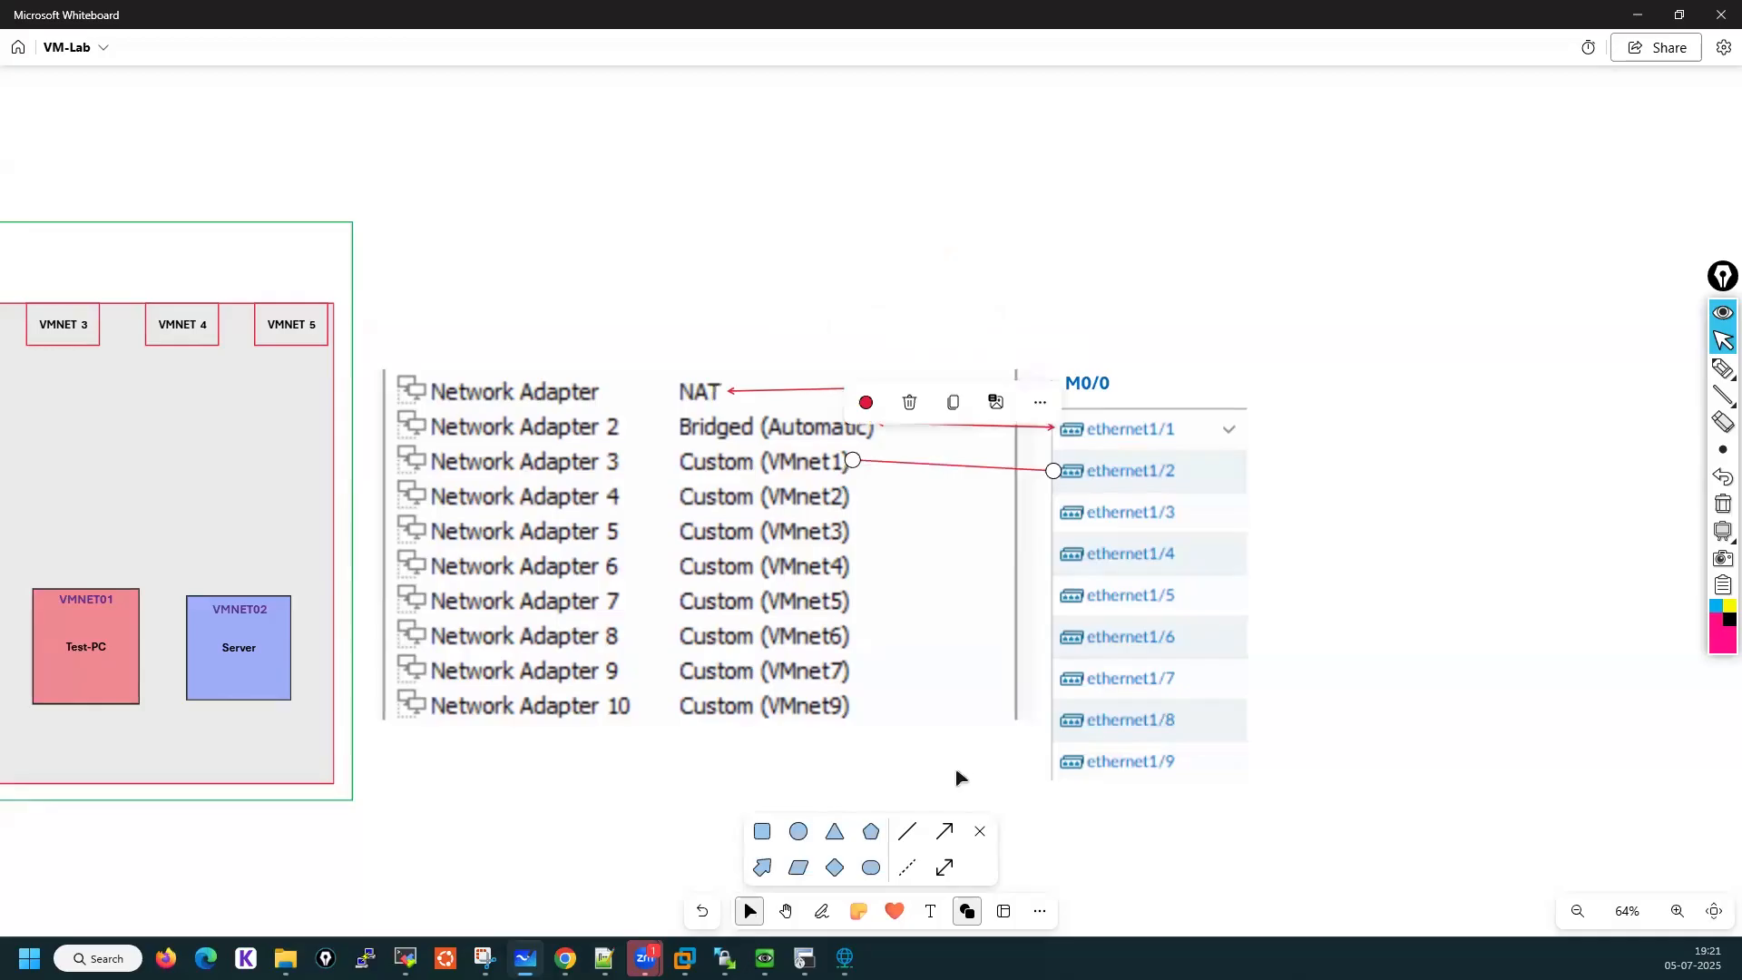
pyautogui.click(945, 869)
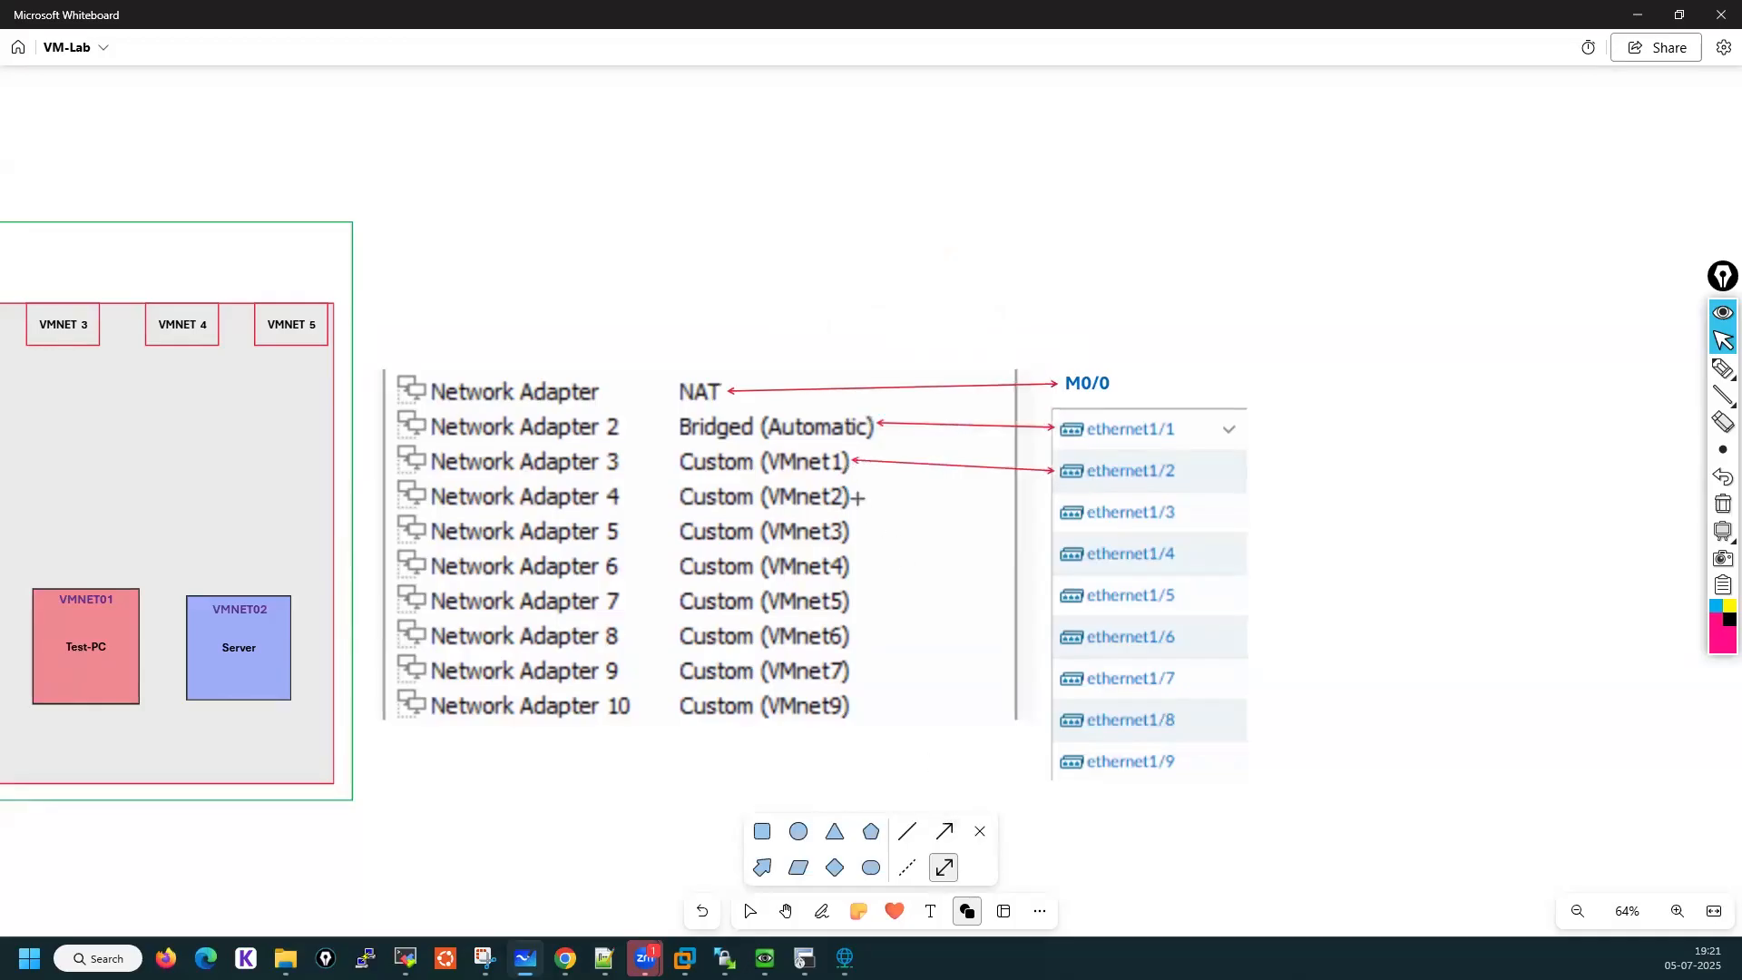
pyautogui.moveTo(906, 505); pyautogui.dragTo(1048, 508)
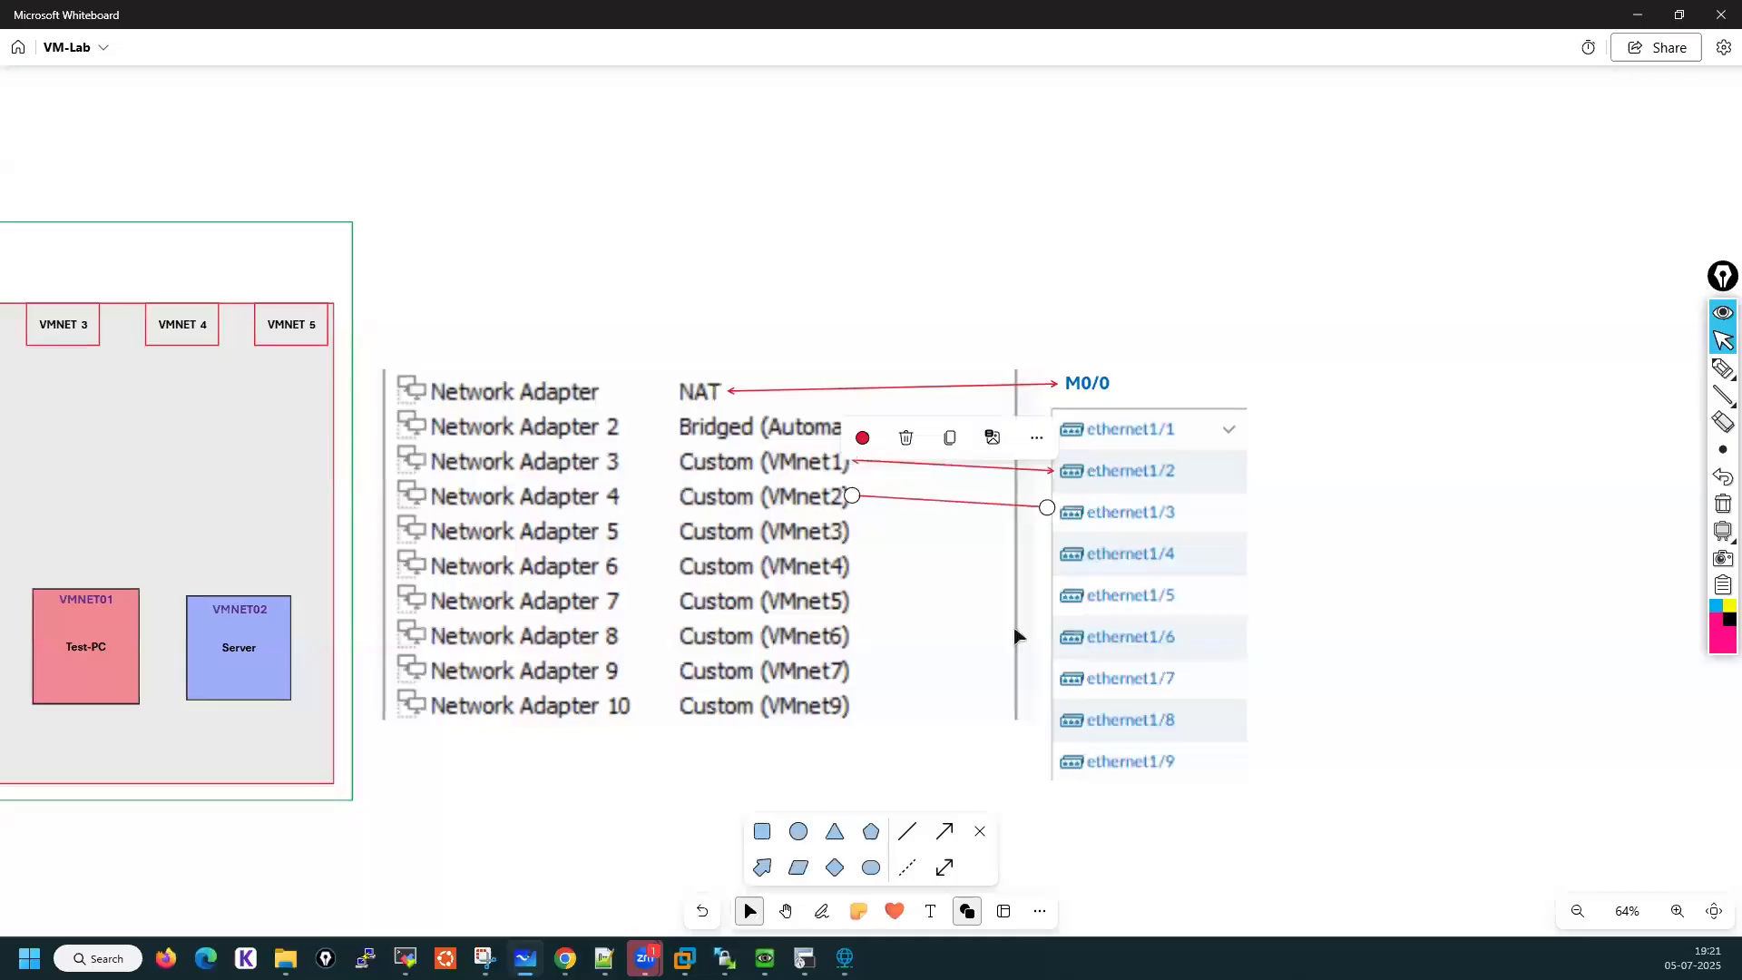
pyautogui.click(944, 867)
pyautogui.moveTo(853, 531); pyautogui.dragTo(1054, 553)
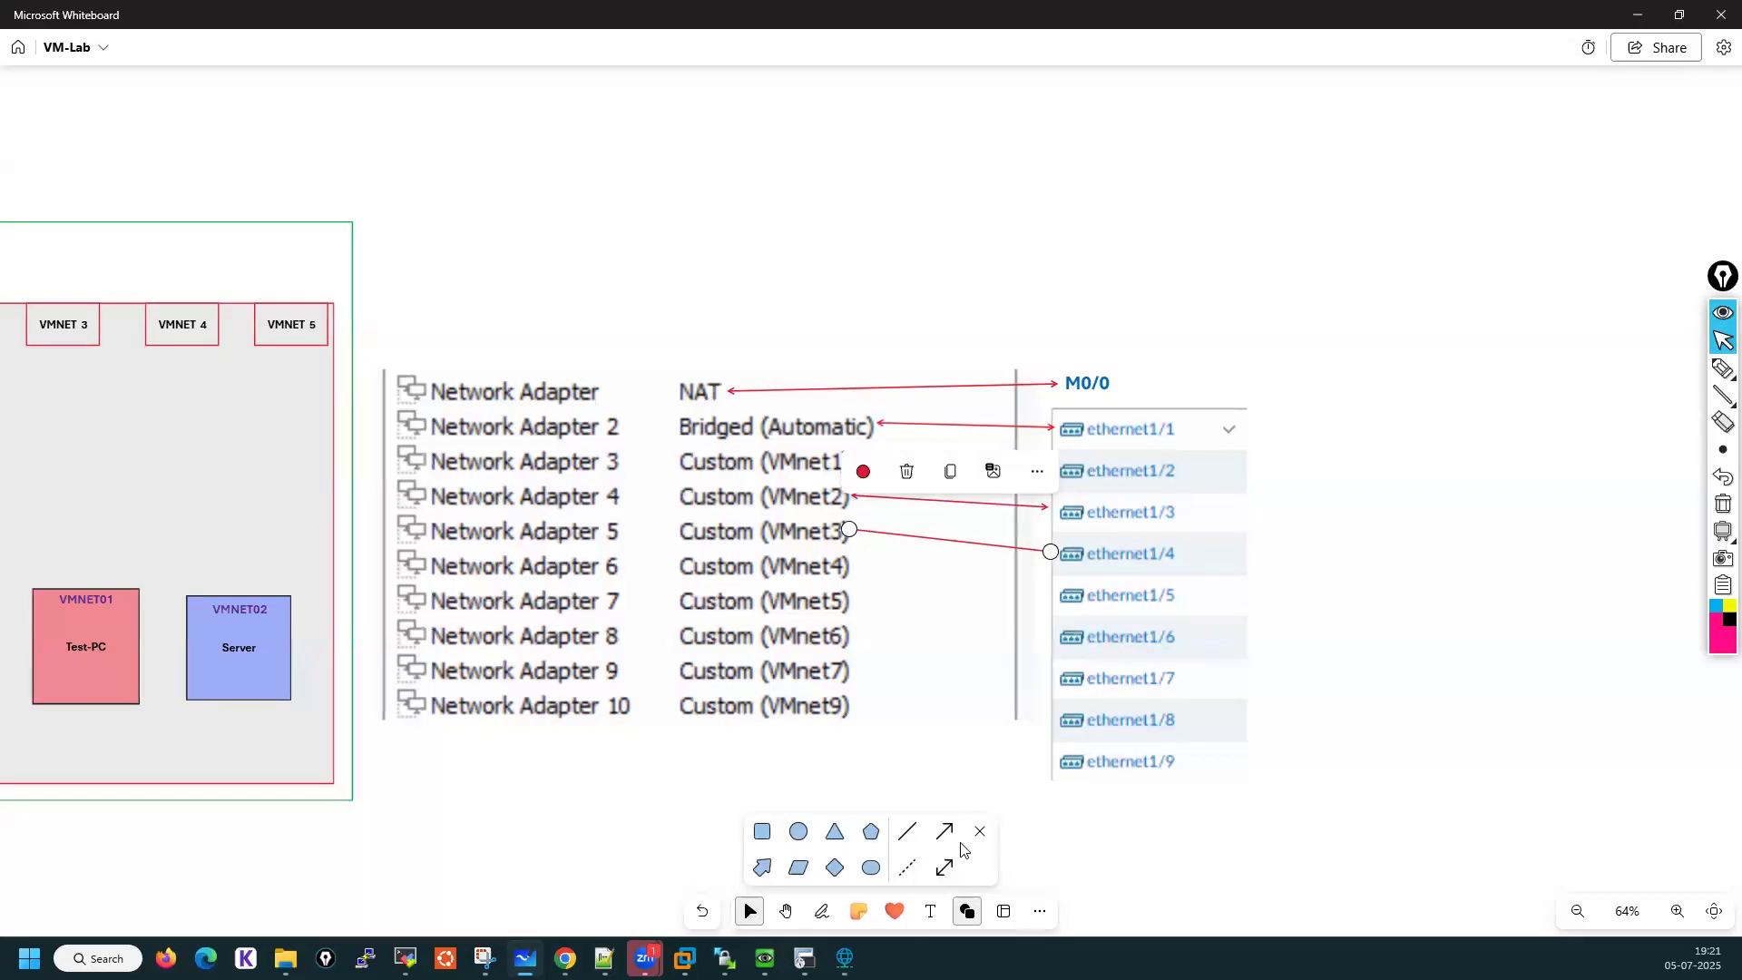
pyautogui.click(944, 868)
pyautogui.moveTo(937, 585); pyautogui.dragTo(1052, 594)
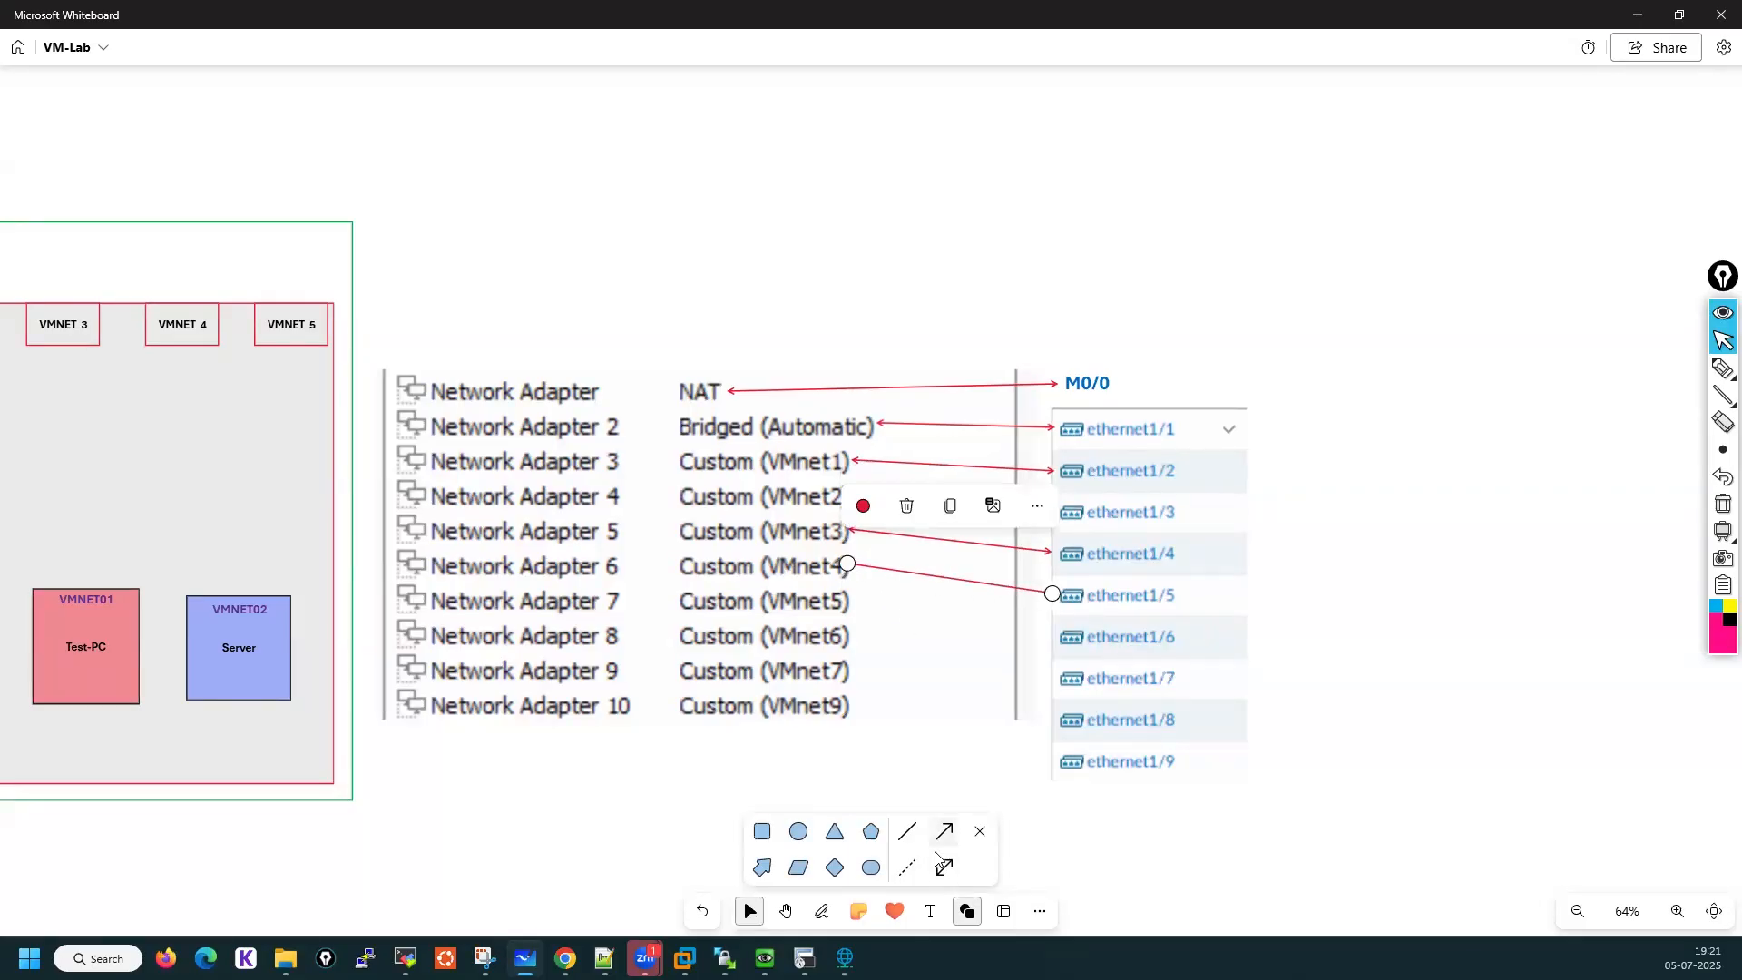
# Step: Draw double arrows linking VMnet5, VMnet6, VMnet7 and VMnet9 to ethernet1/6–ethernet1/9
pyautogui.click(943, 867)
pyautogui.moveTo(858, 601); pyautogui.dragTo(1052, 635)
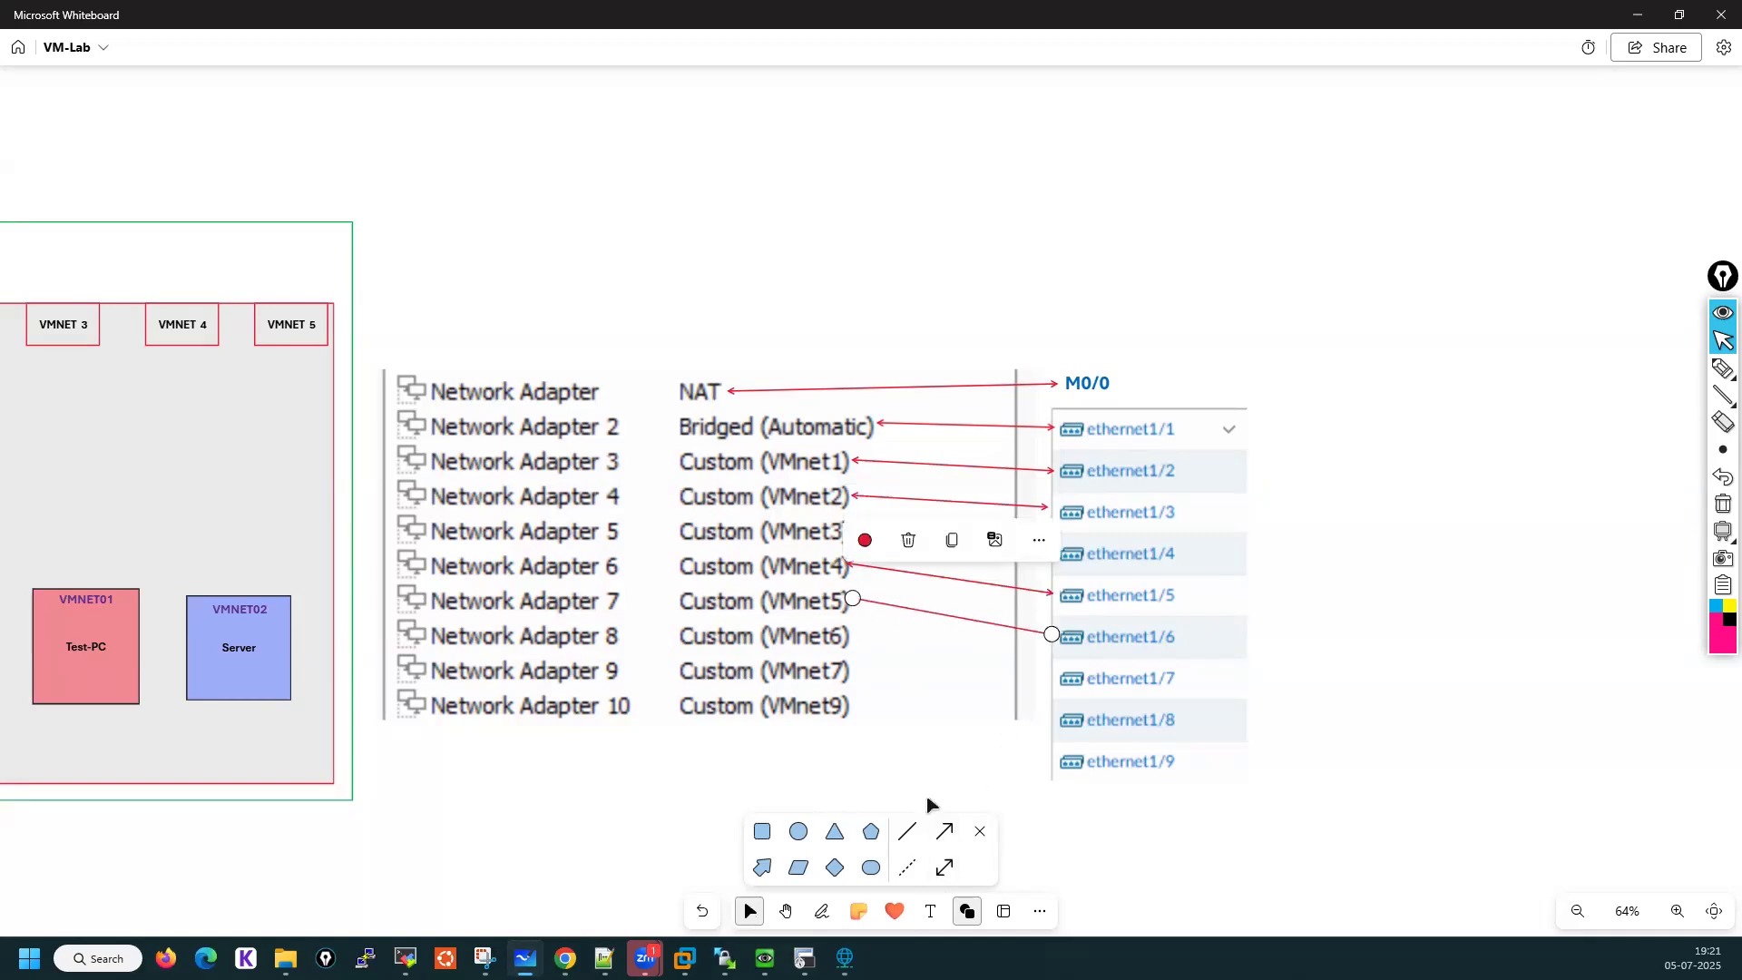
pyautogui.click(945, 867)
pyautogui.moveTo(852, 635); pyautogui.dragTo(1052, 679)
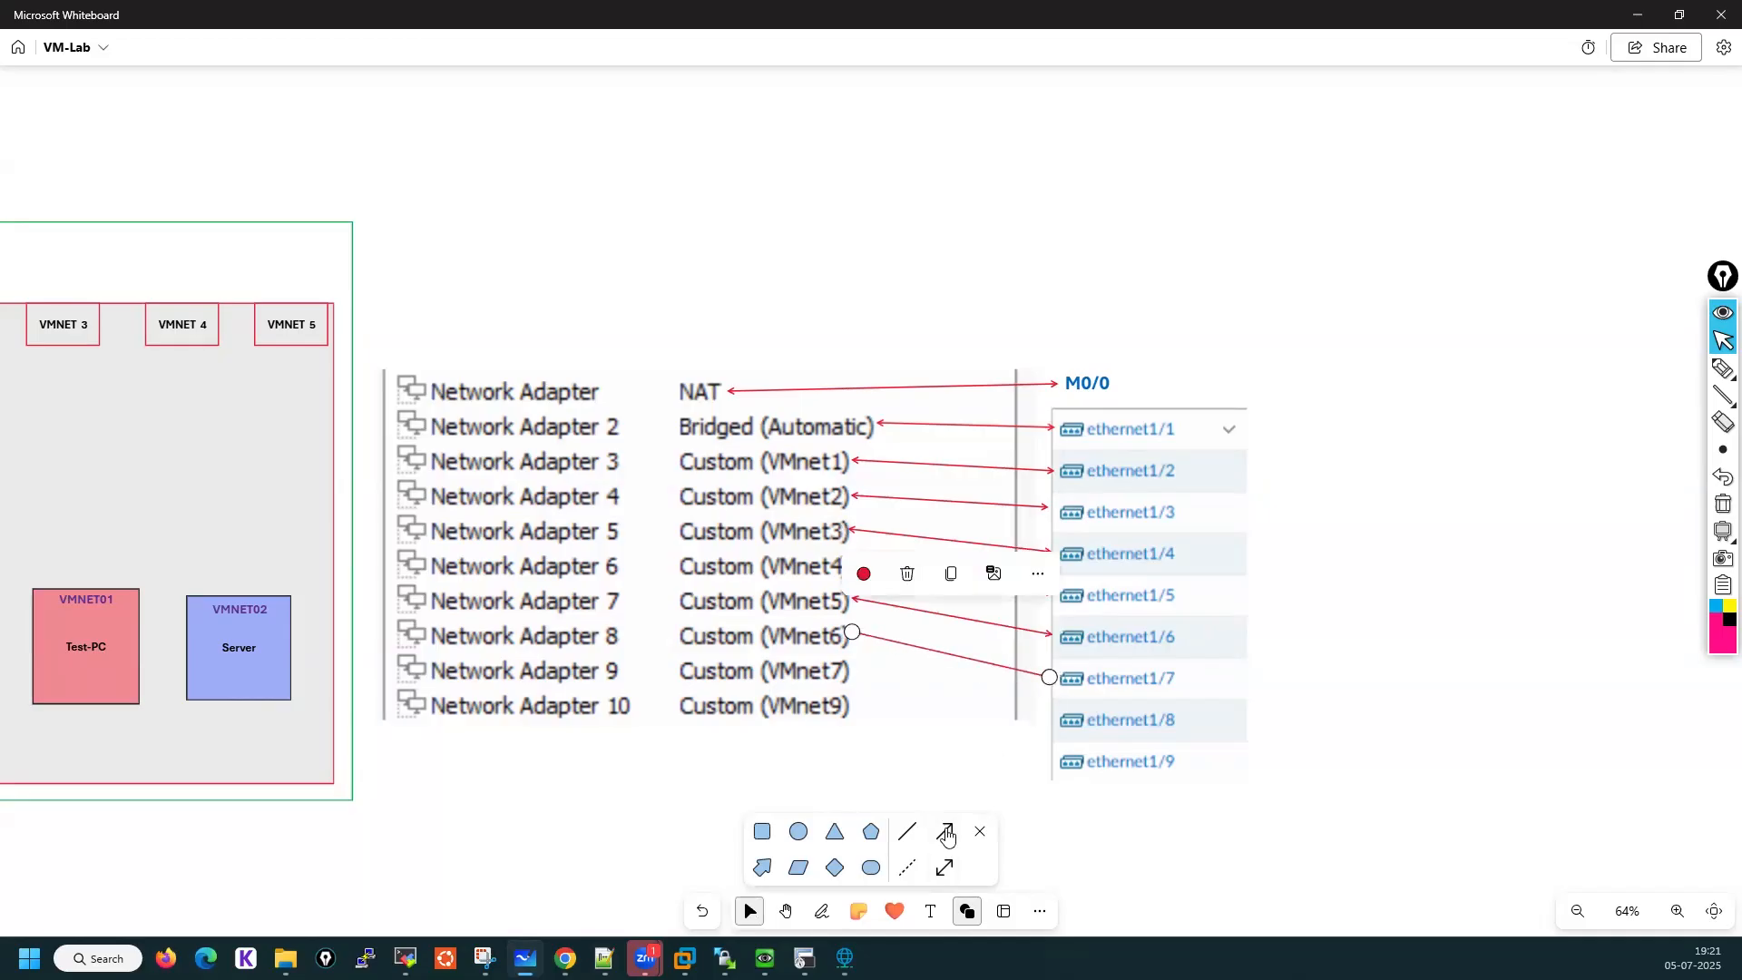
pyautogui.click(943, 867)
pyautogui.moveTo(857, 669); pyautogui.dragTo(1050, 716)
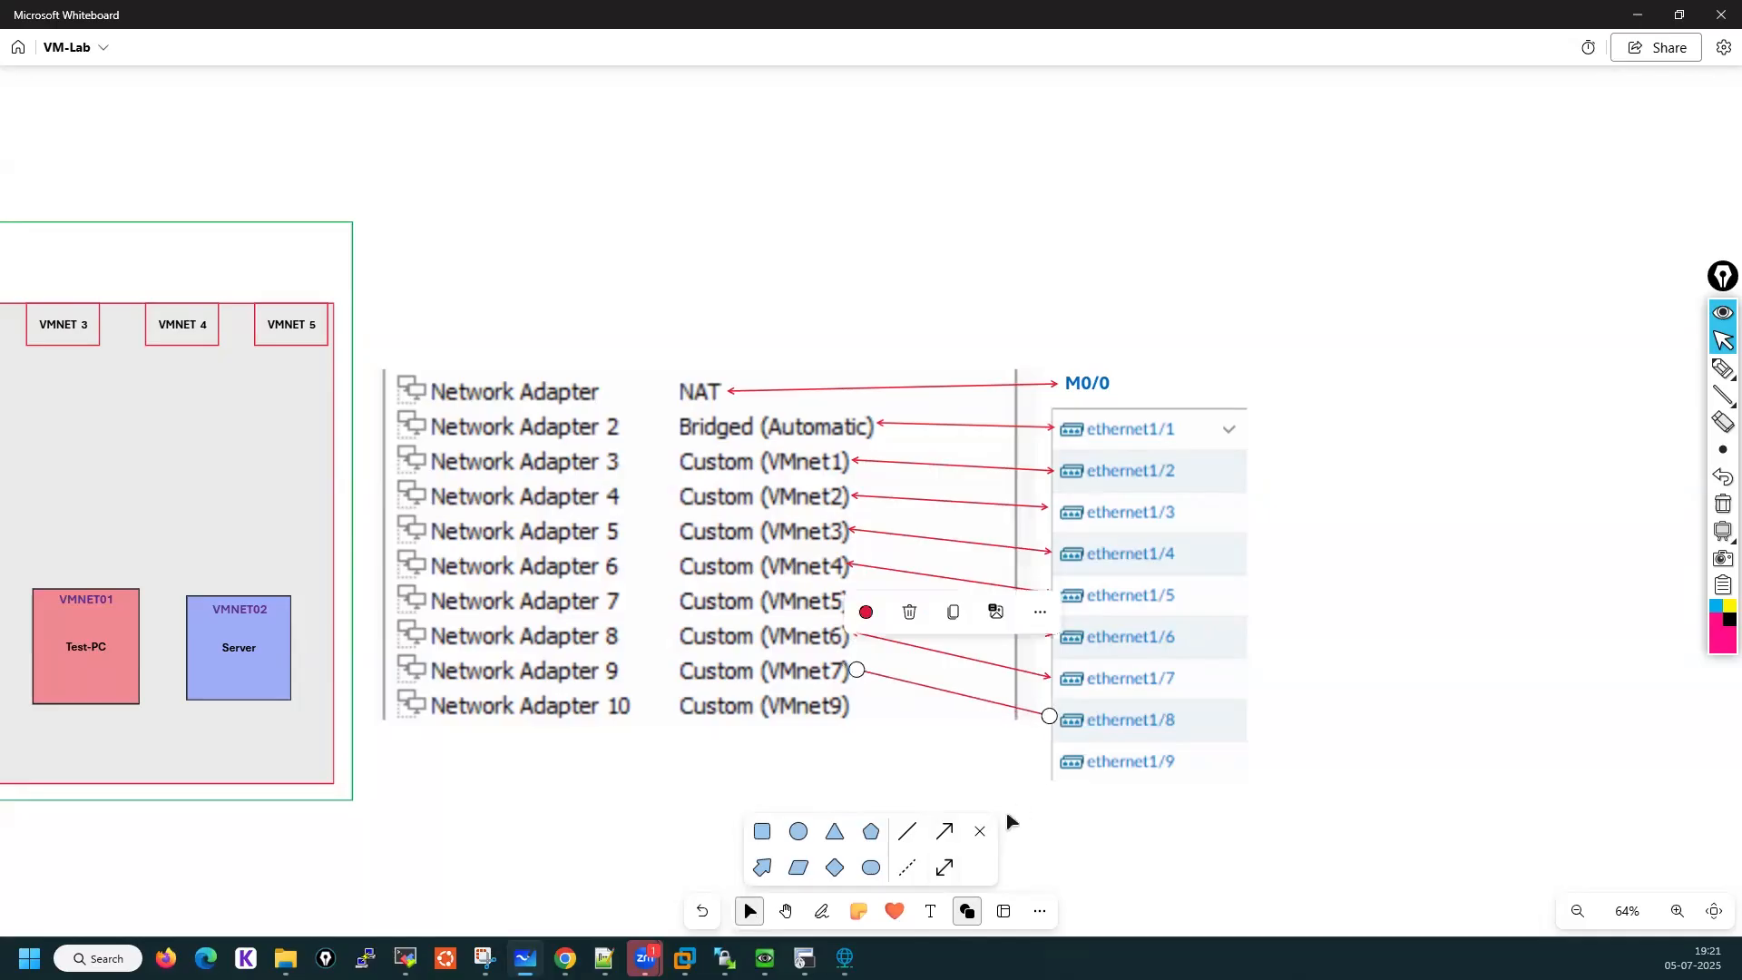
pyautogui.click(945, 869)
pyautogui.moveTo(851, 706); pyautogui.dragTo(1064, 763)
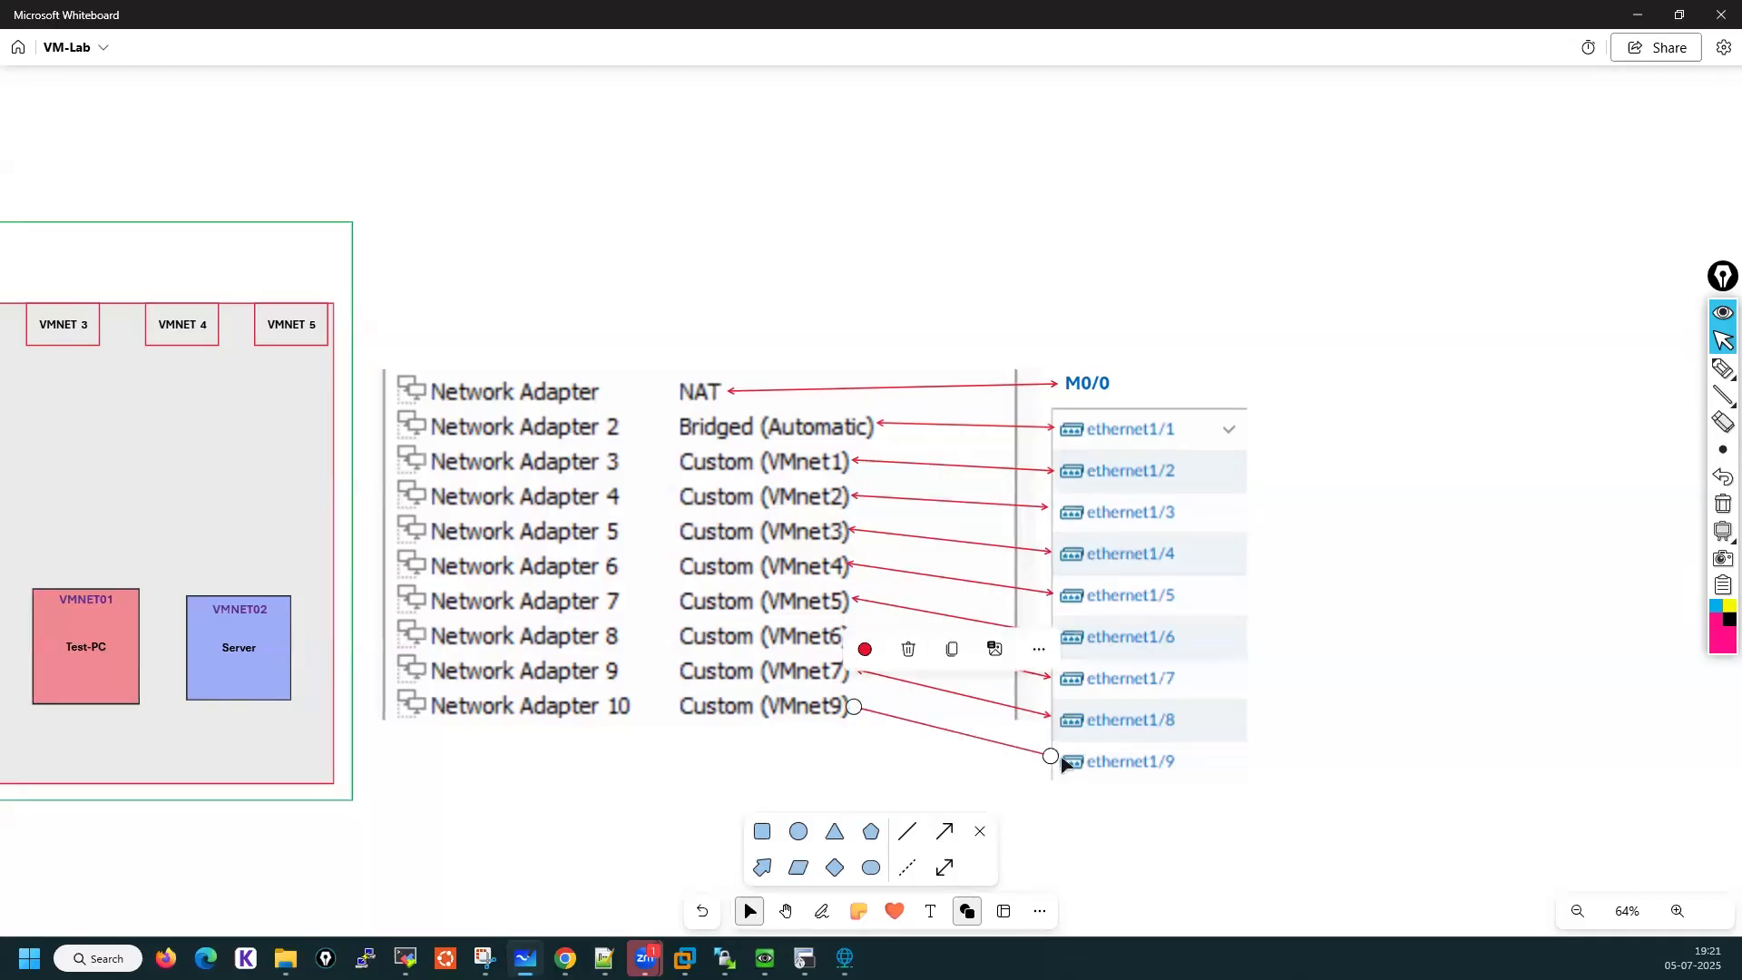
pyautogui.click(1109, 856)
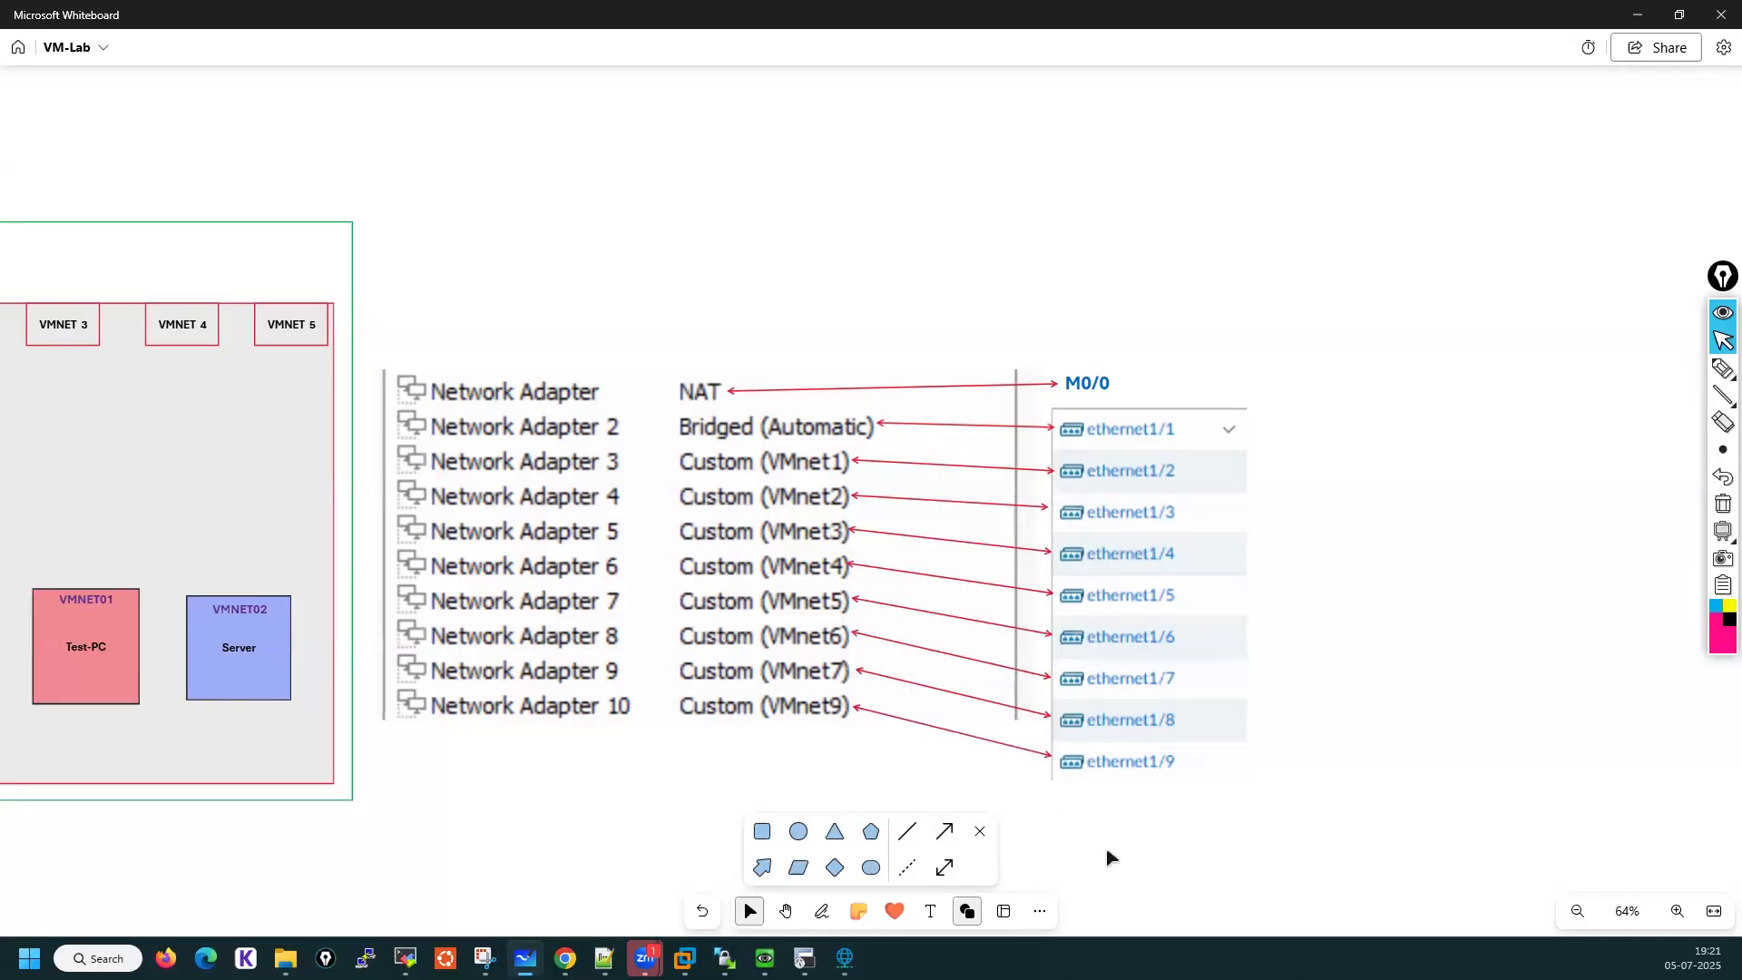
pyautogui.click(981, 833)
# Step: Ink-mark NAT, M0/0, Bridged, ethernet1/1 and Custom (VMnet1) with the annotation pen
pyautogui.click(1723, 368)
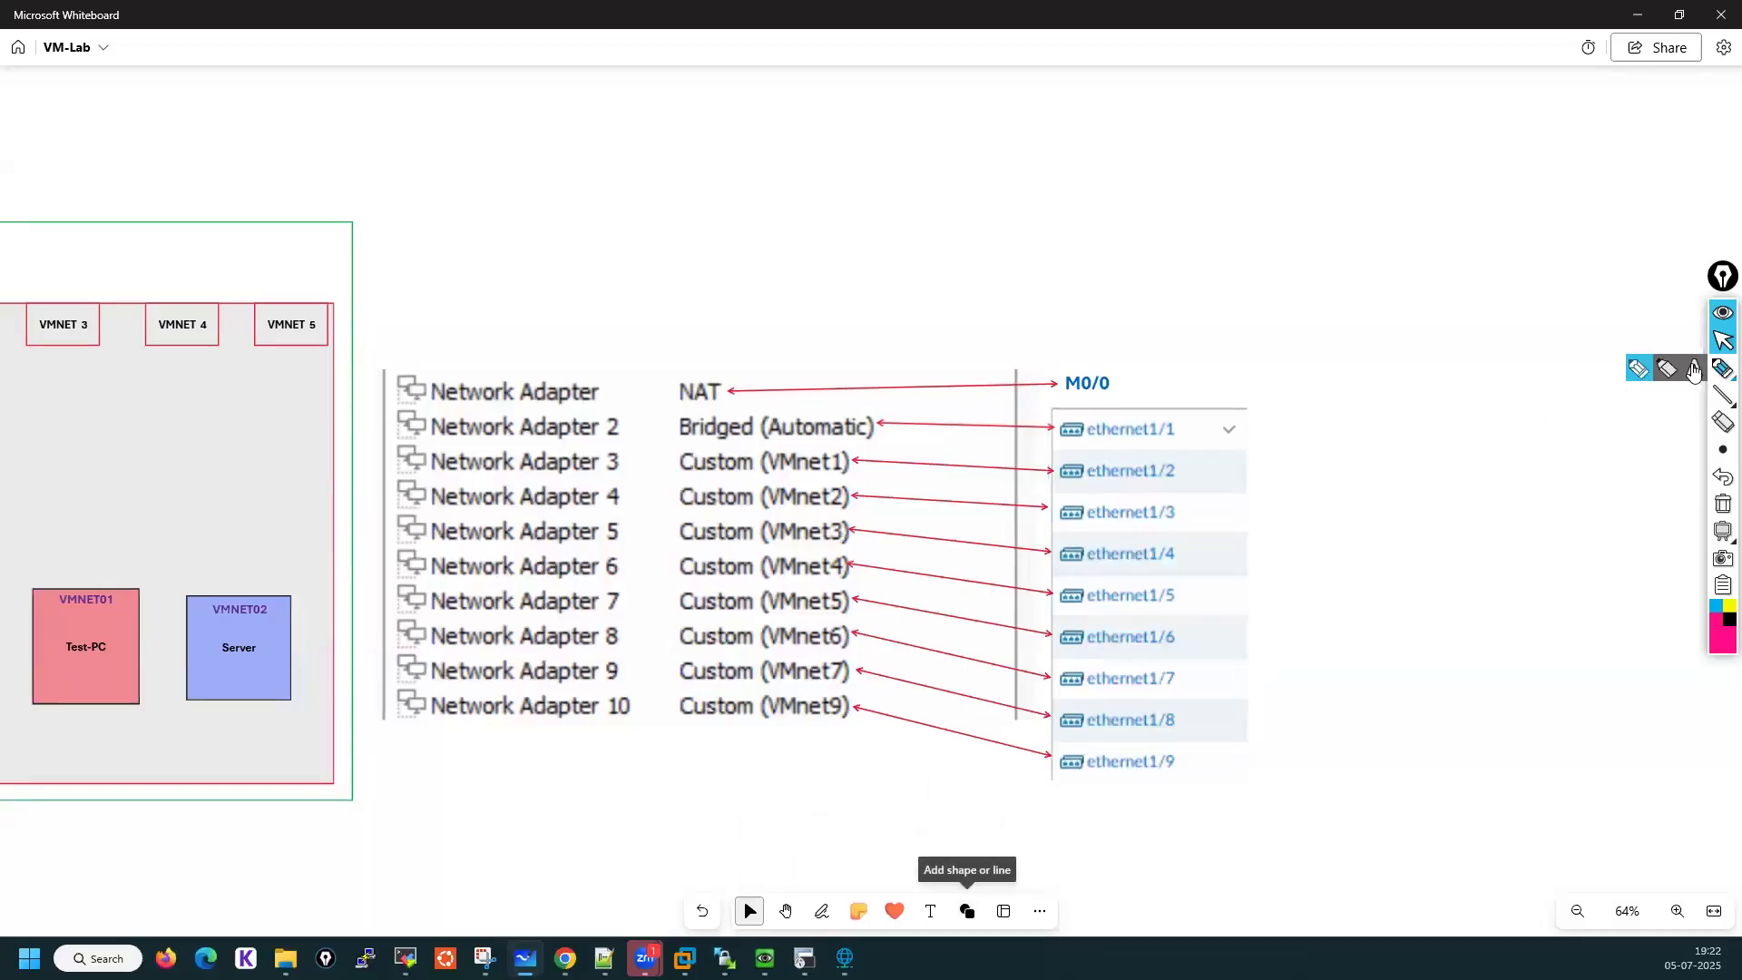
pyautogui.moveTo(652, 378)
pyautogui.mouseDown()
pyautogui.moveTo(661, 399)
pyautogui.moveTo(759, 370)
pyautogui.mouseUp()
pyautogui.moveTo(1120, 379)
pyautogui.mouseDown()
pyautogui.moveTo(1153, 391)
pyautogui.moveTo(1231, 360)
pyautogui.mouseUp()
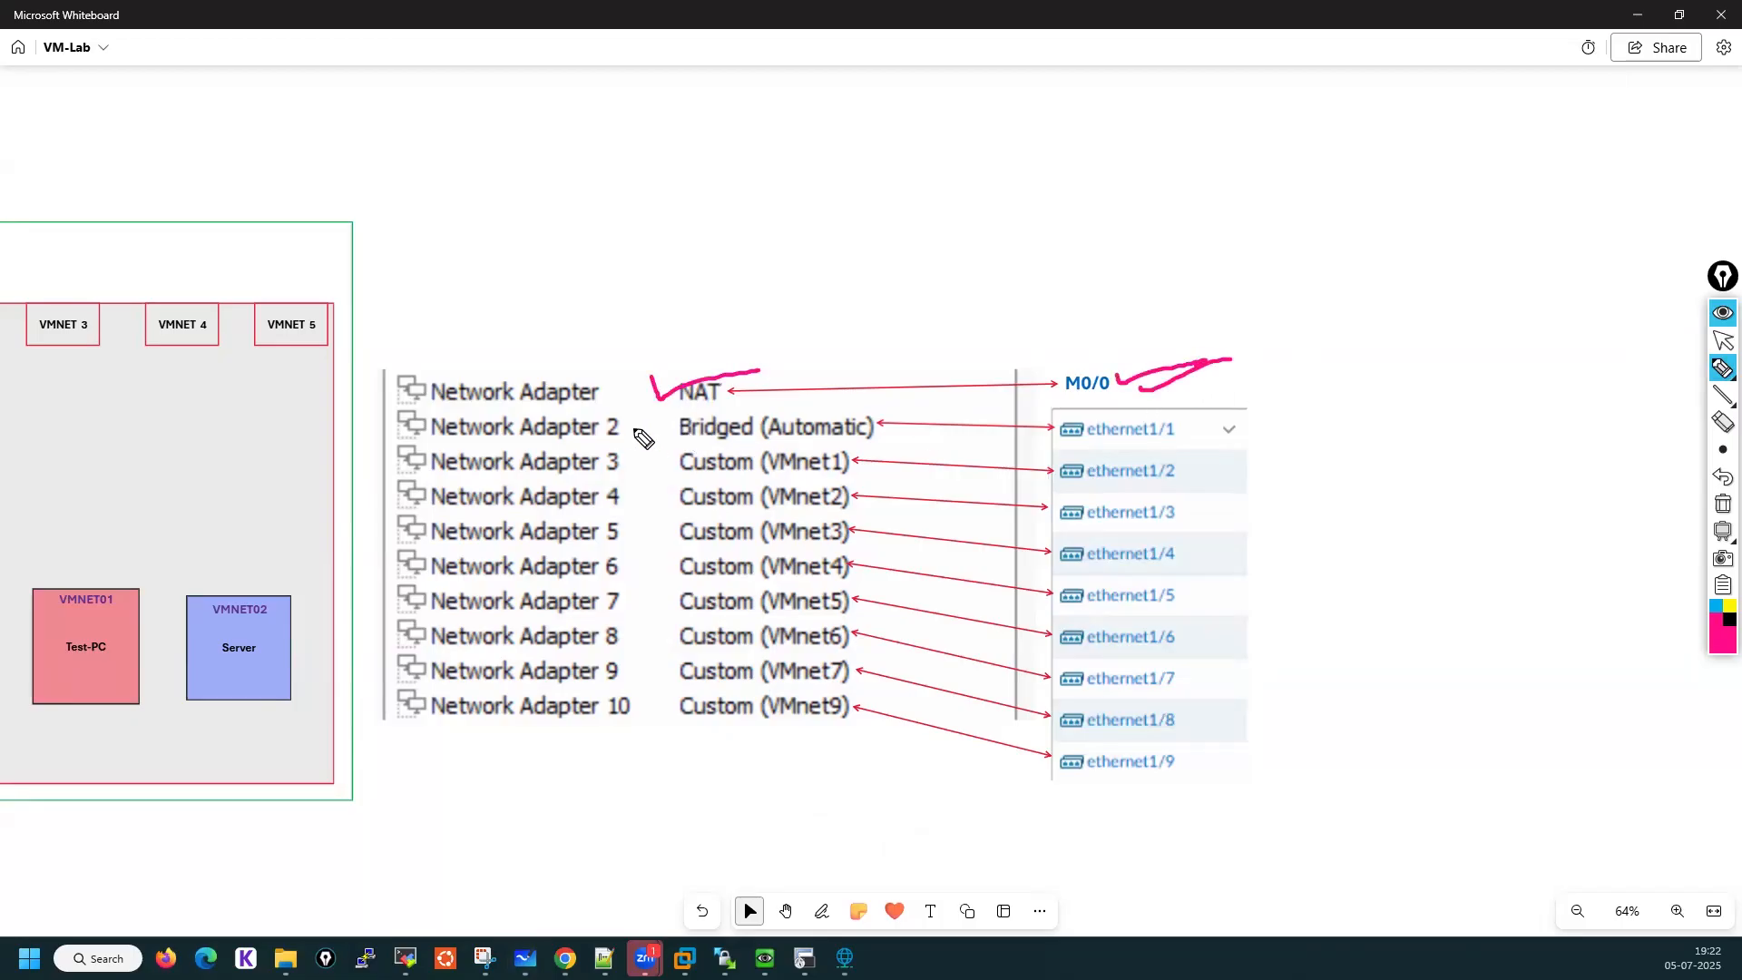
pyautogui.moveTo(678, 440); pyautogui.dragTo(758, 437)
pyautogui.moveTo(1186, 422); pyautogui.dragTo(1291, 410)
pyautogui.moveTo(680, 473); pyautogui.dragTo(785, 469)
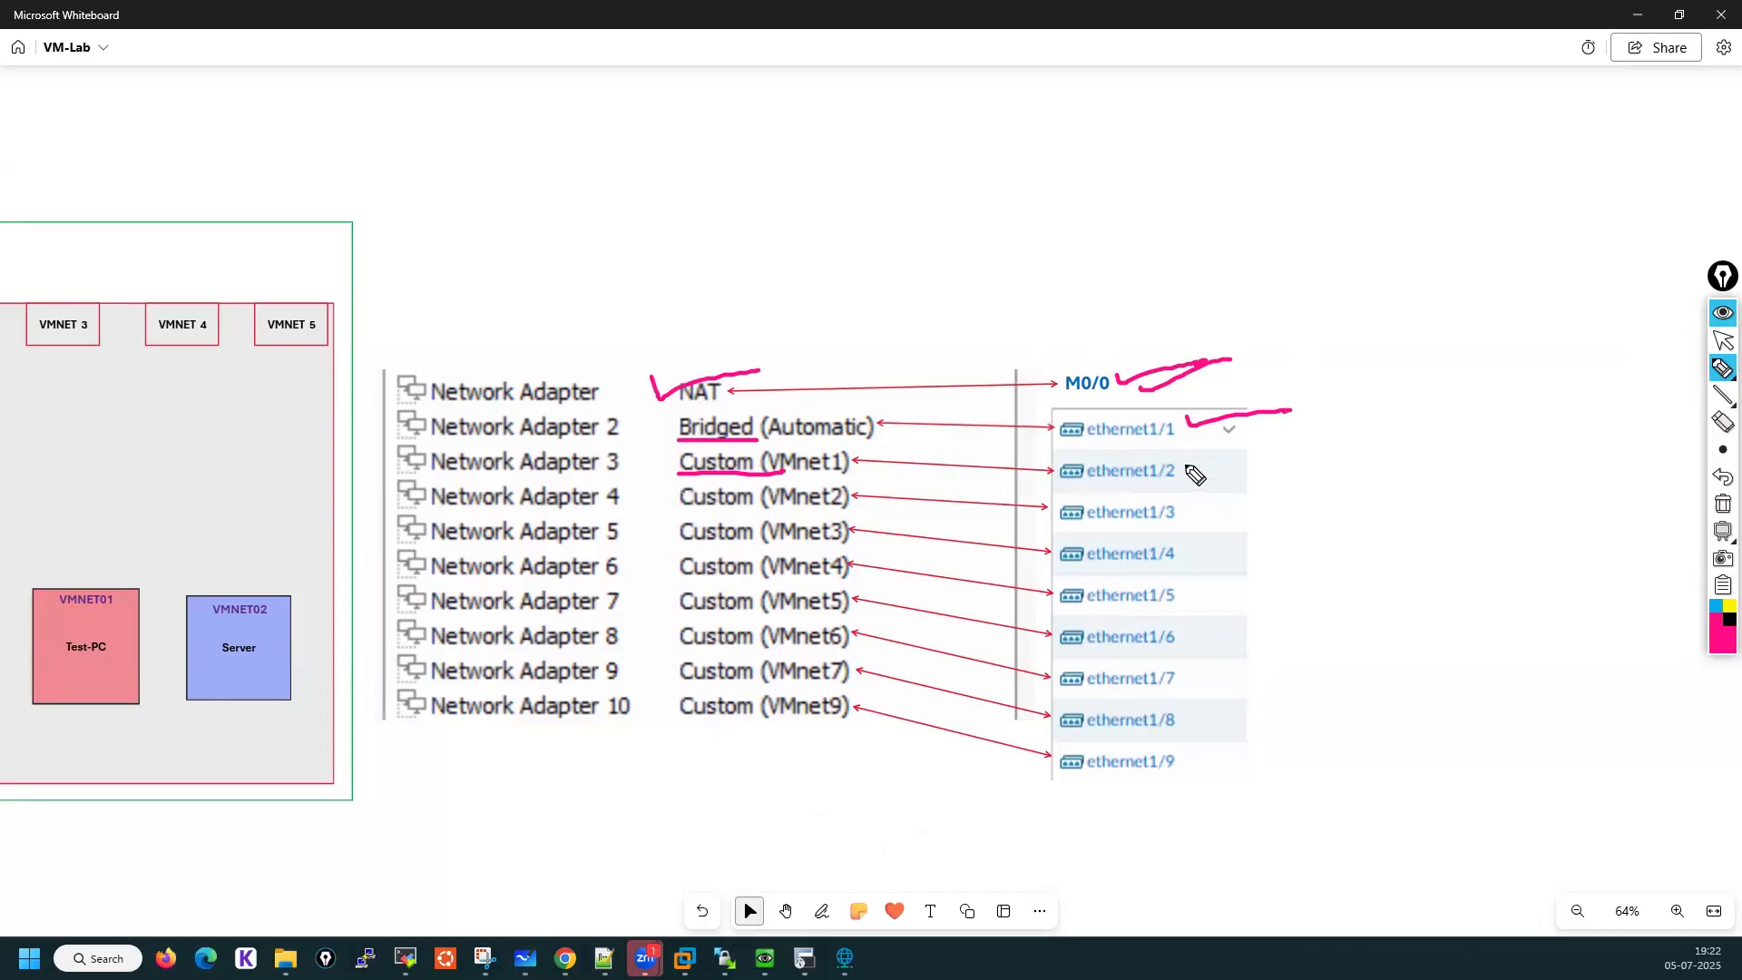
# Step: Tick off the ethernet1/2 through ethernet1/8 mappings, then clear all the ticks
pyautogui.moveTo(1187, 471); pyautogui.dragTo(1275, 460)
pyautogui.moveTo(1191, 508); pyautogui.dragTo(1265, 498)
pyautogui.moveTo(1189, 553); pyautogui.dragTo(1269, 542)
pyautogui.moveTo(814, 575); pyautogui.dragTo(844, 563)
pyautogui.moveTo(1195, 591)
pyautogui.mouseDown()
pyautogui.moveTo(1198, 646)
pyautogui.moveTo(1268, 629)
pyautogui.mouseUp()
pyautogui.moveTo(1200, 680); pyautogui.dragTo(1270, 676)
pyautogui.moveTo(1193, 718)
pyautogui.mouseDown()
pyautogui.moveTo(1248, 712)
pyautogui.moveTo(1260, 748)
pyautogui.mouseUp()
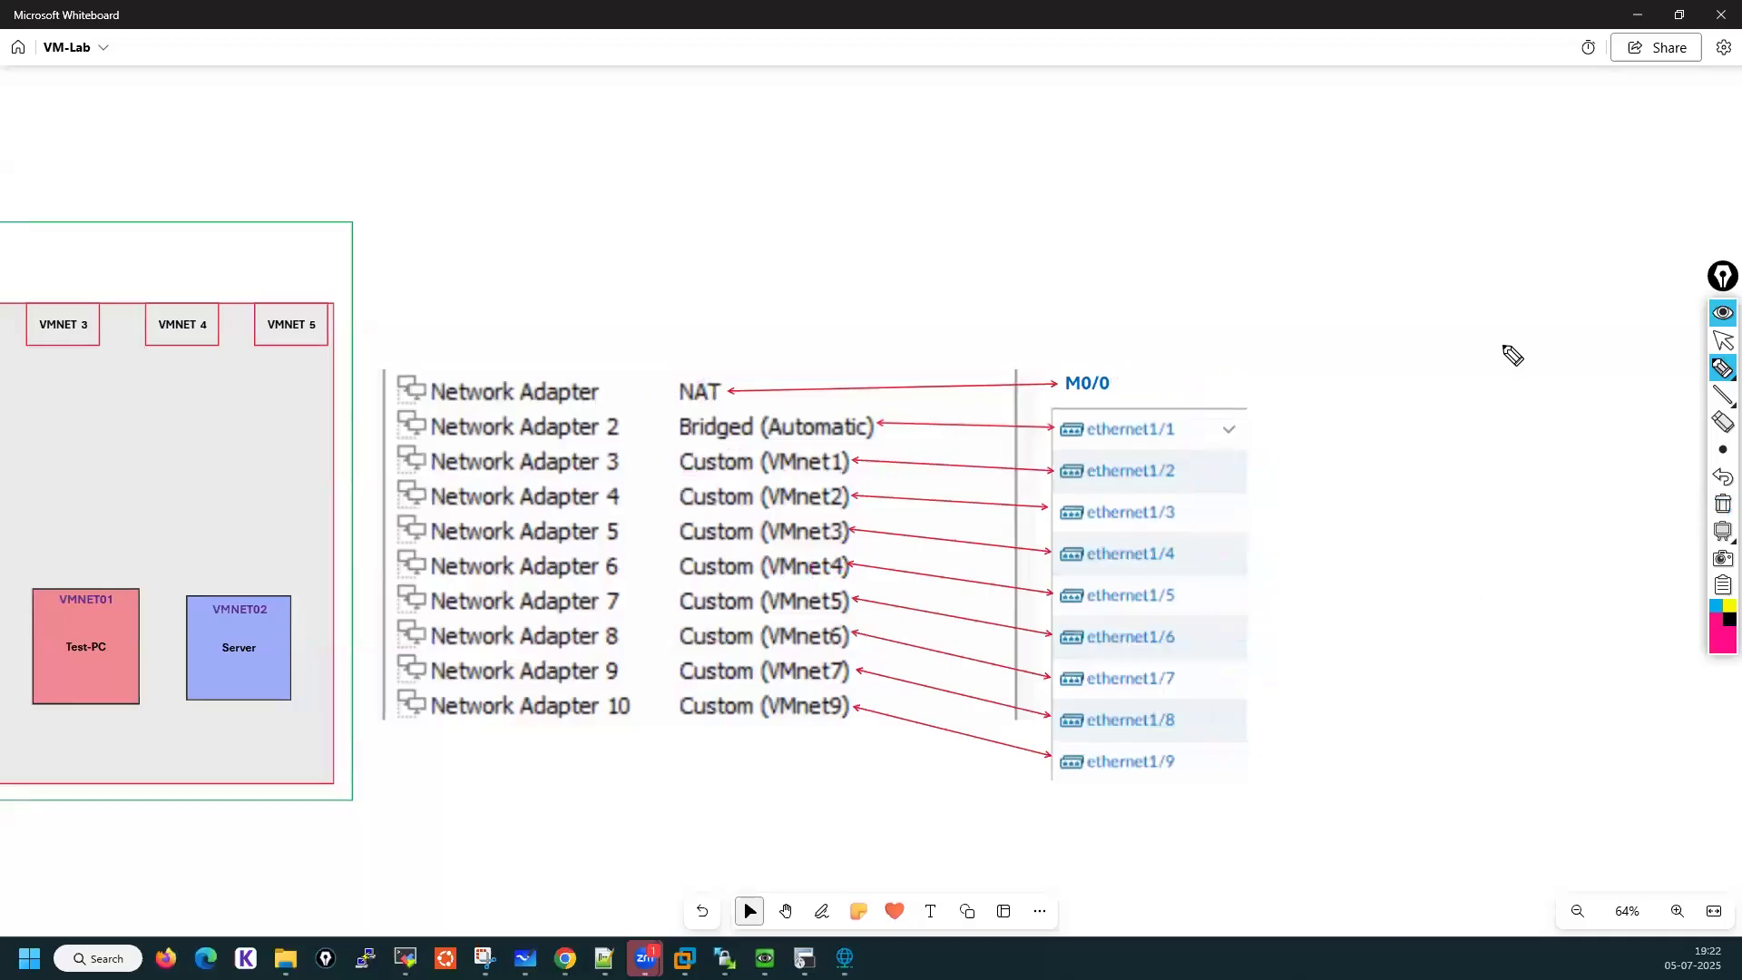
pyautogui.click(1722, 342)
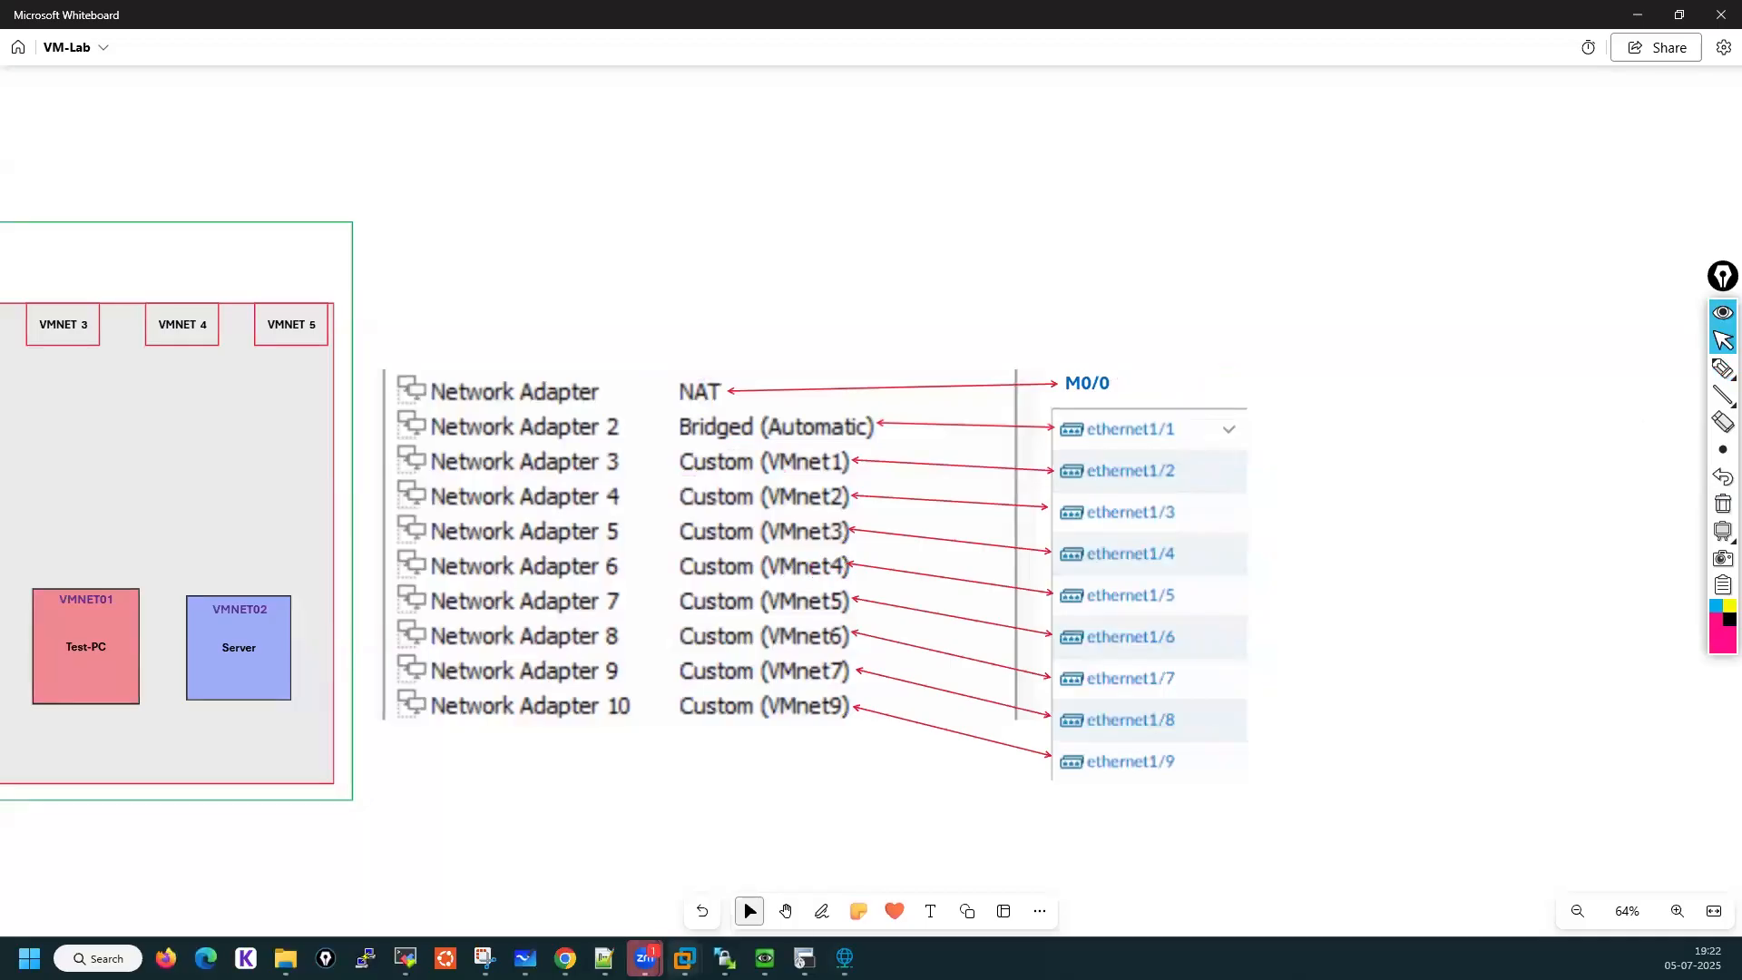
# Step: Open the Settings of the PaloAlto virtual machine in VMware Workstation
pyautogui.moveTo(682, 955)
pyautogui.click(656, 821)
pyautogui.rightClick(277, 72)
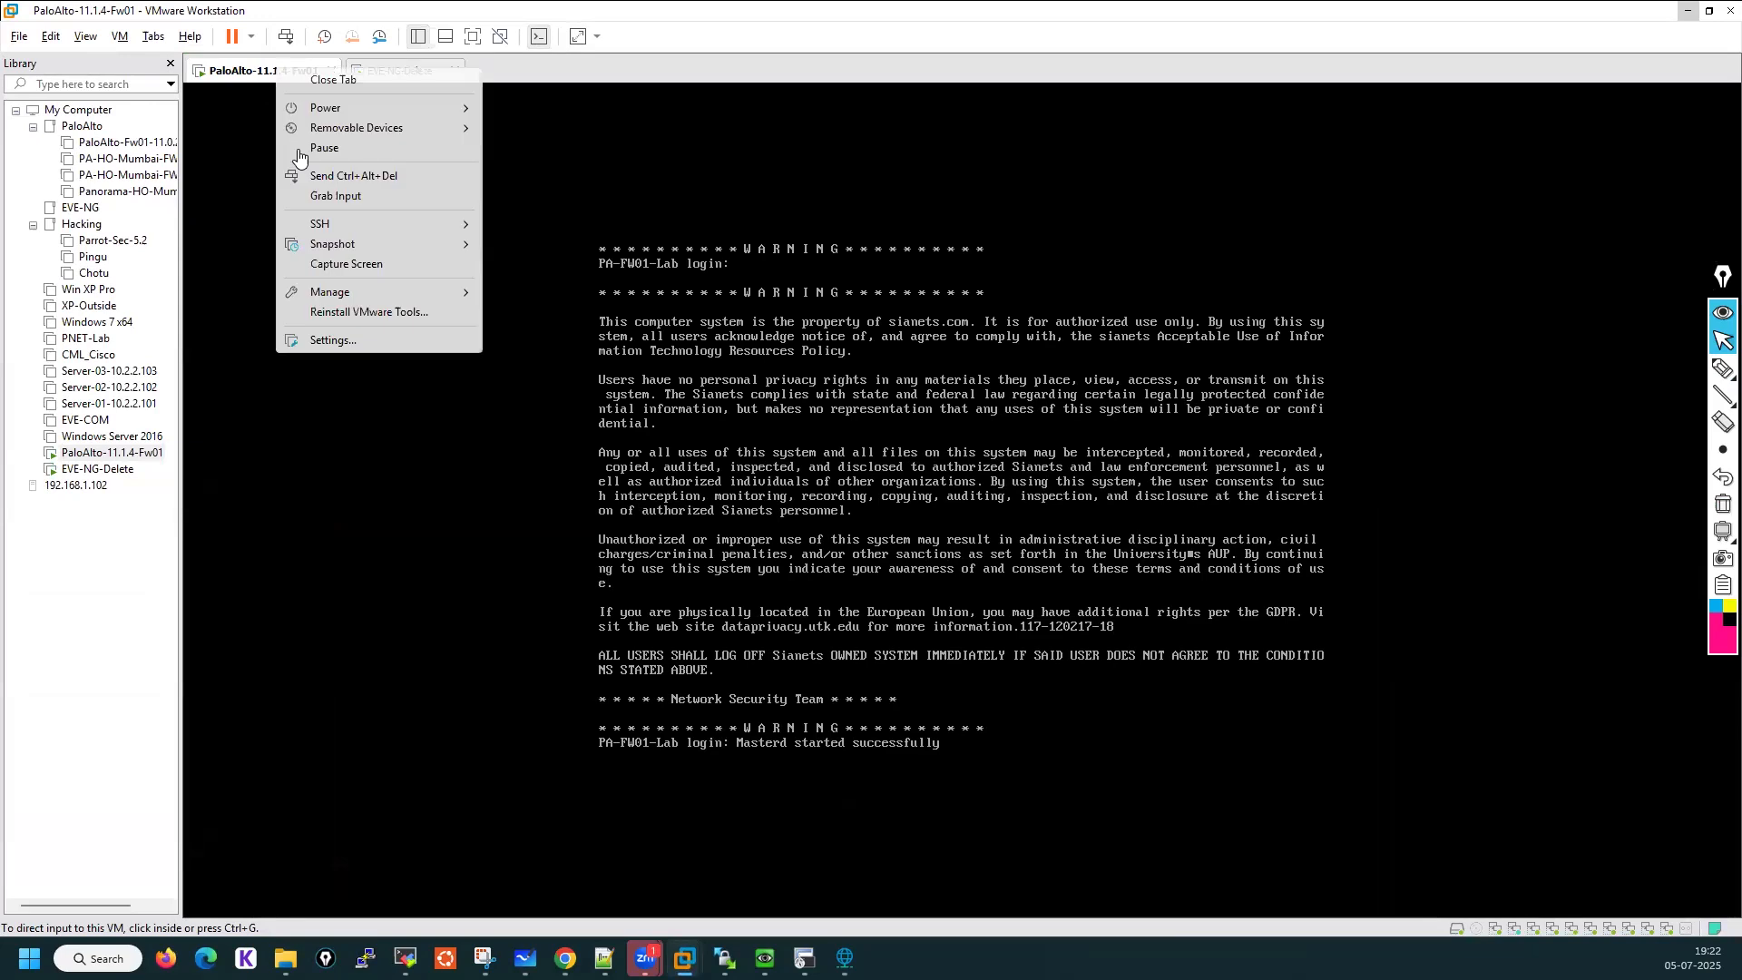
pyautogui.click(334, 341)
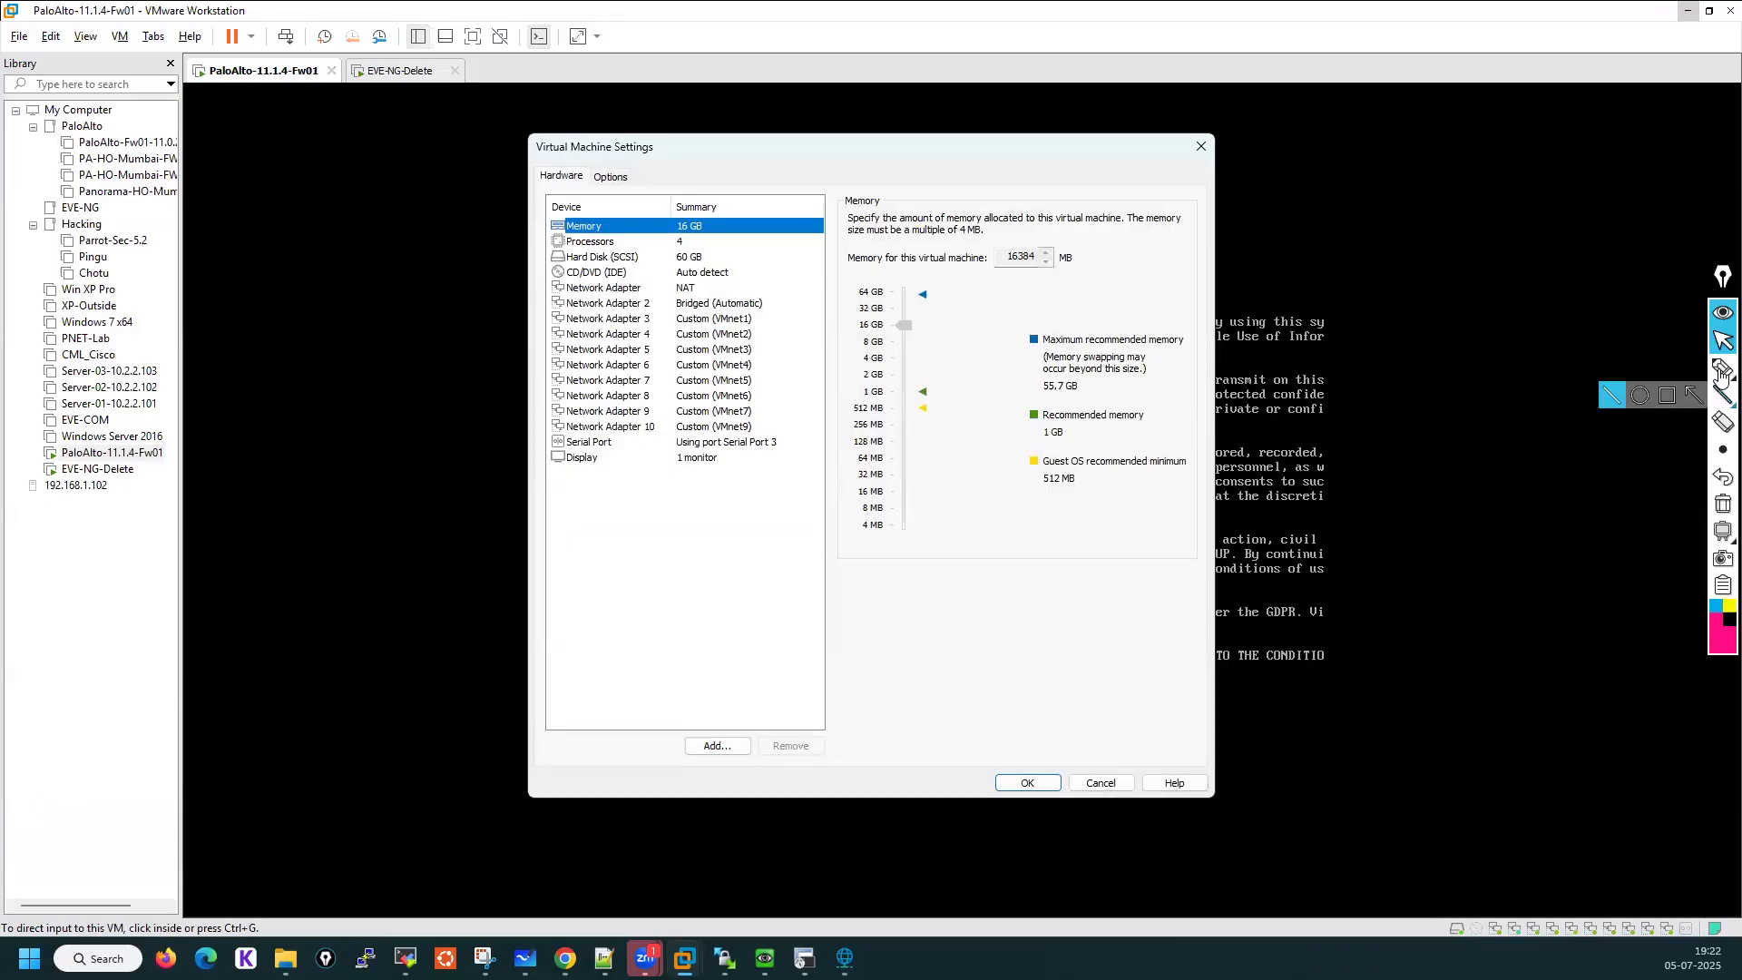
# Step: In red ink, arrow the NAT adapter to M0/0 and the bridged adapter to E1/1
pyautogui.click(1723, 368)
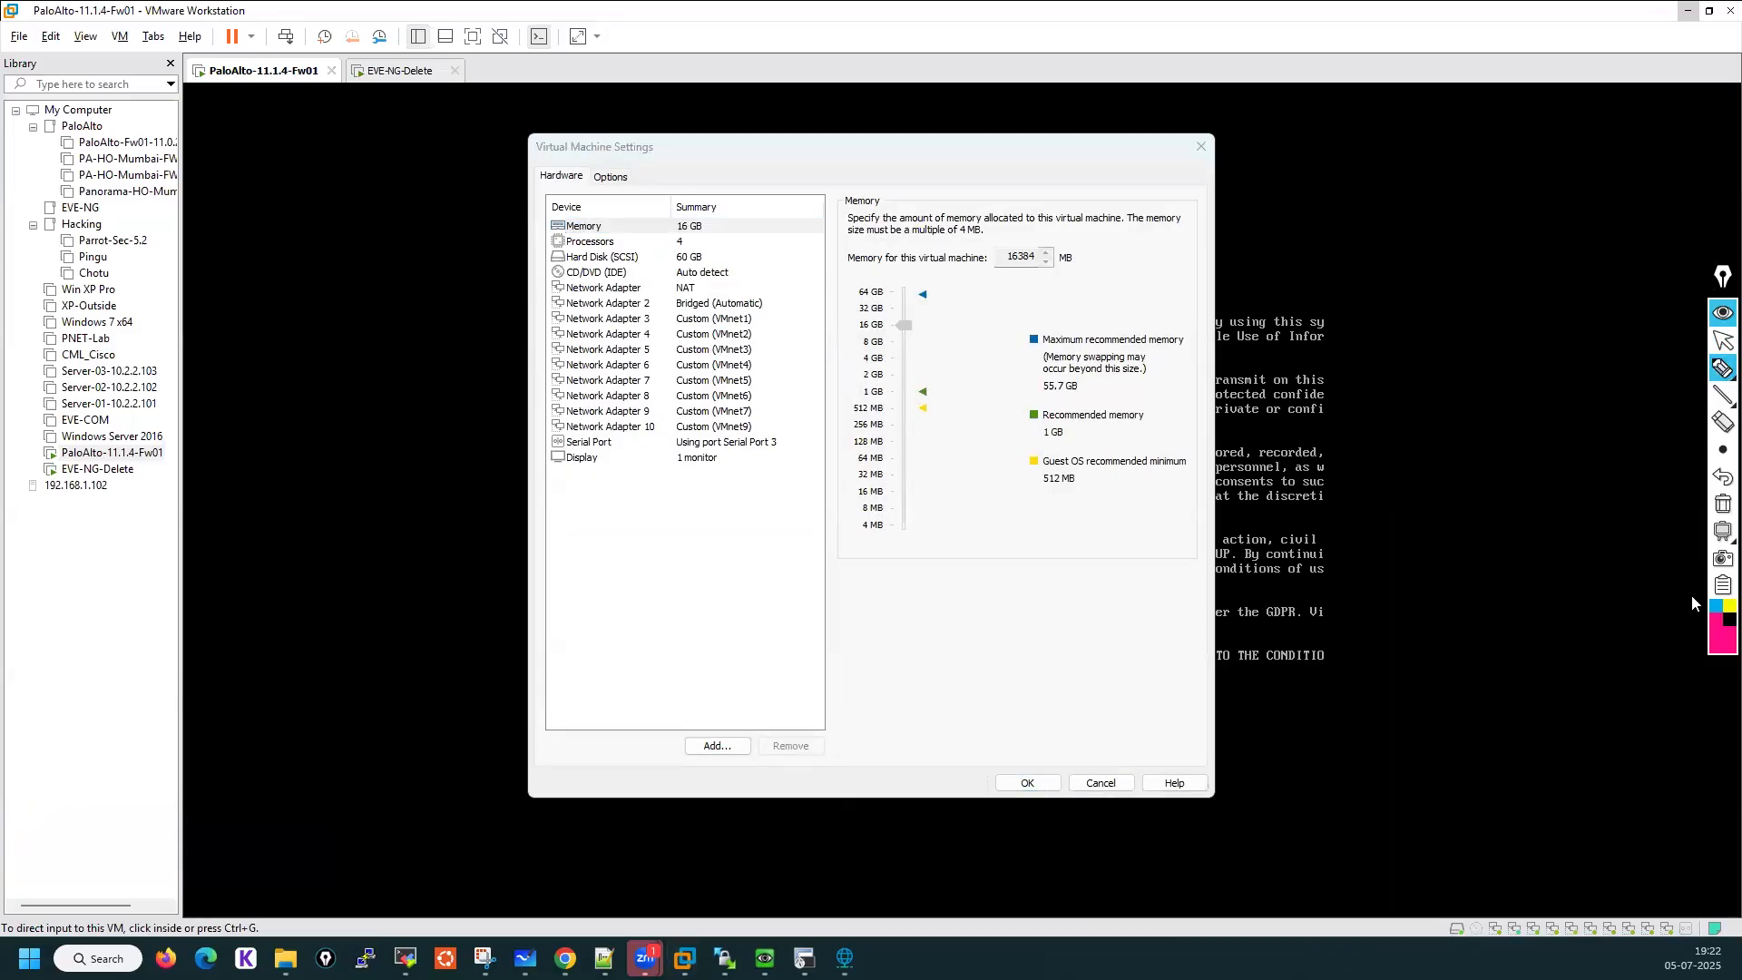
pyautogui.click(1718, 648)
pyautogui.click(1691, 514)
pyautogui.moveTo(708, 287); pyautogui.dragTo(966, 245)
pyautogui.moveTo(770, 302)
pyautogui.mouseDown()
pyautogui.moveTo(986, 304)
pyautogui.moveTo(966, 312)
pyautogui.moveTo(1034, 283)
pyautogui.mouseUp()
pyautogui.moveTo(1017, 298); pyautogui.dragTo(1031, 296)
pyautogui.moveTo(1016, 311); pyautogui.dragTo(1071, 303)
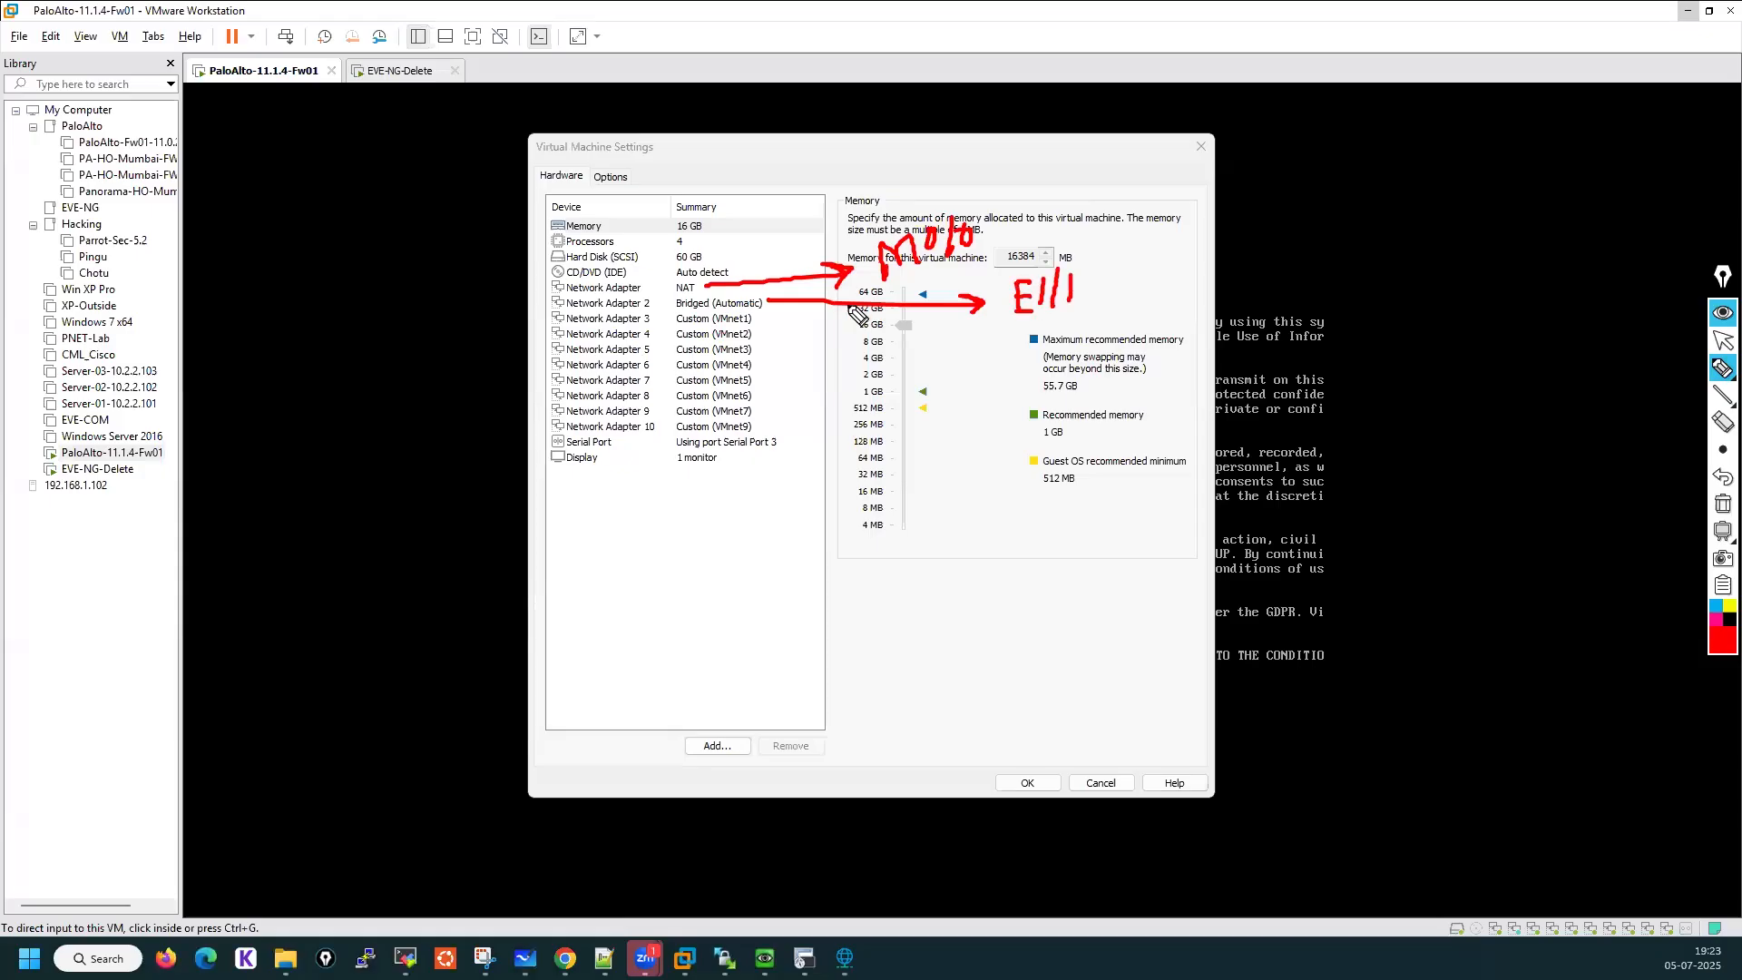
# Step: Draw red arrows labelling Custom VMnet1, VMnet2 and VMnet3 as E1/2, E1/3 and E1/4
pyautogui.moveTo(766, 322)
pyautogui.mouseDown()
pyautogui.moveTo(1054, 354)
pyautogui.moveTo(1067, 318)
pyautogui.mouseUp()
pyautogui.moveTo(1052, 337); pyautogui.dragTo(1071, 353)
pyautogui.moveTo(1087, 319)
pyautogui.mouseDown()
pyautogui.moveTo(1080, 352)
pyautogui.moveTo(1097, 351)
pyautogui.mouseUp()
pyautogui.moveTo(1104, 324); pyautogui.dragTo(1130, 351)
pyautogui.moveTo(758, 338)
pyautogui.mouseDown()
pyautogui.moveTo(960, 382)
pyautogui.moveTo(944, 396)
pyautogui.moveTo(993, 399)
pyautogui.moveTo(1011, 370)
pyautogui.mouseUp()
pyautogui.moveTo(994, 385); pyautogui.dragTo(1007, 385)
pyautogui.moveTo(992, 399); pyautogui.dragTo(1045, 405)
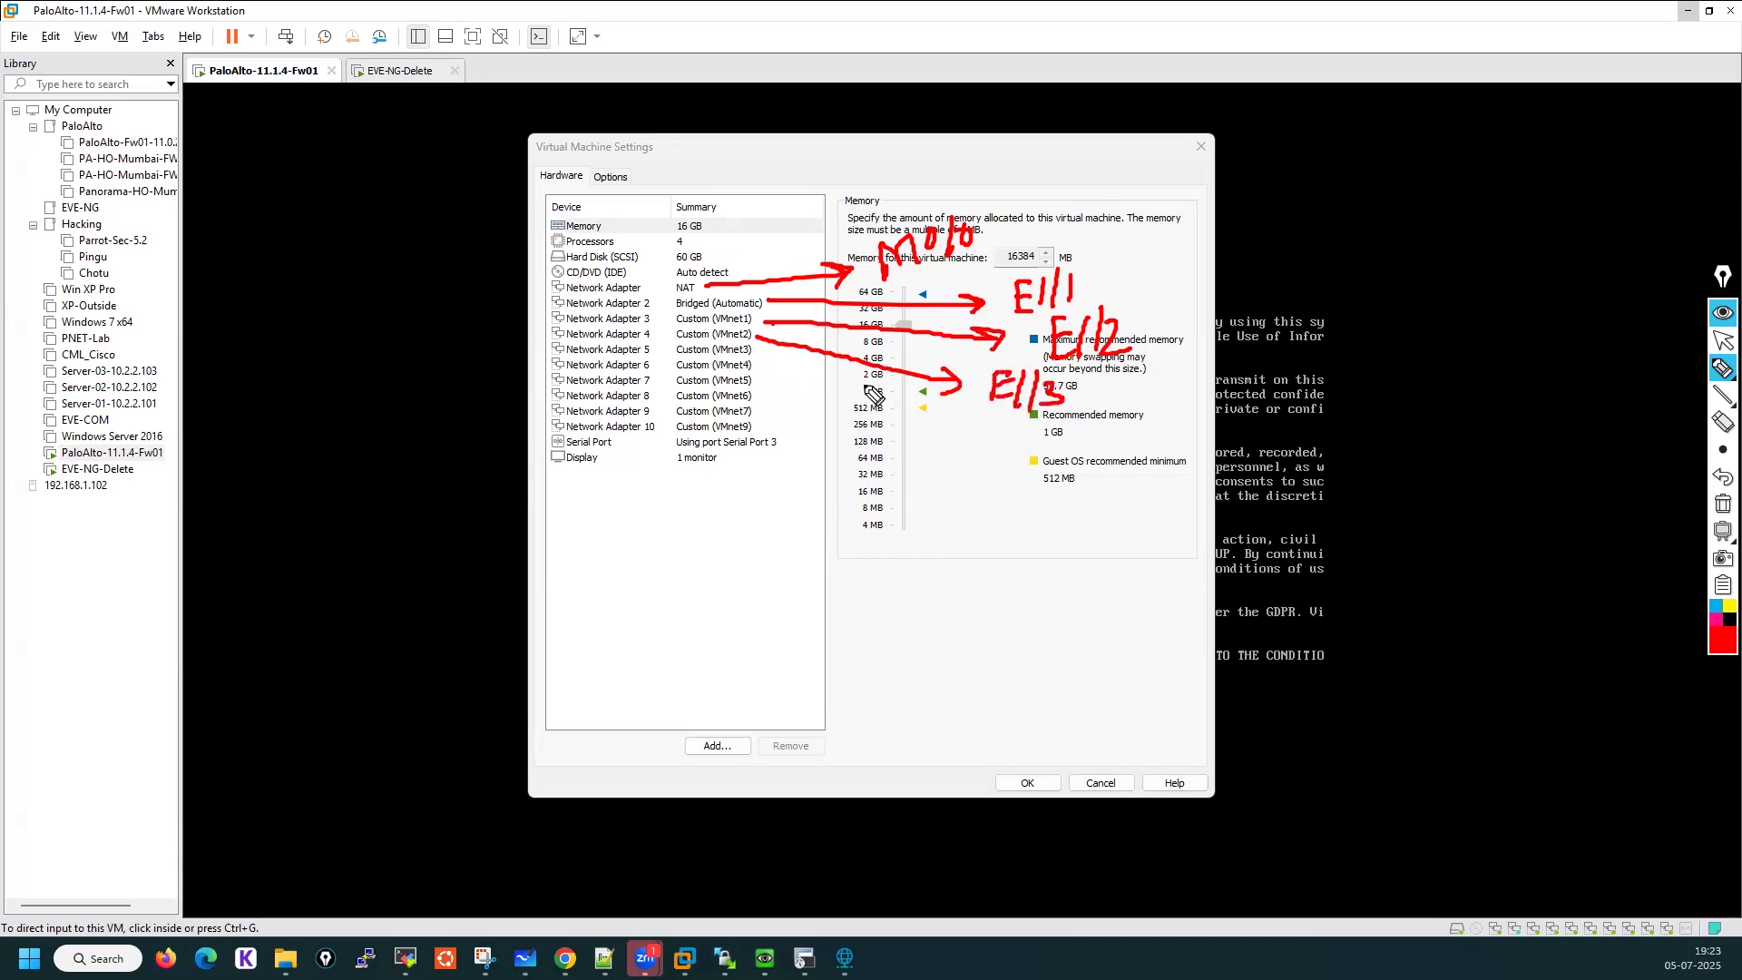
pyautogui.moveTo(760, 345)
pyautogui.mouseDown()
pyautogui.moveTo(1010, 467)
pyautogui.moveTo(1033, 437)
pyautogui.moveTo(1031, 465)
pyautogui.mouseUp()
pyautogui.moveTo(1045, 435); pyautogui.dragTo(1050, 471)
pyautogui.moveTo(1073, 434)
pyautogui.mouseDown()
pyautogui.moveTo(1102, 457)
pyautogui.moveTo(1082, 481)
pyautogui.mouseUp()
# Step: Draw red arrows labelling Custom VMnet4 as E1/5 and VMnet5 as E1/6
pyautogui.moveTo(765, 379)
pyautogui.mouseDown()
pyautogui.moveTo(1013, 510)
pyautogui.moveTo(1020, 488)
pyautogui.mouseUp()
pyautogui.moveTo(1005, 500); pyautogui.dragTo(1017, 499)
pyautogui.moveTo(1004, 513)
pyautogui.mouseDown()
pyautogui.moveTo(1042, 518)
pyautogui.moveTo(1060, 489)
pyautogui.mouseUp()
pyautogui.moveTo(1060, 489); pyautogui.dragTo(1062, 518)
pyautogui.moveTo(753, 385)
pyautogui.mouseDown()
pyautogui.moveTo(875, 547)
pyautogui.moveTo(898, 512)
pyautogui.mouseUp()
pyautogui.moveTo(876, 531); pyautogui.dragTo(903, 541)
pyautogui.moveTo(913, 516)
pyautogui.mouseDown()
pyautogui.moveTo(910, 540)
pyautogui.moveTo(929, 517)
pyautogui.moveTo(928, 542)
pyautogui.mouseUp()
pyautogui.moveTo(946, 517); pyautogui.dragTo(938, 532)
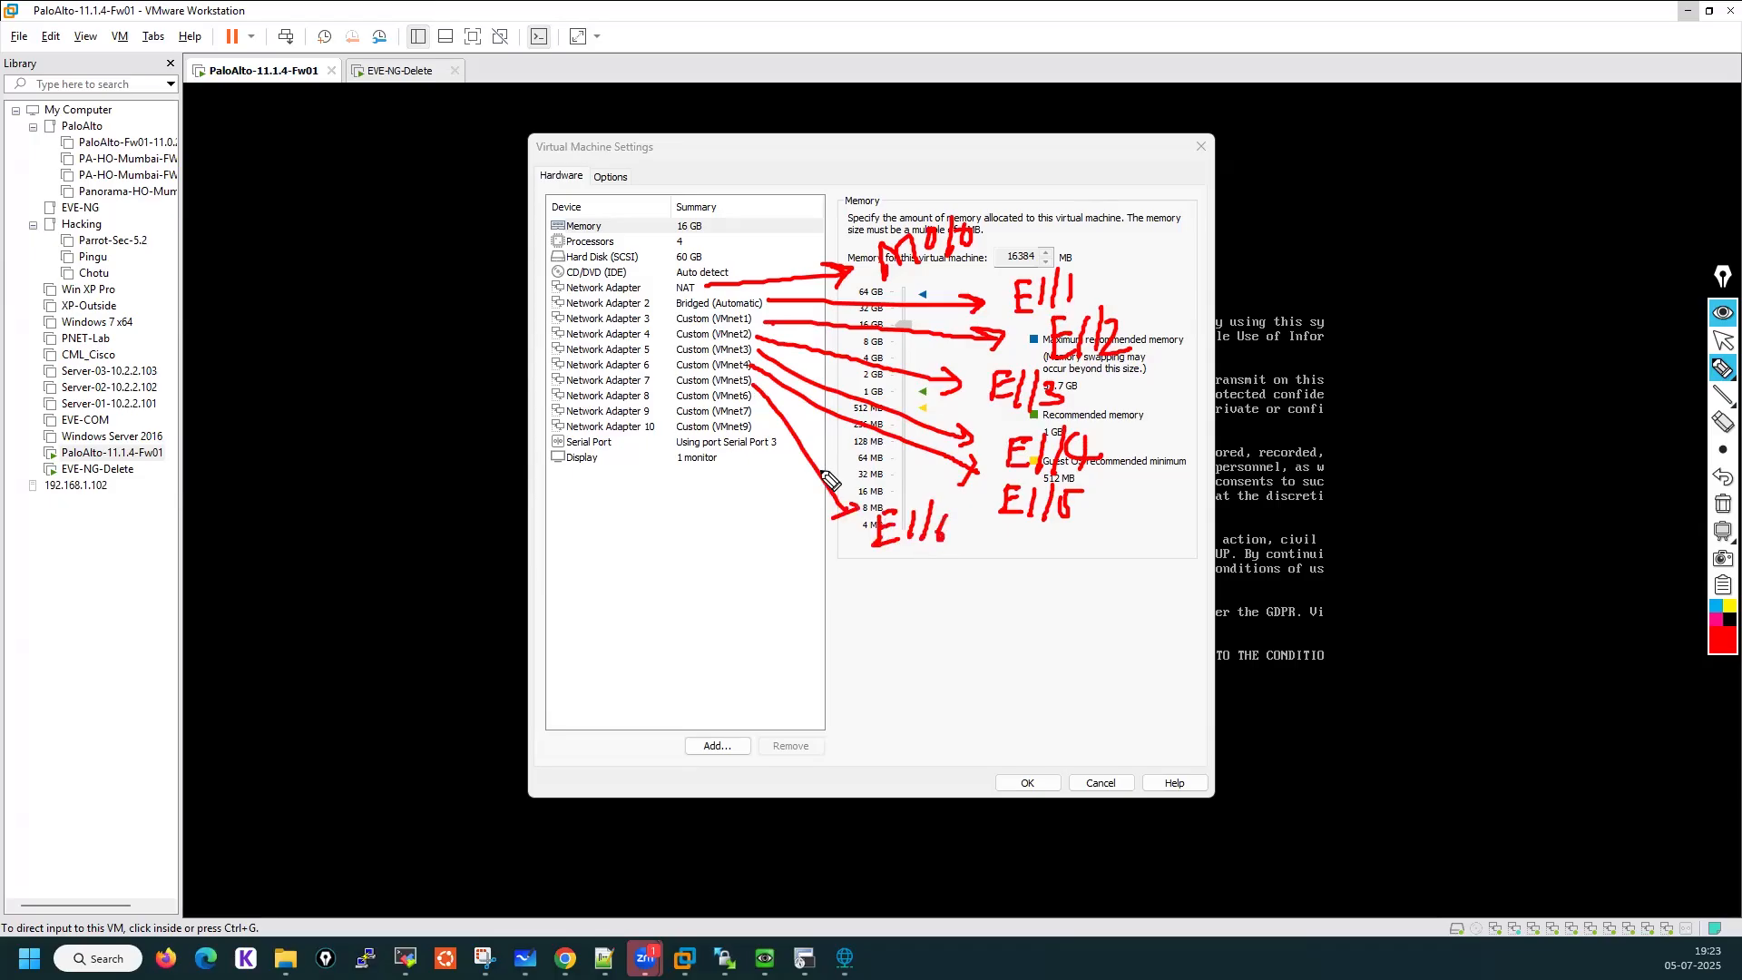
# Step: Label the VMnet6 adapter E1/7 and the last two adapters 1/8 and 1/9 with red arrows
pyautogui.moveTo(756, 405)
pyautogui.mouseDown()
pyautogui.moveTo(786, 572)
pyautogui.moveTo(773, 599)
pyautogui.mouseUp()
pyautogui.moveTo(771, 644)
pyautogui.mouseDown()
pyautogui.moveTo(776, 663)
pyautogui.moveTo(788, 624)
pyautogui.moveTo(786, 642)
pyautogui.mouseUp()
pyautogui.moveTo(773, 662); pyautogui.dragTo(799, 663)
pyautogui.moveTo(814, 632)
pyautogui.mouseDown()
pyautogui.moveTo(812, 669)
pyautogui.moveTo(831, 644)
pyautogui.mouseUp()
pyautogui.moveTo(831, 645); pyautogui.dragTo(827, 668)
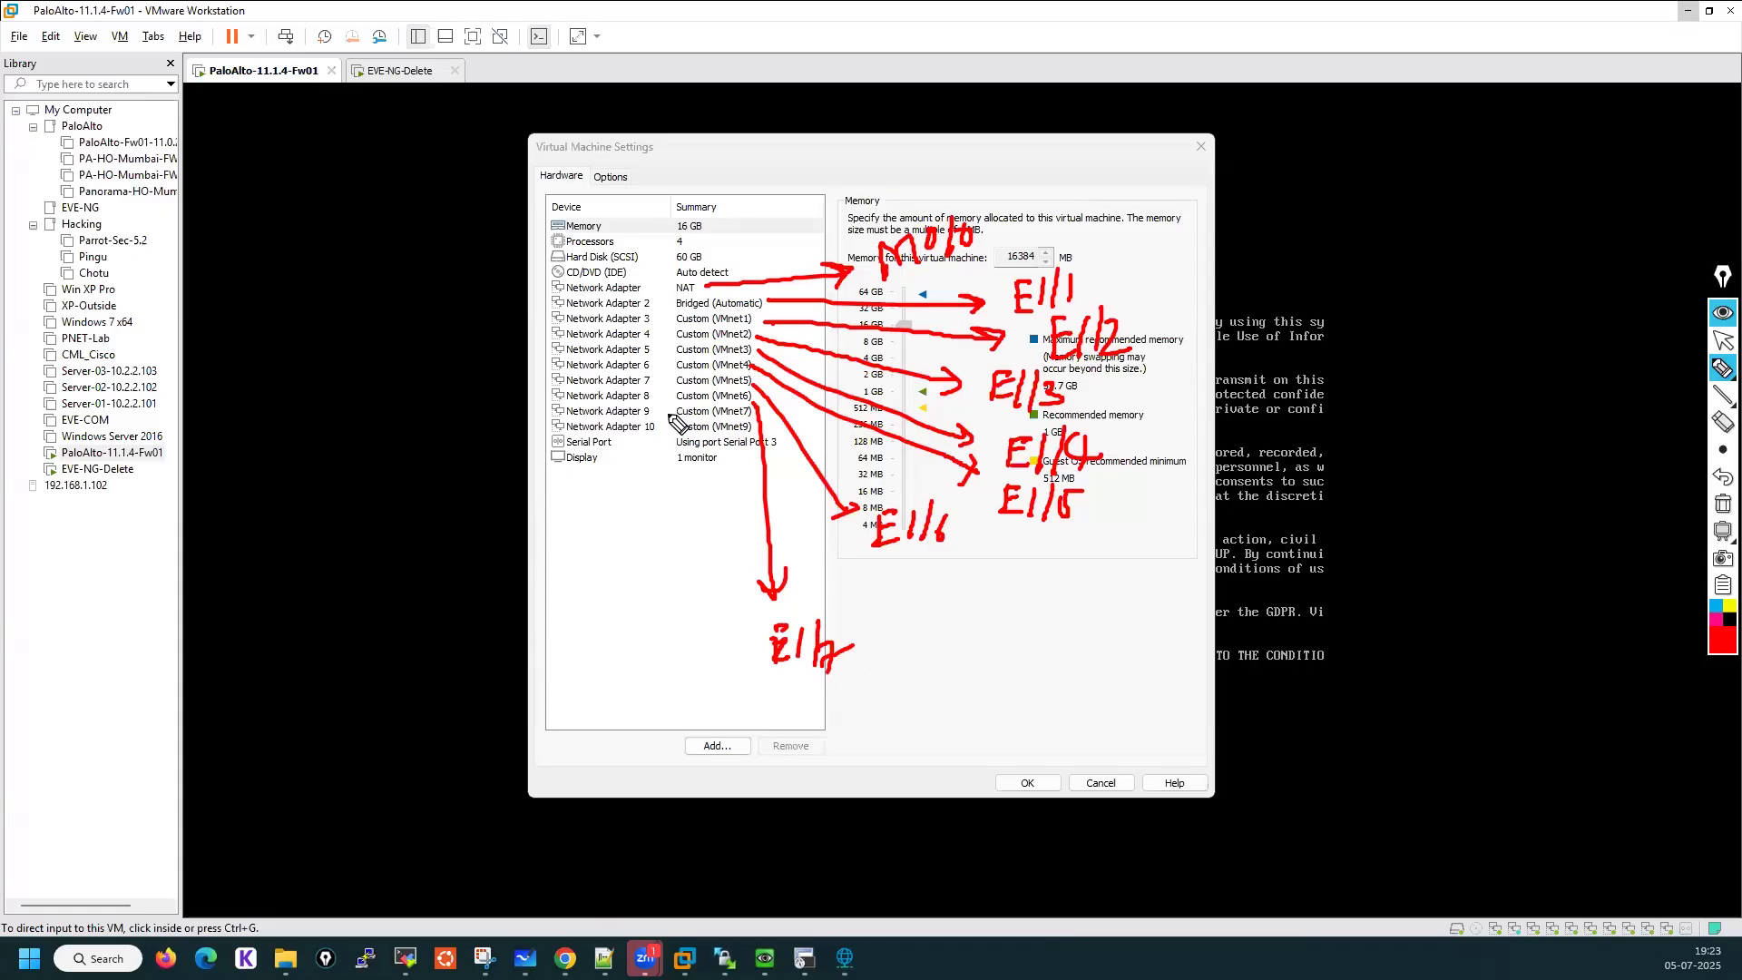
pyautogui.moveTo(672, 416)
pyautogui.mouseDown()
pyautogui.moveTo(591, 531)
pyautogui.moveTo(596, 602)
pyautogui.moveTo(619, 562)
pyautogui.mouseUp()
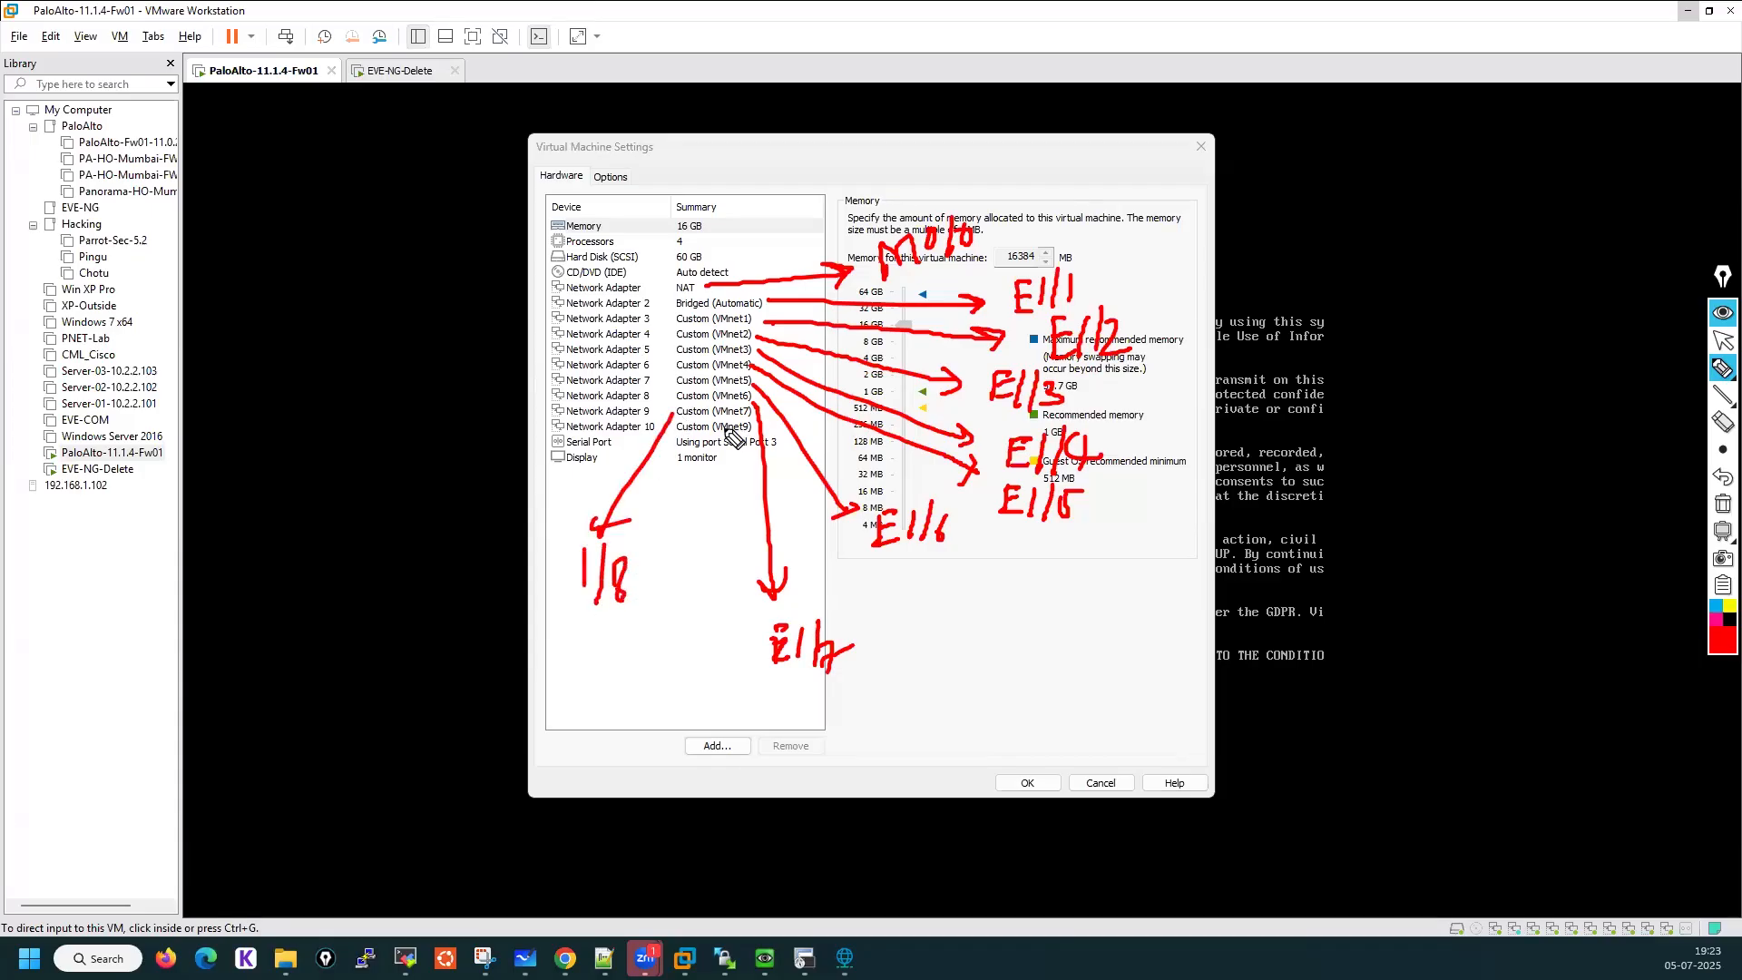
pyautogui.moveTo(723, 429); pyautogui.dragTo(701, 550)
pyautogui.moveTo(674, 580)
pyautogui.mouseDown()
pyautogui.moveTo(689, 613)
pyautogui.moveTo(713, 594)
pyautogui.mouseUp()
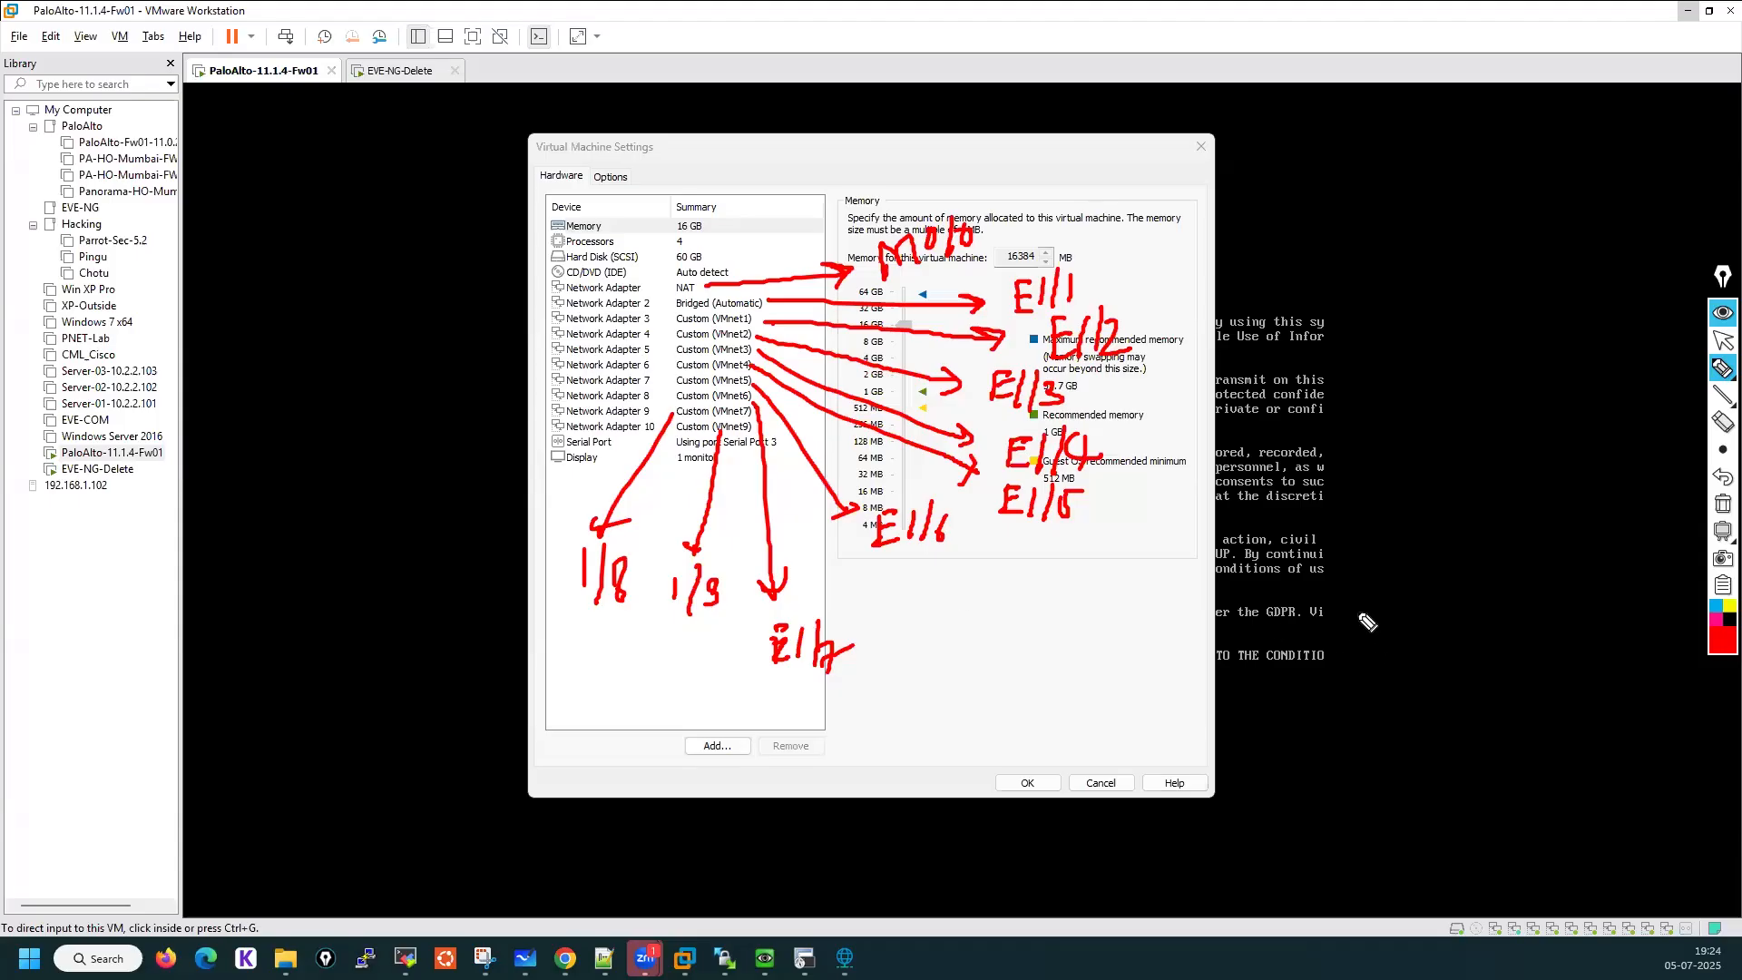
# Step: Wipe the red ink, close Virtual Machine Settings with OK, and bring Whiteboard forward
pyautogui.click(1722, 505)
pyautogui.click(1723, 341)
pyautogui.click(1095, 785)
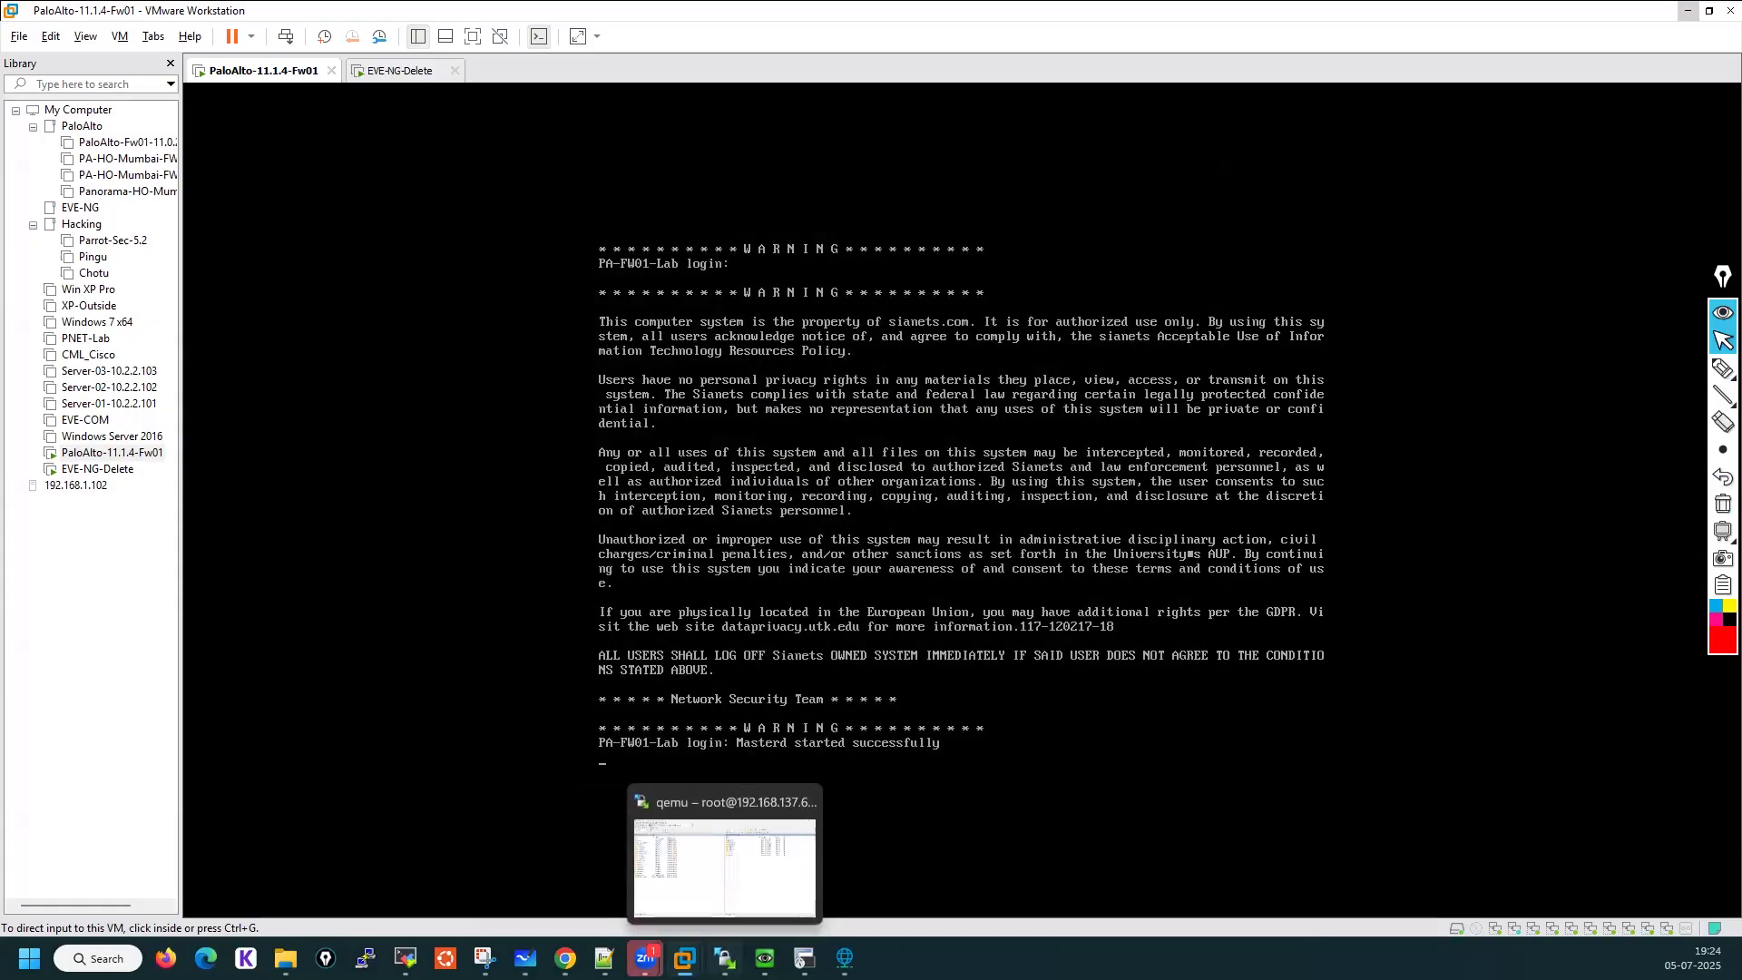
pyautogui.click(525, 958)
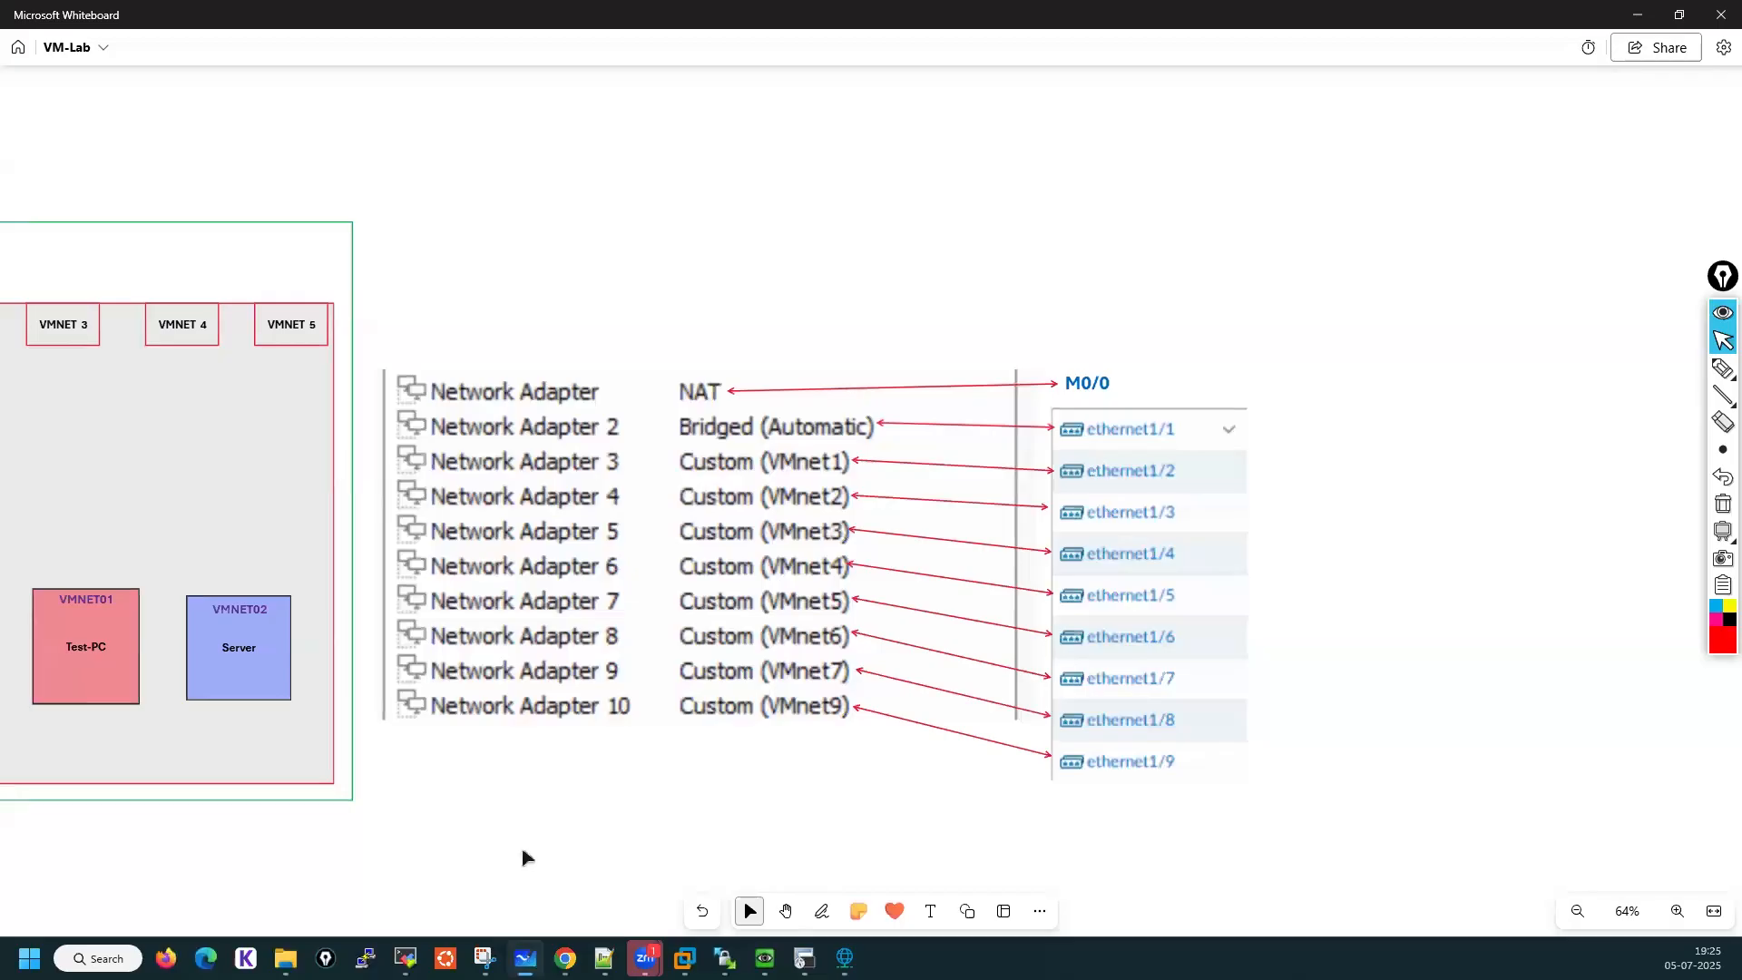
# Step: Pan to the PaloAlto diagram and draw red lines M0/0 to VMNET 8 and NIC01 to a Home Router box
pyautogui.moveTo(435, 873); pyautogui.dragTo(732, 862)
pyautogui.click(785, 911)
pyautogui.moveTo(490, 863); pyautogui.dragTo(1190, 849)
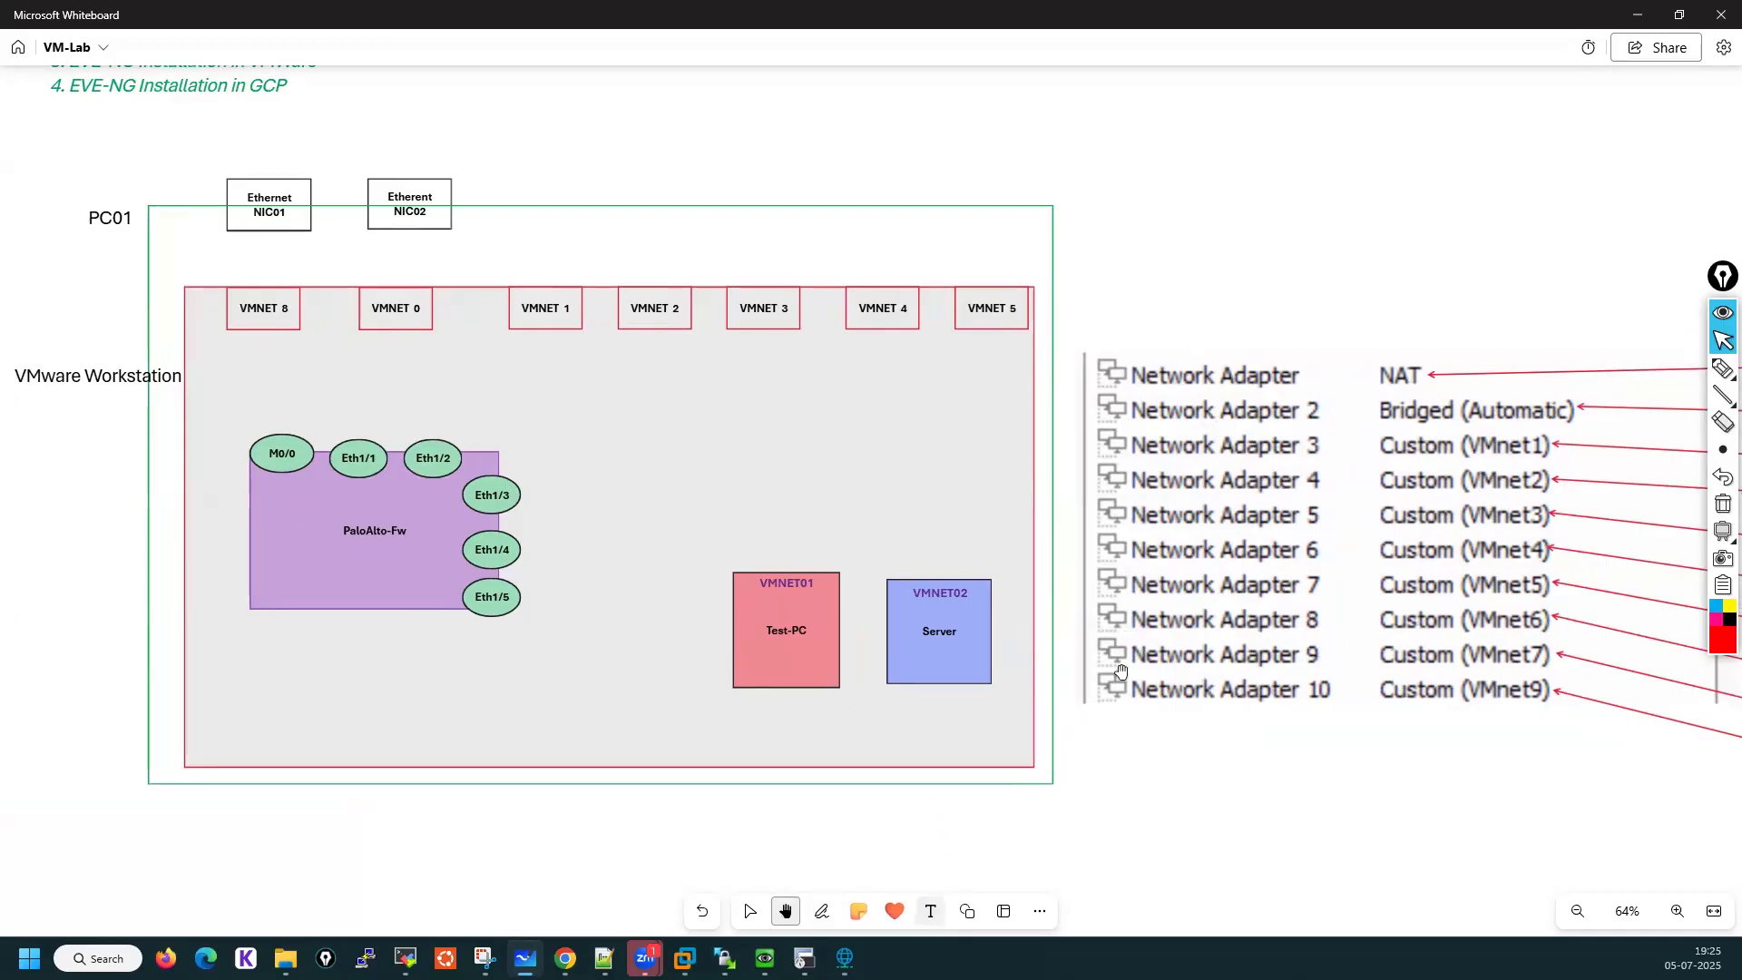
pyautogui.moveTo(1722, 372)
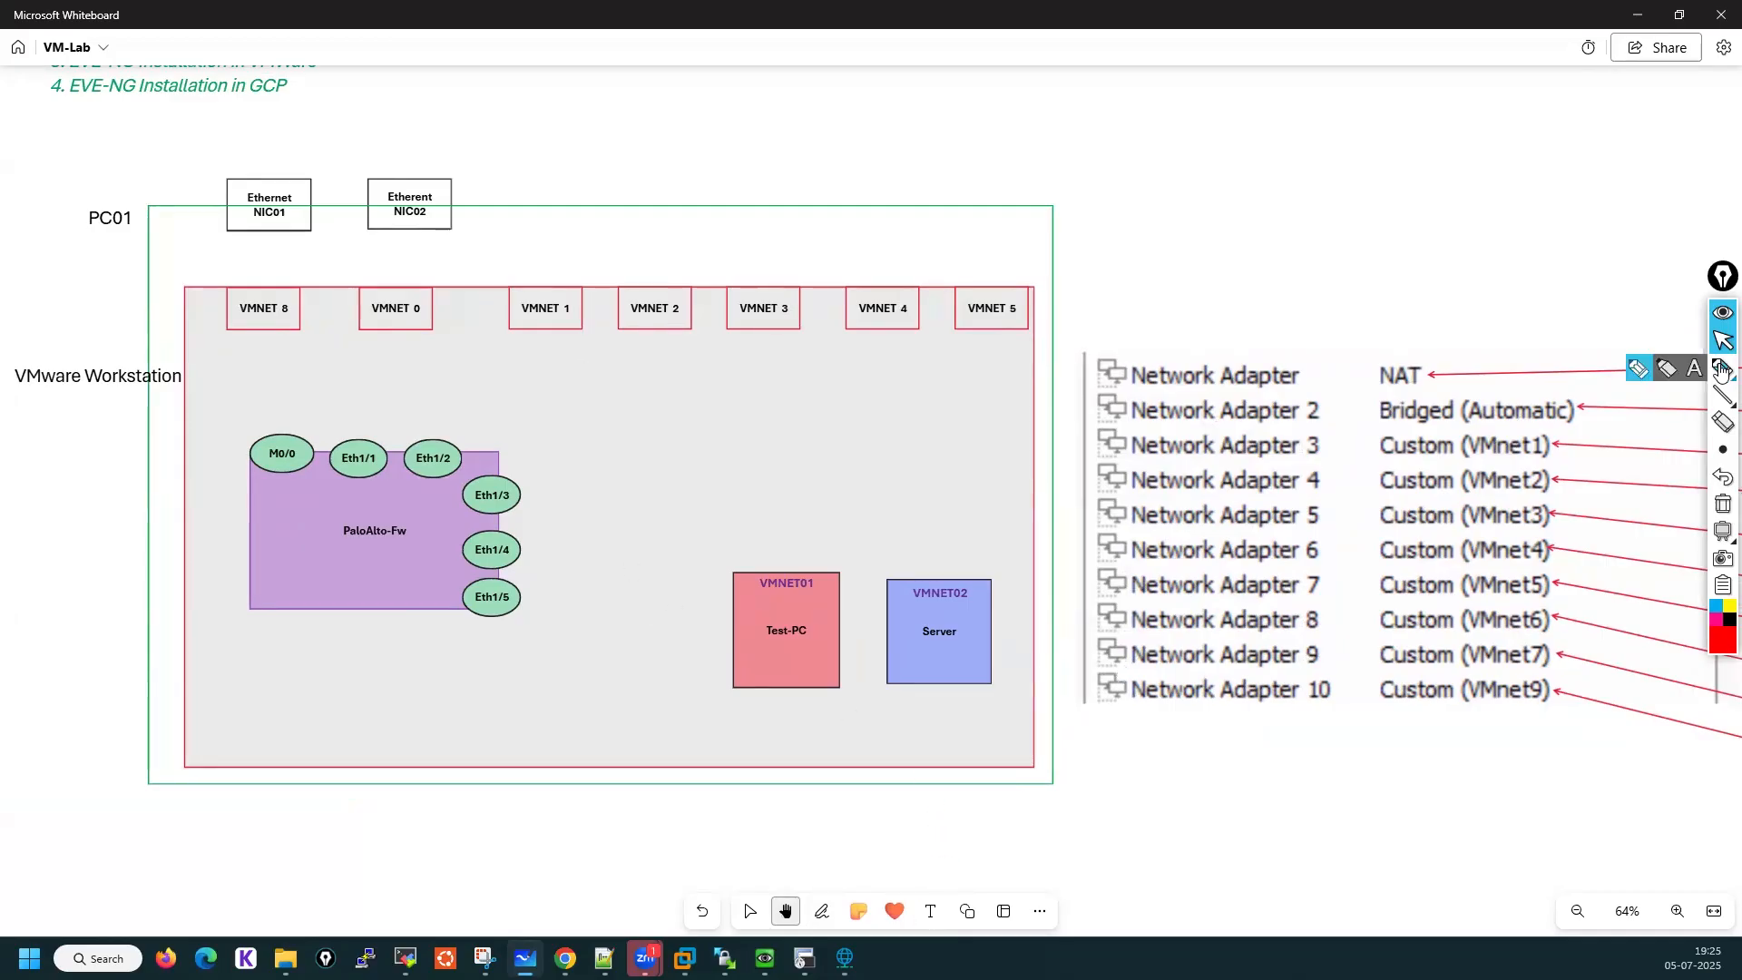
pyautogui.click(1642, 370)
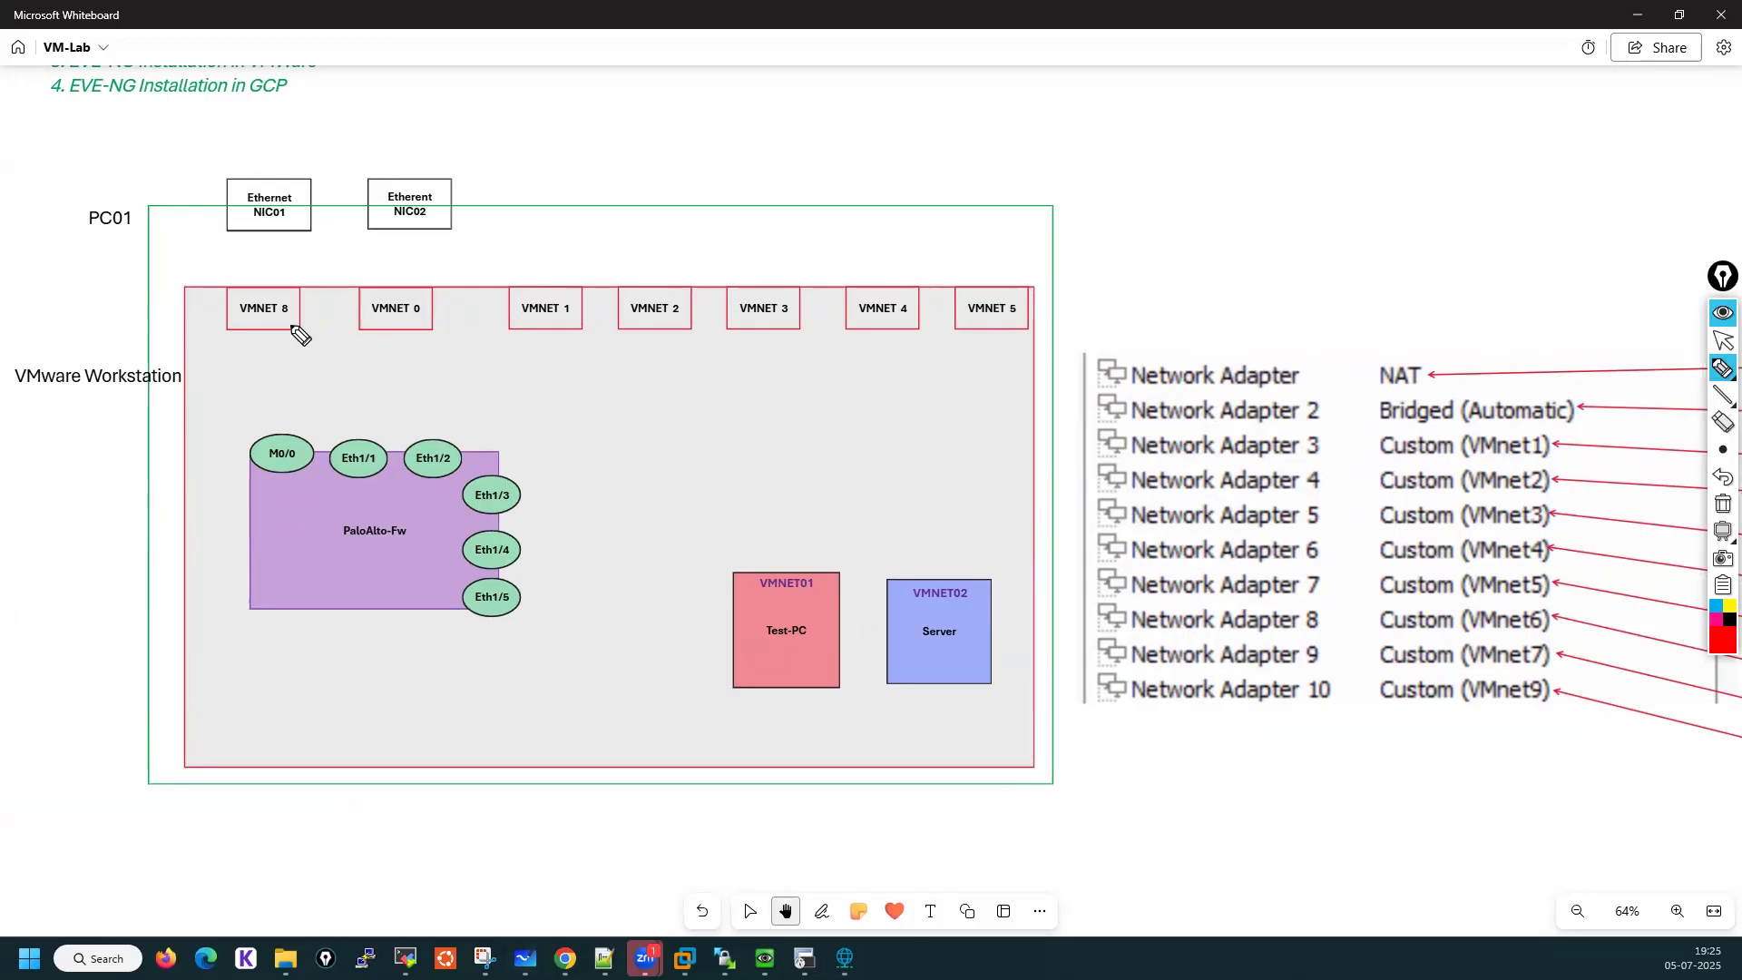
pyautogui.moveTo(276, 434); pyautogui.dragTo(276, 332)
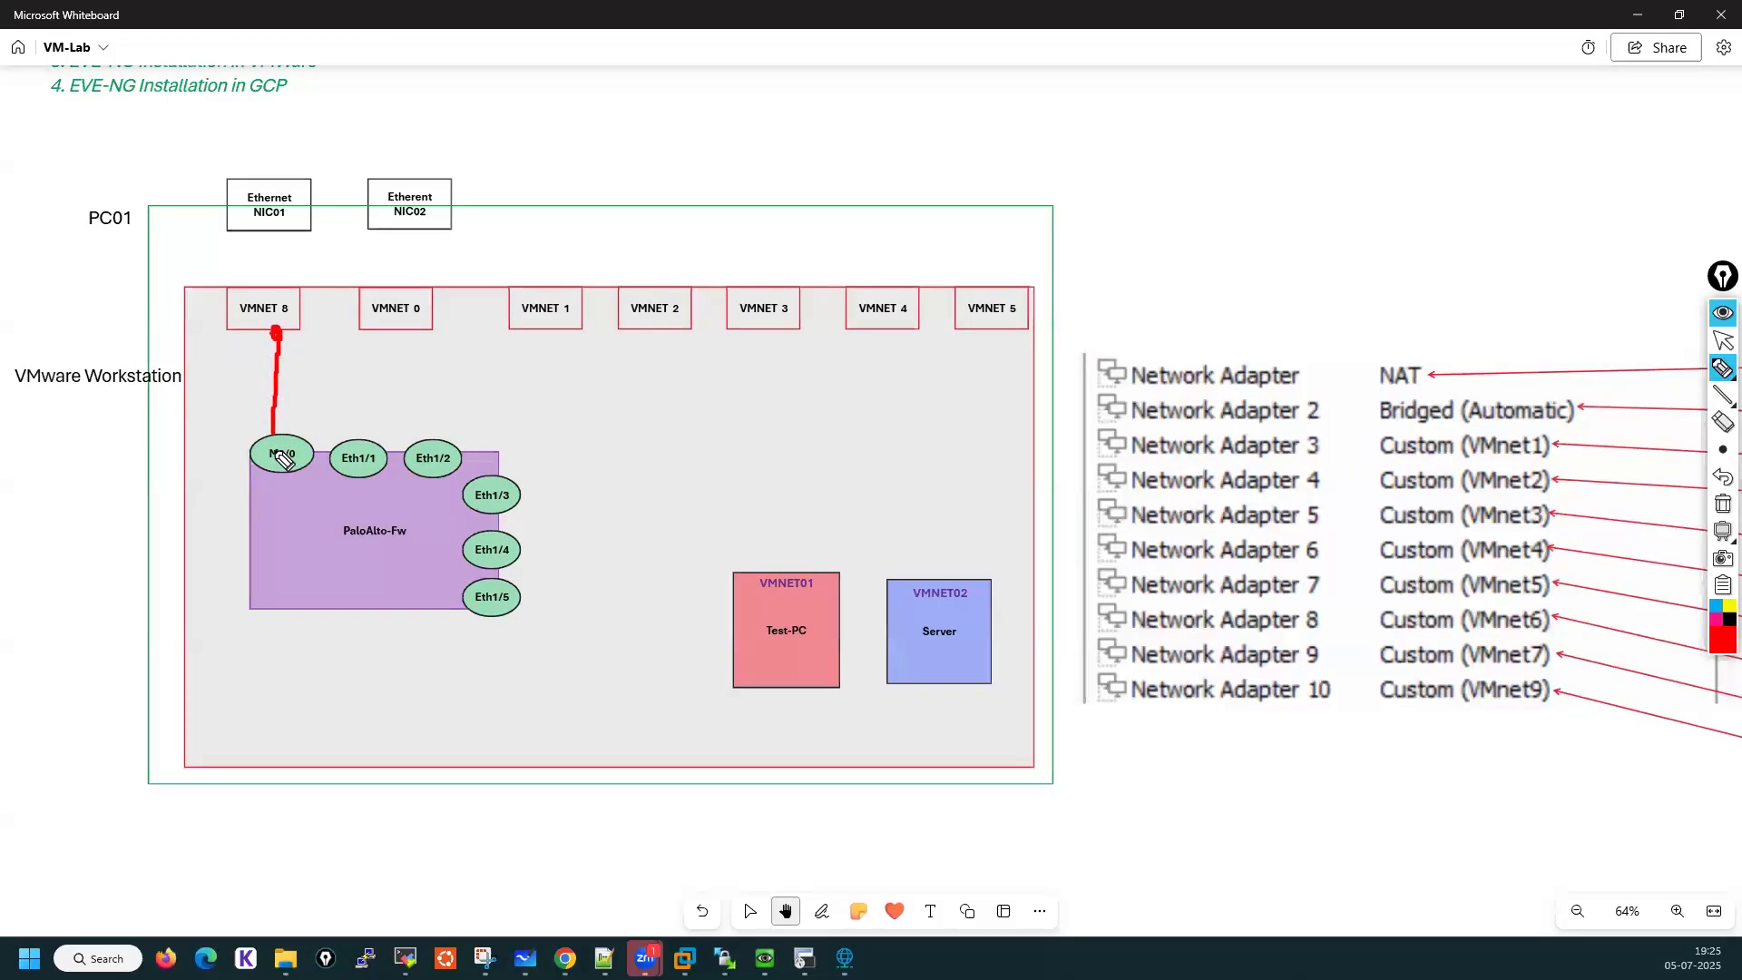
pyautogui.moveTo(274, 433)
pyautogui.mouseDown()
pyautogui.moveTo(397, 343)
pyautogui.moveTo(275, 225)
pyautogui.mouseUp()
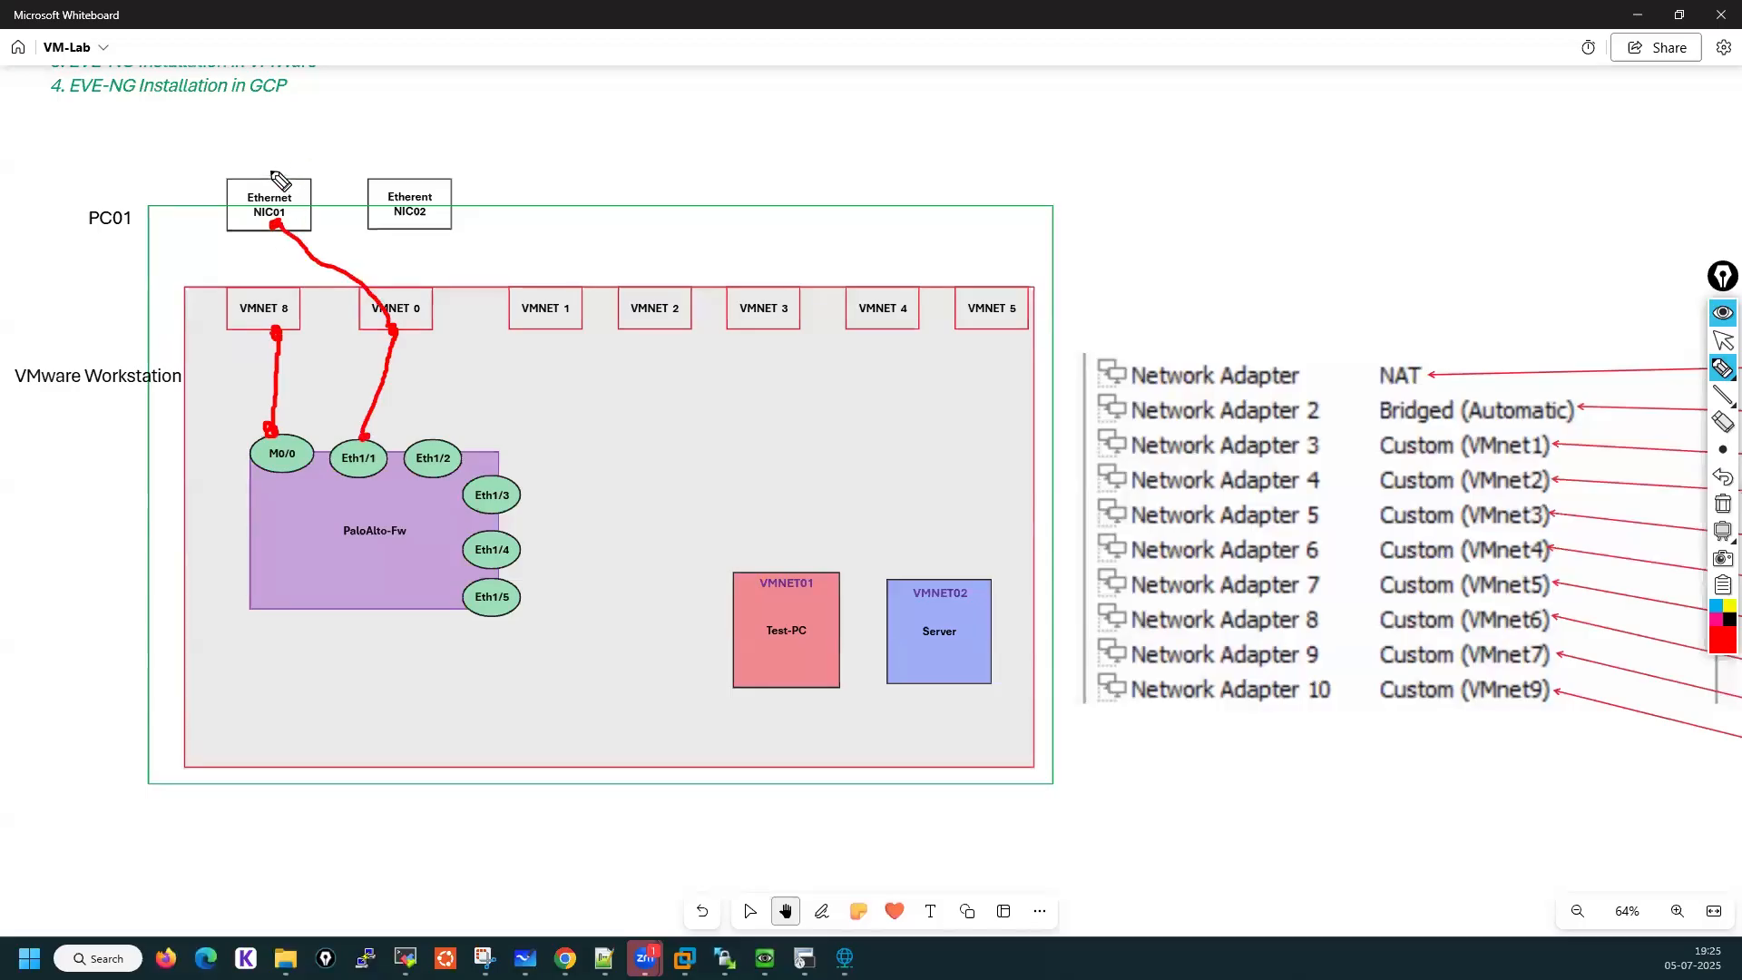
pyautogui.moveTo(275, 182)
pyautogui.mouseDown()
pyautogui.moveTo(277, 219)
pyautogui.moveTo(281, 172)
pyautogui.moveTo(440, 124)
pyautogui.moveTo(458, 140)
pyautogui.moveTo(548, 93)
pyautogui.moveTo(606, 115)
pyautogui.moveTo(626, 85)
pyautogui.mouseUp()
pyautogui.moveTo(436, 144)
pyautogui.mouseDown()
pyautogui.moveTo(573, 70)
pyautogui.moveTo(641, 127)
pyautogui.moveTo(450, 136)
pyautogui.mouseUp()
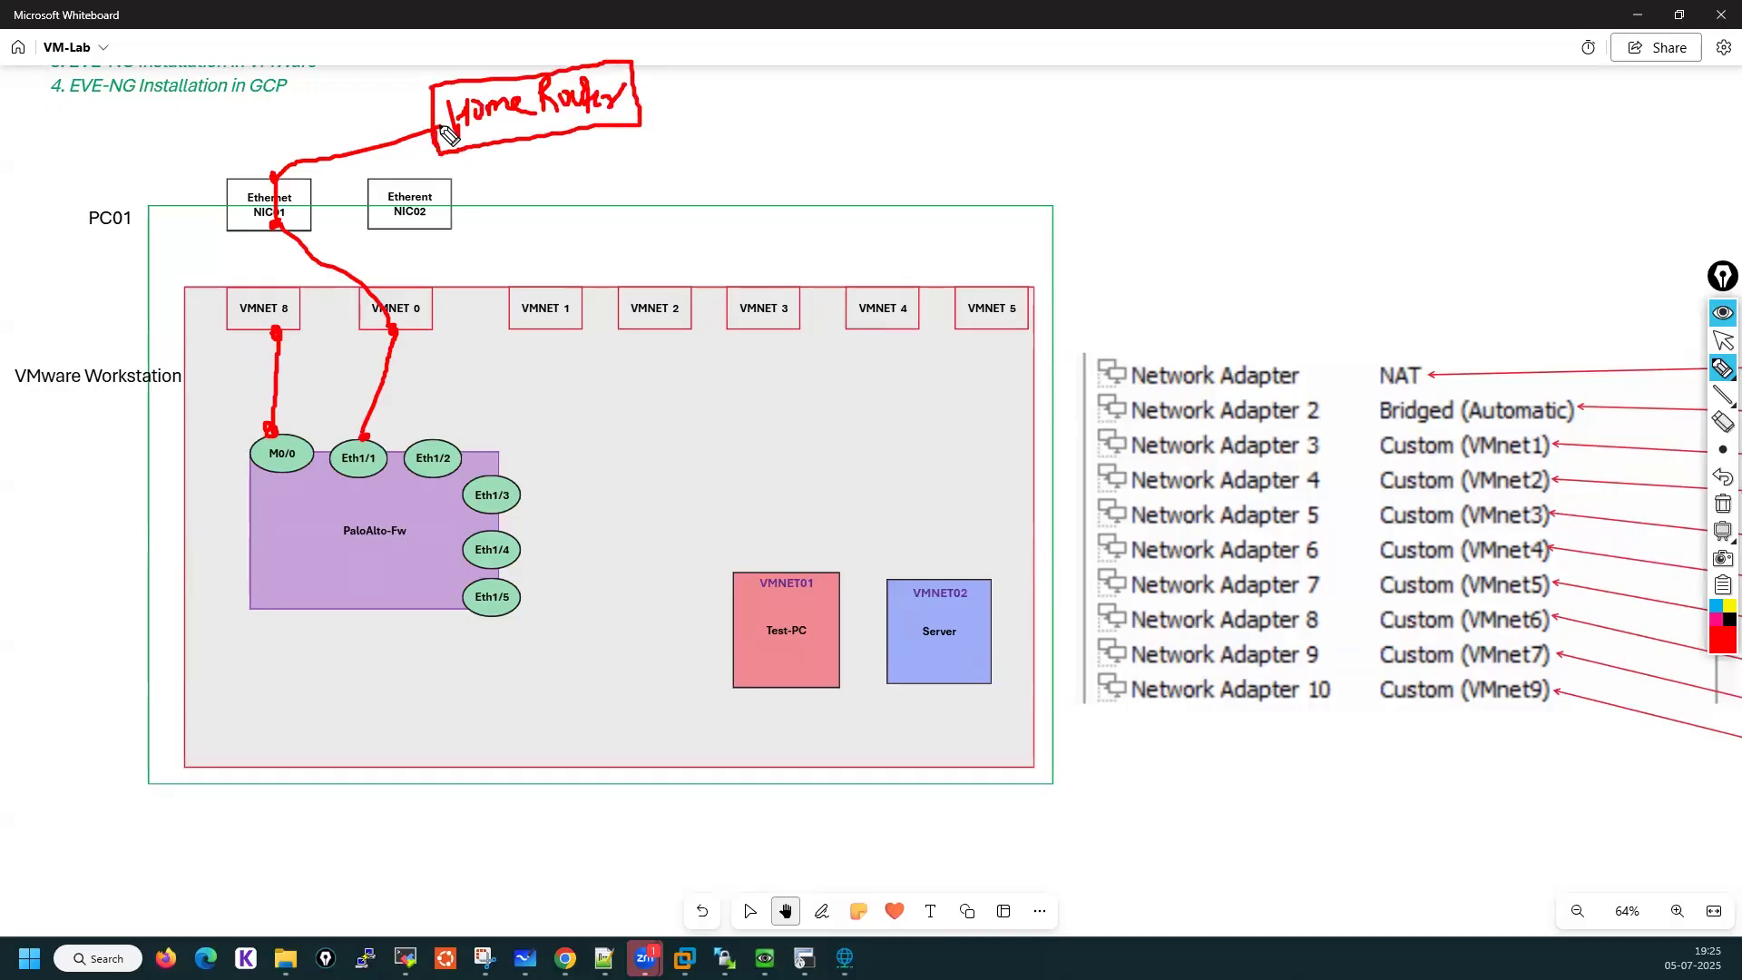
# Step: Draw red lines wiring Eth1/2 through Eth1/4 up to VMNET 1–3
pyautogui.click(448, 440)
pyautogui.moveTo(450, 442); pyautogui.dragTo(550, 332)
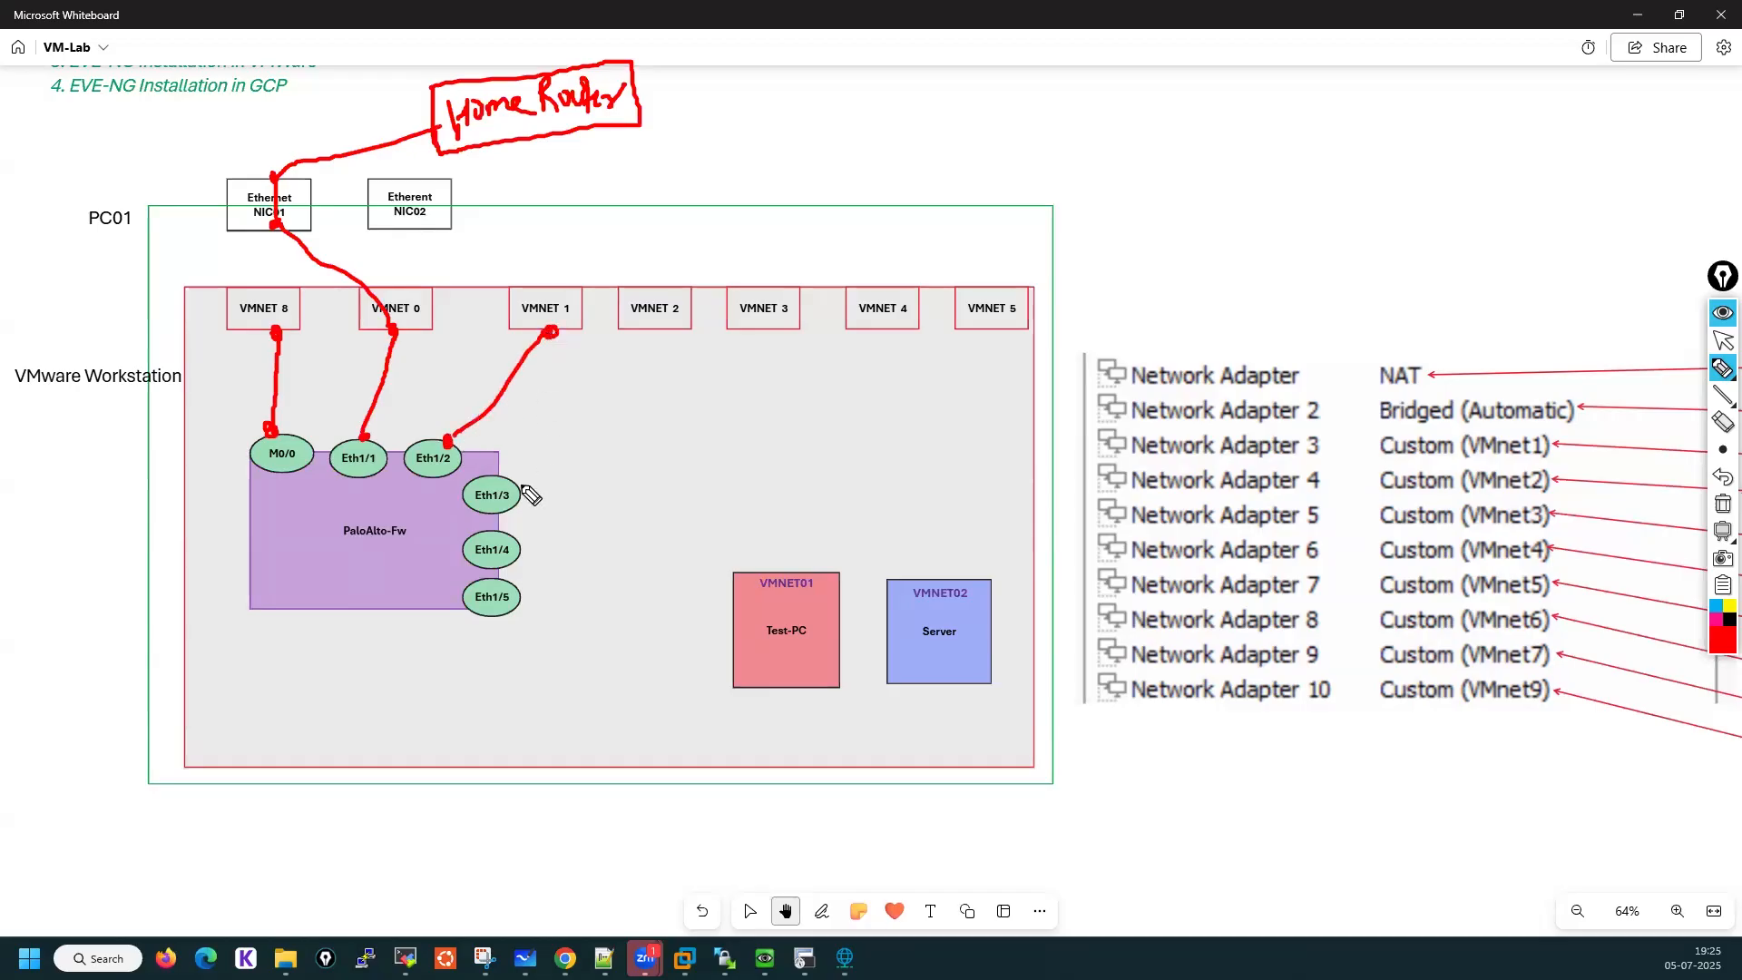
pyautogui.moveTo(519, 479); pyautogui.dragTo(657, 334)
pyautogui.moveTo(522, 541); pyautogui.dragTo(780, 332)
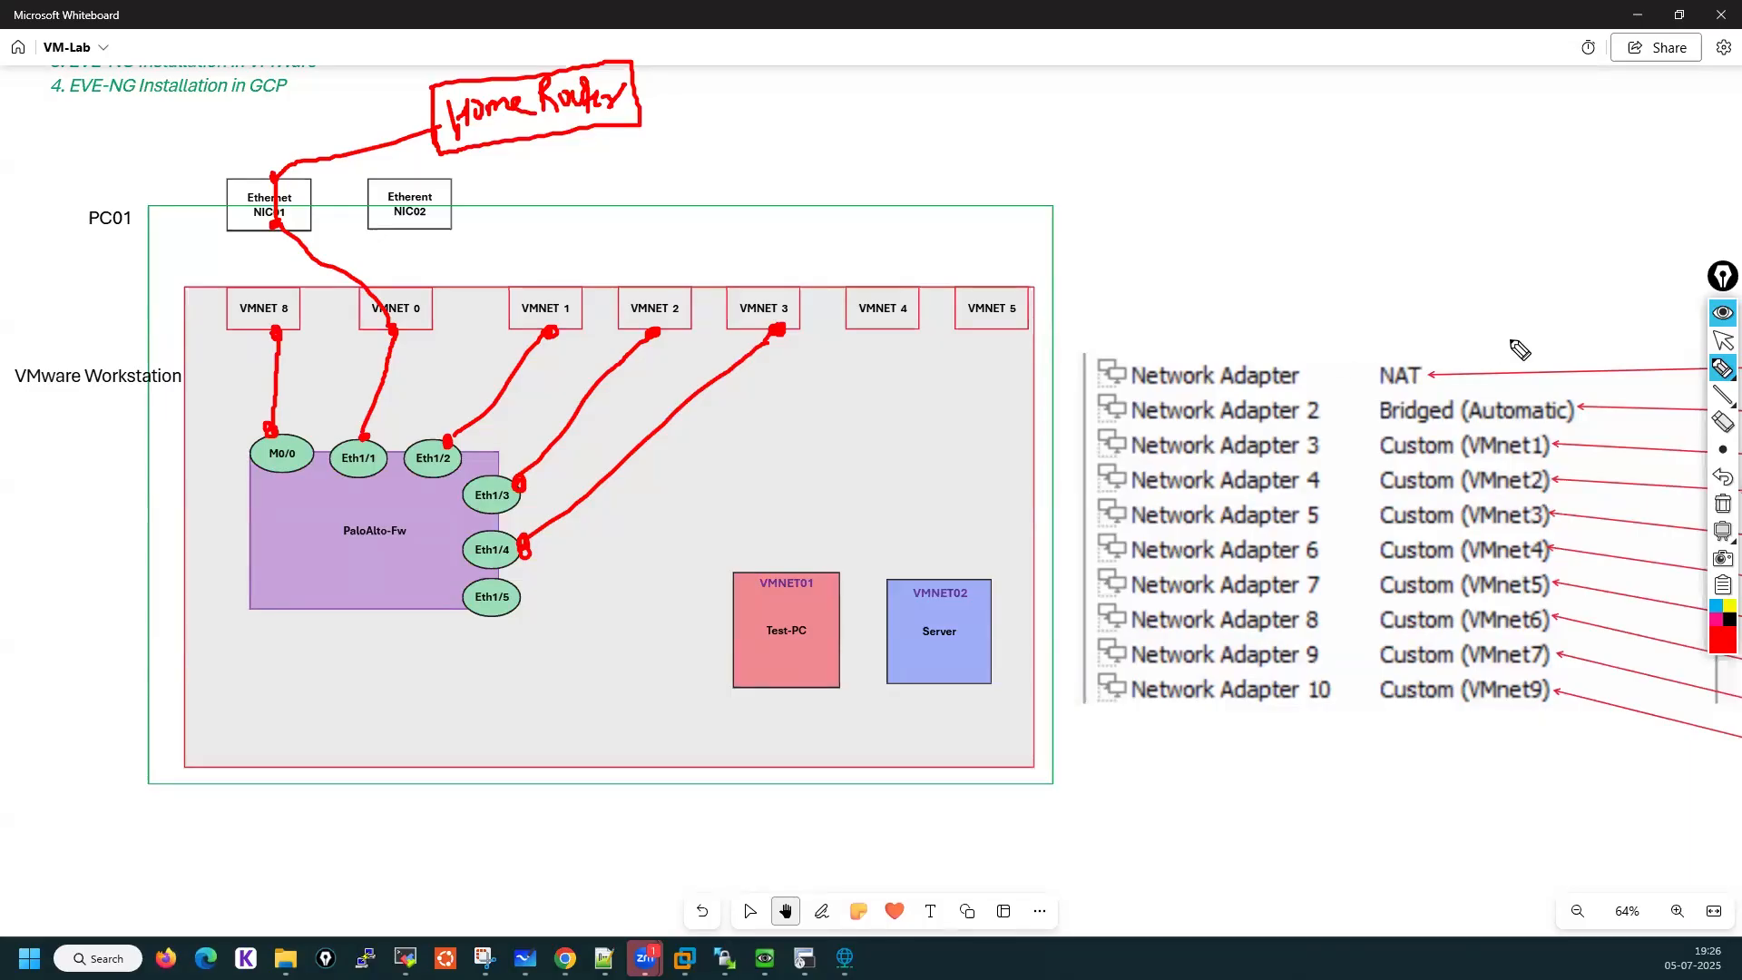
# Step: In black ink, link VMNET 1 to Test-PC and VMNET 2 to Server, and add arrows at Home Router
pyautogui.click(1721, 343)
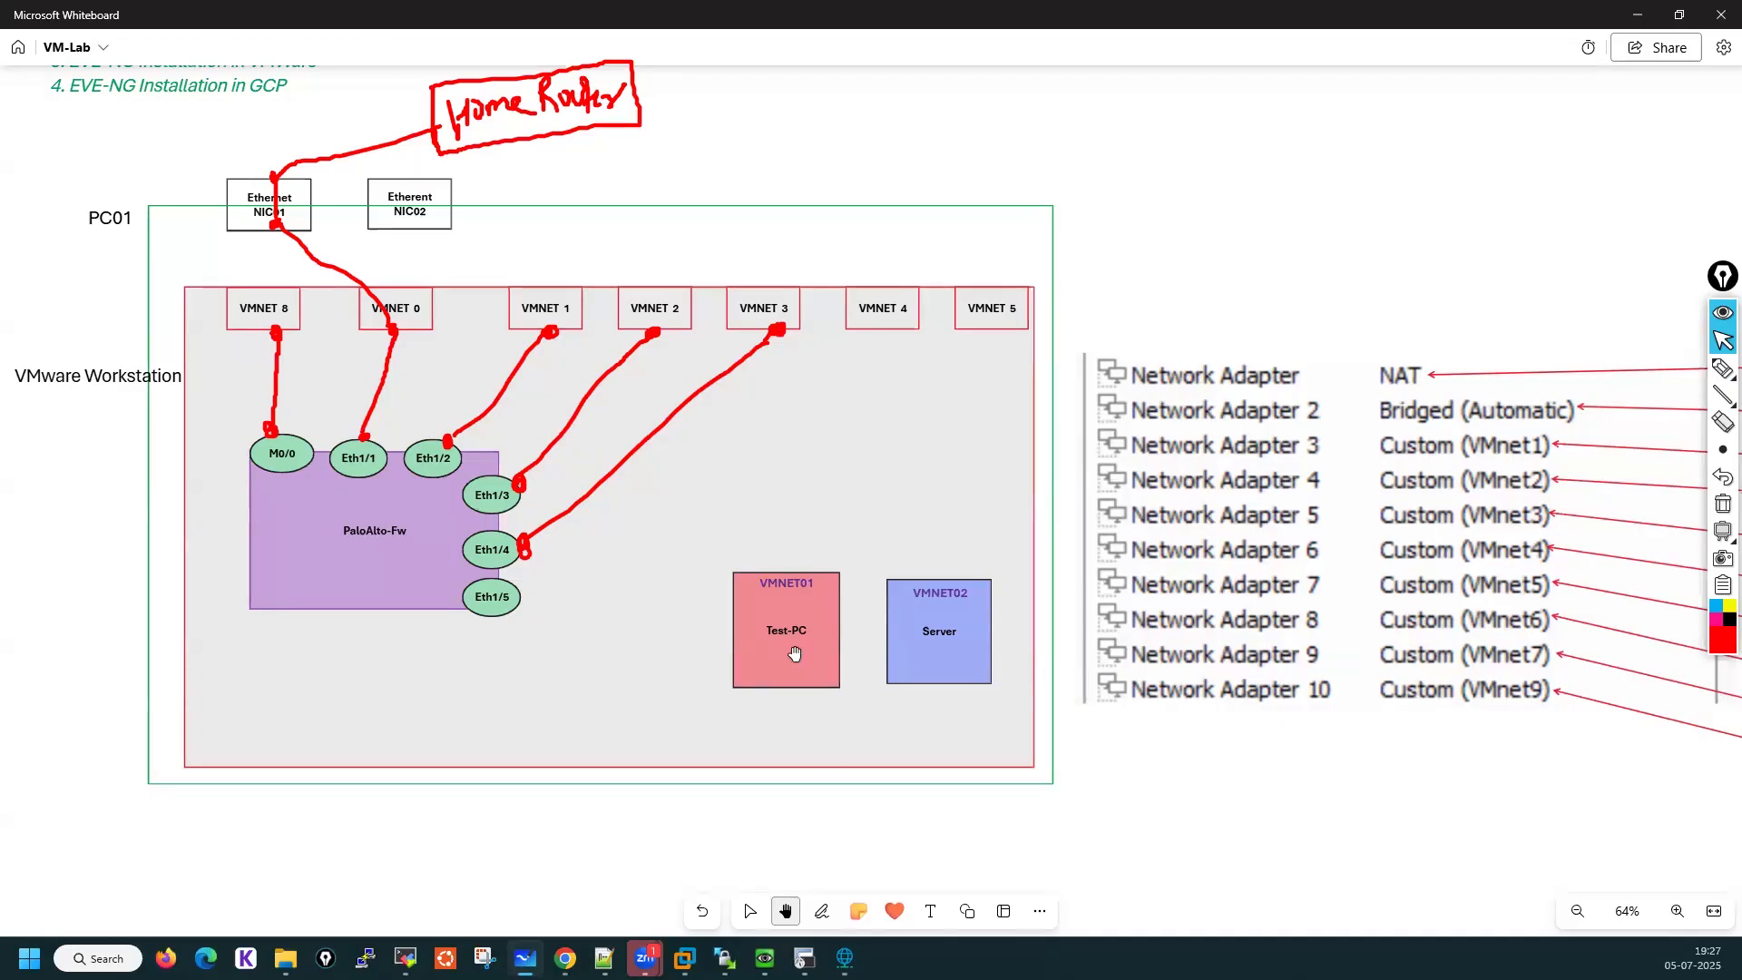
pyautogui.click(1730, 620)
pyautogui.click(1723, 368)
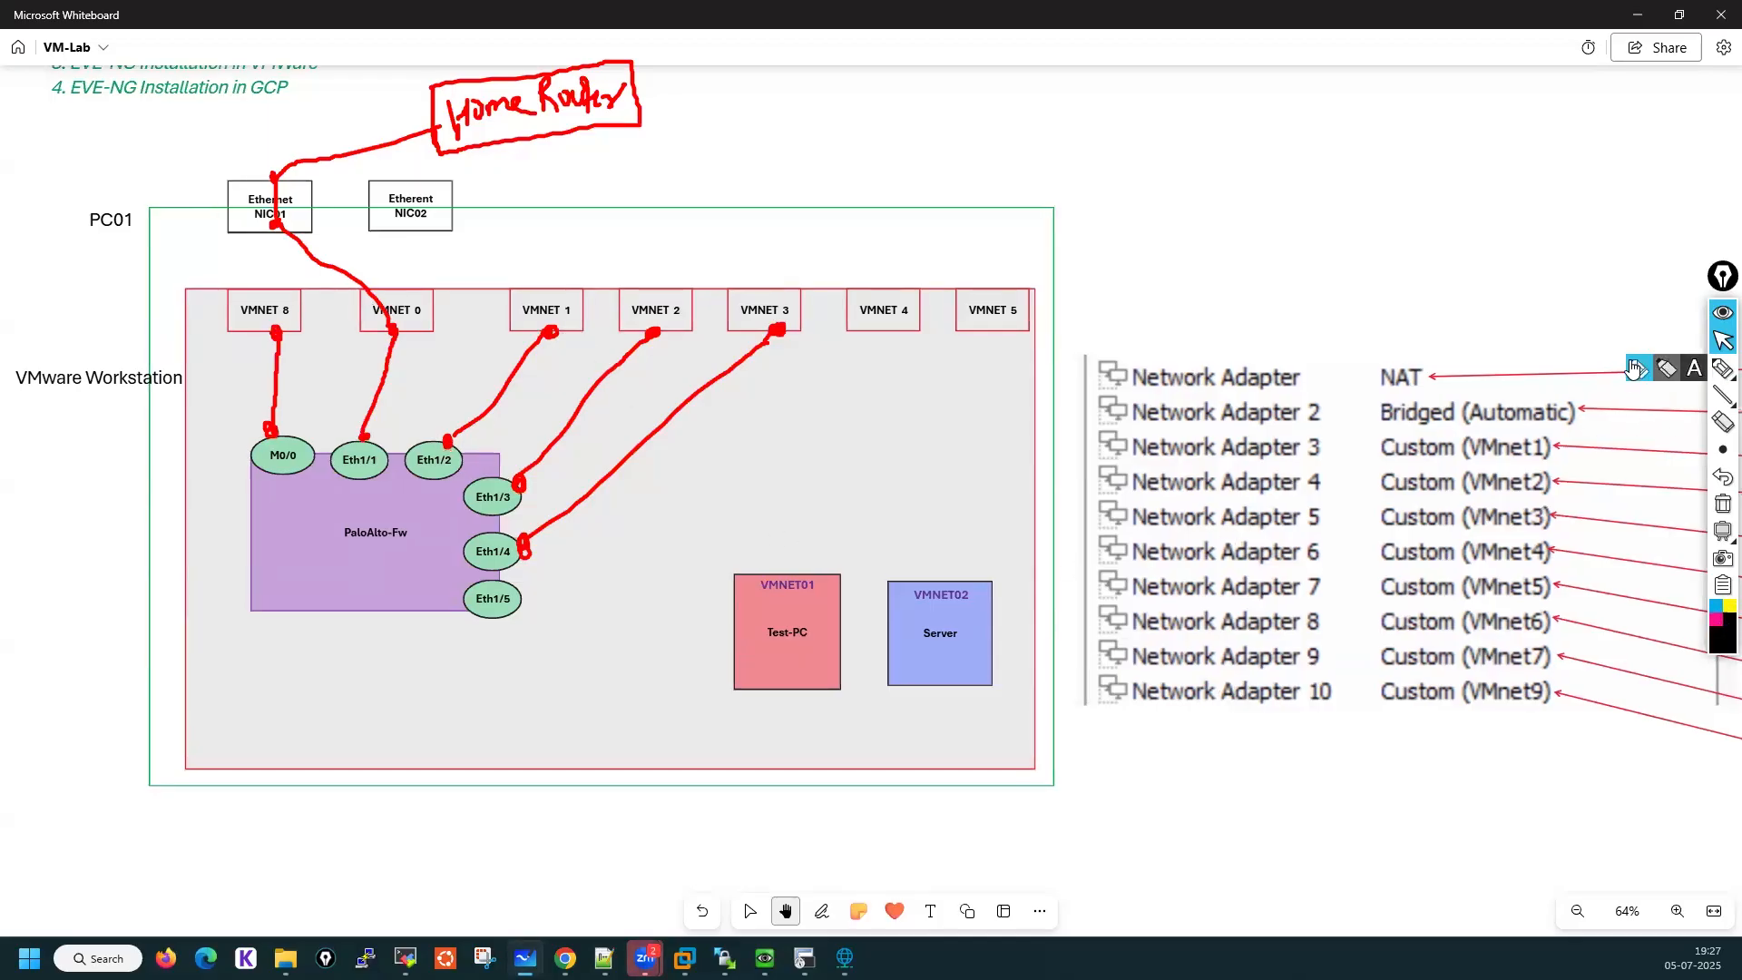
pyautogui.moveTo(564, 334)
pyautogui.mouseDown()
pyautogui.moveTo(698, 464)
pyautogui.moveTo(753, 550)
pyautogui.mouseUp()
pyautogui.moveTo(669, 342); pyautogui.dragTo(817, 515)
pyautogui.moveTo(885, 578); pyautogui.dragTo(901, 579)
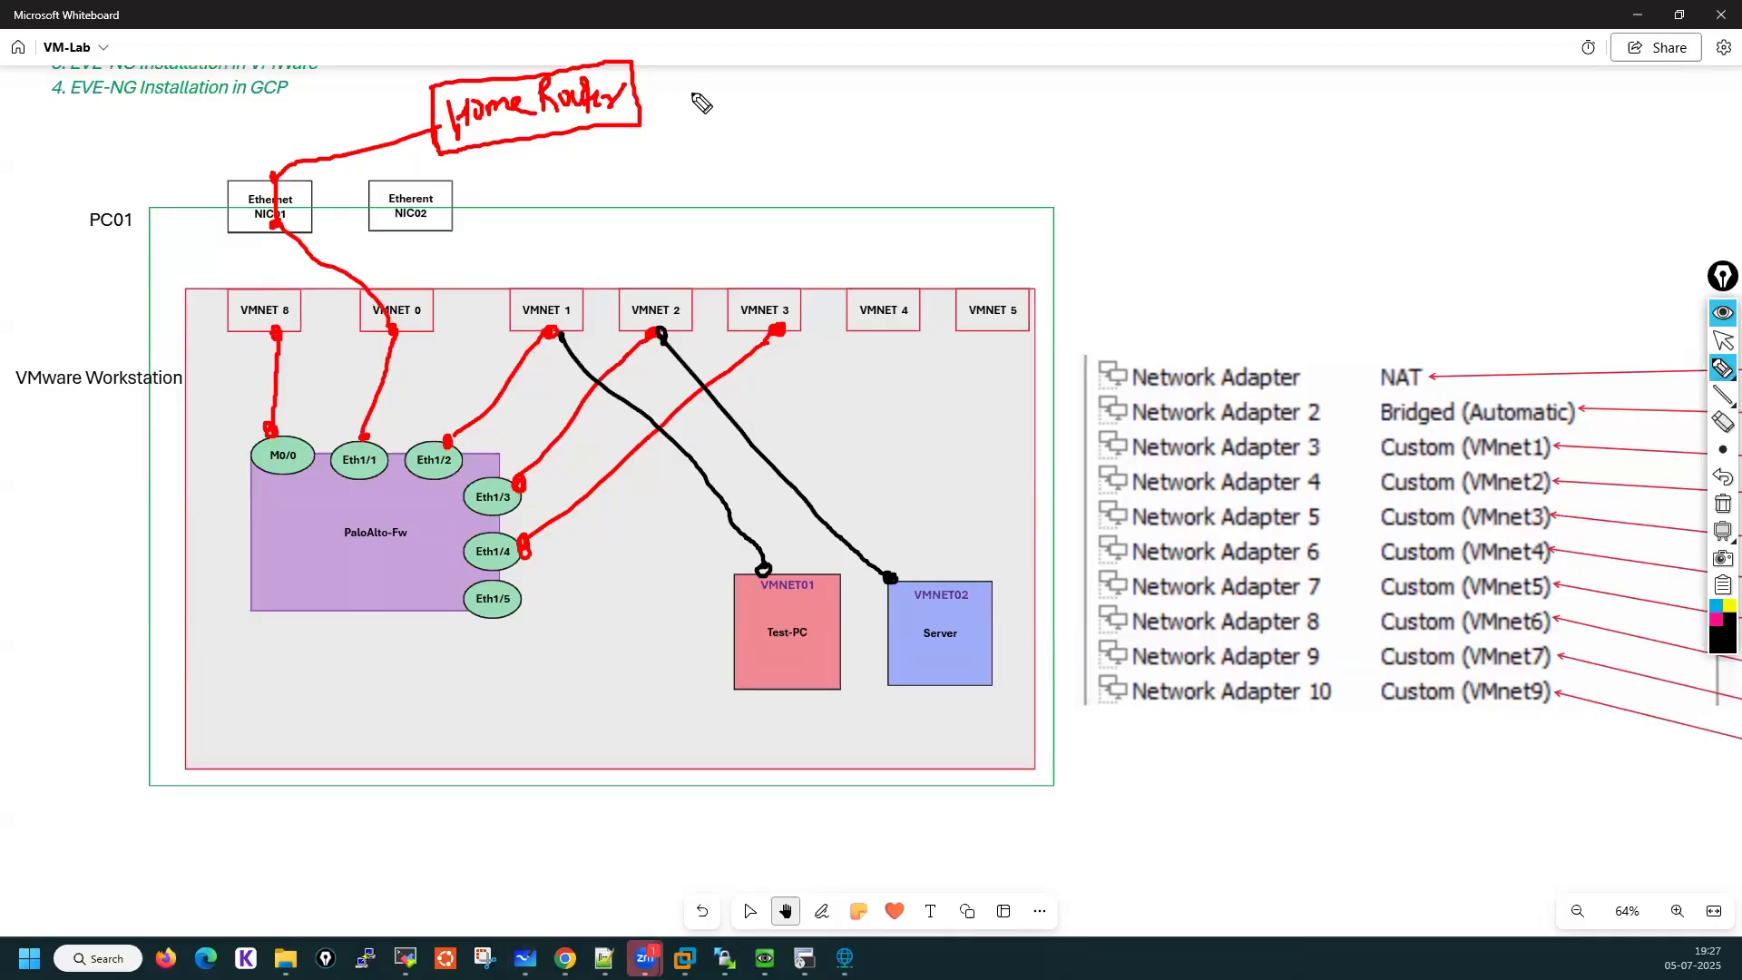
pyautogui.moveTo(663, 105)
pyautogui.mouseDown()
pyautogui.moveTo(697, 89)
pyautogui.moveTo(645, 112)
pyautogui.moveTo(694, 118)
pyautogui.mouseUp()
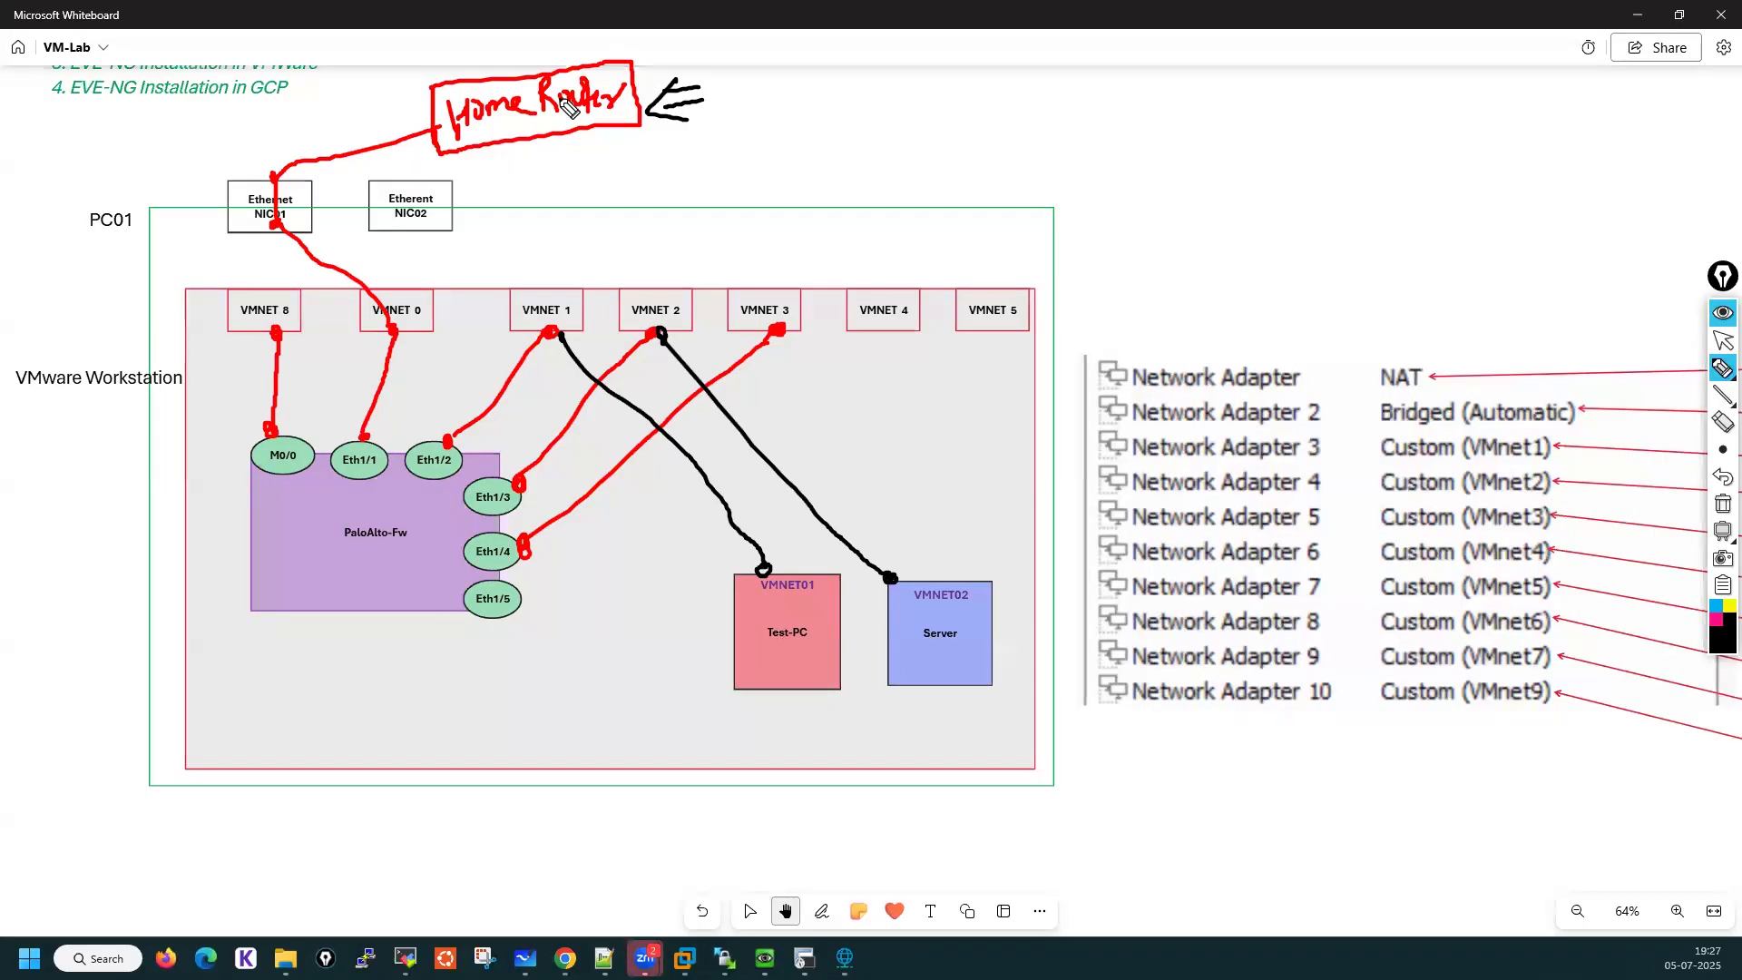
pyautogui.moveTo(478, 42)
pyautogui.mouseDown()
pyautogui.moveTo(478, 65)
pyautogui.moveTo(494, 60)
pyautogui.mouseUp()
# Step: Erase the old Home Router box and sketch SW 3750 → Home R box → ISP cloud
pyautogui.click(1722, 423)
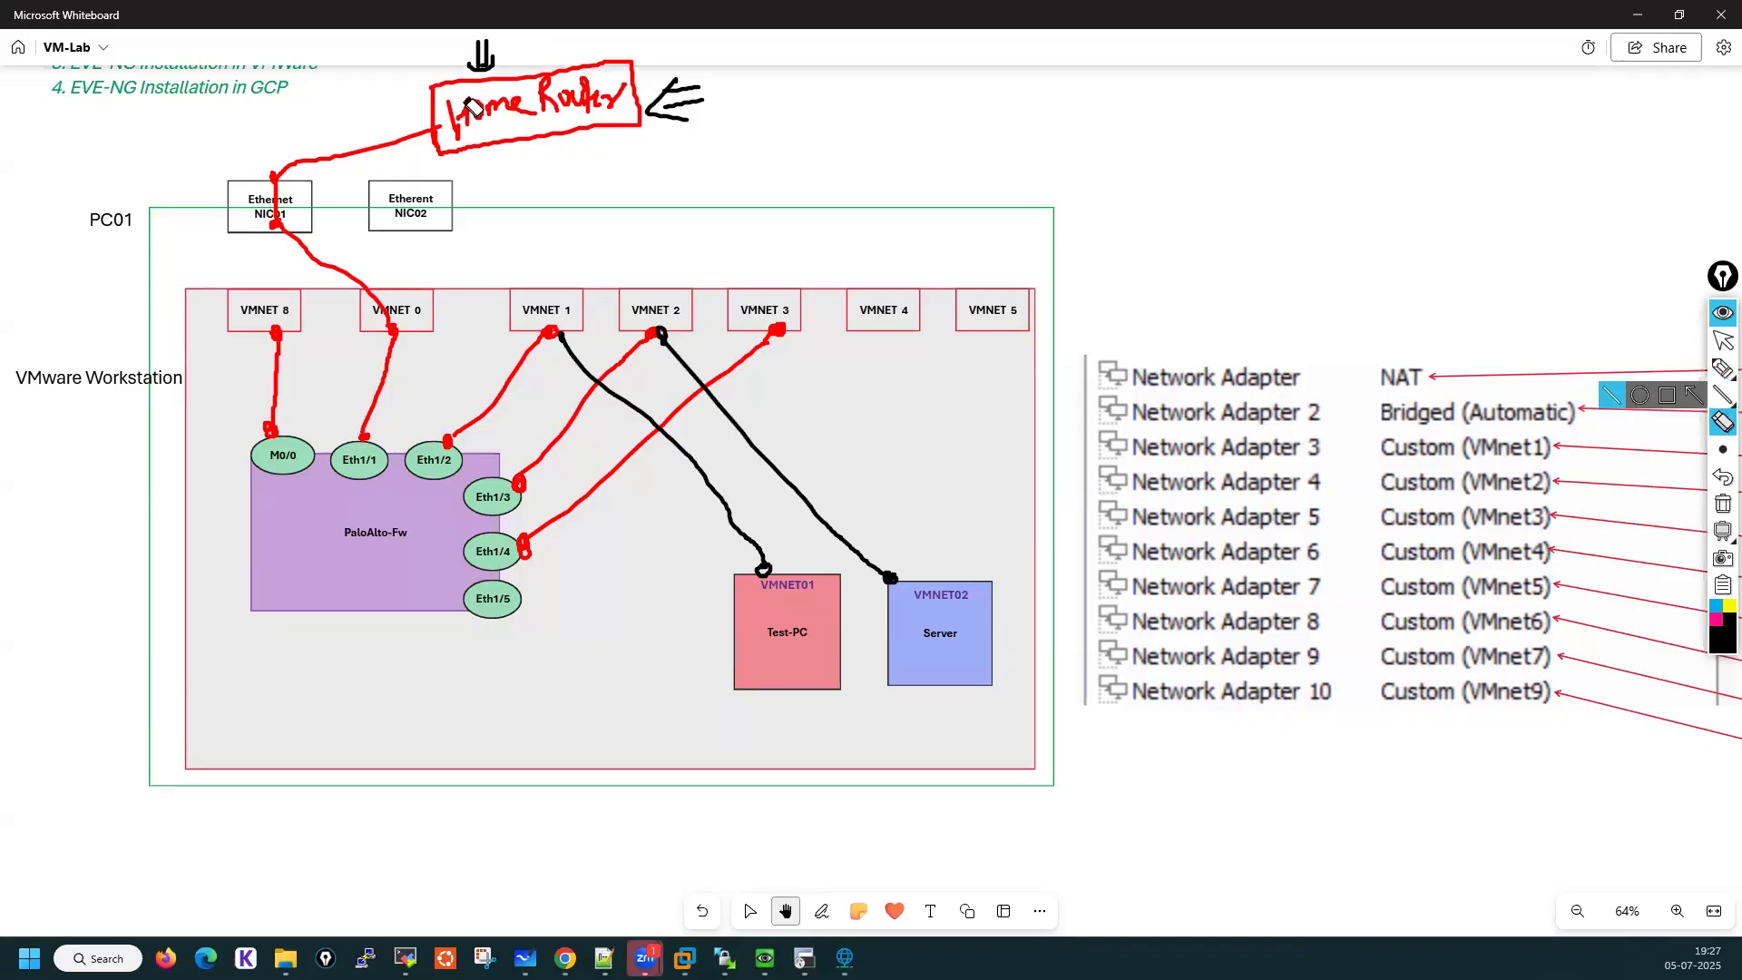
pyautogui.moveTo(461, 98)
pyautogui.mouseDown()
pyautogui.moveTo(441, 136)
pyautogui.moveTo(495, 116)
pyautogui.moveTo(695, 119)
pyautogui.moveTo(608, 88)
pyautogui.mouseUp()
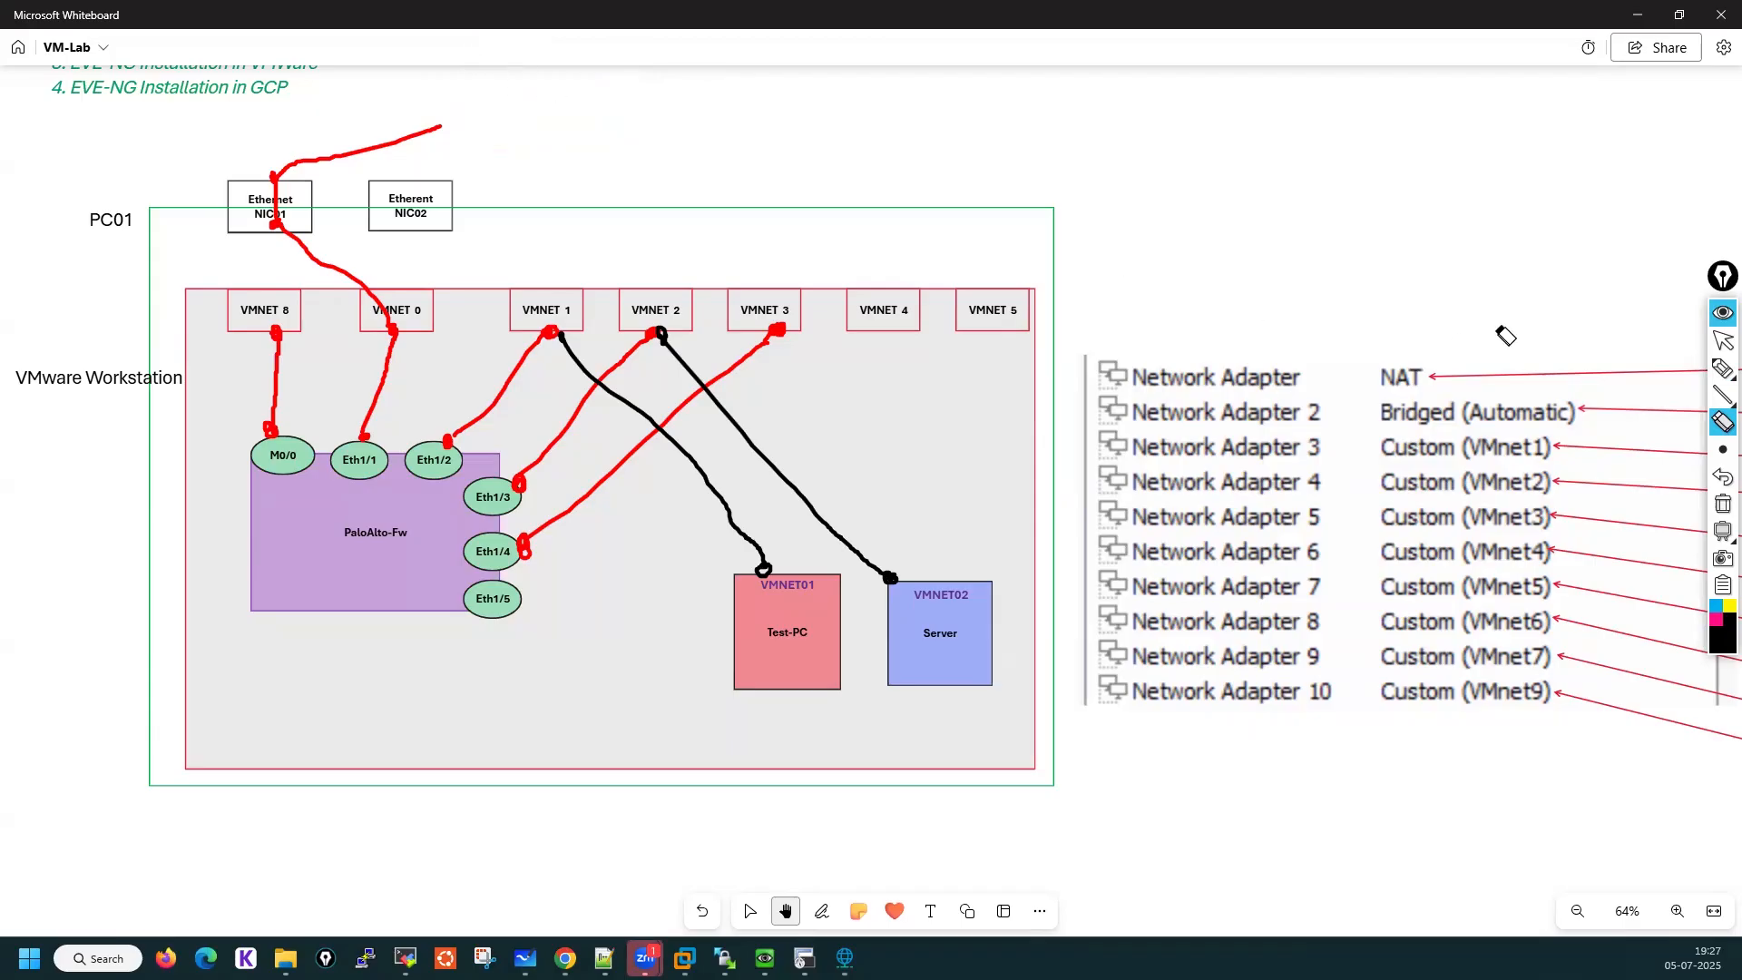
pyautogui.click(1722, 368)
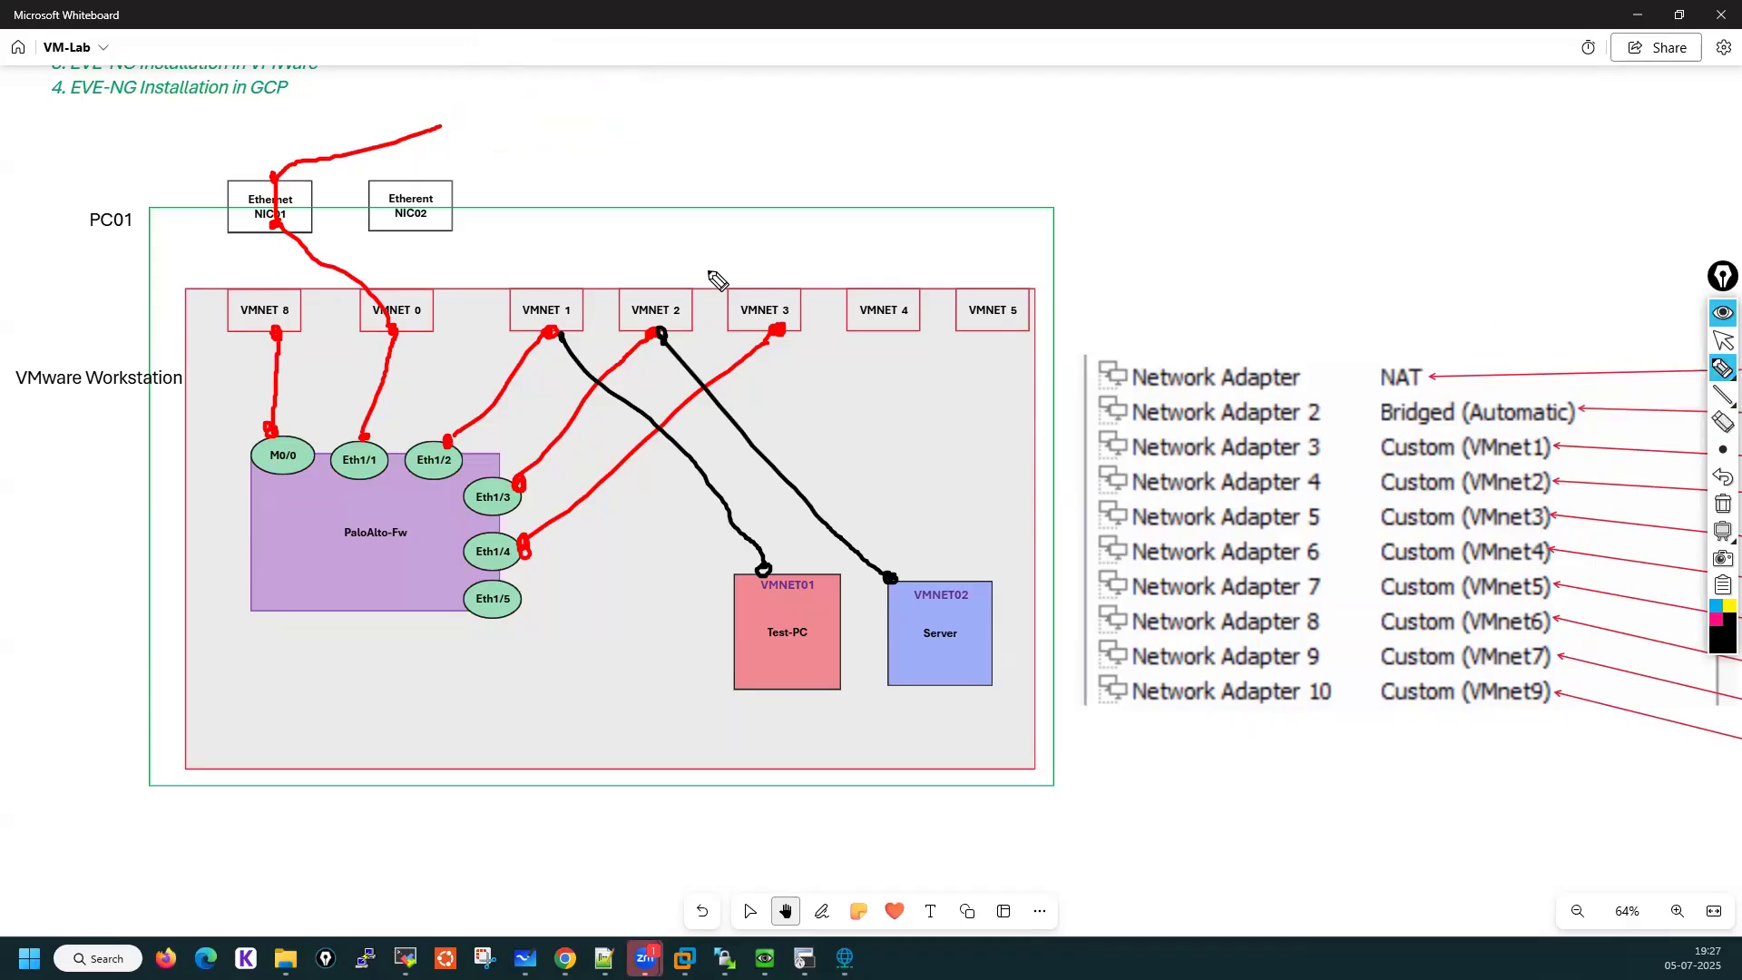
pyautogui.moveTo(442, 93)
pyautogui.mouseDown()
pyautogui.moveTo(441, 156)
pyautogui.moveTo(443, 95)
pyautogui.moveTo(646, 98)
pyautogui.moveTo(576, 167)
pyautogui.moveTo(443, 155)
pyautogui.moveTo(529, 119)
pyautogui.moveTo(563, 121)
pyautogui.moveTo(564, 138)
pyautogui.moveTo(610, 113)
pyautogui.mouseUp()
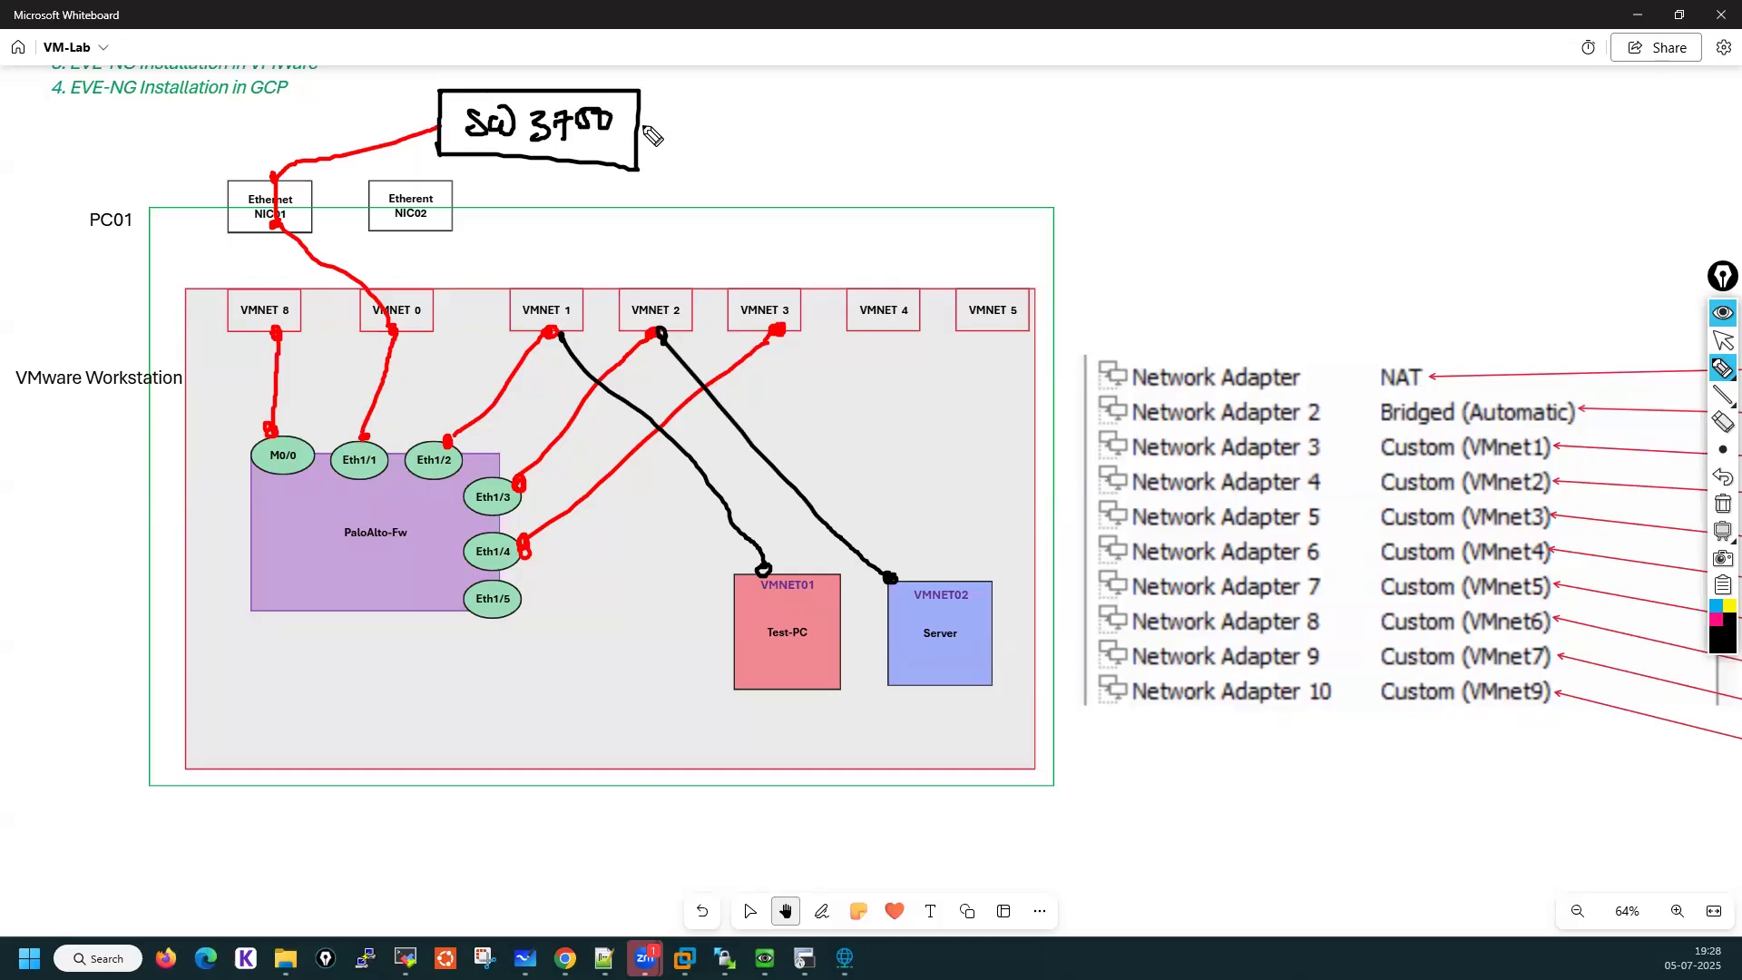
pyautogui.moveTo(642, 127)
pyautogui.mouseDown()
pyautogui.moveTo(985, 116)
pyautogui.moveTo(1025, 134)
pyautogui.mouseUp()
pyautogui.moveTo(895, 109)
pyautogui.mouseDown()
pyautogui.moveTo(1051, 98)
pyautogui.moveTo(1055, 141)
pyautogui.mouseUp()
pyautogui.moveTo(907, 149)
pyautogui.mouseDown()
pyautogui.moveTo(1270, 114)
pyautogui.moveTo(1316, 43)
pyautogui.moveTo(1392, 177)
pyautogui.mouseUp()
pyautogui.moveTo(1326, 99)
pyautogui.mouseDown()
pyautogui.moveTo(1329, 147)
pyautogui.moveTo(1370, 159)
pyautogui.moveTo(1393, 127)
pyautogui.moveTo(1398, 158)
pyautogui.mouseUp()
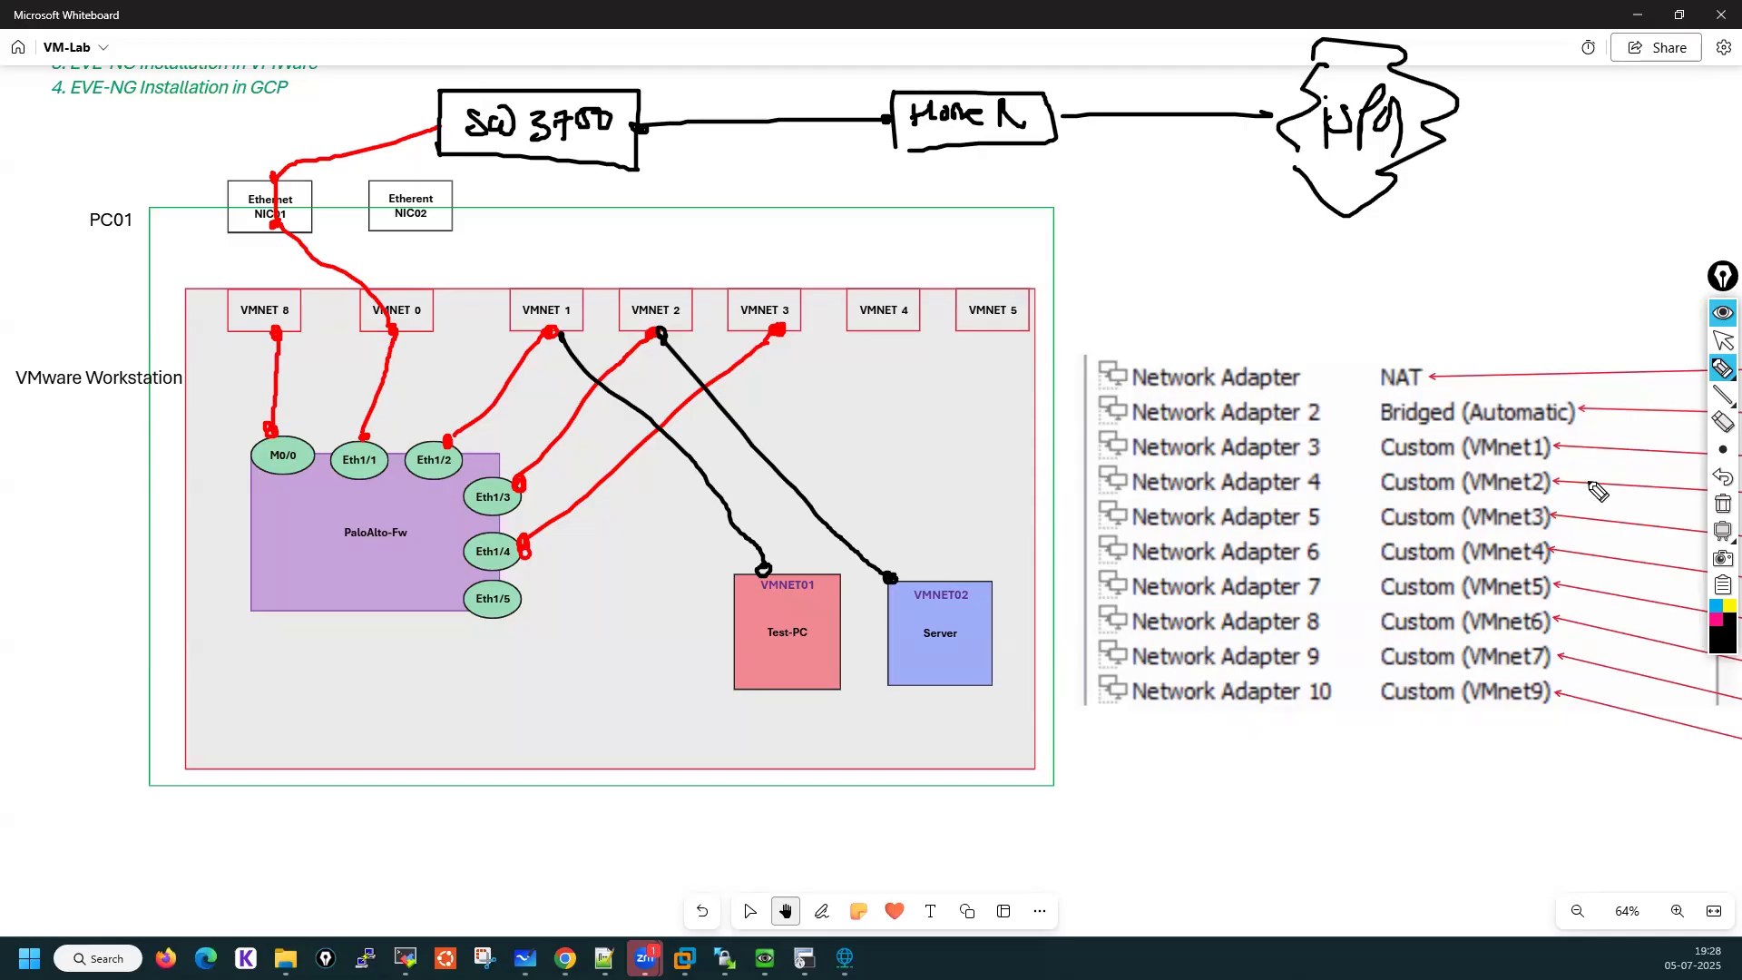
# Step: Clear all hand-drawn ink and pan across the adapter-to-interface mapping to empty canvas
pyautogui.click(1723, 504)
pyautogui.click(1723, 344)
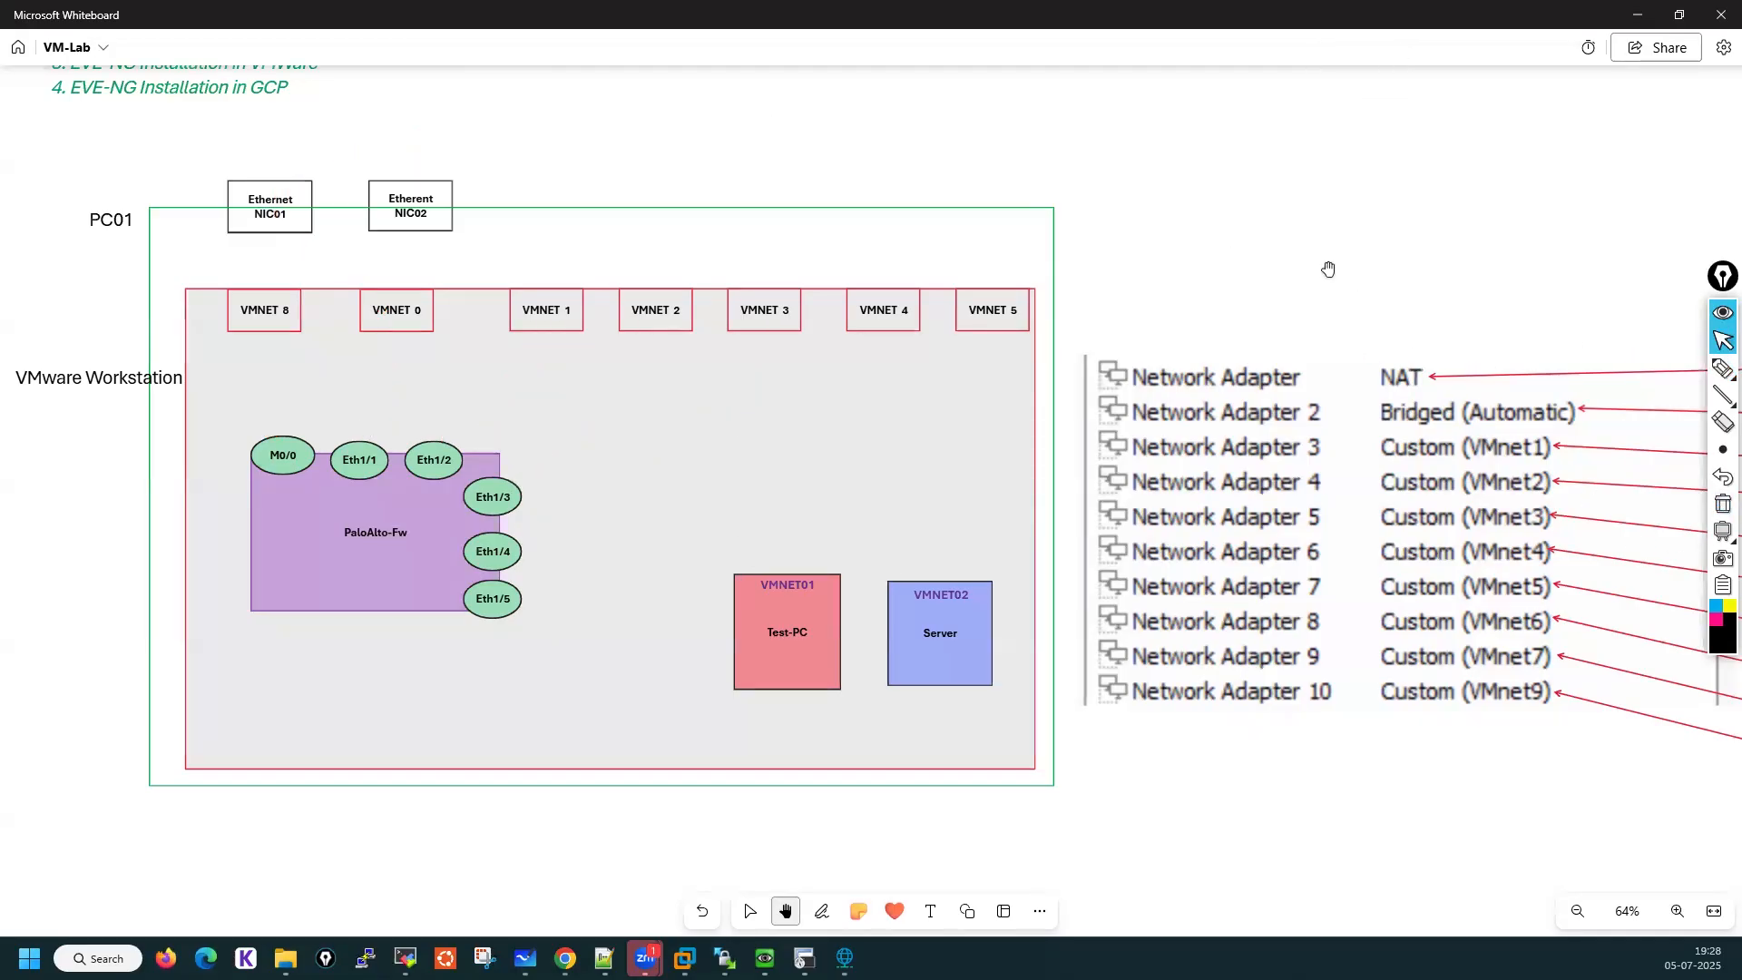
pyautogui.moveTo(1070, 254); pyautogui.dragTo(781, 245)
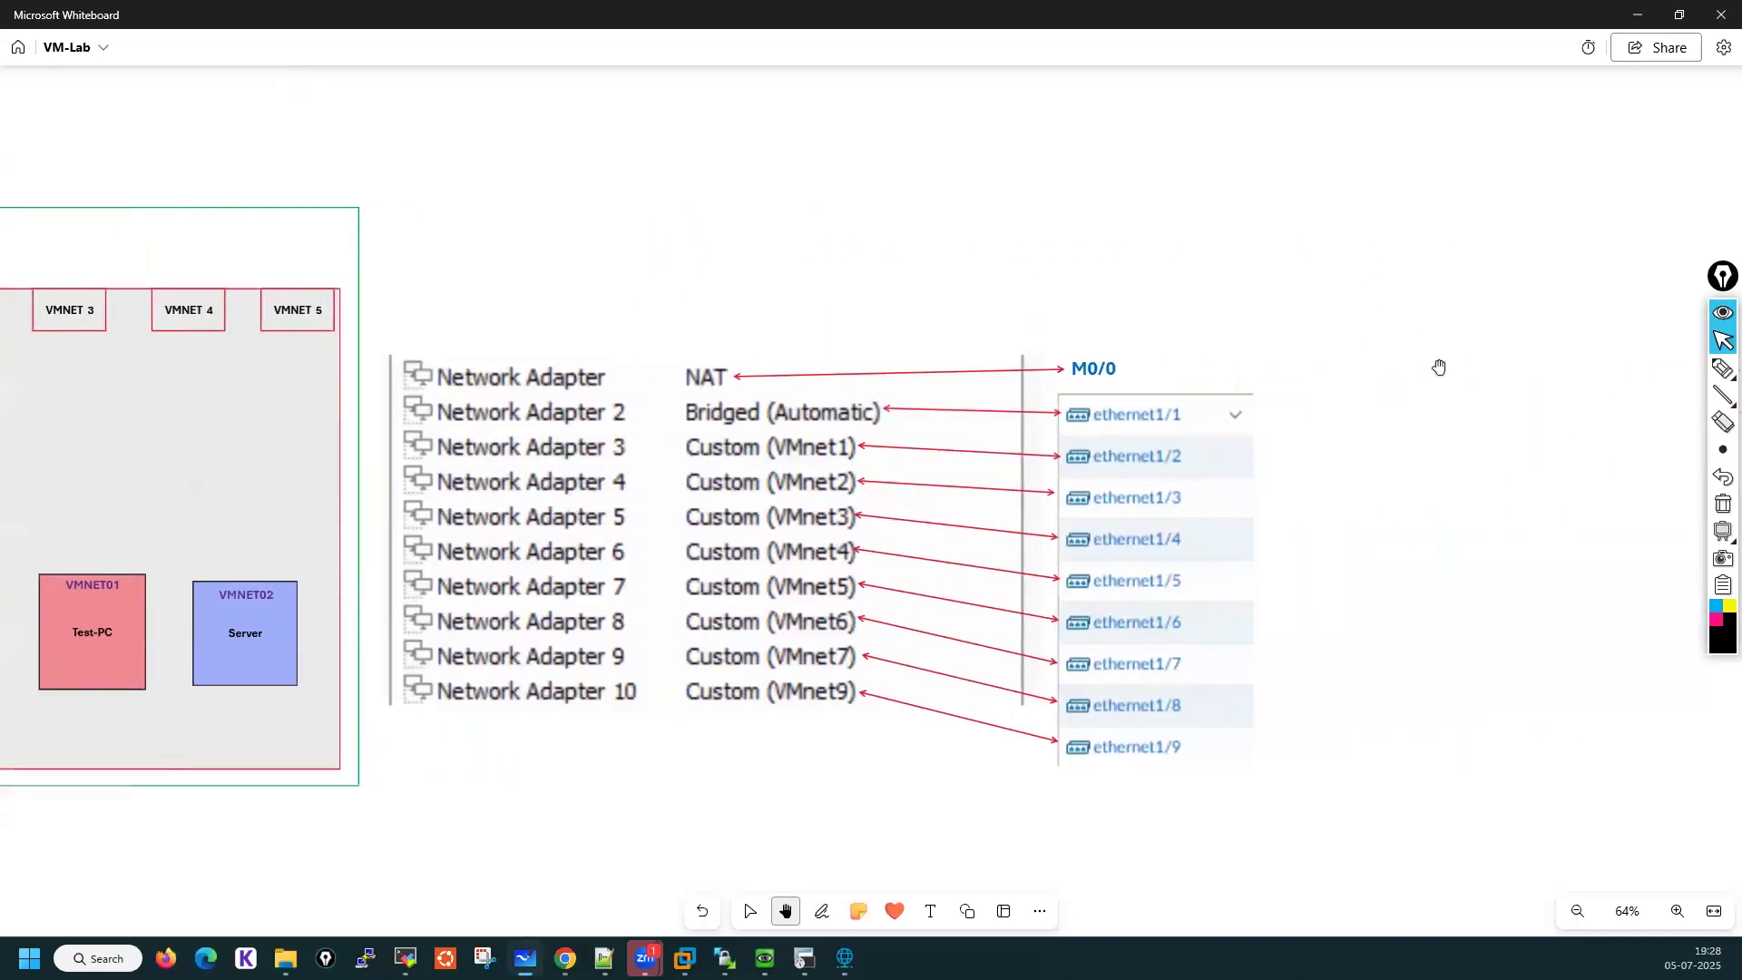
pyautogui.moveTo(1451, 478); pyautogui.dragTo(754, 490)
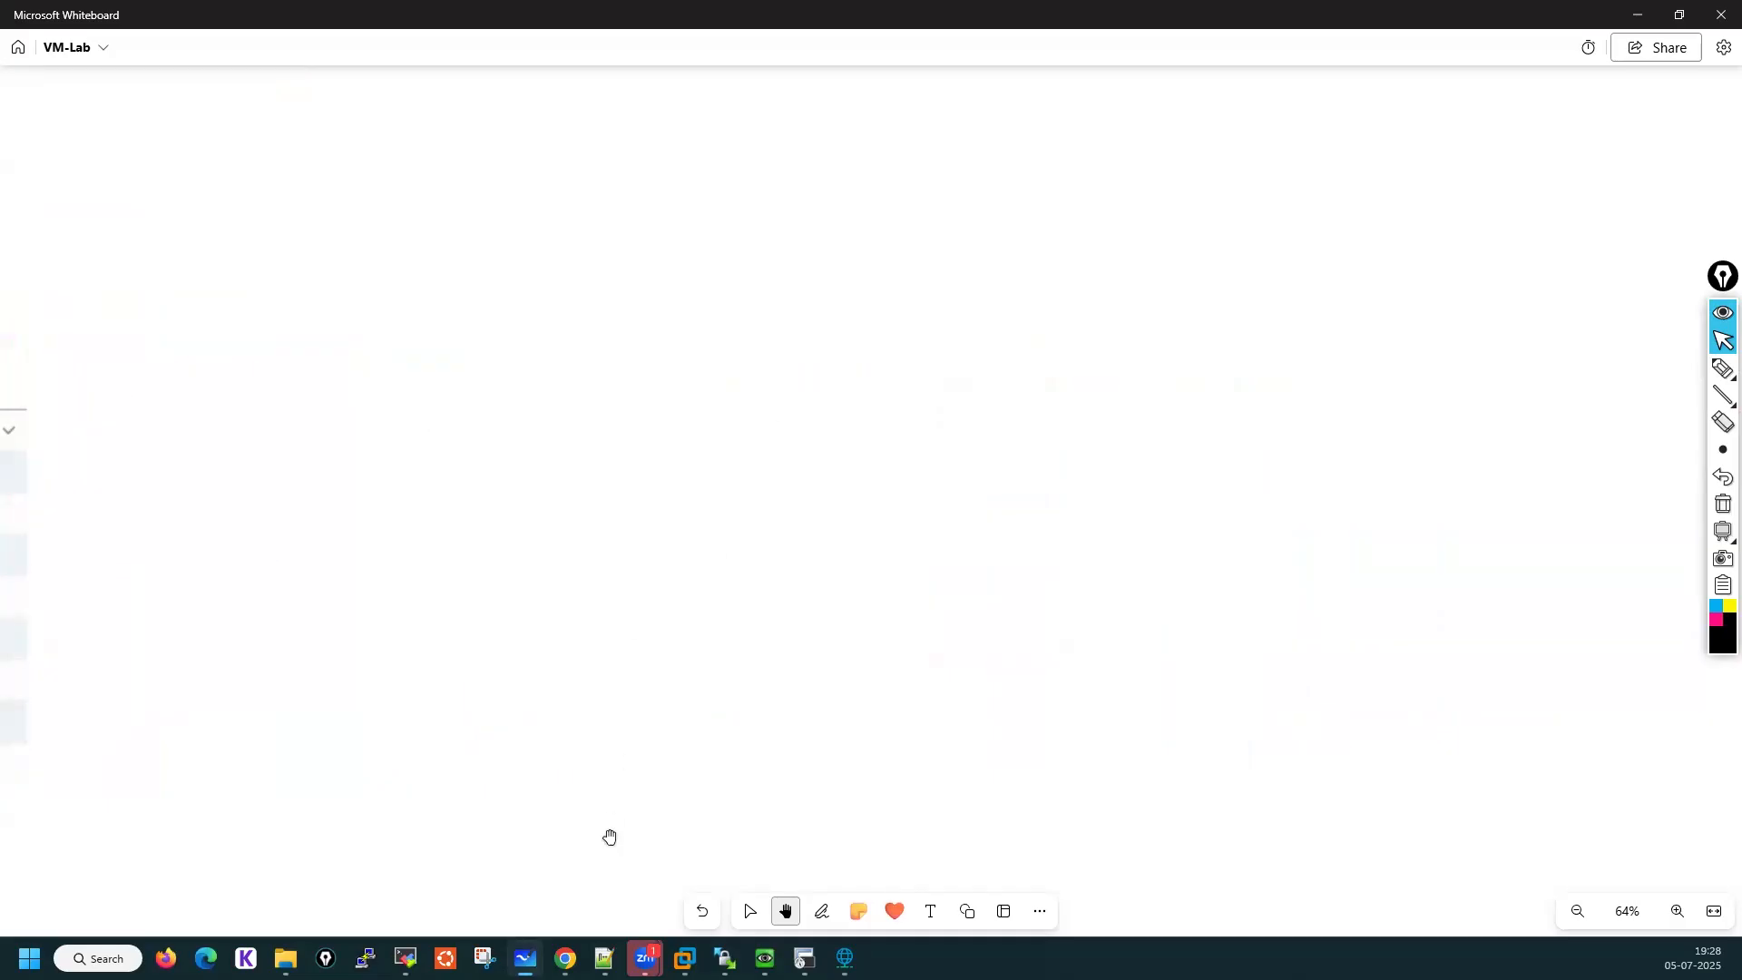
# Step: Open the hardware settings of the EVE-NG-Delete VM in VMware Workstation
pyautogui.moveTo(684, 958)
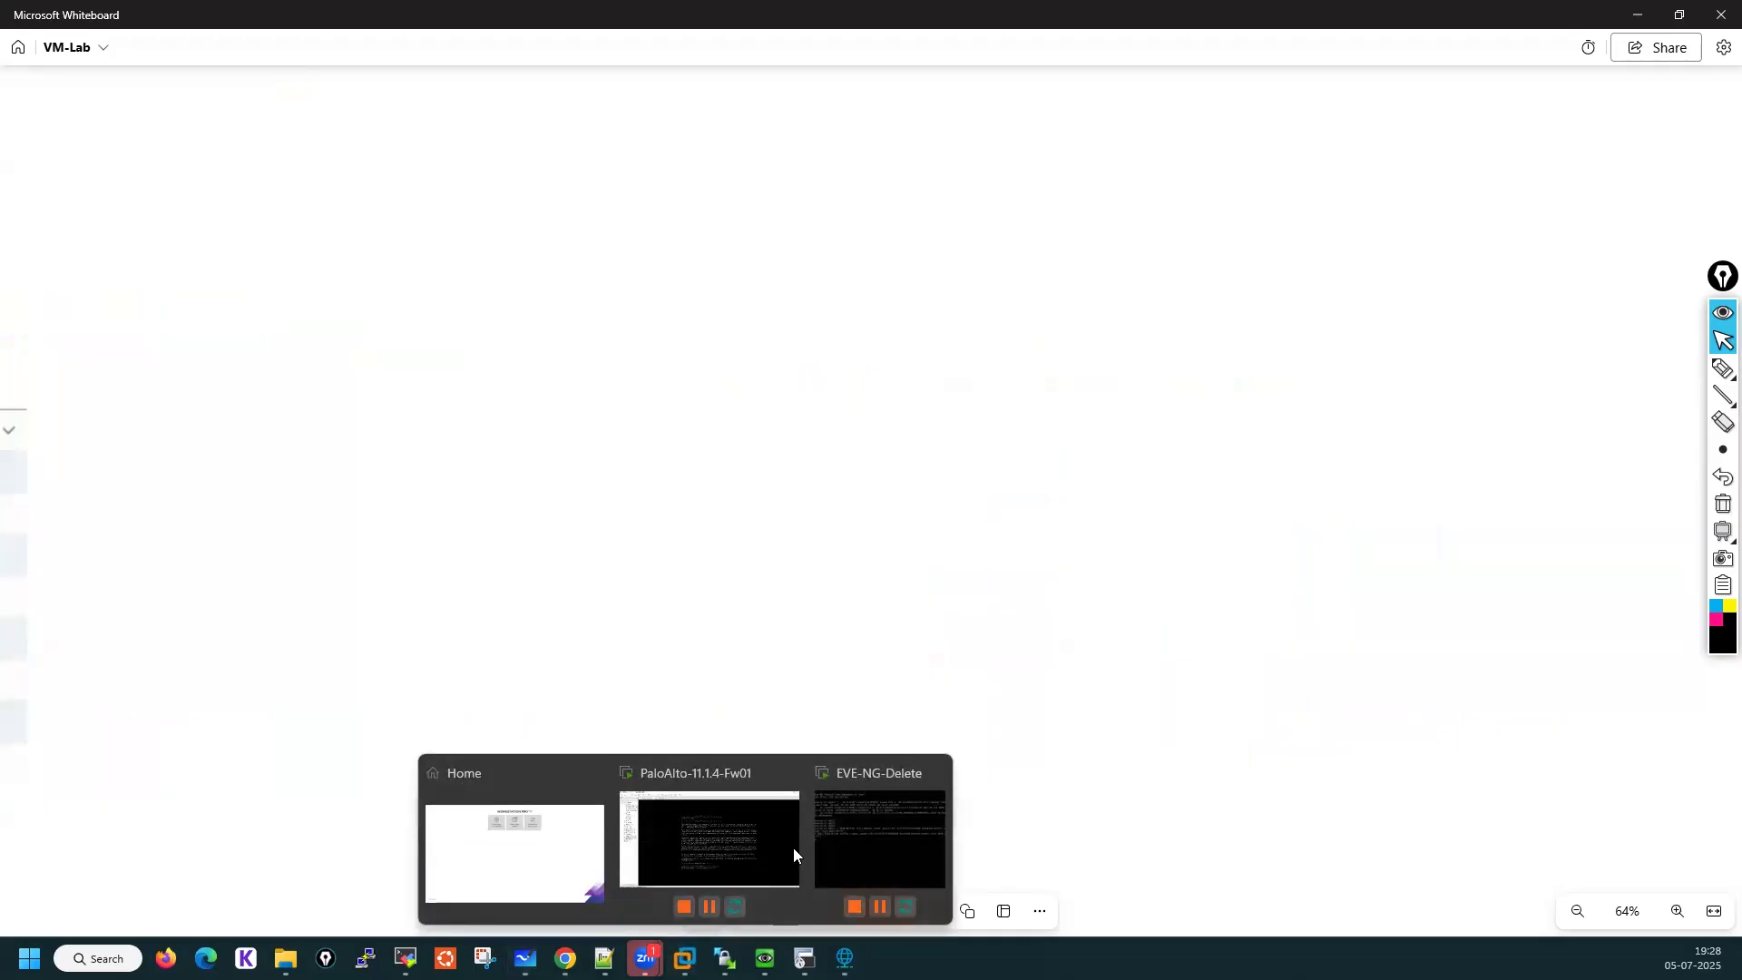
pyautogui.click(886, 824)
pyautogui.rightClick(397, 80)
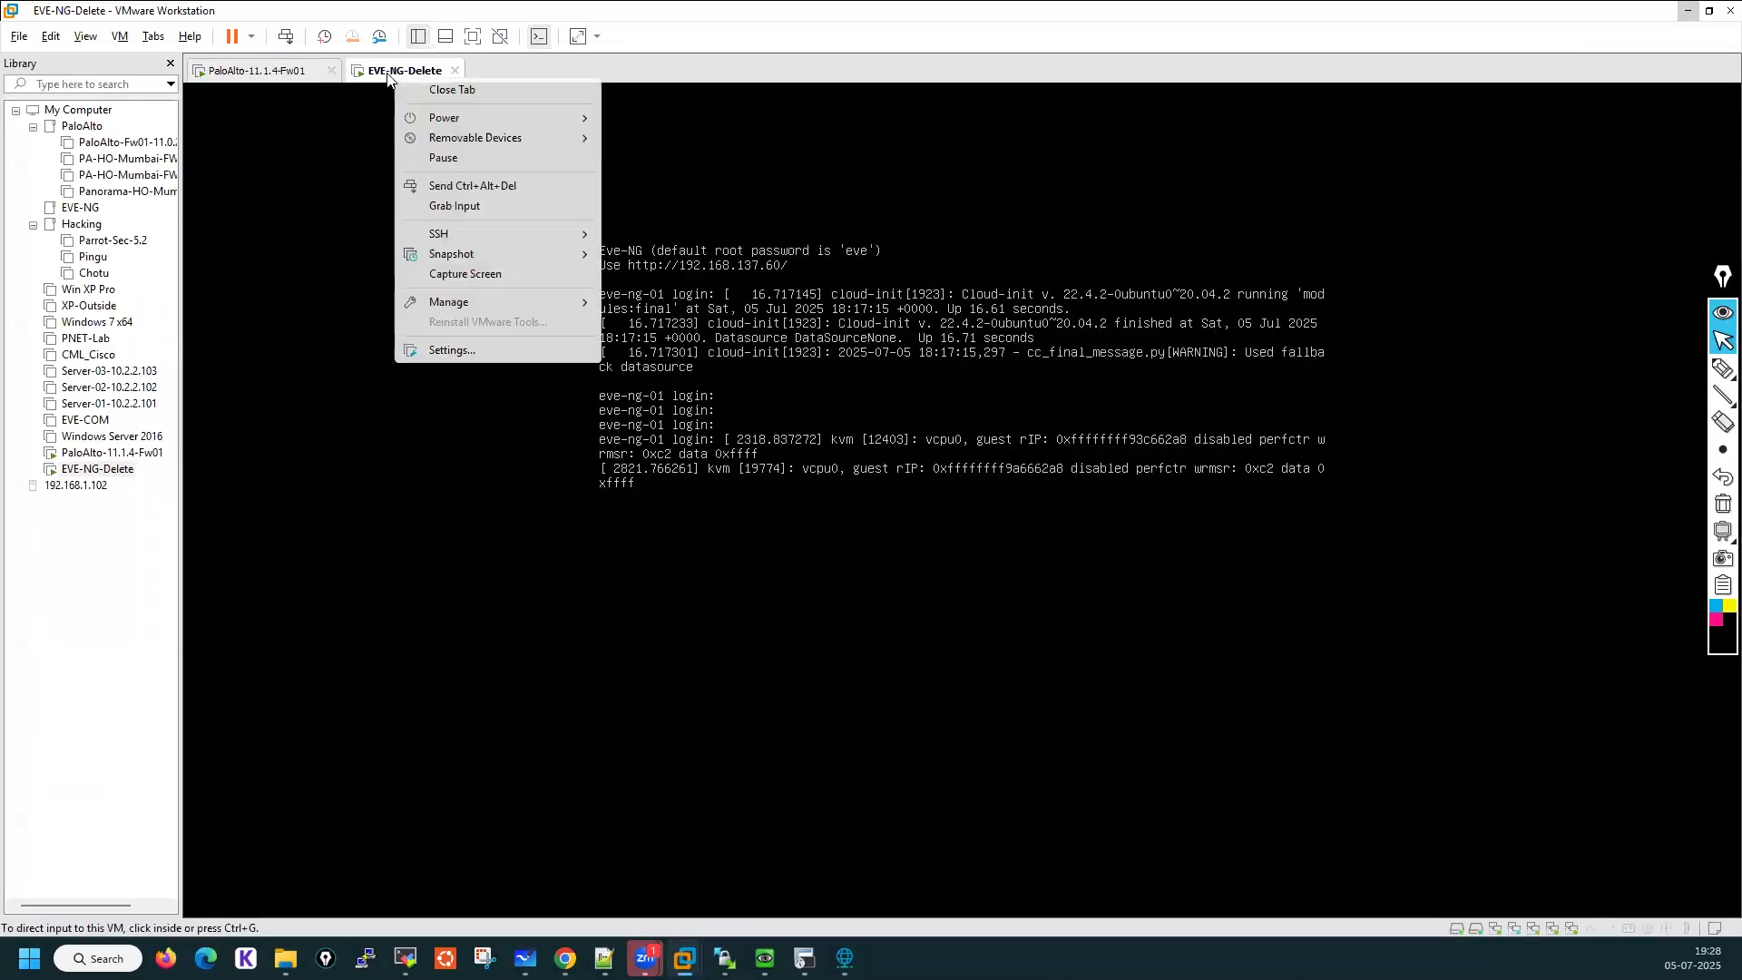
pyautogui.click(451, 353)
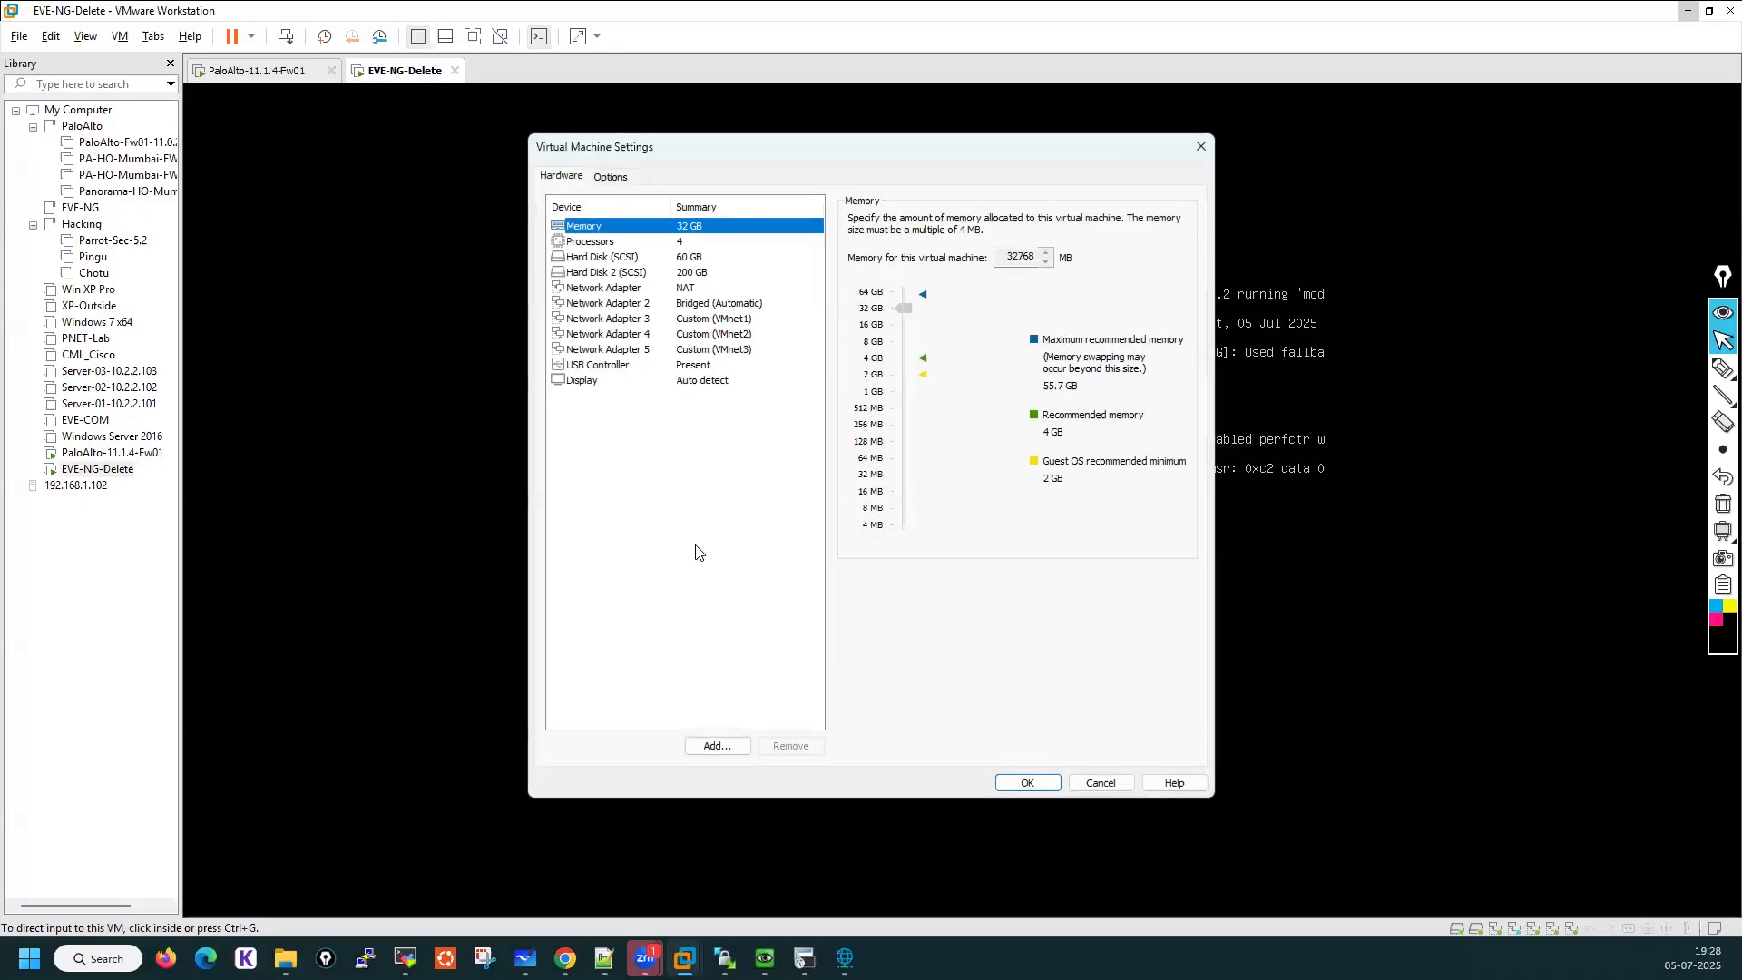
# Step: Snip the NAT, Bridged and VMnet1–3 network adapter rows, then close the settings
pyautogui.click(485, 959)
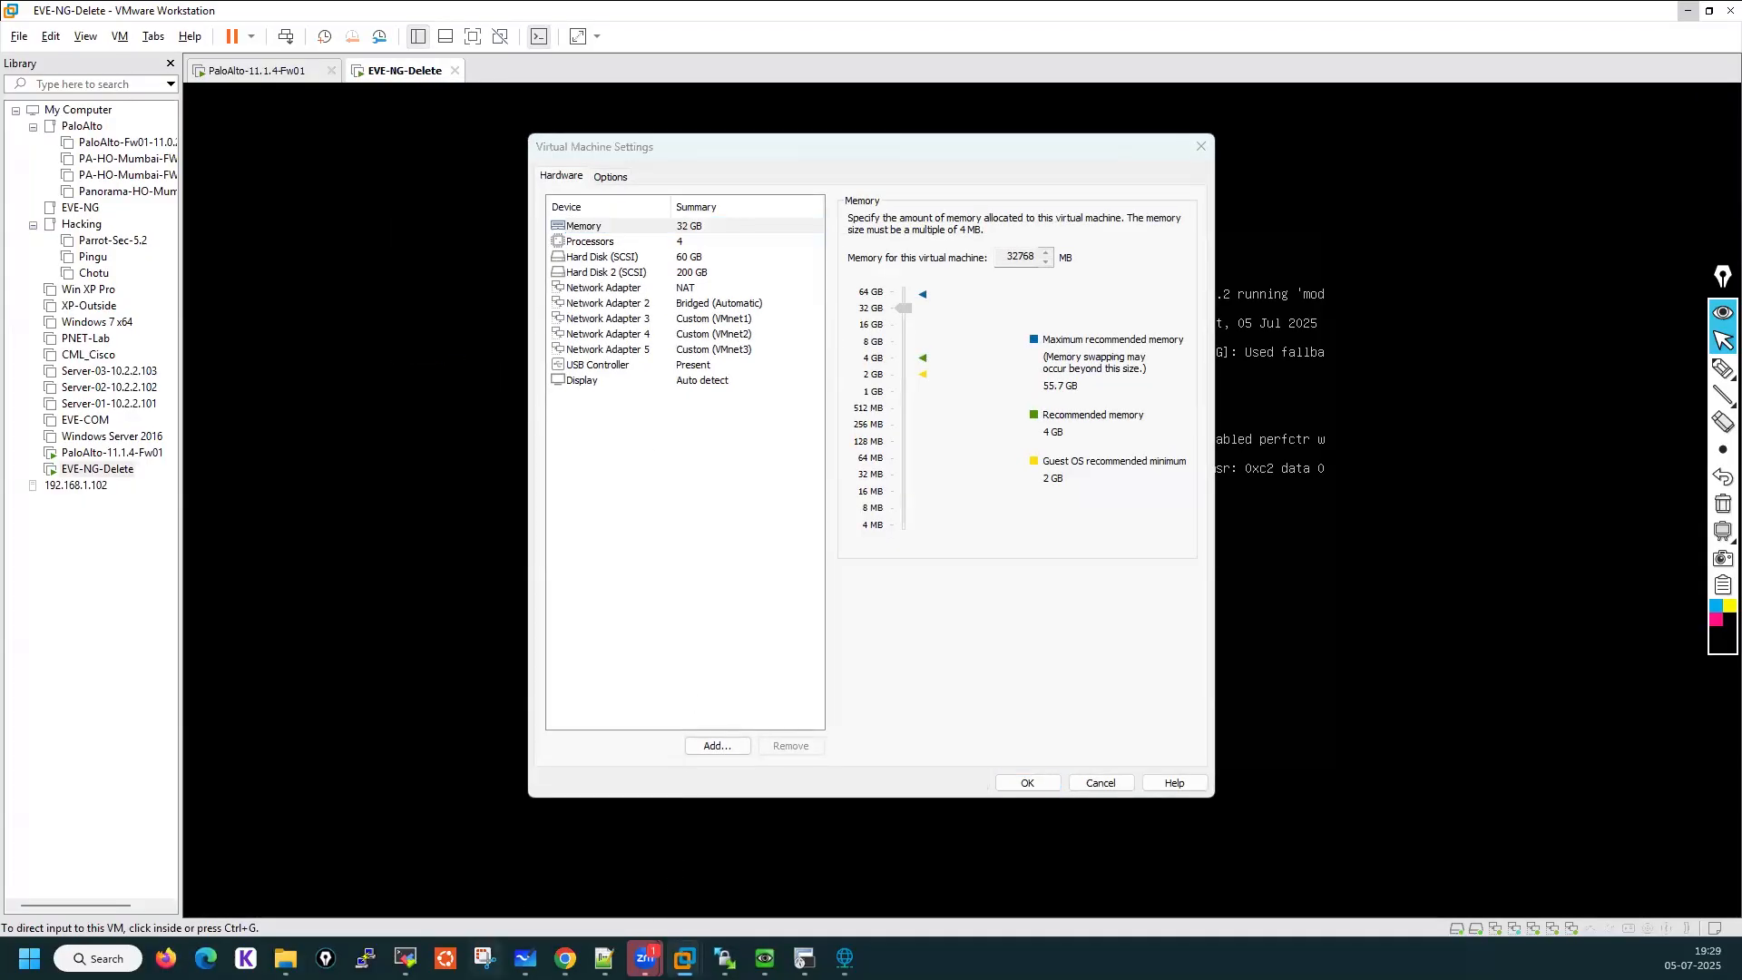
pyautogui.click(454, 121)
pyautogui.moveTo(540, 275); pyautogui.dragTo(820, 357)
pyautogui.click(1201, 147)
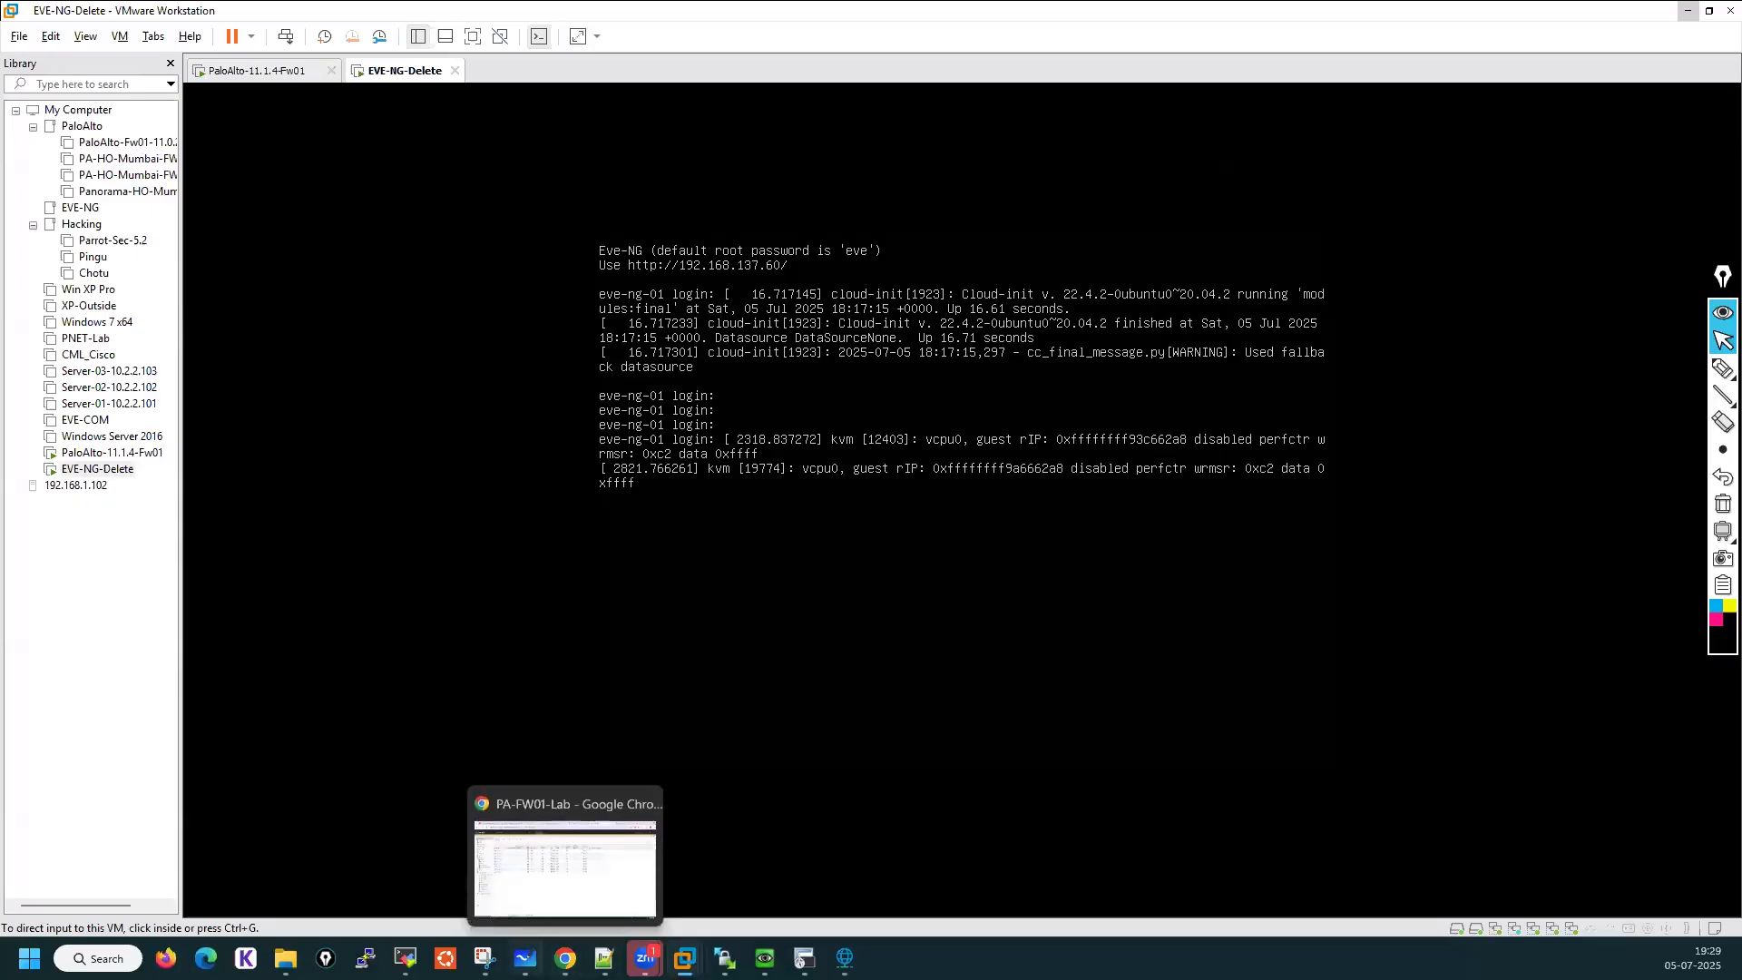
pyautogui.click(524, 958)
# Step: Paste the adapter list screenshot onto the canvas and position it lower down
pyautogui.rightClick(474, 244)
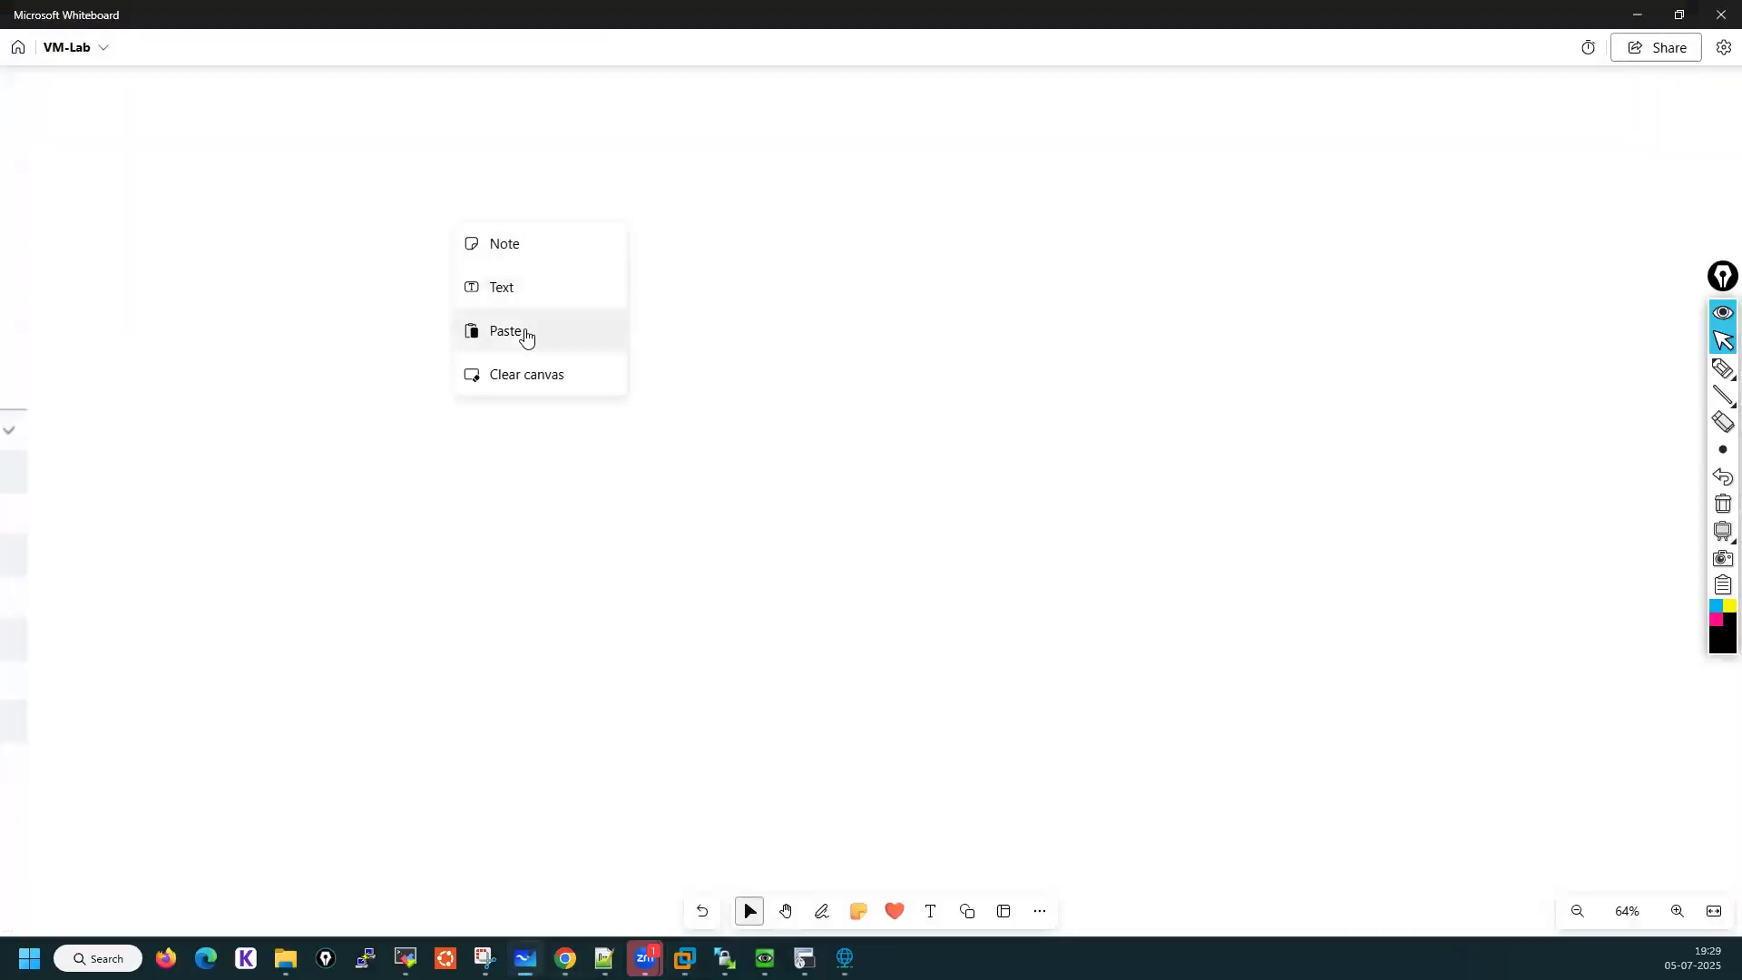
pyautogui.click(527, 330)
pyautogui.moveTo(814, 431); pyautogui.dragTo(606, 485)
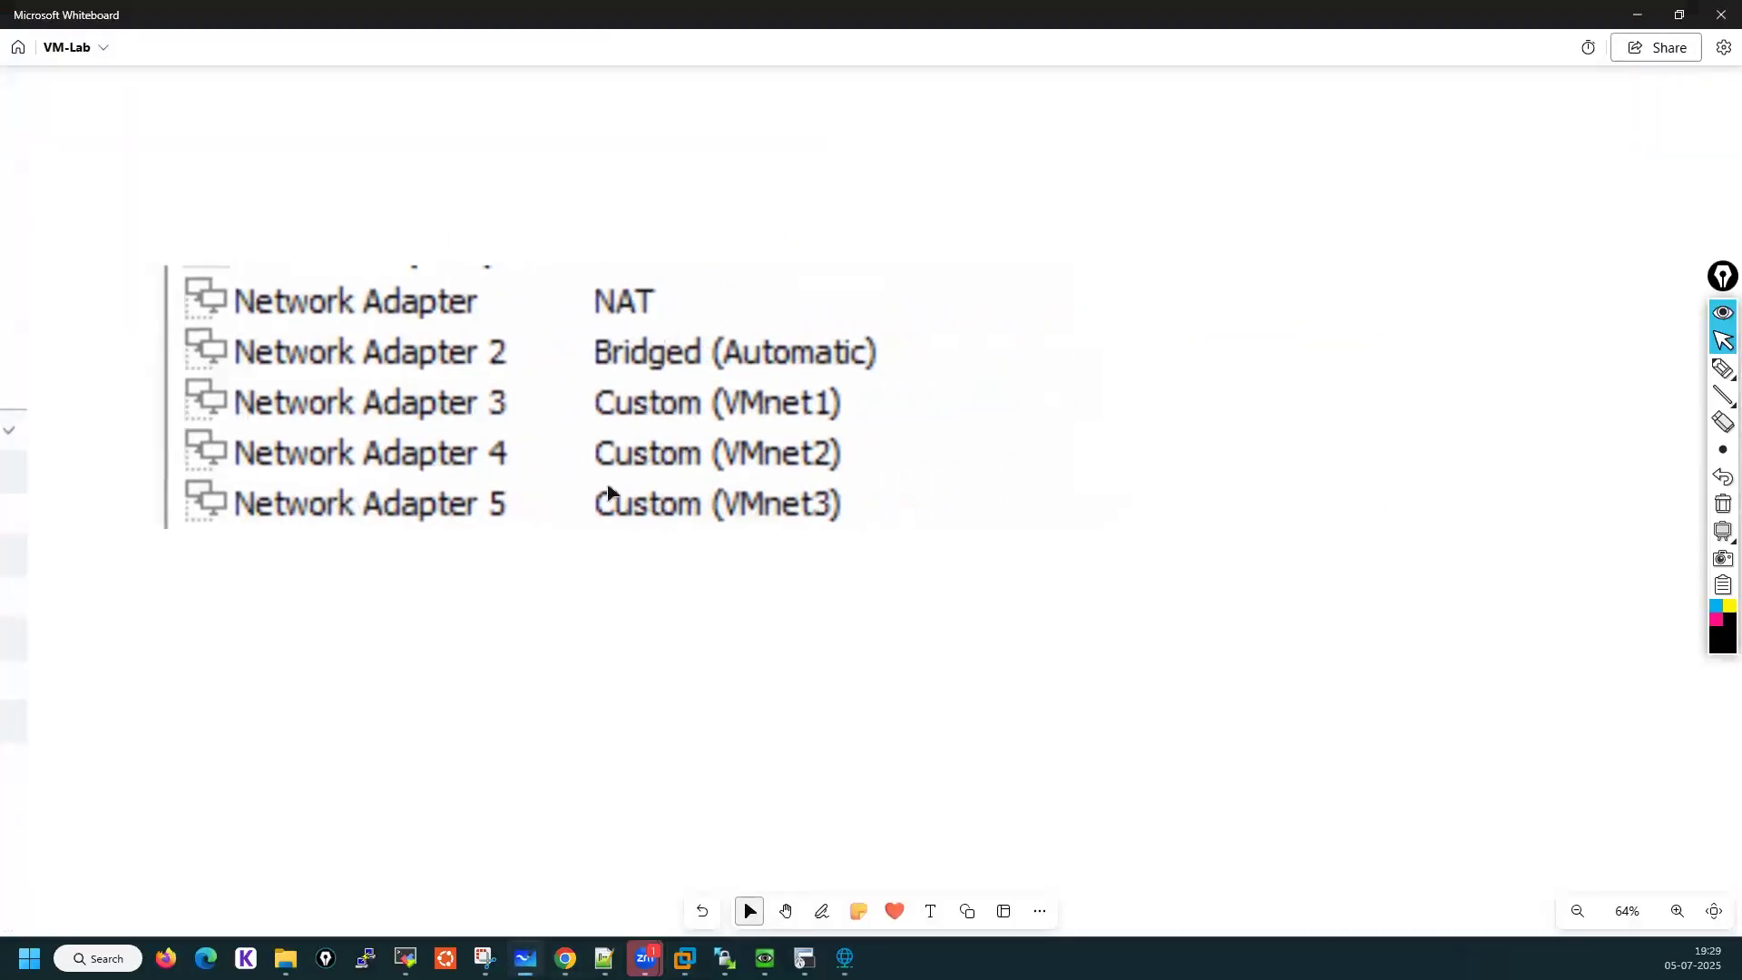
pyautogui.moveTo(904, 524); pyautogui.dragTo(957, 647)
# Step: Add a text box above the screenshot reading 'EVE-NG NIC Card'
pyautogui.click(925, 913)
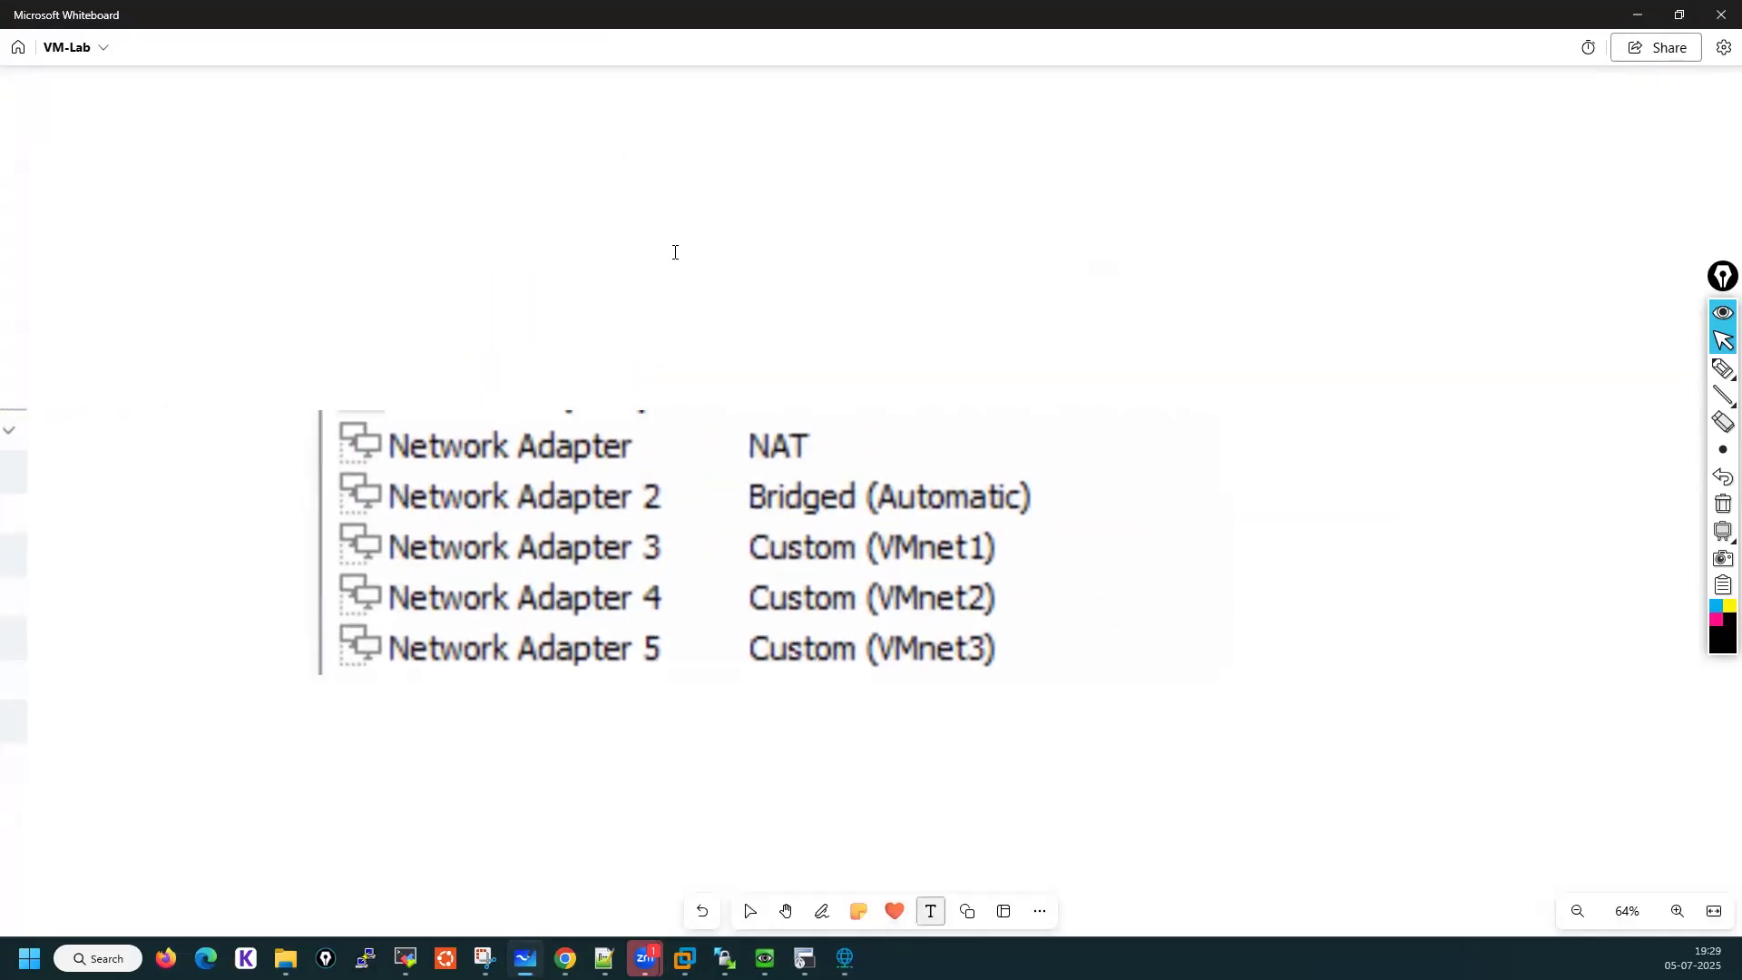
pyautogui.click(663, 236)
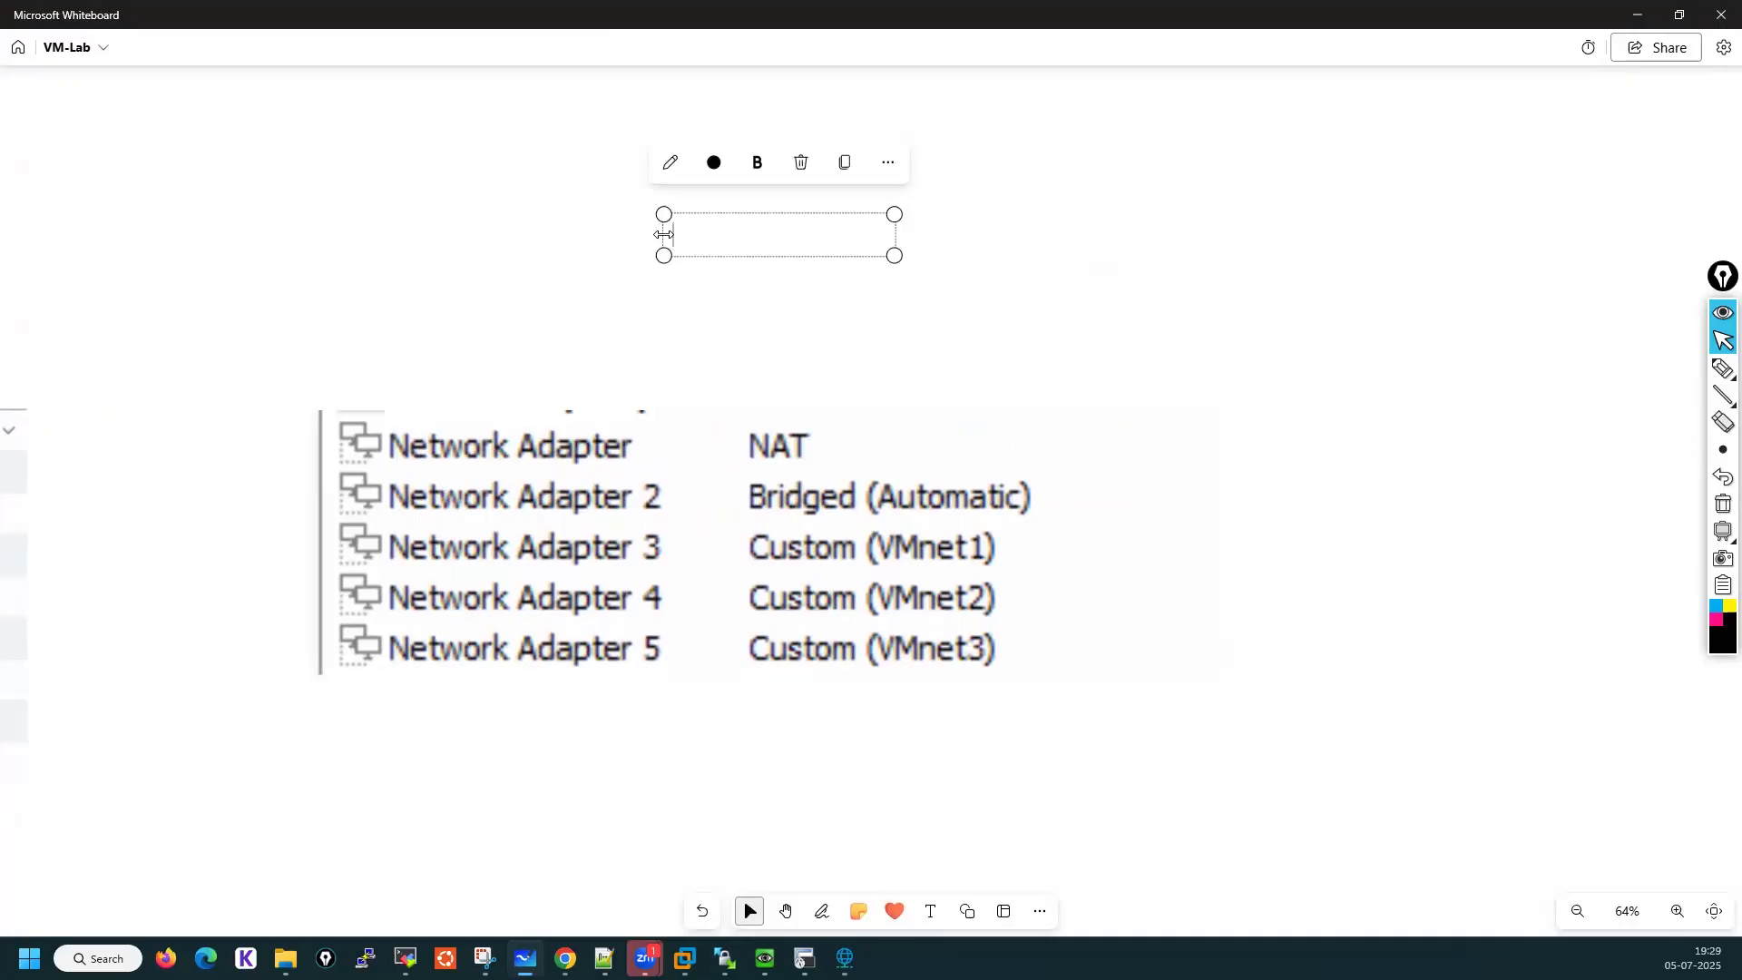
pyautogui.write('EVE-N')
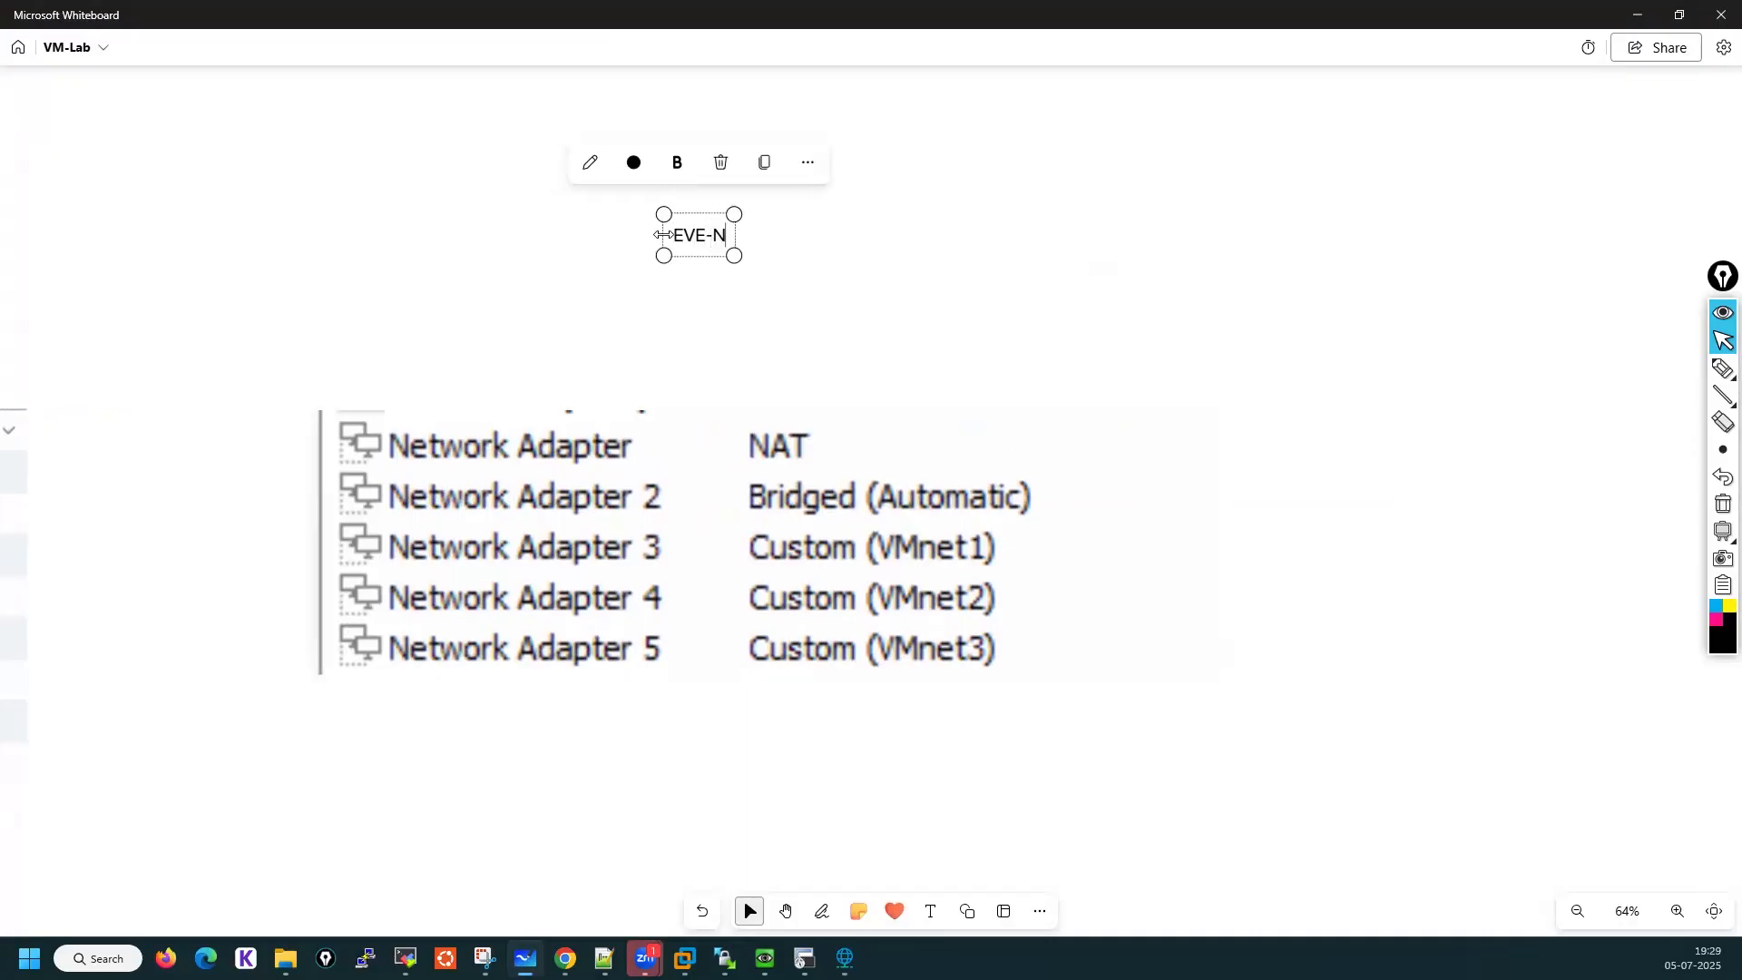
pyautogui.write('G NIC ')
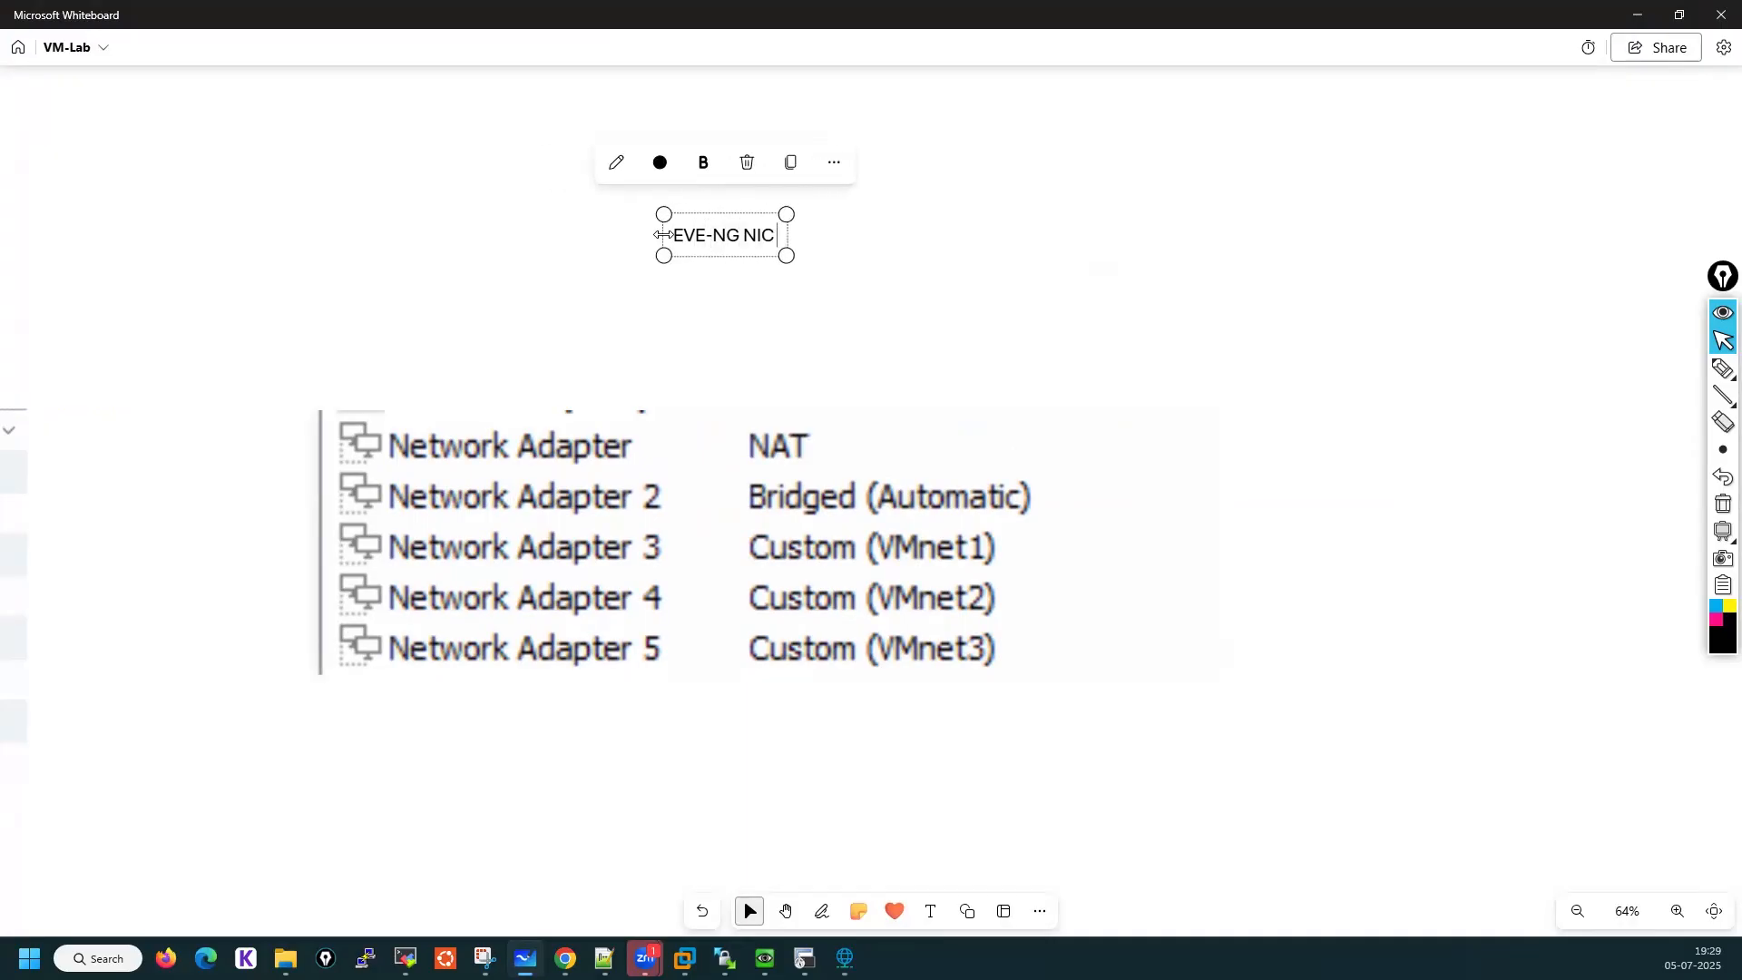
pyautogui.write('Caed')
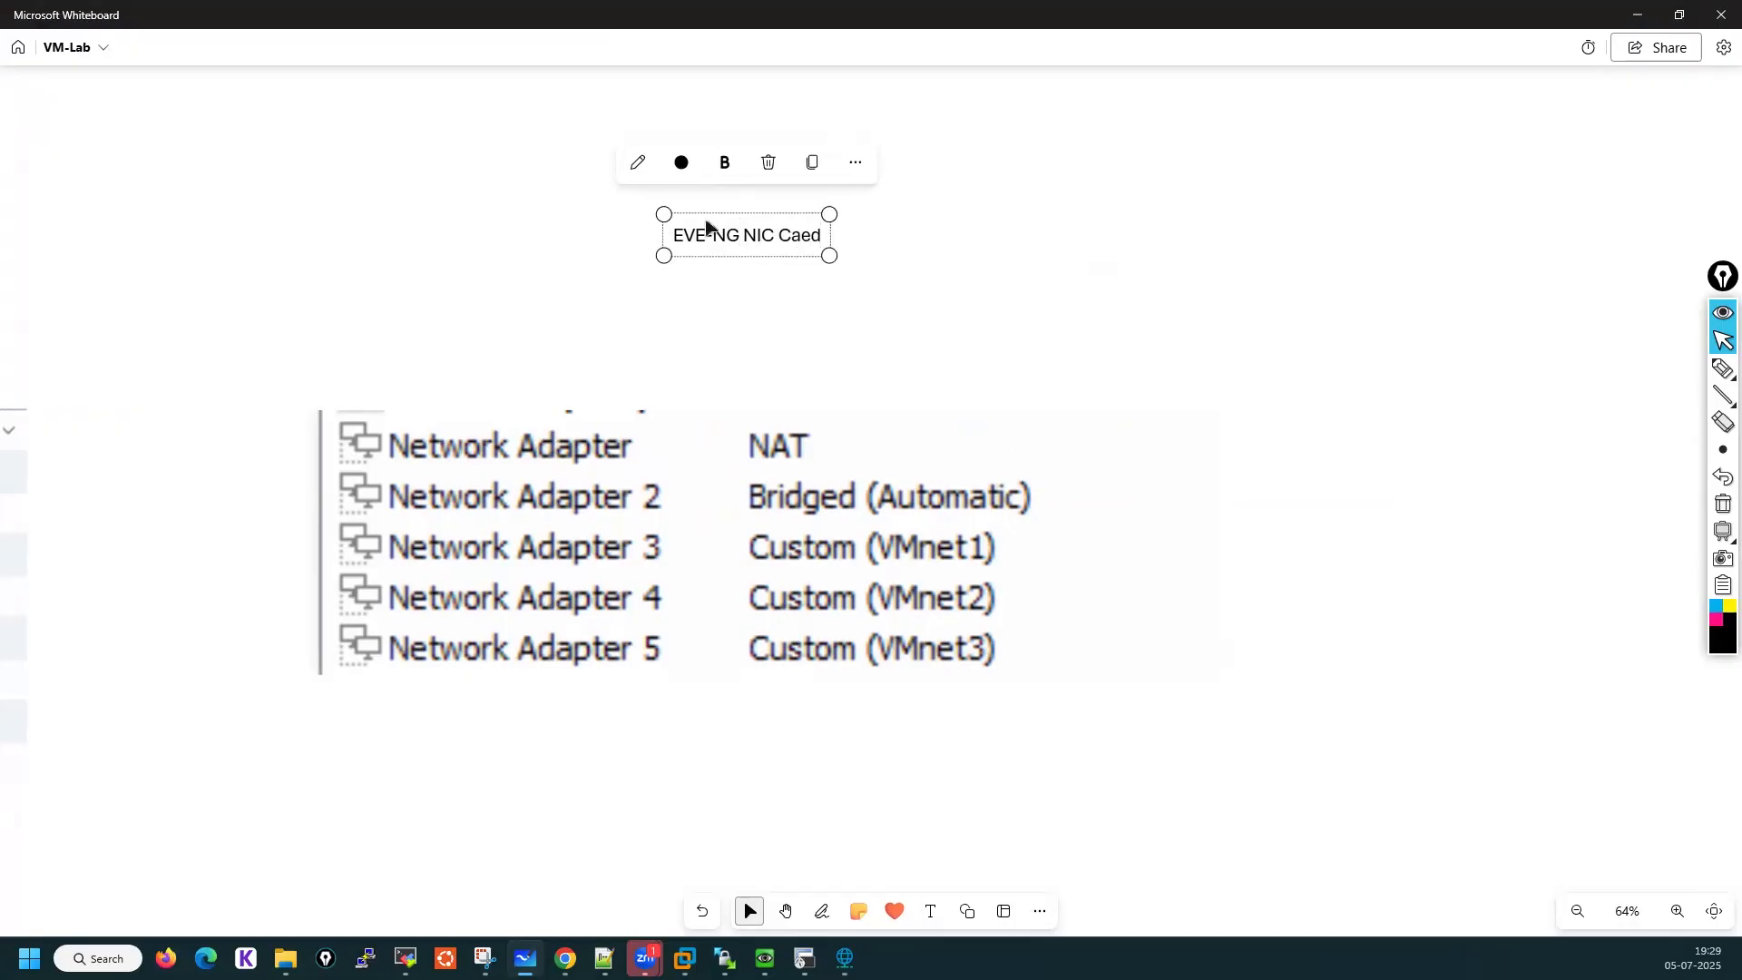
pyautogui.press('BackSpace')
pyautogui.press('BackSpace')
pyautogui.write('rd')
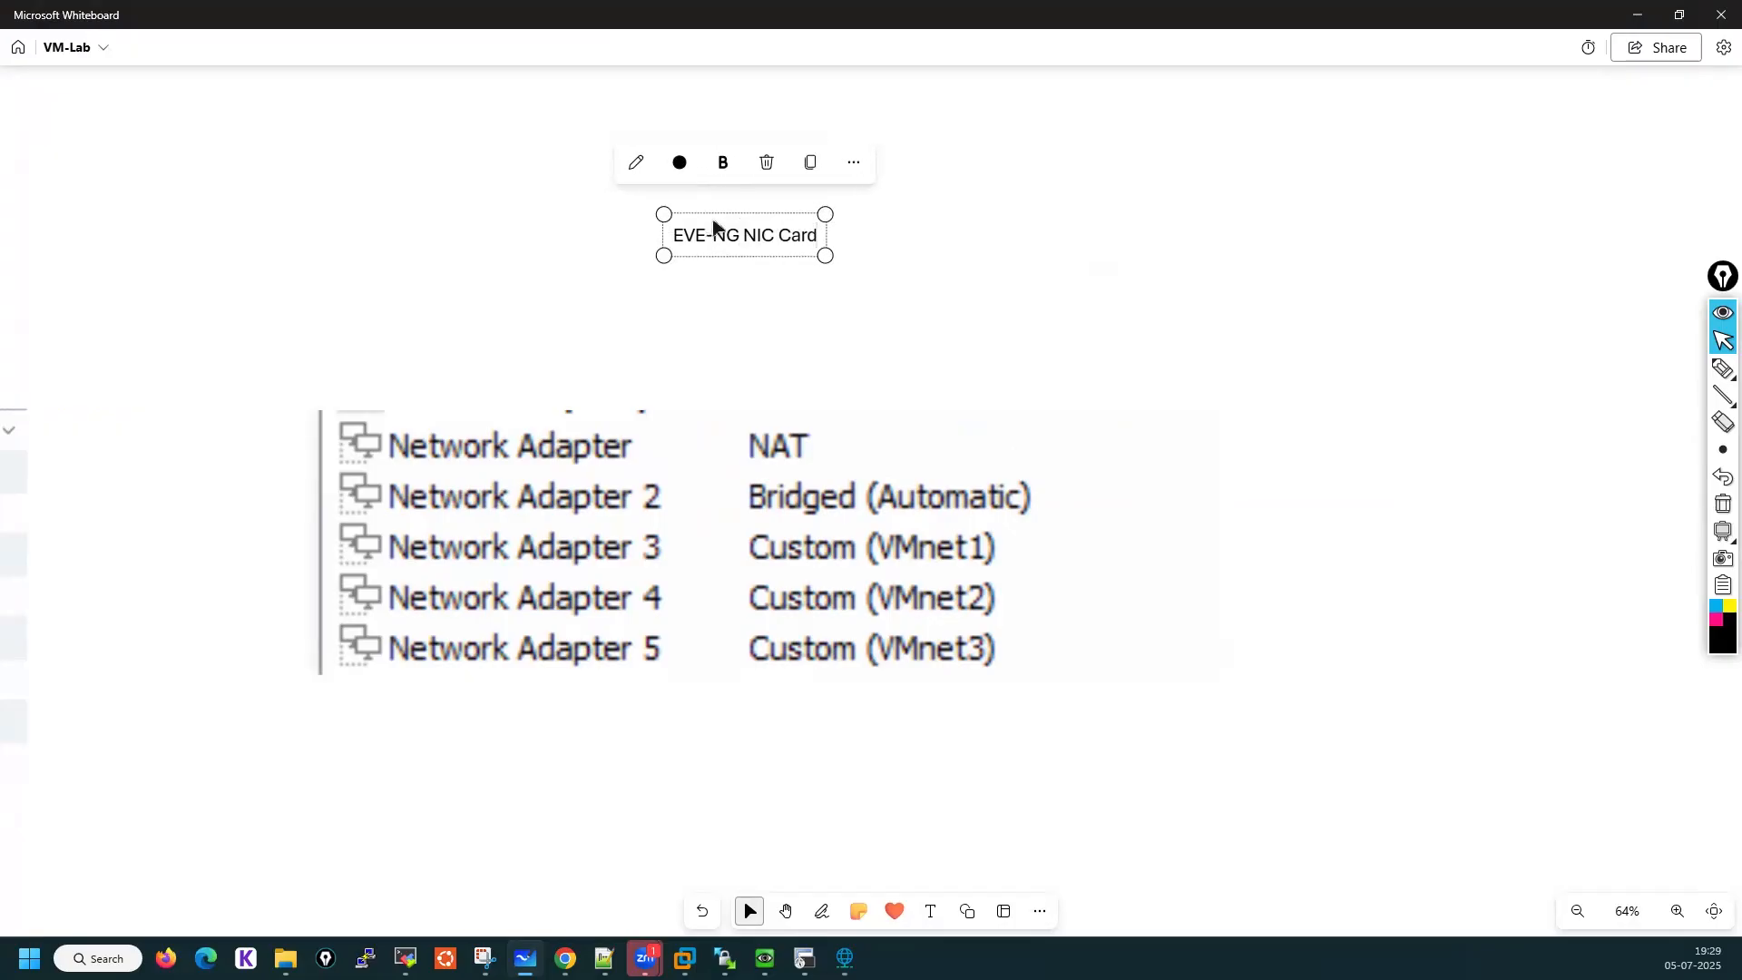
# Step: Make the heading red and bold, enlarge it, and center it above the list
pyautogui.click(687, 166)
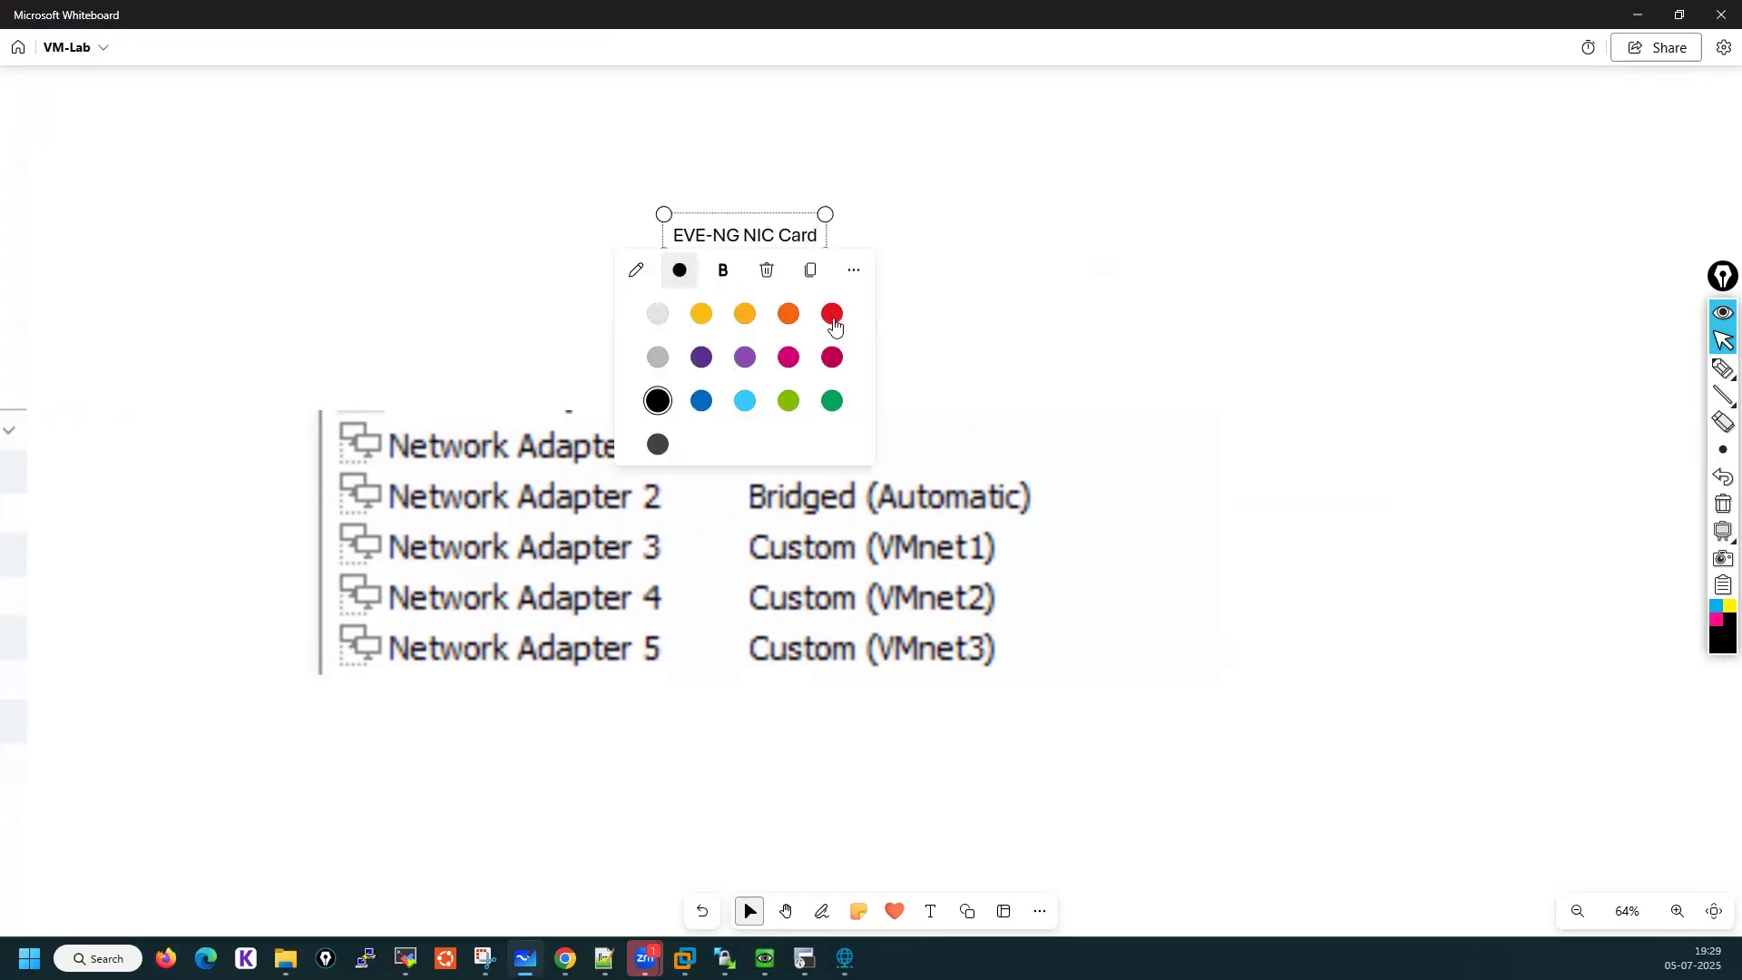
pyautogui.click(832, 314)
pyautogui.click(723, 162)
pyautogui.click(635, 123)
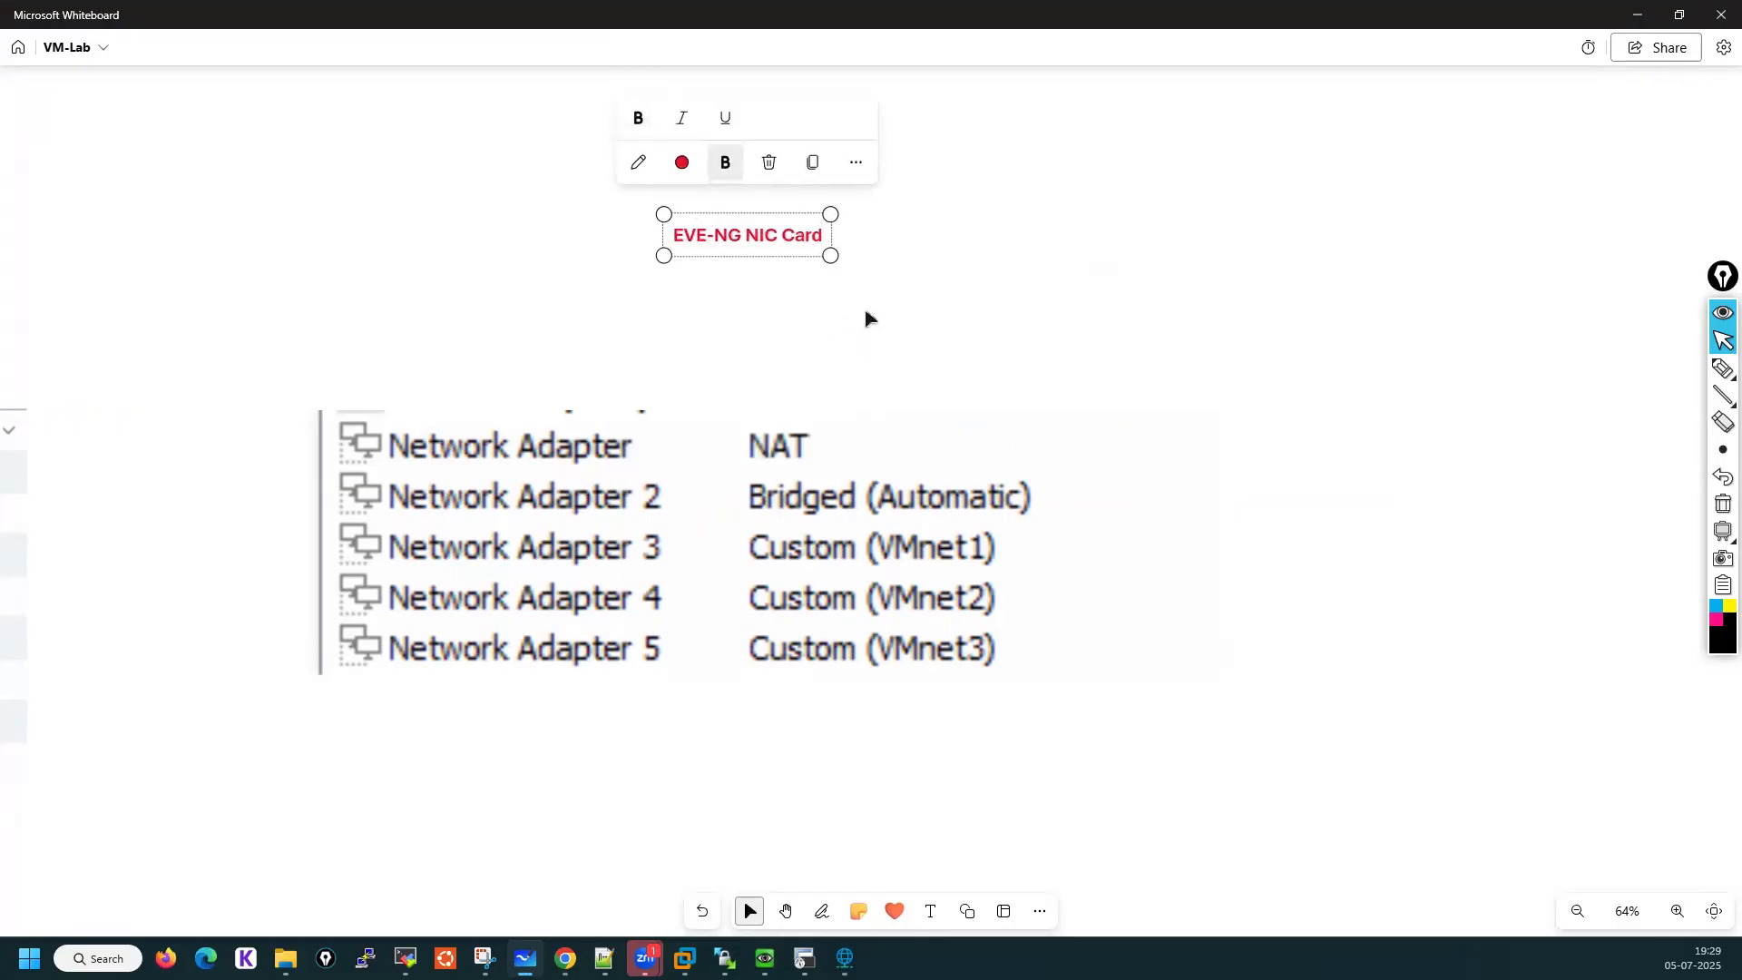
pyautogui.moveTo(831, 256); pyautogui.dragTo(910, 302)
pyautogui.moveTo(807, 242); pyautogui.dragTo(672, 233)
pyautogui.click(302, 268)
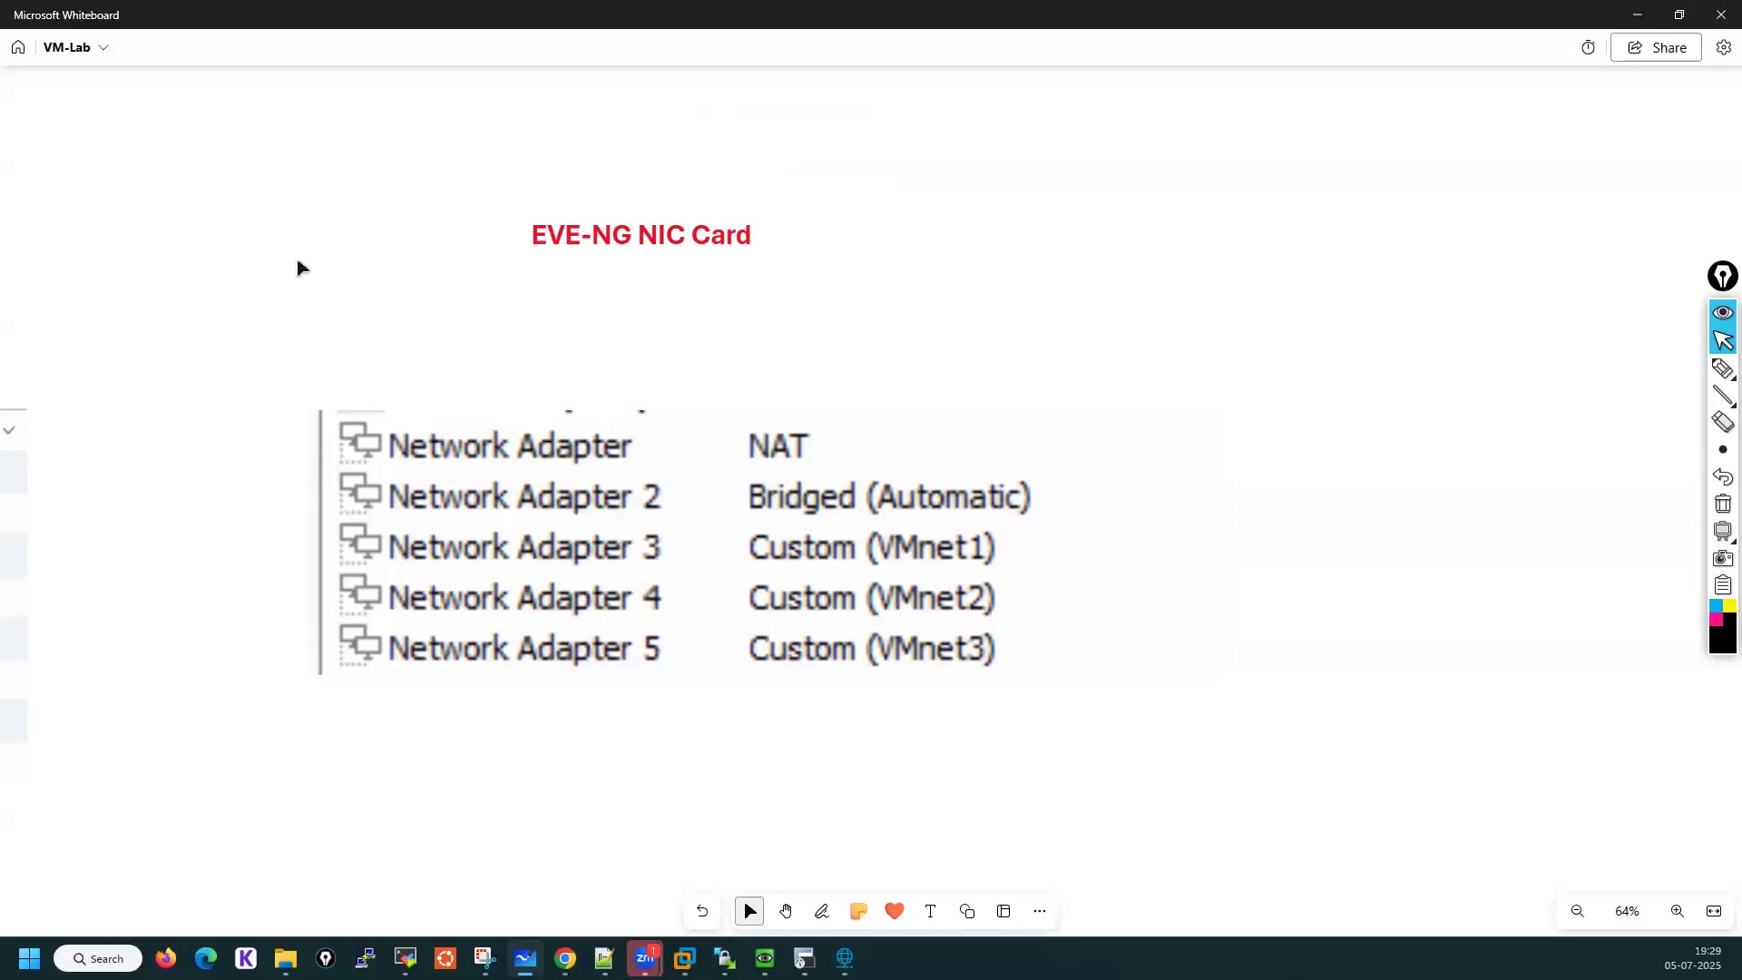
pyautogui.click(1722, 368)
# Step: With a red pen, draw arrows from NAT and Bridged with VMNET and Home Wifi notes
pyautogui.click(1723, 635)
pyautogui.click(1688, 519)
pyautogui.moveTo(634, 448)
pyautogui.mouseDown()
pyautogui.moveTo(717, 442)
pyautogui.moveTo(718, 467)
pyautogui.mouseUp()
pyautogui.moveTo(822, 446)
pyautogui.mouseDown()
pyautogui.moveTo(962, 449)
pyautogui.moveTo(942, 439)
pyautogui.moveTo(944, 467)
pyautogui.moveTo(1035, 425)
pyautogui.moveTo(1092, 449)
pyautogui.moveTo(1116, 415)
pyautogui.moveTo(1131, 445)
pyautogui.moveTo(1148, 410)
pyautogui.mouseUp()
pyautogui.moveTo(1132, 429); pyautogui.dragTo(1173, 439)
pyautogui.moveTo(1043, 496); pyautogui.dragTo(1130, 497)
pyautogui.moveTo(1108, 489)
pyautogui.mouseDown()
pyautogui.moveTo(1111, 506)
pyautogui.moveTo(1167, 478)
pyautogui.moveTo(1212, 492)
pyautogui.moveTo(1231, 460)
pyautogui.moveTo(1240, 494)
pyautogui.moveTo(1252, 462)
pyautogui.moveTo(1279, 461)
pyautogui.mouseUp()
pyautogui.moveTo(1267, 463)
pyautogui.mouseDown()
pyautogui.moveTo(1267, 494)
pyautogui.moveTo(1281, 472)
pyautogui.moveTo(1330, 485)
pyautogui.moveTo(1346, 458)
pyautogui.moveTo(1442, 443)
pyautogui.moveTo(1463, 468)
pyautogui.moveTo(1470, 450)
pyautogui.mouseUp()
pyautogui.moveTo(1475, 450); pyautogui.dragTo(1481, 470)
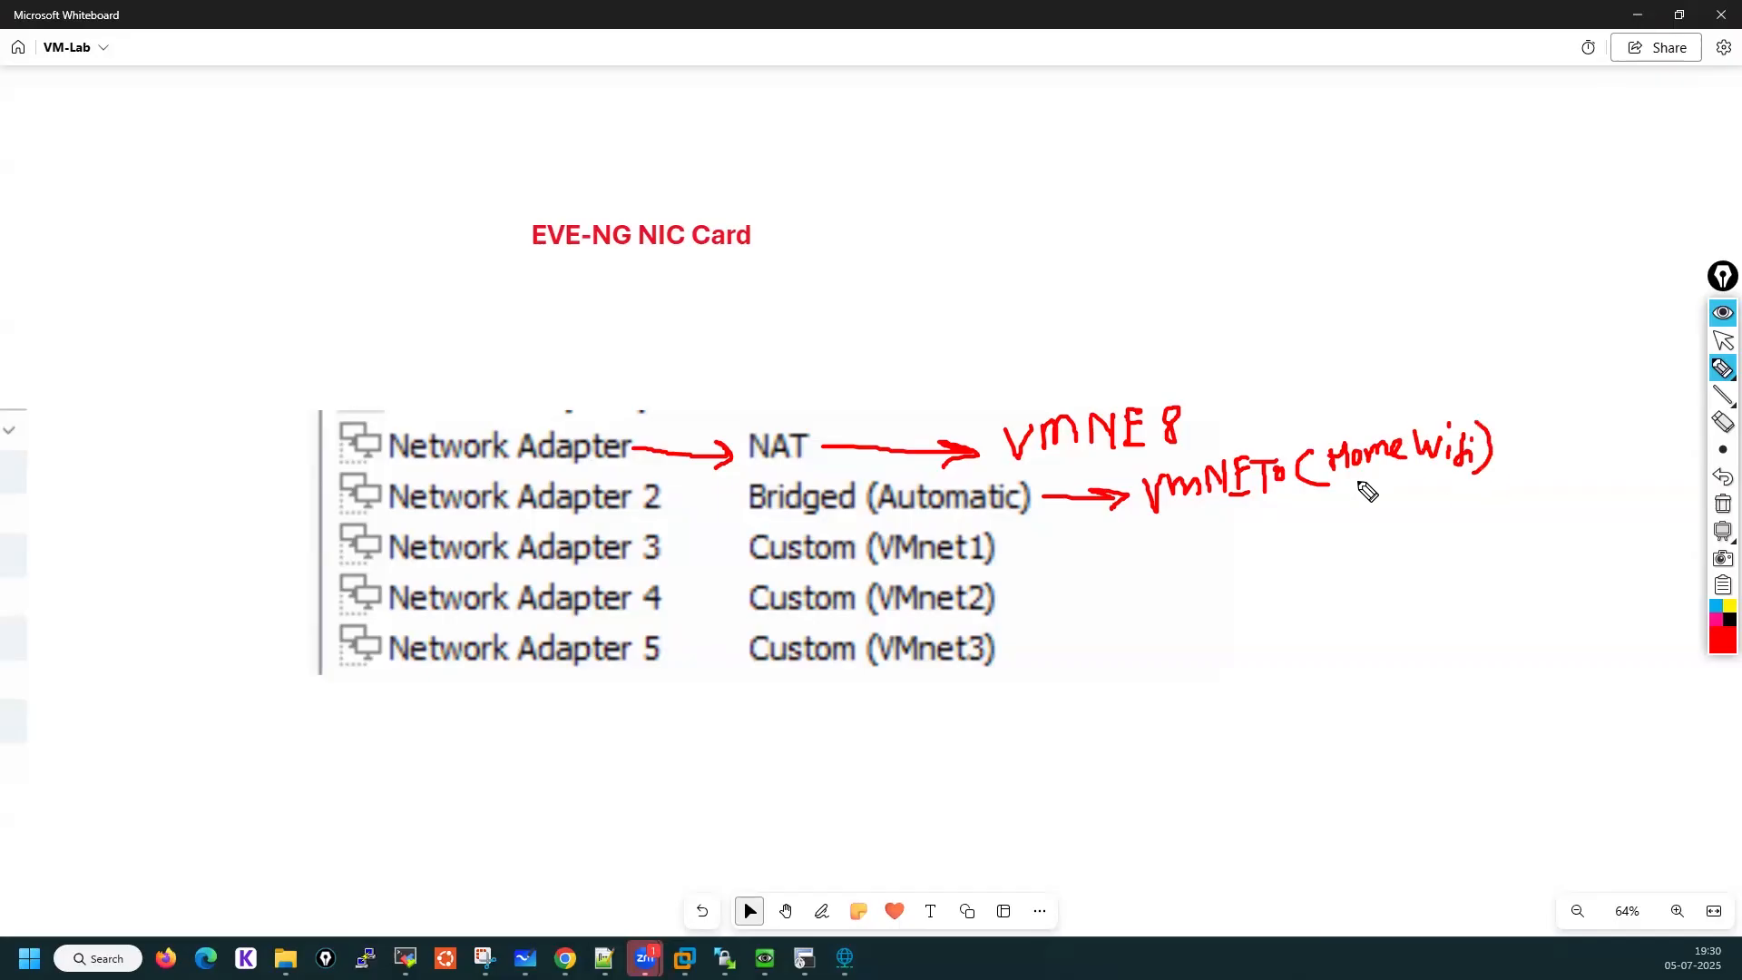
# Step: Draw arrows after Custom VMnet1, VMnet2 and VMnet3, then clear all the red ink
pyautogui.moveTo(1012, 552)
pyautogui.mouseDown()
pyautogui.moveTo(1130, 555)
pyautogui.moveTo(1105, 576)
pyautogui.mouseUp()
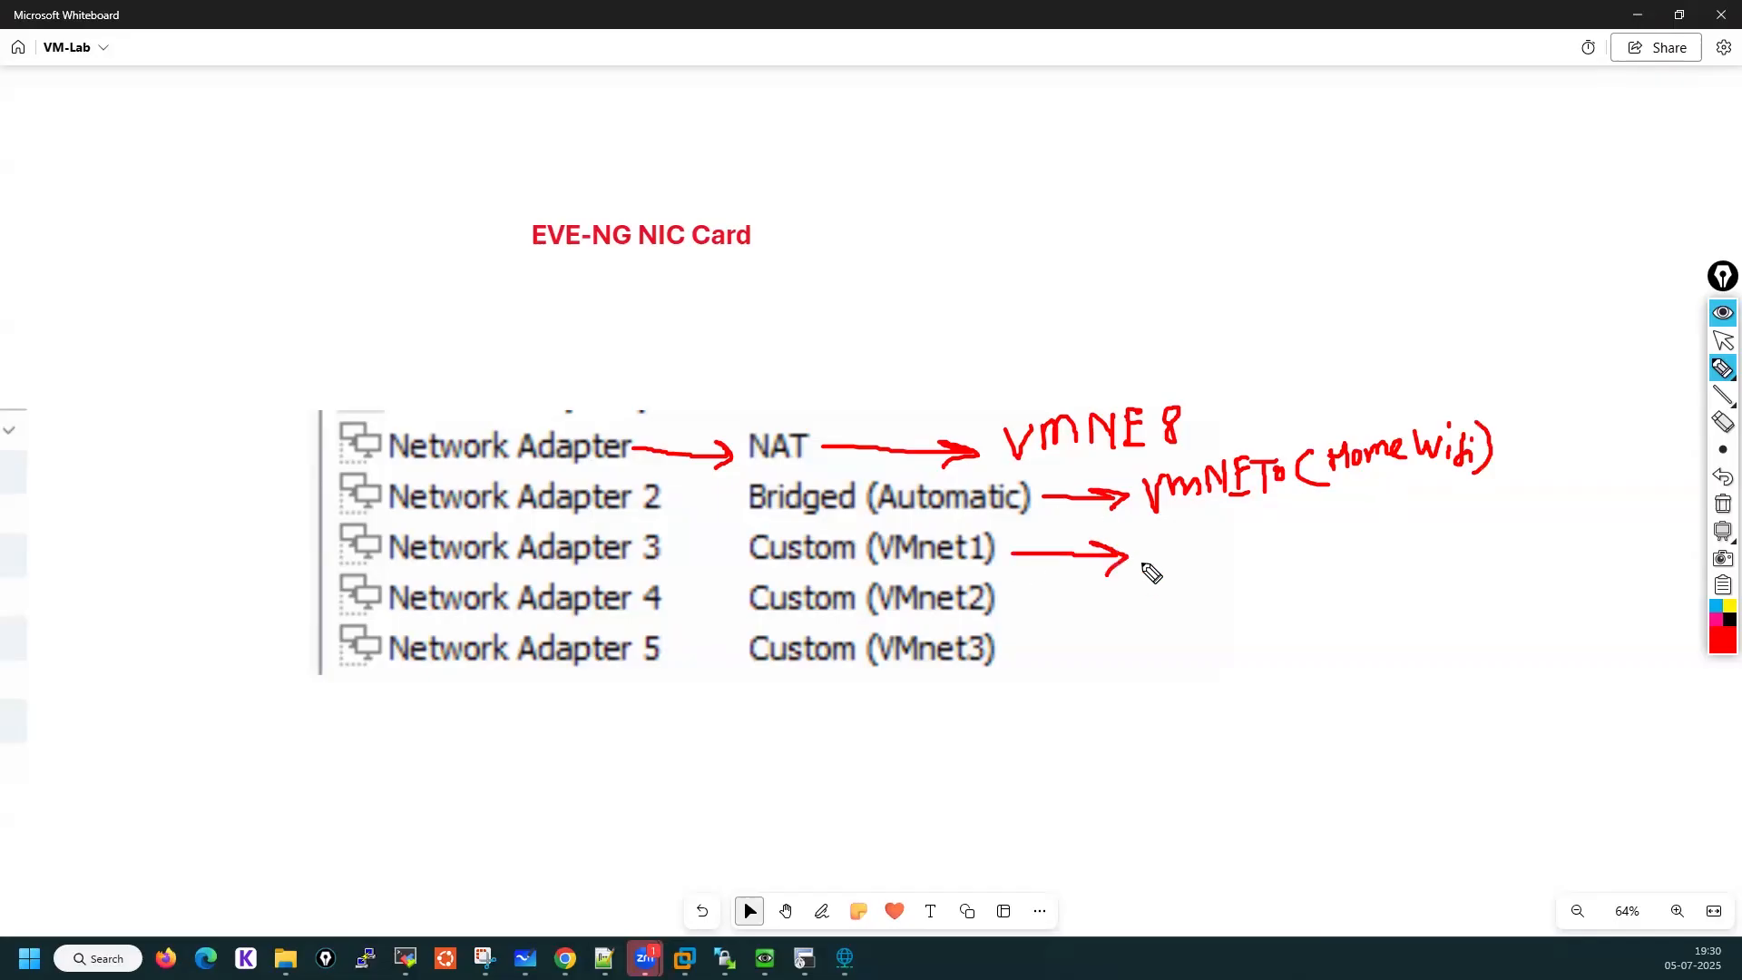
pyautogui.moveTo(1009, 598)
pyautogui.mouseDown()
pyautogui.moveTo(1102, 598)
pyautogui.moveTo(1080, 615)
pyautogui.moveTo(1123, 649)
pyautogui.moveTo(1100, 665)
pyautogui.mouseUp()
pyautogui.click(1030, 647)
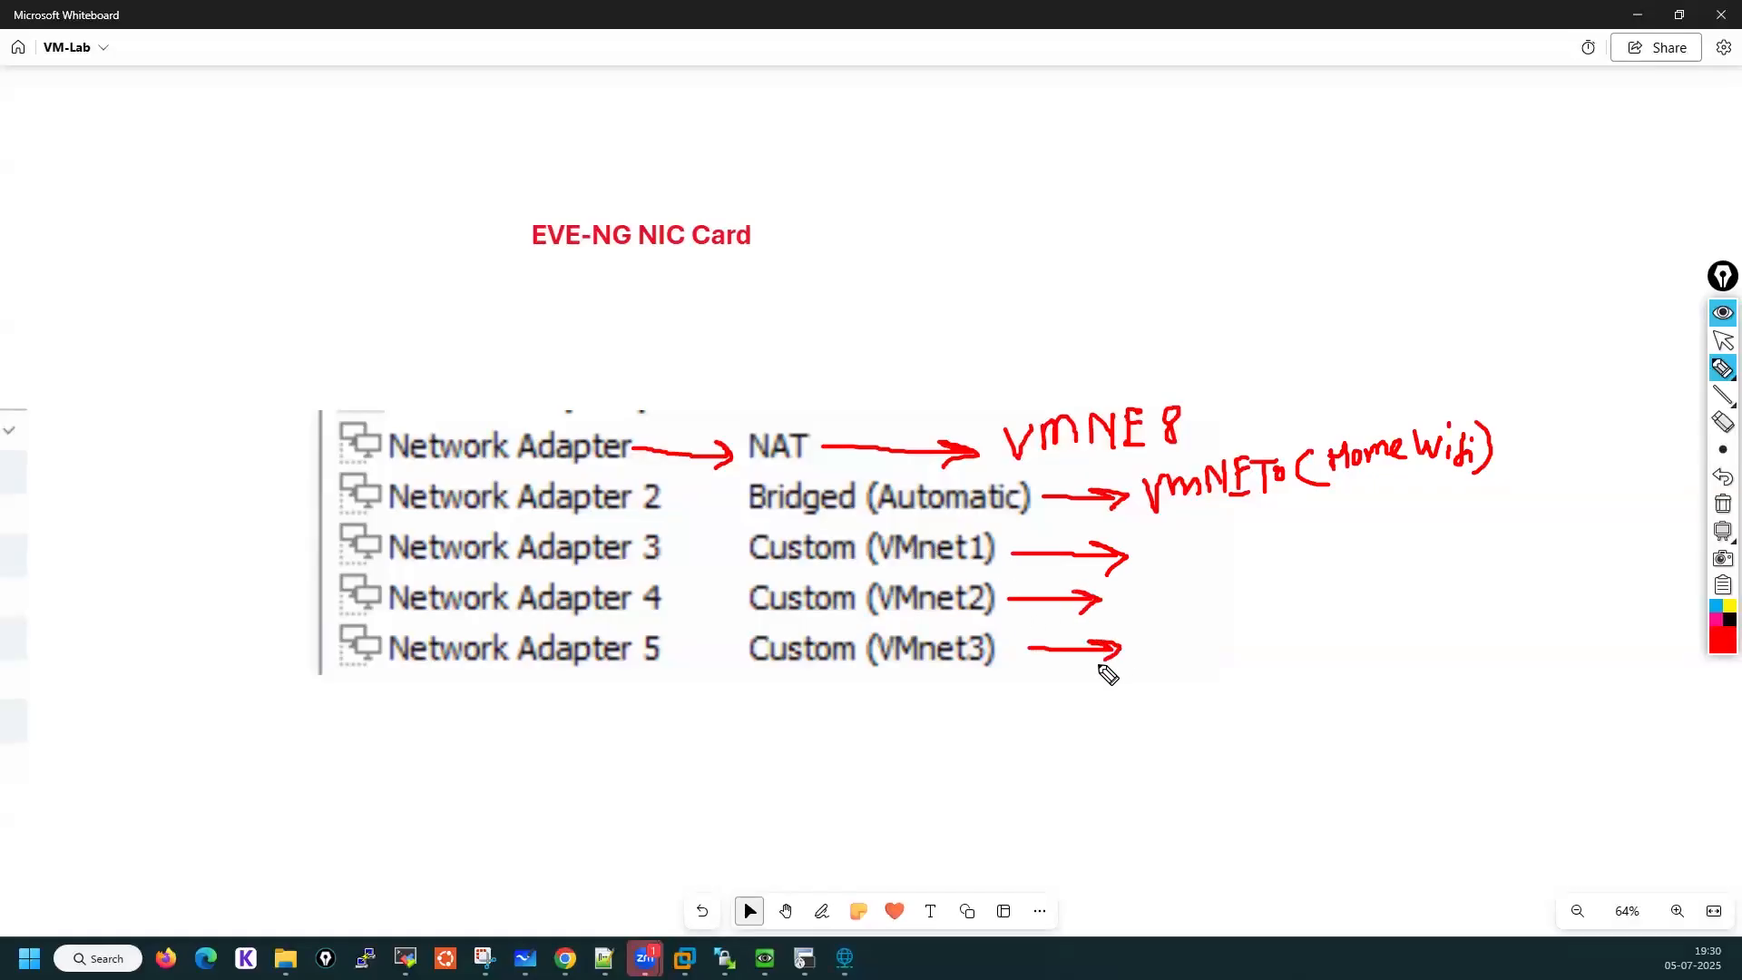
pyautogui.click(1722, 507)
# Step: Underline Bridged and NAT in red, clear the ink again, and switch to the firewall browser
pyautogui.moveTo(761, 515); pyautogui.dragTo(853, 520)
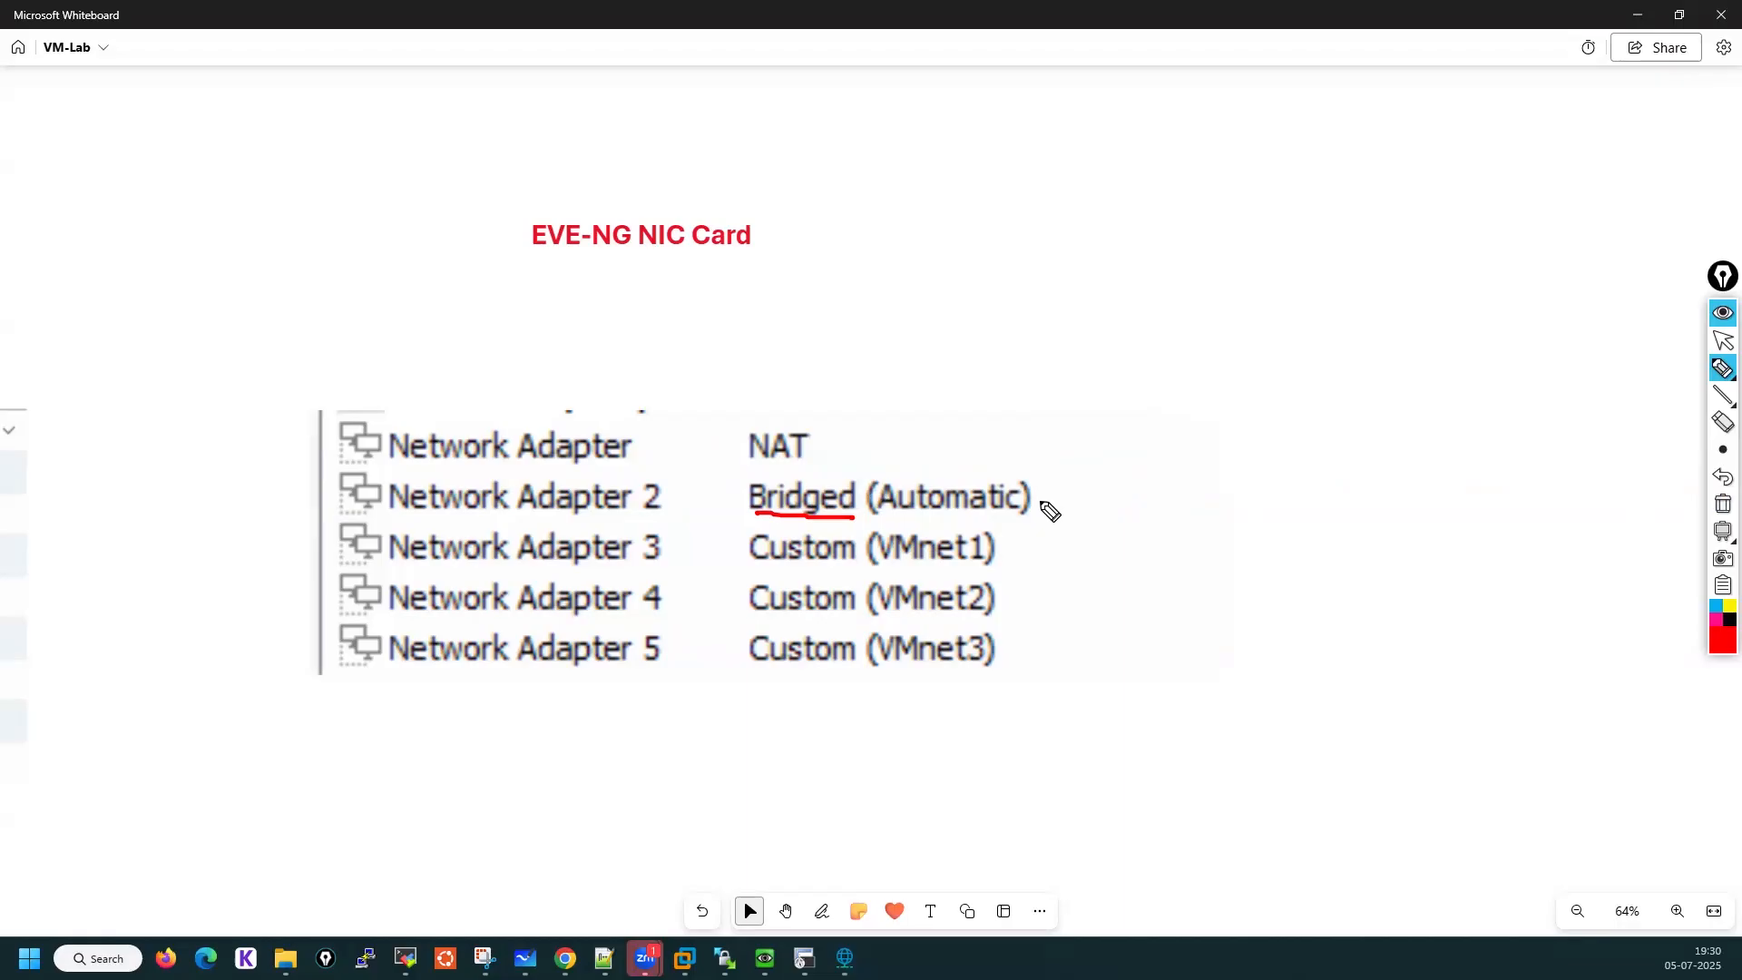
pyautogui.moveTo(1037, 499)
pyautogui.mouseDown()
pyautogui.moveTo(1096, 498)
pyautogui.moveTo(1078, 514)
pyautogui.mouseUp()
pyautogui.moveTo(743, 463); pyautogui.dragTo(814, 465)
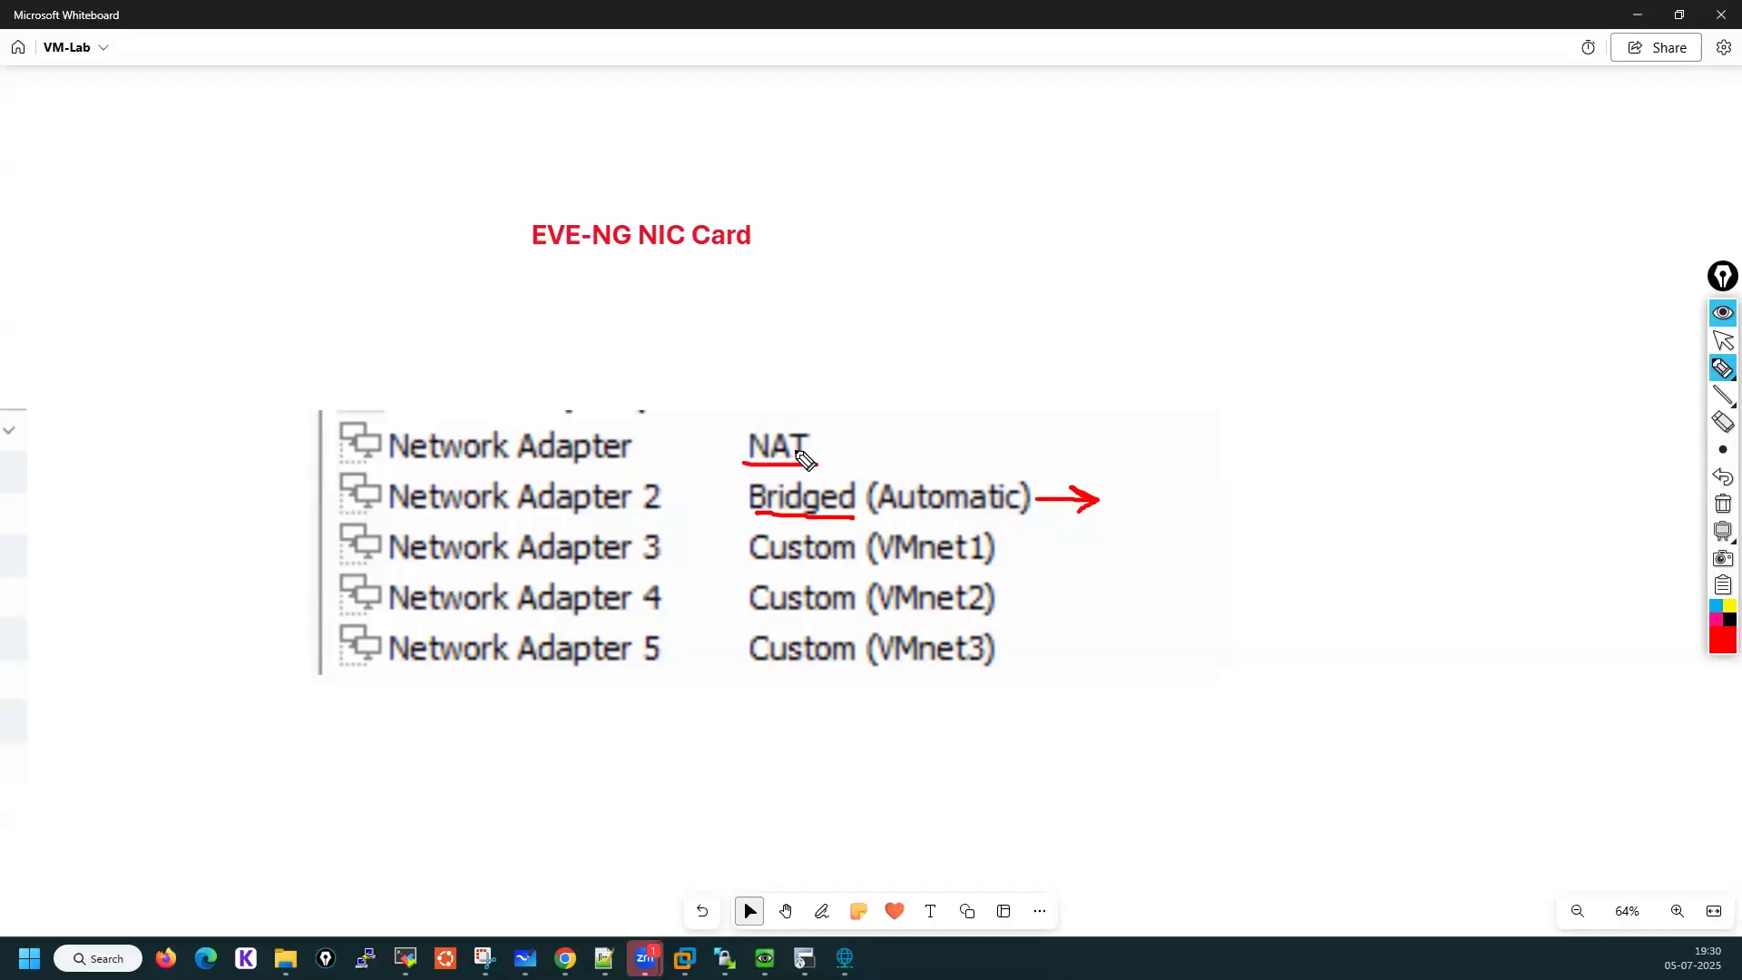
pyautogui.click(1721, 505)
pyautogui.click(1723, 340)
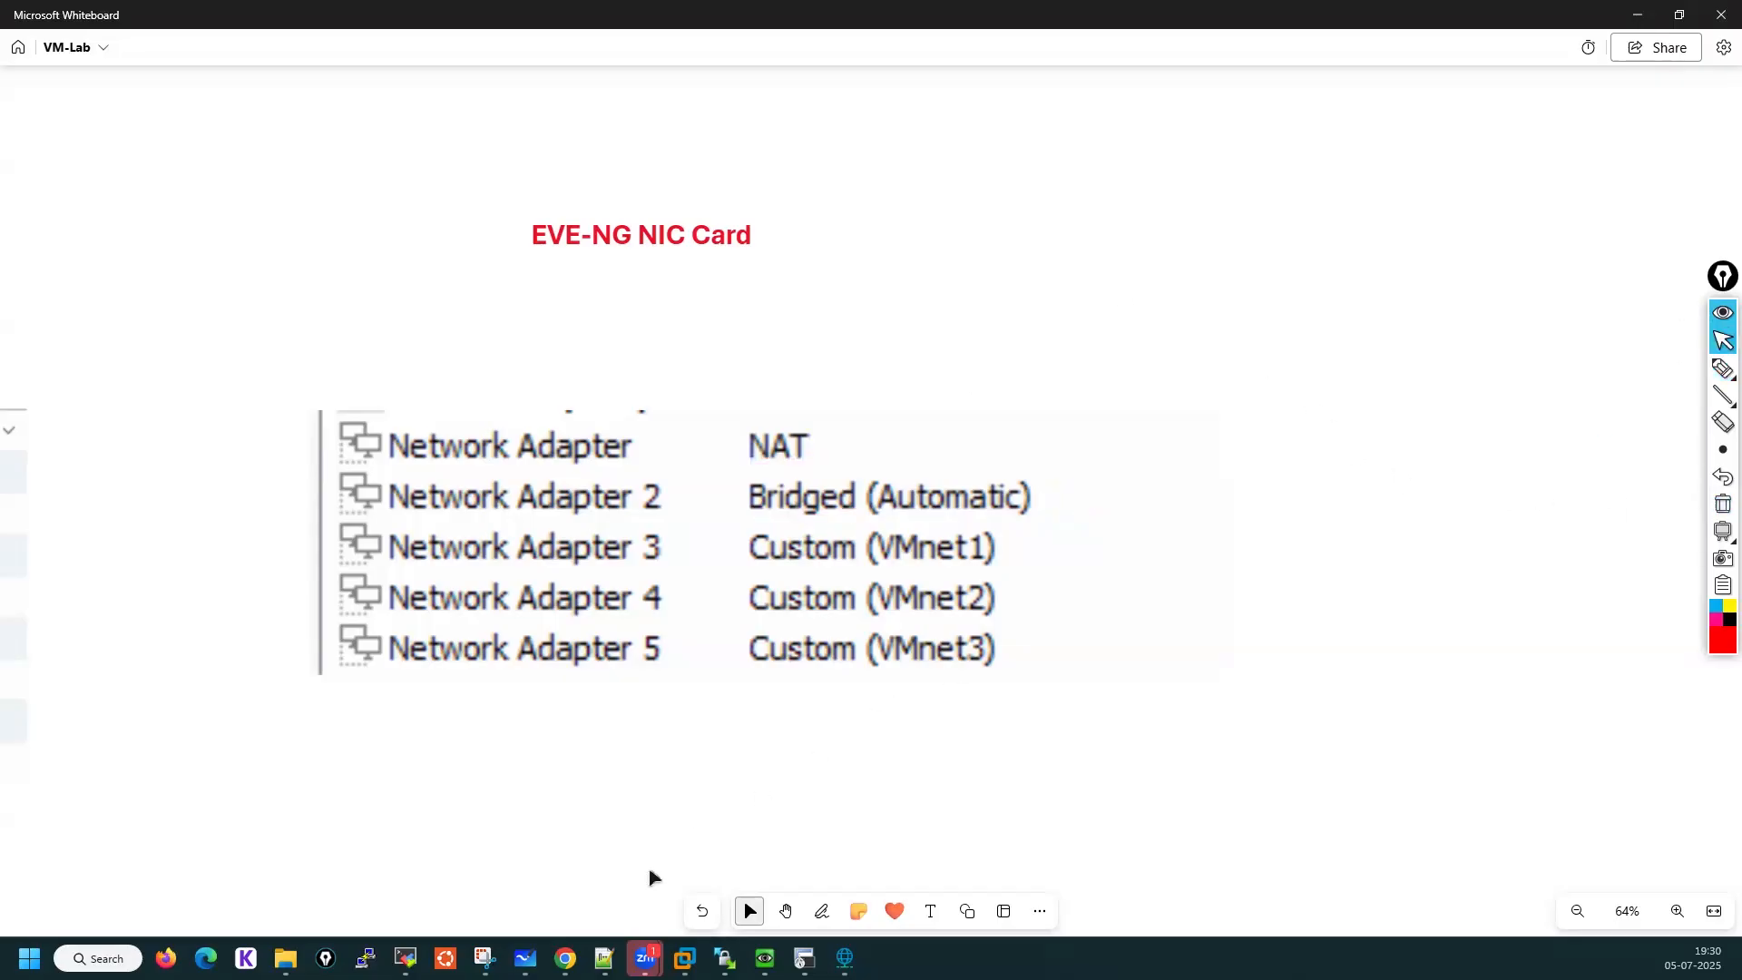
pyautogui.moveTo(525, 958)
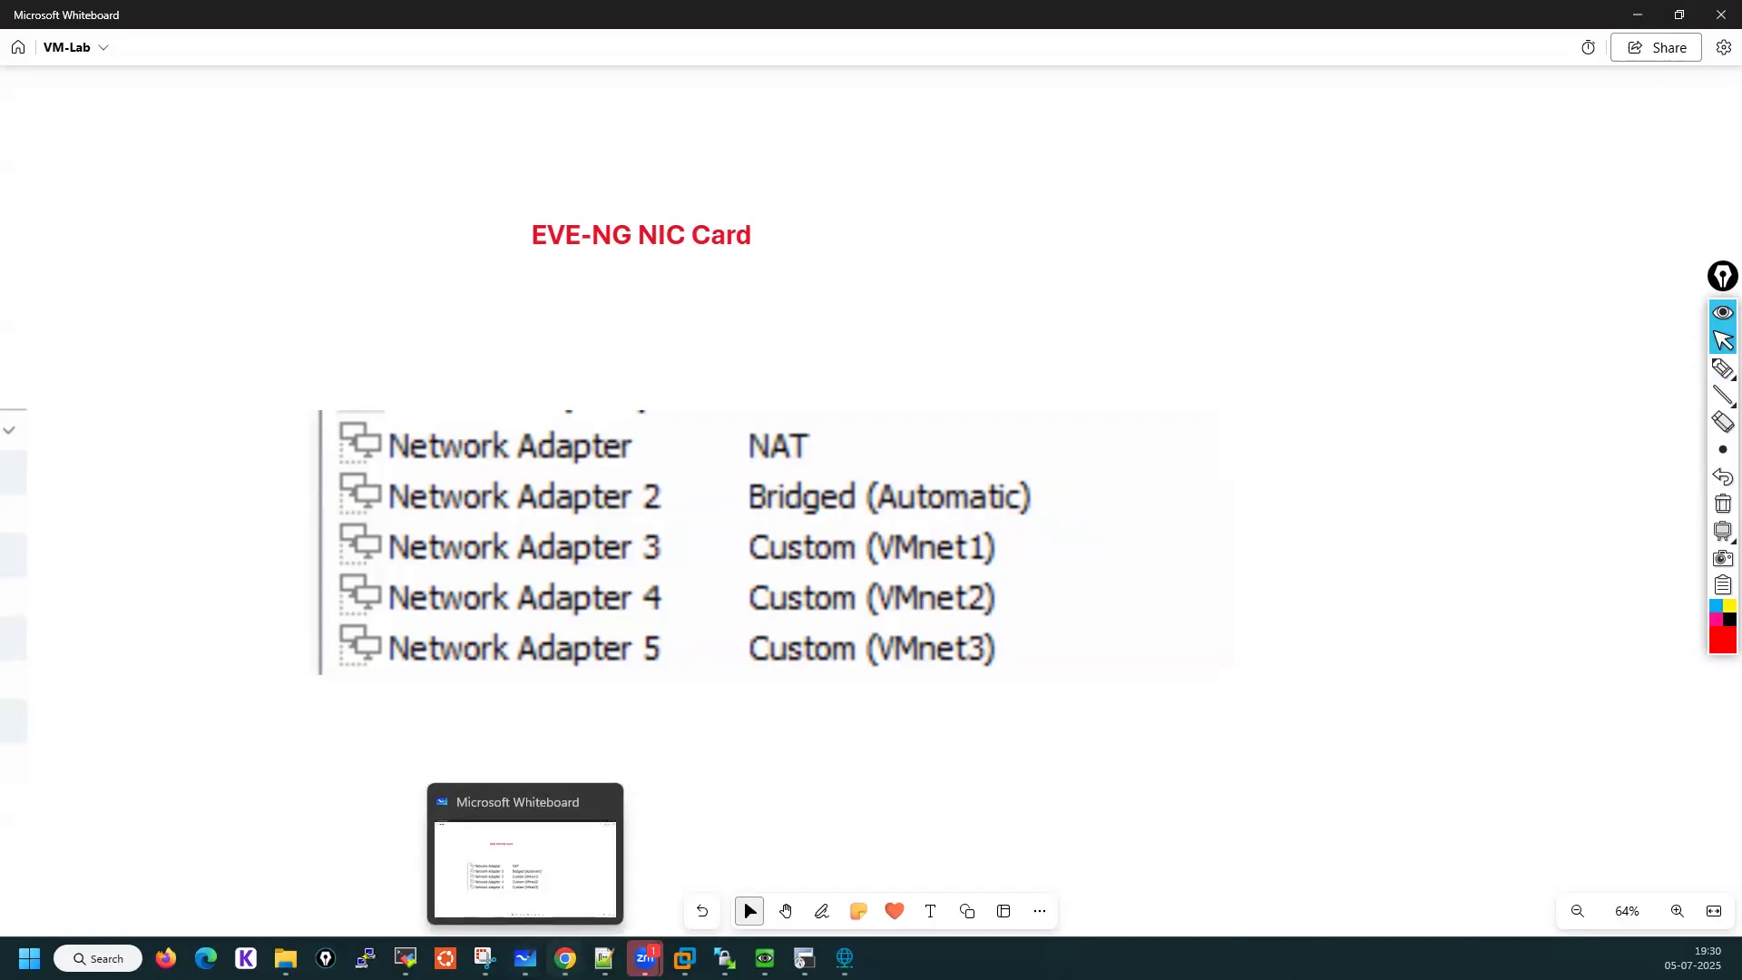
pyautogui.click(565, 958)
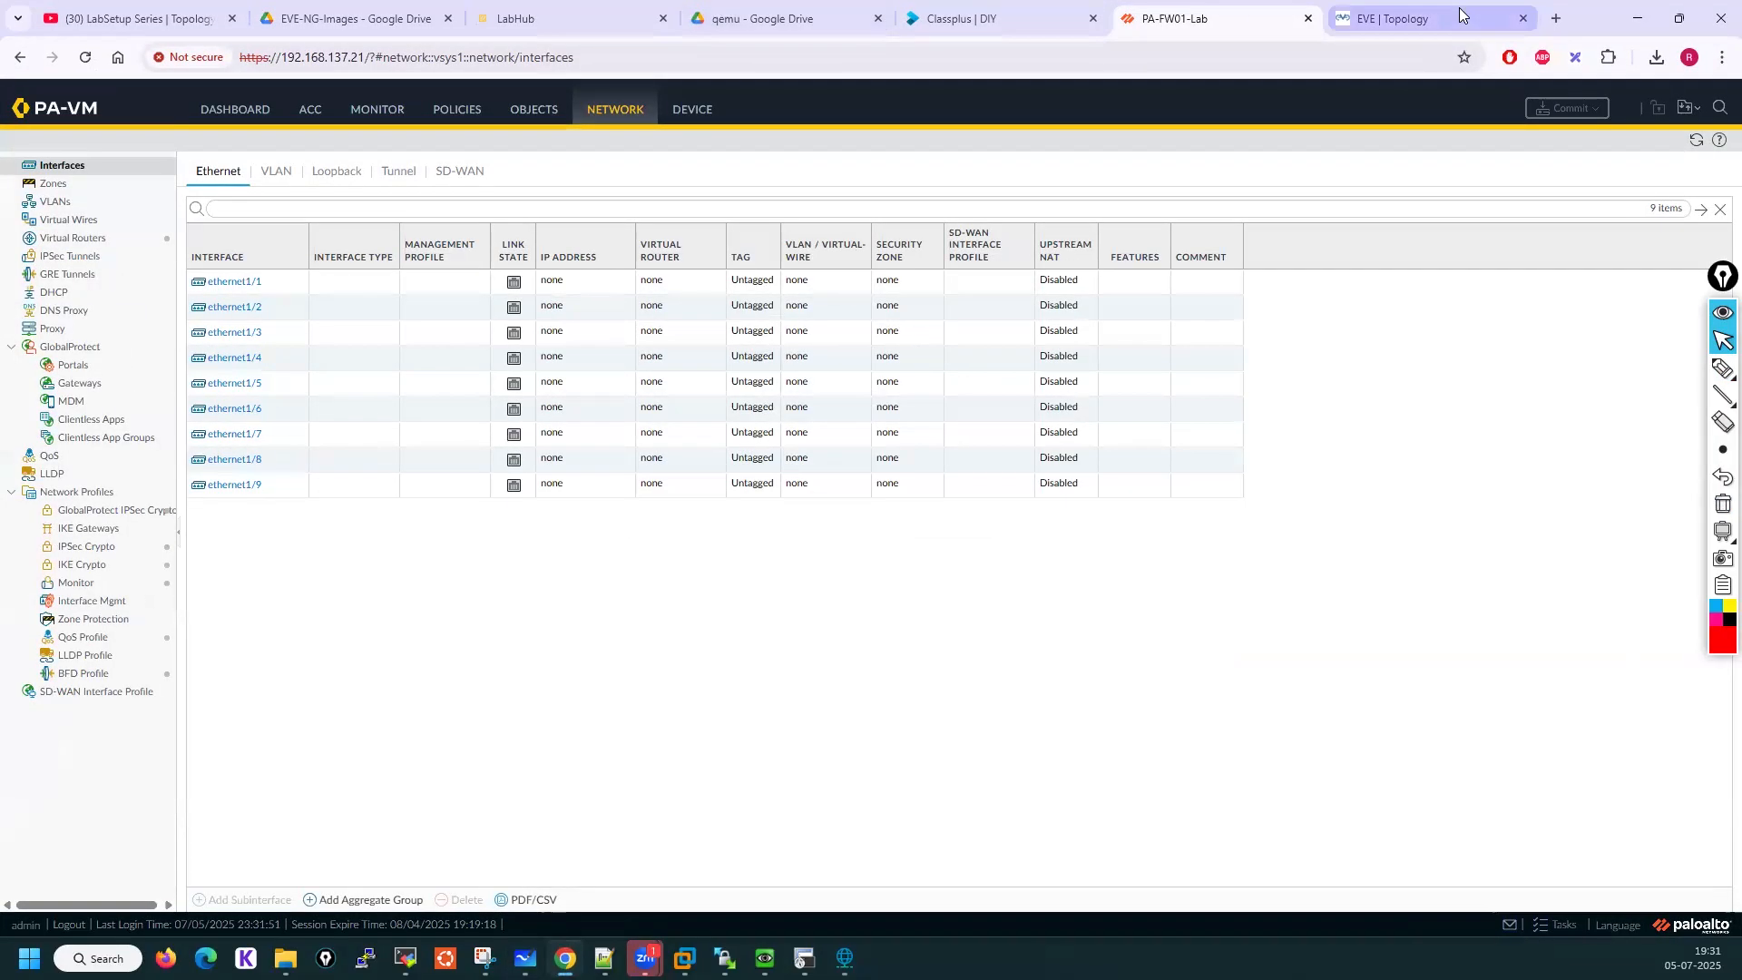
# Step: On the EVE Topology page, start a new Network object and show its Type list
pyautogui.hotkey('ctrl', 'Tab')
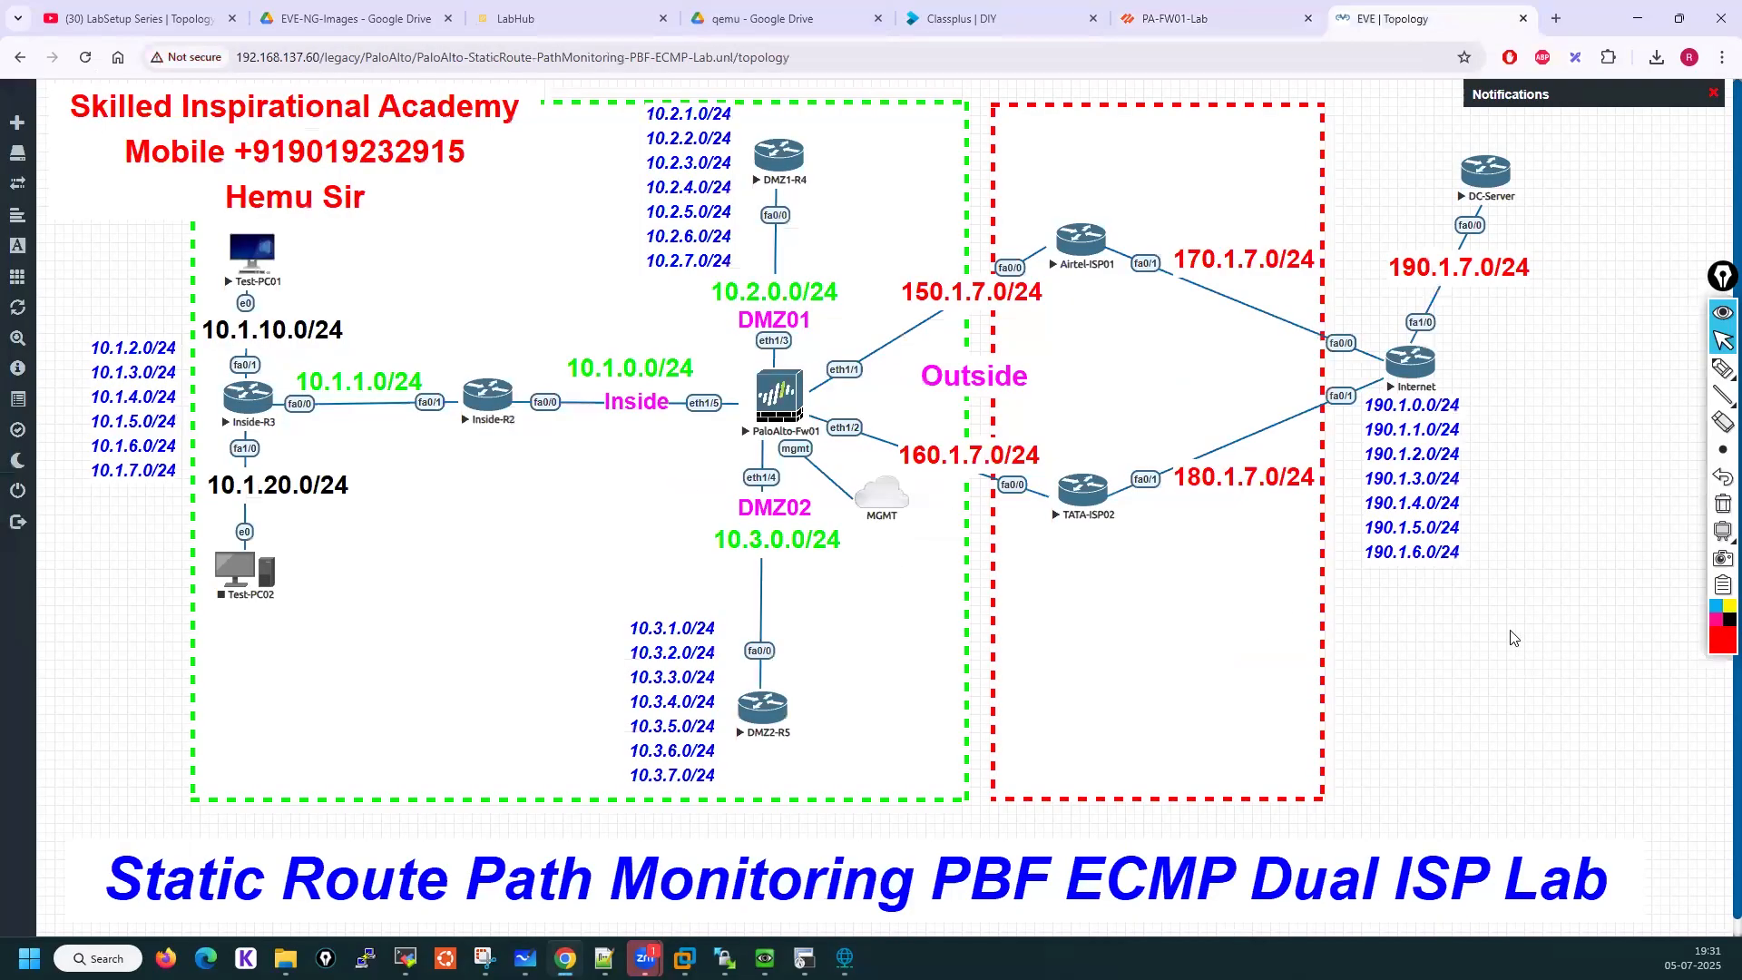
pyautogui.rightClick(1580, 767)
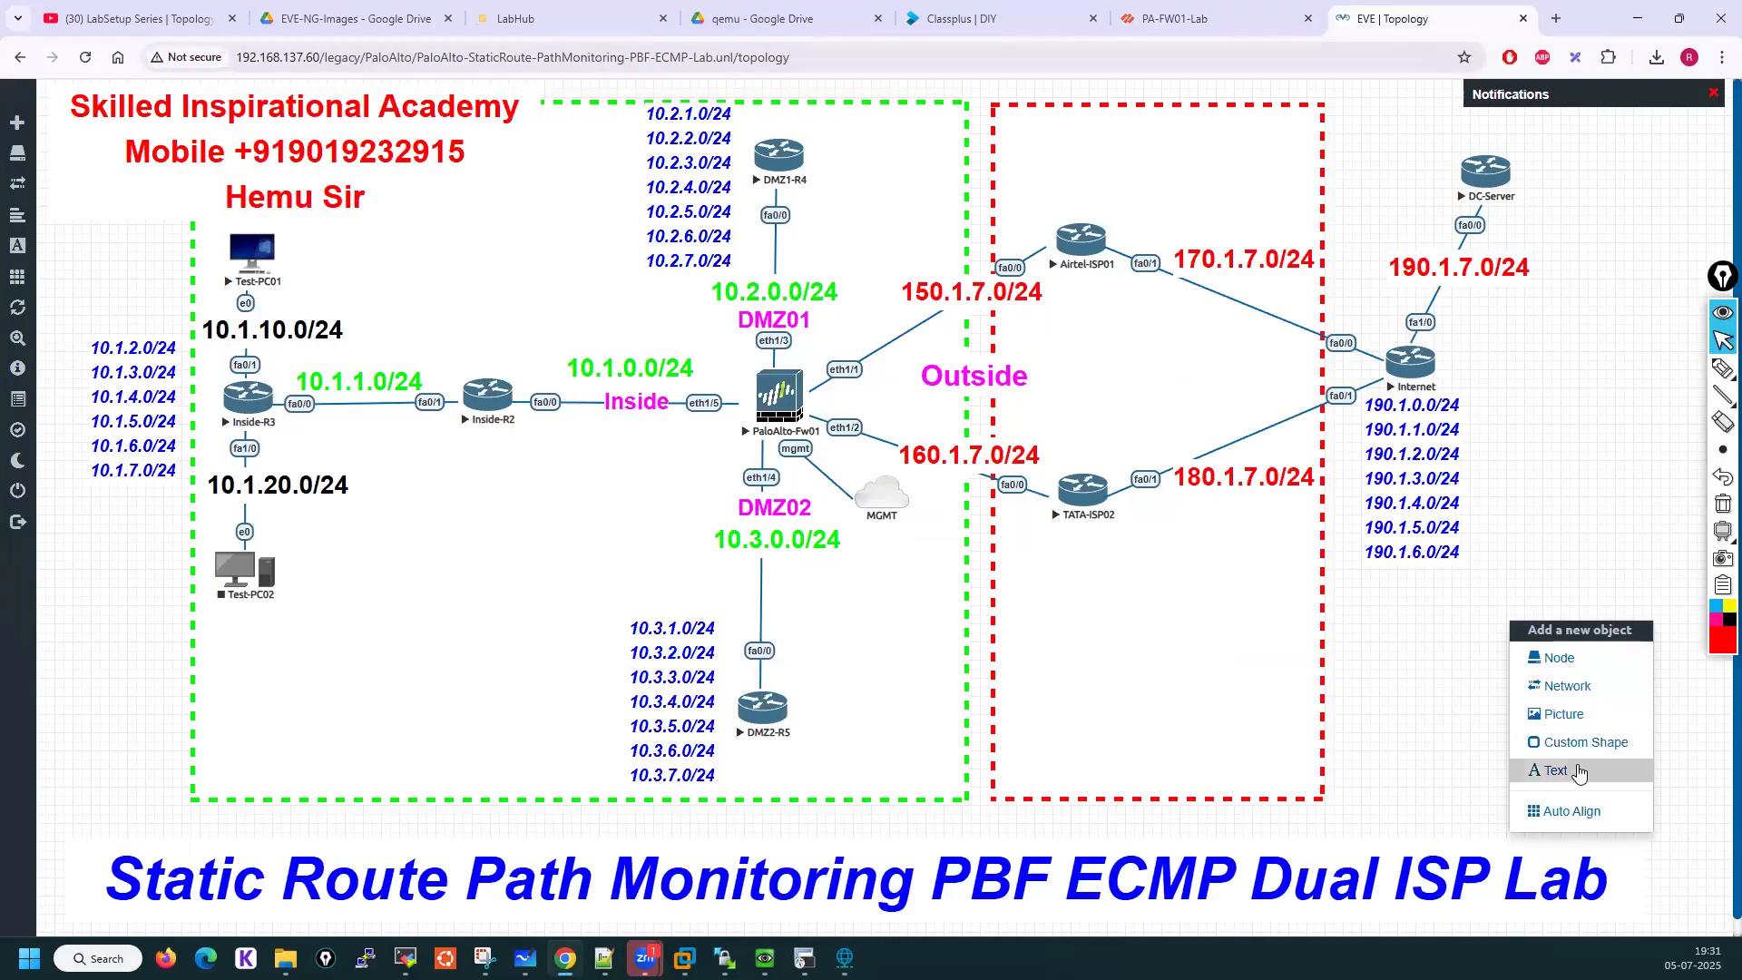
pyautogui.click(1565, 702)
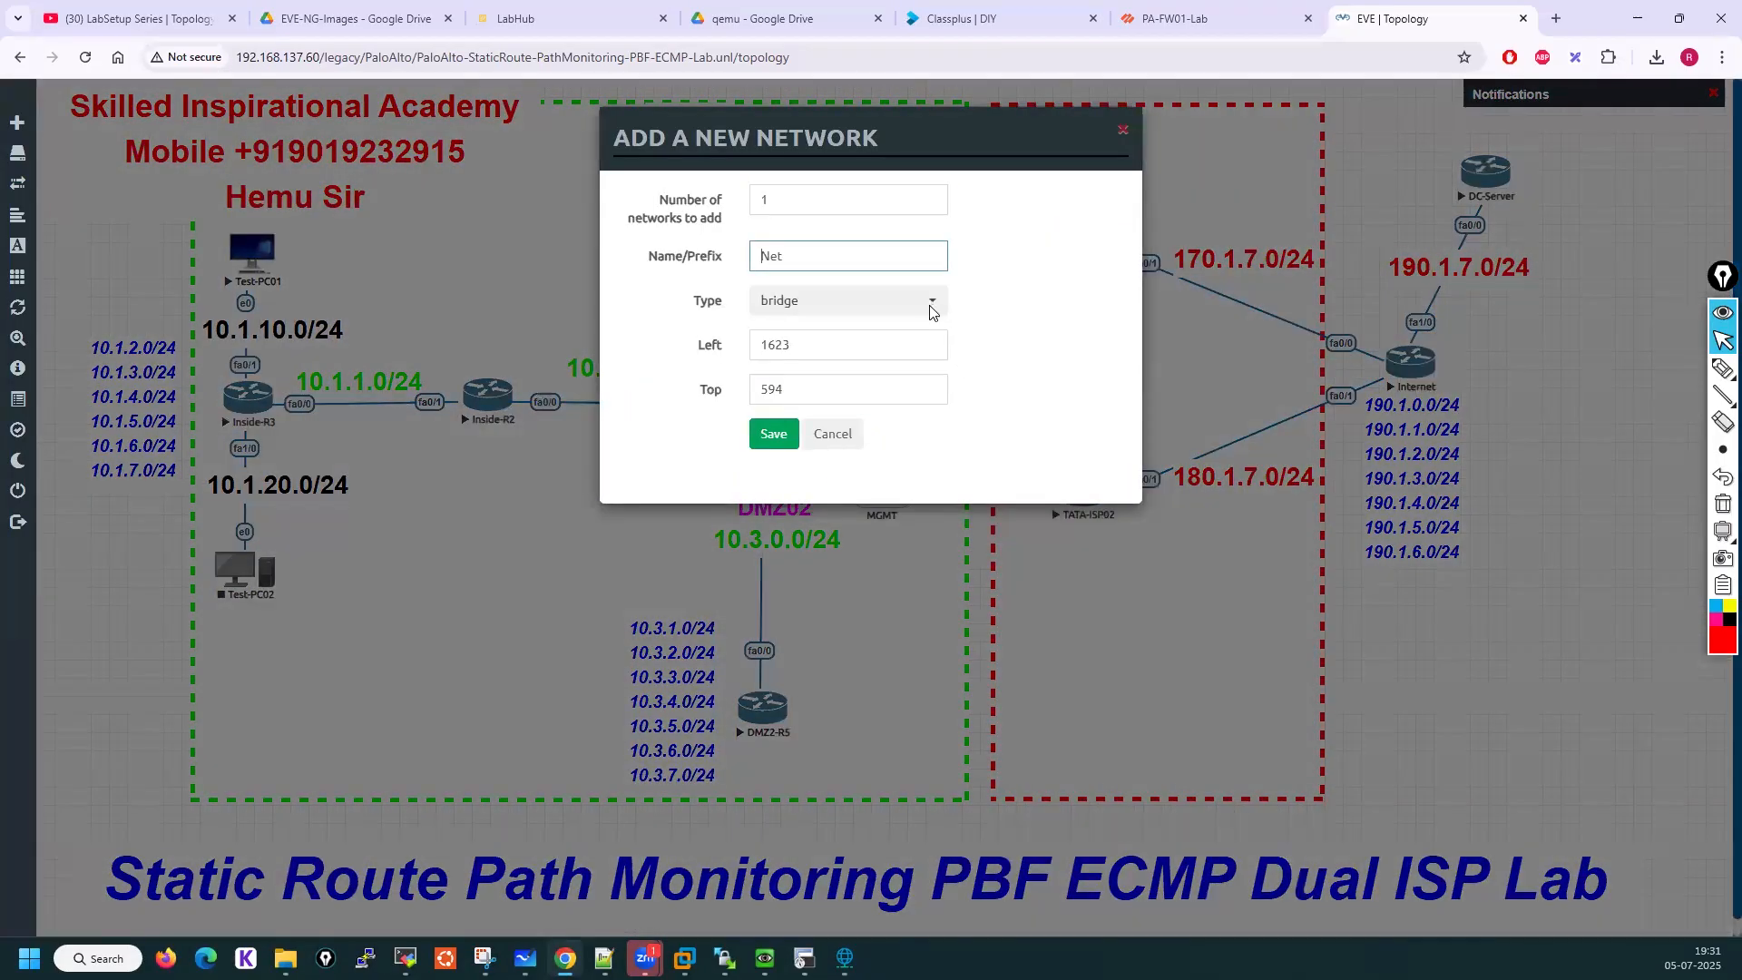
pyautogui.click(932, 308)
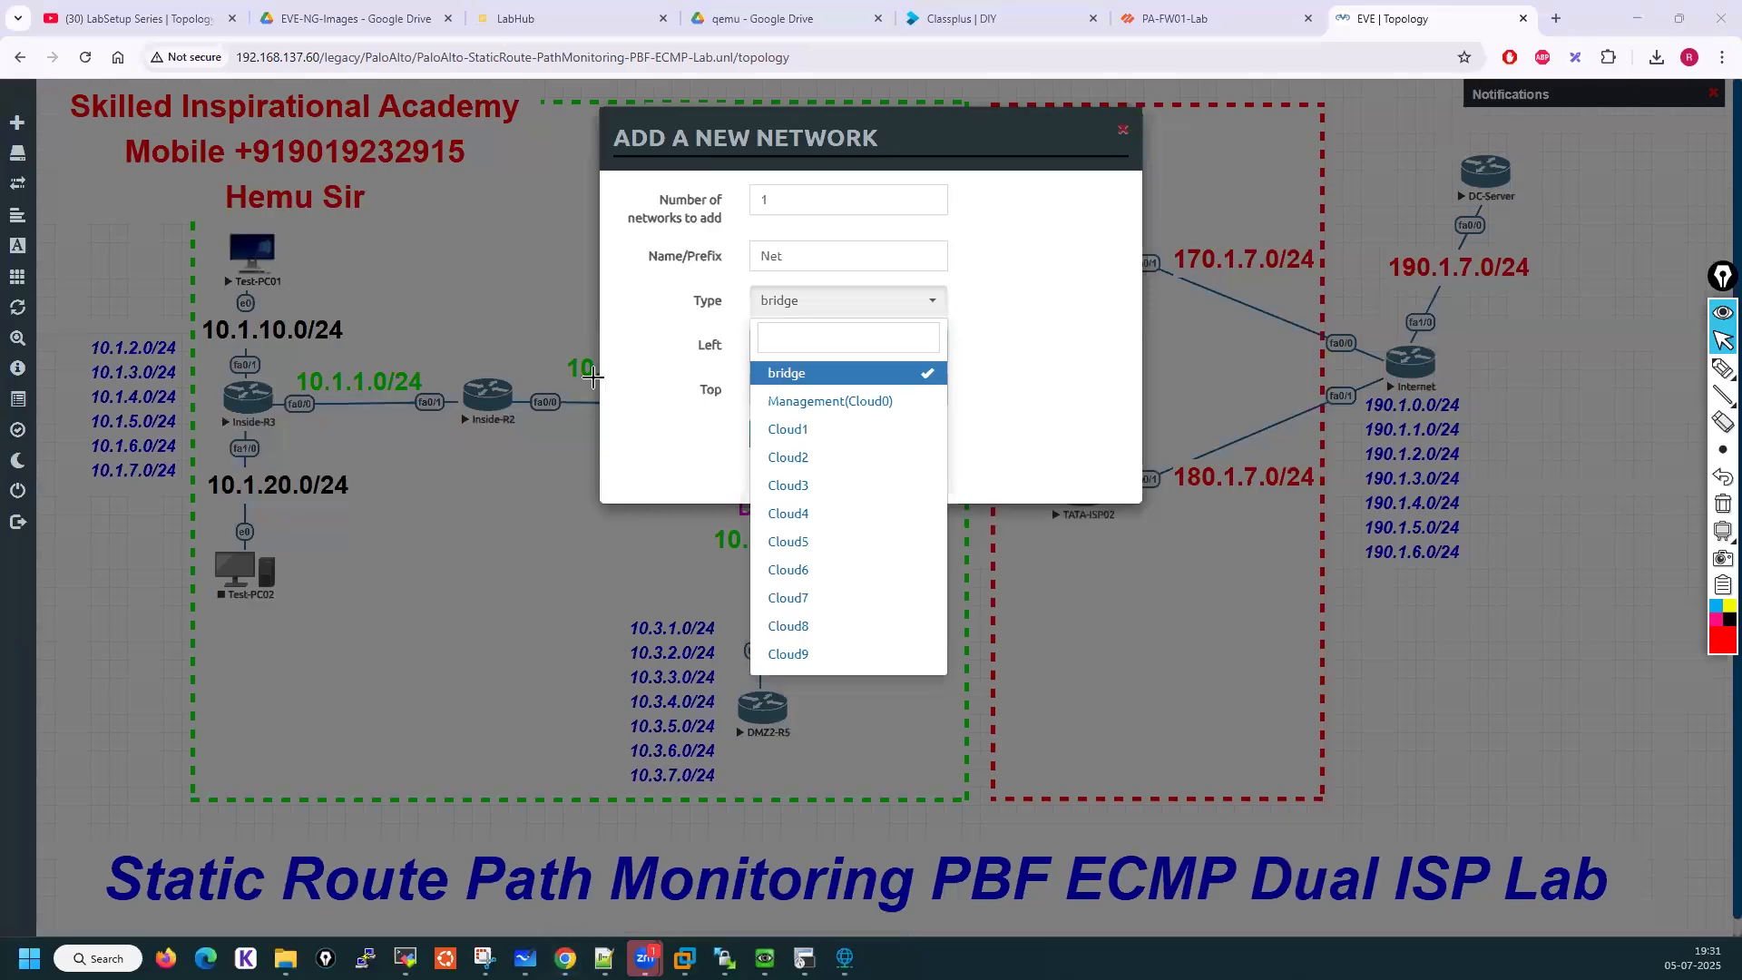
# Step: Capture the Management(Cloud0)–Cloud9 list with Win+Shift+S and close the dialog unsaved
pyautogui.press('super+shift+s')
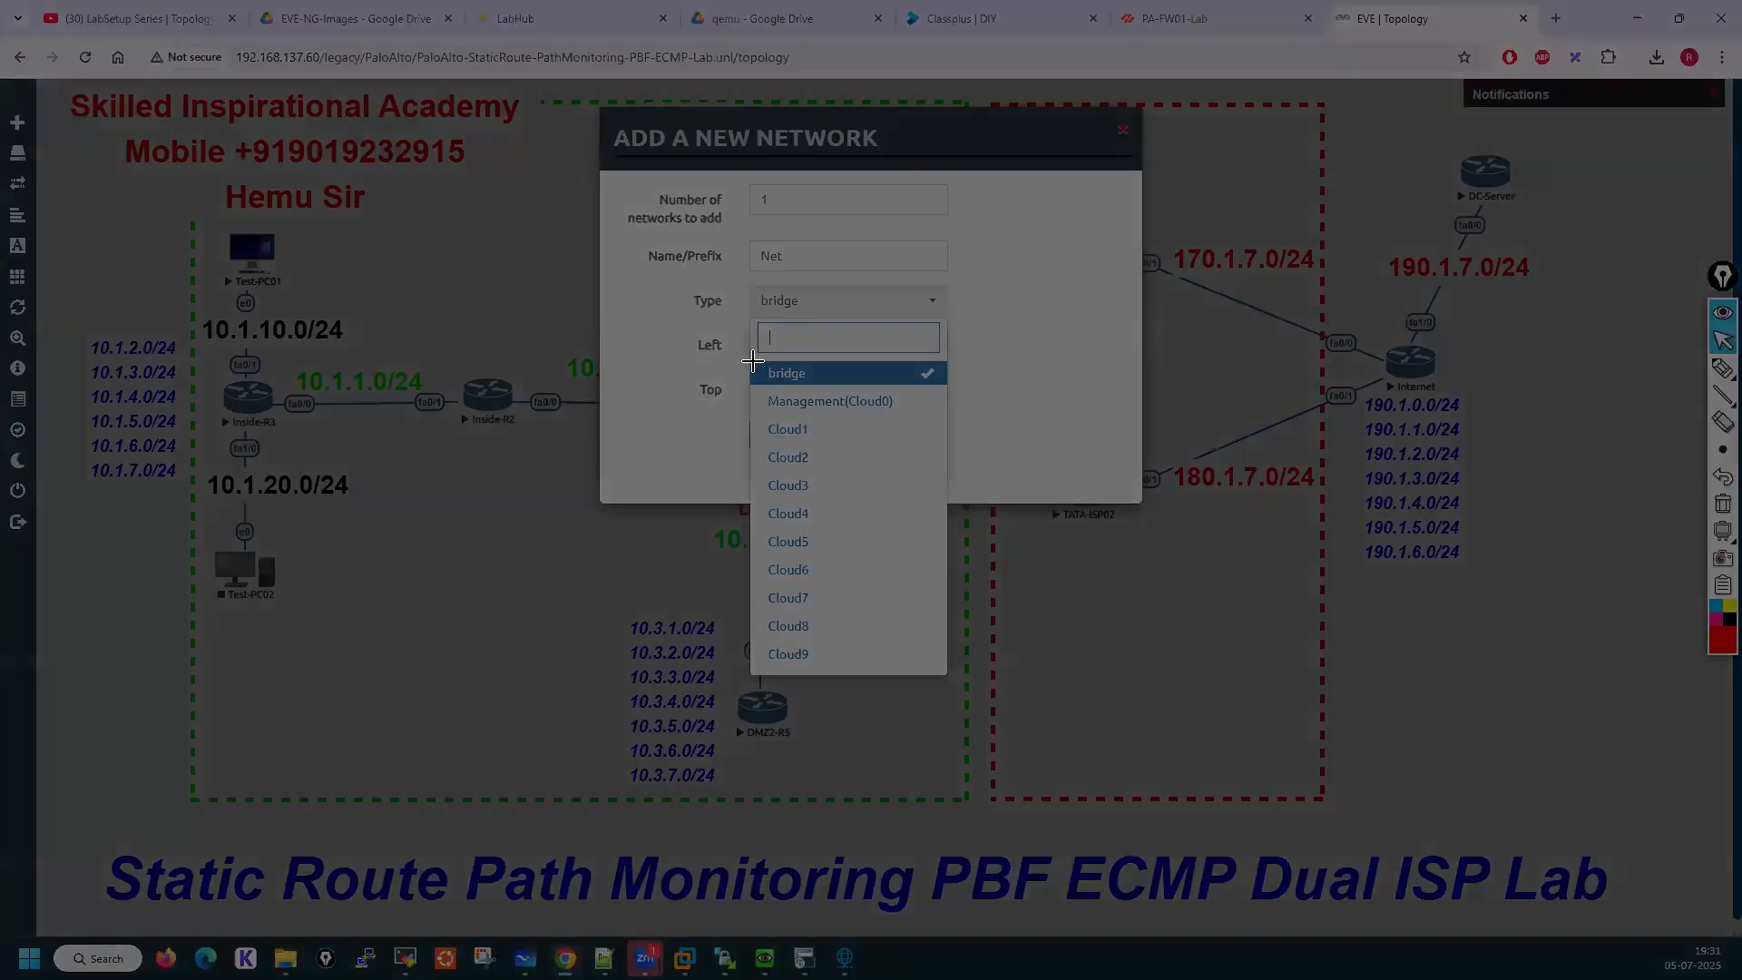
pyautogui.moveTo(749, 391); pyautogui.dragTo(944, 665)
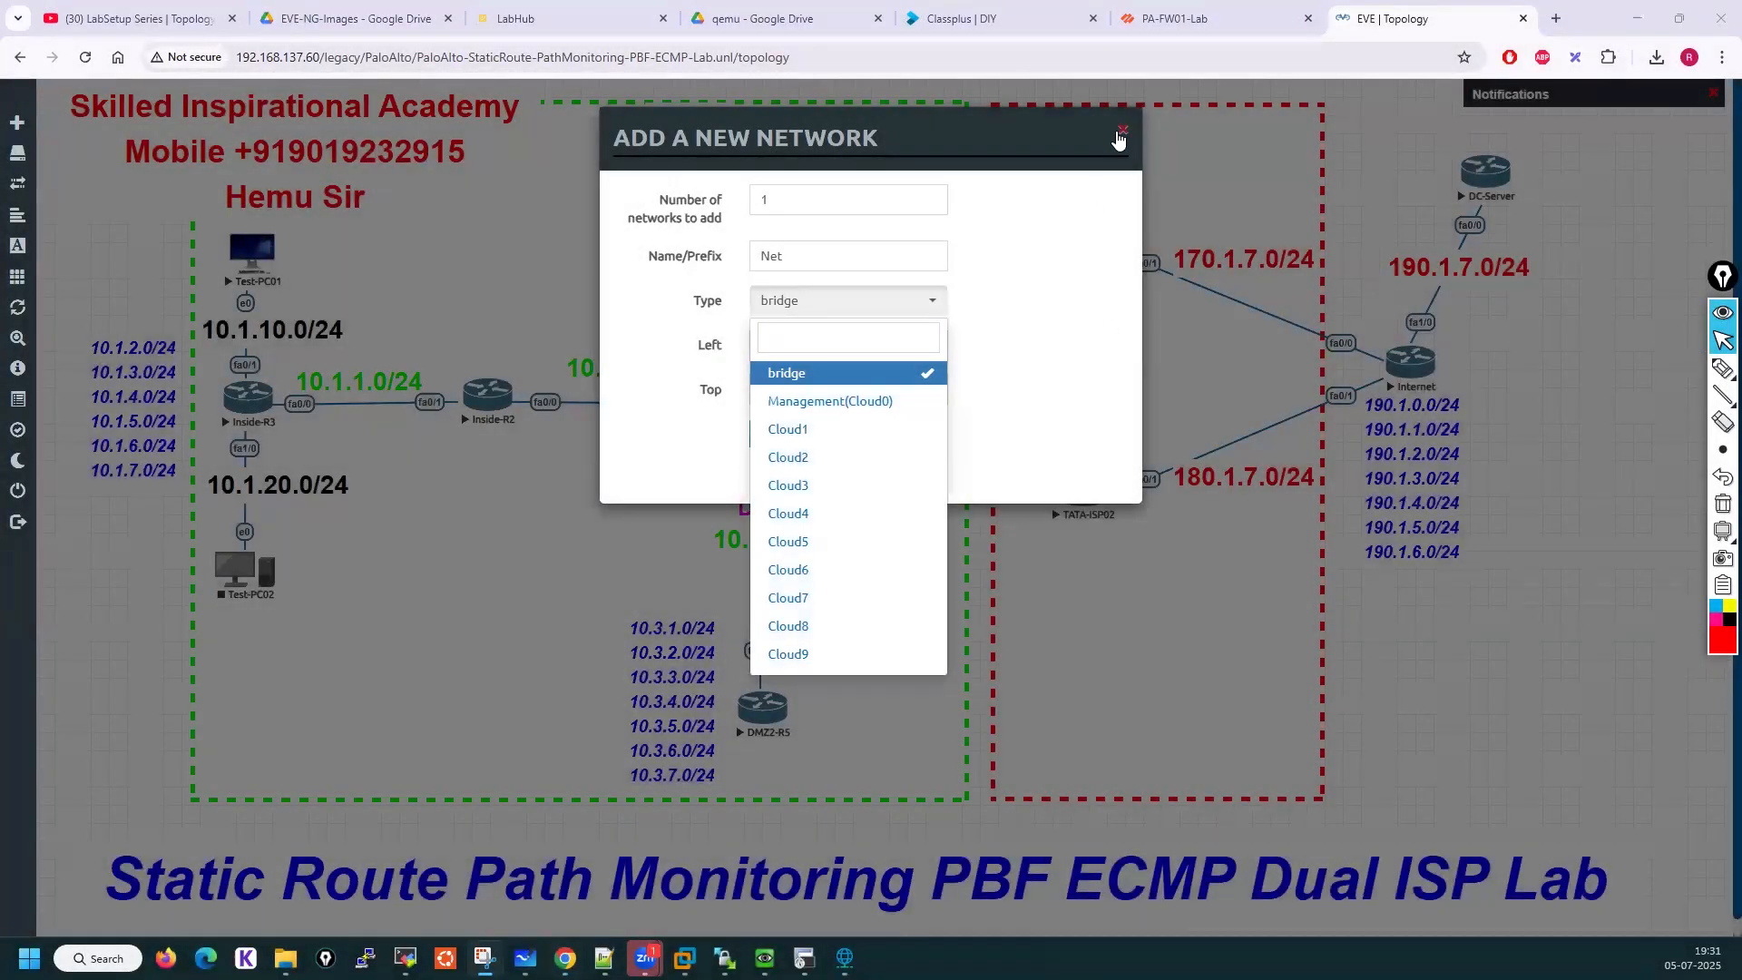
pyautogui.click(1493, 254)
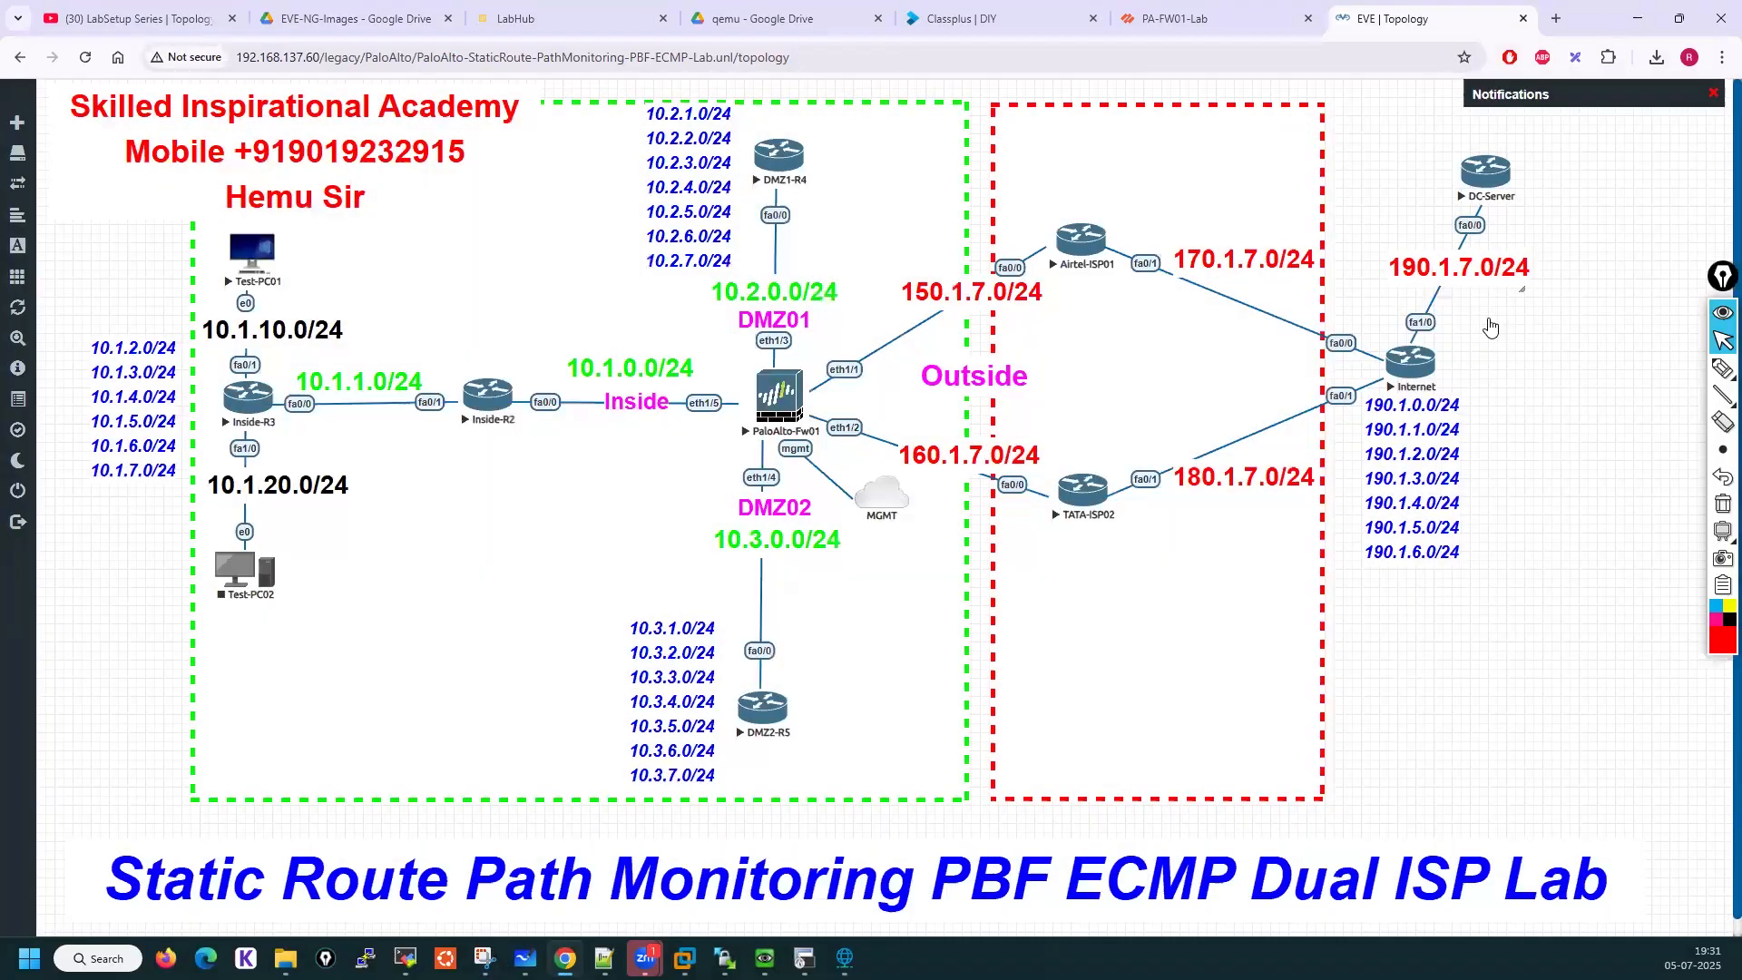
# Step: Paste the Cloud0–Cloud9 list onto the board and bring the EVE-NG NIC Card table into view
pyautogui.click(525, 958)
pyautogui.scroll(4, 318, 688)
pyautogui.hotkey('ctrl', 'v')
pyautogui.moveTo(743, 555); pyautogui.dragTo(163, 688)
pyautogui.click(786, 911)
pyautogui.moveTo(1216, 544); pyautogui.dragTo(1706, 524)
pyautogui.moveTo(759, 274); pyautogui.dragTo(885, 242)
pyautogui.moveTo(1416, 712); pyautogui.dragTo(1396, 681)
pyautogui.moveTo(899, 678); pyautogui.dragTo(870, 609)
pyautogui.moveTo(661, 618); pyautogui.dragTo(791, 692)
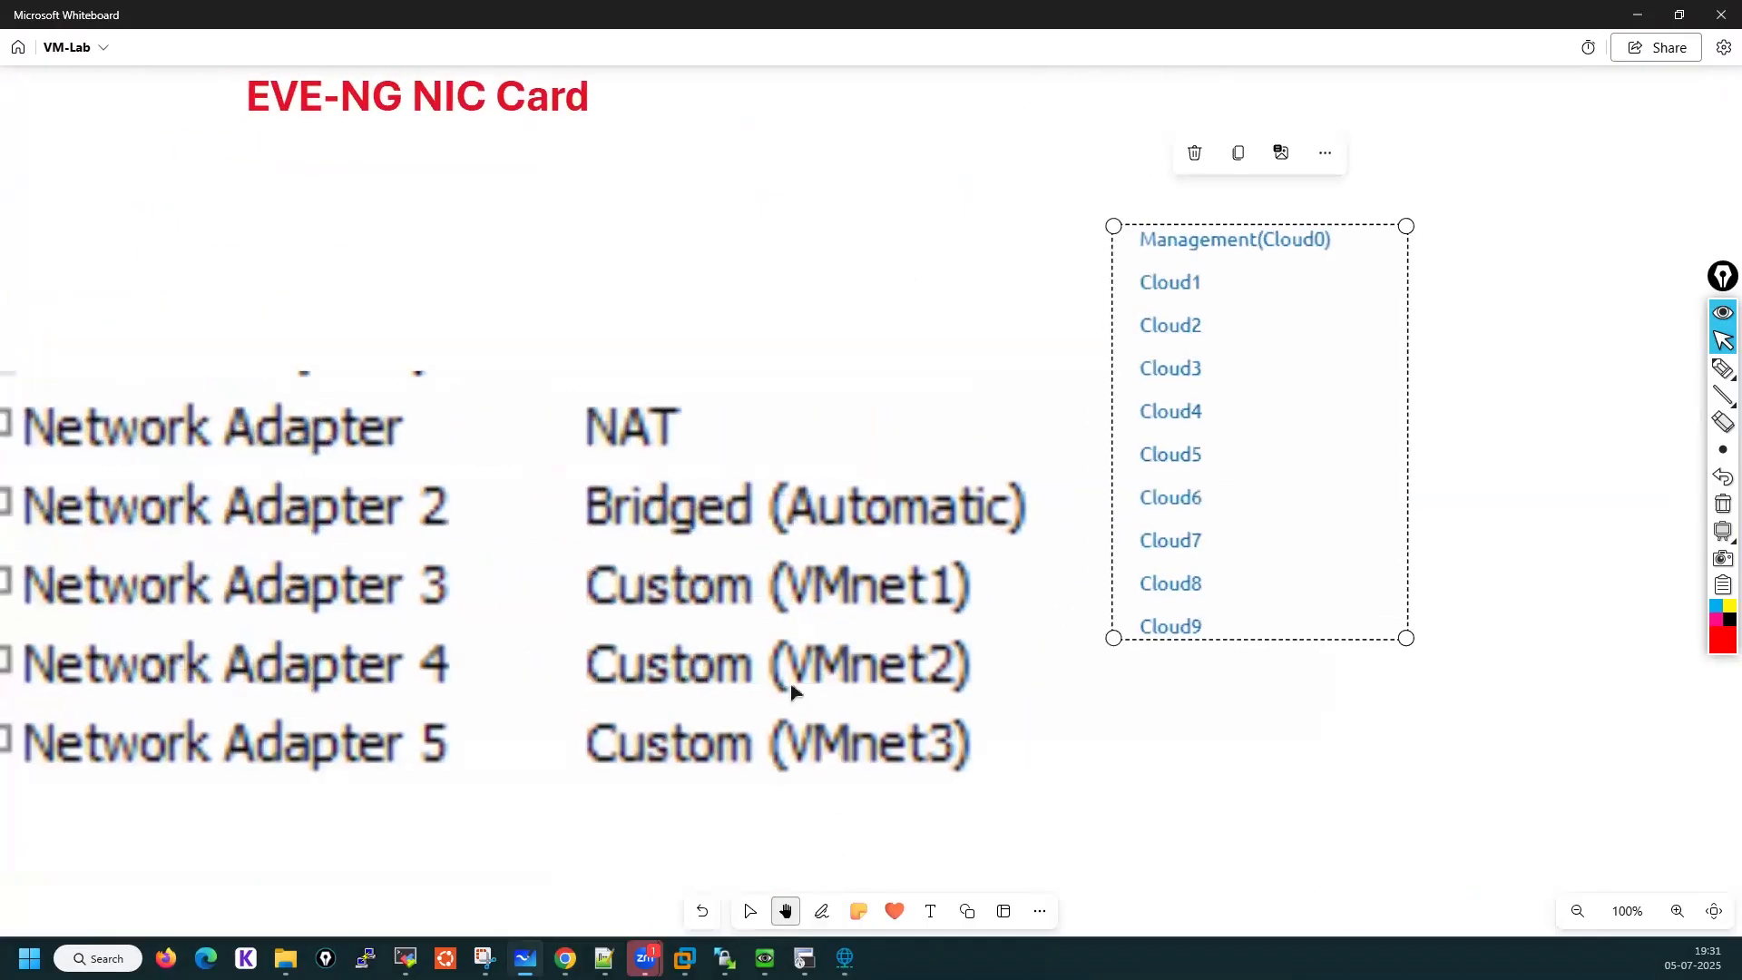
pyautogui.moveTo(1425, 844); pyautogui.dragTo(1050, 748)
# Step: Shrink the adapter table image and place the enlarged cloud list aligned beside its rows
pyautogui.click(1478, 802)
pyautogui.moveTo(689, 452); pyautogui.dragTo(684, 408)
pyautogui.click(1335, 497)
pyautogui.moveTo(1335, 502); pyautogui.dragTo(1216, 486)
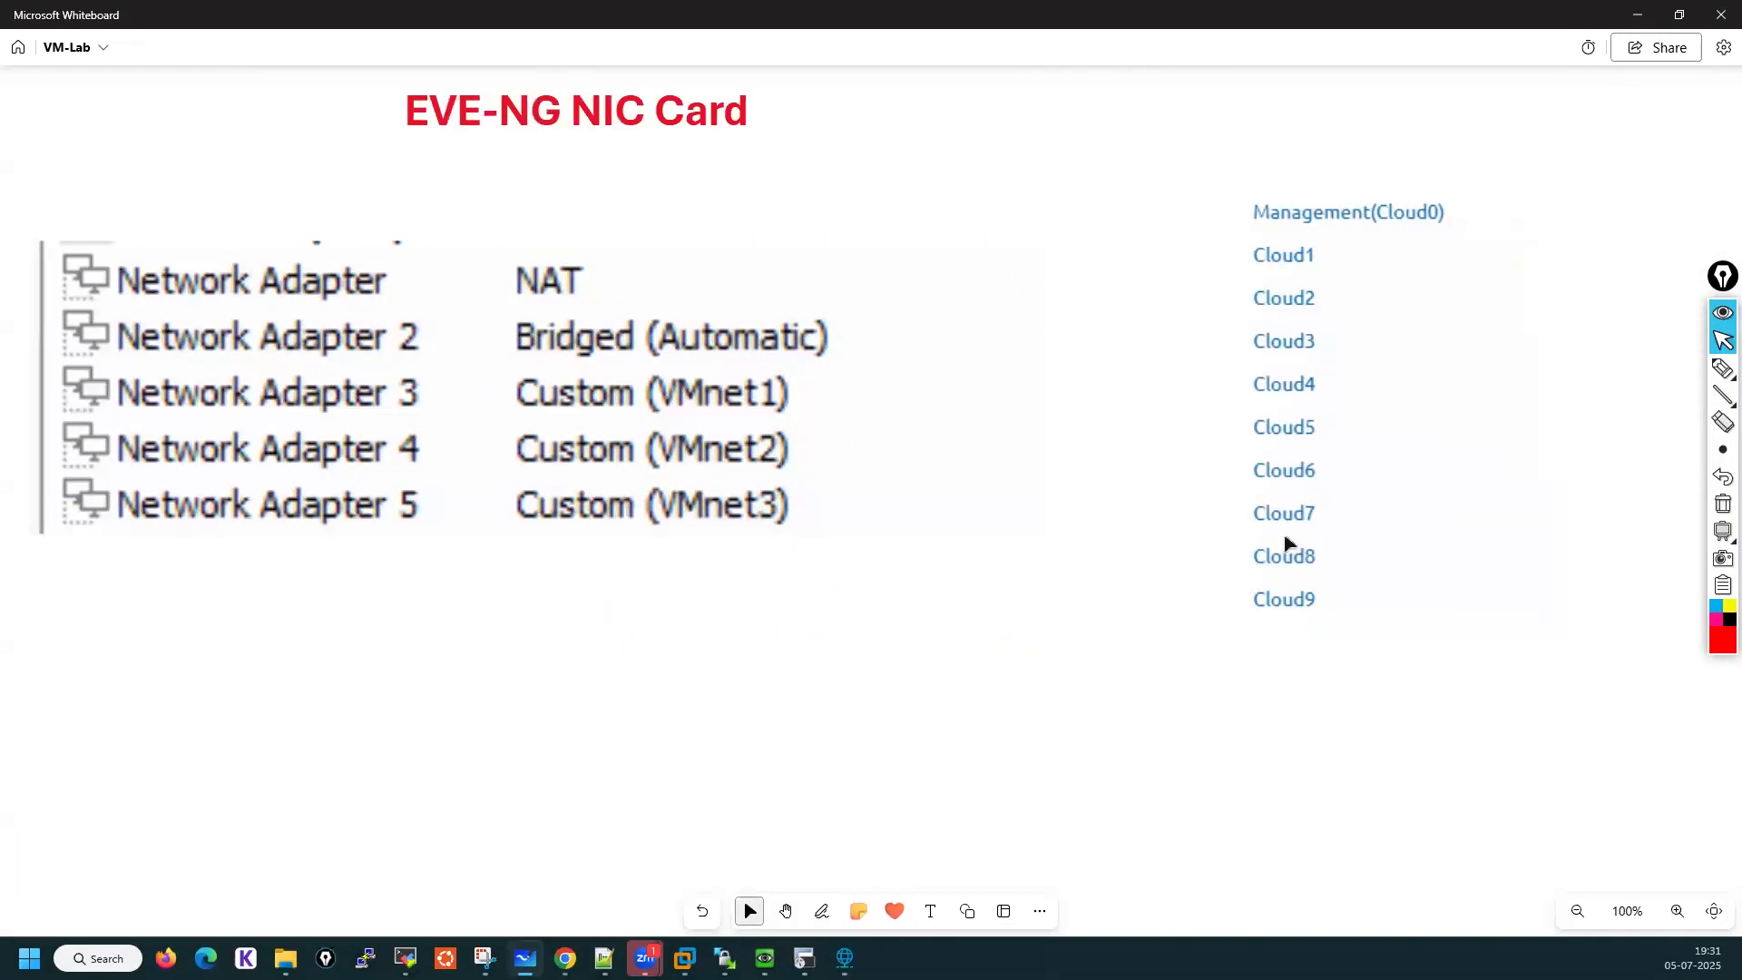
pyautogui.moveTo(1445, 632); pyautogui.dragTo(1497, 704)
pyautogui.moveTo(1380, 630); pyautogui.dragTo(1234, 669)
pyautogui.click(319, 854)
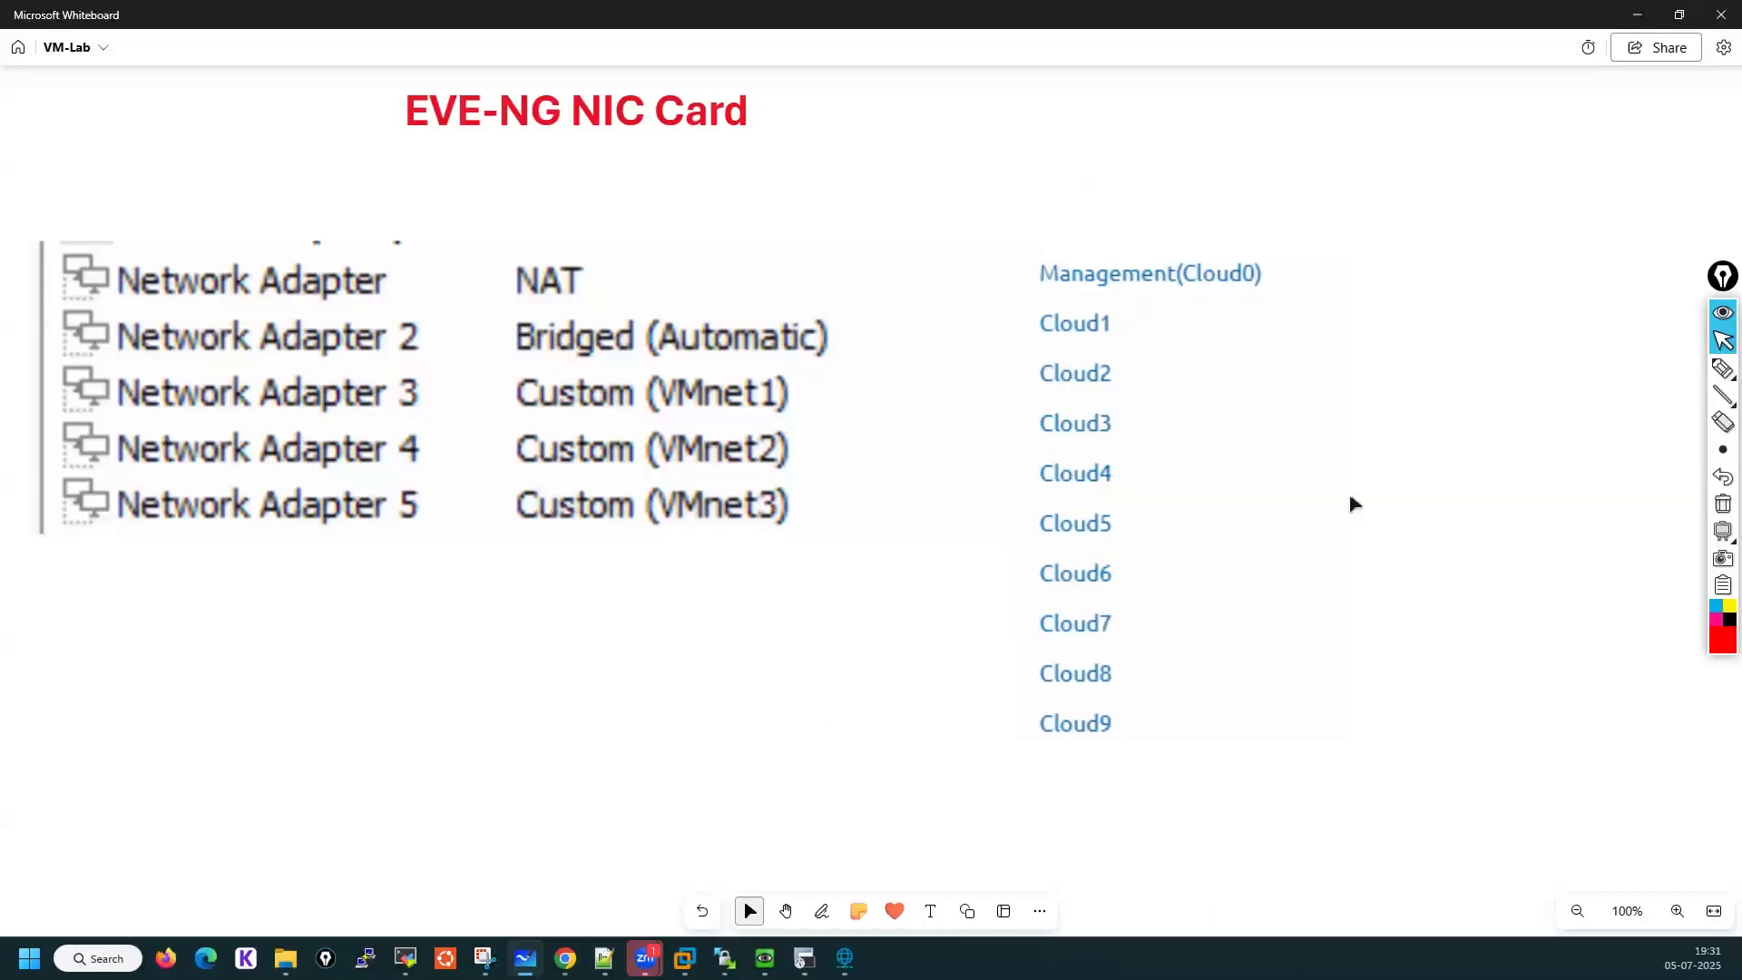
pyautogui.click(1720, 372)
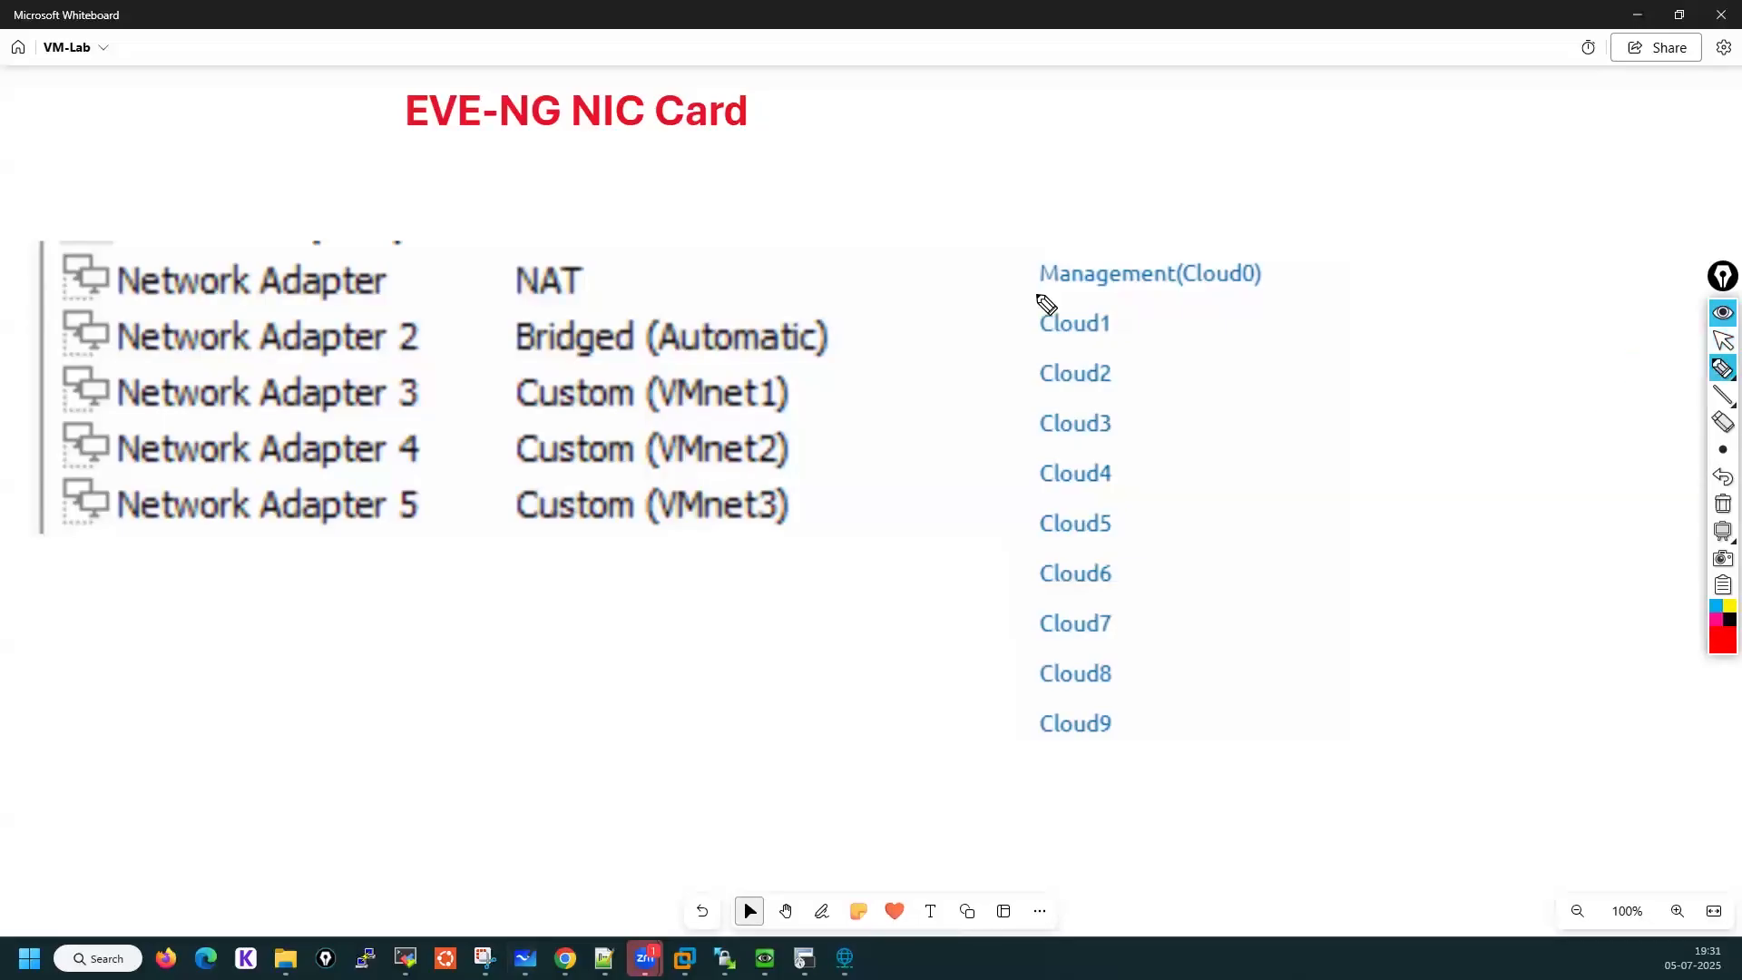
# Step: Draw the red NAT → VMNET08 → Management(Cloud0) arrow, then return to the EVE-NG browser
pyautogui.moveTo(599, 283)
pyautogui.mouseDown()
pyautogui.moveTo(712, 284)
pyautogui.moveTo(749, 265)
pyautogui.moveTo(863, 284)
pyautogui.moveTo(1023, 274)
pyautogui.moveTo(1009, 296)
pyautogui.mouseUp()
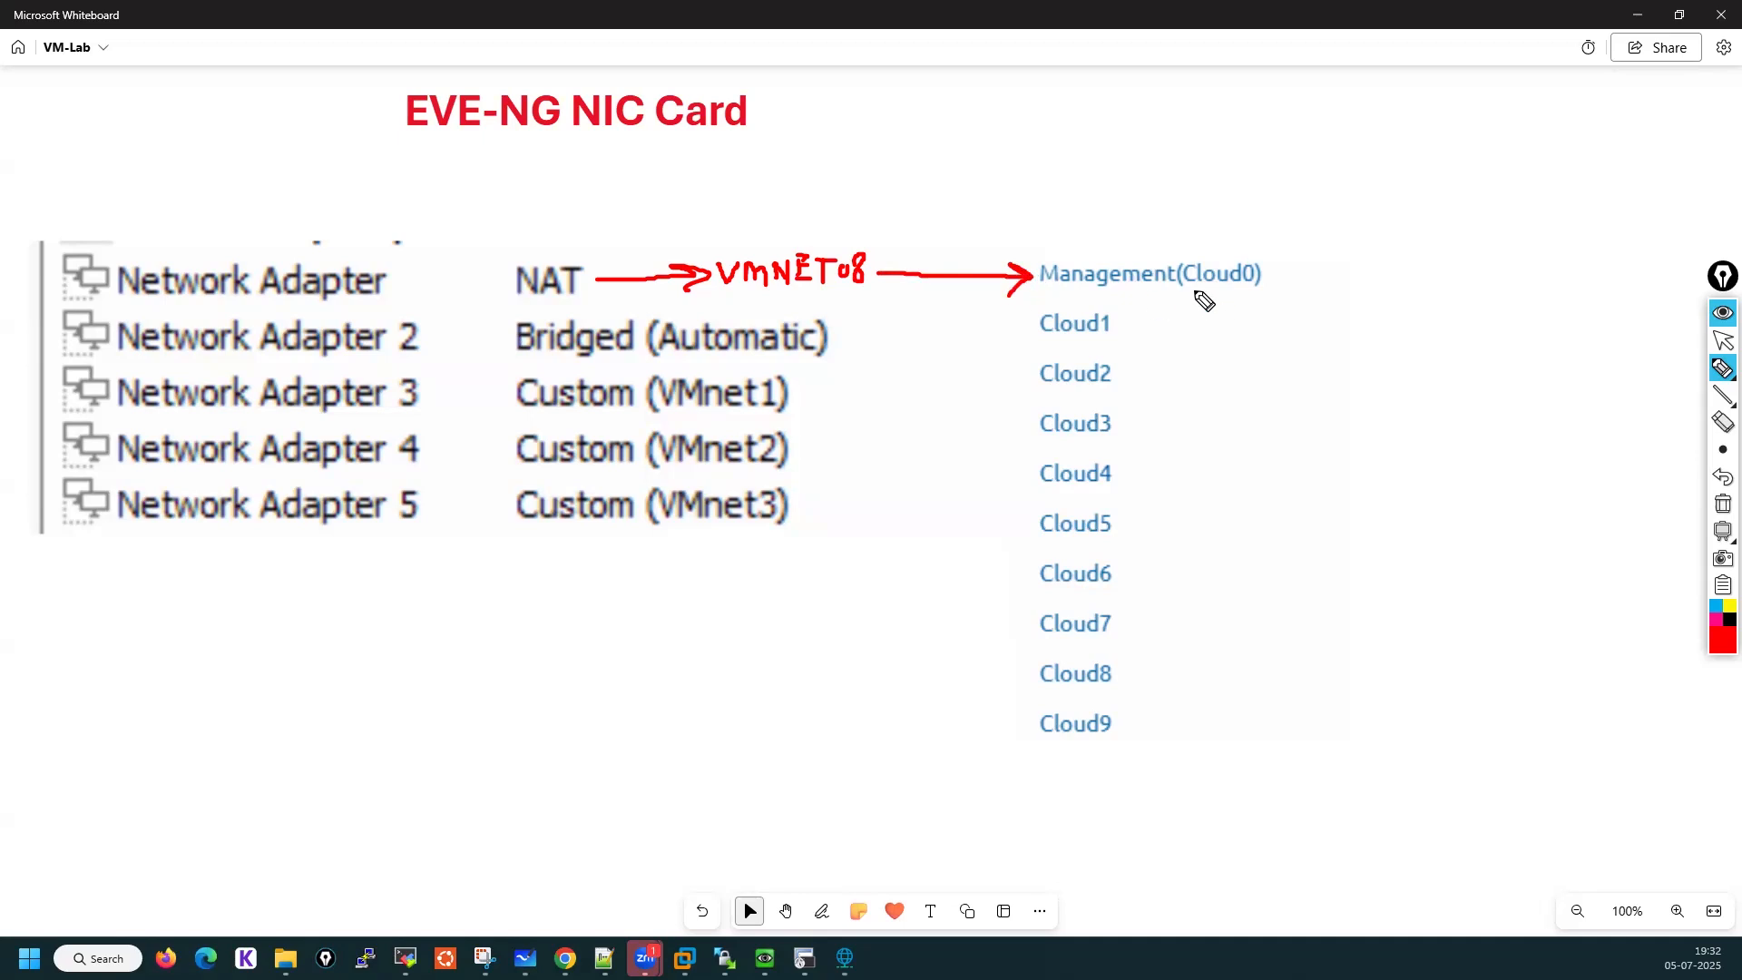
pyautogui.click(1723, 341)
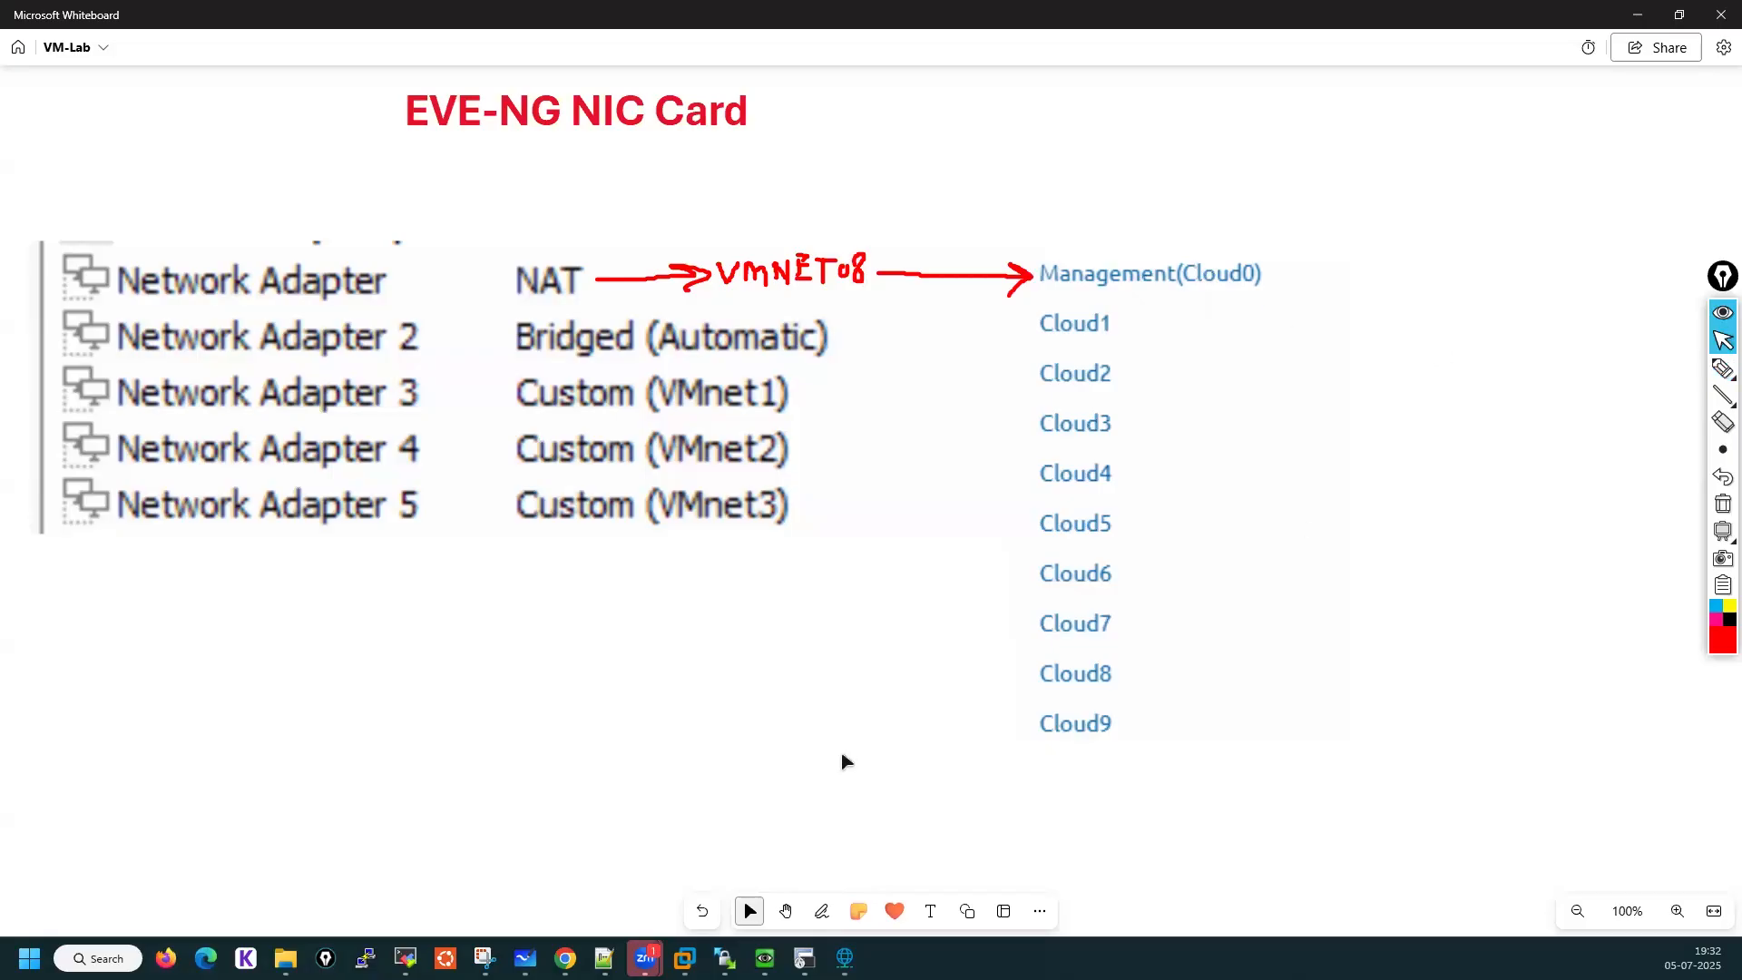
pyautogui.click(565, 958)
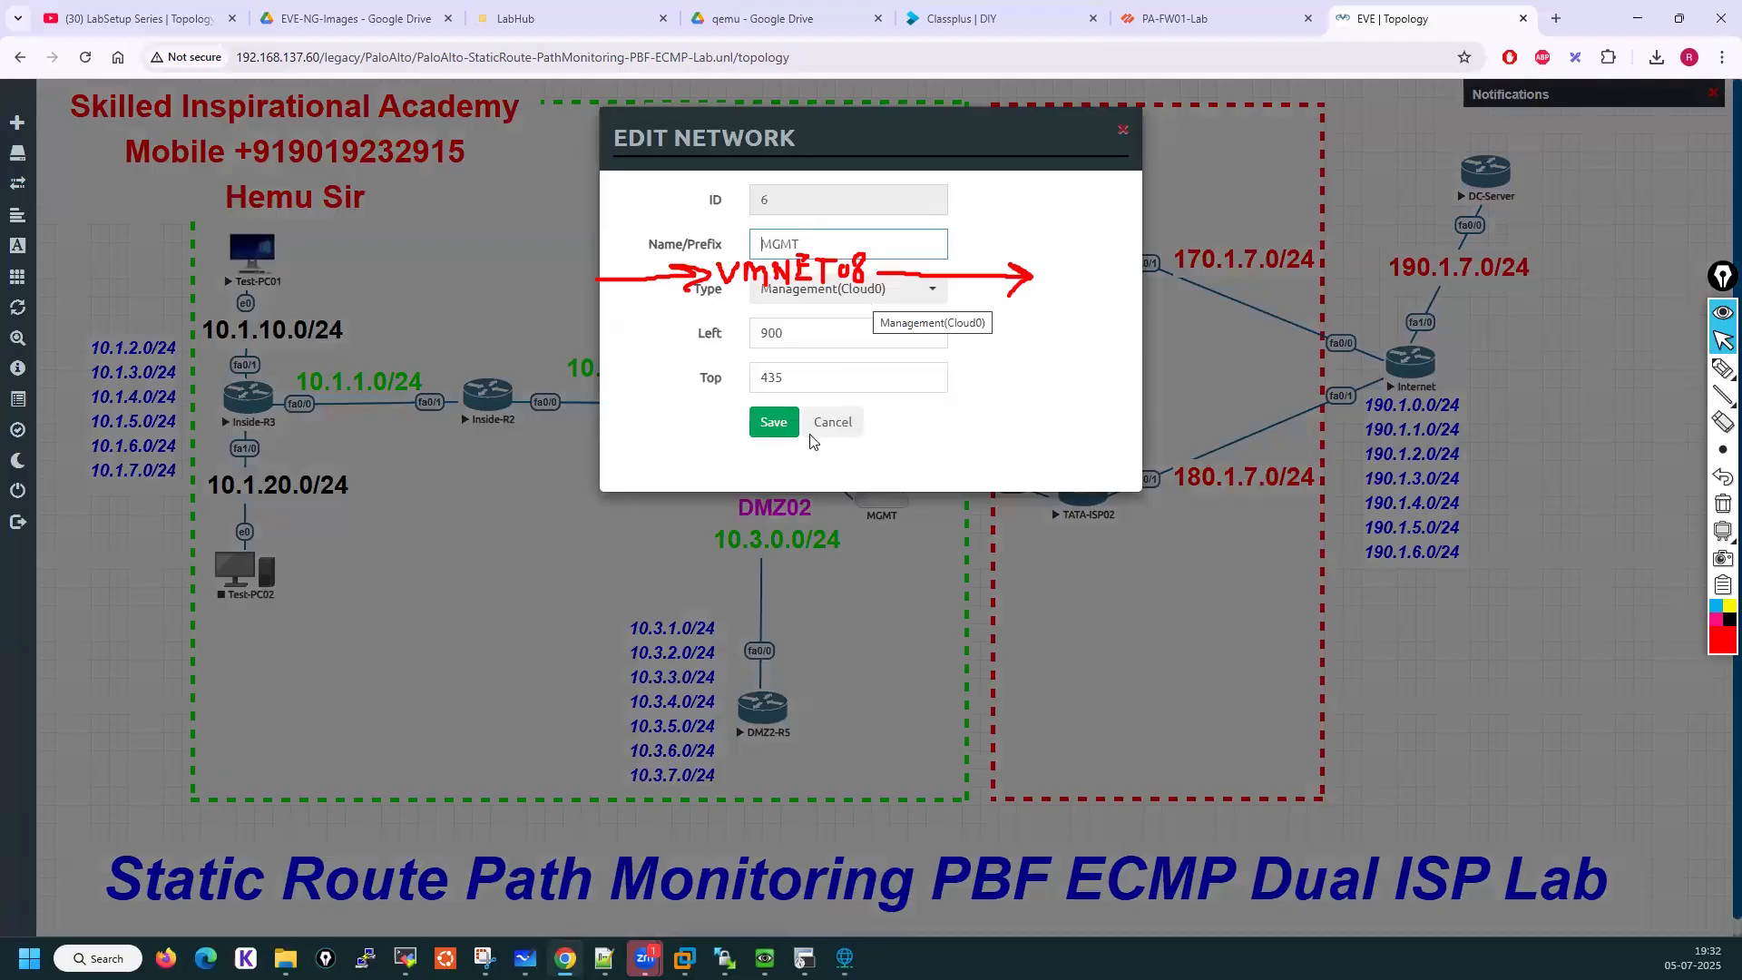
# Step: Cancel Edit Network, attempt Close lab (refused: nodes running), then minimize to the whiteboard
pyautogui.click(814, 431)
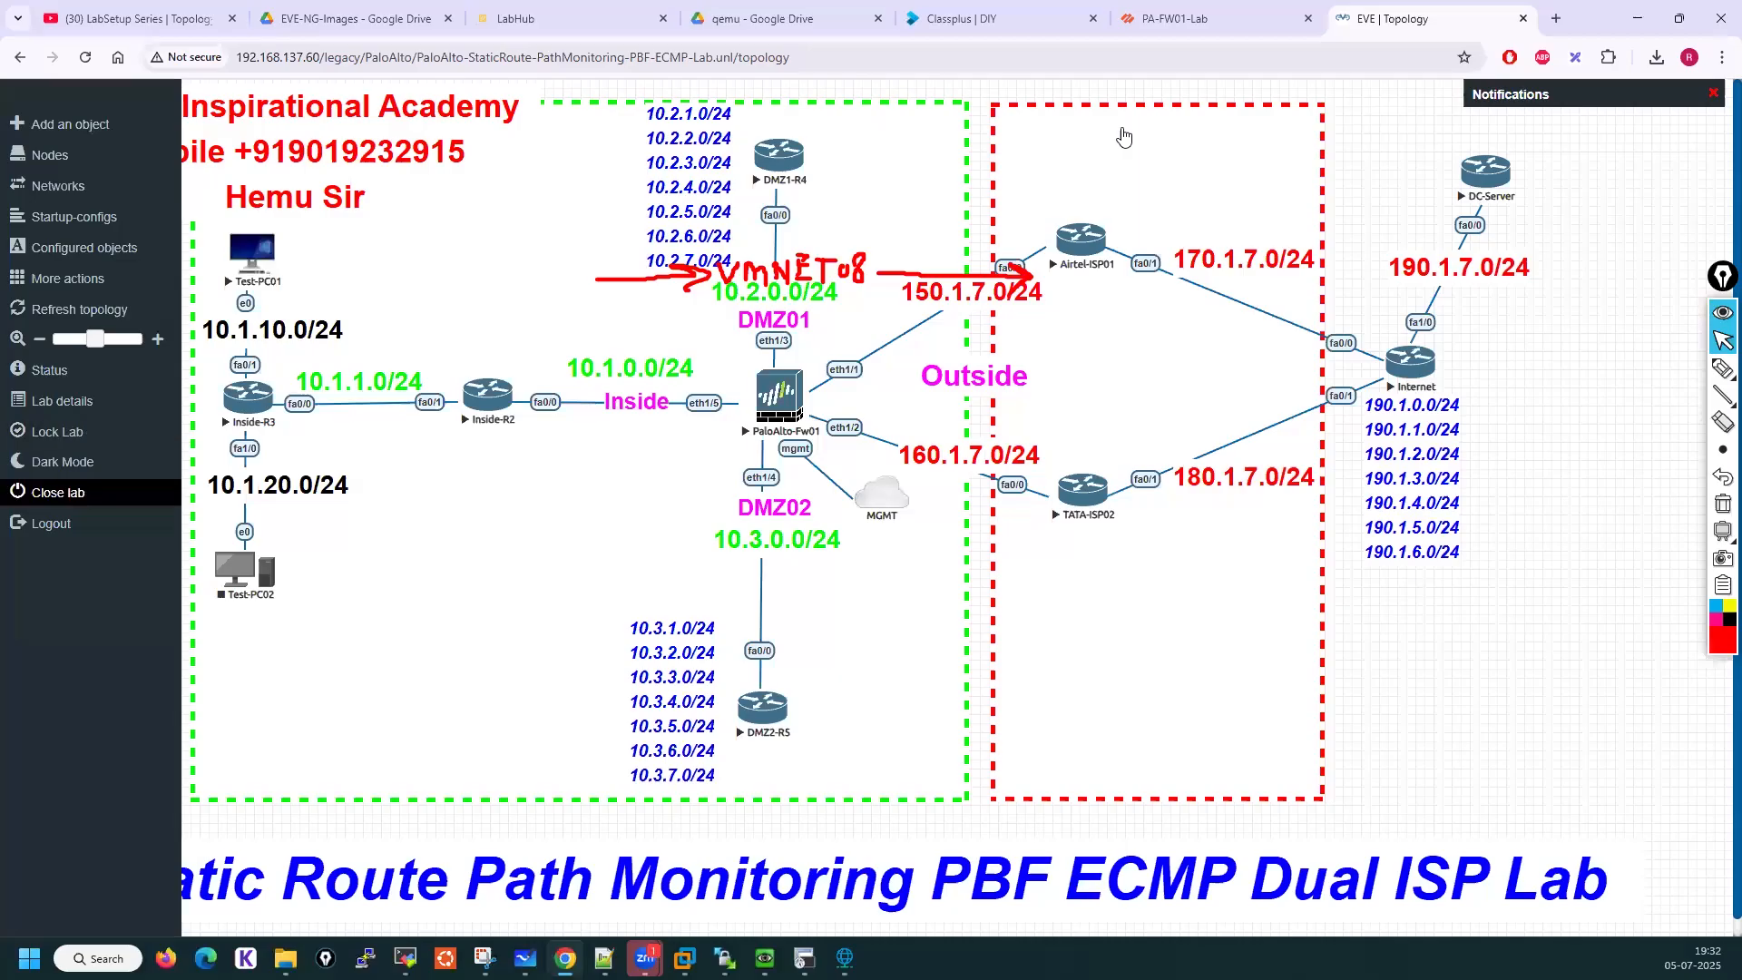
pyautogui.click(58, 492)
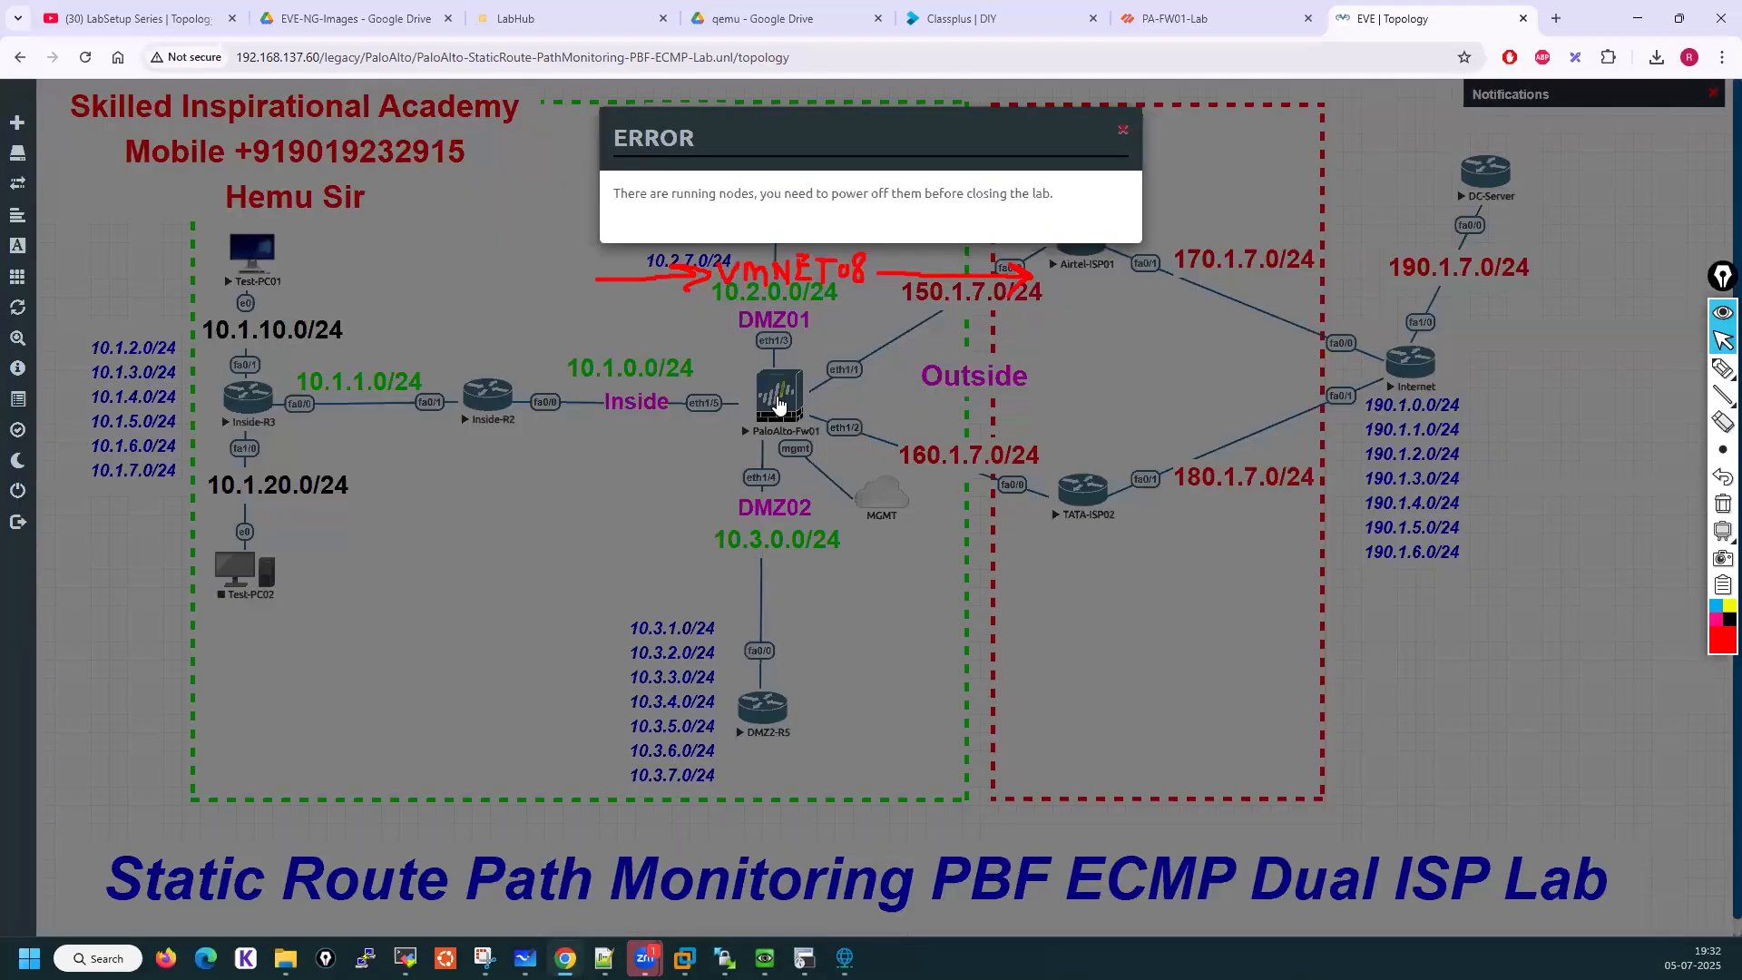
pyautogui.click(779, 403)
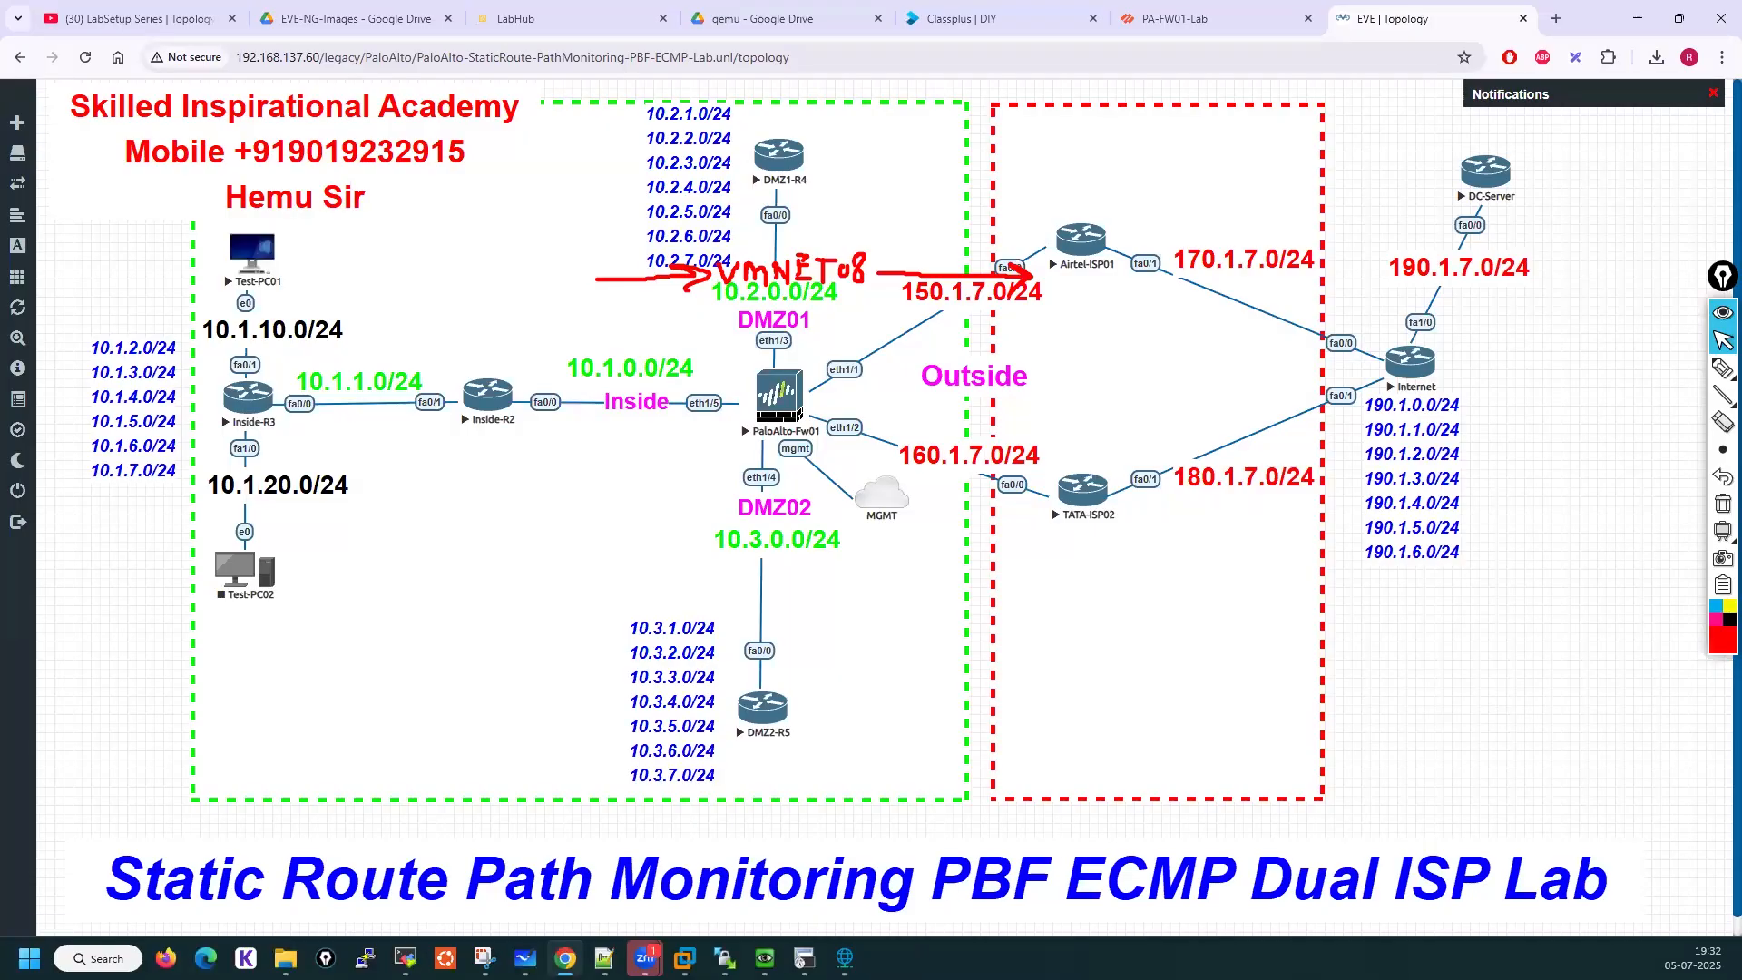
pyautogui.moveTo(765, 958)
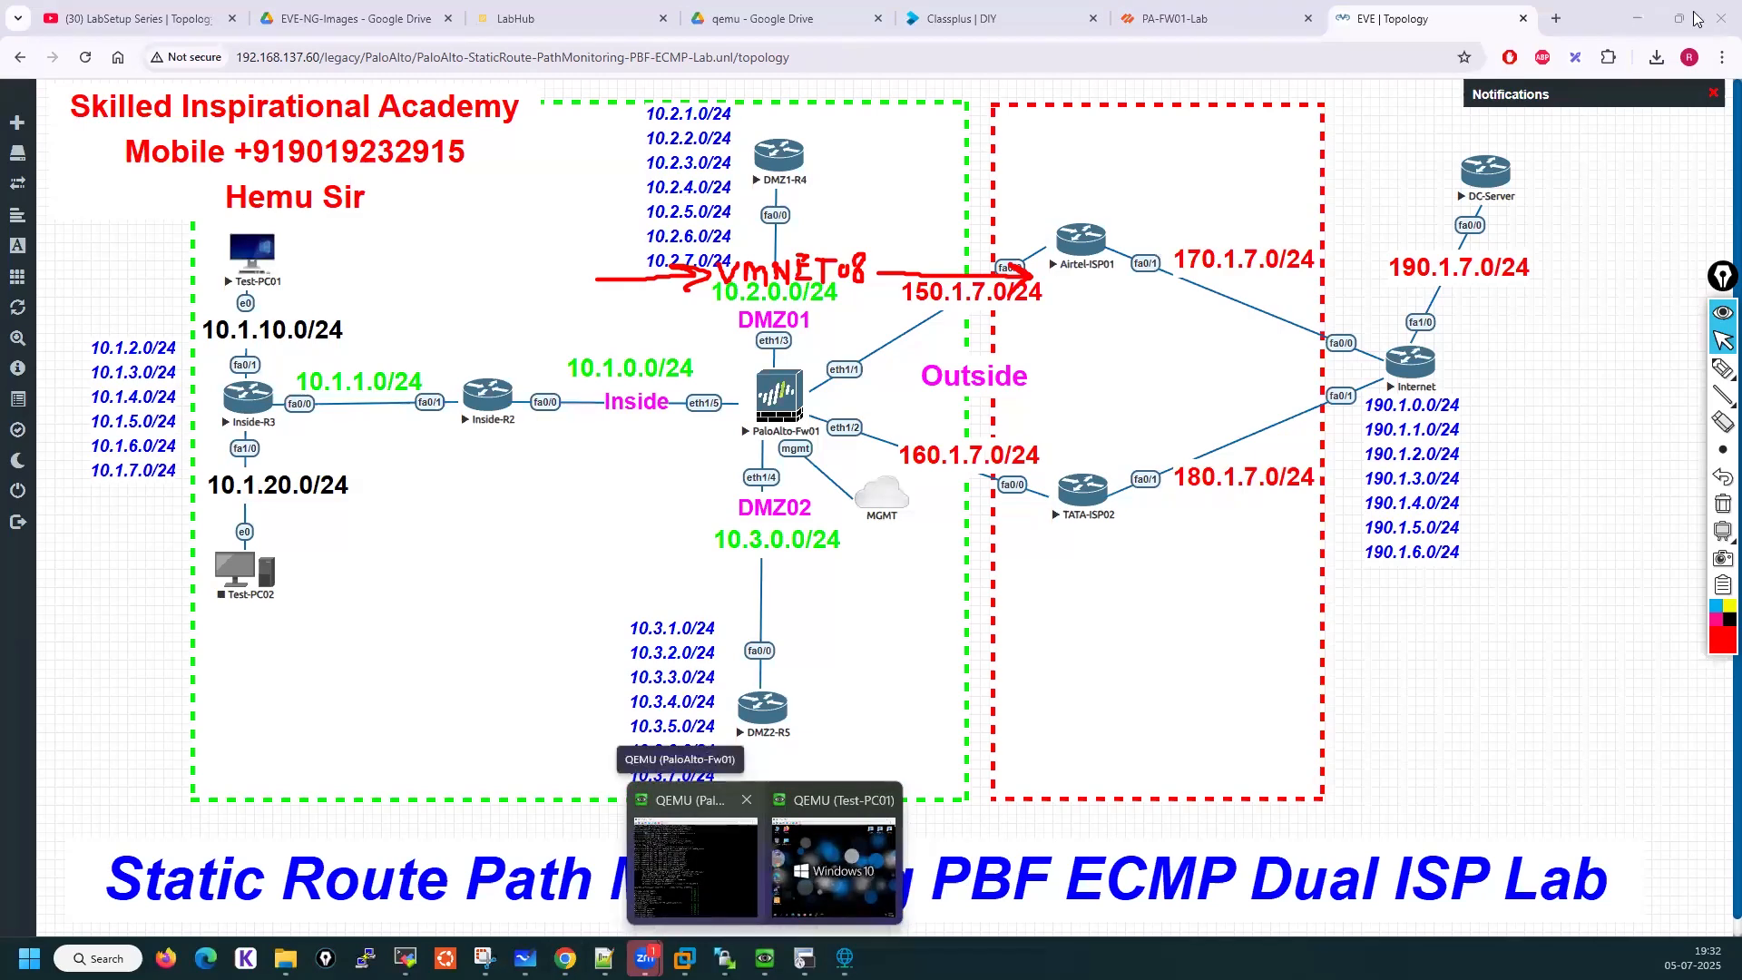
pyautogui.press('super+d')
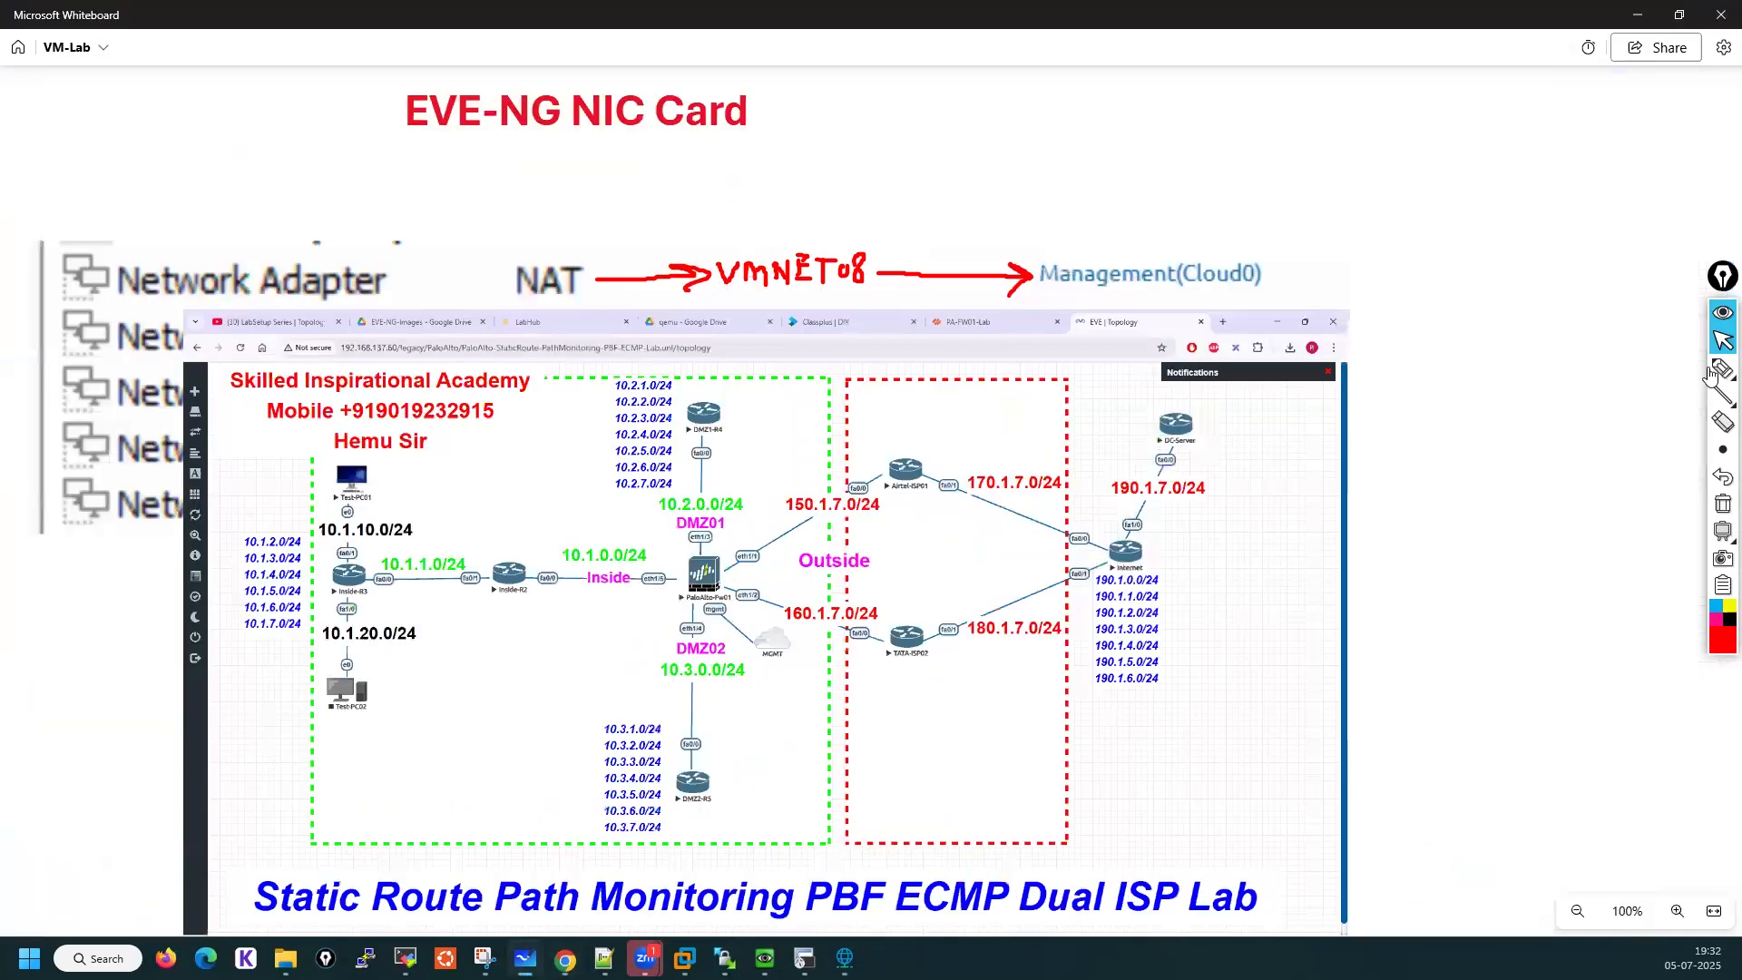
# Step: Draw red double arrows linking Bridged (Automatic) to Cloud1 and Custom (VMnet1) to Cloud2
pyautogui.click(1721, 370)
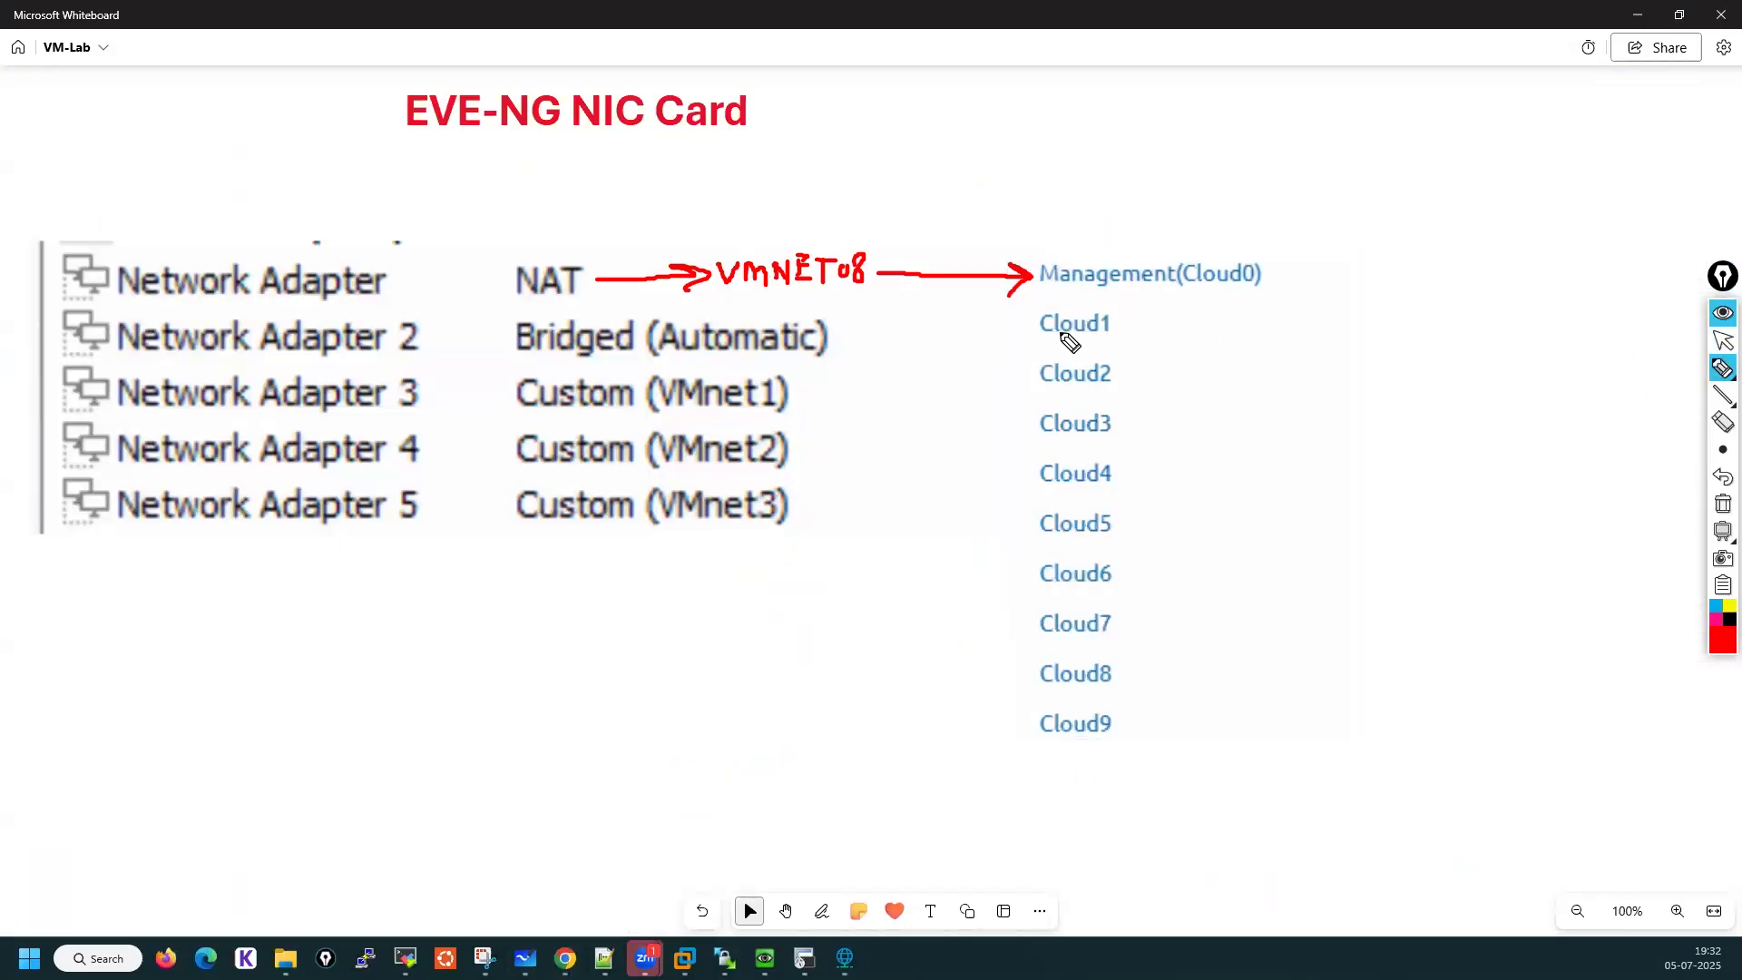
pyautogui.moveTo(843, 339)
pyautogui.mouseDown()
pyautogui.moveTo(1032, 317)
pyautogui.moveTo(1032, 341)
pyautogui.mouseUp()
pyautogui.moveTo(868, 318); pyautogui.dragTo(871, 348)
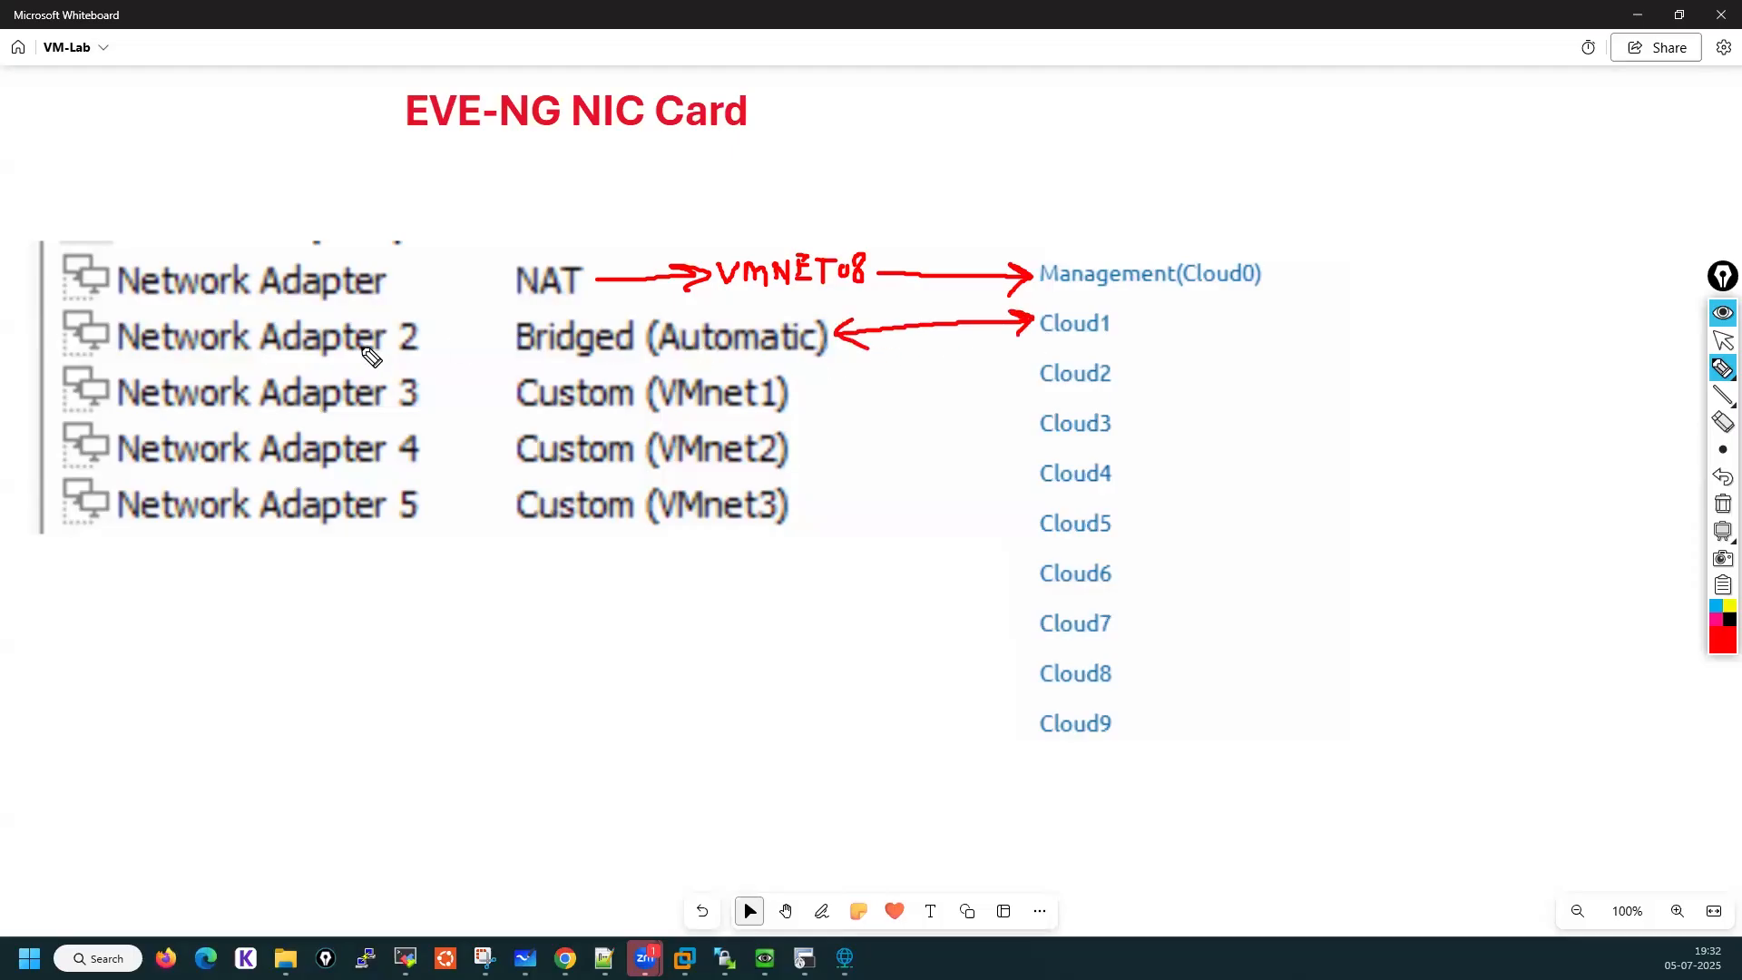
pyautogui.moveTo(300, 347); pyautogui.dragTo(277, 349)
pyautogui.moveTo(797, 396)
pyautogui.mouseDown()
pyautogui.moveTo(1011, 377)
pyautogui.moveTo(1003, 393)
pyautogui.mouseUp()
pyautogui.moveTo(815, 404); pyautogui.dragTo(804, 380)
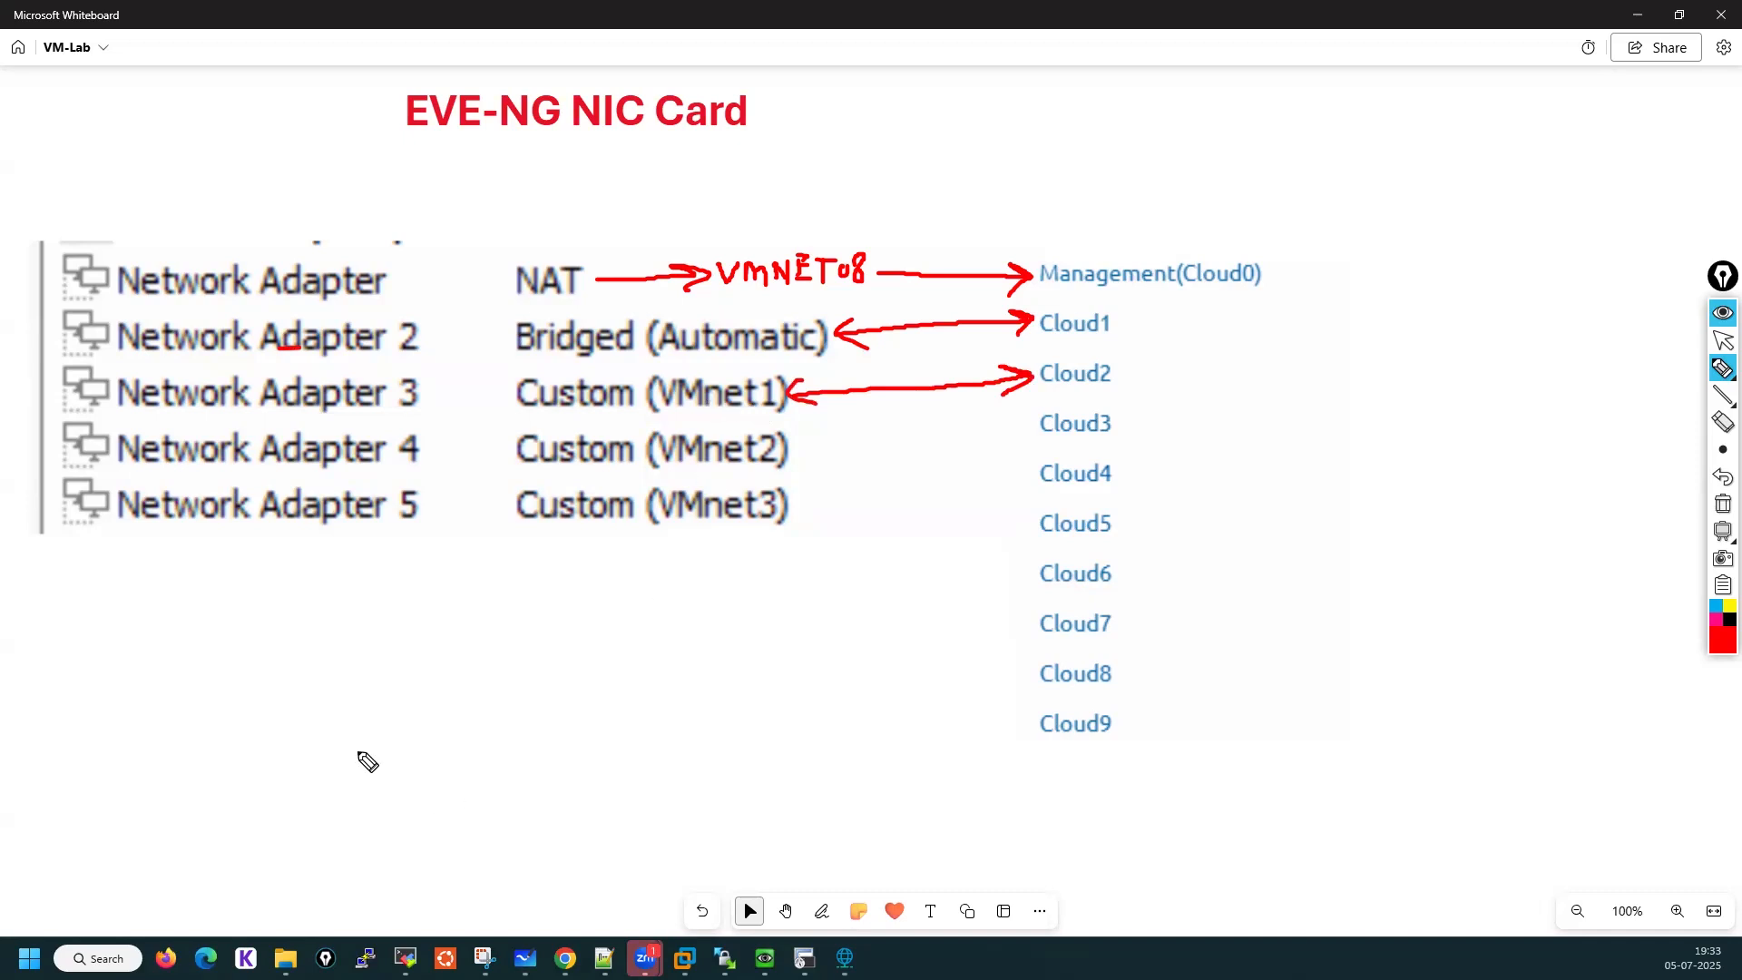
# Step: Sketch a monitor below the table labelled Win 10 ENT
pyautogui.moveTo(361, 799)
pyautogui.mouseDown()
pyautogui.moveTo(355, 766)
pyautogui.moveTo(379, 752)
pyautogui.moveTo(430, 795)
pyautogui.moveTo(389, 796)
pyautogui.moveTo(384, 823)
pyautogui.moveTo(417, 821)
pyautogui.mouseUp()
pyautogui.moveTo(352, 873)
pyautogui.mouseDown()
pyautogui.moveTo(432, 857)
pyautogui.moveTo(461, 880)
pyautogui.moveTo(471, 852)
pyautogui.mouseUp()
pyautogui.moveTo(461, 868); pyautogui.dragTo(535, 843)
pyautogui.moveTo(523, 845); pyautogui.dragTo(523, 876)
# Step: Label the monitor Eve-ng and link it to a Cloud 2 drawing marked VMNET01
pyautogui.moveTo(206, 725)
pyautogui.mouseDown()
pyautogui.moveTo(205, 756)
pyautogui.moveTo(212, 723)
pyautogui.moveTo(214, 752)
pyautogui.moveTo(272, 736)
pyautogui.mouseUp()
pyautogui.moveTo(274, 747)
pyautogui.mouseDown()
pyautogui.moveTo(296, 731)
pyautogui.moveTo(301, 756)
pyautogui.mouseUp()
pyautogui.moveTo(432, 769); pyautogui.dragTo(626, 758)
pyautogui.click(432, 769)
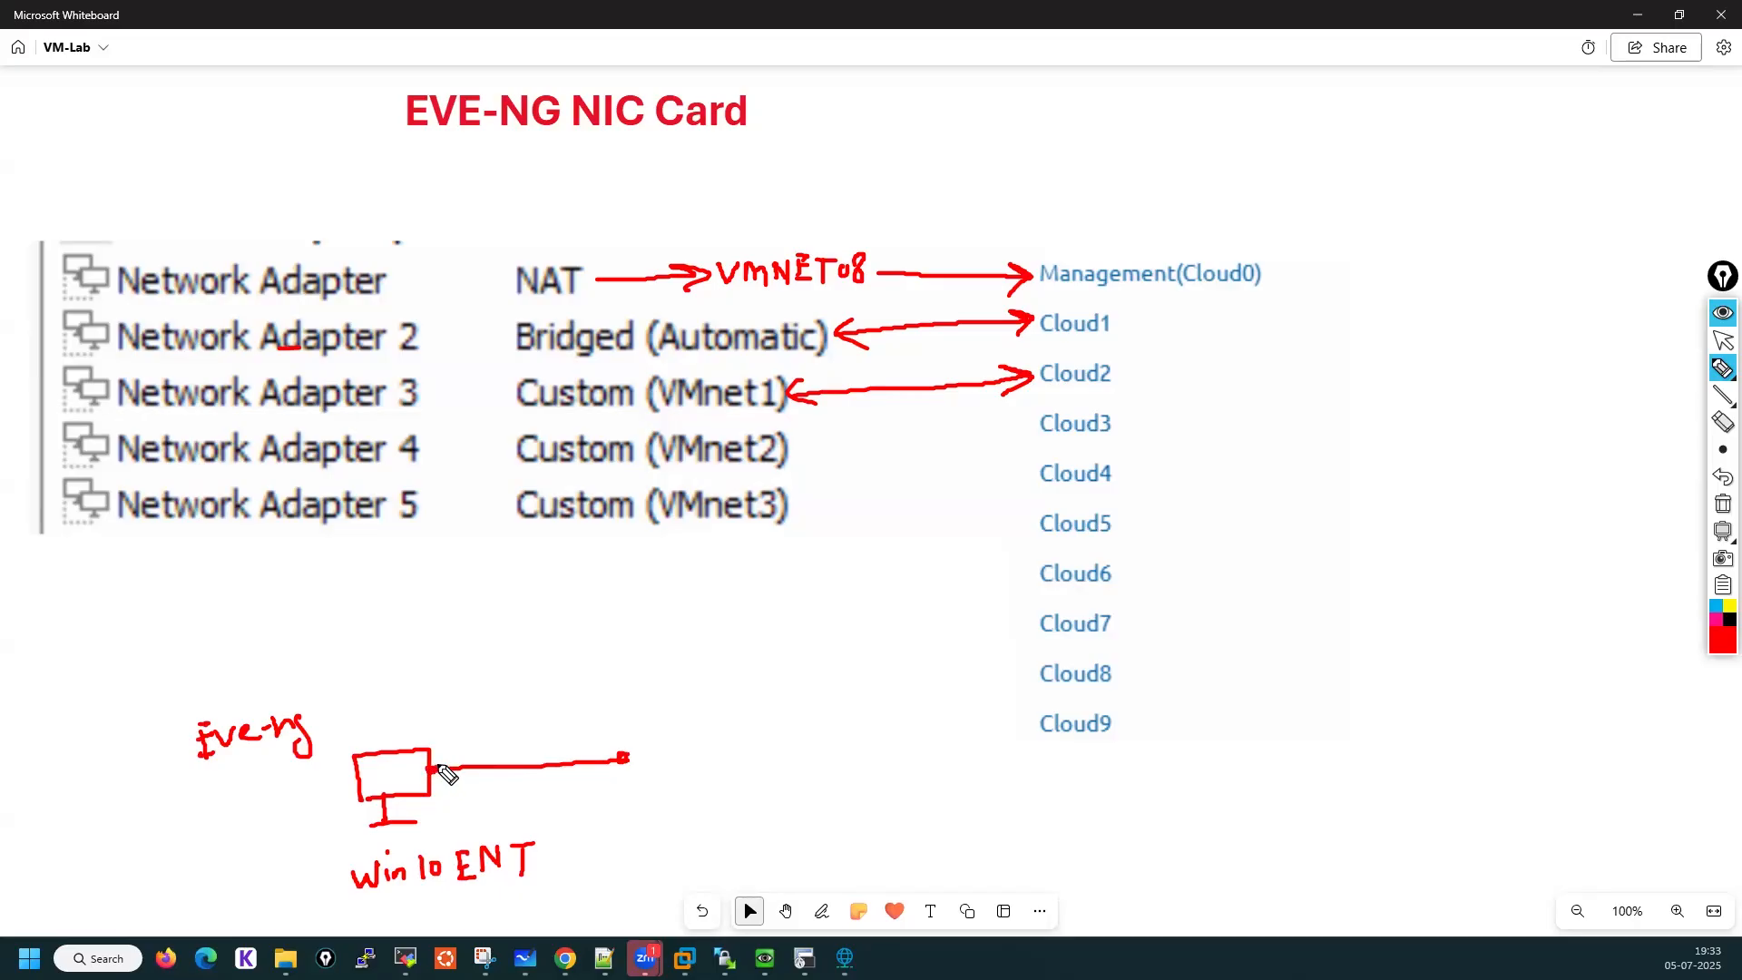
pyautogui.moveTo(633, 761)
pyautogui.mouseDown()
pyautogui.moveTo(704, 711)
pyautogui.moveTo(734, 817)
pyautogui.moveTo(667, 794)
pyautogui.moveTo(664, 753)
pyautogui.moveTo(704, 754)
pyautogui.moveTo(680, 798)
pyautogui.mouseUp()
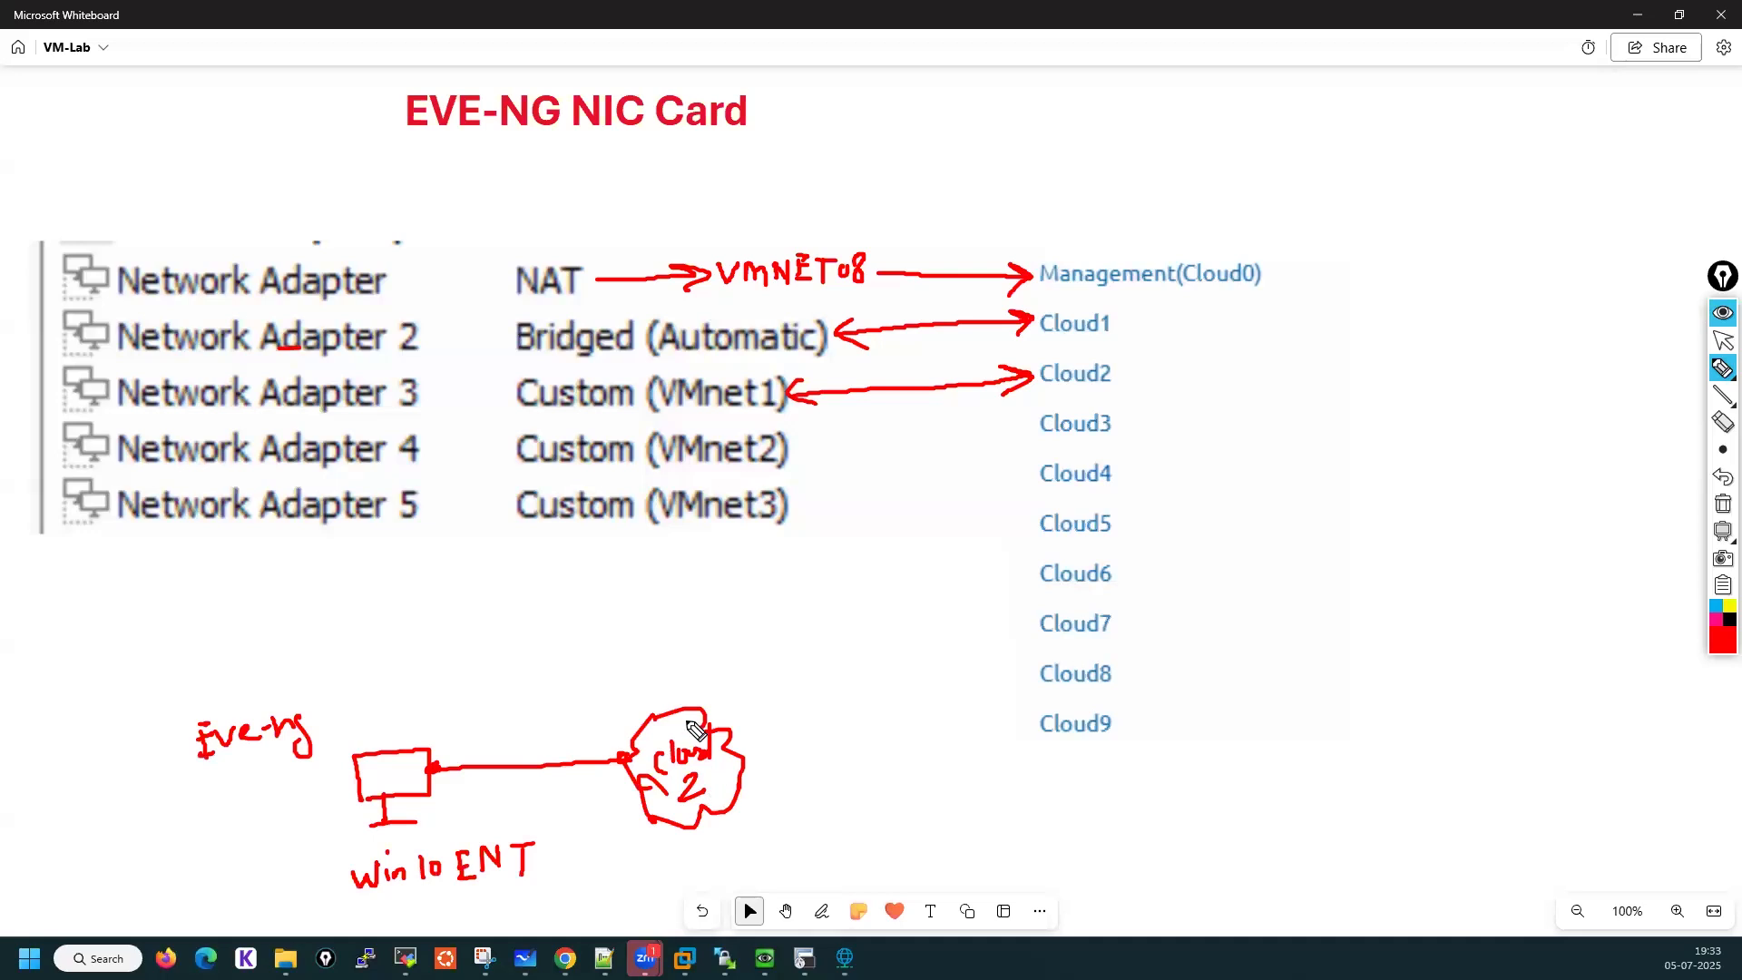
pyautogui.moveTo(639, 683)
pyautogui.mouseDown()
pyautogui.moveTo(679, 678)
pyautogui.moveTo(692, 699)
pyautogui.moveTo(704, 676)
pyautogui.moveTo(728, 697)
pyautogui.moveTo(763, 666)
pyautogui.moveTo(749, 694)
pyautogui.mouseUp()
pyautogui.moveTo(755, 675); pyautogui.dragTo(770, 695)
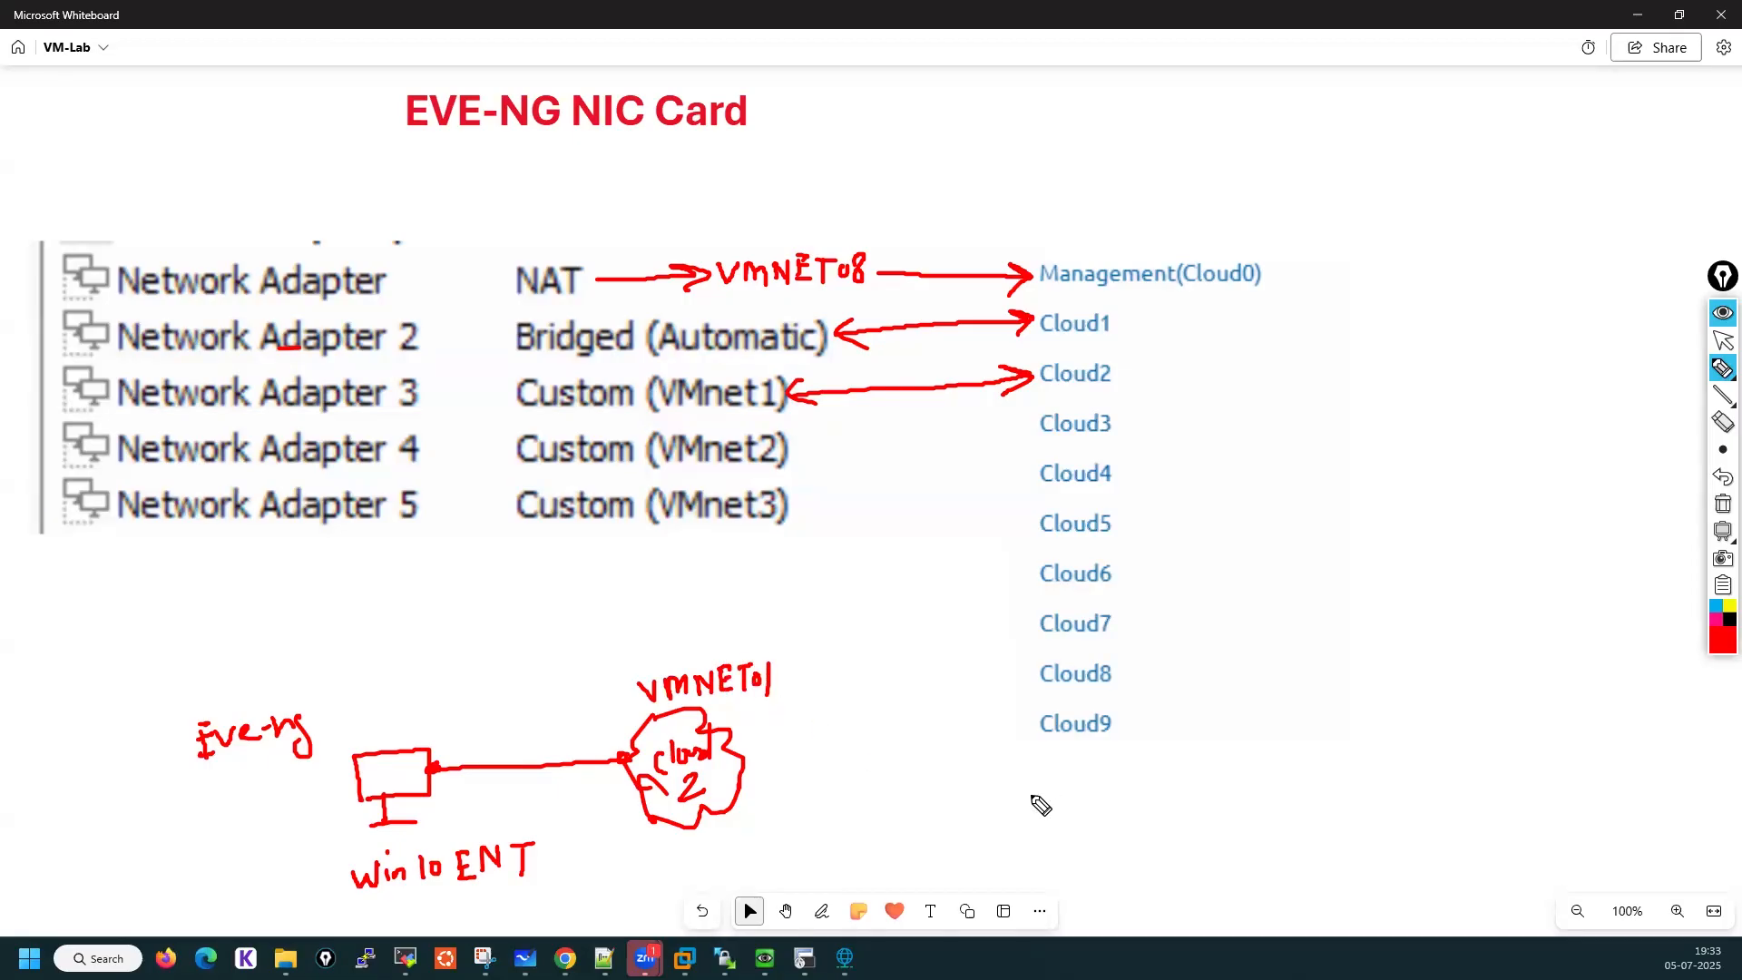
# Step: Sketch a second monitor below Cloud9 labelled TestPC
pyautogui.moveTo(1028, 786)
pyautogui.mouseDown()
pyautogui.moveTo(1033, 828)
pyautogui.moveTo(1145, 855)
pyautogui.moveTo(1128, 893)
pyautogui.mouseUp()
pyautogui.moveTo(1136, 869)
pyautogui.mouseDown()
pyautogui.moveTo(1165, 860)
pyautogui.moveTo(1178, 884)
pyautogui.mouseUp()
pyautogui.moveTo(1162, 862); pyautogui.dragTo(1199, 851)
pyautogui.moveTo(1223, 849)
pyautogui.mouseDown()
pyautogui.moveTo(1225, 873)
pyautogui.moveTo(1274, 854)
pyautogui.moveTo(1280, 877)
pyautogui.moveTo(1312, 833)
pyautogui.moveTo(1471, 817)
pyautogui.moveTo(1443, 867)
pyautogui.mouseUp()
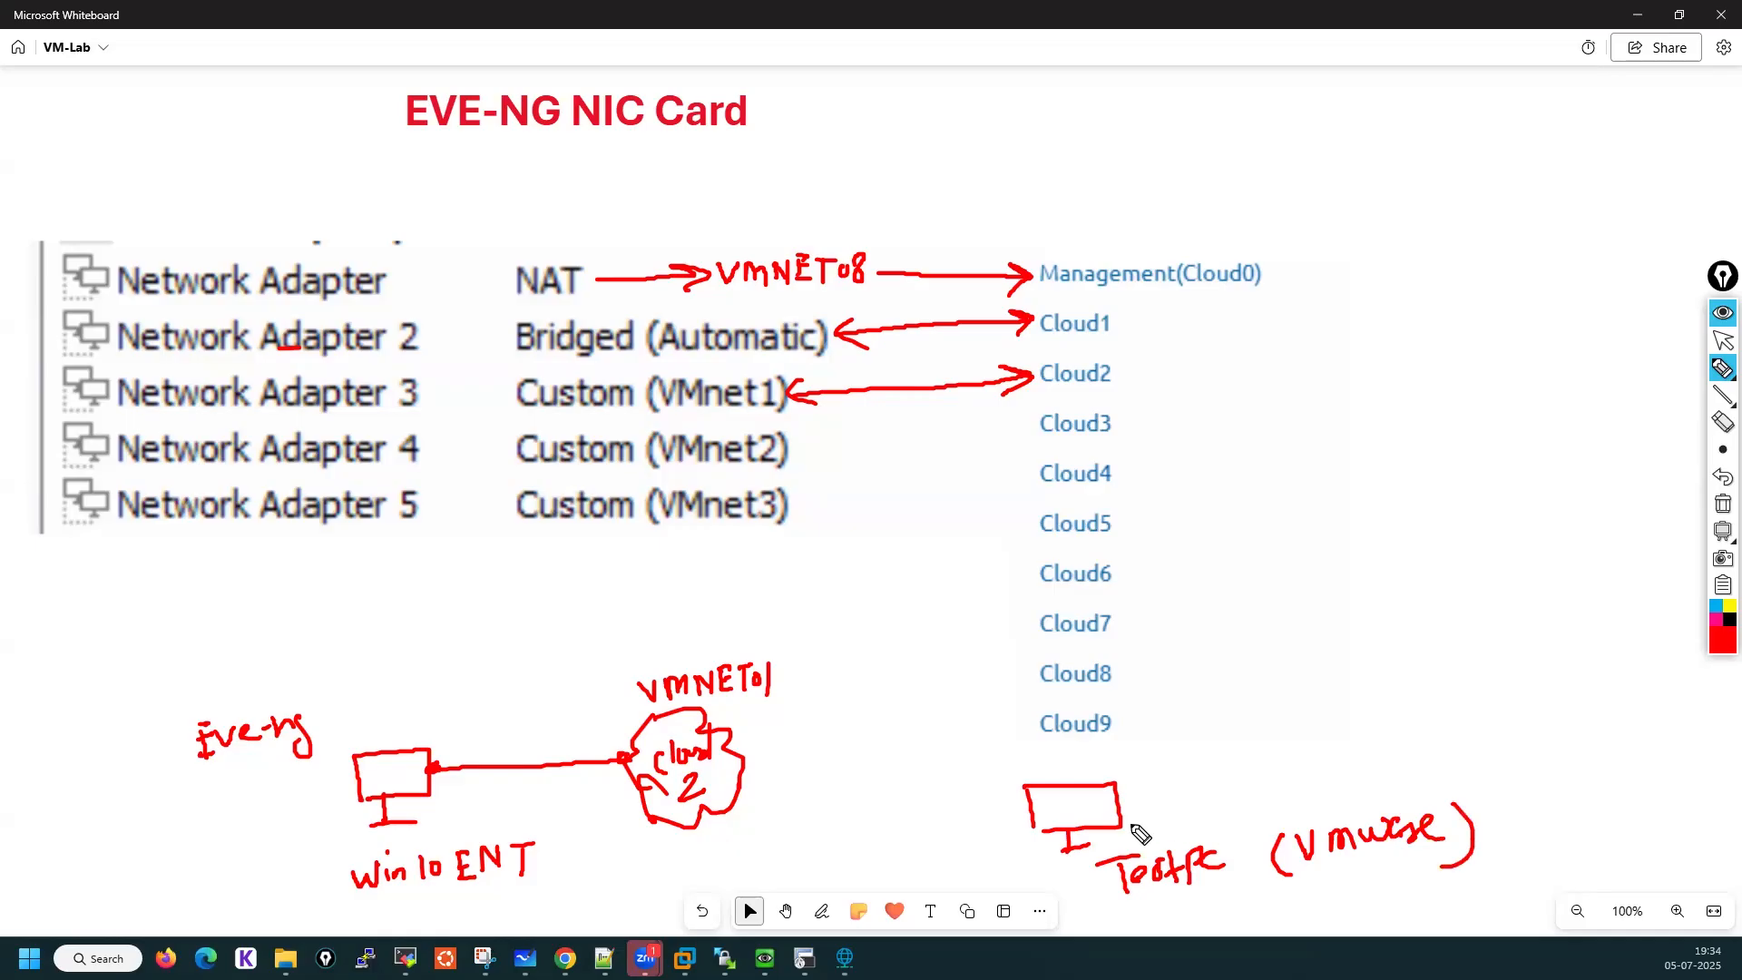
# Step: Write the IP address 10.70.1.105 beside TestPC
pyautogui.moveTo(1158, 787); pyautogui.dragTo(1160, 808)
pyautogui.moveTo(1173, 790); pyautogui.dragTo(1171, 792)
pyautogui.click(1183, 799)
pyautogui.moveTo(1183, 786)
pyautogui.mouseDown()
pyautogui.moveTo(1190, 813)
pyautogui.moveTo(1212, 789)
pyautogui.moveTo(1238, 803)
pyautogui.moveTo(1313, 760)
pyautogui.mouseUp()
pyautogui.click(1227, 800)
pyautogui.click(1252, 789)
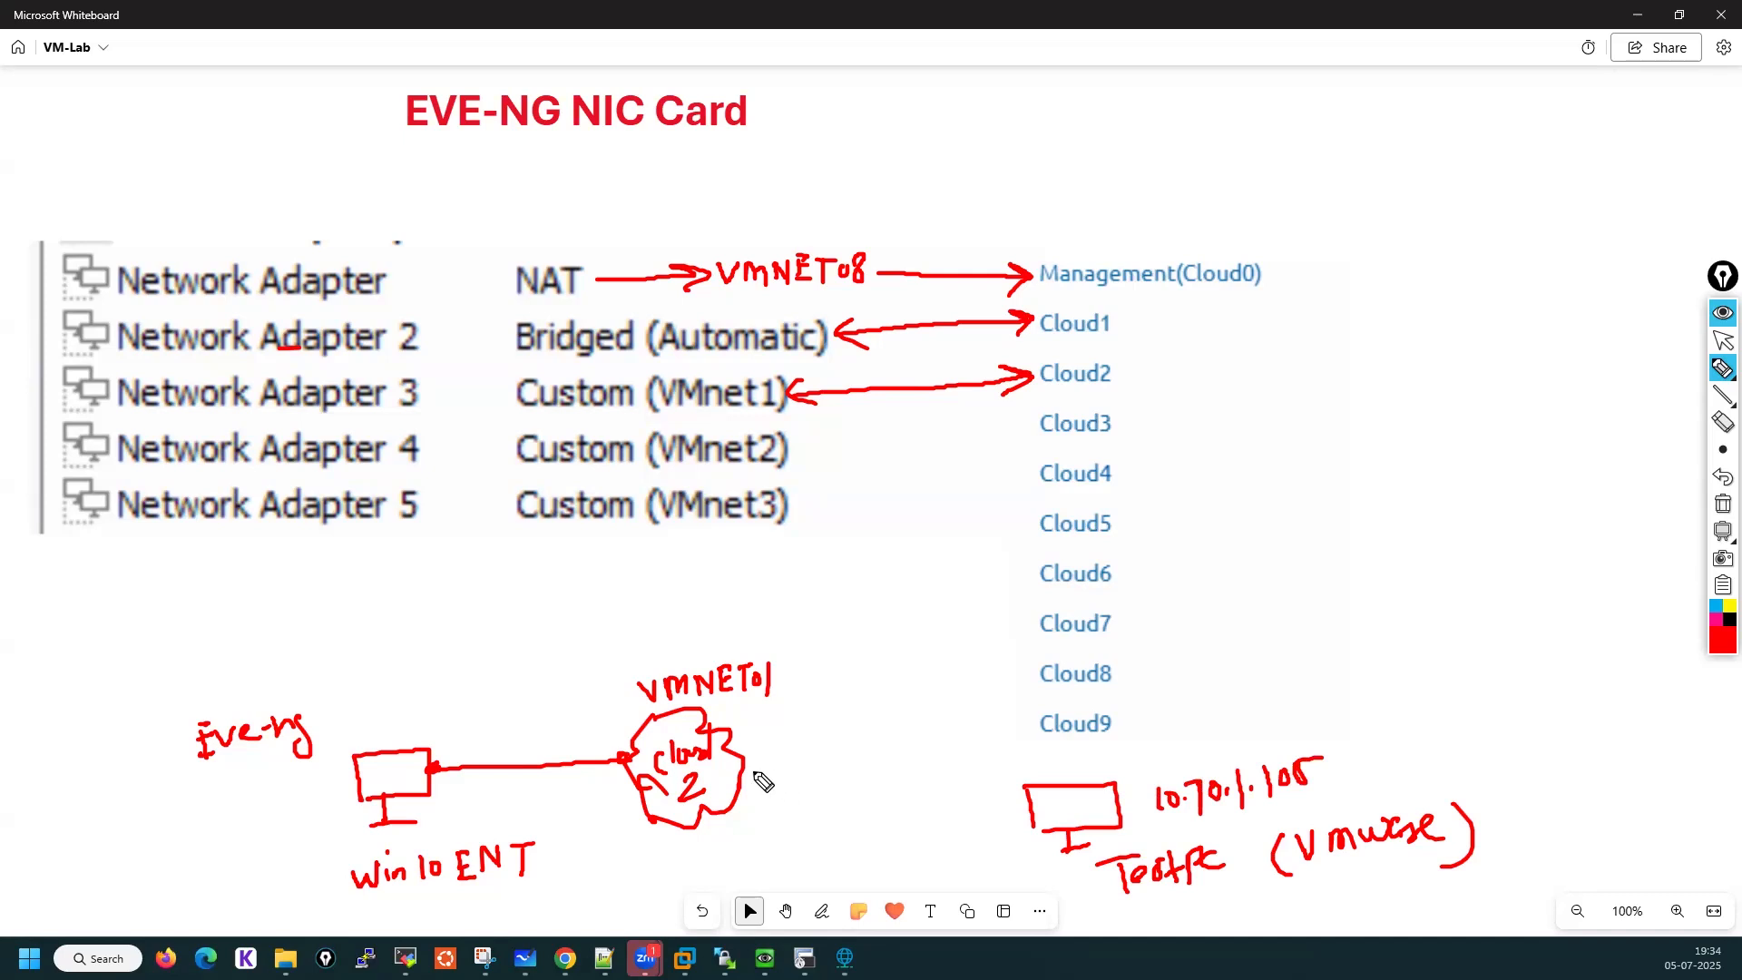
# Step: Connect Cloud 2 to TestPC, add a double arrow under VMware, and write 10.70.1.106 above Win 10
pyautogui.moveTo(744, 777); pyautogui.dragTo(1018, 809)
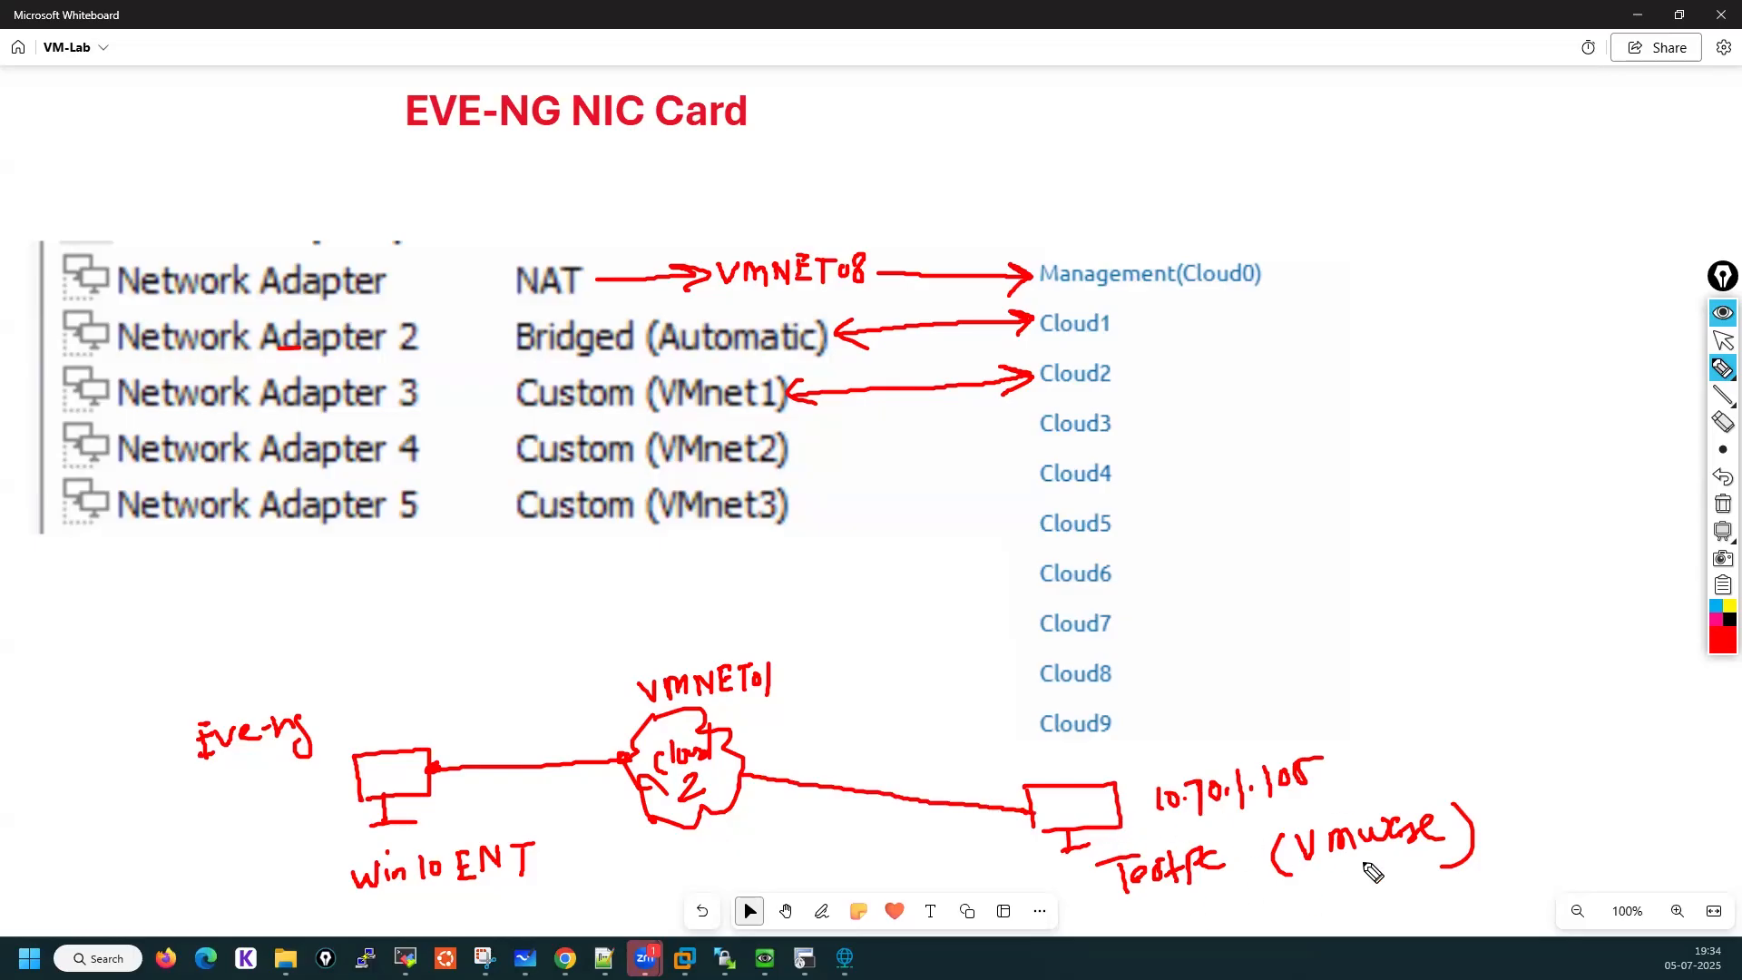
pyautogui.moveTo(1295, 894)
pyautogui.mouseDown()
pyautogui.moveTo(1426, 879)
pyautogui.moveTo(1355, 907)
pyautogui.moveTo(1283, 900)
pyautogui.moveTo(1331, 903)
pyautogui.mouseUp()
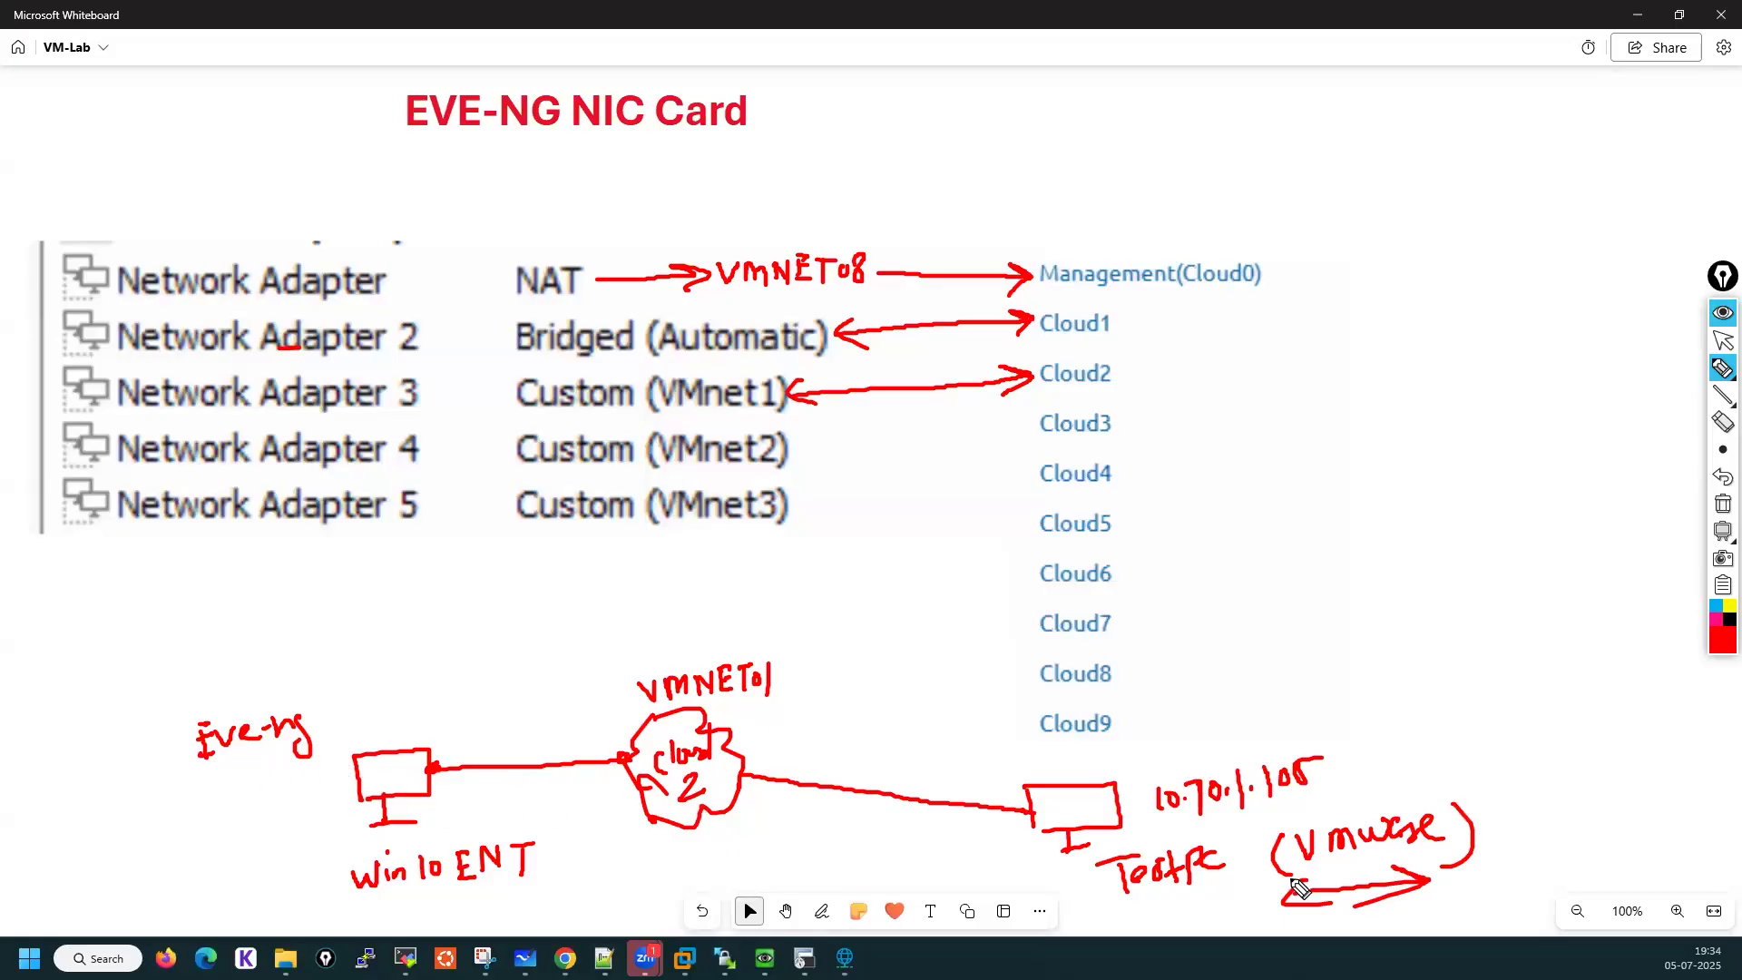
pyautogui.moveTo(366, 709); pyautogui.dragTo(369, 731)
pyautogui.moveTo(388, 710)
pyautogui.mouseDown()
pyautogui.moveTo(406, 725)
pyautogui.moveTo(428, 694)
pyautogui.moveTo(419, 716)
pyautogui.moveTo(439, 694)
pyautogui.moveTo(465, 704)
pyautogui.moveTo(512, 665)
pyautogui.moveTo(528, 673)
pyautogui.moveTo(536, 646)
pyautogui.mouseUp()
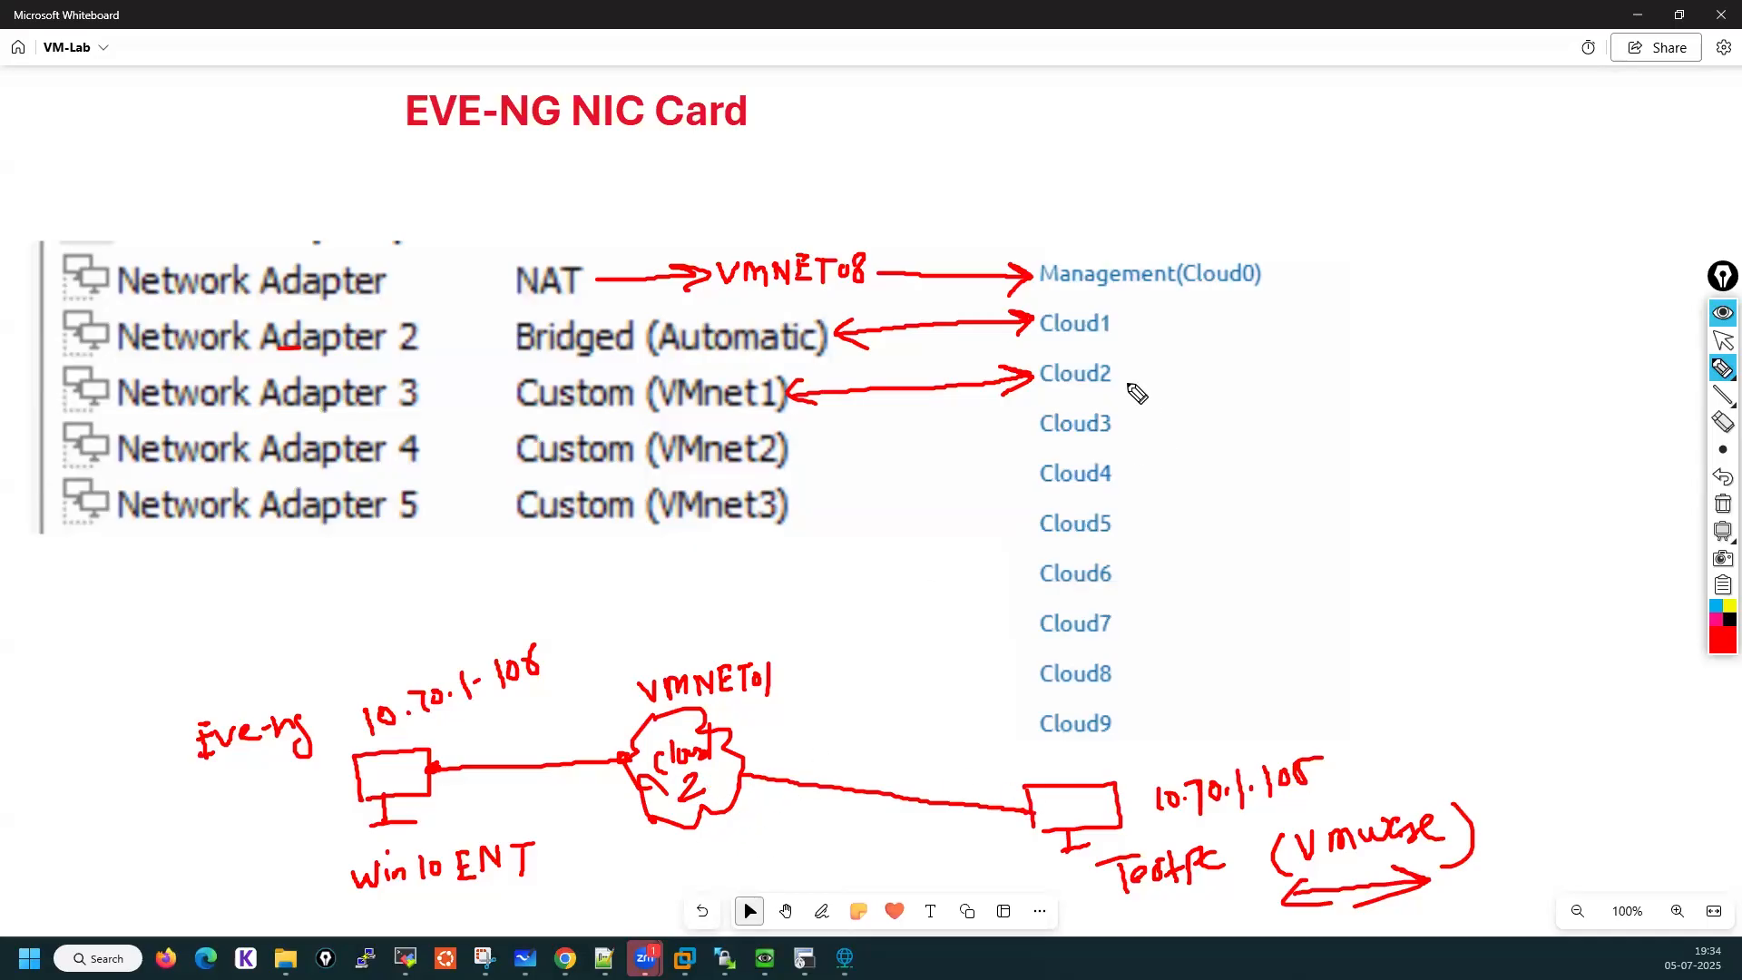
# Step: Circle Cloud2 in red and draw a double-headed arrow from VMnet2 to Cloud3
pyautogui.moveTo(1069, 352)
pyautogui.mouseDown()
pyautogui.moveTo(1041, 379)
pyautogui.moveTo(1112, 407)
pyautogui.moveTo(1125, 362)
pyautogui.mouseUp()
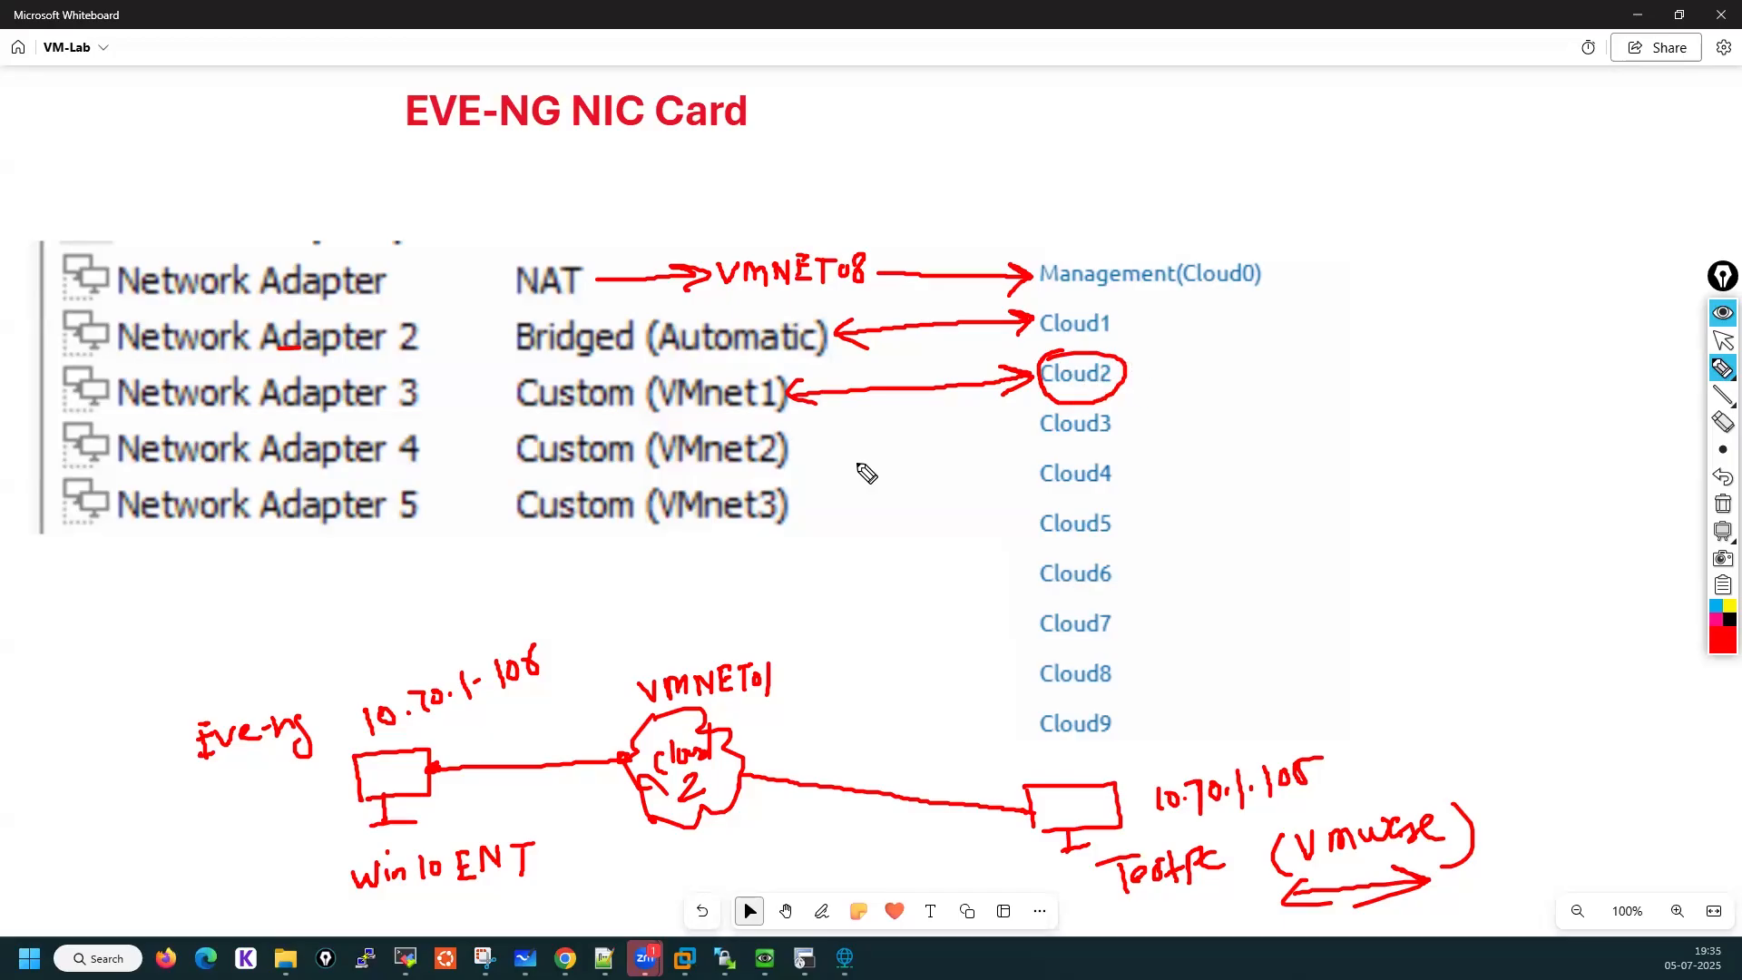
pyautogui.moveTo(799, 451); pyautogui.dragTo(1032, 416)
pyautogui.moveTo(812, 444); pyautogui.dragTo(833, 461)
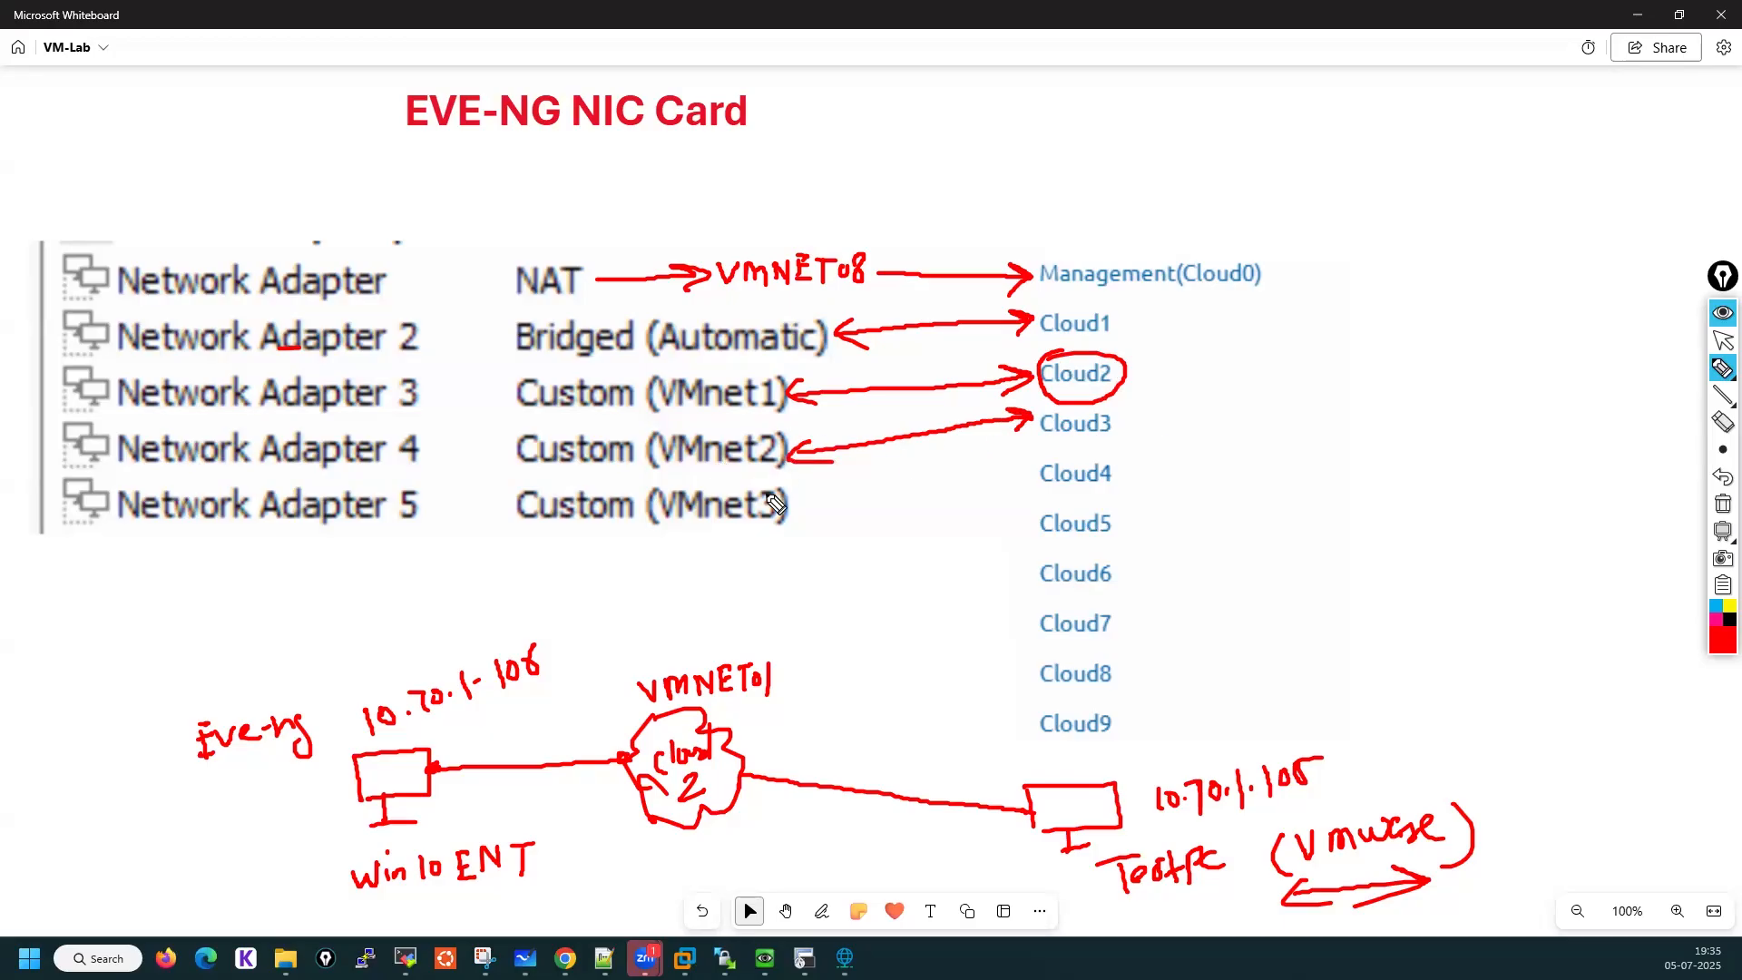
# Step: Draw an arrow from VMnet3 to Cloud4, then erase all red ink and go back to selecting
pyautogui.moveTo(796, 508); pyautogui.dragTo(1034, 471)
pyautogui.moveTo(827, 495)
pyautogui.mouseDown()
pyautogui.moveTo(793, 509)
pyautogui.moveTo(828, 523)
pyautogui.mouseUp()
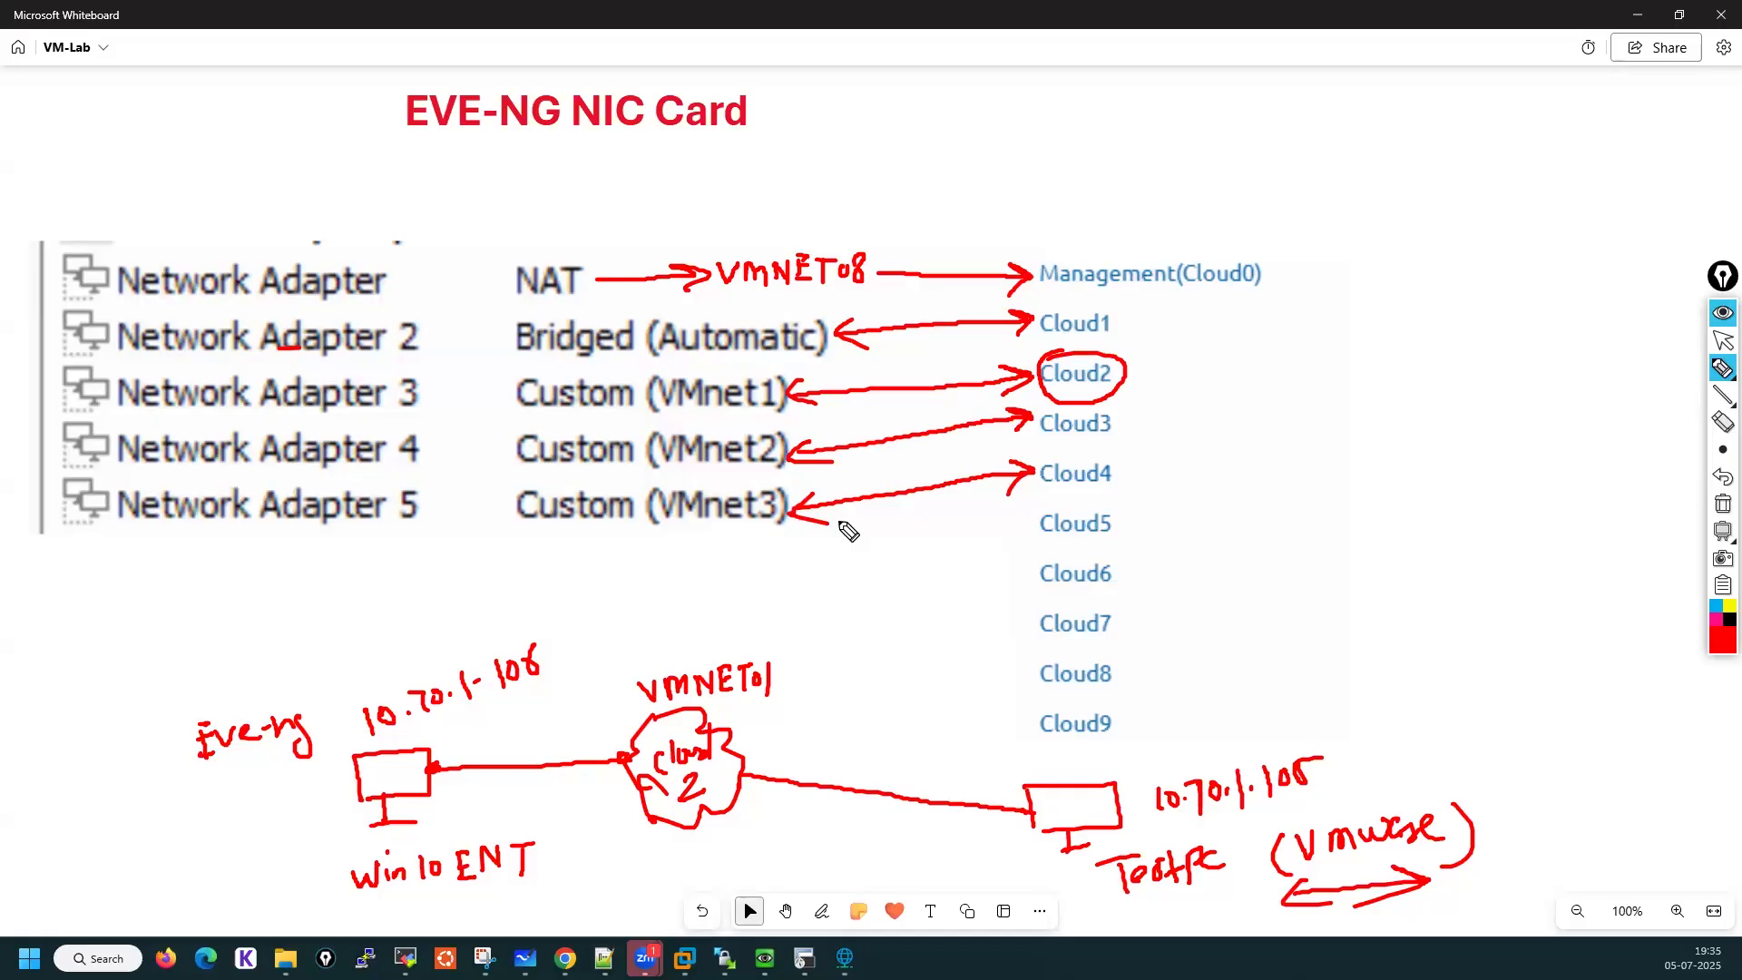
pyautogui.click(1723, 505)
pyautogui.click(1719, 345)
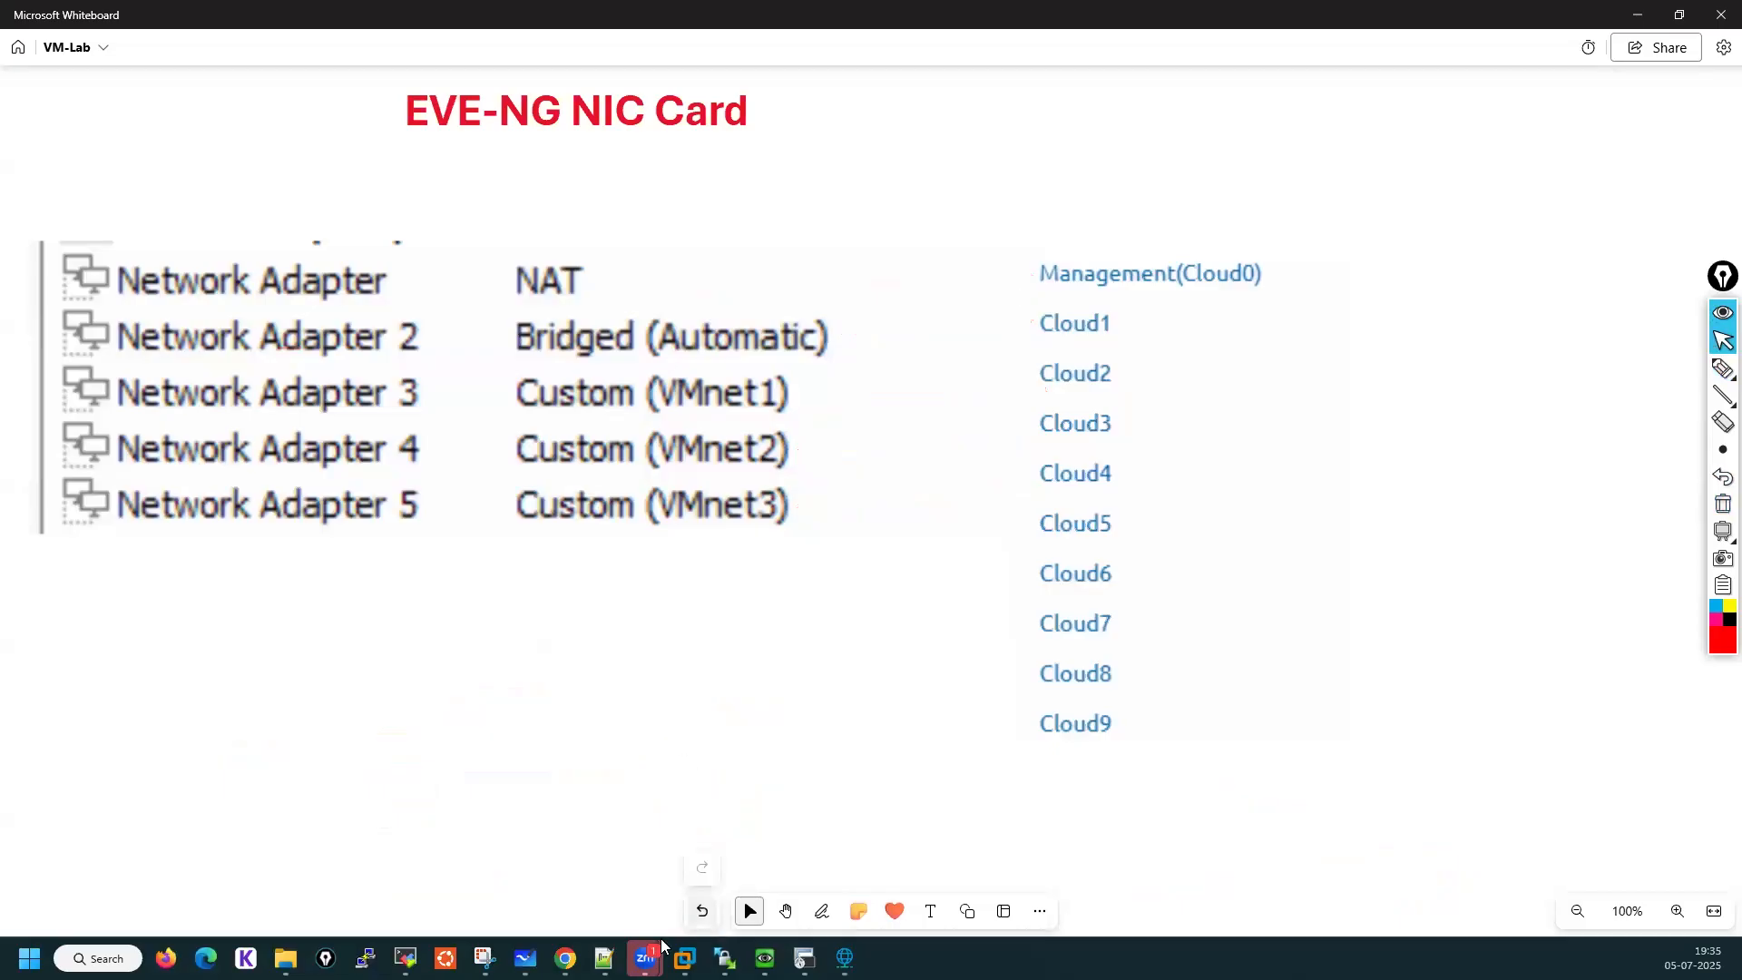
# Step: Look up the MGMT cloud's network type in the Palo Alto demo lab, then close the lab
pyautogui.moveTo(566, 958)
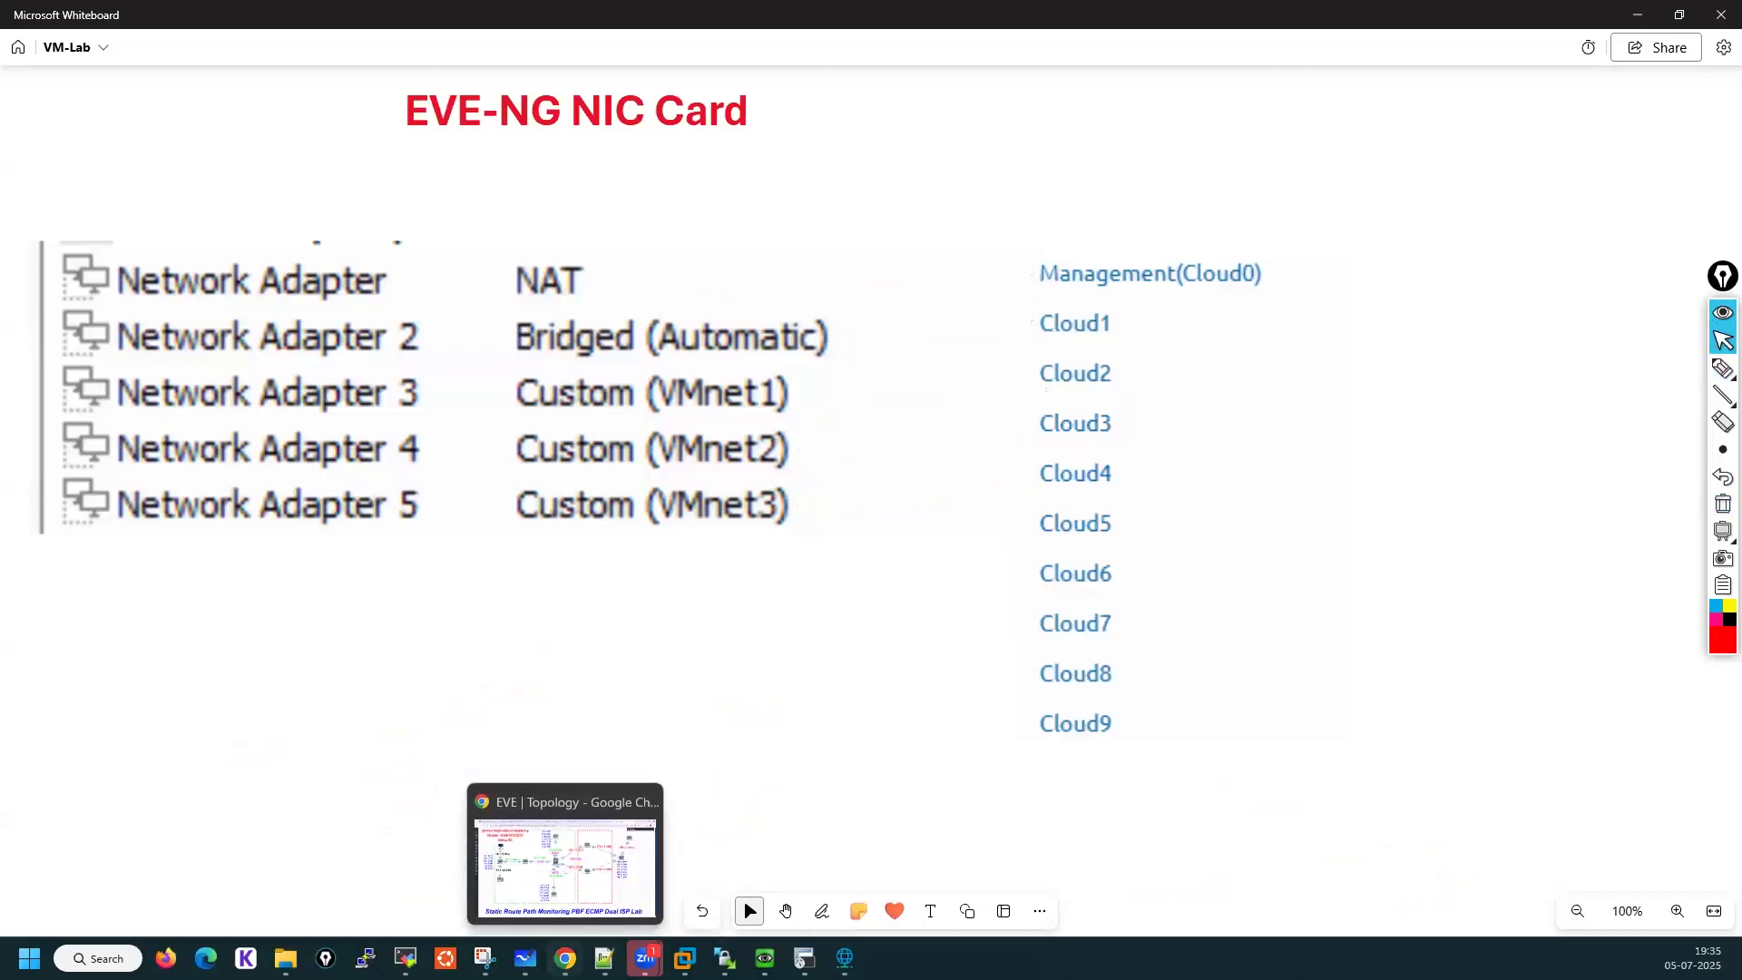
pyautogui.click(566, 958)
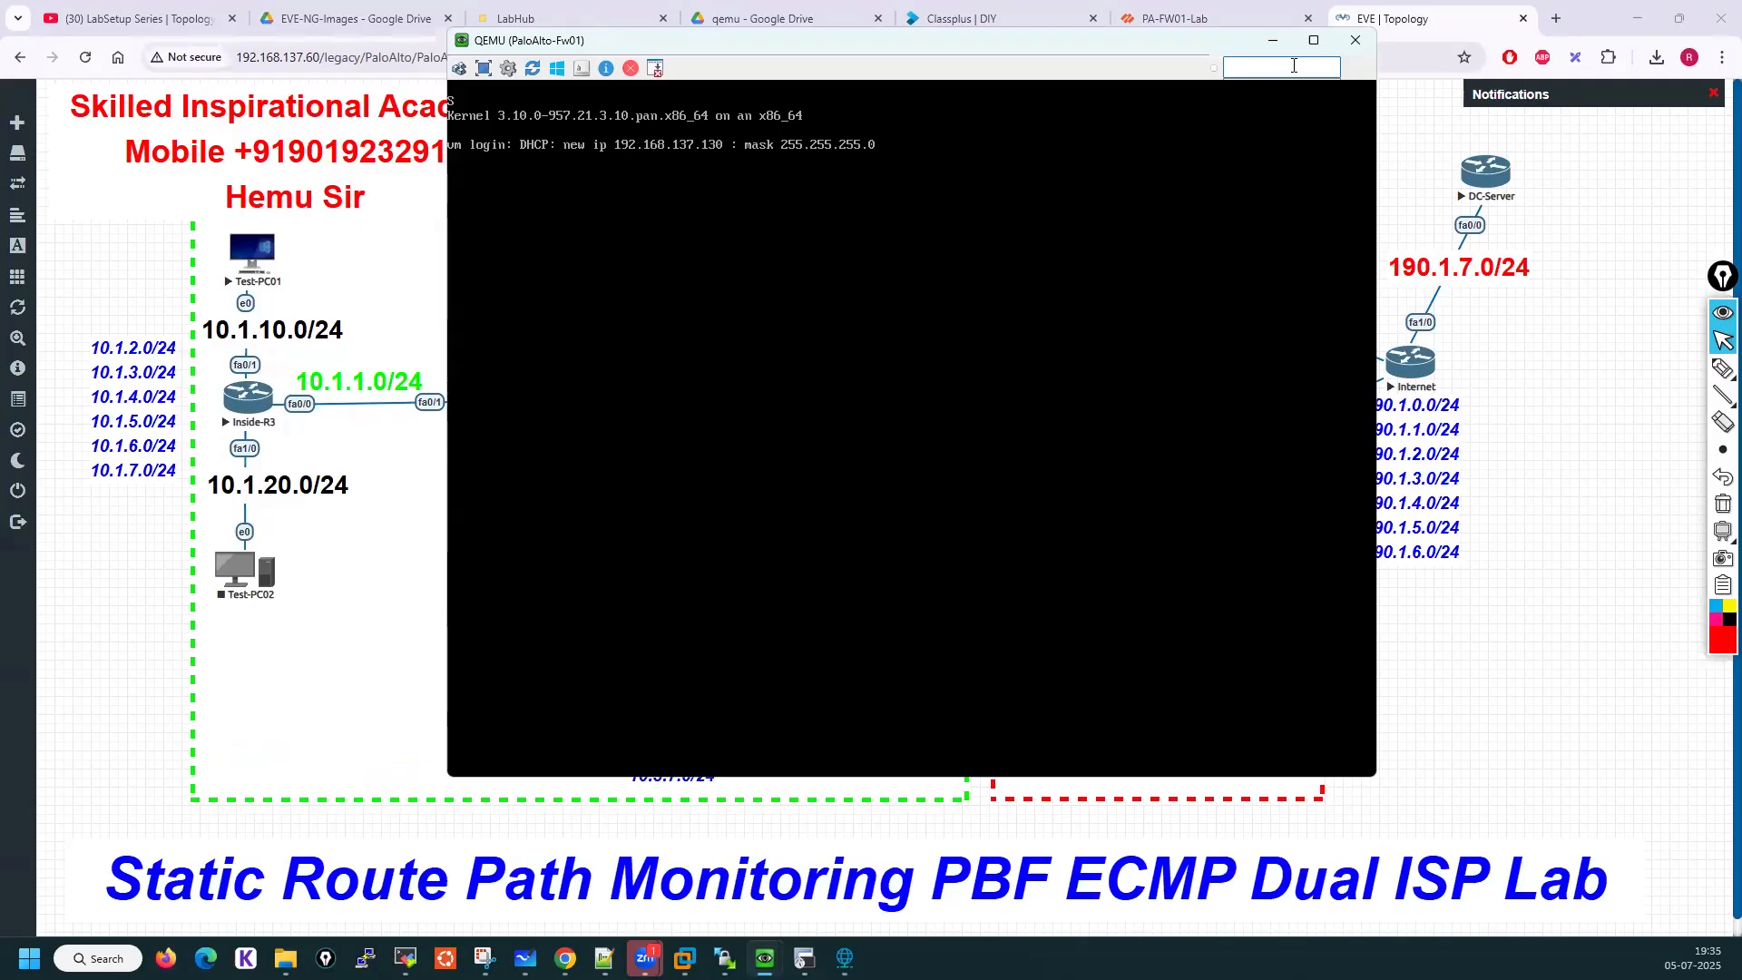
pyautogui.click(1282, 48)
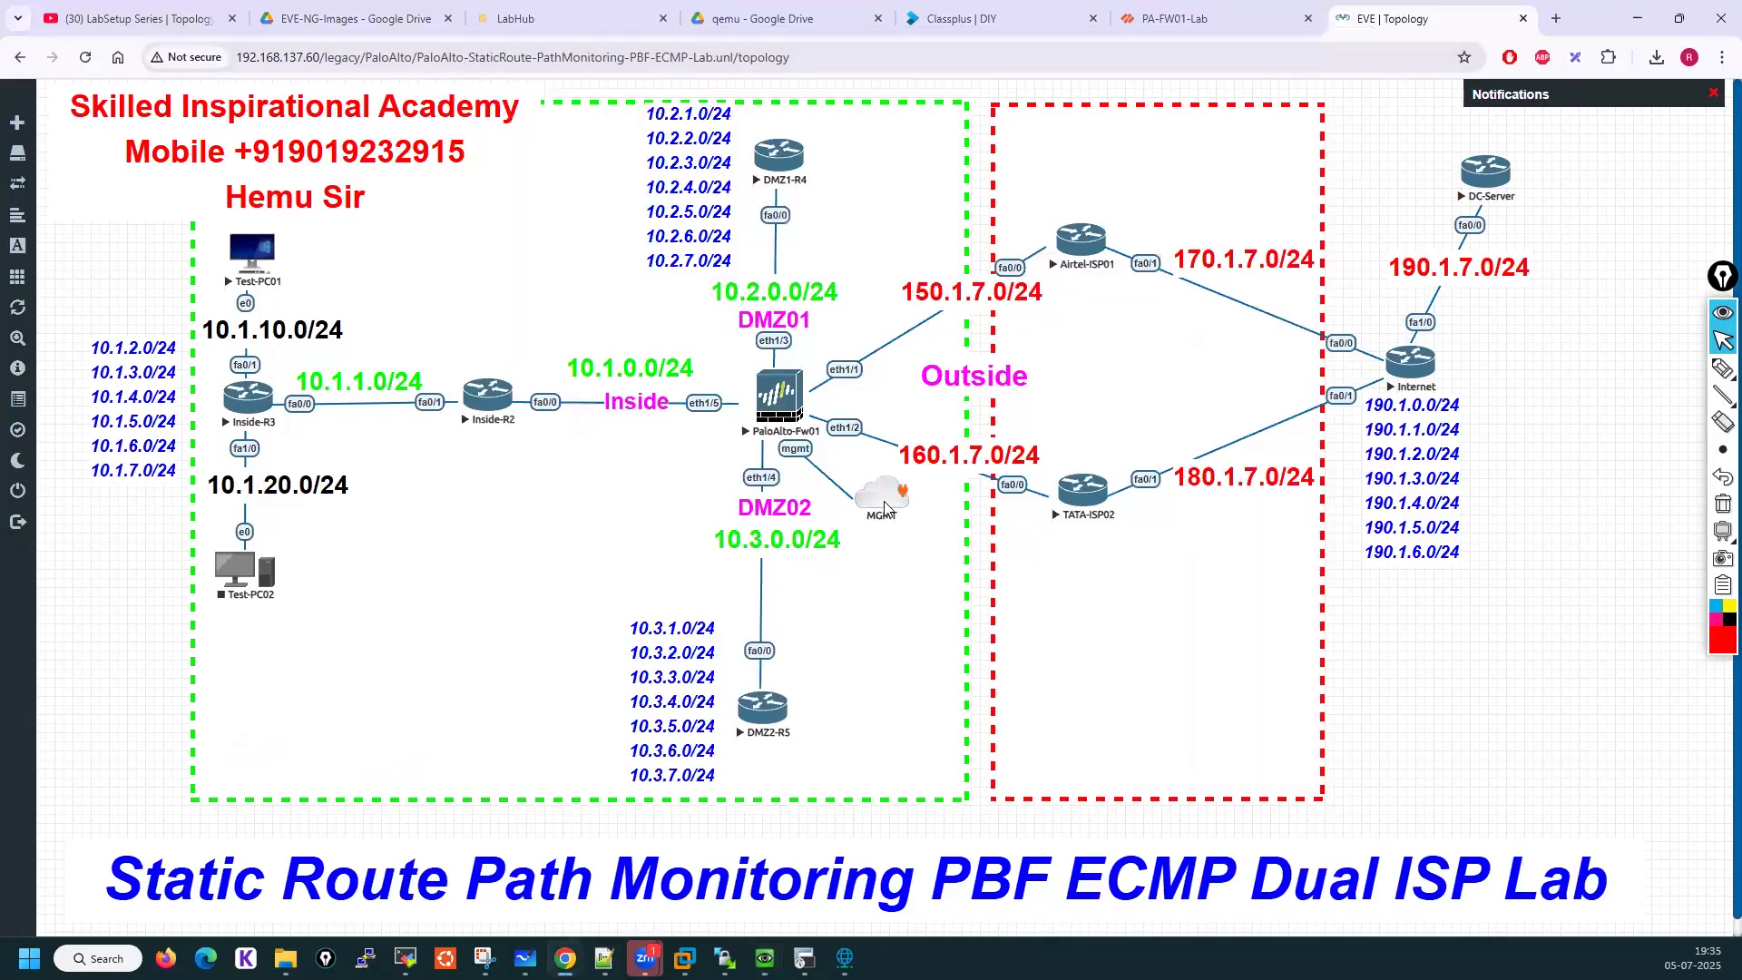
pyautogui.rightClick(885, 508)
pyautogui.click(917, 543)
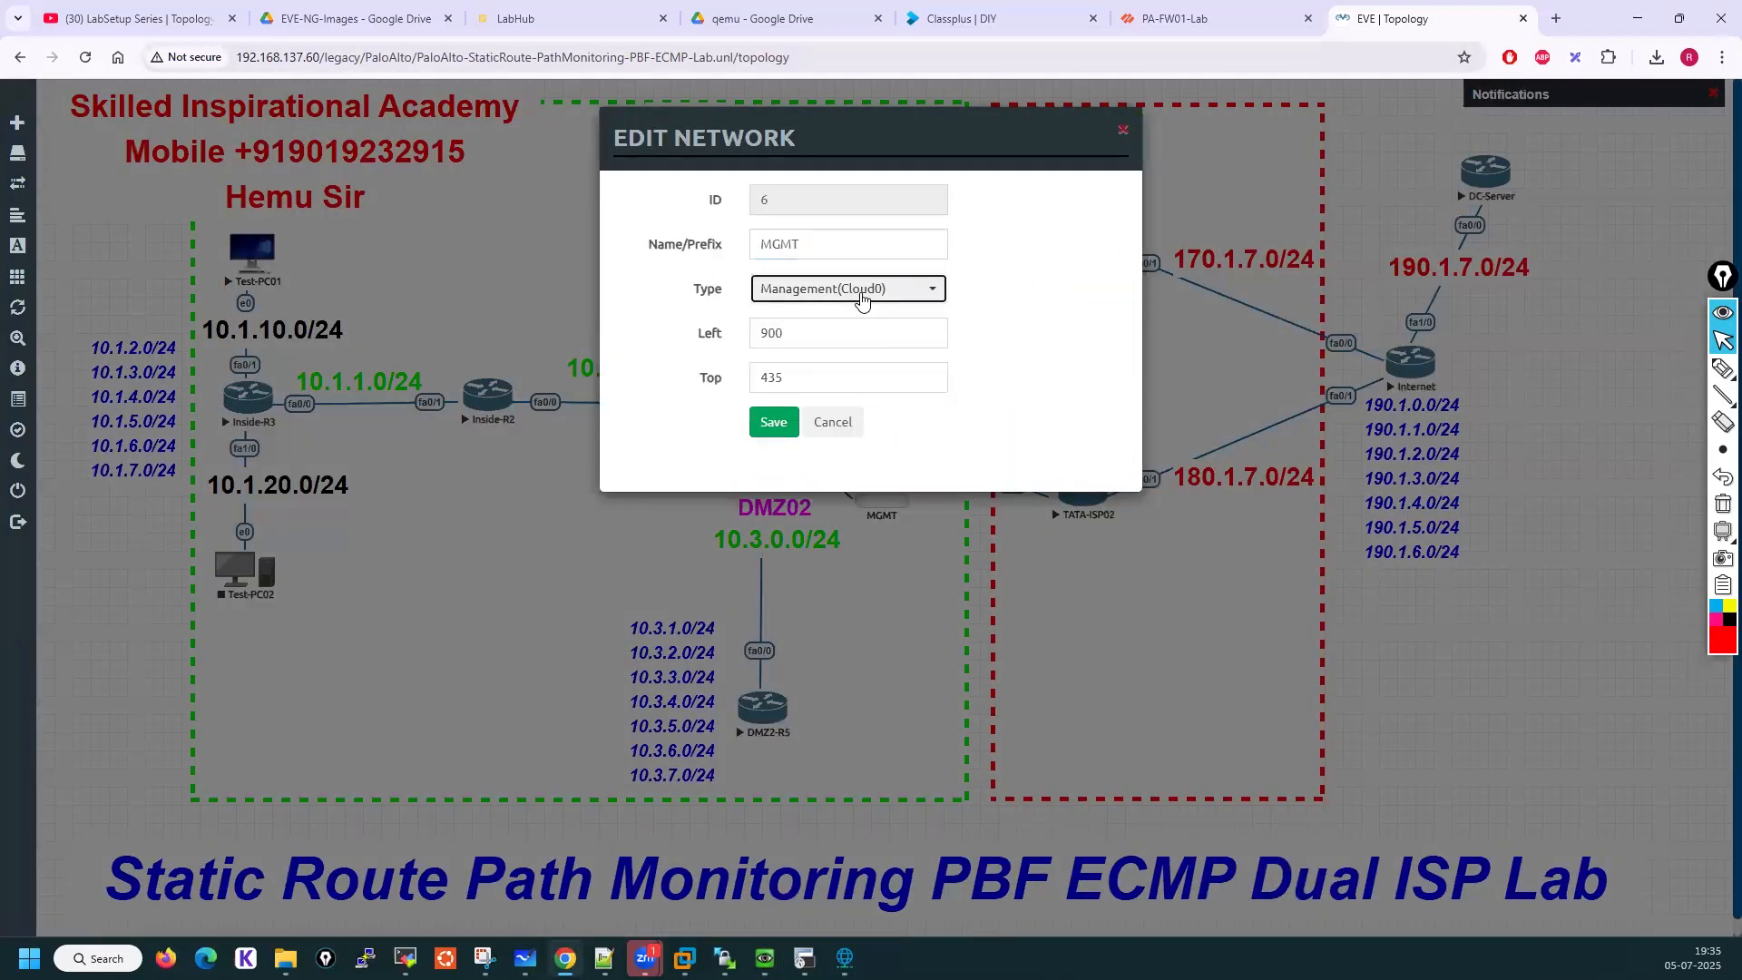
pyautogui.click(862, 295)
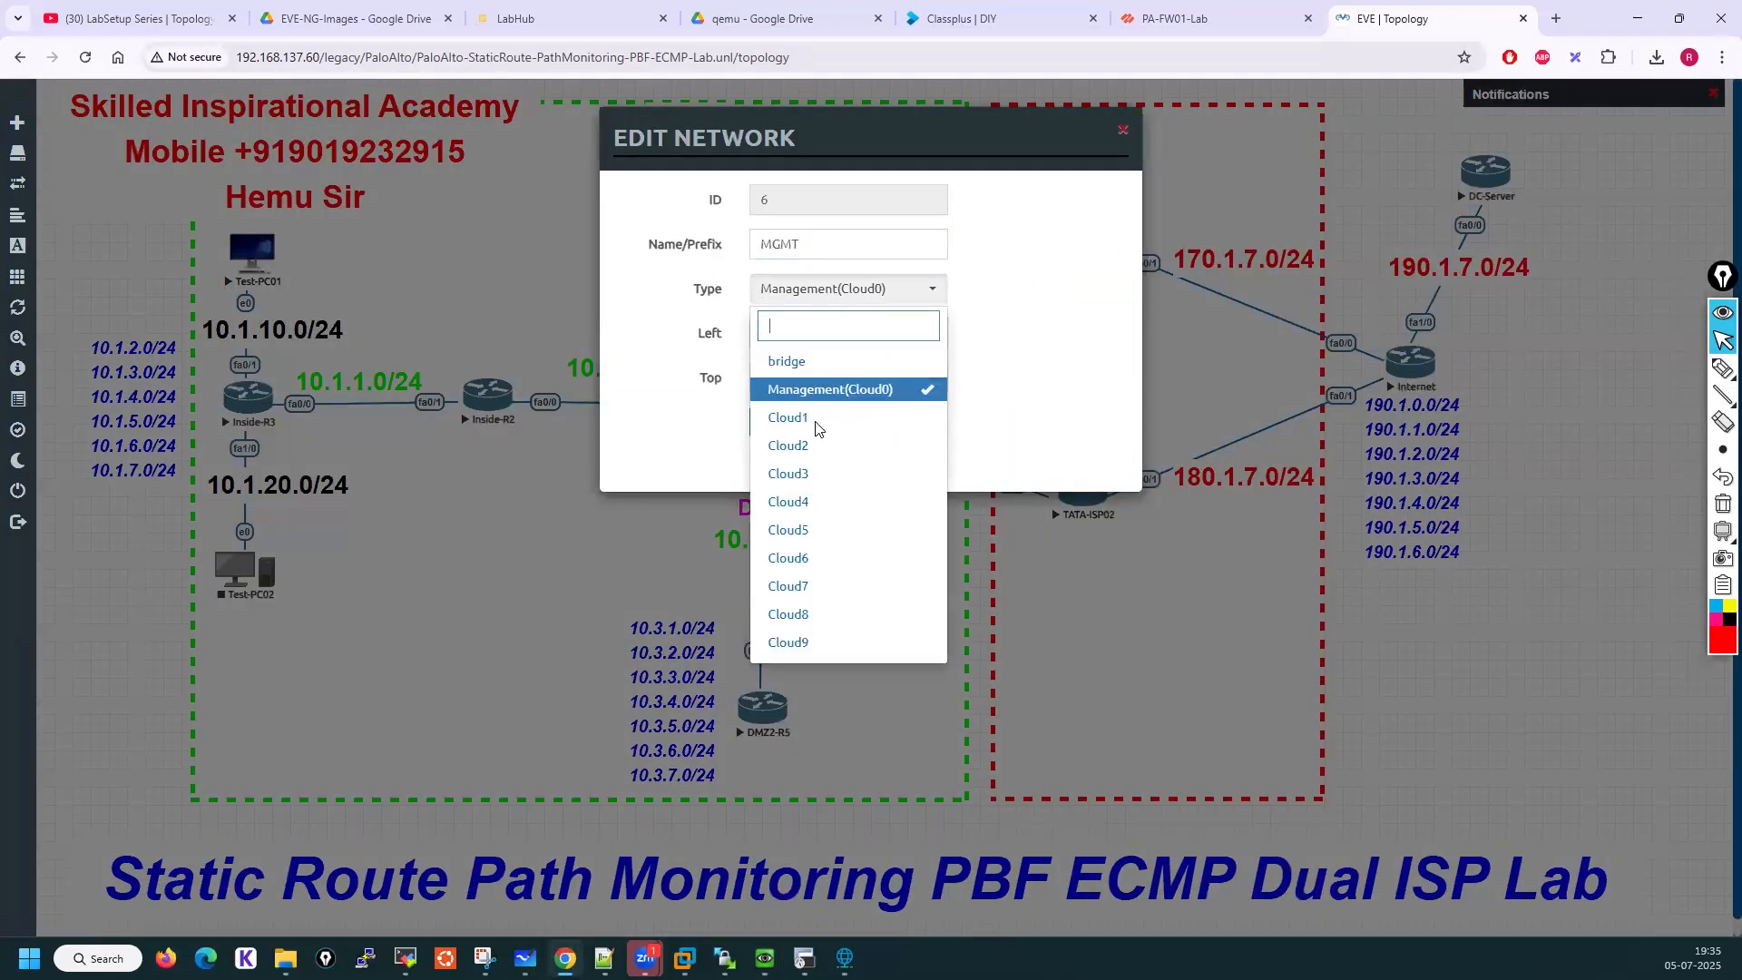
pyautogui.click(1523, 644)
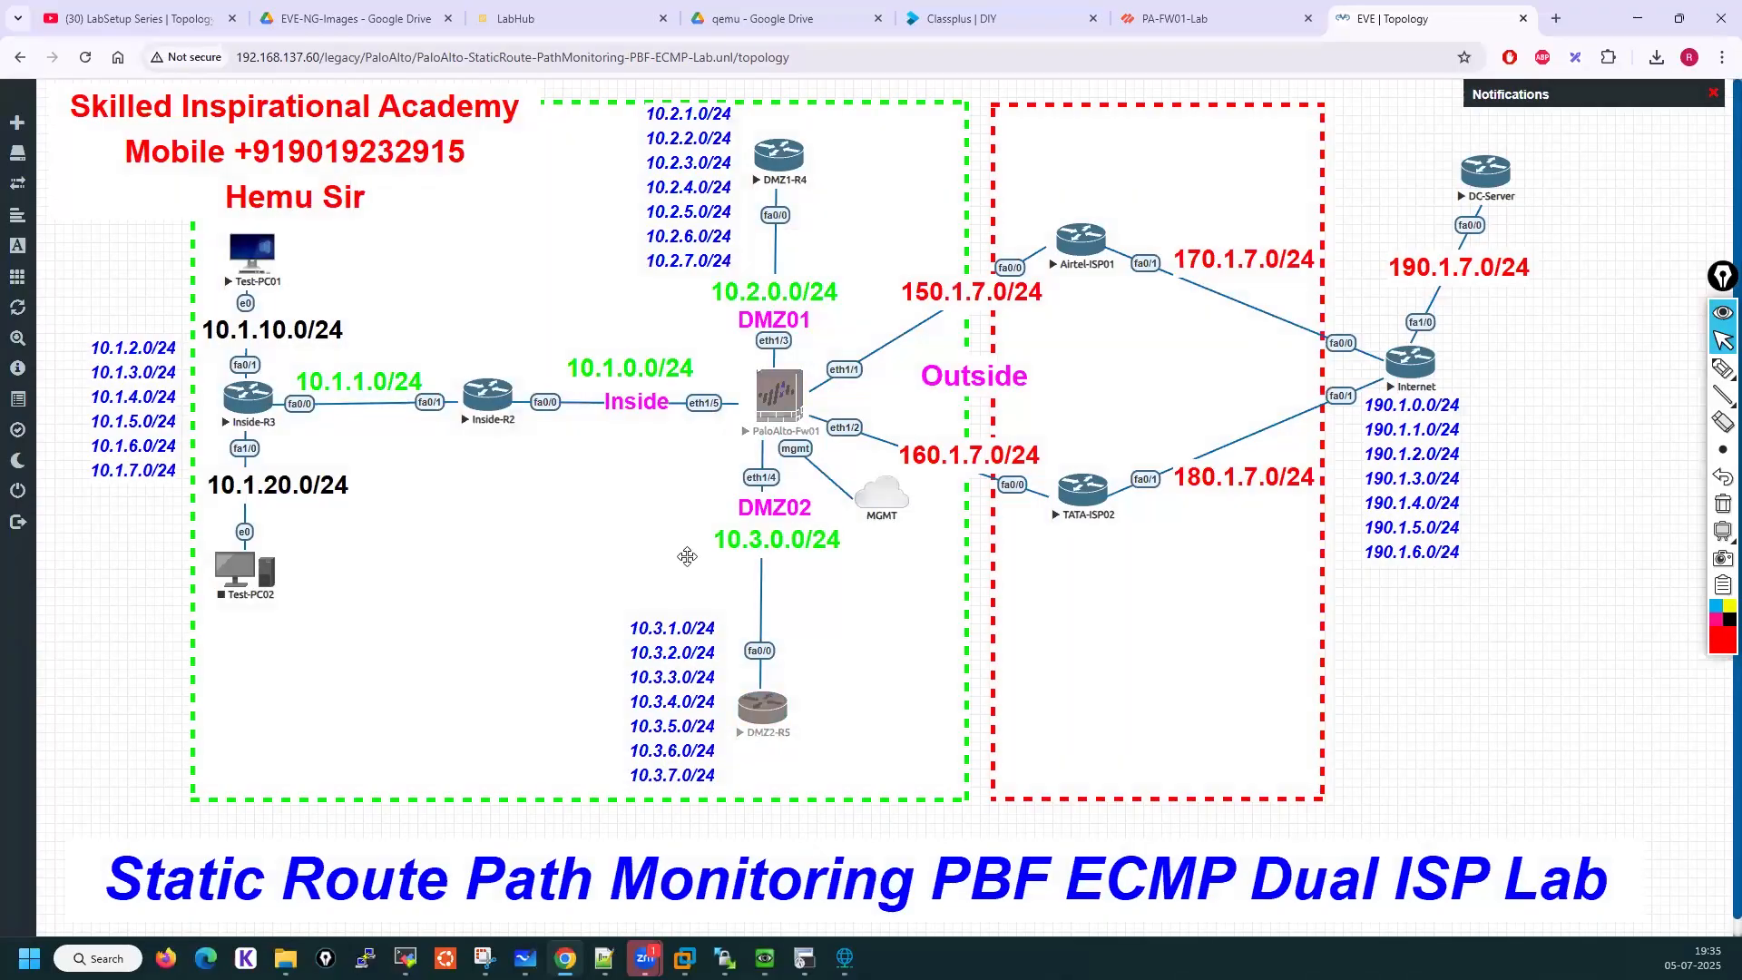
pyautogui.moveTo(32, 458)
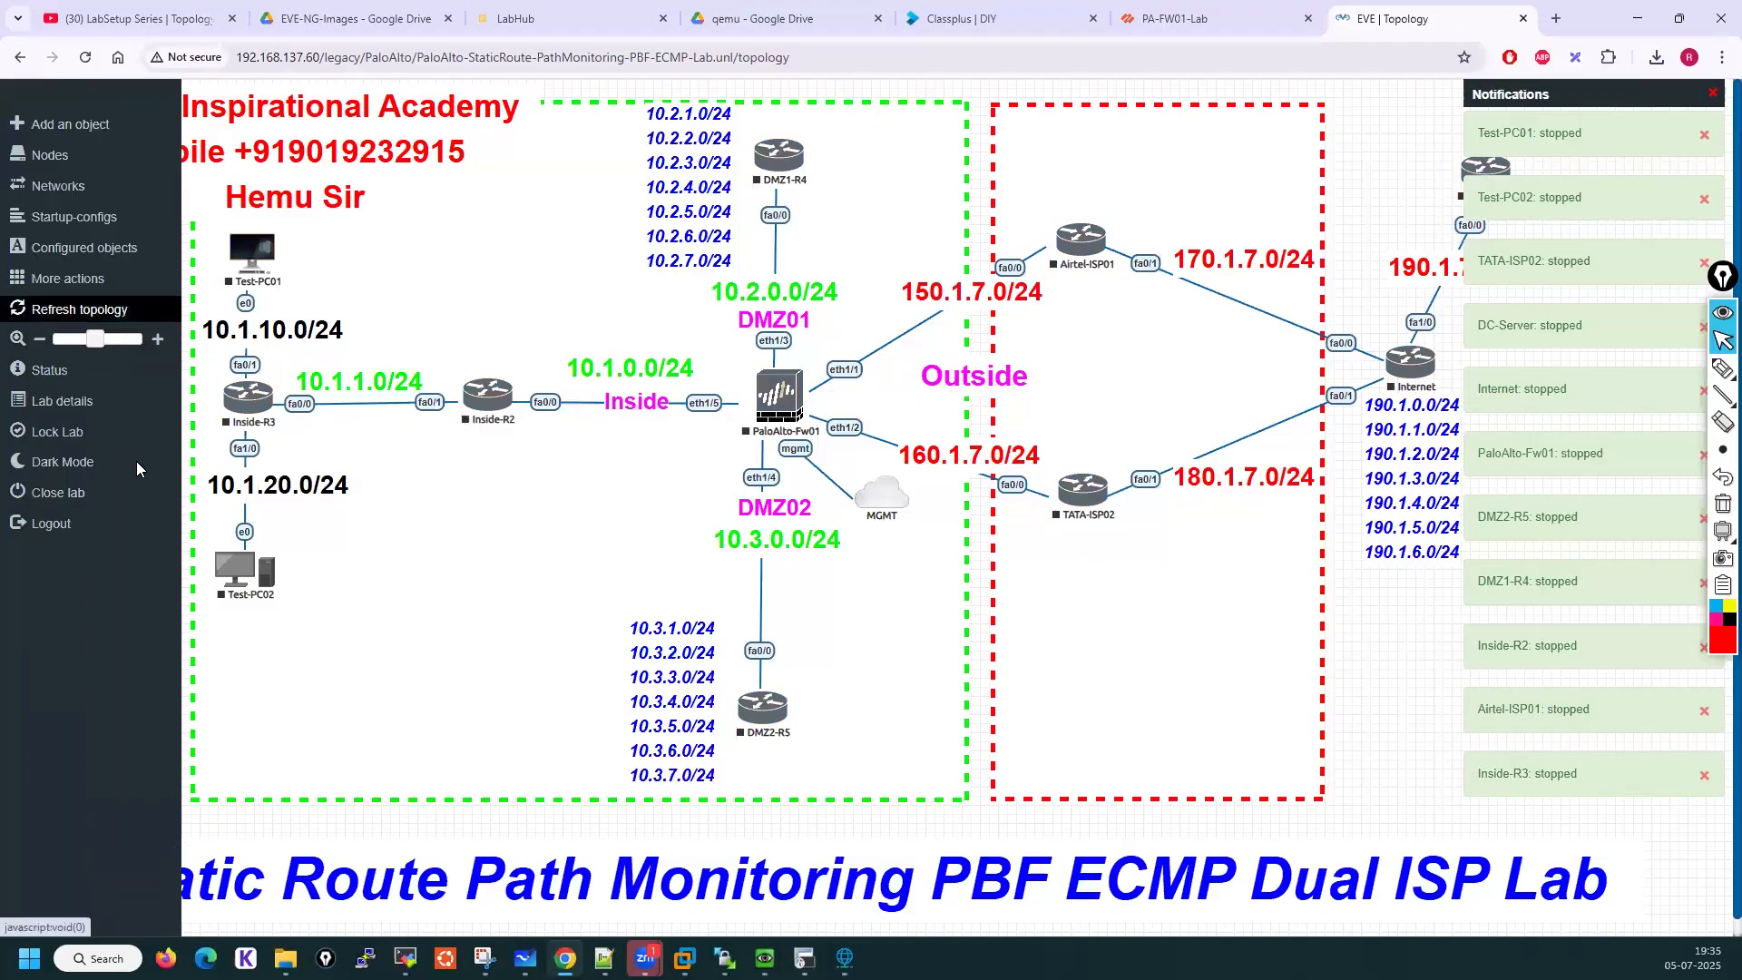
pyautogui.click(60, 492)
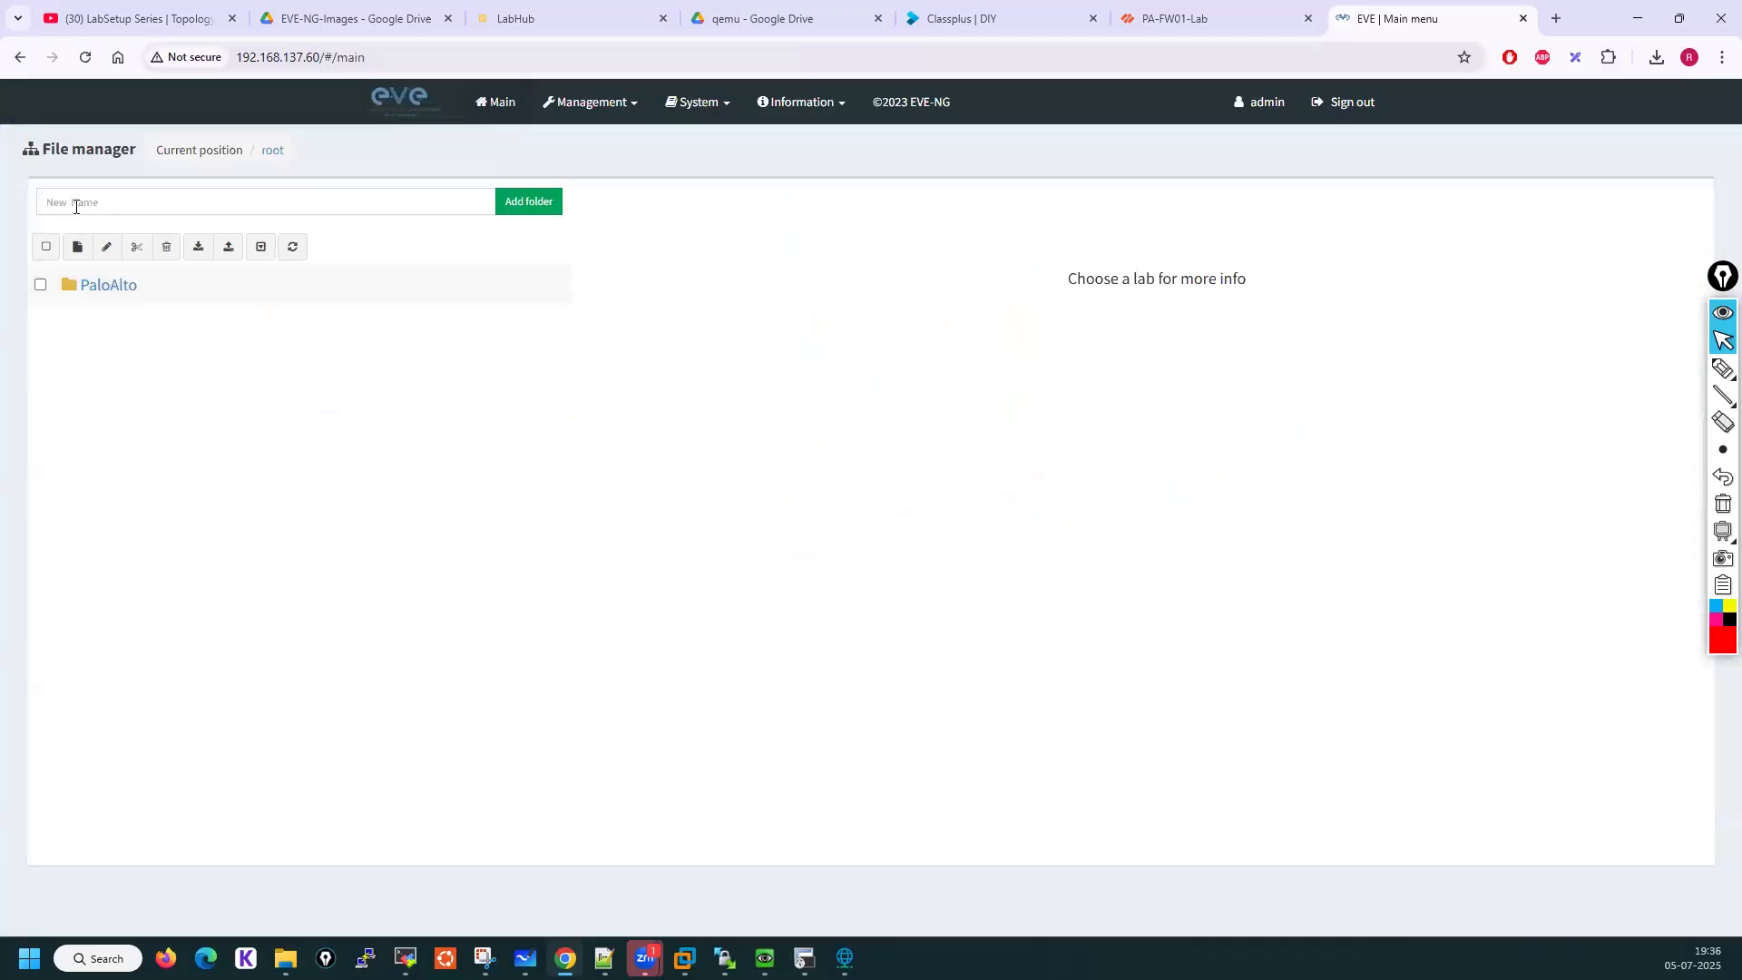
# Step: Create a new lab named Test and open it
pyautogui.click(76, 207)
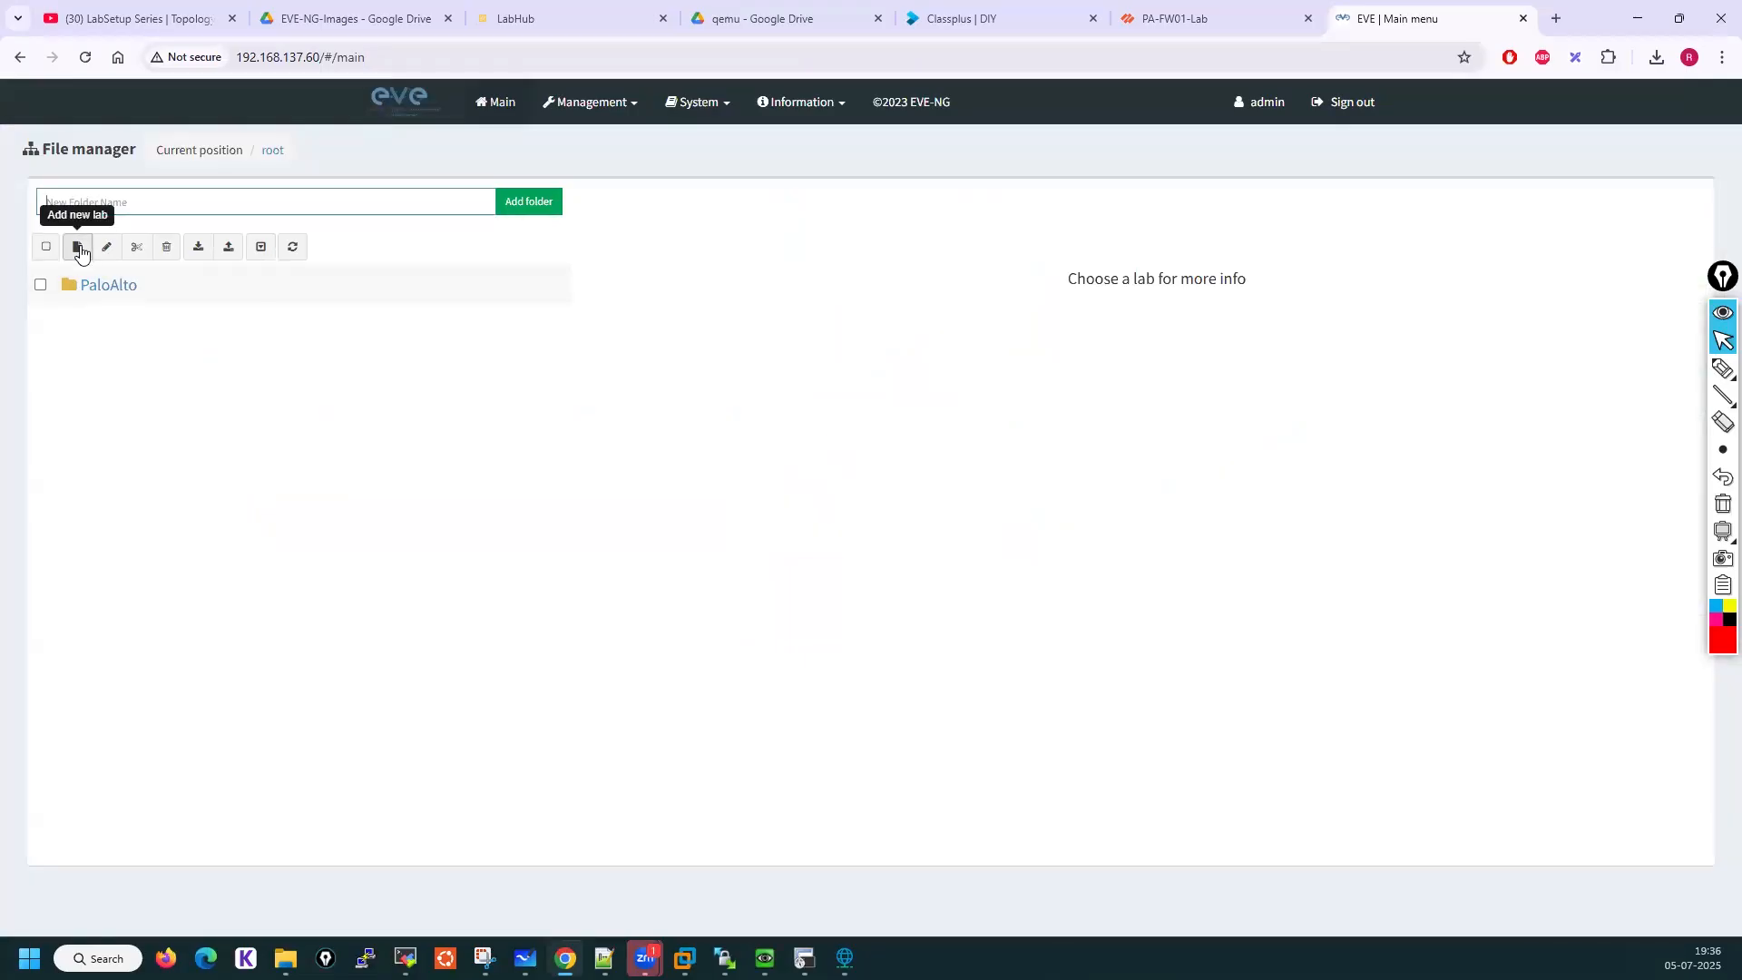
pyautogui.click(78, 246)
pyautogui.write('Test')
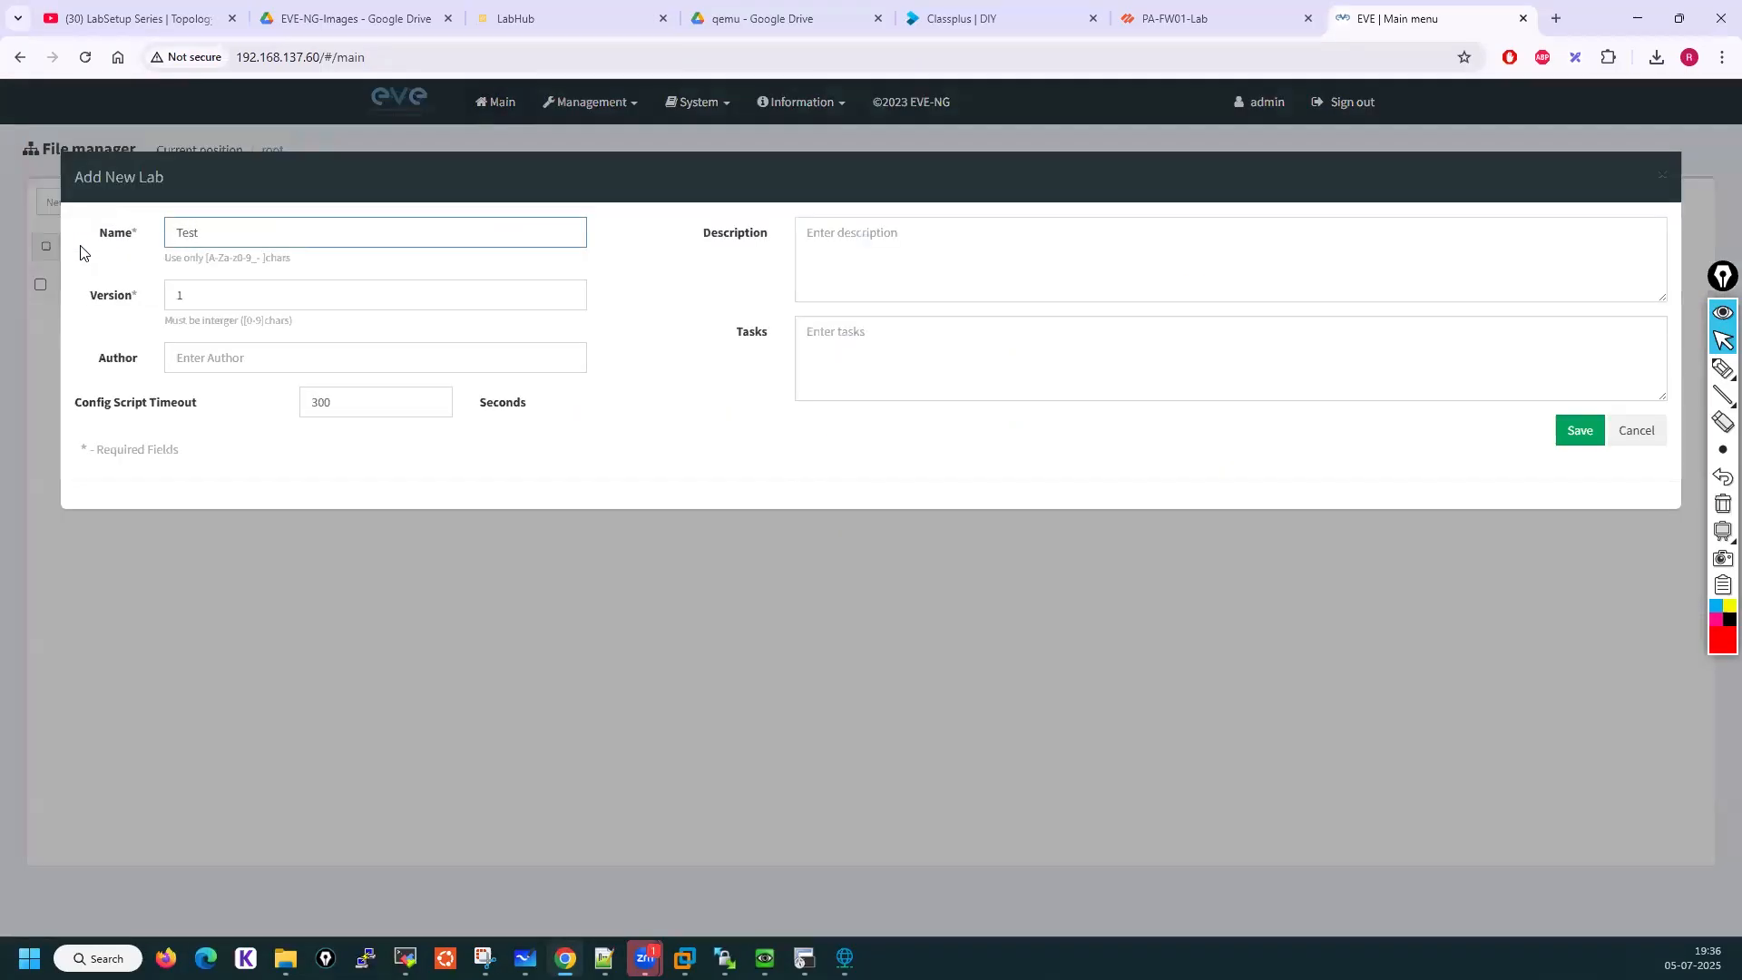
pyautogui.click(1583, 433)
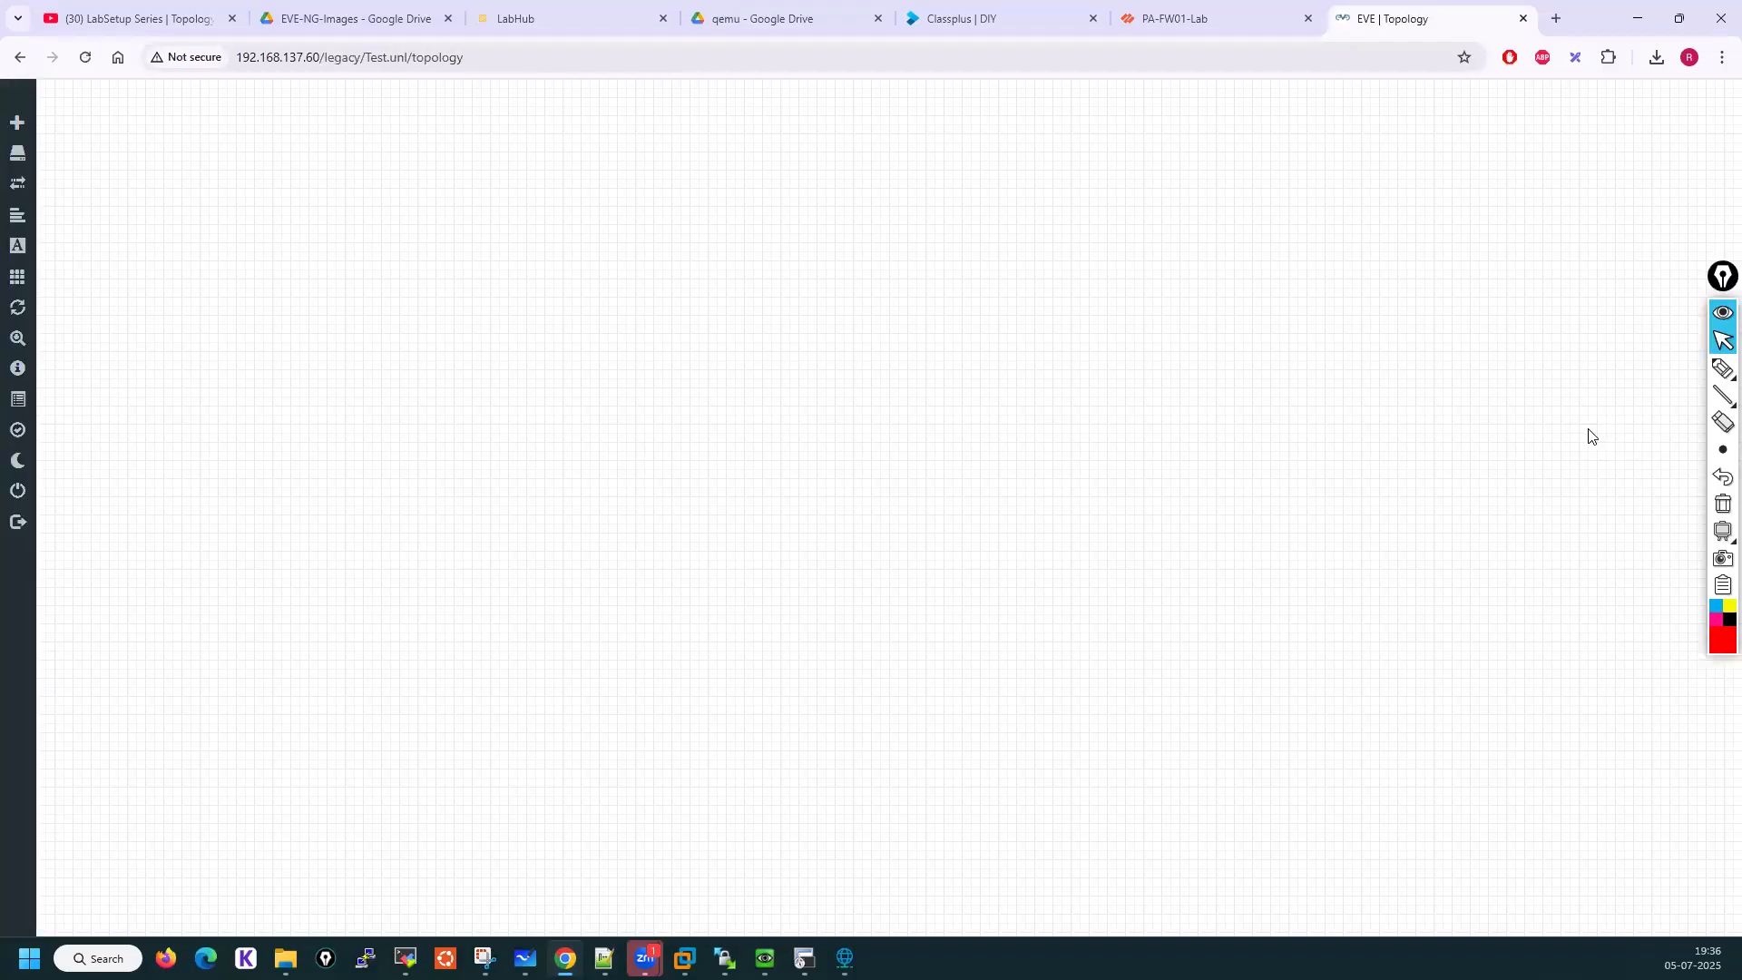
# Step: Add five Cisco IOS 3725 (Dynamips) routers with name prefix R
pyautogui.rightClick(323, 241)
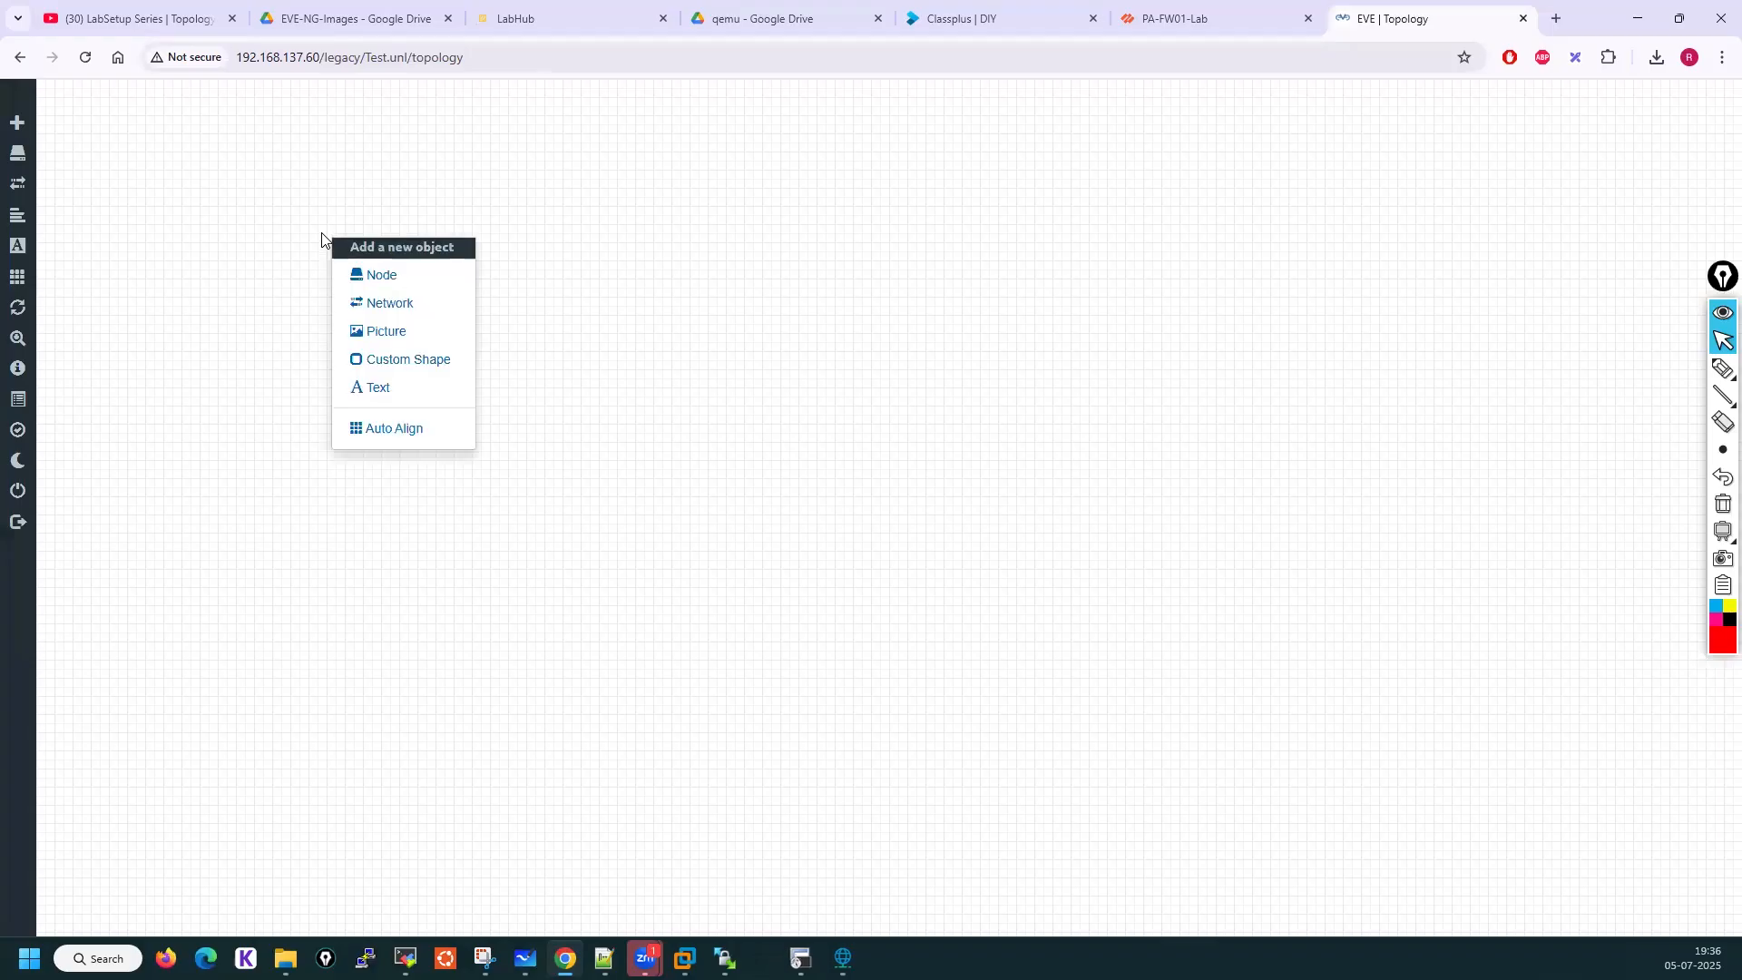
pyautogui.click(388, 287)
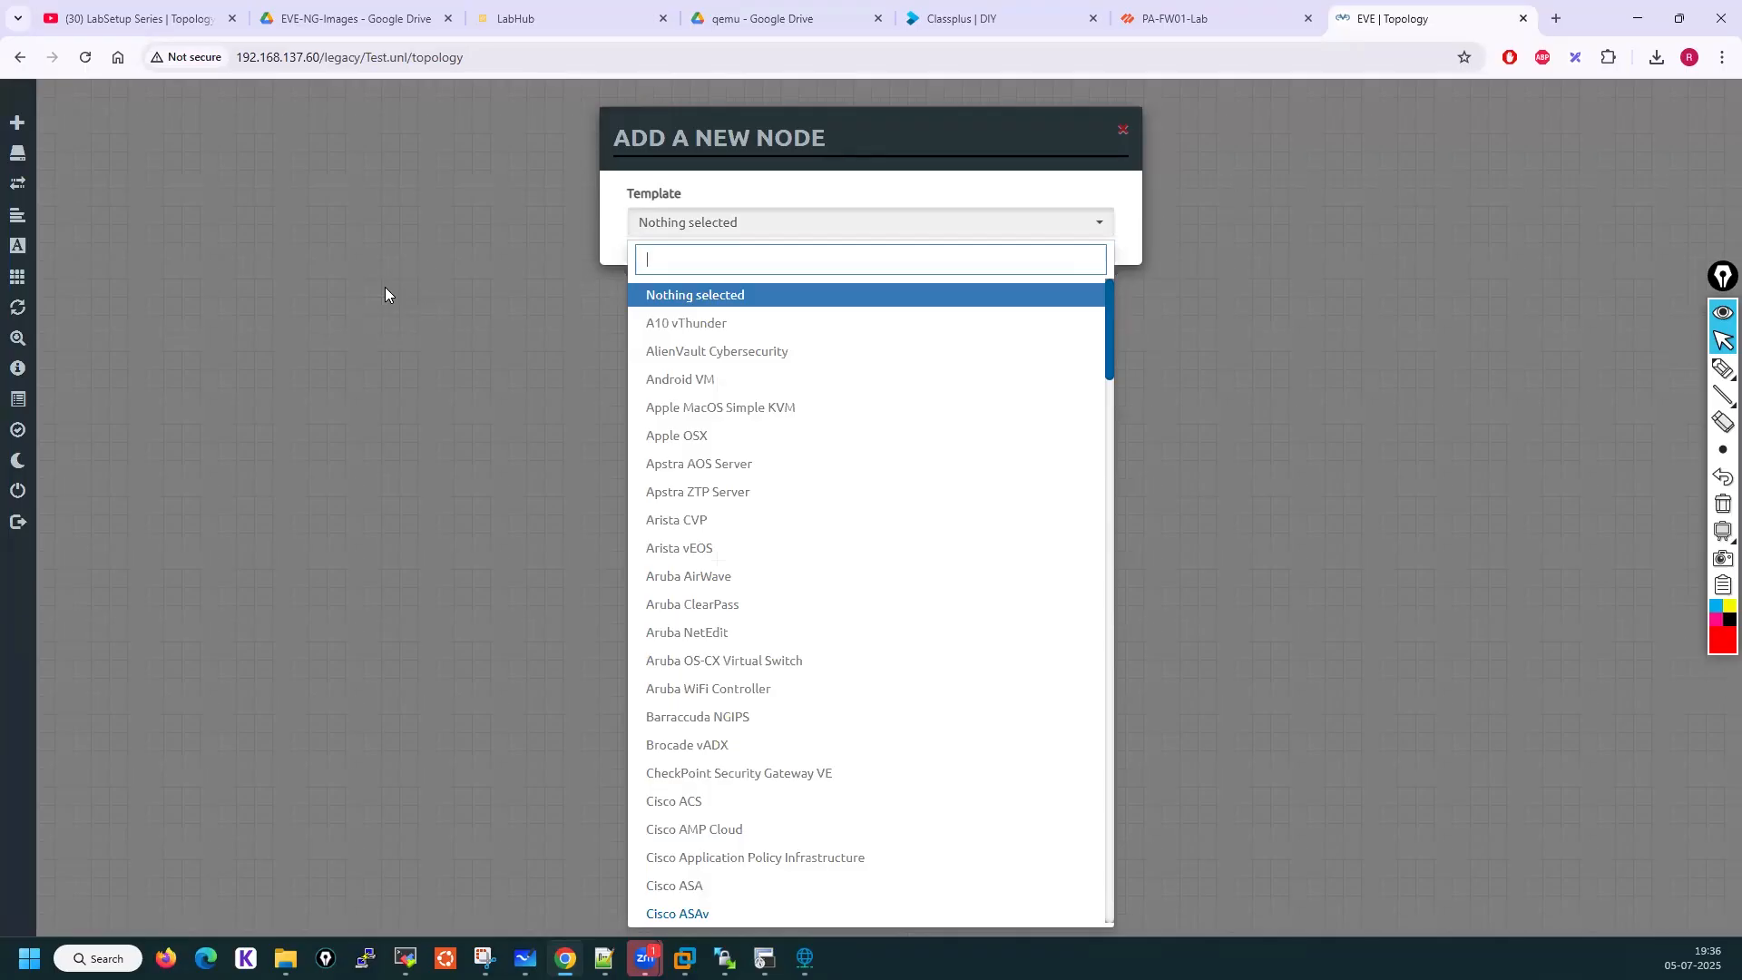
pyautogui.write('io')
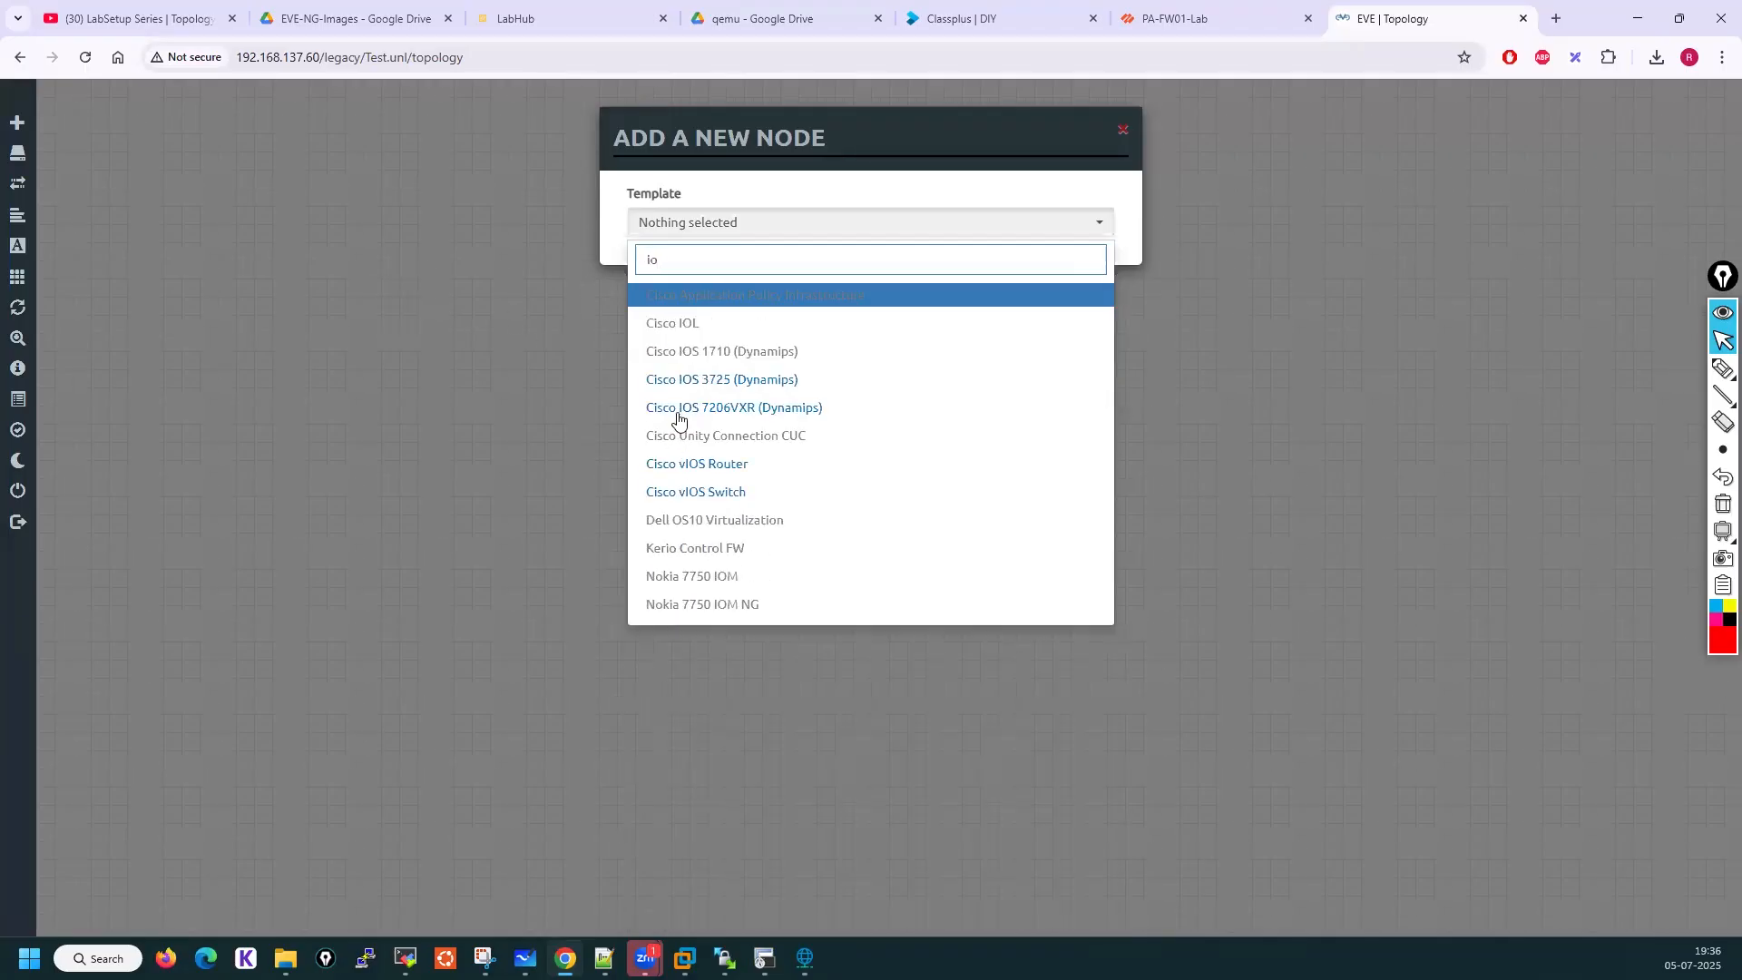
pyautogui.click(690, 379)
pyautogui.moveTo(672, 378); pyautogui.dragTo(622, 382)
pyautogui.write('R')
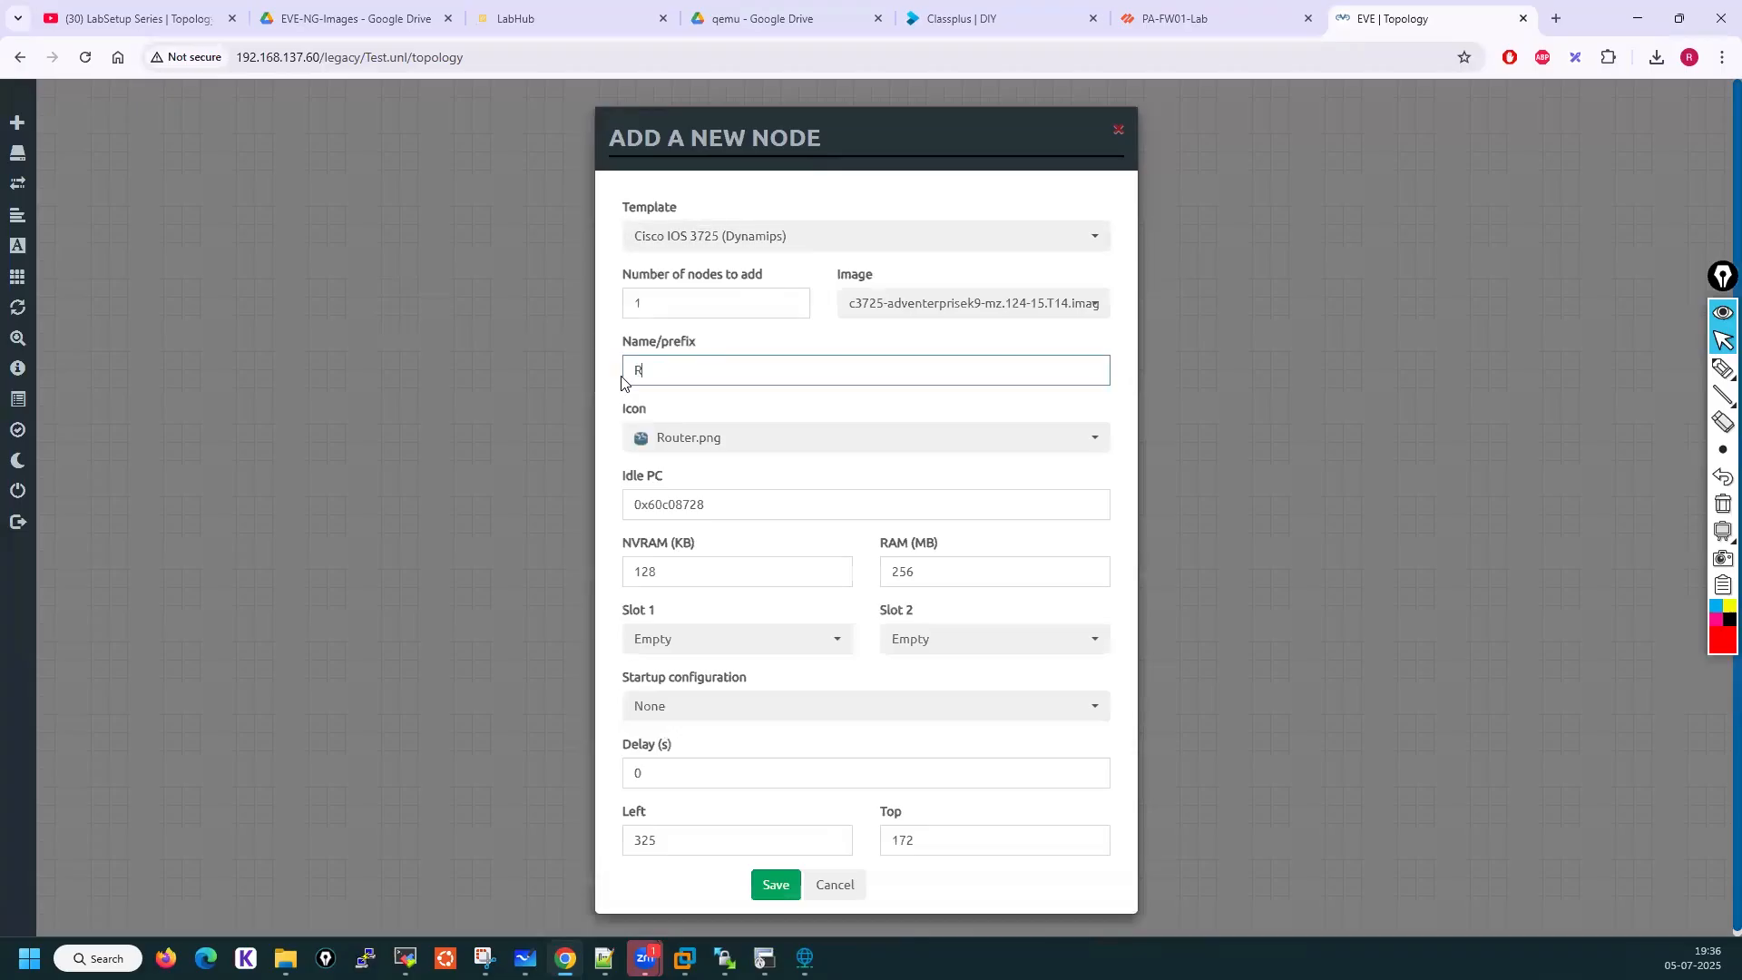
pyautogui.doubleClick(638, 304)
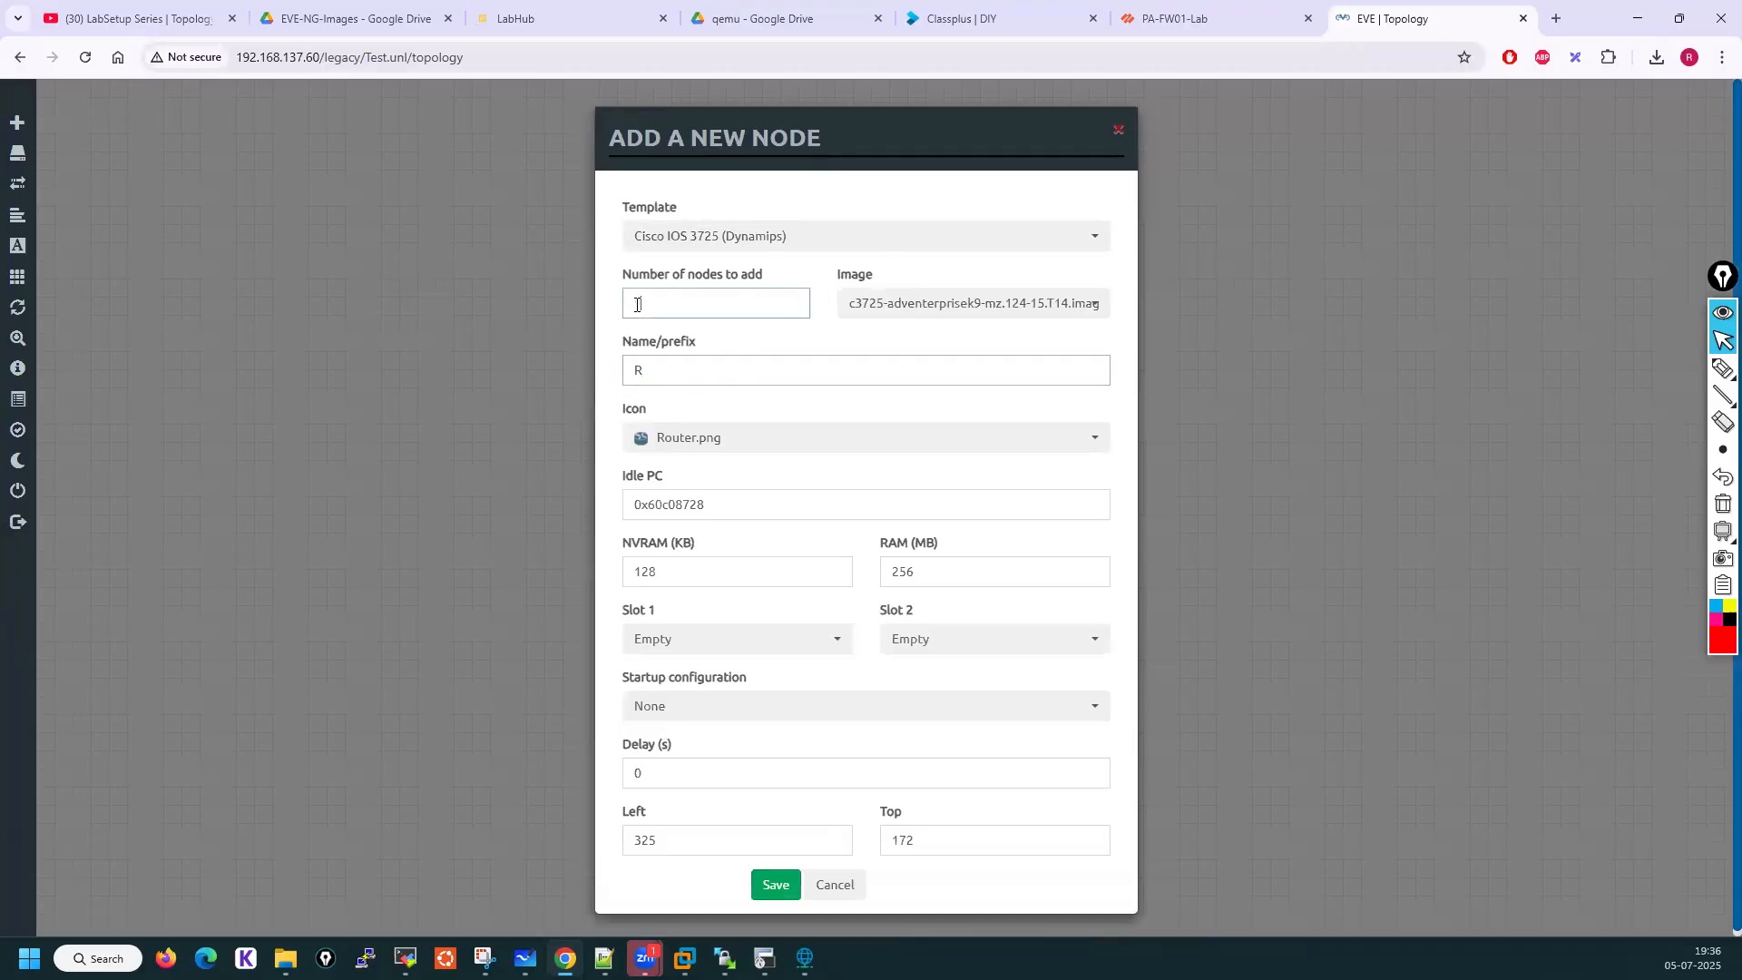
pyautogui.write('5')
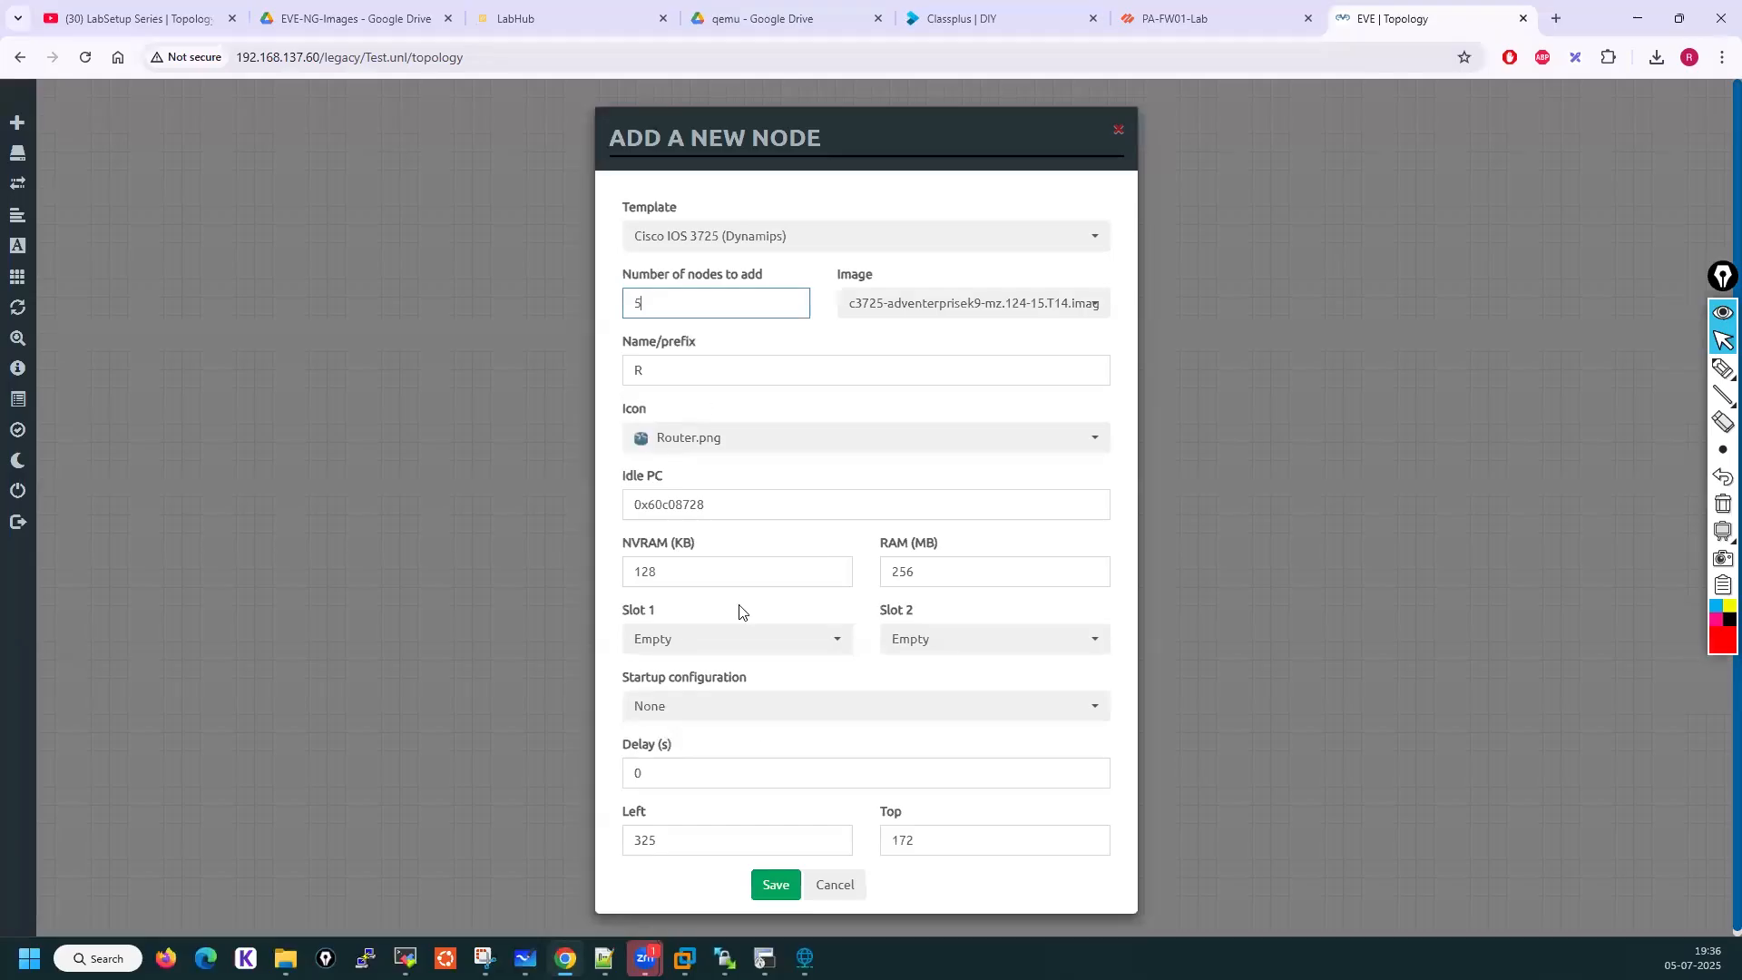
pyautogui.click(779, 887)
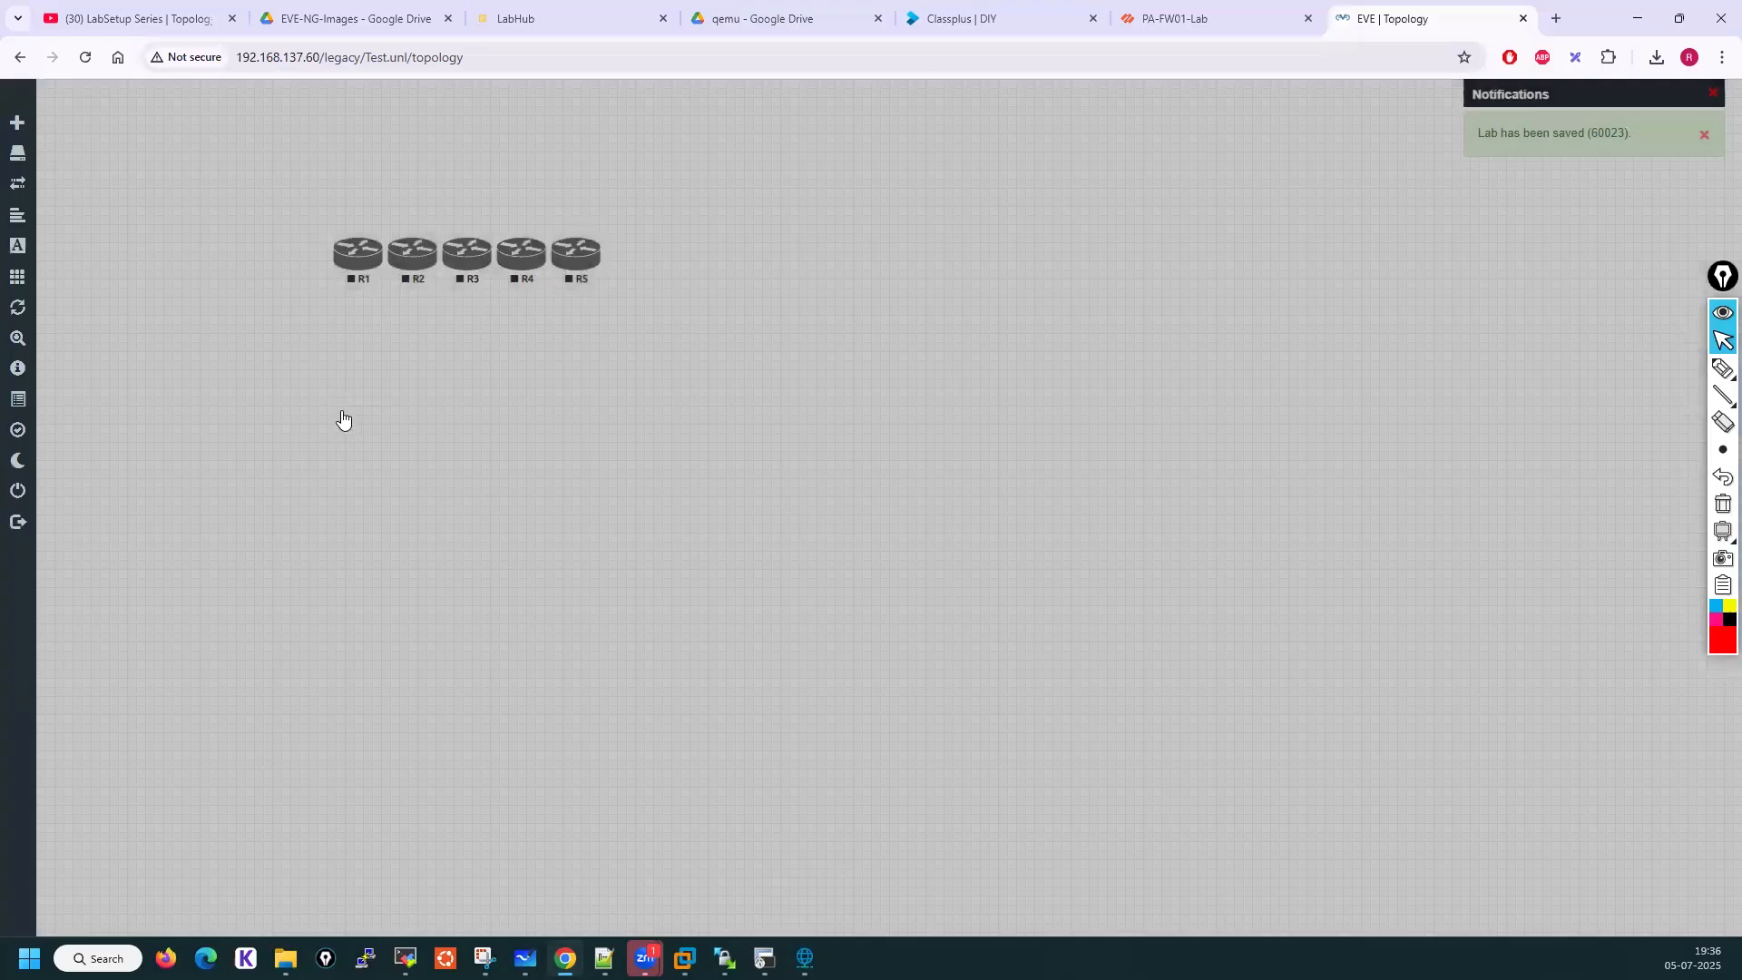
# Step: Arrange routers R1 to R5 in a vertical column on the canvas
pyautogui.moveTo(405, 263); pyautogui.dragTo(342, 412)
pyautogui.moveTo(468, 242); pyautogui.dragTo(347, 515)
pyautogui.moveTo(521, 263); pyautogui.dragTo(334, 667)
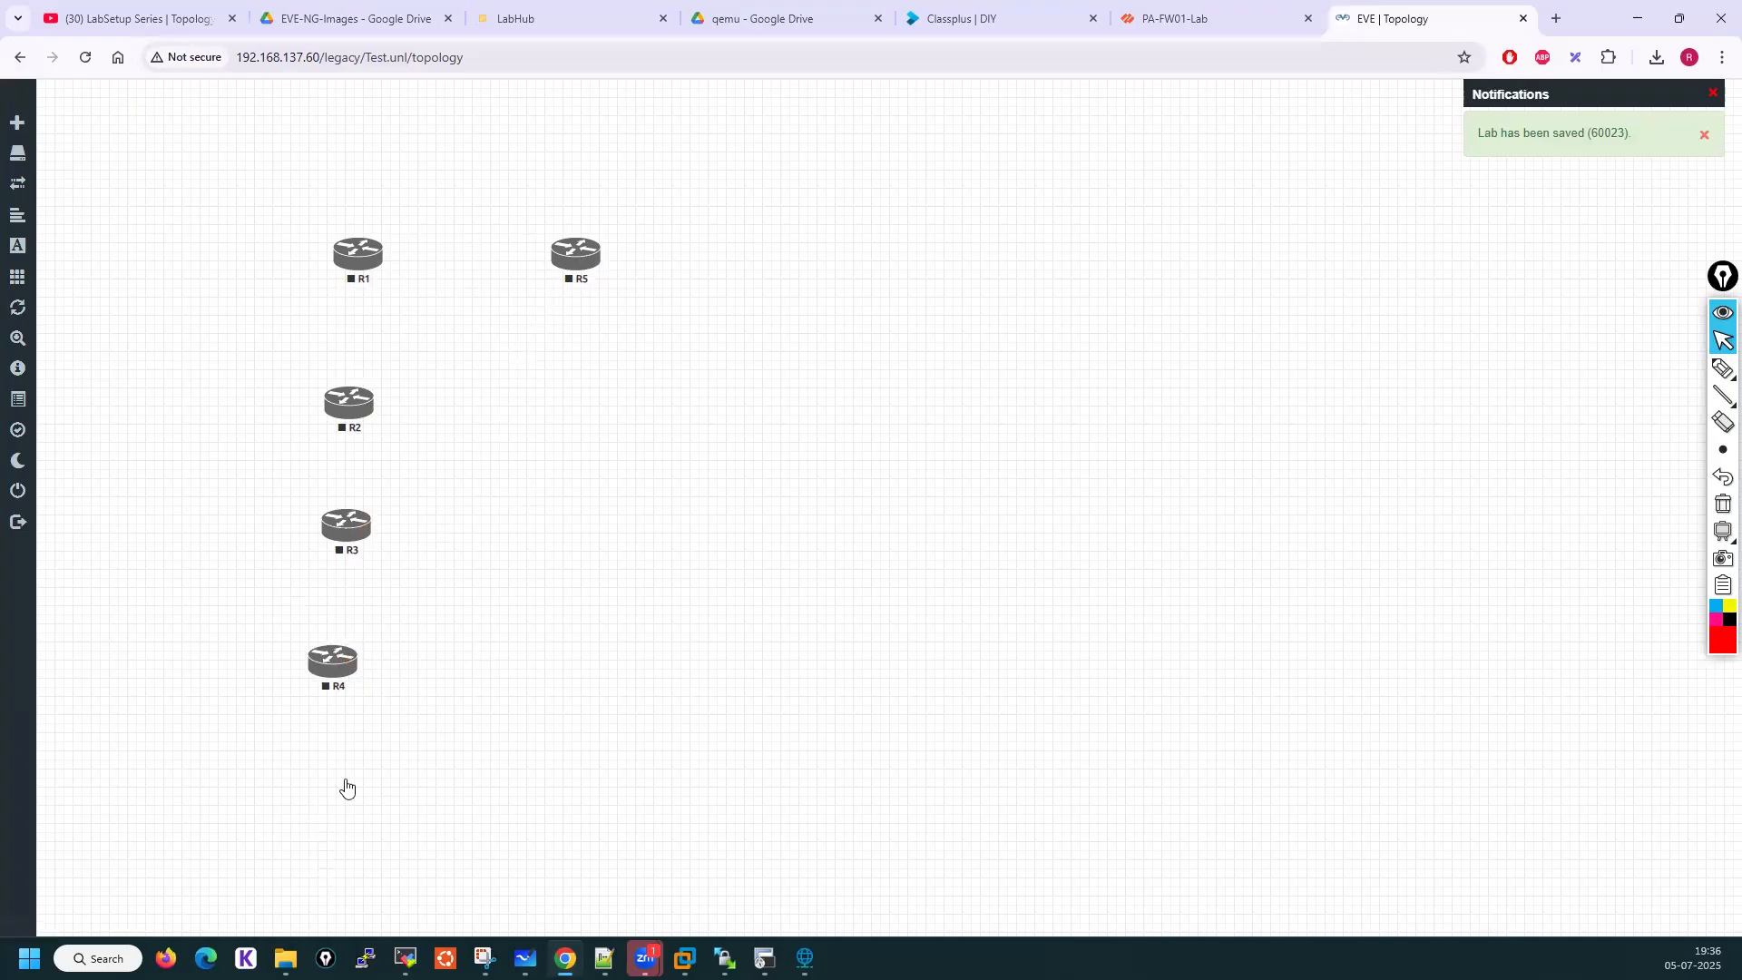
pyautogui.moveTo(347, 790); pyautogui.dragTo(338, 802)
pyautogui.moveTo(352, 265); pyautogui.dragTo(324, 264)
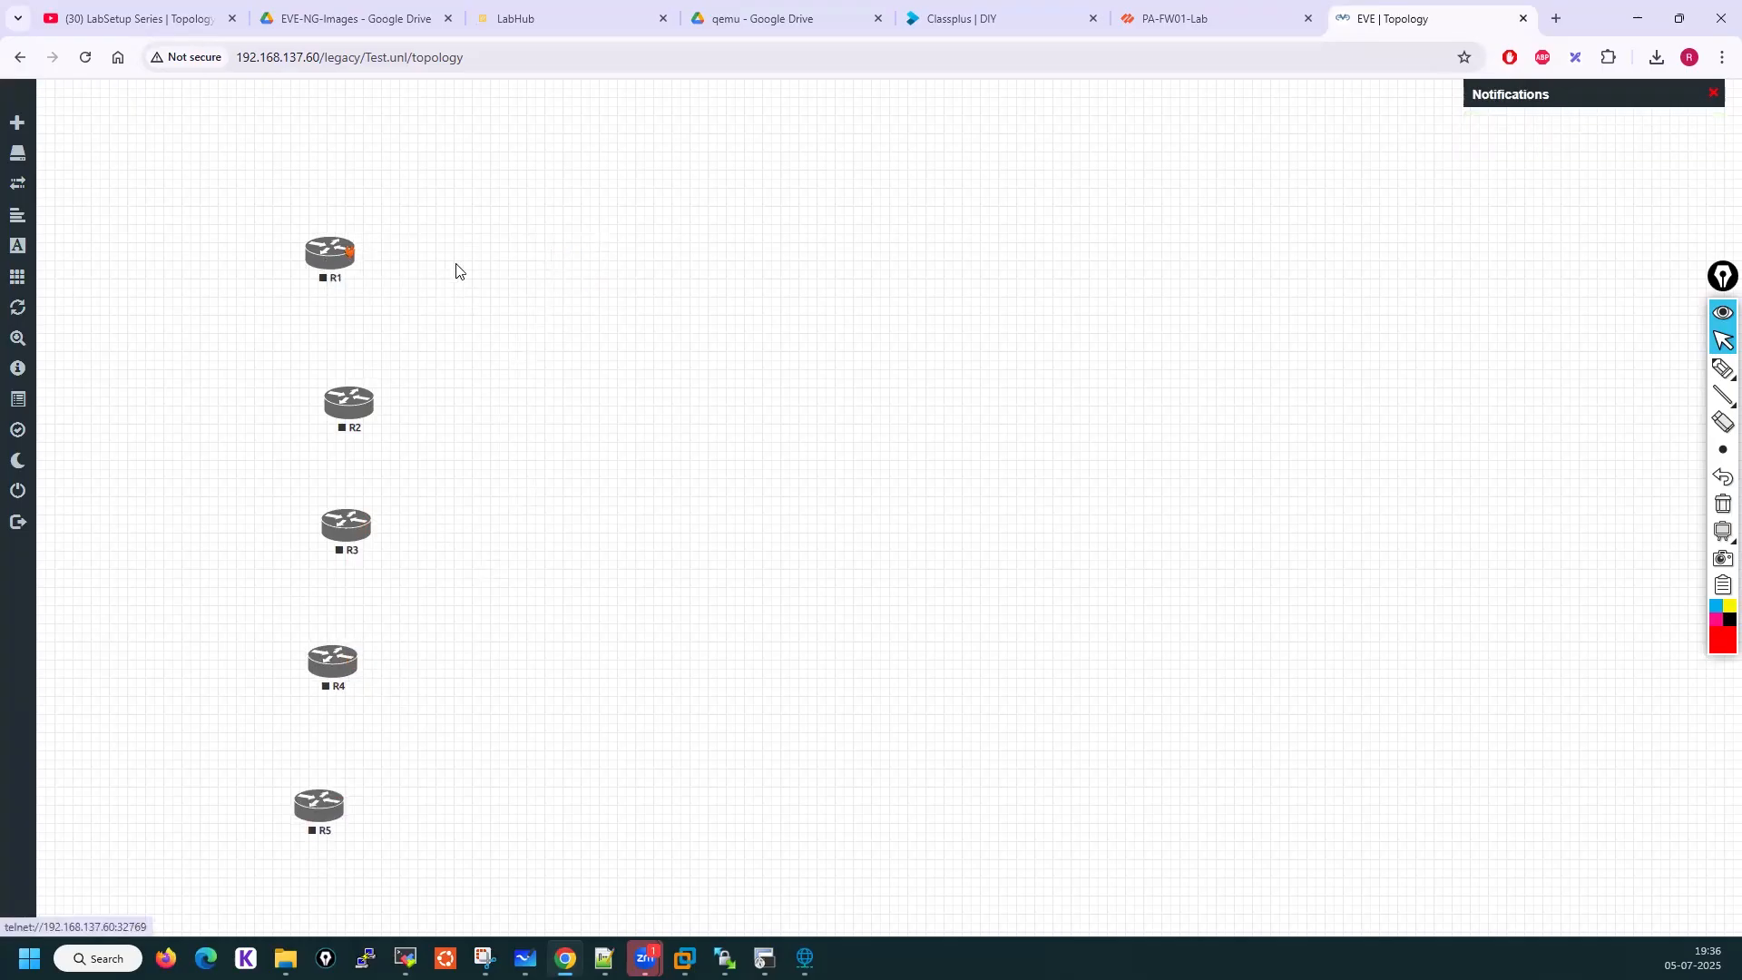
# Step: Add a Management(Cloud0) network named VMNET08
pyautogui.rightClick(624, 255)
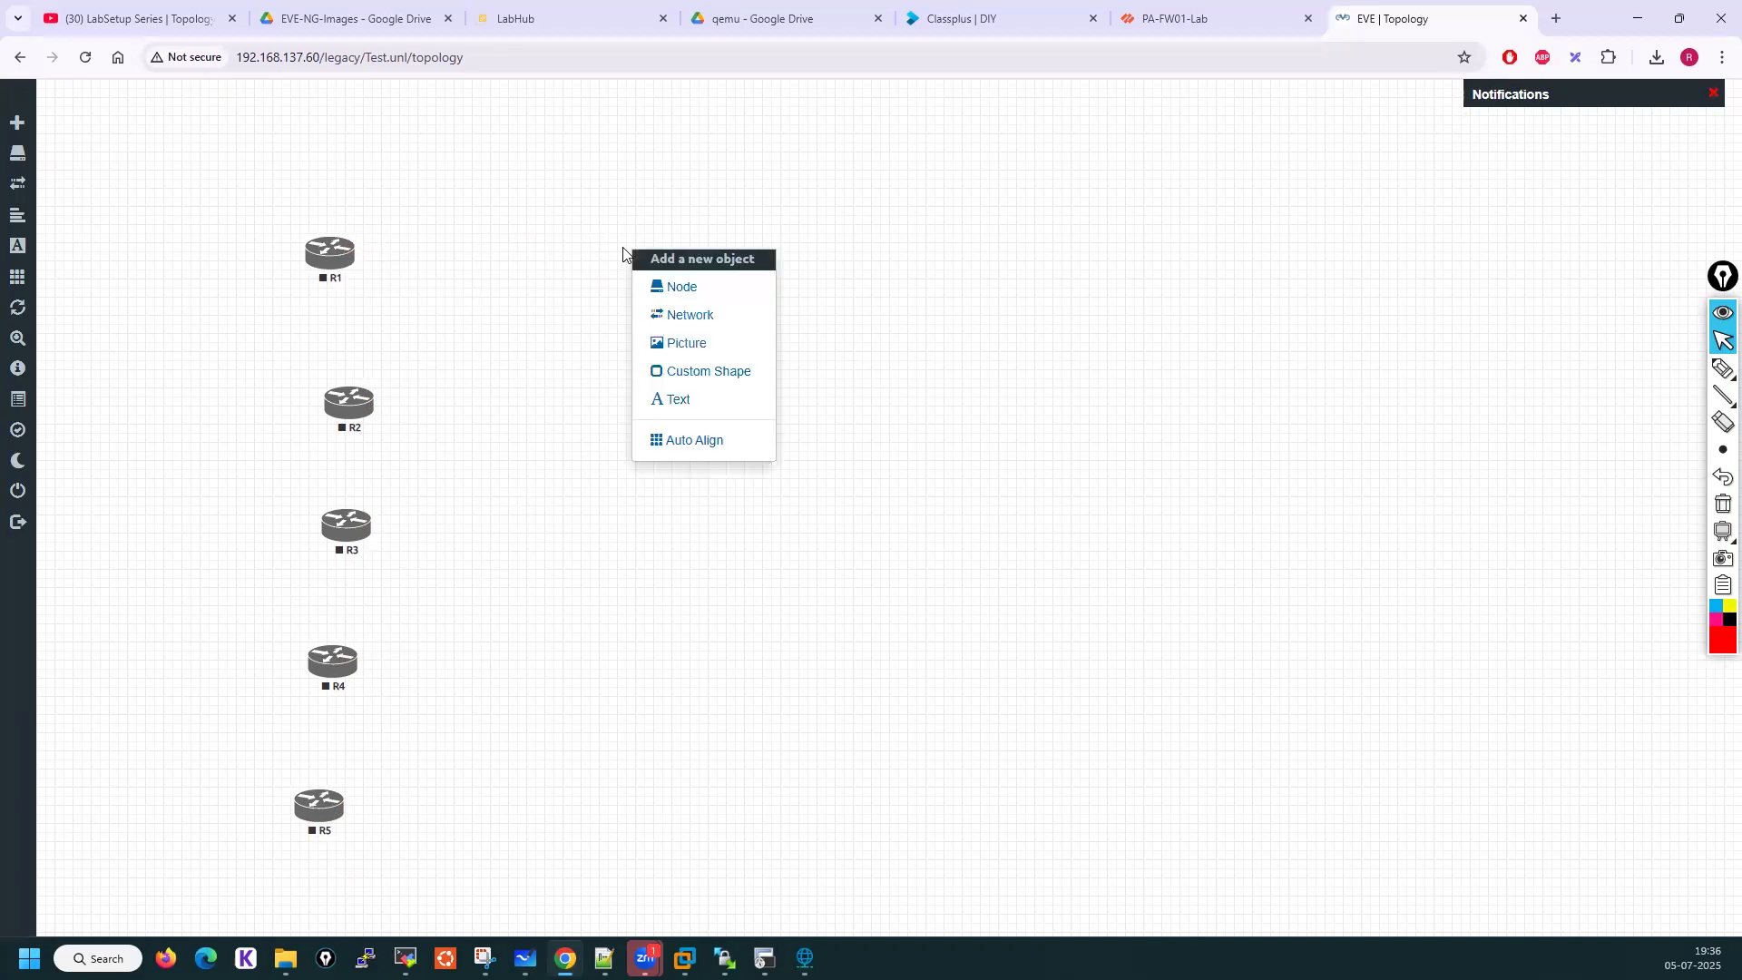
pyautogui.click(705, 322)
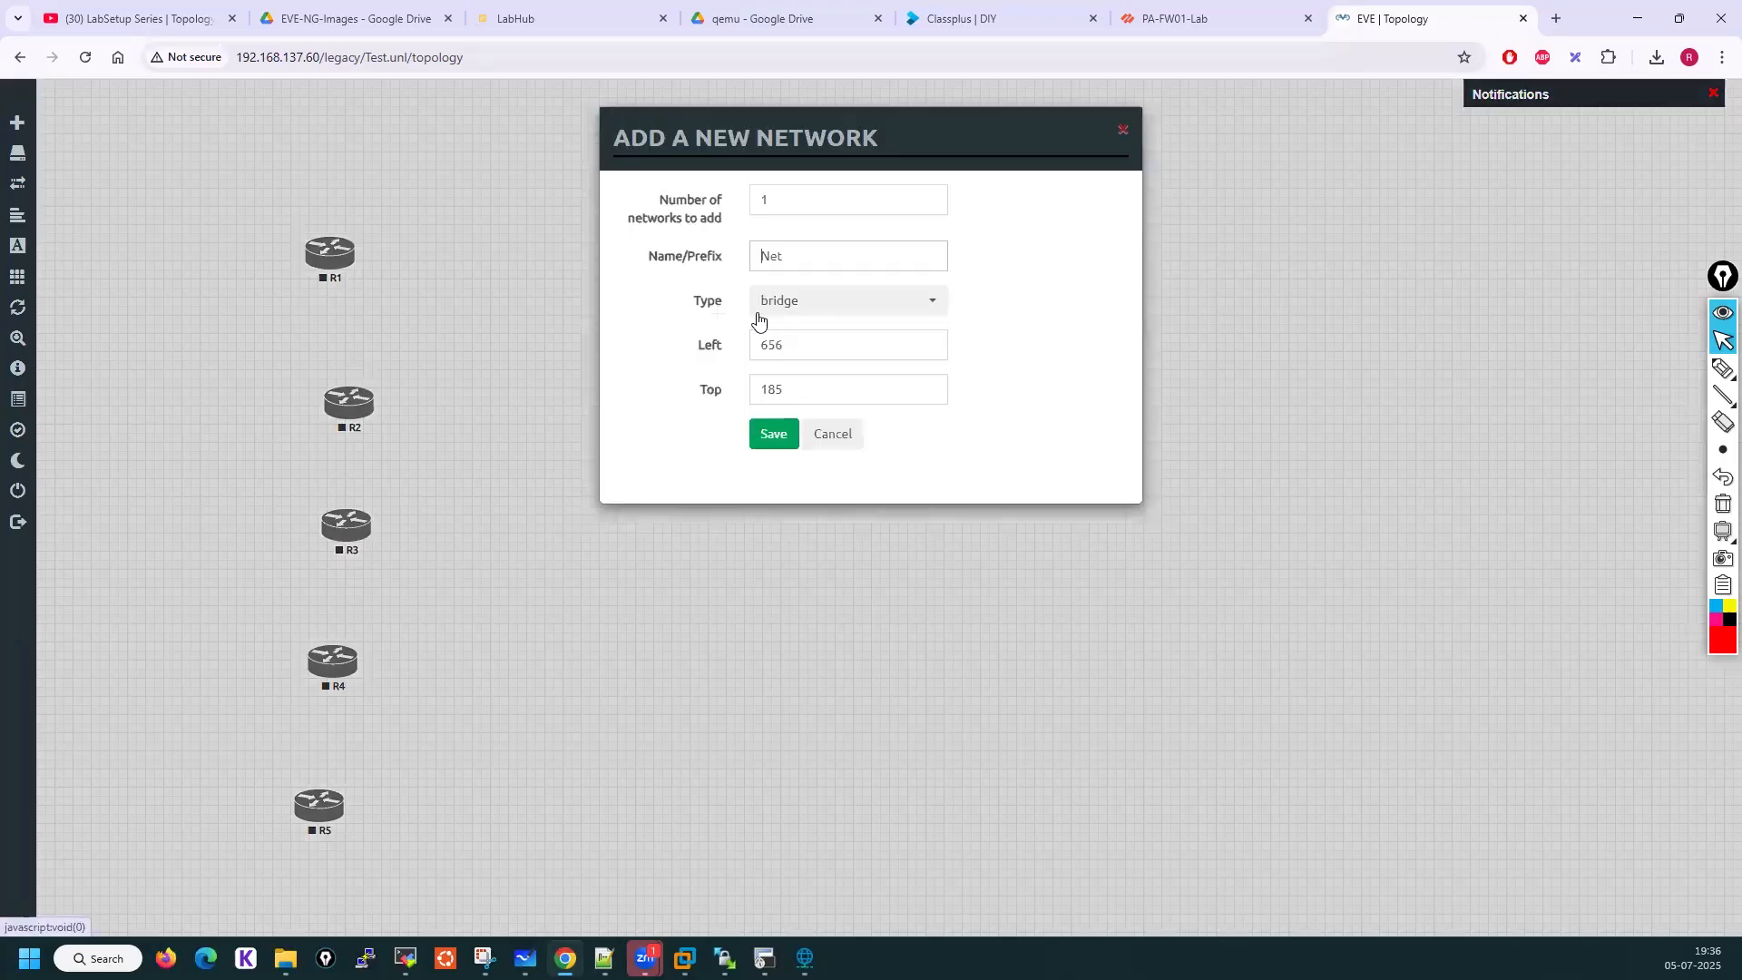
pyautogui.click(803, 304)
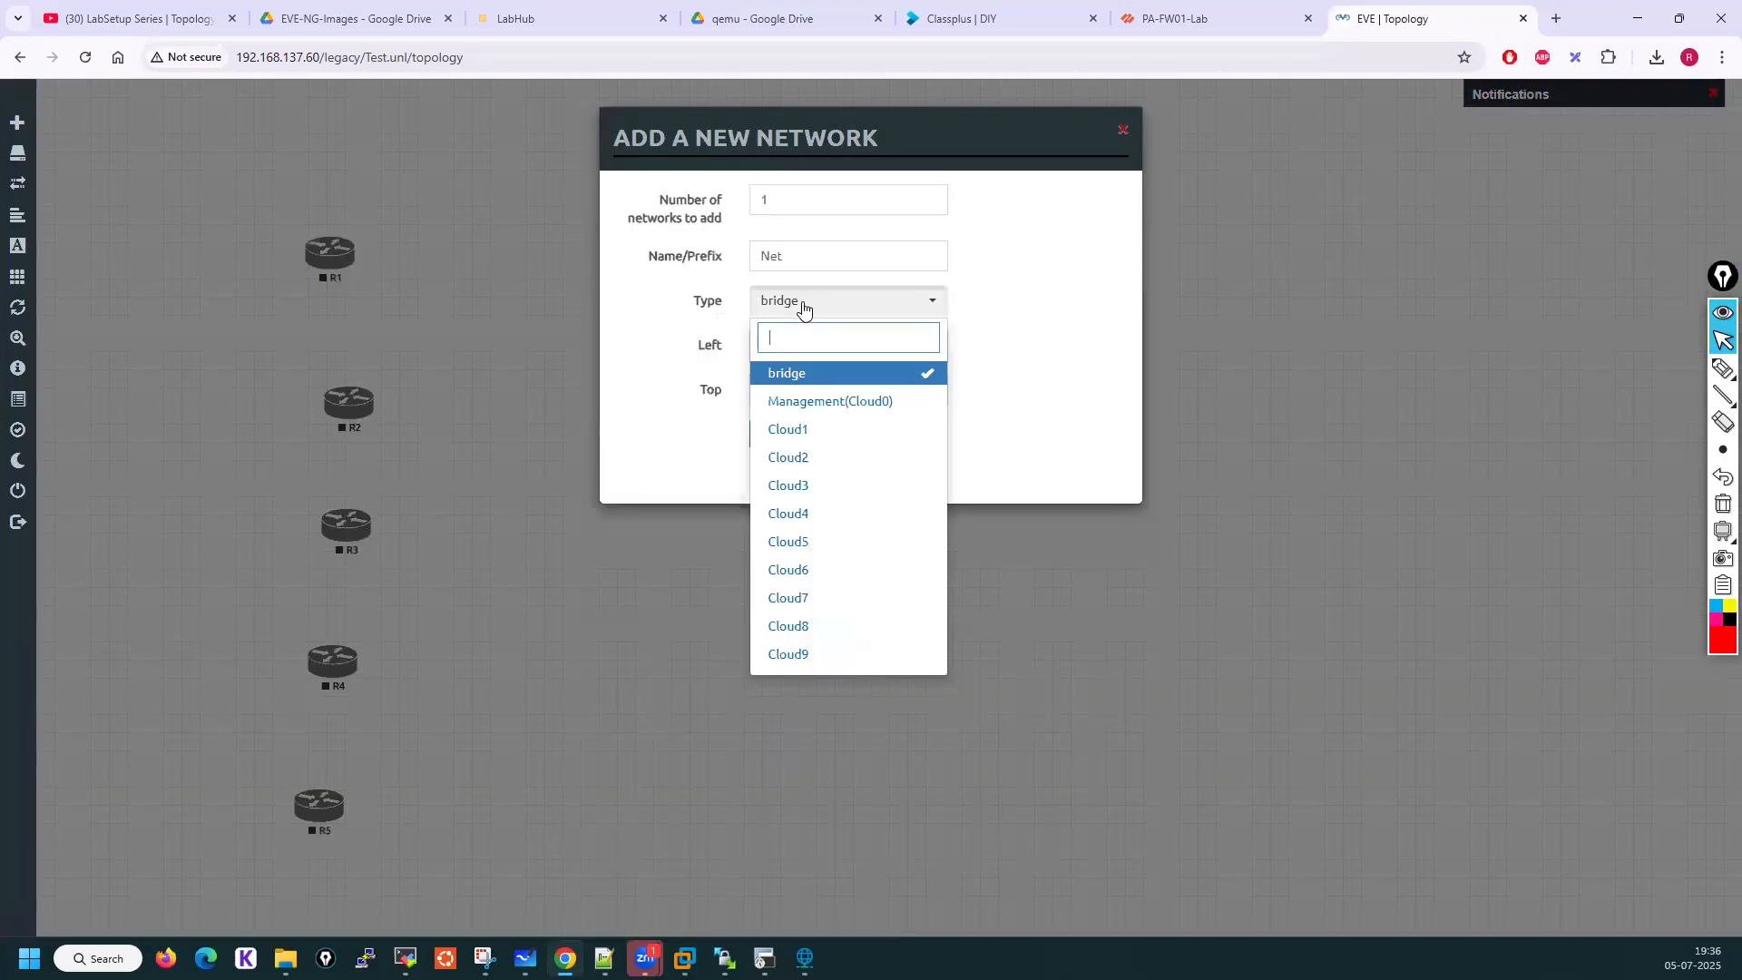
pyautogui.click(860, 403)
pyautogui.click(752, 260)
pyautogui.doubleClick(752, 260)
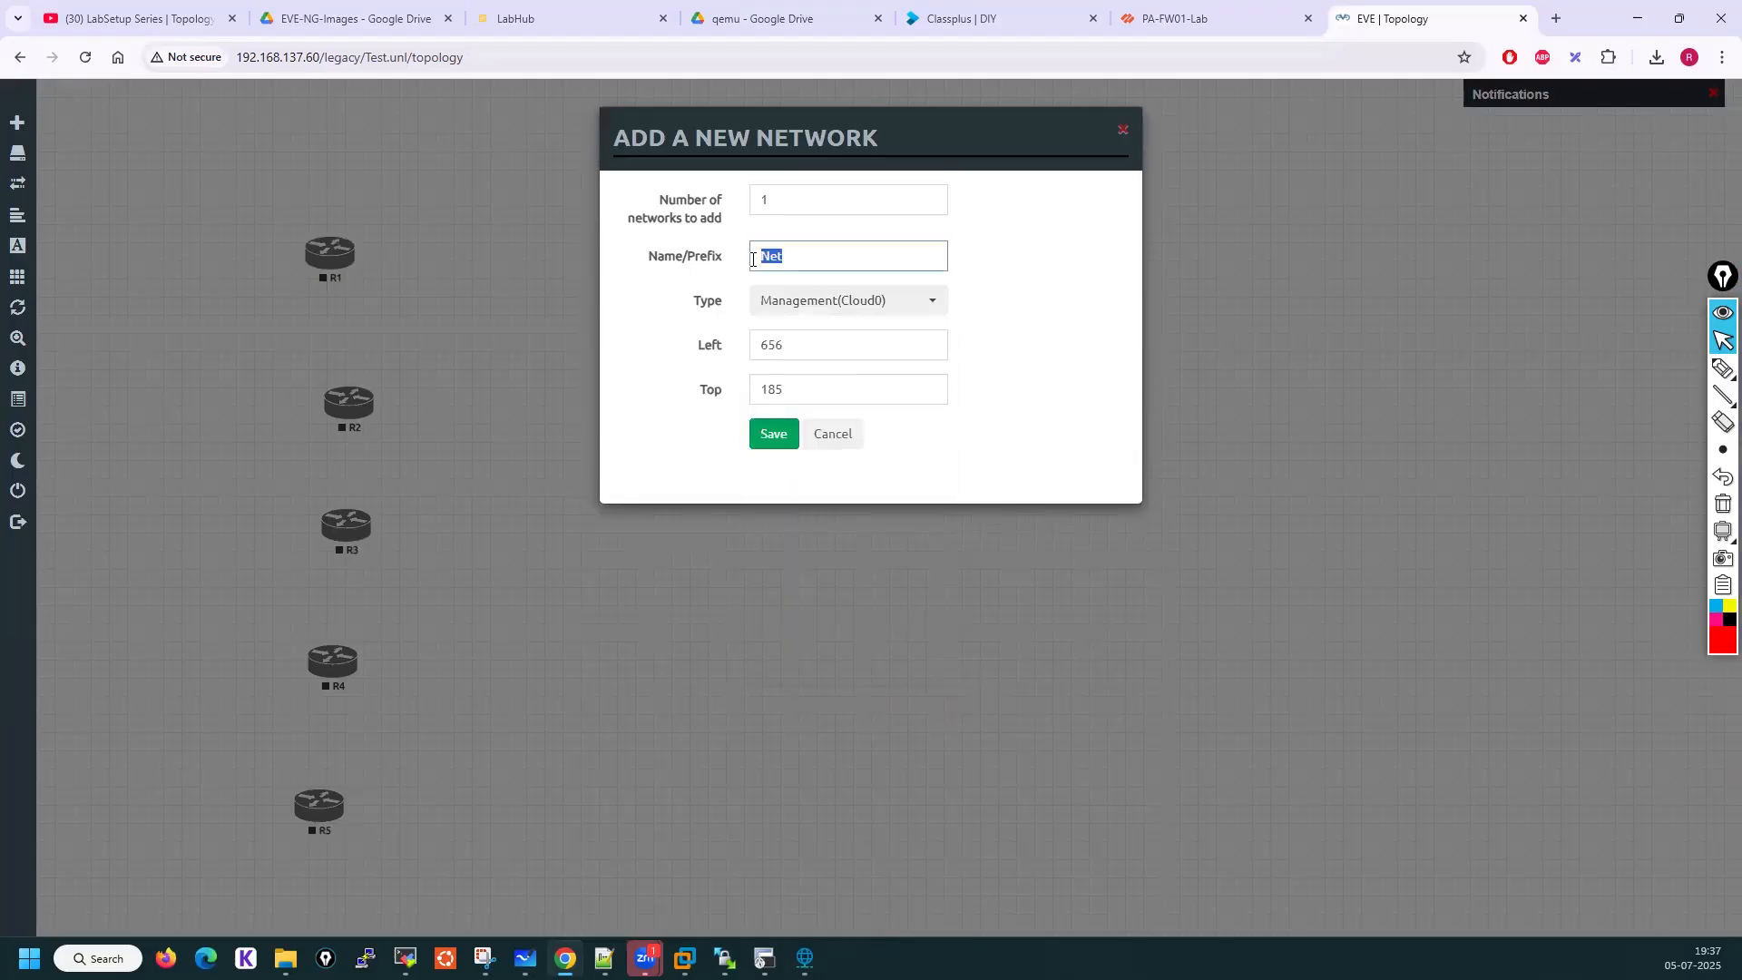
pyautogui.write('VMNET08')
pyautogui.click(769, 436)
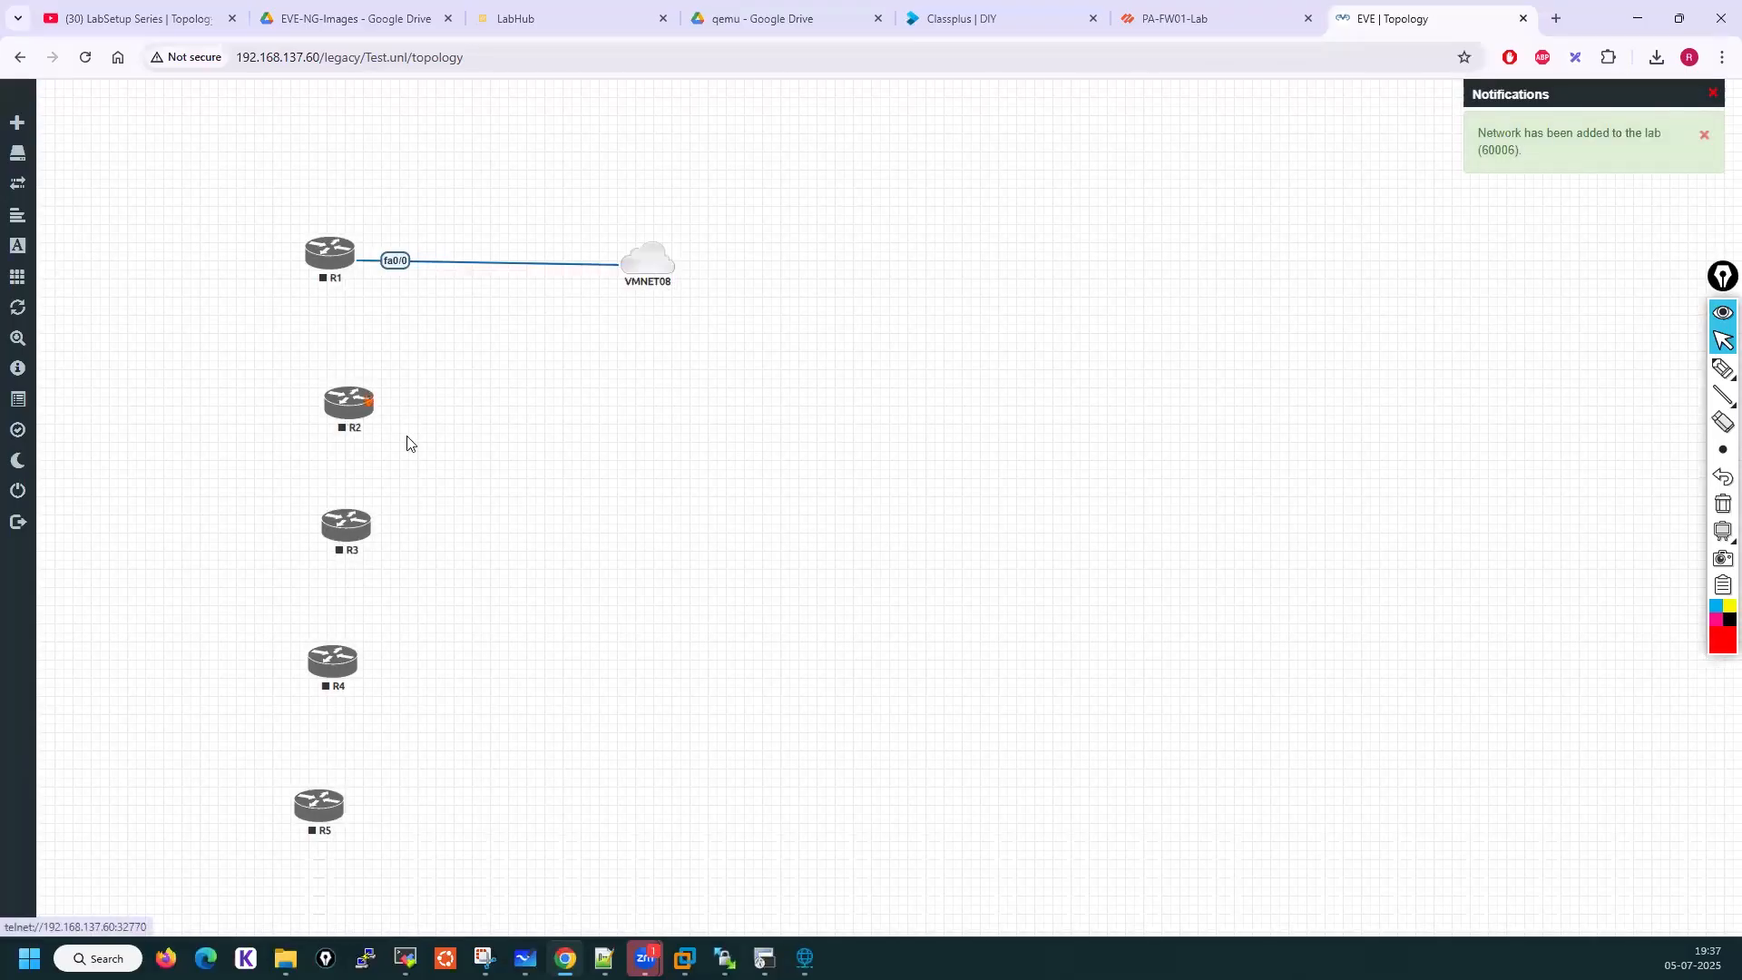
# Step: Add a Cloud1 network named ISP
pyautogui.rightClick(668, 404)
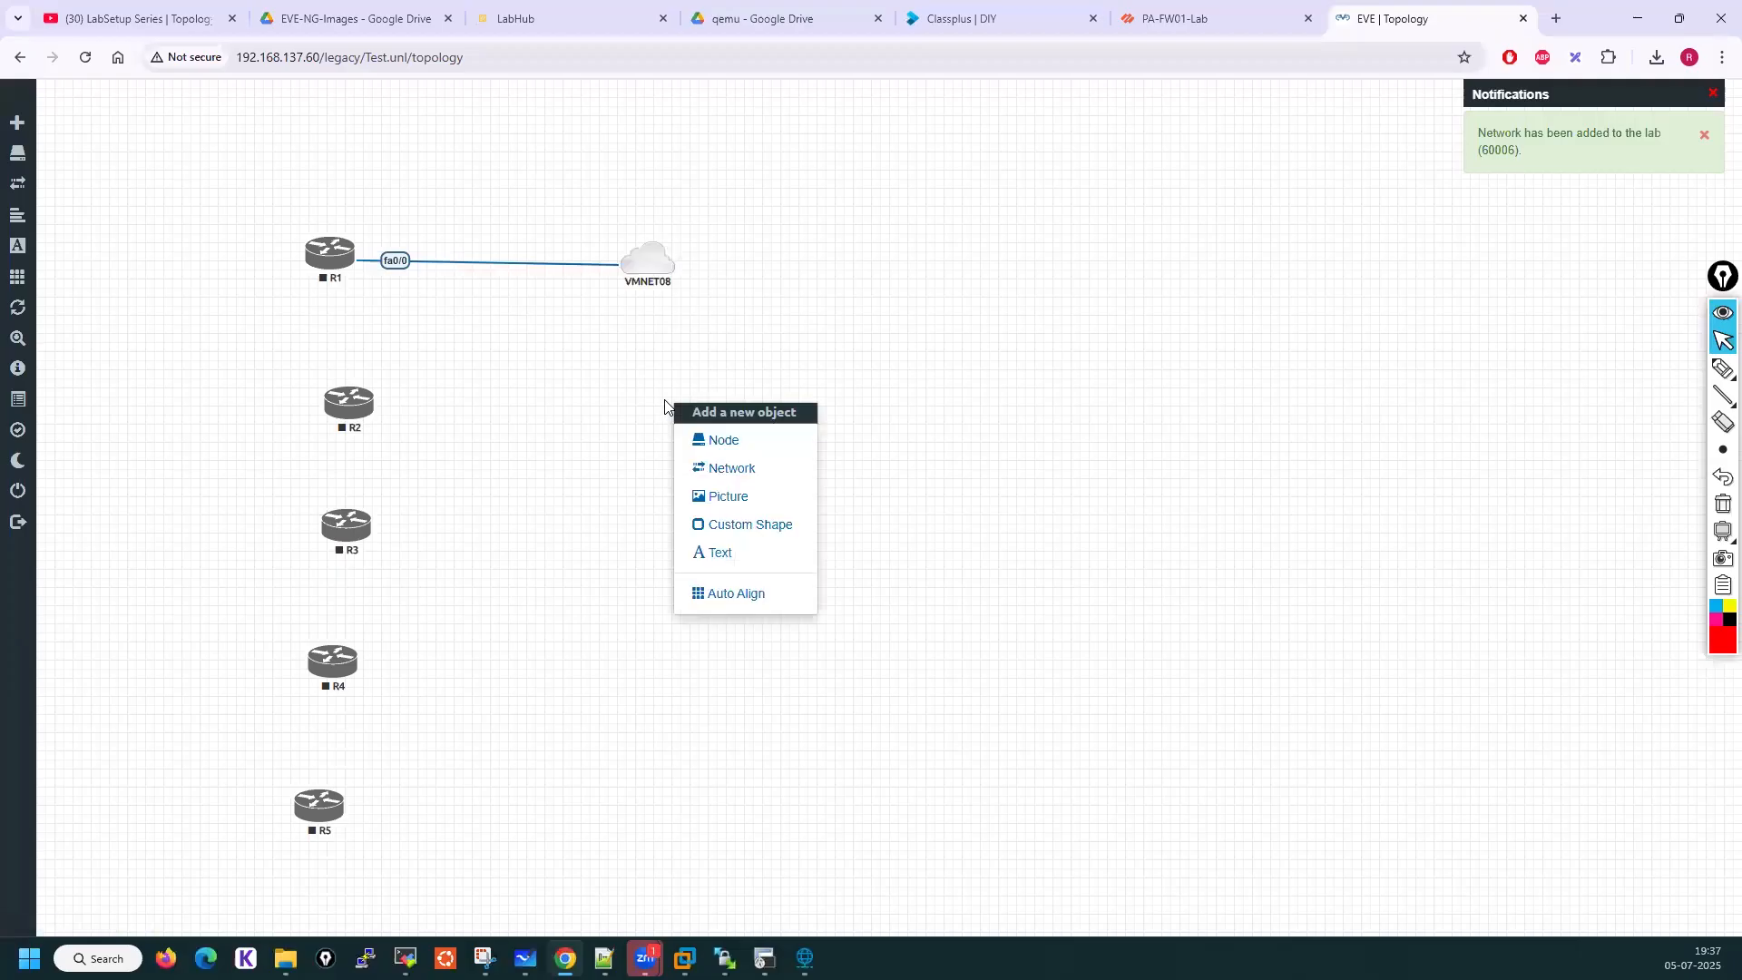
pyautogui.click(750, 466)
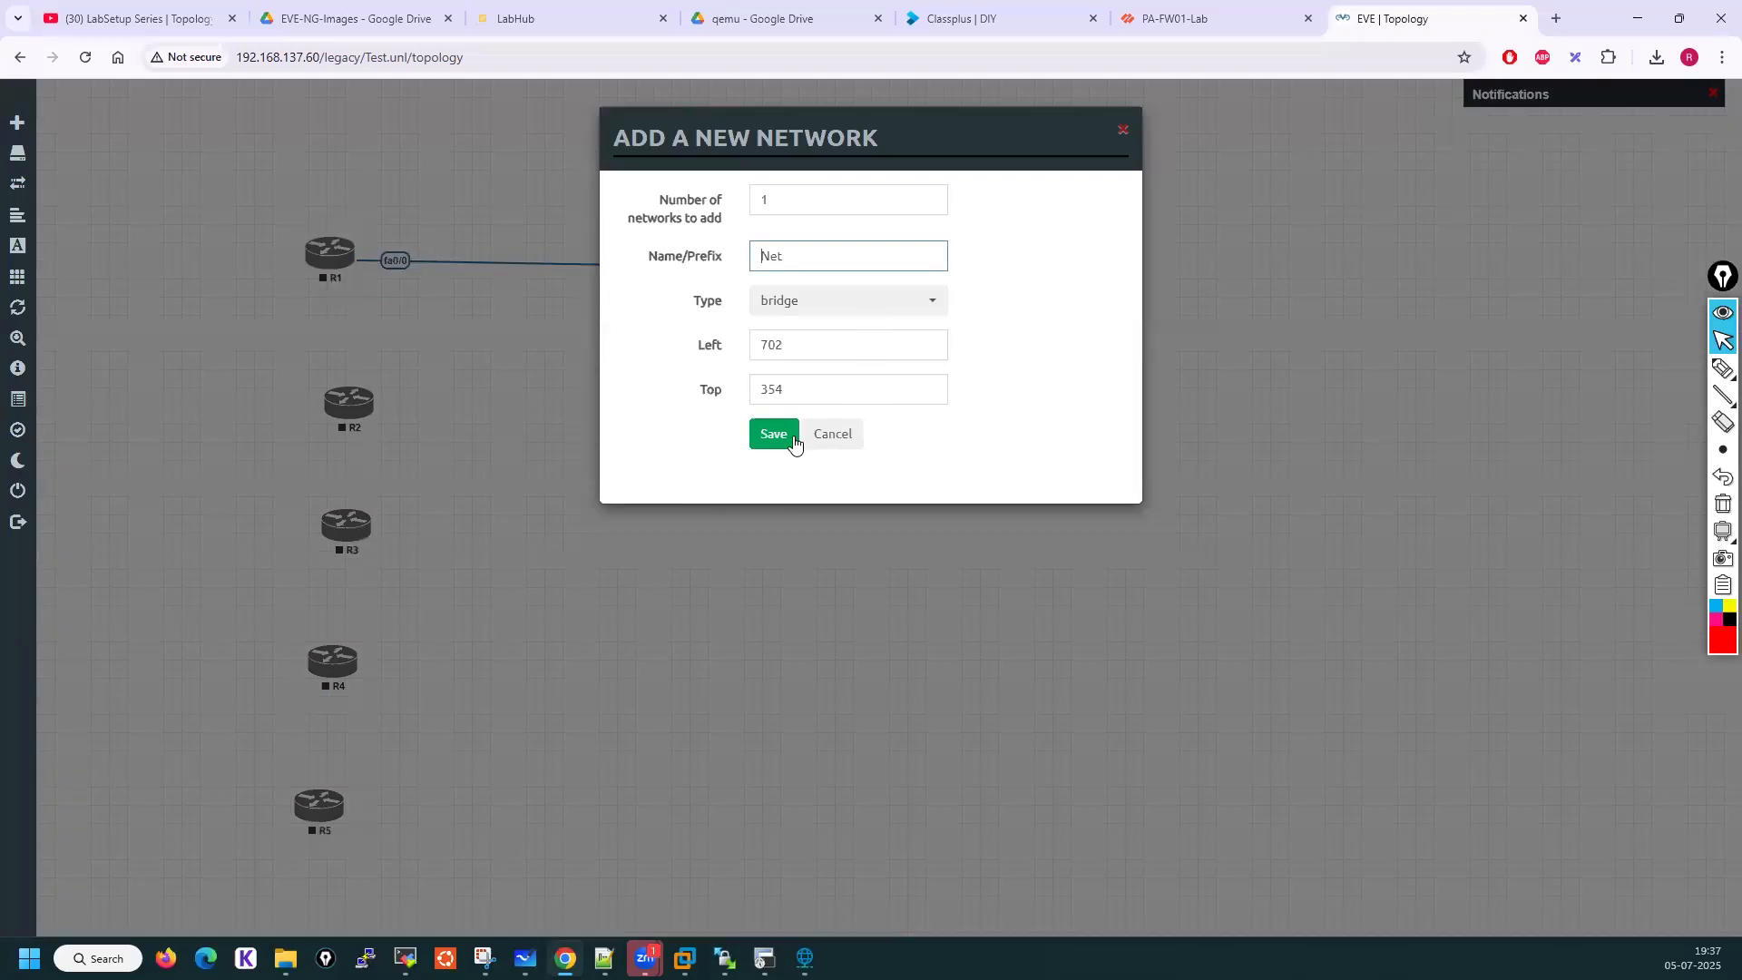
pyautogui.click(792, 300)
pyautogui.click(785, 427)
pyautogui.click(792, 260)
pyautogui.click(768, 433)
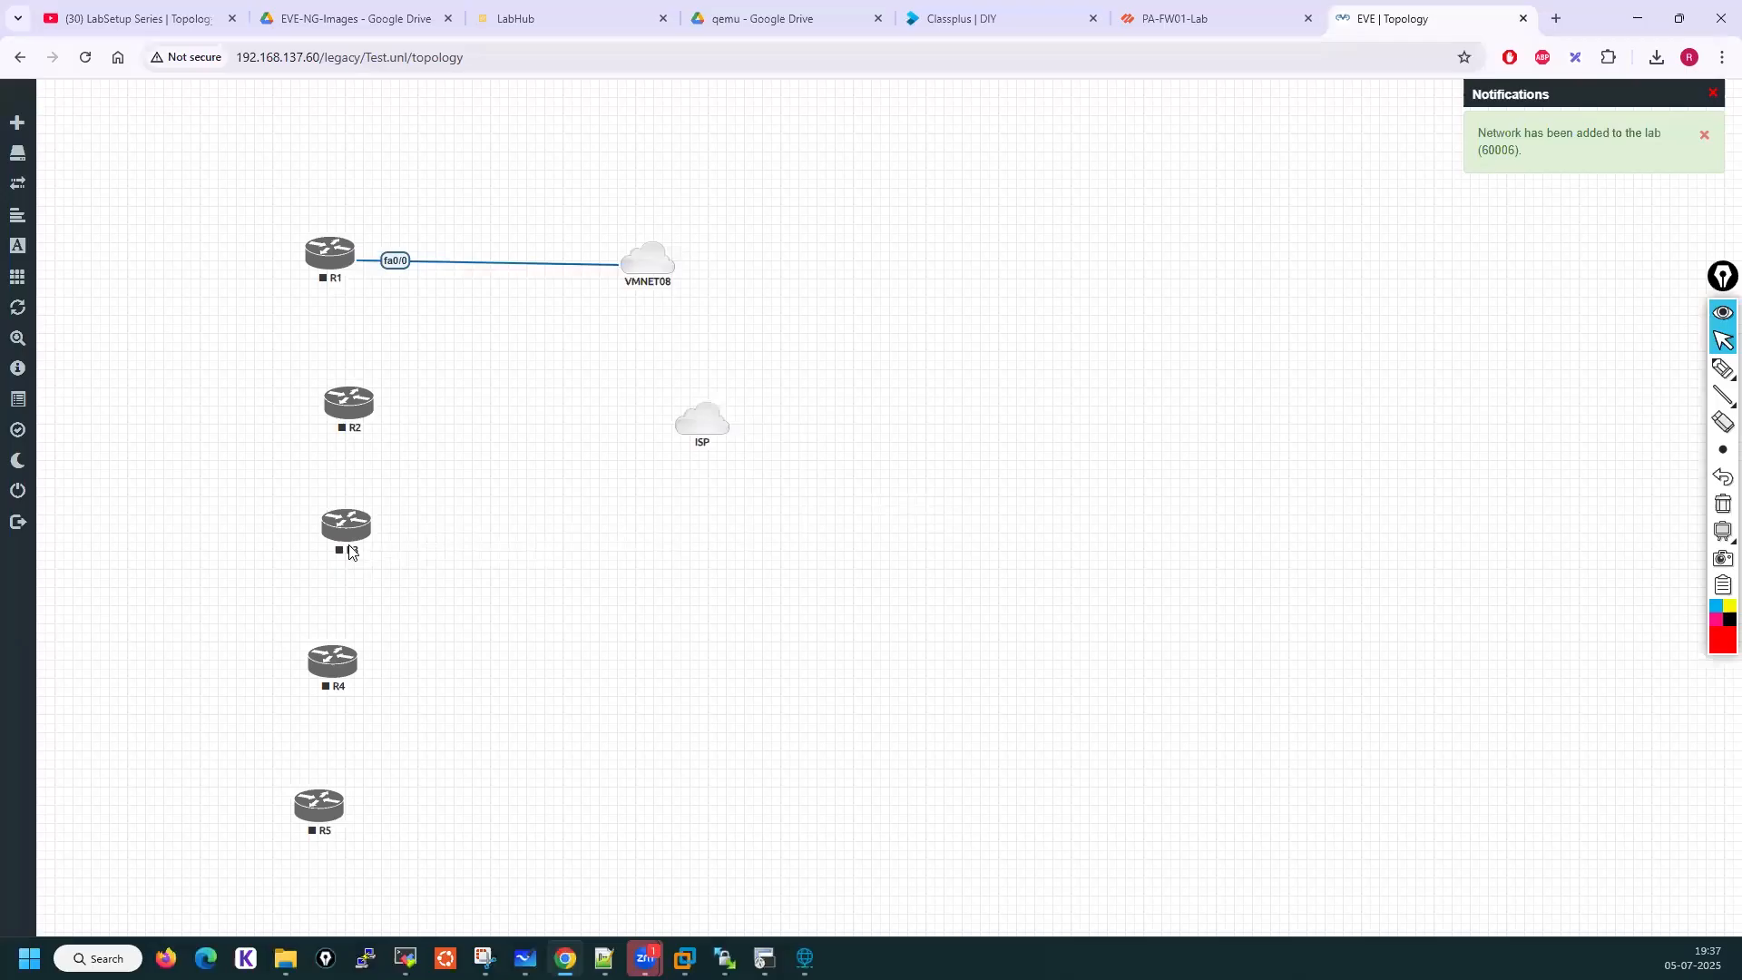
# Step: Add a Cloud2 network named VMNET01
pyautogui.rightClick(710, 583)
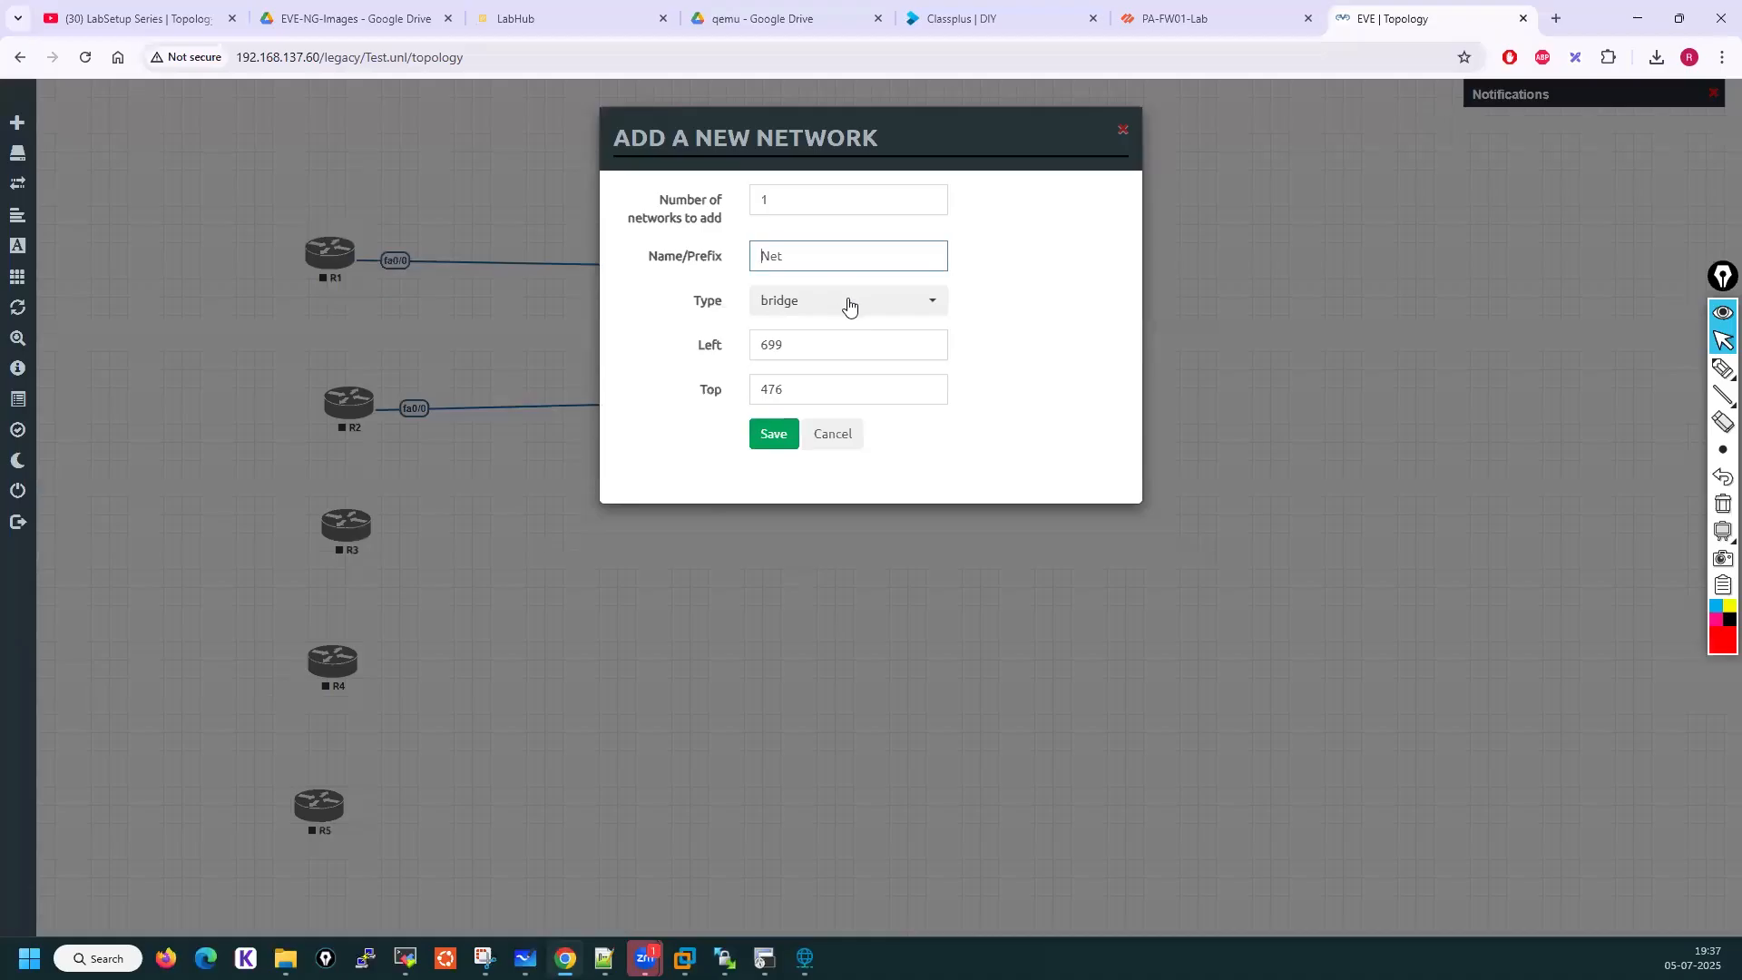
pyautogui.click(847, 302)
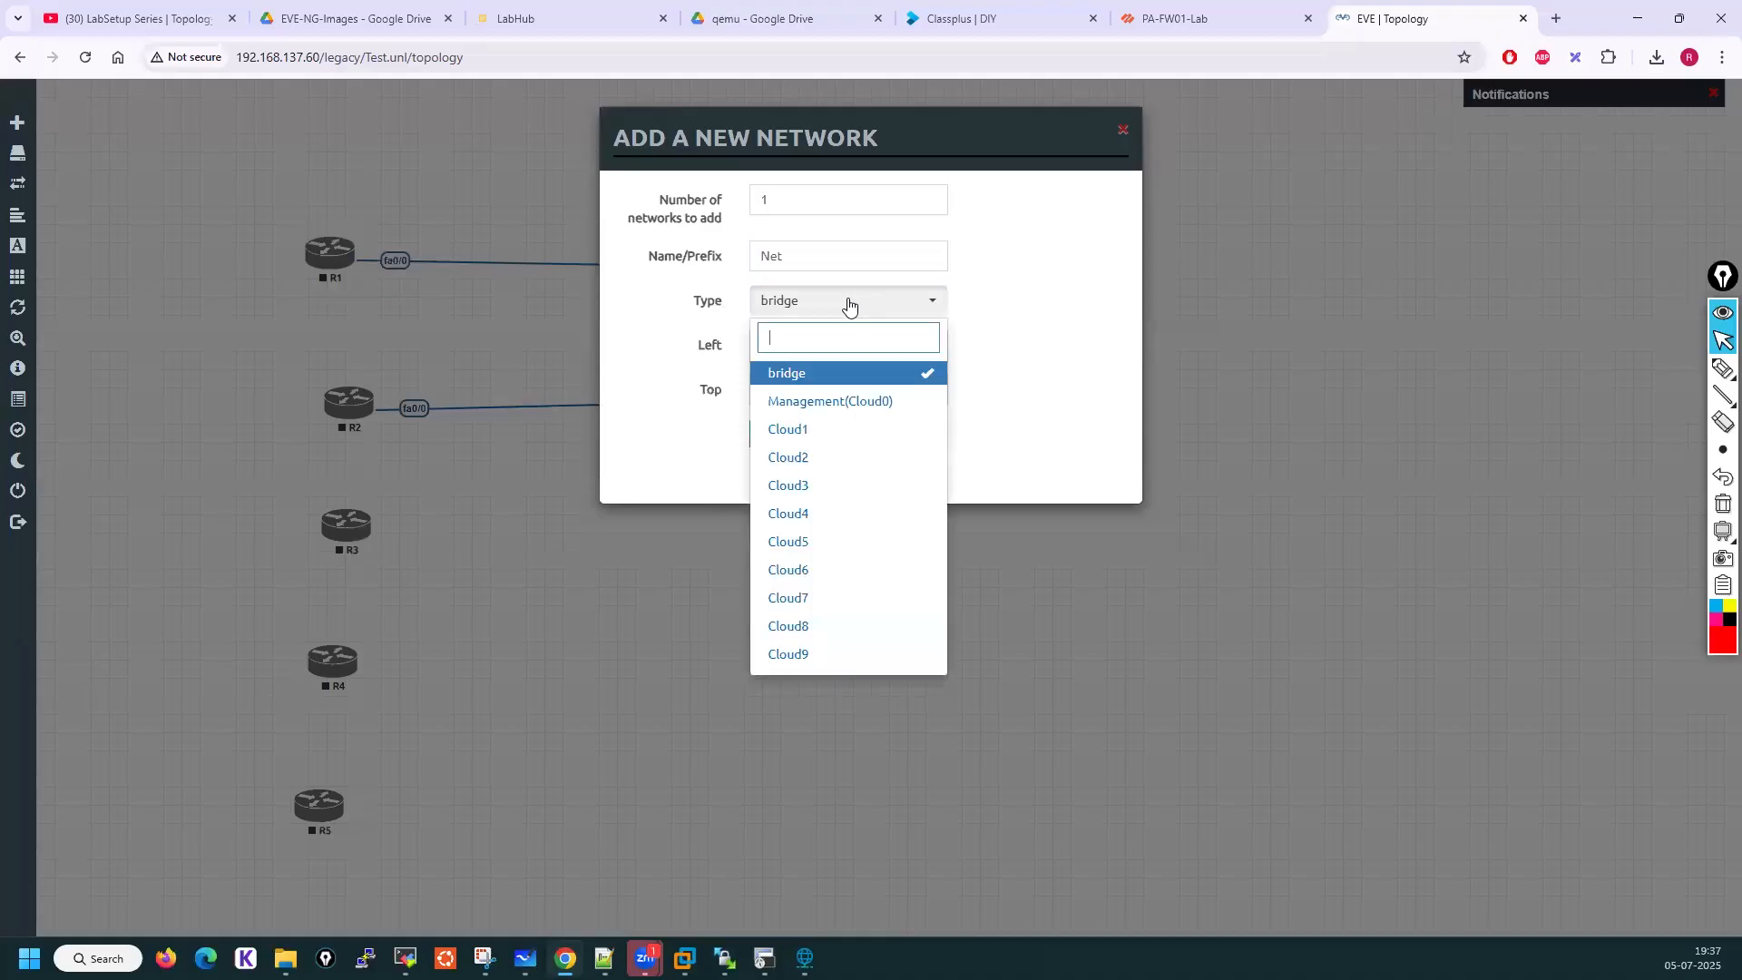
pyautogui.click(807, 456)
pyautogui.doubleClick(756, 251)
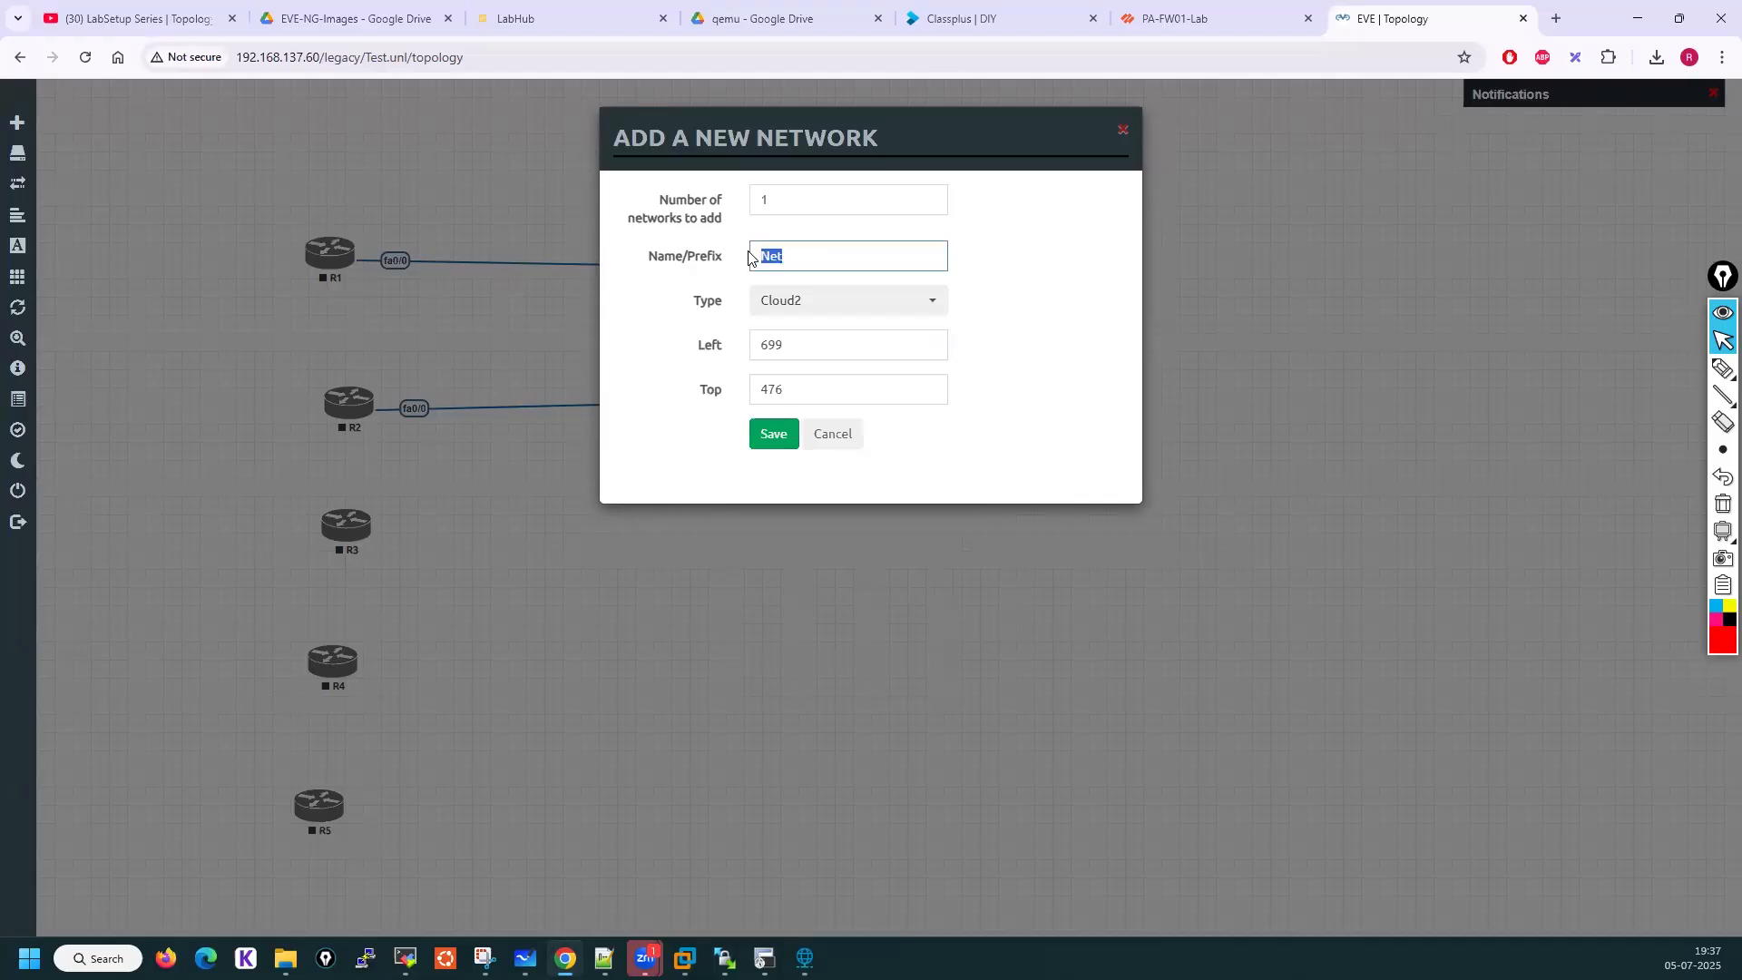
pyautogui.write('VMNET01')
pyautogui.click(787, 440)
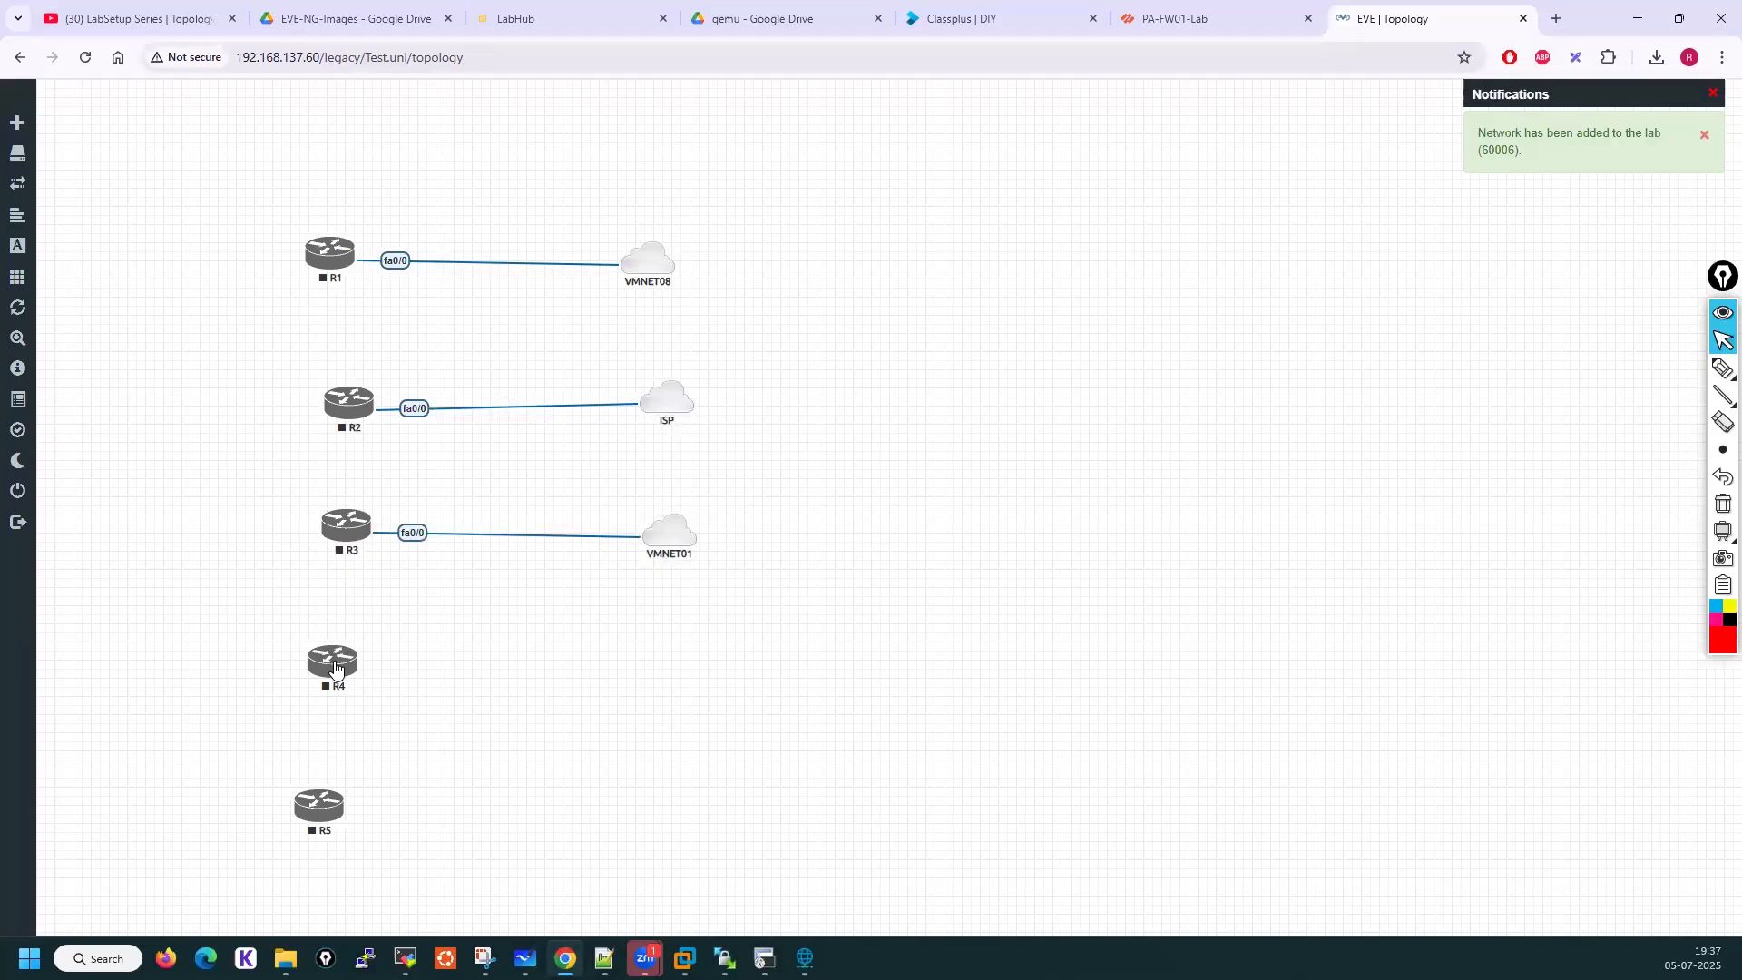
# Step: Add a Cloud3 network named VMNET2
pyautogui.rightClick(678, 652)
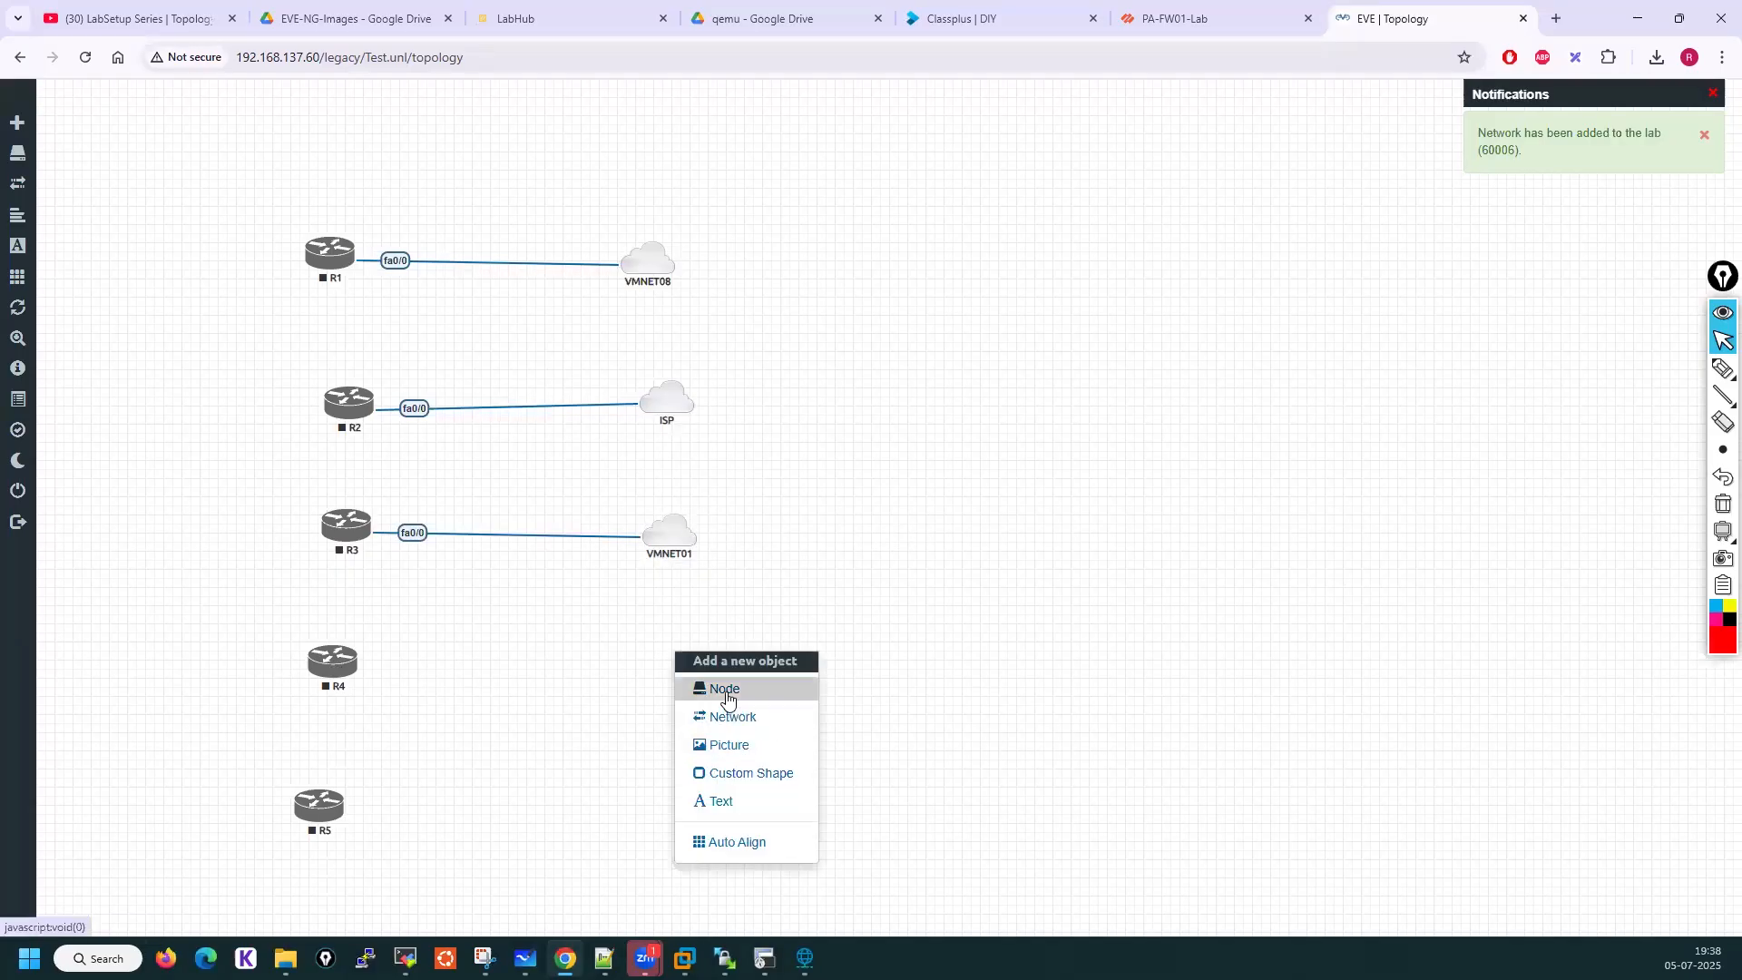
pyautogui.click(727, 719)
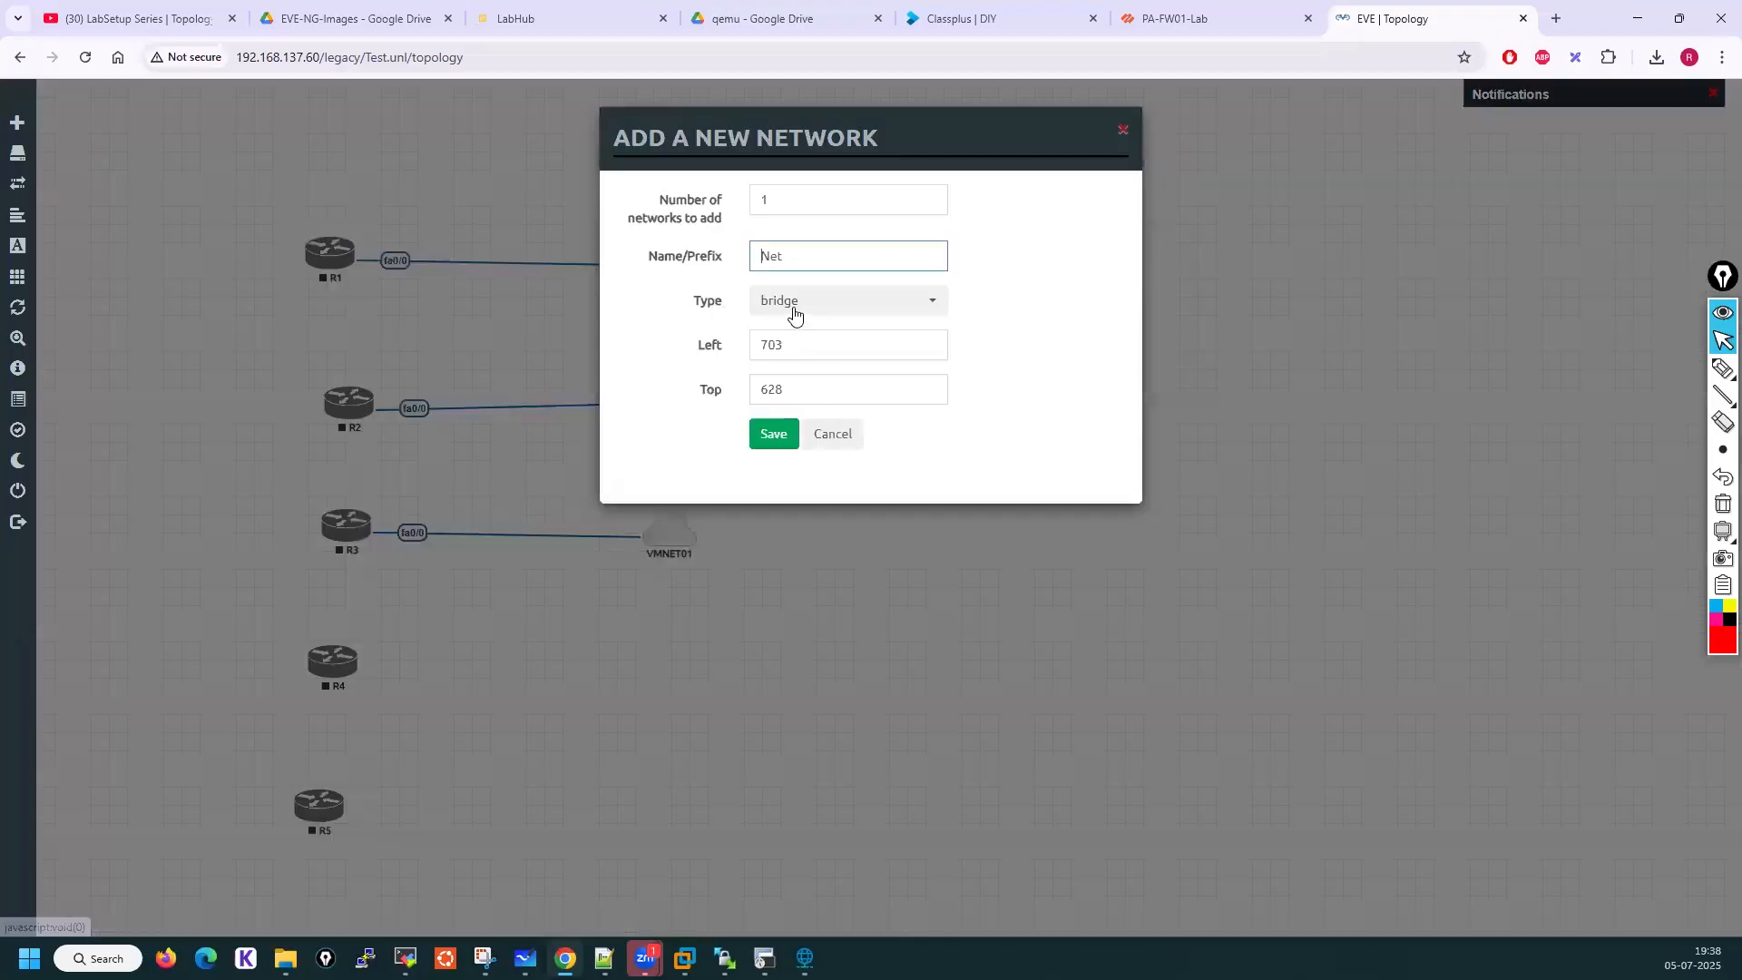
pyautogui.click(796, 309)
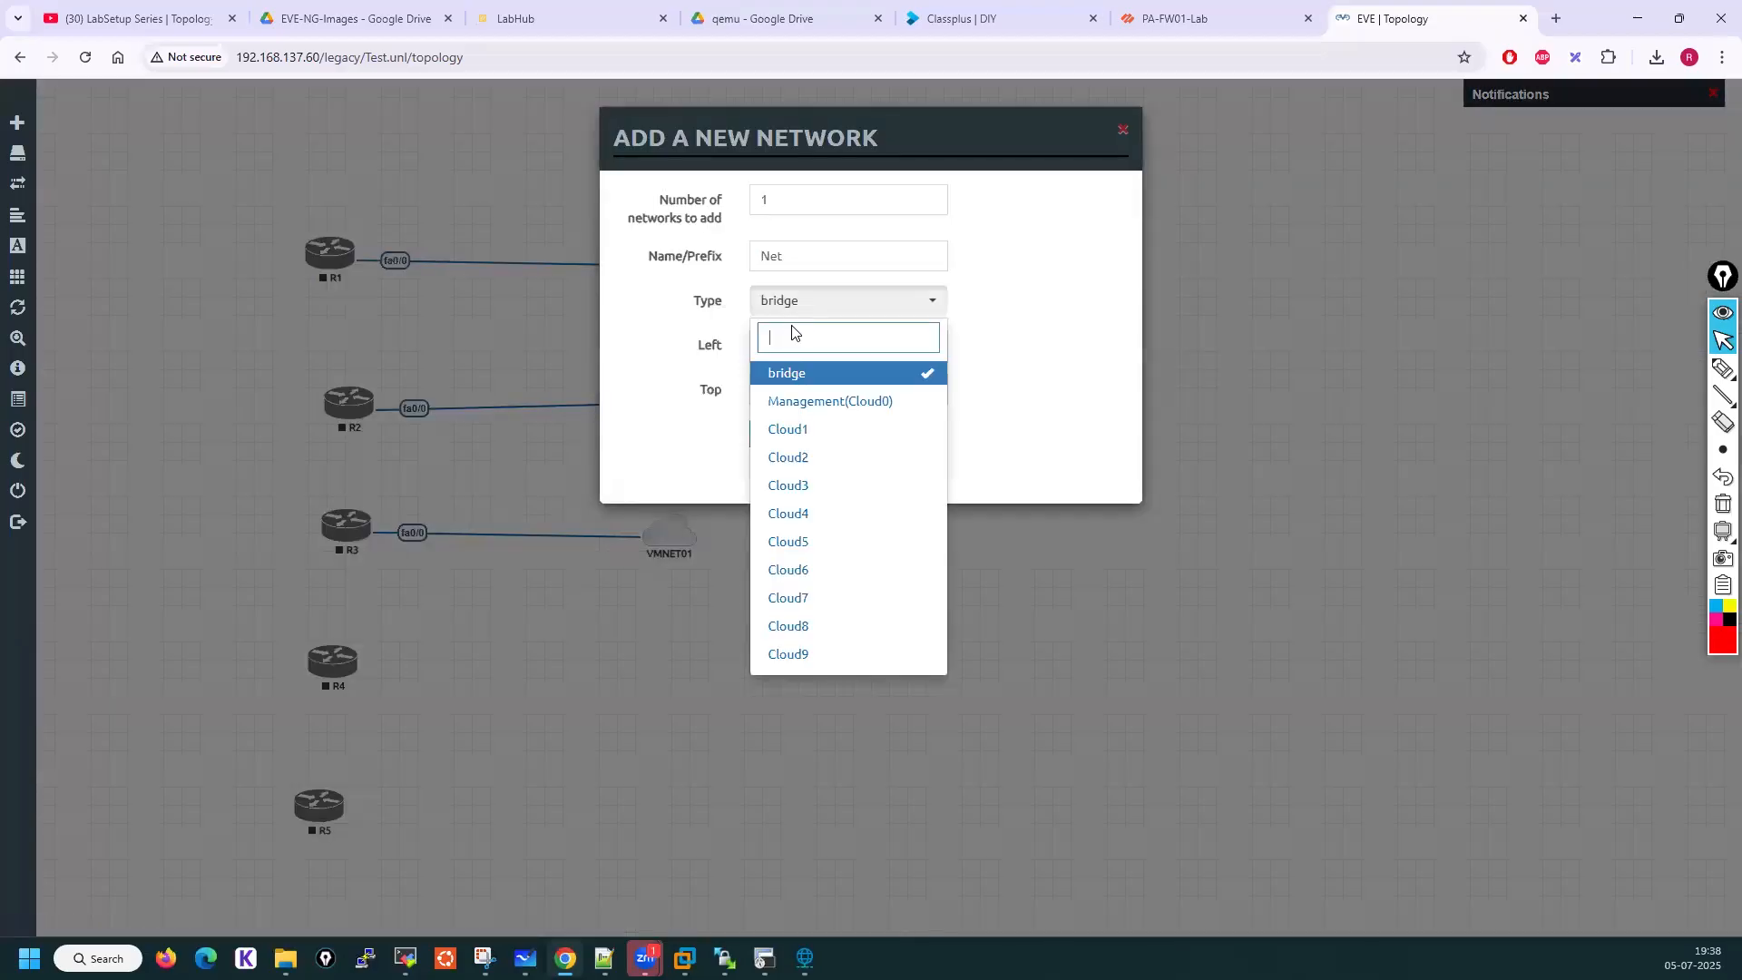
pyautogui.click(795, 486)
pyautogui.moveTo(790, 263); pyautogui.dragTo(687, 269)
pyautogui.write('VMN')
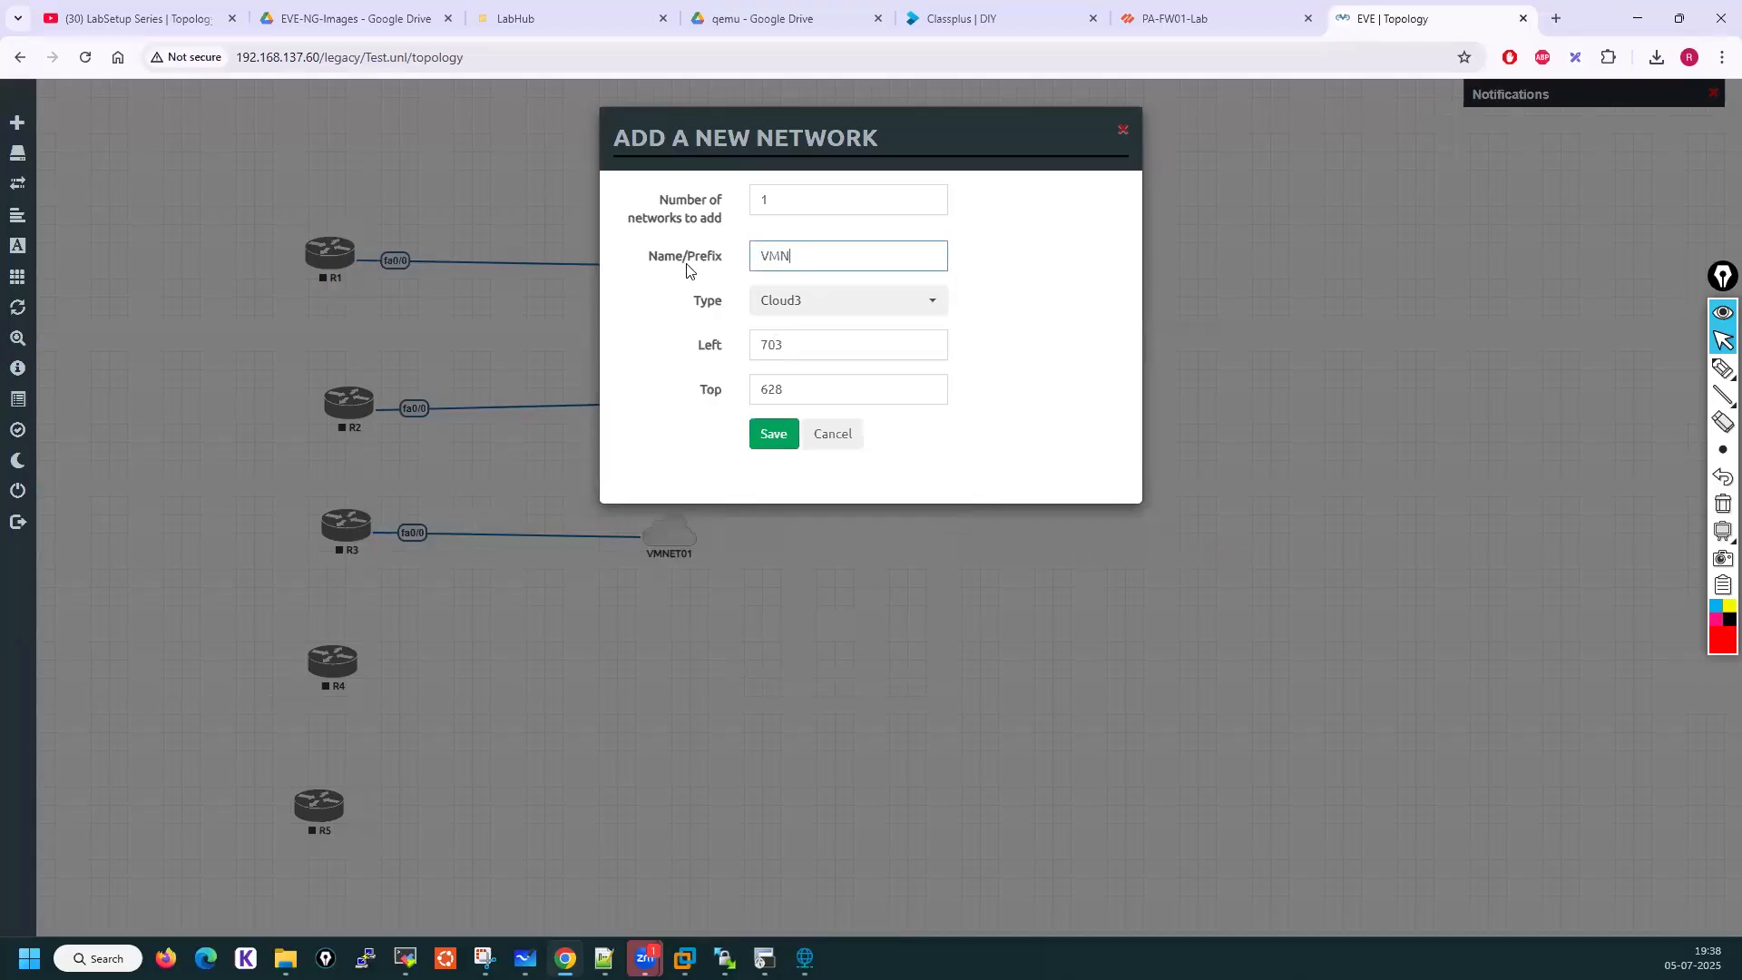
pyautogui.click(772, 435)
pyautogui.click(772, 435)
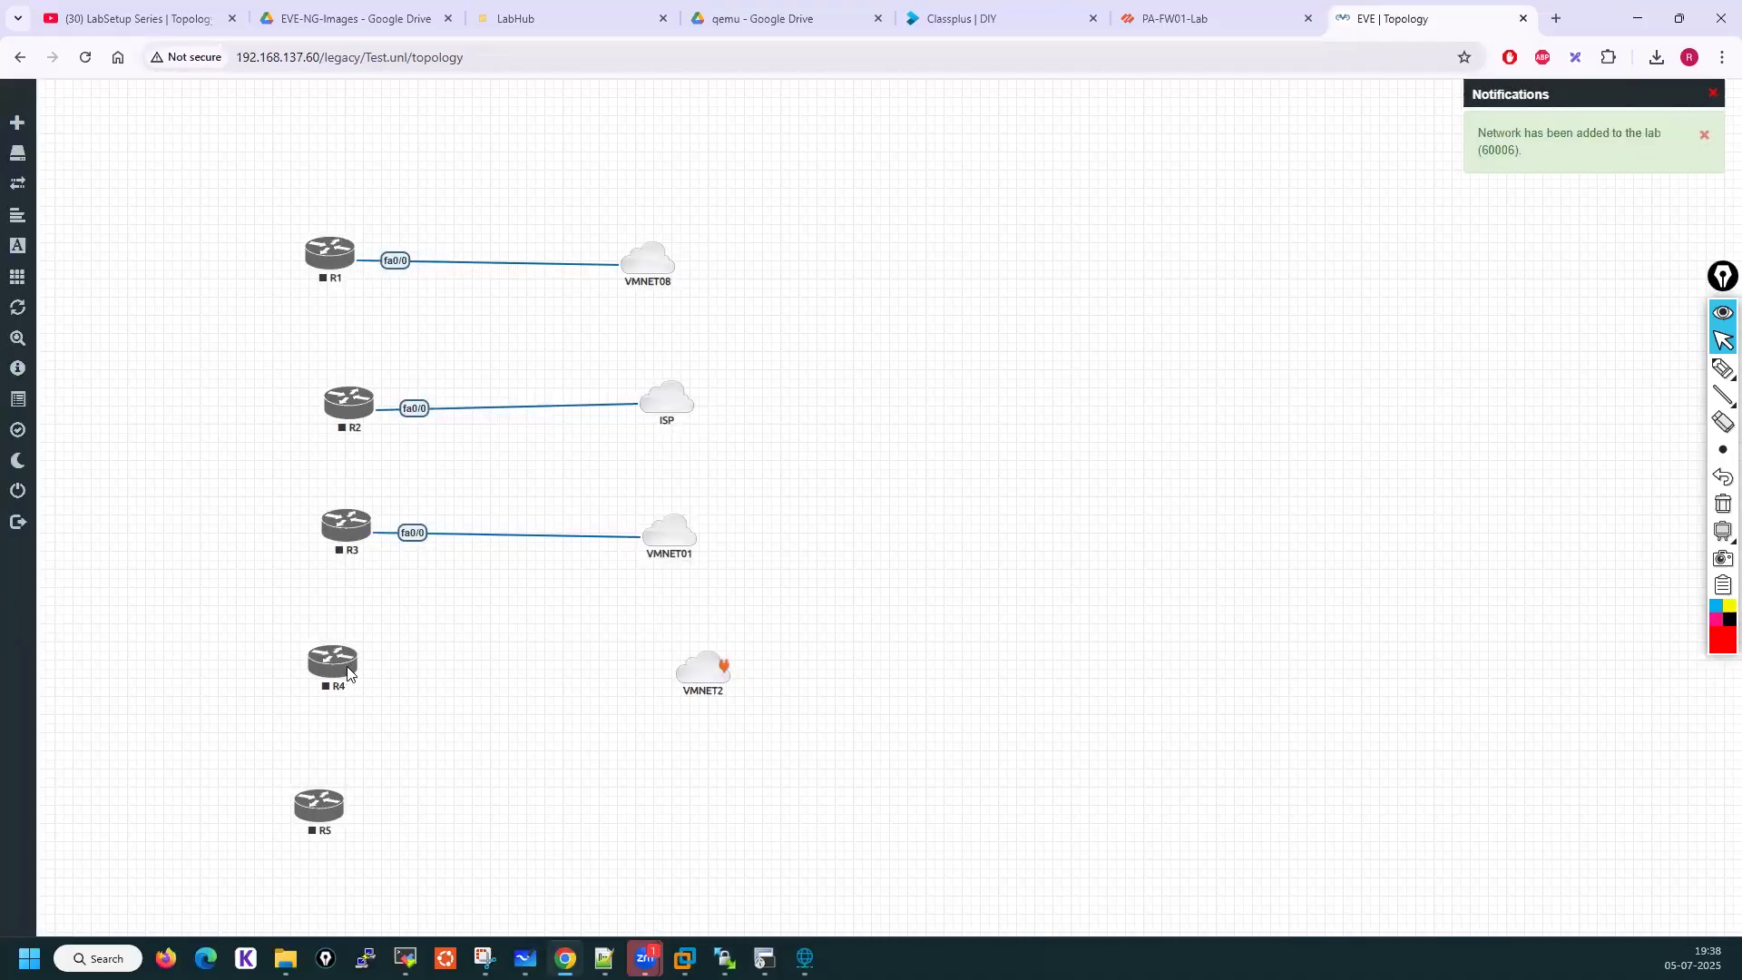
# Step: Link R4's fa0/0 to the Cloud3 network and rename it VMNET02
pyautogui.moveTo(348, 671); pyautogui.dragTo(698, 670)
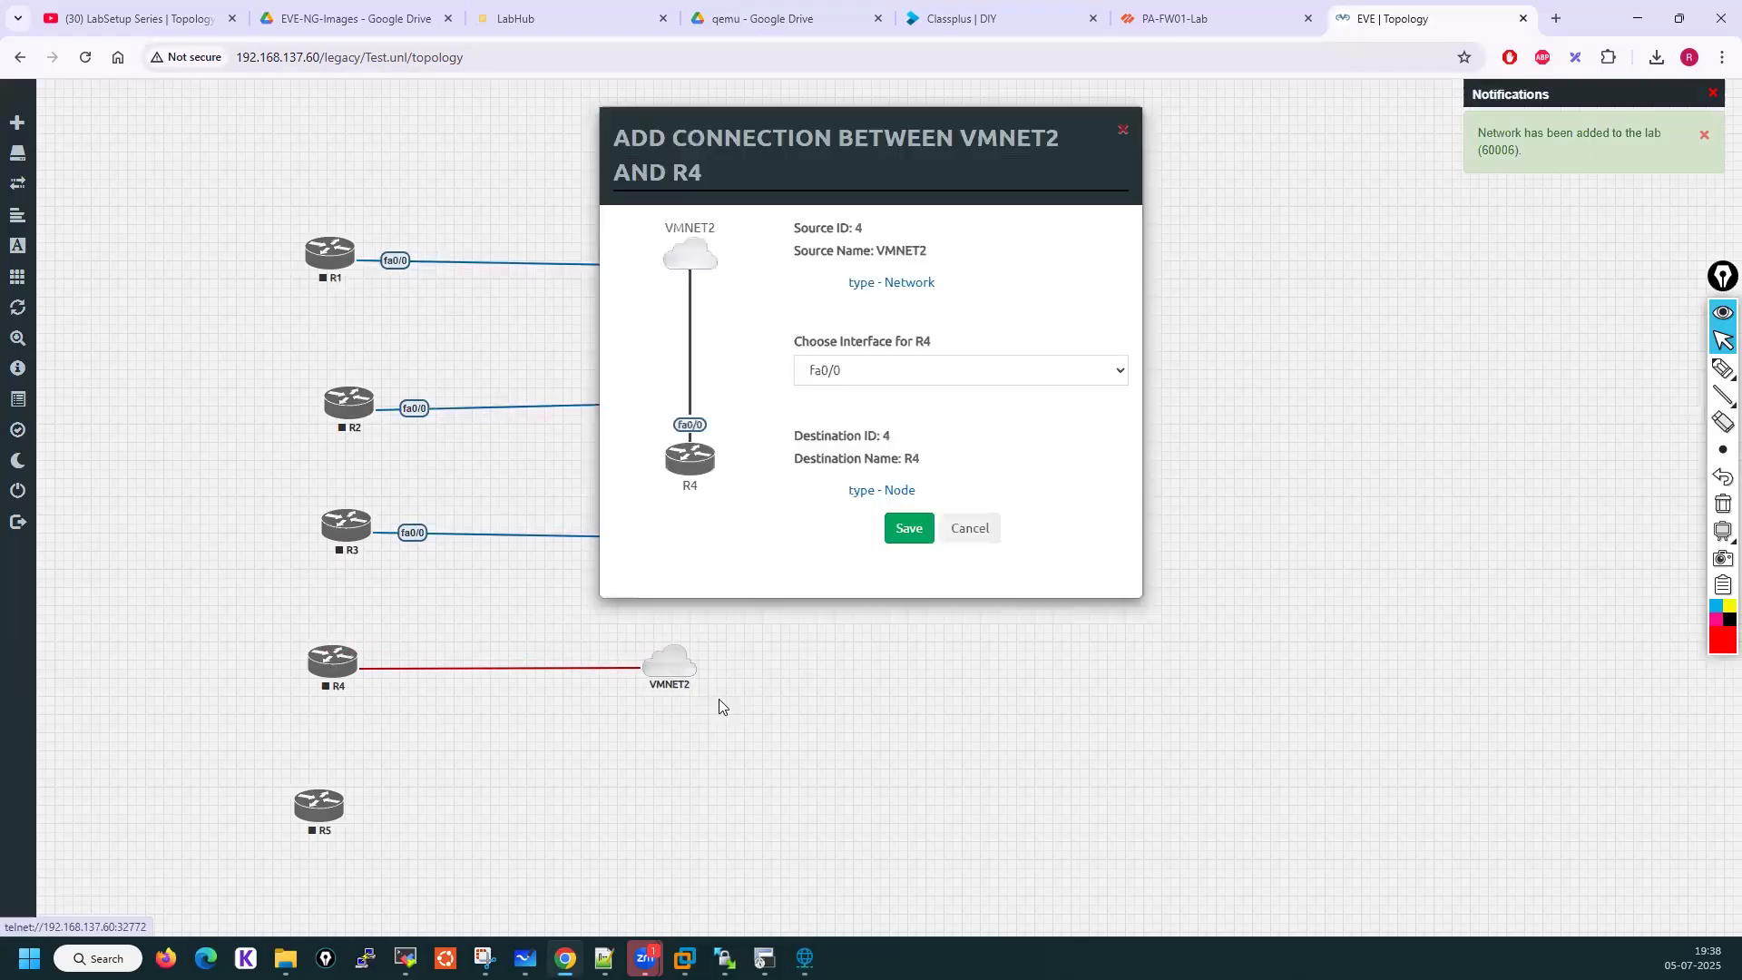
pyautogui.press('Return')
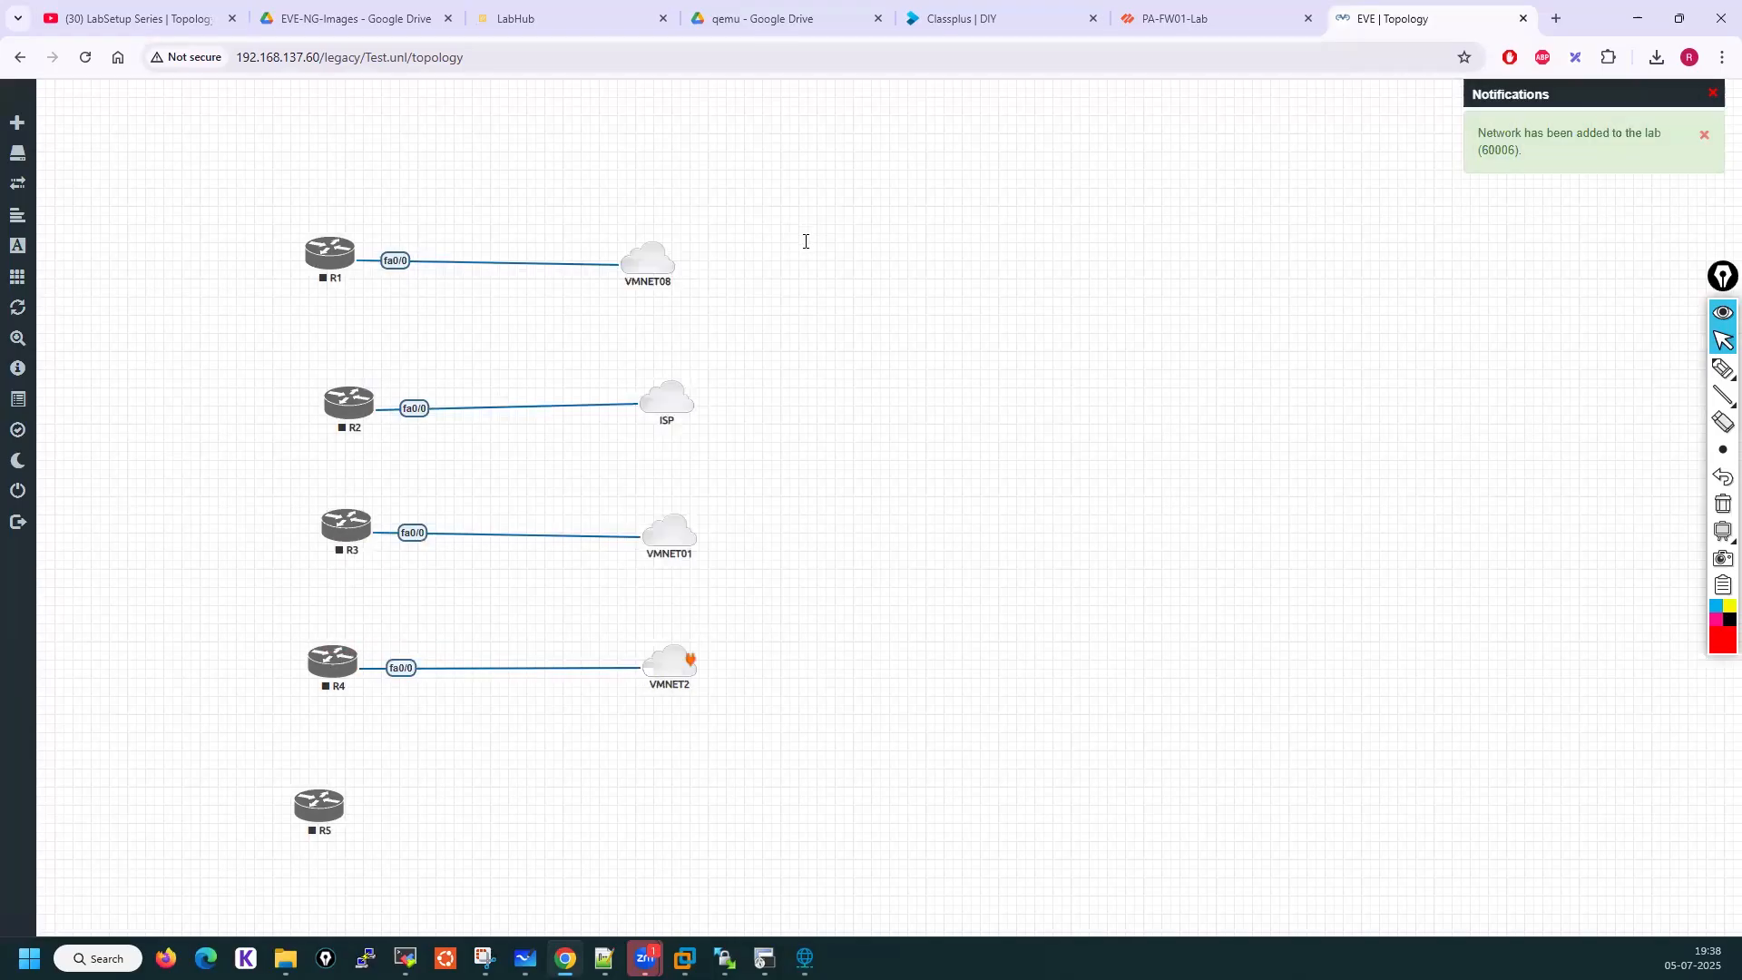
pyautogui.click(806, 241)
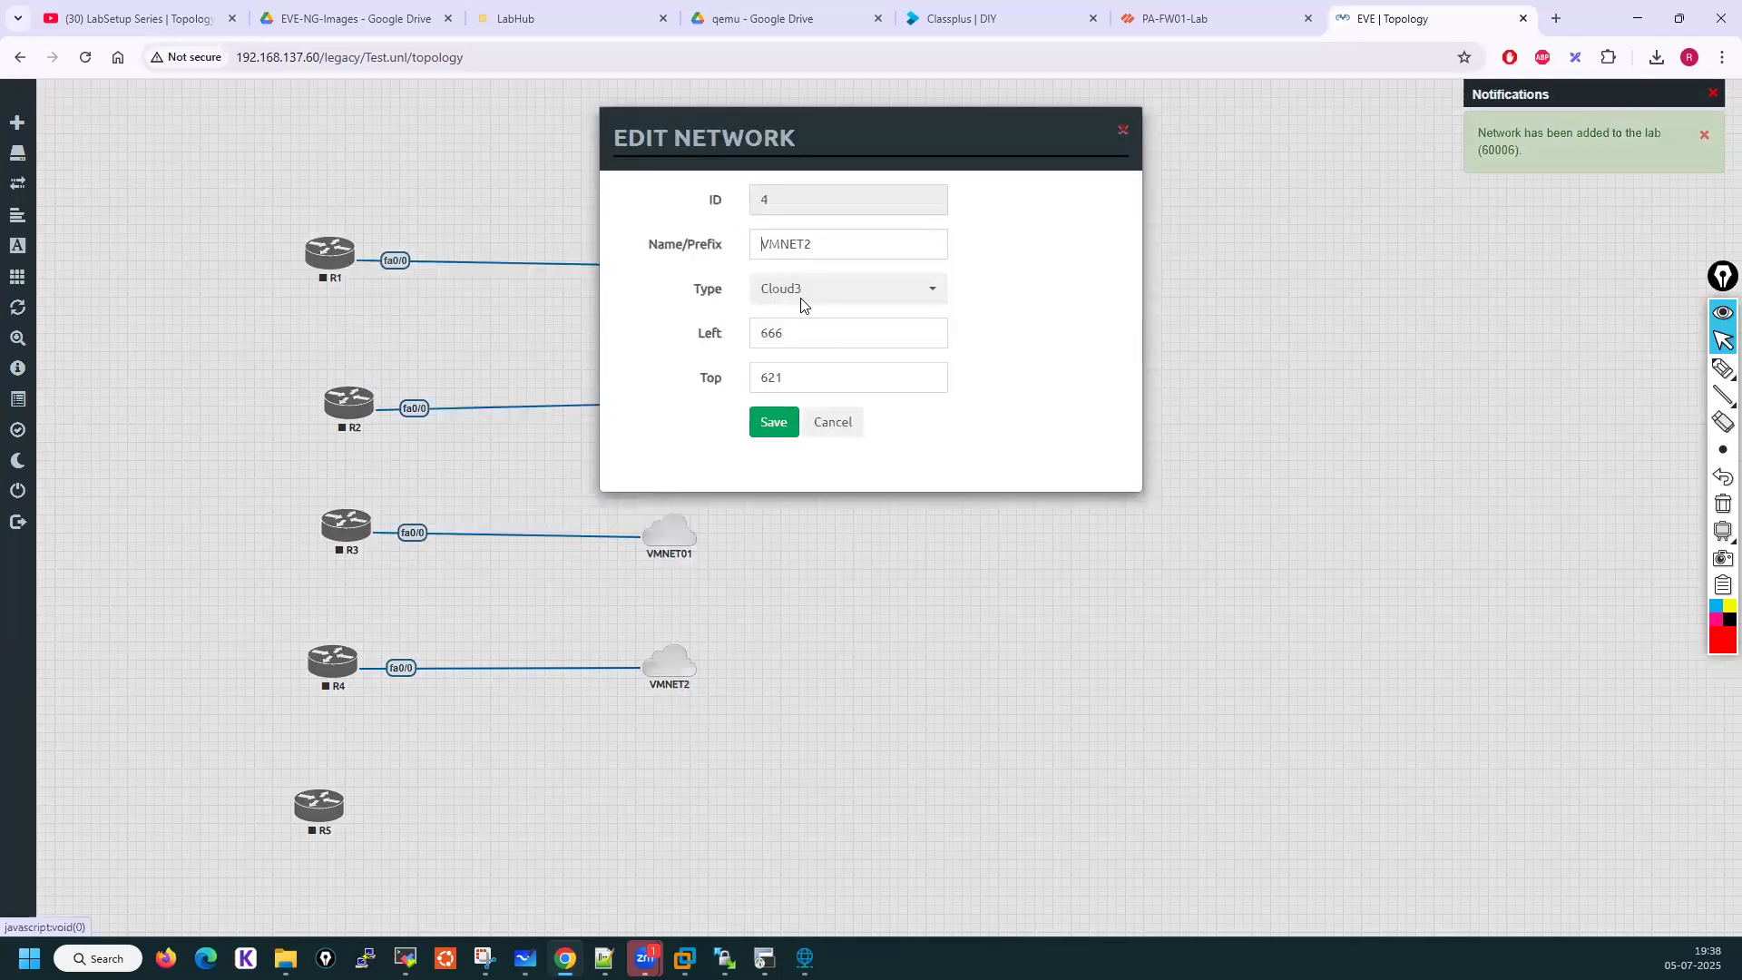
pyautogui.write('0')
pyautogui.click(772, 424)
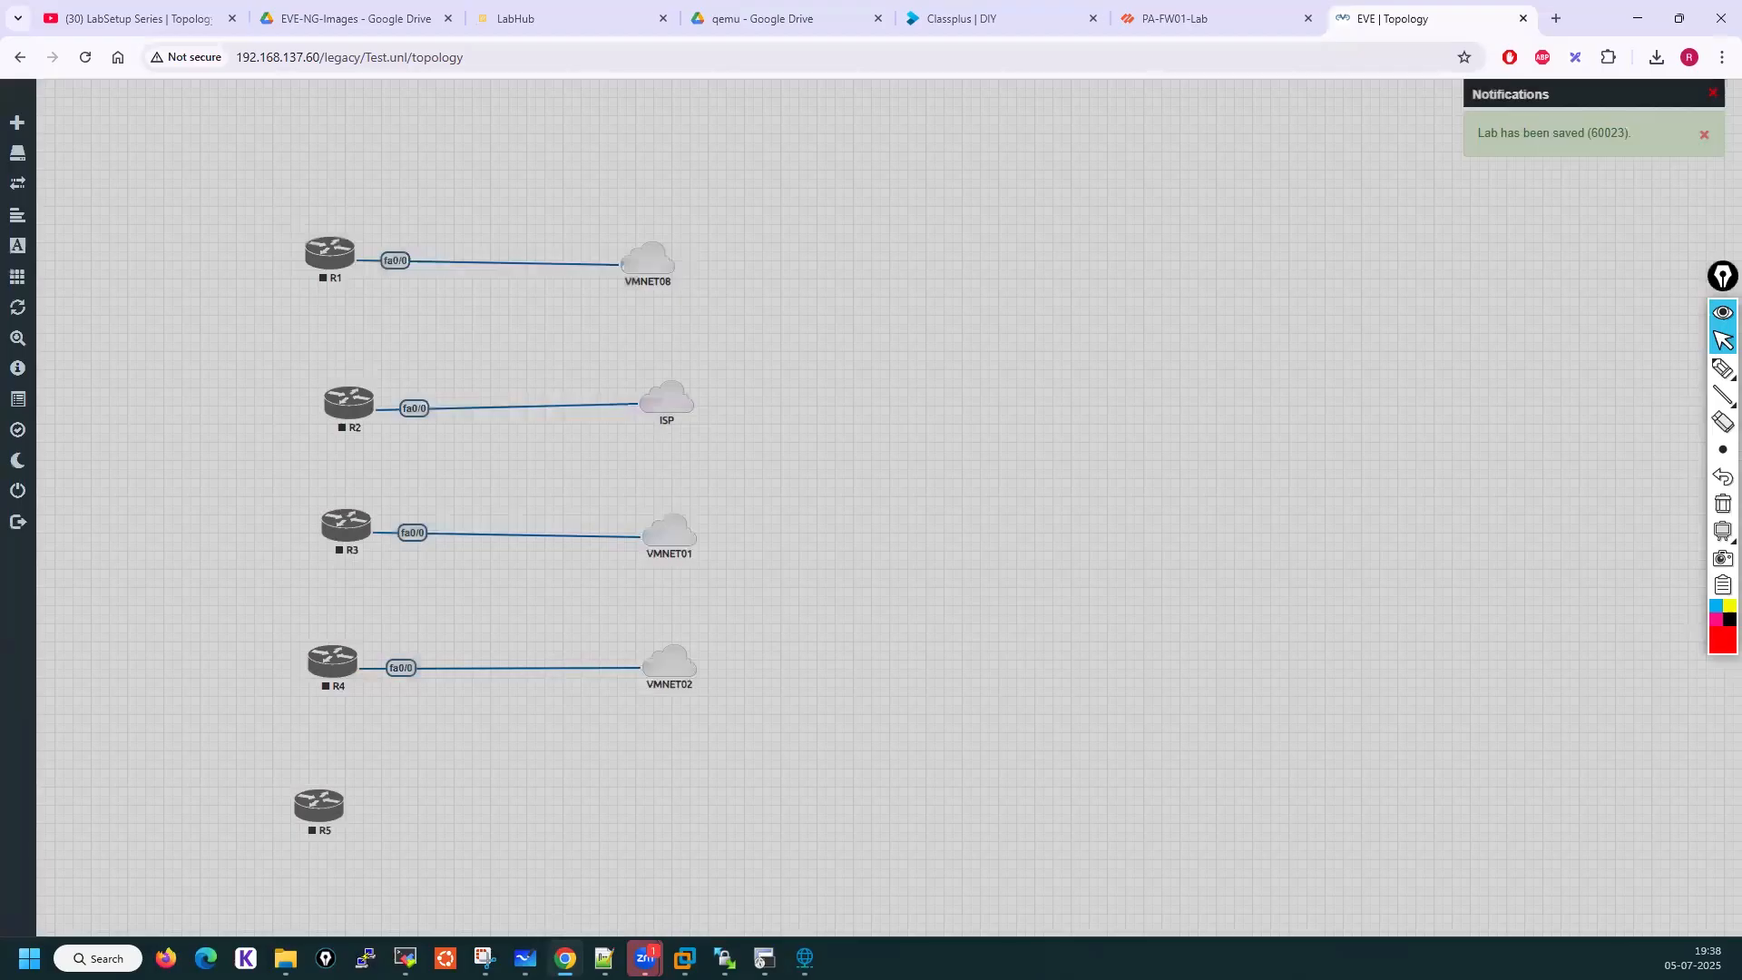
pyautogui.hotkey('alt', 'Tab')
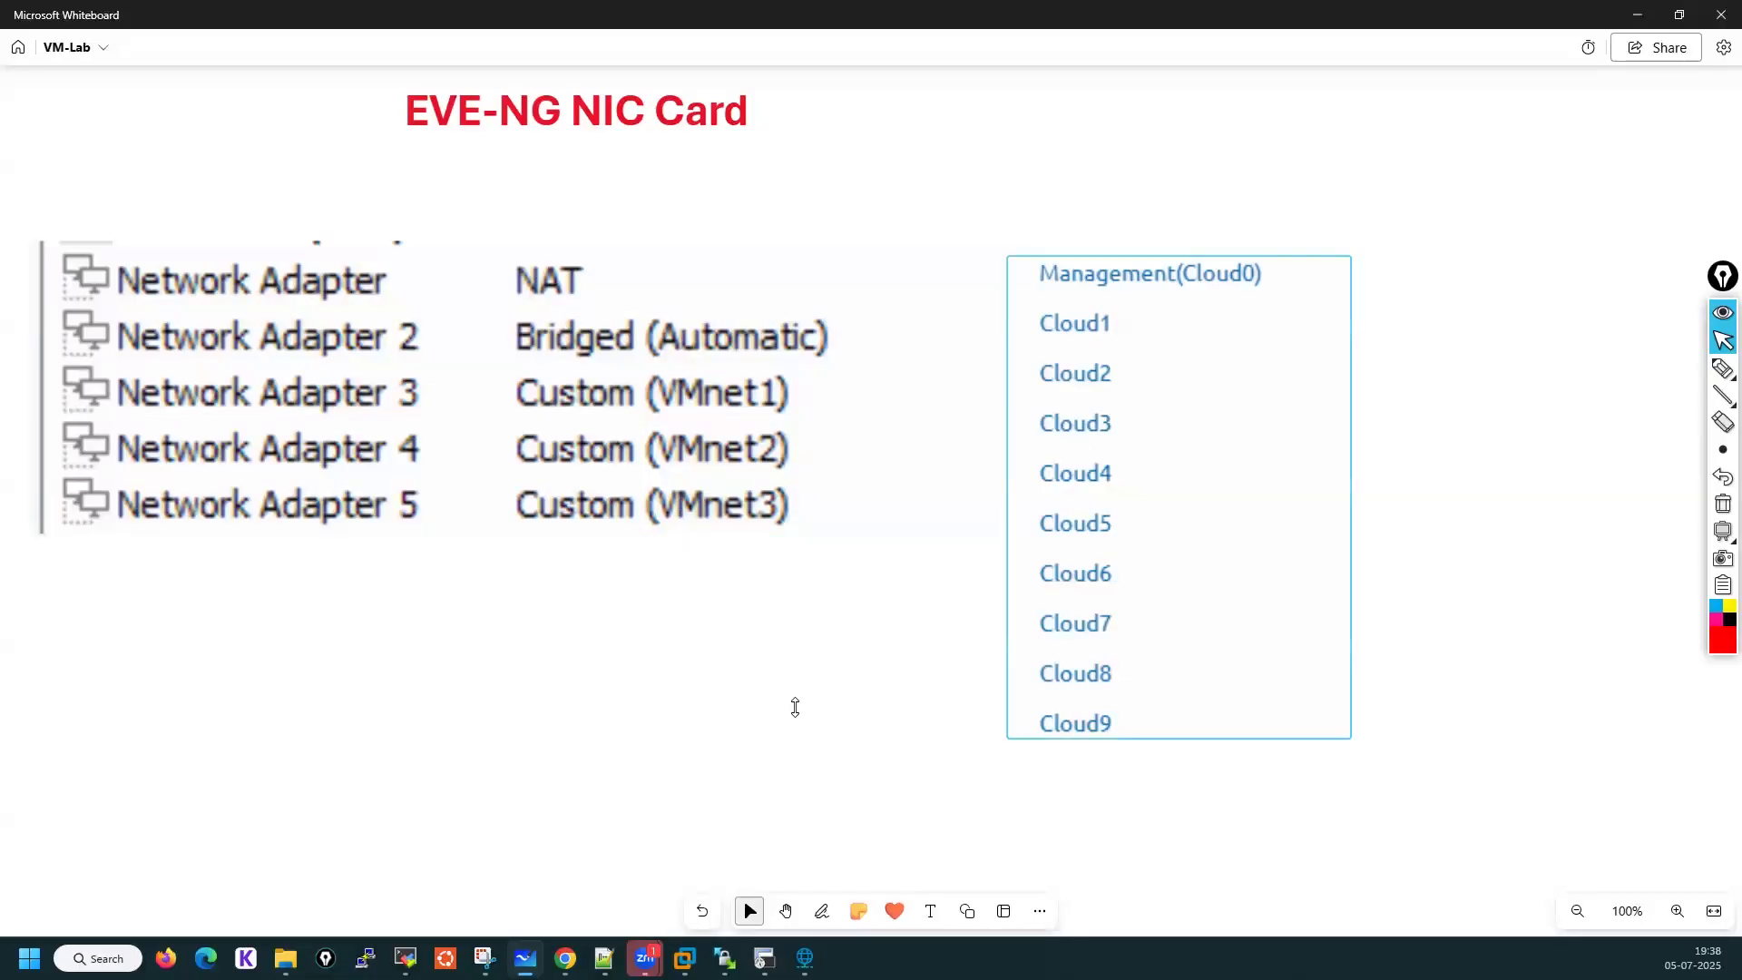
# Step: Draw an arrow from NAT to Management(Cloud0)
pyautogui.click(938, 913)
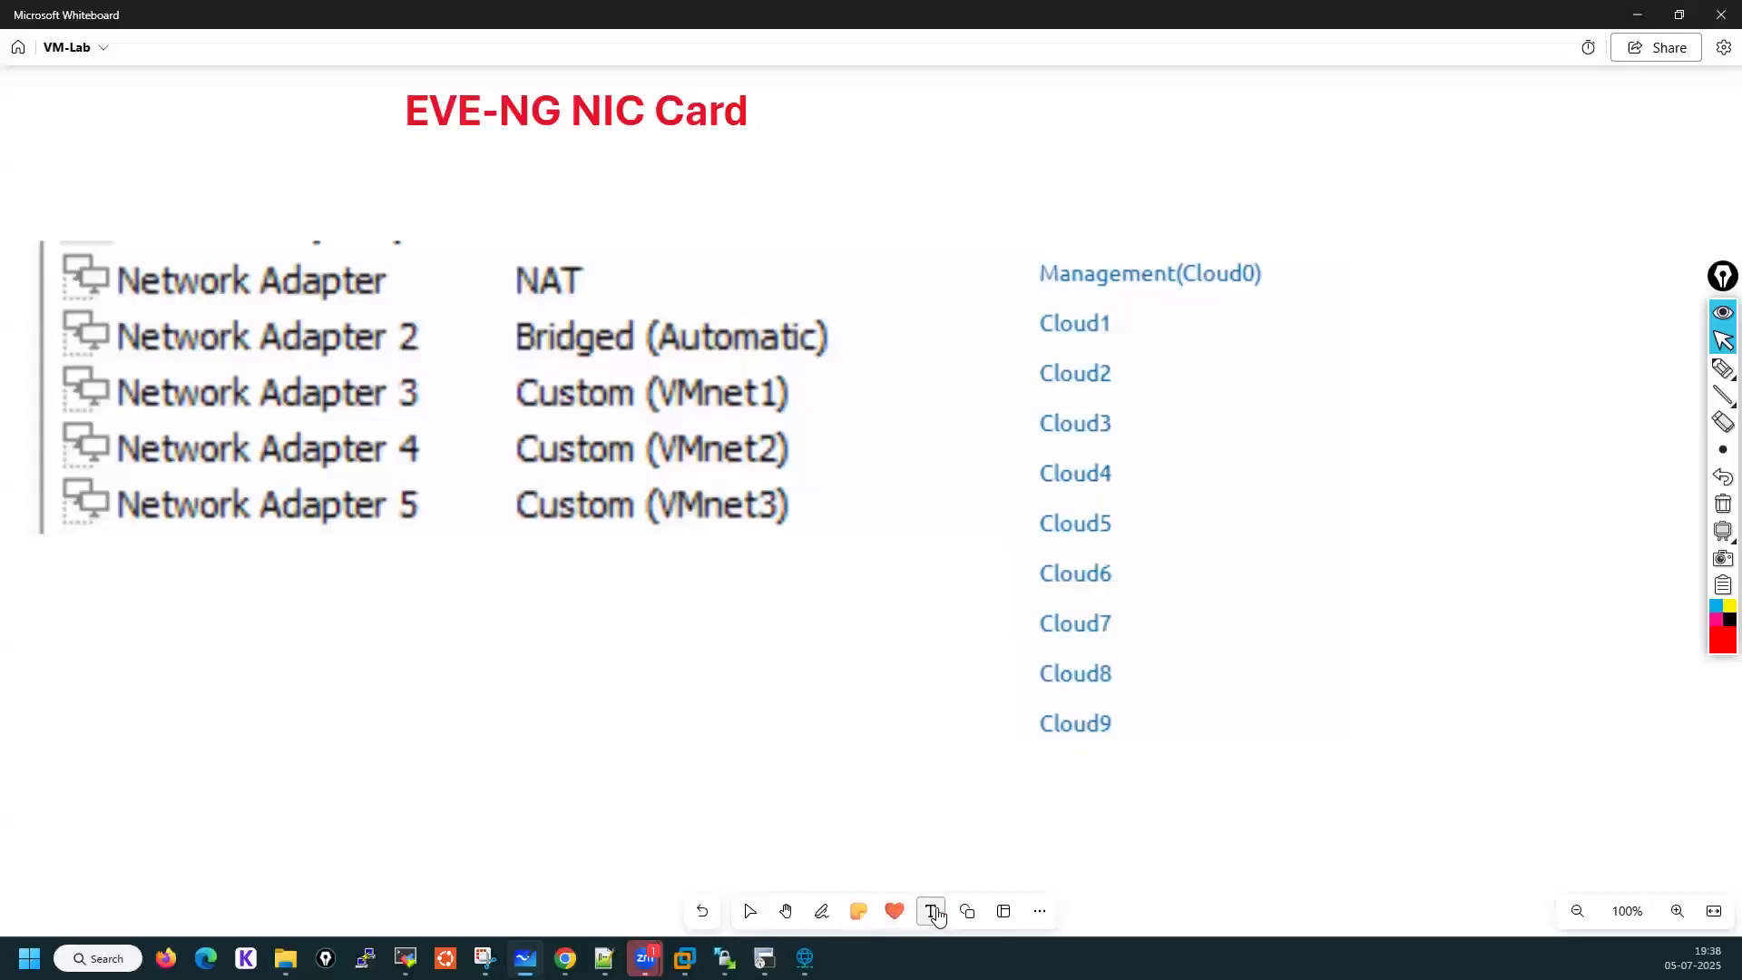
pyautogui.click(935, 916)
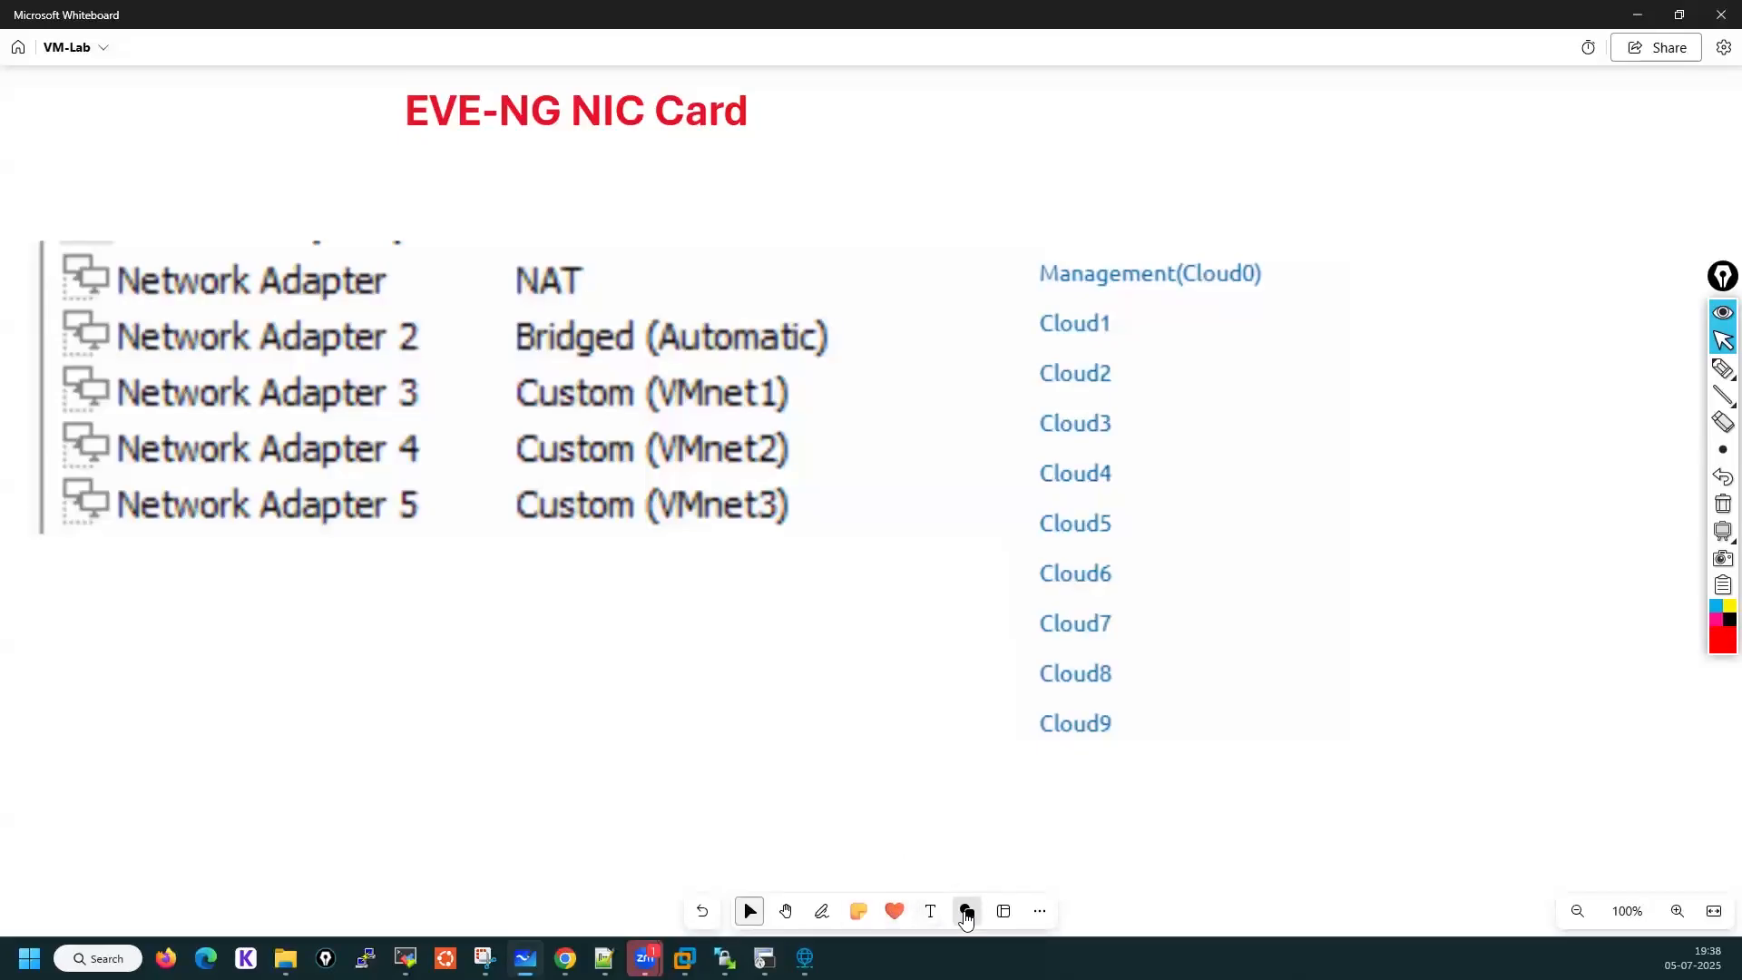
pyautogui.click(966, 913)
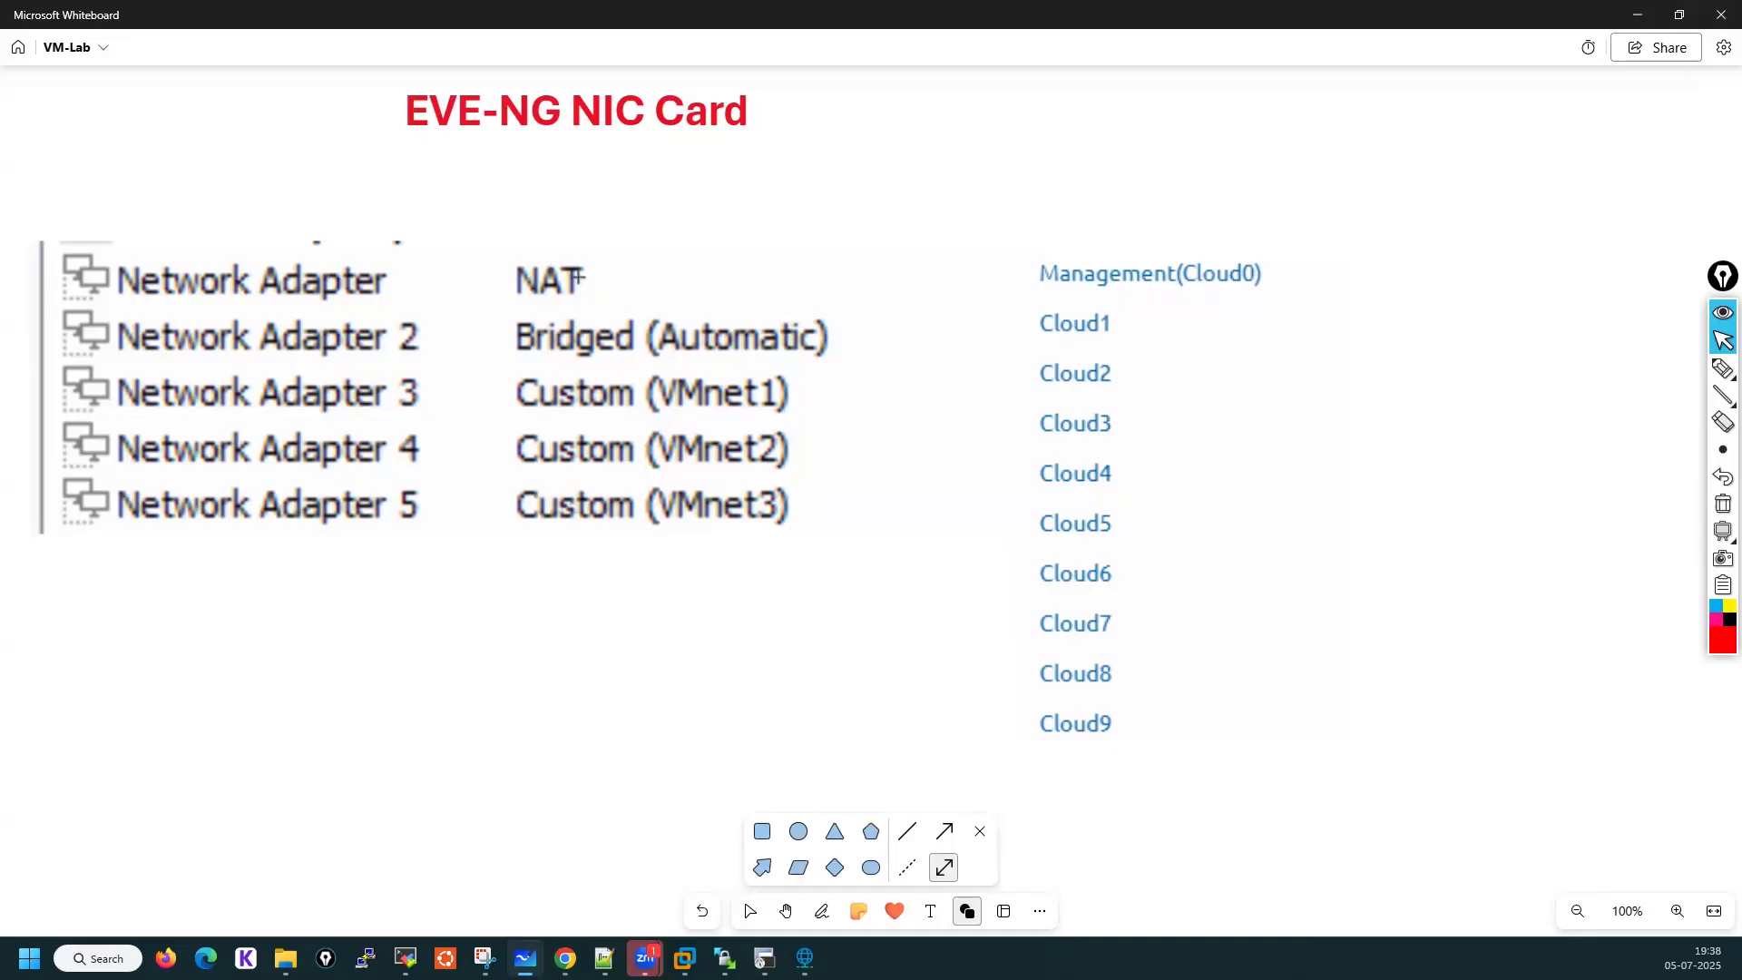
pyautogui.moveTo(595, 276)
pyautogui.mouseDown()
pyautogui.moveTo(801, 296)
pyautogui.moveTo(1025, 272)
pyautogui.mouseUp()
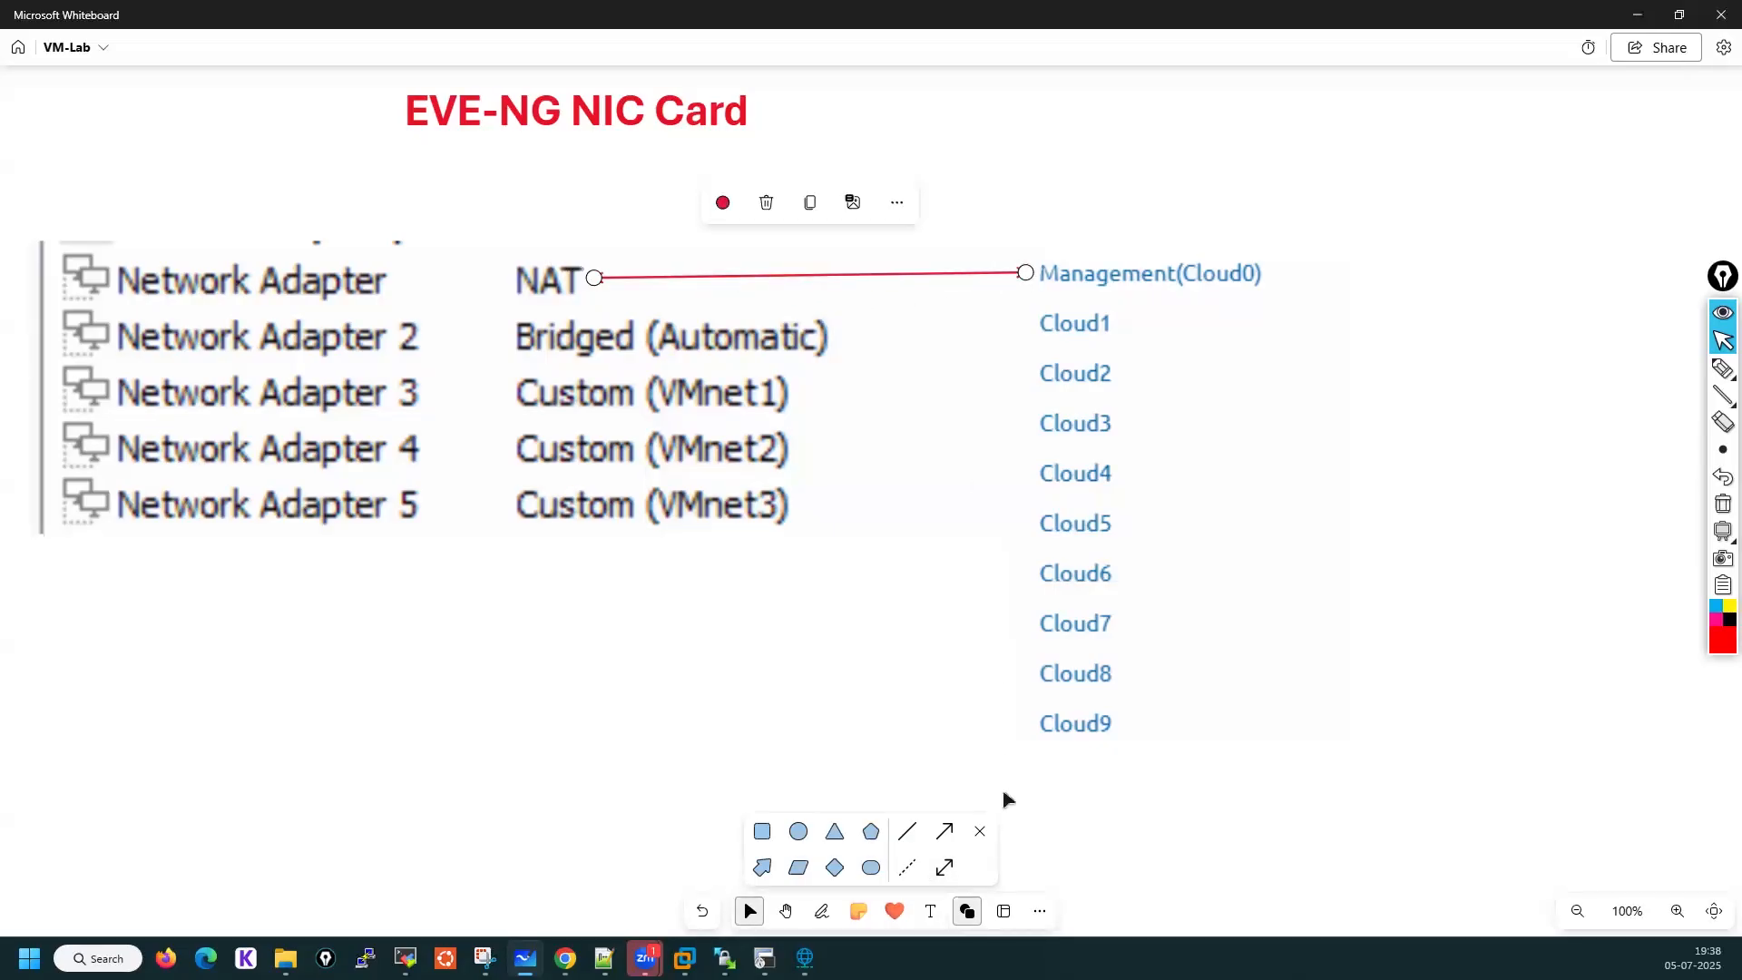
# Step: Draw double-headed arrows from Bridged to Cloud1 and VMnet1–VMnet3 to Cloud2–Cloud4
pyautogui.click(944, 867)
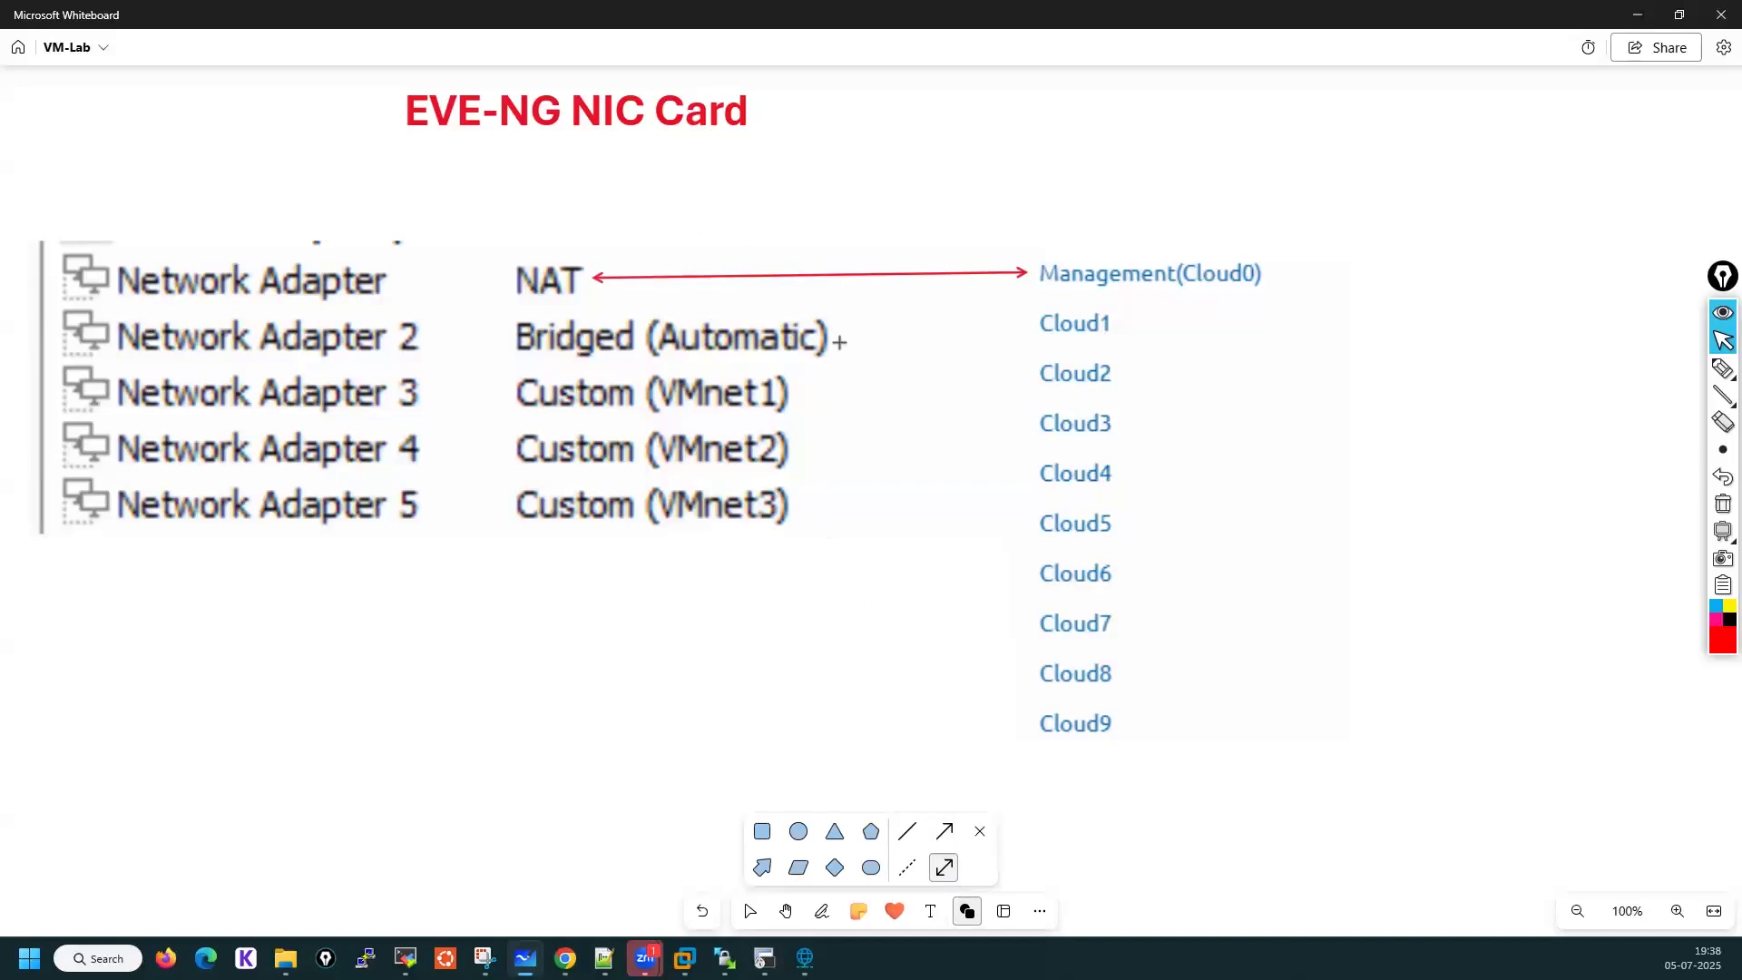
pyautogui.moveTo(835, 337); pyautogui.dragTo(1028, 325)
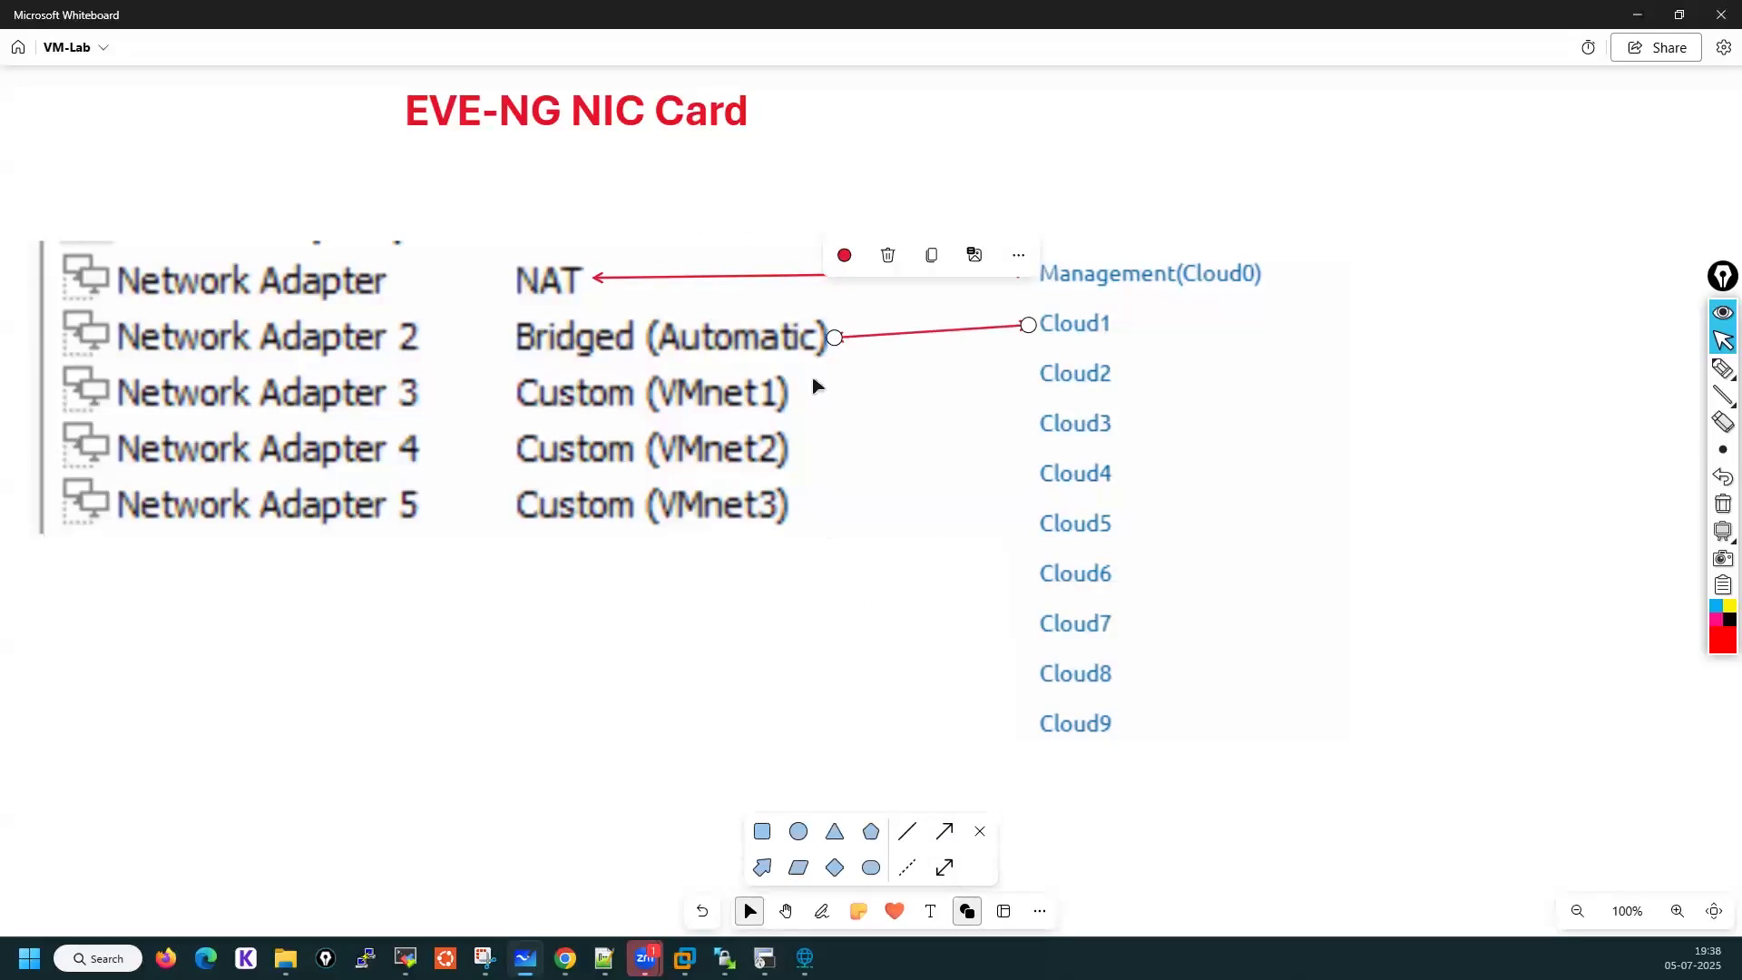
pyautogui.click(945, 869)
pyautogui.moveTo(798, 396); pyautogui.dragTo(1028, 376)
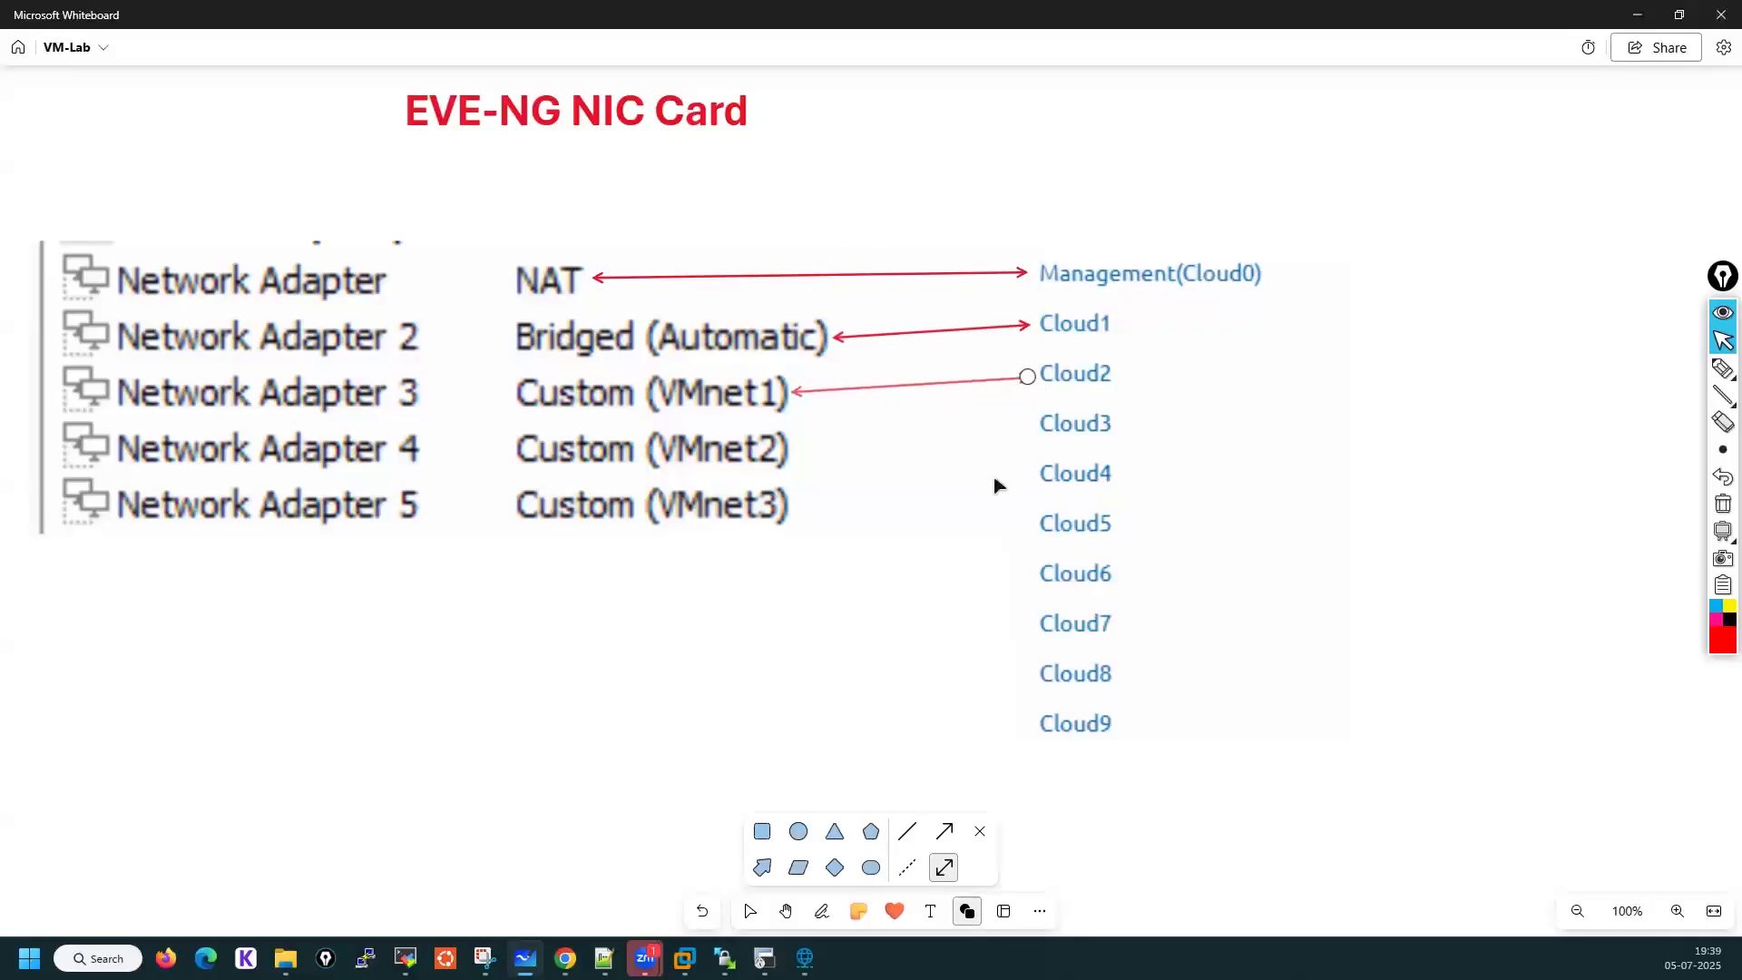
pyautogui.click(944, 867)
pyautogui.moveTo(800, 450); pyautogui.dragTo(1032, 429)
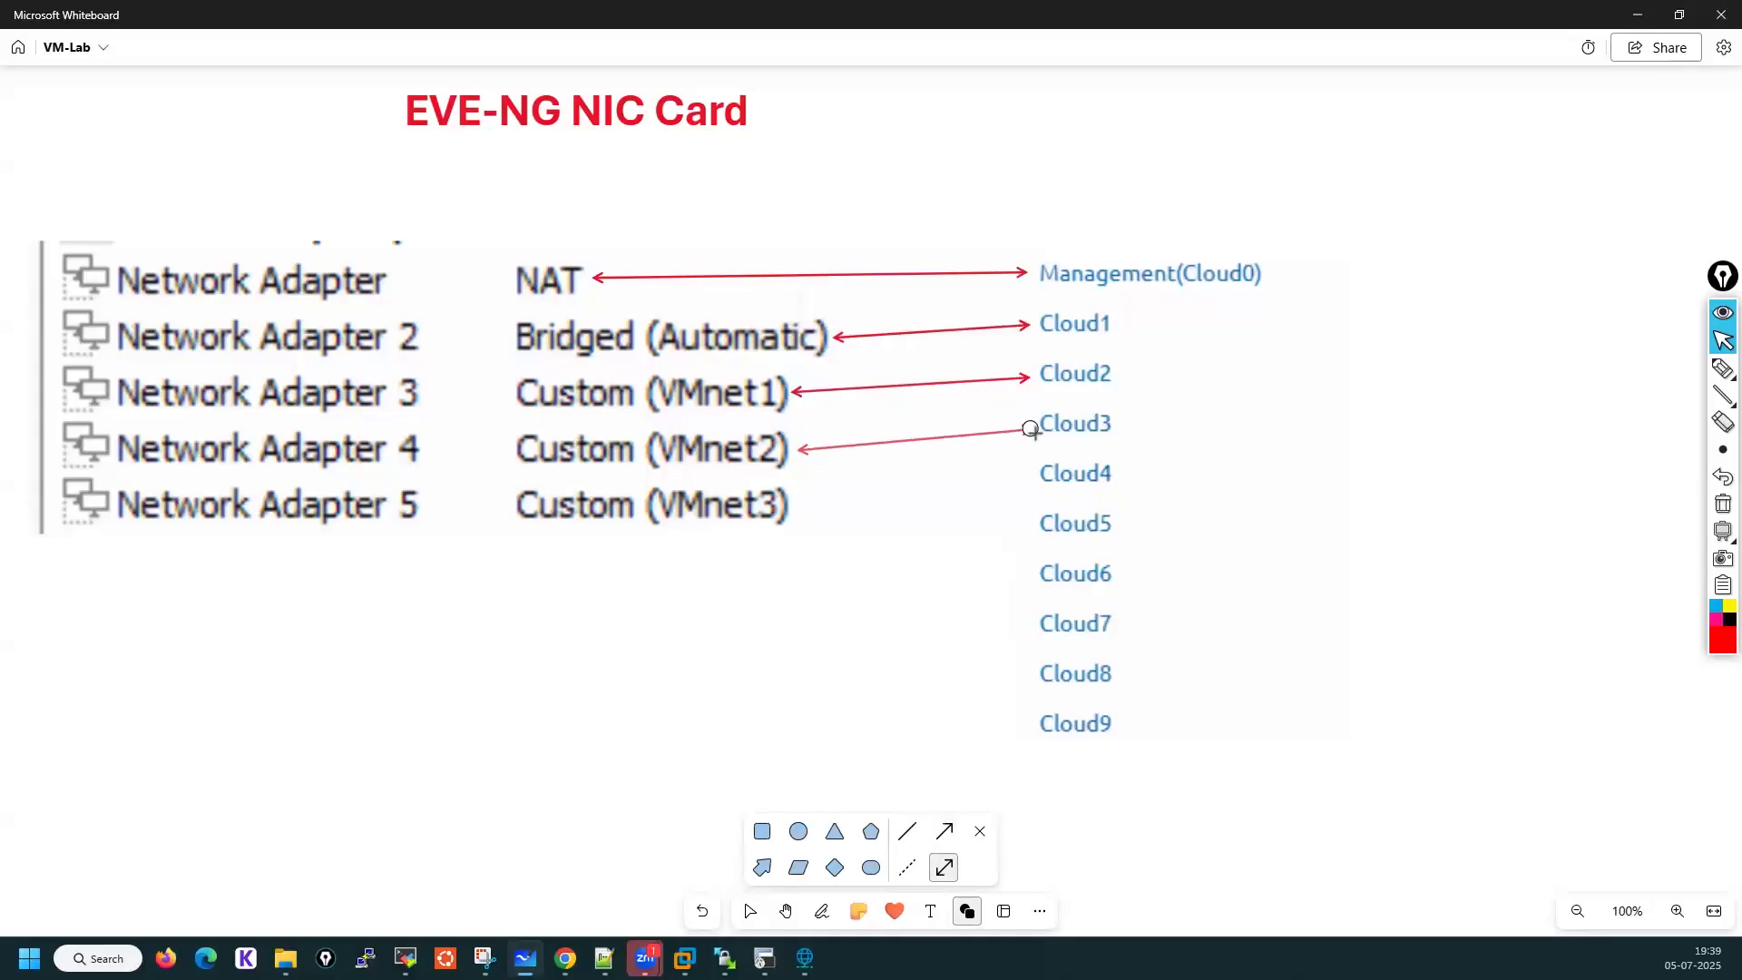
pyautogui.click(945, 867)
pyautogui.moveTo(806, 508); pyautogui.dragTo(1030, 475)
pyautogui.click(745, 683)
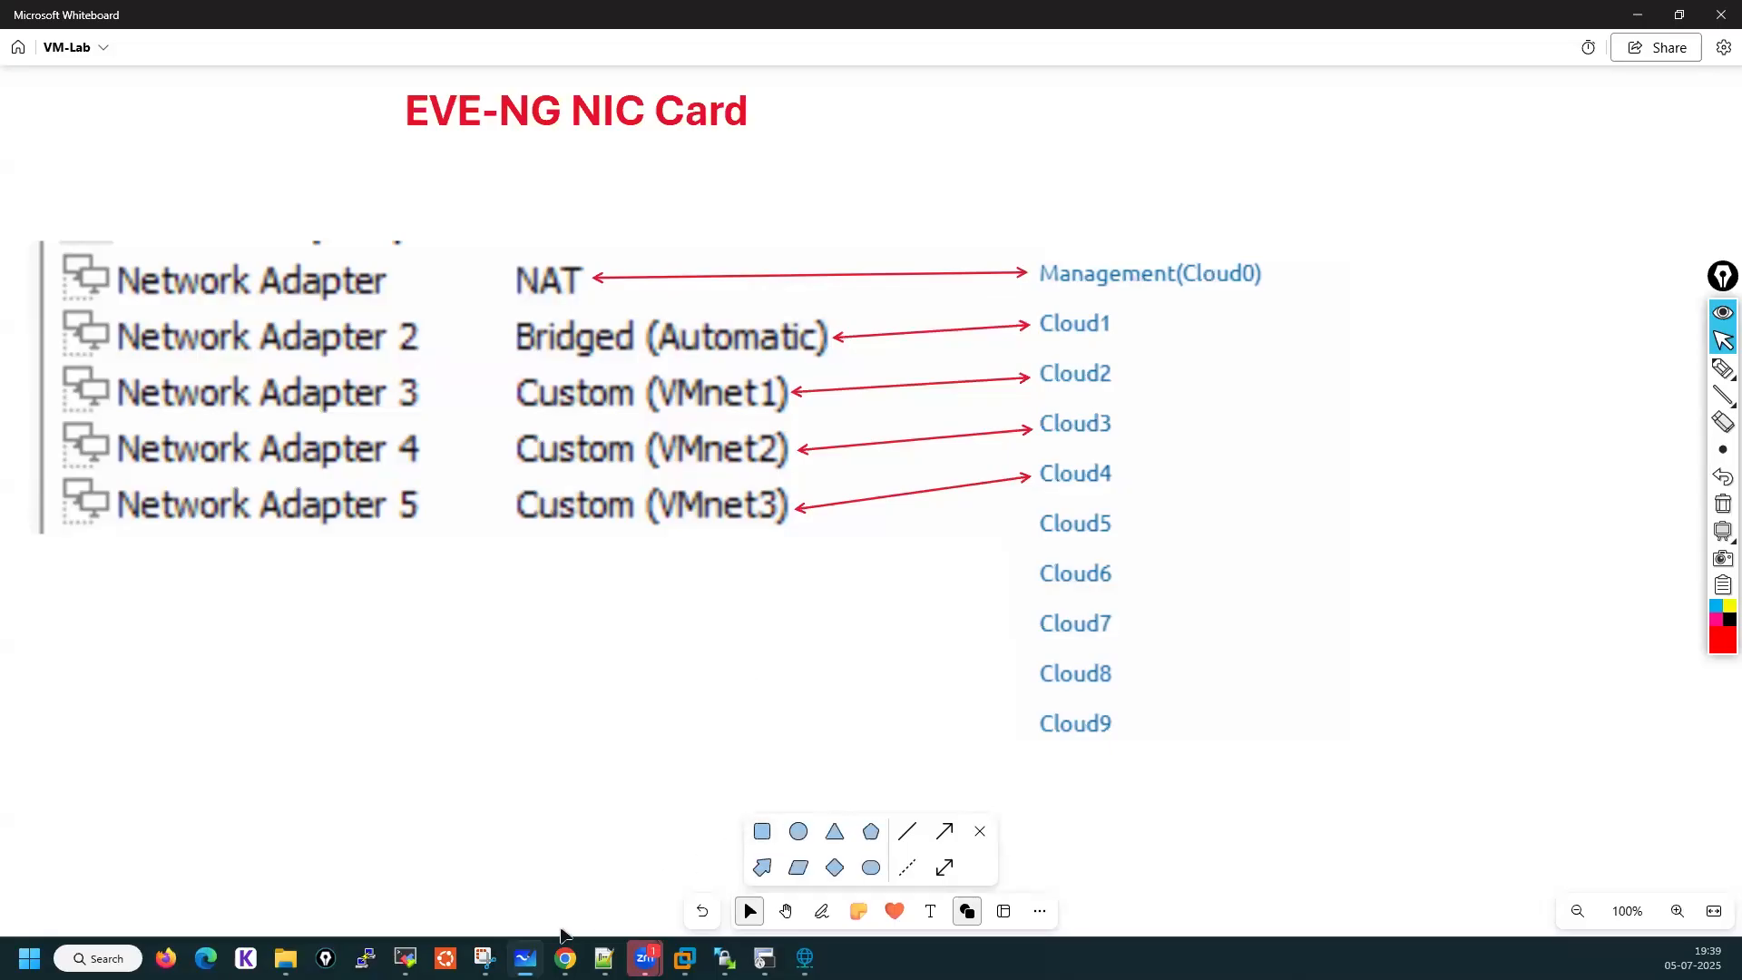
pyautogui.moveTo(525, 958)
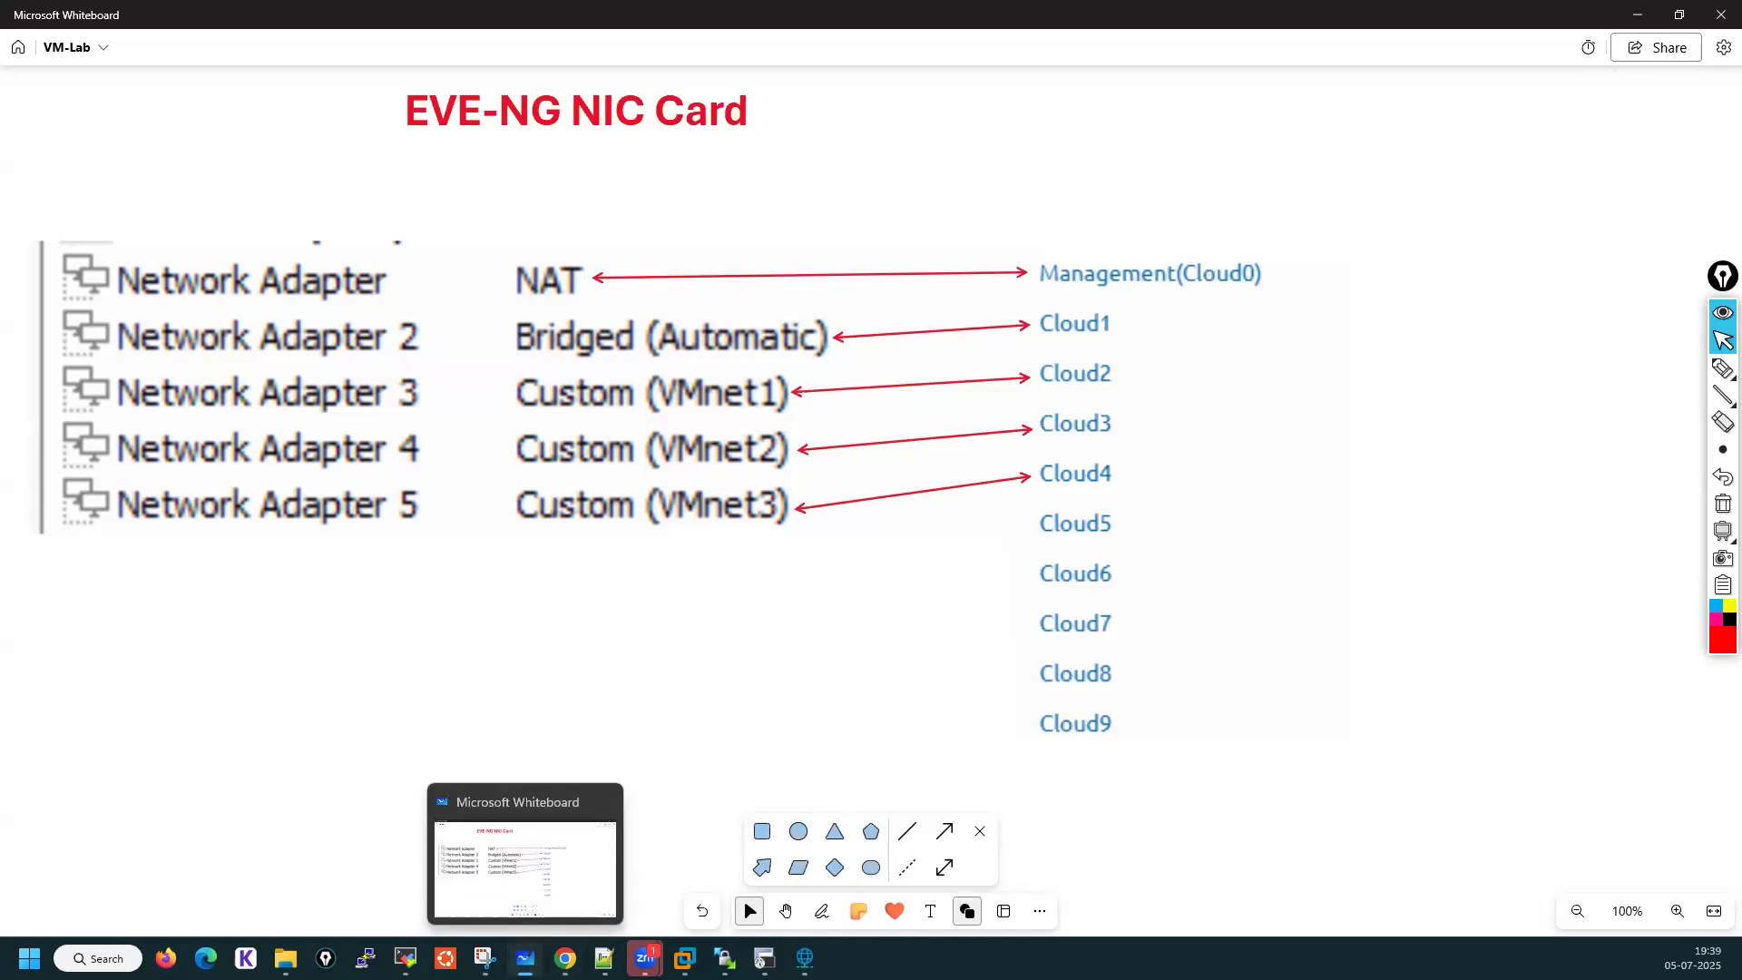
# Step: Nudge R5 lower and add a bridge network named Net
pyautogui.hotkey('alt', 'Tab')
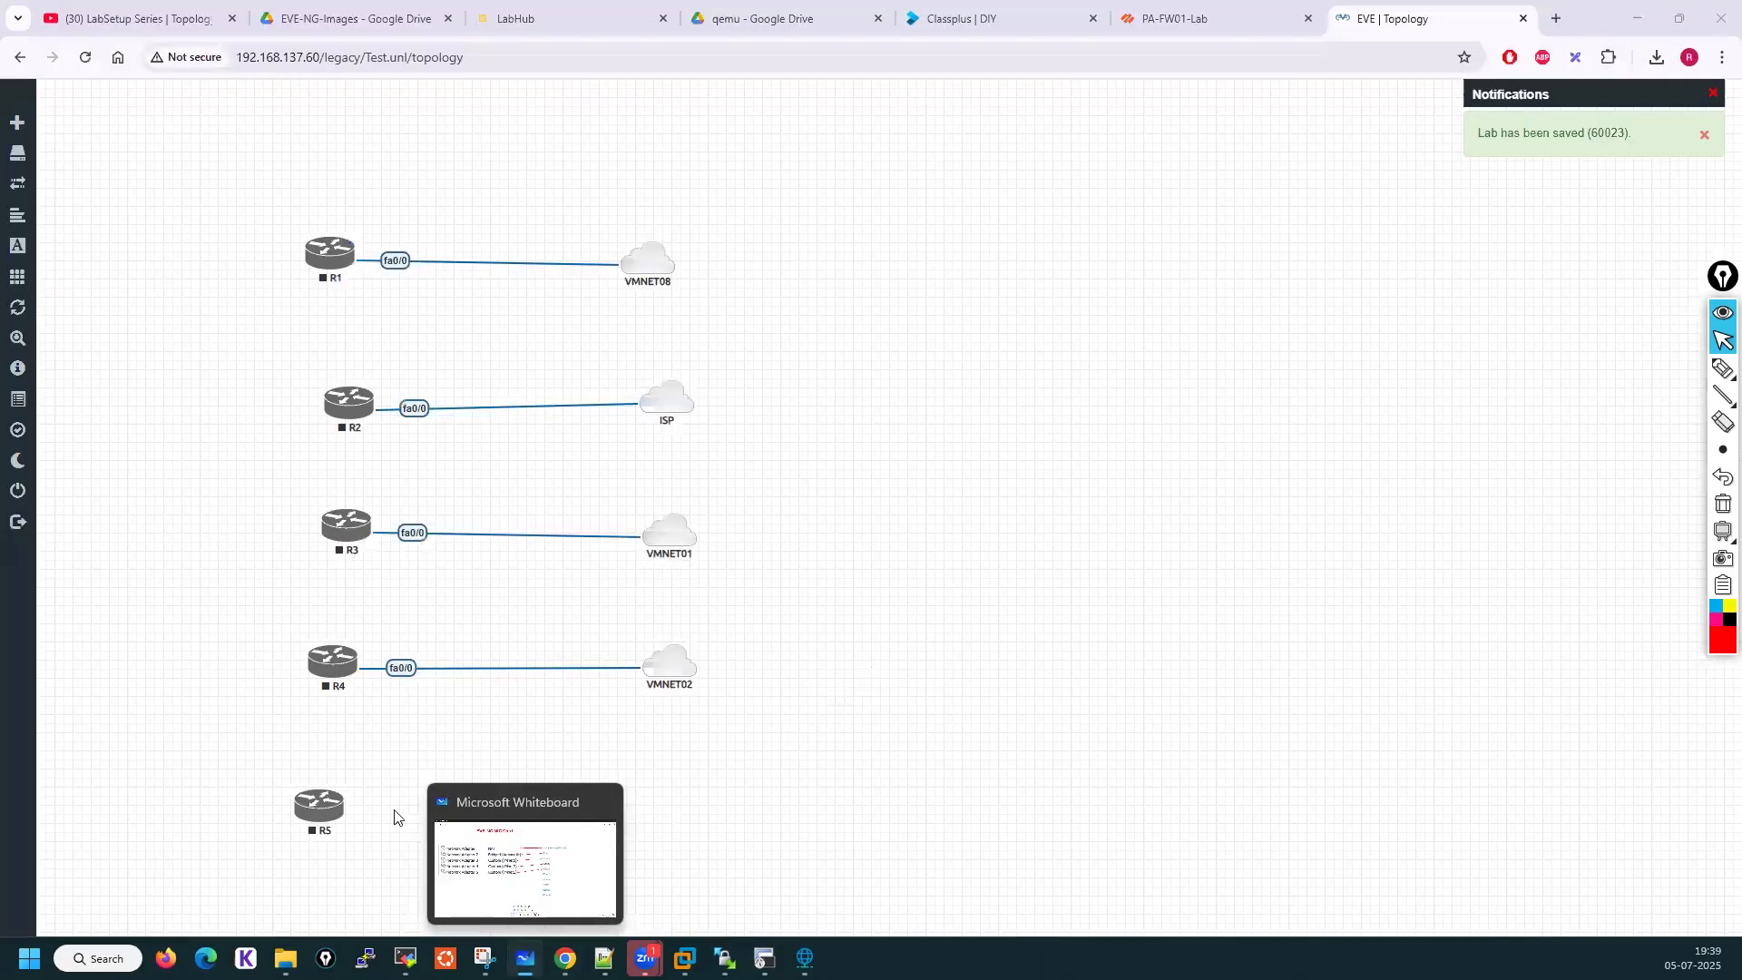
pyautogui.moveTo(314, 817); pyautogui.dragTo(312, 858)
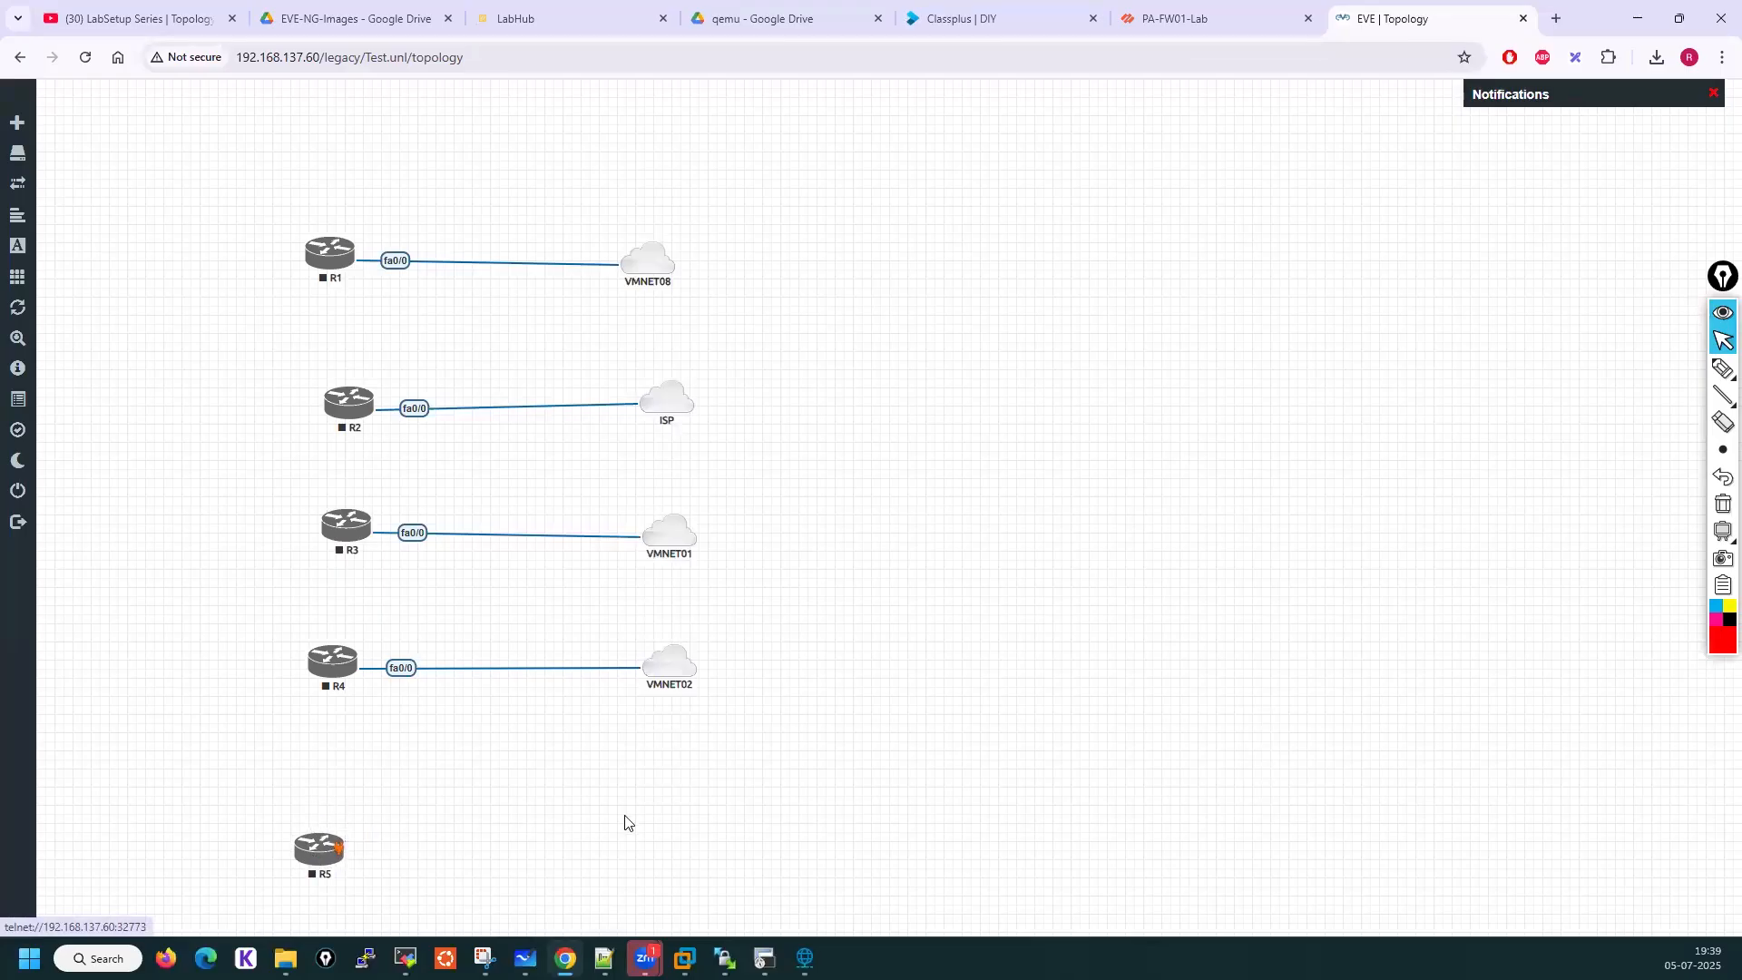
pyautogui.rightClick(756, 744)
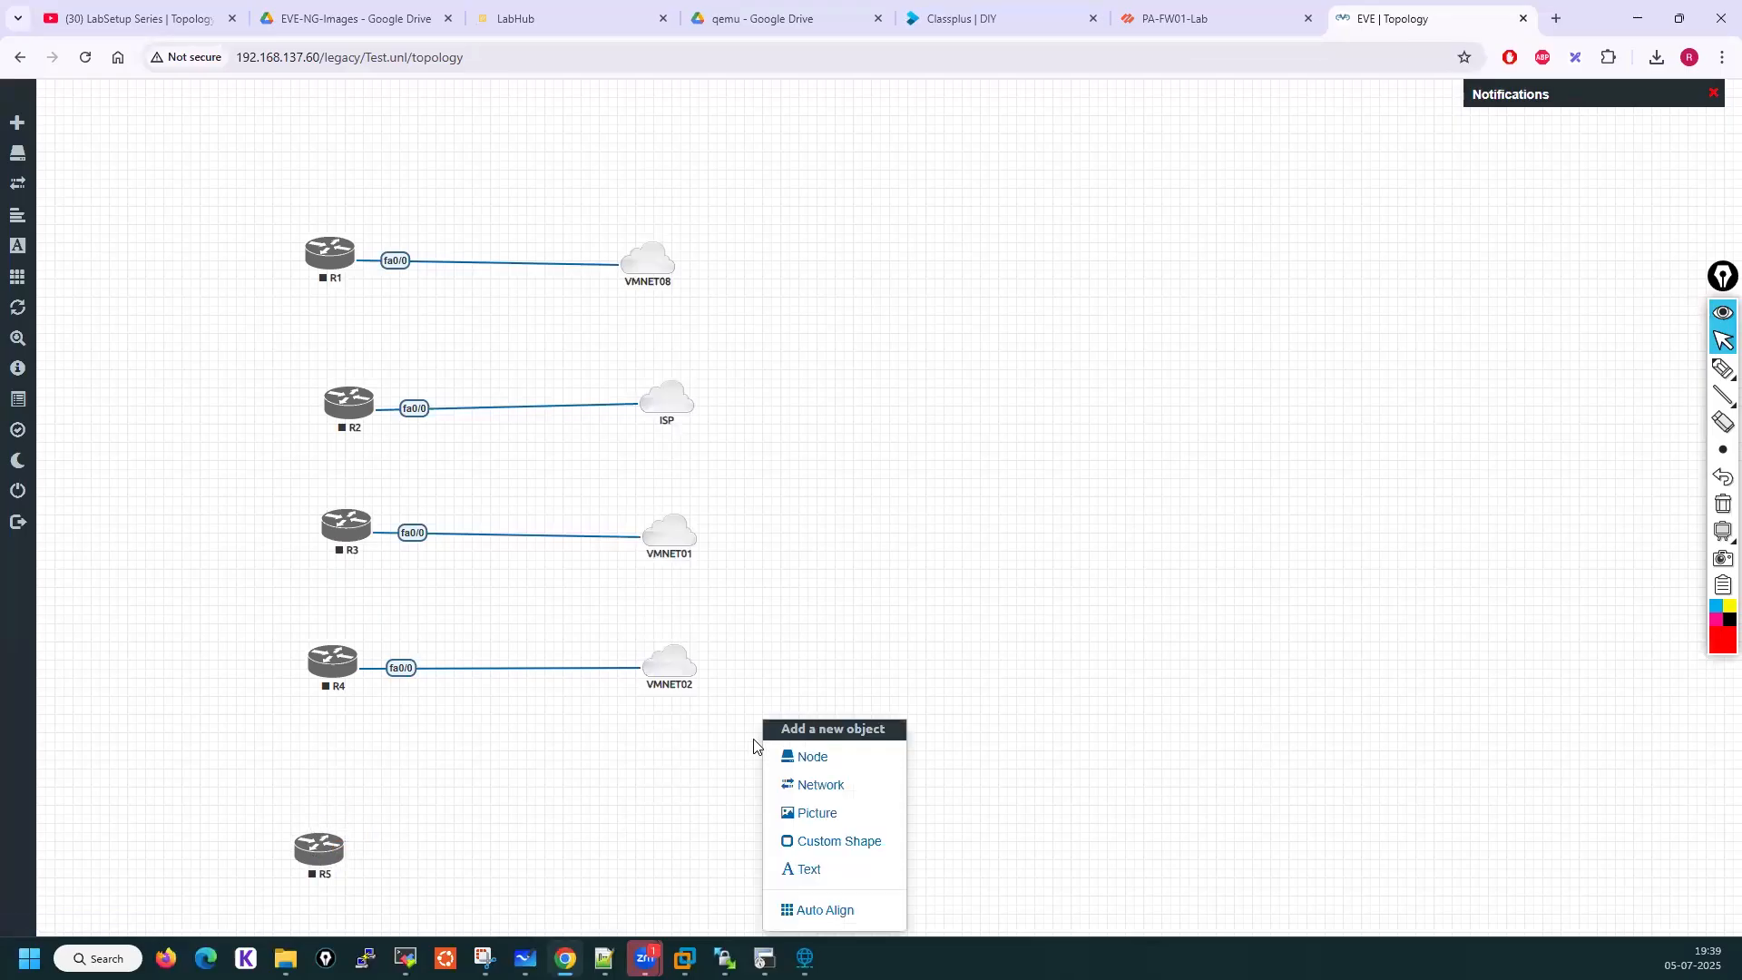
pyautogui.click(838, 785)
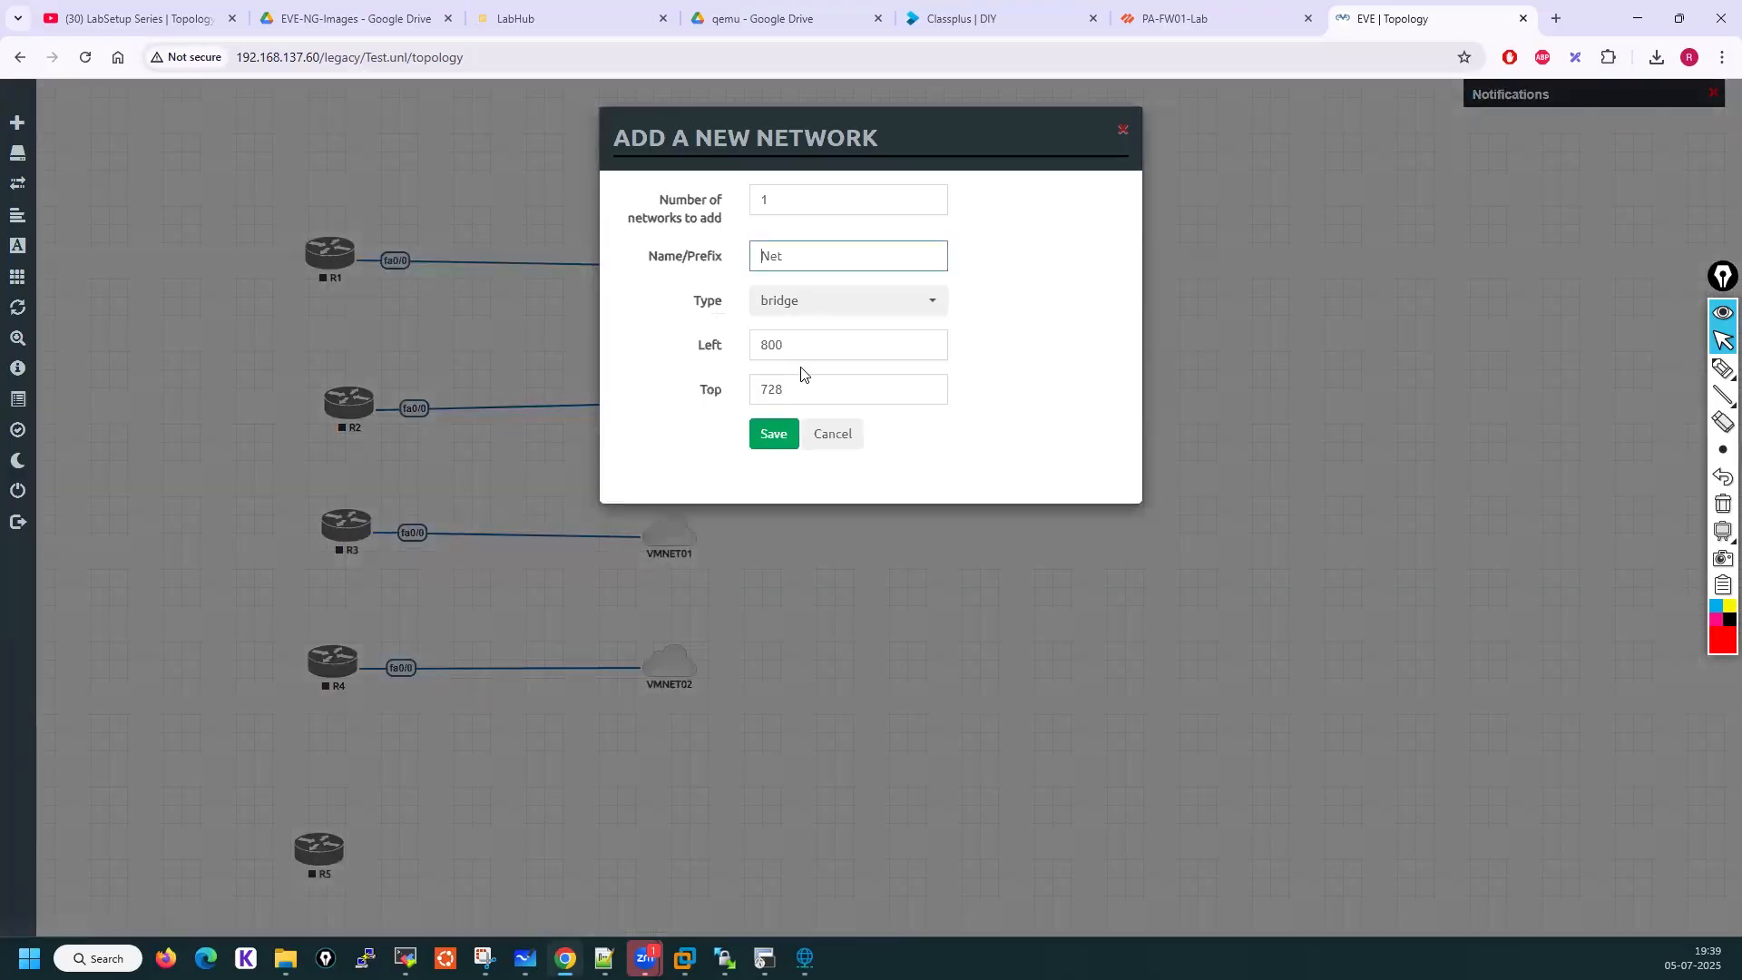
pyautogui.click(801, 302)
pyautogui.click(778, 430)
pyautogui.click(778, 435)
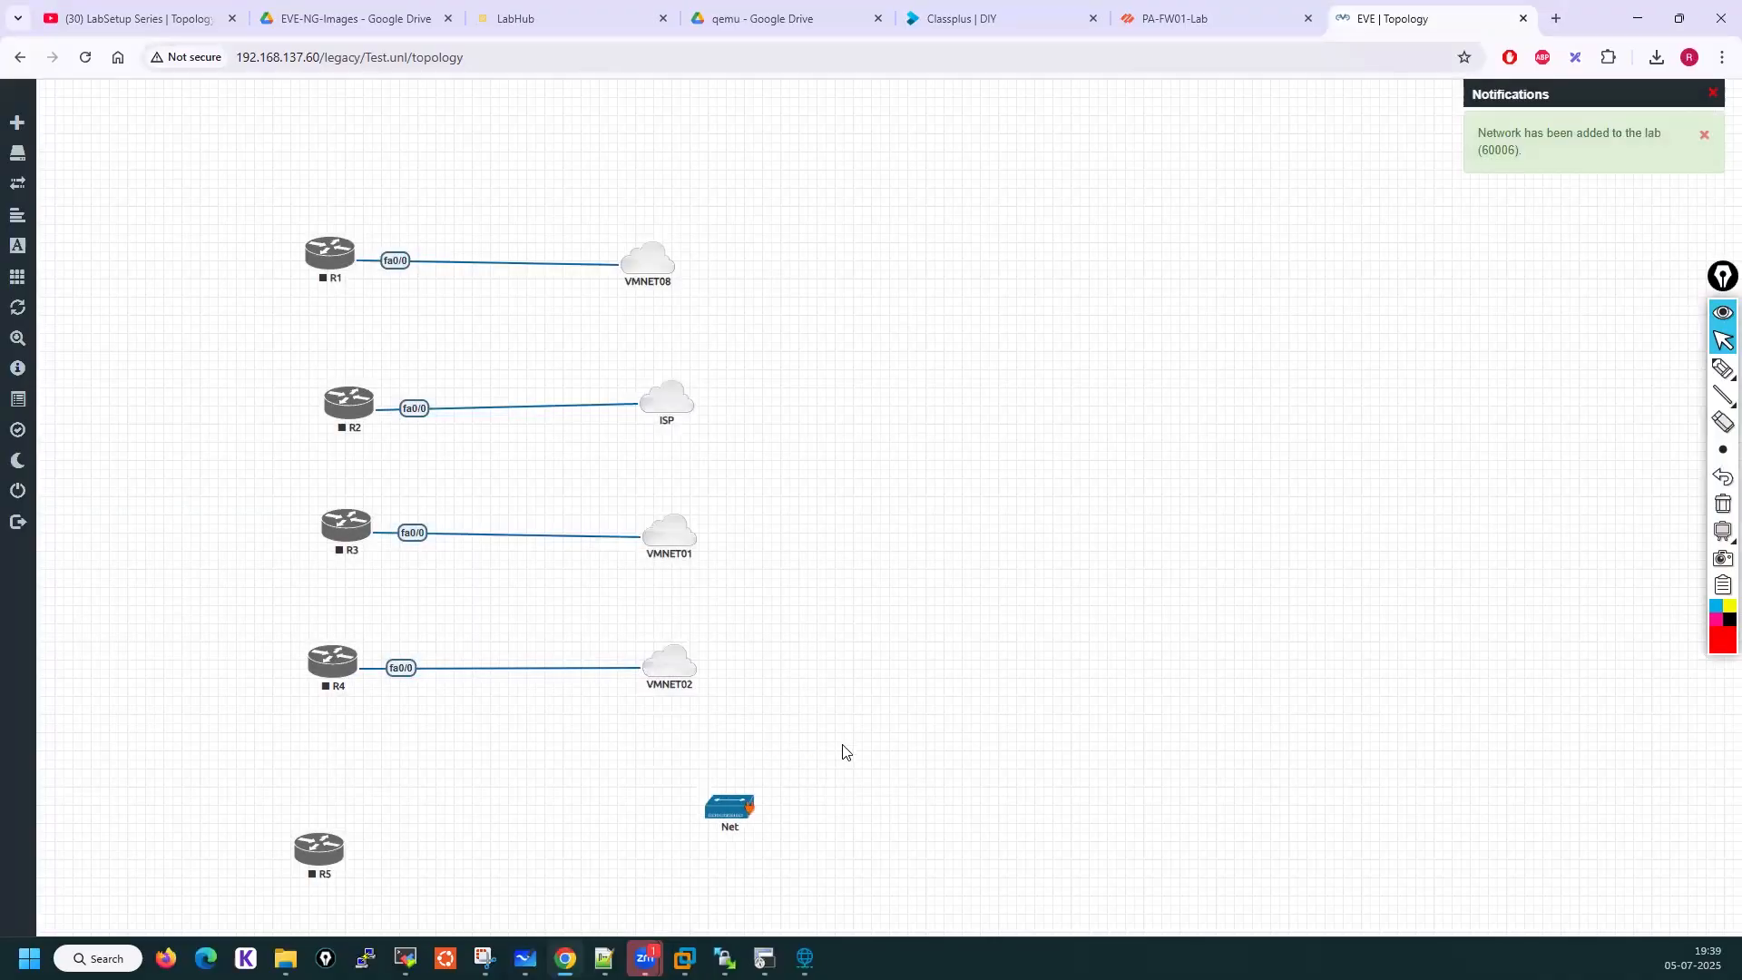
# Step: Add two Cisco IOS 3725 (Dynamips) routers beside the Net network
pyautogui.rightClick(853, 753)
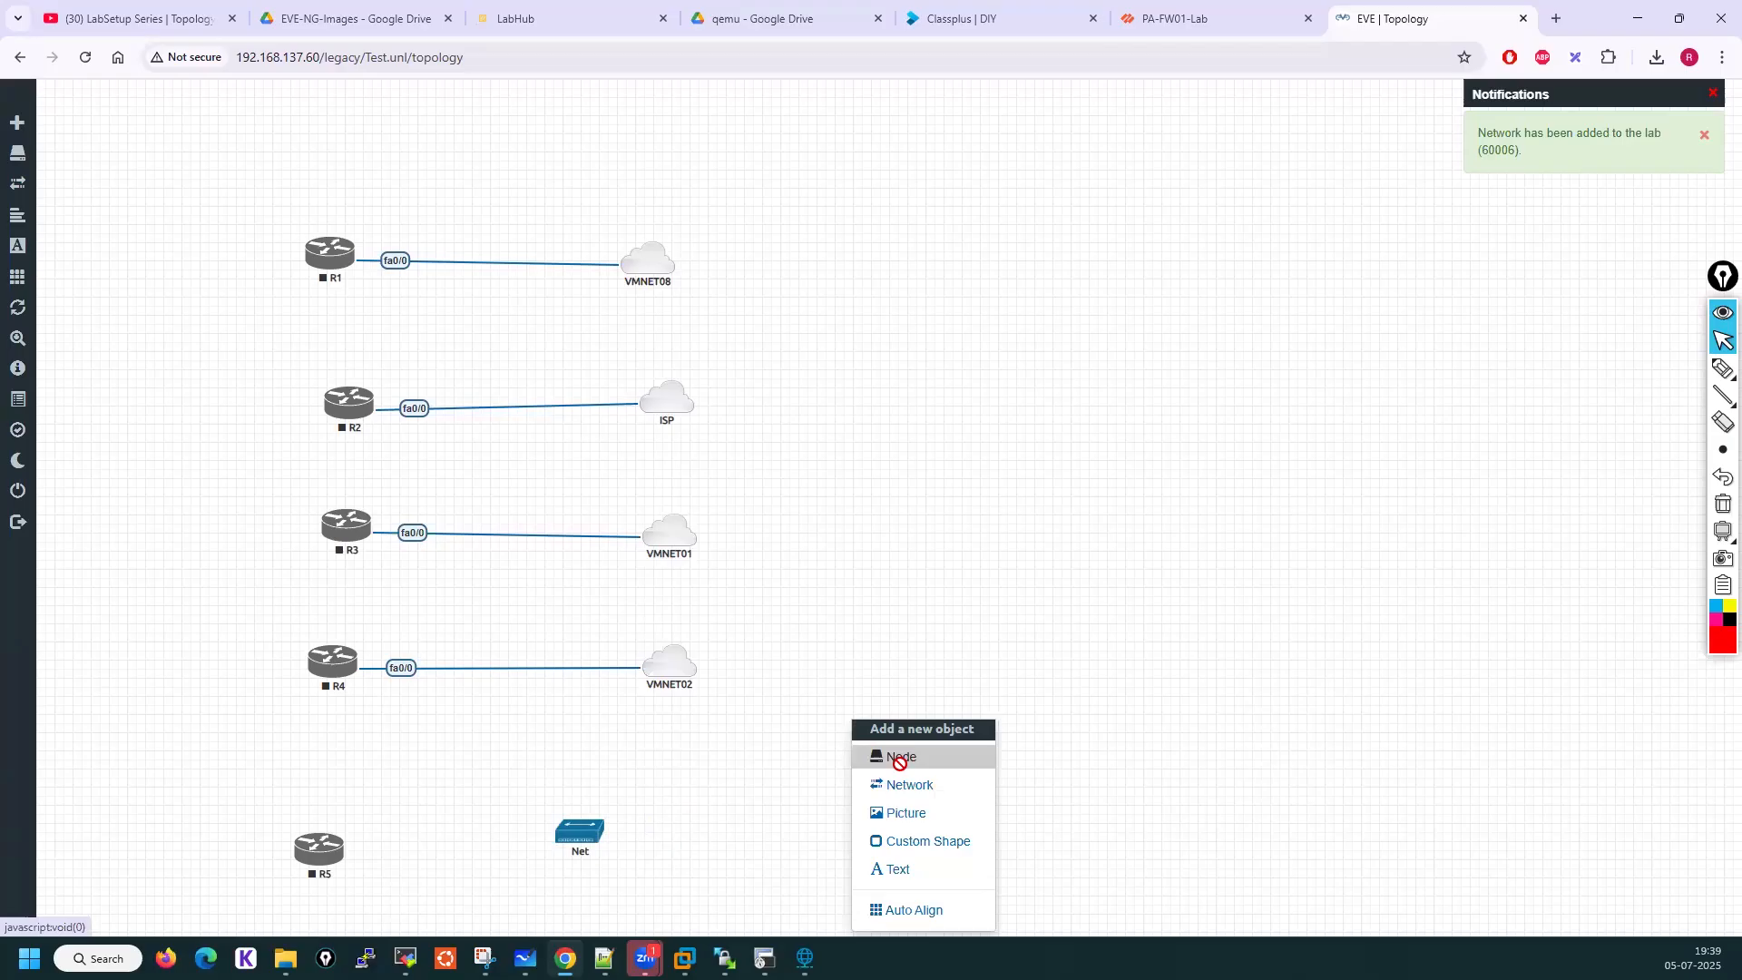
pyautogui.click(902, 768)
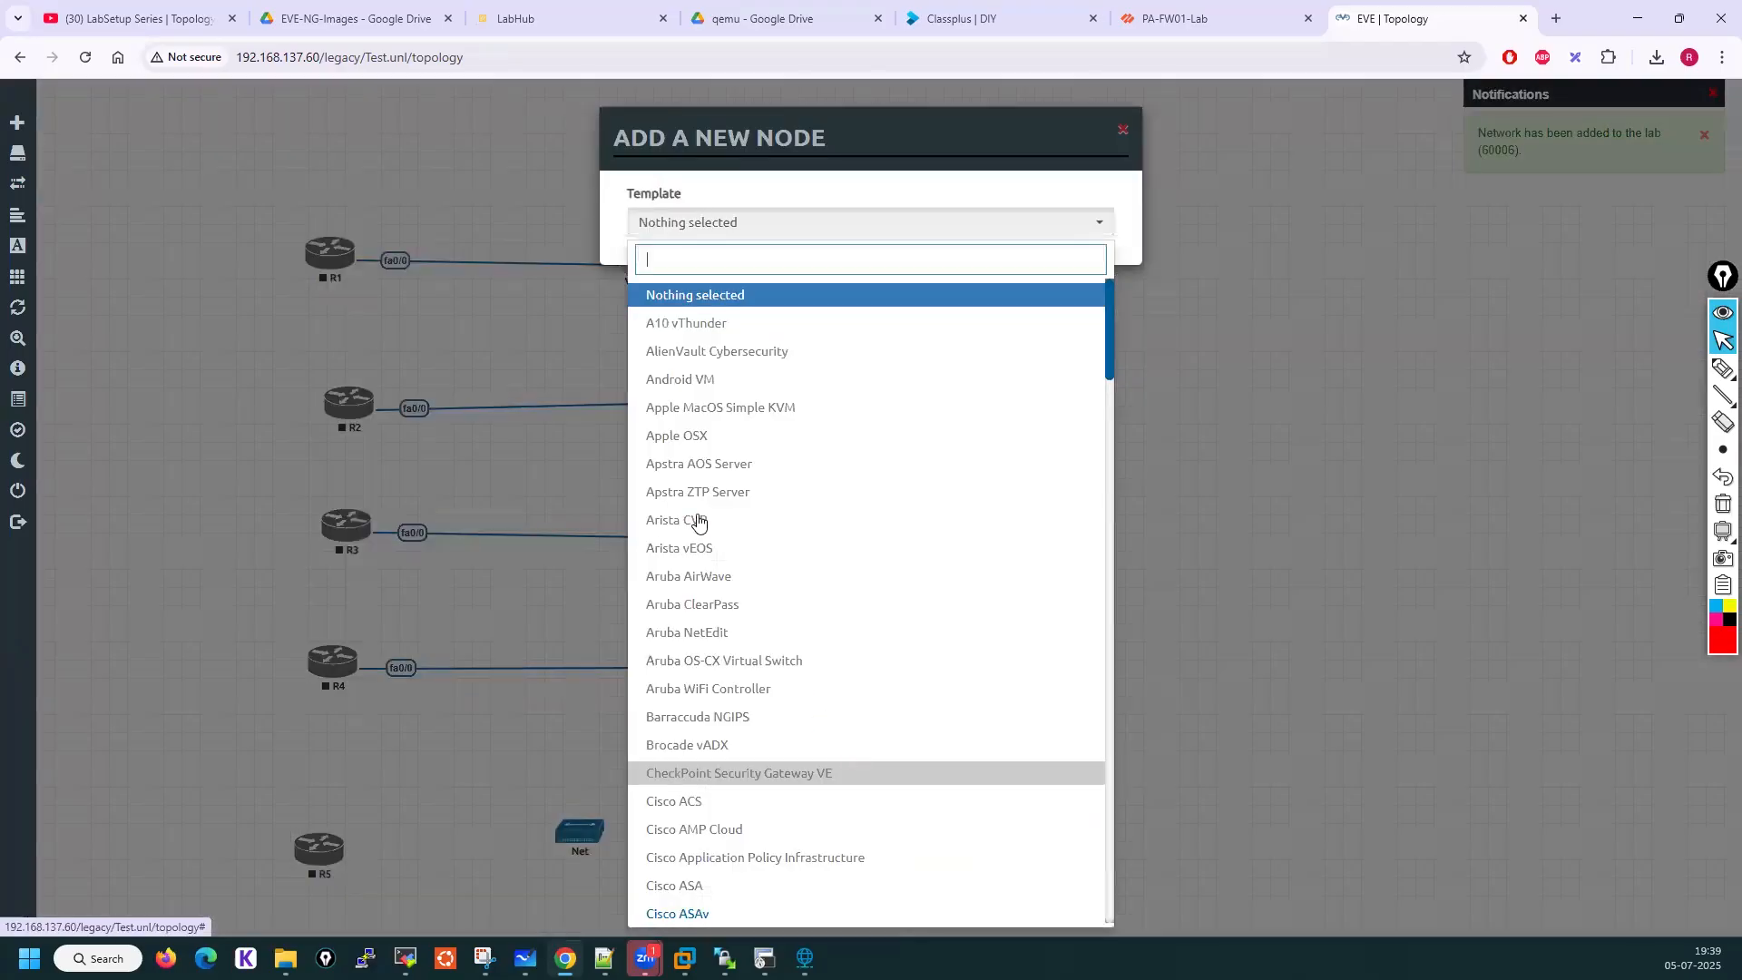
pyautogui.scroll(-9, 699, 508)
pyautogui.click(698, 490)
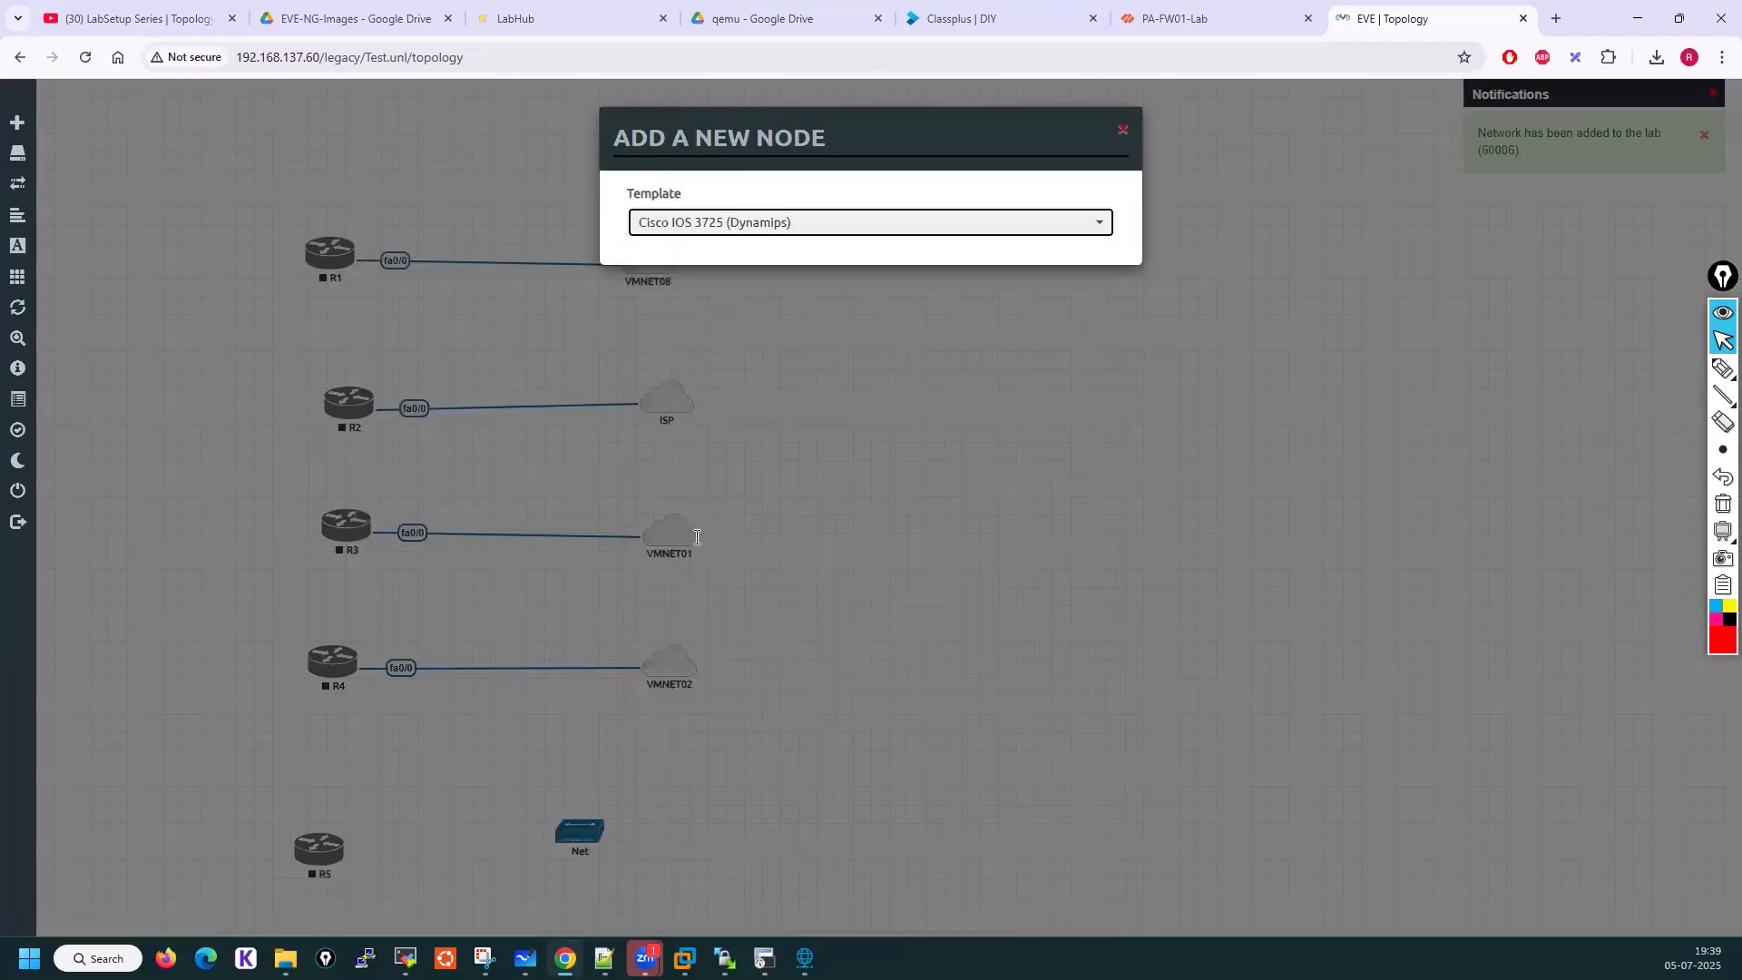
pyautogui.click(776, 886)
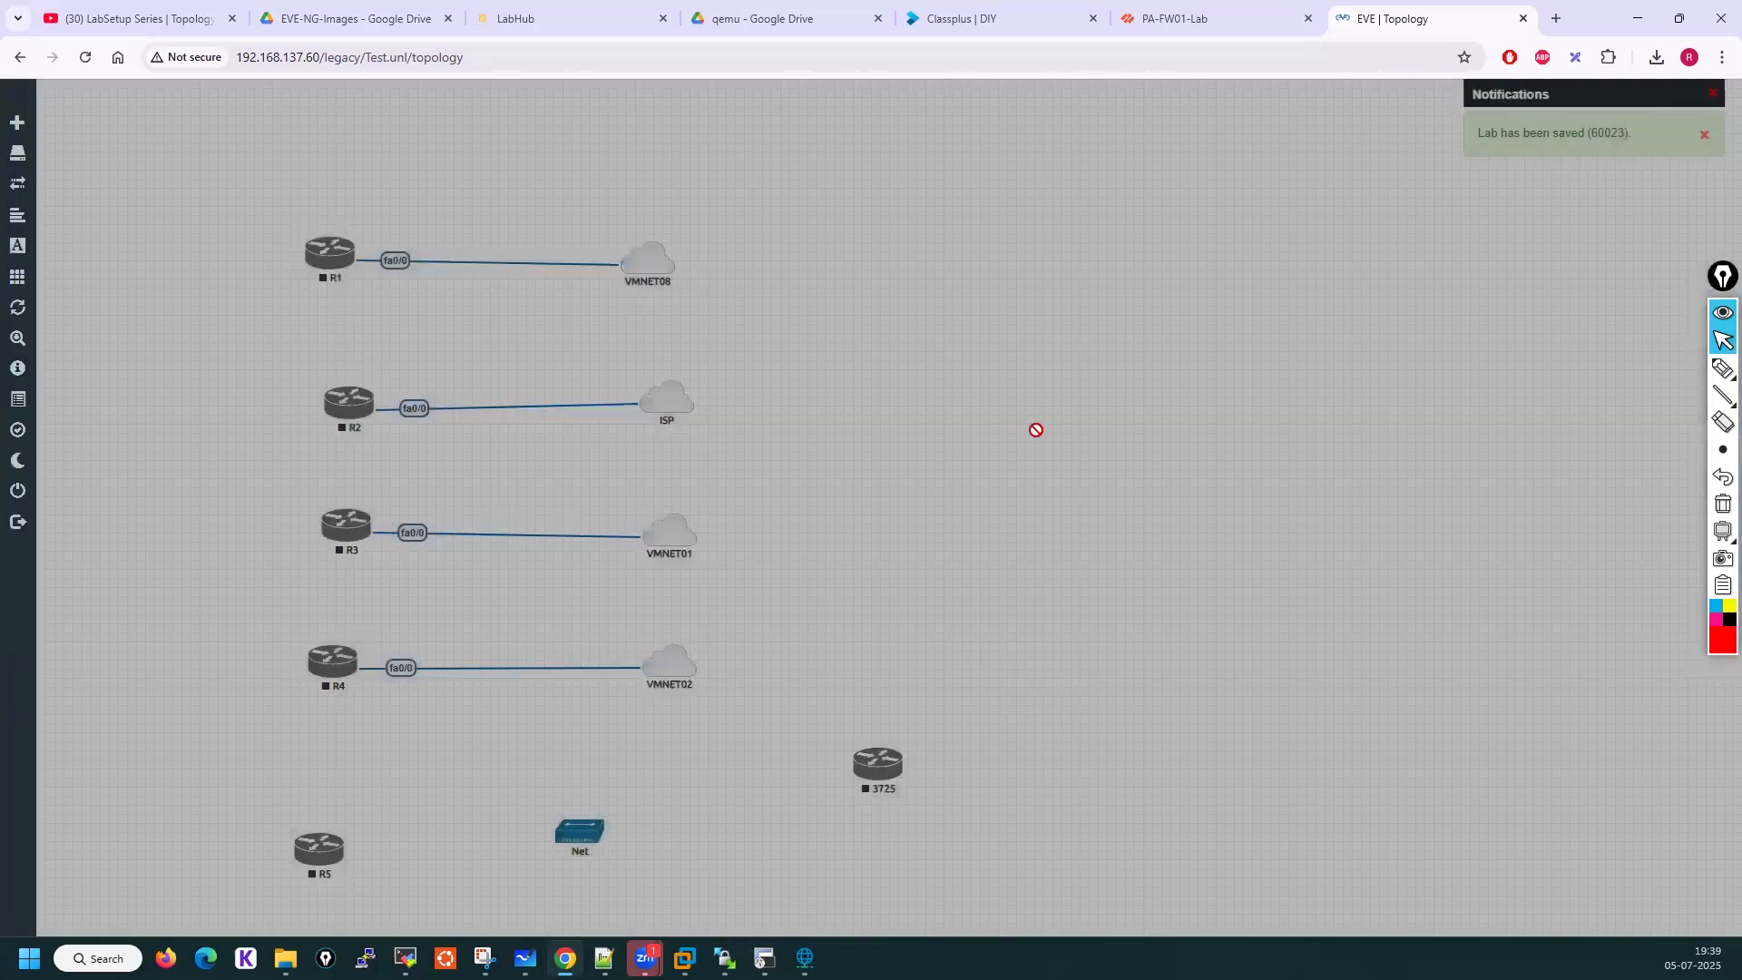
pyautogui.rightClick(990, 661)
pyautogui.click(1038, 708)
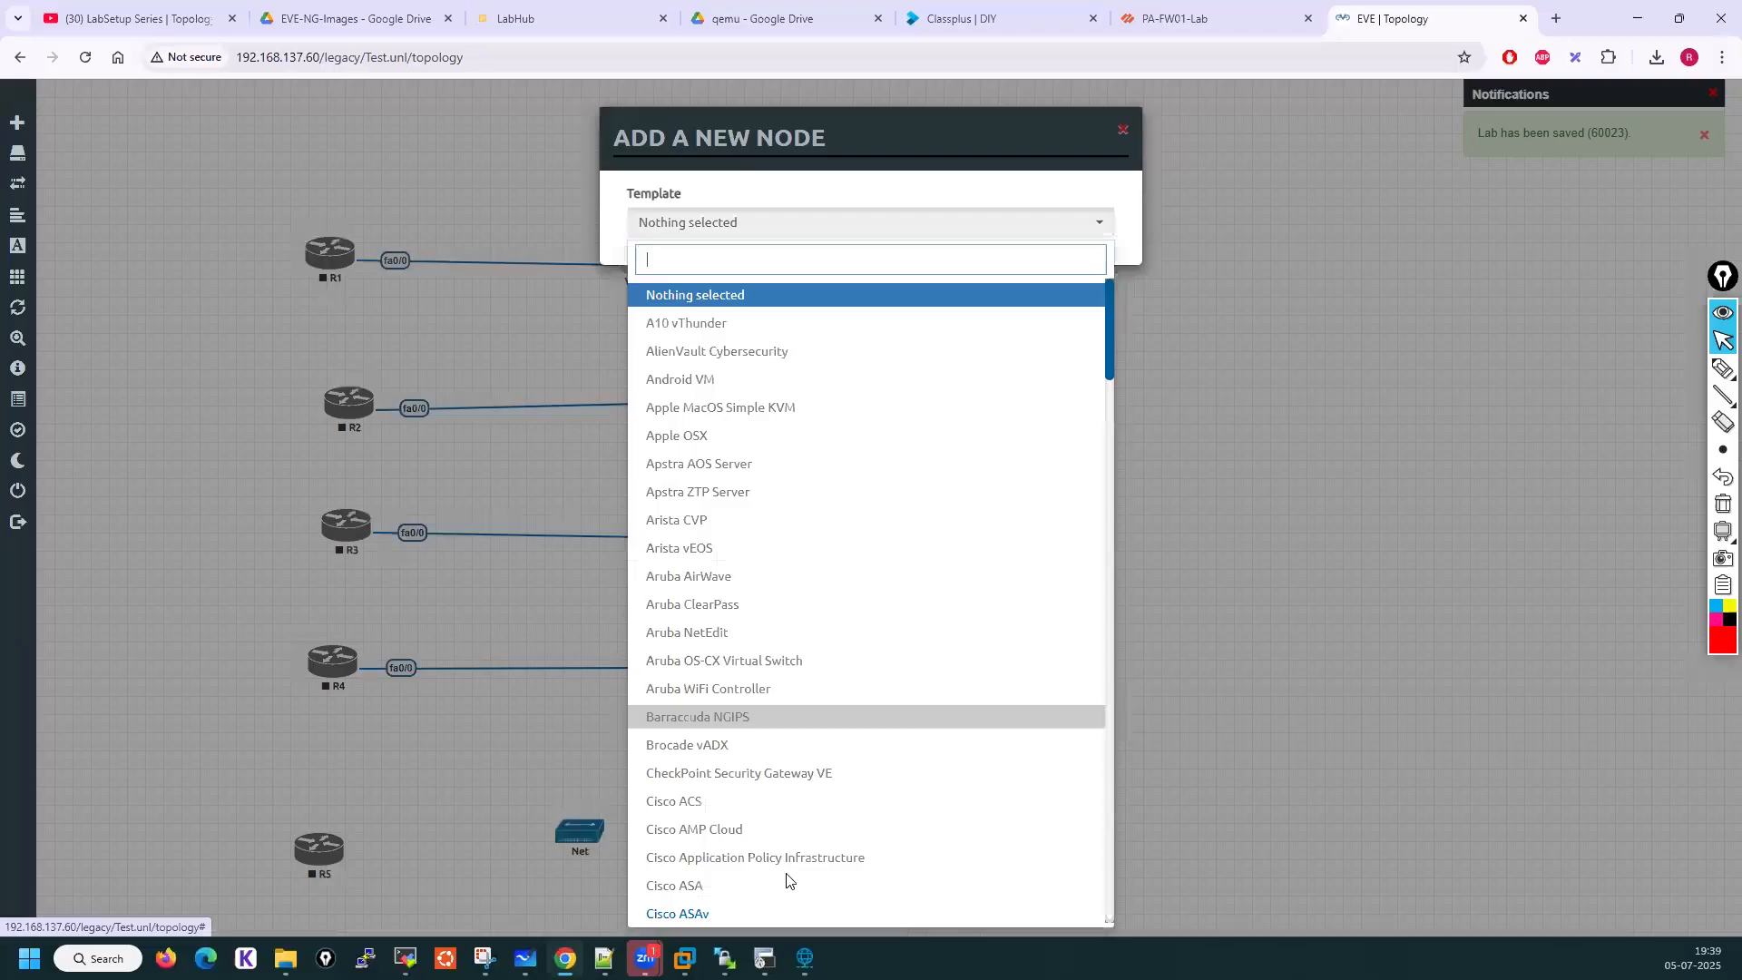
pyautogui.click(787, 883)
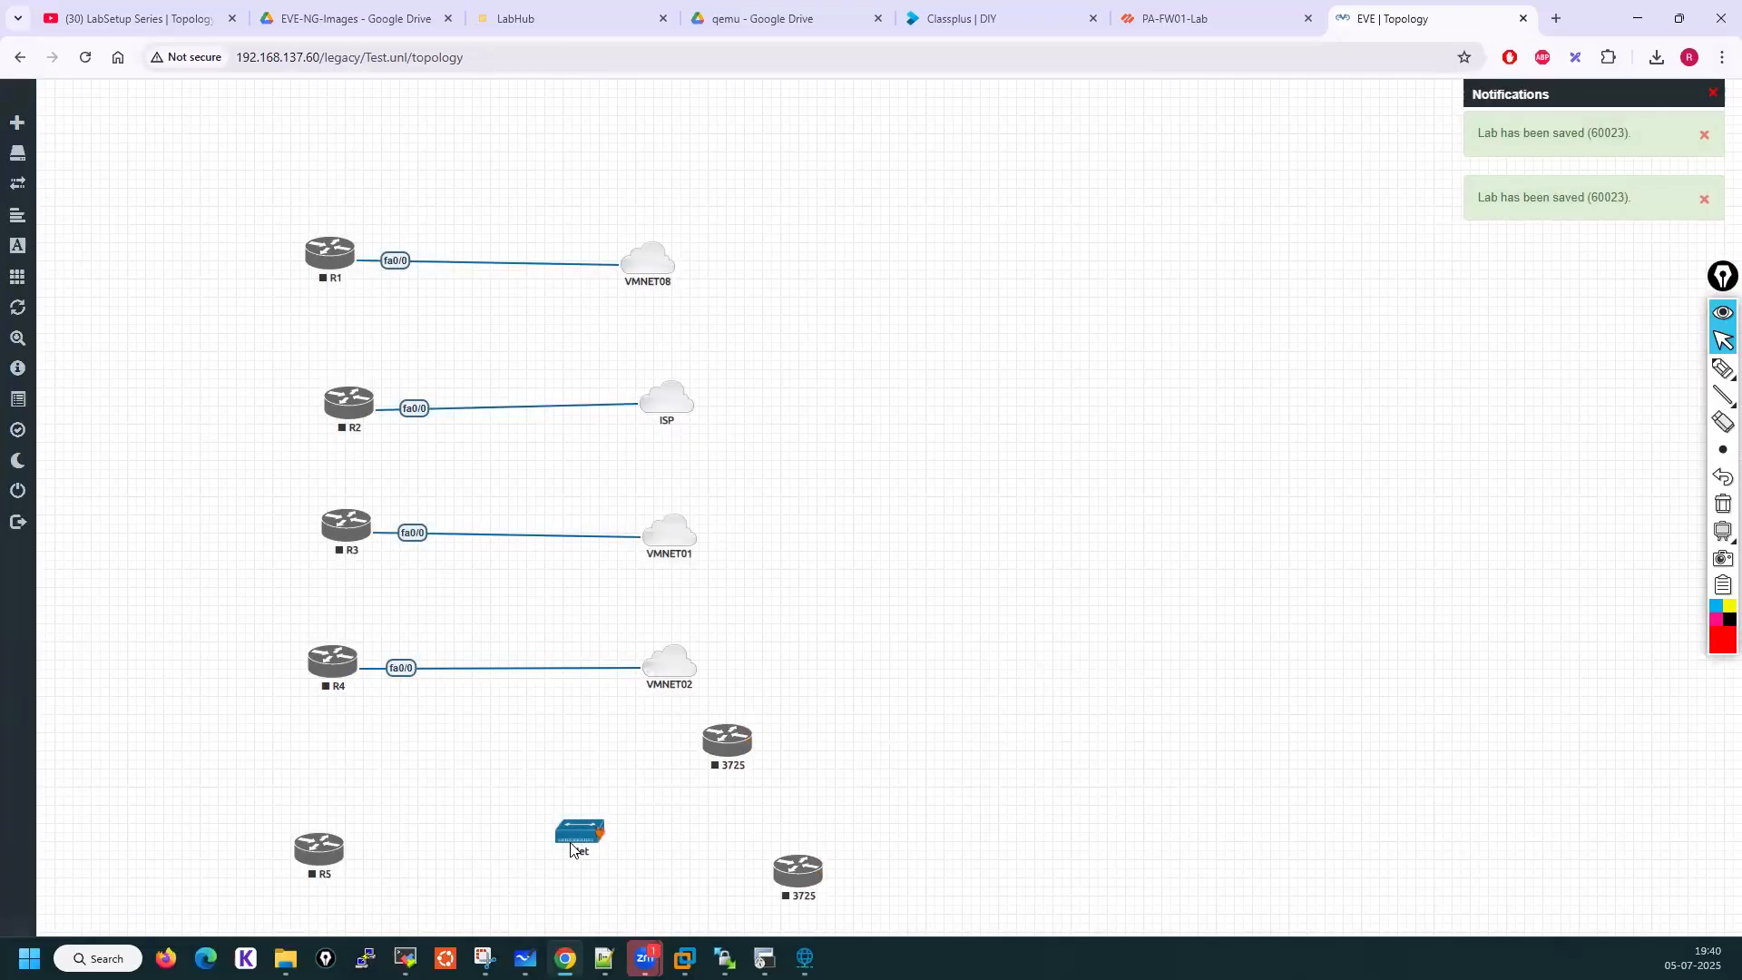
# Step: Link Net to R5, the upper 3725 and the lower 3725 on fa0/0
pyautogui.moveTo(572, 849); pyautogui.dragTo(336, 866)
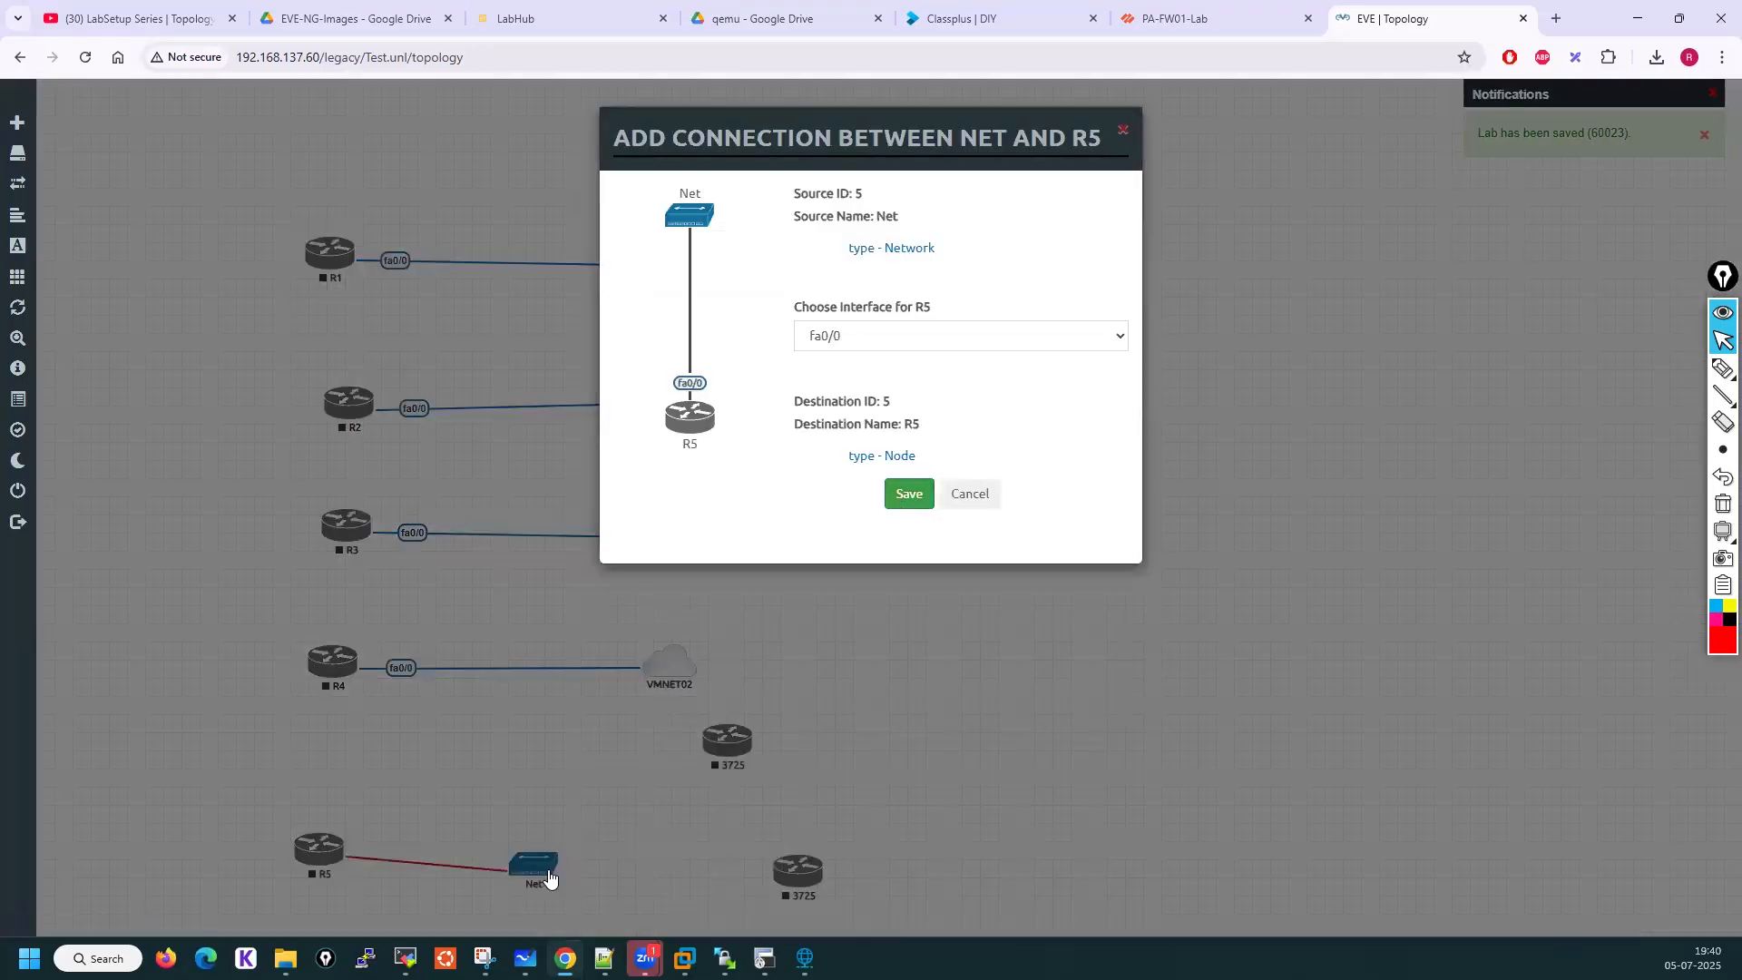
pyautogui.press('Return')
pyautogui.moveTo(567, 849); pyautogui.dragTo(727, 740)
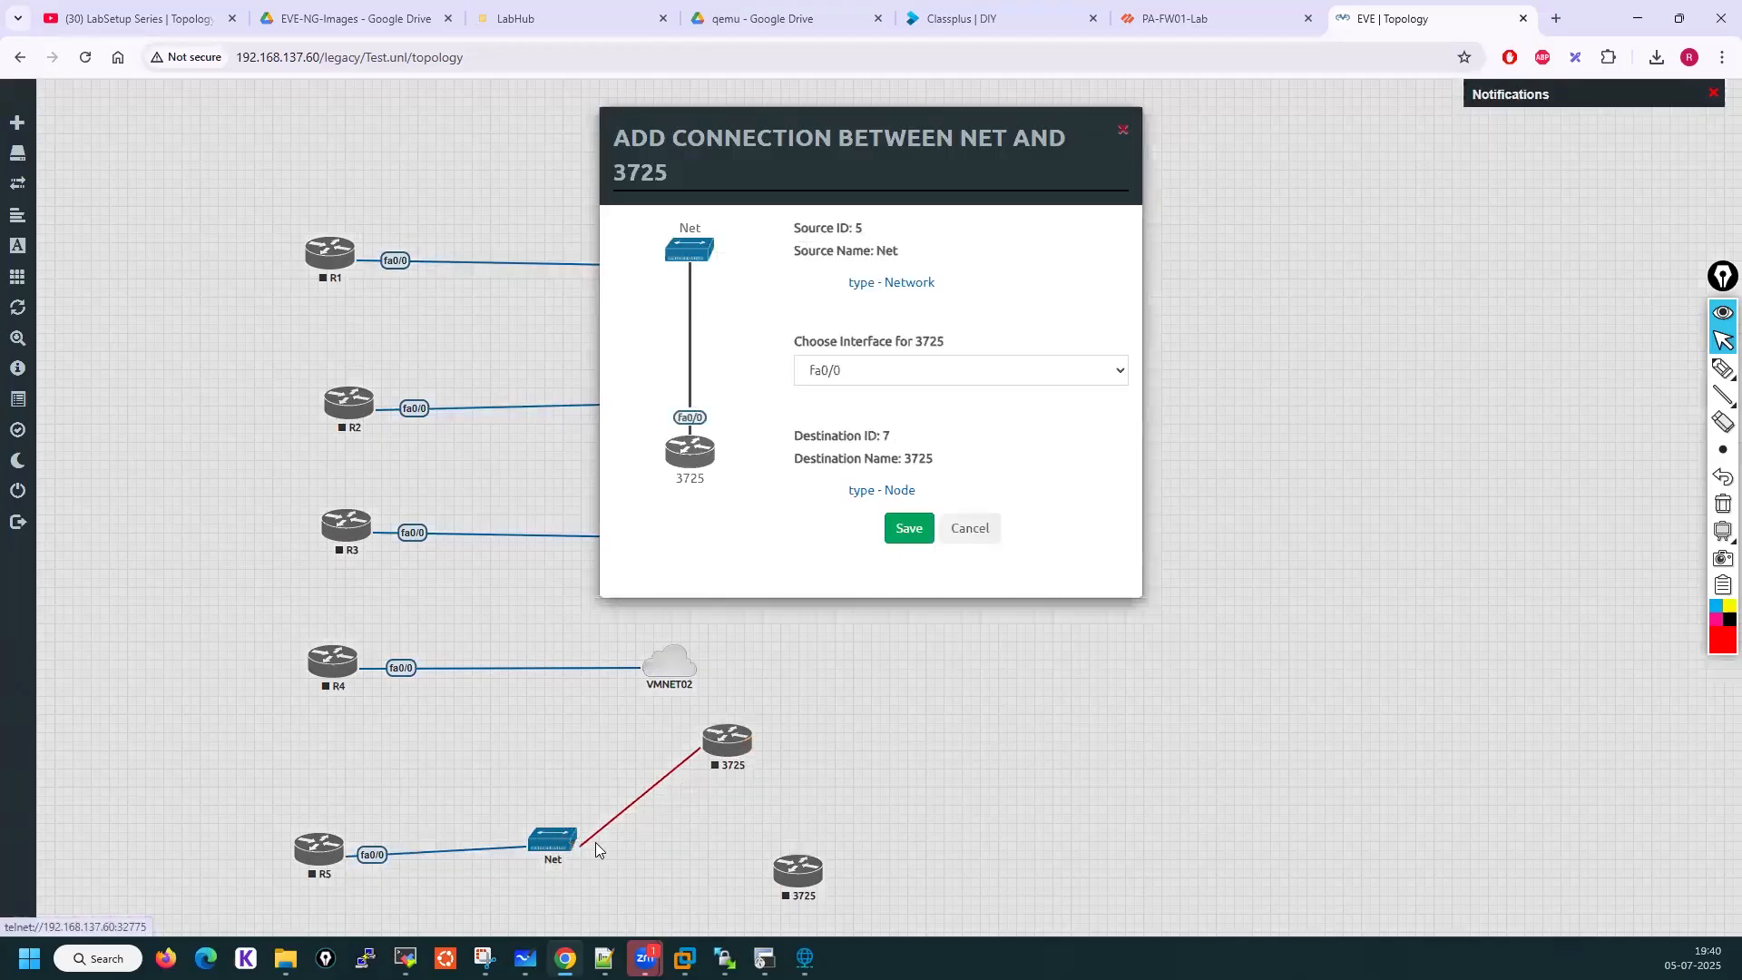
pyautogui.press('Return')
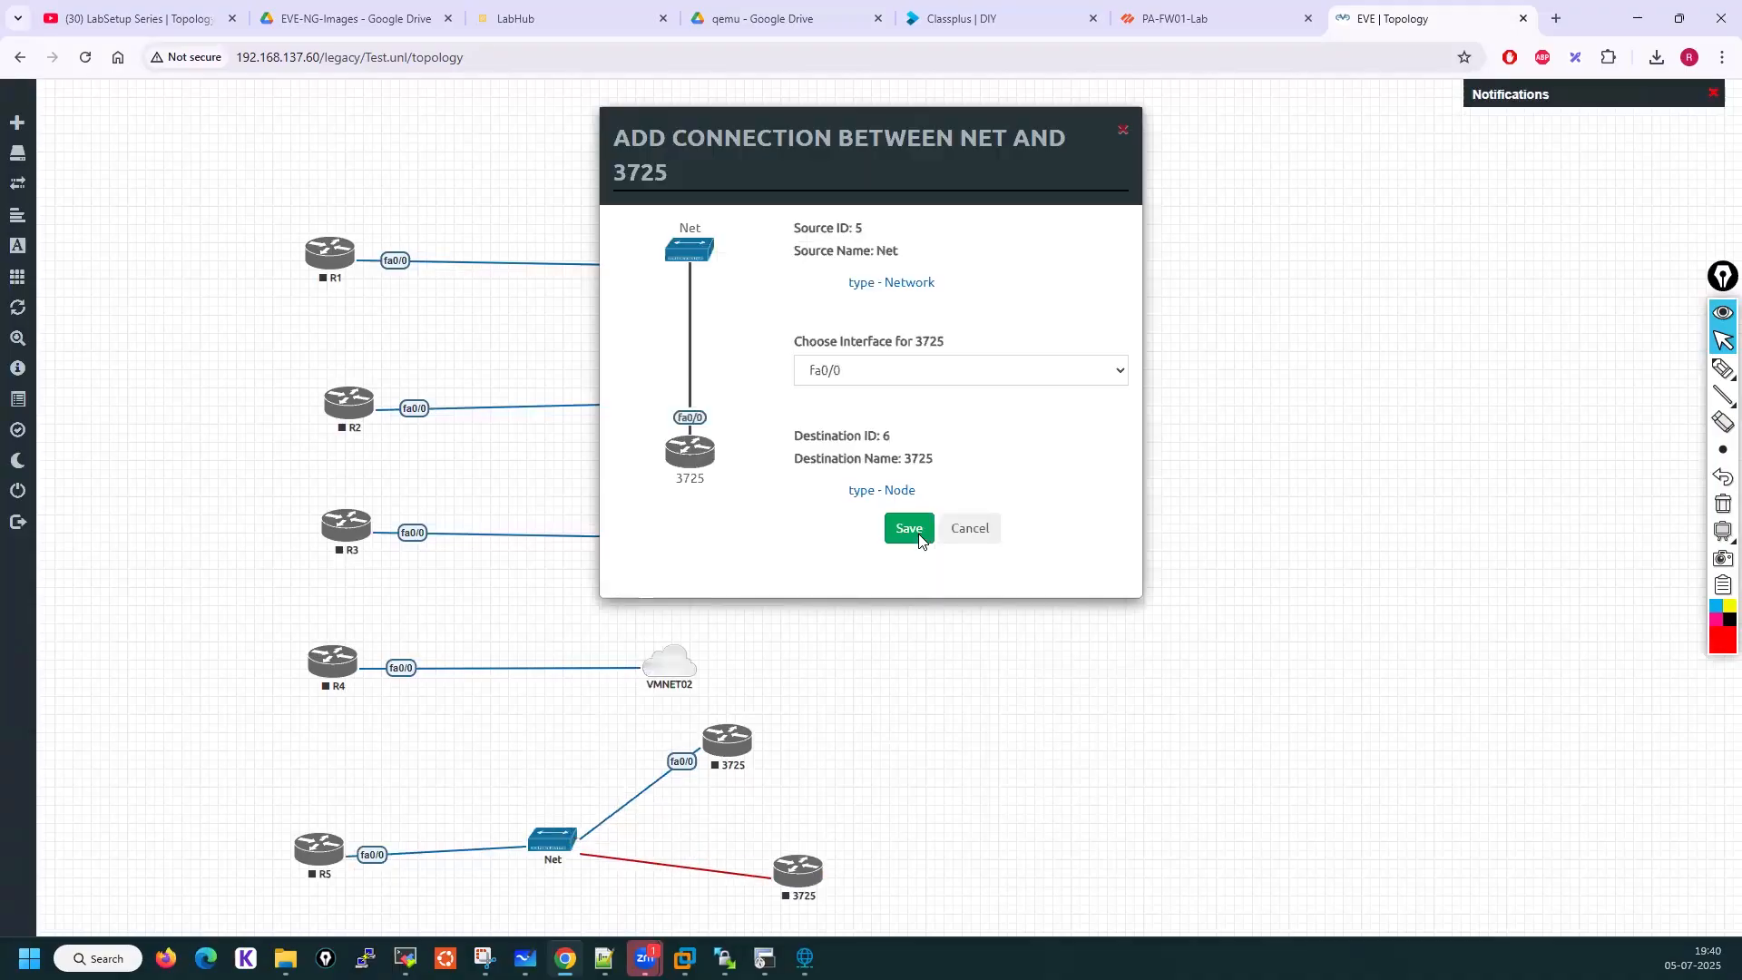
pyautogui.click(918, 533)
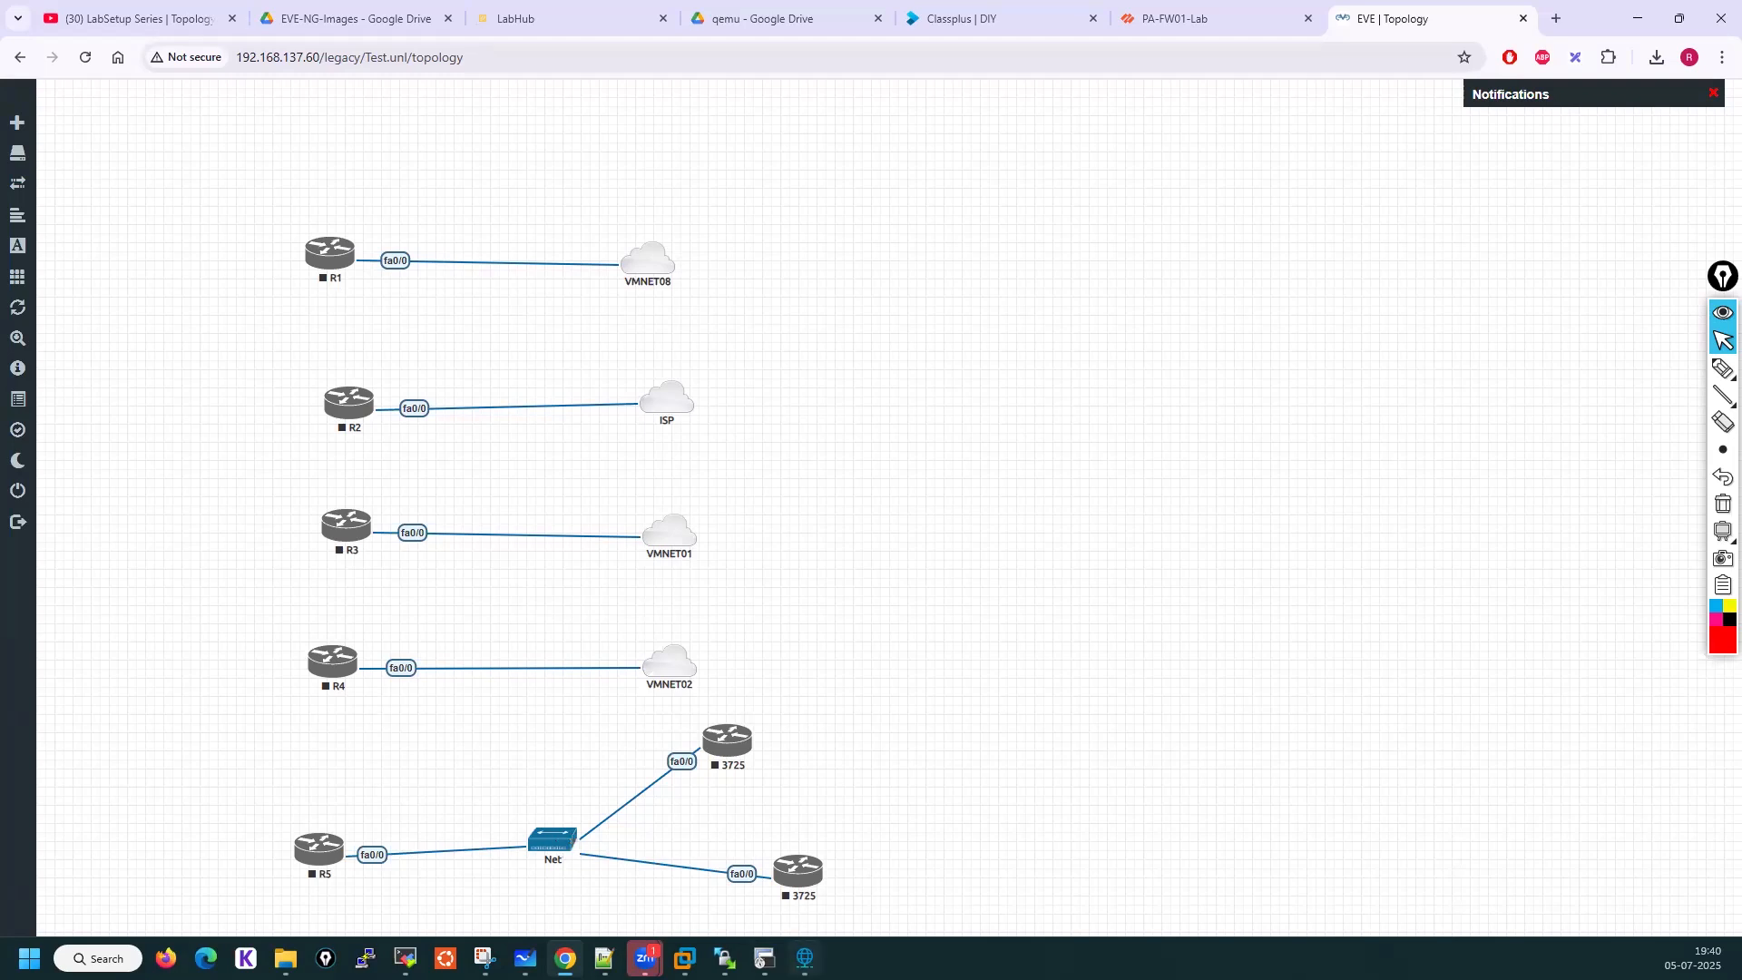
pyautogui.moveTo(765, 959)
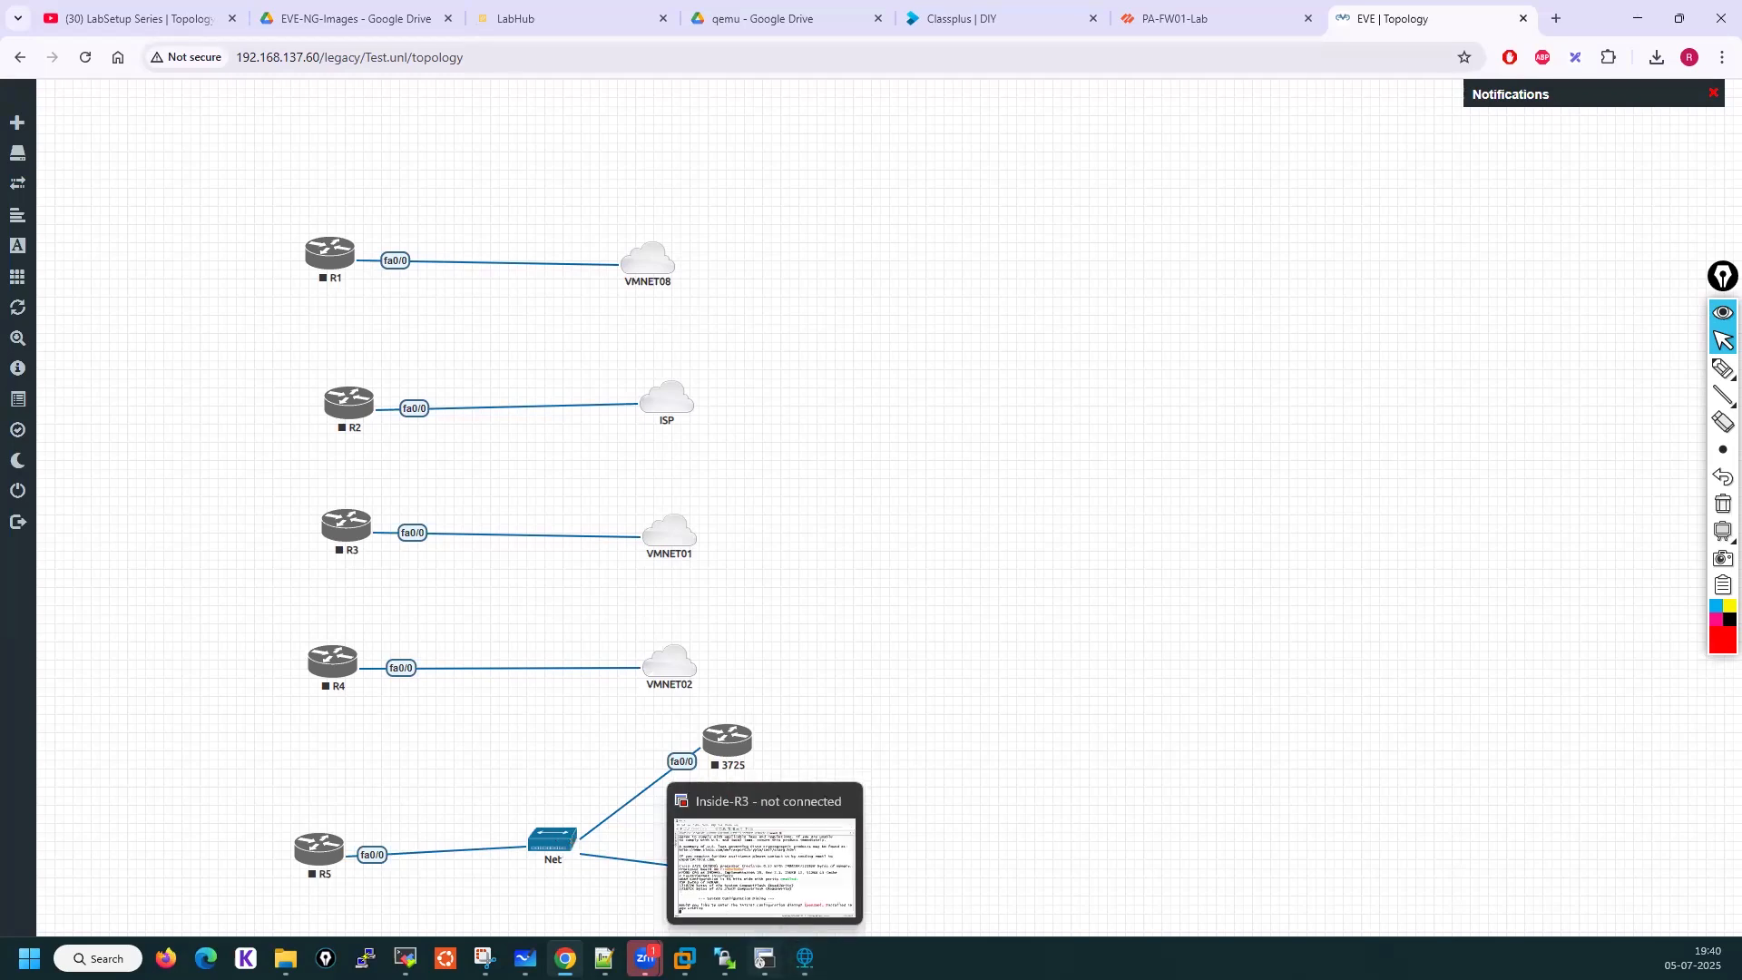
pyautogui.click(805, 958)
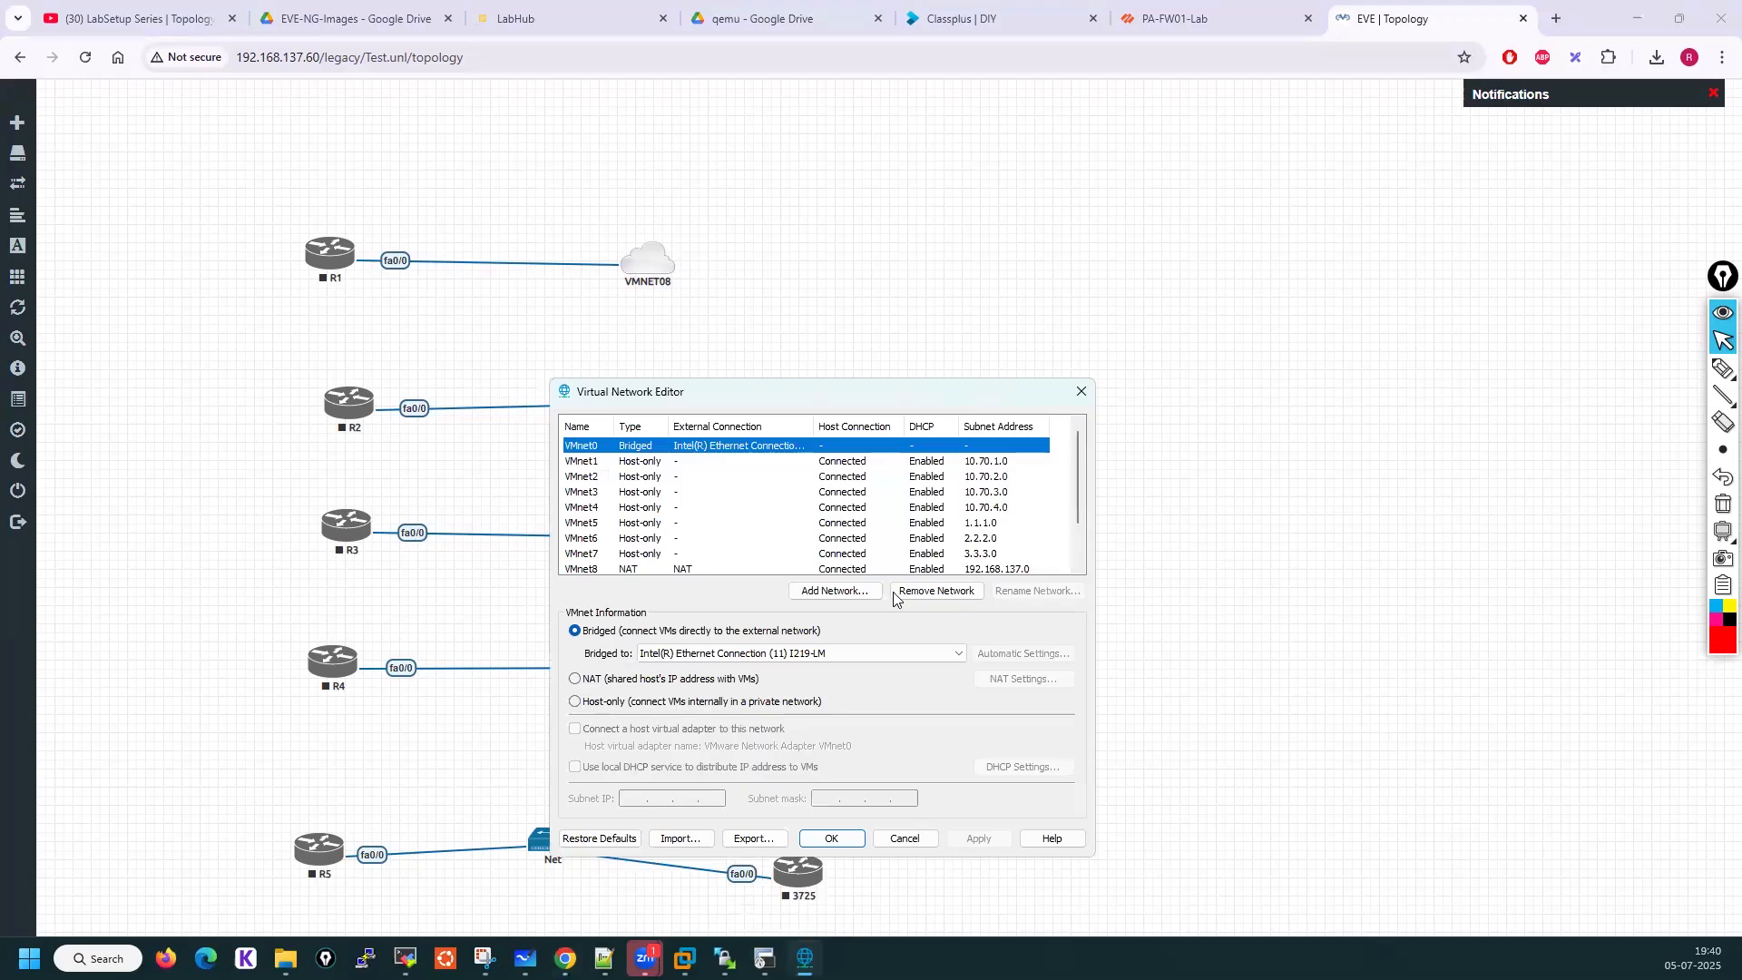
pyautogui.click(1081, 391)
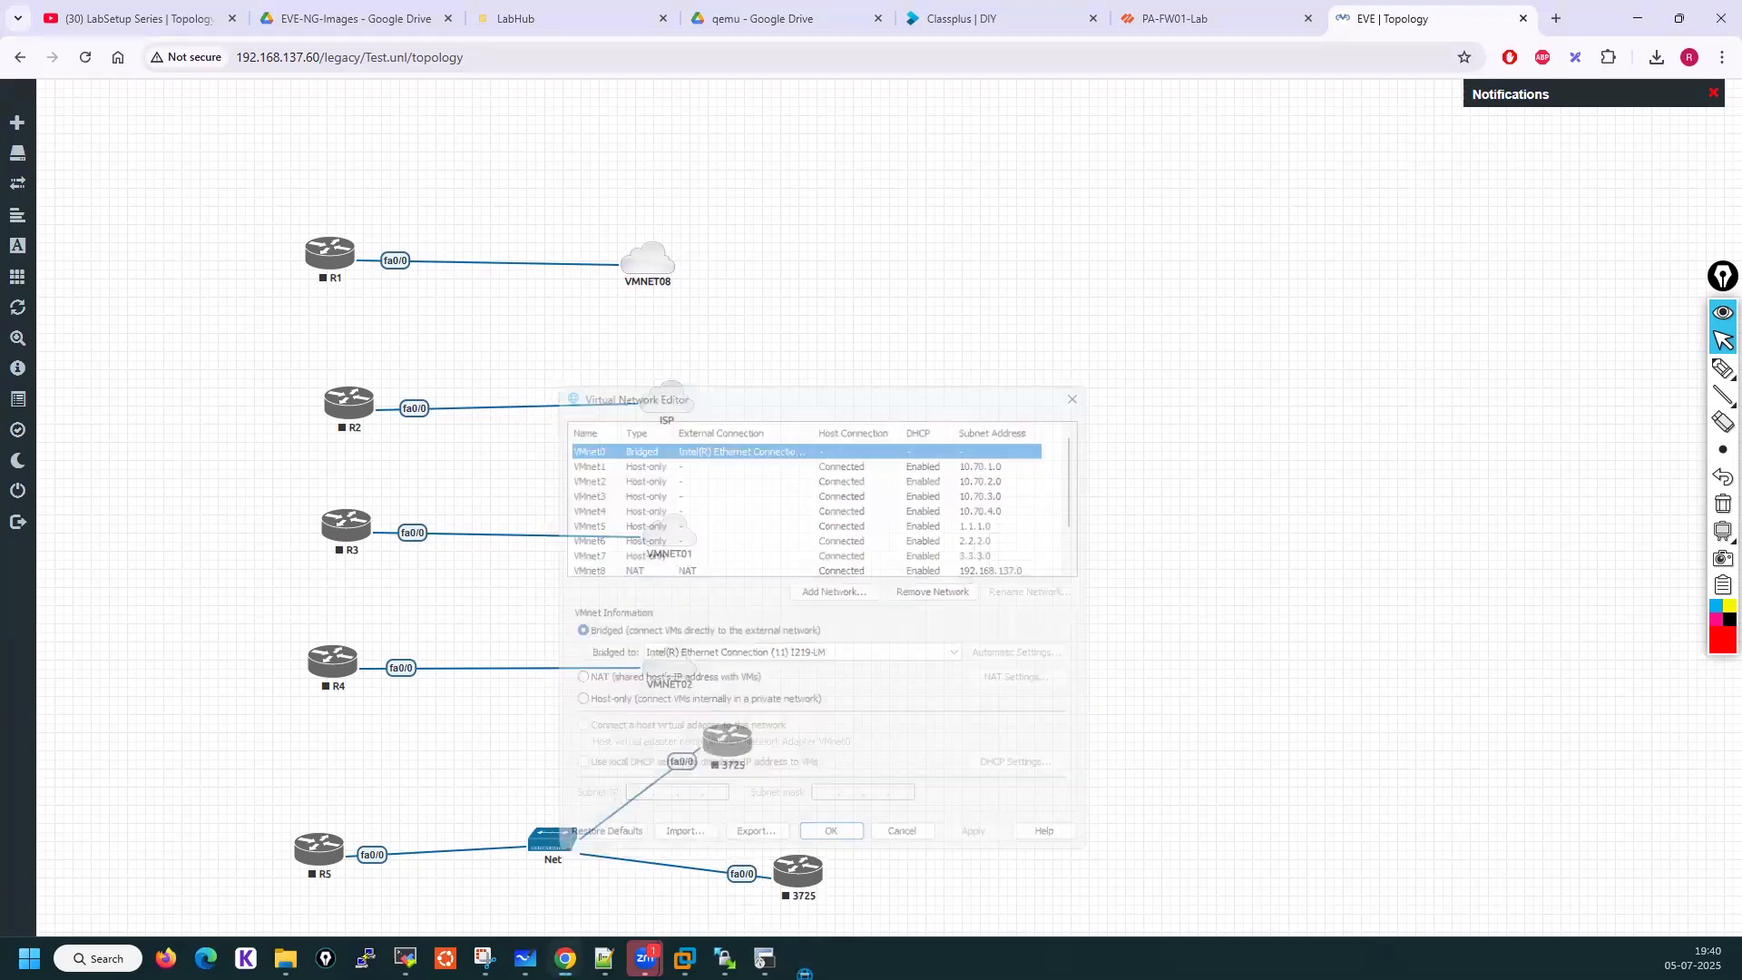
pyautogui.click(525, 958)
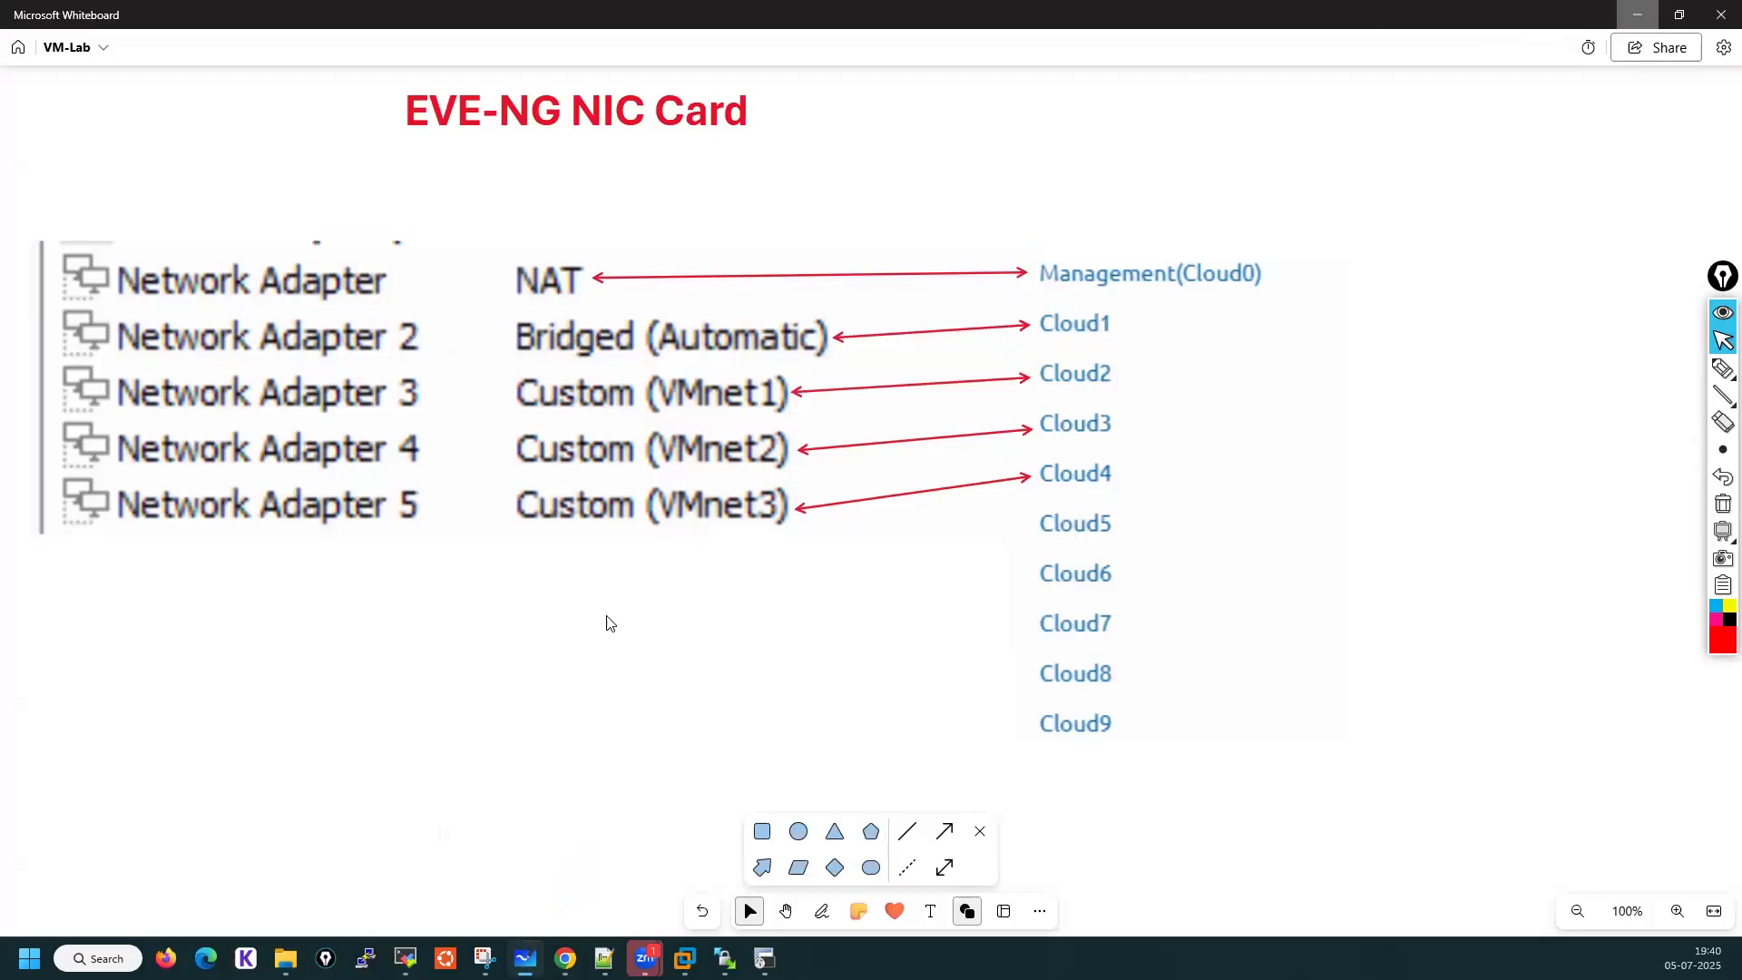
pyautogui.hotkey('alt', 'Tab')
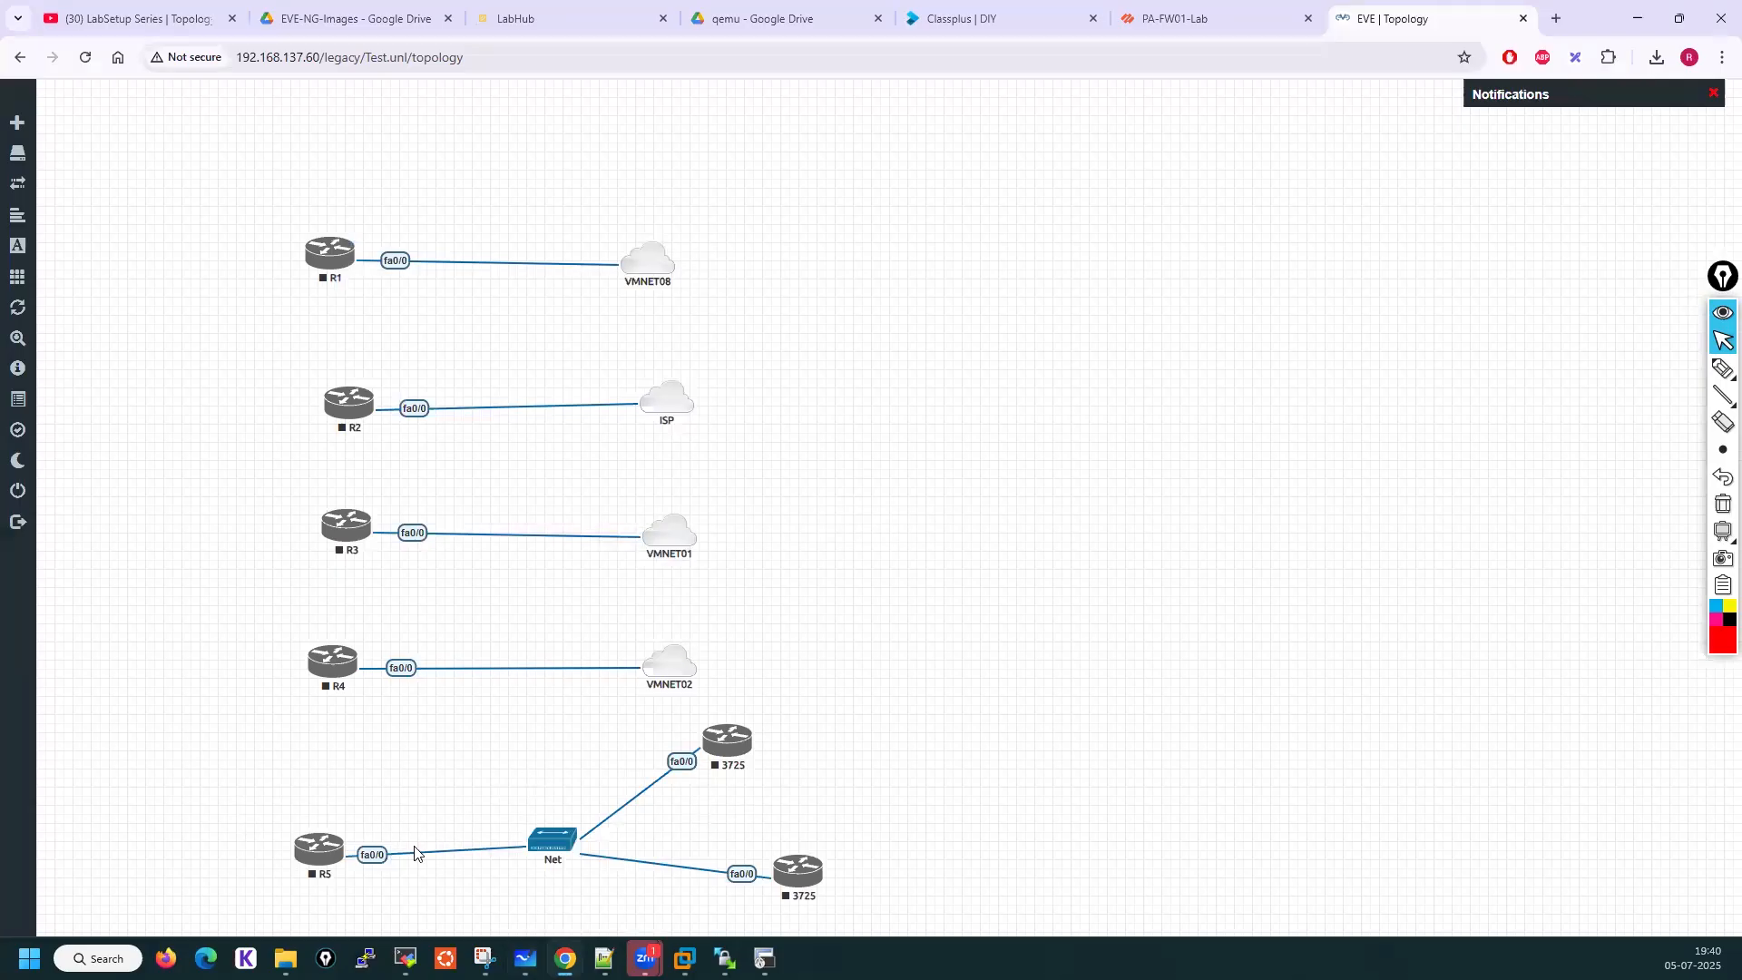
# Step: Add a Palo Alto firewall node with 8 Ethernet interfaces and 8192 MB RAM
pyautogui.rightClick(1177, 236)
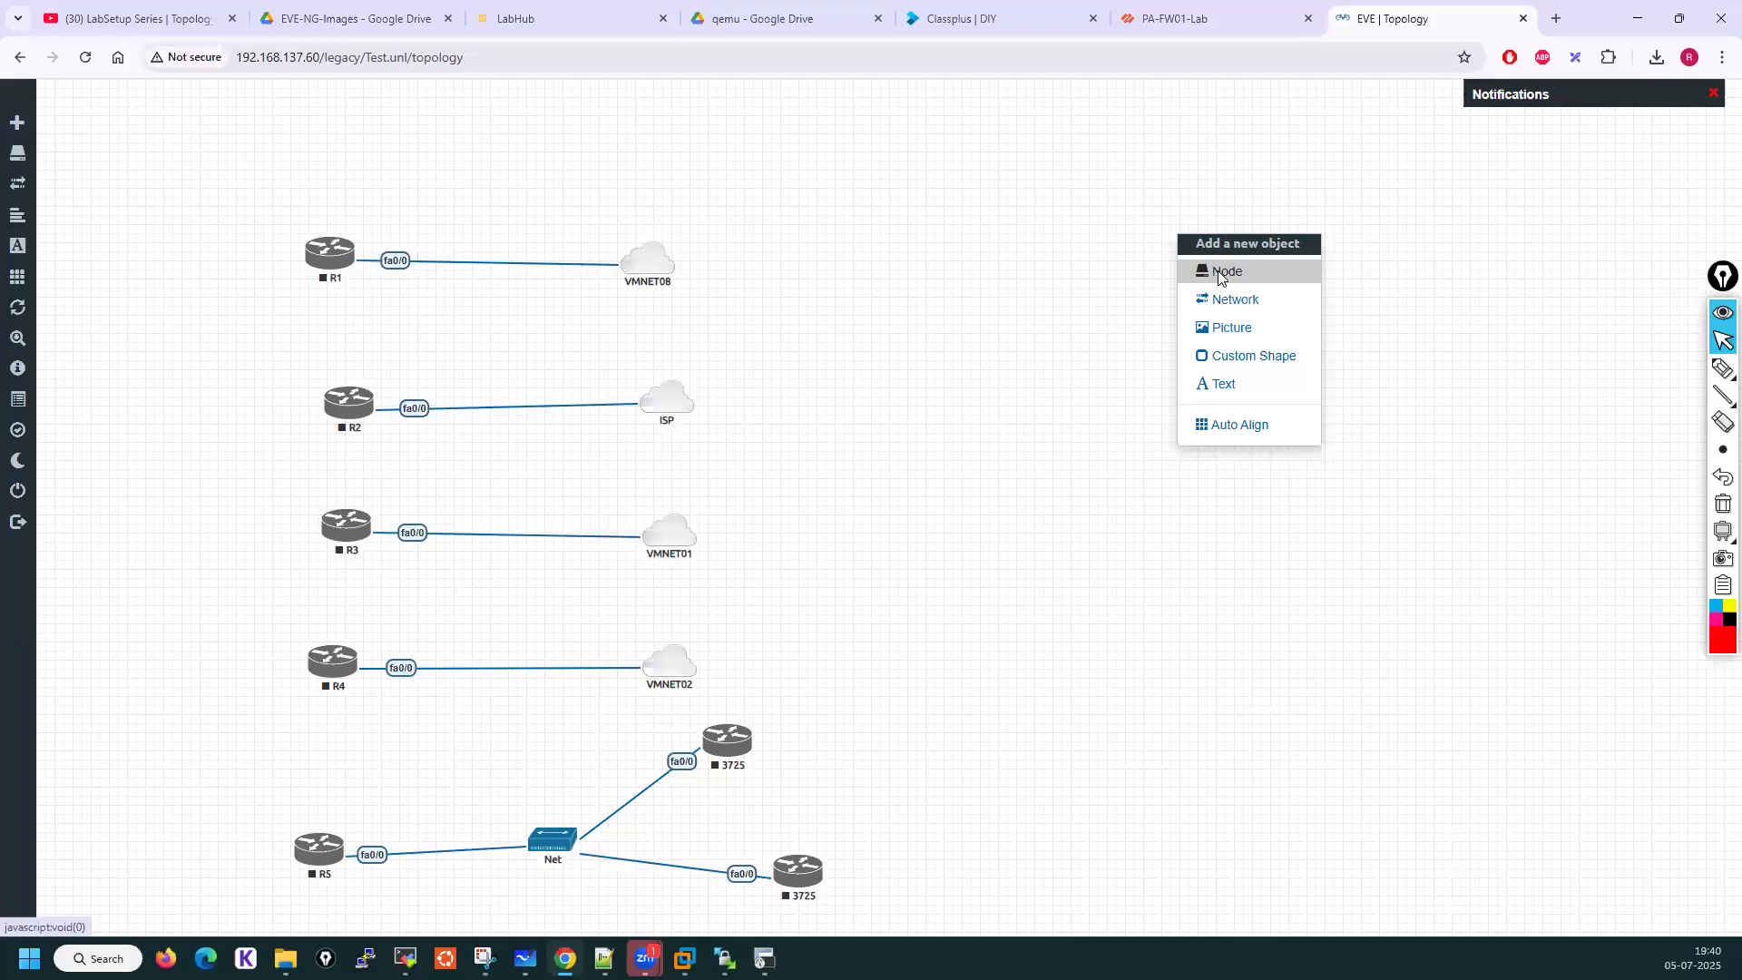
pyautogui.click(1221, 272)
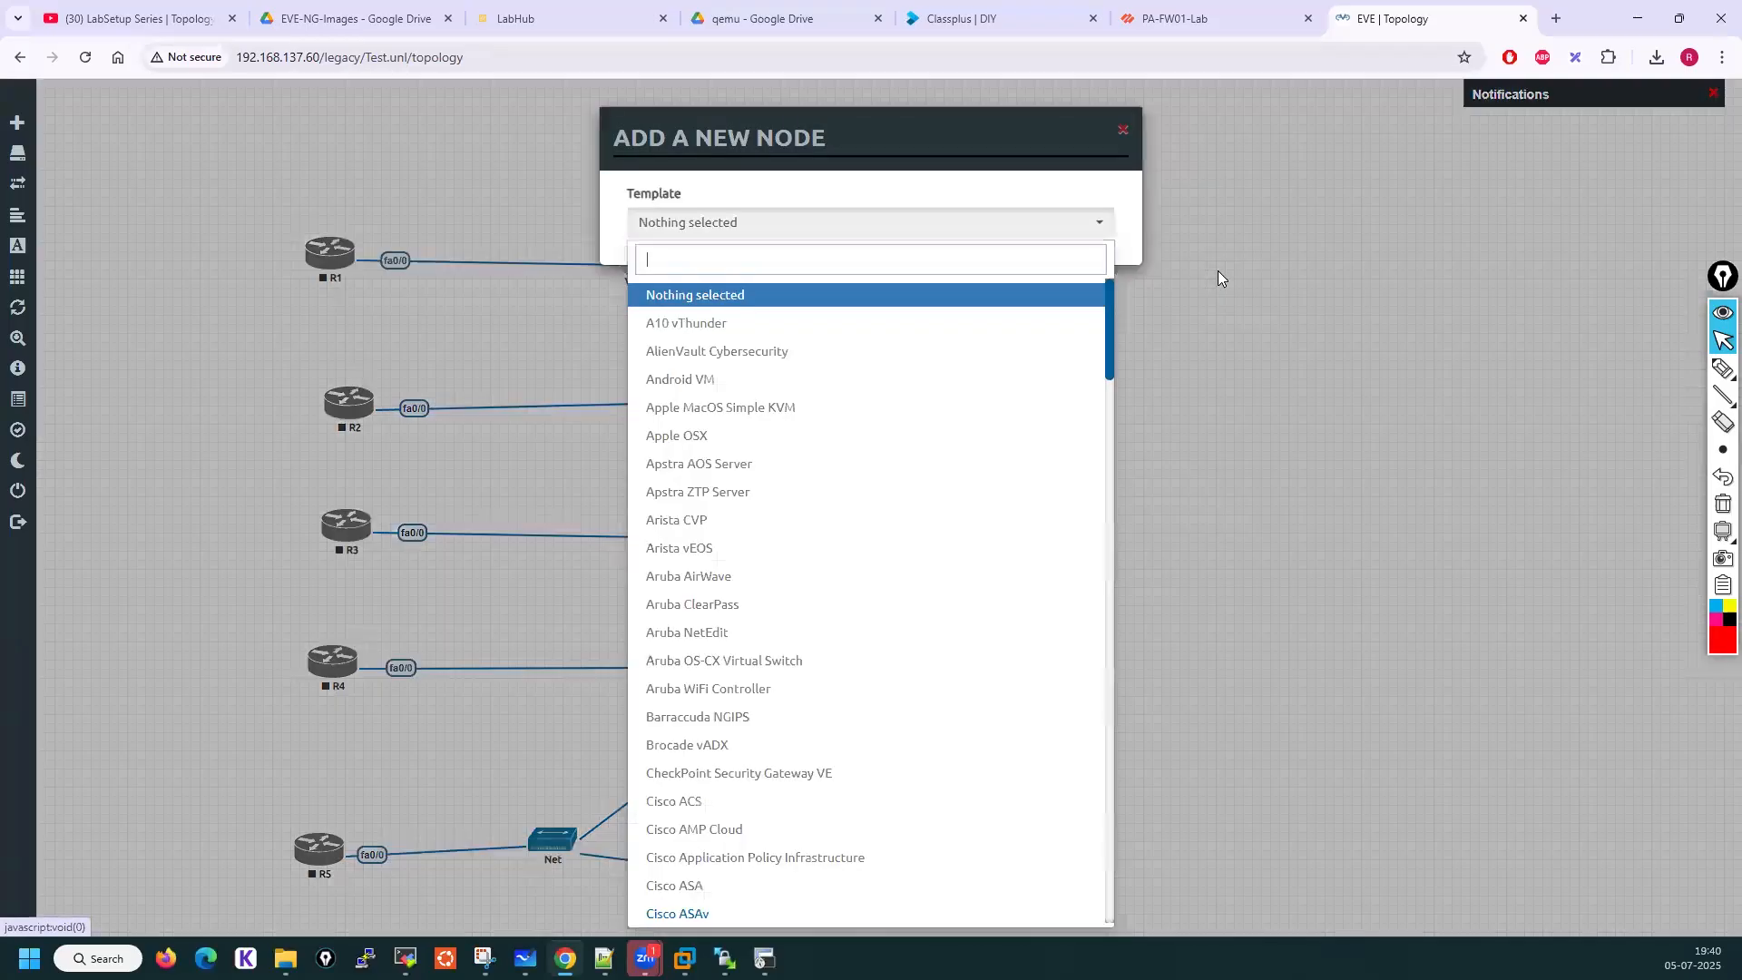
pyautogui.write('palo')
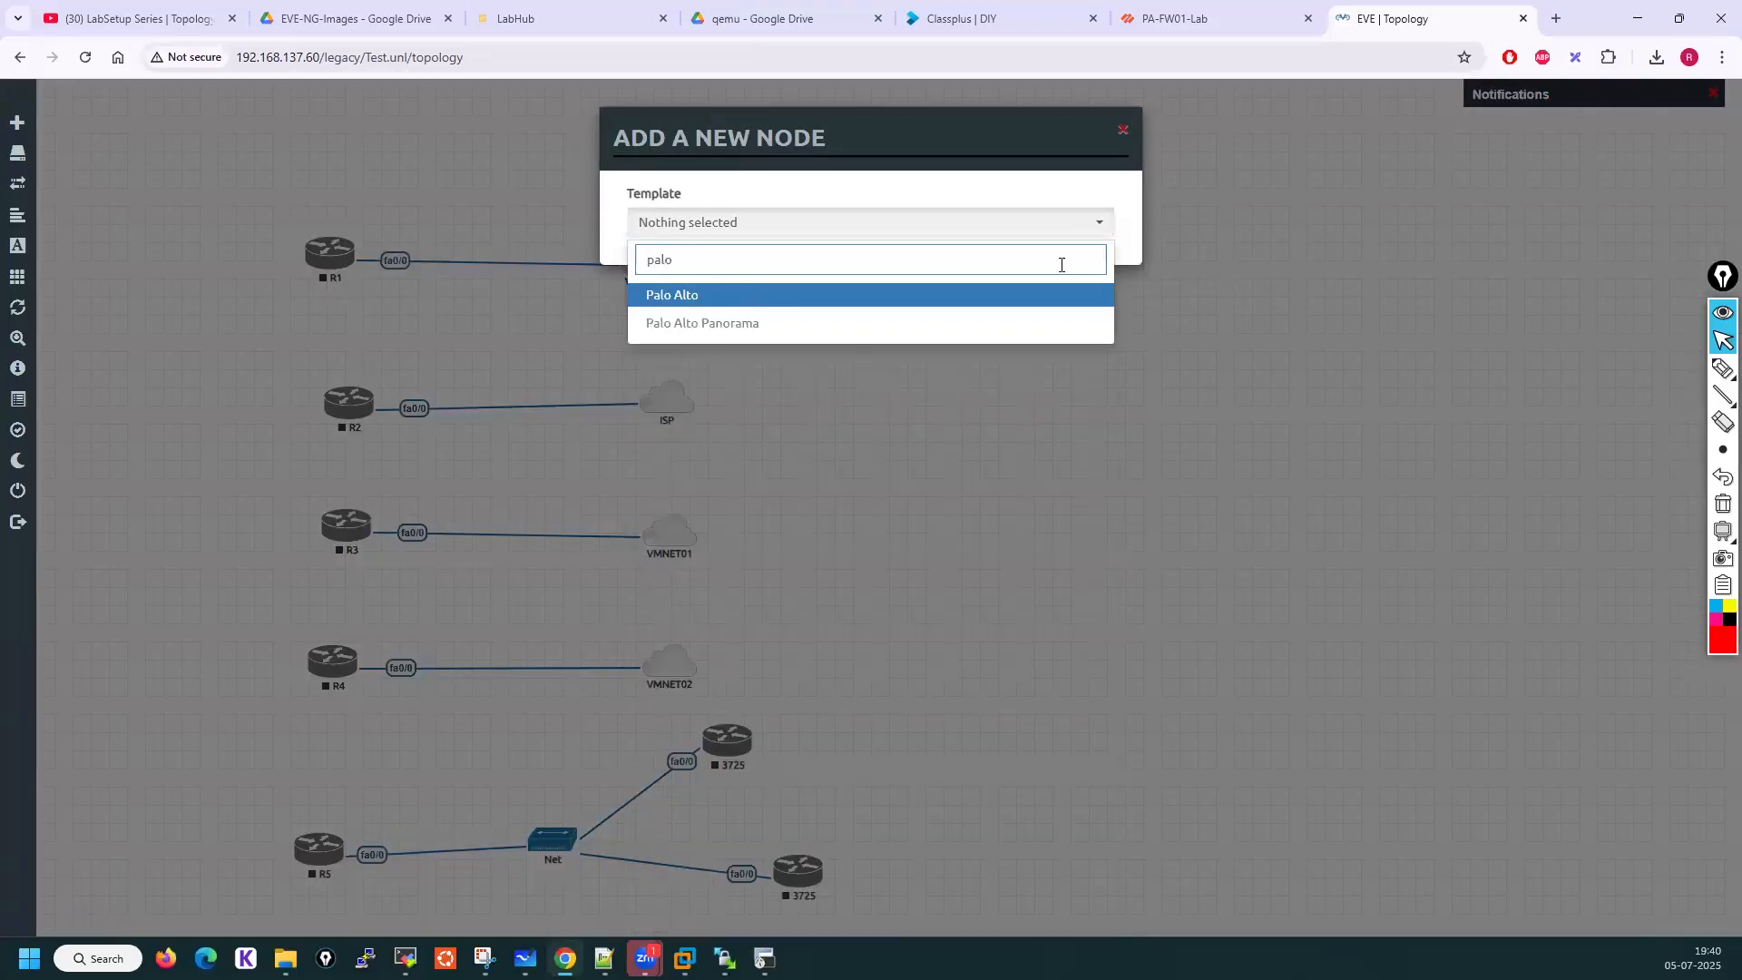
pyautogui.click(1010, 302)
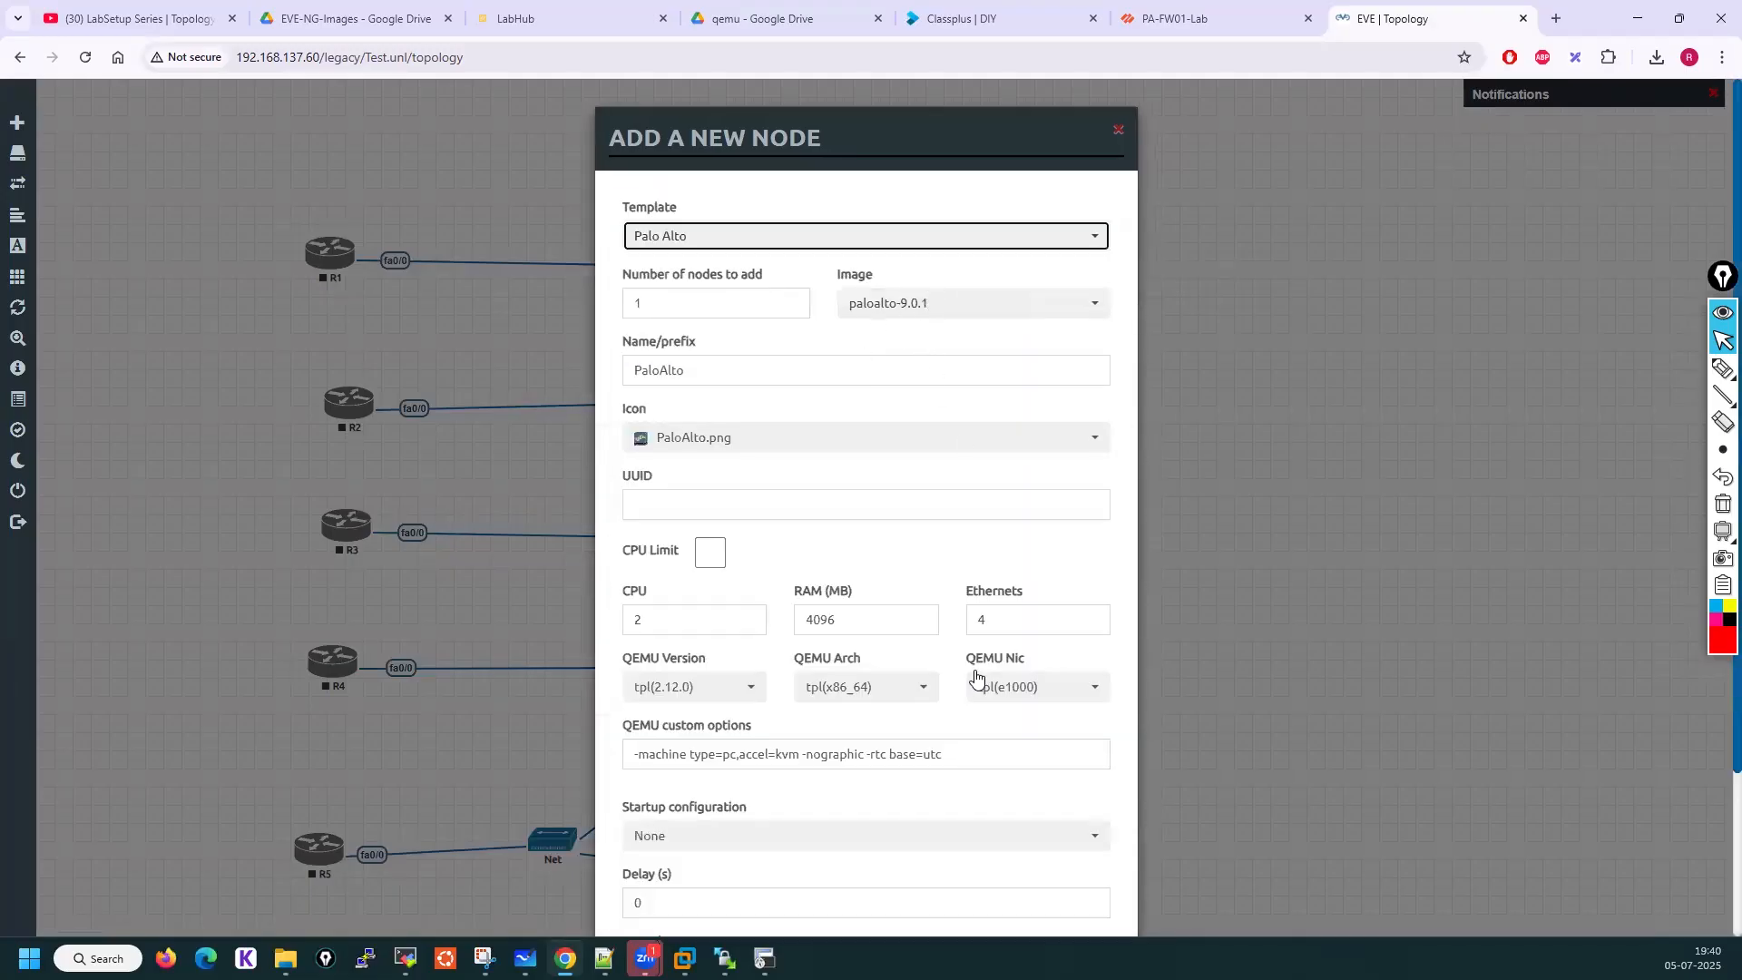
pyautogui.doubleClick(1019, 618)
pyautogui.write('8')
pyautogui.hotkey('shift', 'Tab')
pyautogui.write('8')
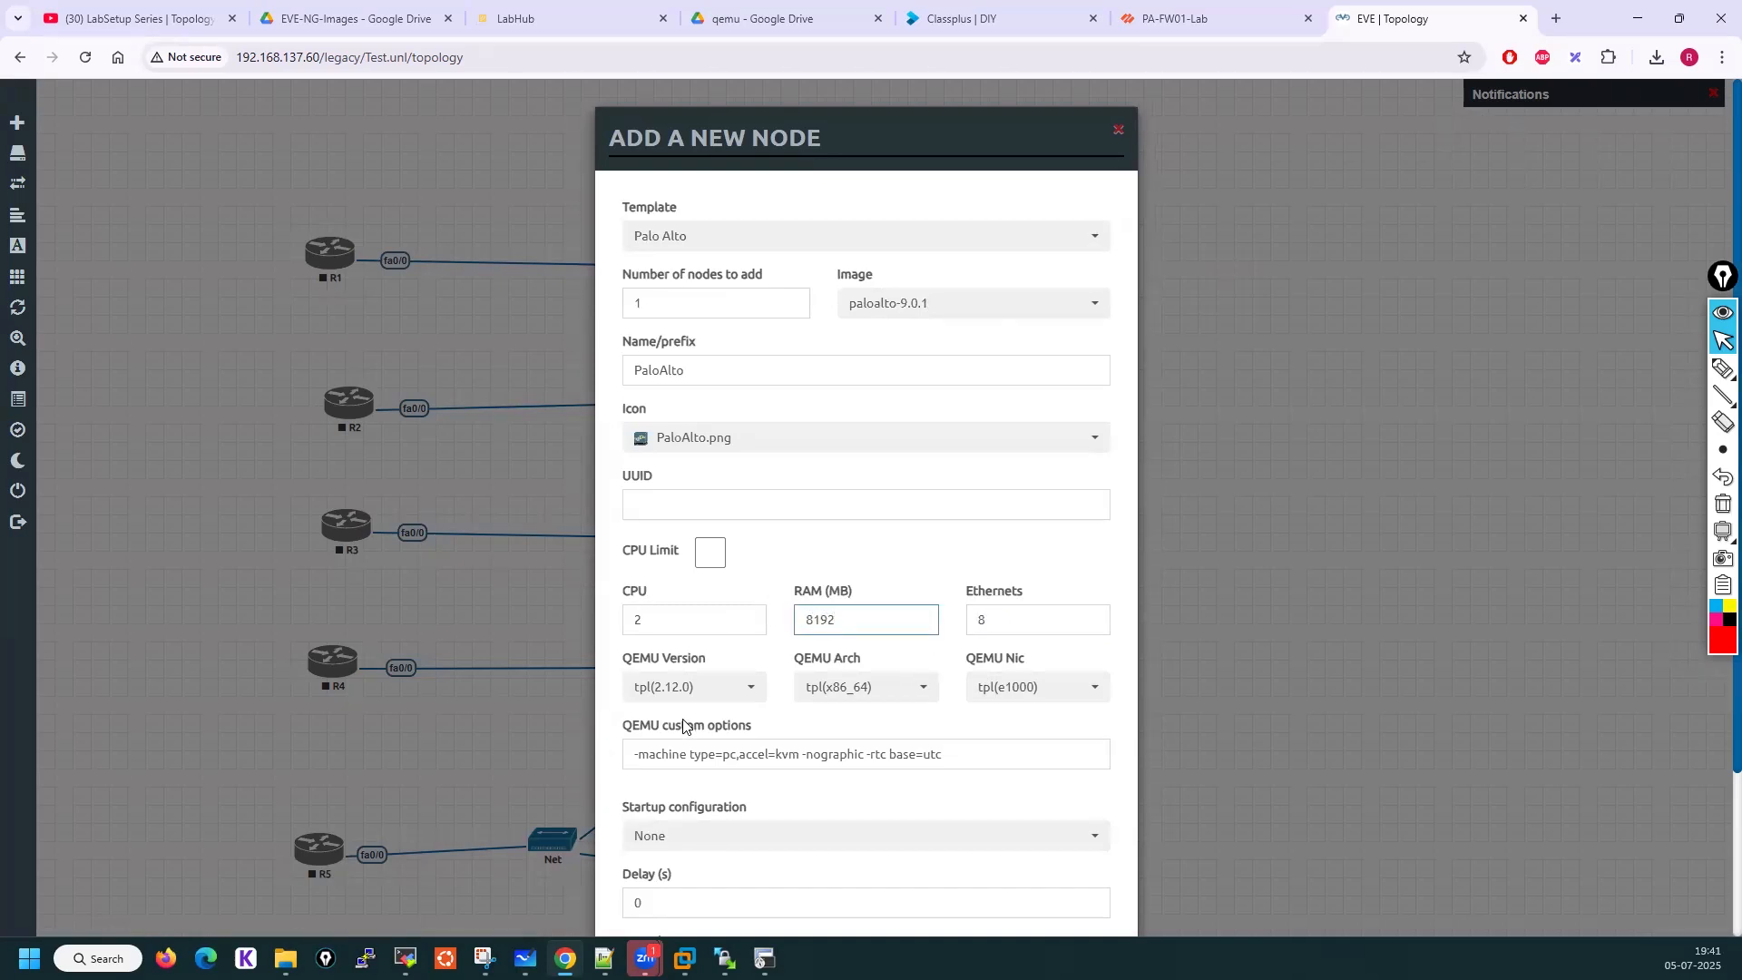
pyautogui.scroll(-3, 685, 722)
pyautogui.click(776, 879)
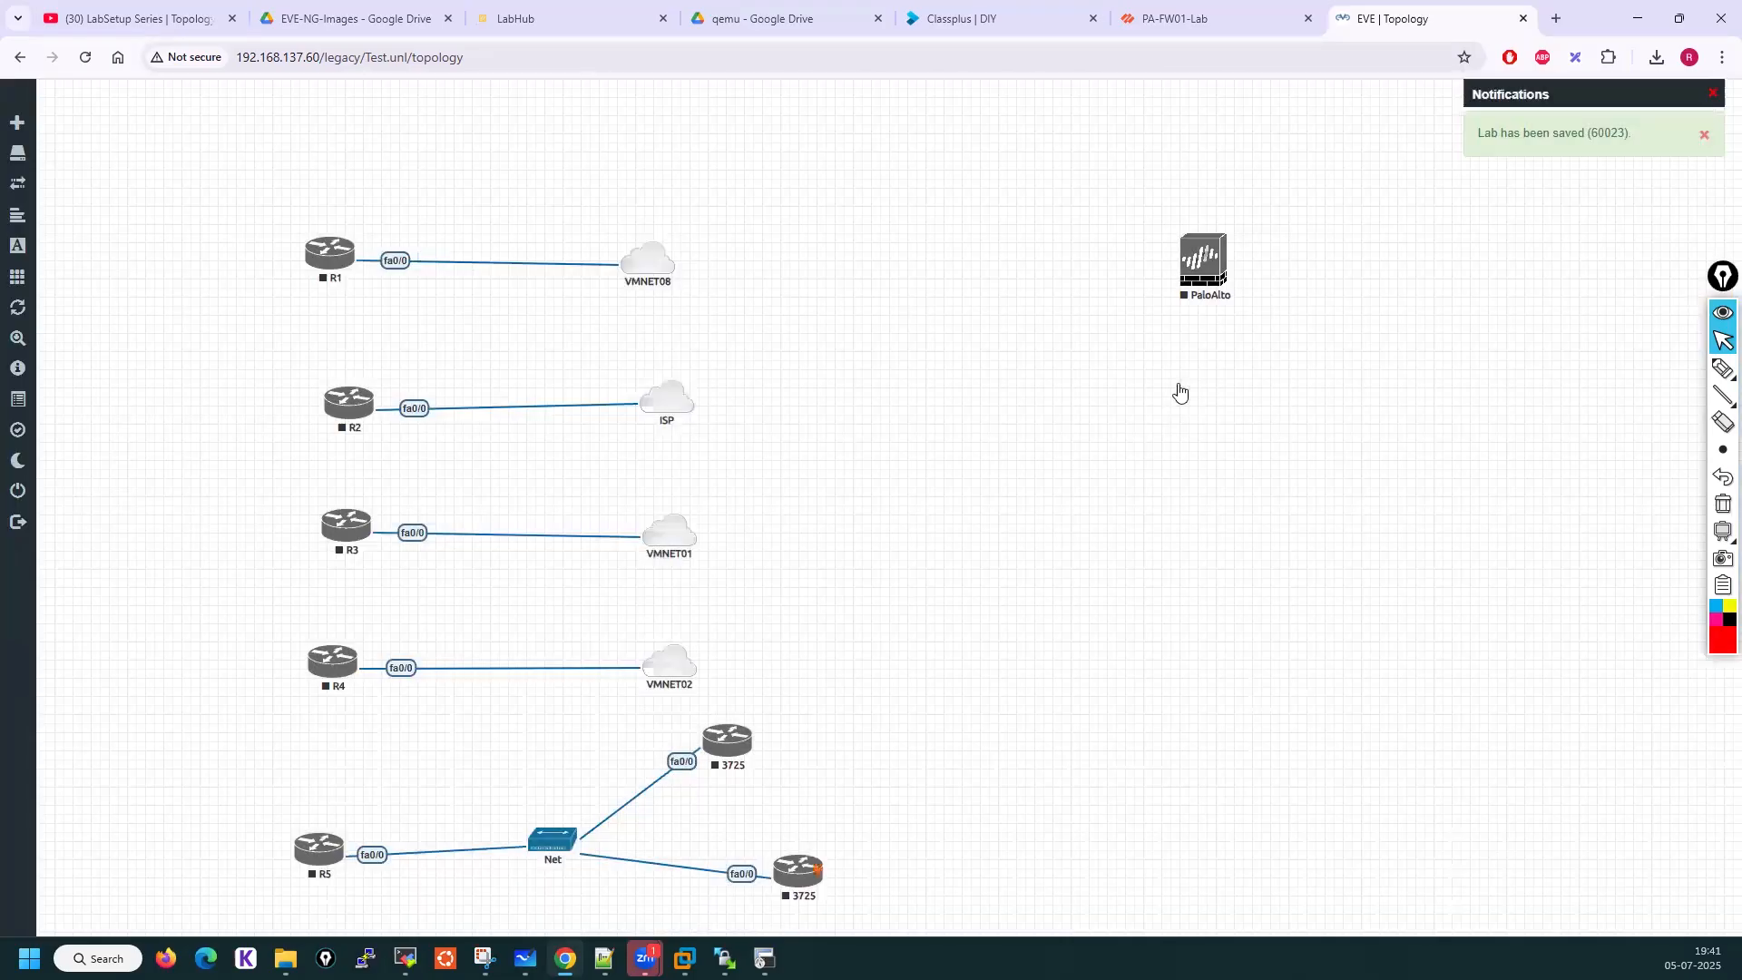
pyautogui.moveTo(1206, 277); pyautogui.dragTo(1169, 419)
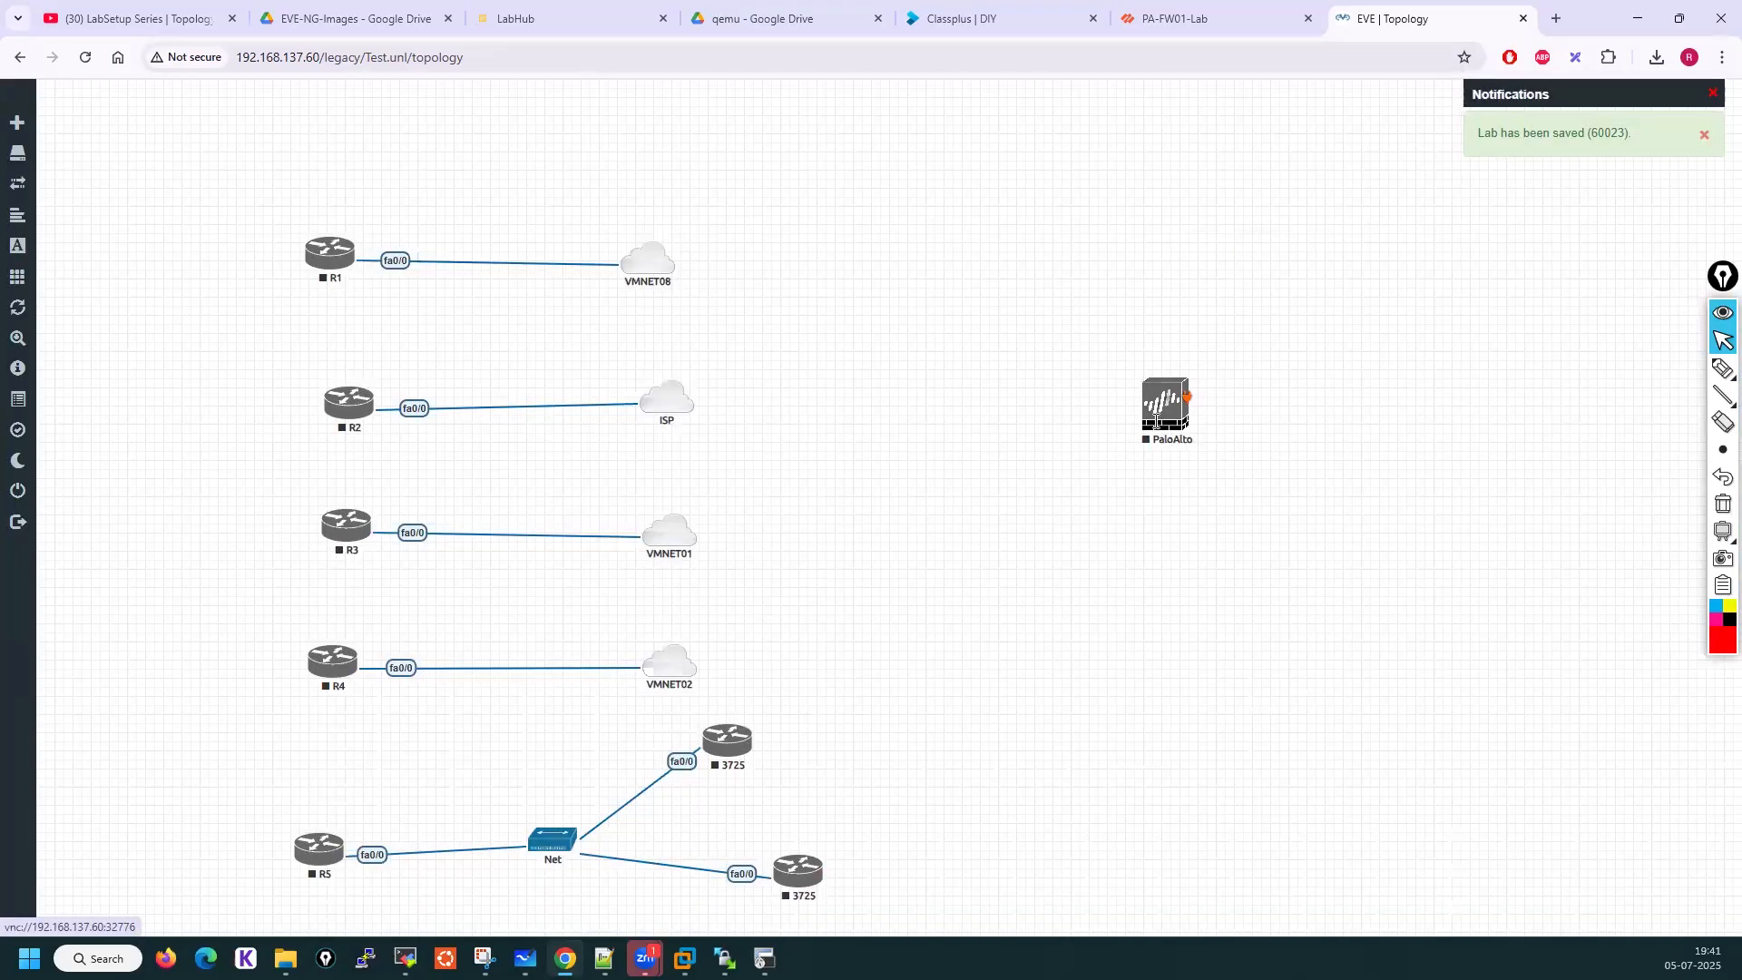
# Step: Add a Management(Cloud0) network named M0/0---VMNET08
pyautogui.rightClick(1162, 577)
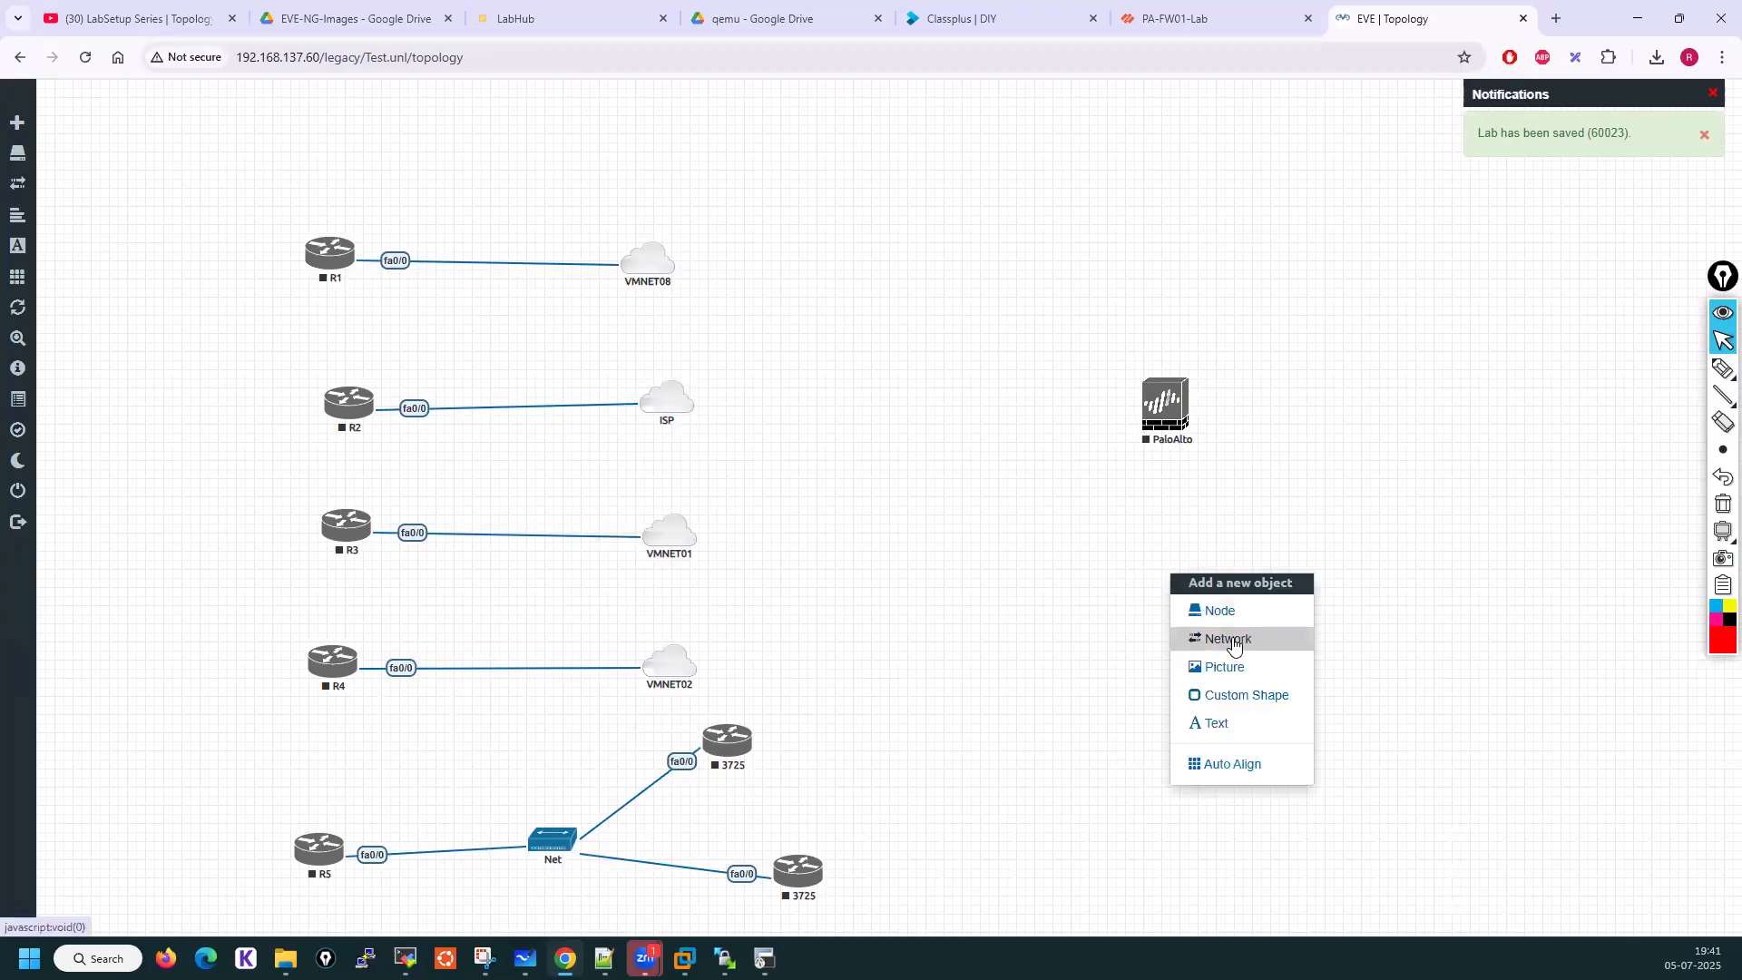
pyautogui.click(1229, 643)
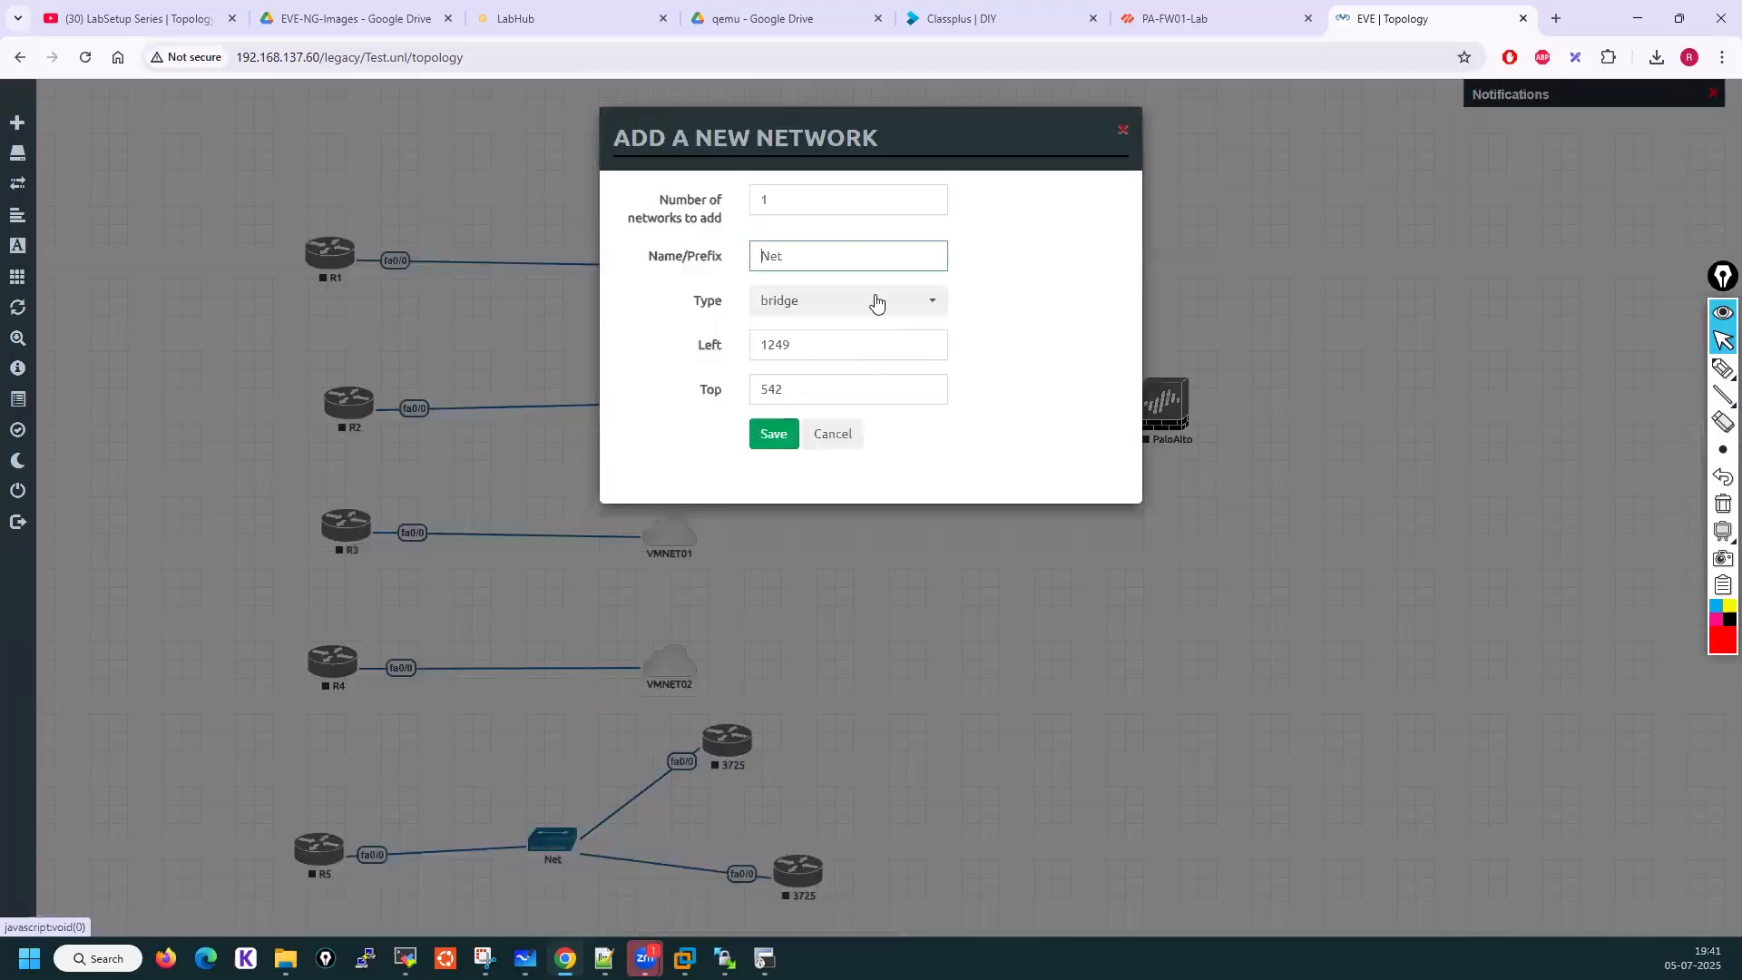
pyautogui.click(875, 300)
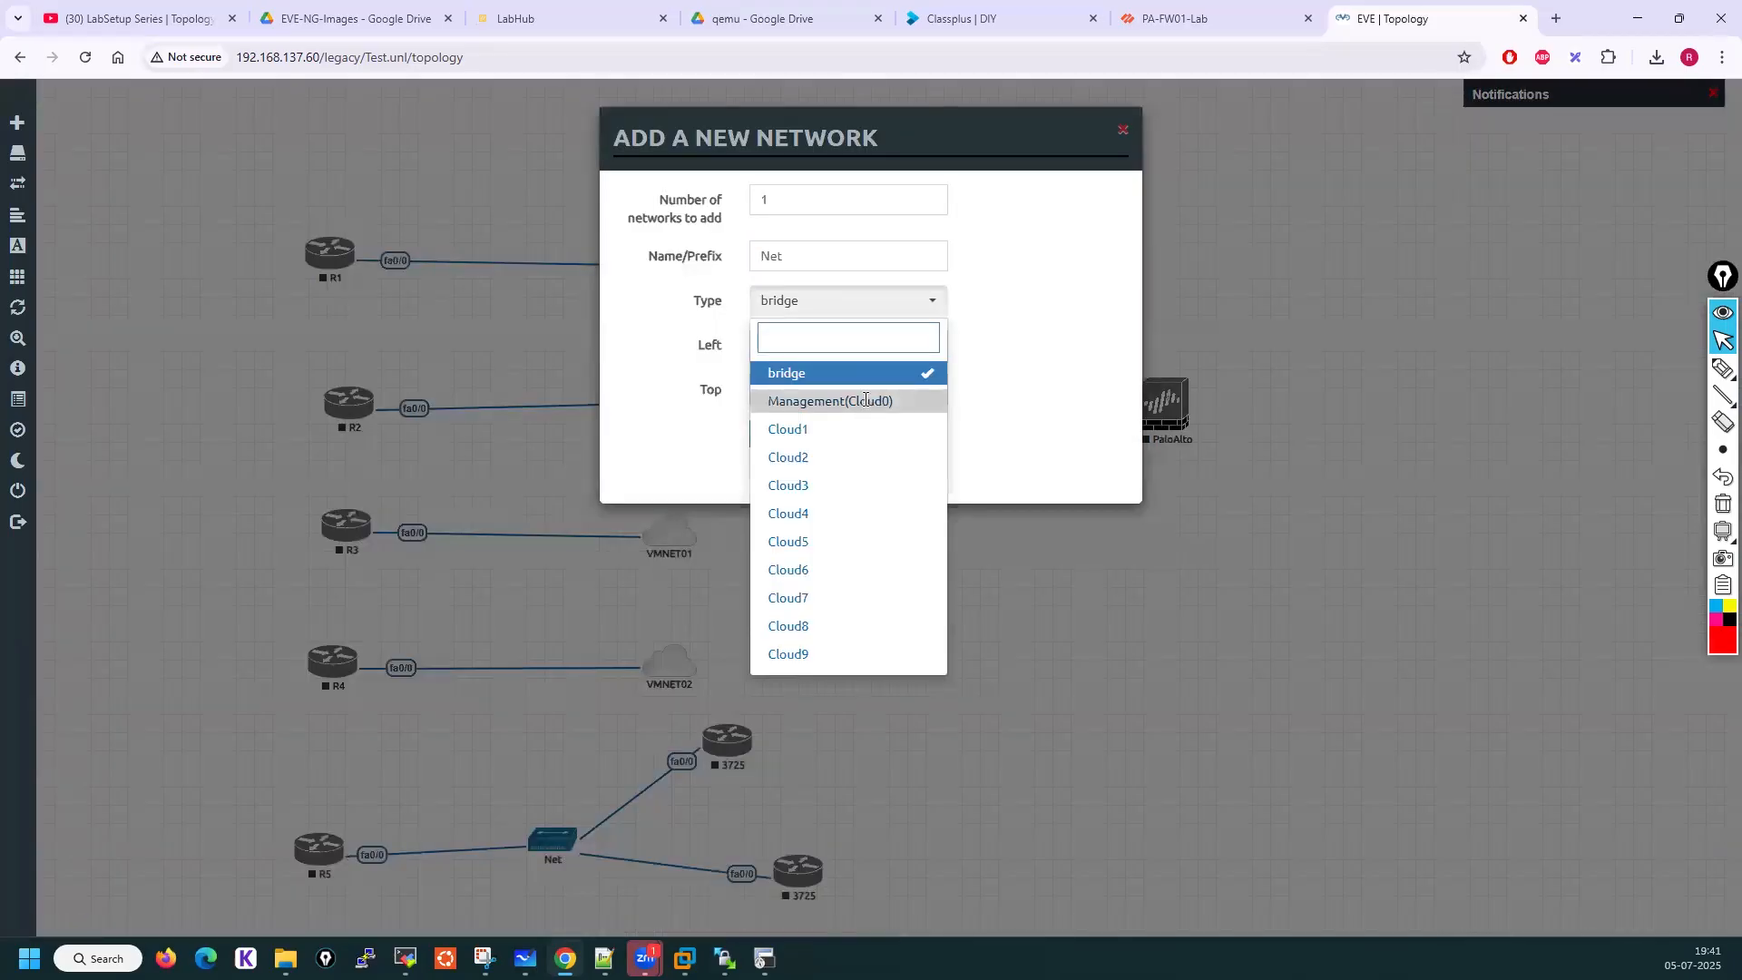
pyautogui.click(866, 402)
pyautogui.click(817, 257)
pyautogui.hotkey('ctrl', 'a')
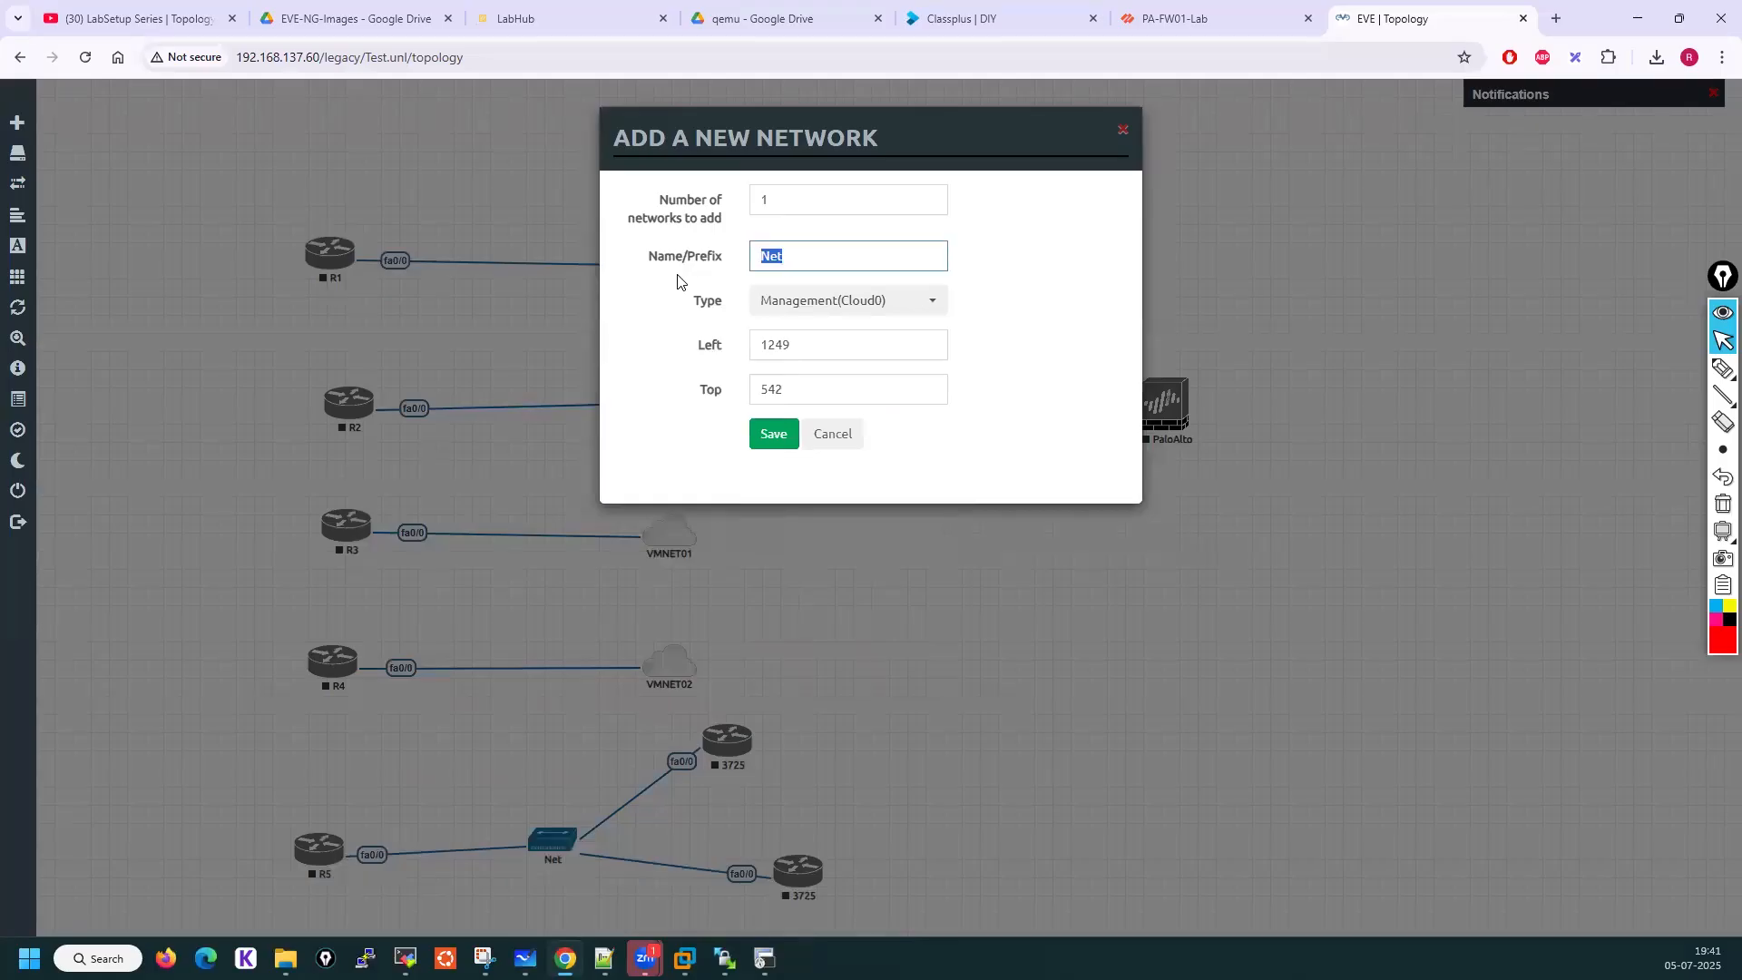
pyautogui.write('M')
pyautogui.write('0/0---VMNET08')
pyautogui.click(778, 435)
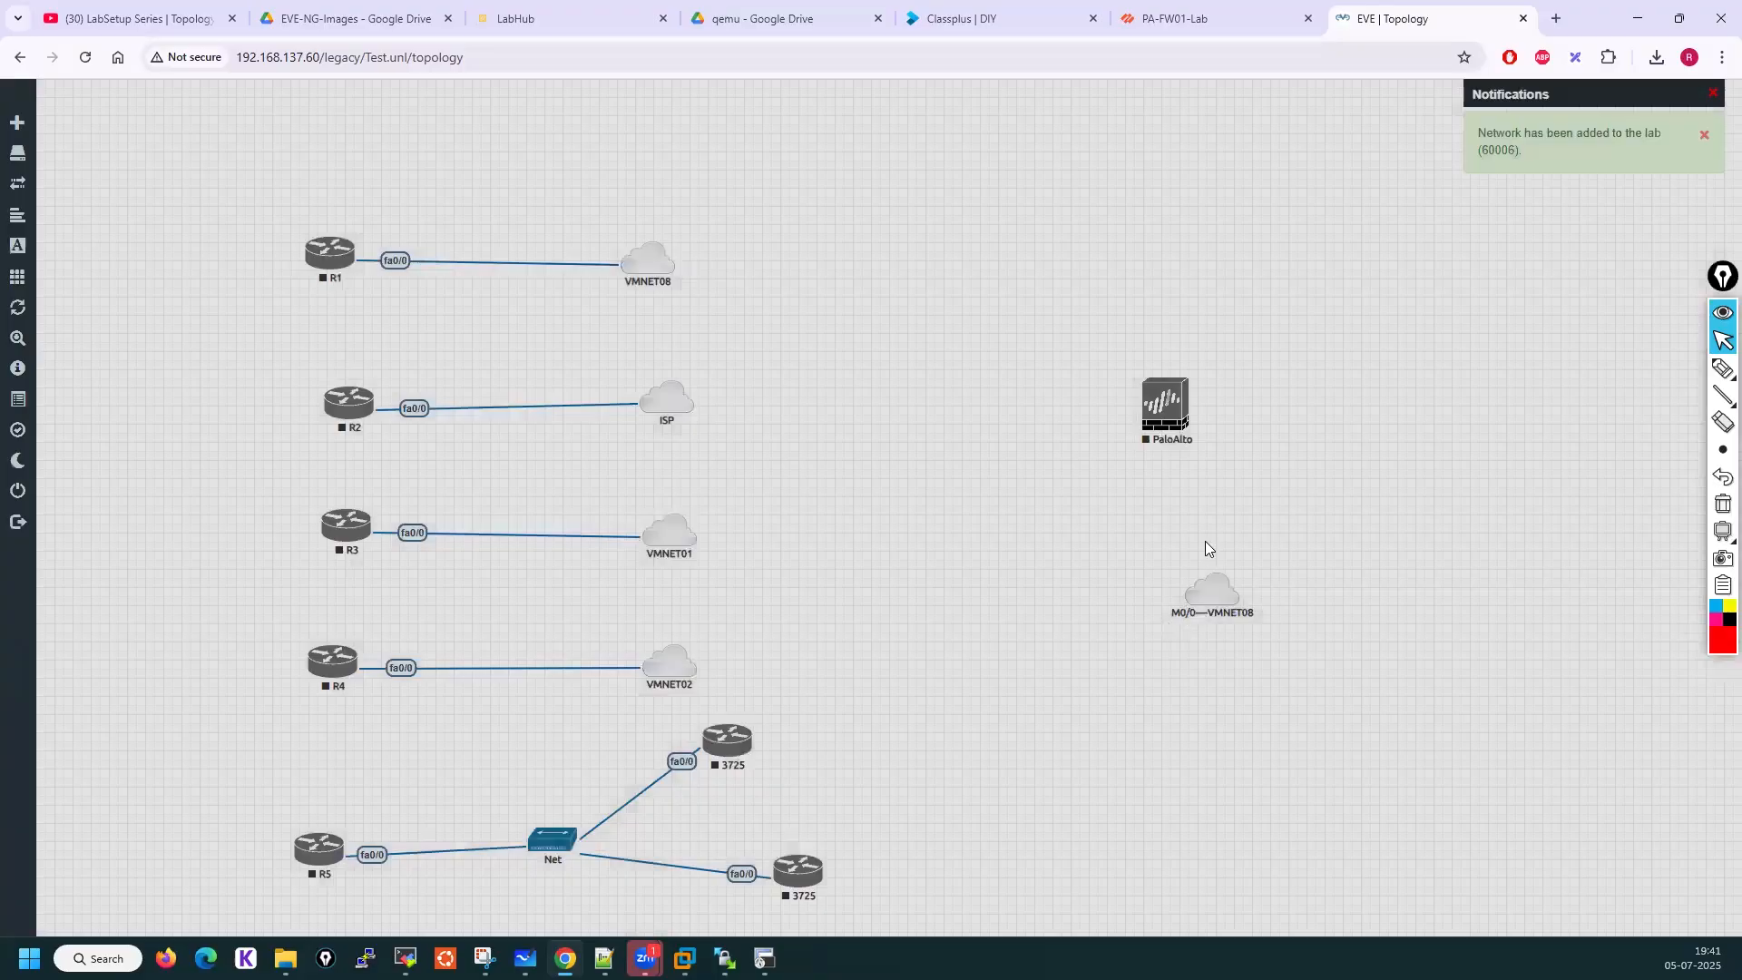
# Step: Connect M0/0---VMNET08 to the PaloAlto's mgmt interface
pyautogui.moveTo(1213, 592); pyautogui.dragTo(1182, 597)
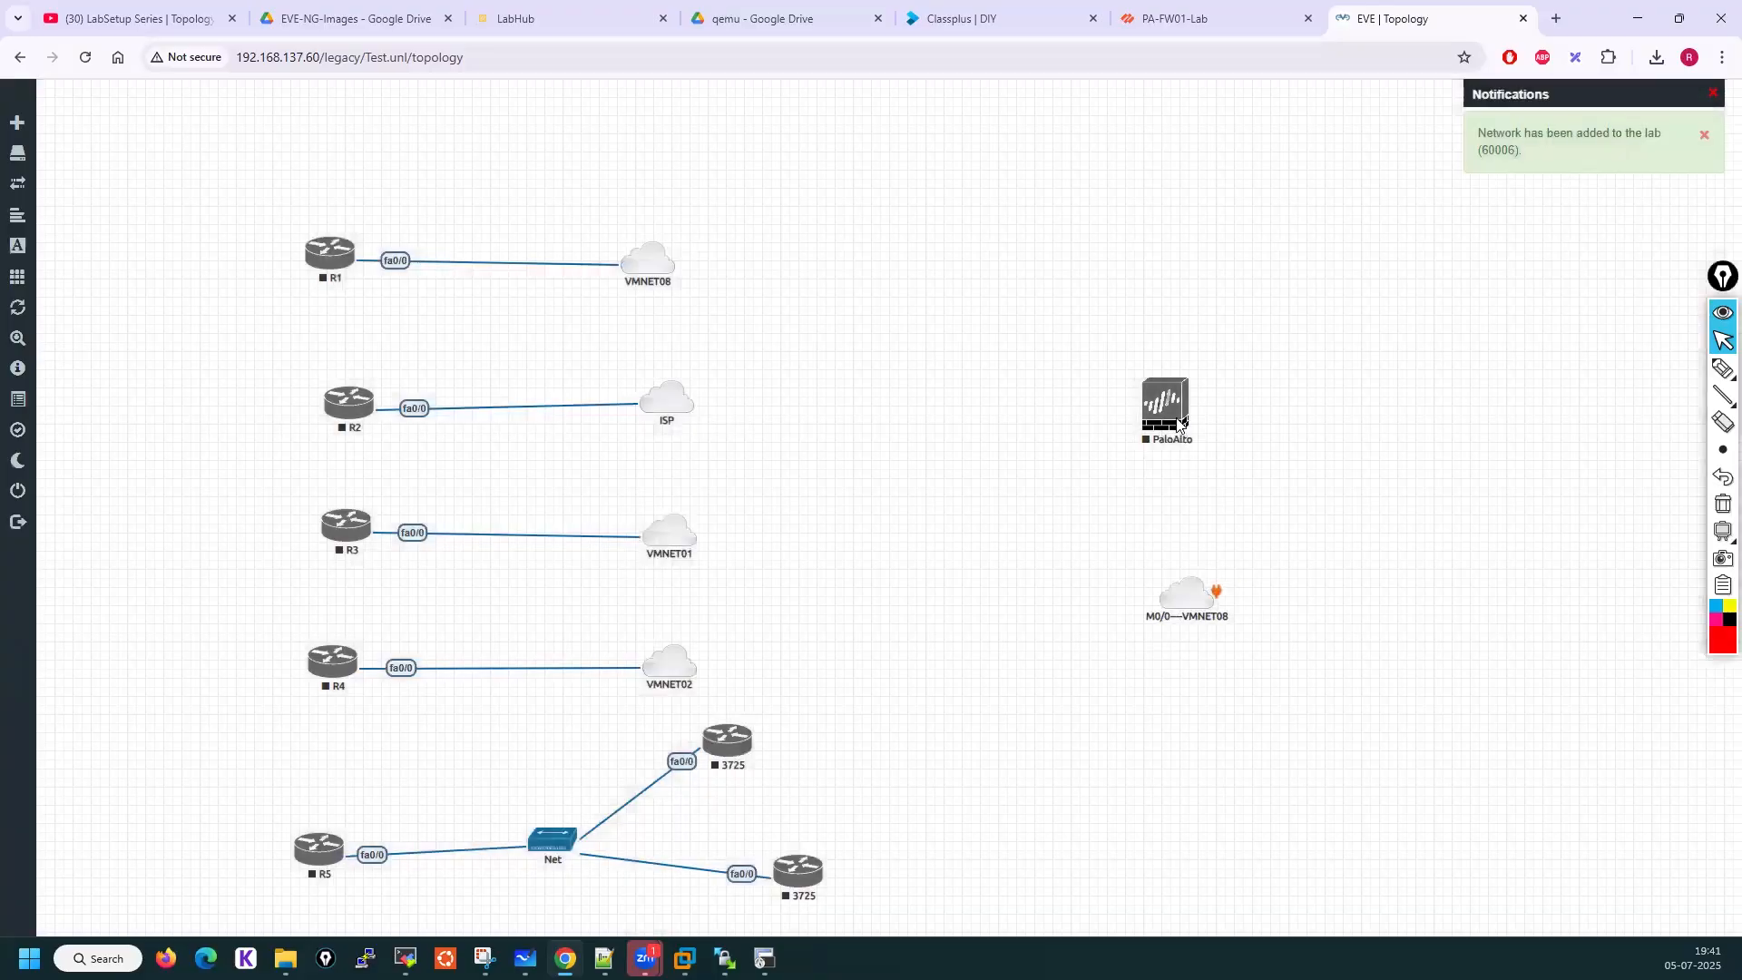
pyautogui.click(1145, 394)
pyautogui.click(961, 370)
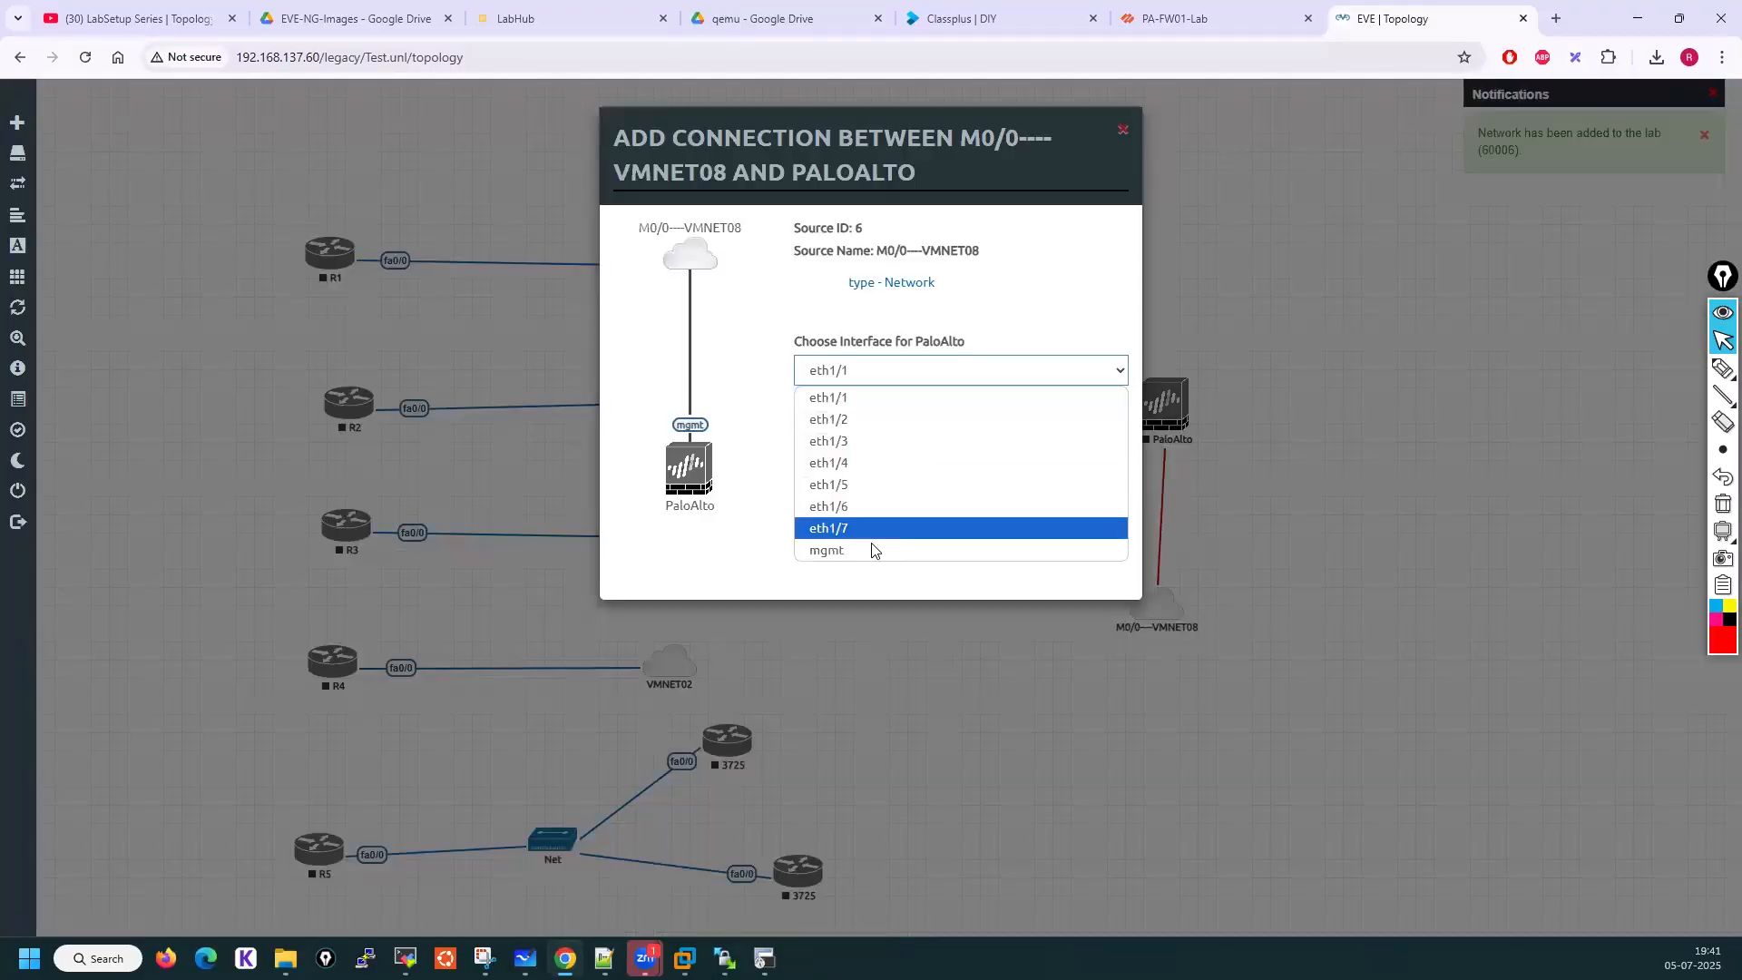
pyautogui.click(875, 548)
pyautogui.click(907, 531)
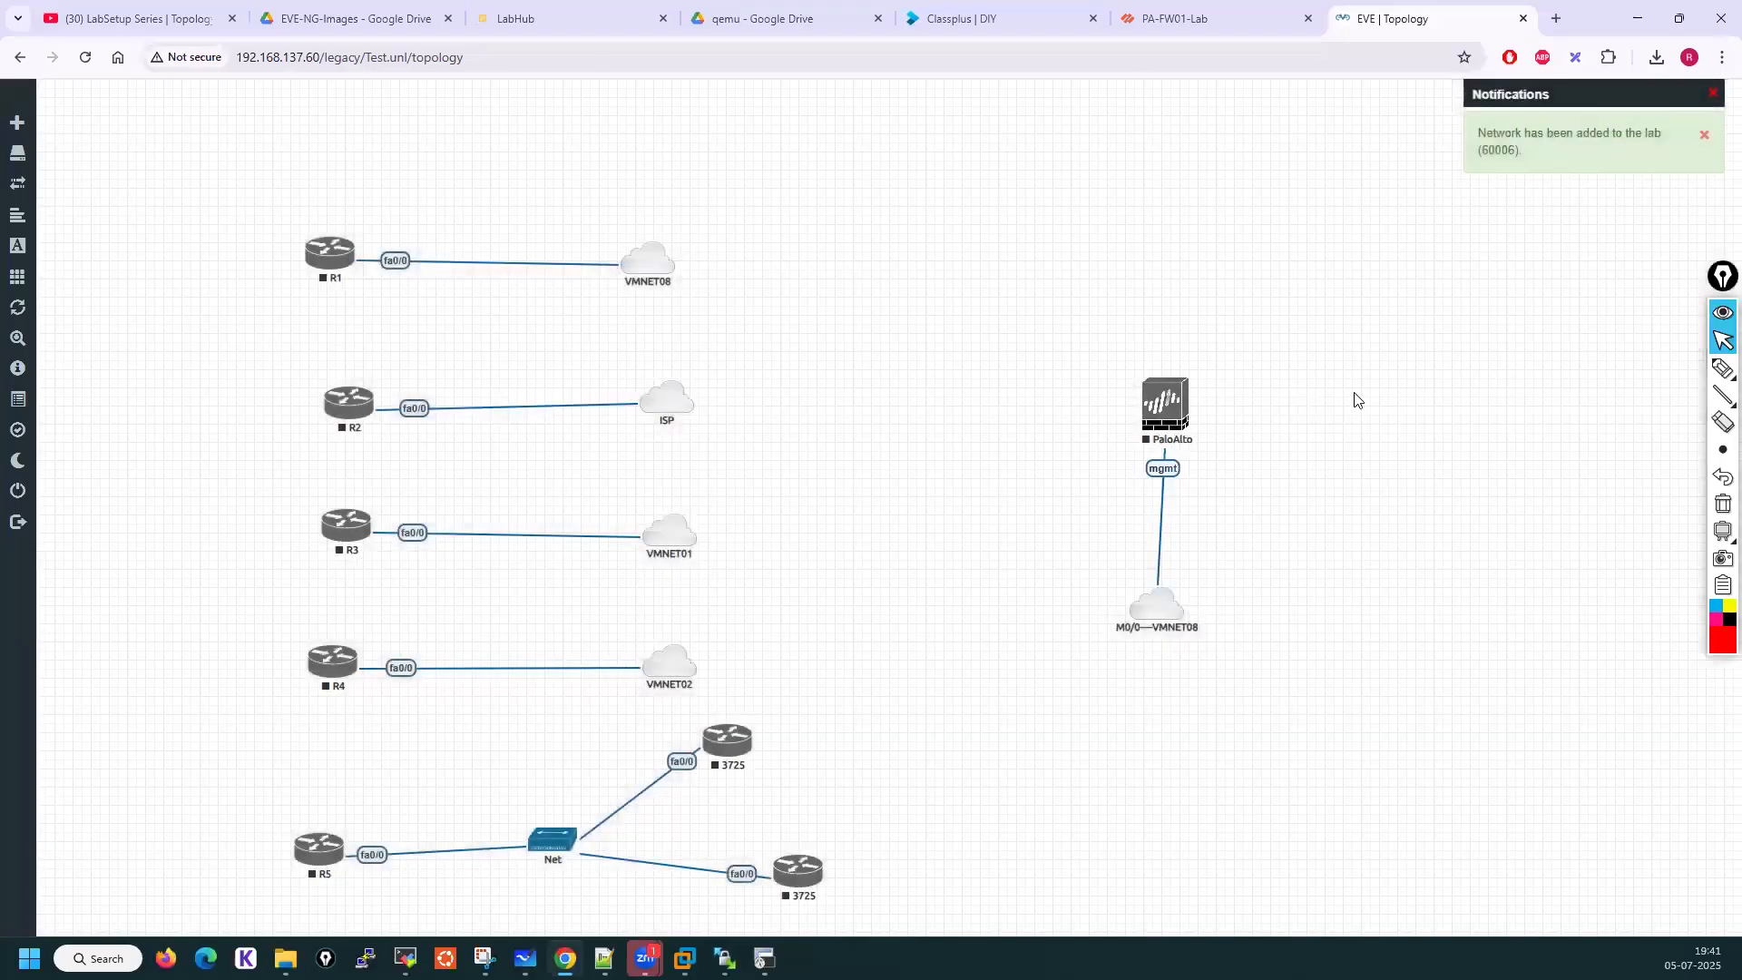
# Step: Add a Cloud1 network named ISP and link it to PaloAlto eth1/1
pyautogui.rightClick(1408, 465)
pyautogui.click(1408, 462)
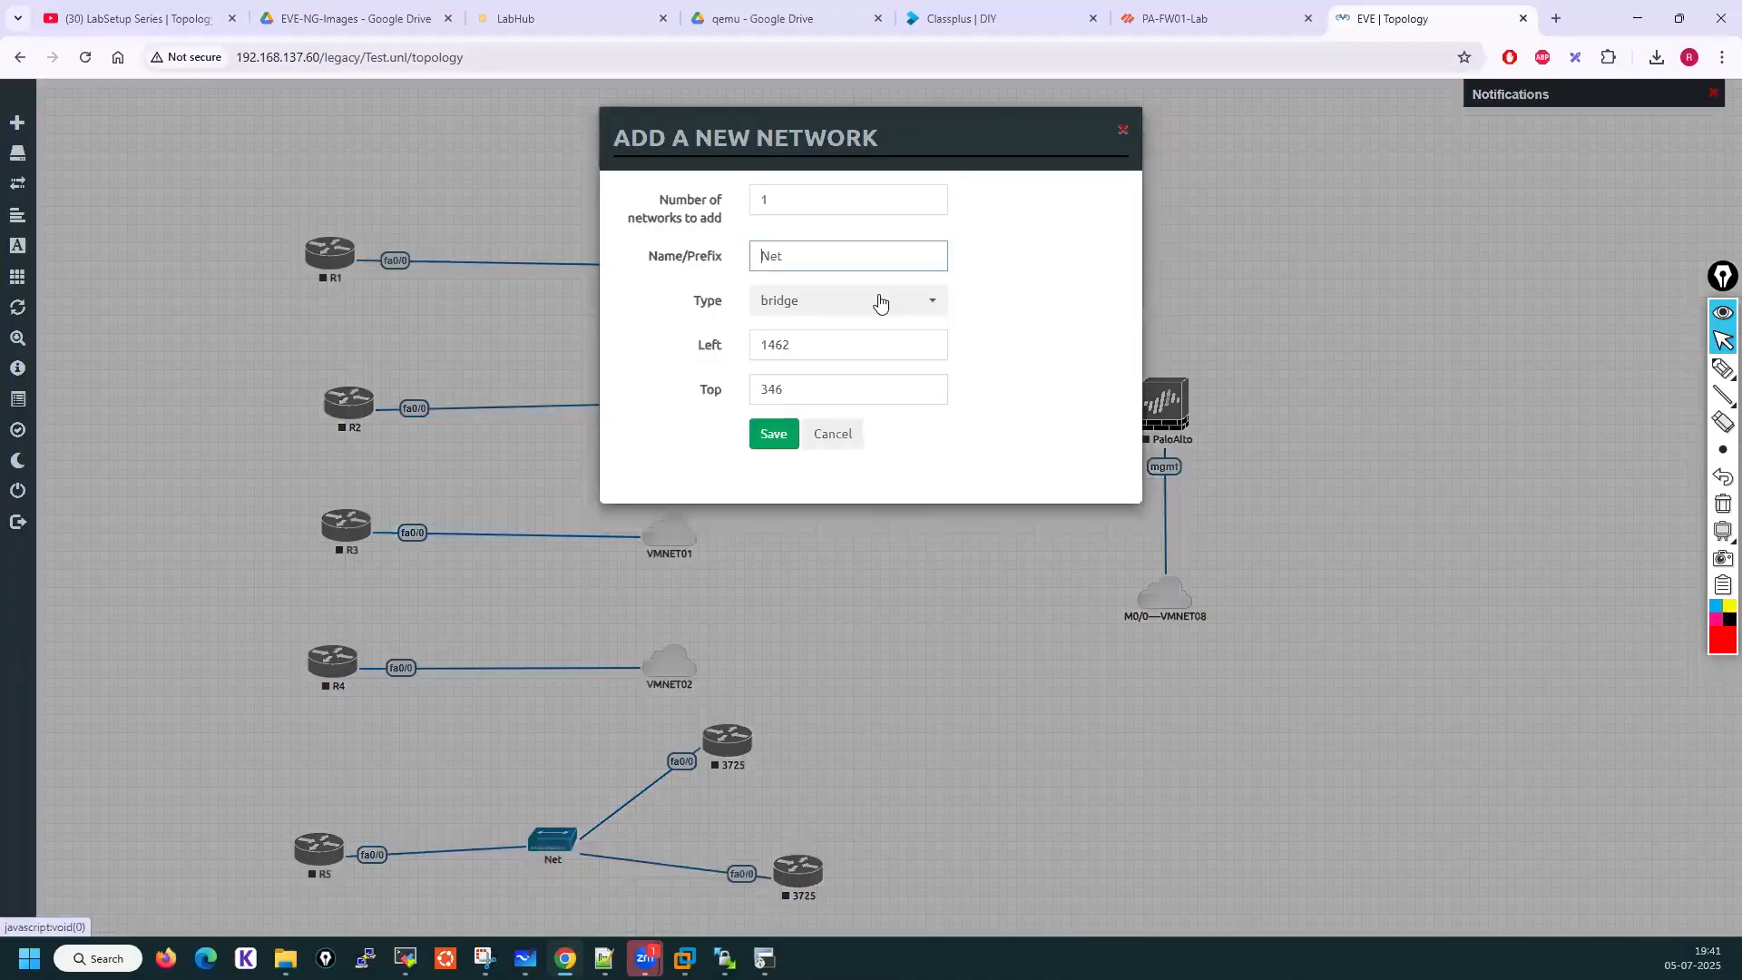
pyautogui.click(881, 304)
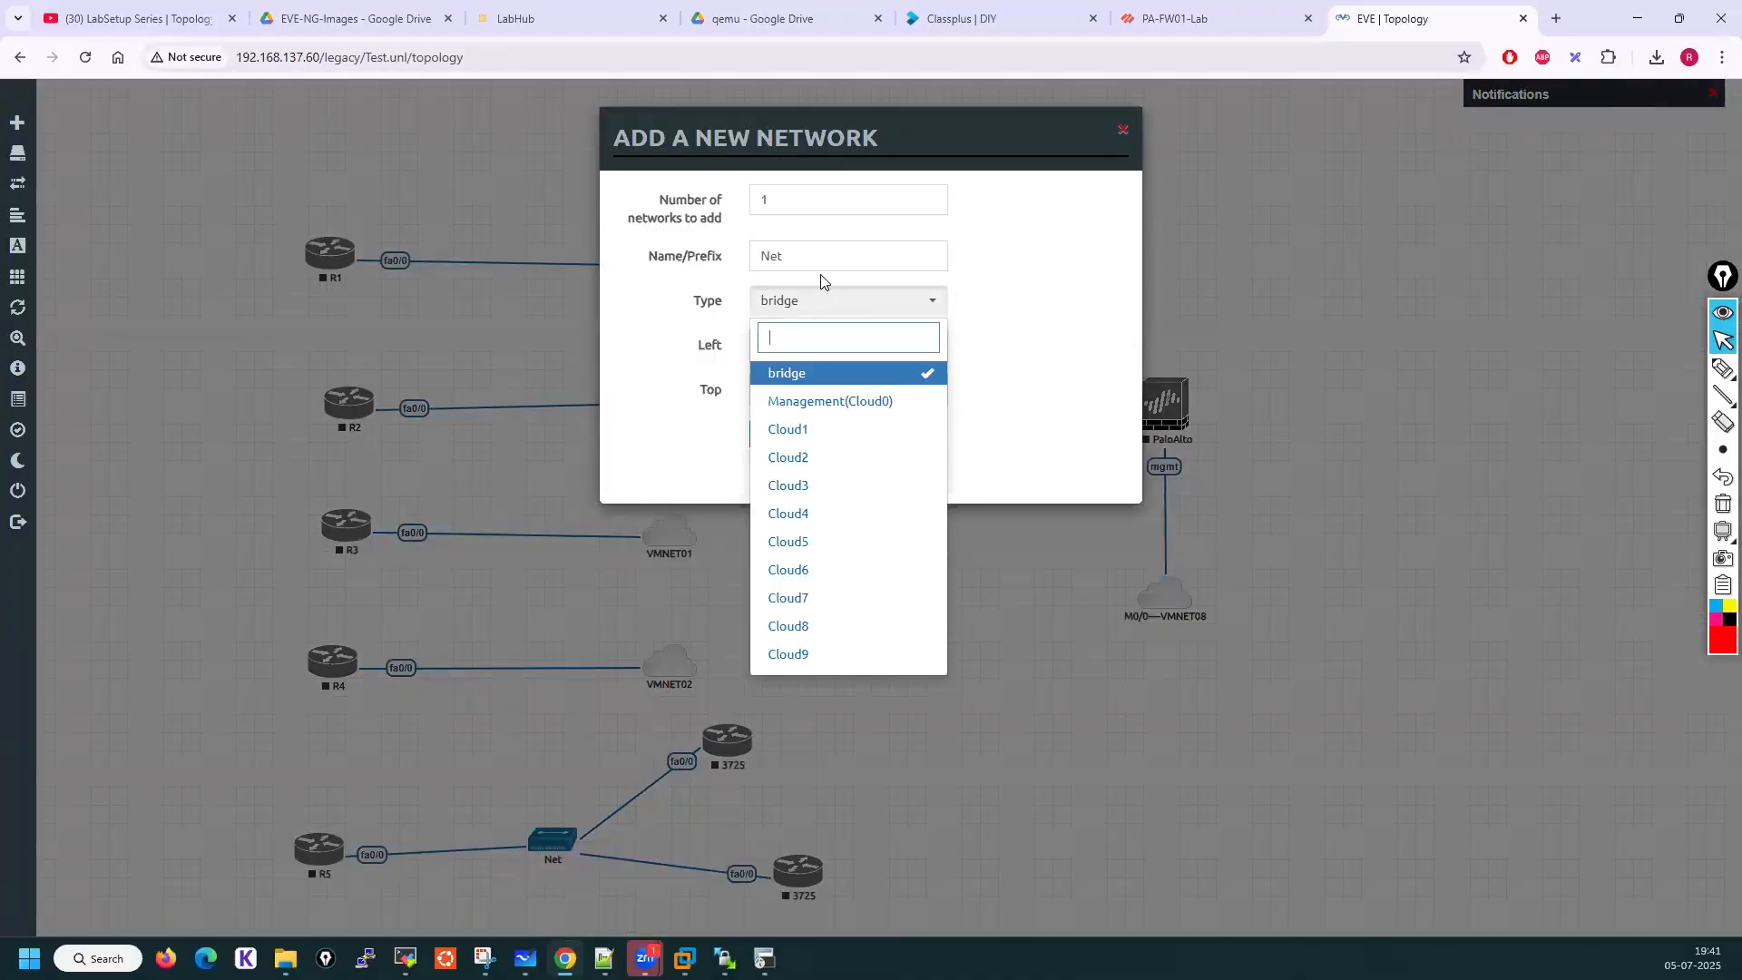
pyautogui.click(788, 429)
pyautogui.write('I')
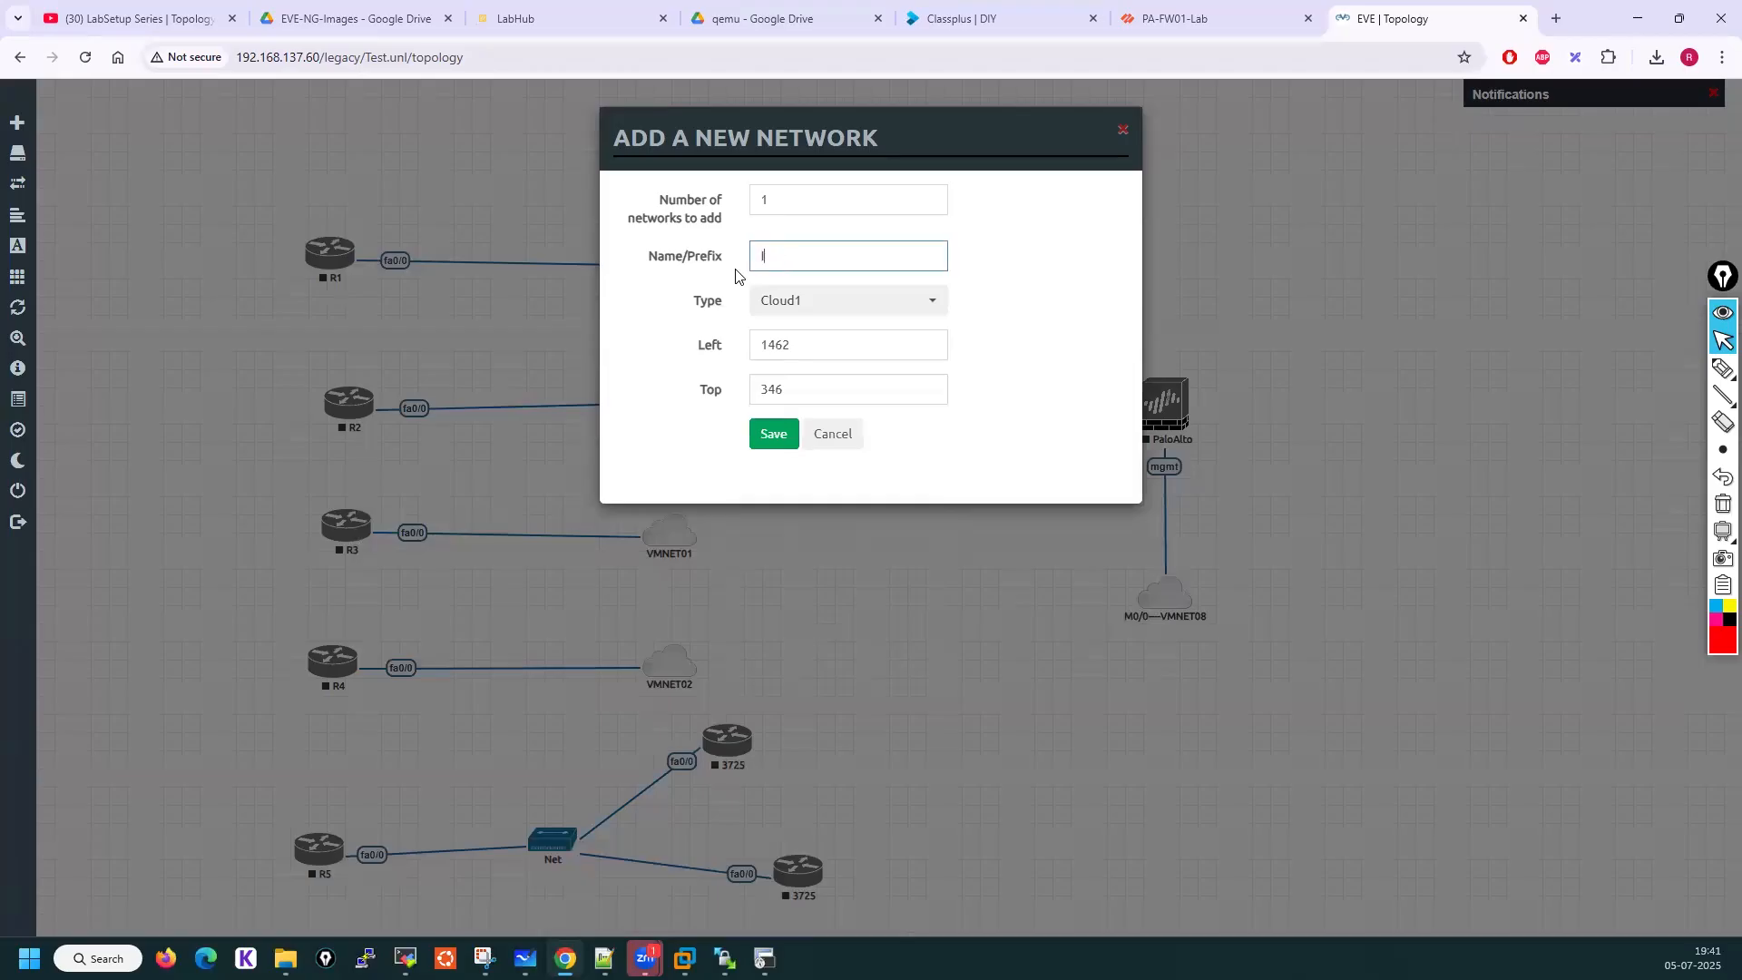
pyautogui.write('SP')
pyautogui.click(779, 434)
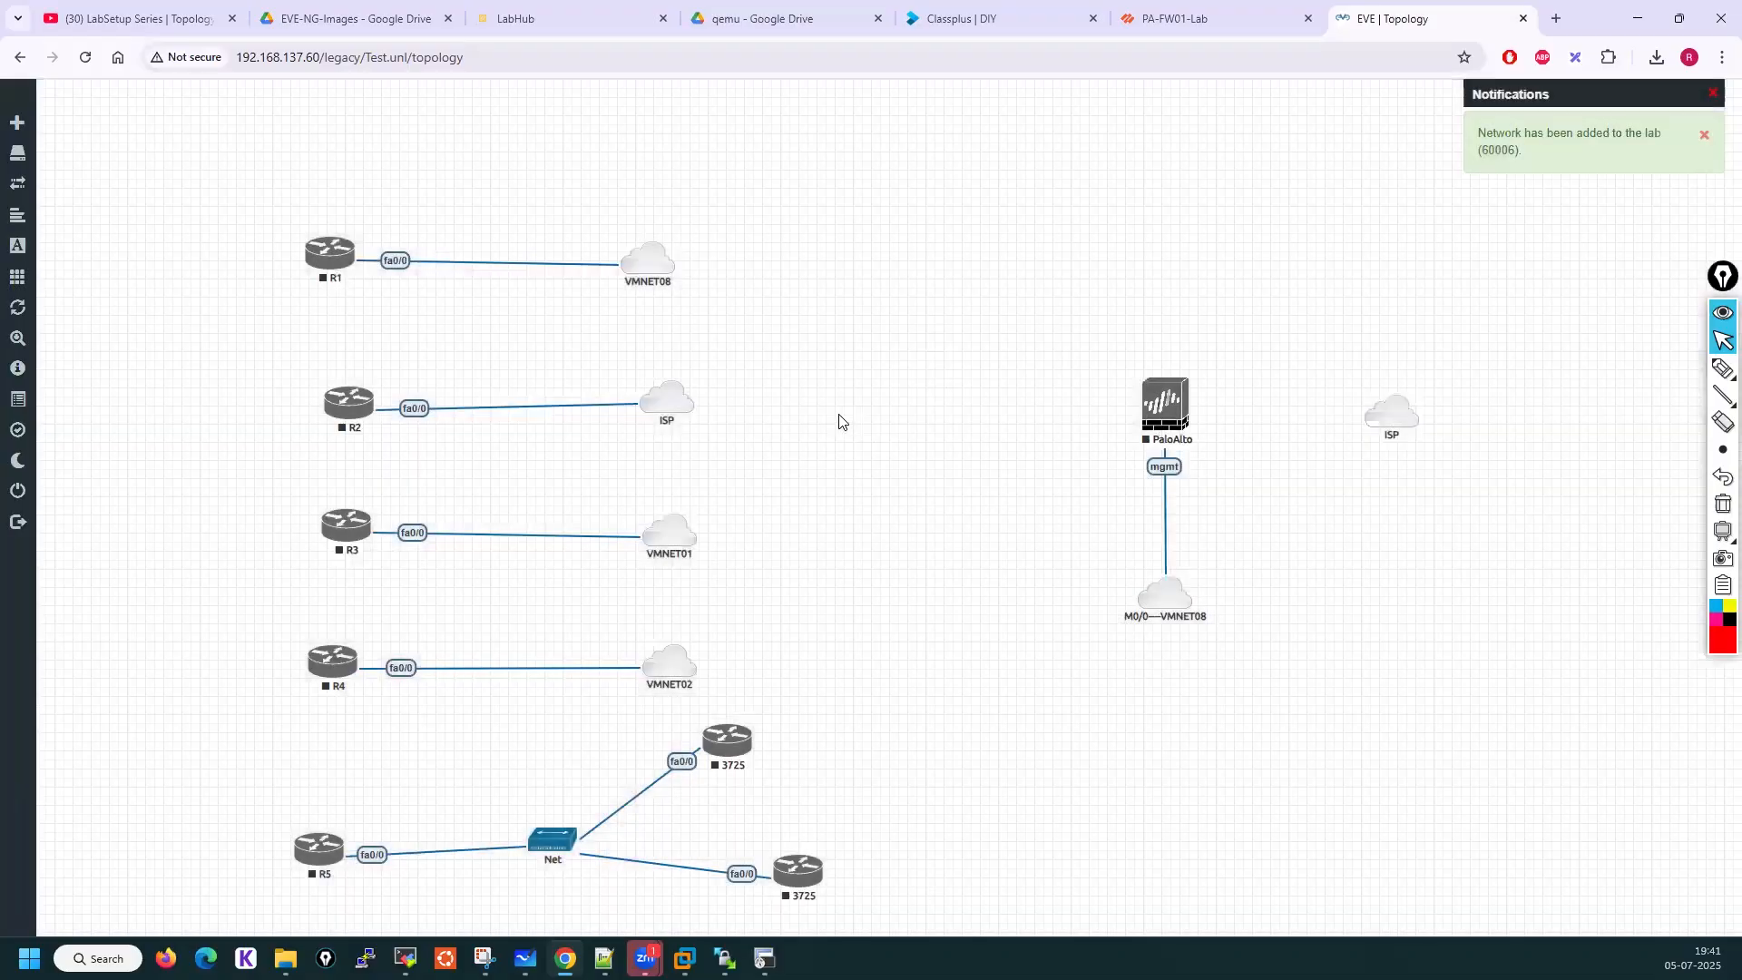
pyautogui.moveTo(1164, 403); pyautogui.dragTo(1390, 409)
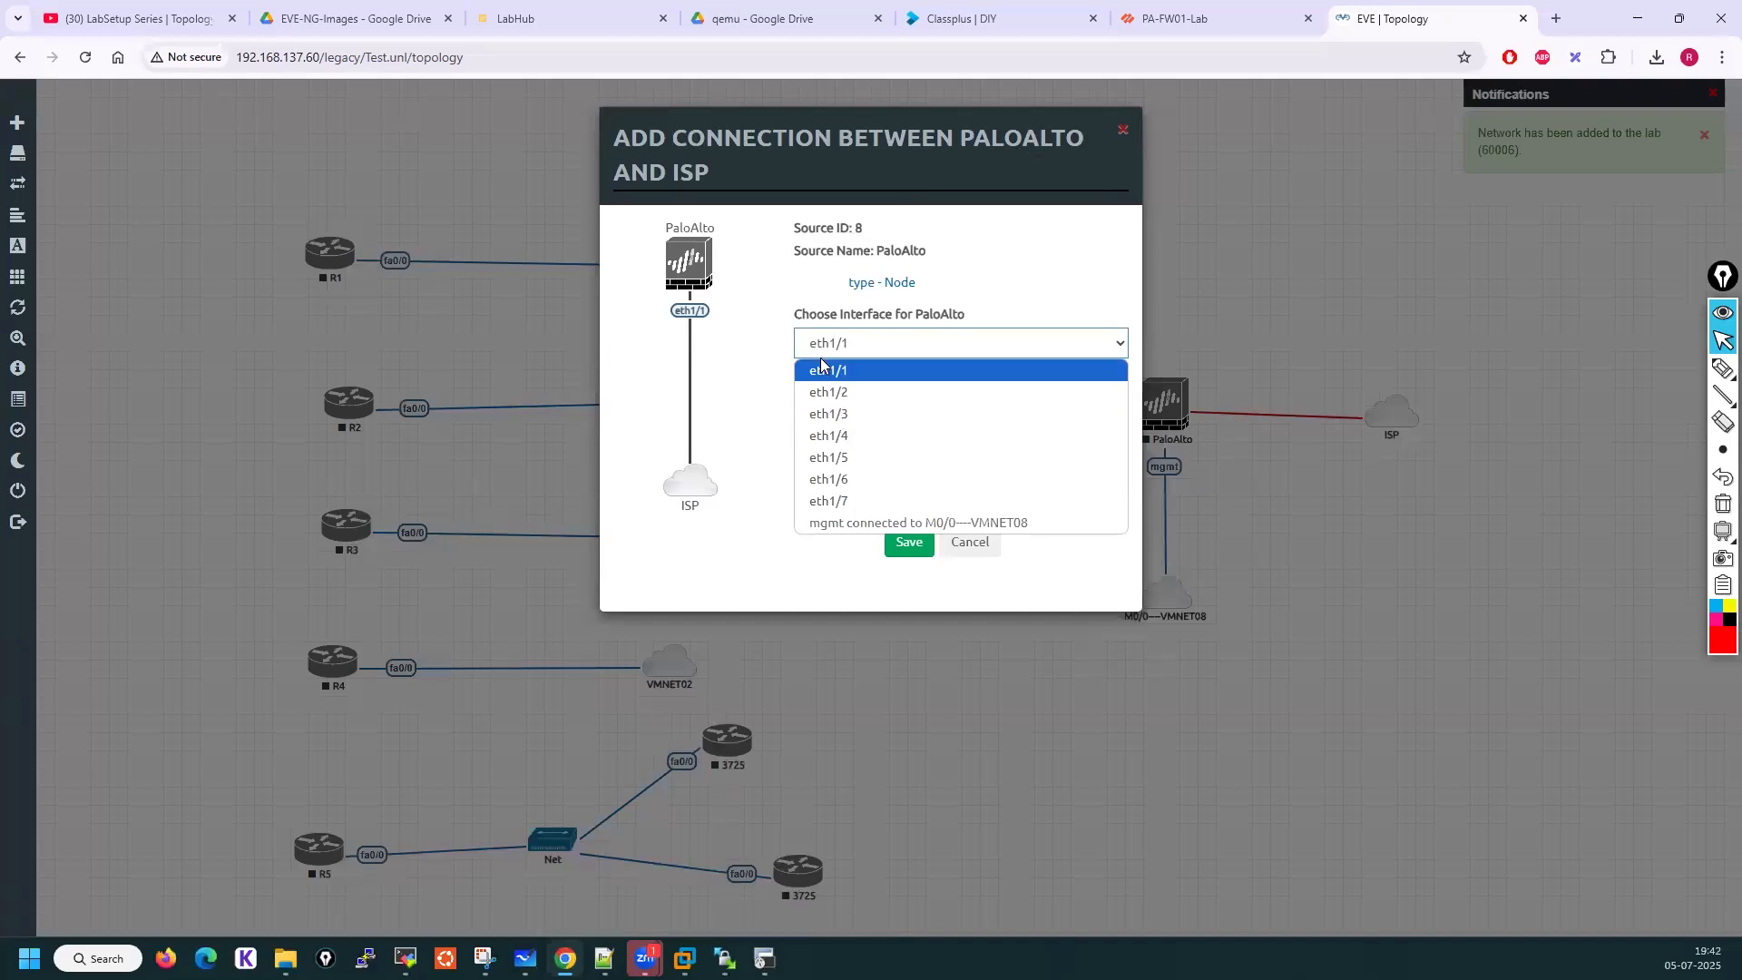
pyautogui.click(826, 366)
pyautogui.click(906, 540)
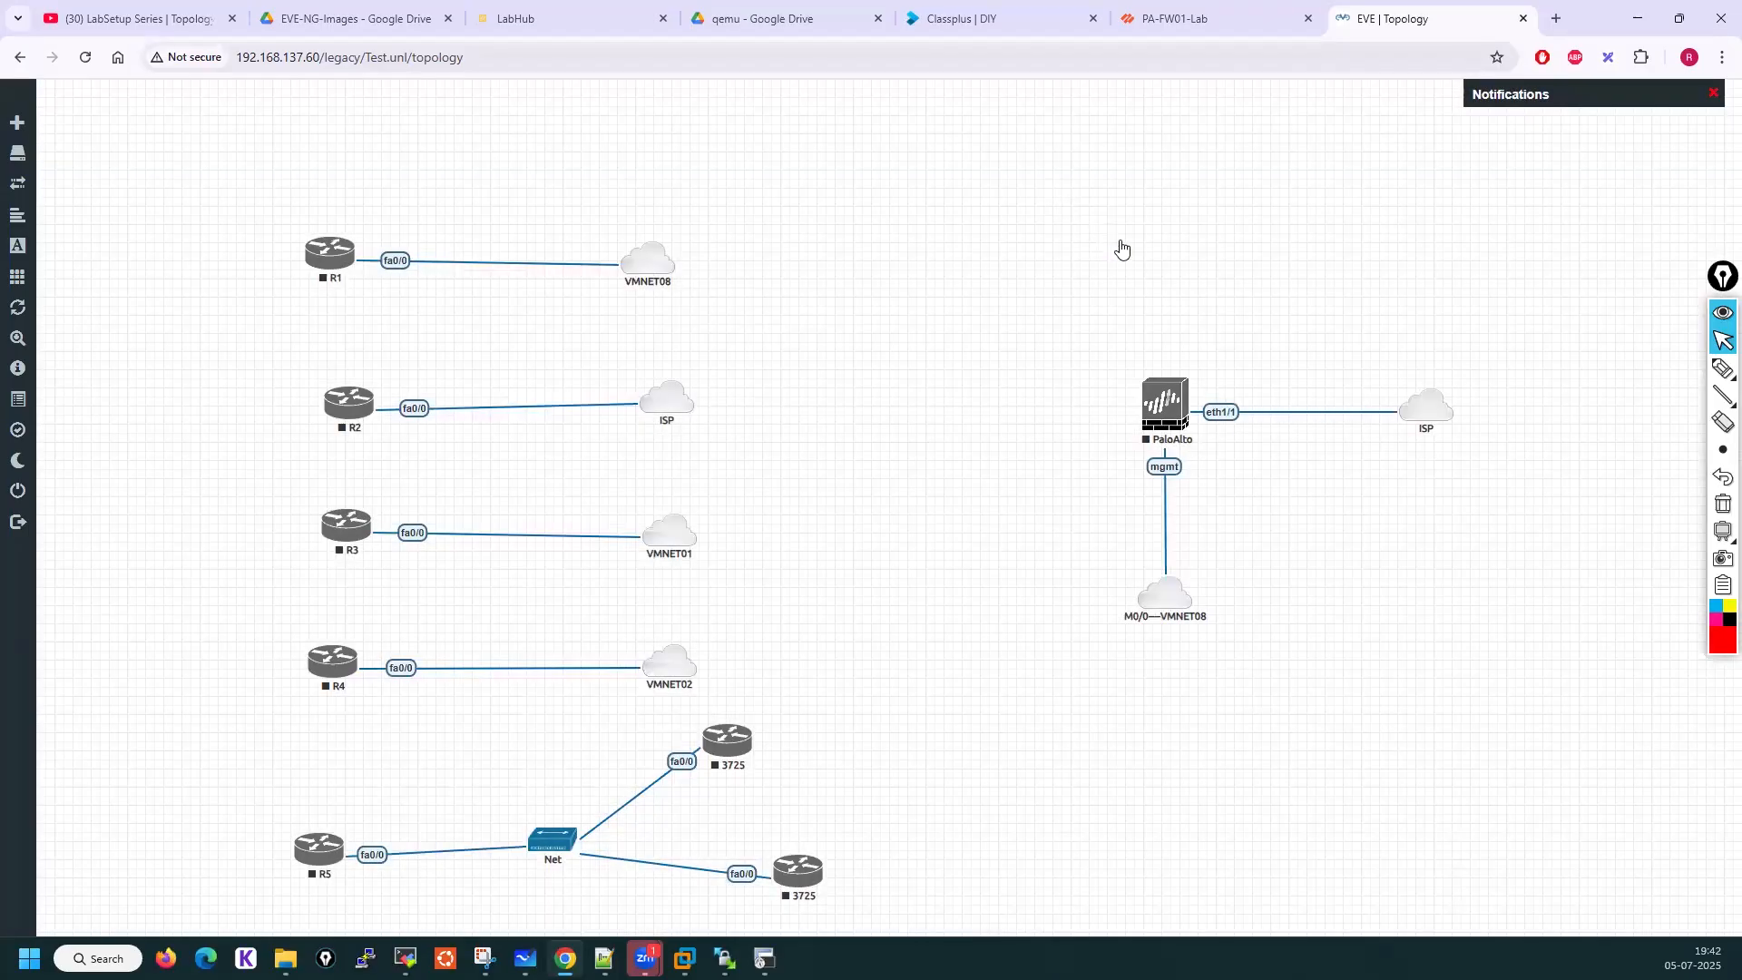
# Step: Add a Cloud2 network named VMNET01 and wire it to the PaloAlto firewall
pyautogui.rightClick(1122, 250)
pyautogui.click(1125, 265)
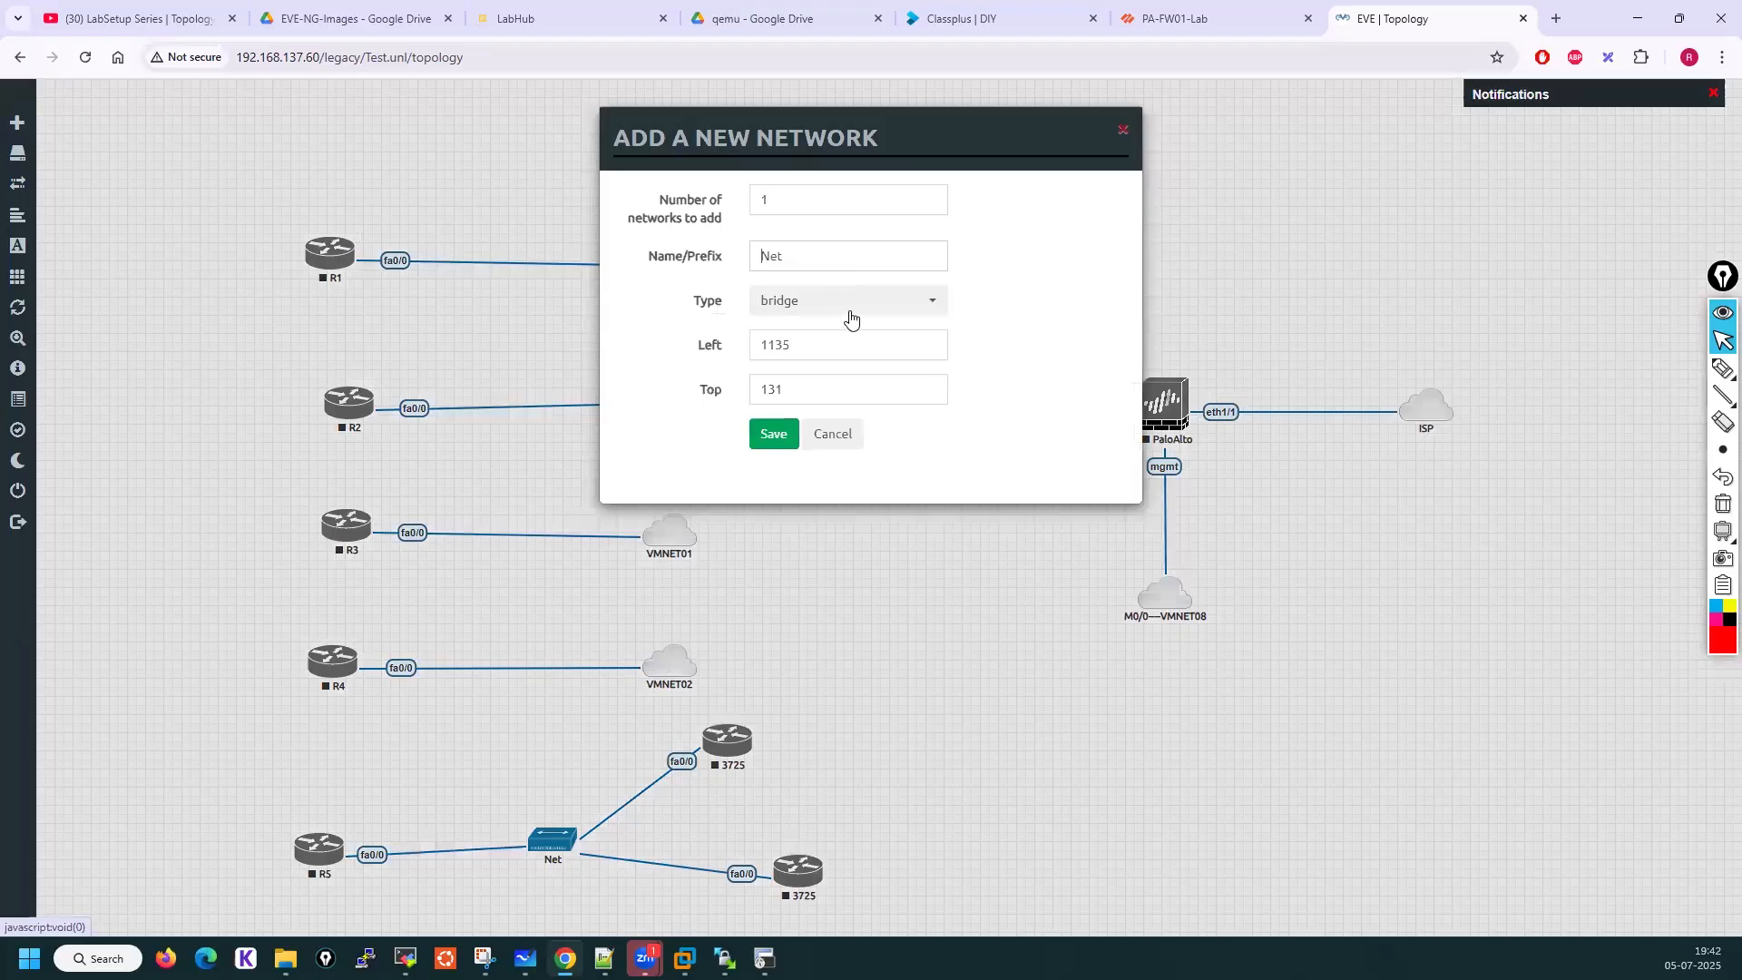
pyautogui.click(850, 309)
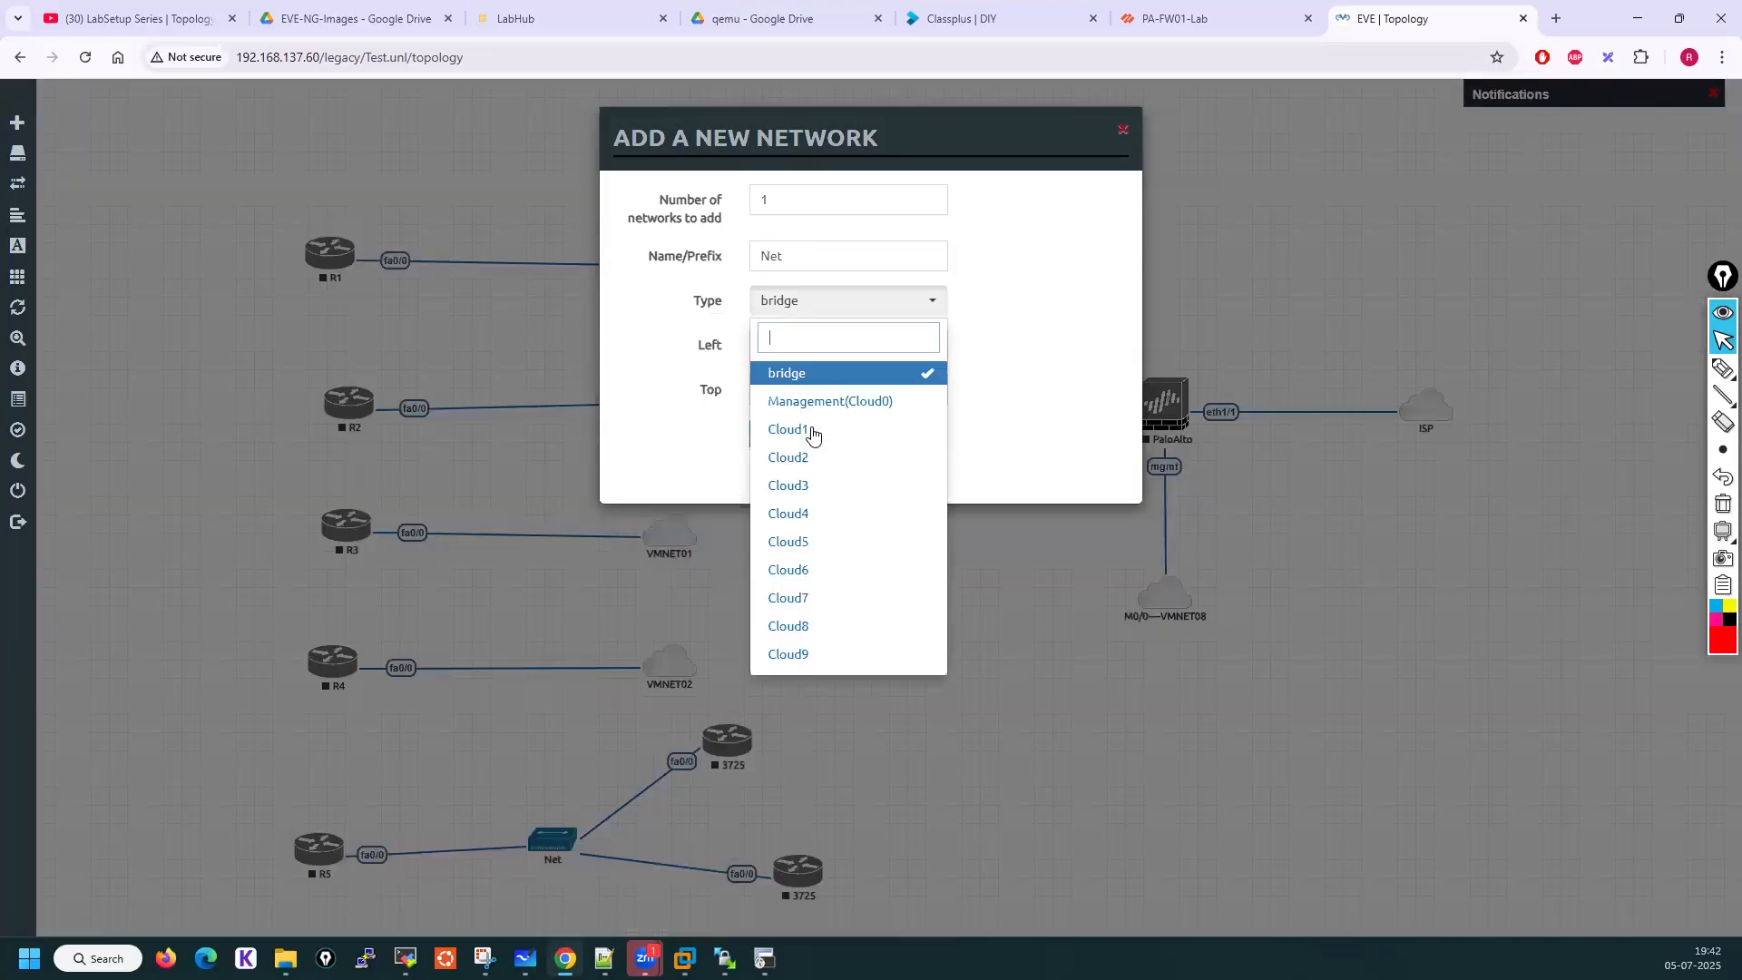
pyautogui.click(809, 455)
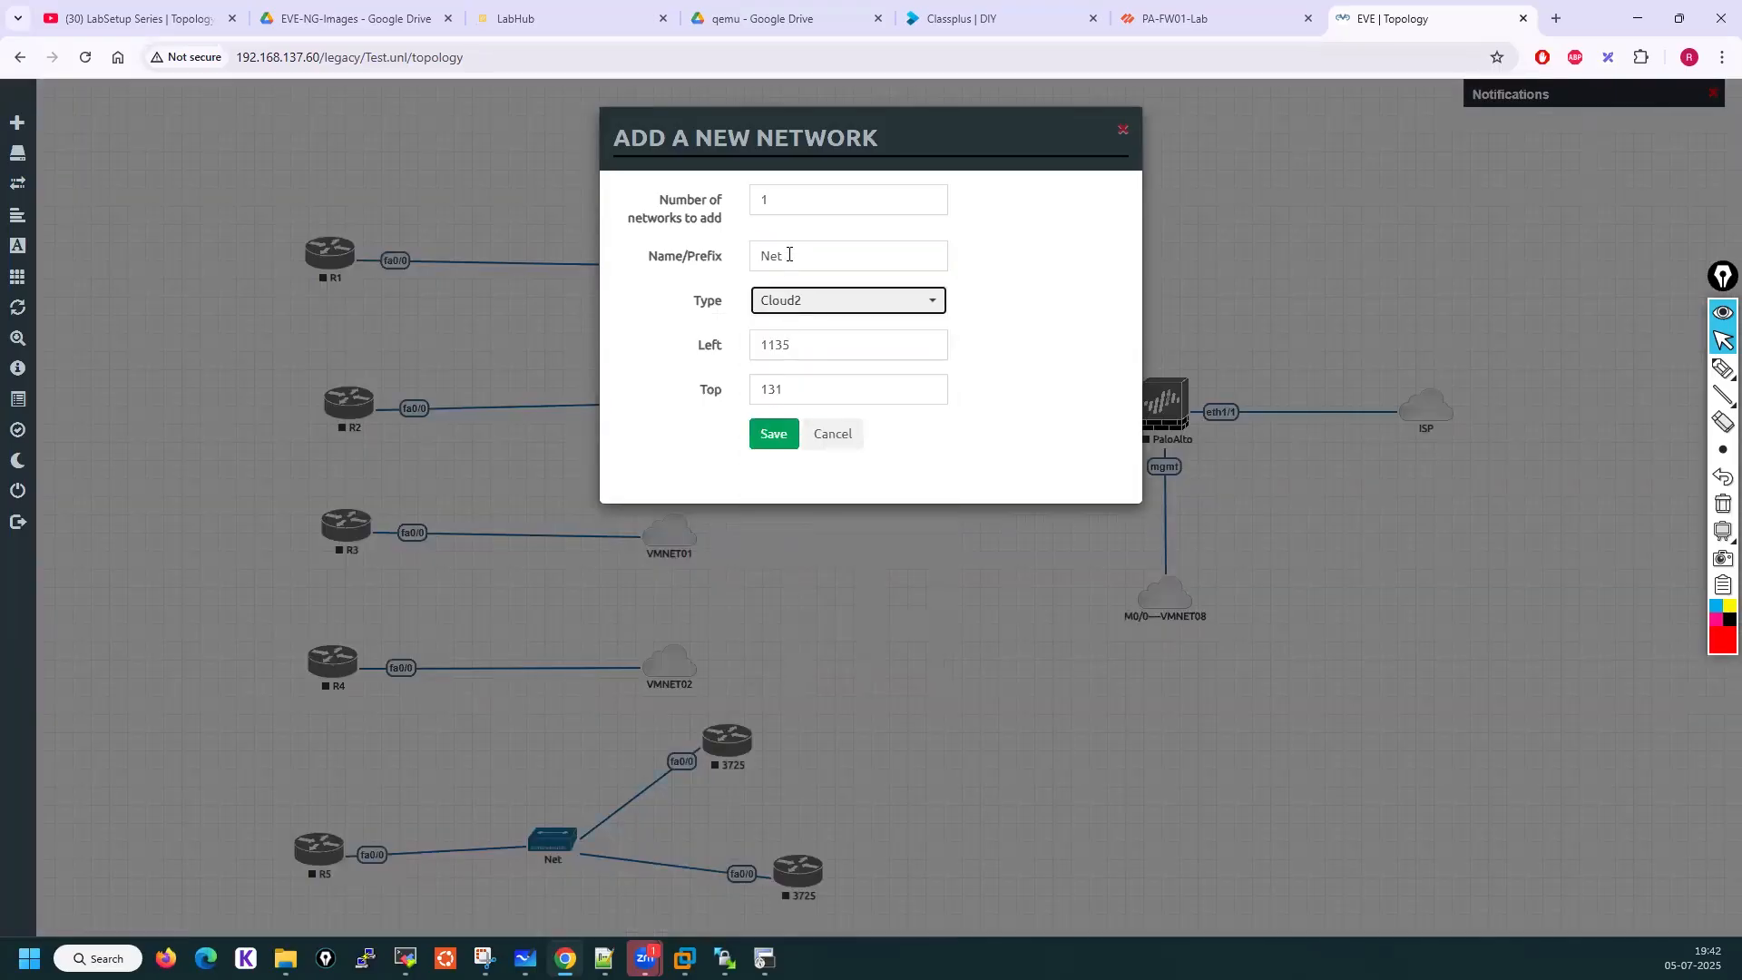
pyautogui.moveTo(784, 254); pyautogui.dragTo(757, 258)
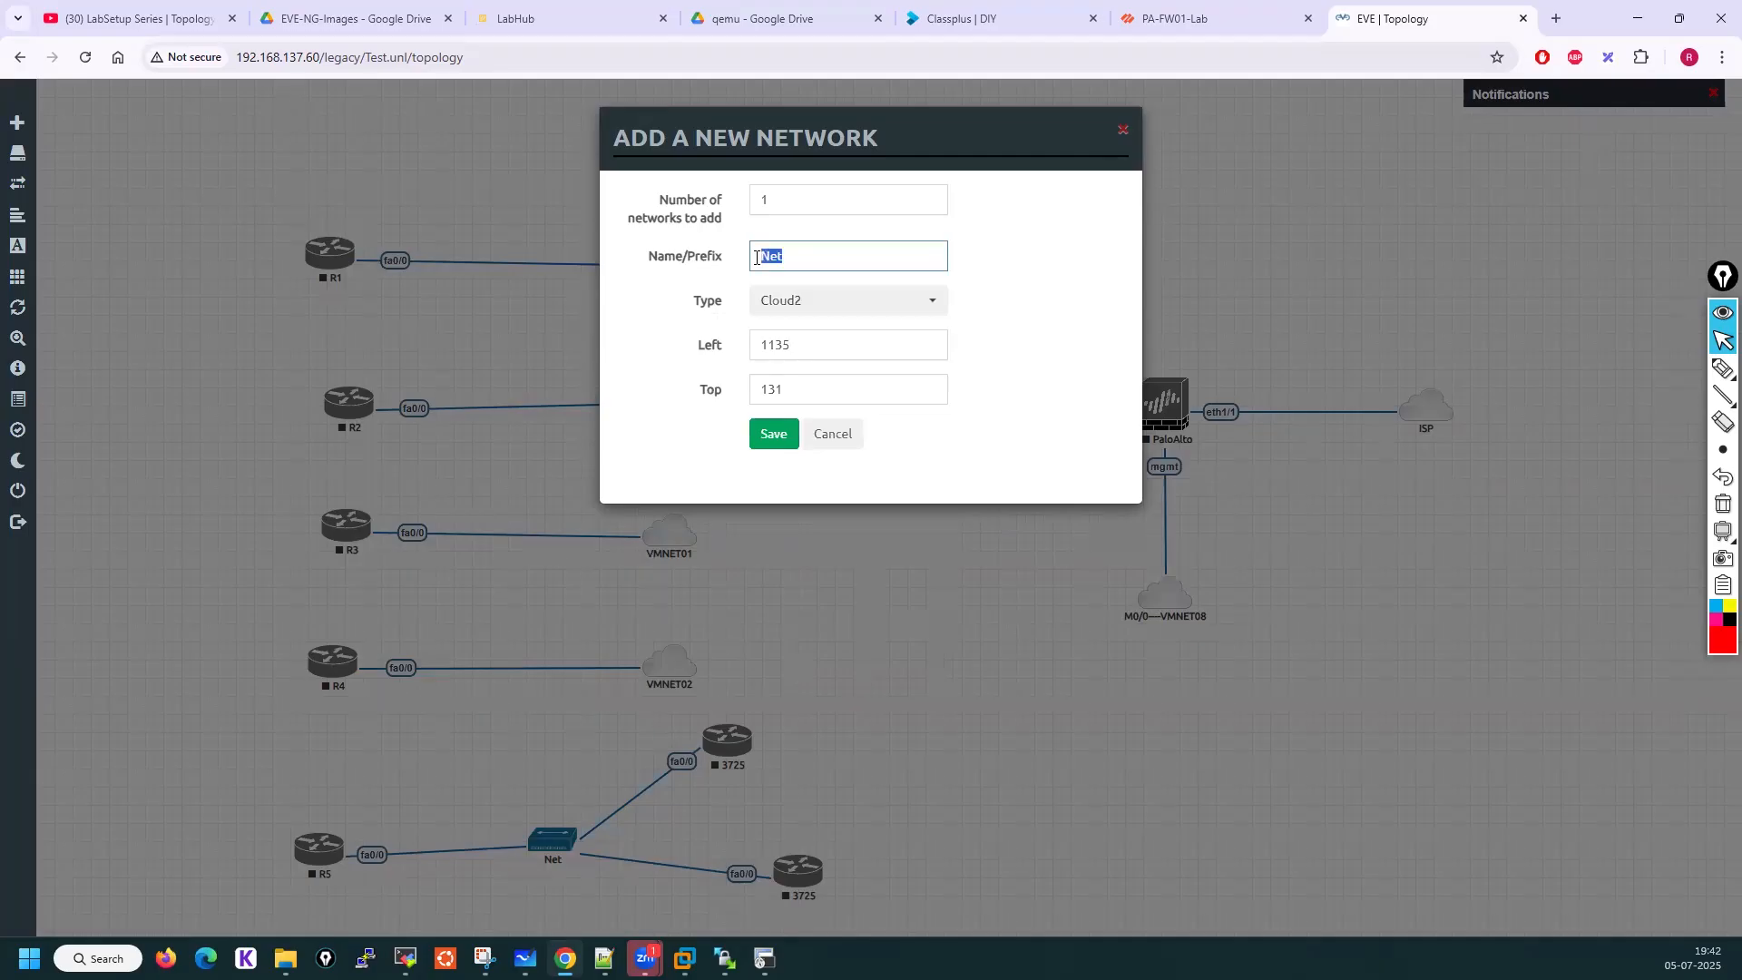
pyautogui.write('VMNET01')
pyautogui.click(786, 441)
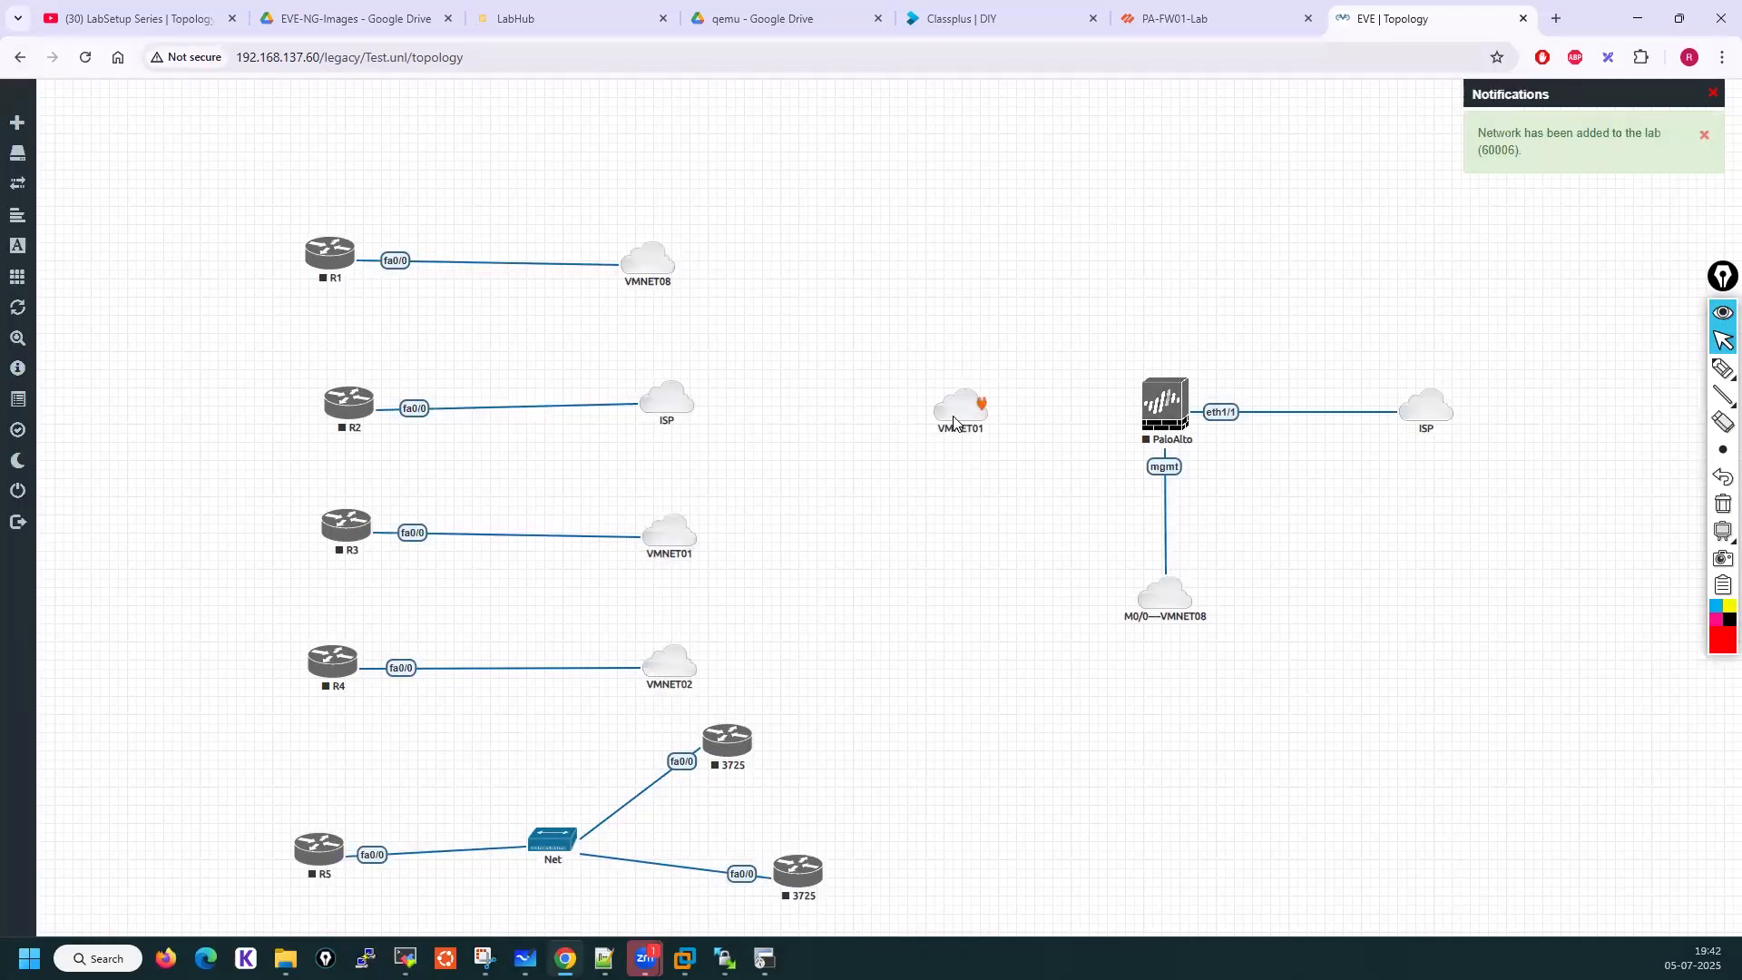
pyautogui.moveTo(982, 400); pyautogui.dragTo(1149, 411)
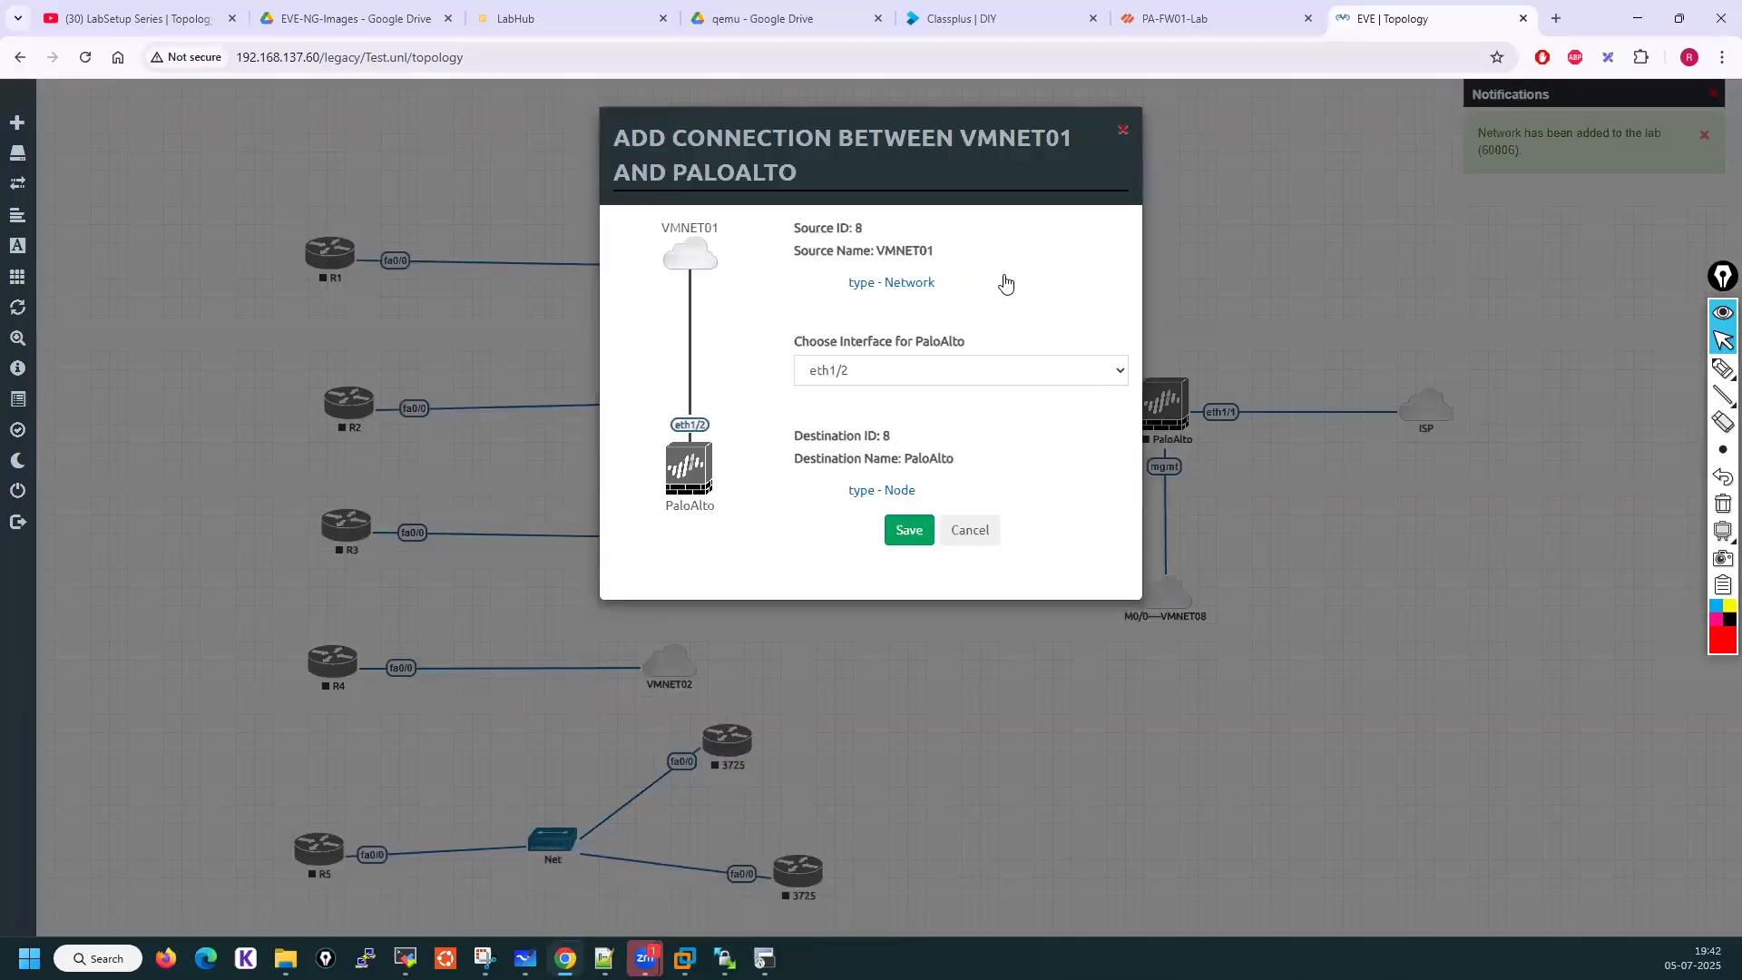
# Step: Add a Cloud3 network VMNET02, link it to PaloAlto eth1/3, and place it above the firewall
pyautogui.rightClick(990, 252)
pyautogui.click(1044, 315)
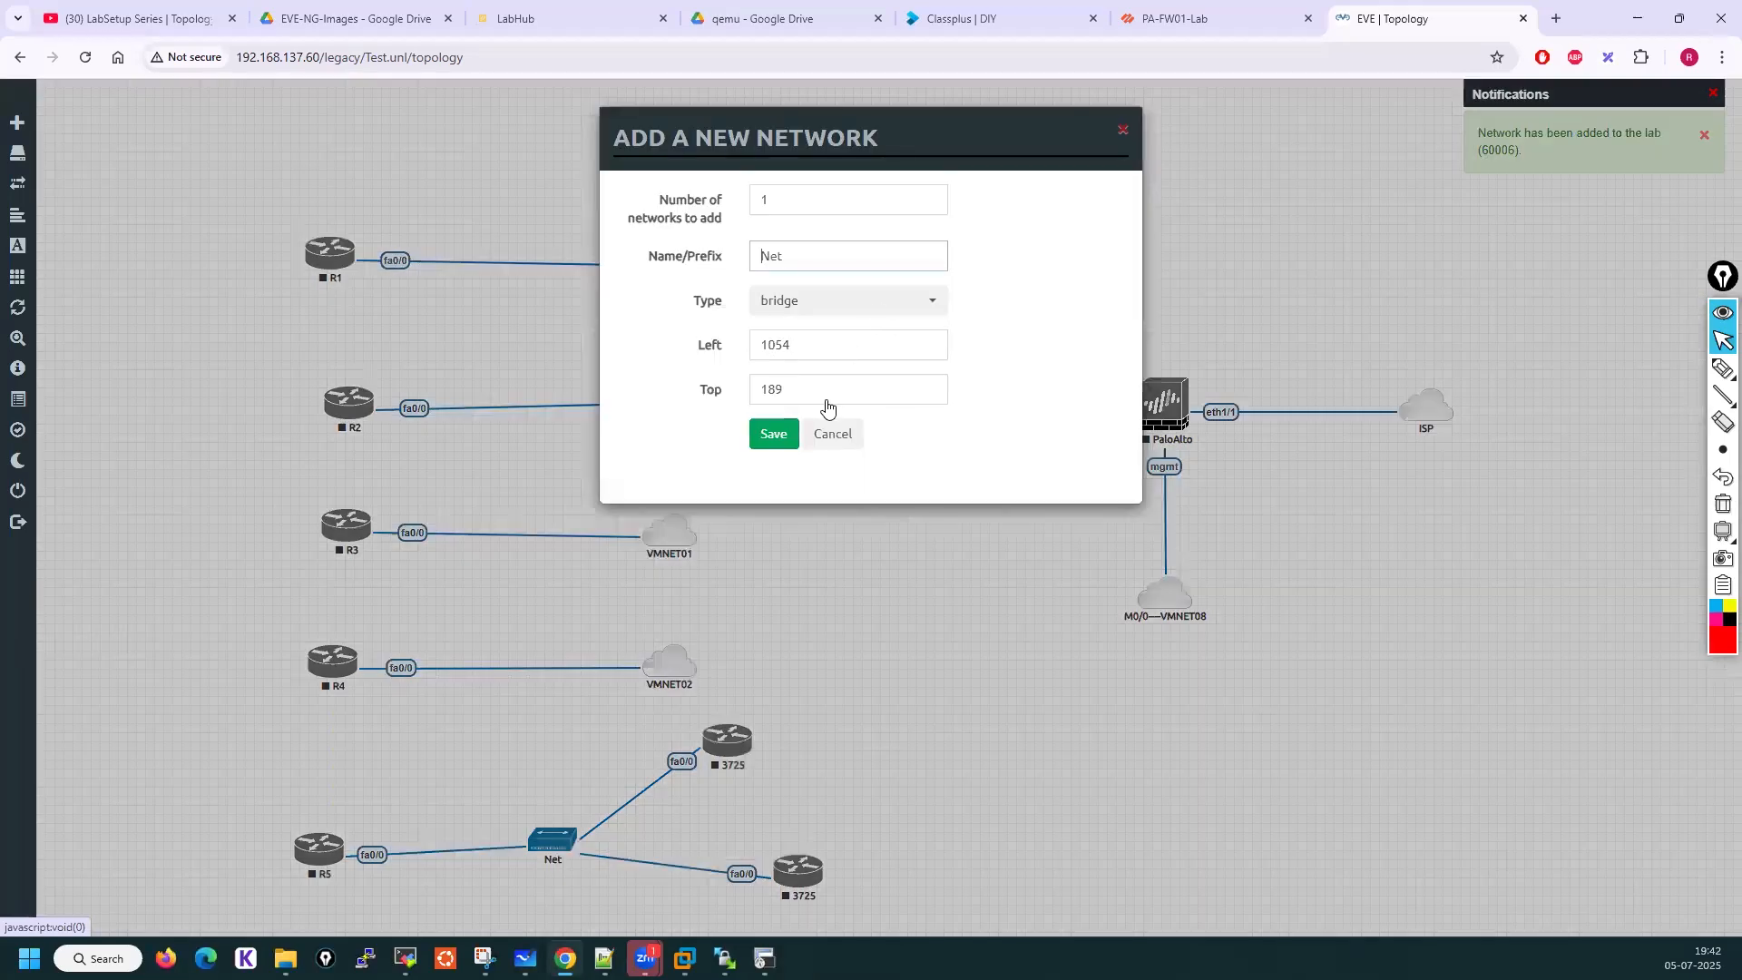
pyautogui.press('Tab')
pyautogui.press('Down')
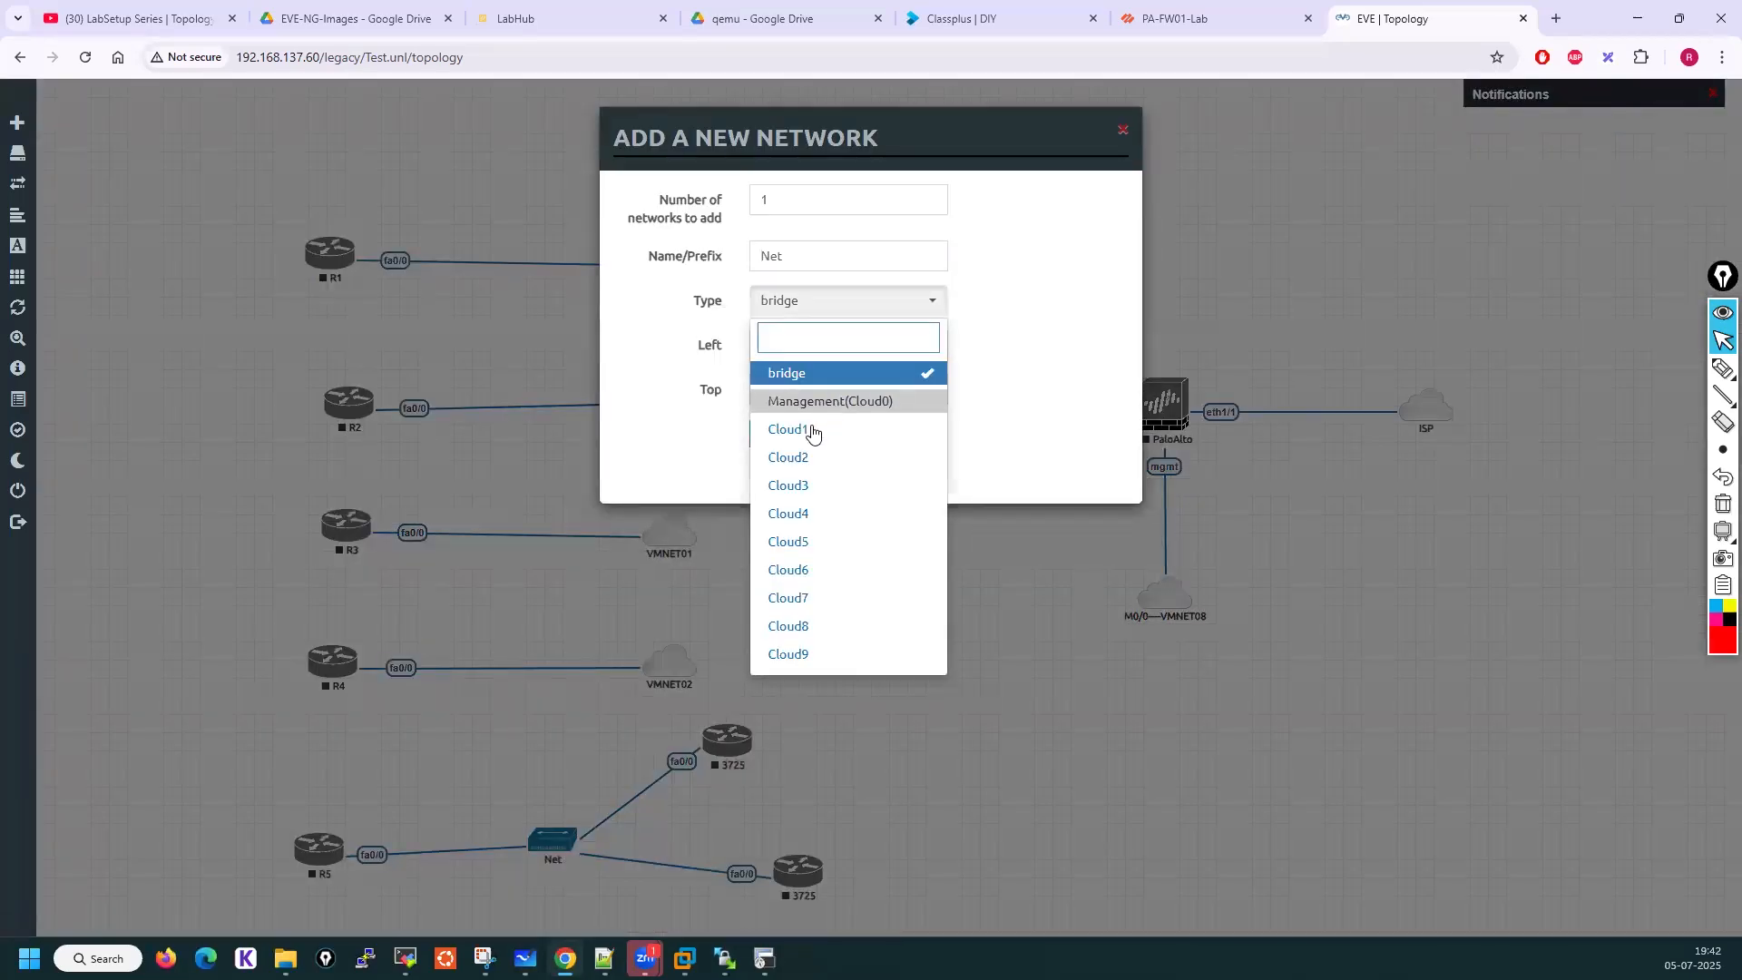
pyautogui.click(813, 488)
pyautogui.doubleClick(750, 264)
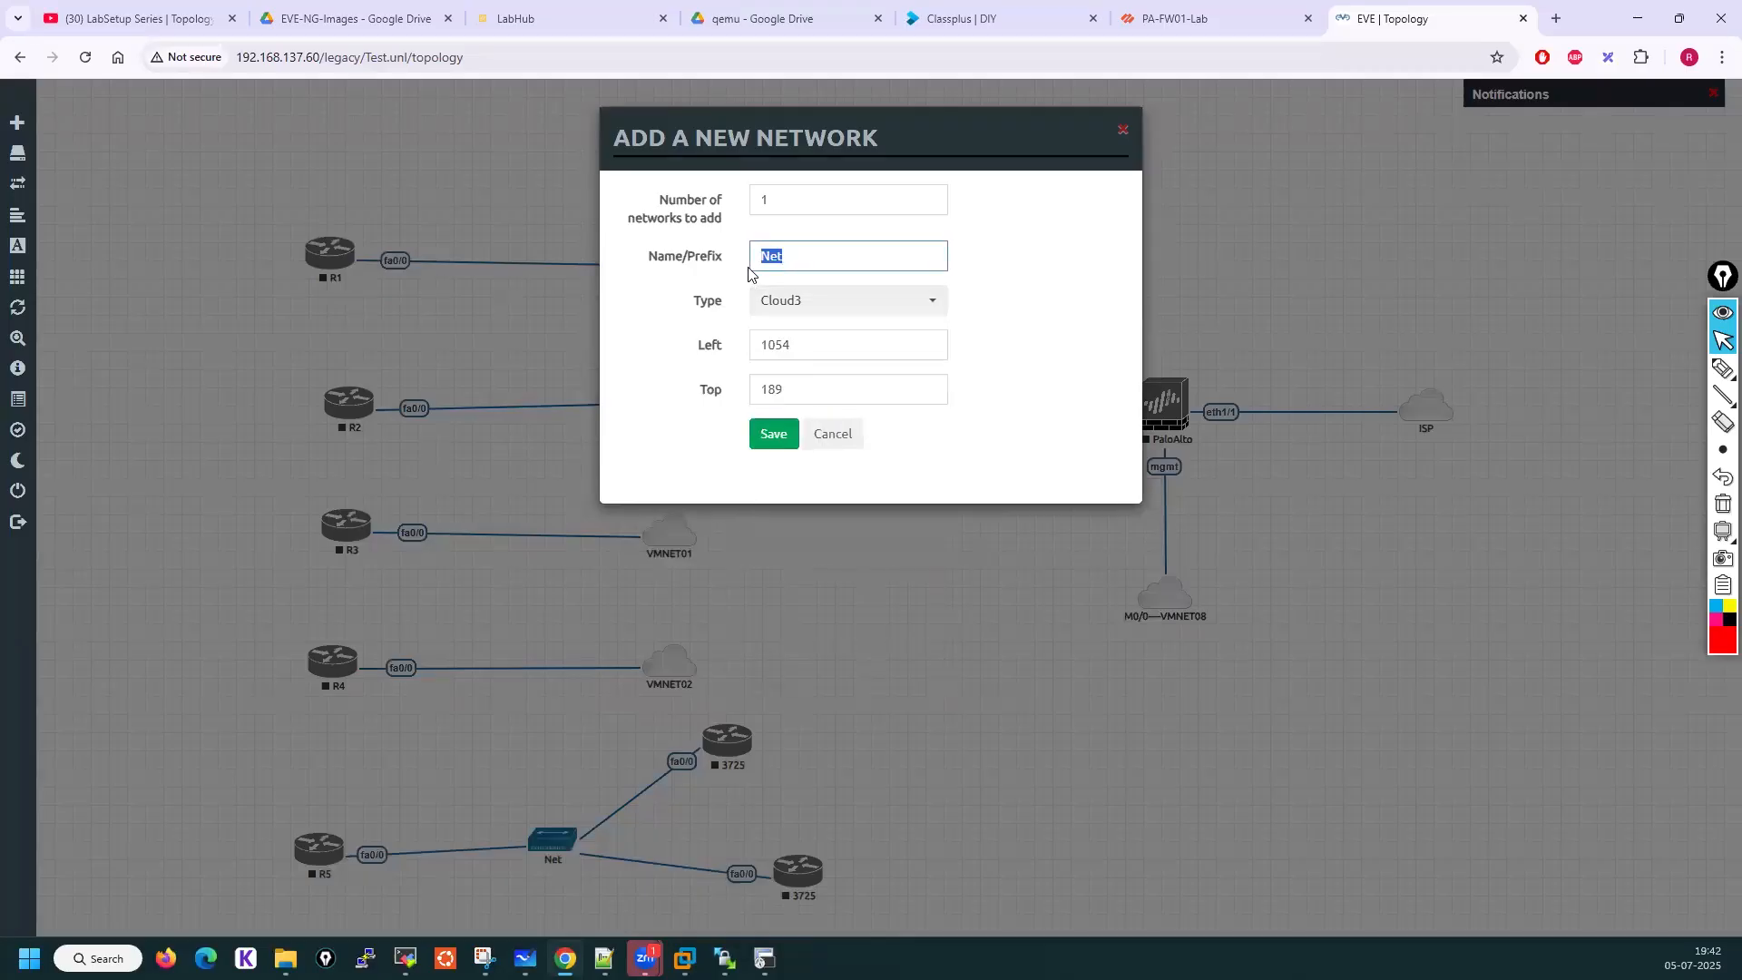
pyautogui.write('VMNET')
pyautogui.write('08')
pyautogui.click(774, 434)
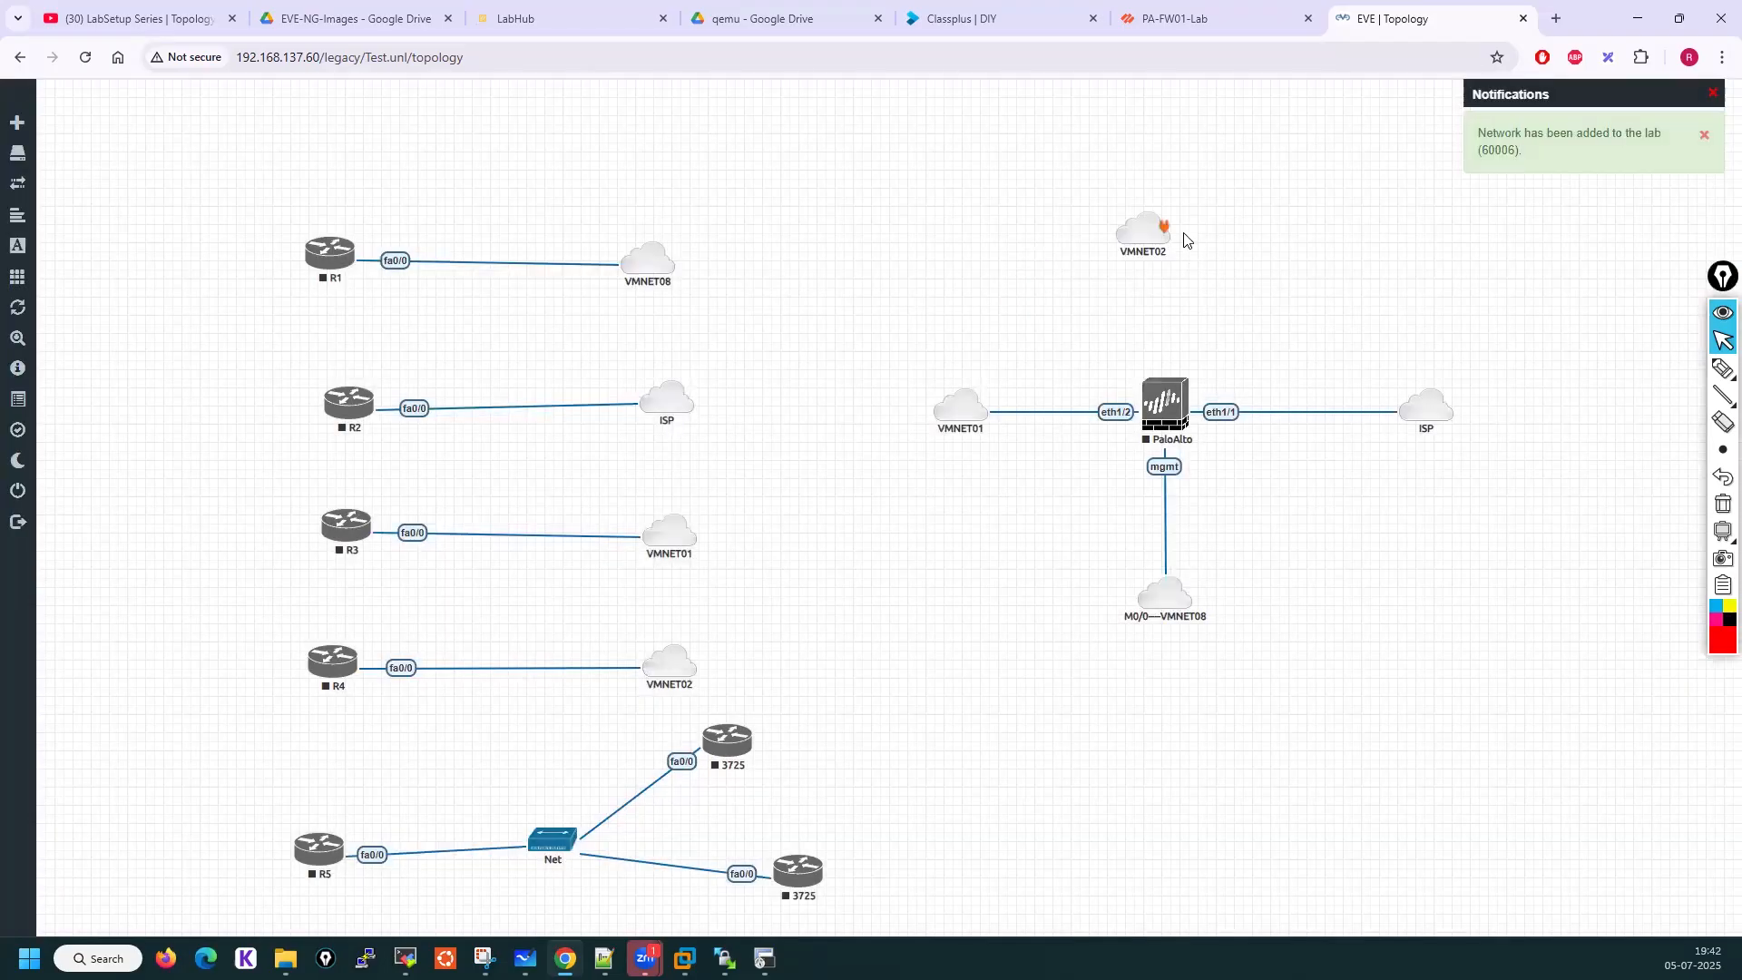
pyautogui.moveTo(1168, 232); pyautogui.dragTo(1180, 410)
pyautogui.moveTo(1145, 237); pyautogui.dragTo(1169, 234)
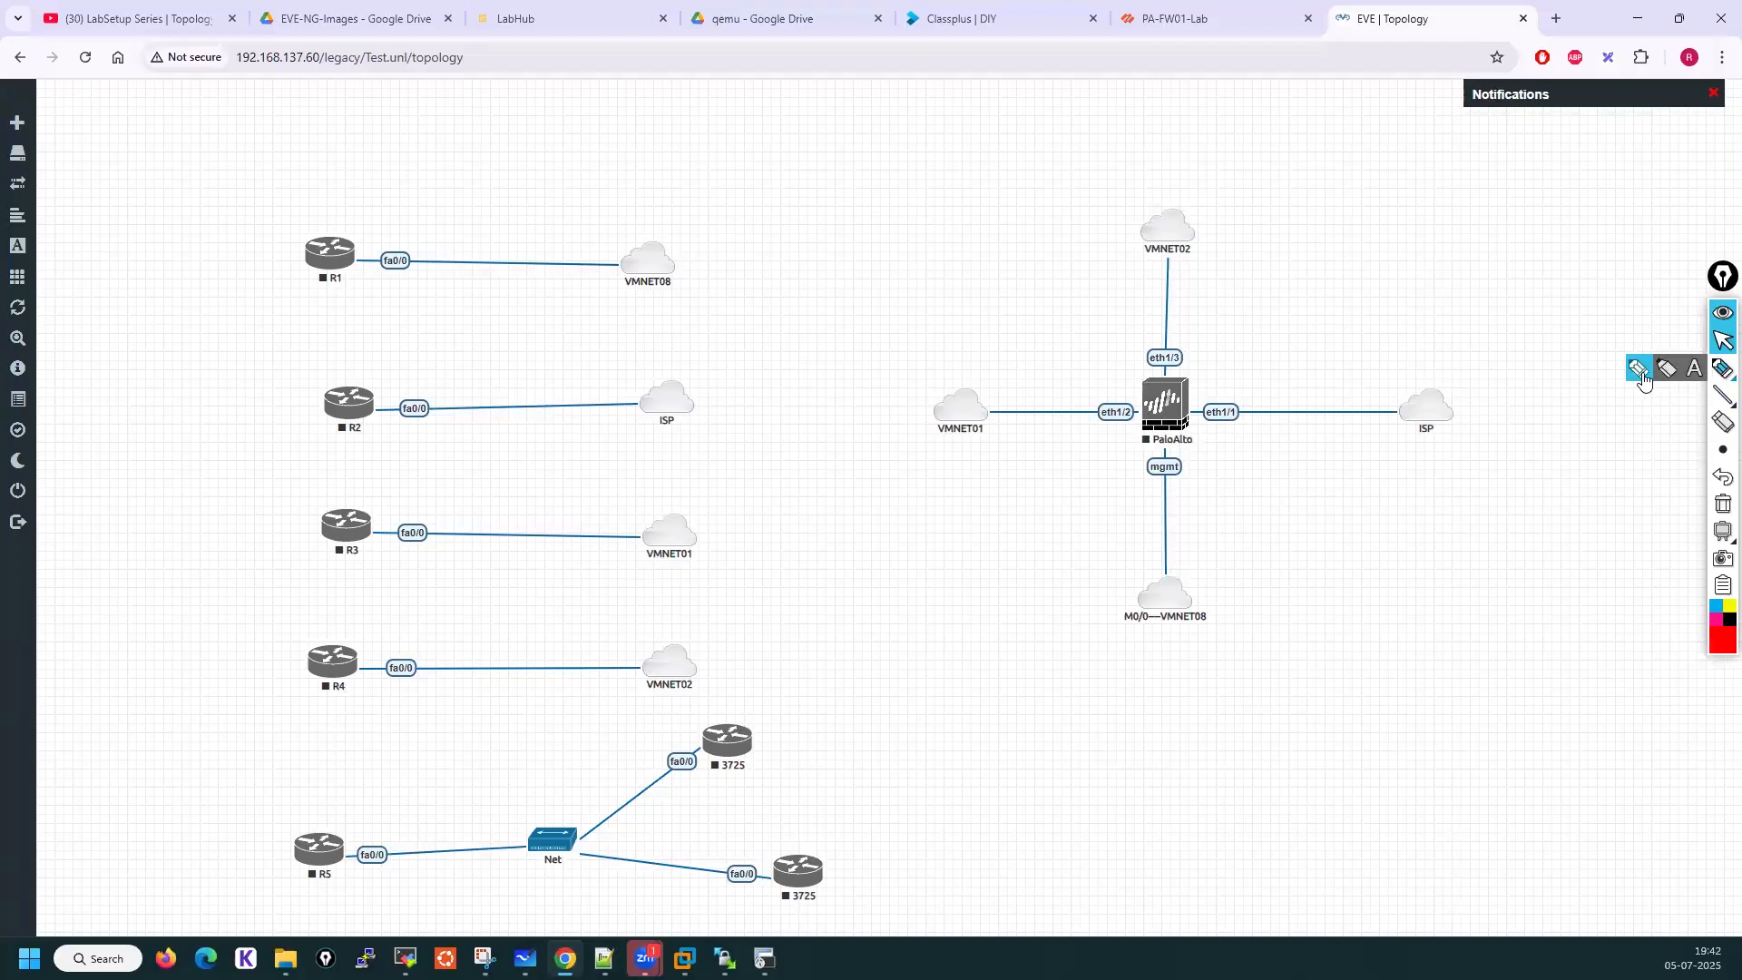
# Step: Handwrite Untrust/Outside by eth1/1, Inside/Trust by eth1/2, and Dmz by eth1/3 in red
pyautogui.click(1720, 374)
pyautogui.moveTo(1280, 368)
pyautogui.mouseDown()
pyautogui.moveTo(1297, 369)
pyautogui.moveTo(1287, 396)
pyautogui.moveTo(1291, 367)
pyautogui.moveTo(1412, 378)
pyautogui.moveTo(1389, 339)
pyautogui.moveTo(1330, 305)
pyautogui.moveTo(1356, 328)
pyautogui.mouseUp()
pyautogui.moveTo(1361, 295)
pyautogui.mouseDown()
pyautogui.moveTo(1362, 330)
pyautogui.moveTo(1435, 296)
pyautogui.mouseUp()
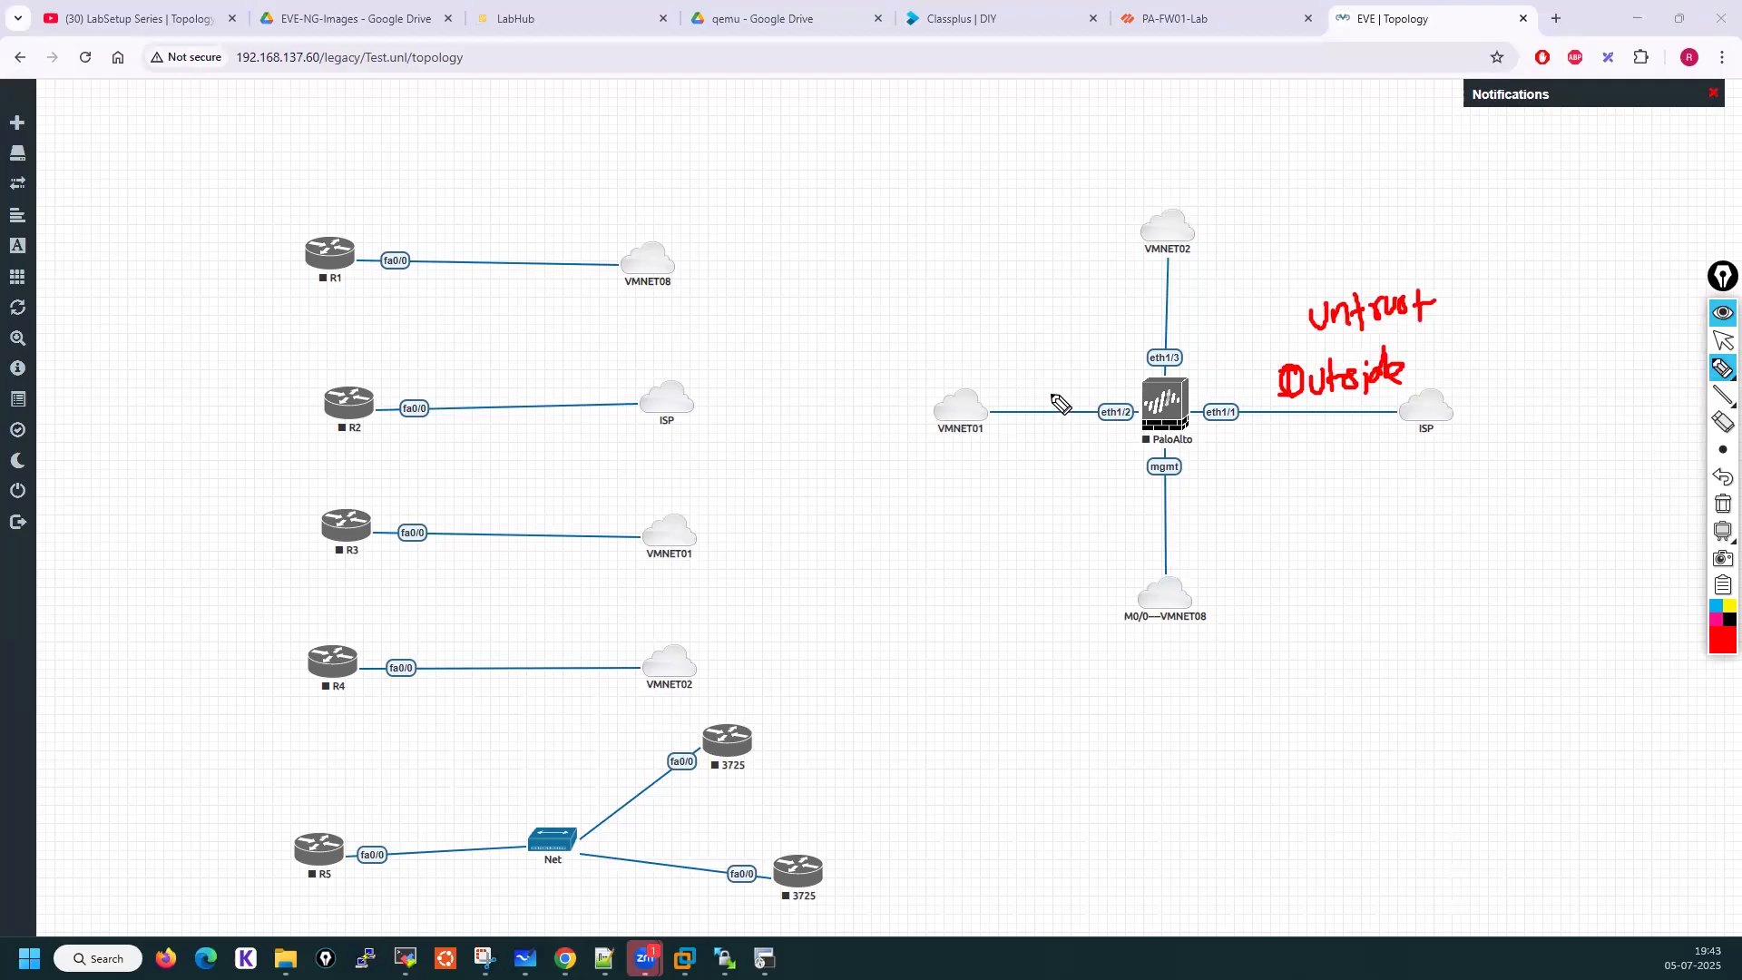
pyautogui.moveTo(999, 368); pyautogui.dragTo(1003, 367)
pyautogui.moveTo(1014, 371)
pyautogui.mouseDown()
pyautogui.moveTo(1014, 396)
pyautogui.moveTo(1101, 390)
pyautogui.mouseUp()
pyautogui.moveTo(990, 423)
pyautogui.mouseDown()
pyautogui.moveTo(1067, 428)
pyautogui.moveTo(1078, 454)
pyautogui.mouseUp()
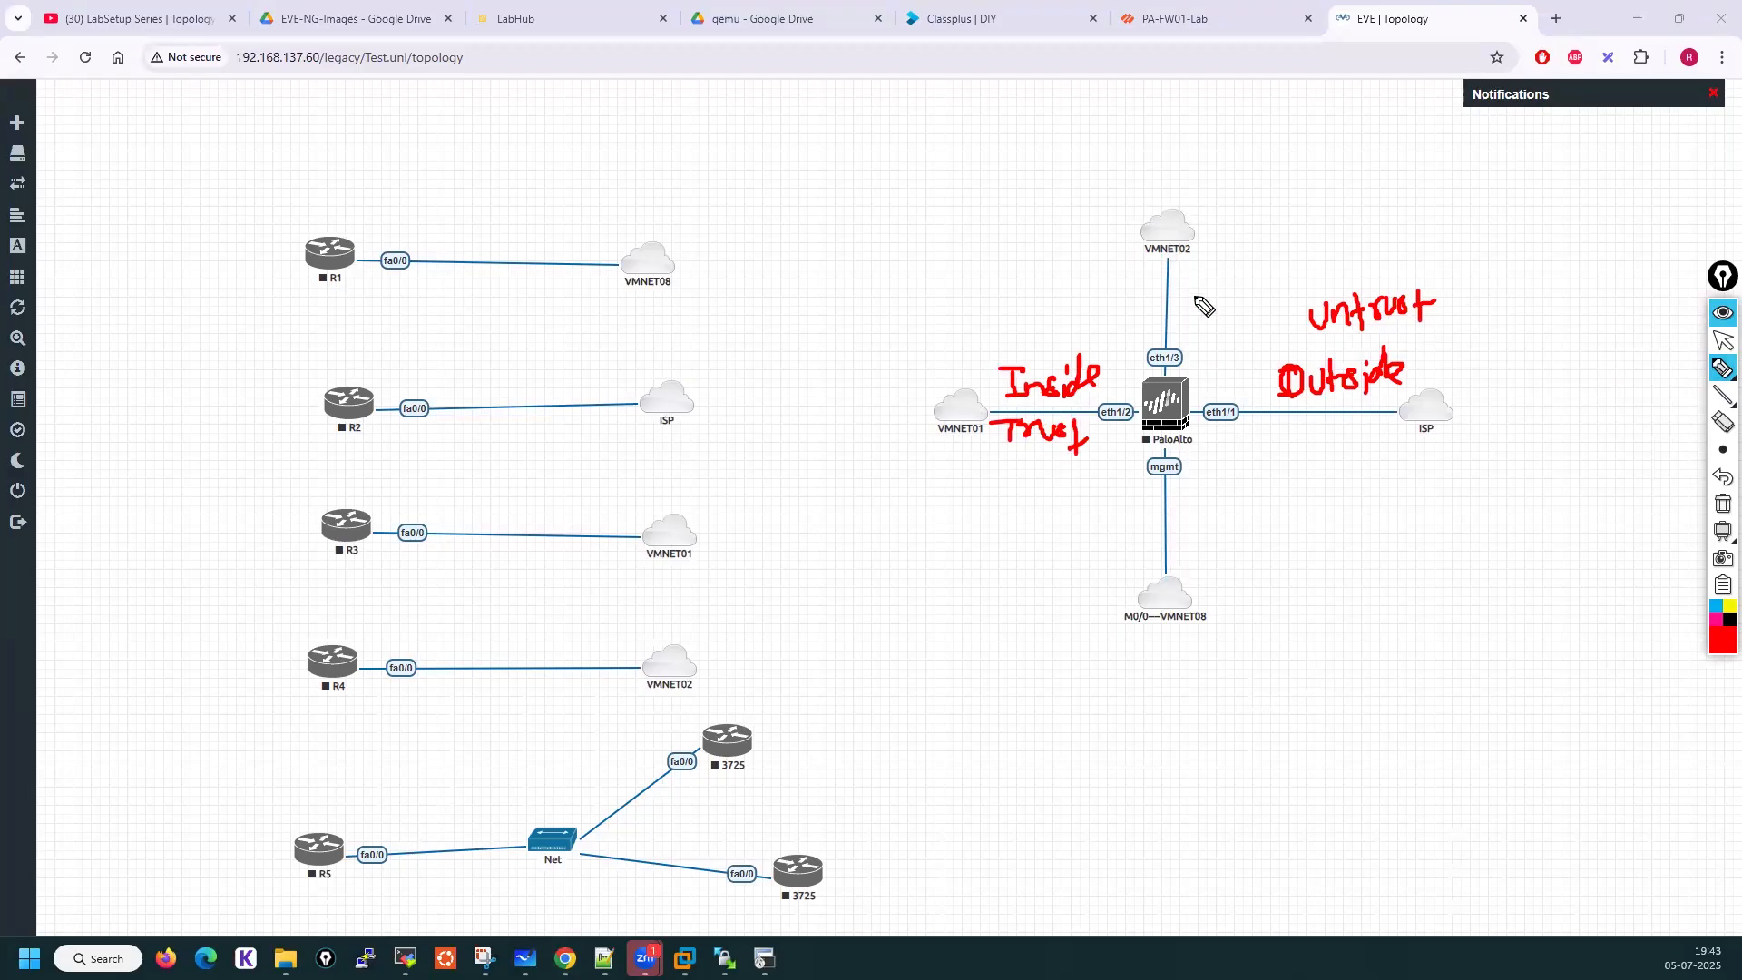
pyautogui.moveTo(1173, 298)
pyautogui.mouseDown()
pyautogui.moveTo(1229, 323)
pyautogui.moveTo(1262, 313)
pyautogui.mouseUp()
# Step: Circle every cloud in red and draw a curved arrow between the two groups
pyautogui.moveTo(680, 306); pyautogui.dragTo(679, 288)
pyautogui.moveTo(679, 374); pyautogui.dragTo(694, 399)
pyautogui.moveTo(670, 498)
pyautogui.mouseDown()
pyautogui.moveTo(647, 508)
pyautogui.moveTo(689, 525)
pyautogui.mouseUp()
pyautogui.moveTo(673, 629); pyautogui.dragTo(700, 646)
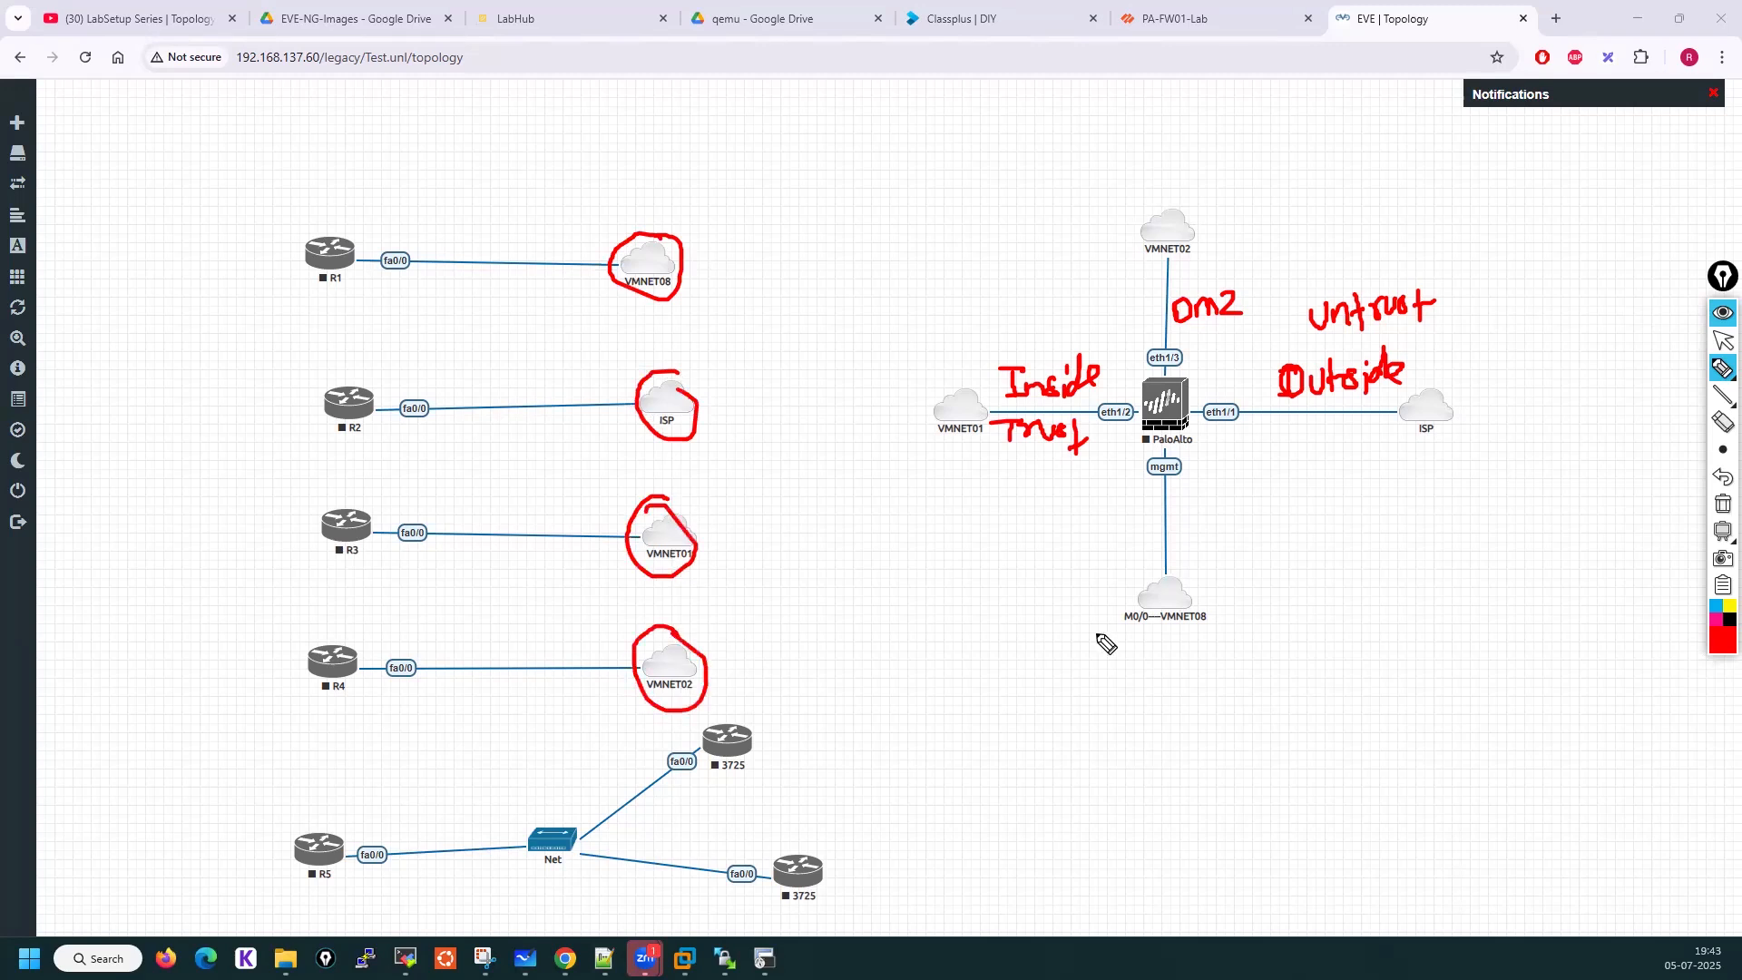
pyautogui.moveTo(1176, 567)
pyautogui.mouseDown()
pyautogui.moveTo(1146, 673)
pyautogui.moveTo(1182, 565)
pyautogui.mouseUp()
pyautogui.moveTo(1435, 381)
pyautogui.mouseDown()
pyautogui.moveTo(1416, 384)
pyautogui.moveTo(1447, 385)
pyautogui.mouseUp()
pyautogui.moveTo(1194, 214)
pyautogui.mouseDown()
pyautogui.moveTo(1115, 231)
pyautogui.moveTo(1193, 202)
pyautogui.mouseUp()
pyautogui.moveTo(921, 401)
pyautogui.mouseDown()
pyautogui.moveTo(963, 380)
pyautogui.moveTo(943, 372)
pyautogui.mouseUp()
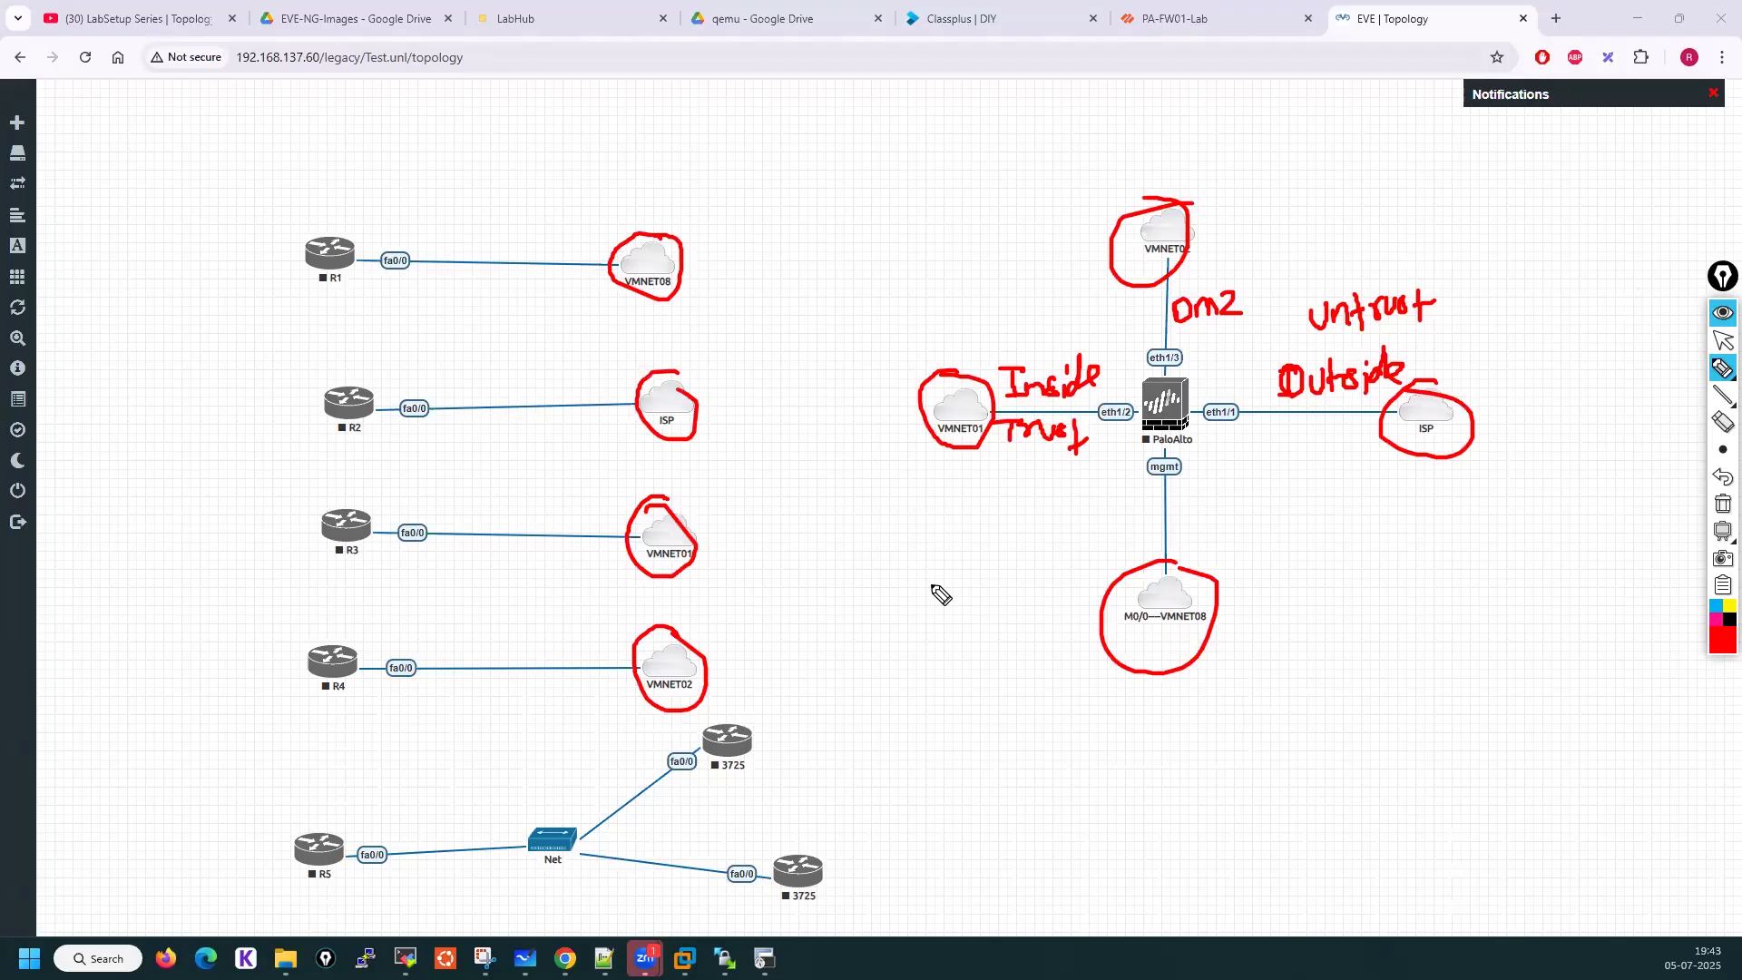
pyautogui.moveTo(848, 558)
pyautogui.mouseDown()
pyautogui.moveTo(853, 594)
pyautogui.moveTo(932, 644)
pyautogui.mouseUp()
pyautogui.moveTo(814, 581); pyautogui.dragTo(885, 572)
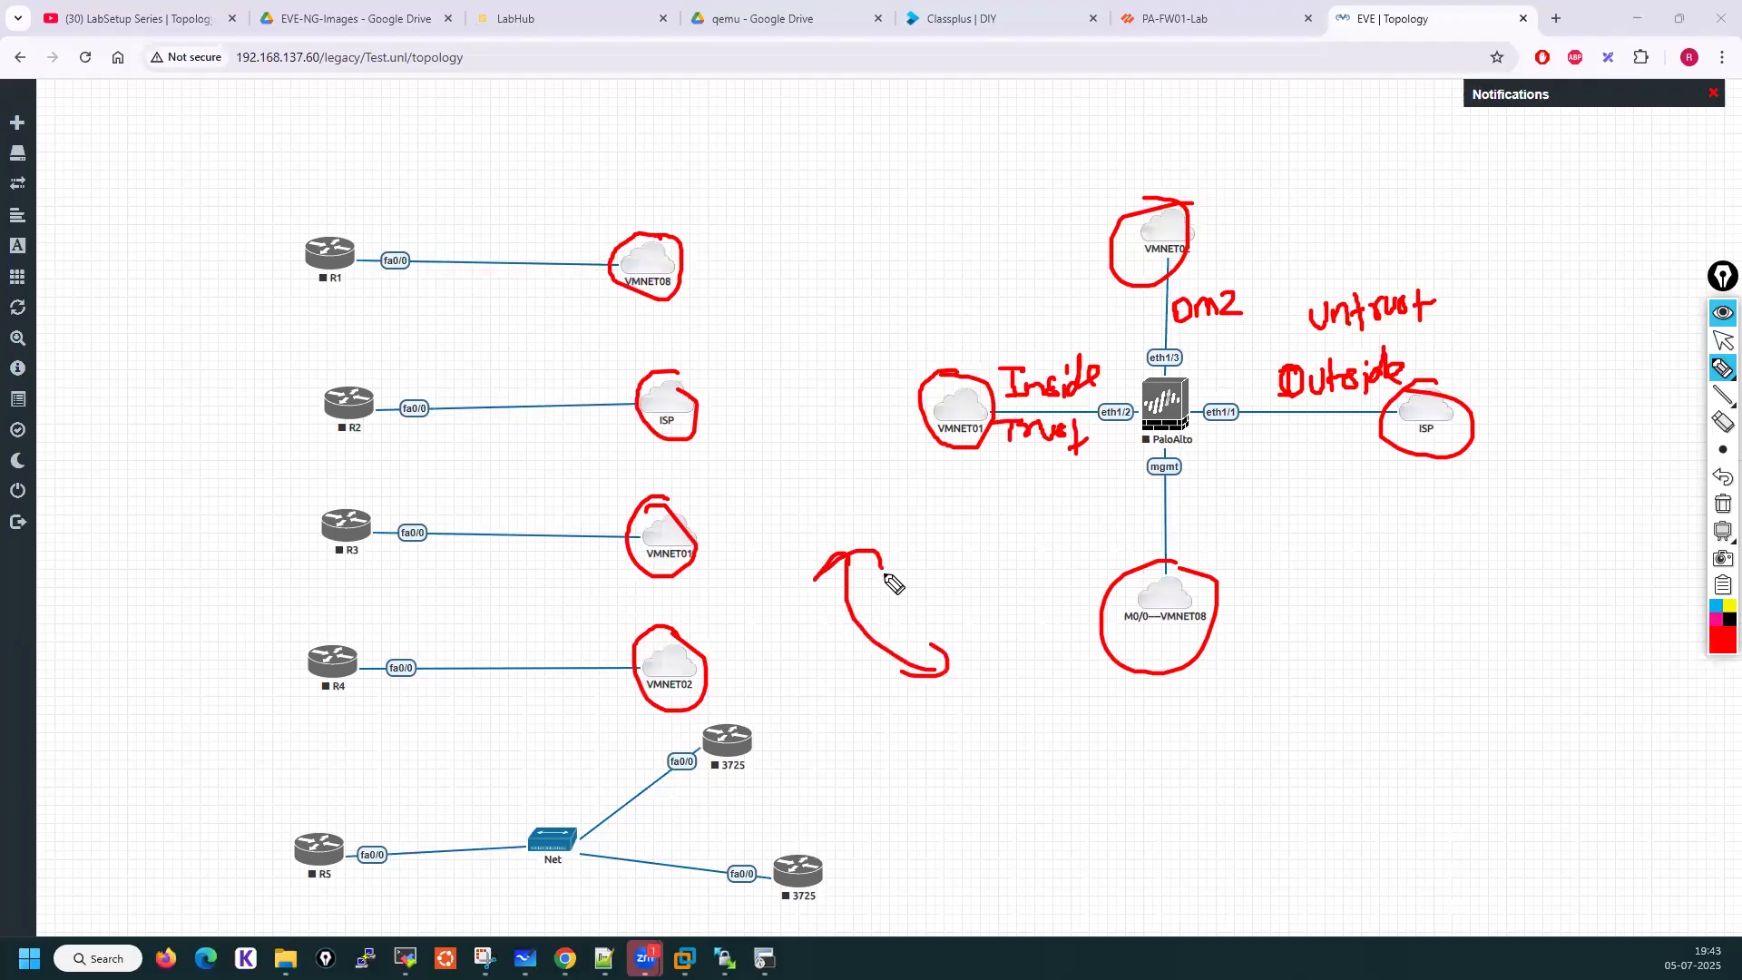
# Step: Erase all red annotations and close the Test lab
pyautogui.click(1722, 505)
pyautogui.click(1723, 340)
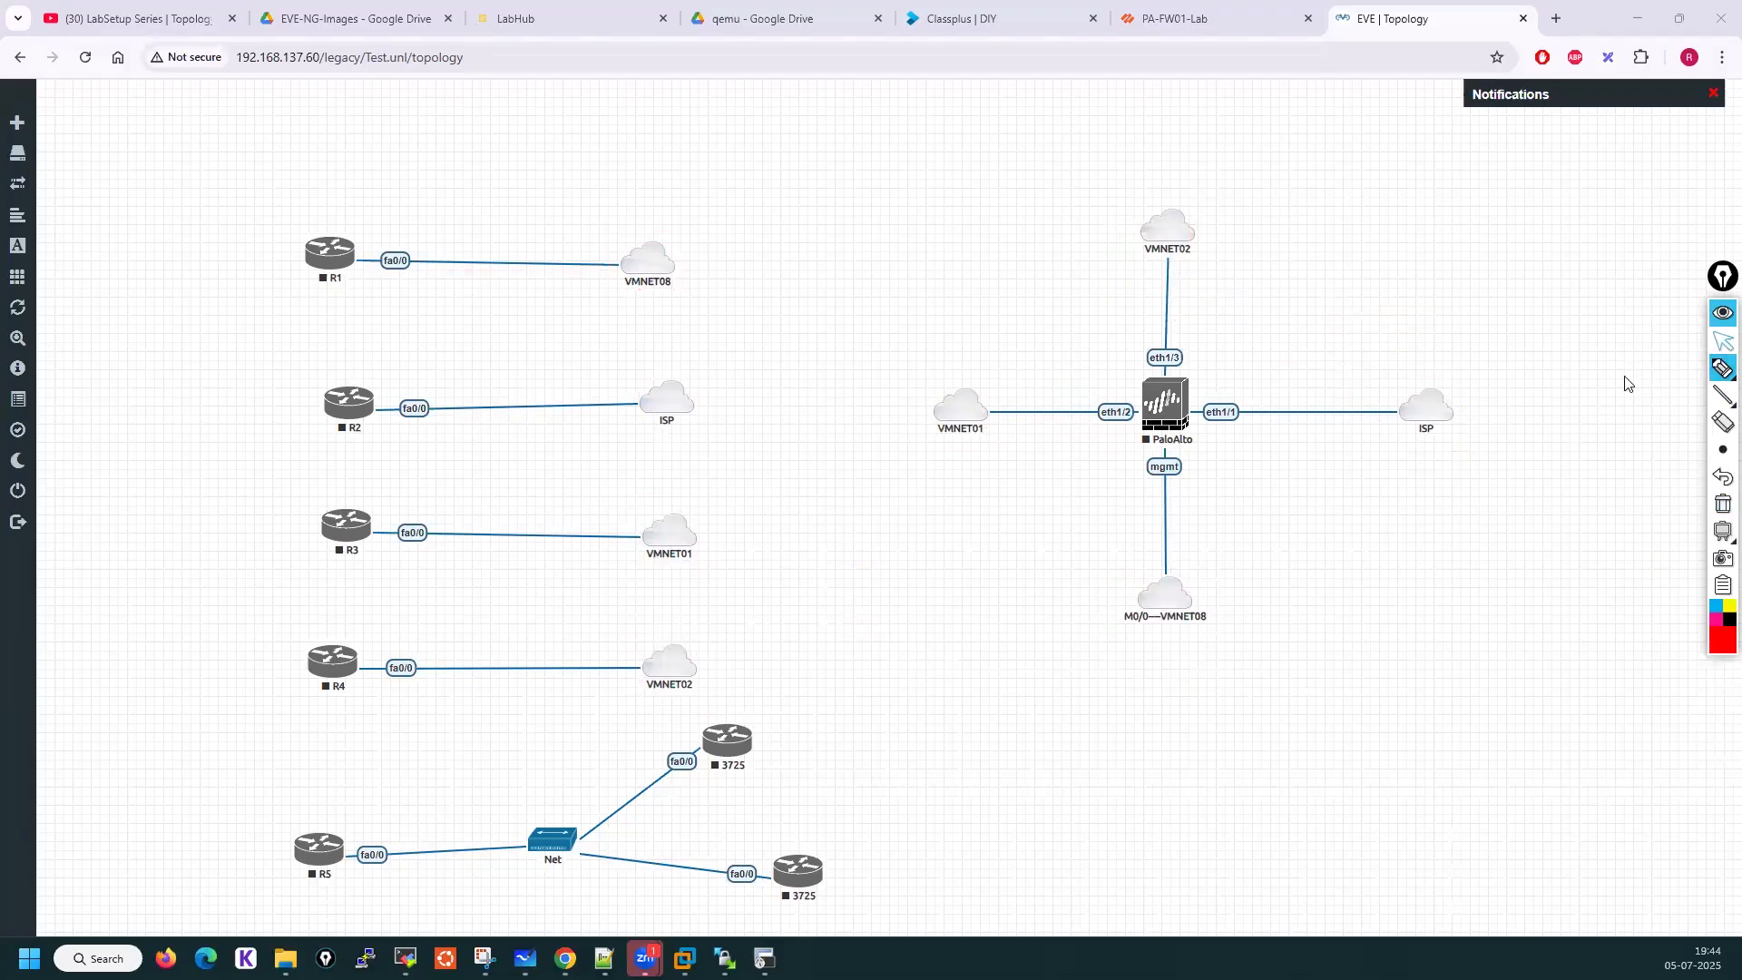
pyautogui.moveTo(22, 462)
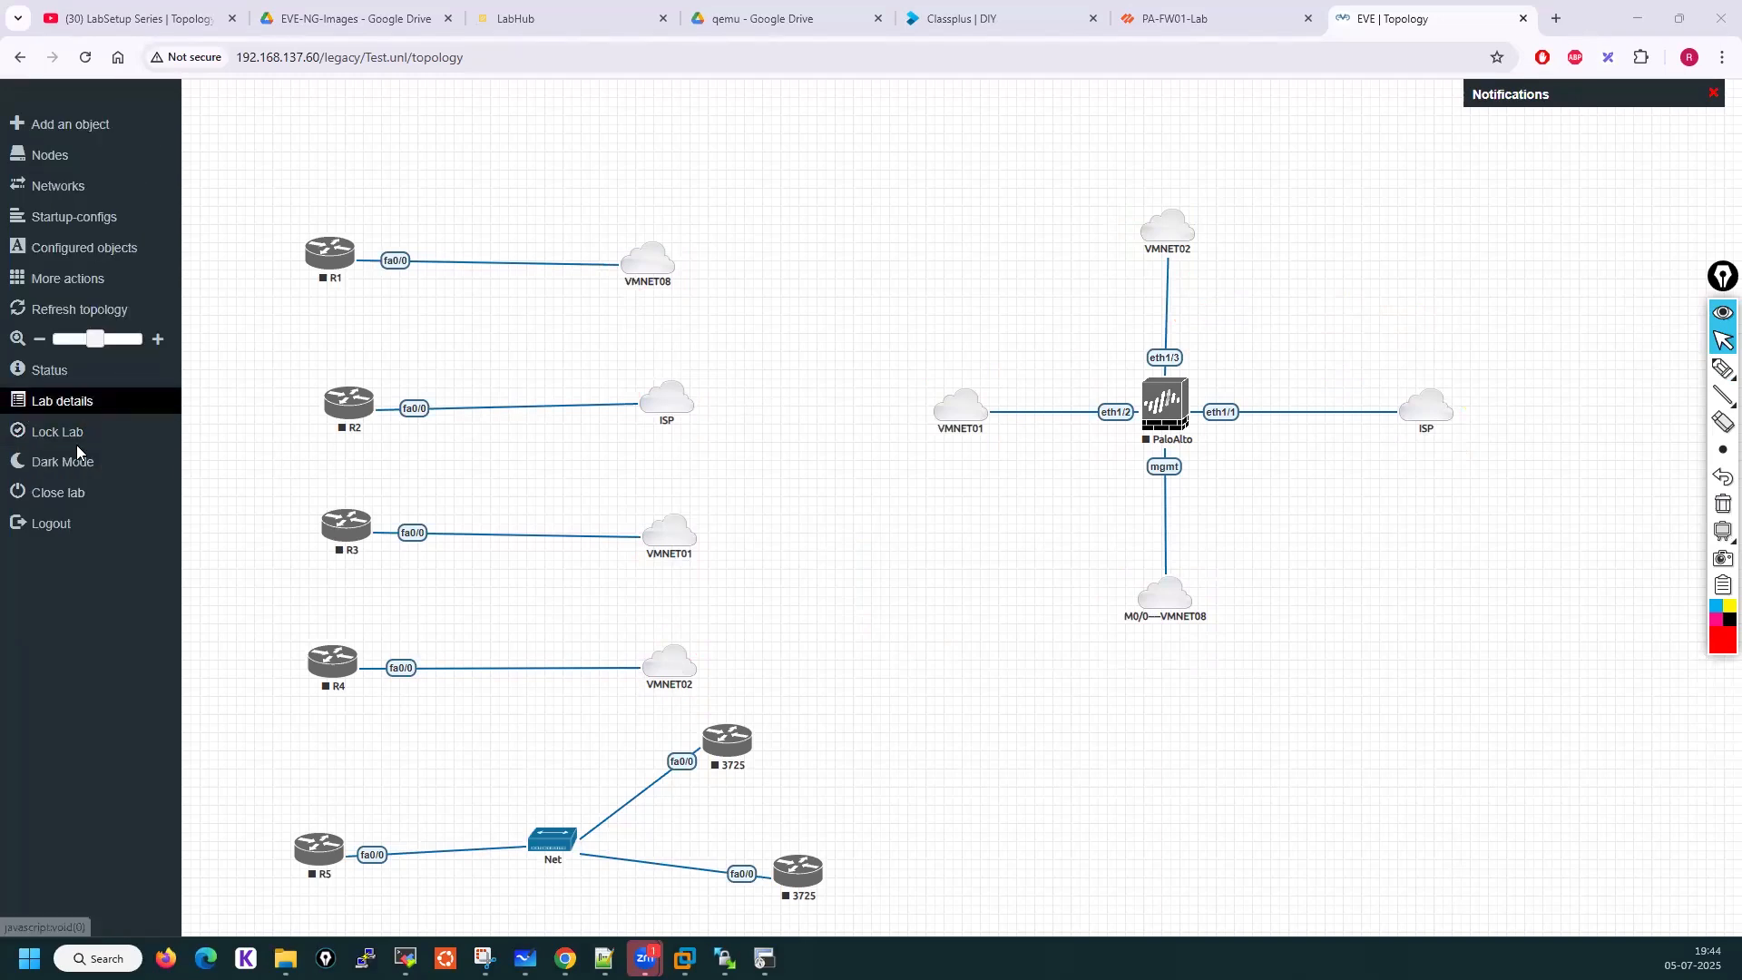
pyautogui.click(71, 495)
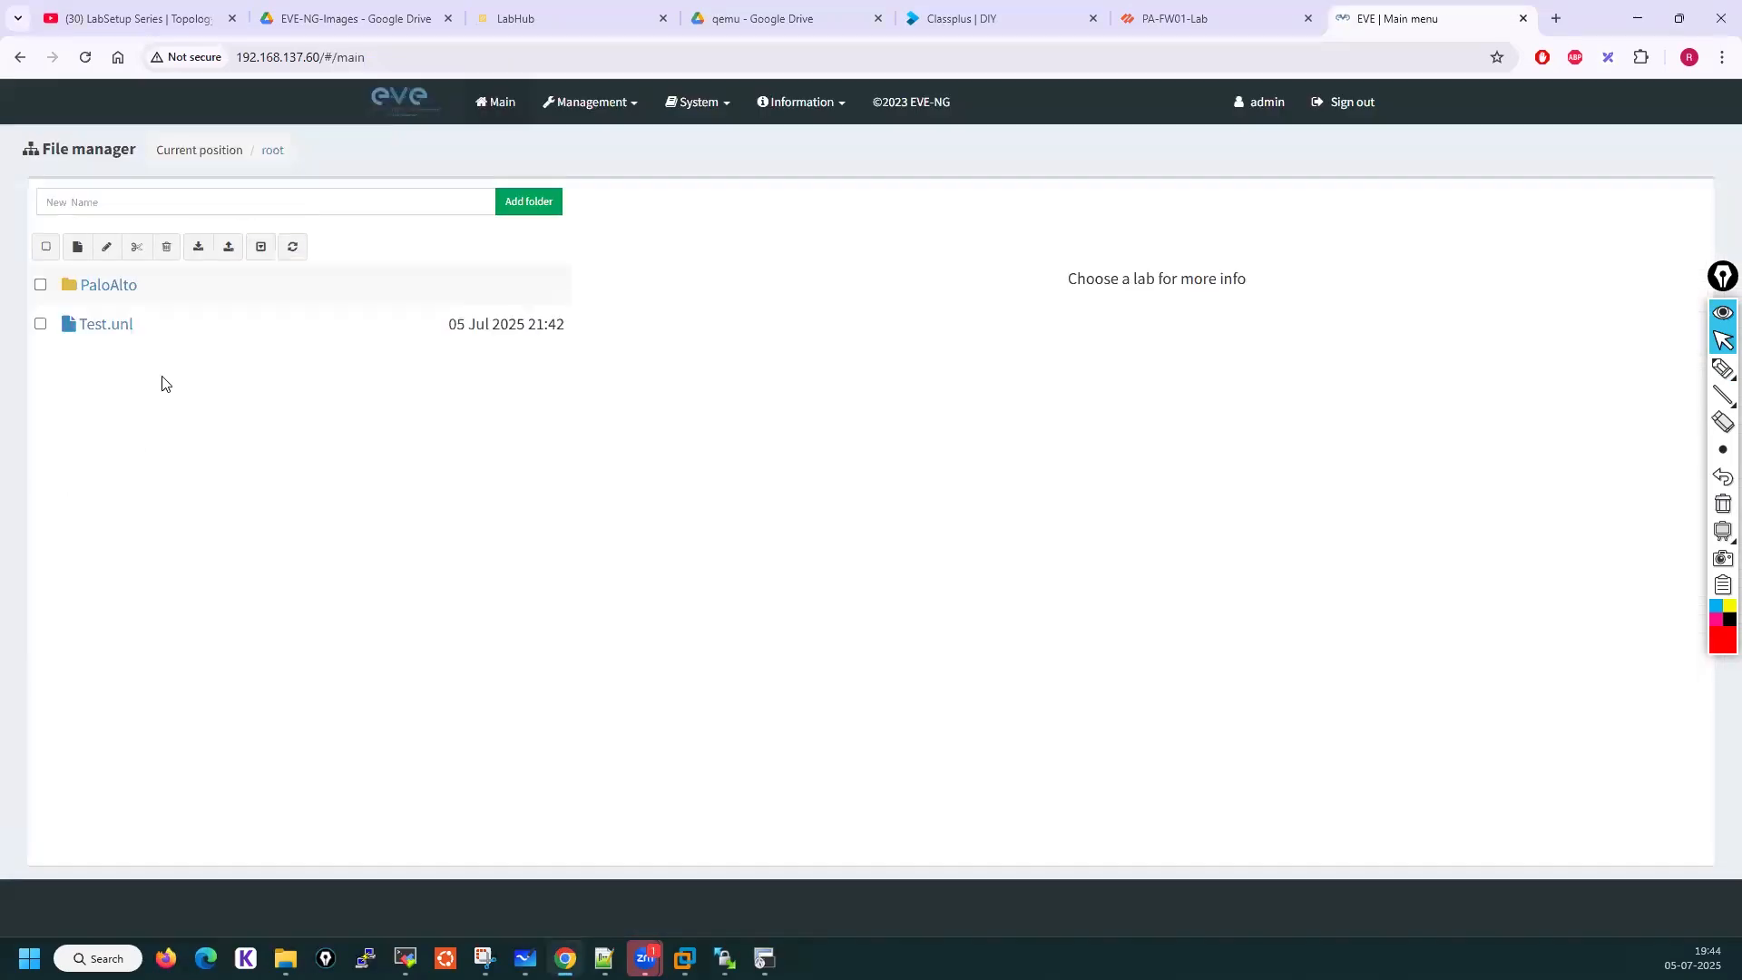
# Step: Open Palo_Alto_Demo_Lab.unl from the PaloAlto folder
pyautogui.click(108, 285)
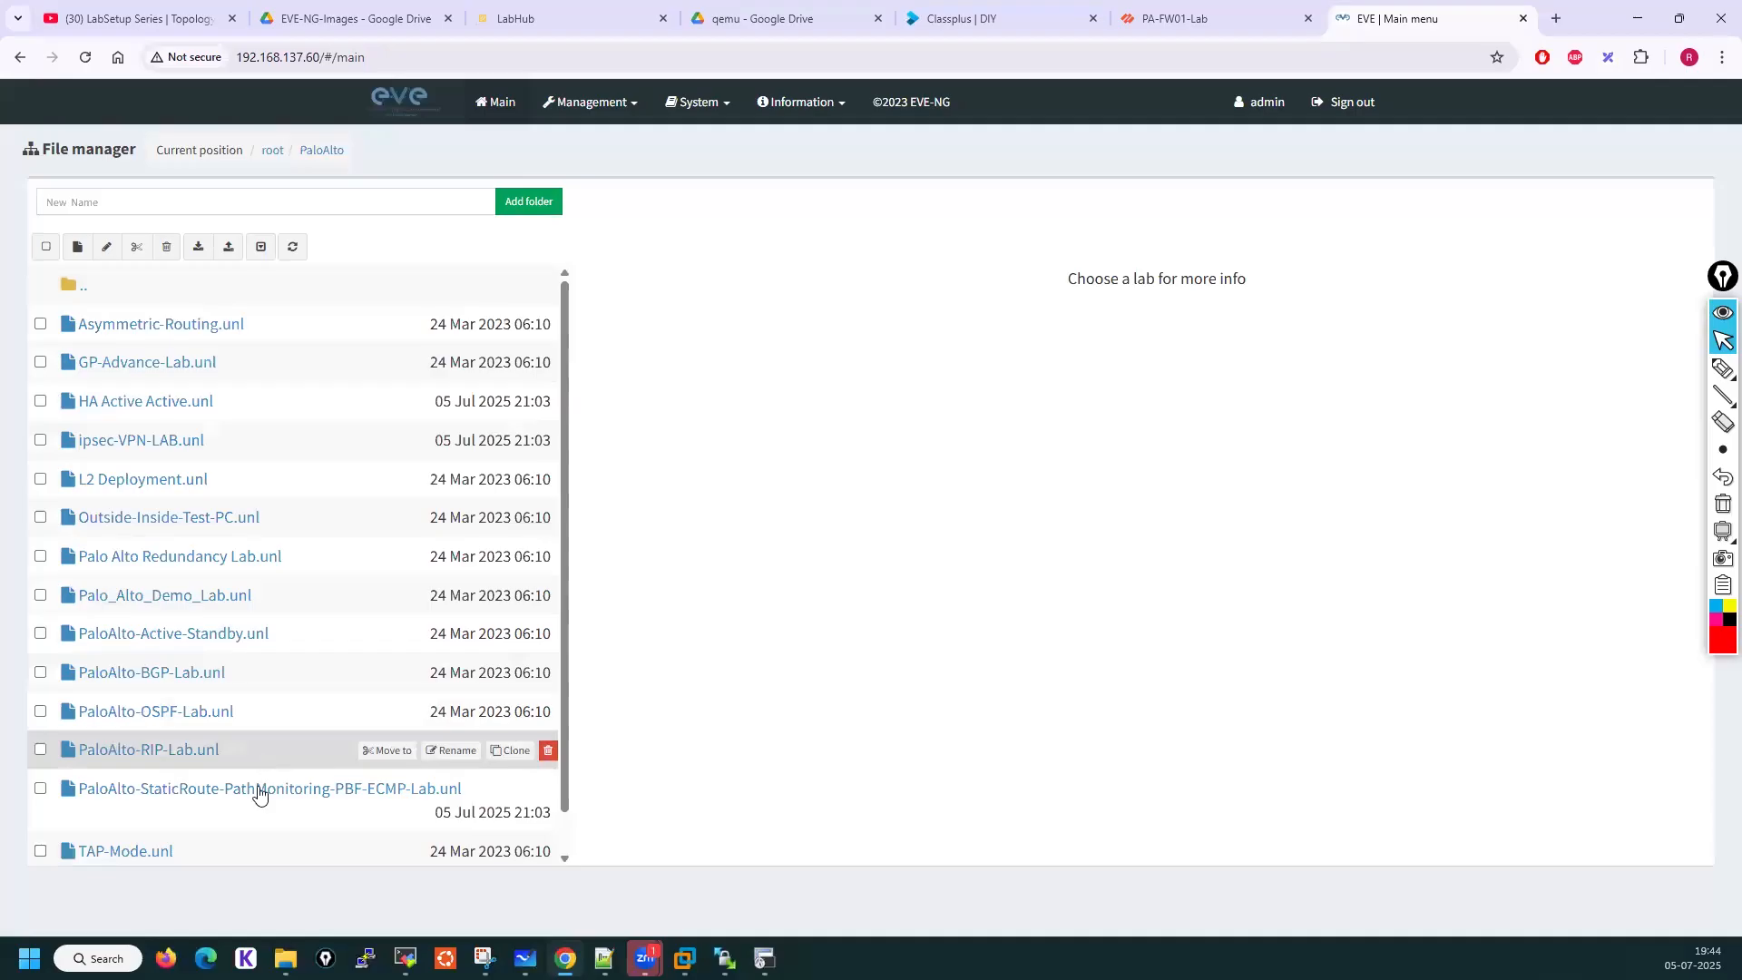
pyautogui.scroll(-1, 250, 822)
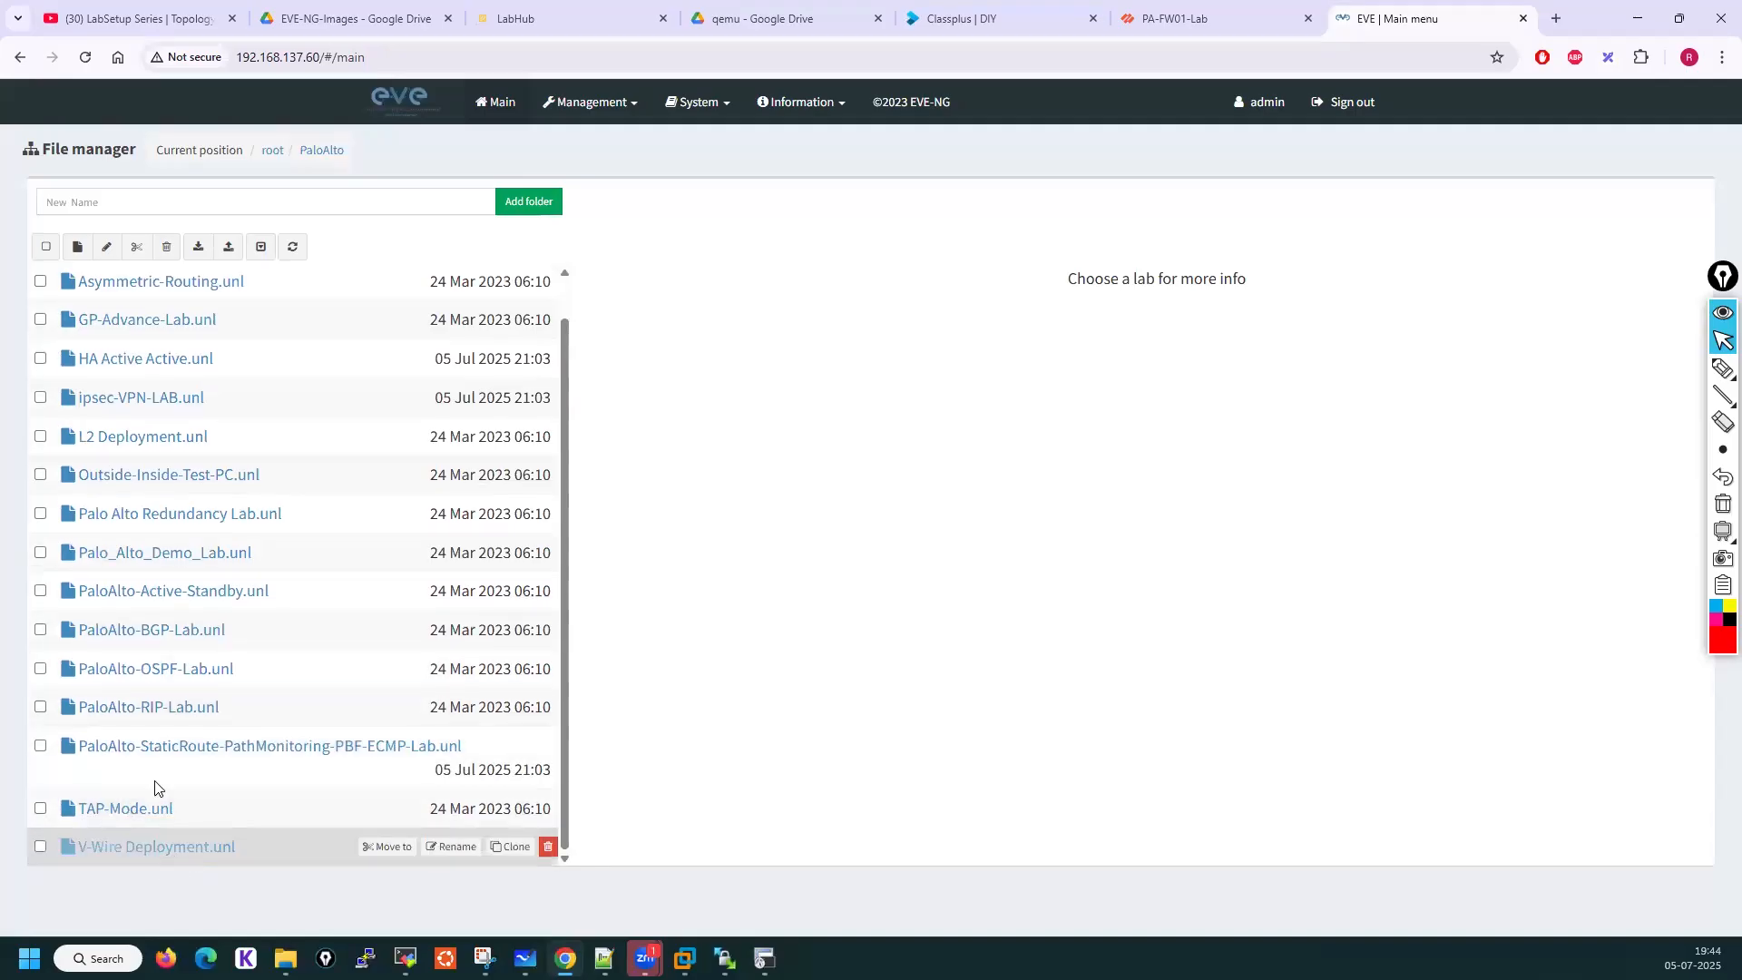
pyautogui.click(172, 555)
pyautogui.click(651, 723)
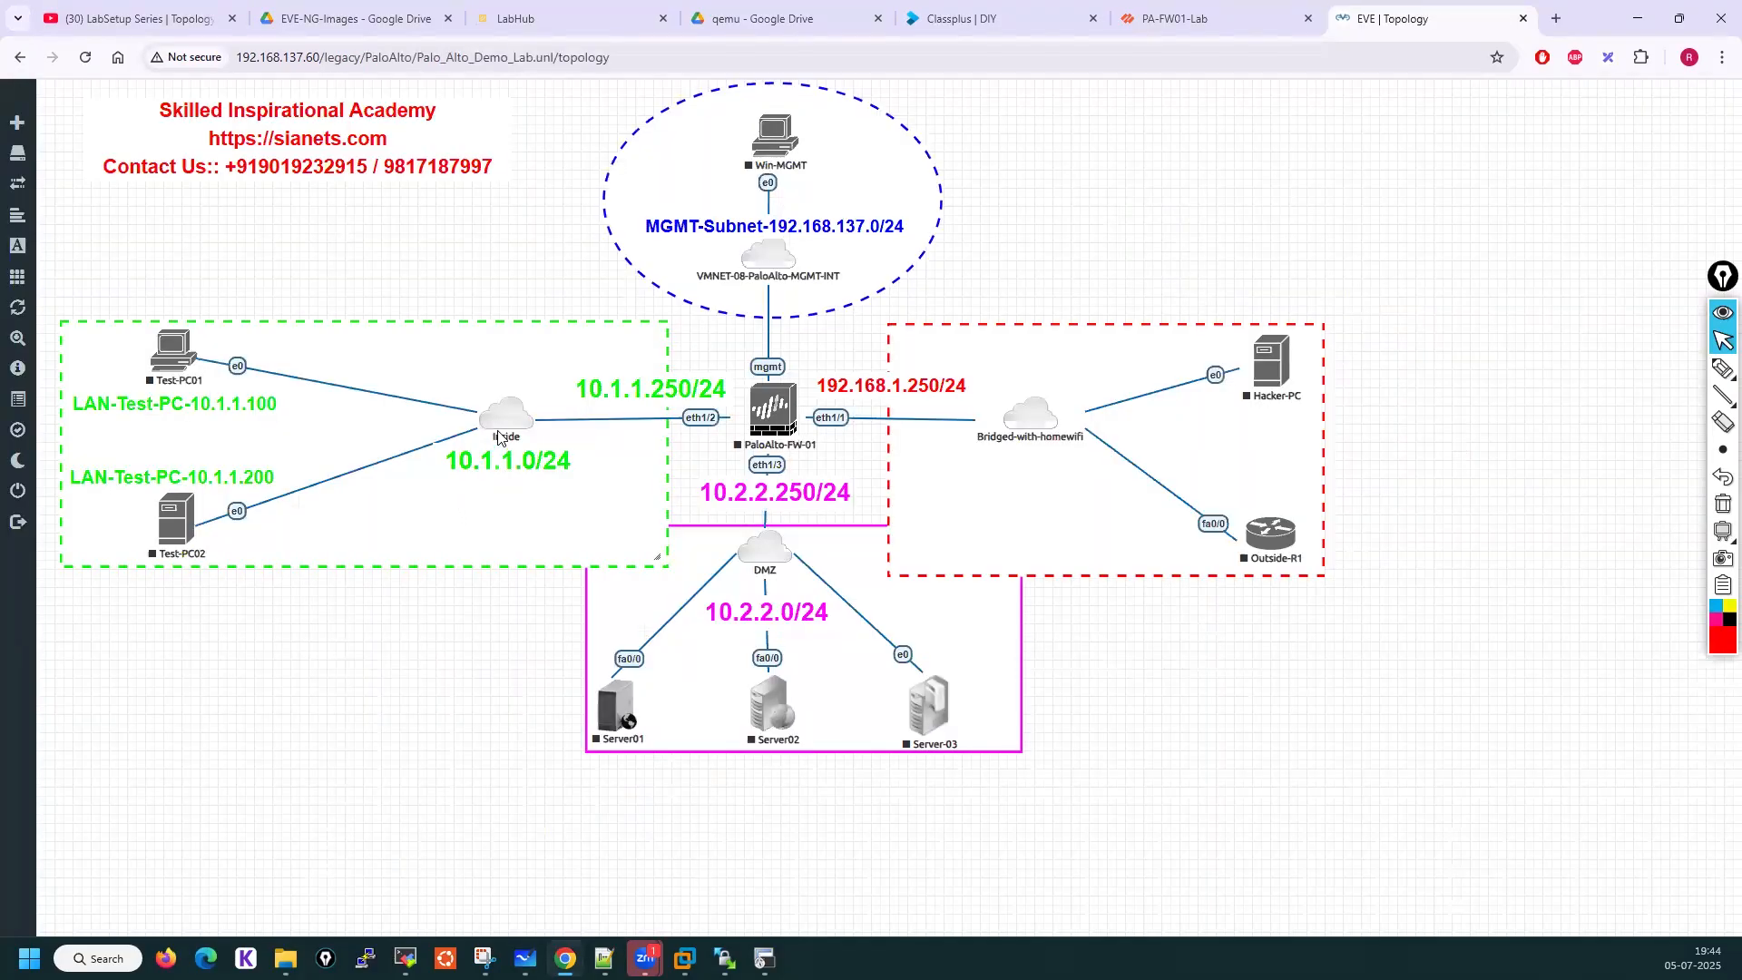
# Step: Inspect the Inside, Bridged-with-homewifi and VMNET-08-PaloAlto-MGMT-INT network settings without changes
pyautogui.rightClick(500, 429)
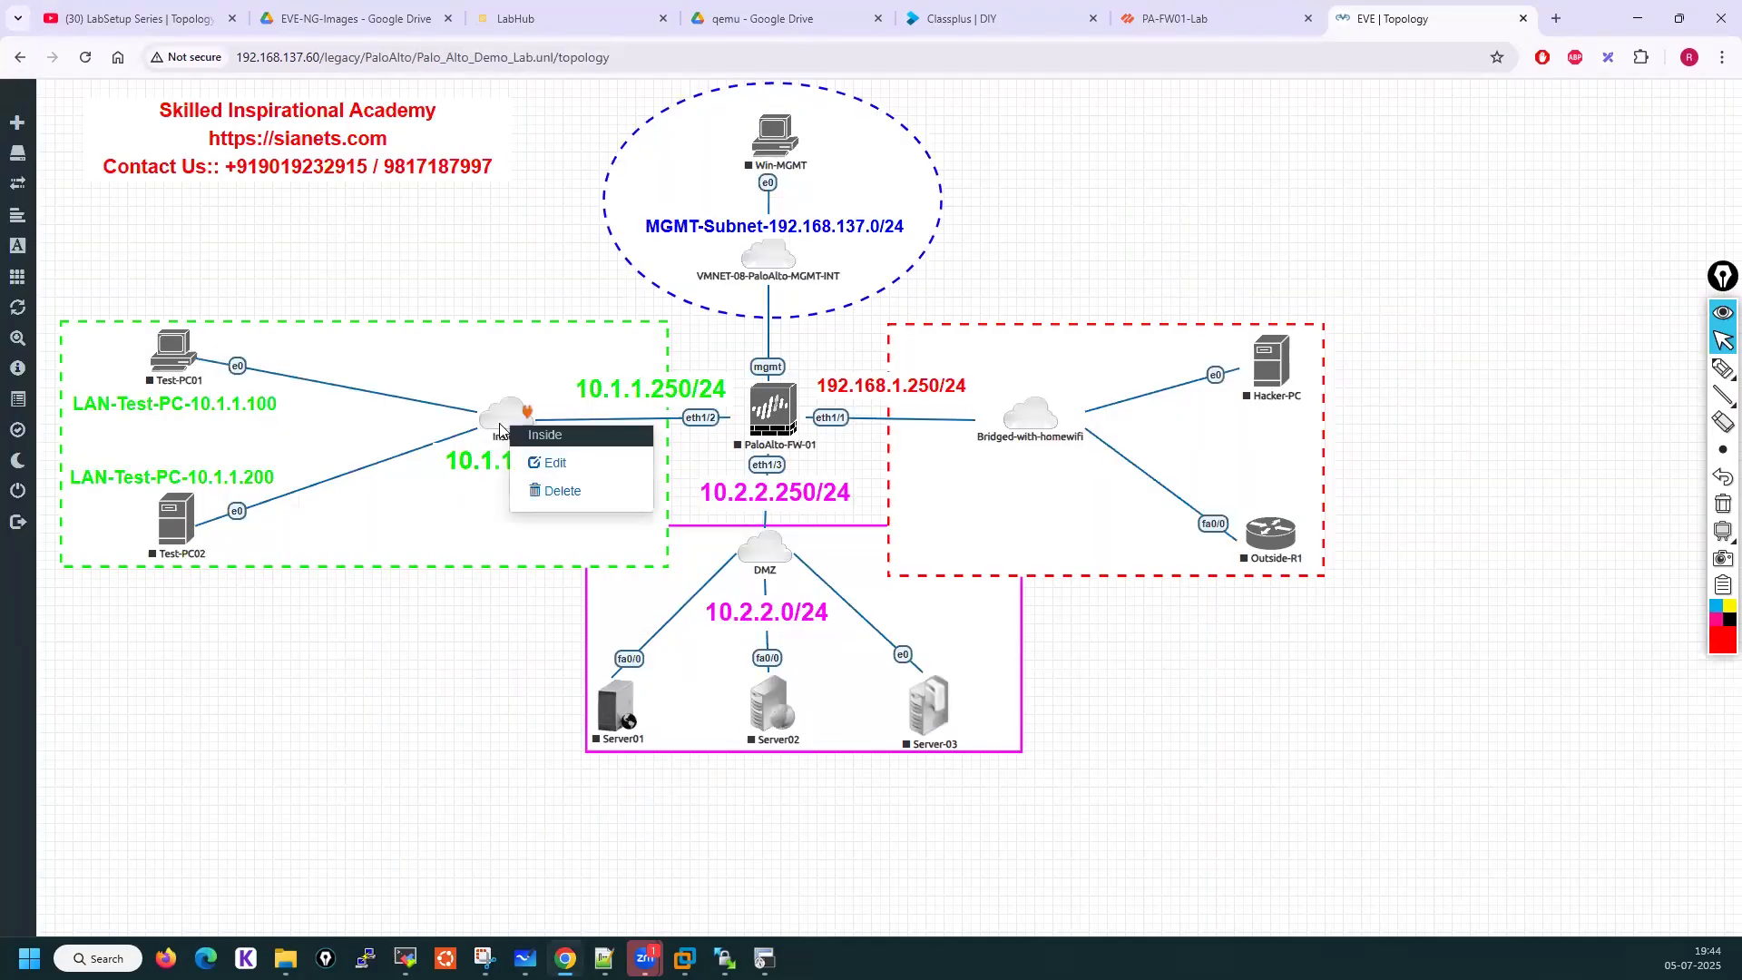
pyautogui.click(558, 467)
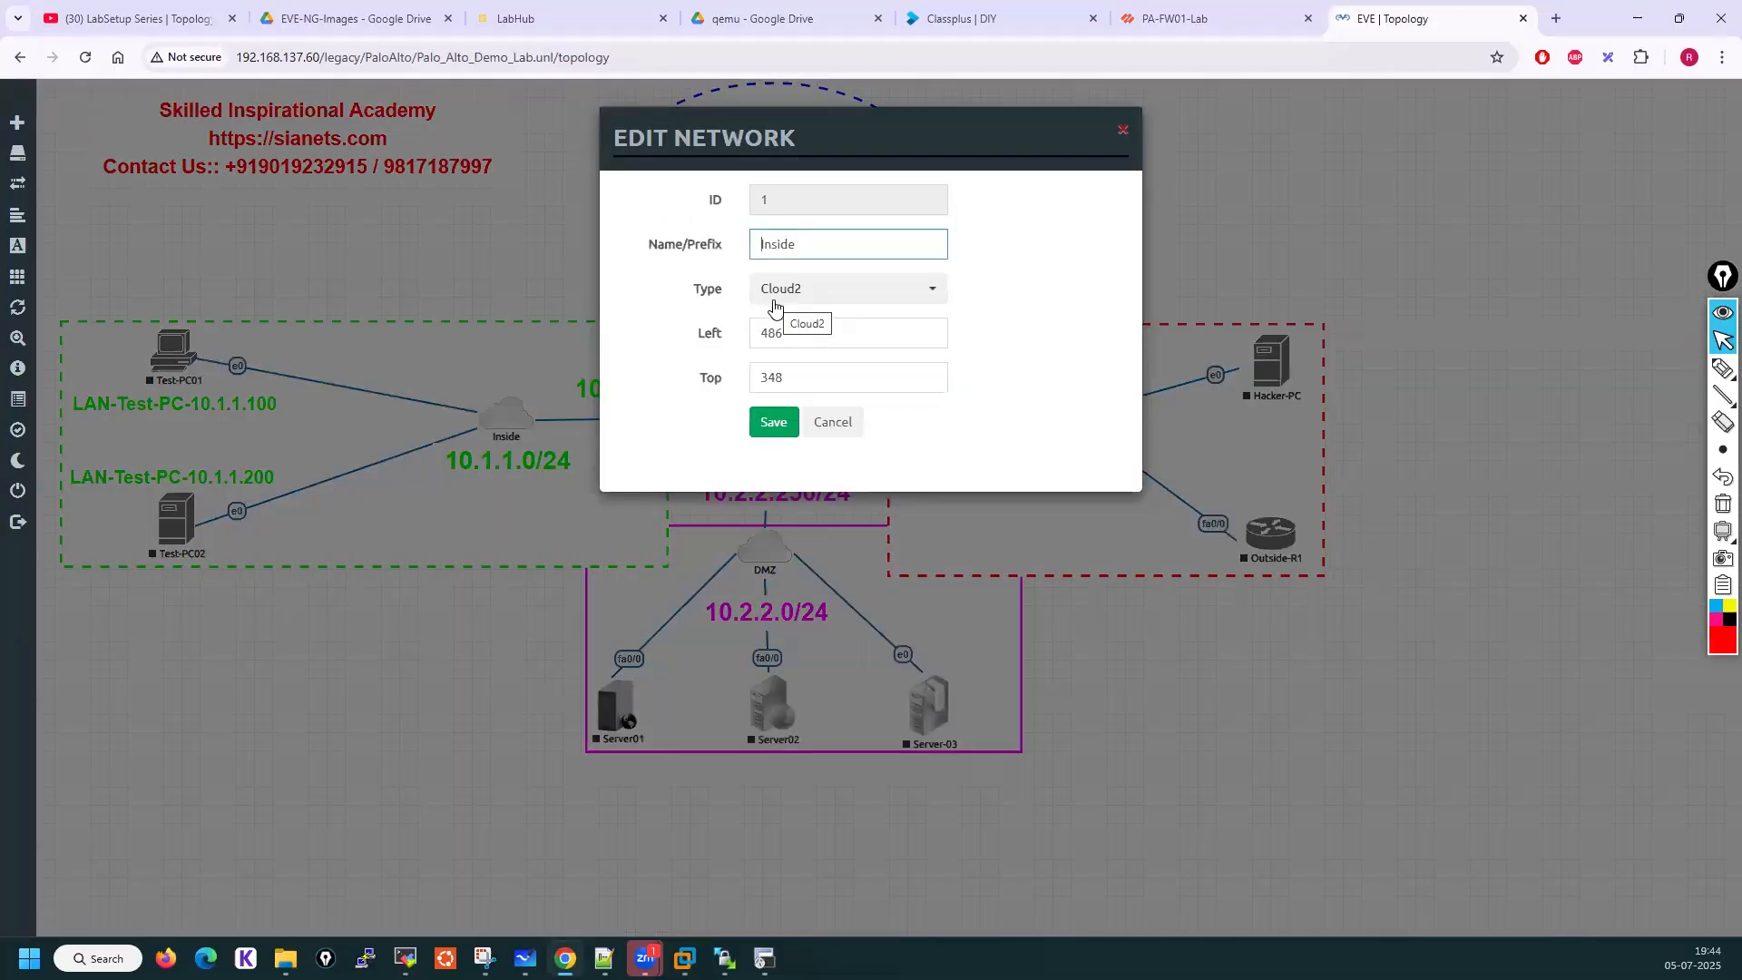
pyautogui.click(833, 422)
pyautogui.click(833, 422)
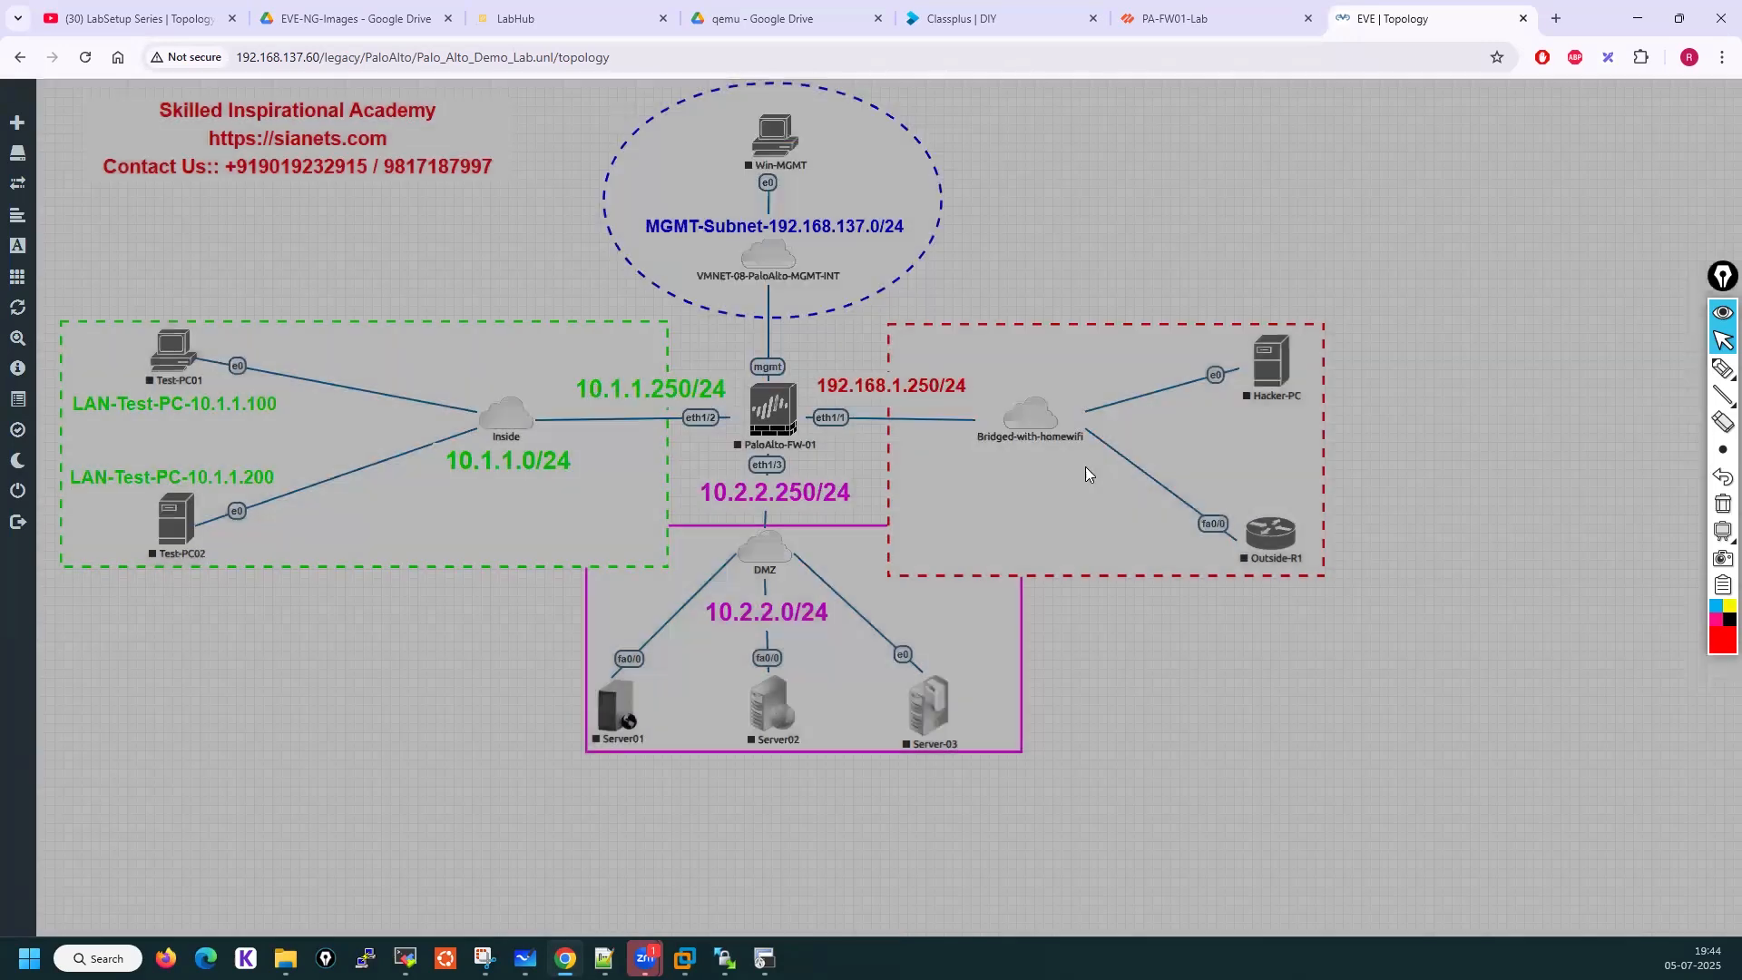
pyautogui.doubleClick(1034, 419)
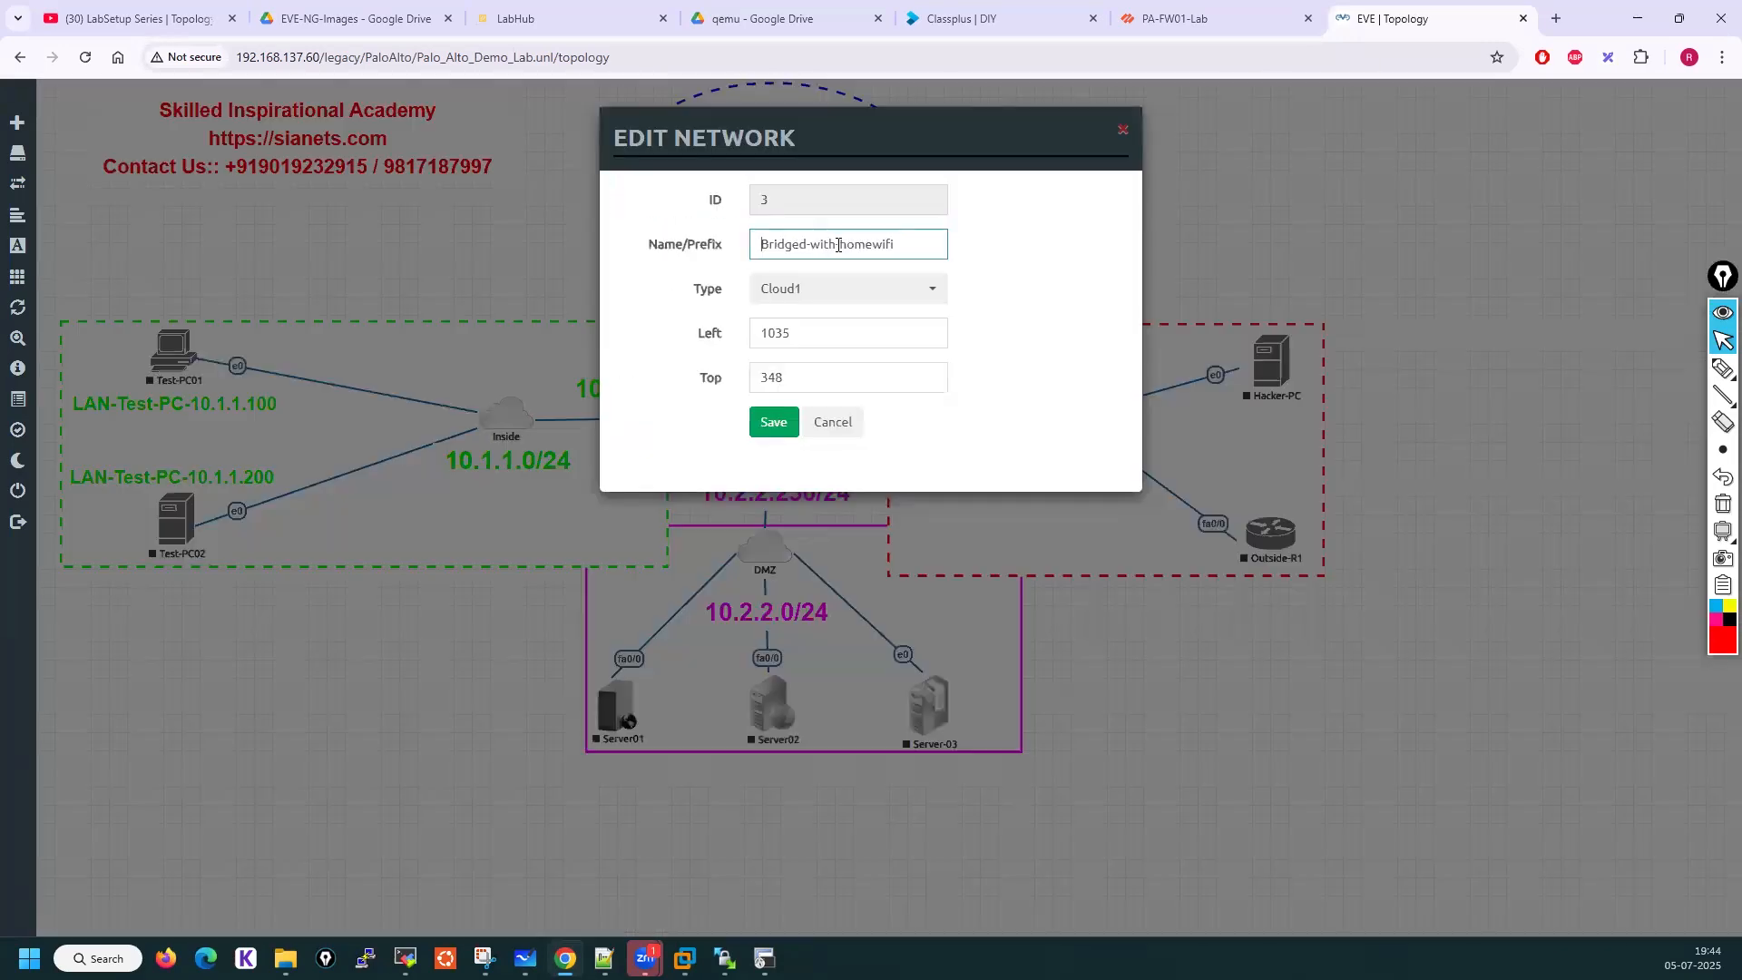
pyautogui.click(811, 290)
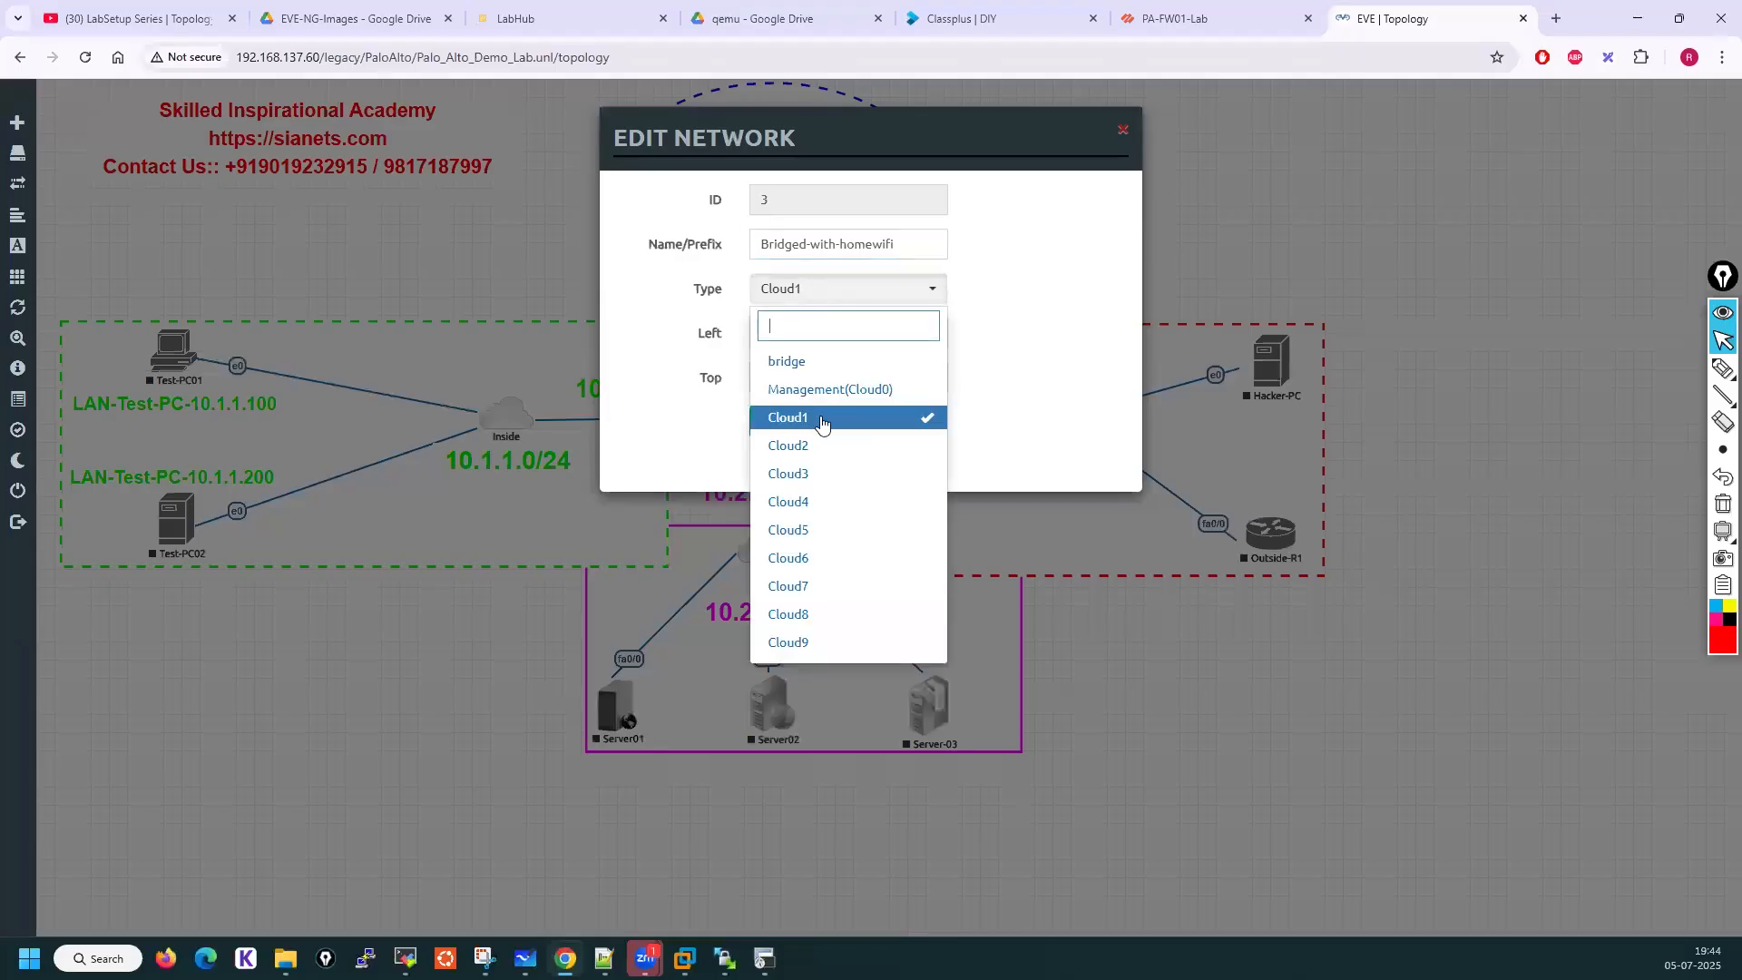
pyautogui.click(1379, 751)
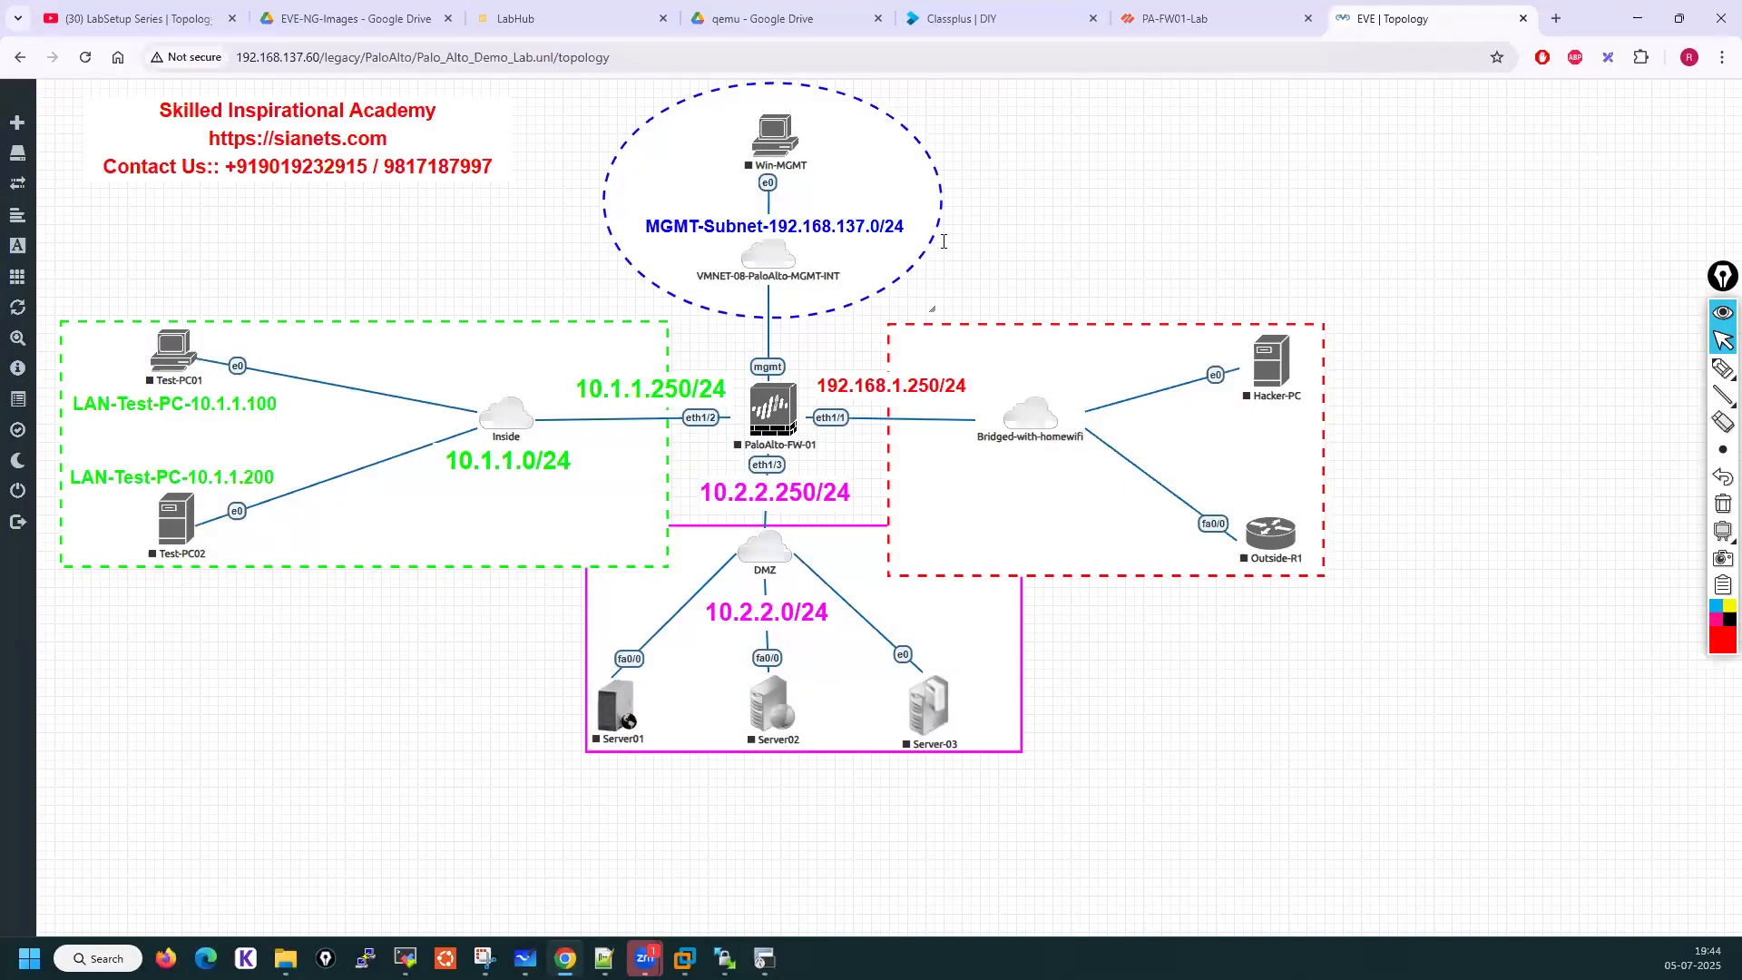
pyautogui.rightClick(777, 257)
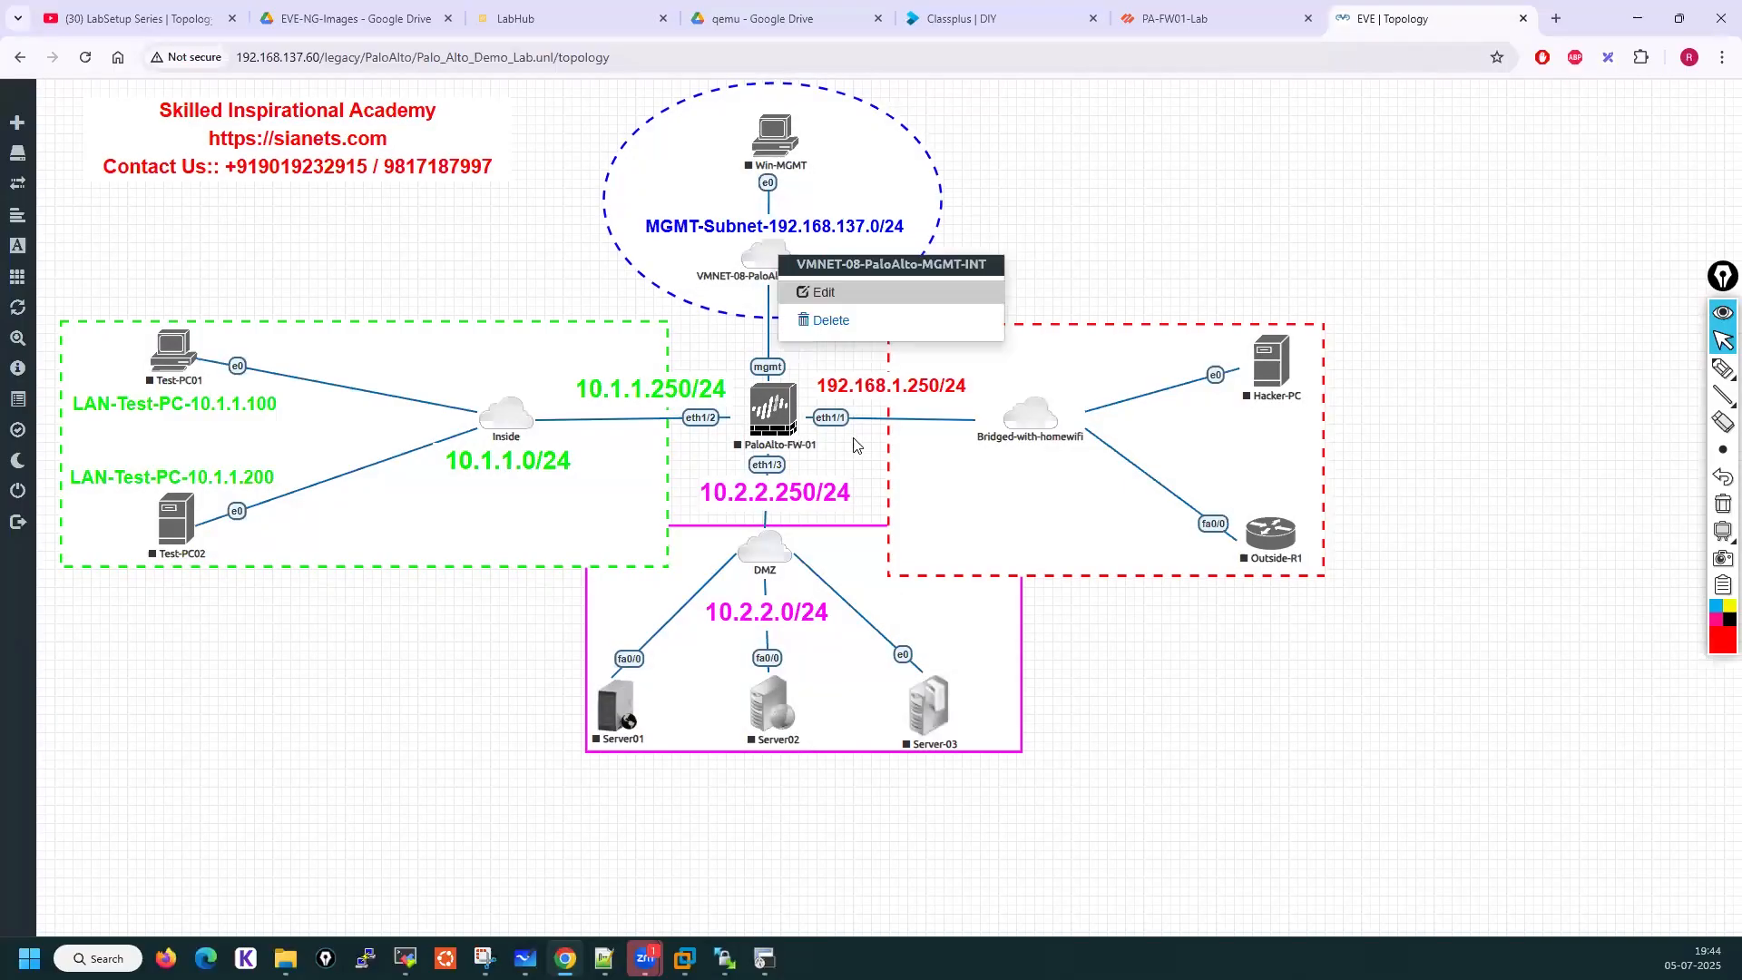
pyautogui.click(824, 292)
pyautogui.click(832, 361)
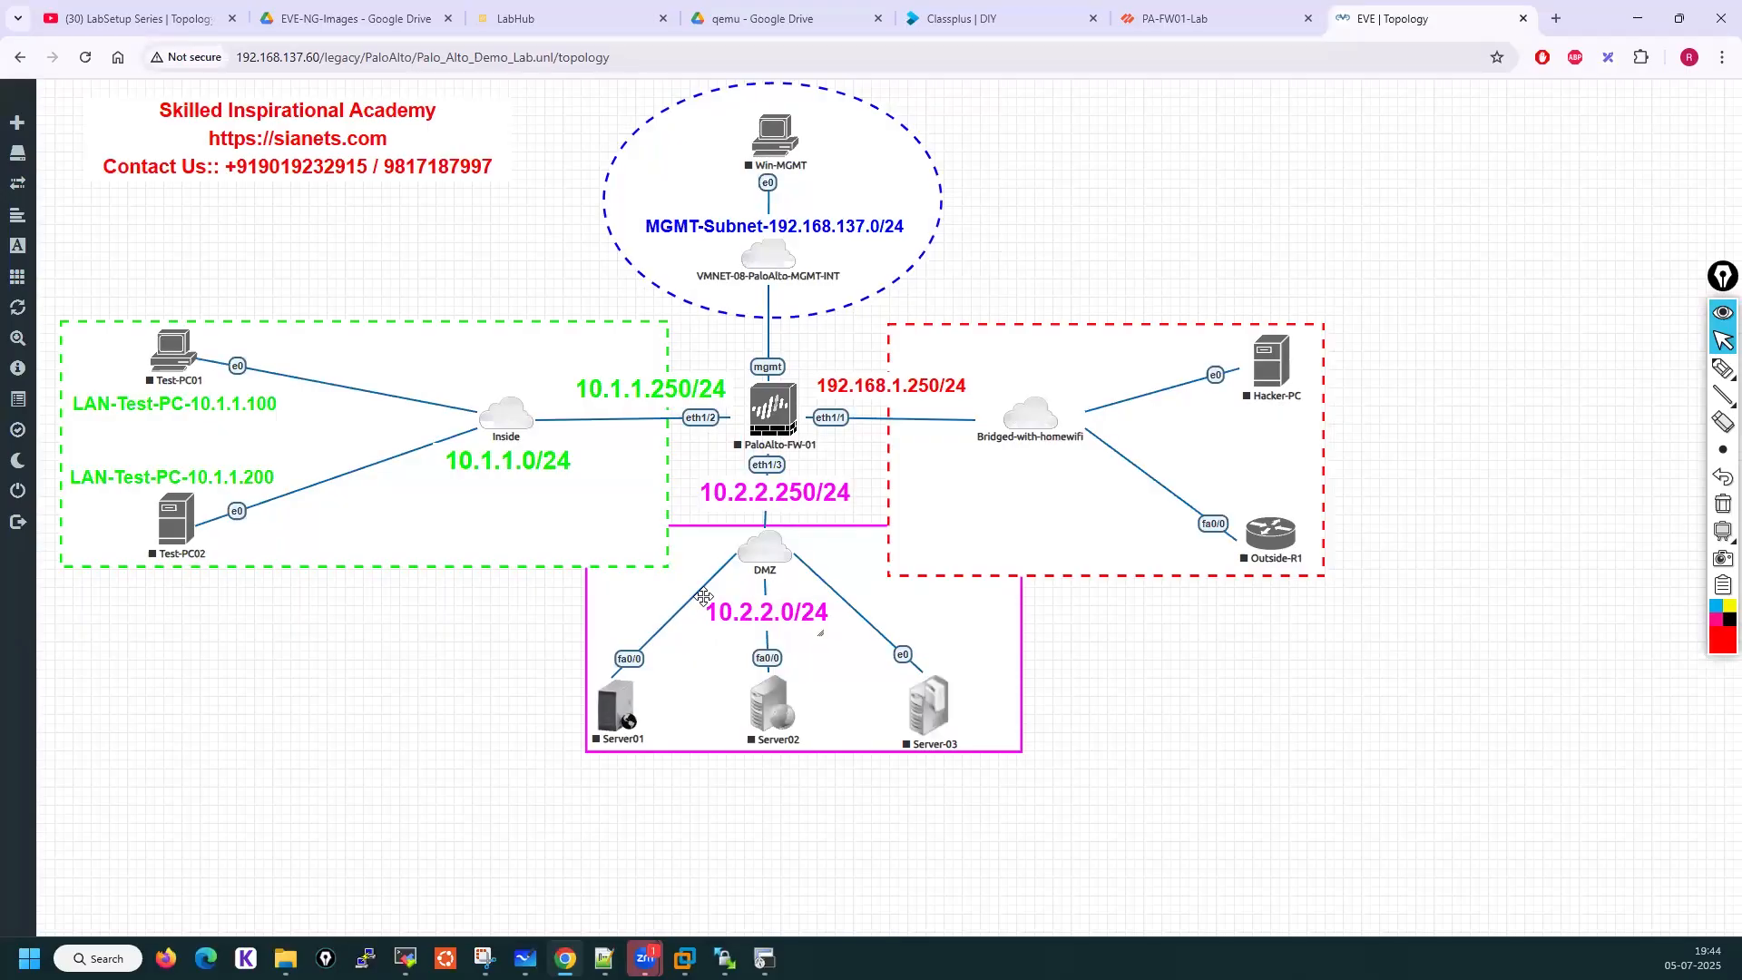
# Step: Draw a red arrow pointing at the outside zone box
pyautogui.moveTo(1721, 379)
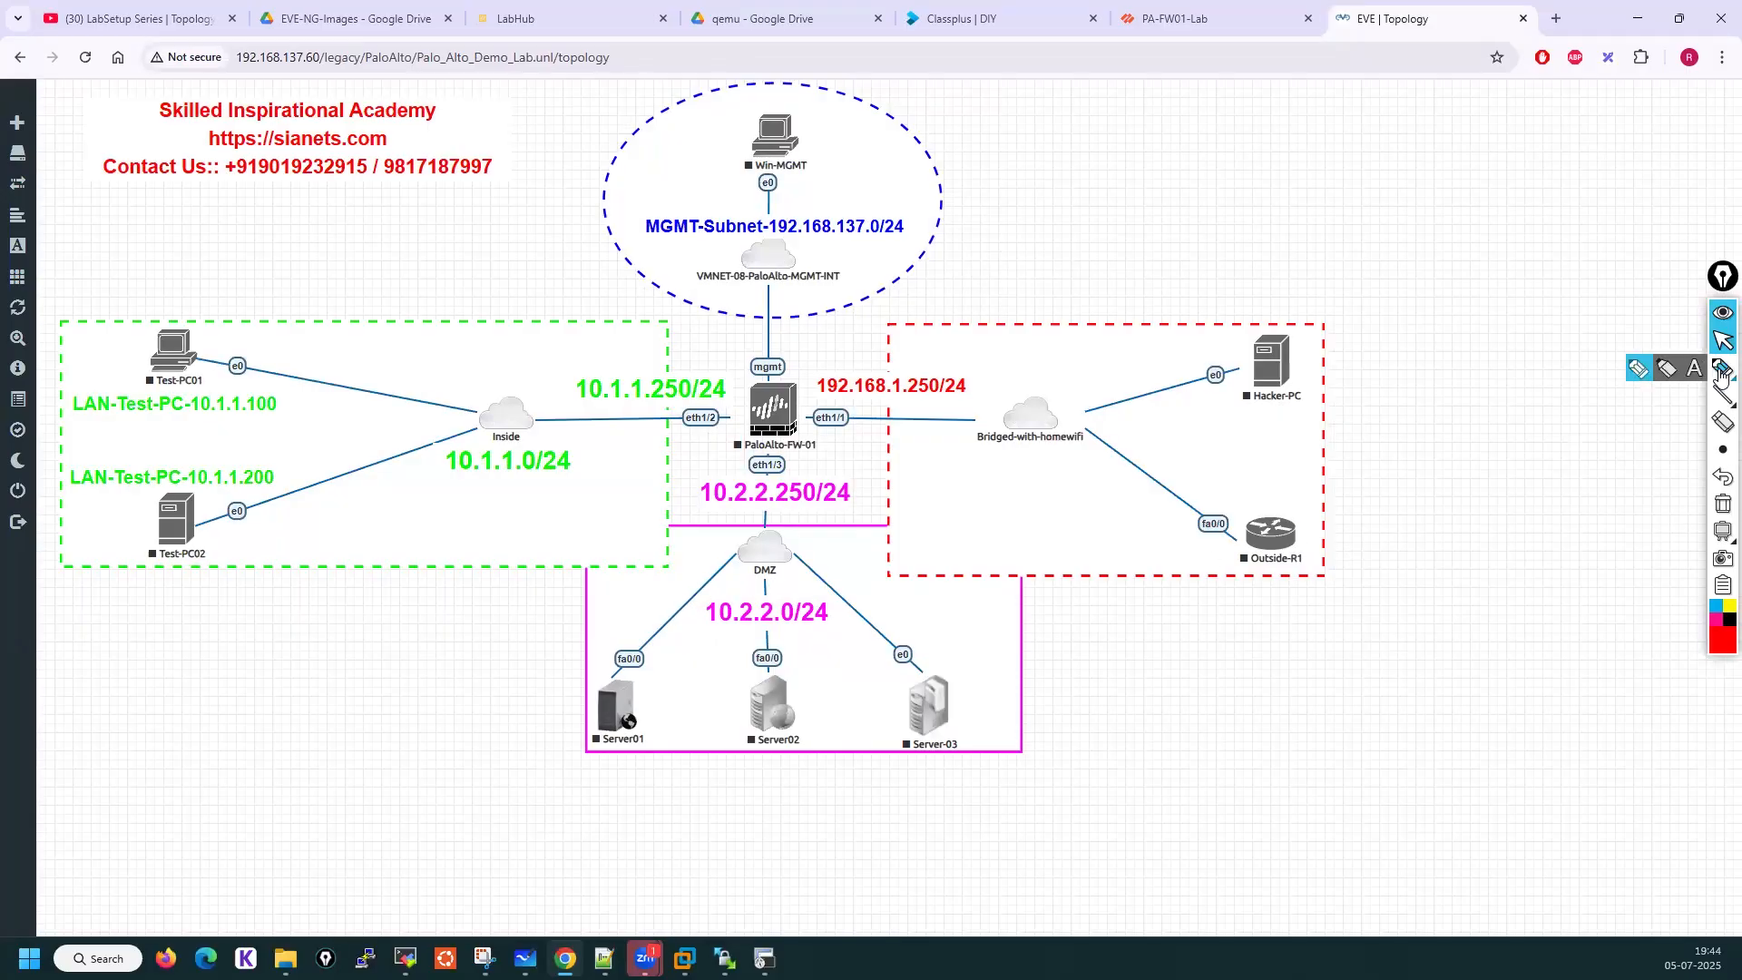
pyautogui.click(1638, 371)
pyautogui.moveTo(999, 295)
pyautogui.mouseDown()
pyautogui.moveTo(1146, 241)
pyautogui.moveTo(1083, 332)
pyautogui.mouseUp()
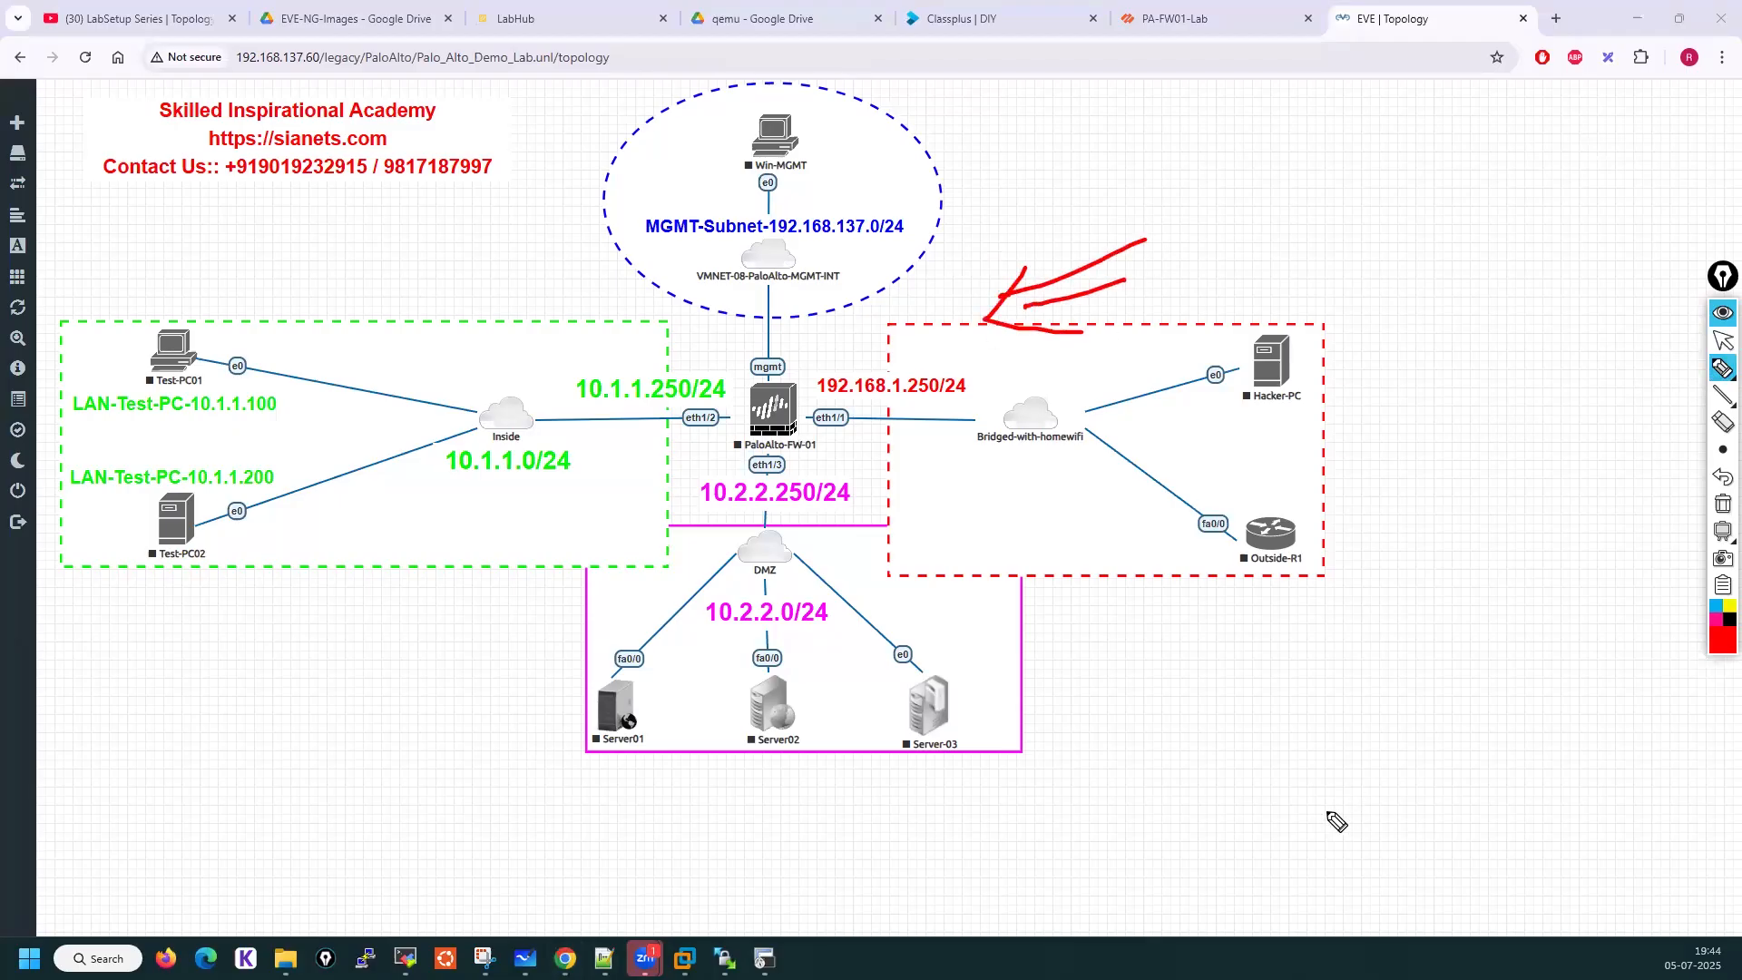